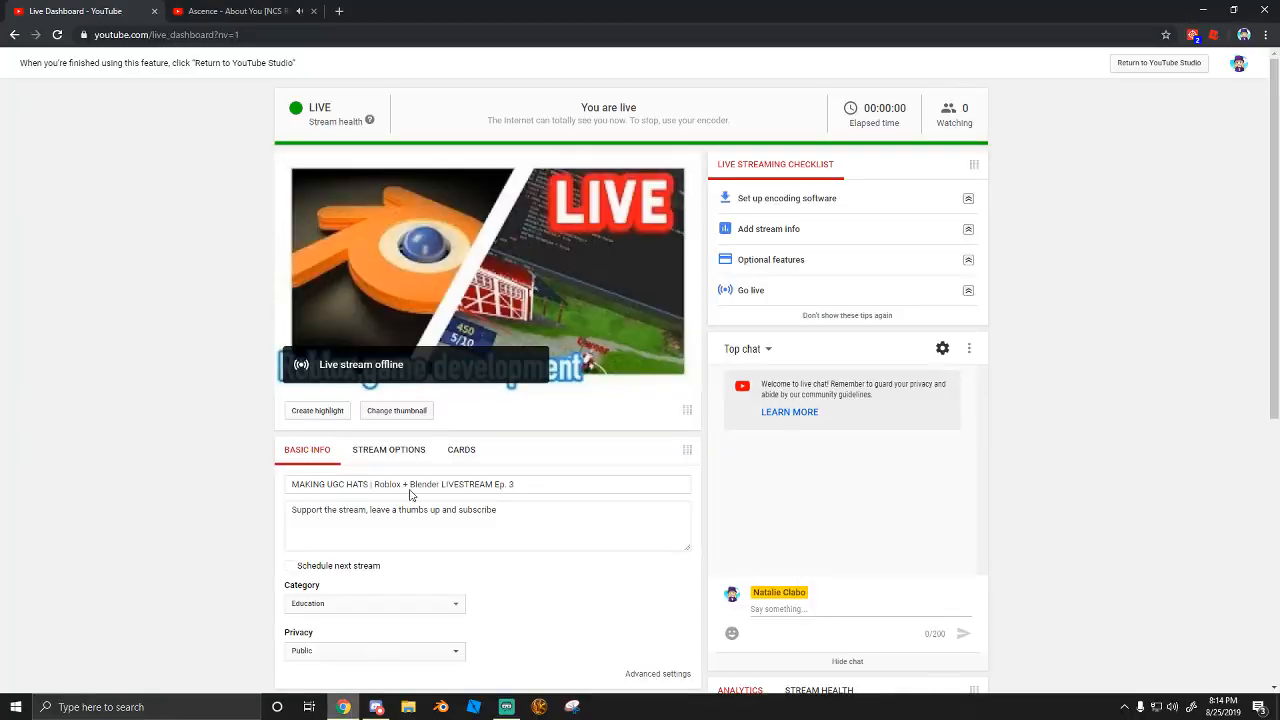
{"action": "left_click", "coordinate": [196, 10]}
{"action": "left_click", "coordinate": [35, 10]}
{"action": "left_click", "coordinate": [376, 707]}
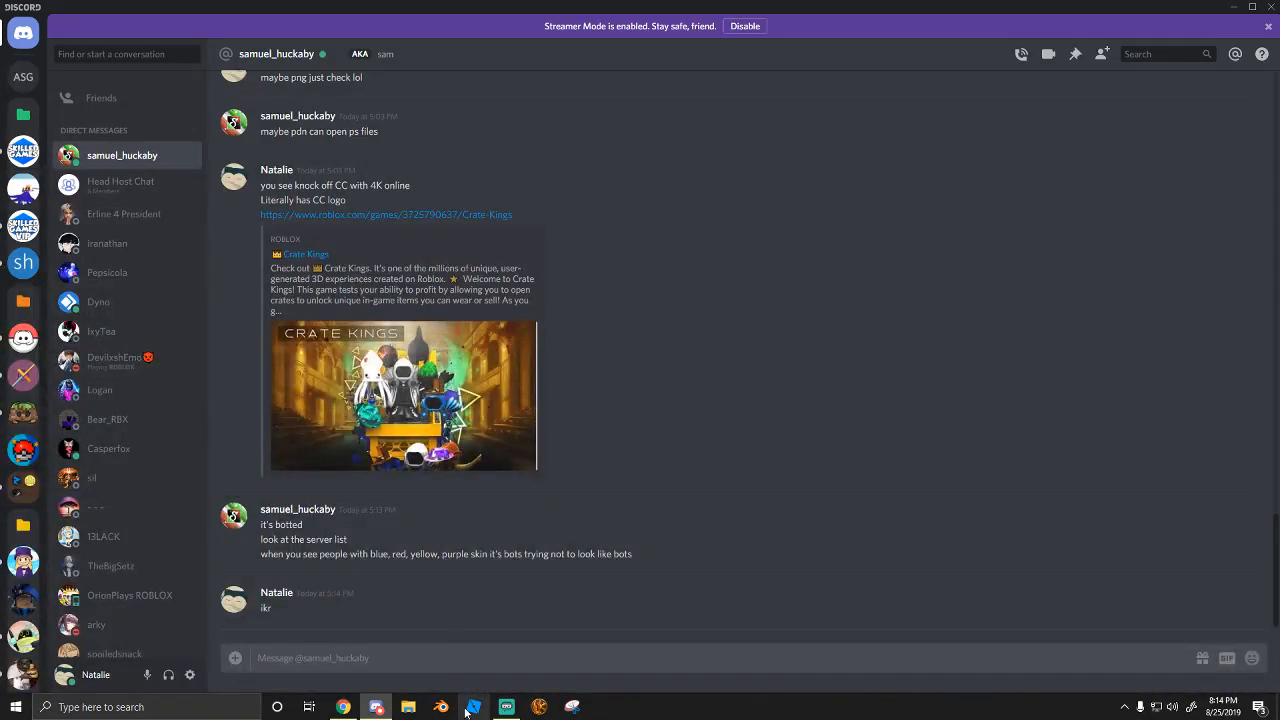
{"action": "left_click", "coordinate": [506, 707]}
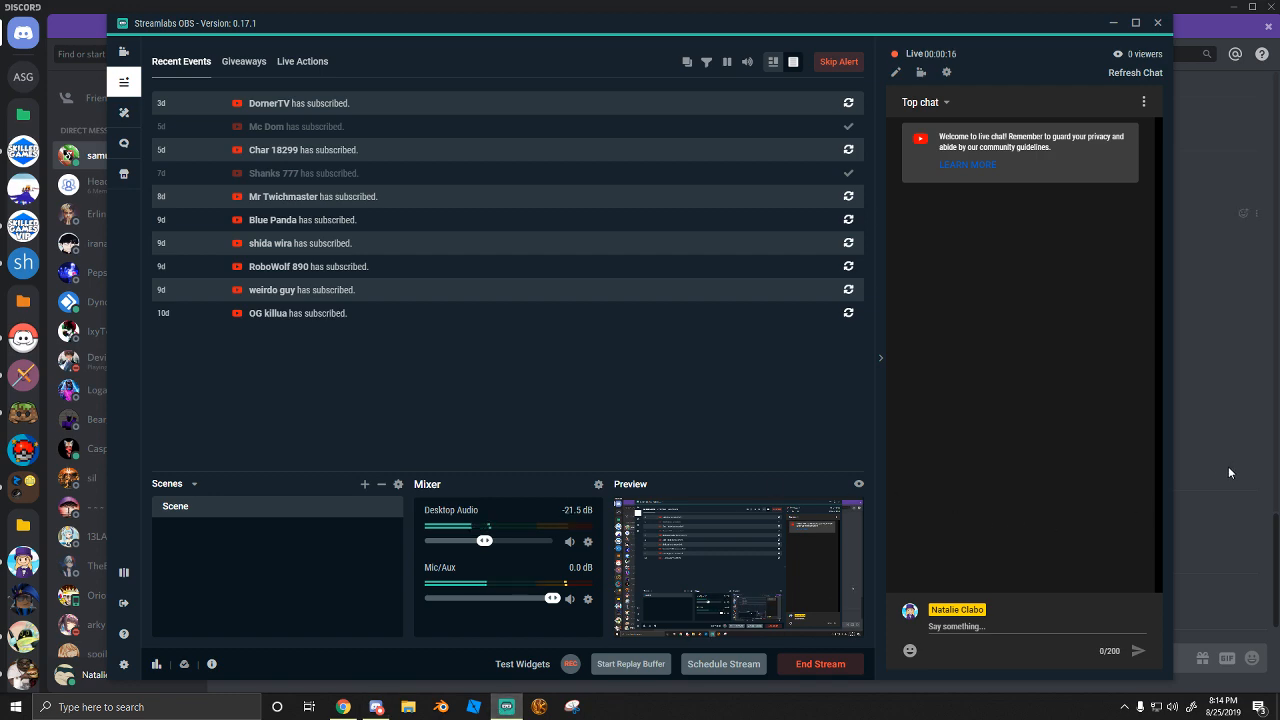
Launch Blender and dismiss its splash screen to show the default scene
{"action": "left_click", "coordinate": [437, 707]}
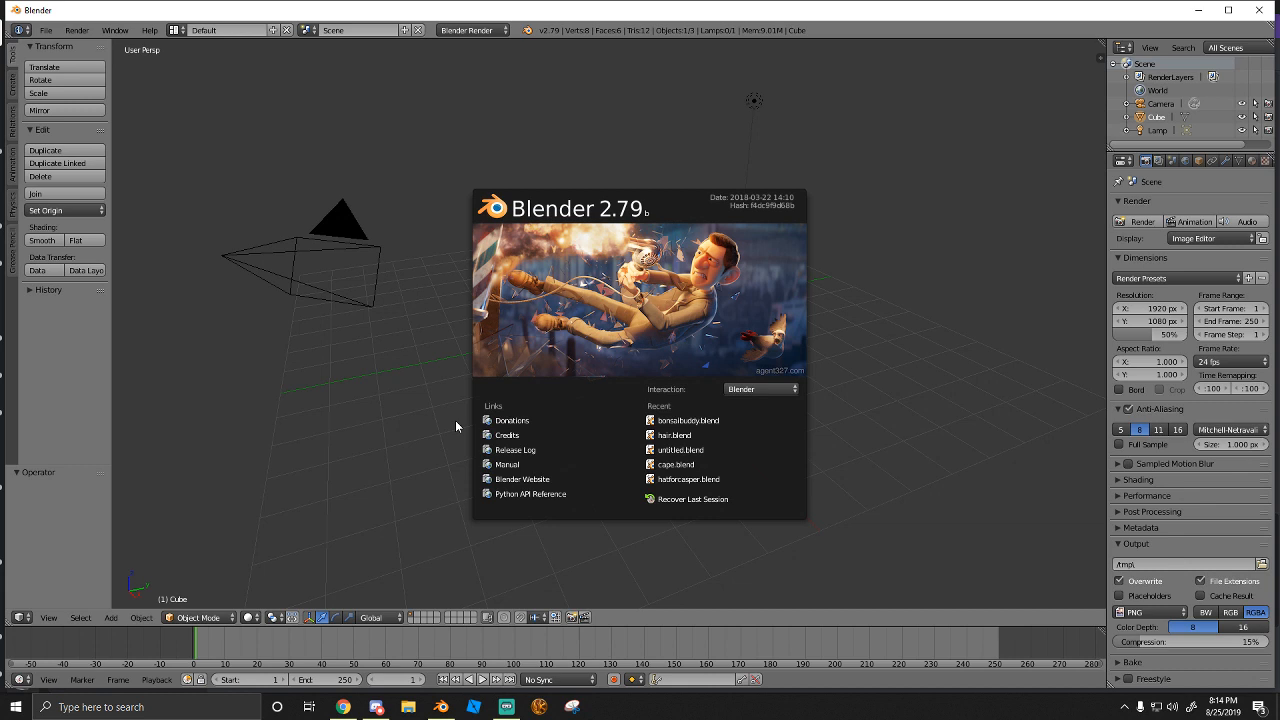
{"action": "left_click", "coordinate": [506, 707]}
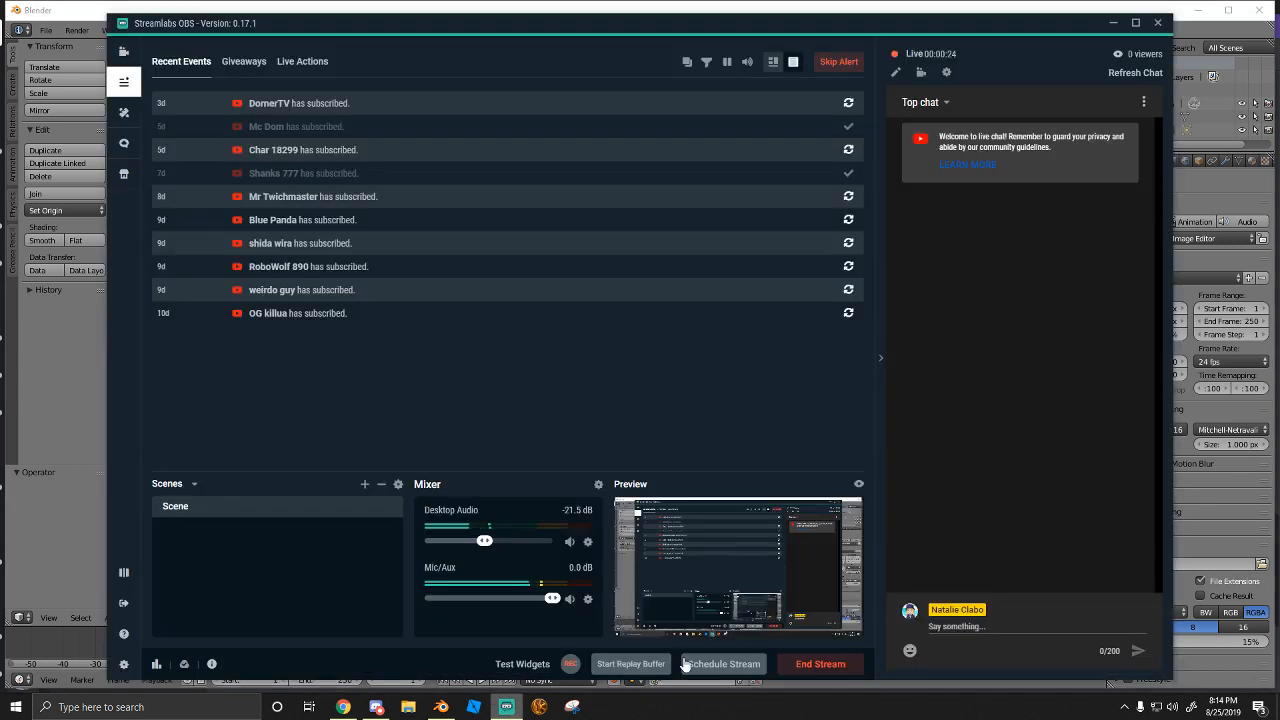
{"action": "left_click", "coordinate": [343, 707]}
{"action": "left_click", "coordinate": [246, 10]}
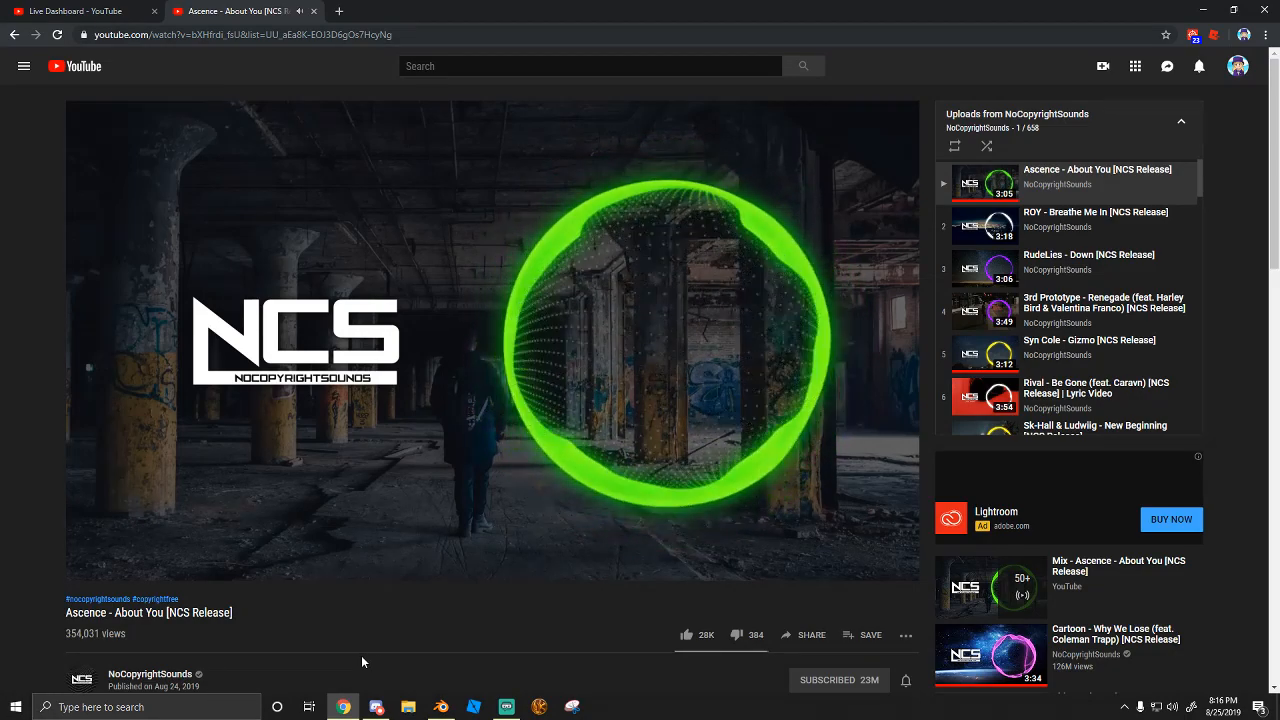
{"action": "left_click", "coordinate": [441, 707]}
{"action": "left_click", "coordinate": [414, 462]}
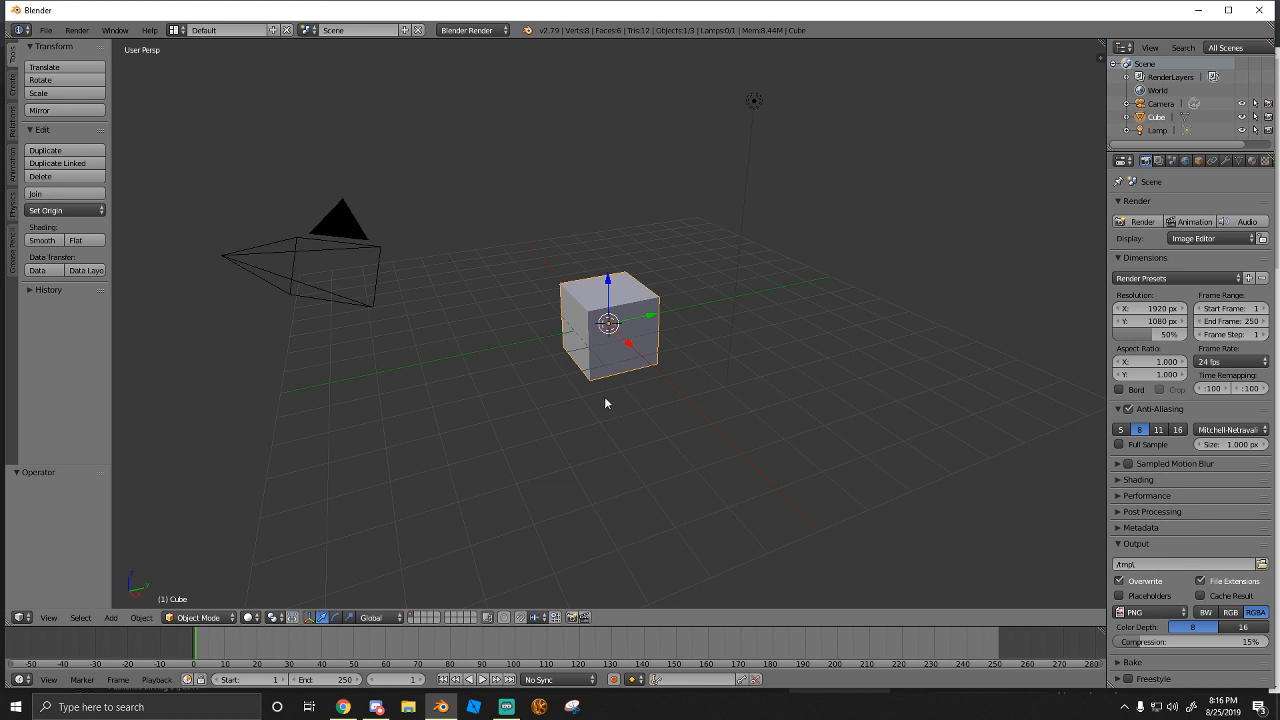
Delete the default cube, camera and lamp so the scene is empty
{"action": "key", "text": "x"}
{"action": "left_click", "coordinate": [604, 364]}
{"action": "right_click", "coordinate": [330, 248]}
{"action": "key", "text": "super"}
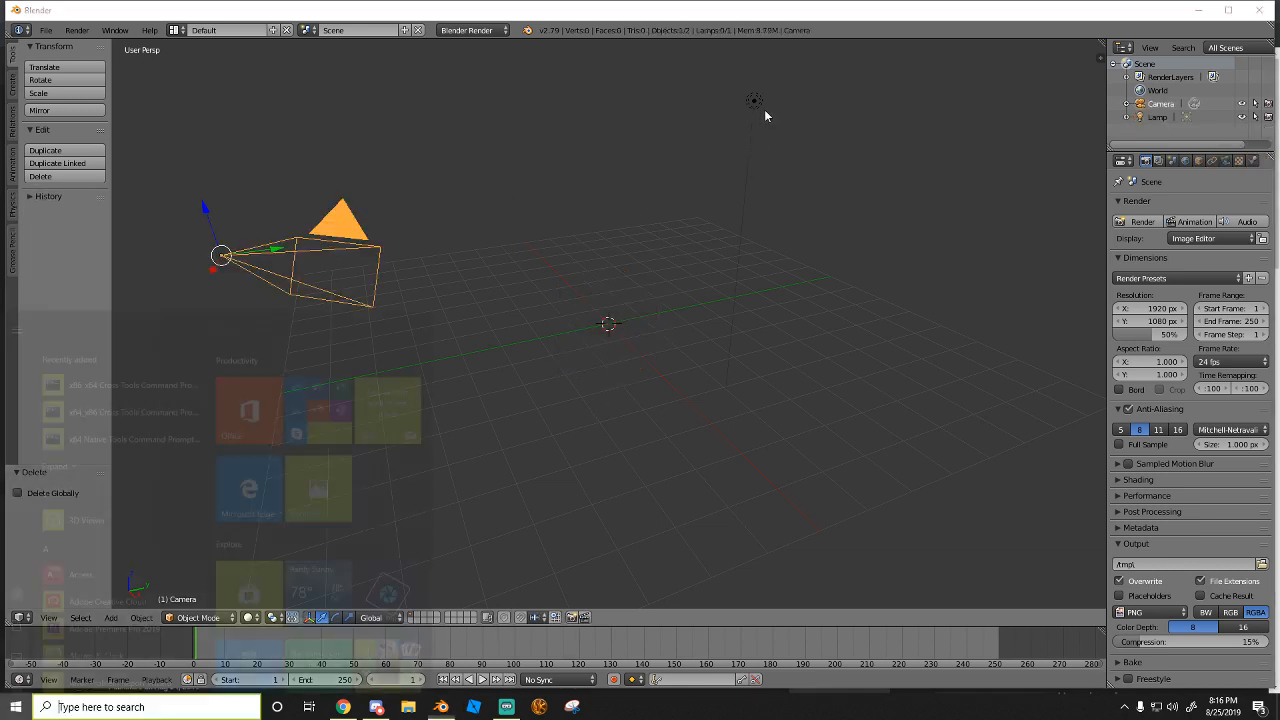
{"action": "right_click", "coordinate": [760, 108]}
{"action": "right_click", "coordinate": [334, 215], "text": "shift"}
{"action": "key", "text": "x"}
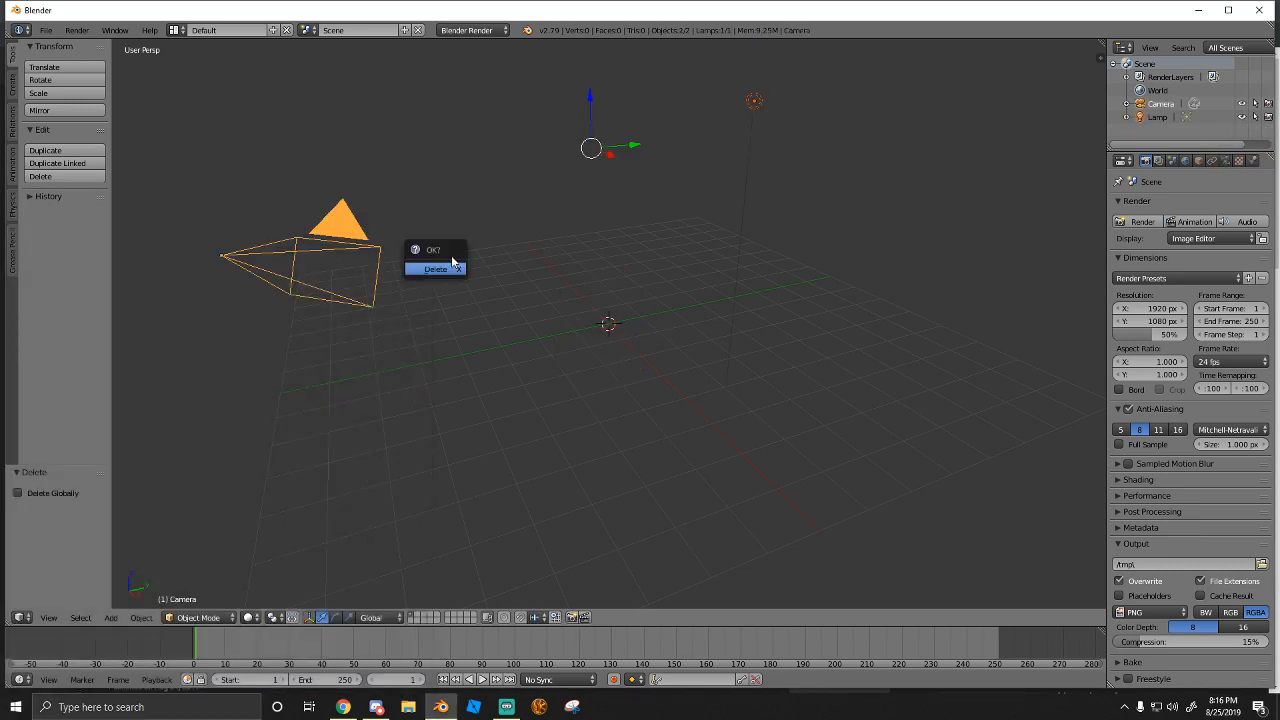
{"action": "left_click", "coordinate": [432, 270]}
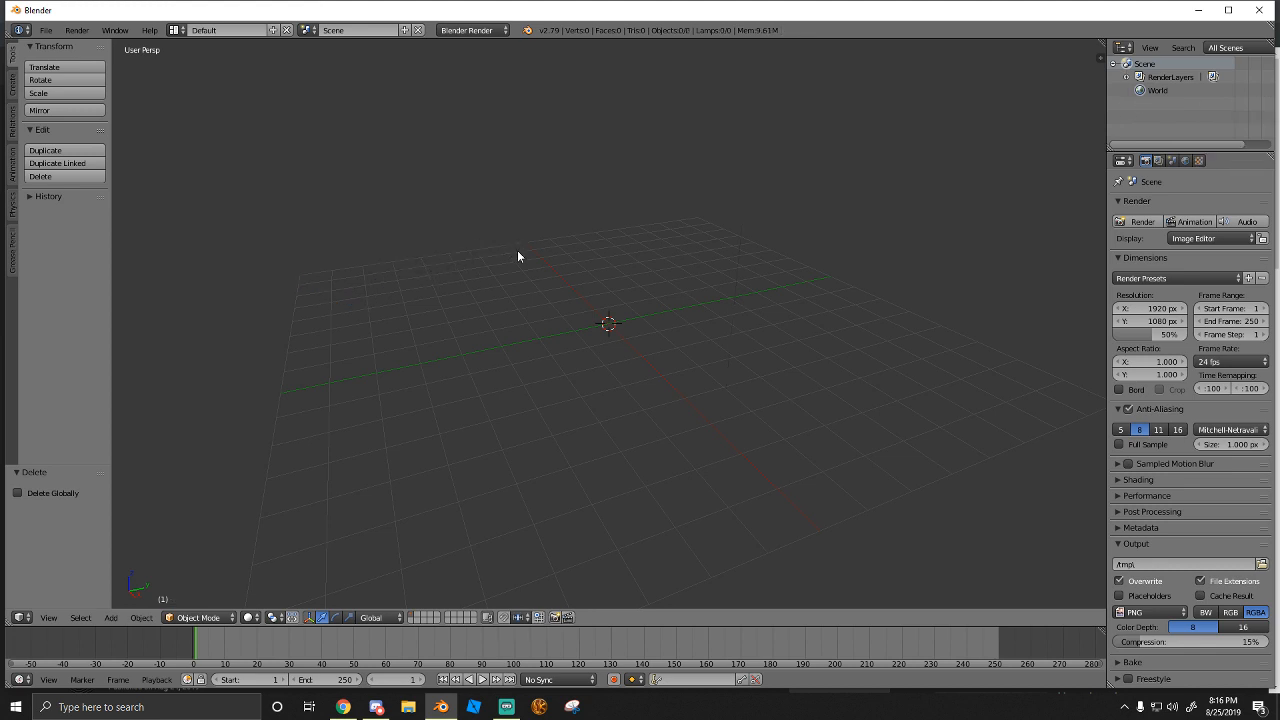
Import head.obj from the Documents folder as a Wavefront OBJ
{"action": "left_click", "coordinate": [10, 88]}
{"action": "middle_click_drag", "start_coordinate": [593, 303], "coordinate": [394, 312]}
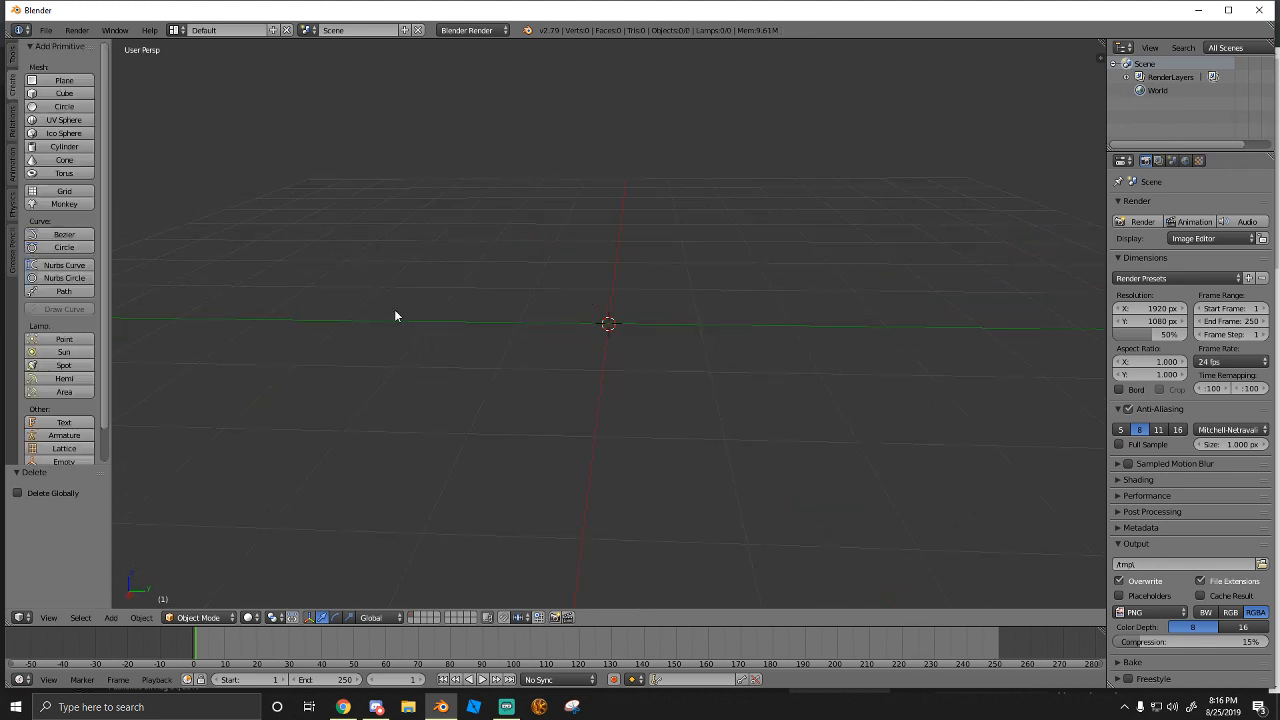
{"action": "left_click", "coordinate": [46, 30]}
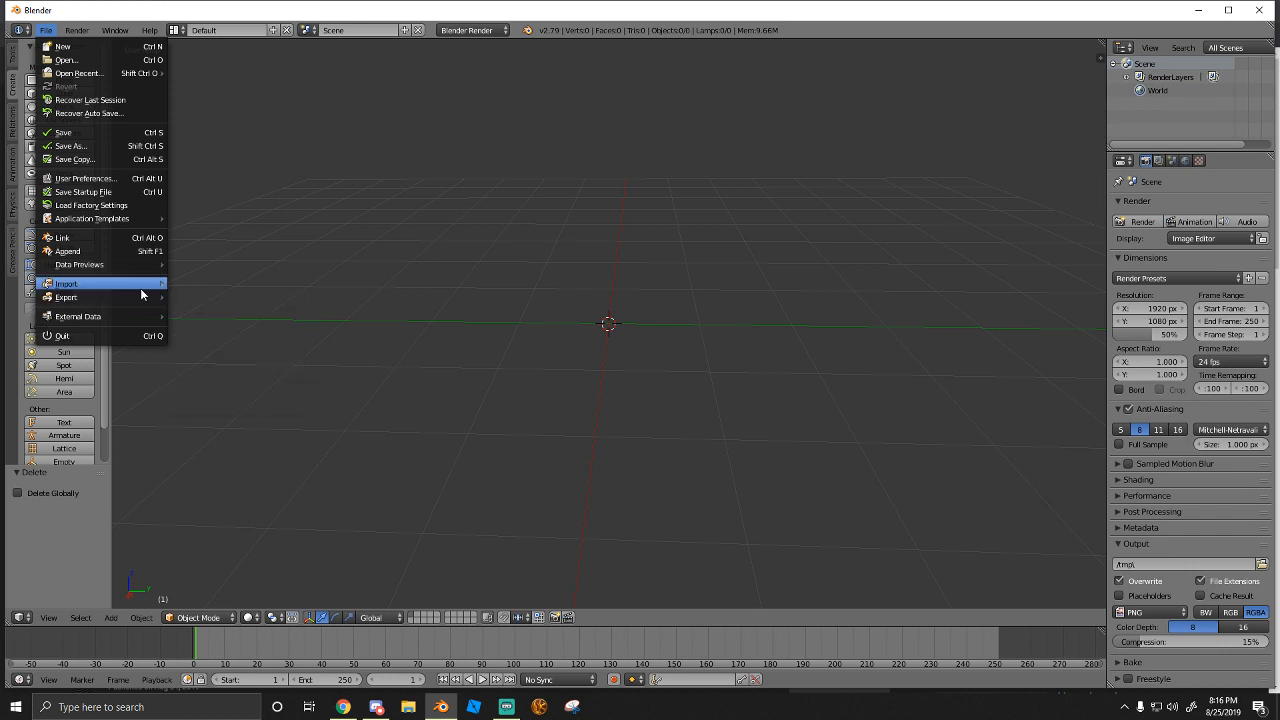
{"action": "mouse_move", "coordinate": [100, 287]}
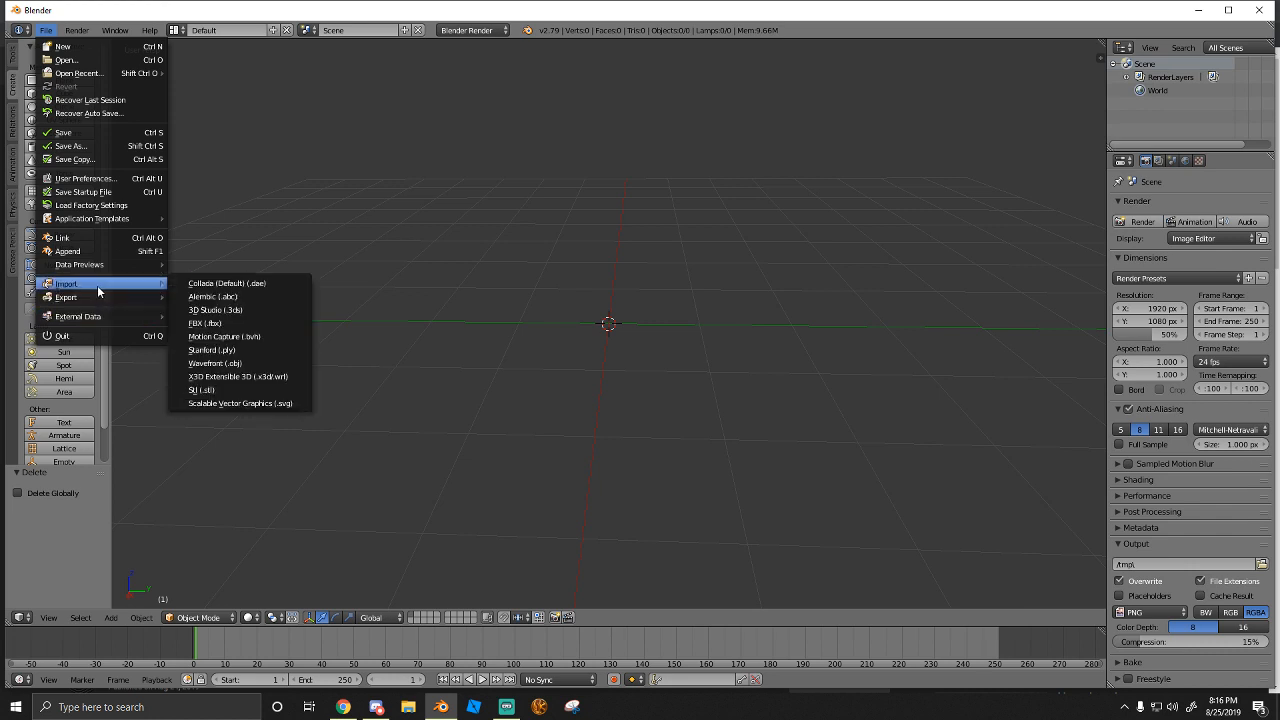
{"action": "left_click", "coordinate": [207, 368]}
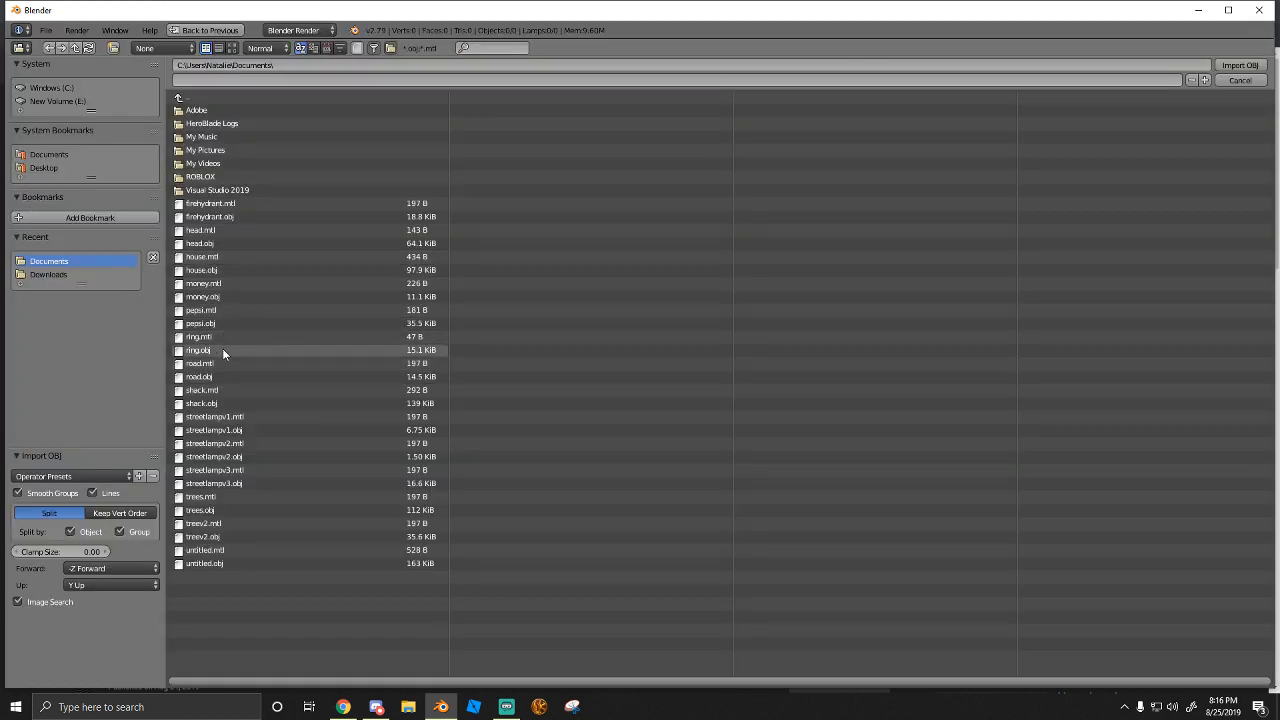
{"action": "left_click", "coordinate": [220, 244]}
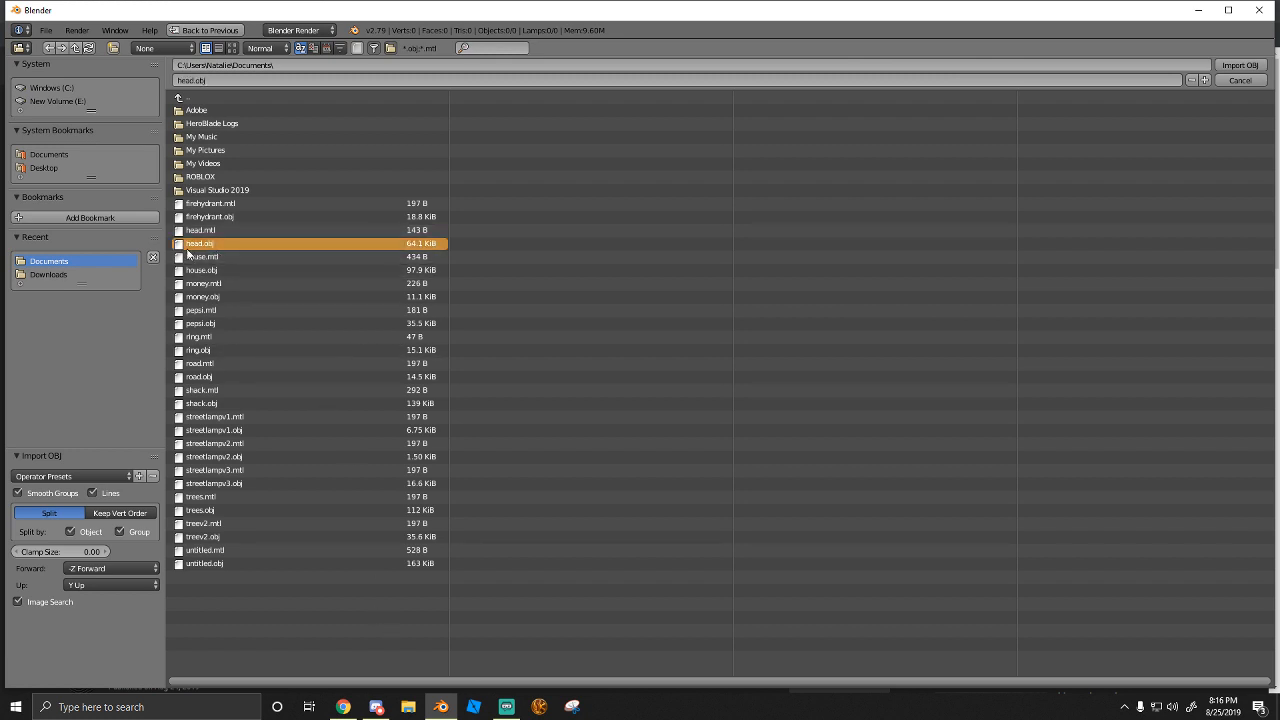
{"action": "left_click", "coordinate": [1240, 66]}
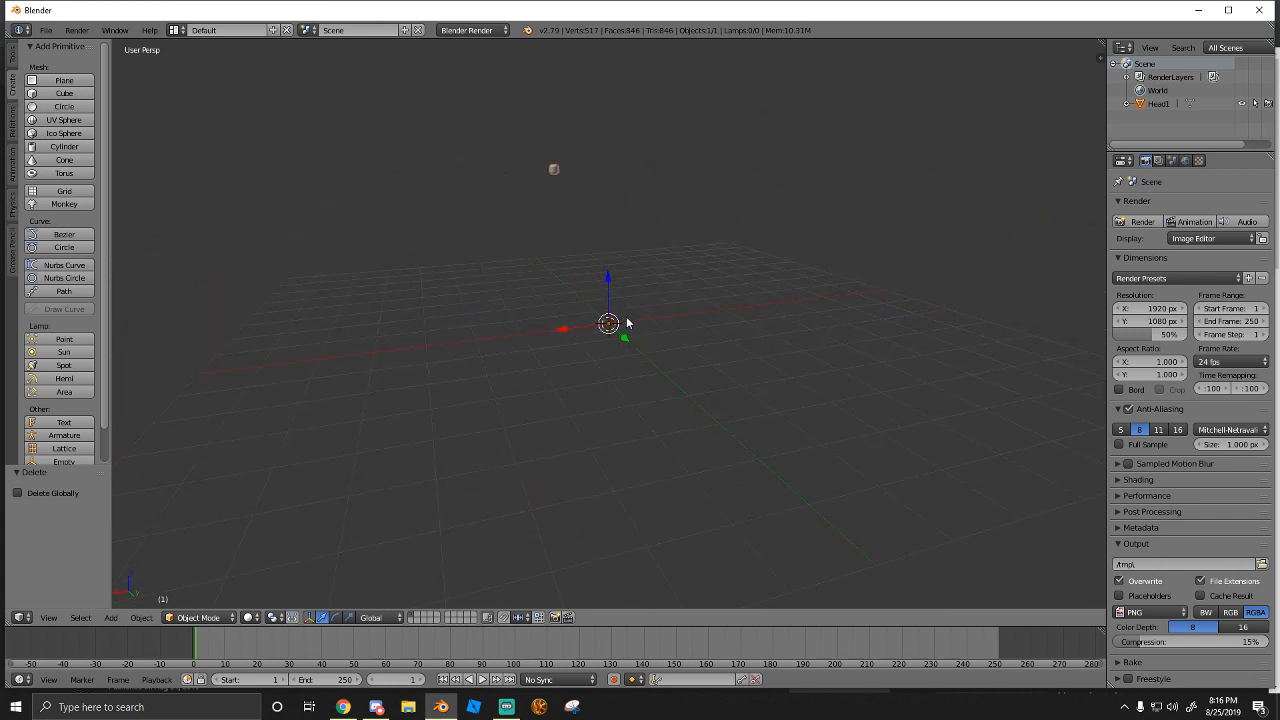
Move the head's geometry to its origin and scale the head up uniformly by about 4.85
{"action": "key", "text": "ctrl+alt+shift+c"}
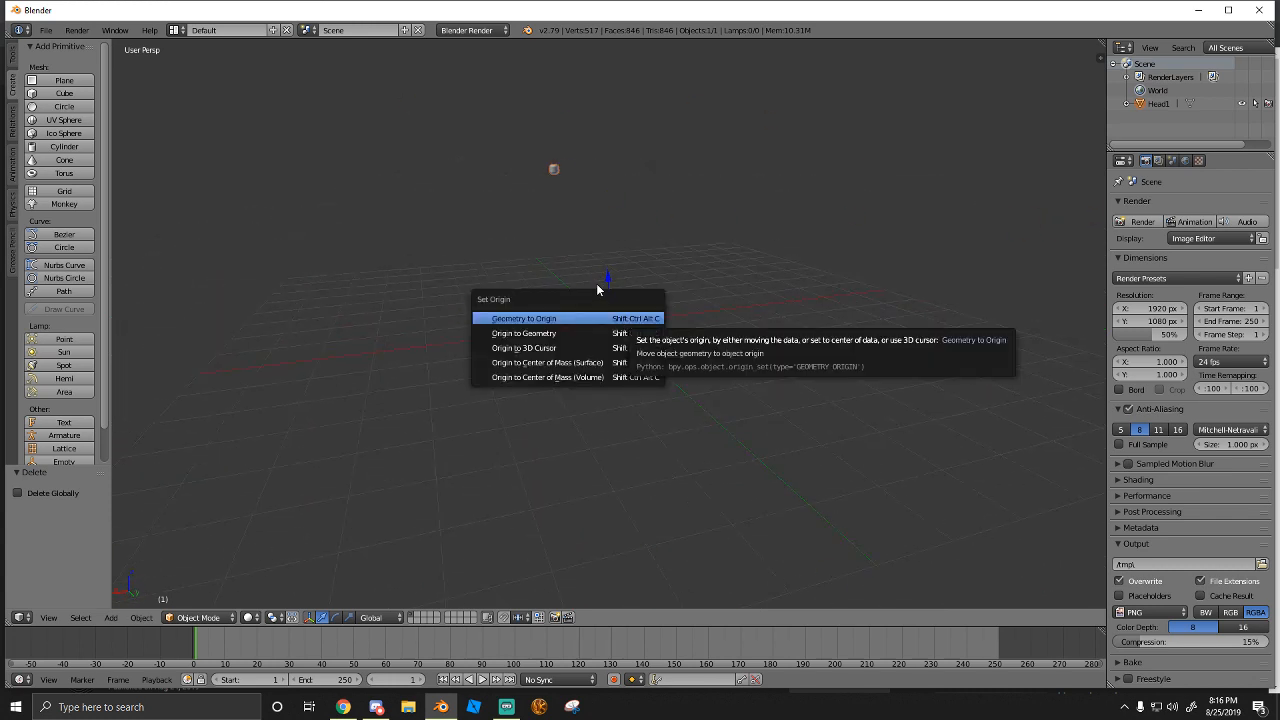
{"action": "left_click", "coordinate": [578, 317]}
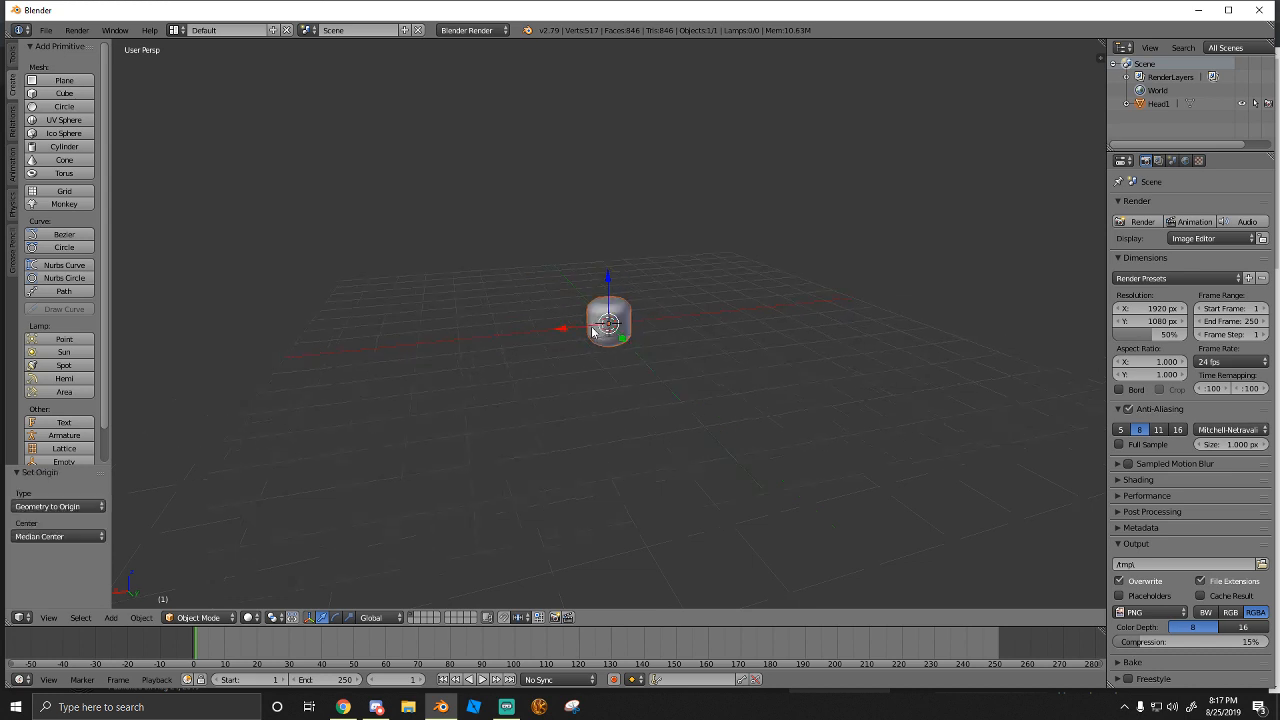
{"action": "key", "text": "s"}
{"action": "left_click", "coordinate": [630, 336]}
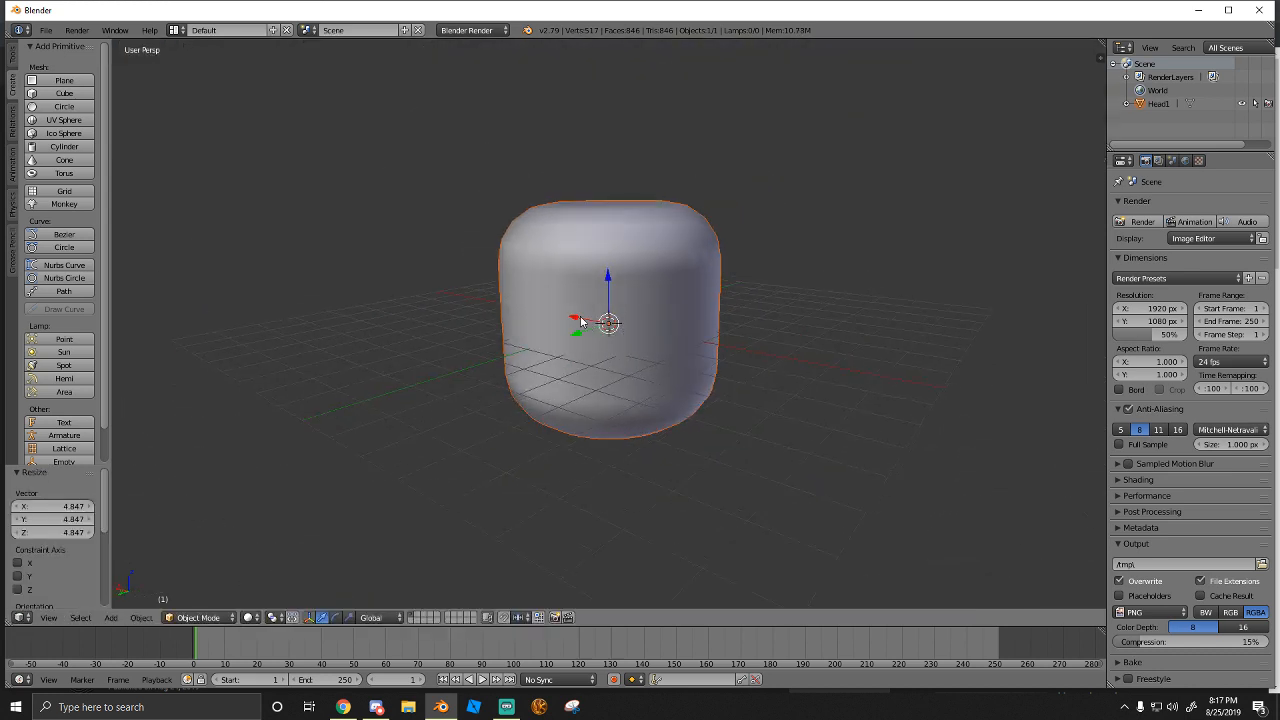
Raise the head about 2.38 units along Z
{"action": "key", "text": "g"}
{"action": "key", "text": "z"}
{"action": "left_click", "coordinate": [603, 232]}
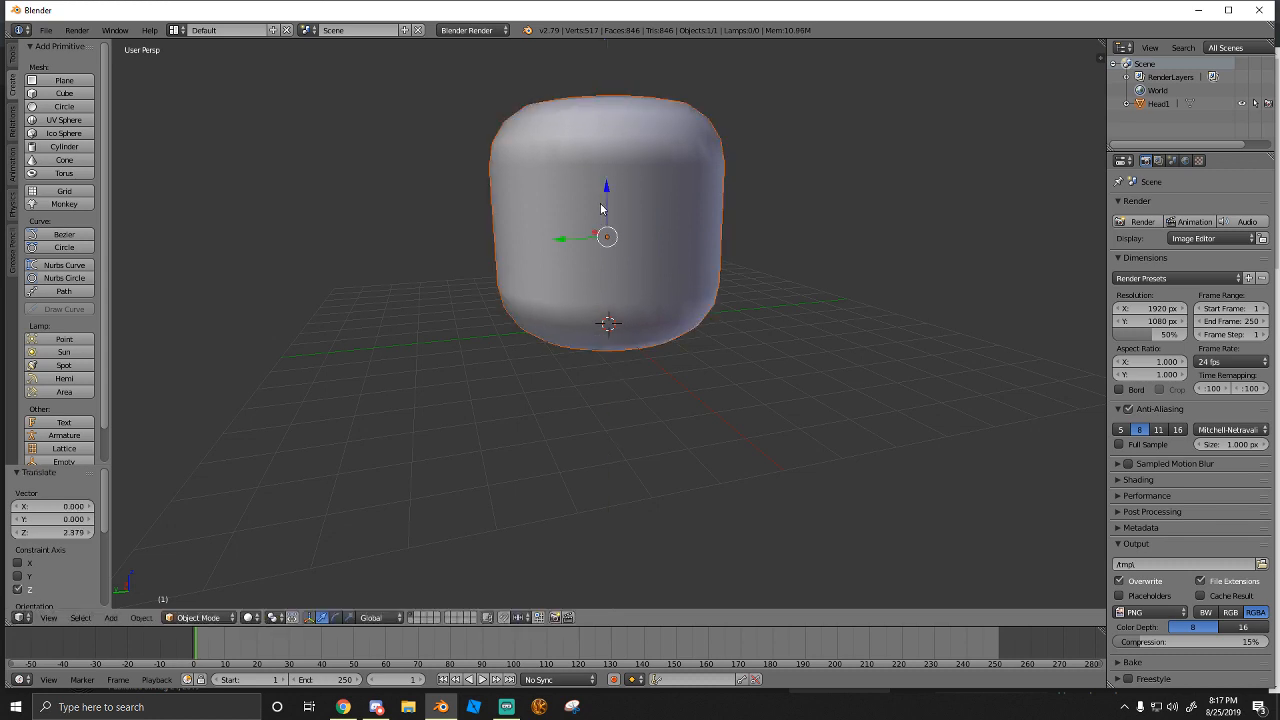
{"action": "key", "text": "shift+f"}
{"action": "left_click", "coordinate": [613, 328]}
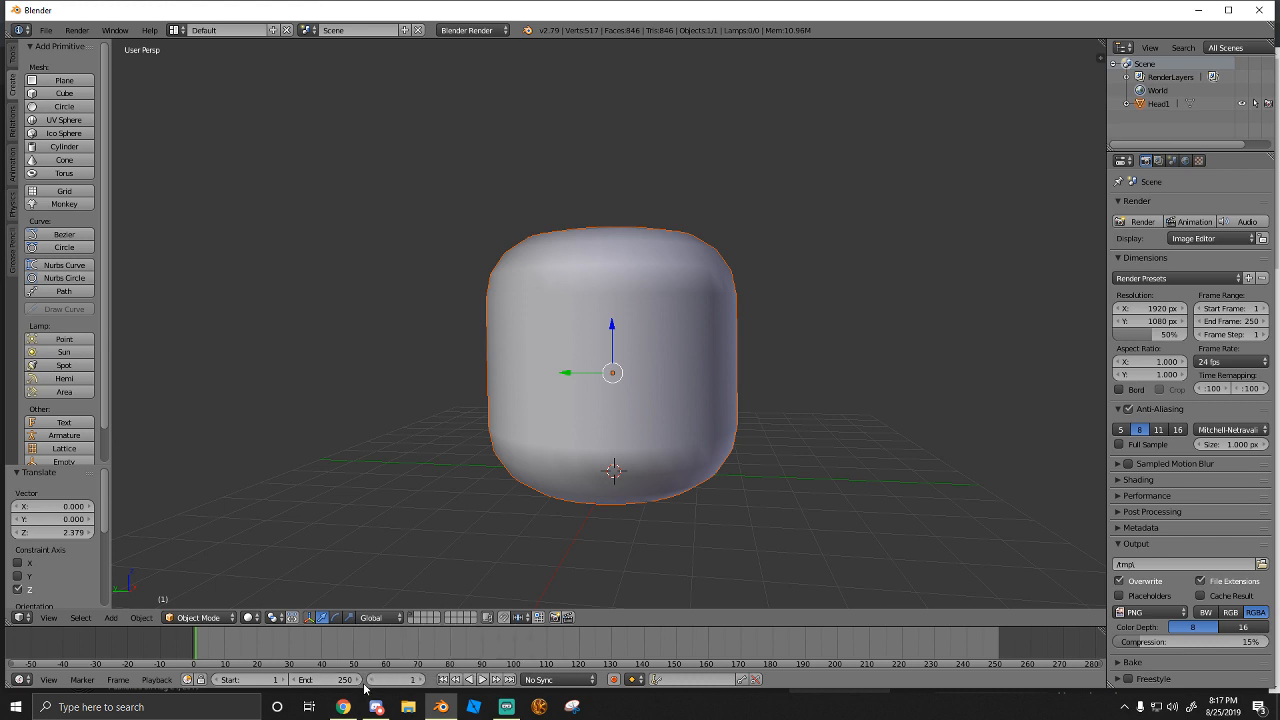
Add a 32-vertex mesh circle and raise it about 6.12 units along Z to the top of the head
{"action": "left_click", "coordinate": [62, 108]}
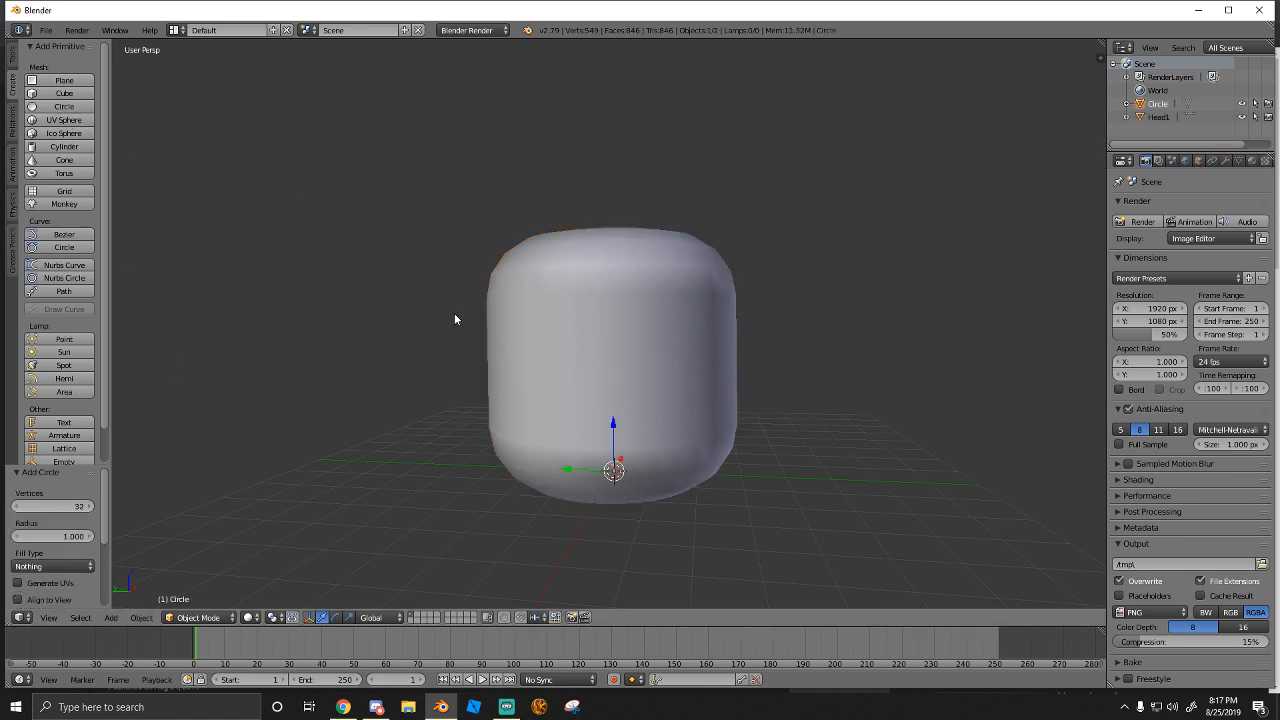
{"action": "scroll", "coordinate": [649, 491], "scroll_direction": "up", "scroll_amount": 4}
{"action": "left_click_drag", "start_coordinate": [574, 508], "coordinate": [563, 143]}
{"action": "scroll", "coordinate": [558, 195], "scroll_direction": "down", "scroll_amount": 3}
{"action": "scroll", "coordinate": [562, 240], "scroll_direction": "up", "scroll_amount": 1}
{"action": "middle_click_drag", "start_coordinate": [569, 285], "coordinate": [685, 278]}
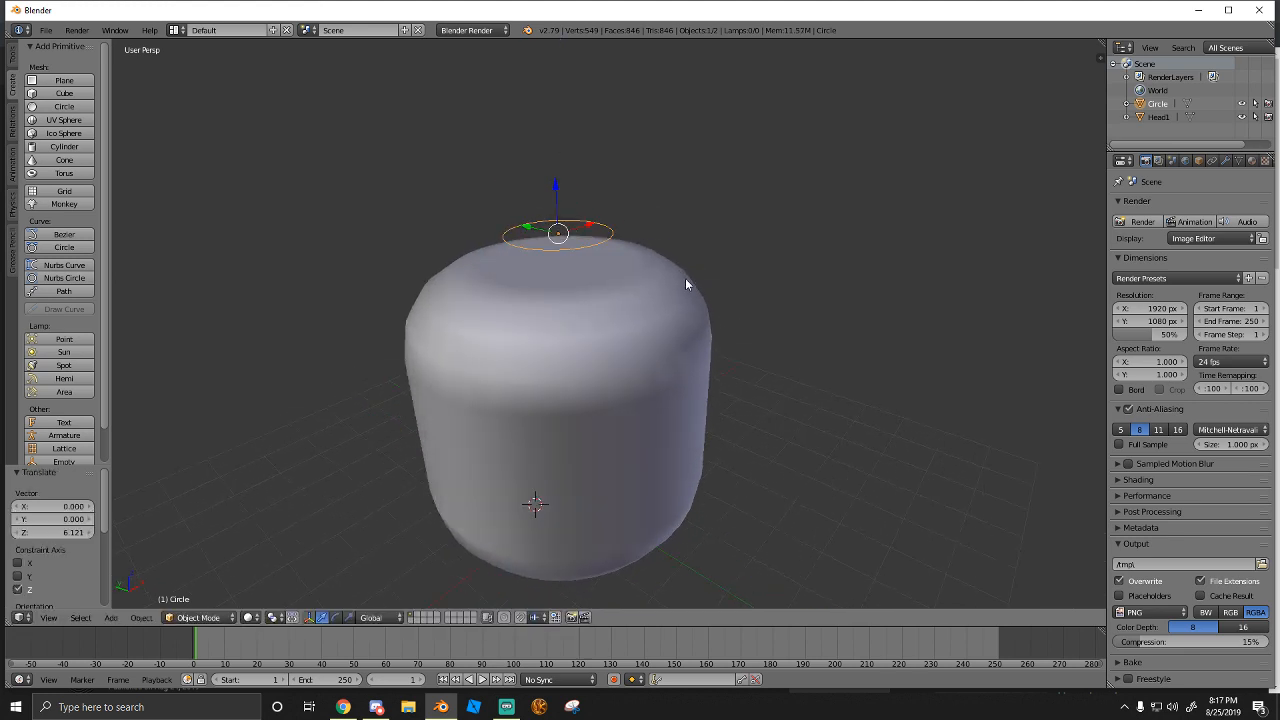
{"action": "key", "text": "shift+f"}
{"action": "key", "text": "w"}
{"action": "left_click", "coordinate": [609, 328]}
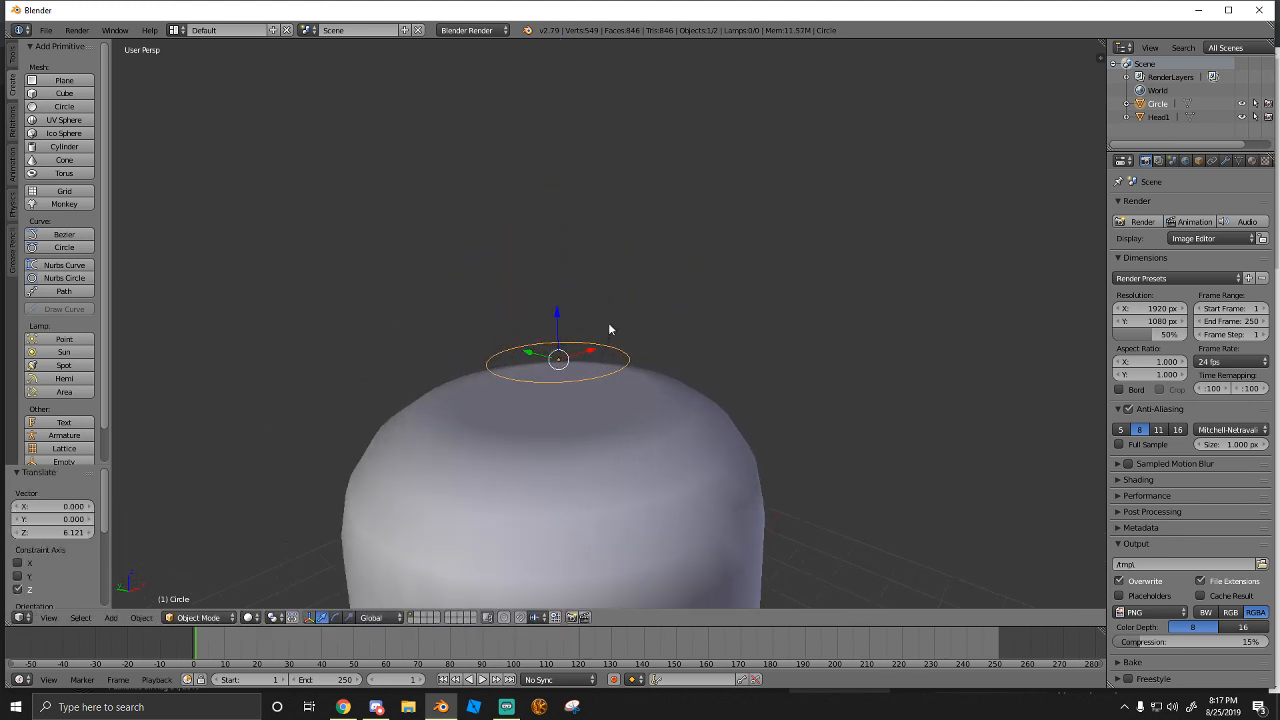
Rotate the 32-vertex circle 90° about the global Y axis
{"action": "key", "text": "r"}
{"action": "type", "text": "y"}
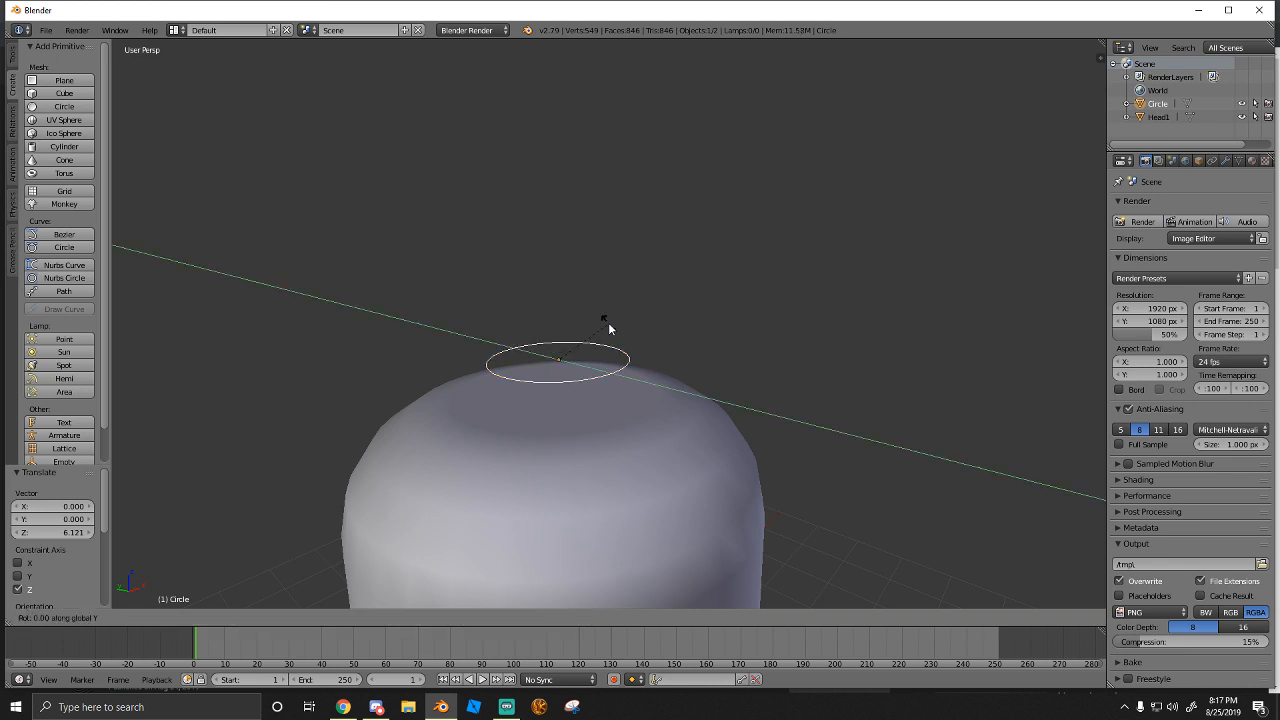
{"action": "type", "text": "90"}
{"action": "key", "text": "Return"}
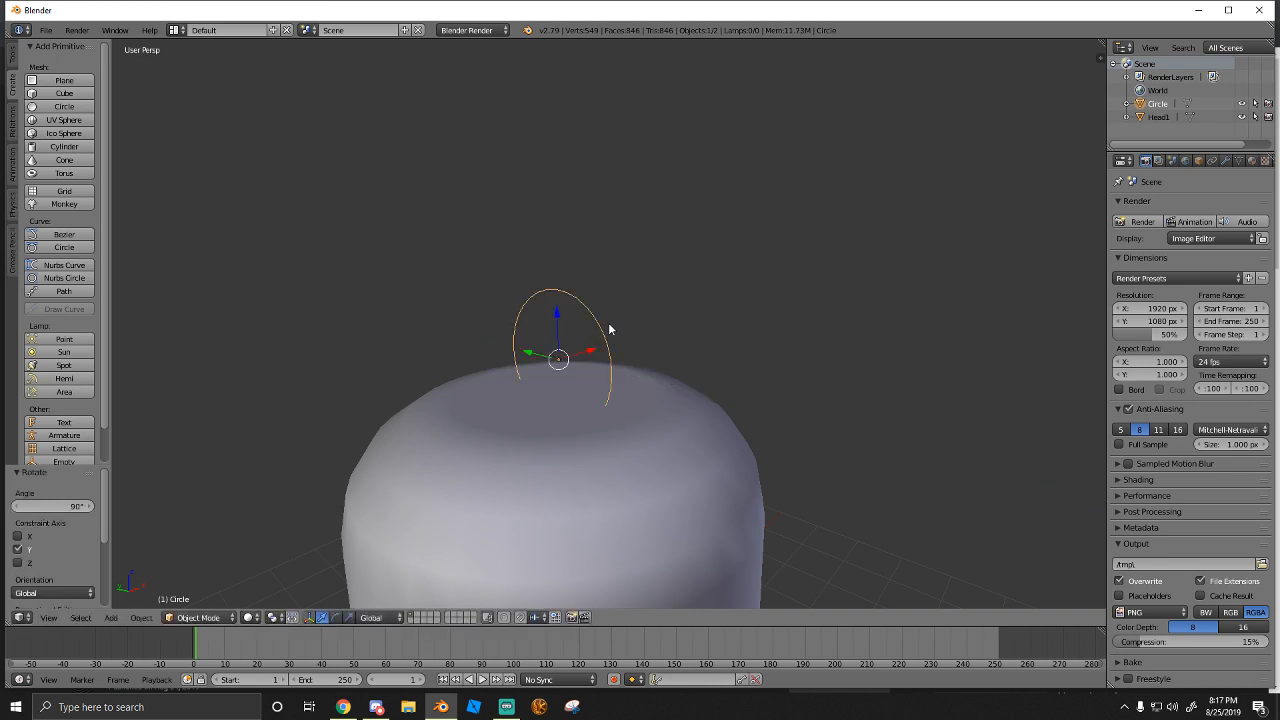
{"action": "scroll", "coordinate": [608, 377], "scroll_direction": "down", "scroll_amount": 3}
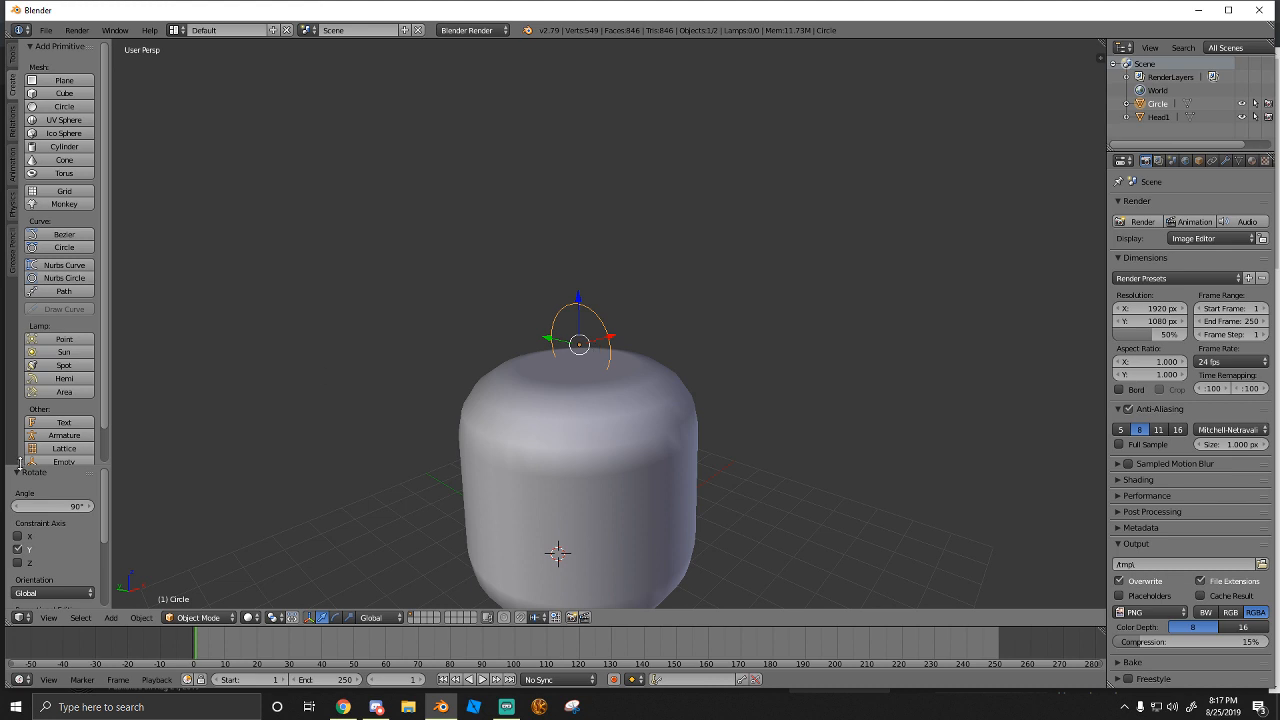
Place the 3D cursor on top of the head and delete the upright circle
{"action": "left_click", "coordinate": [596, 355]}
{"action": "key", "text": "x"}
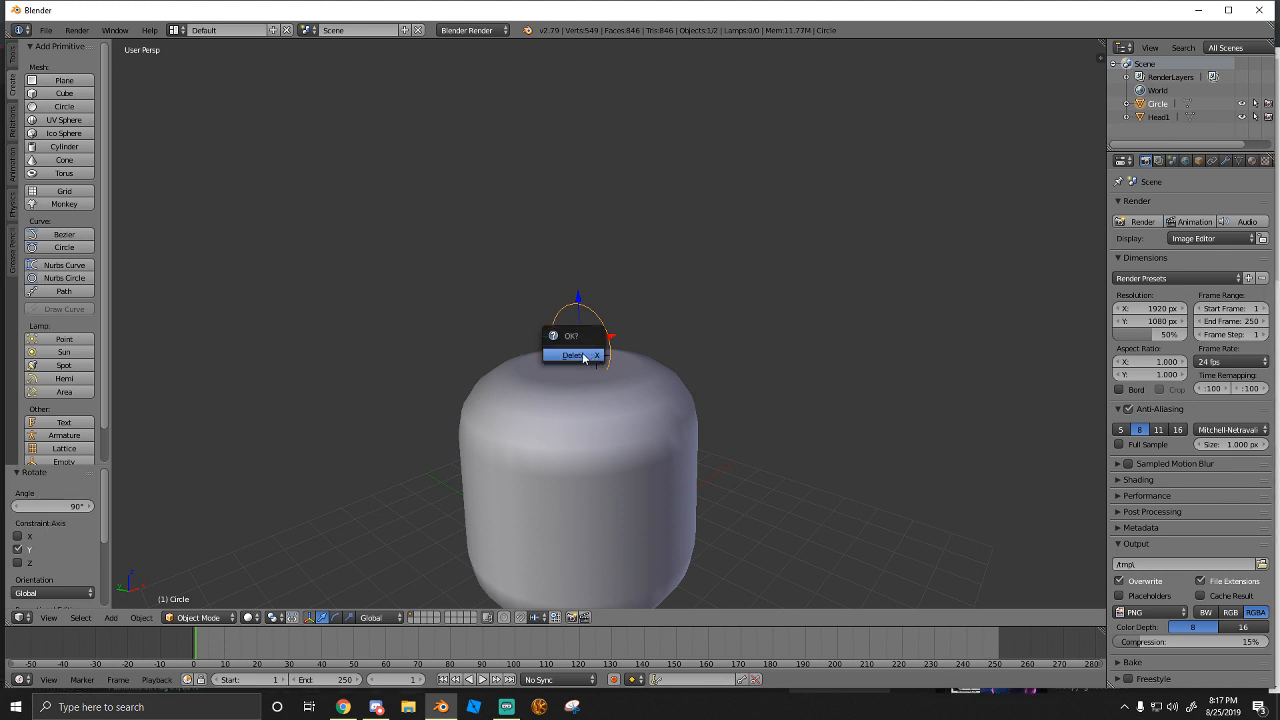
{"action": "left_click", "coordinate": [583, 354]}
Add a new mesh circle at the 3D cursor and set its vertices to 20
{"action": "left_click", "coordinate": [78, 106]}
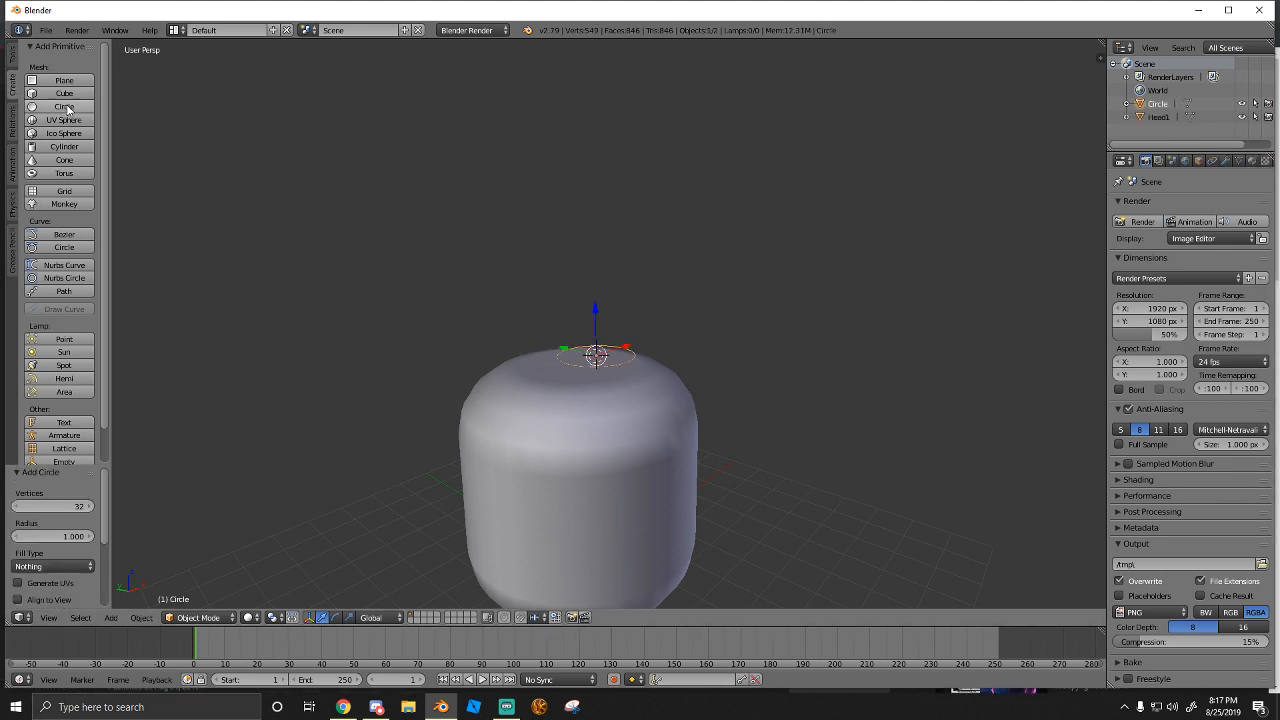
{"action": "left_click", "coordinate": [62, 506]}
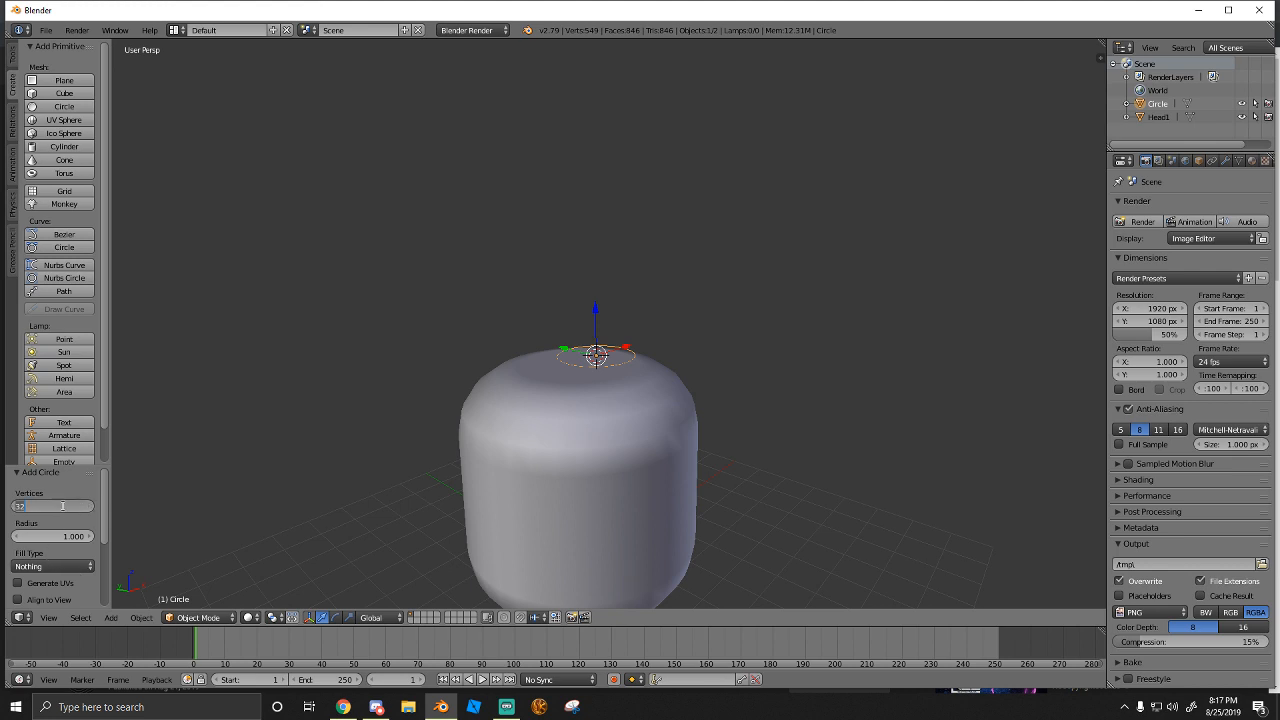
{"action": "type", "text": "20"}
{"action": "key", "text": "Return"}
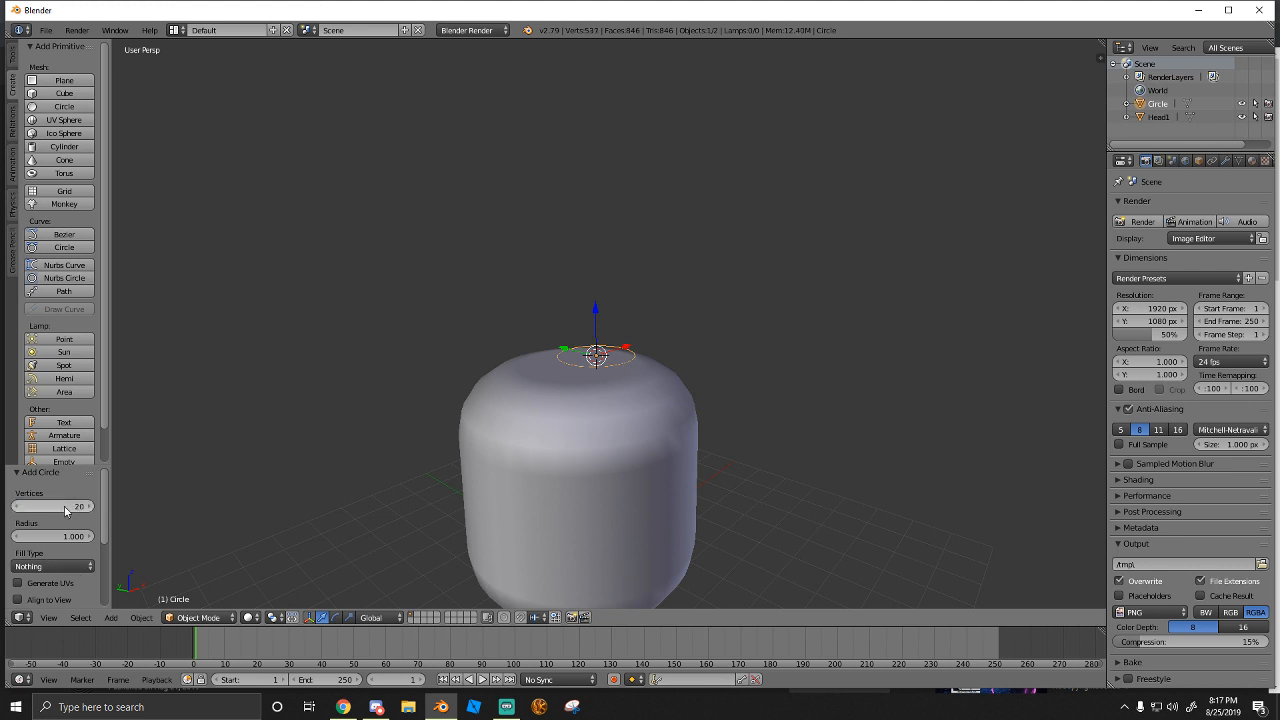
Rotate the 20-vertex circle 90° about Y and move it about -4.23 units along X, in front of the head
{"action": "scroll", "coordinate": [535, 366], "scroll_direction": "up", "scroll_amount": 2}
{"action": "type", "text": "r"}
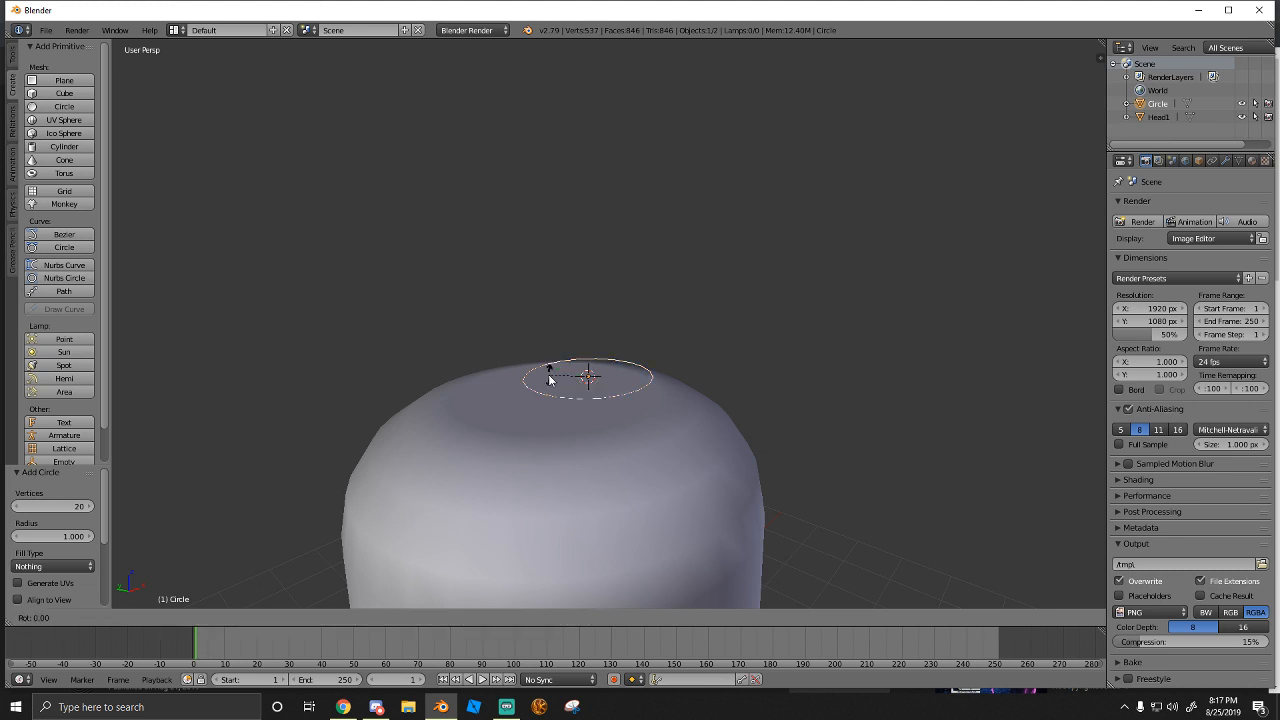
{"action": "type", "text": "y90"}
{"action": "key", "text": "Return"}
{"action": "key", "text": "g"}
{"action": "key", "text": "x"}
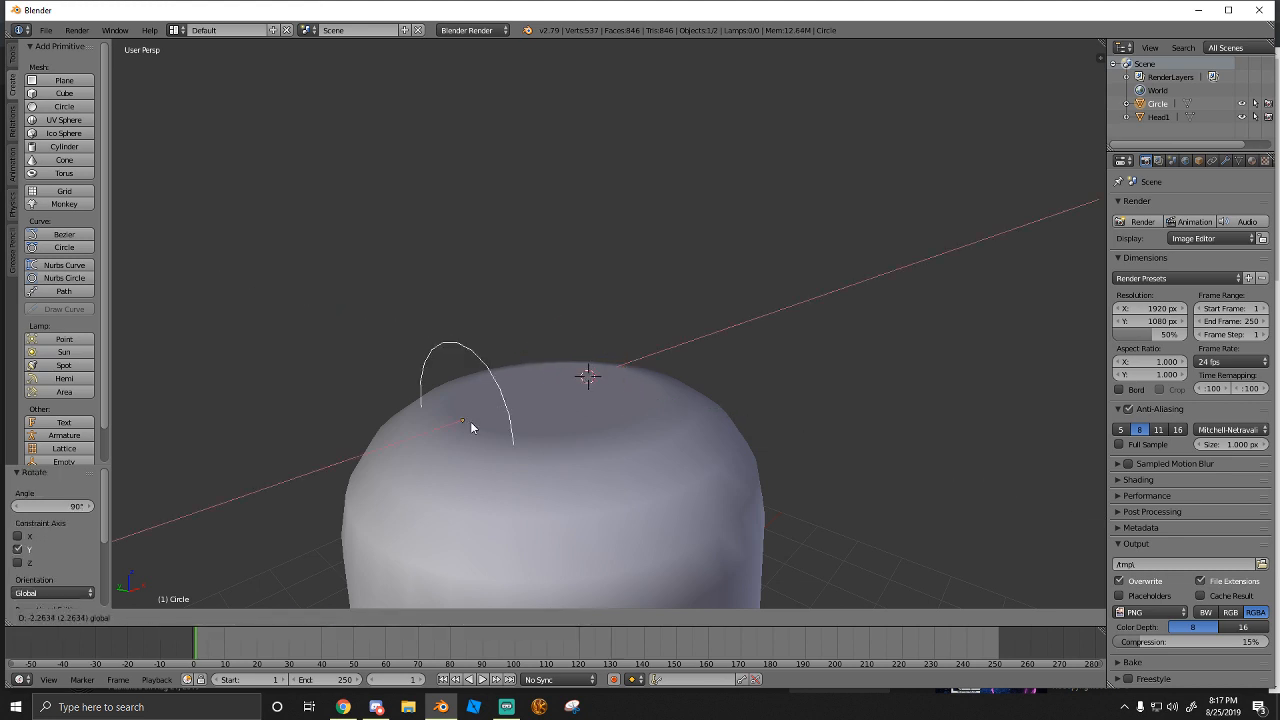
{"action": "left_click", "coordinate": [438, 441]}
{"action": "middle_click_drag", "start_coordinate": [438, 441], "coordinate": [486, 422]}
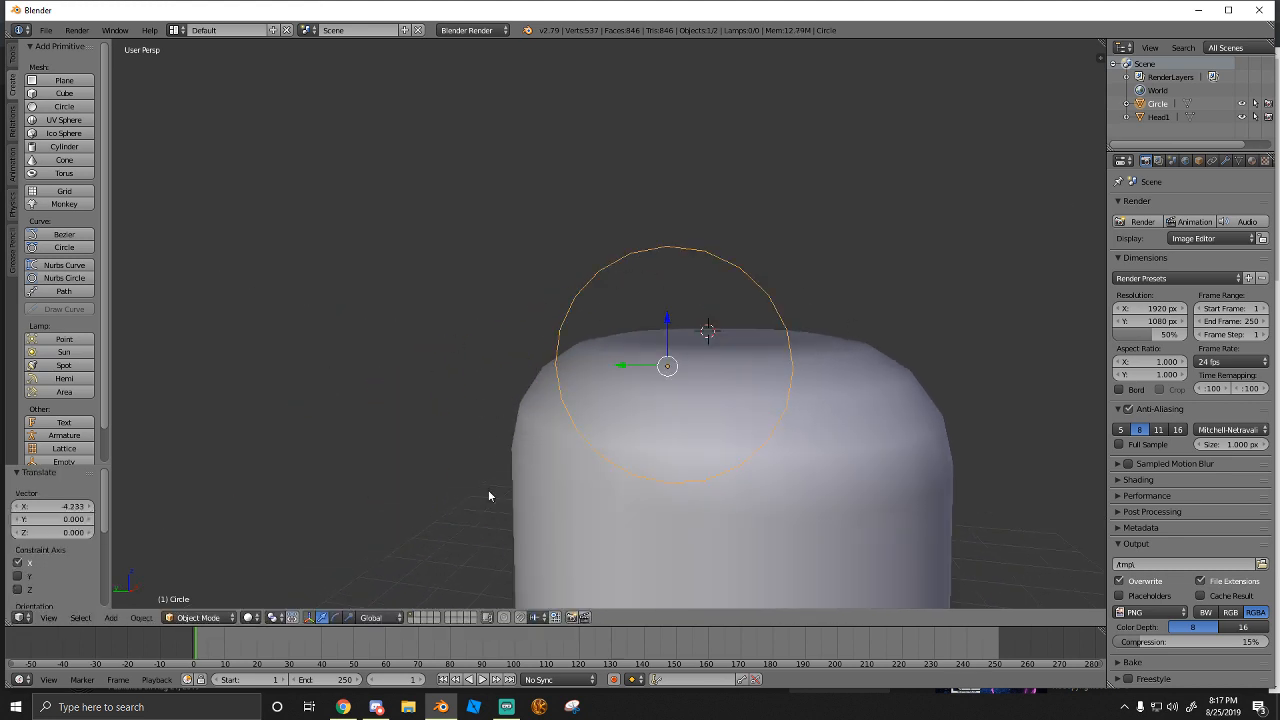
Switch to Chrome and search Google for "hood" in a new tab
{"action": "left_click", "coordinate": [343, 707]}
{"action": "left_click", "coordinate": [345, 10]}
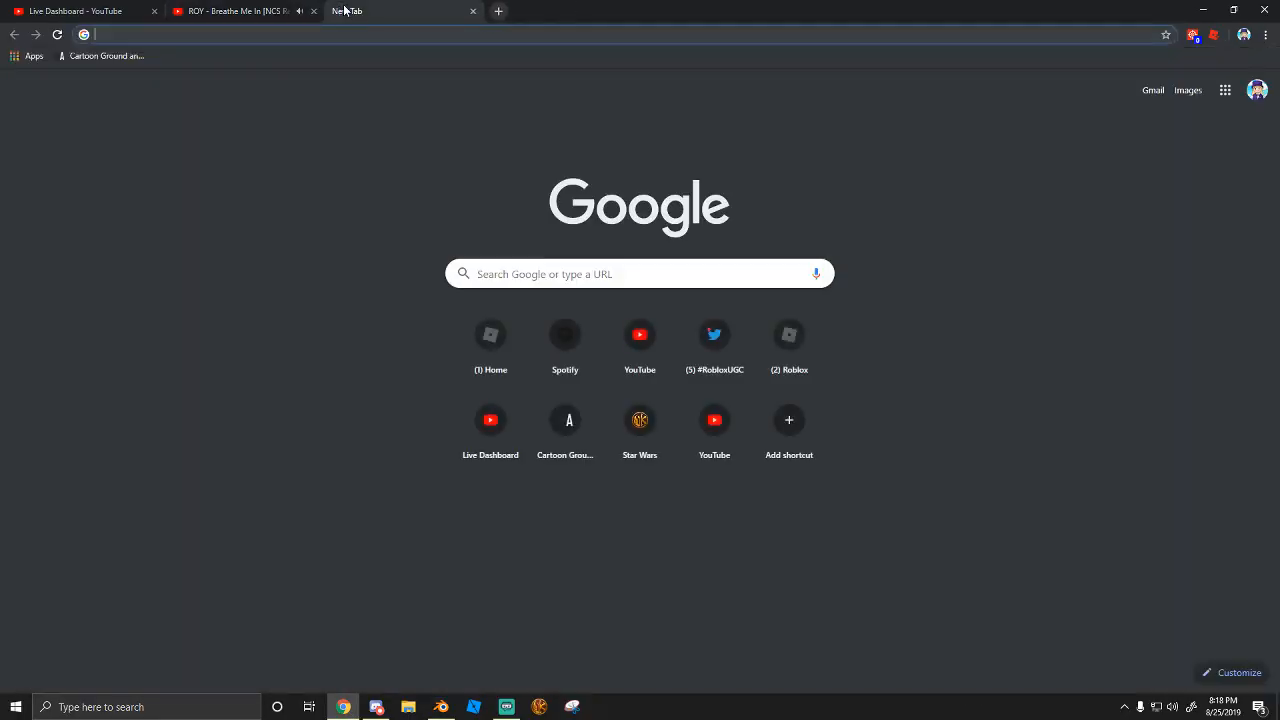
{"action": "type", "text": "hood"}
{"action": "key", "text": "Return"}
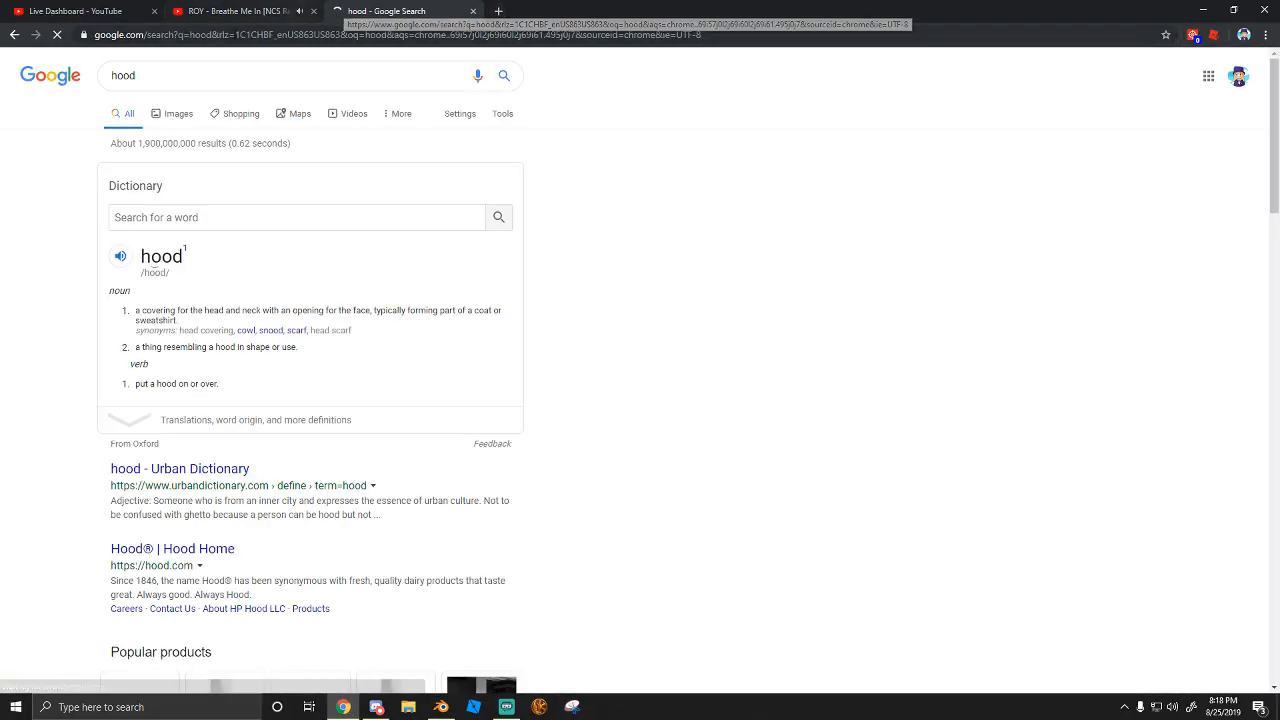
Open the image results for "hood" and examine two of the dark hooded-figure photos as shape references
{"action": "left_click", "coordinate": [170, 115]}
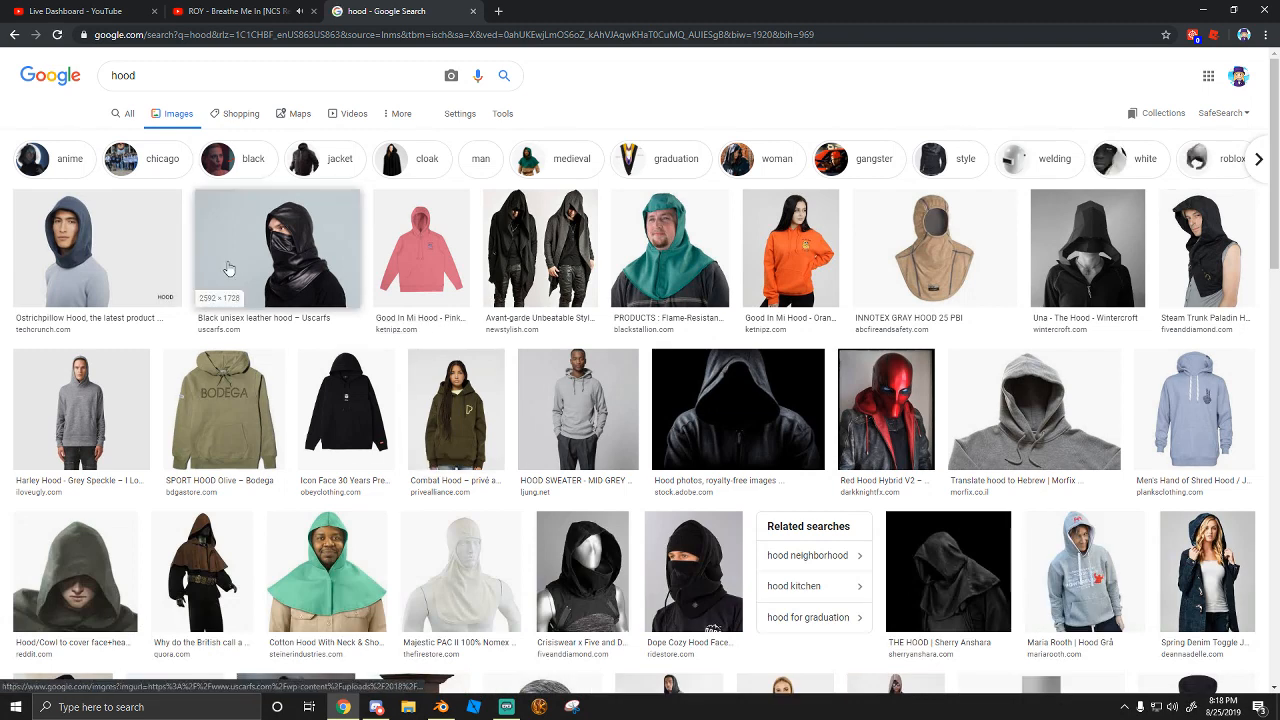
{"action": "left_click", "coordinate": [738, 410]}
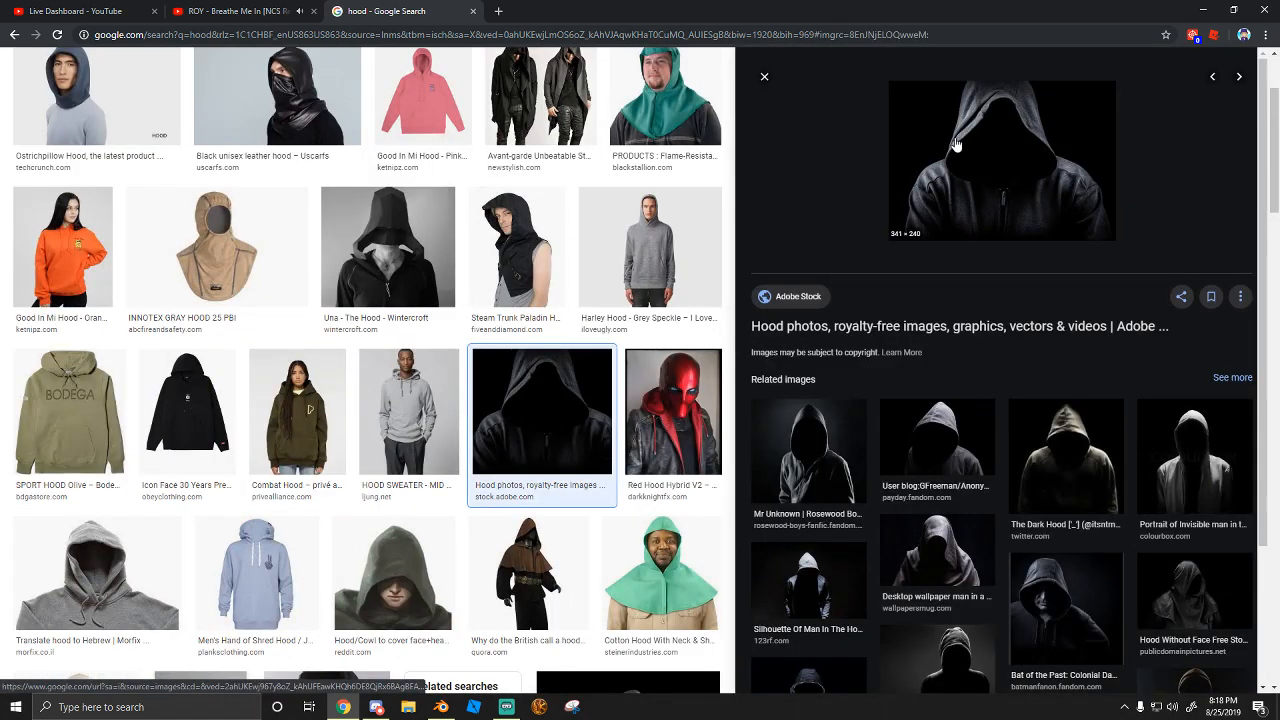
{"action": "left_click", "coordinate": [956, 437]}
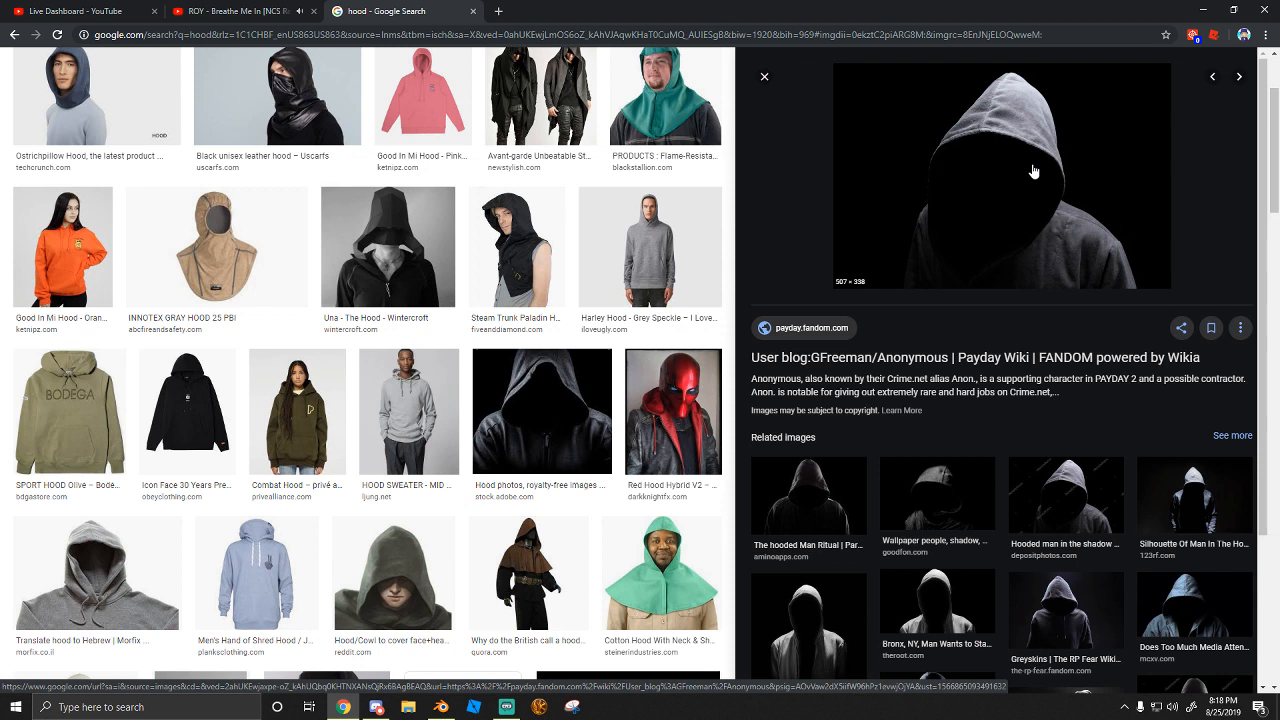
Switch back to Blender, lower the circle in front of the face and enlarge it beyond the head's outline
{"action": "left_click", "coordinate": [441, 707]}
{"action": "scroll", "coordinate": [720, 370], "scroll_direction": "down", "scroll_amount": 3}
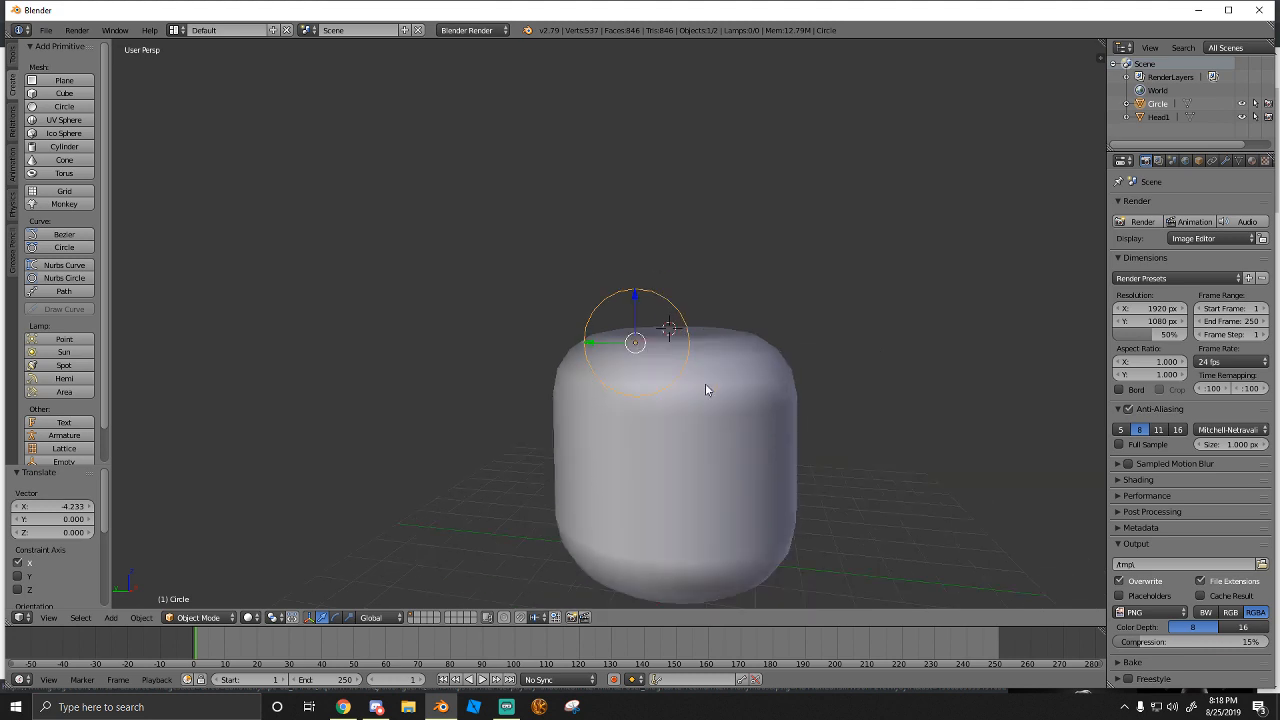
{"action": "scroll", "coordinate": [705, 384], "scroll_direction": "up", "scroll_amount": 2}
{"action": "left_click_drag", "start_coordinate": [647, 328], "coordinate": [647, 490]}
{"action": "scroll", "coordinate": [621, 460], "scroll_direction": "down", "scroll_amount": 4}
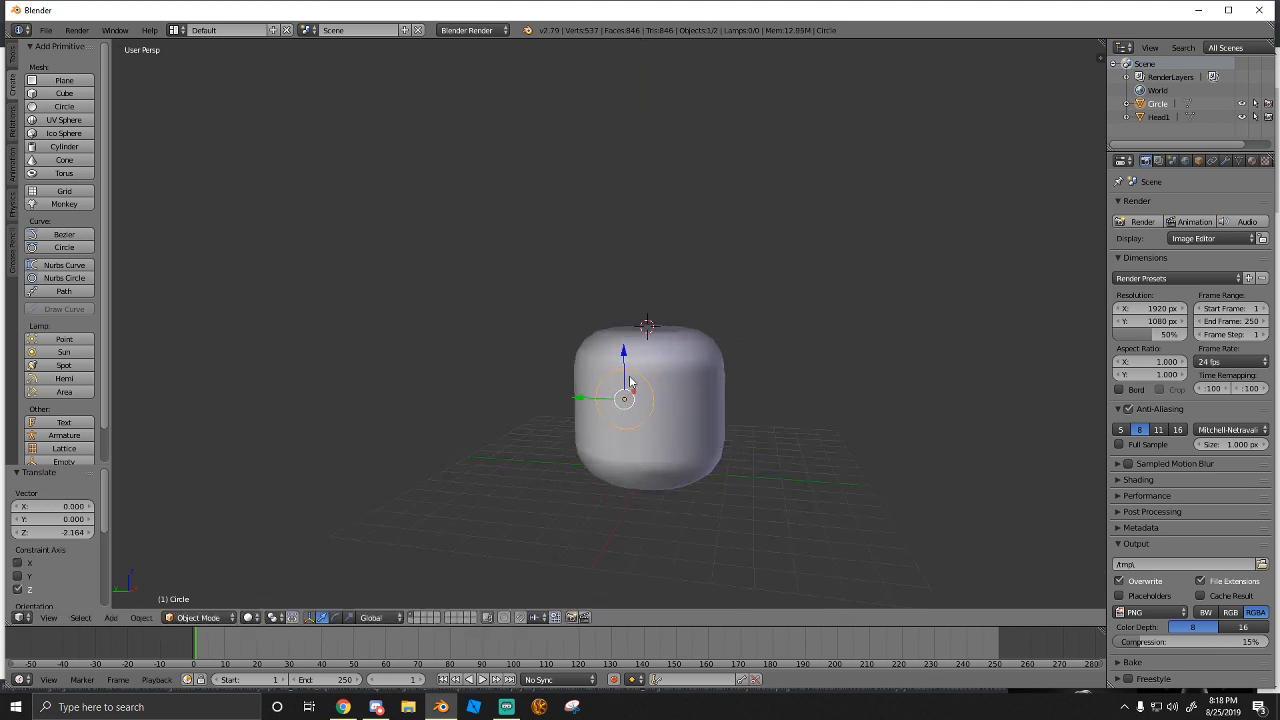
{"action": "left_click_drag", "start_coordinate": [625, 372], "coordinate": [649, 326]}
{"action": "key", "text": "s"}
{"action": "left_click", "coordinate": [664, 389]}
Move the circle about 0.9 units along X toward the head
{"action": "key", "text": "shift+f"}
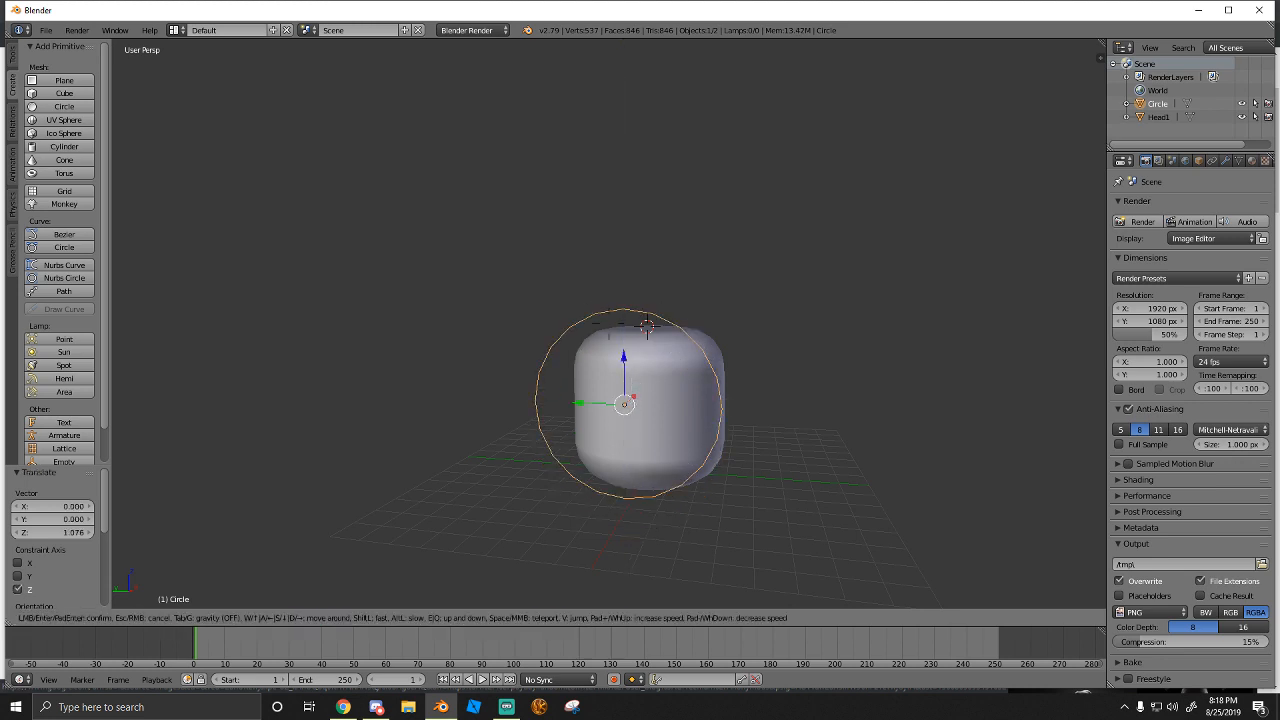
{"action": "key", "text": "d"}
{"action": "key", "text": "w"}
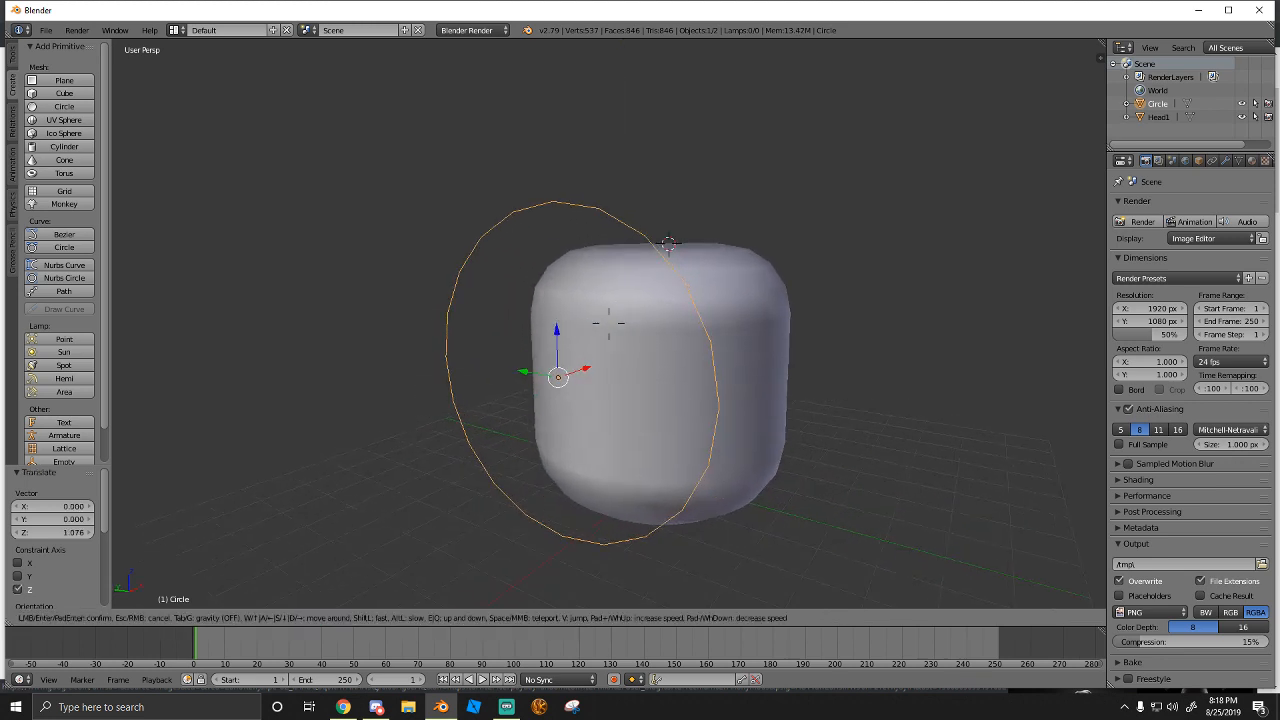
{"action": "key", "text": "Return"}
{"action": "key", "text": "g"}
{"action": "key", "text": "x"}
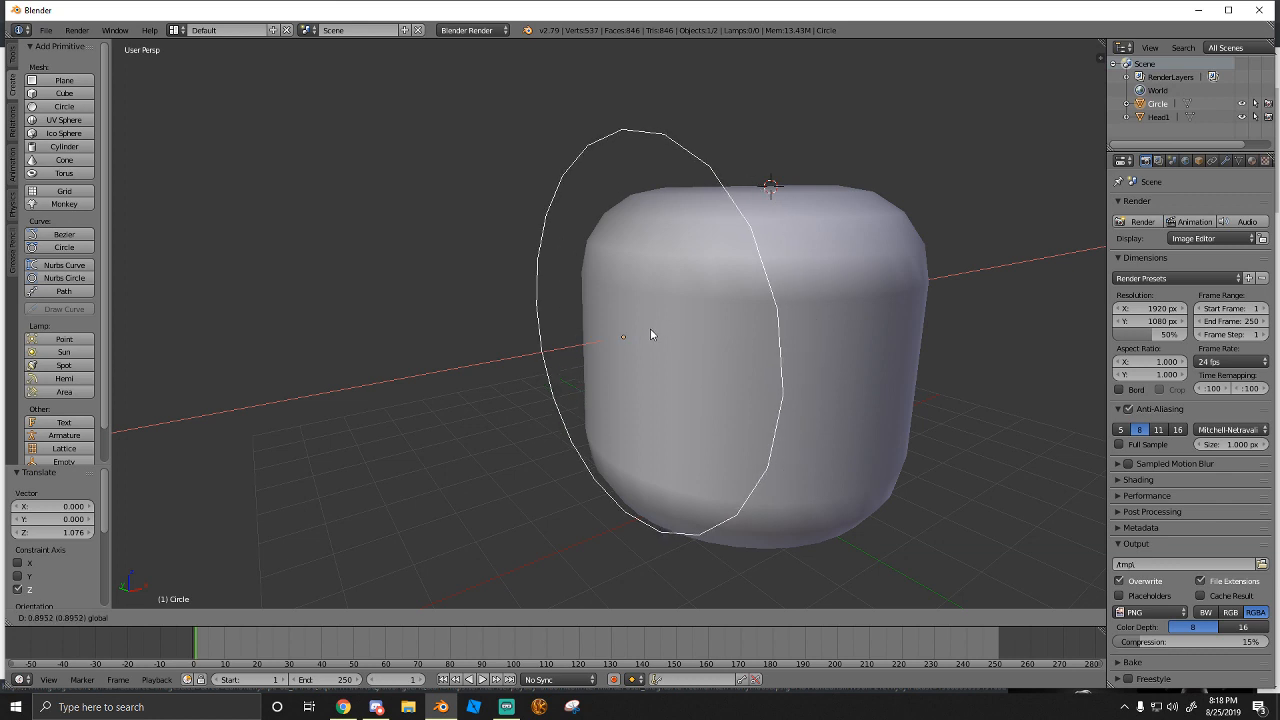
{"action": "left_click", "coordinate": [620, 322]}
{"action": "left_click", "coordinate": [619, 318]}
{"action": "left_click_drag", "start_coordinate": [617, 326], "coordinate": [633, 325]}
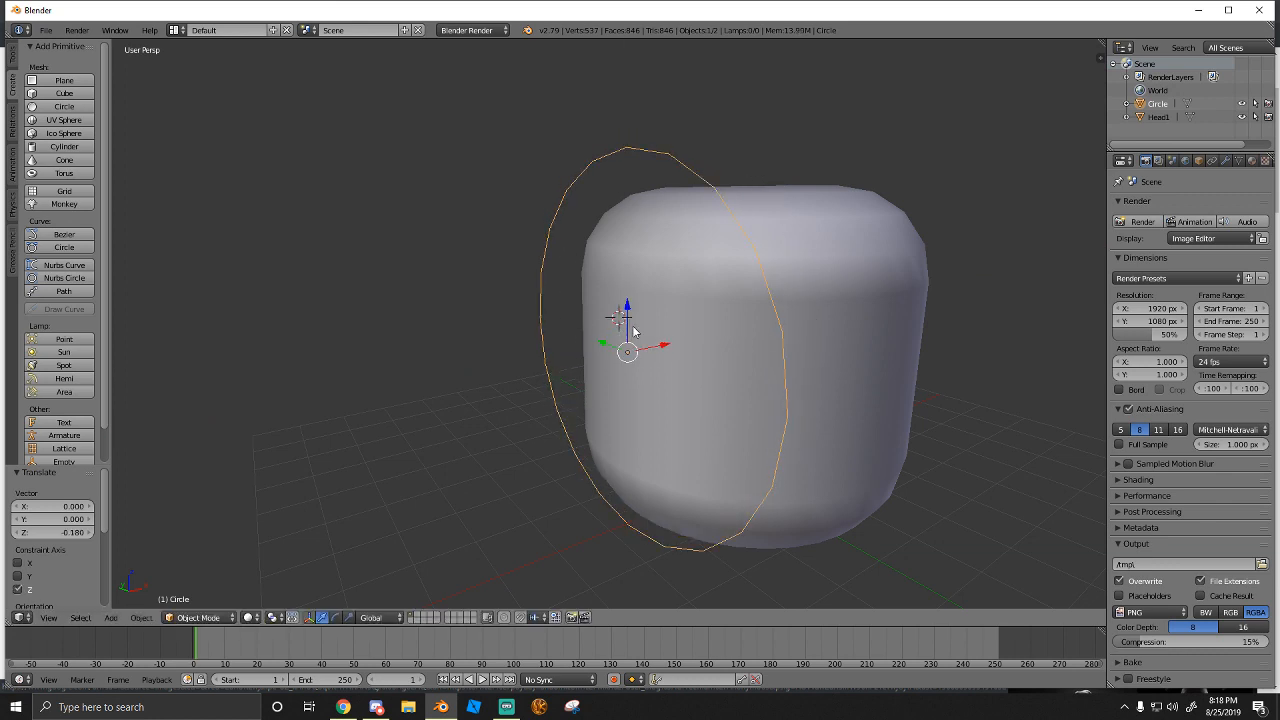
{"action": "key", "text": "ctrl+z"}
Center the circle on the head by moving it about -0.12 units along Y, and slightly adjust its overall scale
{"action": "middle_click_drag", "start_coordinate": [630, 310], "coordinate": [709, 334]}
{"action": "key", "text": "shift+f"}
{"action": "key", "text": "a"}
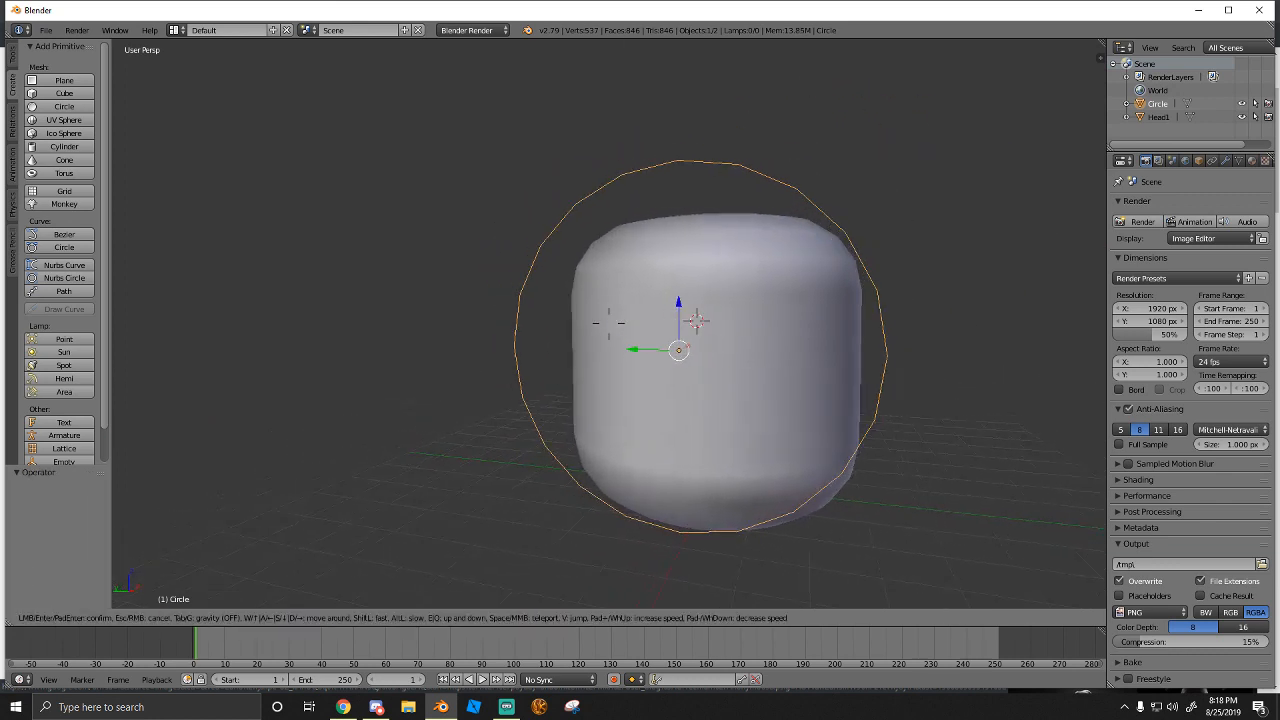
{"action": "left_click", "coordinate": [609, 323]}
{"action": "left_click_drag", "start_coordinate": [640, 315], "coordinate": [683, 366]}
{"action": "key", "text": "s"}
{"action": "left_click", "coordinate": [755, 376]}
{"action": "key", "text": "shift+f"}
{"action": "left_click", "coordinate": [610, 329]}
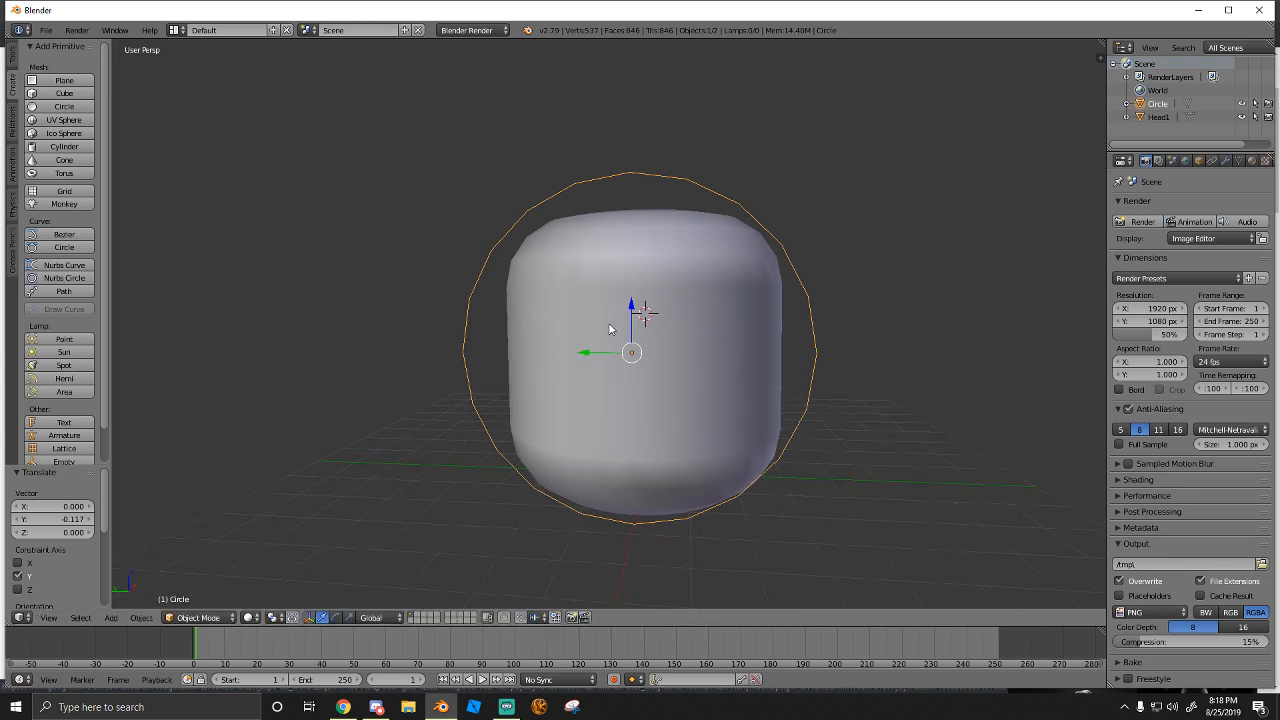
Stretch the circle by about 1.084 along Z and about 1.158 along Y
{"action": "key", "text": "s"}
{"action": "key", "text": "z"}
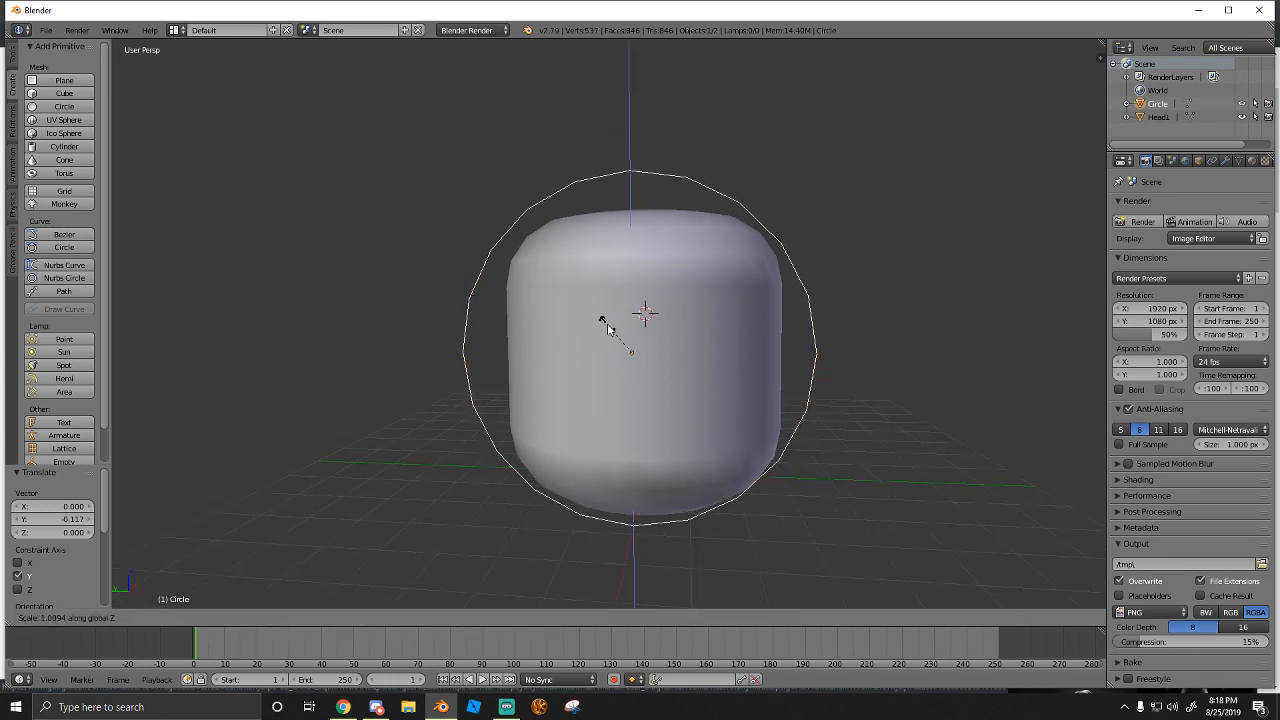
{"action": "left_click", "coordinate": [603, 329]}
{"action": "key", "text": "s"}
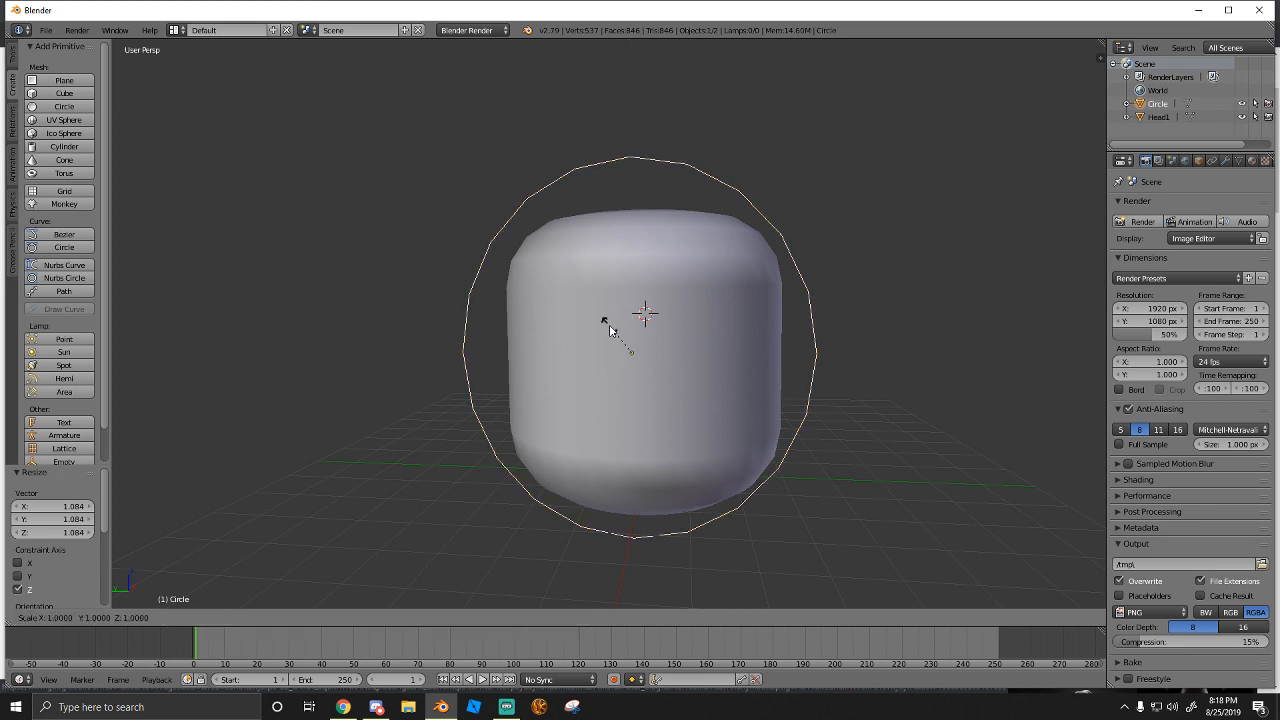
{"action": "key", "text": "y"}
{"action": "left_click", "coordinate": [604, 327]}
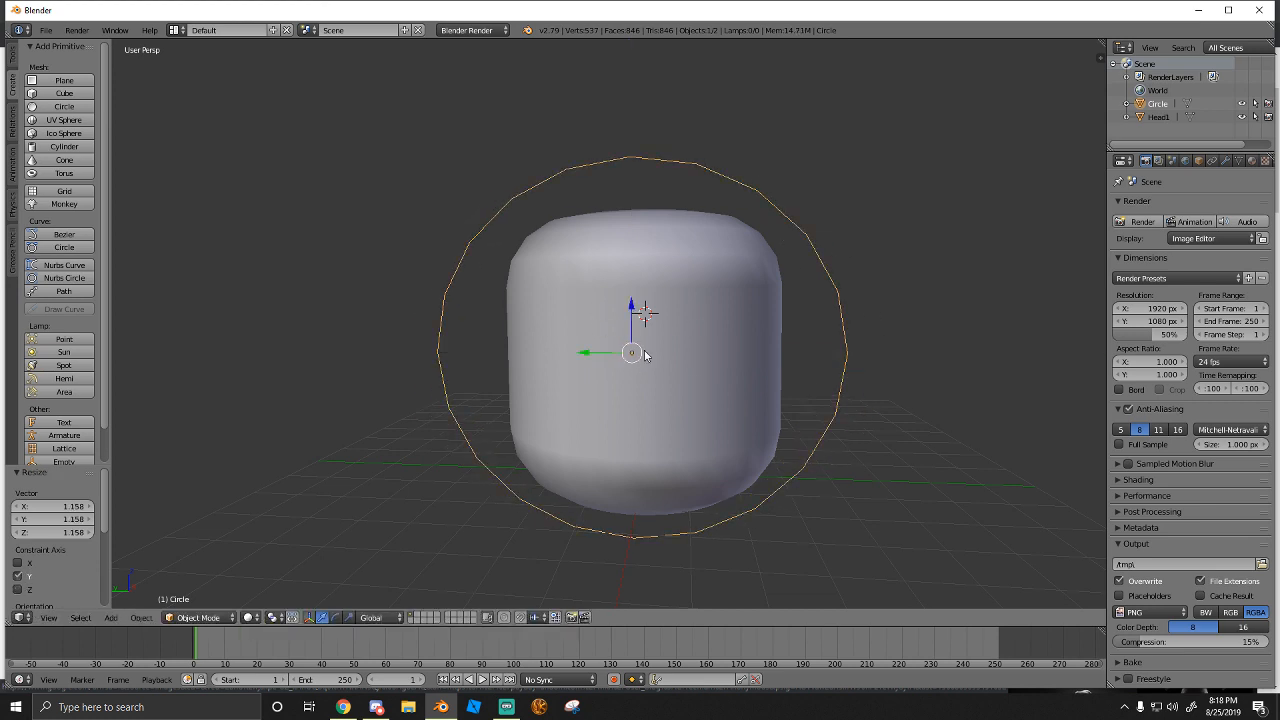
In Edit Mode, delete the seven lowest vertices of the circle to leave an open arch around the head
{"action": "key", "text": "shift+f"}
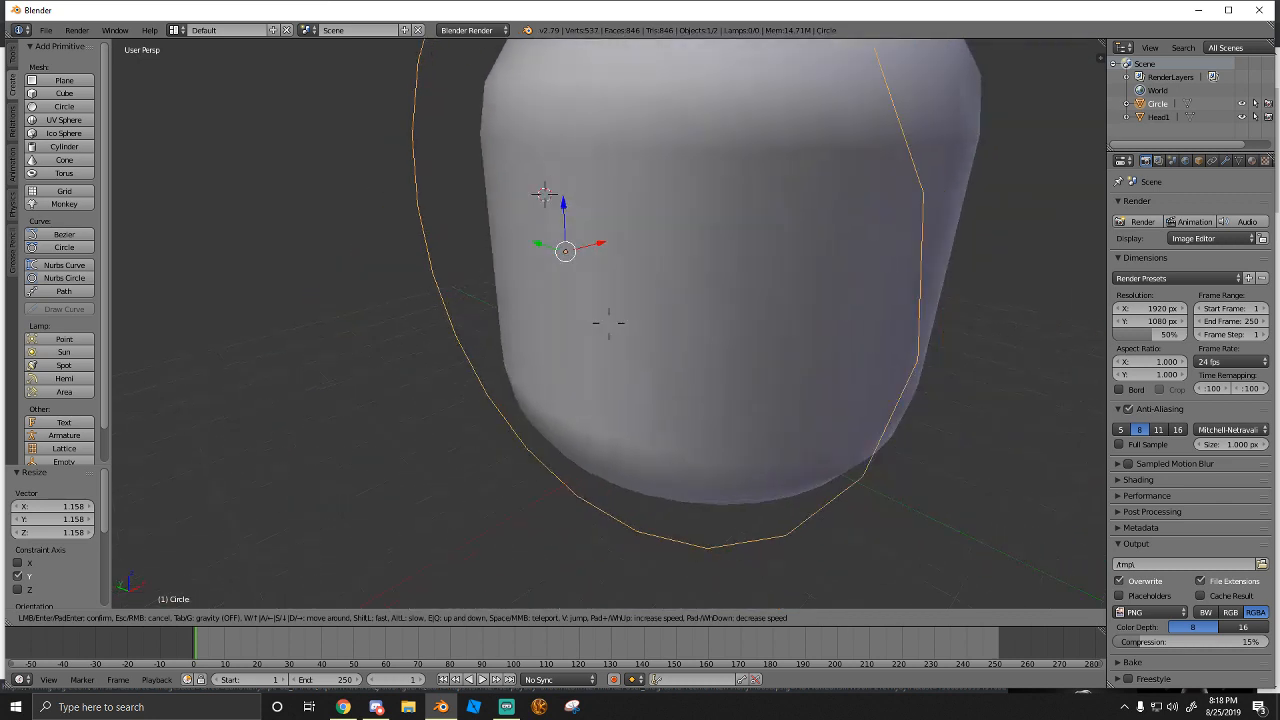
{"action": "left_click", "coordinate": [605, 328]}
{"action": "left_click", "coordinate": [192, 617]}
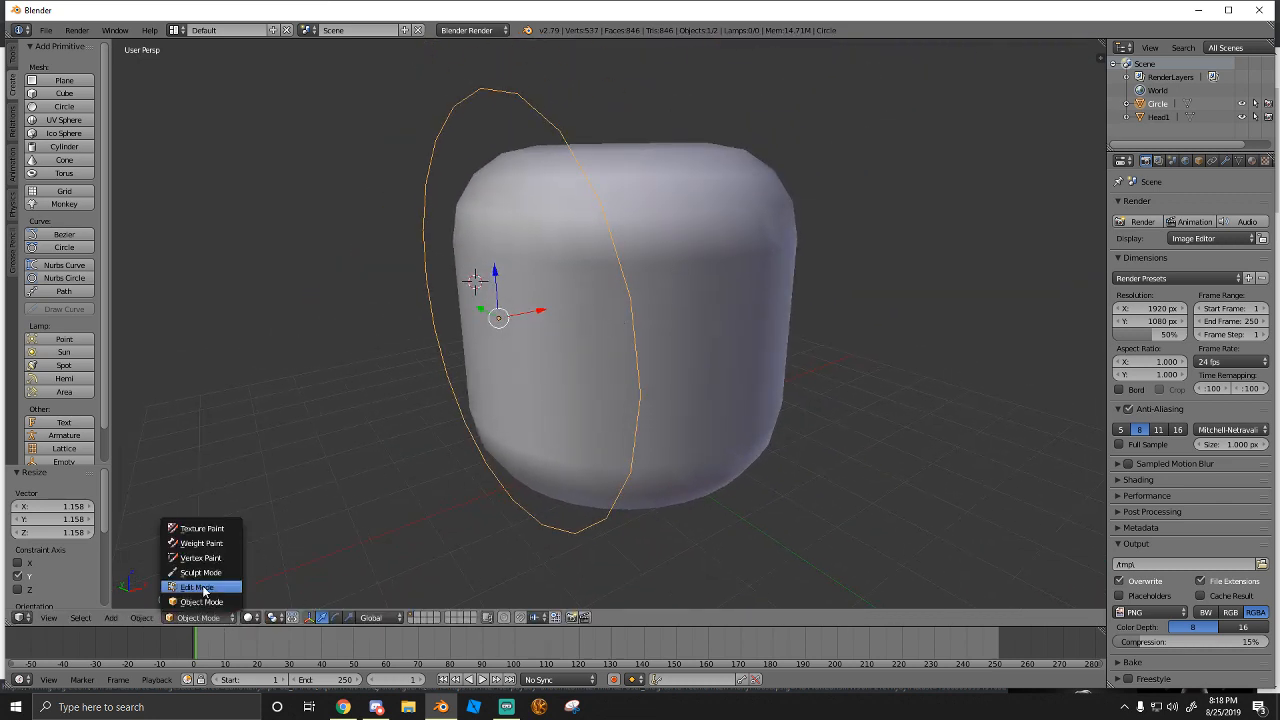
{"action": "left_click", "coordinate": [208, 584]}
{"action": "key", "text": "a"}
{"action": "key", "text": "a"}
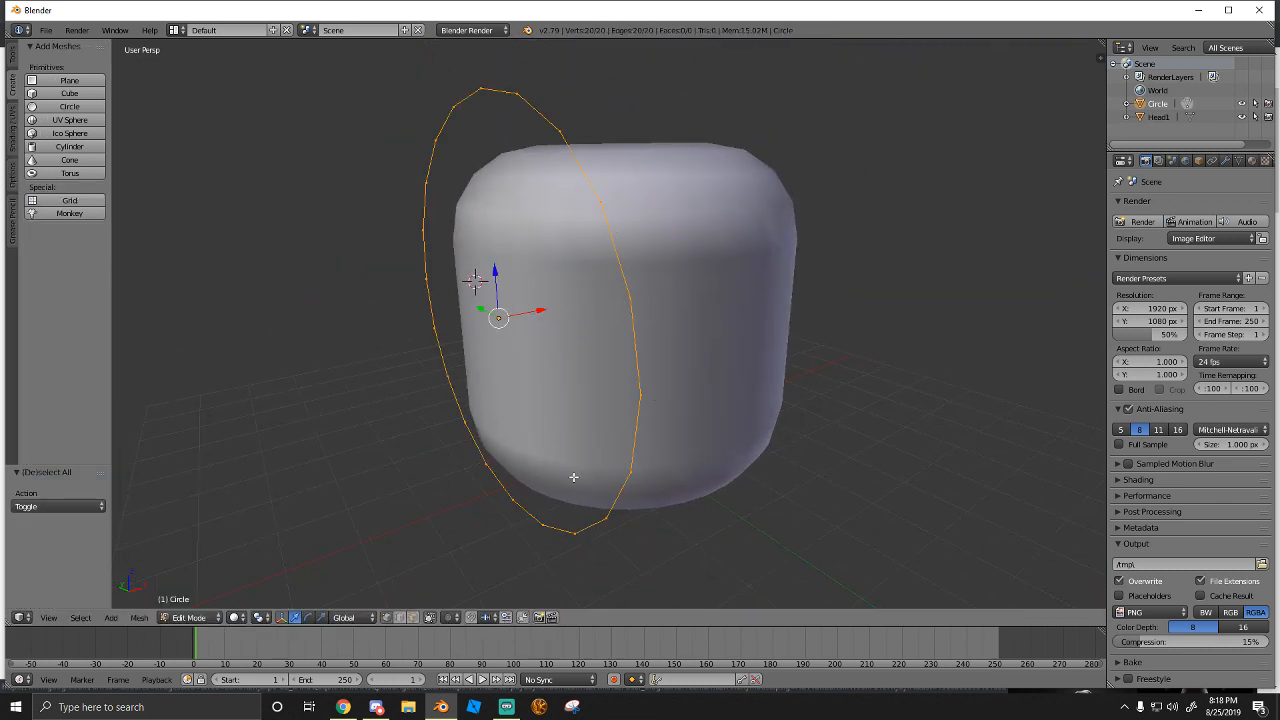
{"action": "key", "text": "shift+f"}
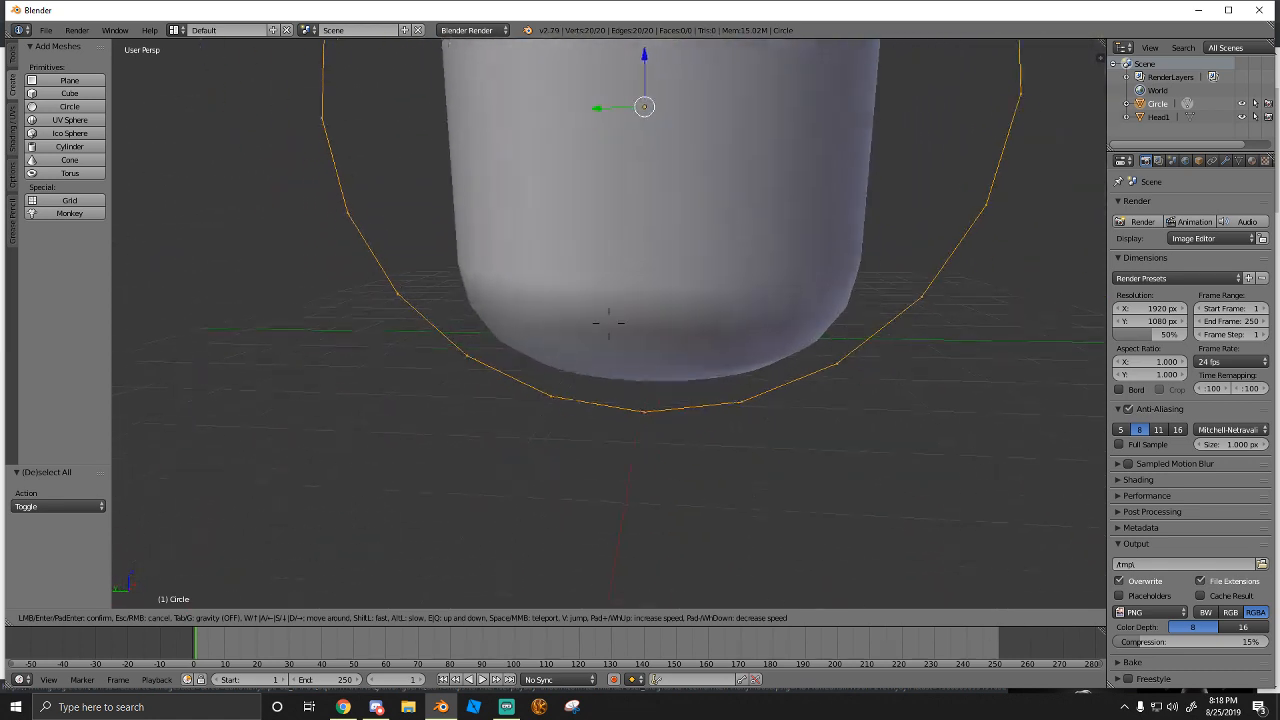
{"action": "left_click", "coordinate": [608, 324]}
{"action": "right_click", "coordinate": [560, 392]}
{"action": "right_click", "coordinate": [637, 404], "text": "shift"}
{"action": "right_click", "coordinate": [728, 395], "text": "shift"}
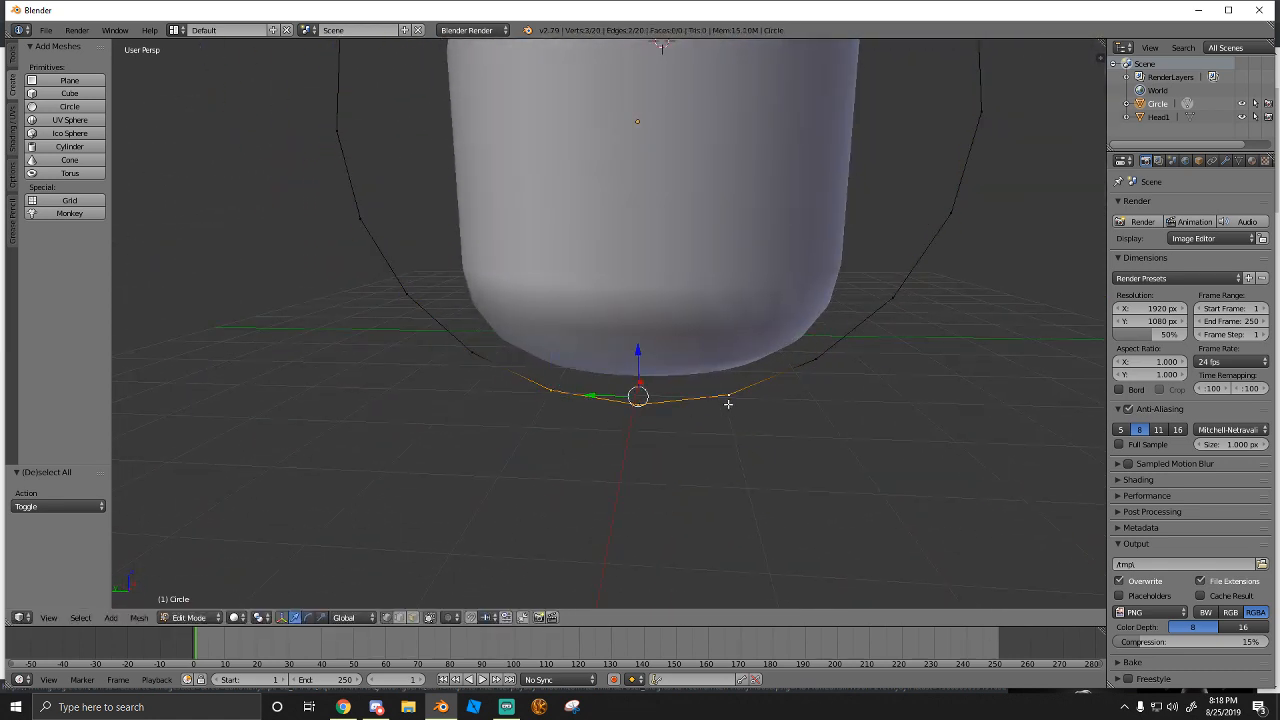
{"action": "right_click", "coordinate": [816, 358], "text": "shift"}
{"action": "right_click", "coordinate": [472, 352], "text": "shift"}
{"action": "right_click", "coordinate": [408, 296], "text": "shift"}
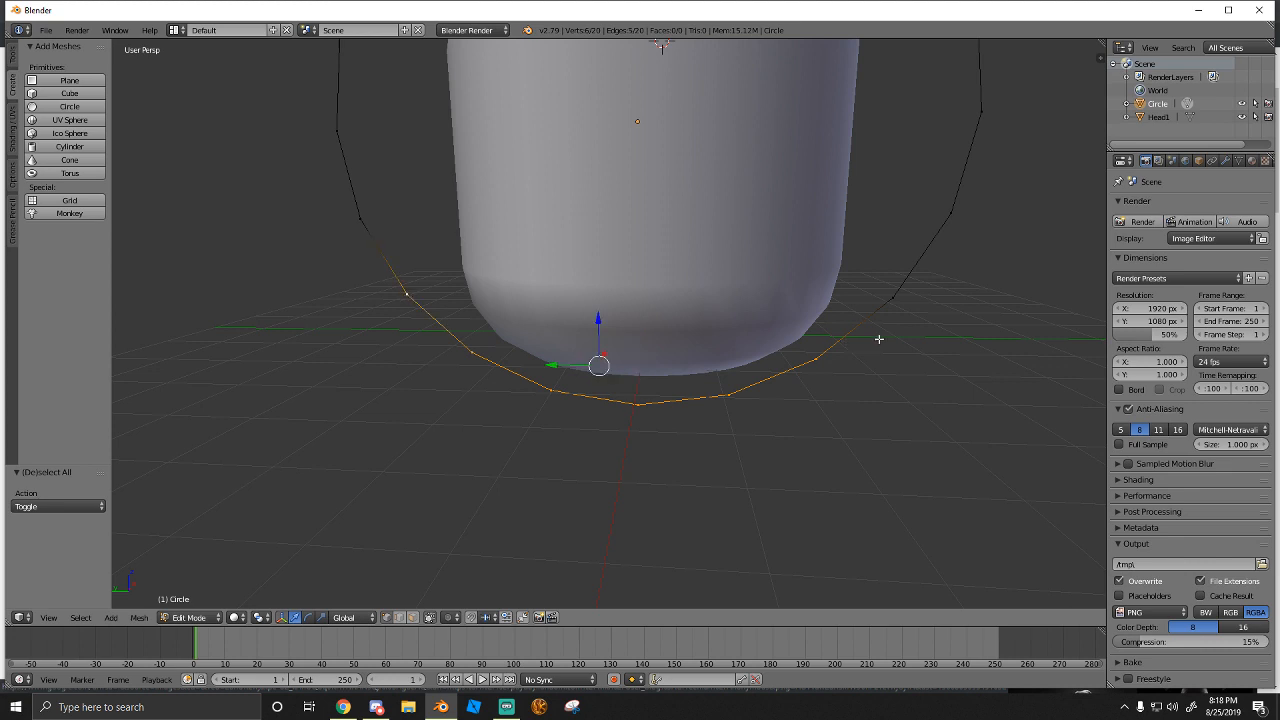
{"action": "right_click", "coordinate": [906, 319], "text": "shift"}
{"action": "key", "text": "x"}
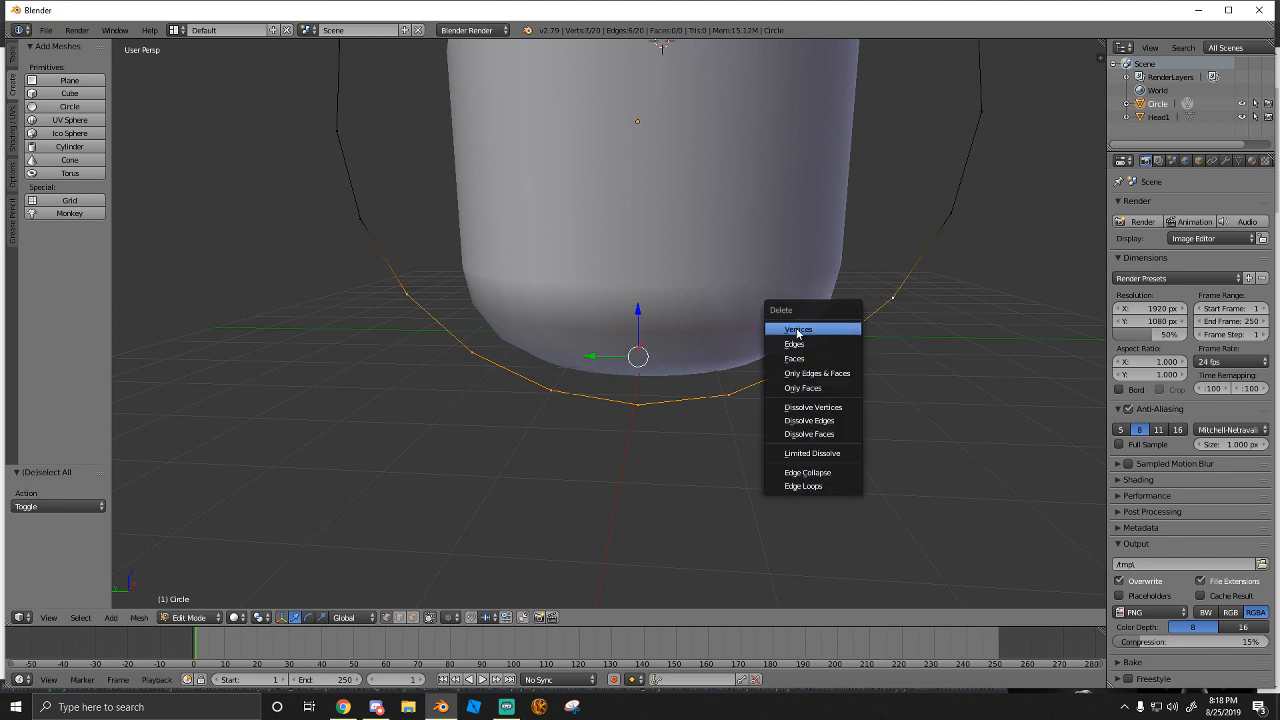
{"action": "left_click", "coordinate": [803, 329]}
Select the whole remaining arch and move it down about 0.48 units along Z, closer to the head's top
{"action": "key", "text": "shift+f"}
{"action": "key", "text": "w"}
{"action": "key", "text": "s"}
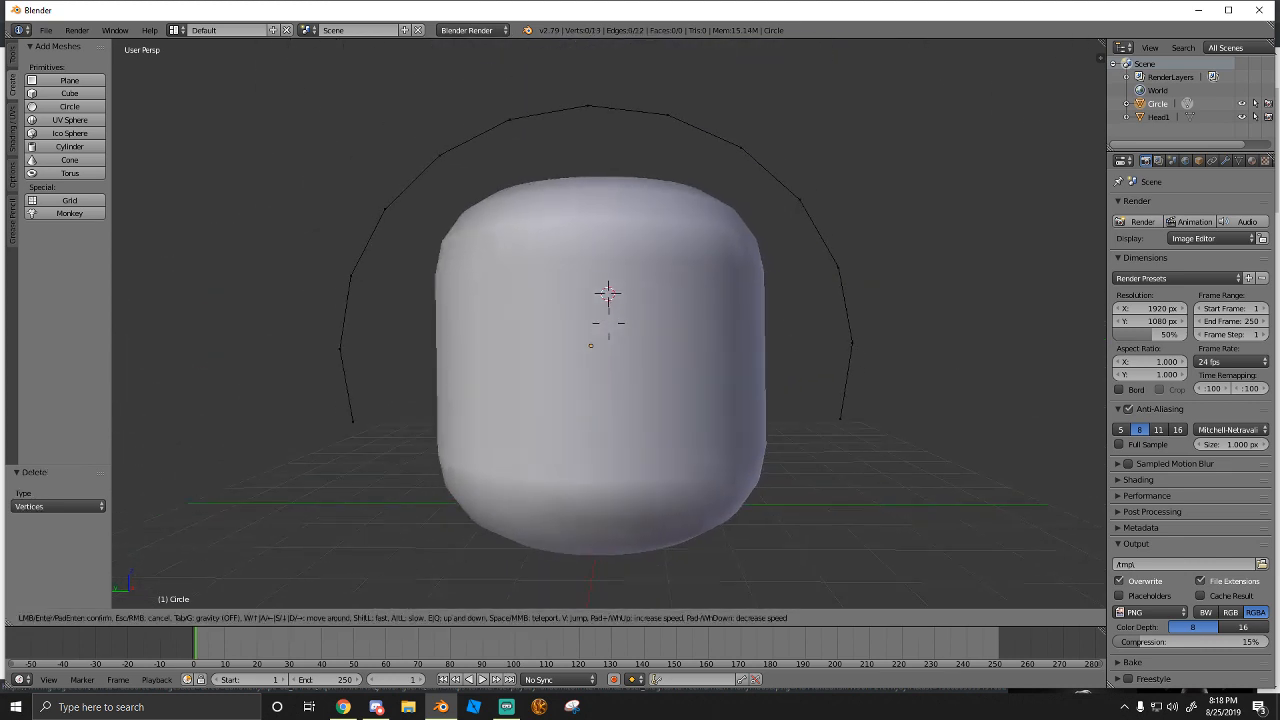
{"action": "left_click", "coordinate": [579, 314]}
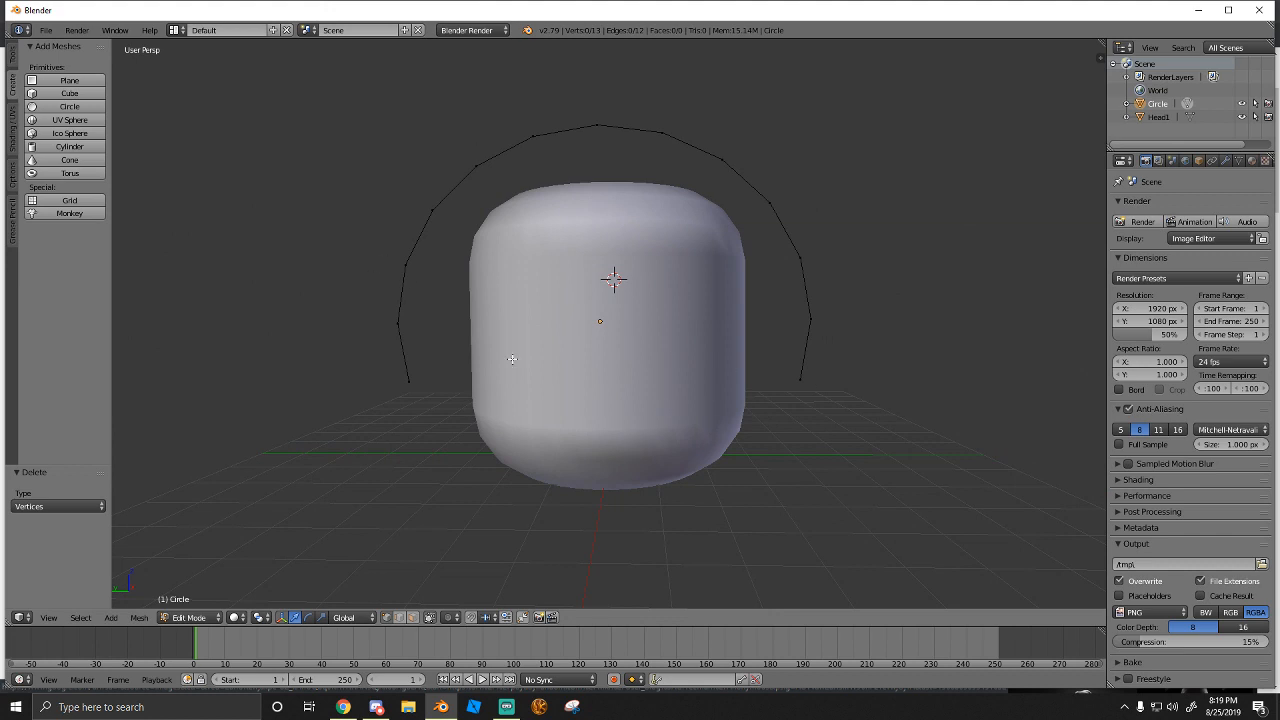
{"action": "key", "text": "a"}
{"action": "left_click", "coordinate": [593, 203]}
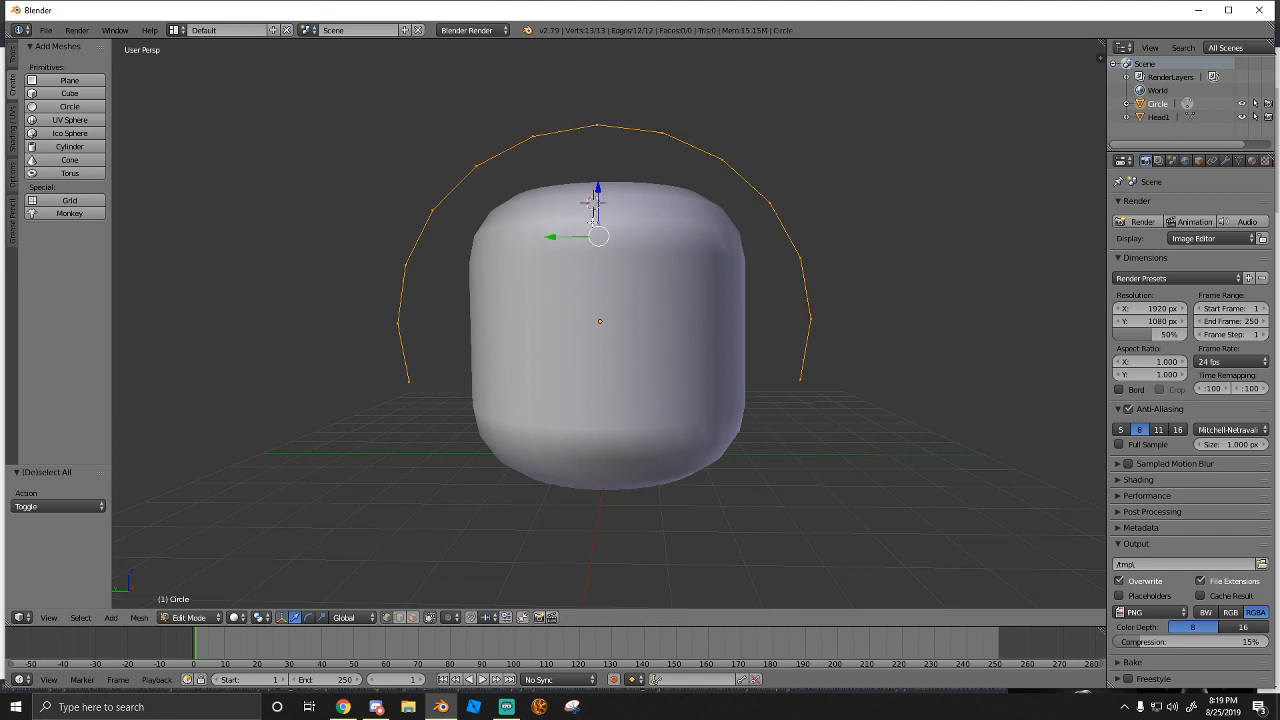
{"action": "left_click_drag", "start_coordinate": [598, 200], "coordinate": [596, 227]}
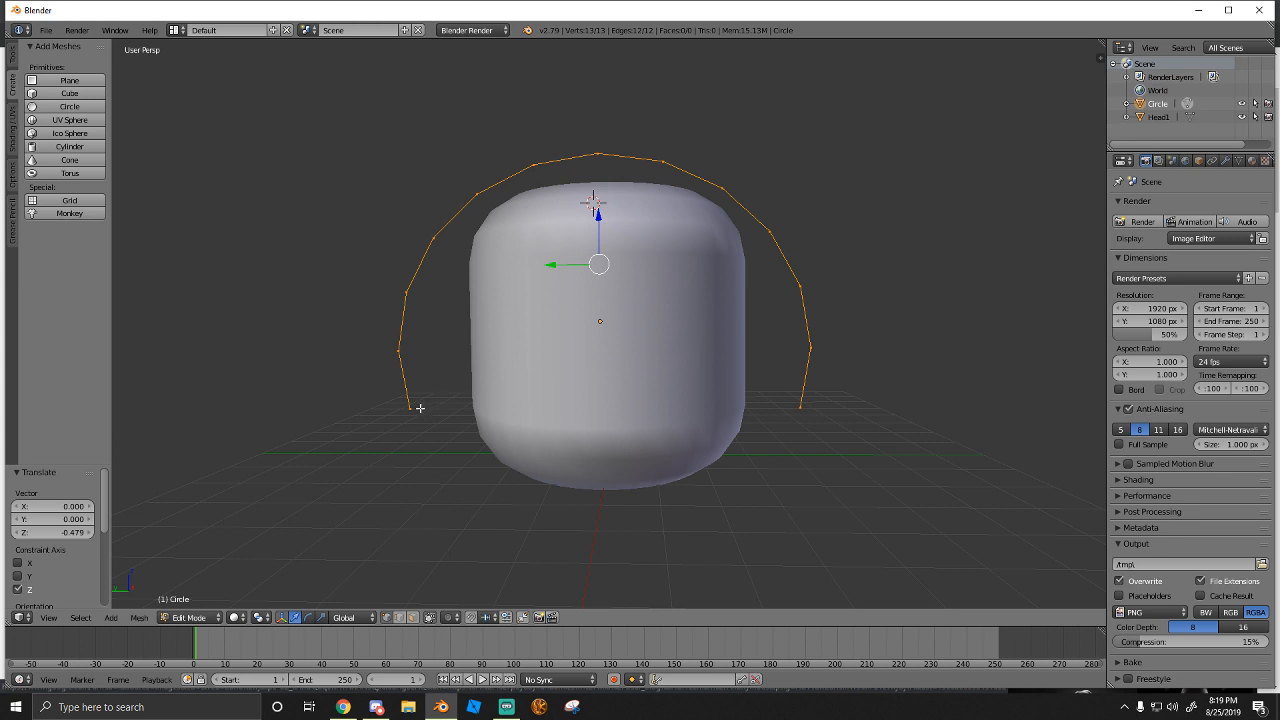
Lower the arch's two end vertices by about 1.14 units along Z
{"action": "right_click", "coordinate": [419, 408]}
{"action": "right_click", "coordinate": [803, 412], "text": "shift"}
{"action": "left_click_drag", "start_coordinate": [600, 358], "coordinate": [597, 423]}
{"action": "key", "text": "s"}
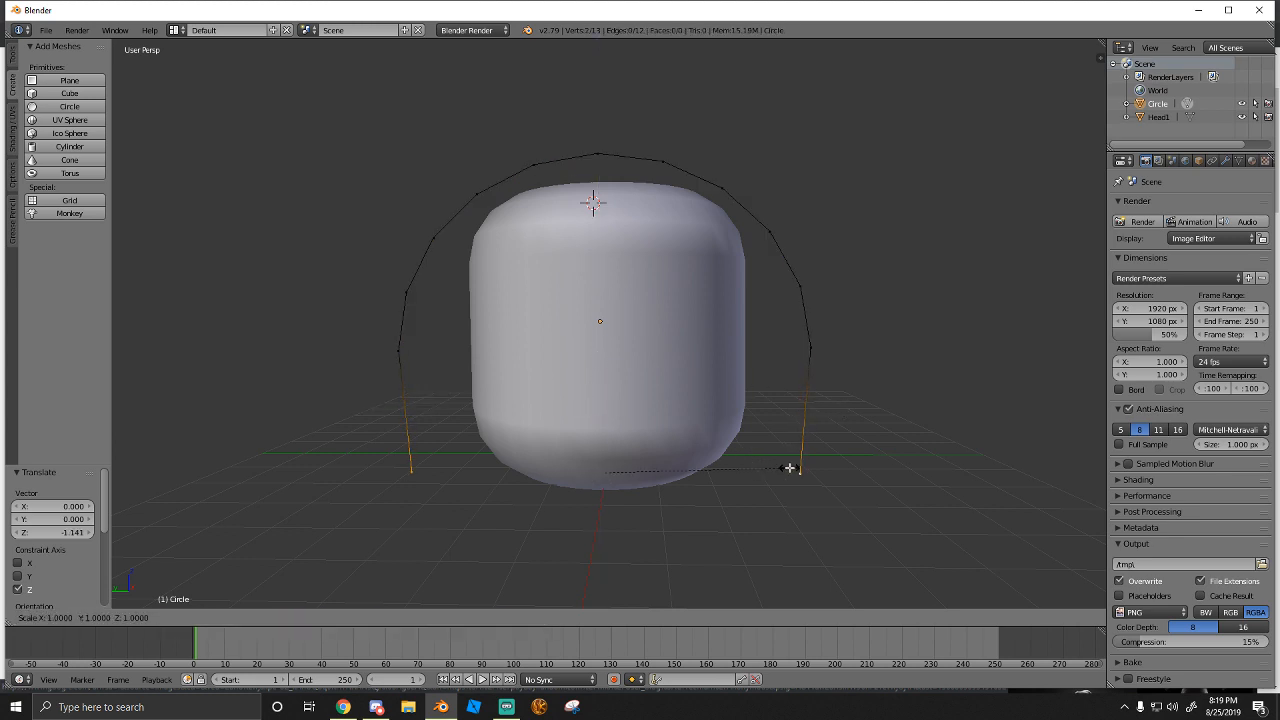
{"action": "left_click", "coordinate": [758, 463]}
{"action": "key", "text": "ctrl+z"}
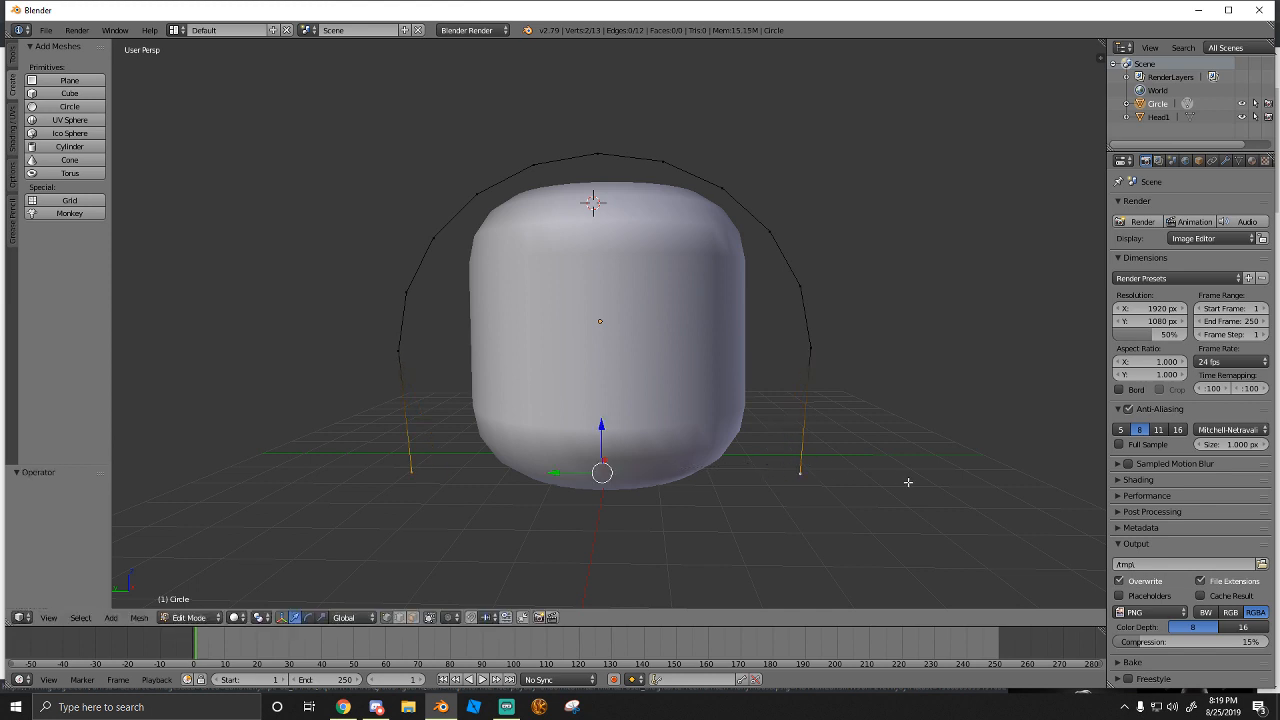
Scale the arch's two end vertices to about 0.941 along Y to bring them closer together
{"action": "key", "text": "s"}
{"action": "key", "text": "y"}
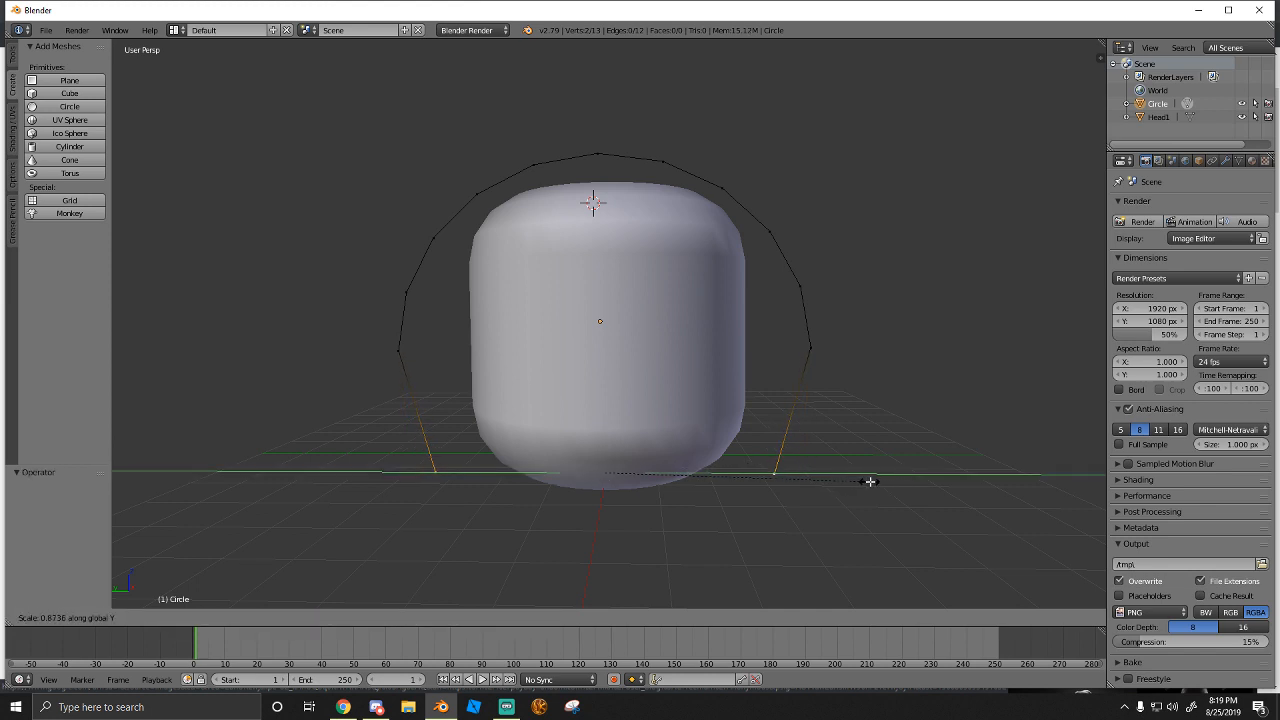
{"action": "left_click", "coordinate": [882, 478]}
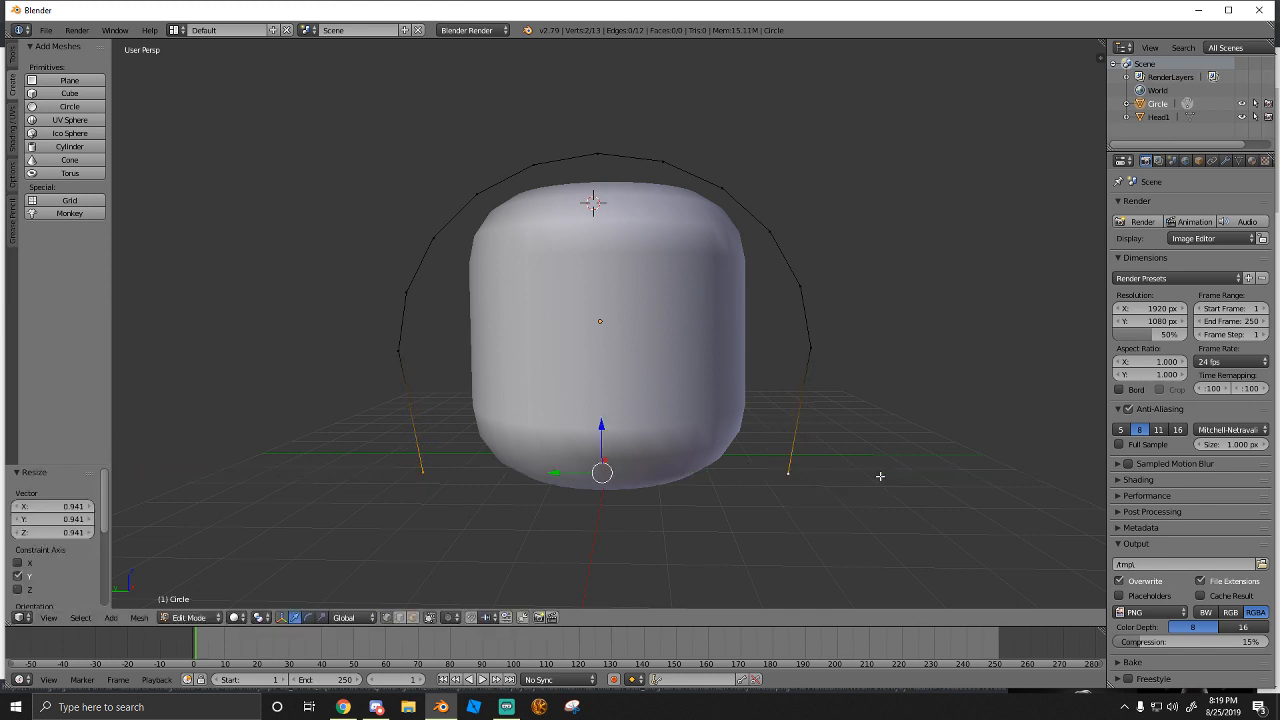
Select the lowest edge on each side of the arch and subdivide both with one cut
{"action": "left_click", "coordinate": [398, 617]}
{"action": "right_click", "coordinate": [410, 420]}
{"action": "right_click", "coordinate": [804, 412], "text": "shift"}
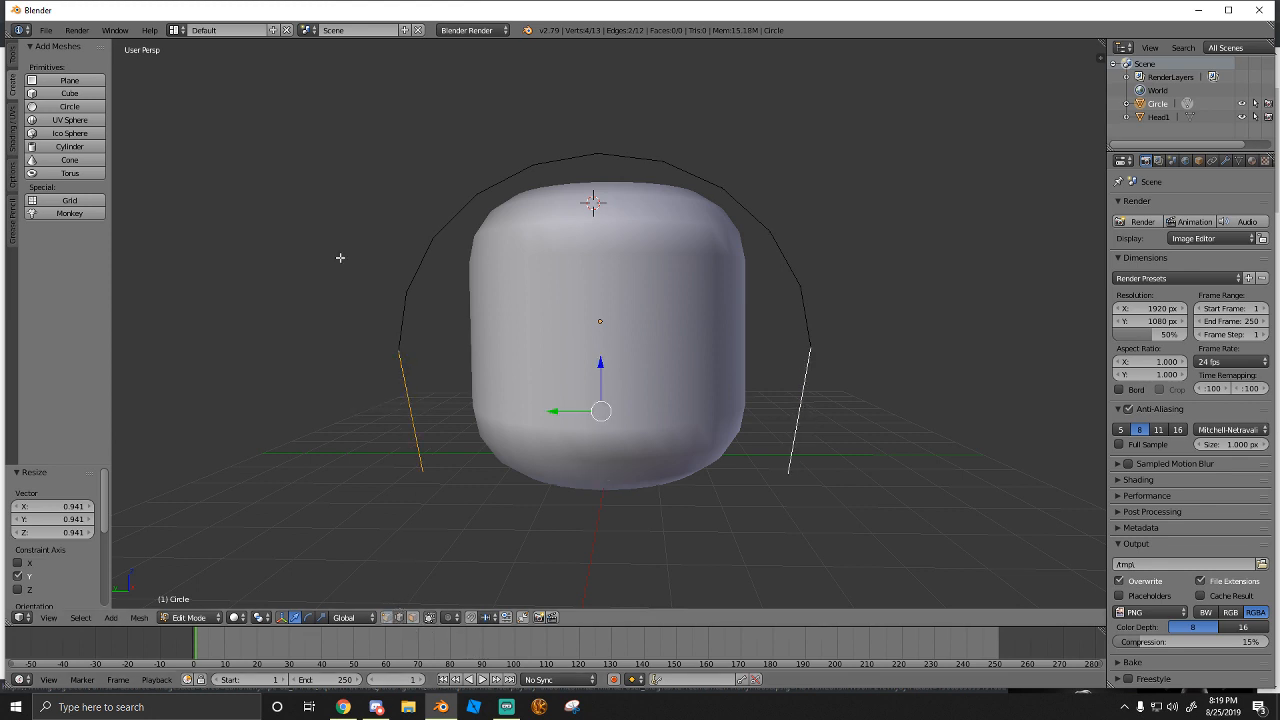
{"action": "left_click", "coordinate": [13, 125]}
{"action": "left_click", "coordinate": [12, 57]}
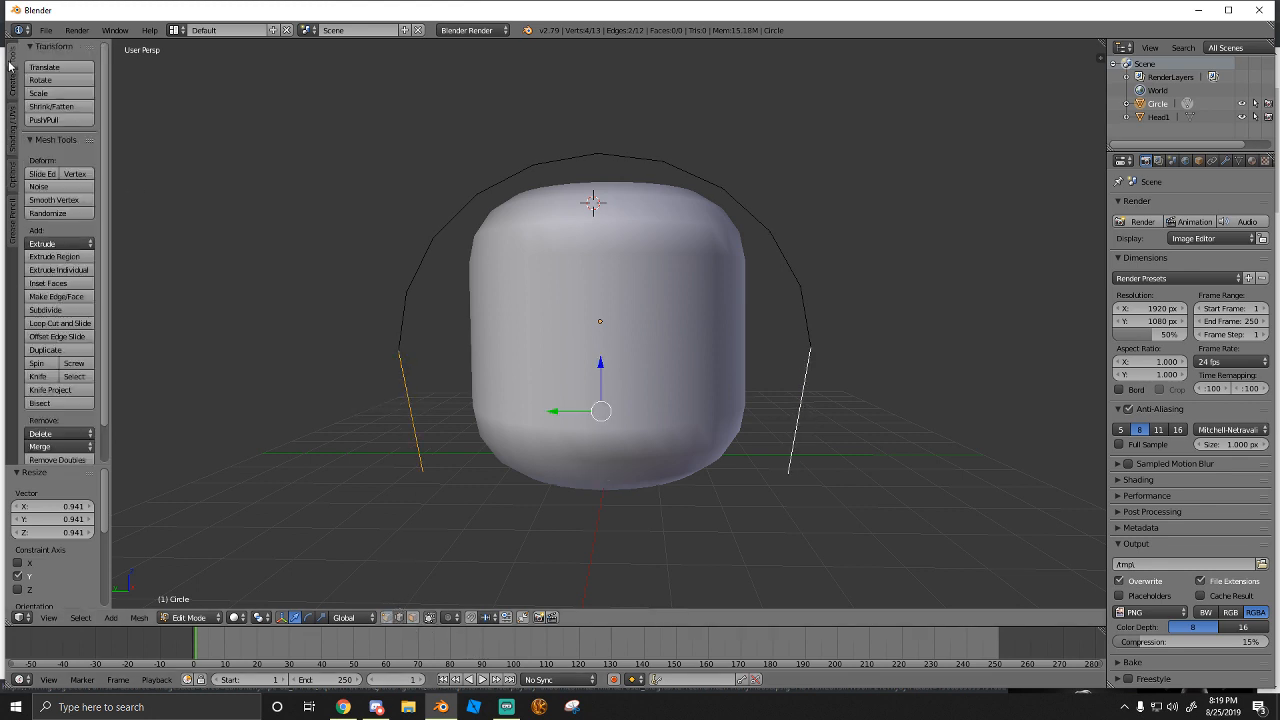
{"action": "left_click", "coordinate": [55, 310]}
Try scaling the two new midpoint vertices on the arch's sides outward by about 1.115, and undo the scaling
{"action": "left_click", "coordinate": [386, 617]}
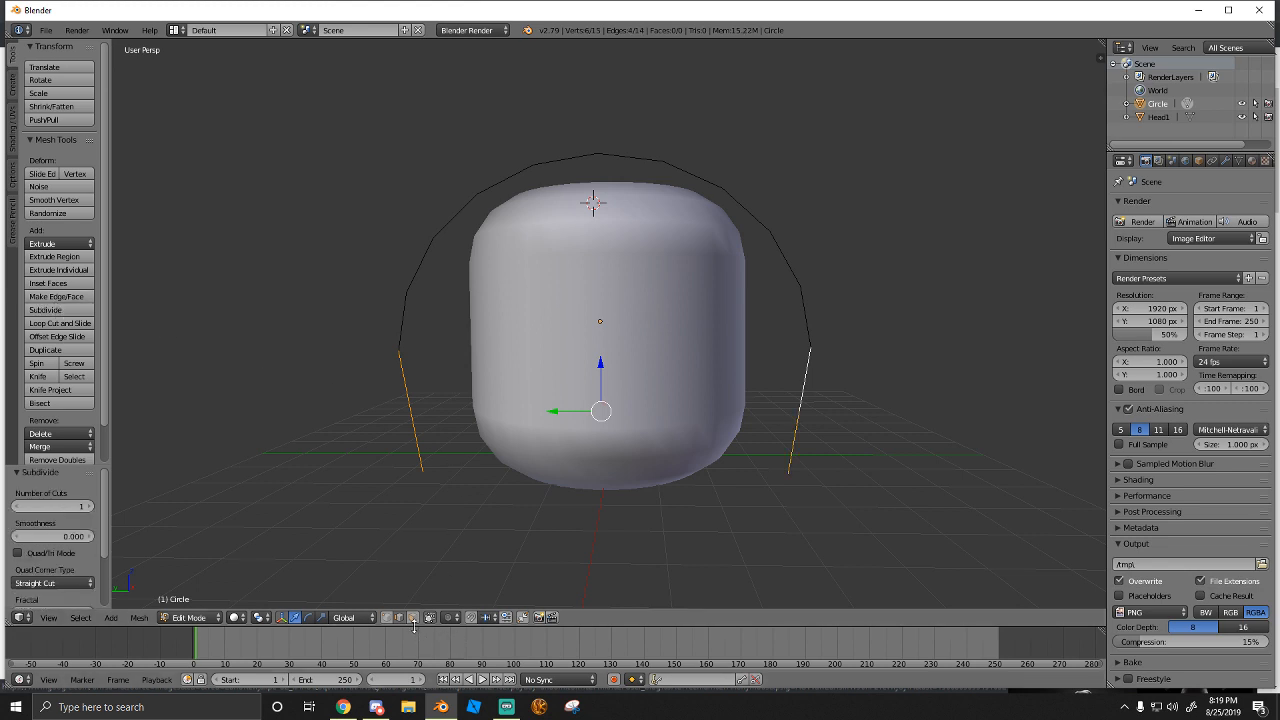
{"action": "right_click", "coordinate": [412, 431]}
{"action": "right_click", "coordinate": [798, 417], "text": "shift"}
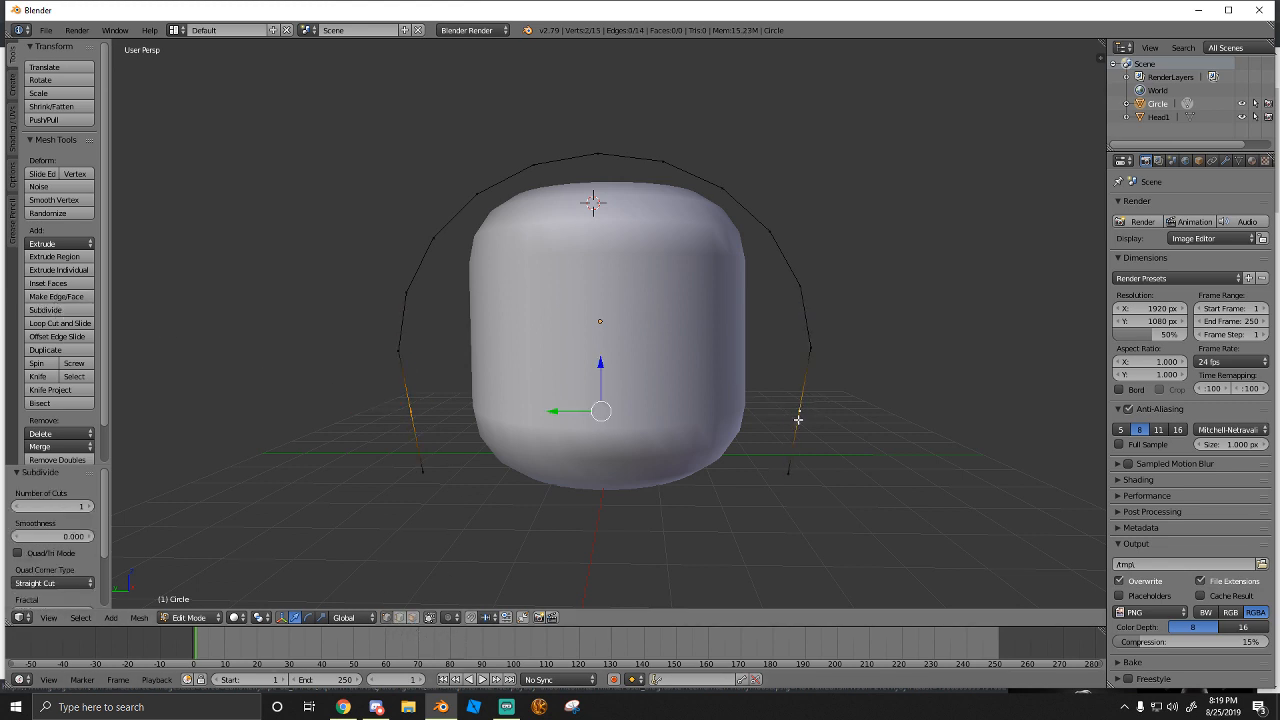
{"action": "key", "text": "s"}
{"action": "left_click", "coordinate": [816, 414]}
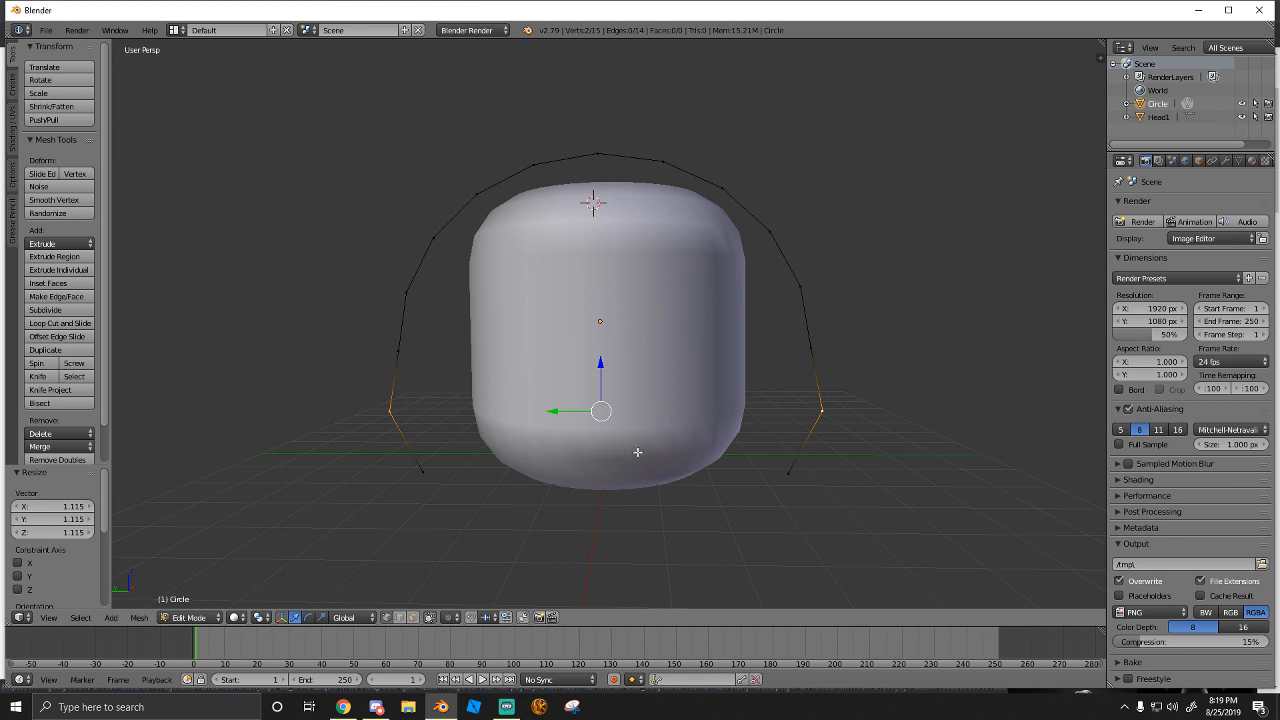
{"action": "key", "text": "ctrl+z"}
Split the two selected midpoint vertices from the arch and place the 3D cursor on the lower head
{"action": "key", "text": "y"}
{"action": "key", "text": "z"}
{"action": "key", "text": "z"}
{"action": "left_click", "coordinate": [685, 430]}
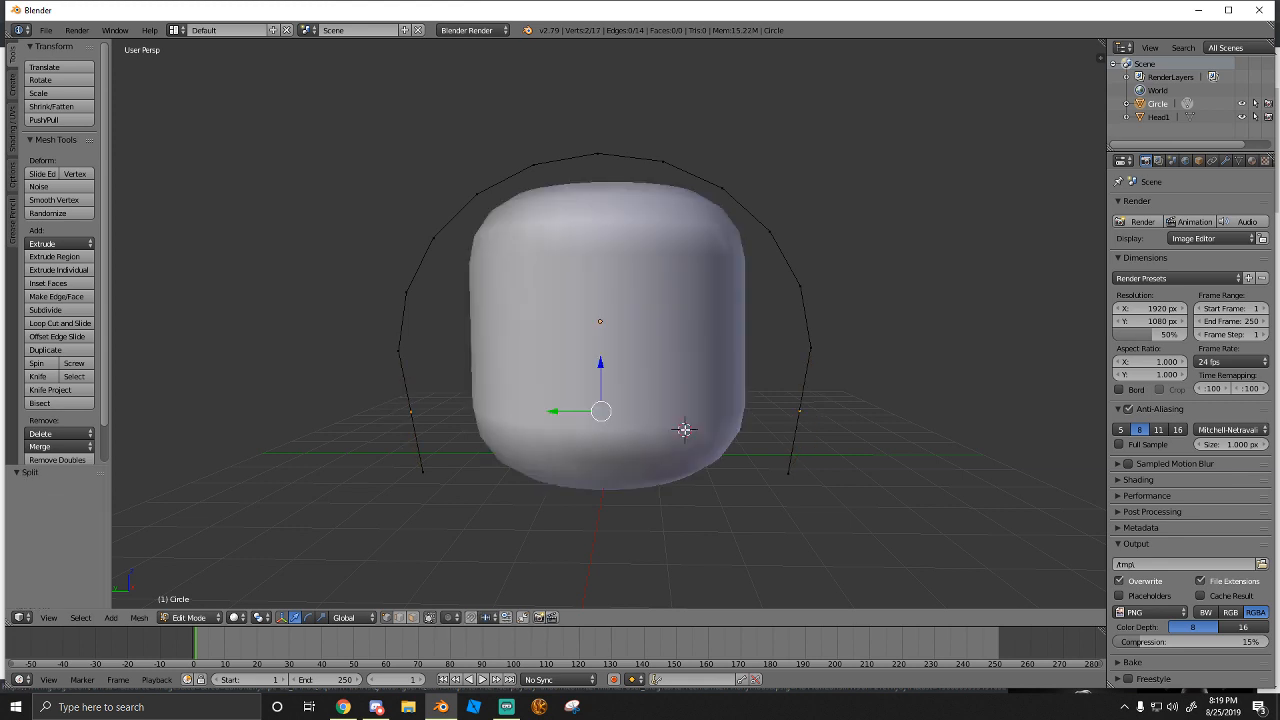
Try scaling the two split-off midpoint vertices outward, and undo both the scaling and the vertex split
{"action": "key", "text": "s"}
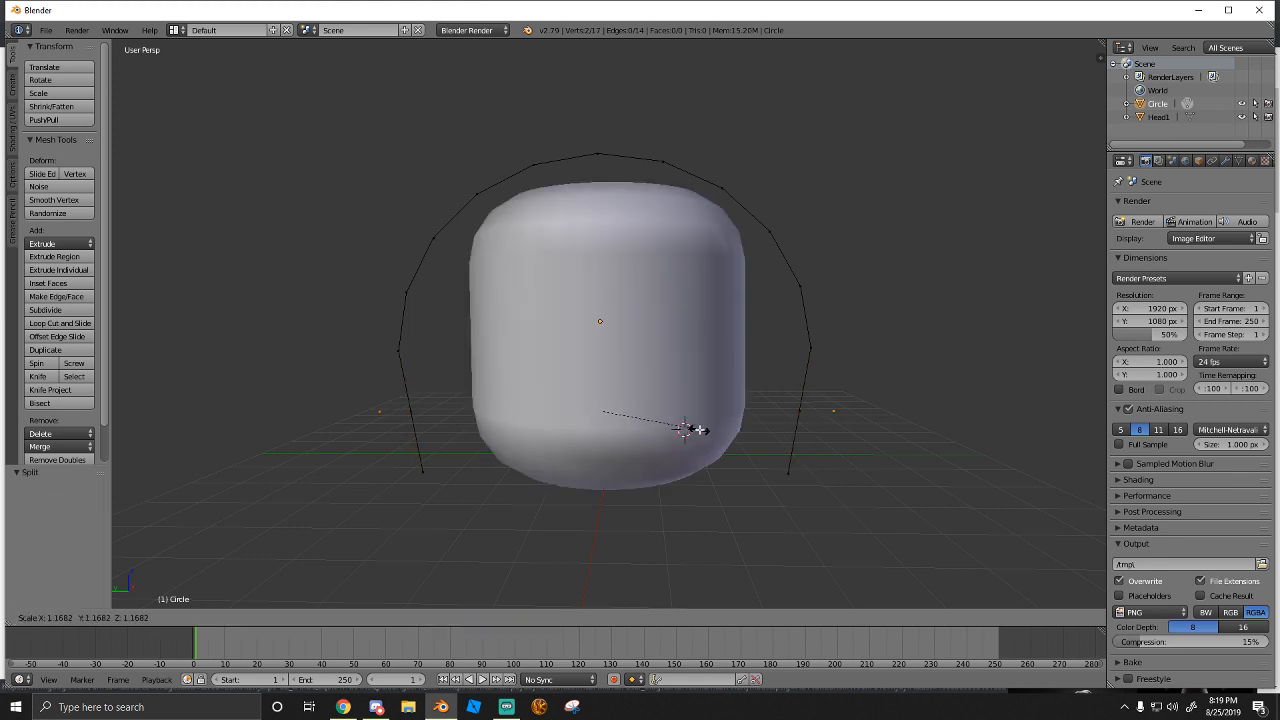
{"action": "left_click", "coordinate": [696, 430]}
{"action": "key", "text": "ctrl+z"}
{"action": "key", "text": "ctrl+z"}
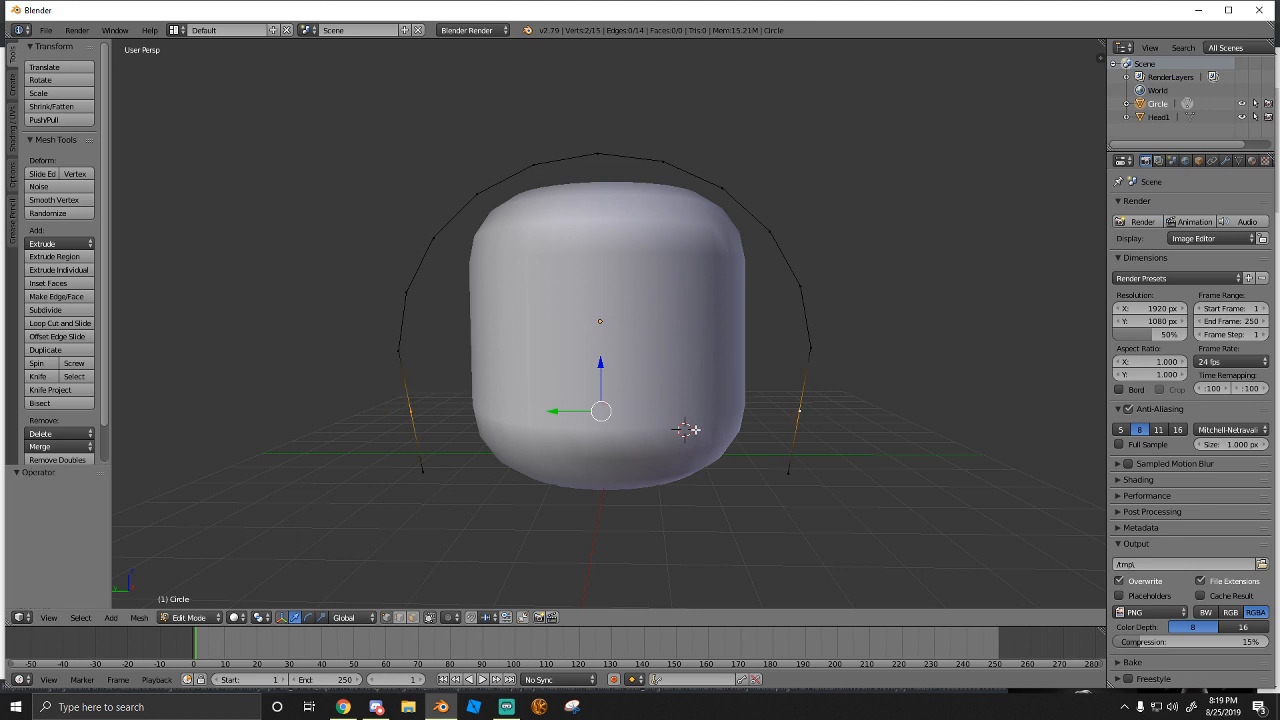
Scale the two midpoint vertices on the arch's sides outward by about 1.103 along Y
{"action": "key", "text": "s"}
{"action": "key", "text": "y"}
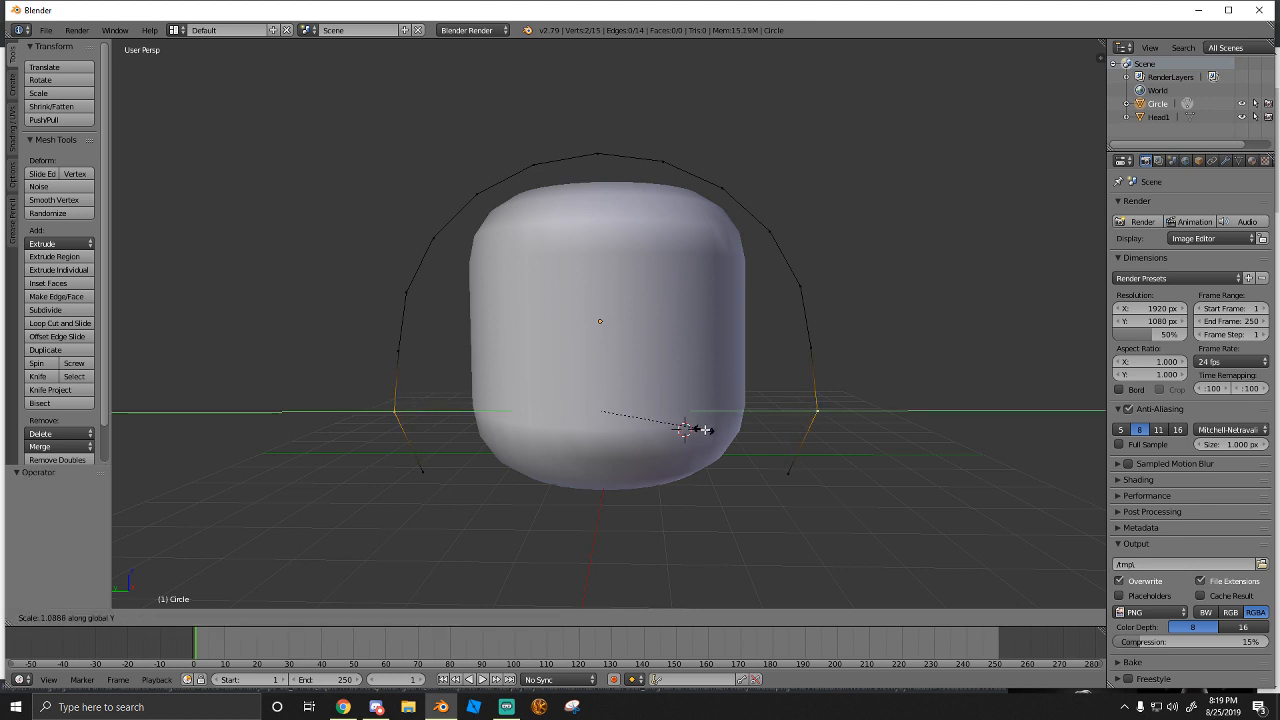
{"action": "left_click", "coordinate": [705, 430]}
{"action": "key", "text": "z"}
{"action": "key", "text": "z"}
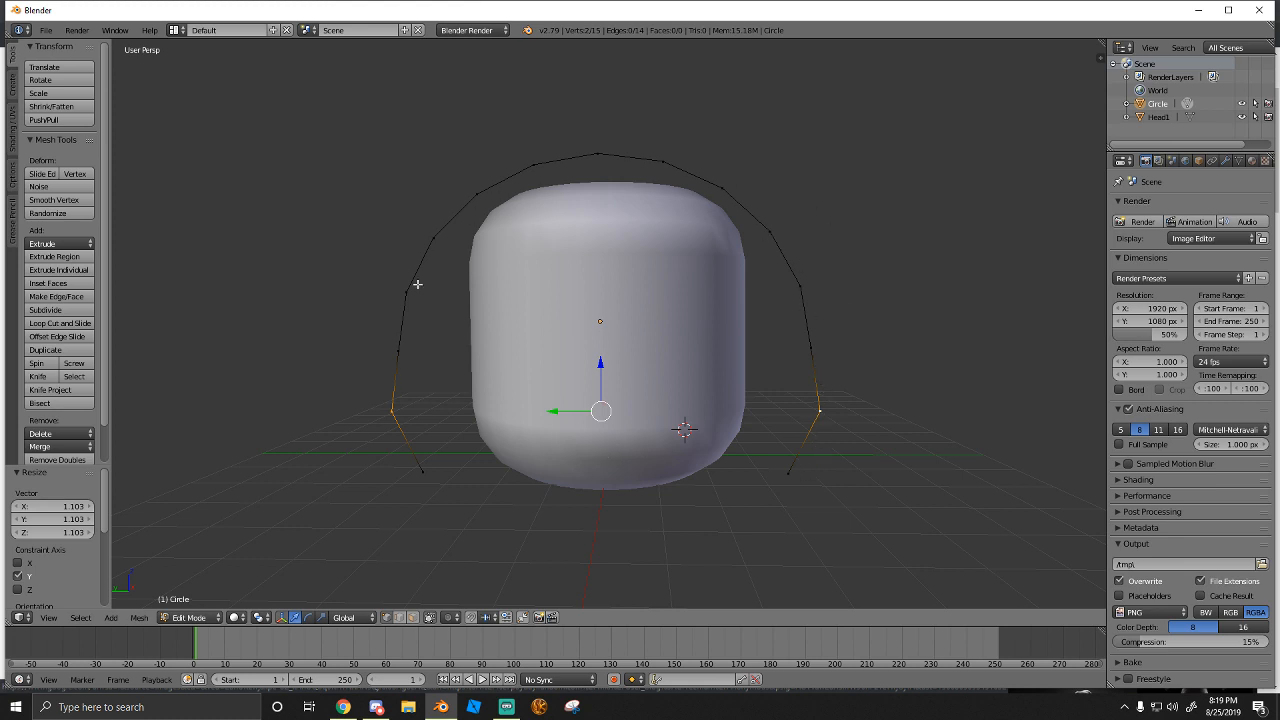
Check the hood reference photo in Chrome, and in Blender subdivide the lowest edge on each side of the arch with one cut
{"action": "left_click", "coordinate": [343, 707]}
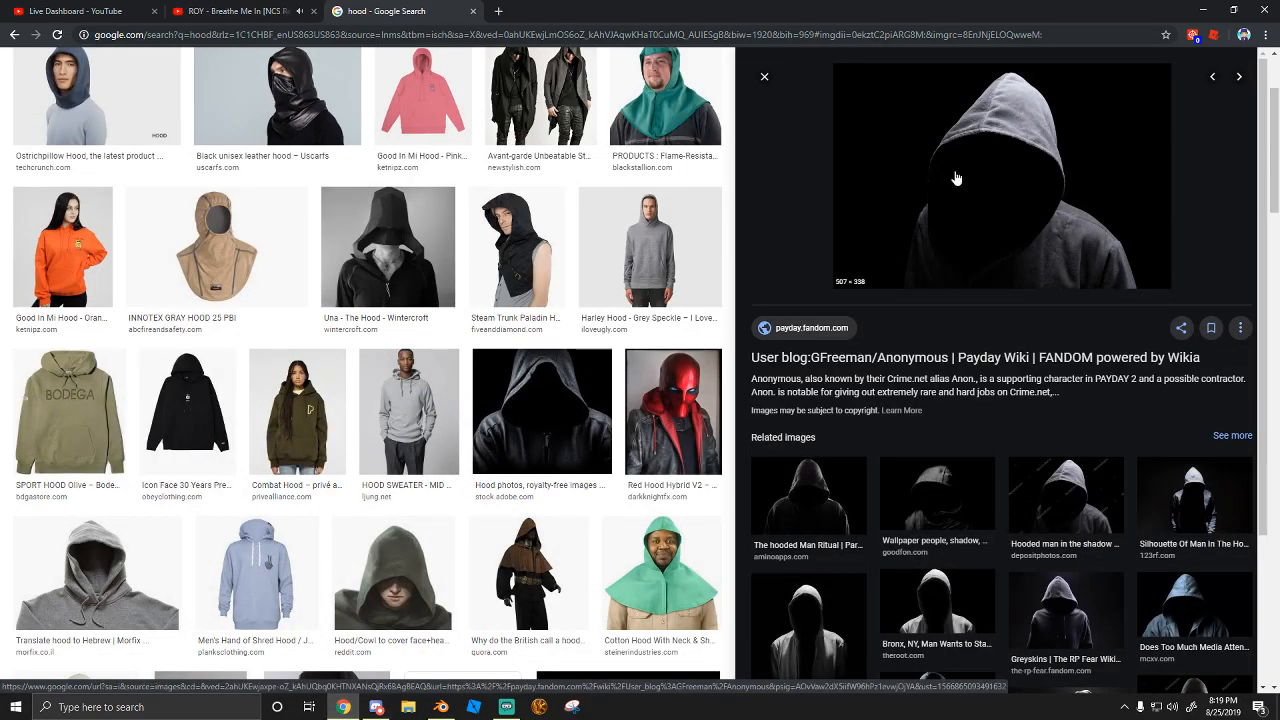
{"action": "left_click", "coordinate": [441, 707]}
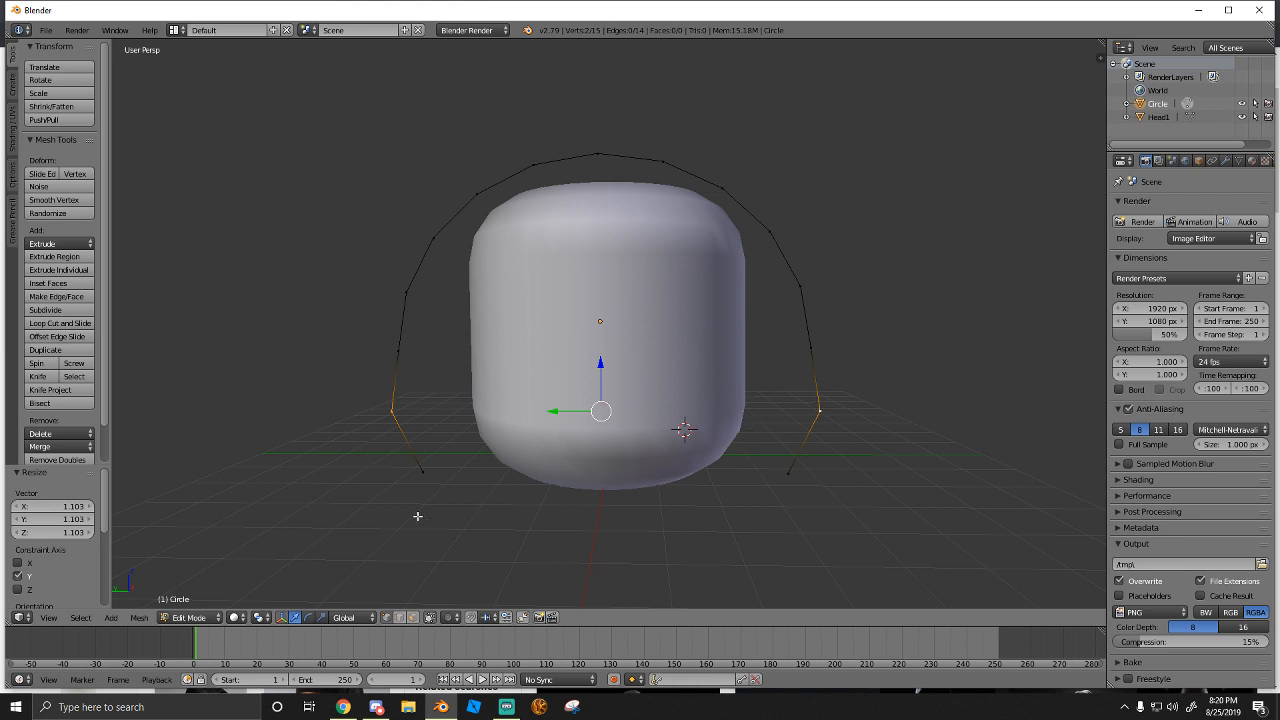
{"action": "left_click", "coordinate": [400, 617]}
{"action": "left_click", "coordinate": [418, 424]}
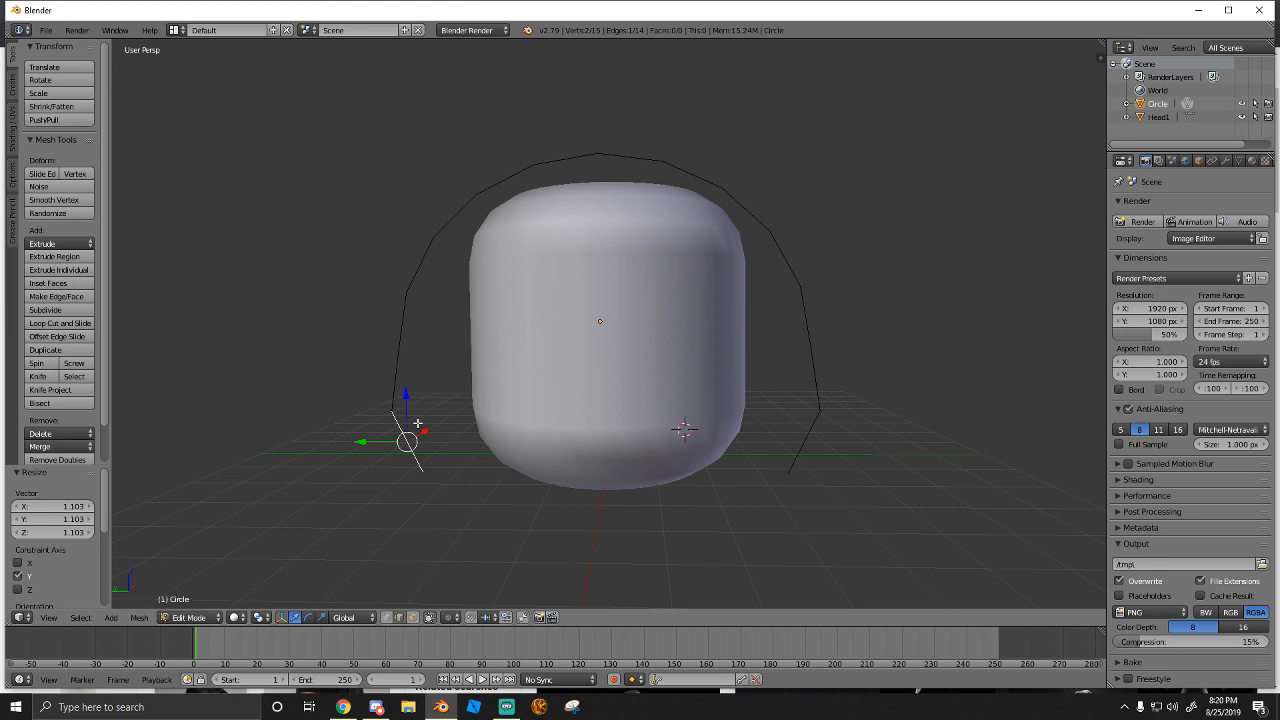
{"action": "left_click", "coordinate": [805, 451], "text": "shift"}
{"action": "left_click", "coordinate": [45, 310]}
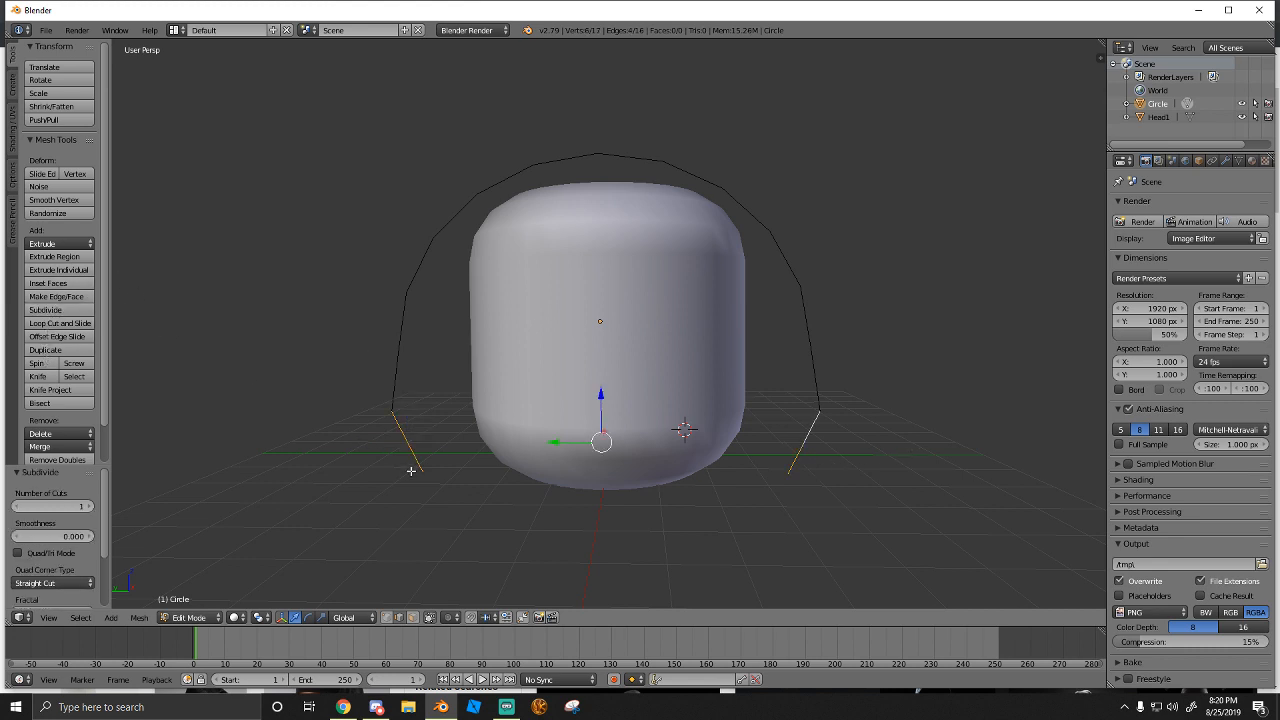
Select the two new vertices near the arch's lower ends and scale them outward by about 1.065 along Y
{"action": "left_click", "coordinate": [406, 453]}
{"action": "left_click", "coordinate": [386, 617]}
{"action": "left_click", "coordinate": [392, 441]}
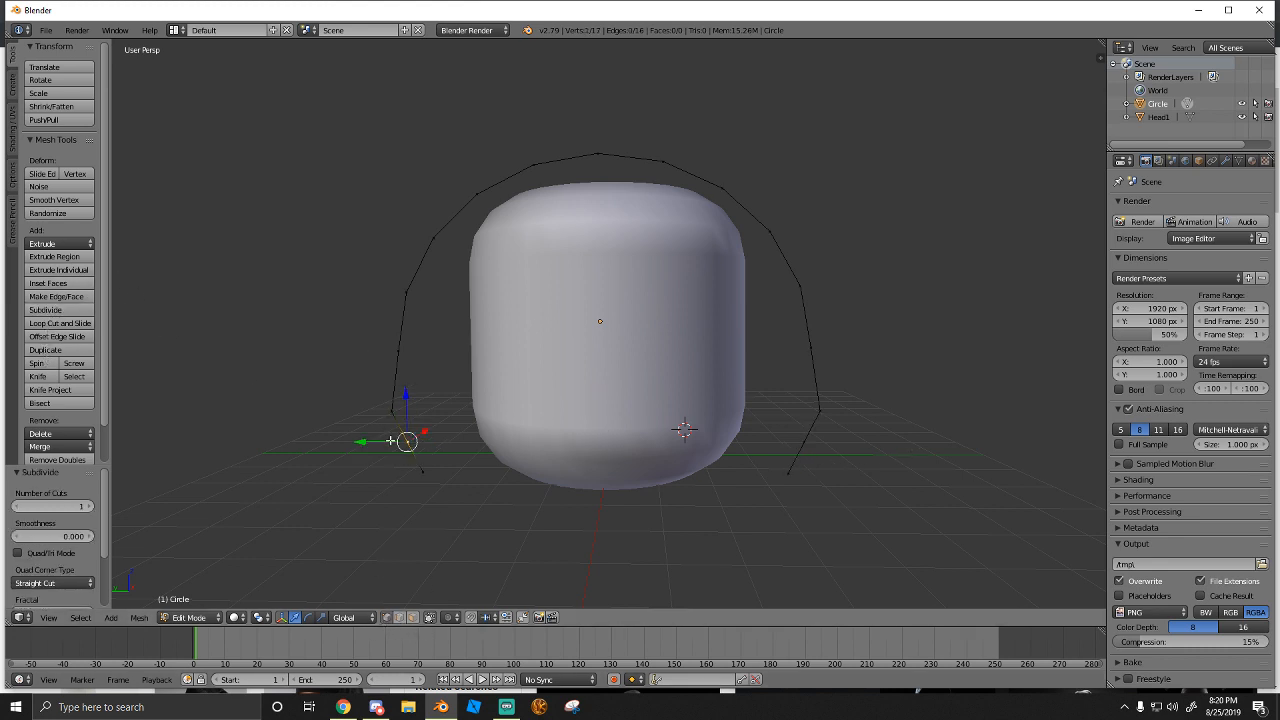
{"action": "left_click", "coordinate": [806, 448], "text": "shift"}
{"action": "key", "text": "s"}
{"action": "key", "text": "y"}
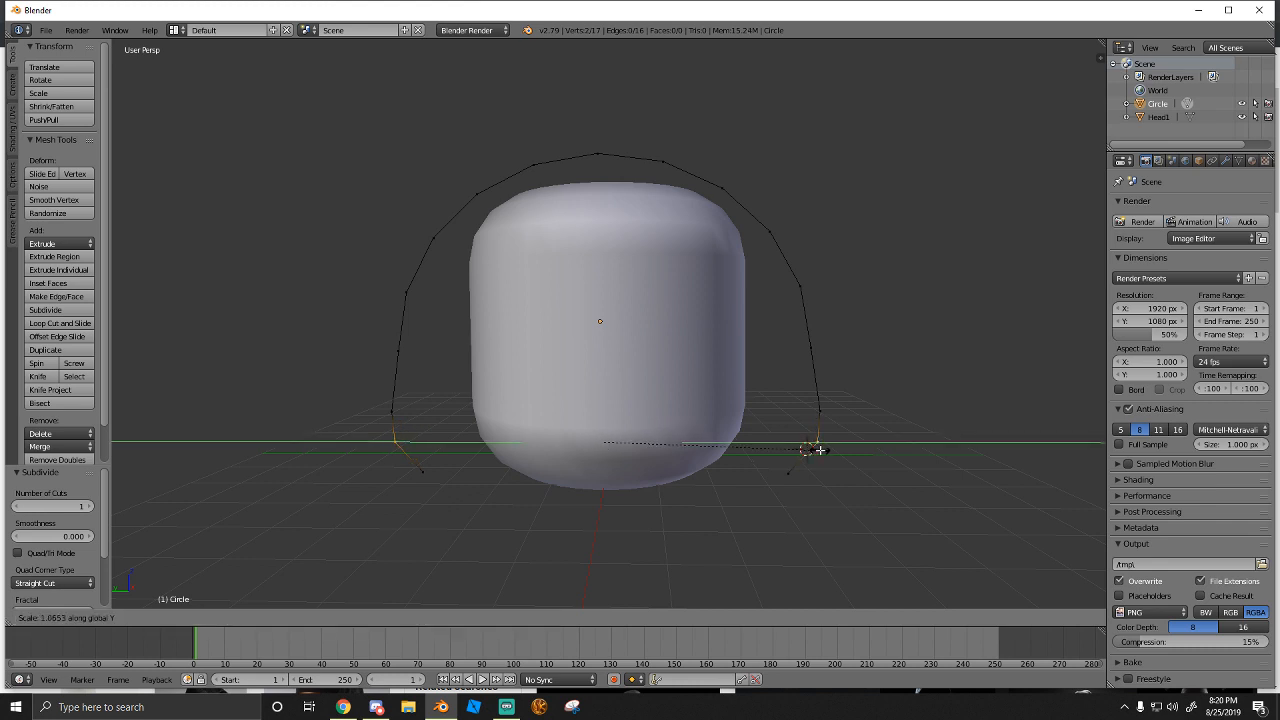
{"action": "left_click", "coordinate": [808, 449]}
Select the same lower vertex on each side of the arch and lower both slightly along Z
{"action": "key", "text": "a"}
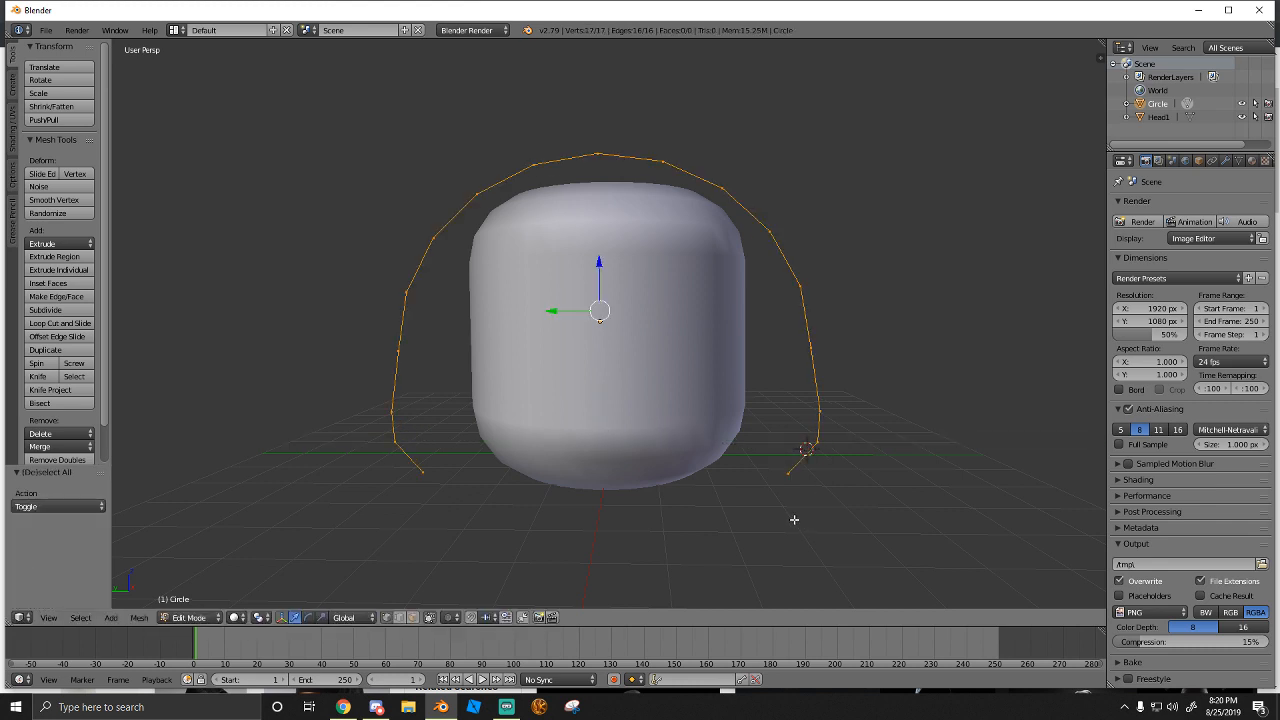
{"action": "right_click", "coordinate": [396, 446]}
{"action": "right_click", "coordinate": [808, 449], "text": "shift"}
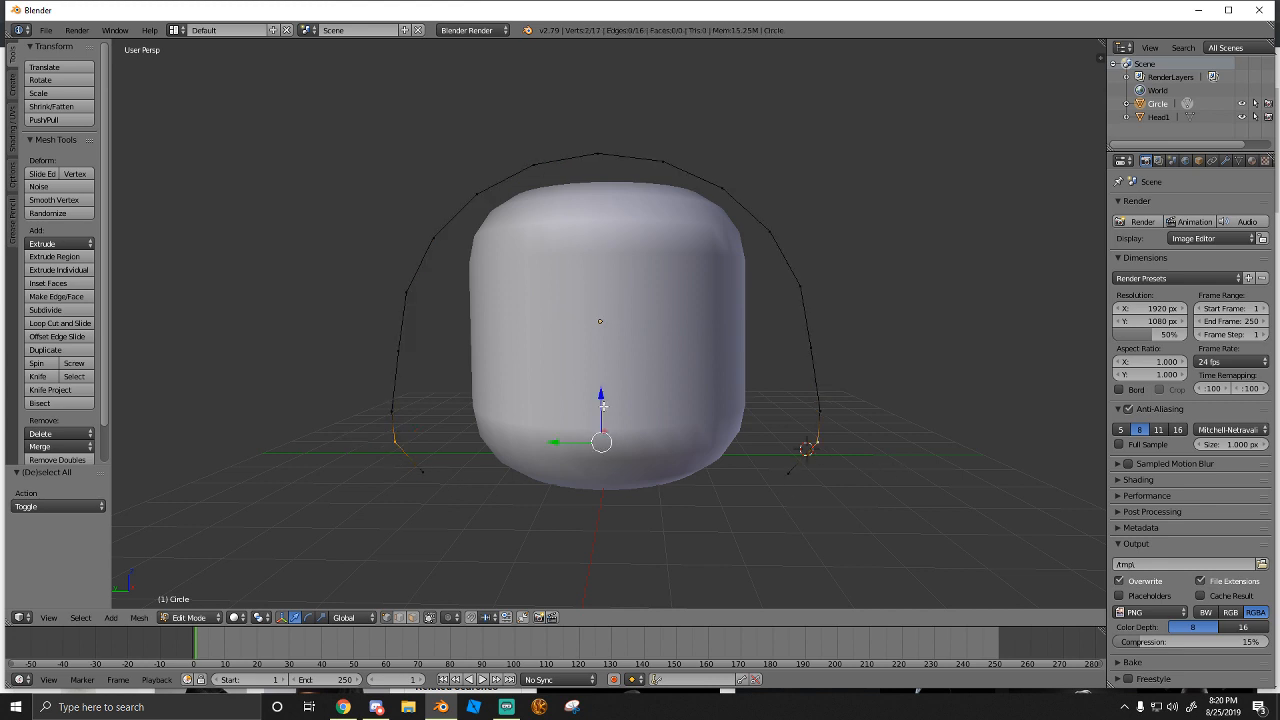
{"action": "left_click_drag", "start_coordinate": [601, 405], "coordinate": [601, 417]}
Select the whole arch and extrude it in place without any offset, viewed from the side of the head
{"action": "key", "text": "a"}
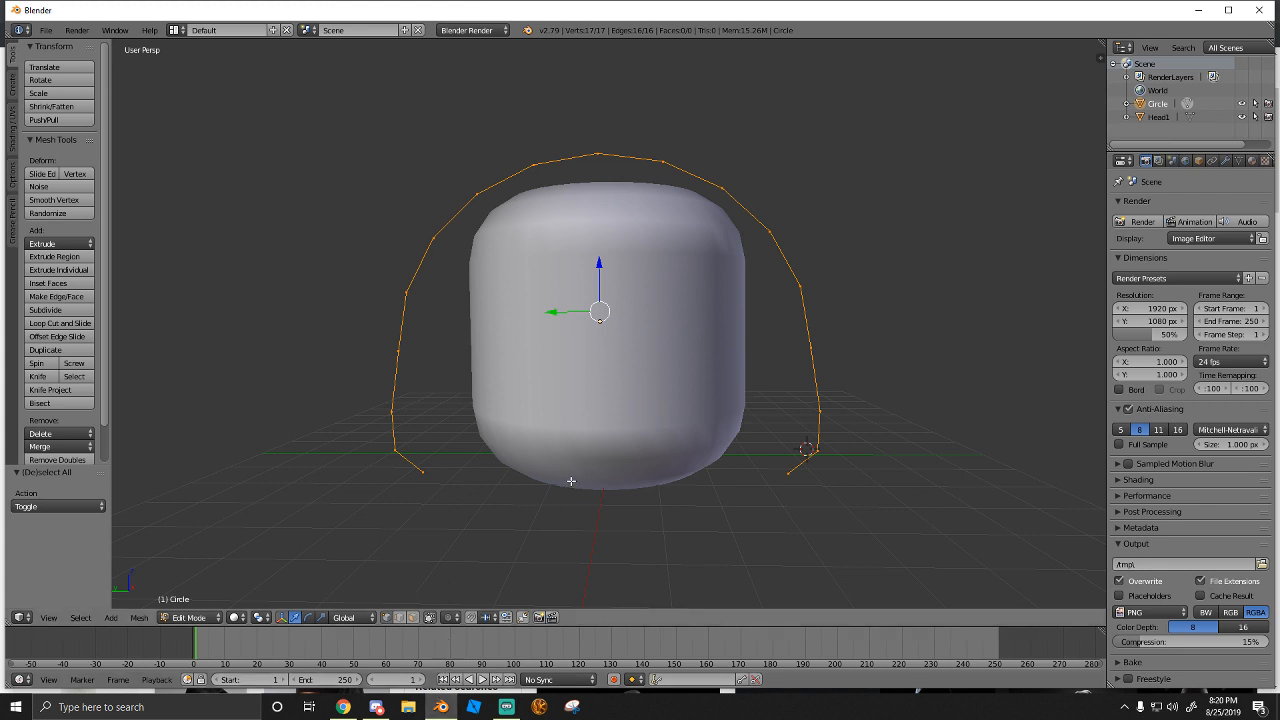
{"action": "left_click", "coordinate": [12, 130]}
{"action": "key", "text": "shift+f"}
{"action": "key", "text": "w"}
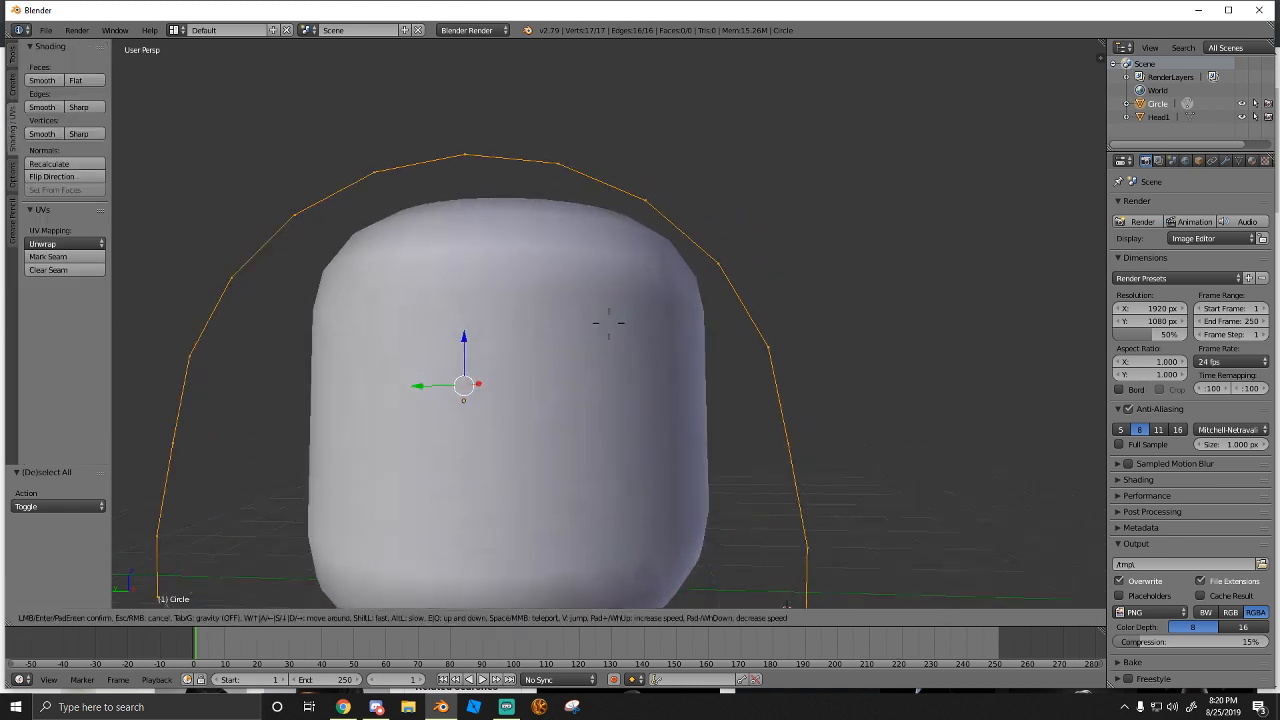
{"action": "key", "text": "s"}
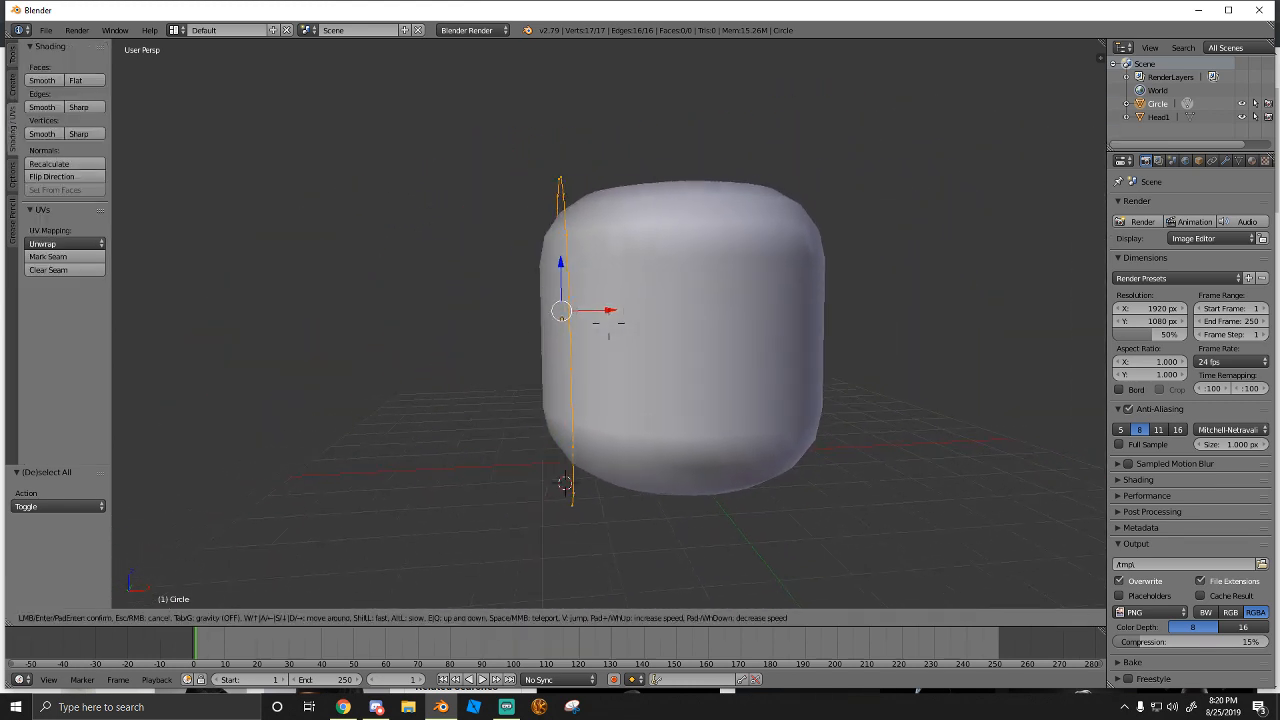
{"action": "left_click", "coordinate": [609, 323]}
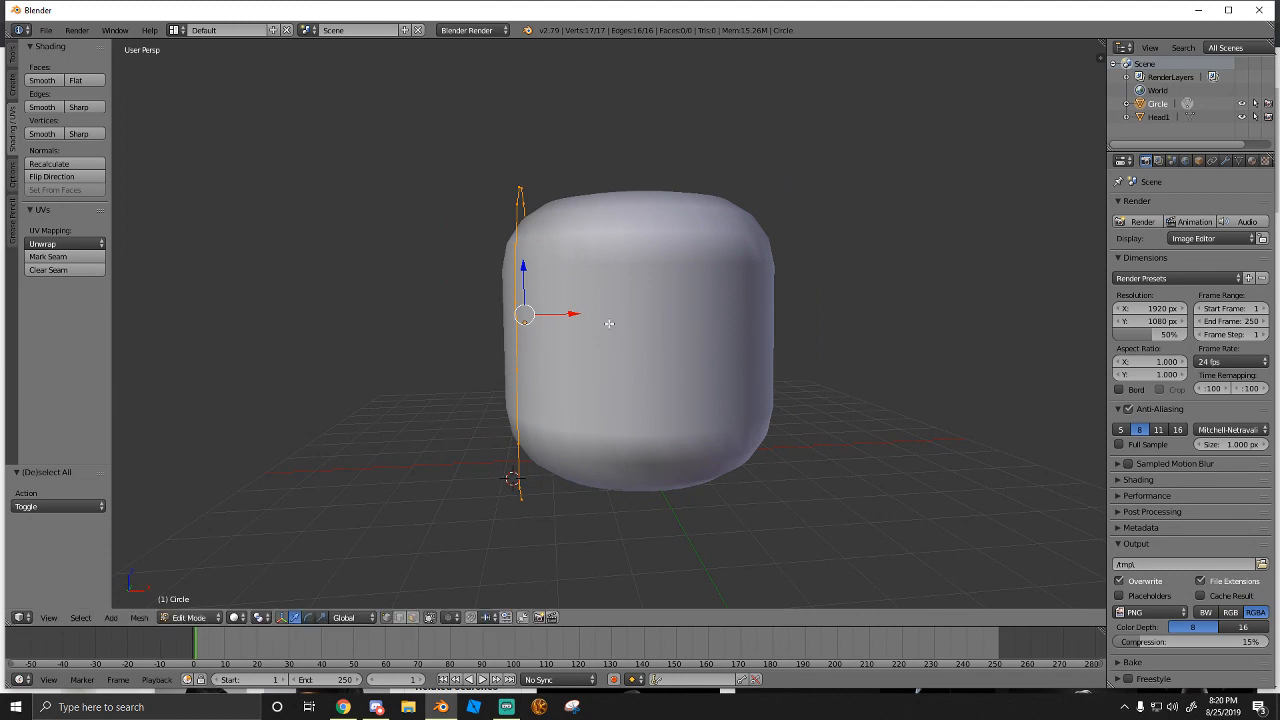
{"action": "key", "text": "e"}
{"action": "right_click", "coordinate": [609, 323]}
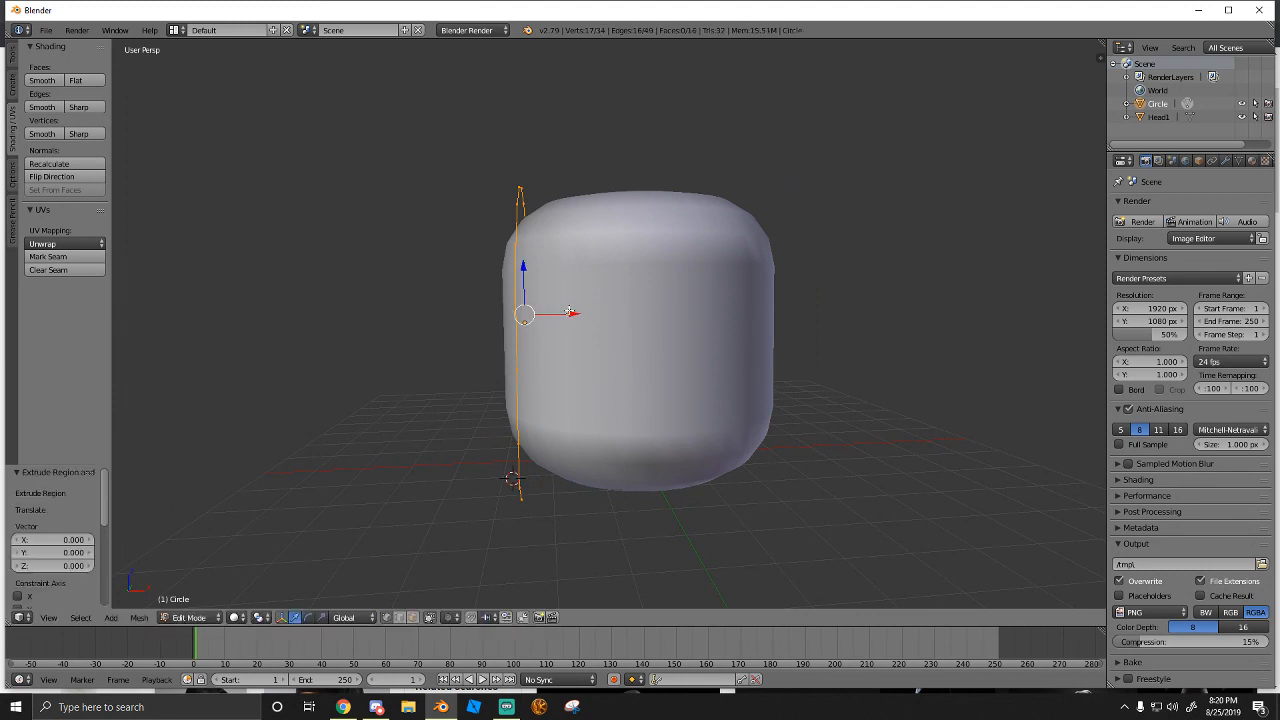
{"action": "left_click_drag", "start_coordinate": [569, 311], "coordinate": [601, 313]}
{"action": "left_click_drag", "start_coordinate": [556, 266], "coordinate": [555, 491]}
{"action": "key", "text": "ctrl+x"}
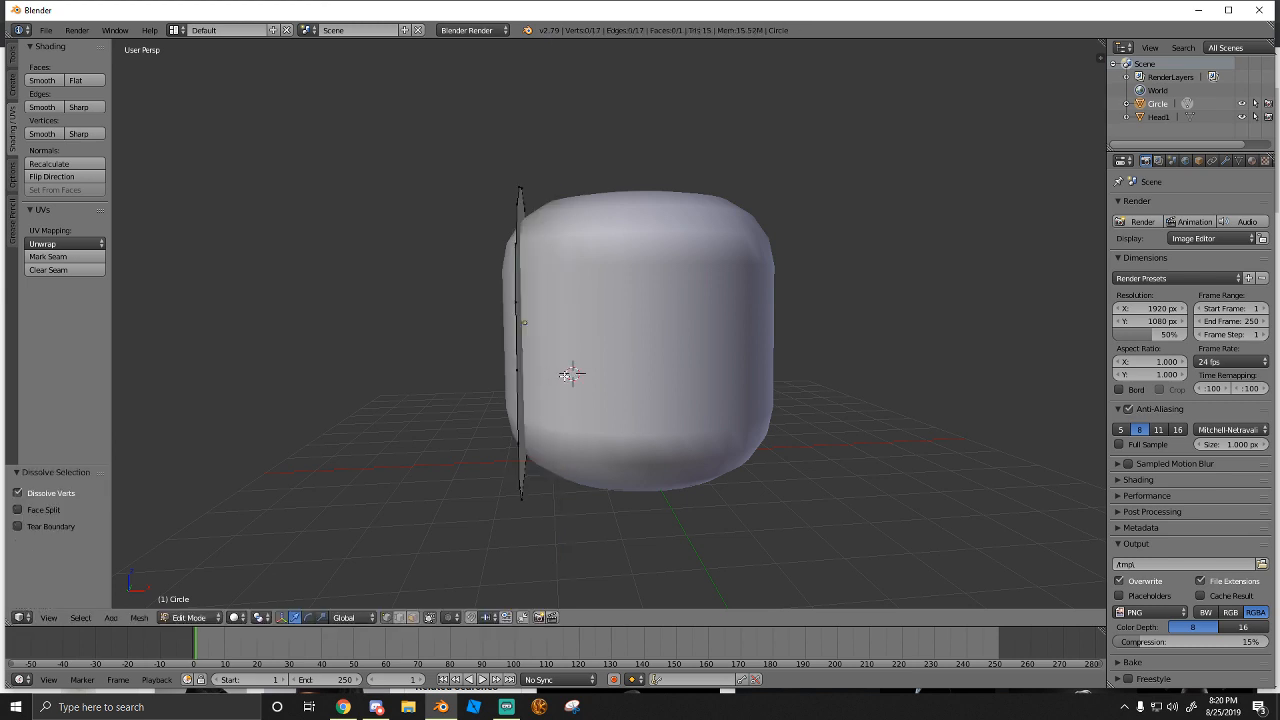
{"action": "key", "text": "a"}
{"action": "key", "text": "e"}
{"action": "left_click", "coordinate": [609, 325]}
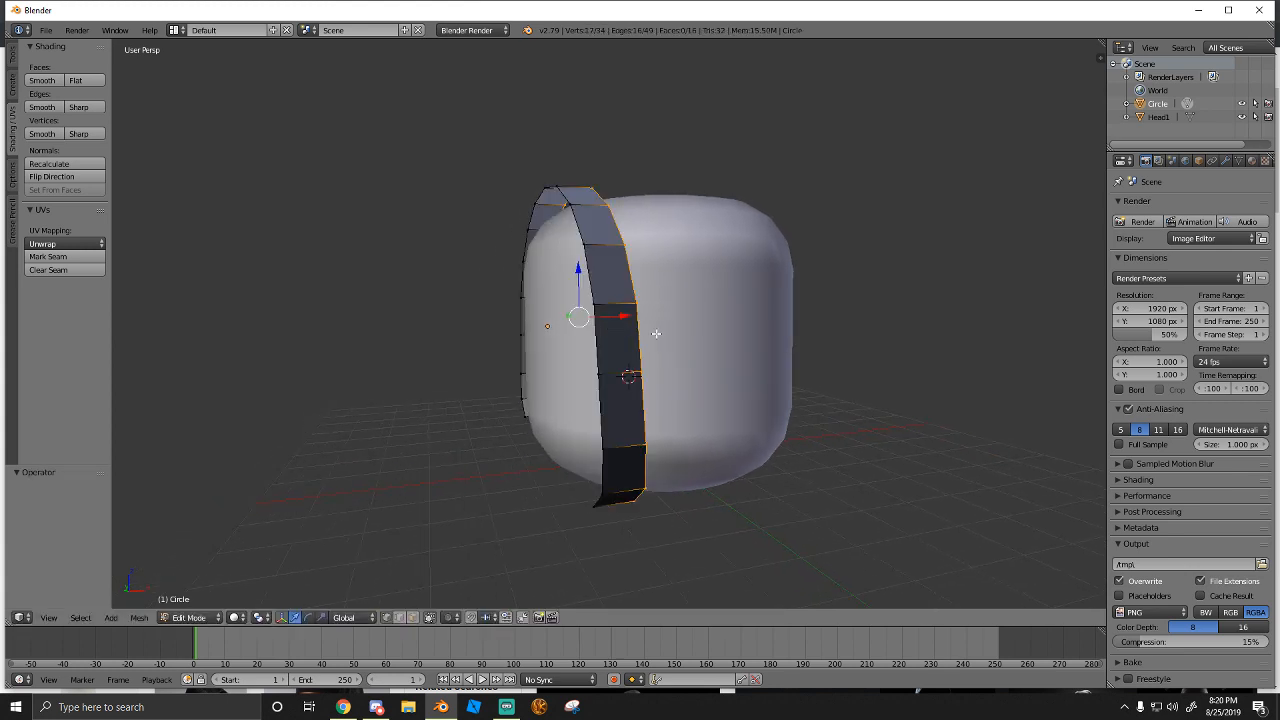
{"action": "key", "text": "ctrl+z"}
Move the extruded arch edge about 0.967 along X to form the hood's first band
{"action": "key", "text": "shift+f"}
{"action": "key", "text": "w"}
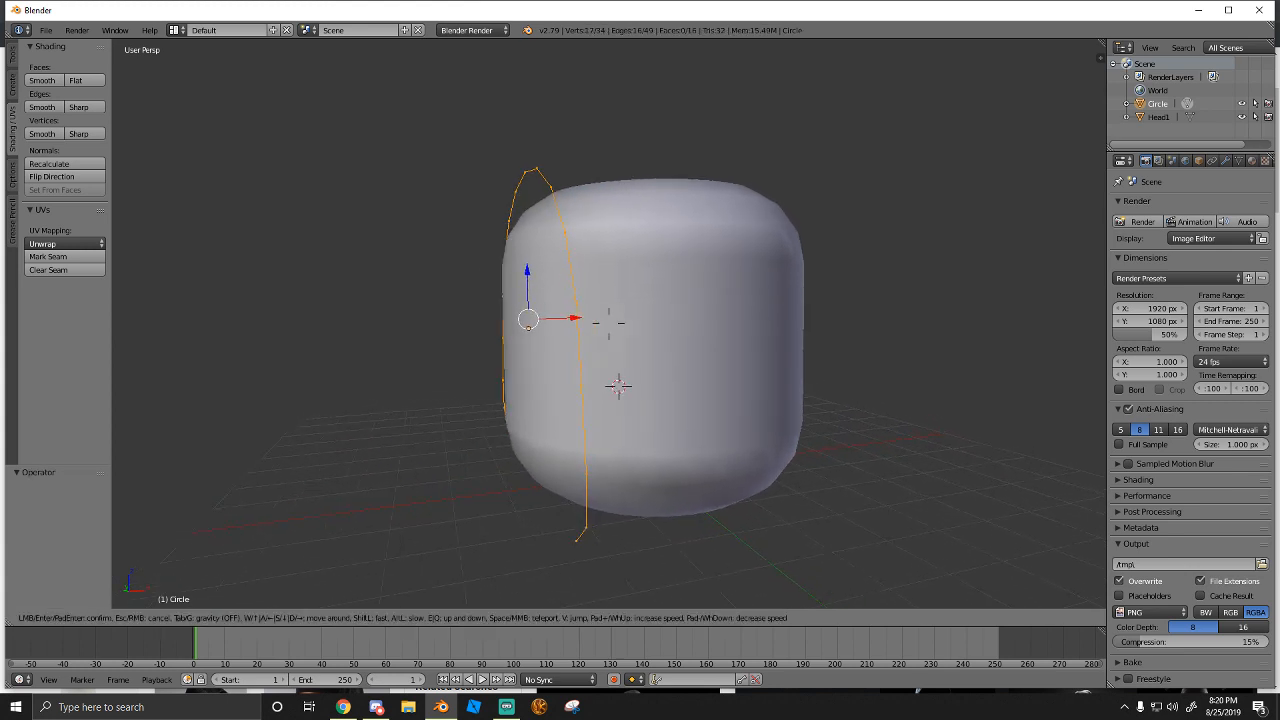
{"action": "key", "text": "d"}
{"action": "left_click", "coordinate": [609, 324]}
{"action": "left_click_drag", "start_coordinate": [501, 298], "coordinate": [565, 310]}
{"action": "key", "text": "e"}
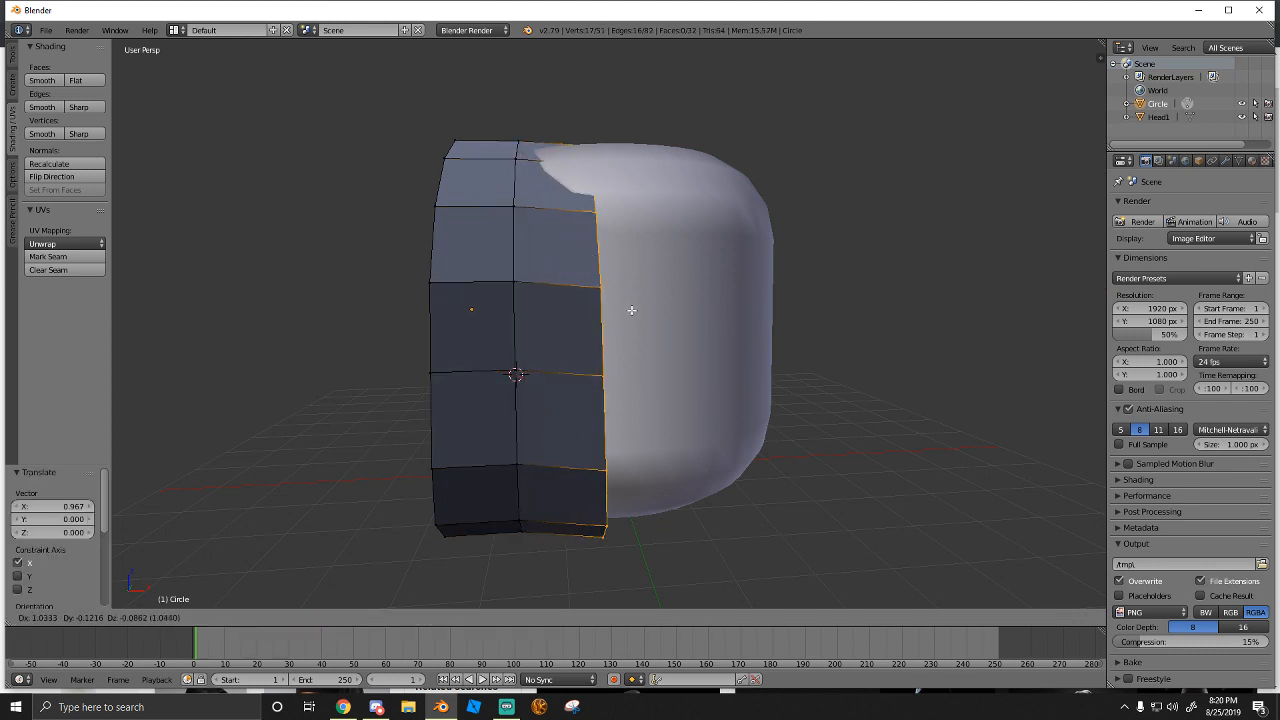
{"action": "left_click", "coordinate": [629, 308]}
{"action": "key", "text": "ctrl+z"}
Extrude the hood's back edge three more times along X over the head, moving the last row about 1.078
{"action": "key", "text": "e"}
{"action": "right_click", "coordinate": [515, 374]}
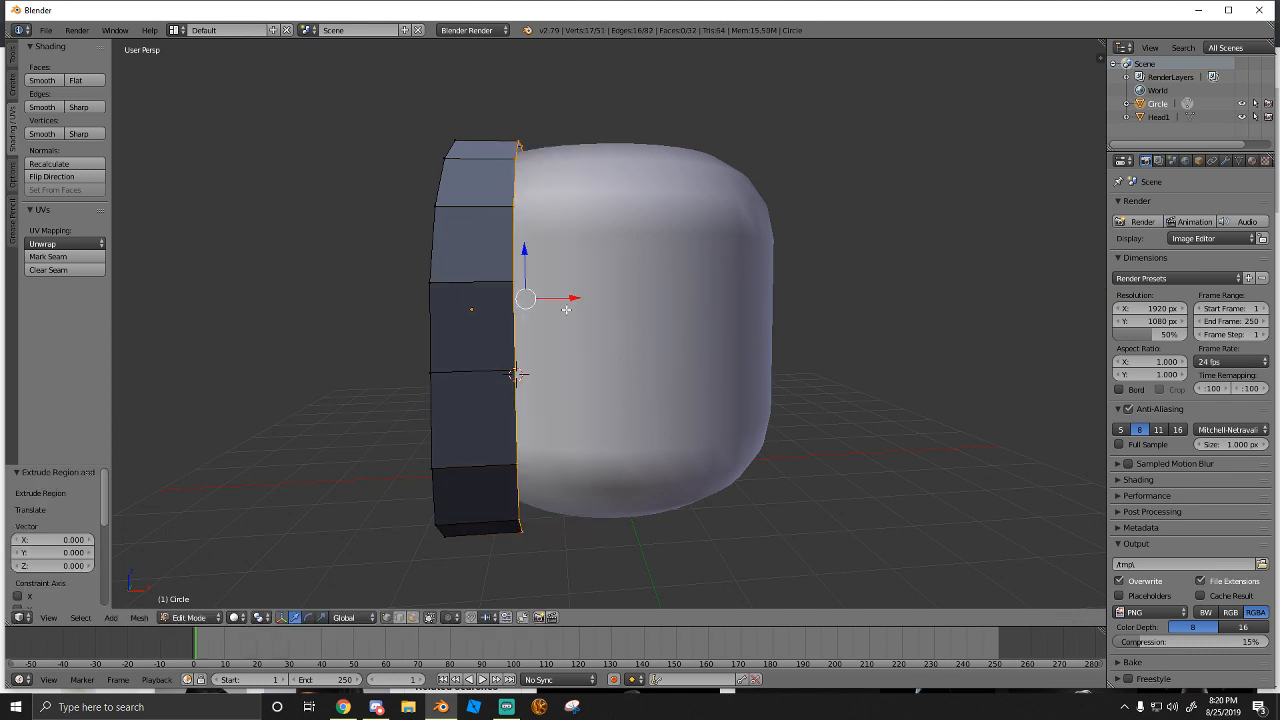
{"action": "left_click_drag", "start_coordinate": [562, 302], "coordinate": [771, 299]}
{"action": "key", "text": "e"}
{"action": "right_click", "coordinate": [626, 300]}
{"action": "key", "text": "e"}
{"action": "left_click", "coordinate": [715, 306]}
{"action": "key", "text": "ctrl+z"}
{"action": "key", "text": "e"}
{"action": "right_click", "coordinate": [714, 302]}
Examine the extruded hood's fit around the head from the side, front and below
{"action": "key", "text": "shift+f"}
{"action": "key", "text": "w"}
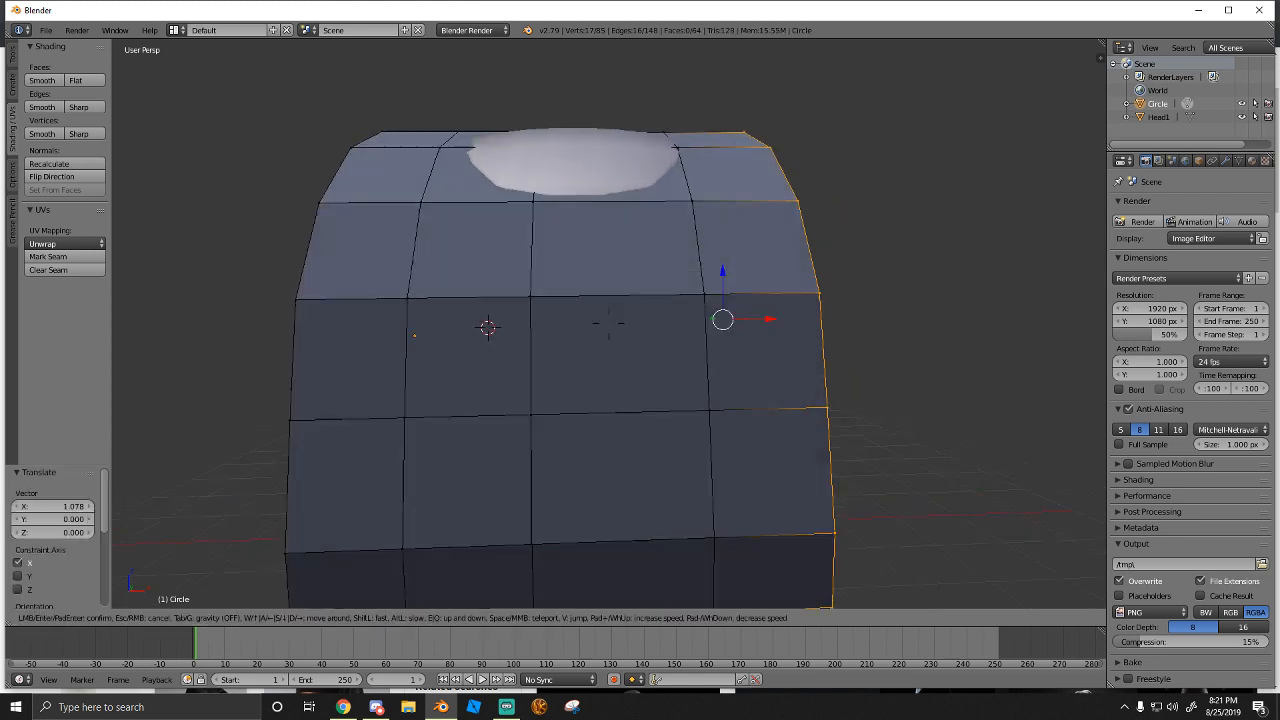
{"action": "key", "text": "a"}
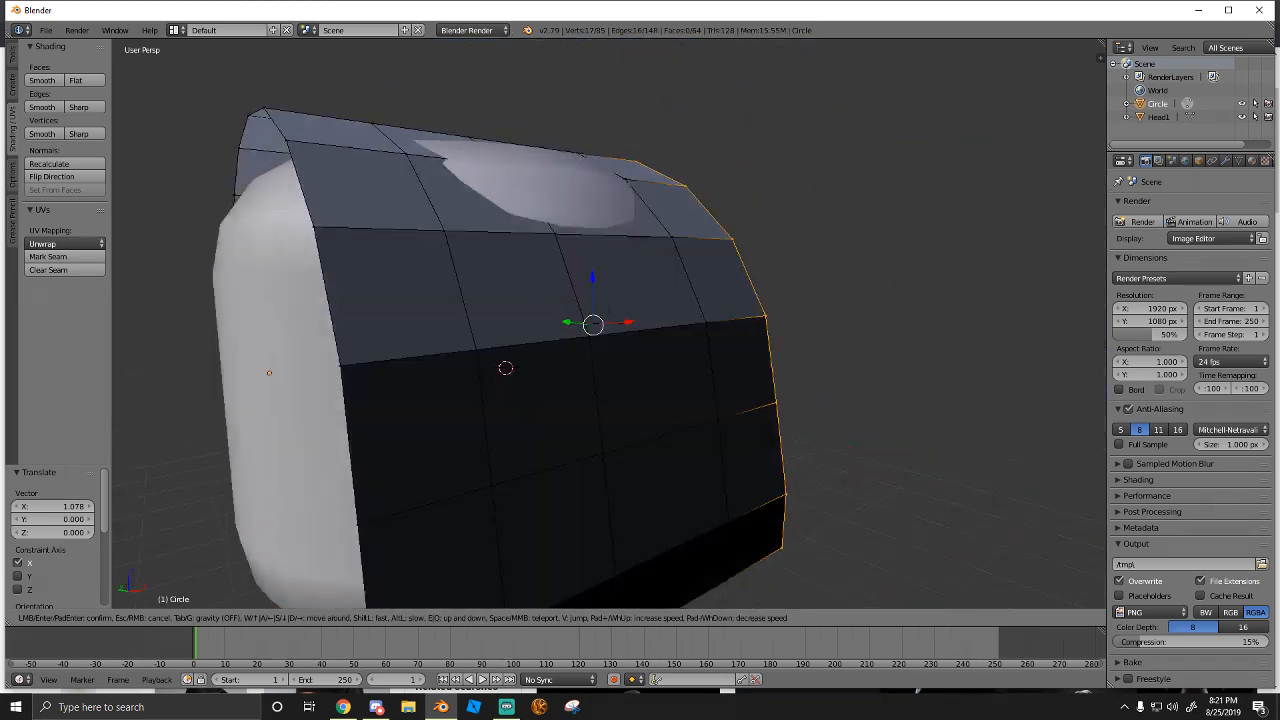
{"action": "key", "text": "s"}
{"action": "key", "text": "a"}
{"action": "key", "text": "w"}
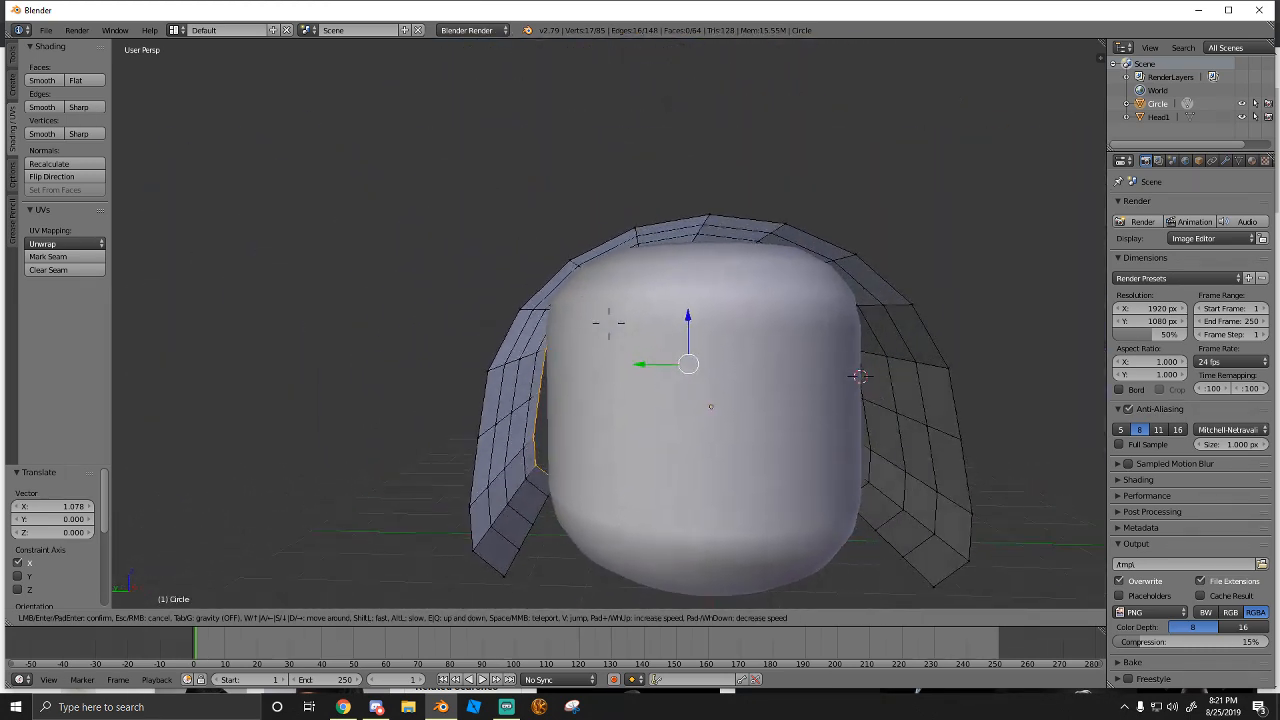
{"action": "key", "text": "s"}
{"action": "key", "text": "w"}
{"action": "key", "text": "s"}
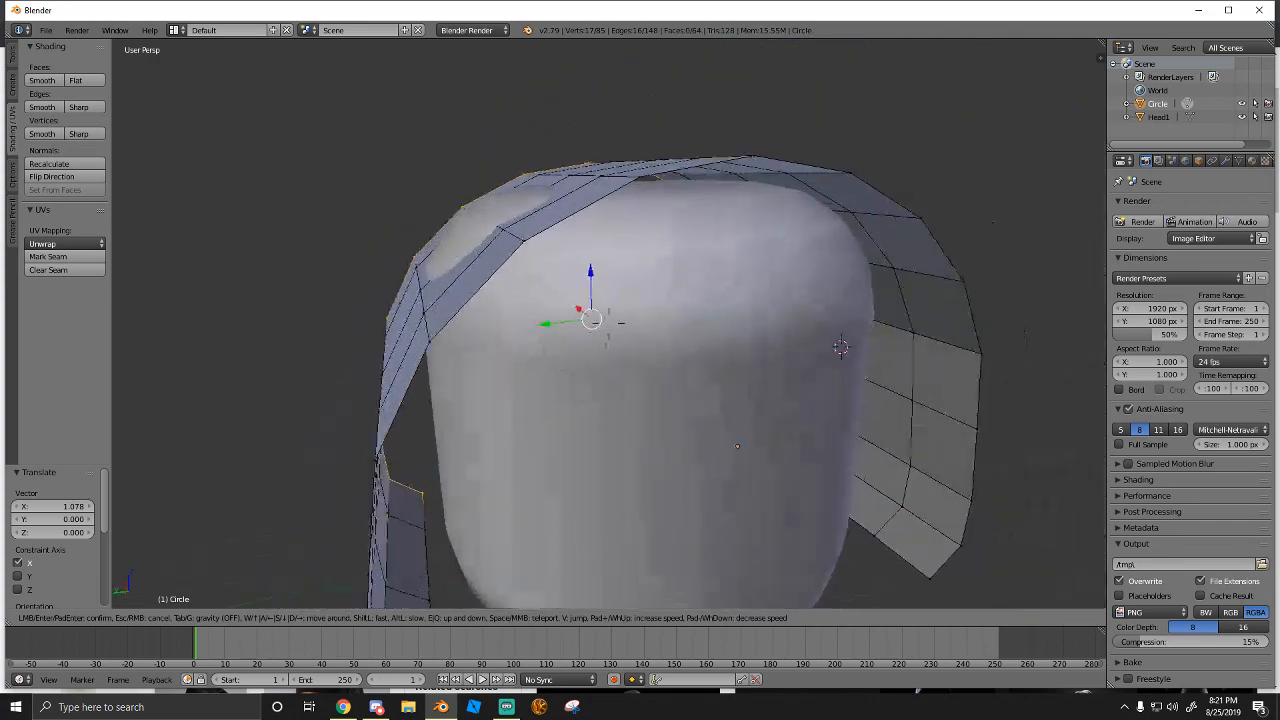
{"action": "left_click", "coordinate": [609, 323]}
{"action": "key", "text": "shift+f"}
{"action": "key", "text": "w"}
{"action": "key", "text": "d"}
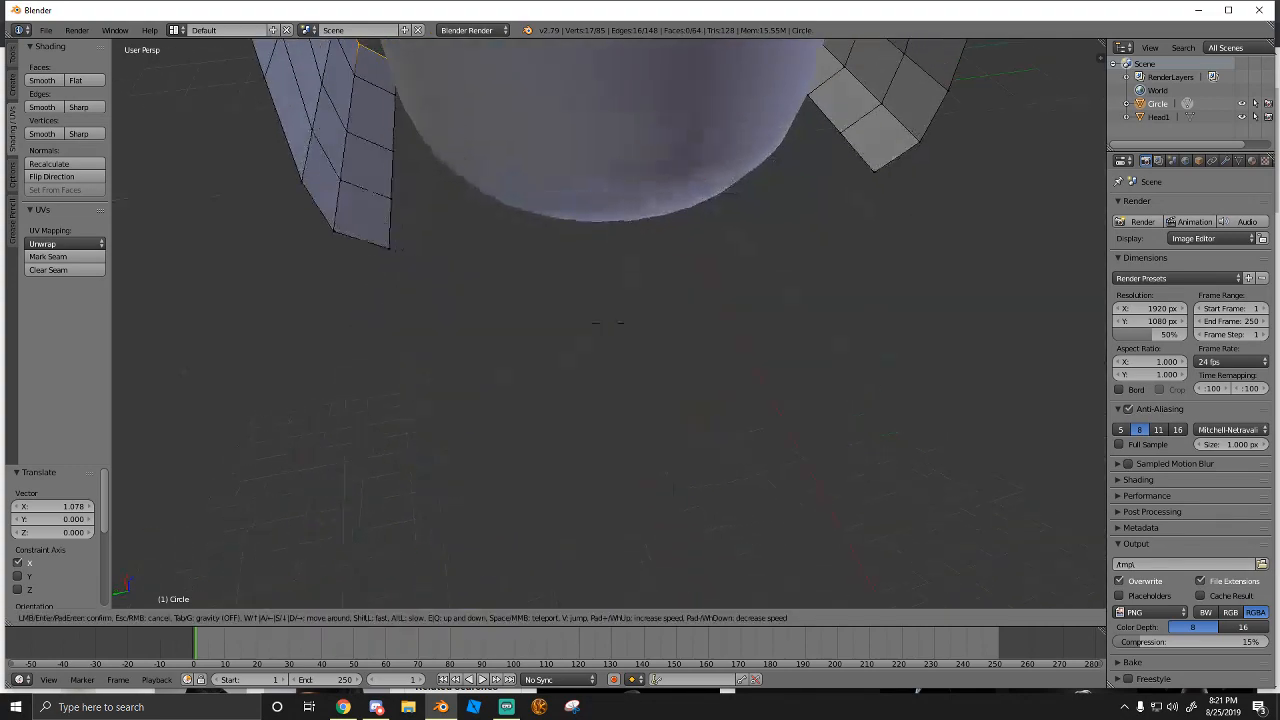
{"action": "key", "text": "s"}
{"action": "left_click", "coordinate": [609, 323]}
{"action": "key", "text": "shift+f"}
{"action": "key", "text": "w"}
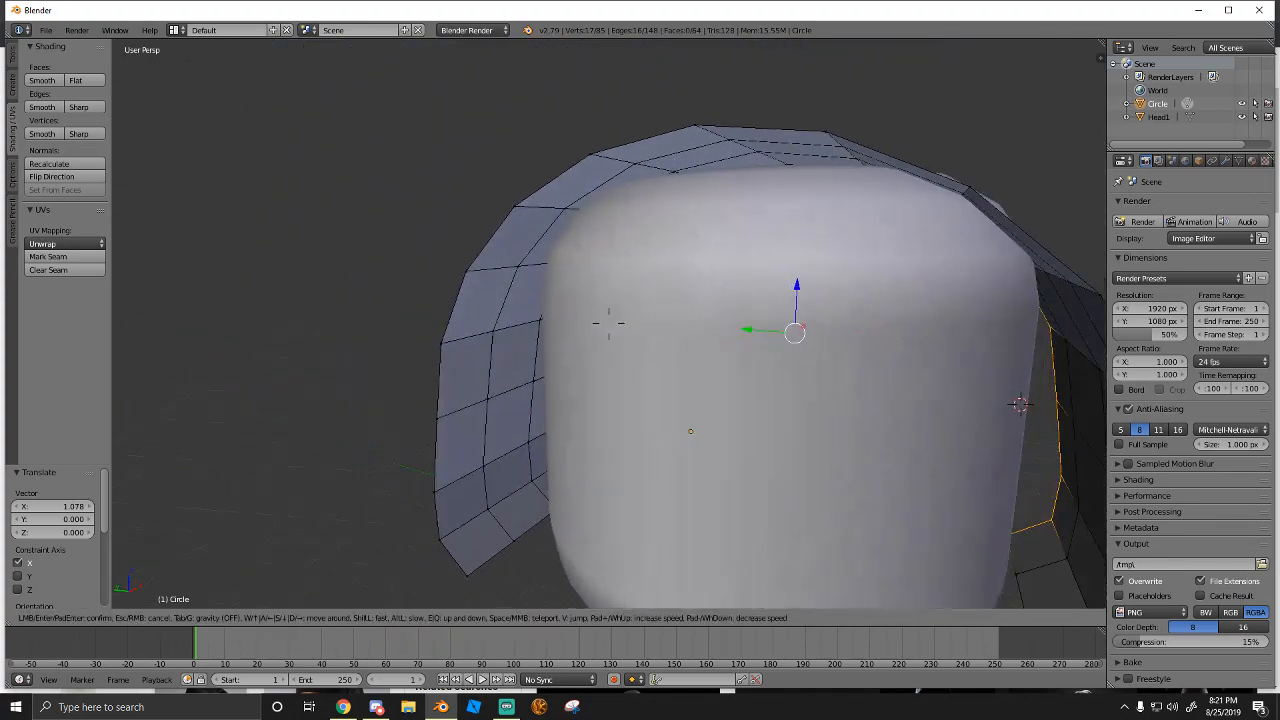
{"action": "left_click", "coordinate": [609, 323]}
{"action": "right_click", "coordinate": [448, 484]}
{"action": "key", "text": "g"}
{"action": "left_click", "coordinate": [449, 505]}
{"action": "key", "text": "ctrl+z"}
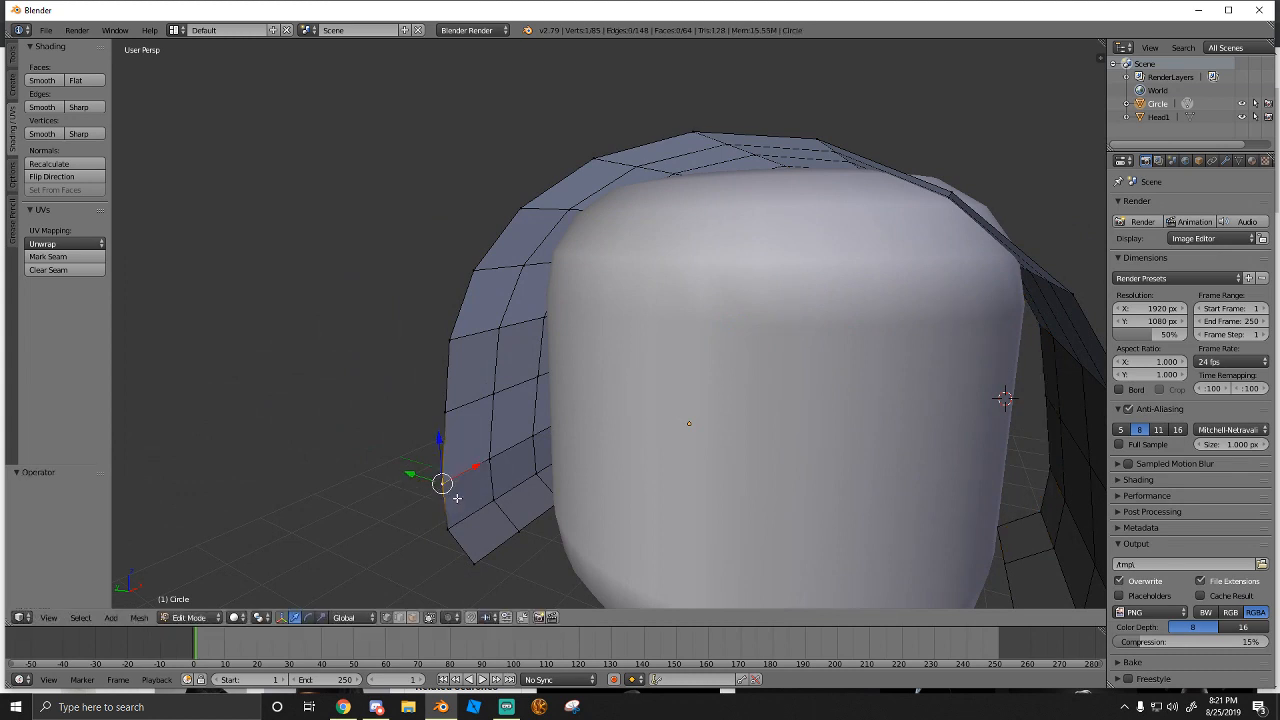
Select the hood's complete front edge loop, enable proportional editing with smooth falloff, and scale the loop to about 0.918
{"action": "right_click", "coordinate": [448, 532], "text": "shift"}
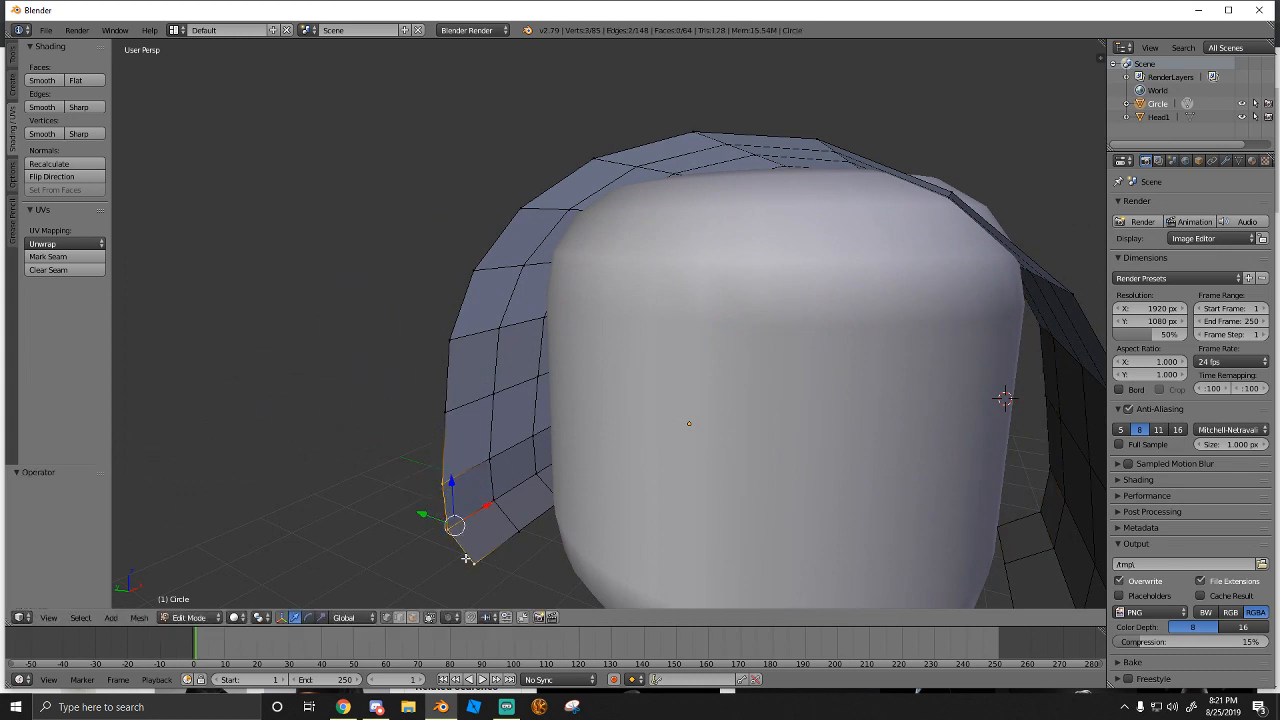
{"action": "right_click", "coordinate": [473, 563]}
{"action": "right_click", "coordinate": [476, 573], "text": "alt"}
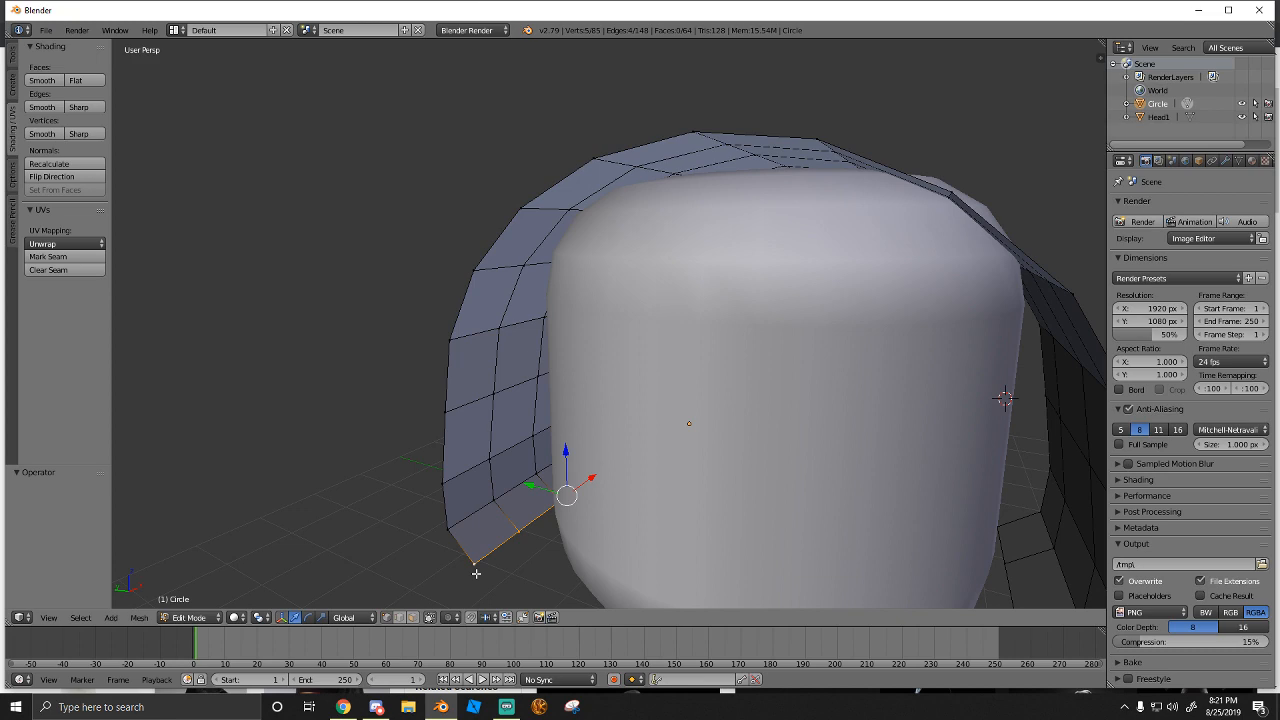
{"action": "right_click", "coordinate": [446, 528], "text": "alt+shift"}
{"action": "key", "text": "shift+f"}
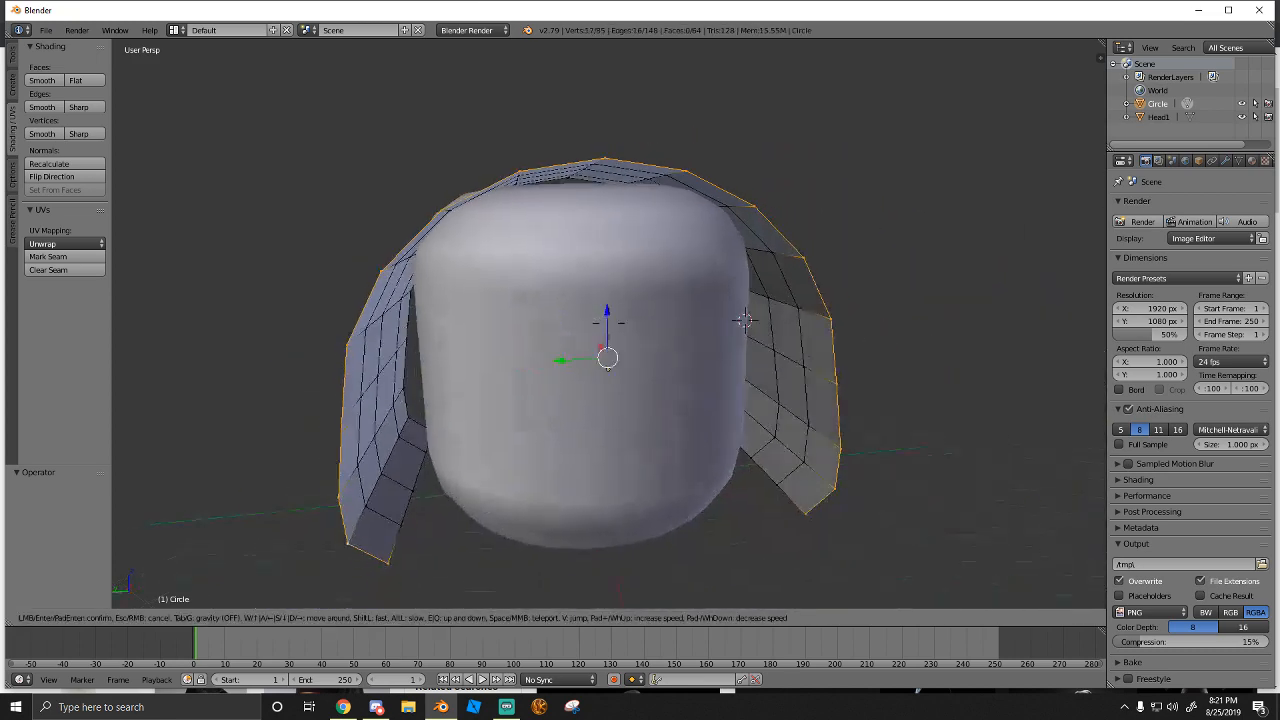
{"action": "left_click", "coordinate": [609, 323]}
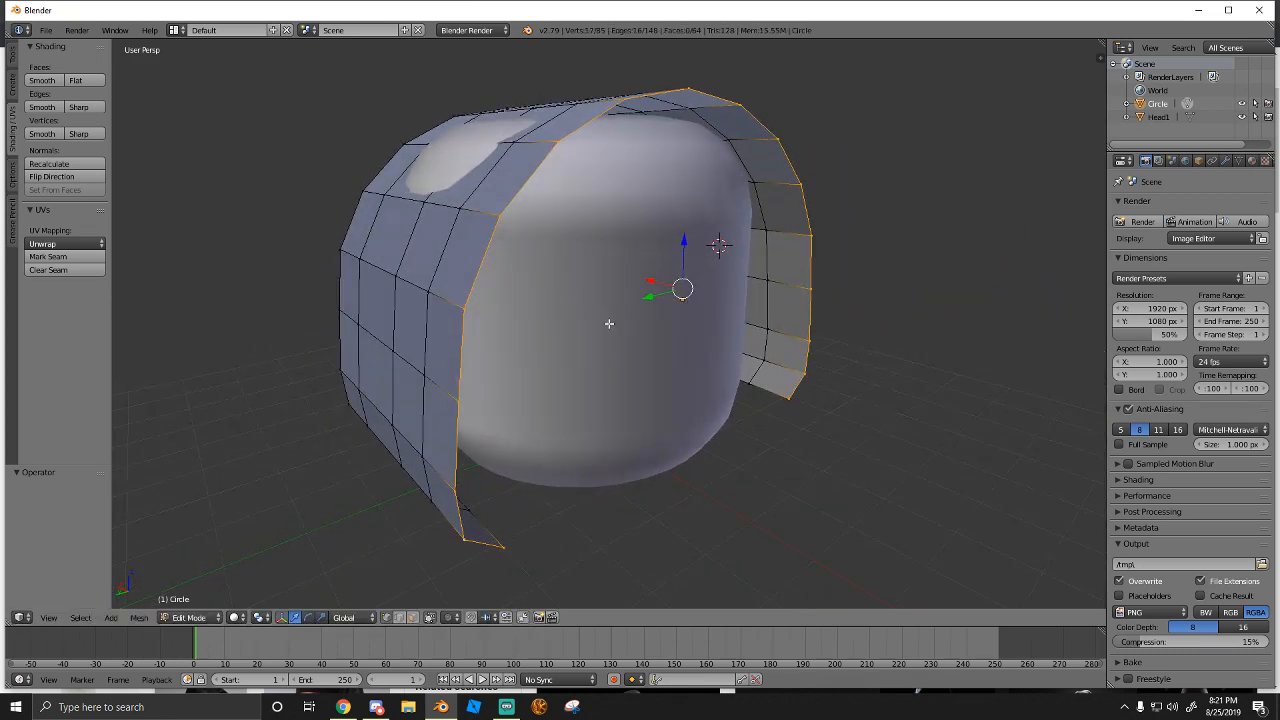
{"action": "left_click", "coordinate": [470, 616]}
{"action": "left_click", "coordinate": [487, 579]}
{"action": "key", "text": "s"}
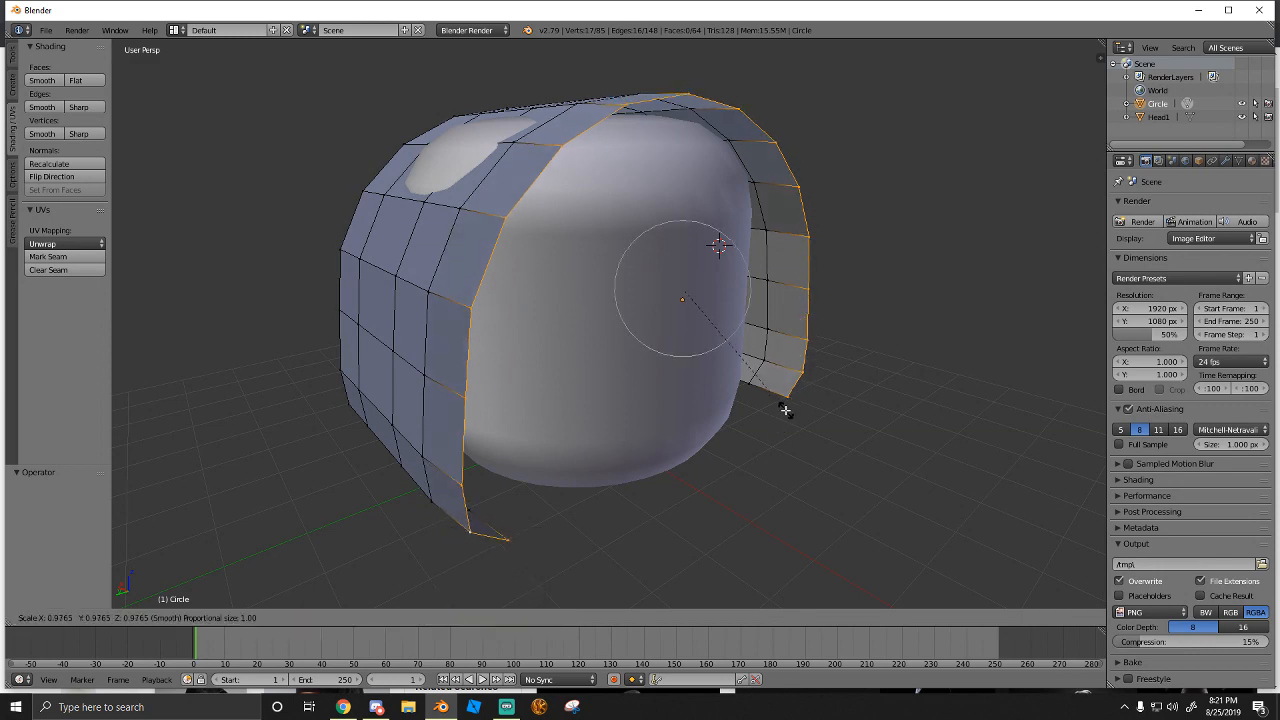
{"action": "left_click", "coordinate": [771, 409]}
{"action": "key", "text": "shift+f"}
{"action": "key", "text": "d"}
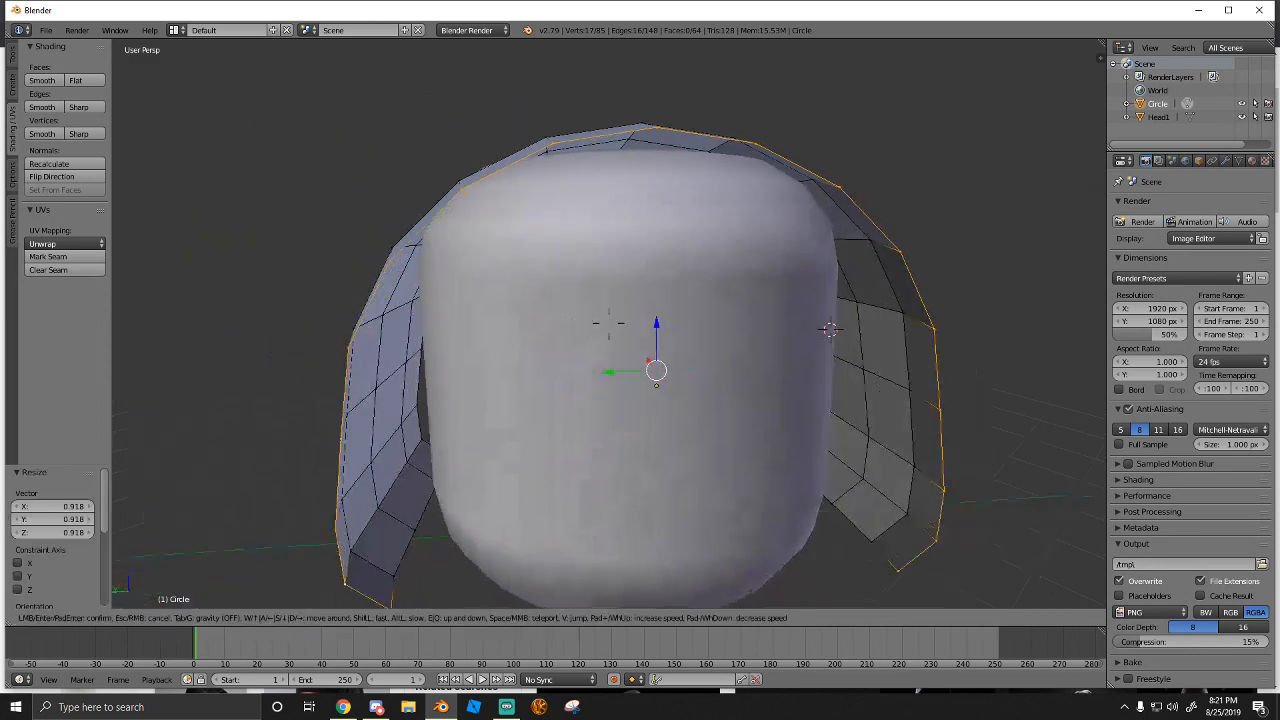
Try extruding the entire hood mesh in place and scaling the extruded copy
{"action": "left_click", "coordinate": [606, 319]}
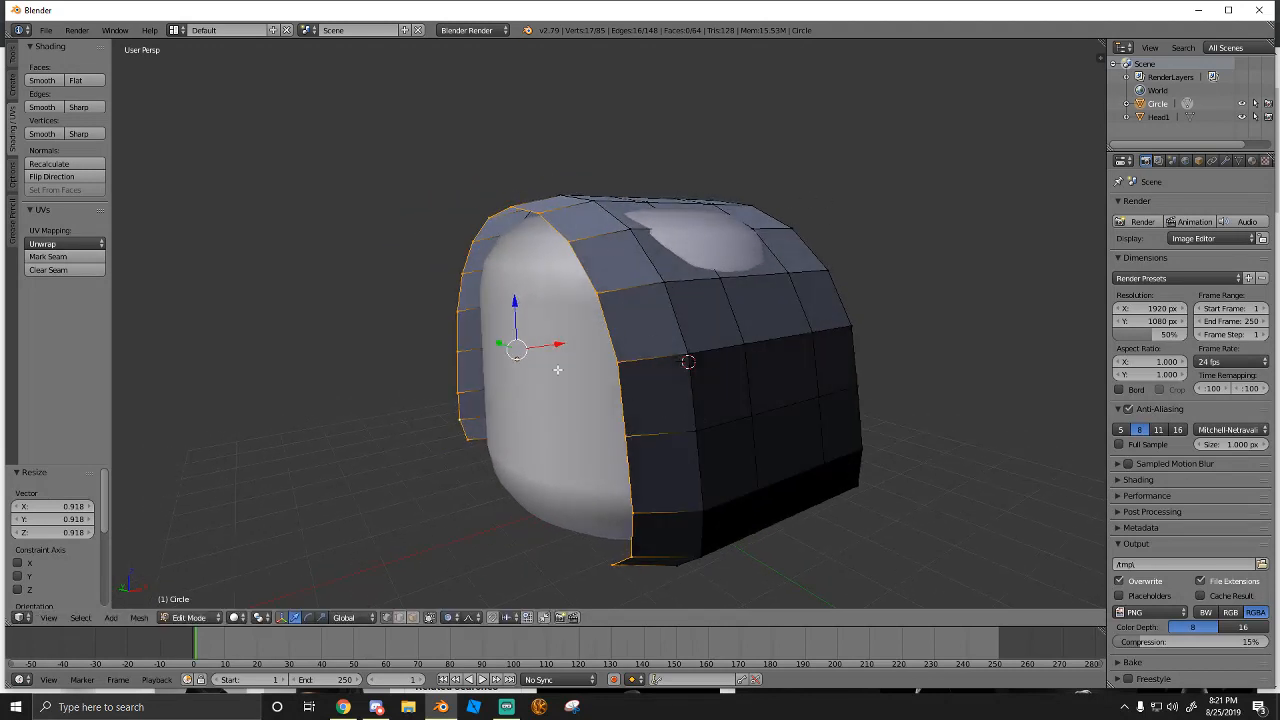
{"action": "key", "text": "a"}
{"action": "key", "text": "a"}
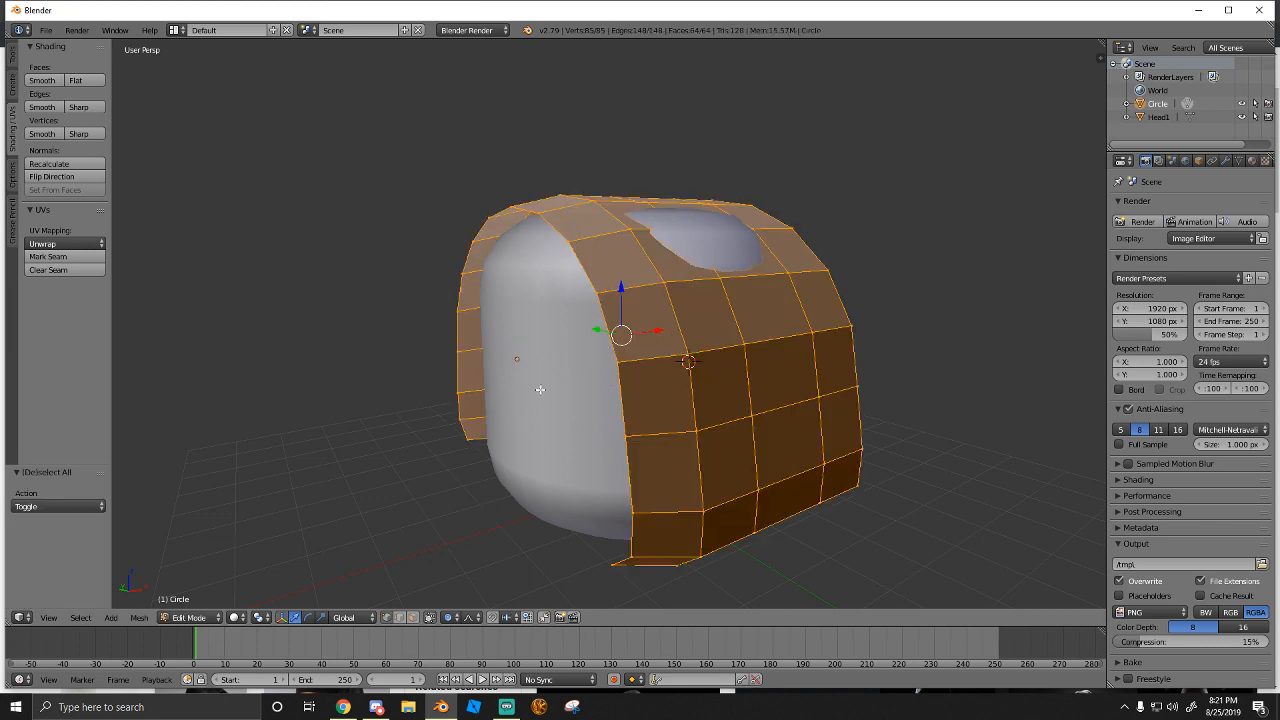
{"action": "key", "text": "shift+f"}
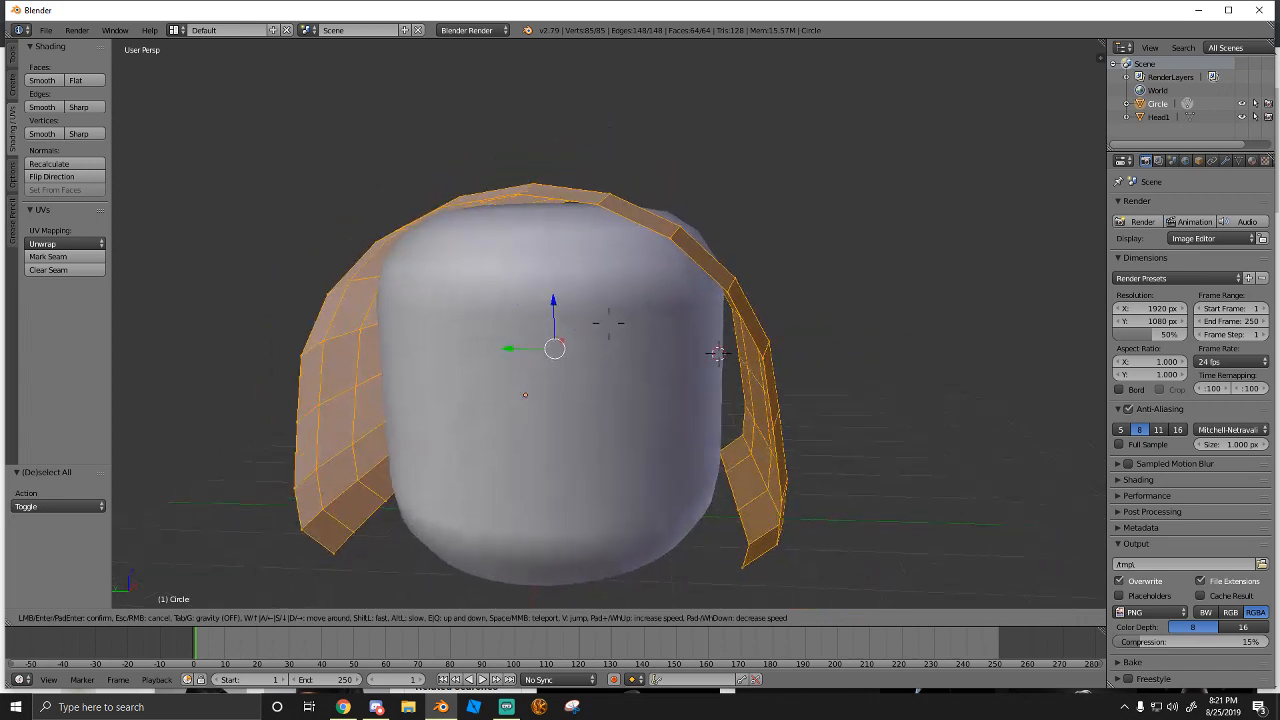
{"action": "left_click", "coordinate": [609, 323]}
{"action": "key", "text": "e"}
{"action": "right_click", "coordinate": [609, 323]}
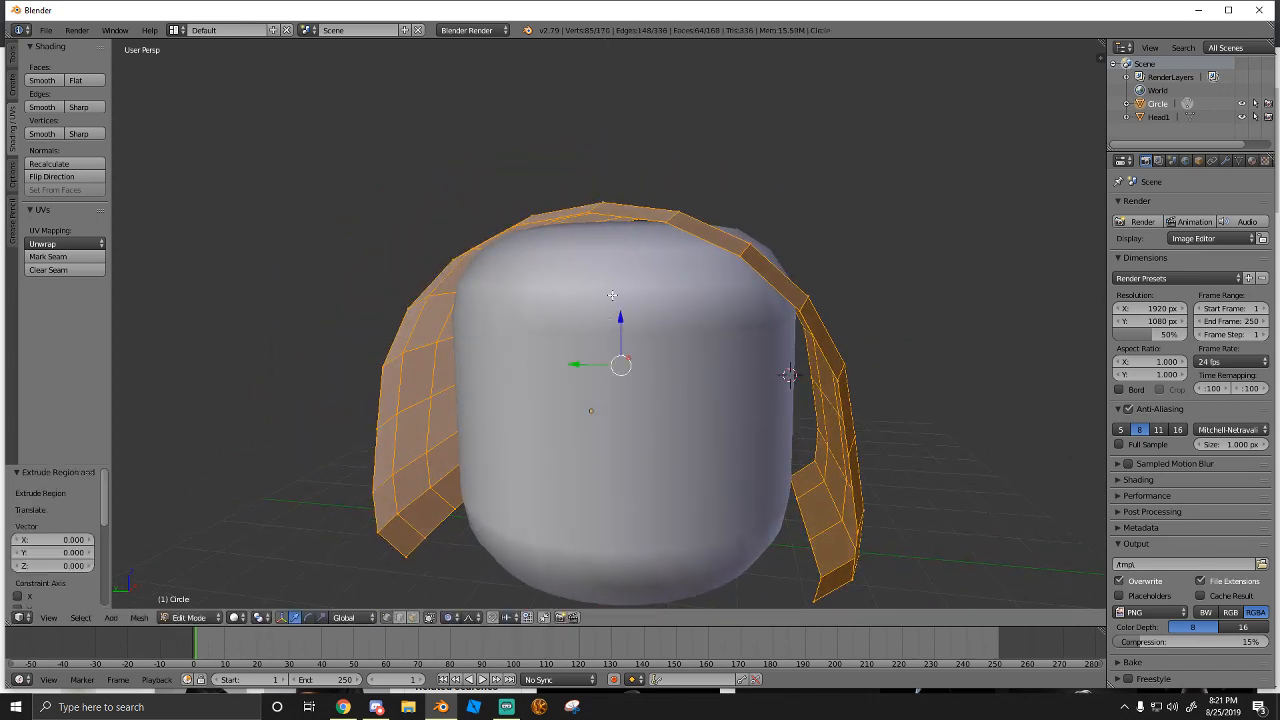
{"action": "key", "text": "s"}
{"action": "left_click", "coordinate": [637, 308]}
{"action": "key", "text": "ctrl+z"}
{"action": "key", "text": "ctrl+z"}
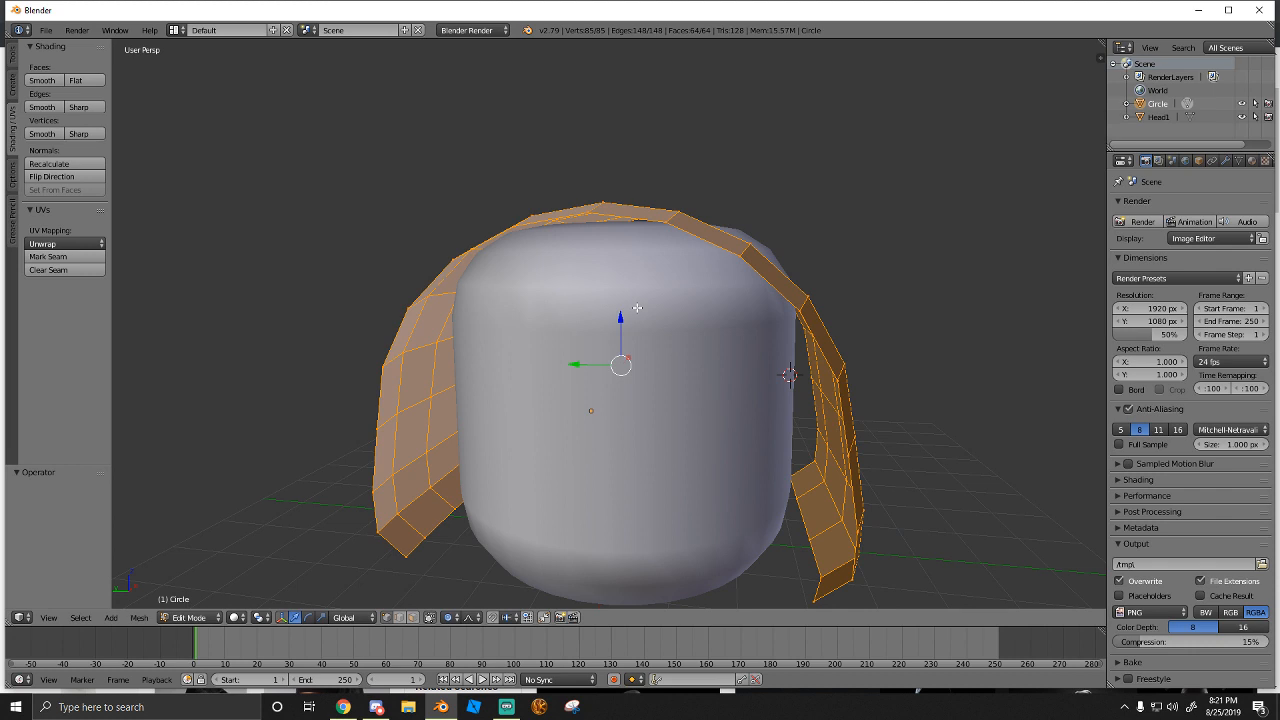
Try extruding the entire hood mesh along its normal by about 0.3
{"action": "key", "text": "e"}
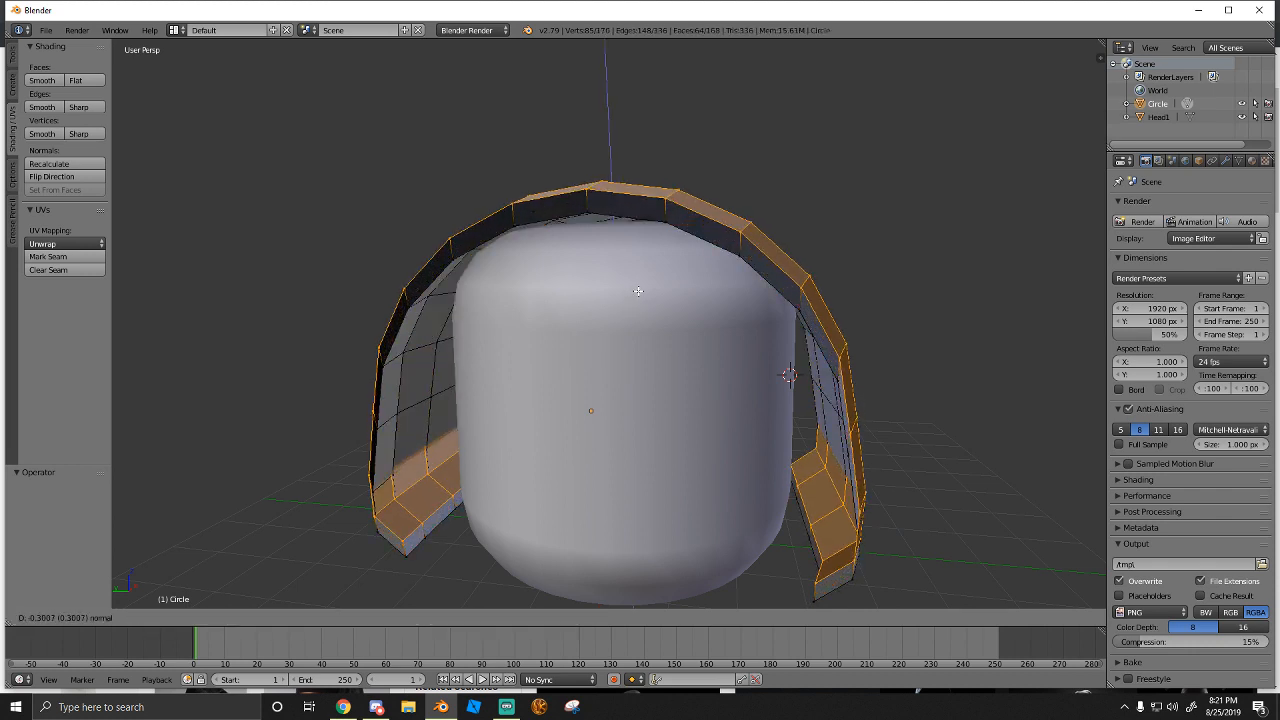
{"action": "left_click", "coordinate": [639, 291]}
{"action": "key", "text": "ctrl+z"}
Disable proportional editing for the hood mesh
{"action": "key", "text": "shift+f"}
{"action": "key", "text": "w"}
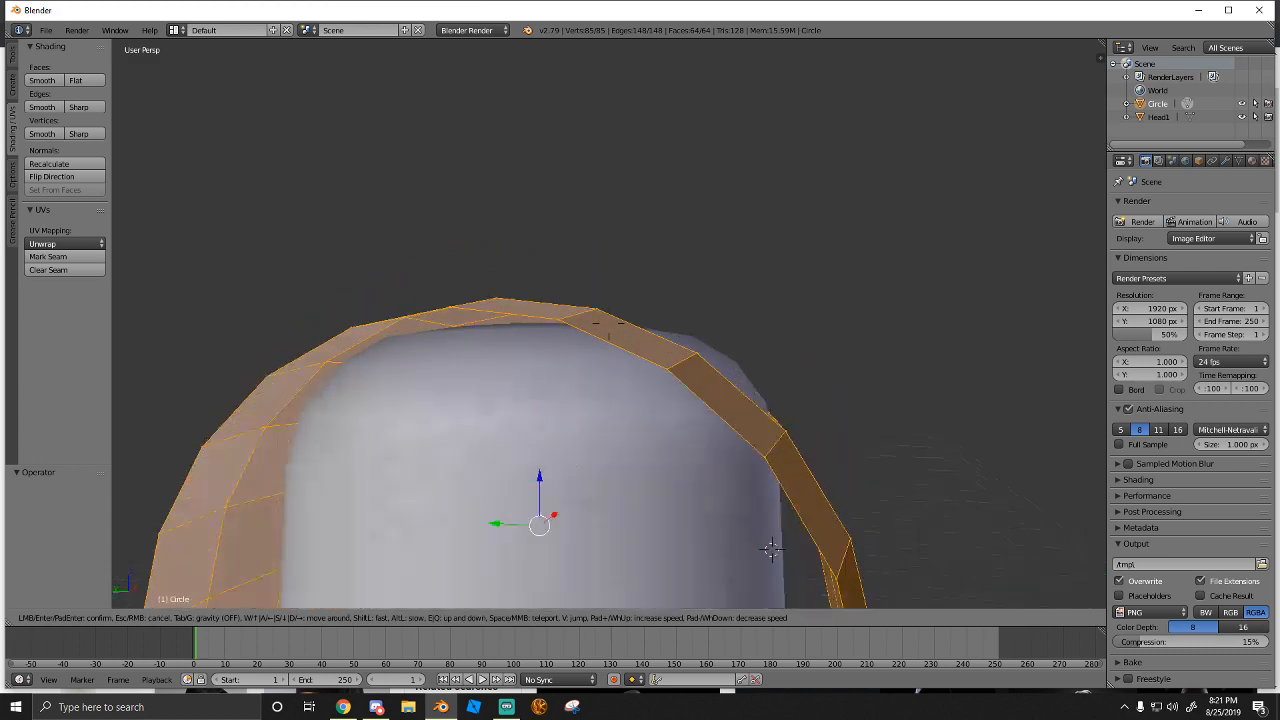
{"action": "key", "text": "s"}
{"action": "key", "text": "d"}
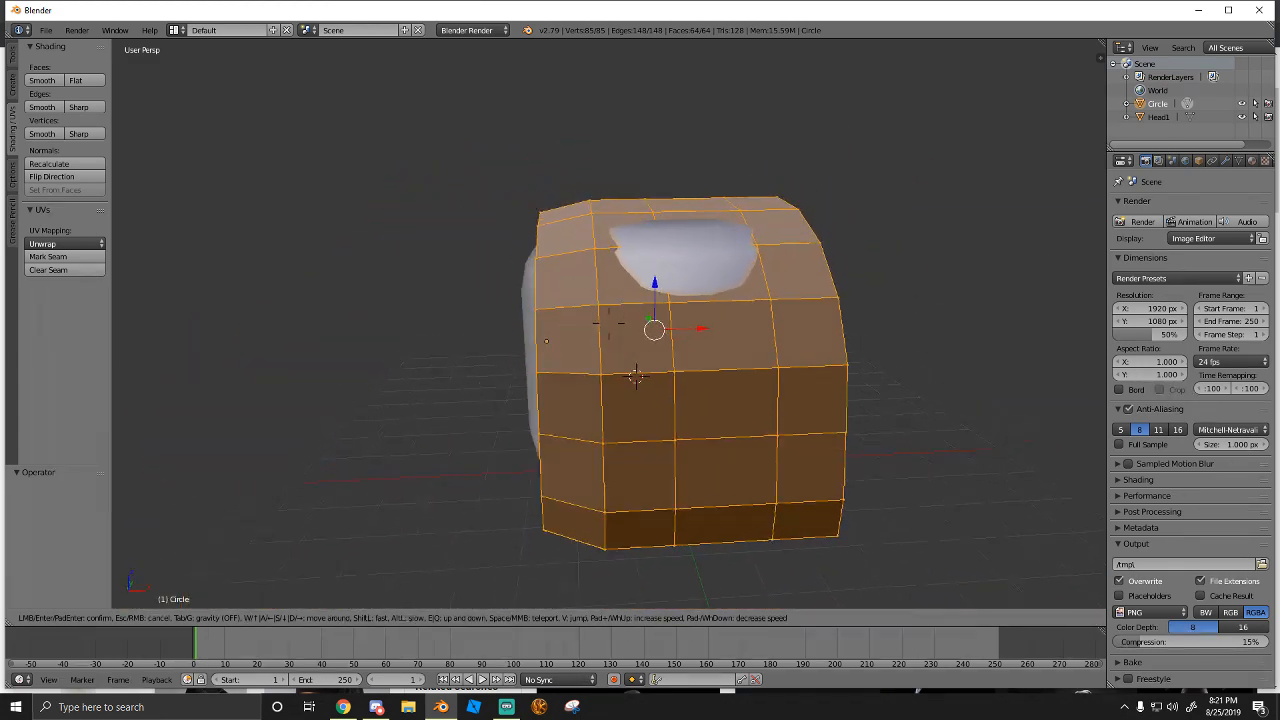
{"action": "left_click", "coordinate": [609, 324]}
{"action": "left_click", "coordinate": [447, 622]}
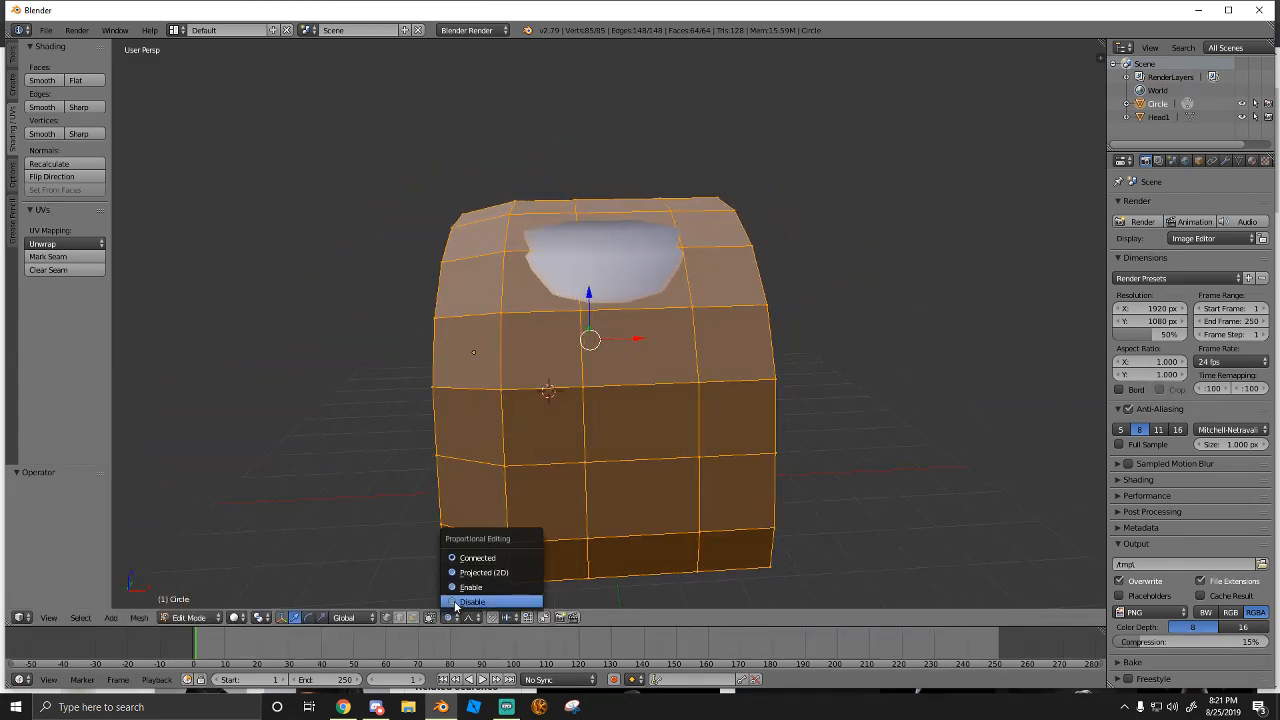
{"action": "left_click", "coordinate": [455, 598]}
In edge select mode, select the hood's middle edge loop and move it up about 0.46 along Z
{"action": "right_click", "coordinate": [569, 397]}
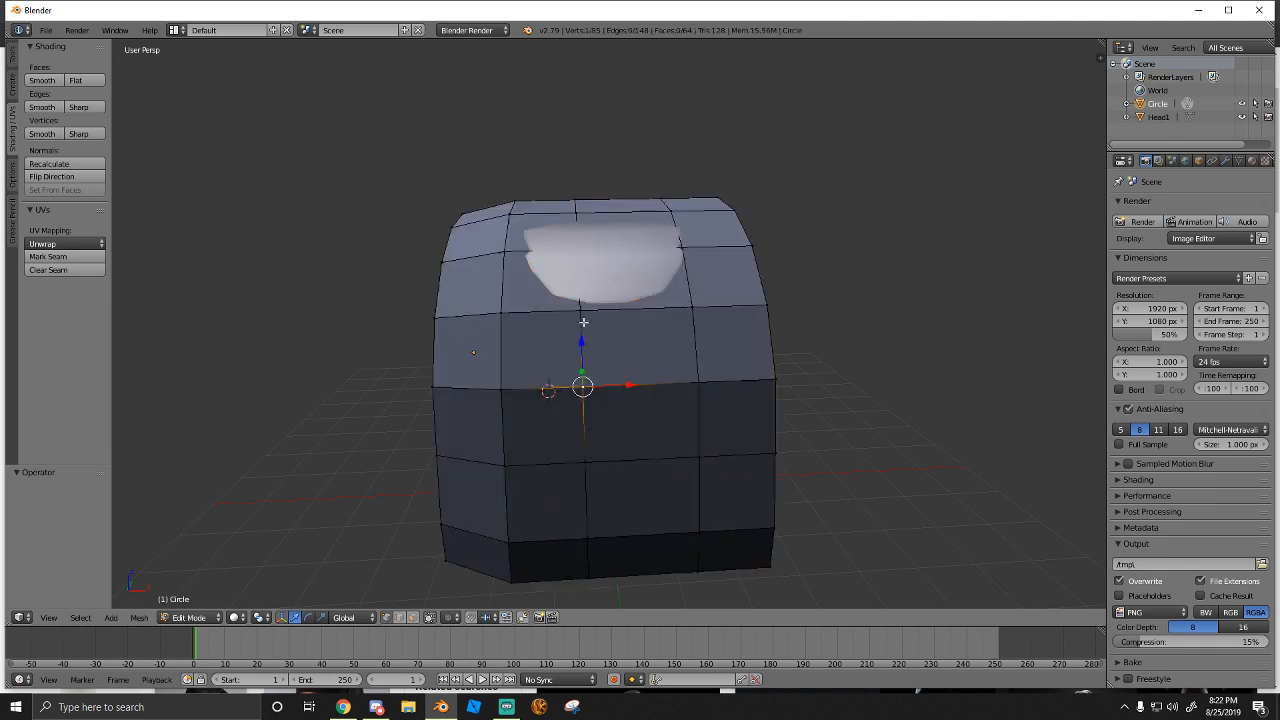
{"action": "right_click", "coordinate": [585, 461]}
{"action": "left_click", "coordinate": [400, 618]}
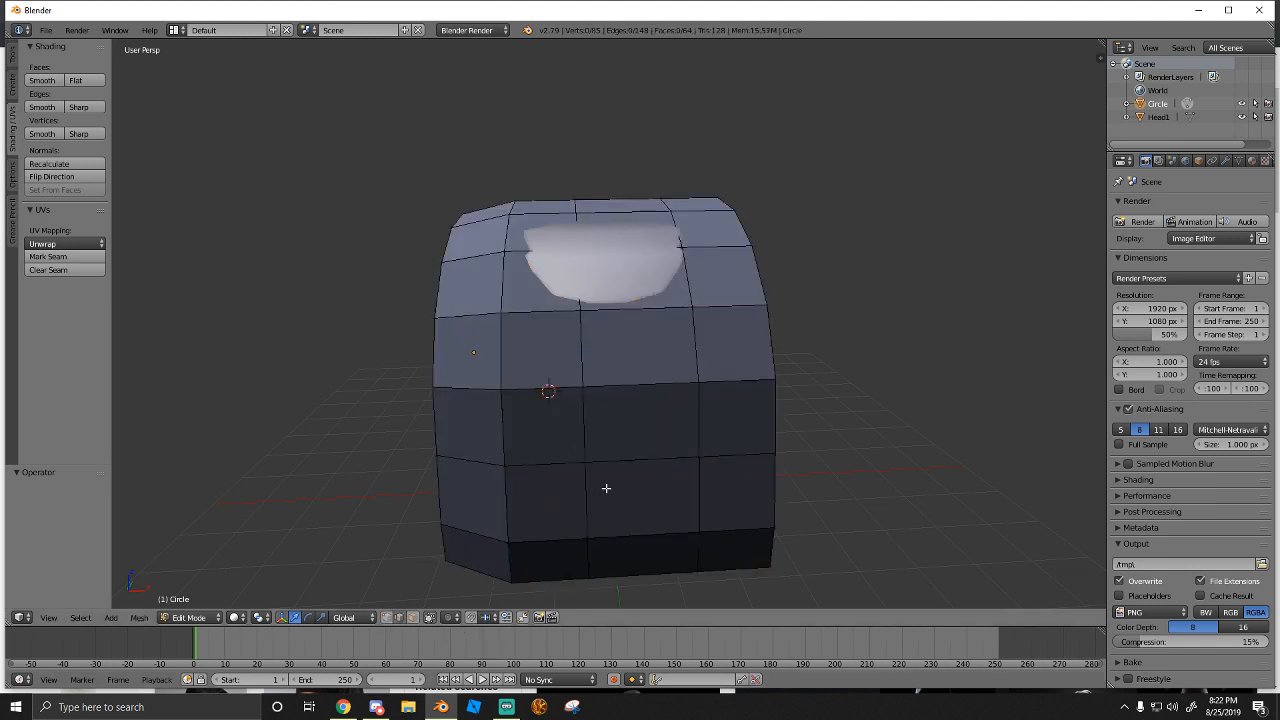
{"action": "right_click", "coordinate": [585, 499]}
{"action": "right_click", "coordinate": [585, 494], "text": "alt"}
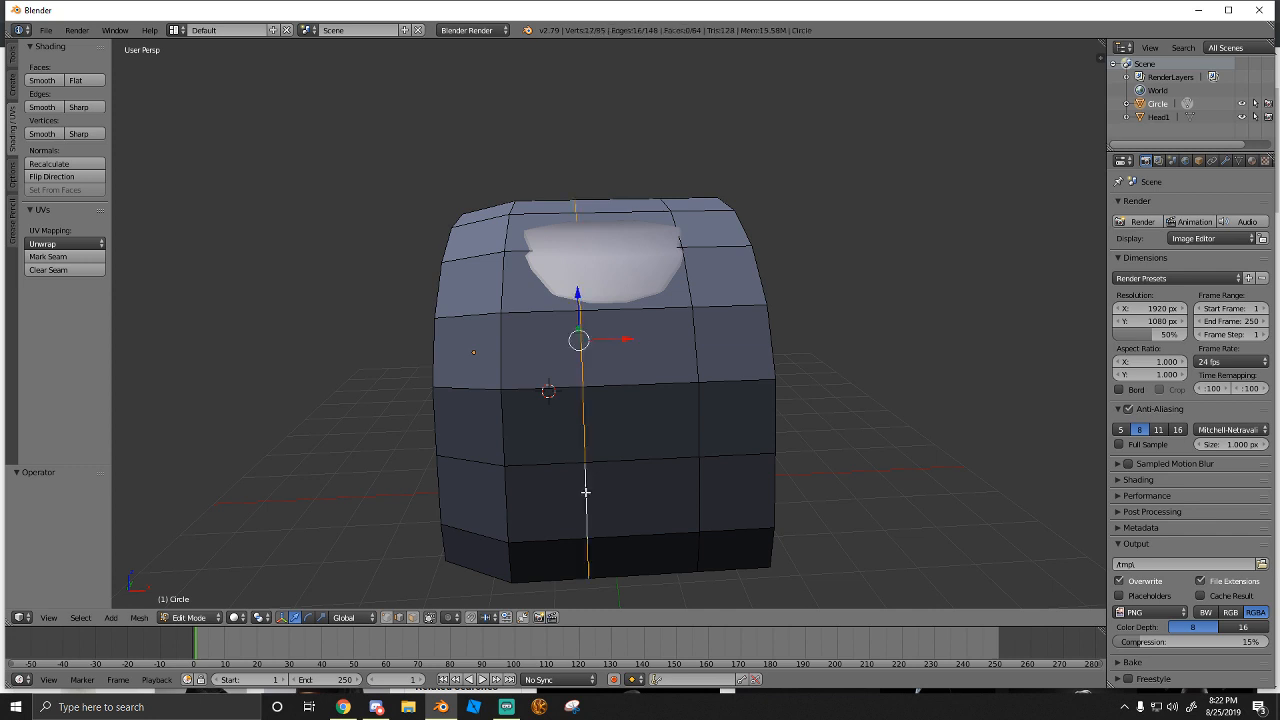
{"action": "middle_click_drag", "start_coordinate": [600, 500], "coordinate": [609, 323]}
{"action": "left_click_drag", "start_coordinate": [546, 306], "coordinate": [548, 280]}
Select the edge loop just behind the hood's front edge and raise it about 0.237 along Z
{"action": "key", "text": "shift+f"}
{"action": "key", "text": "w"}
{"action": "key", "text": "a"}
{"action": "key", "text": "s"}
{"action": "key", "text": "d"}
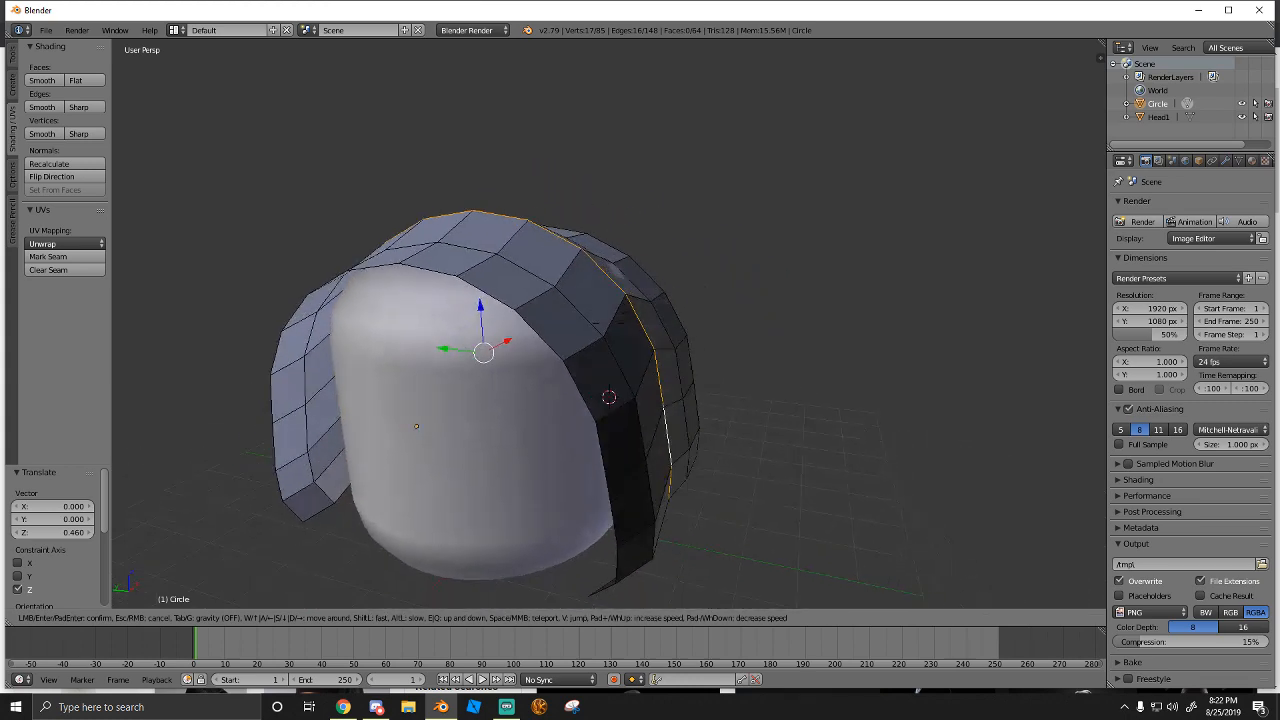
{"action": "left_click", "coordinate": [606, 310]}
{"action": "right_click", "coordinate": [605, 308]}
{"action": "right_click", "coordinate": [605, 308], "text": "alt"}
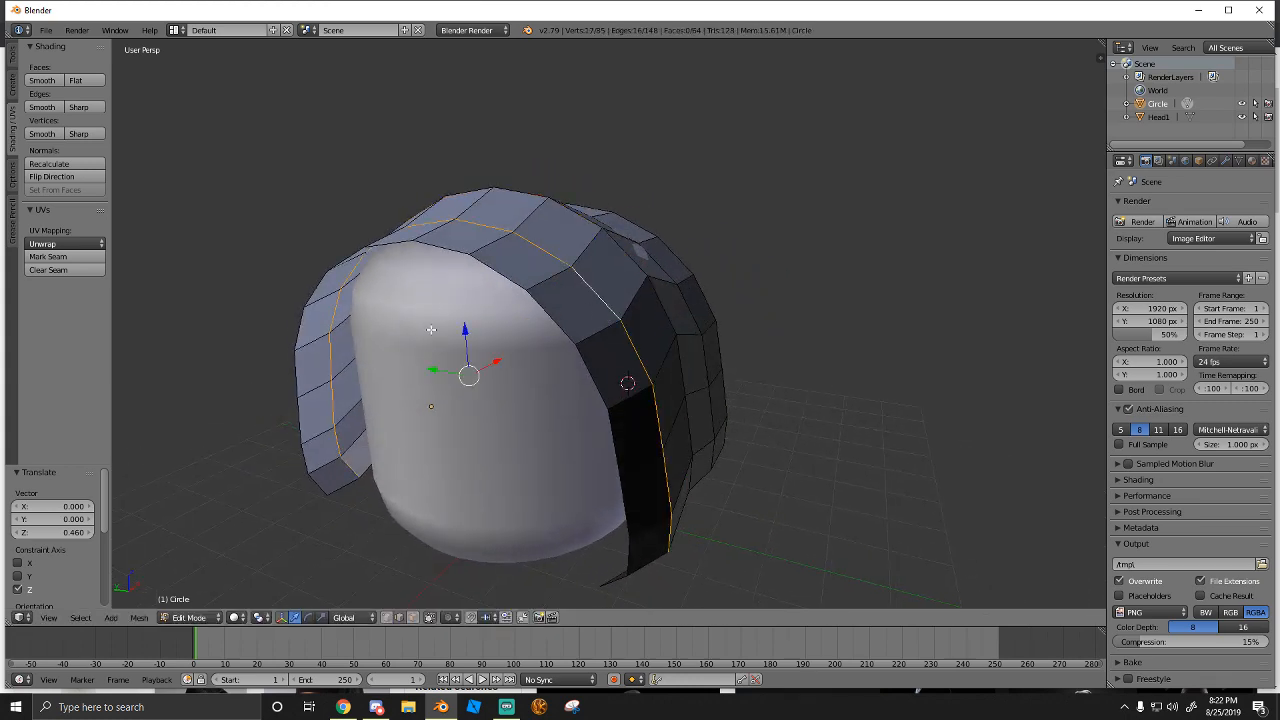
{"action": "left_click_drag", "start_coordinate": [465, 335], "coordinate": [463, 322]}
Select the edge loop just ahead of the hood's back edge and raise it about 0.306 along Z
{"action": "key", "text": "shift+f"}
{"action": "key", "text": "d"}
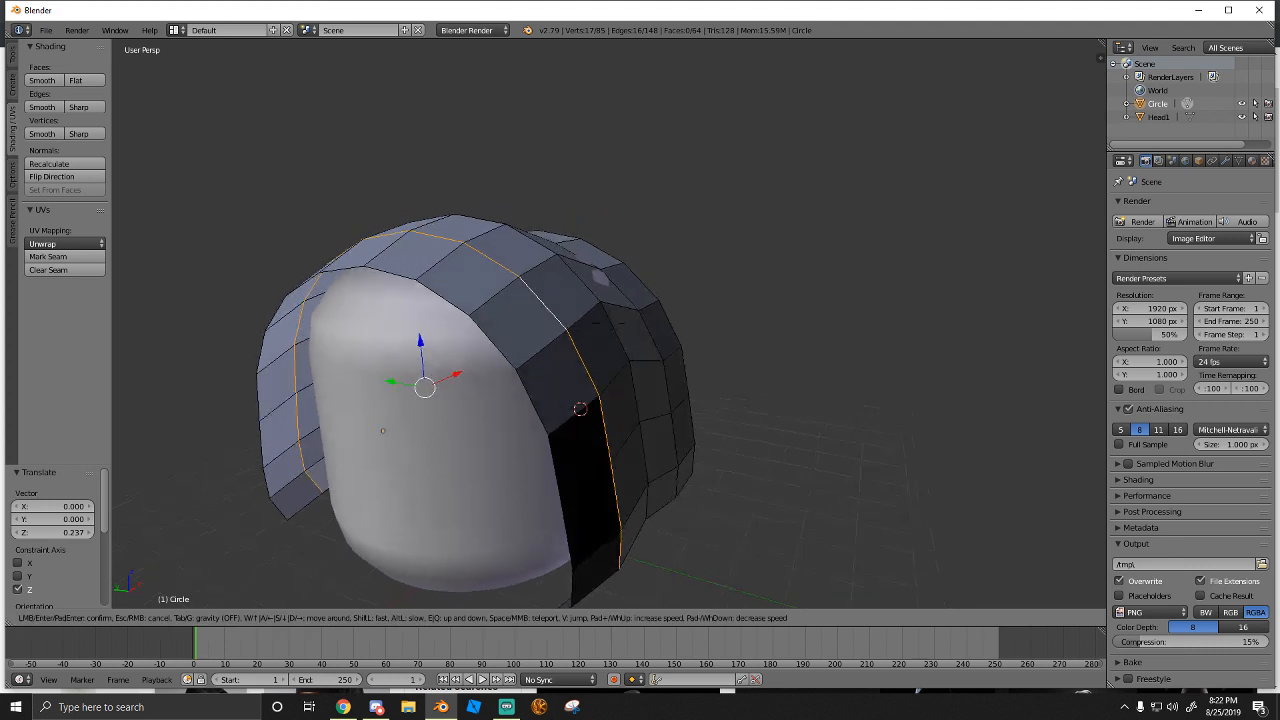
{"action": "left_click", "coordinate": [661, 321]}
{"action": "right_click", "coordinate": [661, 321]}
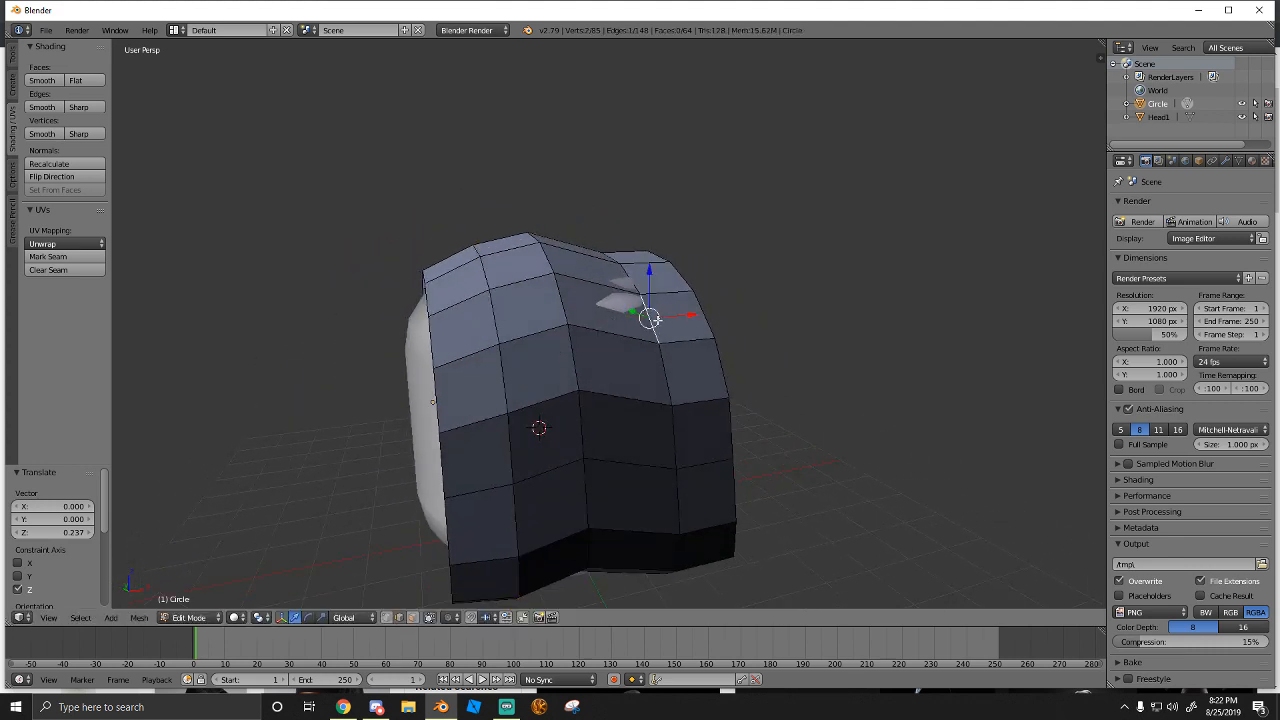
{"action": "right_click", "coordinate": [652, 321], "text": "alt"}
{"action": "left_click_drag", "start_coordinate": [603, 344], "coordinate": [603, 328]}
Select the hood's complete back edge loop and scale it to about 0.932
{"action": "key", "text": "shift+f"}
{"action": "key", "text": "d"}
{"action": "left_click", "coordinate": [609, 323]}
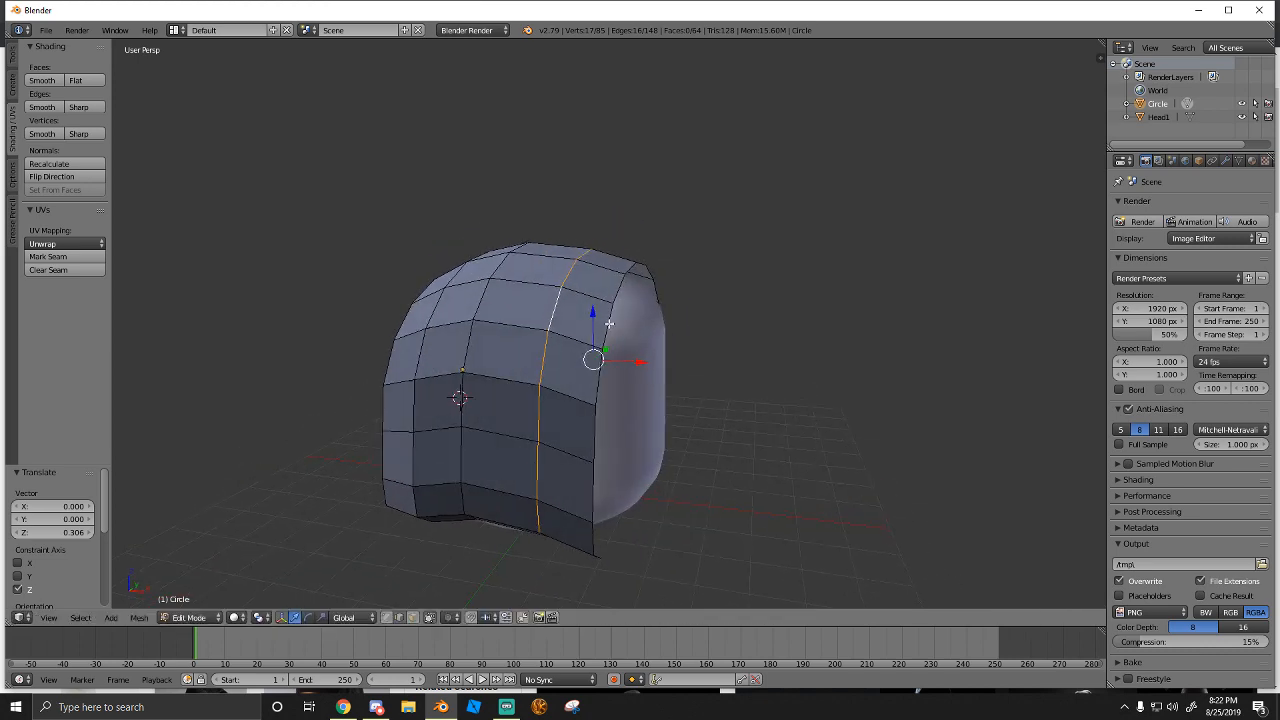
{"action": "right_click", "coordinate": [609, 323]}
{"action": "key", "text": "shift+f"}
{"action": "key", "text": "w"}
{"action": "key", "text": "d"}
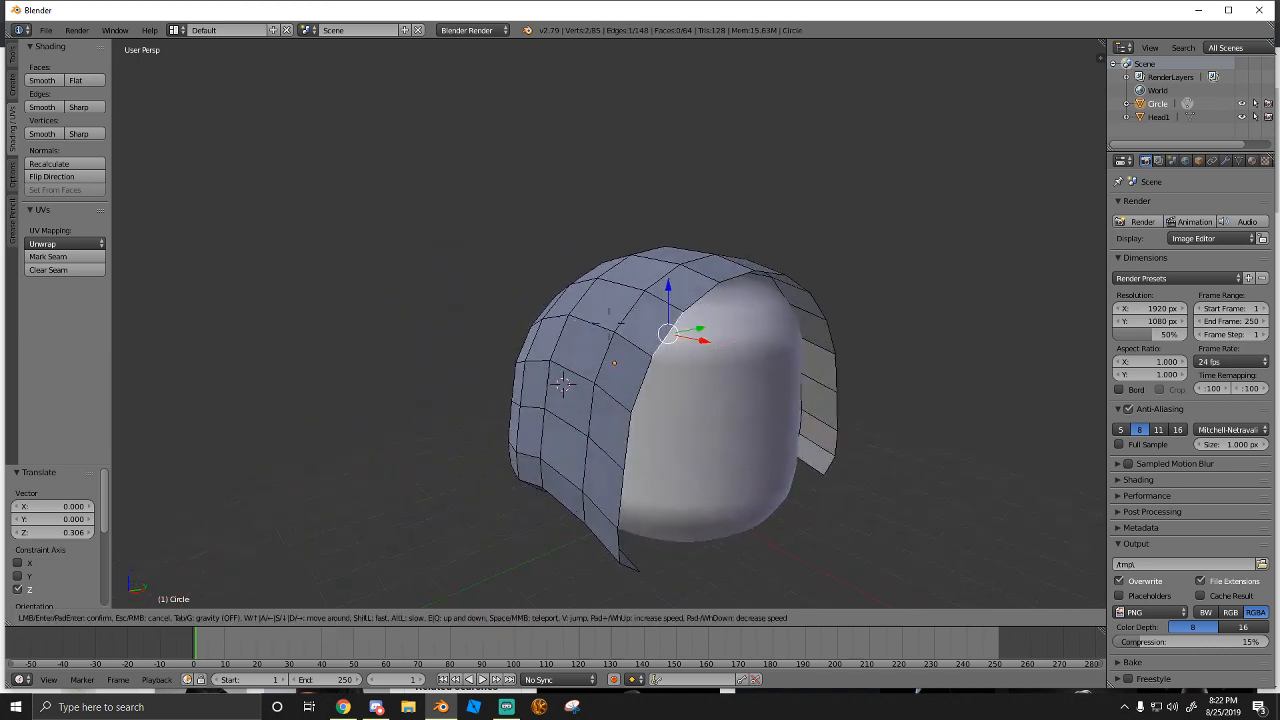
{"action": "key", "text": "w"}
{"action": "key", "text": "d"}
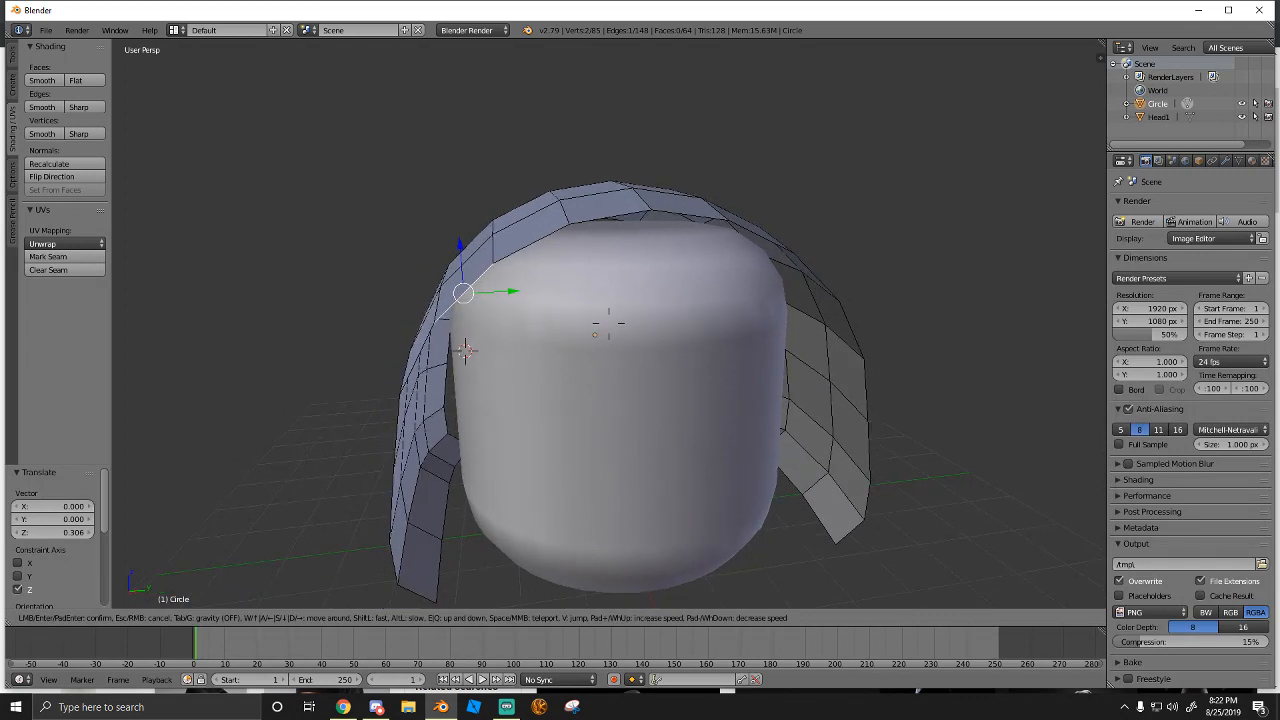
{"action": "key", "text": "a"}
{"action": "left_click", "coordinate": [634, 326]}
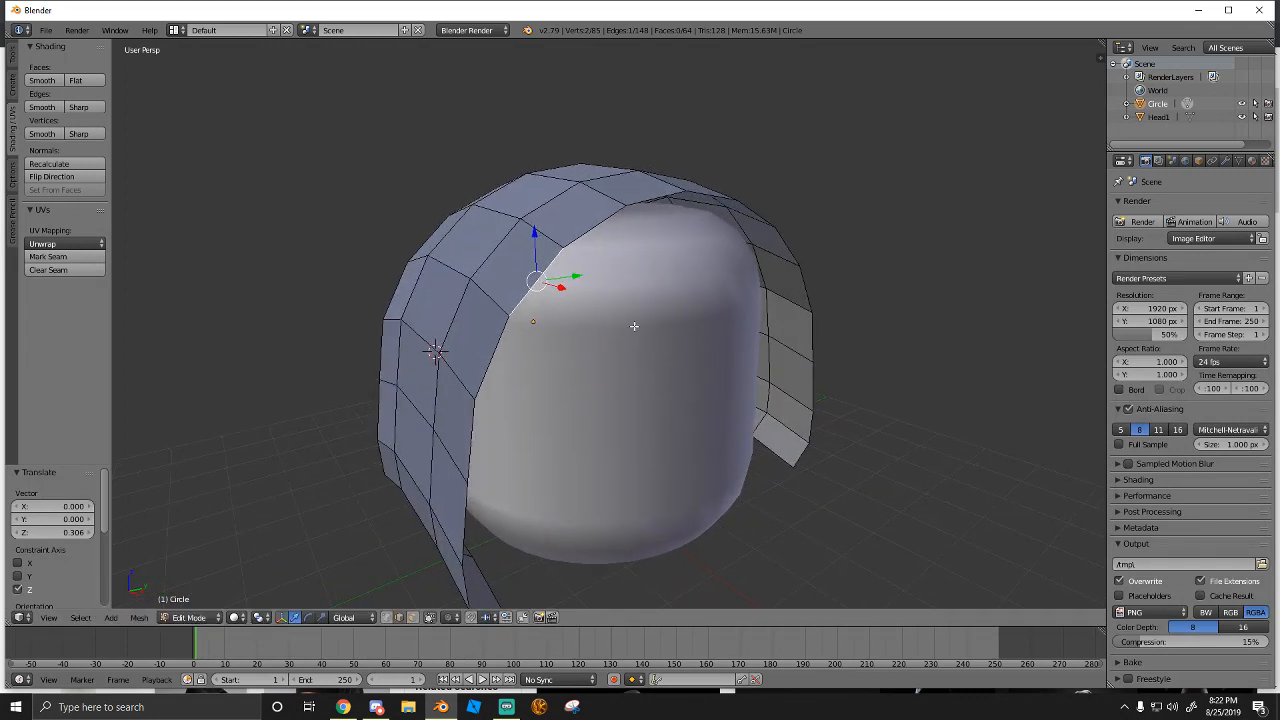
{"action": "right_click", "coordinate": [529, 302], "text": "alt"}
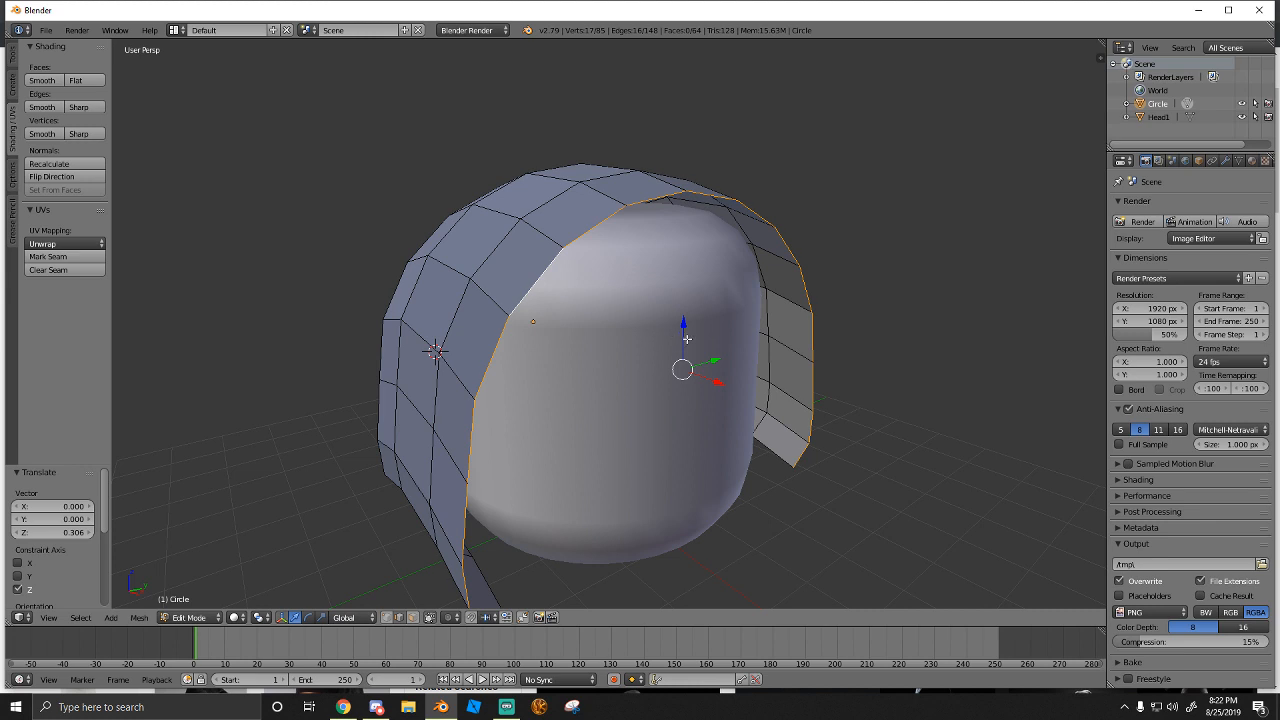
{"action": "key", "text": "s"}
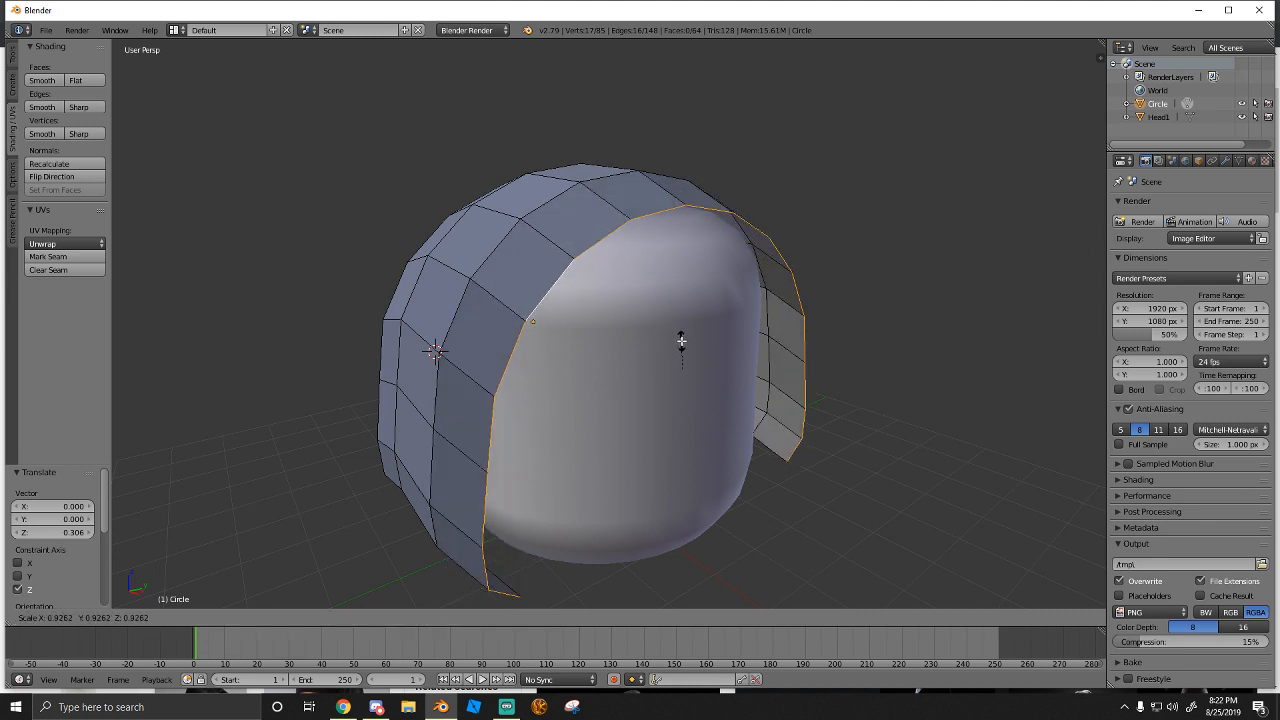
{"action": "left_click", "coordinate": [680, 341]}
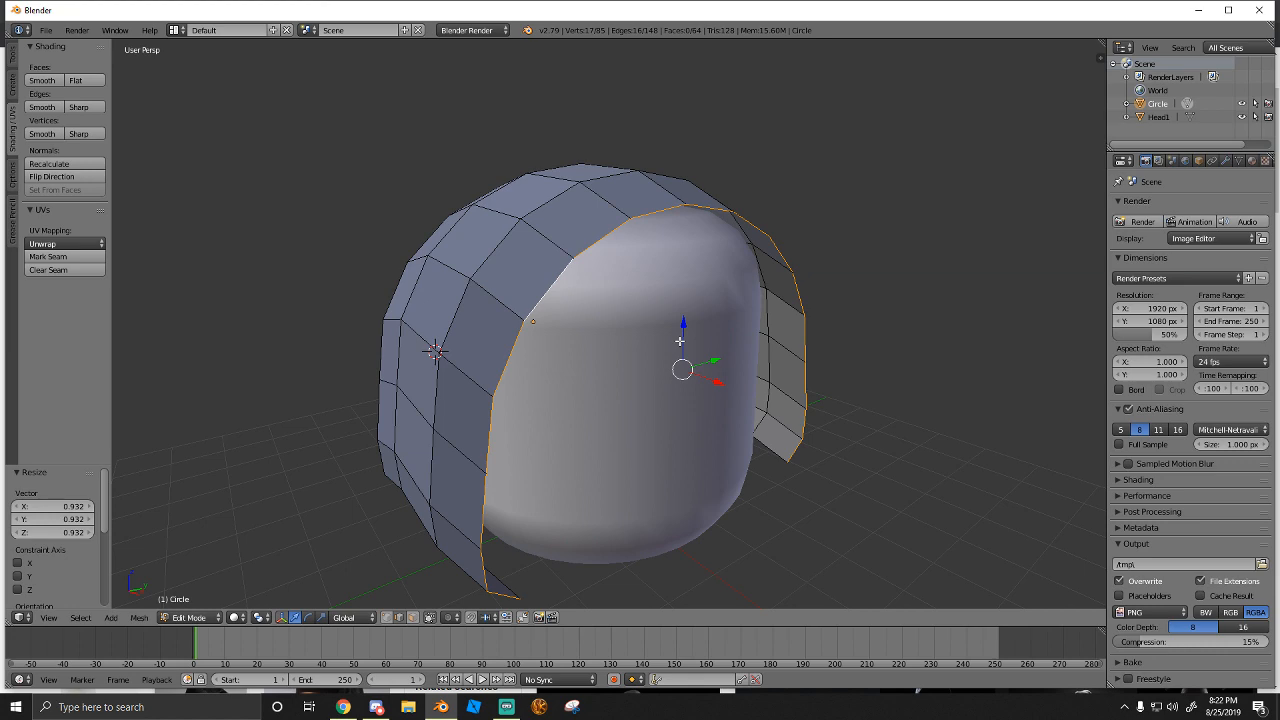
Extrude the hood's back edge loop about 1.056 along X to add another band
{"action": "key", "text": "e"}
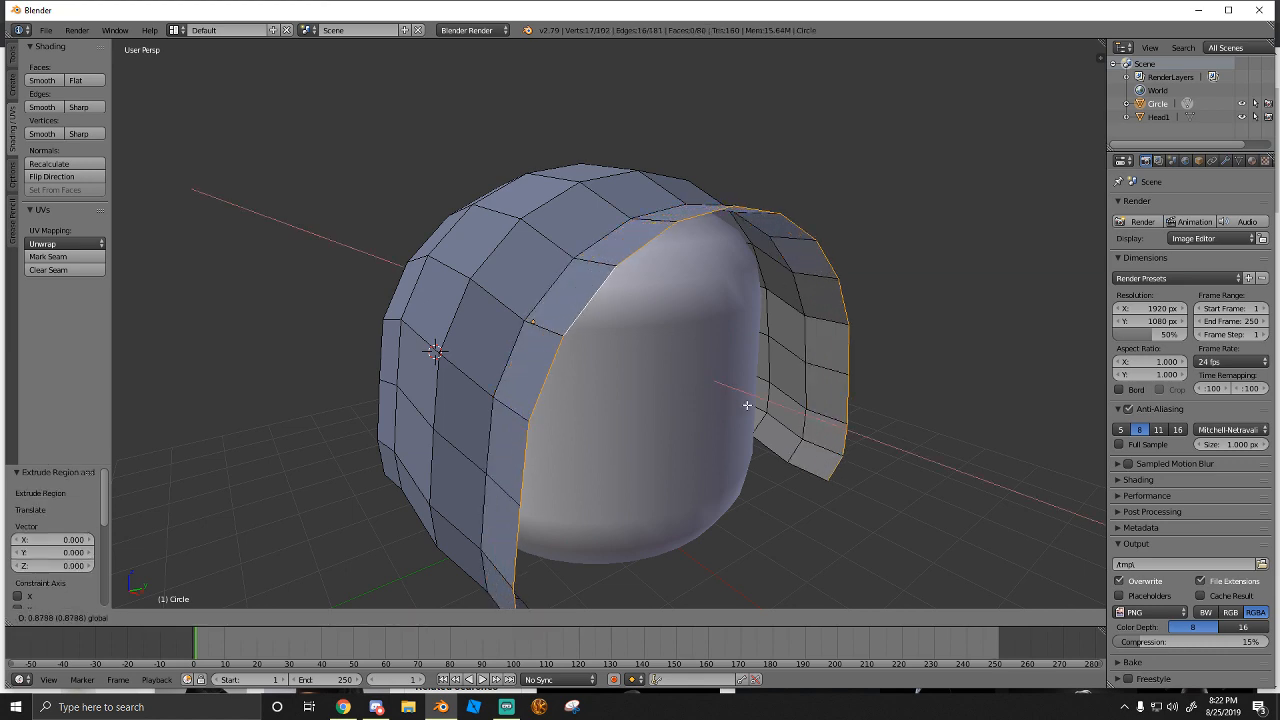
{"action": "left_click", "coordinate": [790, 420]}
{"action": "key", "text": "shift+f"}
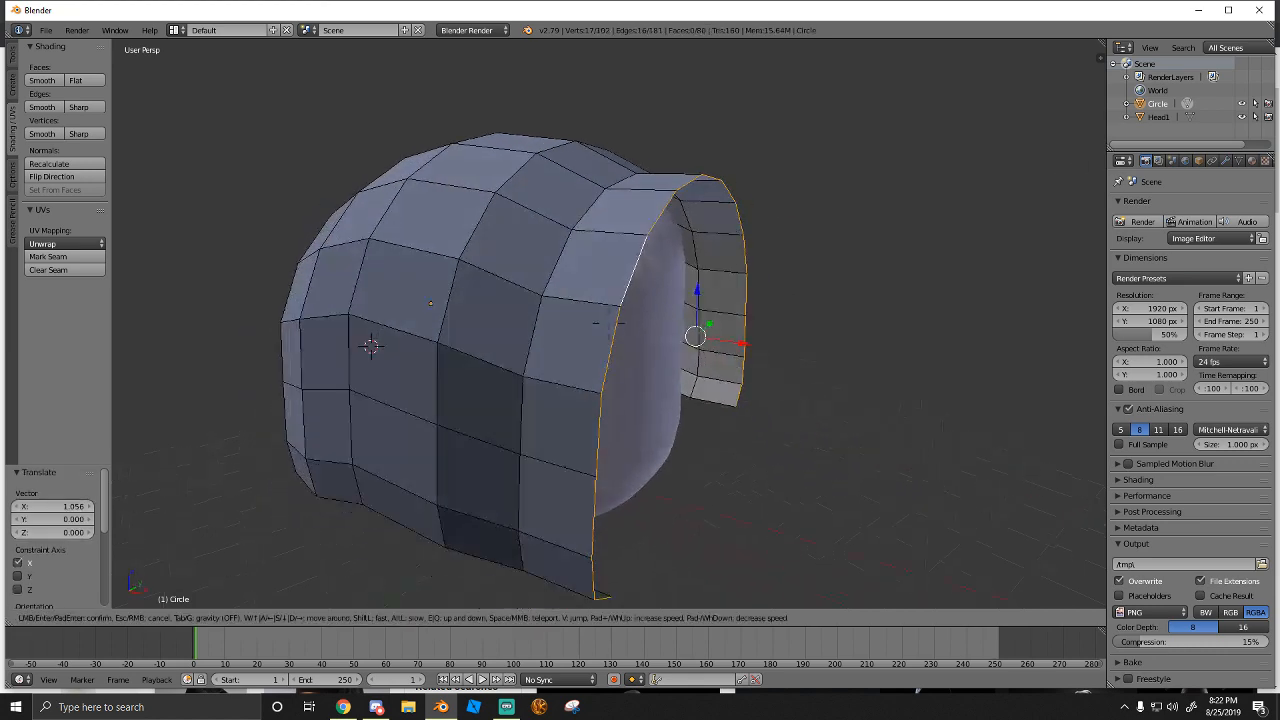
{"action": "key", "text": "Return"}
Scale the new back edge loop to about 0.705 and move it about -0.574 along Z
{"action": "key", "text": "s"}
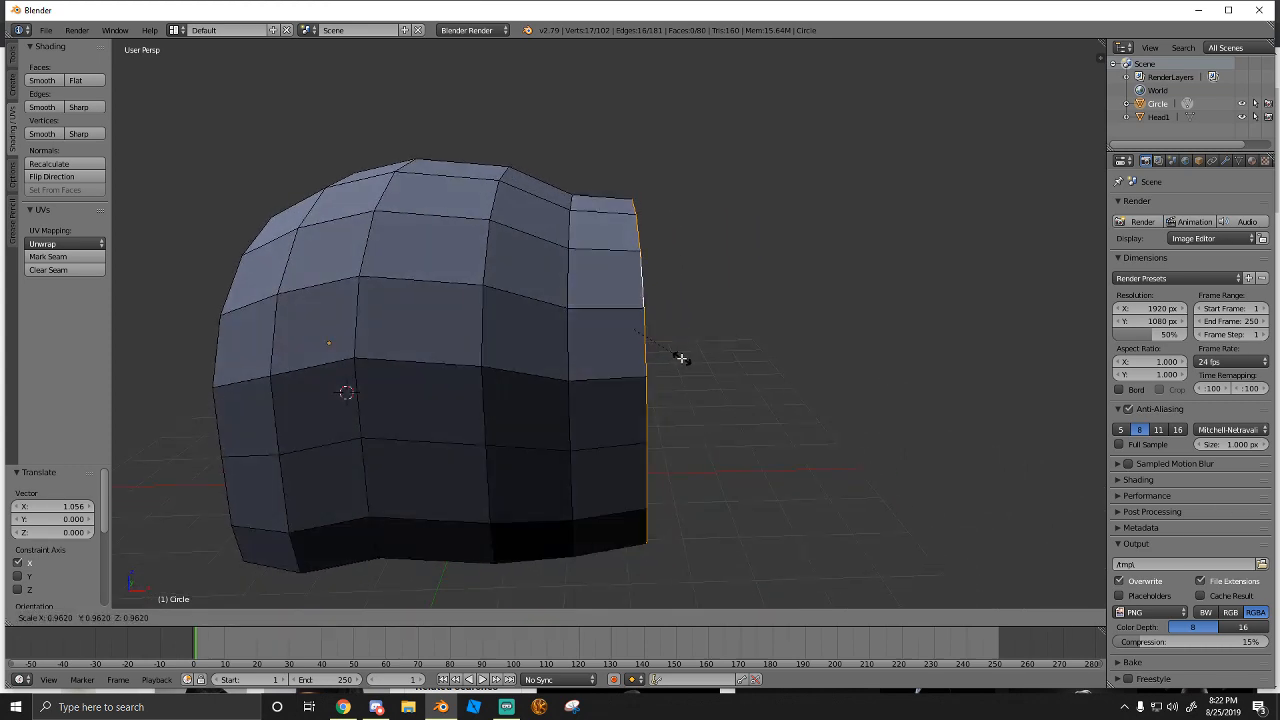
{"action": "left_click", "coordinate": [661, 359]}
{"action": "key", "text": "shift+f"}
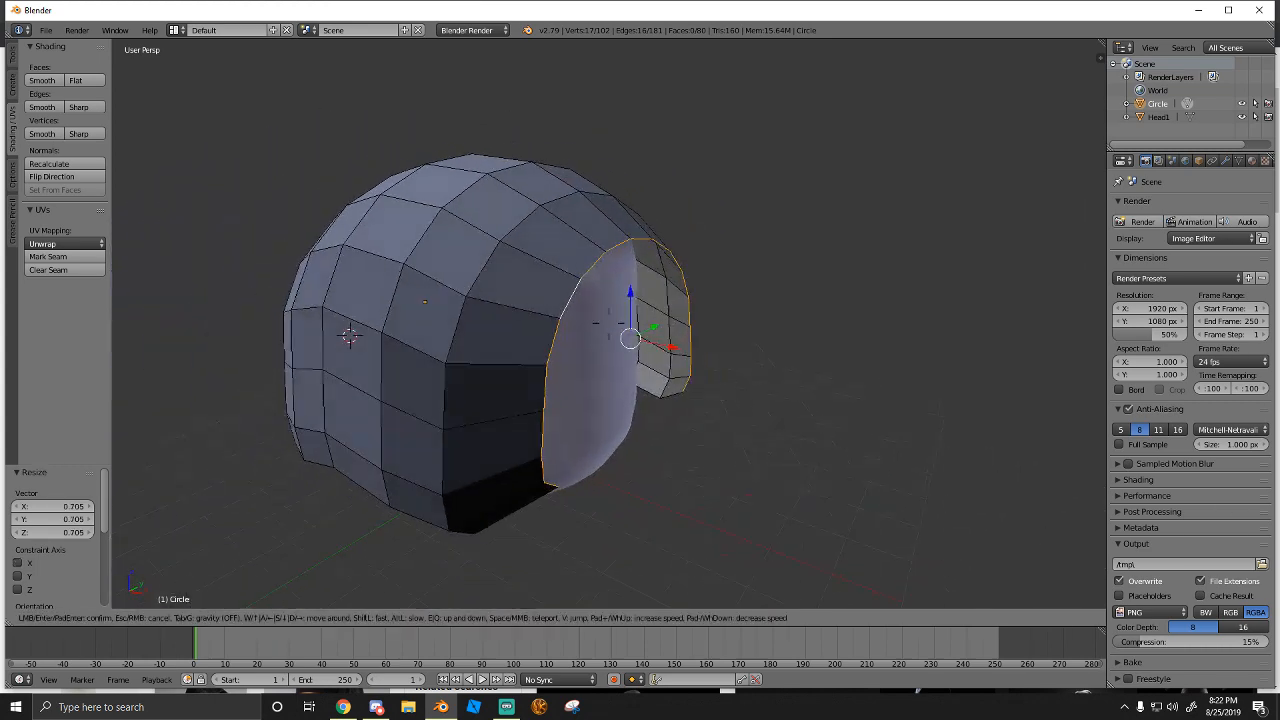
{"action": "left_click", "coordinate": [693, 322]}
{"action": "key", "text": "g"}
{"action": "key", "text": "z"}
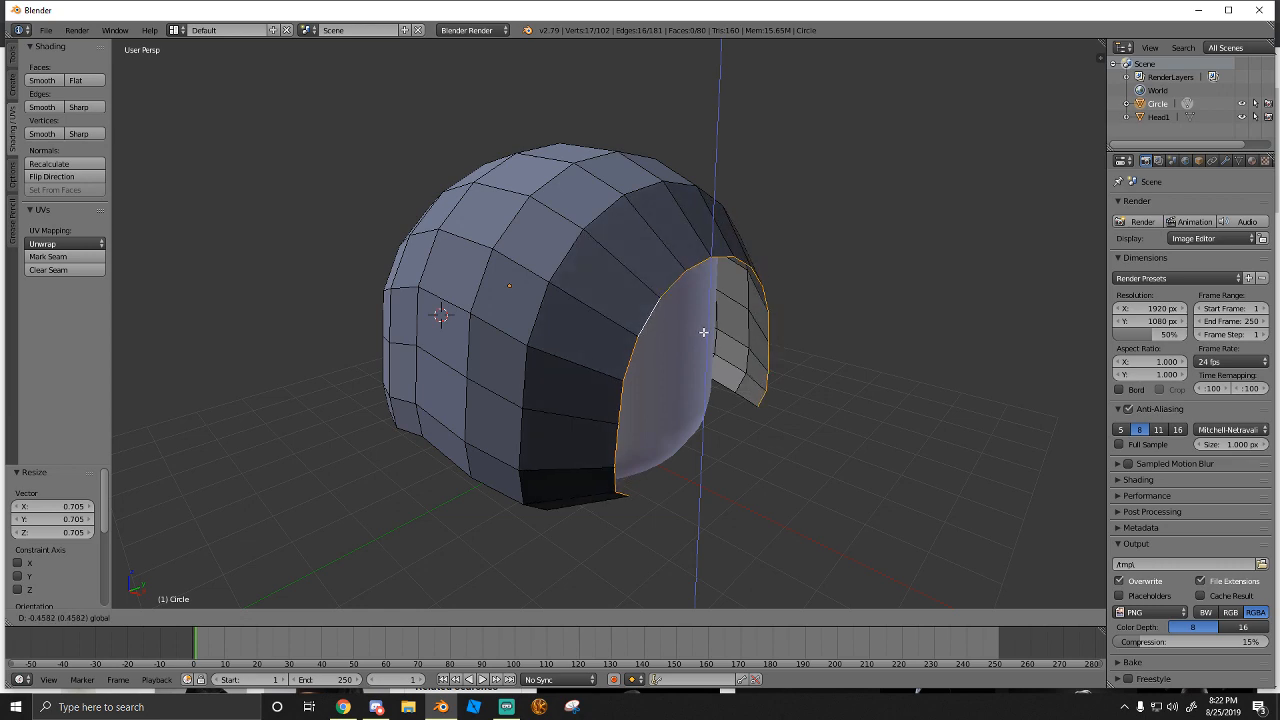
{"action": "key", "text": "Return"}
In vertex select mode, select the two lowest end vertices of the hood's back opening and join them with an edge
{"action": "key", "text": "shift+f"}
{"action": "key", "text": "a"}
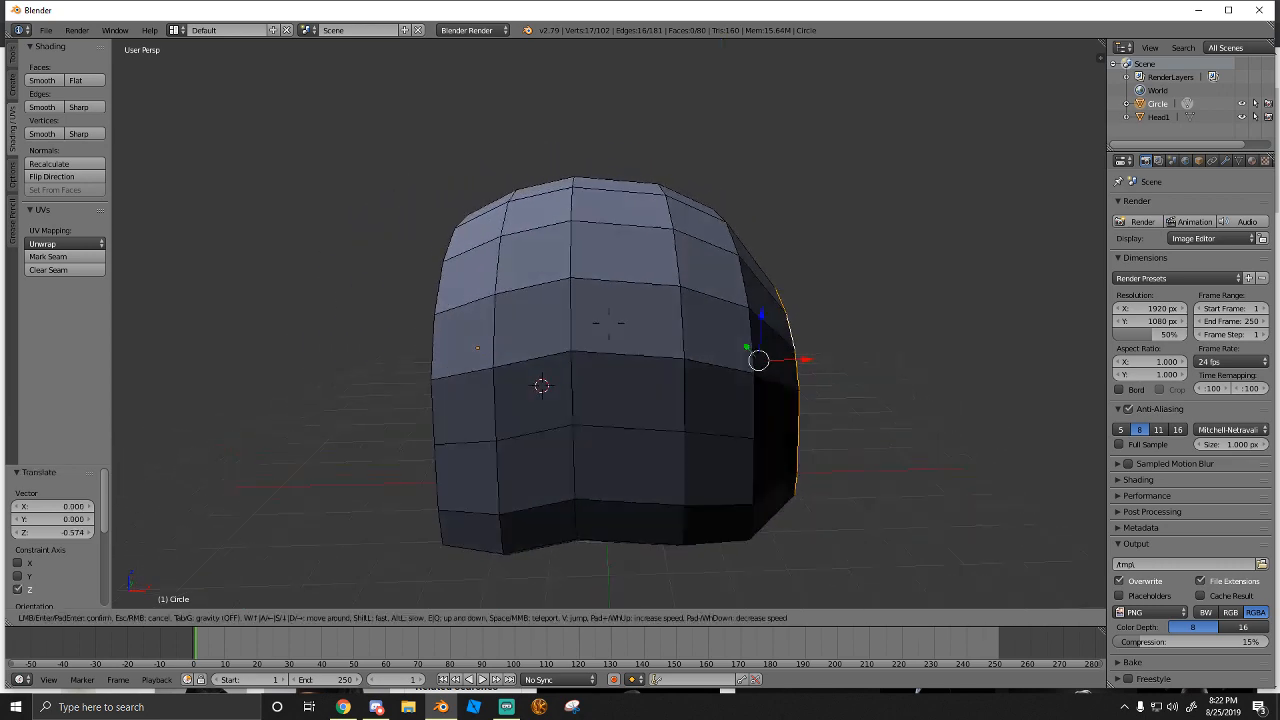
{"action": "key", "text": "a"}
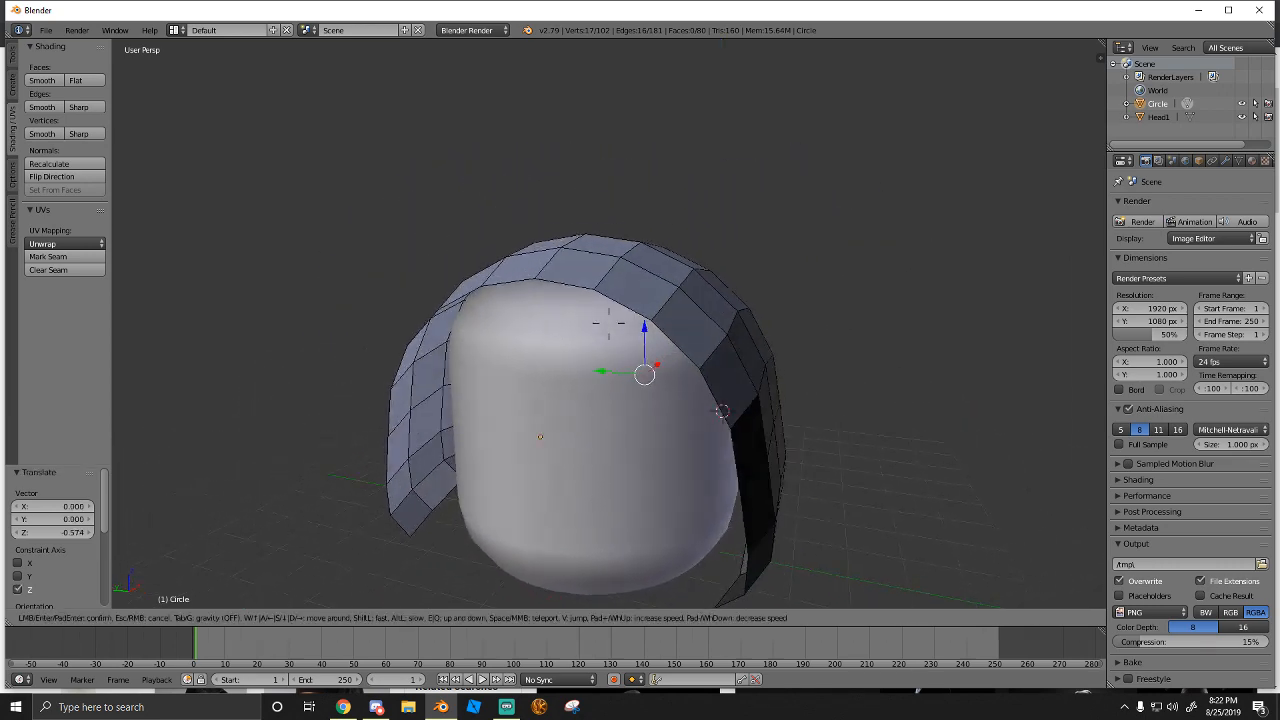
{"action": "key", "text": "w"}
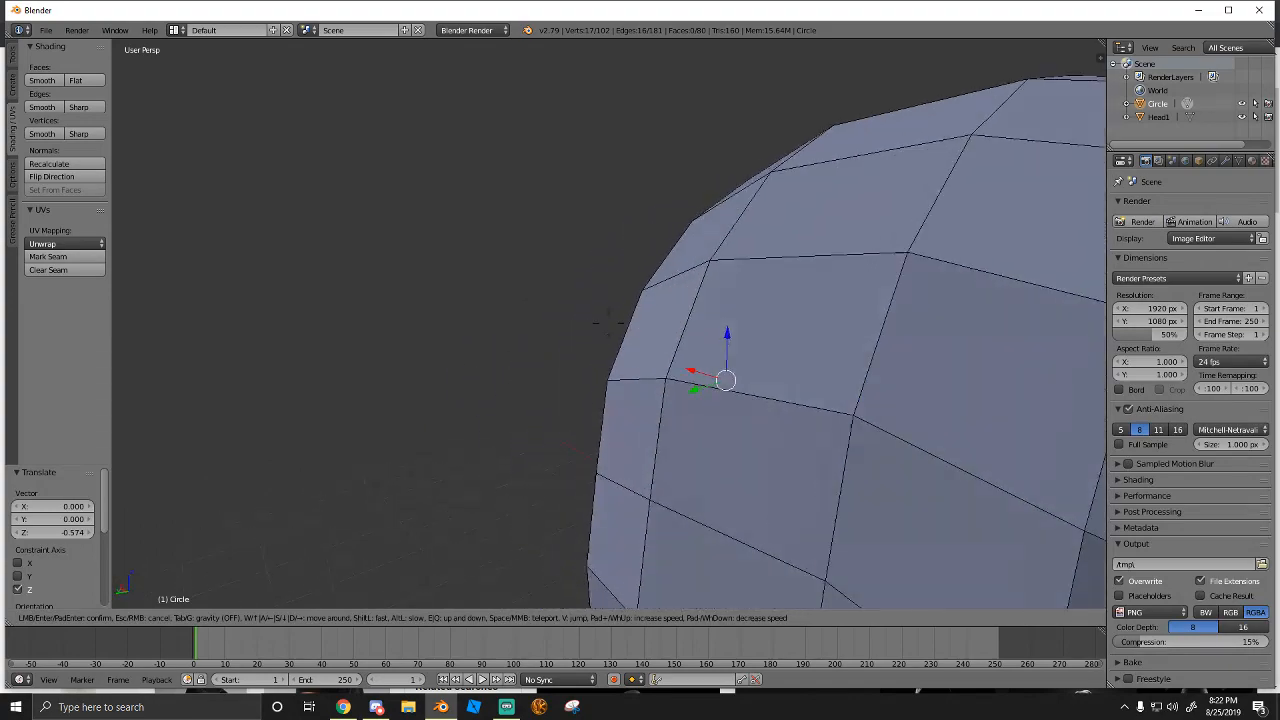
{"action": "key", "text": "s"}
{"action": "key", "text": "a"}
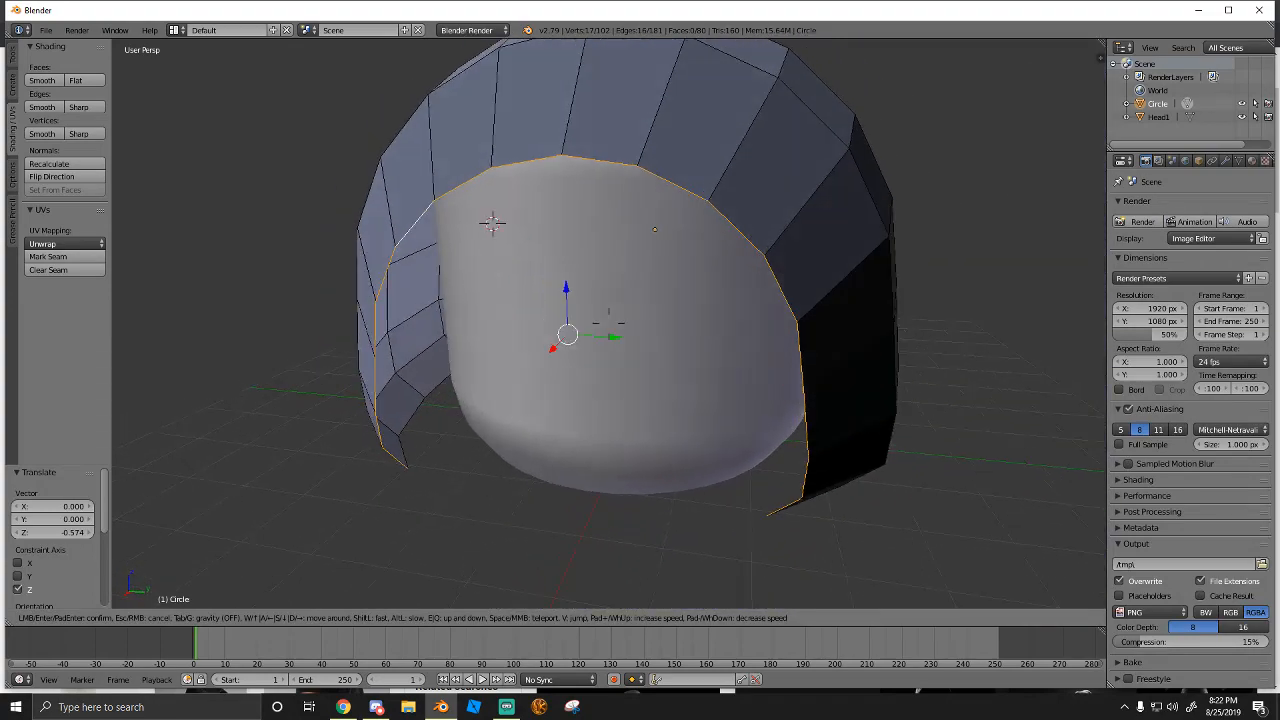
{"action": "left_click", "coordinate": [433, 513]}
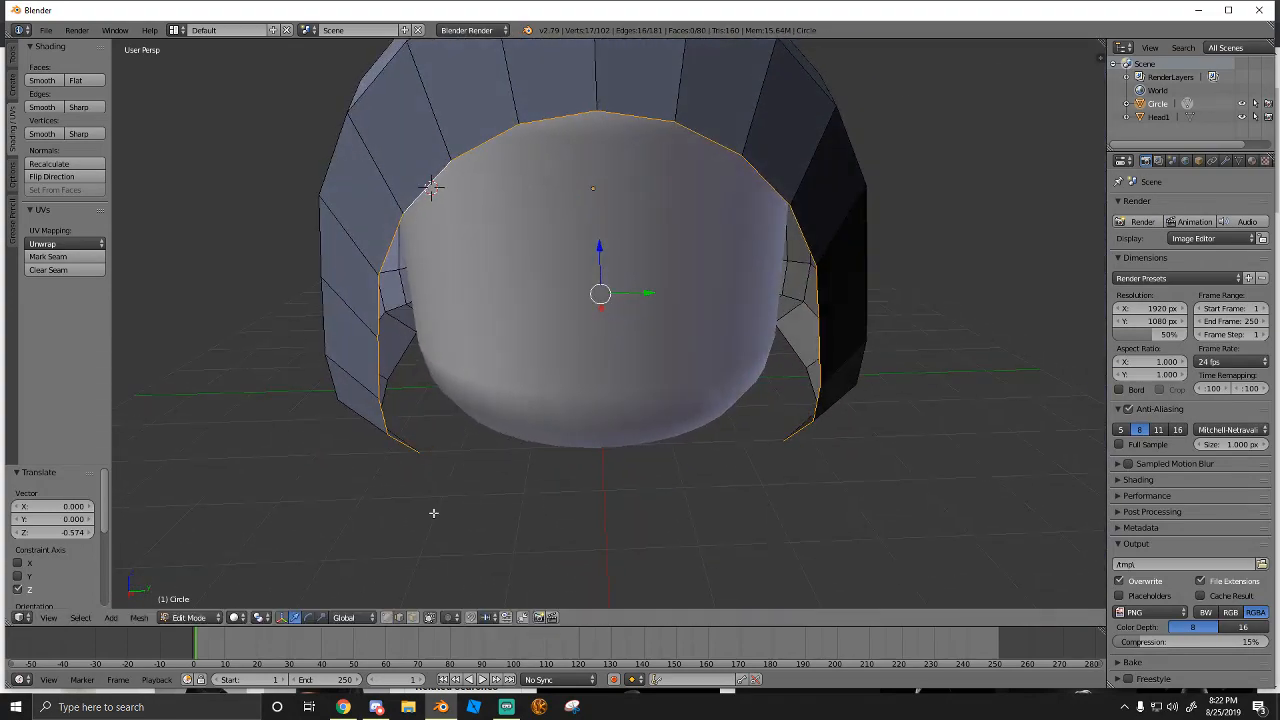
{"action": "left_click", "coordinate": [391, 618]}
{"action": "right_click", "coordinate": [415, 452]}
{"action": "right_click", "coordinate": [778, 441], "text": "shift"}
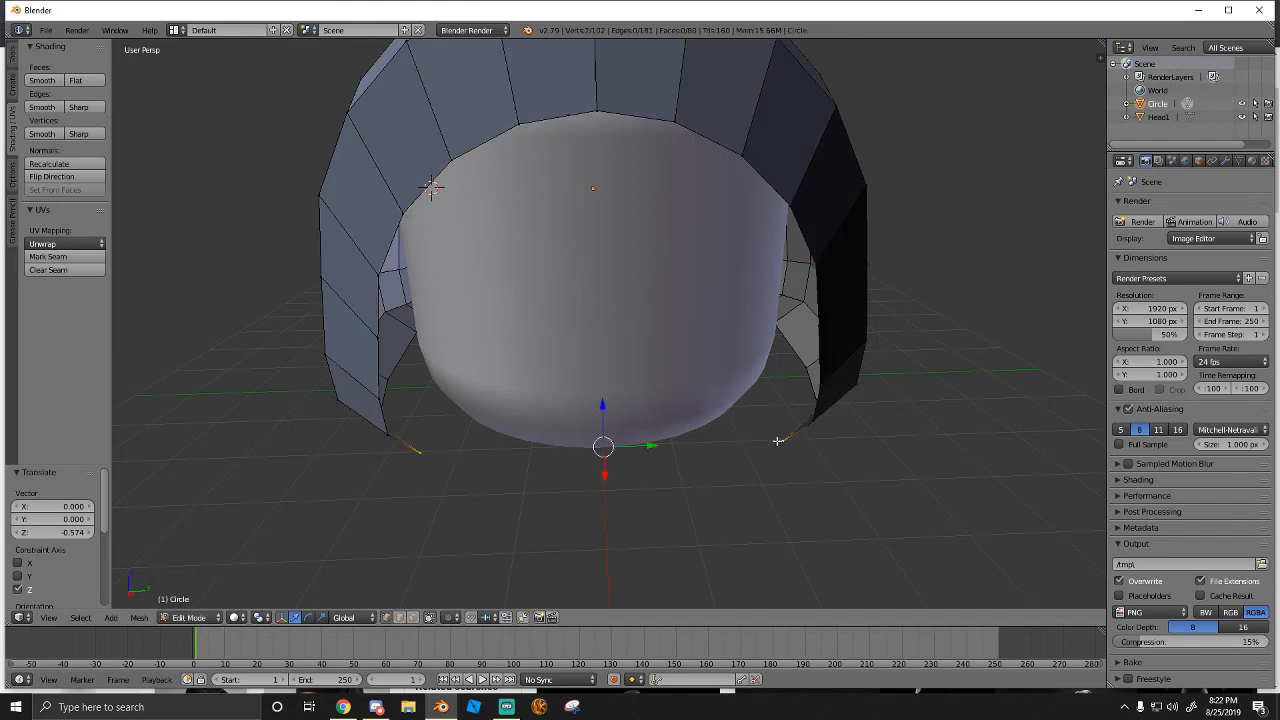
{"action": "key", "text": "f"}
Join the next three pairs of opposite vertices up the hood's back opening with straight edges
{"action": "right_click", "coordinate": [387, 436]}
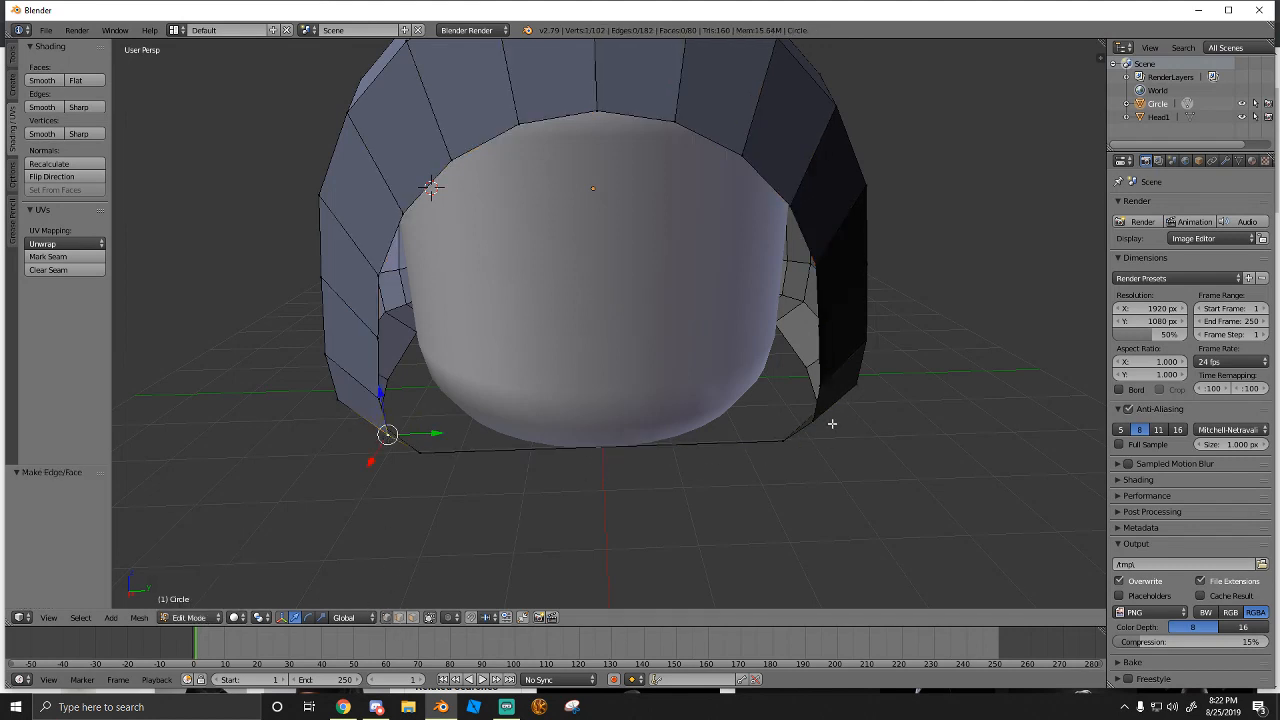
{"action": "right_click", "coordinate": [812, 420], "text": "shift"}
{"action": "key", "text": "f"}
{"action": "right_click", "coordinate": [380, 399]}
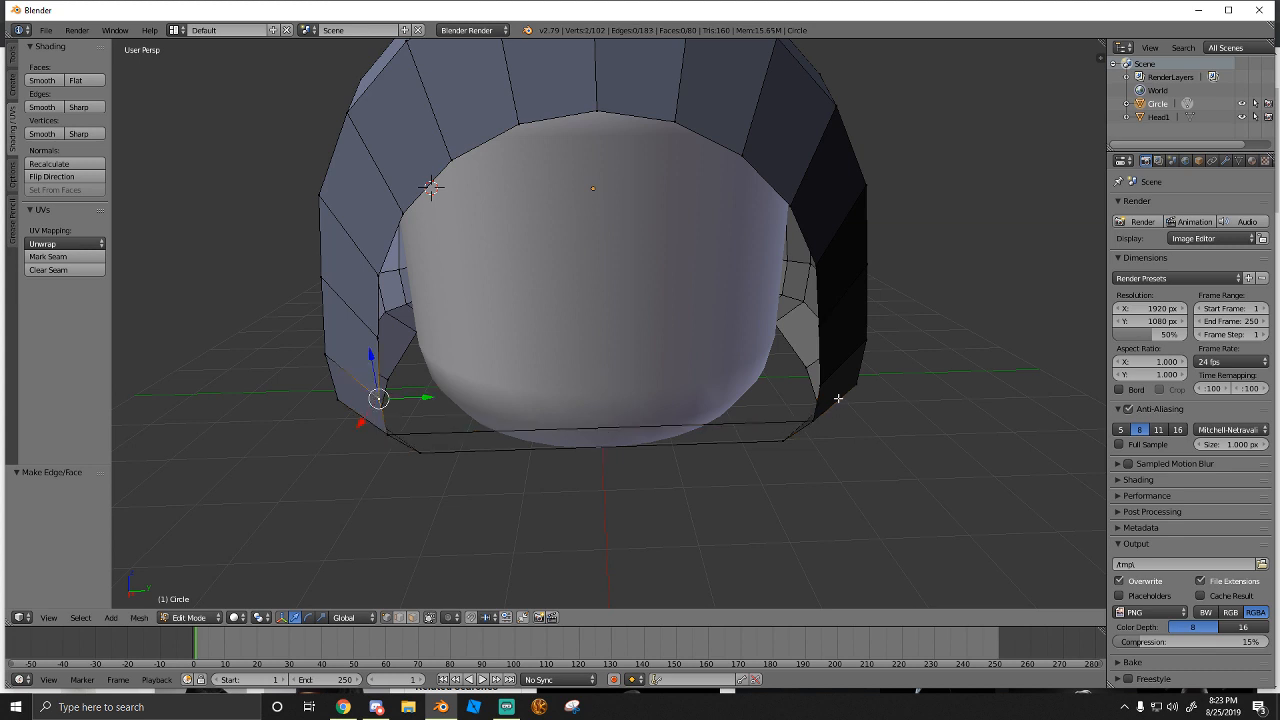
{"action": "right_click", "coordinate": [818, 385], "text": "shift"}
{"action": "key", "text": "f"}
{"action": "right_click", "coordinate": [377, 333]}
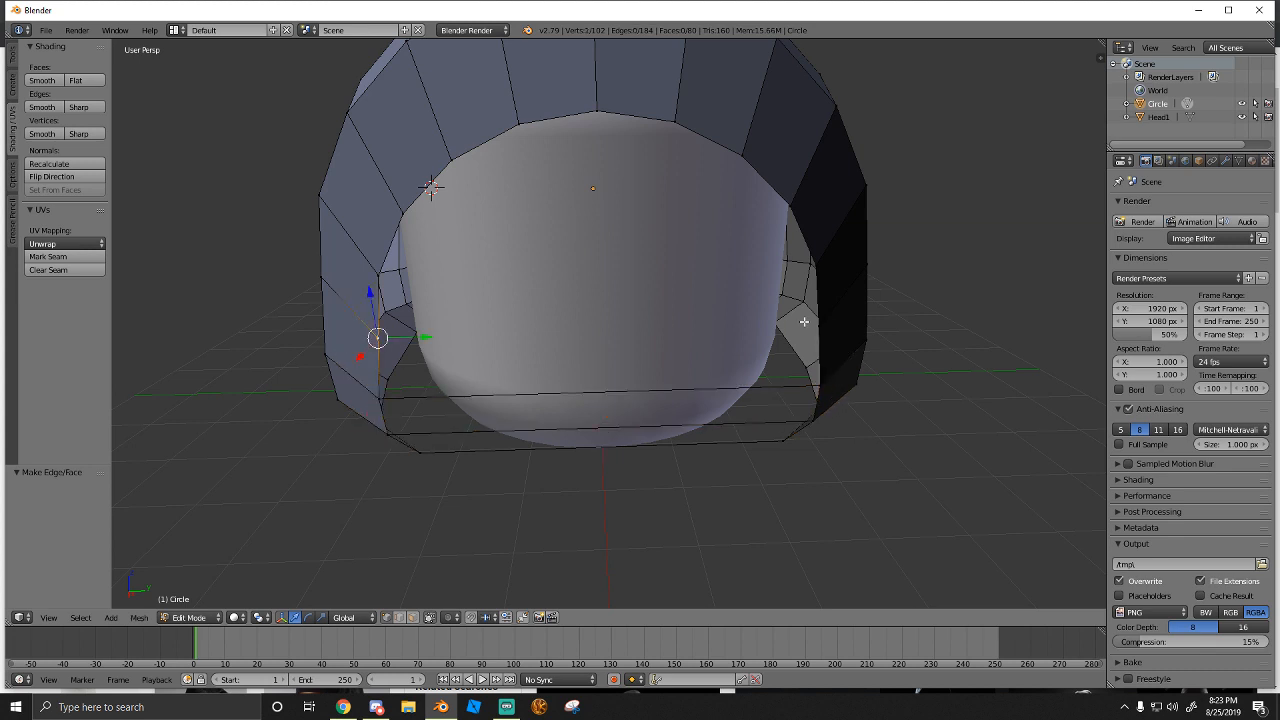
{"action": "right_click", "coordinate": [826, 329], "text": "shift"}
{"action": "key", "text": "f"}
Connect the remaining four pairs of opposite vertices across the upper part of the back opening with edges
{"action": "right_click", "coordinate": [380, 275]}
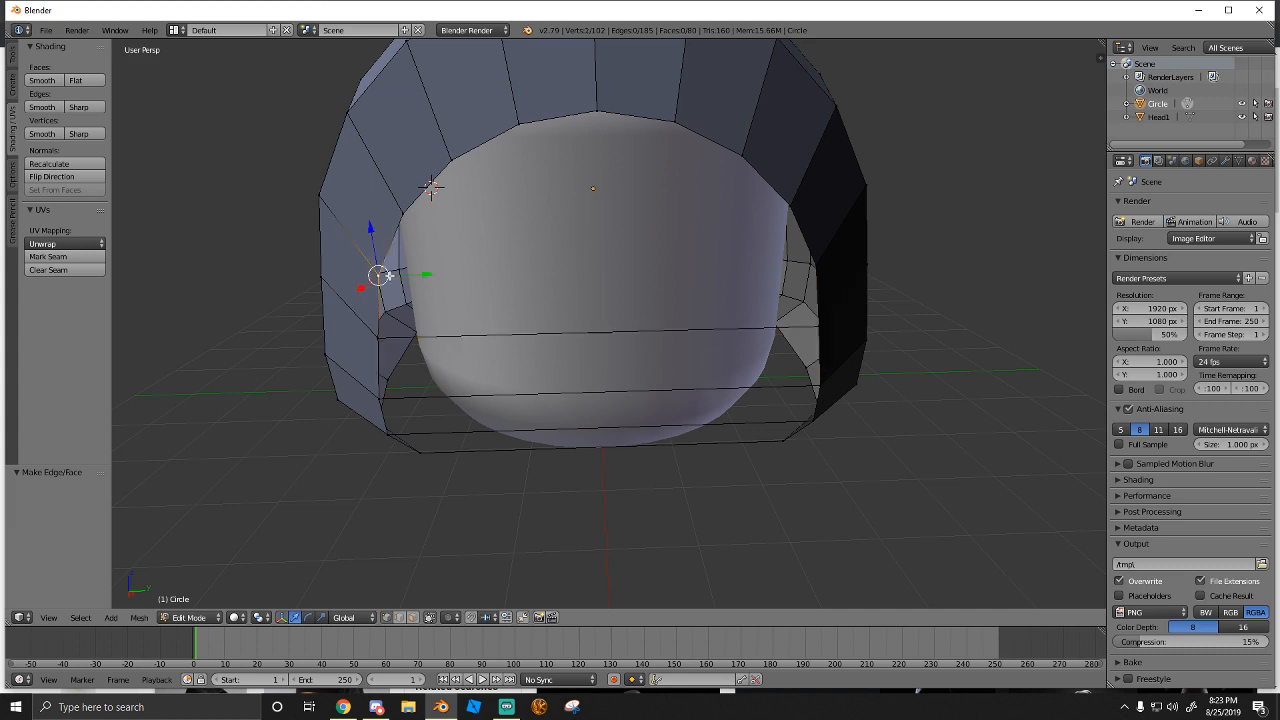
{"action": "right_click", "coordinate": [819, 267], "text": "shift"}
{"action": "key", "text": "shift+g"}
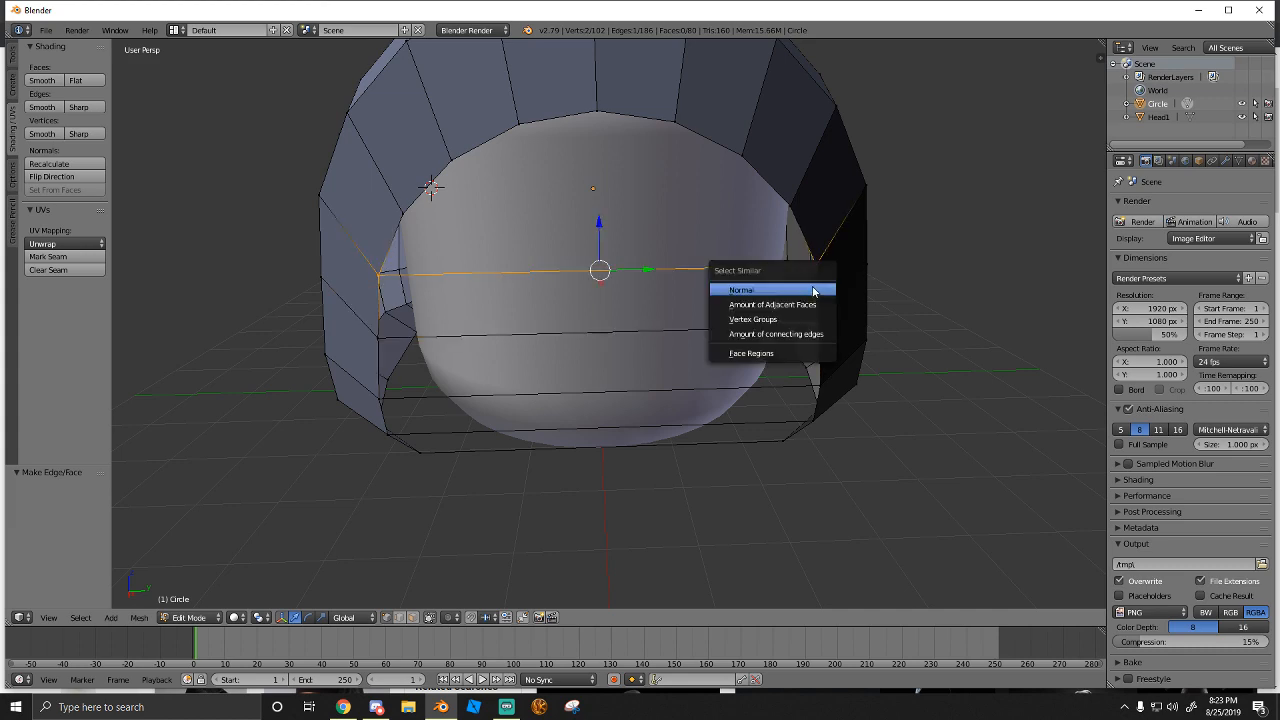
{"action": "left_click", "coordinate": [775, 306]}
{"action": "middle_click_drag", "start_coordinate": [595, 304], "coordinate": [610, 324]}
{"action": "right_click", "coordinate": [519, 257]}
{"action": "right_click", "coordinate": [818, 230], "text": "shift"}
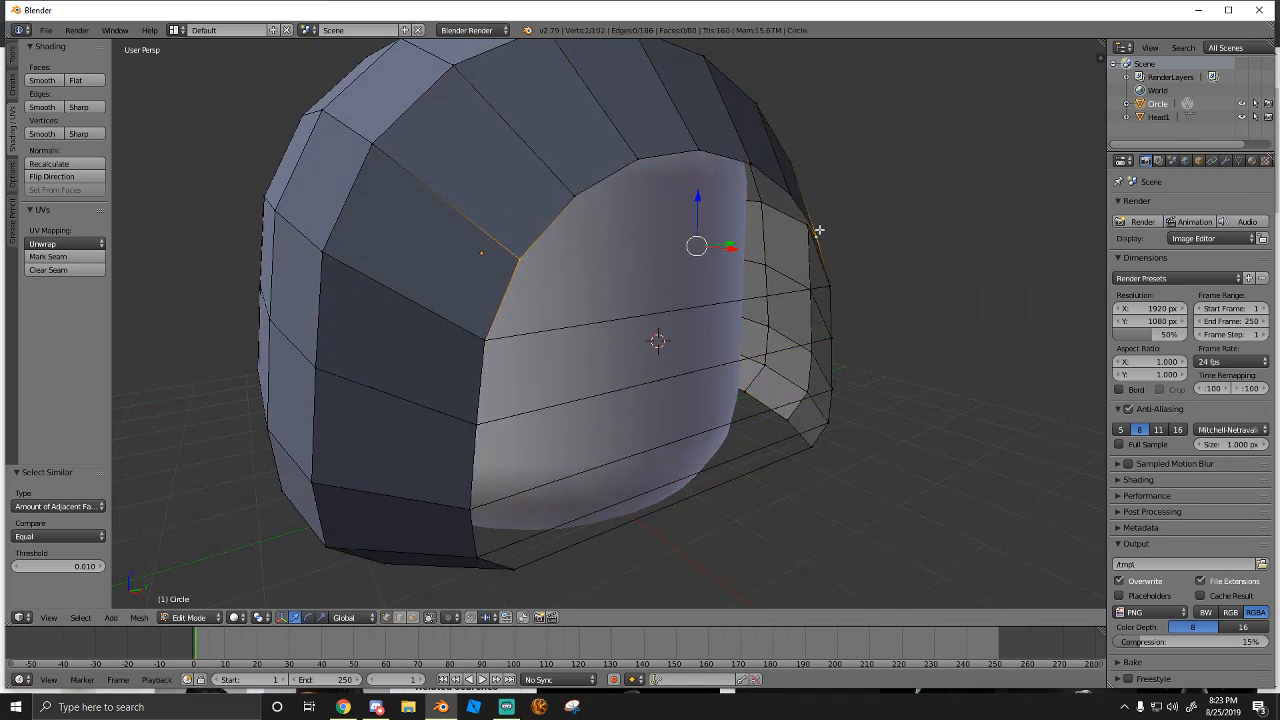
{"action": "key", "text": "f"}
{"action": "right_click", "coordinate": [575, 196]}
{"action": "right_click", "coordinate": [789, 192], "text": "shift"}
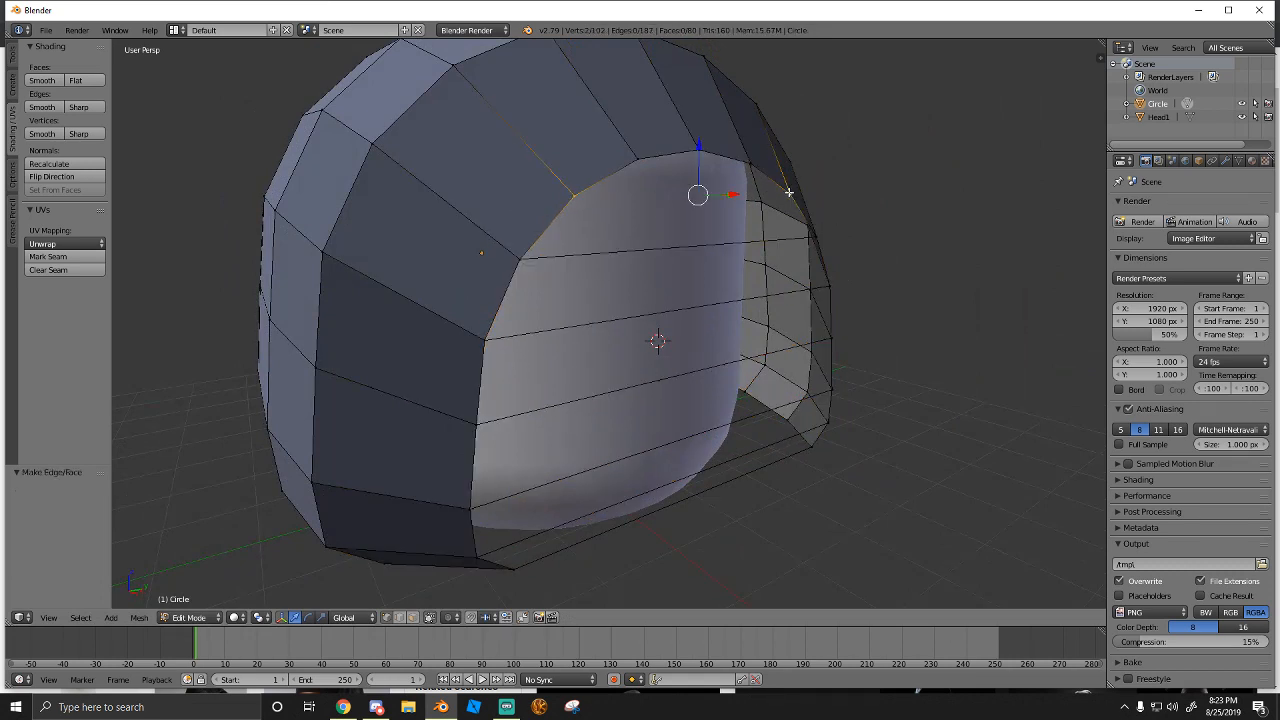
{"action": "right_click", "coordinate": [750, 158]}
{"action": "right_click", "coordinate": [642, 158], "text": "shift"}
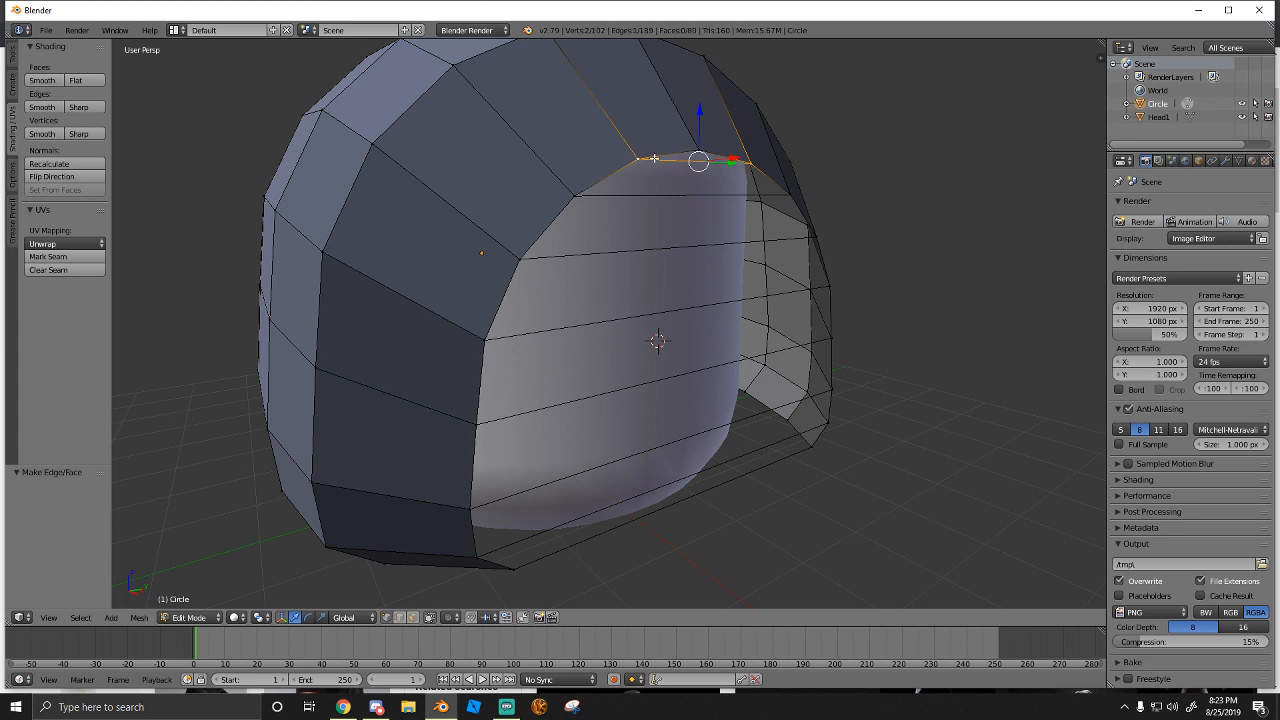
Fill the triangle at the top of the back opening and the four-sided strip directly beneath it with faces
{"action": "right_click", "coordinate": [697, 150]}
{"action": "right_click", "coordinate": [748, 159], "text": "shift"}
{"action": "right_click", "coordinate": [640, 158], "text": "shift"}
{"action": "key", "text": "f"}
{"action": "right_click", "coordinate": [650, 156]}
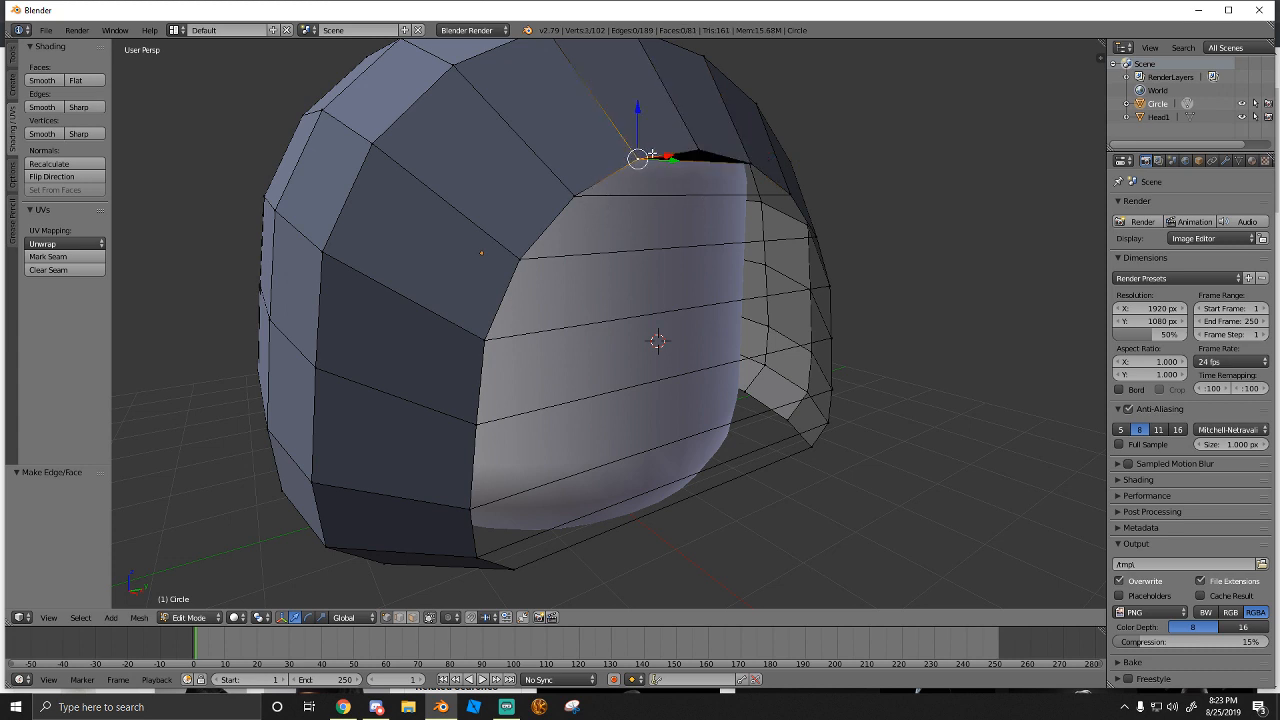
{"action": "right_click", "coordinate": [562, 199], "text": "shift"}
{"action": "right_click", "coordinate": [790, 197], "text": "shift"}
{"action": "right_click", "coordinate": [747, 161], "text": "shift"}
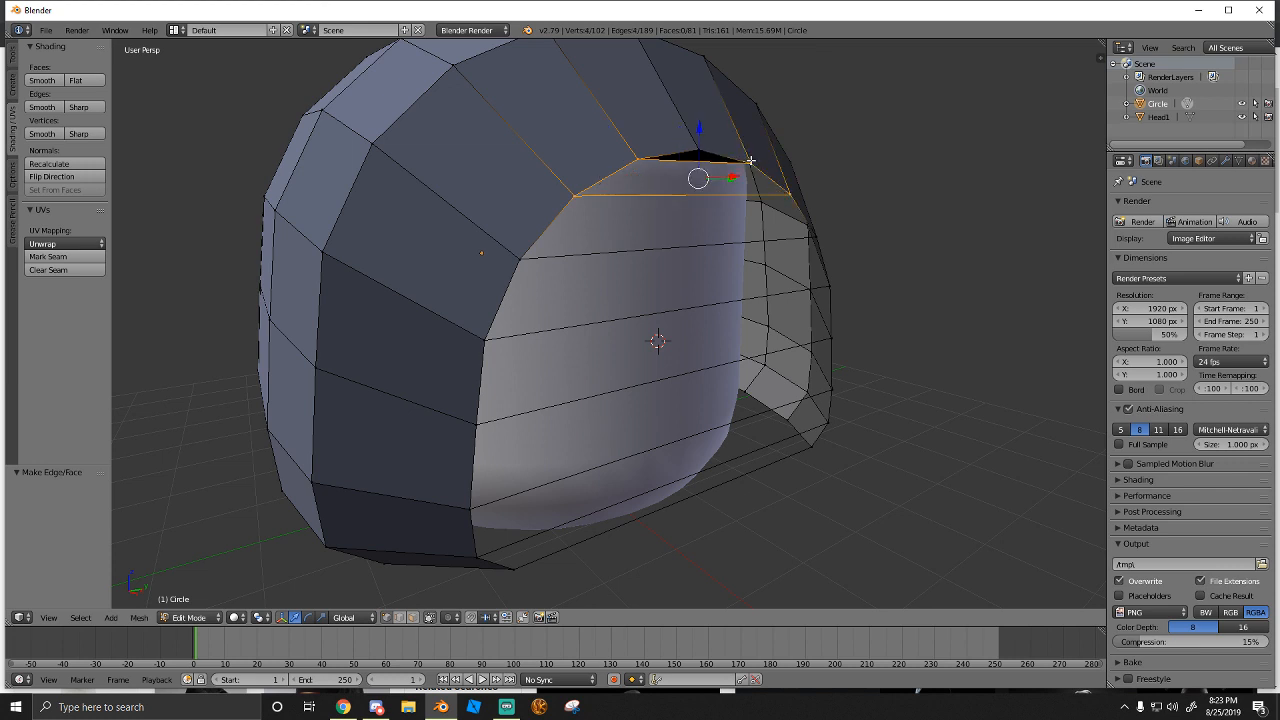
{"action": "key", "text": "f"}
Fill the next two strips down the back opening with faces, each from its four corner vertices
{"action": "right_click", "coordinate": [576, 195]}
{"action": "right_click", "coordinate": [522, 260], "text": "shift"}
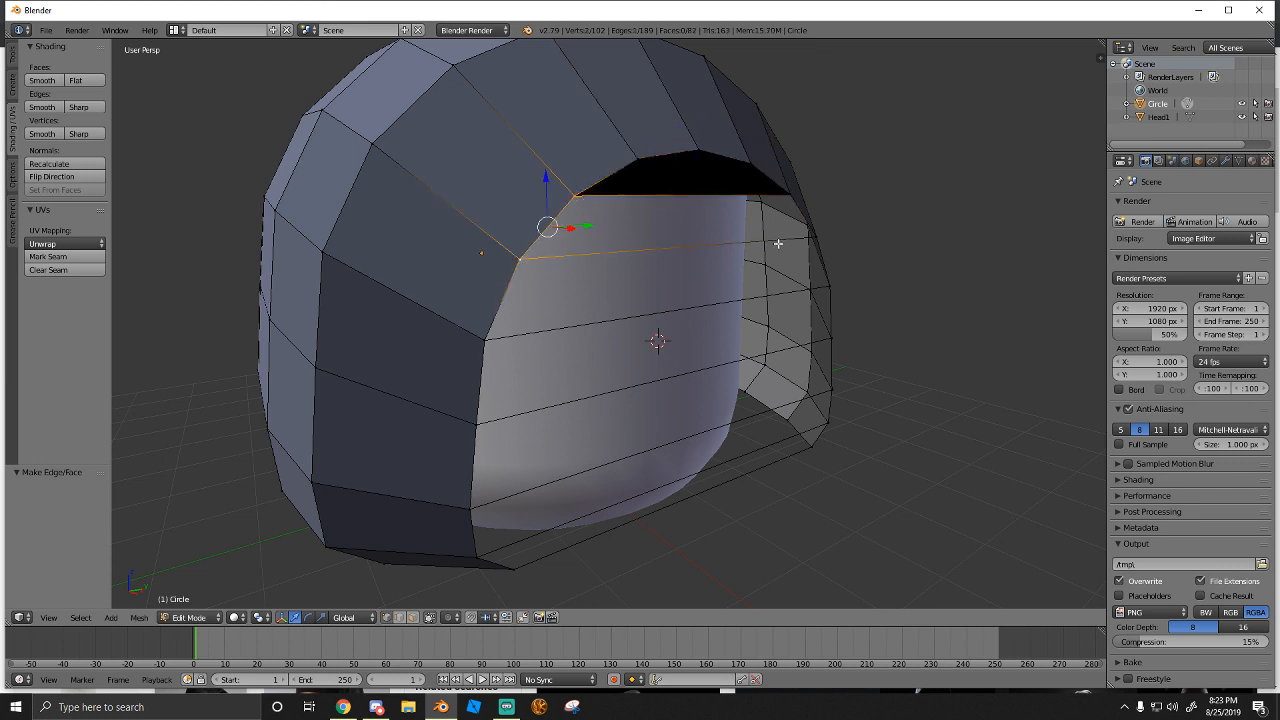
{"action": "right_click", "coordinate": [814, 234], "text": "shift"}
{"action": "right_click", "coordinate": [794, 197], "text": "shift"}
{"action": "key", "text": "f"}
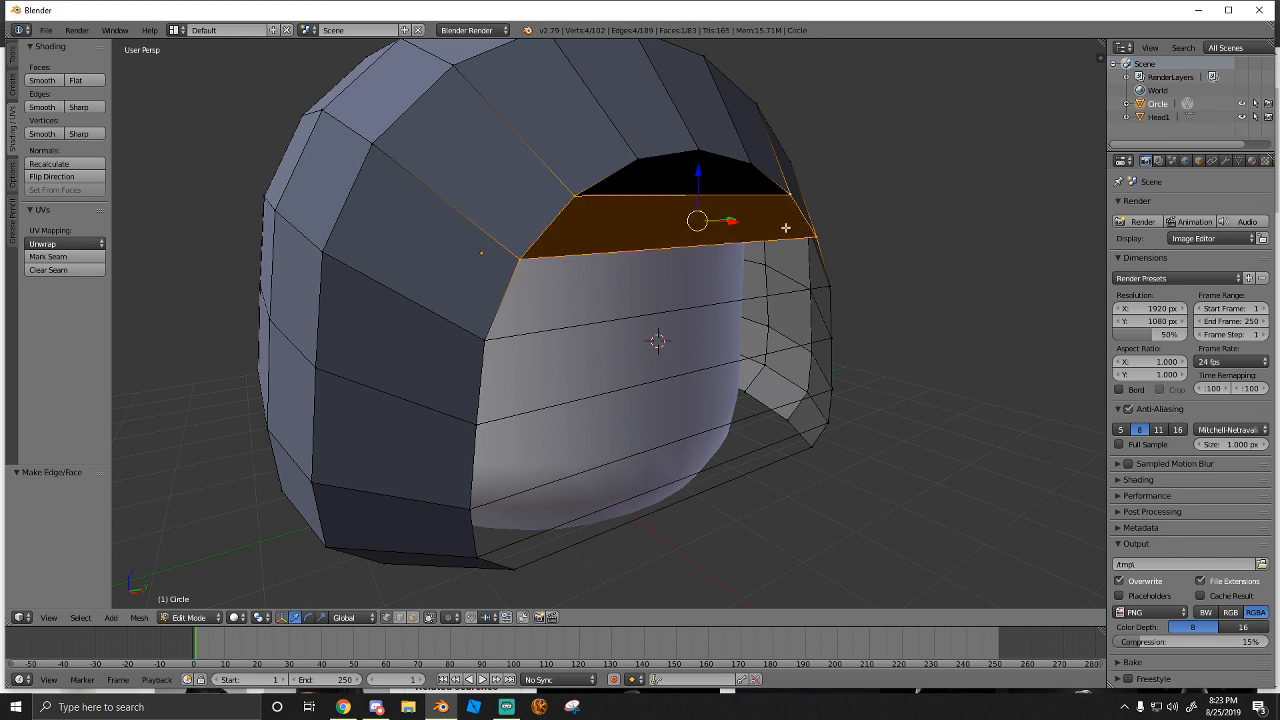
{"action": "right_click", "coordinate": [516, 258]}
{"action": "right_click", "coordinate": [484, 340], "text": "shift"}
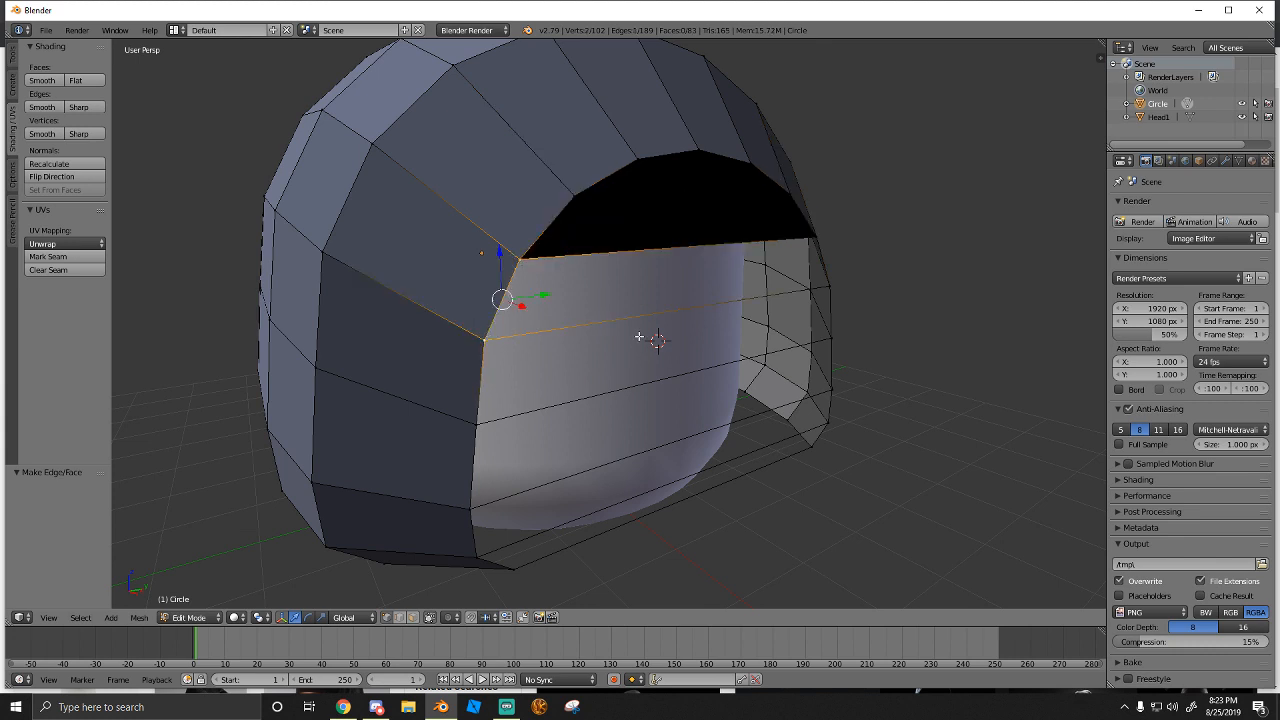
{"action": "right_click", "coordinate": [834, 287], "text": "shift"}
{"action": "right_click", "coordinate": [815, 232], "text": "shift"}
{"action": "key", "text": "f"}
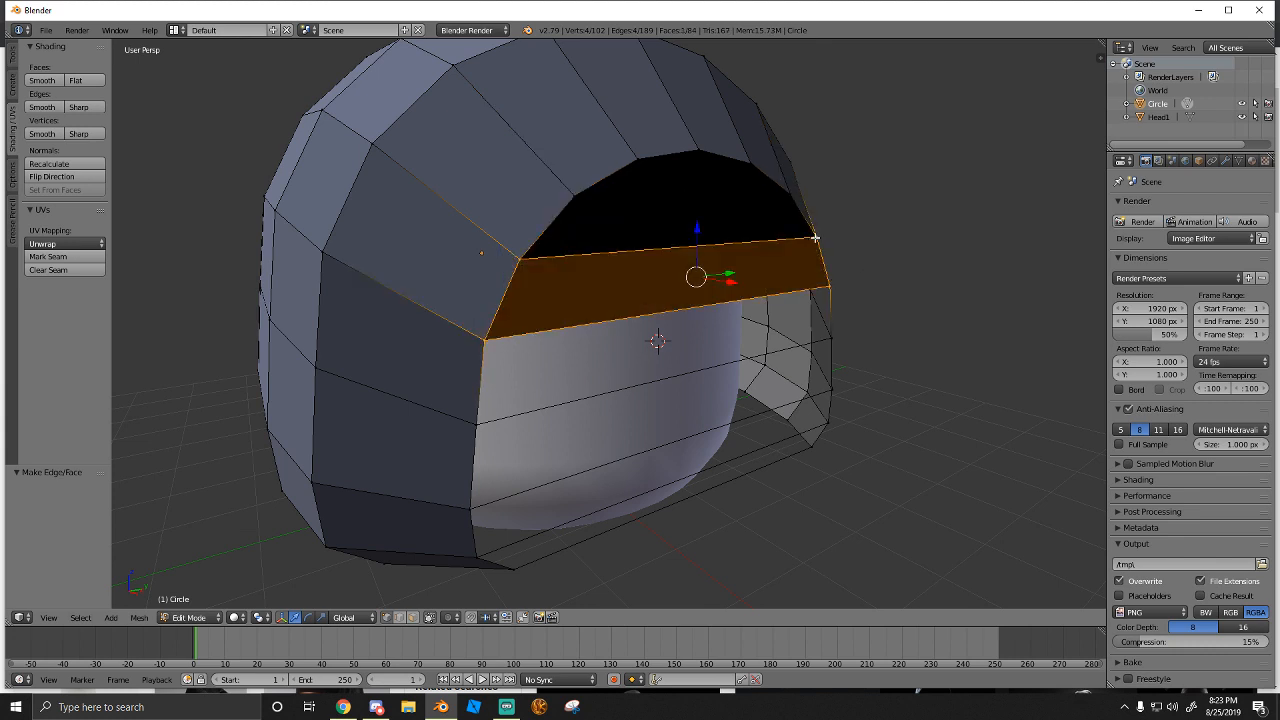
Fill the two middle strips below the existing back faces, each from its four corner vertices
{"action": "key", "text": "shift+f"}
{"action": "key", "text": "s"}
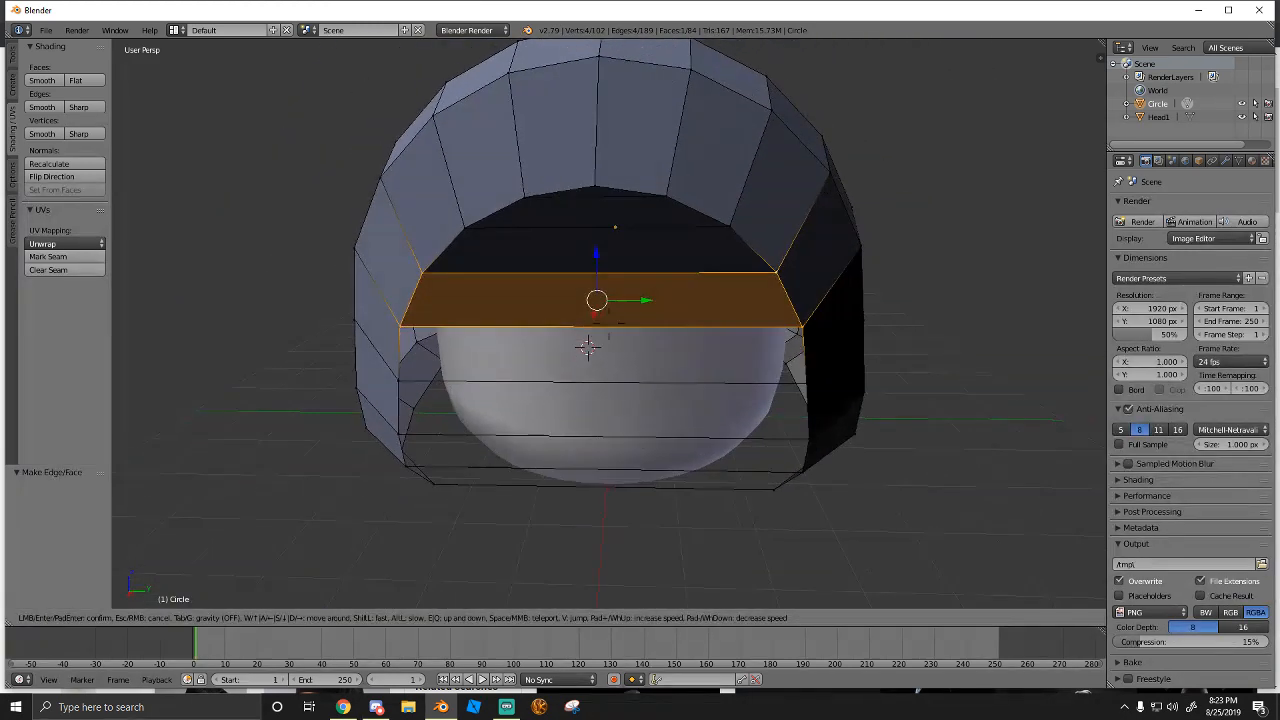
{"action": "left_click", "coordinate": [610, 324]}
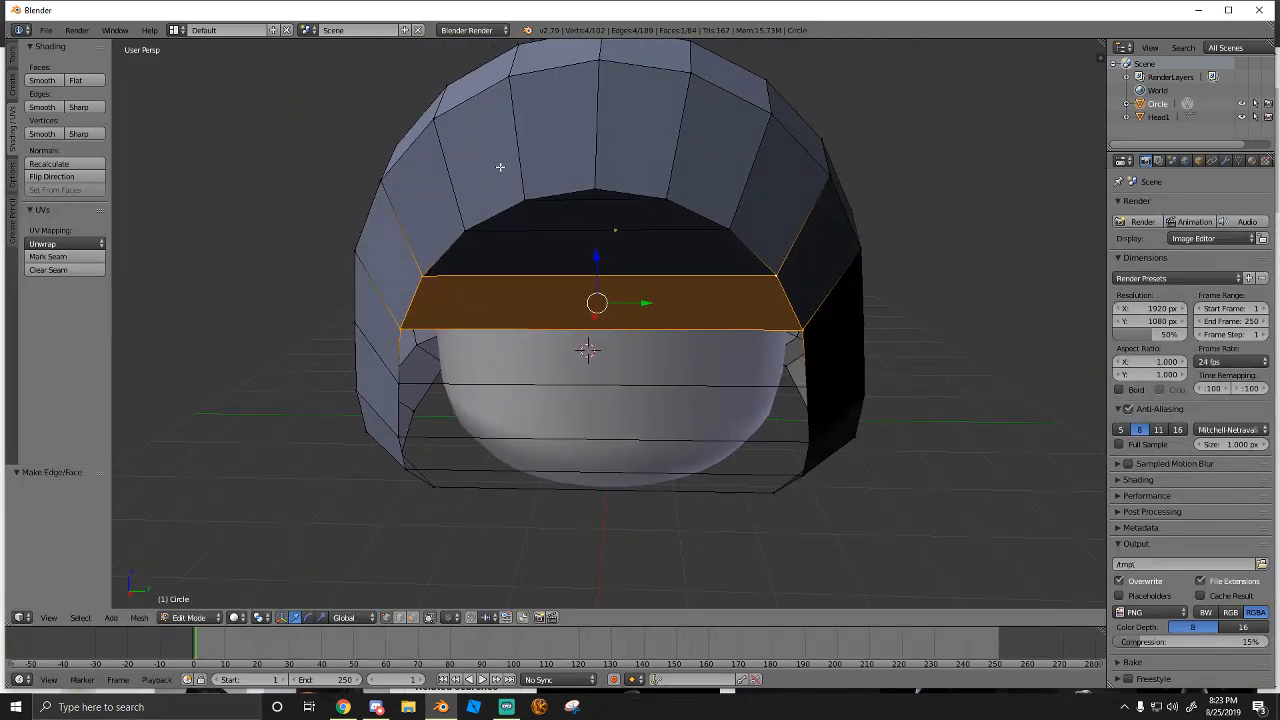
{"action": "right_click", "coordinate": [401, 330]}
{"action": "right_click", "coordinate": [399, 383], "text": "shift"}
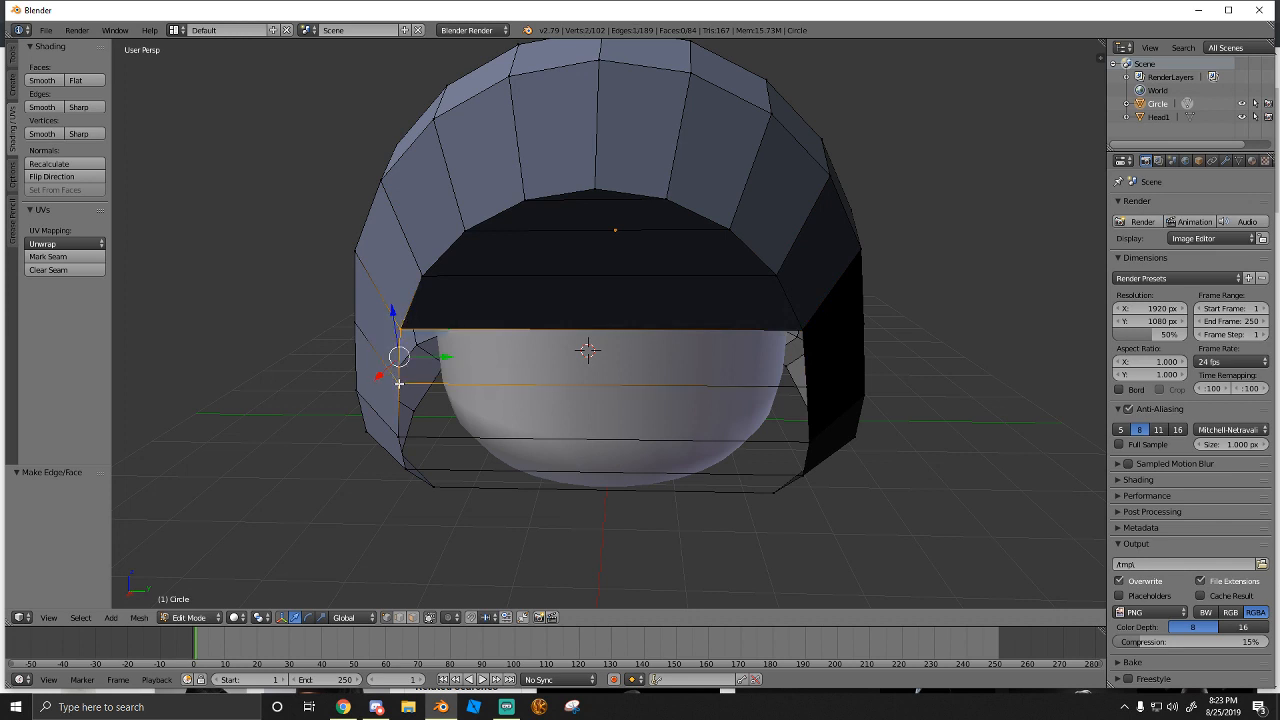
{"action": "right_click", "coordinate": [802, 331], "text": "shift"}
{"action": "right_click", "coordinate": [805, 384], "text": "shift"}
{"action": "key", "text": "f"}
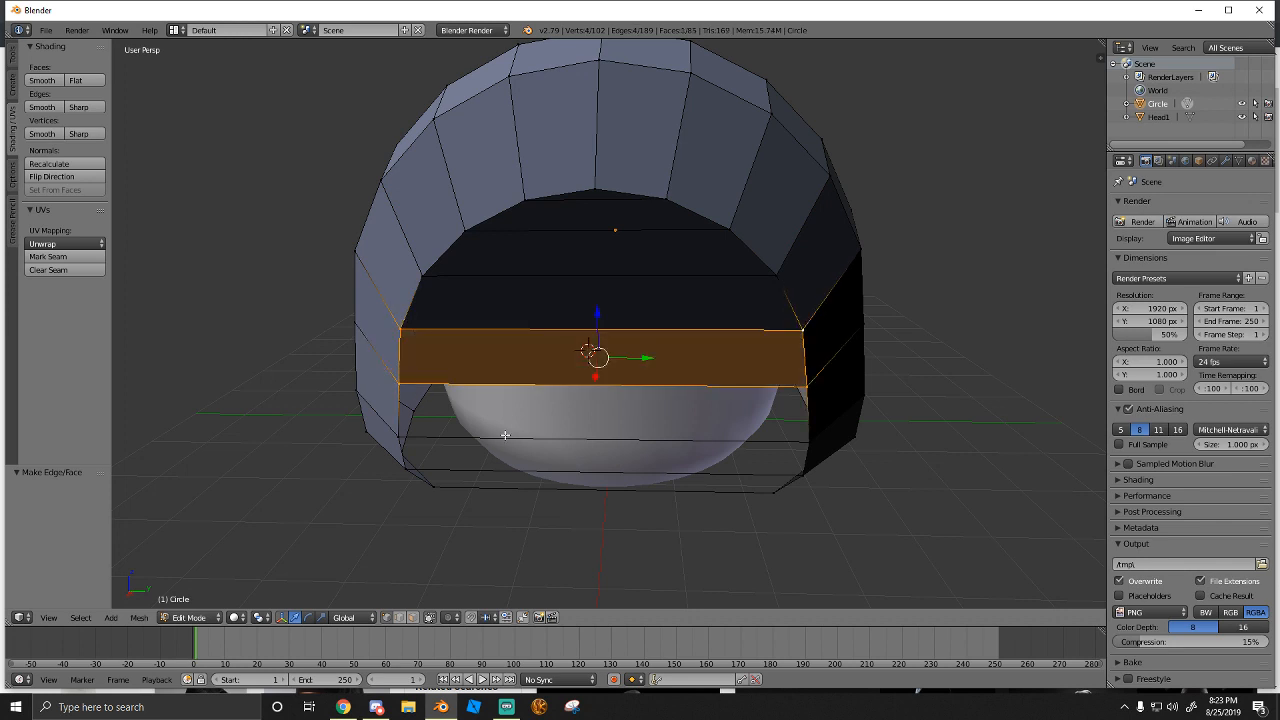
{"action": "right_click", "coordinate": [401, 384]}
{"action": "right_click", "coordinate": [399, 438], "text": "shift"}
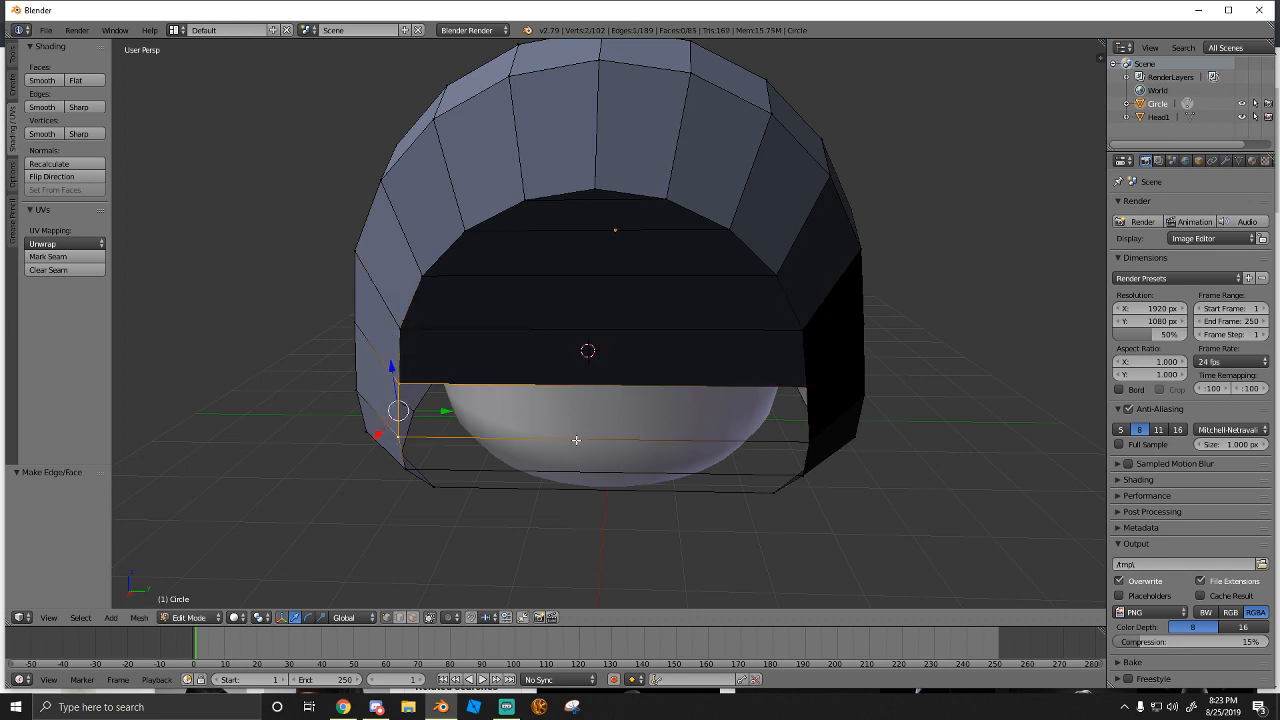
{"action": "right_click", "coordinate": [805, 438], "text": "shift"}
{"action": "right_click", "coordinate": [806, 386], "text": "shift"}
{"action": "key", "text": "f"}
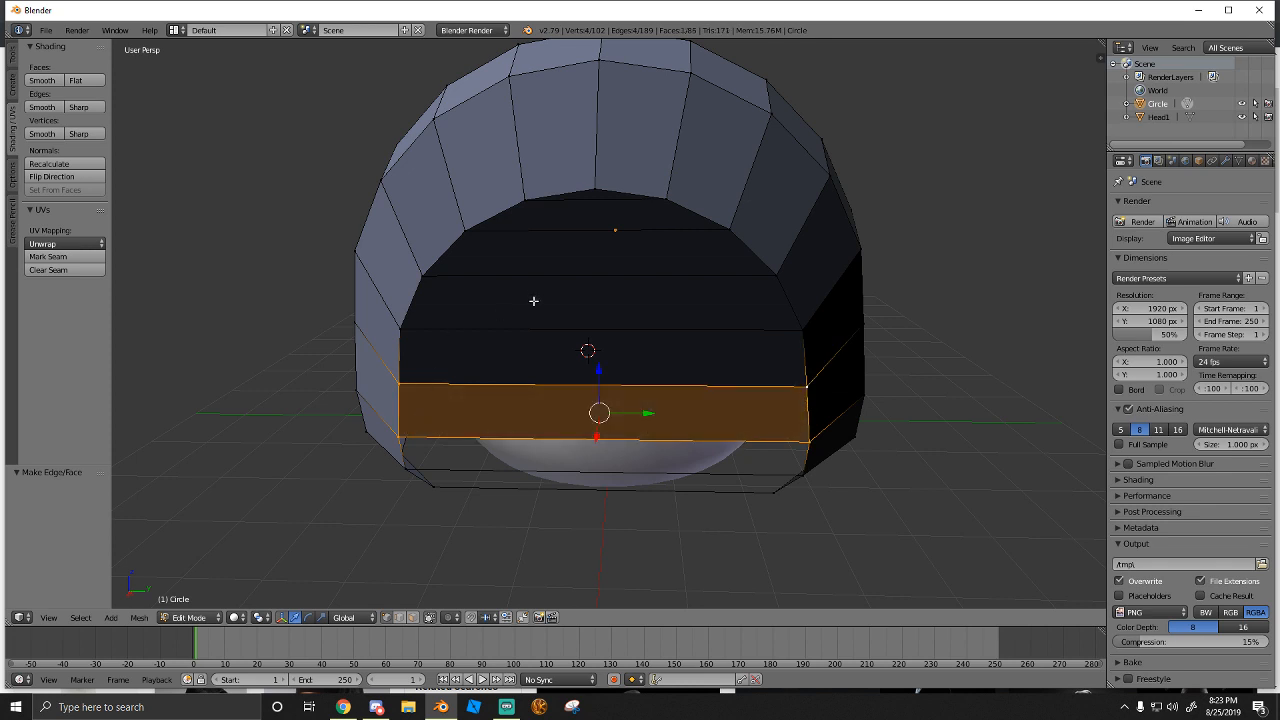
Fill the last two strips at the bottom of the back opening with faces to close the hood's back
{"action": "right_click", "coordinate": [400, 438]}
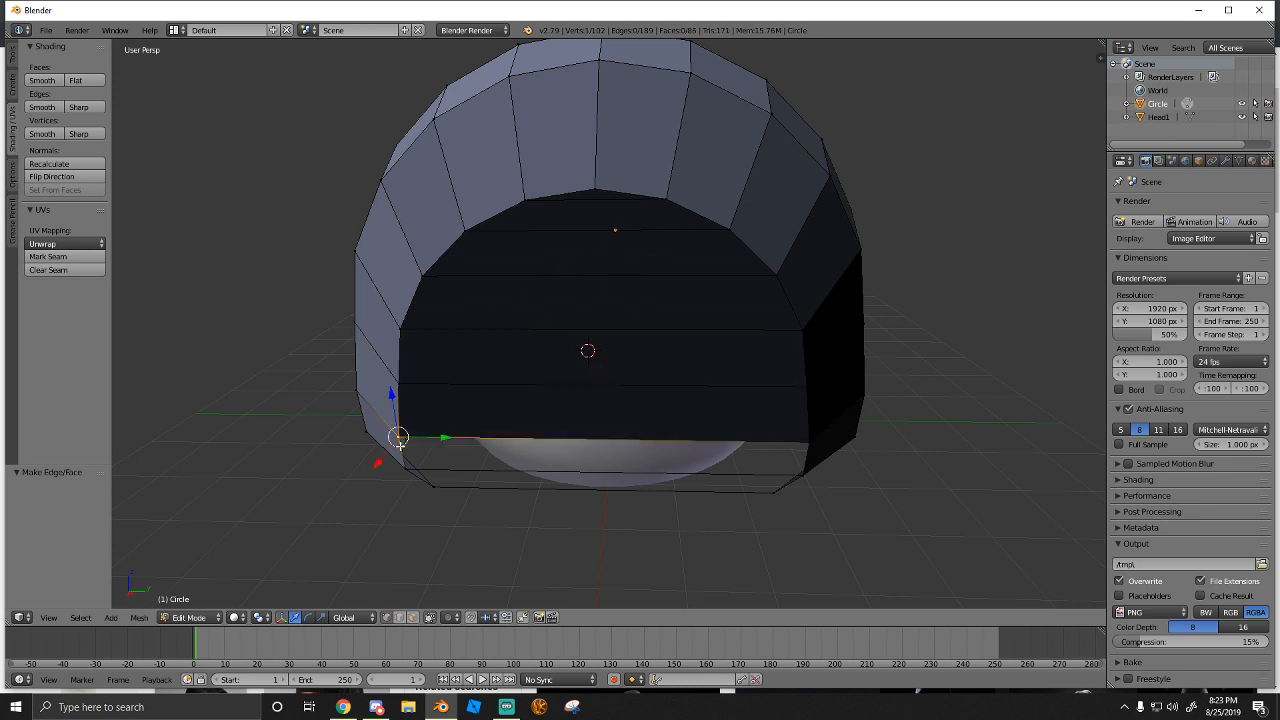
{"action": "right_click", "coordinate": [413, 472], "text": "shift"}
{"action": "right_click", "coordinate": [803, 472], "text": "shift"}
{"action": "right_click", "coordinate": [812, 446], "text": "shift"}
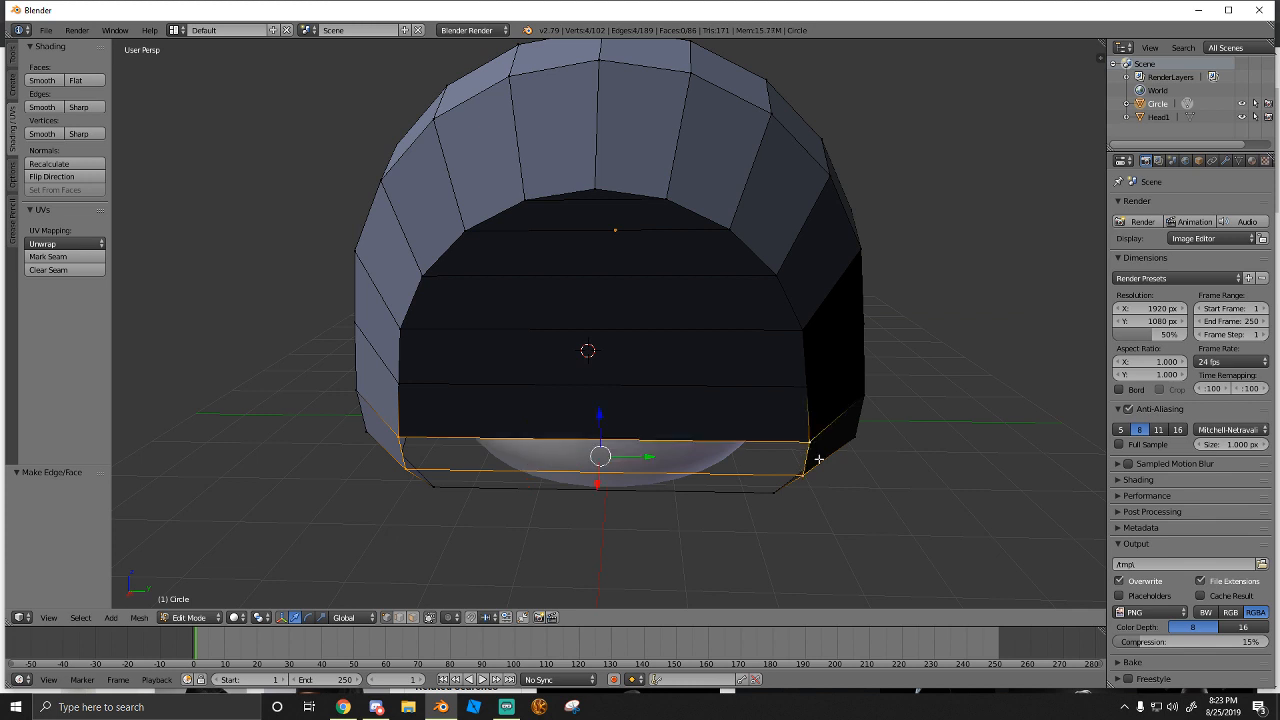
{"action": "key", "text": "f"}
{"action": "right_click", "coordinate": [400, 466]}
{"action": "right_click", "coordinate": [436, 487], "text": "shift"}
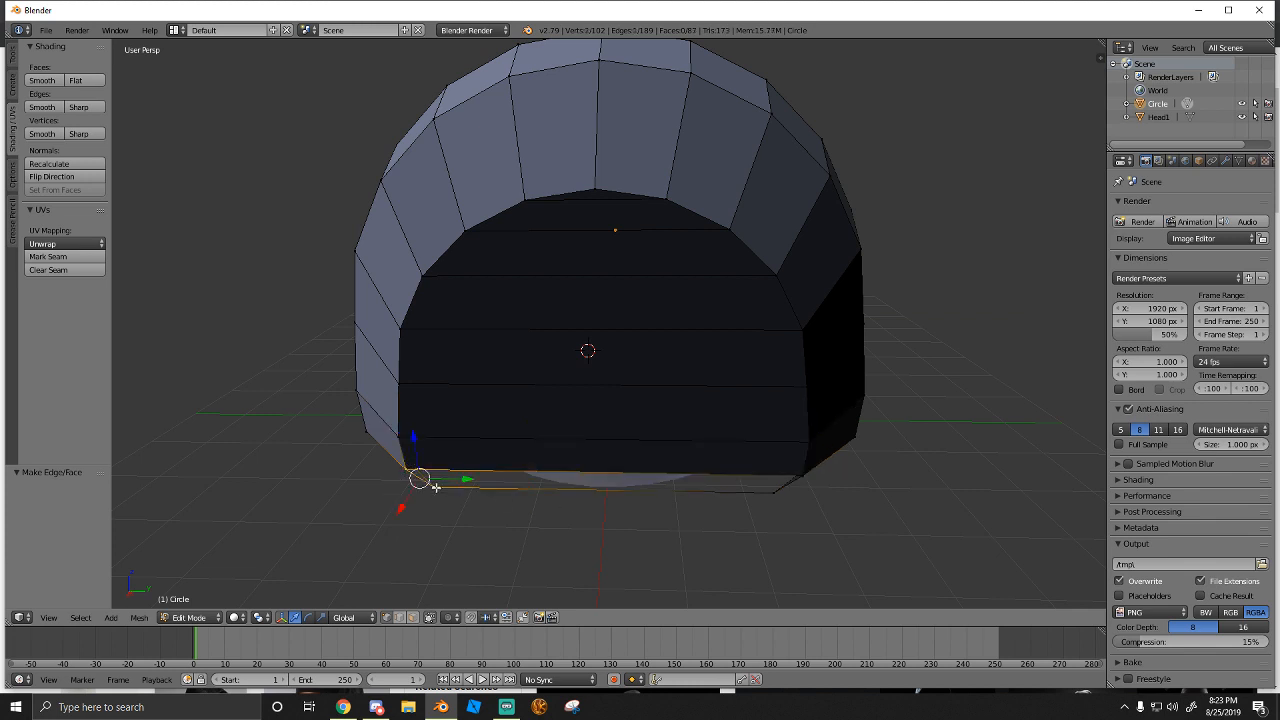
{"action": "right_click", "coordinate": [780, 492], "text": "shift"}
{"action": "right_click", "coordinate": [809, 469], "text": "shift"}
{"action": "key", "text": "f"}
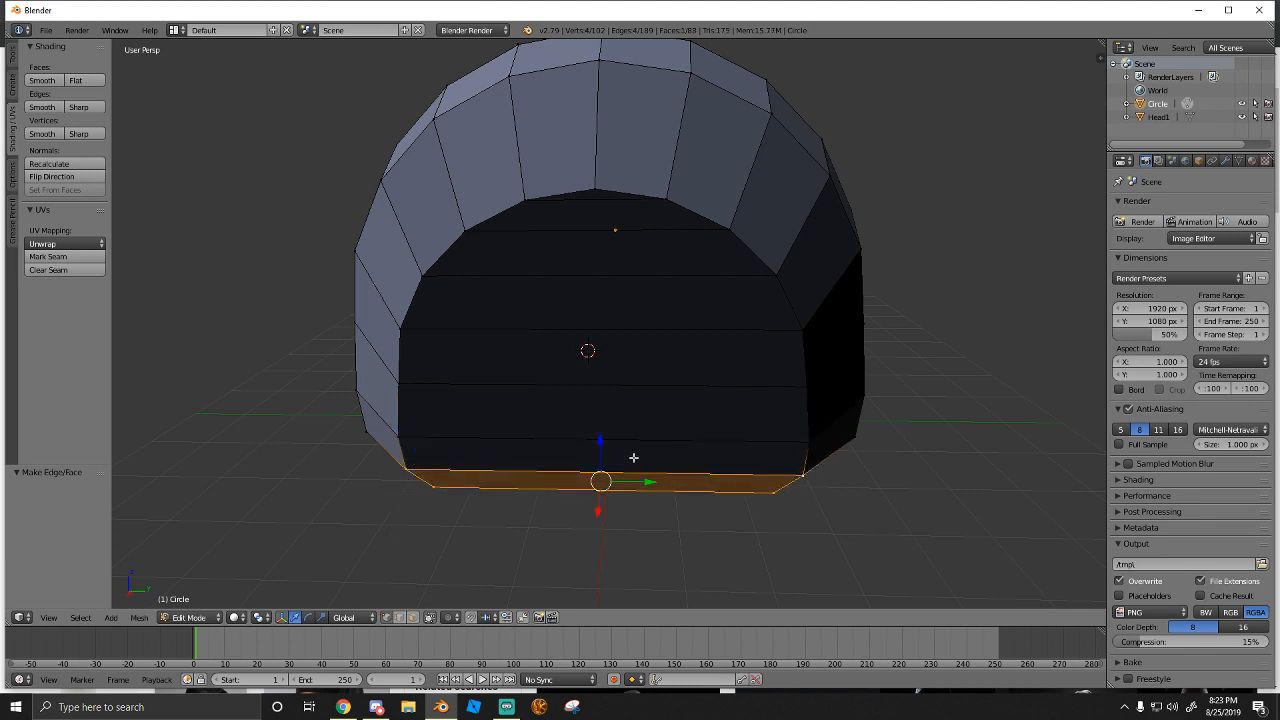
Select the entire hood mesh and flip its normals
{"action": "key", "text": "shift+f"}
{"action": "key", "text": "w"}
{"action": "key", "text": "s"}
{"action": "key", "text": "a"}
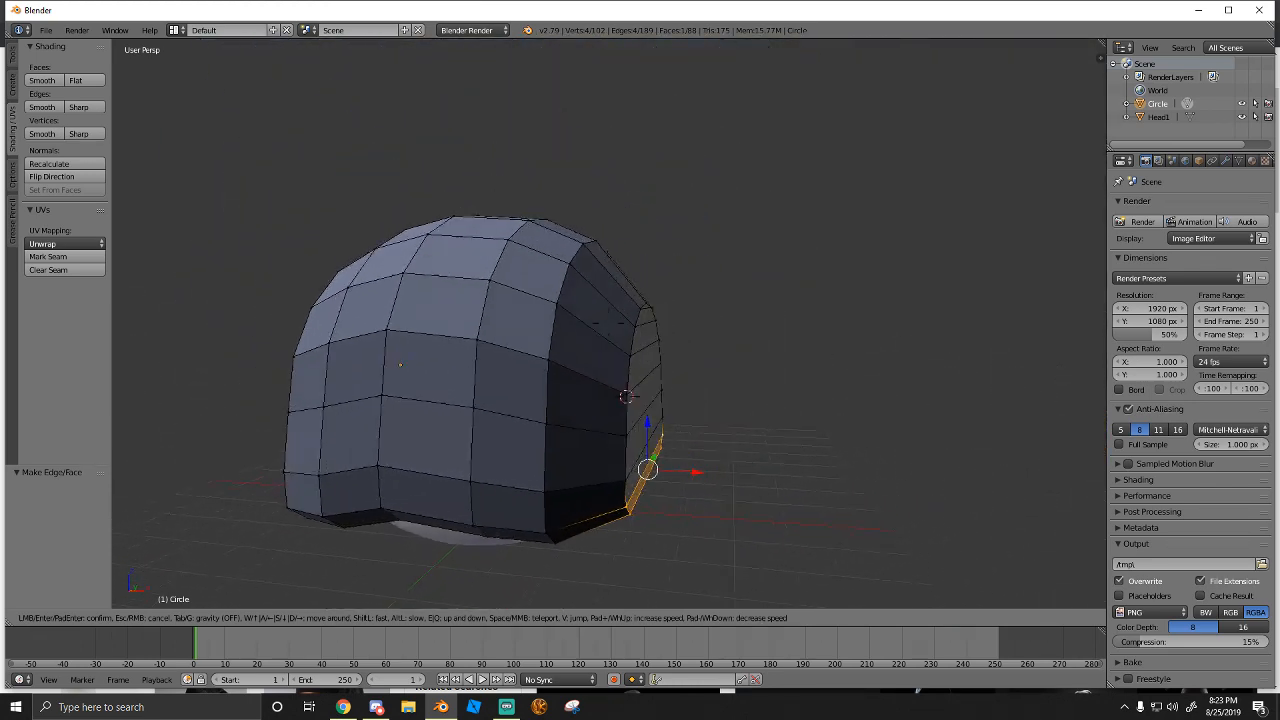
{"action": "key", "text": "Return"}
{"action": "key", "text": "a"}
{"action": "key", "text": "a"}
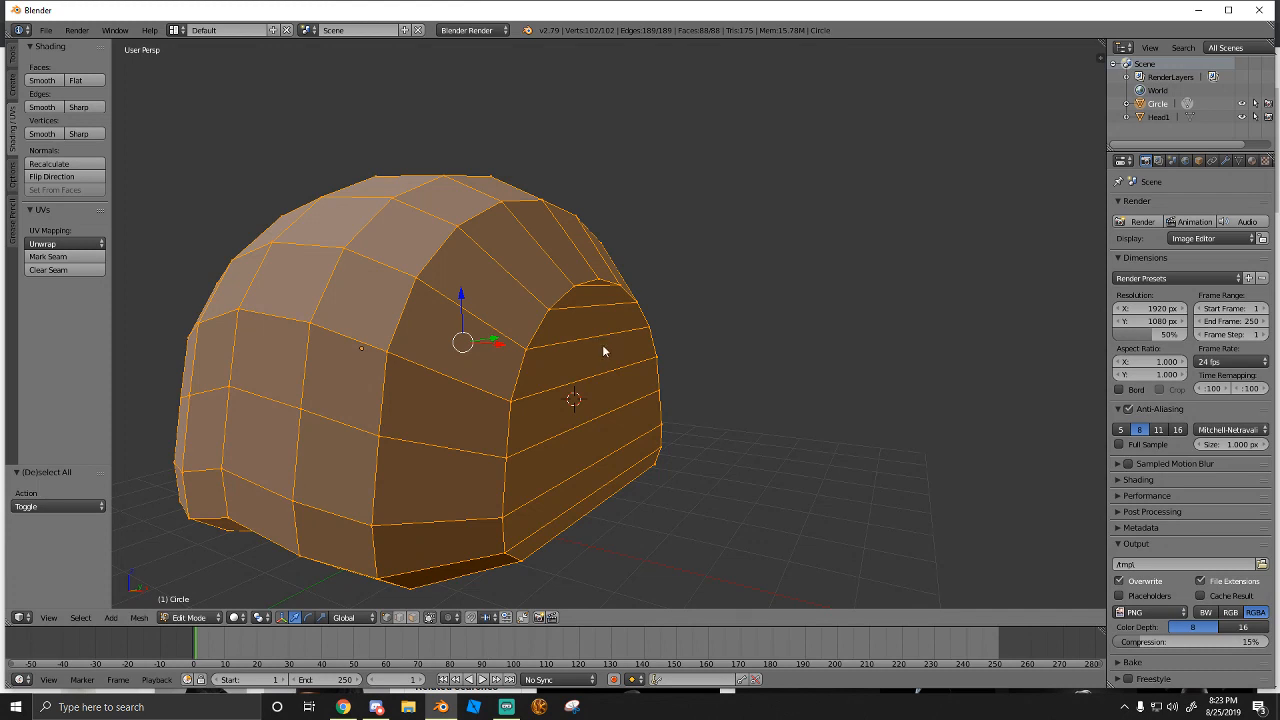
{"action": "key", "text": "w"}
{"action": "key", "text": "w"}
{"action": "left_click", "coordinate": [620, 482]}
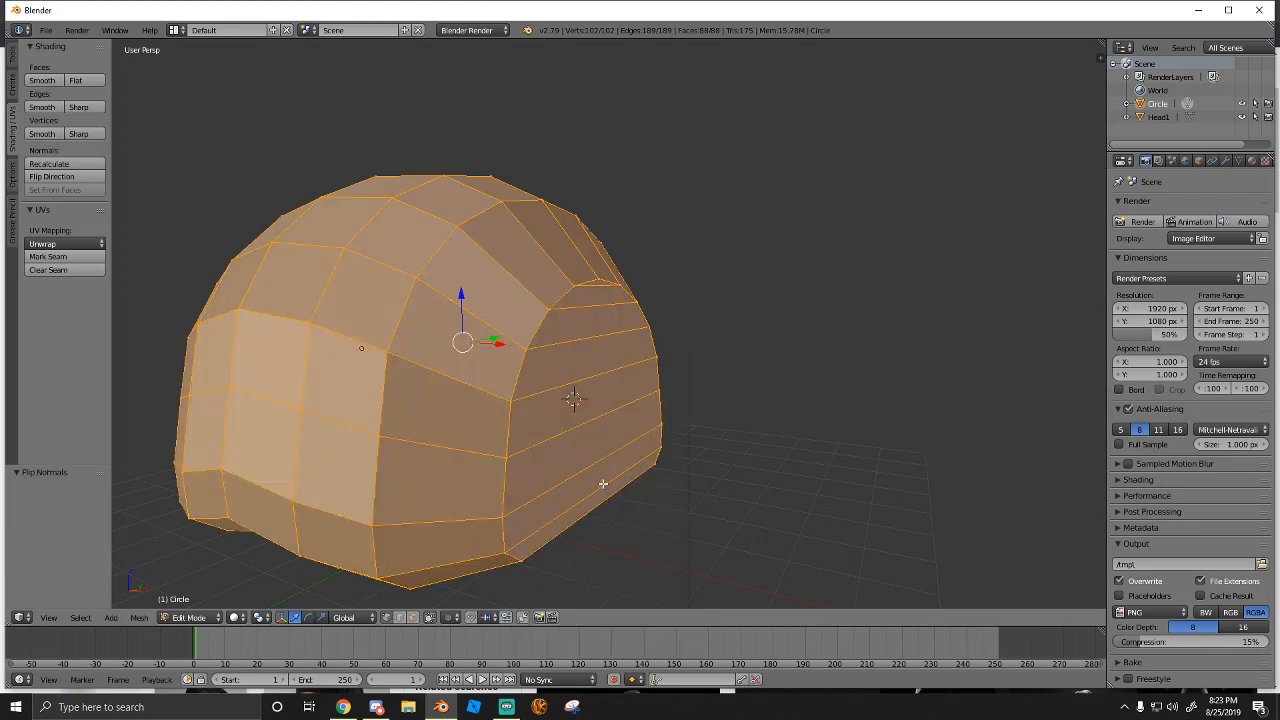
Switch to Object Mode and examine the closed hood's shading from the back and side
{"action": "left_click", "coordinate": [210, 617]}
{"action": "left_click", "coordinate": [190, 603]}
{"action": "key", "text": "shift+f"}
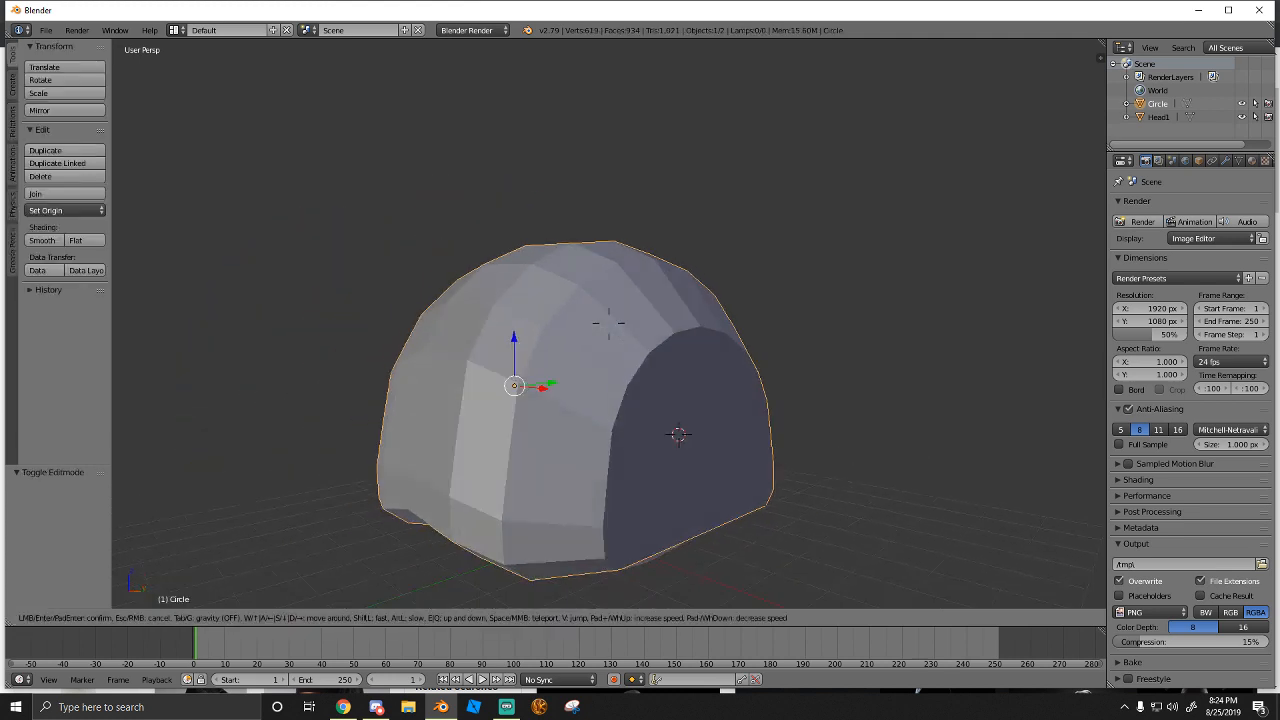
{"action": "key", "text": "d"}
{"action": "key", "text": "w"}
{"action": "key", "text": "a"}
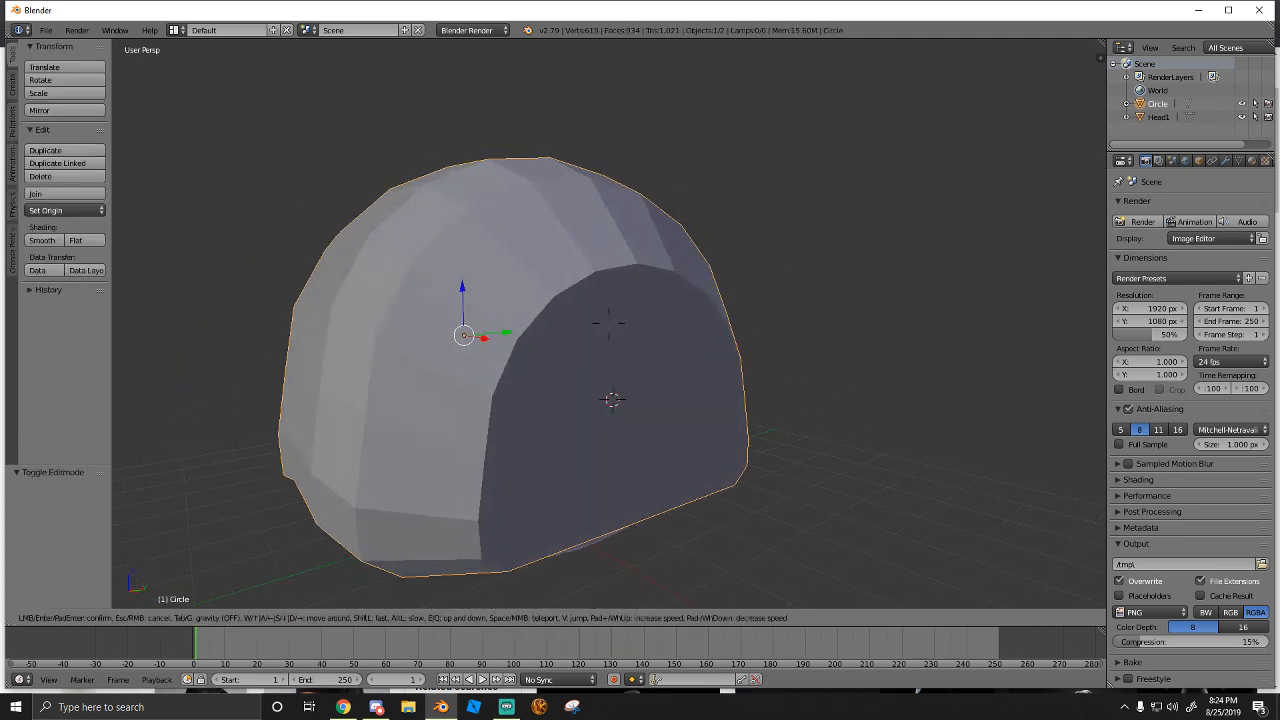
{"action": "key", "text": "a"}
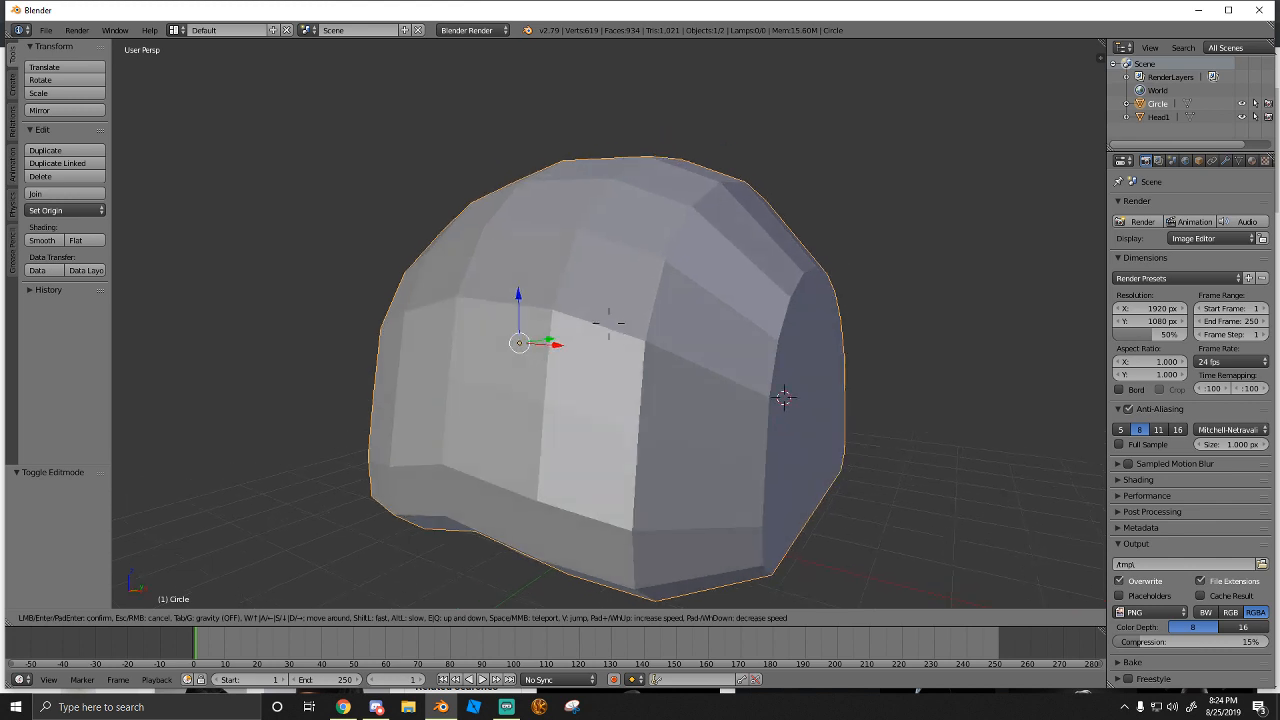
{"action": "key", "text": "w"}
{"action": "left_click", "coordinate": [608, 323]}
Return the hood to Edit Mode and subdivide the whole mesh with one cut
{"action": "left_click", "coordinate": [207, 603]}
{"action": "left_click", "coordinate": [207, 617]}
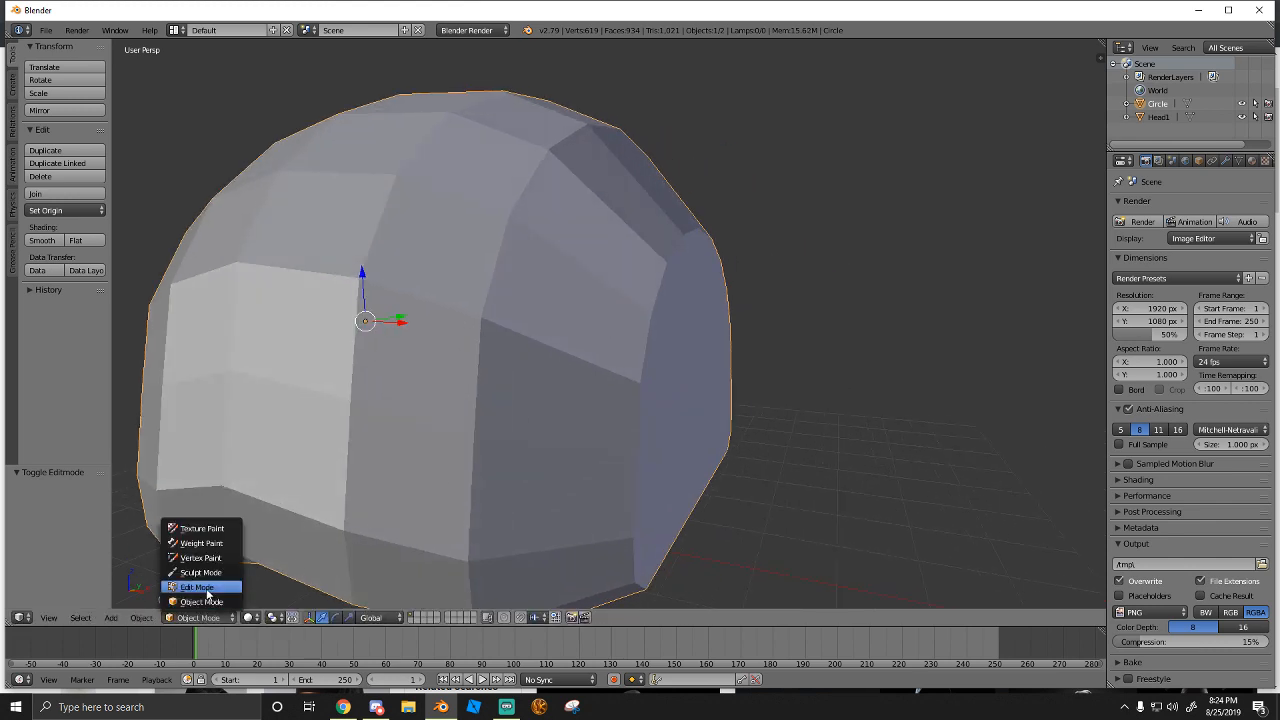
{"action": "left_click", "coordinate": [203, 591]}
{"action": "left_click", "coordinate": [12, 86]}
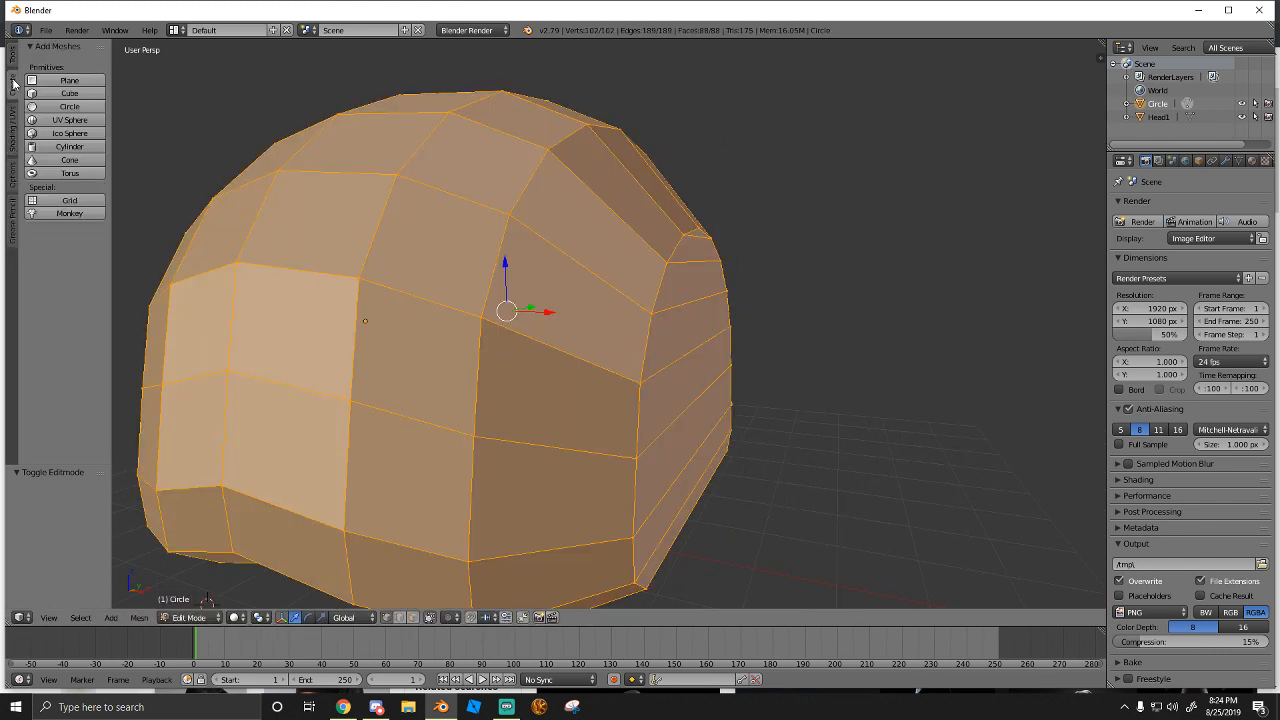
{"action": "left_click", "coordinate": [12, 55]}
{"action": "left_click", "coordinate": [57, 313]}
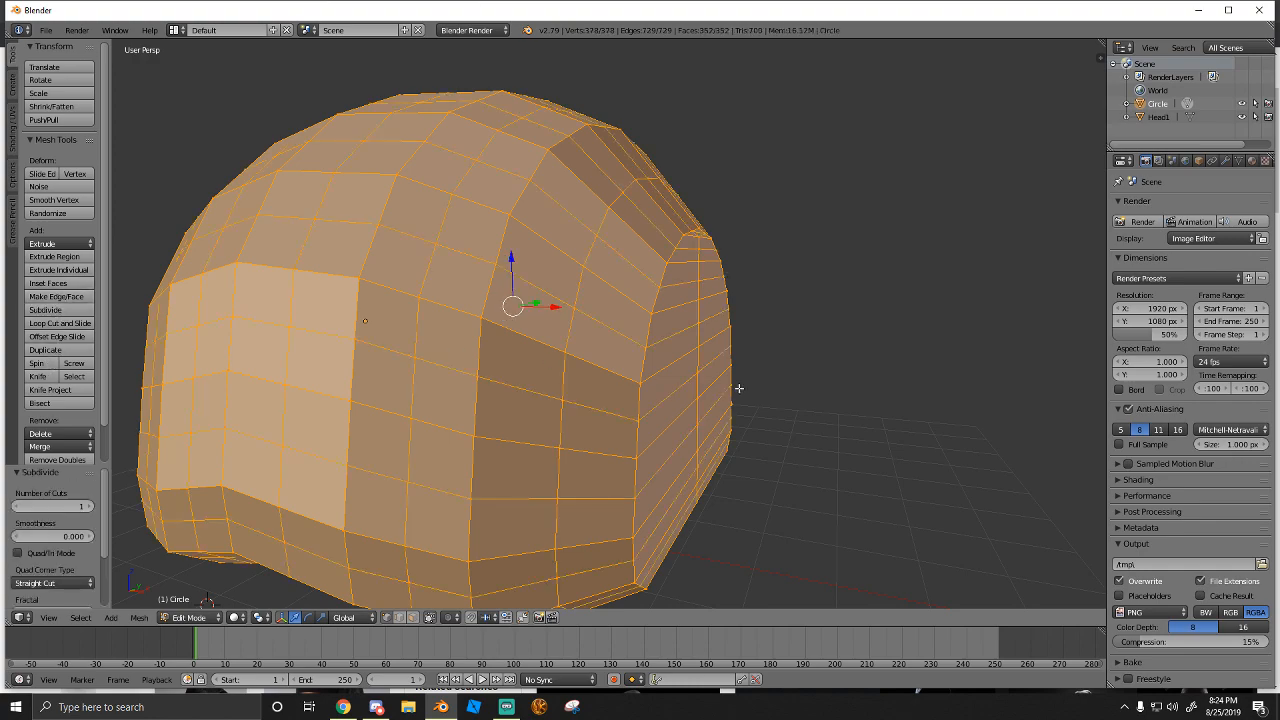
{"action": "key", "text": "shift+f"}
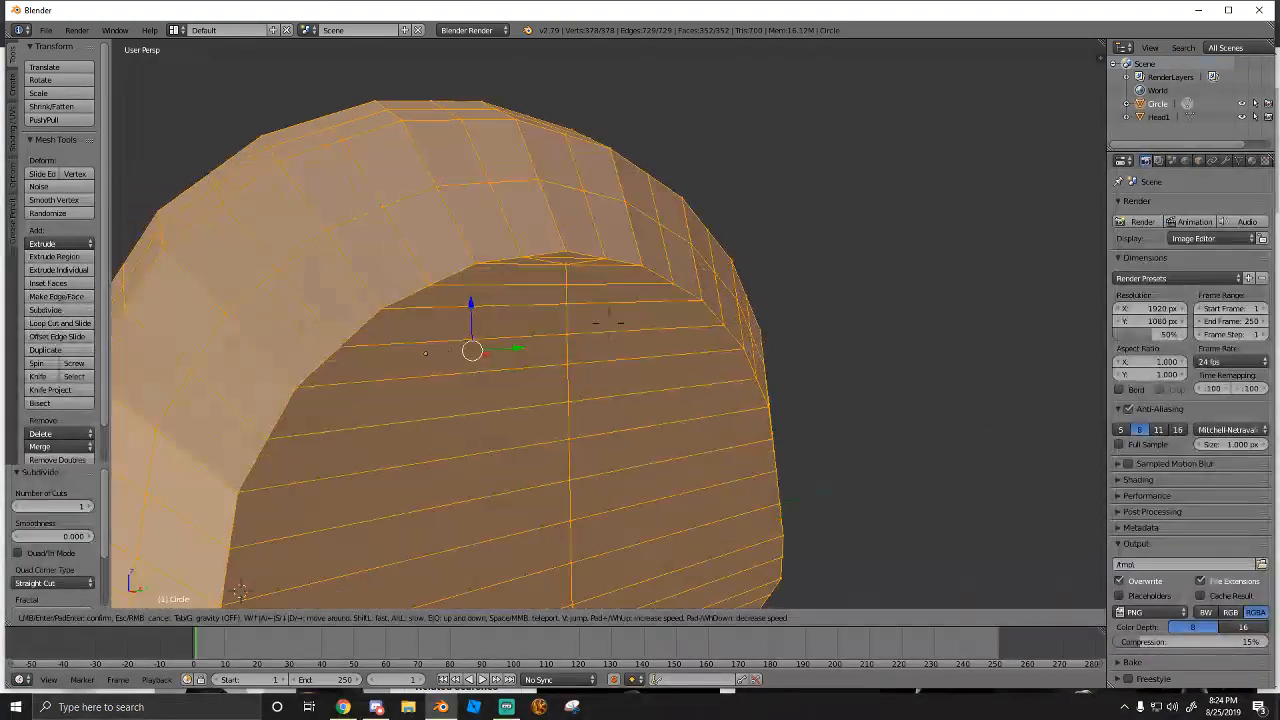
{"action": "left_click", "coordinate": [605, 315]}
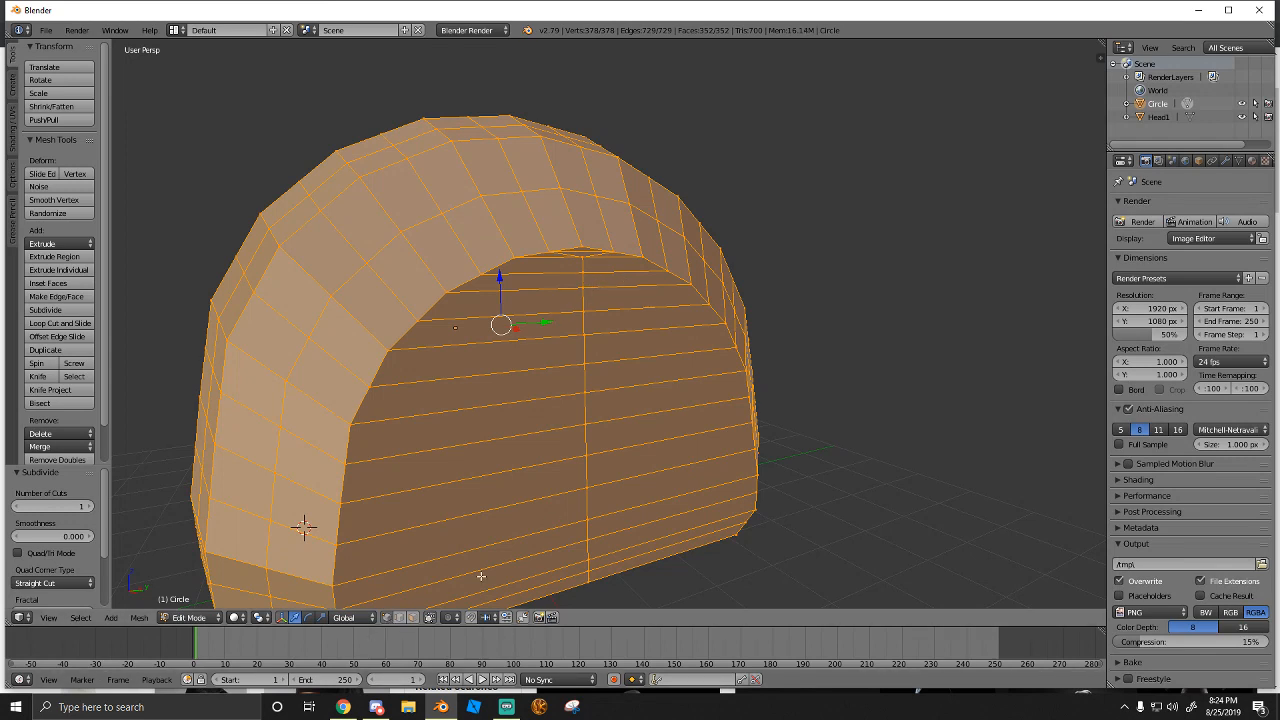
Select the vertical centre edge loop running down the hood's back panel
{"action": "left_click", "coordinate": [567, 336], "text": "alt"}
{"action": "left_click", "coordinate": [583, 308], "text": "alt+shift"}
{"action": "left_click", "coordinate": [588, 287], "text": "alt+shift"}
{"action": "left_click", "coordinate": [582, 273], "text": "alt+shift"}
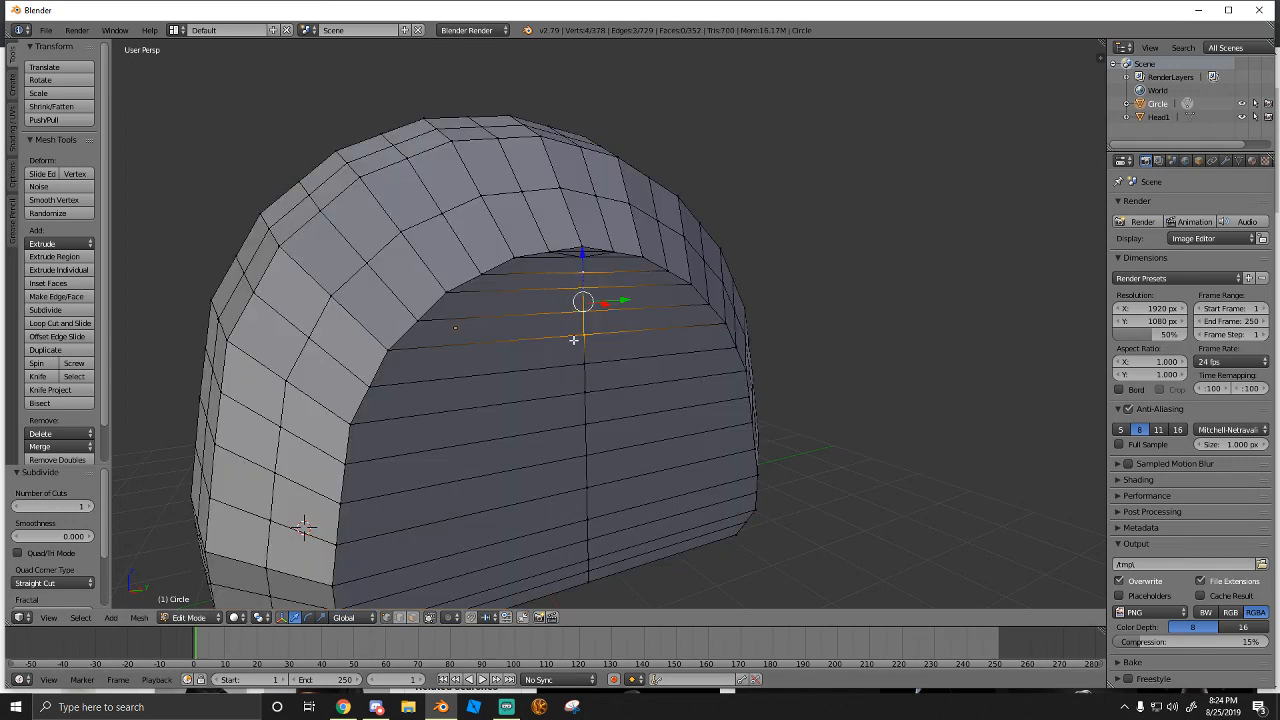
{"action": "left_click", "coordinate": [586, 372], "text": "alt+shift"}
{"action": "left_click", "coordinate": [586, 396], "text": "alt+shift"}
{"action": "left_click", "coordinate": [586, 460], "text": "alt+shift"}
{"action": "left_click", "coordinate": [586, 430], "text": "alt+shift"}
{"action": "left_click", "coordinate": [588, 486], "text": "alt"}
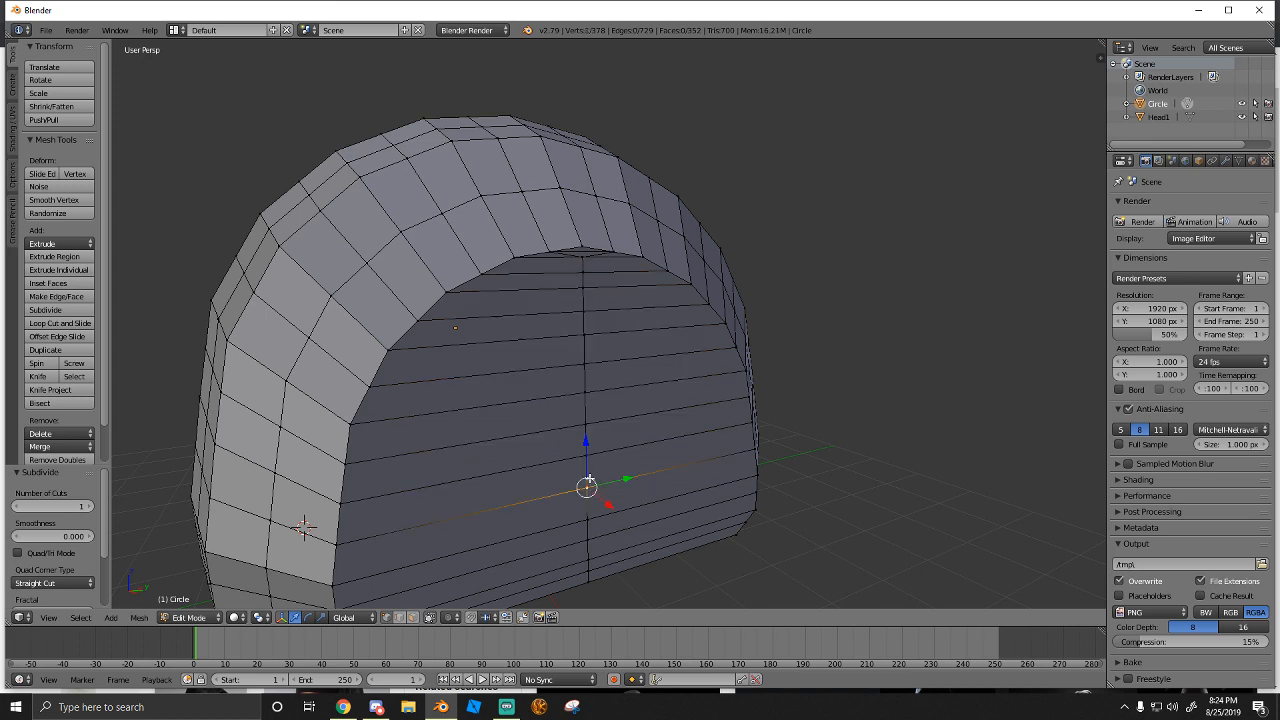
{"action": "left_click", "coordinate": [587, 489], "text": "alt"}
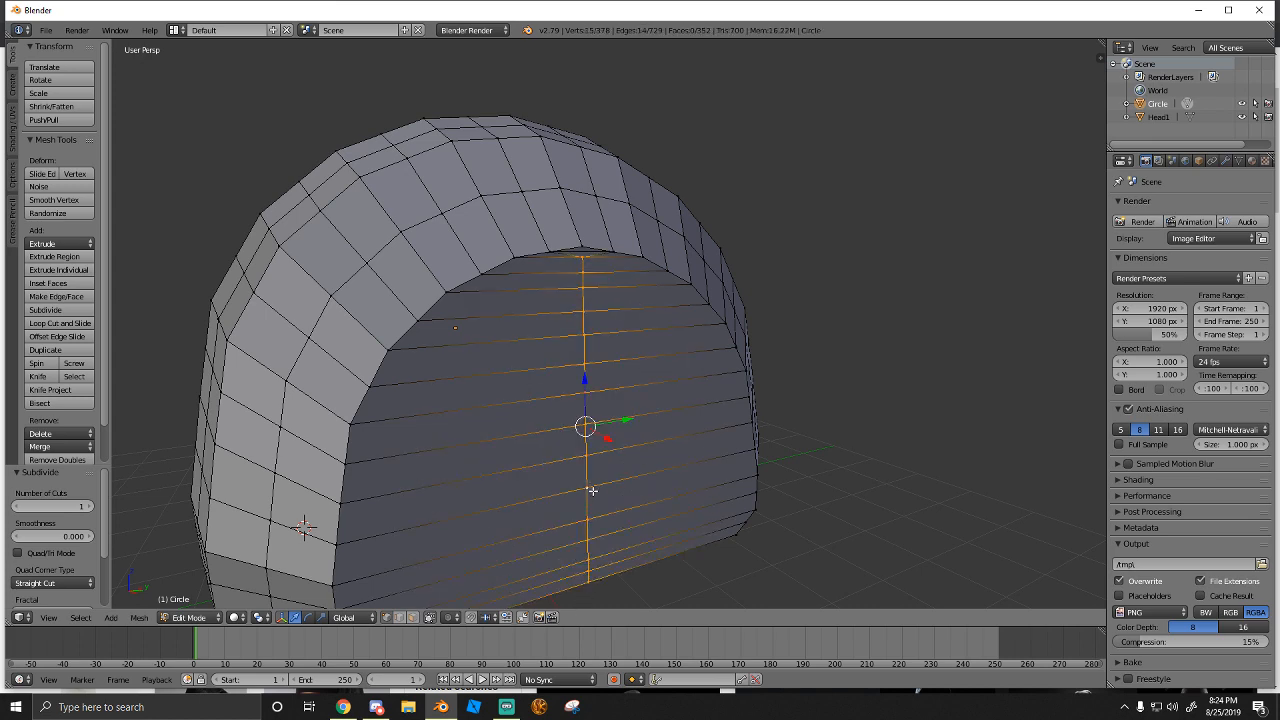
{"action": "key", "text": "shift+f"}
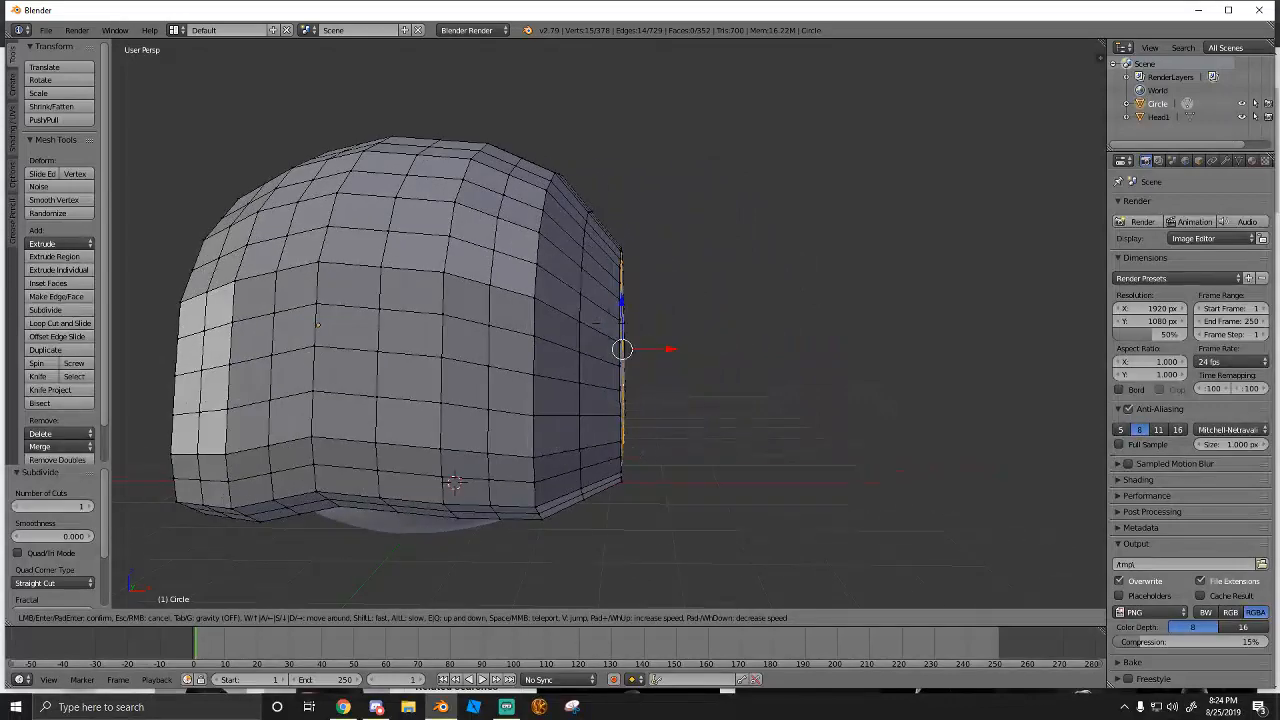
Try moving the back panel's centre edge loop outward by 0.668 along the X axis
{"action": "left_click", "coordinate": [608, 323]}
{"action": "left_click_drag", "start_coordinate": [659, 352], "coordinate": [700, 351]}
{"action": "key", "text": "shift+f"}
{"action": "key", "text": "w"}
{"action": "key", "text": "d"}
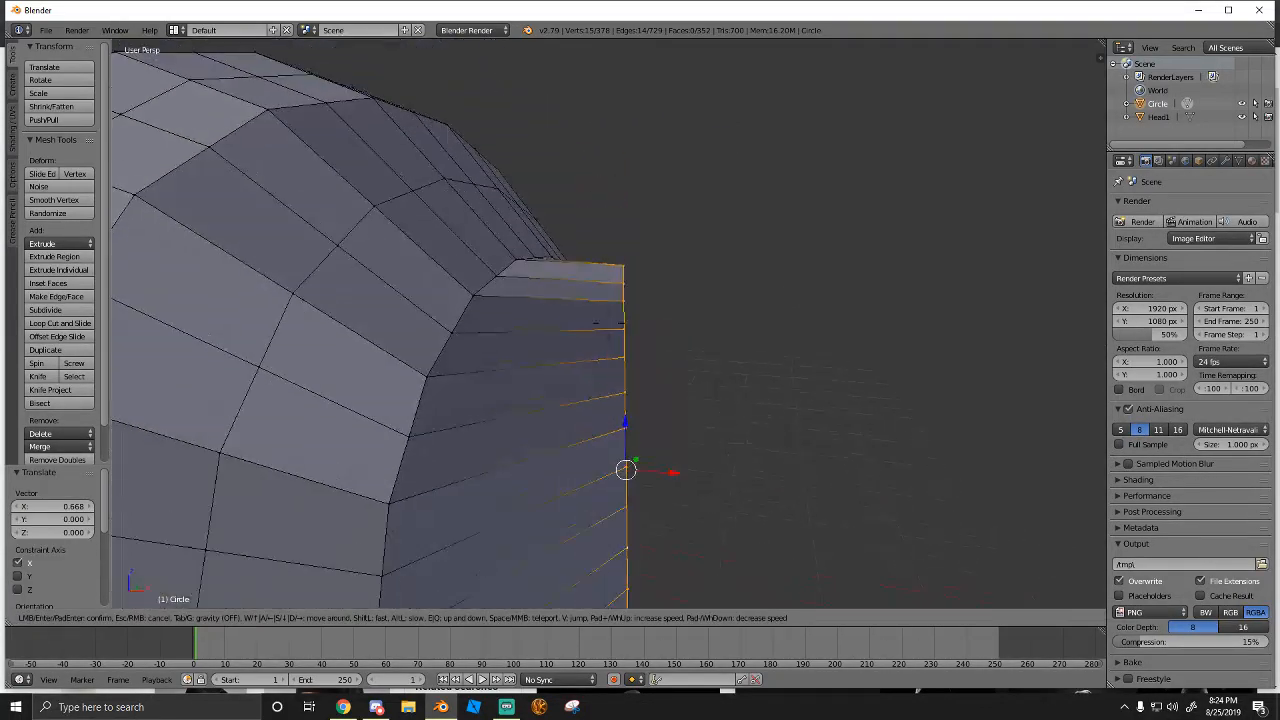
{"action": "left_click", "coordinate": [609, 323]}
{"action": "key", "text": "ctrl+z"}
Enable proportional editing and try moving the back panel's whole centre edge loop outward along X
{"action": "left_click", "coordinate": [450, 617]}
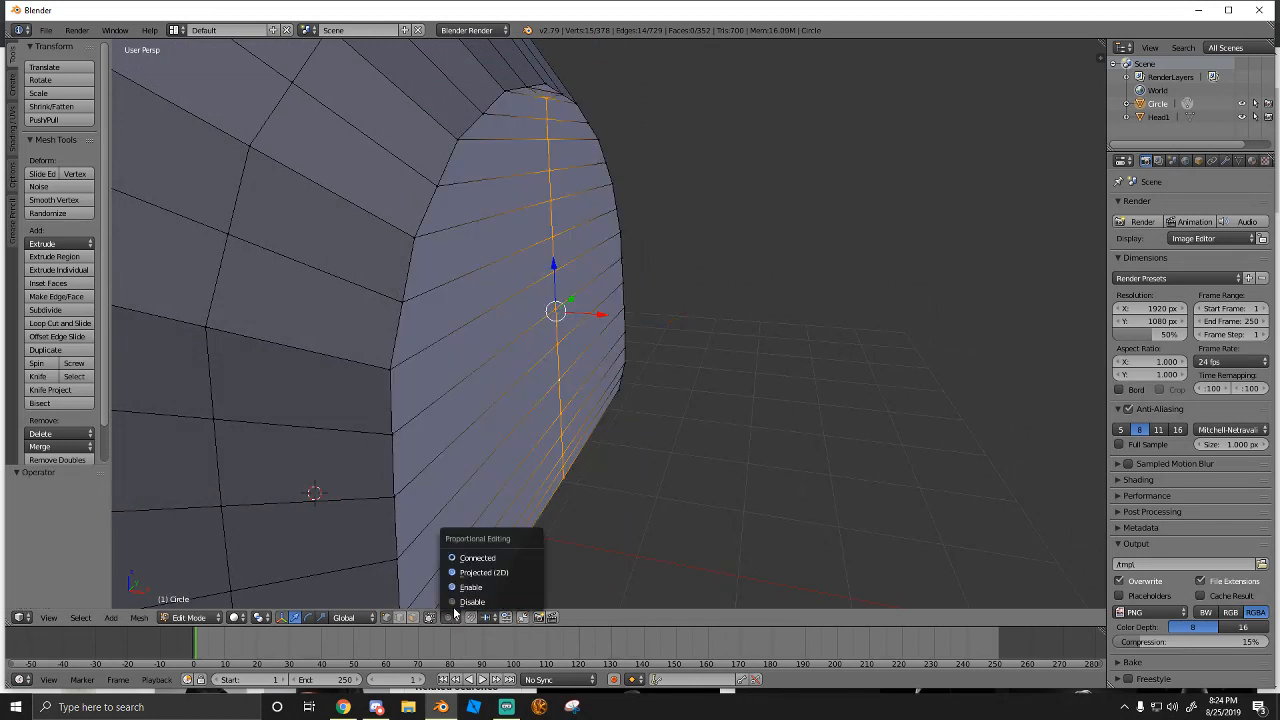
{"action": "left_click", "coordinate": [470, 586]}
{"action": "right_click", "coordinate": [585, 418]}
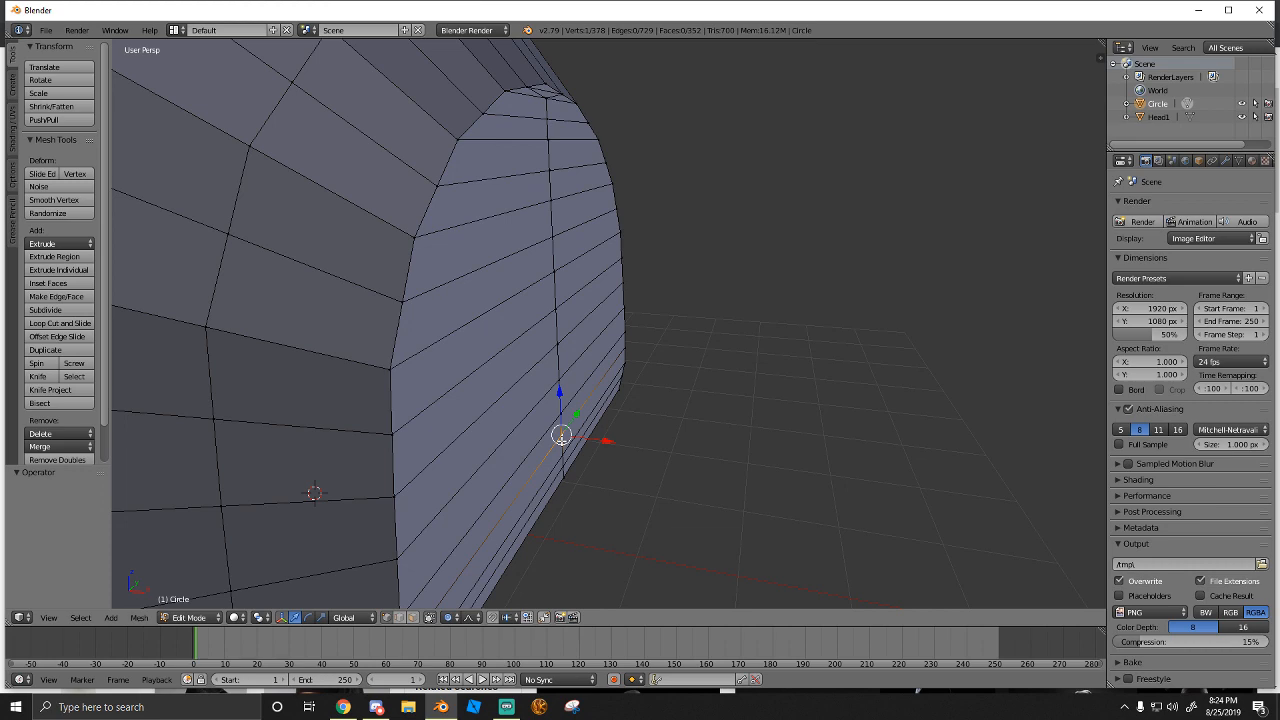
{"action": "right_click", "coordinate": [561, 440], "text": "alt"}
{"action": "key", "text": "g"}
{"action": "key", "text": "x"}
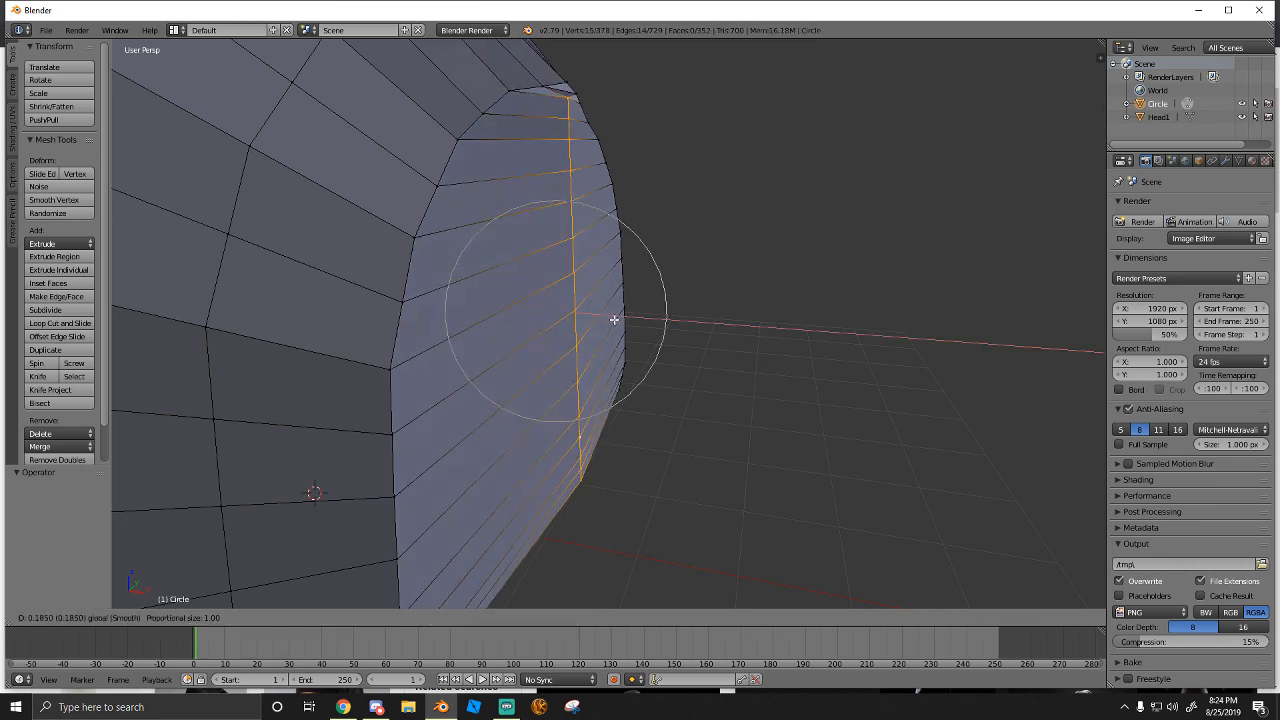
{"action": "left_click", "coordinate": [611, 317]}
{"action": "key", "text": "shift+f"}
{"action": "left_click", "coordinate": [608, 323]}
{"action": "key", "text": "ctrl+z"}
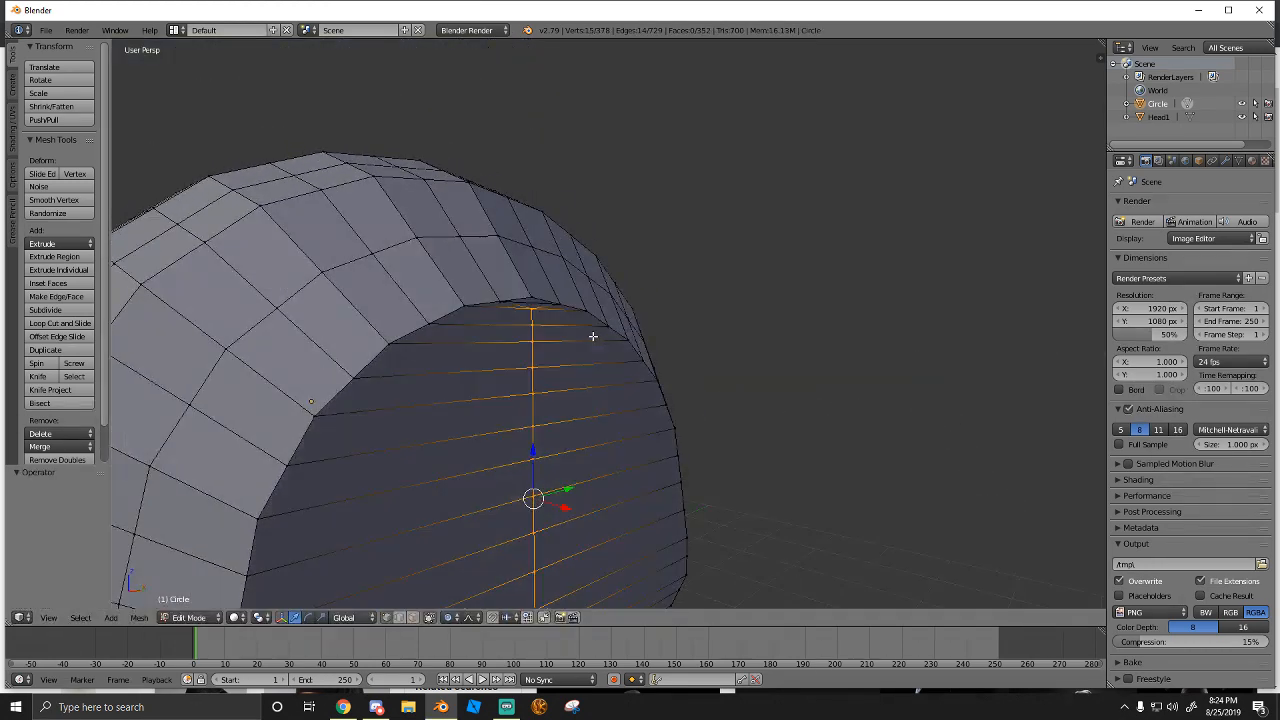
Try pulling a small part of the back panel's centre line outward along X with proportional editing
{"action": "right_click", "coordinate": [520, 364]}
{"action": "key", "text": "g"}
{"action": "key", "text": "x"}
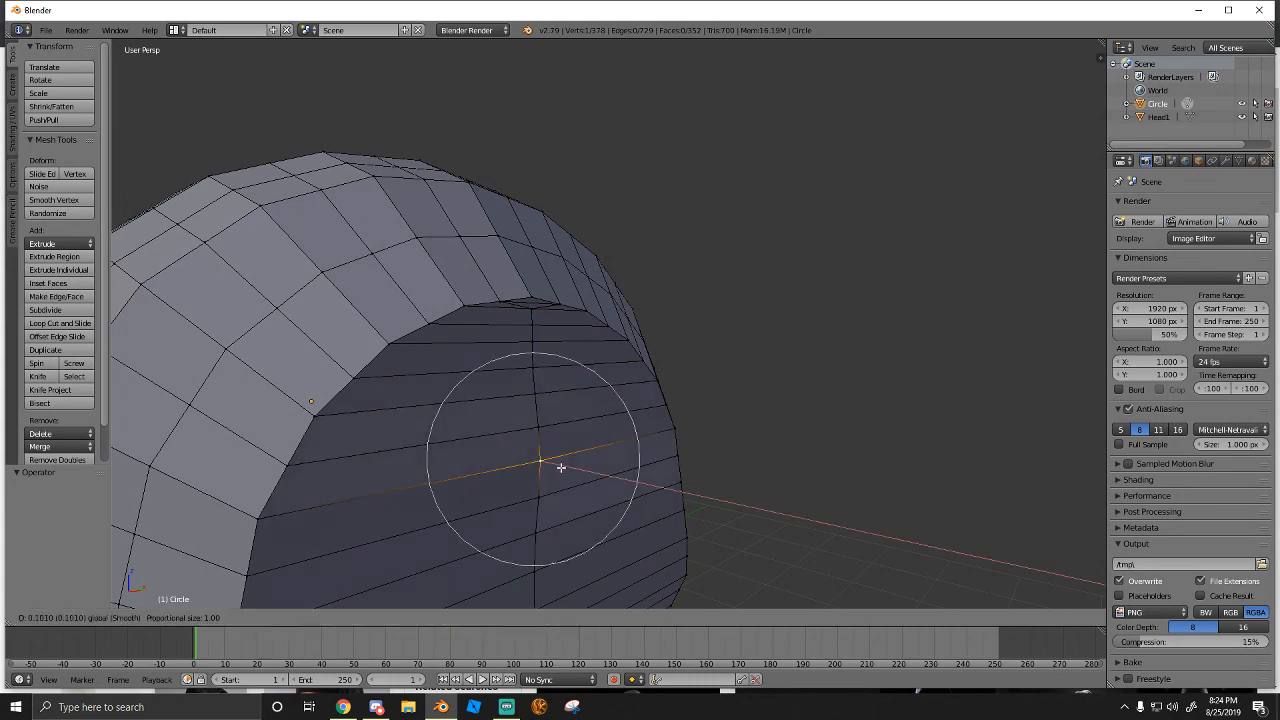
{"action": "left_click", "coordinate": [569, 466]}
{"action": "key", "text": "shift+f"}
{"action": "left_click", "coordinate": [599, 394]}
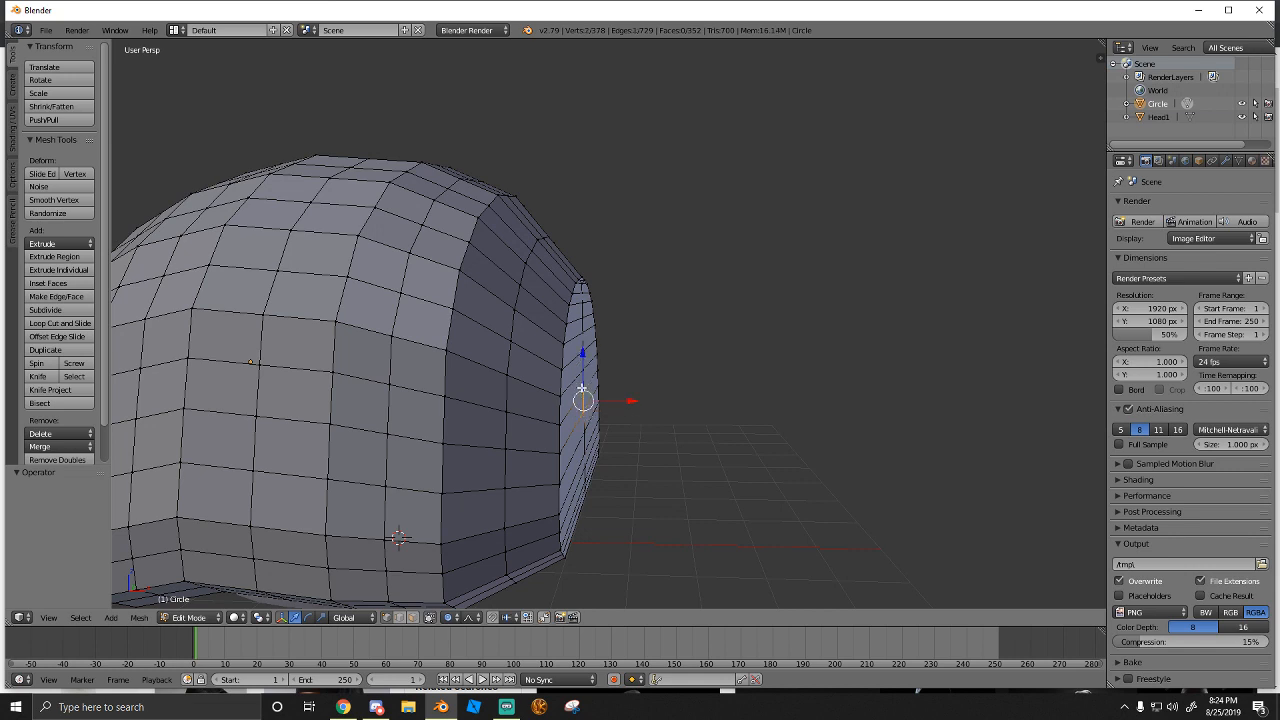
{"action": "left_click_drag", "start_coordinate": [621, 388], "coordinate": [647, 396]}
{"action": "key", "text": "ctrl+z"}
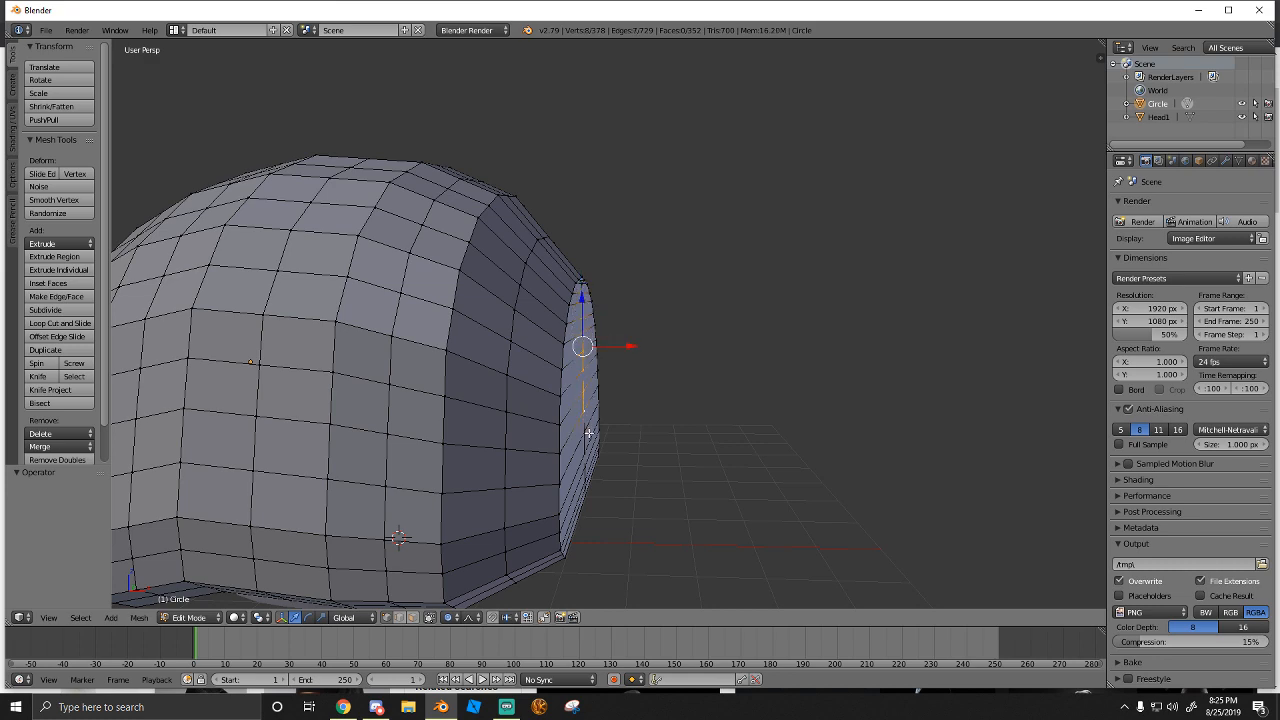
Make a face from the selected upper centre vertices of the back panel and move the selection outward by 0.218 along X
{"action": "key", "text": "f"}
{"action": "key", "text": "shift+a"}
{"action": "key", "text": "shift+f"}
{"action": "key", "text": "d"}
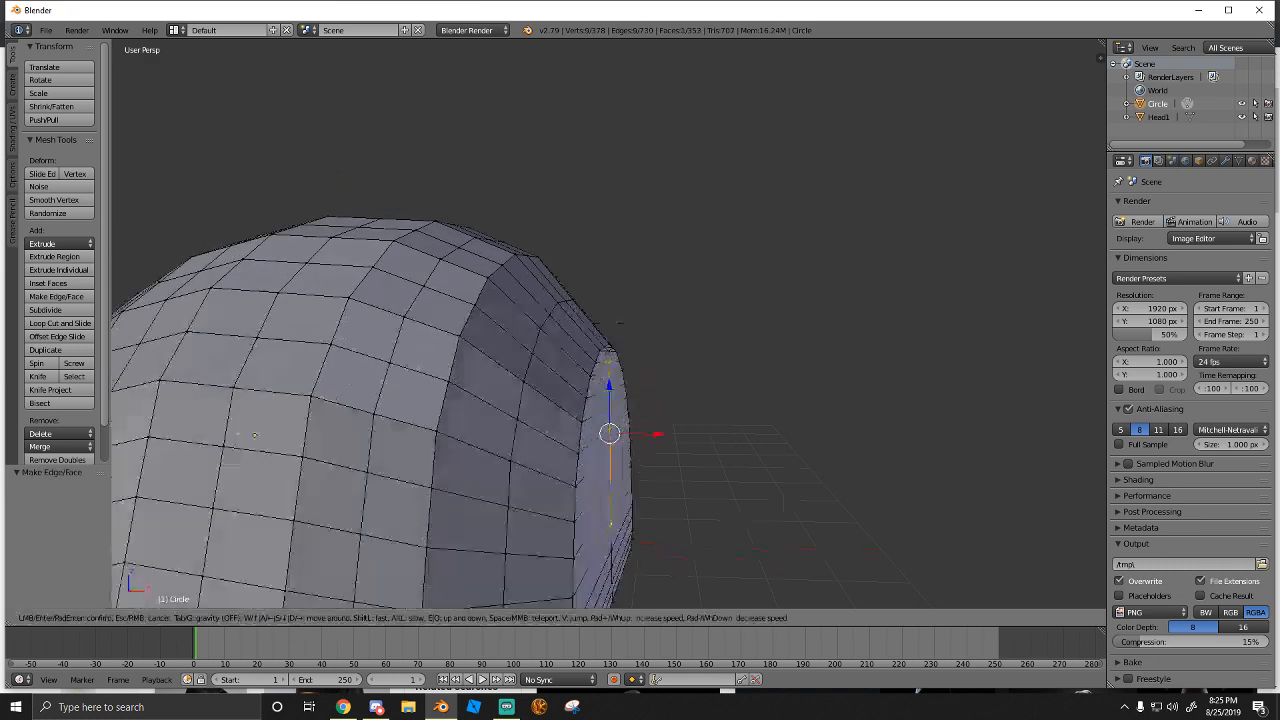
{"action": "key", "text": "Escape"}
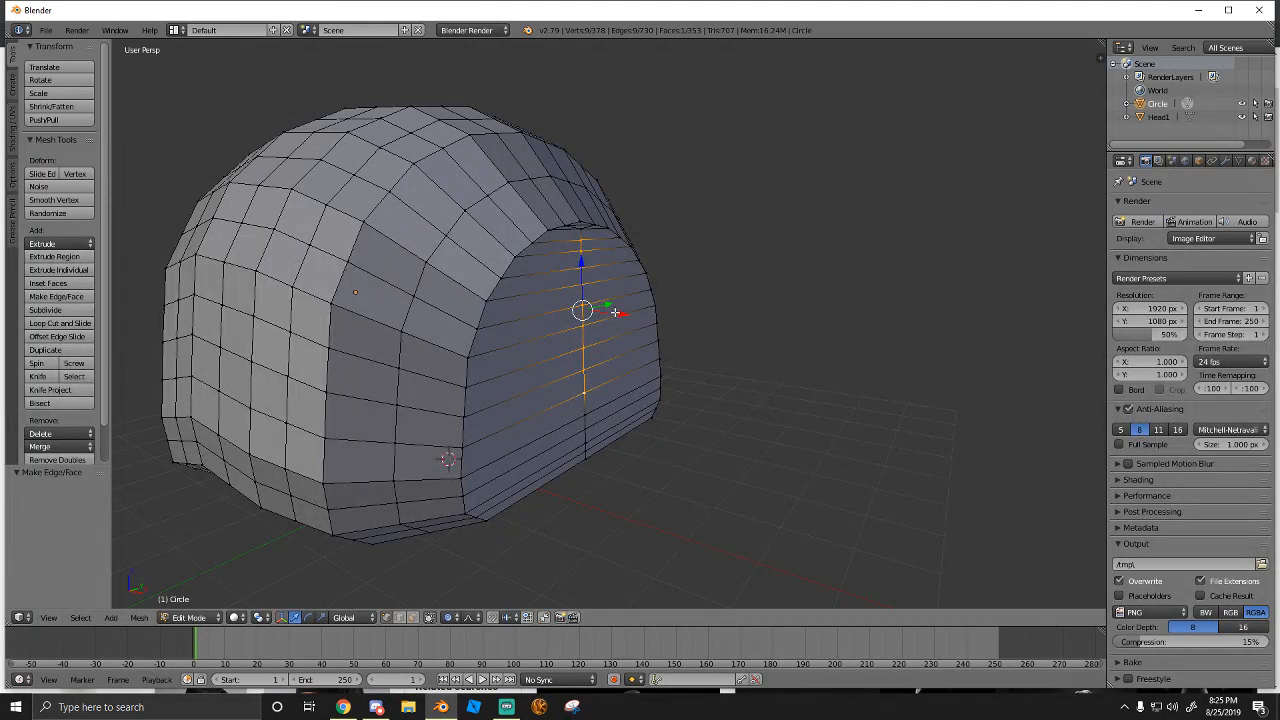
{"action": "left_click_drag", "start_coordinate": [614, 313], "coordinate": [629, 315]}
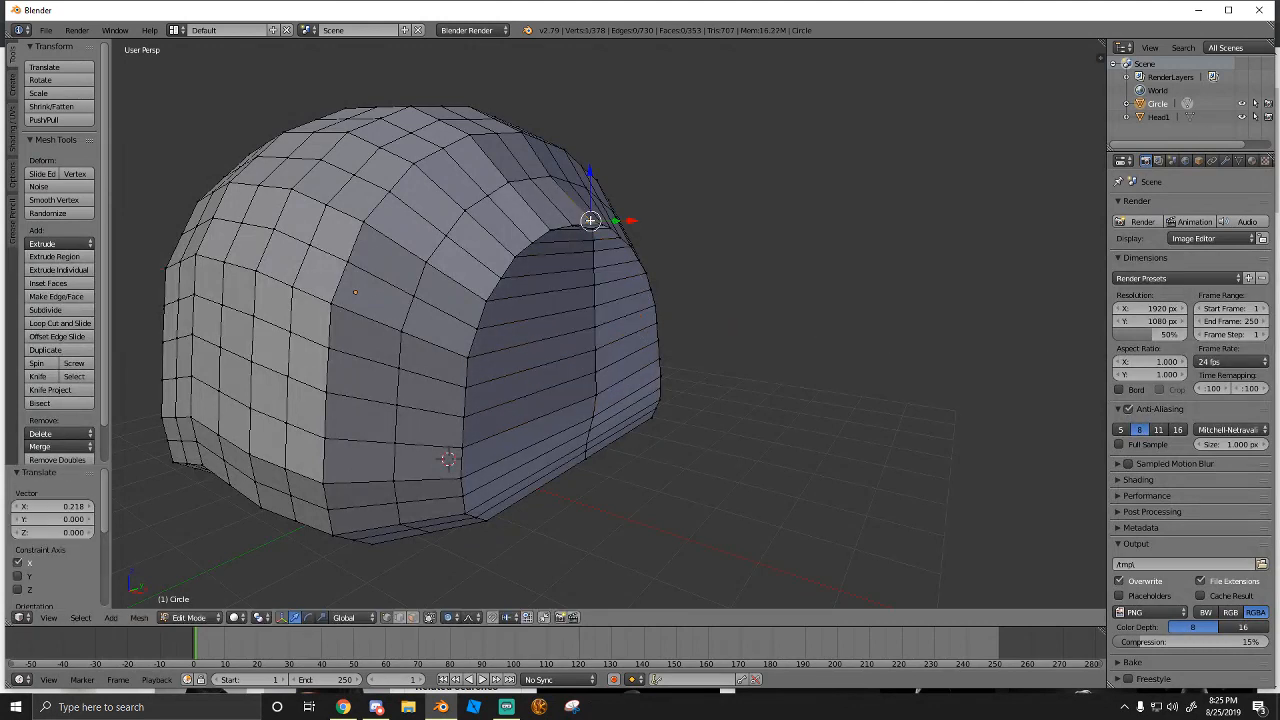
Try shifting the single vertex at the top of the back panel's centre line
{"action": "left_click_drag", "start_coordinate": [618, 219], "coordinate": [606, 234]}
{"action": "key", "text": "shift+f"}
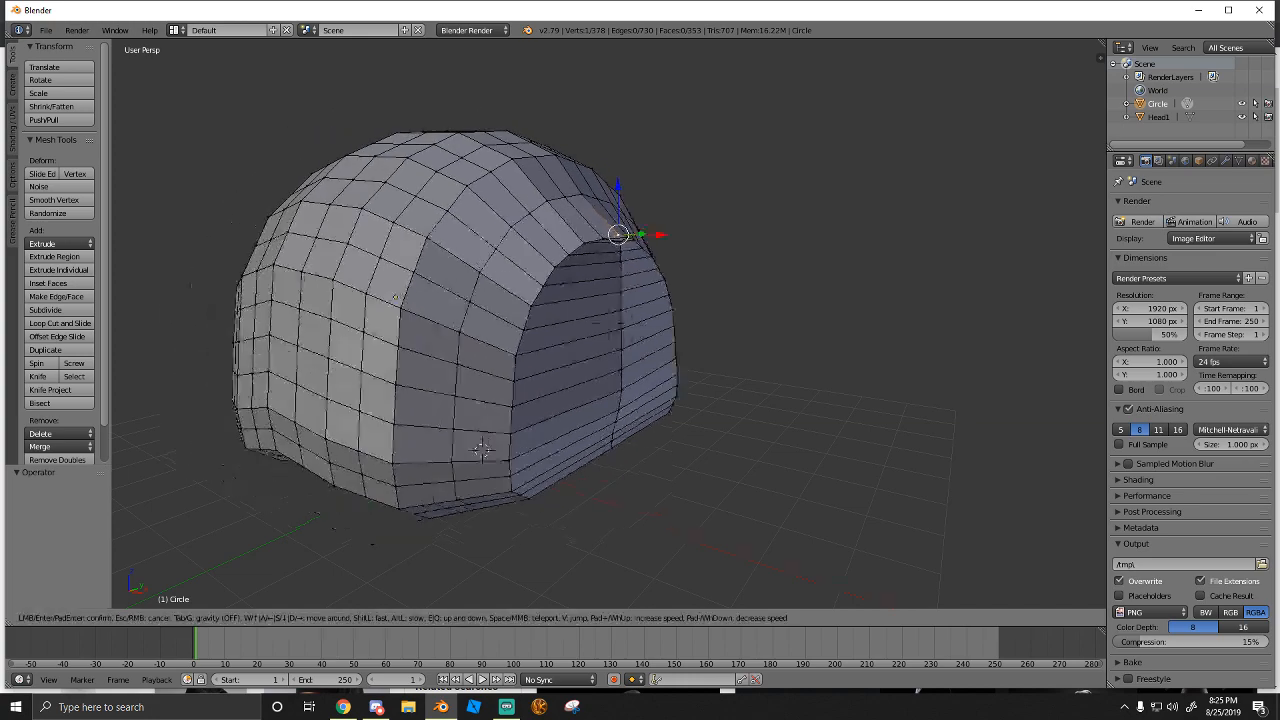
{"action": "key", "text": "w"}
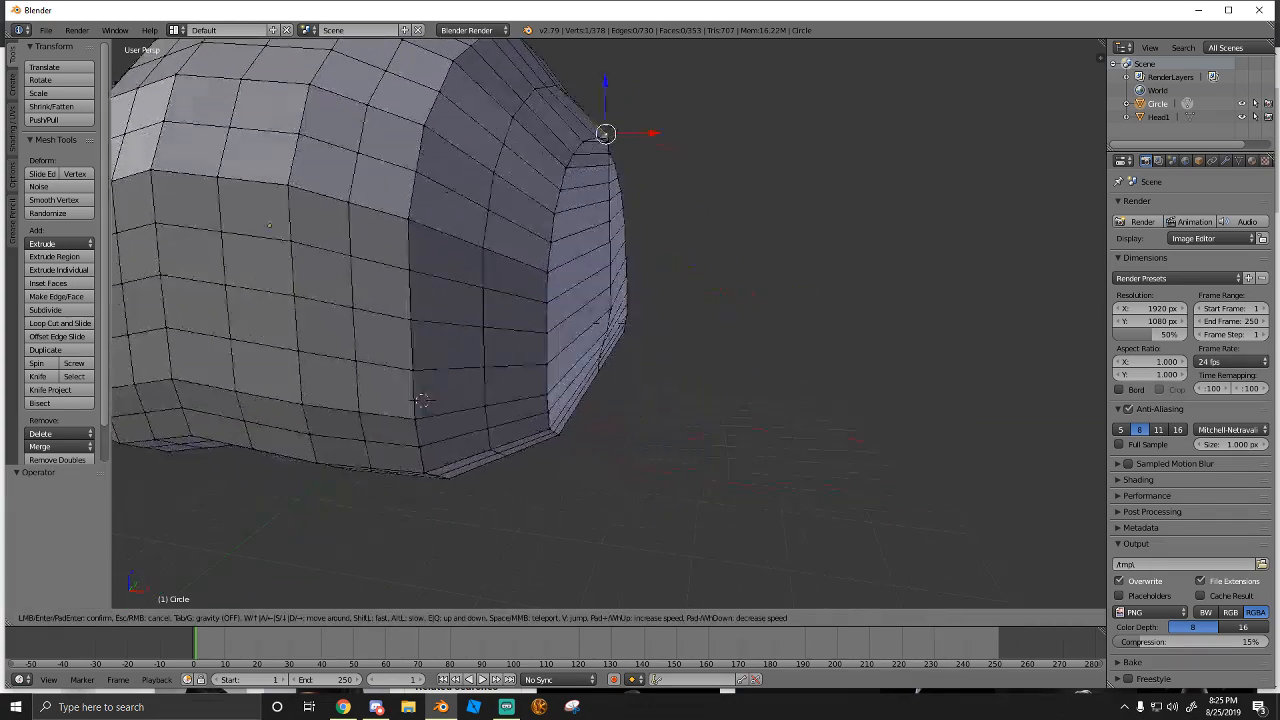
{"action": "left_click", "coordinate": [575, 375]}
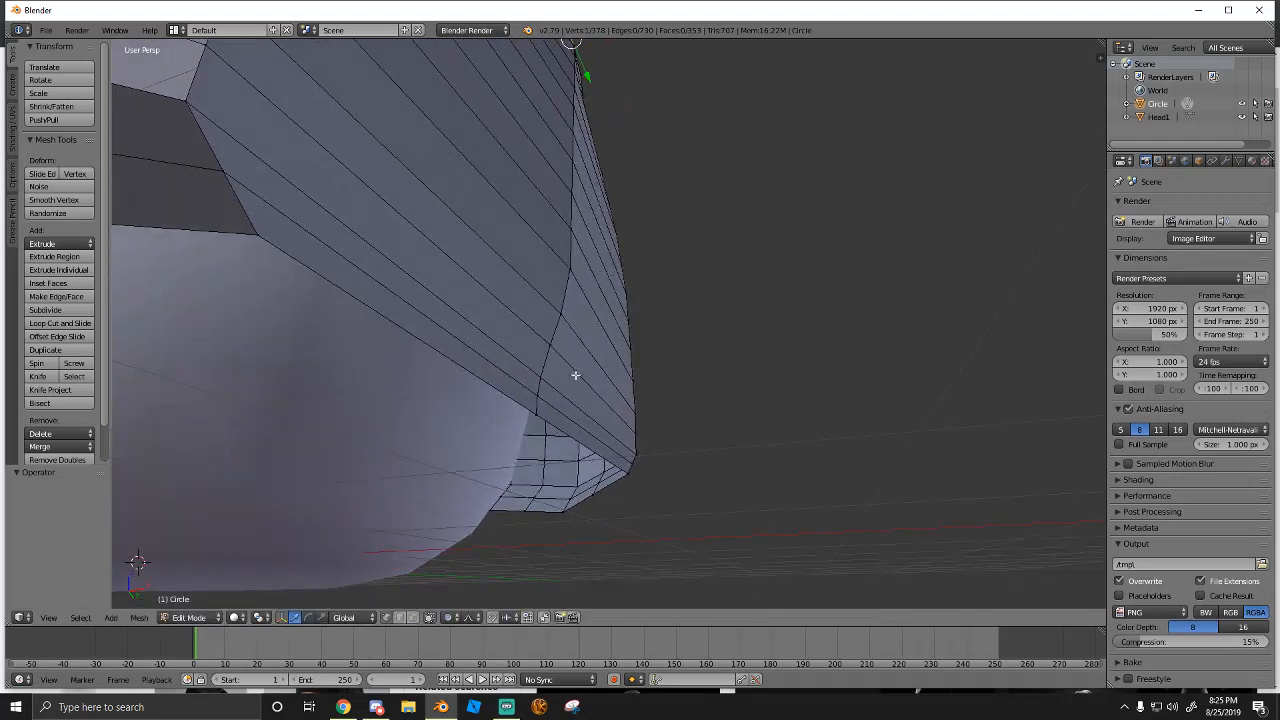
Select the lower vertices of the back panel's centre line and move them outward by 0.524 along X
{"action": "right_click", "coordinate": [555, 345], "text": "alt"}
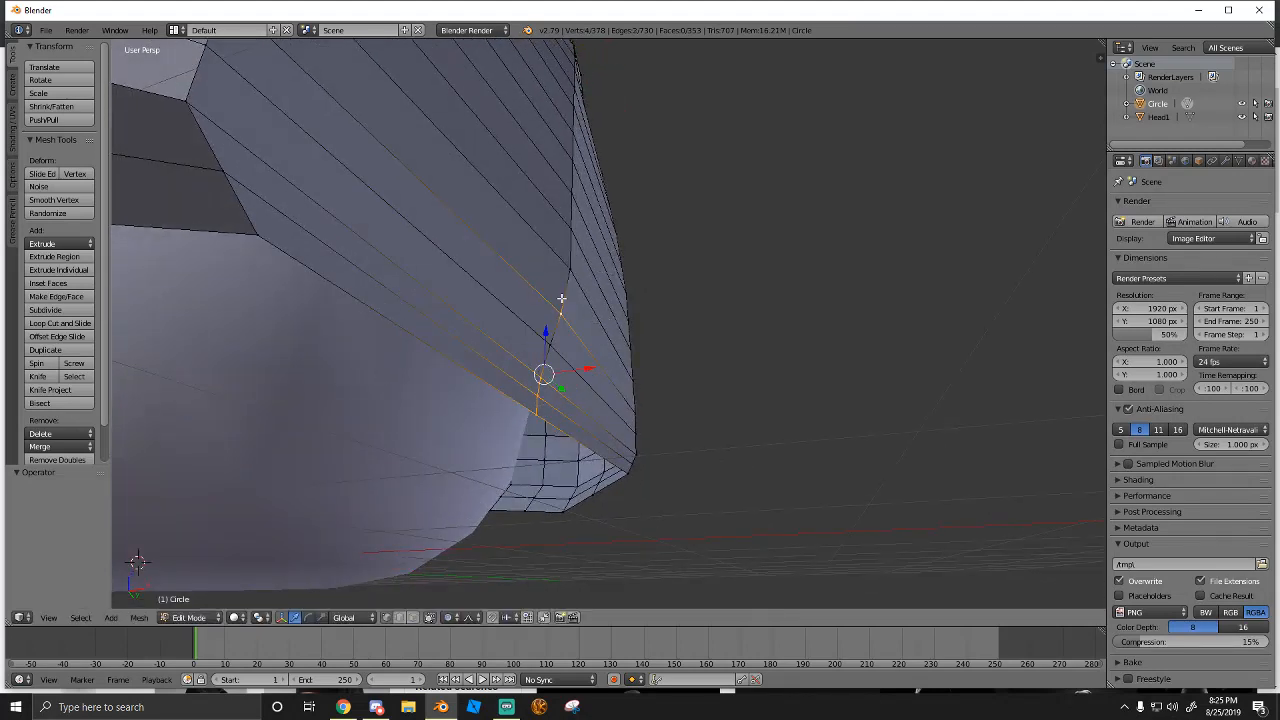
{"action": "right_click", "coordinate": [572, 267], "text": "shift"}
{"action": "key", "text": "shift+f"}
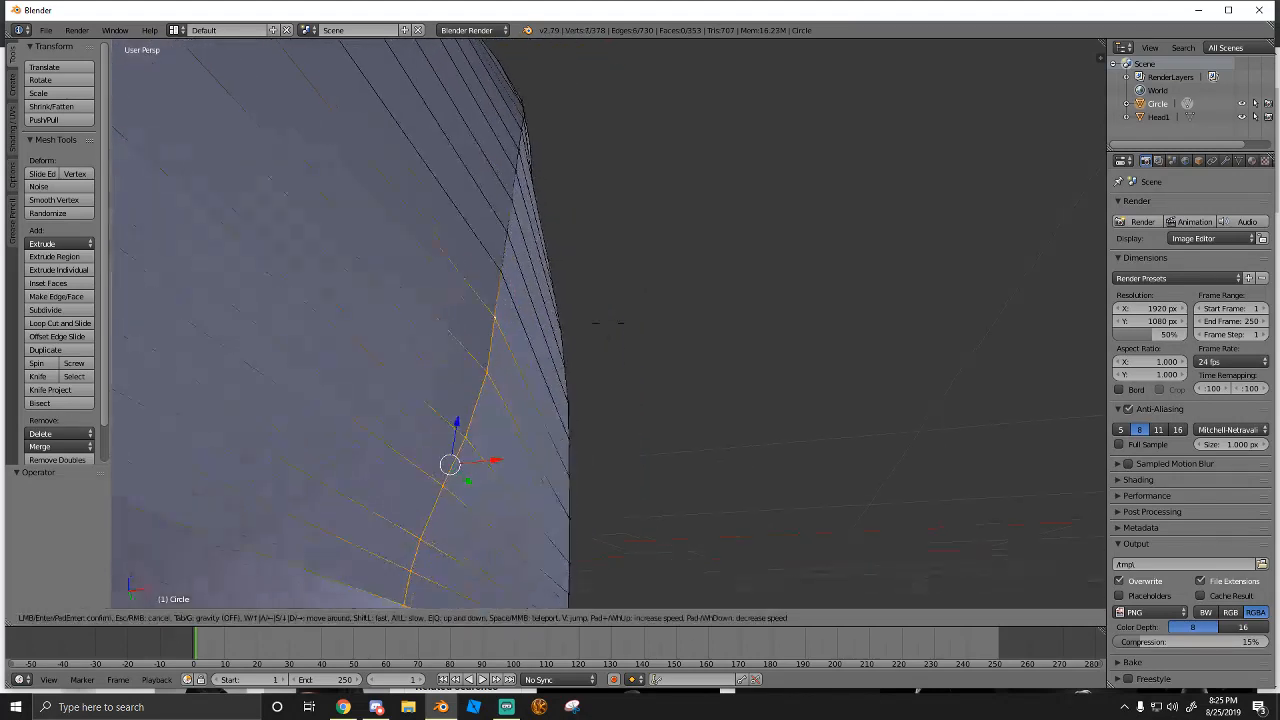
{"action": "key", "text": "s"}
{"action": "left_click", "coordinate": [595, 343]}
{"action": "key", "text": "g"}
{"action": "key", "text": "x"}
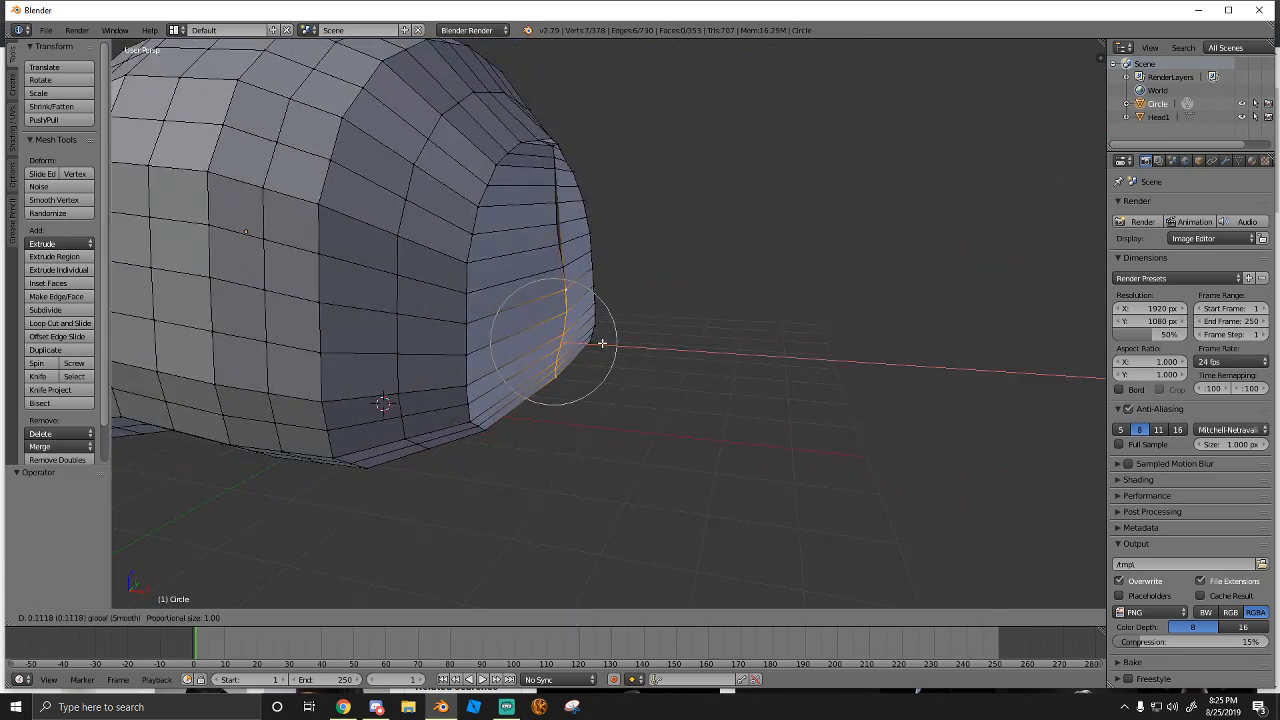
{"action": "left_click", "coordinate": [622, 345]}
{"action": "scroll", "coordinate": [612, 336], "scroll_direction": "up", "scroll_amount": 6}
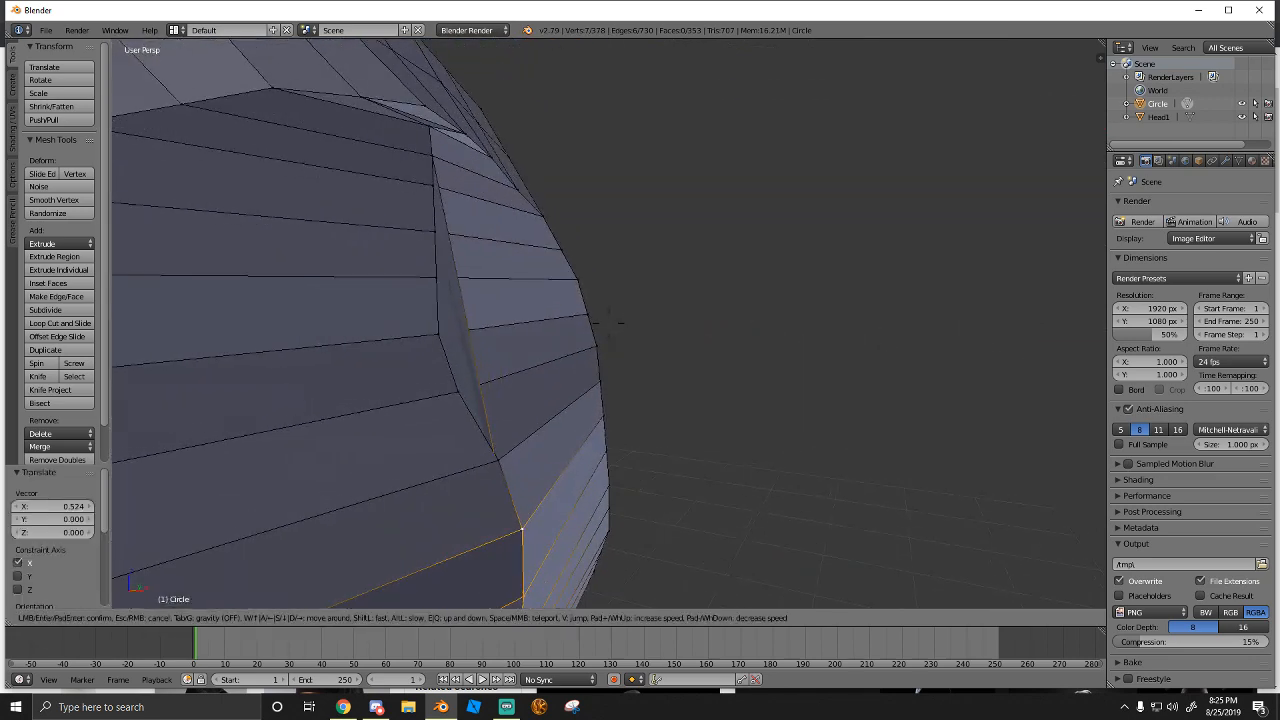
Select the entire hood mesh and remove duplicate vertices with Remove Doubles
{"action": "right_click", "coordinate": [540, 188]}
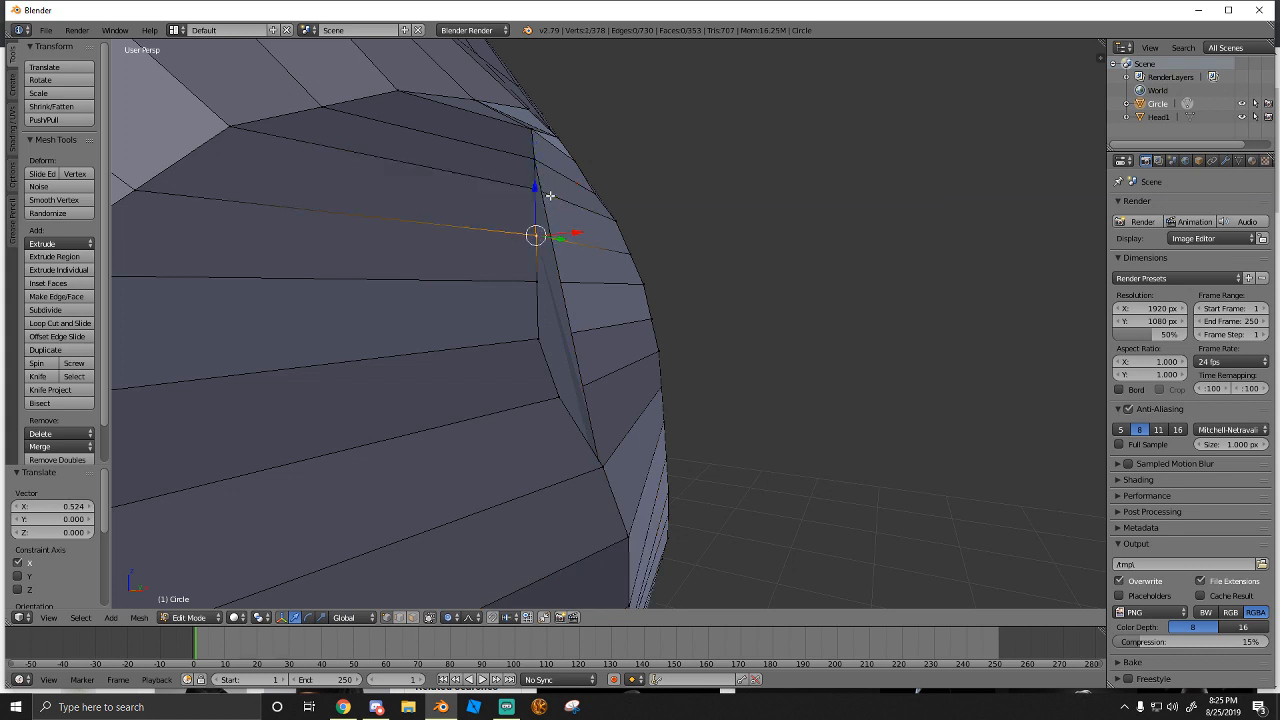
{"action": "key", "text": "a"}
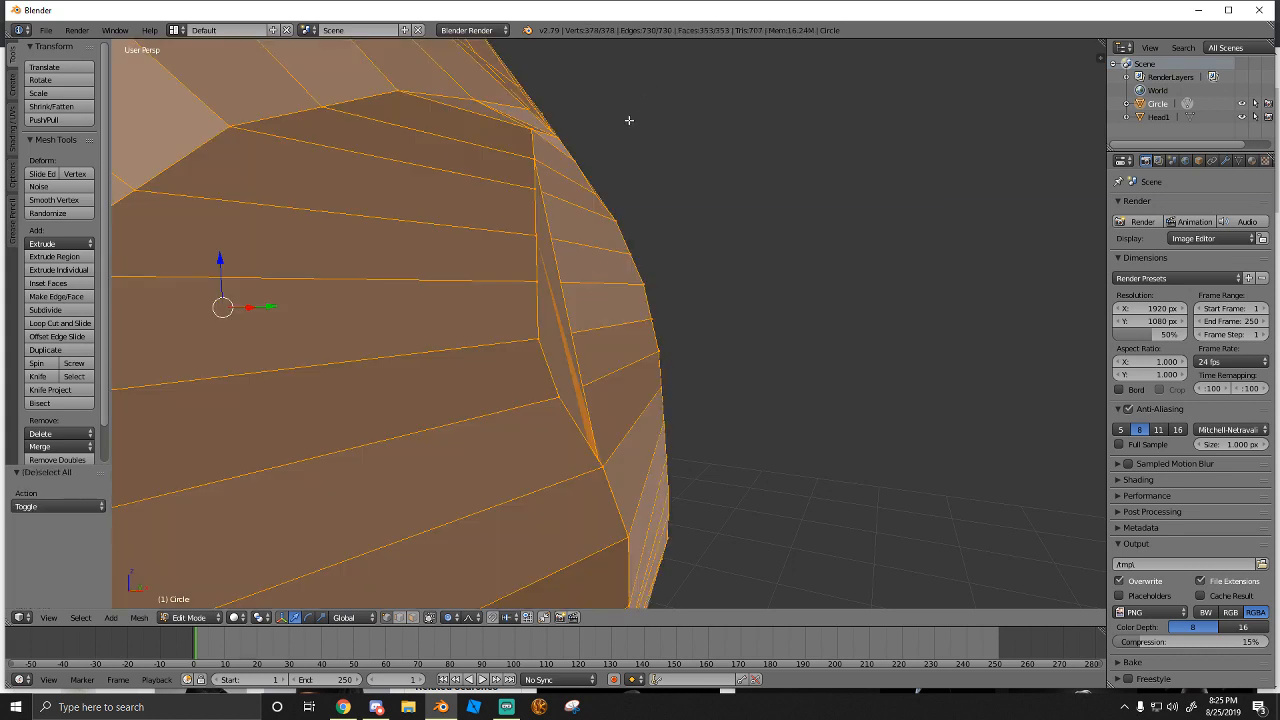
{"action": "key", "text": "w"}
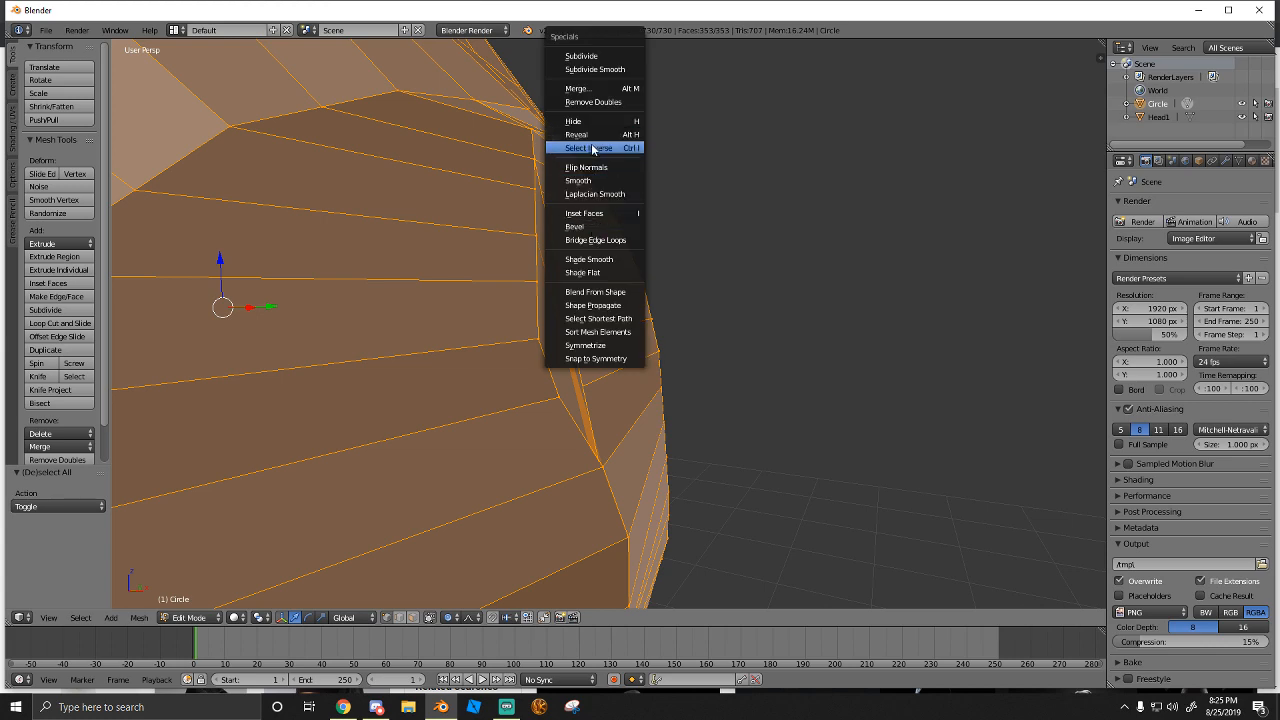
{"action": "left_click", "coordinate": [590, 104]}
{"action": "key", "text": "shift+f"}
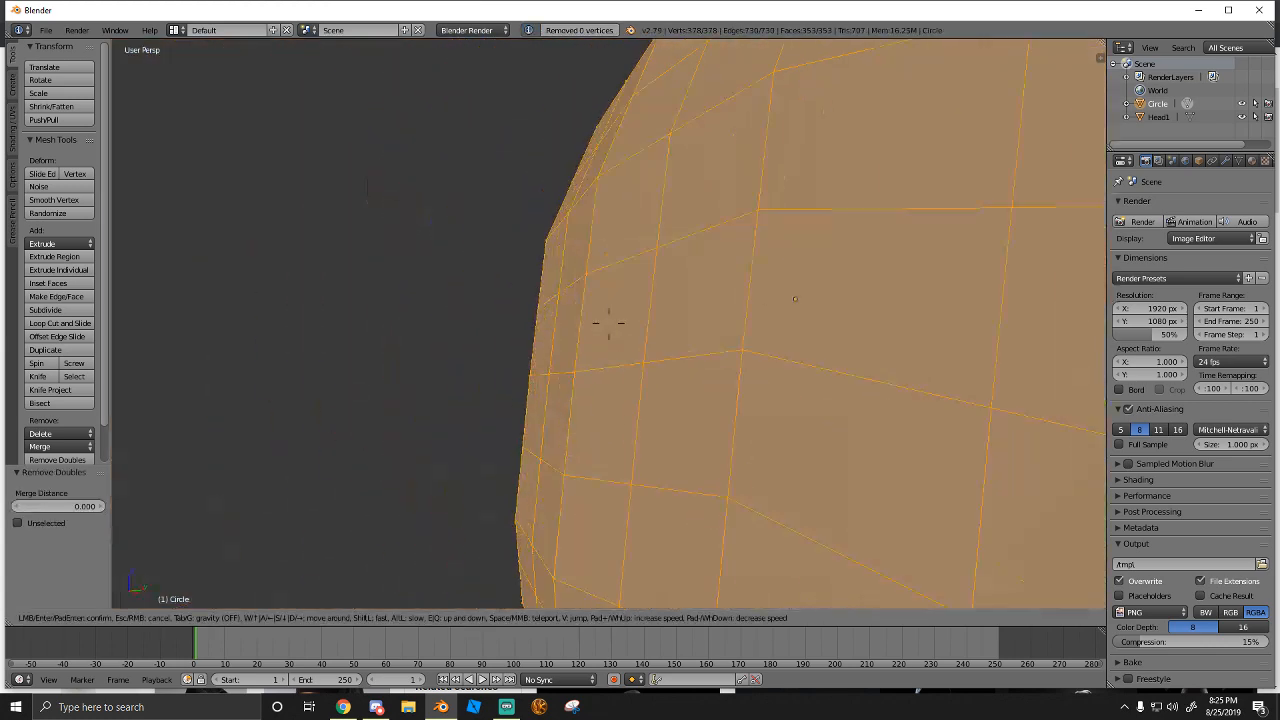
{"action": "key", "text": "s"}
{"action": "key", "text": "w"}
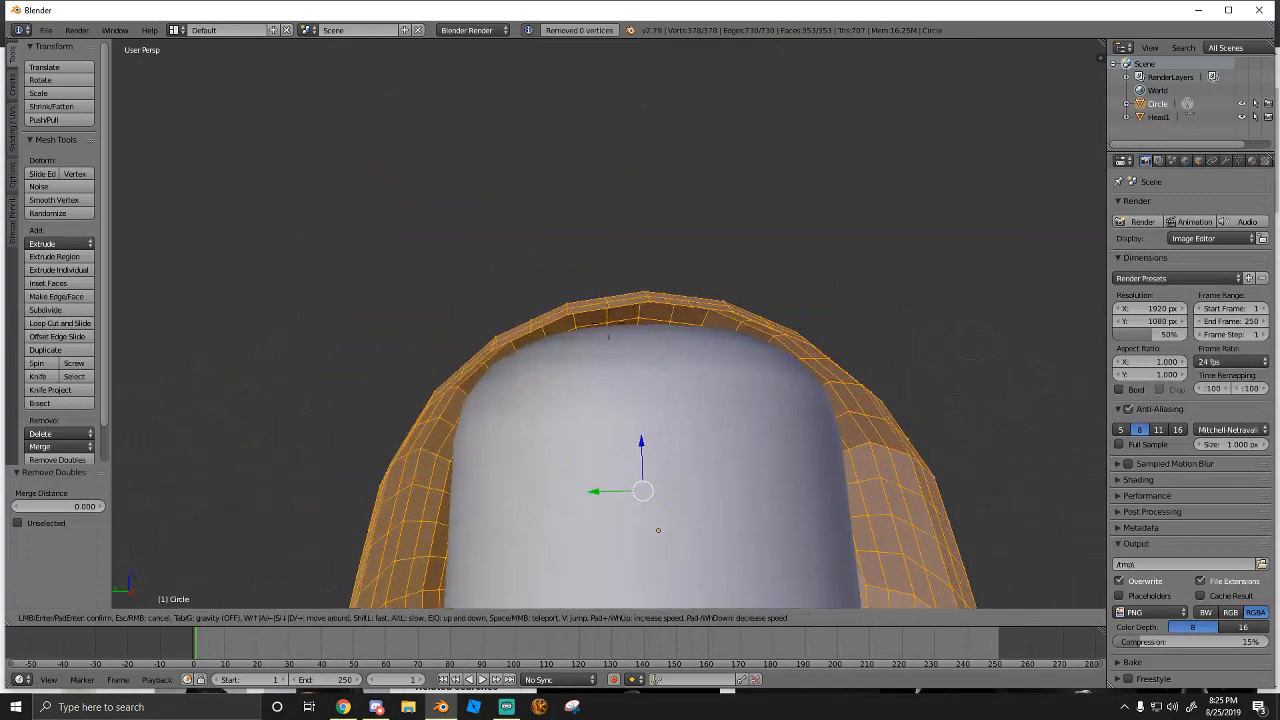
{"action": "key", "text": "s"}
{"action": "key", "text": "w"}
{"action": "left_click", "coordinate": [609, 324]}
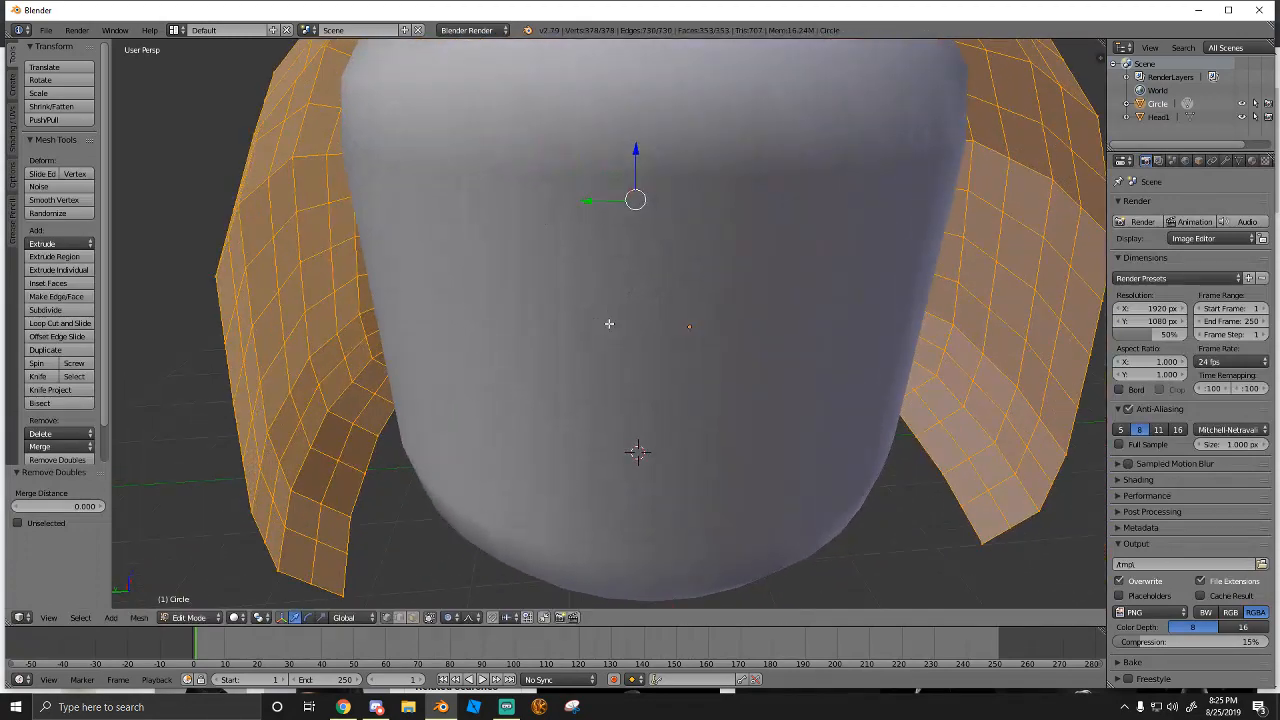
Return to the back of the hood and undo the recent edits, including the outward move of the lower centre vertices
{"action": "key", "text": "a"}
{"action": "key", "text": "a"}
{"action": "key", "text": "shift+f"}
{"action": "key", "text": "w"}
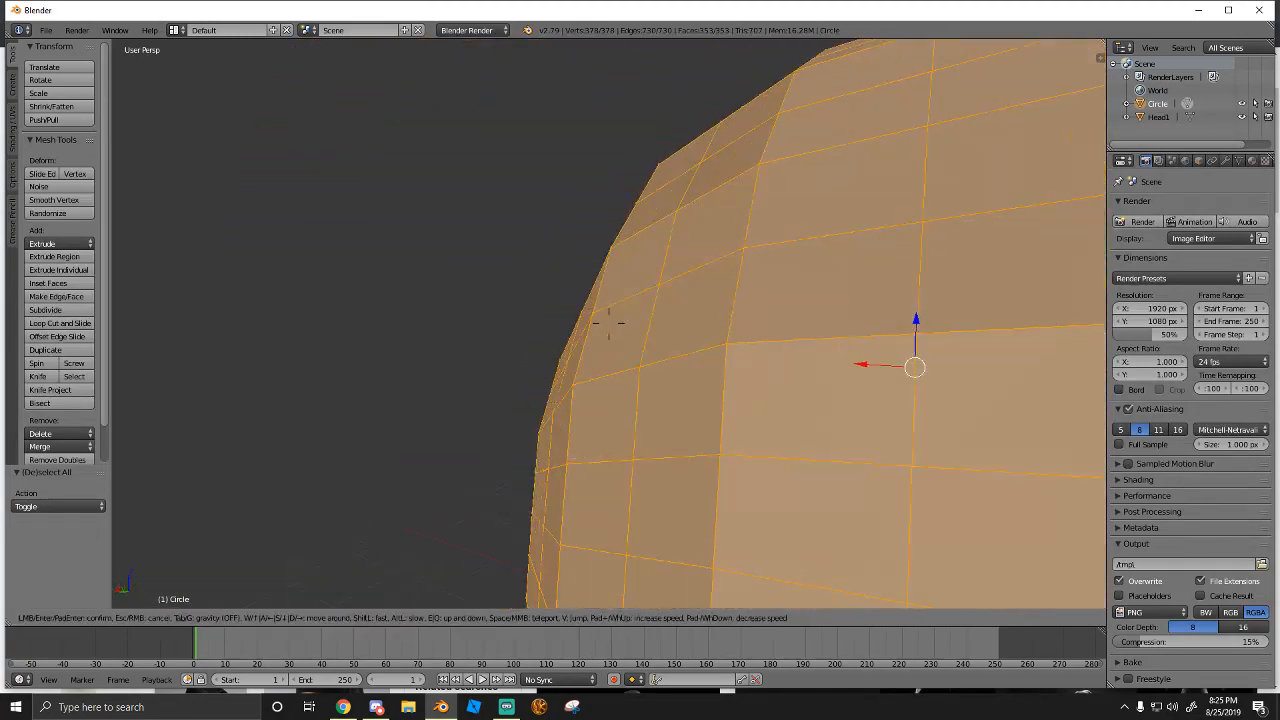
{"action": "key", "text": "s"}
{"action": "key", "text": "w"}
{"action": "left_click", "coordinate": [609, 324]}
{"action": "key", "text": "ctrl+z"}
{"action": "key", "text": "ctrl+z"}
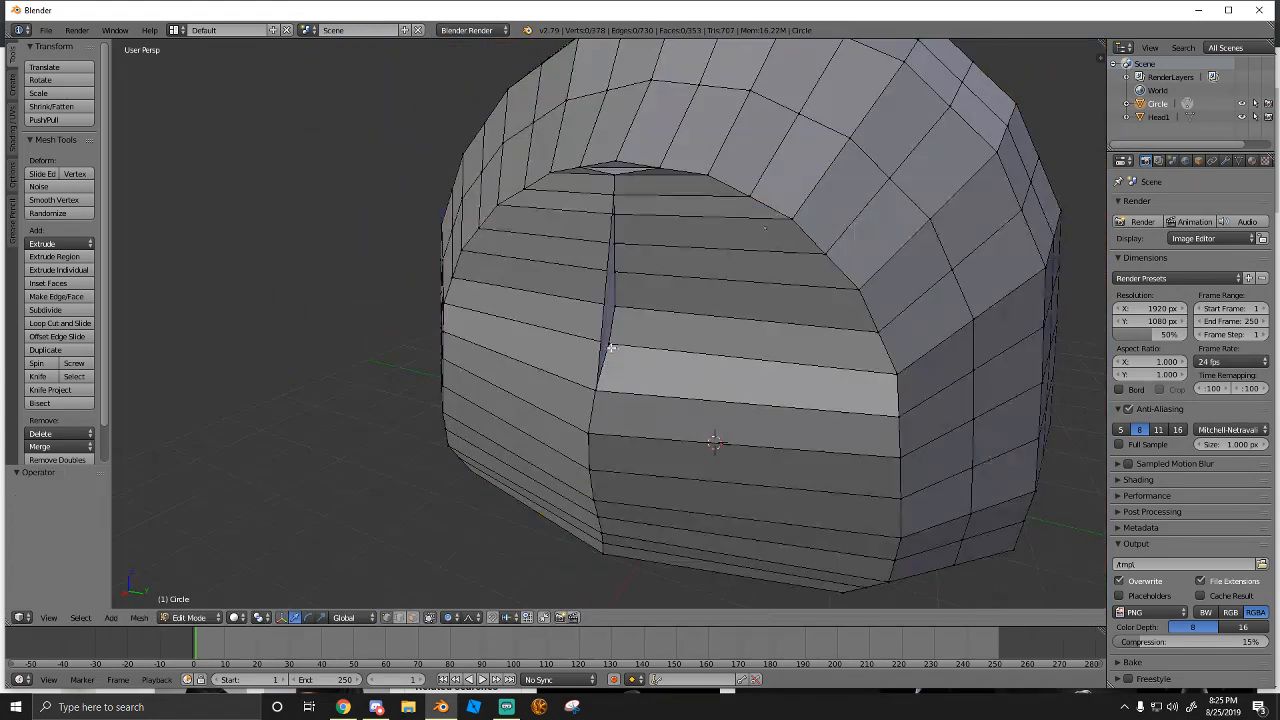
{"action": "key", "text": "a"}
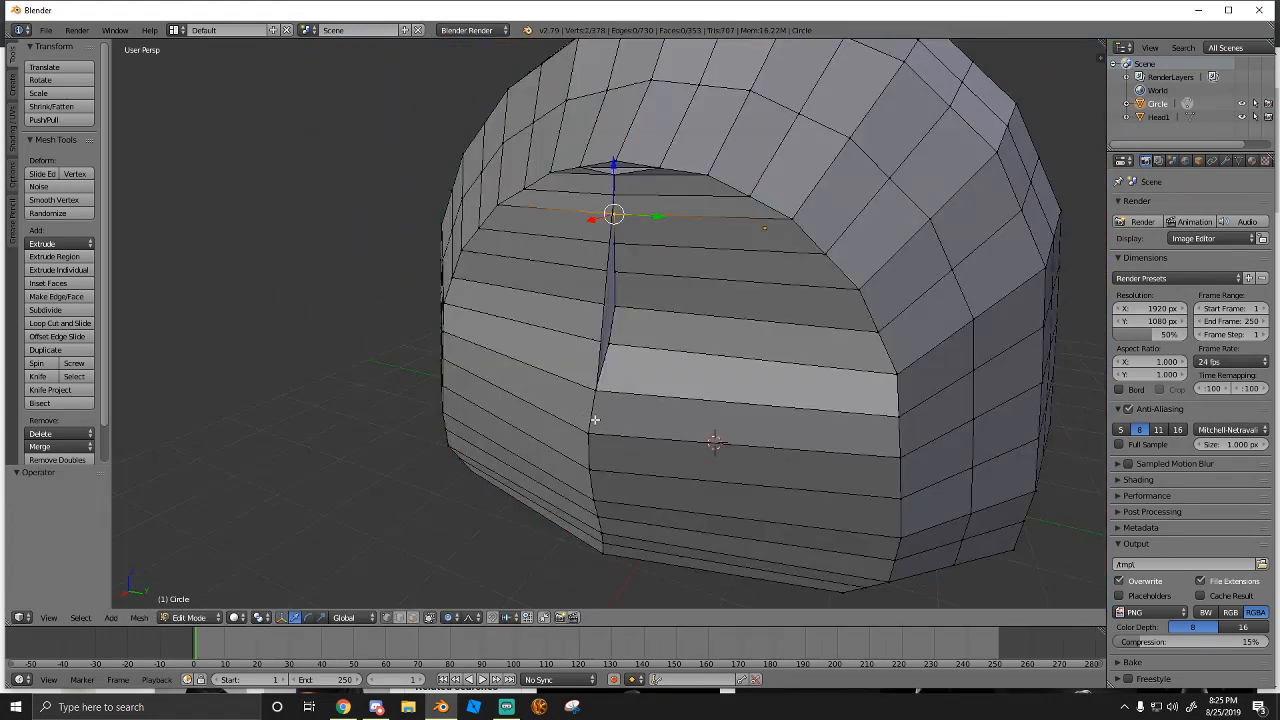
{"action": "key", "text": "ctrl+z"}
{"action": "key", "text": "ctrl+z"}
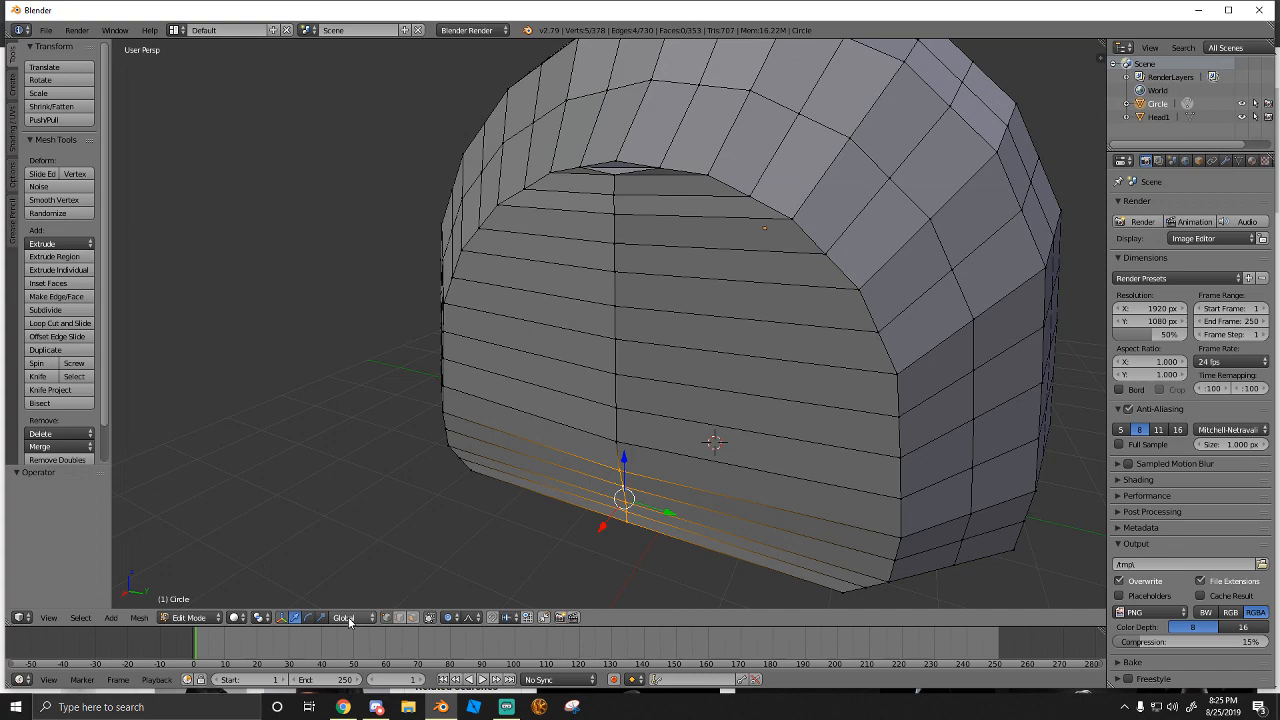
Disable proportional editing and deselect all of the hood's vertices
{"action": "left_click", "coordinate": [447, 617]}
{"action": "key", "text": "shift+f"}
{"action": "left_click", "coordinate": [609, 324]}
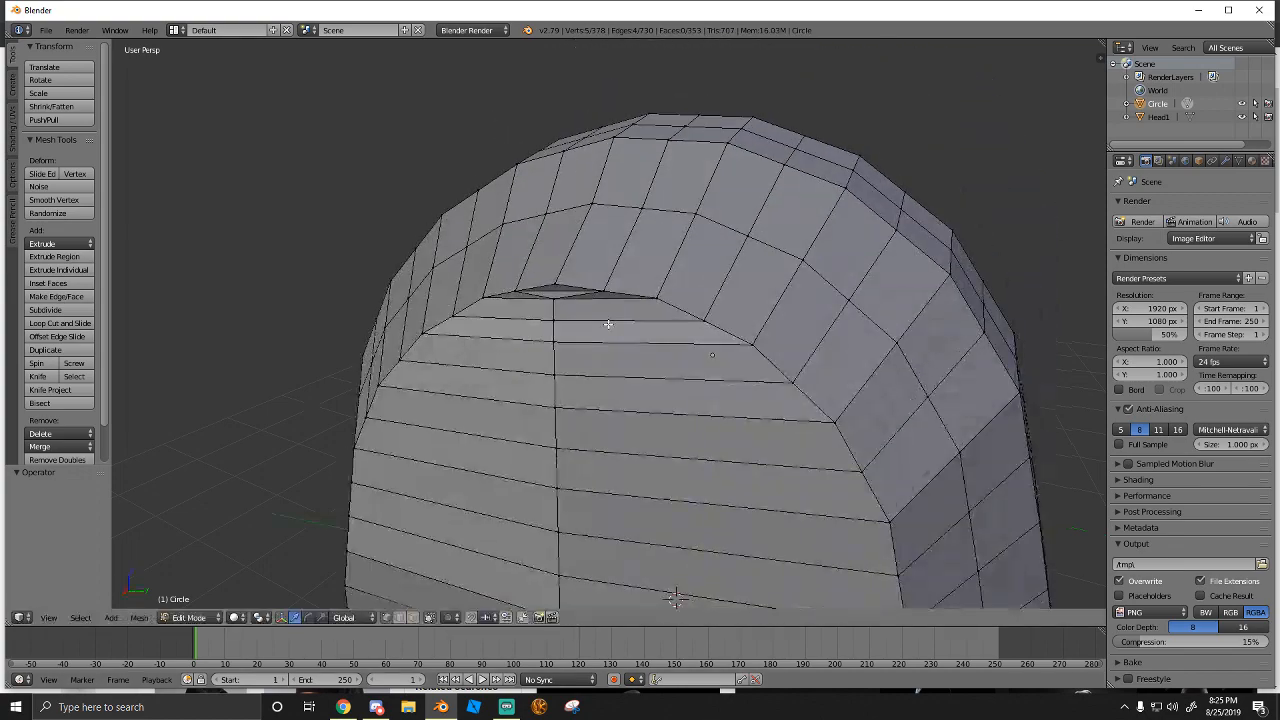
{"action": "key", "text": "a"}
Examine the hood's shape around the head from the side and the front
{"action": "key", "text": "shift+f"}
{"action": "key", "text": "w"}
{"action": "key", "text": "d"}
{"action": "key", "text": "s"}
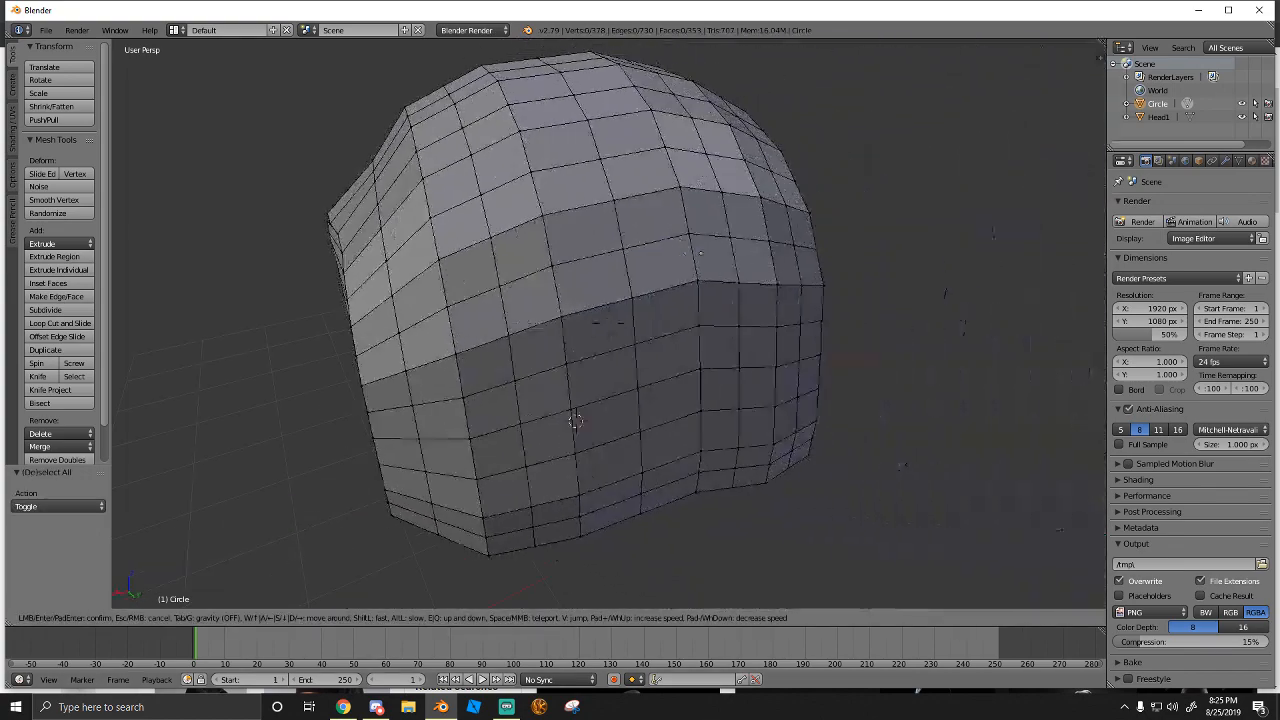
{"action": "key", "text": "d"}
{"action": "left_click", "coordinate": [609, 324]}
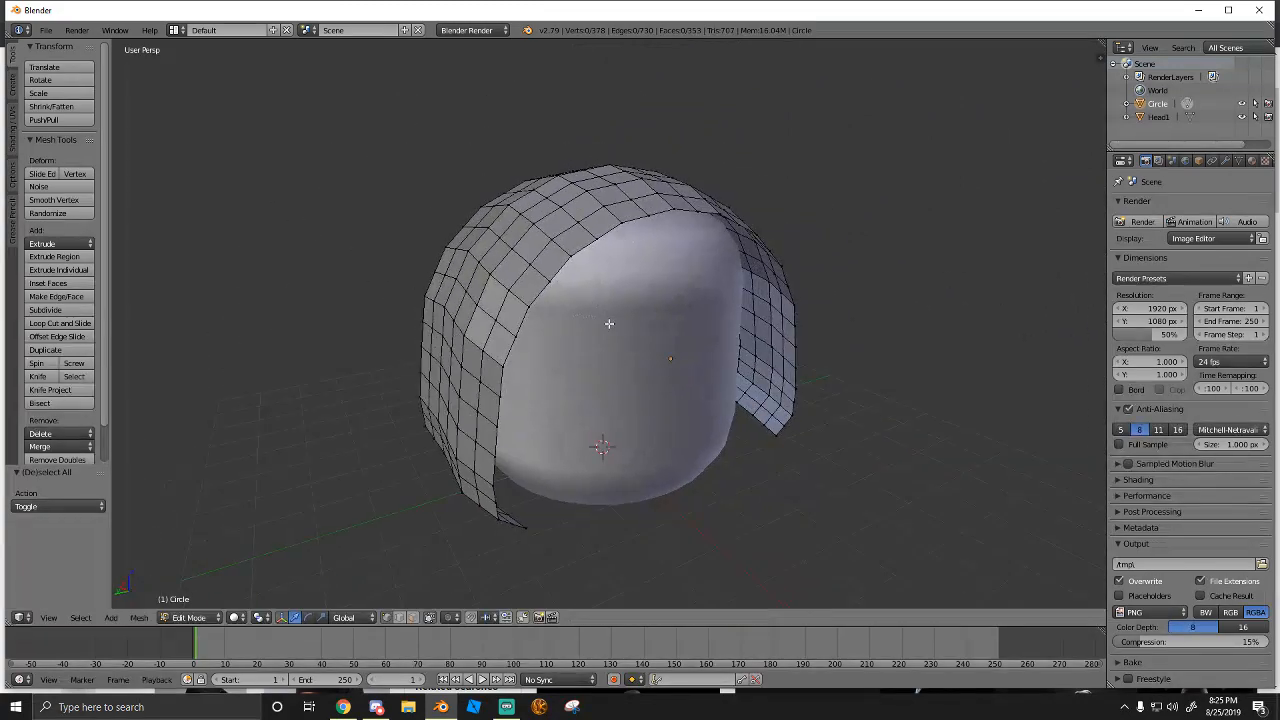
Extrude the entire hood mesh in place and scale the extruded copy inward to about 0.909 to give the hood thickness
{"action": "key", "text": "e"}
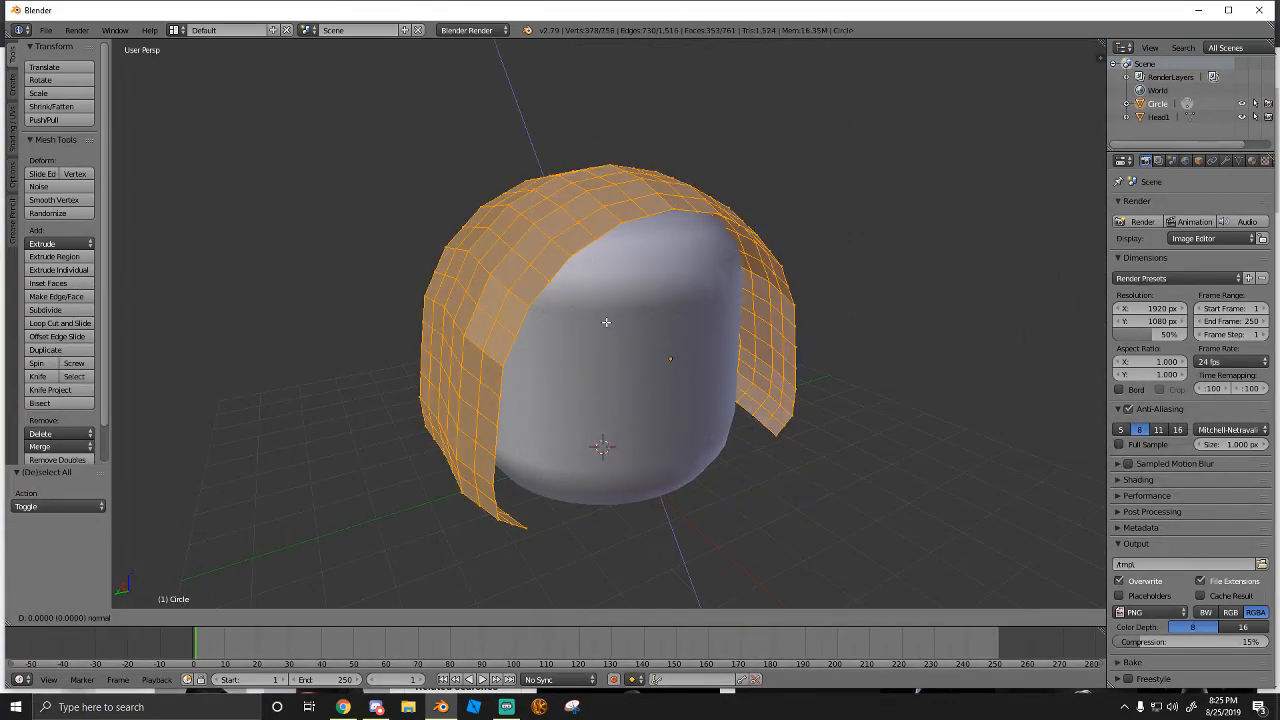
{"action": "right_click", "coordinate": [606, 322]}
{"action": "key", "text": "s"}
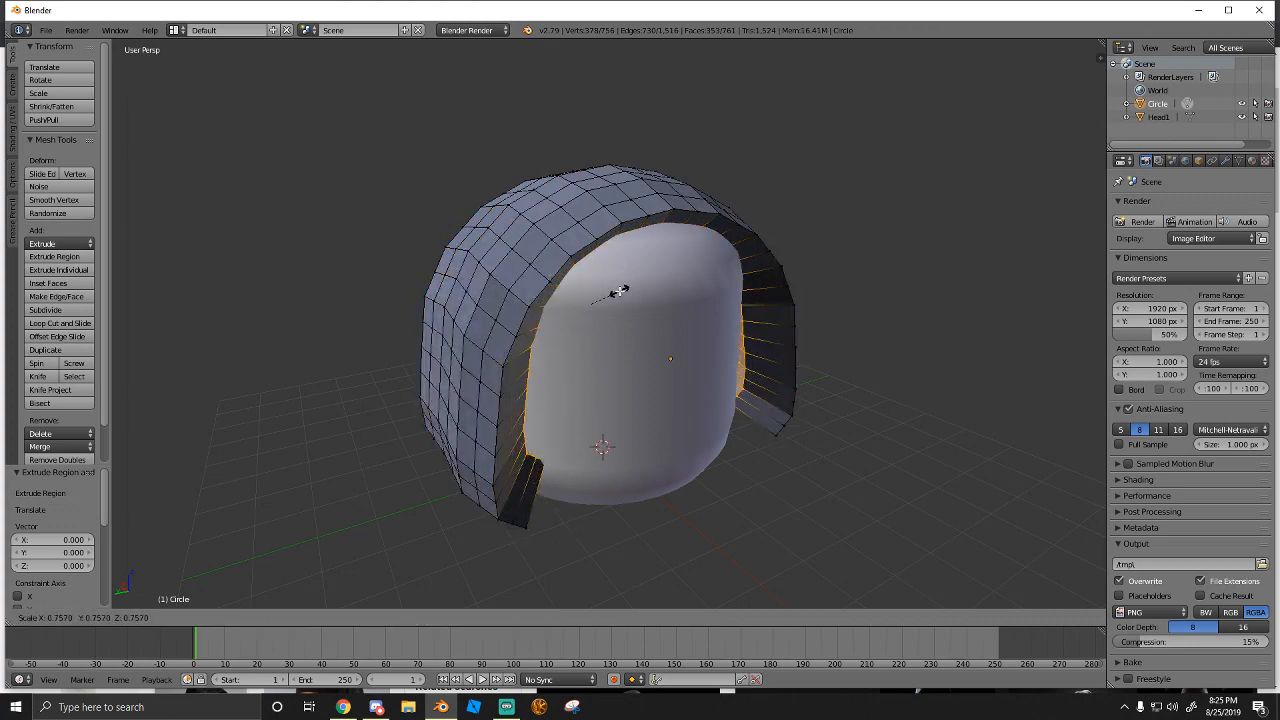
{"action": "left_click", "coordinate": [622, 292]}
Deselect the mesh and examine the thickened hood's shape around the head from the front, sides and back
{"action": "key", "text": "shift+f"}
{"action": "key", "text": "w"}
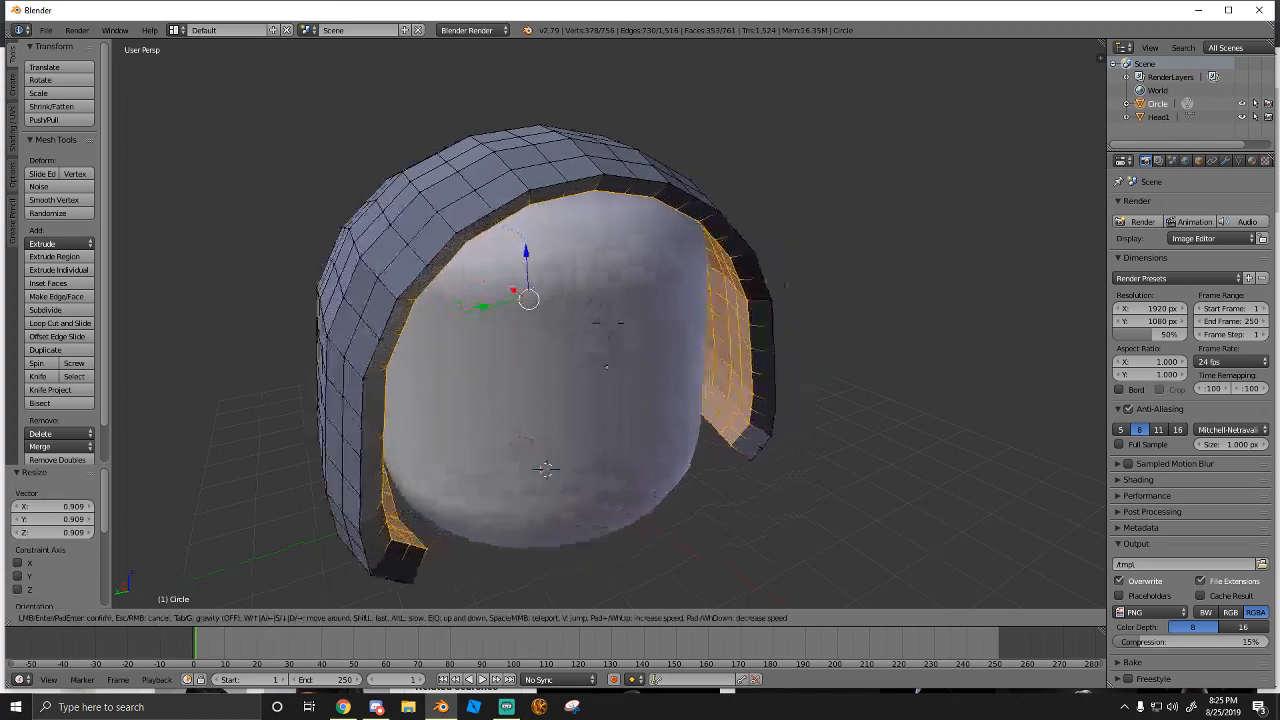
{"action": "key", "text": "s"}
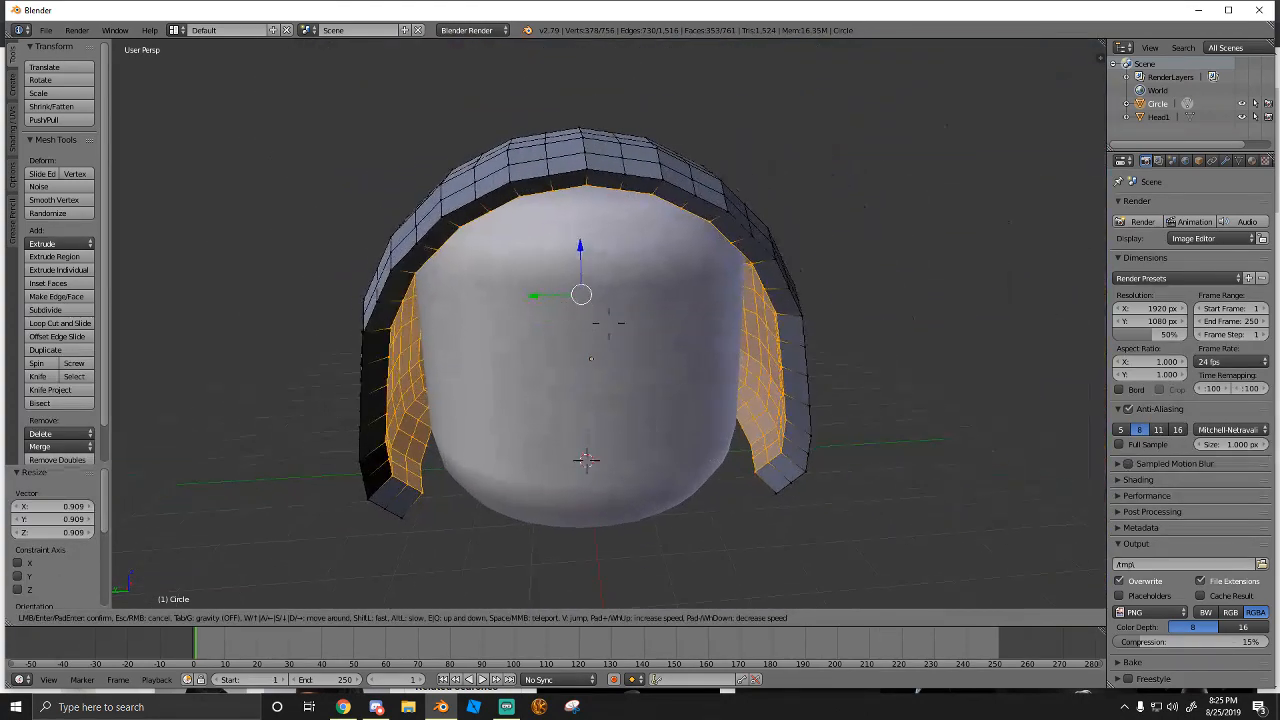
{"action": "left_click", "coordinate": [608, 323]}
{"action": "key", "text": "a"}
{"action": "key", "text": "shift+f"}
{"action": "key", "text": "a"}
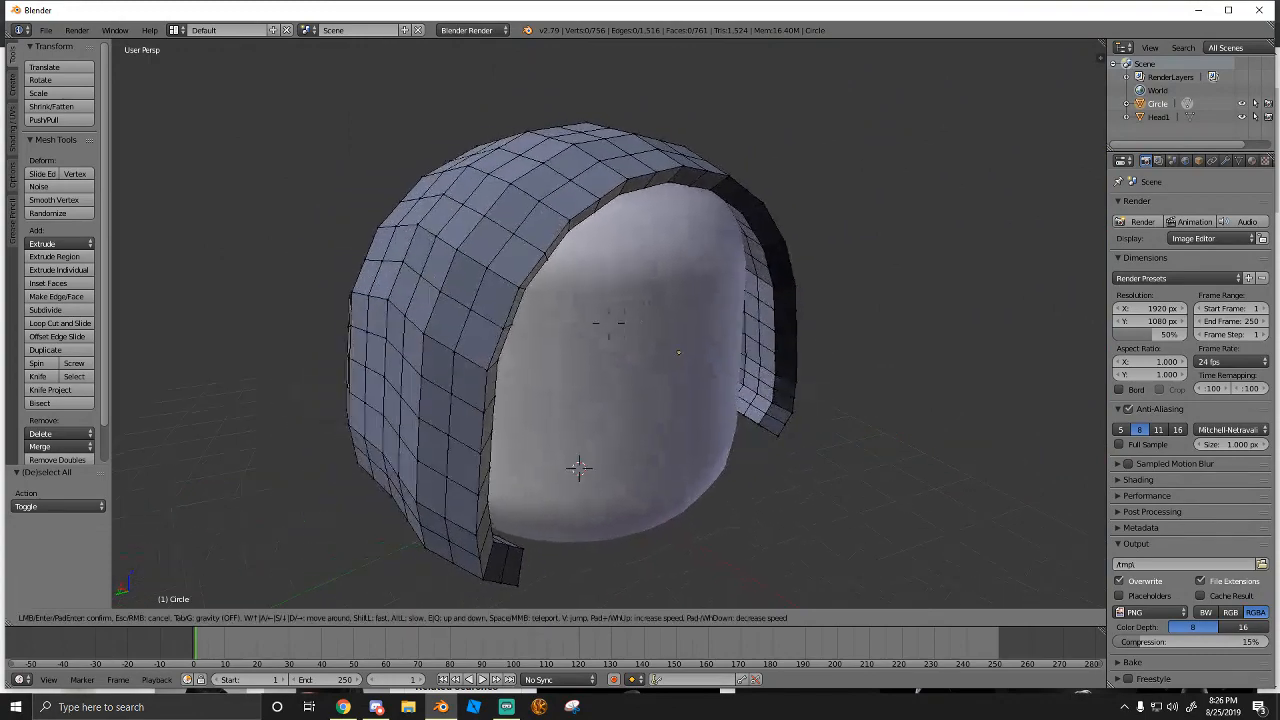
{"action": "key", "text": "s"}
{"action": "key", "text": "d"}
{"action": "key", "text": "d"}
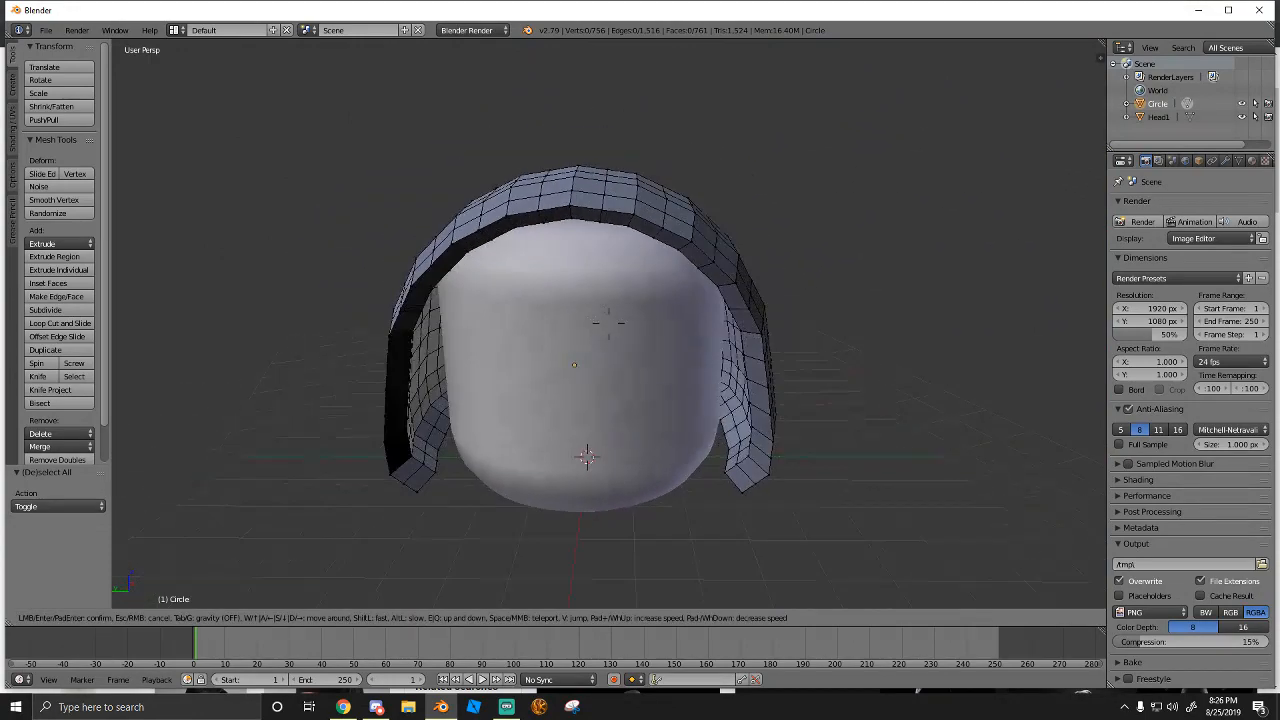
{"action": "key", "text": "d"}
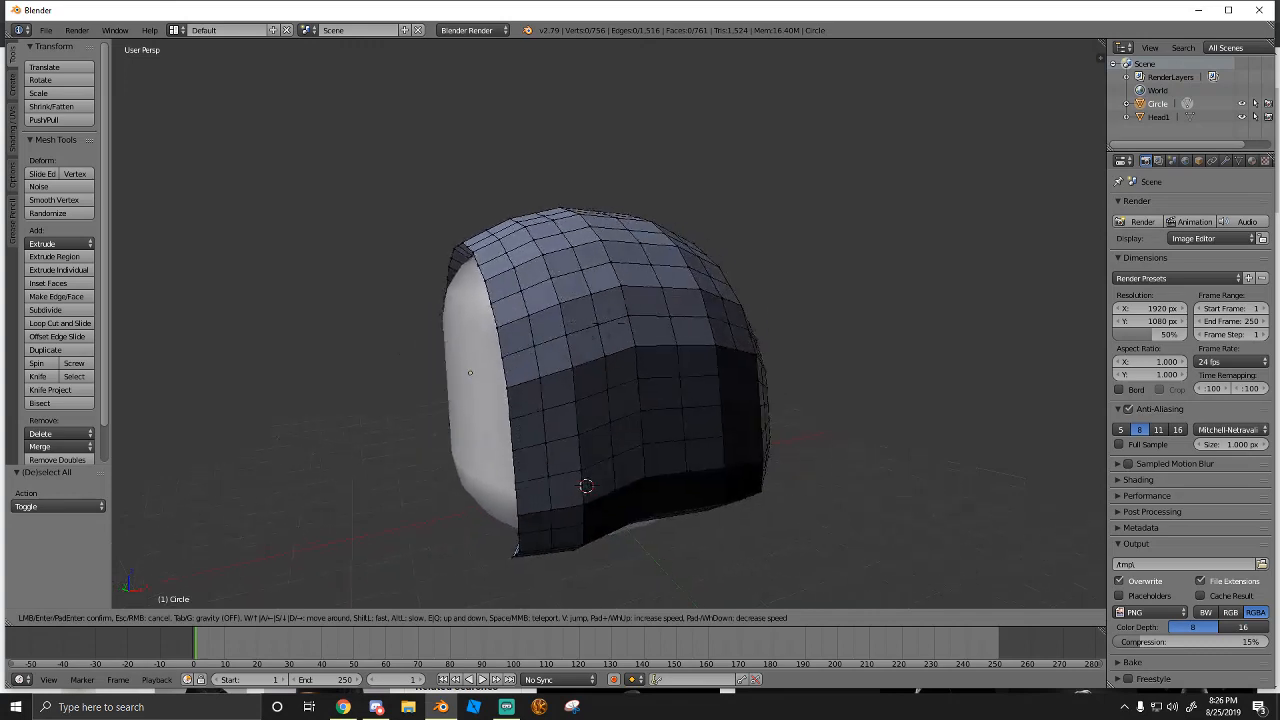
{"action": "key", "text": "d"}
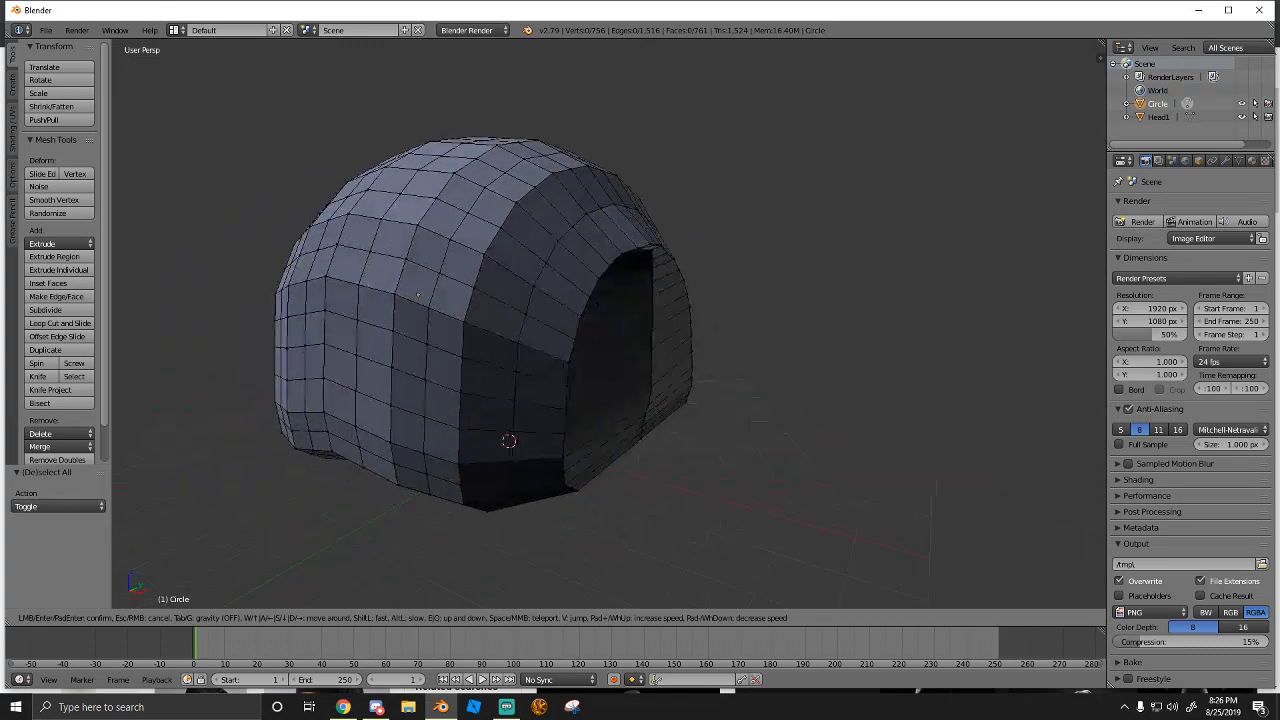
Select the faces of the hood's back panel, extrude them outward about 0.224 and scale them to about 0.886
{"action": "key", "text": "w"}
{"action": "left_click", "coordinate": [608, 325]}
{"action": "right_click", "coordinate": [606, 325]}
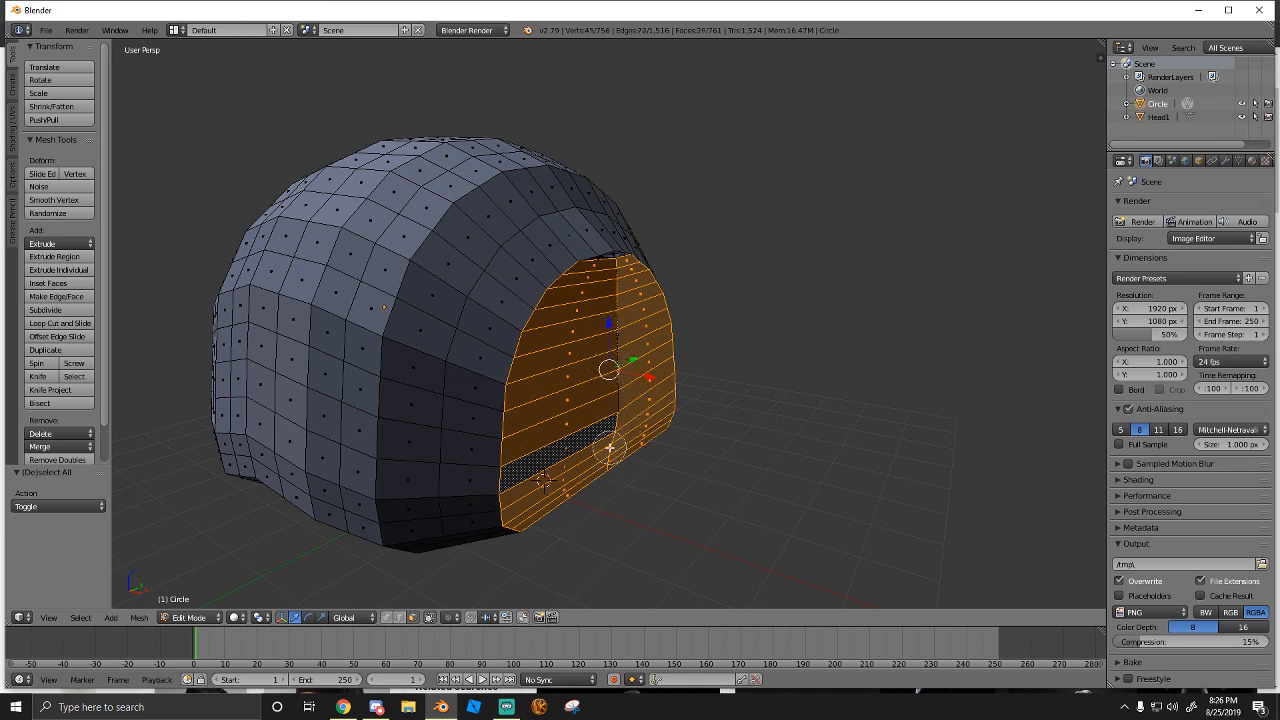
{"action": "key", "text": "e"}
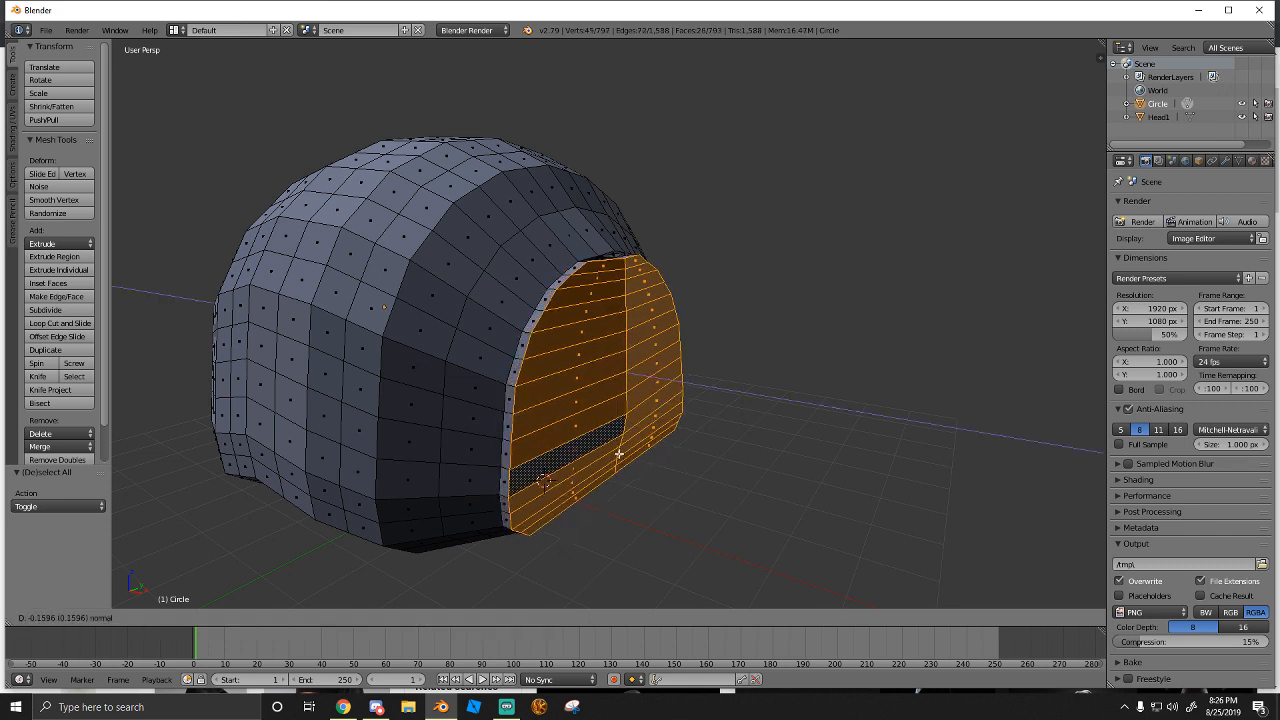
{"action": "left_click", "coordinate": [622, 455]}
{"action": "key", "text": "s"}
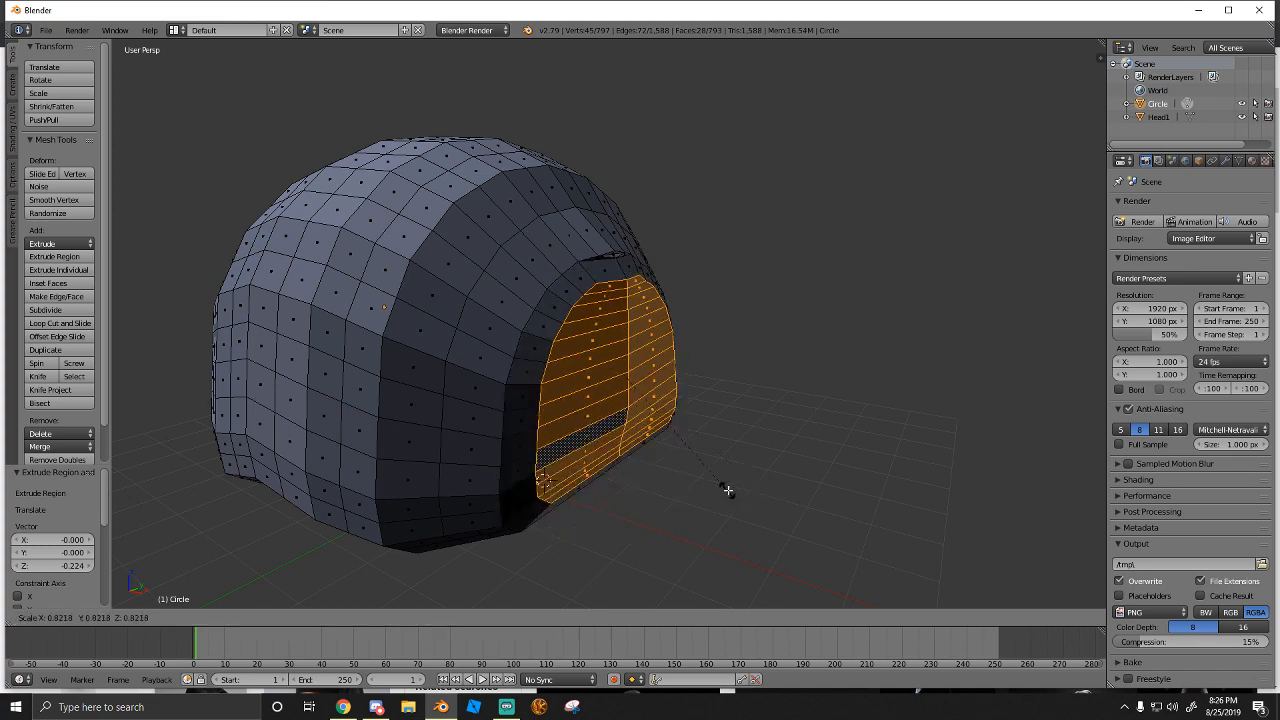
{"action": "left_click", "coordinate": [743, 491]}
Extrude the back panel faces outward again by about 0.58 and scale them down to about 0.592
{"action": "key", "text": "shift+f"}
{"action": "key", "text": "a"}
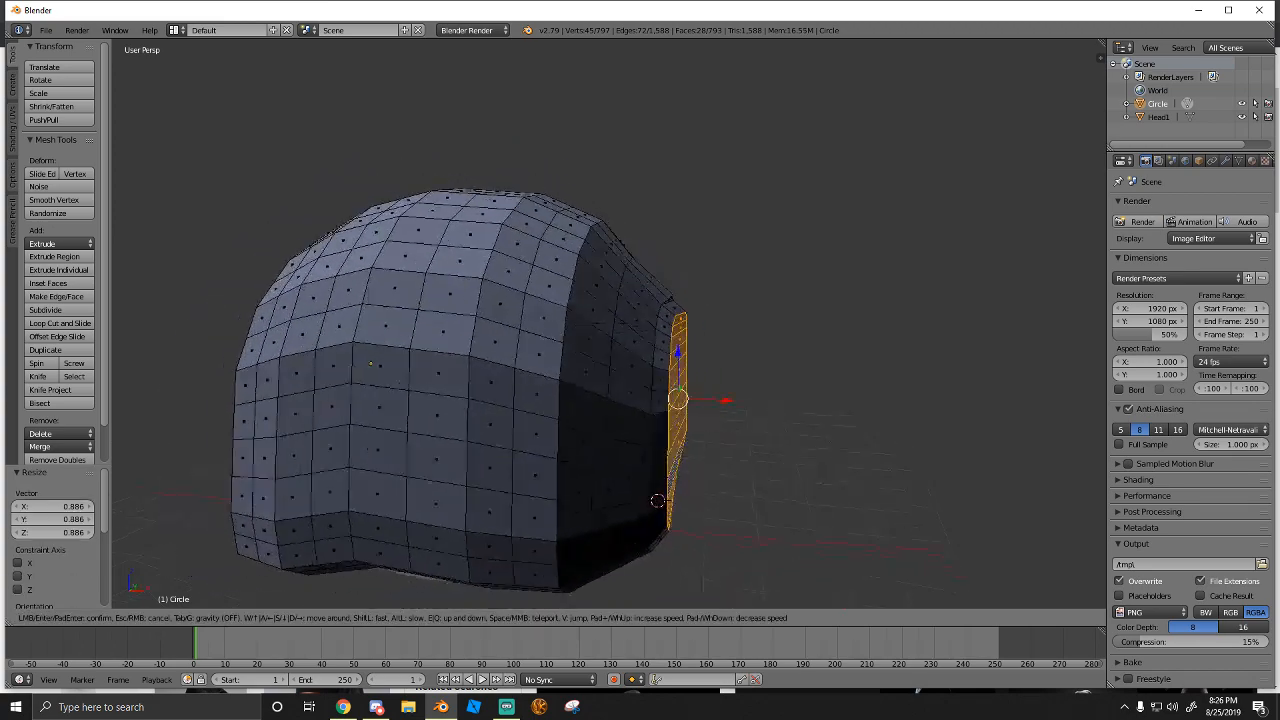
{"action": "key", "text": "s"}
{"action": "key", "text": "w"}
{"action": "key", "text": "Return"}
{"action": "key", "text": "e"}
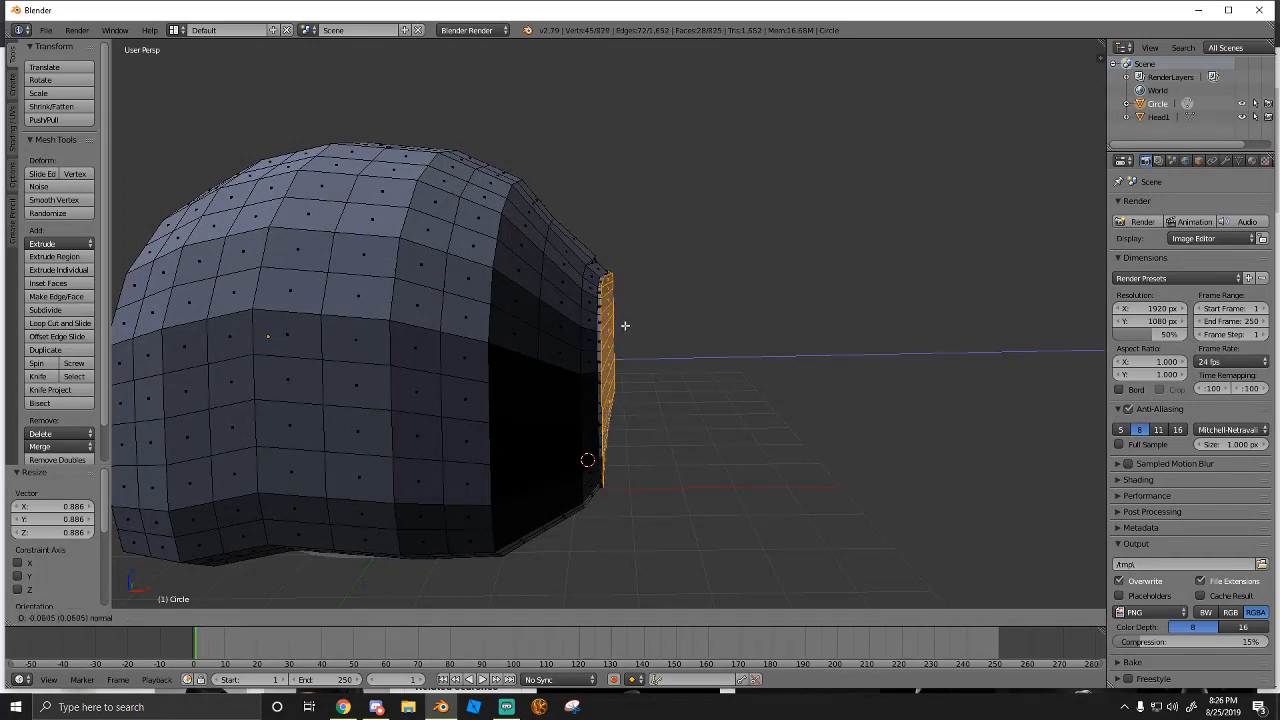
{"action": "left_click", "coordinate": [668, 336]}
{"action": "key", "text": "s"}
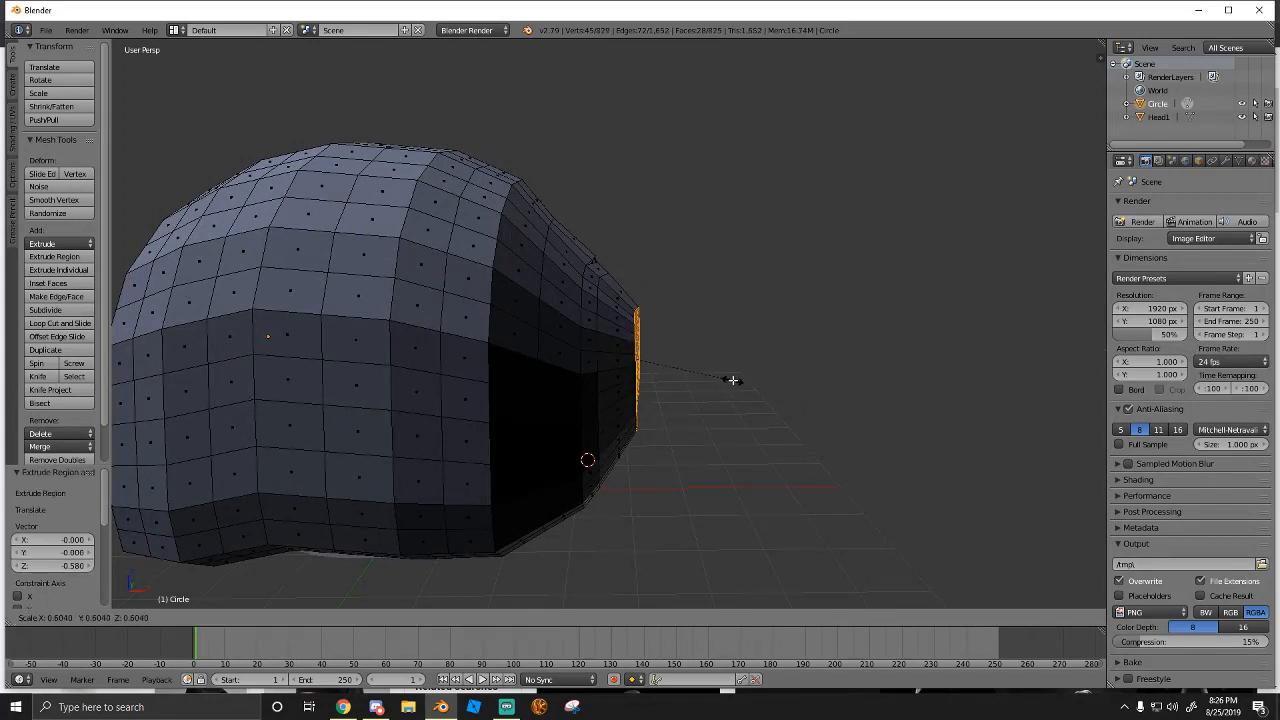
{"action": "left_click", "coordinate": [718, 380]}
Lower the extruded back panel faces about 0.513 along the Z axis and deselect them
{"action": "key", "text": "shift+f"}
{"action": "key", "text": "w"}
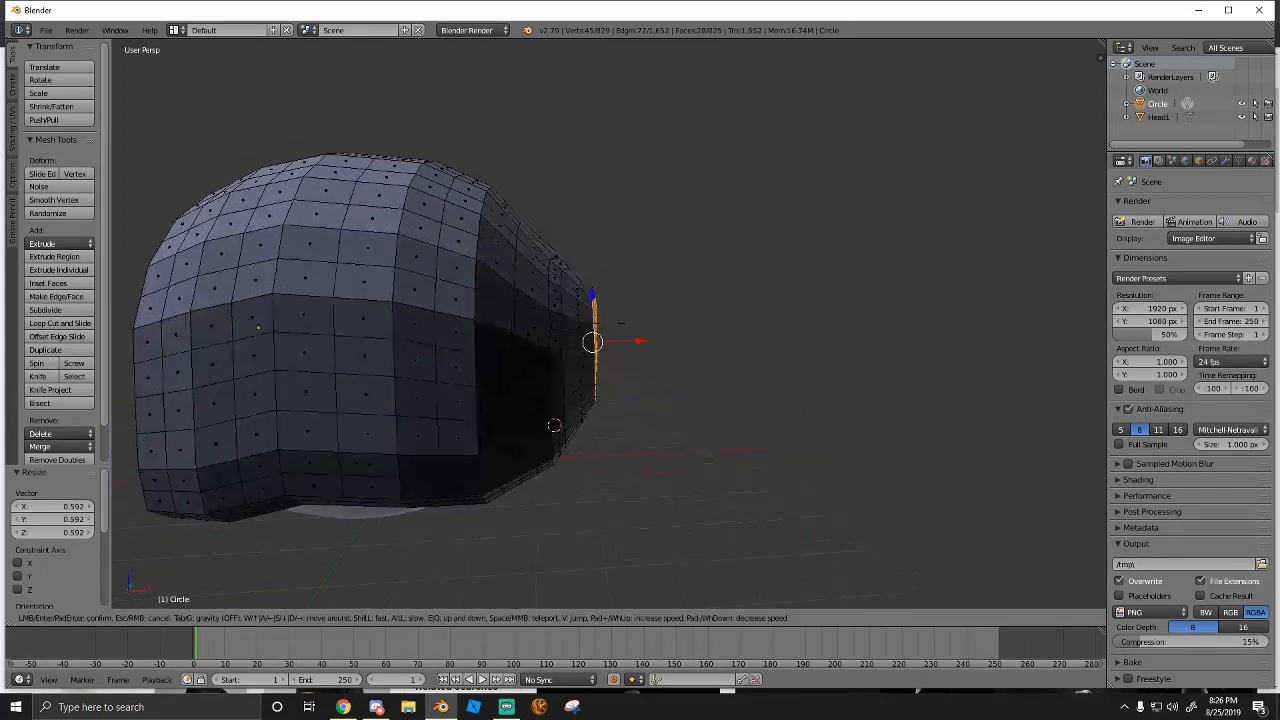
{"action": "key", "text": "Return"}
{"action": "key", "text": "g"}
{"action": "key", "text": "z"}
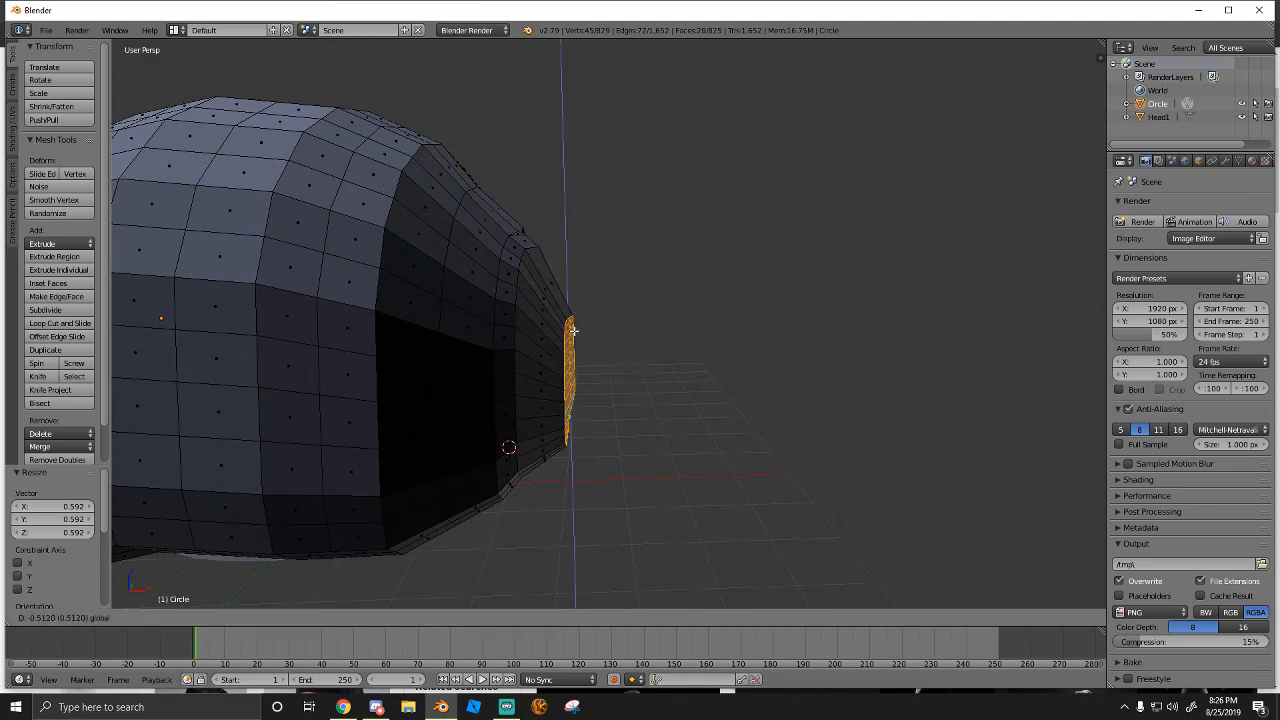
{"action": "left_click", "coordinate": [573, 330]}
{"action": "key", "text": "shift+f"}
{"action": "key", "text": "w"}
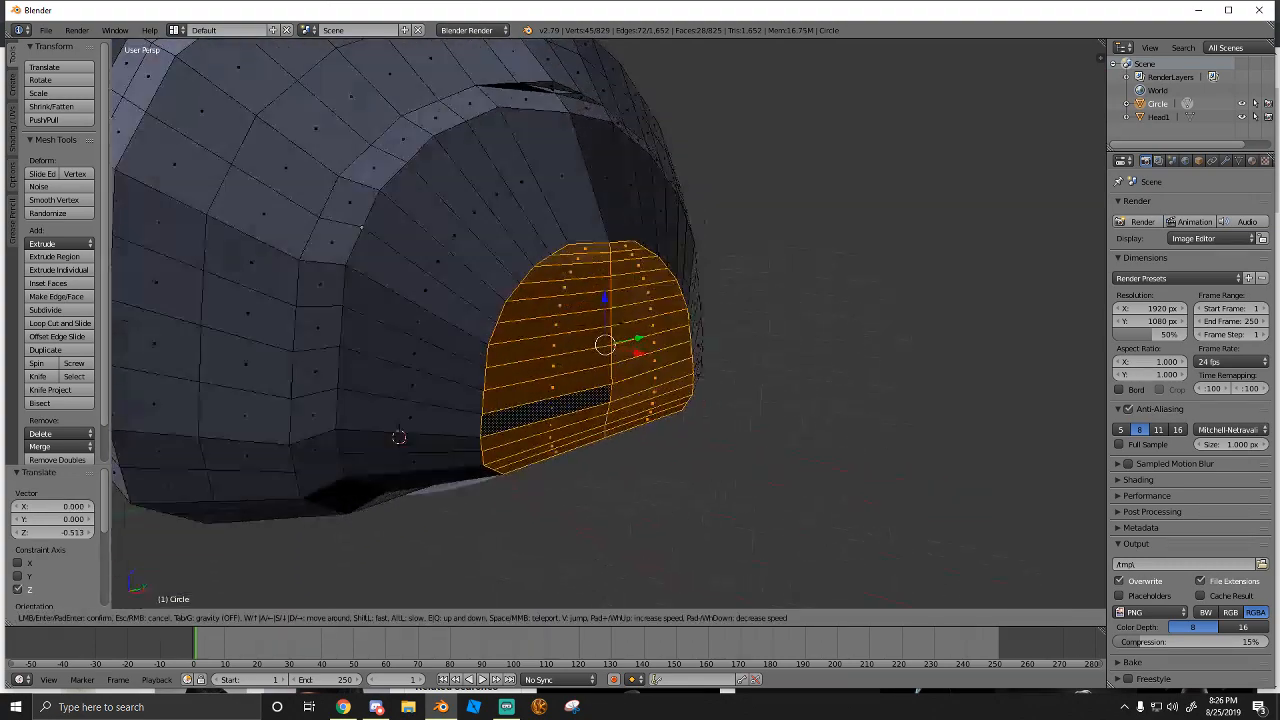
{"action": "key", "text": "s"}
{"action": "left_click", "coordinate": [613, 322]}
{"action": "key", "text": "a"}
Select the four dark sliver faces in the gap above the extruded back panel and delete them as faces
{"action": "key", "text": "shift+f"}
{"action": "key", "text": "w"}
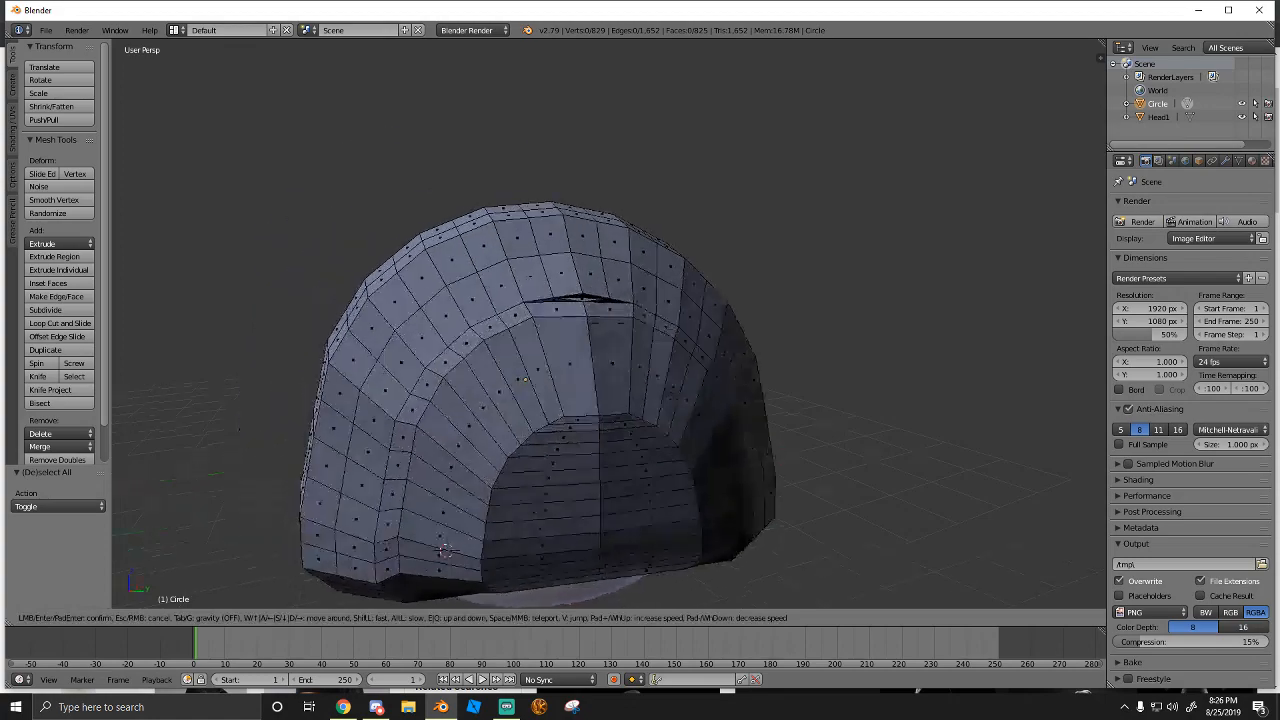
{"action": "left_click", "coordinate": [655, 321]}
{"action": "key", "text": "shift+f"}
{"action": "key", "text": "w"}
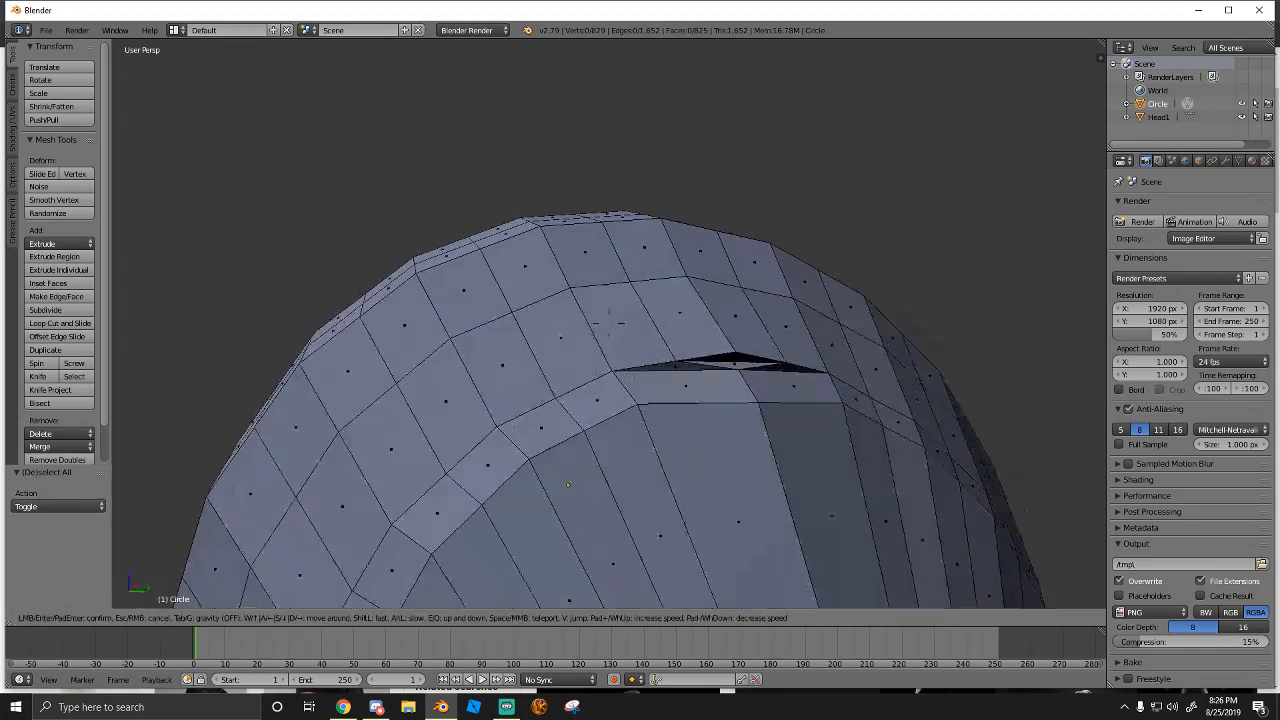
{"action": "left_click", "coordinate": [573, 322]}
{"action": "right_click", "coordinate": [544, 304]}
{"action": "right_click", "coordinate": [520, 305], "text": "shift"}
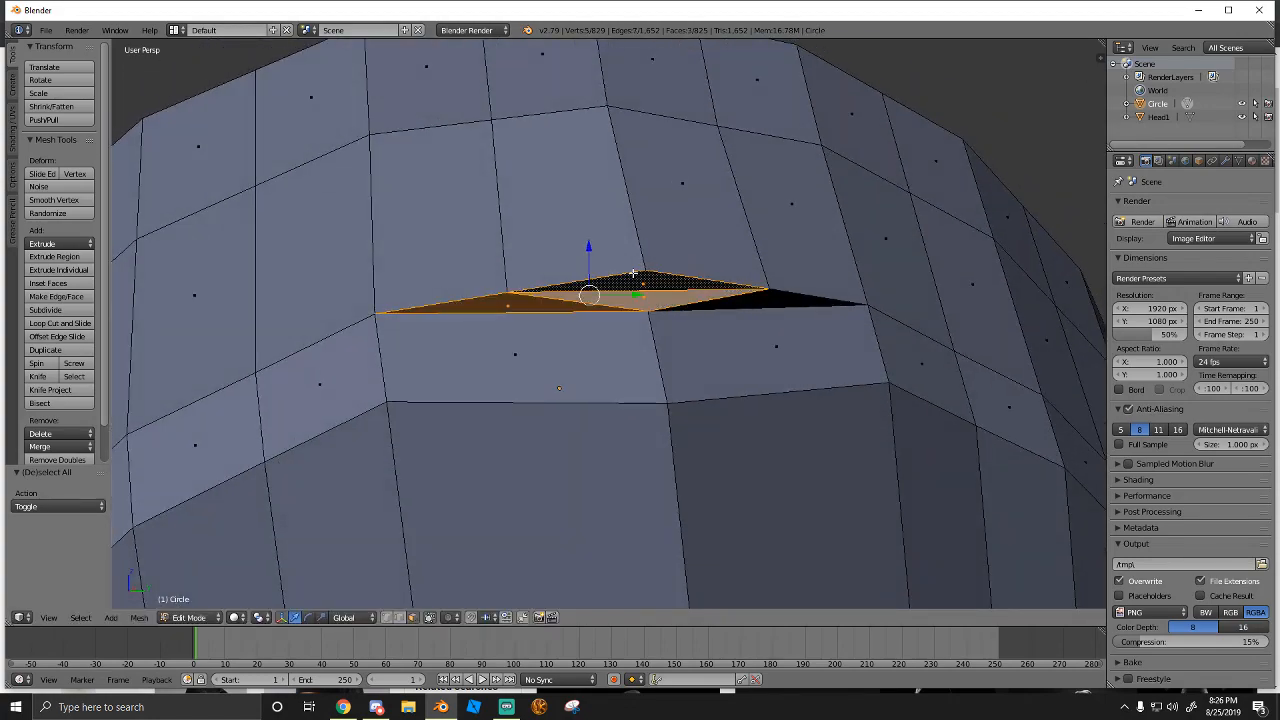
{"action": "right_click", "coordinate": [640, 284], "text": "shift"}
{"action": "right_click", "coordinate": [745, 301], "text": "shift"}
{"action": "key", "text": "x"}
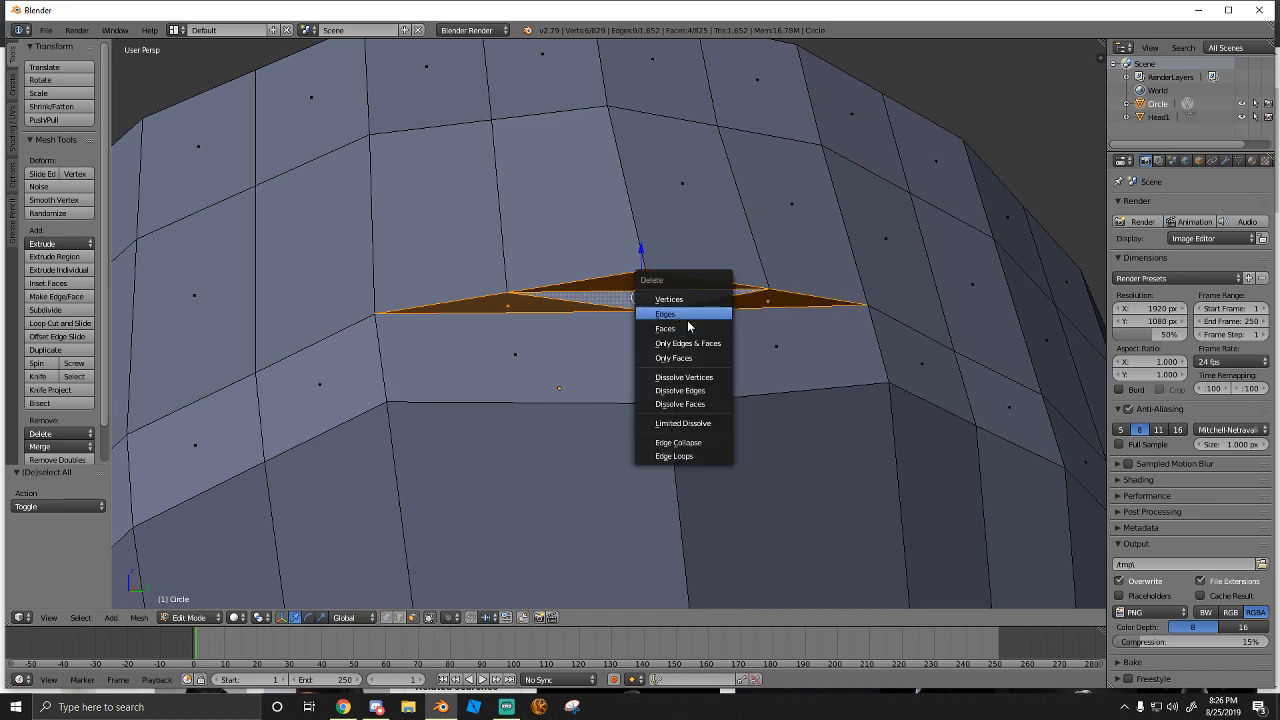
{"action": "left_click", "coordinate": [675, 328]}
Join the upper and lower centre vertices of the gap above the back panel with a new edge
{"action": "key", "text": "shift+f"}
{"action": "key", "text": "w"}
{"action": "key", "text": "e"}
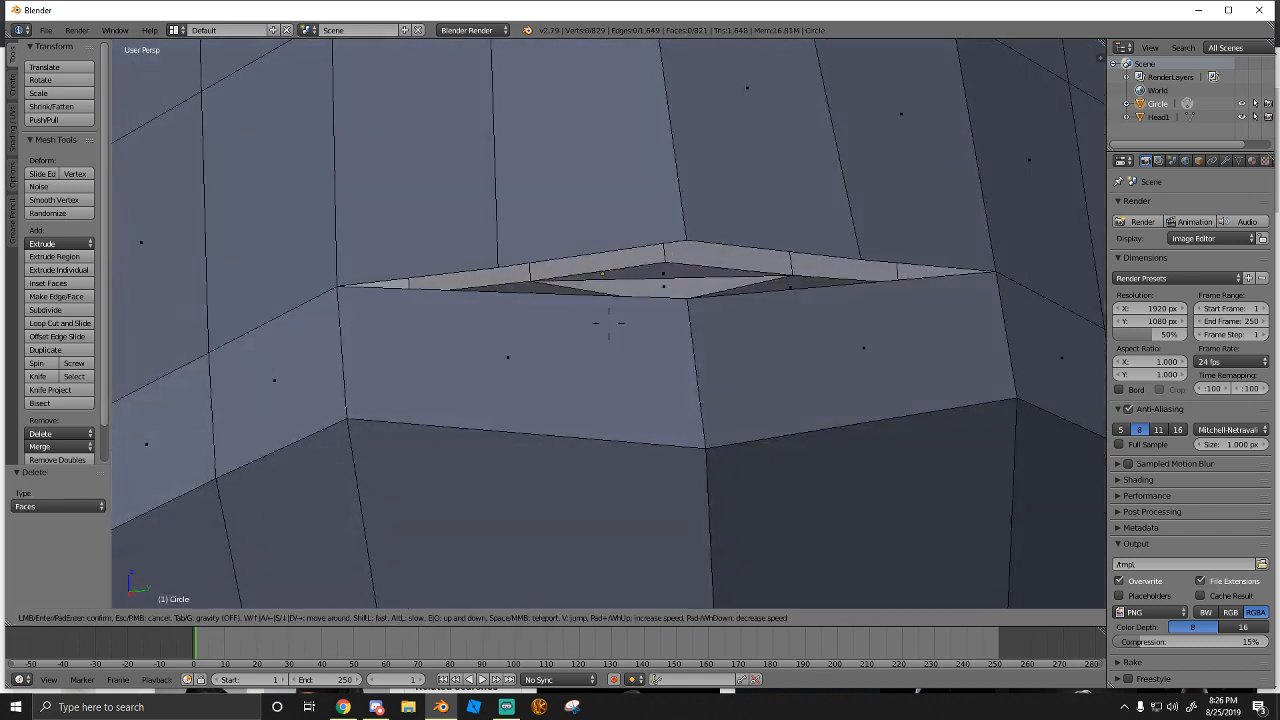
{"action": "left_click", "coordinate": [608, 324]}
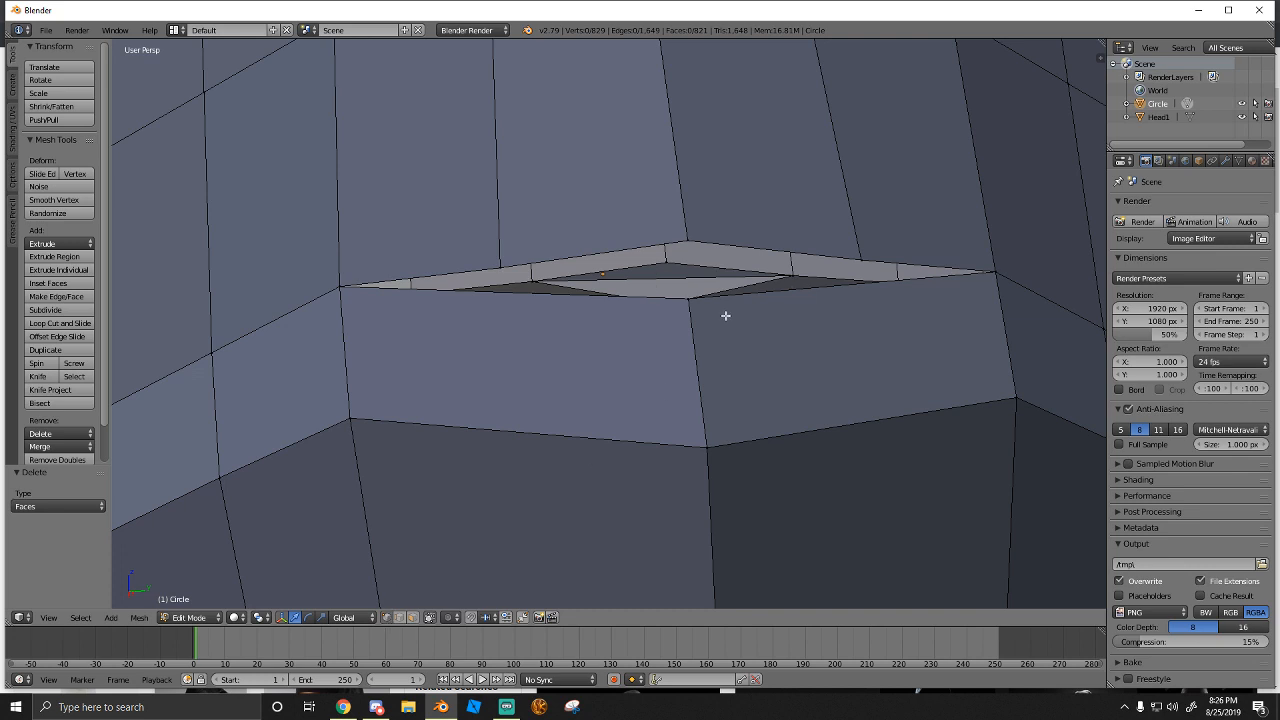
{"action": "right_click", "coordinate": [698, 297]}
{"action": "right_click", "coordinate": [690, 233], "text": "shift"}
{"action": "key", "text": "f"}
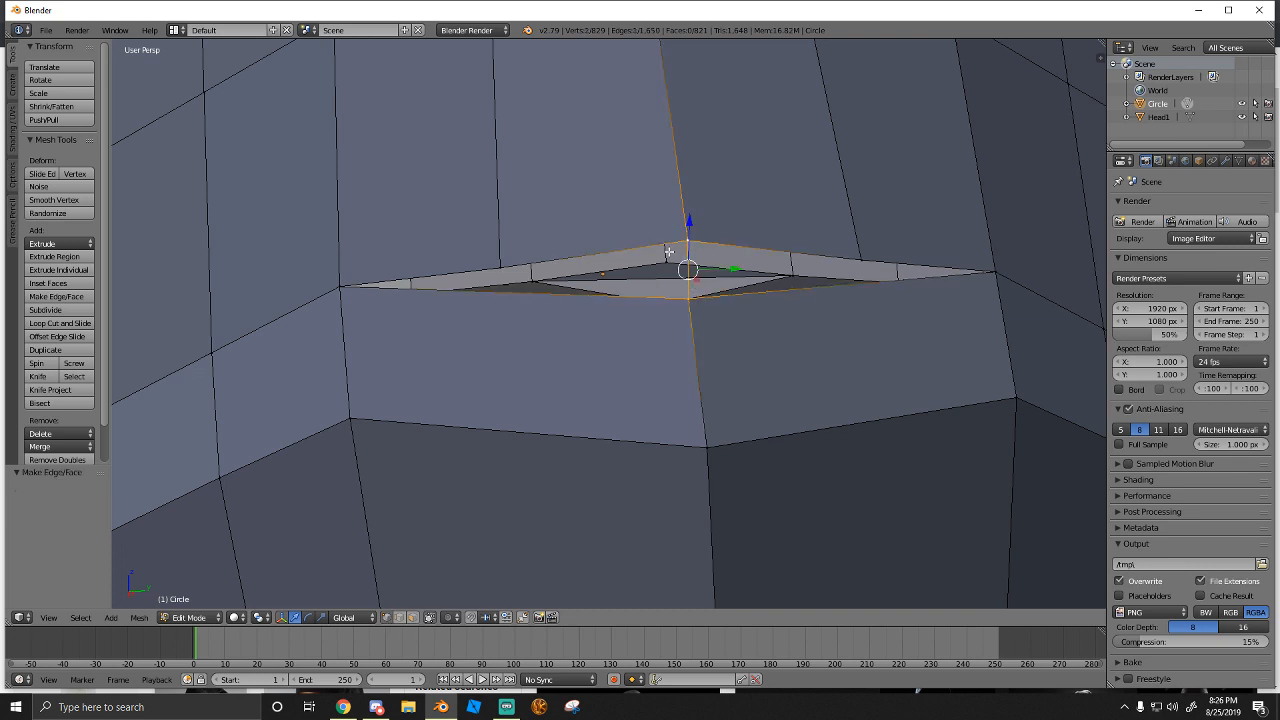
Fill the openings on both sides of the new centre edge with faces to close the gap
{"action": "right_click", "coordinate": [688, 242]}
{"action": "right_click", "coordinate": [340, 287], "text": "shift"}
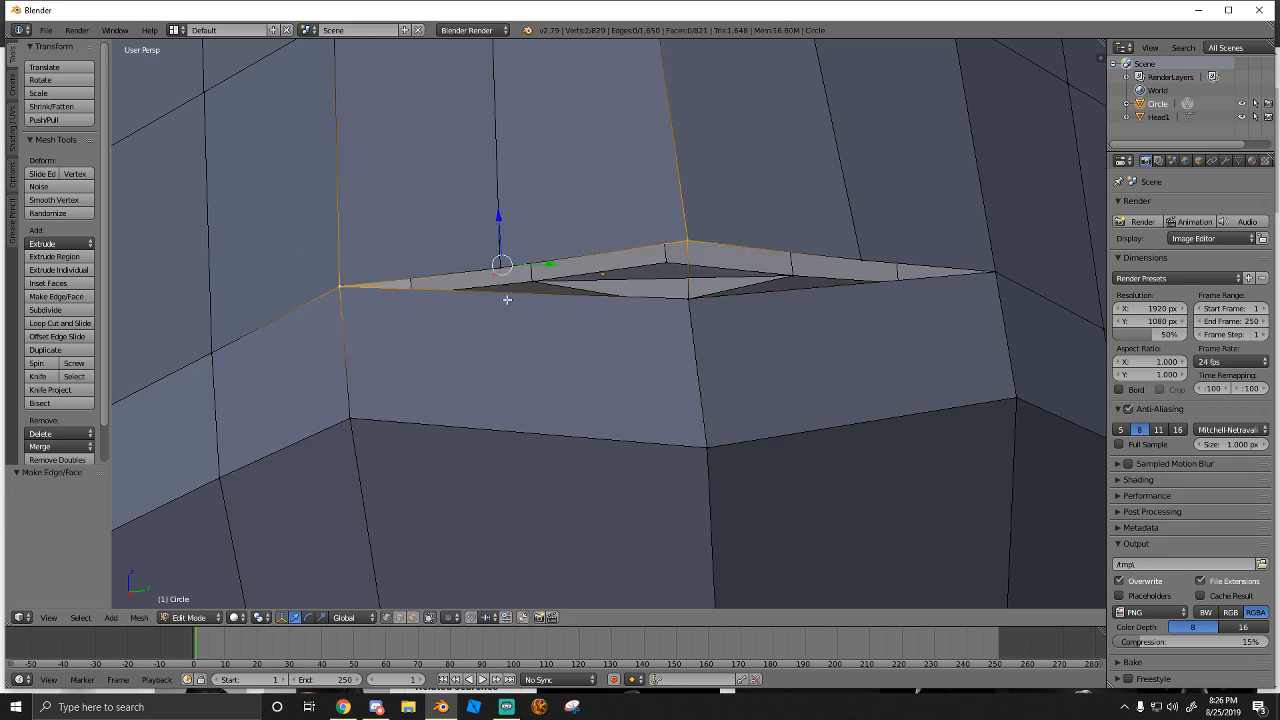
{"action": "key", "text": "f"}
{"action": "right_click", "coordinate": [690, 298]}
{"action": "right_click", "coordinate": [690, 236], "text": "shift"}
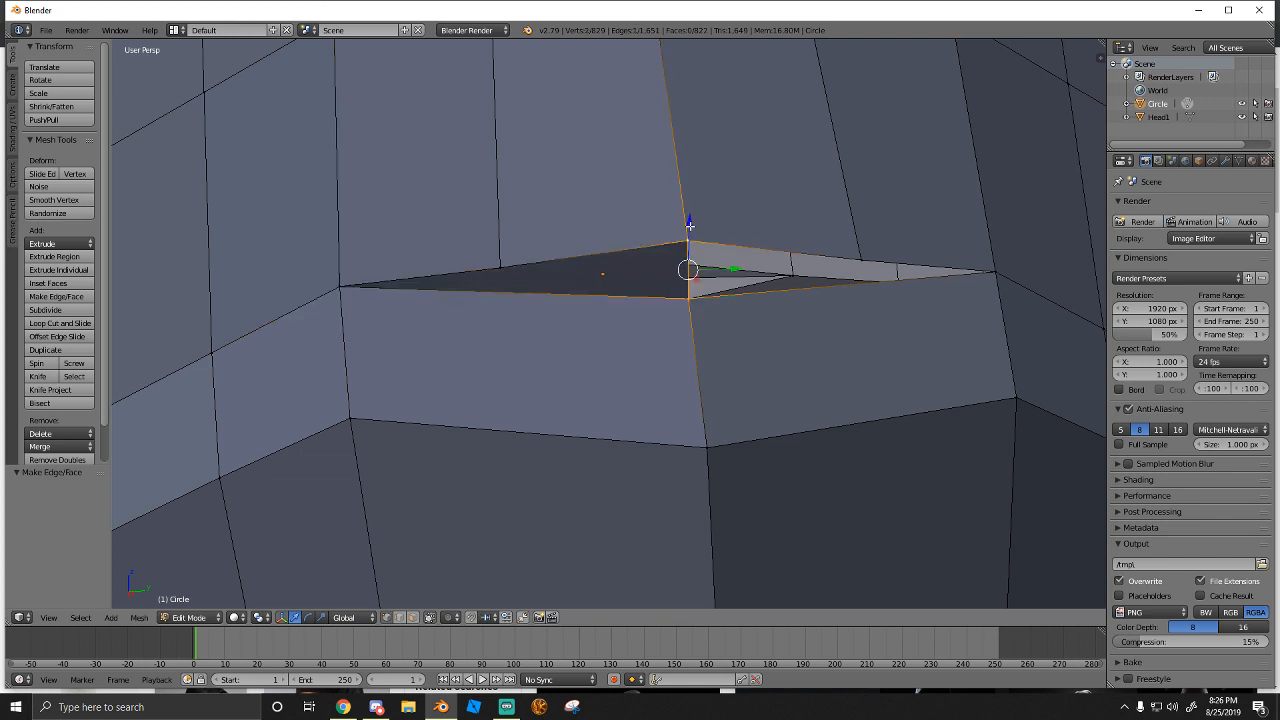
{"action": "right_click", "coordinate": [996, 264], "text": "shift"}
{"action": "key", "text": "f"}
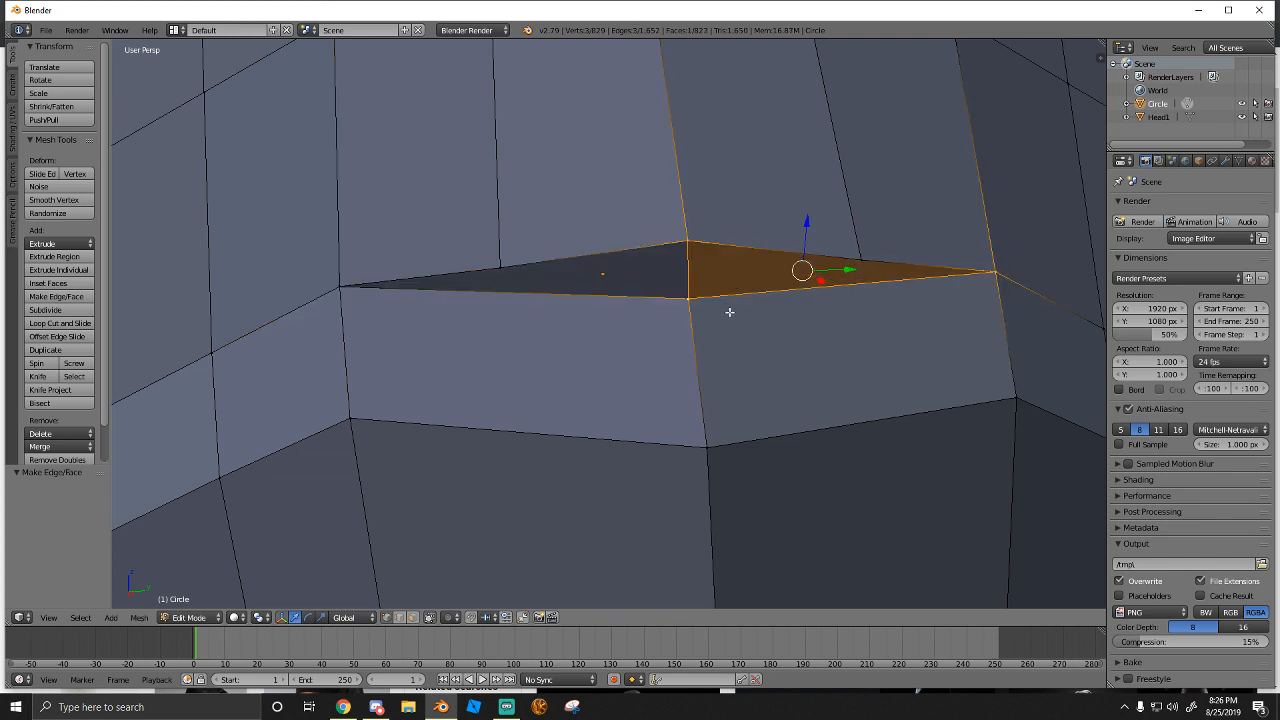
Select the lower centre vertex of the filled gap and move it outward about 0.074 along the X axis
{"action": "key", "text": "a"}
{"action": "key", "text": "a"}
{"action": "key", "text": "shift+f"}
{"action": "key", "text": "s"}
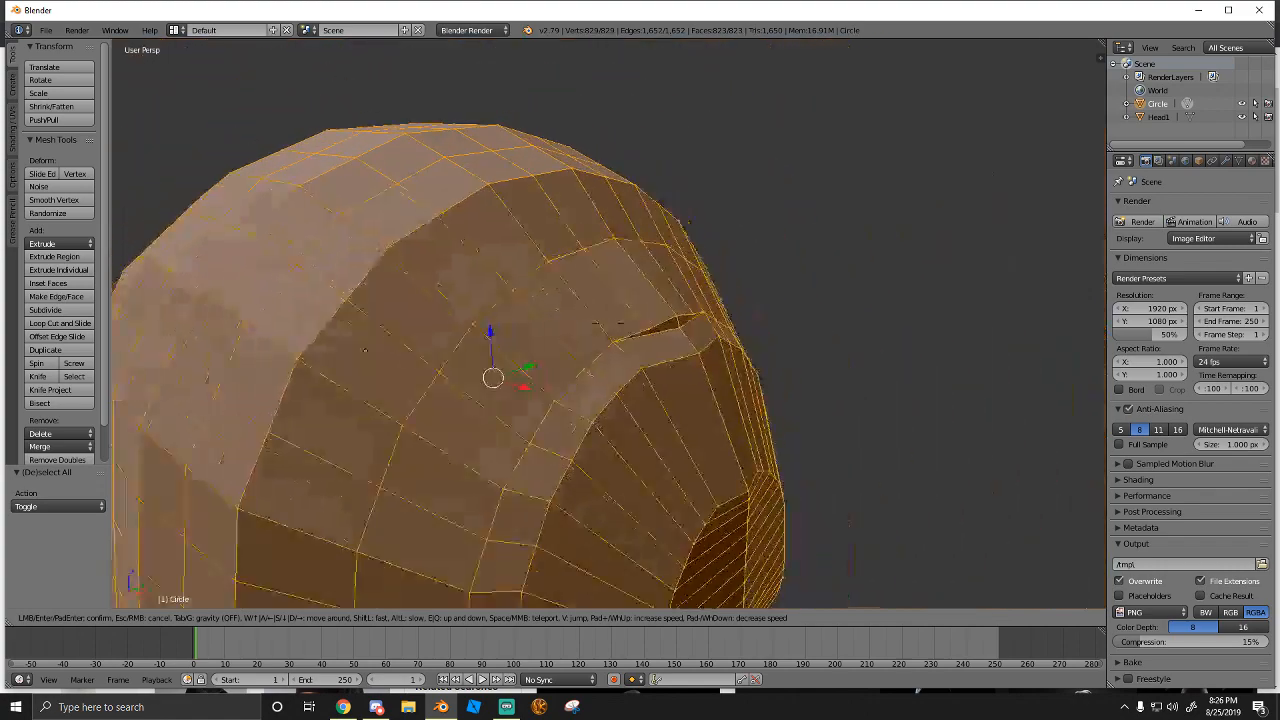
{"action": "key", "text": "a"}
{"action": "key", "text": "w"}
{"action": "left_click", "coordinate": [608, 323]}
{"action": "right_click", "coordinate": [581, 366]}
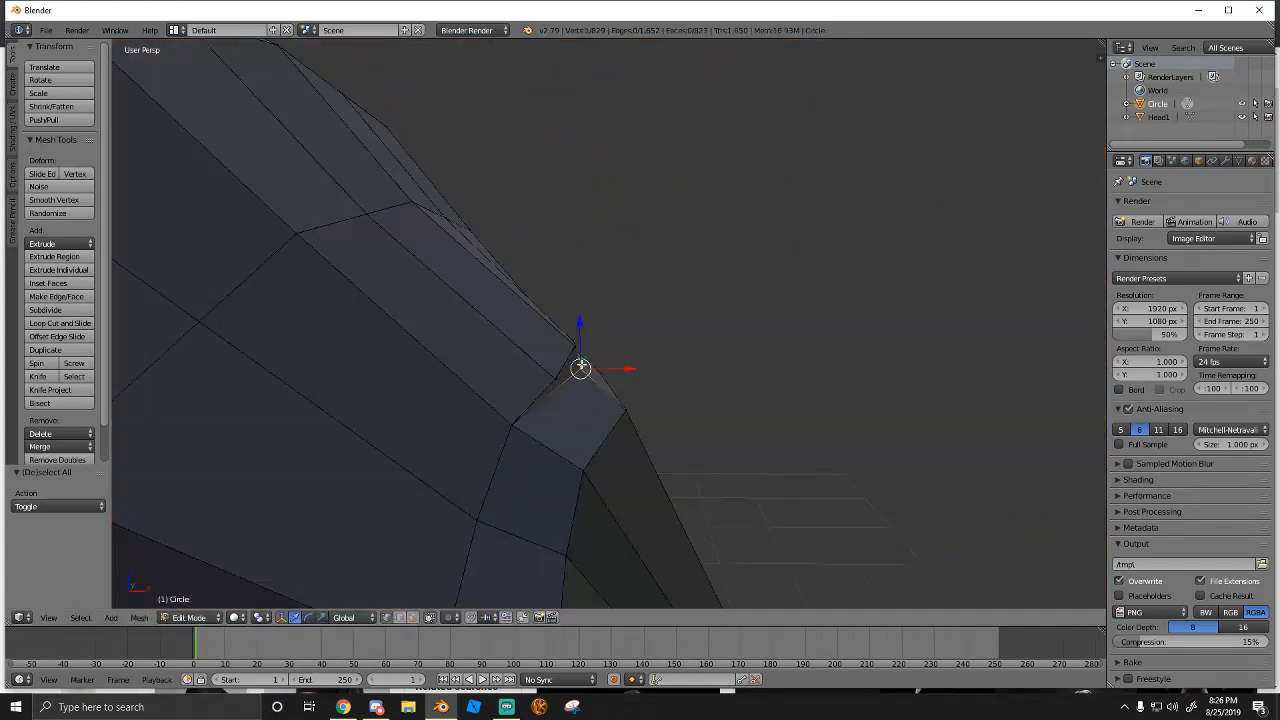
{"action": "key", "text": "g"}
{"action": "key", "text": "x"}
{"action": "left_click", "coordinate": [624, 368]}
Examine the closed gap above the back panel and the hood's outer shape from the back and sides
{"action": "key", "text": "shift+f"}
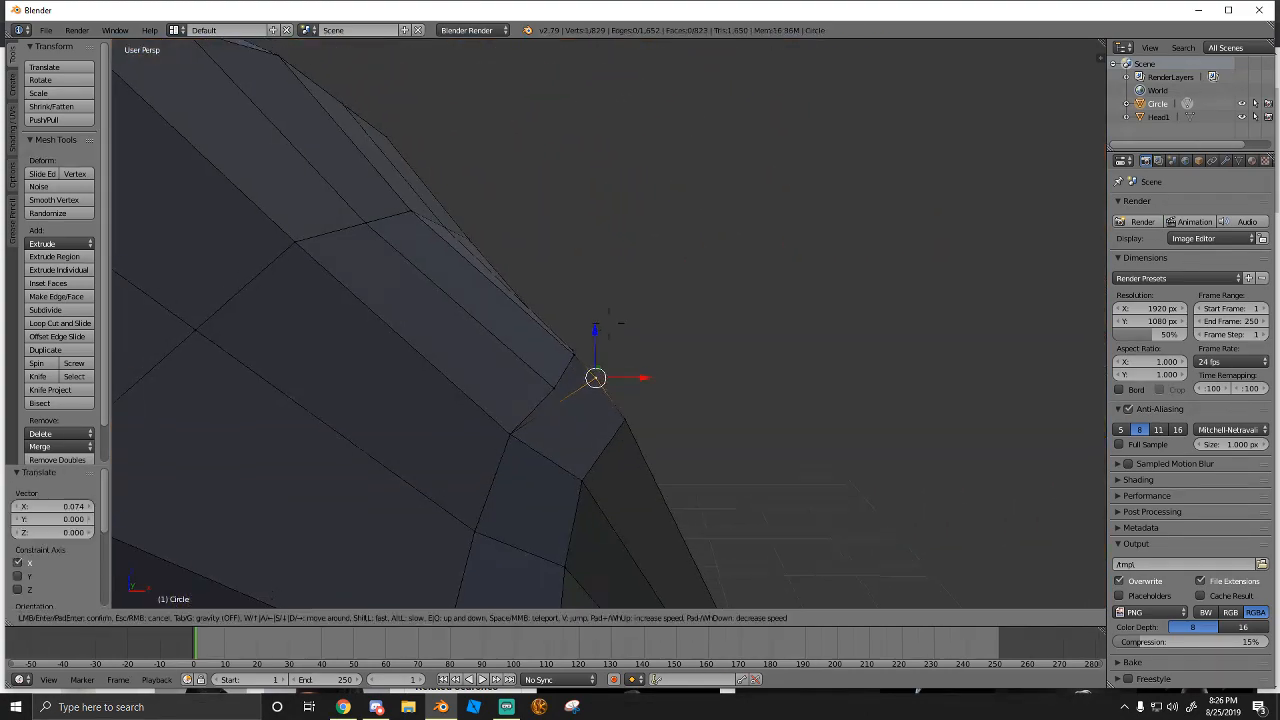
{"action": "key", "text": "s"}
{"action": "key", "text": "w"}
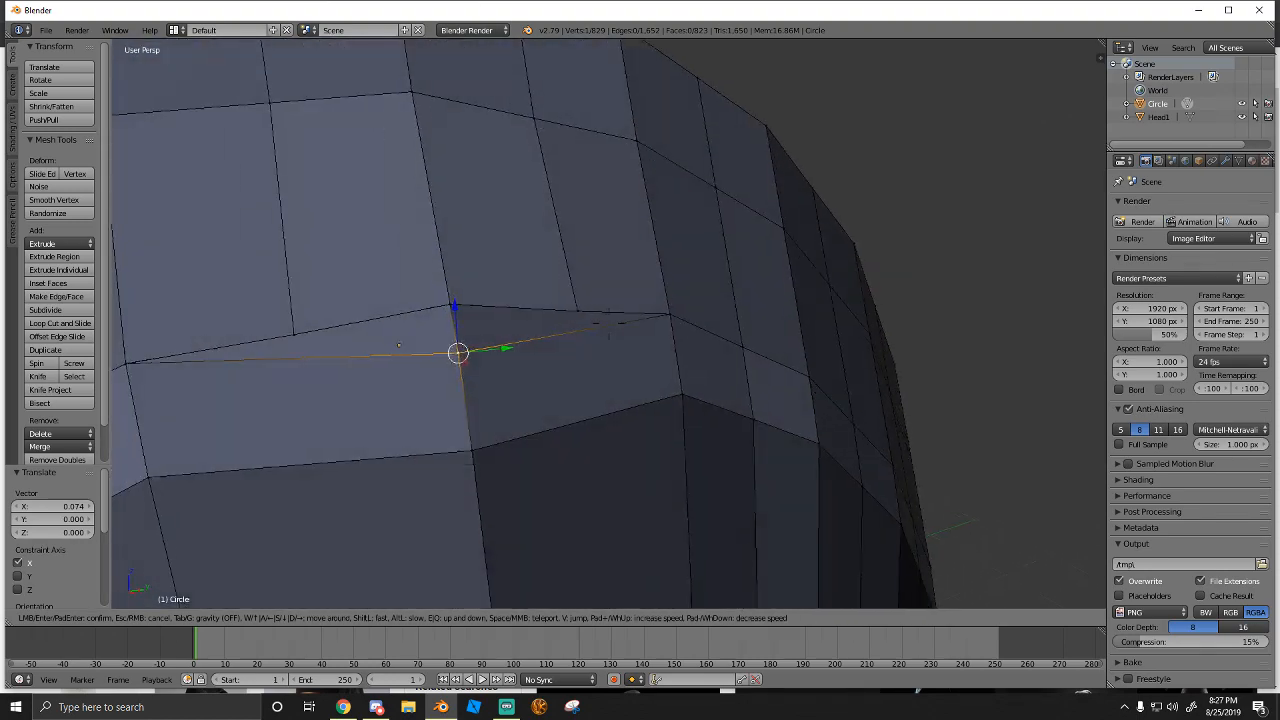
{"action": "key", "text": "s"}
{"action": "key", "text": "a"}
{"action": "key", "text": "s"}
{"action": "key", "text": "a"}
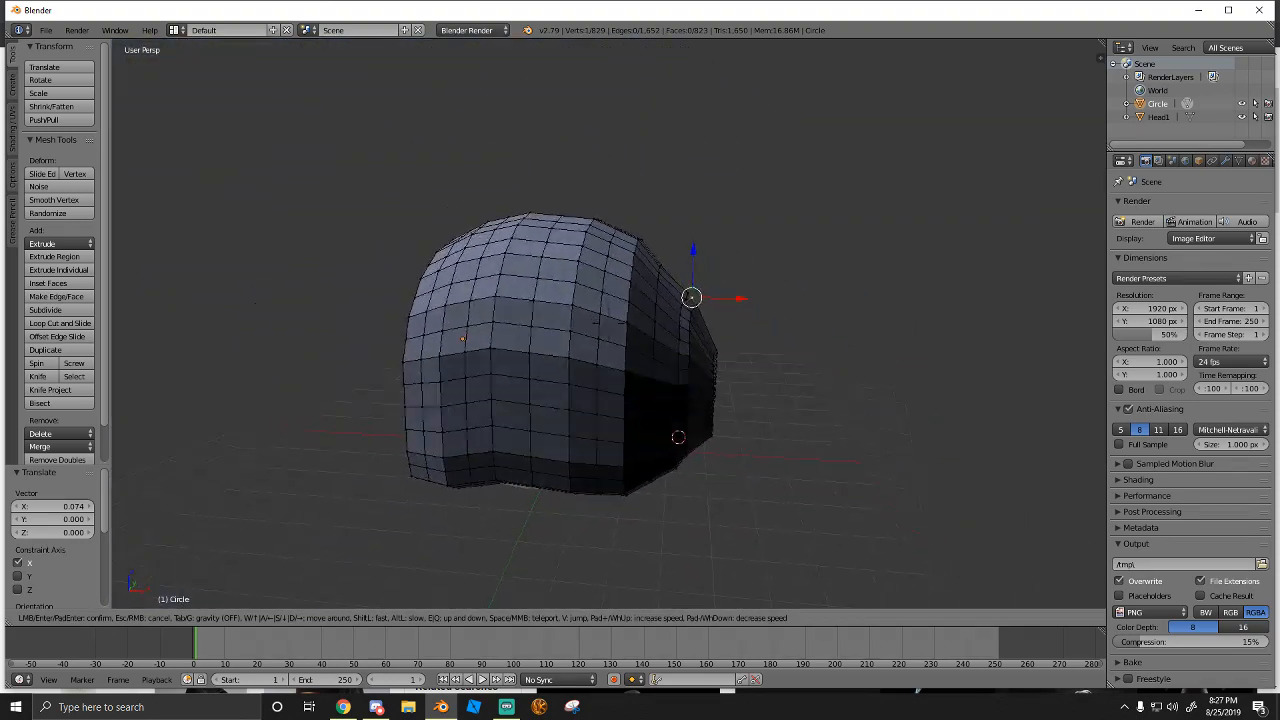
{"action": "key", "text": "w"}
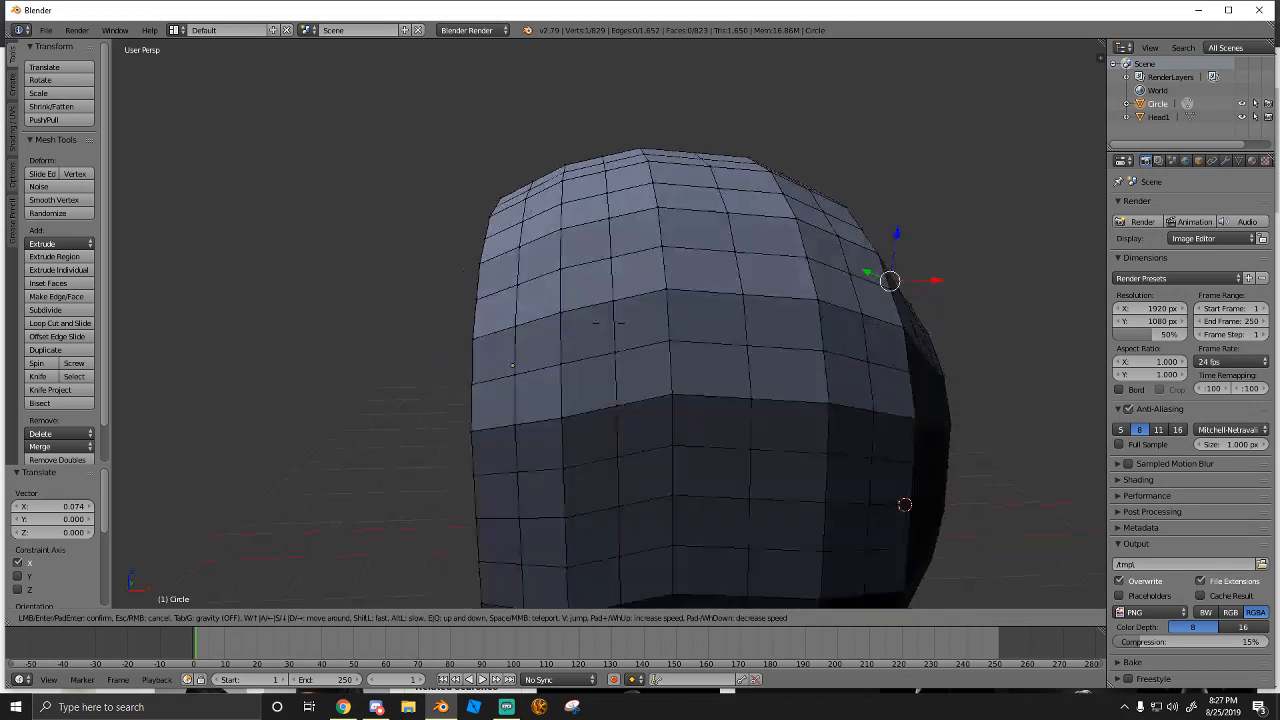
{"action": "key", "text": "a"}
{"action": "left_click", "coordinate": [707, 328]}
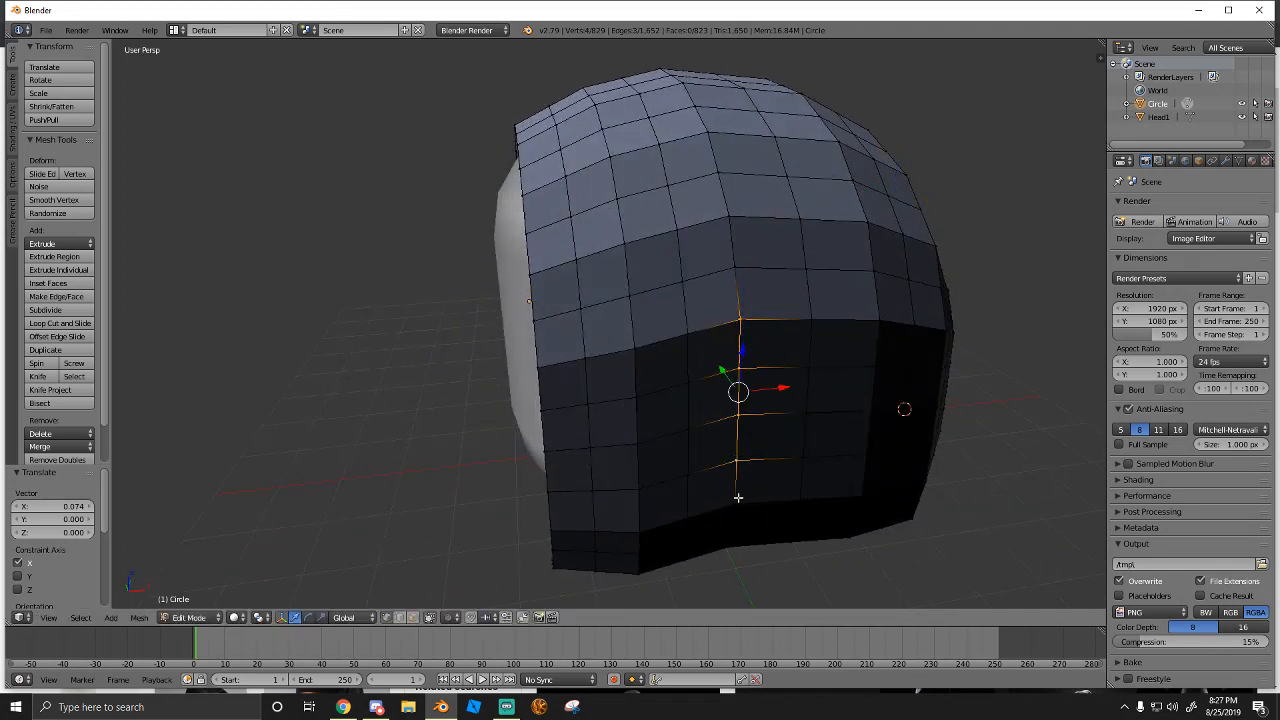
Select the edge loop running over the hood's top and down its side, and lower it about 0.088 along the Z axis
{"action": "left_click_drag", "start_coordinate": [737, 420], "coordinate": [737, 430]}
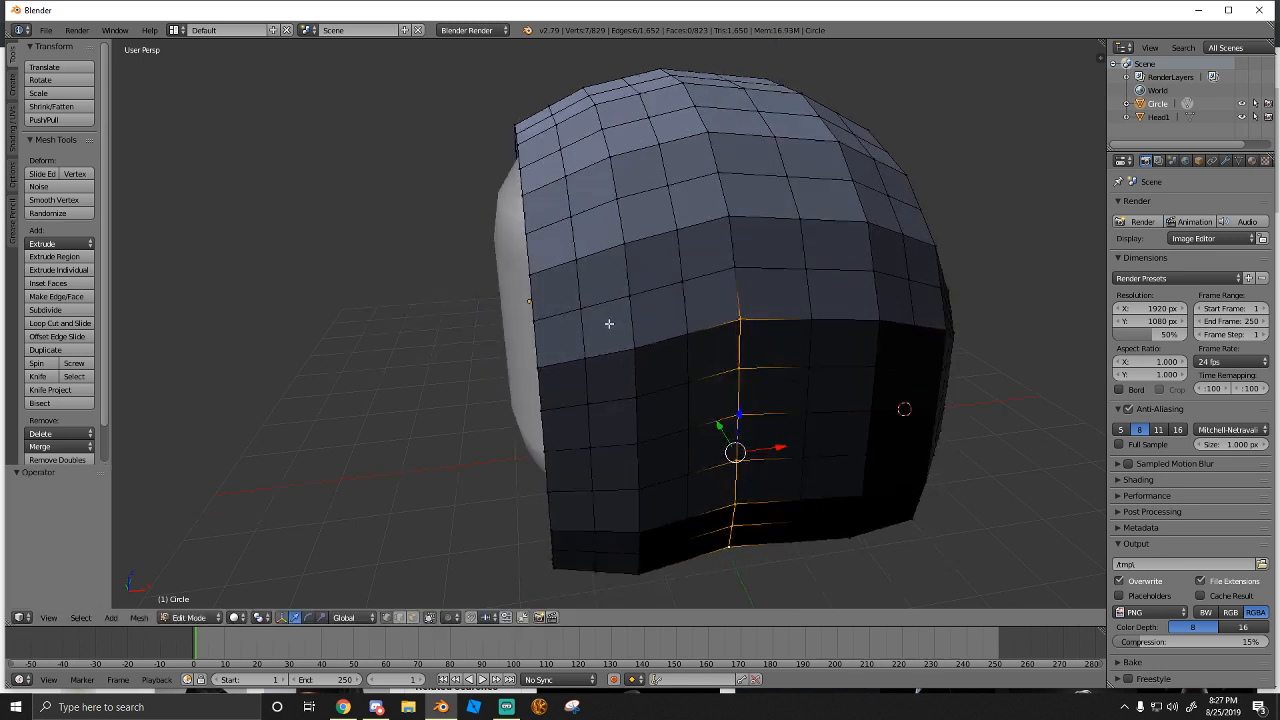
{"action": "left_click", "coordinate": [608, 323]}
{"action": "key", "text": "a"}
{"action": "right_click", "coordinate": [741, 363], "text": "alt"}
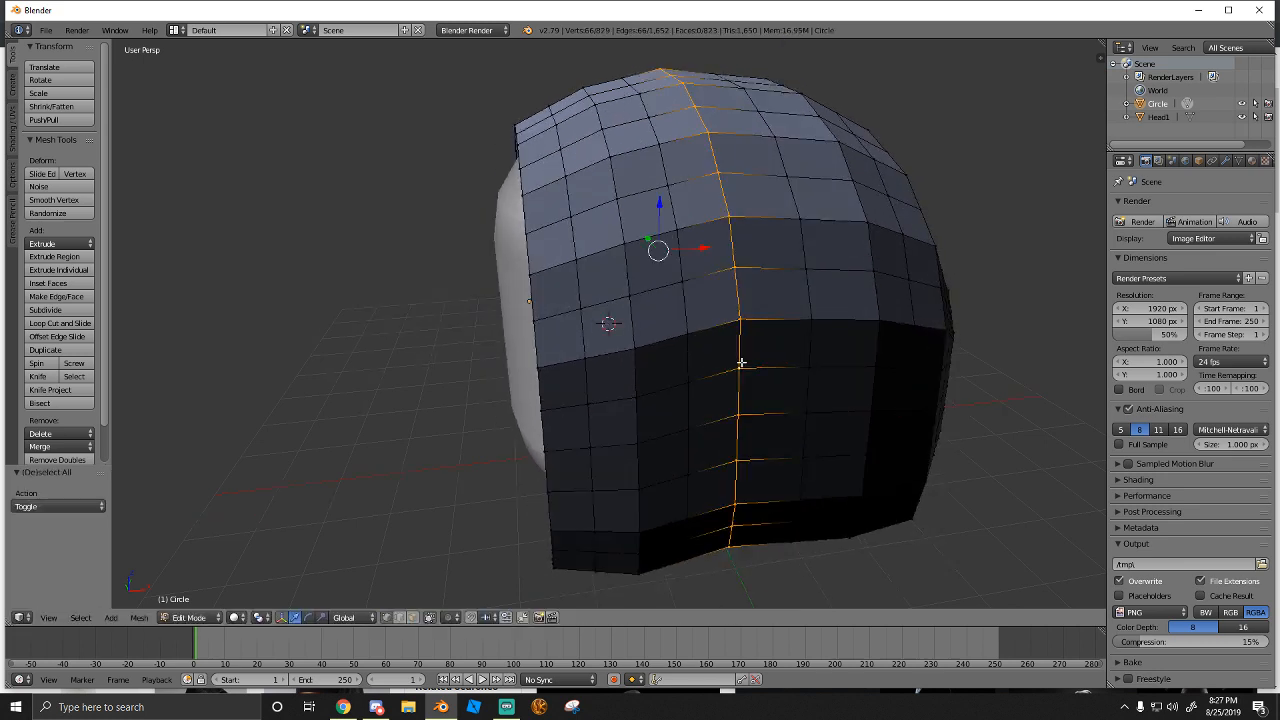
{"action": "left_click_drag", "start_coordinate": [657, 220], "coordinate": [662, 228]}
{"action": "key", "text": "shift+f"}
{"action": "key", "text": "s"}
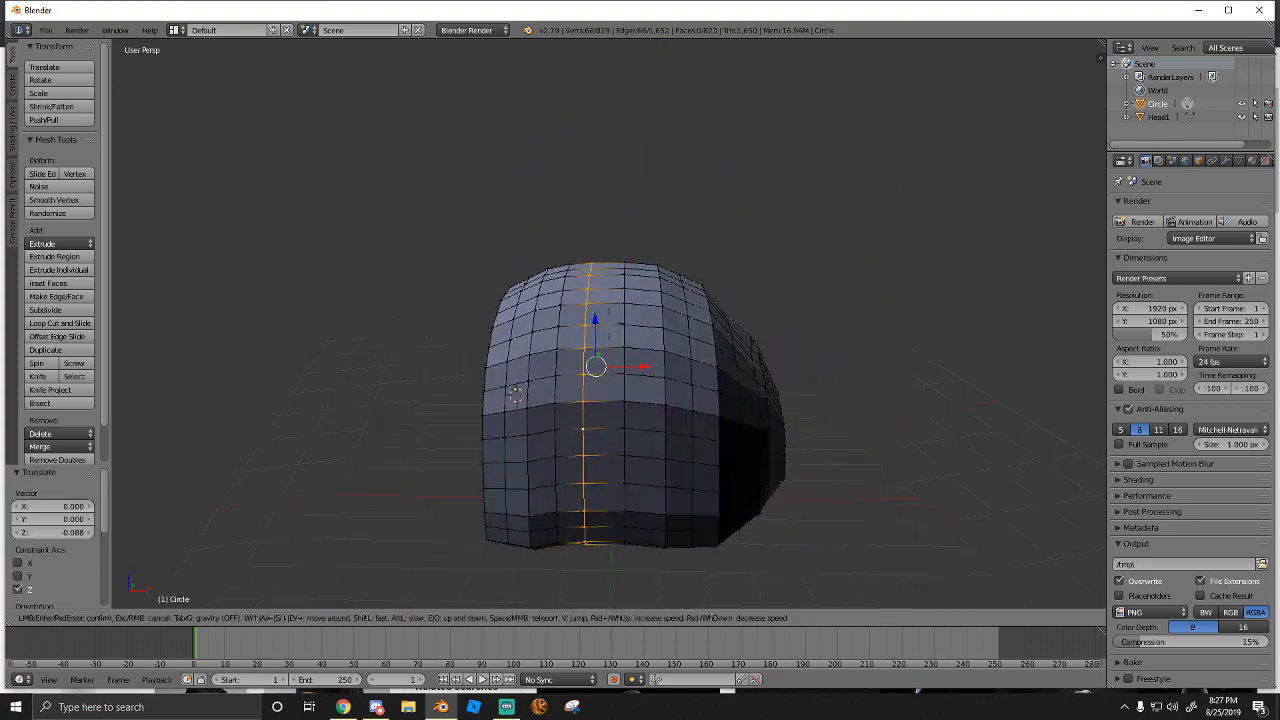
{"action": "key", "text": "a"}
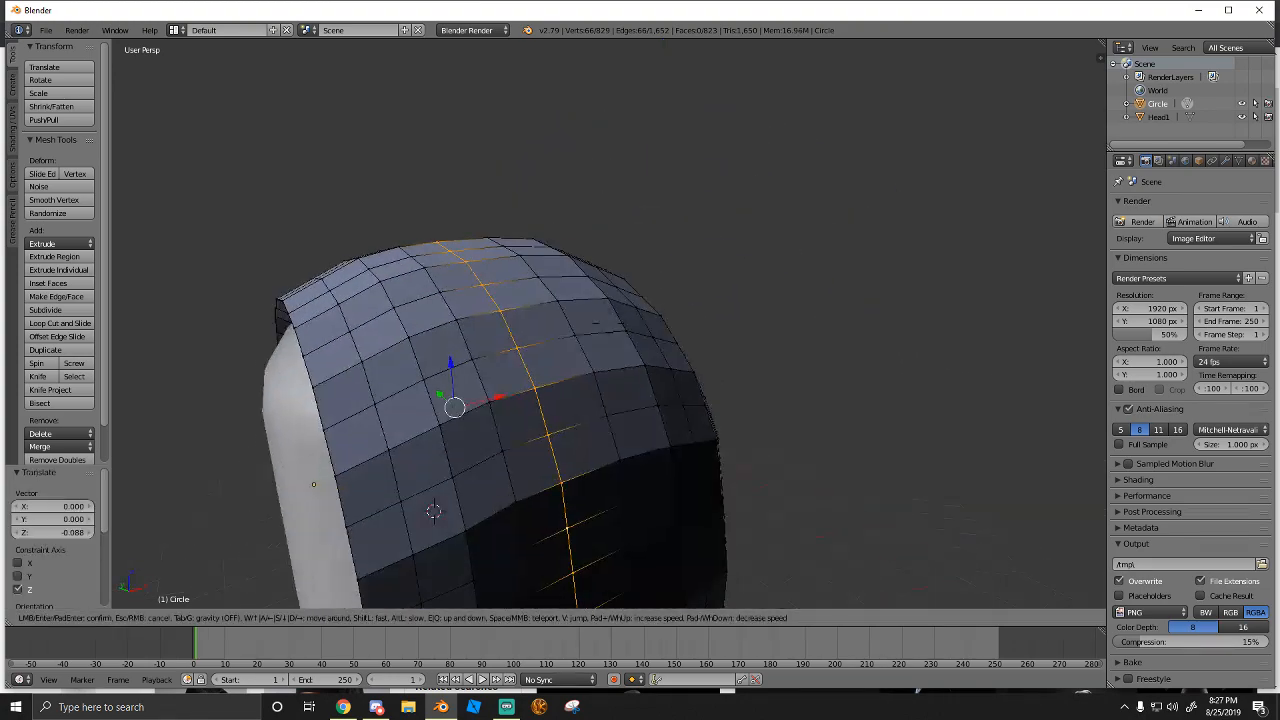
{"action": "key", "text": "s"}
{"action": "left_click", "coordinate": [615, 325]}
Apply smooth shading to the faces and vertices of the whole hood mesh and switch to Object Mode
{"action": "key", "text": "a"}
{"action": "key", "text": "a"}
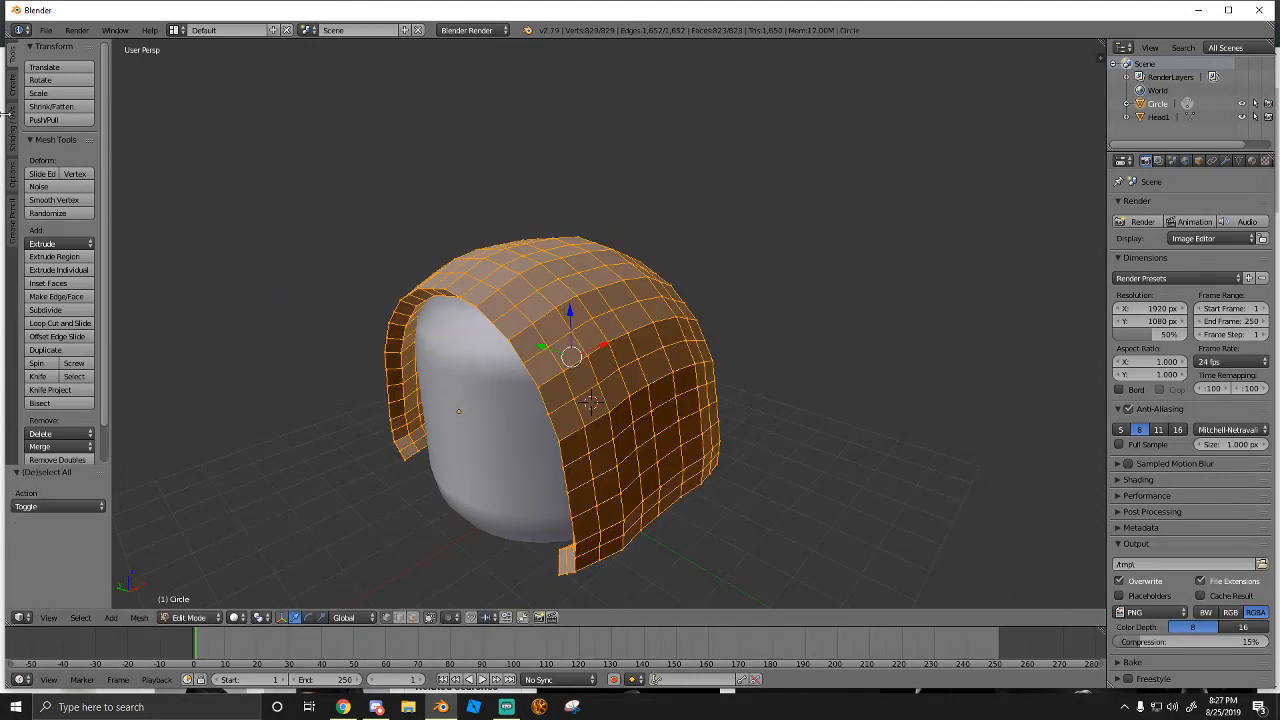
{"action": "left_click", "coordinate": [13, 120]}
{"action": "left_click", "coordinate": [41, 80]}
{"action": "left_click", "coordinate": [42, 133]}
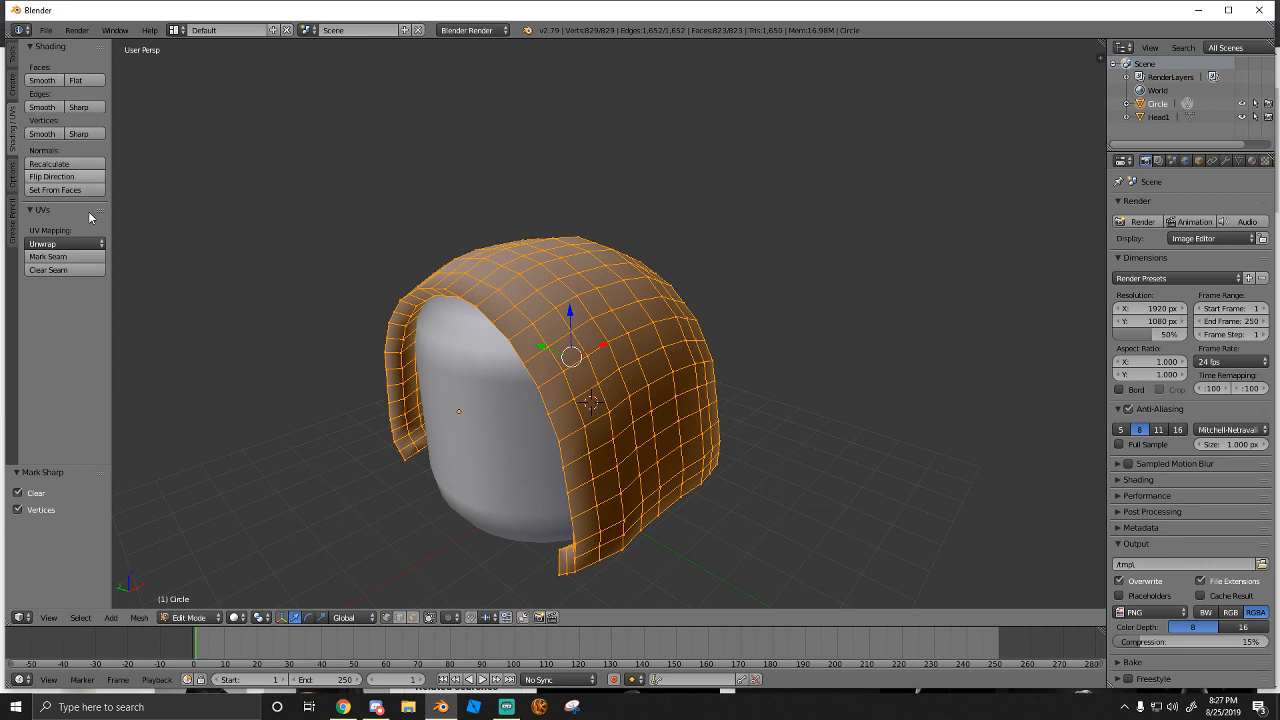
{"action": "left_click", "coordinate": [207, 617]}
{"action": "left_click", "coordinate": [203, 603]}
Examine the smooth-shaded hood from the side, back and front
{"action": "key", "text": "shift+f"}
{"action": "key", "text": "d"}
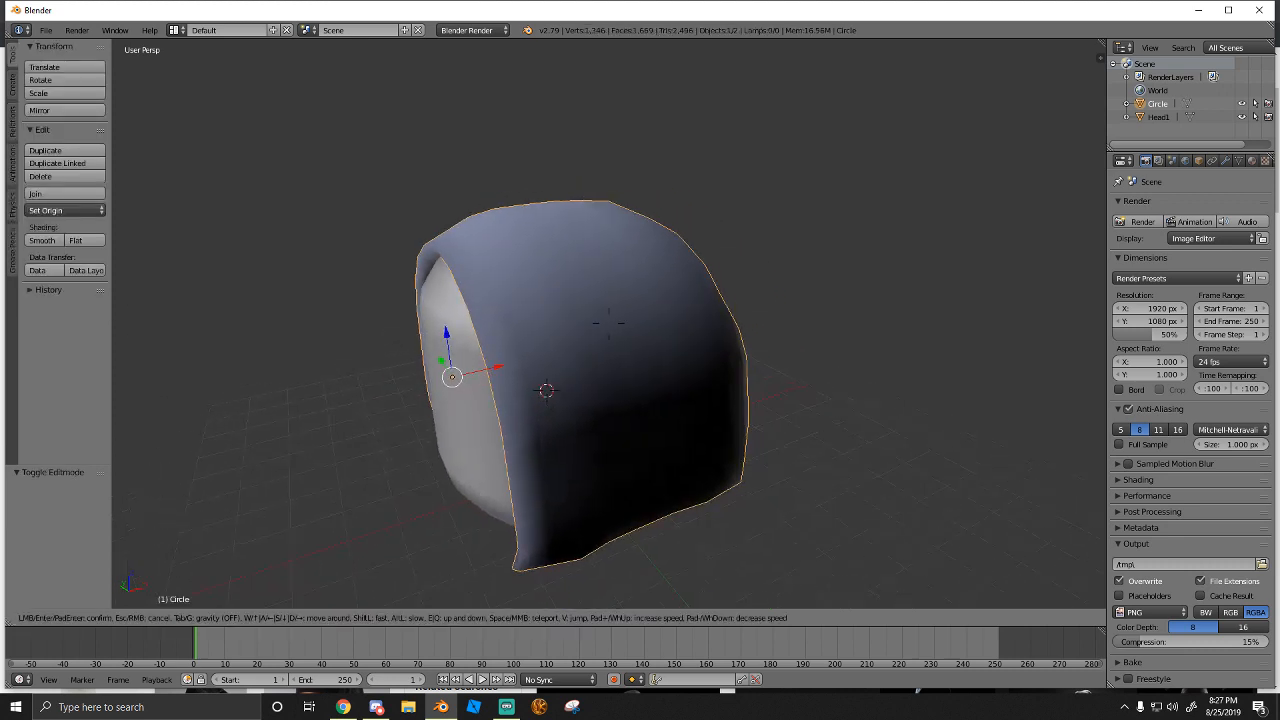
{"action": "key", "text": "d"}
{"action": "key", "text": "w"}
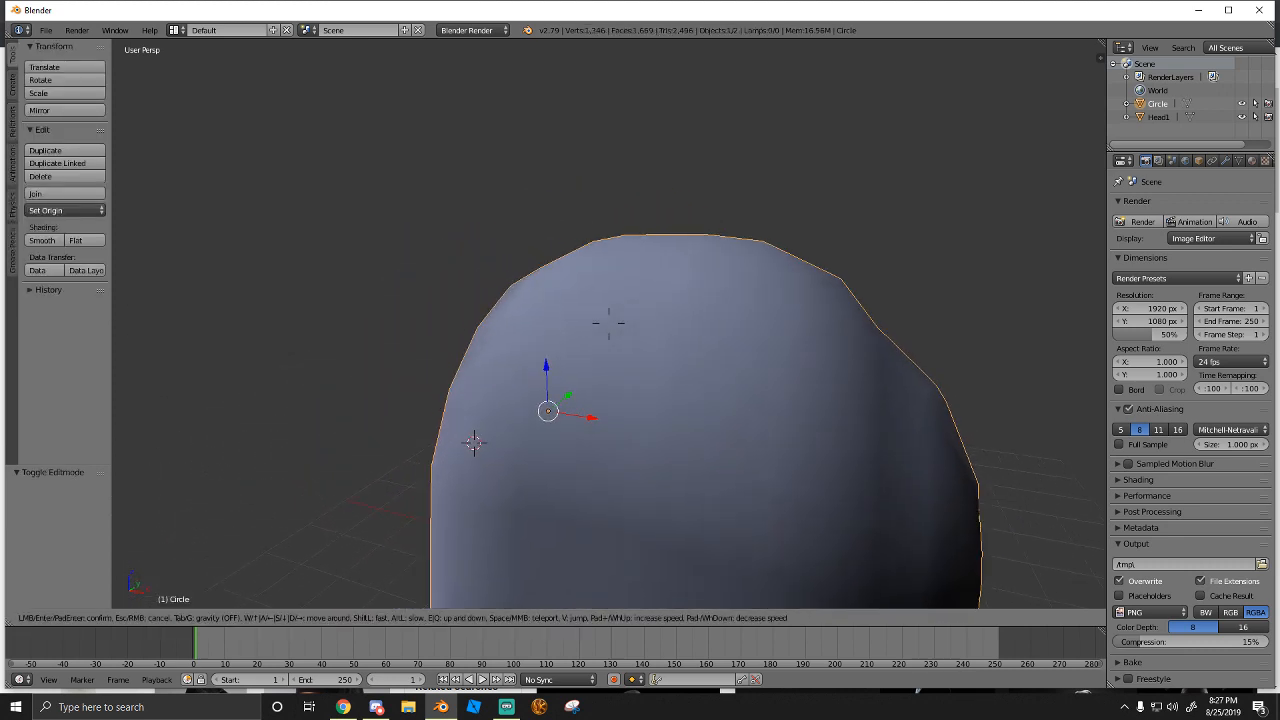
{"action": "key", "text": "a"}
{"action": "key", "text": "a"}
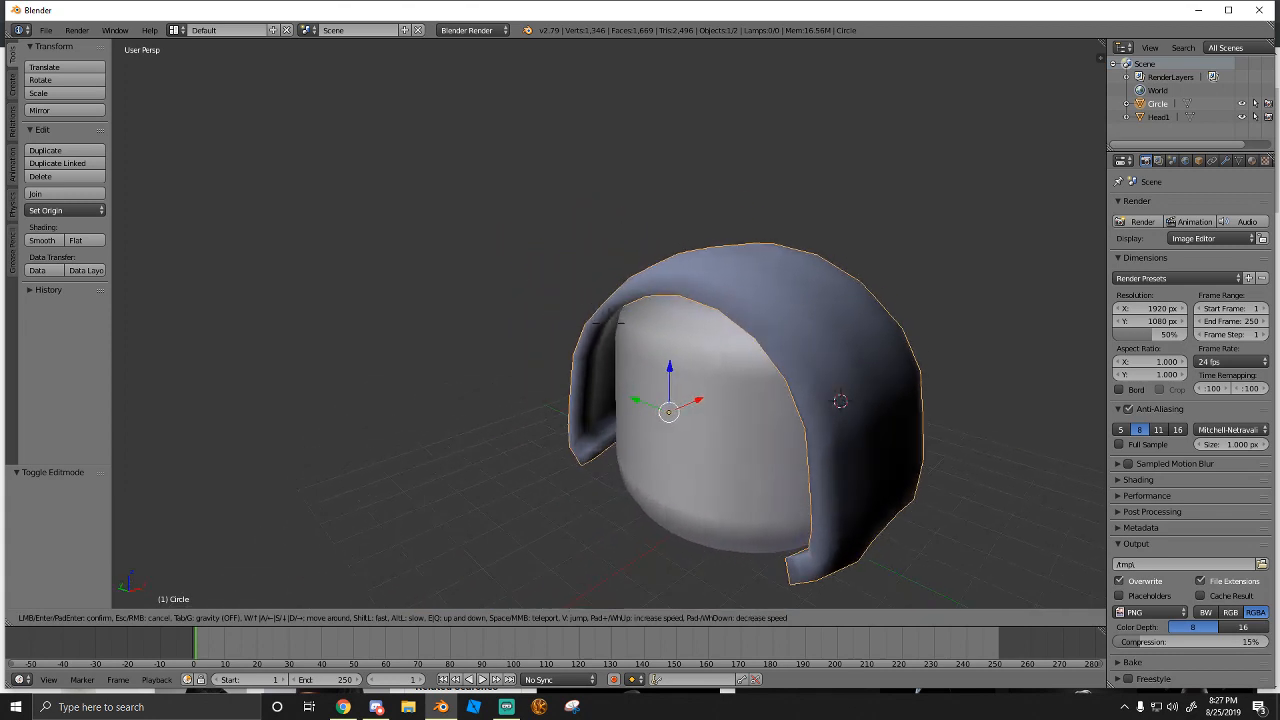
{"action": "key", "text": "a"}
{"action": "left_click", "coordinate": [608, 323]}
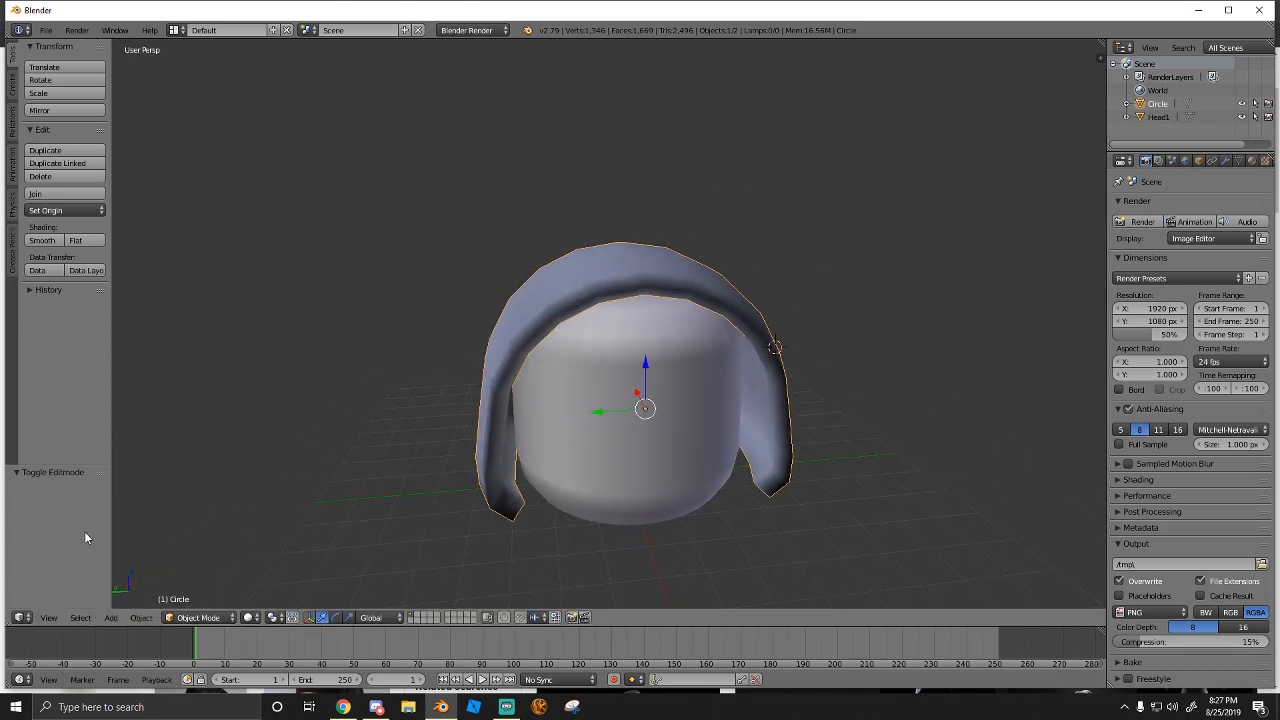
Return to Edit Mode, set the whole hood to flat face shading, and try sharp vertices before clearing the sharp marks
{"action": "left_click", "coordinate": [210, 619]}
{"action": "left_click", "coordinate": [200, 588]}
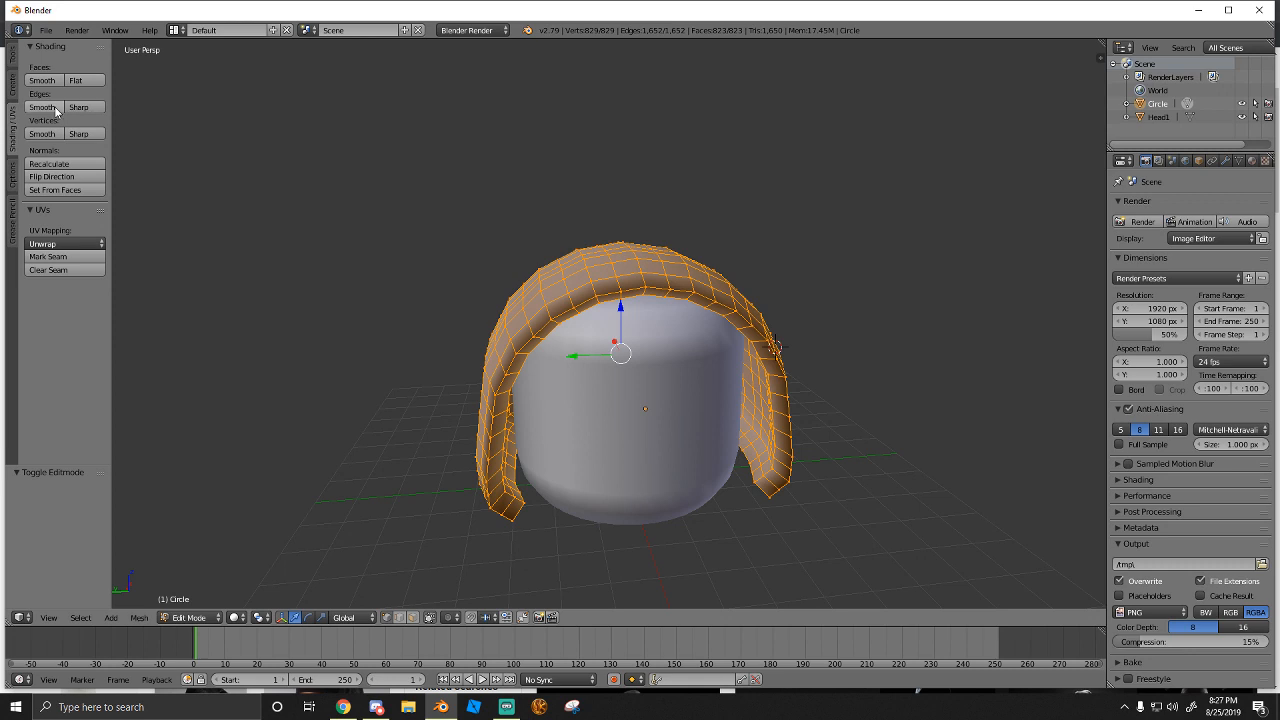
{"action": "left_click", "coordinate": [76, 81]}
{"action": "left_click", "coordinate": [85, 135]}
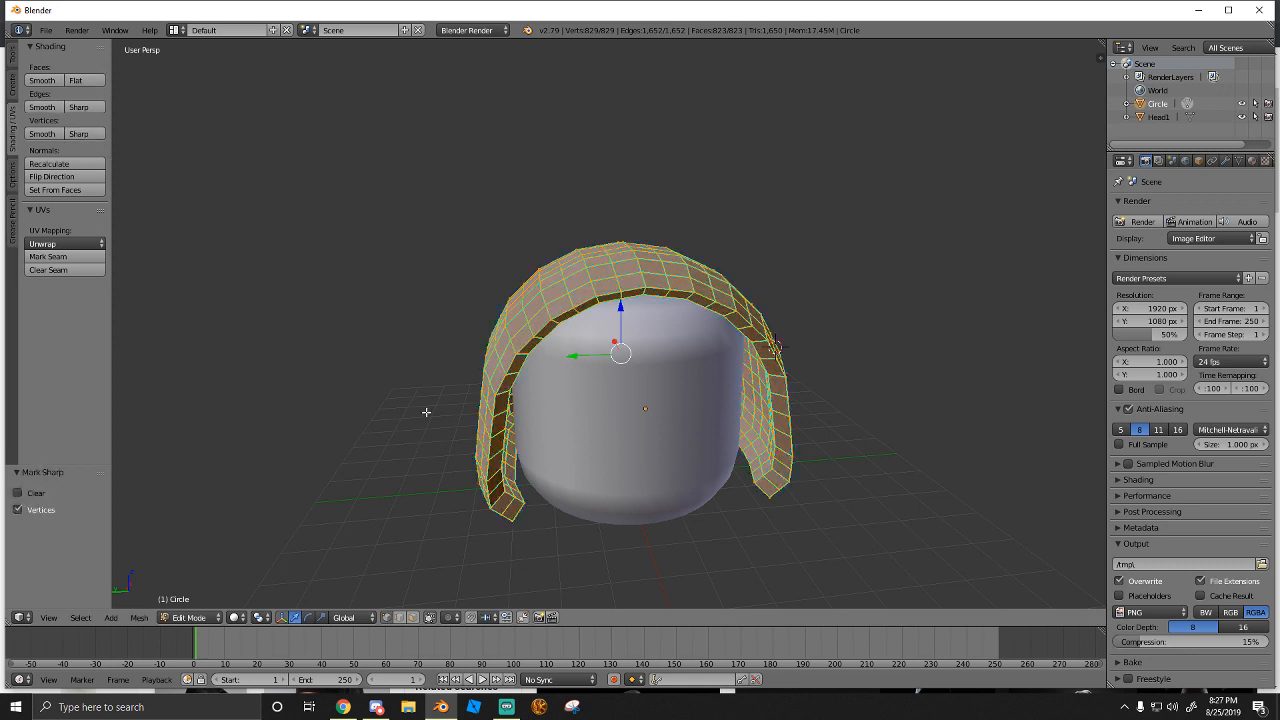
{"action": "key", "text": "a"}
{"action": "key", "text": "a"}
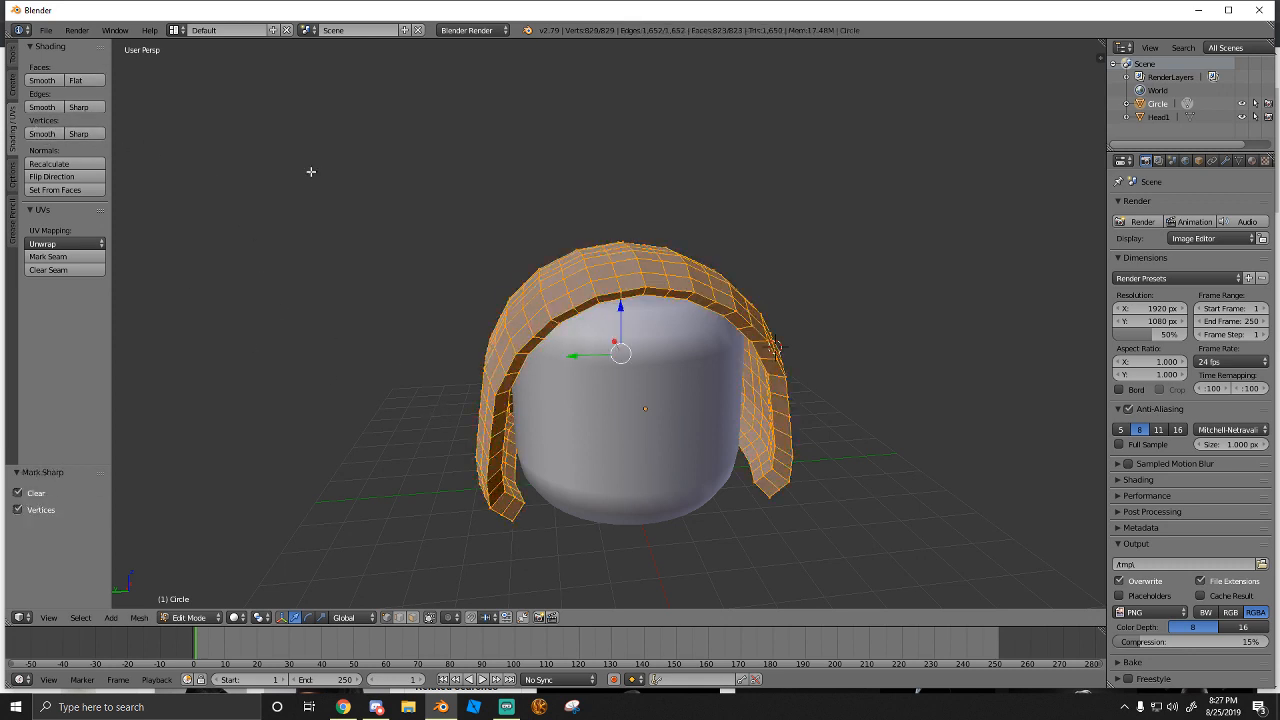
{"action": "key", "text": "a"}
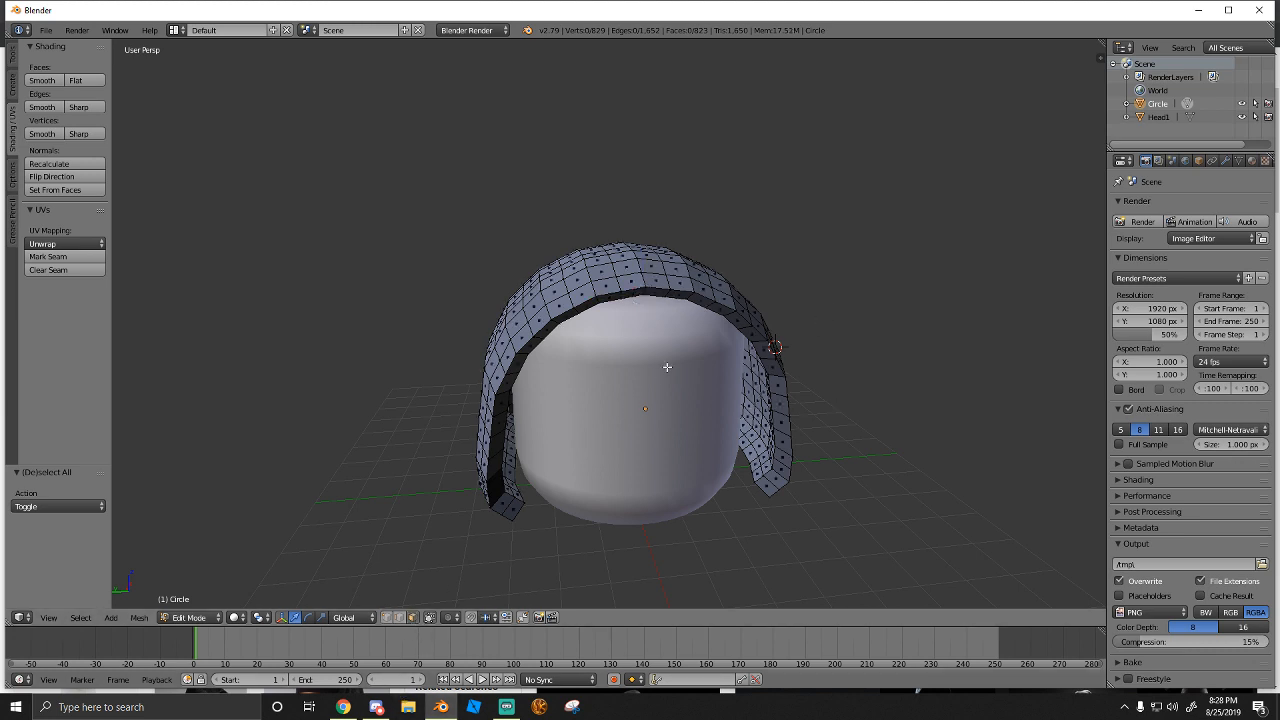
Extrude the four top-centre faces of the front rim down about 0.39 along Z and scale them to about 0.656
{"action": "key", "text": "shift+f"}
{"action": "key", "text": "w"}
{"action": "key", "text": "s"}
{"action": "left_click", "coordinate": [682, 284]}
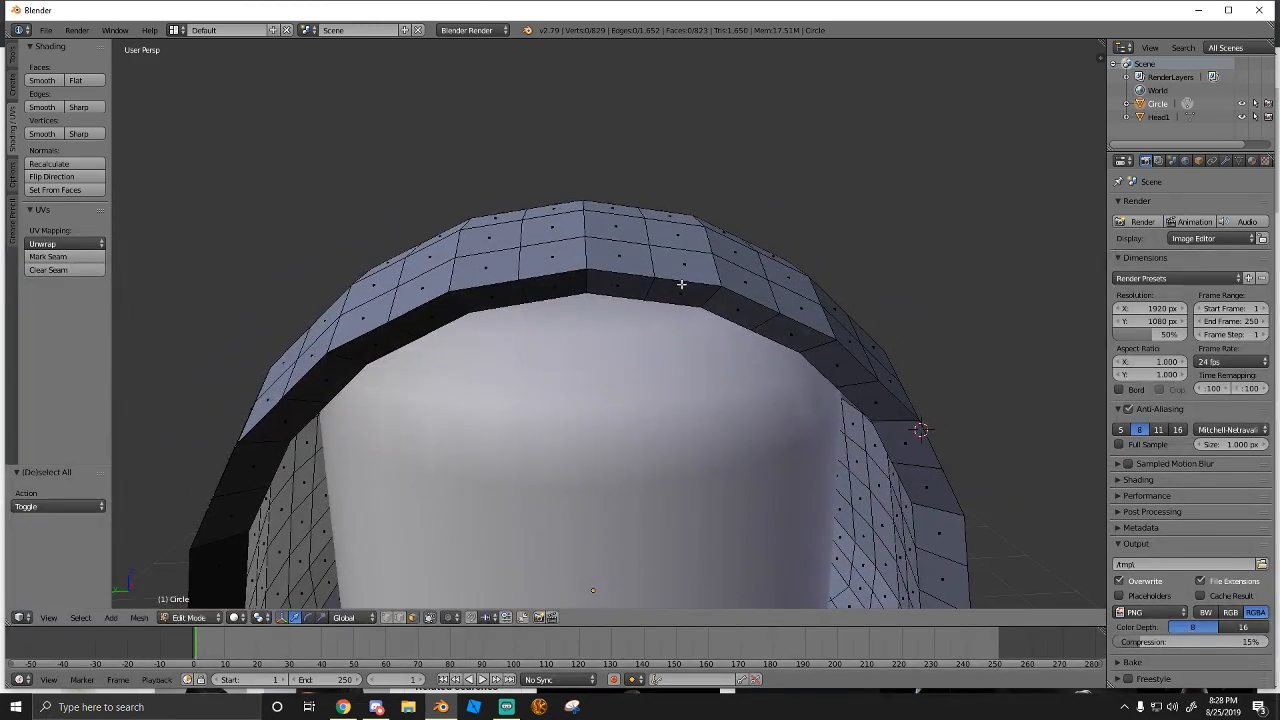
{"action": "right_click", "coordinate": [682, 286]}
{"action": "right_click", "coordinate": [600, 286], "text": "shift"}
{"action": "right_click", "coordinate": [538, 287], "text": "shift"}
{"action": "right_click", "coordinate": [508, 293], "text": "shift"}
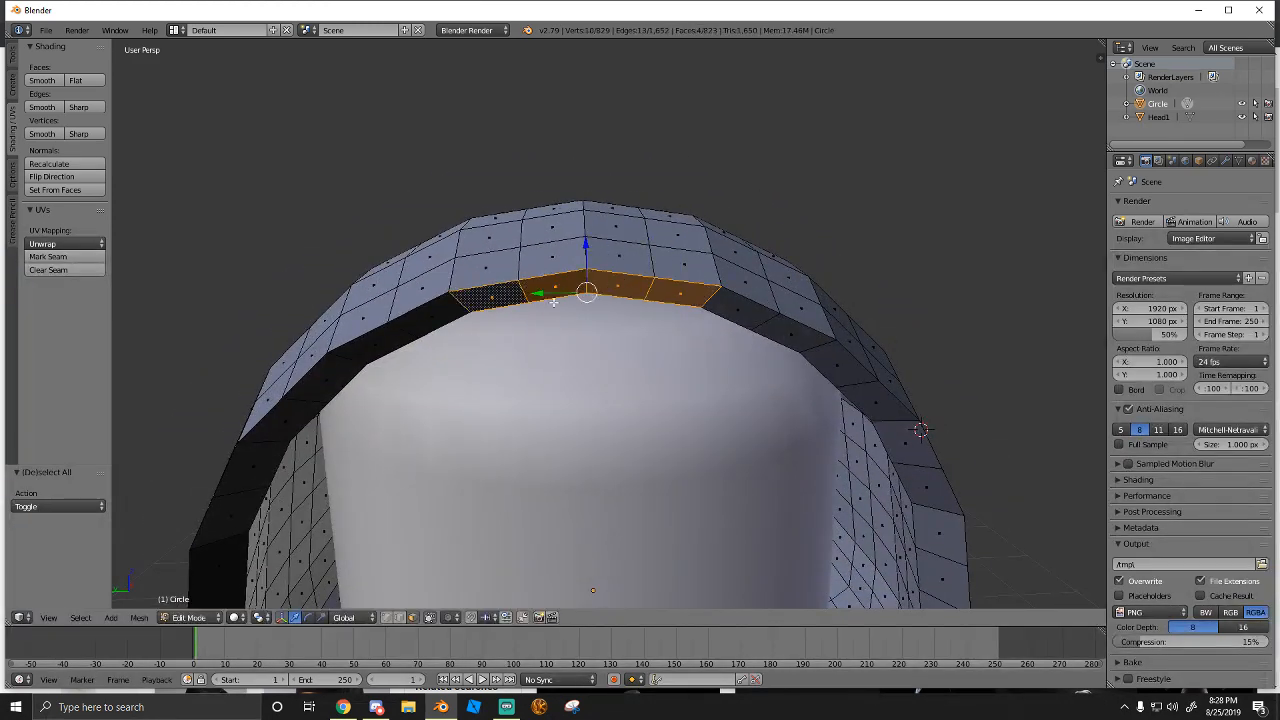
{"action": "key", "text": "e"}
{"action": "left_click", "coordinate": [681, 375]}
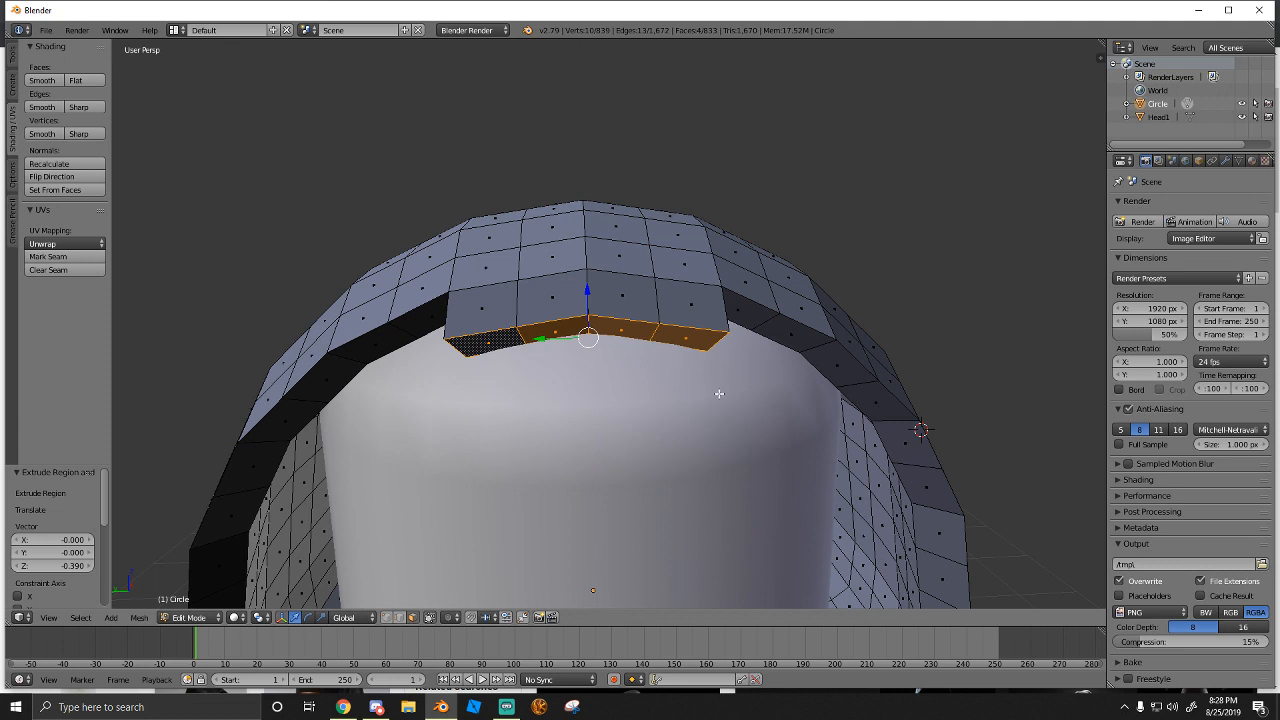
{"action": "key", "text": "s"}
{"action": "left_click", "coordinate": [673, 377]}
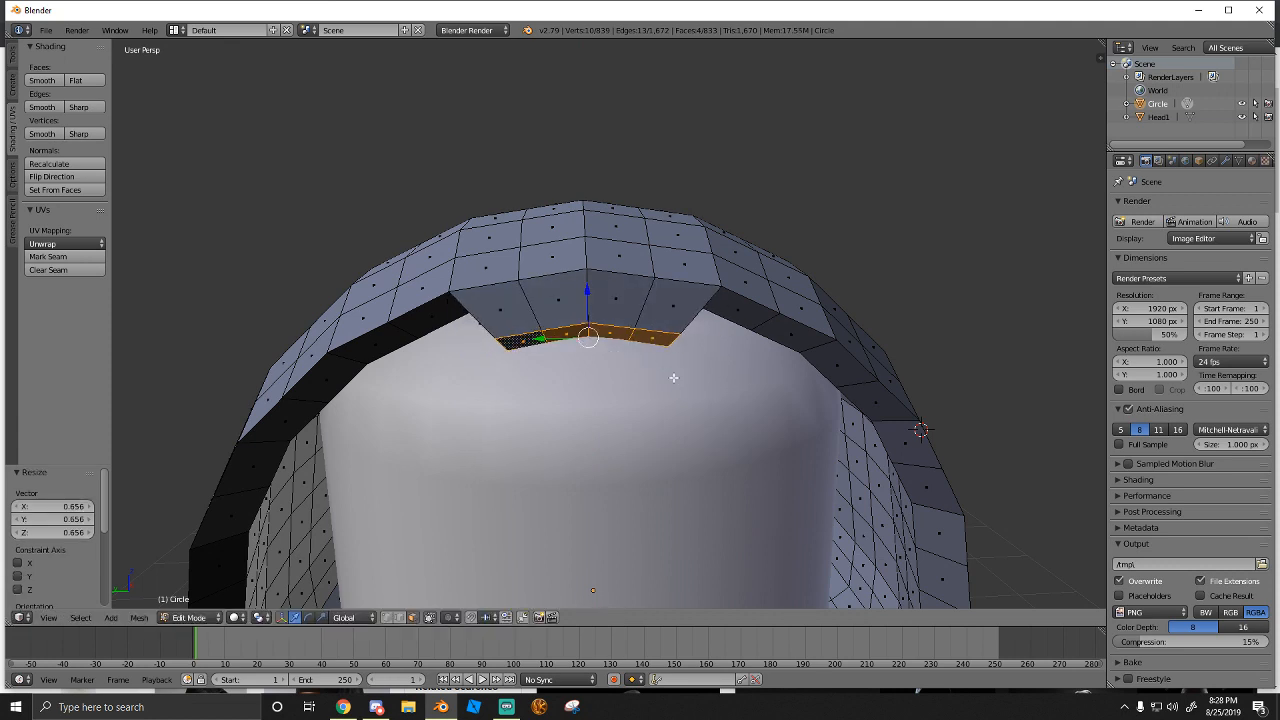
Extend the front point with two more downward extrusions, scaling the first end to about 0.575 and the second to about 0.372
{"action": "key", "text": "e"}
{"action": "left_click", "coordinate": [676, 411]}
{"action": "key", "text": "s"}
{"action": "left_click", "coordinate": [688, 416]}
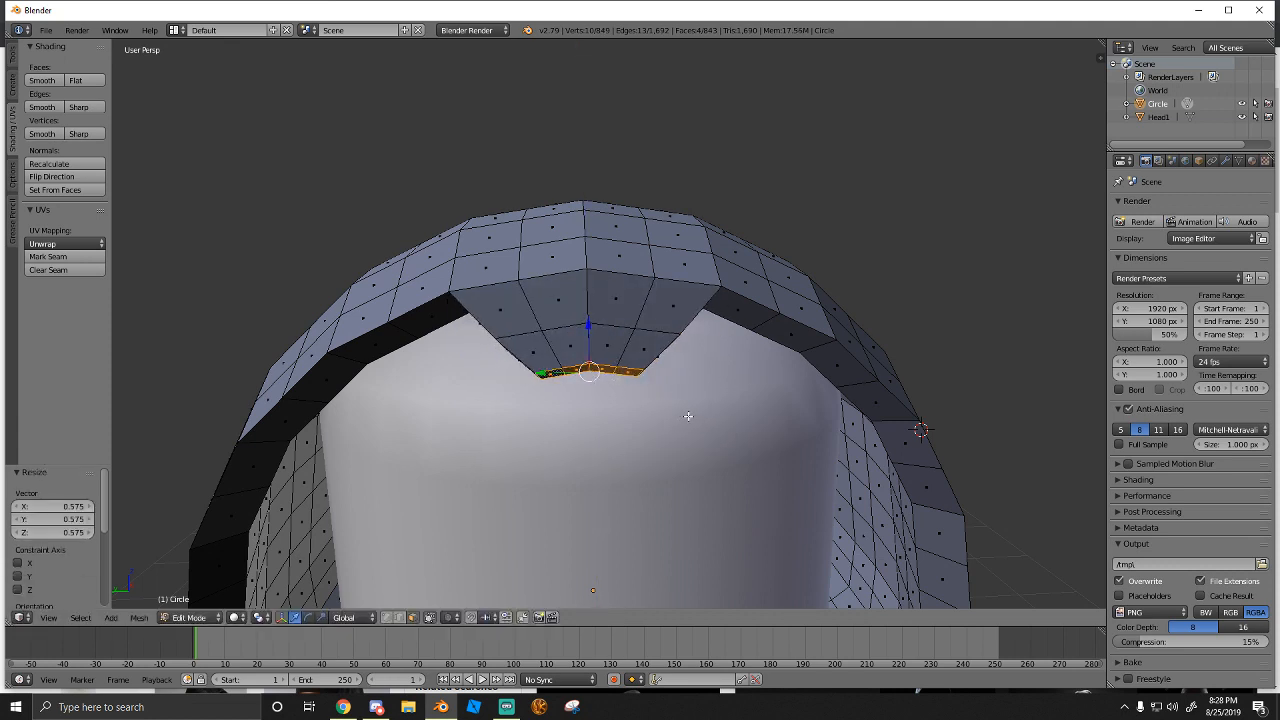
{"action": "key", "text": "e"}
{"action": "left_click", "coordinate": [714, 469]}
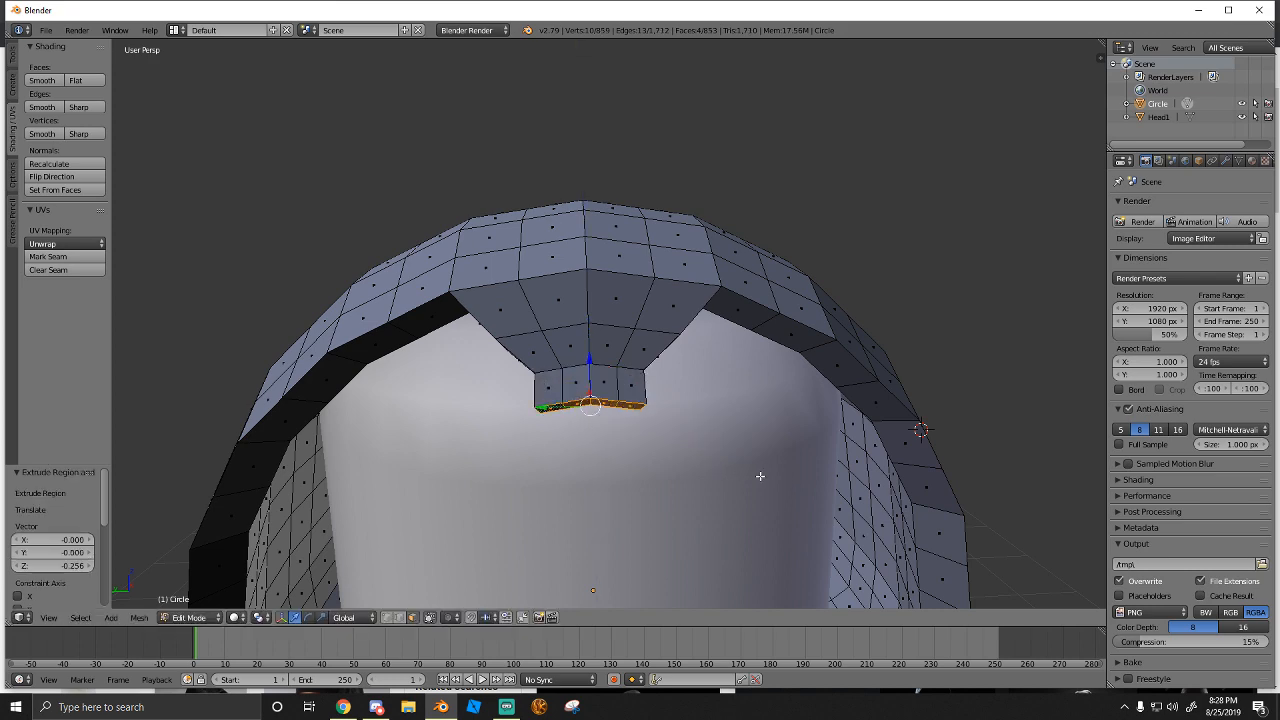
{"action": "key", "text": "s"}
{"action": "left_click", "coordinate": [648, 440]}
Deselect the mesh and examine the tapered front point from below and from the front
{"action": "key", "text": "shift+f"}
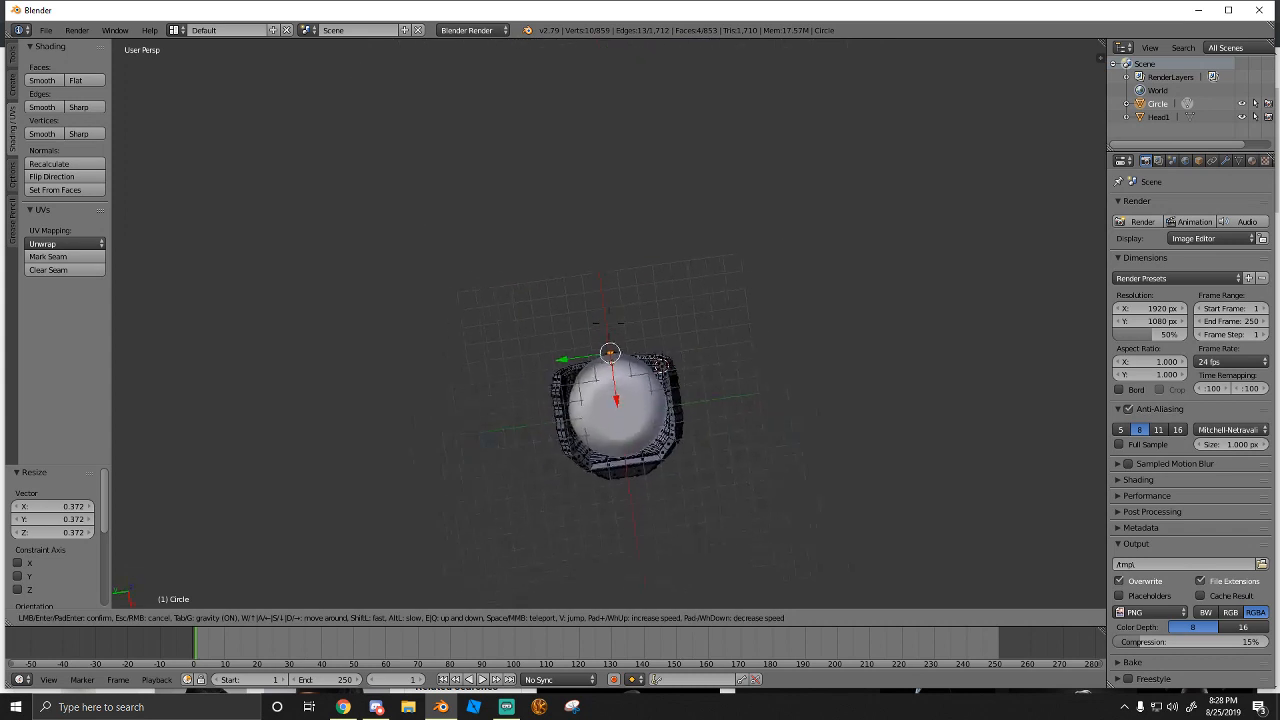
{"action": "left_click", "coordinate": [608, 320]}
{"action": "key", "text": "a"}
{"action": "key", "text": "shift+f"}
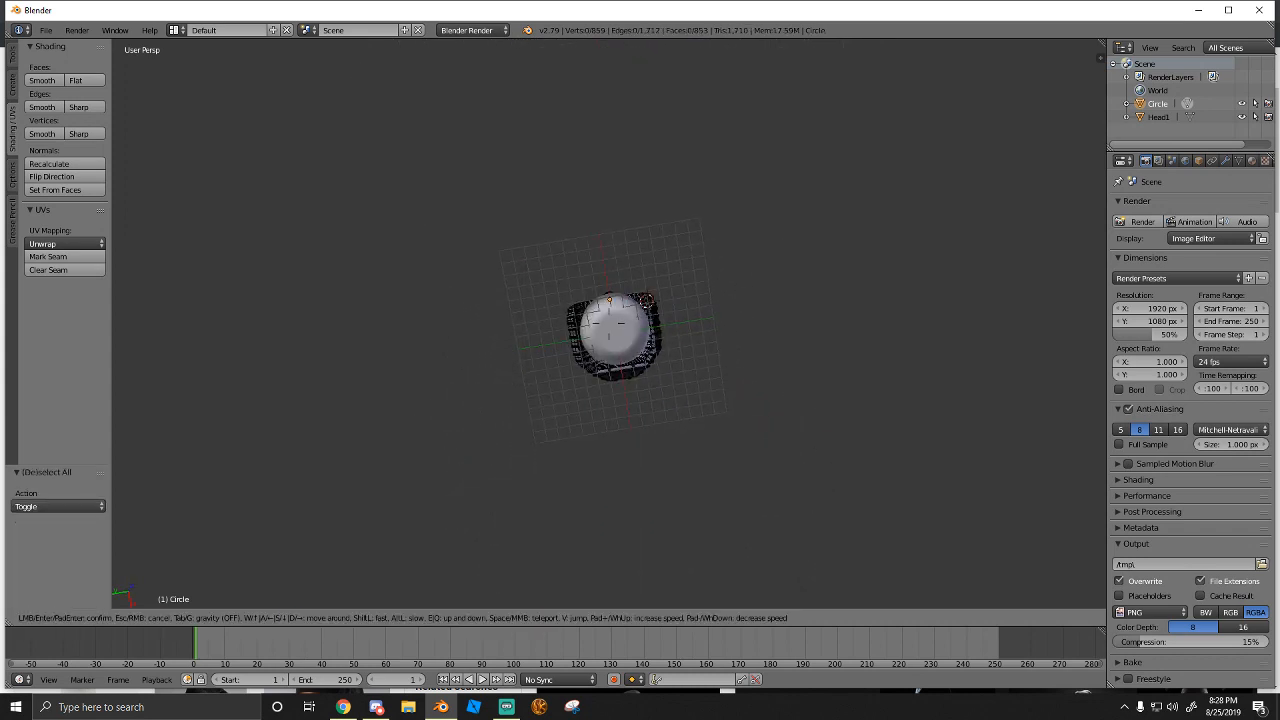
{"action": "key", "text": "w"}
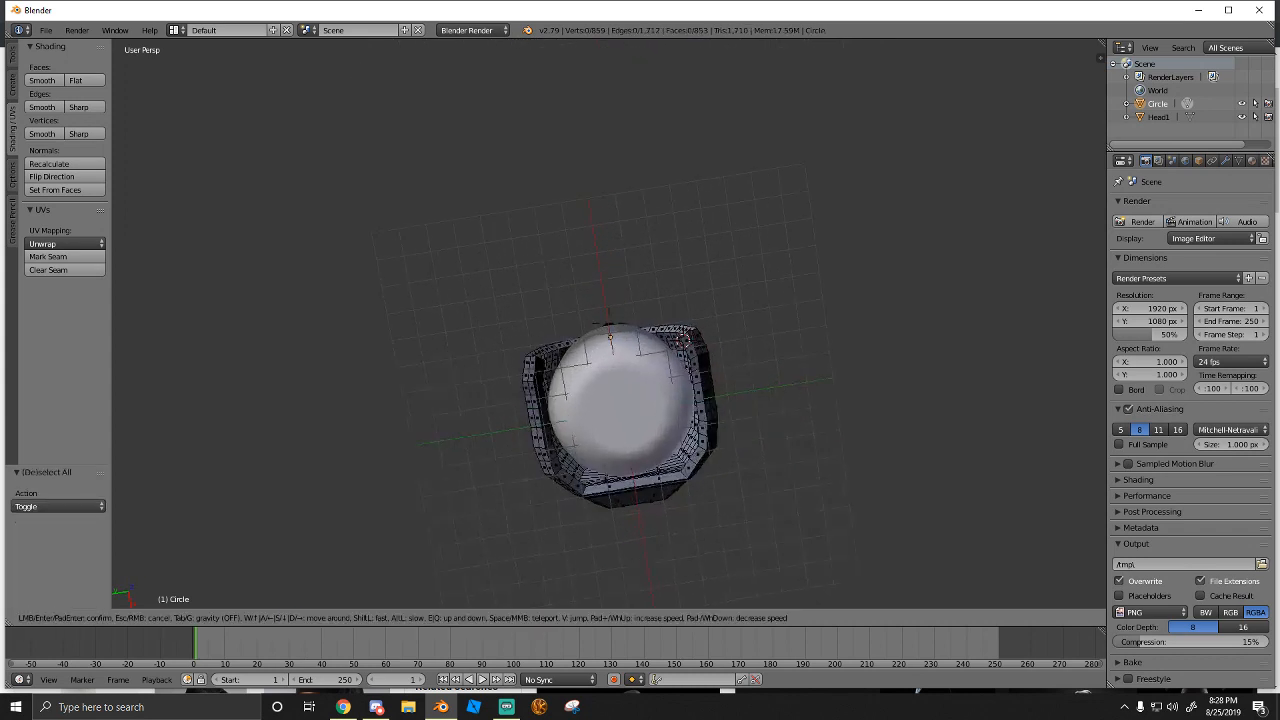
{"action": "key", "text": "w"}
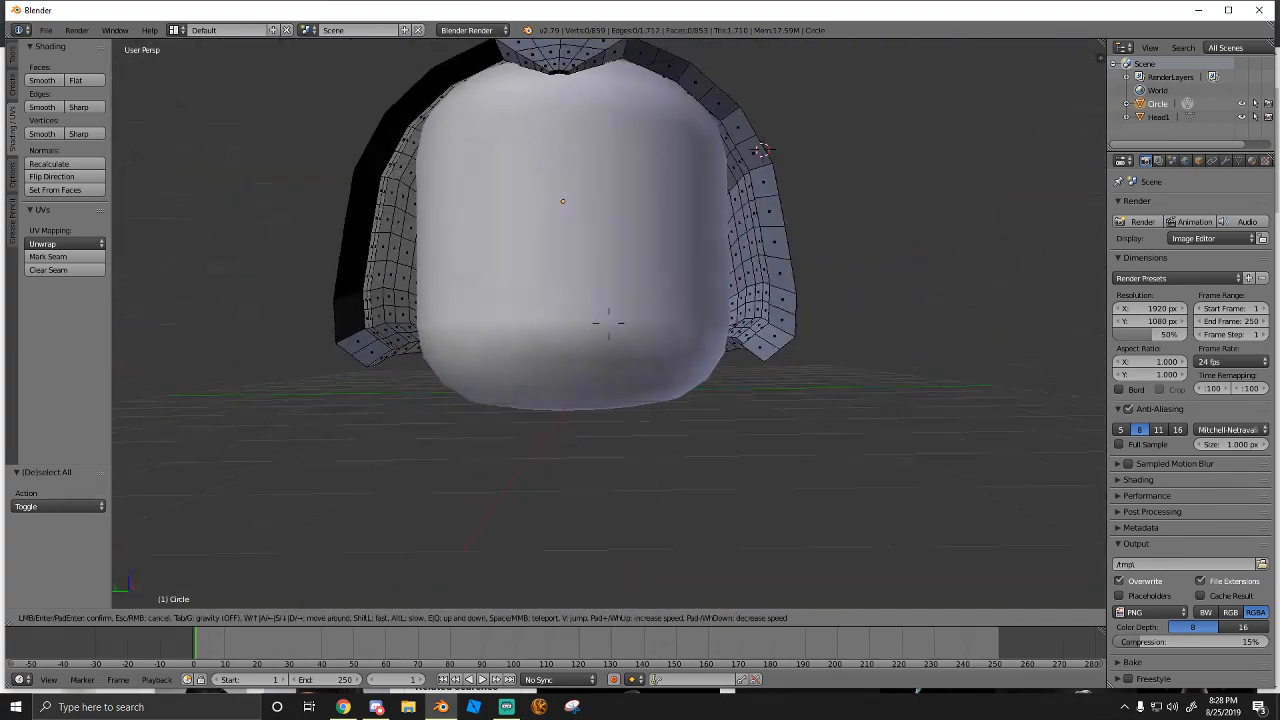
{"action": "key", "text": "d"}
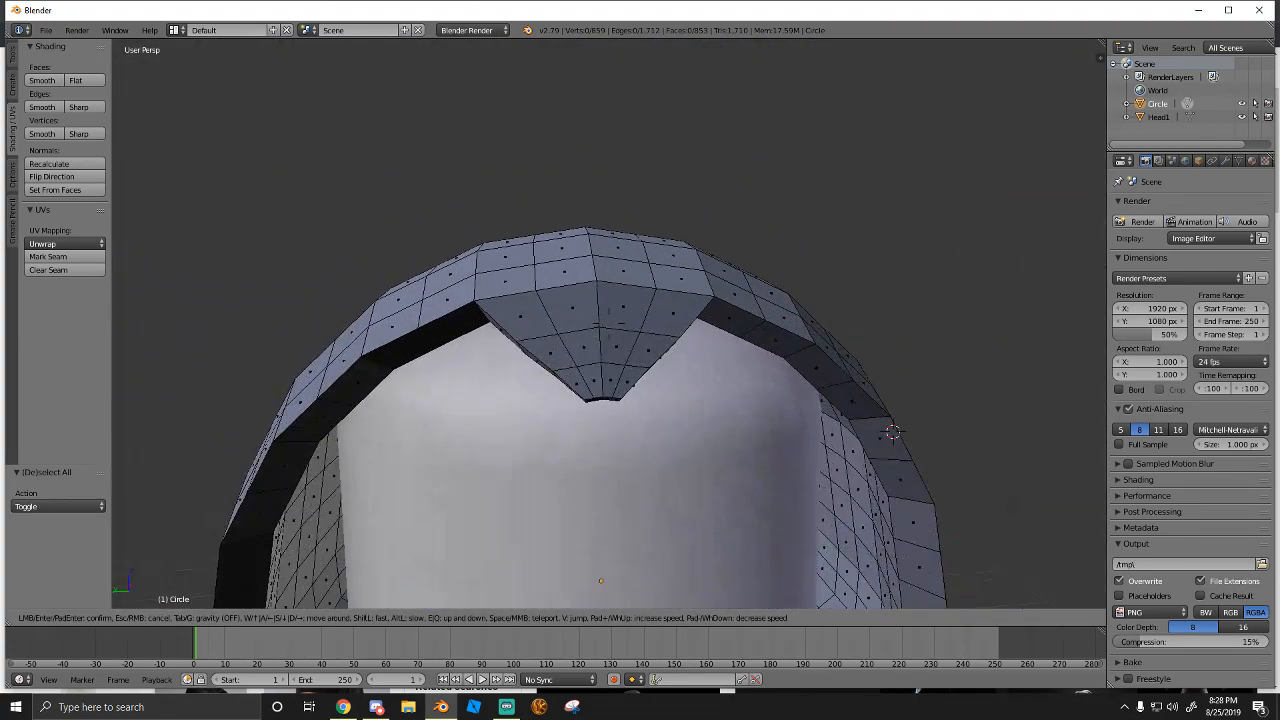
{"action": "left_click", "coordinate": [609, 326]}
Undo all extrusions and scalings of the front point, back to the four selected rim faces
{"action": "key", "text": "ctrl+z"}
{"action": "key", "text": "ctrl+x"}
{"action": "key", "text": "ctrl+z"}
{"action": "key", "text": "ctrl+z"}
{"action": "key", "text": "ctrl+z"}
{"action": "key", "text": "ctrl+z"}
{"action": "key", "text": "ctrl+z"}
{"action": "key", "text": "ctrl+z"}
{"action": "key", "text": "ctrl+z"}
{"action": "key", "text": "ctrl+z"}
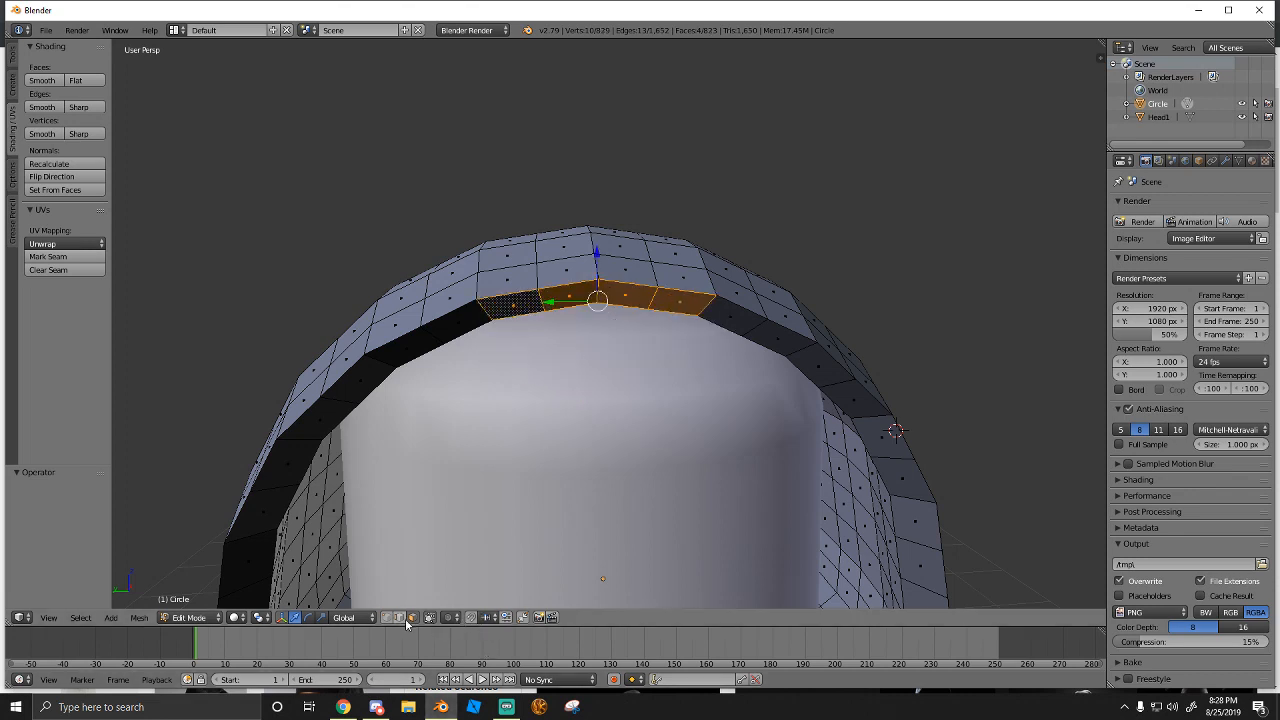
Select the front rim's top-centre edge in edge selection mode, enable proportional editing and move the edge about -0.333 along X
{"action": "right_click", "coordinate": [608, 304]}
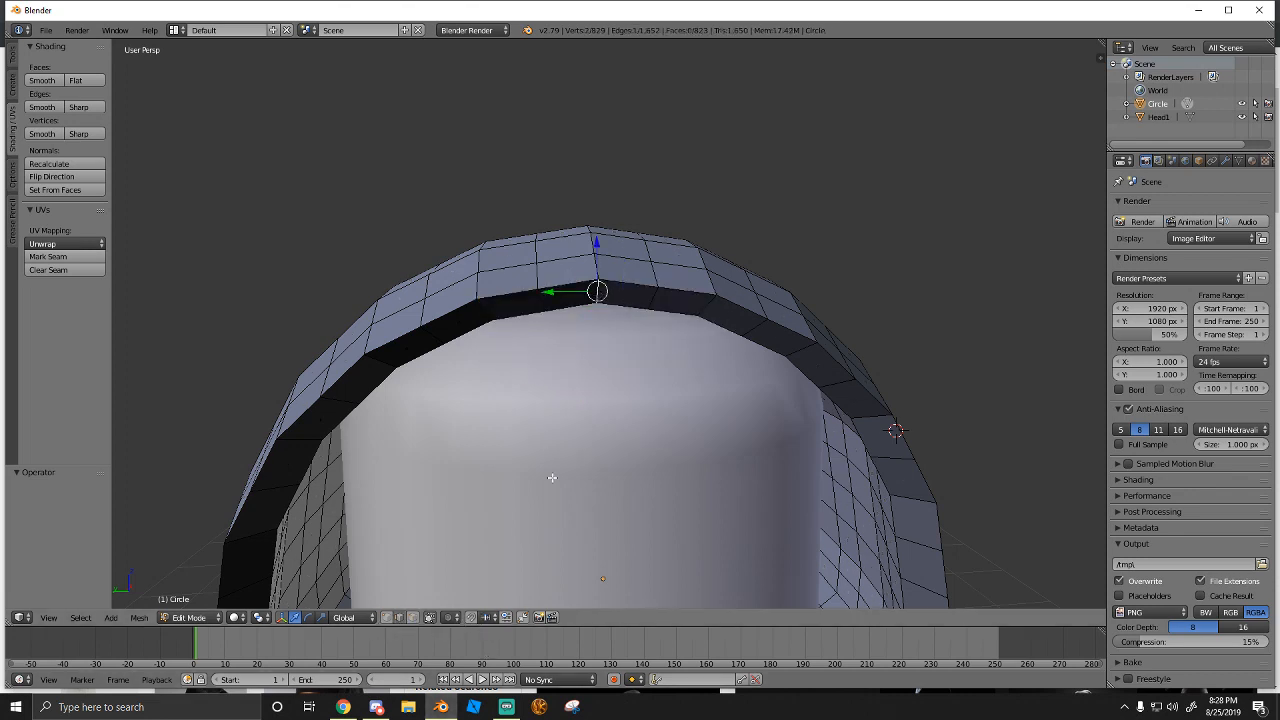
{"action": "left_click", "coordinate": [449, 617]}
{"action": "left_click", "coordinate": [457, 591]}
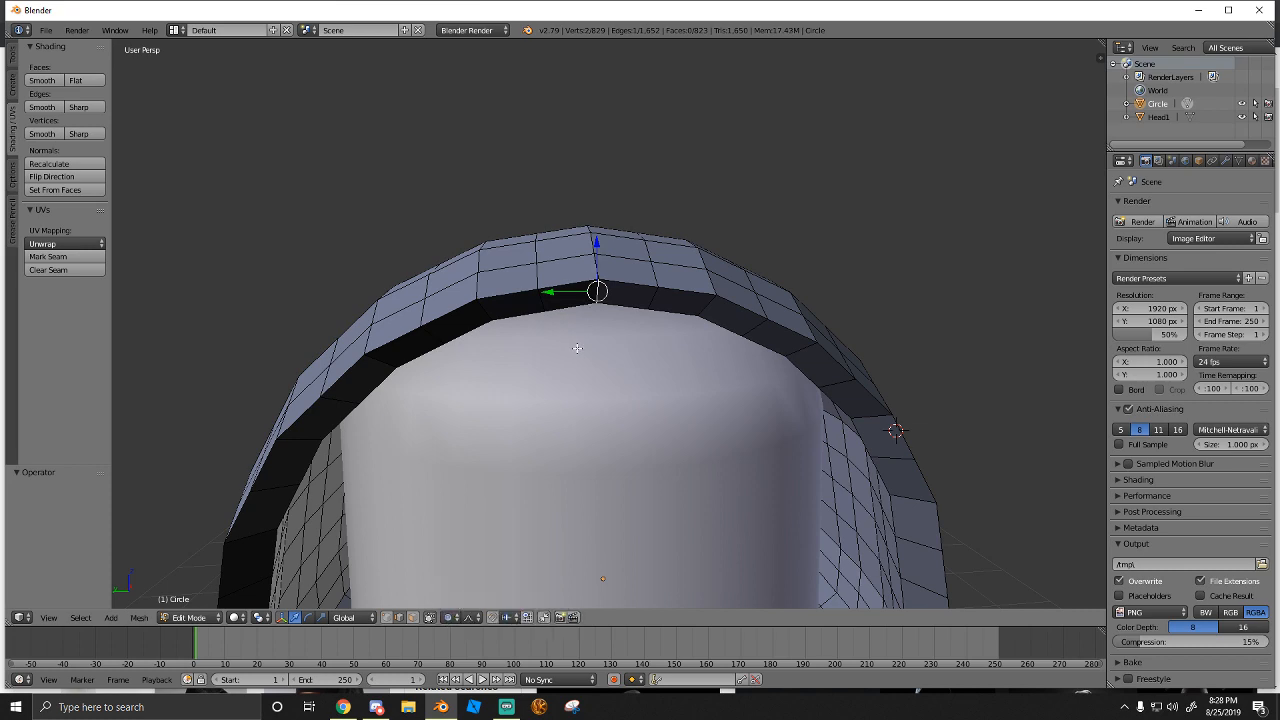
{"action": "middle_click_drag", "start_coordinate": [577, 347], "coordinate": [505, 265]}
{"action": "key", "text": "g"}
{"action": "key", "text": "x"}
{"action": "left_click", "coordinate": [493, 247]}
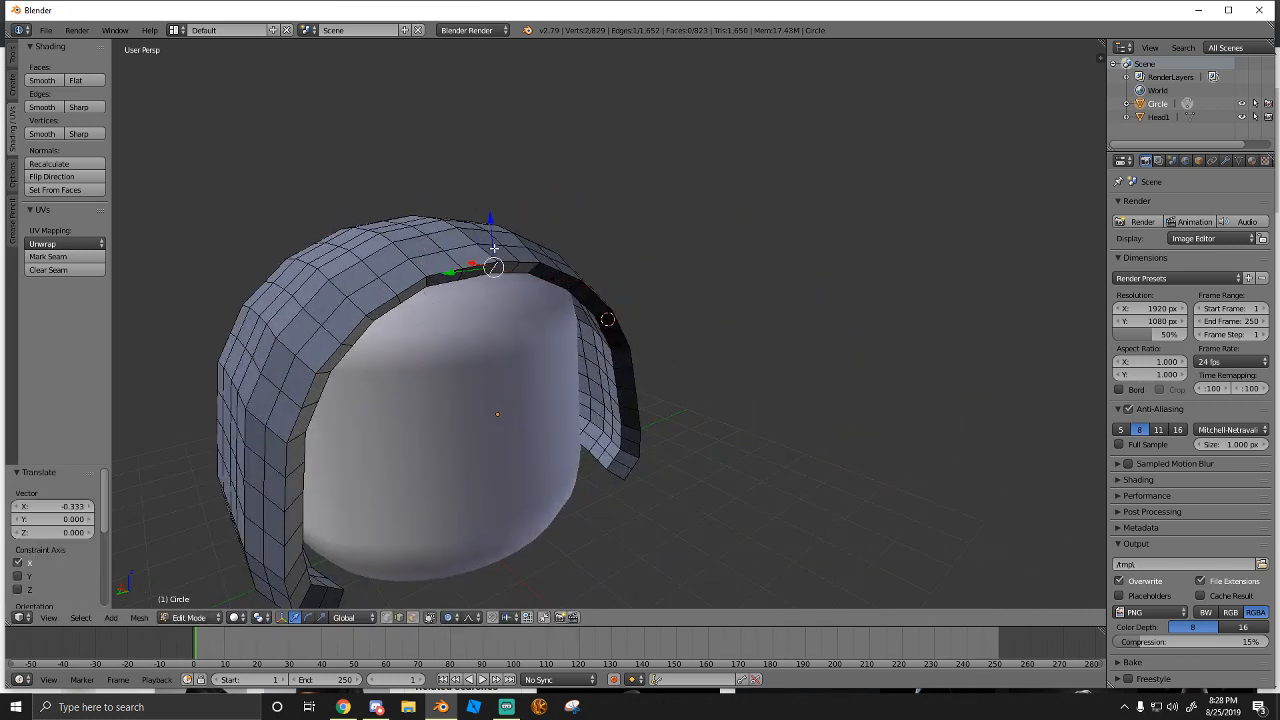
Lower the front rim's top-centre edge about 0.32 along the Z axis
{"action": "key", "text": "g"}
{"action": "key", "text": "z"}
{"action": "left_click", "coordinate": [495, 266]}
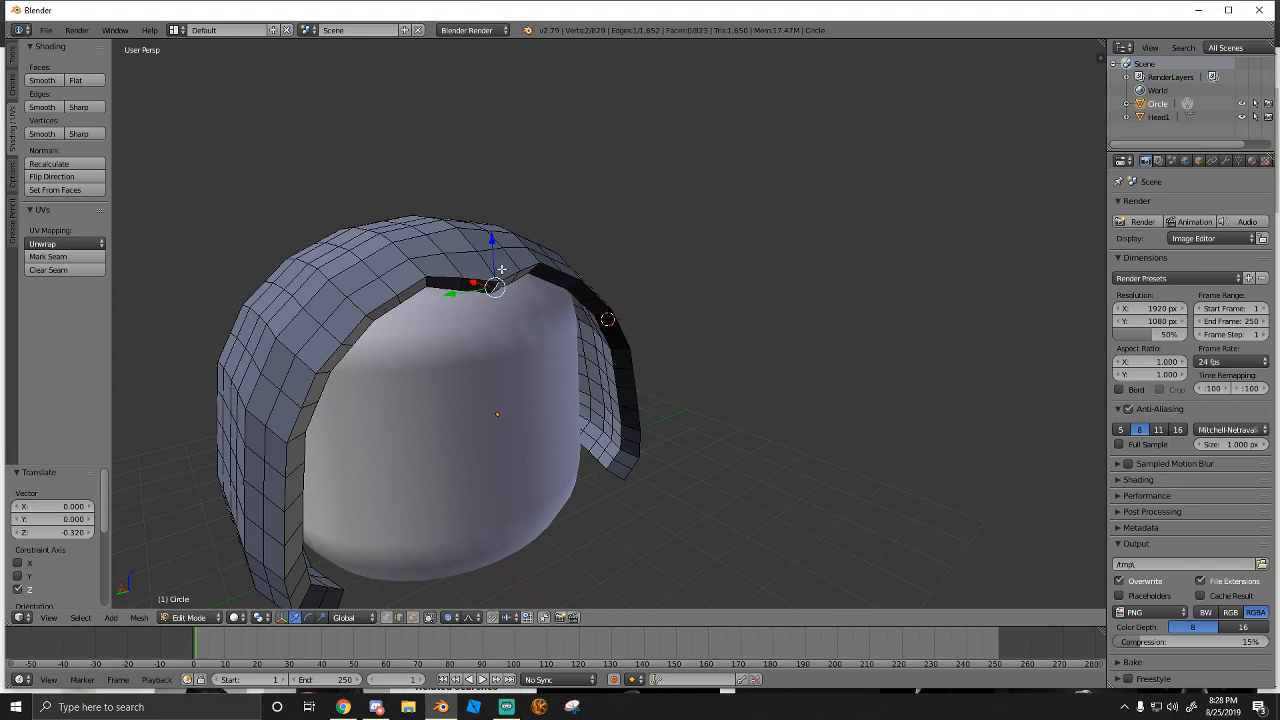
Undo the last lowering of the front rim's top-centre edge and move the edge about -0.327 along X
{"action": "key", "text": "ctrl+z"}
{"action": "key", "text": "shift+f"}
{"action": "key", "text": "w"}
{"action": "key", "text": "a"}
{"action": "key", "text": "w"}
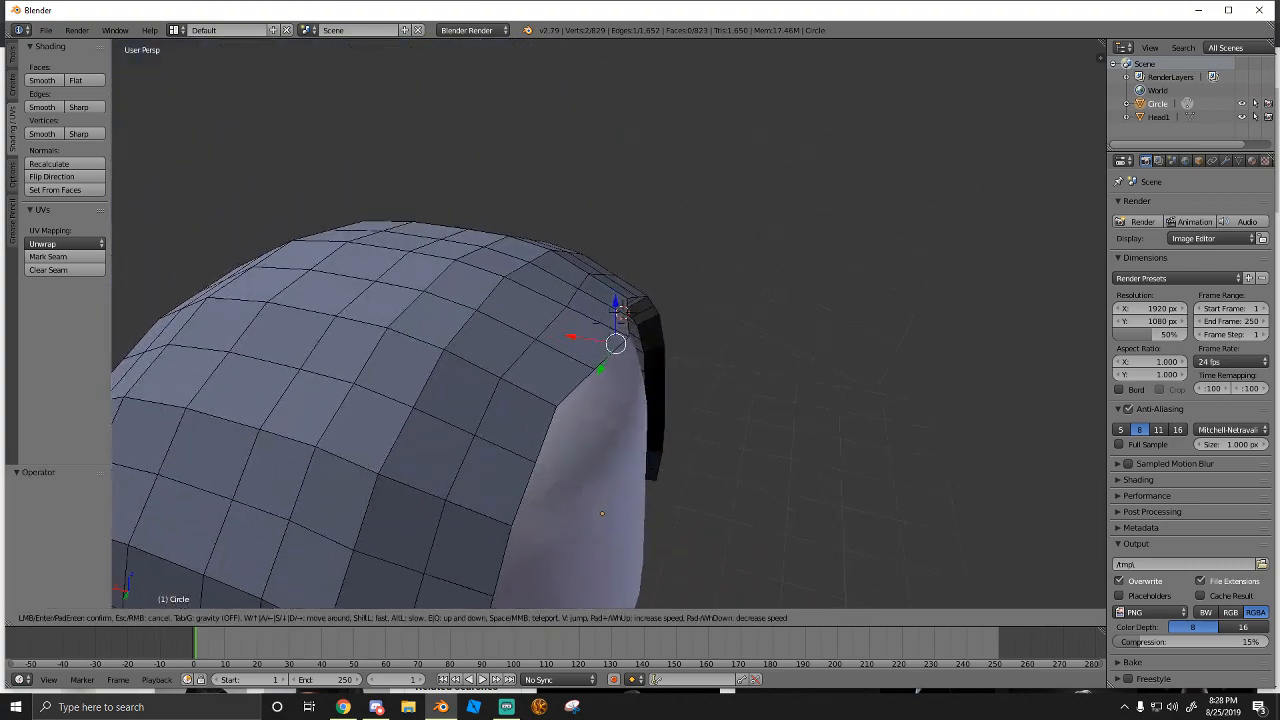
{"action": "left_click", "coordinate": [609, 323]}
{"action": "left_click_drag", "start_coordinate": [588, 341], "coordinate": [616, 347]}
Try lowering the front rim's top-centre edge along the Z axis again
{"action": "key", "text": "shift+f"}
{"action": "key", "text": "w"}
{"action": "key", "text": "d"}
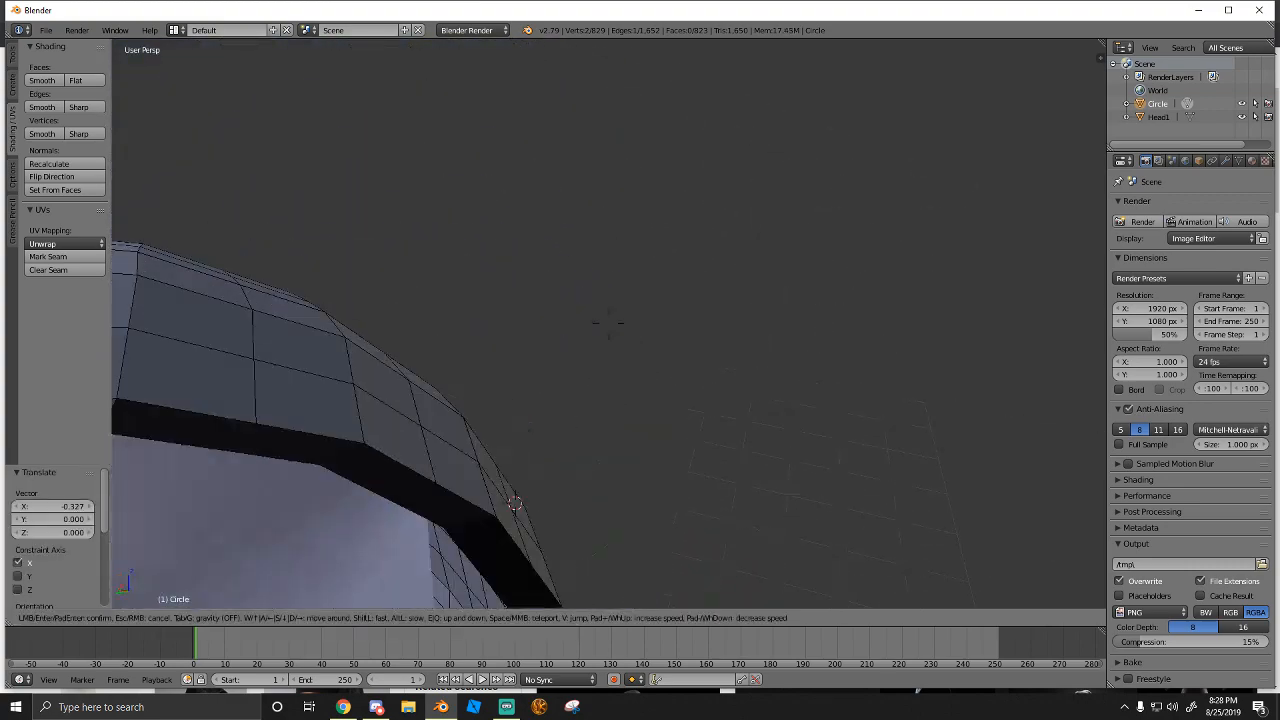
{"action": "key", "text": "s"}
{"action": "left_click", "coordinate": [609, 323]}
{"action": "left_click_drag", "start_coordinate": [659, 265], "coordinate": [658, 305]}
Undo the last X and Z moves of the front rim's top-centre edge
{"action": "key", "text": "shift+f"}
{"action": "key", "text": "a"}
{"action": "key", "text": "d"}
{"action": "left_click", "coordinate": [609, 323]}
{"action": "key", "text": "ctrl+z"}
{"action": "key", "text": "ctrl+z"}
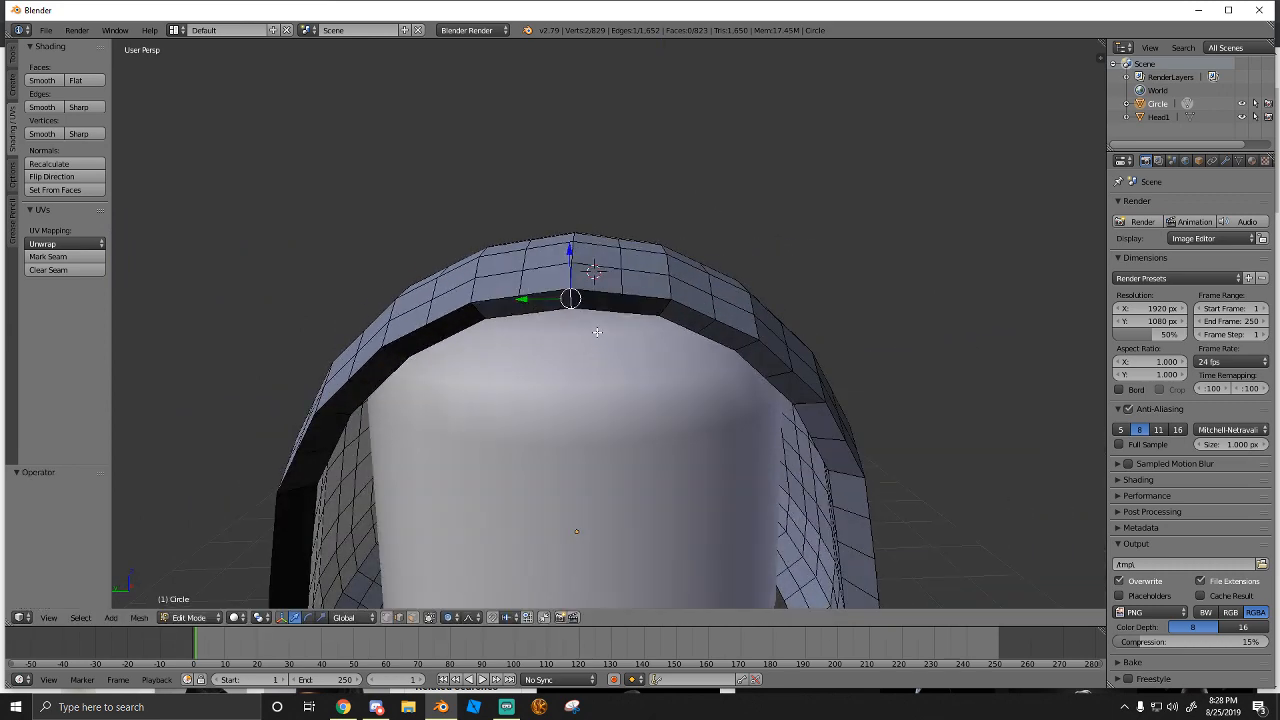
Select the five middle cross edges of the front rim and move them forward along X with proportional editing
{"action": "key", "text": "a"}
{"action": "right_click", "coordinate": [524, 303]}
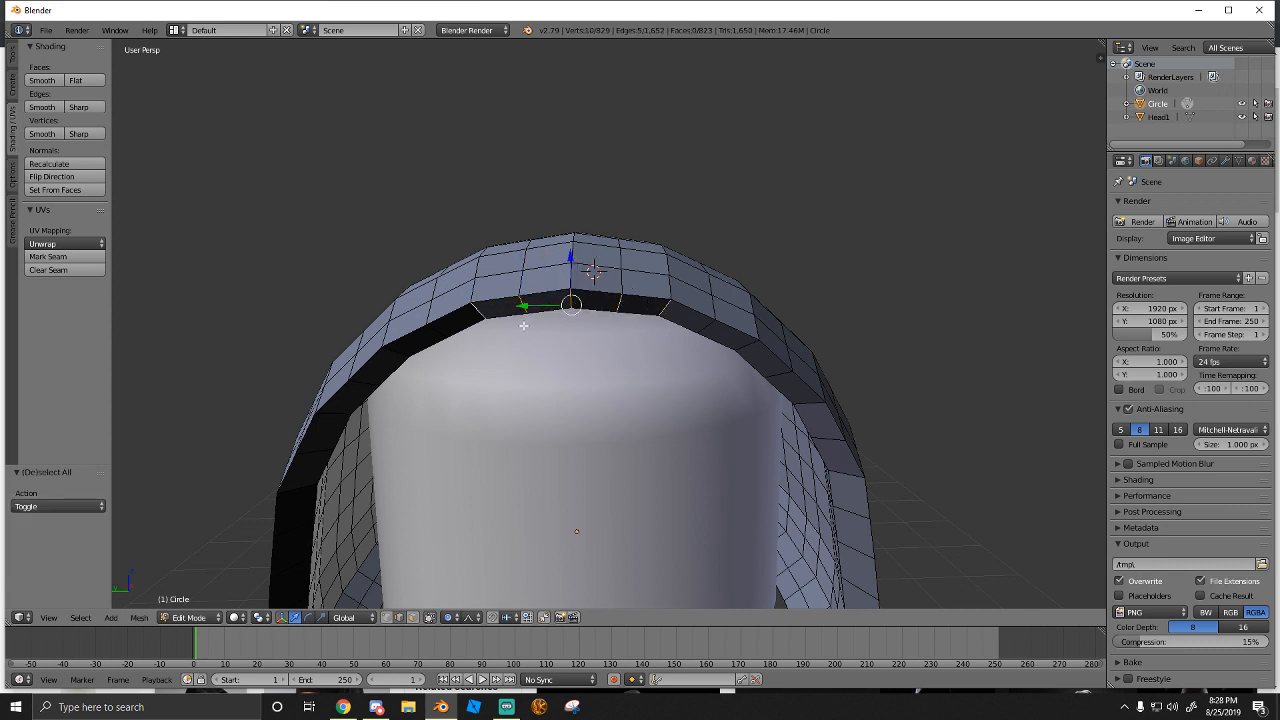
{"action": "key", "text": "shift+f"}
{"action": "left_click", "coordinate": [609, 323]}
{"action": "key", "text": "g"}
{"action": "key", "text": "x"}
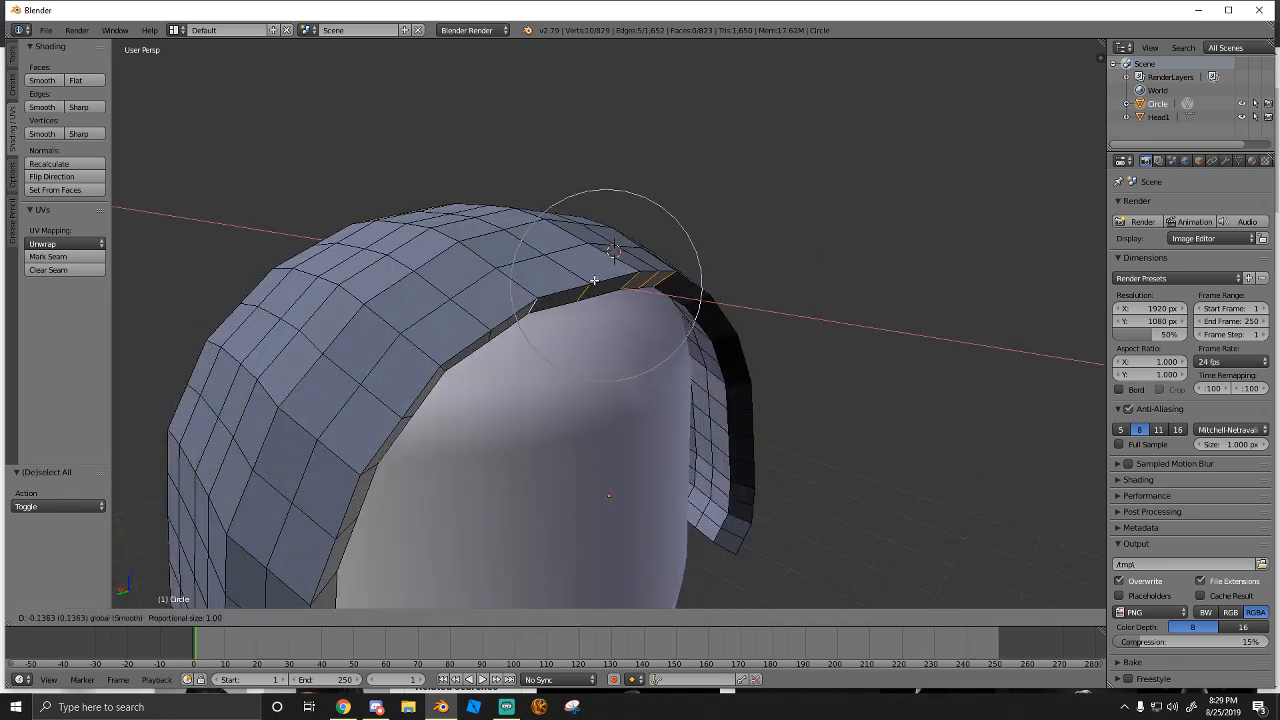
{"action": "left_click", "coordinate": [629, 263]}
Lower the five selected front rim edges about 0.279 along the Z axis
{"action": "key", "text": "g"}
{"action": "key", "text": "z"}
{"action": "left_click", "coordinate": [620, 300]}
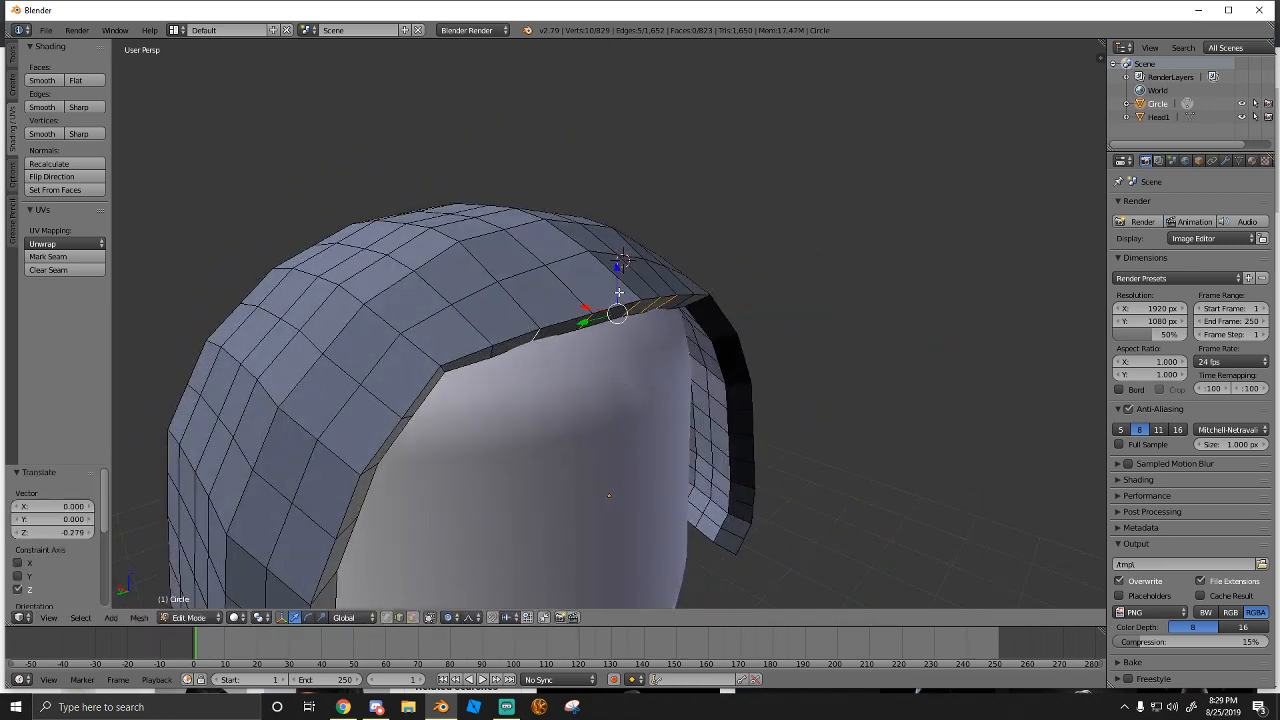
Undo both moves of the five front rim edges
{"action": "key", "text": "shift+f"}
{"action": "key", "text": "s"}
{"action": "left_click", "coordinate": [609, 323]}
{"action": "key", "text": "ctrl+z"}
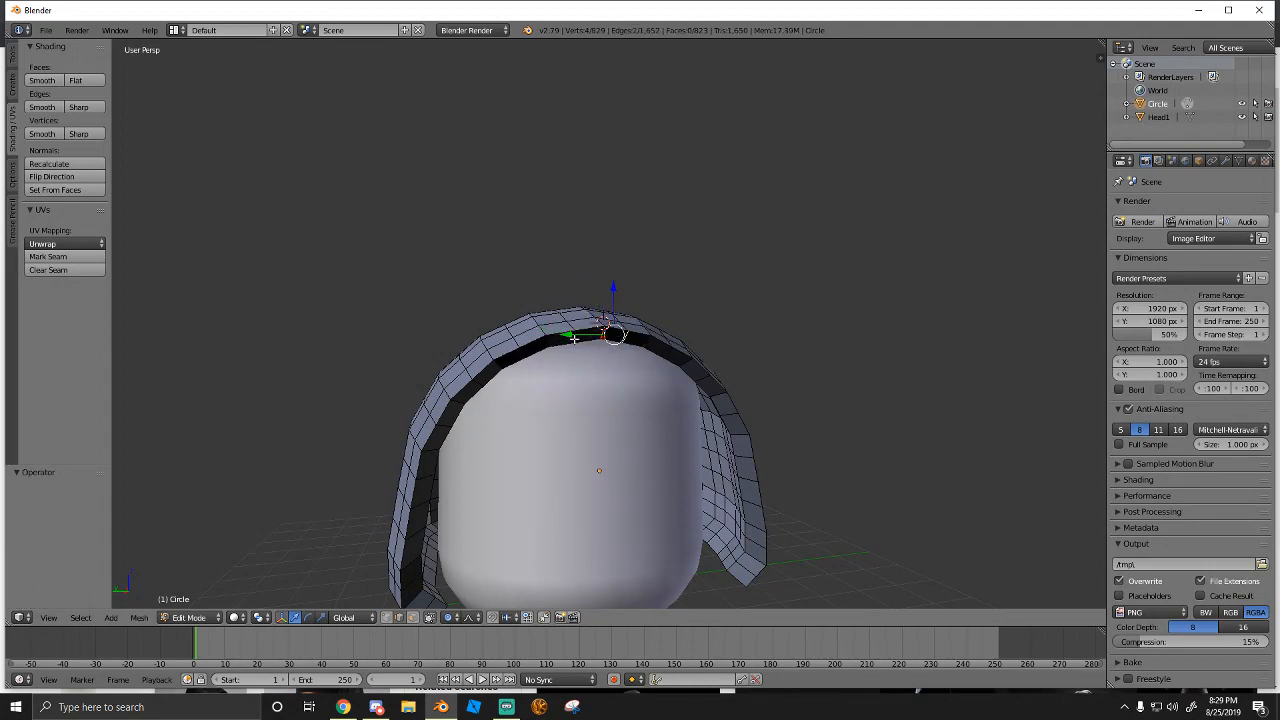
Select only the three middle cross edges of the front rim and move them about -0.254 along X
{"action": "key", "text": "shift+f"}
{"action": "key", "text": "w"}
{"action": "key", "text": "s"}
{"action": "left_click", "coordinate": [609, 323]}
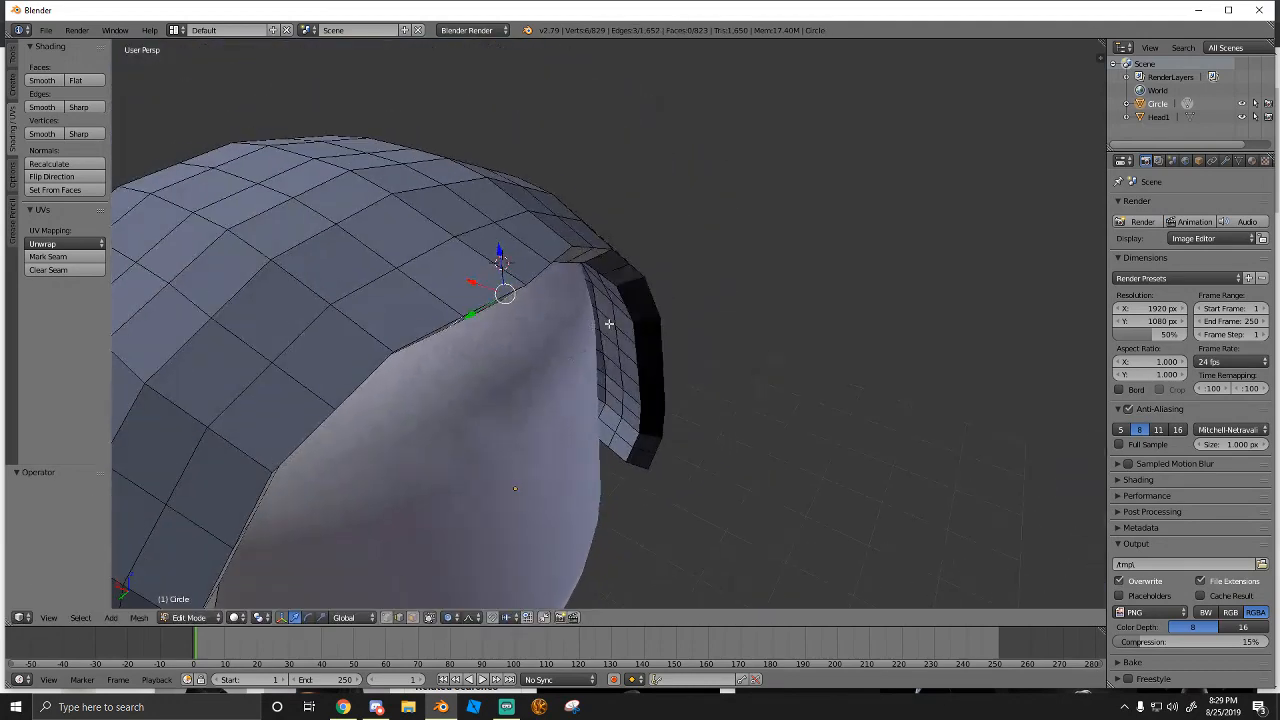
{"action": "left_click_drag", "start_coordinate": [484, 281], "coordinate": [505, 288]}
Lower the three selected front rim edges about 0.265 along the Z axis
{"action": "key", "text": "shift+f"}
{"action": "key", "text": "w"}
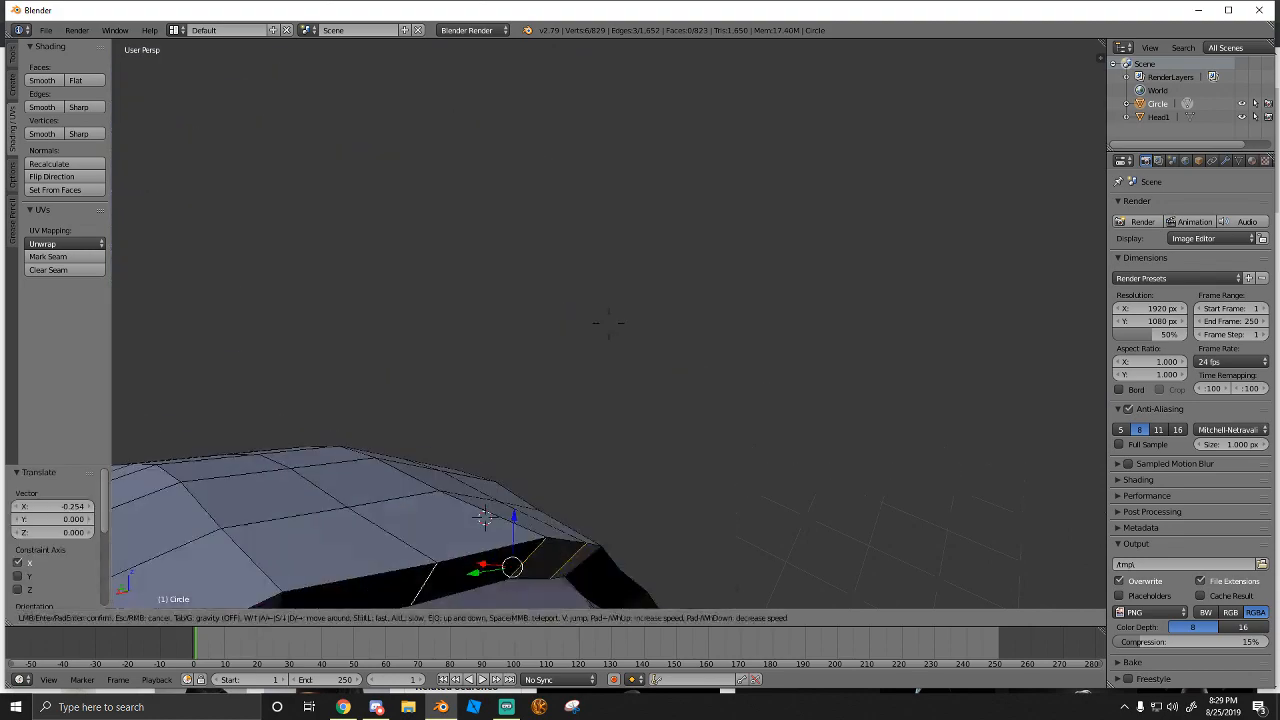
{"action": "key", "text": "s"}
{"action": "left_click", "coordinate": [609, 323]}
{"action": "left_click_drag", "start_coordinate": [623, 225], "coordinate": [623, 262]}
Lower the three front rim edges a further 0.15 or so along the Z axis
{"action": "key", "text": "shift+f"}
{"action": "key", "text": "d"}
{"action": "key", "text": "s"}
{"action": "key", "text": "w"}
{"action": "key", "text": "d"}
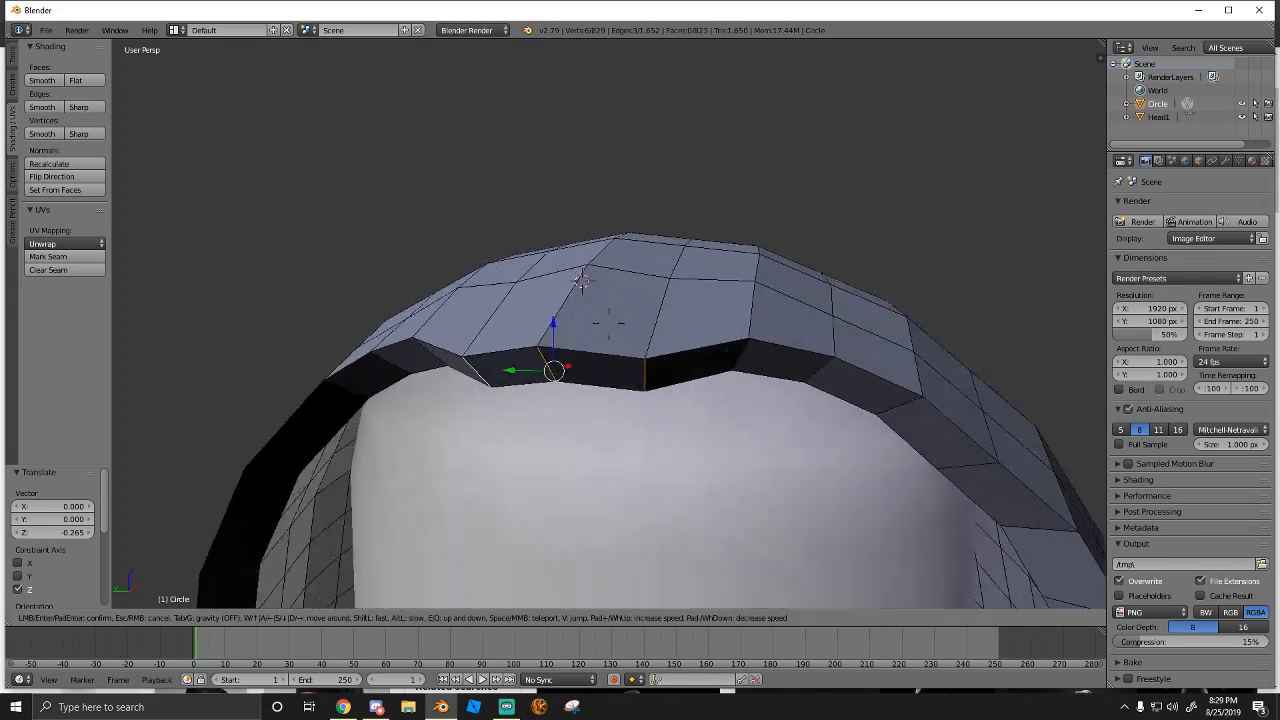
{"action": "left_click", "coordinate": [609, 323]}
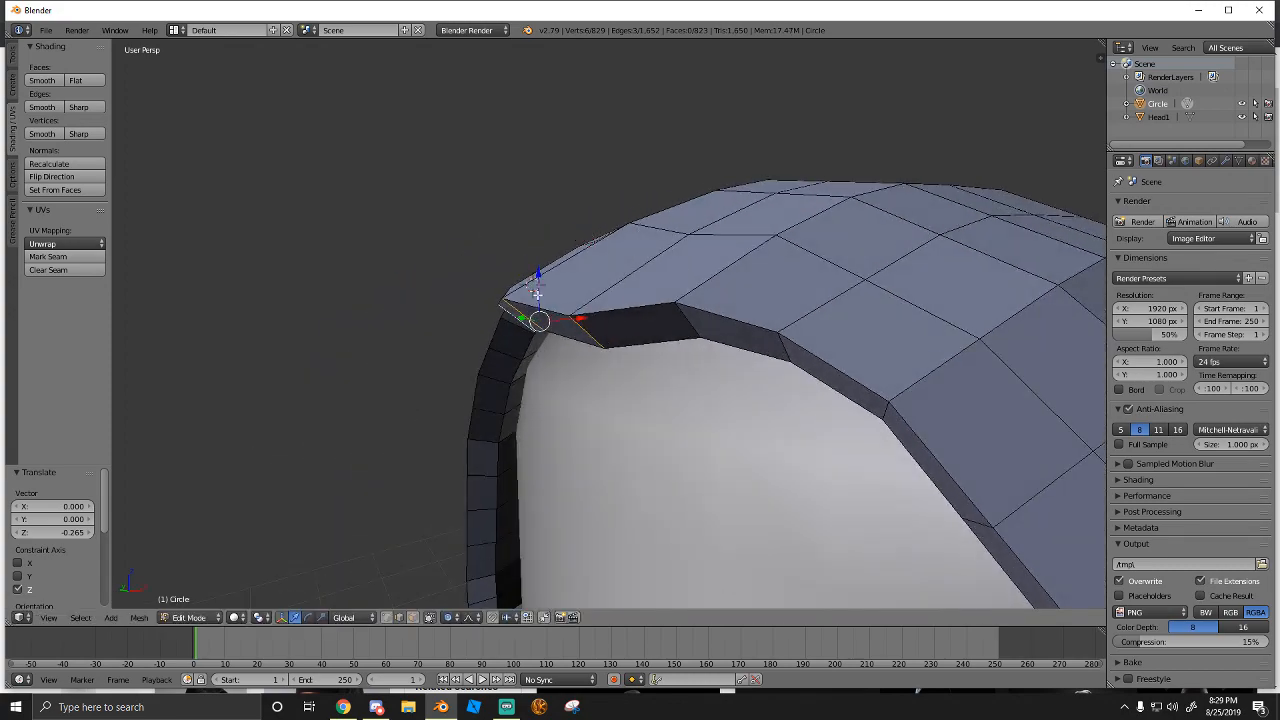
{"action": "left_click_drag", "start_coordinate": [539, 293], "coordinate": [543, 315]}
Raise the three front rim edges about 0.044 along the Z axis
{"action": "key", "text": "shift+f"}
{"action": "key", "text": "a"}
{"action": "key", "text": "s"}
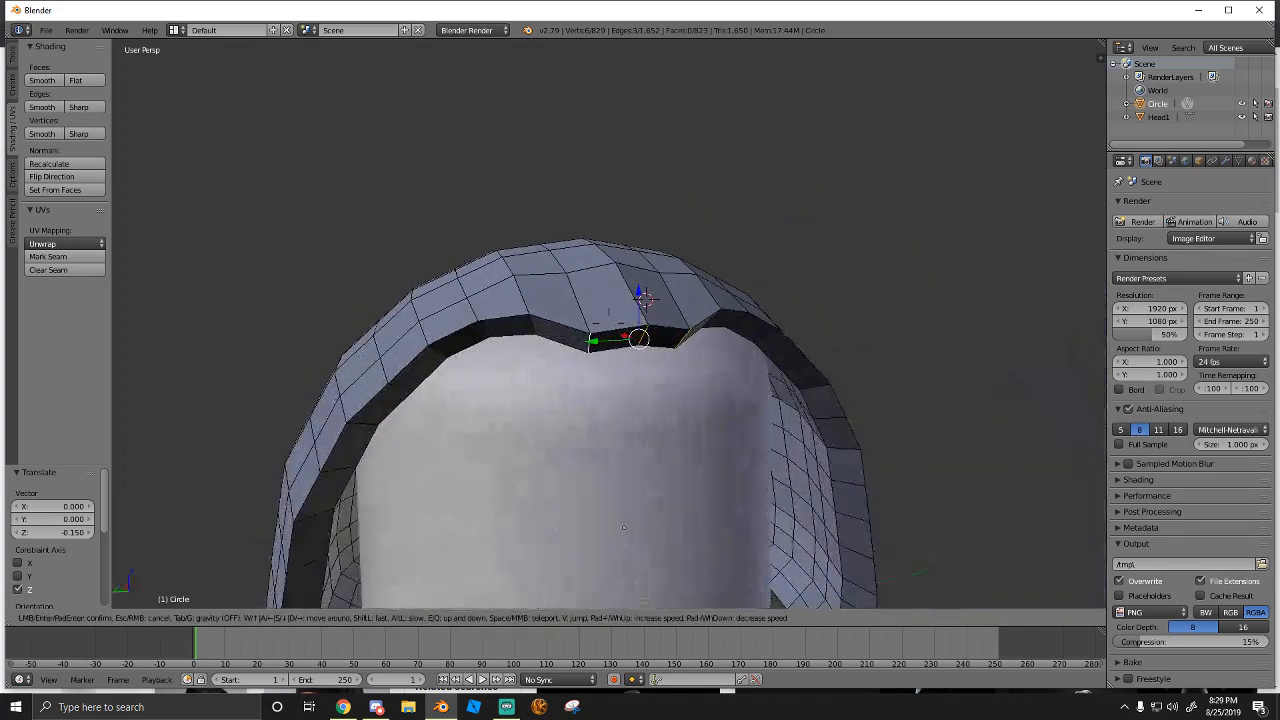
{"action": "key", "text": "a"}
{"action": "key", "text": "w"}
{"action": "left_click", "coordinate": [610, 324]}
{"action": "left_click_drag", "start_coordinate": [662, 326], "coordinate": [662, 318]}
Select the whole hood mesh, apply smooth shading to its faces and switch to Object Mode
{"action": "key", "text": "shift+f"}
{"action": "key", "text": "w"}
{"action": "key", "text": "d"}
{"action": "key", "text": "s"}
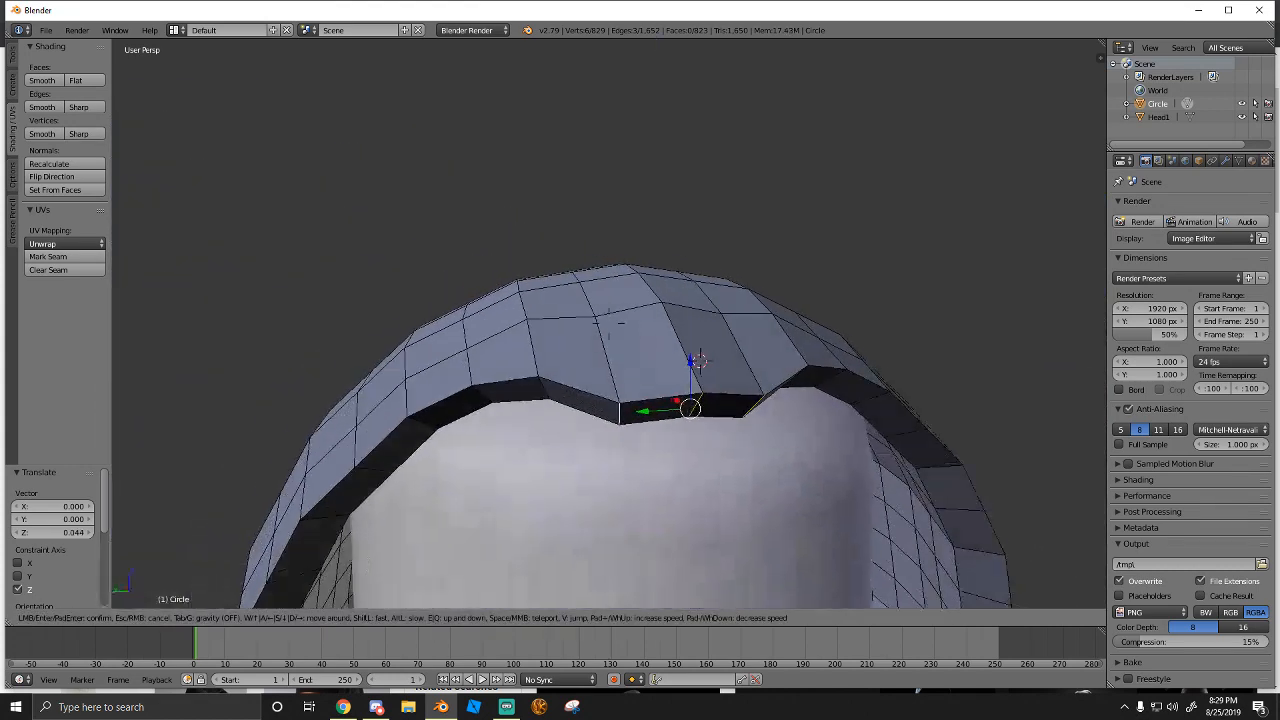
{"action": "left_click", "coordinate": [609, 324]}
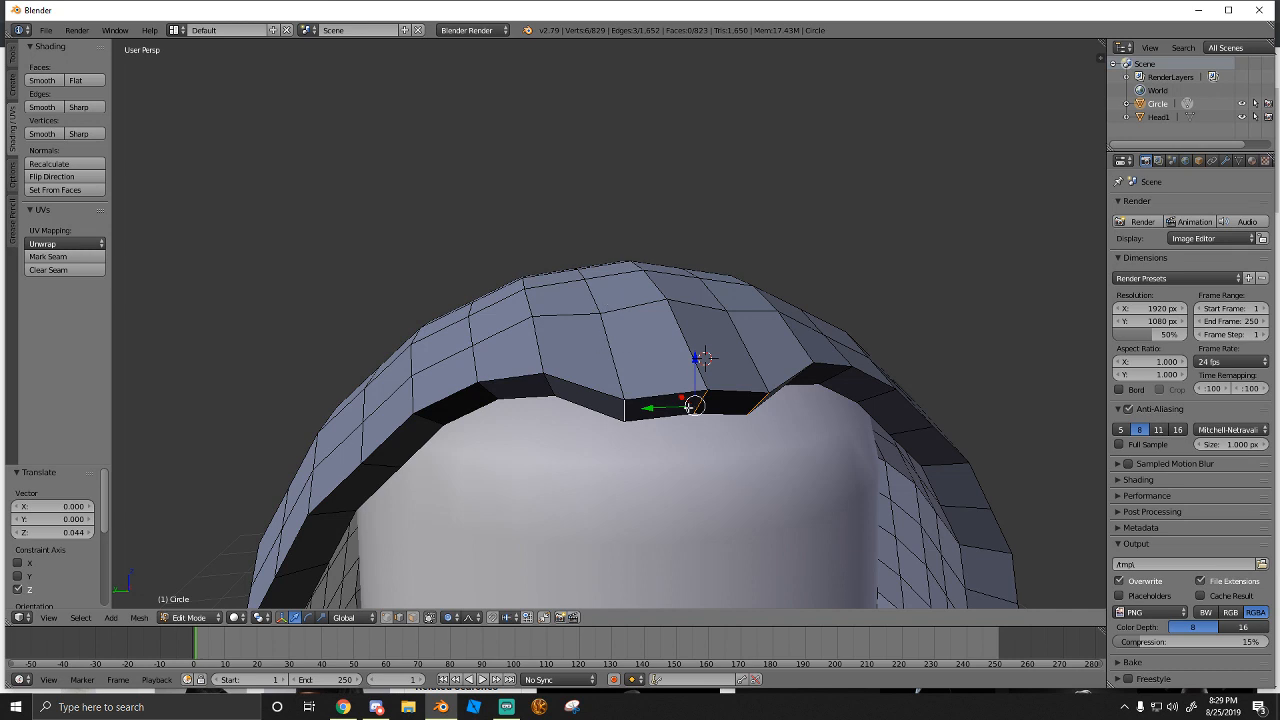
{"action": "key", "text": "a"}
{"action": "key", "text": "a"}
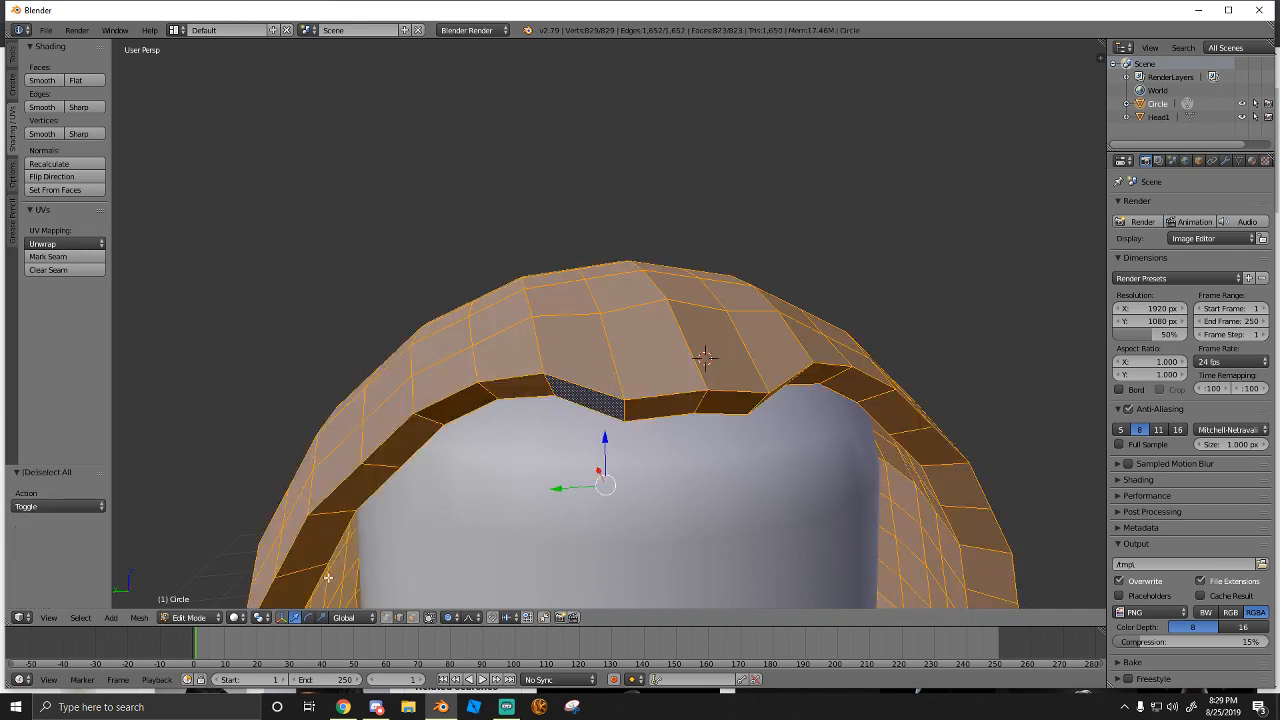
{"action": "left_click", "coordinate": [41, 80]}
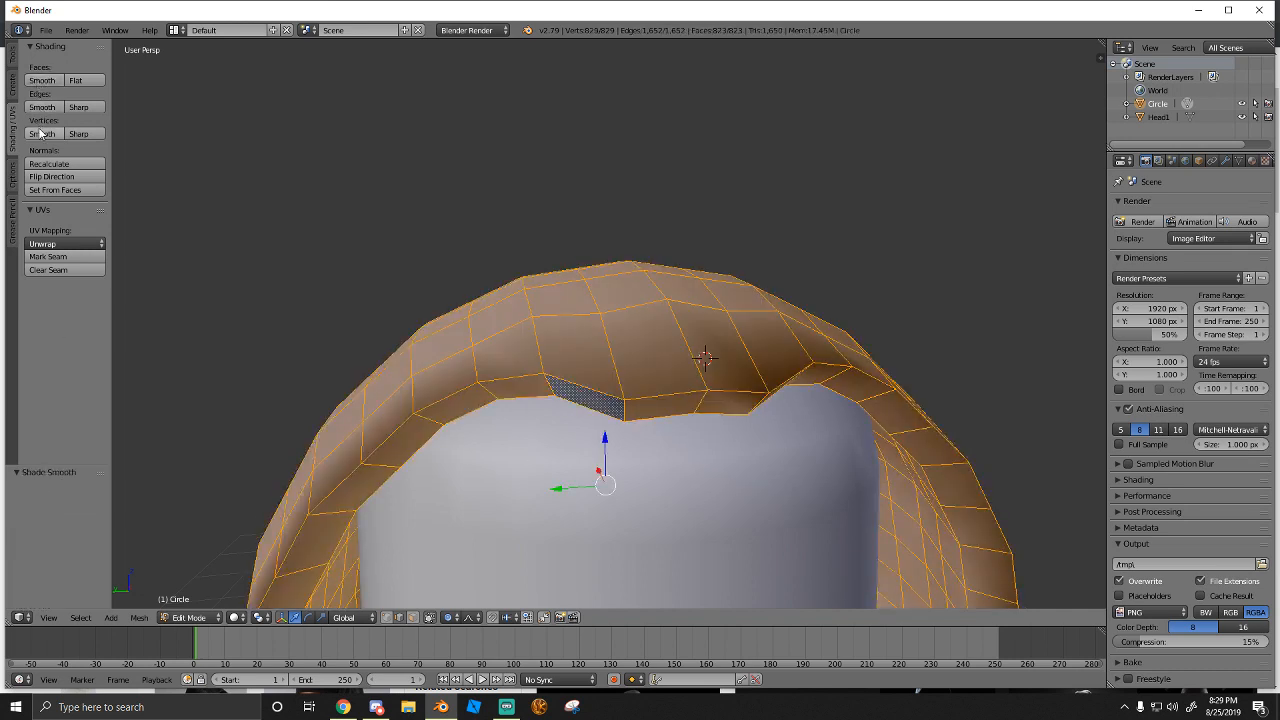
{"action": "key", "text": "Tab"}
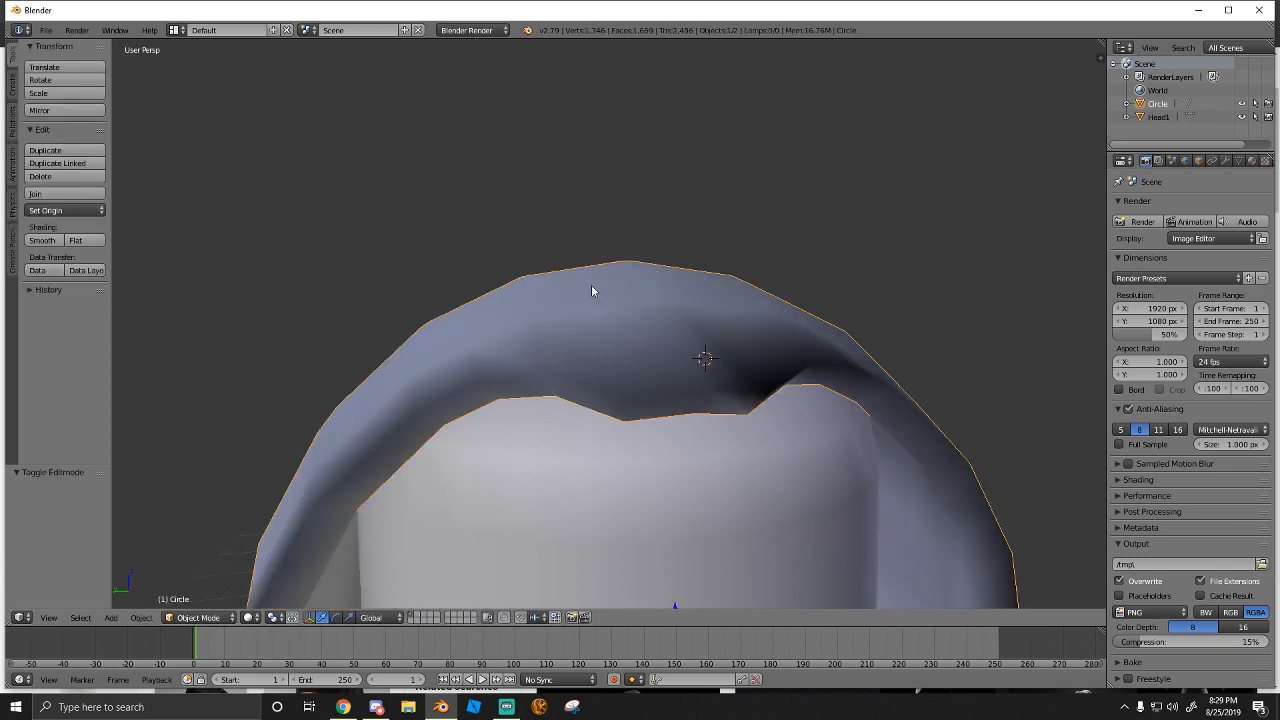
Return to Edit Mode and select a single edge along the front rim's lowered point
{"action": "left_click", "coordinate": [198, 617]}
{"action": "left_click", "coordinate": [222, 588]}
{"action": "key", "text": "shift+f"}
{"action": "key", "text": "w"}
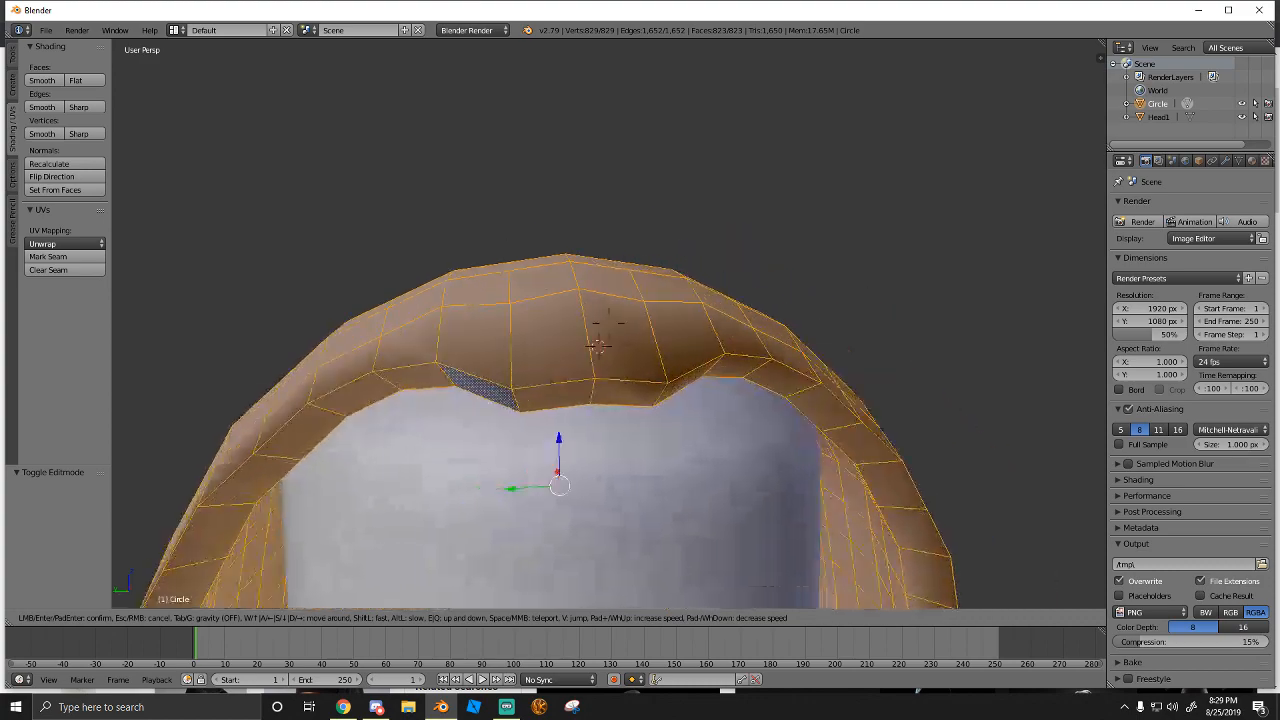
{"action": "key", "text": "d"}
{"action": "key", "text": "s"}
{"action": "key", "text": "a"}
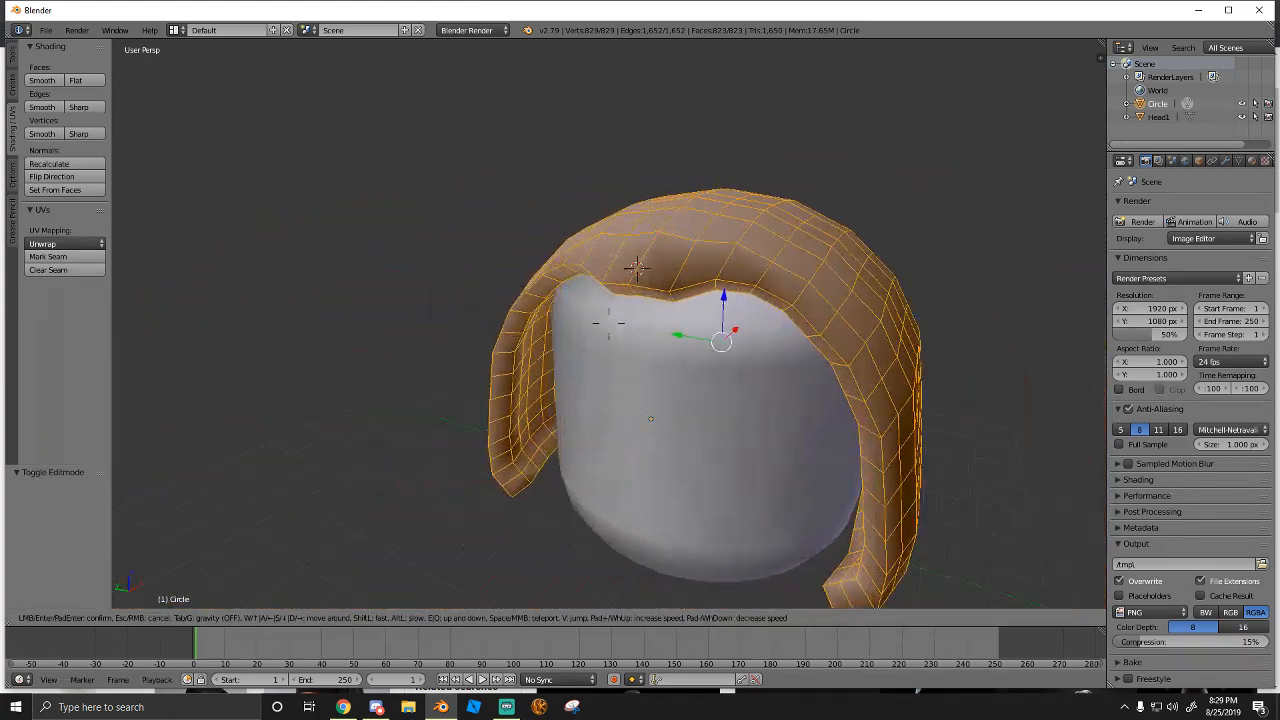
{"action": "key", "text": "w"}
{"action": "left_click", "coordinate": [609, 324]}
{"action": "right_click", "coordinate": [609, 324]}
Select the centre cross edge of the front point and move it about -0.283 along X
{"action": "key", "text": "shift+f"}
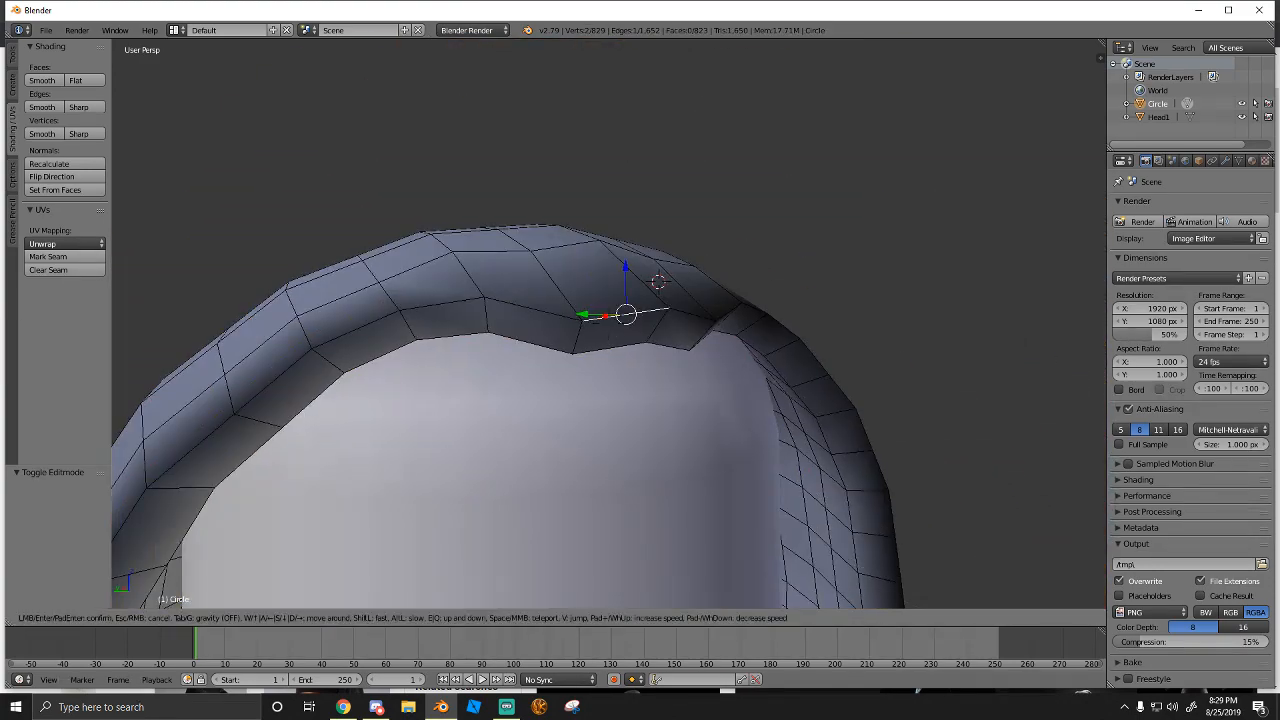
{"action": "key", "text": "s"}
{"action": "key", "text": "w"}
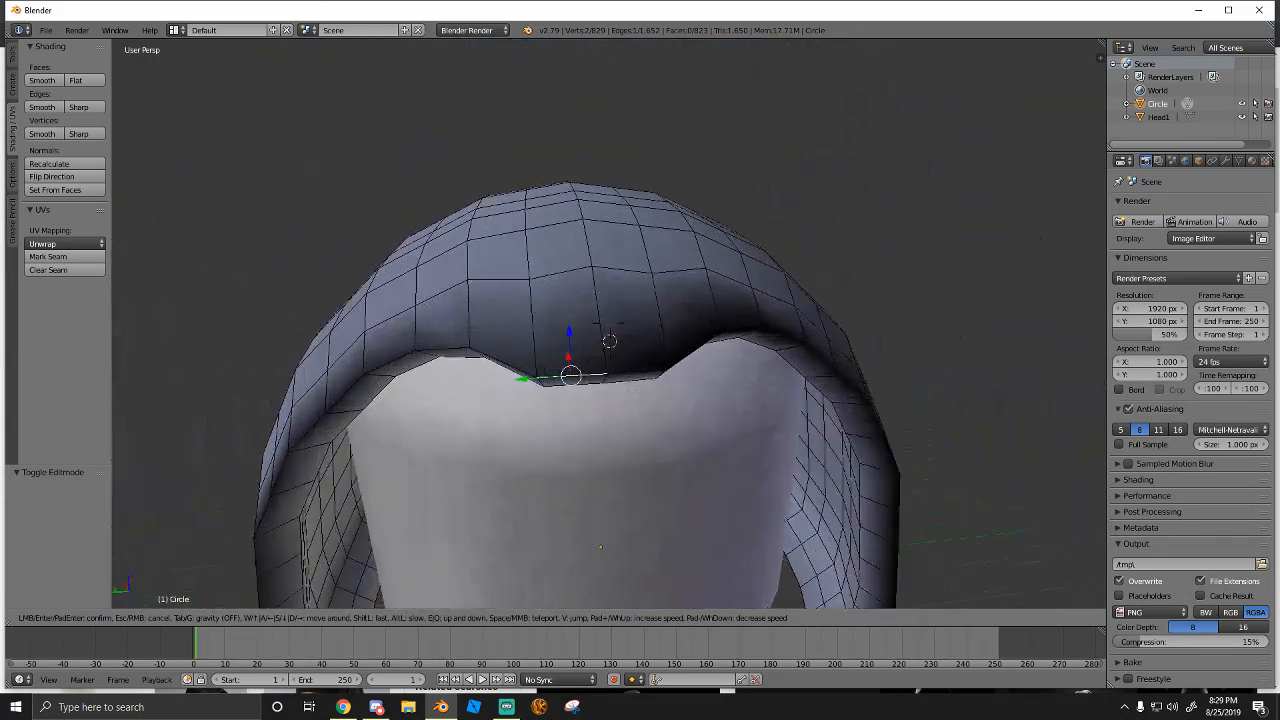
{"action": "left_click", "coordinate": [603, 355]}
{"action": "left_click_drag", "start_coordinate": [598, 339], "coordinate": [602, 360]}
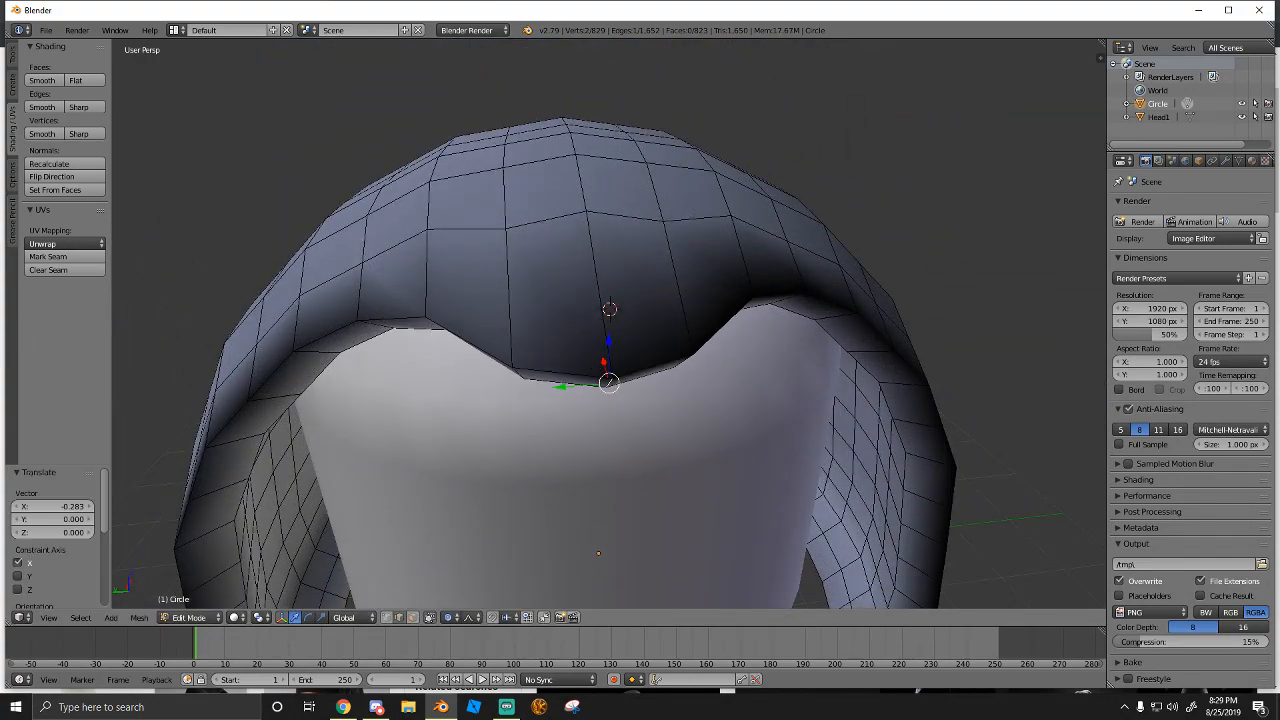
Lower the front point's centre edge about 0.104 along the Z axis
{"action": "key", "text": "shift+f"}
{"action": "key", "text": "a"}
{"action": "left_click", "coordinate": [608, 323]}
{"action": "left_click_drag", "start_coordinate": [706, 331], "coordinate": [707, 348]}
Examine the smooth-shaded hood from the front, the side and the back
{"action": "key", "text": "shift+f"}
{"action": "key", "text": "d"}
{"action": "key", "text": "s"}
{"action": "key", "text": "a"}
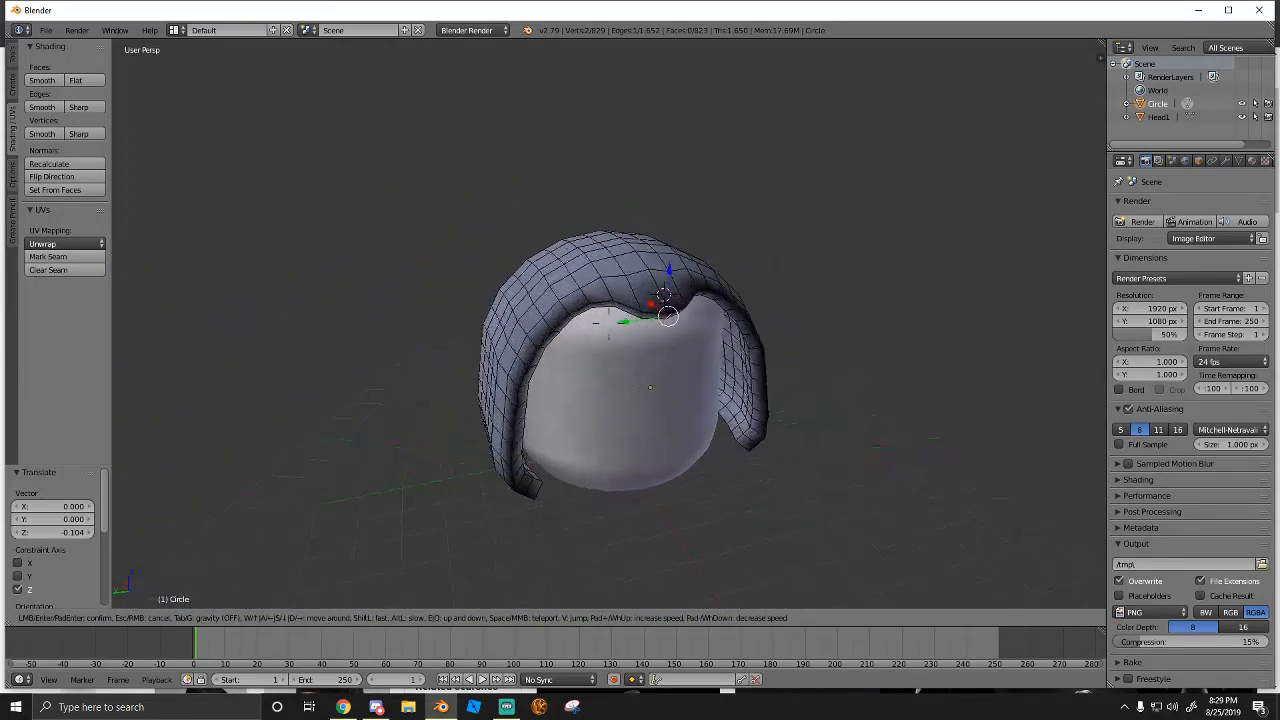
{"action": "key", "text": "w"}
{"action": "key", "text": "s"}
{"action": "key", "text": "a"}
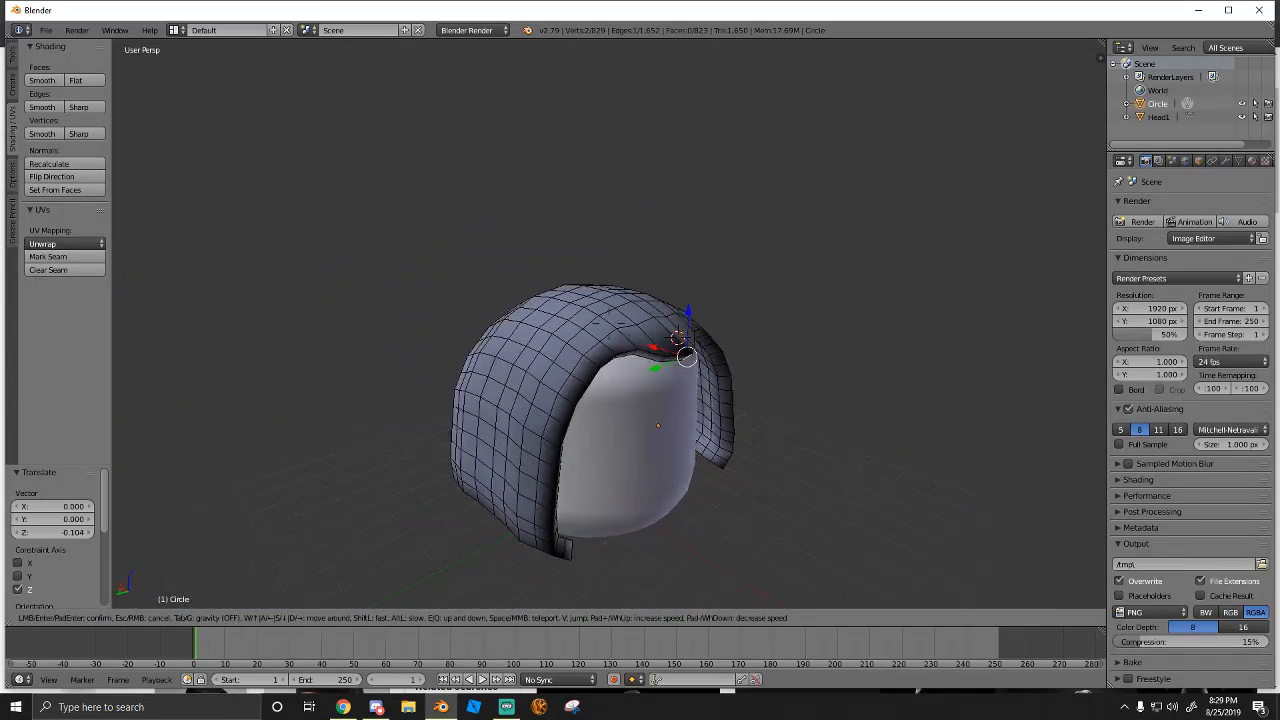
{"action": "key", "text": "d"}
{"action": "key", "text": "a"}
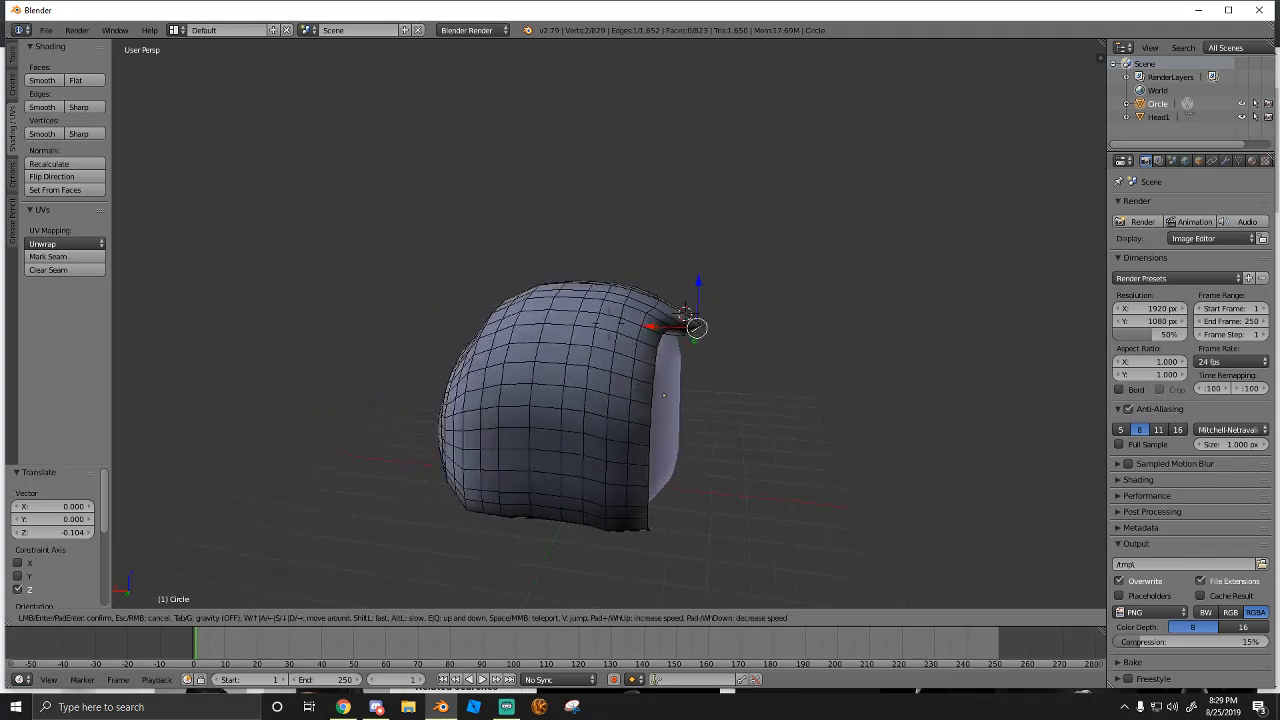
{"action": "key", "text": "w"}
{"action": "key", "text": "s"}
{"action": "left_click", "coordinate": [608, 323]}
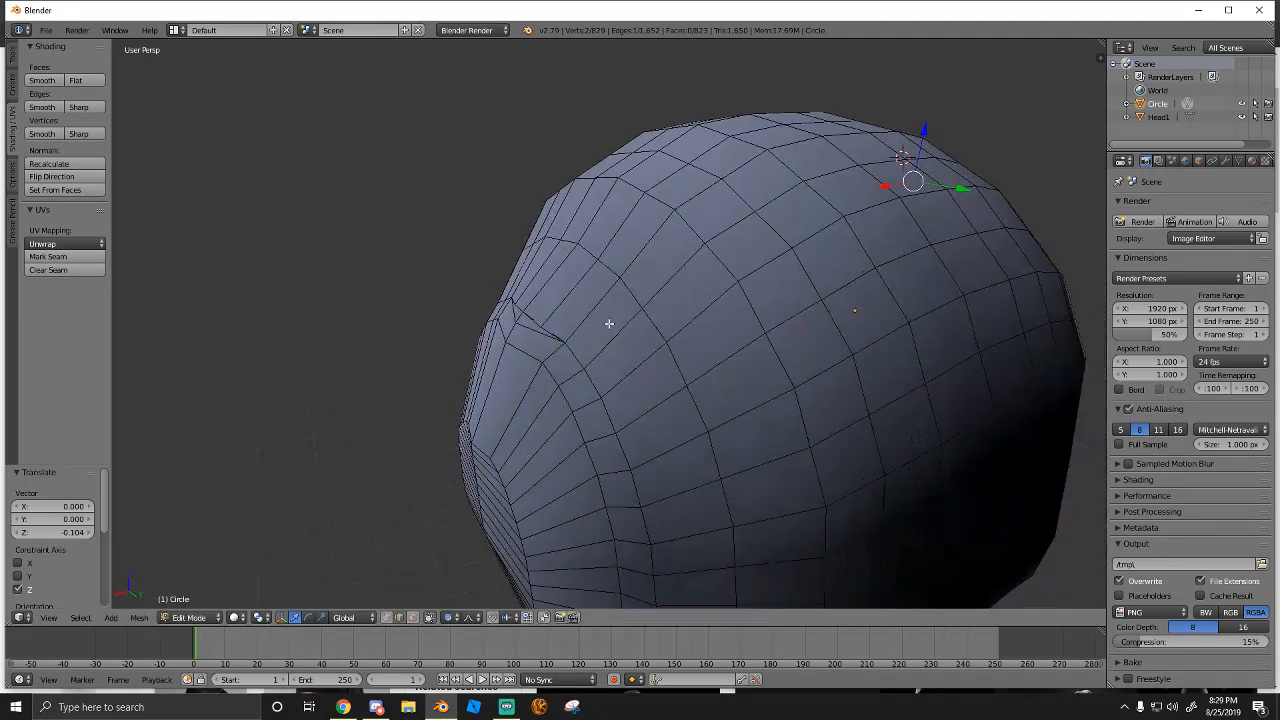
Select the edge loop running around the hood's back and raise it about 0.07 along the Z axis
{"action": "right_click", "coordinate": [666, 328], "text": "alt"}
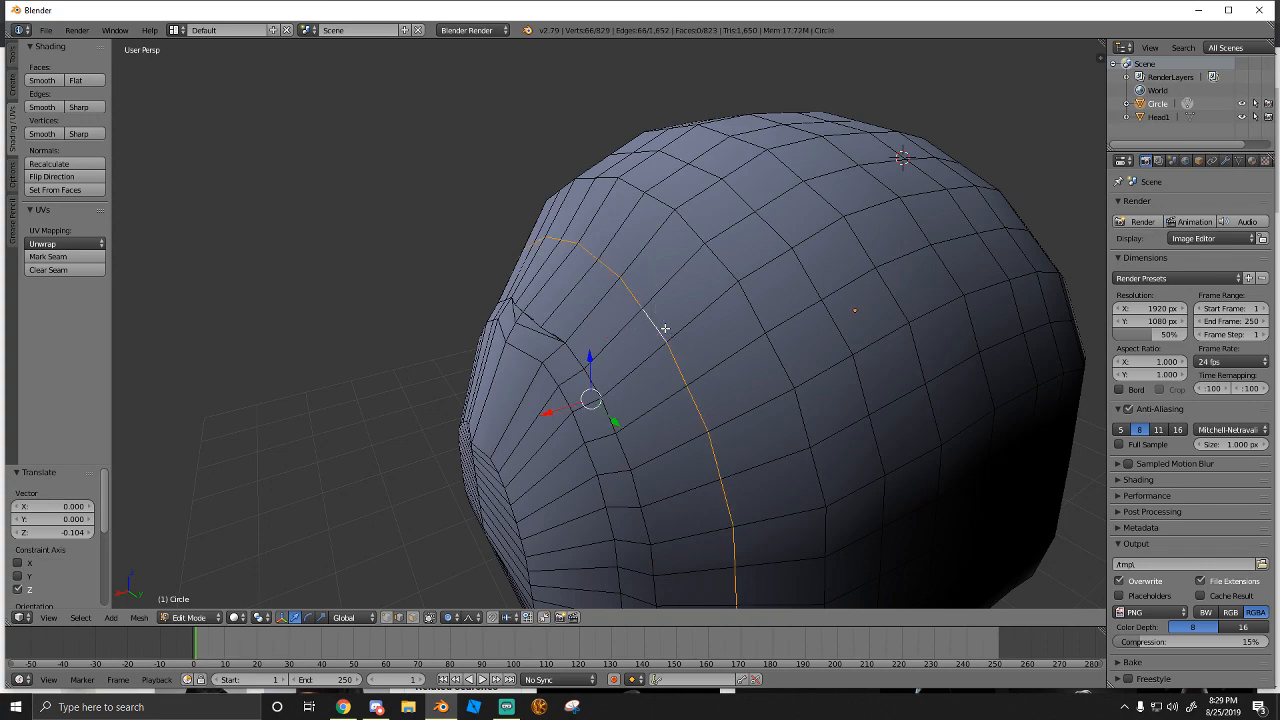
{"action": "key", "text": "shift+f"}
{"action": "key", "text": "w"}
{"action": "key", "text": "s"}
{"action": "key", "text": "s"}
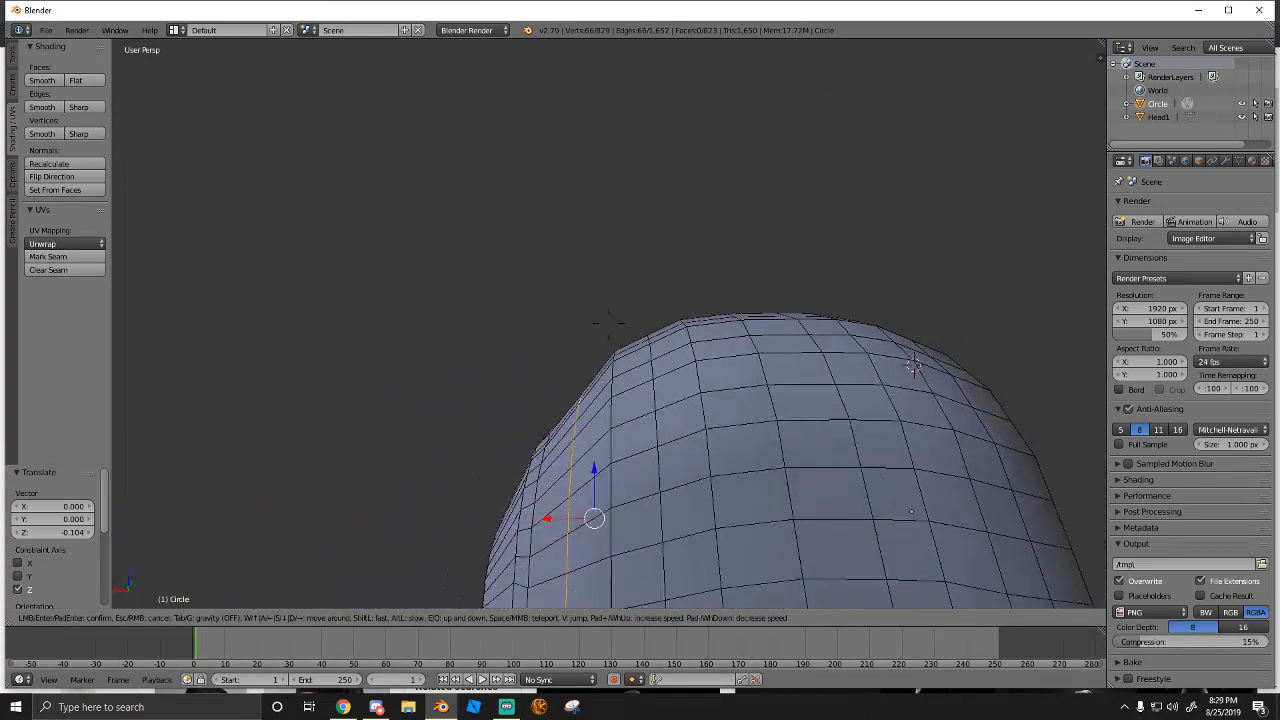
{"action": "left_click", "coordinate": [609, 323]}
{"action": "left_click_drag", "start_coordinate": [604, 427], "coordinate": [605, 428]}
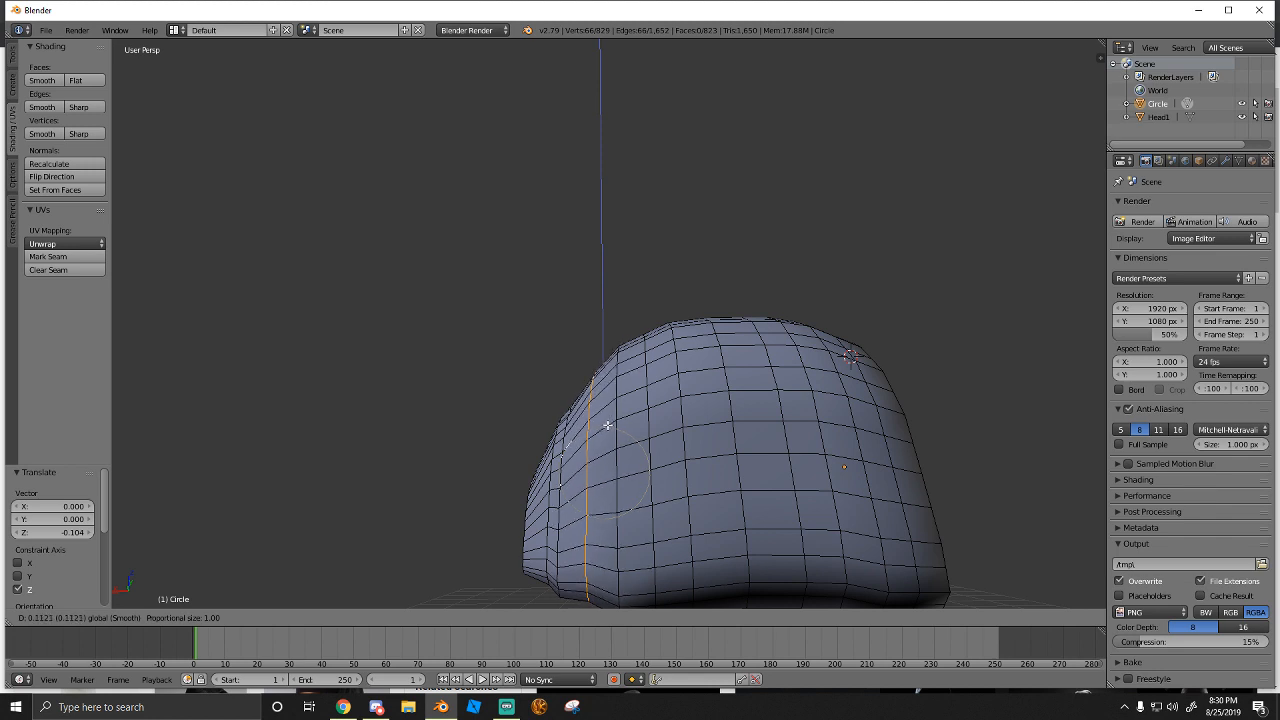
{"action": "left_click_drag", "start_coordinate": [607, 427], "coordinate": [607, 427]}
Select the shorter edge loop nearer the hood's rear and lower it about 0.122 along the Z axis
{"action": "key", "text": "shift+f"}
{"action": "key", "text": "s"}
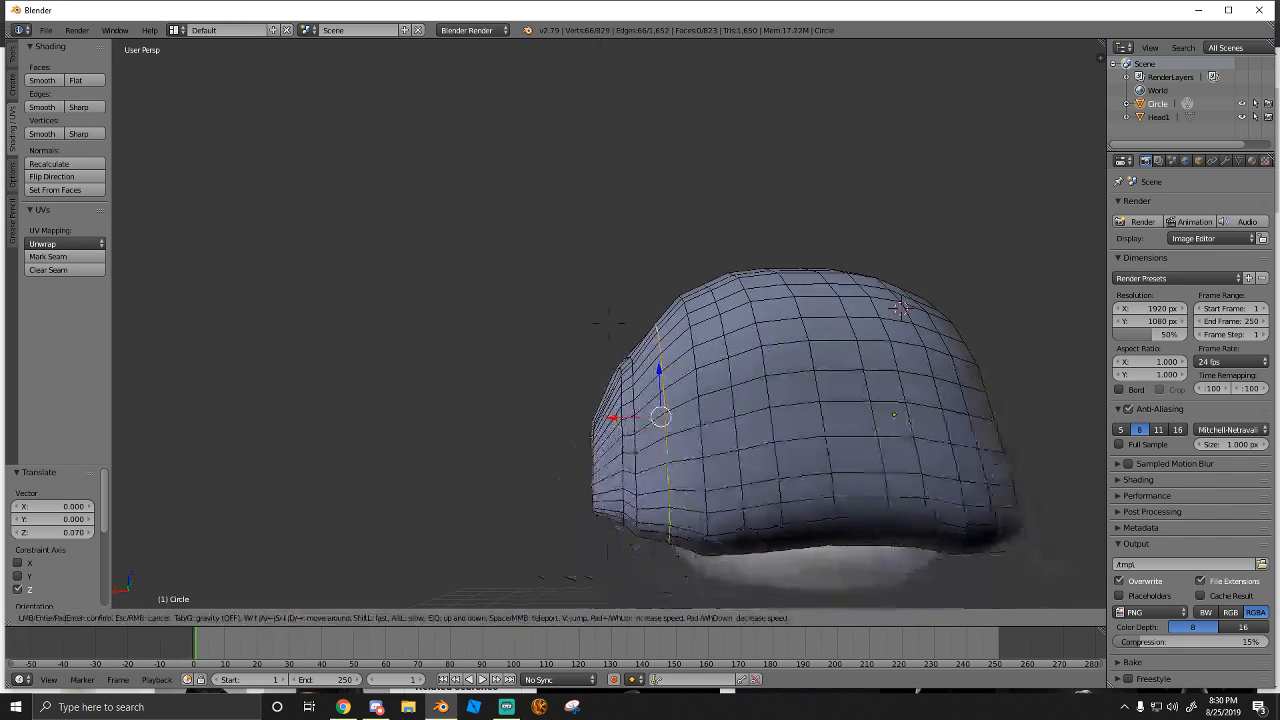
{"action": "left_click", "coordinate": [609, 323]}
{"action": "right_click", "coordinate": [559, 424]}
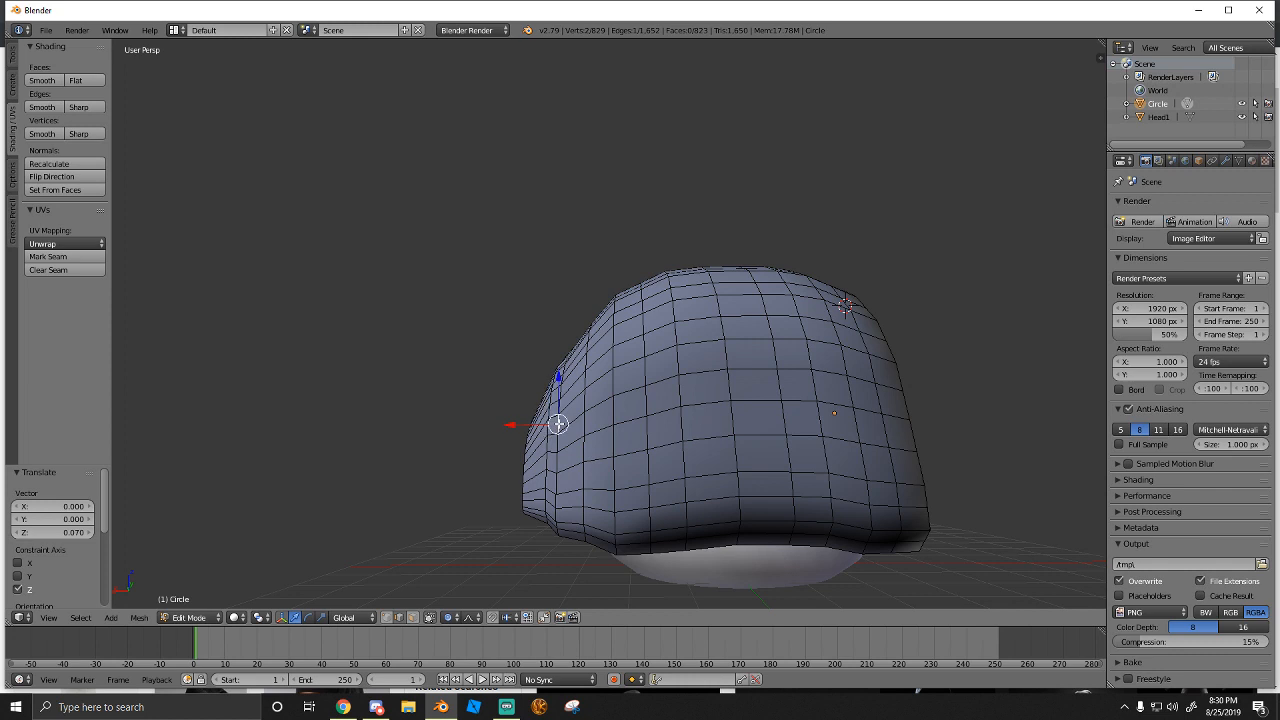
{"action": "left_click_drag", "start_coordinate": [559, 404], "coordinate": [558, 411]}
Disable proportional editing, select the edge loop bordering the rear panel and lower it about 0.284 along the Z axis
{"action": "left_click", "coordinate": [450, 617]}
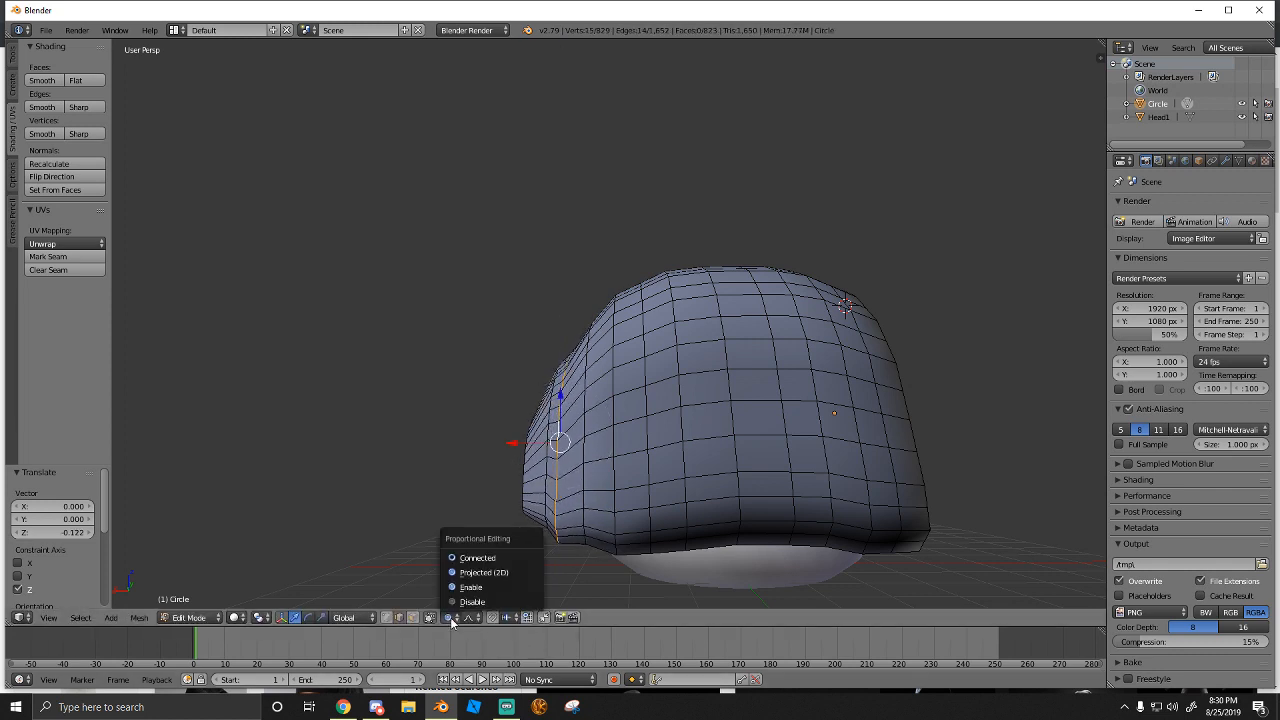
{"action": "left_click", "coordinate": [456, 601]}
{"action": "right_click", "coordinate": [537, 493]}
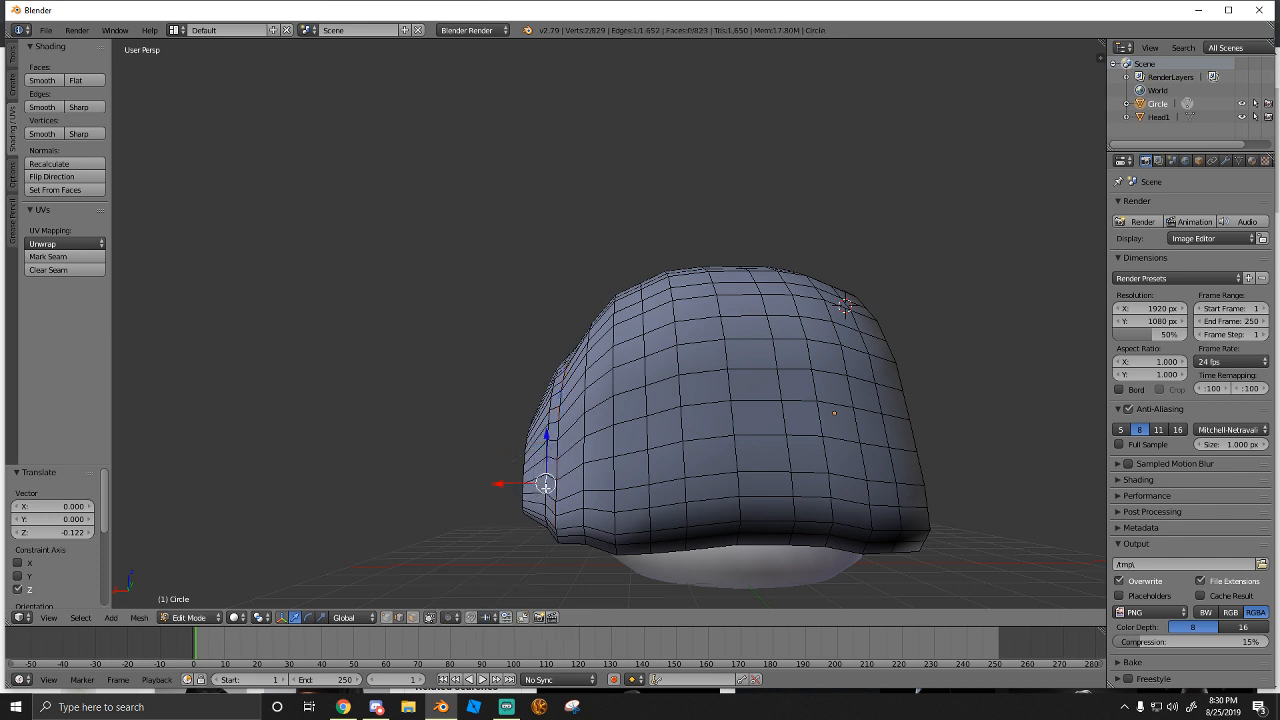
{"action": "left_click_drag", "start_coordinate": [563, 409], "coordinate": [527, 458]}
{"action": "right_click", "coordinate": [523, 489]}
{"action": "right_click", "coordinate": [523, 489], "text": "alt"}
Undo the last lowering of the edge loop bordering the rear panel
{"action": "key", "text": "shift+f"}
{"action": "key", "text": "w"}
{"action": "key", "text": "a"}
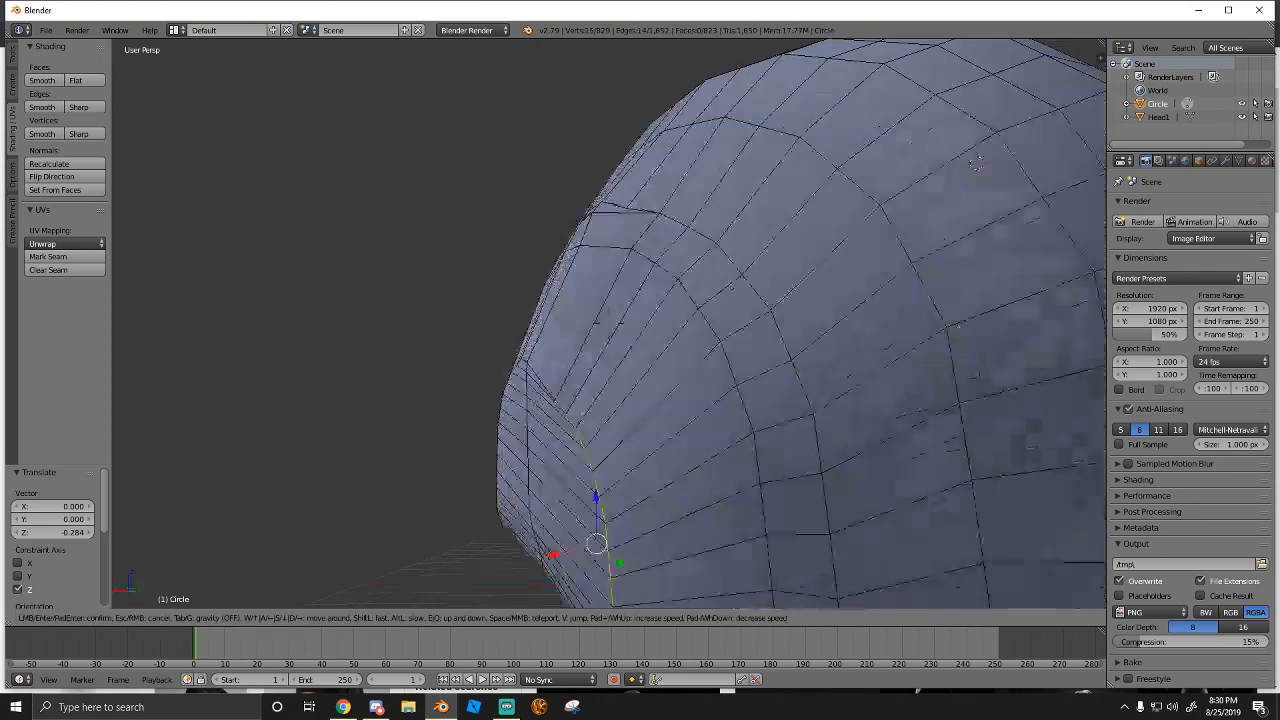
{"action": "key", "text": "s"}
{"action": "left_click", "coordinate": [609, 324]}
{"action": "key", "text": "ctrl+z"}
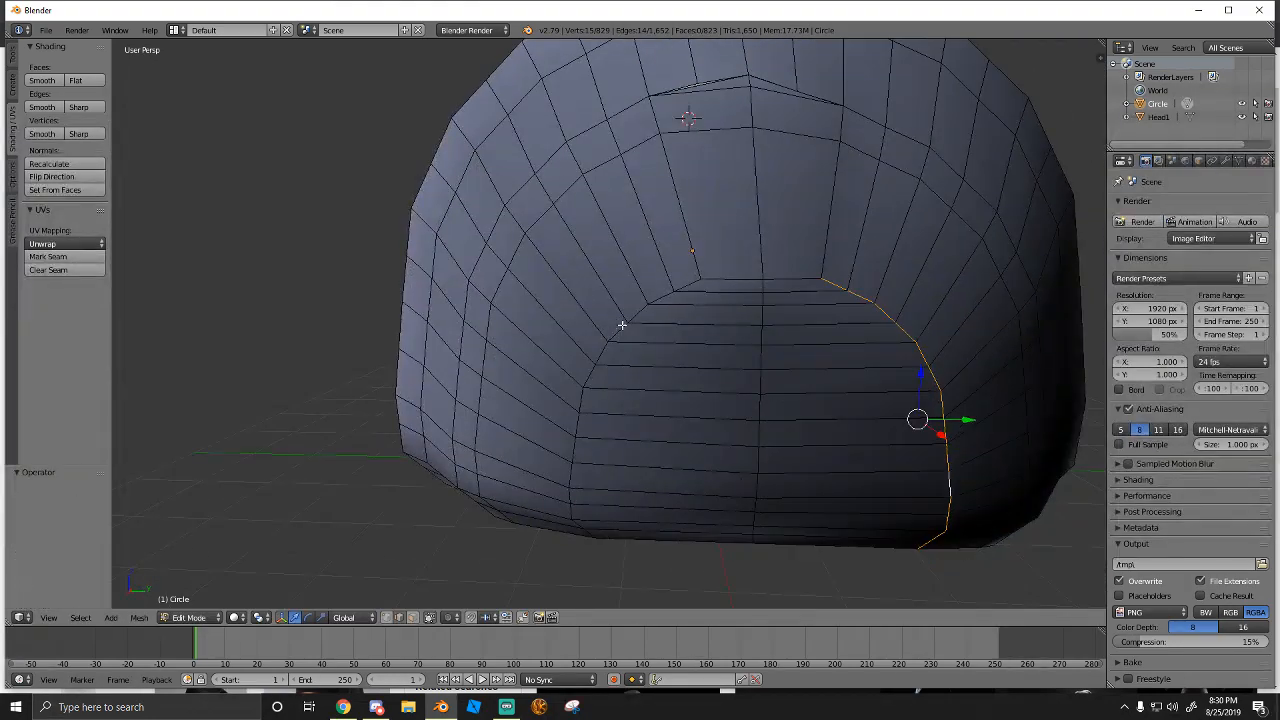
Undo the recent edge-loop edits on the hood's back, including the earlier raising and lowering moves
{"action": "left_click", "coordinate": [796, 278], "text": "ctrl"}
{"action": "key", "text": "a"}
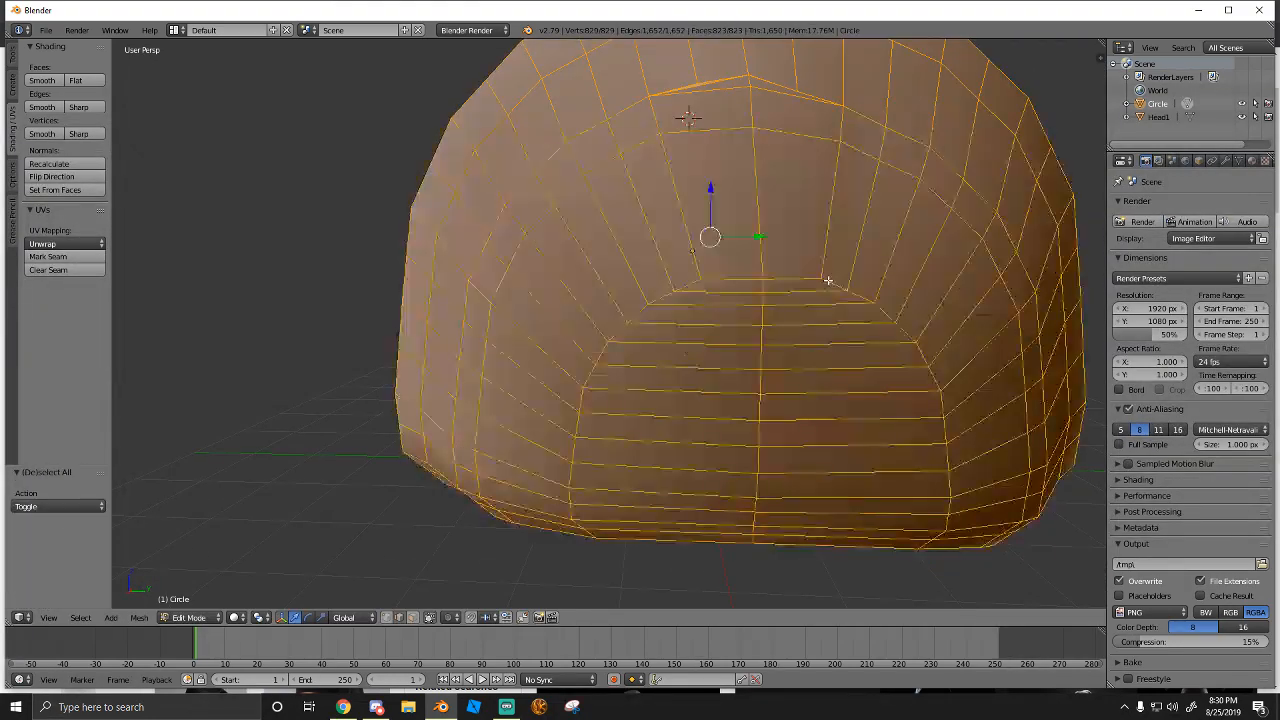
{"action": "key", "text": "a"}
{"action": "key", "text": "ctrl+z"}
{"action": "key", "text": "ctrl+z"}
{"action": "key", "text": "ctrl+z"}
{"action": "key", "text": "ctrl+z"}
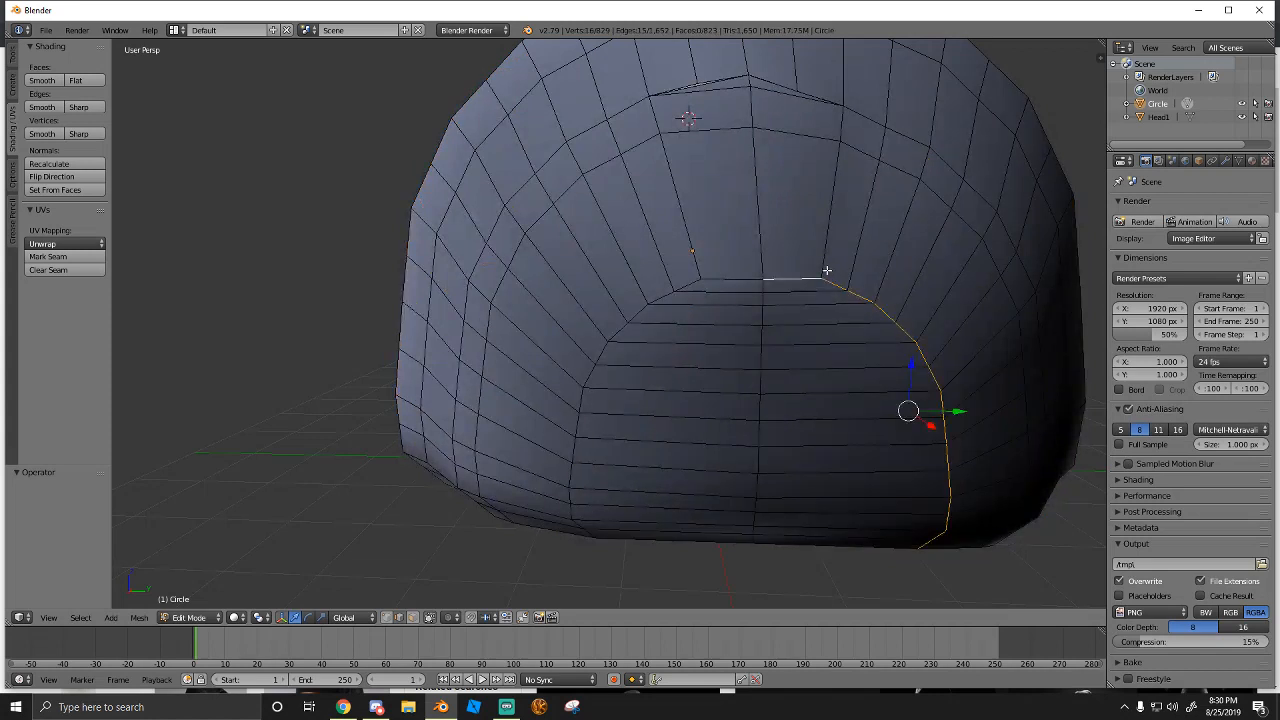
{"action": "key", "text": "ctrl+z"}
{"action": "key", "text": "ctrl+z"}
{"action": "key", "text": "ctrl+z"}
{"action": "key", "text": "ctrl+z"}
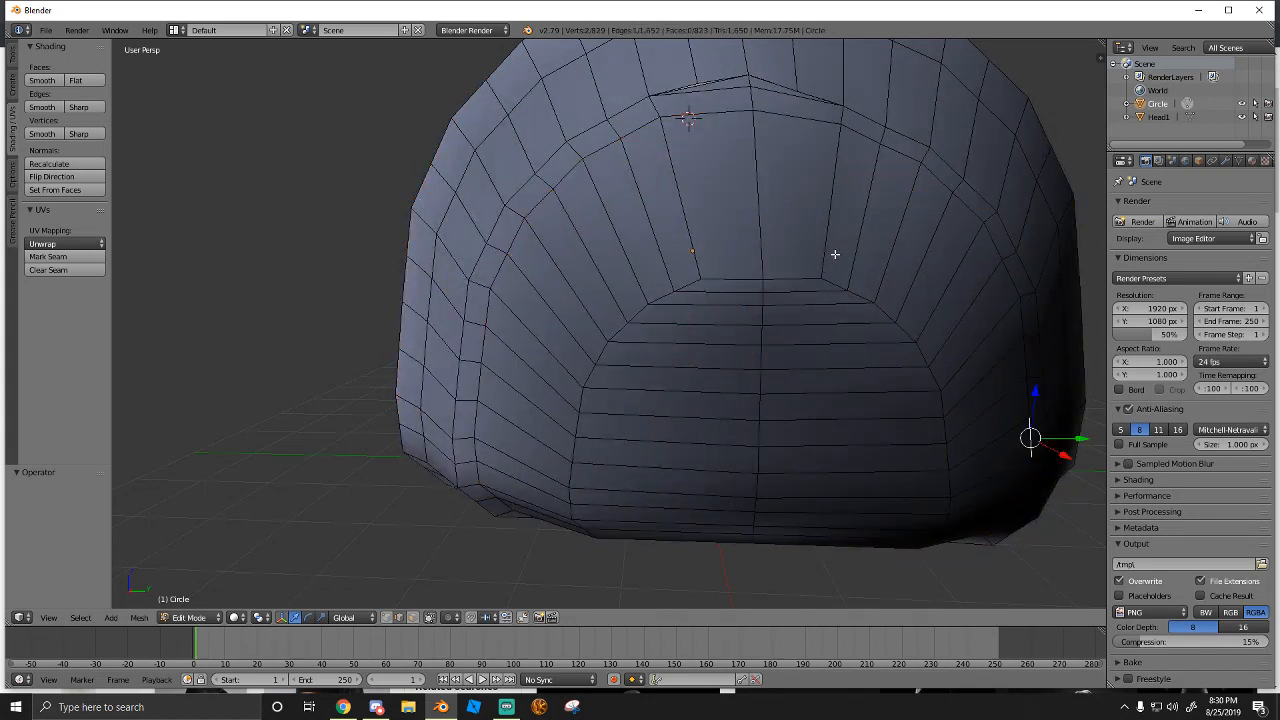
{"action": "key", "text": "ctrl+z"}
{"action": "key", "text": "ctrl+z"}
{"action": "key", "text": "ctrl+z"}
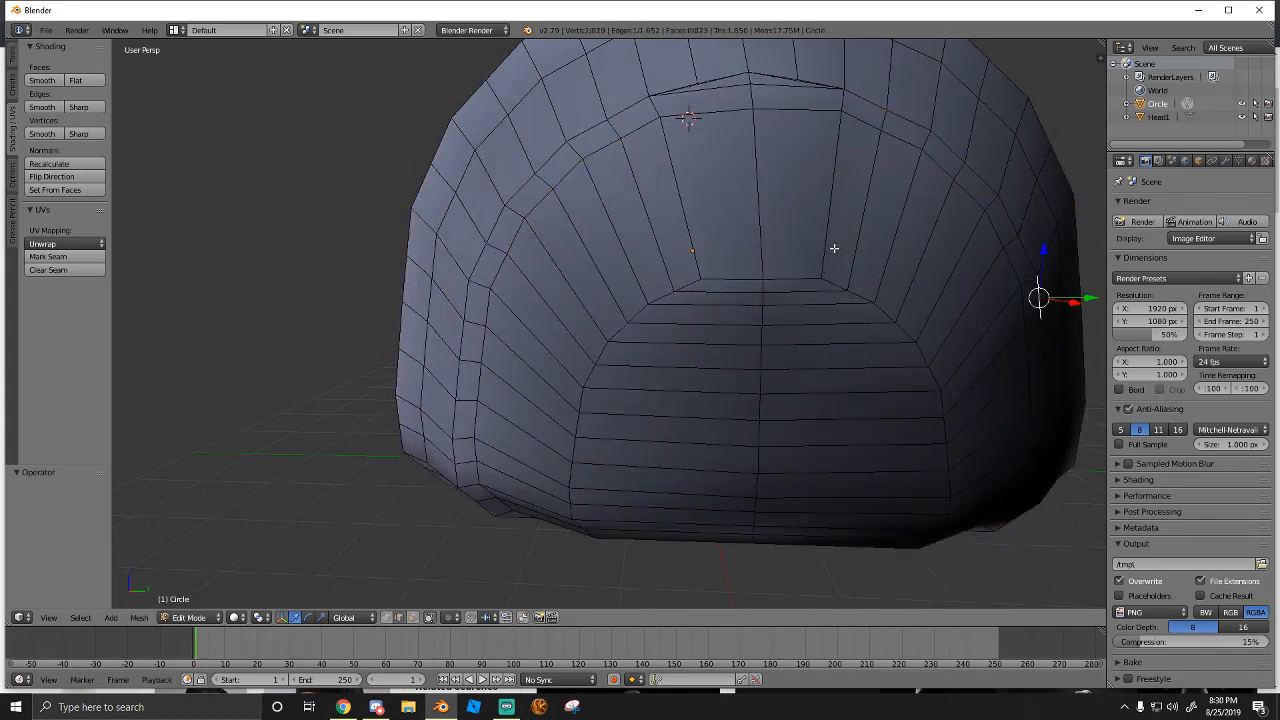
Select the whole hood mesh and run Remove Doubles on its vertices
{"action": "key", "text": "shift+f"}
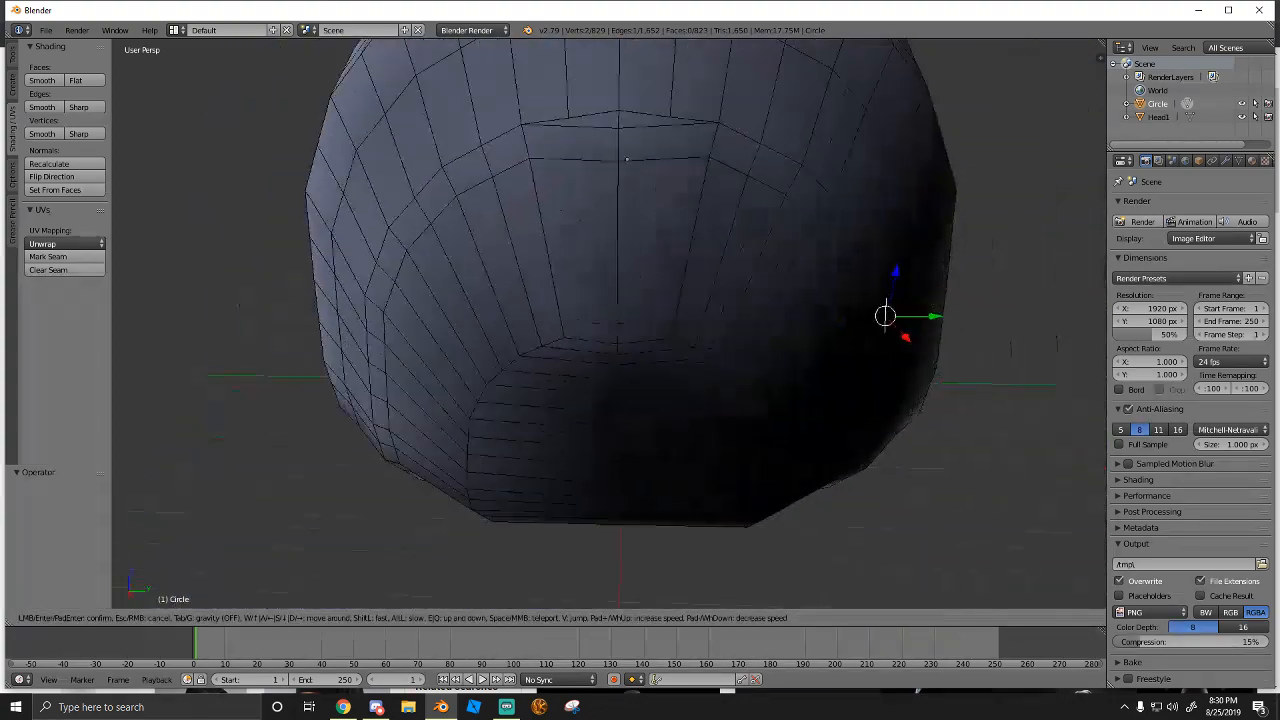
{"action": "left_click", "coordinate": [683, 256]}
{"action": "right_click", "coordinate": [696, 234], "text": "alt"}
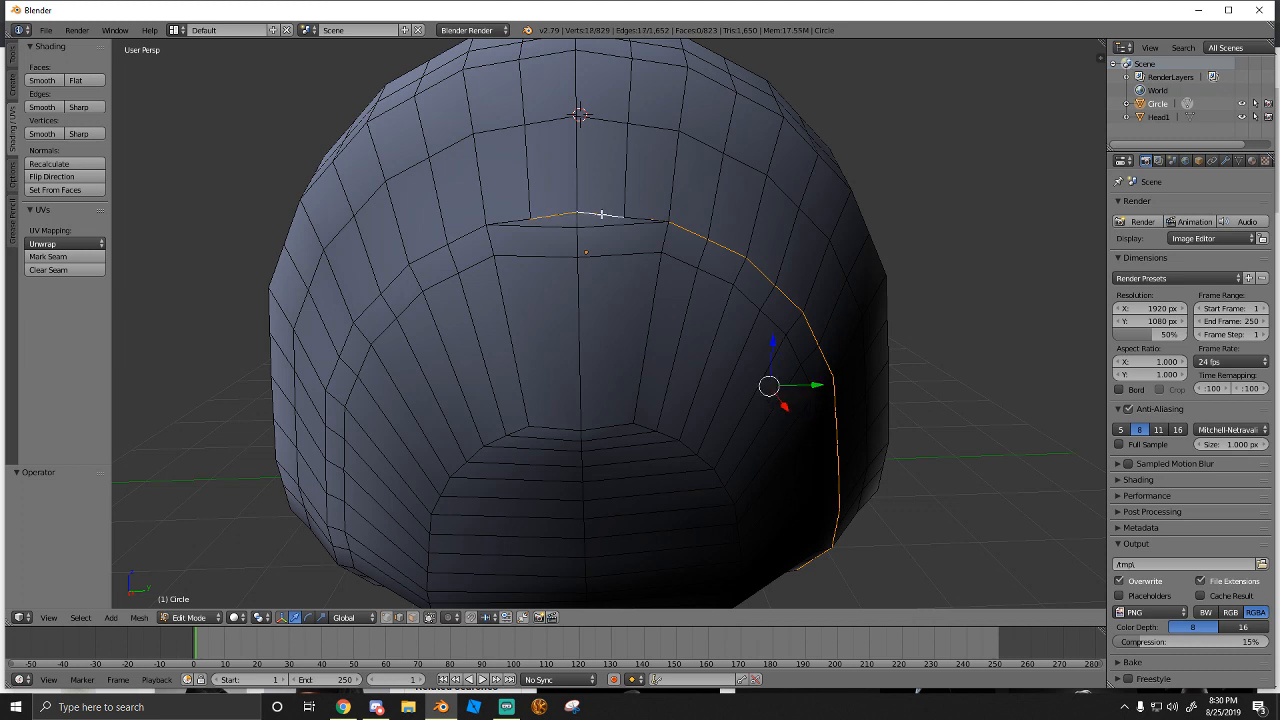
{"action": "key", "text": "a"}
{"action": "key", "text": "a"}
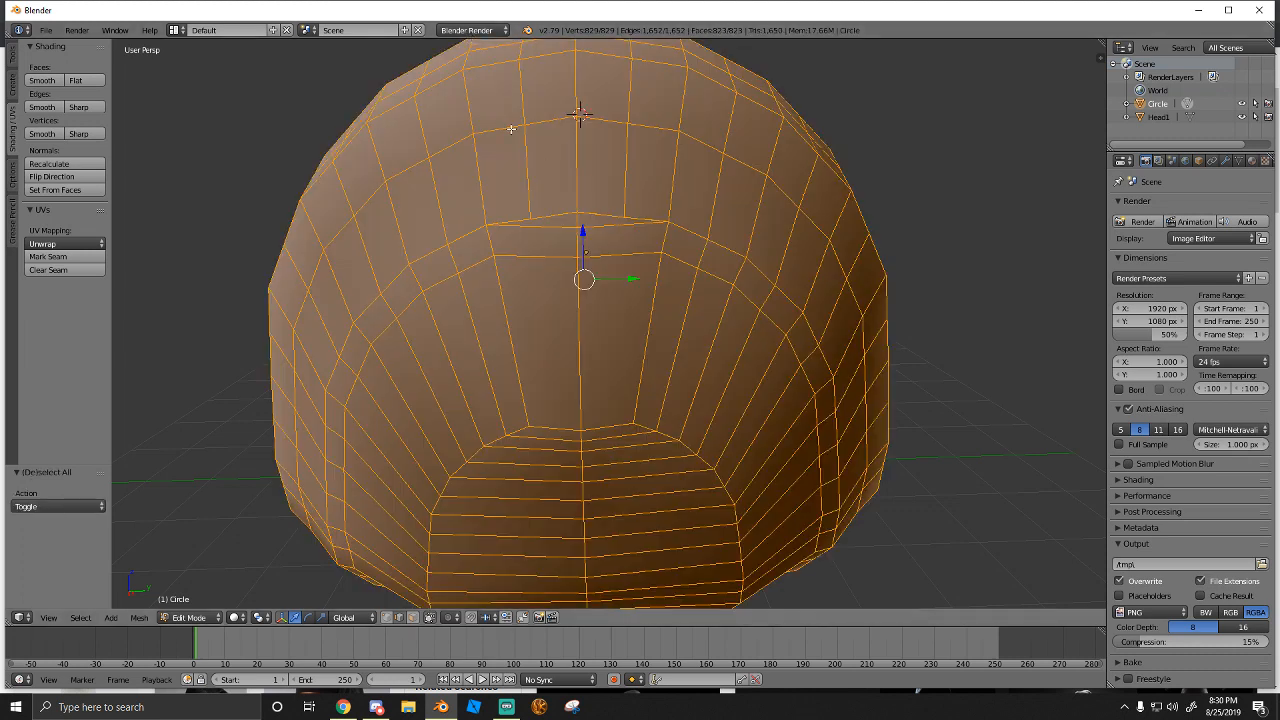
{"action": "key", "text": "w"}
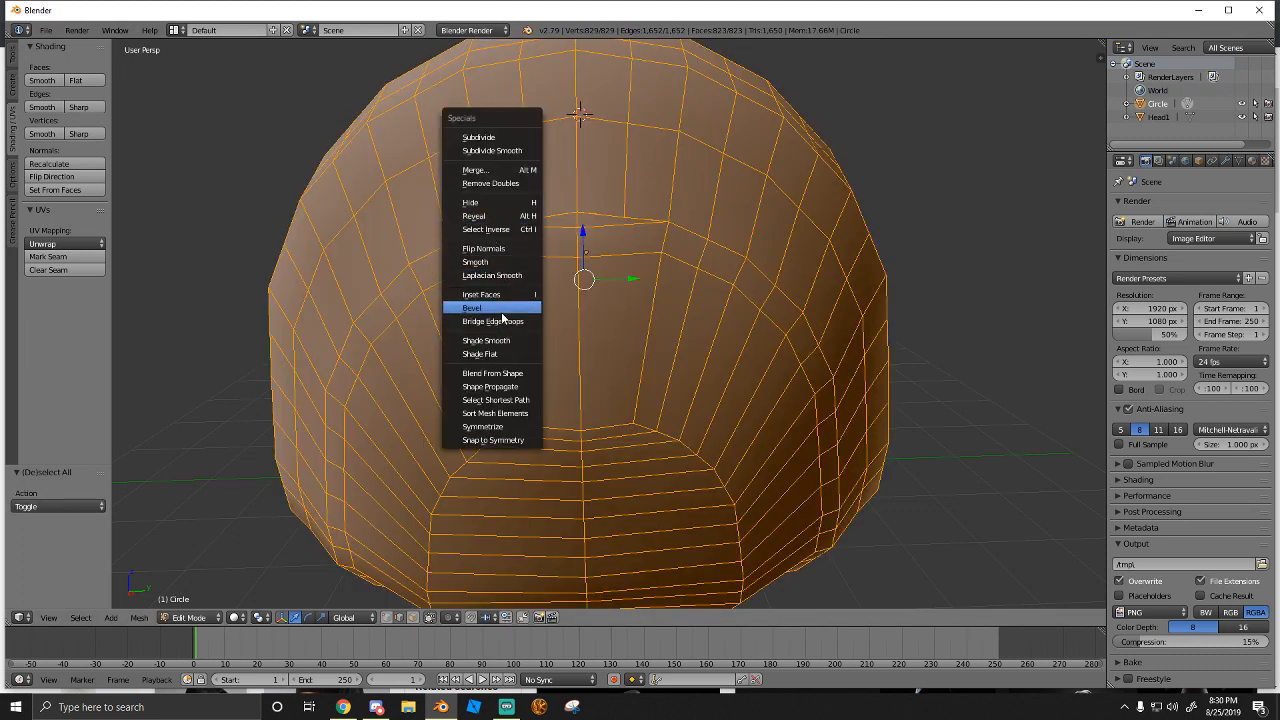
{"action": "left_click", "coordinate": [477, 185]}
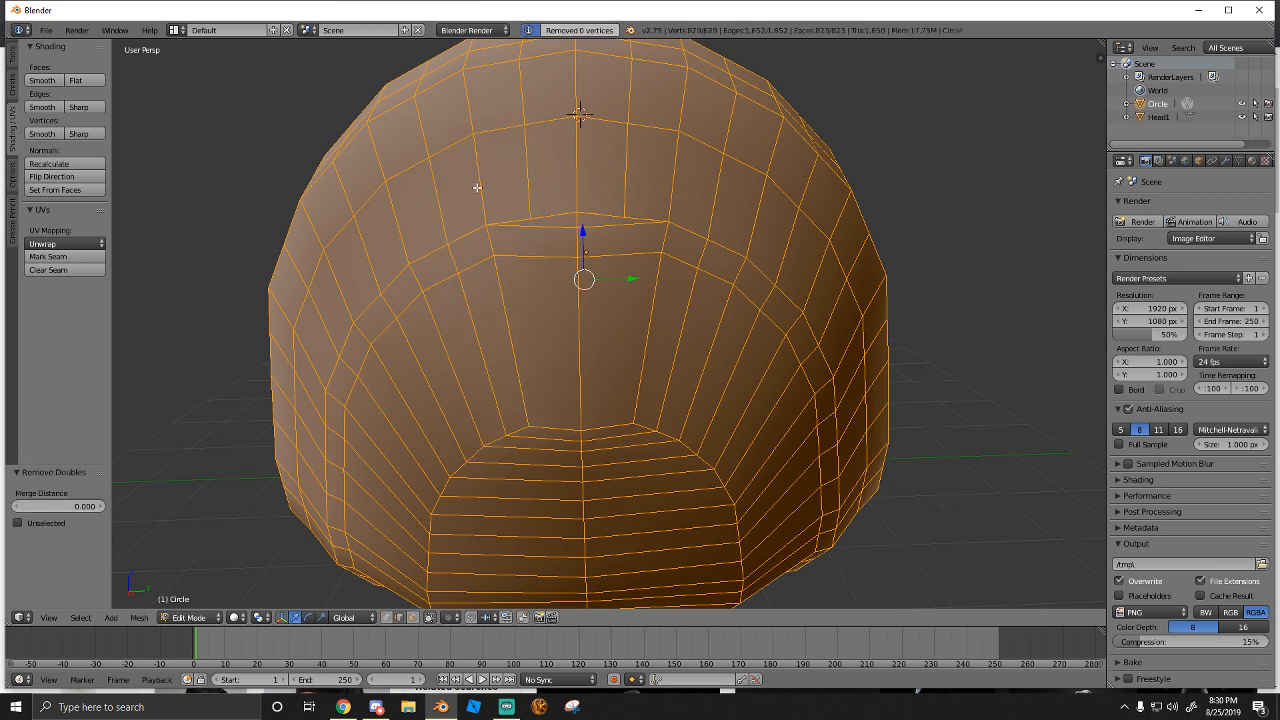
{"action": "right_click", "coordinate": [607, 215]}
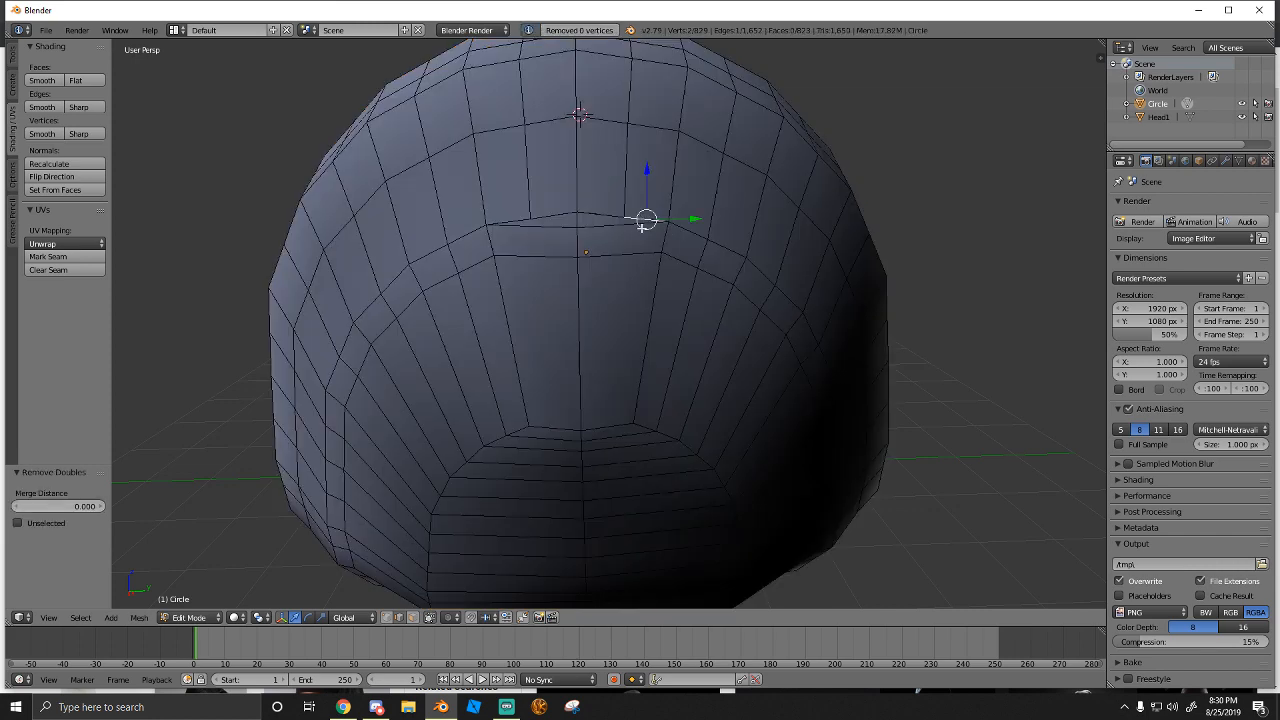
{"action": "key", "text": "k"}
{"action": "scroll", "coordinate": [642, 228], "scroll_direction": "up", "scroll_amount": 2}
{"action": "middle_click_drag", "start_coordinate": [625, 230], "coordinate": [602, 333], "text": "shift"}
{"action": "key", "text": "Escape"}
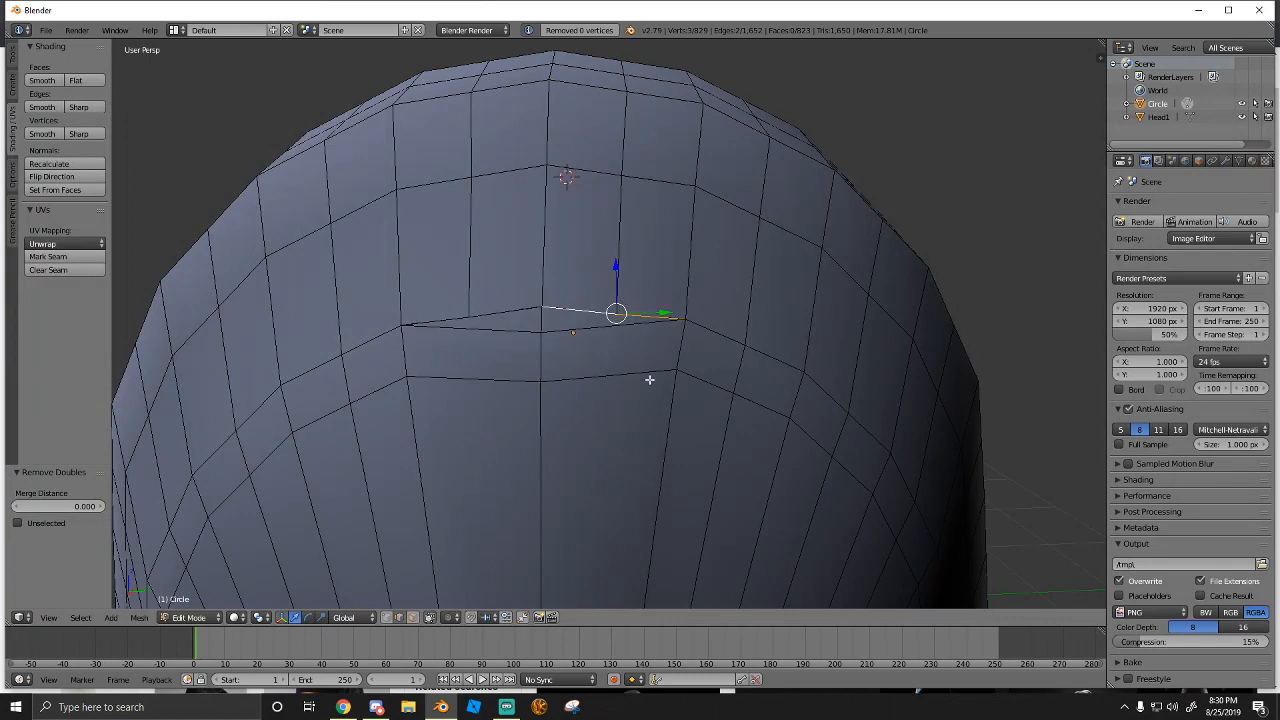
Try a Limited Dissolve with a 5° maximum angle on the whole hood mesh and undo it
{"action": "key", "text": "a"}
{"action": "key", "text": "a"}
{"action": "key", "text": "x"}
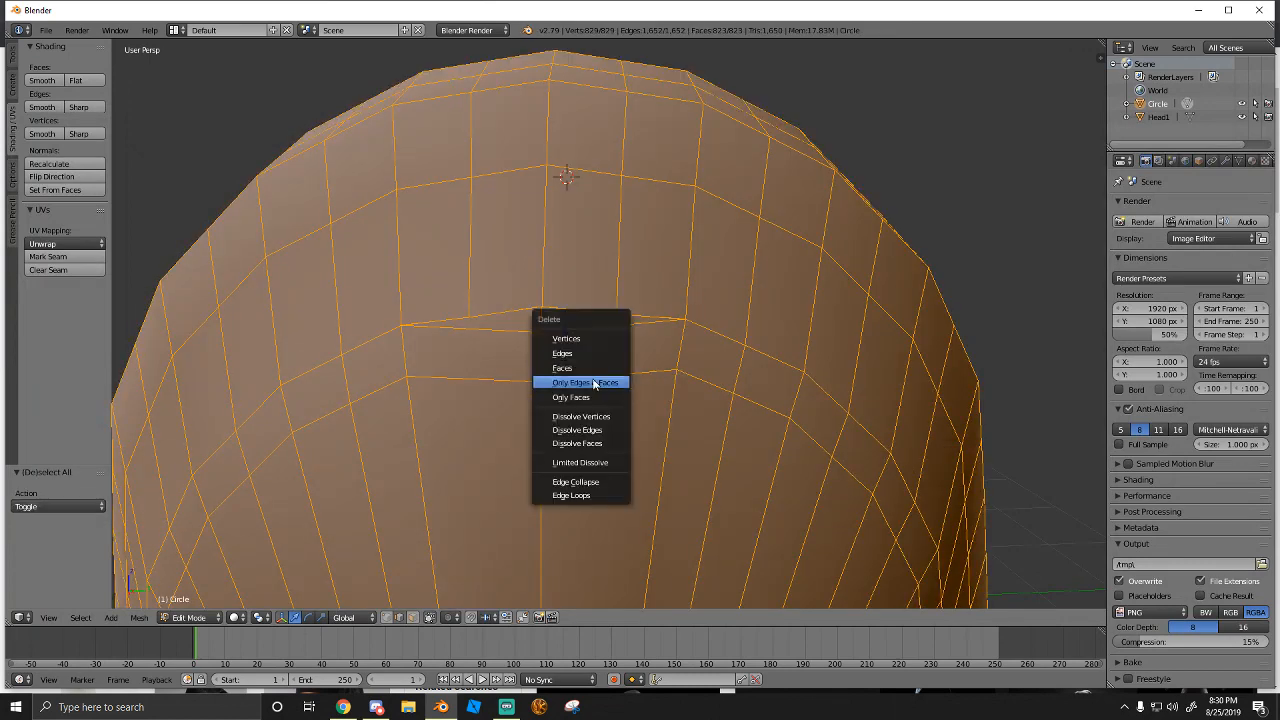
{"action": "left_click", "coordinate": [586, 463]}
{"action": "scroll", "coordinate": [586, 460], "scroll_direction": "down", "scroll_amount": 3}
{"action": "middle_click_drag", "start_coordinate": [586, 460], "coordinate": [608, 323]}
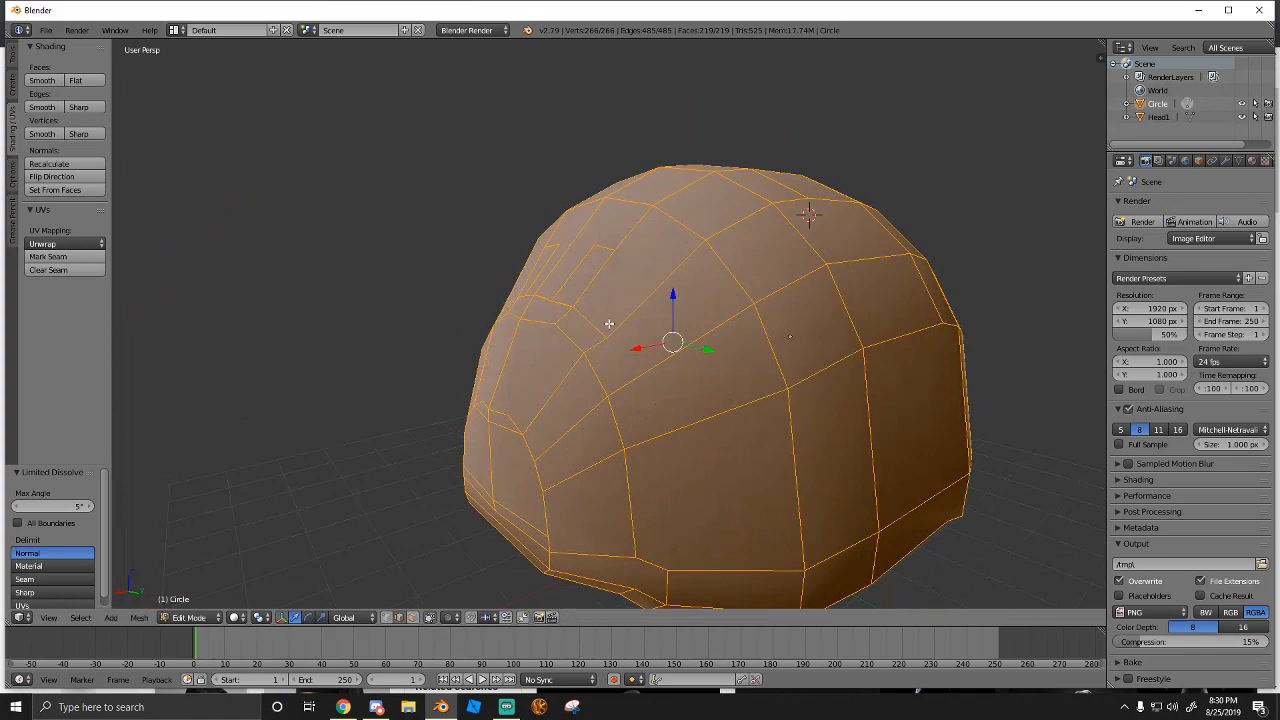
{"action": "key", "text": "ctrl+z"}
{"action": "key", "text": "a"}
{"action": "key", "text": "a"}
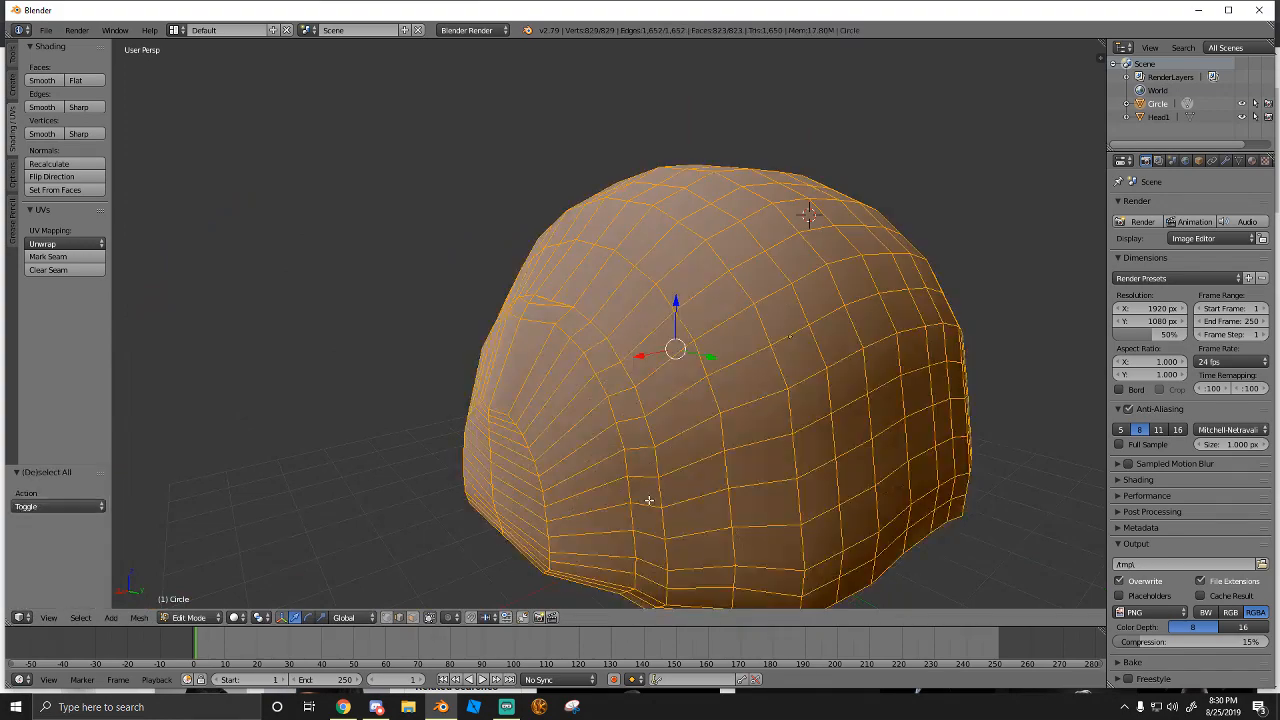
Select the vertical edge loop on one side near the hood's rear and lower it about 0.088 along the Z axis
{"action": "key", "text": "a"}
{"action": "key", "text": "shift+f"}
{"action": "key", "text": "w"}
{"action": "key", "text": "d"}
{"action": "key", "text": "s"}
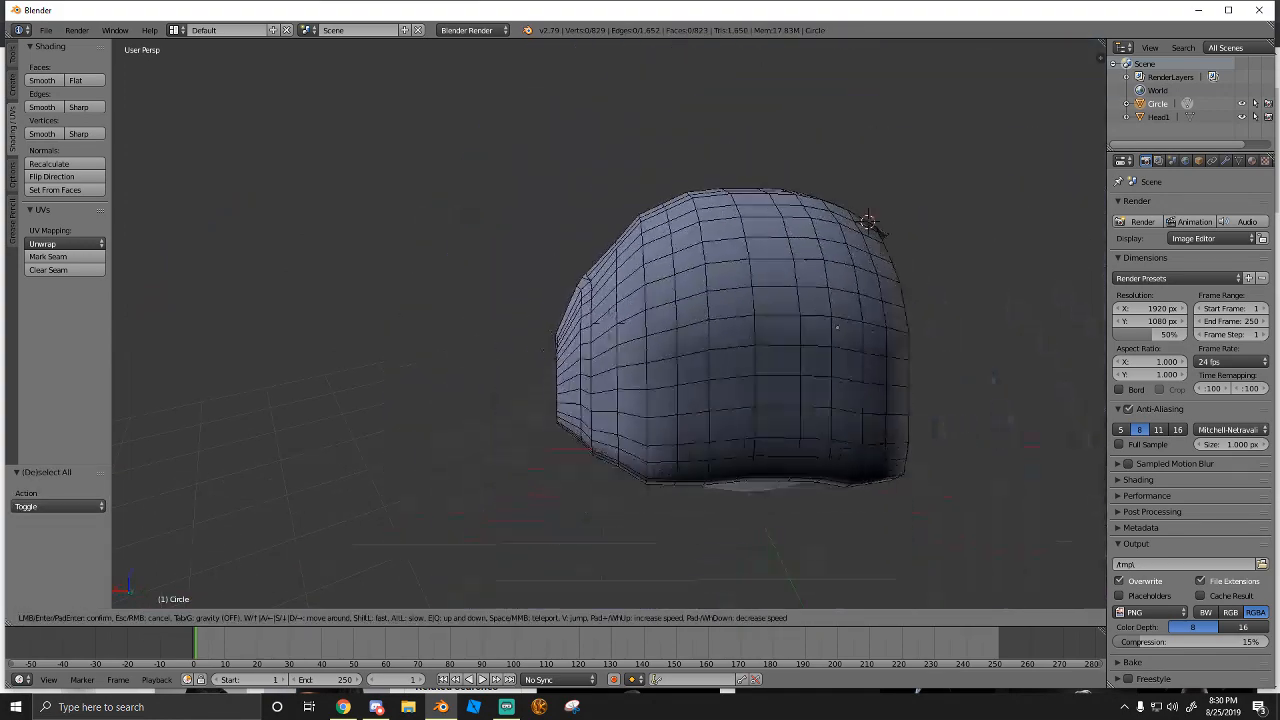
{"action": "key", "text": "w"}
{"action": "left_click", "coordinate": [609, 324]}
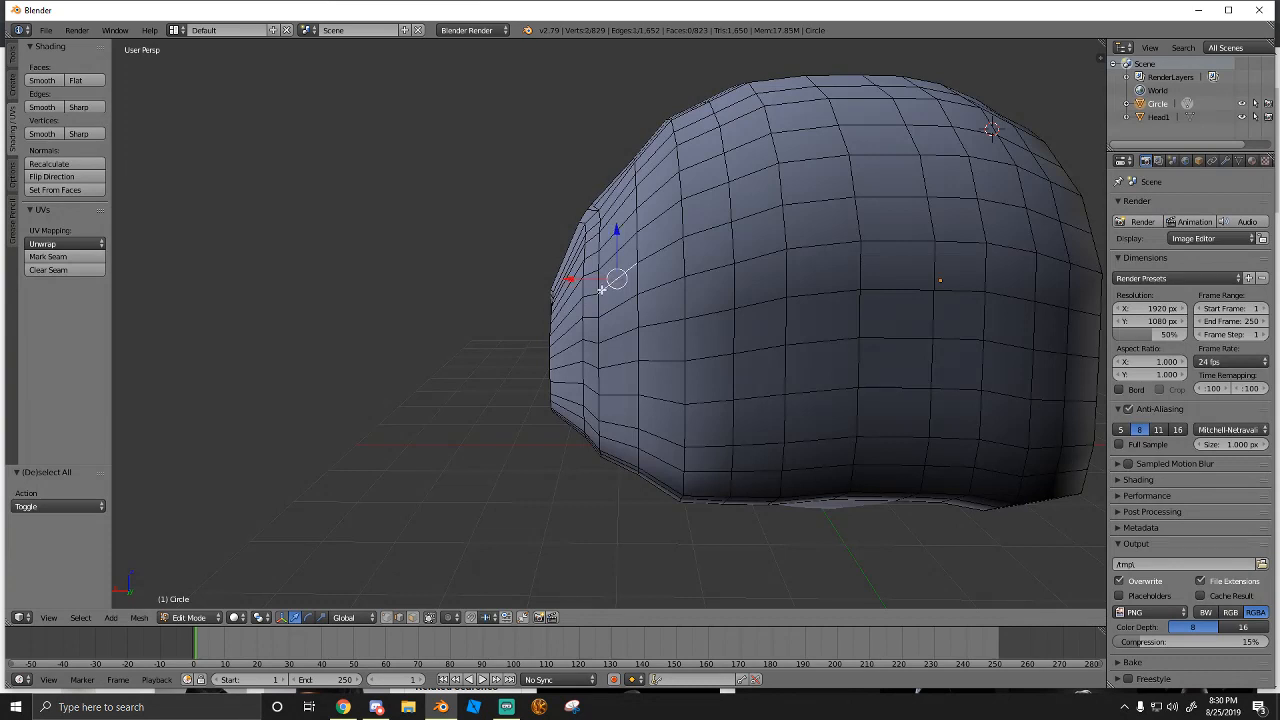
{"action": "right_click", "coordinate": [598, 283], "text": "alt"}
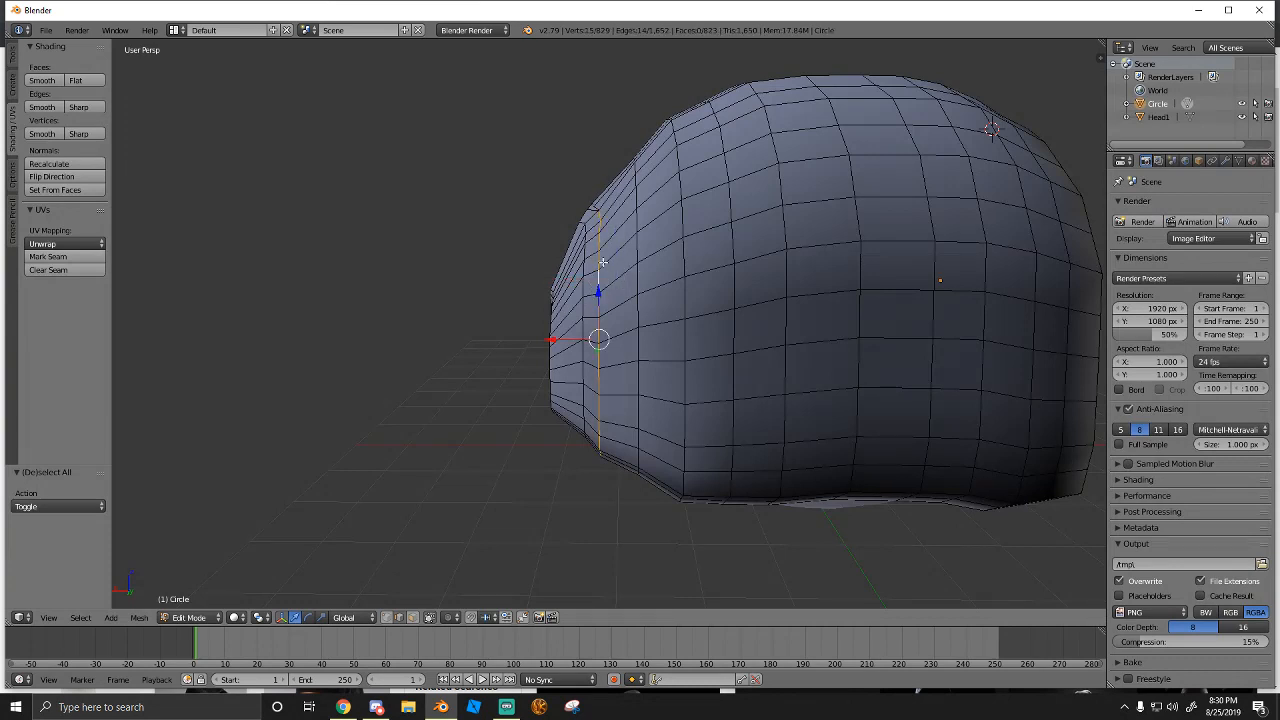
{"action": "left_click_drag", "start_coordinate": [598, 288], "coordinate": [597, 298]}
{"action": "key", "text": "shift+f"}
{"action": "left_click", "coordinate": [609, 323]}
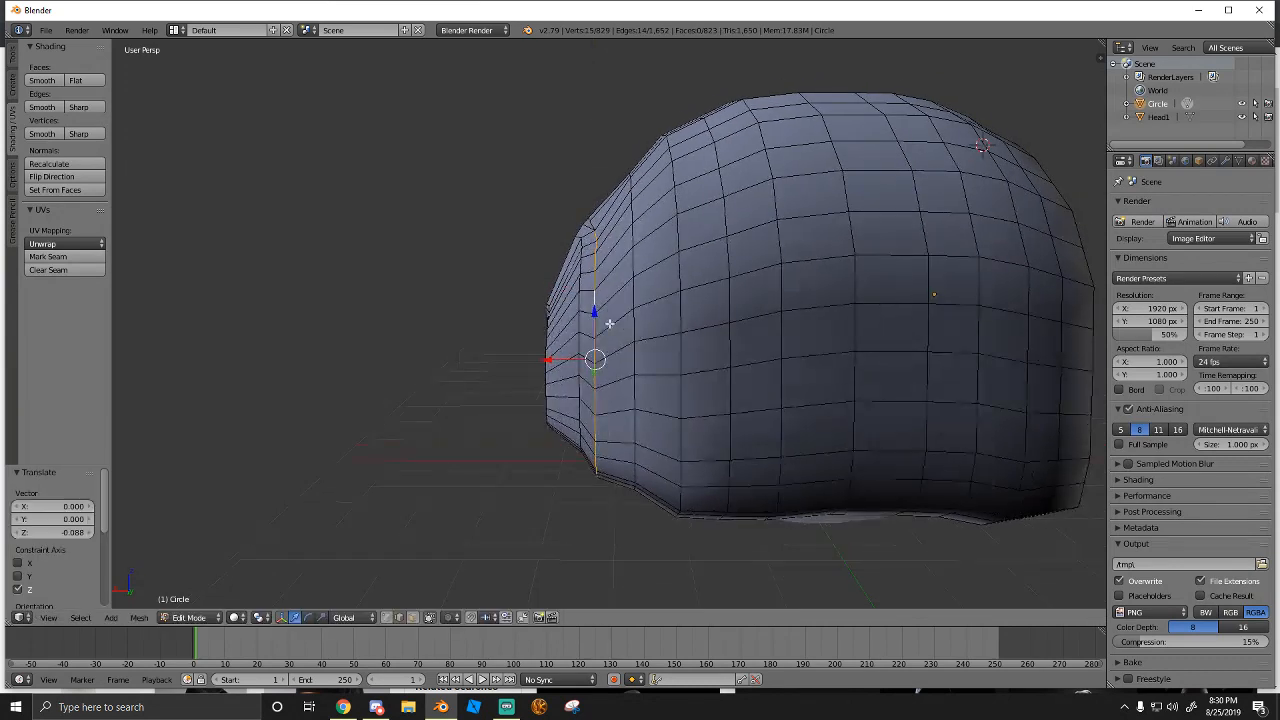
Extend the edge selection over the top of the rear panel and down its other side to the lower rim
{"action": "key", "text": "shift+f"}
{"action": "key", "text": "w"}
{"action": "key", "text": "a"}
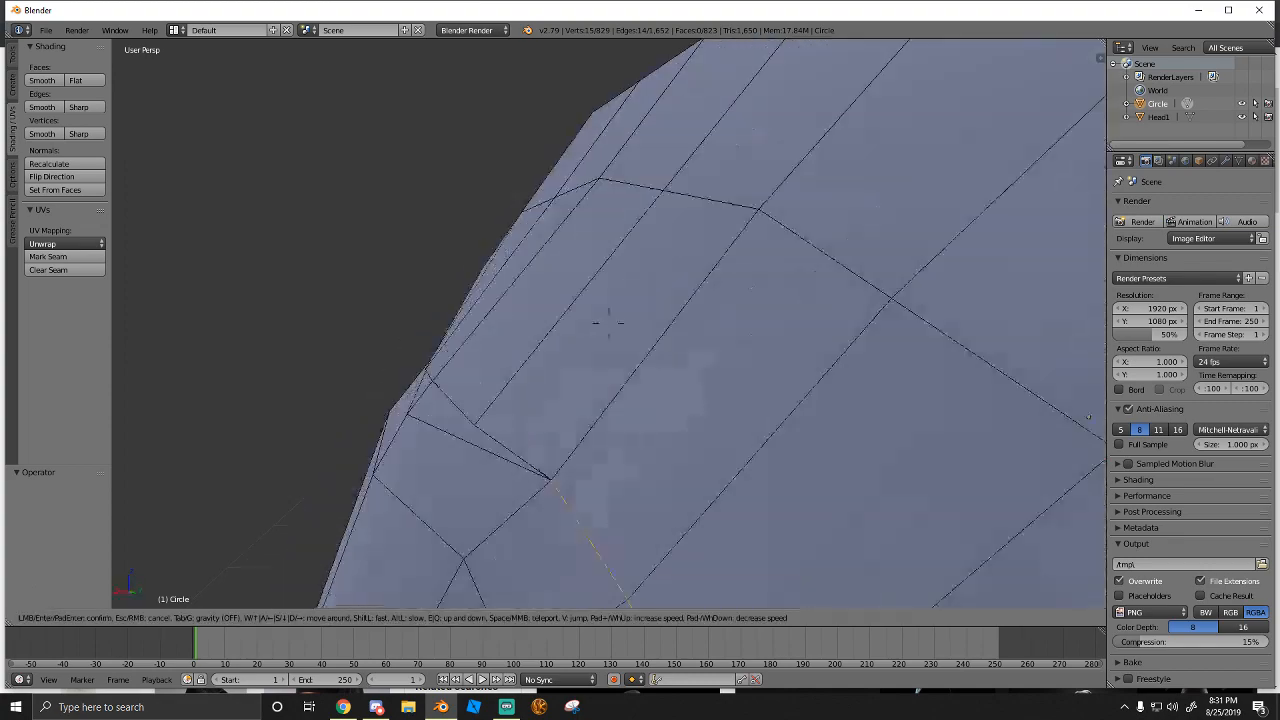
{"action": "key", "text": "s"}
{"action": "key", "text": "w"}
{"action": "left_click", "coordinate": [608, 325]}
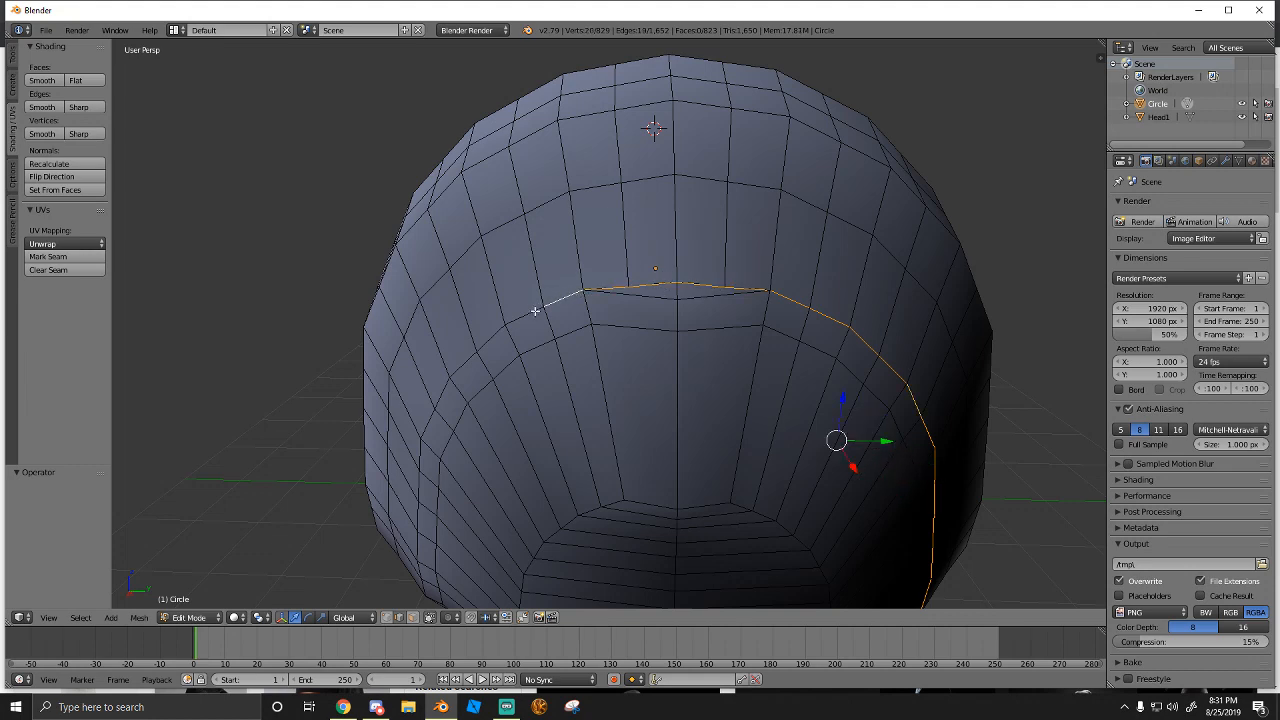
{"action": "key", "text": "shift+f"}
{"action": "left_click", "coordinate": [608, 312]}
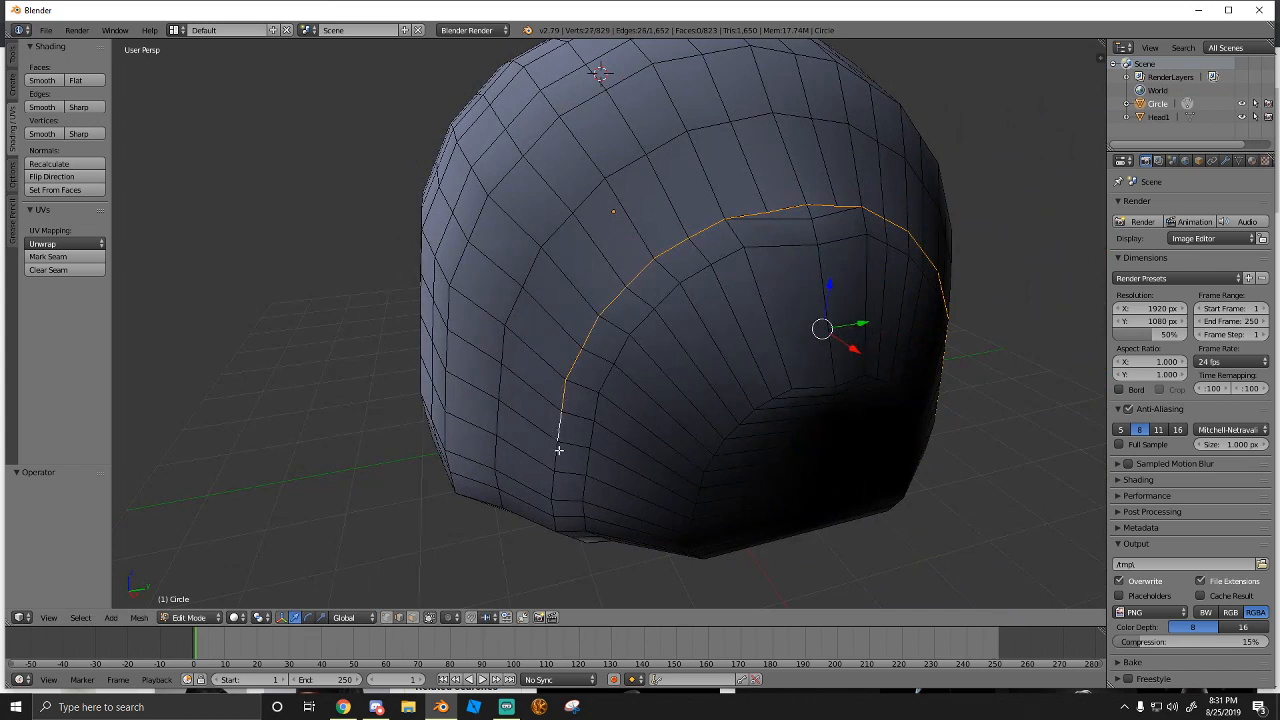
{"action": "right_click", "coordinate": [555, 520], "text": "ctrl"}
{"action": "key", "text": "shift+f"}
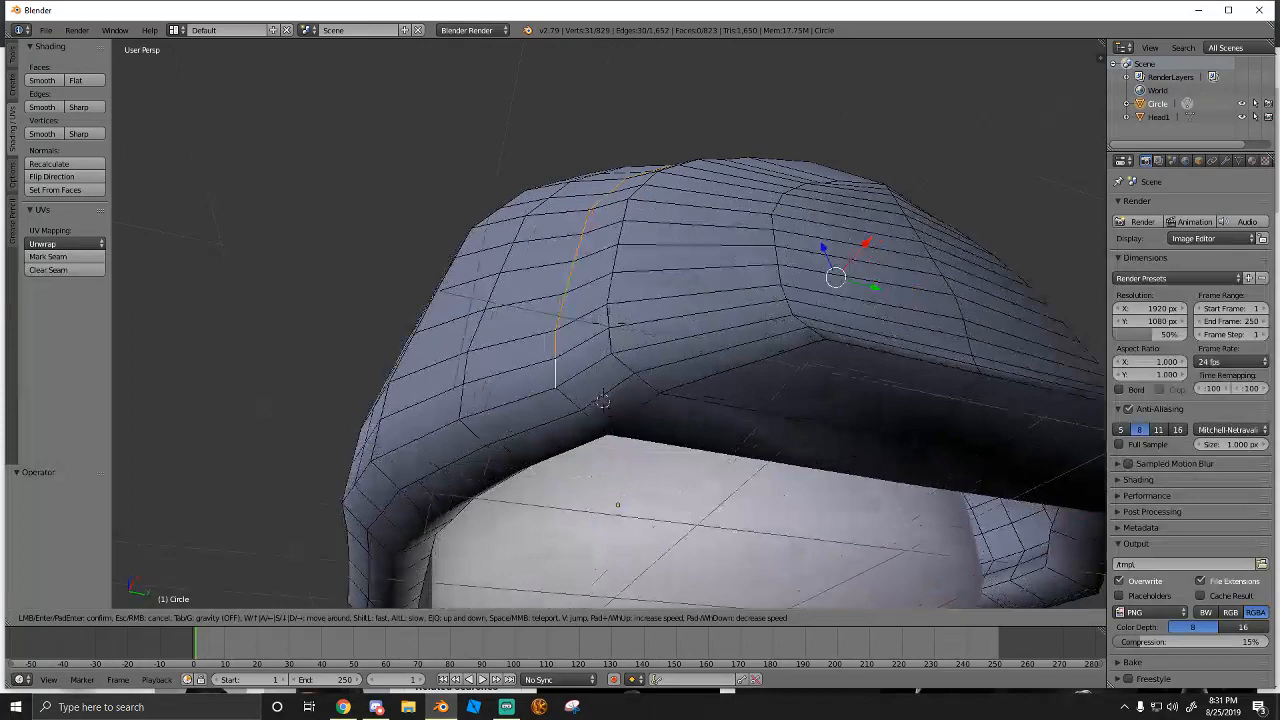
{"action": "left_click", "coordinate": [609, 323]}
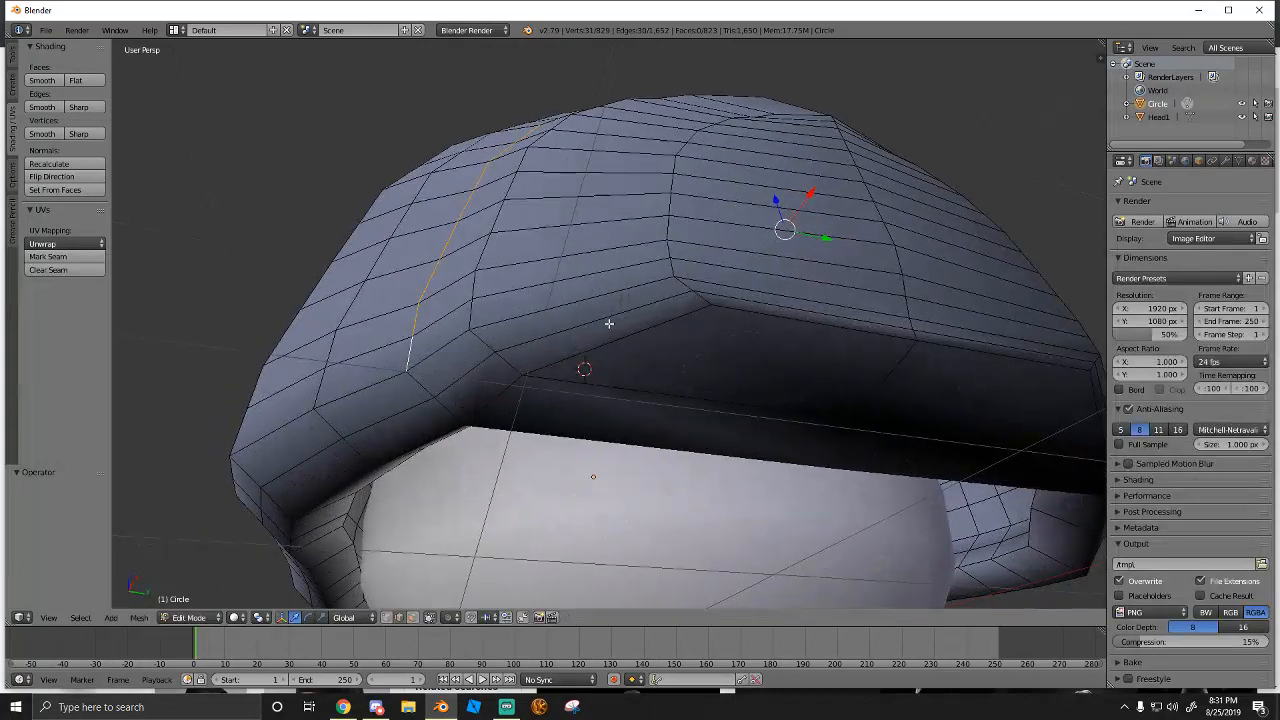
Close the selected loop across the hood's lower rear rim and lower it about 0.088 along the Z axis
{"action": "key", "text": "shift+f"}
{"action": "key", "text": "w"}
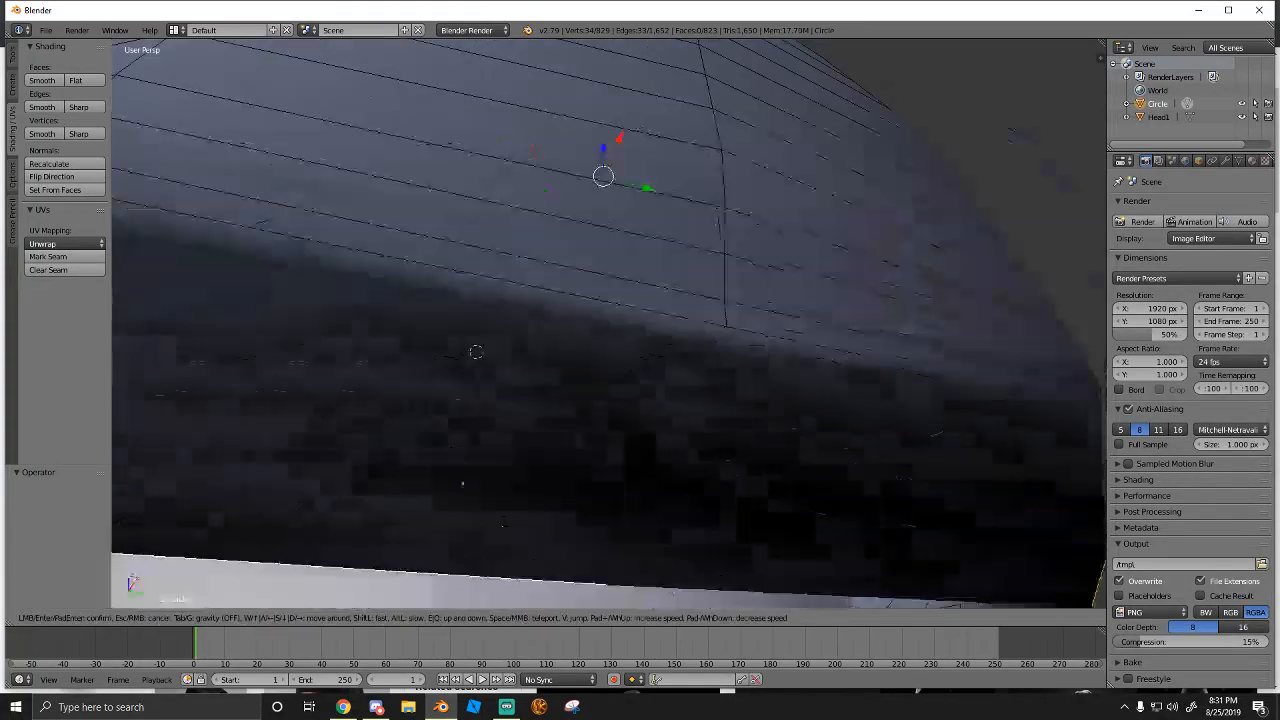
{"action": "key", "text": "s"}
{"action": "key", "text": "d"}
{"action": "left_click", "coordinate": [609, 323]}
{"action": "key", "text": "shift+f"}
{"action": "key", "text": "d"}
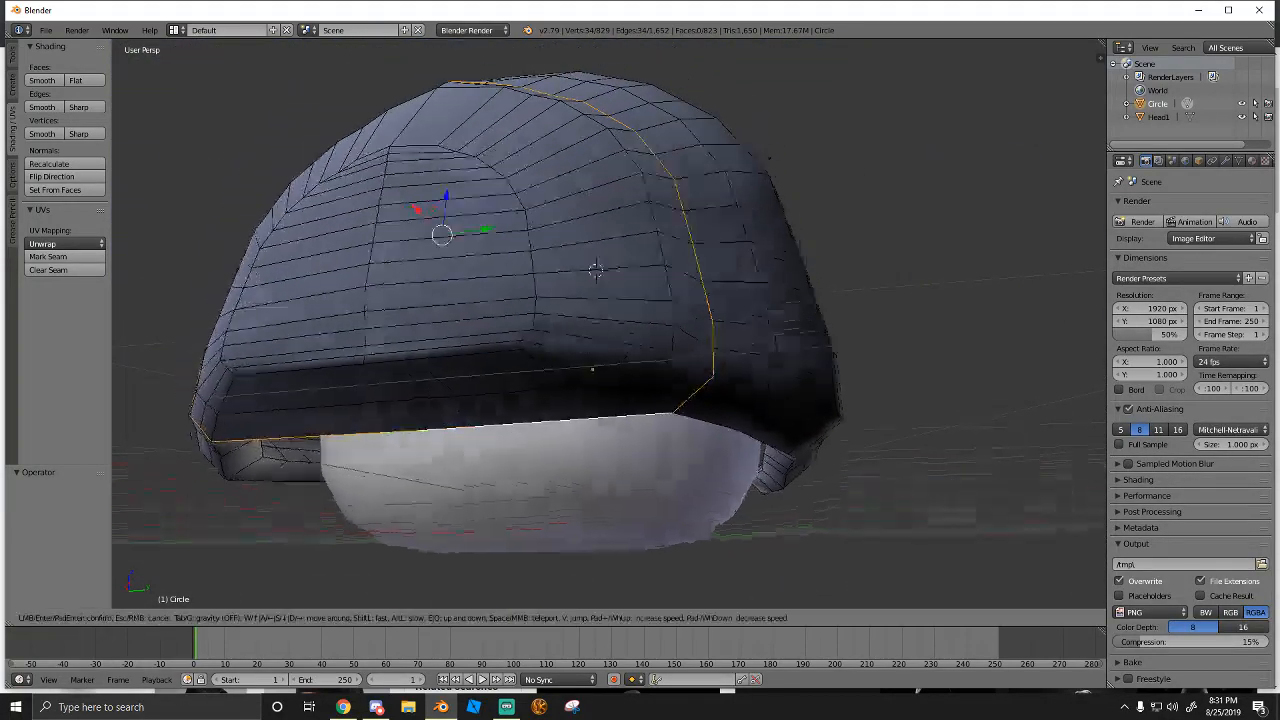
{"action": "key", "text": "w"}
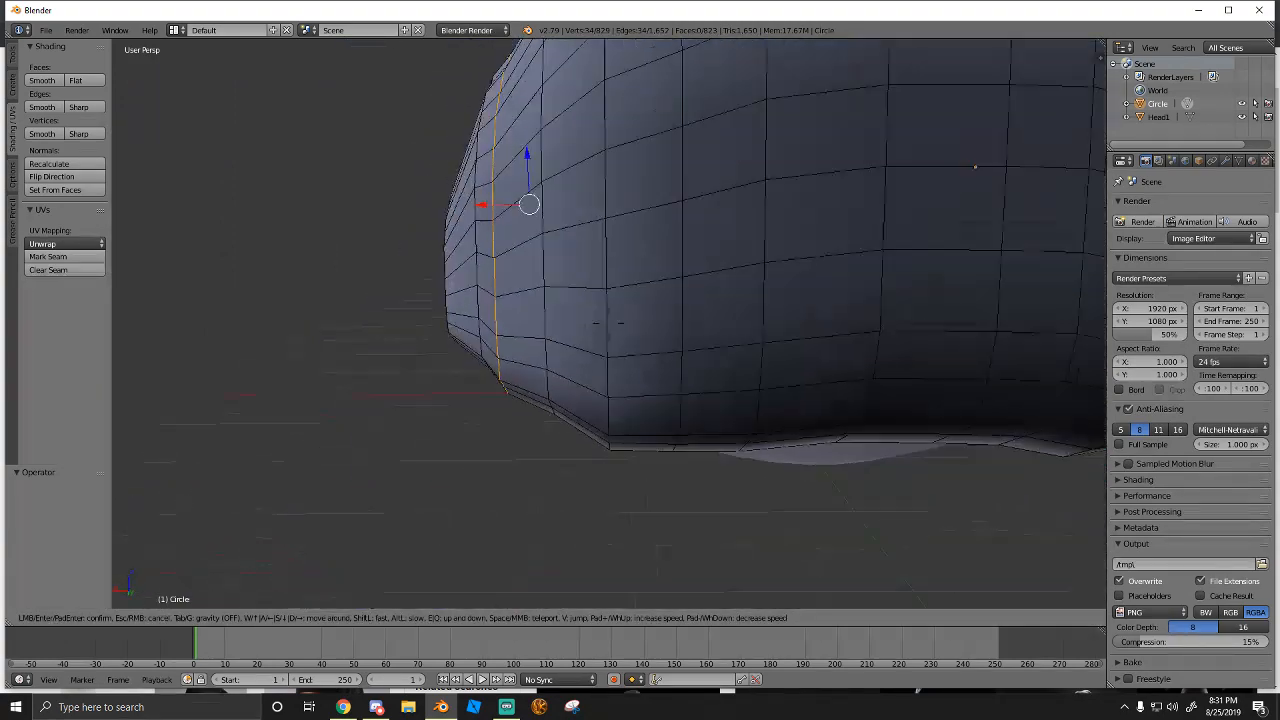
{"action": "key", "text": "s"}
{"action": "left_click", "coordinate": [609, 323]}
{"action": "left_click_drag", "start_coordinate": [598, 299], "coordinate": [598, 318]}
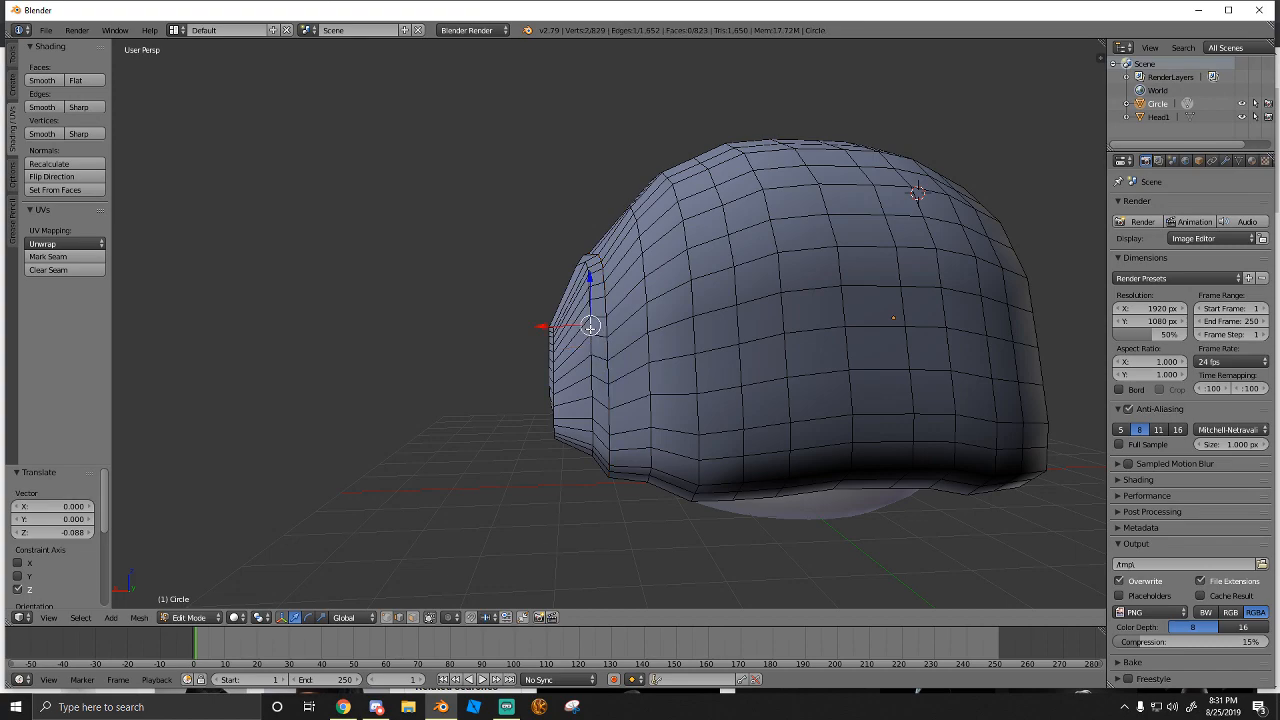
Lower the adjacent inner edge loop around the rear panel about 0.108 along the Z axis
{"action": "key", "text": "shift+f"}
{"action": "key", "text": "w"}
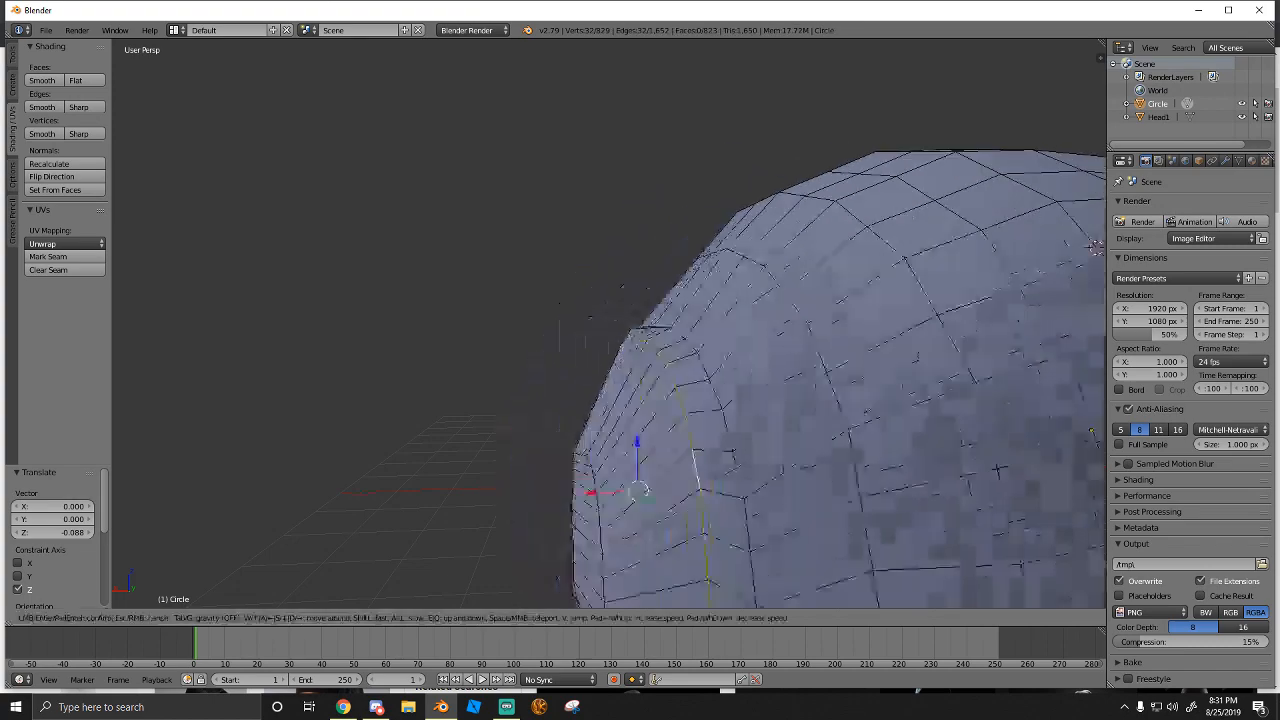
{"action": "key", "text": "a"}
{"action": "key", "text": "s"}
{"action": "key", "text": "a"}
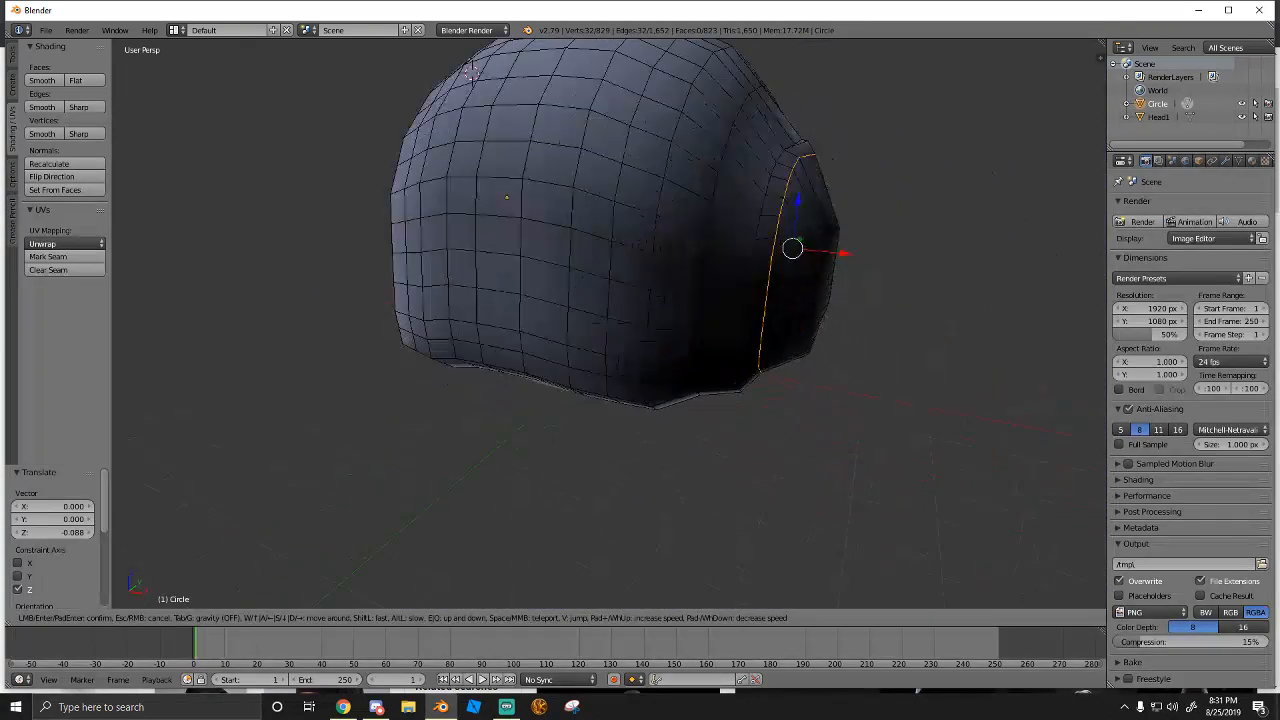
{"action": "key", "text": "w"}
{"action": "left_click", "coordinate": [610, 435]}
{"action": "left_click_drag", "start_coordinate": [610, 435], "coordinate": [611, 421]}
Select the two thin sliver faces above the rear panel's top edge and delete them
{"action": "key", "text": "shift+f"}
{"action": "key", "text": "w"}
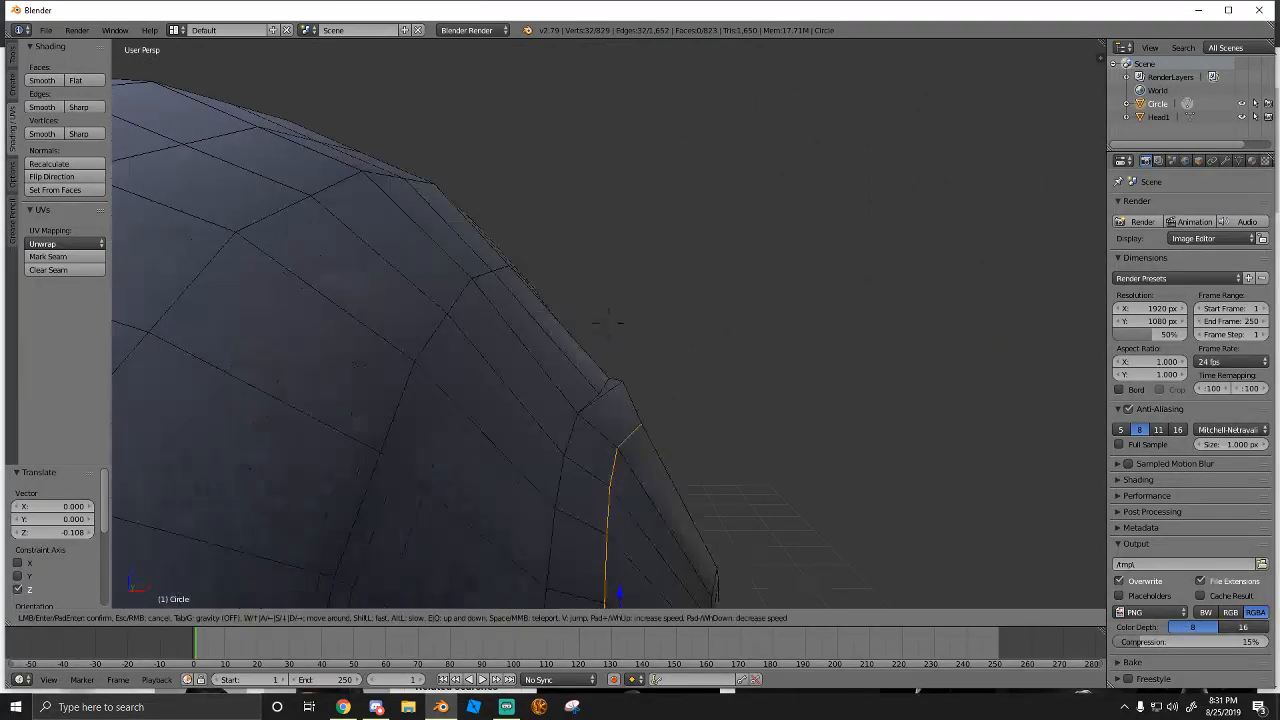
{"action": "left_click", "coordinate": [614, 335]}
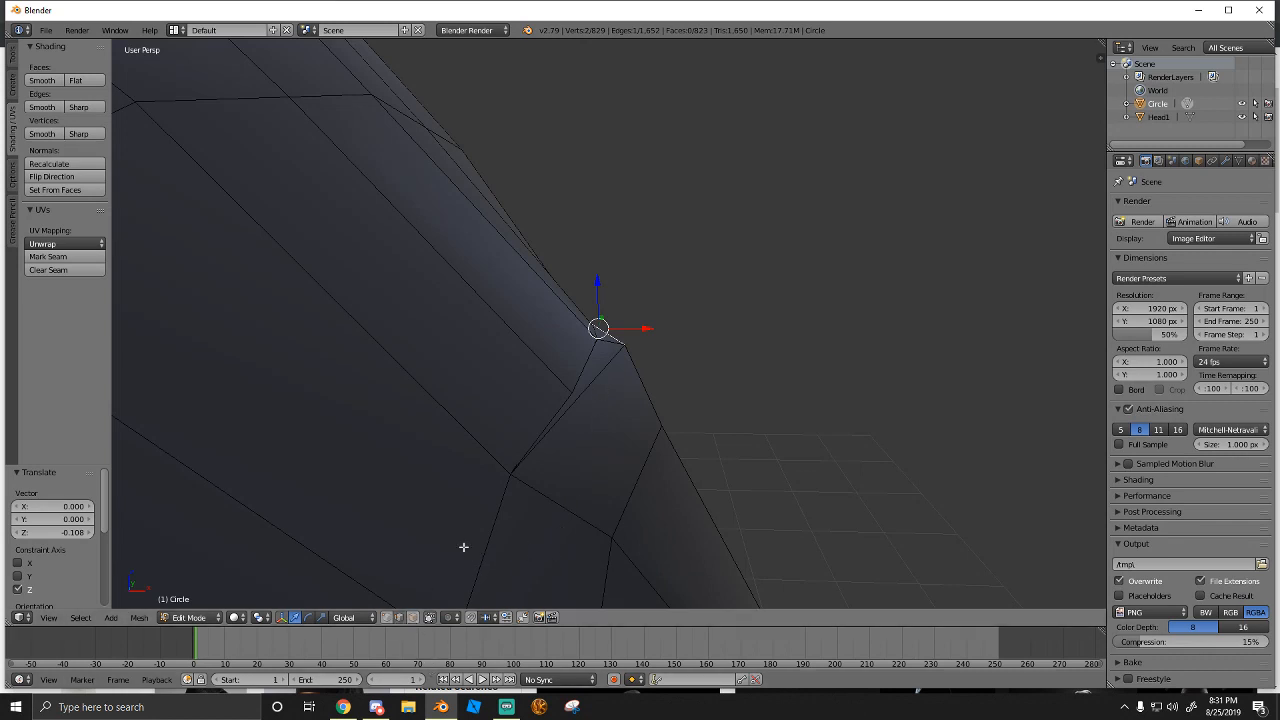
{"action": "key", "text": "z"}
{"action": "key", "text": "z"}
{"action": "right_click", "coordinate": [618, 370]}
{"action": "key", "text": "ctrl+z"}
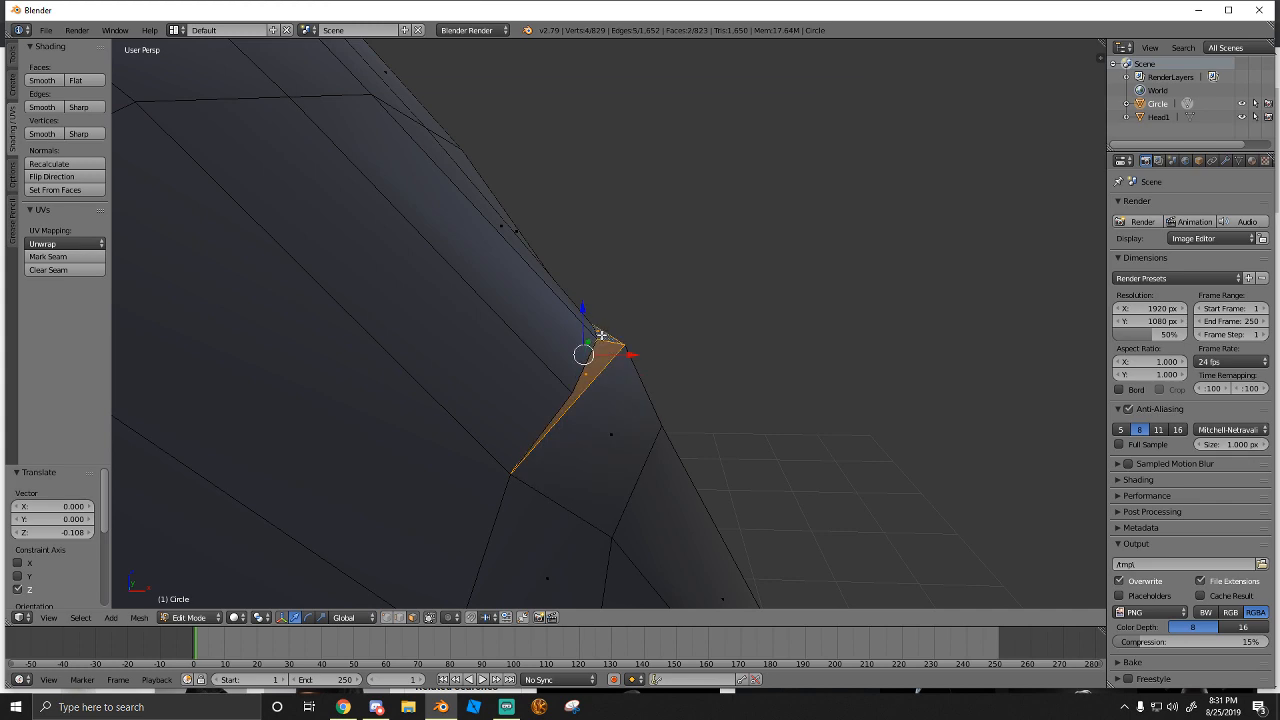
{"action": "key", "text": "x"}
{"action": "left_click", "coordinate": [570, 251]}
Select the two adjacent faces just below the gap above the rear panel and delete them
{"action": "key", "text": "shift+f"}
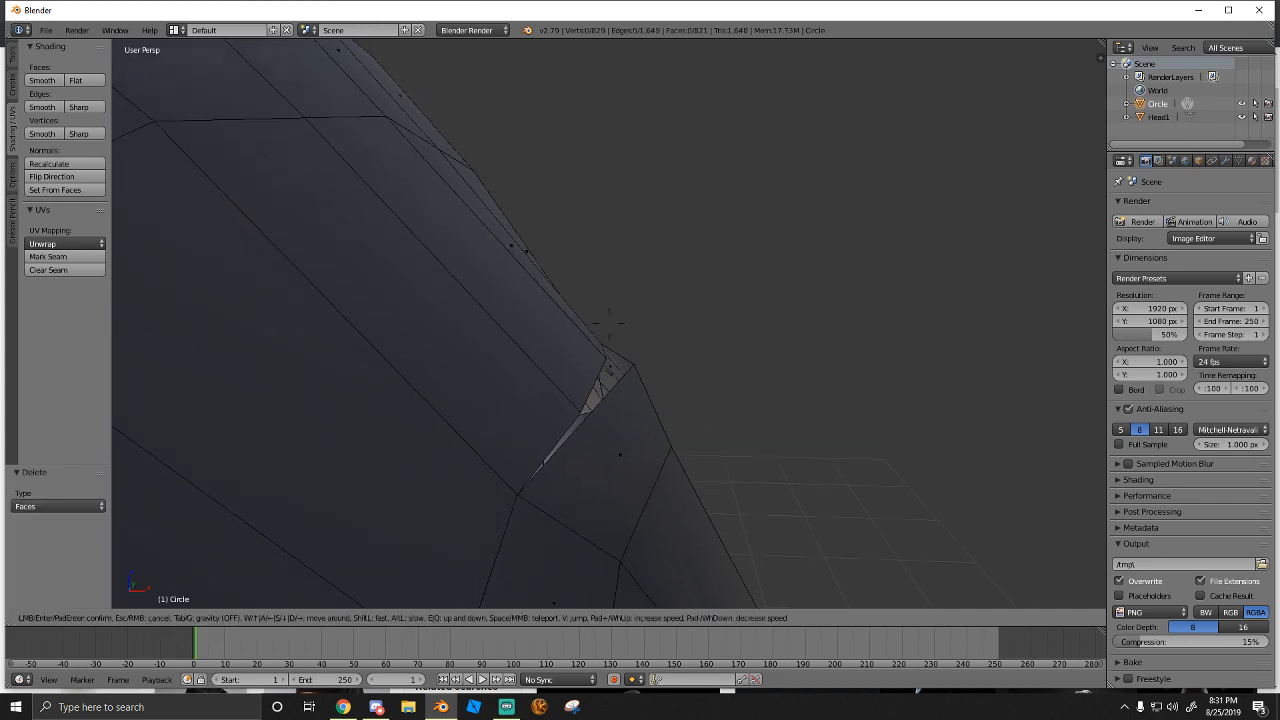
{"action": "key", "text": "w"}
{"action": "left_click", "coordinate": [607, 323]}
{"action": "key", "text": "shift+f"}
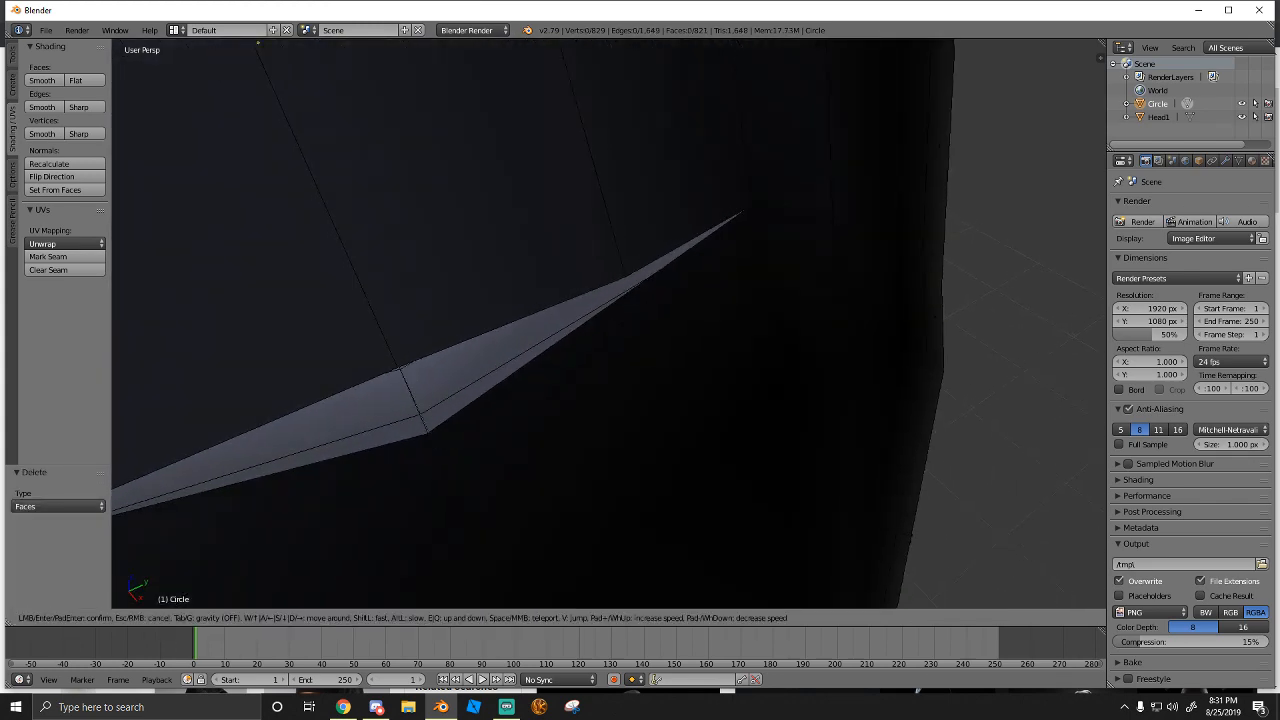
{"action": "key", "text": "s"}
{"action": "key", "text": "w"}
{"action": "left_click", "coordinate": [607, 323]}
{"action": "right_click", "coordinate": [579, 322]}
{"action": "right_click", "coordinate": [641, 302], "text": "shift"}
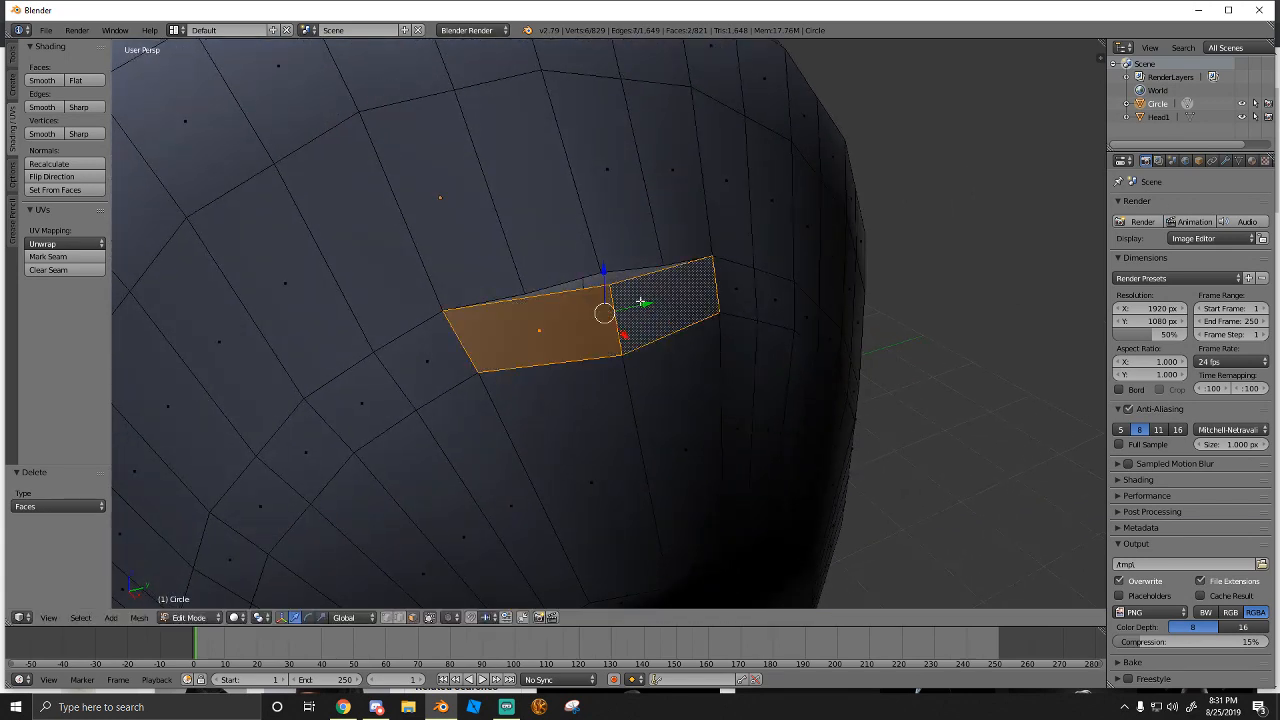
{"action": "key", "text": "x"}
{"action": "left_click", "coordinate": [620, 300]}
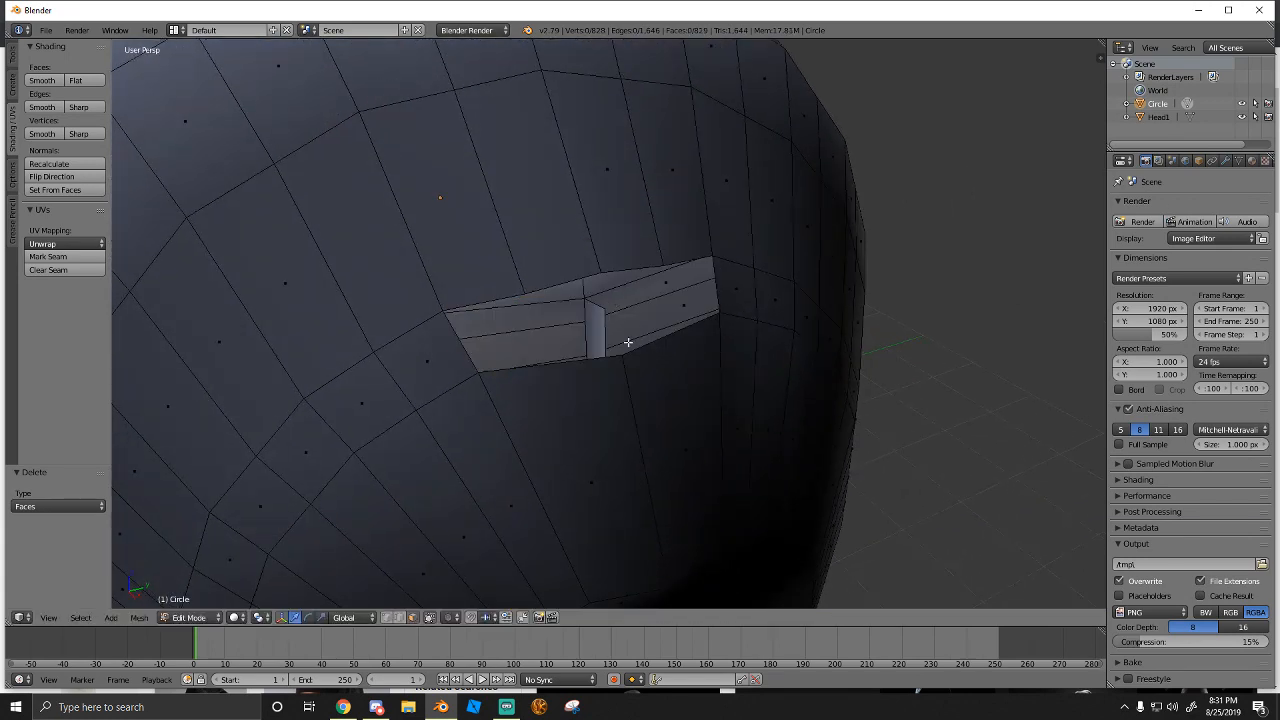
Fill the hole above the rear panel with two new faces, one on each side of its middle edge, and clear the selection
{"action": "key", "text": "shift+f"}
{"action": "key", "text": "w"}
{"action": "key", "text": "s"}
{"action": "left_click", "coordinate": [607, 324]}
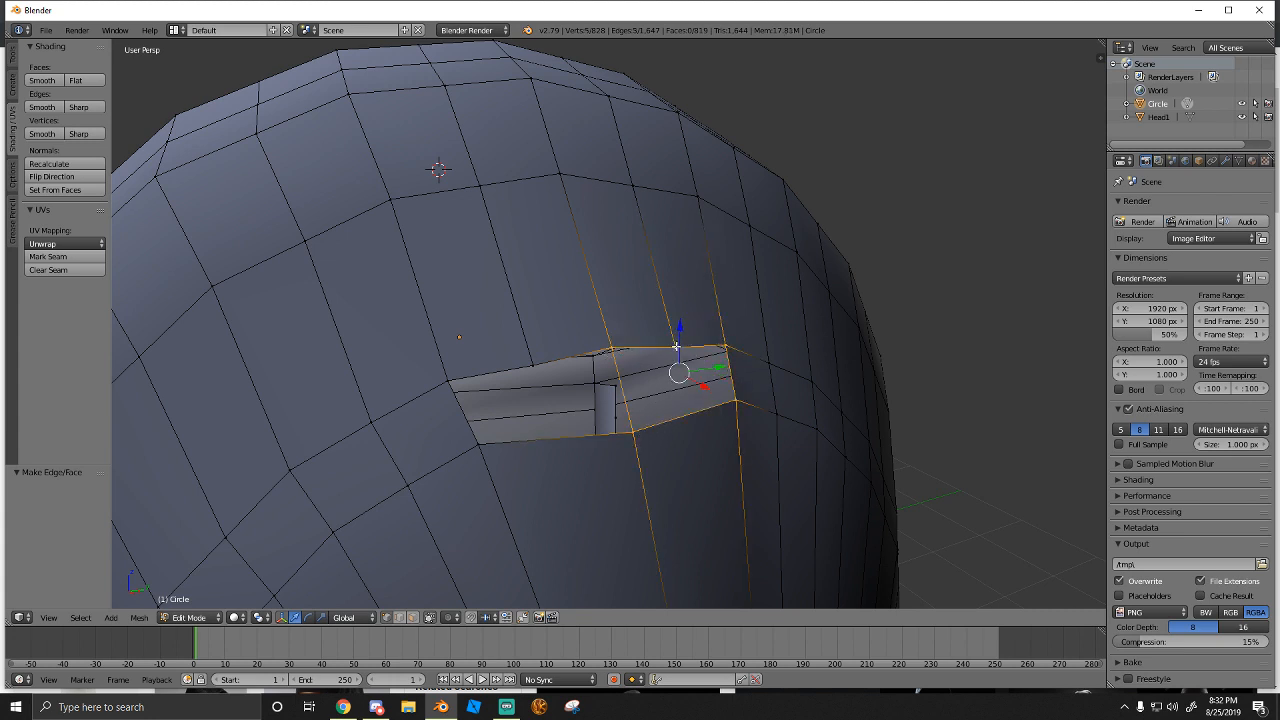
{"action": "key", "text": "x"}
{"action": "key", "text": "x"}
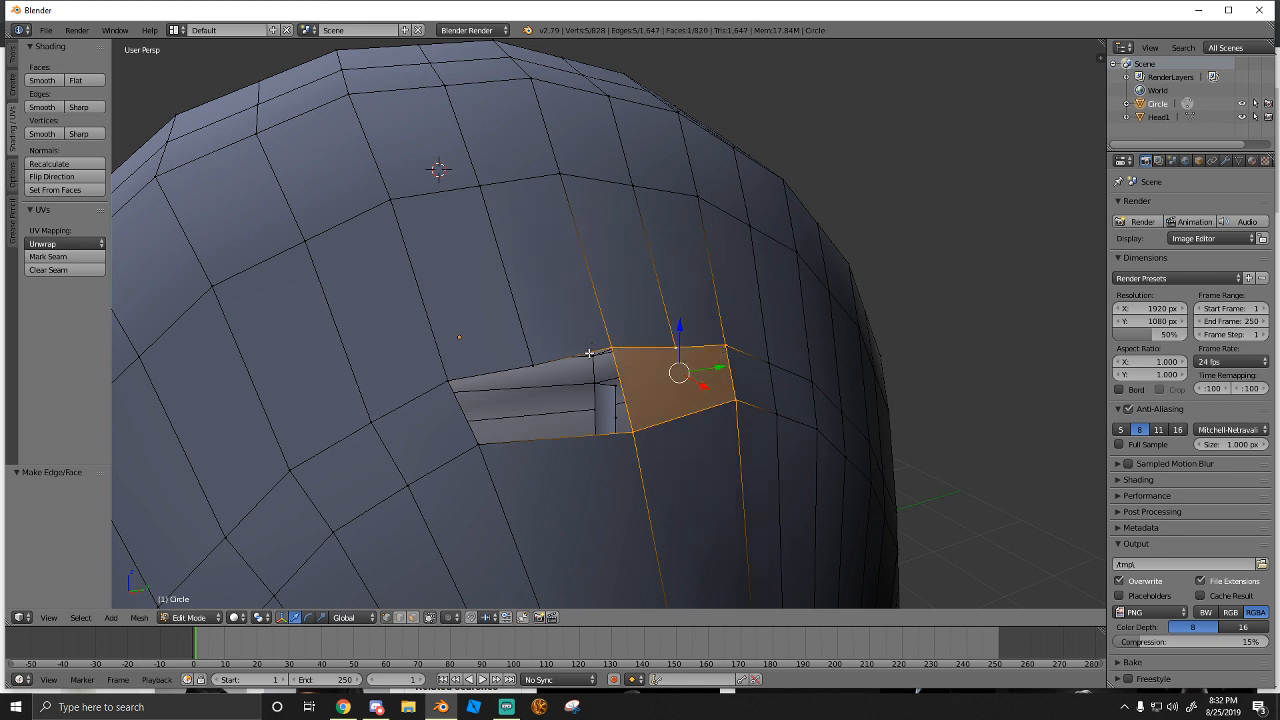
{"action": "right_click", "coordinate": [608, 352]}
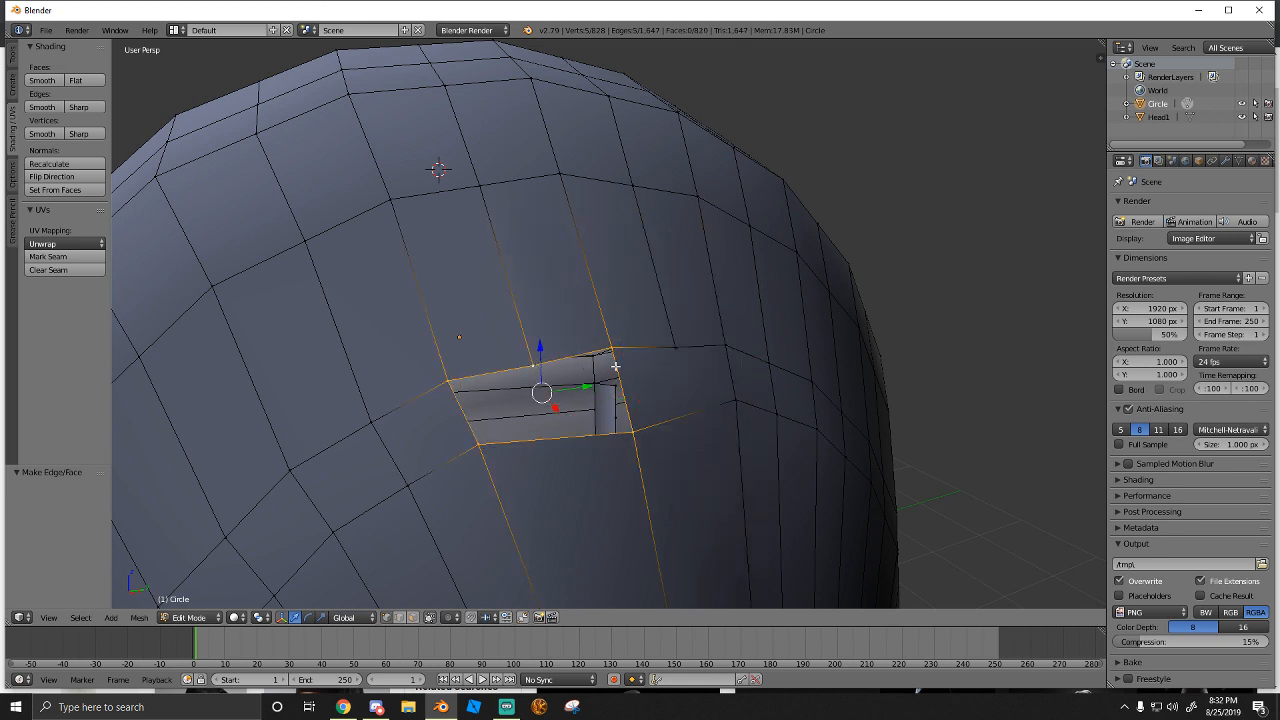
{"action": "key", "text": "f"}
{"action": "key", "text": "shift+f"}
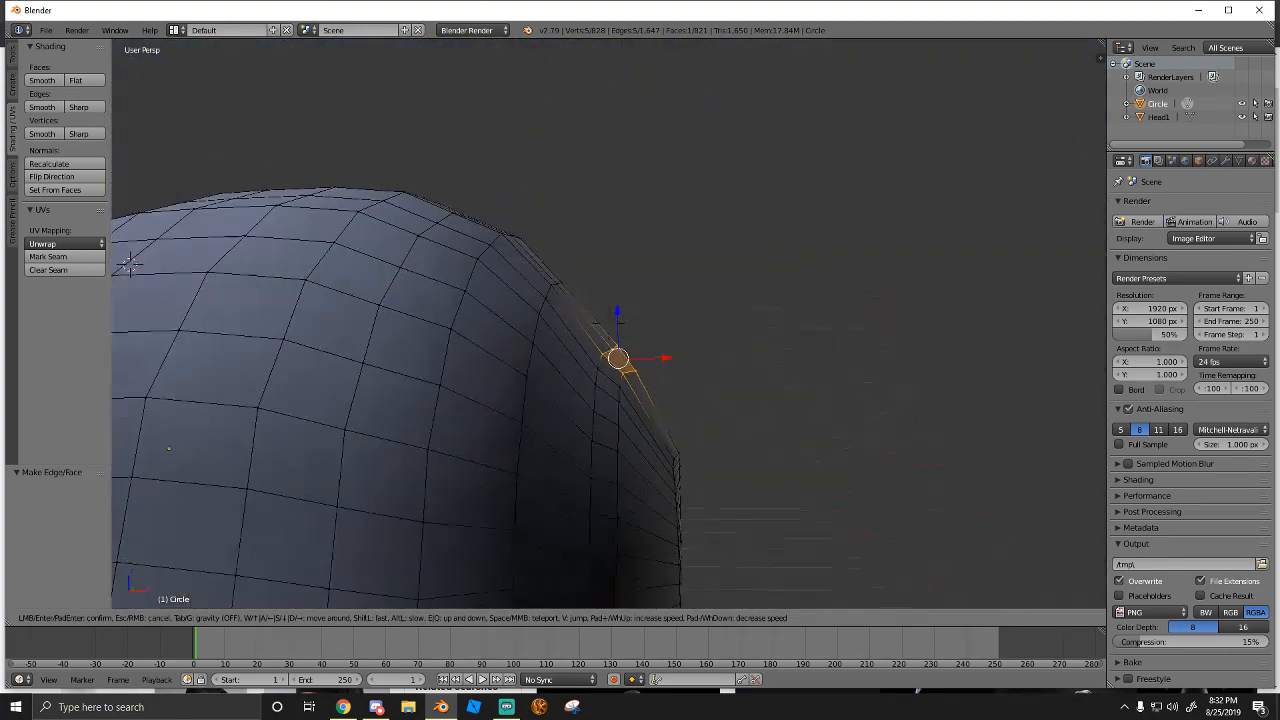
{"action": "left_click", "coordinate": [607, 326]}
{"action": "key", "text": "a"}
Select the two matching vertices on the hood's lower rim beside the rear panel and lower them about 0.148 along the Z axis
{"action": "key", "text": "shift+f"}
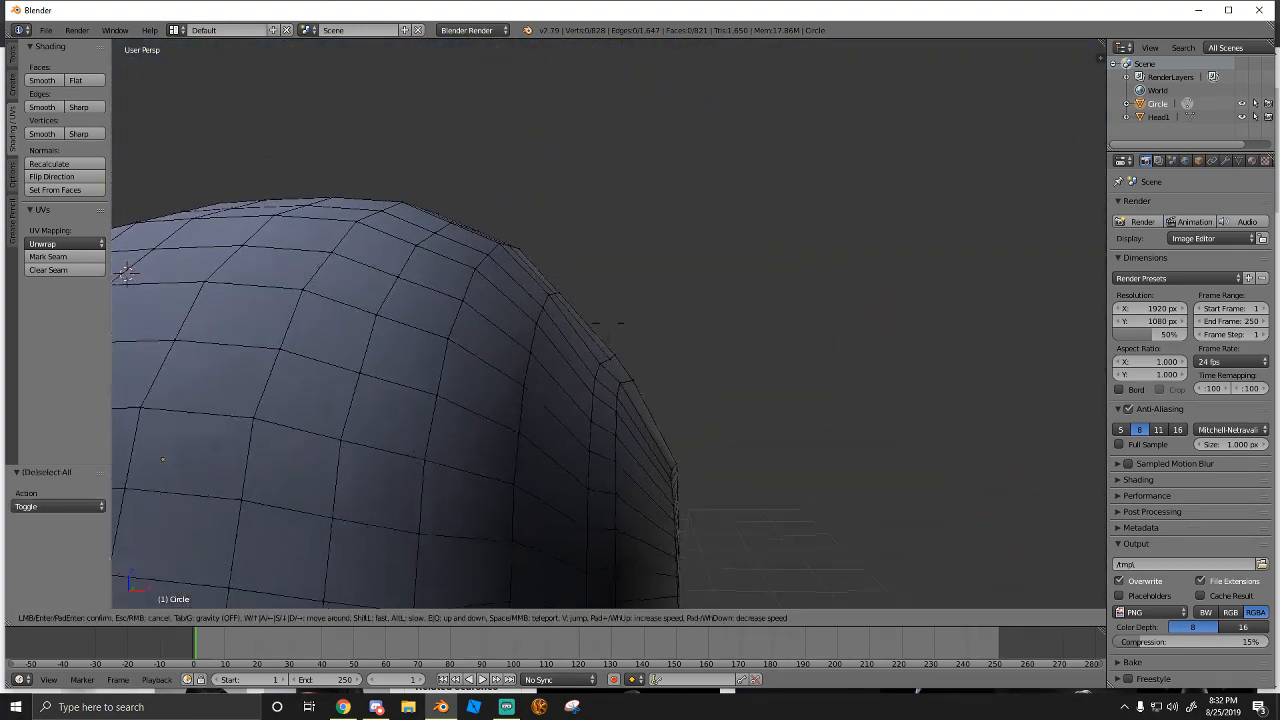
{"action": "key", "text": "s"}
{"action": "key", "text": "w"}
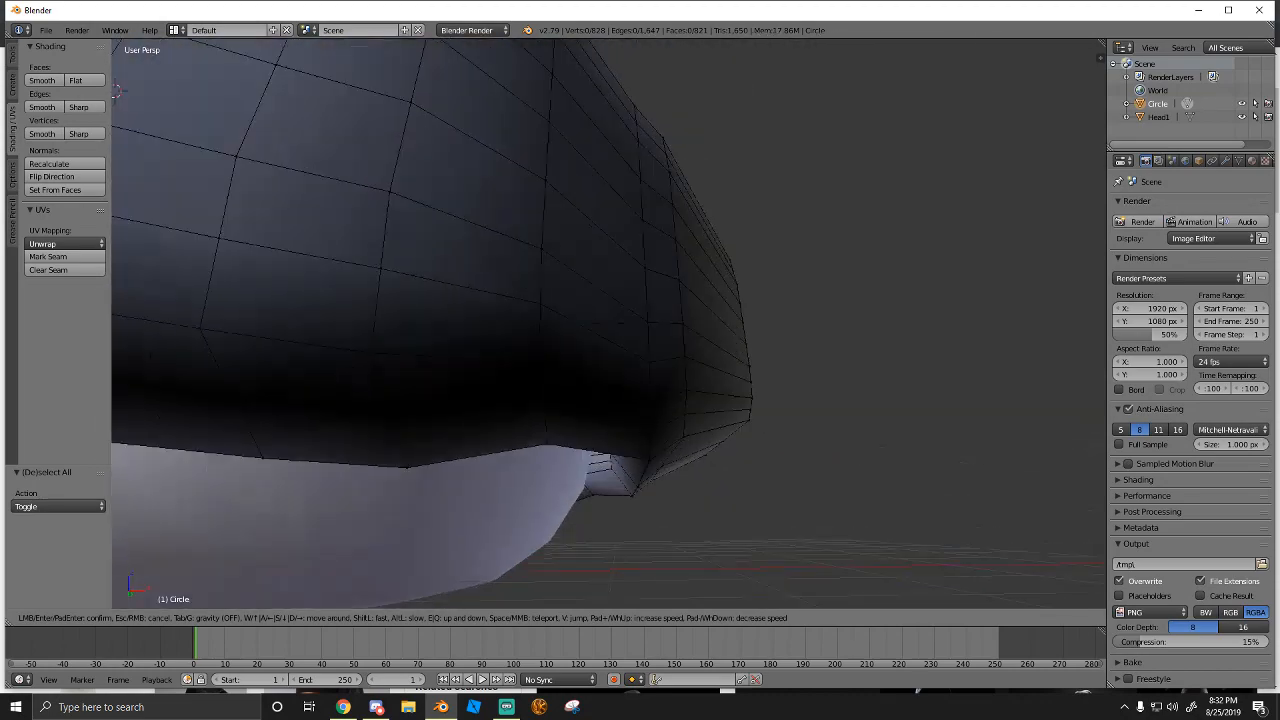
{"action": "left_click", "coordinate": [608, 323]}
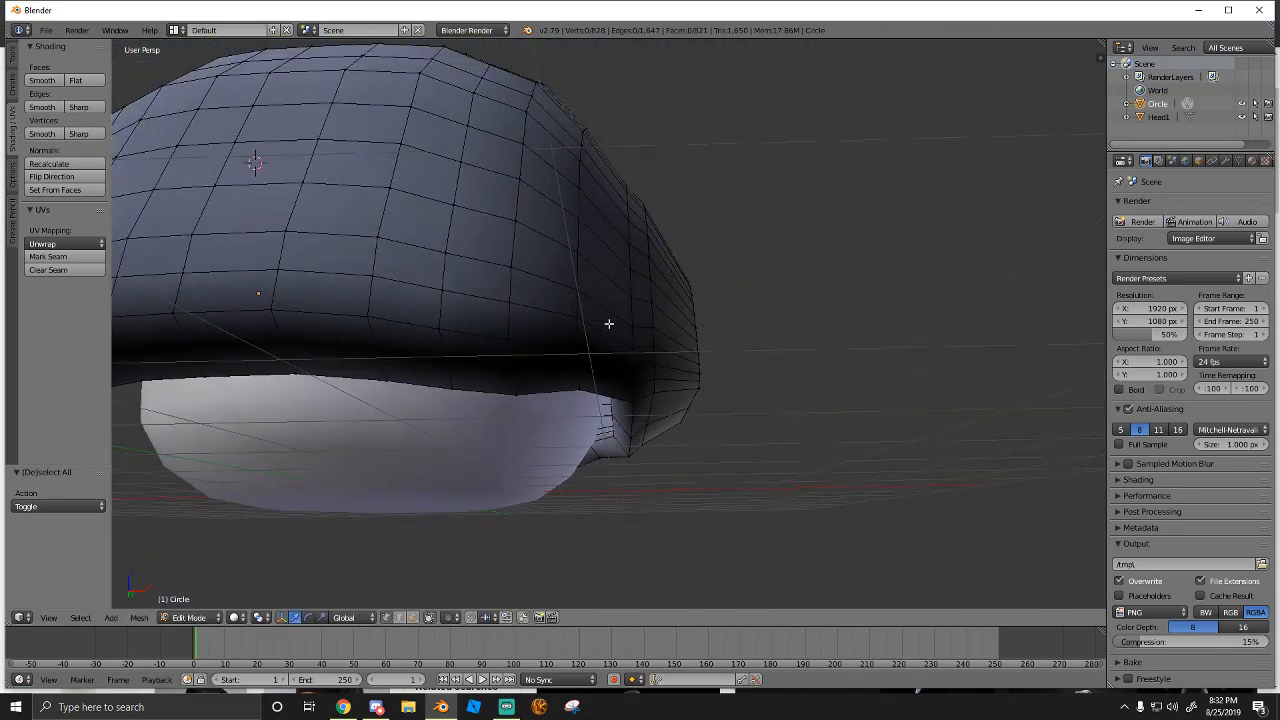
{"action": "key", "text": "shift+f"}
{"action": "key", "text": "w"}
{"action": "key", "text": "s"}
{"action": "left_click", "coordinate": [608, 323]}
{"action": "right_click", "coordinate": [579, 317]}
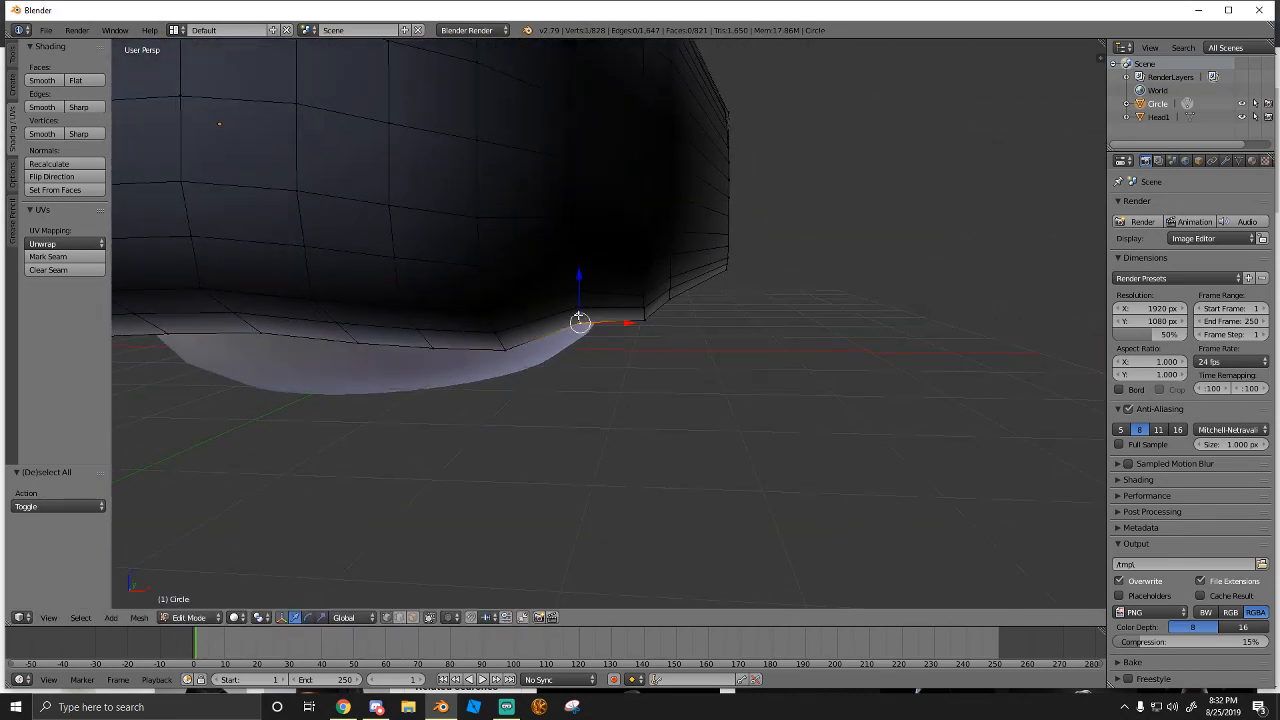
{"action": "key", "text": "shift+f"}
{"action": "key", "text": "w"}
{"action": "left_click", "coordinate": [608, 323]}
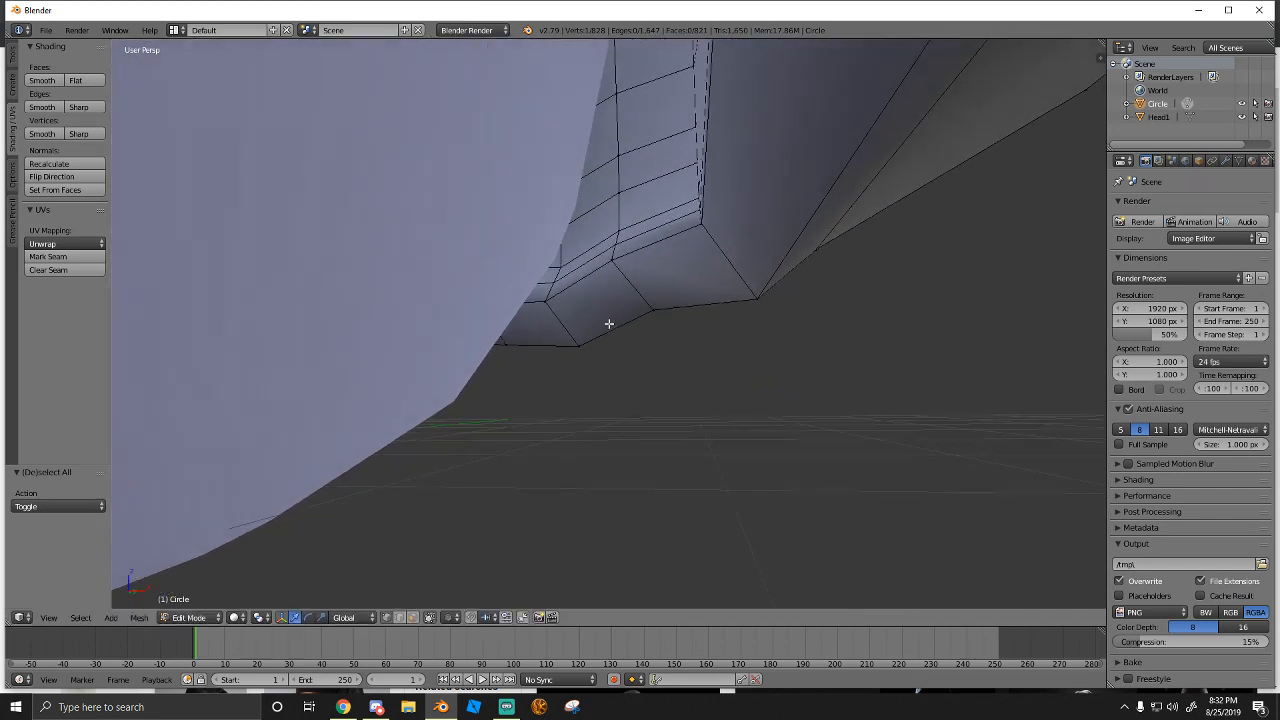
{"action": "key", "text": "shift+f"}
{"action": "key", "text": "s"}
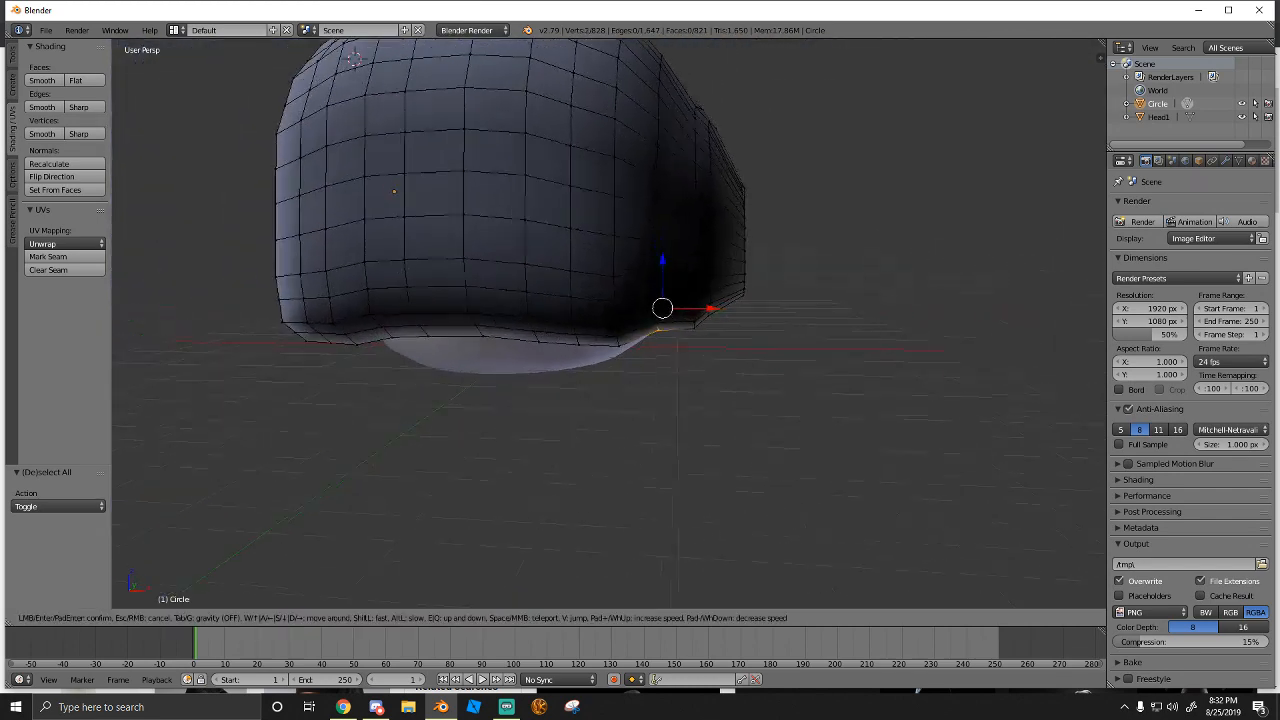
{"action": "left_click", "coordinate": [605, 338]}
{"action": "key", "text": "g"}
{"action": "key", "text": "z"}
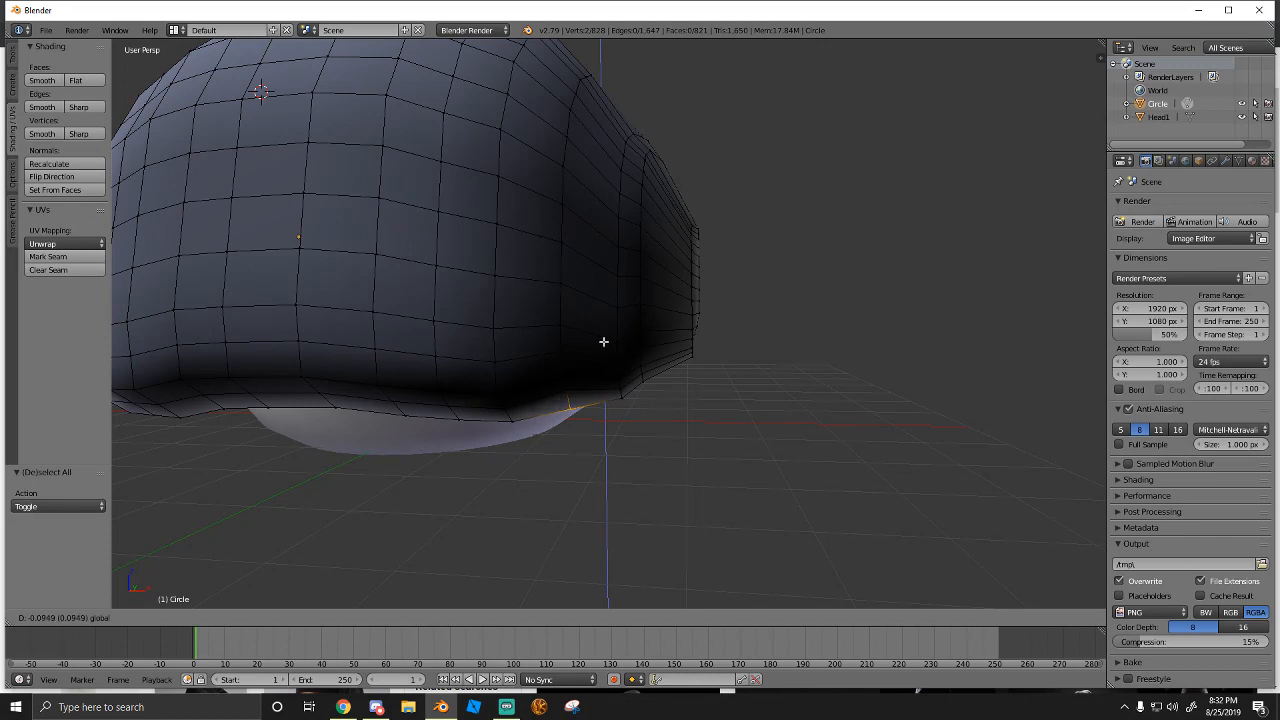
{"action": "left_click", "coordinate": [605, 345]}
Select the neighbouring lower-rim vertices nearer the rear panel on both sides and lower them about 0.093 along the Z axis
{"action": "key", "text": "shift+f"}
{"action": "left_click", "coordinate": [585, 357]}
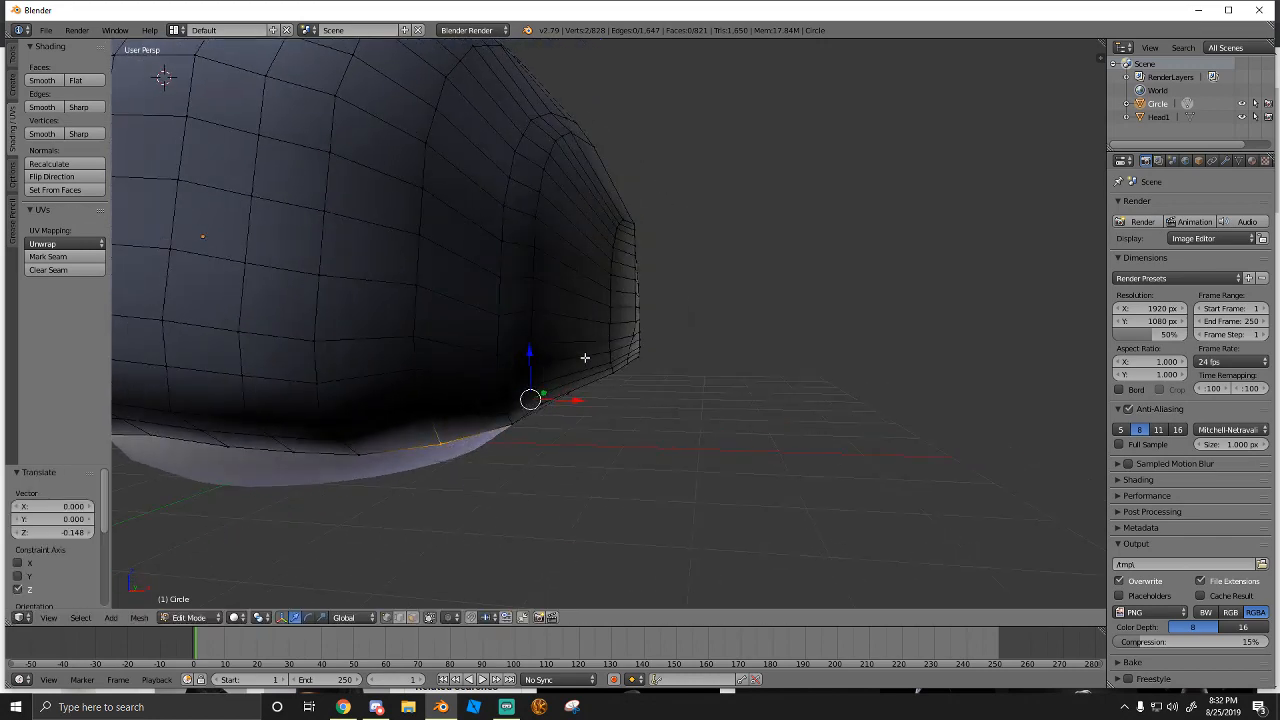
{"action": "key", "text": "shift+f"}
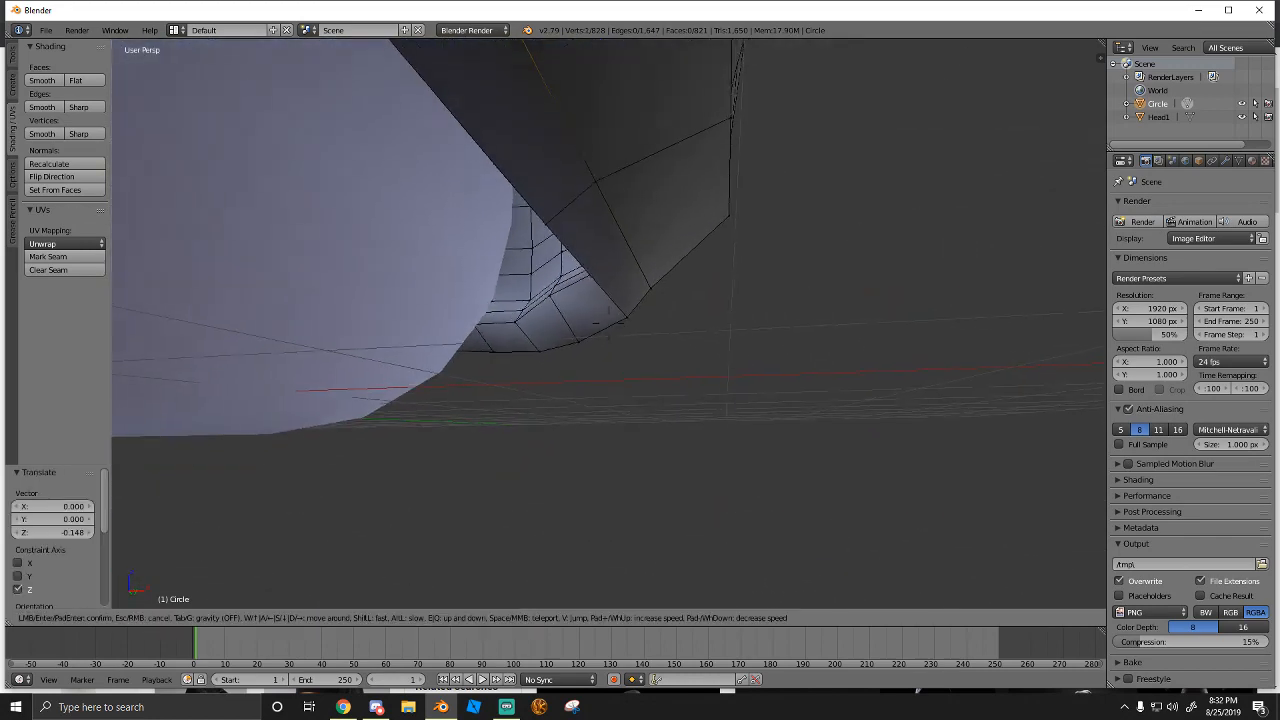
{"action": "key", "text": "s"}
{"action": "key", "text": "w"}
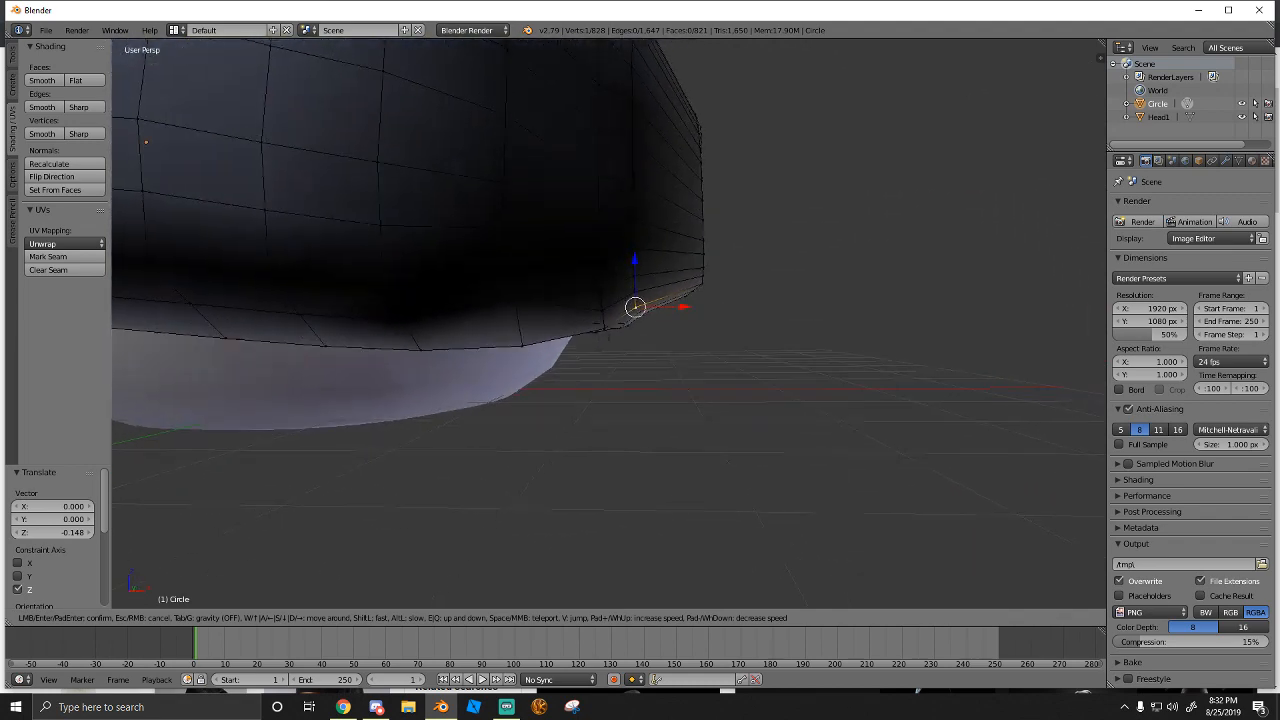
{"action": "key", "text": "w"}
{"action": "left_click", "coordinate": [621, 320]}
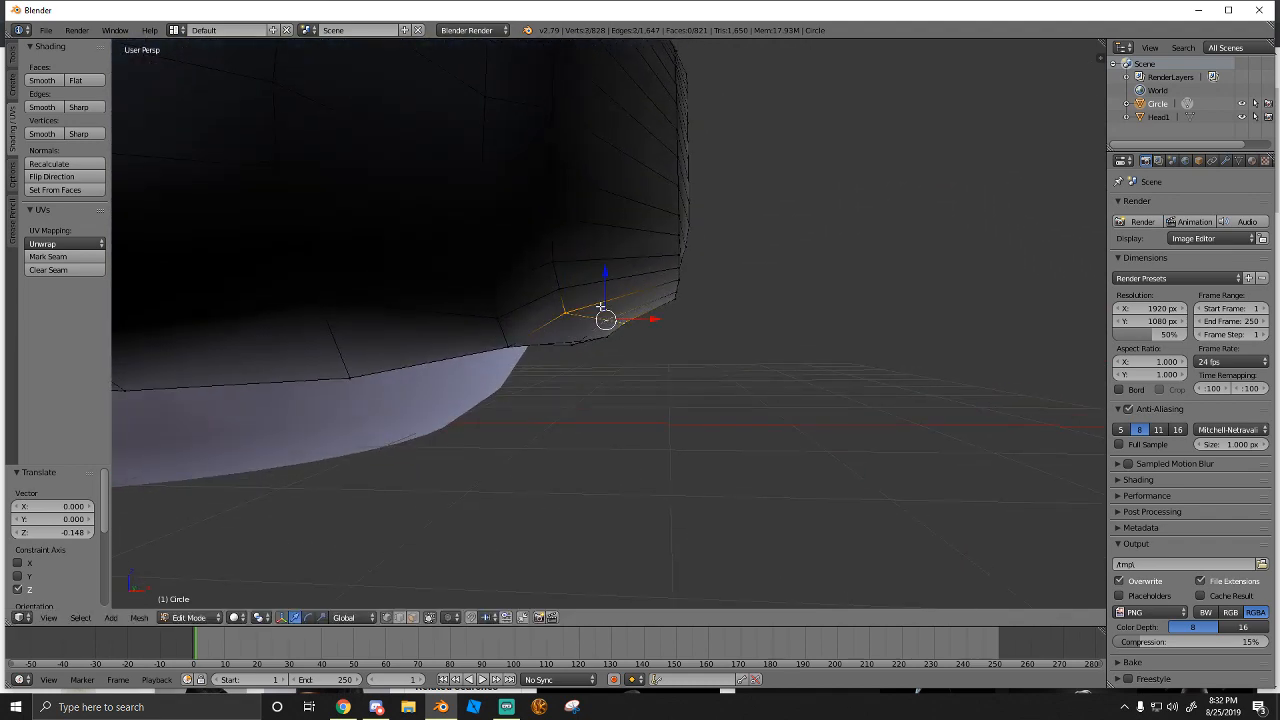
{"action": "key", "text": "shift+f"}
{"action": "key", "text": "s"}
{"action": "left_click", "coordinate": [659, 304]}
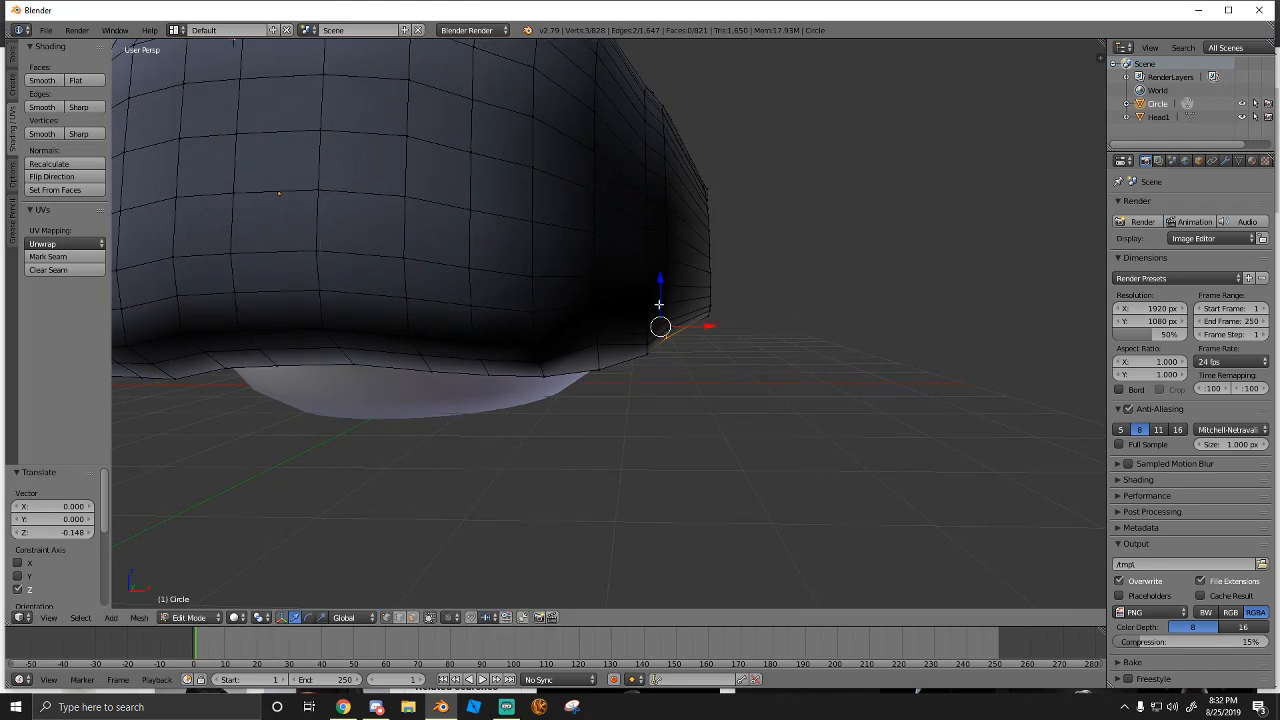
{"action": "left_click_drag", "start_coordinate": [659, 304], "coordinate": [661, 310]}
Clear the selection and examine the lower rear rim and the overall hood shape from both sides
{"action": "key", "text": "shift+f"}
{"action": "key", "text": "s"}
{"action": "key", "text": "w"}
{"action": "left_click", "coordinate": [609, 324]}
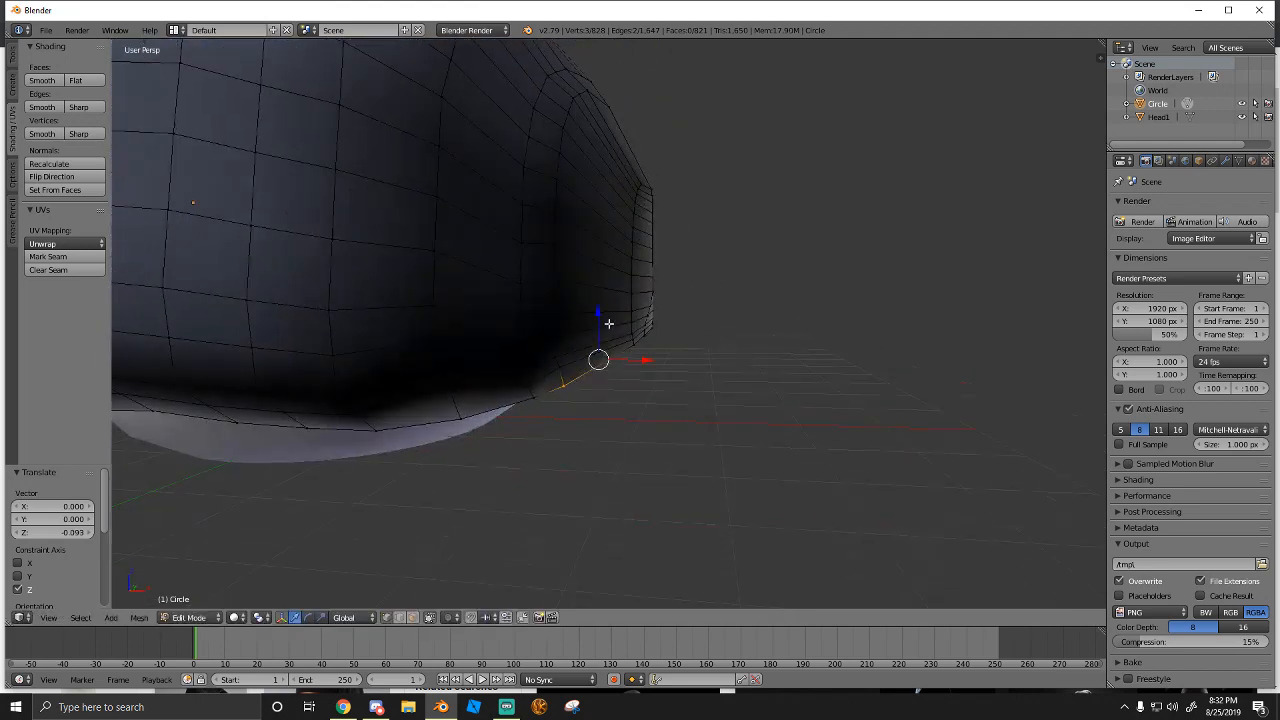
{"action": "key", "text": "shift+f"}
{"action": "key", "text": "s"}
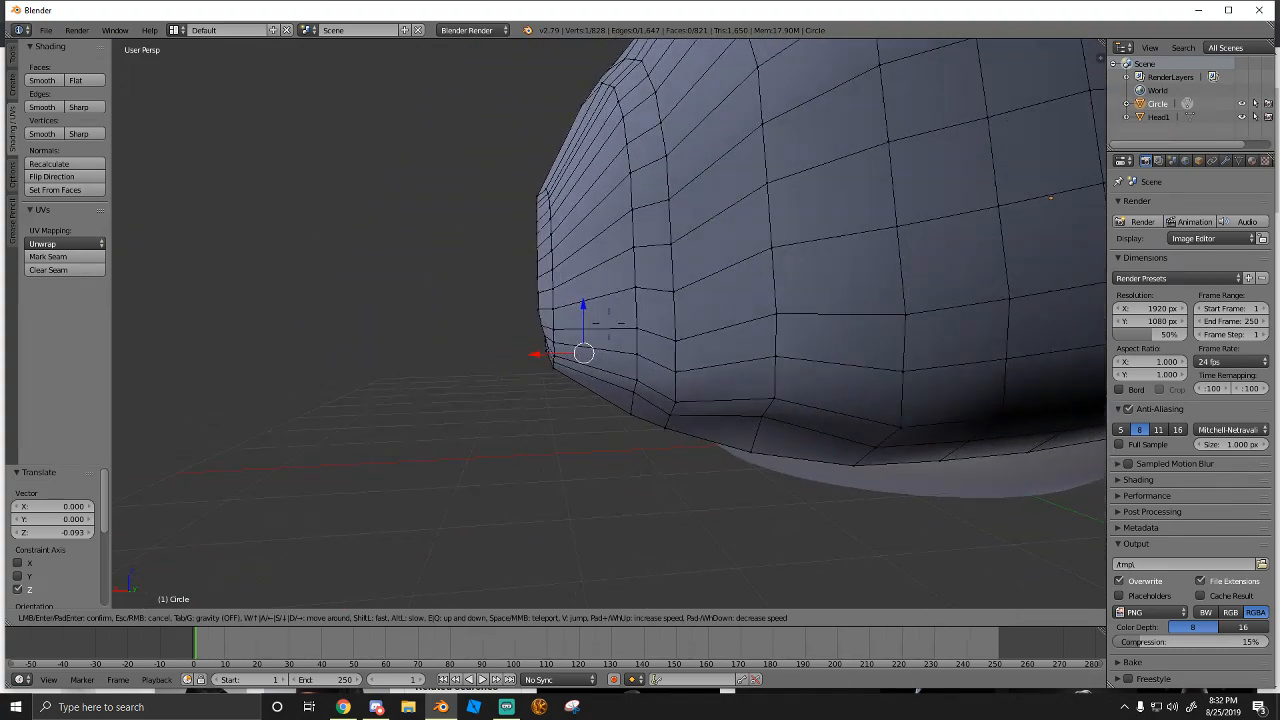
{"action": "left_click", "coordinate": [538, 364]}
{"action": "key", "text": "a"}
{"action": "key", "text": "shift+f"}
{"action": "key", "text": "s"}
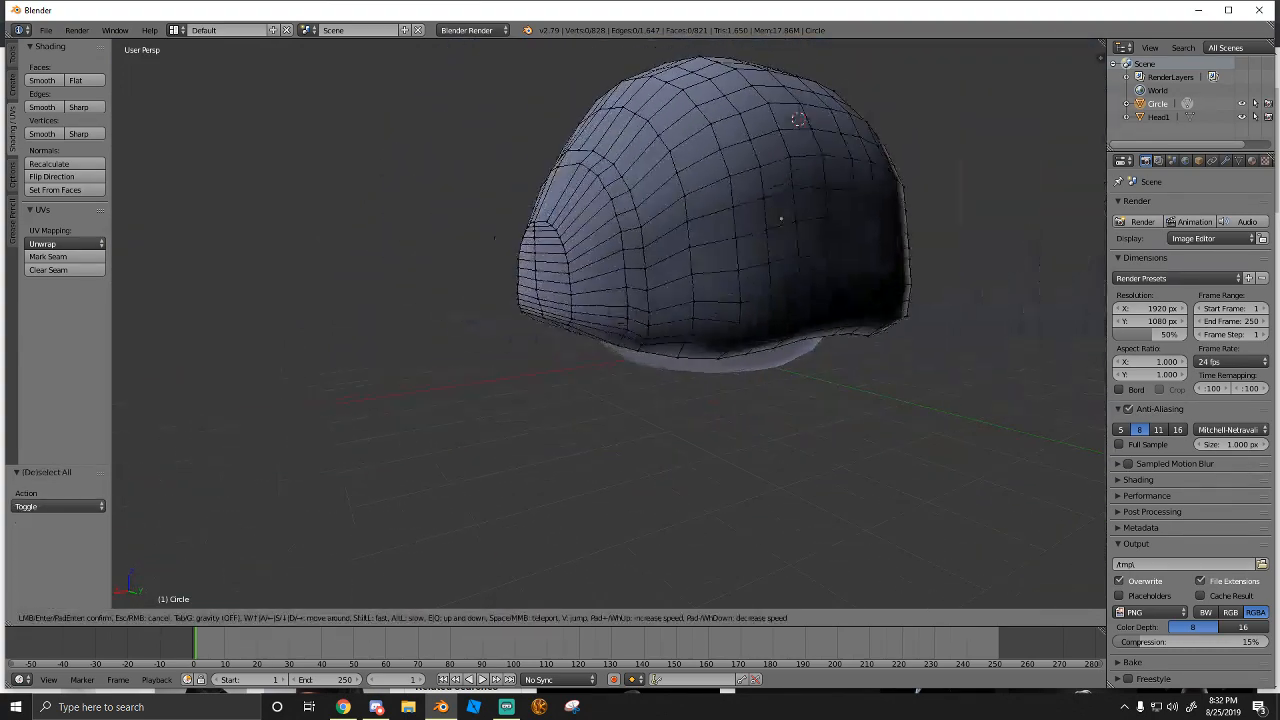
{"action": "key", "text": "a"}
{"action": "key", "text": "w"}
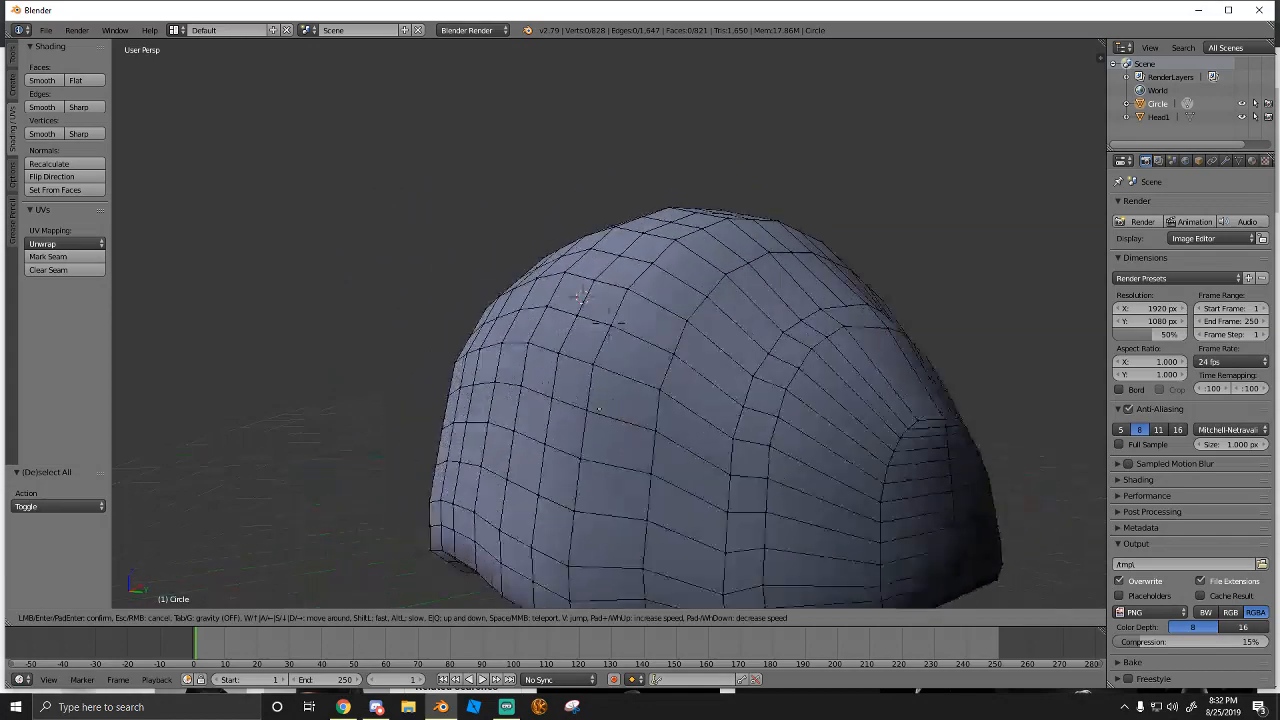
{"action": "key", "text": "s"}
{"action": "left_click", "coordinate": [609, 323]}
Recalculate the normals of the entire hood mesh and return to Object Mode
{"action": "key", "text": "a"}
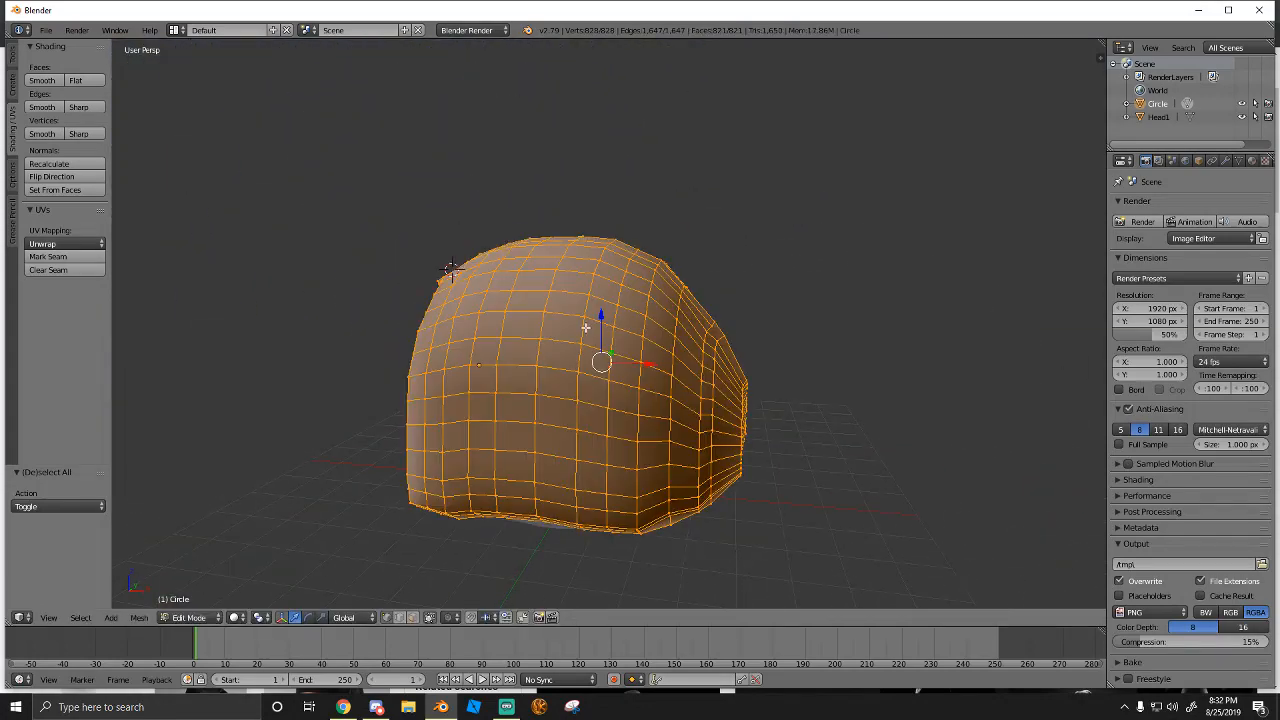
{"action": "left_click", "coordinate": [50, 163]}
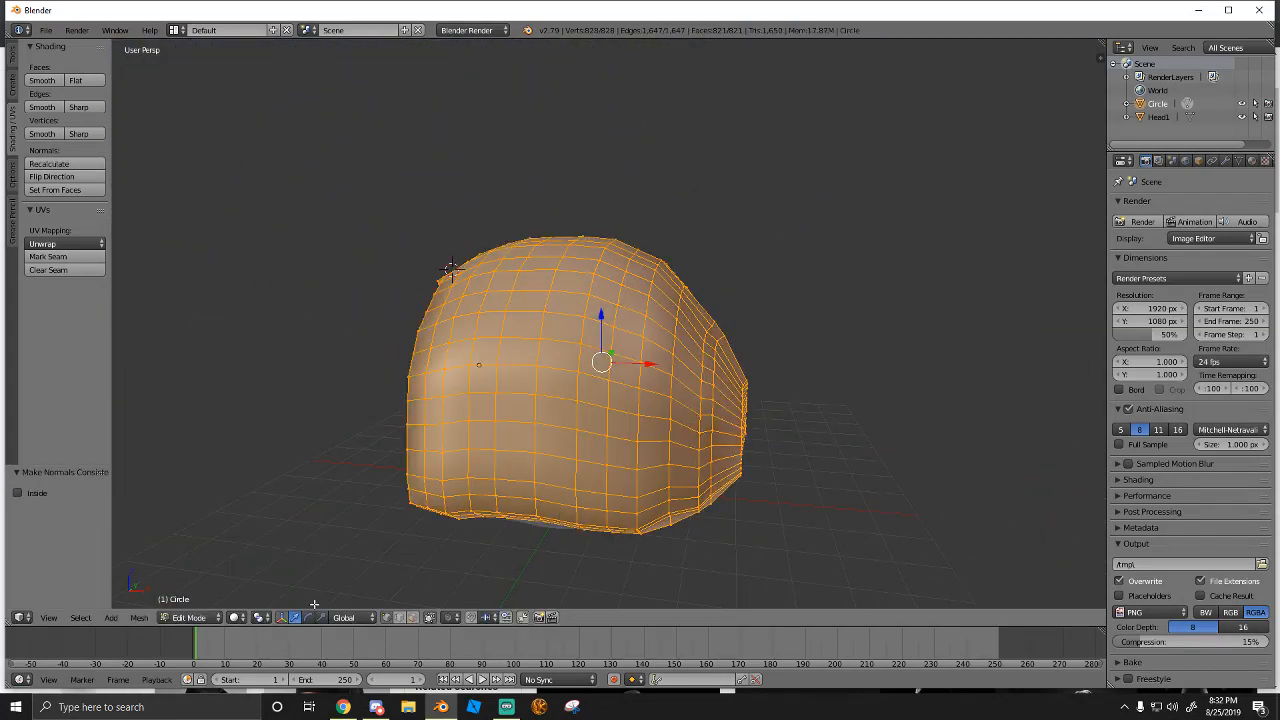
{"action": "left_click", "coordinate": [222, 614]}
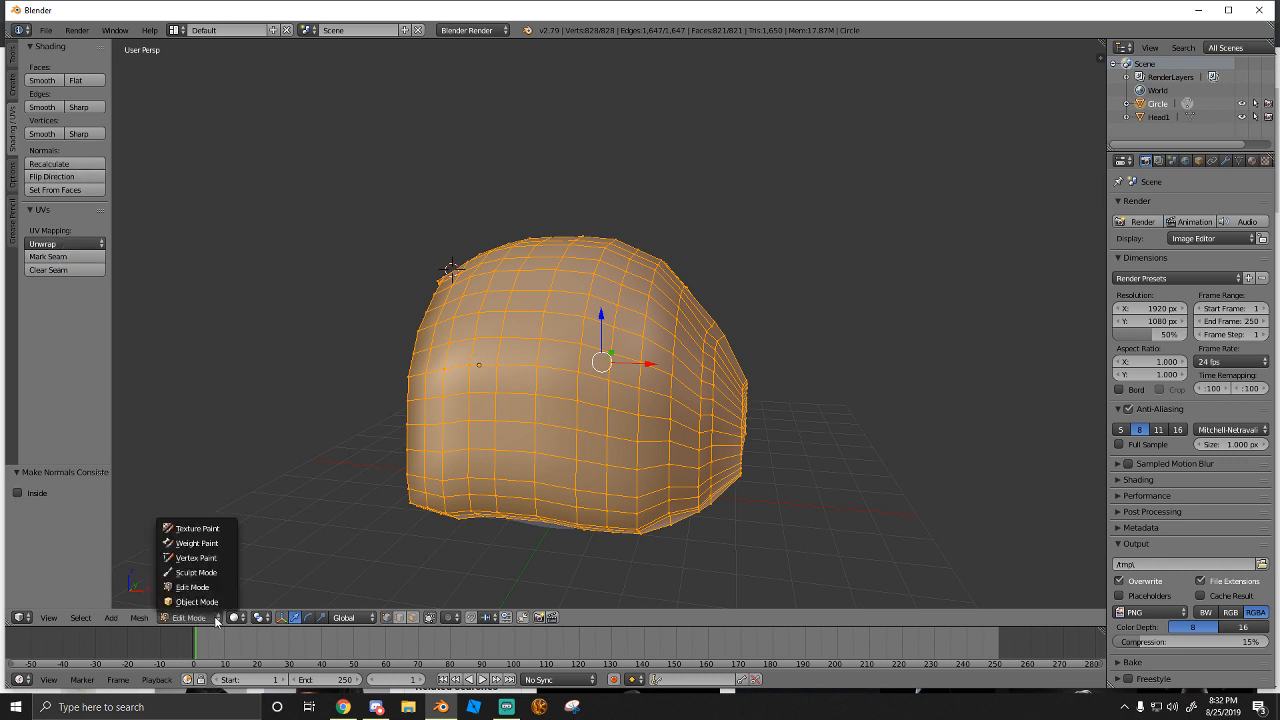
{"action": "key", "text": "Tab"}
View the hood from the front and scale it up uniformly by about 1.217 around the head
{"action": "key", "text": "shift+f"}
{"action": "key", "text": "a"}
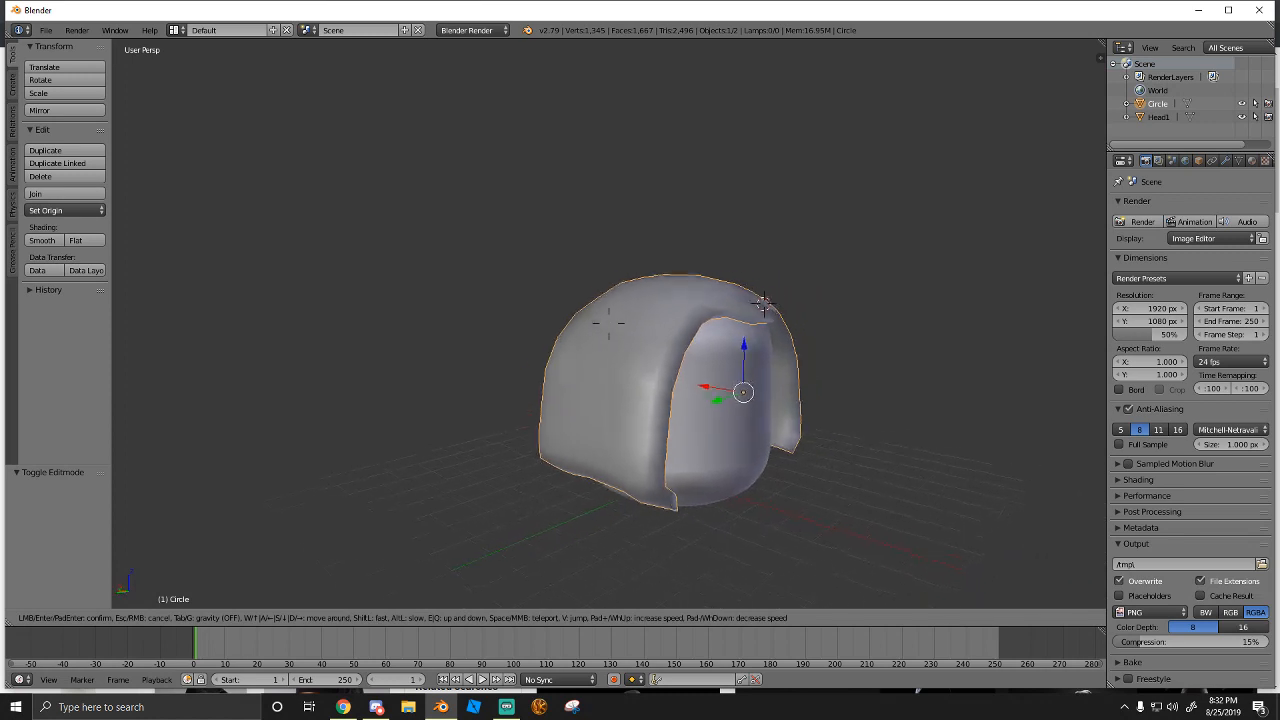
{"action": "key", "text": "w"}
{"action": "key", "text": "d"}
{"action": "key", "text": "s"}
{"action": "left_click", "coordinate": [609, 324]}
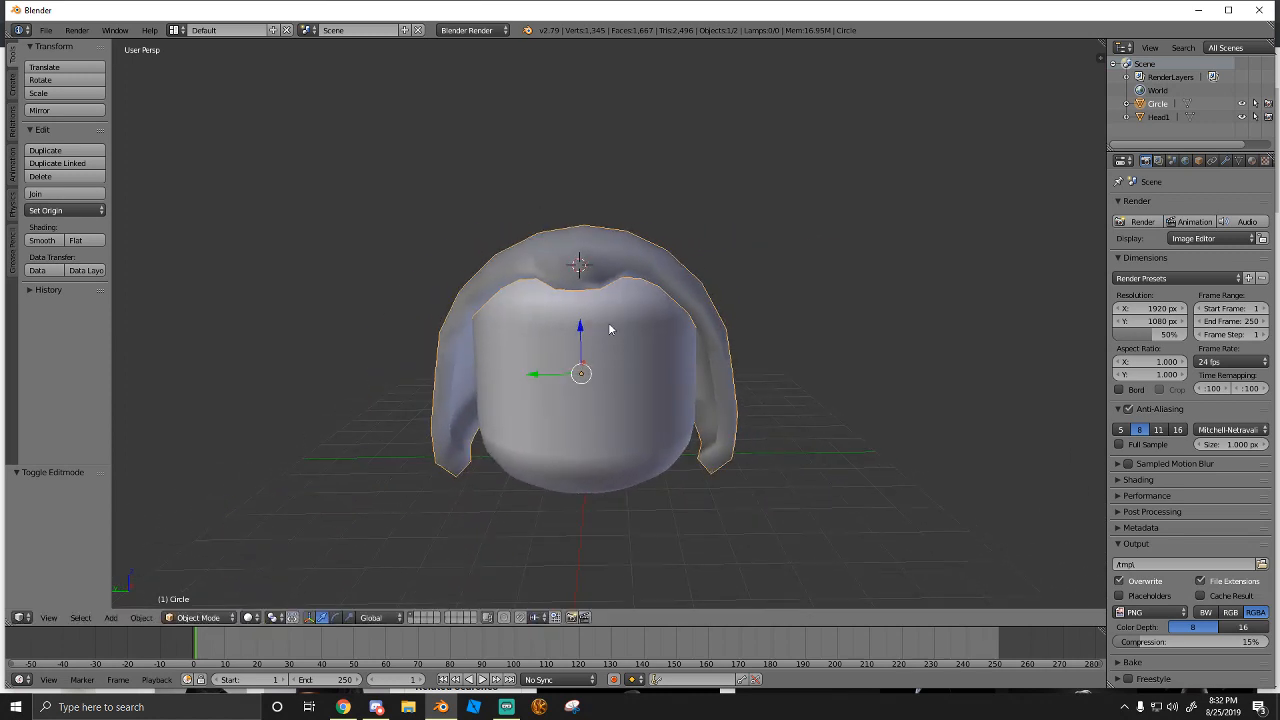
{"action": "key", "text": "s"}
{"action": "left_click", "coordinate": [631, 330]}
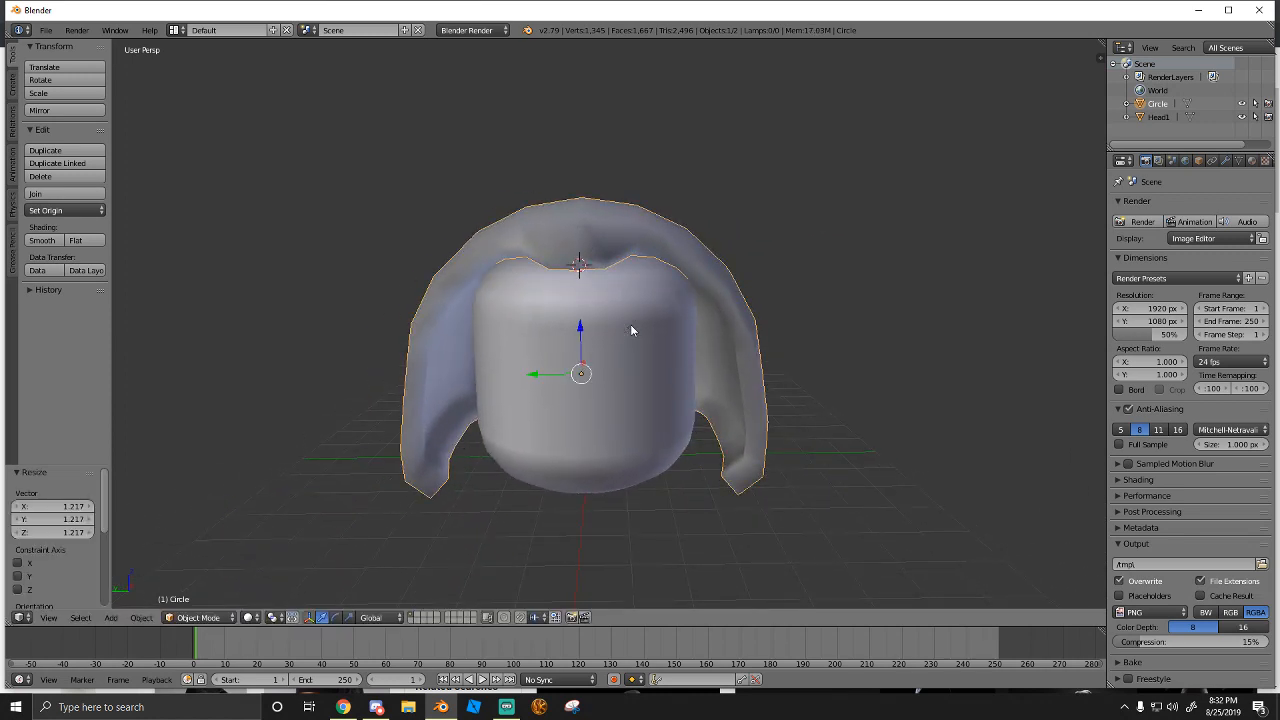
Undo the accidental hiding of the hood and begin another uniform scaling of it
{"action": "key", "text": "h"}
{"action": "key", "text": "ctrl+z"}
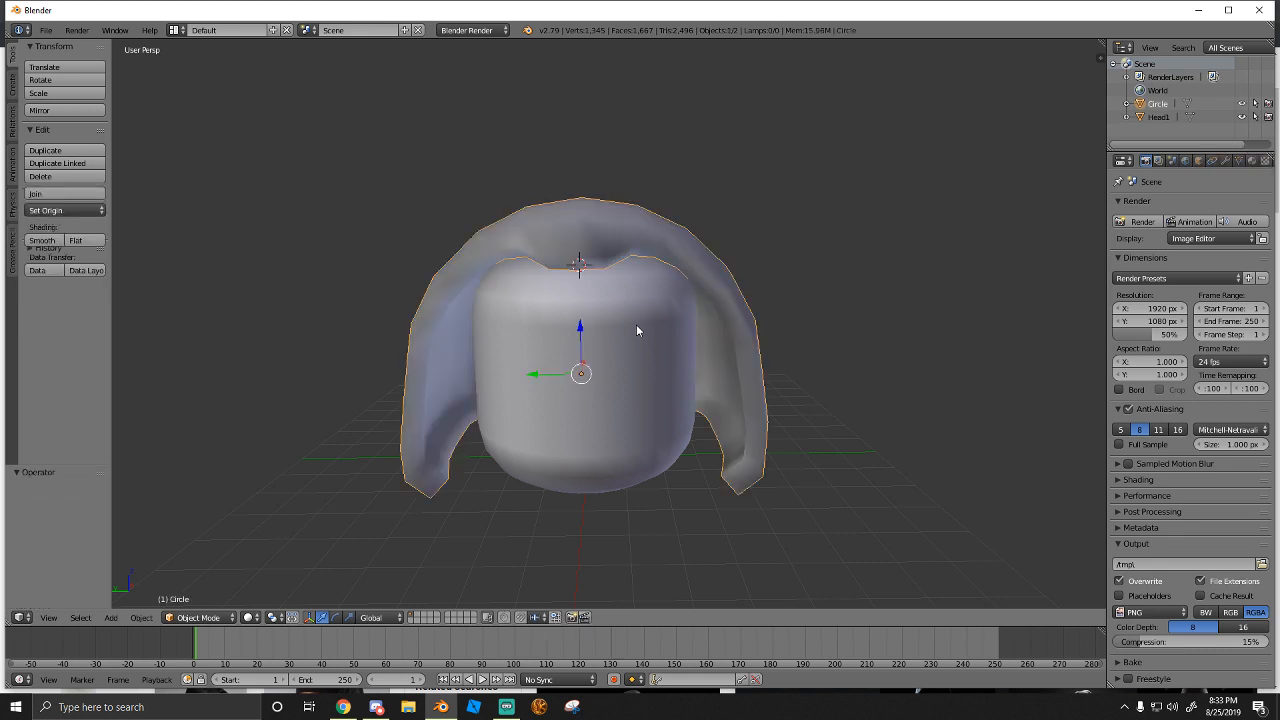
{"action": "key", "text": "s"}
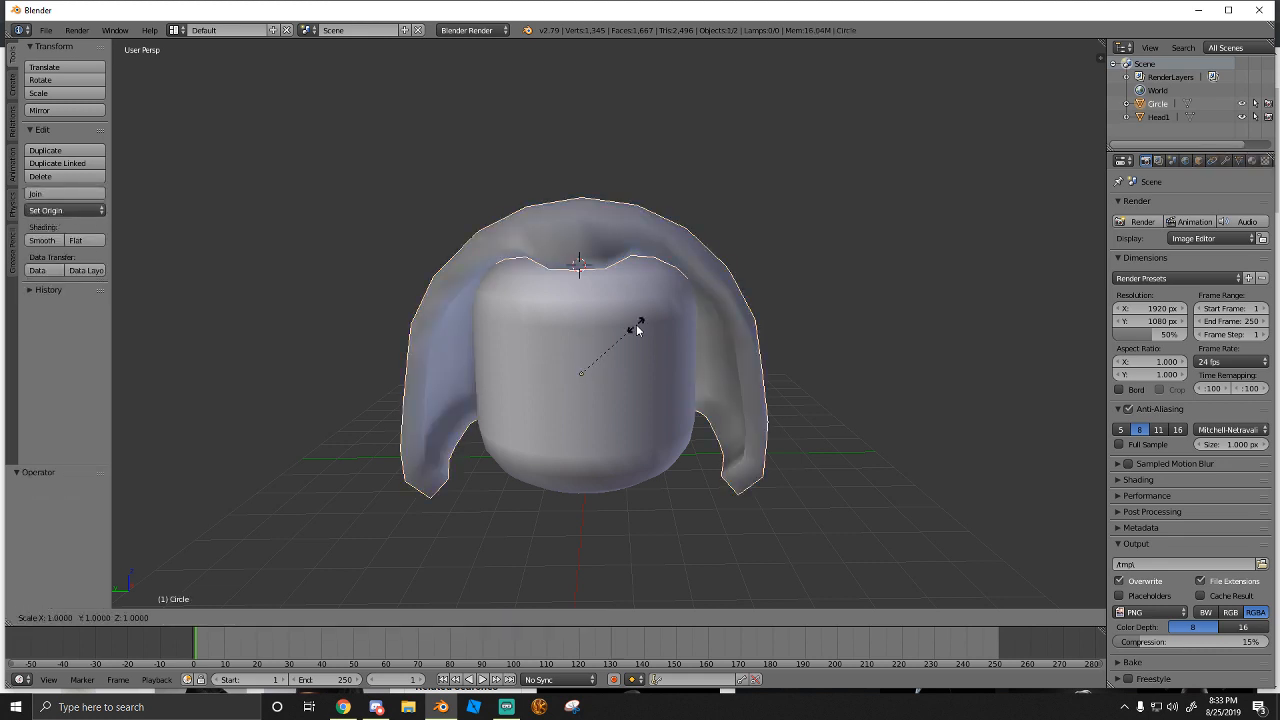
Scale the hair mesh by 0.998 along the Y axis and by 0.882 along the Z axis
{"action": "key", "text": "y"}
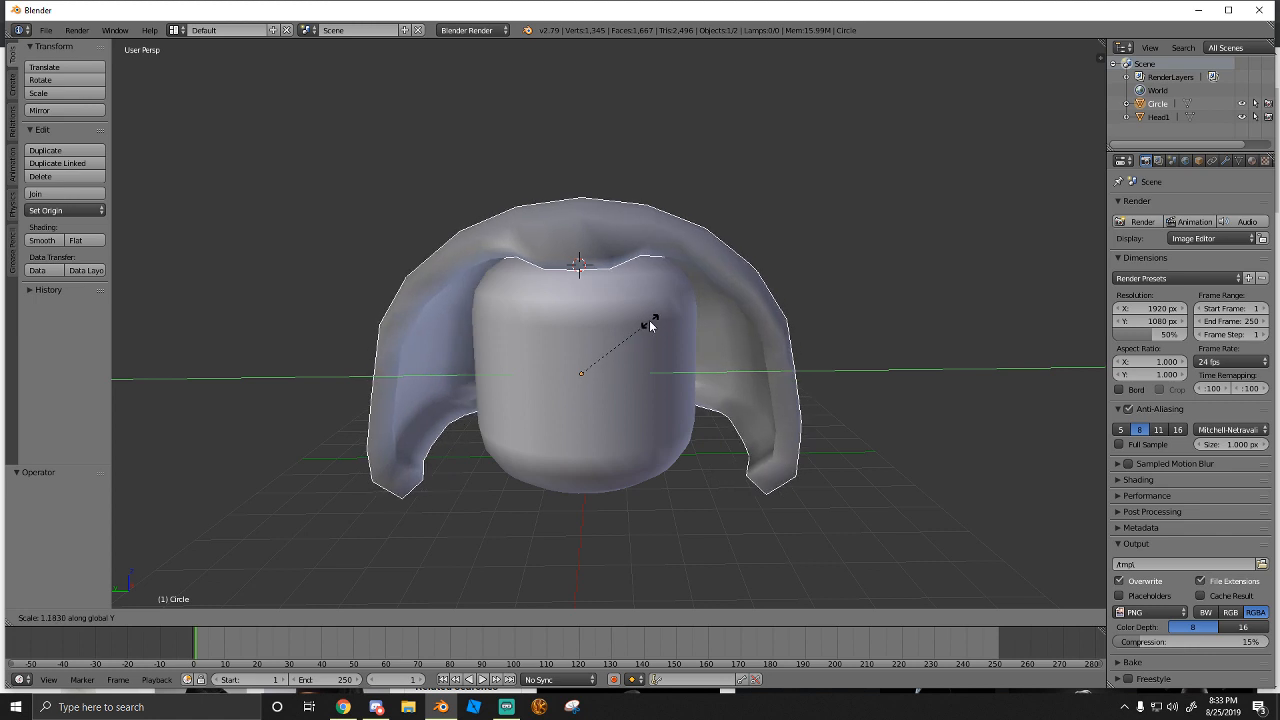
{"action": "left_click", "coordinate": [634, 327]}
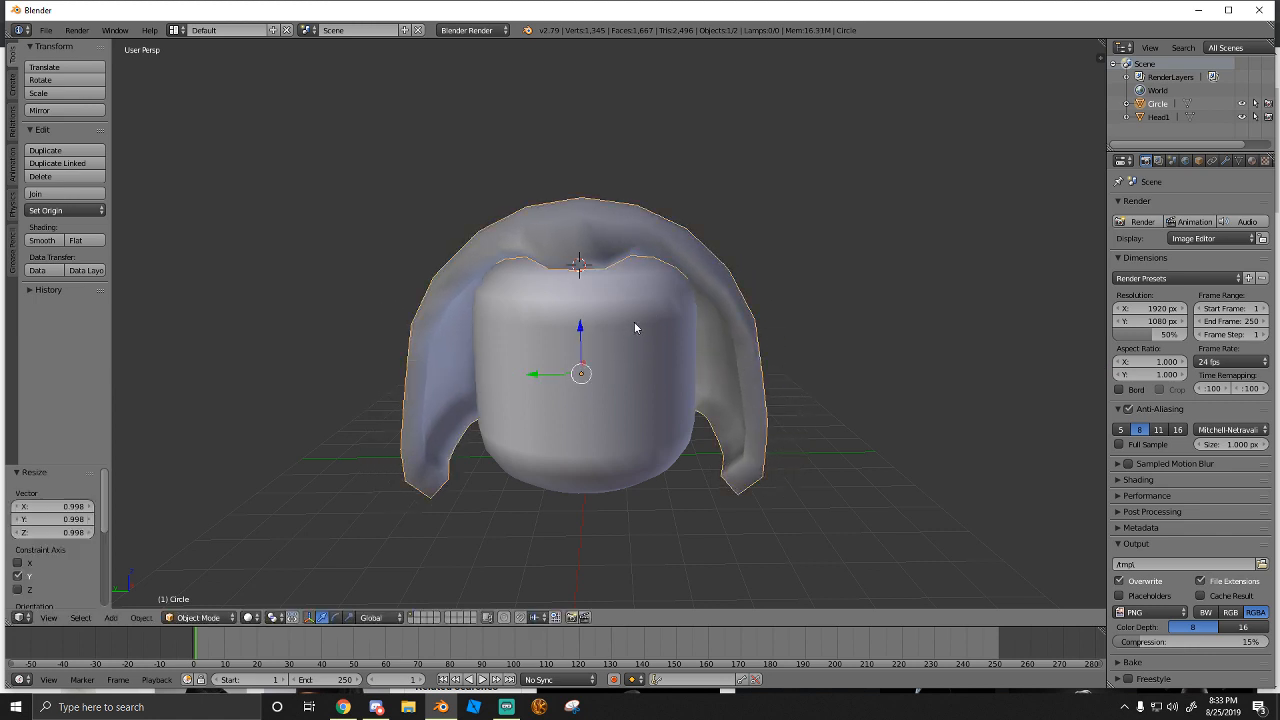
{"action": "key", "text": "s"}
{"action": "key", "text": "z"}
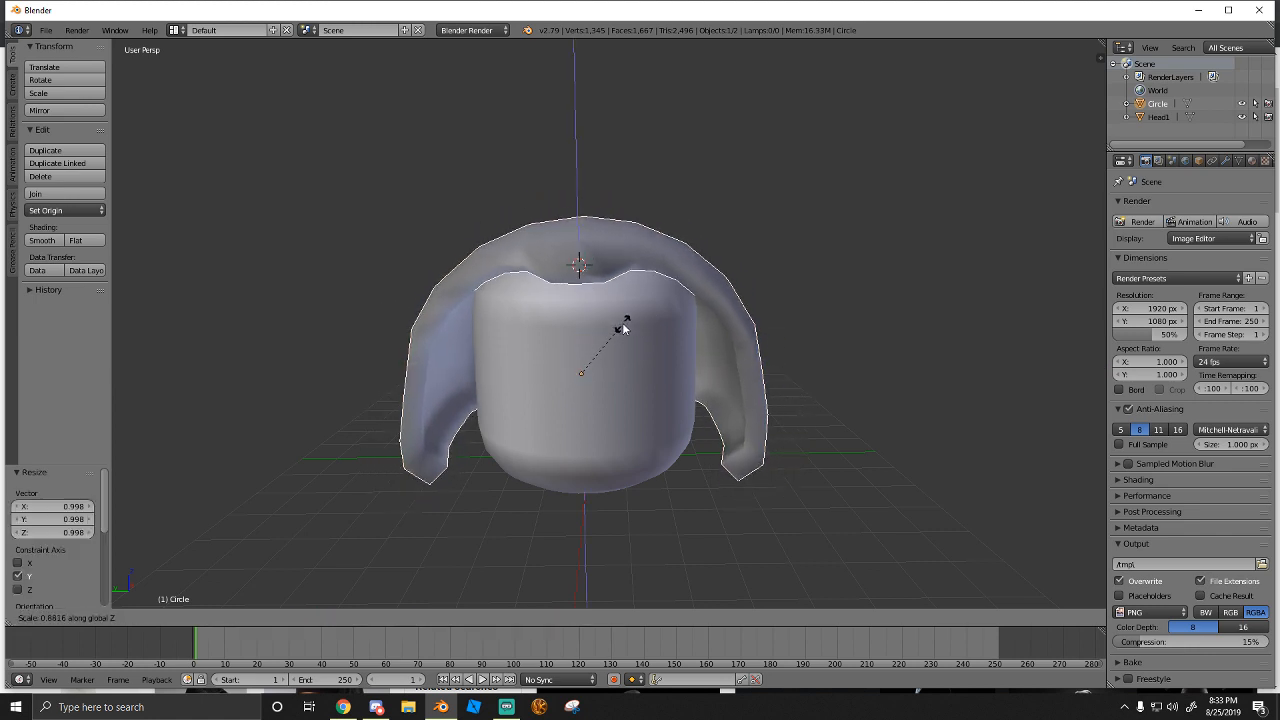
{"action": "left_click", "coordinate": [622, 327]}
{"action": "key", "text": "shift+f"}
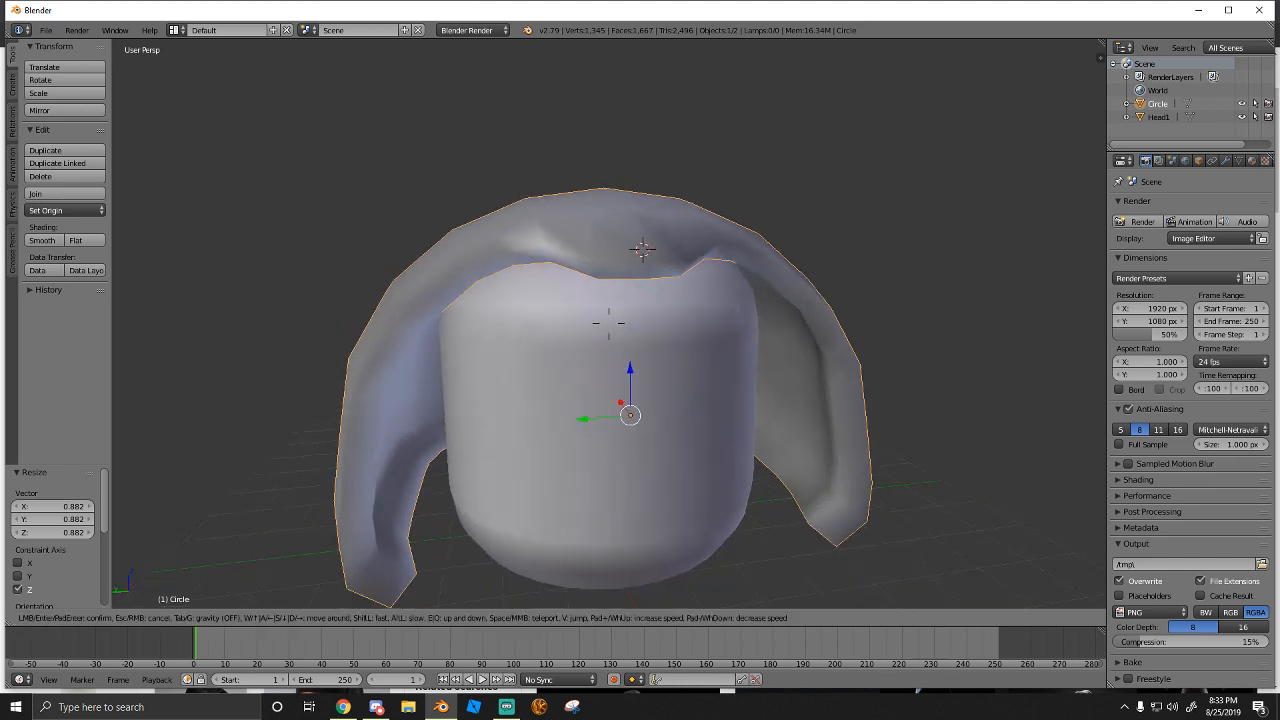
{"action": "left_click", "coordinate": [609, 325]}
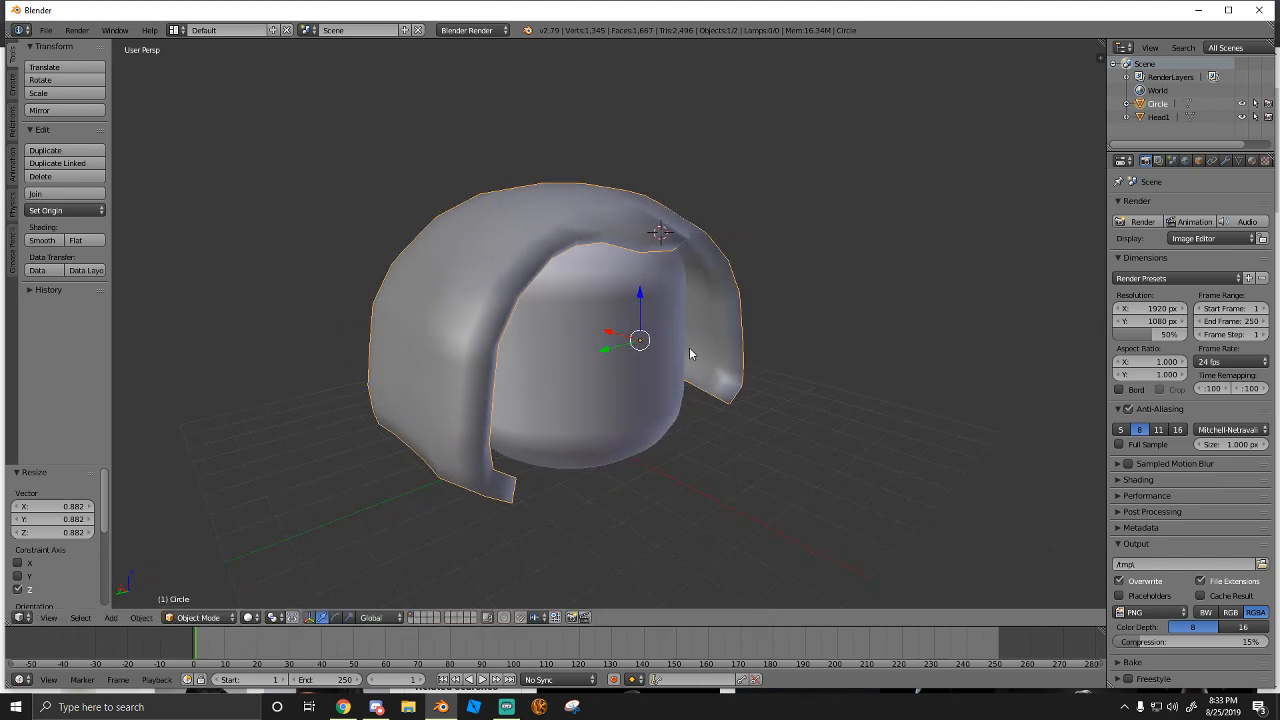
{"action": "key", "text": "shift+f"}
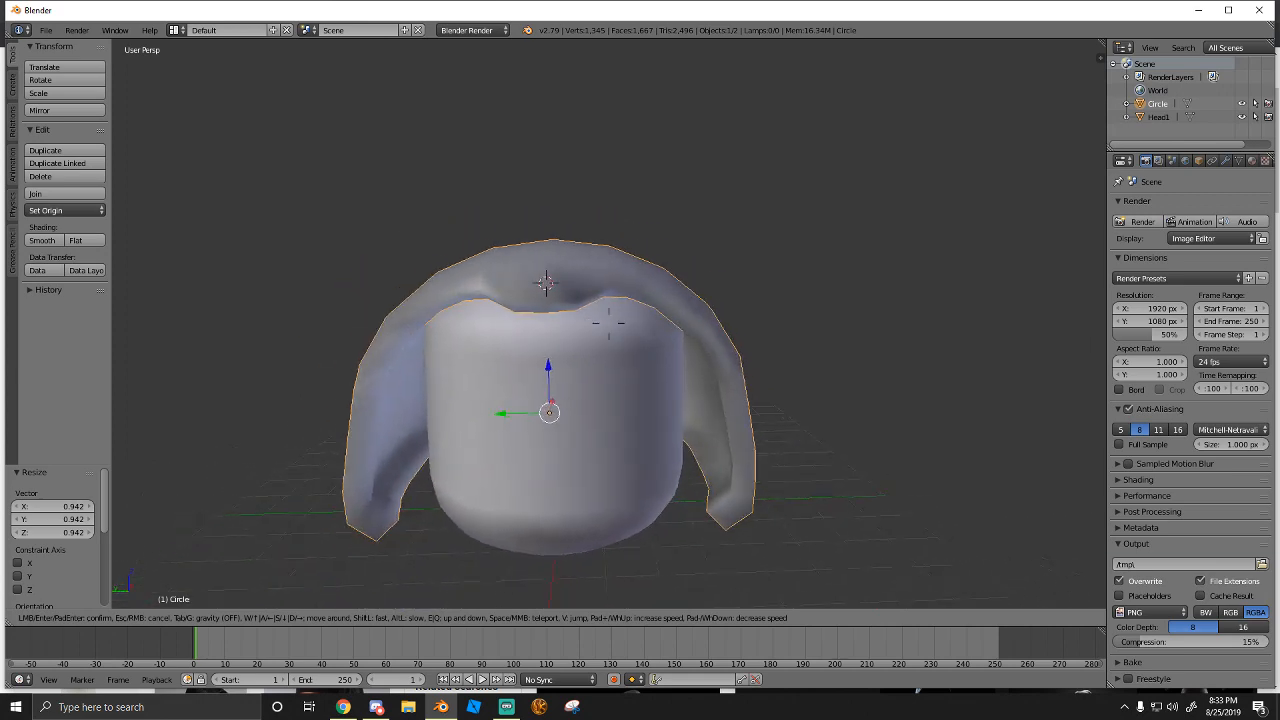
{"action": "left_click", "coordinate": [609, 327]}
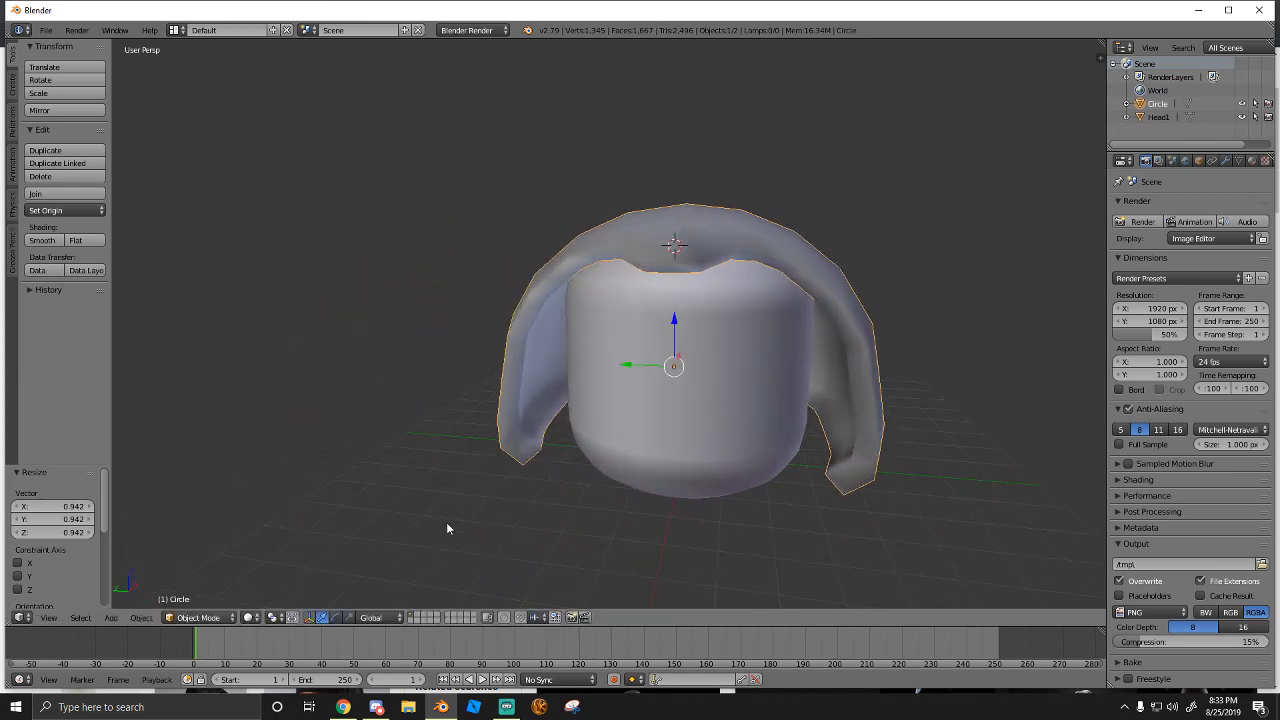
Enter Edit Mode on the hair mesh and clear the selection
{"action": "left_click", "coordinate": [195, 618]}
{"action": "left_click", "coordinate": [190, 590]}
{"action": "key", "text": "a"}
{"action": "key", "text": "shift+f"}
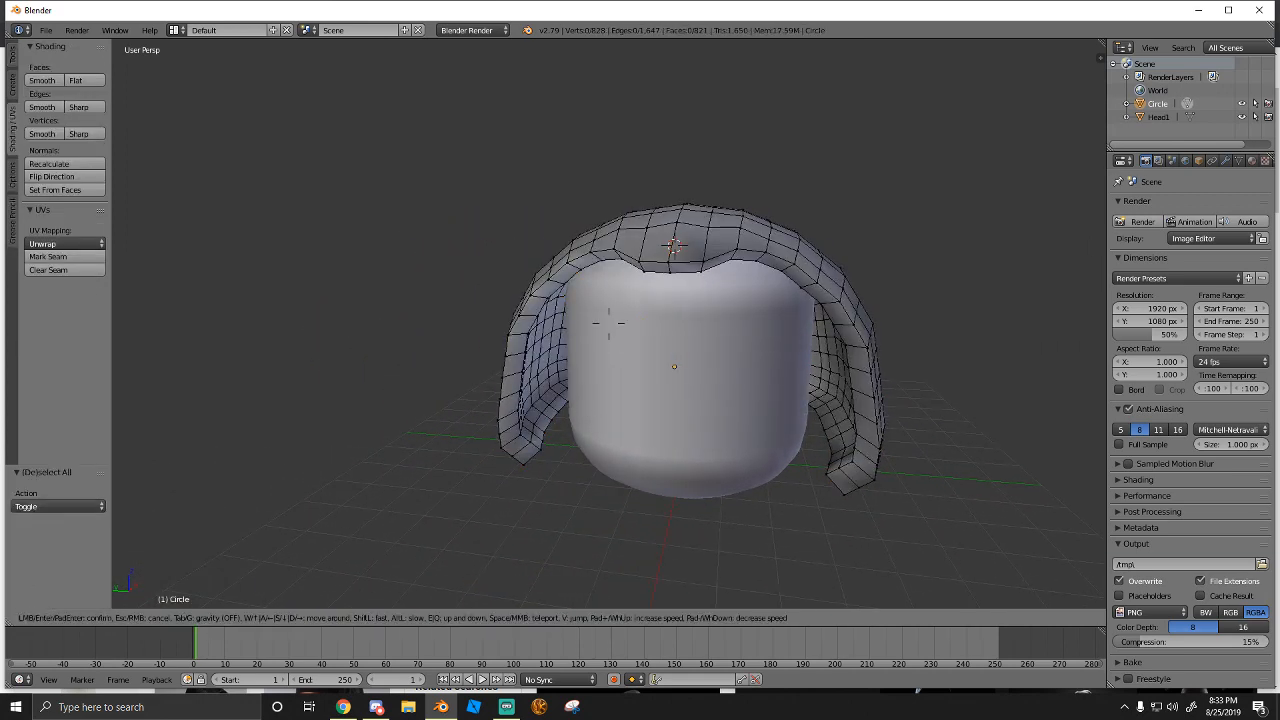
{"action": "left_click", "coordinate": [605, 323]}
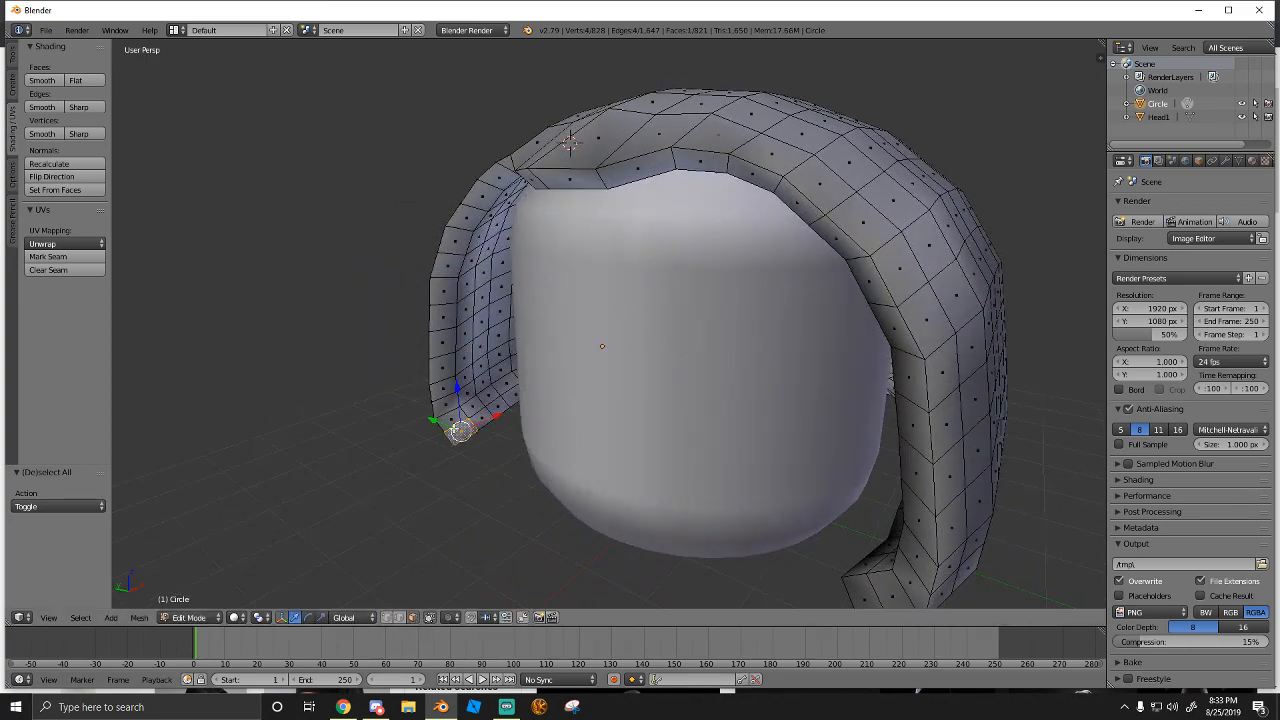
Try to loop-select the strip of faces just inside the hair's front rim, starting near its lower corner
{"action": "key", "text": "shift+f"}
{"action": "key", "text": "a"}
{"action": "key", "text": "w"}
{"action": "left_click", "coordinate": [605, 323]}
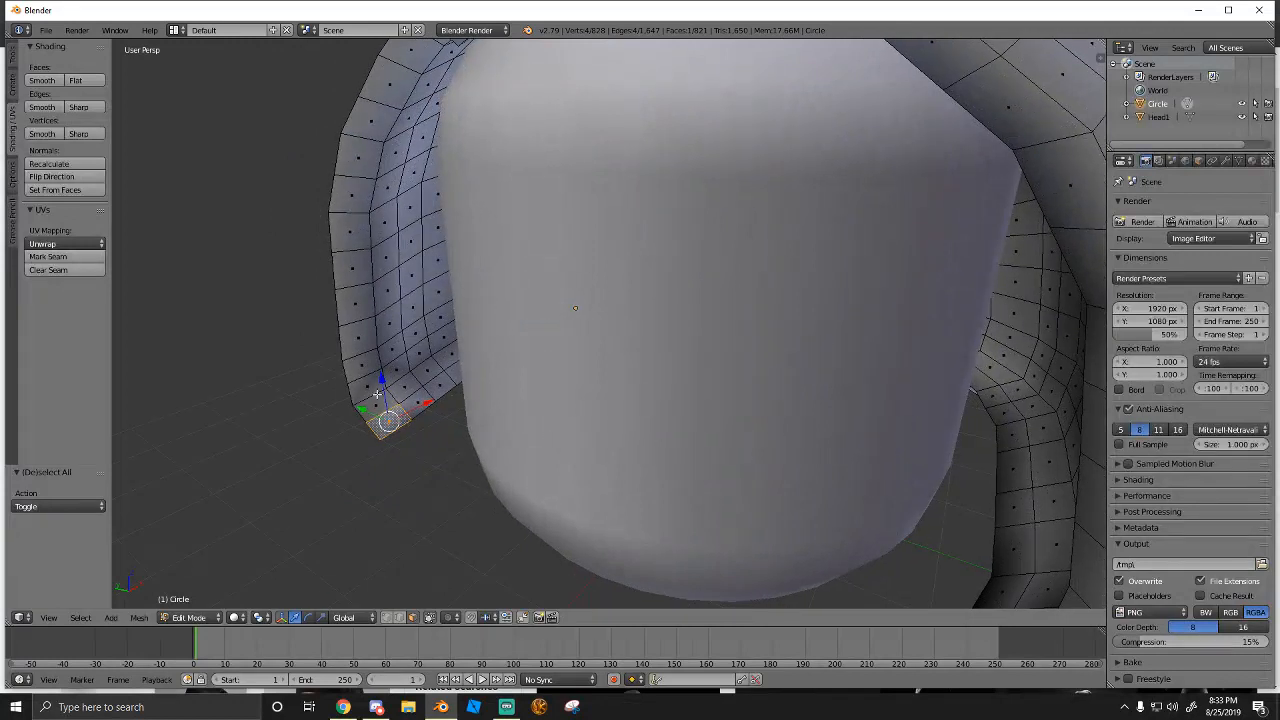
{"action": "right_click", "coordinate": [399, 371]}
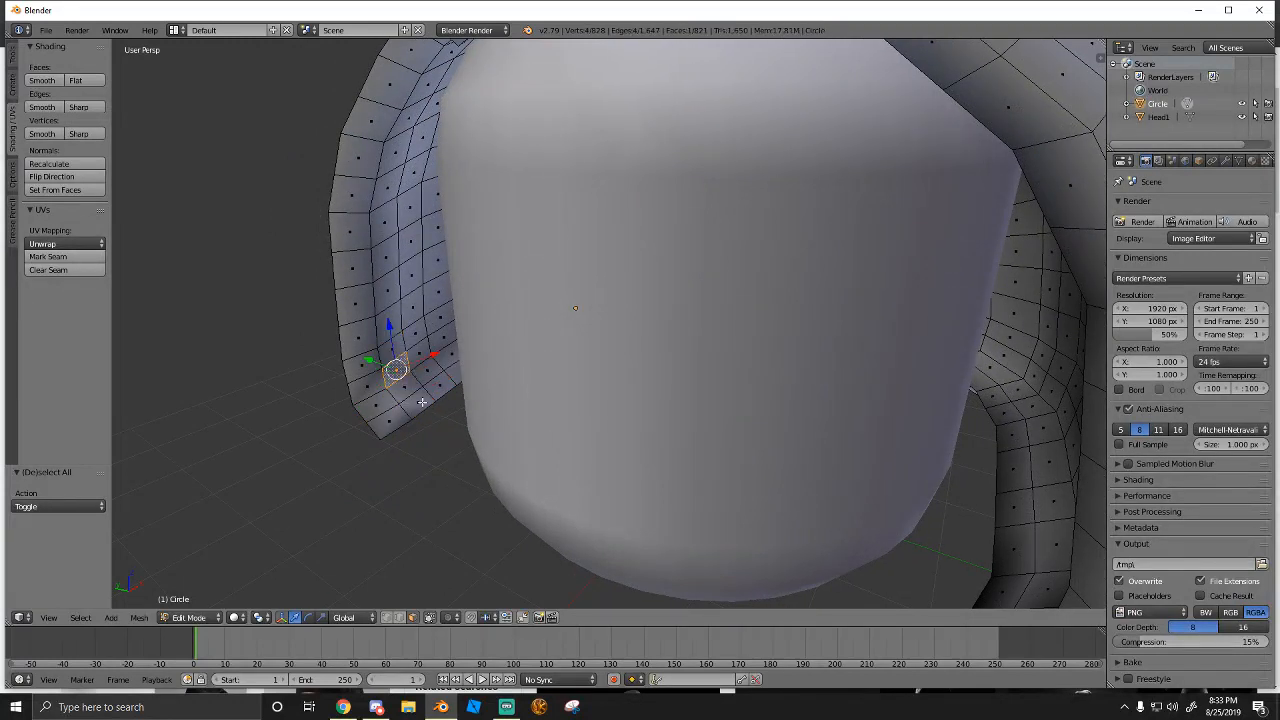
{"action": "right_click", "coordinate": [424, 398], "text": "alt"}
{"action": "right_click", "coordinate": [400, 387], "text": "alt"}
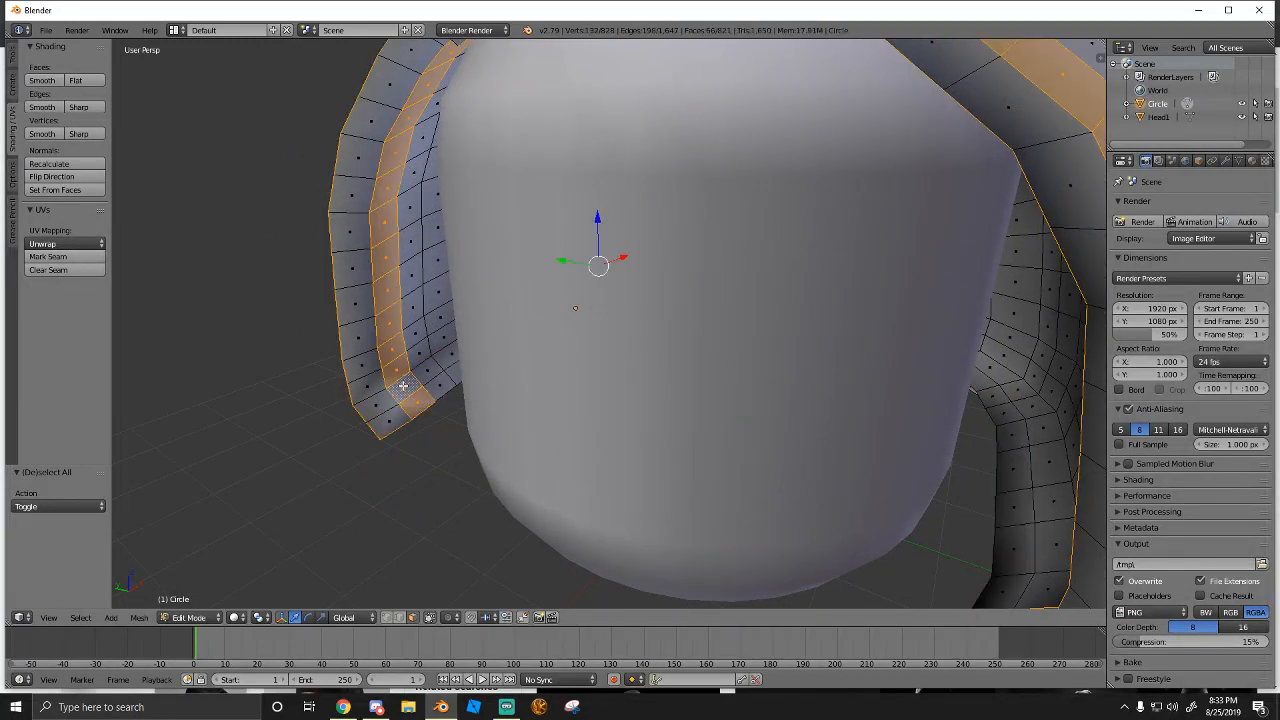
{"action": "key", "text": "shift+f"}
{"action": "key", "text": "s"}
{"action": "key", "text": "a"}
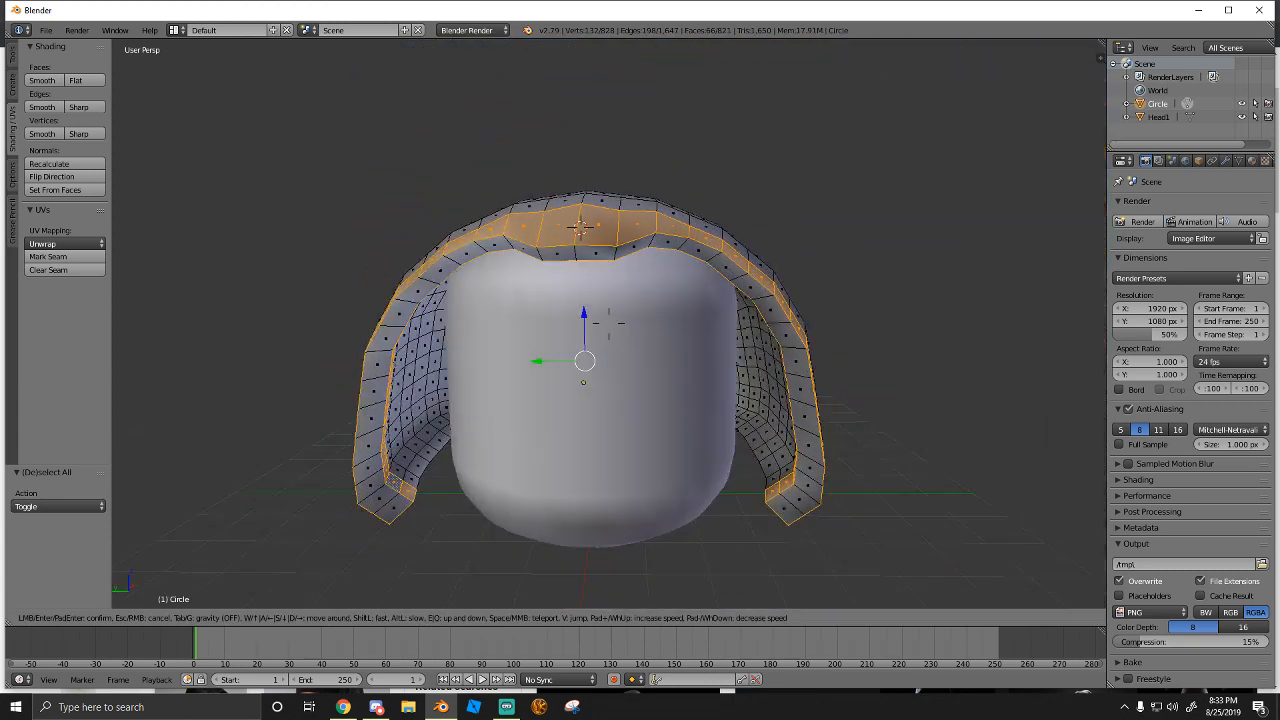
{"action": "left_click", "coordinate": [609, 322]}
{"action": "key", "text": "a"}
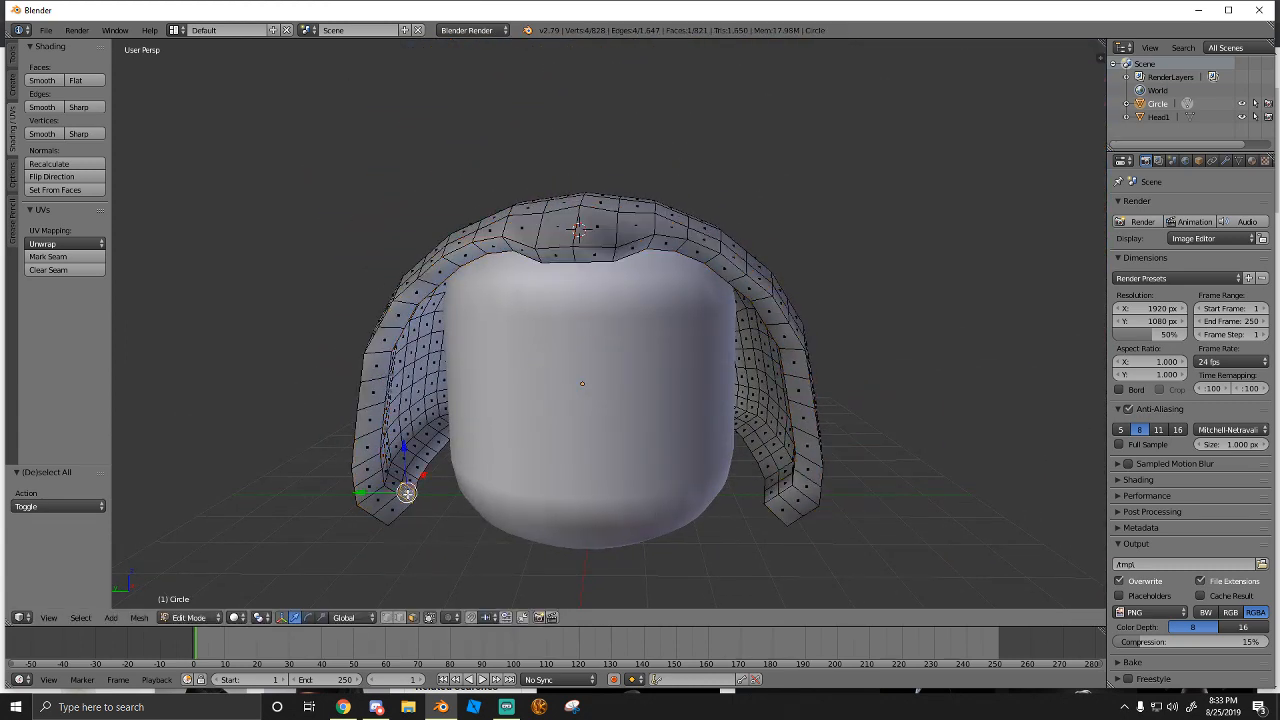
Try different face loops running through the lower inner corner of the hair's front opening
{"action": "right_click", "coordinate": [407, 492], "text": "alt"}
{"action": "right_click", "coordinate": [395, 487], "text": "alt"}
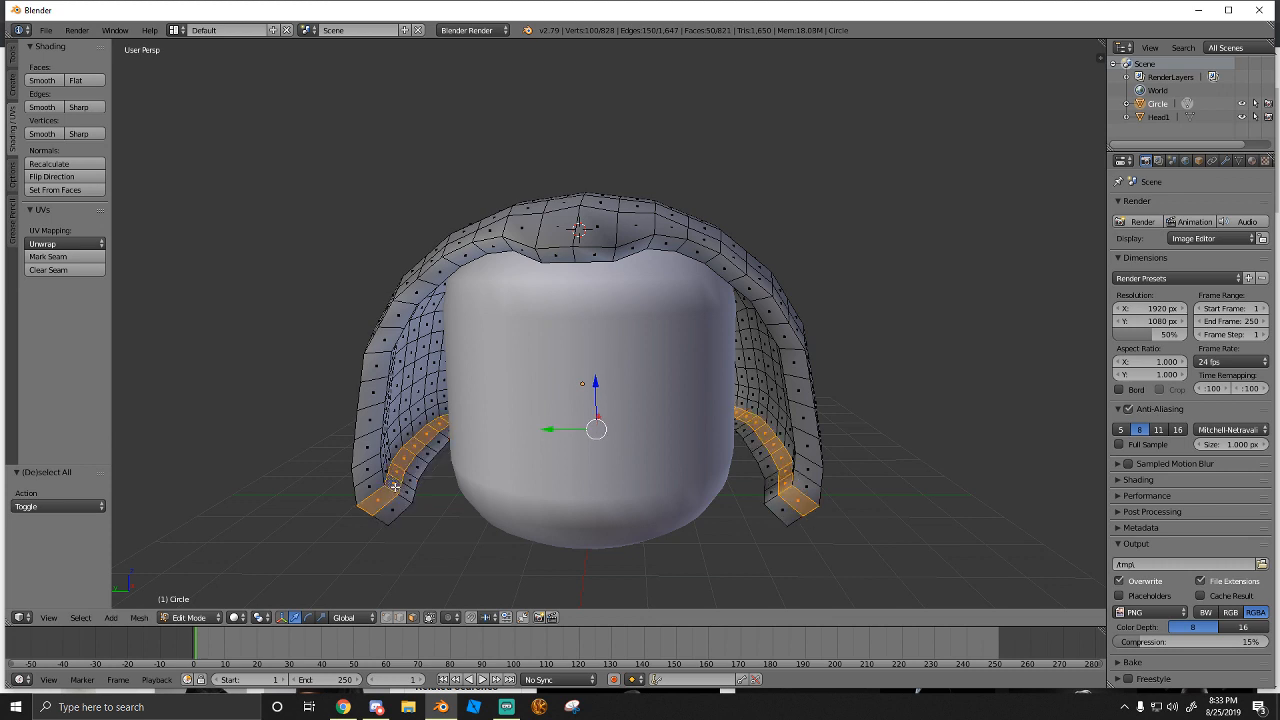
{"action": "key", "text": "a"}
{"action": "right_click", "coordinate": [403, 488], "text": "alt"}
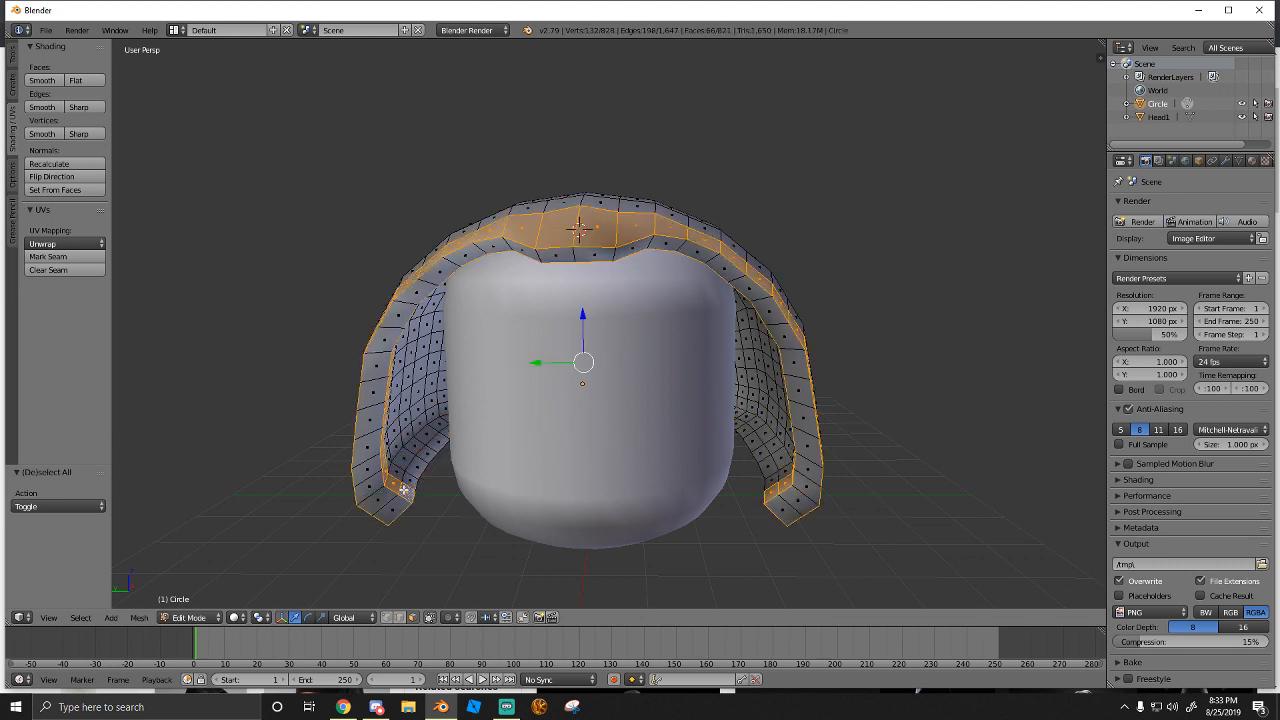
{"action": "right_click", "coordinate": [405, 490]}
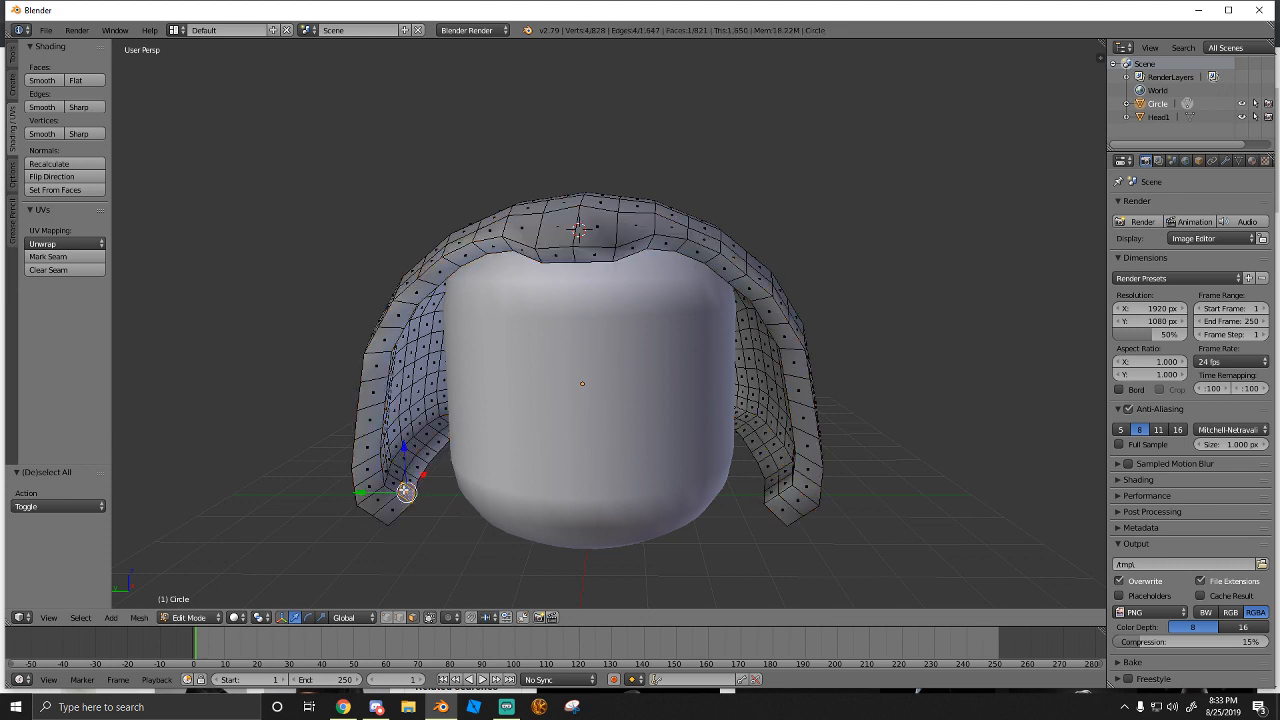
{"action": "right_click", "coordinate": [404, 489], "text": "alt"}
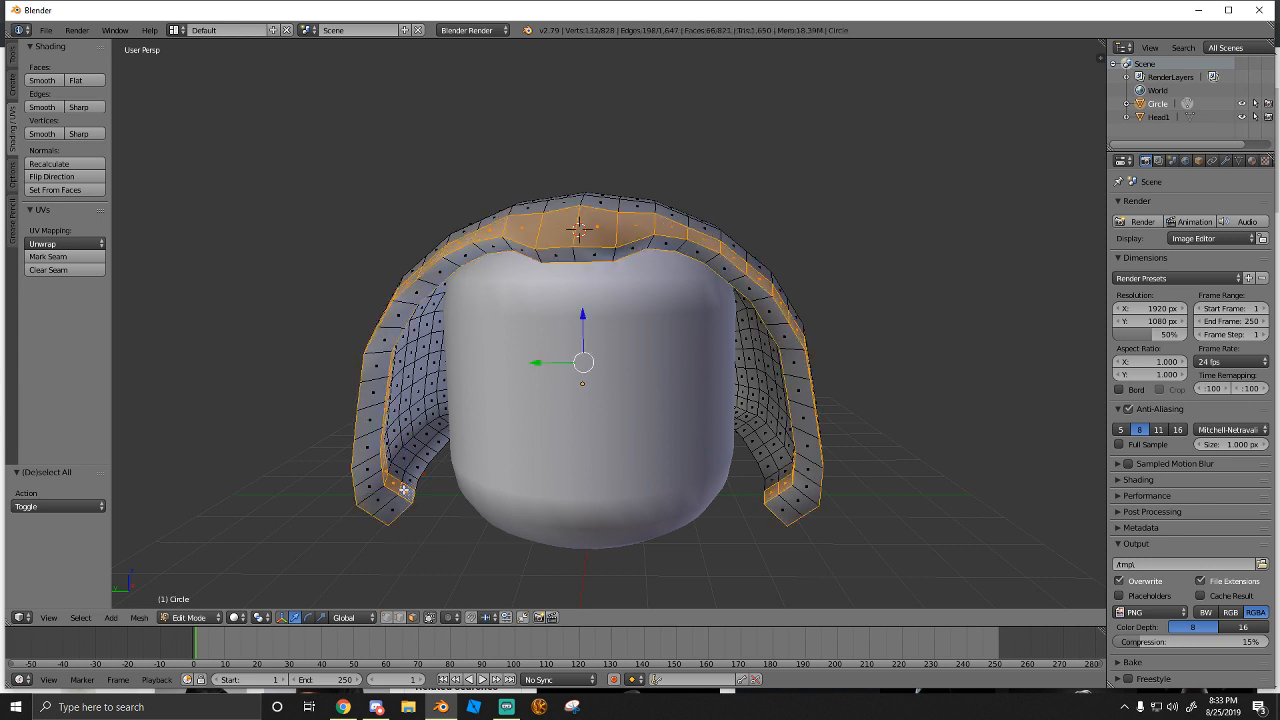
Combine the face loops along the hair's bottom edge and inside its front rim in one selection, and duplicate them
{"action": "key", "text": "a"}
{"action": "right_click", "coordinate": [411, 483], "text": "alt"}
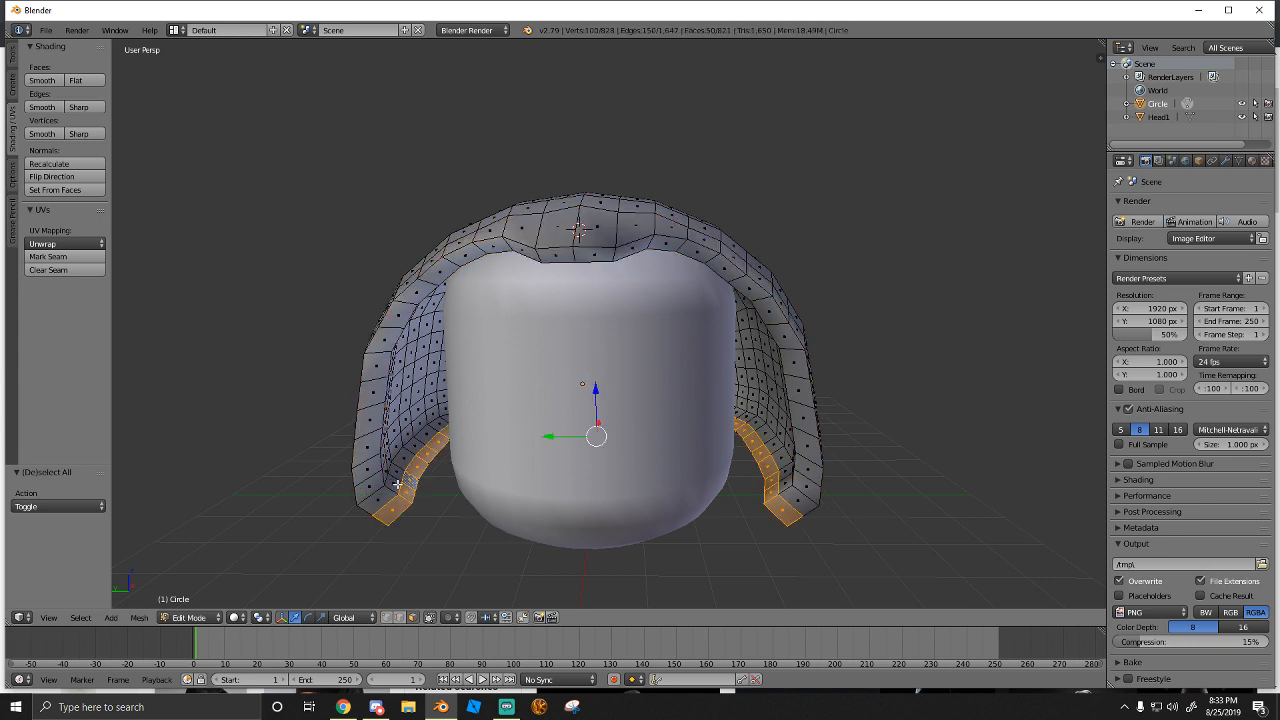
{"action": "right_click", "coordinate": [397, 484], "text": "alt+shift"}
{"action": "right_click", "coordinate": [396, 481], "text": "alt+shift"}
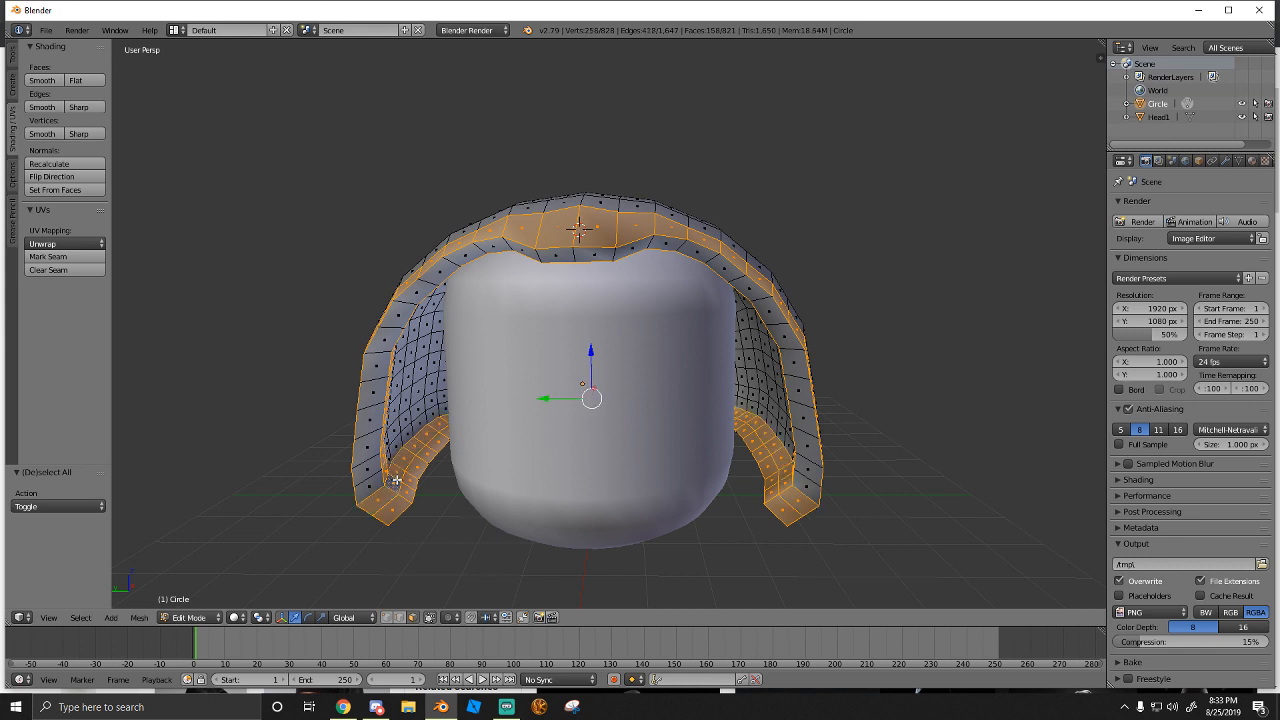
{"action": "right_click", "coordinate": [388, 473], "text": "alt+shift"}
{"action": "right_click", "coordinate": [387, 473], "text": "alt+shift"}
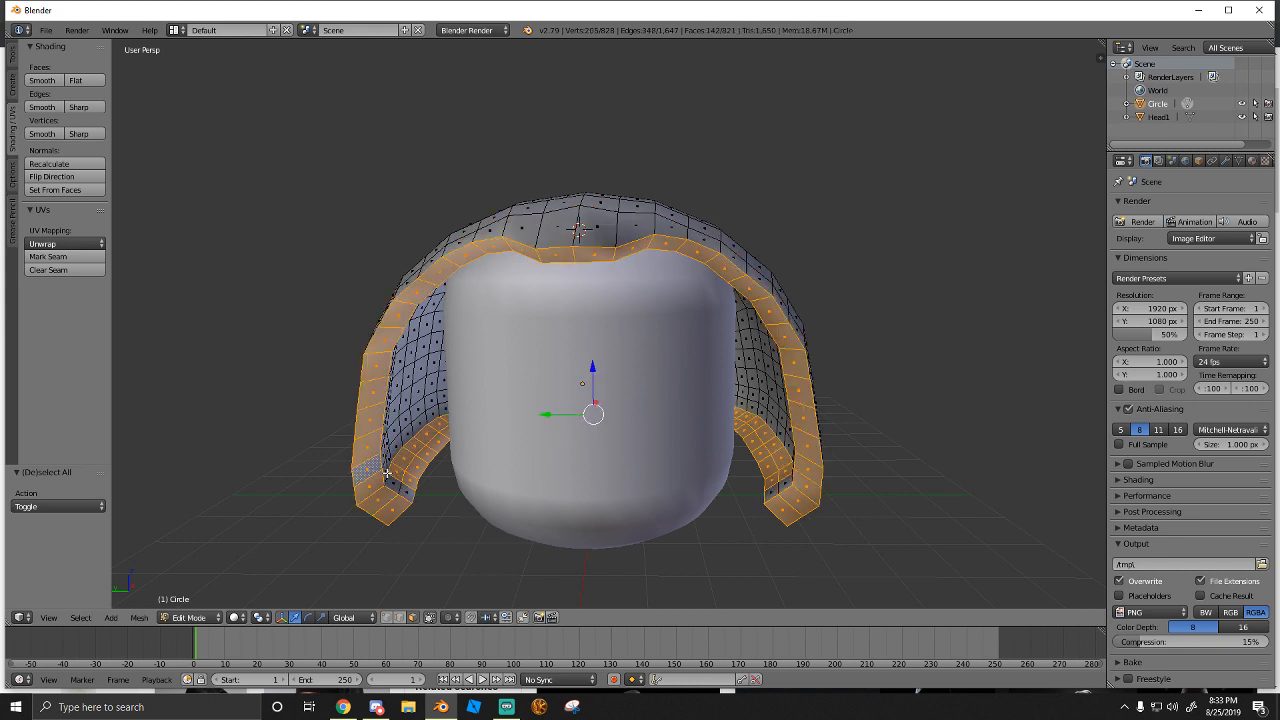
{"action": "right_click", "coordinate": [387, 473], "text": "alt+shift"}
{"action": "right_click", "coordinate": [387, 473], "text": "alt+shift"}
{"action": "right_click", "coordinate": [387, 473], "text": "alt+shift"}
{"action": "right_click", "coordinate": [372, 483], "text": "alt+shift"}
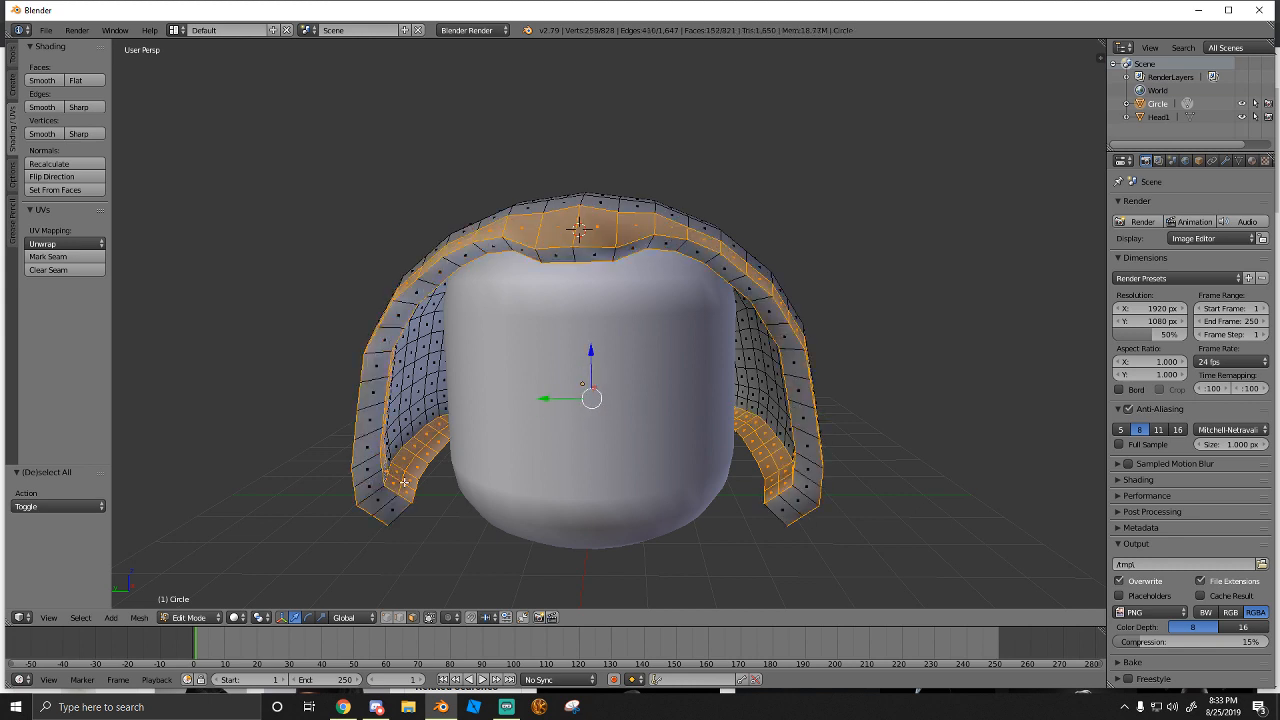
{"action": "key", "text": "shift+d"}
{"action": "left_click", "coordinate": [410, 466]}
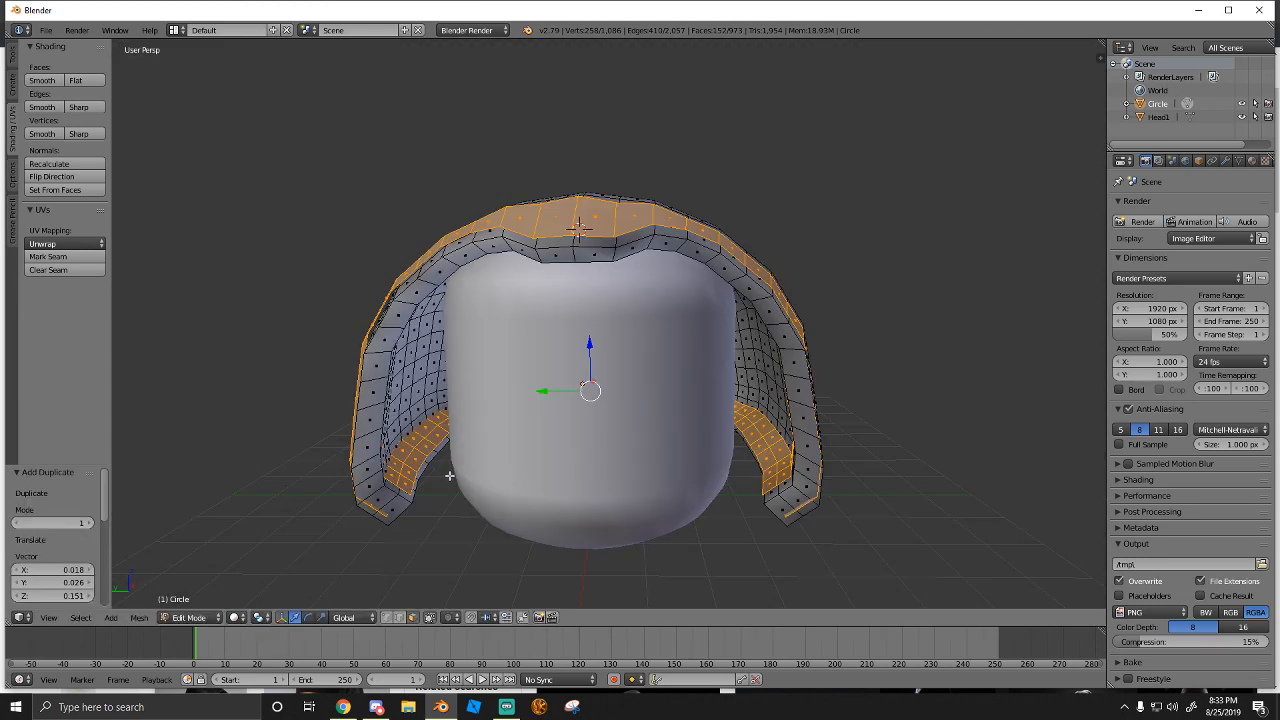
Undo the duplication and the added loop selections, and deselect all faces
{"action": "key", "text": "ctrl+z"}
{"action": "key", "text": "ctrl+z"}
{"action": "key", "text": "ctrl+z"}
{"action": "key", "text": "ctrl+z"}
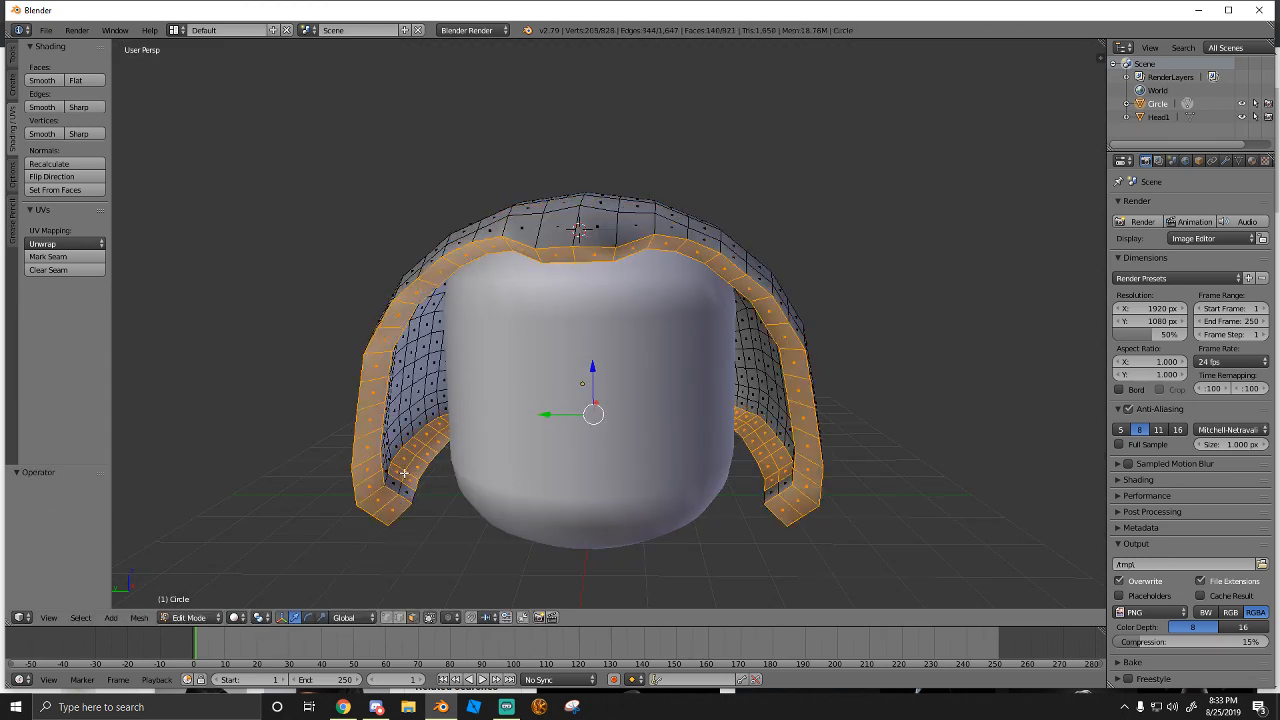
{"action": "key", "text": "ctrl+z"}
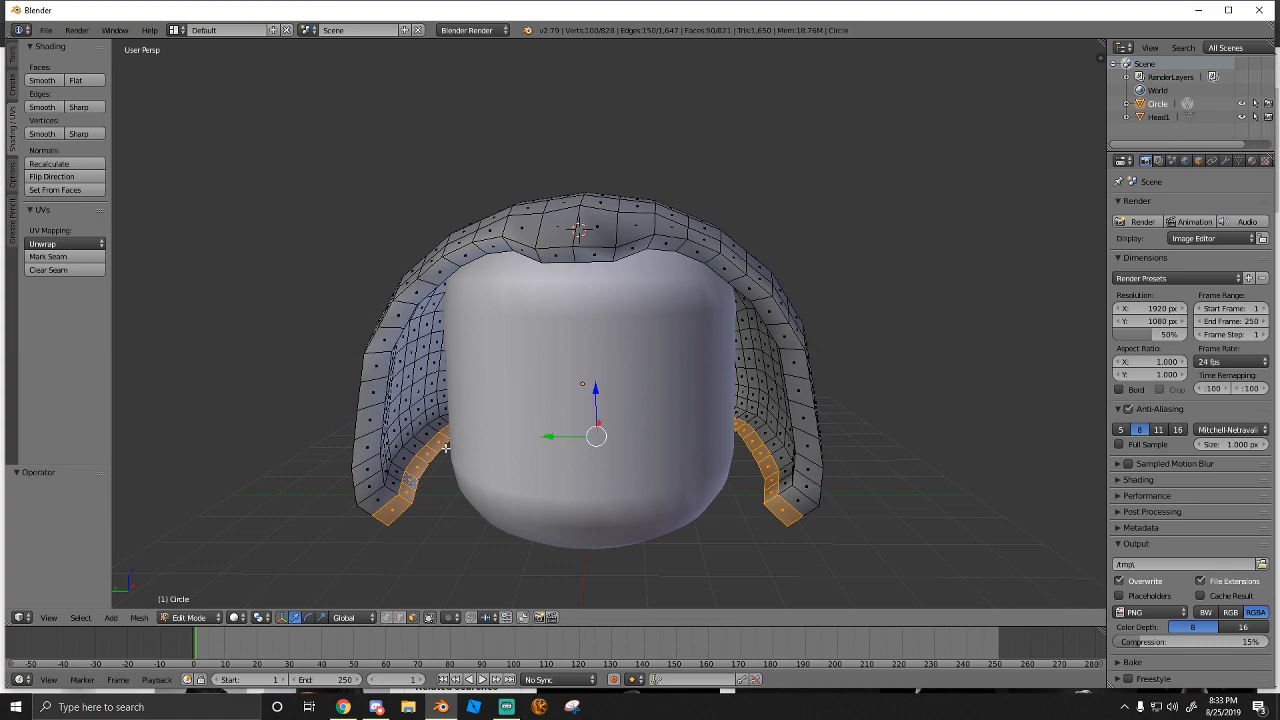
{"action": "key", "text": "a"}
Select individual faces upward along the strip inside the front rim, starting at the hair's lower inner corner
{"action": "key", "text": "shift+f"}
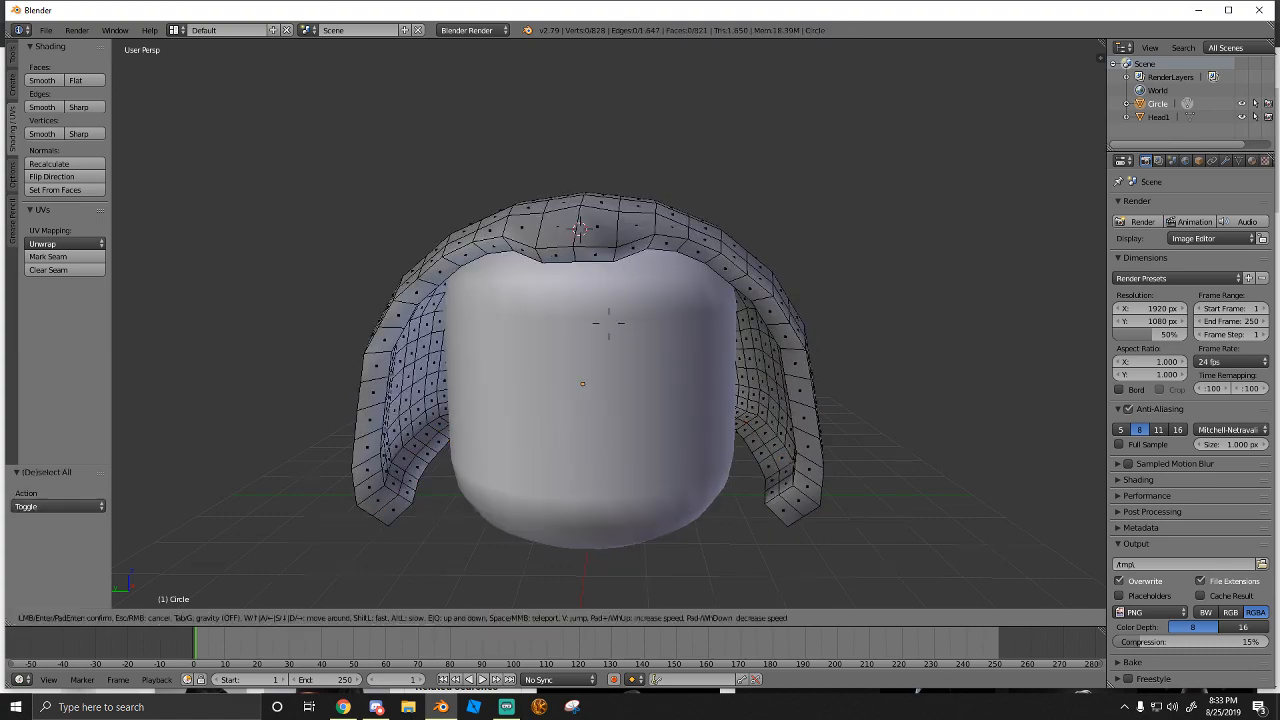
{"action": "key", "text": "w"}
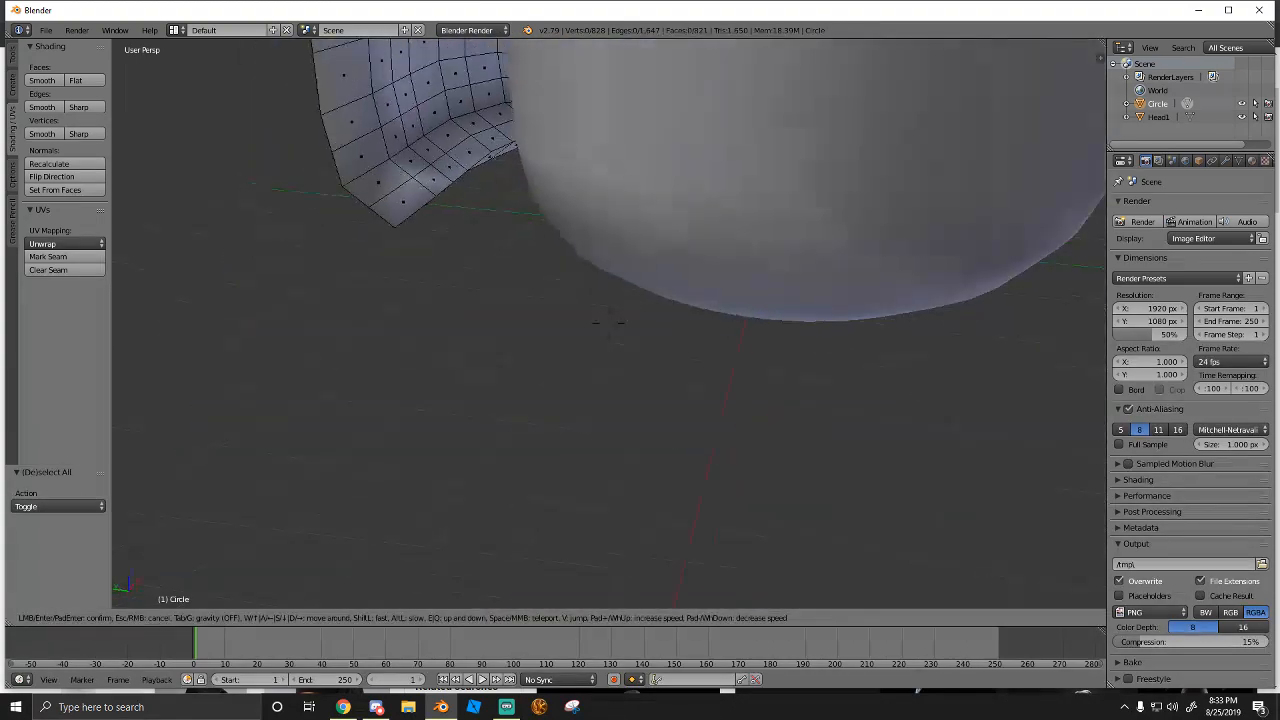
{"action": "key", "text": "s"}
{"action": "key", "text": "a"}
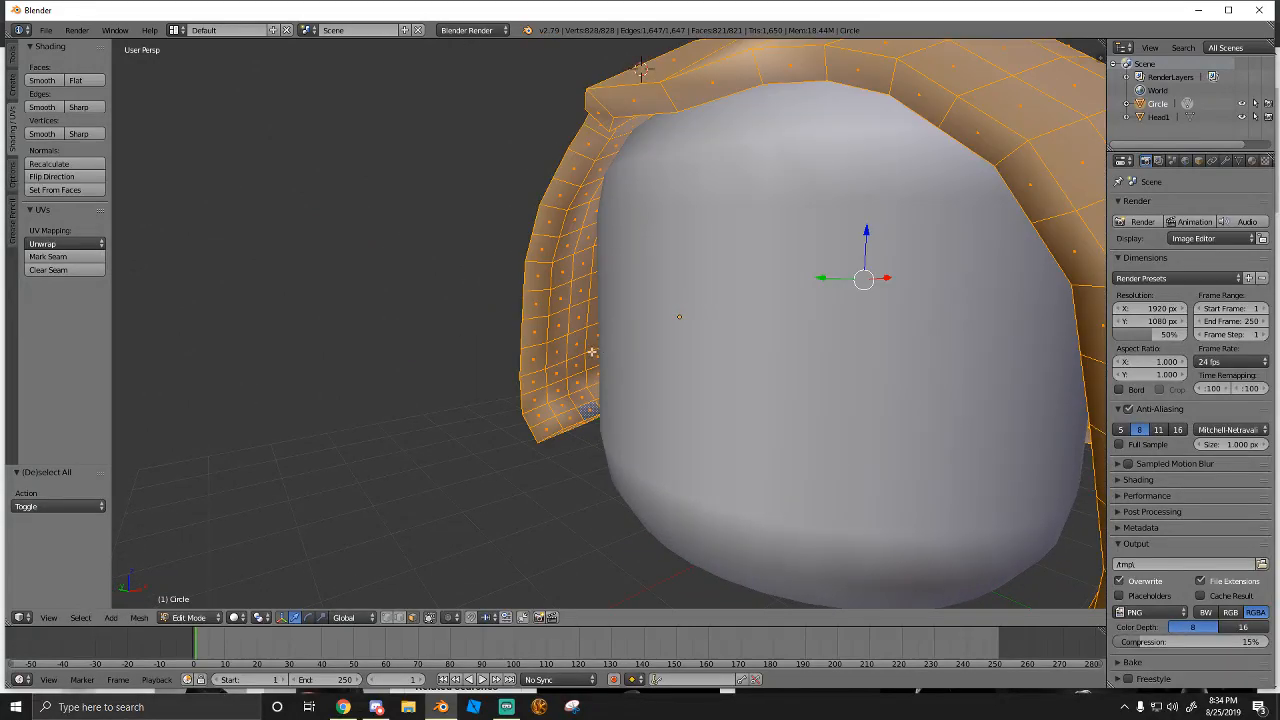
{"action": "key", "text": "s"}
{"action": "key", "text": "a"}
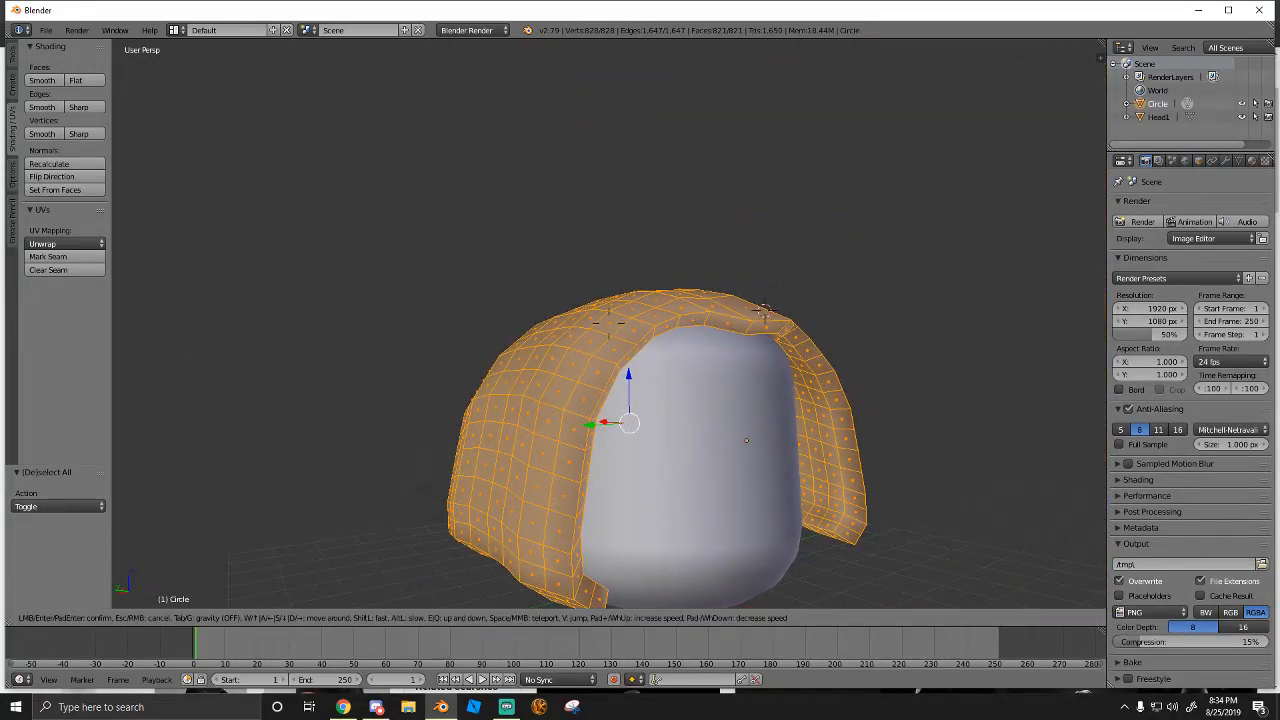
{"action": "key", "text": "d"}
{"action": "key", "text": "w"}
{"action": "left_click", "coordinate": [608, 323]}
{"action": "right_click", "coordinate": [546, 391]}
{"action": "right_click", "coordinate": [538, 369], "text": "shift"}
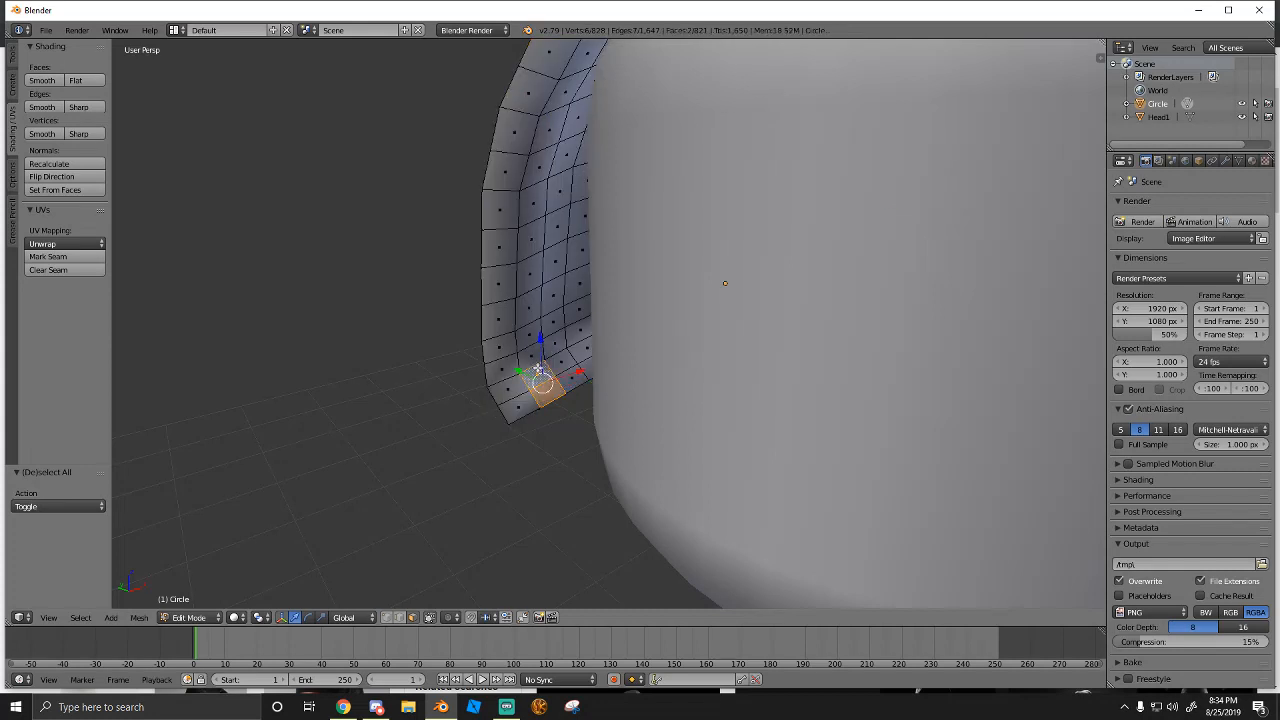
{"action": "right_click", "coordinate": [527, 330], "text": "shift"}
{"action": "right_click", "coordinate": [531, 300], "text": "shift"}
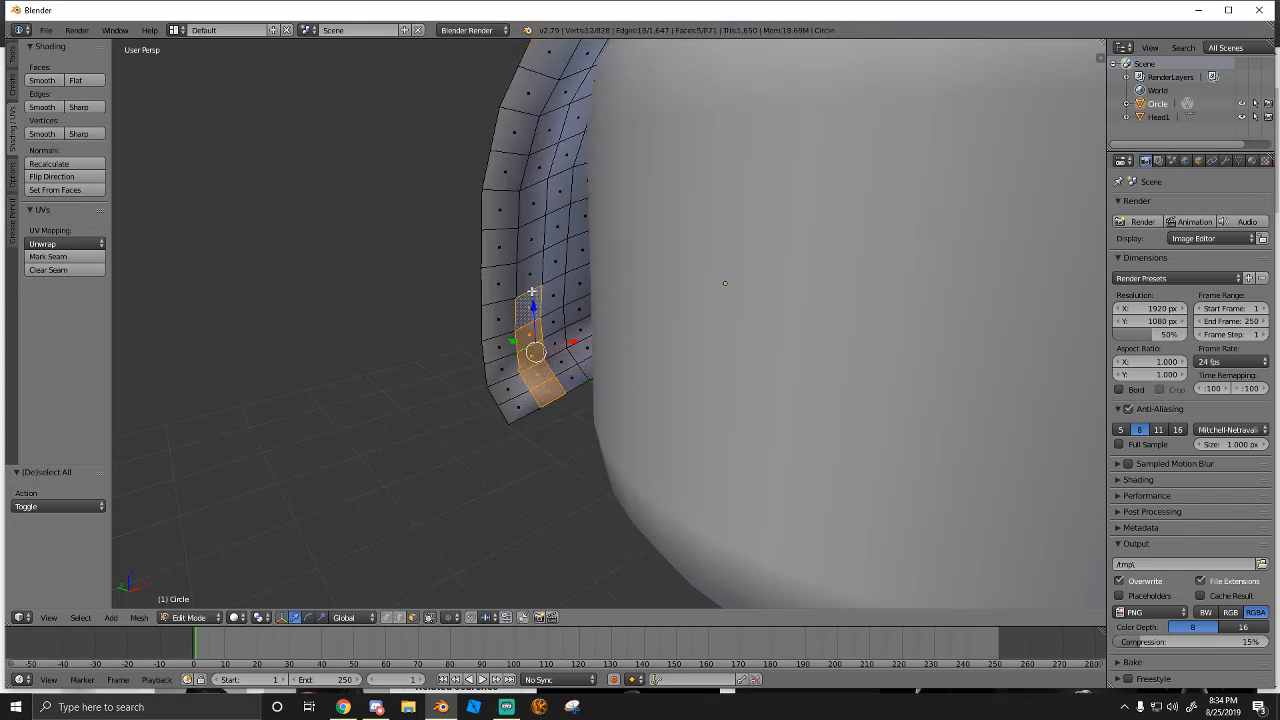
{"action": "right_click", "coordinate": [545, 158], "text": "shift"}
{"action": "right_click", "coordinate": [562, 119], "text": "shift"}
Extend the face selection up the strip inside the front rim and around its upper corner onto the top section
{"action": "key", "text": "shift+f"}
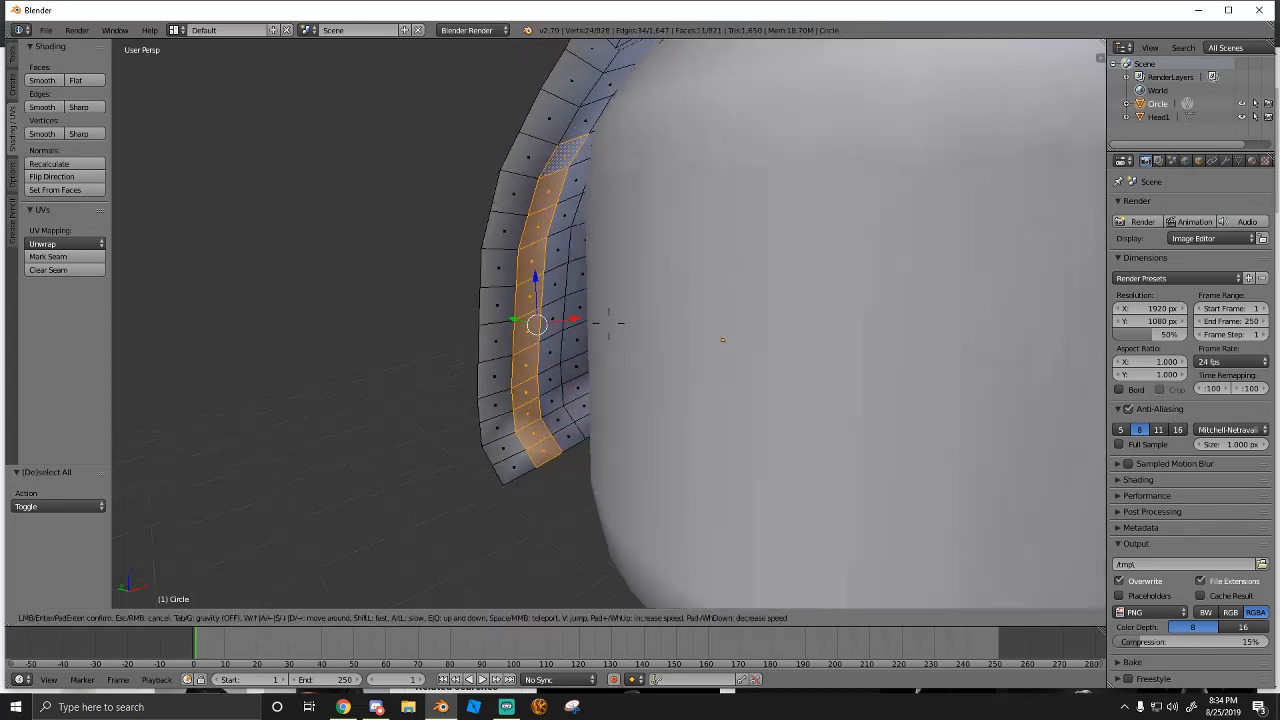
{"action": "left_click", "coordinate": [608, 323]}
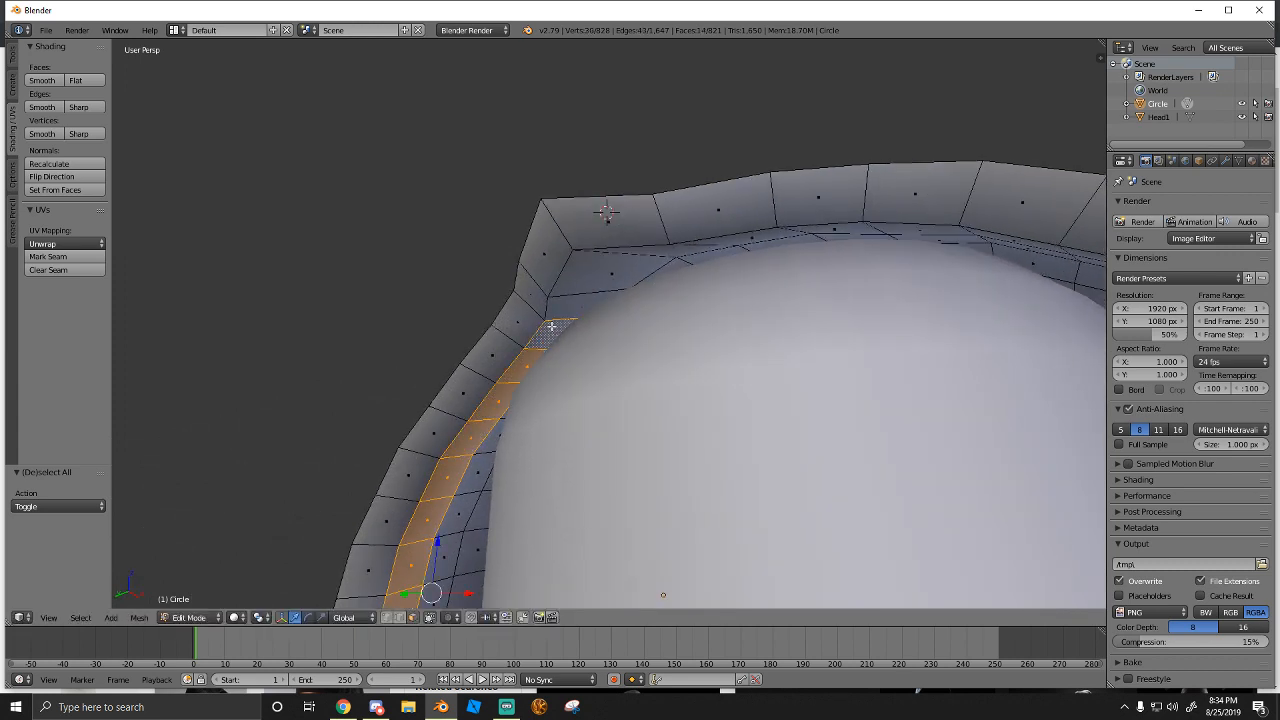
{"action": "right_click", "coordinate": [556, 305], "text": "shift"}
{"action": "right_click", "coordinate": [580, 273], "text": "shift"}
{"action": "right_click", "coordinate": [671, 249], "text": "shift"}
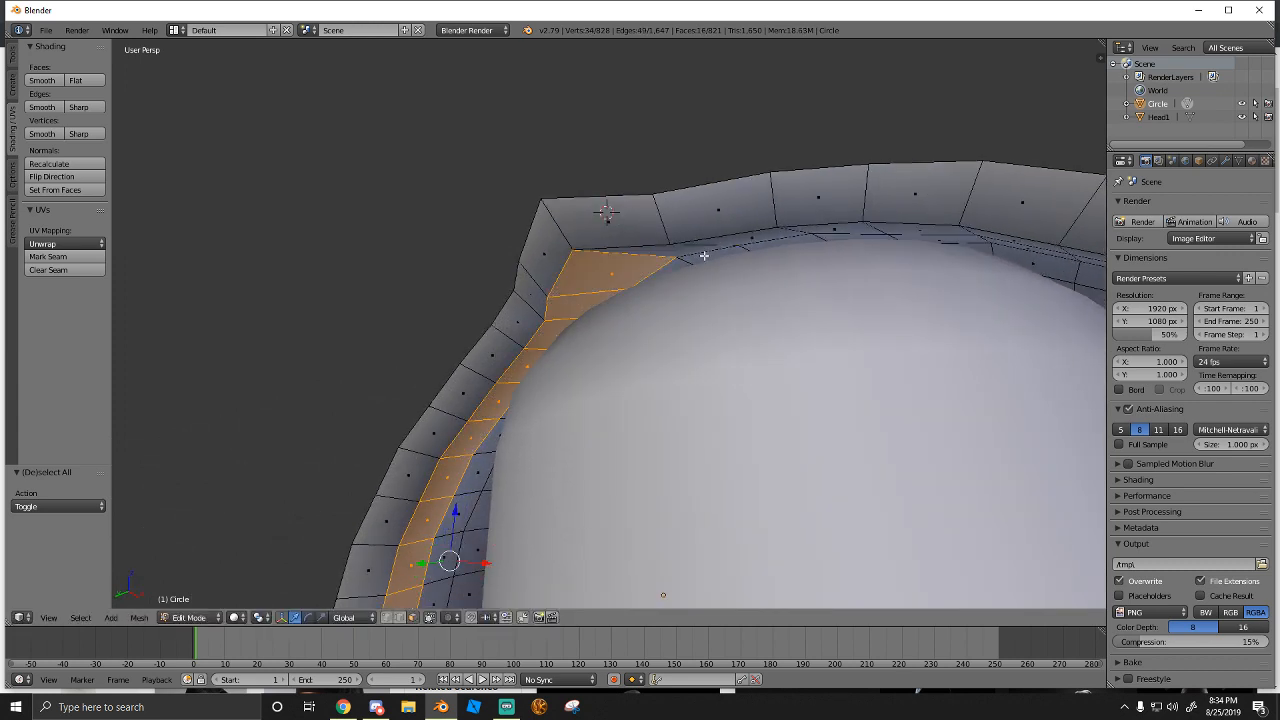
{"action": "right_click", "coordinate": [718, 245], "text": "shift"}
Continue the face selection across the top and down the opposite side of the front rim to its lower inner corner
{"action": "key", "text": "shift+f"}
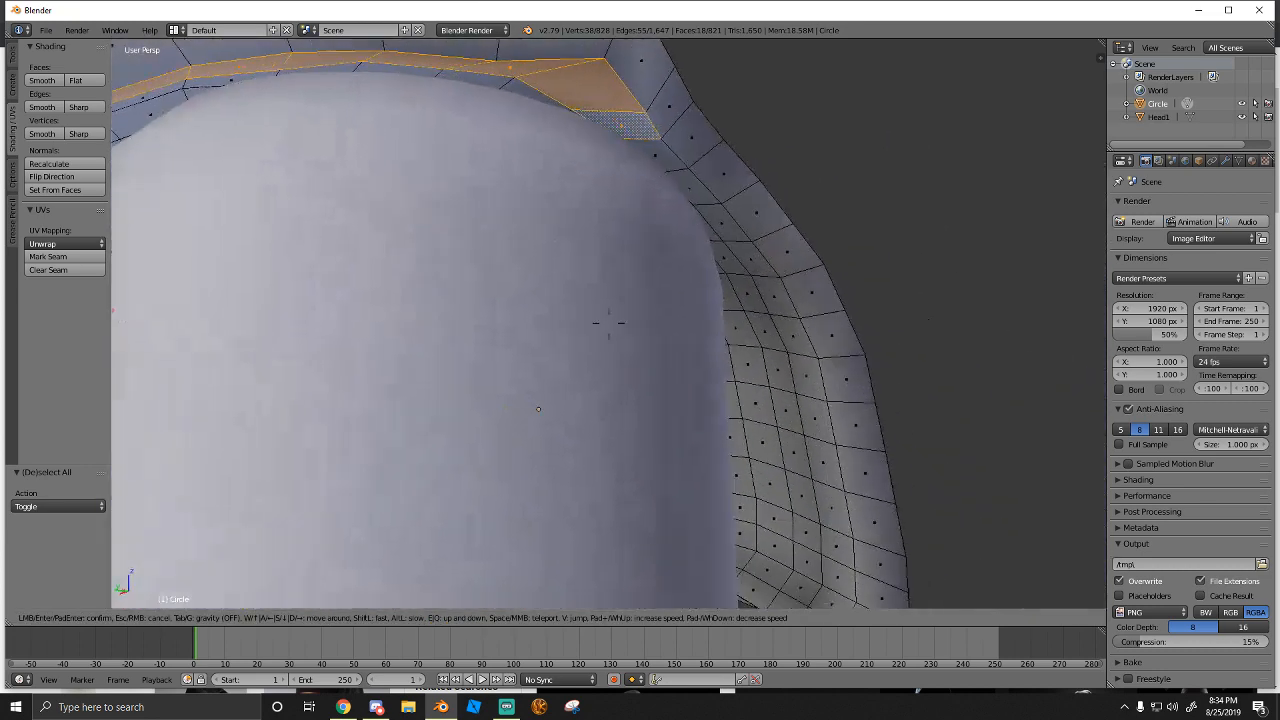
{"action": "left_click", "coordinate": [609, 307]}
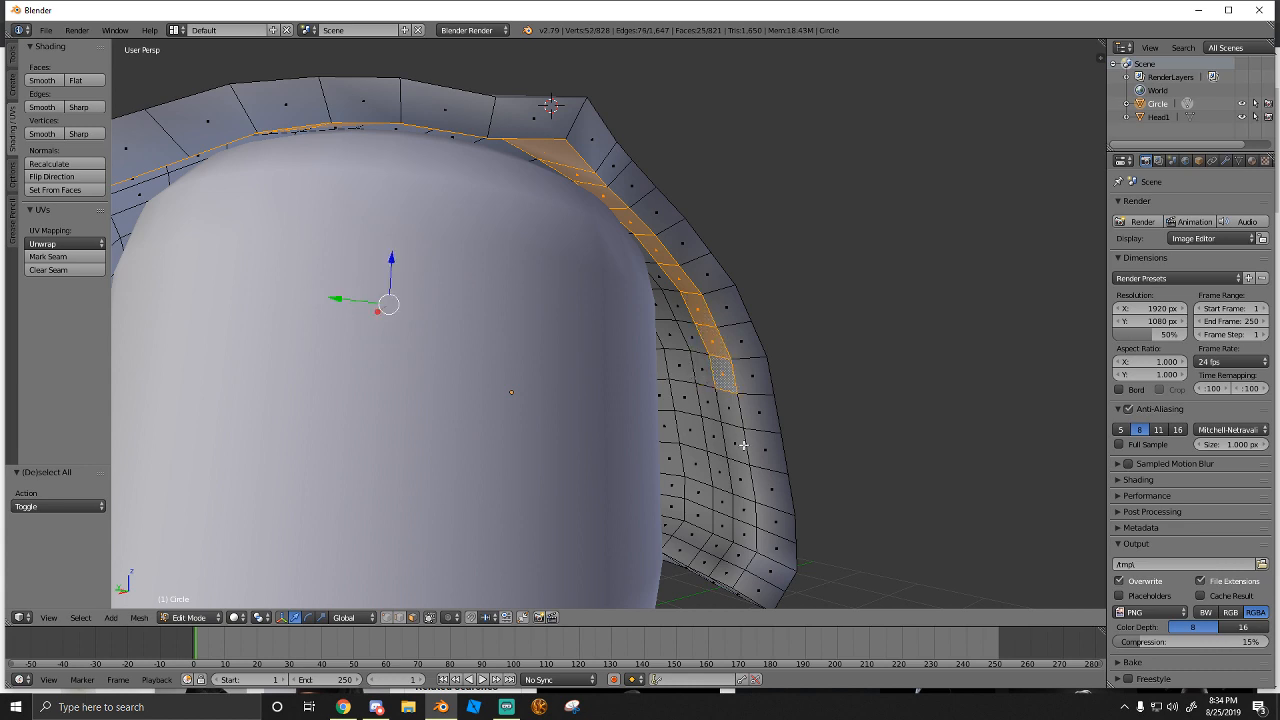
{"action": "right_click", "coordinate": [727, 405], "text": "shift"}
{"action": "right_click", "coordinate": [735, 442], "text": "shift"}
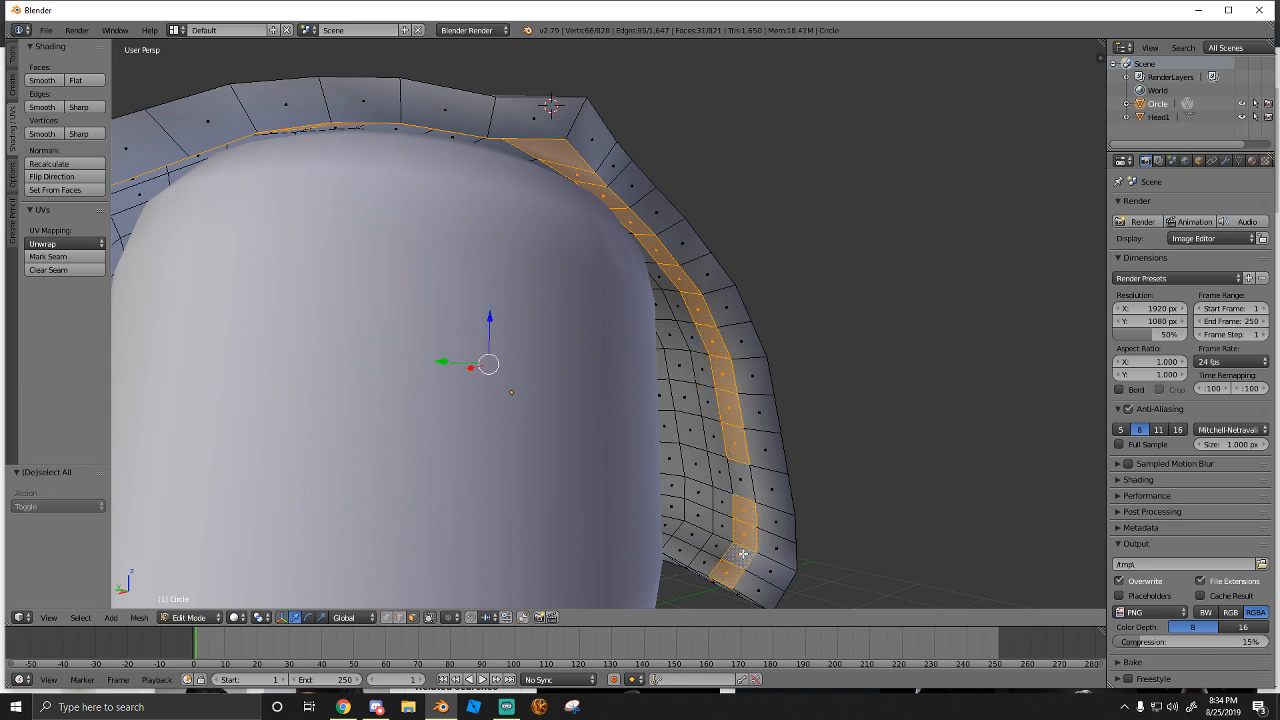
Scale the selected inner rim strip uniformly to about 0.849 to draw it in toward the head
{"action": "key", "text": "shift+f"}
{"action": "key", "text": "s"}
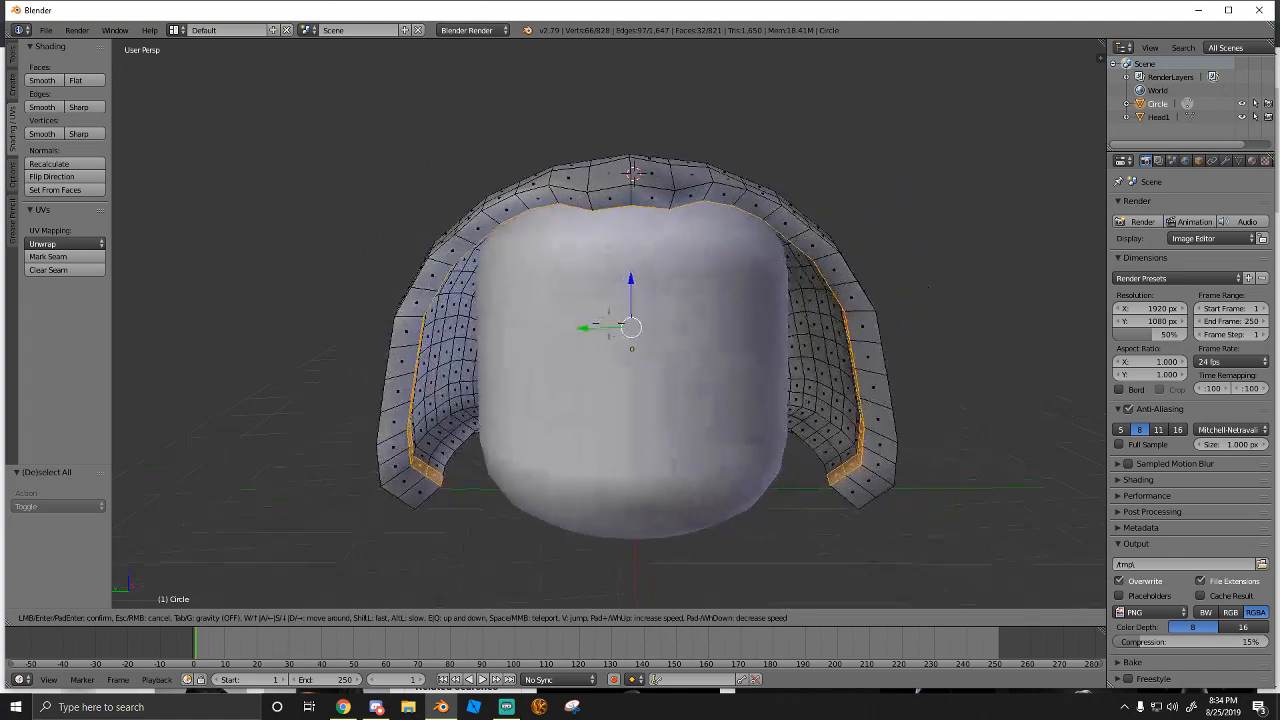
{"action": "left_click", "coordinate": [609, 324]}
{"action": "key", "text": "s"}
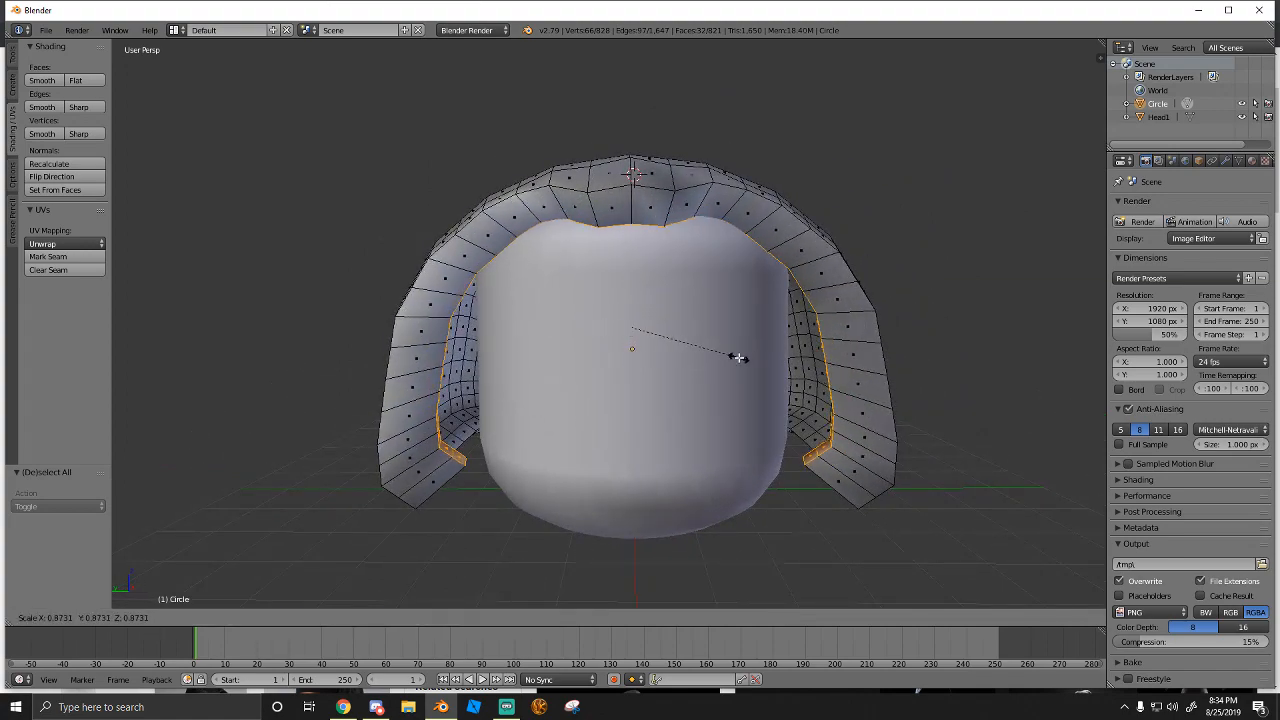
{"action": "left_click", "coordinate": [737, 357]}
Select the entire hair mesh and scale it along Y to about 0.918
{"action": "key", "text": "shift+f"}
{"action": "key", "text": "s"}
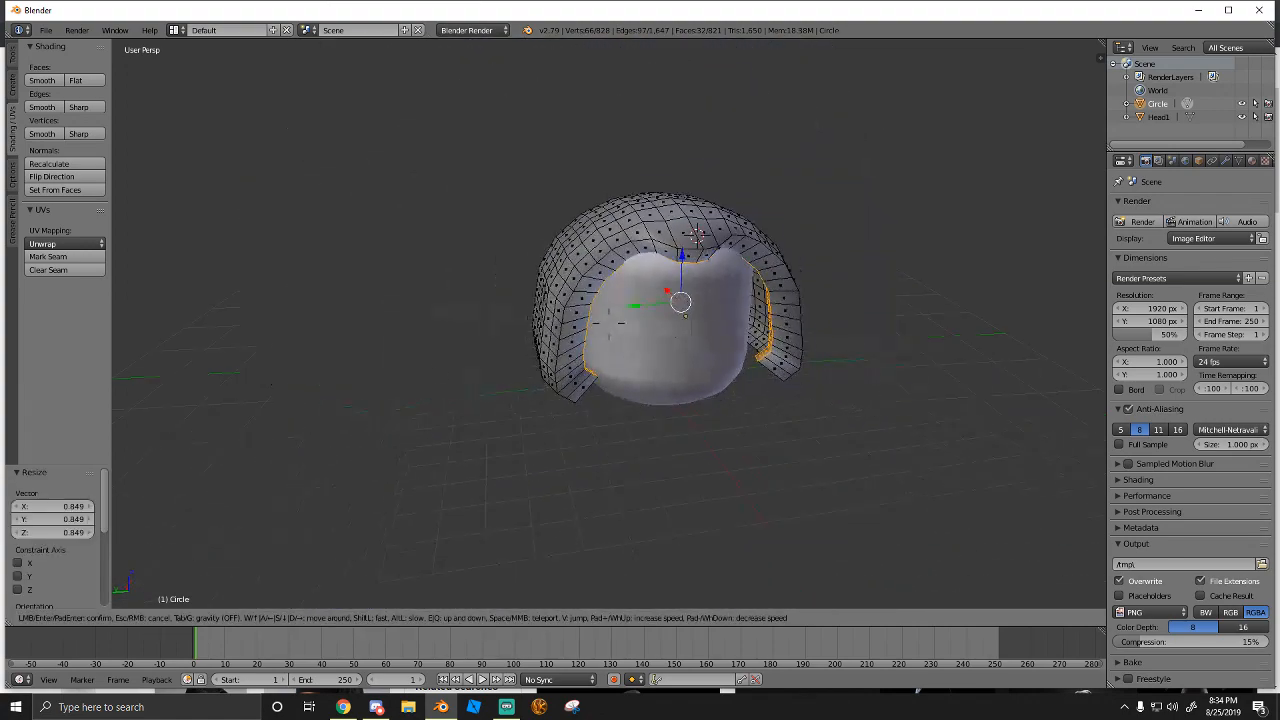
{"action": "key", "text": "w"}
{"action": "left_click", "coordinate": [688, 310]}
{"action": "key", "text": "a"}
{"action": "key", "text": "a"}
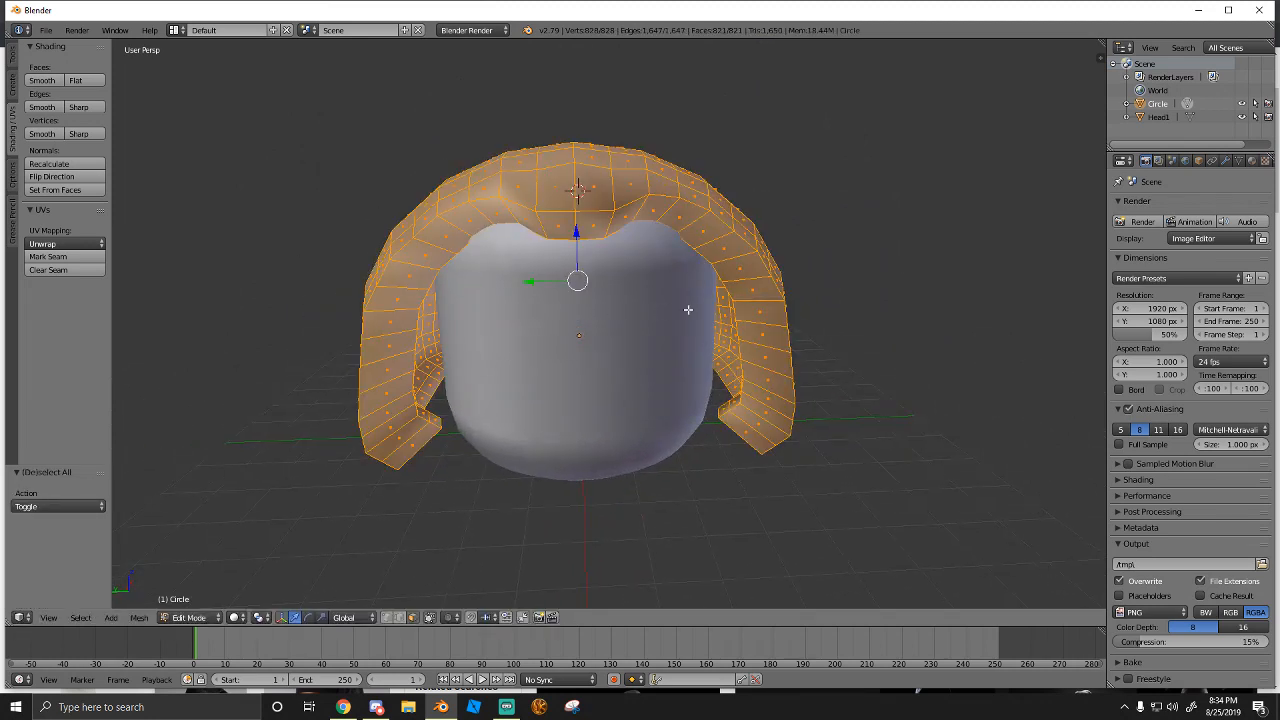
{"action": "key", "text": "s"}
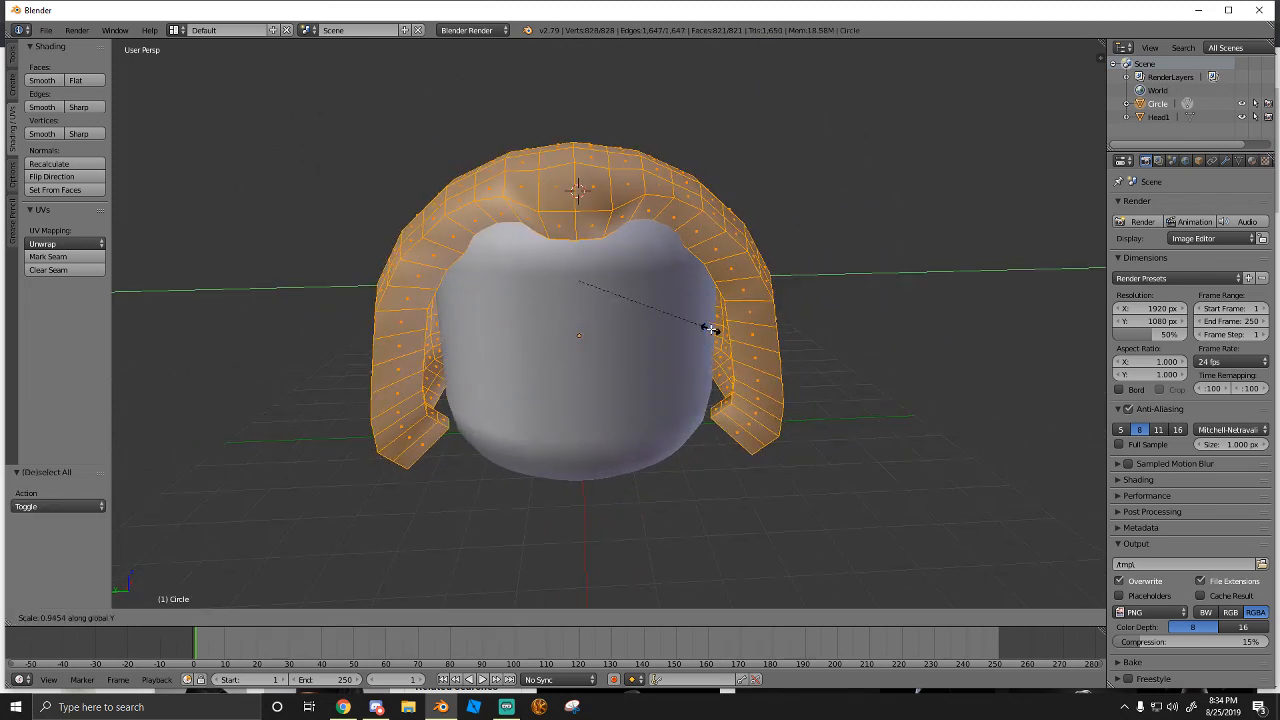
{"action": "left_click", "coordinate": [691, 337]}
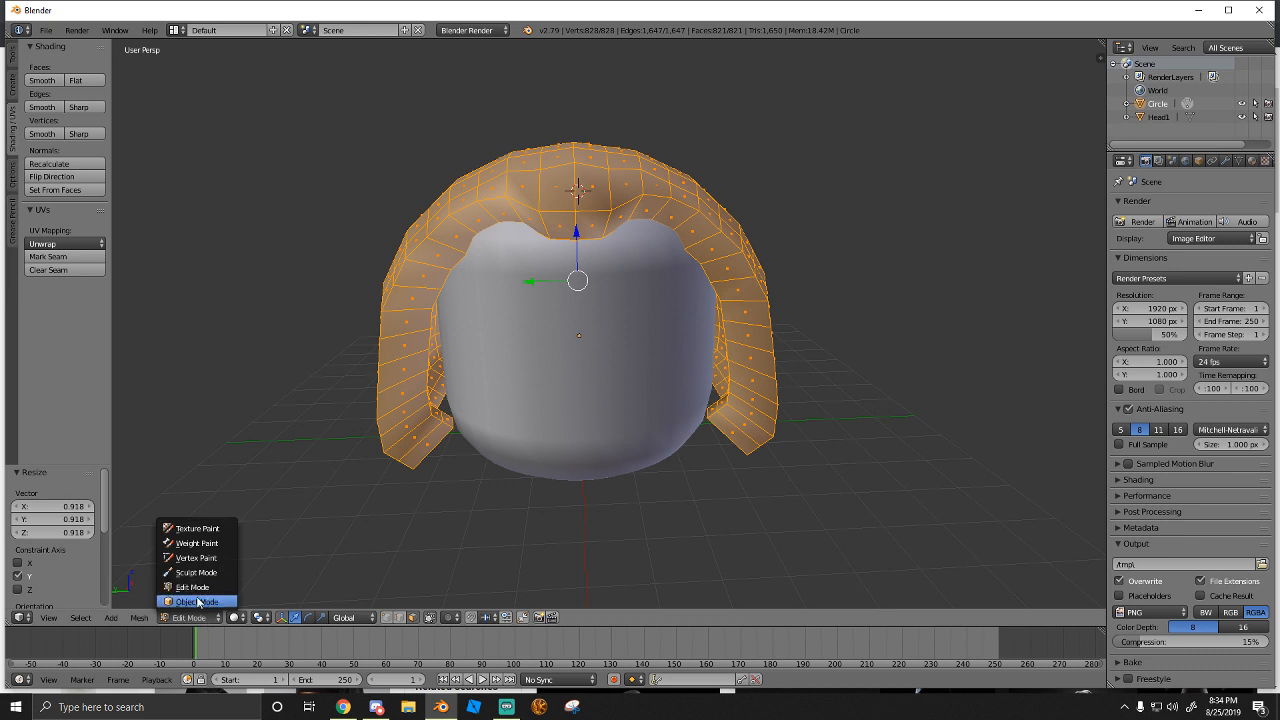
Switch to Object Mode to examine how the narrowed hair sits on the head, and return to Edit Mode
{"action": "left_click", "coordinate": [198, 602]}
{"action": "key", "text": "shift+f"}
{"action": "key", "text": "w"}
{"action": "key", "text": "d"}
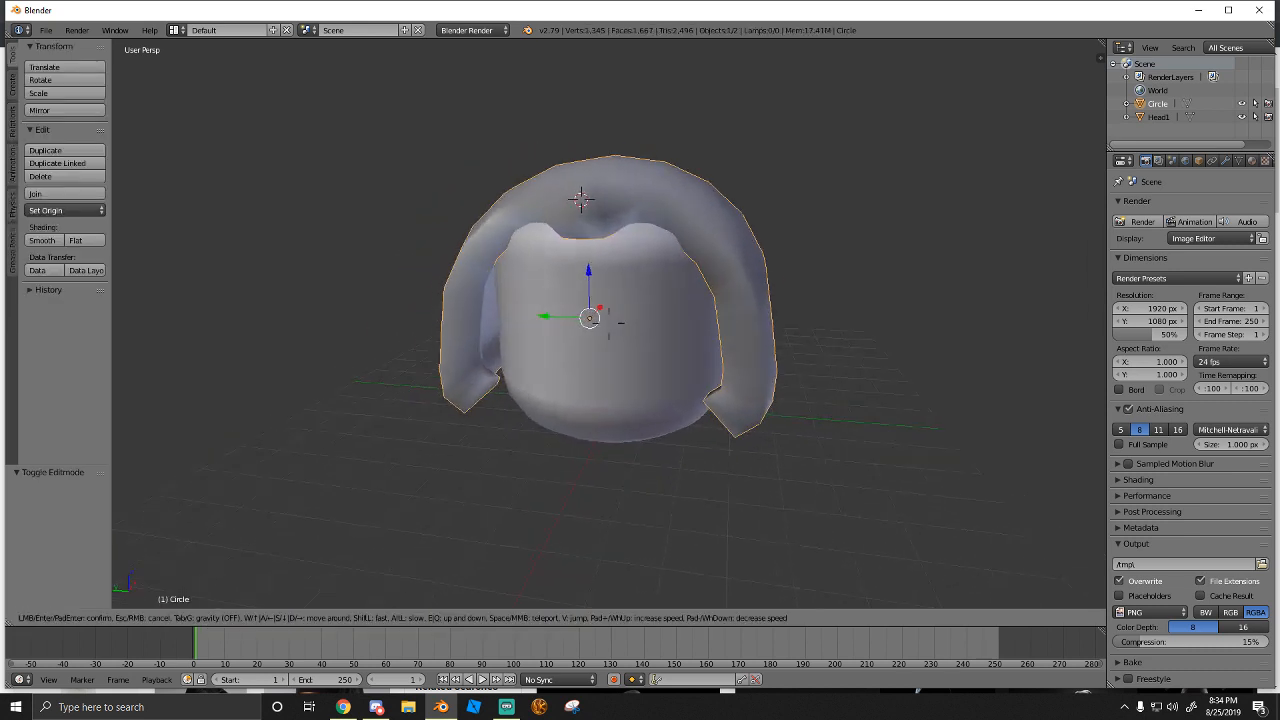
{"action": "left_click", "coordinate": [531, 406]}
{"action": "left_click", "coordinate": [198, 617]}
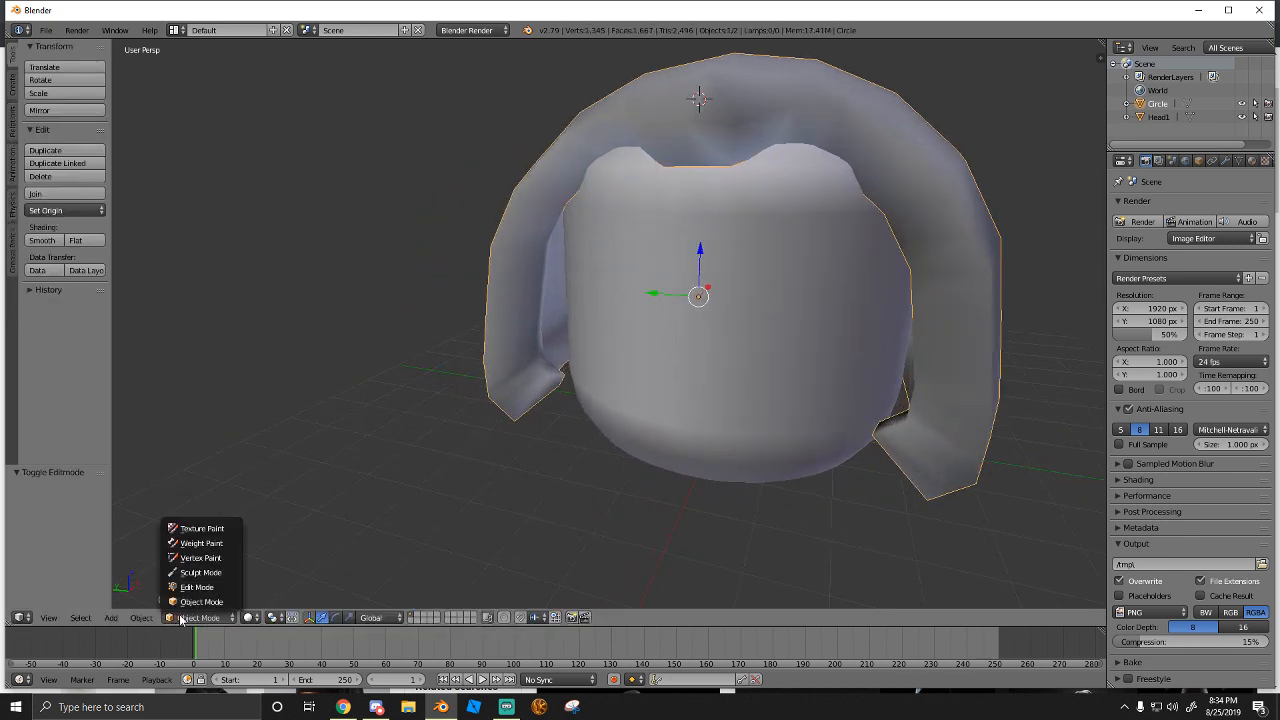
{"action": "left_click", "coordinate": [205, 586]}
Select the short end edges at the hair's two lower inner tips and try moving them without proportional editing
{"action": "key", "text": "w"}
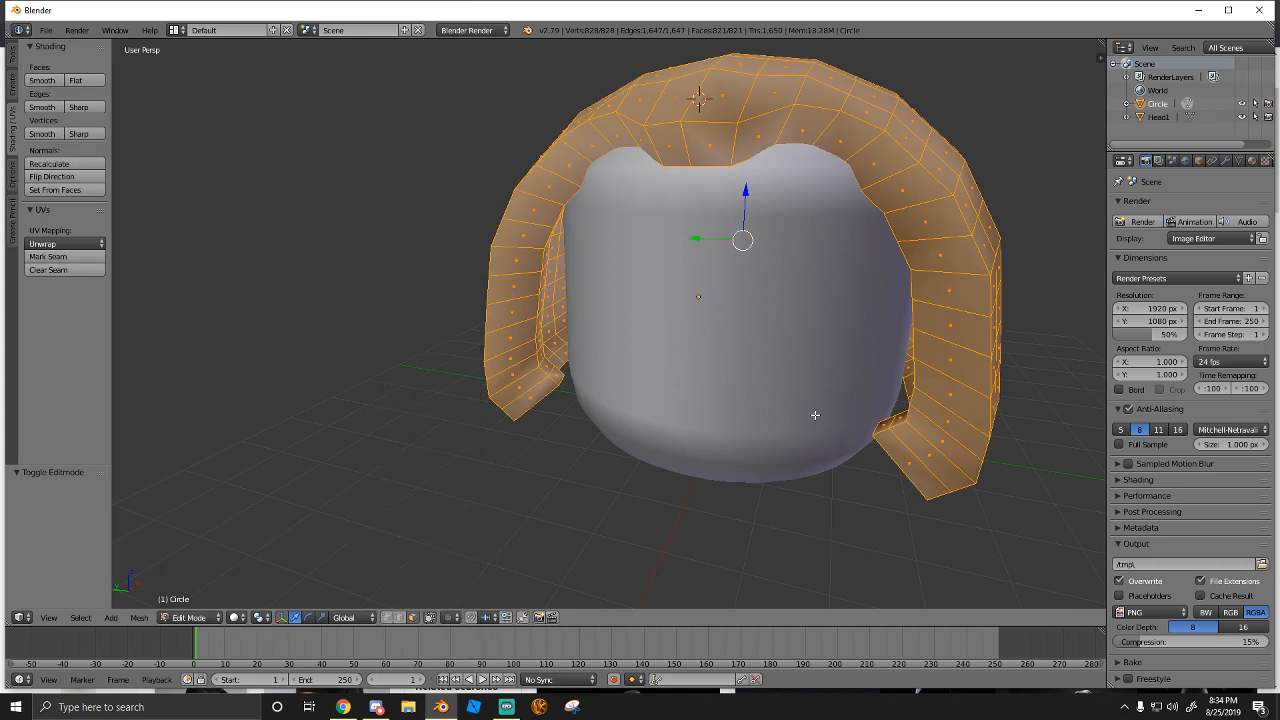
{"action": "key", "text": "shift+f"}
{"action": "key", "text": "w"}
{"action": "left_click", "coordinate": [610, 323]}
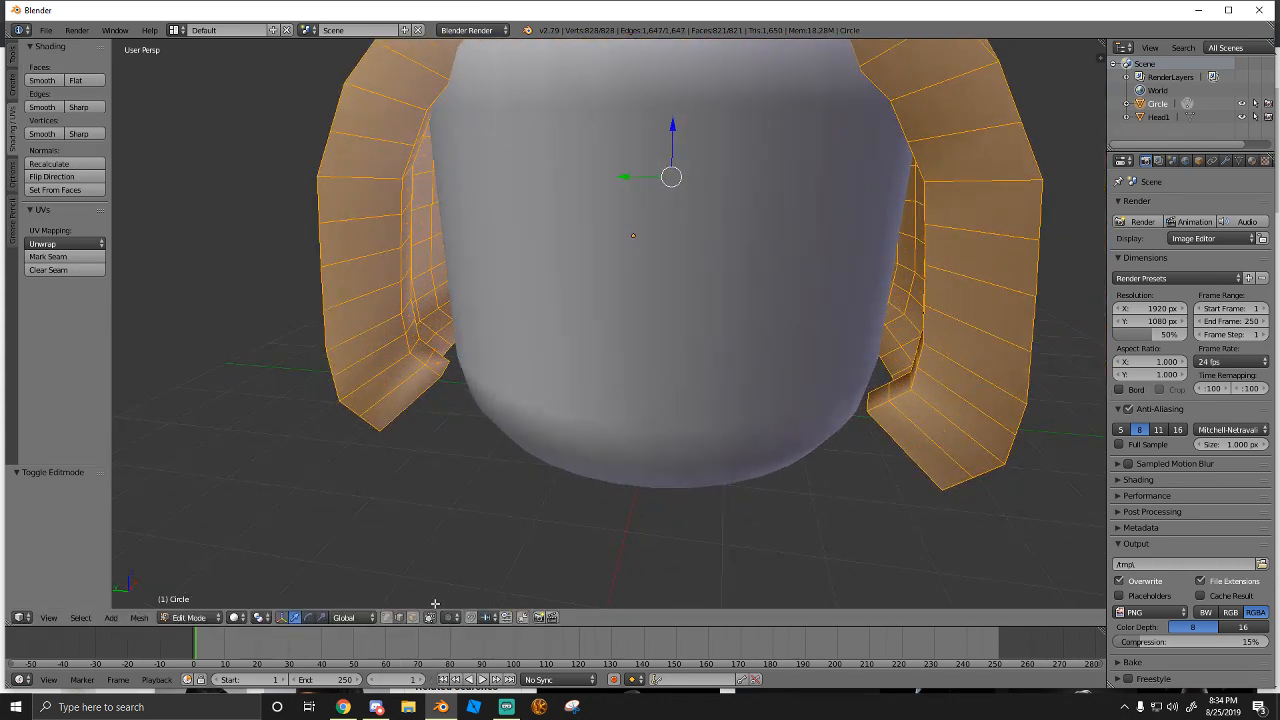
{"action": "right_click", "coordinate": [860, 407]}
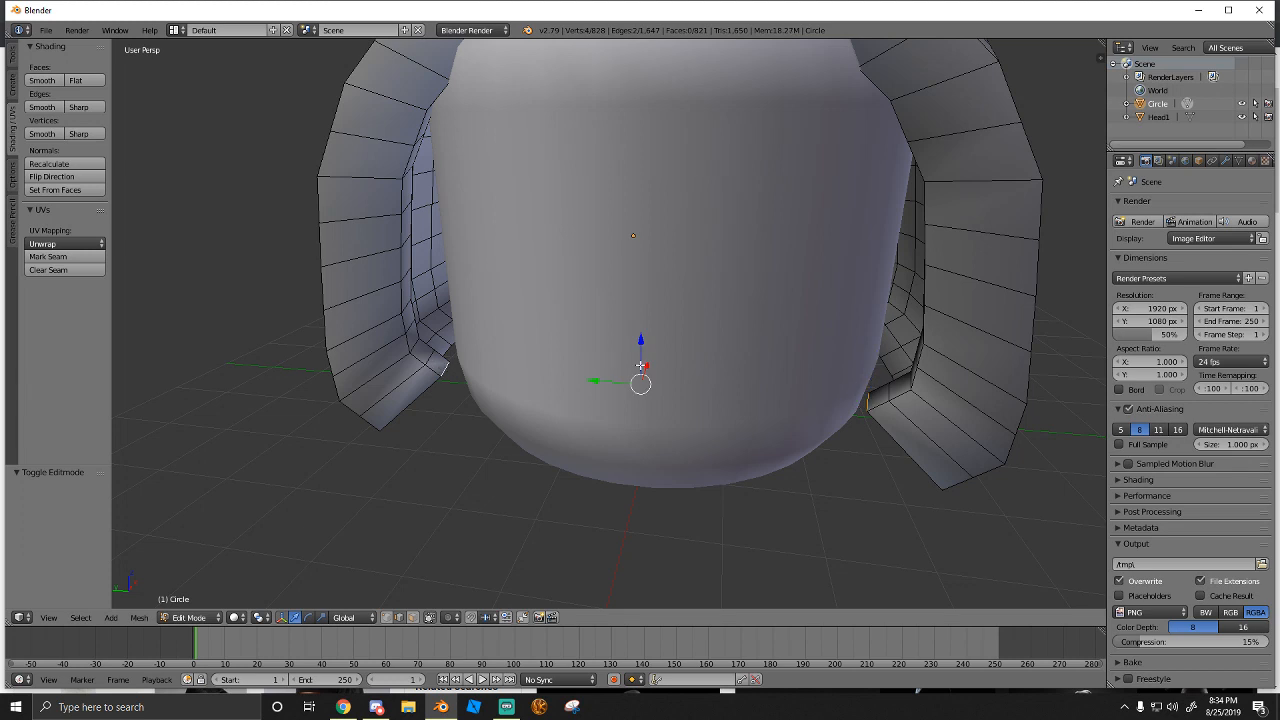
{"action": "left_click_drag", "start_coordinate": [639, 350], "coordinate": [632, 391]}
{"action": "key", "text": "ctrl+z"}
Enable proportional editing and move the selected tip edges down along Z by about 0.896
{"action": "left_click", "coordinate": [449, 617]}
{"action": "left_click", "coordinate": [499, 545]}
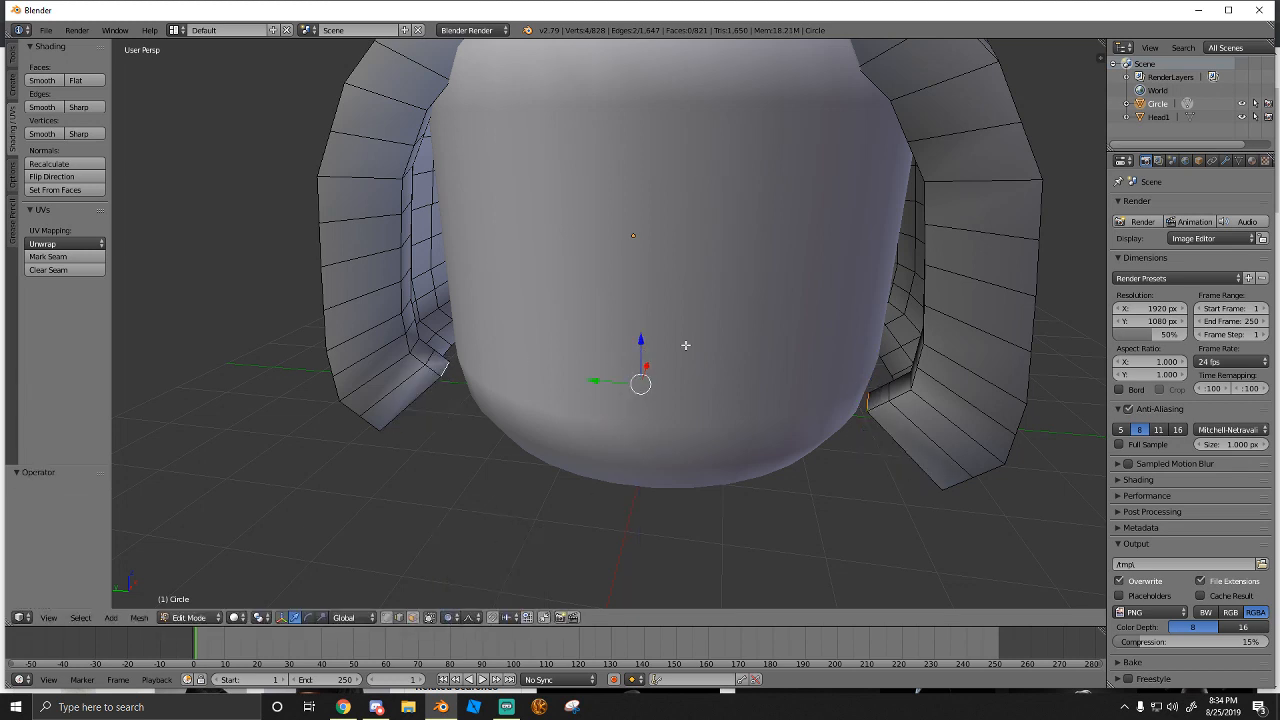
{"action": "key", "text": "g"}
{"action": "key", "text": "z"}
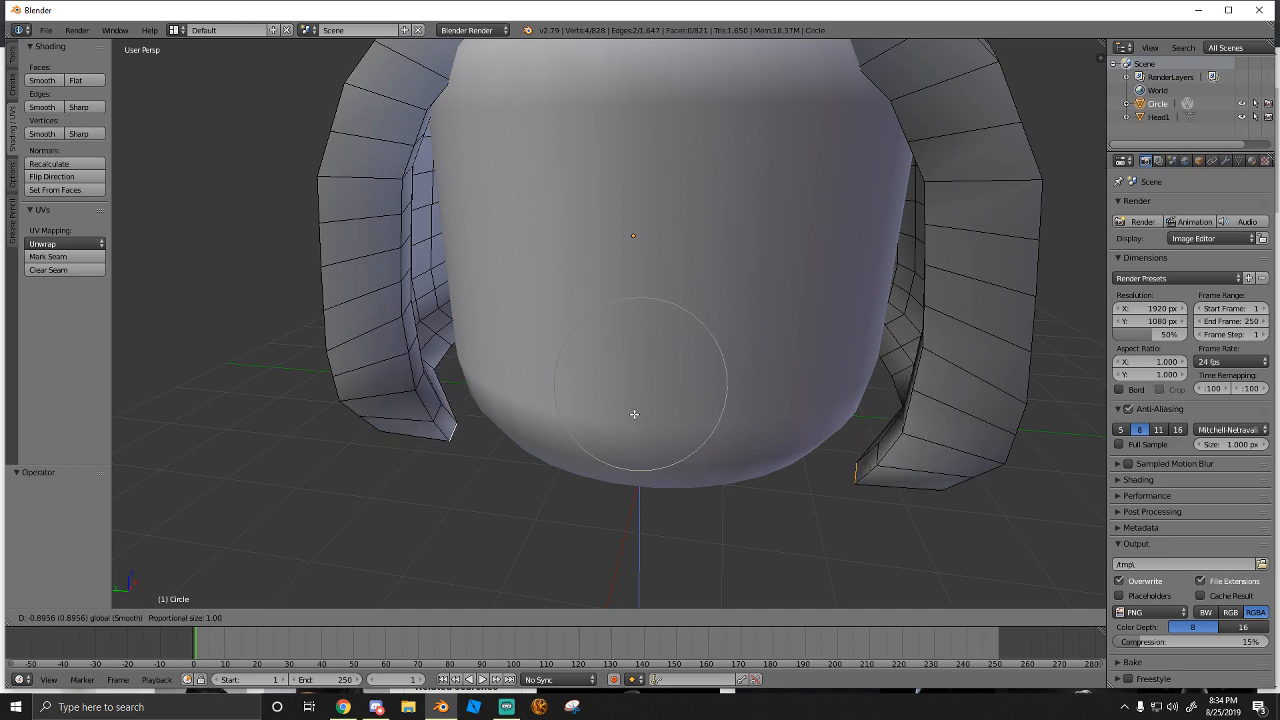
{"action": "key", "text": "shift+f"}
{"action": "key", "text": "s"}
{"action": "key", "text": "w"}
{"action": "key", "text": "a"}
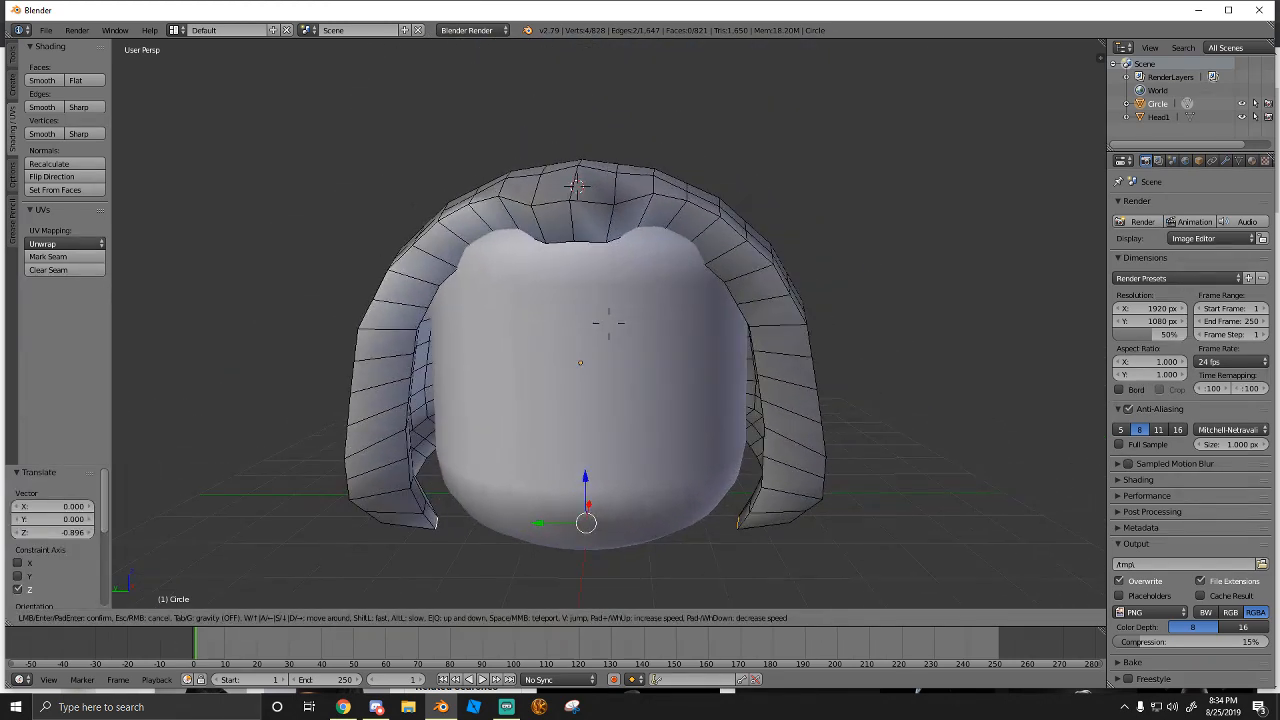
{"action": "left_click", "coordinate": [609, 323]}
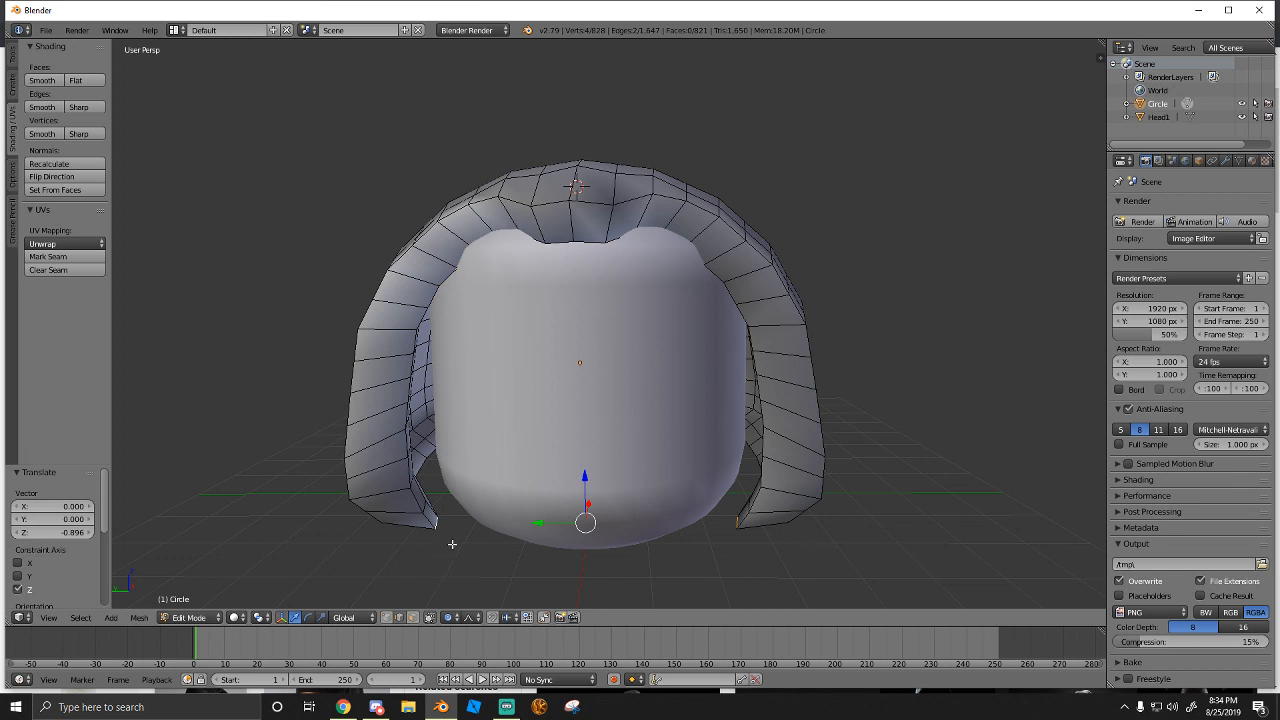
Select the matching inner rim vertices beside the head's upper corners and try scaling them along Y to about 1.098 with proportional editing
{"action": "right_click", "coordinate": [457, 268]}
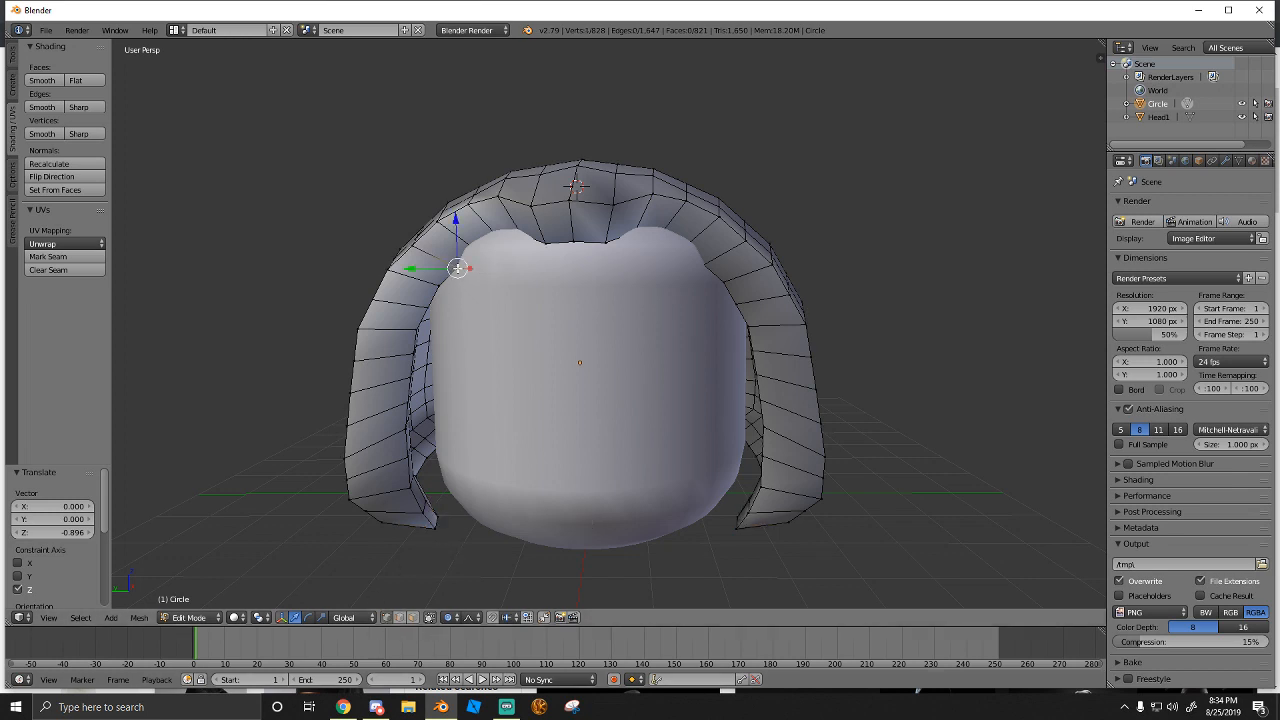
{"action": "key", "text": "s"}
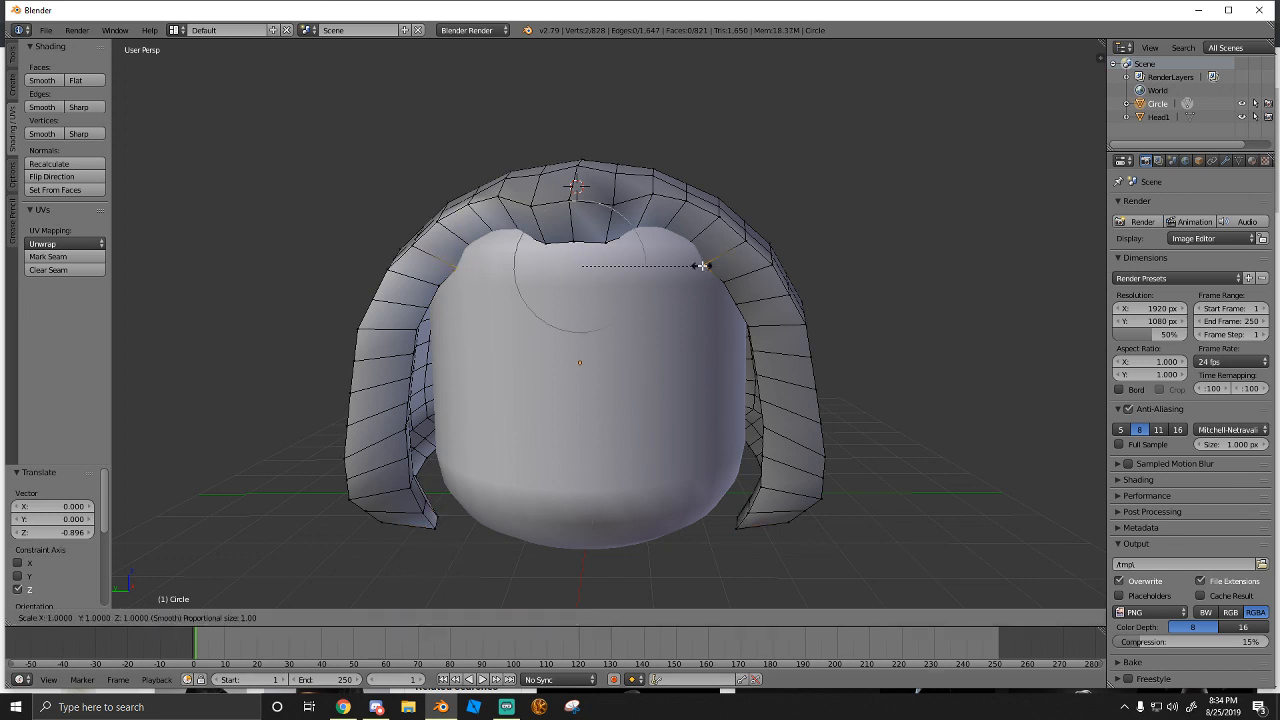
{"action": "key", "text": "shift+z"}
{"action": "left_click", "coordinate": [699, 290]}
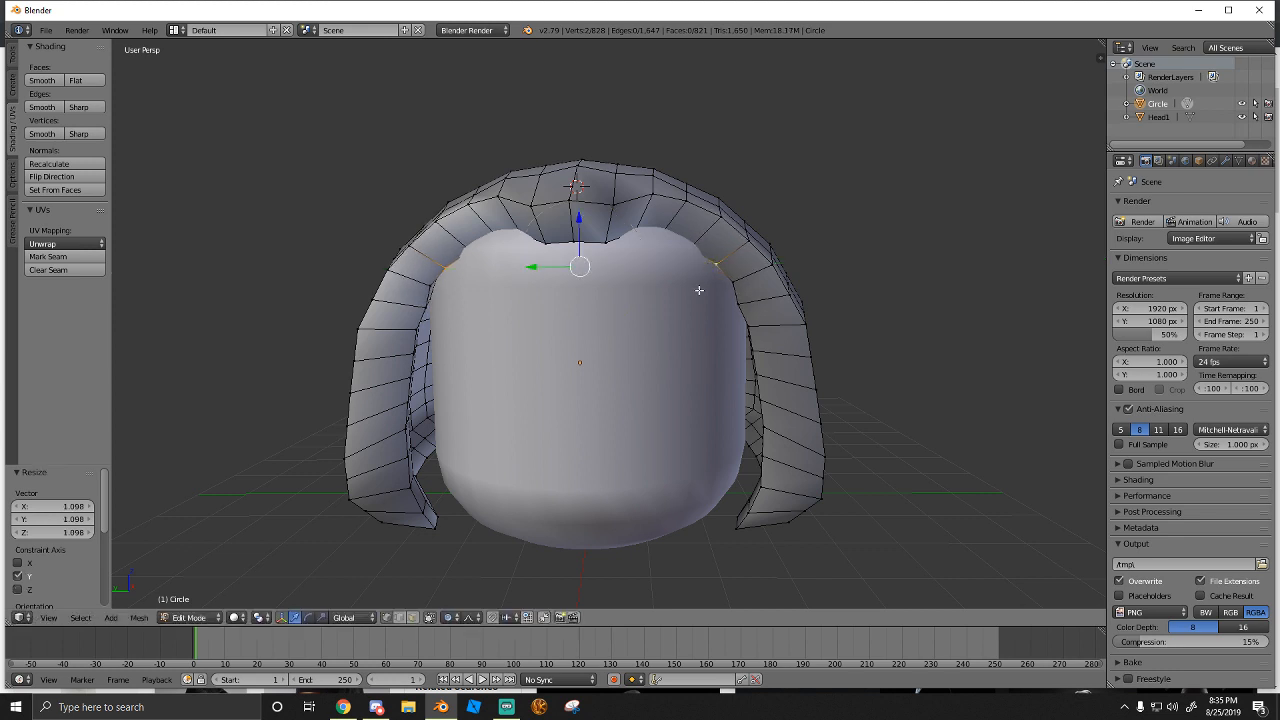
Disable proportional editing, scale the rim vertex pair along Y to about 1.041, and scale the pair above it to about 1.031
{"action": "left_click", "coordinate": [448, 617]}
{"action": "left_click", "coordinate": [471, 543]}
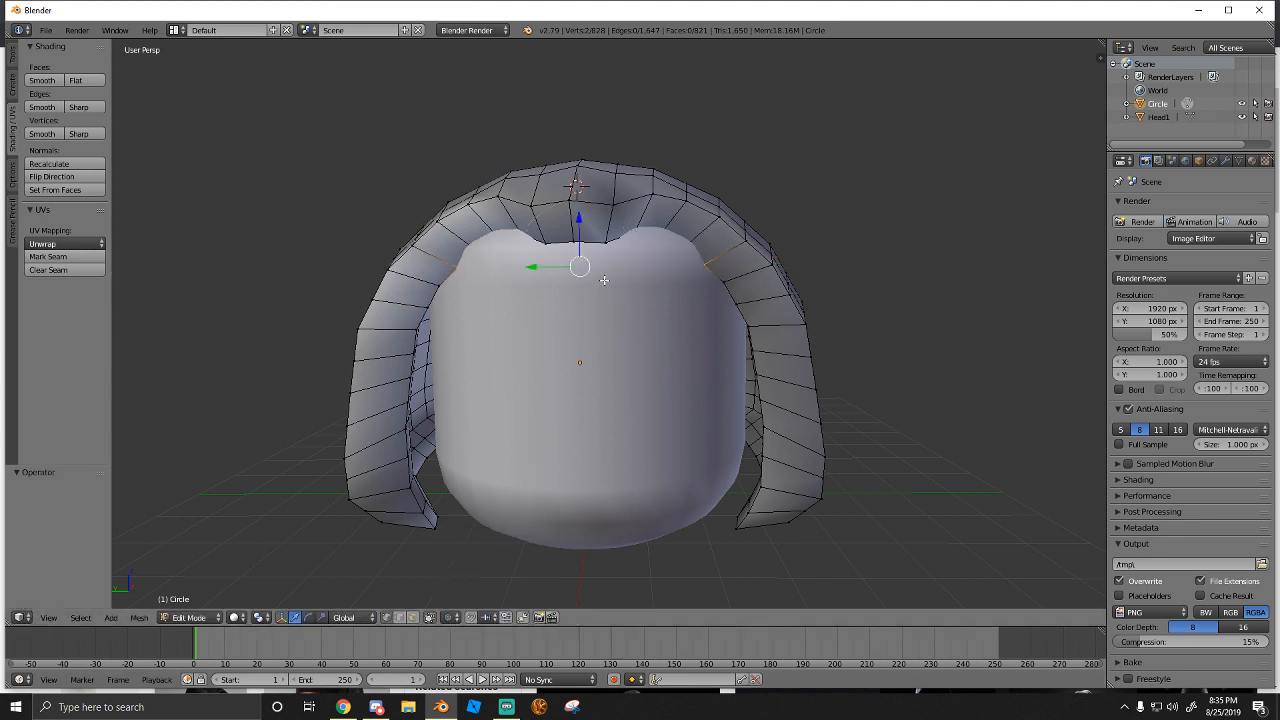
{"action": "key", "text": "s"}
{"action": "key", "text": "y"}
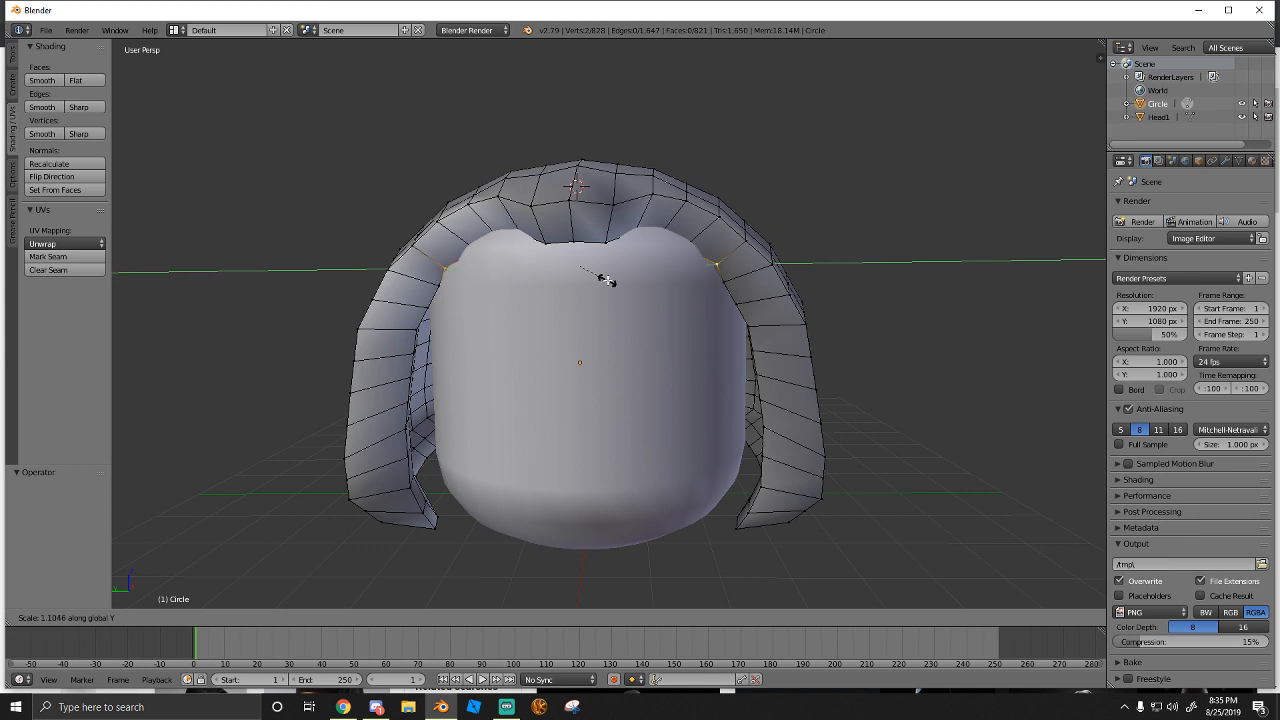
{"action": "left_click", "coordinate": [605, 280]}
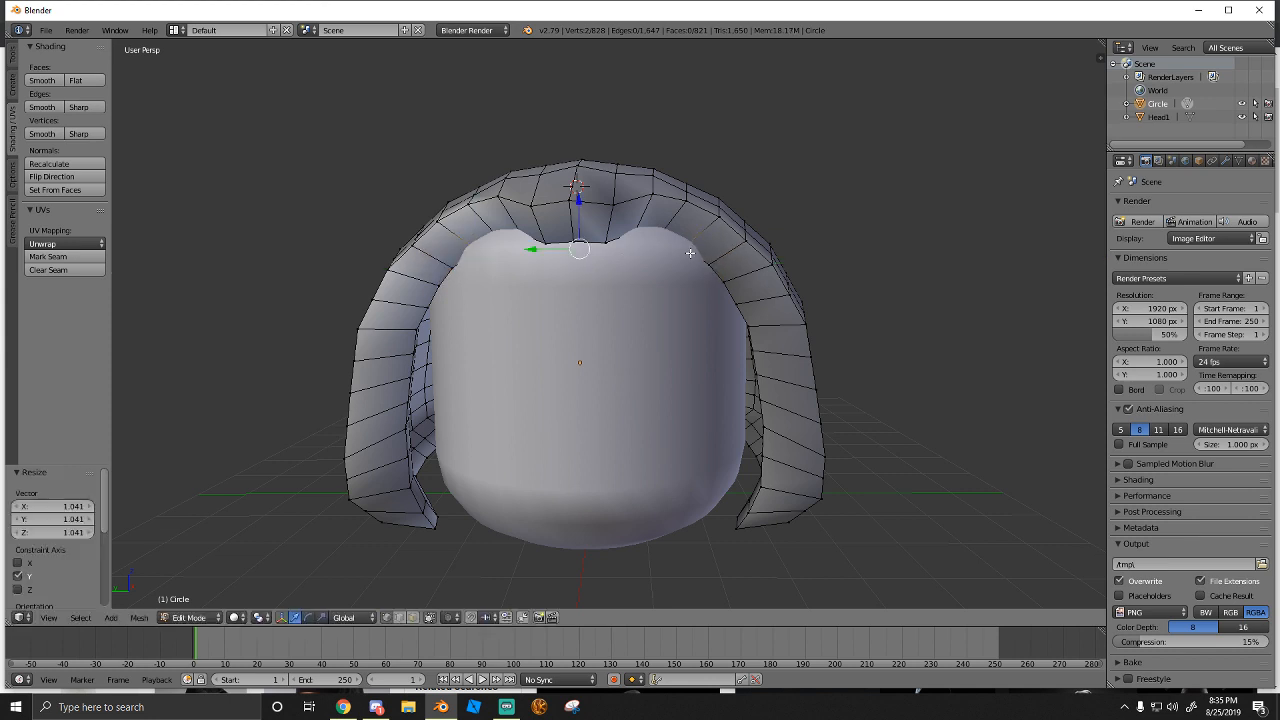
{"action": "key", "text": "s"}
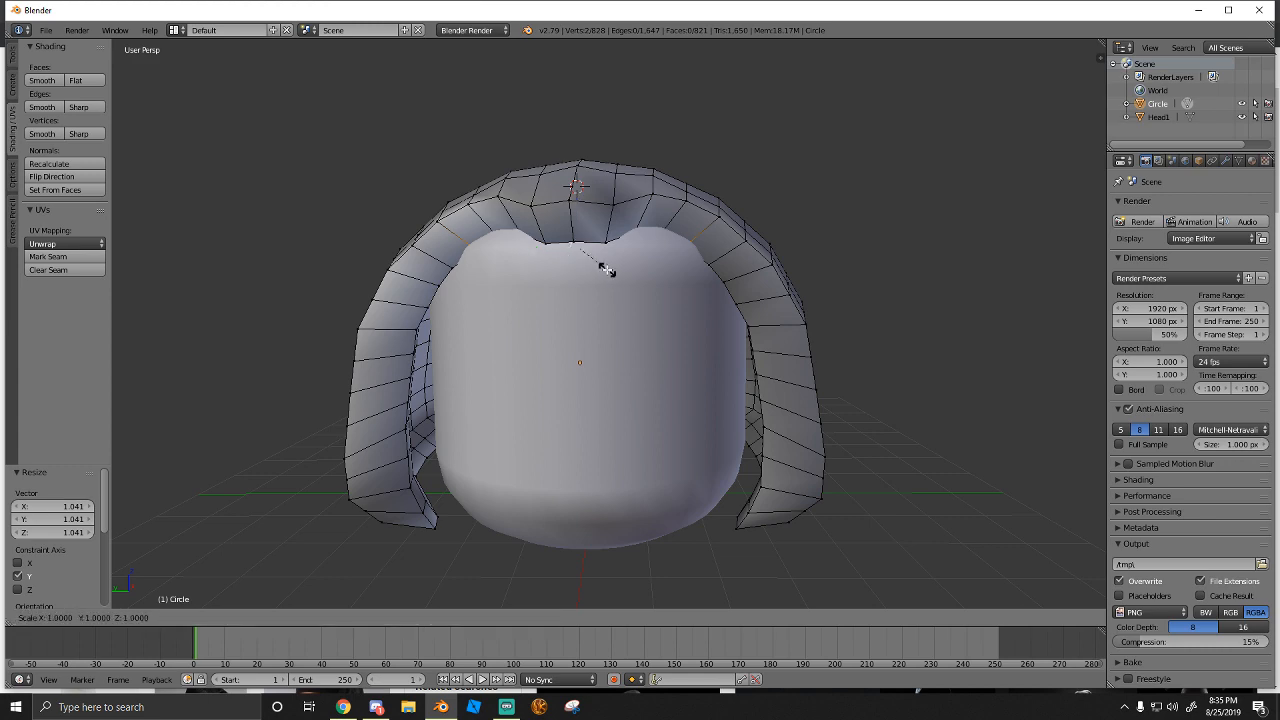
{"action": "left_click", "coordinate": [609, 270]}
Select the entire hair mesh and move it about -0.464 along X
{"action": "key", "text": "shift+f"}
{"action": "key", "text": "w"}
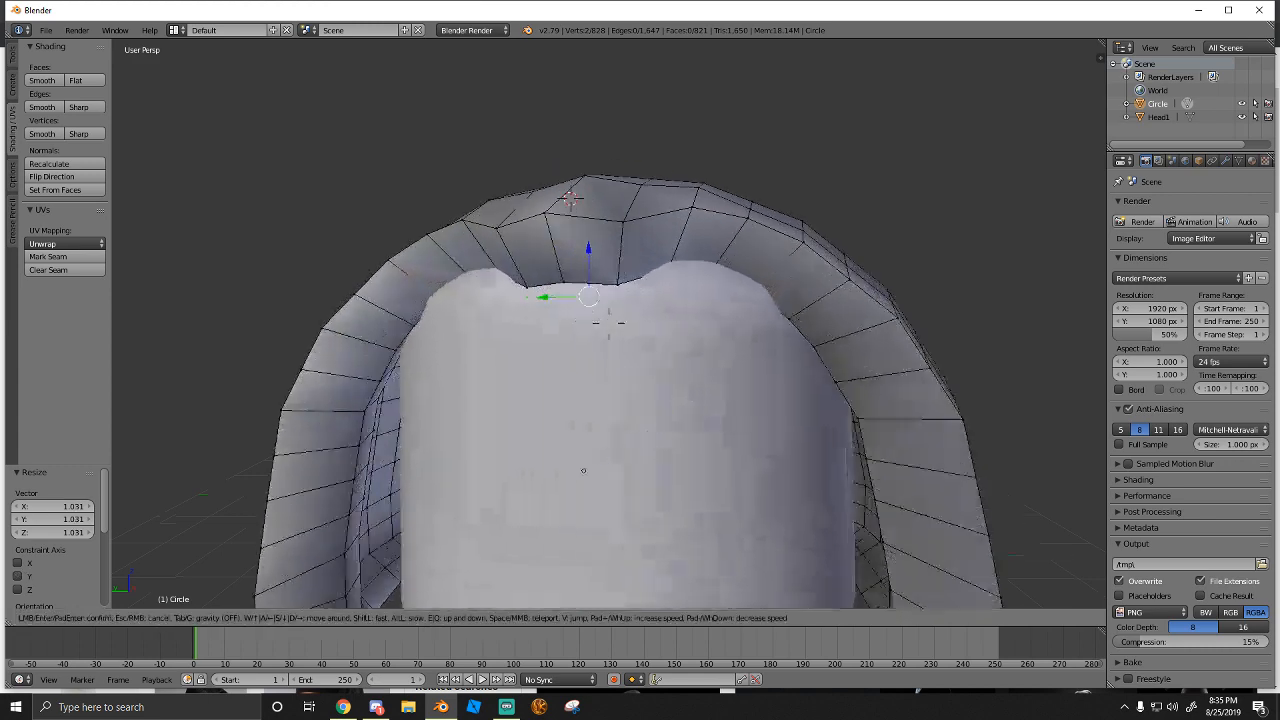
{"action": "key", "text": "d"}
{"action": "left_click", "coordinate": [615, 330]}
{"action": "key", "text": "a"}
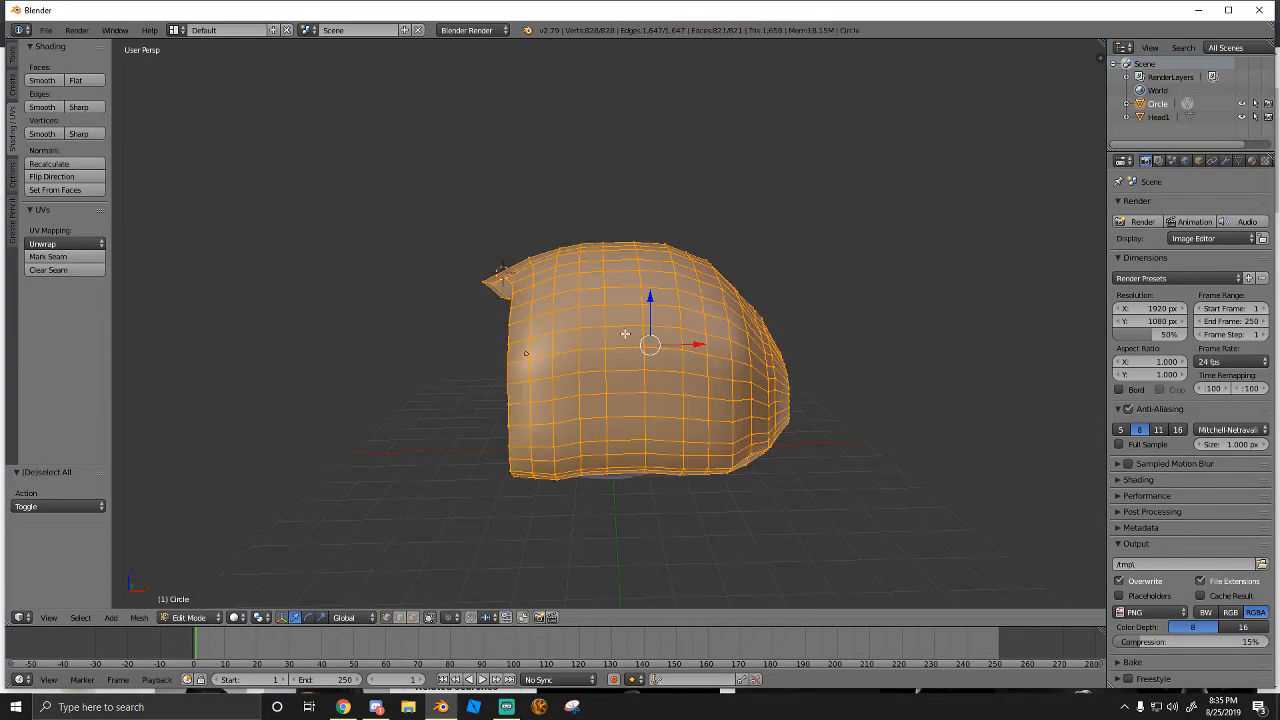
{"action": "left_click_drag", "start_coordinate": [694, 344], "coordinate": [680, 345]}
Examine the hair's fit around the head from the sides and front, and switch to Object Mode
{"action": "key", "text": "shift+f"}
{"action": "key", "text": "a"}
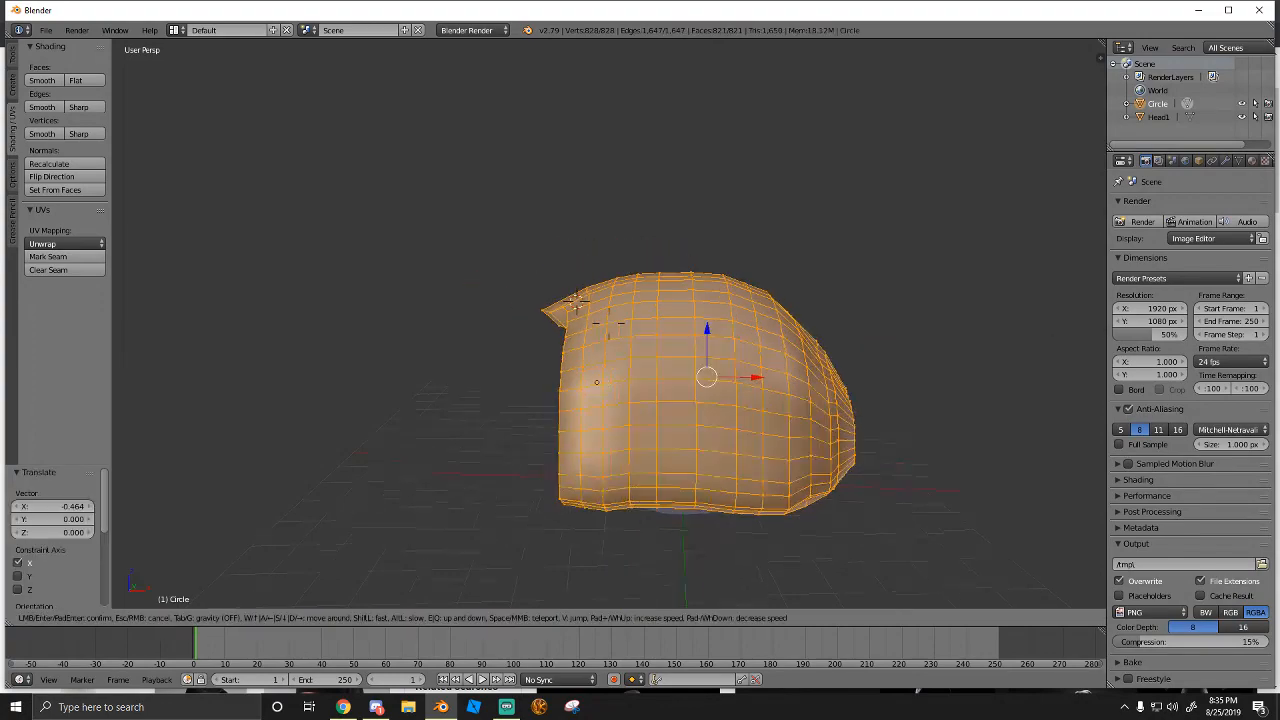
{"action": "key", "text": "w"}
{"action": "key", "text": "a"}
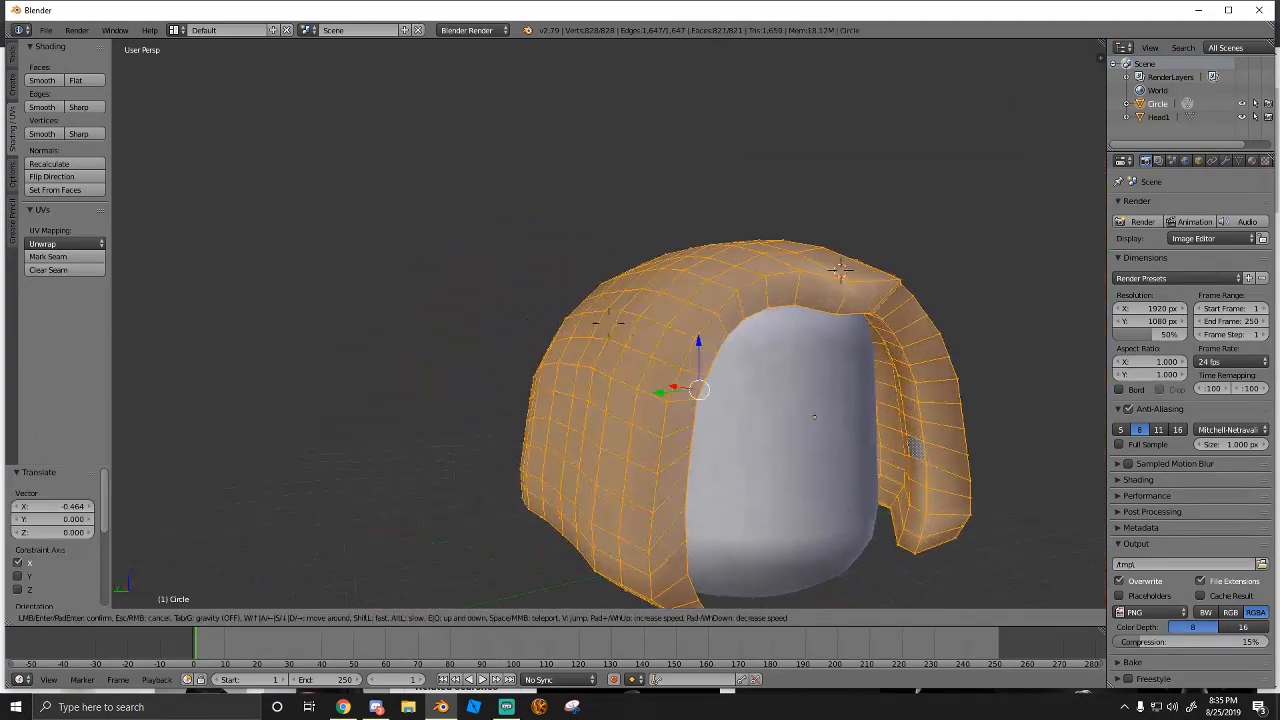
{"action": "key", "text": "s"}
{"action": "key", "text": "d"}
{"action": "key", "text": "w"}
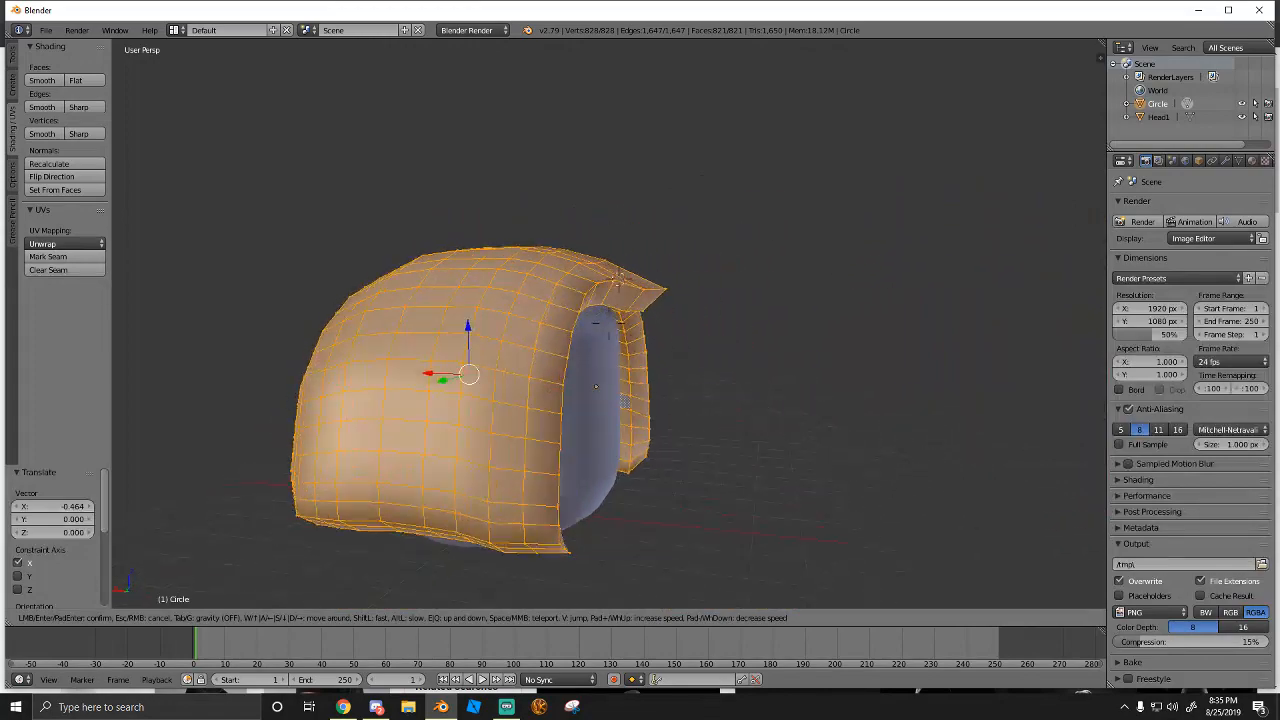
{"action": "key", "text": "d"}
{"action": "key", "text": "a"}
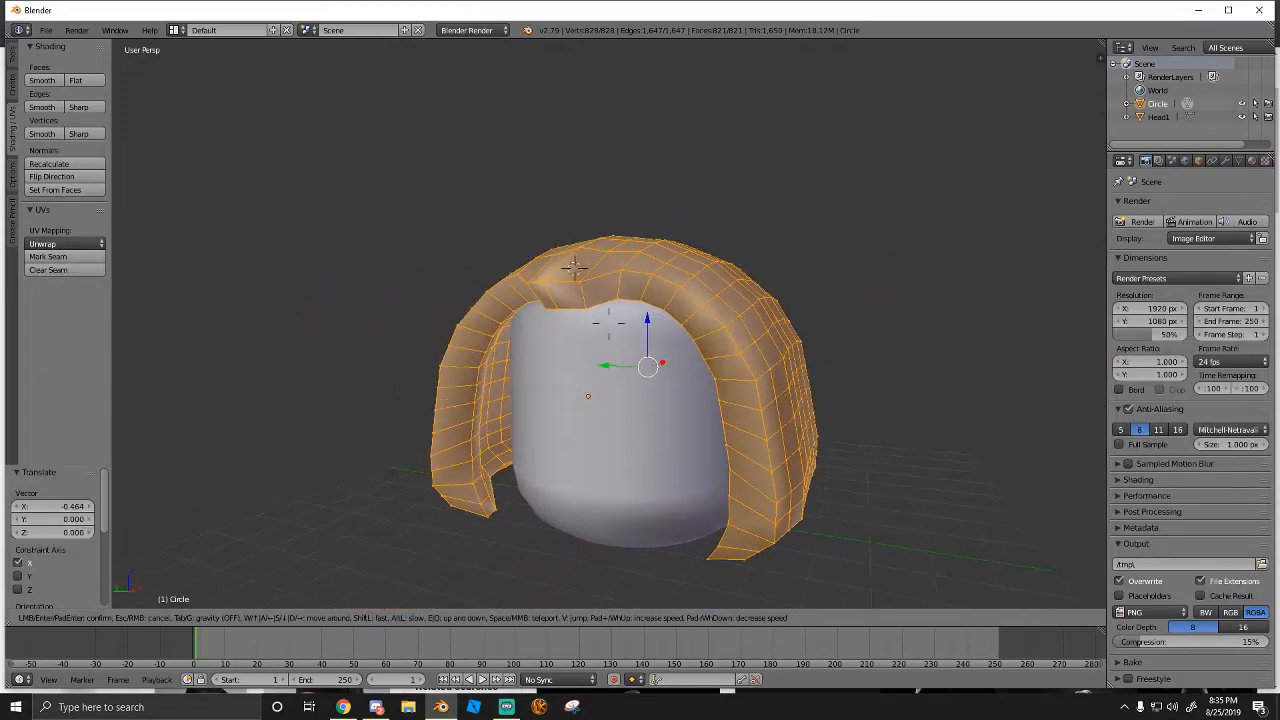
{"action": "key", "text": "w"}
{"action": "left_click", "coordinate": [609, 323]}
{"action": "left_click", "coordinate": [189, 617]}
{"action": "left_click", "coordinate": [197, 602]}
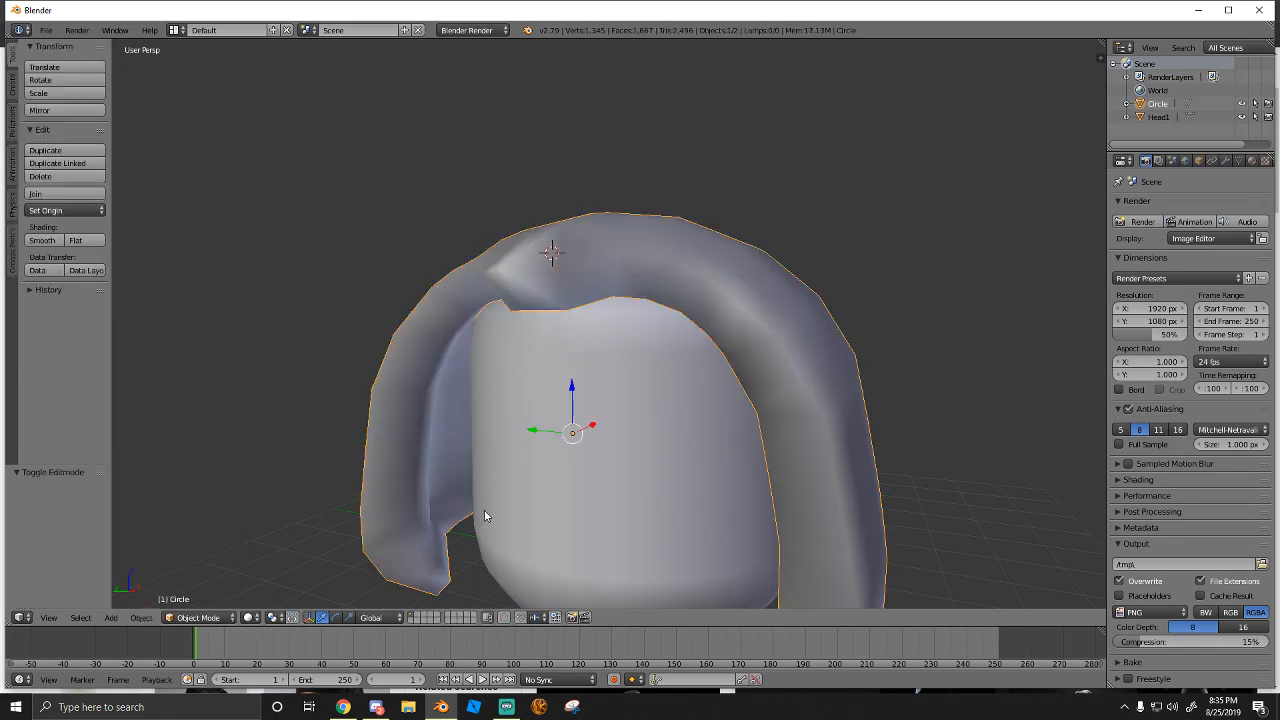
Check the protruding centre of the hair's front rim from the side and switch the hair mesh to Edit Mode
{"action": "key", "text": "shift+f"}
{"action": "key", "text": "w"}
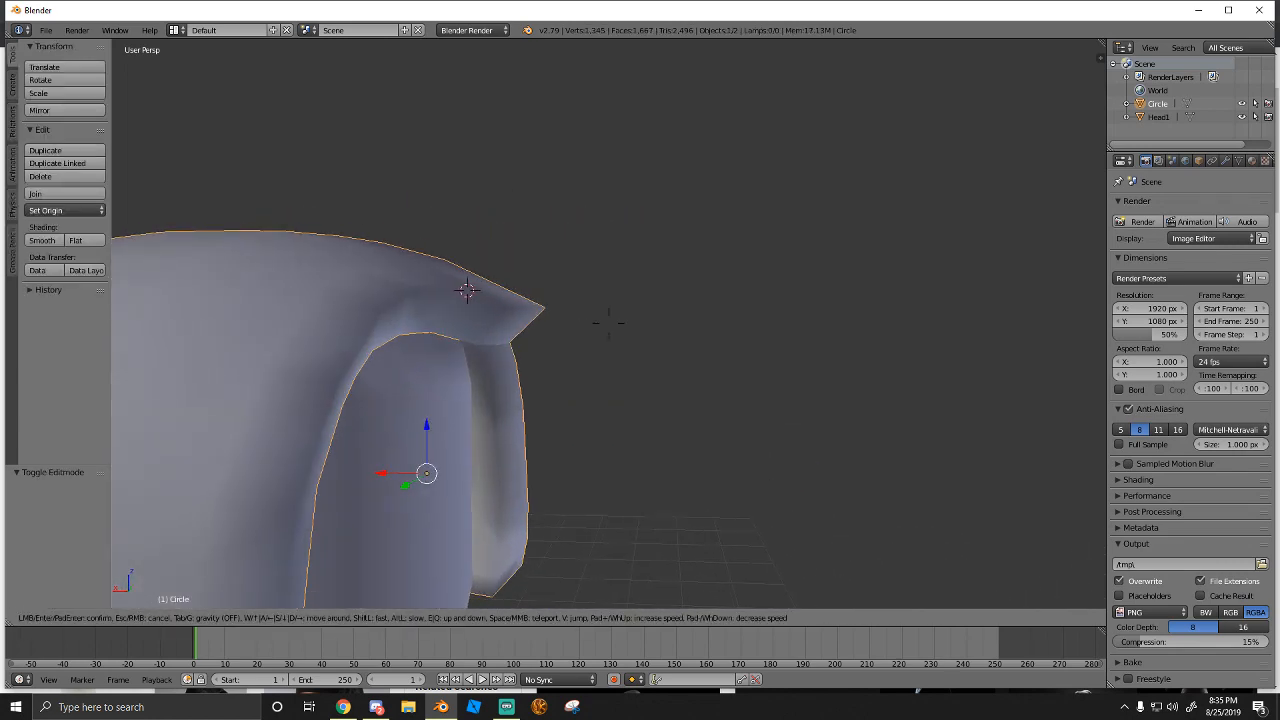
{"action": "left_click", "coordinate": [552, 369]}
{"action": "left_click", "coordinate": [189, 617]}
{"action": "left_click", "coordinate": [197, 586]}
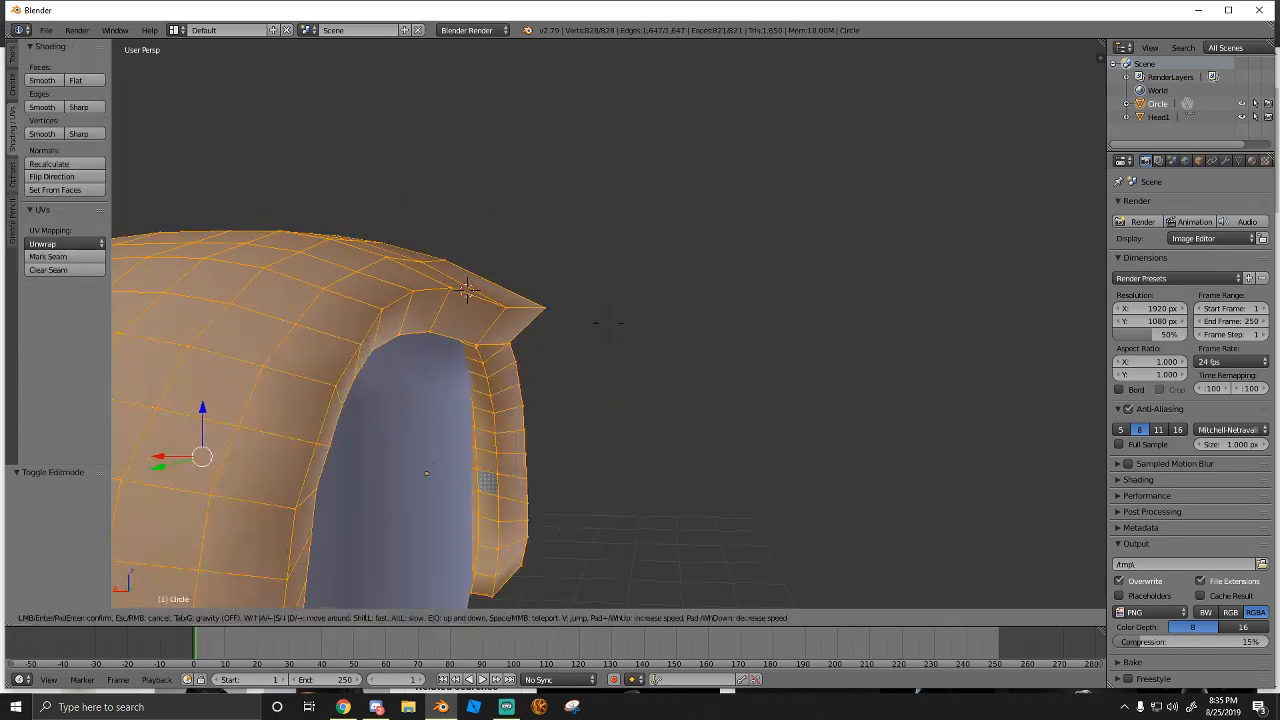
Select the protruding upper centre vertex of the front rim and move it about 0.302 along X
{"action": "key", "text": "shift+f"}
{"action": "key", "text": "w"}
{"action": "key", "text": "s"}
{"action": "left_click", "coordinate": [608, 323]}
{"action": "right_click", "coordinate": [590, 275]}
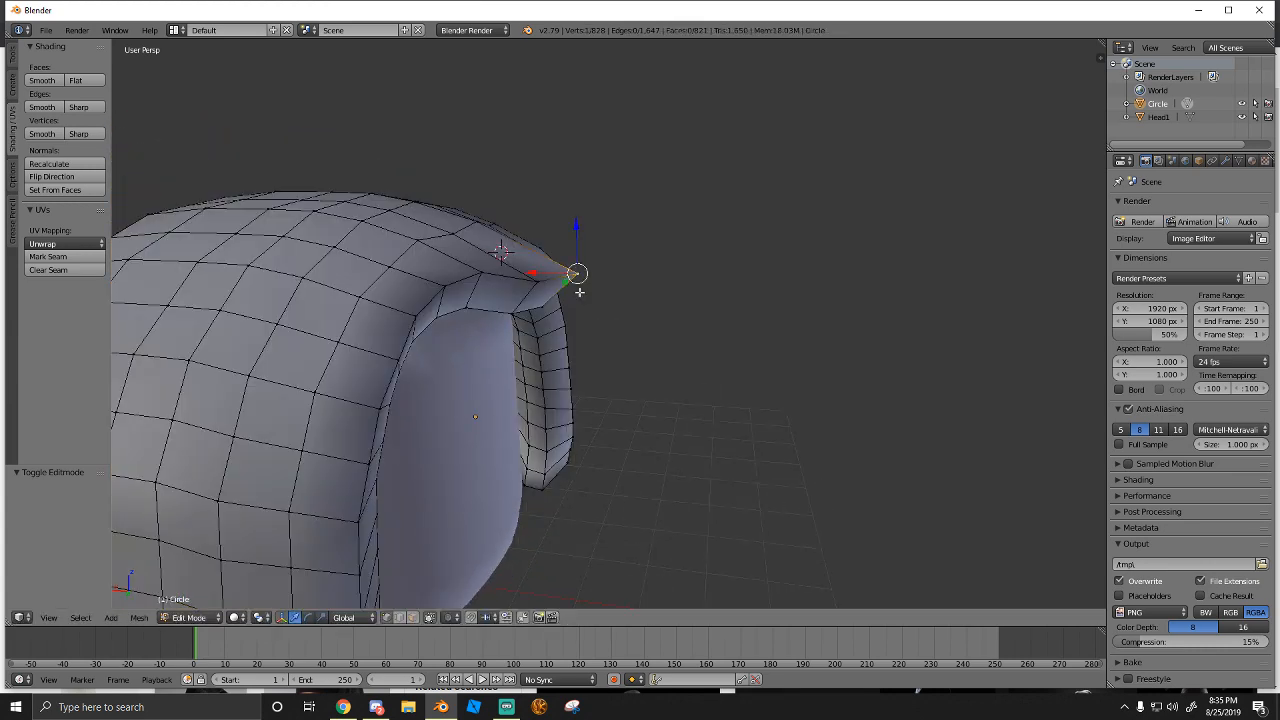
{"action": "key", "text": "shift+f"}
{"action": "left_click", "coordinate": [516, 229]}
{"action": "key", "text": "g"}
{"action": "key", "text": "x"}
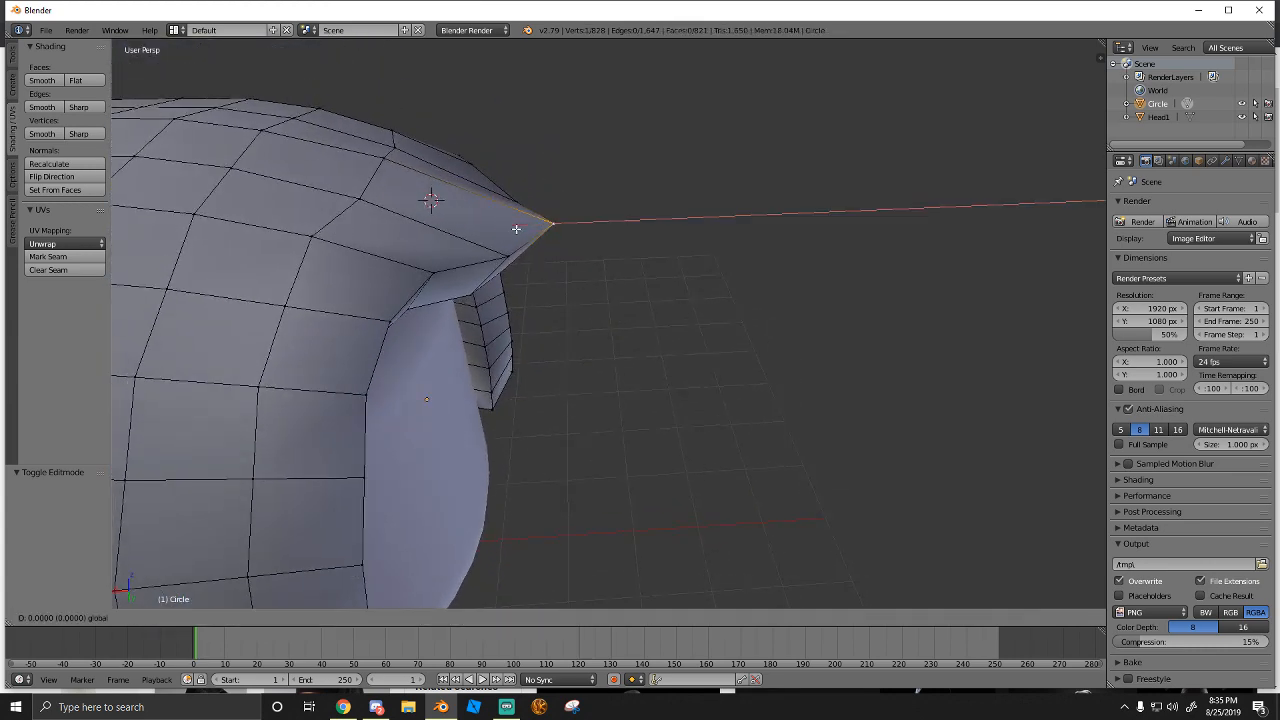
{"action": "left_click", "coordinate": [470, 225]}
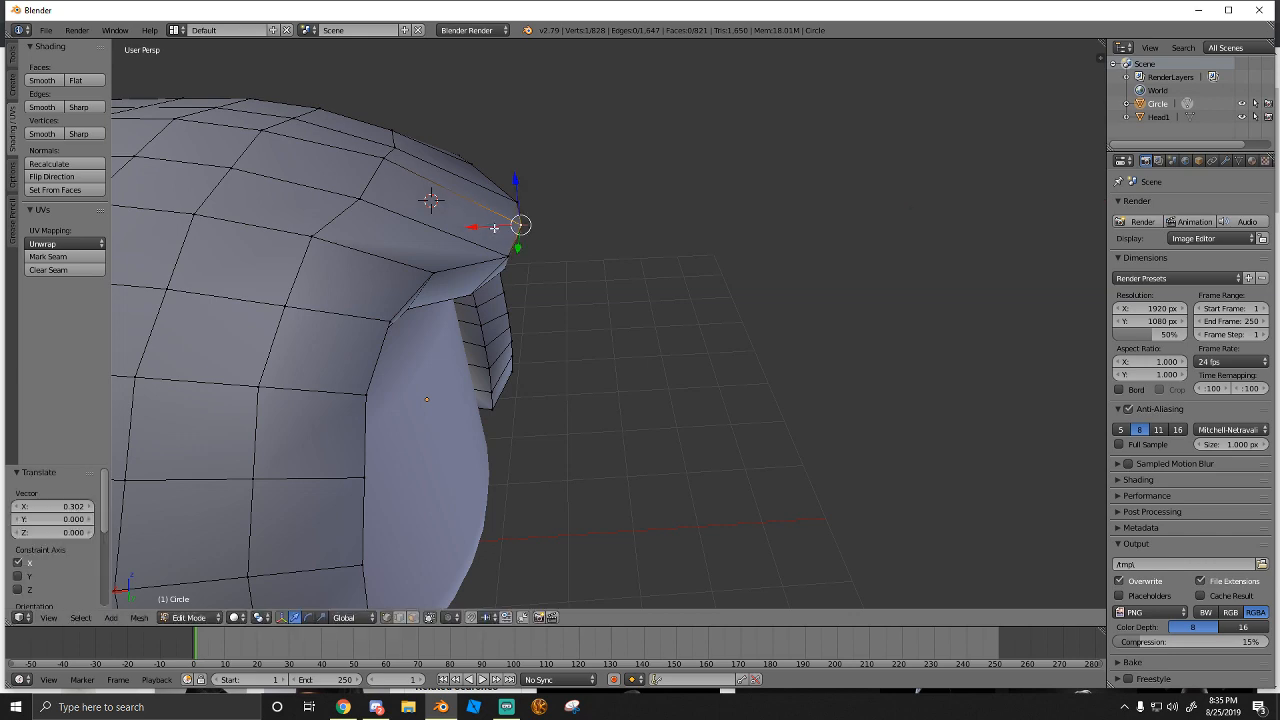
Examine the hair's shape from the front and side in Object Mode, and return to Edit Mode
{"action": "key", "text": "shift+f"}
{"action": "key", "text": "s"}
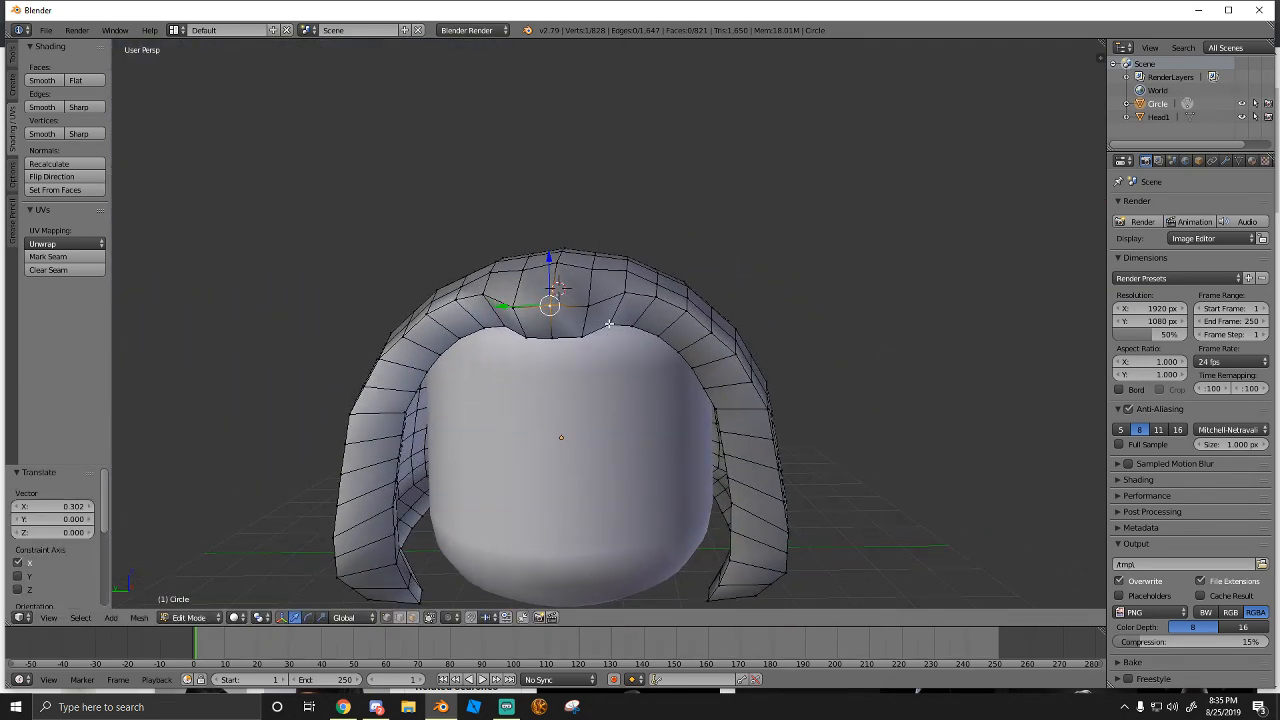
{"action": "key", "text": "Return"}
{"action": "key", "text": "a"}
{"action": "key", "text": "a"}
{"action": "left_click", "coordinate": [187, 618]}
{"action": "left_click", "coordinate": [196, 601]}
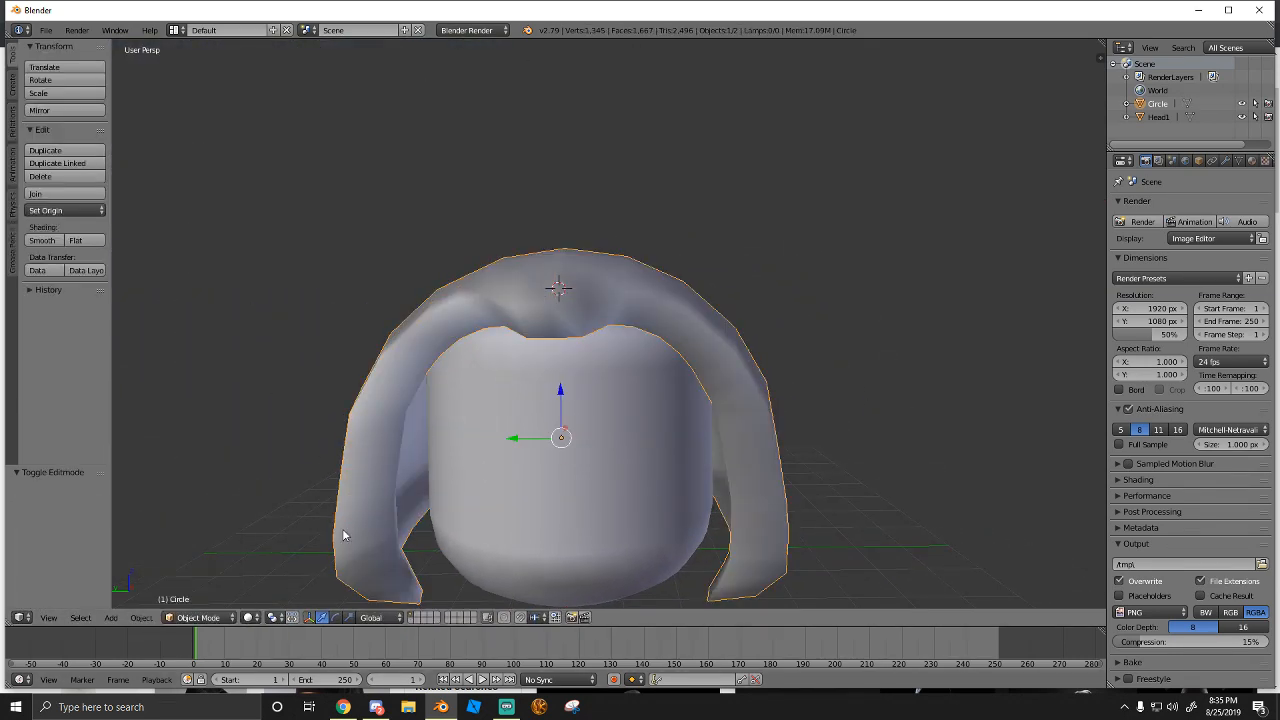
{"action": "key", "text": "shift+f"}
{"action": "key", "text": "w"}
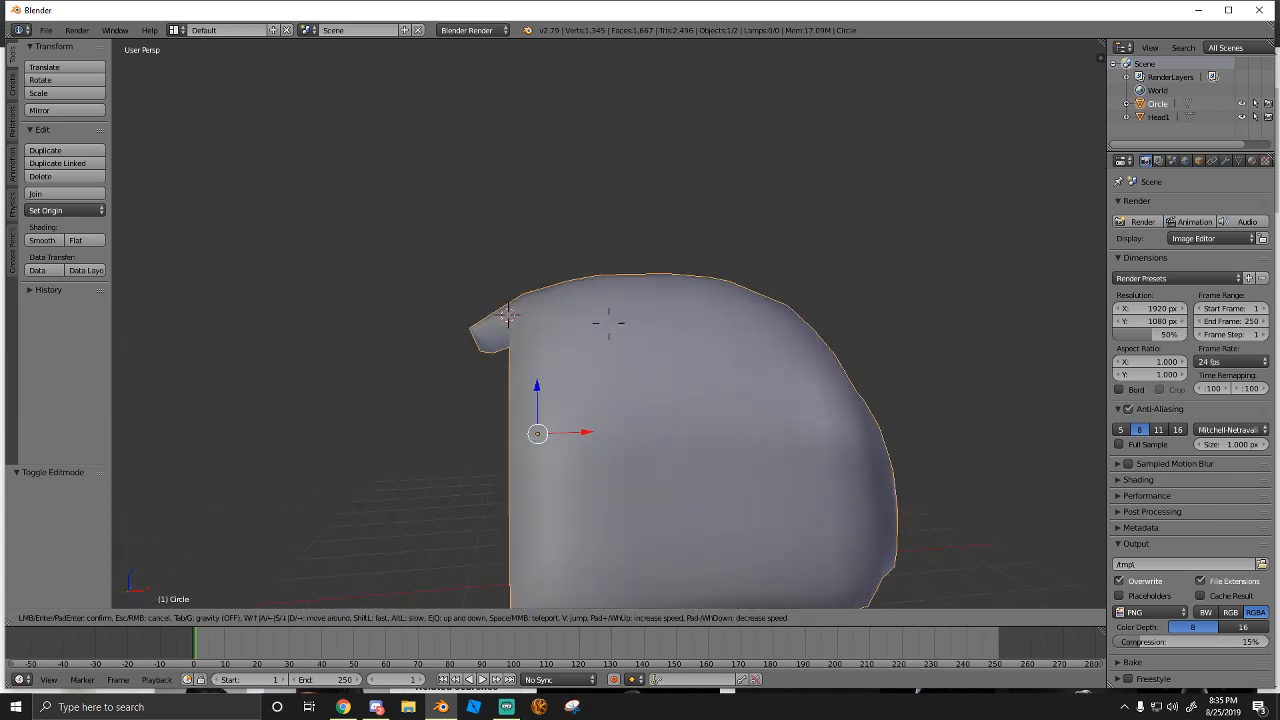
{"action": "key", "text": "Return"}
{"action": "left_click", "coordinate": [196, 617]}
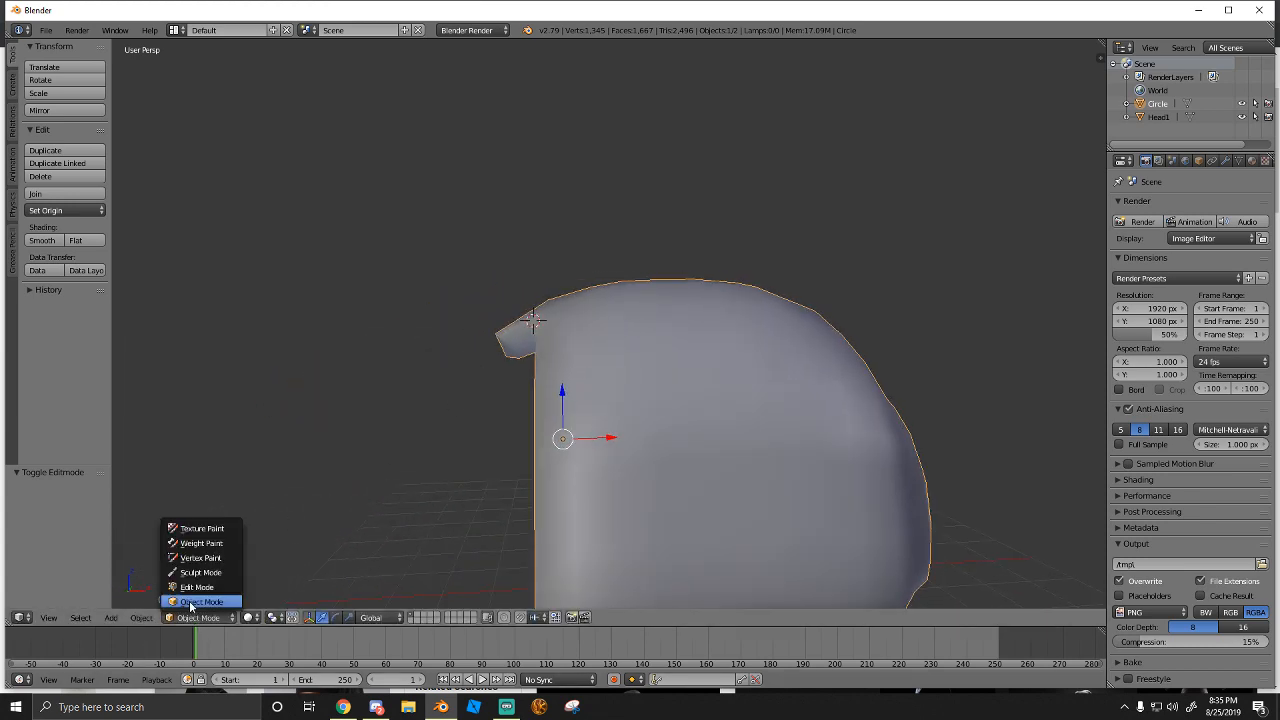
{"action": "left_click", "coordinate": [196, 588]}
Select the lower centre vertex of the front rim and move it about 0.236 along X
{"action": "key", "text": "shift+f"}
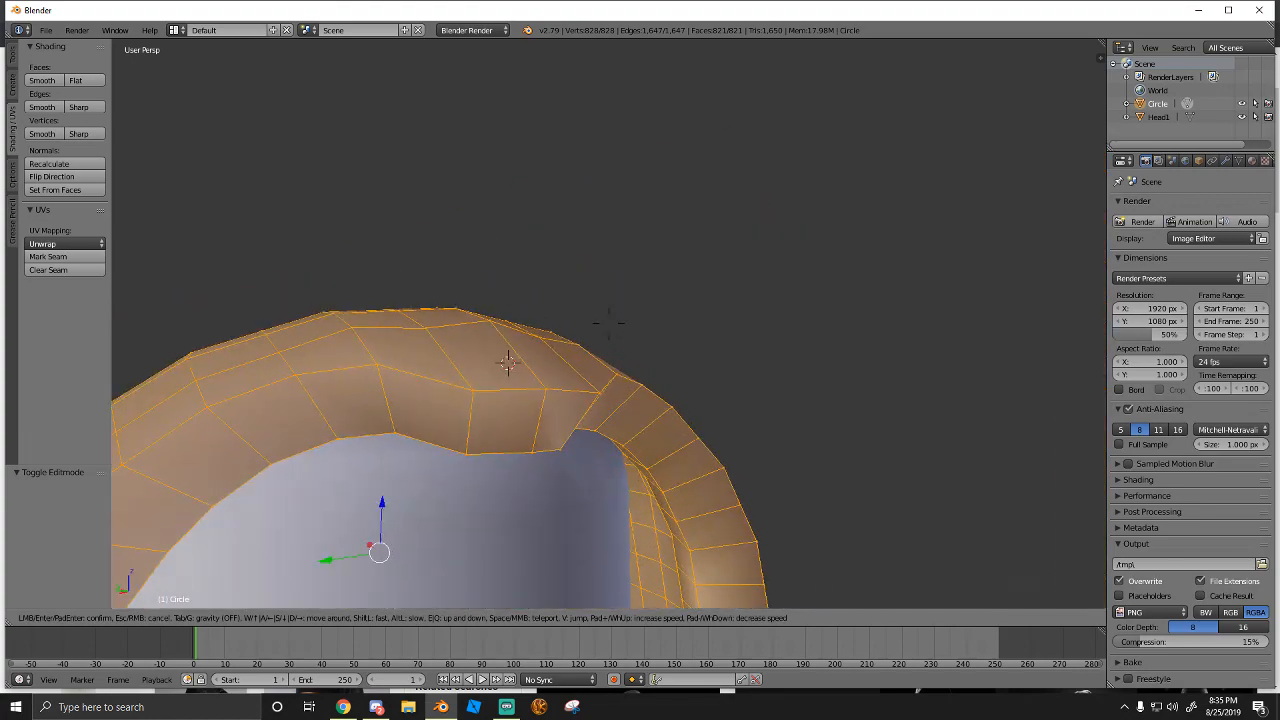
{"action": "key", "text": "a"}
{"action": "key", "text": "d"}
{"action": "left_click", "coordinate": [609, 323]}
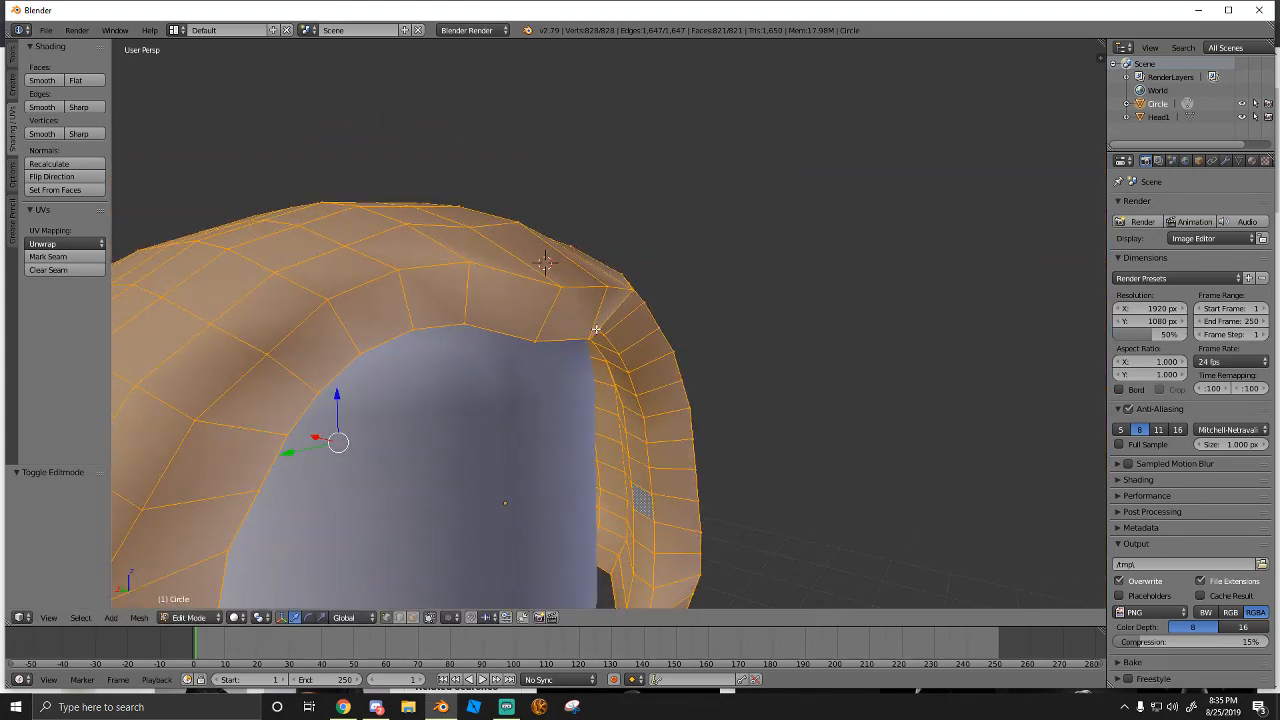
{"action": "right_click", "coordinate": [591, 340]}
{"action": "key", "text": "shift+f"}
{"action": "key", "text": "w"}
{"action": "key", "text": "d"}
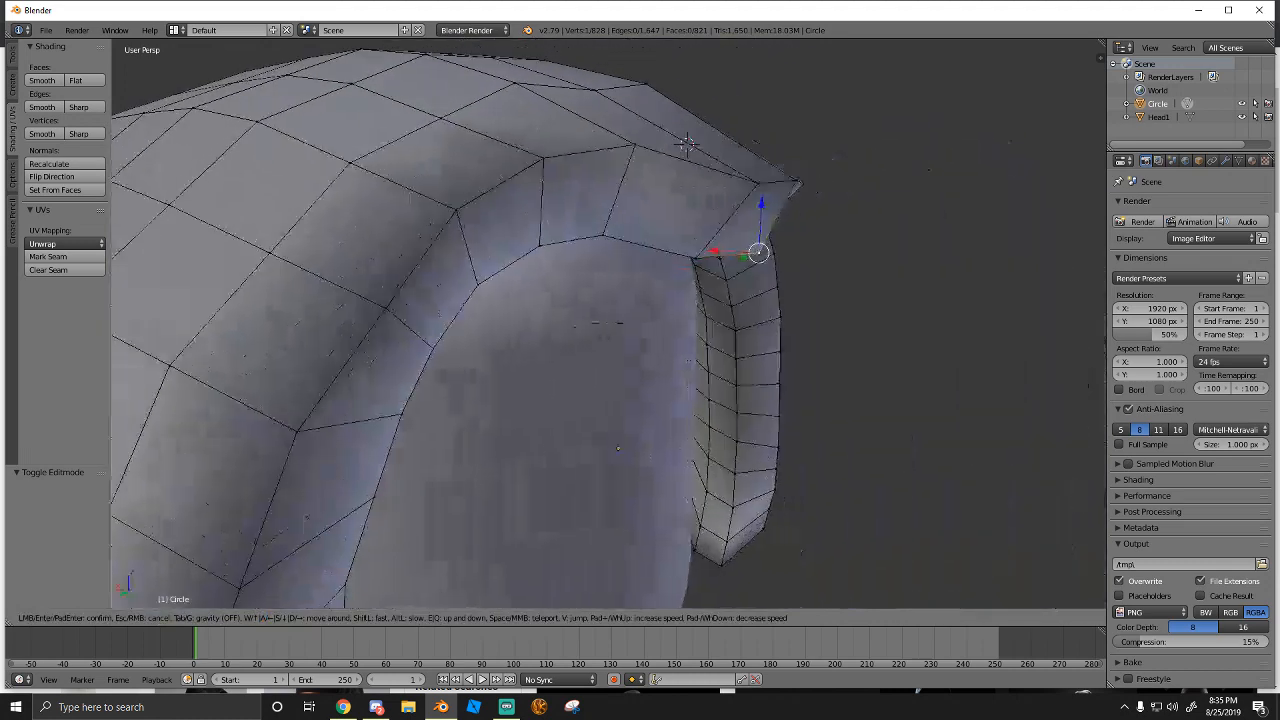
{"action": "left_click", "coordinate": [608, 323]}
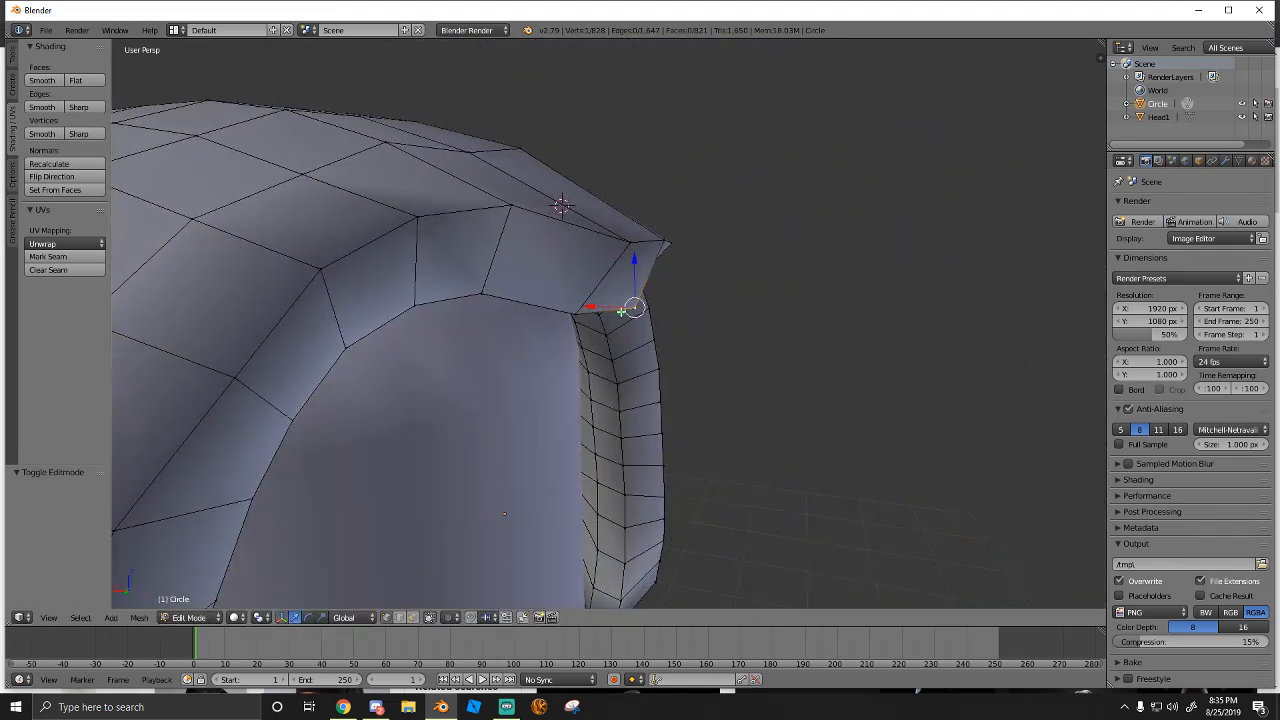
{"action": "key", "text": "shift+f"}
{"action": "key", "text": "a"}
{"action": "left_click", "coordinate": [609, 323]}
{"action": "left_click_drag", "start_coordinate": [606, 313], "coordinate": [570, 307]}
Switch to face selection and select the four rim faces across the front centre of the hair
{"action": "key", "text": "shift+f"}
{"action": "key", "text": "d"}
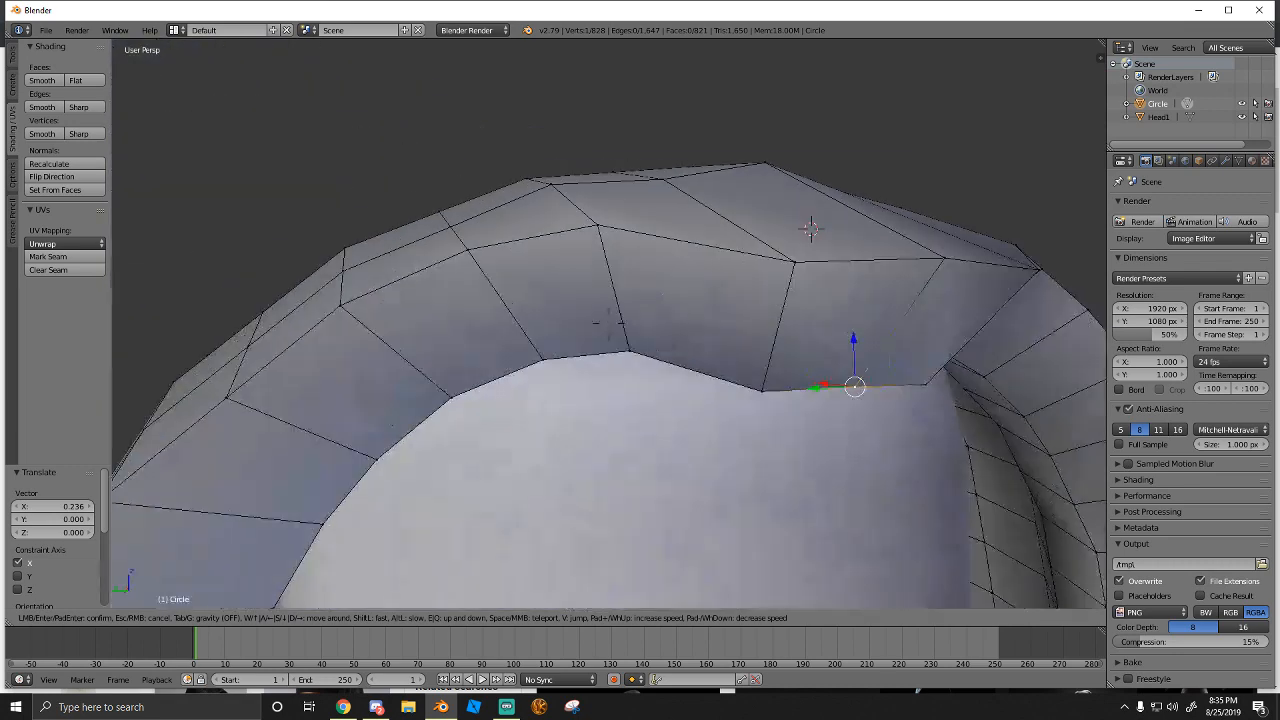
{"action": "left_click", "coordinate": [609, 323]}
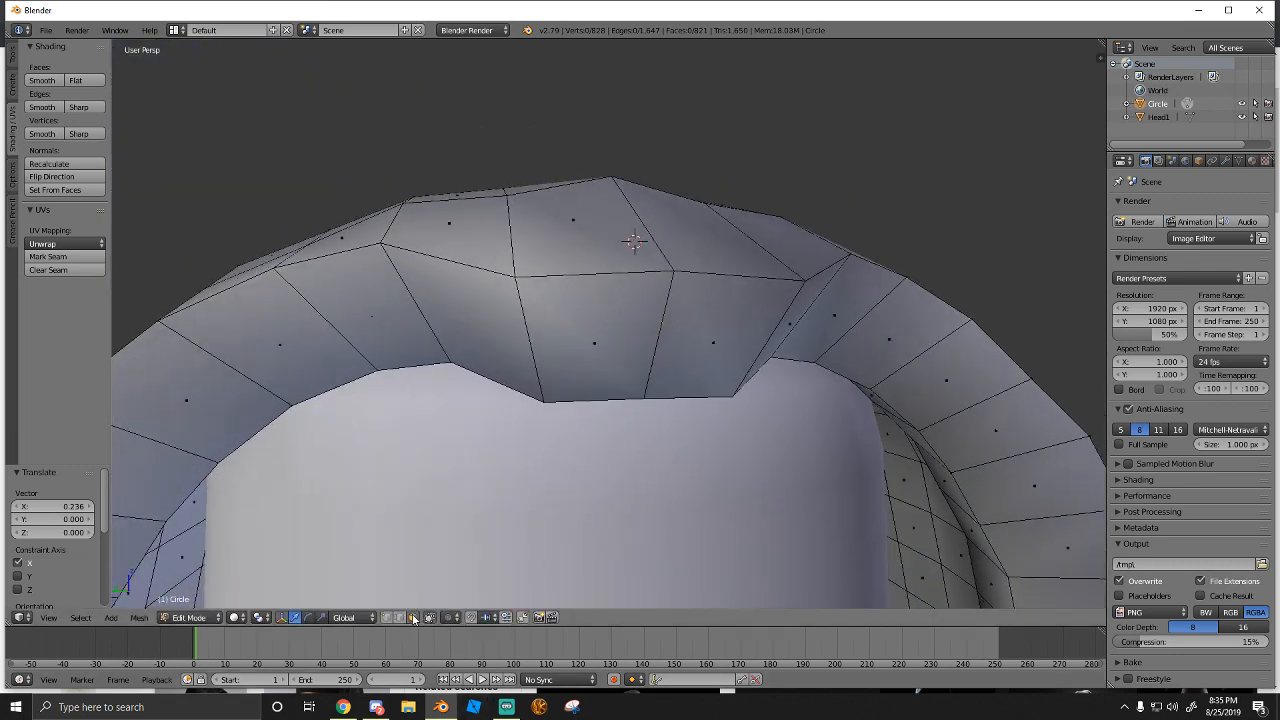
{"action": "key", "text": "shift+f"}
{"action": "key", "text": "d"}
{"action": "left_click", "coordinate": [609, 323]}
{"action": "right_click", "coordinate": [609, 323]}
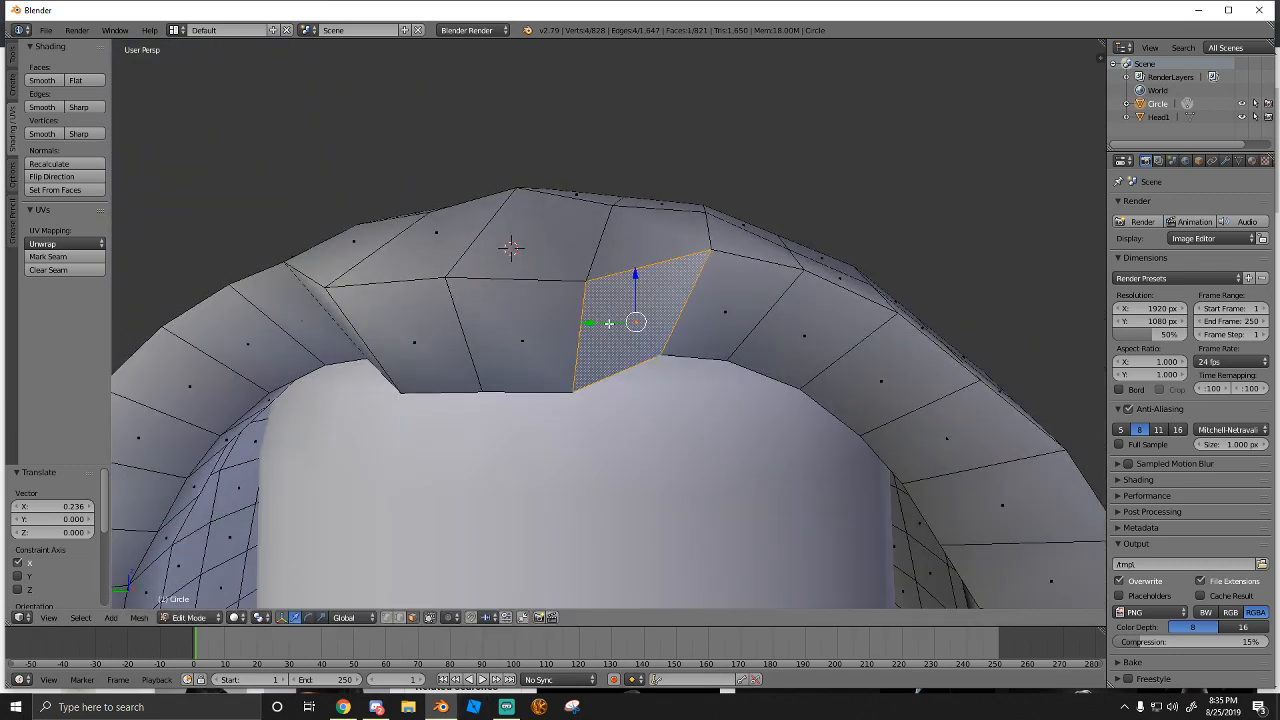
{"action": "right_click", "coordinate": [451, 333], "text": "shift"}
{"action": "key", "text": "shift+f"}
{"action": "key", "text": "a"}
{"action": "left_click", "coordinate": [609, 323]}
{"action": "right_click", "coordinate": [609, 323], "text": "shift"}
{"action": "key", "text": "shift+f"}
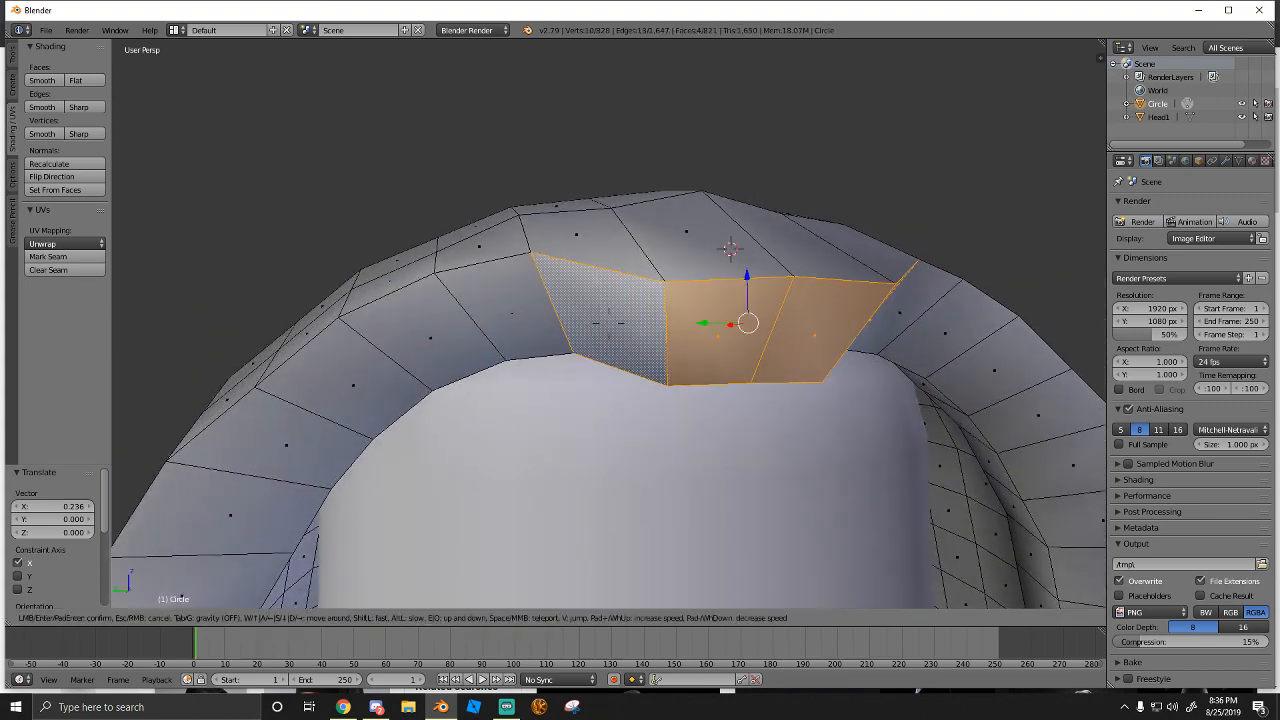
{"action": "left_click", "coordinate": [609, 323]}
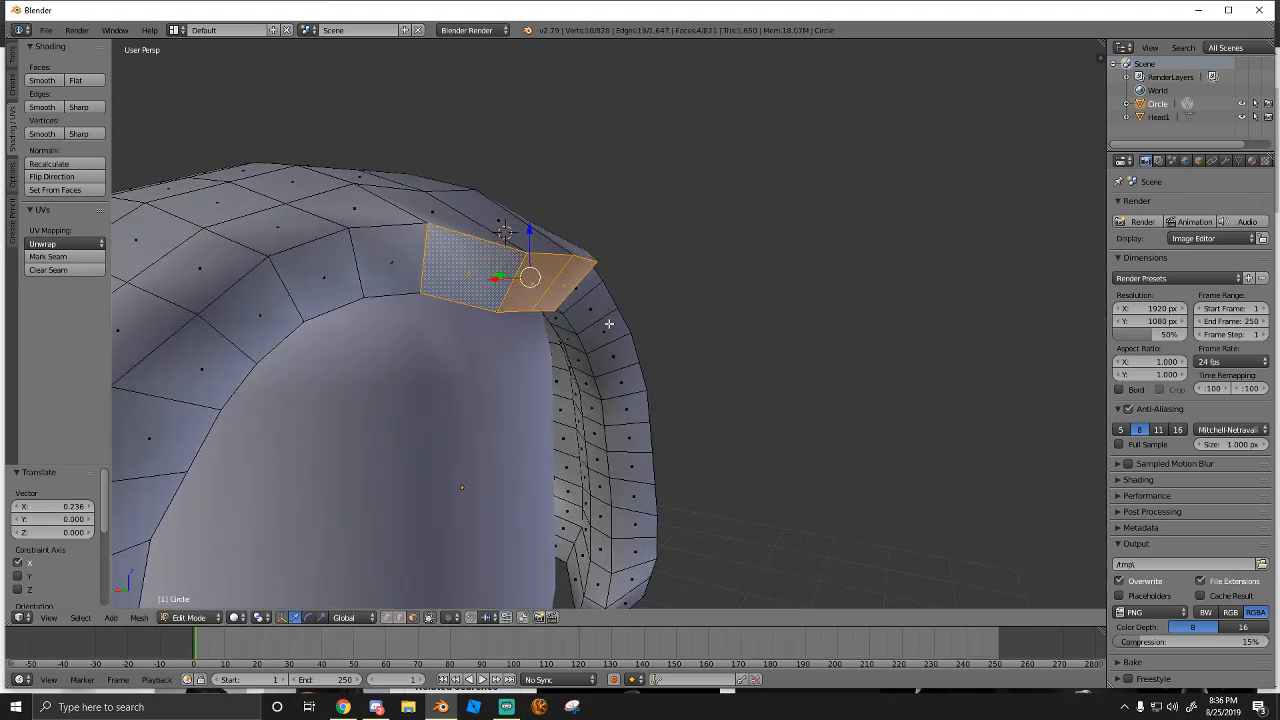
Extrude the four front faces outward by about 0.147 and scale them uniformly to about 0.716
{"action": "key", "text": "e"}
{"action": "left_click", "coordinate": [620, 335]}
{"action": "key", "text": "s"}
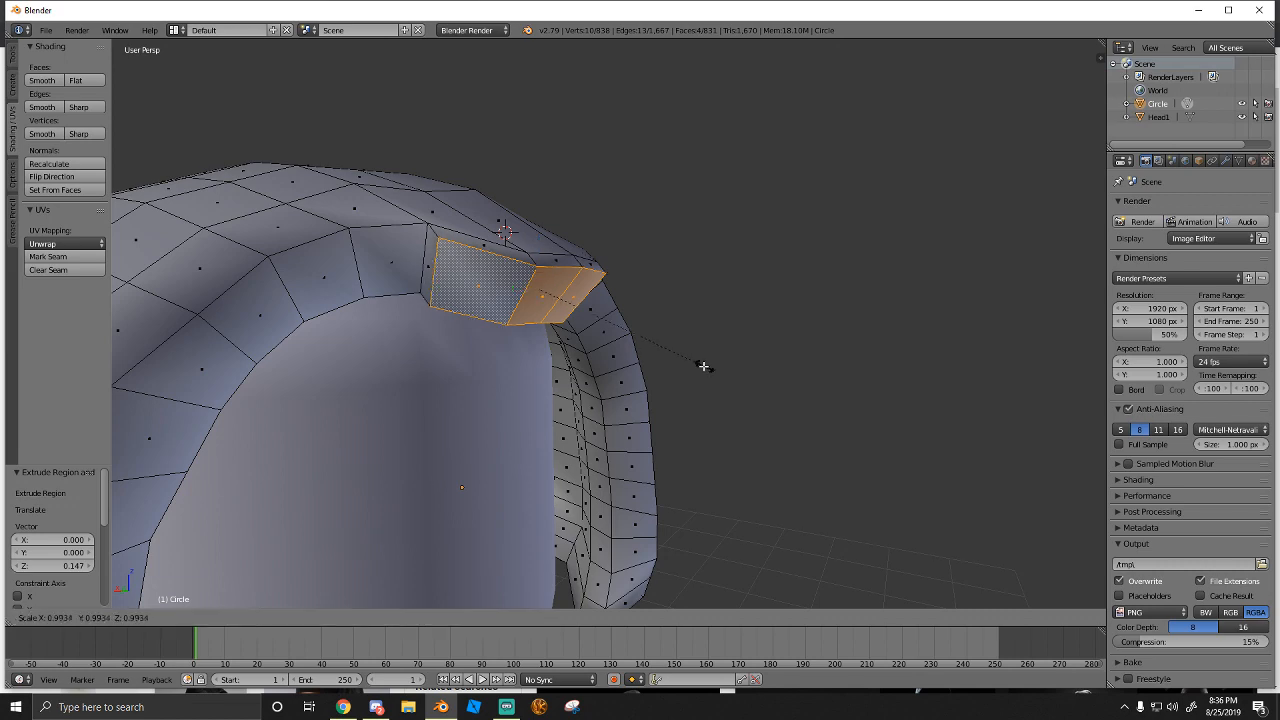
{"action": "left_click", "coordinate": [664, 356]}
Switch to Object Mode and examine the extruded front section from several sides
{"action": "key", "text": "shift+f"}
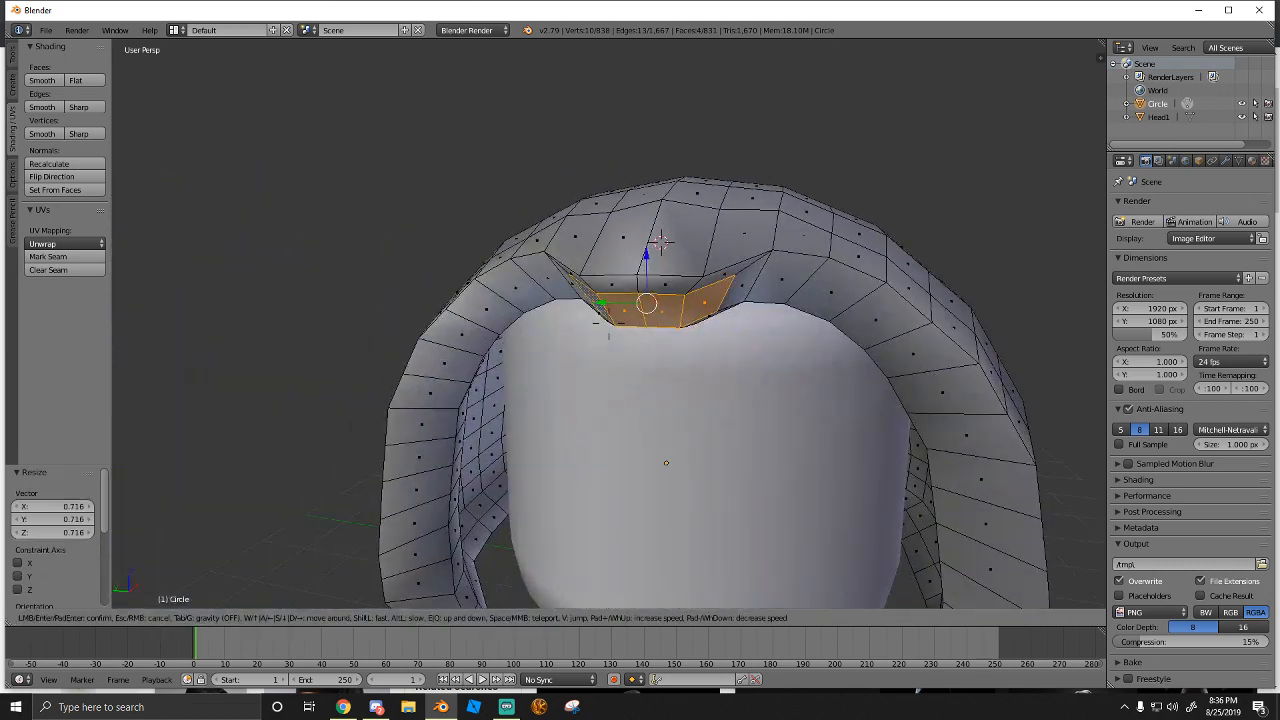
{"action": "left_click", "coordinate": [416, 469]}
{"action": "left_click", "coordinate": [192, 617]}
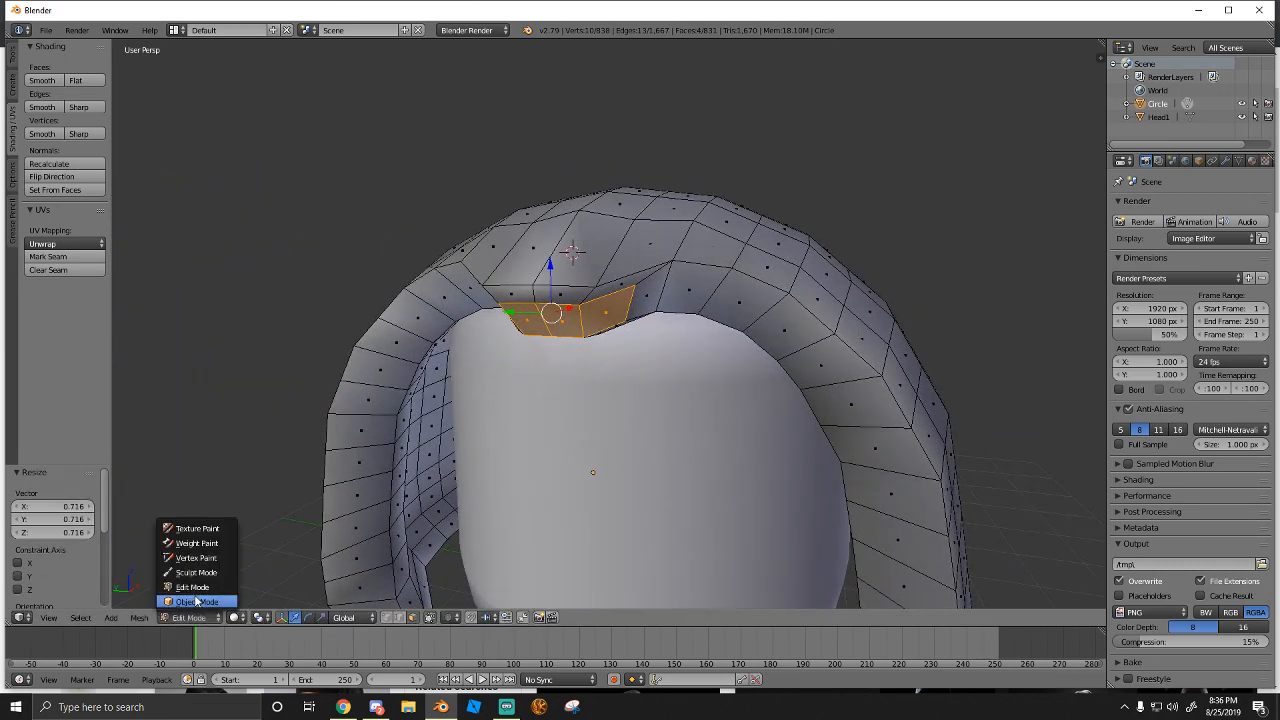
{"action": "left_click", "coordinate": [193, 602]}
{"action": "key", "text": "shift+f"}
{"action": "key", "text": "s"}
{"action": "key", "text": "a"}
{"action": "key", "text": "w"}
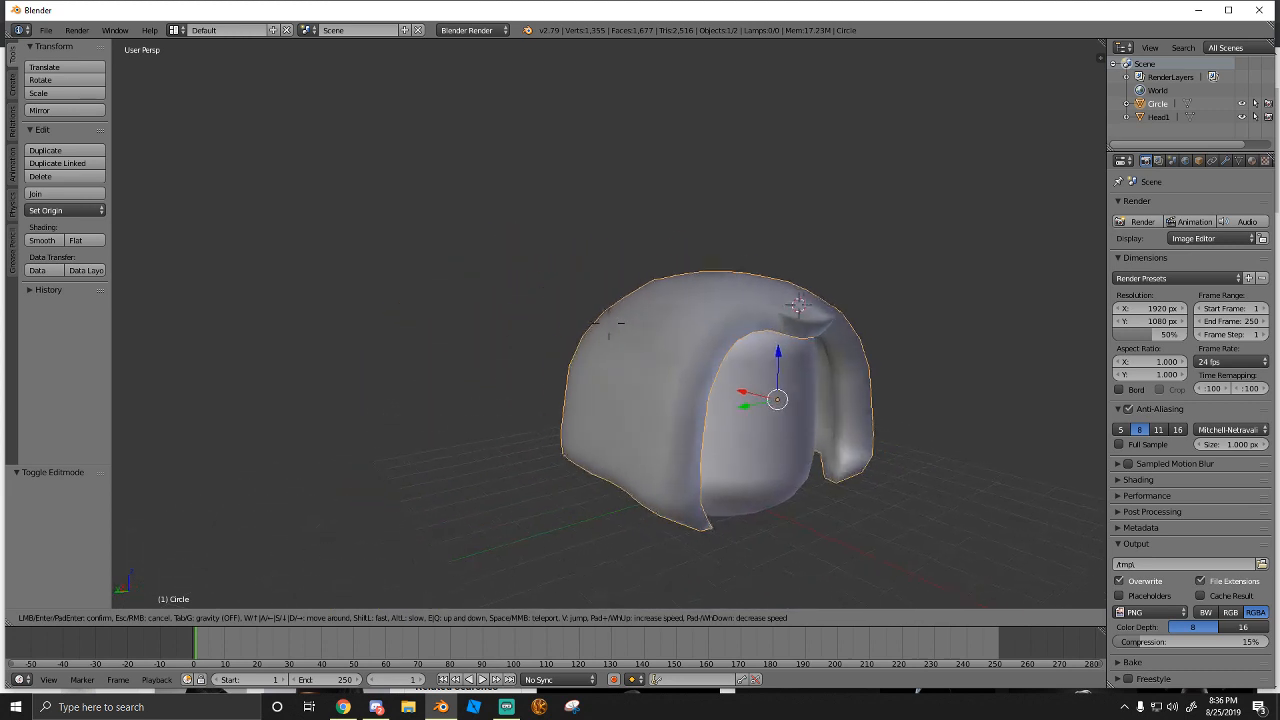
{"action": "left_click", "coordinate": [609, 328]}
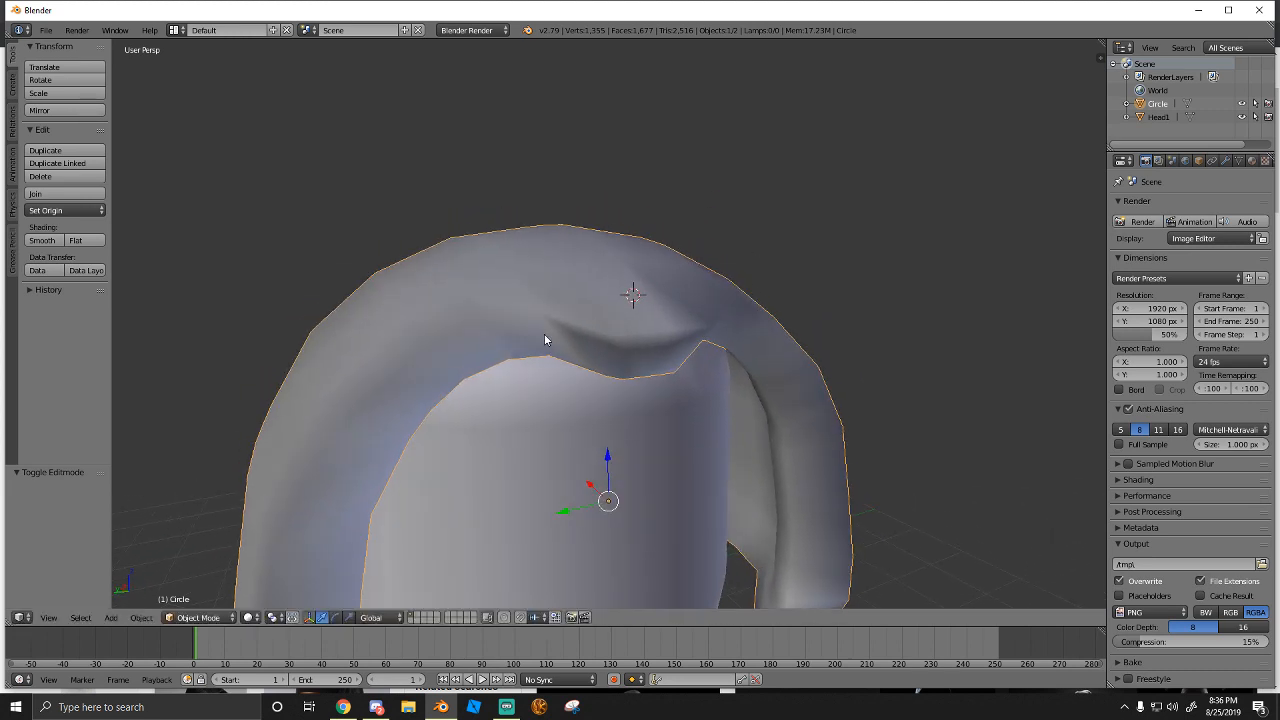
{"action": "key", "text": "shift+f"}
{"action": "key", "text": "s"}
{"action": "key", "text": "d"}
{"action": "key", "text": "w"}
{"action": "left_click", "coordinate": [609, 328]}
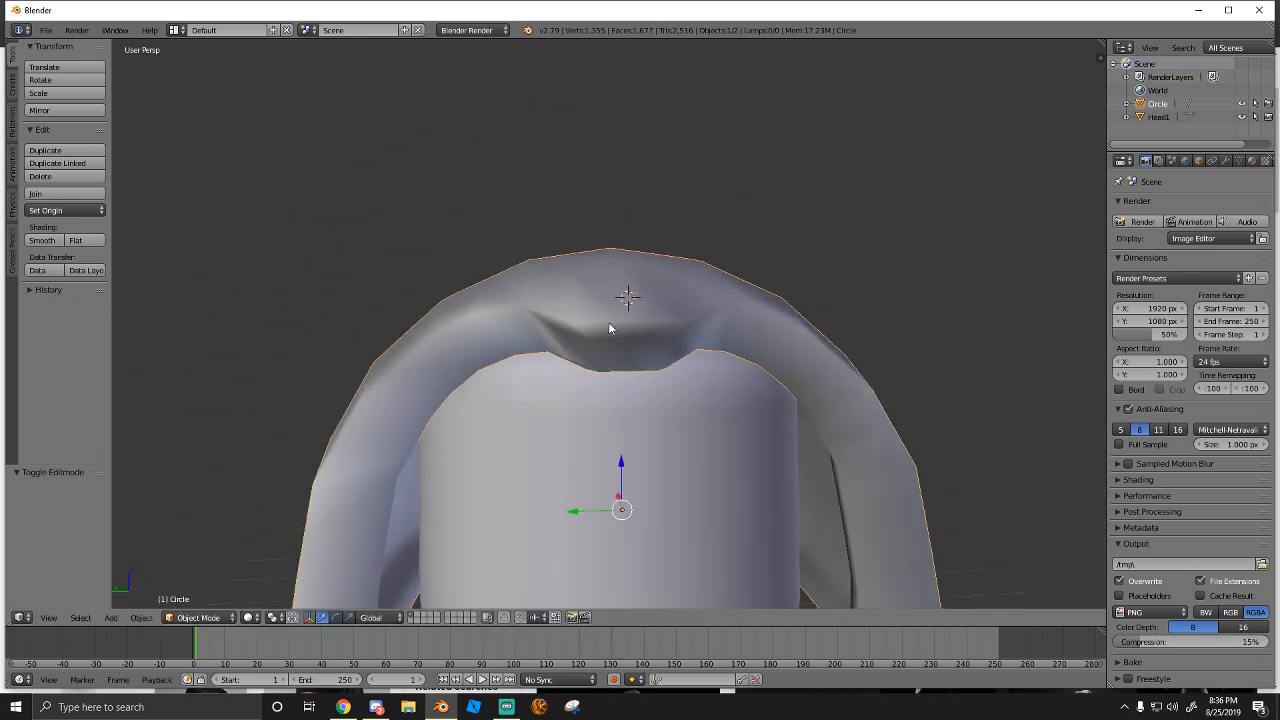
In Edit Mode, select the two rim edges bordering the extruded front section and scale them to about 1.026
{"action": "left_click", "coordinate": [198, 617]}
{"action": "left_click", "coordinate": [205, 584]}
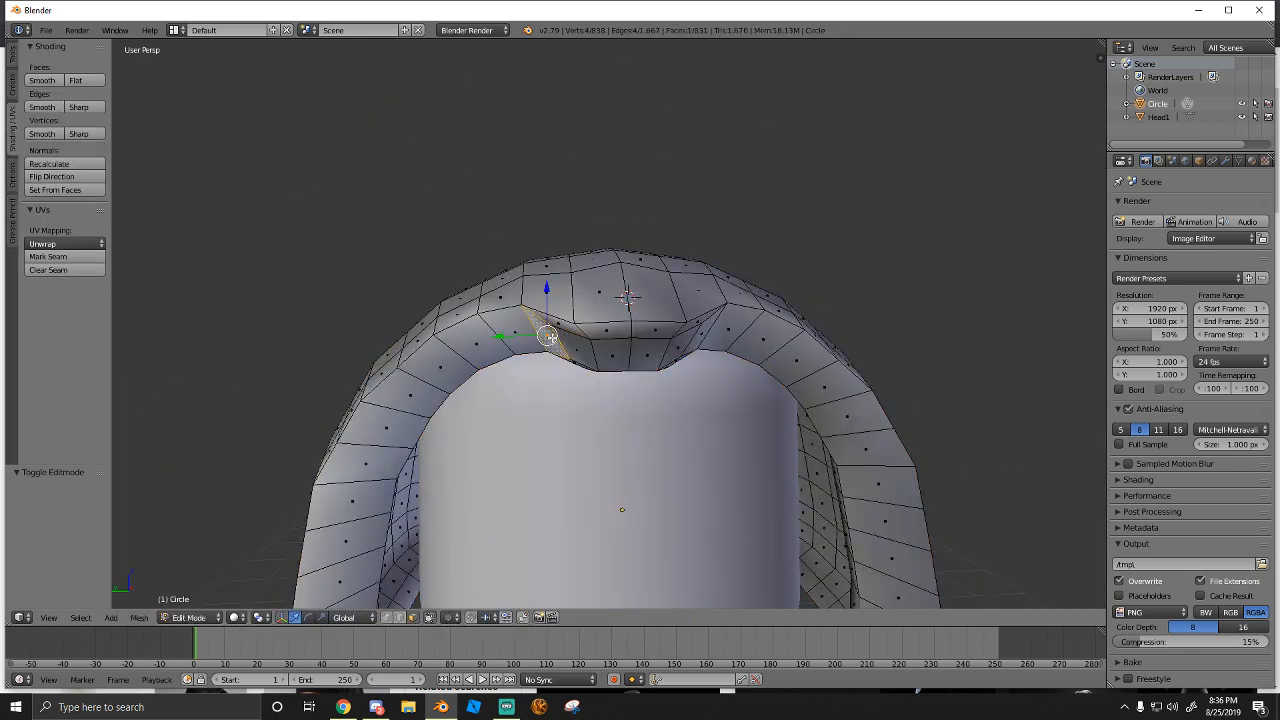
{"action": "key", "text": "shift+f"}
{"action": "key", "text": "w"}
{"action": "key", "text": "s"}
{"action": "key", "text": "a"}
{"action": "key", "text": "w"}
{"action": "key", "text": "s"}
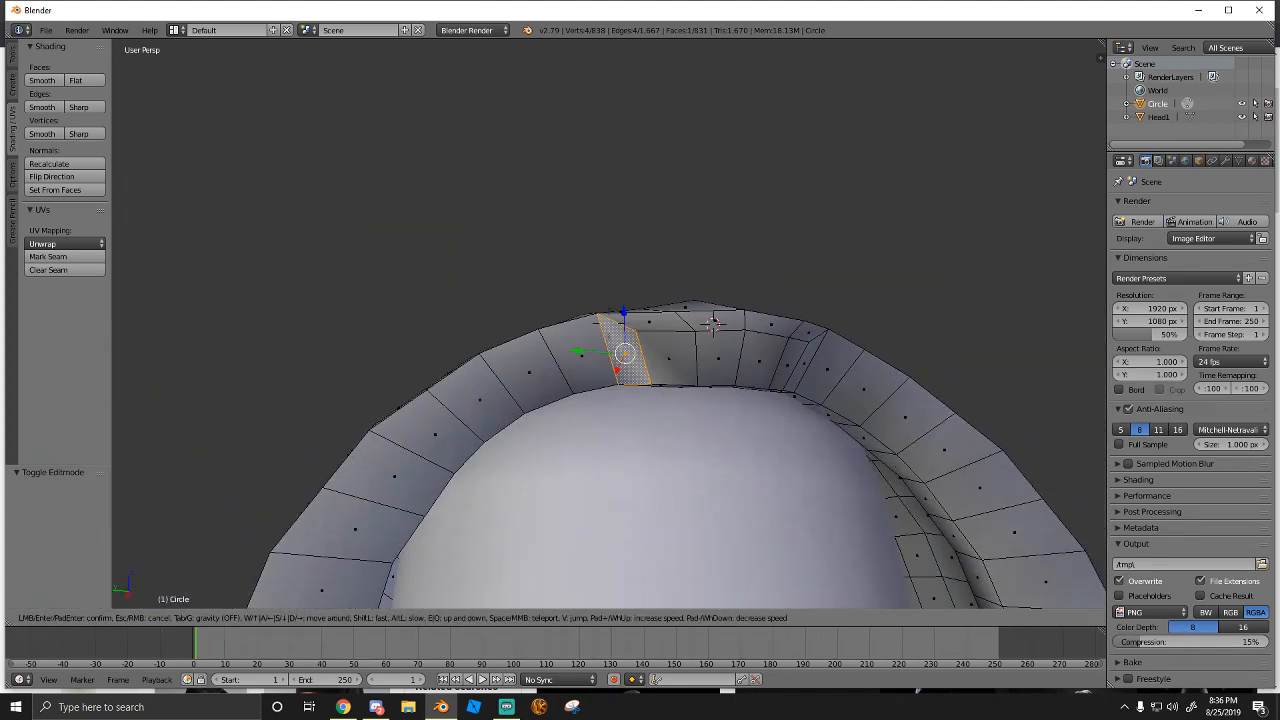
{"action": "key", "text": "d"}
{"action": "left_click", "coordinate": [609, 328]}
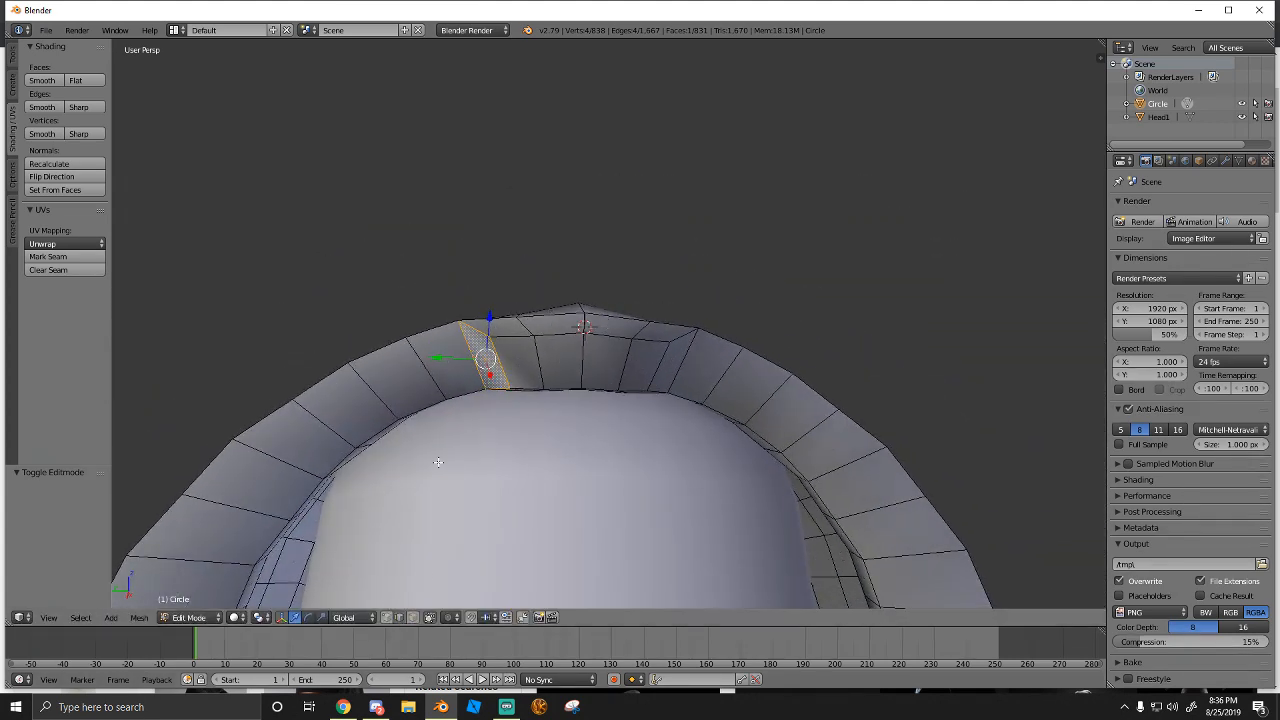
{"action": "right_click", "coordinate": [472, 360]}
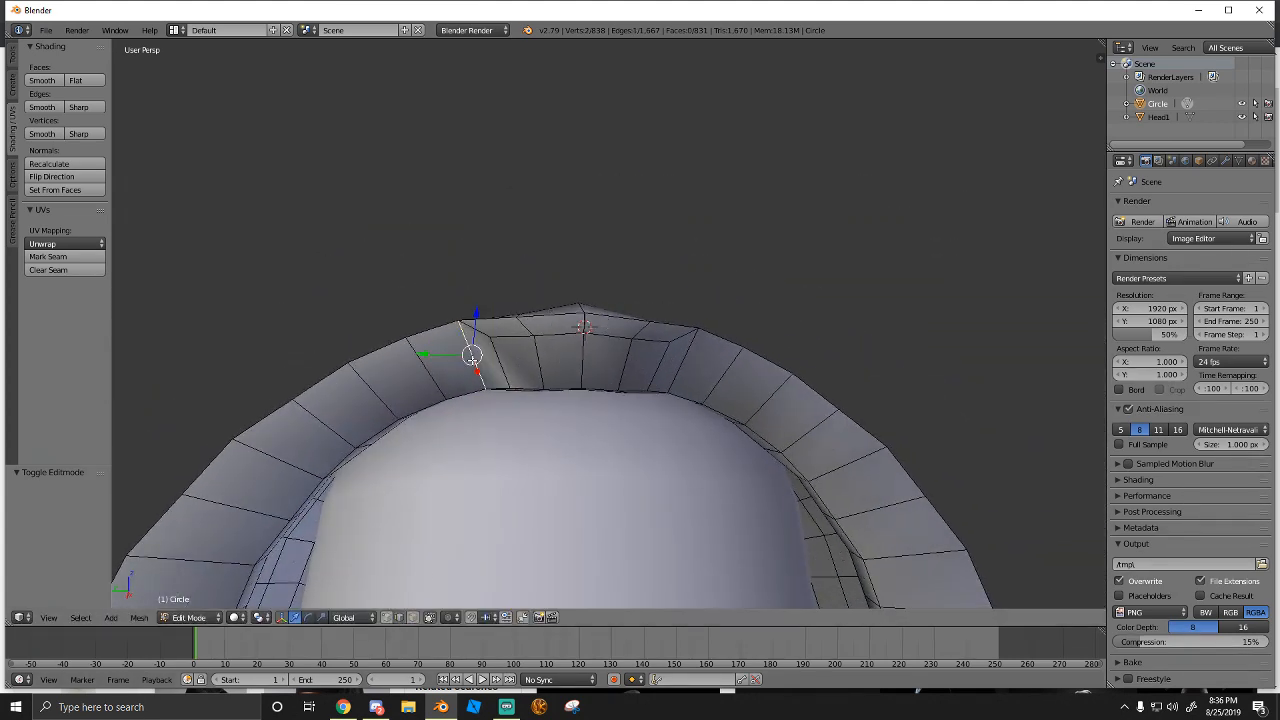
{"action": "key", "text": "s"}
{"action": "left_click", "coordinate": [685, 371]}
Select the two upper corner vertices beside the extruded section and move them about -0.075 along Z
{"action": "key", "text": "shift+f"}
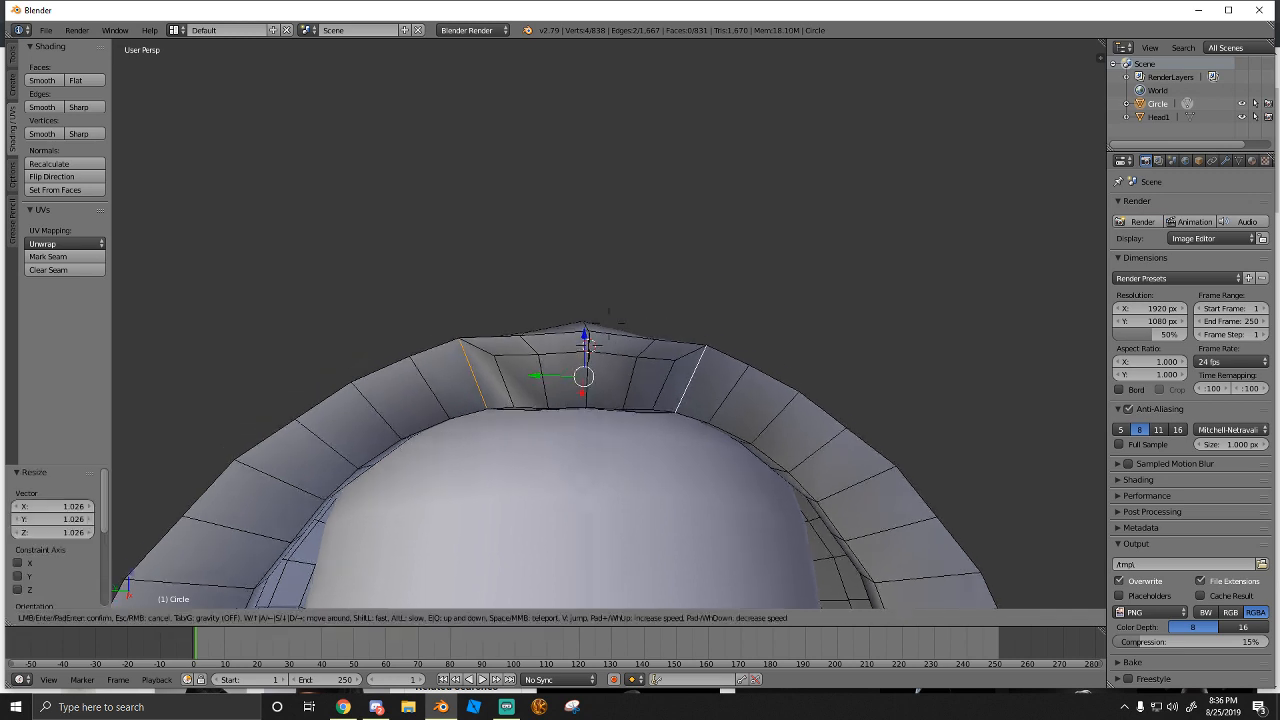
{"action": "key", "text": "w"}
{"action": "left_click", "coordinate": [609, 324]}
{"action": "right_click", "coordinate": [386, 355]}
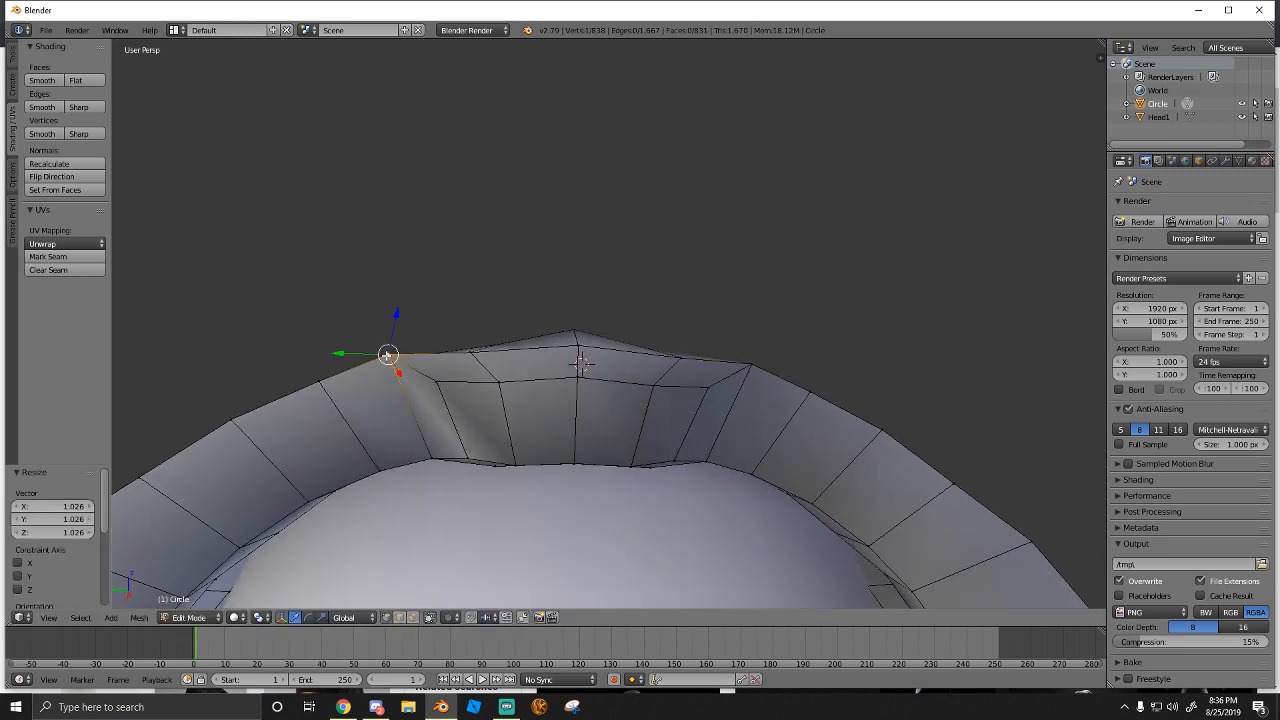
{"action": "left_click_drag", "start_coordinate": [575, 331], "coordinate": [575, 343]}
Examine the lowered corners beside the extruded front section up close and from the front and upper side
{"action": "key", "text": "shift+f"}
{"action": "key", "text": "w"}
{"action": "key", "text": "s"}
{"action": "key", "text": "a"}
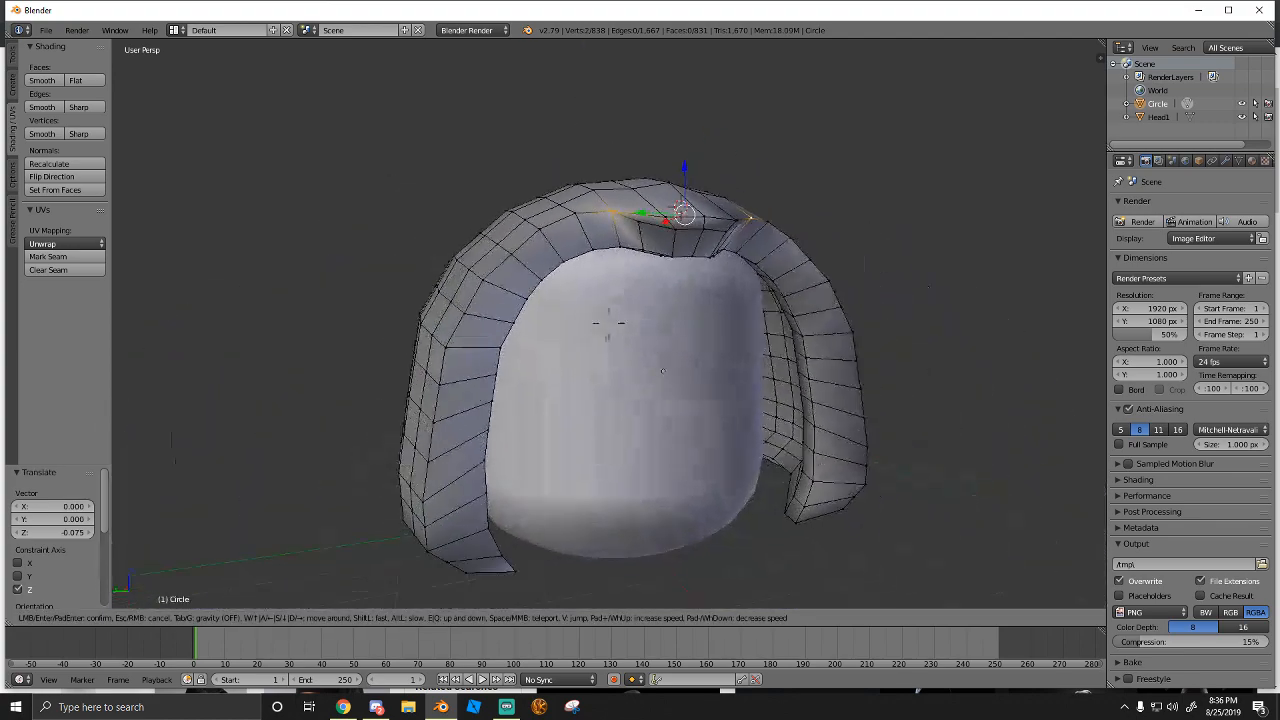
{"action": "key", "text": "w"}
{"action": "key", "text": "s"}
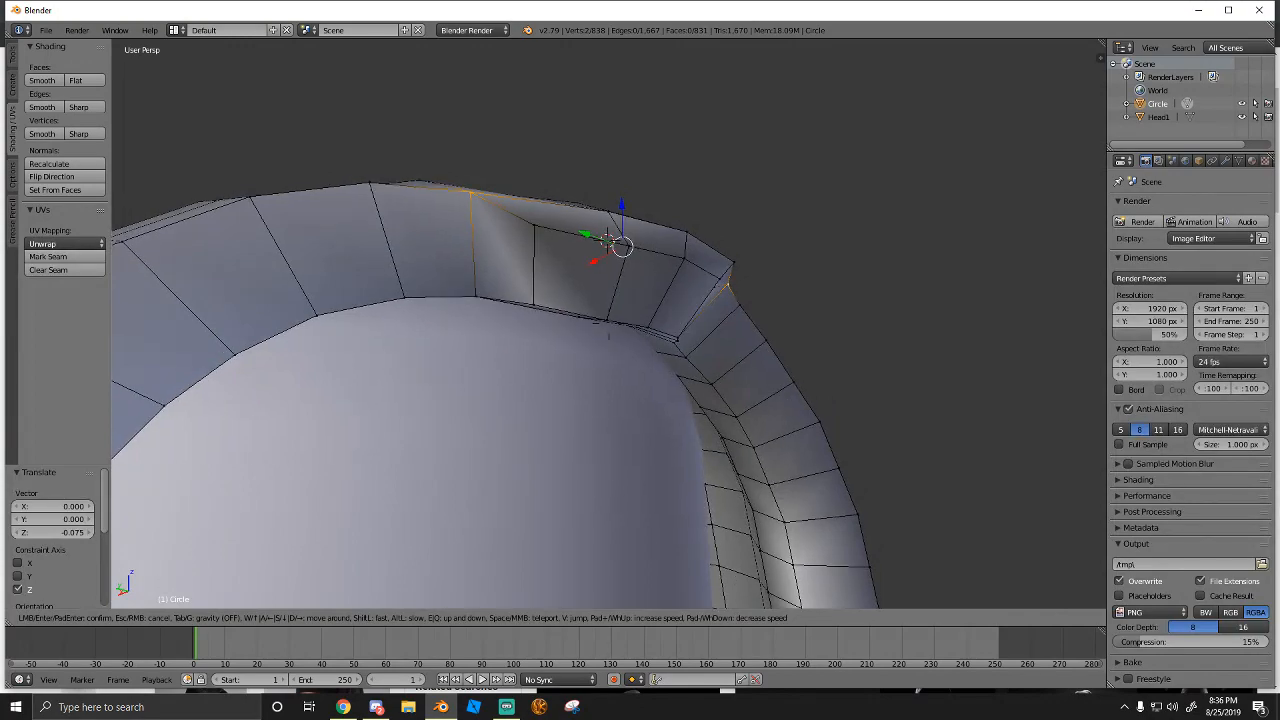
{"action": "key", "text": "s"}
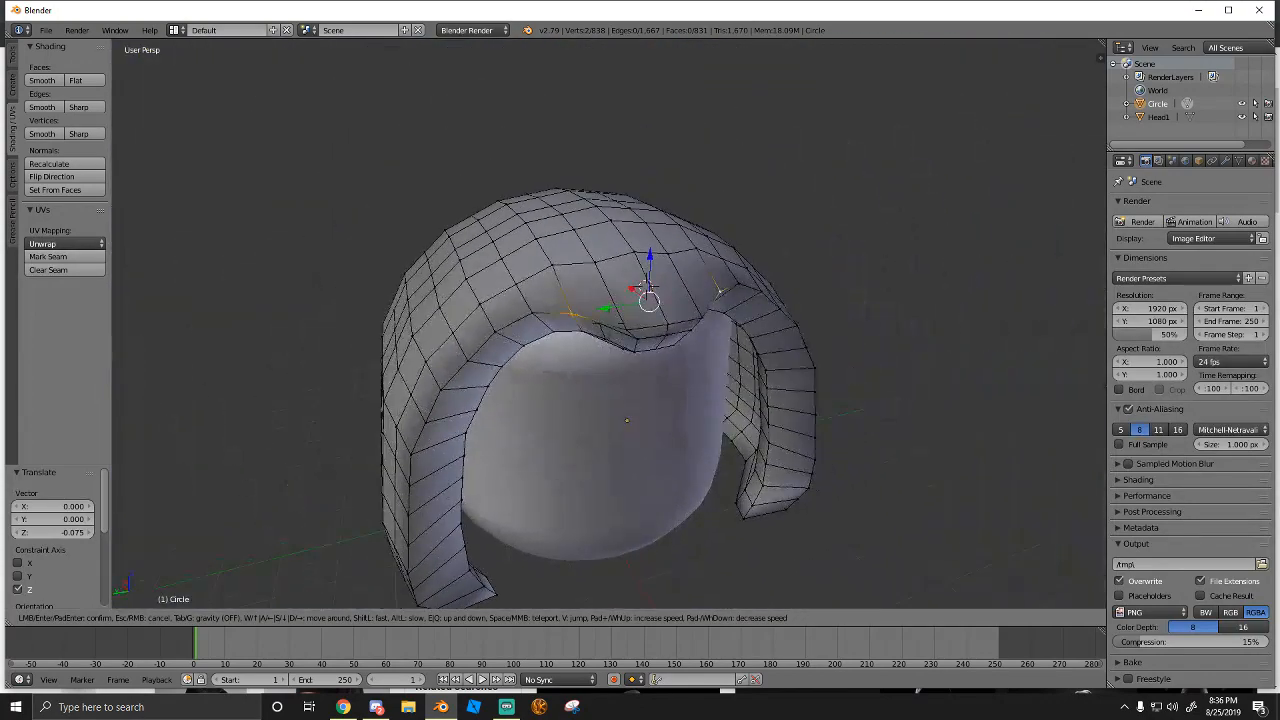
{"action": "key", "text": "d"}
Select the two vertices above the extruded front section and move them about 0.059 along X and 0.020 along Z
{"action": "left_click", "coordinate": [530, 272]}
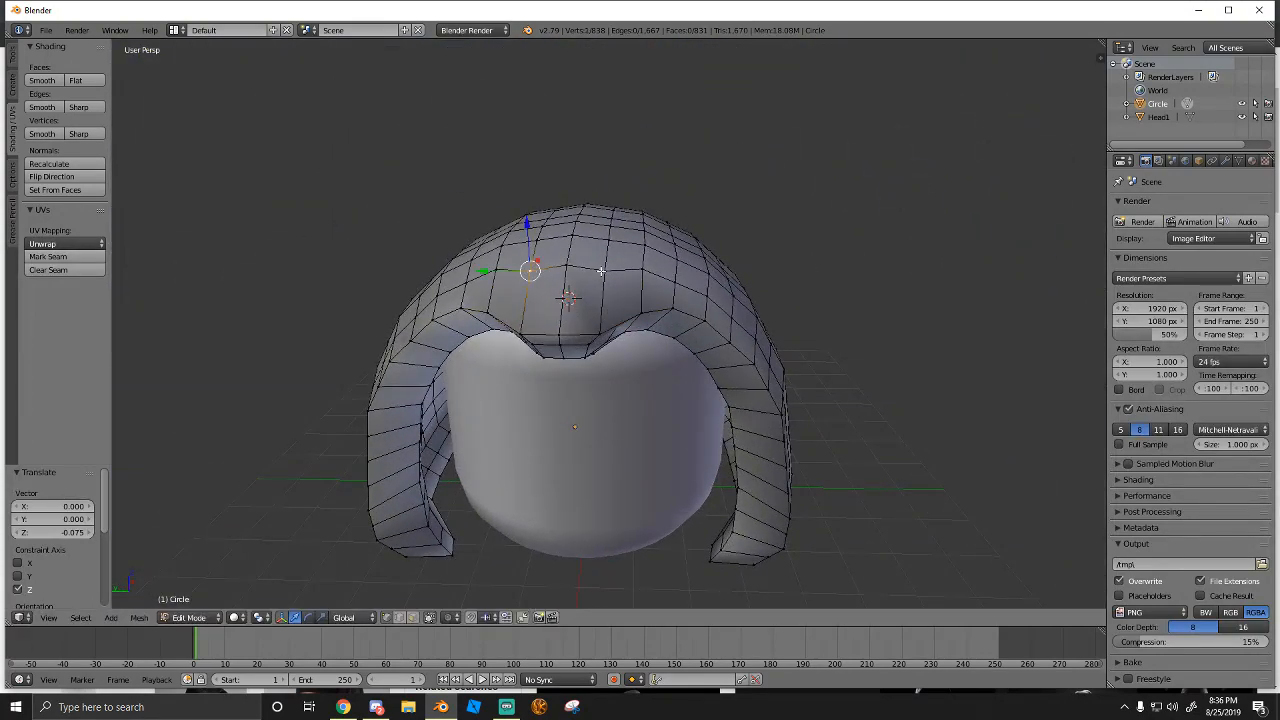
{"action": "key", "text": "shift+f"}
{"action": "key", "text": "w"}
{"action": "key", "text": "d"}
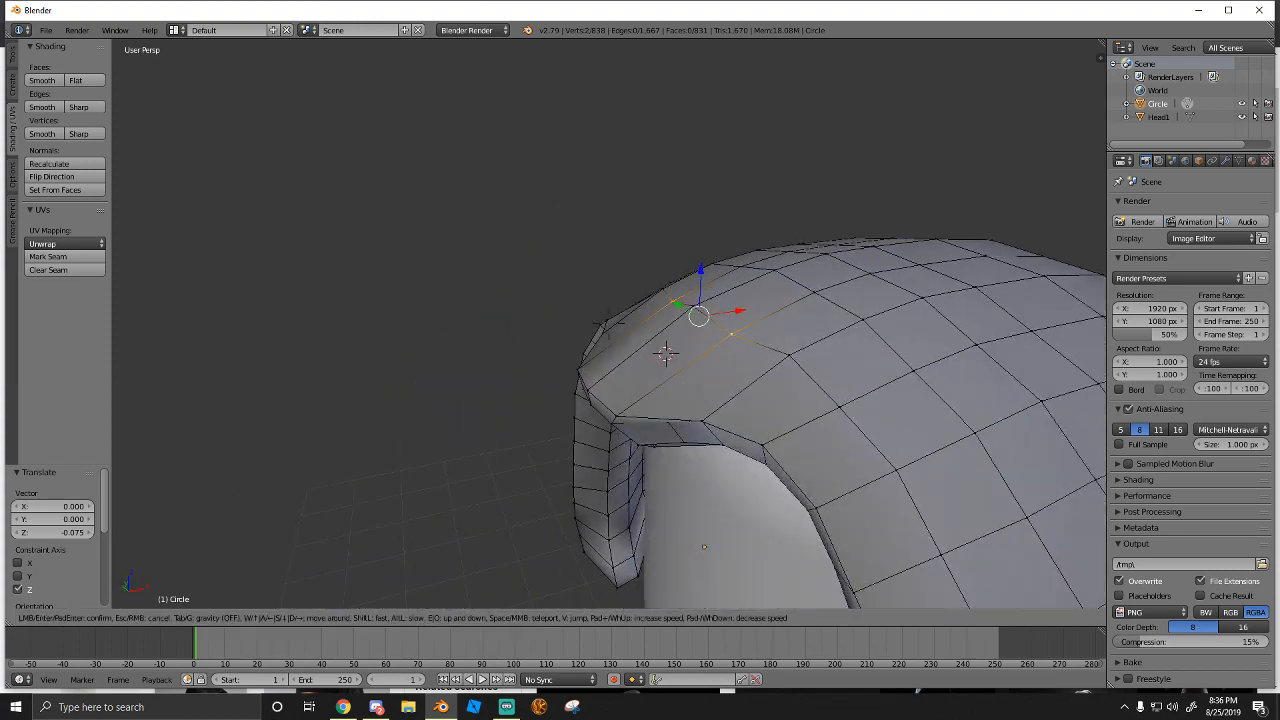
{"action": "left_click", "coordinate": [652, 308]}
{"action": "left_click_drag", "start_coordinate": [733, 314], "coordinate": [738, 312]}
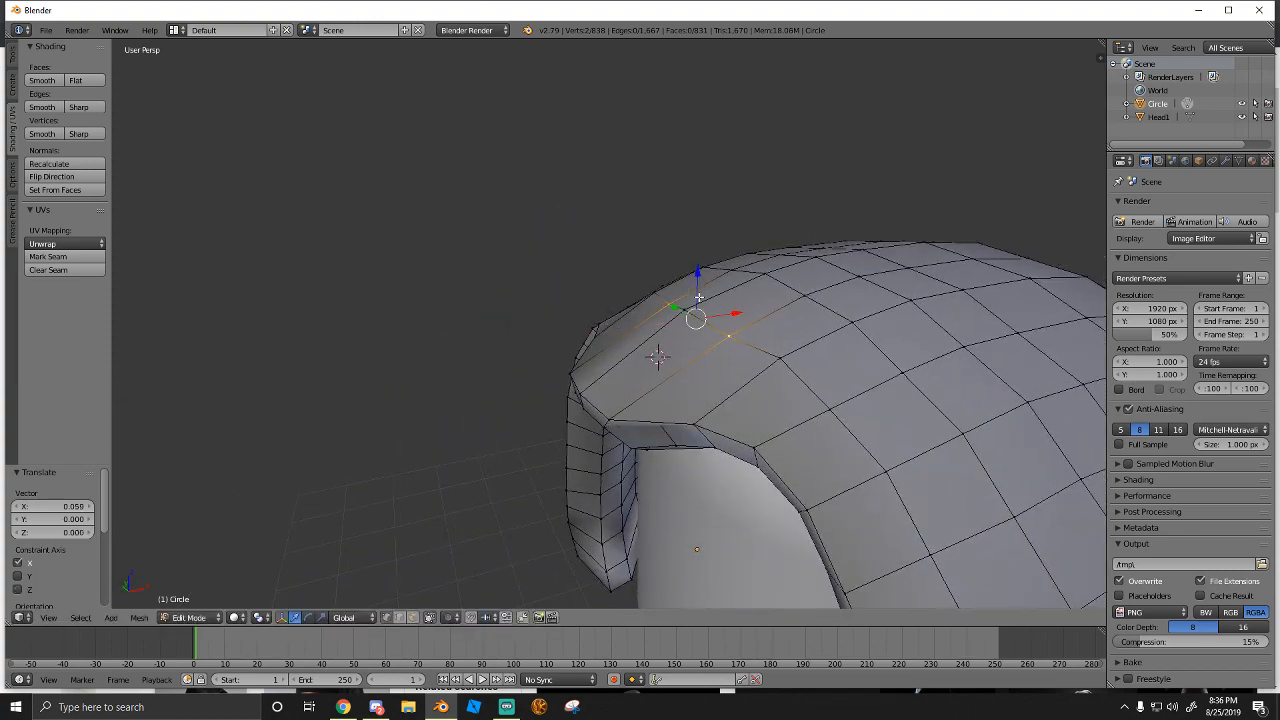
{"action": "left_click_drag", "start_coordinate": [695, 275], "coordinate": [696, 269]}
Examine the hair mesh from the side, back and front, and select the whole mesh
{"action": "key", "text": "shift+f"}
{"action": "key", "text": "s"}
{"action": "key", "text": "a"}
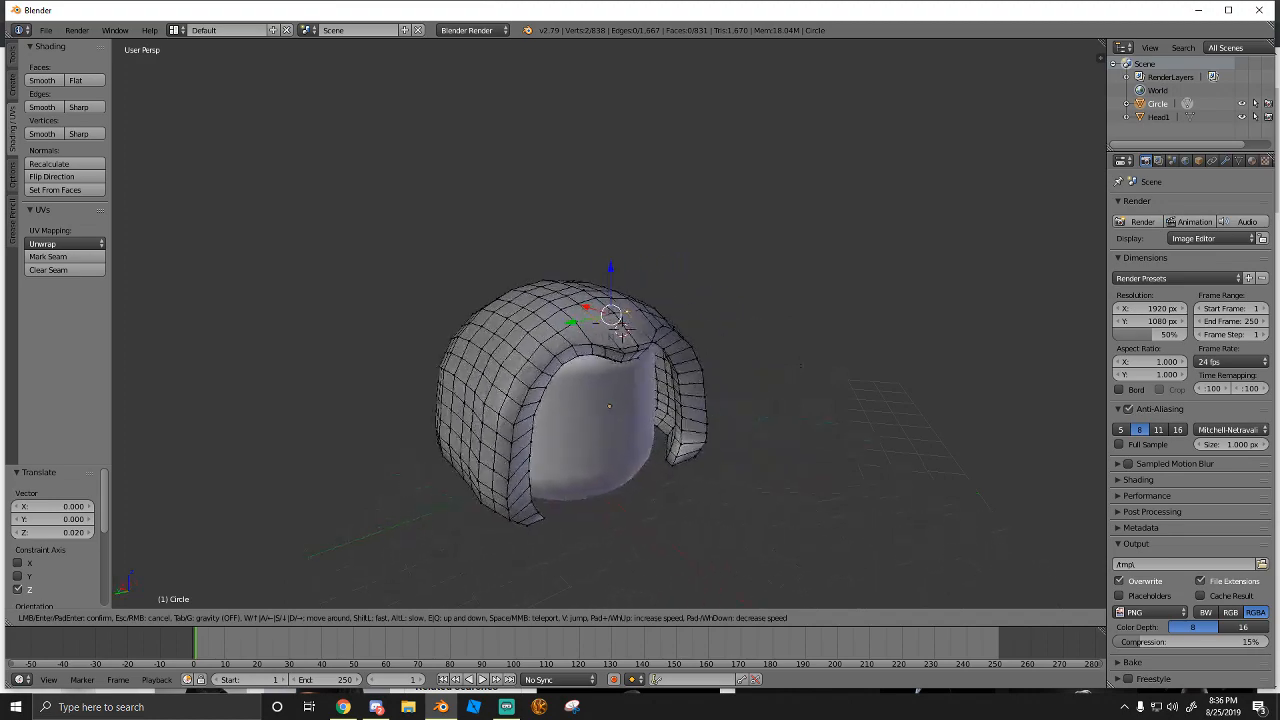
{"action": "key", "text": "w"}
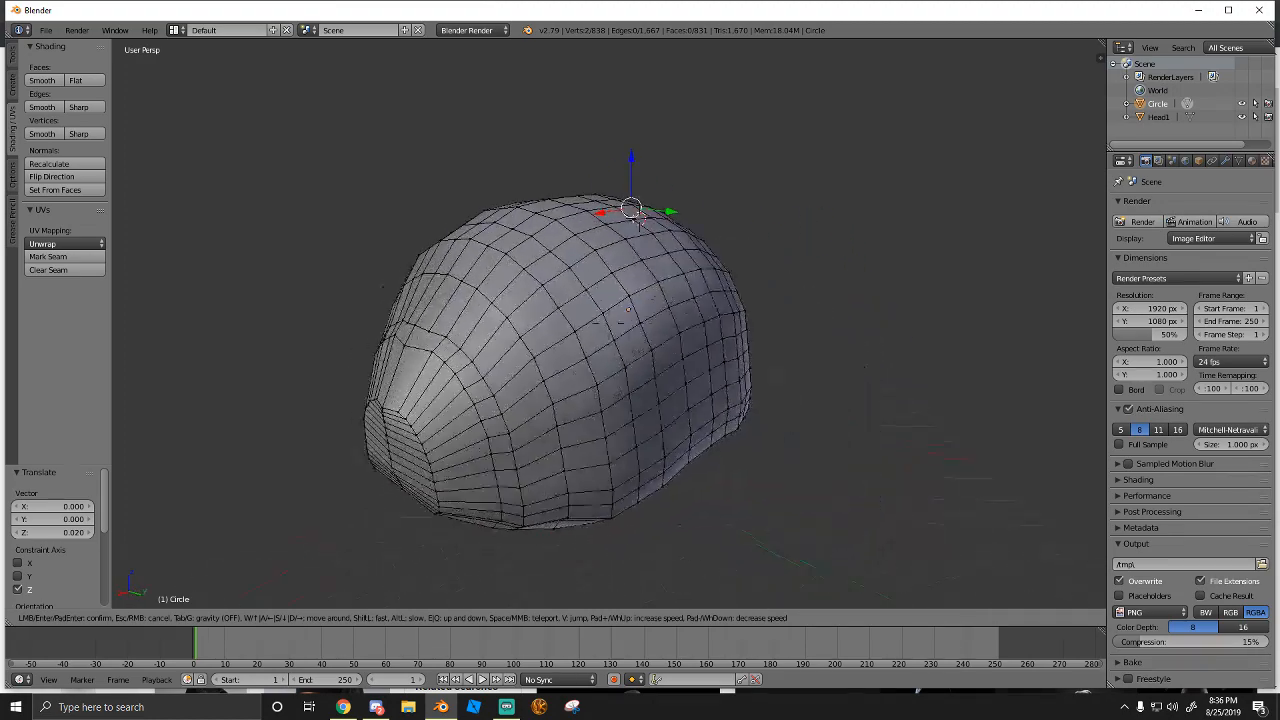
{"action": "left_click", "coordinate": [609, 323]}
{"action": "key", "text": "shift+f"}
{"action": "key", "text": "w"}
{"action": "key", "text": "d"}
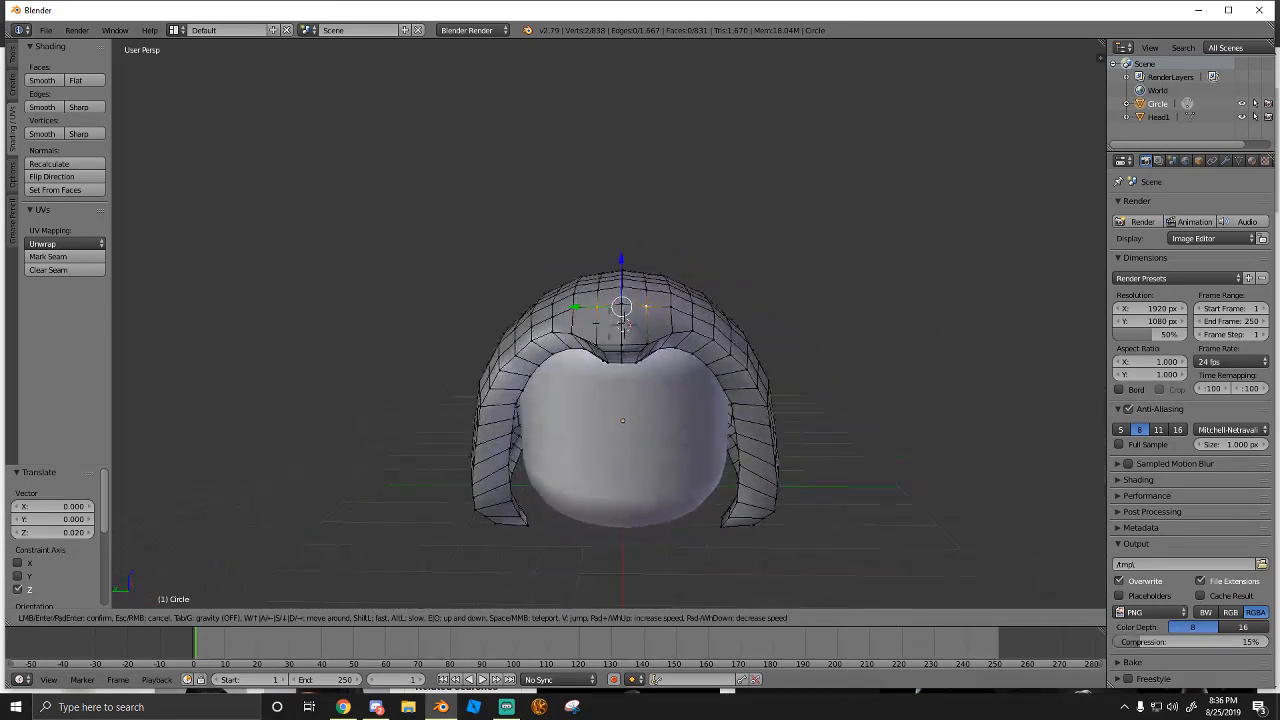
{"action": "left_click", "coordinate": [617, 306]}
{"action": "key", "text": "a"}
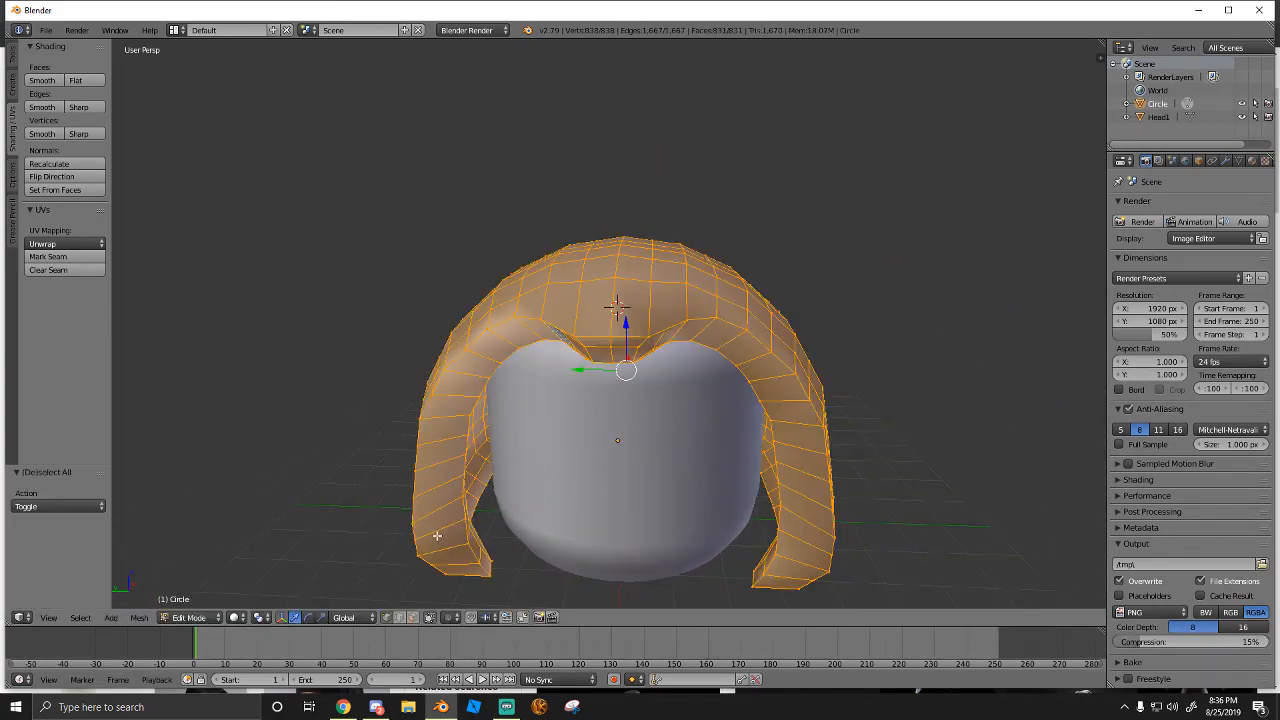
Switch to Discord to read the latest direct messages, and return to Blender
{"action": "left_click", "coordinate": [376, 707]}
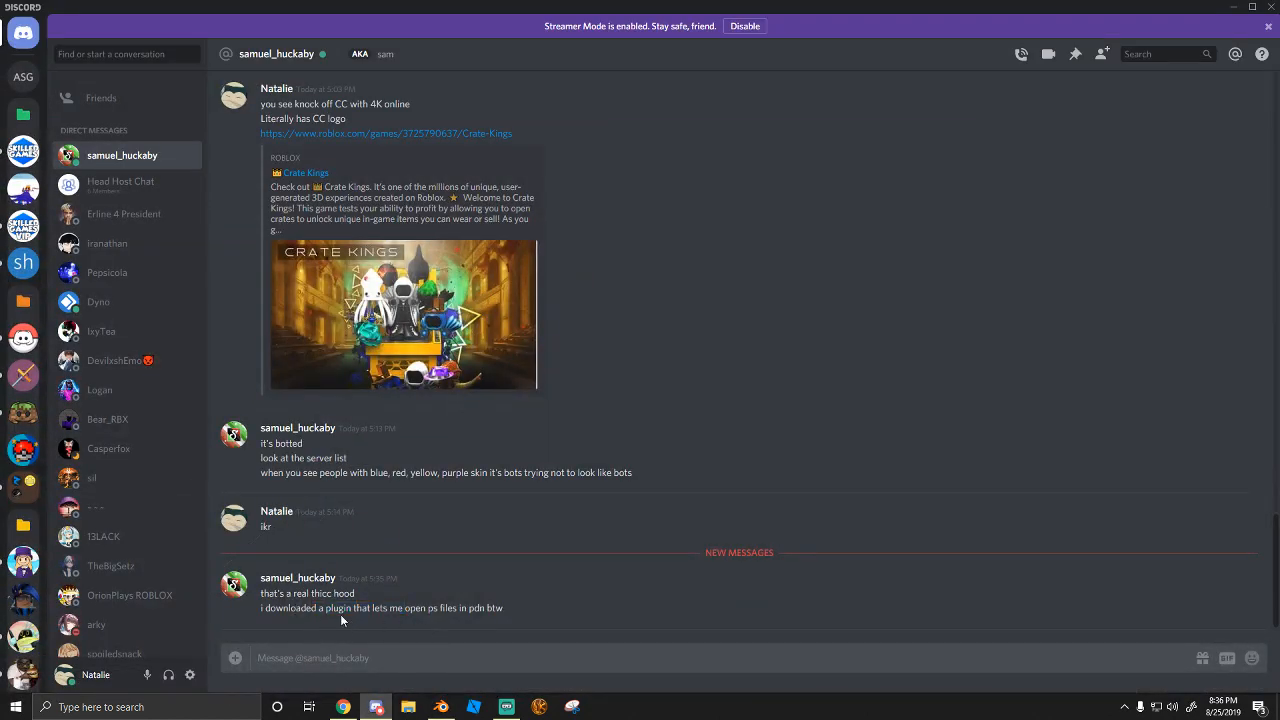
{"action": "left_click", "coordinate": [441, 707]}
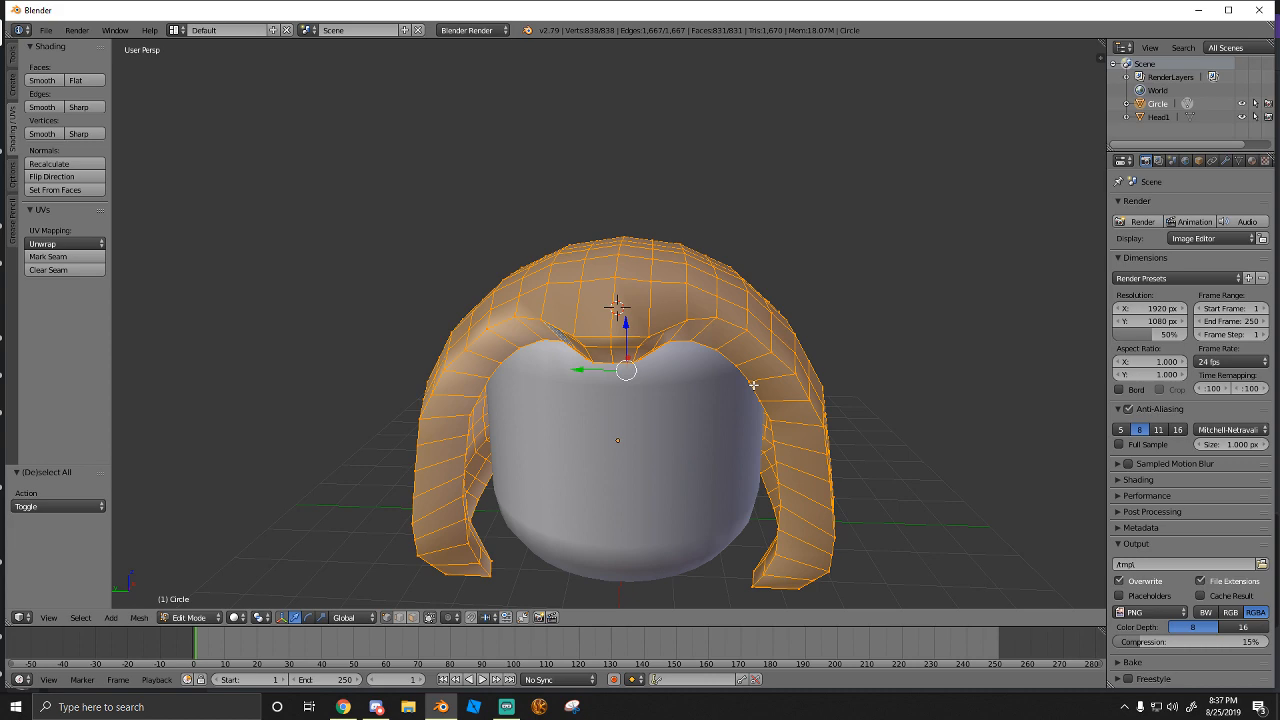
Switch to Chrome, search images for "assassins creed" and preview the Ezio Collection PC cover
{"action": "left_click", "coordinate": [343, 706]}
{"action": "scroll", "coordinate": [514, 397], "scroll_direction": "up", "scroll_amount": 1}
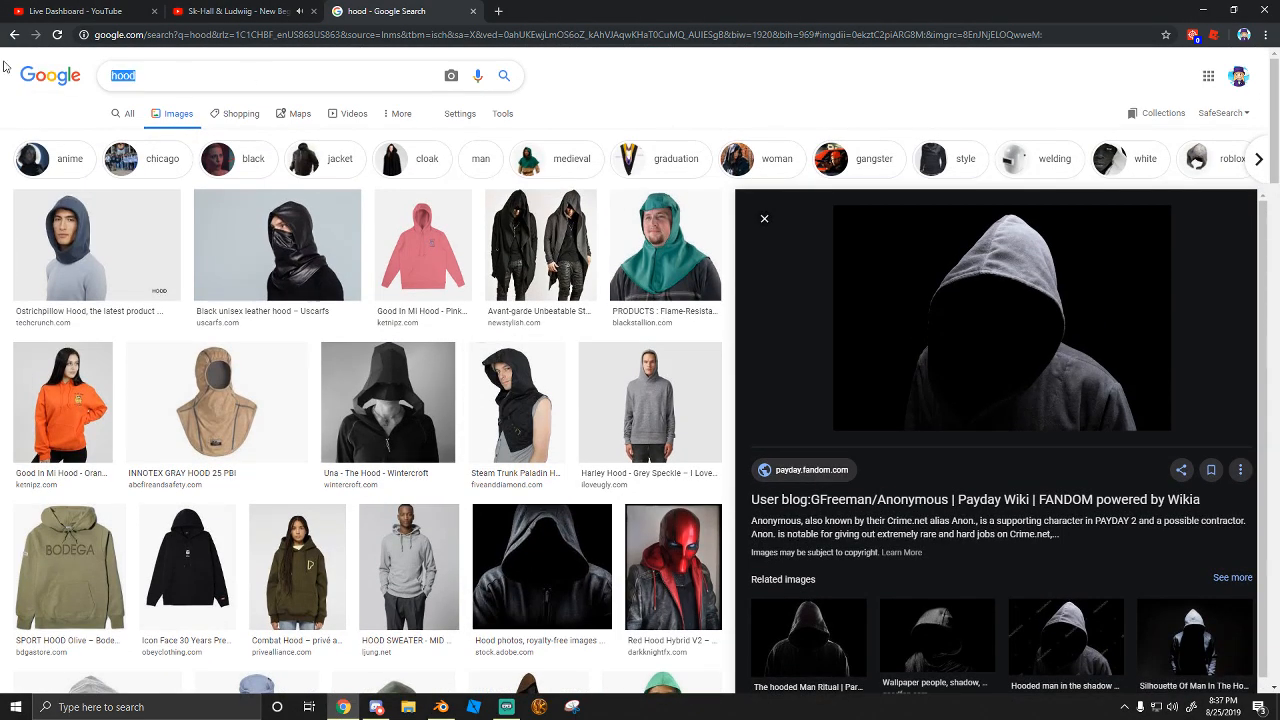
{"action": "type", "text": "assassins creed"}
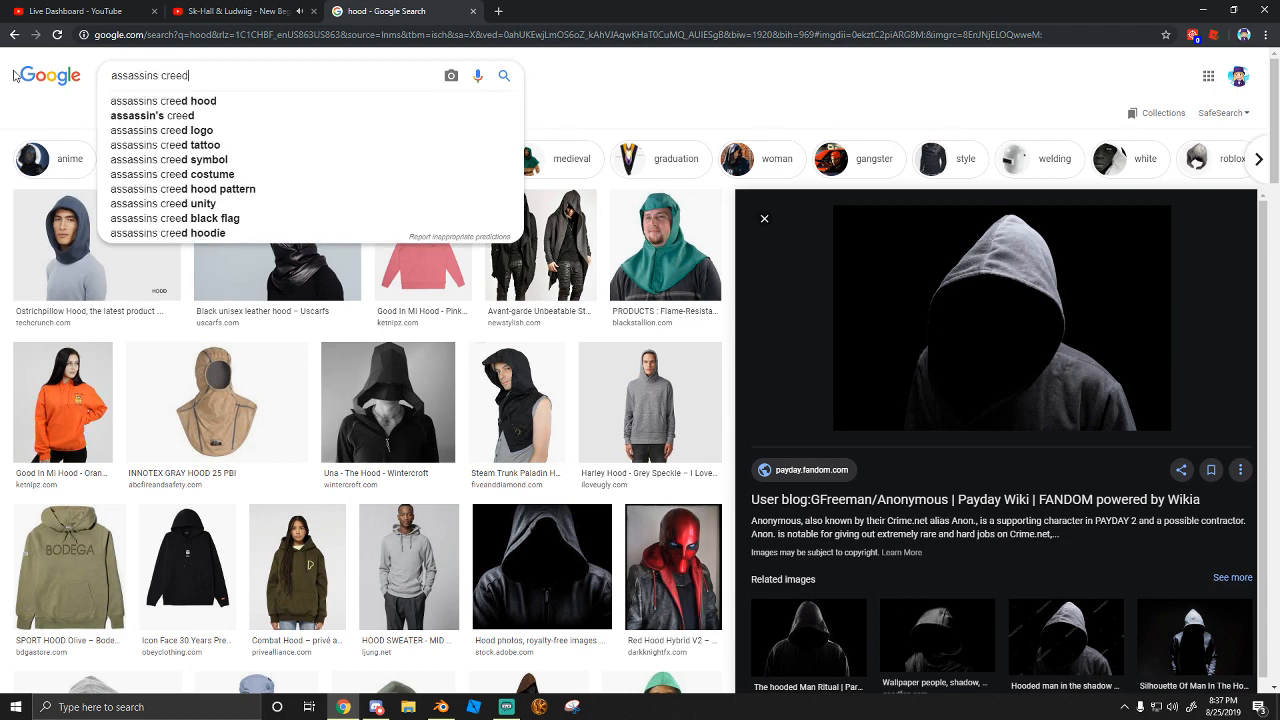
{"action": "key", "text": "Return"}
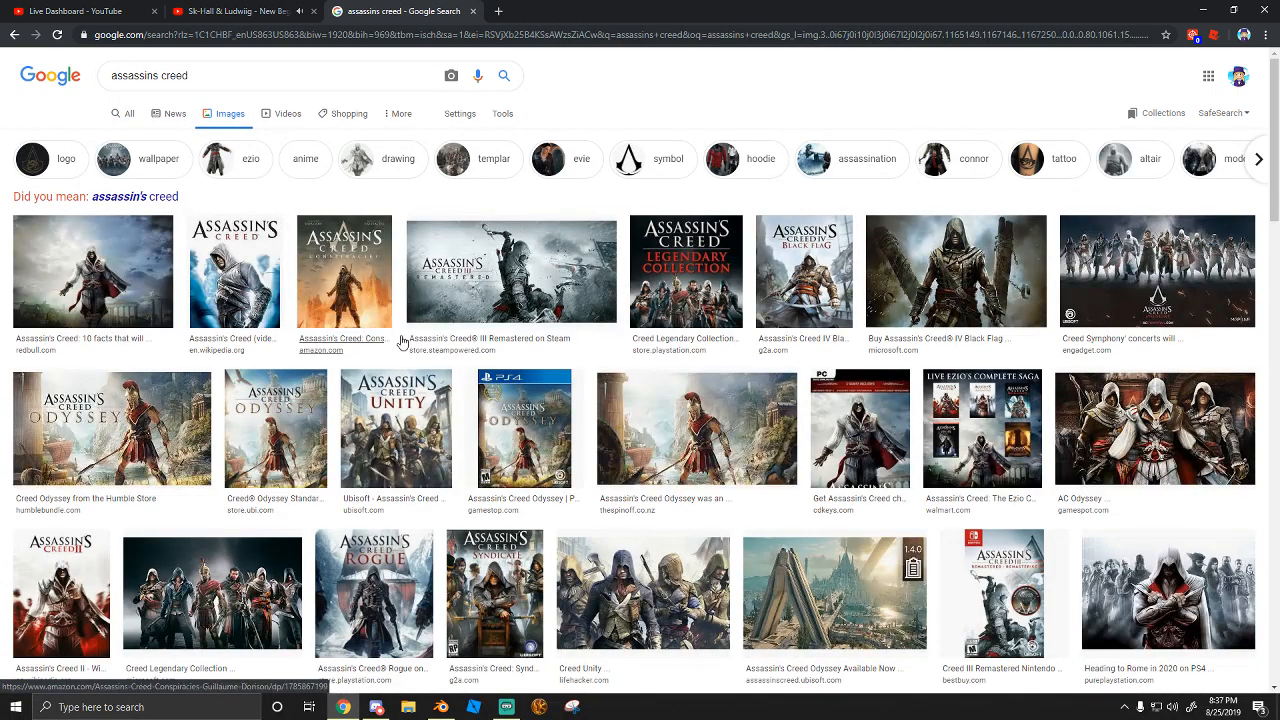
{"action": "left_click", "coordinate": [885, 438]}
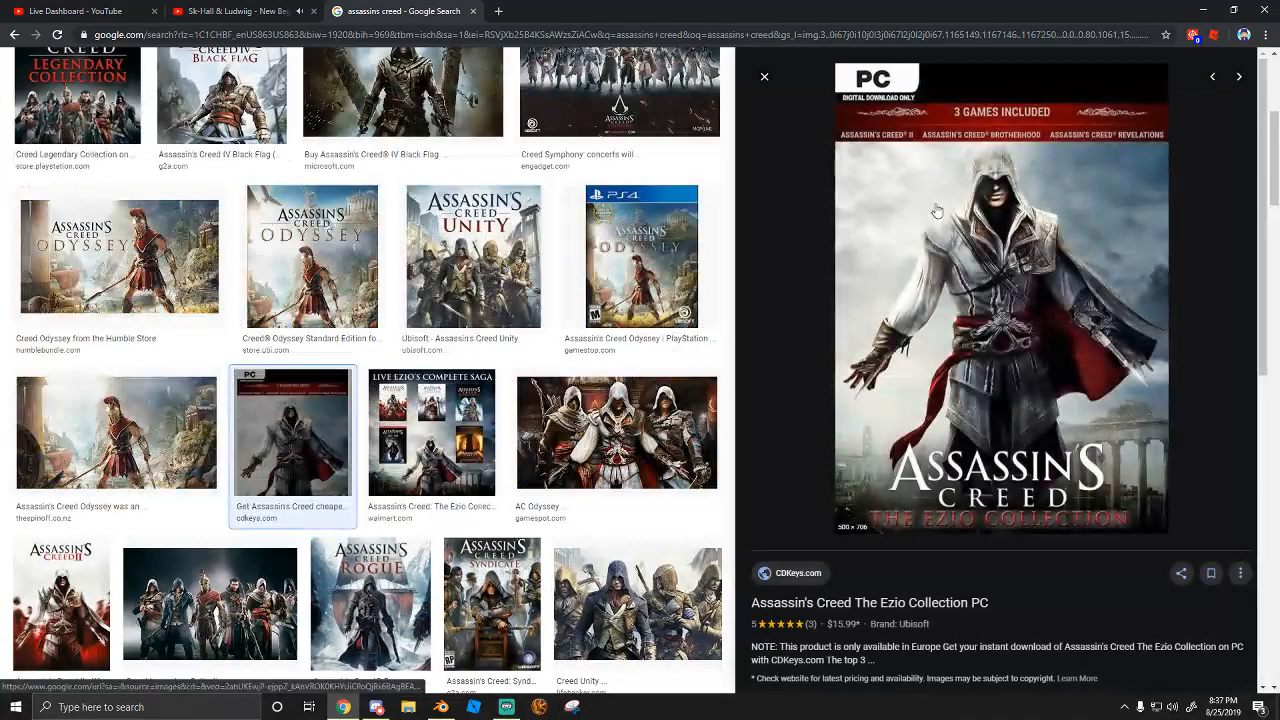
Compare the hair mesh in Blender with the Ezio Collection cover in Chrome, ending in Blender
{"action": "left_click", "coordinate": [441, 707]}
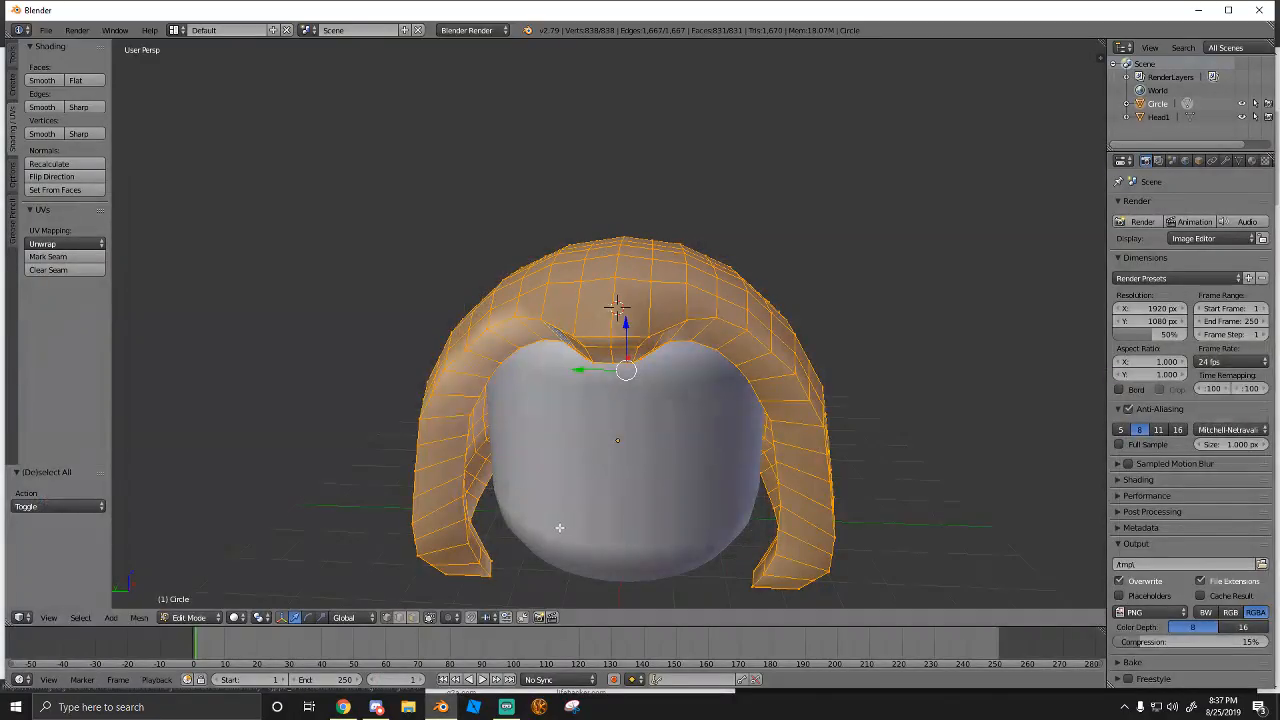
{"action": "left_click", "coordinate": [343, 707]}
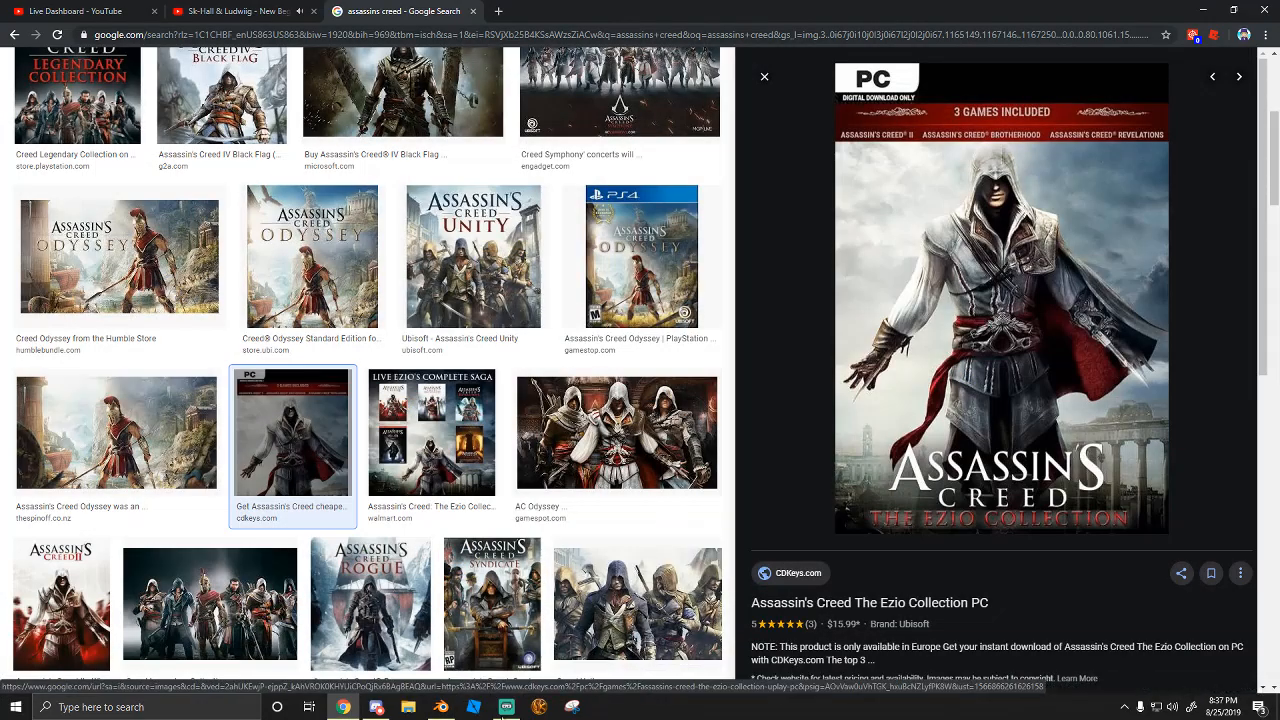
{"action": "left_click", "coordinate": [441, 707]}
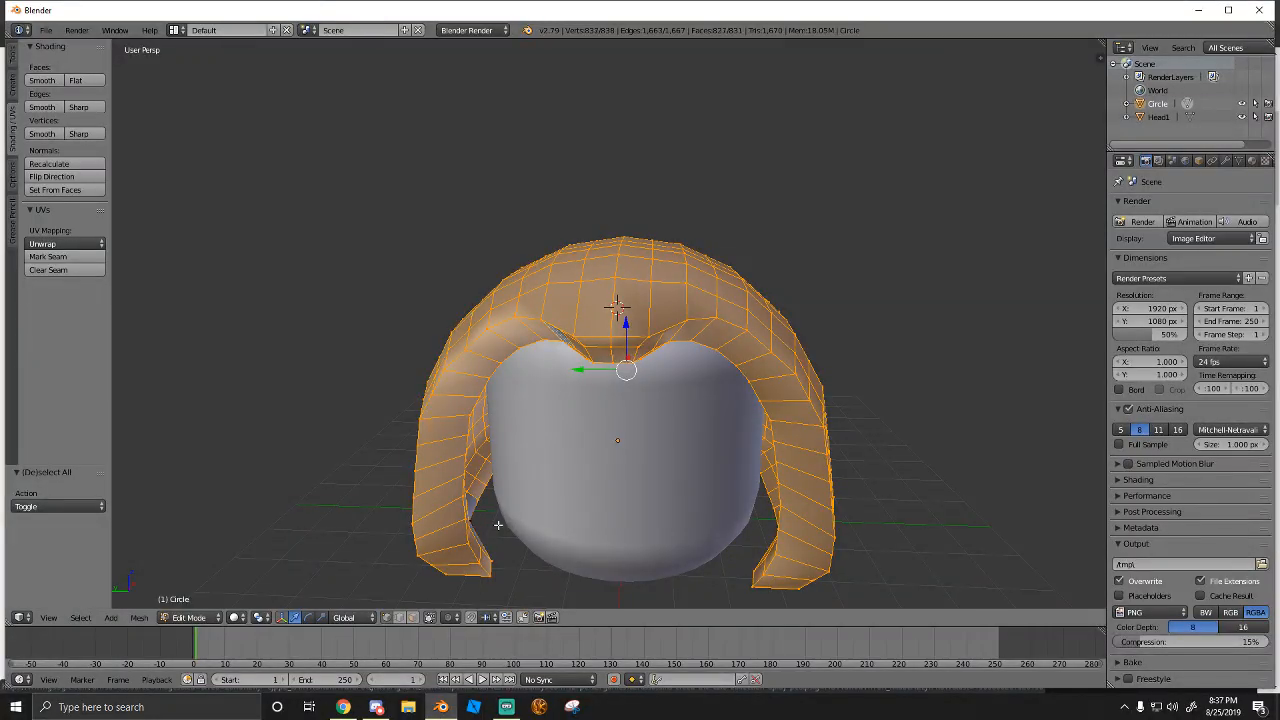
Deselect the entire hair mesh in Edit Mode
{"action": "middle_click_drag", "start_coordinate": [498, 525], "coordinate": [530, 520]}
{"action": "scroll", "coordinate": [606, 323], "scroll_direction": "down", "scroll_amount": 1}
{"action": "key", "text": "a"}
{"action": "key", "text": "a"}
{"action": "key", "text": "a"}
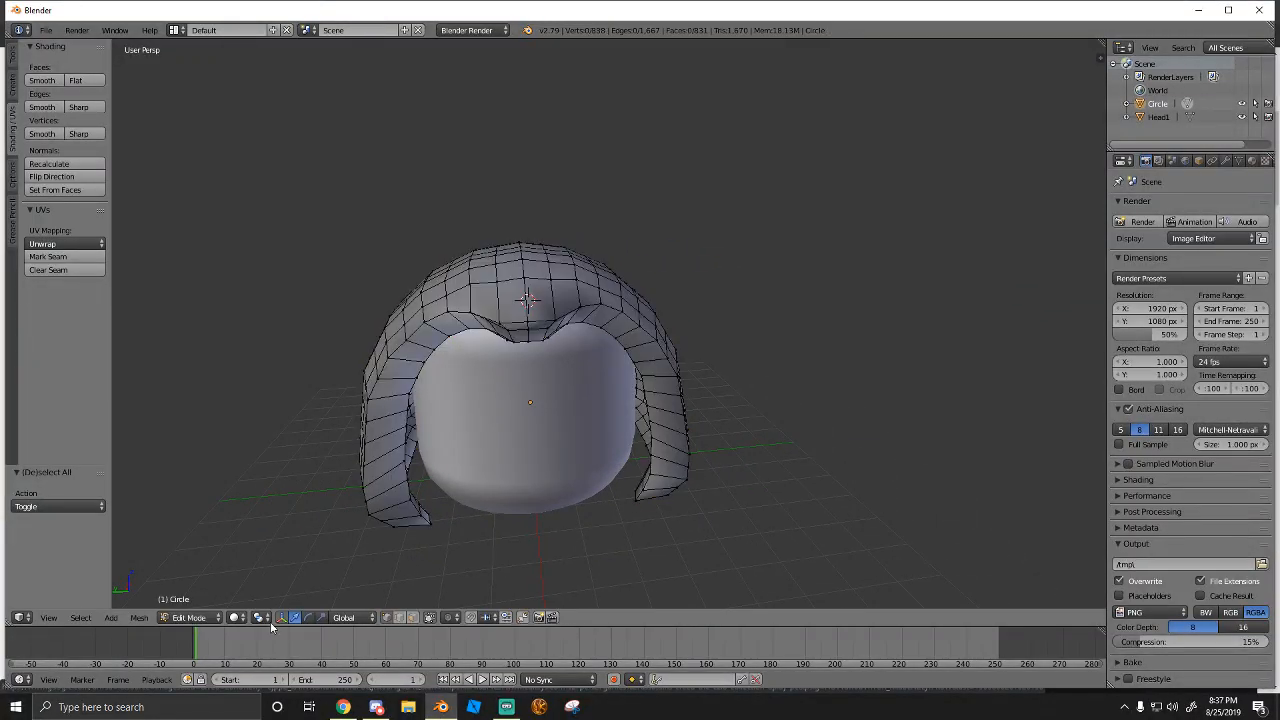
{"action": "left_click", "coordinate": [190, 618]}
Switch to Chrome, search for "pokemon" in a new tab and show the image results
{"action": "left_click", "coordinate": [343, 707]}
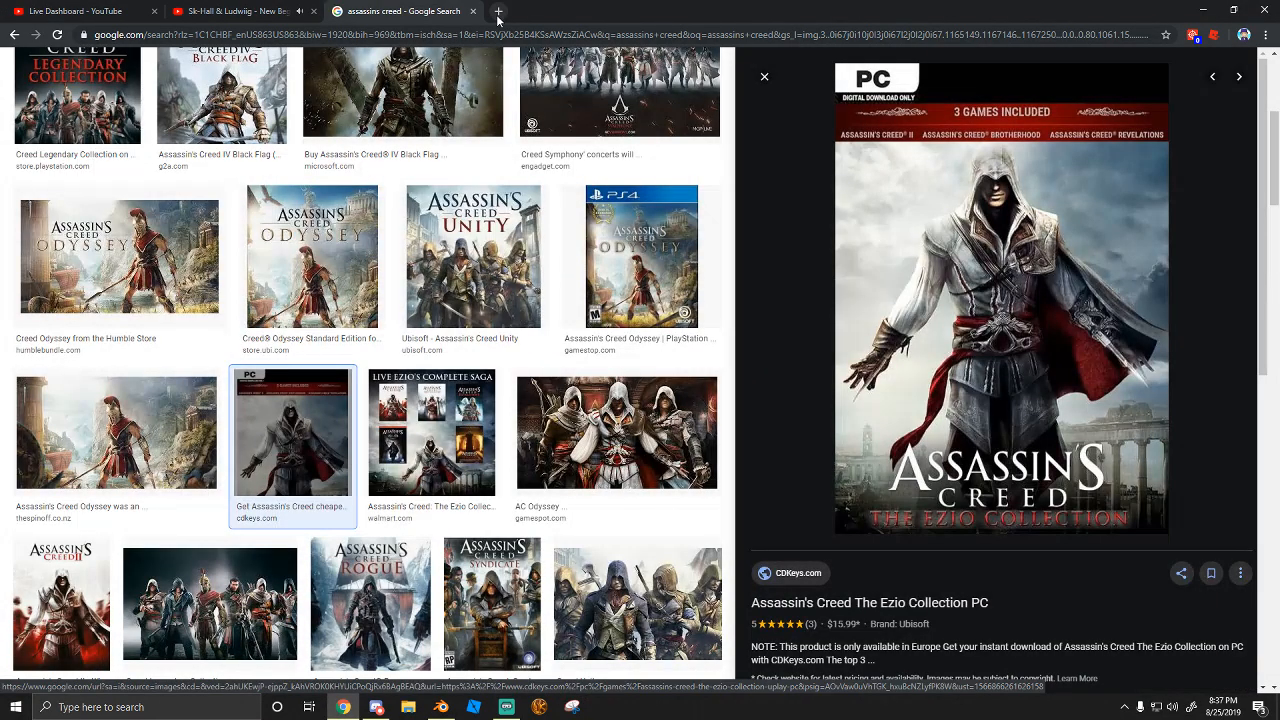
{"action": "left_click", "coordinate": [497, 12]}
{"action": "type", "text": "pokemon"}
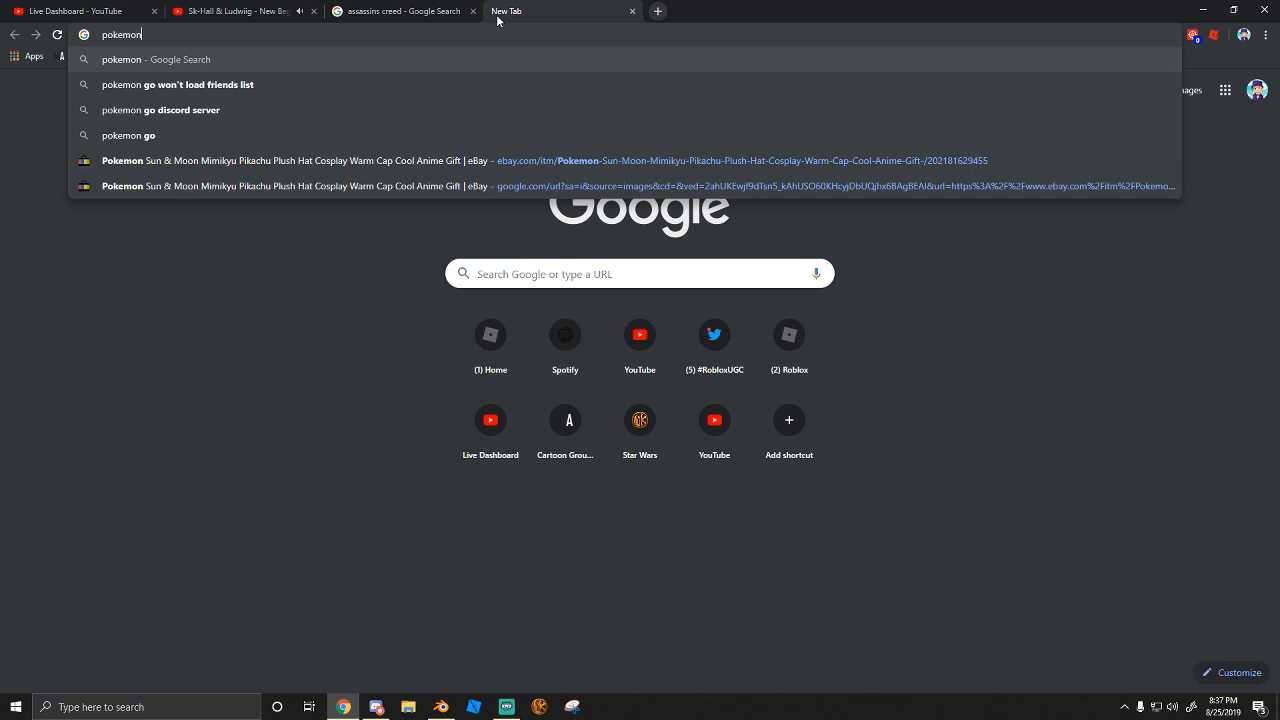
{"action": "key", "text": "Return"}
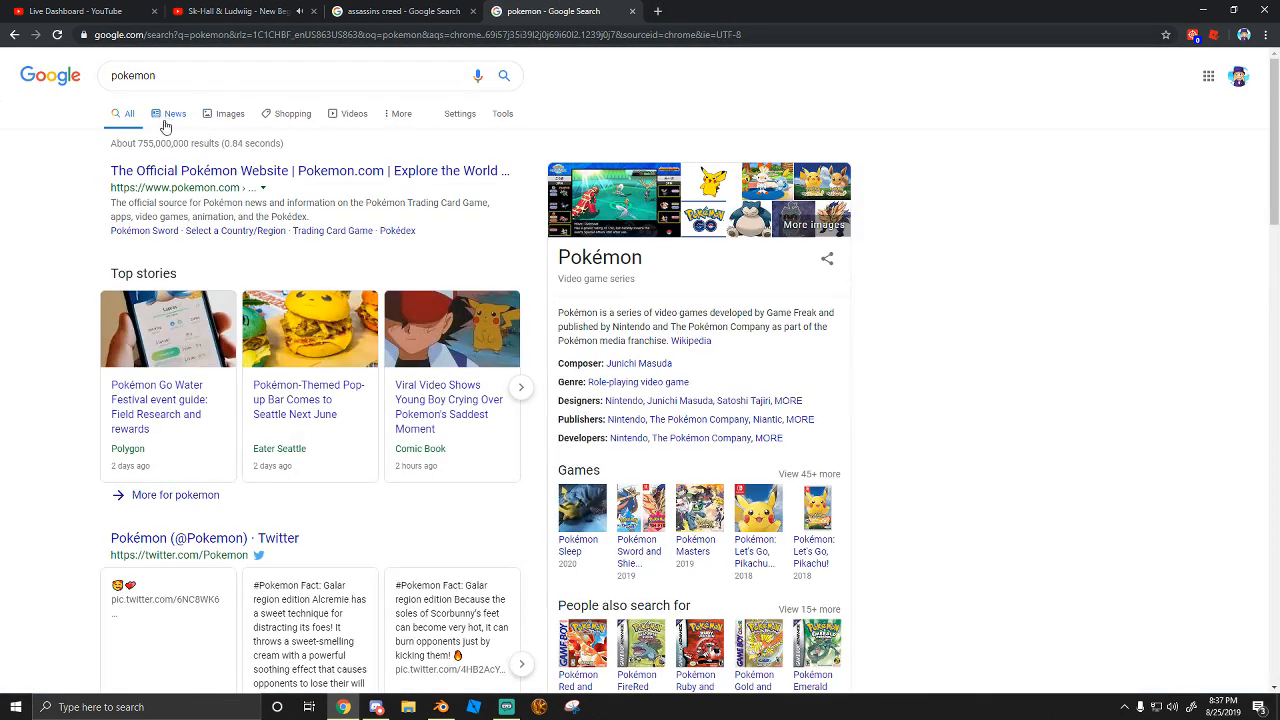
{"action": "left_click", "coordinate": [229, 113]}
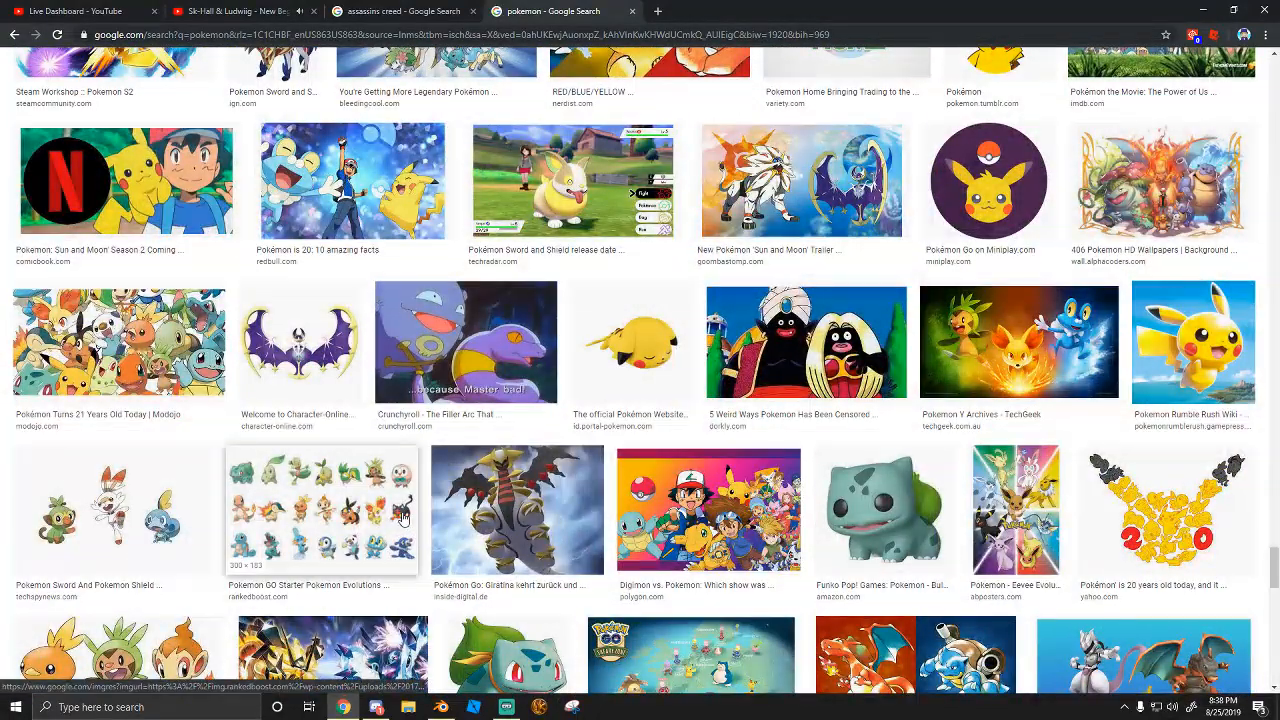
Browse the Pokémon image results and the related search suggestions above them
{"action": "scroll", "coordinate": [403, 515], "scroll_direction": "down", "scroll_amount": 3}
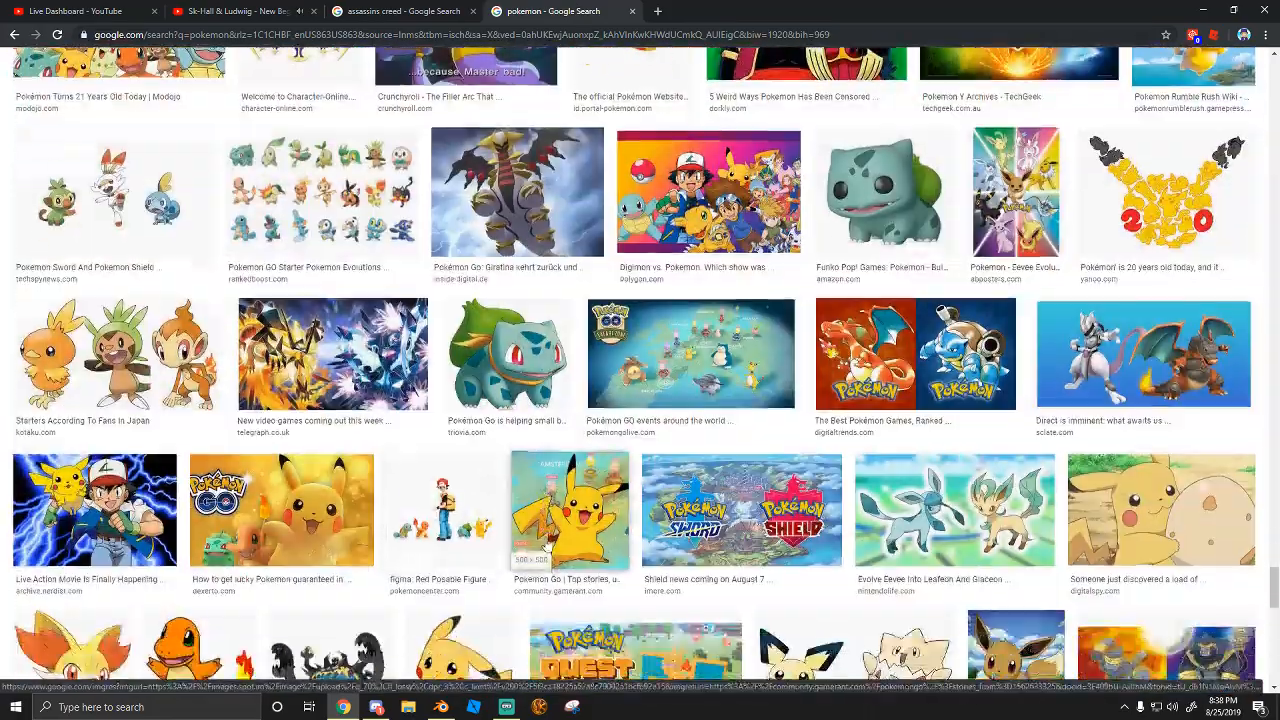
{"action": "scroll", "coordinate": [600, 537], "scroll_direction": "down", "scroll_amount": 5}
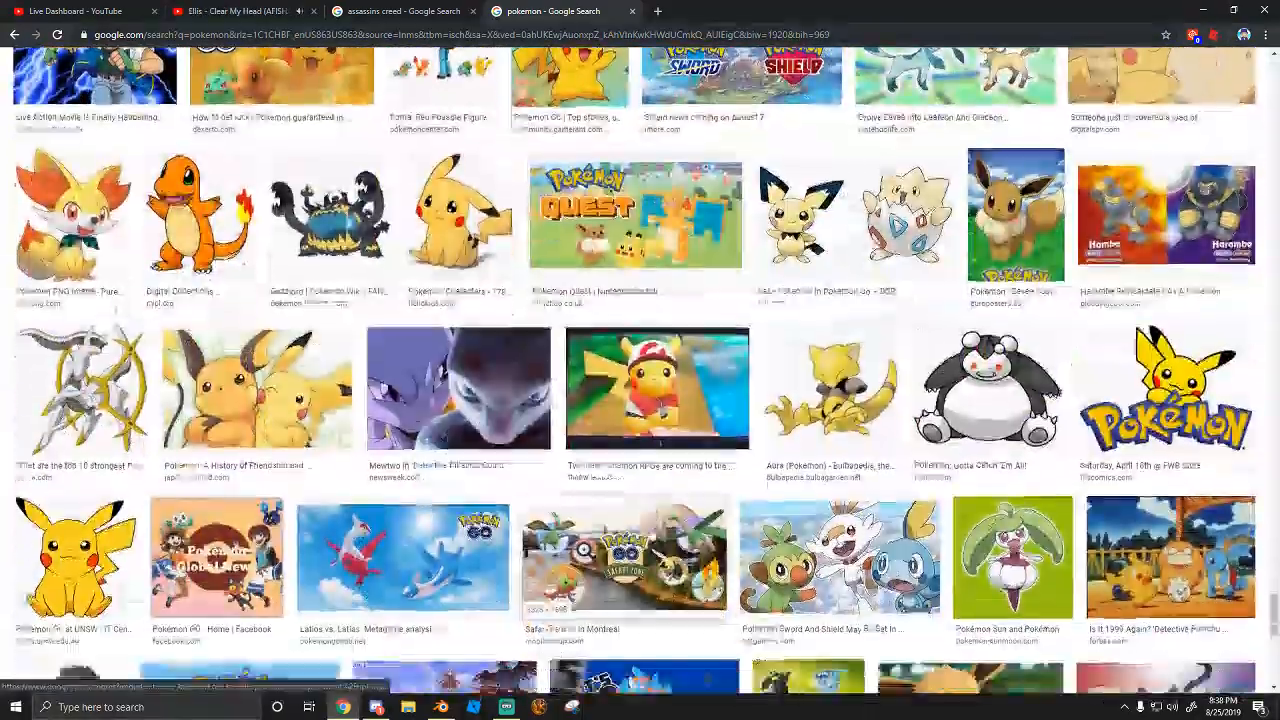
{"action": "scroll", "coordinate": [651, 533], "scroll_direction": "down", "scroll_amount": 4}
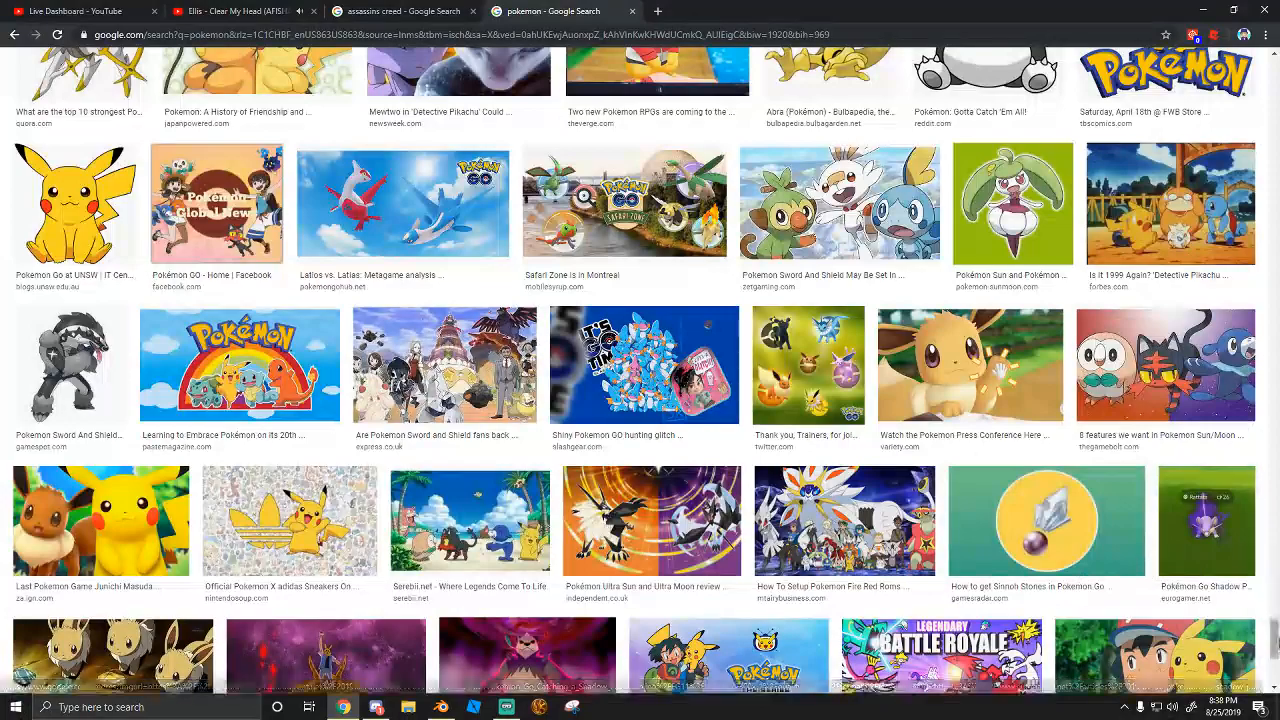
{"action": "left_click_drag", "start_coordinate": [1273, 636], "coordinate": [1271, 120]}
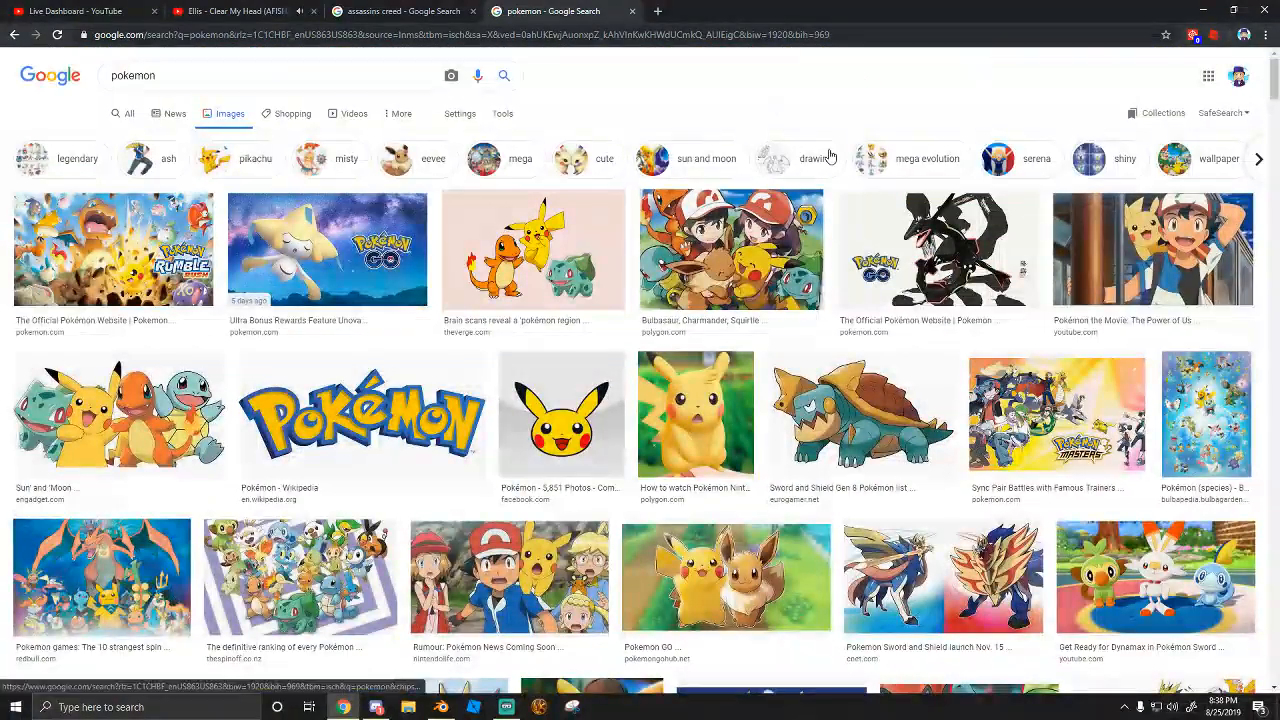
{"action": "left_click", "coordinate": [1260, 159]}
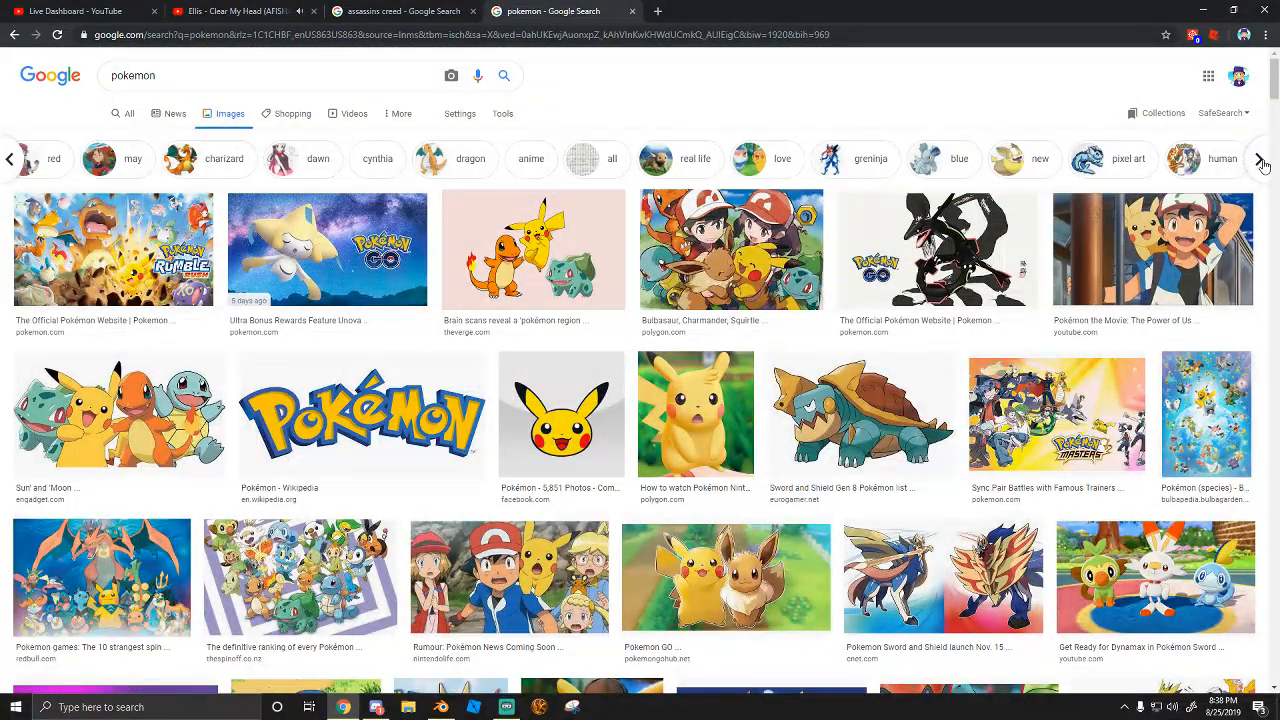
{"action": "left_click", "coordinate": [1260, 160]}
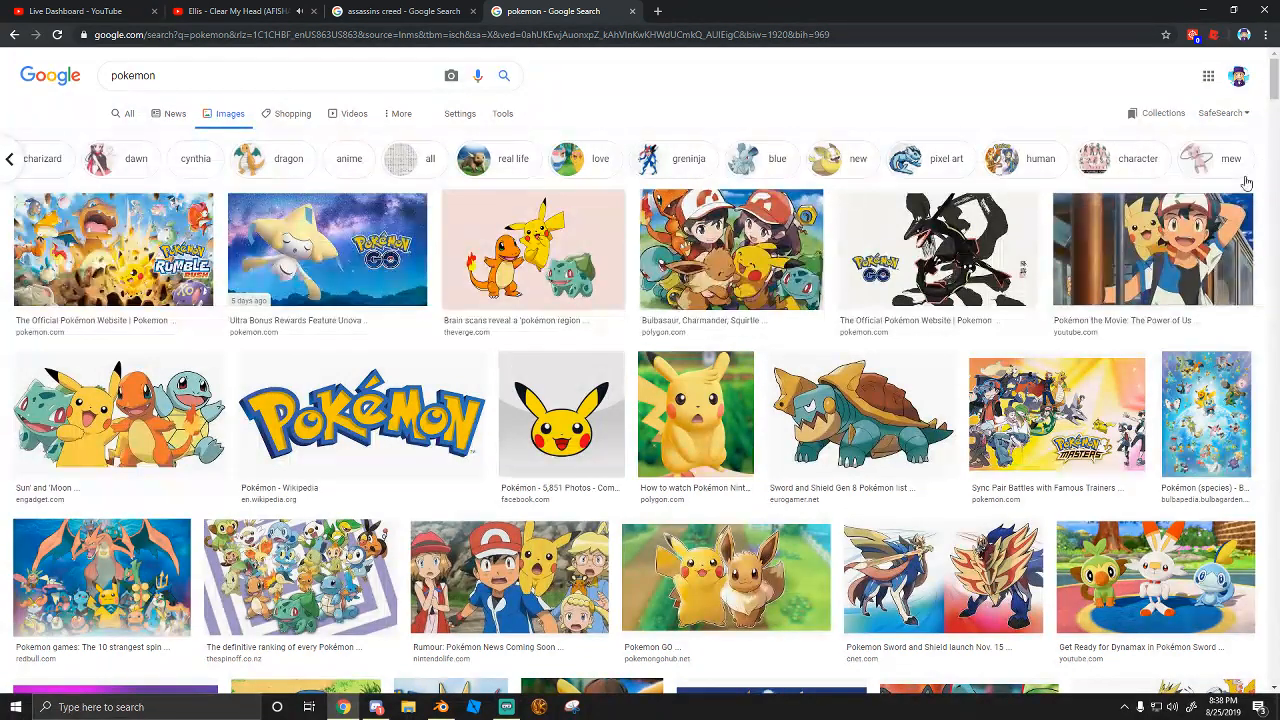
Search images for "pokemon fake pikachu" and preview the Mimikyu picture from the Pokémon Sun and Moon site
{"action": "left_click", "coordinate": [215, 82]}
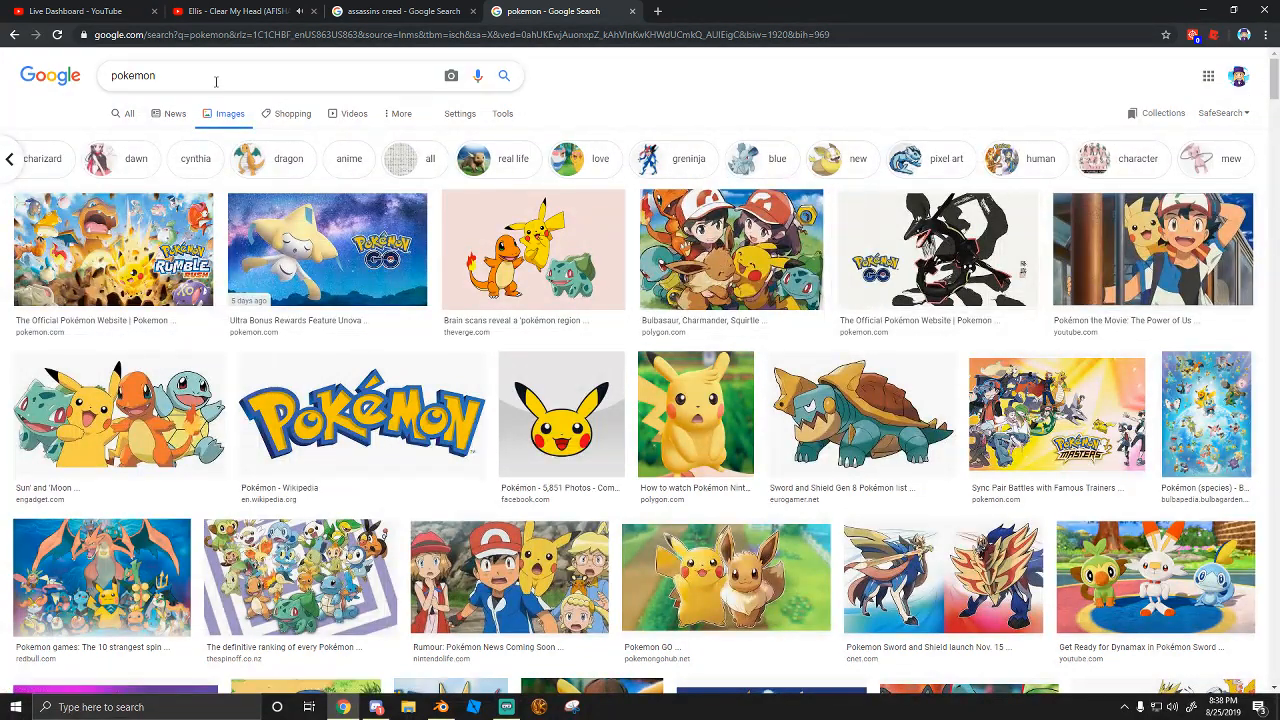
{"action": "type", "text": "fake pika"}
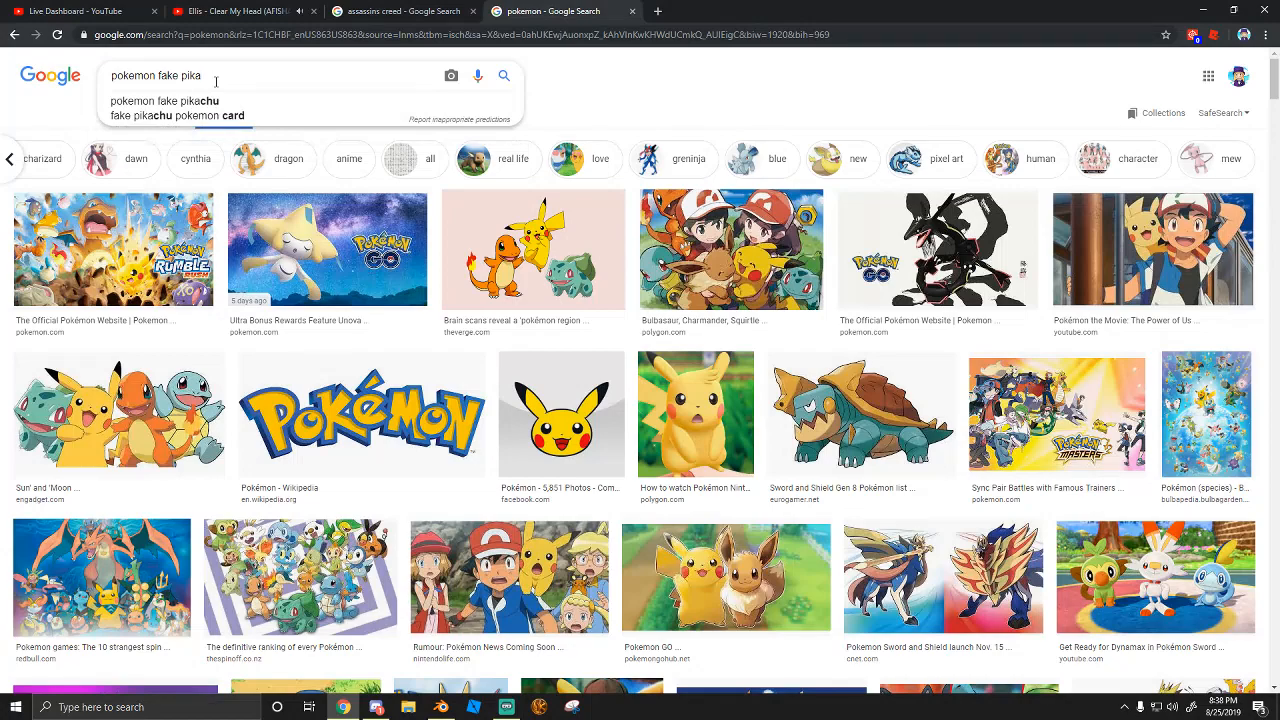
{"action": "type", "text": "chu"}
{"action": "key", "text": "Return"}
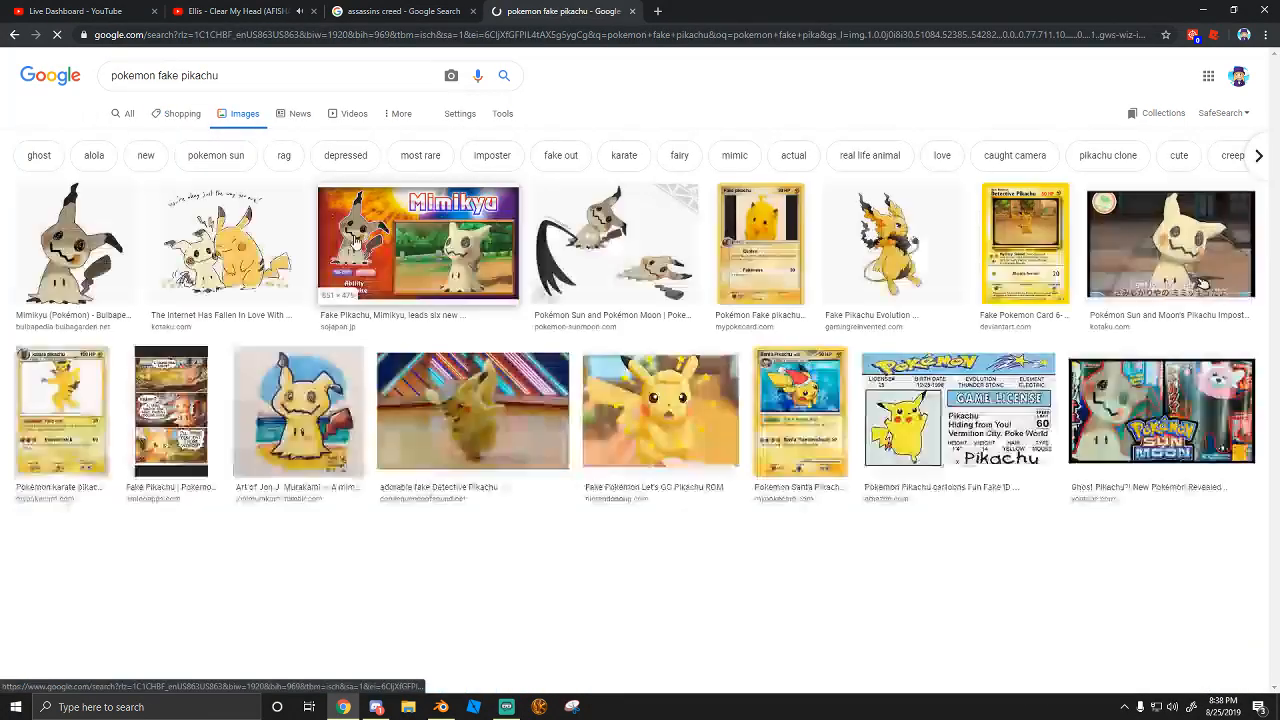
{"action": "left_click", "coordinate": [630, 252]}
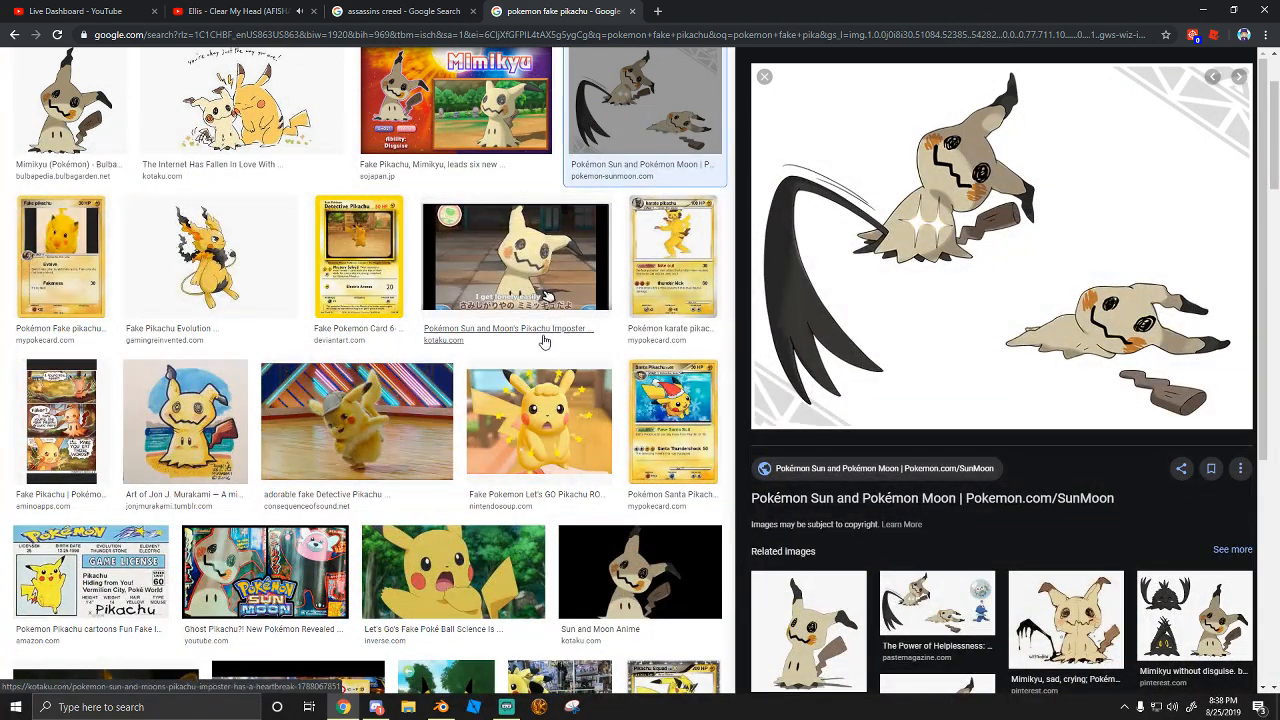
{"action": "scroll", "coordinate": [544, 341], "scroll_direction": "up", "scroll_amount": 2}
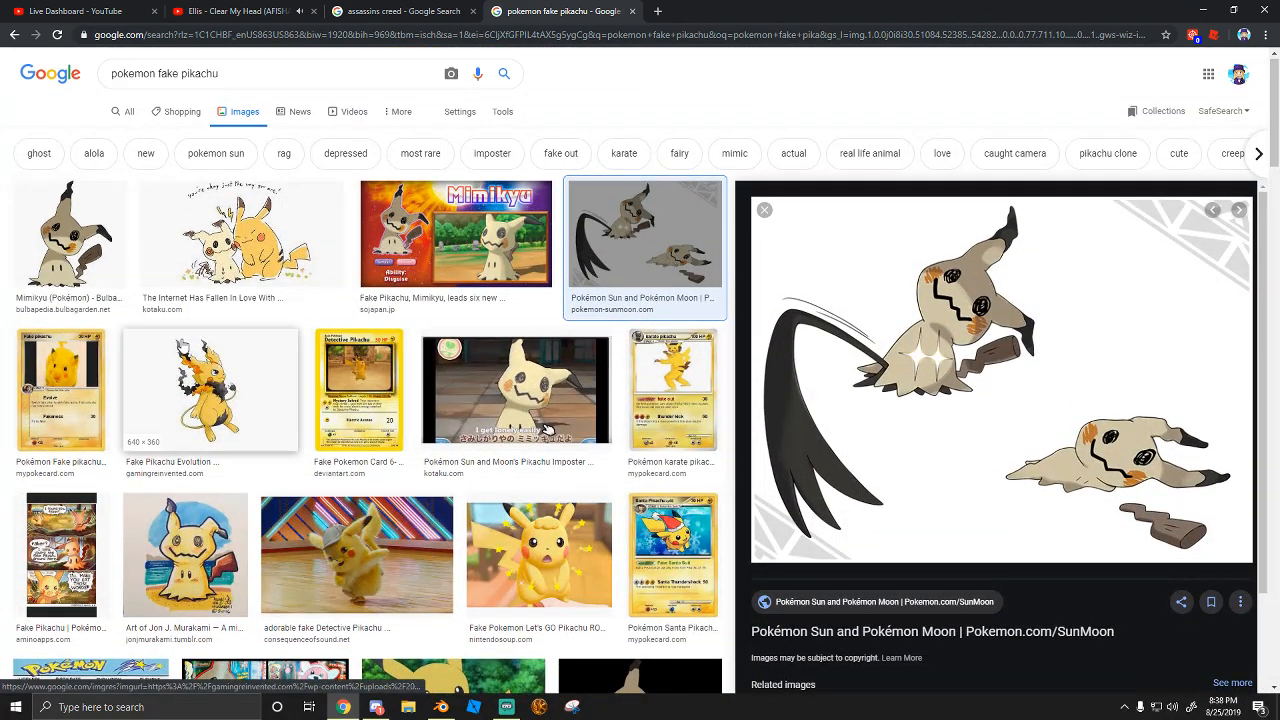
Preview the Kotaku Mimikyu picture and the Pokemon Go Fake GIF while browsing the fake Pikachu image results
{"action": "left_click", "coordinate": [590, 410]}
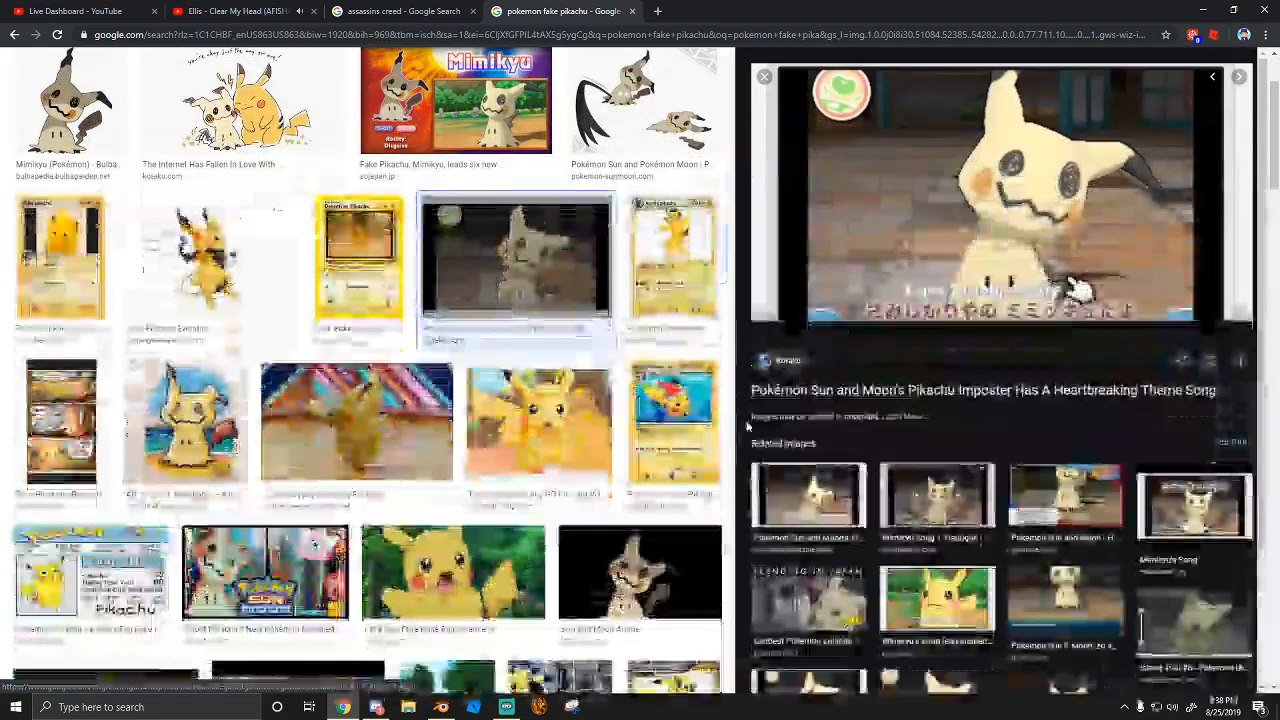
{"action": "scroll", "coordinate": [432, 462], "scroll_direction": "down", "scroll_amount": 5}
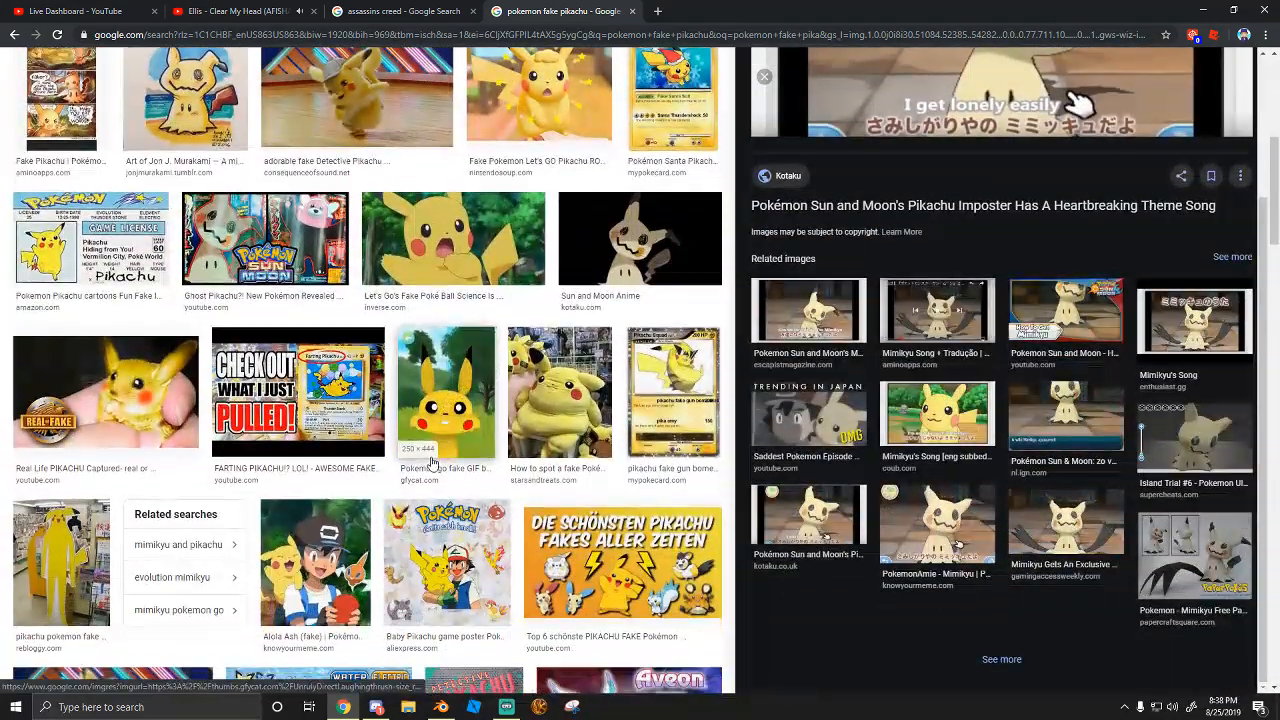
{"action": "left_click", "coordinate": [432, 460]}
{"action": "scroll", "coordinate": [516, 357], "scroll_direction": "up", "scroll_amount": 4}
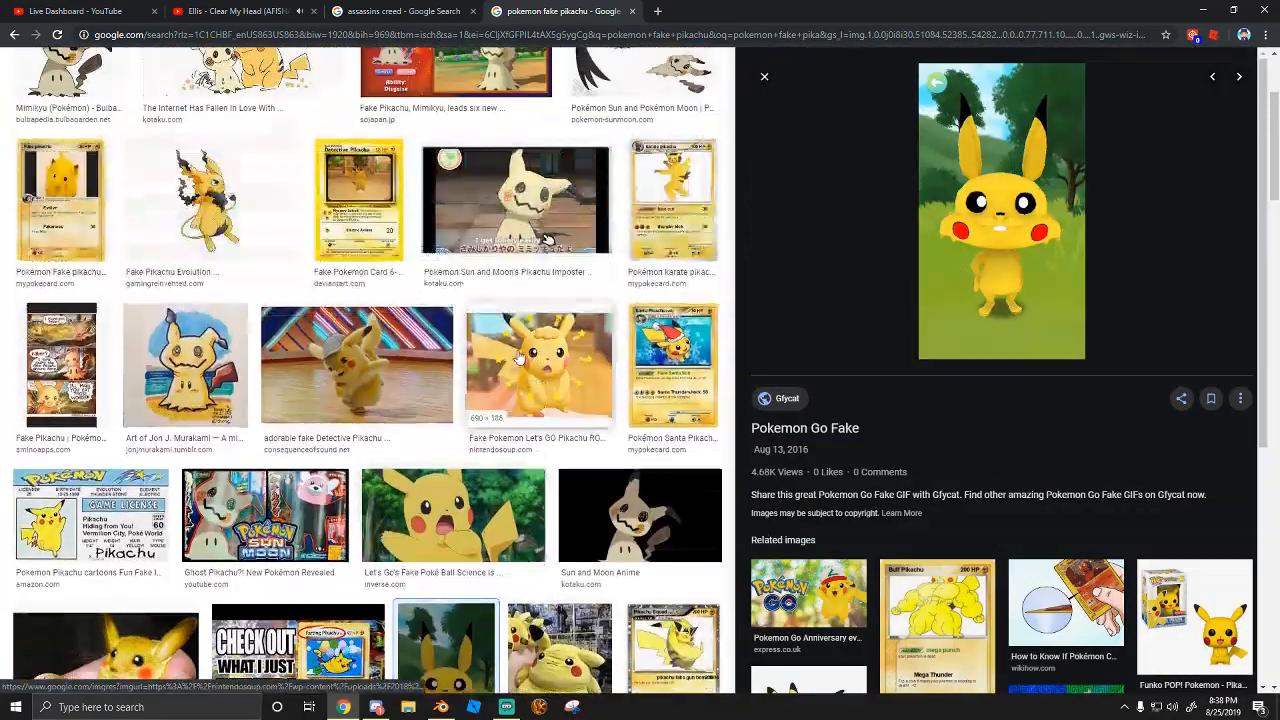
{"action": "scroll", "coordinate": [516, 357], "scroll_direction": "up", "scroll_amount": 2}
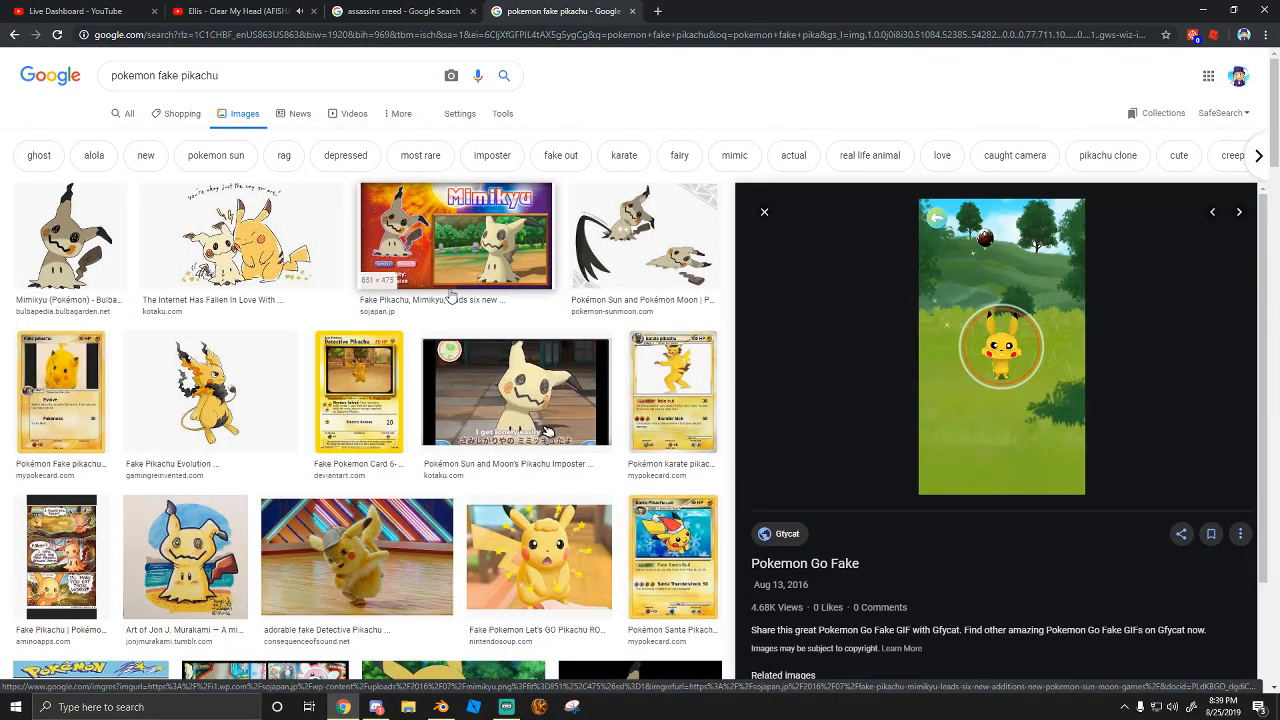
{"action": "left_click", "coordinate": [499, 380]}
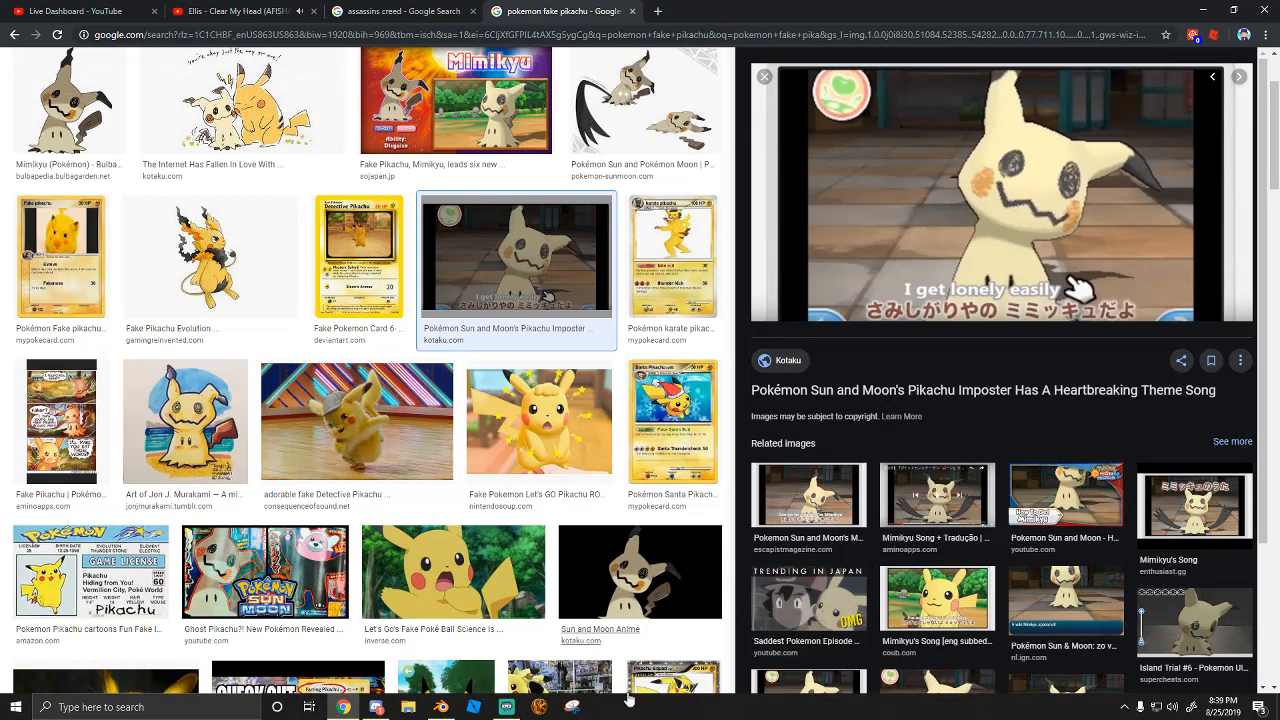
Switch to Blender, return the hair mesh to Object Mode and inspect its shape from the front, sides and back
{"action": "left_click", "coordinate": [376, 707]}
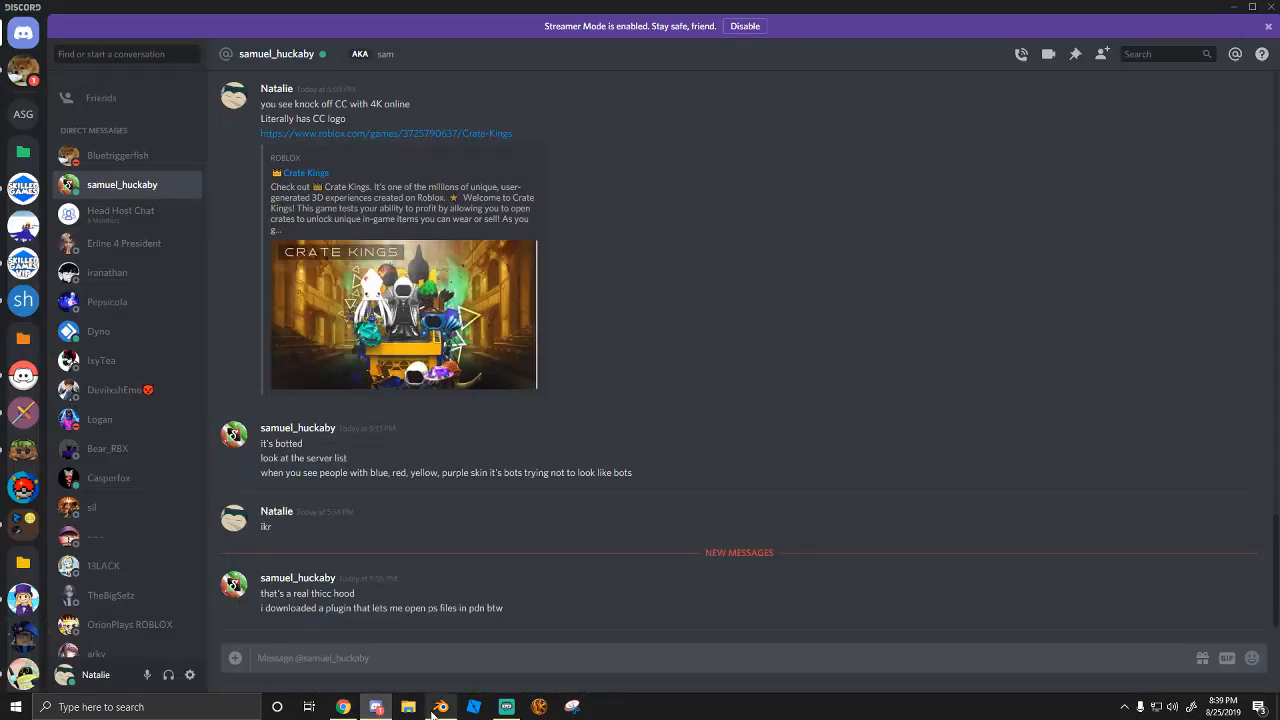
{"action": "left_click", "coordinate": [440, 707]}
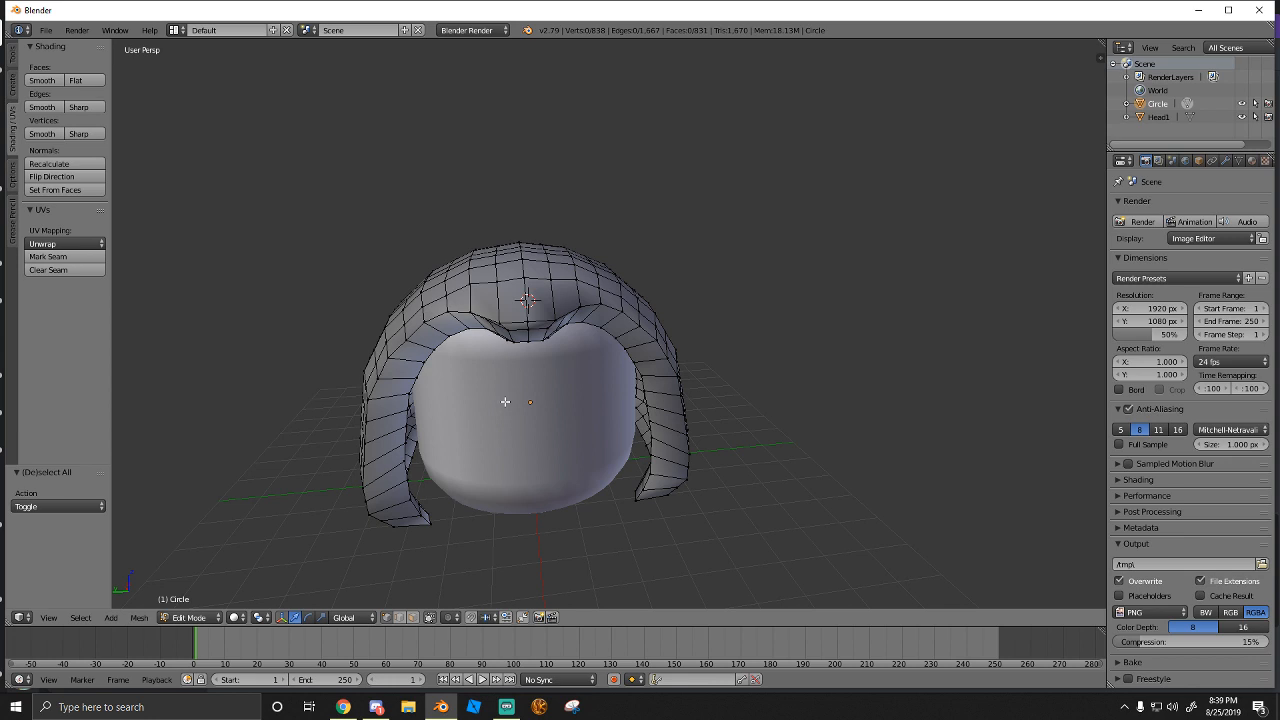
{"action": "mouse_move", "coordinate": [441, 707]}
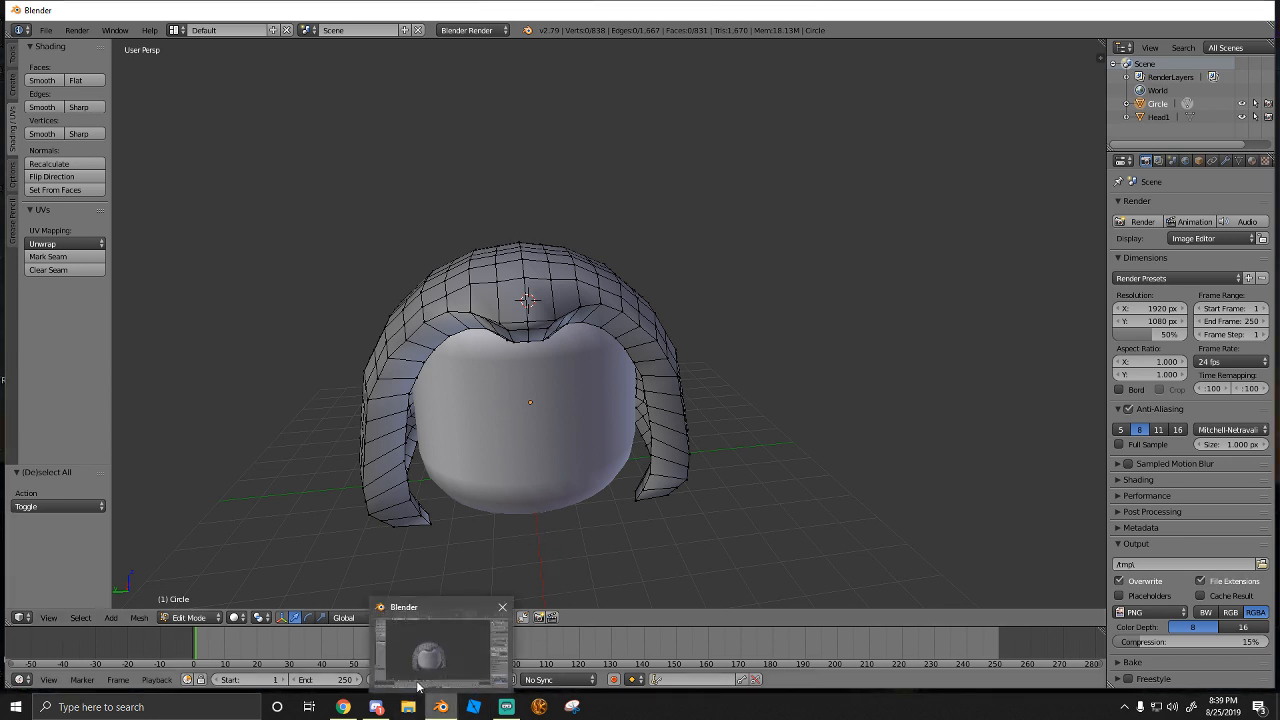
{"action": "left_click", "coordinate": [188, 617]}
{"action": "left_click", "coordinate": [211, 603]}
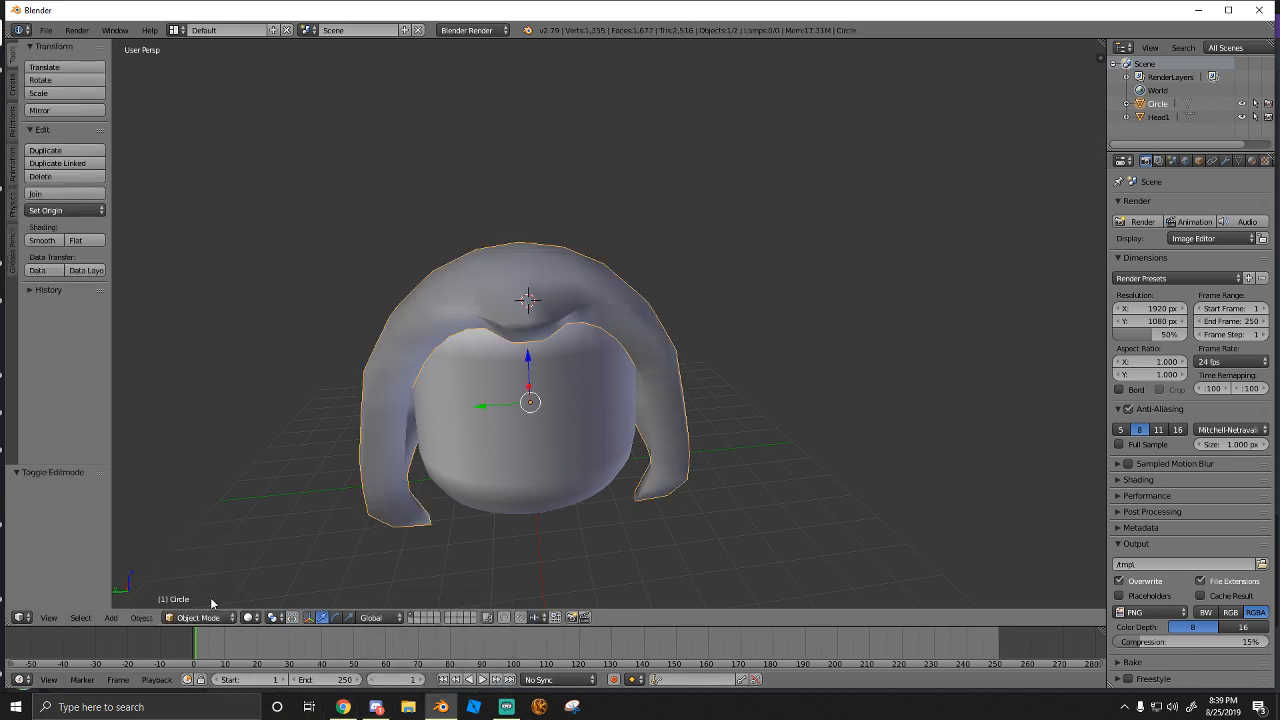
{"action": "key", "text": "shift+f"}
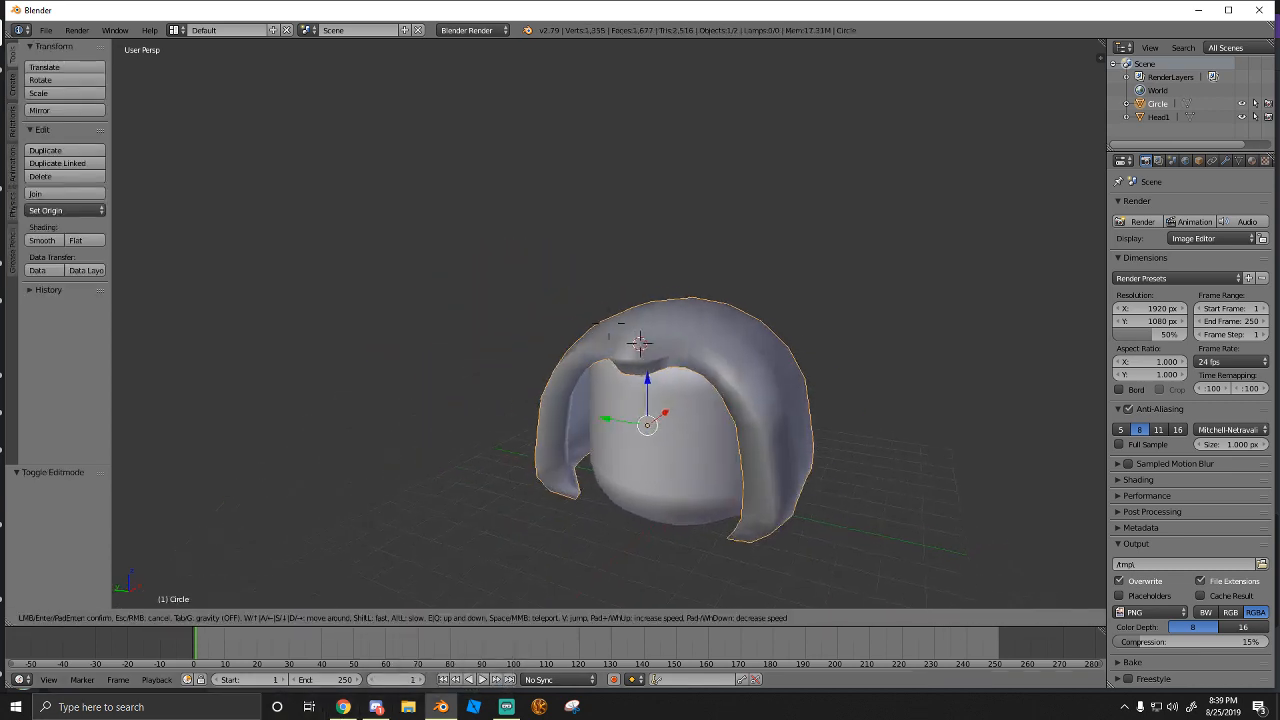
{"action": "key", "text": "d"}
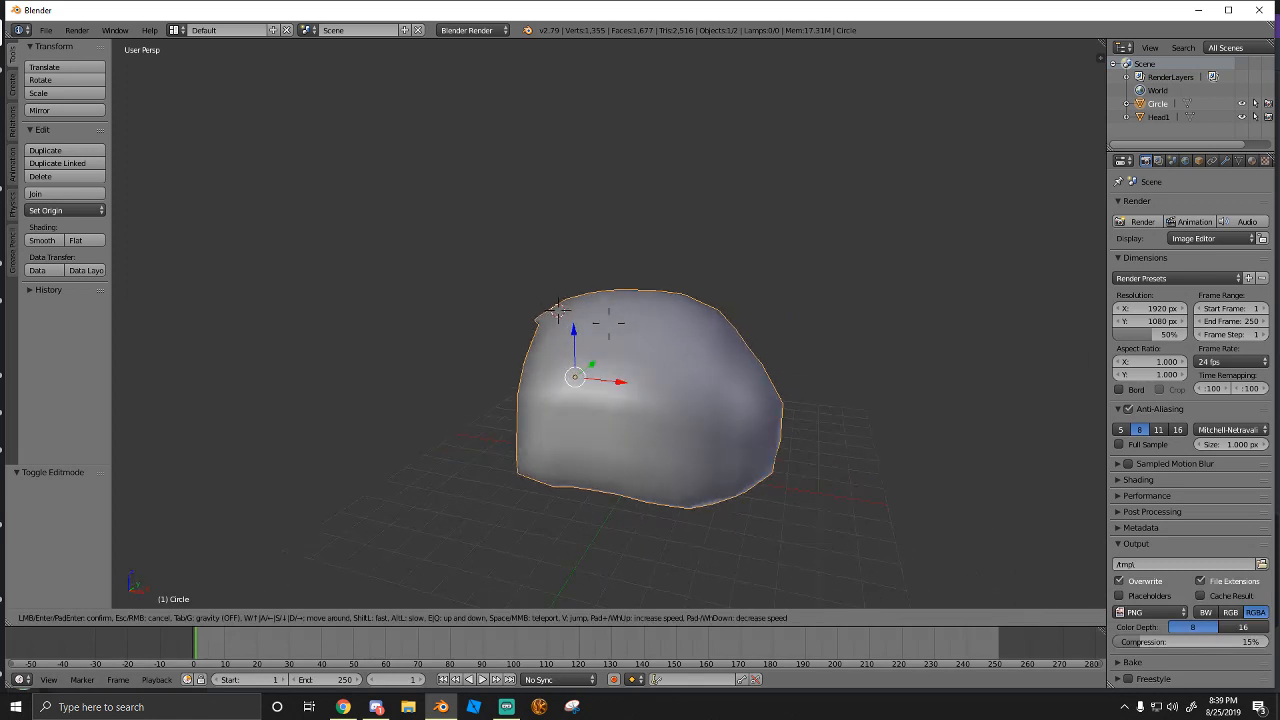
{"action": "key", "text": "d"}
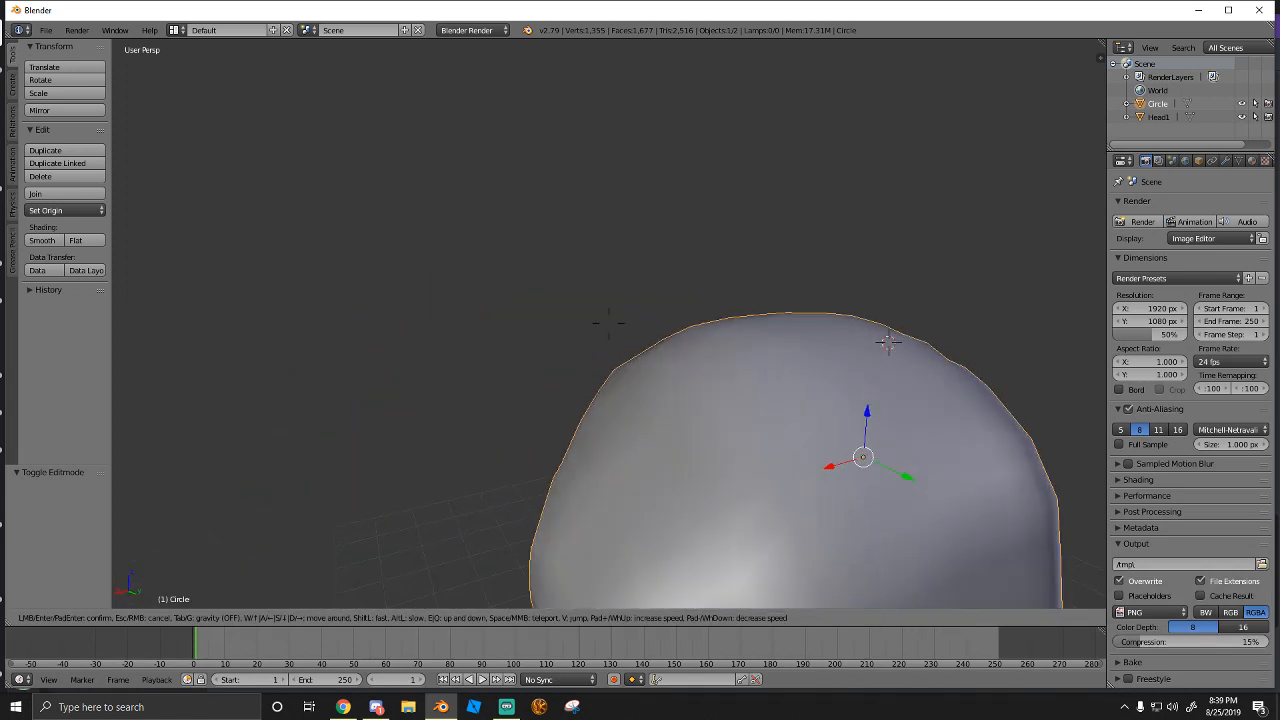
{"action": "key", "text": "s"}
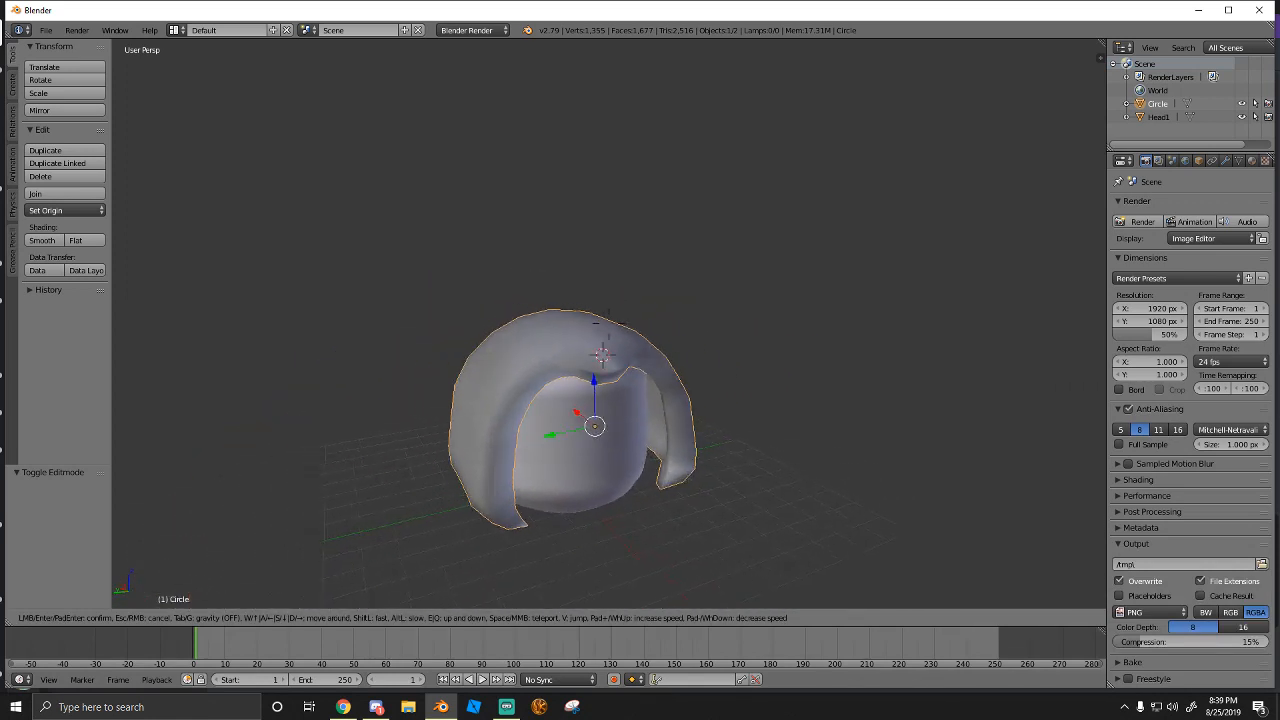
{"action": "key", "text": "d"}
{"action": "left_click", "coordinate": [609, 323]}
Deselect everything and add a mesh circle with 12 vertices
{"action": "key", "text": "a"}
{"action": "left_click", "coordinate": [14, 86]}
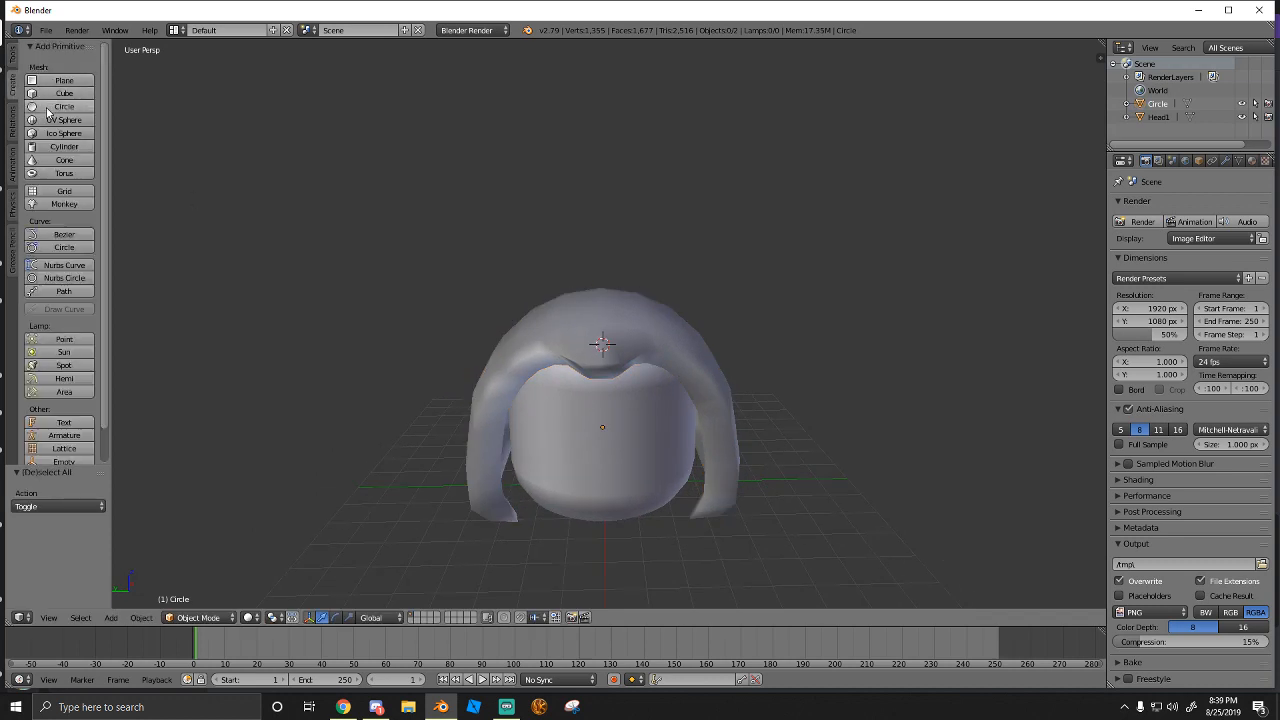
{"action": "left_click", "coordinate": [50, 108]}
{"action": "scroll", "coordinate": [360, 375], "scroll_direction": "up", "scroll_amount": 1}
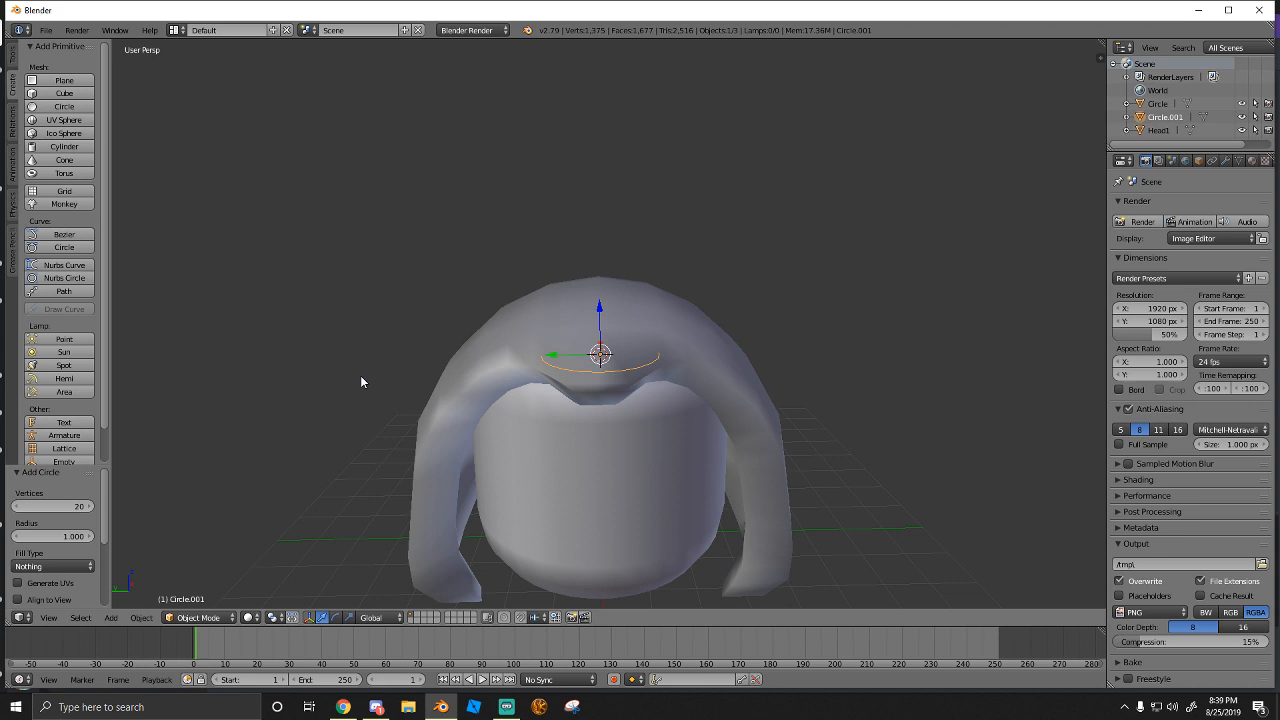
{"action": "left_click", "coordinate": [40, 510]}
{"action": "type", "text": "12"}
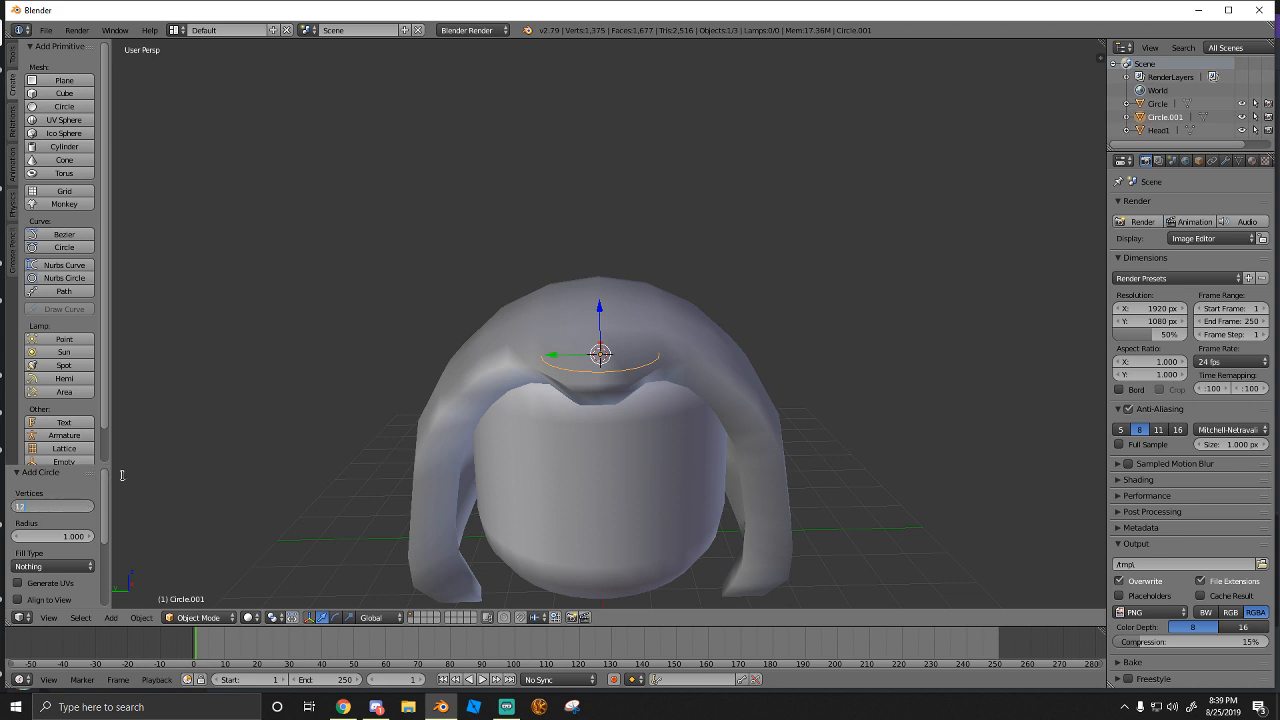
{"action": "key", "text": "Return"}
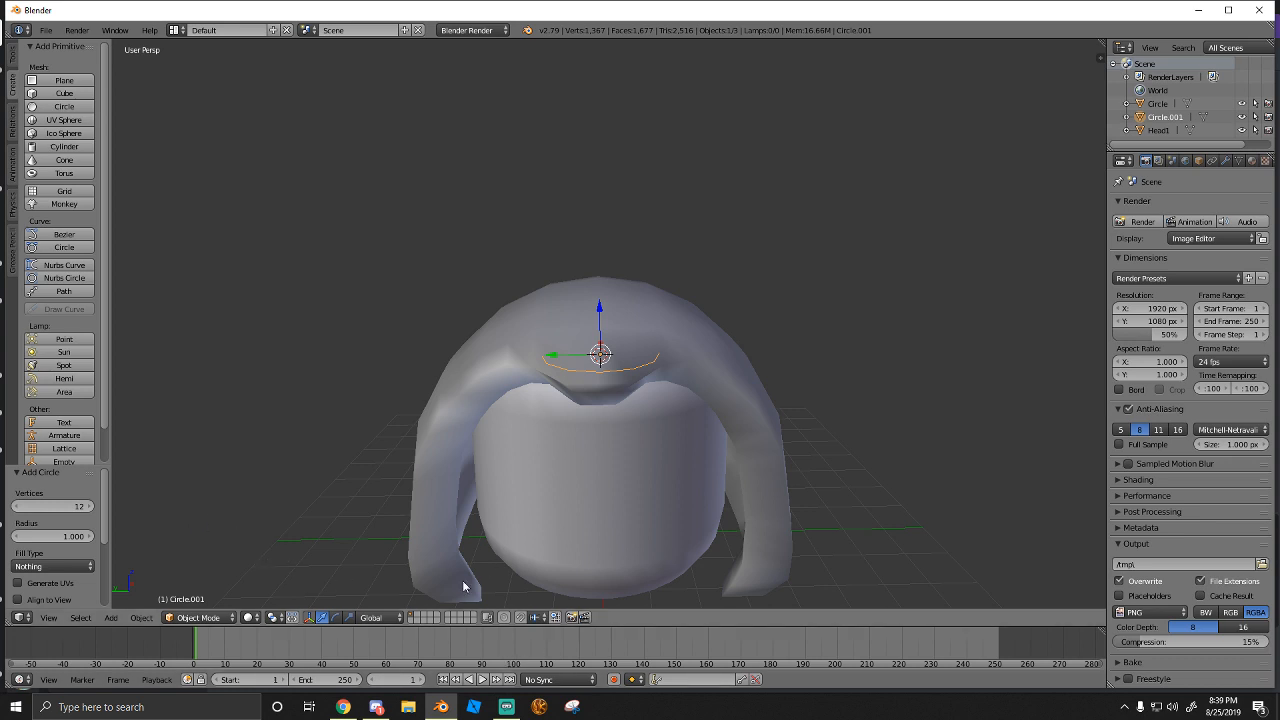
Move the new circle about -3.446 along the X axis so it sits in front of the hood
{"action": "key", "text": "shift+f"}
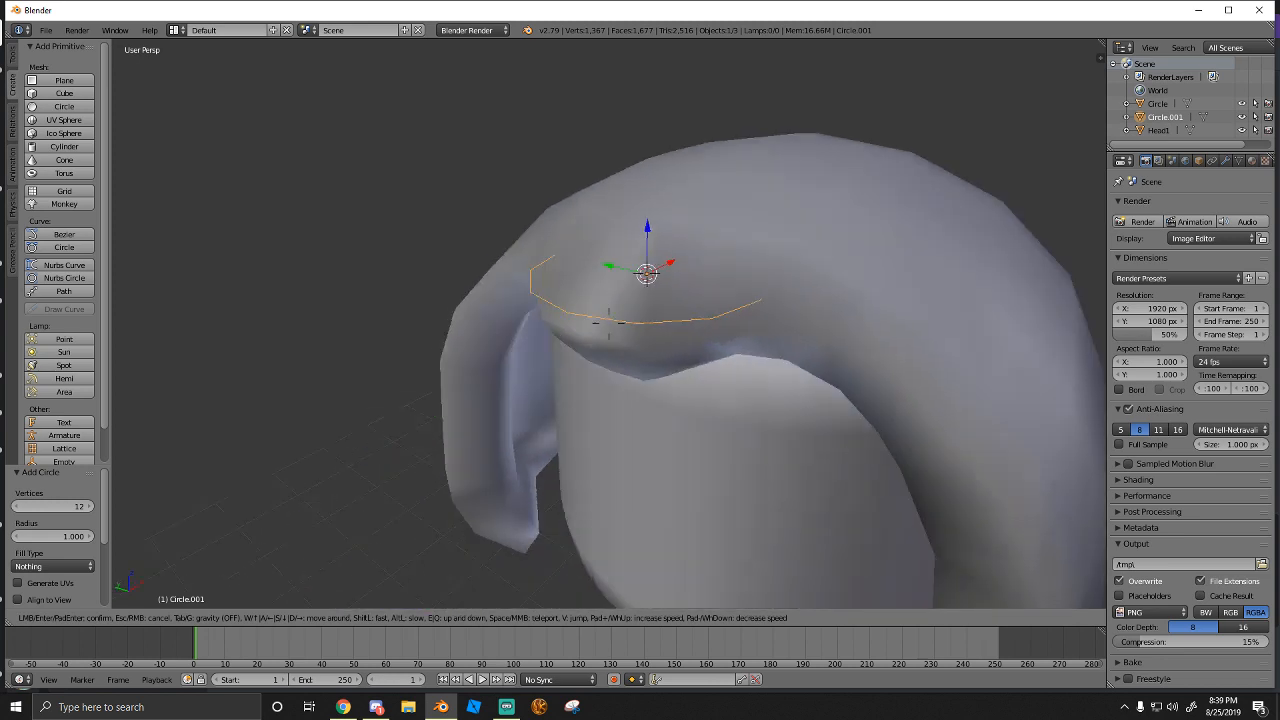
{"action": "left_click", "coordinate": [774, 300]}
{"action": "key", "text": "g"}
{"action": "key", "text": "x"}
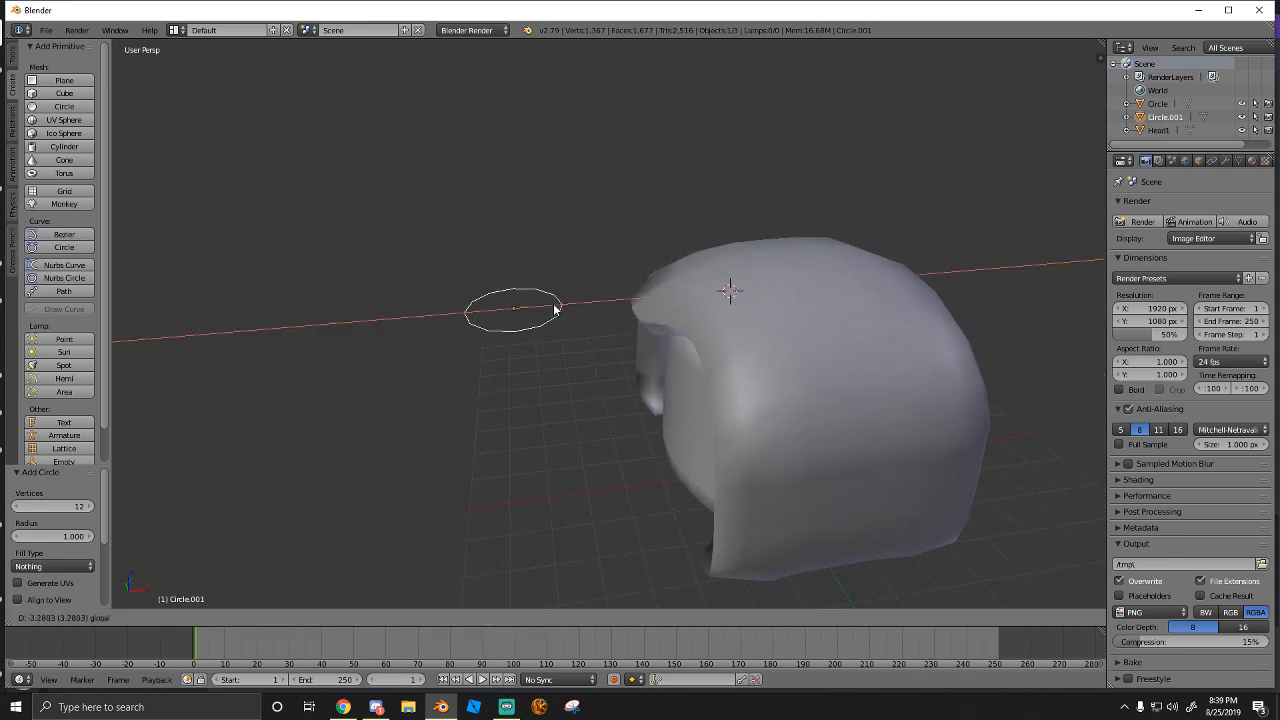
{"action": "left_click", "coordinate": [511, 343]}
{"action": "key", "text": "shift+f"}
{"action": "key", "text": "w"}
{"action": "left_click", "coordinate": [609, 324]}
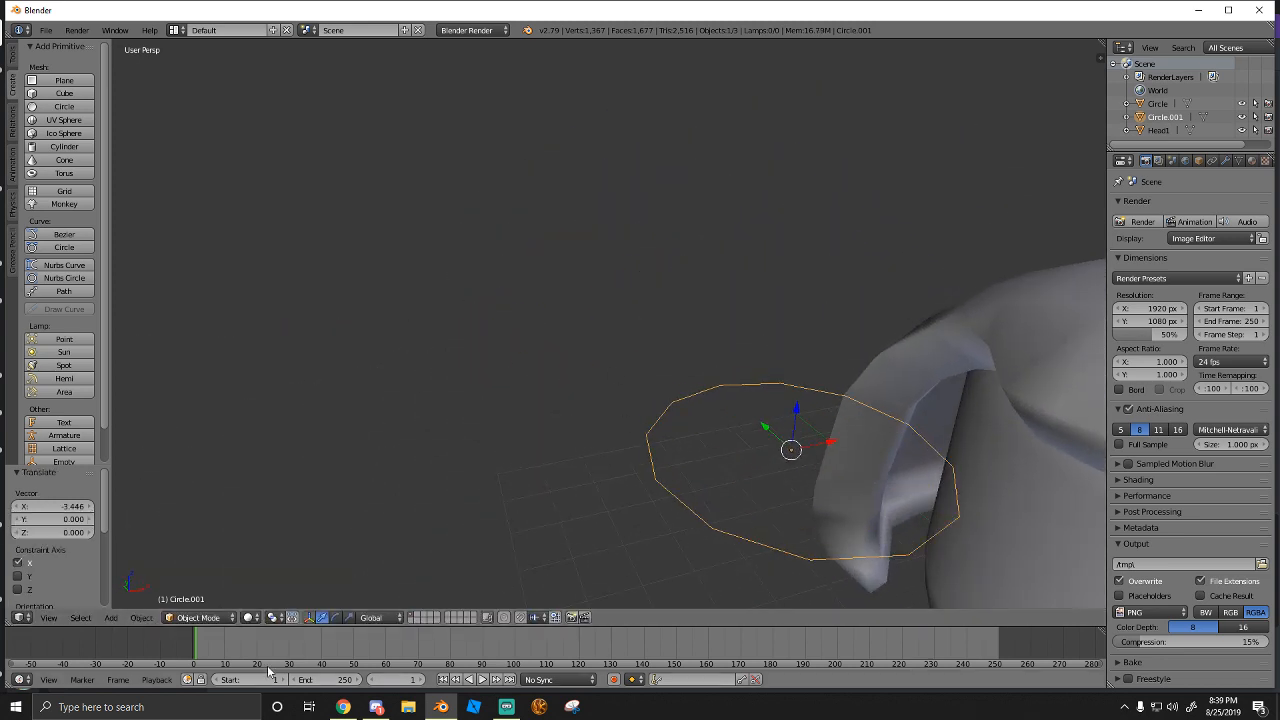
Put the circle into Edit Mode, select one of its vertices and enable proportional editing
{"action": "left_click", "coordinate": [217, 621]}
{"action": "left_click", "coordinate": [204, 589]}
{"action": "right_click", "coordinate": [652, 503]}
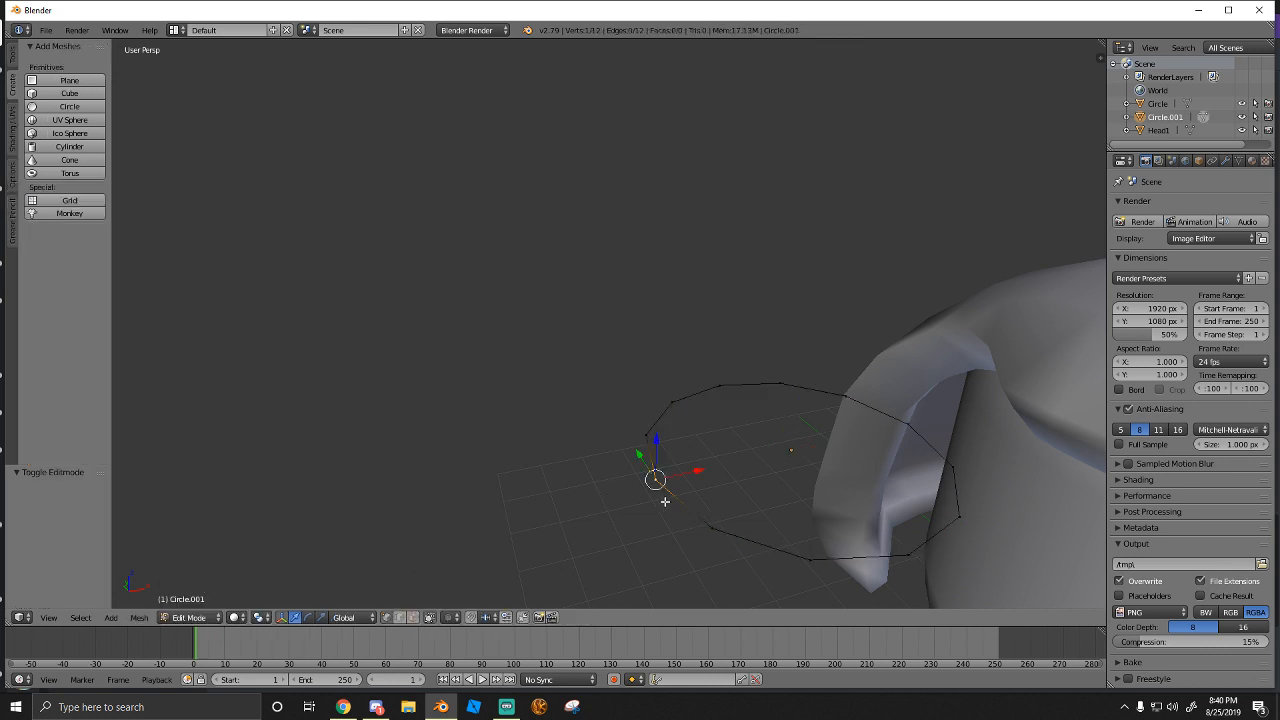
{"action": "left_click", "coordinate": [451, 617]}
{"action": "left_click", "coordinate": [478, 587]}
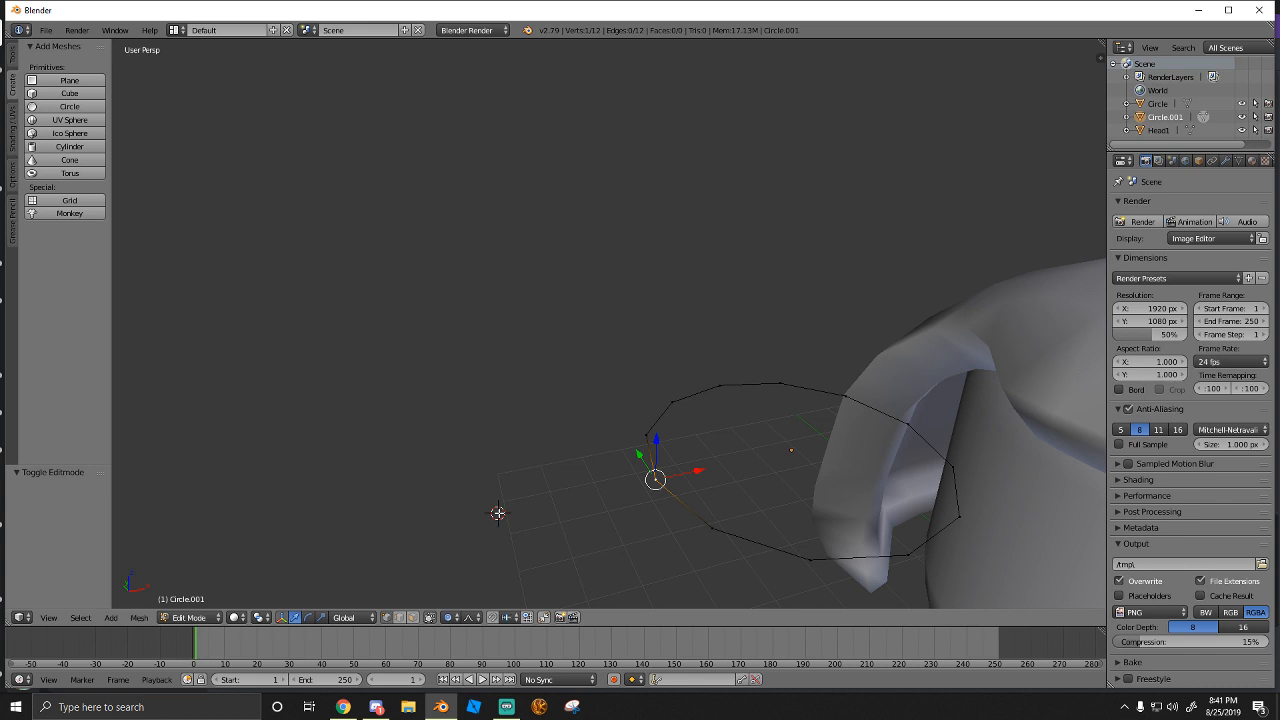
Check the live stream chat in Streamlabs OBS and return to Blender
{"action": "left_click", "coordinate": [376, 707]}
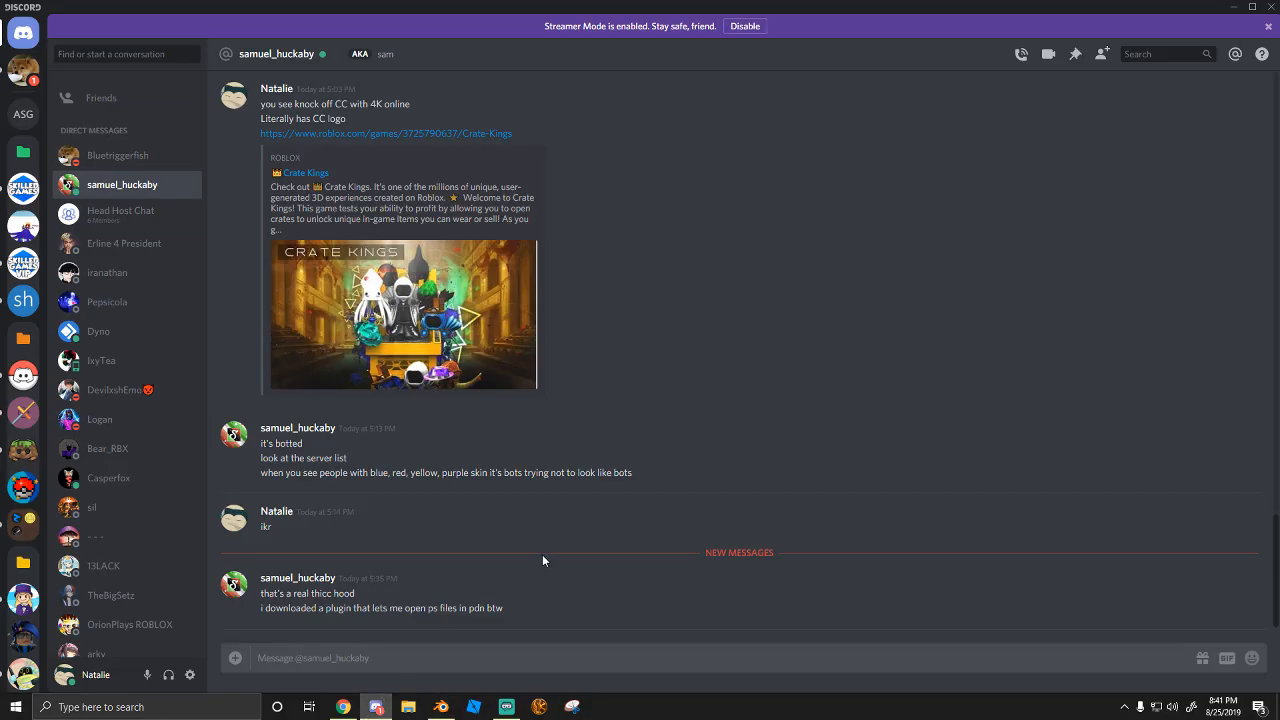
{"action": "left_click", "coordinate": [441, 707]}
{"action": "left_click", "coordinate": [506, 707]}
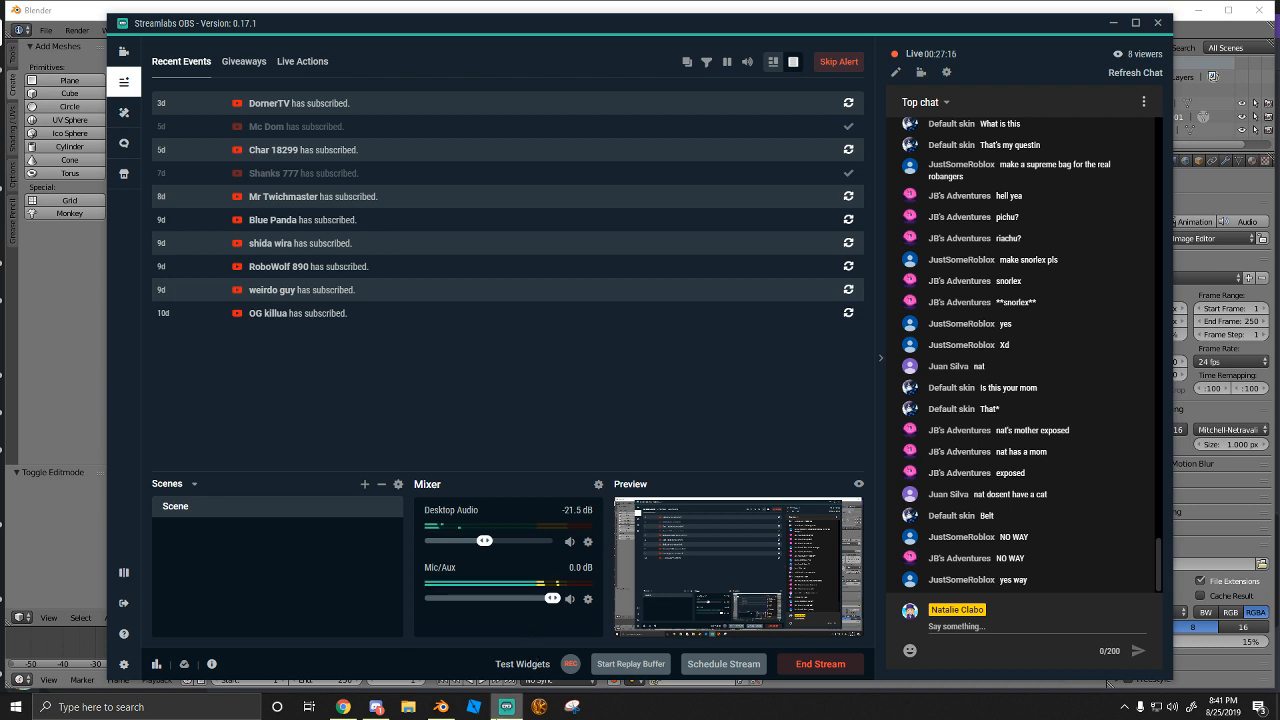
{"action": "left_click", "coordinate": [441, 707]}
Select the whole circle and scale it along the Y axis to about 0.782
{"action": "middle_click_drag", "start_coordinate": [558, 490], "coordinate": [607, 327]}
{"action": "key", "text": "a"}
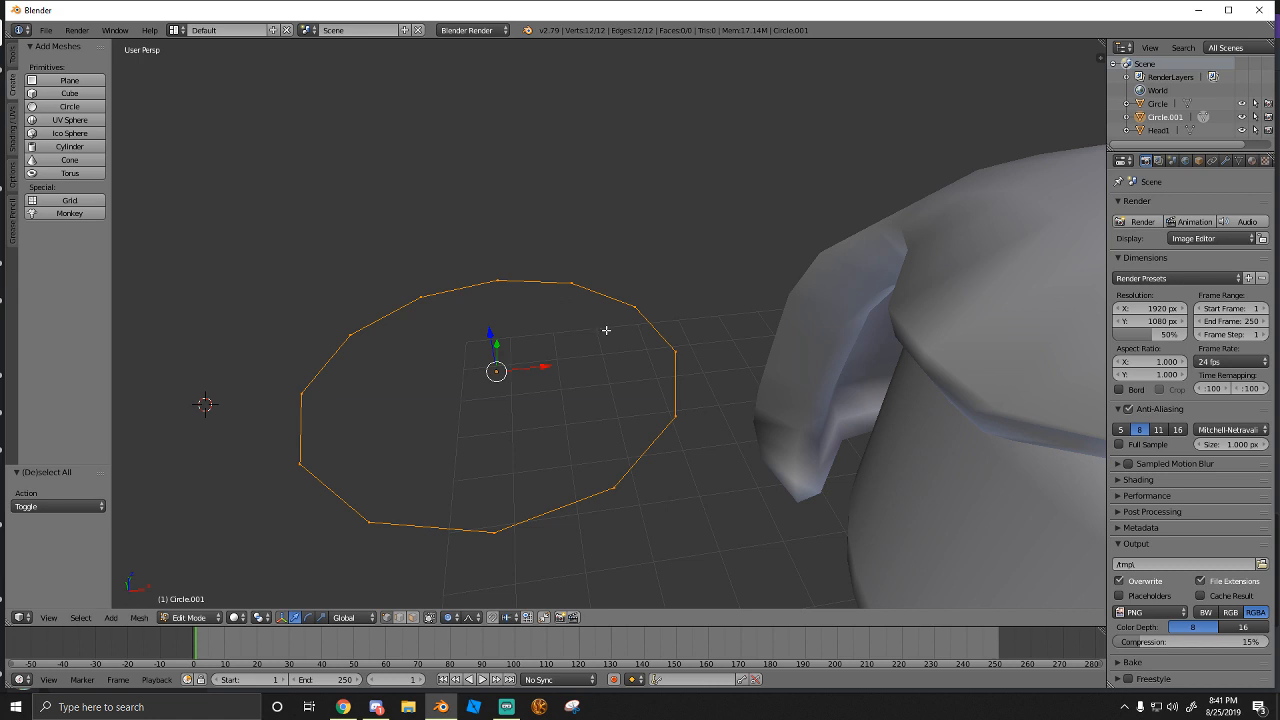
{"action": "key", "text": "s"}
{"action": "left_click", "coordinate": [606, 329]}
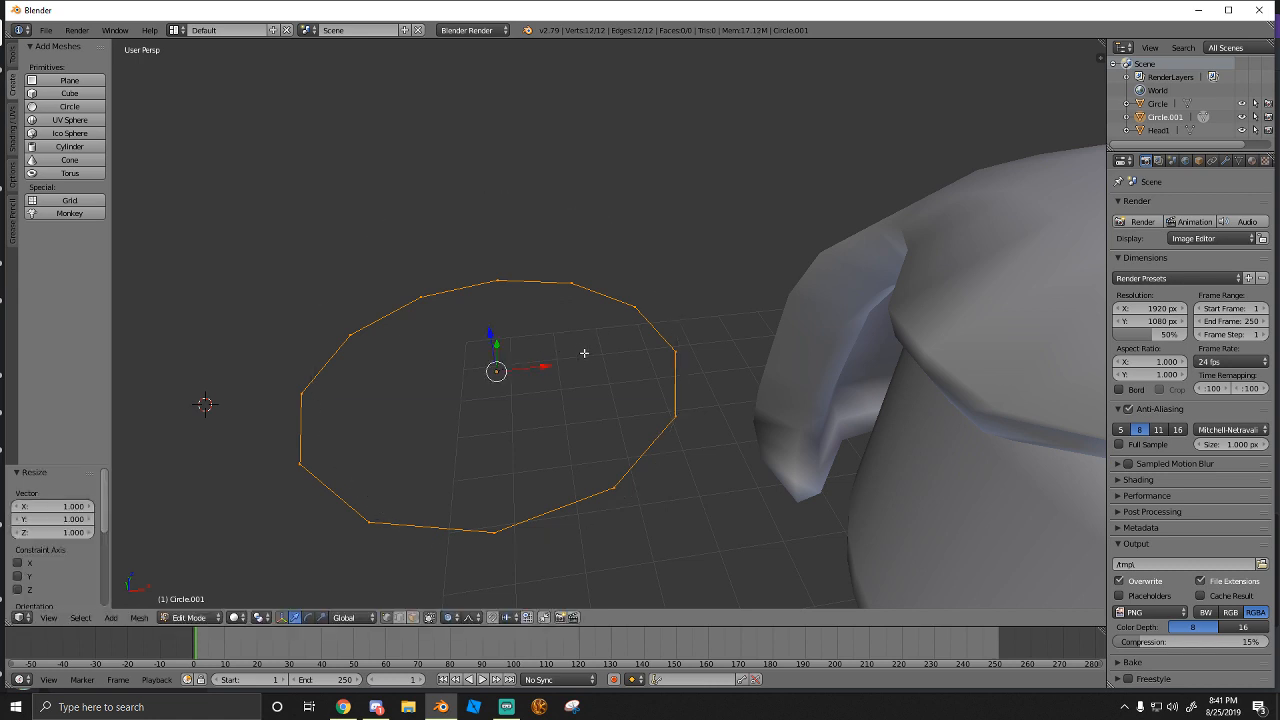
{"action": "key", "text": "s"}
{"action": "left_click", "coordinate": [565, 356]}
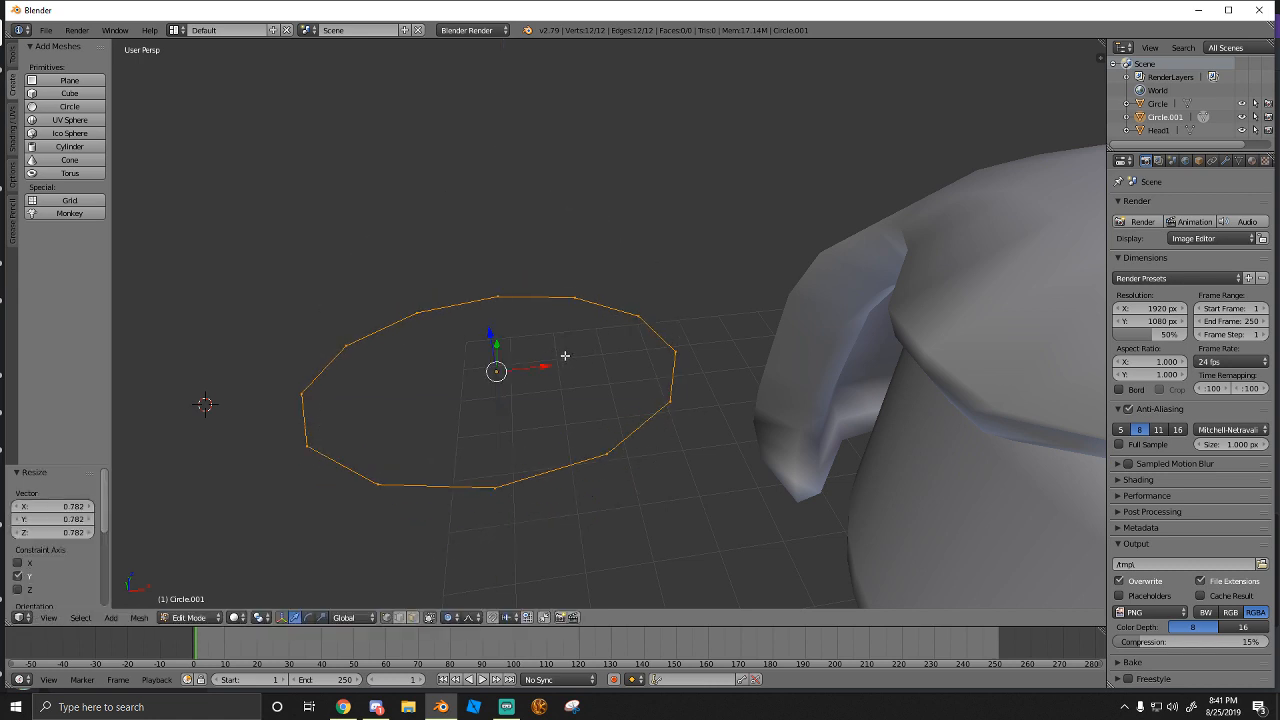
{"action": "middle_click_drag", "start_coordinate": [532, 386], "coordinate": [481, 459]}
{"action": "right_click", "coordinate": [481, 459]}
{"action": "right_click", "coordinate": [583, 463], "text": "shift"}
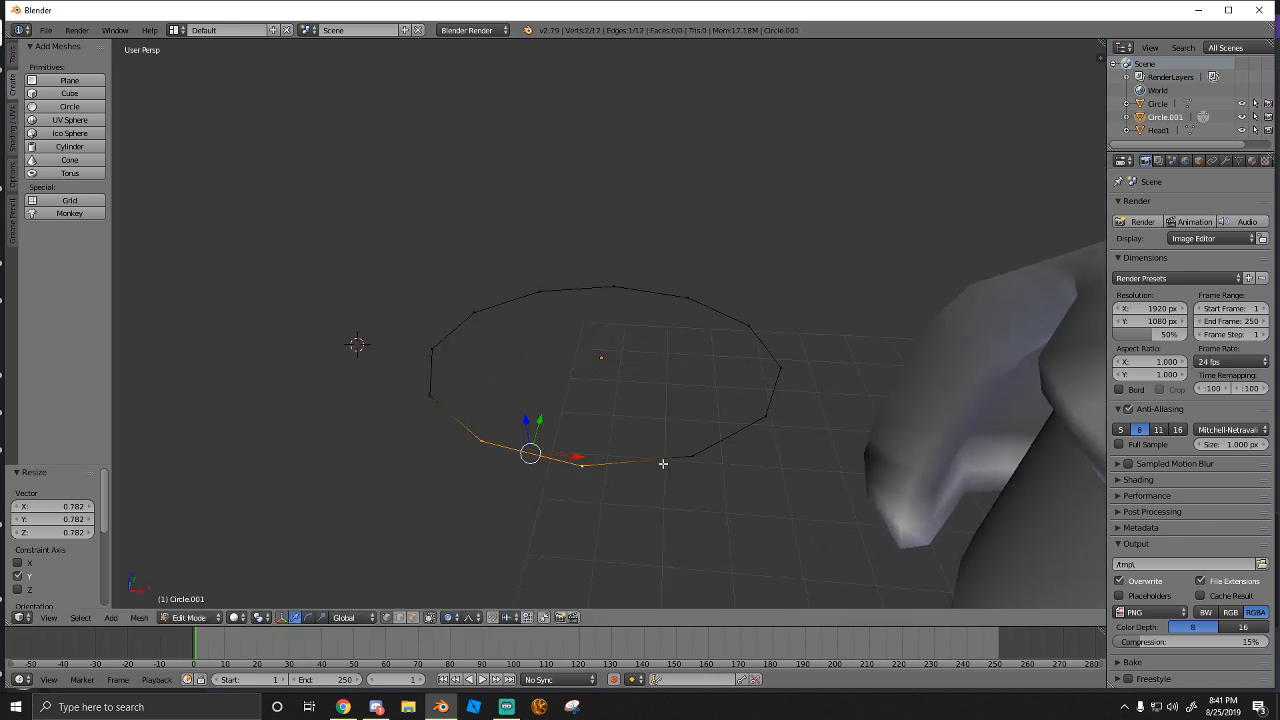
{"action": "right_click", "coordinate": [685, 460], "text": "shift"}
{"action": "key", "text": "a"}
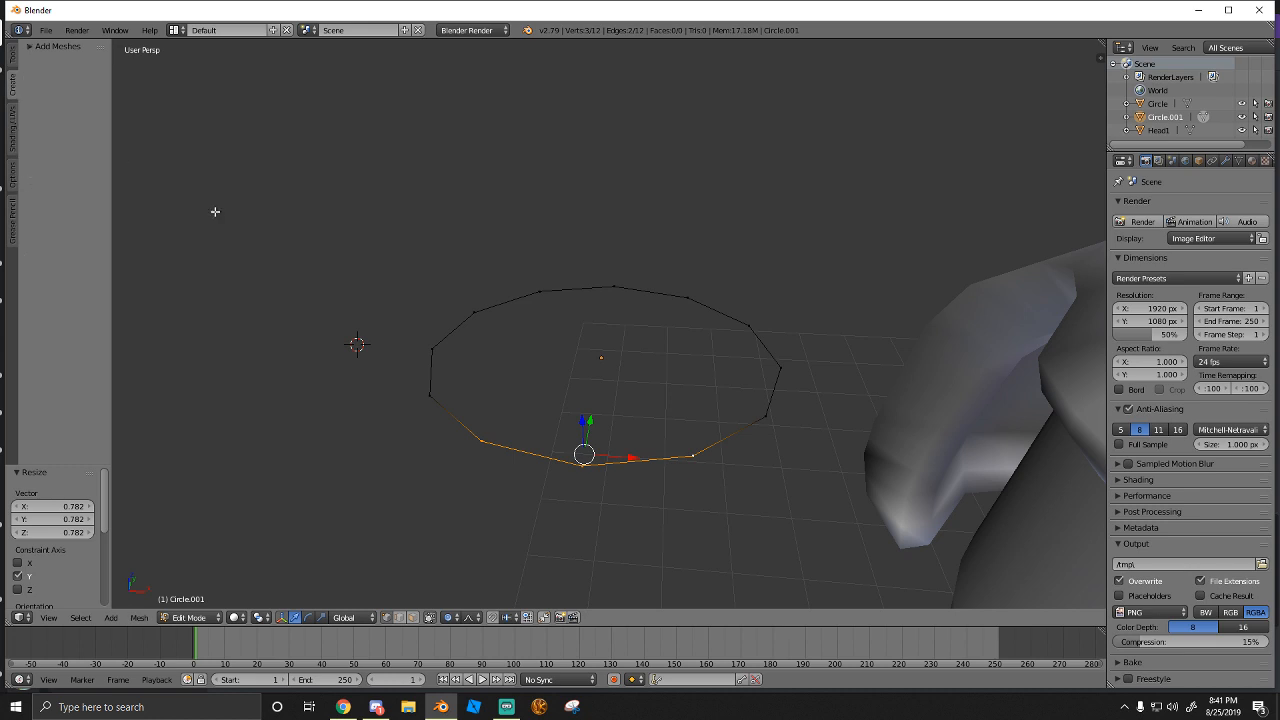
Select all of the circle's vertices and subdivide its edges with one cut
{"action": "key", "text": "a"}
{"action": "key", "text": "a"}
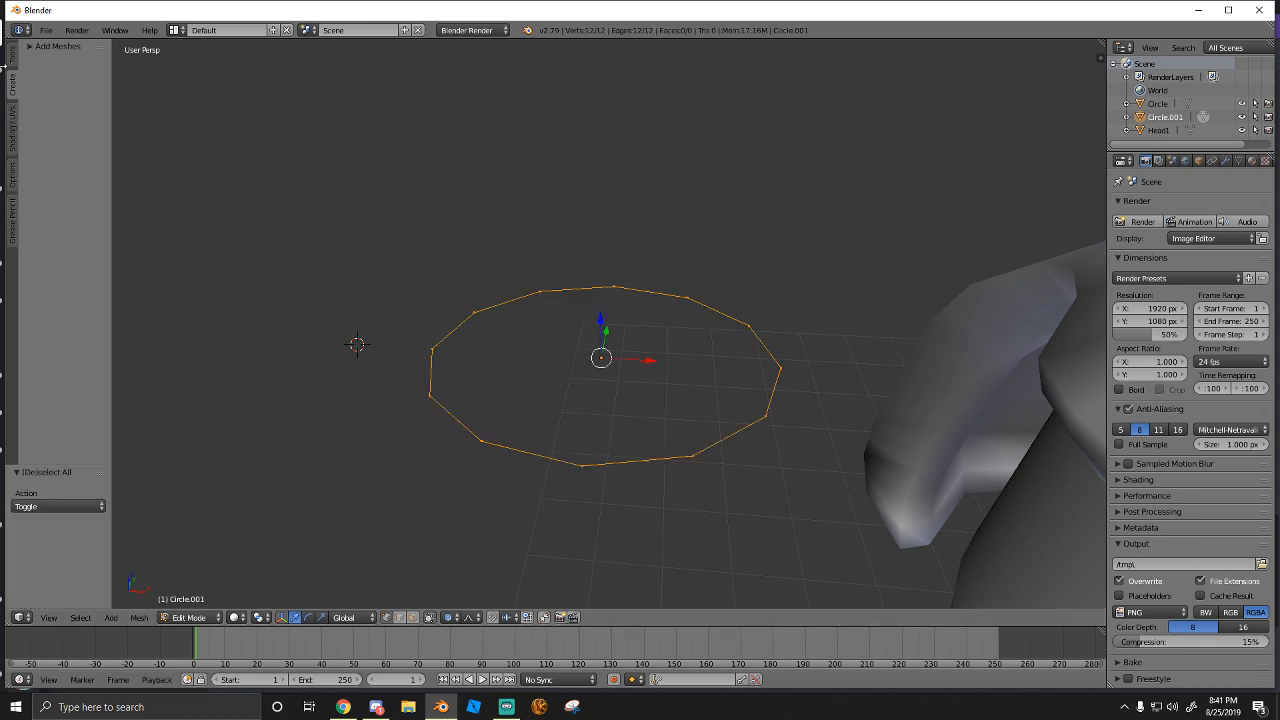
{"action": "left_click", "coordinate": [10, 64]}
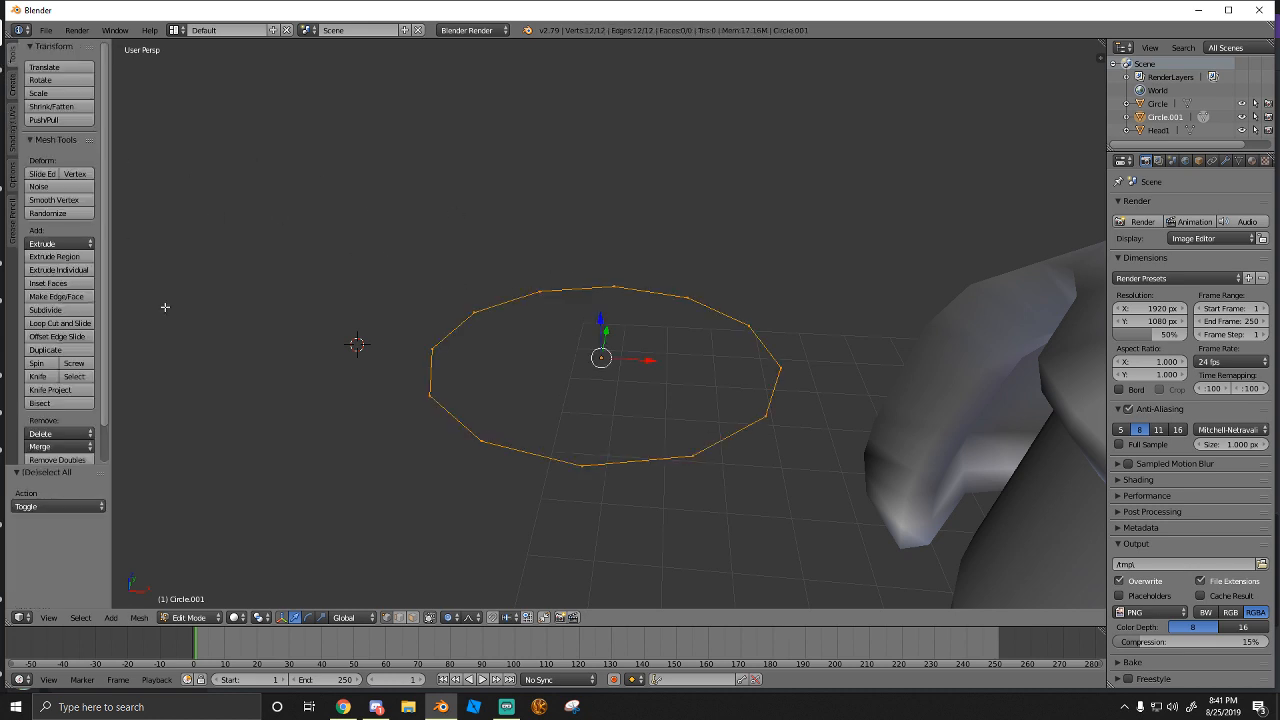
{"action": "left_click", "coordinate": [62, 312]}
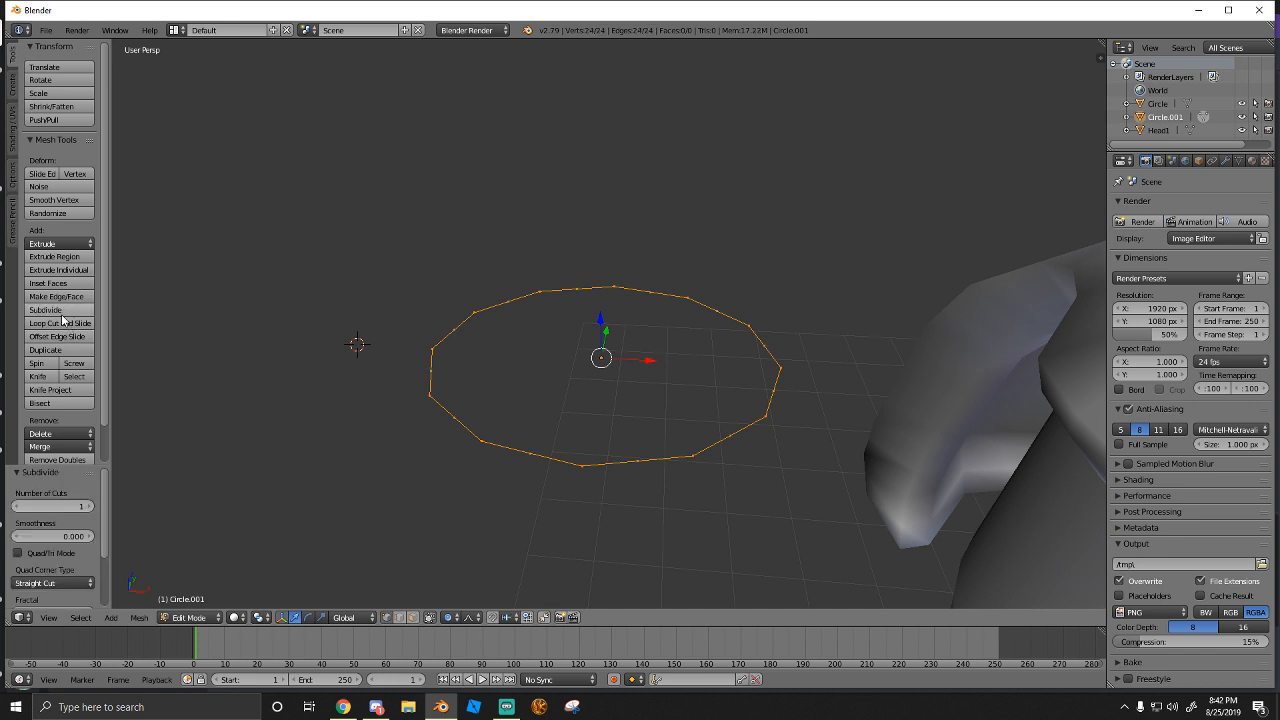
Try moving the vertex on the circle's near side inward along Y with proportional editing, and undo the move
{"action": "right_click", "coordinate": [587, 459]}
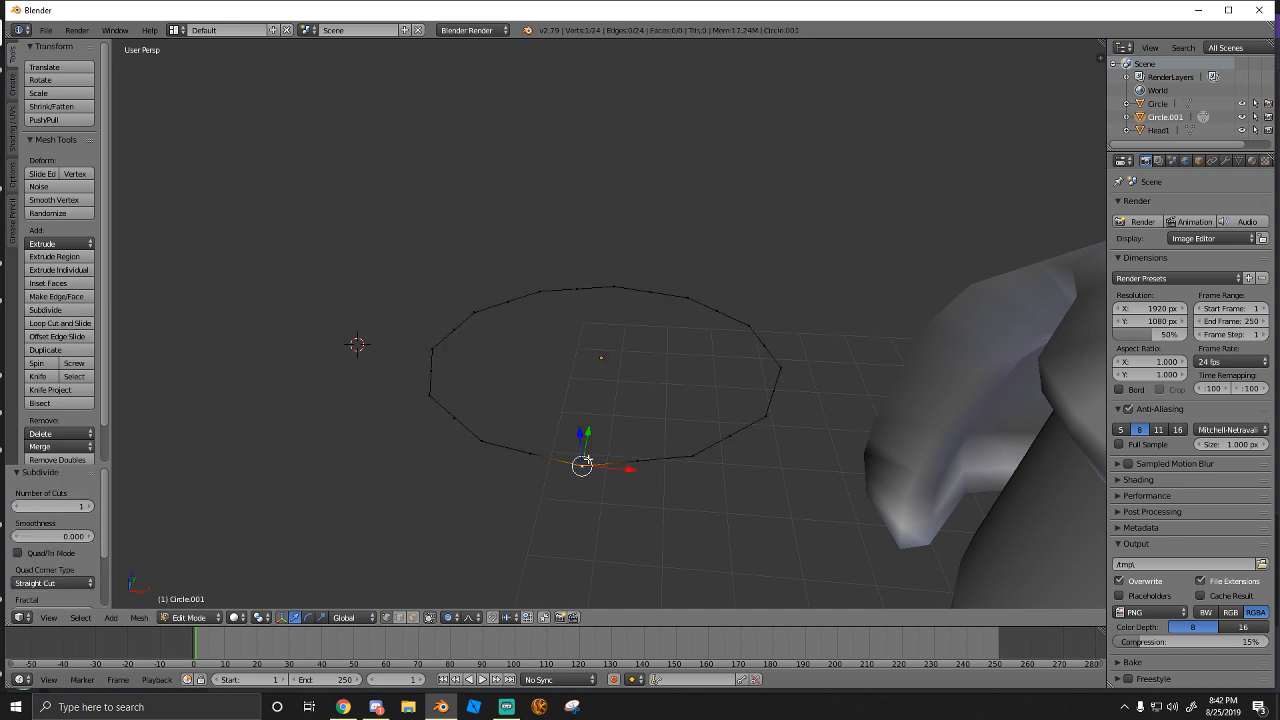
{"action": "key", "text": "g"}
{"action": "key", "text": "y"}
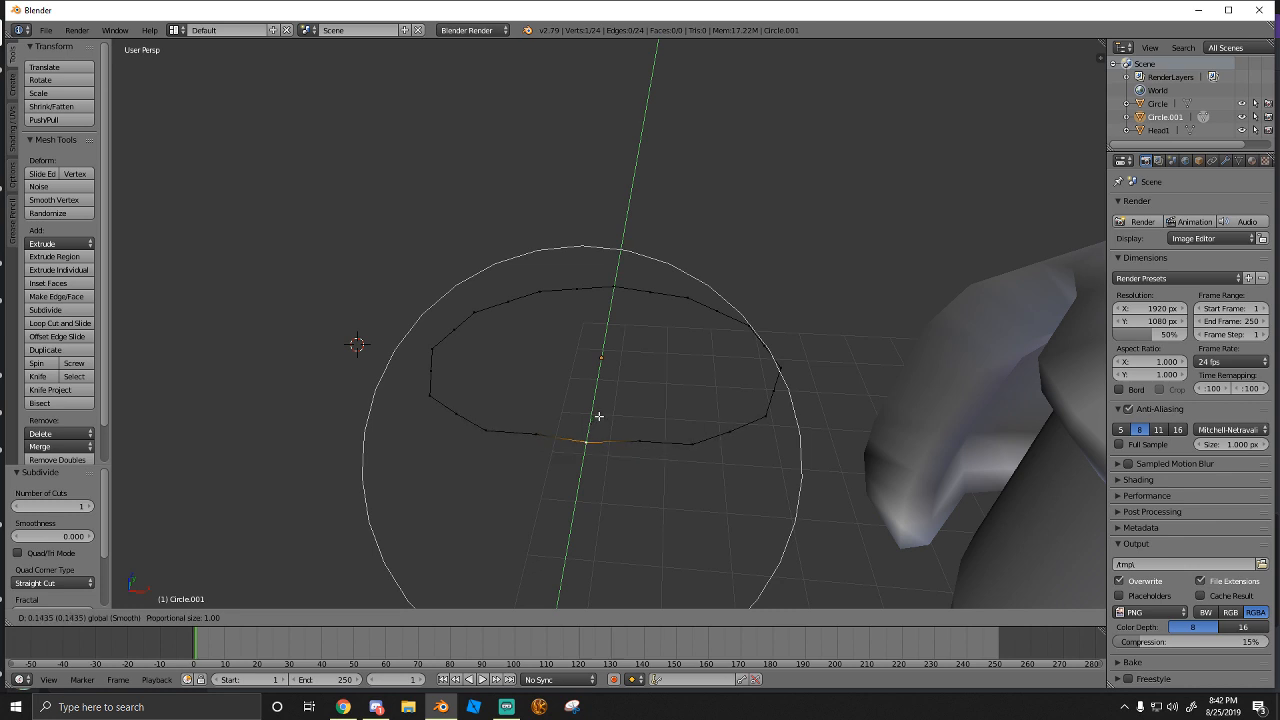
{"action": "left_click", "coordinate": [600, 423]}
{"action": "key", "text": "ctrl+z"}
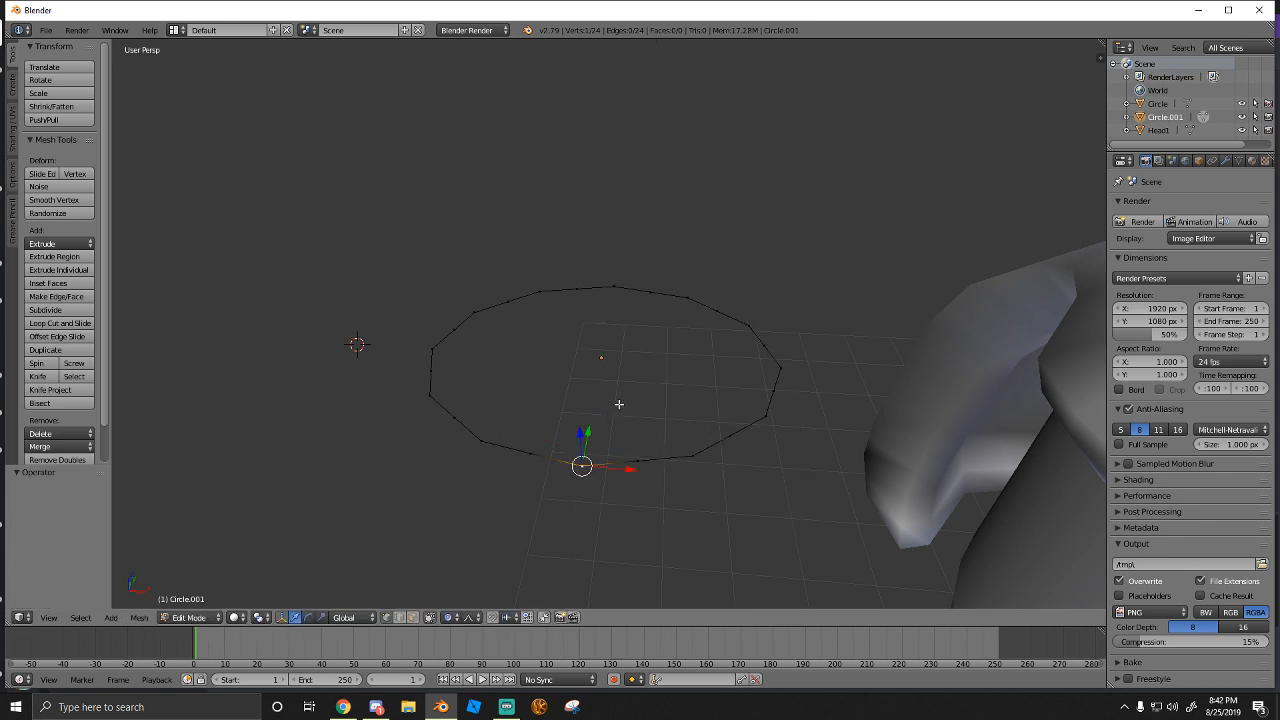
Disable proportional editing and move the single vertex on the circle's near side inward about 0.037 along Y
{"action": "key", "text": "a"}
{"action": "key", "text": "a"}
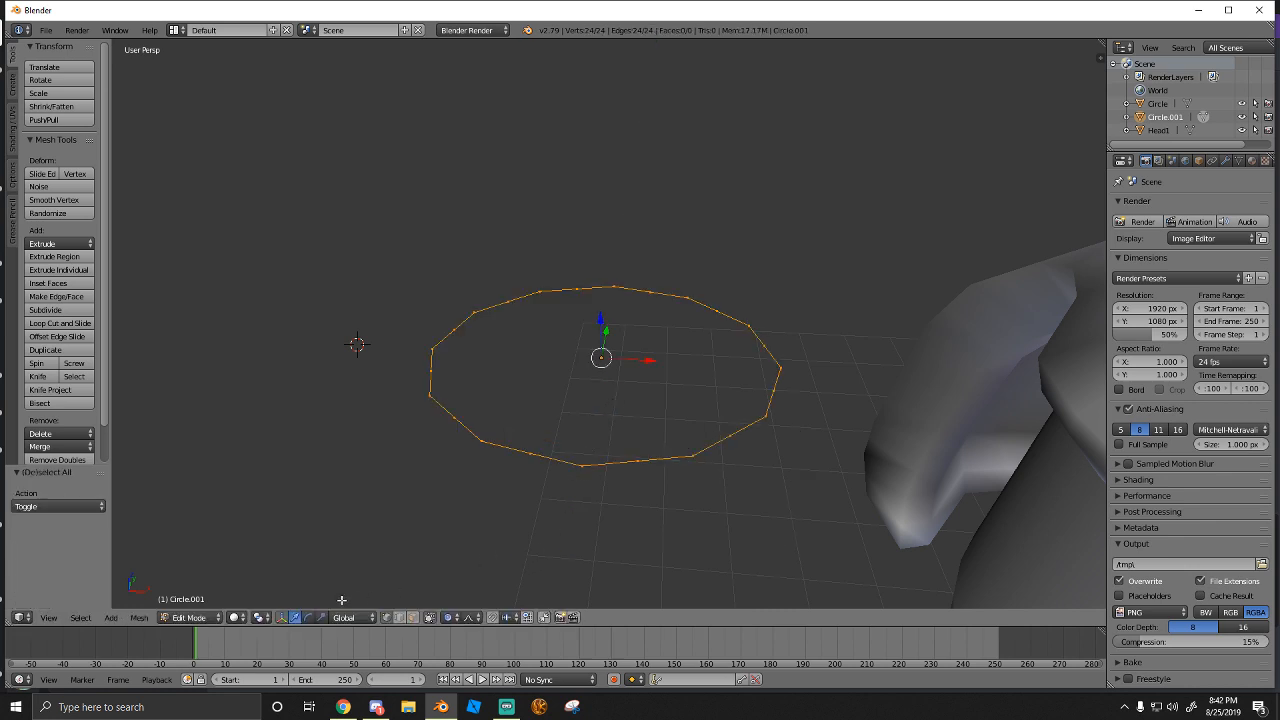
{"action": "left_click", "coordinate": [189, 617]}
{"action": "left_click", "coordinate": [451, 620]}
{"action": "left_click", "coordinate": [471, 603]}
{"action": "right_click", "coordinate": [588, 462]}
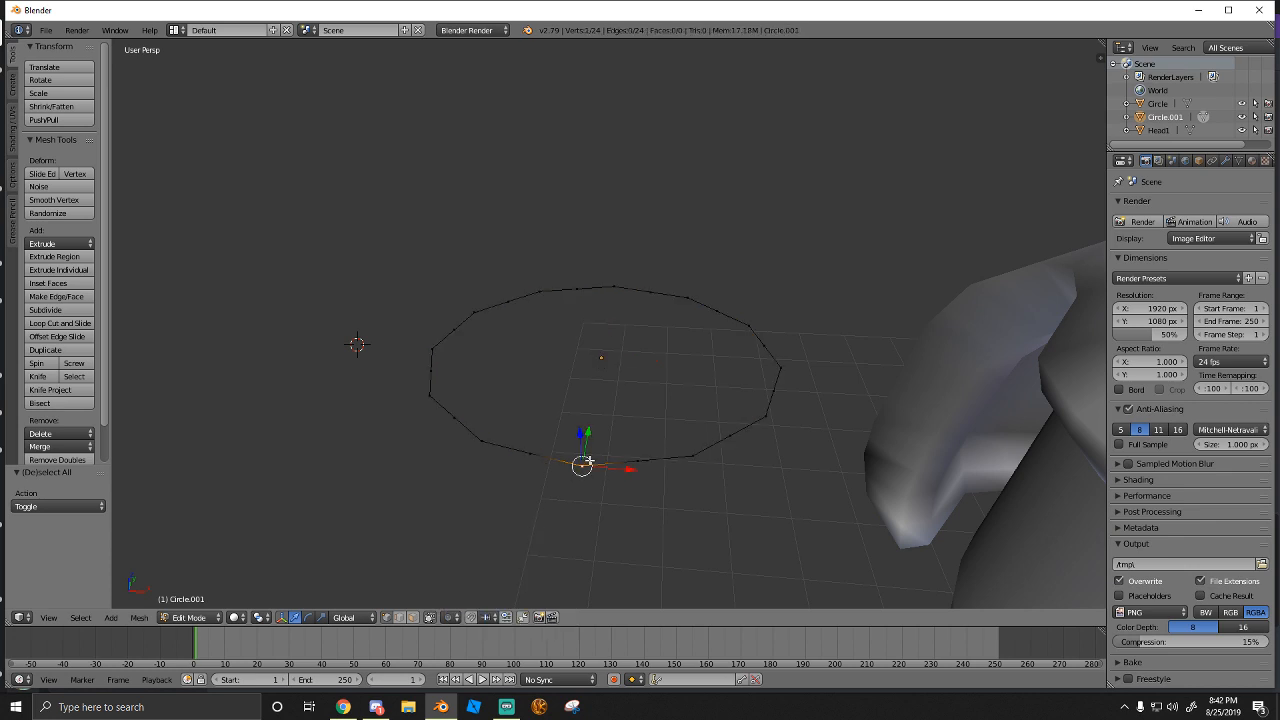
{"action": "left_click_drag", "start_coordinate": [590, 439], "coordinate": [590, 430]}
Select the run of vertices along the circle's near side and move them inward about 0.074 along Y
{"action": "right_click", "coordinate": [528, 458], "text": "shift"}
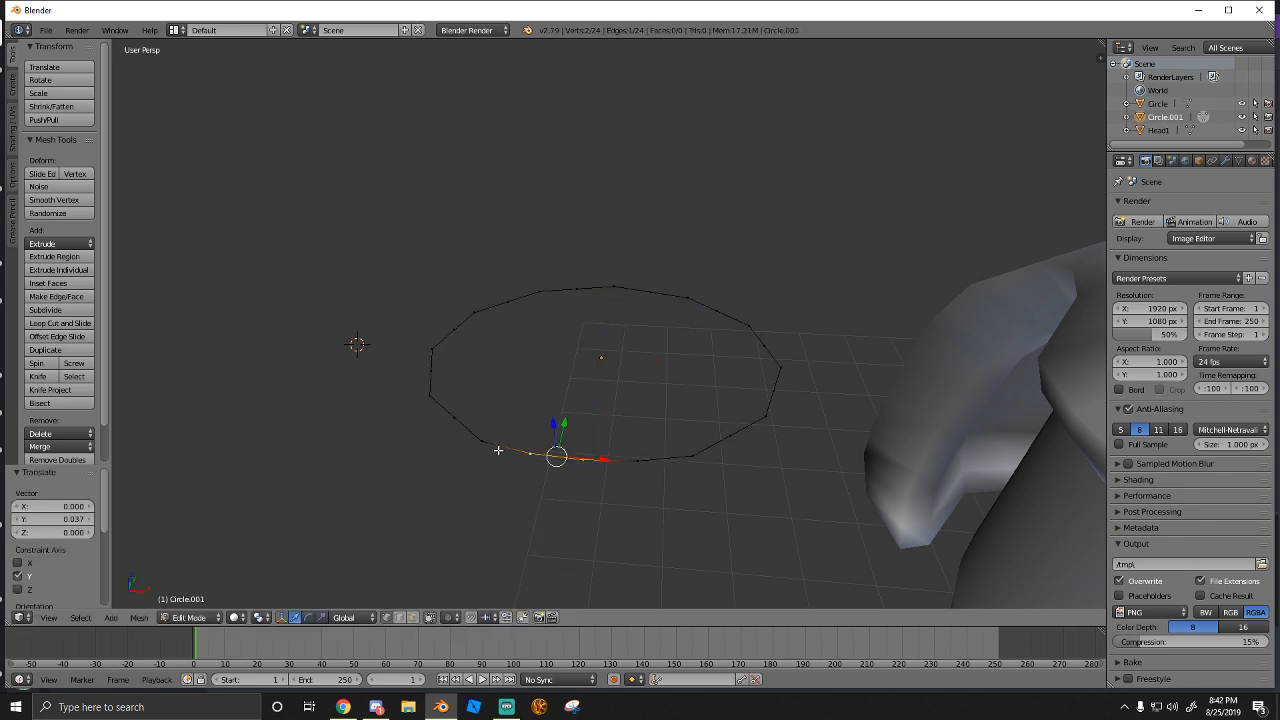
{"action": "right_click", "coordinate": [485, 446], "text": "shift"}
{"action": "right_click", "coordinate": [643, 466], "text": "shift"}
{"action": "right_click", "coordinate": [690, 457], "text": "shift"}
{"action": "right_click", "coordinate": [725, 440], "text": "shift"}
{"action": "right_click", "coordinate": [762, 422], "text": "shift"}
{"action": "right_click", "coordinate": [480, 449], "text": "shift"}
{"action": "right_click", "coordinate": [454, 420], "text": "shift"}
{"action": "right_click", "coordinate": [479, 438], "text": "shift"}
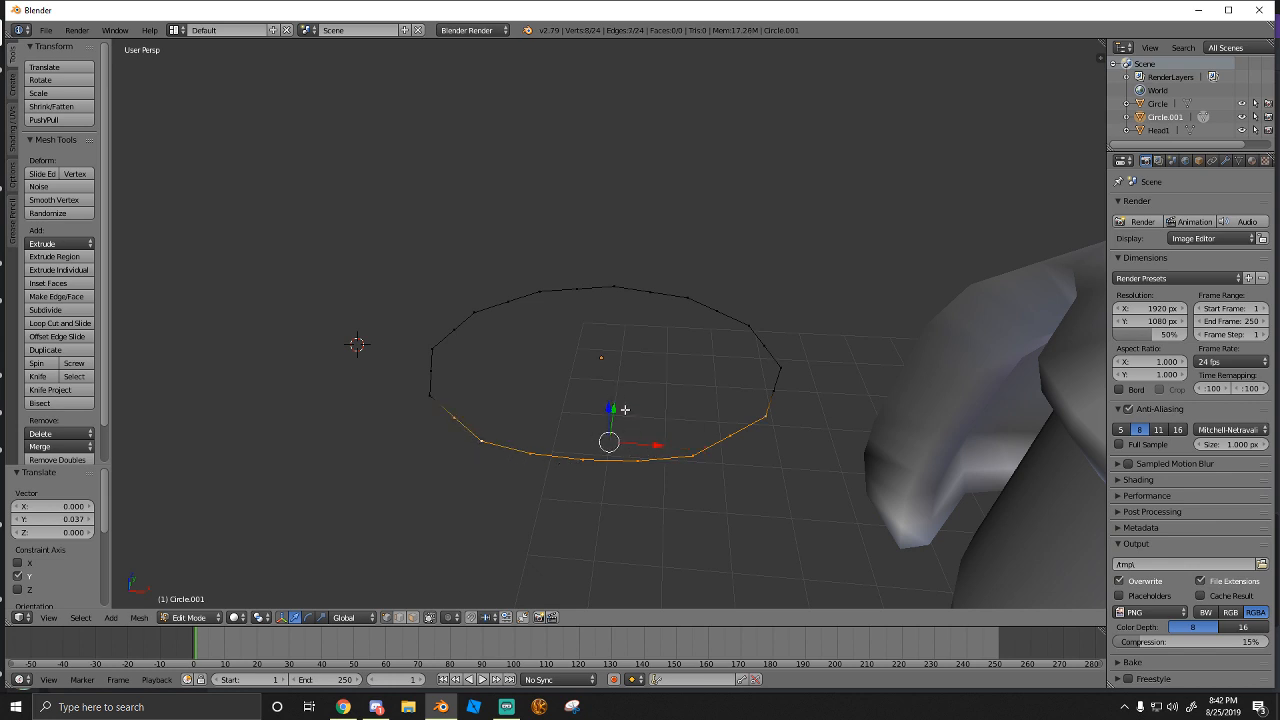
{"action": "left_click_drag", "start_coordinate": [625, 409], "coordinate": [620, 398]}
Move the single vertex at the near-left bend of the circle about -0.050 along Y to even out the curve
{"action": "right_click", "coordinate": [458, 406]}
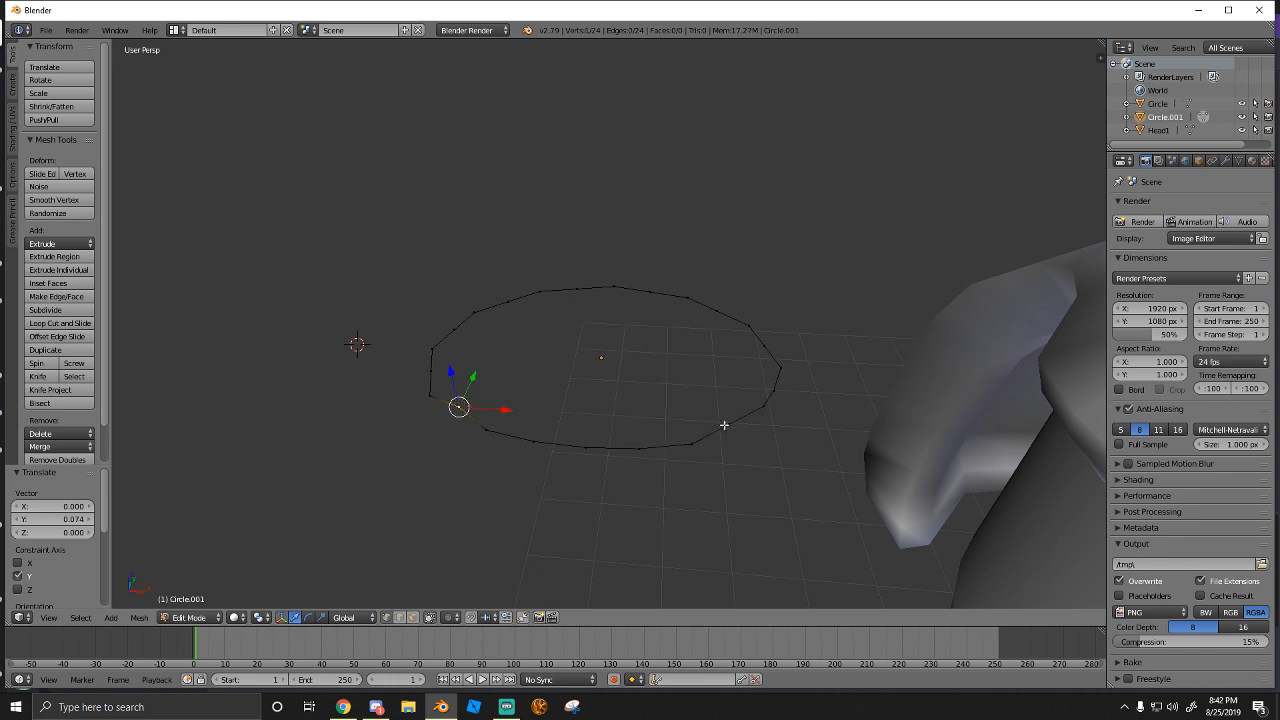
{"action": "right_click", "coordinate": [745, 415], "text": "shift"}
{"action": "right_click", "coordinate": [729, 425], "text": "shift"}
{"action": "right_click", "coordinate": [725, 427], "text": "shift"}
{"action": "right_click", "coordinate": [446, 417]}
{"action": "mouse_move", "coordinate": [516, 410]}
{"action": "left_mouse_down"}
{"action": "mouse_move", "coordinate": [470, 386]}
{"action": "mouse_move", "coordinate": [502, 392]}
{"action": "left_mouse_up"}
Select all of the circle's vertices and fill the outline with a face
{"action": "key", "text": "shift+f"}
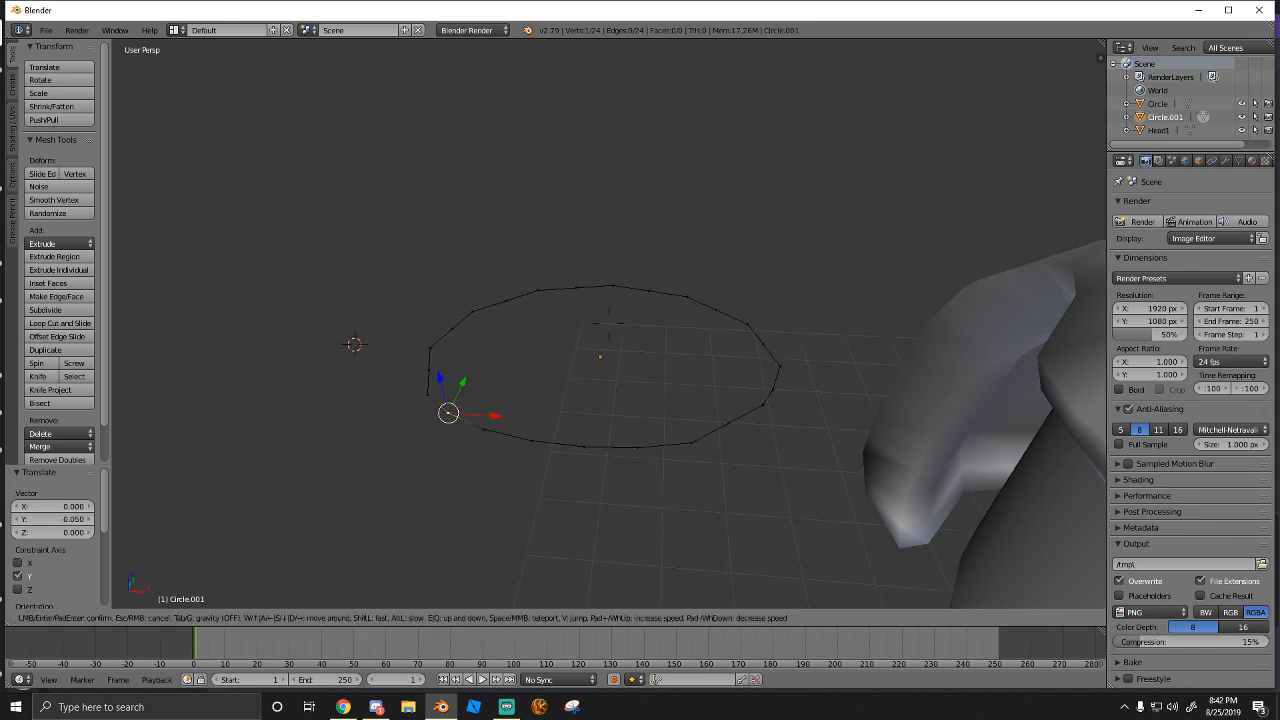
{"action": "key", "text": "d"}
{"action": "left_click", "coordinate": [608, 323]}
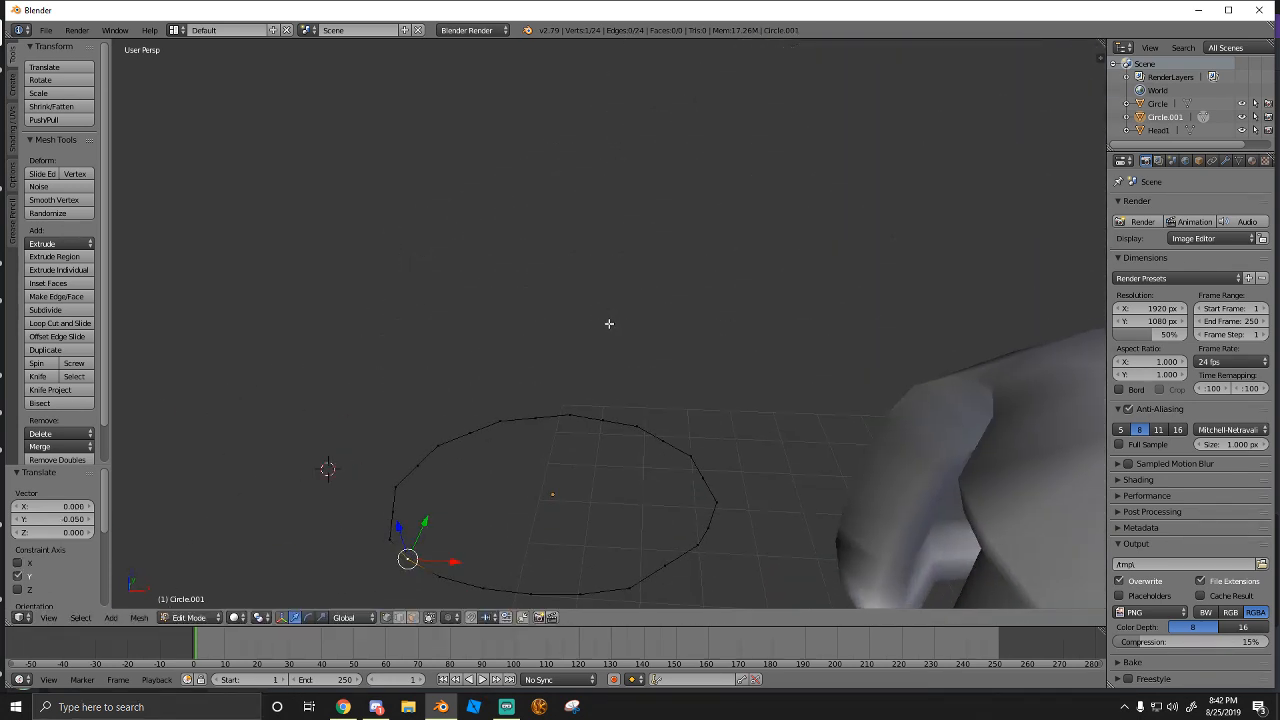
{"action": "key", "text": "a"}
{"action": "key", "text": "a"}
{"action": "key", "text": "f"}
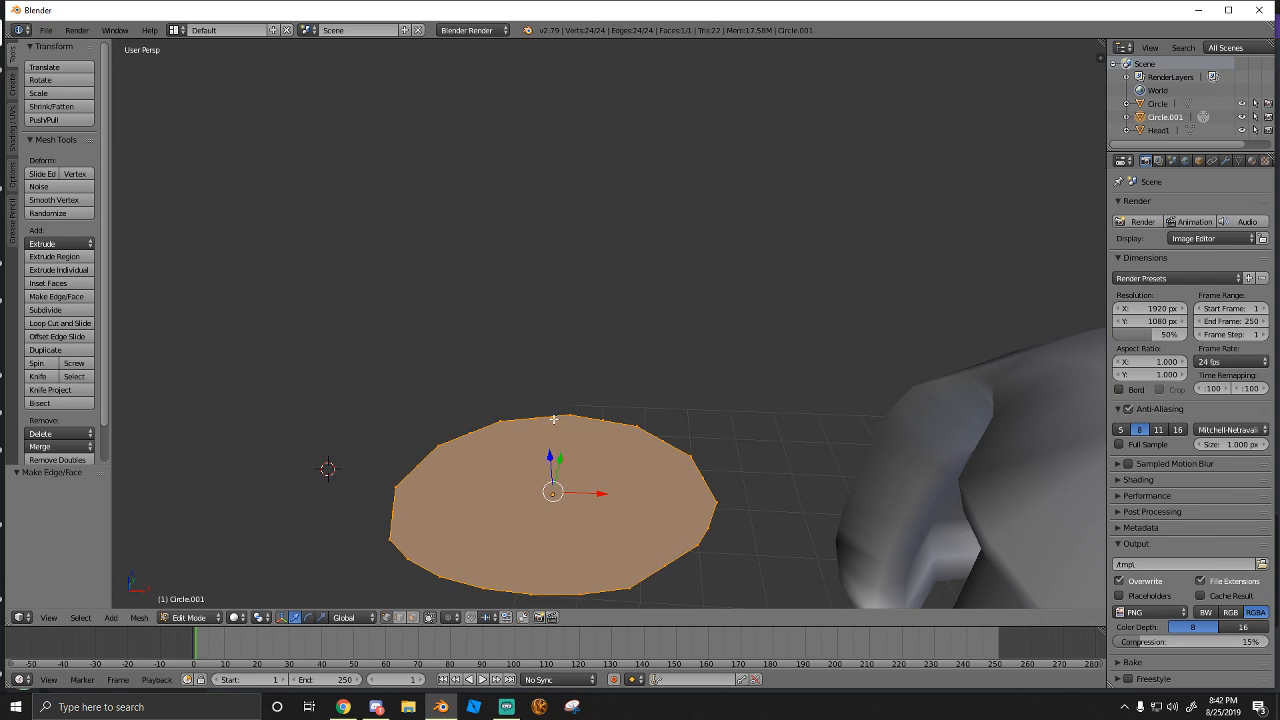
Move the middle vertex on the disc's left edge outward about -0.030 along X
{"action": "key", "text": "shift+f"}
{"action": "key", "text": "s"}
{"action": "key", "text": "w"}
{"action": "key", "text": "s"}
{"action": "key", "text": "w"}
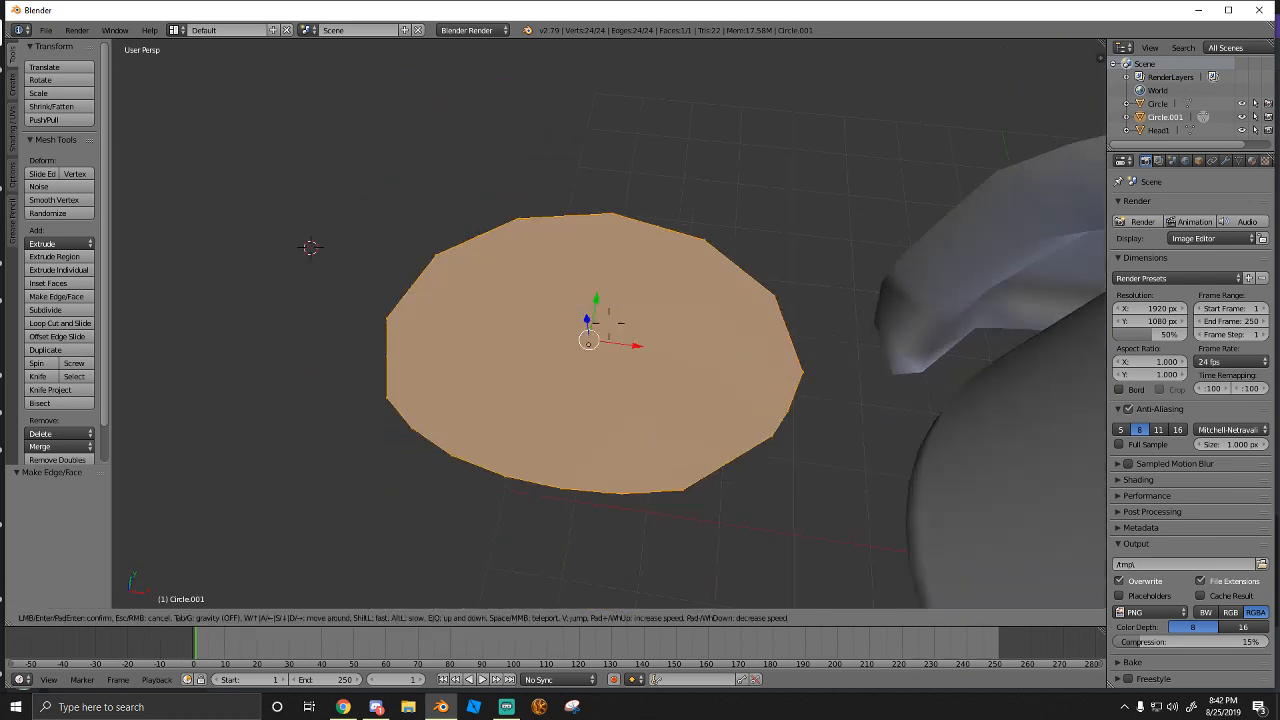
{"action": "left_click", "coordinate": [578, 326]}
{"action": "right_click", "coordinate": [386, 358]}
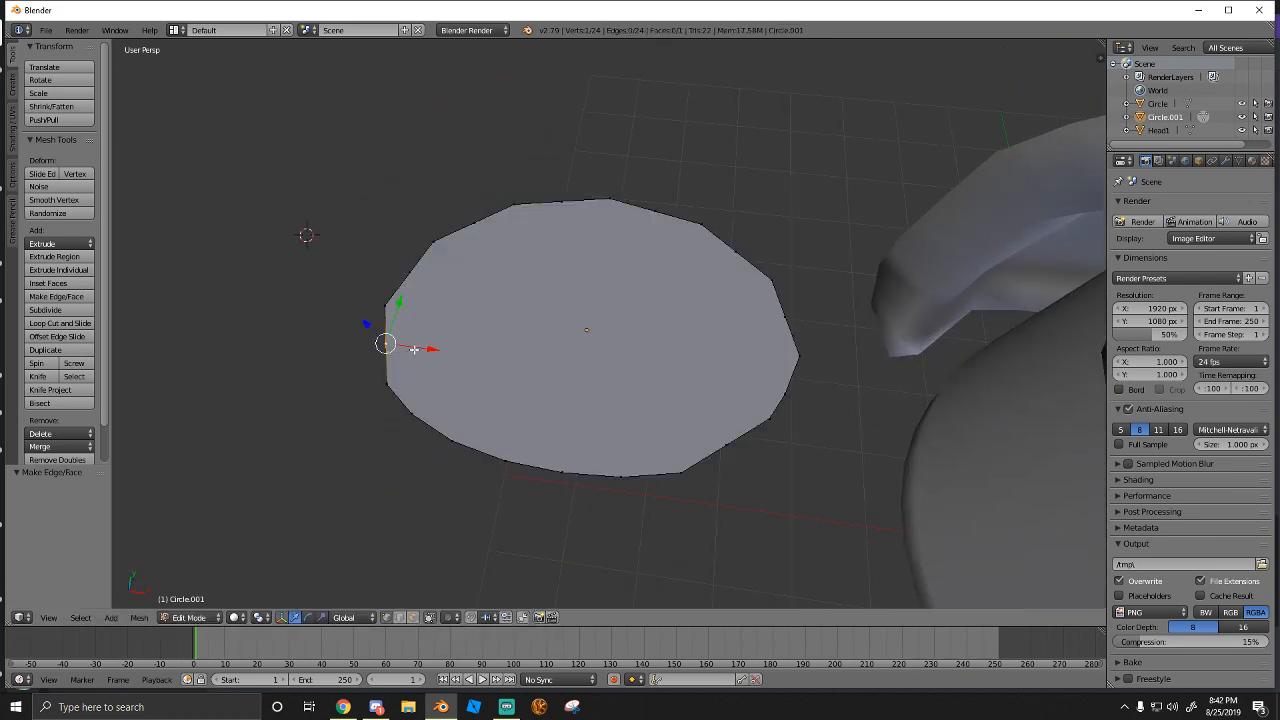
{"action": "key", "text": "g"}
{"action": "key", "text": "x"}
{"action": "left_click", "coordinate": [381, 344]}
Move the vertex on the disc's far-left edge outward about -0.028 along X
{"action": "right_click", "coordinate": [409, 273]}
{"action": "key", "text": "g"}
{"action": "key", "text": "x"}
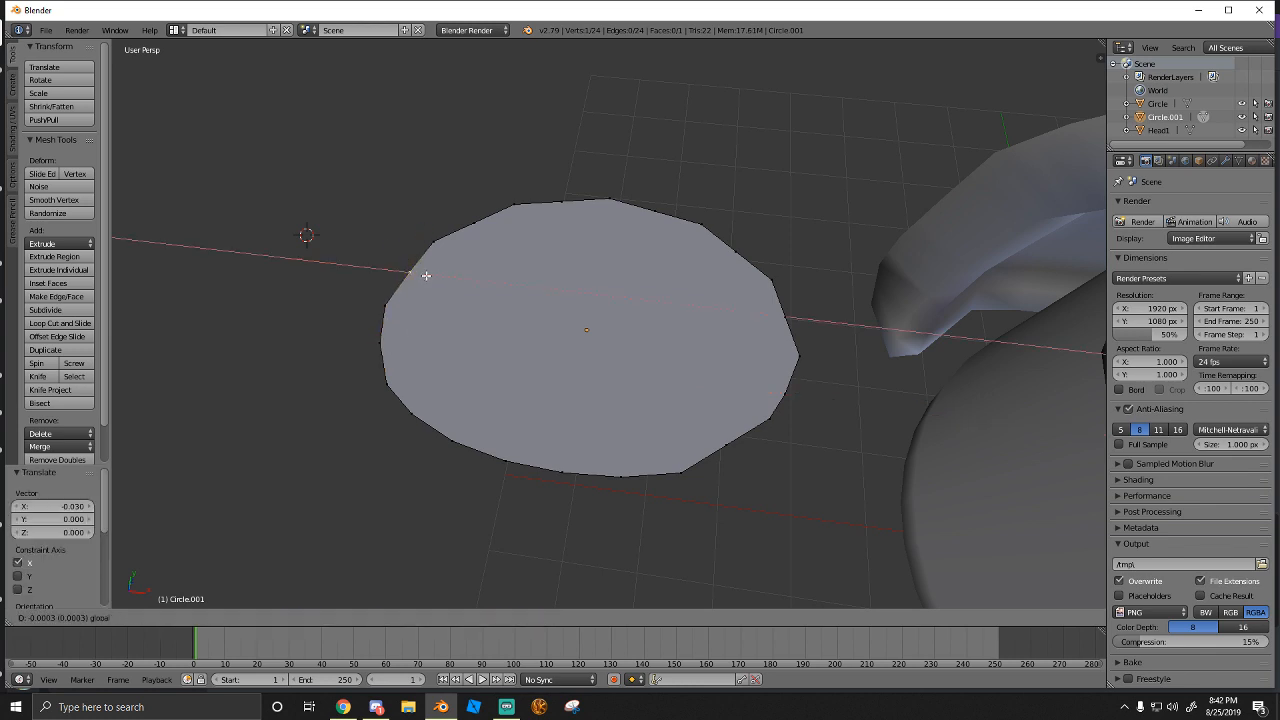
{"action": "left_click", "coordinate": [404, 272]}
Adjust the vertex on the disc's near-right edge along Y to smooth the outline
{"action": "right_click", "coordinate": [726, 444]}
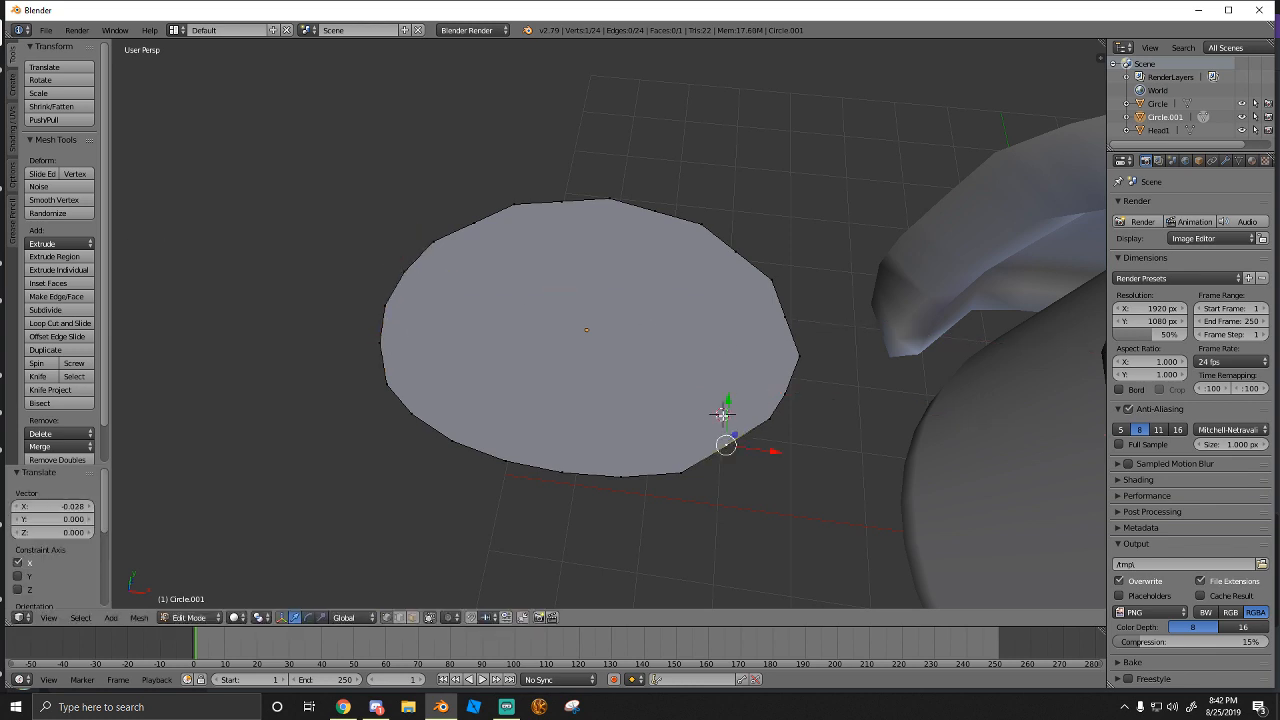
{"action": "key", "text": "g"}
{"action": "key", "text": "y"}
{"action": "left_click", "coordinate": [726, 418]}
{"action": "right_click", "coordinate": [778, 308]}
Select the whole disc, extrude it up about 0.707 and scale the top face to about 0.869
{"action": "key", "text": "shift+f"}
{"action": "key", "text": "Escape"}
{"action": "key", "text": "a"}
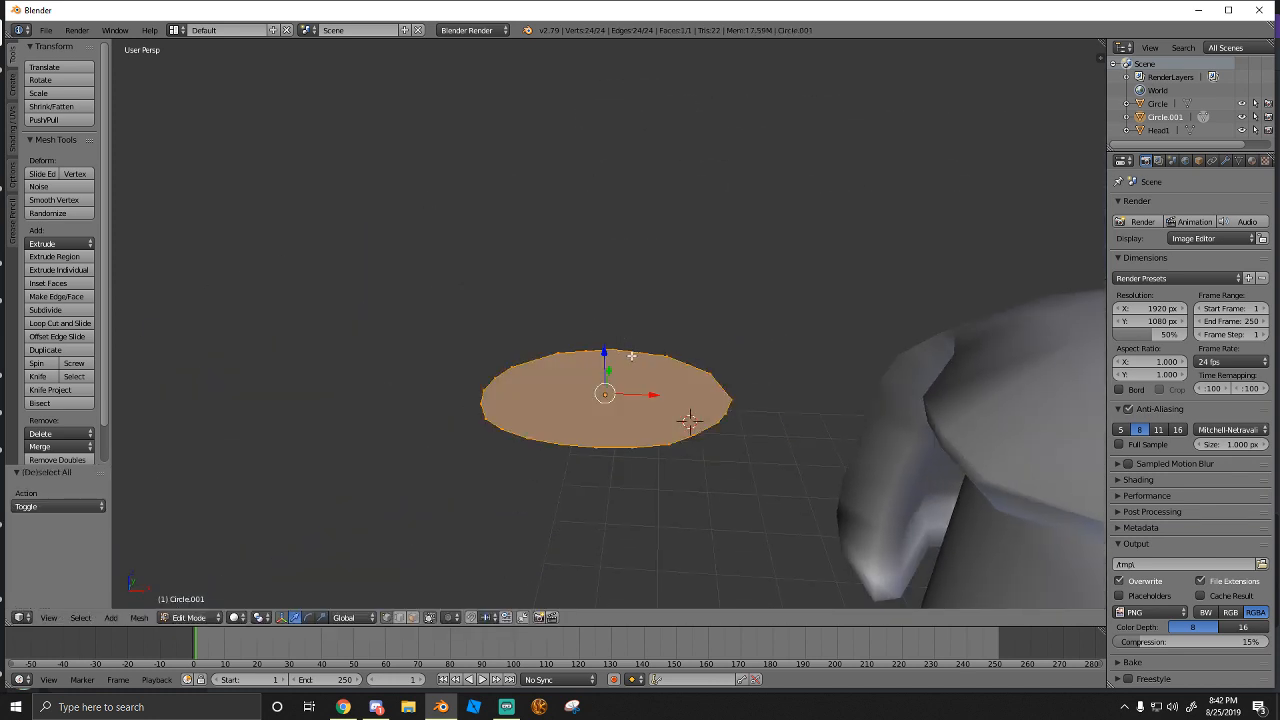
{"action": "key", "text": "e"}
{"action": "left_click", "coordinate": [689, 327]}
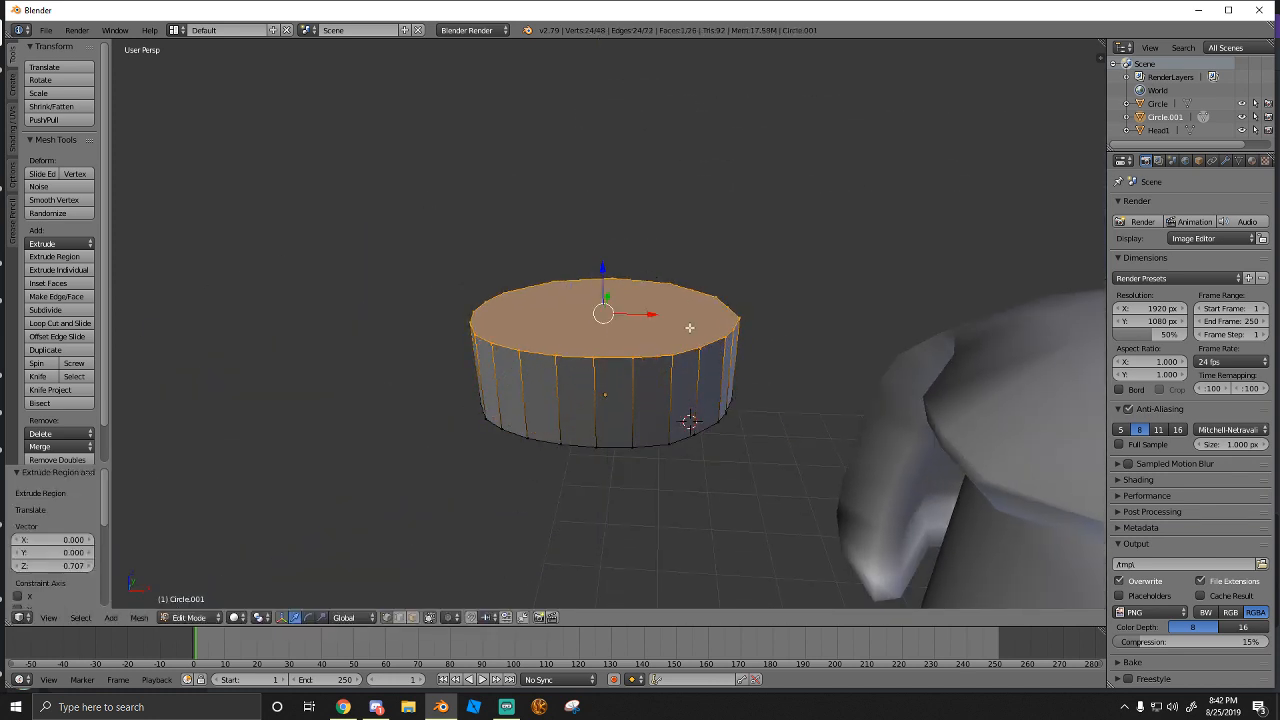
{"action": "key", "text": "s"}
{"action": "left_click", "coordinate": [815, 374]}
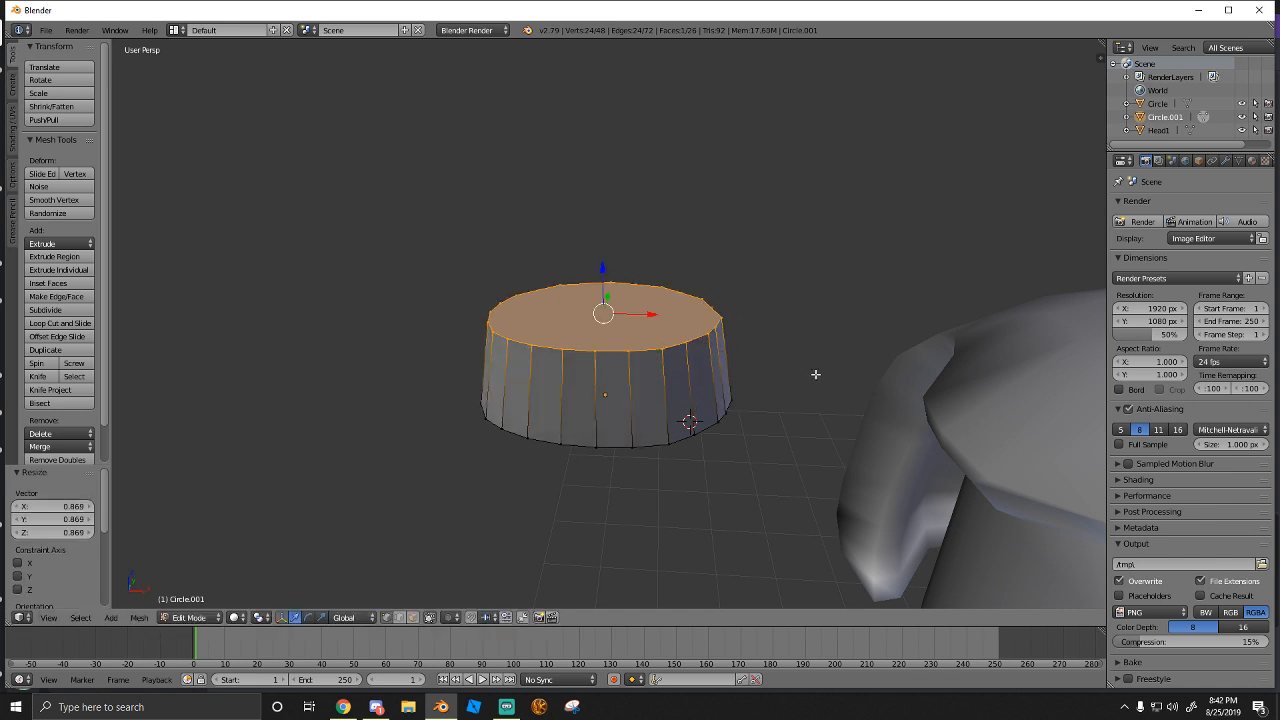
Lower the extruded top face about 0.190 along Z and scale it to about 1.059
{"action": "left_click_drag", "start_coordinate": [601, 273], "coordinate": [601, 297]}
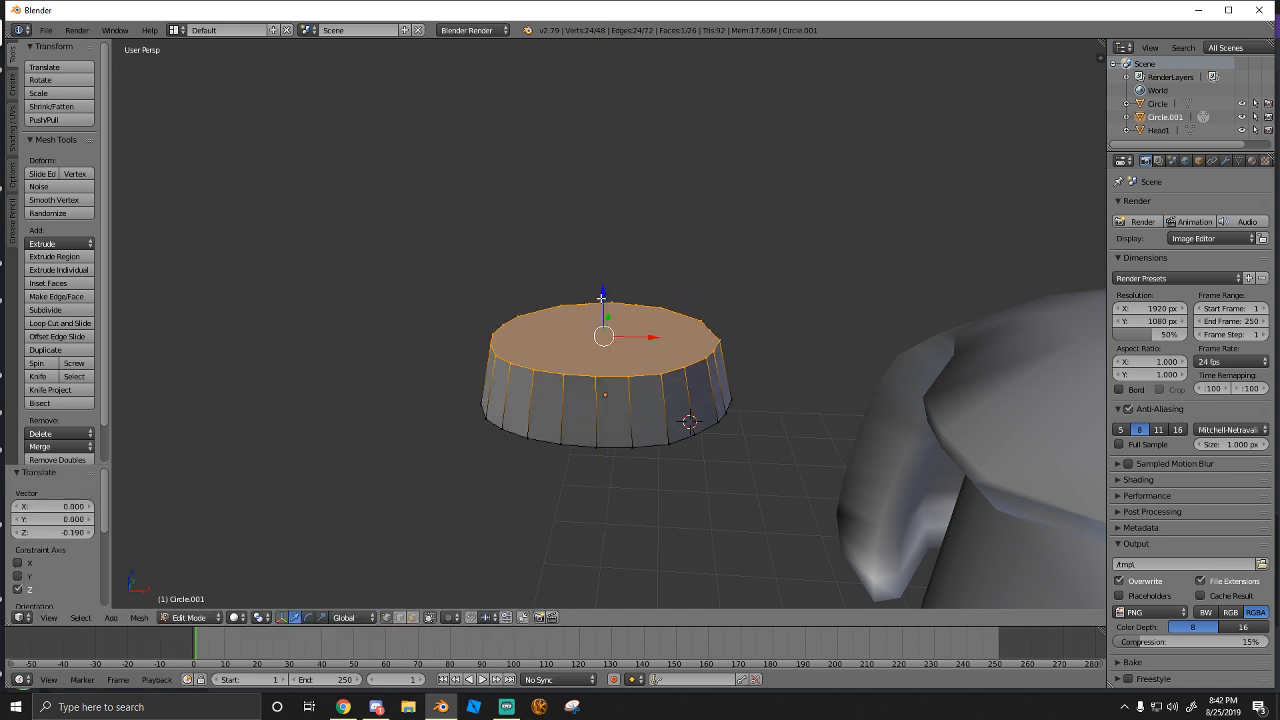
{"action": "key", "text": "s"}
{"action": "left_click", "coordinate": [649, 333]}
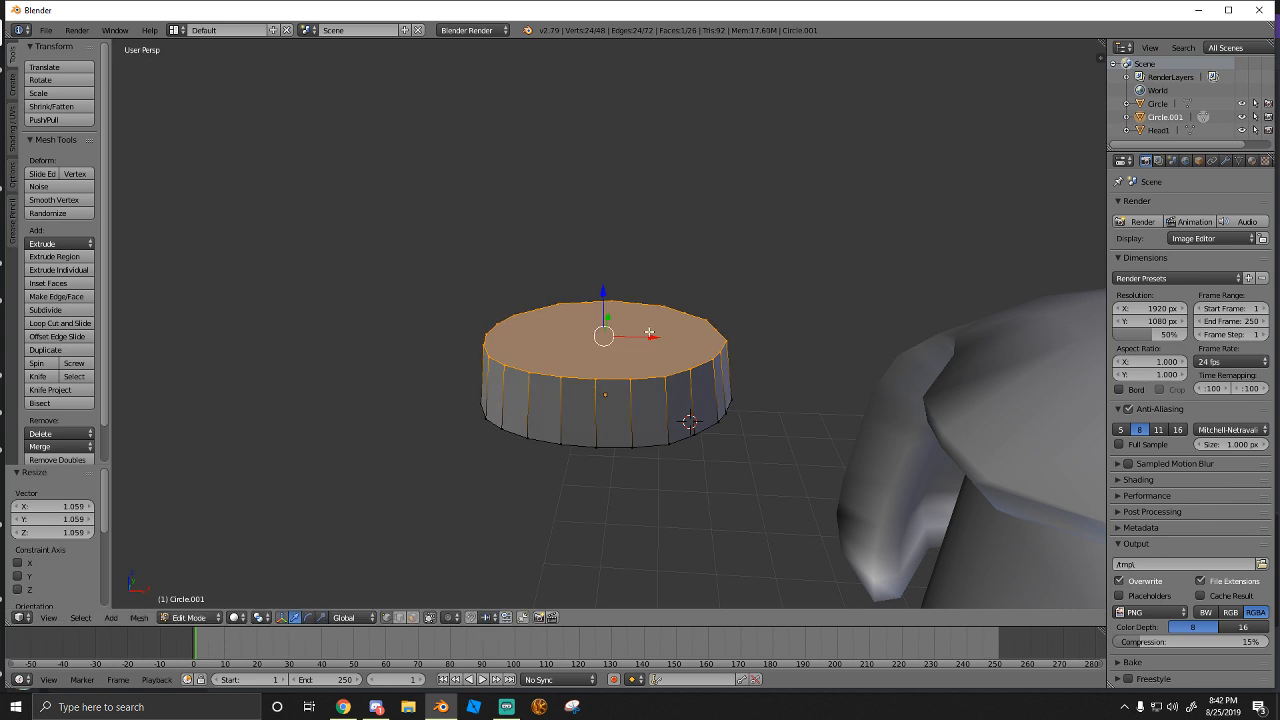
Extrude the top face up about 0.510 and scale it to about 0.877
{"action": "key", "text": "e"}
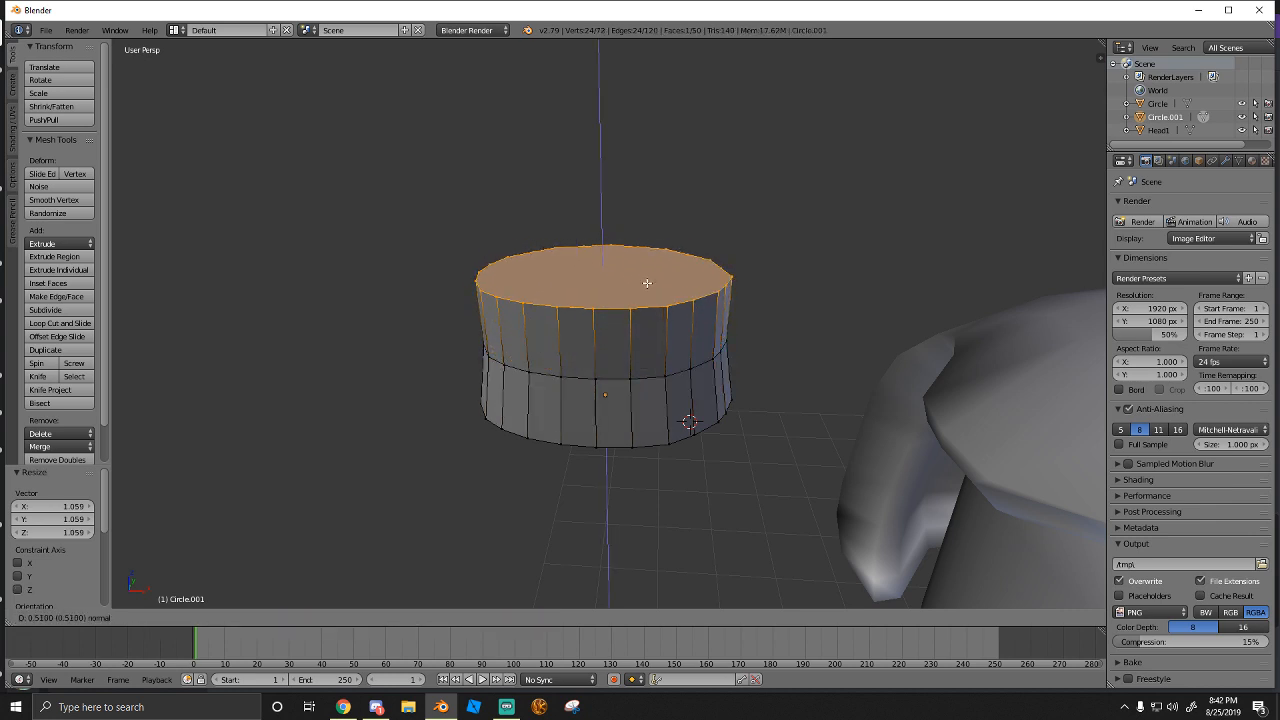
{"action": "left_click", "coordinate": [808, 318]}
{"action": "key", "text": "s"}
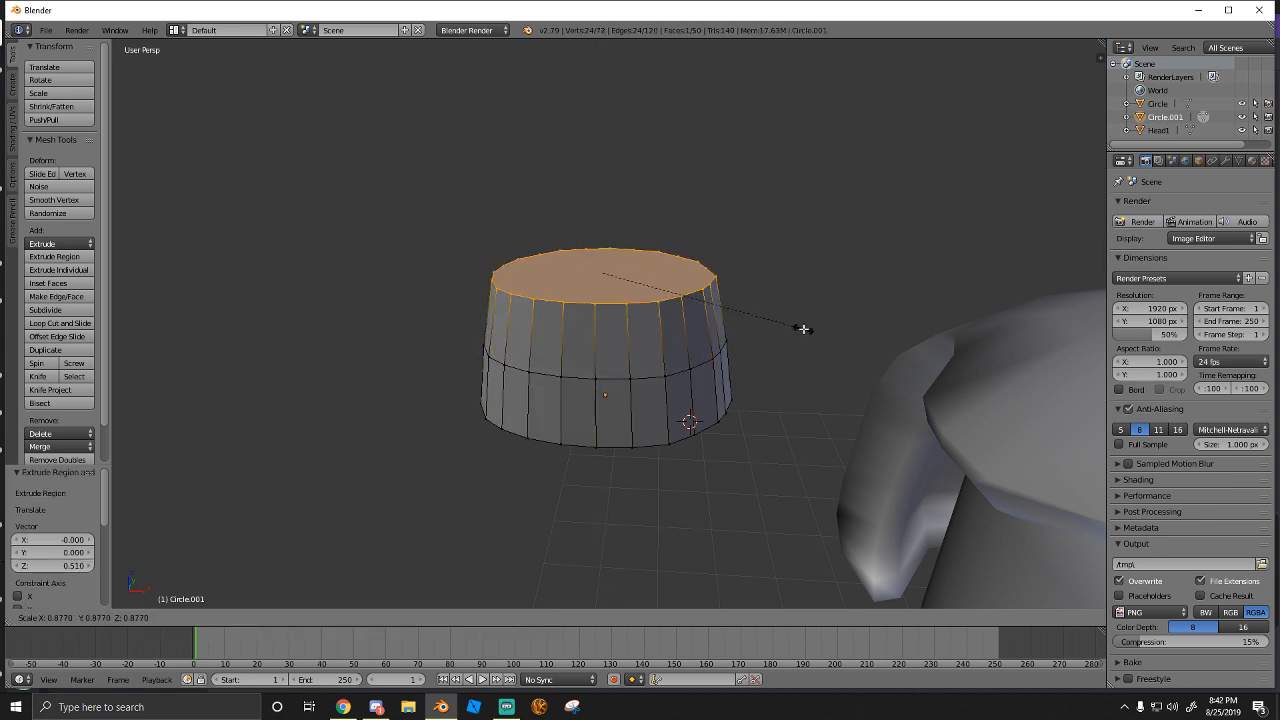
{"action": "left_click", "coordinate": [803, 330]}
Extrude the top face up about 0.484 and scale it to about 0.945
{"action": "key", "text": "e"}
{"action": "left_click", "coordinate": [789, 263]}
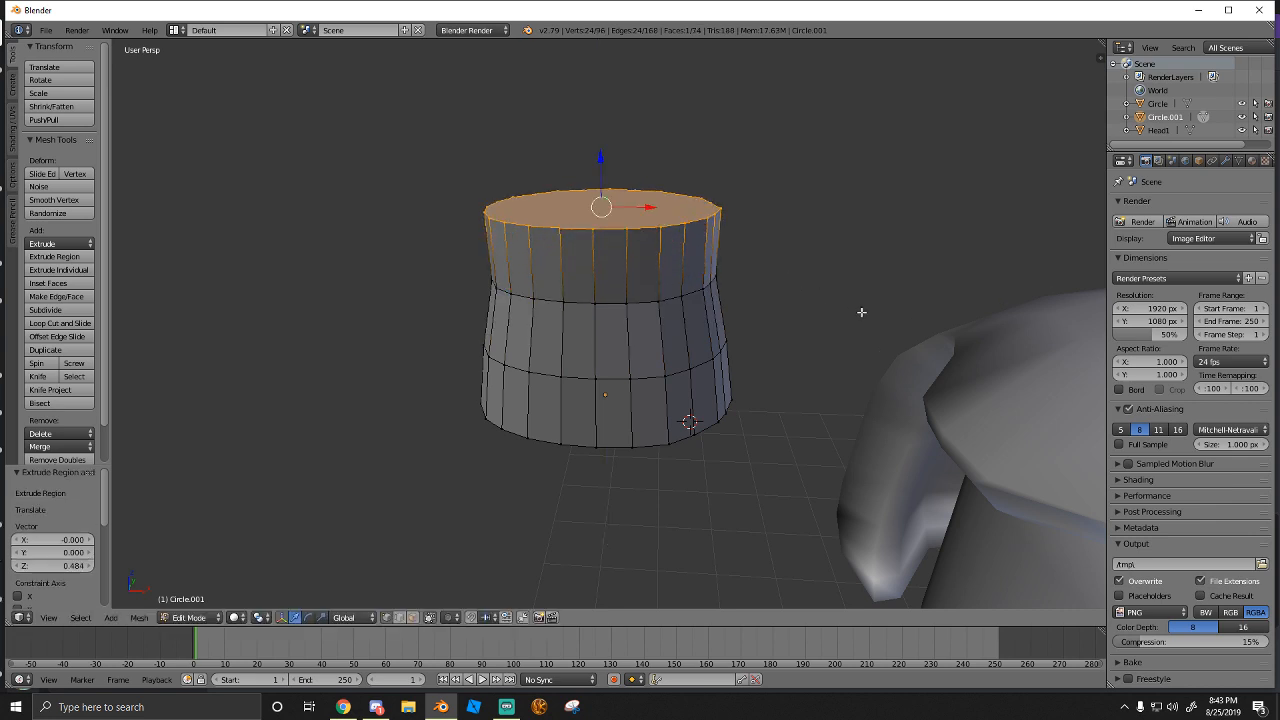
{"action": "key", "text": "s"}
{"action": "left_click", "coordinate": [829, 297]}
Raise the column's top face about 0.153 along Z
{"action": "scroll", "coordinate": [609, 323], "scroll_direction": "down", "scroll_amount": 4}
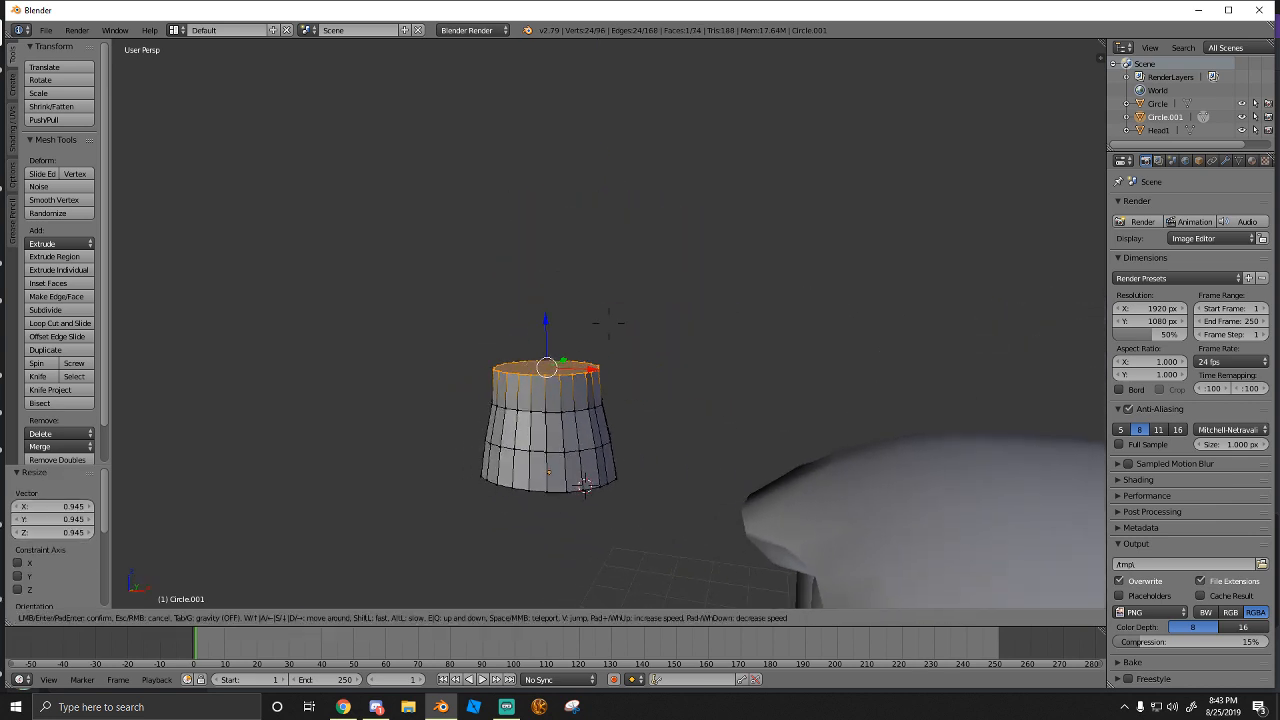
{"action": "left_click_drag", "start_coordinate": [594, 324], "coordinate": [596, 316]}
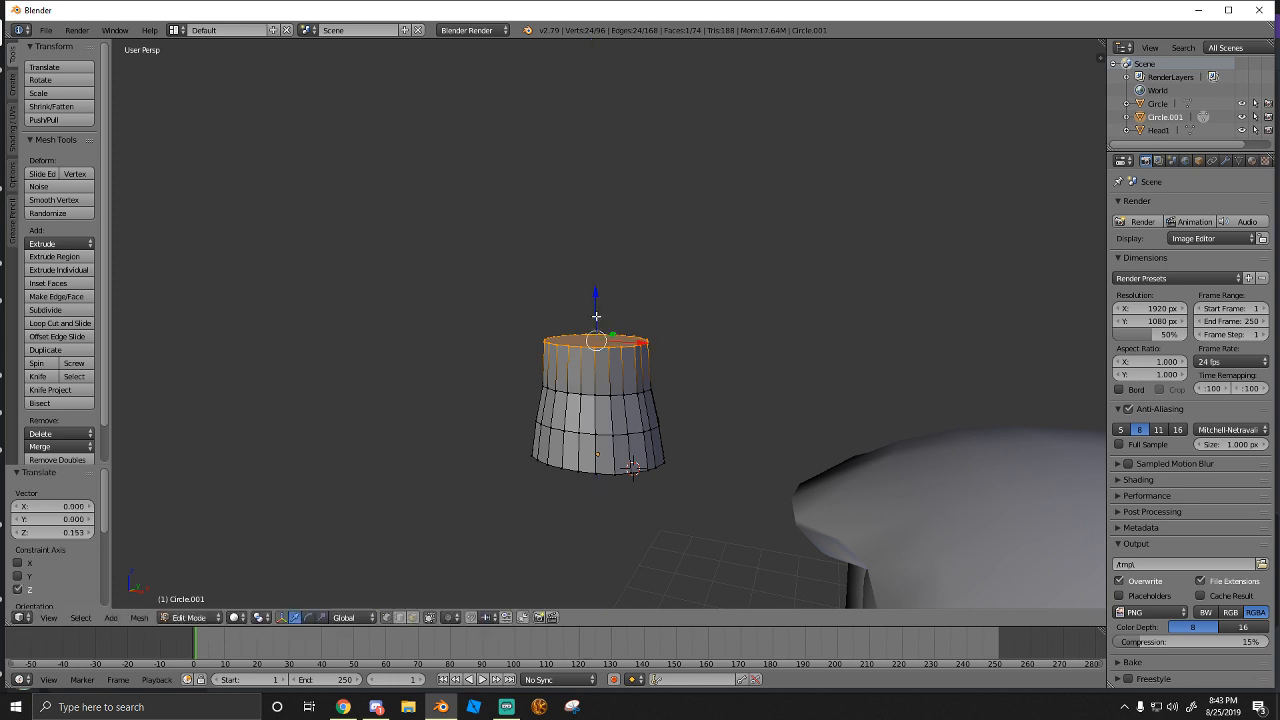
{"action": "key", "text": "shift+f"}
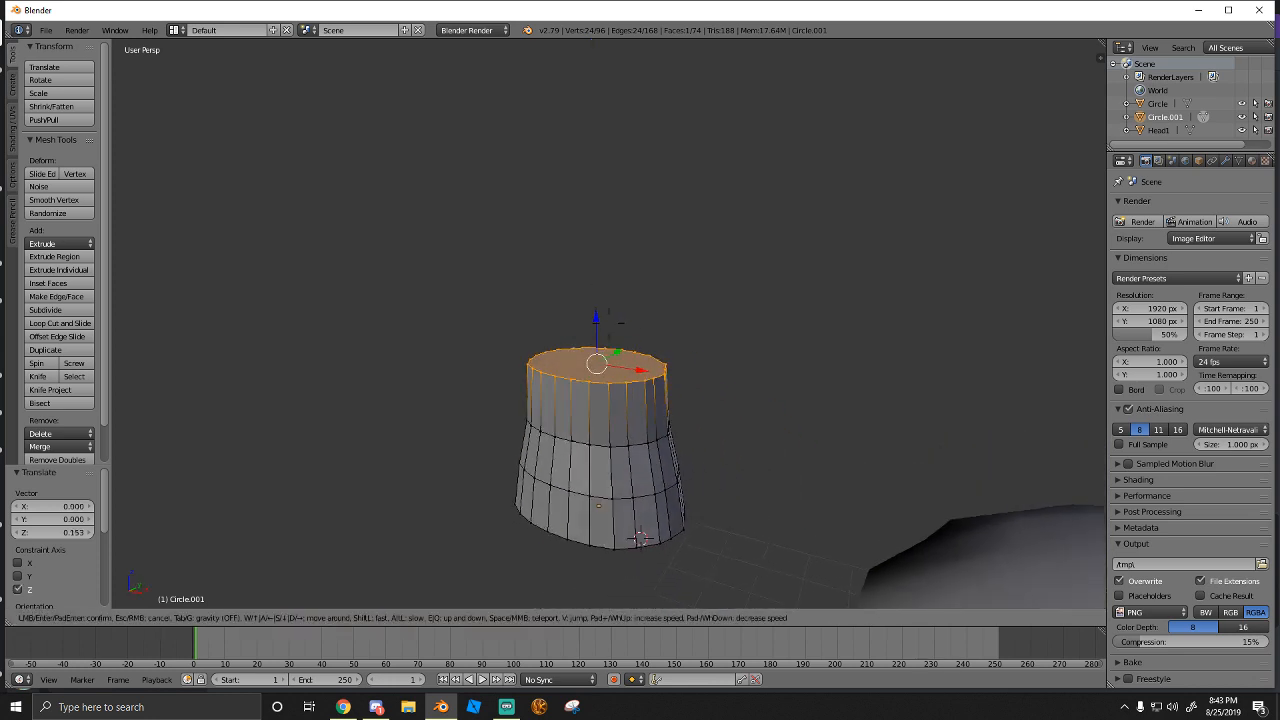
{"action": "left_click", "coordinate": [655, 343]}
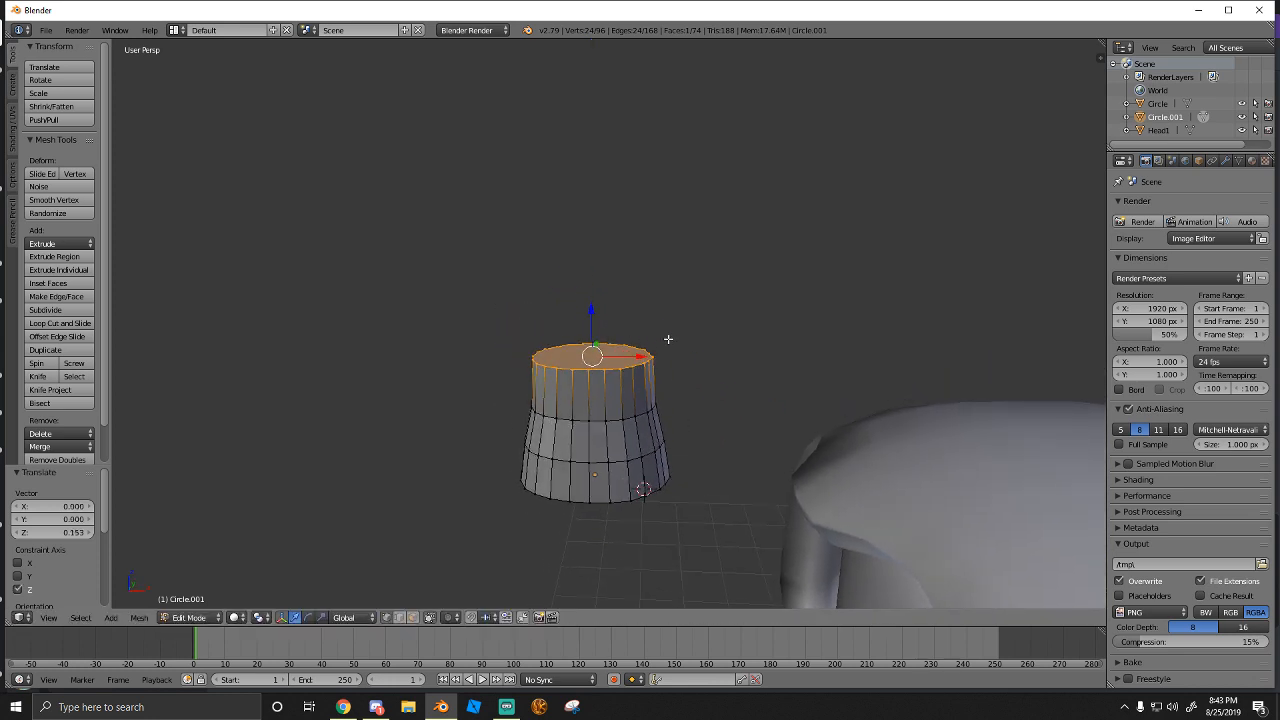
Extrude the top face up about 0.569 and rotate it slightly so its right side tilts upward
{"action": "key", "text": "e"}
{"action": "left_click", "coordinate": [652, 286]}
{"action": "key", "text": "r"}
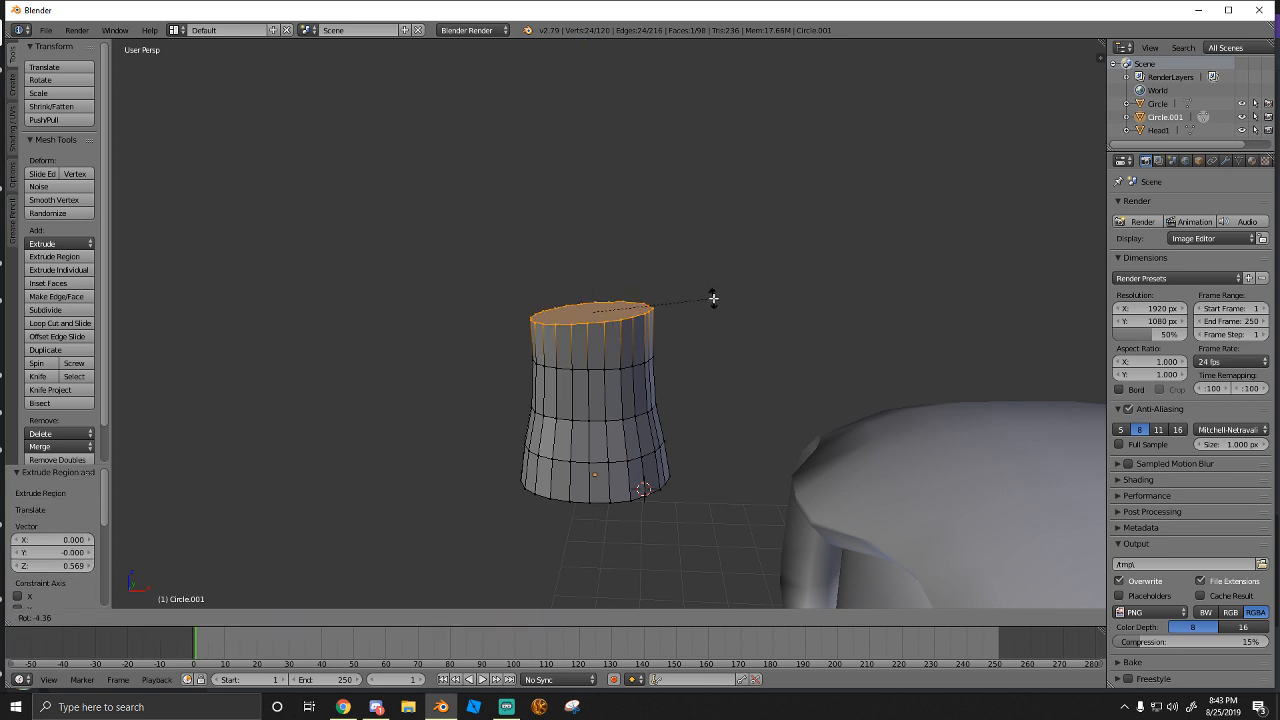
{"action": "left_click", "coordinate": [708, 295]}
Extrude the tilted top face about 1.046 along Z and scale it to about 0.795
{"action": "key", "text": "e"}
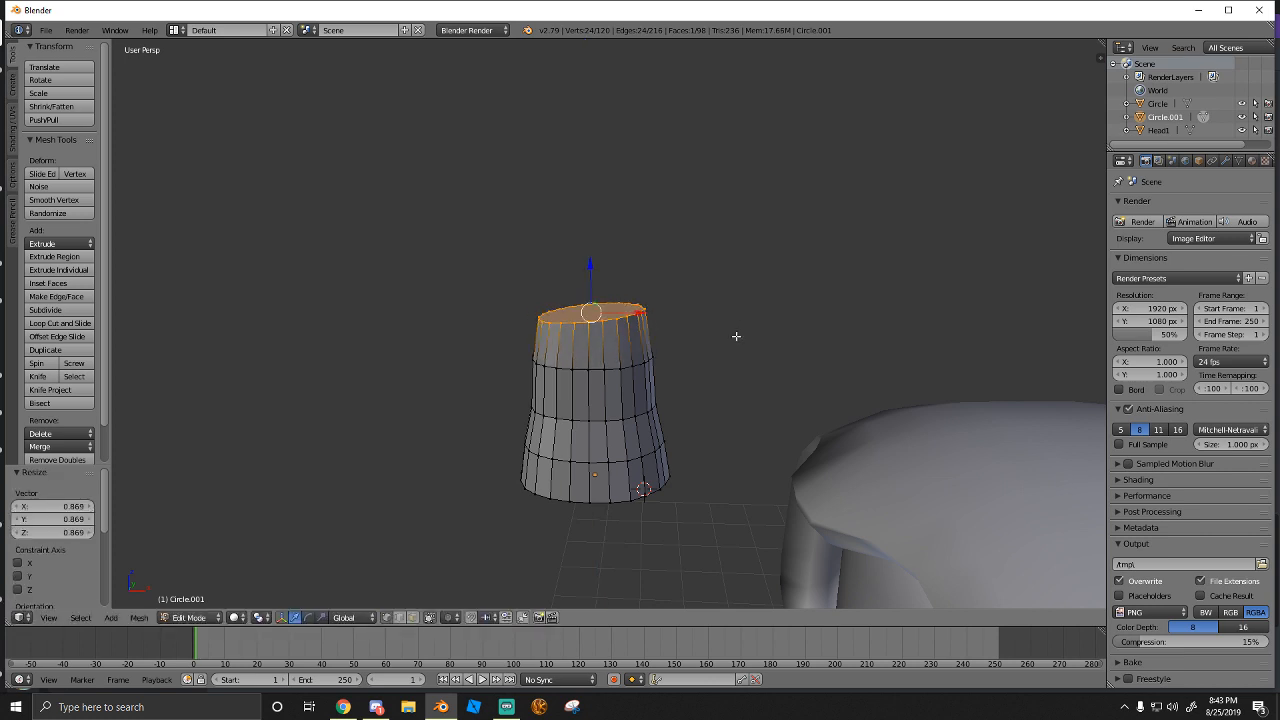
{"action": "left_click", "coordinate": [690, 256]}
{"action": "key", "text": "s"}
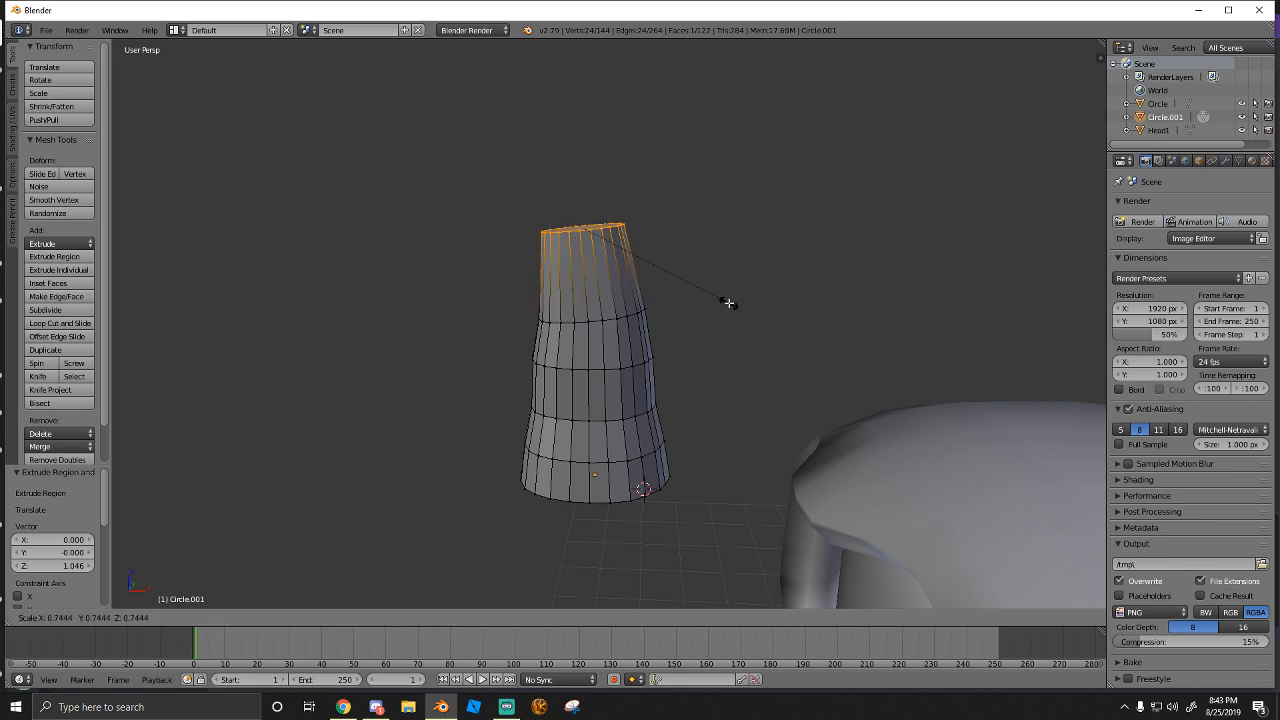
{"action": "left_click", "coordinate": [737, 312]}
Tilt the top face further and shift it about -0.224 along X and -0.207 along Z to bend the column
{"action": "key", "text": "r"}
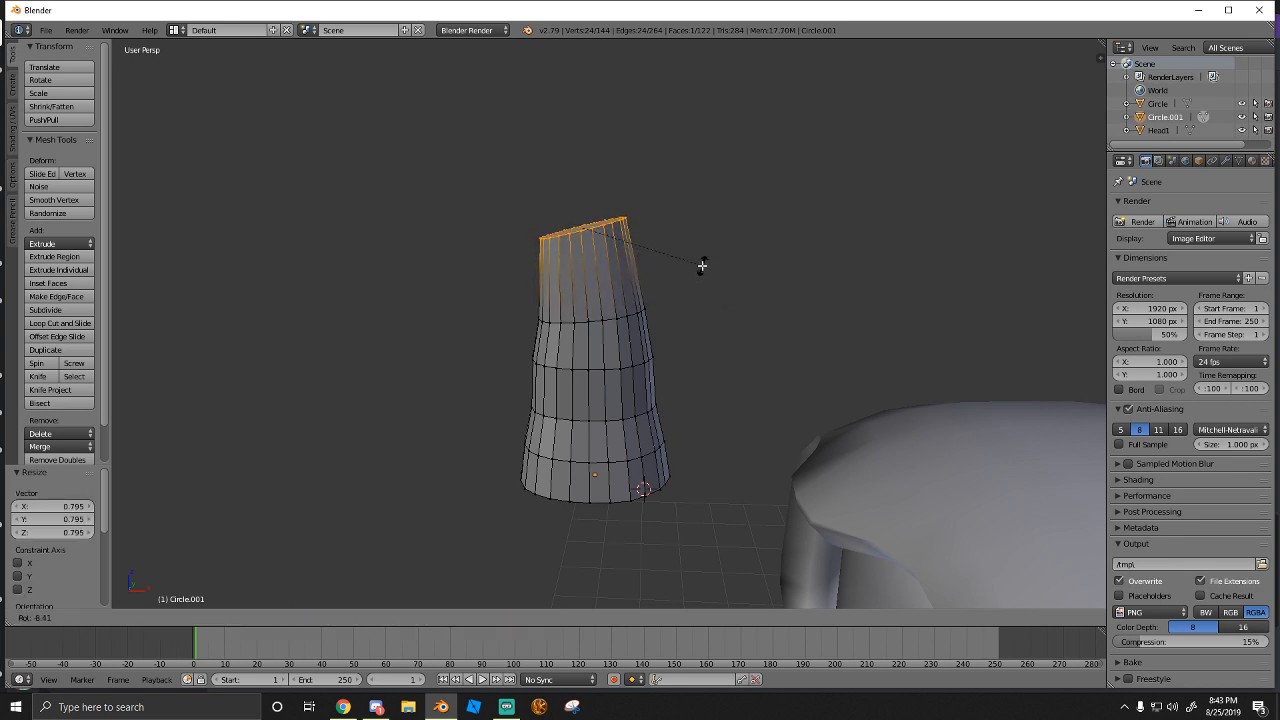
{"action": "left_click", "coordinate": [692, 264]}
{"action": "key", "text": "g"}
{"action": "key", "text": "x"}
{"action": "left_click", "coordinate": [565, 222]}
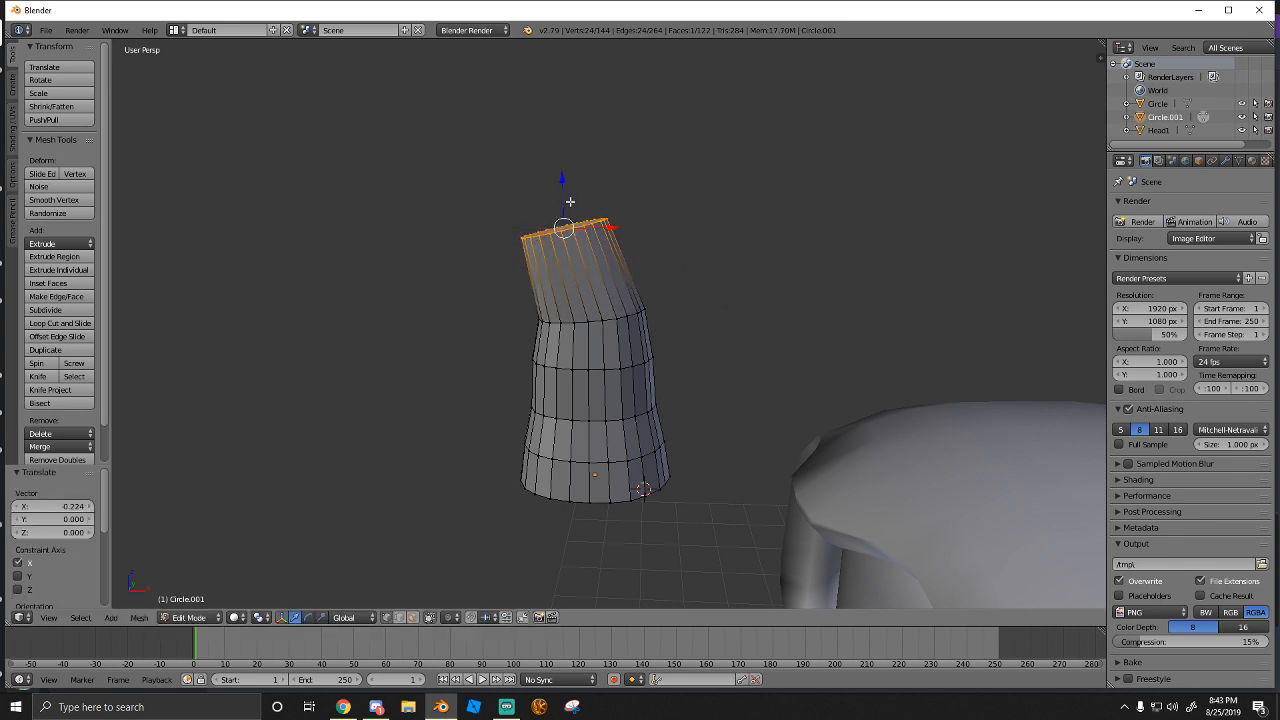
{"action": "key", "text": "g"}
{"action": "key", "text": "z"}
{"action": "left_click", "coordinate": [563, 223]}
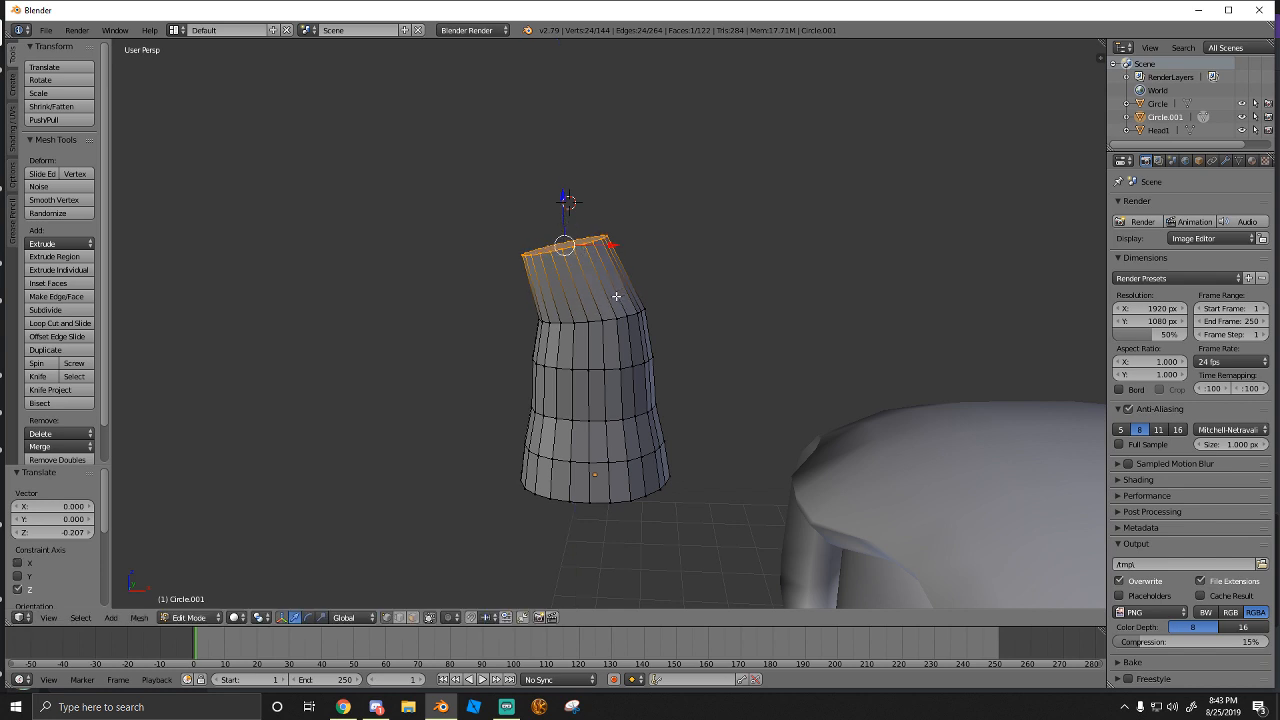
Extrude another segment from the bent column's top face and rotate its end by about 8.93°
{"action": "key", "text": "e"}
{"action": "left_click", "coordinate": [604, 219]}
{"action": "key", "text": "r"}
{"action": "left_click", "coordinate": [649, 251]}
Scale the new segment's end face to about 0.624 and readjust it by a factor of about 1.178
{"action": "key", "text": "s"}
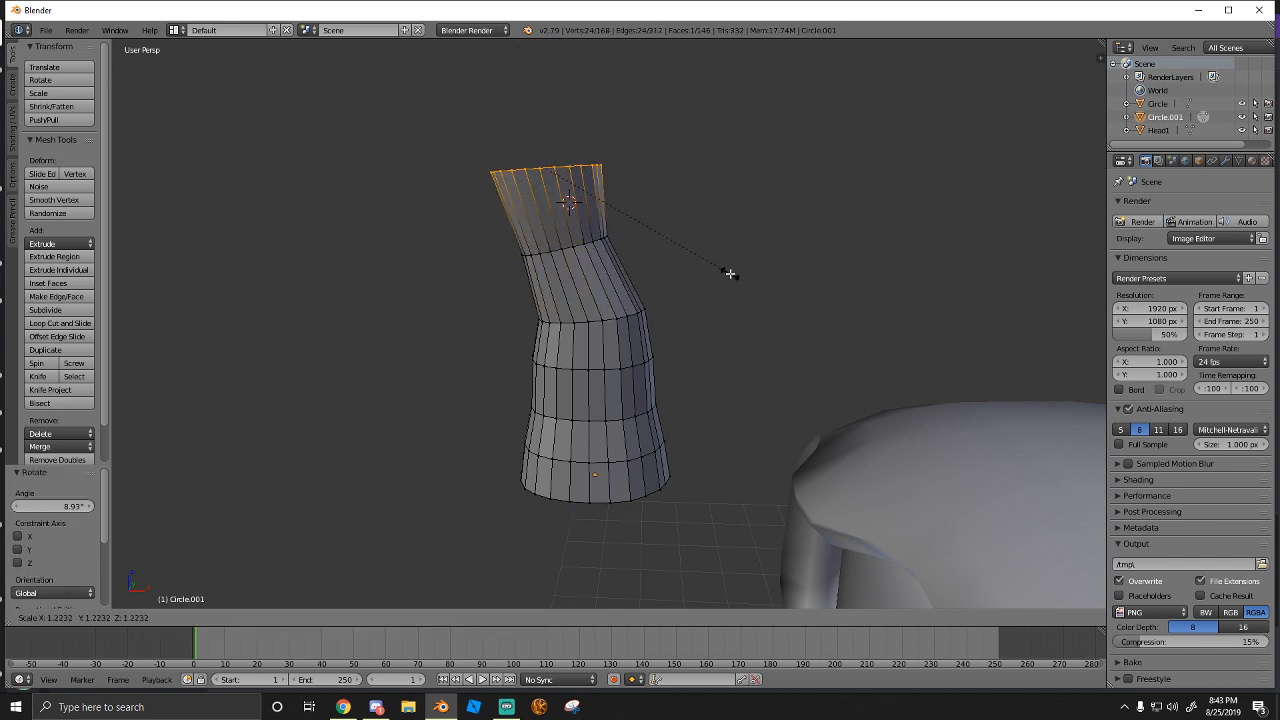
{"action": "left_click", "coordinate": [631, 234]}
{"action": "key", "text": "s"}
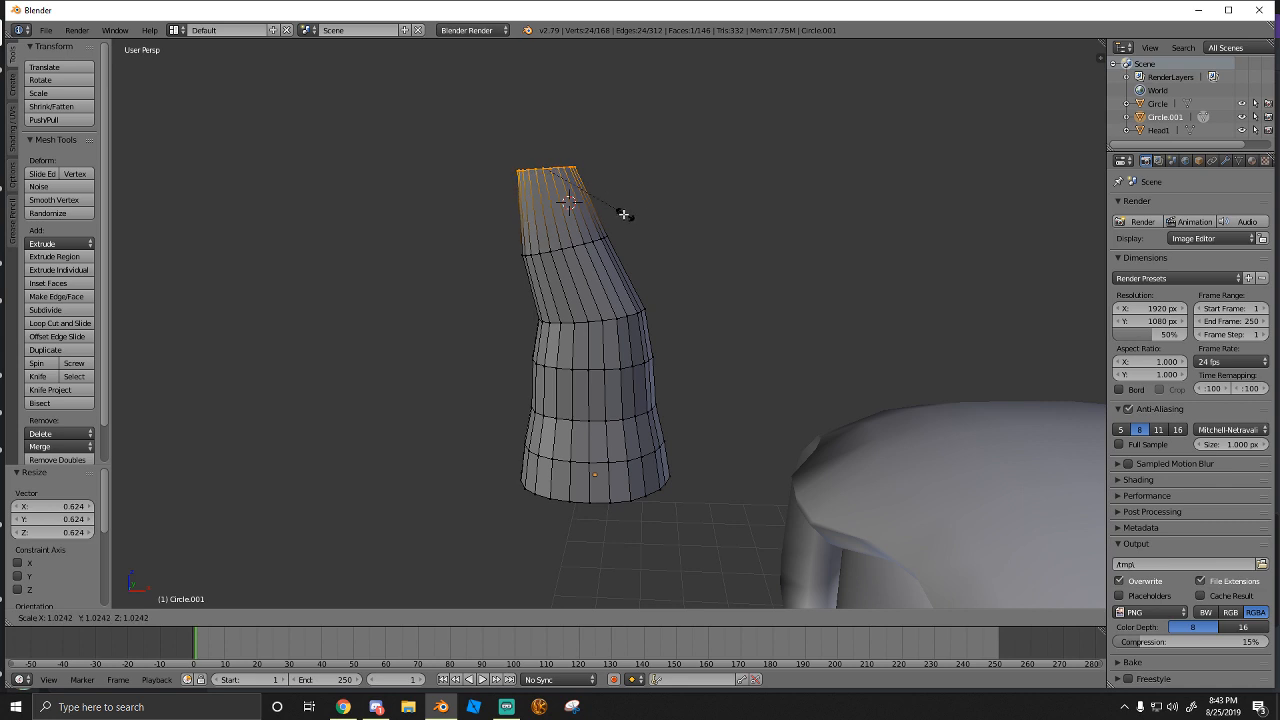
{"action": "left_click", "coordinate": [611, 212]}
Extrude the horn's top face about 0.522 along Z and scale the new end to about 0.737
{"action": "key", "text": "e"}
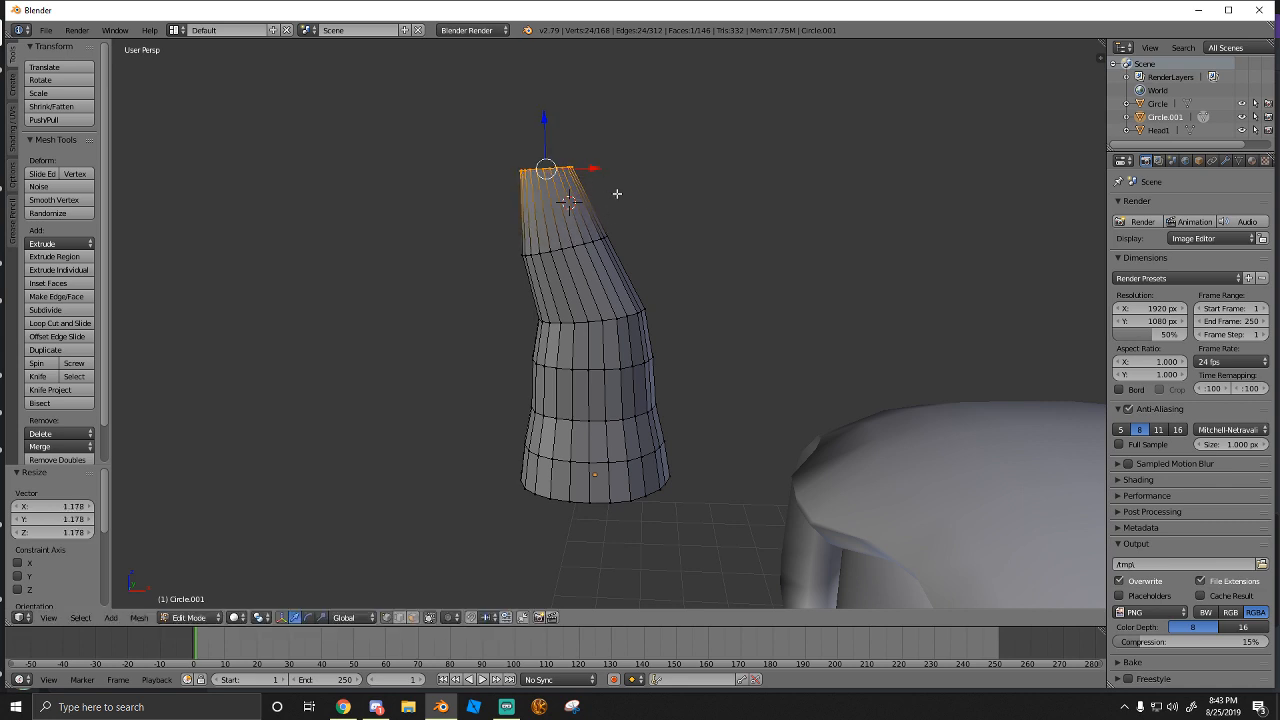
{"action": "left_click", "coordinate": [581, 116]}
{"action": "key", "text": "s"}
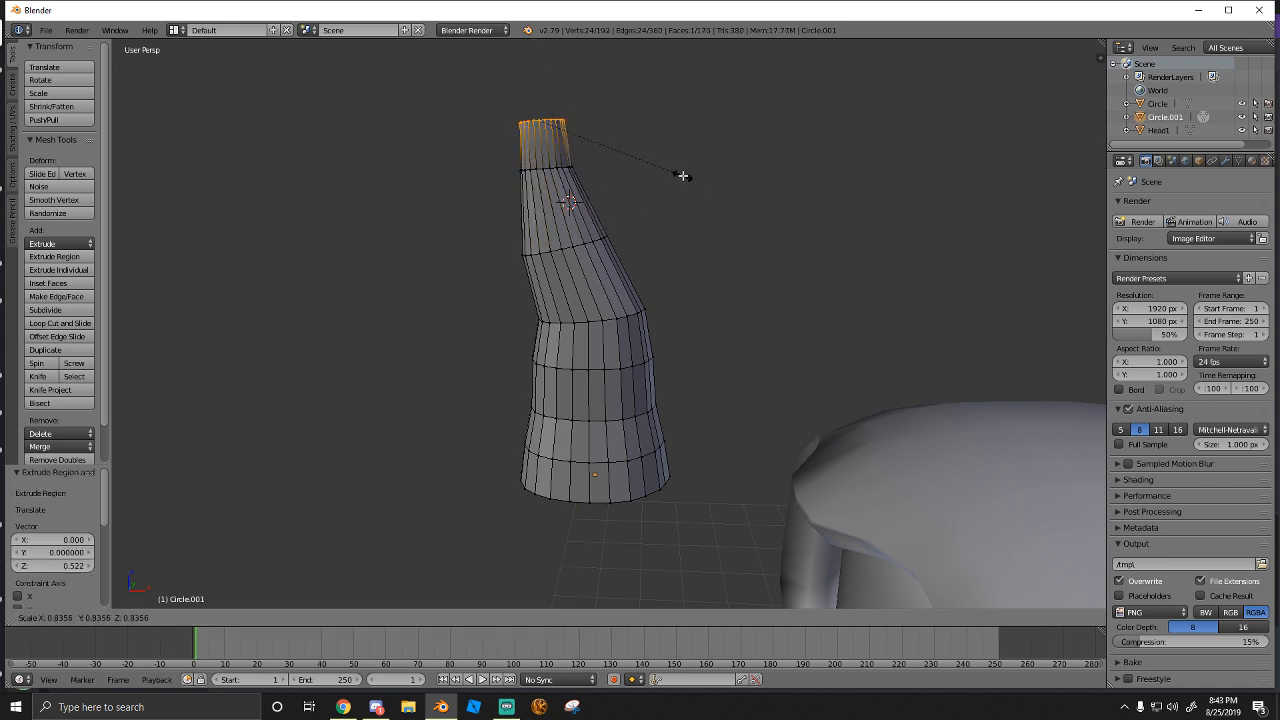
{"action": "left_click", "coordinate": [666, 169]}
Tilt the new end face by roughly -24° and shift it about 0.029 along X
{"action": "key", "text": "r"}
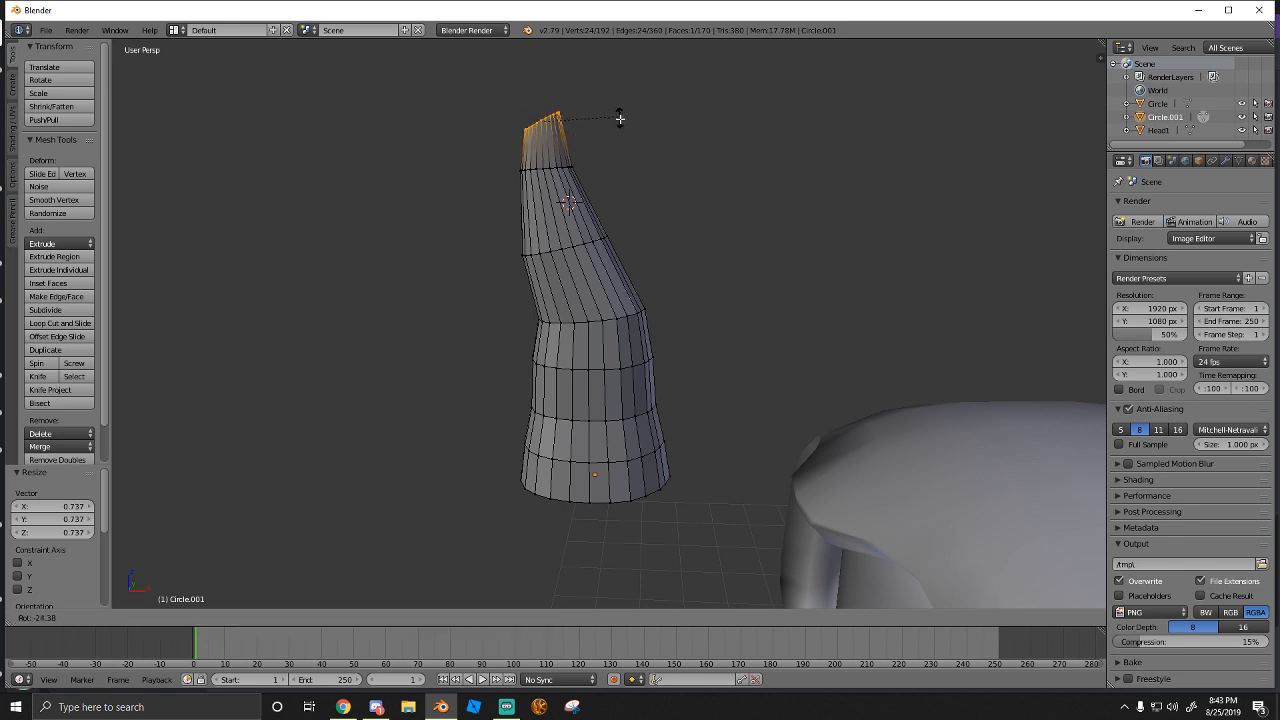
{"action": "left_click", "coordinate": [620, 118]}
{"action": "left_click_drag", "start_coordinate": [588, 122], "coordinate": [574, 118]}
{"action": "left_click", "coordinate": [557, 116]}
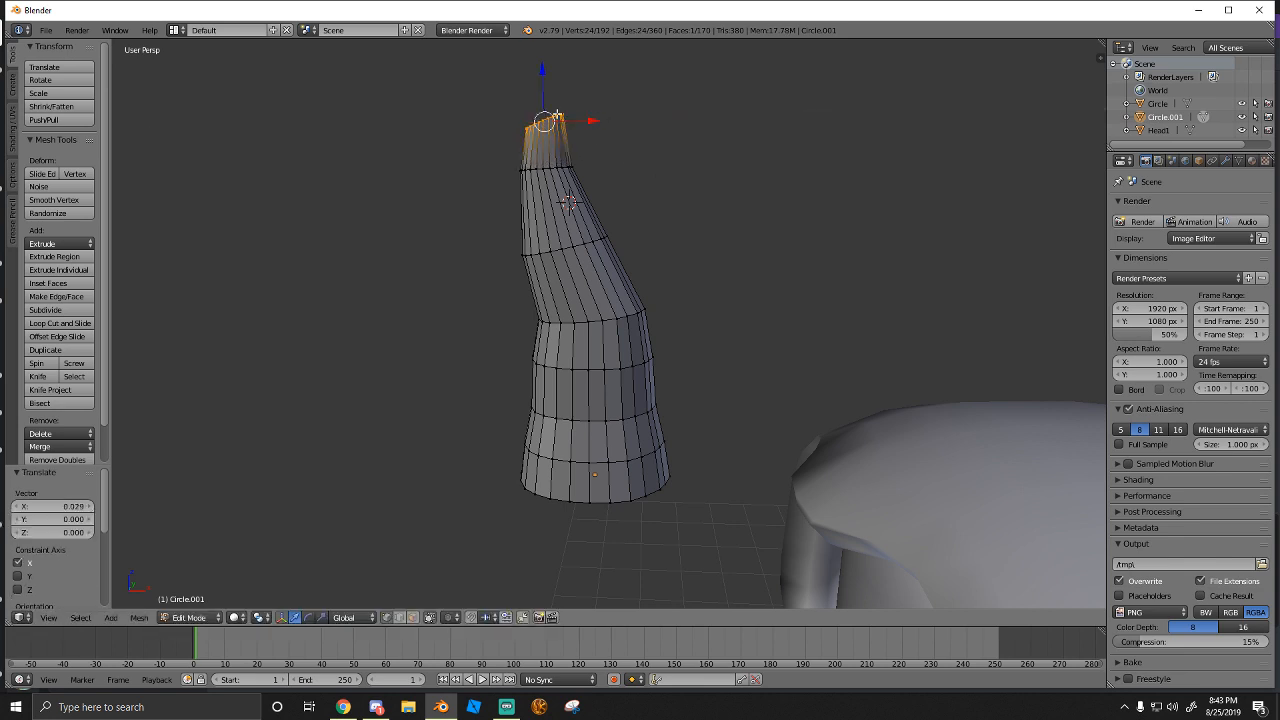
Extrude a short tip segment about 0.134 along Z and scale its end face to about 0.356
{"action": "key", "text": "shift+f"}
{"action": "key", "text": "w"}
{"action": "left_click", "coordinate": [632, 332]}
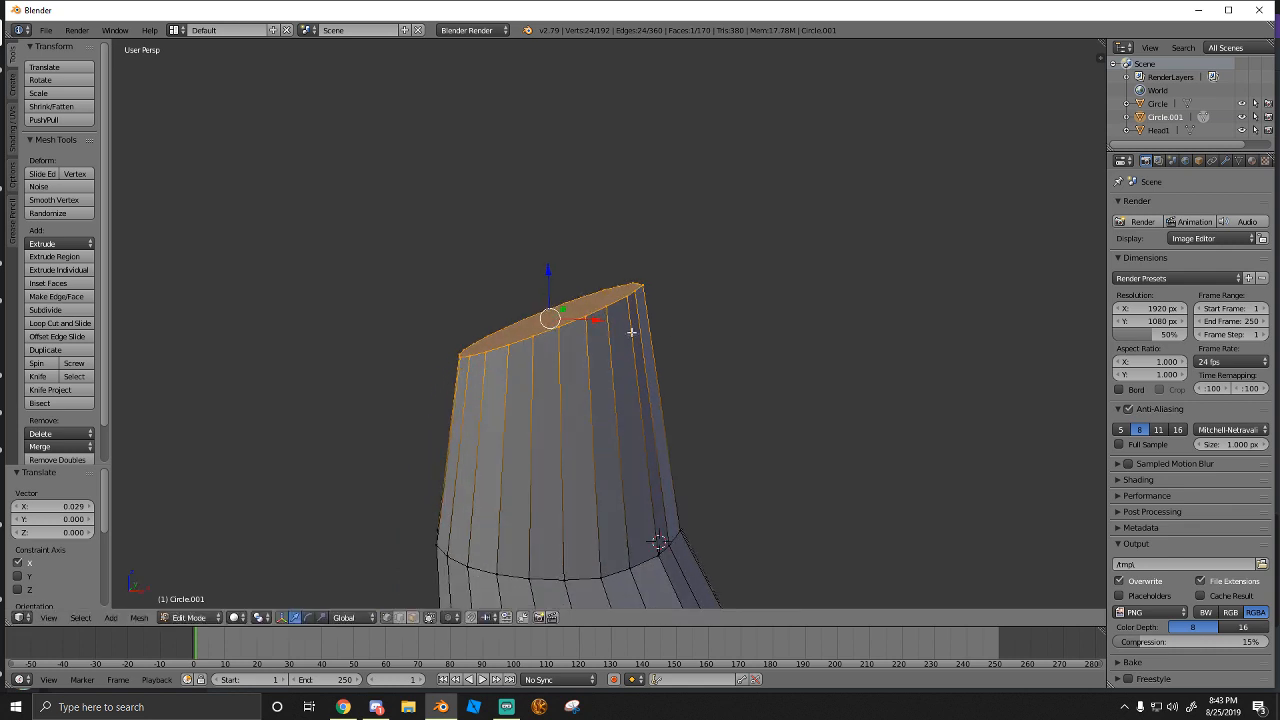
{"action": "key", "text": "e"}
{"action": "left_click", "coordinate": [678, 288]}
{"action": "key", "text": "s"}
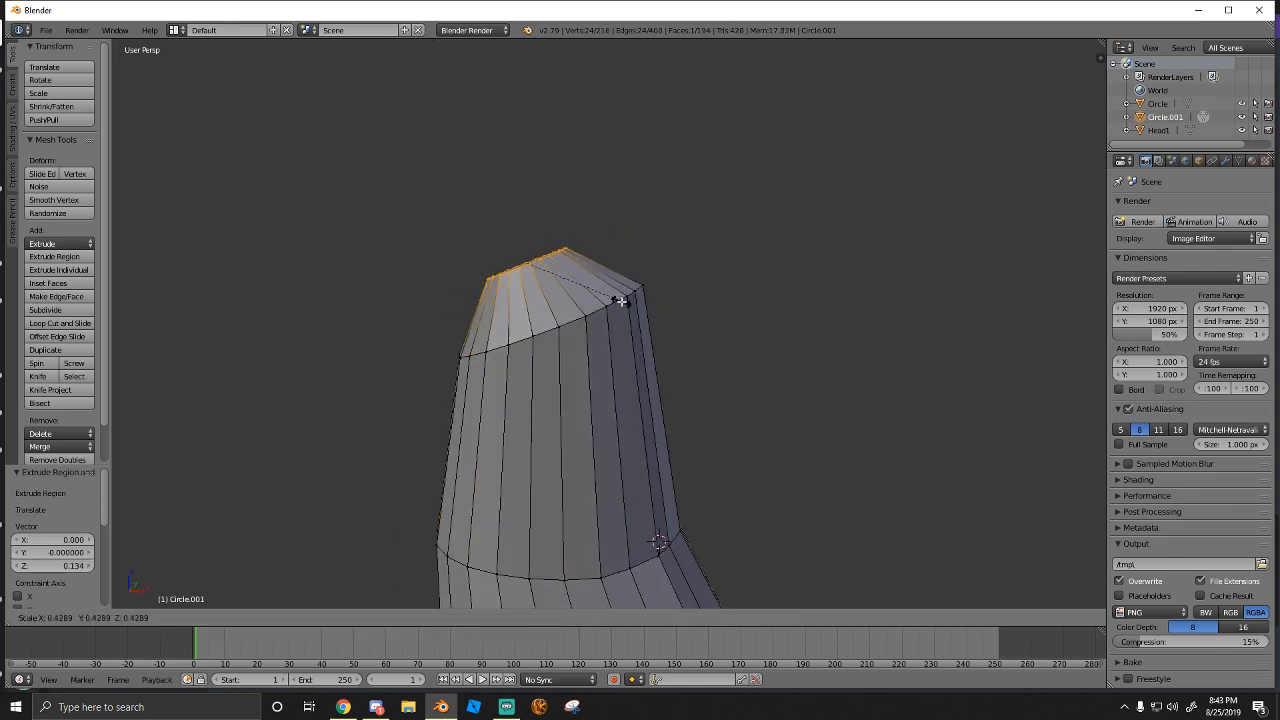
{"action": "left_click", "coordinate": [606, 295]}
Rotate the tip's end face slightly, shift it along X and raise it about 0.152 along Z
{"action": "middle_click_drag", "start_coordinate": [606, 295], "coordinate": [608, 323]}
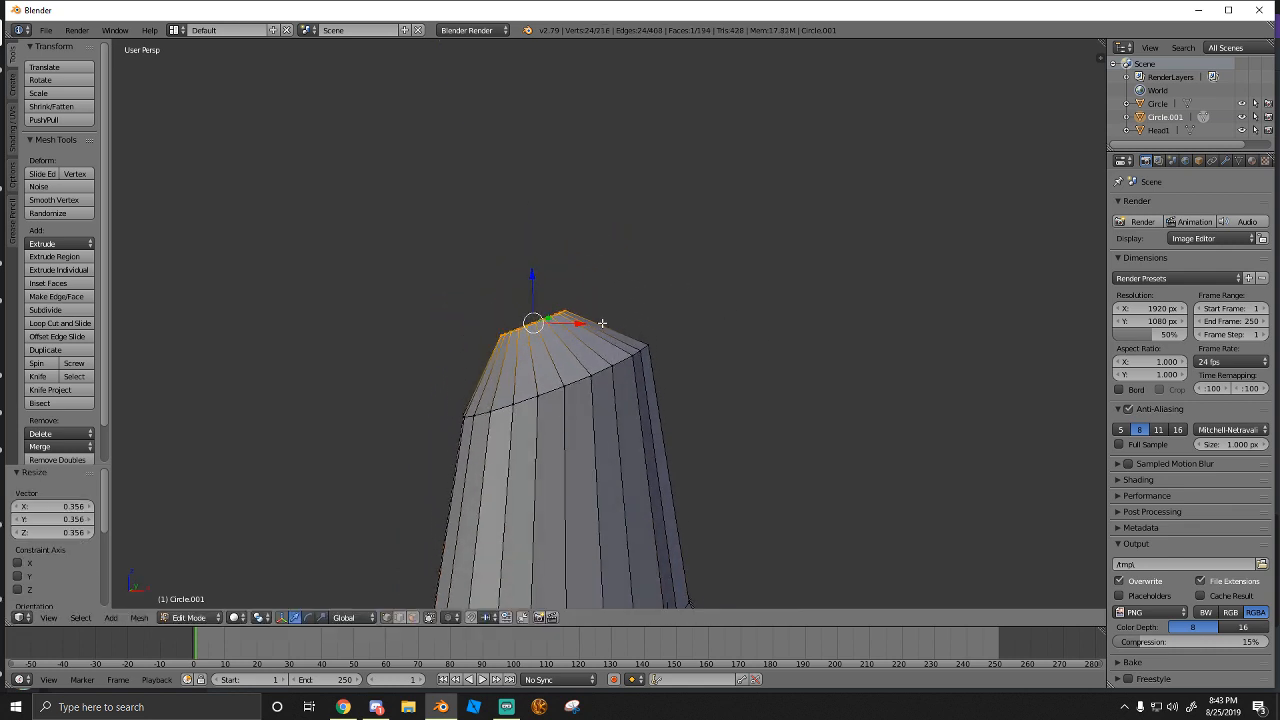
{"action": "key", "text": "r"}
{"action": "left_click", "coordinate": [627, 339]}
{"action": "left_click_drag", "start_coordinate": [573, 326], "coordinate": [591, 326]}
{"action": "left_click_drag", "start_coordinate": [555, 307], "coordinate": [559, 238]}
Select the entire horn mesh, recalculate its normals and apply smooth shading to its faces, edges and vertices
{"action": "key", "text": "shift+f"}
{"action": "key", "text": "s"}
{"action": "key", "text": "w"}
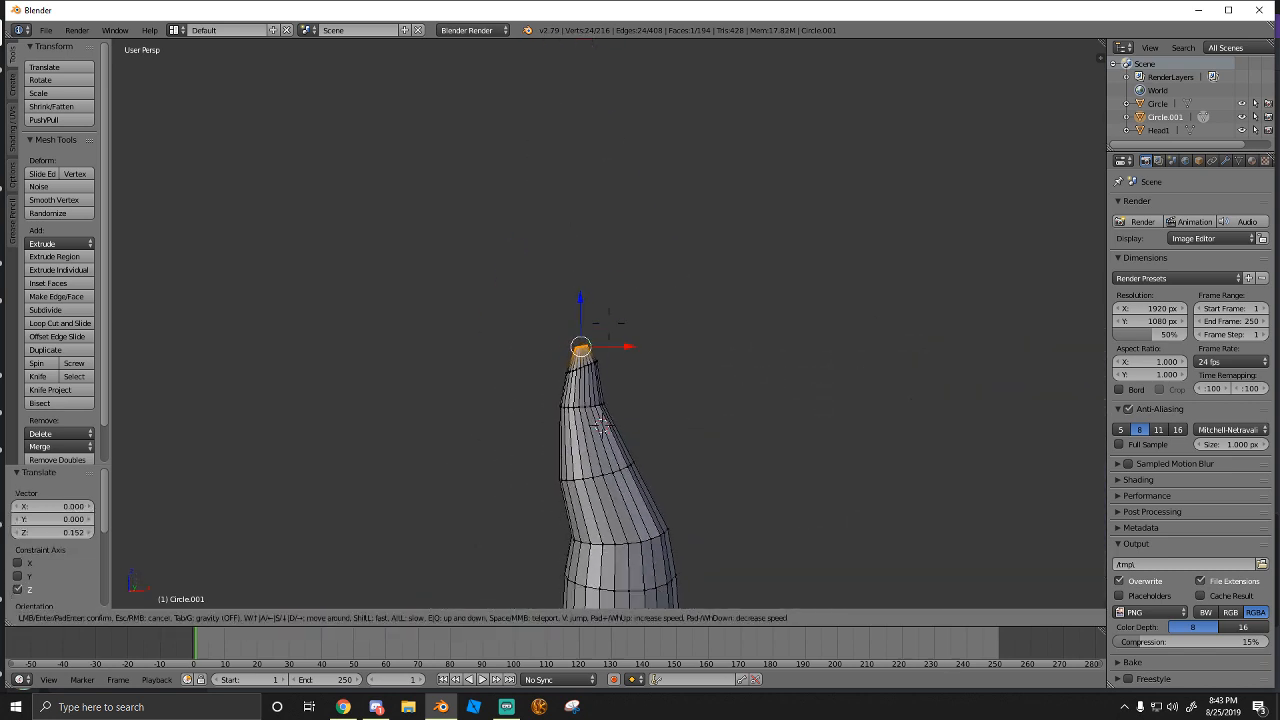
{"action": "key", "text": "s"}
{"action": "left_click", "coordinate": [608, 323]}
{"action": "key", "text": "a"}
{"action": "key", "text": "a"}
{"action": "key", "text": "shift+f"}
{"action": "key", "text": "w"}
{"action": "key", "text": "s"}
{"action": "left_click", "coordinate": [608, 323]}
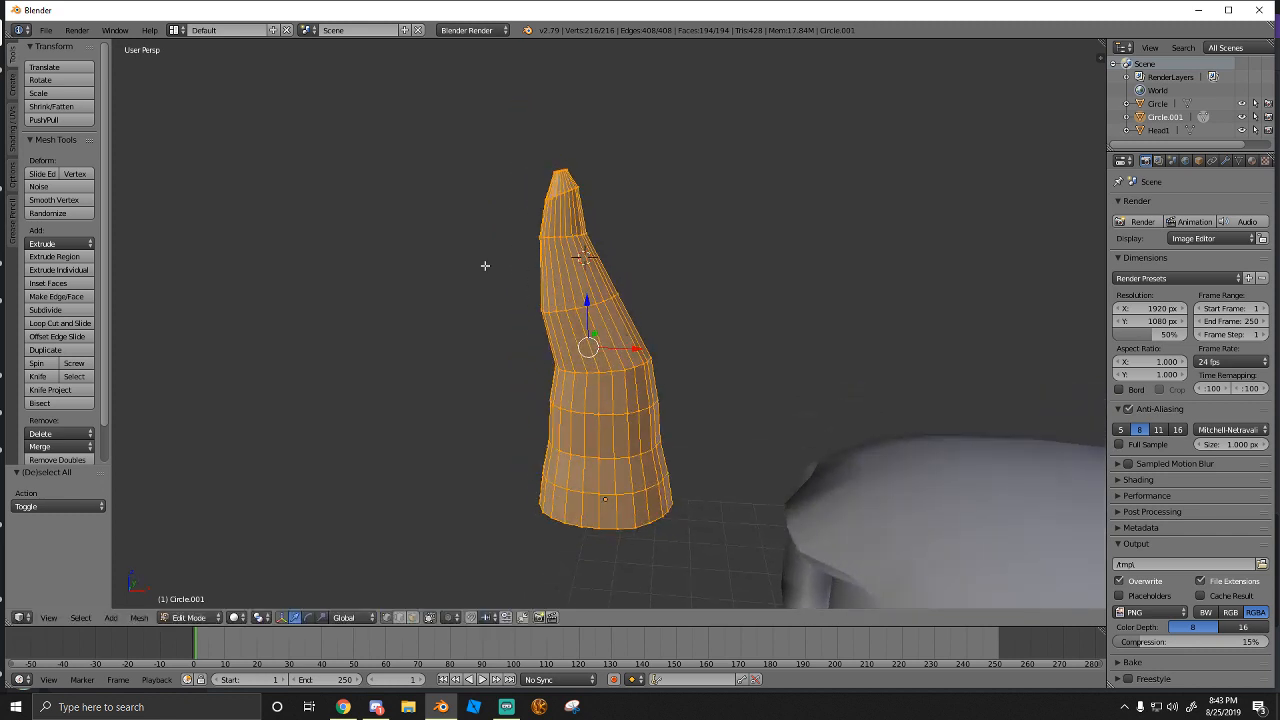
{"action": "left_click", "coordinate": [11, 86]}
{"action": "left_click", "coordinate": [11, 58]}
{"action": "left_click", "coordinate": [11, 140]}
{"action": "left_click", "coordinate": [42, 80]}
{"action": "left_click", "coordinate": [46, 108]}
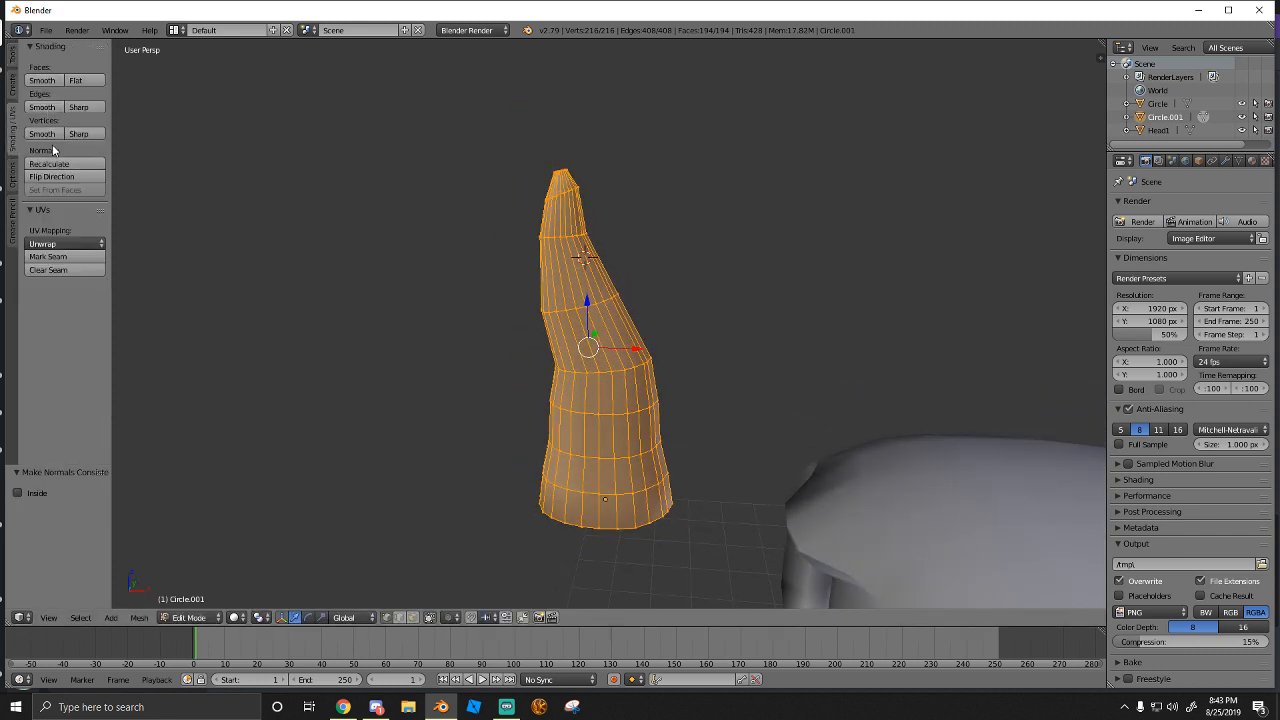
{"action": "left_click", "coordinate": [50, 133]}
Return to Object Mode and rotate the horn by about -0.217°
{"action": "left_click", "coordinate": [205, 617]}
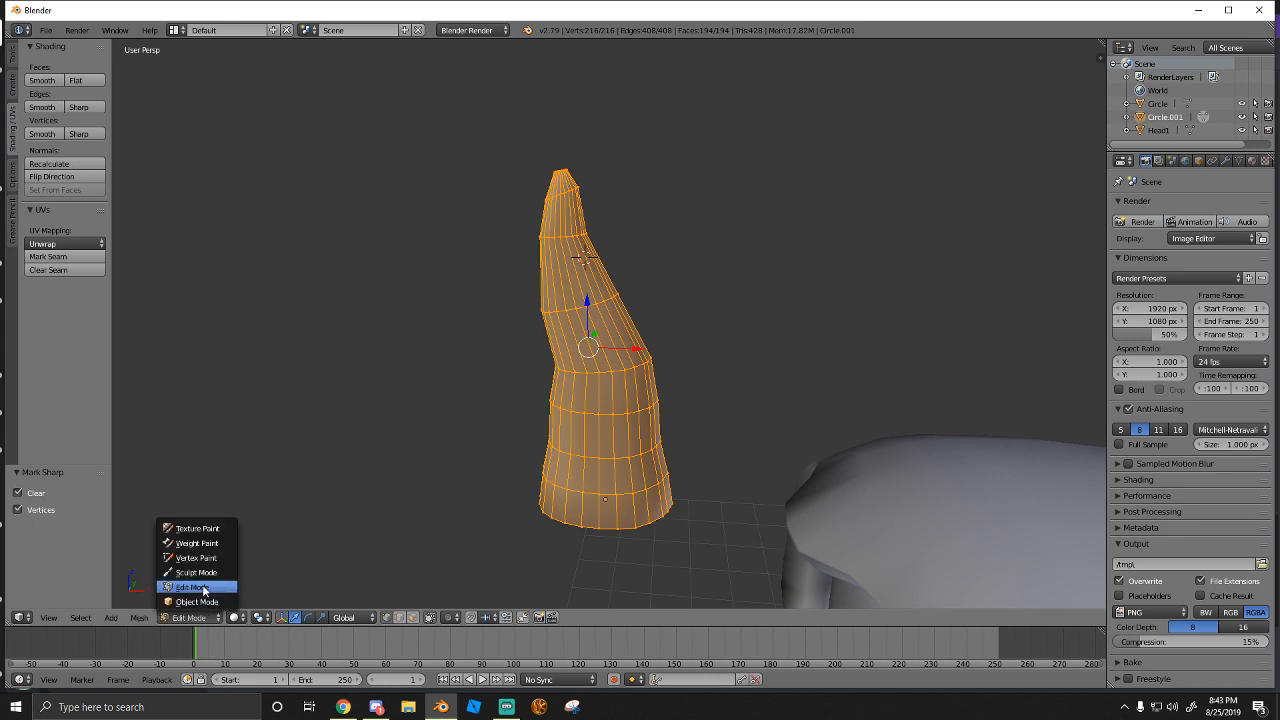
{"action": "left_click", "coordinate": [205, 602]}
{"action": "key", "text": "shift+f"}
{"action": "key", "text": "a"}
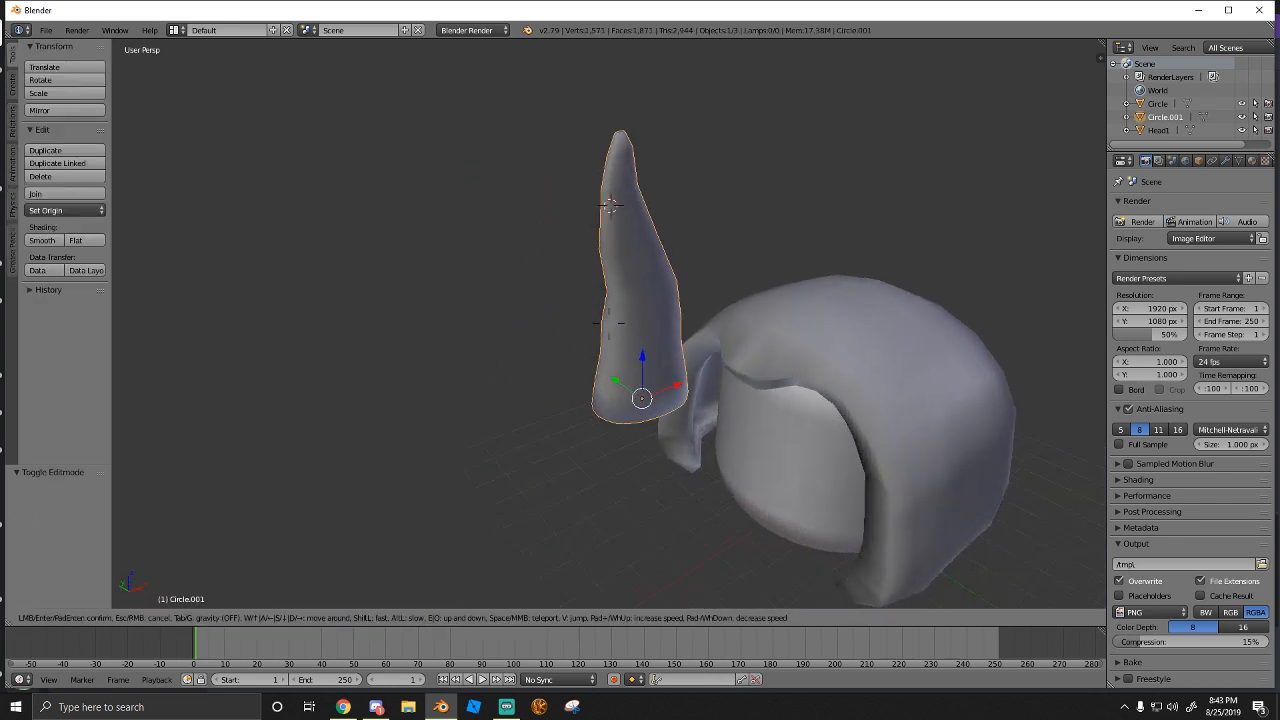
{"action": "left_click", "coordinate": [609, 324]}
{"action": "key", "text": "r"}
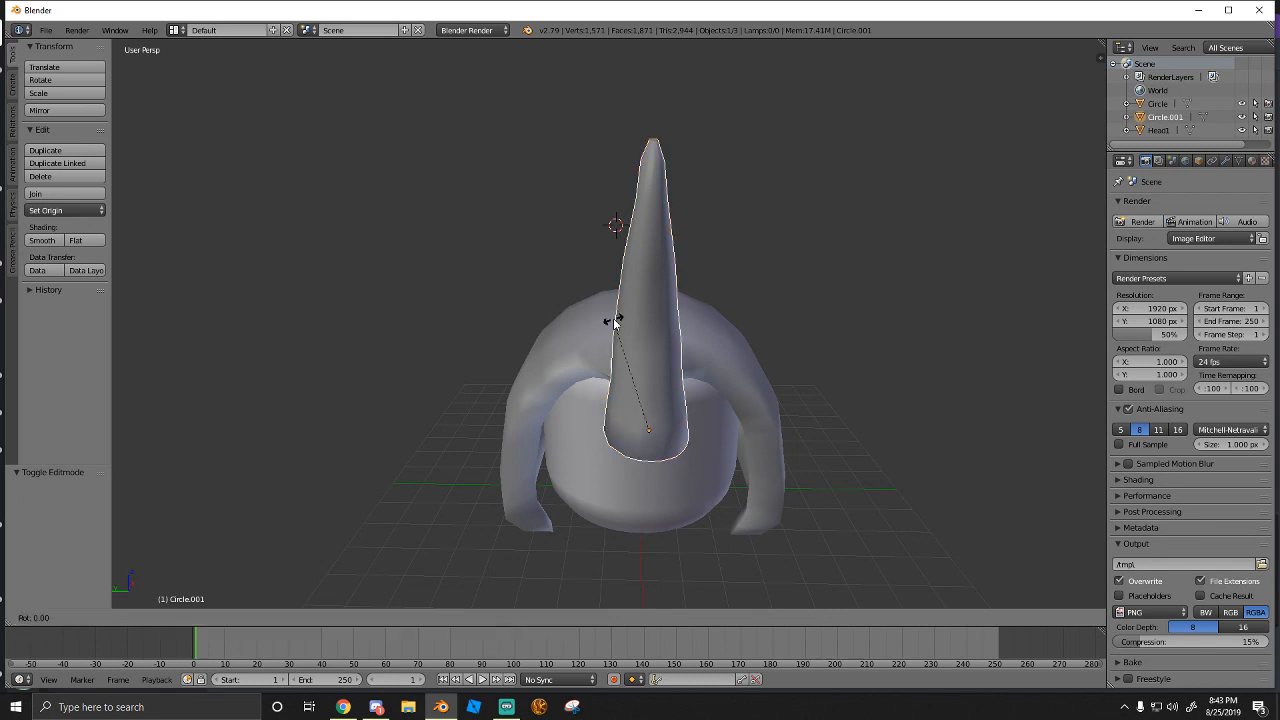
{"action": "left_click", "coordinate": [614, 321]}
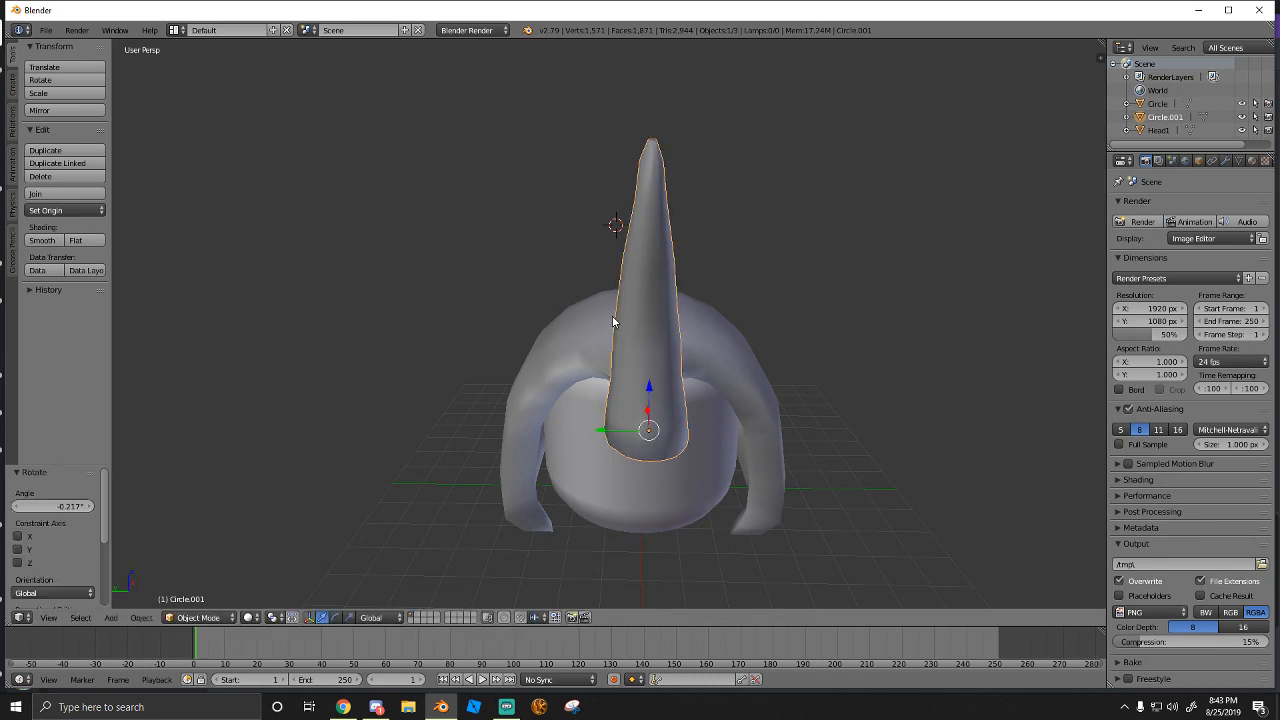
Try to rotate the horn 90° around the global Y axis, and undo it
{"action": "type", "text": "ry90"}
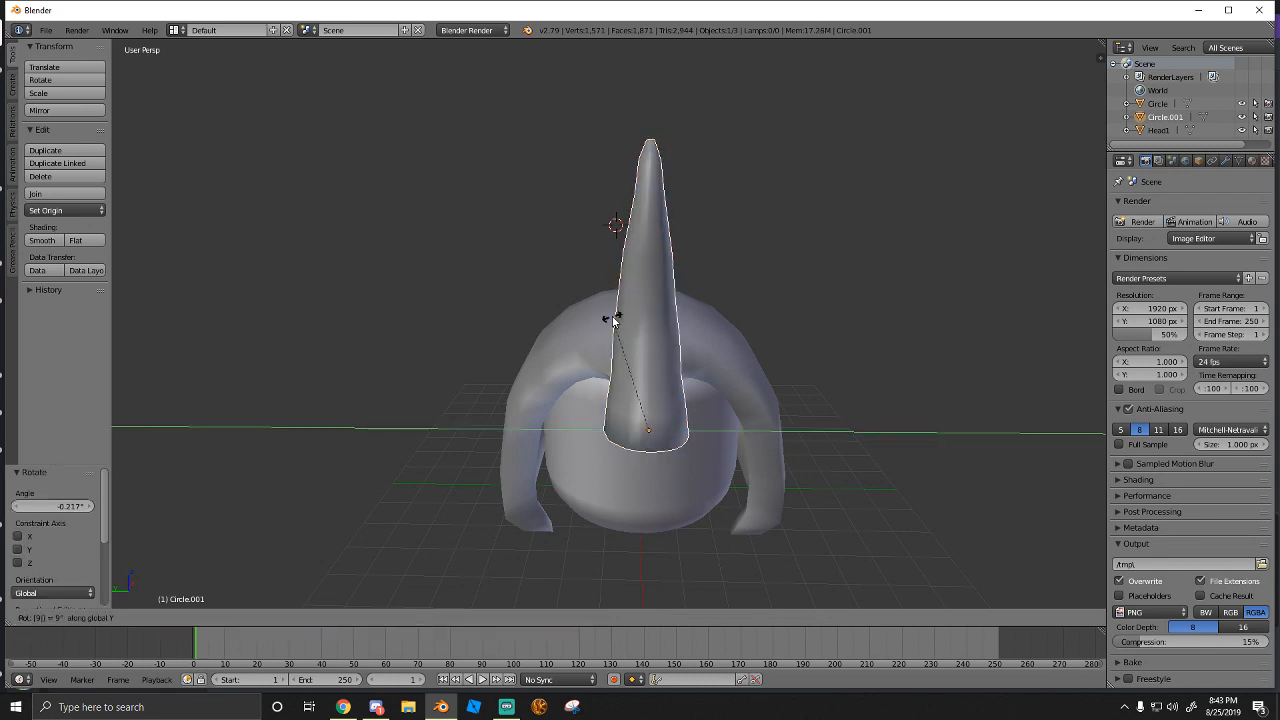
{"action": "key", "text": "Return"}
{"action": "key", "text": "ctrl+z"}
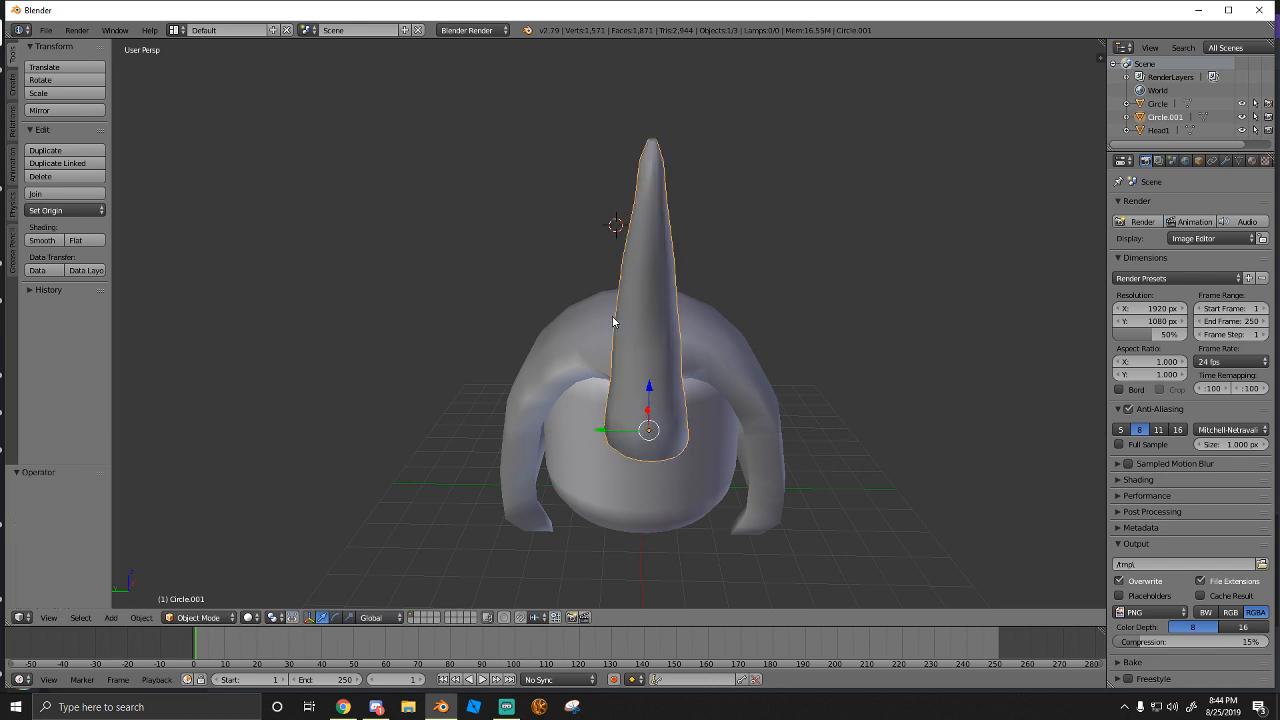
Rotate the horn 90° around the global Z axis
{"action": "type", "text": "rz"}
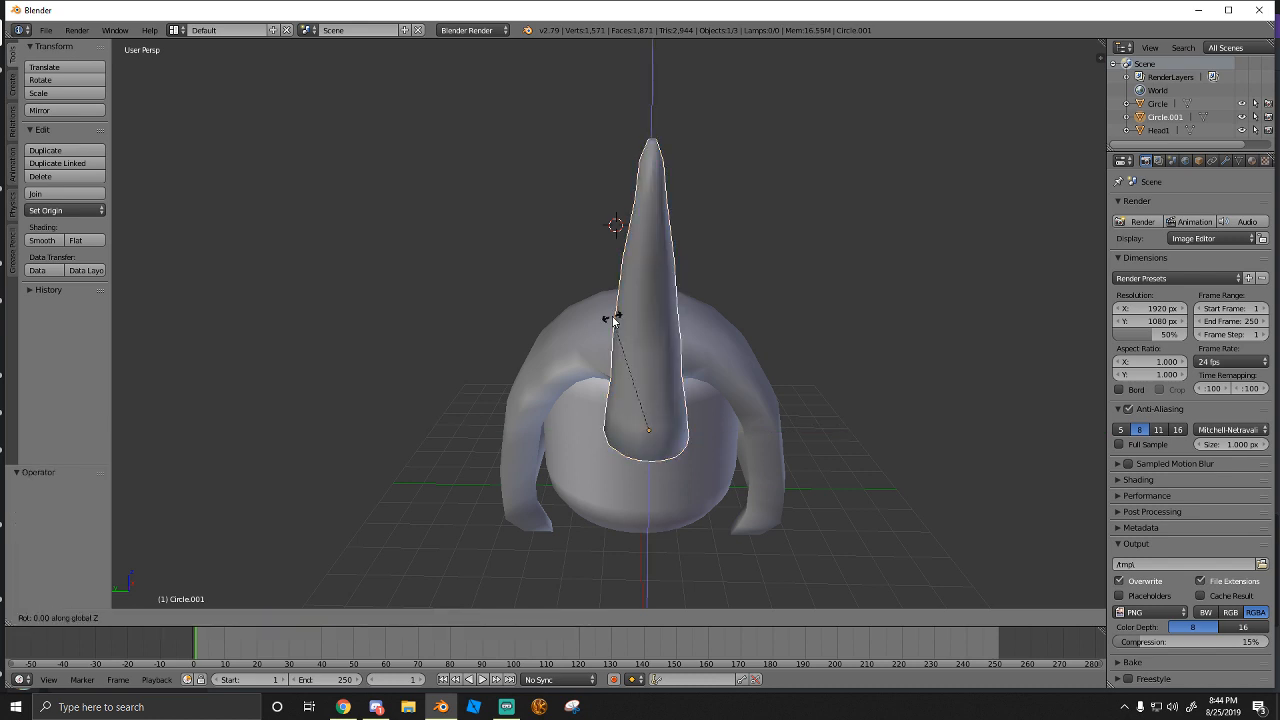
{"action": "type", "text": "90"}
{"action": "key", "text": "Return"}
Move the horn about 5.415 along X onto the hood and about -1.543 along Y to one side
{"action": "key", "text": "shift+f"}
{"action": "key", "text": "w"}
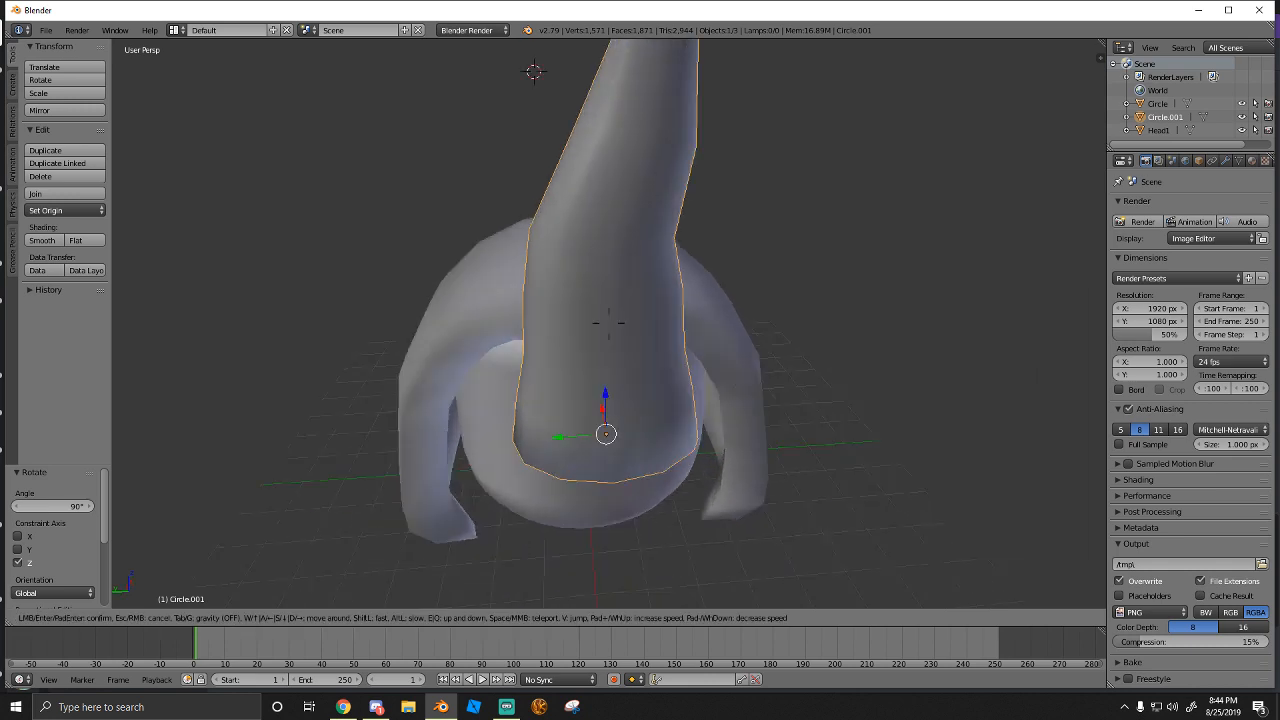
{"action": "key", "text": "a"}
{"action": "left_click", "coordinate": [609, 323]}
{"action": "left_click_drag", "start_coordinate": [629, 308], "coordinate": [445, 262]}
{"action": "key", "text": "shift+f"}
{"action": "key", "text": "w"}
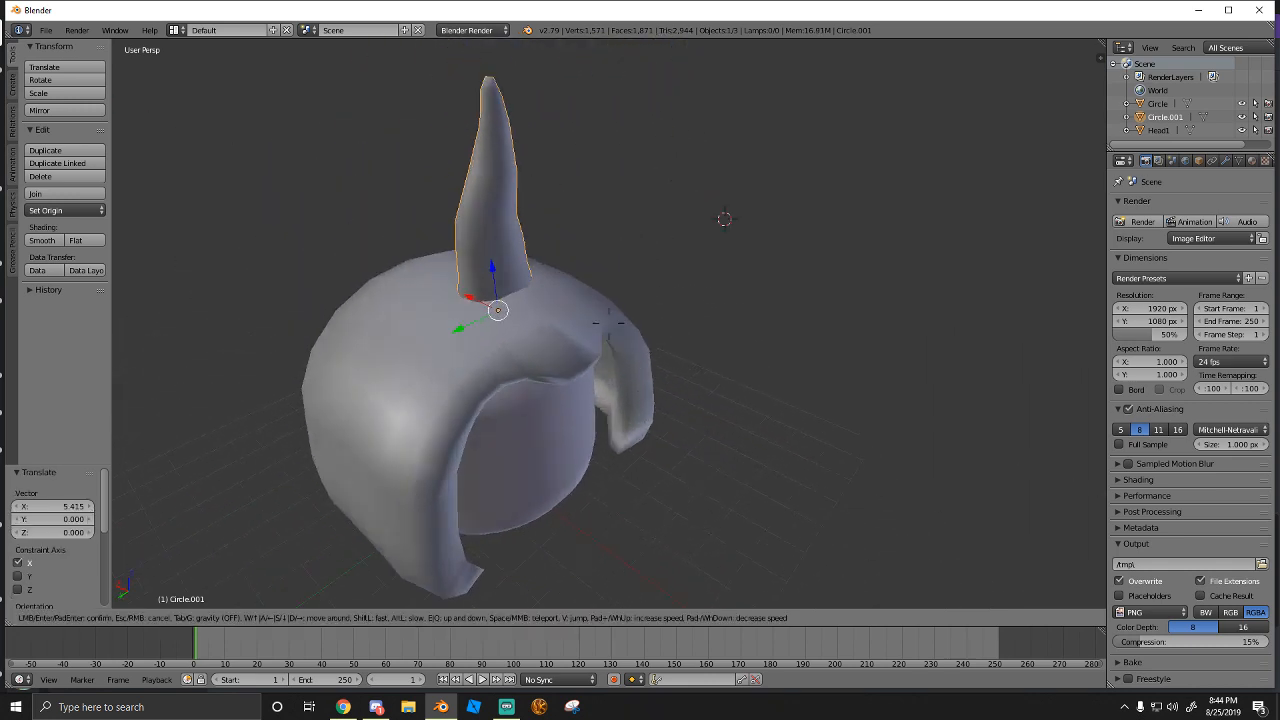
{"action": "key", "text": "d"}
{"action": "key", "text": "s"}
{"action": "left_click", "coordinate": [609, 323]}
{"action": "left_click_drag", "start_coordinate": [515, 400], "coordinate": [529, 406]}
{"action": "left_click", "coordinate": [632, 398]}
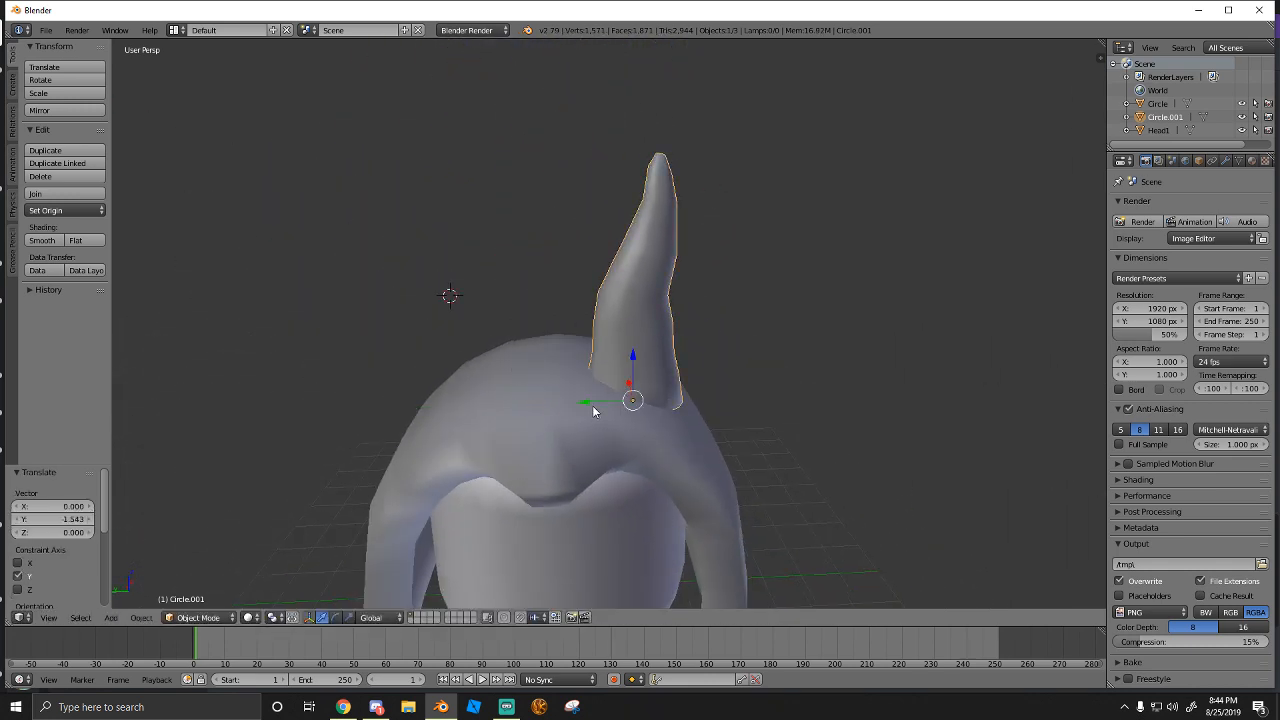
Try to turn the horn around the global Z and Y axes, and undo the Y rotation
{"action": "key", "text": "r"}
{"action": "key", "text": "z"}
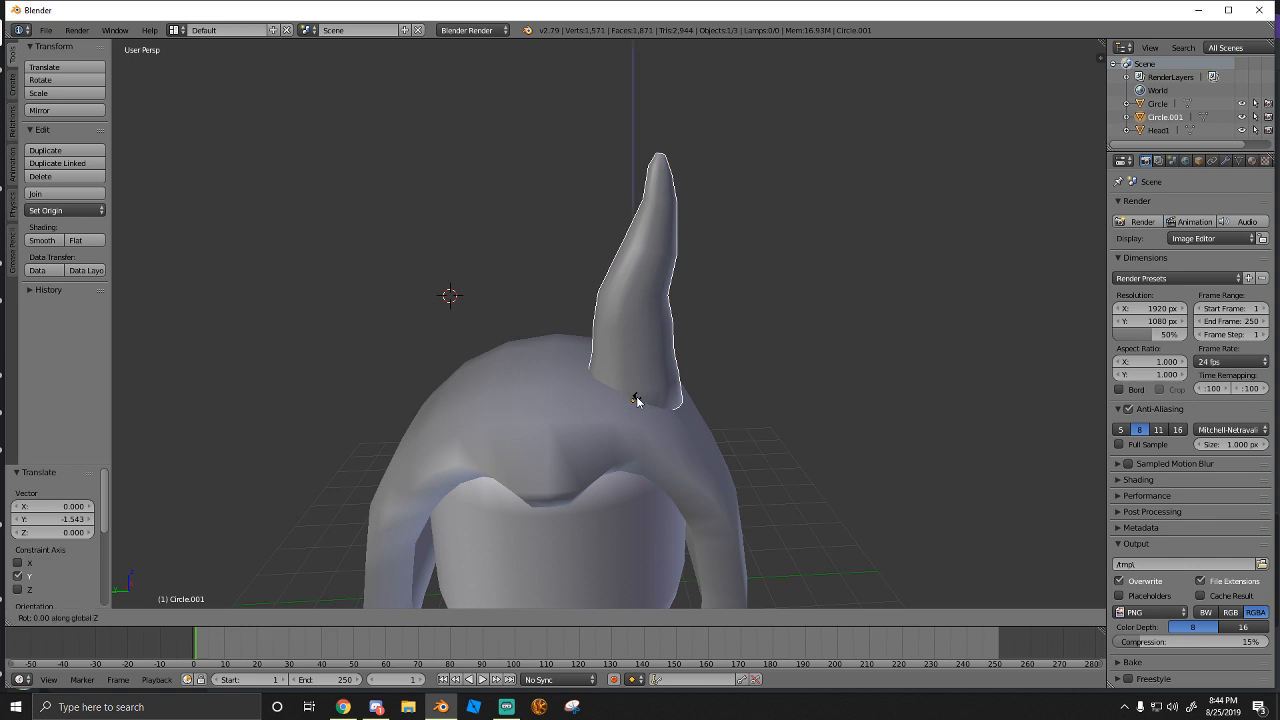
{"action": "left_click", "coordinate": [636, 399]}
{"action": "key", "text": "r"}
{"action": "key", "text": "y"}
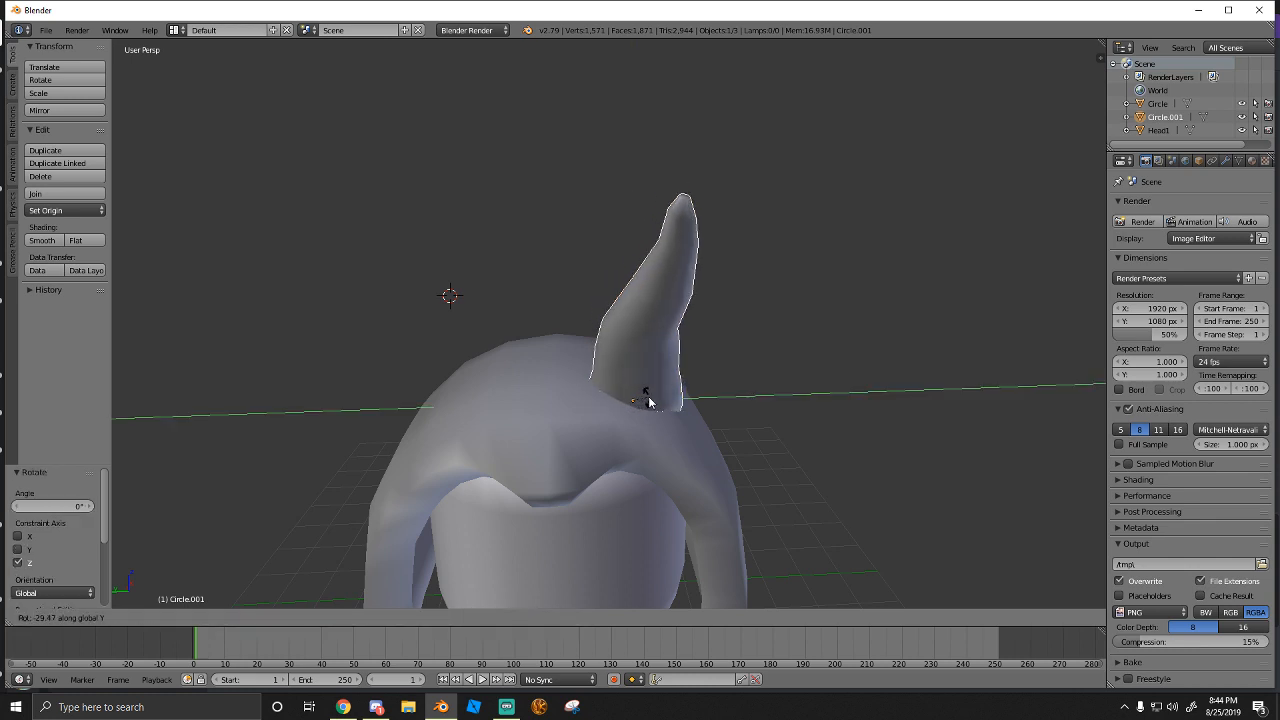
{"action": "left_click", "coordinate": [648, 402]}
{"action": "key", "text": "ctrl+z"}
Tilt the horn outward about 30.7° around the global X axis
{"action": "key", "text": "r"}
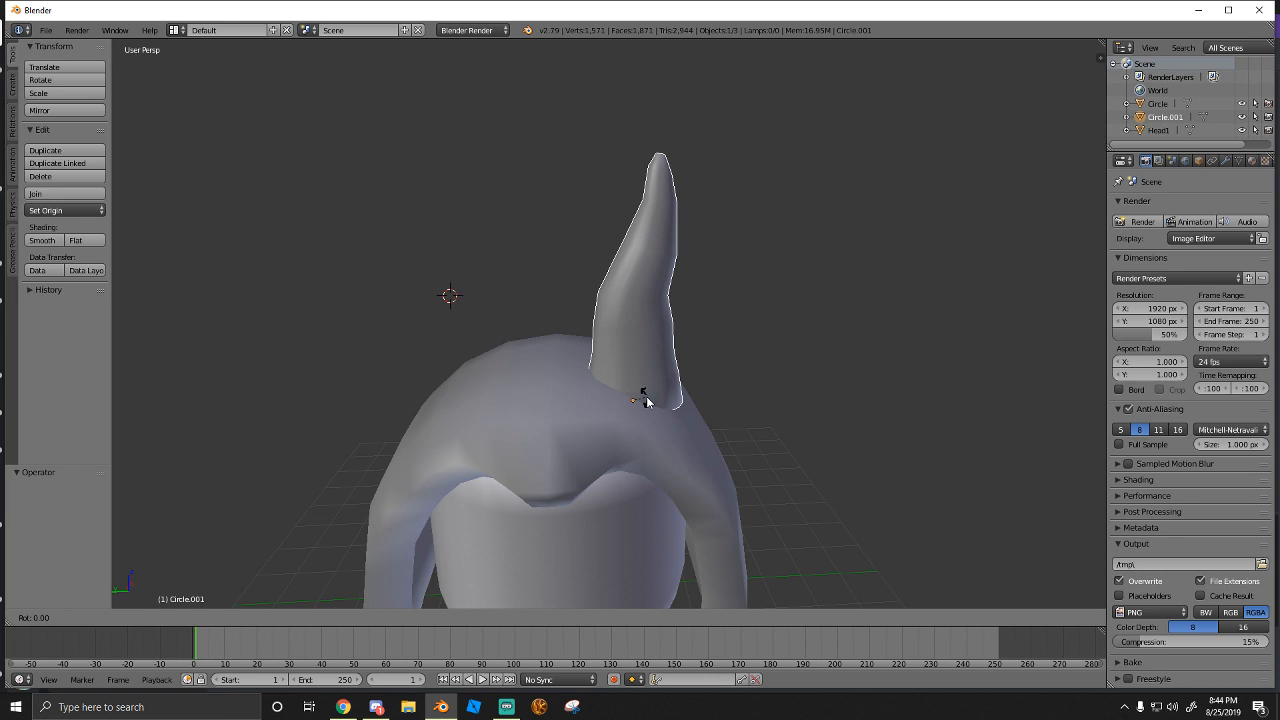
{"action": "key", "text": "x"}
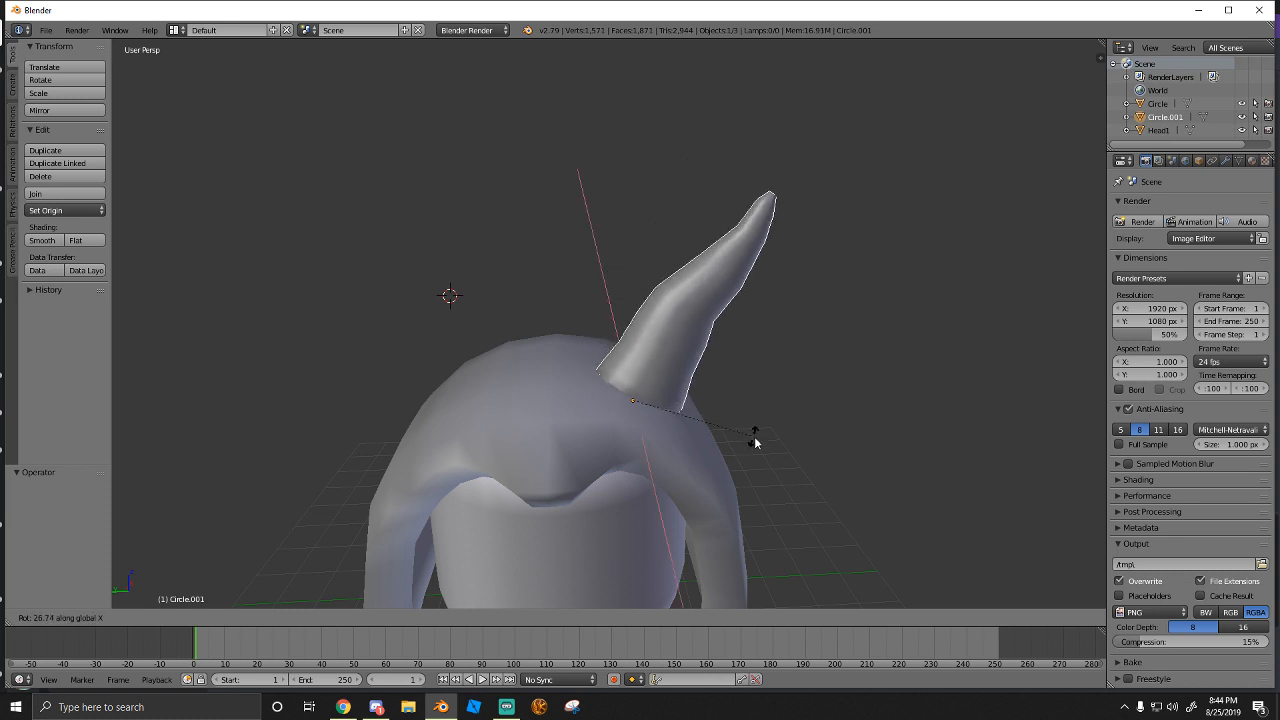
{"action": "left_click", "coordinate": [776, 457]}
Shift the horn slightly outward along Y and lower it about 0.069 along Z into the hood
{"action": "key", "text": "shift+f"}
{"action": "key", "text": "s"}
{"action": "left_click", "coordinate": [609, 328]}
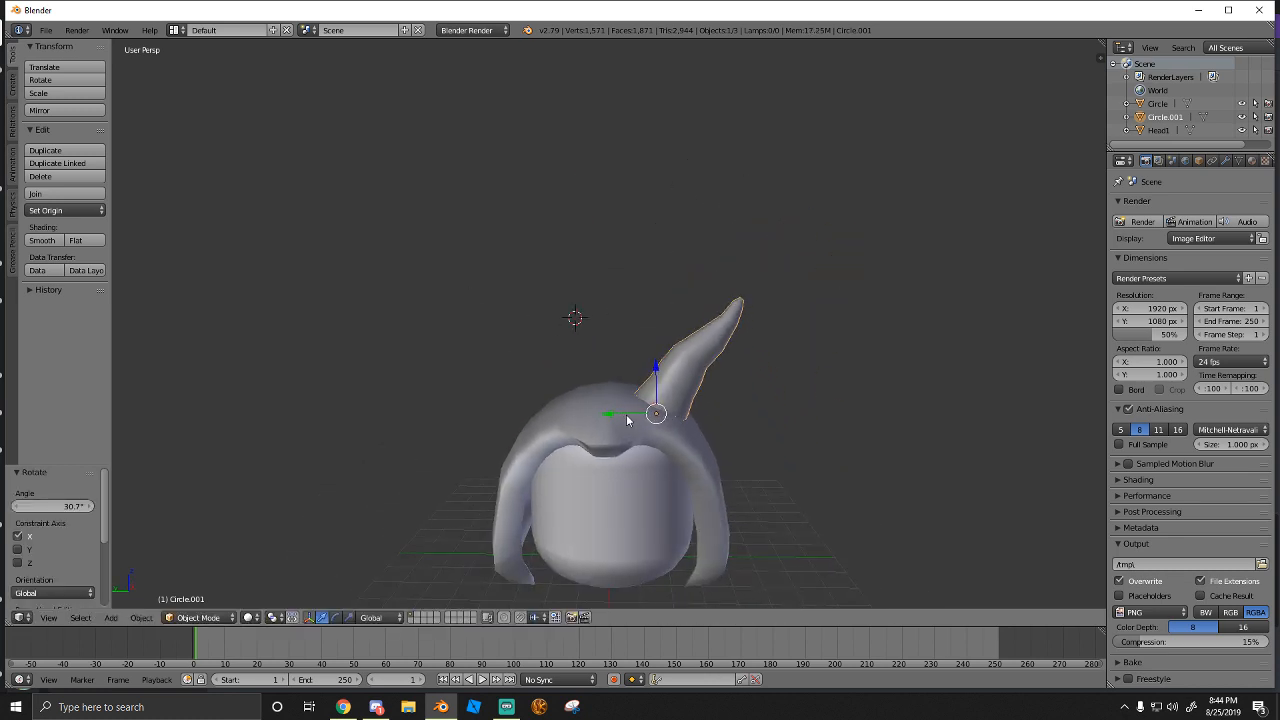
{"action": "left_click_drag", "start_coordinate": [627, 416], "coordinate": [667, 392]}
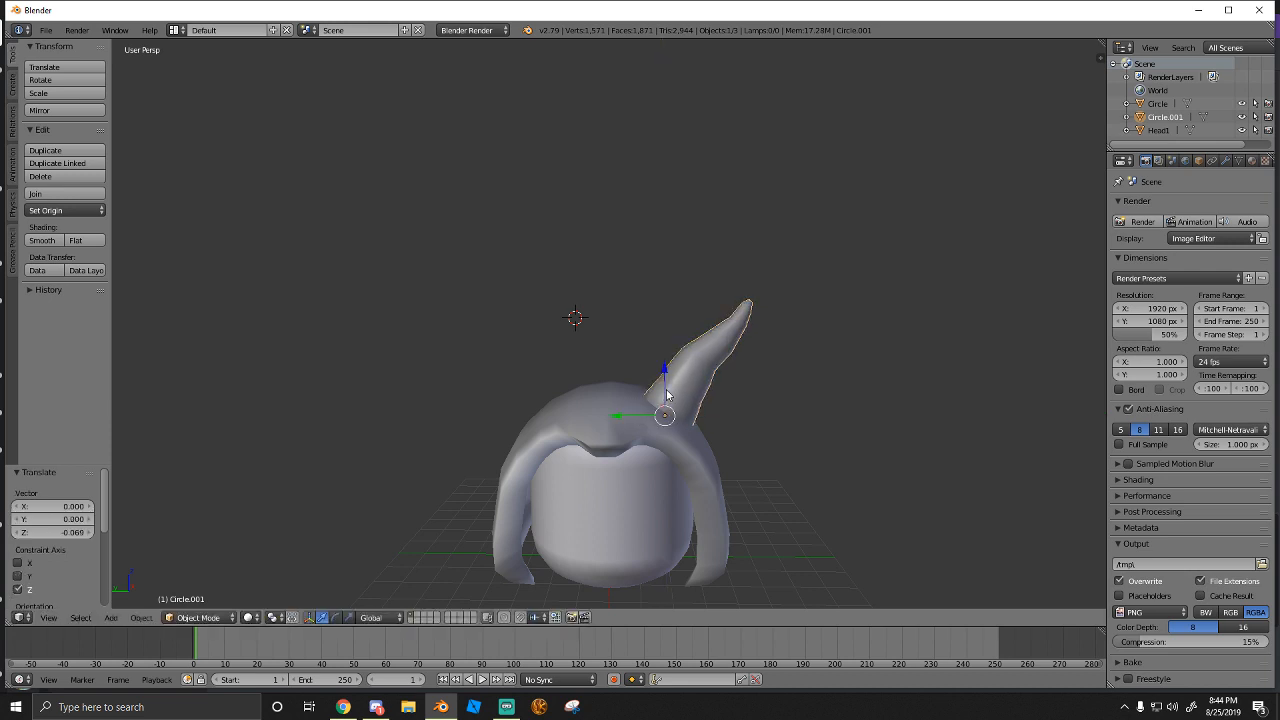
{"action": "left_click", "coordinate": [667, 392], "text": "shift"}
Try to rotate the tilted horn 90° around the global Z axis, and undo it
{"action": "key", "text": "r"}
{"action": "type", "text": "z"}
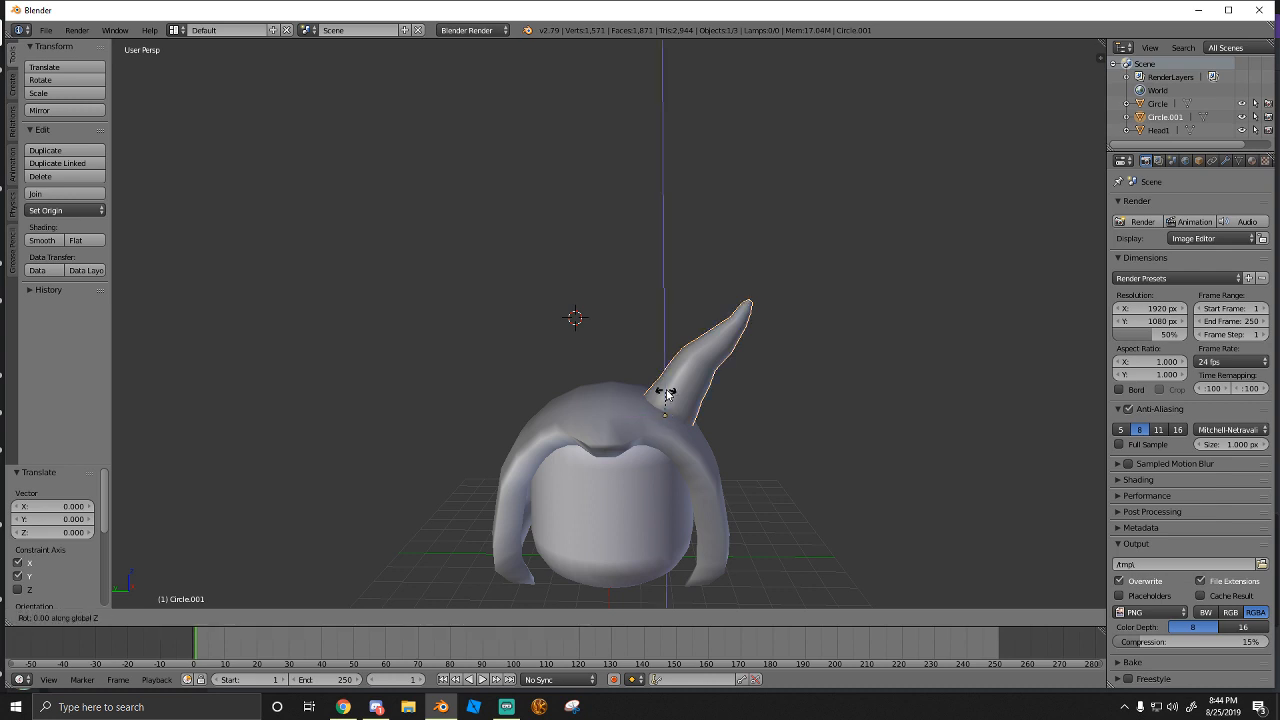
{"action": "type", "text": "90"}
{"action": "key", "text": "Return"}
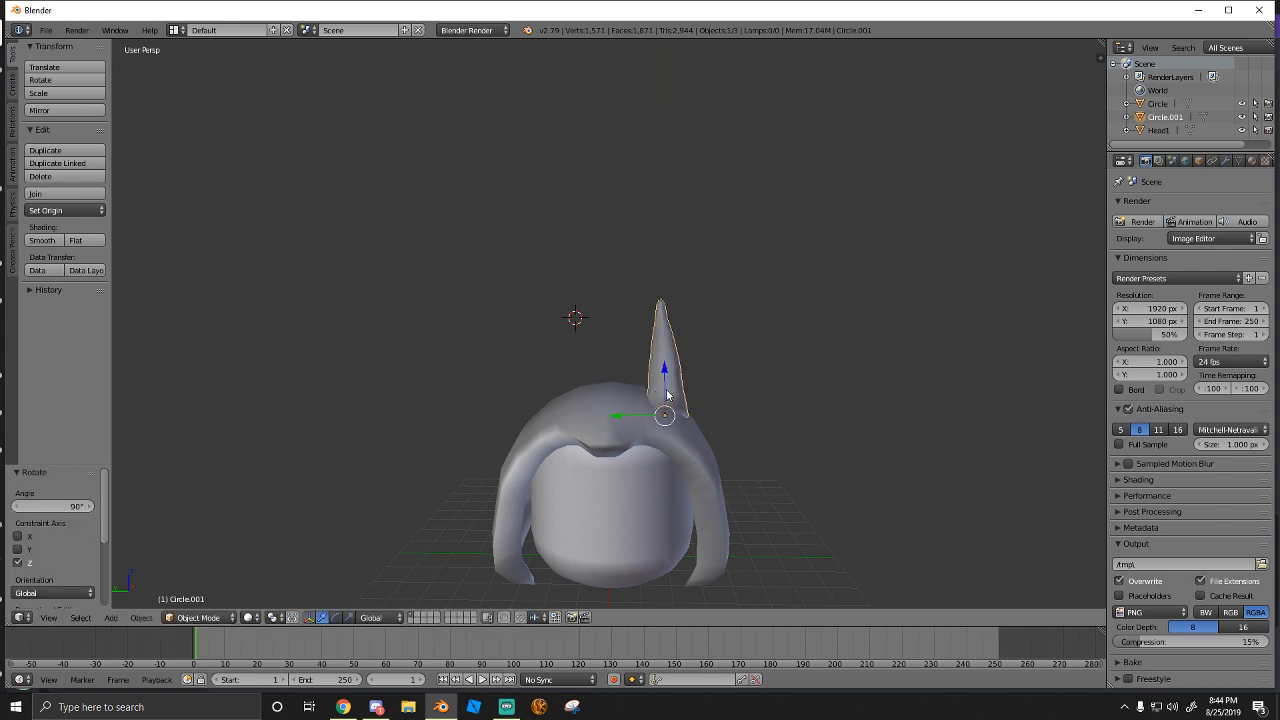
{"action": "key", "text": "ctrl+z"}
Duplicate the horn in place, try rotating the copy 90° around the global X axis, and undo the rotation
{"action": "key", "text": "shift+d"}
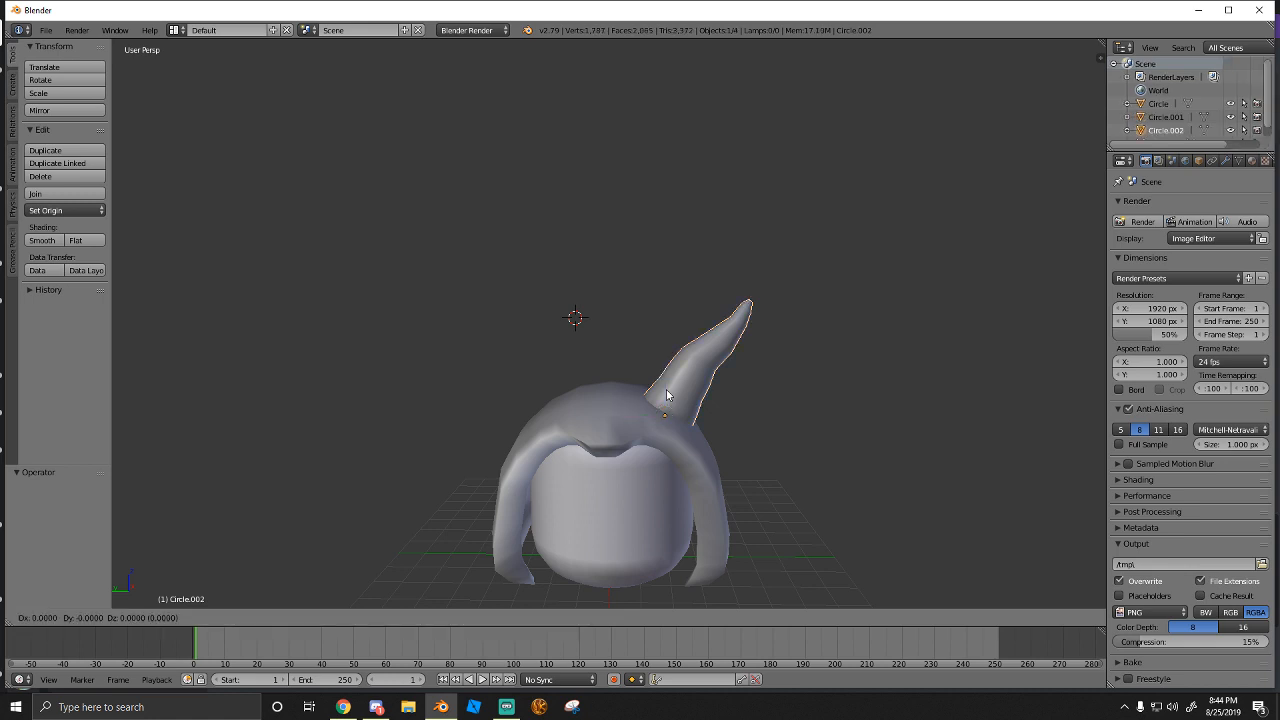
{"action": "right_click", "coordinate": [667, 395]}
{"action": "key", "text": "r"}
{"action": "key", "text": "x"}
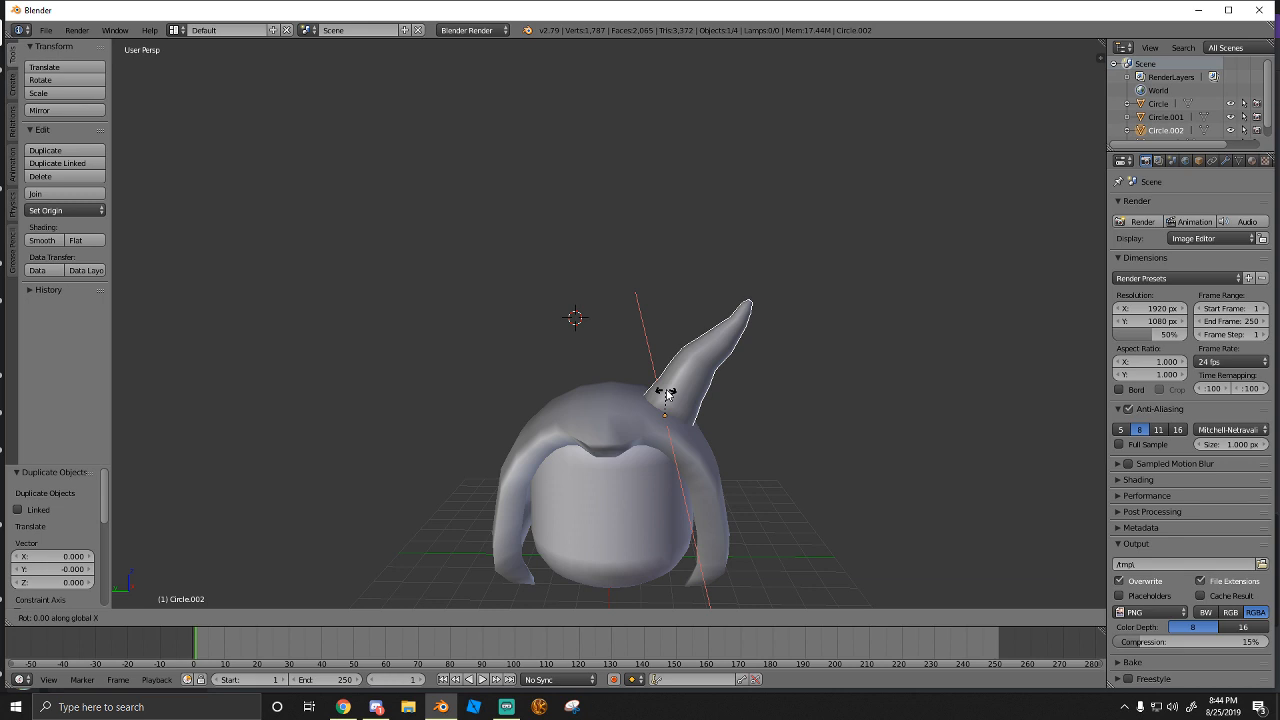
{"action": "key", "text": "Return"}
{"action": "type", "text": "rx90"}
{"action": "key", "text": "Return"}
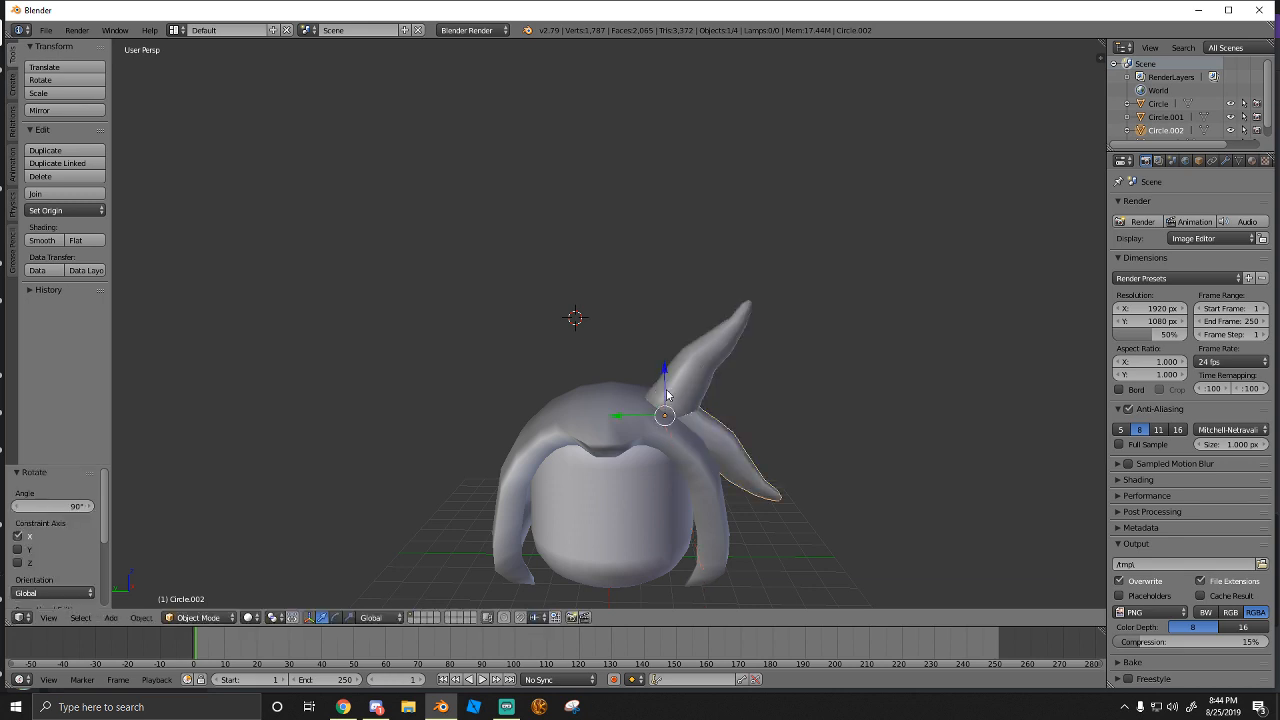
{"action": "key", "text": "ctrl+z"}
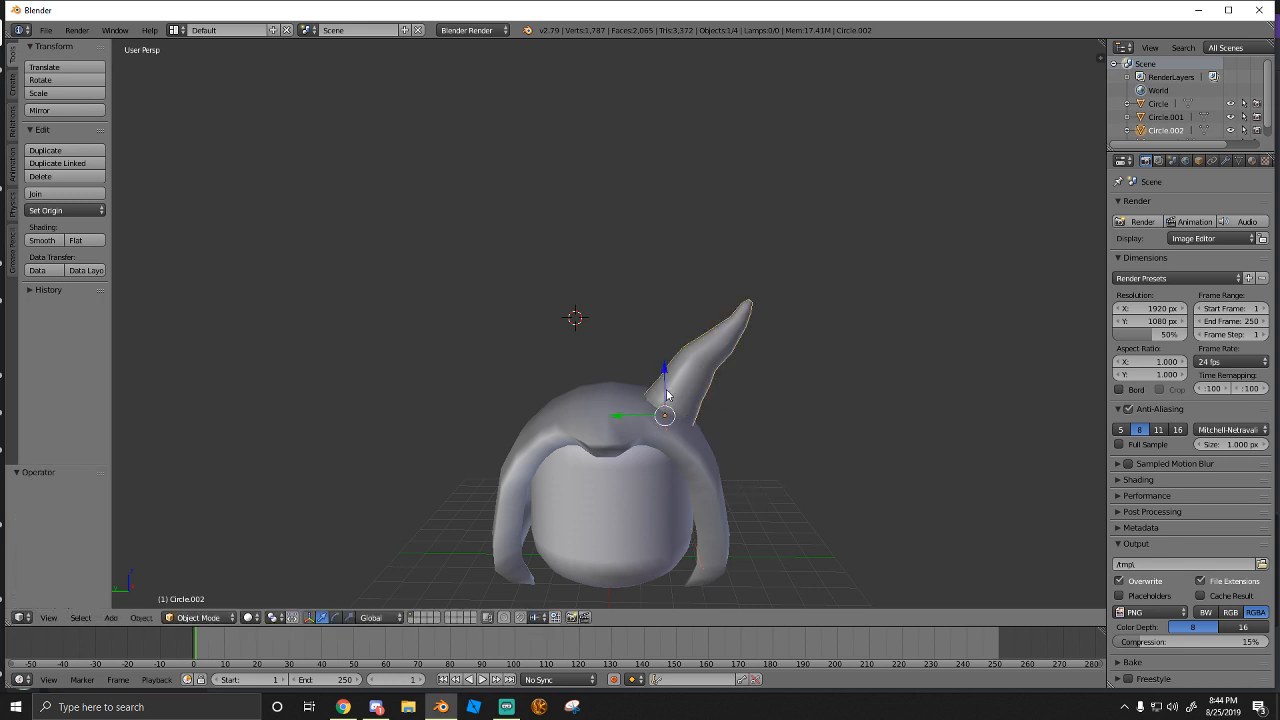
Try rotating the horn copy 90° around its local Z axis, and undo the attempt
{"action": "key", "text": "r"}
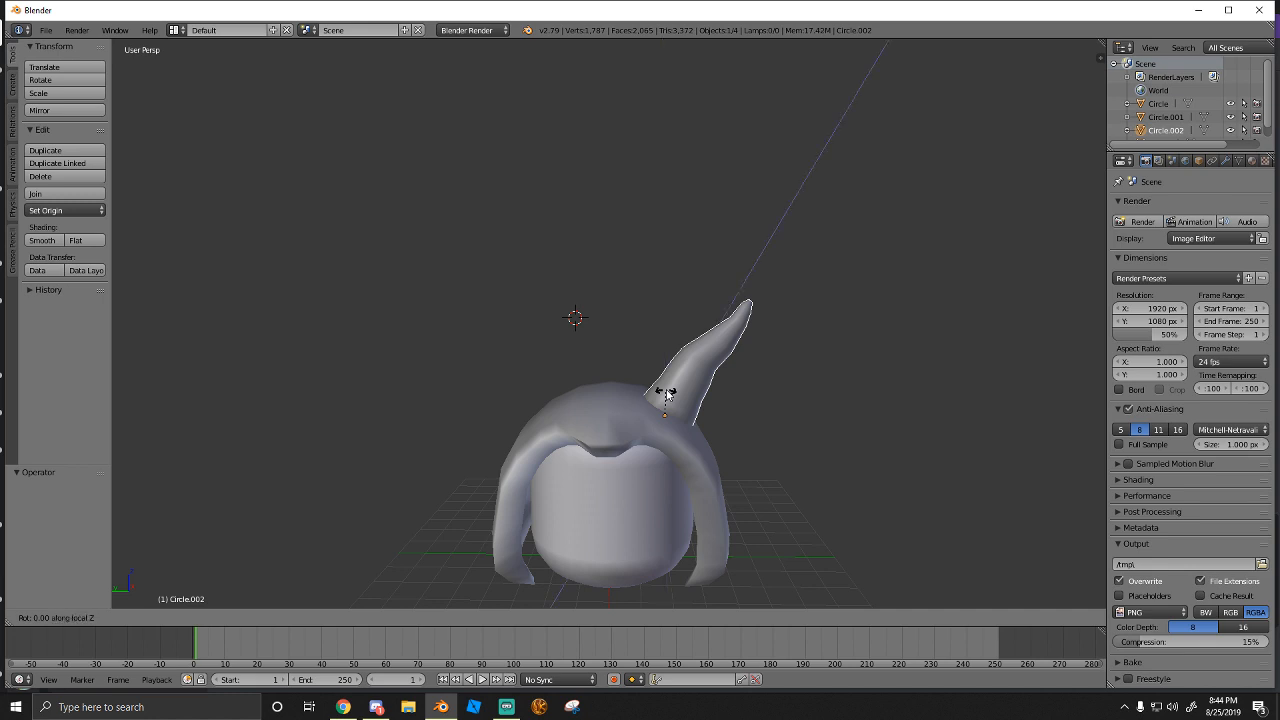
{"action": "type", "text": "90"}
{"action": "key", "text": "Return"}
{"action": "key", "text": "ctrl+z"}
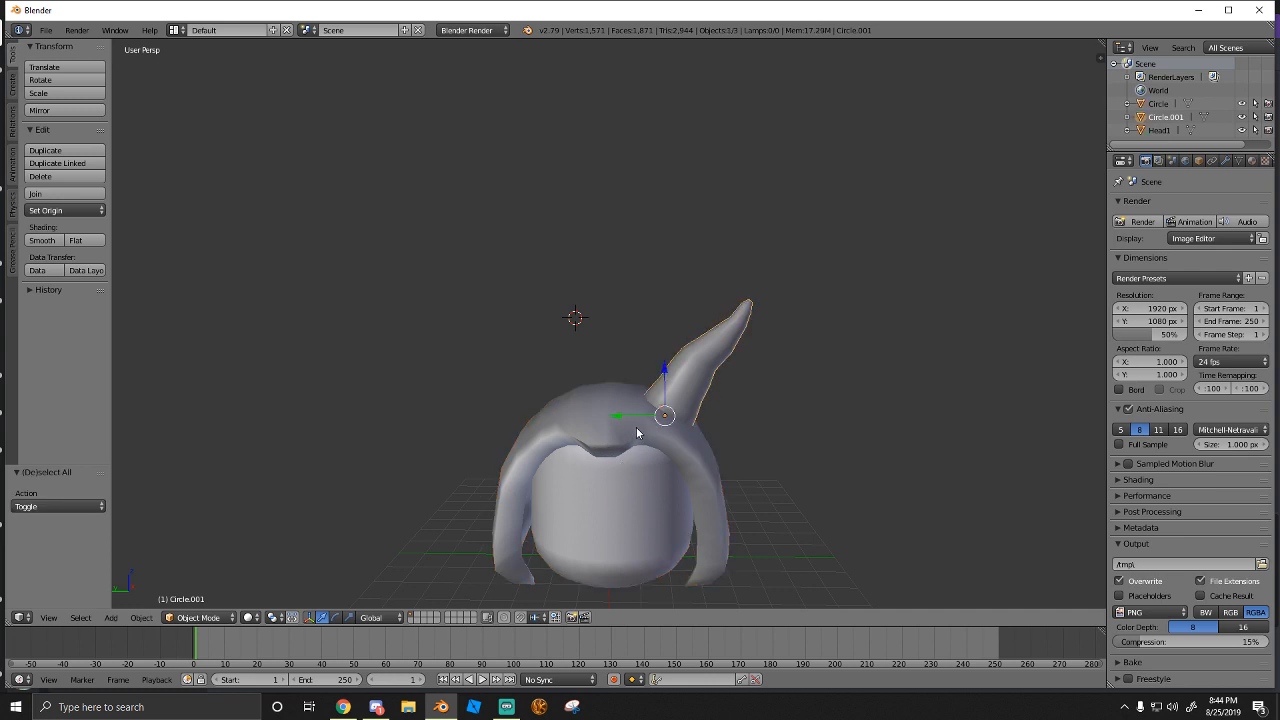
Duplicate the horn in place on the hood
{"action": "key", "text": "shift+d"}
{"action": "key", "text": "Escape"}
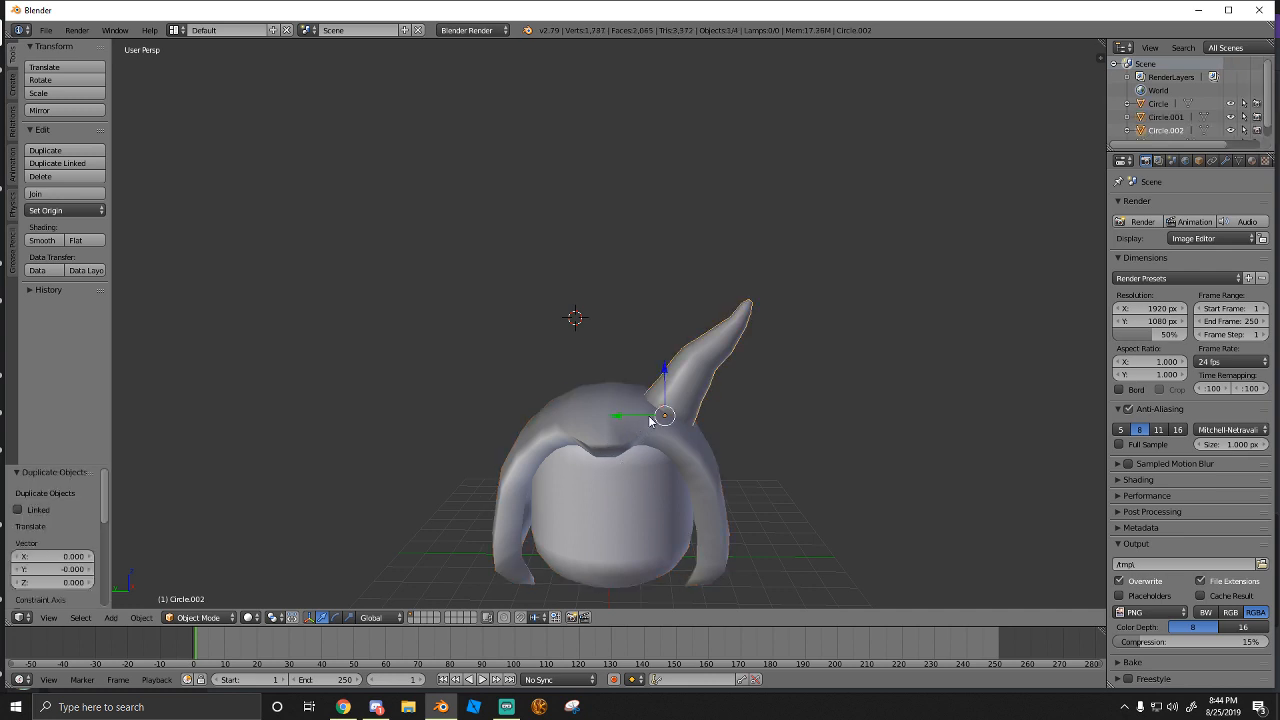
Try rotating the new horn copy 90° around the global Z axis, and undo the rotation
{"action": "key", "text": "shift+f"}
{"action": "key", "text": "w"}
{"action": "key", "text": "s"}
{"action": "left_click", "coordinate": [610, 327]}
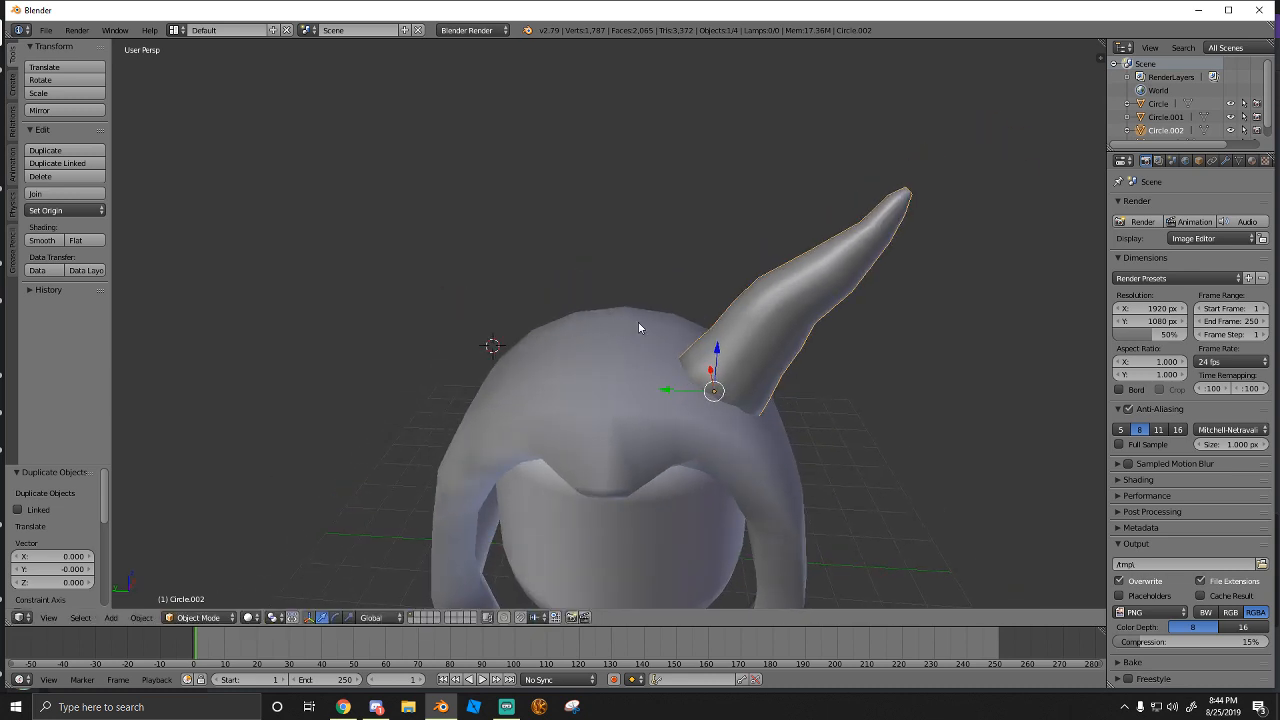
{"action": "key", "text": "r"}
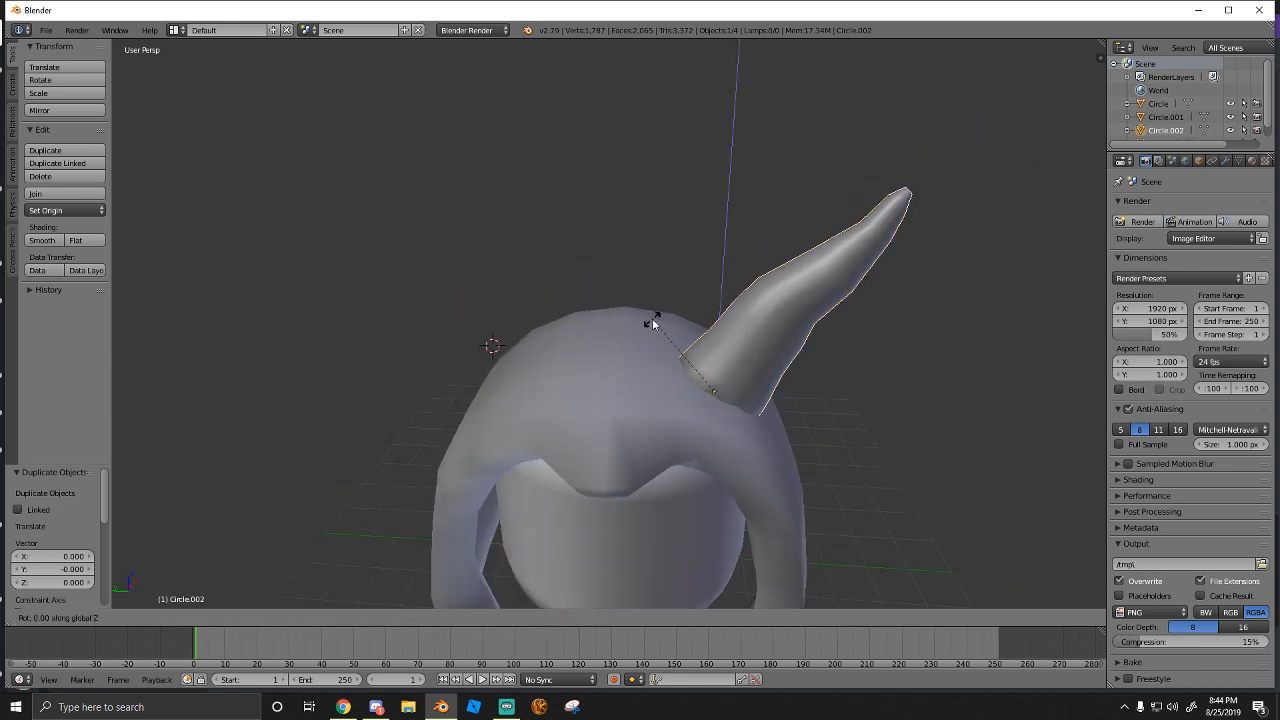
{"action": "type", "text": "90"}
{"action": "key", "text": "Return"}
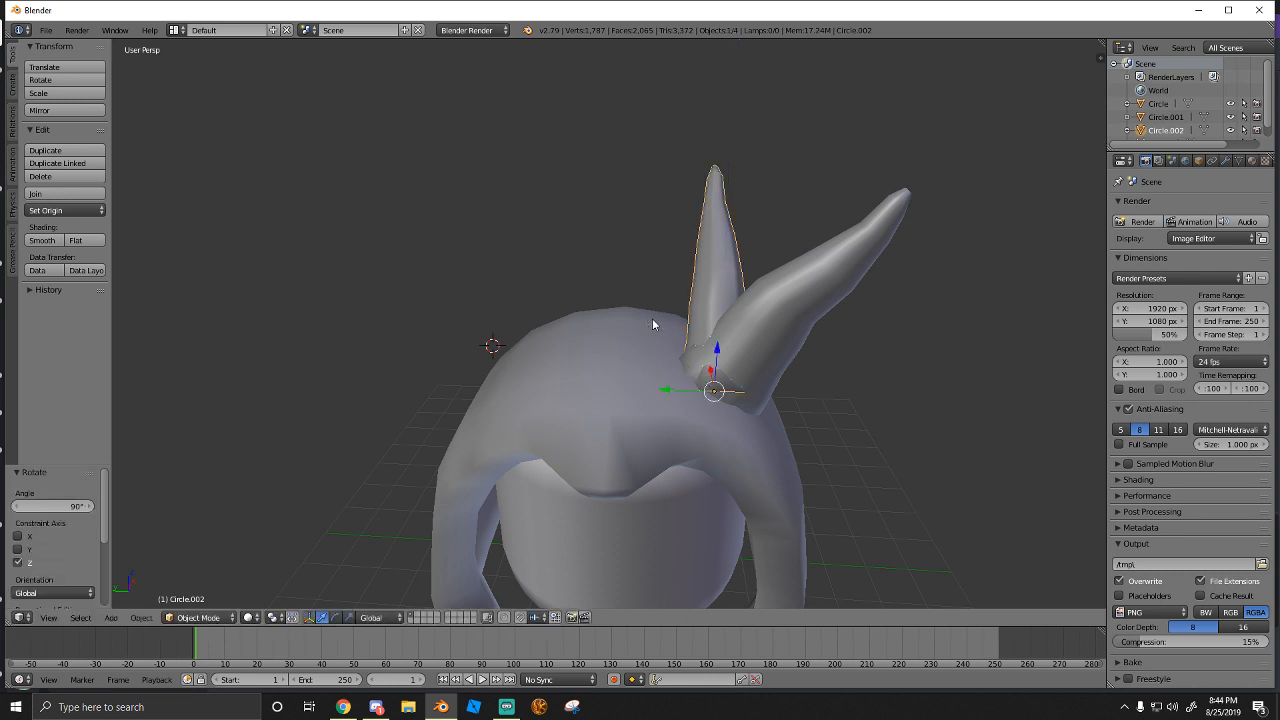
{"action": "key", "text": "ctrl+z"}
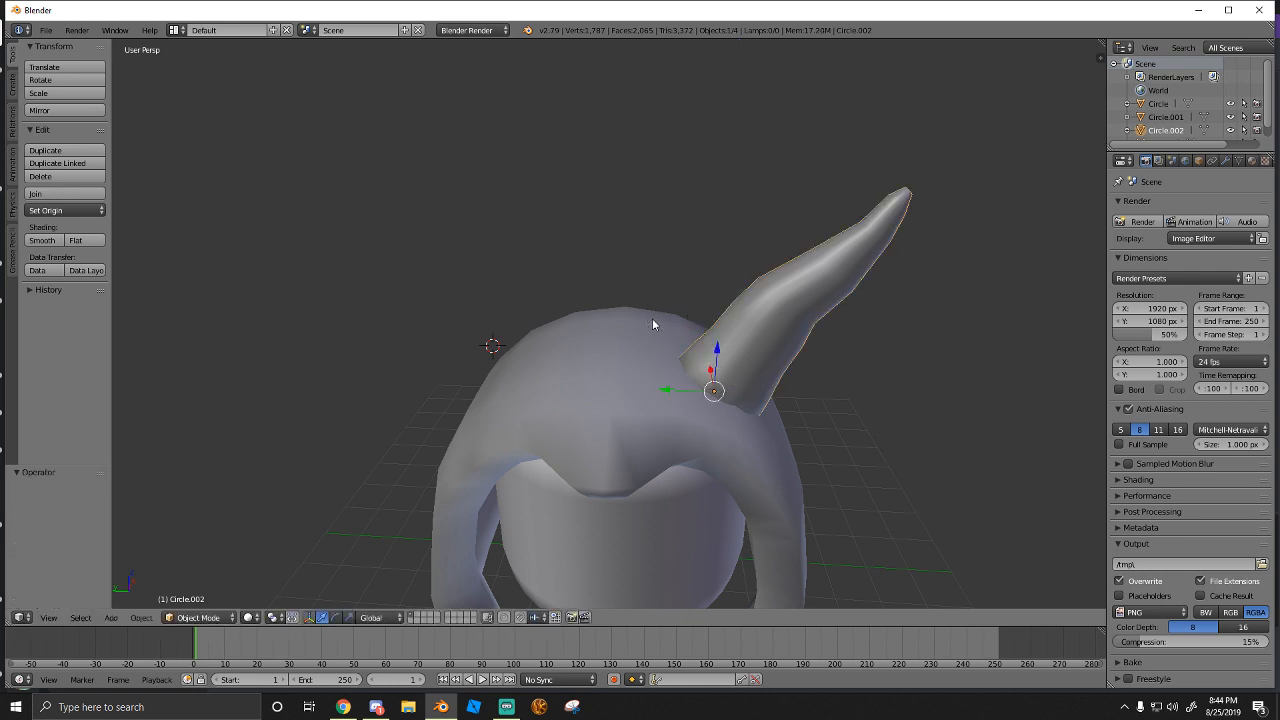
Rotate the horn copy by -99° in the front-facing view without an axis constraint
{"action": "type", "text": "r"}
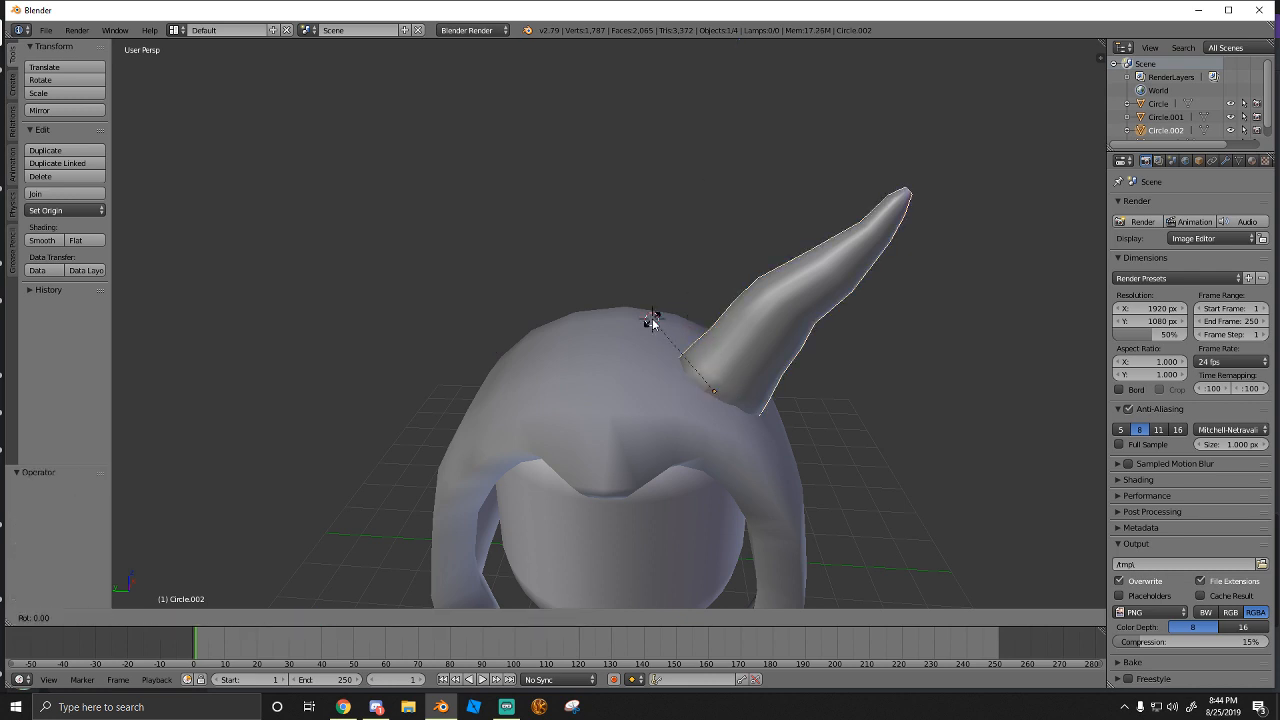
{"action": "type", "text": "-90"}
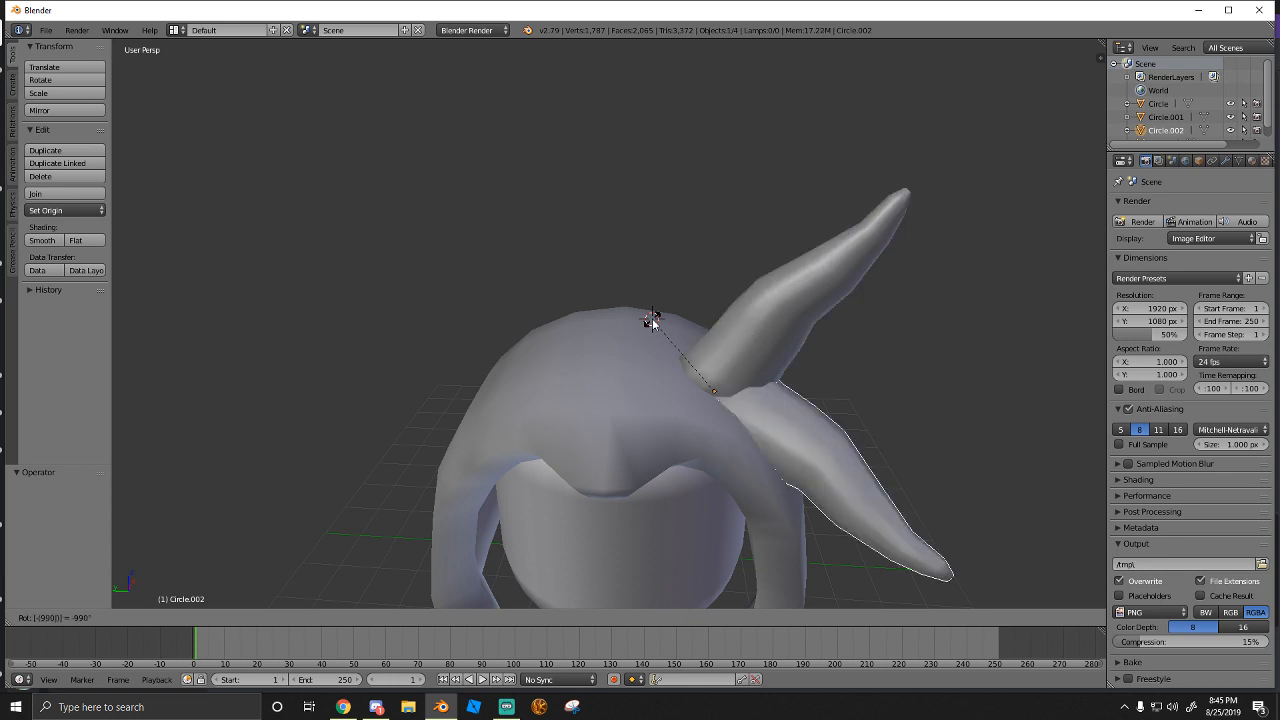
{"action": "key", "text": "BackSpace"}
{"action": "key", "text": "Return"}
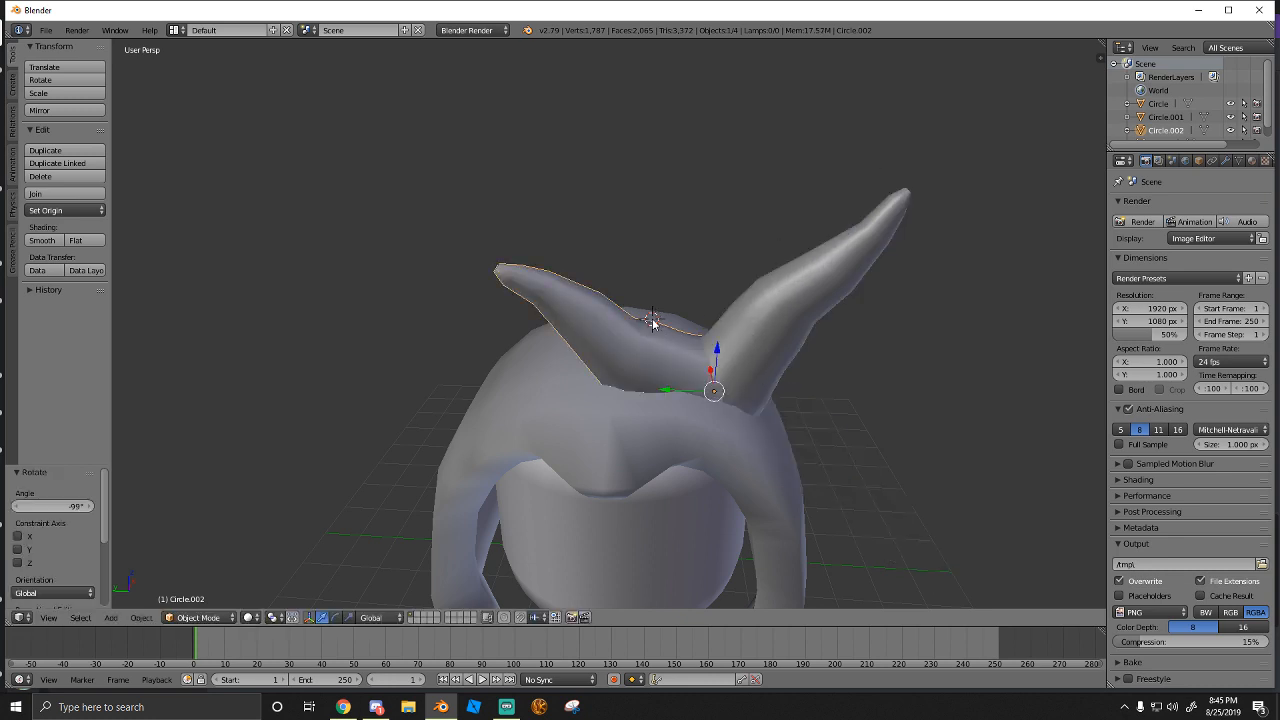
Scale the horn copy to about 0.915 and move it about 3.617 along Y to the hood's opposite side
{"action": "key", "text": "shift+f"}
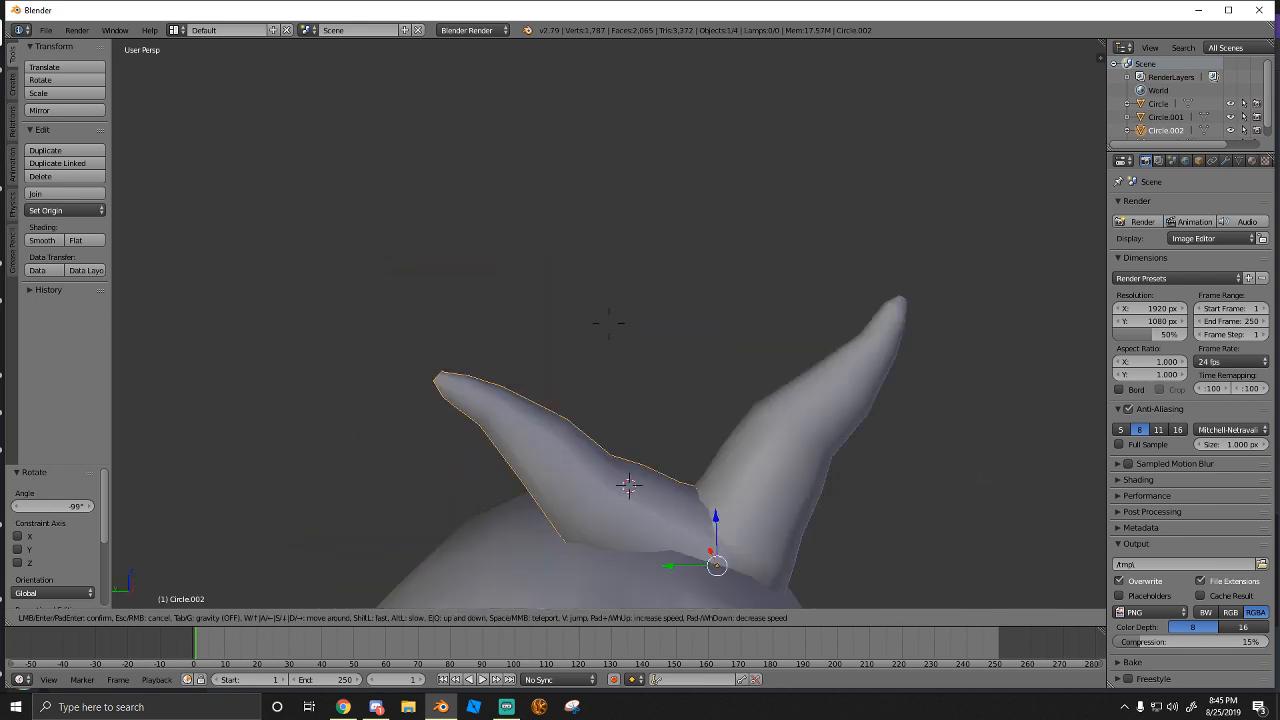
{"action": "key", "text": "s"}
{"action": "left_click", "coordinate": [609, 323]}
{"action": "key", "text": "s"}
{"action": "left_click", "coordinate": [617, 316]}
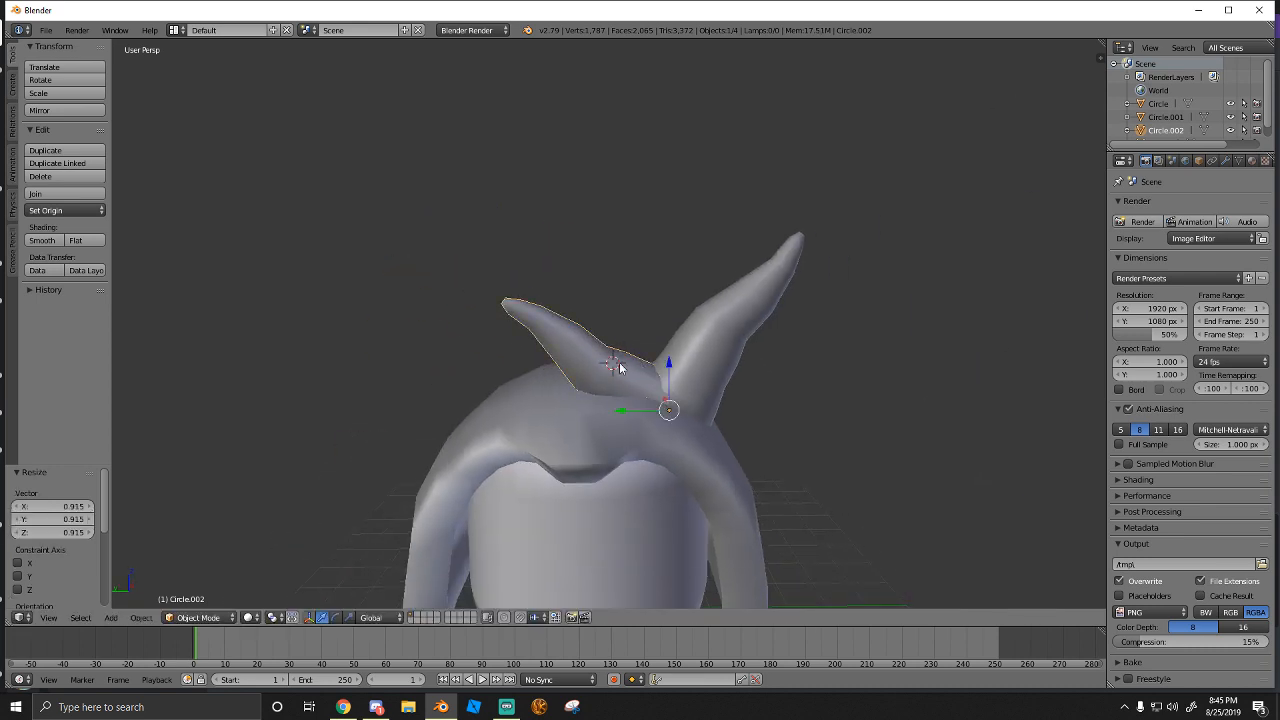
{"action": "key", "text": "g"}
{"action": "key", "text": "y"}
{"action": "left_click", "coordinate": [476, 385]}
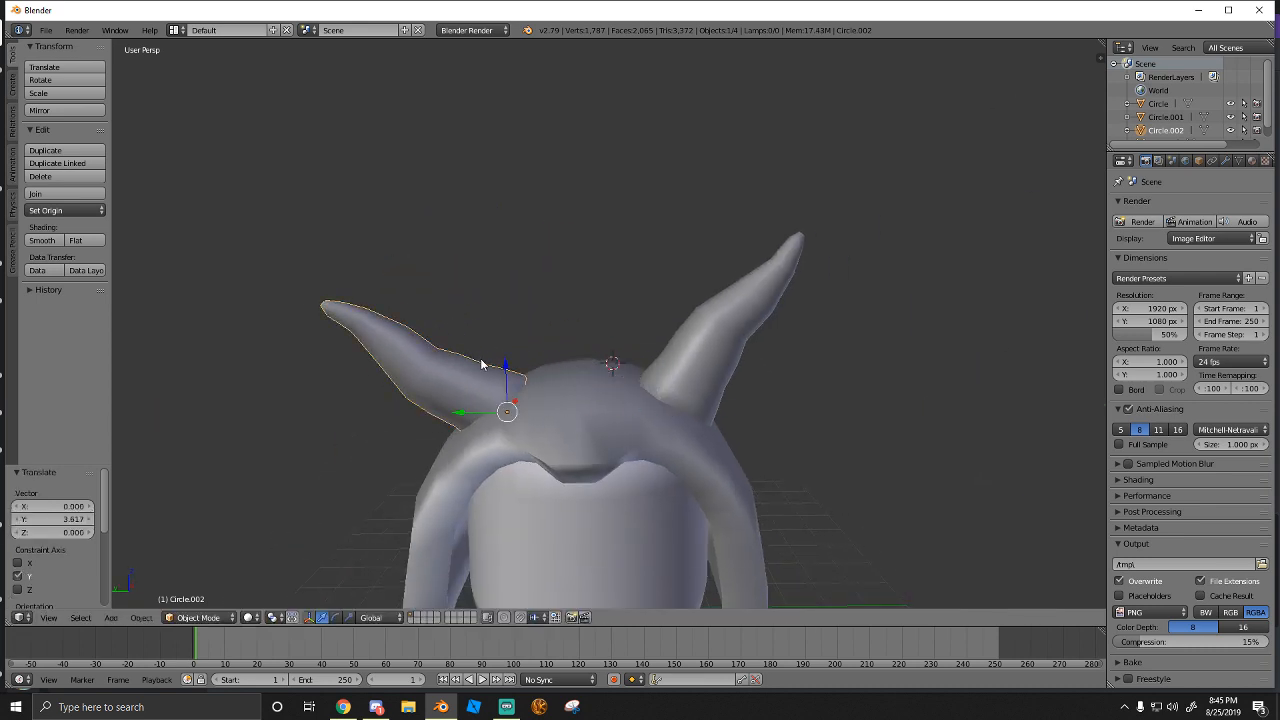
Rotate the horn copy about 16.4° to a more upright angle and nudge it about -0.018 along Y
{"action": "key", "text": "r"}
{"action": "left_click", "coordinate": [500, 363]}
{"action": "key", "text": "shift+f"}
{"action": "key", "text": "s"}
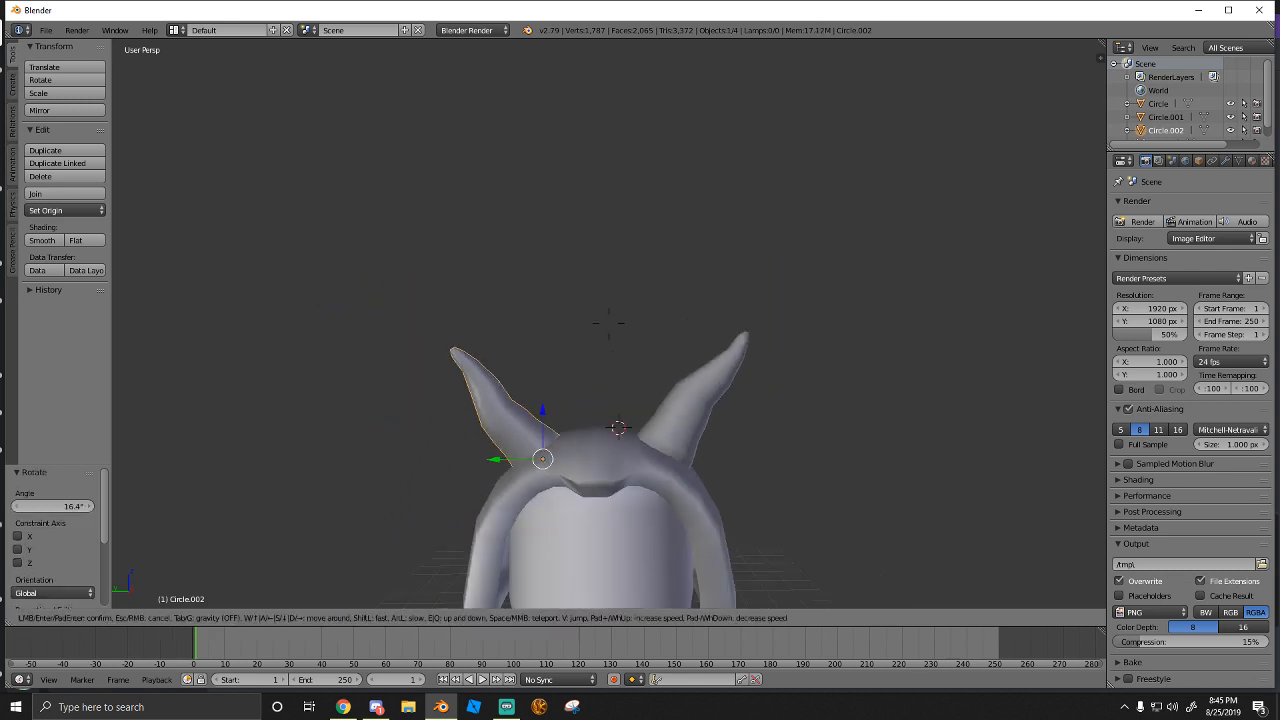
{"action": "key", "text": "w"}
{"action": "left_click", "coordinate": [571, 358]}
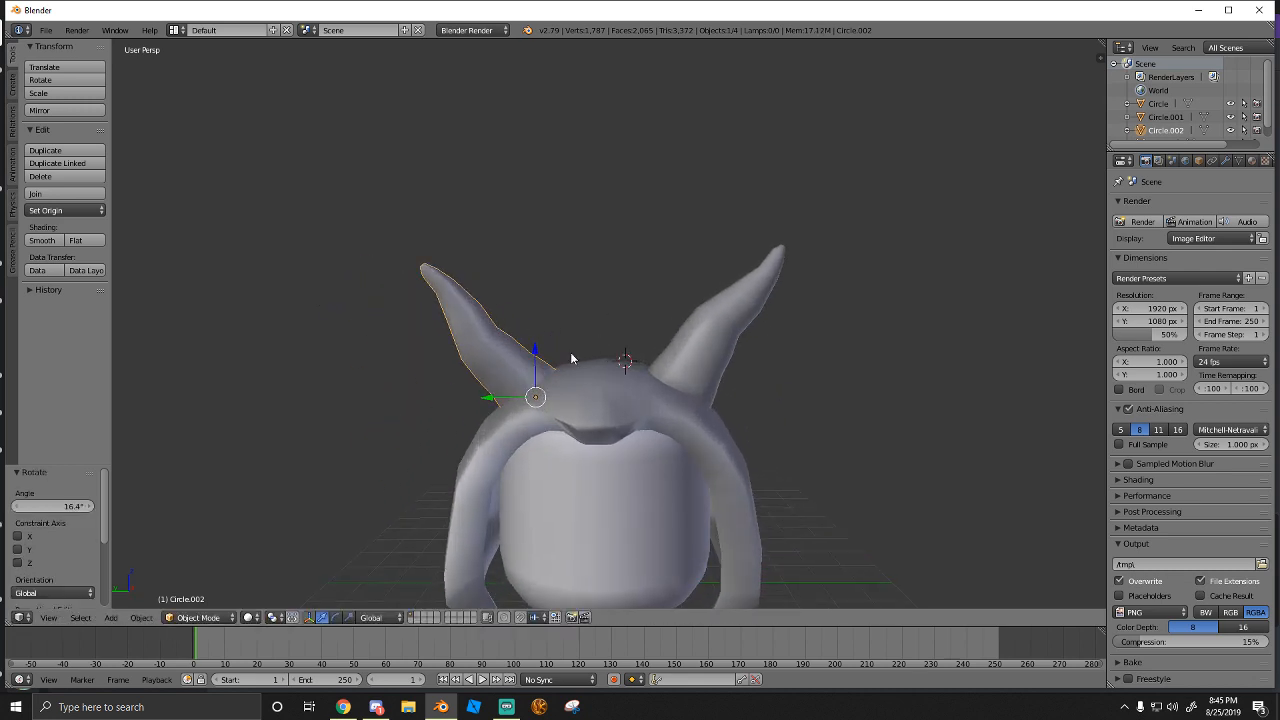
{"action": "key", "text": "g"}
{"action": "key", "text": "y"}
{"action": "left_click", "coordinate": [514, 400]}
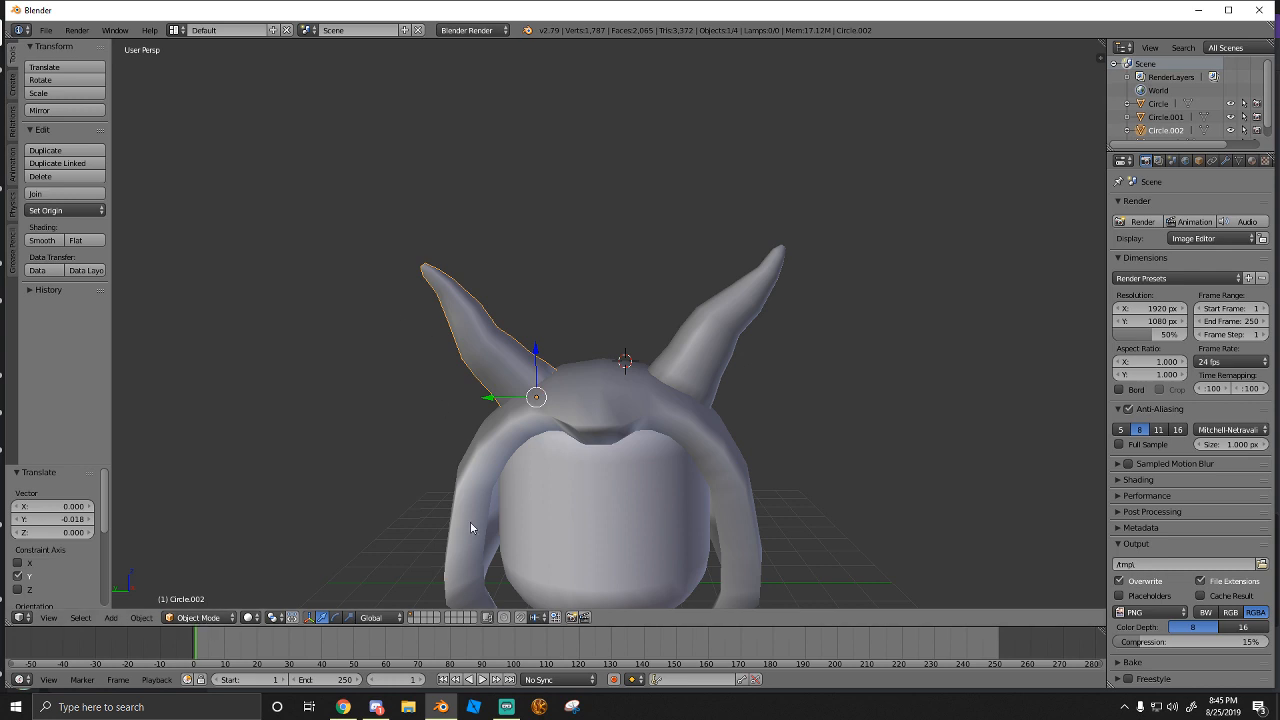
In Edit Mode, select the edge loop around the copied horn's middle and shift it up and inward, finishing with about -0.052 along Y
{"action": "left_click", "coordinate": [212, 618]}
{"action": "left_click", "coordinate": [219, 584]}
{"action": "key", "text": "shift+f"}
{"action": "key", "text": "w"}
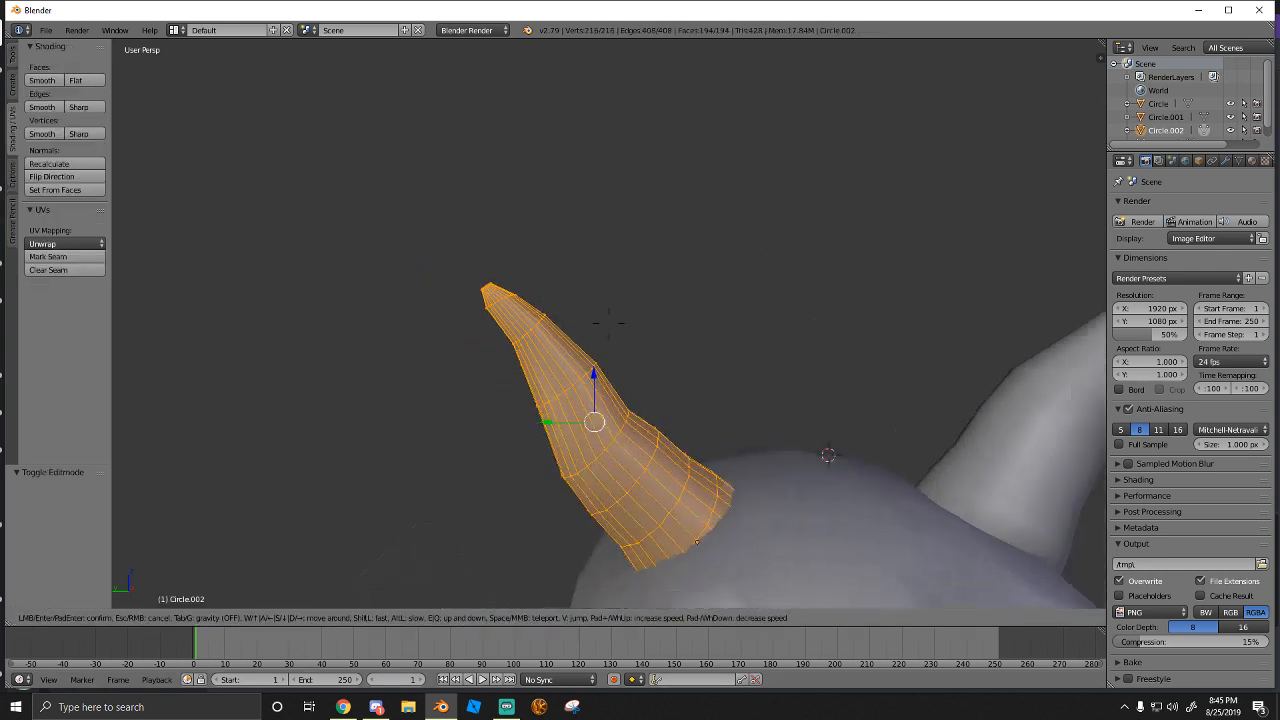
{"action": "left_click", "coordinate": [609, 323]}
{"action": "right_click", "coordinate": [613, 334]}
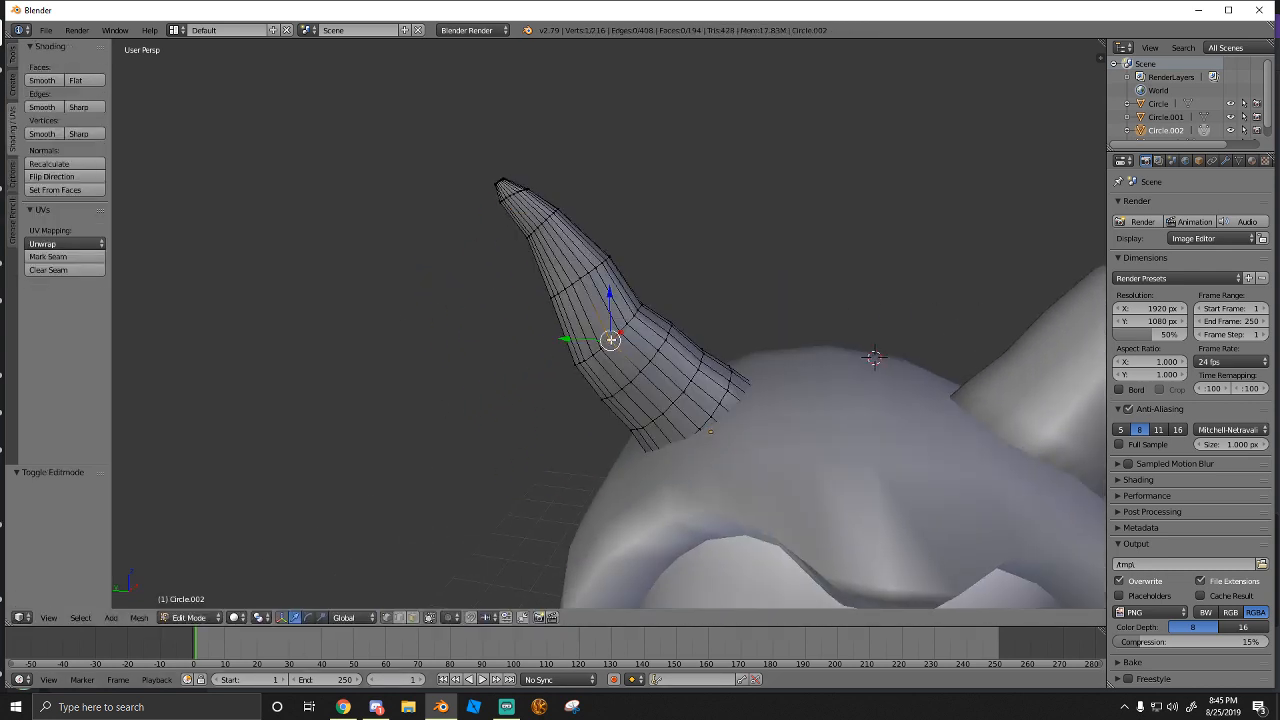
{"action": "right_click", "coordinate": [619, 332], "text": "alt"}
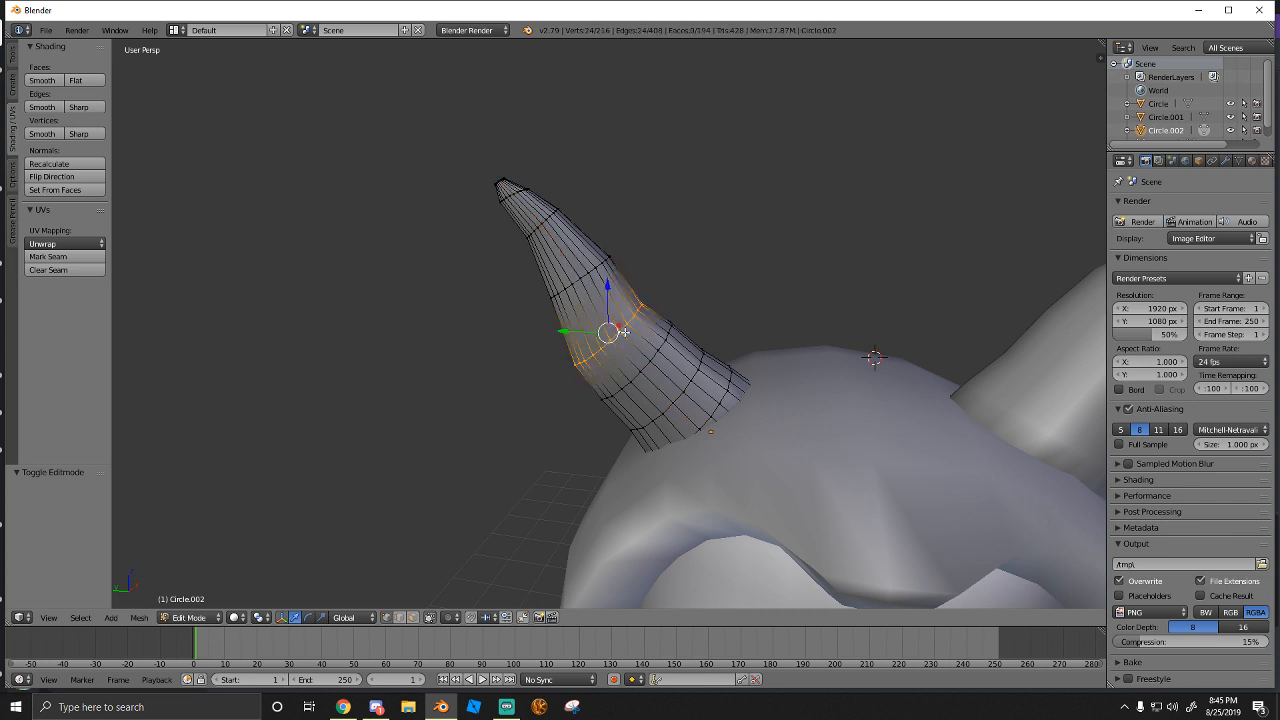
{"action": "left_click_drag", "start_coordinate": [579, 331], "coordinate": [630, 296]}
{"action": "left_click_drag", "start_coordinate": [584, 318], "coordinate": [592, 318]}
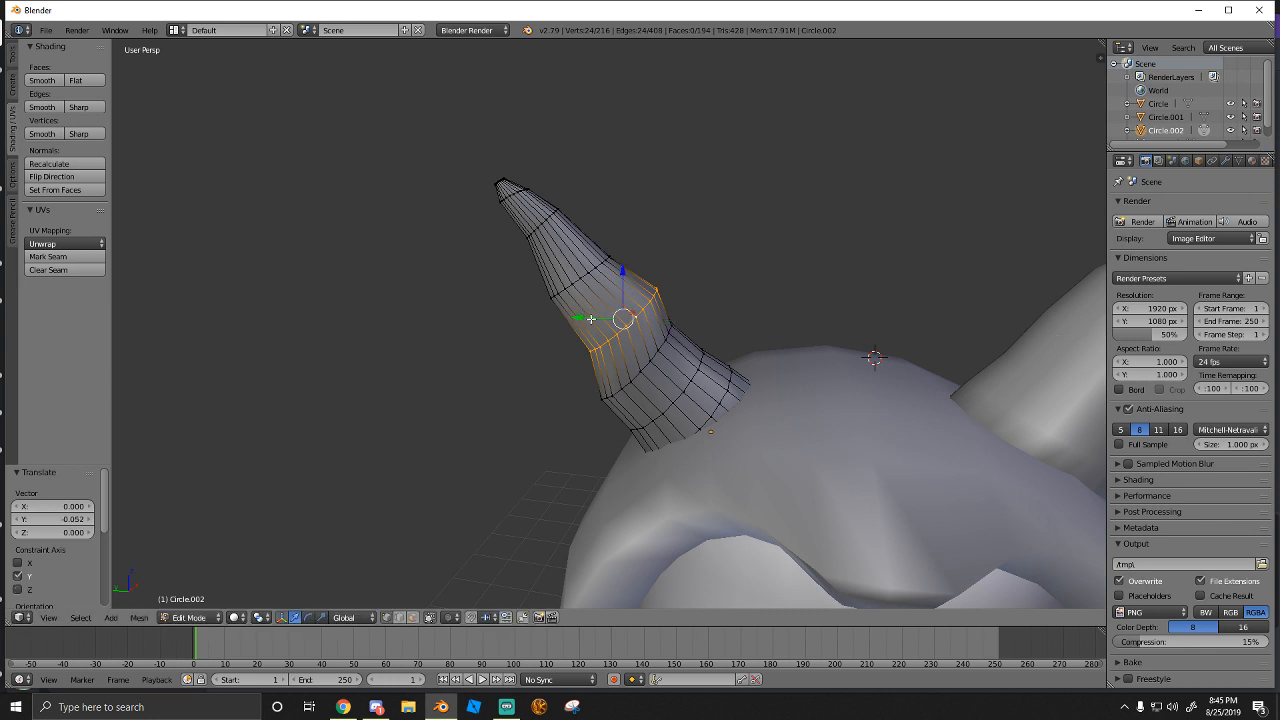
Move the copied horn's middle edge loop about 0.071 along X
{"action": "key", "text": "shift+f"}
{"action": "key", "text": "a"}
{"action": "left_click", "coordinate": [606, 325]}
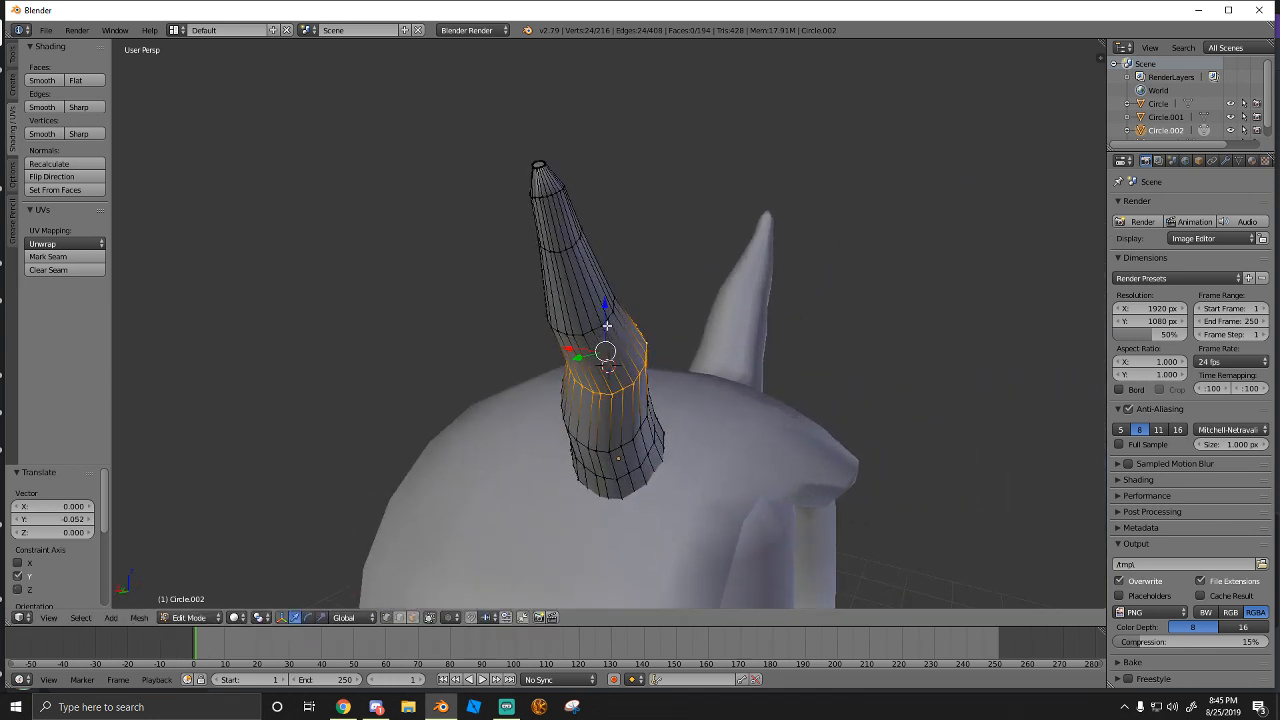
{"action": "left_click_drag", "start_coordinate": [574, 350], "coordinate": [568, 349]}
Select the face at the copied horn's tip, enable smooth proportional editing, and pull the tip outward about 0.901 along Y
{"action": "right_click", "coordinate": [531, 160]}
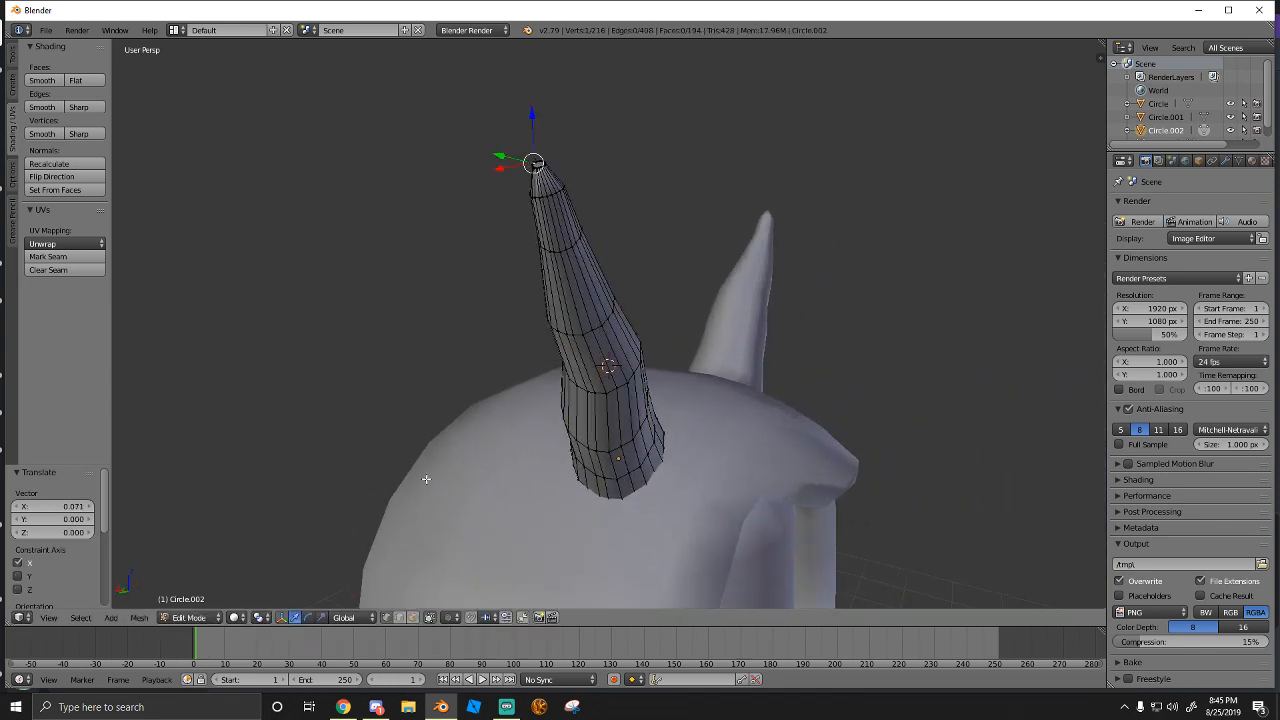
{"action": "right_click", "coordinate": [540, 162], "text": "alt"}
{"action": "key", "text": "shift+f"}
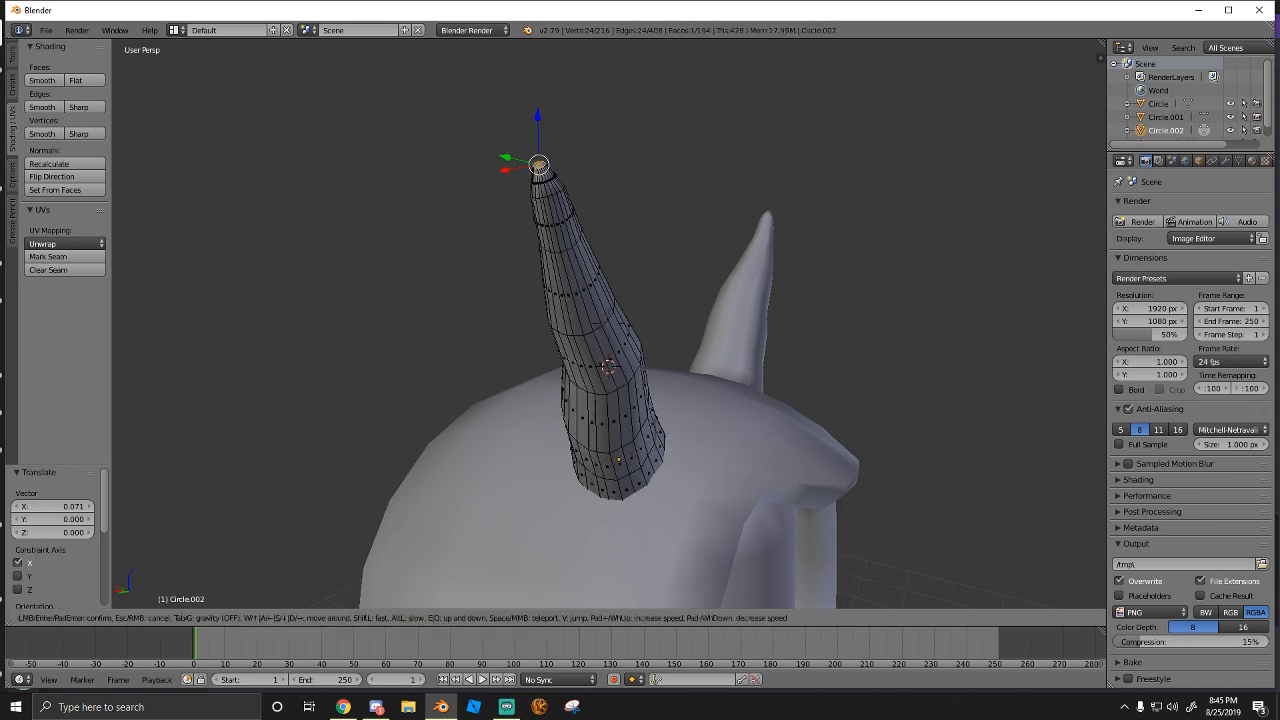
{"action": "left_click", "coordinate": [608, 325]}
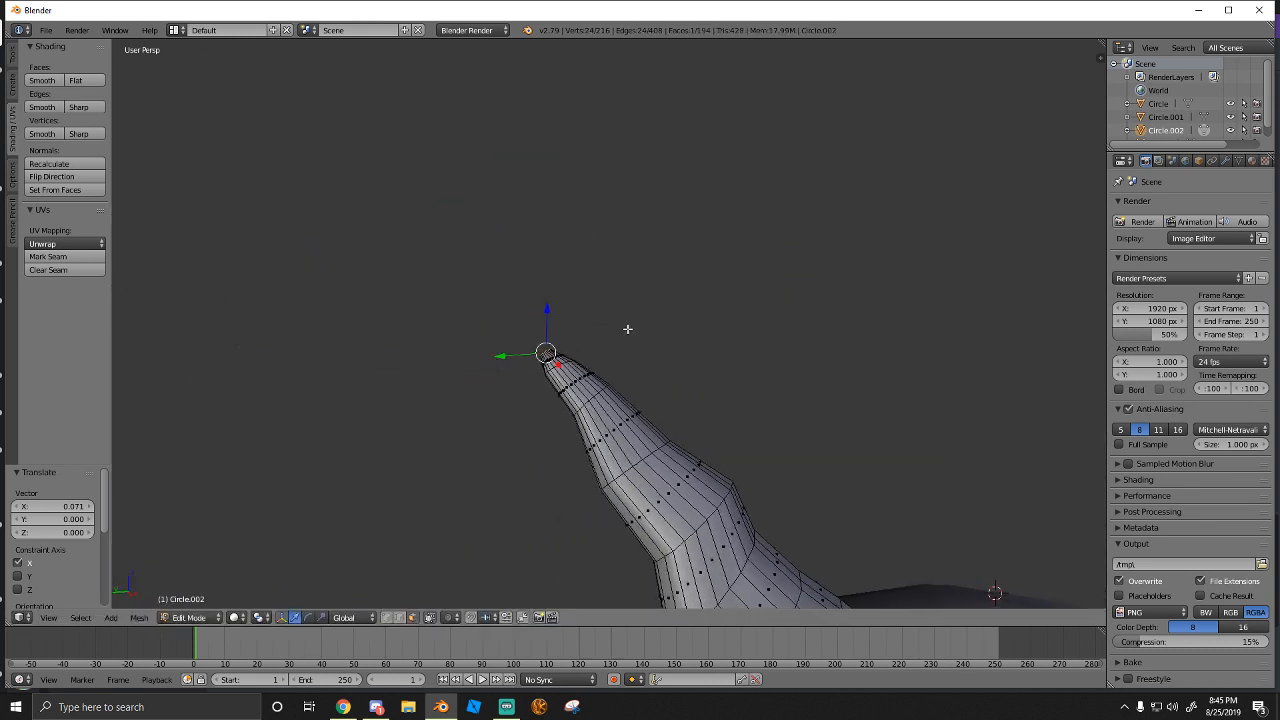
{"action": "left_click", "coordinate": [449, 617]}
{"action": "left_click", "coordinate": [470, 587]}
{"action": "left_click", "coordinate": [450, 618]}
{"action": "left_click_drag", "start_coordinate": [545, 352], "coordinate": [459, 360]}
Scale the copied horn's entire mesh by about 1.135 and move it about -0.123 X, 0.400 Y and 0.119 Z
{"action": "key", "text": "shift+f"}
{"action": "key", "text": "s"}
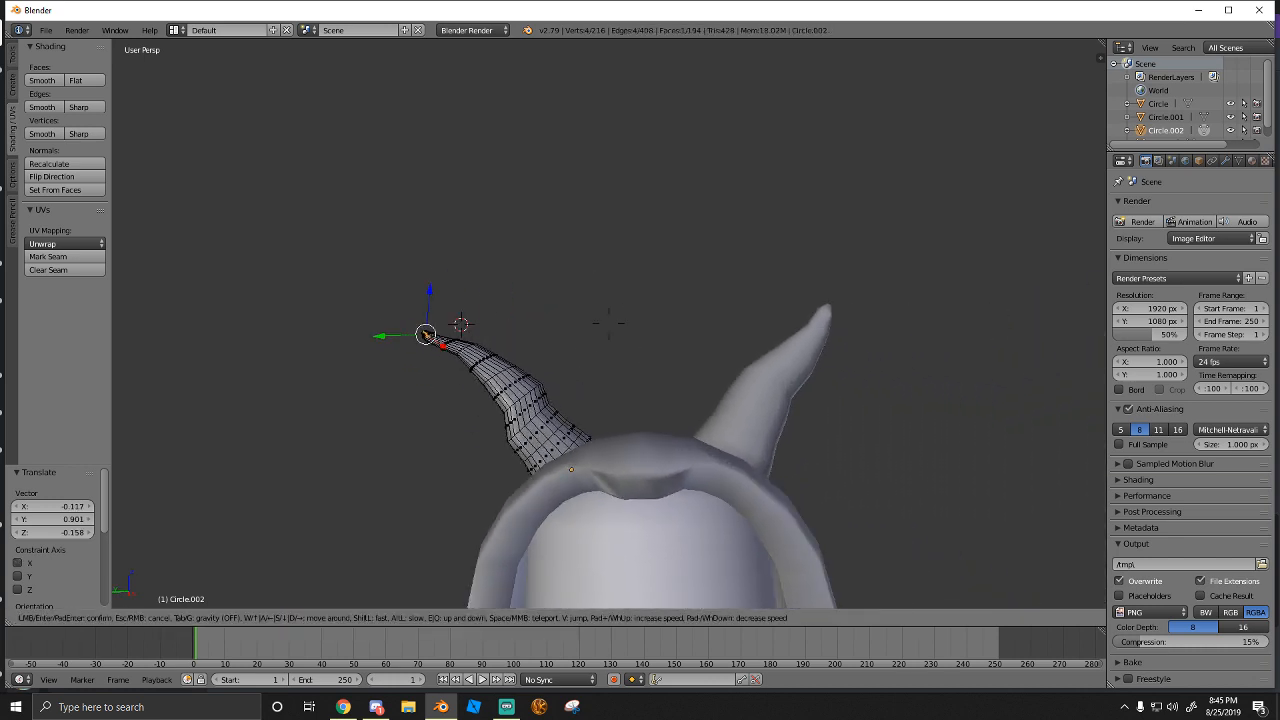
{"action": "left_click", "coordinate": [608, 323]}
{"action": "key", "text": "a"}
{"action": "key", "text": "s"}
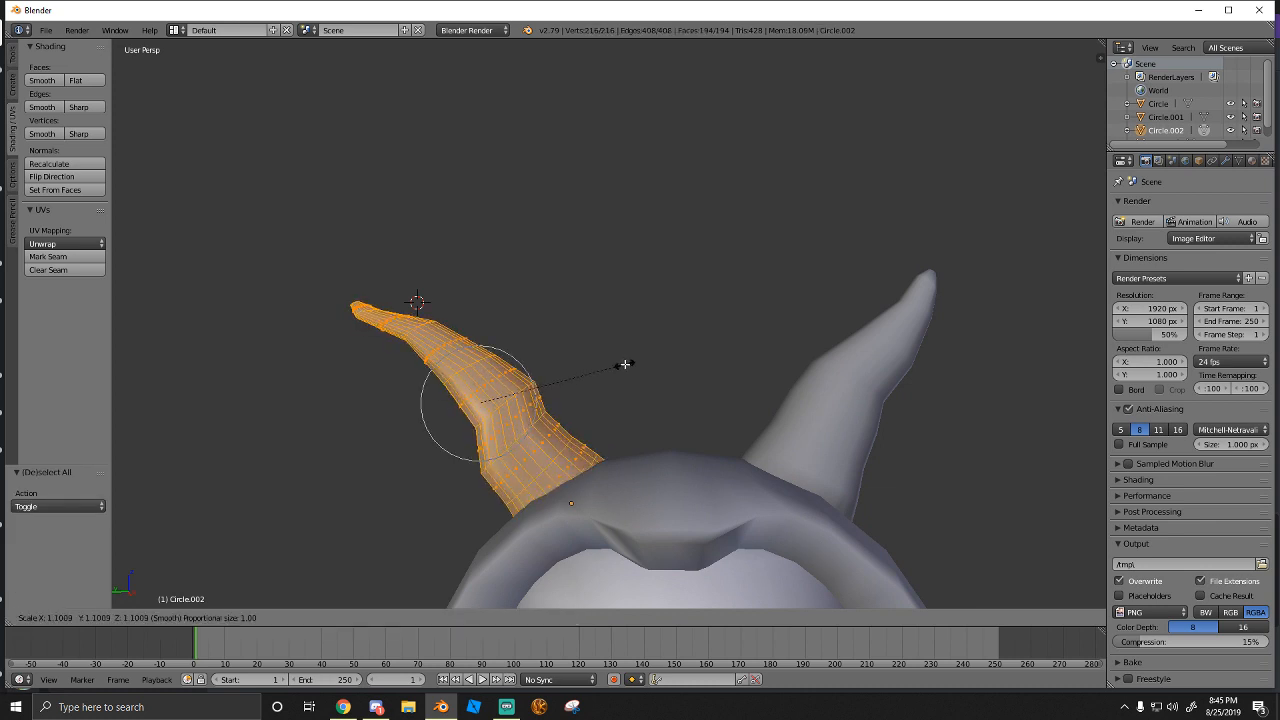
{"action": "left_click", "coordinate": [620, 364]}
{"action": "middle_click_drag", "start_coordinate": [620, 364], "coordinate": [585, 333]}
{"action": "key", "text": "g"}
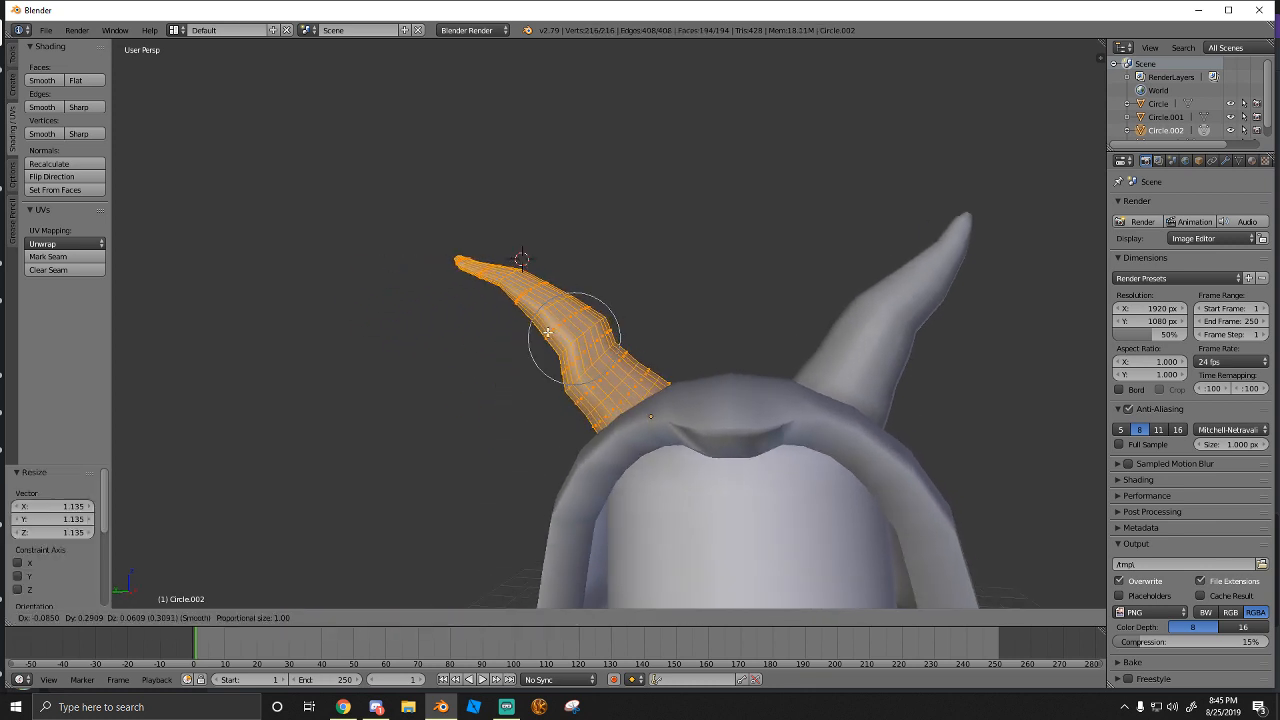
{"action": "left_click", "coordinate": [555, 336]}
{"action": "key", "text": "shift+f"}
{"action": "key", "text": "s"}
{"action": "left_click", "coordinate": [608, 323]}
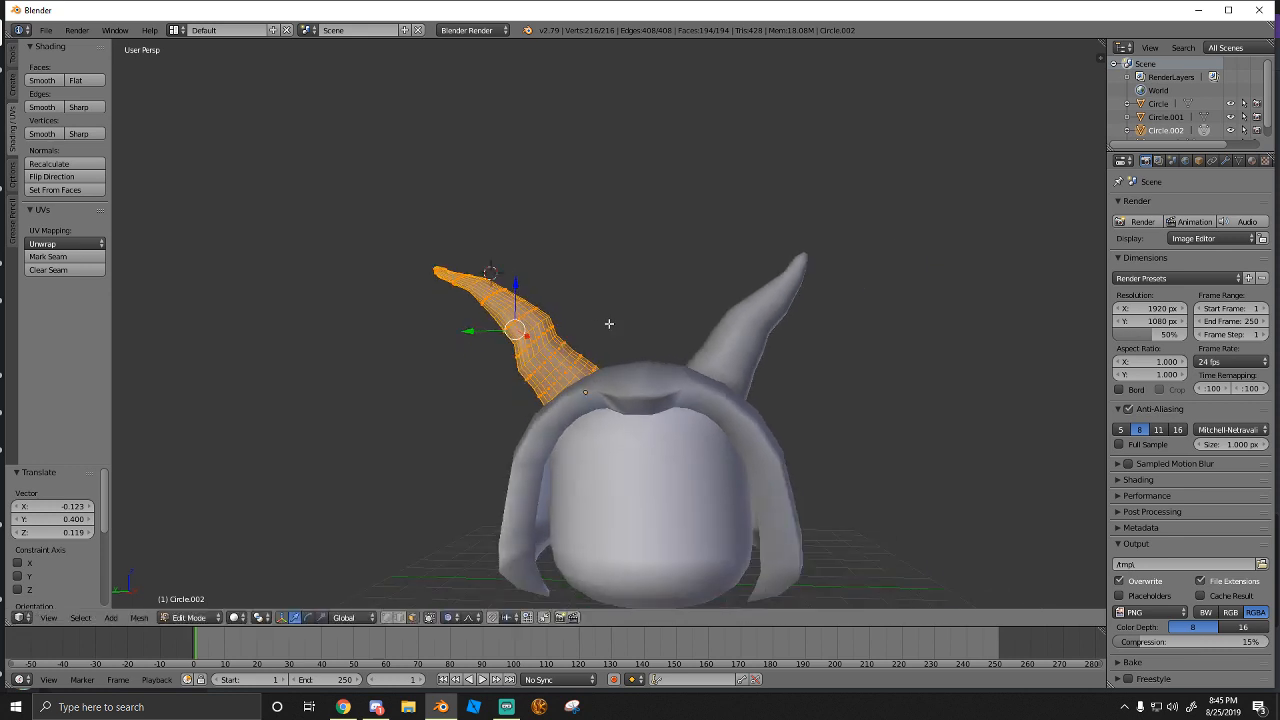
Deselect the copied horn's geometry and return to Object Mode
{"action": "key", "text": "a"}
{"action": "left_click", "coordinate": [217, 618]}
{"action": "left_click", "coordinate": [211, 592]}
{"action": "key", "text": "shift+f"}
{"action": "key", "text": "w"}
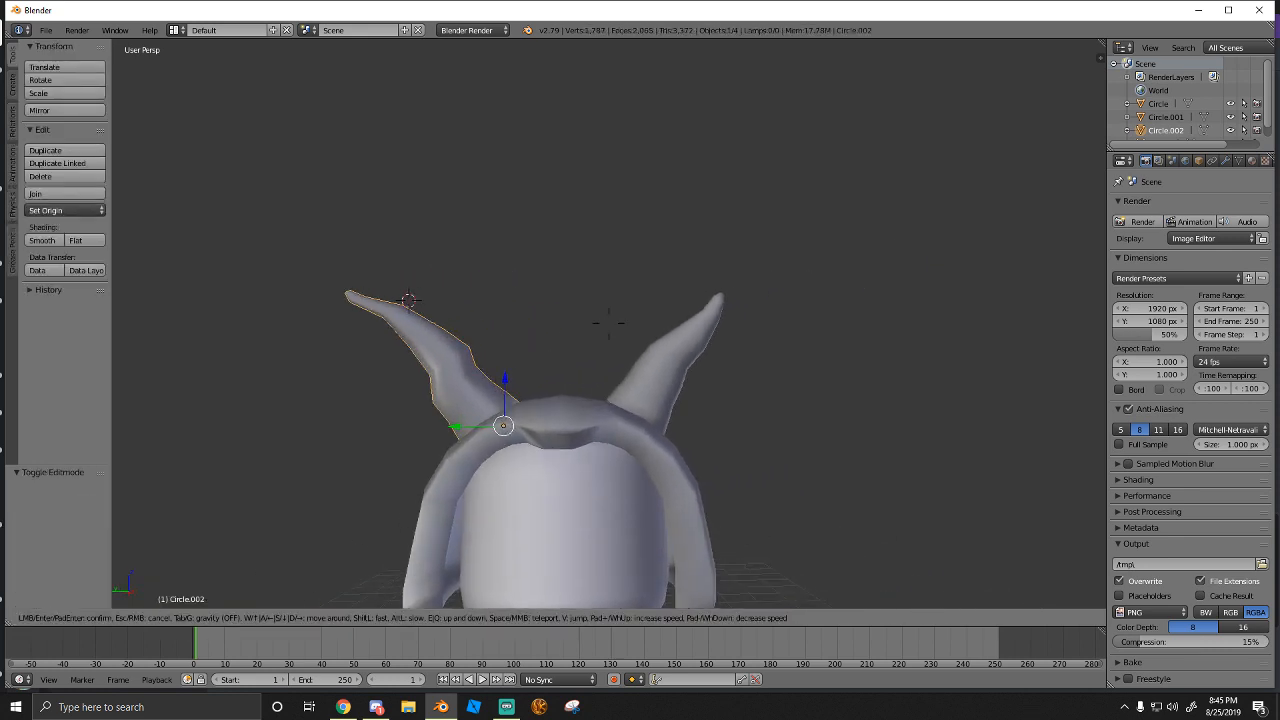
{"action": "key", "text": "s"}
{"action": "left_click", "coordinate": [608, 323]}
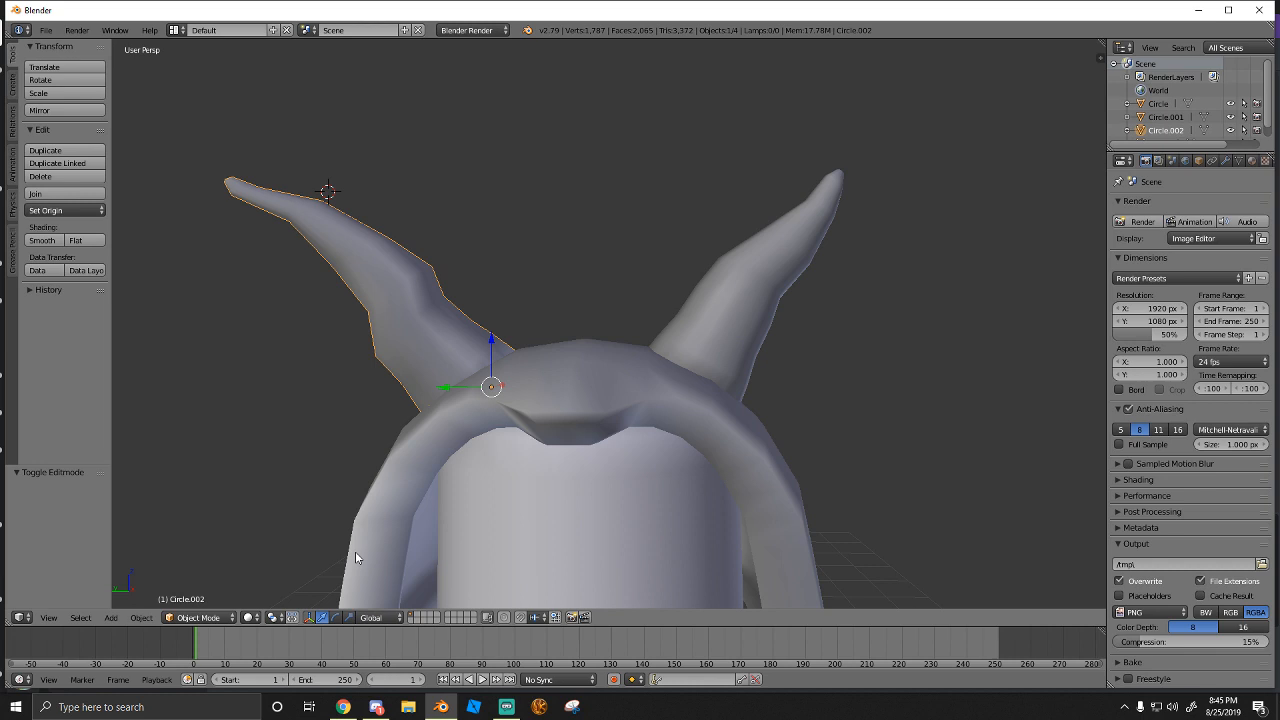
Select both horns, scale them together by about 1.332 and lower them about 0.803 along Z into the hood
{"action": "right_click", "coordinate": [693, 318], "text": "shift"}
{"action": "key", "text": "s"}
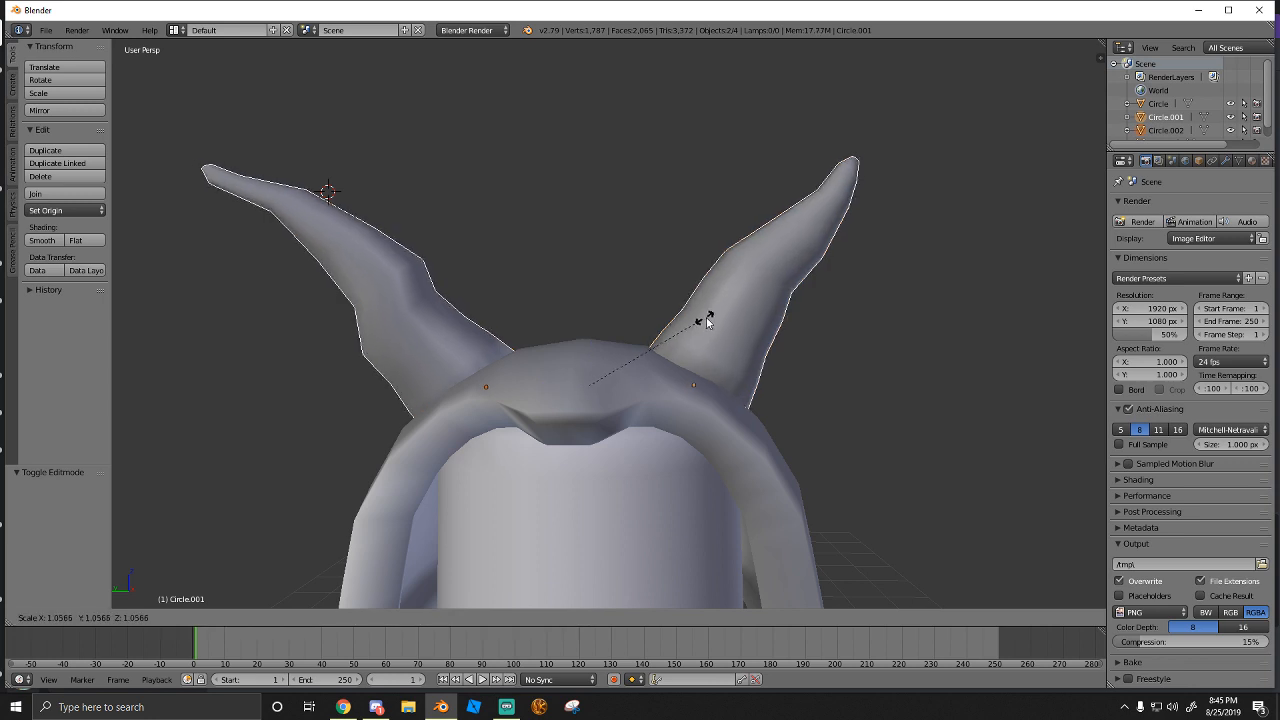
{"action": "left_click", "coordinate": [723, 318]}
{"action": "key", "text": "shift+f"}
{"action": "key", "text": "s"}
{"action": "left_click", "coordinate": [608, 323]}
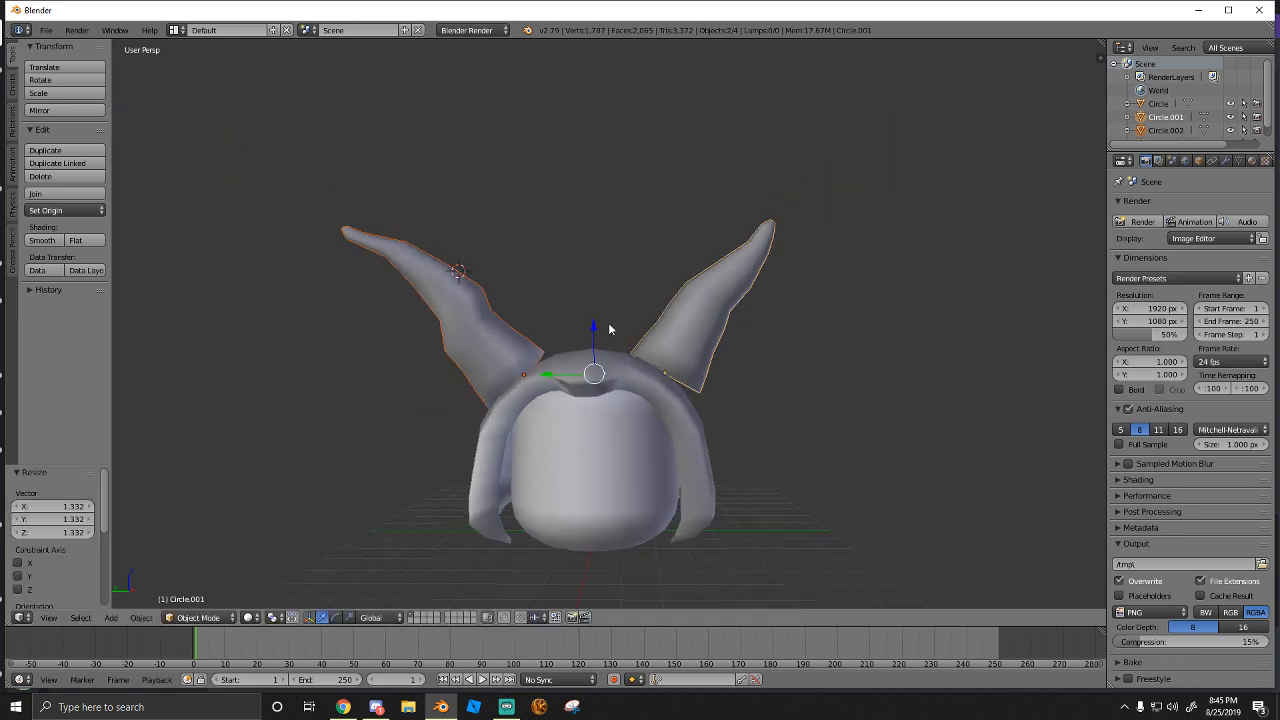
{"action": "left_click_drag", "start_coordinate": [585, 333], "coordinate": [584, 358]}
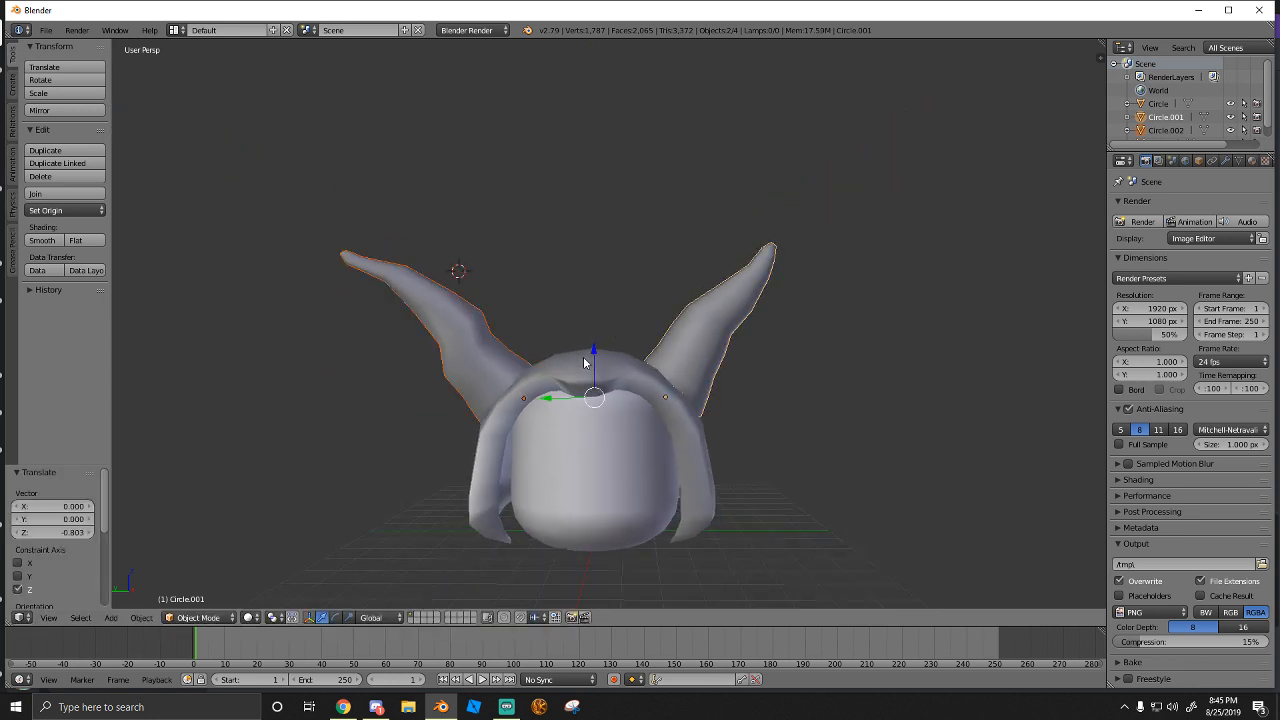
Scale both horns to about 0.926, and scale the horn copy alone to about 0.821
{"action": "key", "text": "s"}
{"action": "left_click", "coordinate": [691, 367]}
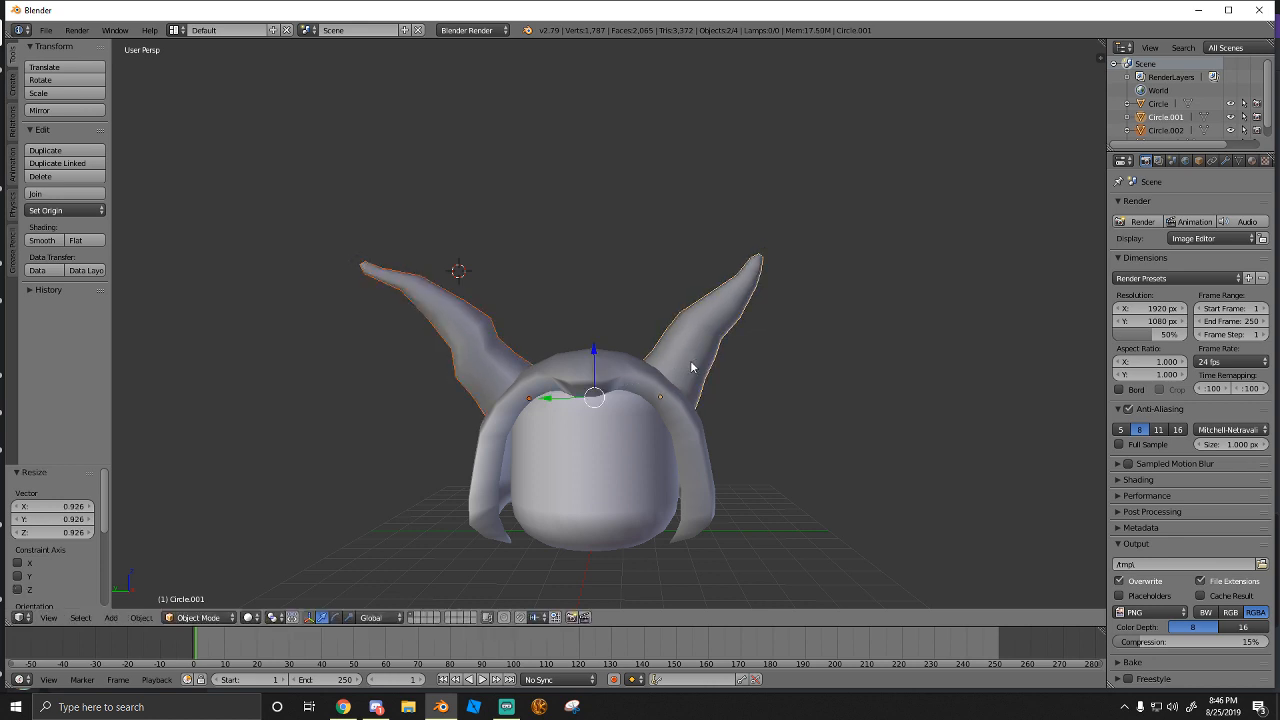
{"action": "key", "text": "s"}
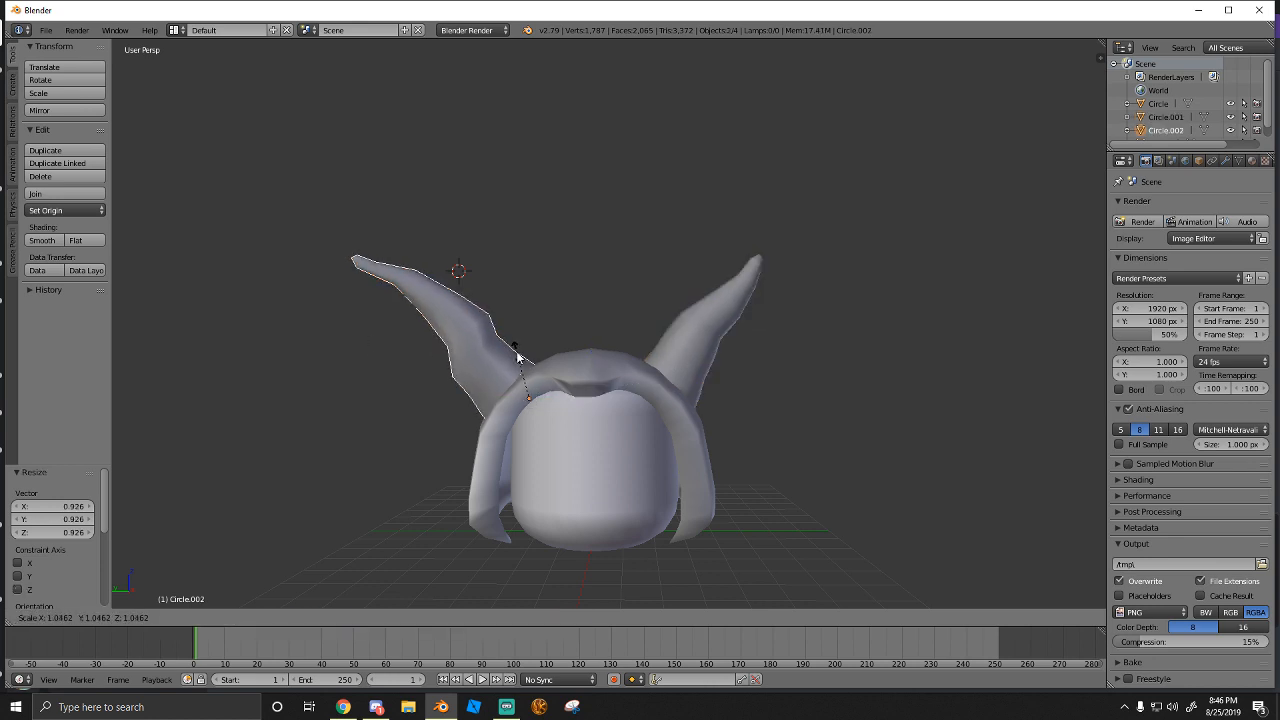
{"action": "left_click", "coordinate": [540, 366]}
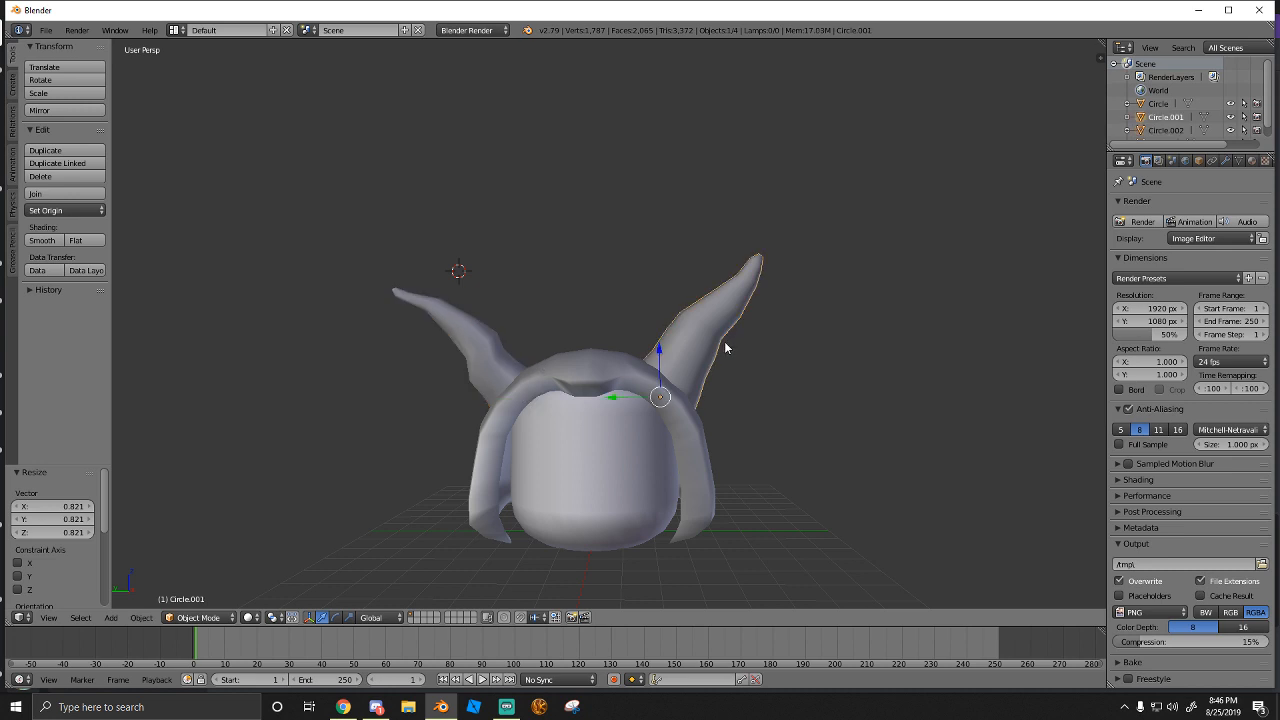
Enter Edit Mode on the Circle.001 horn and scale its entire mesh to about 0.619
{"action": "left_click", "coordinate": [199, 621]}
{"action": "left_click", "coordinate": [202, 583]}
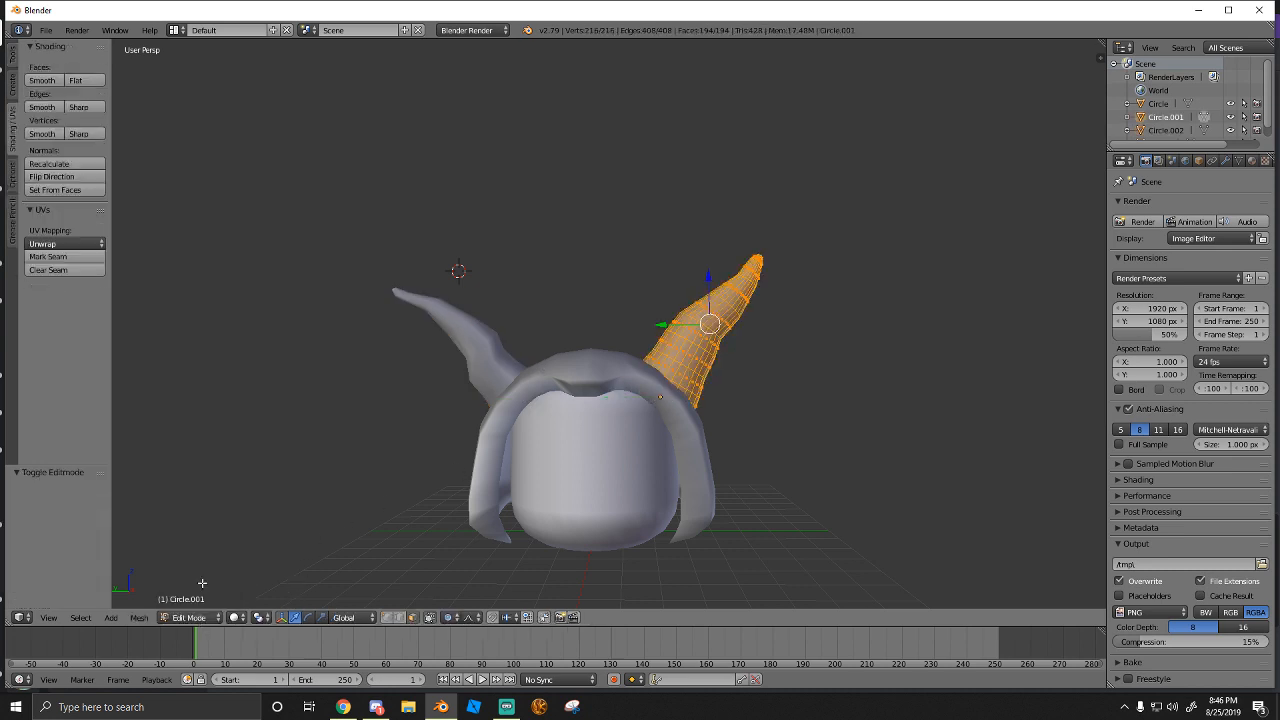
{"action": "key", "text": "s"}
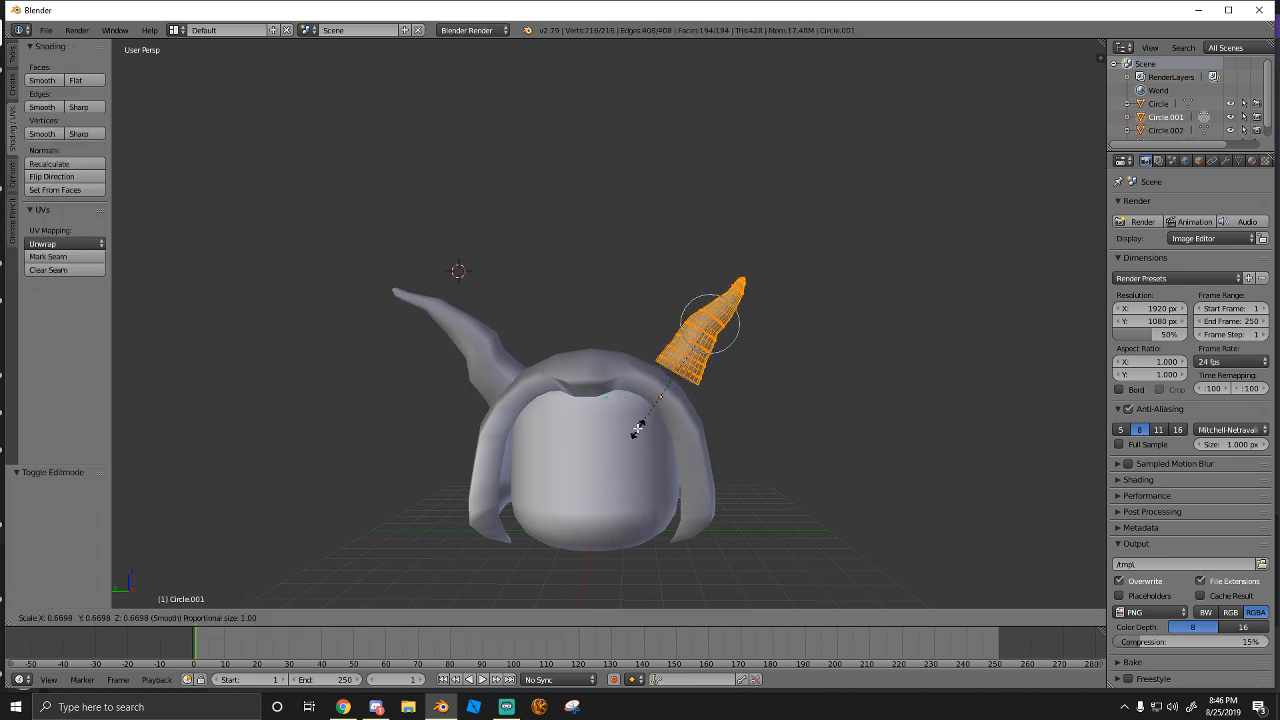
{"action": "left_click", "coordinate": [637, 428]}
Select the Circle.001 horn's base edge loop and move it about -0.505 along Z and 0.579 along Y into the hood
{"action": "scroll", "coordinate": [615, 330], "scroll_direction": "up", "scroll_amount": 4}
{"action": "right_click", "coordinate": [650, 292]}
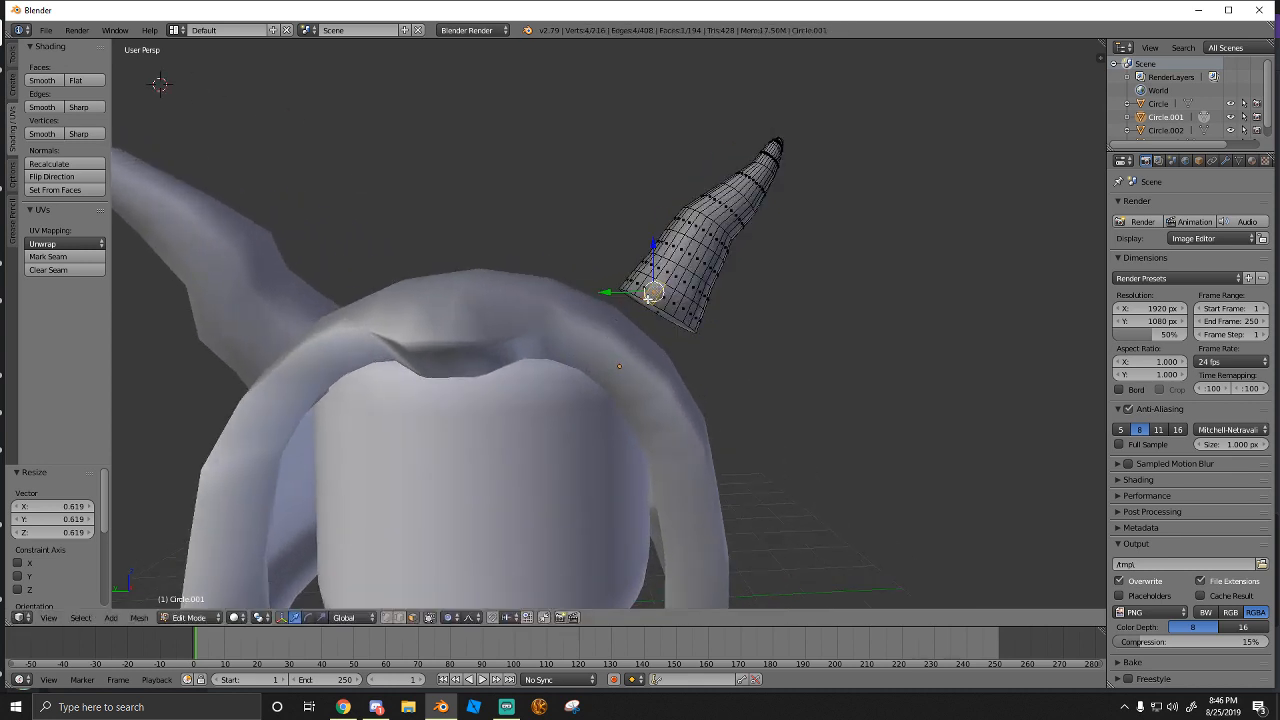
{"action": "key", "text": "g"}
{"action": "key", "text": "z"}
{"action": "left_click", "coordinate": [630, 345]}
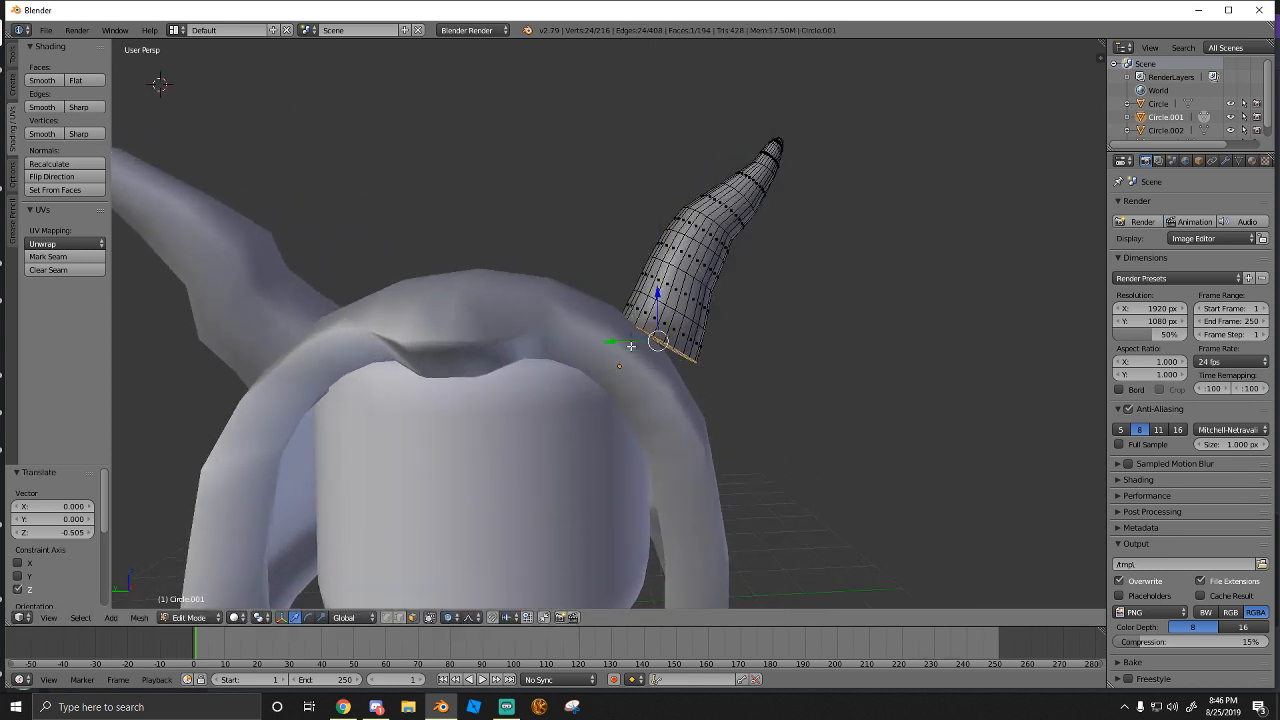
{"action": "left_click_drag", "start_coordinate": [622, 344], "coordinate": [592, 346]}
{"action": "key", "text": "k"}
{"action": "scroll", "coordinate": [592, 347], "scroll_direction": "down", "scroll_amount": 4}
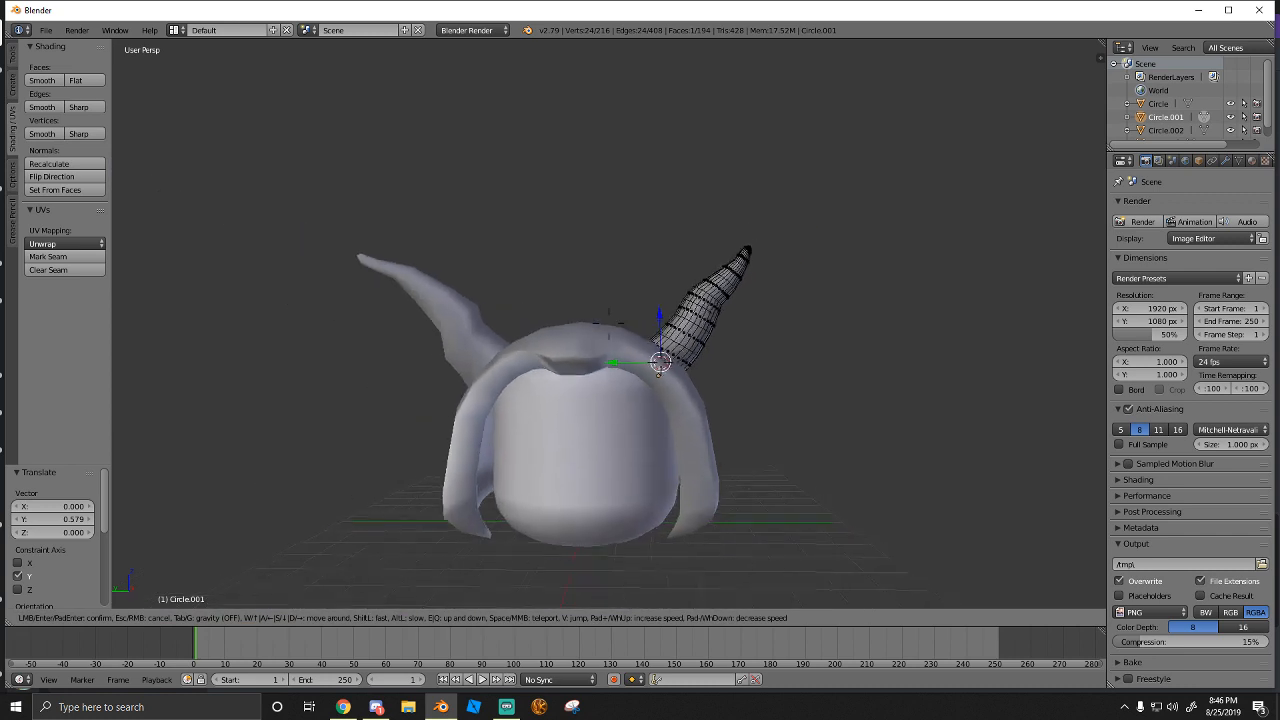
{"action": "key", "text": "Escape"}
Deselect the Circle.001 horn's geometry and return to Object Mode
{"action": "key", "text": "a"}
{"action": "key", "text": "a"}
{"action": "left_click", "coordinate": [205, 618]}
{"action": "left_click", "coordinate": [207, 603]}
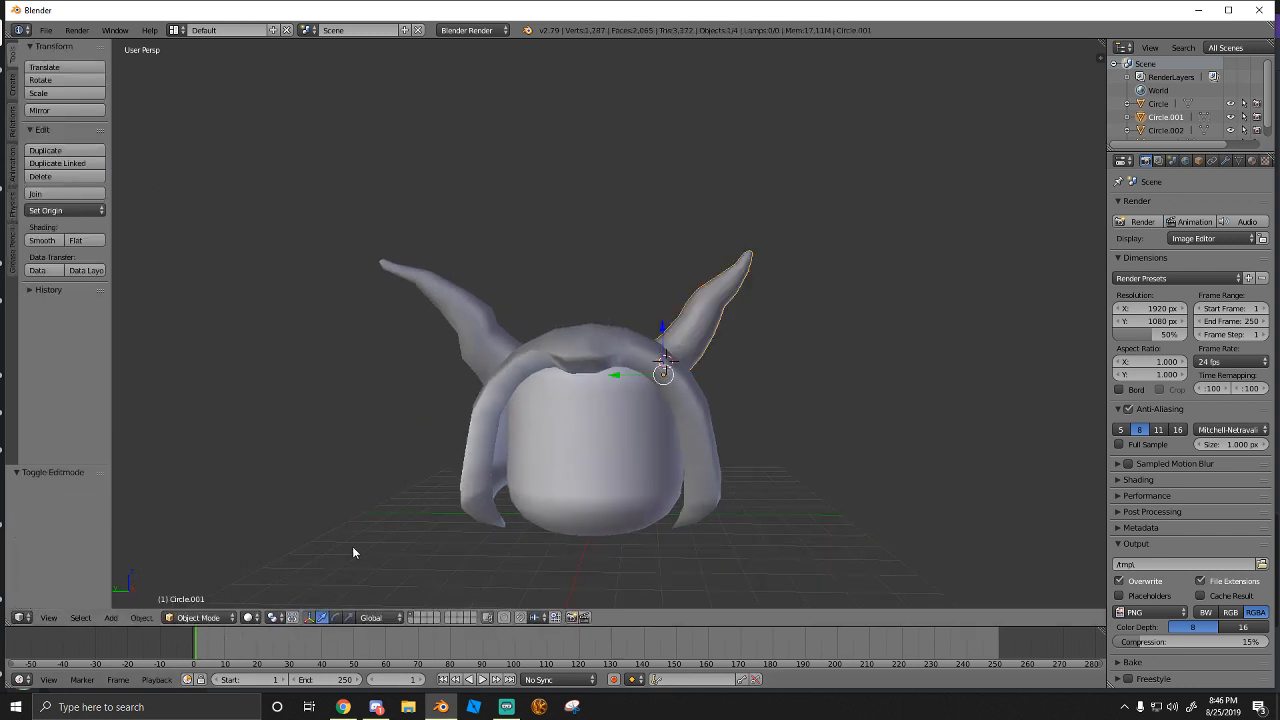
{"action": "key", "text": "shift+f"}
{"action": "key", "text": "w"}
{"action": "key", "text": "w"}
{"action": "key", "text": "s"}
{"action": "left_click", "coordinate": [608, 323]}
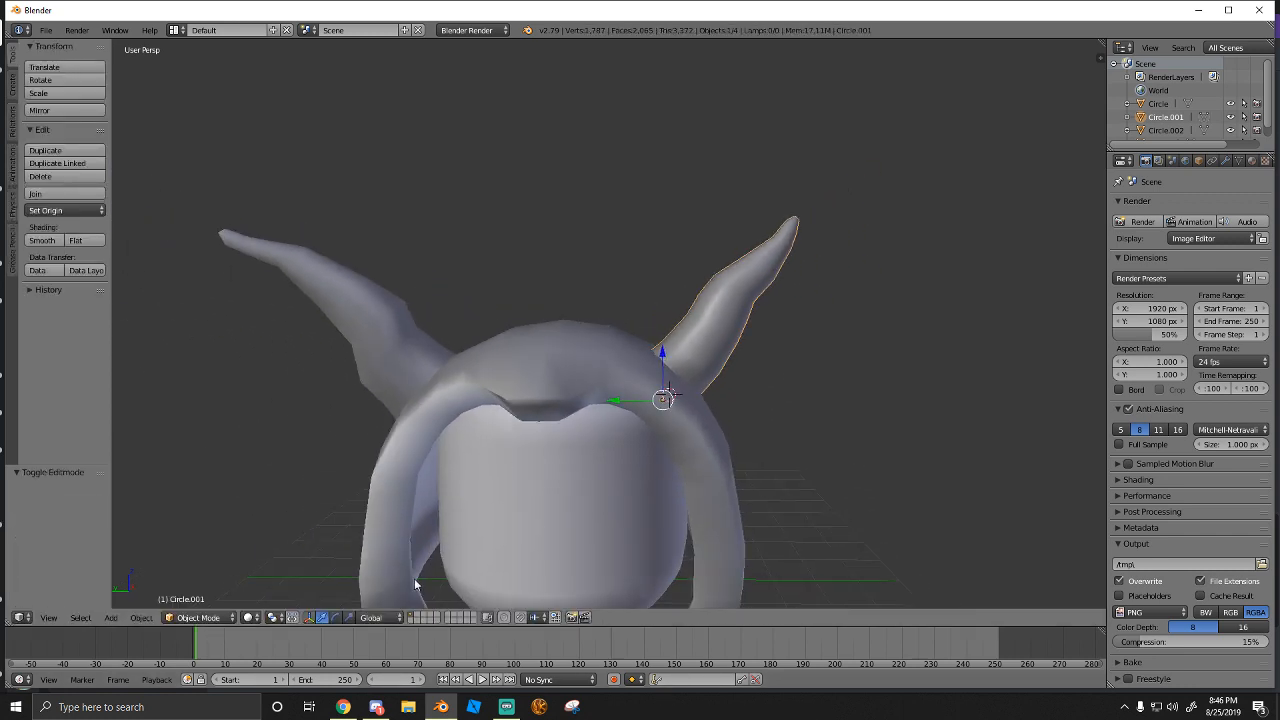
Switch to Chrome, examine the Pokémon Sun and Pokémon Moon image from the fake Pikachu results as an ear reference, and return to Blender
{"action": "left_click", "coordinate": [343, 707]}
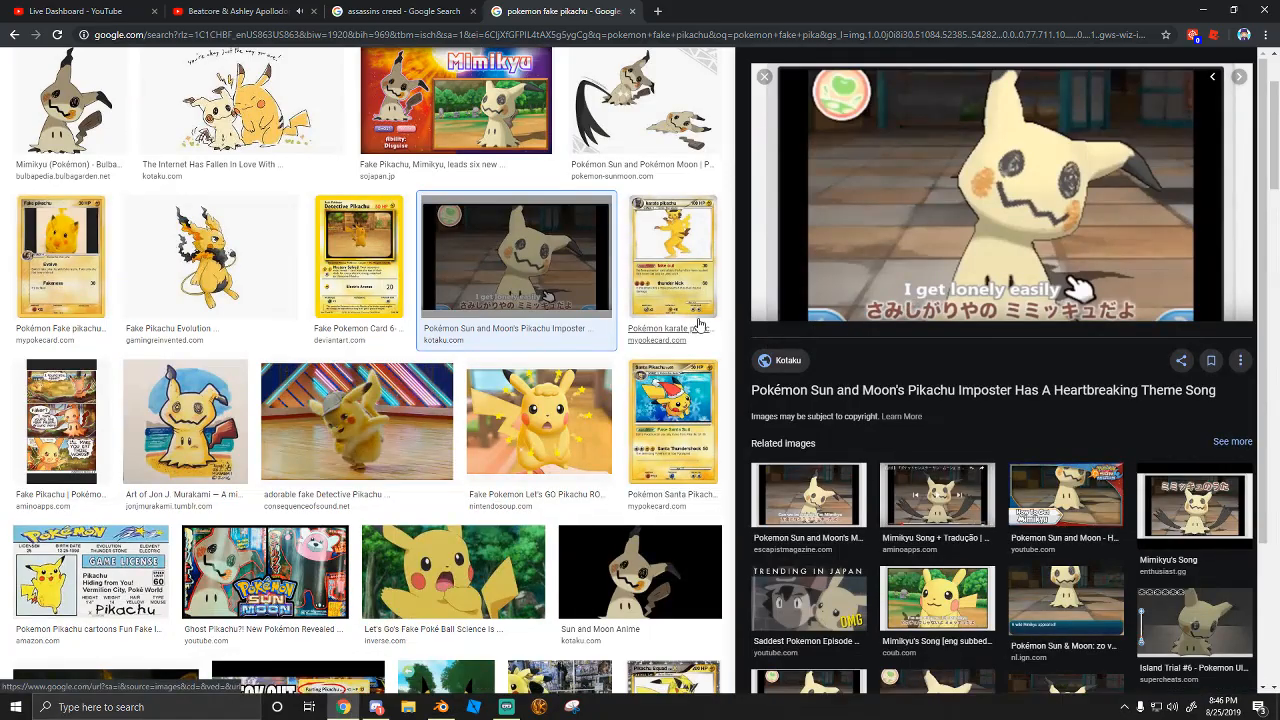
{"action": "scroll", "coordinate": [733, 370], "scroll_direction": "up", "scroll_amount": 2}
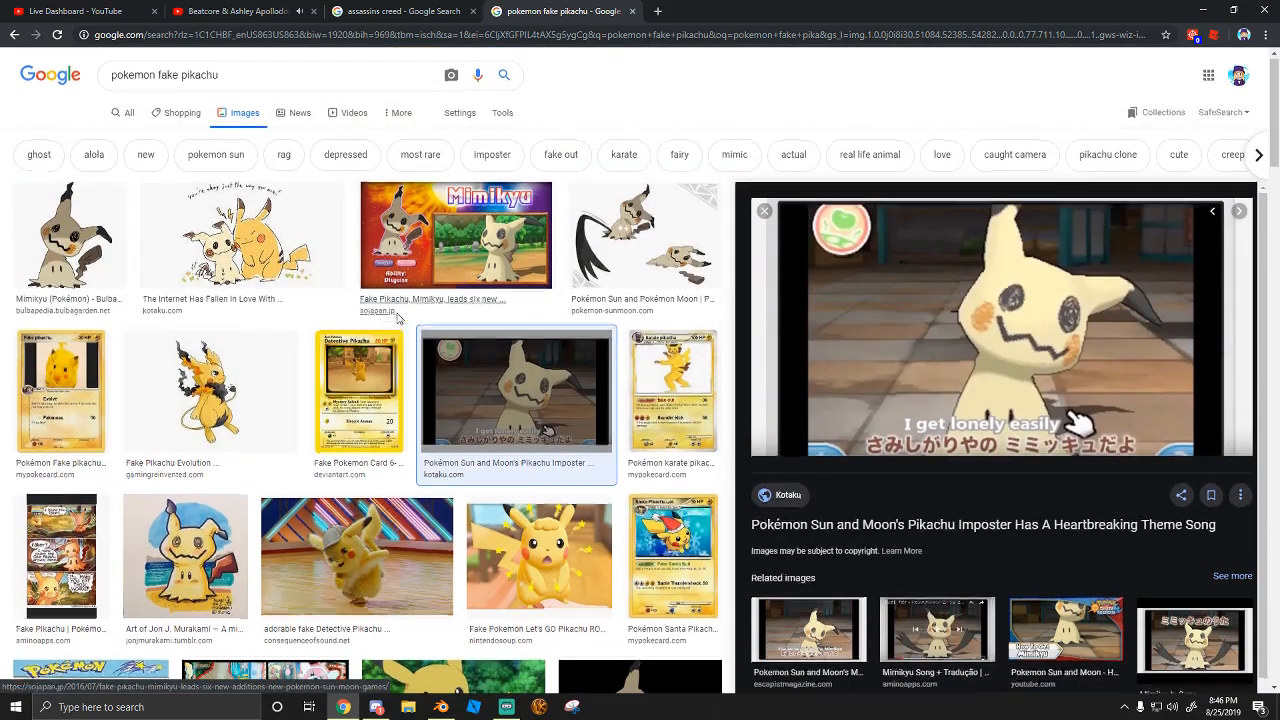
{"action": "scroll", "coordinate": [733, 370], "scroll_direction": "down", "scroll_amount": 1}
{"action": "scroll", "coordinate": [733, 370], "scroll_direction": "down", "scroll_amount": 1}
{"action": "scroll", "coordinate": [606, 310], "scroll_direction": "up", "scroll_amount": 2}
{"action": "left_click", "coordinate": [620, 243]}
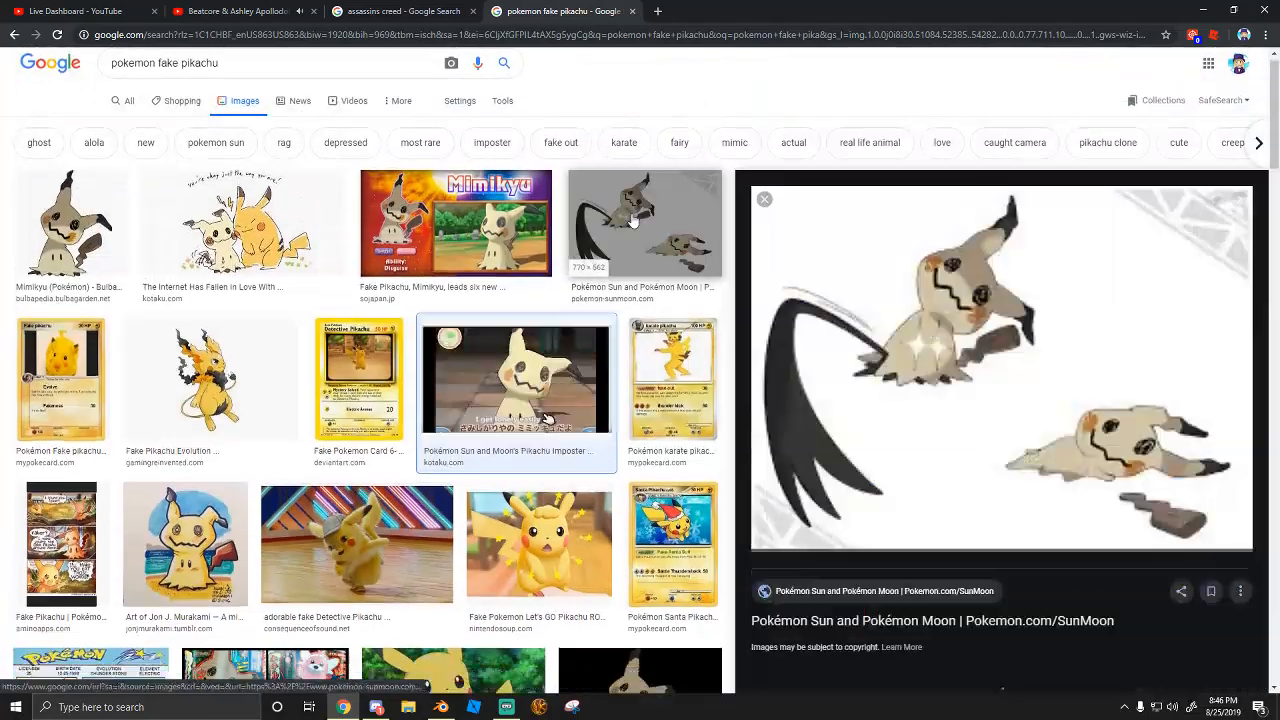
{"action": "left_click", "coordinate": [441, 707]}
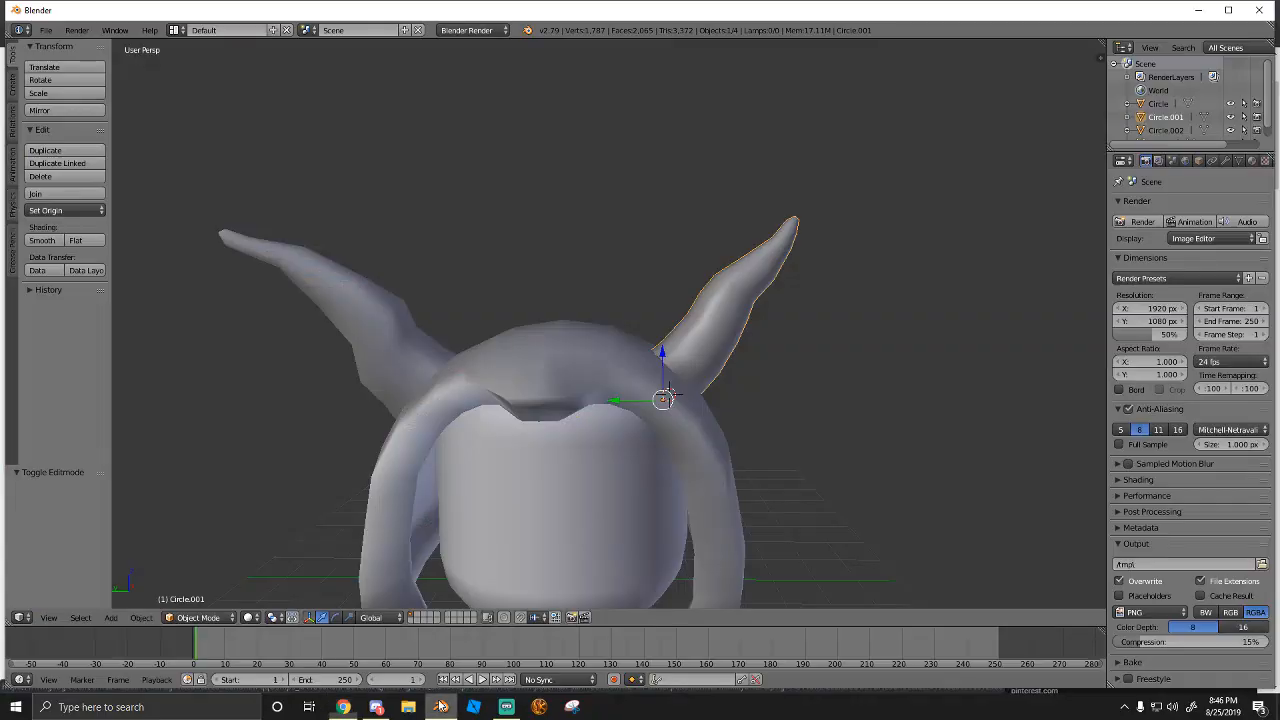
Enter Edit Mode on the Circle.001 horn and shift an edge loop around its middle about 0.218 along X
{"action": "scroll", "coordinate": [612, 415], "scroll_direction": "up", "scroll_amount": 4}
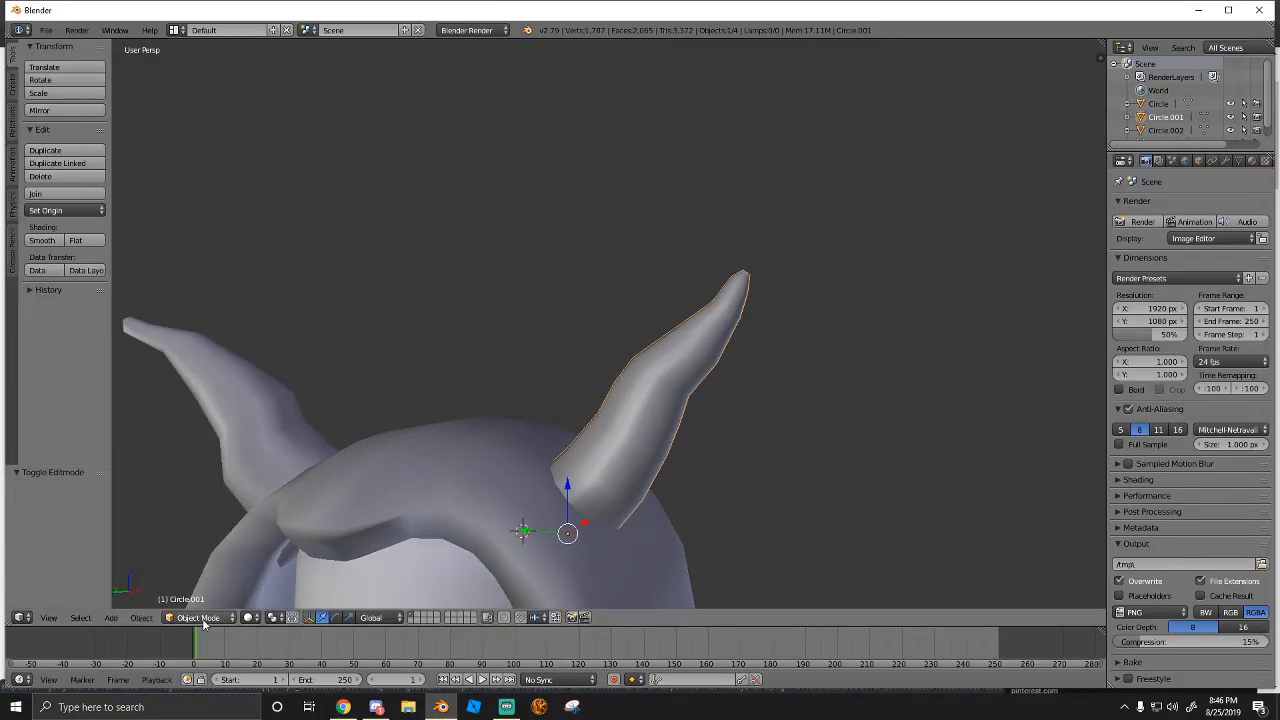
{"action": "left_click", "coordinate": [203, 619]}
{"action": "left_click", "coordinate": [214, 586]}
{"action": "key", "text": "shift+f"}
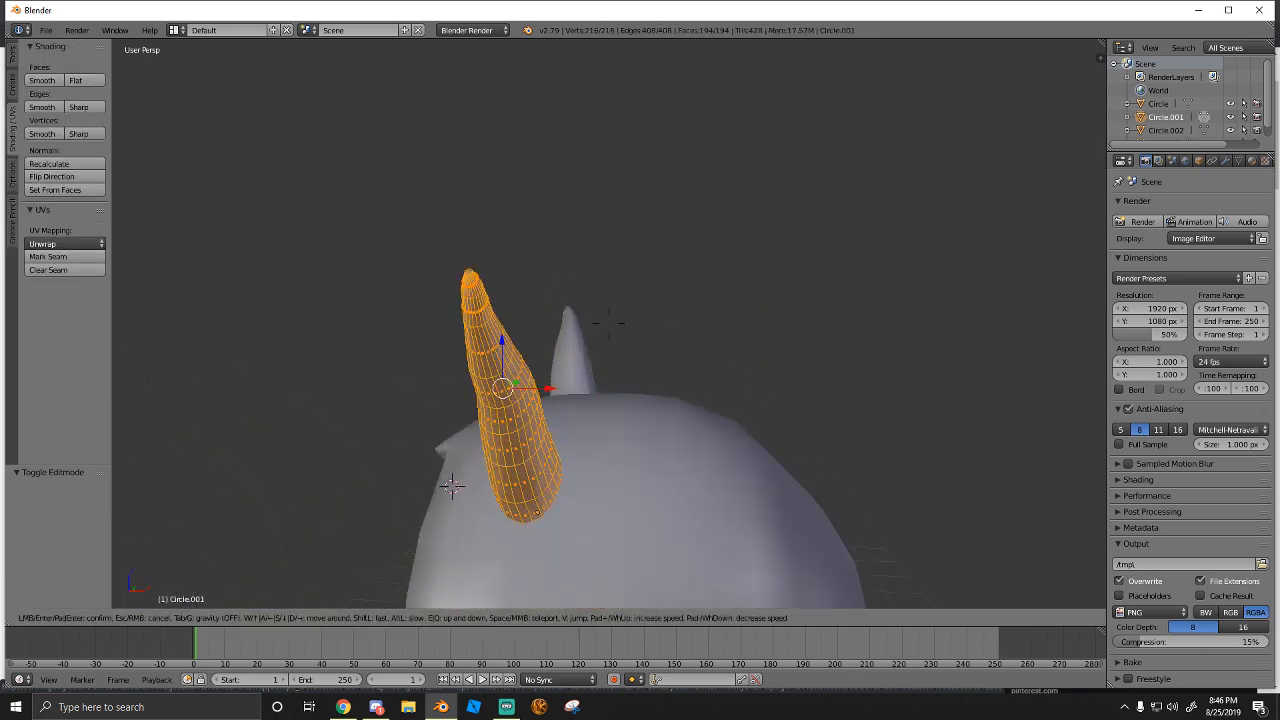
{"action": "key", "text": "a"}
{"action": "key", "text": "w"}
{"action": "left_click", "coordinate": [606, 350]}
{"action": "right_click", "coordinate": [596, 373]}
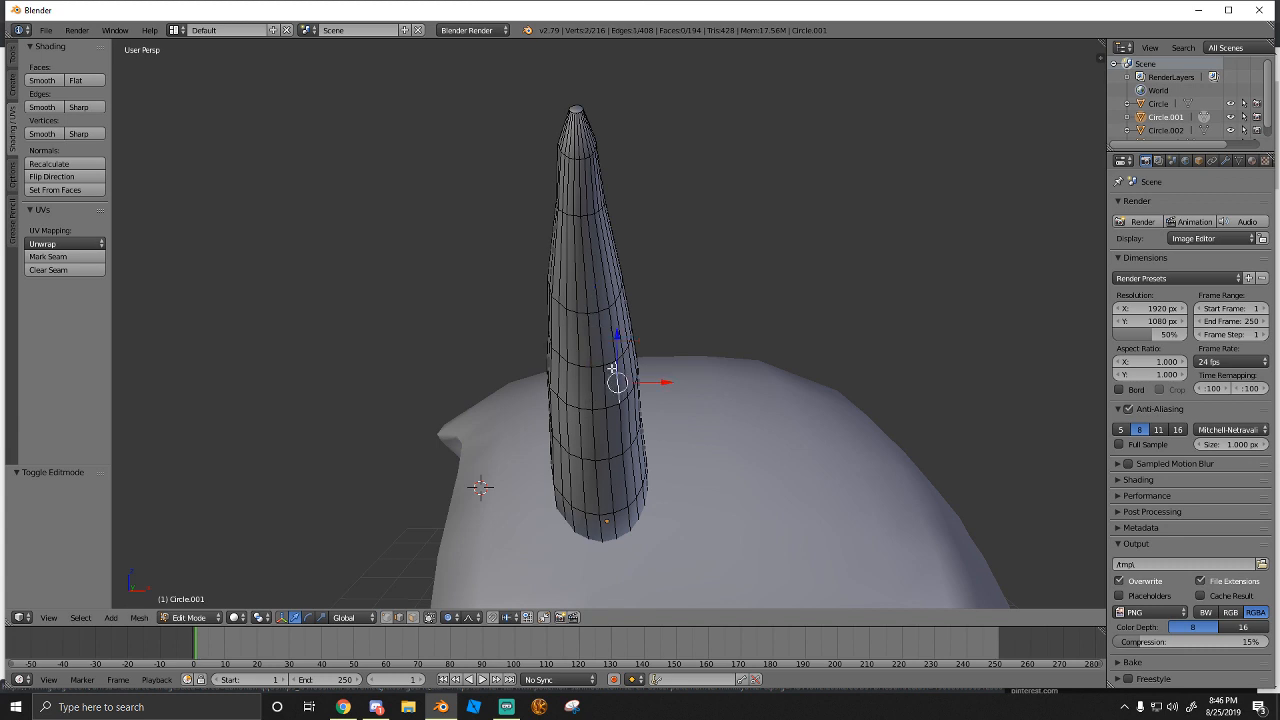
{"action": "left_click_drag", "start_coordinate": [645, 333], "coordinate": [662, 329]}
Select the Circle.001 horn's tip loop, raise it about 0.228 along Z and reposition it sideways, including about 0.084 along X
{"action": "key", "text": "shift+f"}
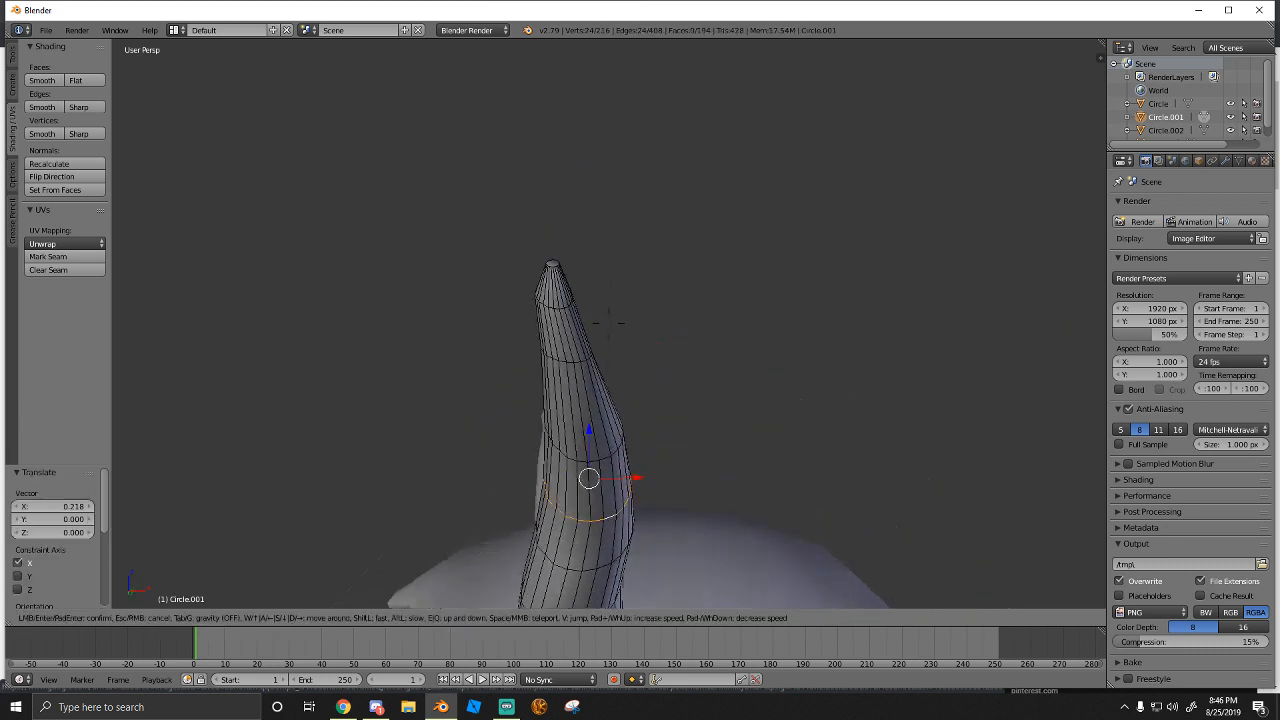
{"action": "key", "text": "w"}
{"action": "left_click", "coordinate": [608, 323]}
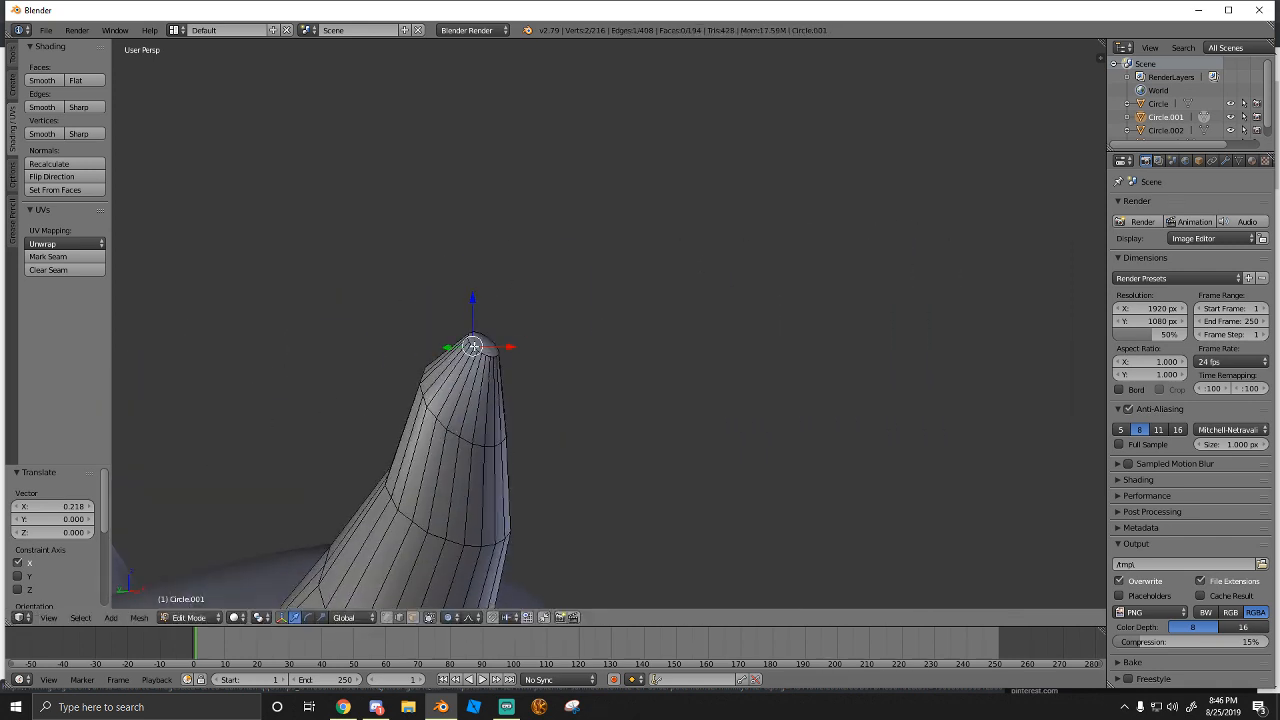
{"action": "left_click_drag", "start_coordinate": [482, 323], "coordinate": [494, 257]}
{"action": "key", "text": "shift+f"}
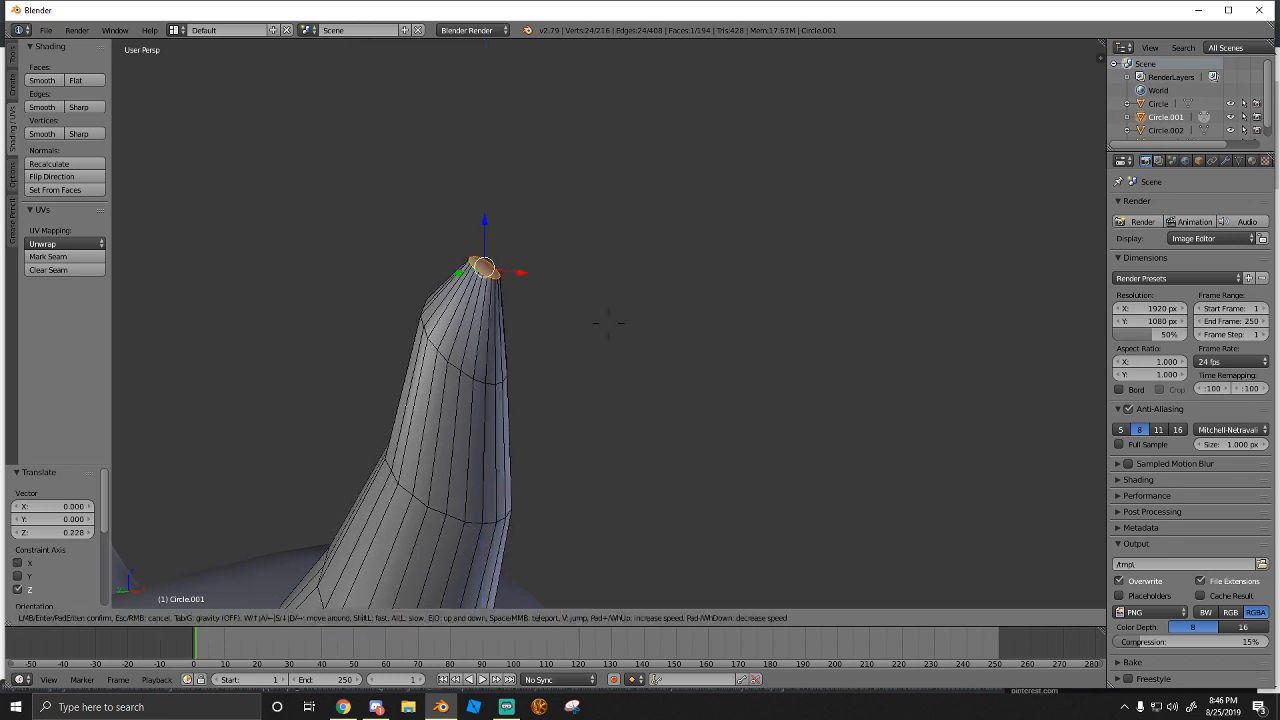
{"action": "key", "text": "s"}
{"action": "key", "text": "d"}
{"action": "left_click", "coordinate": [608, 323]}
{"action": "left_click_drag", "start_coordinate": [506, 314], "coordinate": [469, 334]}
{"action": "left_click_drag", "start_coordinate": [424, 295], "coordinate": [472, 331]}
Check the reshaped horn from the front and return to Object Mode
{"action": "key", "text": "shift+f"}
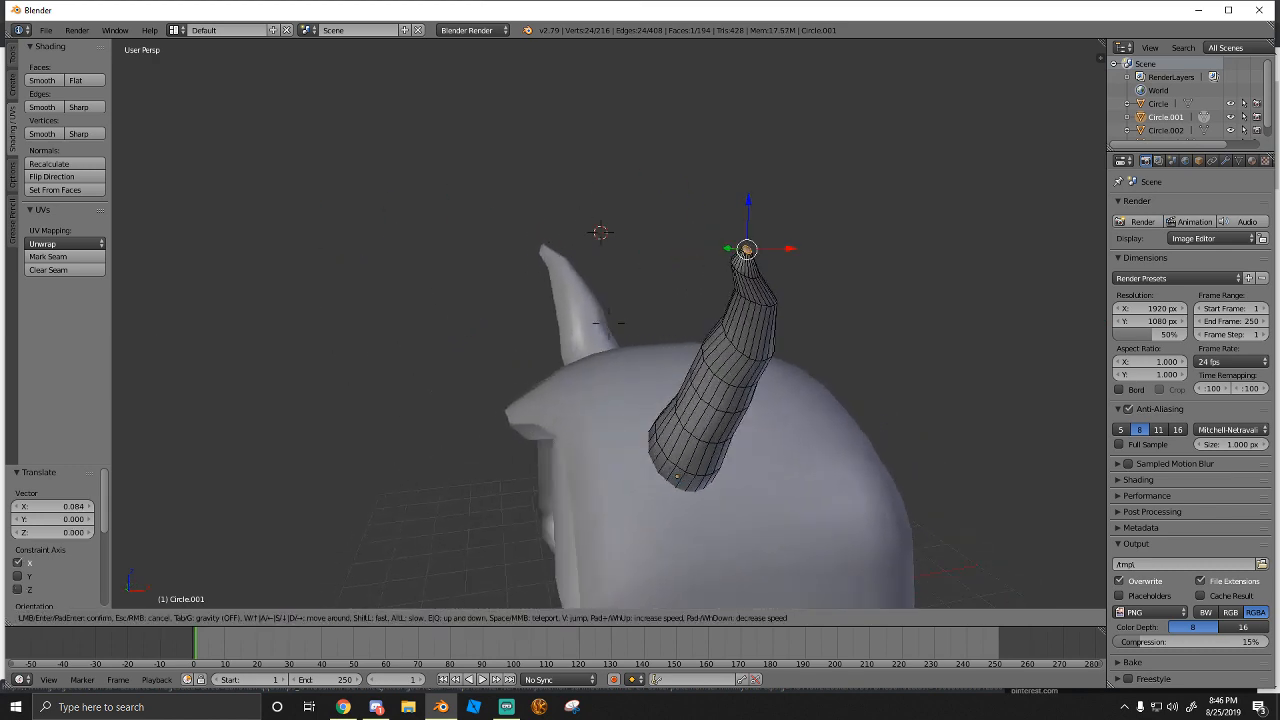
{"action": "key", "text": "a"}
{"action": "key", "text": "w"}
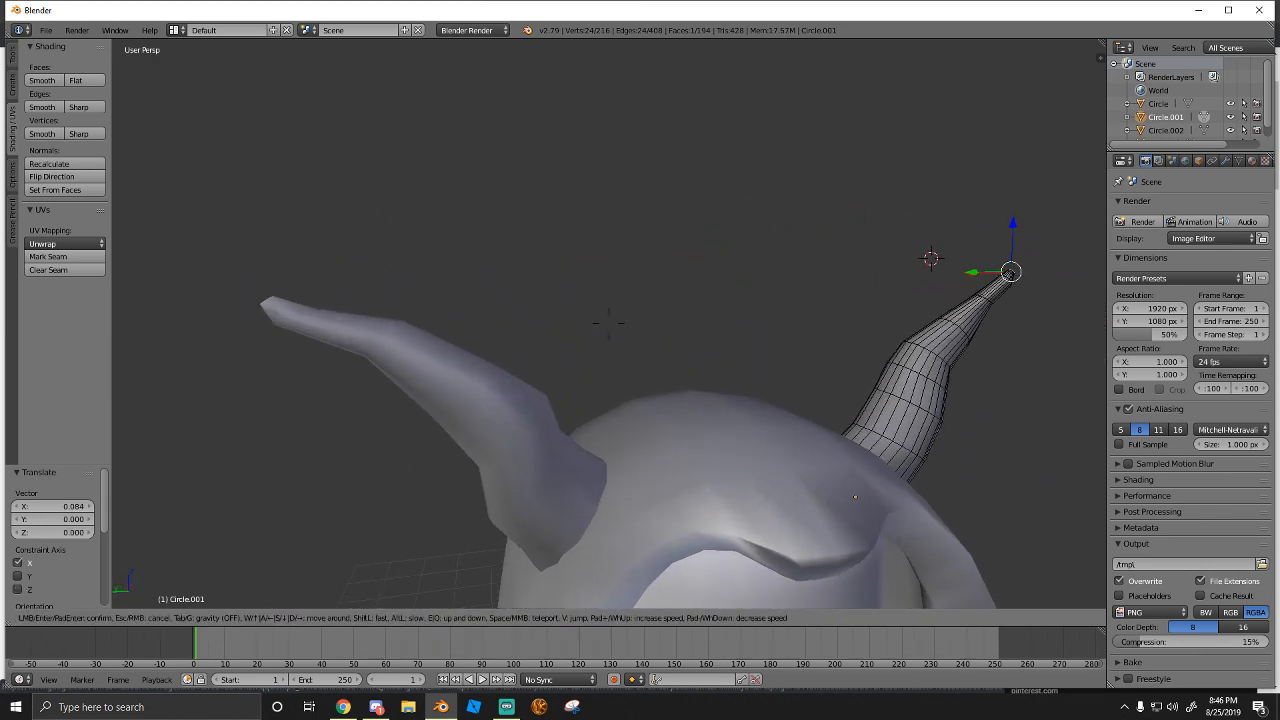
{"action": "left_click", "coordinate": [608, 321]}
{"action": "left_click", "coordinate": [185, 617]}
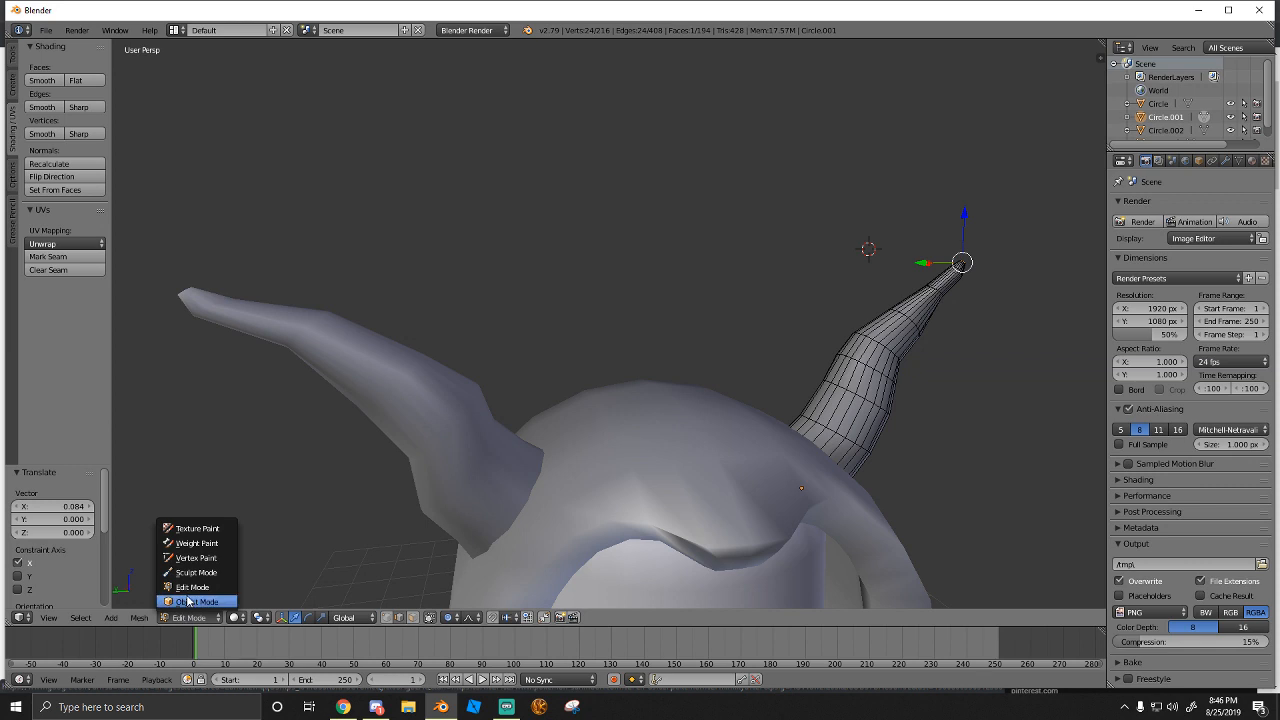
{"action": "left_click", "coordinate": [187, 601]}
Select the Circle.002 horn, enter Edit Mode and move an edge loop on its lower bend about 0.443 along Y
{"action": "right_click", "coordinate": [423, 466]}
{"action": "left_click", "coordinate": [190, 617]}
{"action": "left_click", "coordinate": [192, 587]}
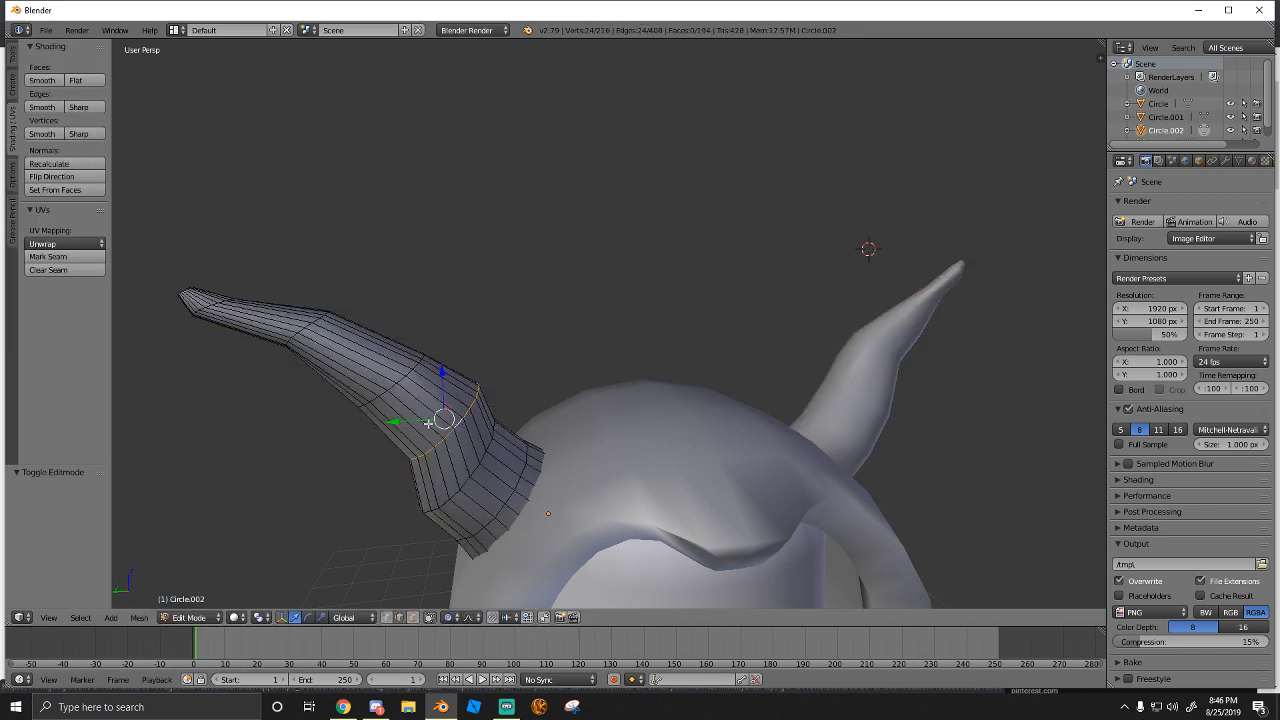
{"action": "left_click_drag", "start_coordinate": [428, 424], "coordinate": [392, 426]}
{"action": "key", "text": "shift+f"}
{"action": "key", "text": "s"}
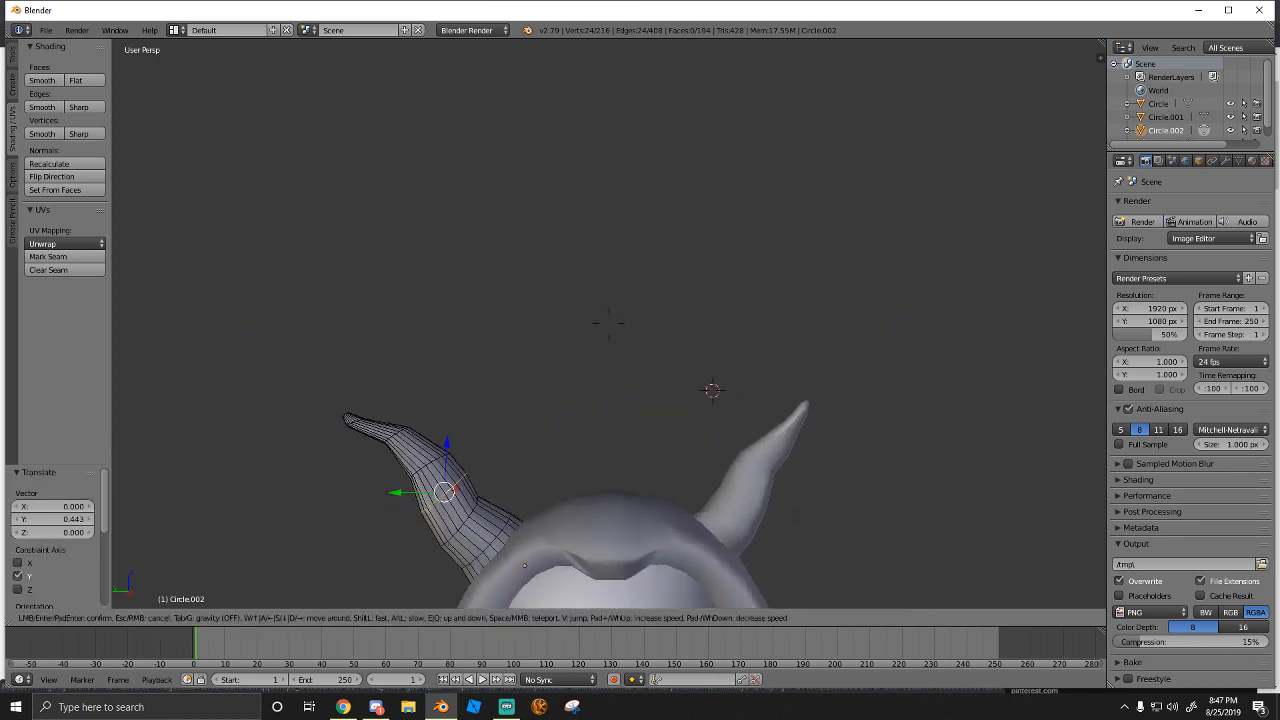
{"action": "left_click", "coordinate": [608, 323]}
Deselect the Circle.002 horn's geometry and return to Object Mode
{"action": "key", "text": "a"}
{"action": "left_click", "coordinate": [195, 617]}
{"action": "left_click", "coordinate": [194, 602]}
{"action": "key", "text": "shift+f"}
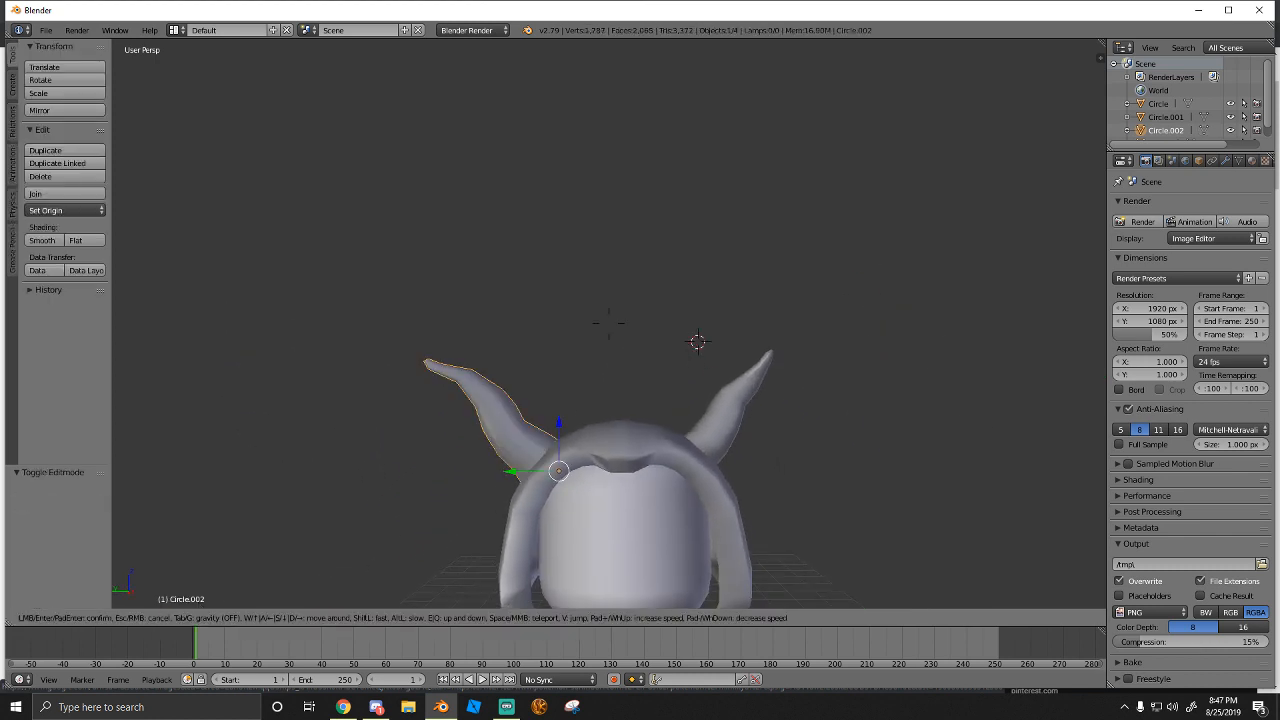
{"action": "key", "text": "s"}
{"action": "left_click", "coordinate": [608, 323]}
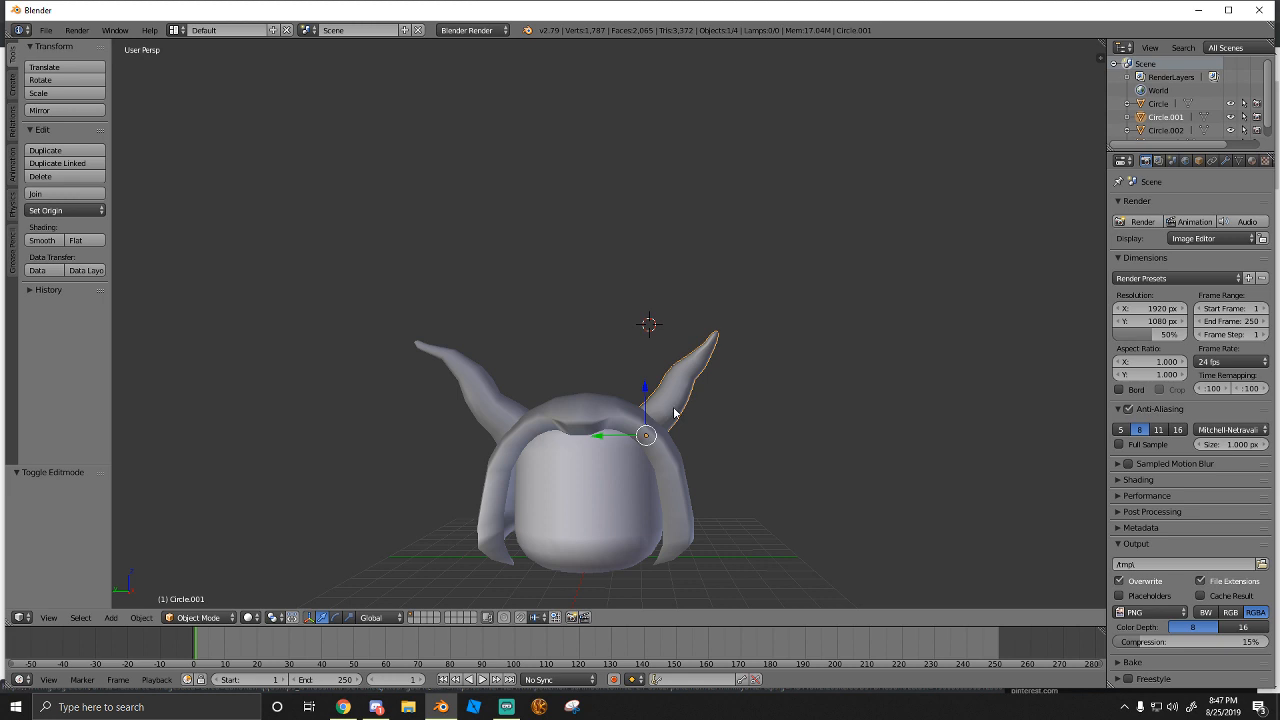
Scale the Circle.001 horn up by about 1.074
{"action": "key", "text": "s"}
{"action": "left_click", "coordinate": [684, 422]}
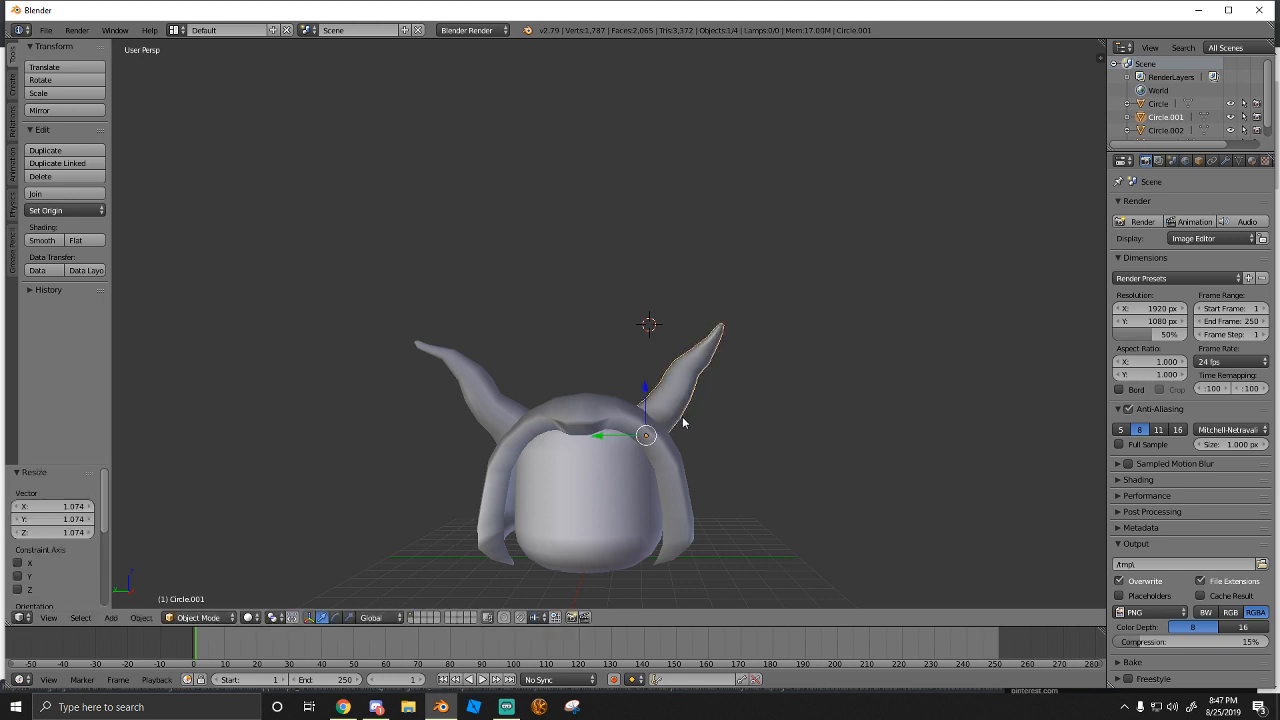
{"action": "key", "text": "shift+f"}
{"action": "key", "text": "w"}
{"action": "left_click", "coordinate": [608, 323]}
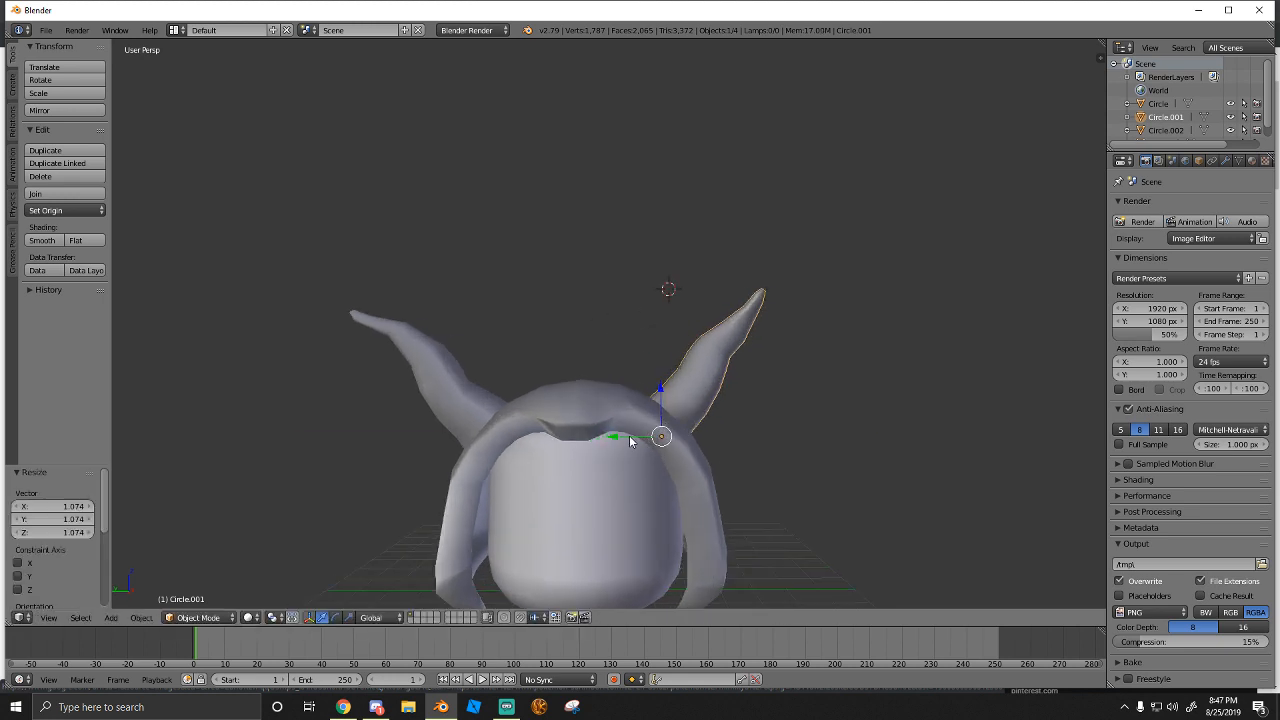
Lower the Circle.001 horn about 0.190 along Z, rotate it about 8.49° outward and deselect it
{"action": "left_click_drag", "start_coordinate": [630, 437], "coordinate": [665, 414]}
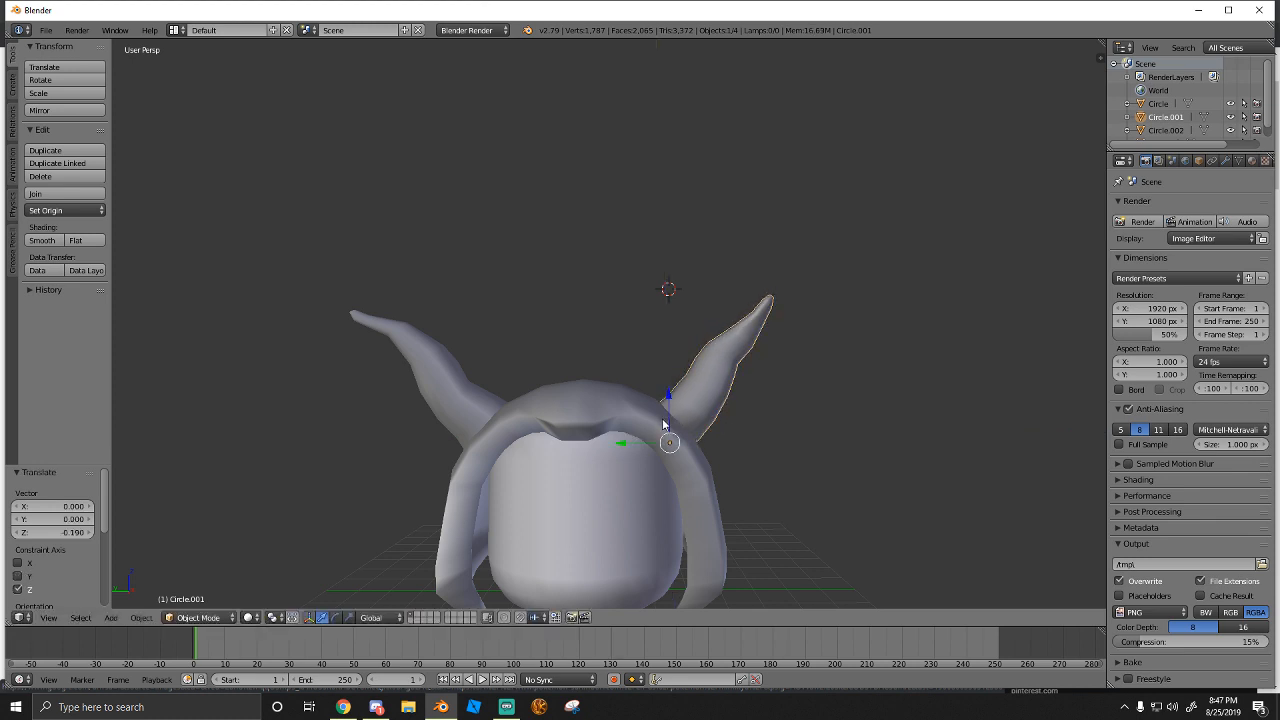
{"action": "key", "text": "shift+f"}
{"action": "left_click", "coordinate": [608, 323]}
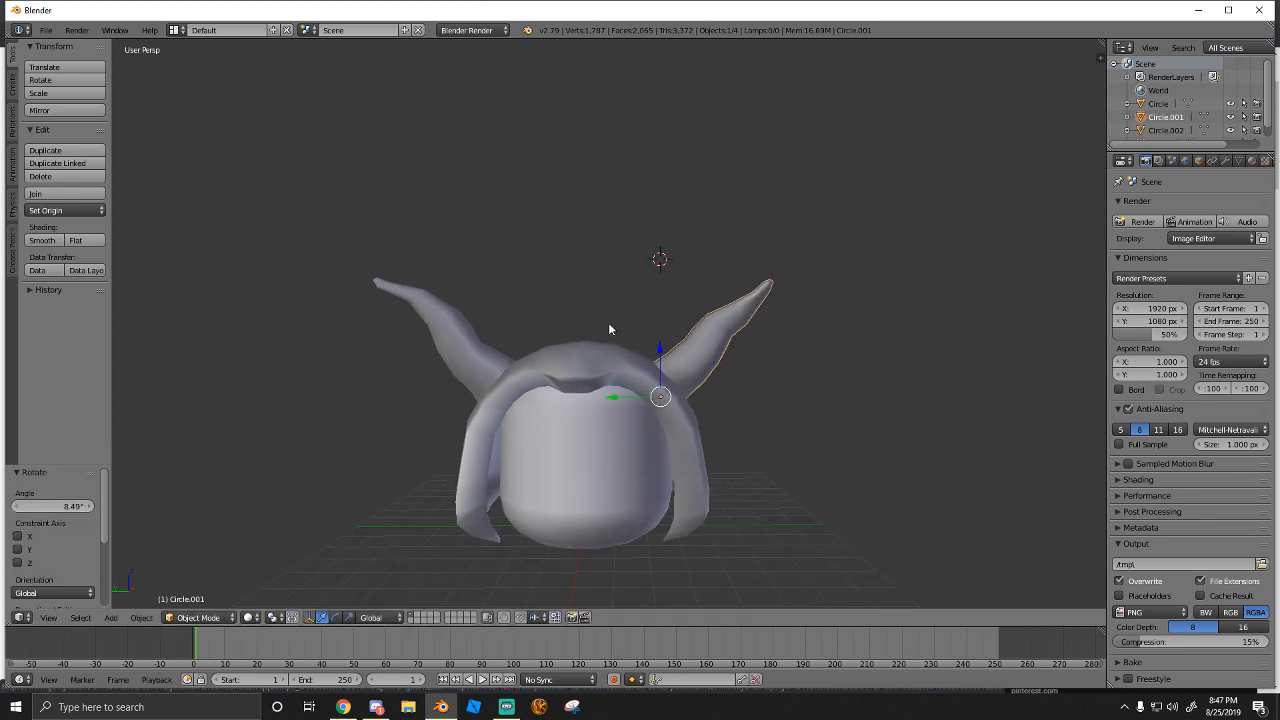
{"action": "key", "text": "a"}
Examine the balance of both horns on the hood from the front at closer and wider distances
{"action": "key", "text": "shift+f"}
{"action": "key", "text": "w"}
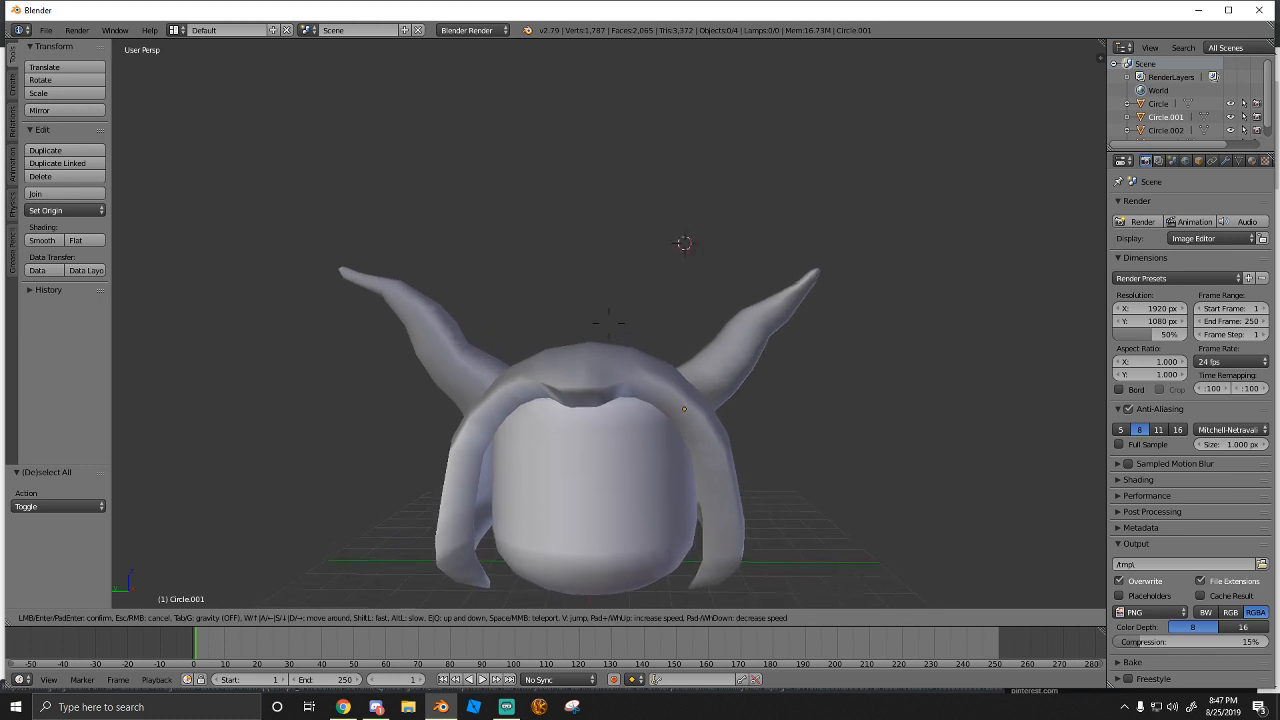
{"action": "right_click", "coordinate": [608, 323]}
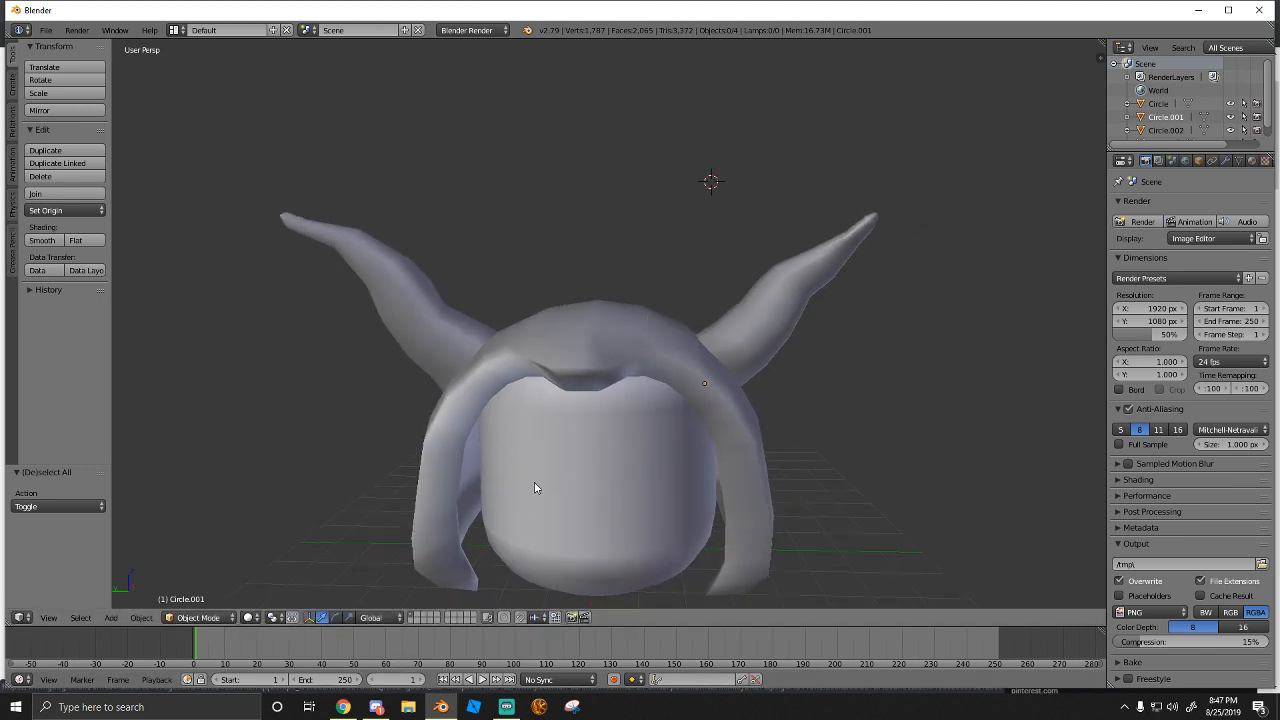
{"action": "key", "text": "shift+f"}
{"action": "key", "text": "s"}
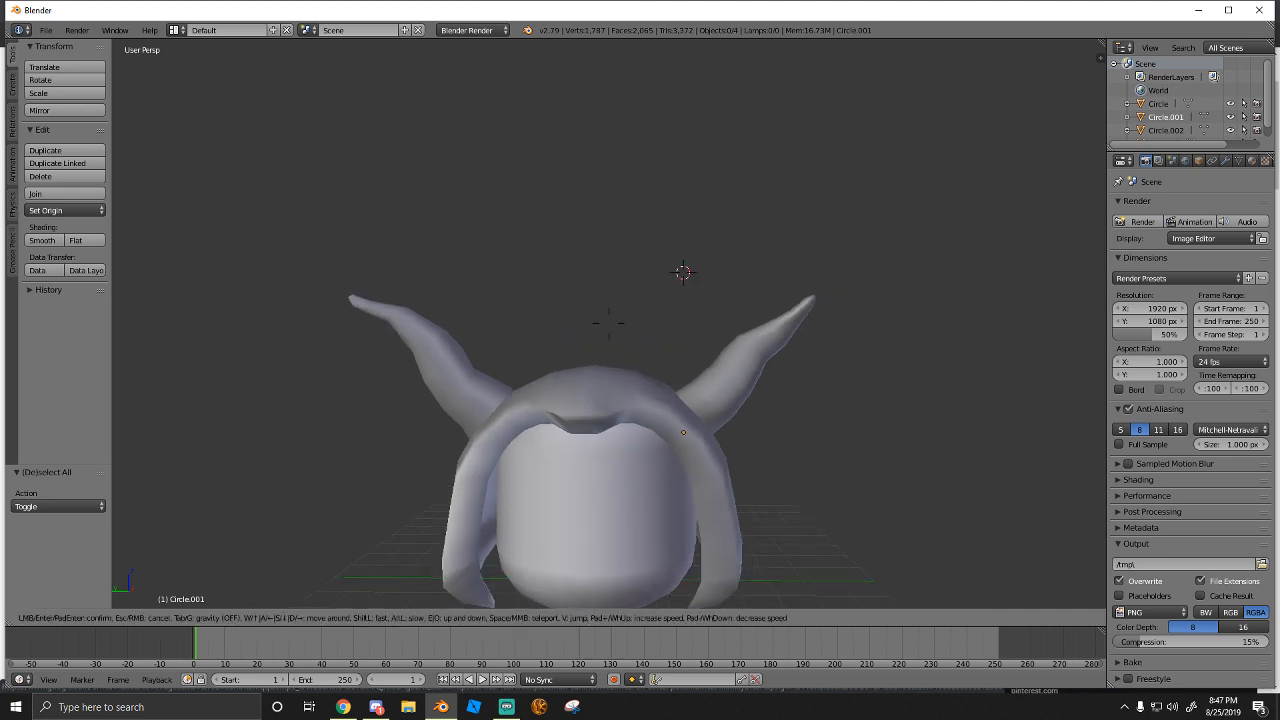
{"action": "left_click", "coordinate": [608, 323]}
{"action": "key", "text": "a"}
{"action": "key", "text": "a"}
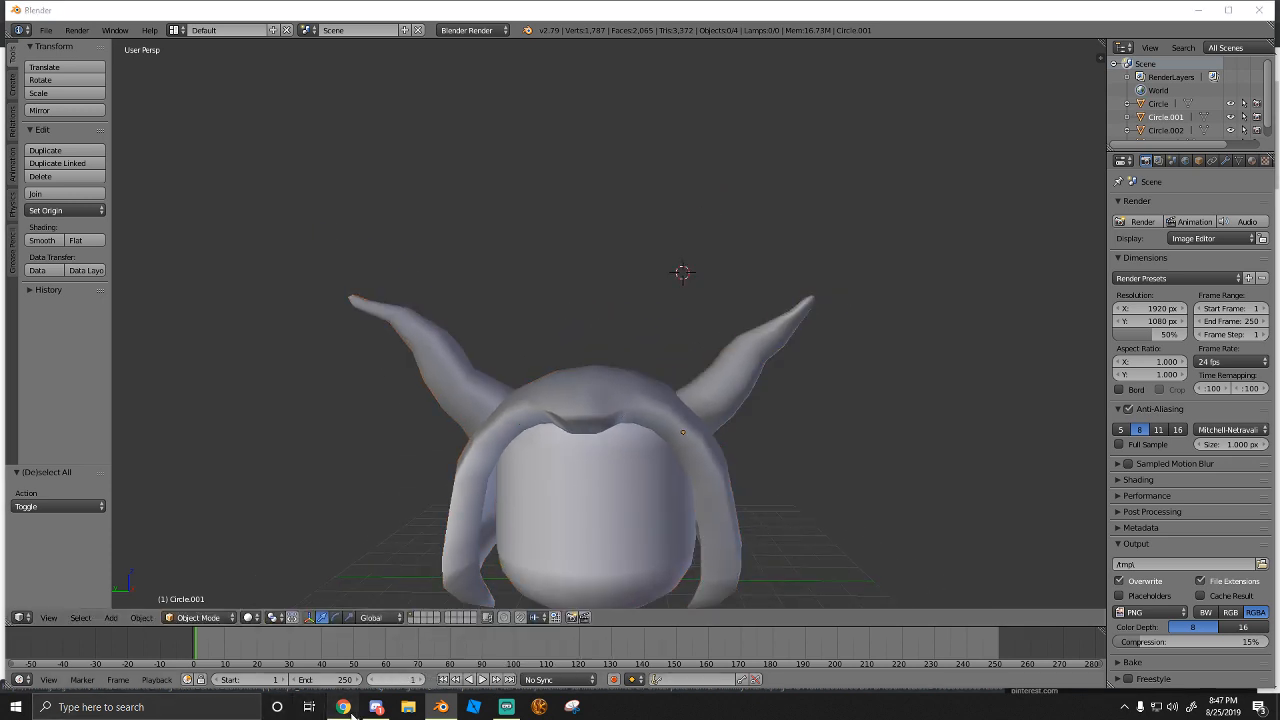
Switch to Chrome and search Google Images for "animal hood"
{"action": "left_click", "coordinate": [343, 707]}
{"action": "scroll", "coordinate": [540, 422], "scroll_direction": "up", "scroll_amount": 2}
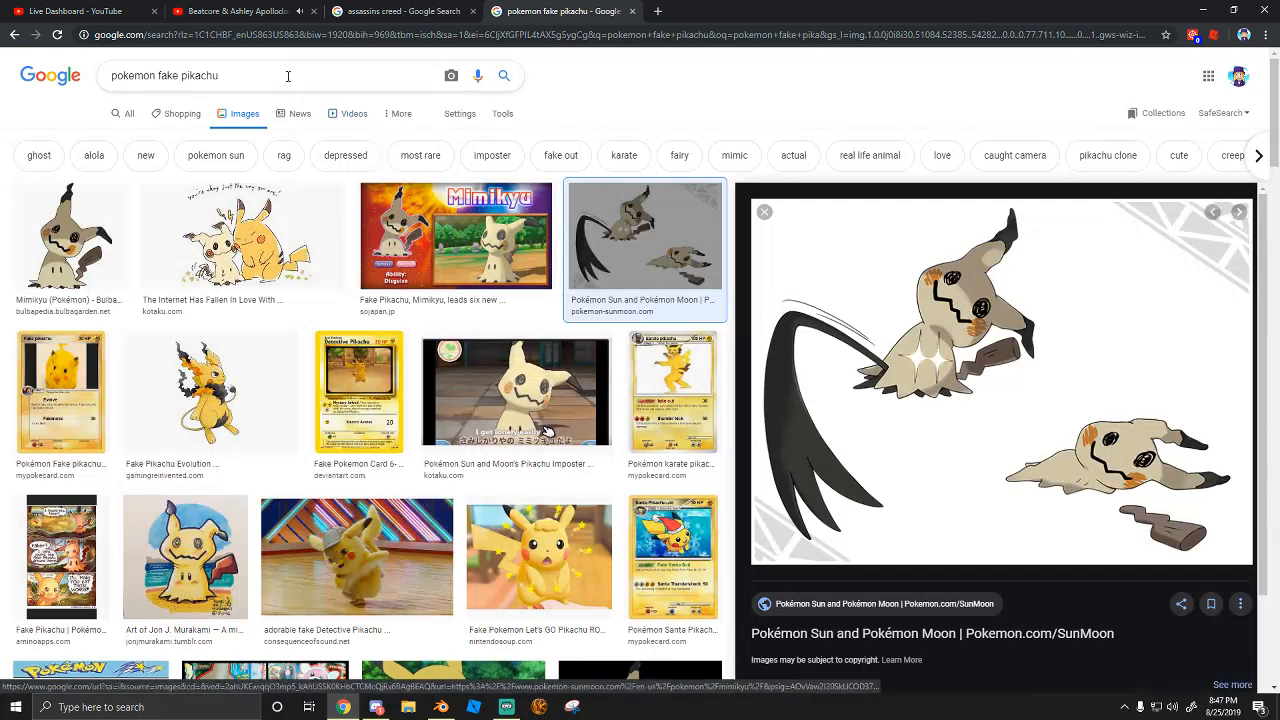
{"action": "left_click_drag", "start_coordinate": [222, 76], "coordinate": [2, 80]}
{"action": "type", "text": "a"}
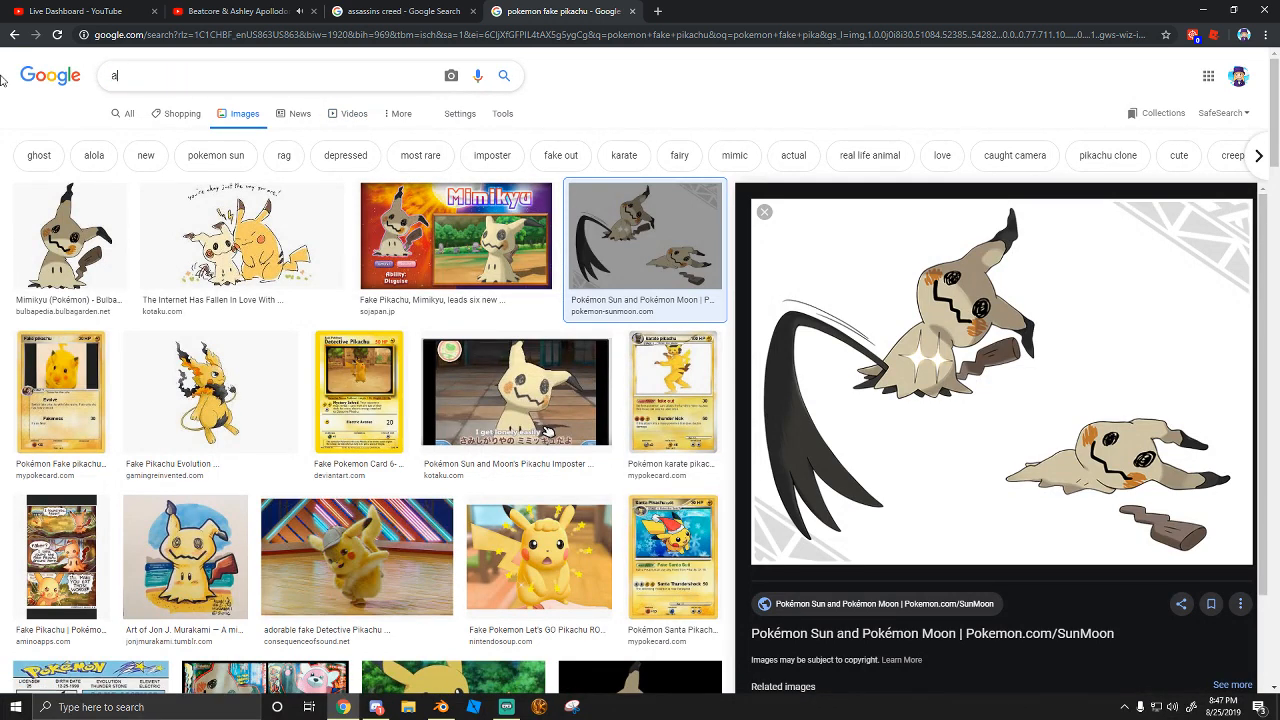
{"action": "type", "text": "nimal hood"}
{"action": "key", "text": "Return"}
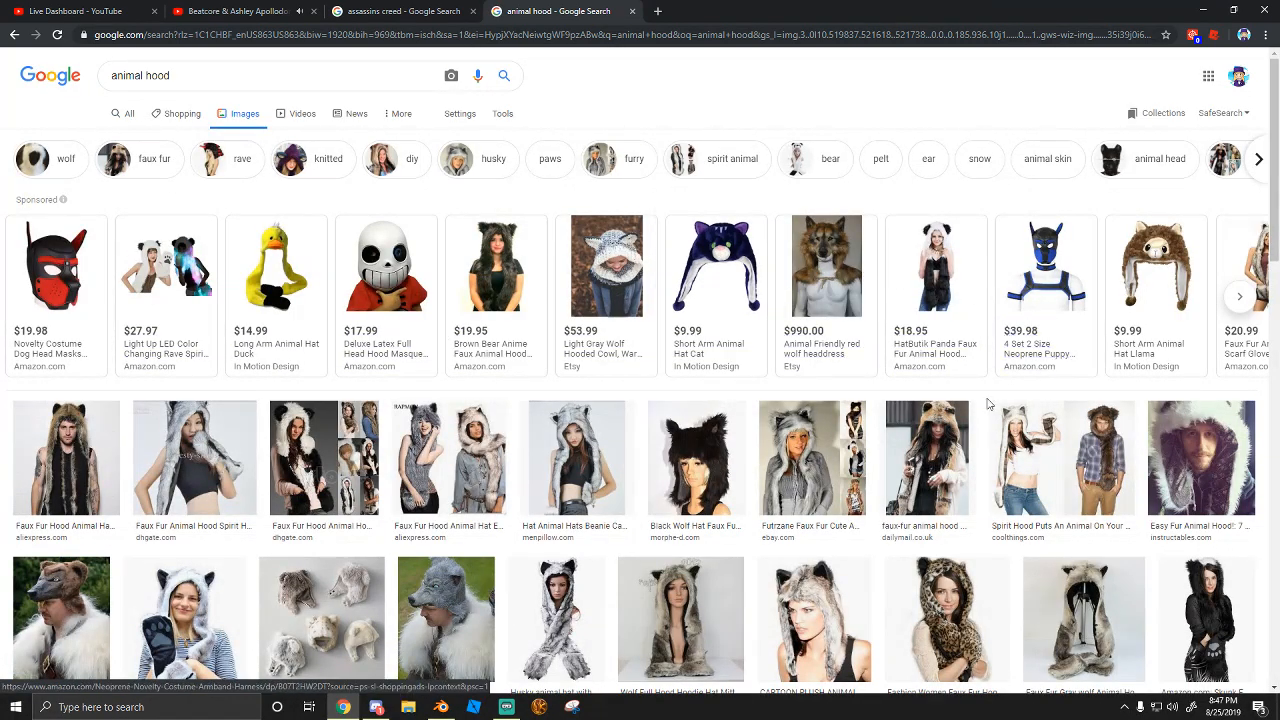
Browse the animal hood image results, preview the pink bunny-eared hood and check related hoods for ear shapes
{"action": "scroll", "coordinate": [790, 530], "scroll_direction": "down", "scroll_amount": 5}
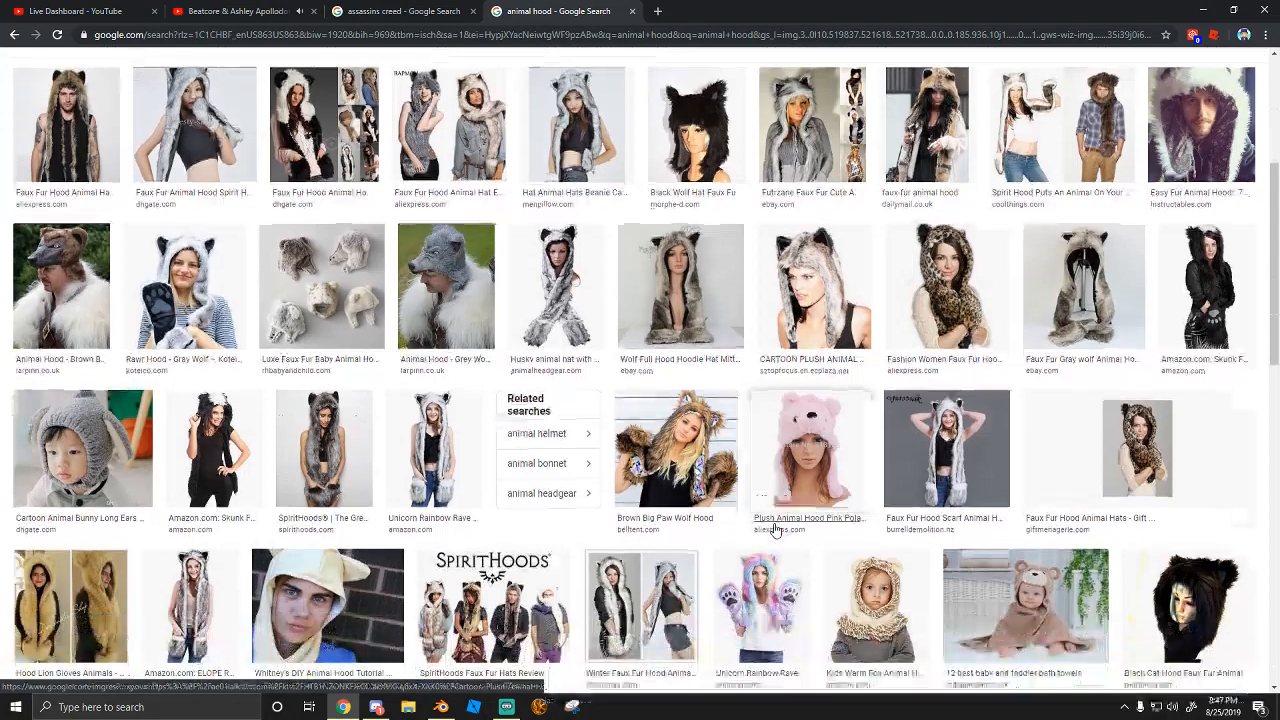
{"action": "scroll", "coordinate": [777, 530], "scroll_direction": "down", "scroll_amount": 1}
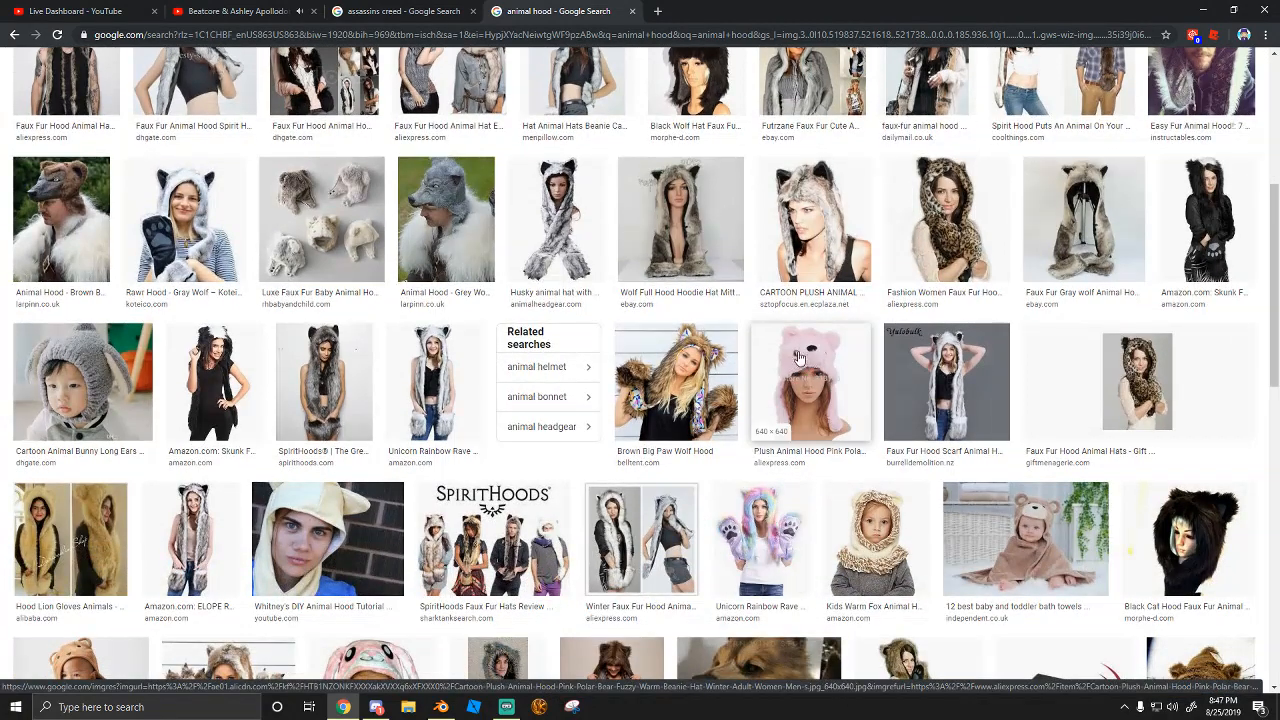
{"action": "left_click", "coordinate": [828, 386]}
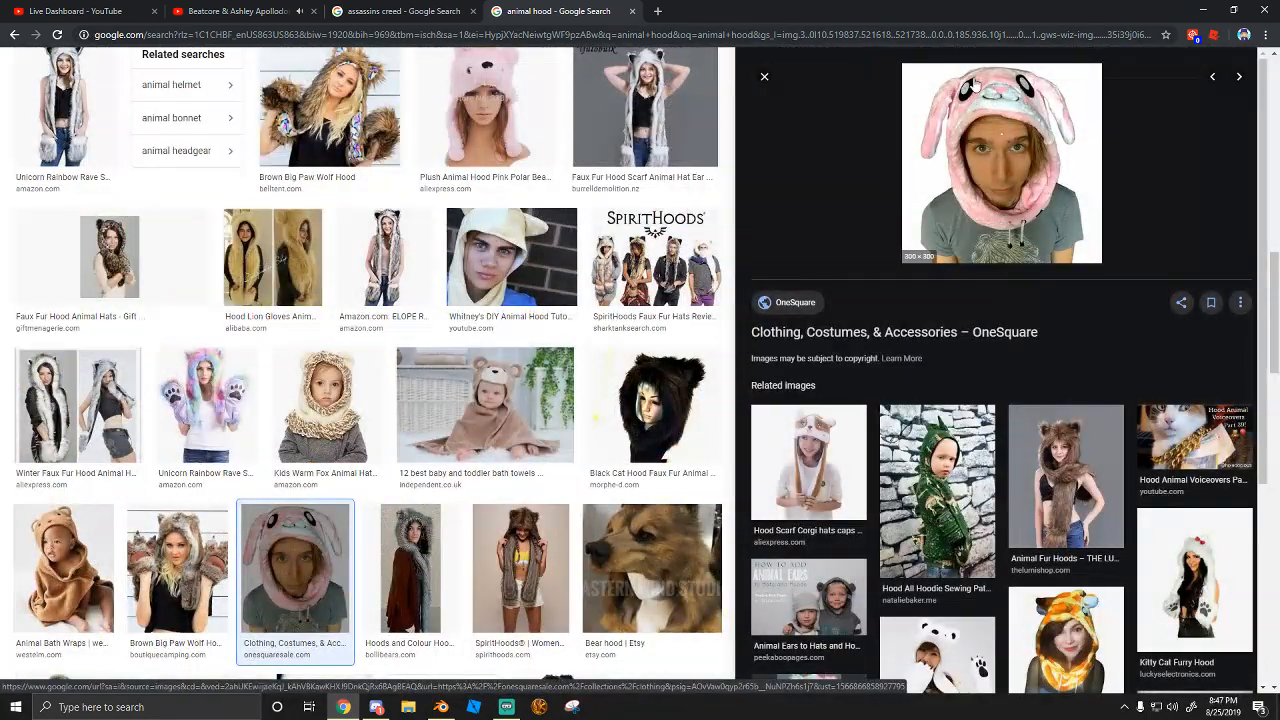
{"action": "scroll", "coordinate": [449, 515], "scroll_direction": "down", "scroll_amount": 15}
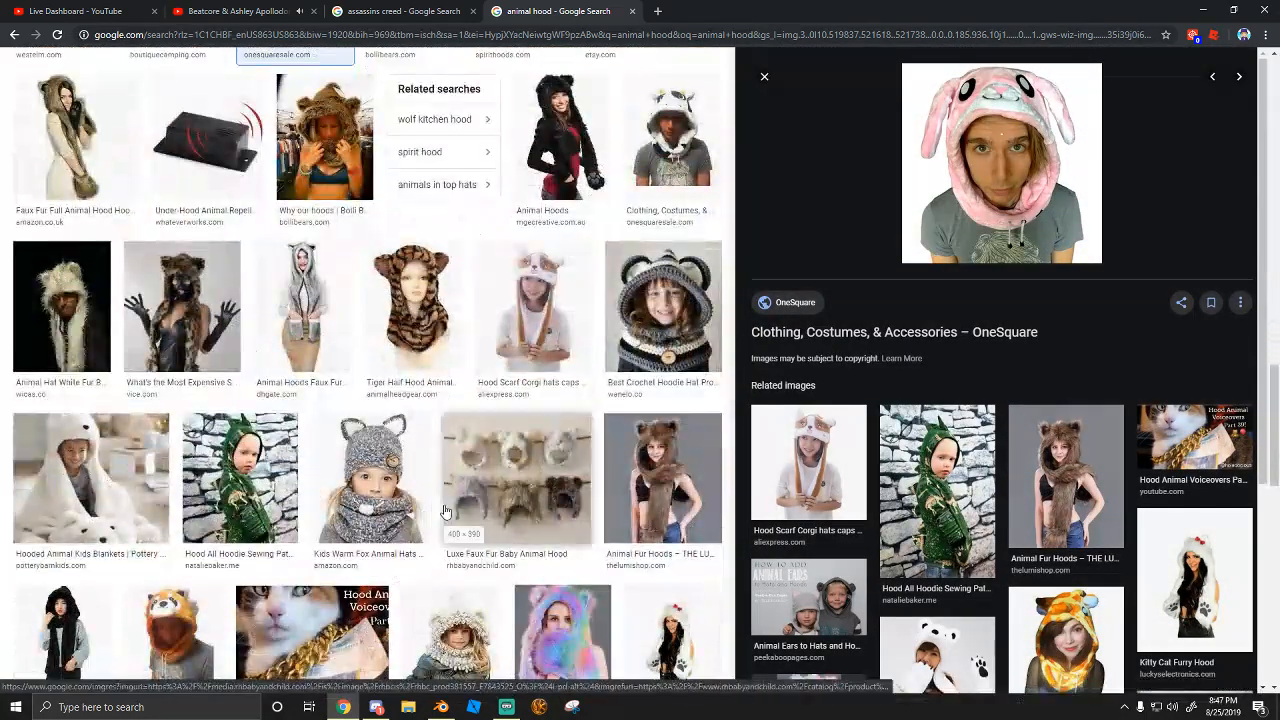
{"action": "scroll", "coordinate": [449, 515], "scroll_direction": "down", "scroll_amount": 6}
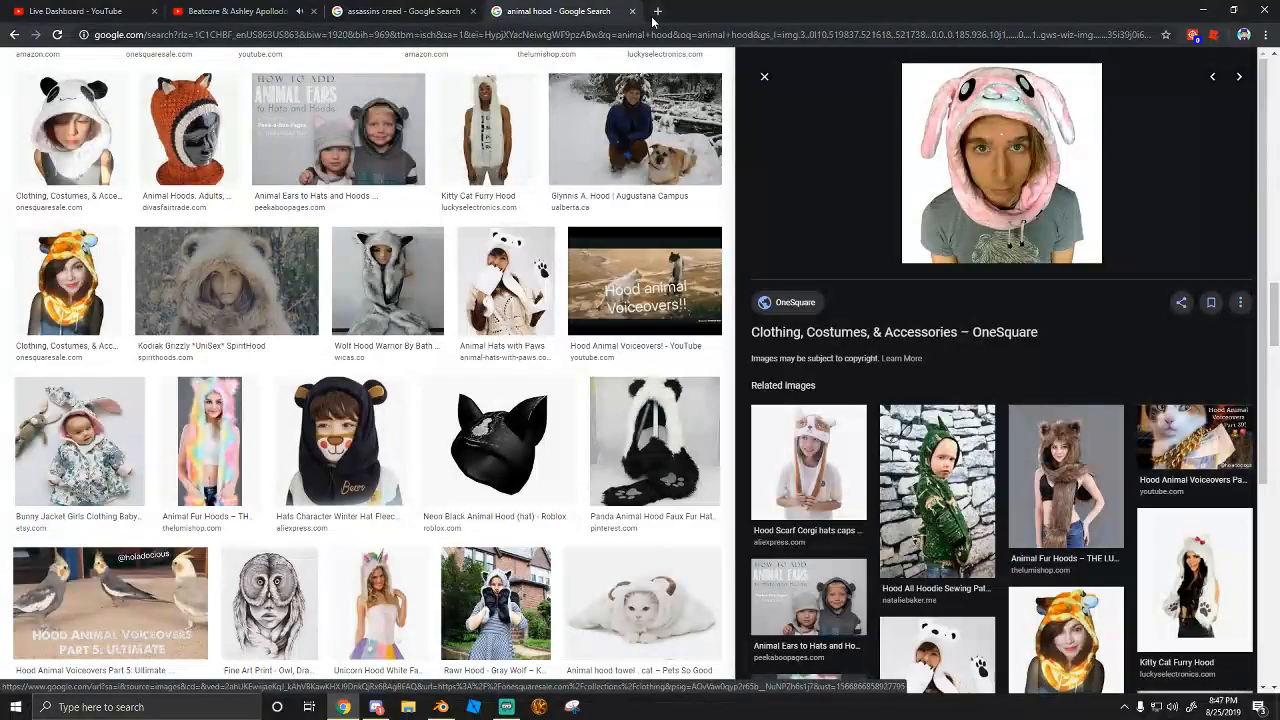
{"action": "left_click", "coordinate": [400, 11]}
Switch to Blender, select both horns and move them about 1.874 along X toward the back of the hood
{"action": "left_click", "coordinate": [441, 707]}
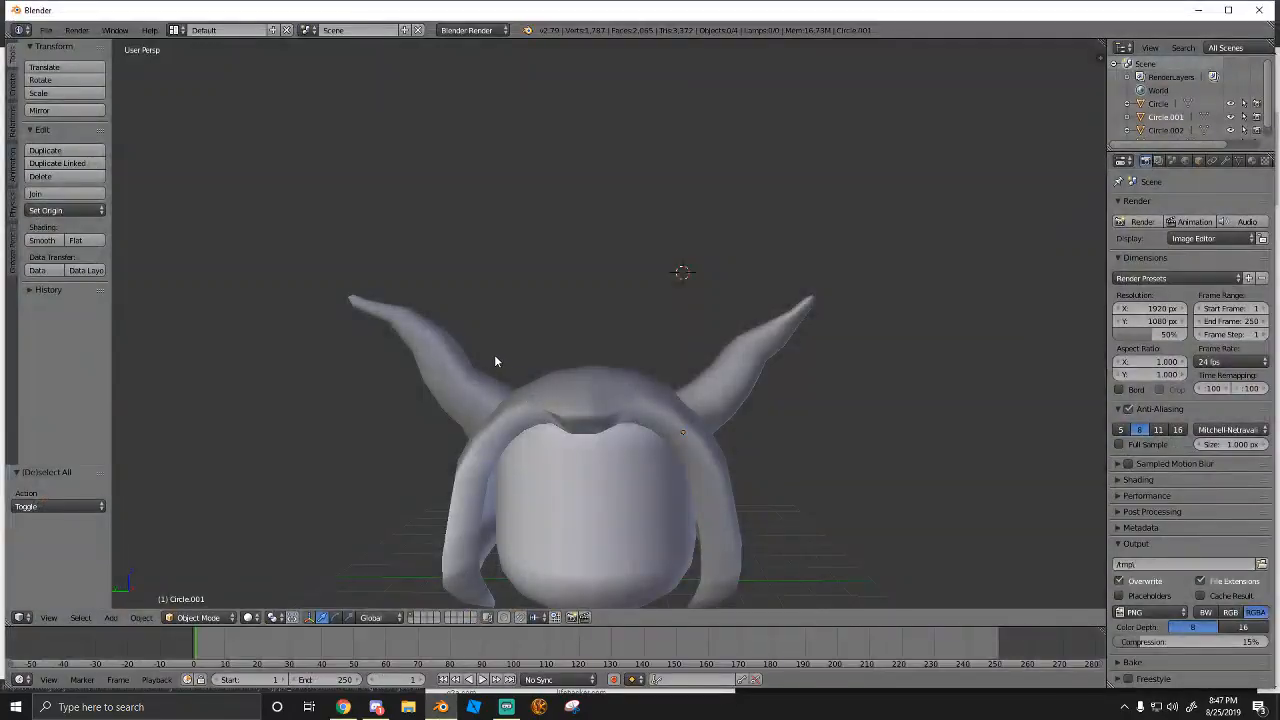
{"action": "key", "text": "shift+f"}
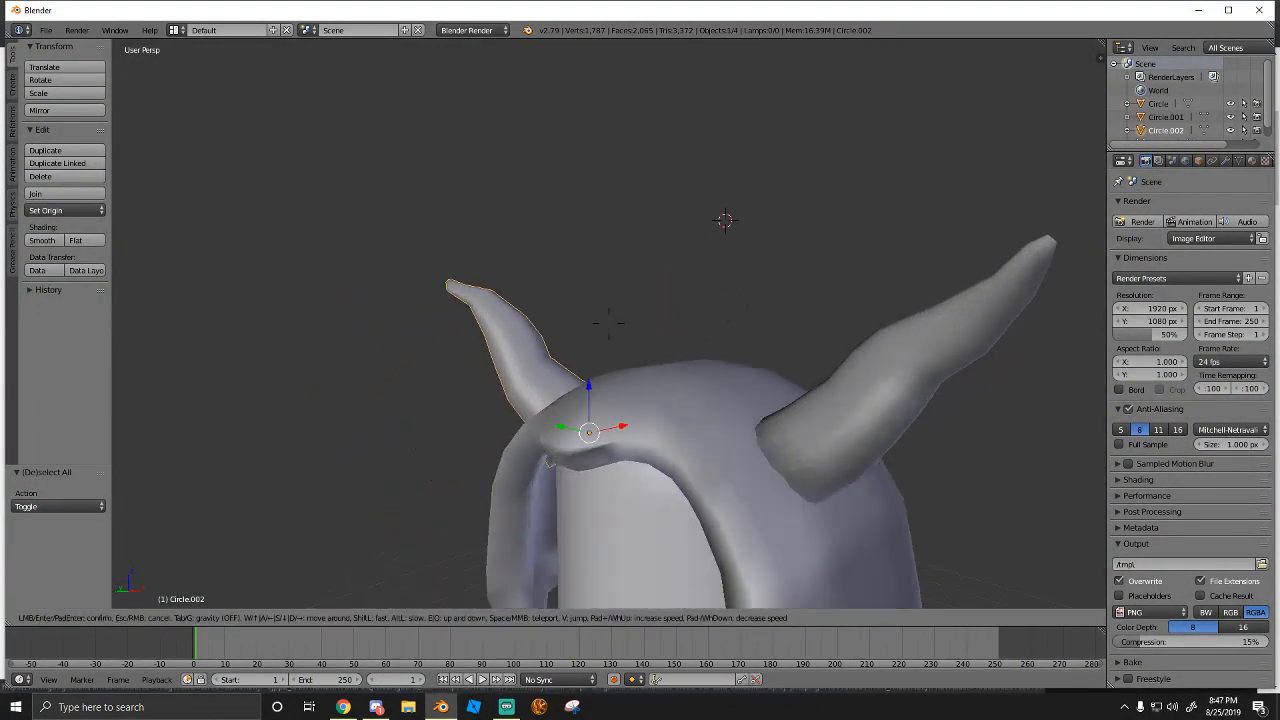
{"action": "key", "text": "s"}
{"action": "left_click", "coordinate": [609, 325]}
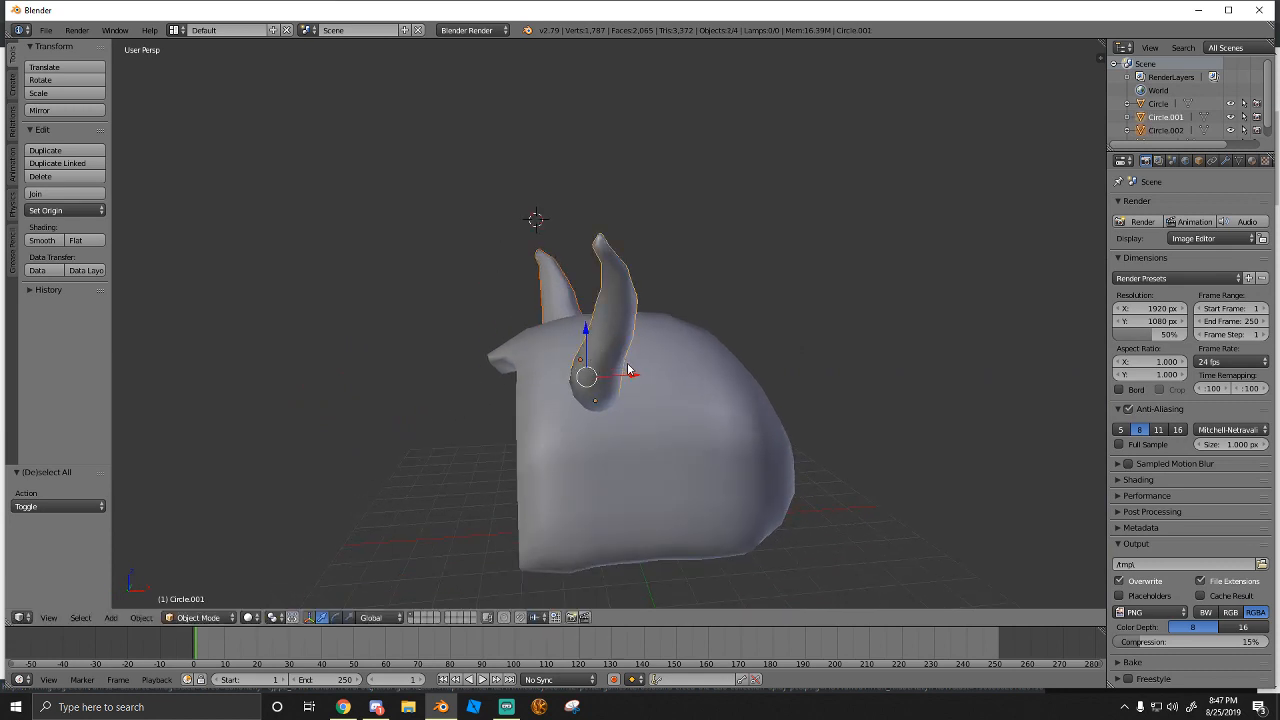
{"action": "left_click_drag", "start_coordinate": [628, 371], "coordinate": [656, 378]}
{"action": "left_click", "coordinate": [698, 378]}
Rotate both horns together about 23.3° backward as seen from the side of the hood
{"action": "key", "text": "shift+f"}
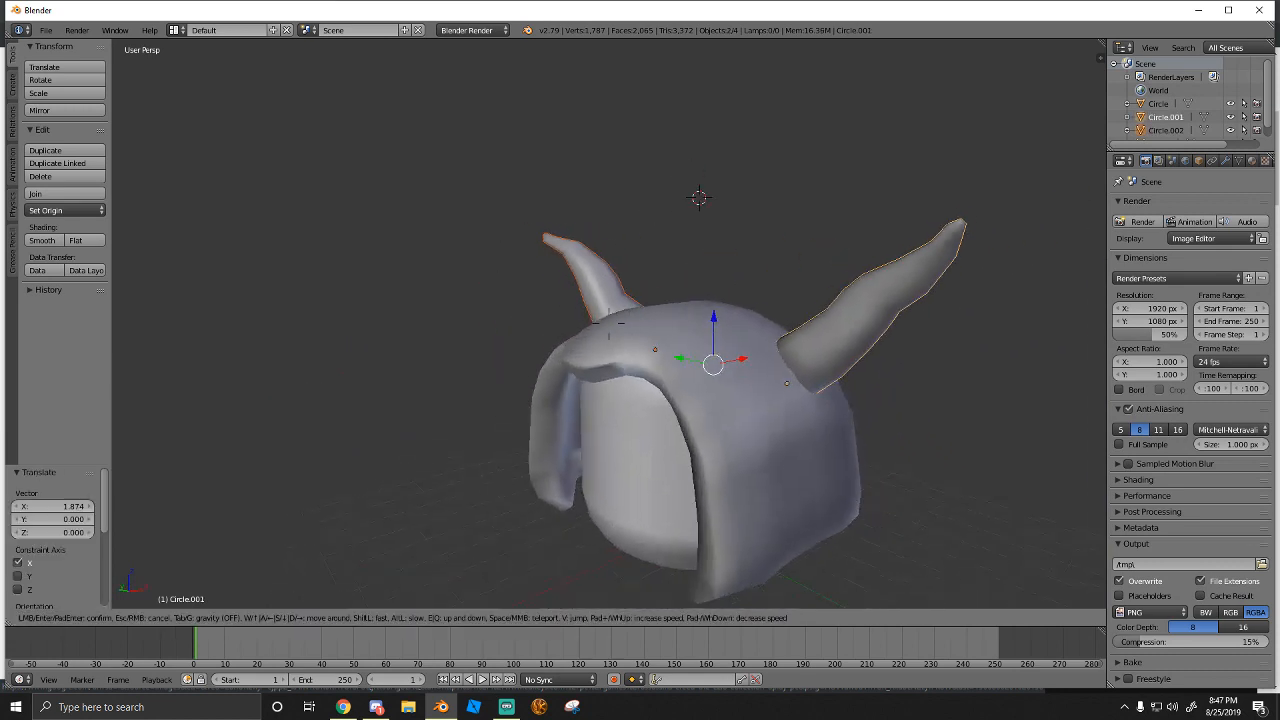
{"action": "key", "text": "r"}
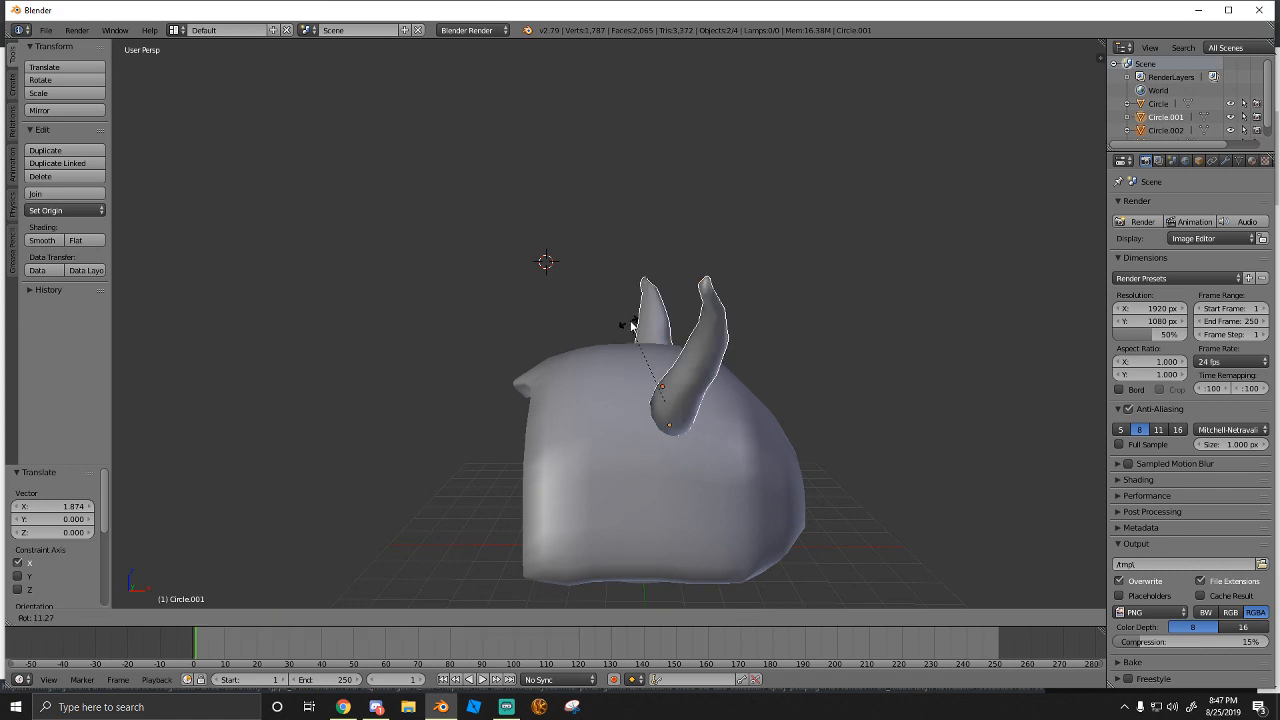
{"action": "left_click", "coordinate": [651, 328]}
Move both horns about -0.946 along X toward the front of the hood
{"action": "key", "text": "shift+f"}
{"action": "key", "text": "a"}
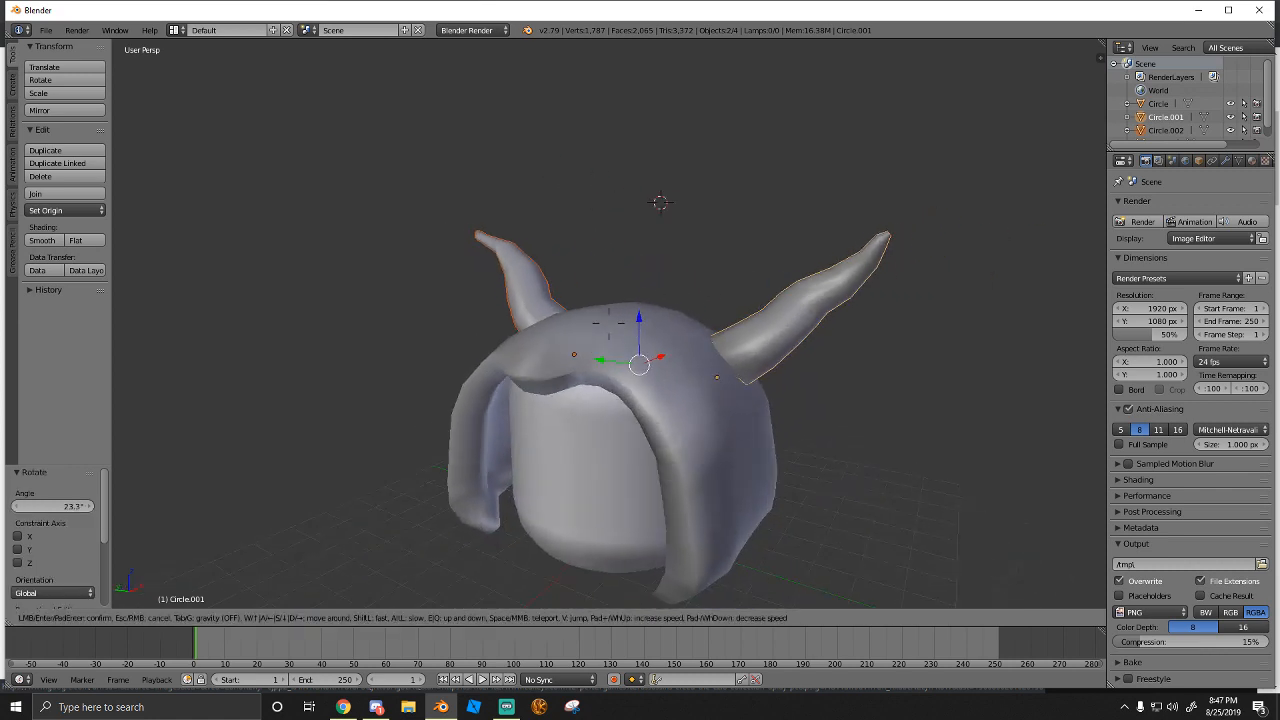
{"action": "key", "text": "s"}
{"action": "left_click", "coordinate": [609, 324]}
{"action": "left_click_drag", "start_coordinate": [601, 341], "coordinate": [617, 347]}
Nudge both horns about 0.105 along X toward the back and deselect everything
{"action": "key", "text": "shift+f"}
{"action": "key", "text": "w"}
{"action": "key", "text": "d"}
{"action": "key", "text": "s"}
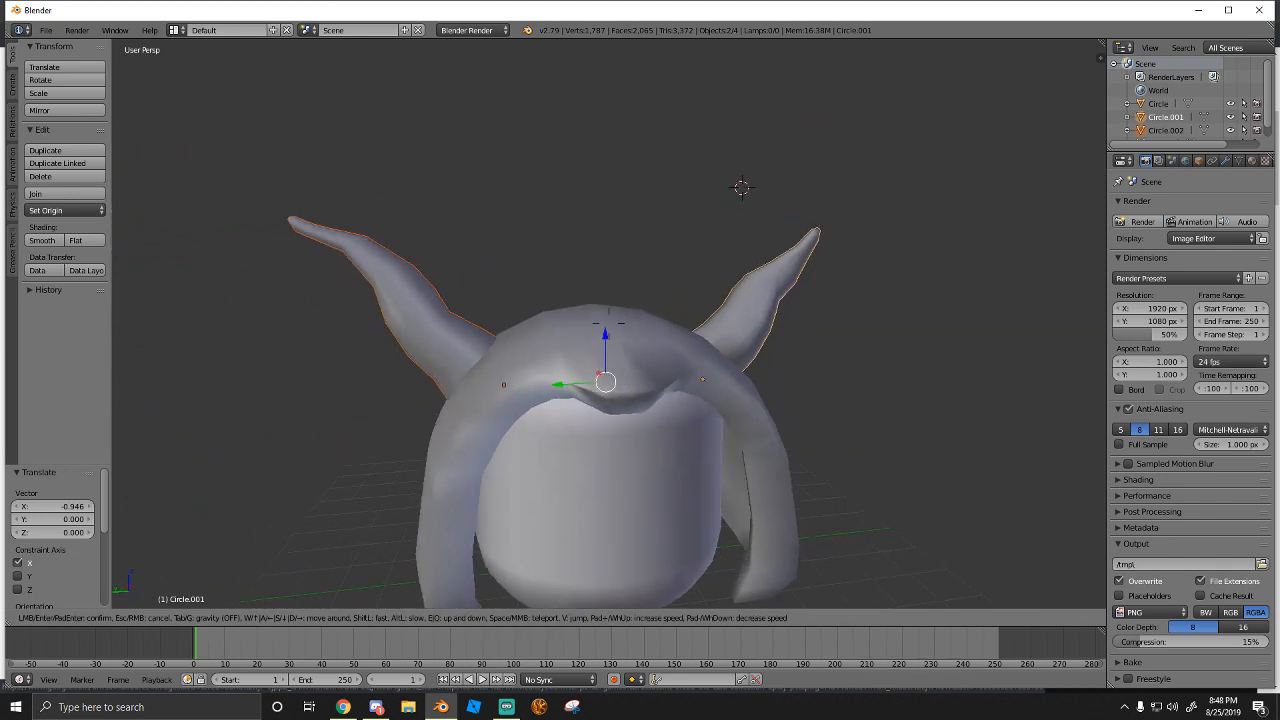
{"action": "key", "text": "a"}
{"action": "key", "text": "w"}
{"action": "left_click", "coordinate": [609, 324]}
{"action": "left_click_drag", "start_coordinate": [618, 344], "coordinate": [613, 343]}
{"action": "key", "text": "shift+f"}
{"action": "key", "text": "s"}
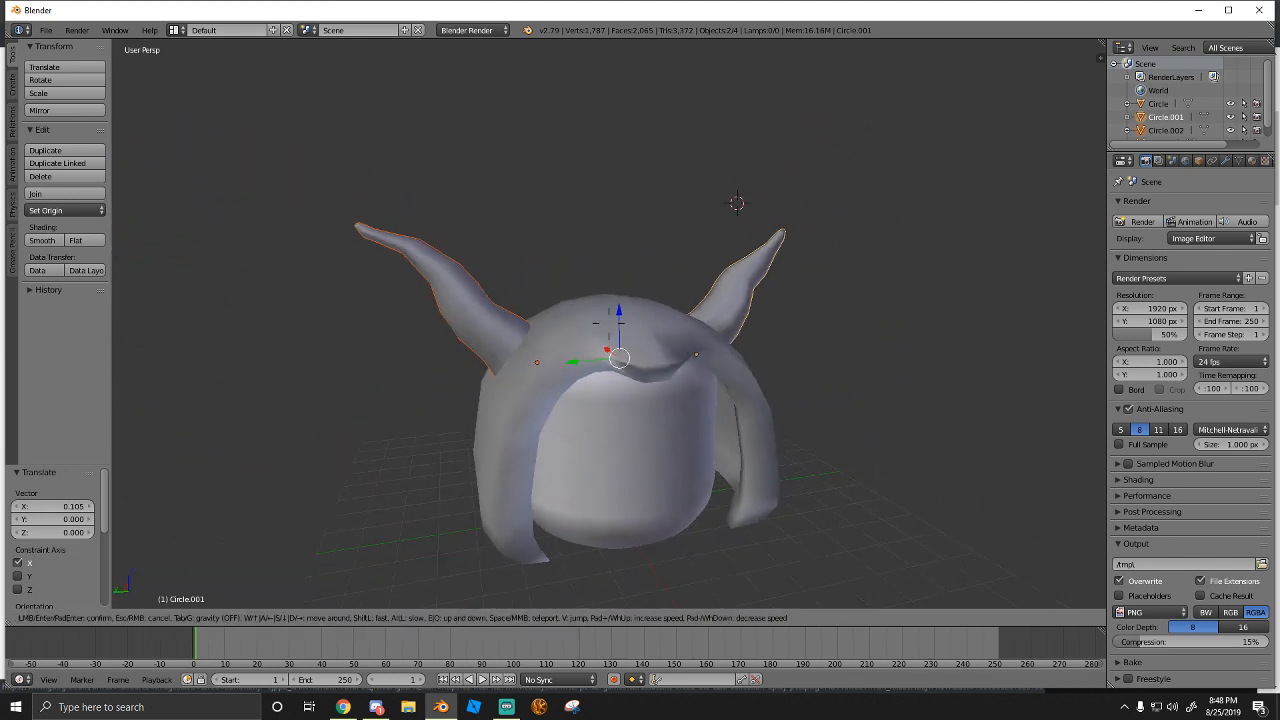
{"action": "left_click", "coordinate": [608, 322]}
{"action": "key", "text": "a"}
{"action": "key", "text": "a"}
{"action": "key", "text": "a"}
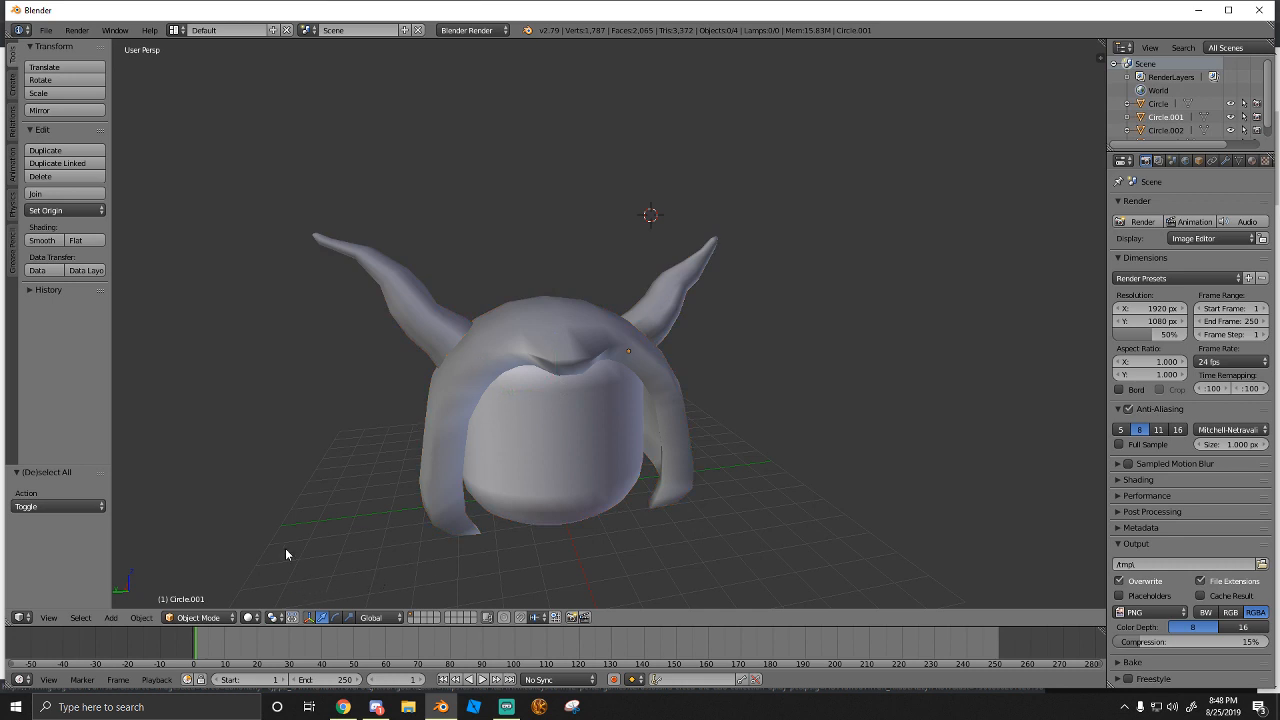
Add a mesh circle with 20 vertices and a radius of 1.000 on the grid beside the hood
{"action": "left_click", "coordinate": [13, 90]}
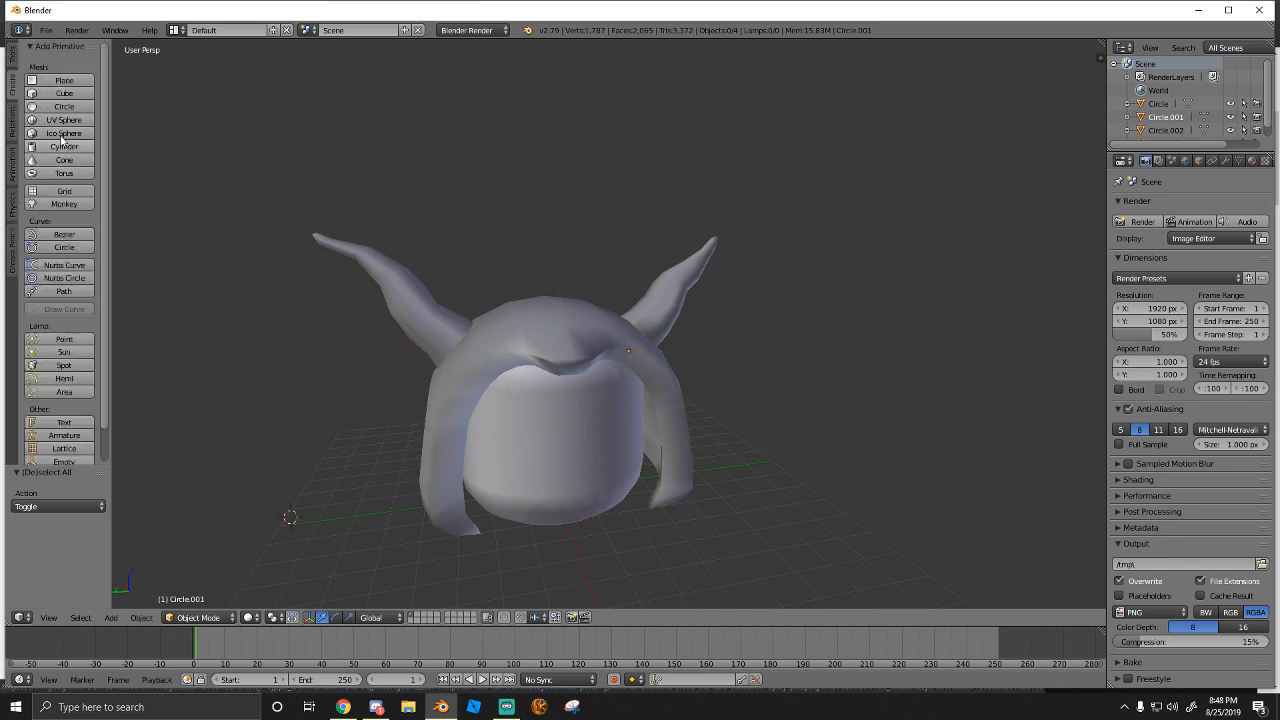
{"action": "left_click", "coordinate": [55, 107]}
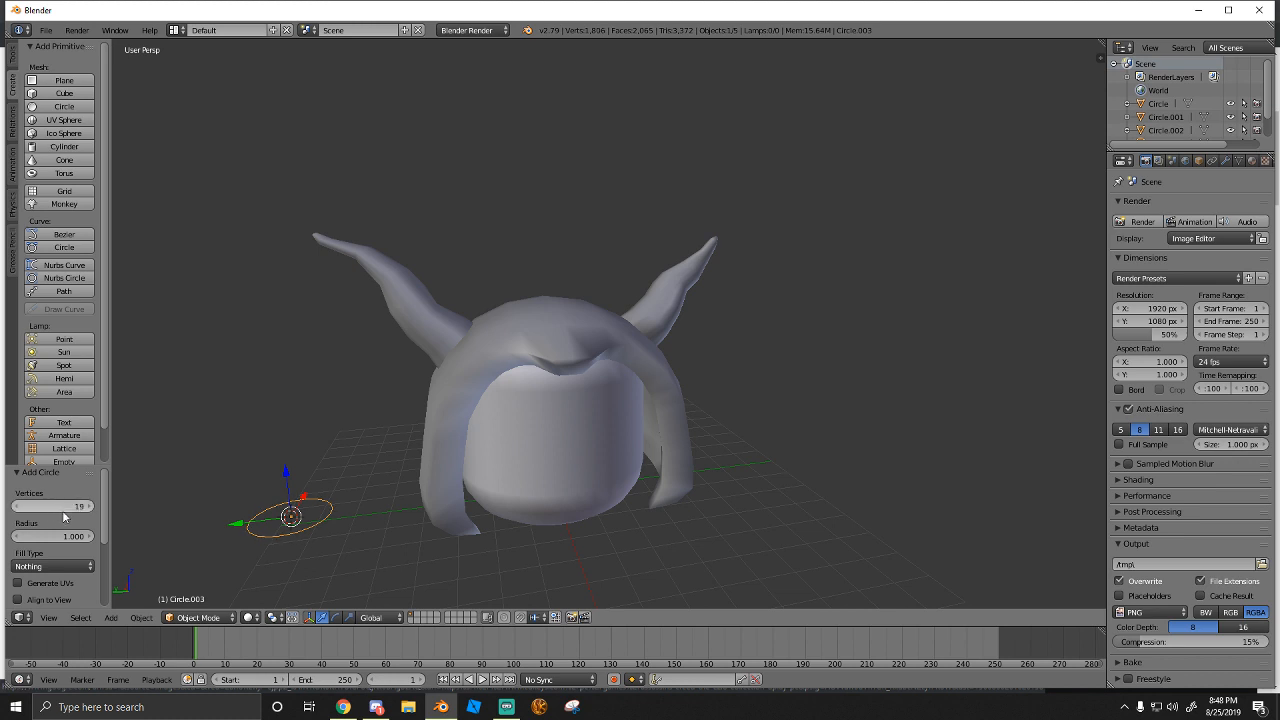
{"action": "left_click_drag", "start_coordinate": [64, 508], "coordinate": [89, 508]}
Select only the new circle beside the hood and enter Edit Mode on it
{"action": "key", "text": "shift+f"}
{"action": "key", "text": "w"}
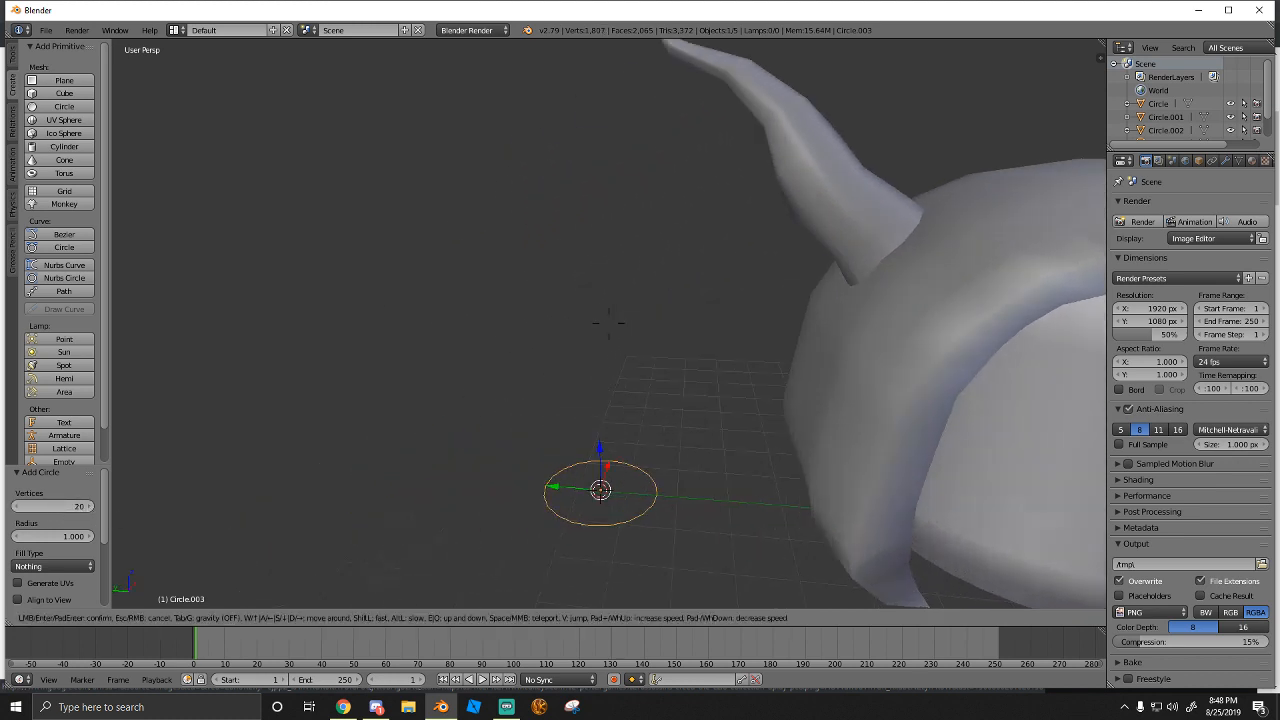
{"action": "left_click", "coordinate": [604, 338]}
{"action": "key", "text": "a"}
{"action": "key", "text": "a"}
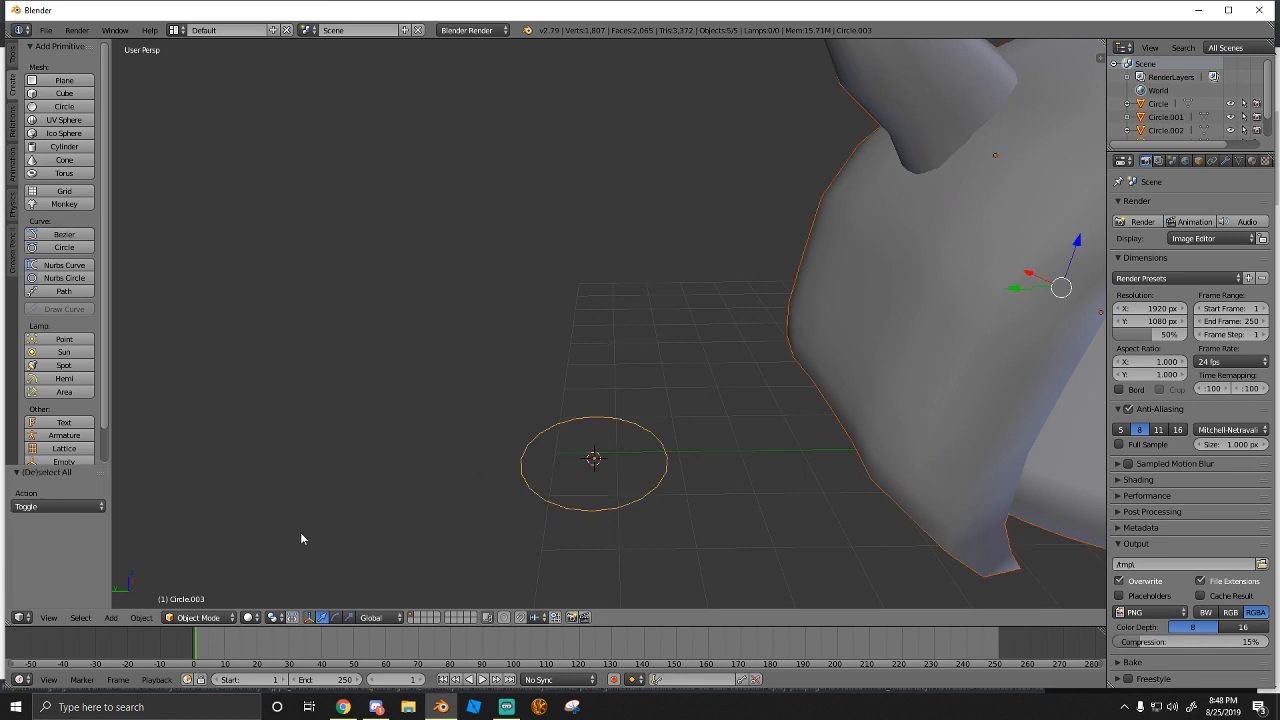
{"action": "right_click", "coordinate": [566, 481]}
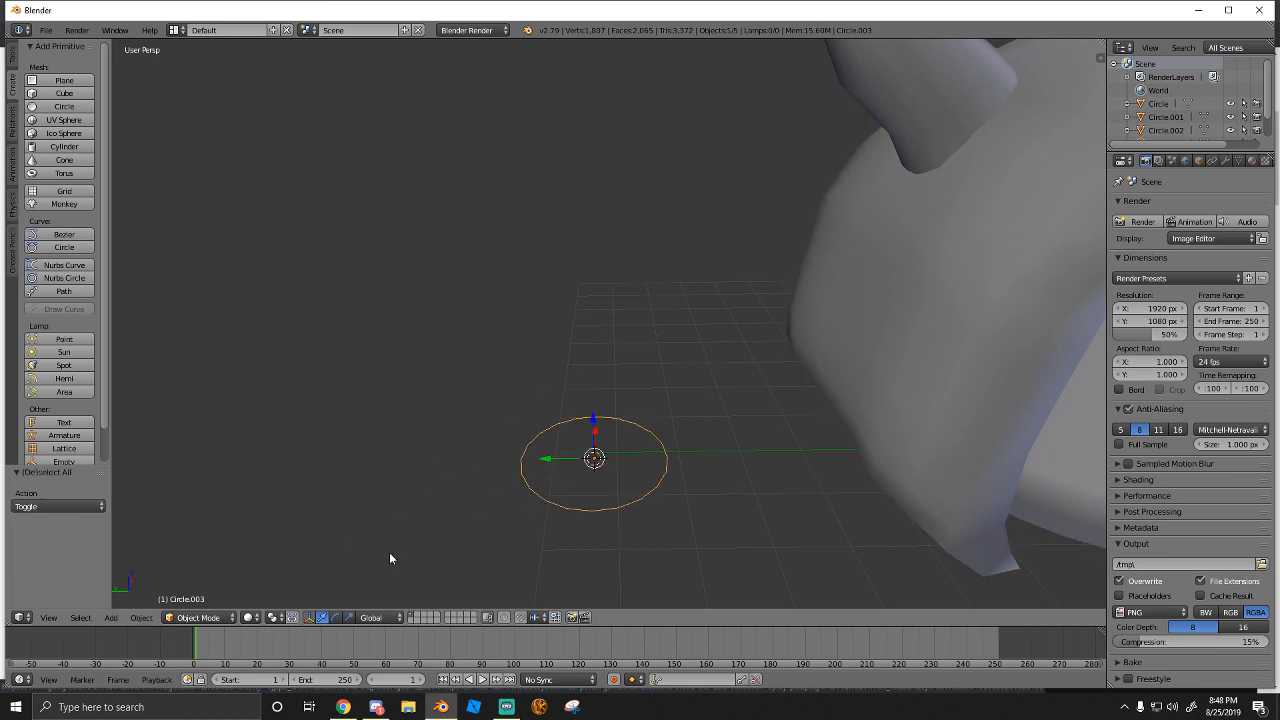
{"action": "left_click", "coordinate": [198, 617]}
{"action": "left_click", "coordinate": [212, 586]}
{"action": "key", "text": "shift+f"}
{"action": "left_click", "coordinate": [608, 323]}
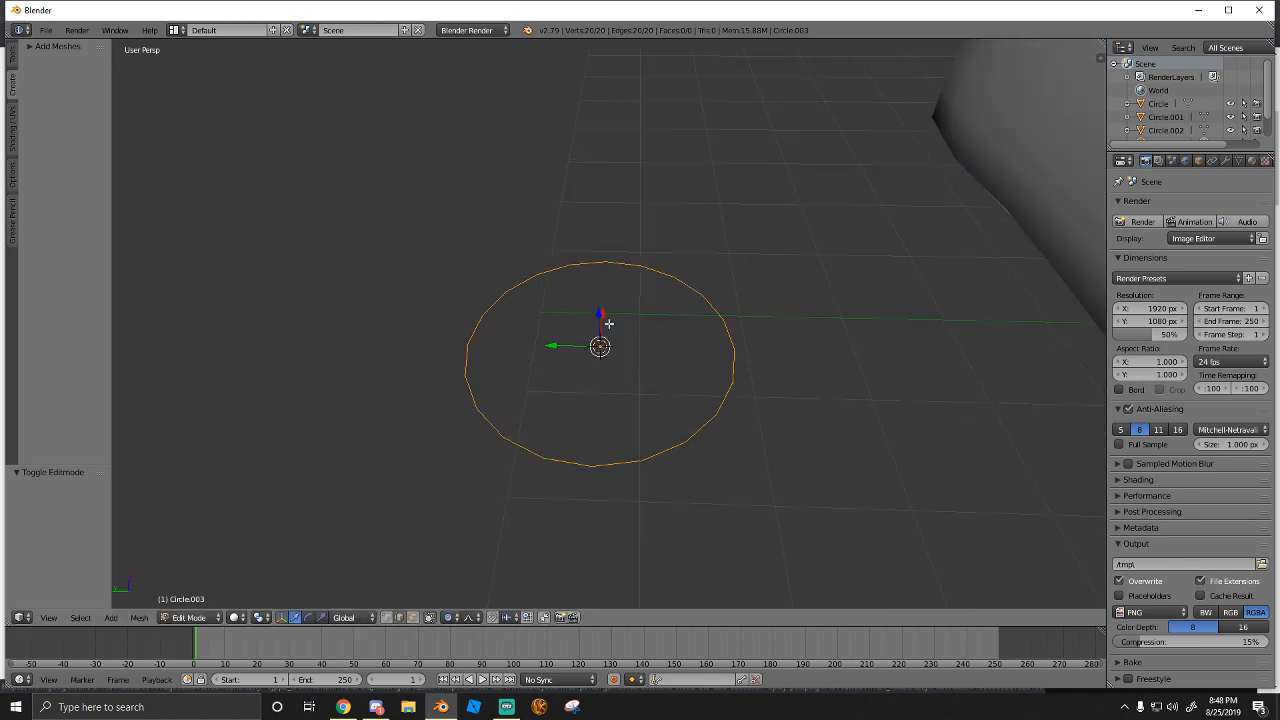
{"action": "key", "text": "e"}
{"action": "left_click", "coordinate": [625, 328]}
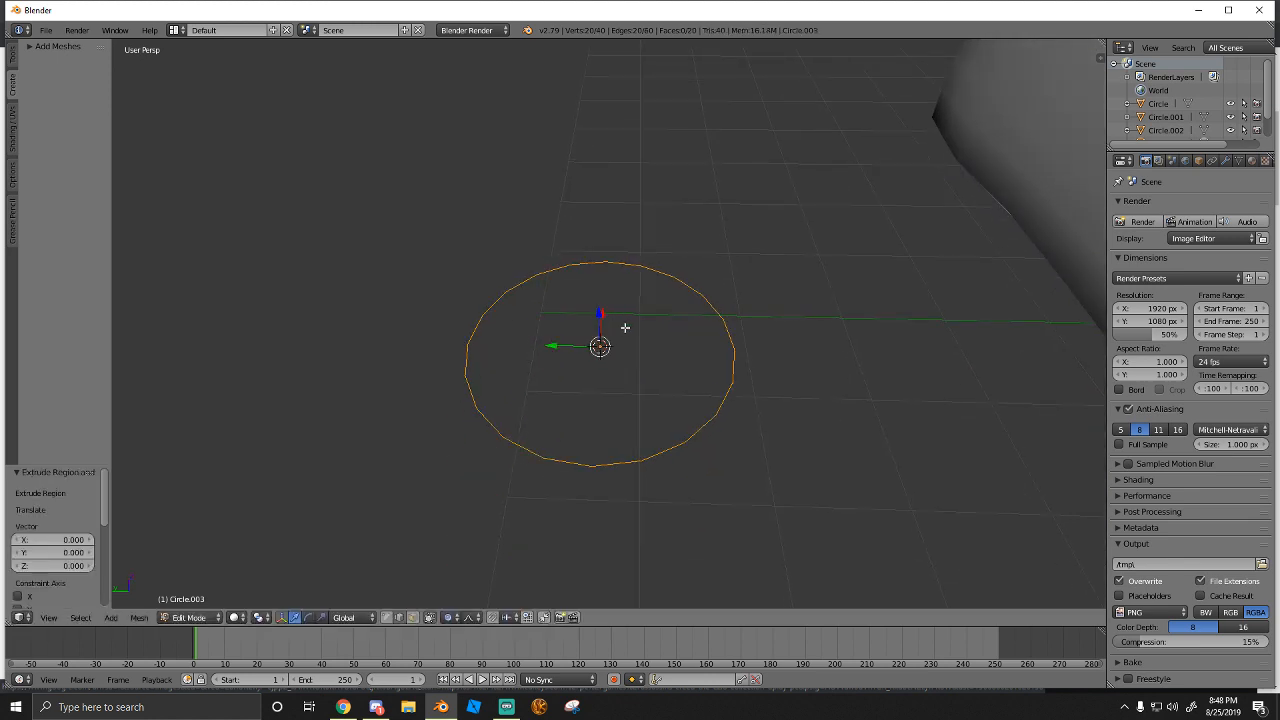
{"action": "key", "text": "ctrl+z"}
Fill the circle with a face and extrude it about 0.152 upward along Z into a thin disc
{"action": "key", "text": "f"}
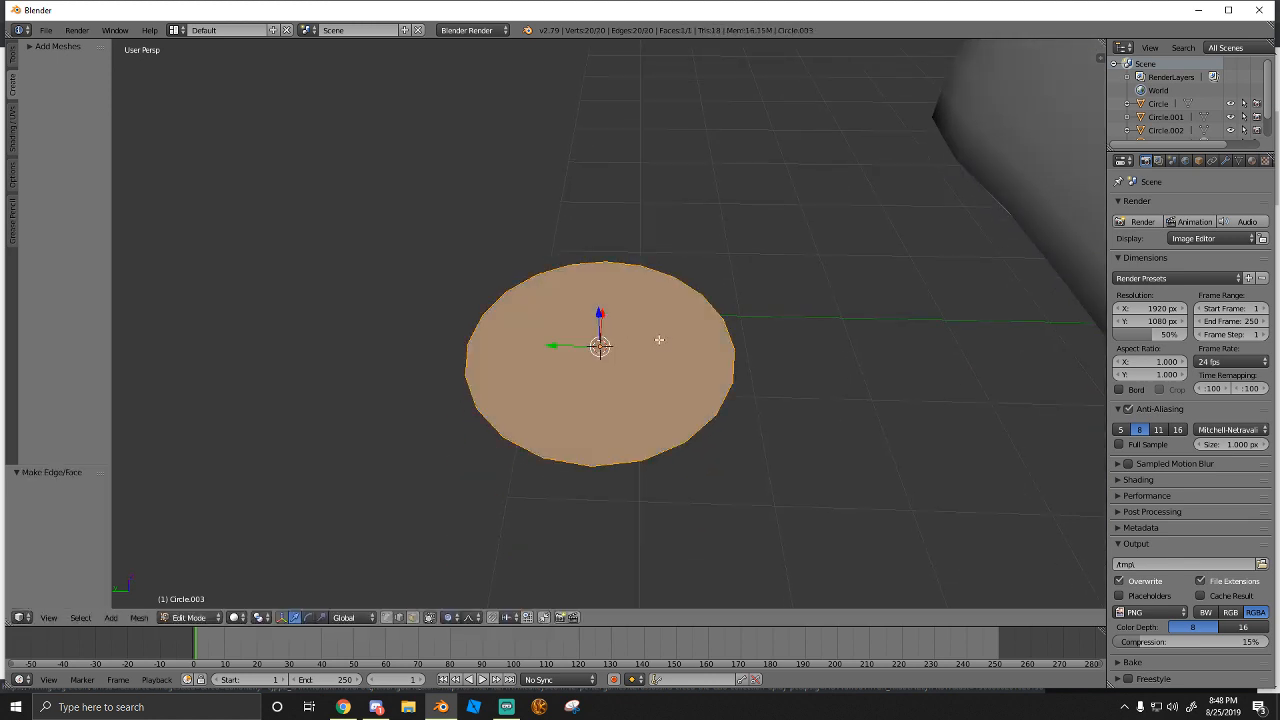
{"action": "key", "text": "e"}
{"action": "left_click", "coordinate": [660, 329]}
Inset the disc's top face by about 0.06 and extrude it about 0.057 downward to form a raised rim
{"action": "key", "text": "shift+f"}
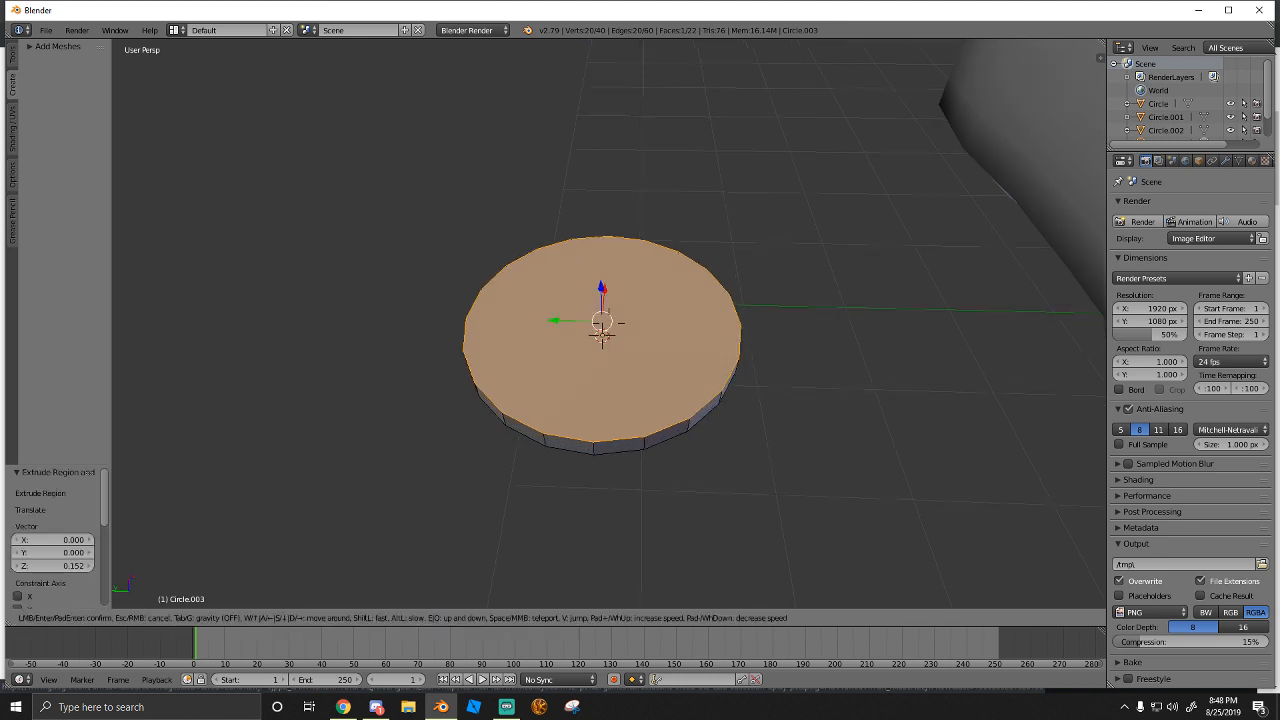
{"action": "key", "text": "w"}
{"action": "left_click", "coordinate": [610, 324]}
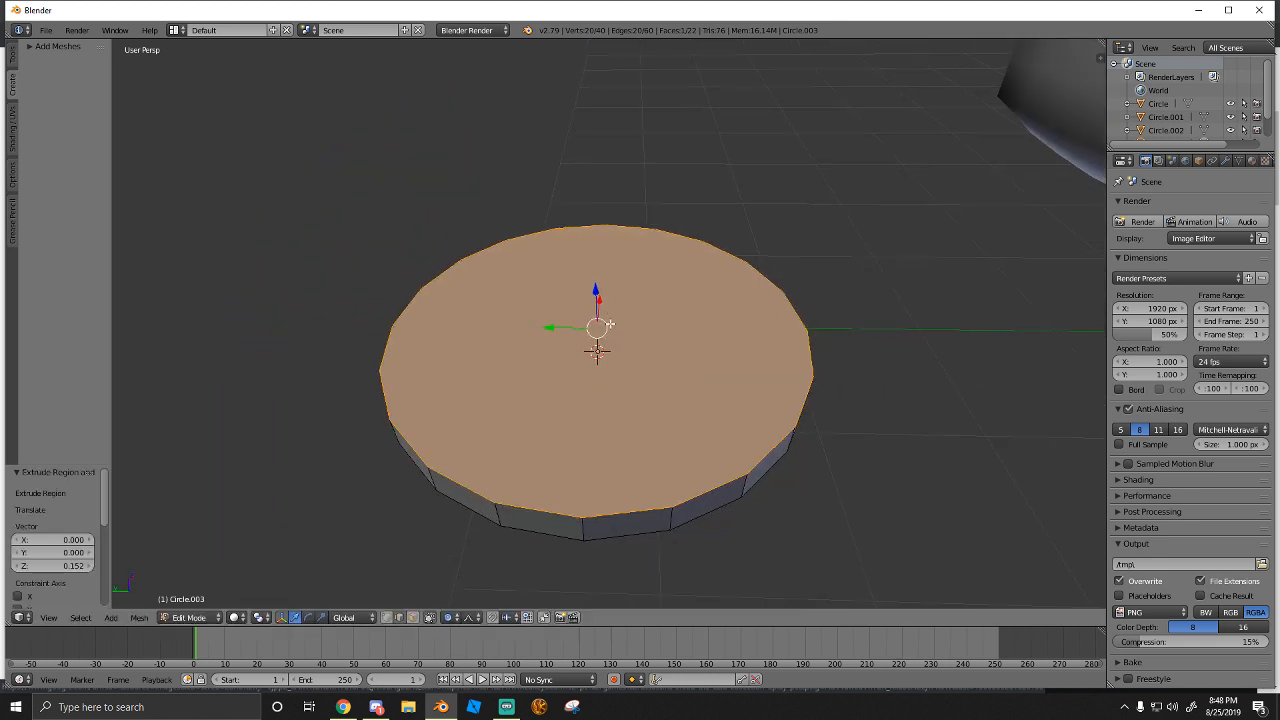
{"action": "left_click", "coordinate": [13, 62]}
{"action": "left_click", "coordinate": [60, 283]}
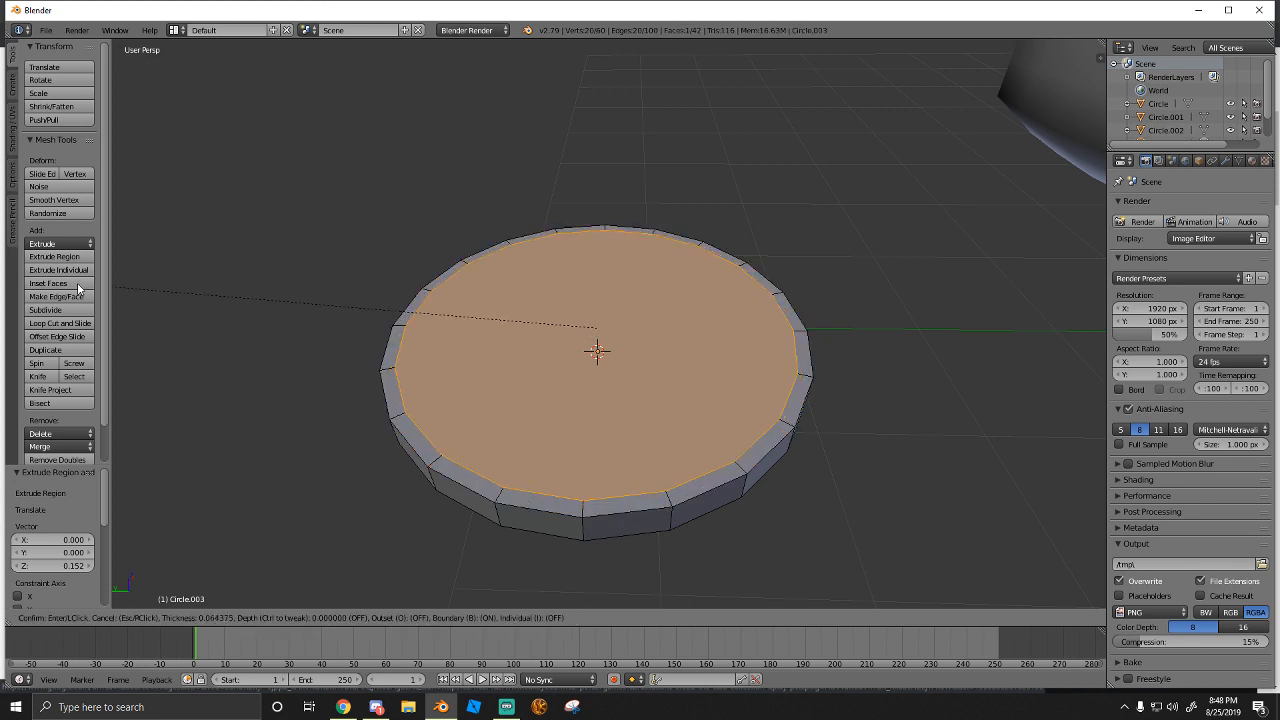
{"action": "left_click", "coordinate": [84, 289]}
{"action": "key", "text": "e"}
{"action": "left_click", "coordinate": [427, 347]}
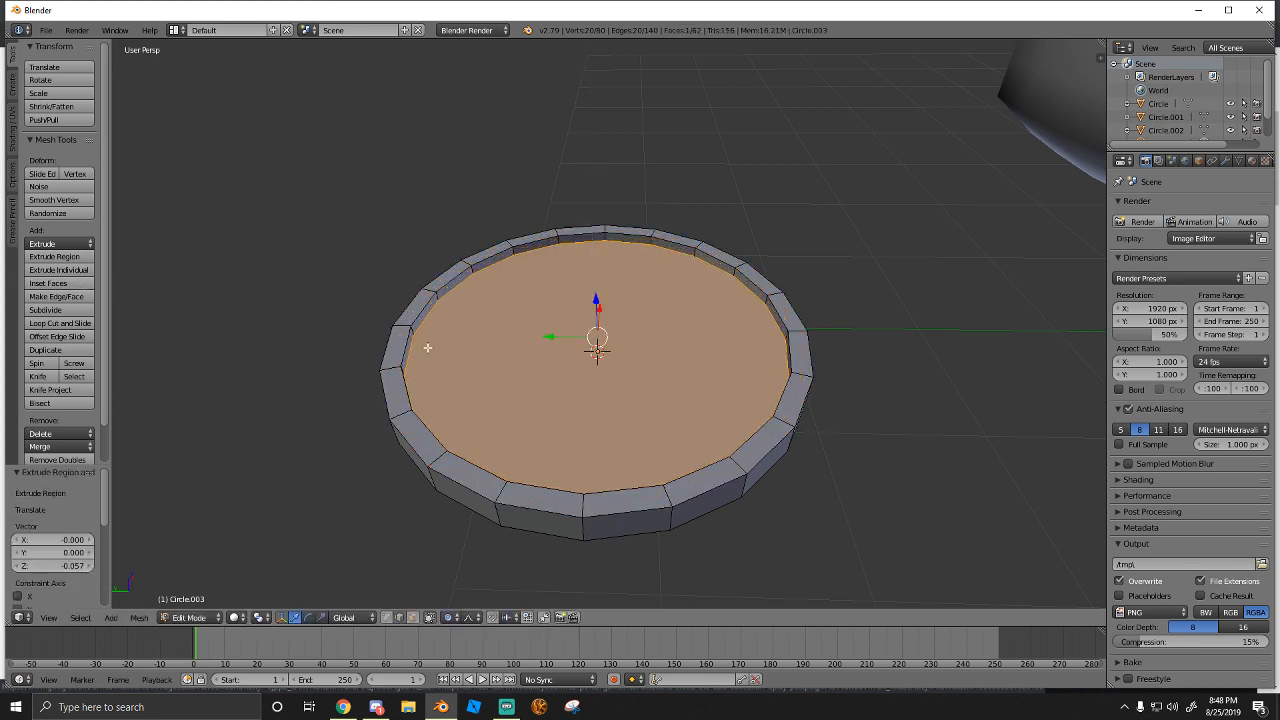
{"action": "key", "text": "s"}
{"action": "left_click", "coordinate": [629, 427]}
{"action": "key", "text": "ctrl+z"}
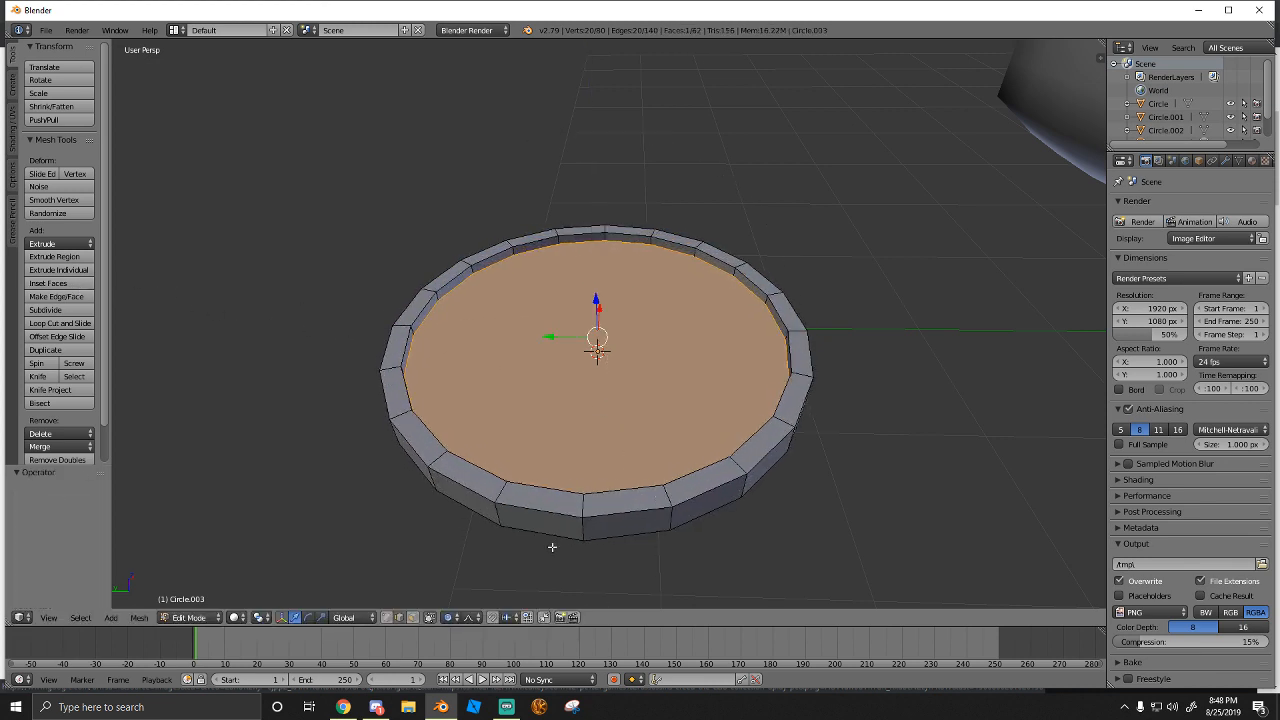
Disable proportional editing and scale the disc's recessed face to about 0.867
{"action": "left_click", "coordinate": [463, 621]}
{"action": "left_click", "coordinate": [460, 598]}
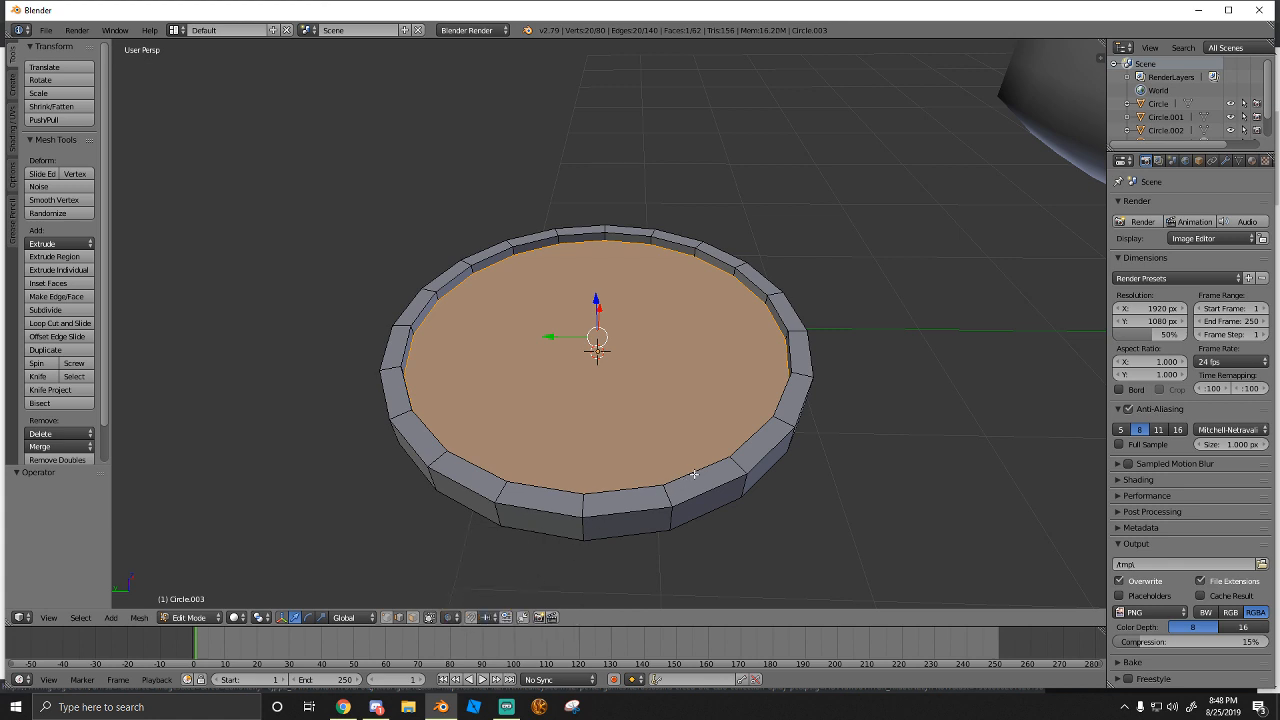
{"action": "key", "text": "s"}
{"action": "left_click", "coordinate": [671, 451]}
Select all of the disc's geometry and return to Object Mode
{"action": "key", "text": "shift+f"}
{"action": "key", "text": "s"}
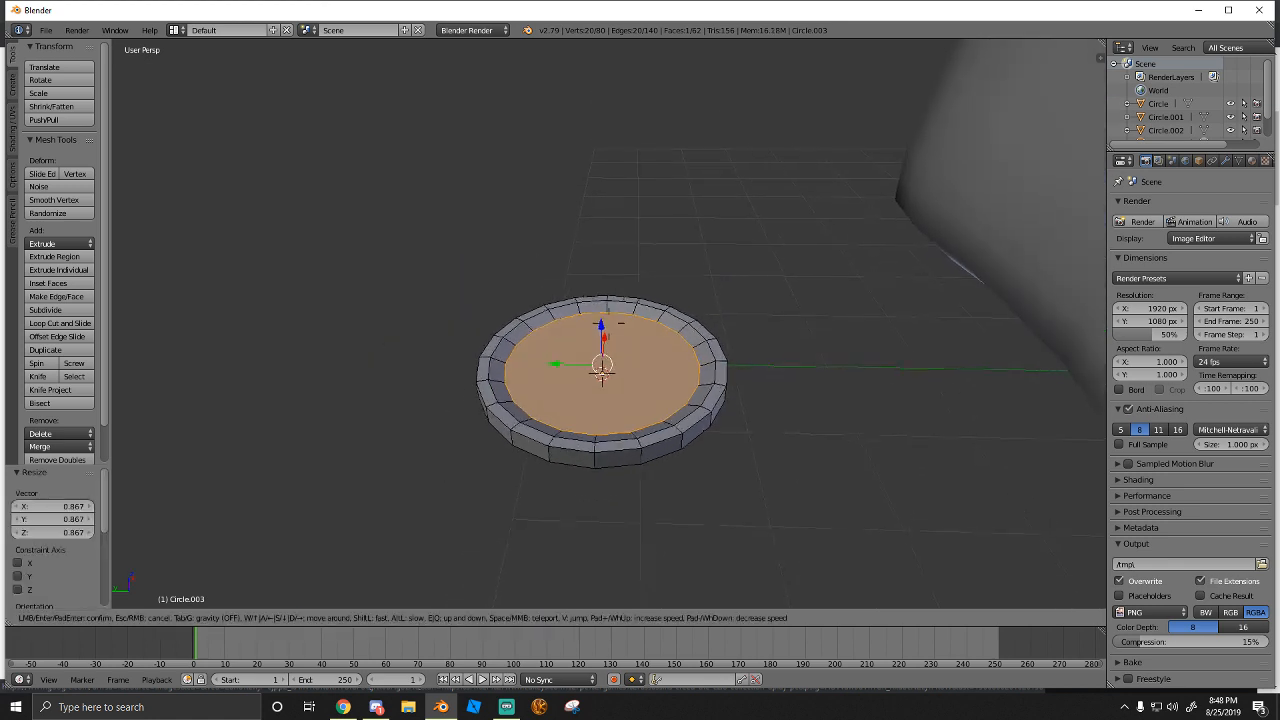
{"action": "key", "text": "w"}
{"action": "left_click", "coordinate": [606, 358]}
{"action": "key", "text": "a"}
{"action": "key", "text": "a"}
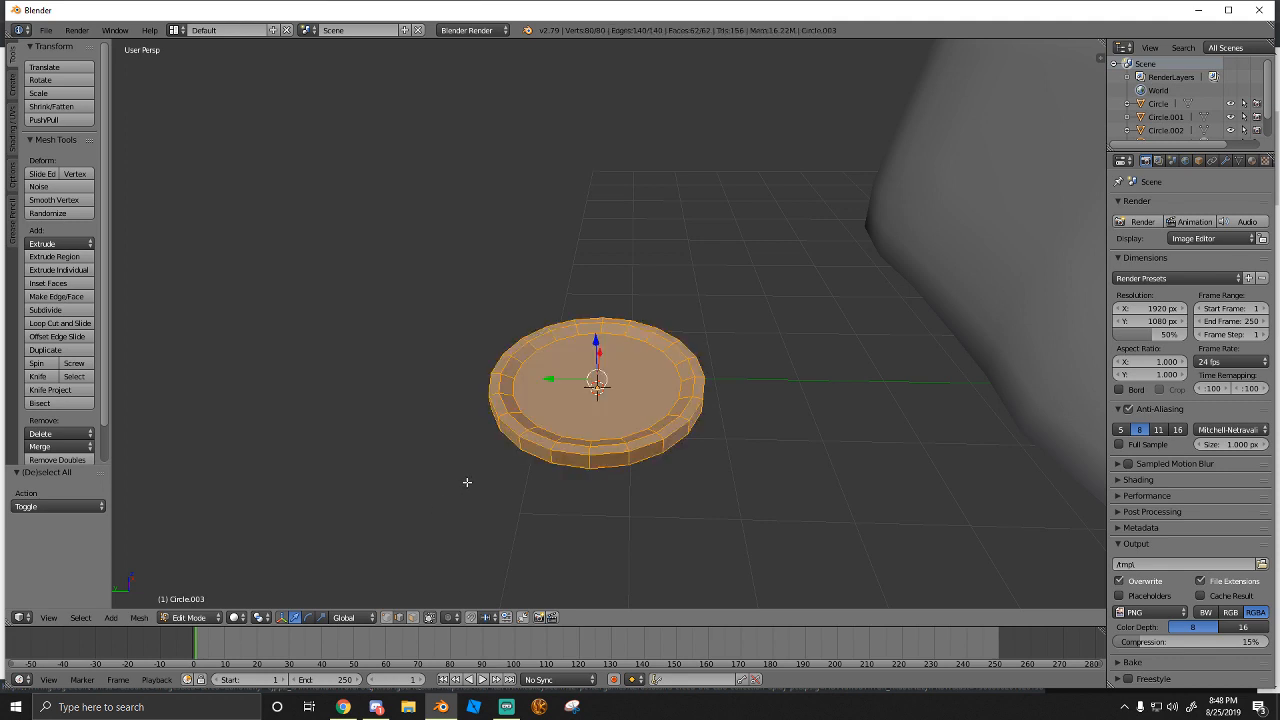
{"action": "left_click", "coordinate": [199, 621]}
{"action": "left_click", "coordinate": [190, 603]}
Add a Subdivision Surface modifier to the rimmed disc
{"action": "key", "text": "shift+f"}
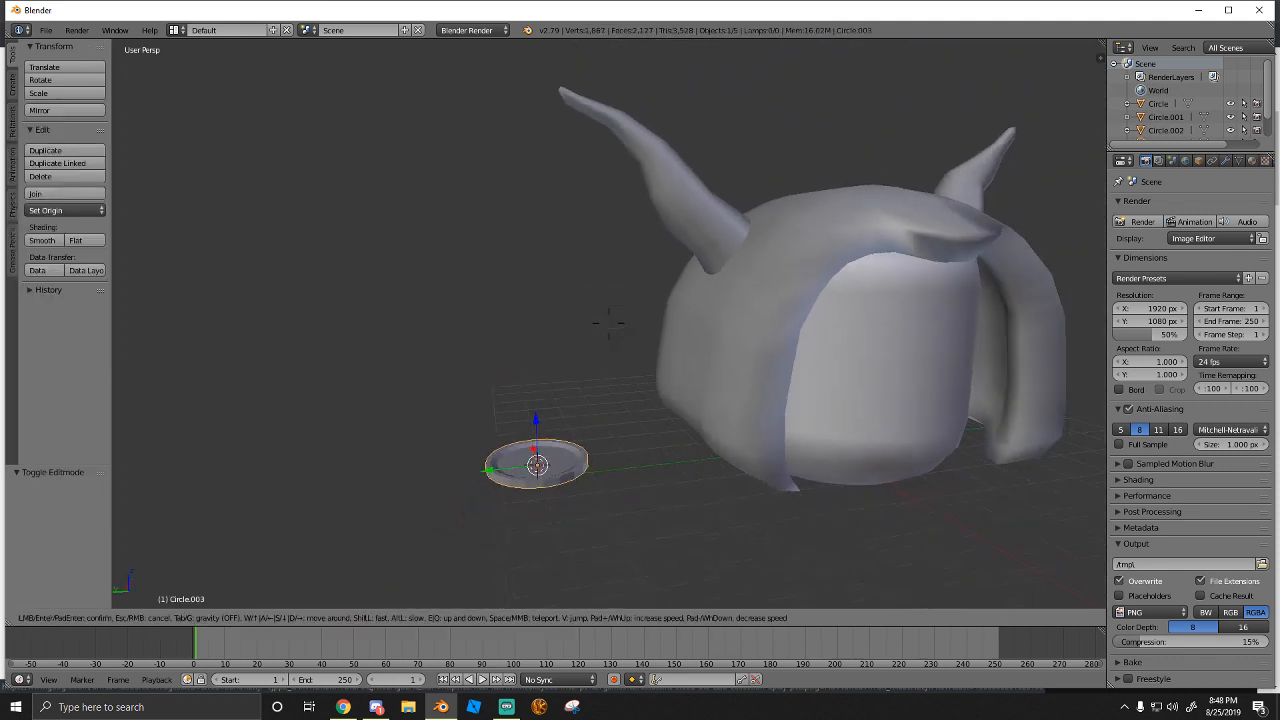
{"action": "key", "text": "w"}
{"action": "left_click", "coordinate": [609, 325]}
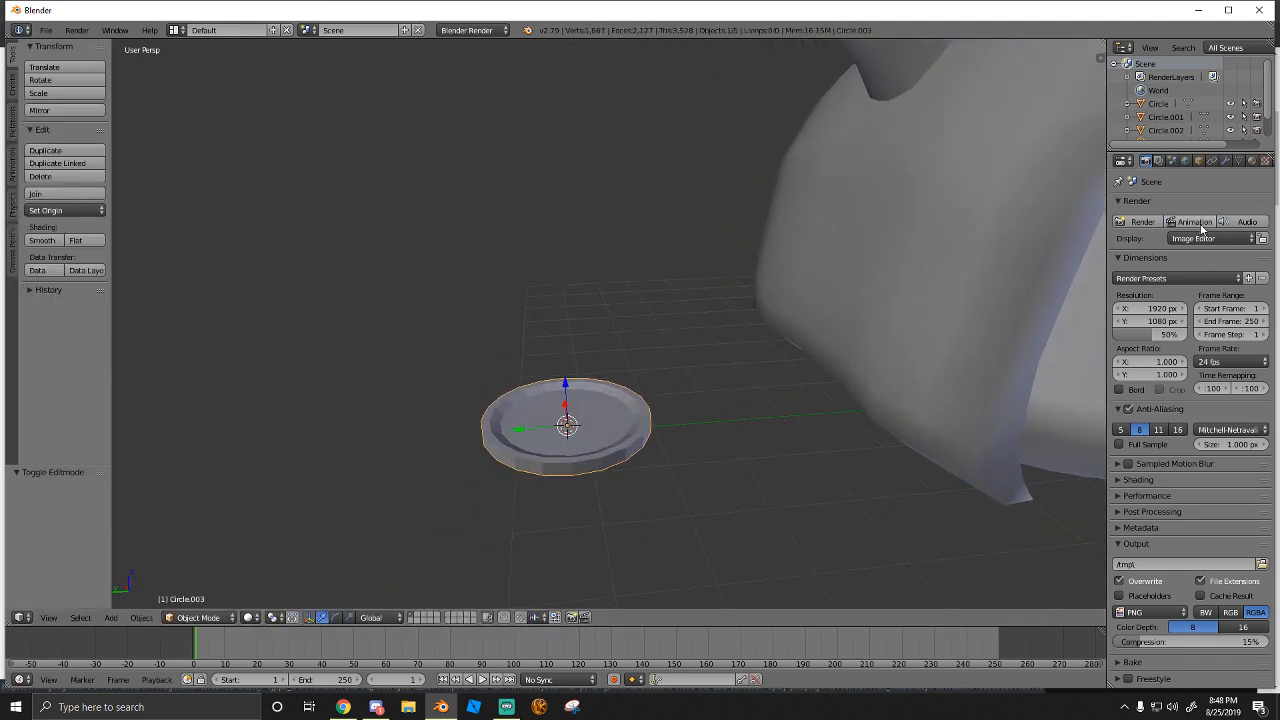
{"action": "left_click", "coordinate": [1227, 161]}
{"action": "left_click", "coordinate": [1170, 206]}
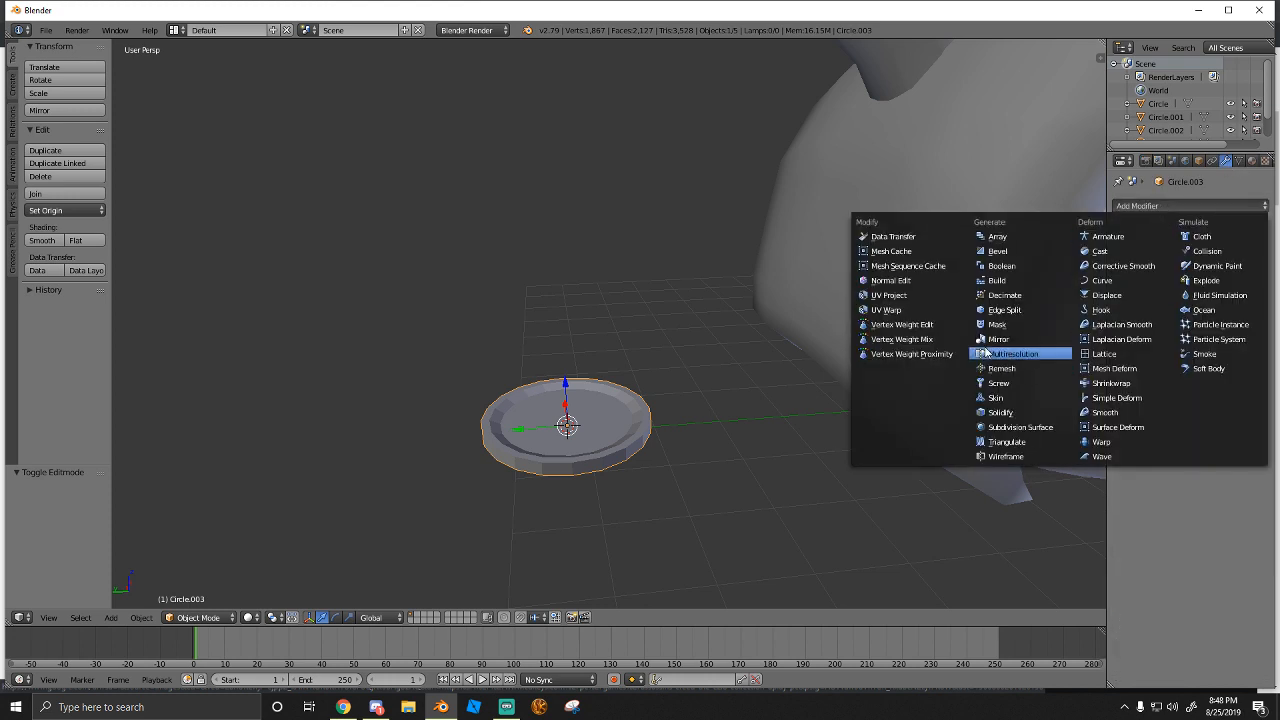
{"action": "left_click", "coordinate": [1015, 427]}
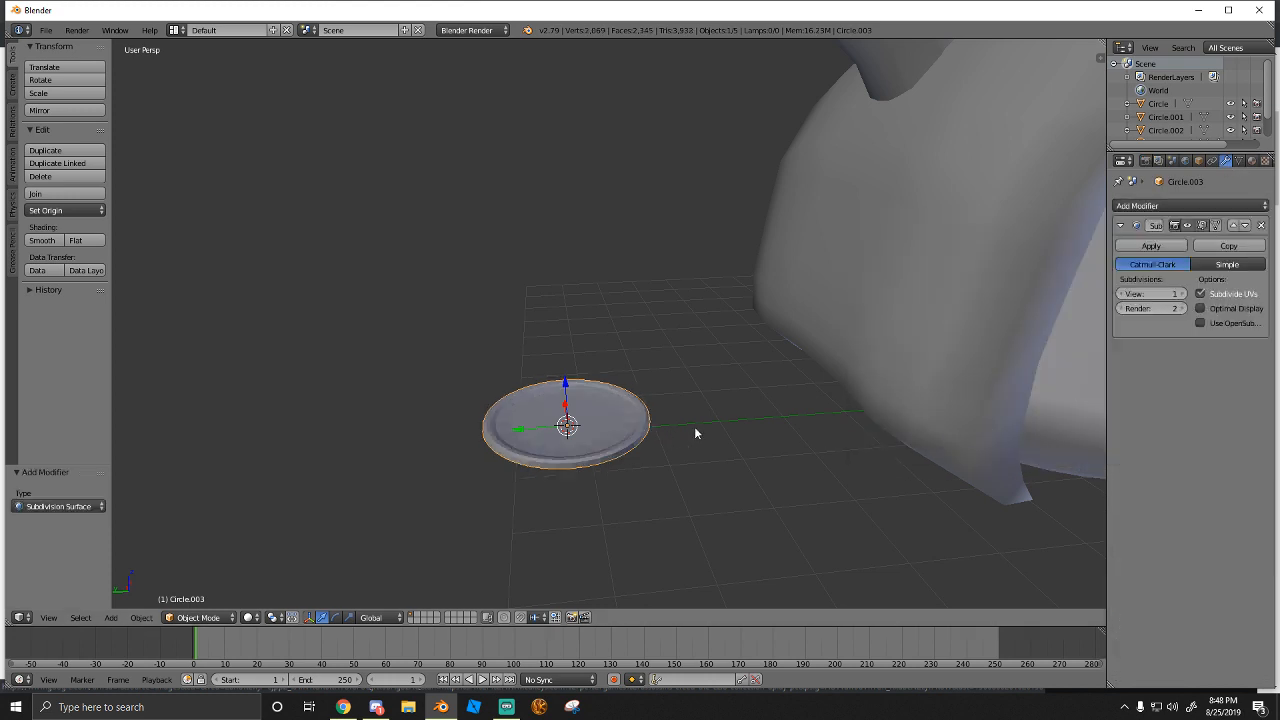
{"action": "key", "text": "a"}
{"action": "key", "text": "a"}
{"action": "left_click", "coordinate": [12, 96]}
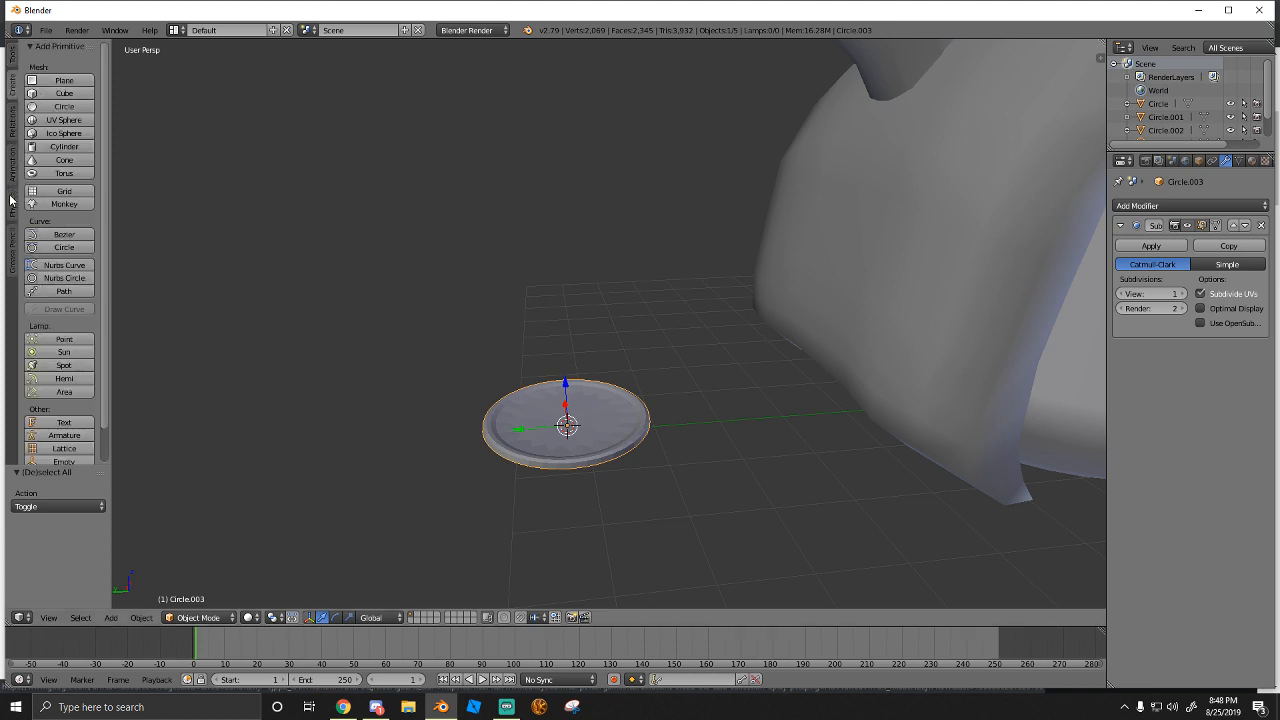
Apply smooth shading to the disc's geometry in Edit Mode, and return to Object Mode
{"action": "left_click", "coordinate": [200, 617]}
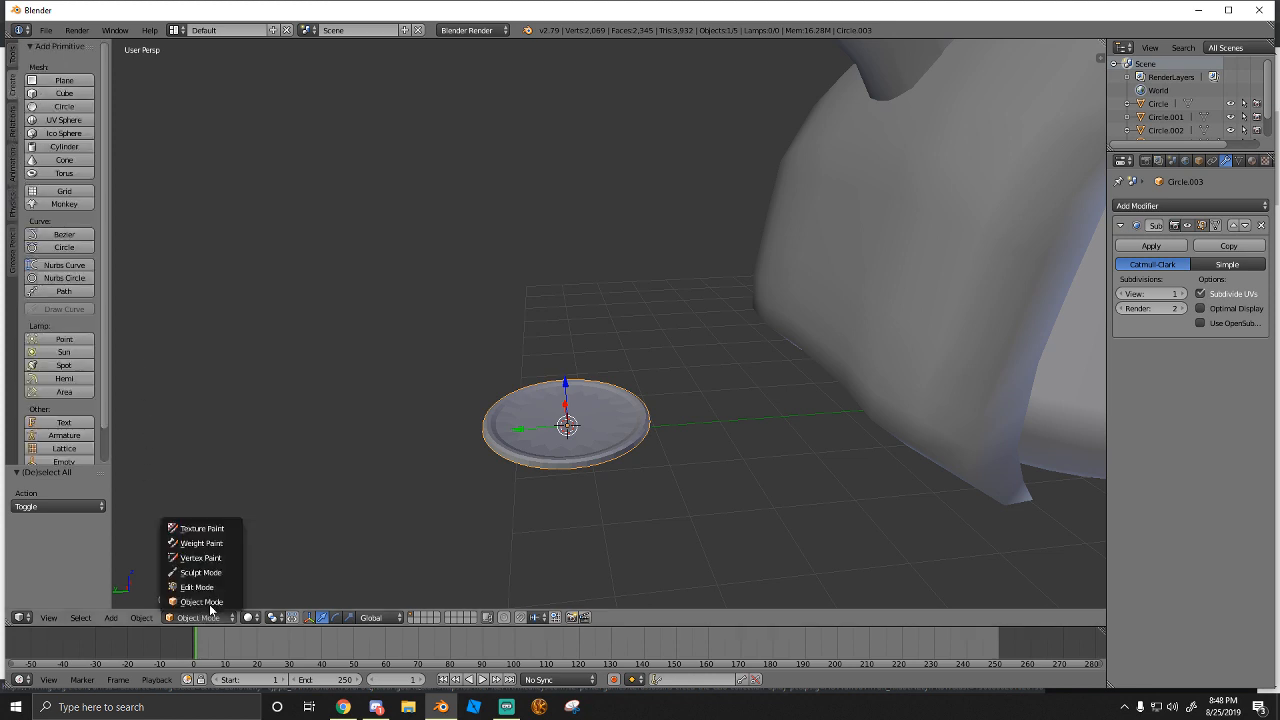
{"action": "left_click", "coordinate": [205, 590]}
{"action": "left_click", "coordinate": [10, 54]}
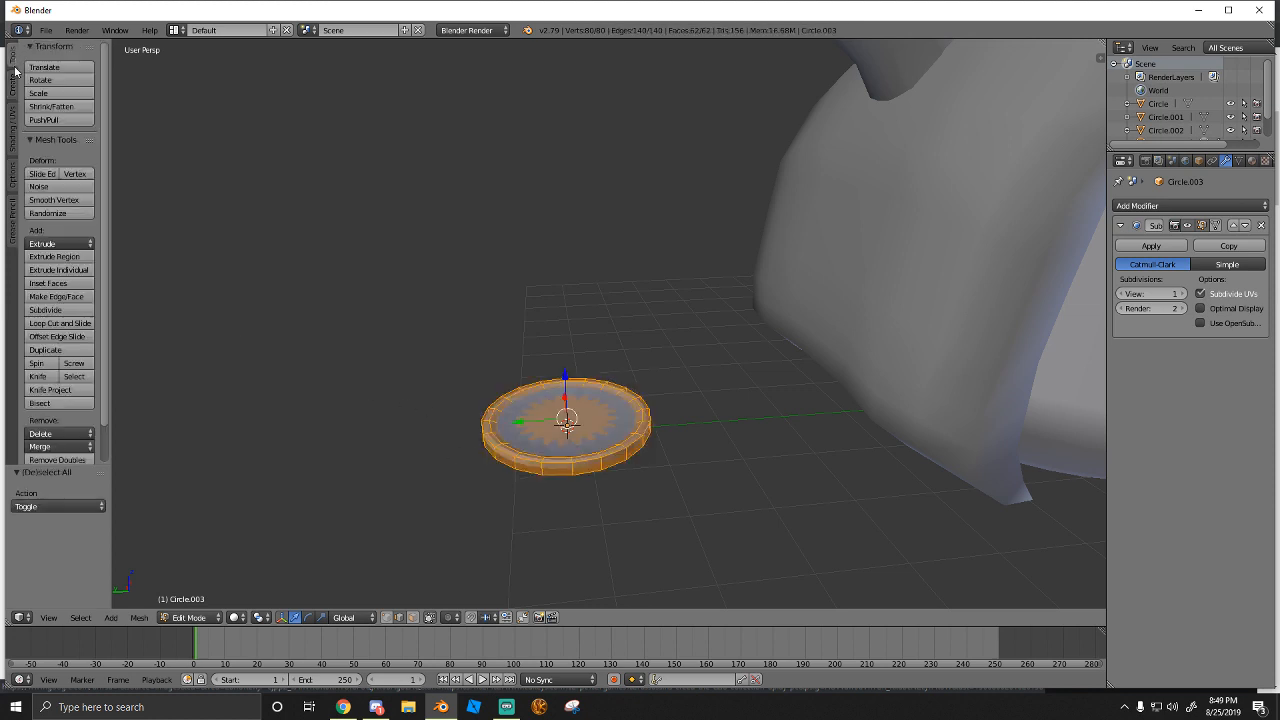
{"action": "left_click", "coordinate": [14, 145]}
{"action": "left_click", "coordinate": [42, 107]}
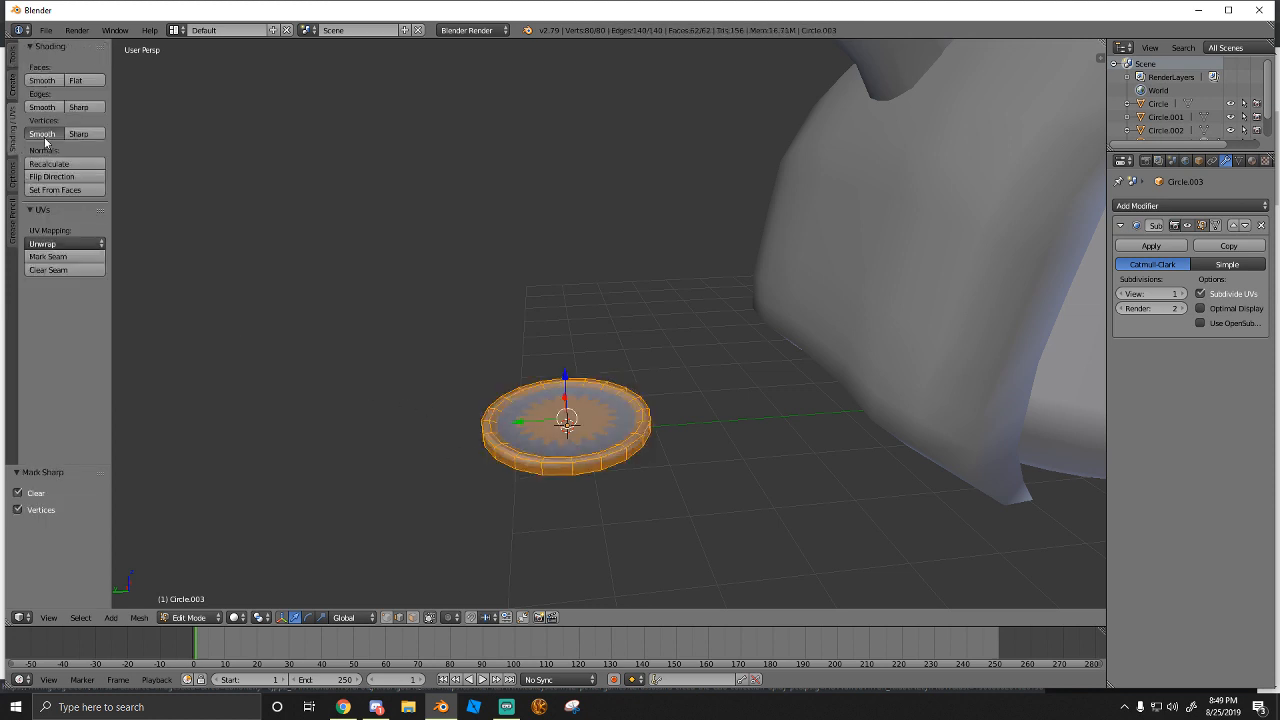
{"action": "left_click", "coordinate": [195, 617]}
{"action": "left_click", "coordinate": [200, 603]}
Remove the Subdivision Surface modifier from the disc
{"action": "key", "text": "shift+f"}
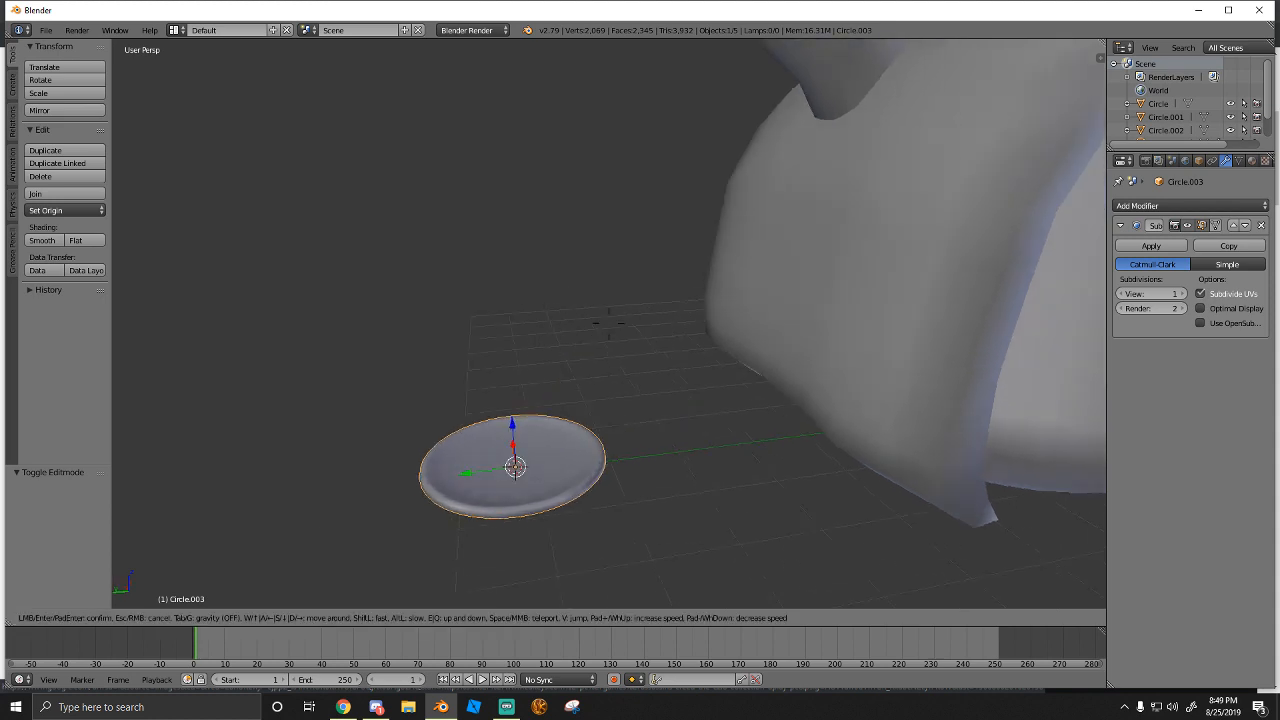
{"action": "key", "text": "s"}
{"action": "key", "text": "w"}
{"action": "left_click", "coordinate": [609, 331]}
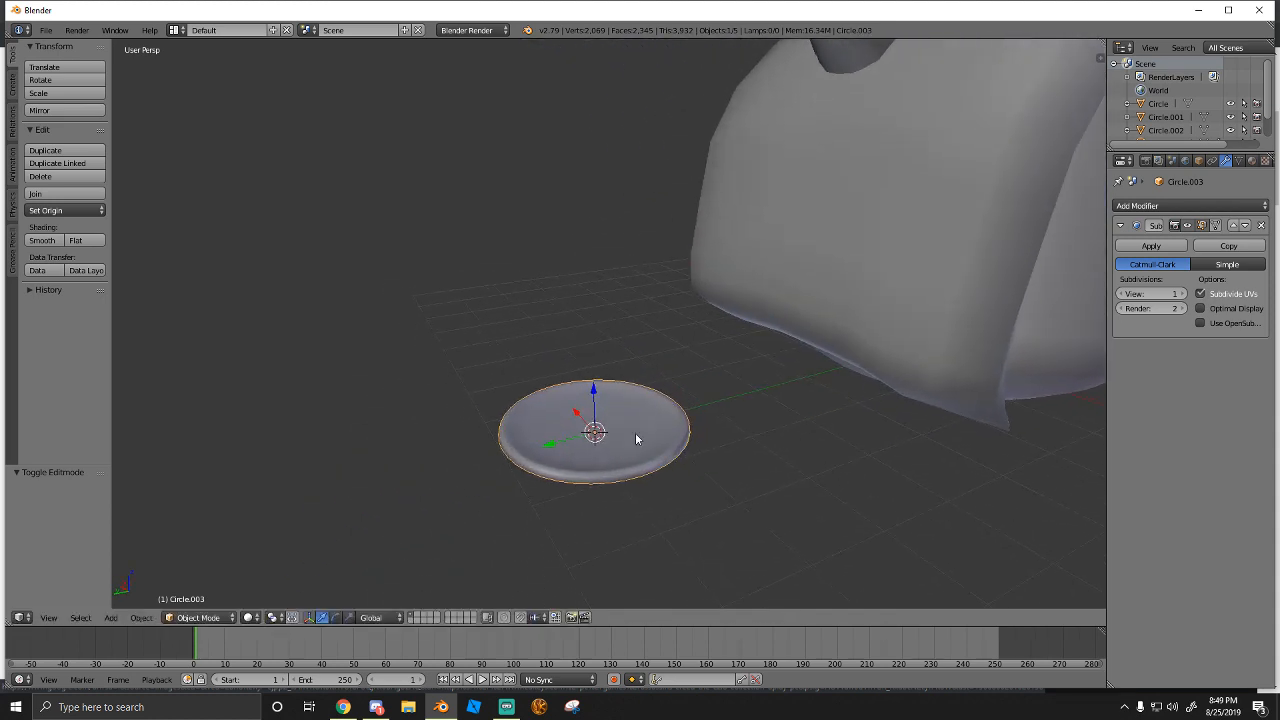
{"action": "left_click", "coordinate": [1261, 225]}
Raise the disc about 2.535 along the Z axis
{"action": "key", "text": "shift+f"}
{"action": "key", "text": "w"}
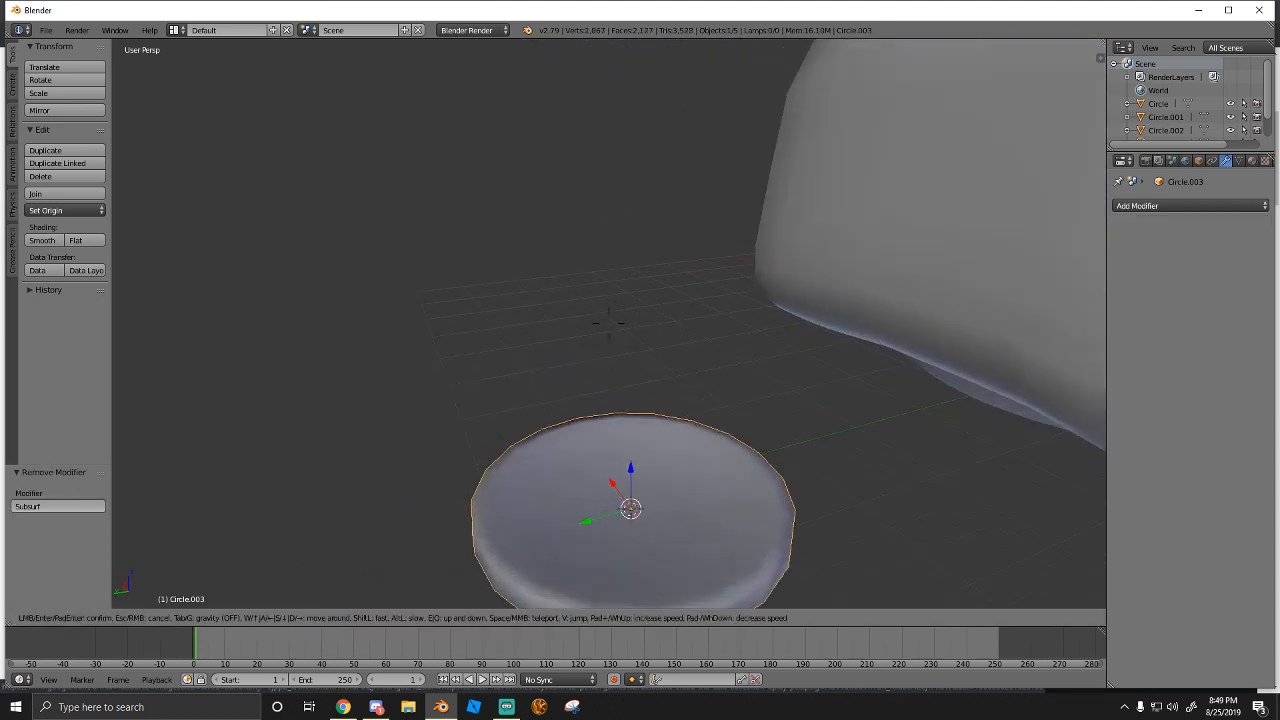
{"action": "key", "text": "s"}
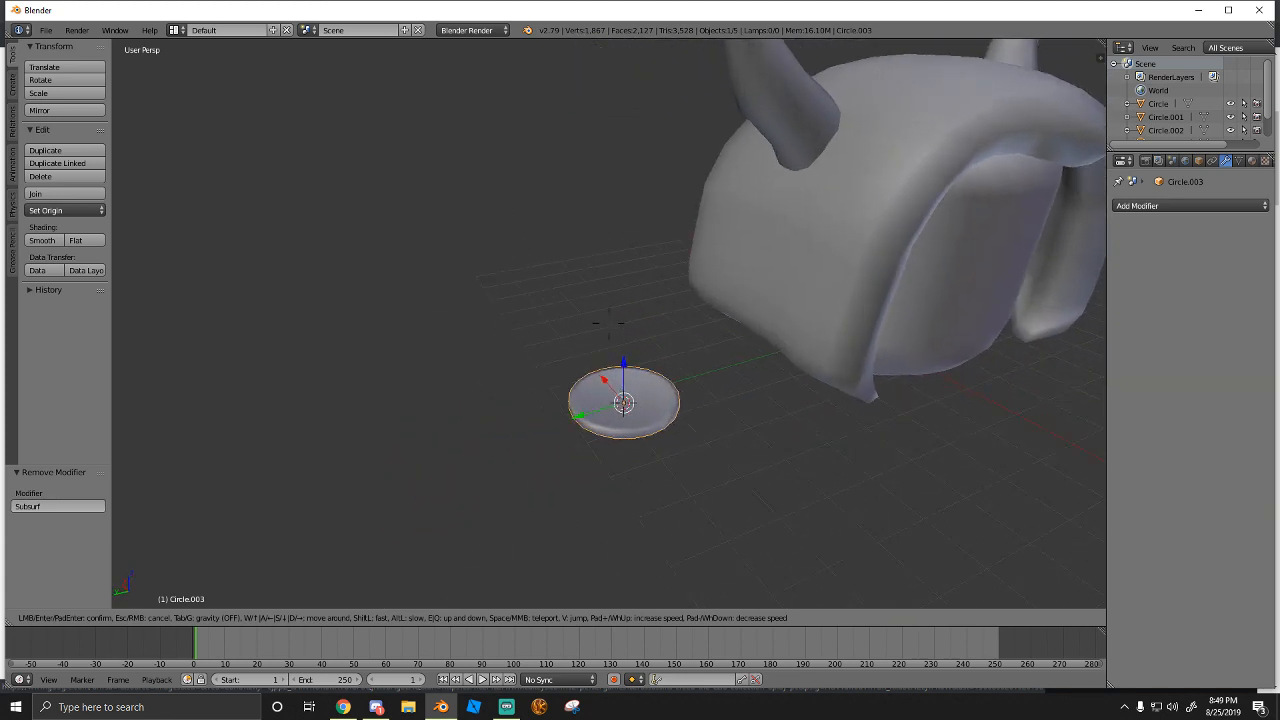
{"action": "key", "text": "w"}
{"action": "left_click", "coordinate": [606, 330]}
{"action": "left_click_drag", "start_coordinate": [573, 398], "coordinate": [567, 240]}
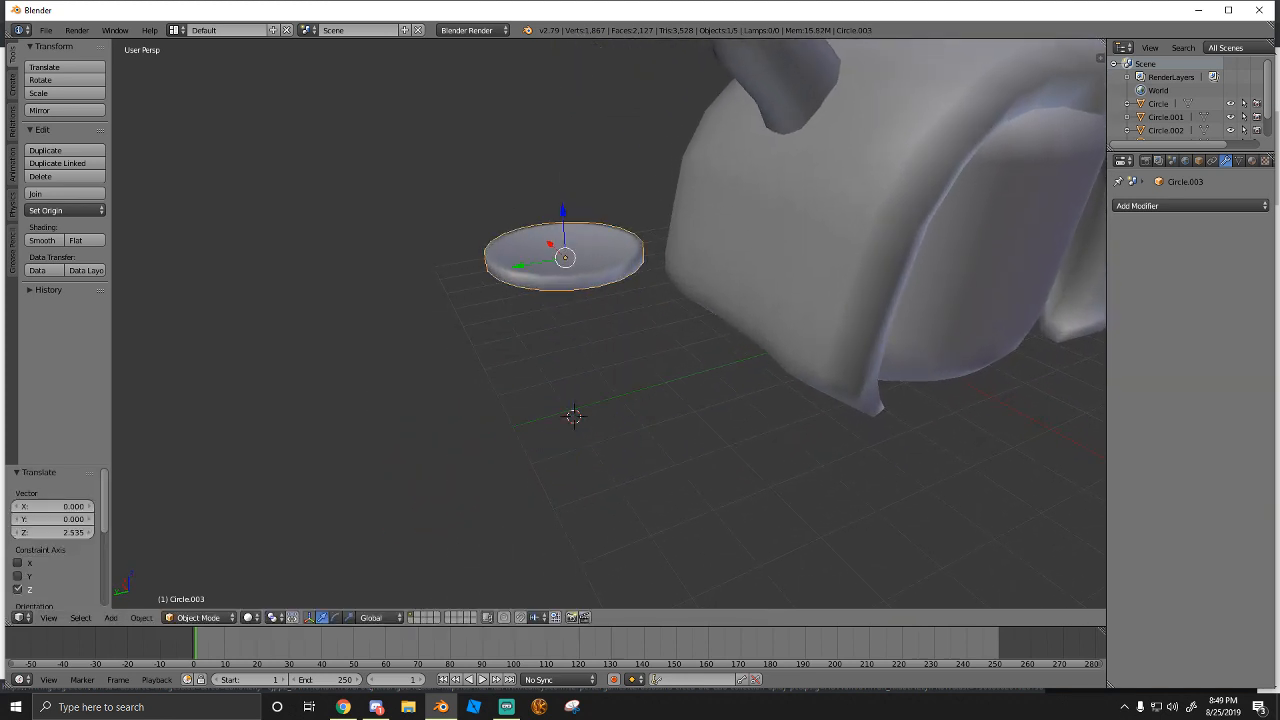
Try rotating the disc 90 degrees, once without an axis constraint and once about Y, and undo both rotations
{"action": "key", "text": "shift+f"}
{"action": "key", "text": "w"}
{"action": "key", "text": "s"}
{"action": "left_click", "coordinate": [609, 330]}
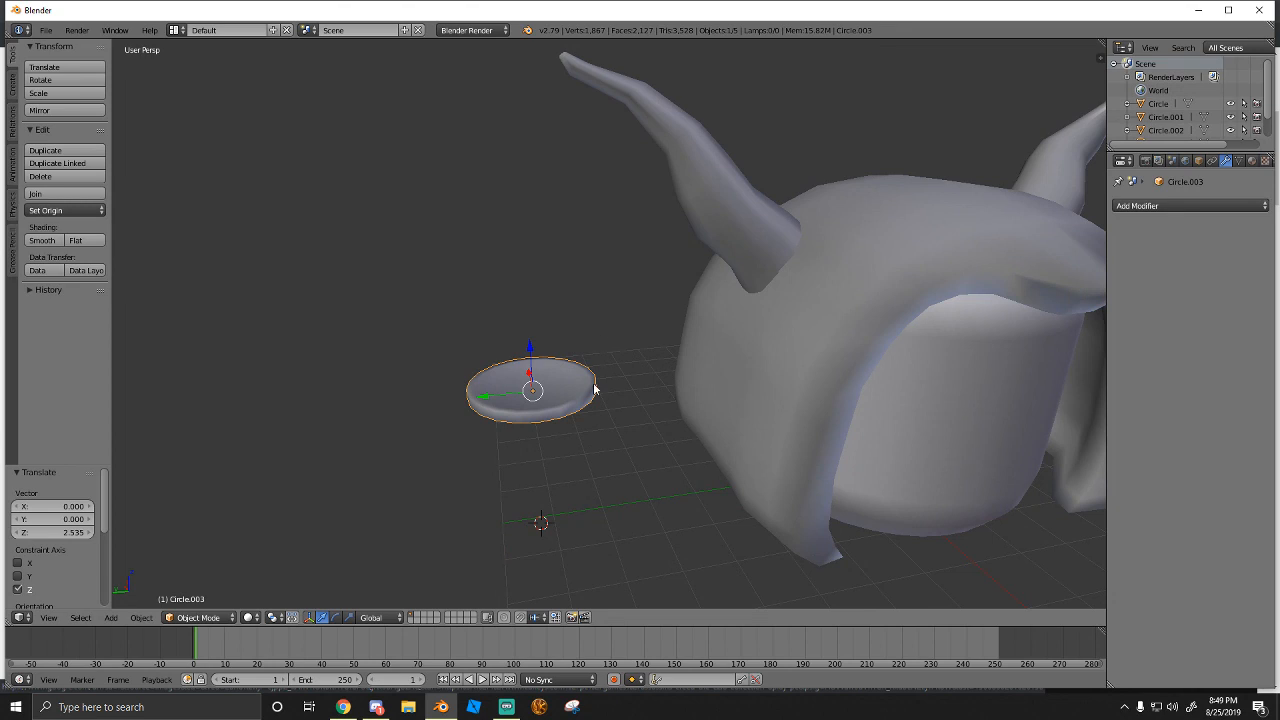
{"action": "type", "text": "r90"}
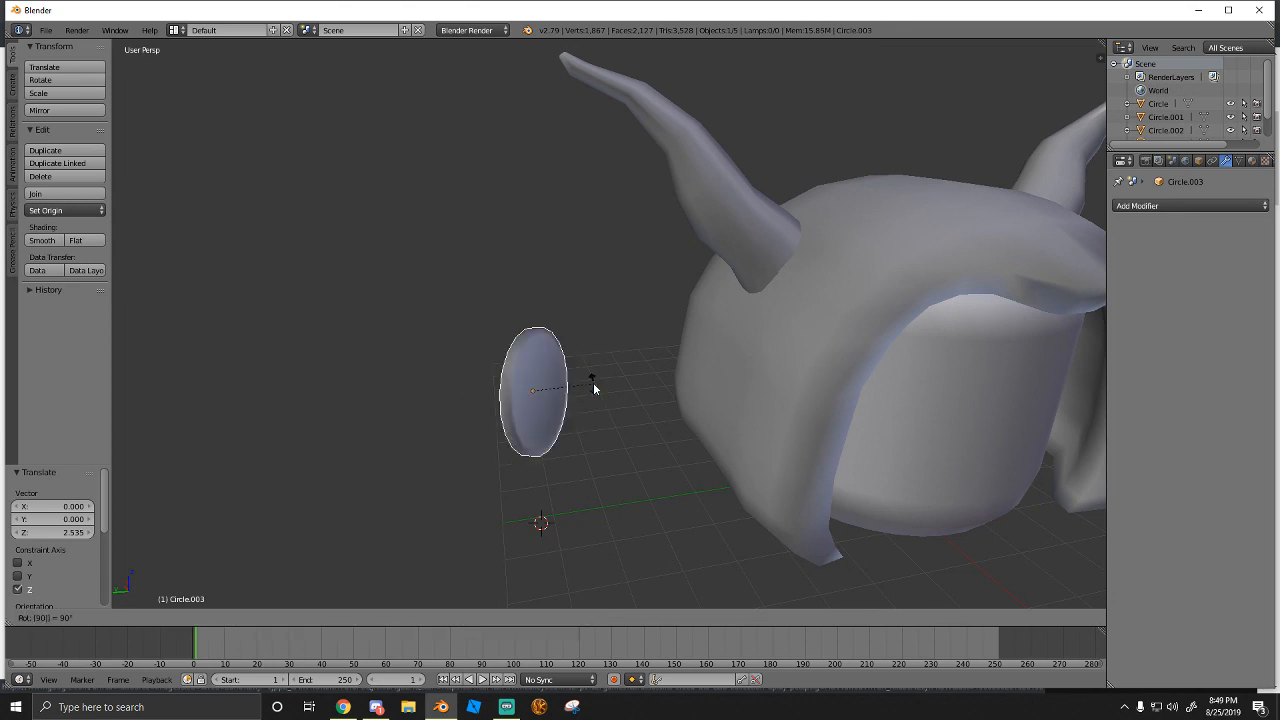
{"action": "key", "text": "Return"}
{"action": "key", "text": "ctrl+z"}
{"action": "type", "text": "r"}
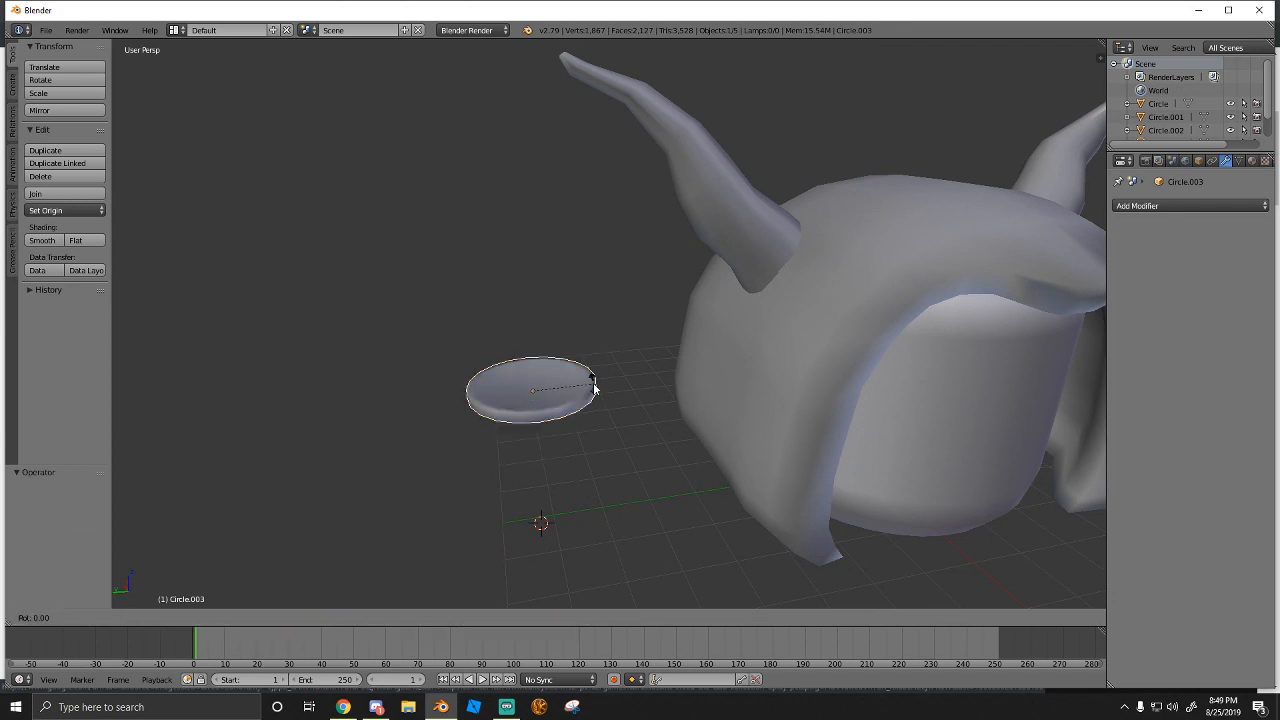
{"action": "type", "text": "90"}
{"action": "key", "text": "Return"}
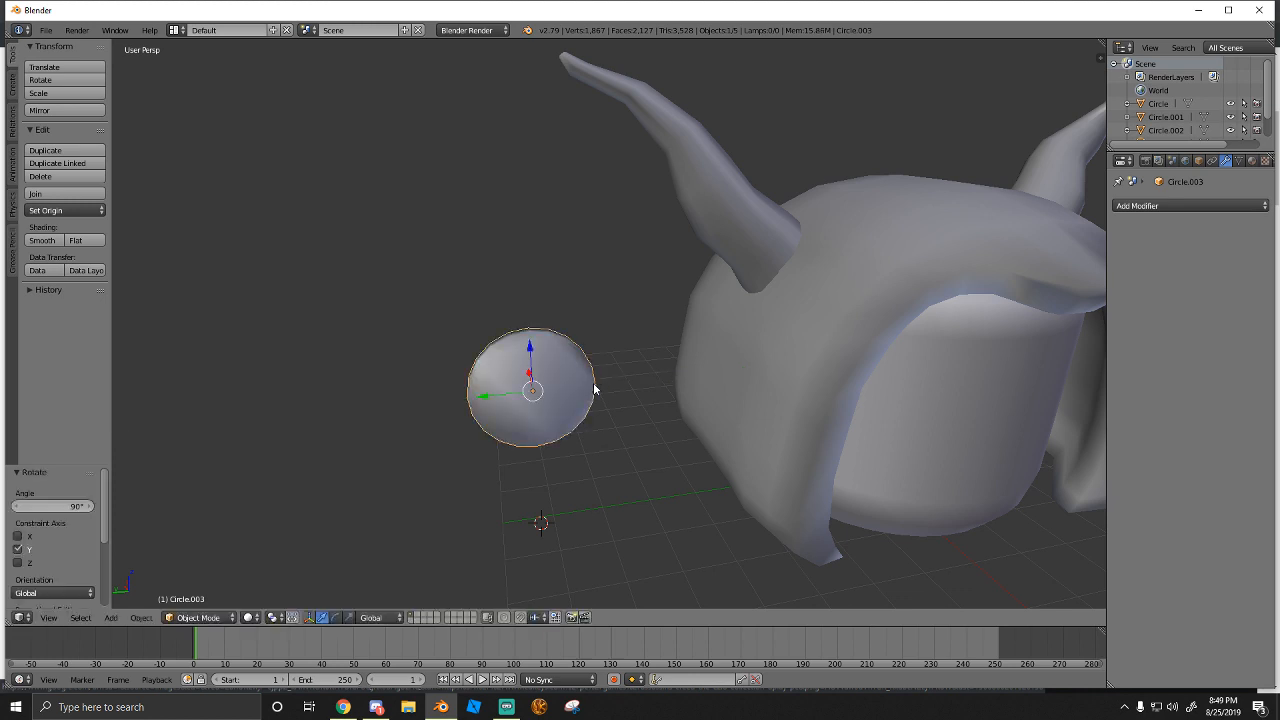
{"action": "key", "text": "ctrl+z"}
Rotate the disc by -90 degrees so that it stands upright beside the hood
{"action": "type", "text": "r"}
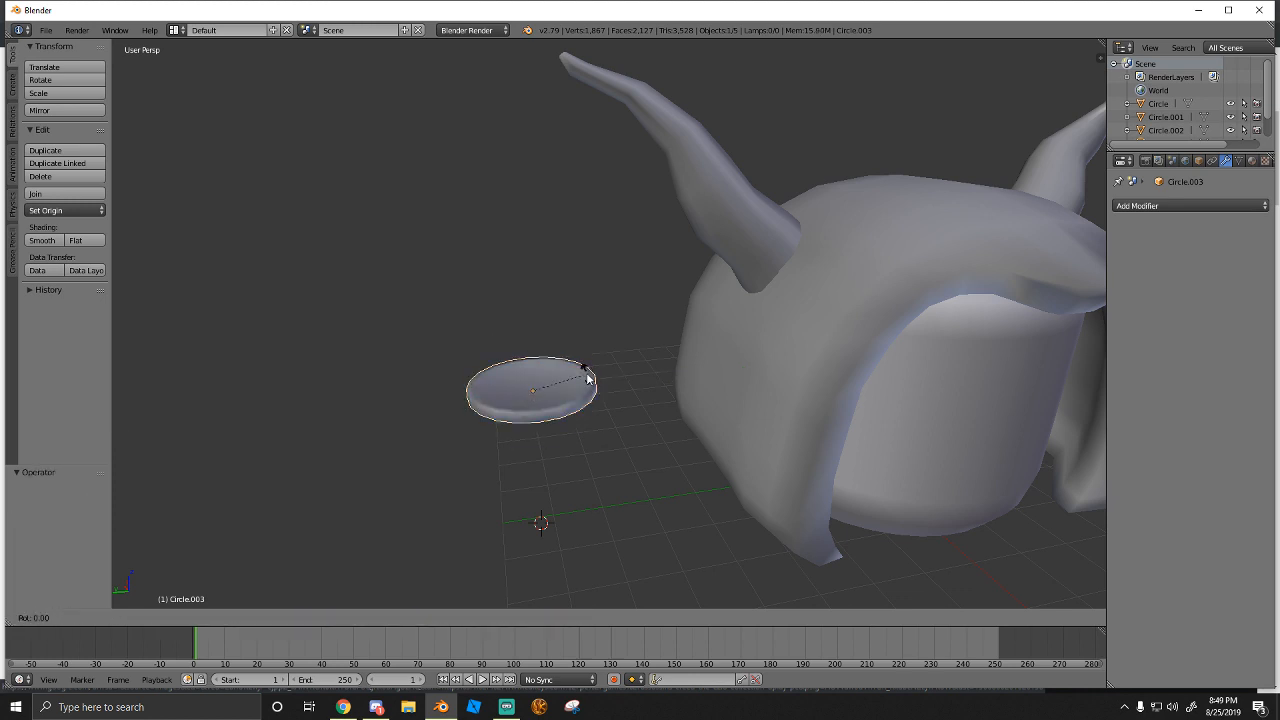
{"action": "type", "text": "y-90"}
{"action": "key", "text": "Return"}
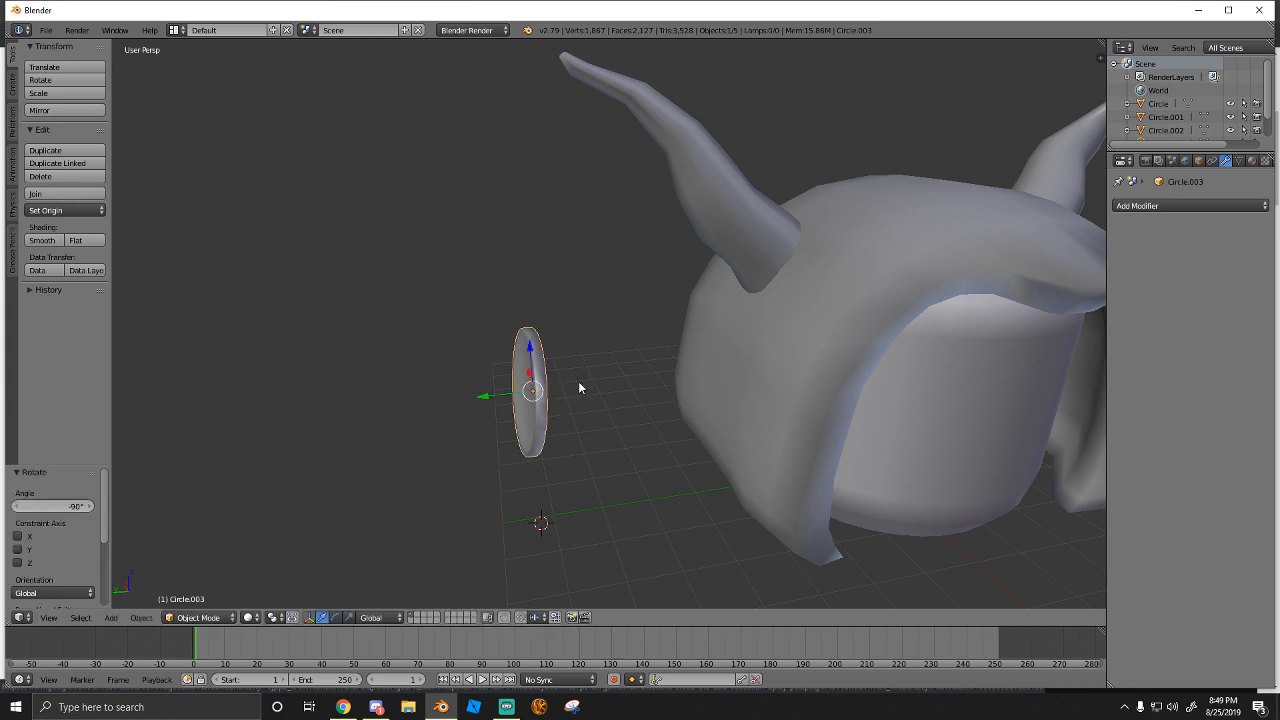
{"action": "key", "text": "shift+f"}
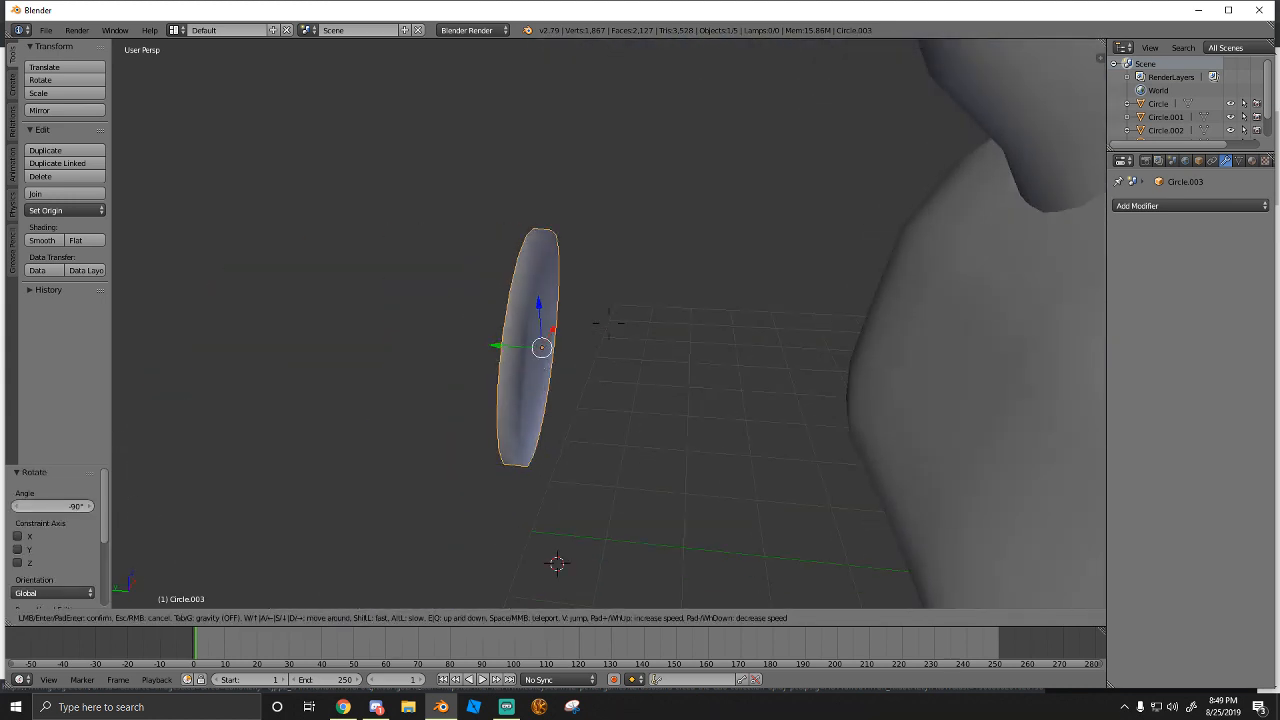
{"action": "key", "text": "a"}
{"action": "left_click", "coordinate": [608, 322]}
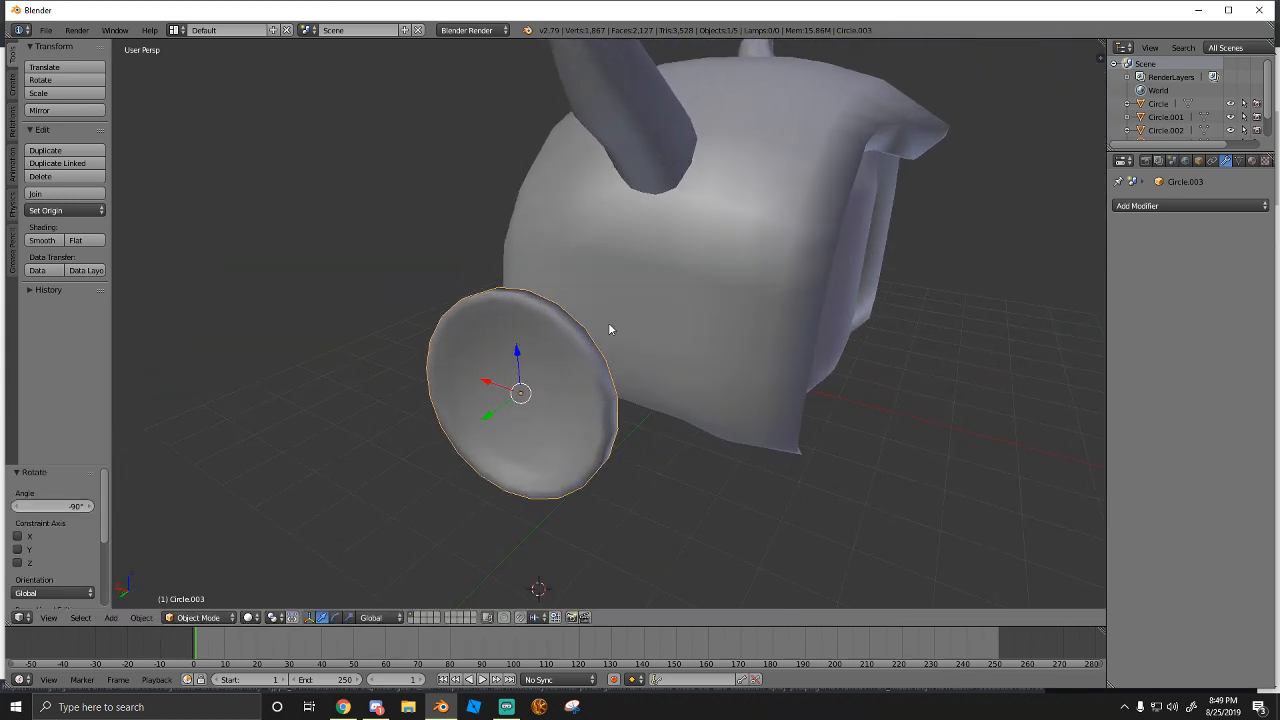
Move the disc near the side of the hood, by about -0.980 in X, -1.685 in Y and 1.977 in Z
{"action": "key", "text": "g"}
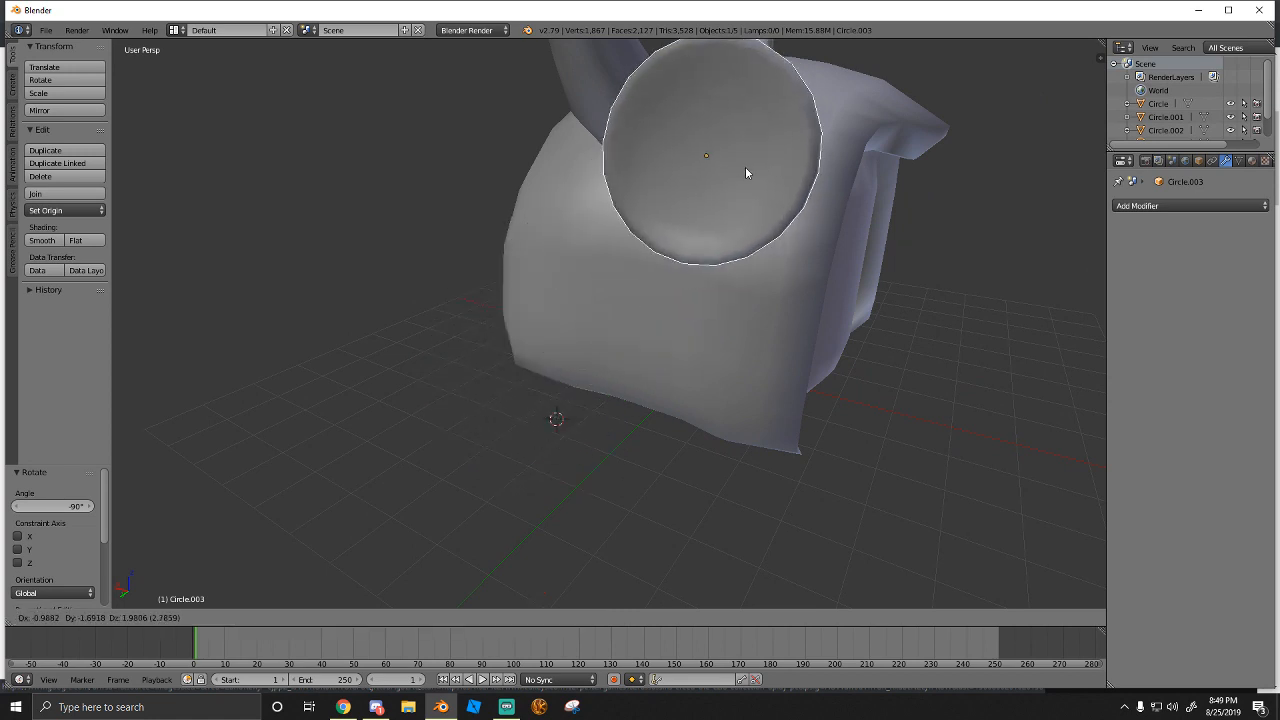
{"action": "left_click", "coordinate": [745, 166]}
{"action": "key", "text": "shift+f"}
{"action": "key", "text": "s"}
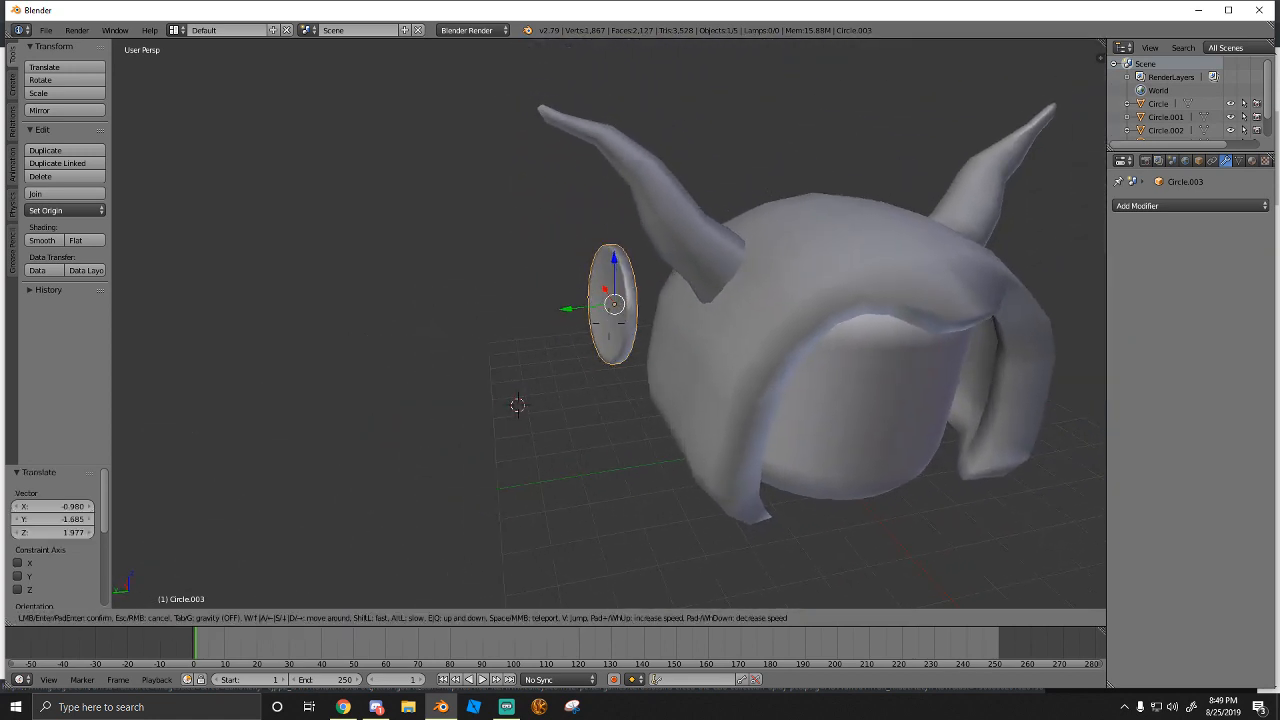
{"action": "left_click", "coordinate": [608, 322]}
{"action": "key", "text": "r"}
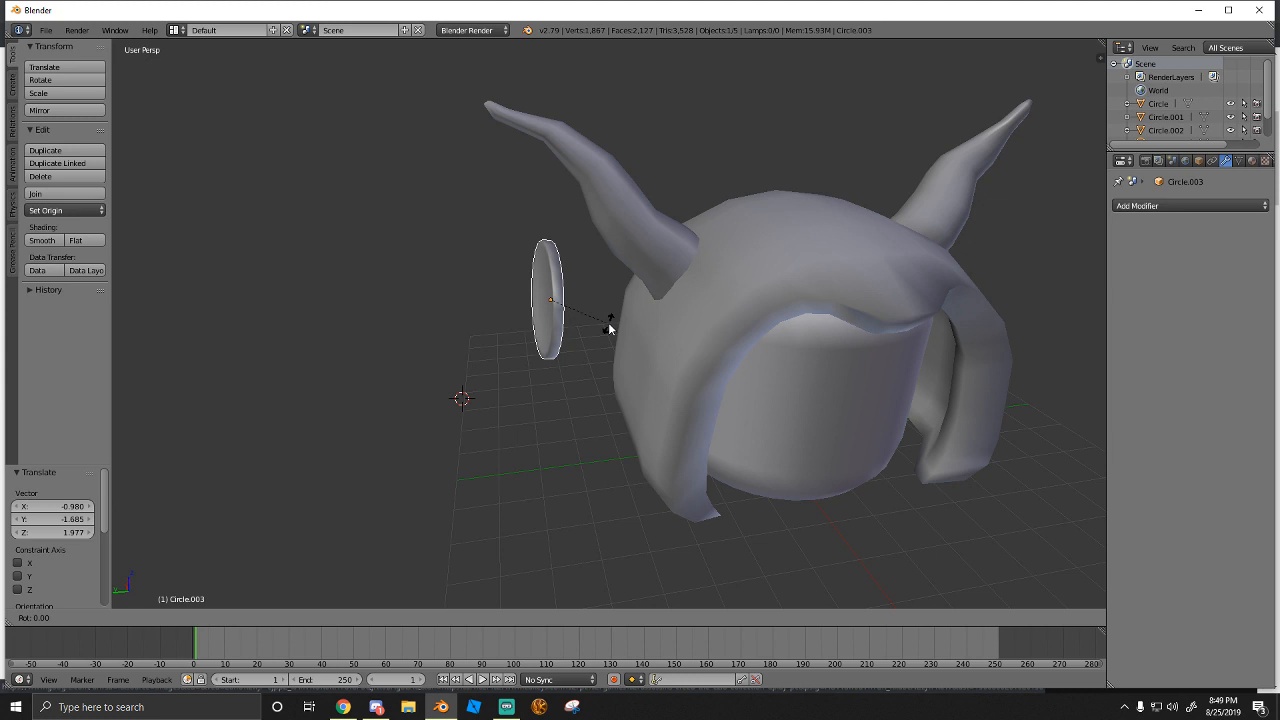
{"action": "left_click", "coordinate": [609, 328]}
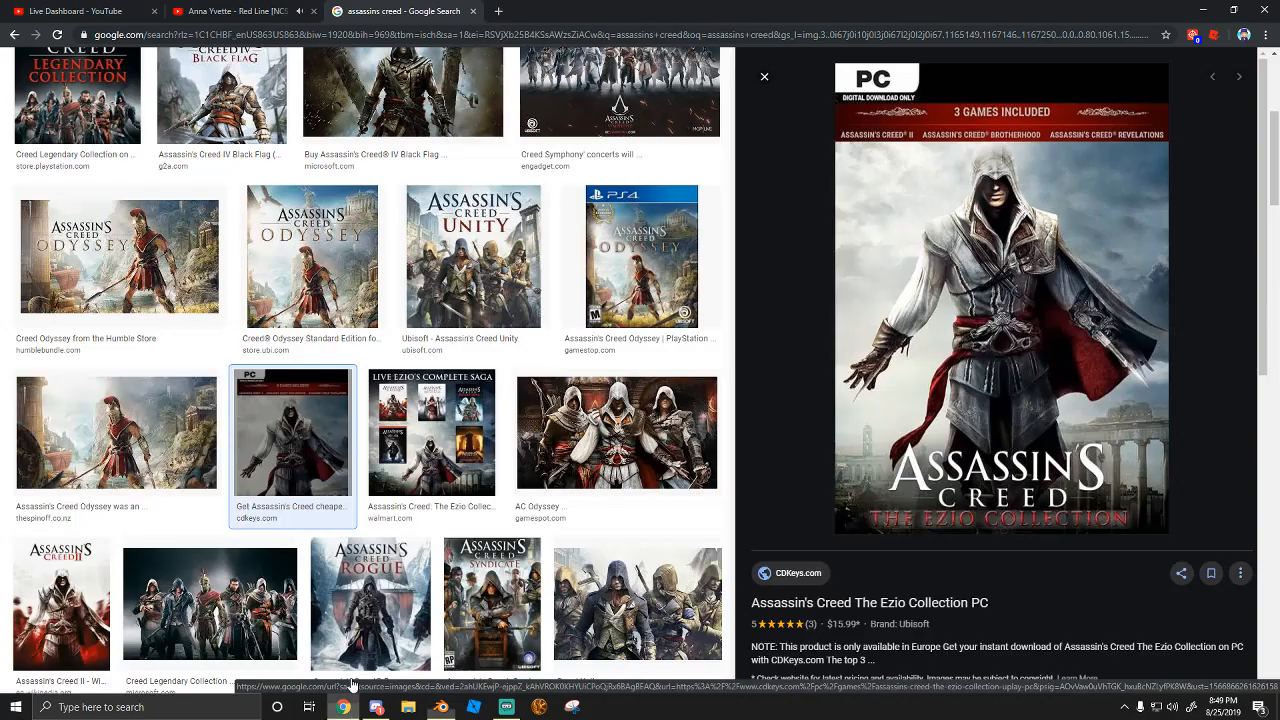
Switch to the YouTube page in Chrome, start the track About Me from the NoCopyrightSounds playlist, and return to Blender
{"action": "left_click", "coordinate": [343, 707]}
{"action": "left_click", "coordinate": [235, 11]}
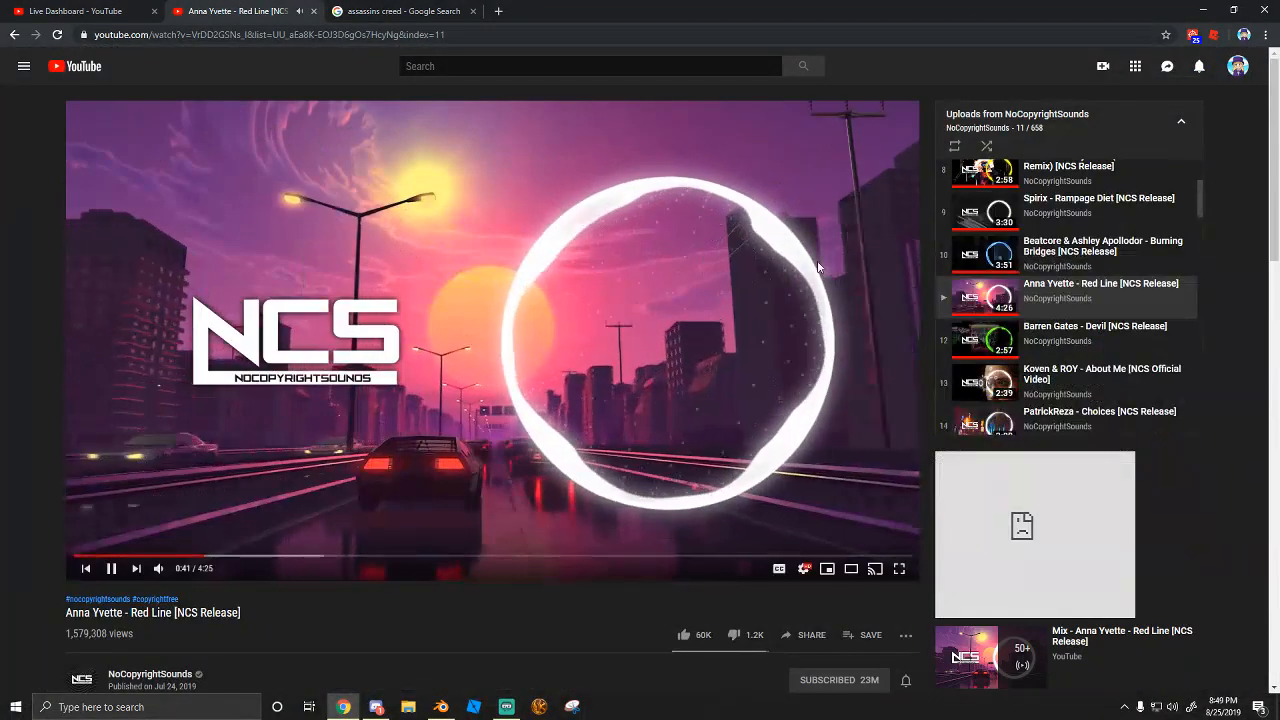
{"action": "left_click", "coordinate": [980, 395]}
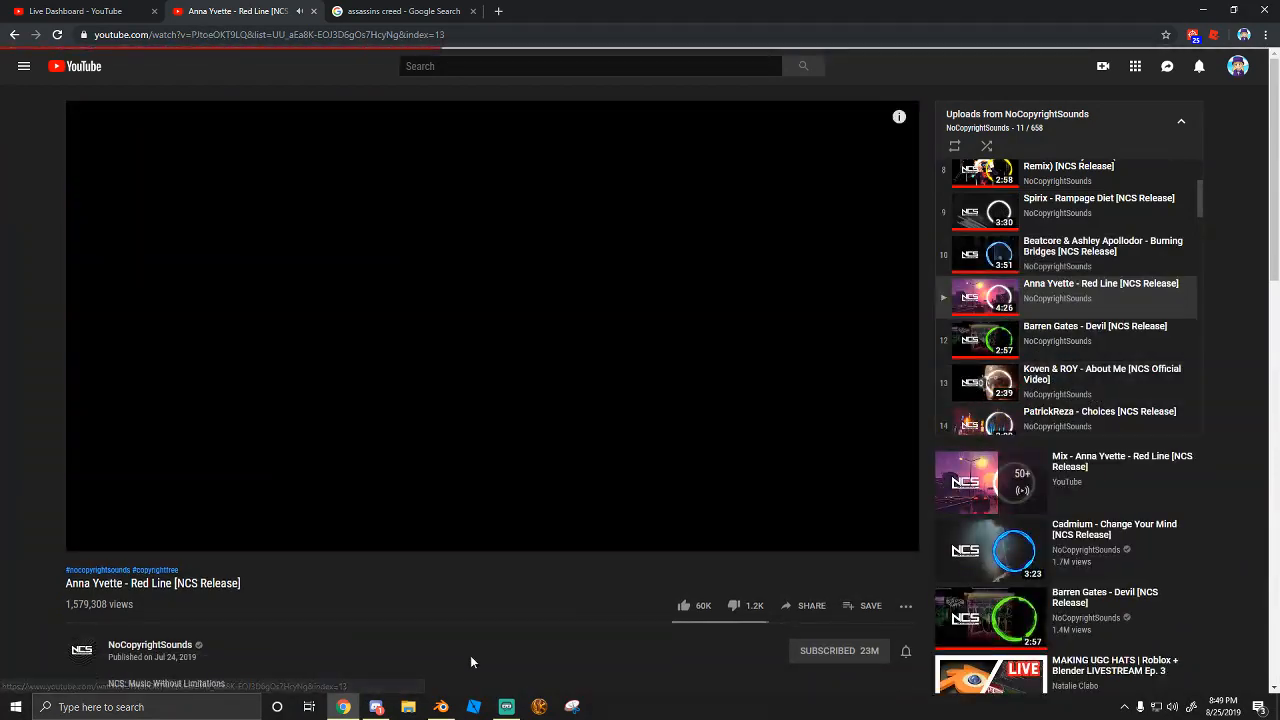
{"action": "left_click", "coordinate": [441, 707]}
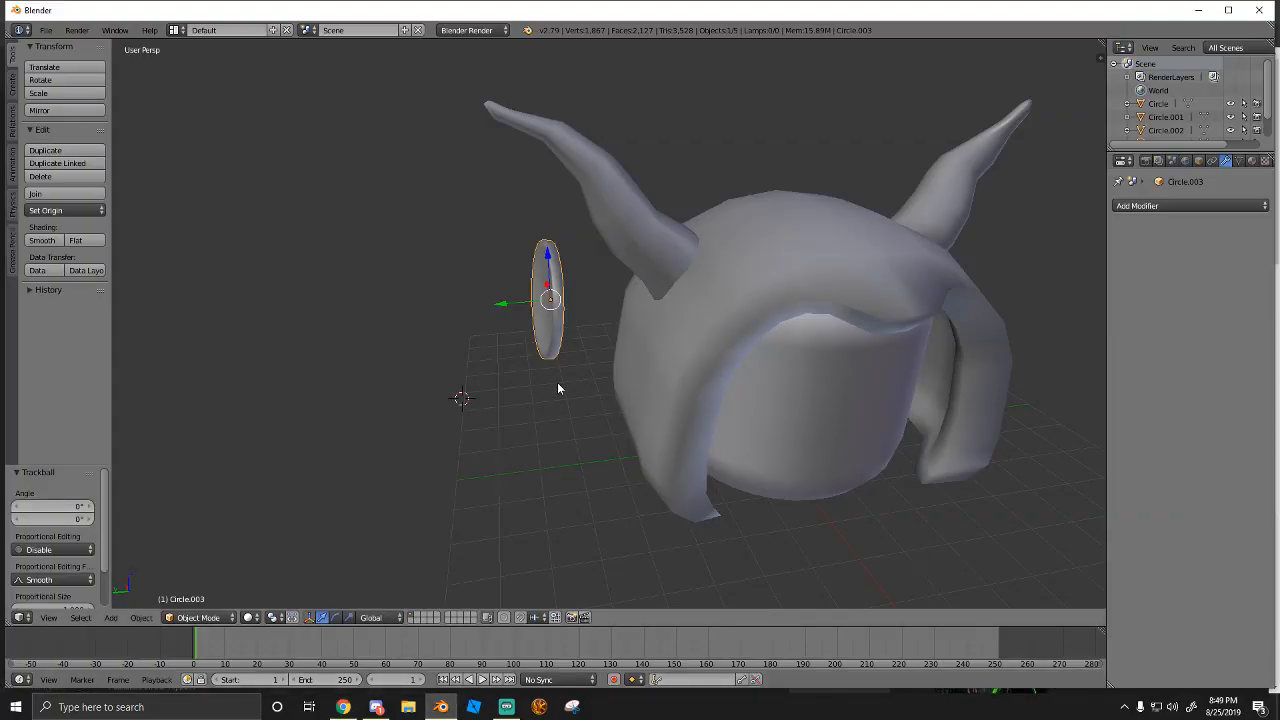
Rotate the disc 30 degrees about the X axis and move it about -3.066 along Y onto the hood
{"action": "middle_click_drag", "start_coordinate": [545, 399], "coordinate": [609, 329]}
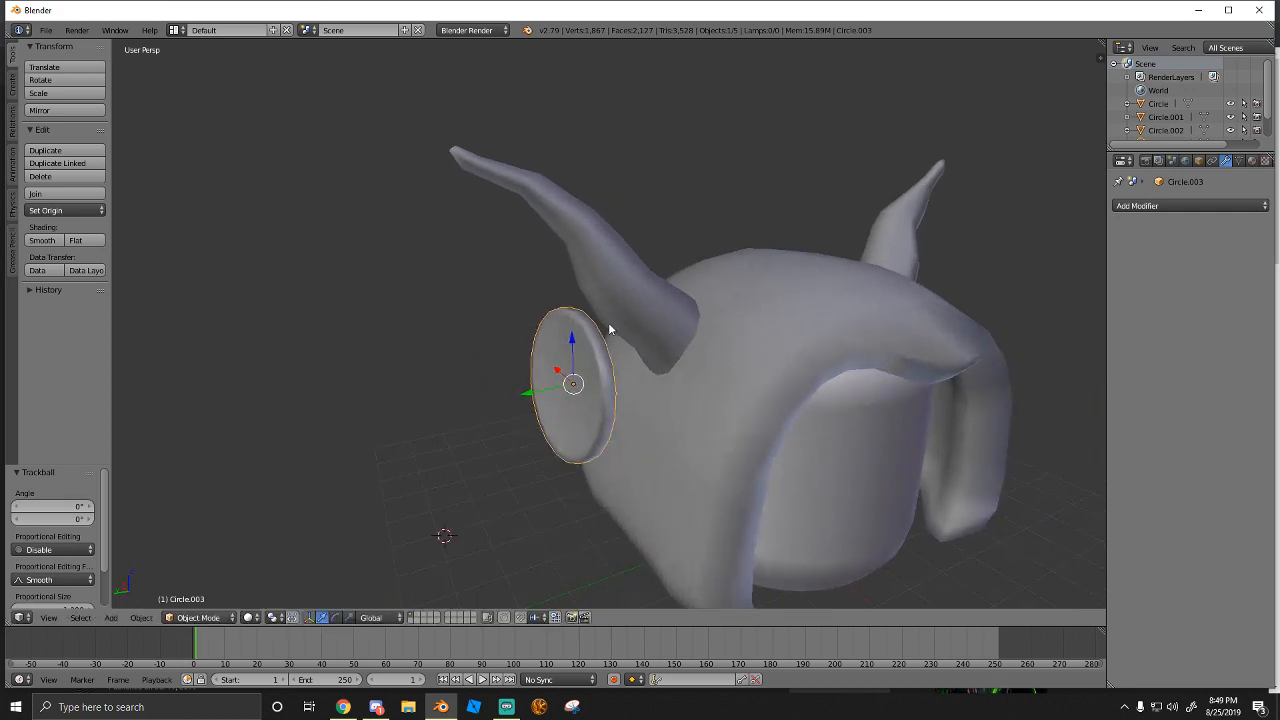
{"action": "key", "text": "r"}
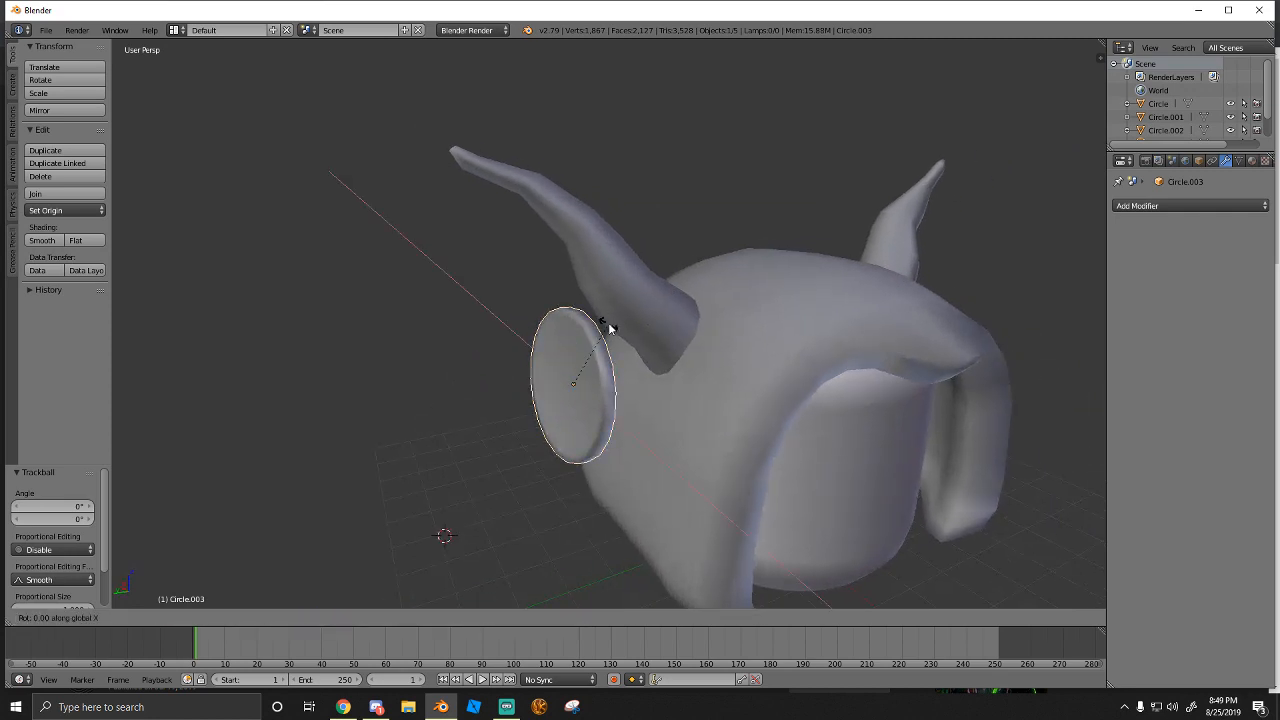
{"action": "type", "text": "3"}
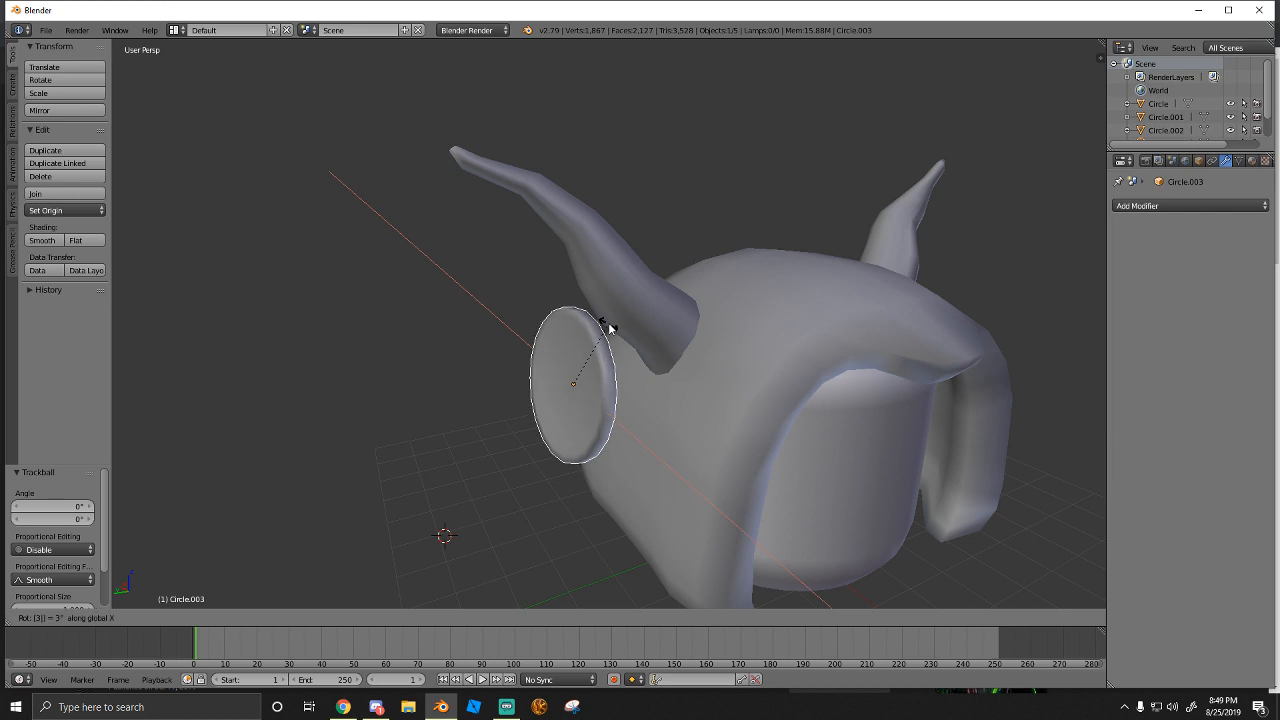
{"action": "type", "text": "0"}
{"action": "key", "text": "Return"}
{"action": "key", "text": "g"}
{"action": "key", "text": "y"}
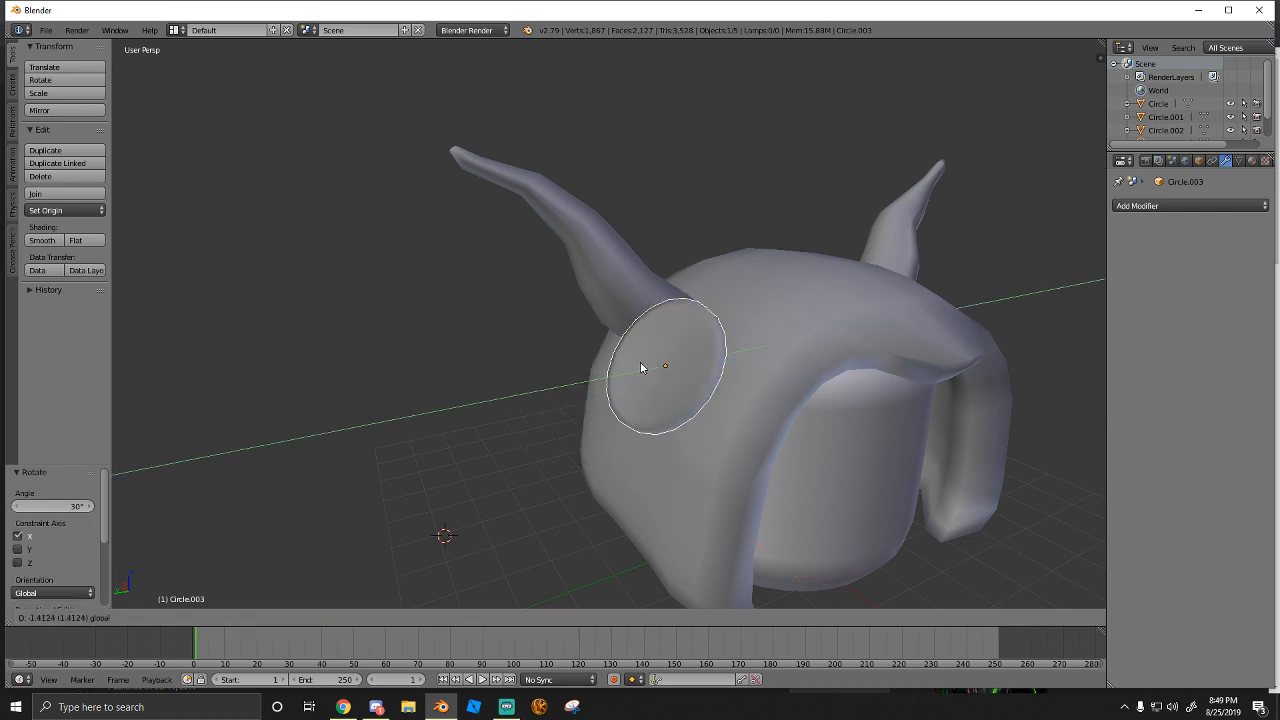
{"action": "left_click", "coordinate": [718, 352]}
Scale the disc on the hood to about 0.546, and enlarge it again by a factor of about 1.684
{"action": "key", "text": "shift+f"}
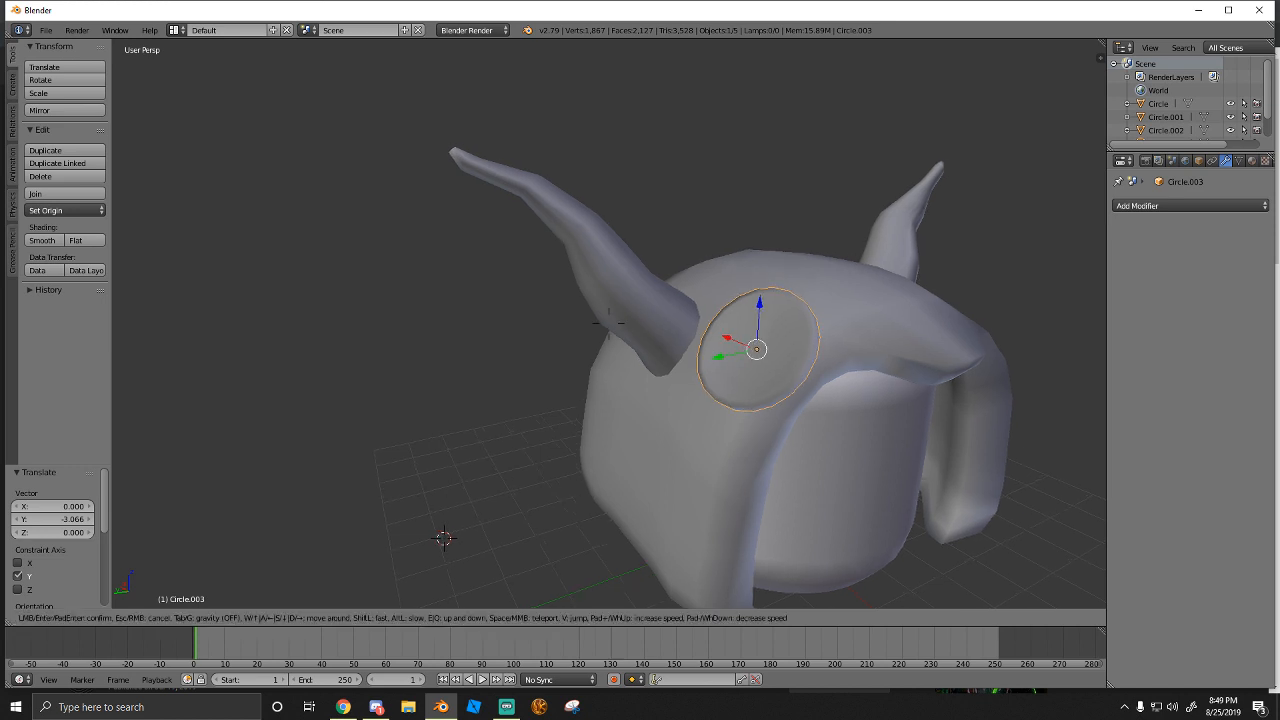
{"action": "key", "text": "w"}
{"action": "left_click", "coordinate": [610, 328]}
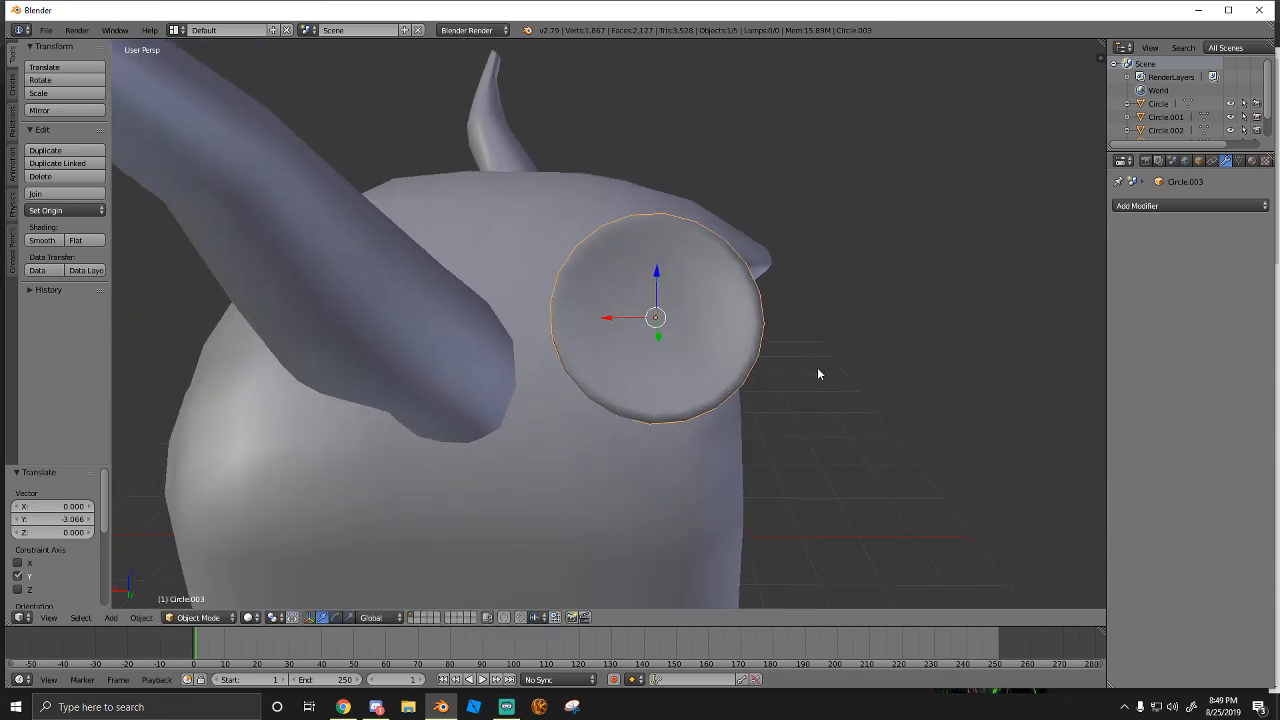
{"action": "key", "text": "s"}
{"action": "left_click", "coordinate": [743, 352]}
{"action": "key", "text": "shift+f"}
{"action": "key", "text": "w"}
{"action": "key", "text": "d"}
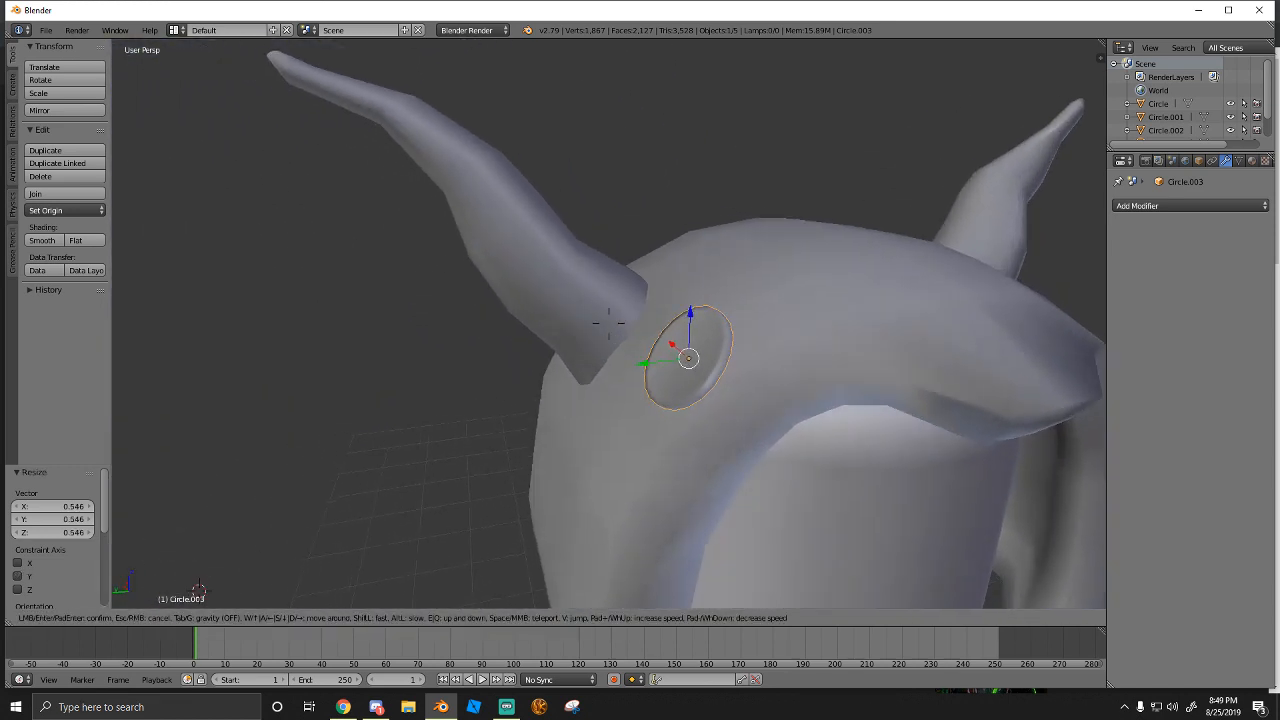
{"action": "left_click", "coordinate": [612, 326]}
{"action": "key", "text": "s"}
{"action": "left_click", "coordinate": [678, 345]}
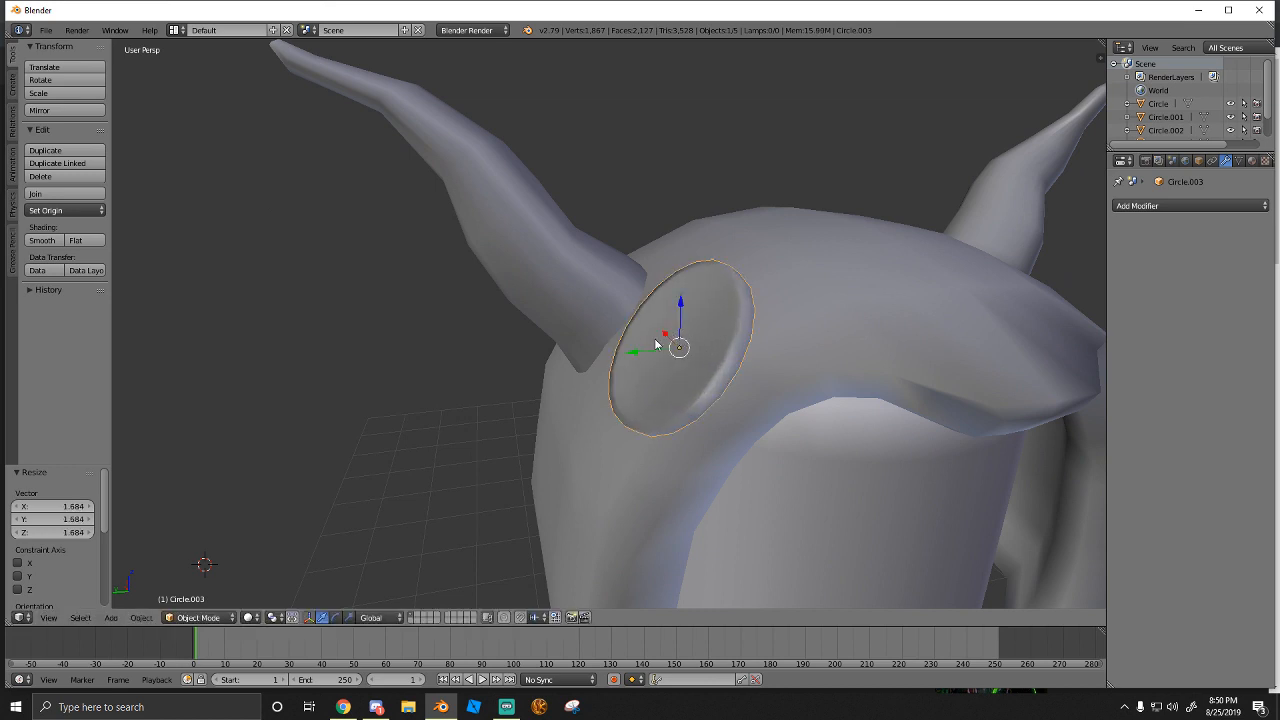
Move the disc about -0.310 along Y into the hood and about 0.229 along X
{"action": "key", "text": "g"}
{"action": "key", "text": "y"}
{"action": "left_click", "coordinate": [665, 352]}
{"action": "key", "text": "shift+f"}
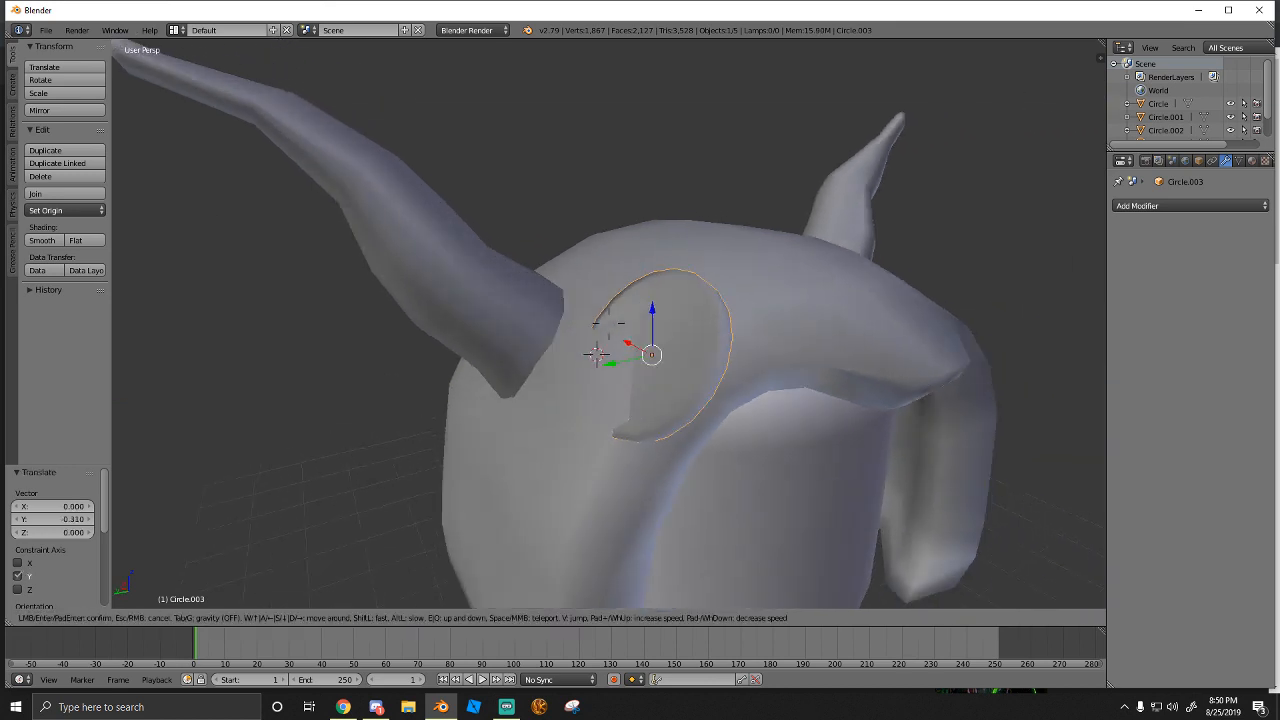
{"action": "left_click", "coordinate": [608, 323]}
{"action": "left_click_drag", "start_coordinate": [637, 319], "coordinate": [617, 319]}
Tilt the disc about 18.8 degrees about the X axis and raise it about 0.107 along Z beside the horn's base
{"action": "key", "text": "shift+f"}
{"action": "key", "text": "w"}
{"action": "key", "text": "d"}
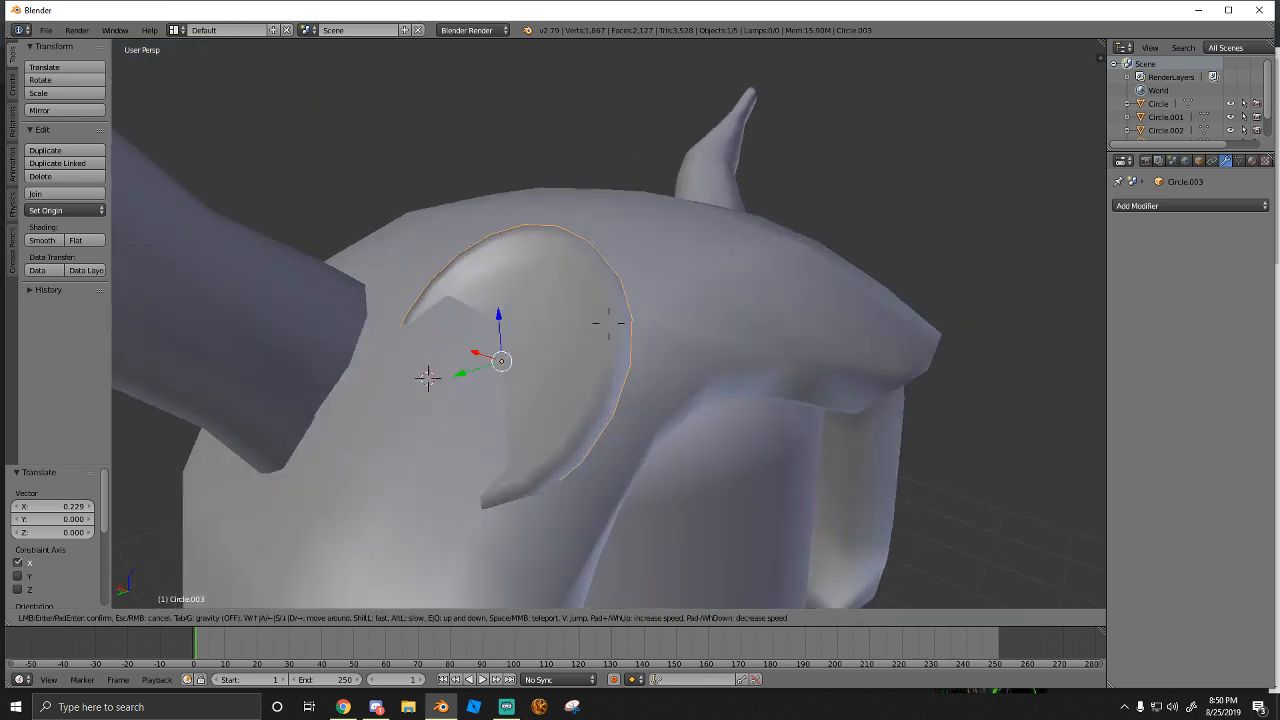
{"action": "left_click", "coordinate": [609, 328]}
{"action": "key", "text": "r"}
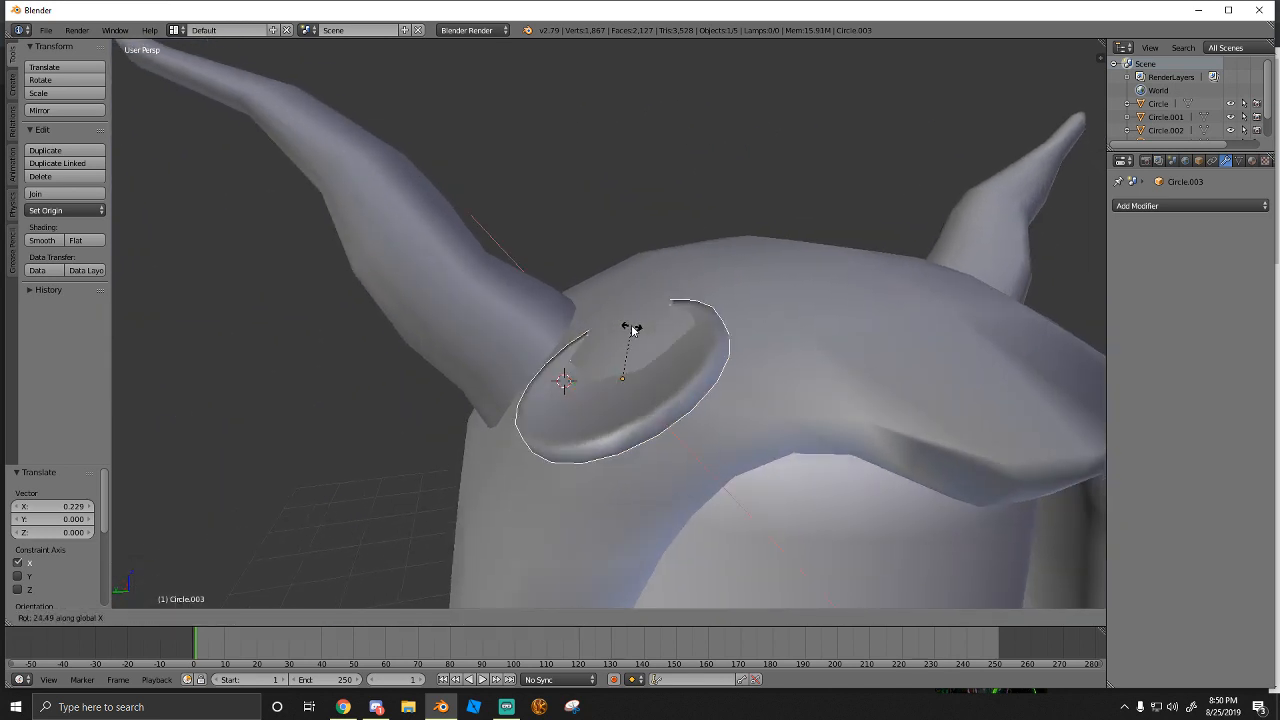
{"action": "left_click", "coordinate": [626, 330]}
{"action": "key", "text": "g"}
{"action": "key", "text": "z"}
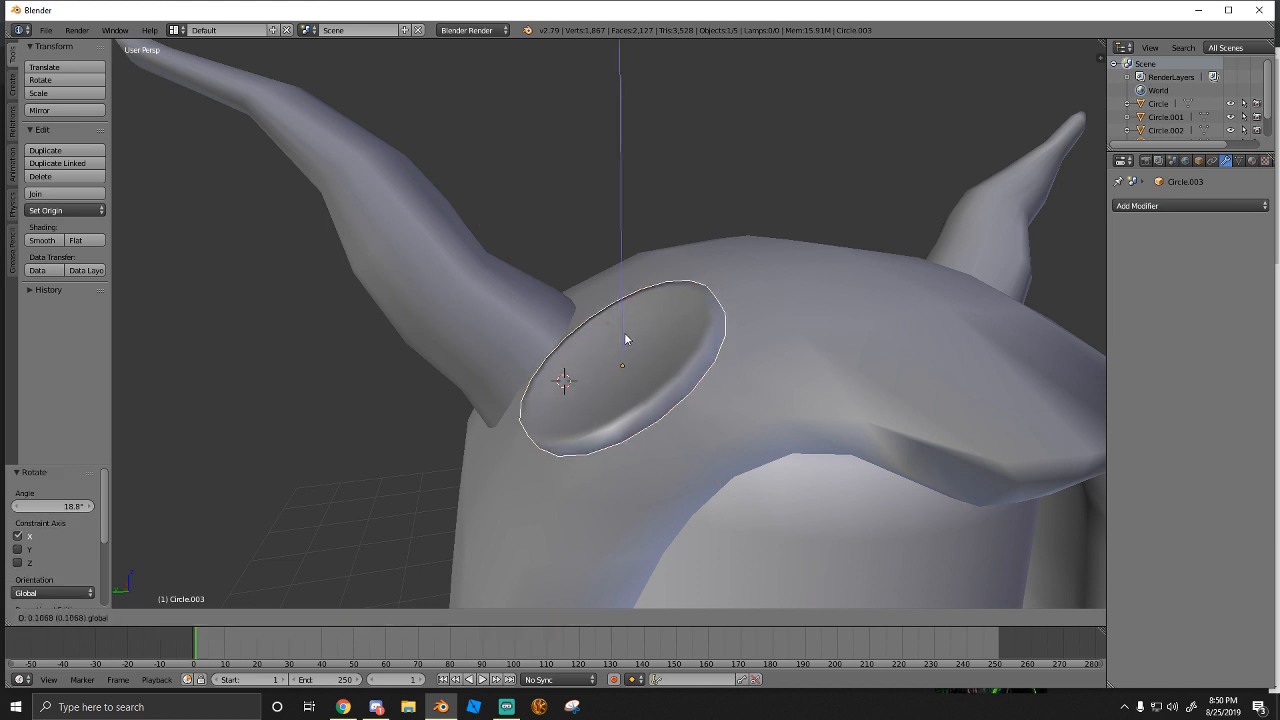
{"action": "left_click", "coordinate": [626, 337]}
{"action": "key", "text": "shift+f"}
{"action": "key", "text": "s"}
{"action": "key", "text": "w"}
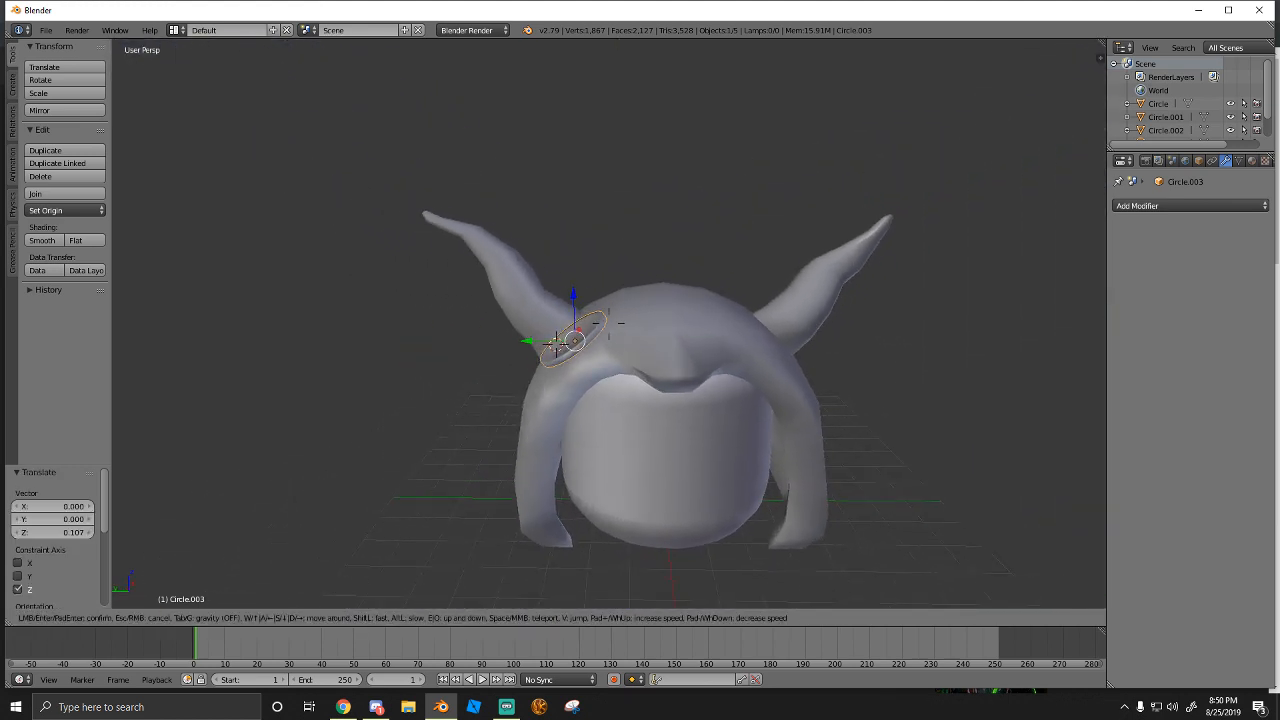
Duplicate the disc beside the horn and move the copy about -4.29 along Y to the helmet's opposite side
{"action": "key", "text": "s"}
{"action": "left_click", "coordinate": [609, 325]}
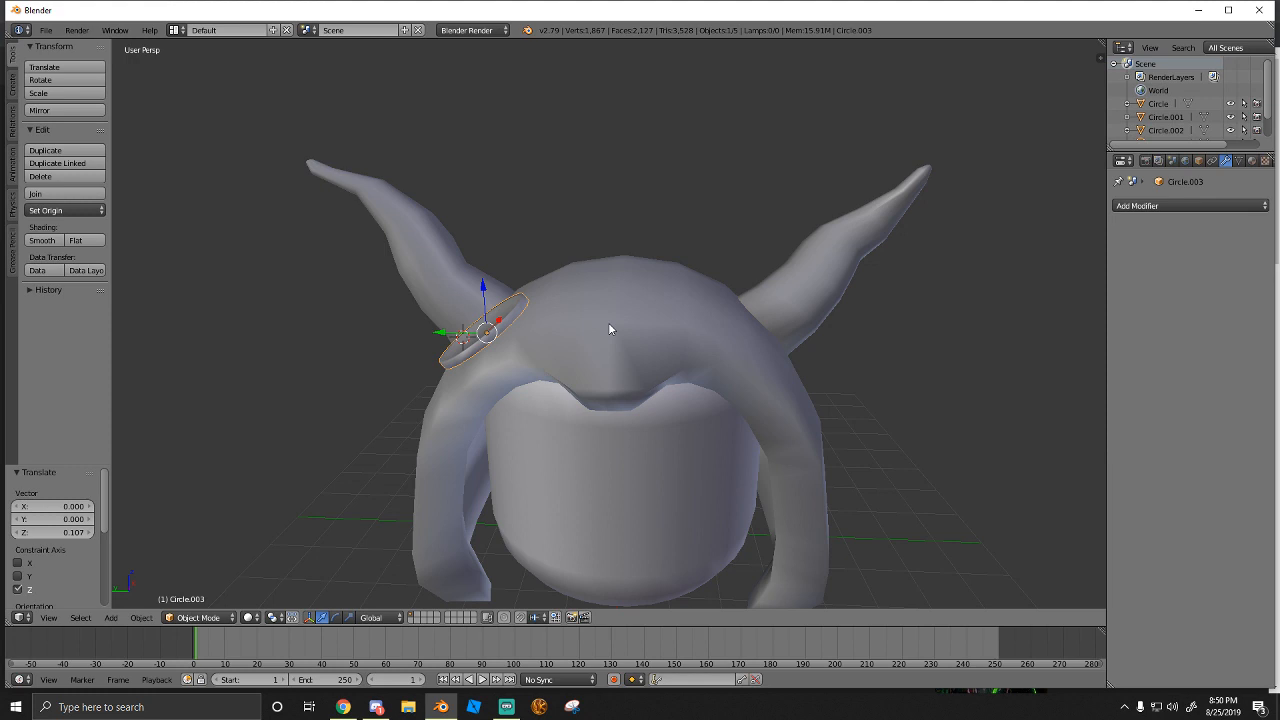
{"action": "key", "text": "shift+d"}
{"action": "key", "text": "y"}
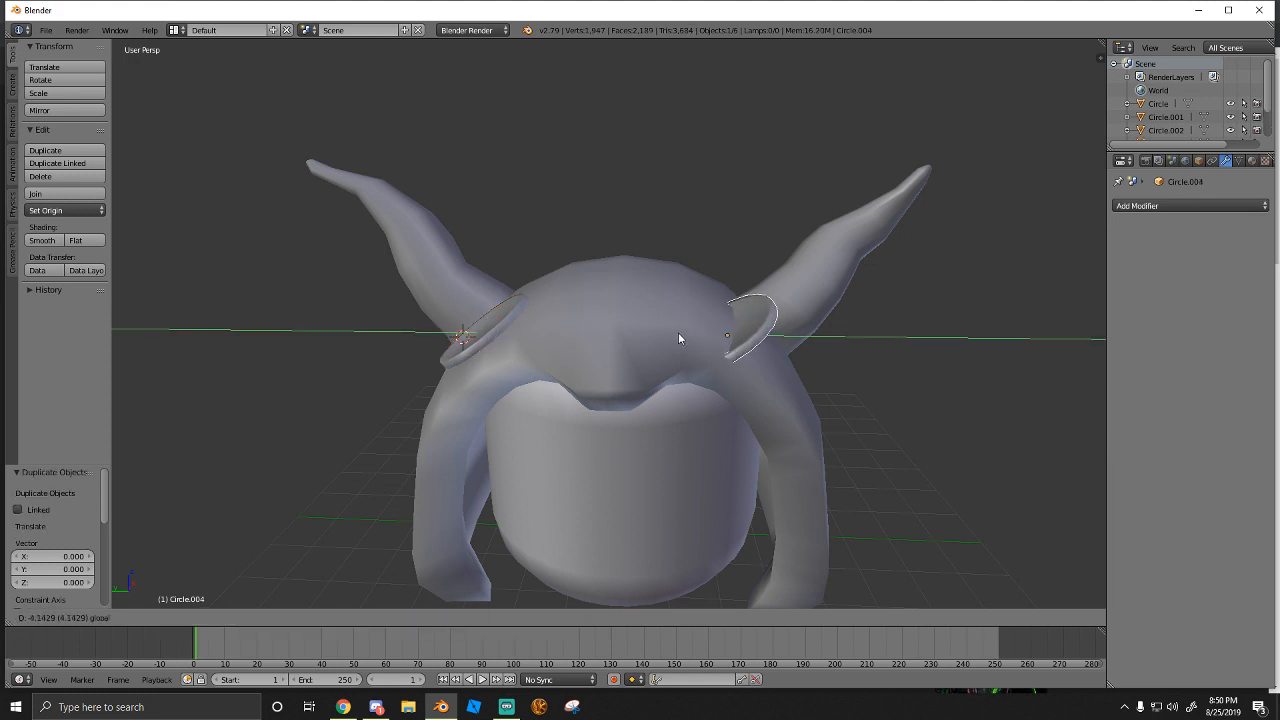
{"action": "left_click", "coordinate": [684, 335]}
Rotate the copied disc about 74.9° around X and shift it about -0.22 along Y to seat it beside the second horn
{"action": "key", "text": "r"}
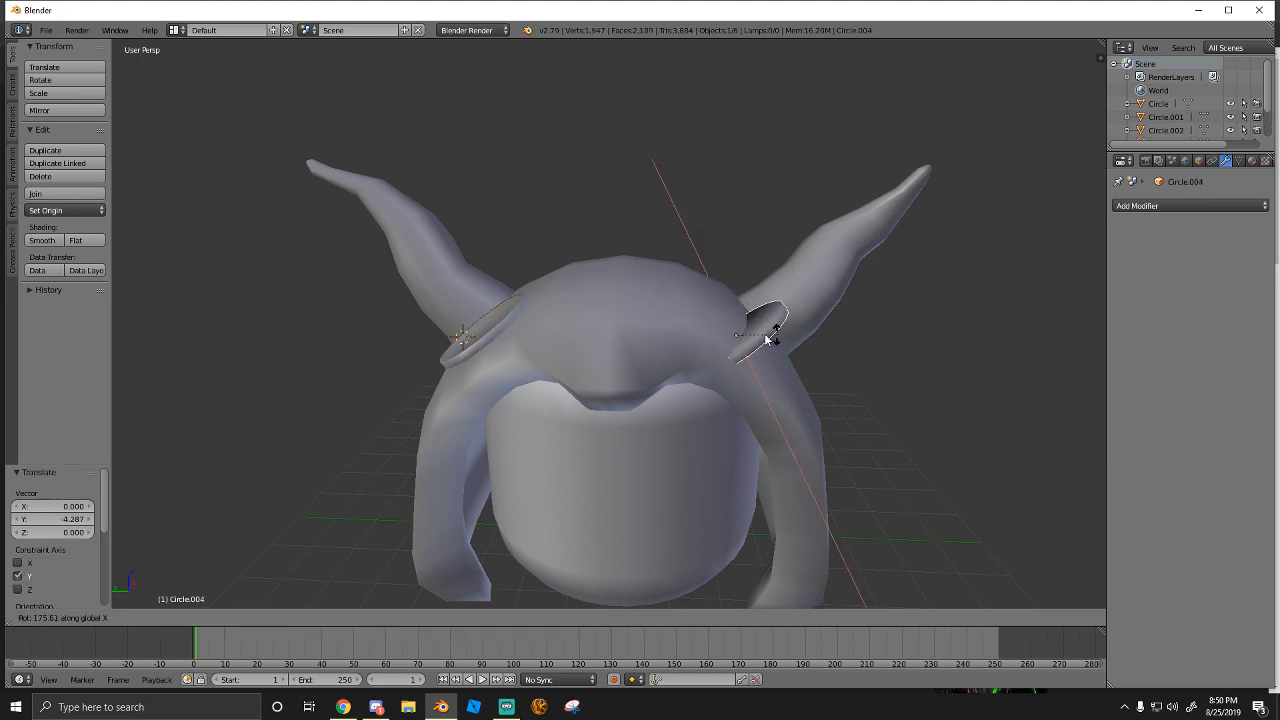
{"action": "left_click", "coordinate": [735, 332]}
{"action": "key", "text": "shift+f"}
{"action": "key", "text": "w"}
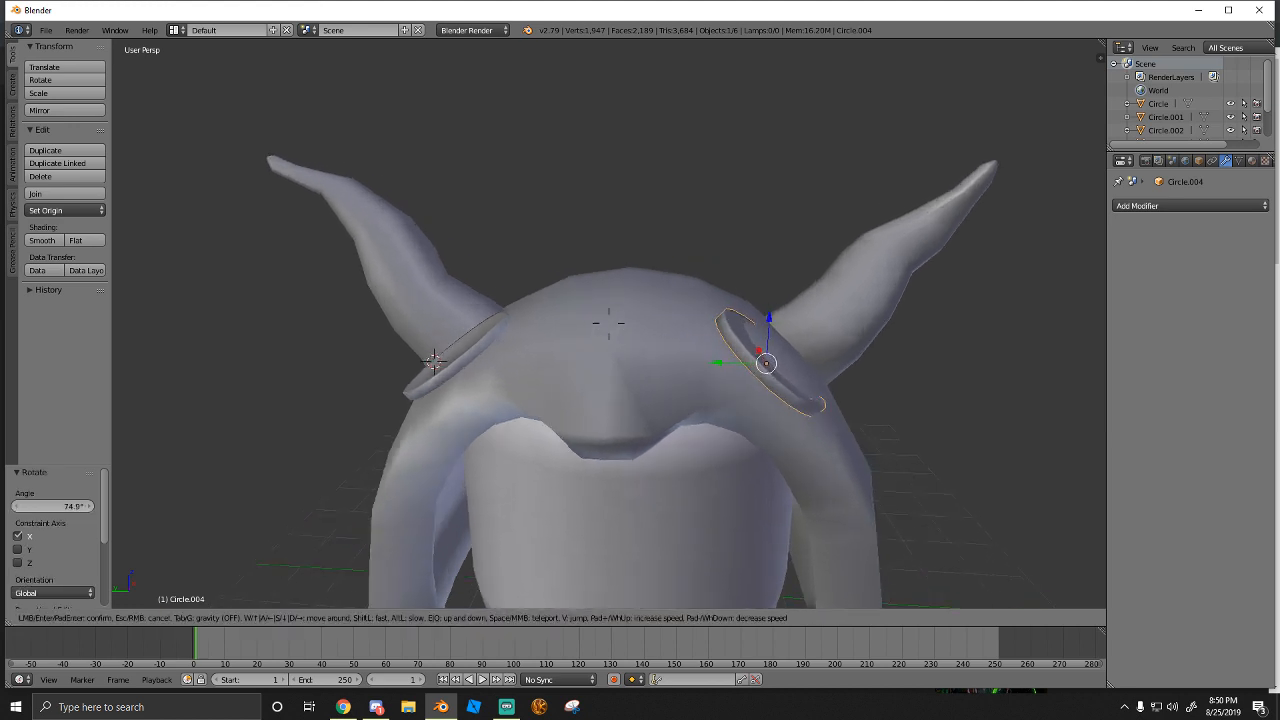
{"action": "key", "text": "d"}
{"action": "left_click", "coordinate": [608, 327]}
{"action": "left_click_drag", "start_coordinate": [583, 332], "coordinate": [590, 333]}
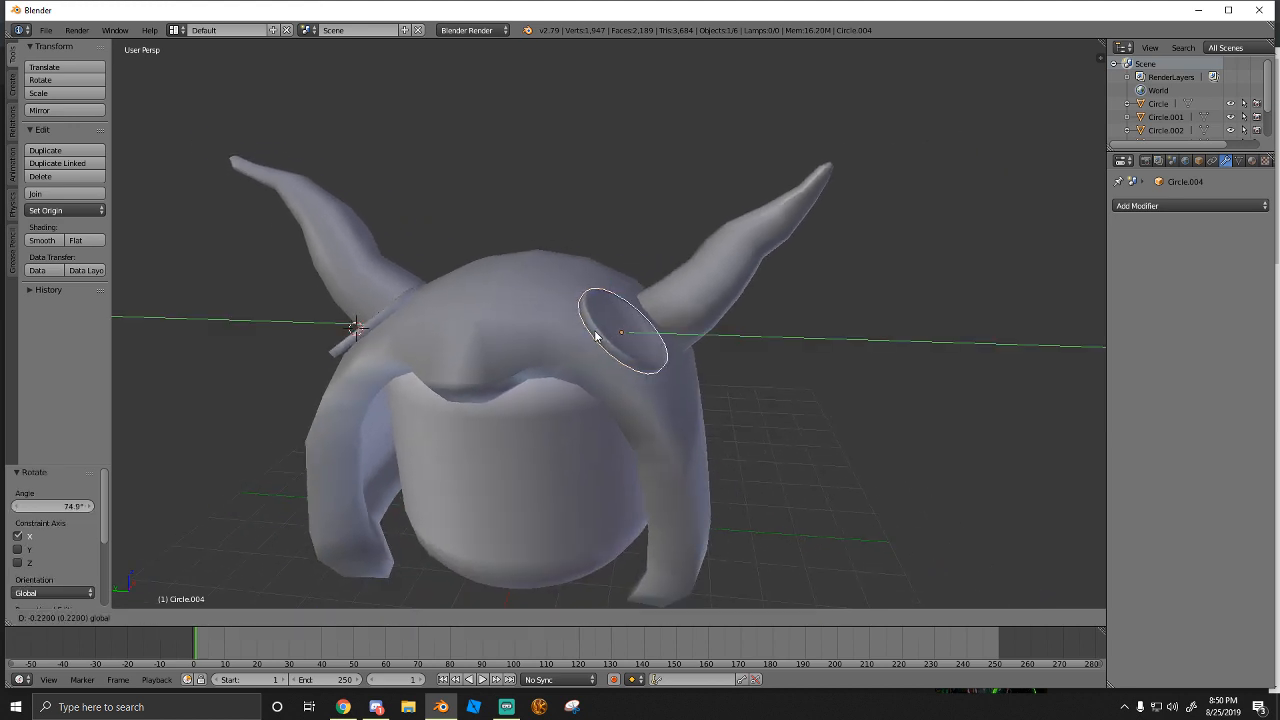
{"action": "left_click", "coordinate": [594, 337]}
{"action": "key", "text": "shift+f"}
{"action": "key", "text": "s"}
{"action": "key", "text": "w"}
{"action": "key", "text": "a"}
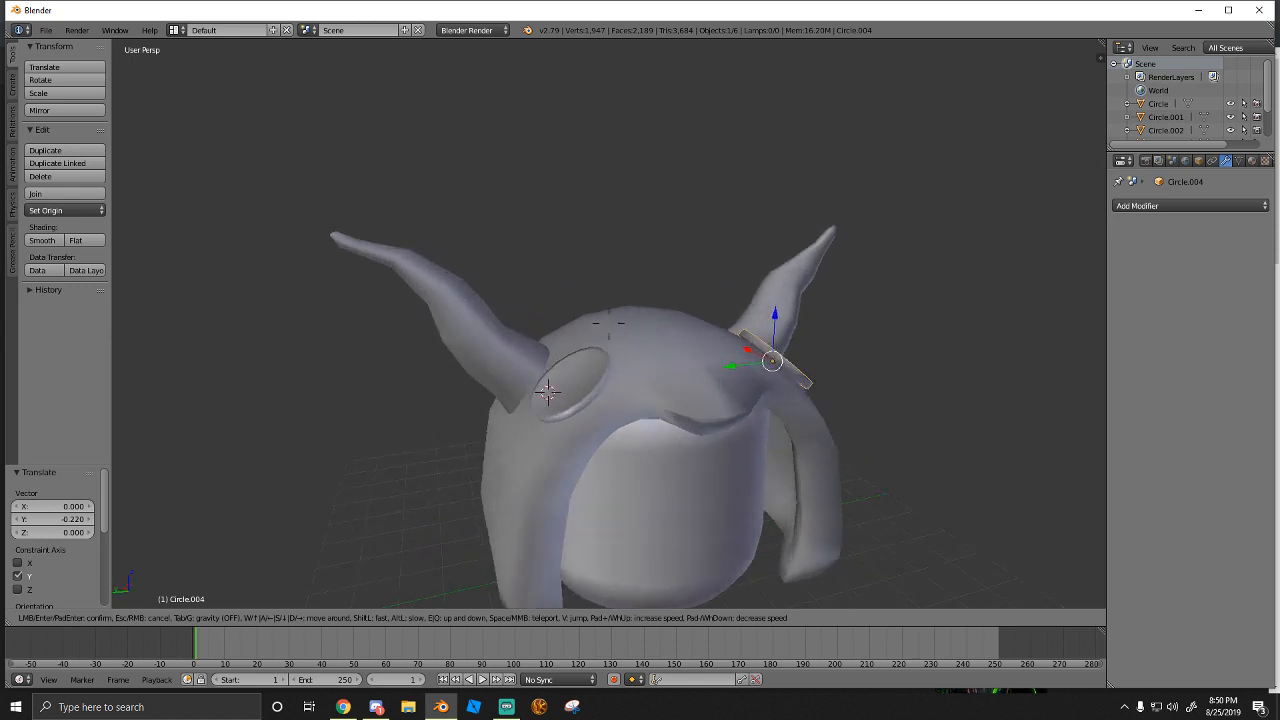
{"action": "key", "text": "d"}
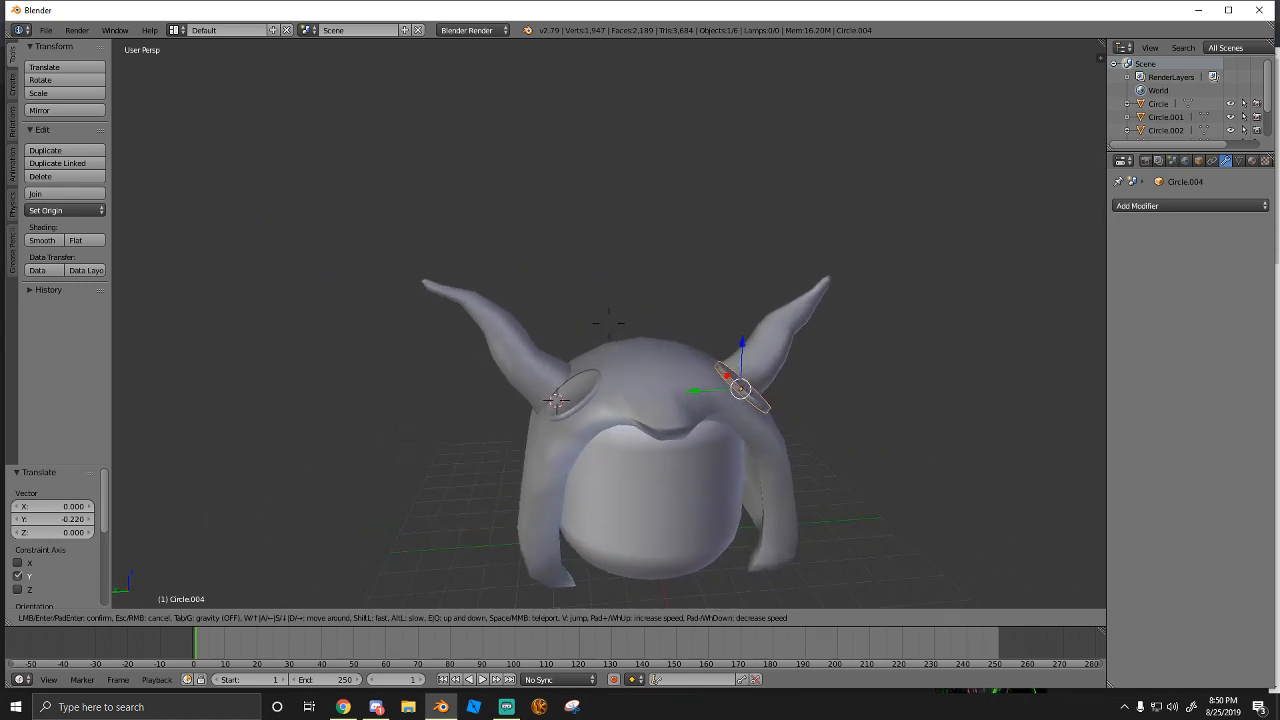
{"action": "left_click", "coordinate": [608, 326]}
{"action": "key", "text": "a"}
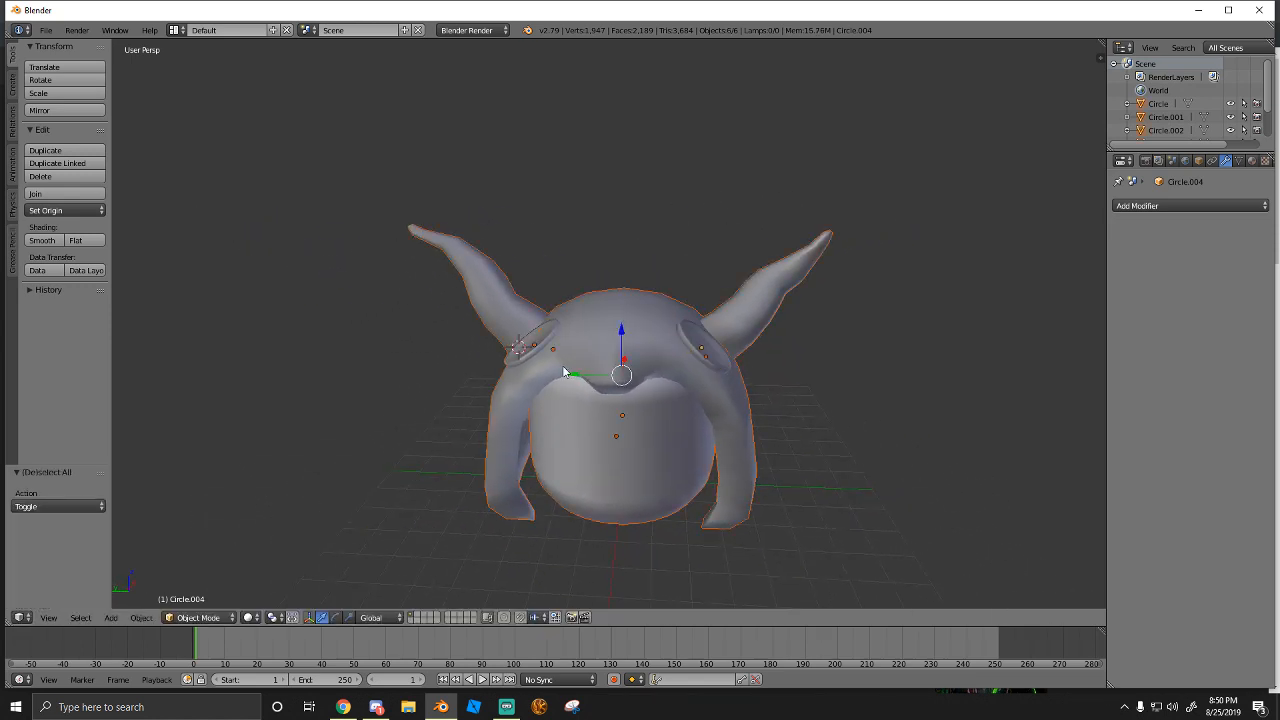
{"action": "mouse_move", "coordinate": [563, 368]}
{"action": "right_mouse_down"}
{"action": "mouse_move", "coordinate": [549, 359]}
{"action": "mouse_move", "coordinate": [573, 354]}
{"action": "right_mouse_up"}
{"action": "key", "text": "ctrl+z"}
{"action": "right_click", "coordinate": [531, 336], "text": "shift"}
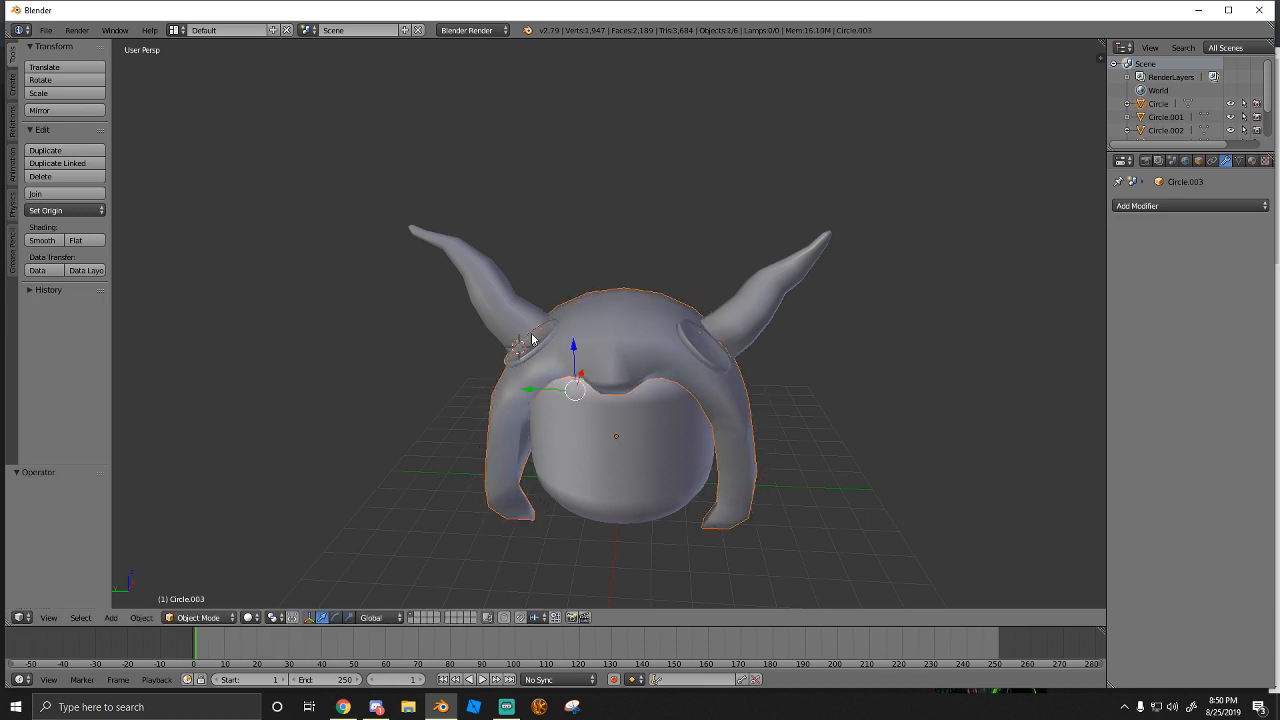
Raise the original disc beside the first horn by about 0.032 along Z
{"action": "key", "text": "shift+f"}
{"action": "key", "text": "w"}
{"action": "key", "text": "a"}
{"action": "left_click", "coordinate": [609, 326]}
{"action": "right_click", "coordinate": [633, 374]}
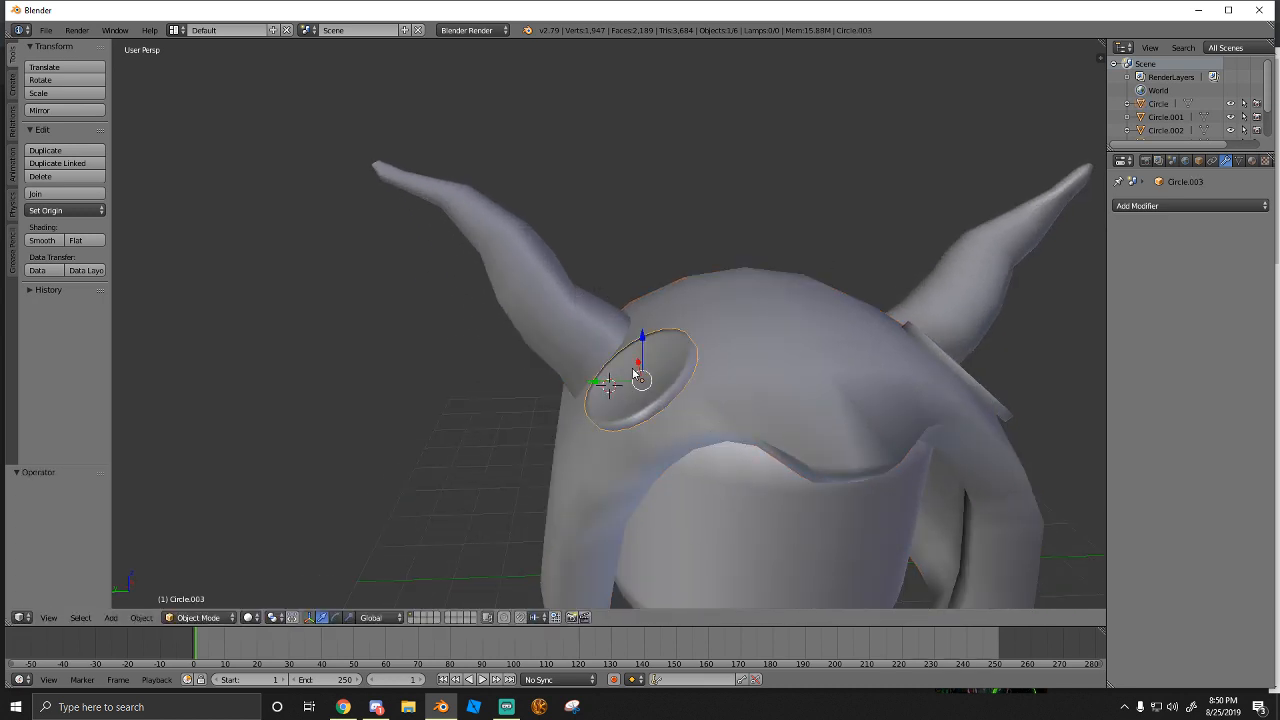
{"action": "left_click_drag", "start_coordinate": [642, 361], "coordinate": [642, 357]}
Move the horn beside the copied disc about 0.082 along Y to fit it against the helmet
{"action": "key", "text": "shift+f"}
{"action": "key", "text": "w"}
{"action": "key", "text": "d"}
{"action": "left_click", "coordinate": [609, 326]}
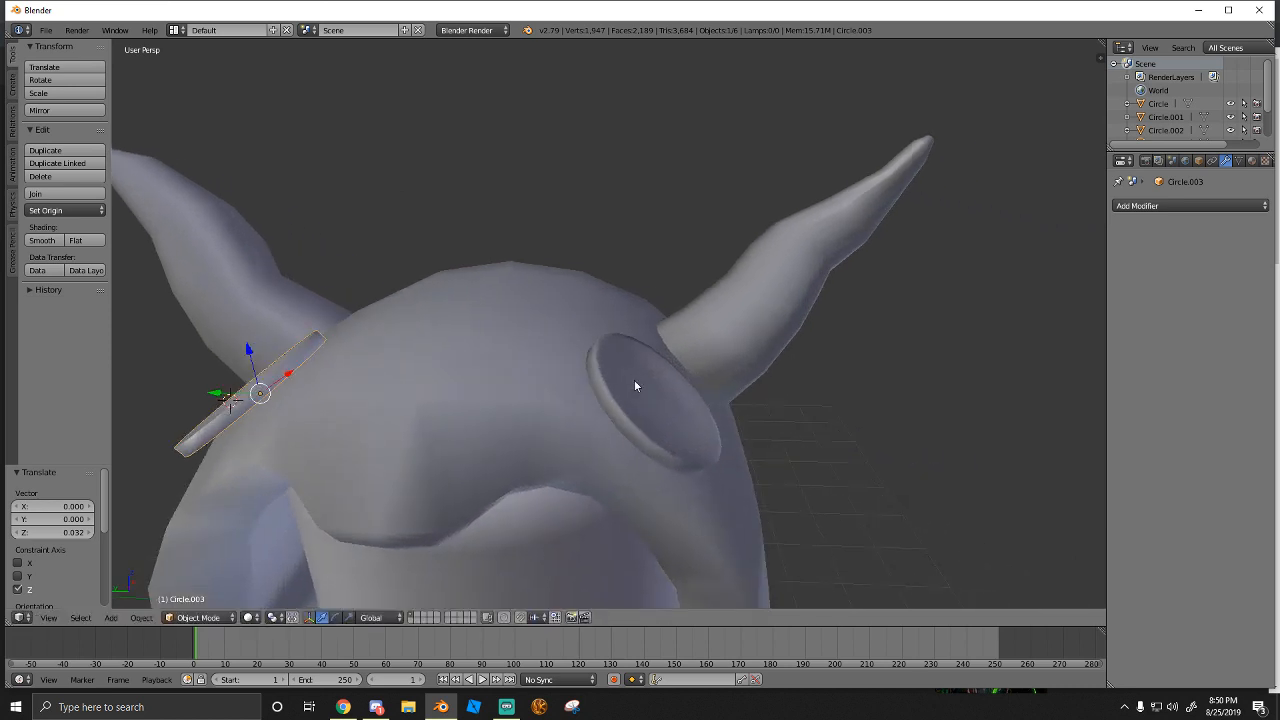
{"action": "right_click", "coordinate": [633, 383], "text": "shift"}
{"action": "right_click", "coordinate": [763, 289]}
{"action": "key", "text": "shift+f"}
{"action": "key", "text": "w"}
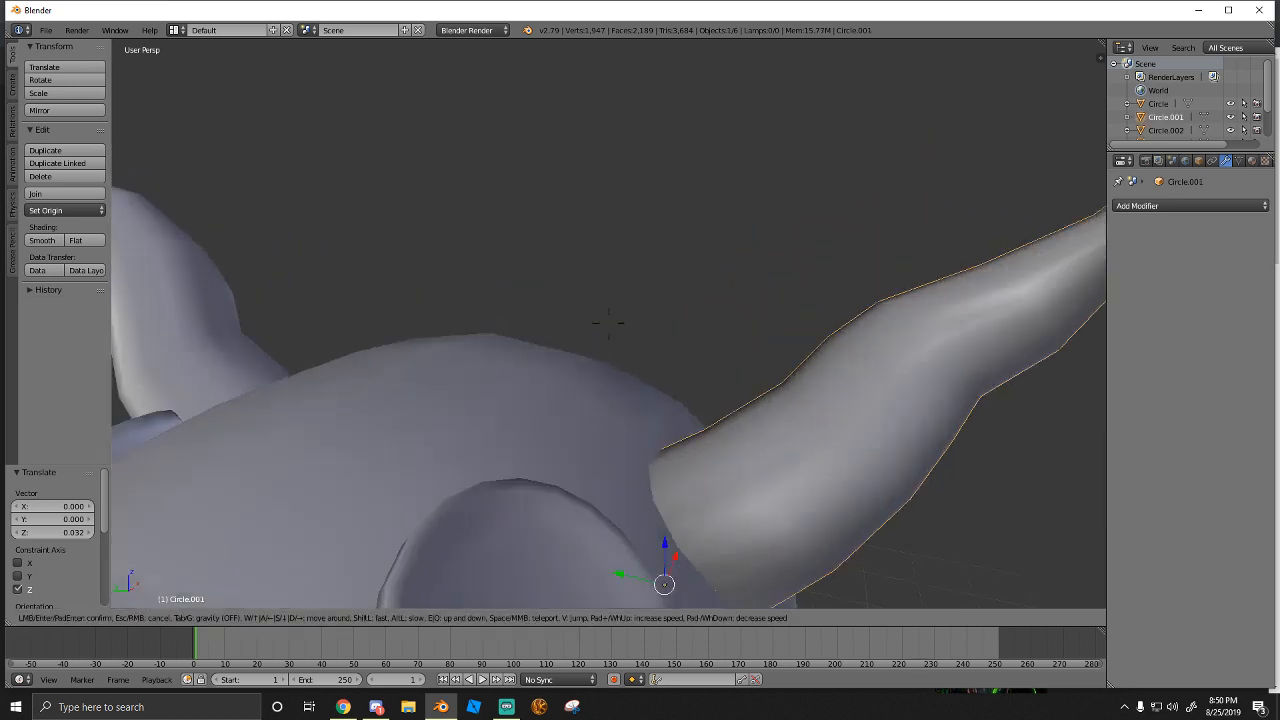
{"action": "key", "text": "s"}
{"action": "left_click", "coordinate": [603, 336]}
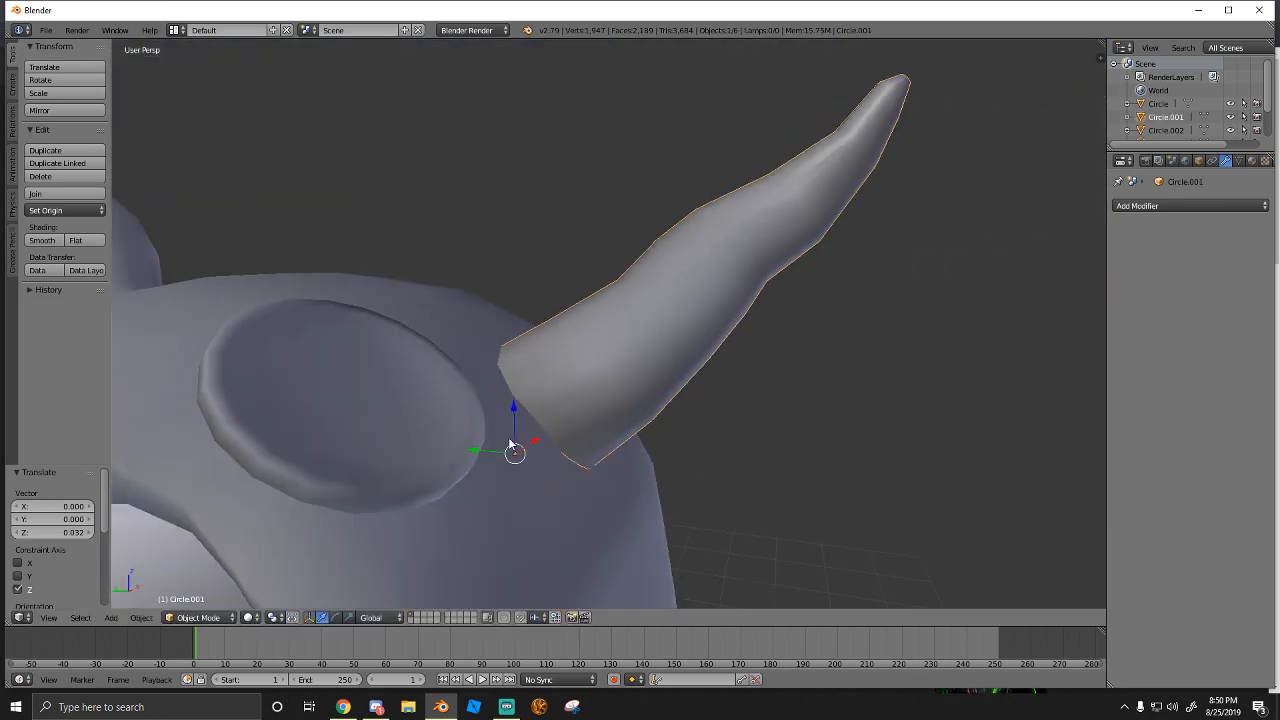
{"action": "left_click_drag", "start_coordinate": [499, 453], "coordinate": [490, 451]}
Examine how both horns and discs sit on the helmet from behind and from the front
{"action": "key", "text": "shift+f"}
{"action": "key", "text": "d"}
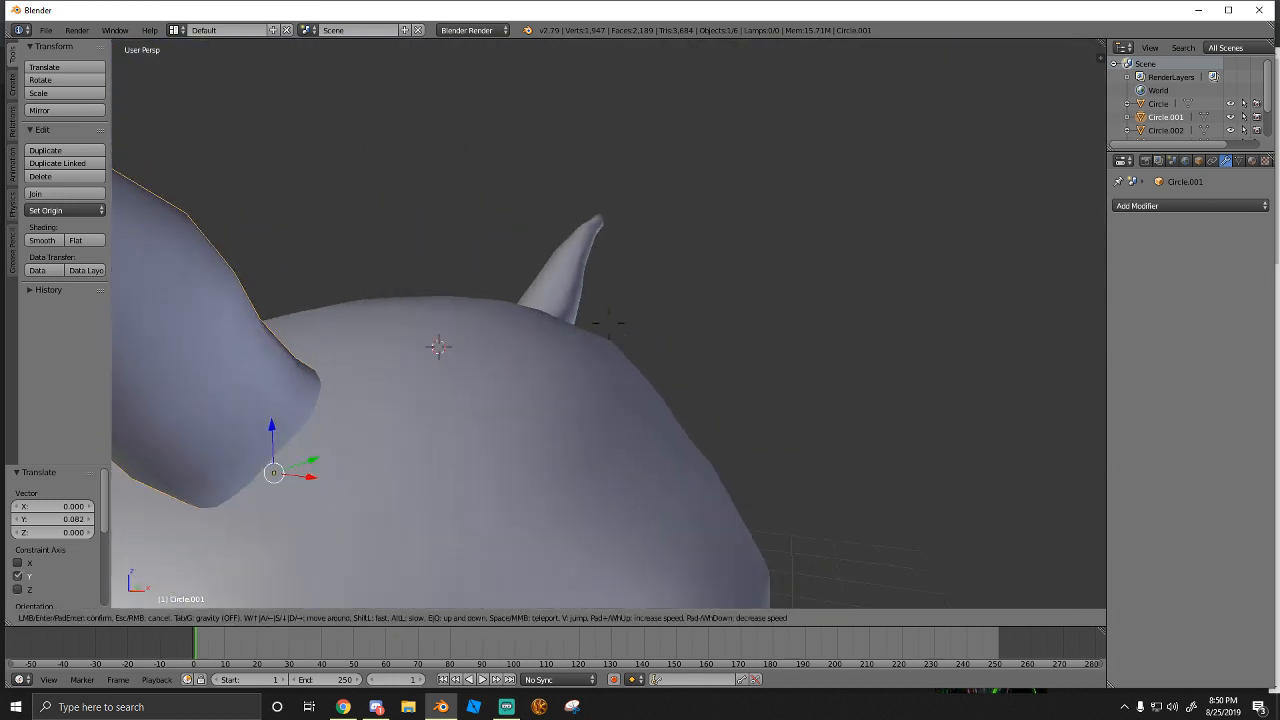
{"action": "key", "text": "s"}
{"action": "key", "text": "w"}
{"action": "key", "text": "d"}
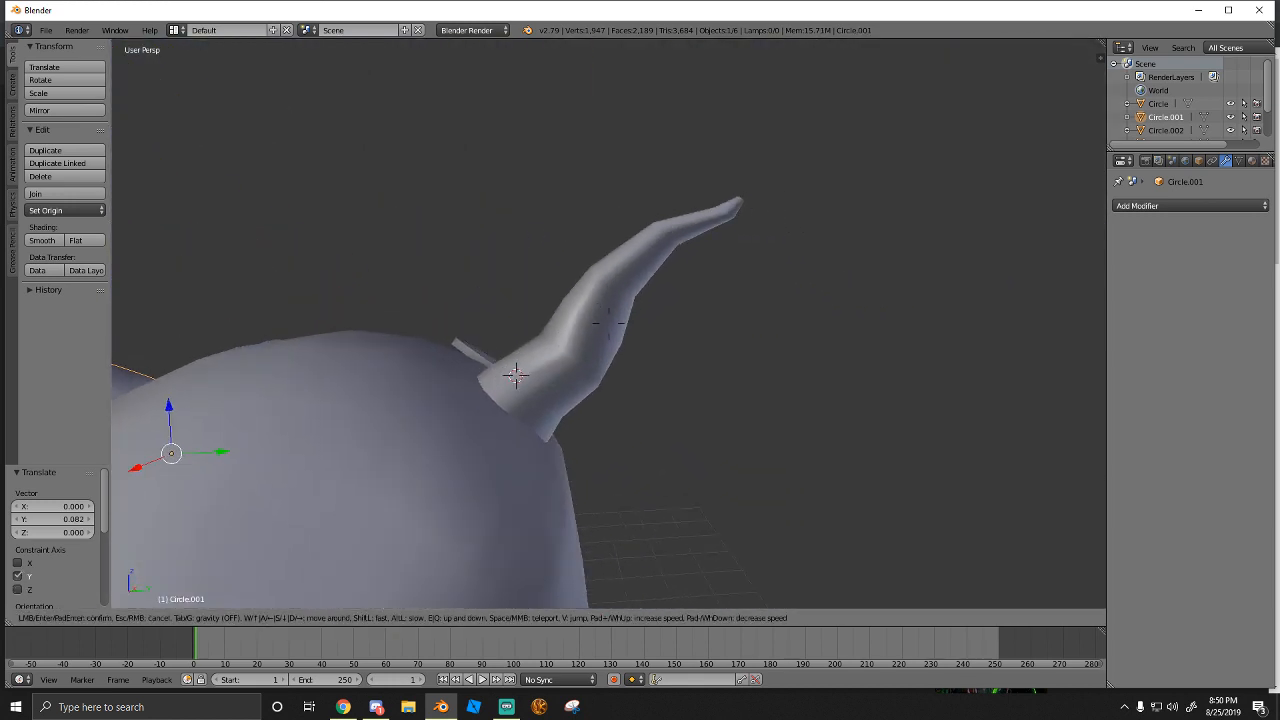
{"action": "key", "text": "s"}
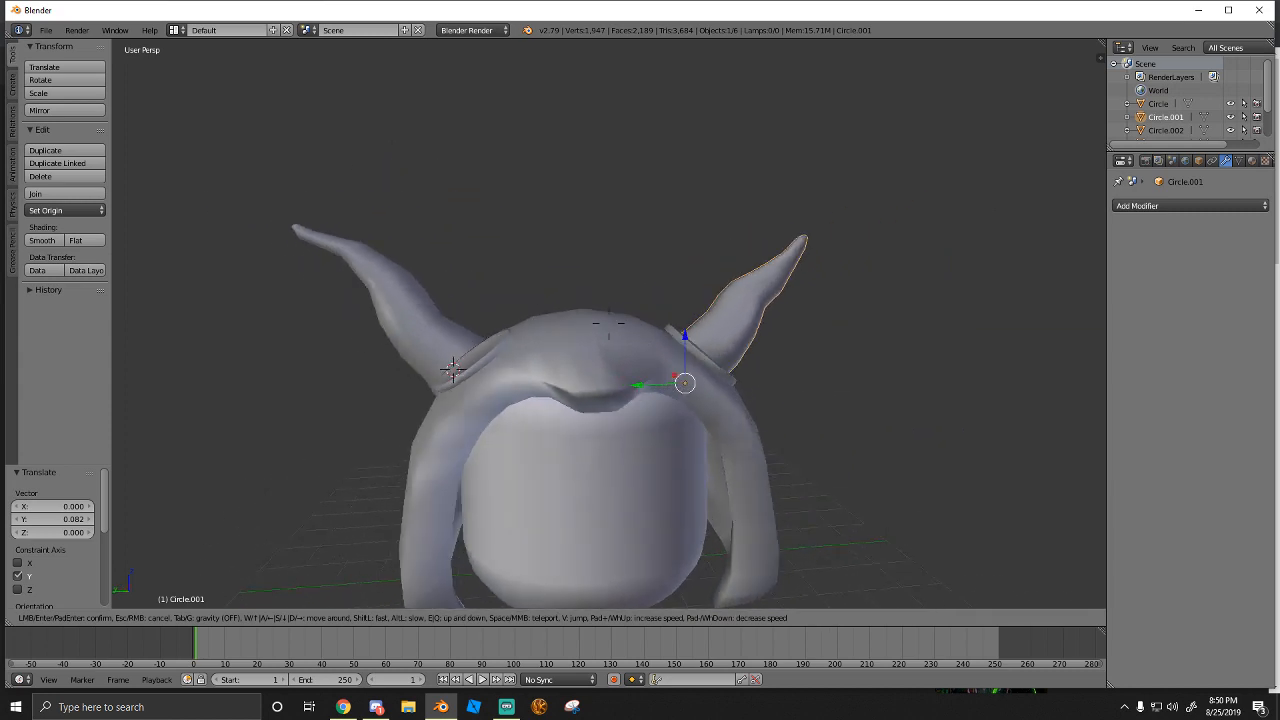
{"action": "key", "text": "w"}
{"action": "left_click", "coordinate": [609, 327]}
{"action": "key", "text": "shift+f"}
{"action": "key", "text": "s"}
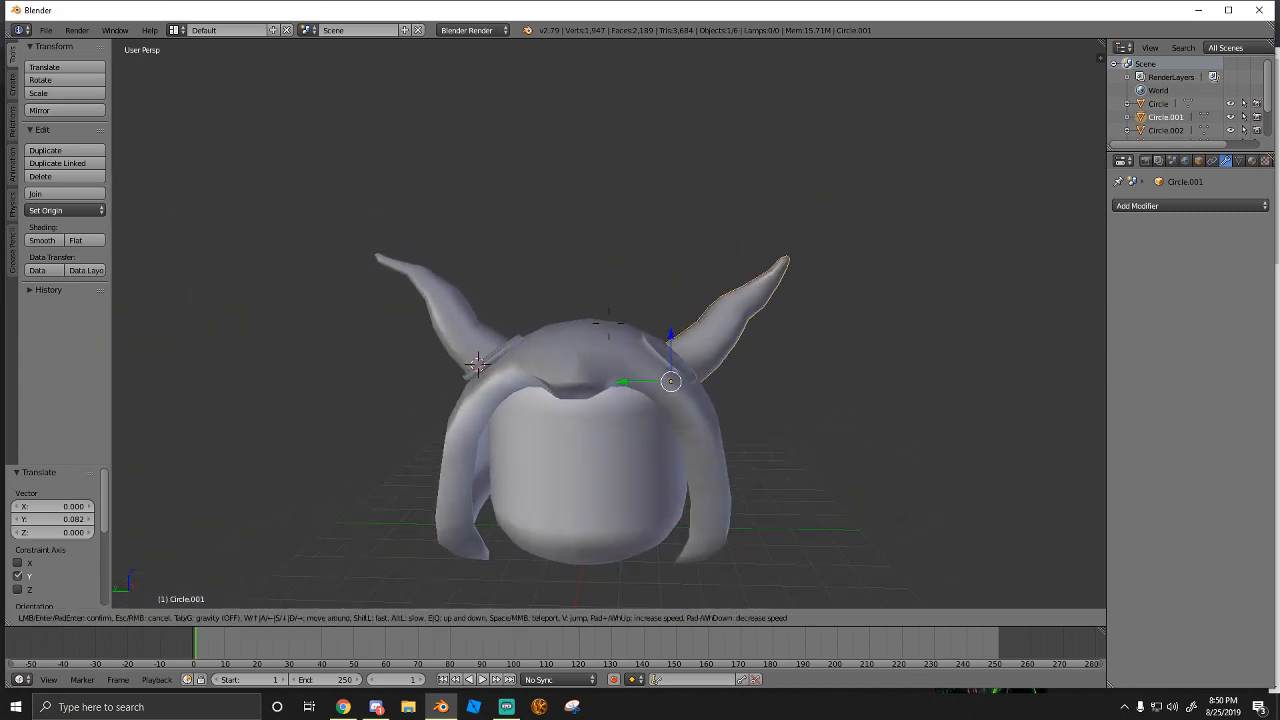
{"action": "left_click", "coordinate": [609, 323]}
Try to join the helmet, horns and discs into one object, leaving the head out of the selection
{"action": "right_click", "coordinate": [470, 294], "text": "shift"}
{"action": "right_click", "coordinate": [482, 327], "text": "shift"}
{"action": "right_click", "coordinate": [631, 322], "text": "shift"}
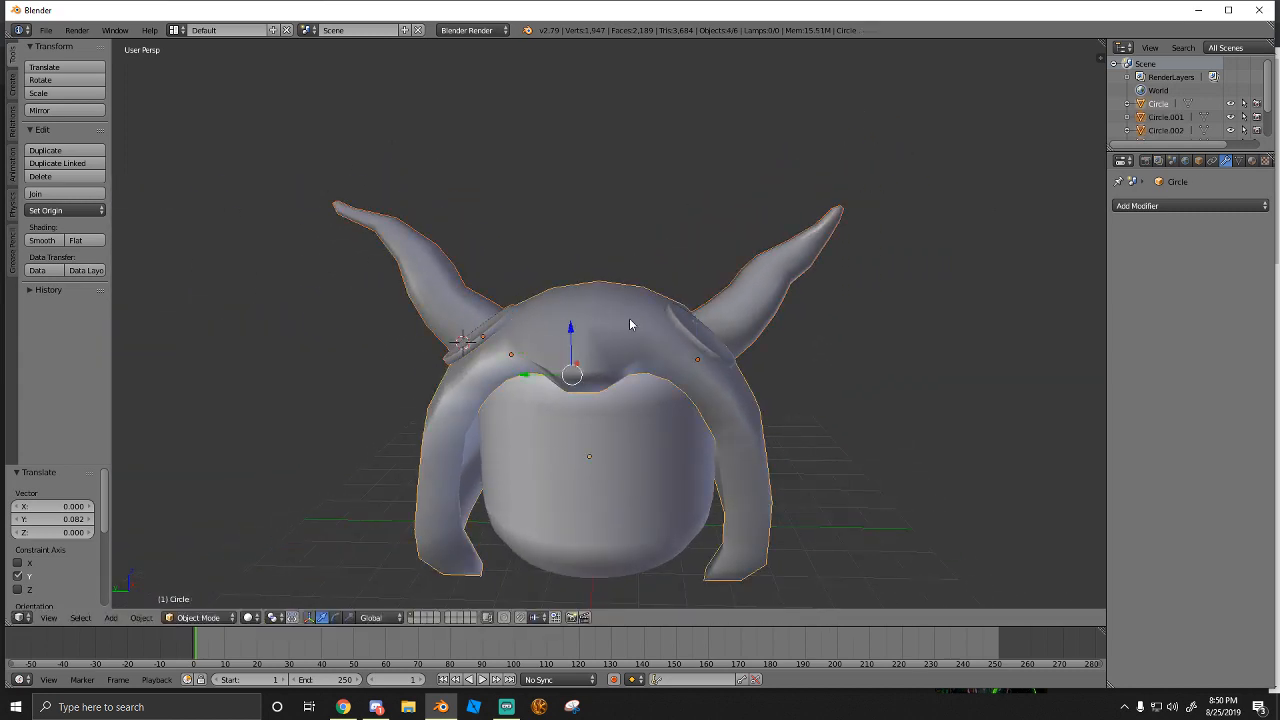
{"action": "right_click", "coordinate": [716, 331], "text": "shift"}
{"action": "right_click", "coordinate": [737, 322], "text": "shift"}
{"action": "key", "text": "a"}
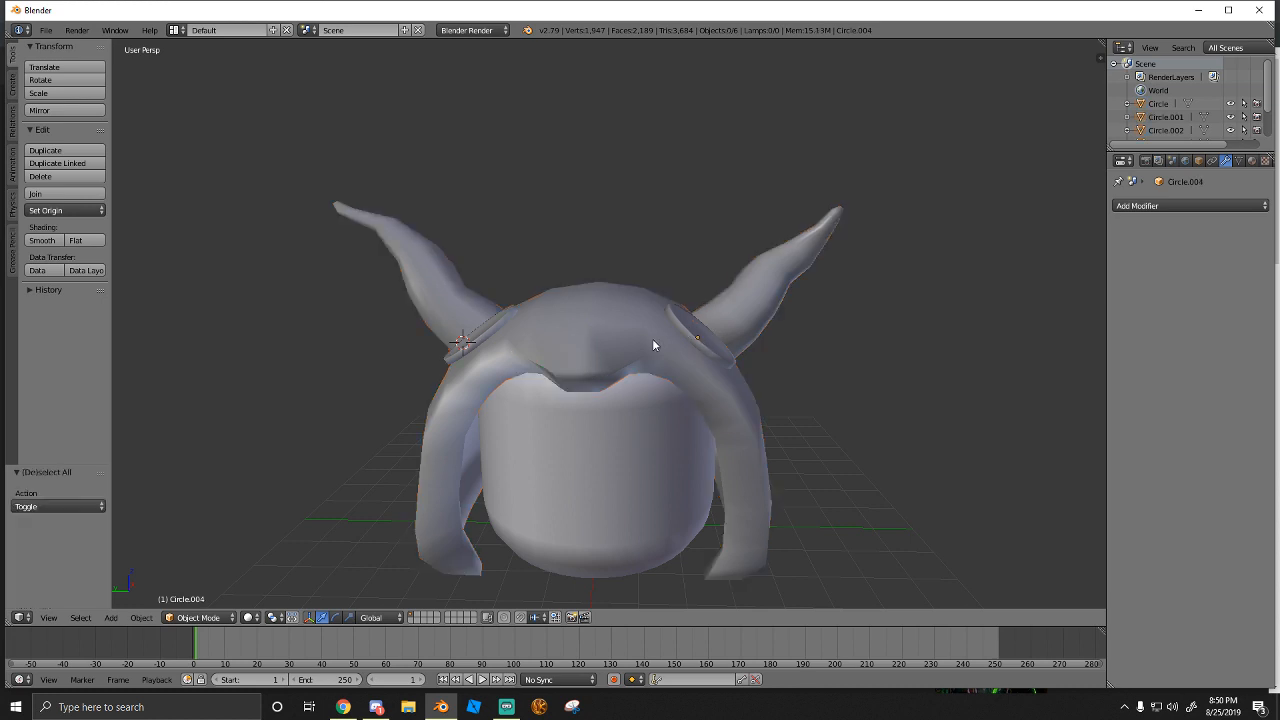
{"action": "key", "text": "a"}
{"action": "right_click", "coordinate": [590, 483], "text": "shift"}
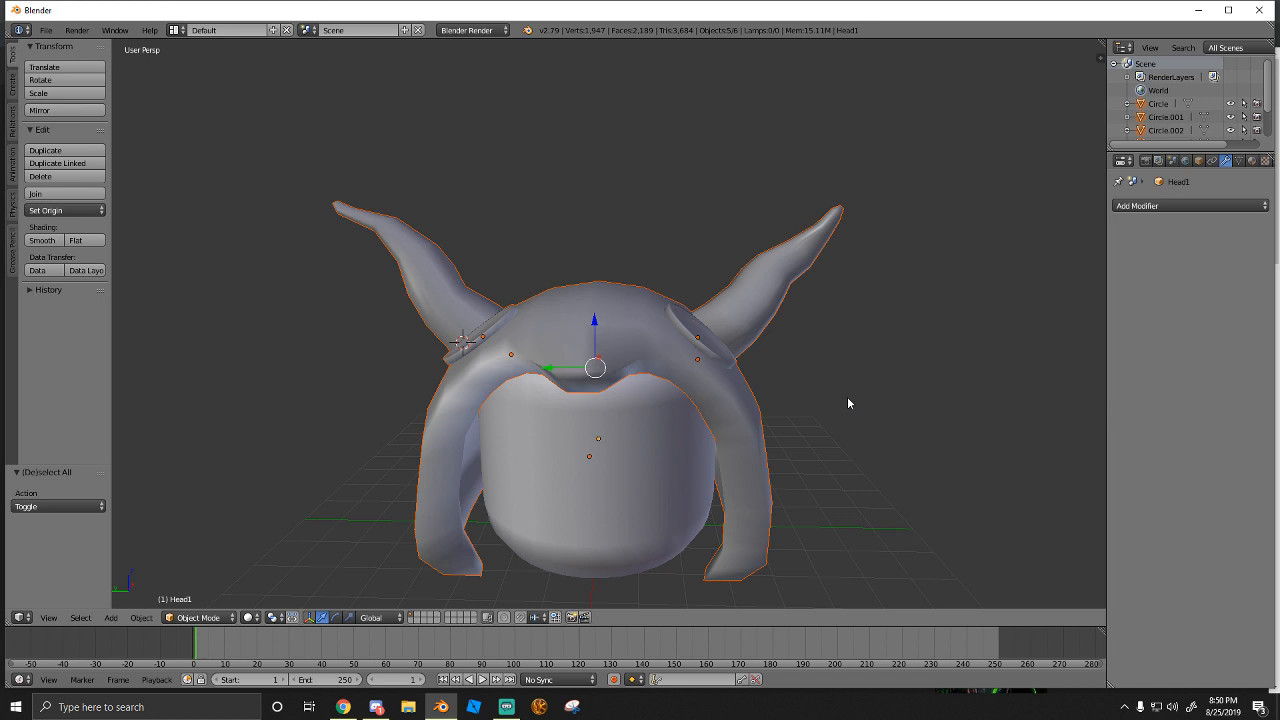
{"action": "key", "text": "ctrl+j"}
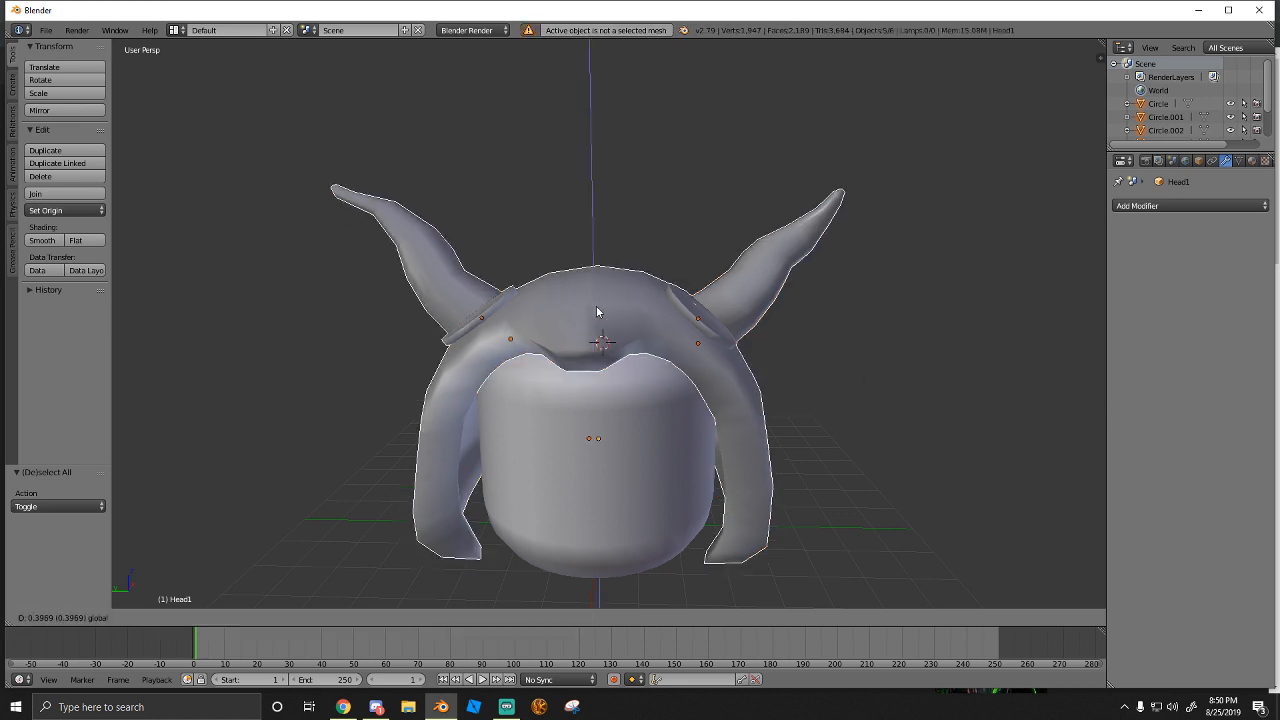
{"action": "right_click", "coordinate": [653, 394], "text": "shift"}
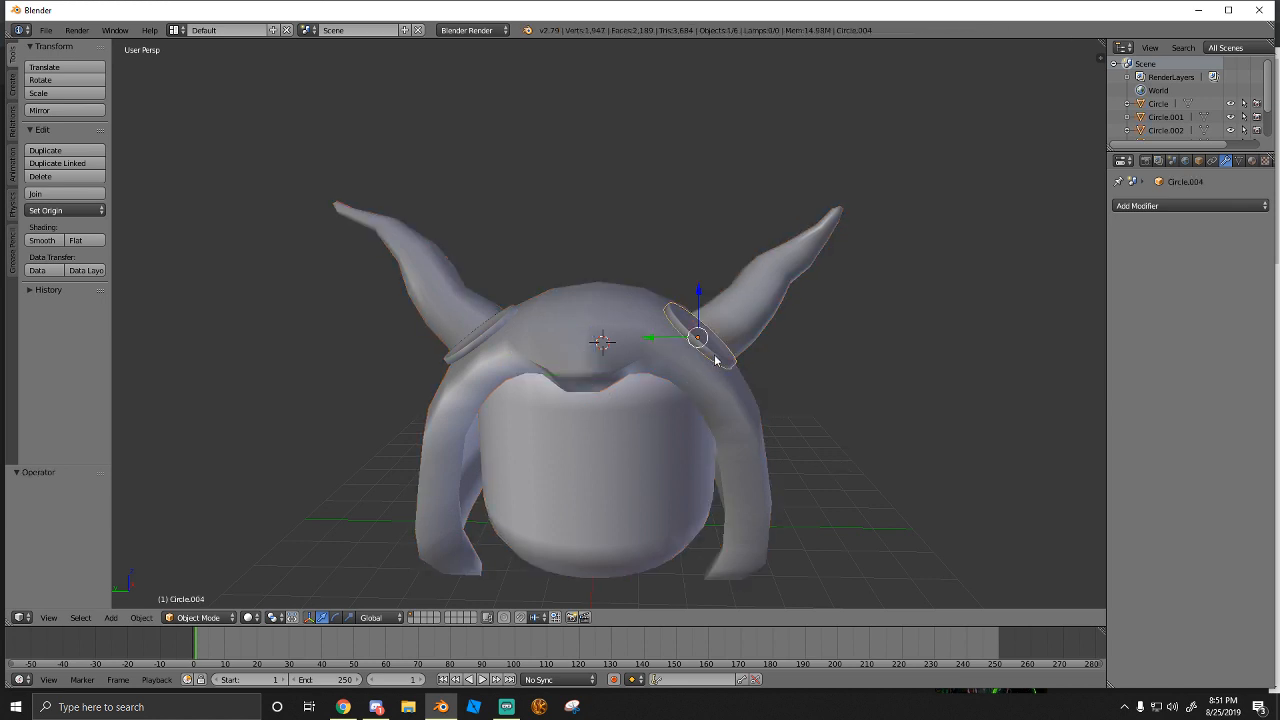
Join the helmet, both horns and both discs into one object, keeping the head separate
{"action": "right_click", "coordinate": [621, 340]}
{"action": "right_click", "coordinate": [505, 326], "text": "shift"}
{"action": "right_click", "coordinate": [448, 300], "text": "shift"}
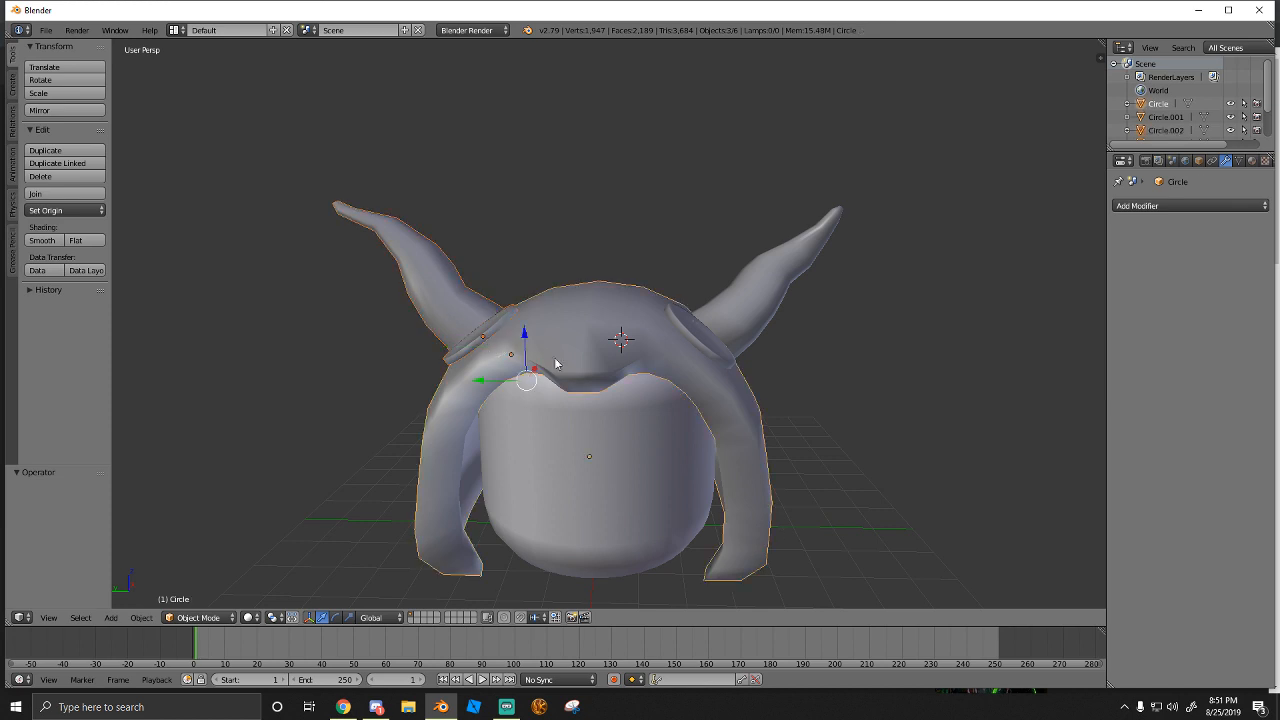
{"action": "right_click", "coordinate": [694, 334], "text": "shift"}
{"action": "right_click", "coordinate": [716, 325], "text": "shift"}
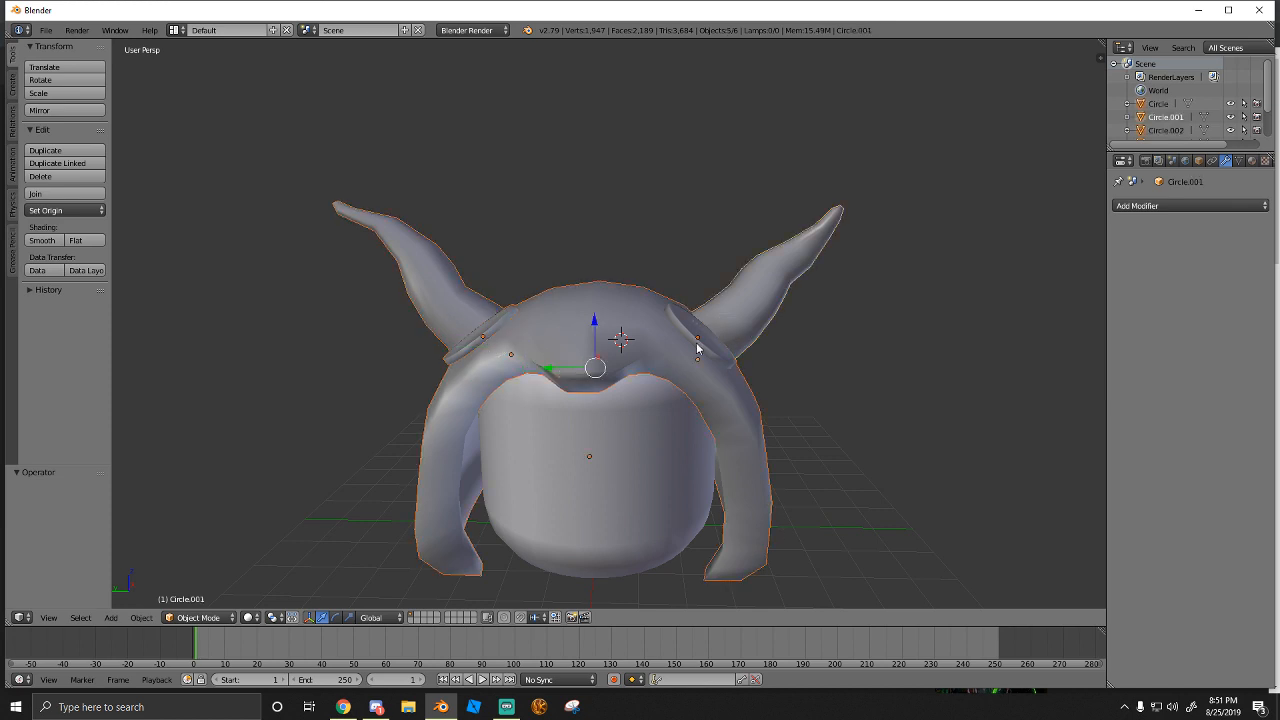
{"action": "key", "text": "ctrl+j"}
{"action": "left_click_drag", "start_coordinate": [699, 334], "coordinate": [722, 273]}
{"action": "key", "text": "ctrl+z"}
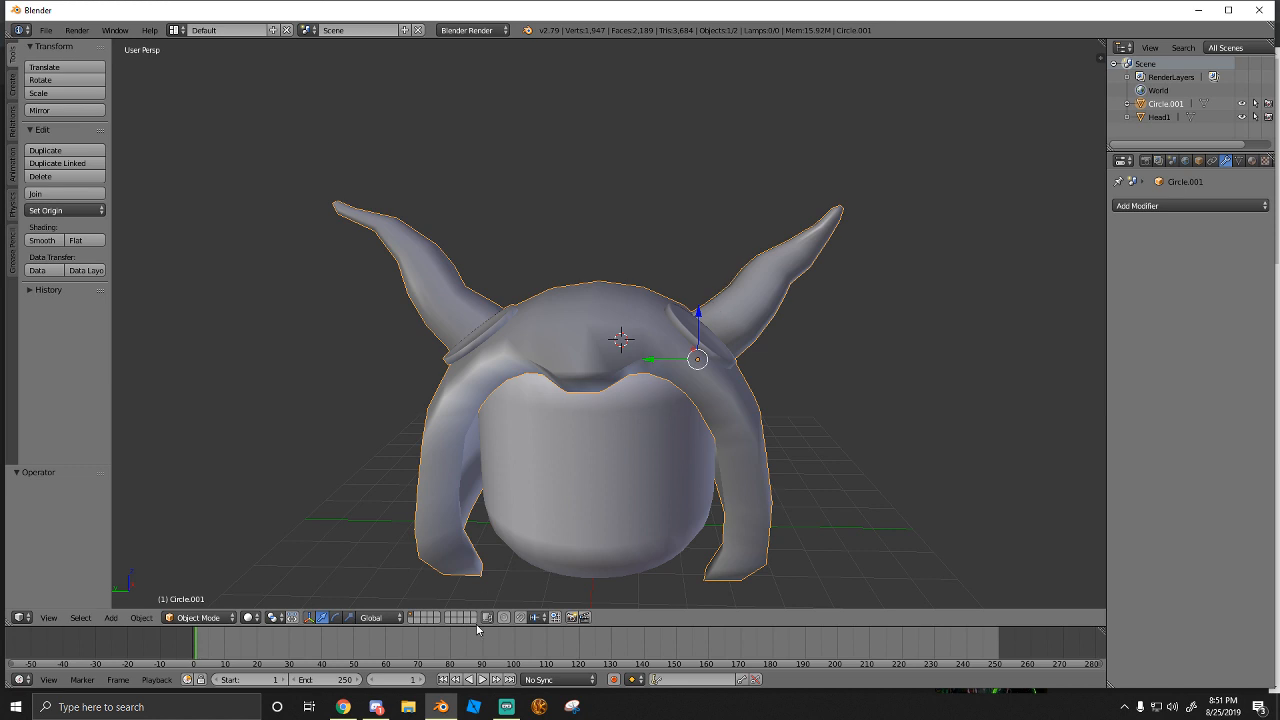
{"action": "left_click", "coordinate": [376, 707]}
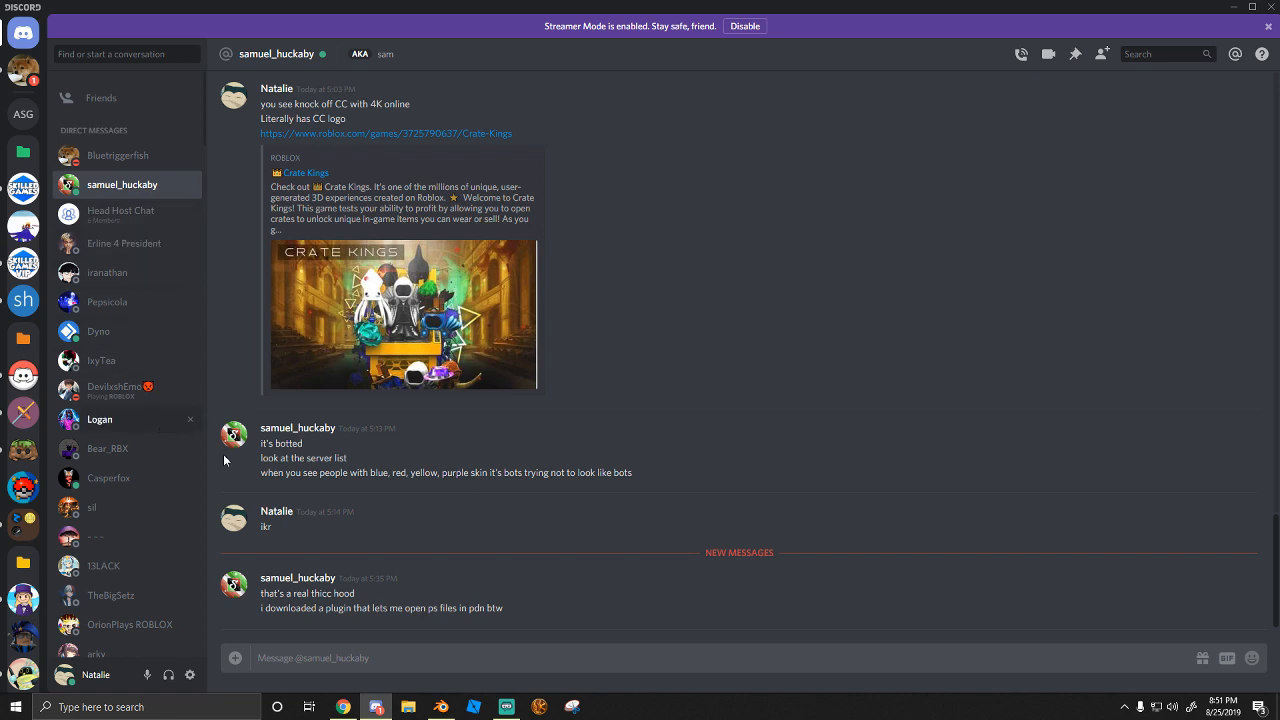
{"action": "left_click", "coordinate": [441, 706]}
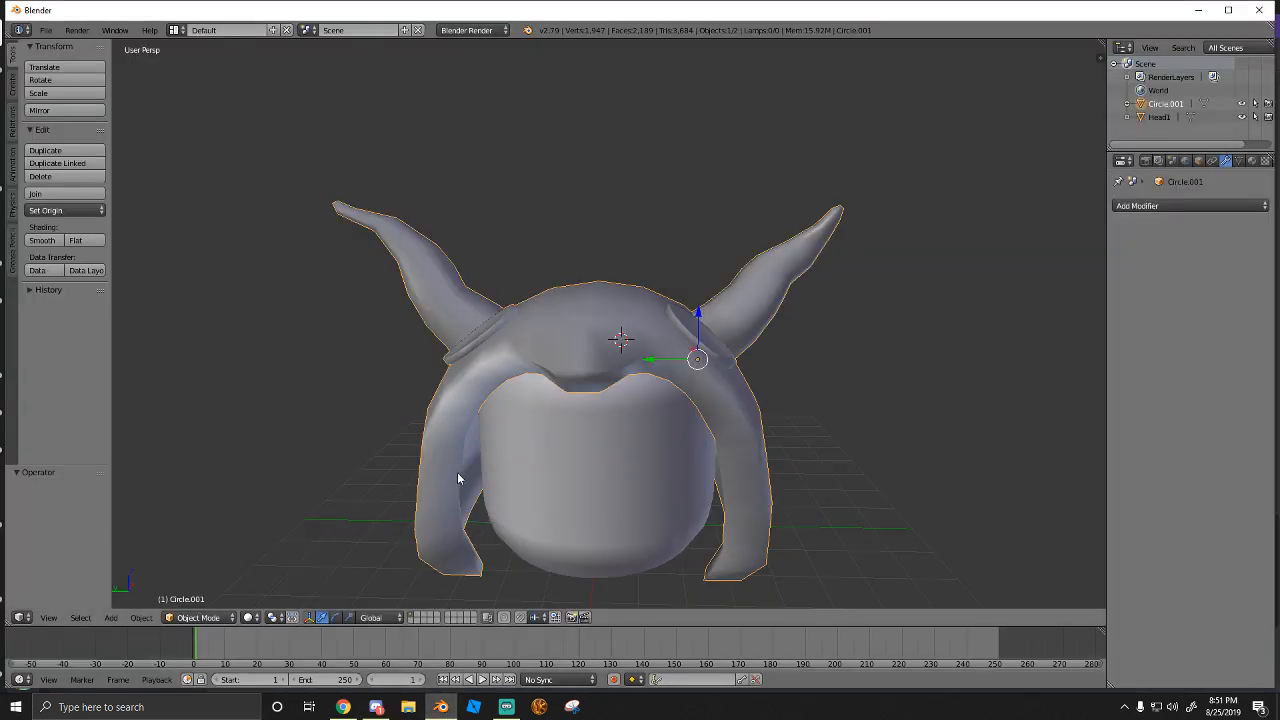
Switch the joined helmet to Edit Mode and select its entire mesh
{"action": "left_click", "coordinate": [192, 617]}
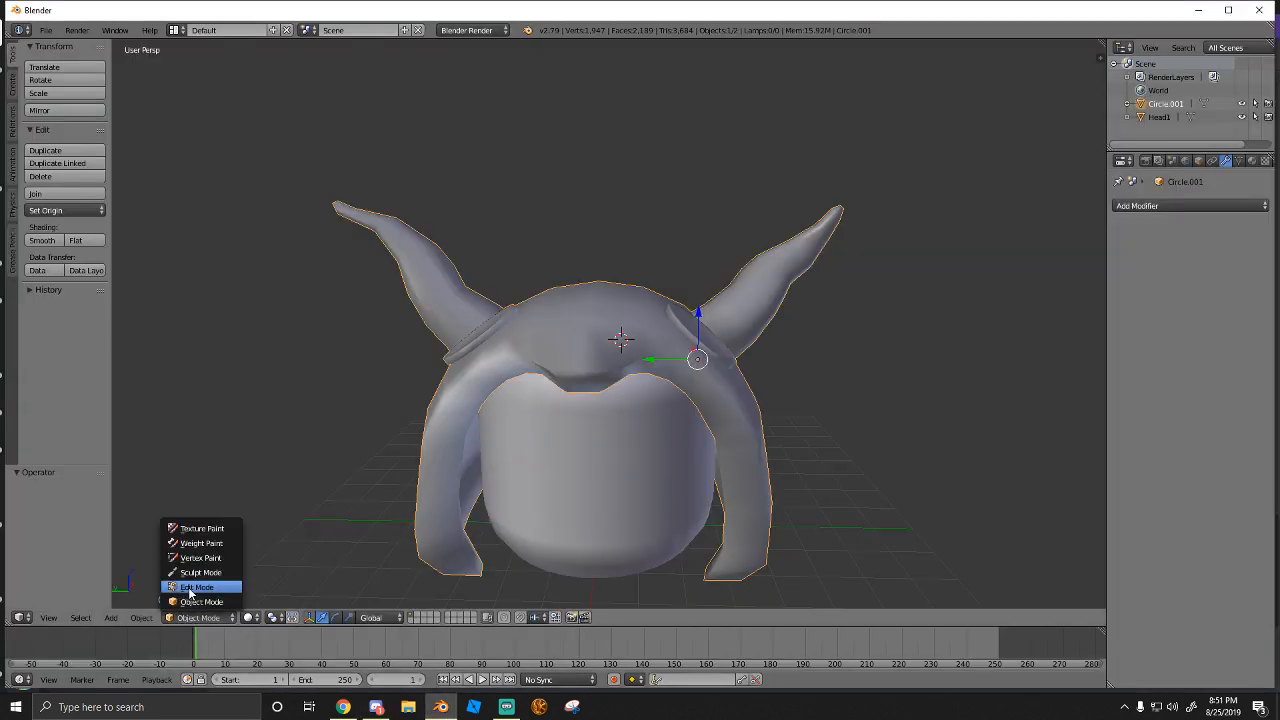
{"action": "left_click", "coordinate": [195, 587]}
{"action": "key", "text": "a"}
{"action": "key", "text": "a"}
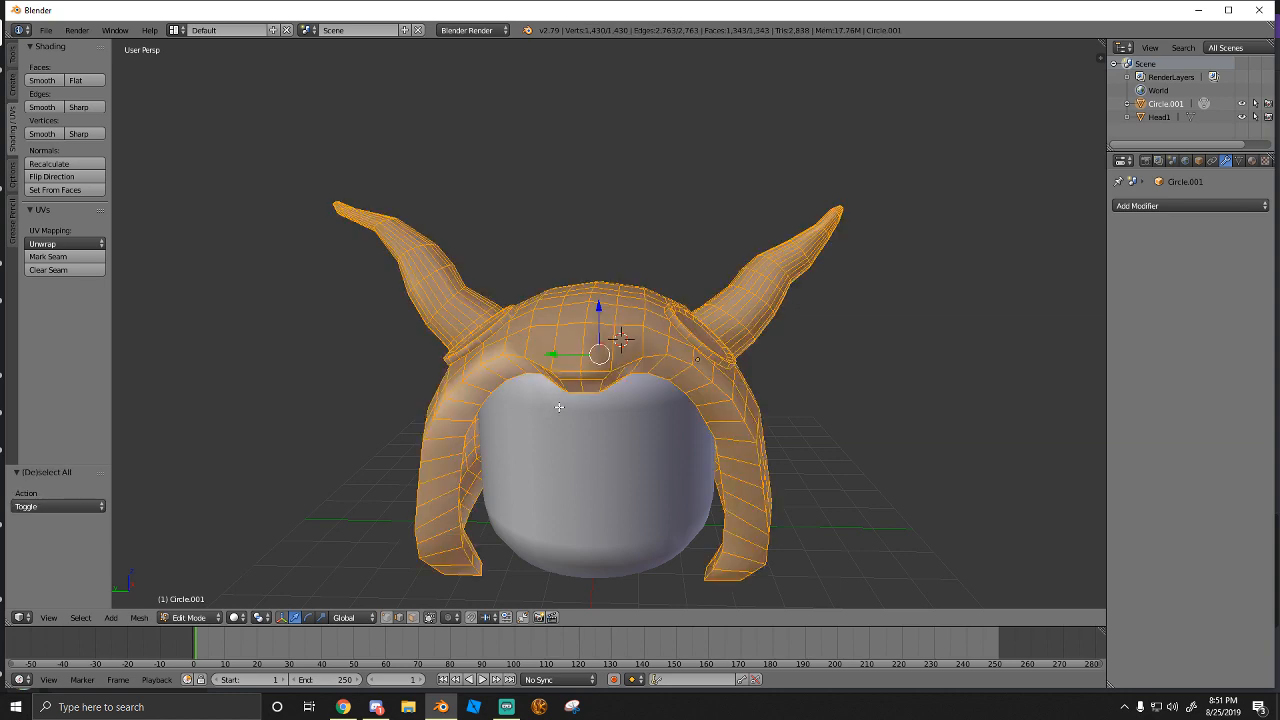
{"action": "key", "text": "shift+d"}
{"action": "left_click", "coordinate": [549, 393]}
{"action": "key", "text": "ctrl+z"}
{"action": "key", "text": "a"}
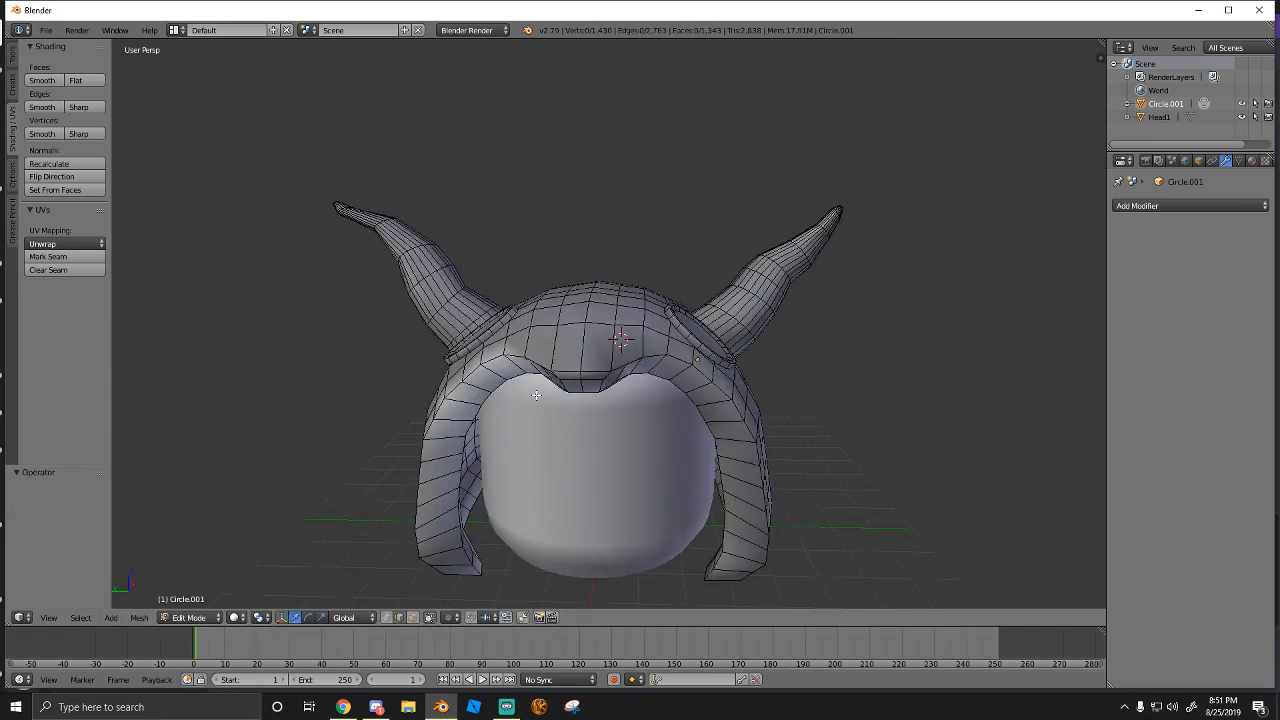
{"action": "key", "text": "a"}
{"action": "key", "text": "a"}
Examine the joined helmet mesh from the side, back and front, including the horns and discs
{"action": "key", "text": "shift+f"}
{"action": "key", "text": "w"}
{"action": "key", "text": "d"}
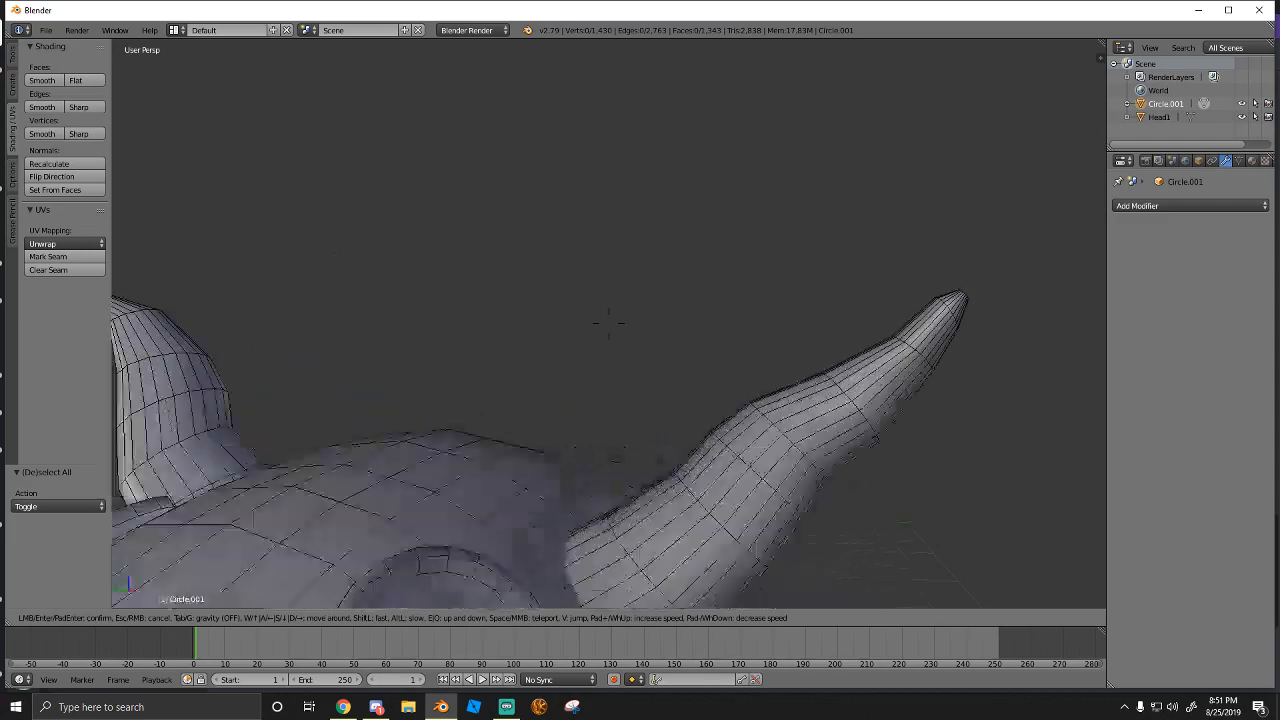
{"action": "key", "text": "s"}
{"action": "key", "text": "s"}
{"action": "key", "text": "d"}
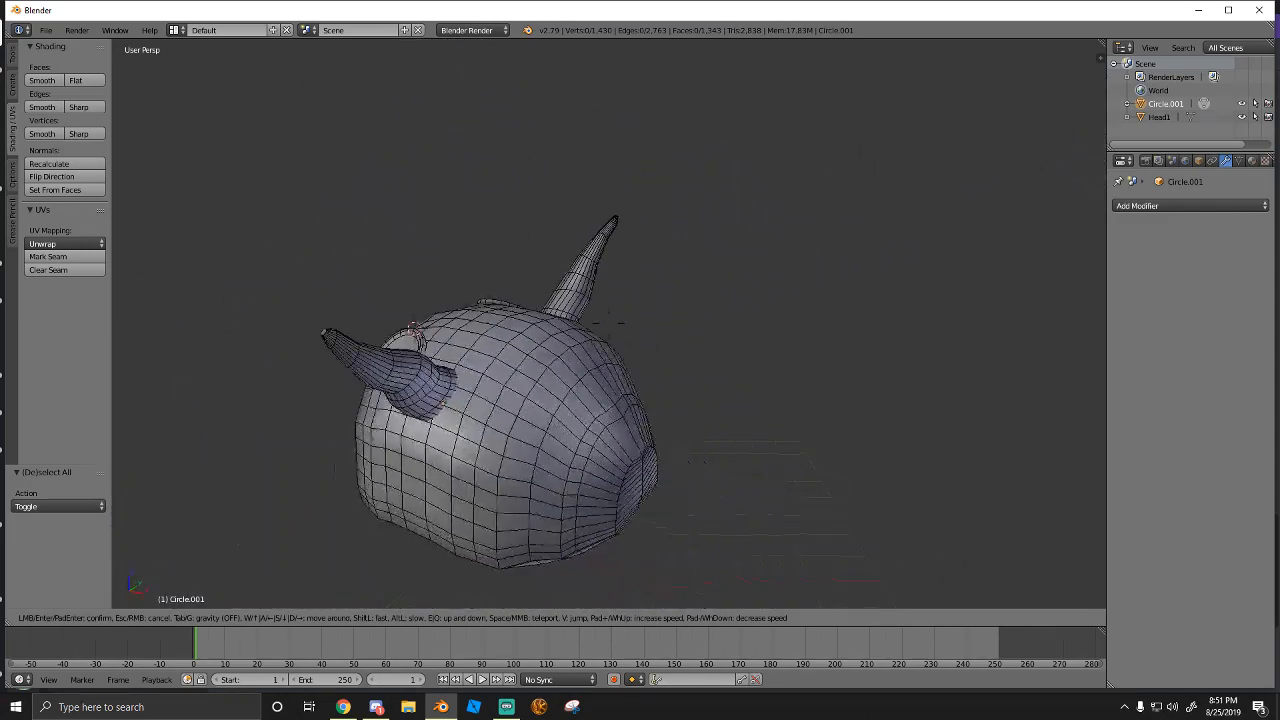
{"action": "key", "text": "d"}
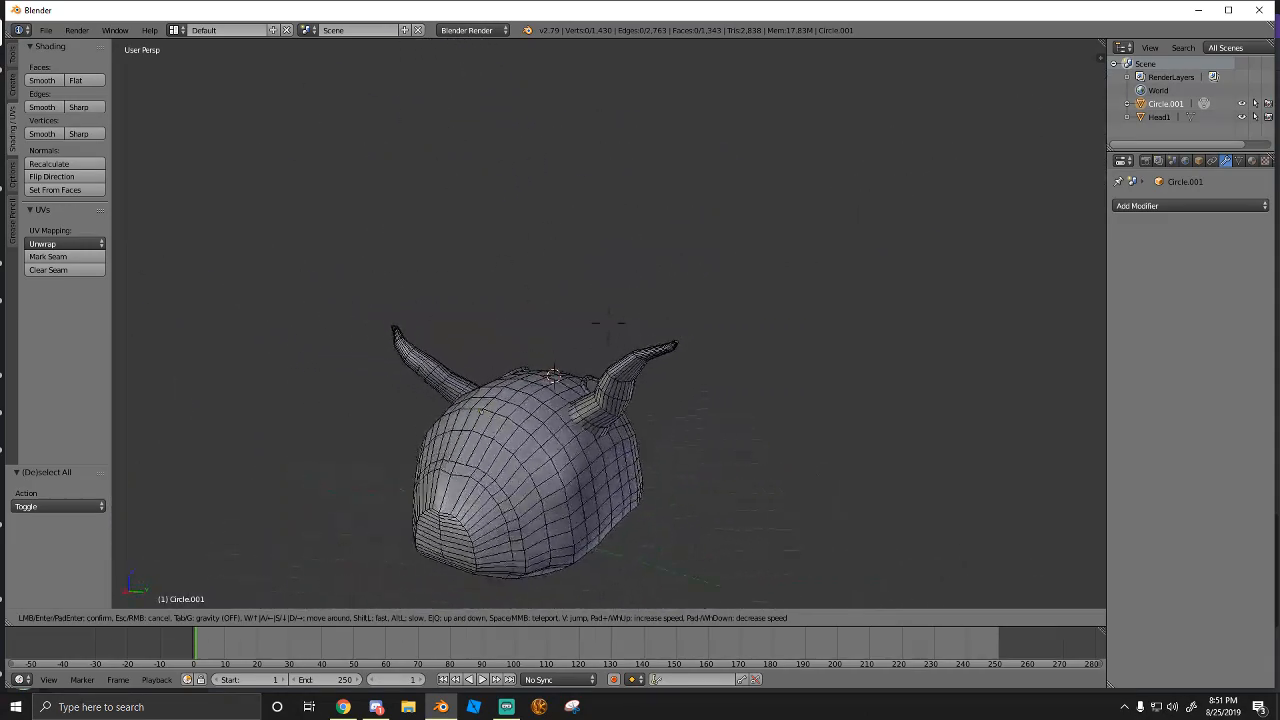
{"action": "key", "text": "w"}
{"action": "key", "text": "d"}
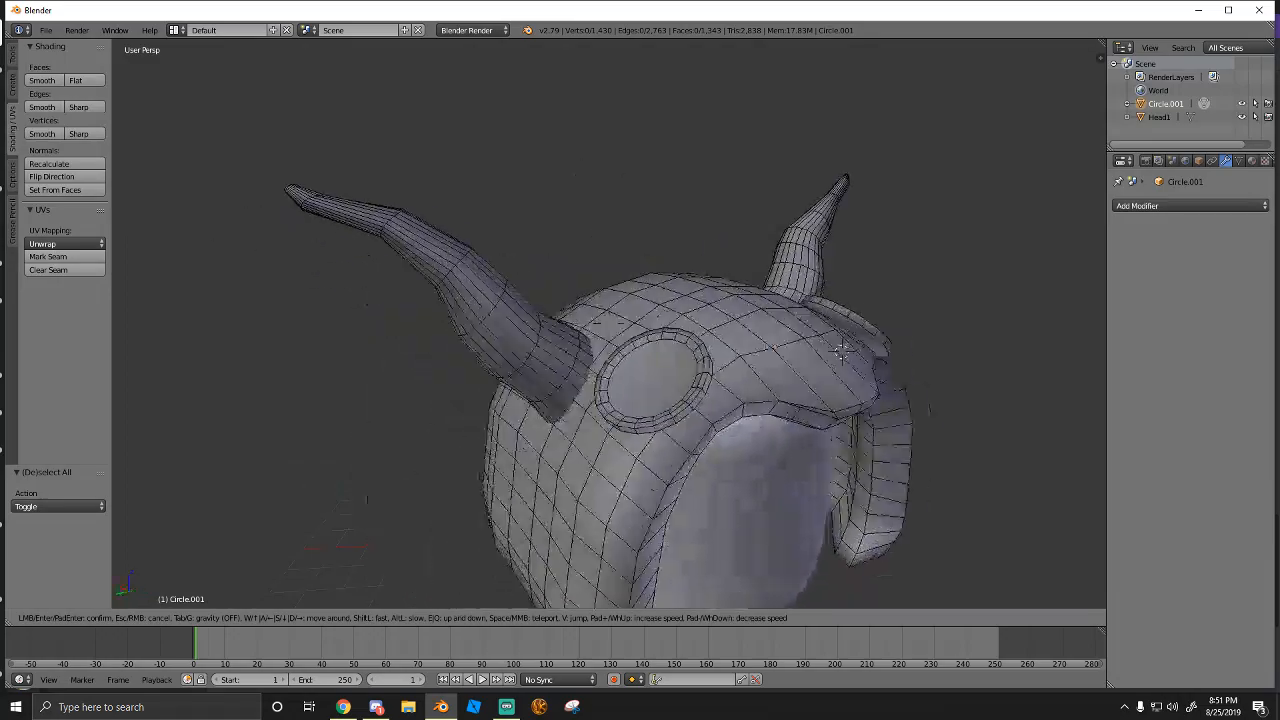
{"action": "key", "text": "w"}
{"action": "key", "text": "s"}
{"action": "key", "text": "s"}
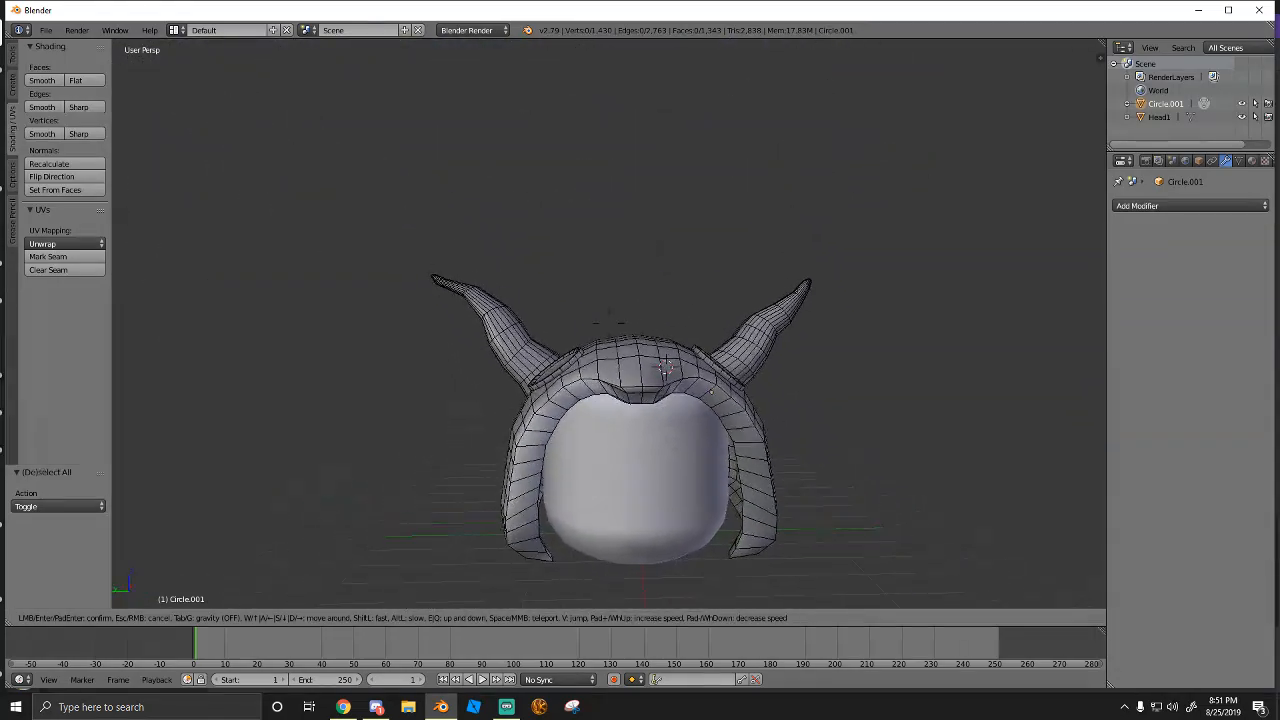
{"action": "key", "text": "w"}
{"action": "key", "text": "s"}
{"action": "left_click", "coordinate": [609, 324]}
Select all geometry of the helmet mesh, staying in Edit Mode, and collapse the UV mapping tools
{"action": "key", "text": "a"}
{"action": "key", "text": "a"}
{"action": "key", "text": "a"}
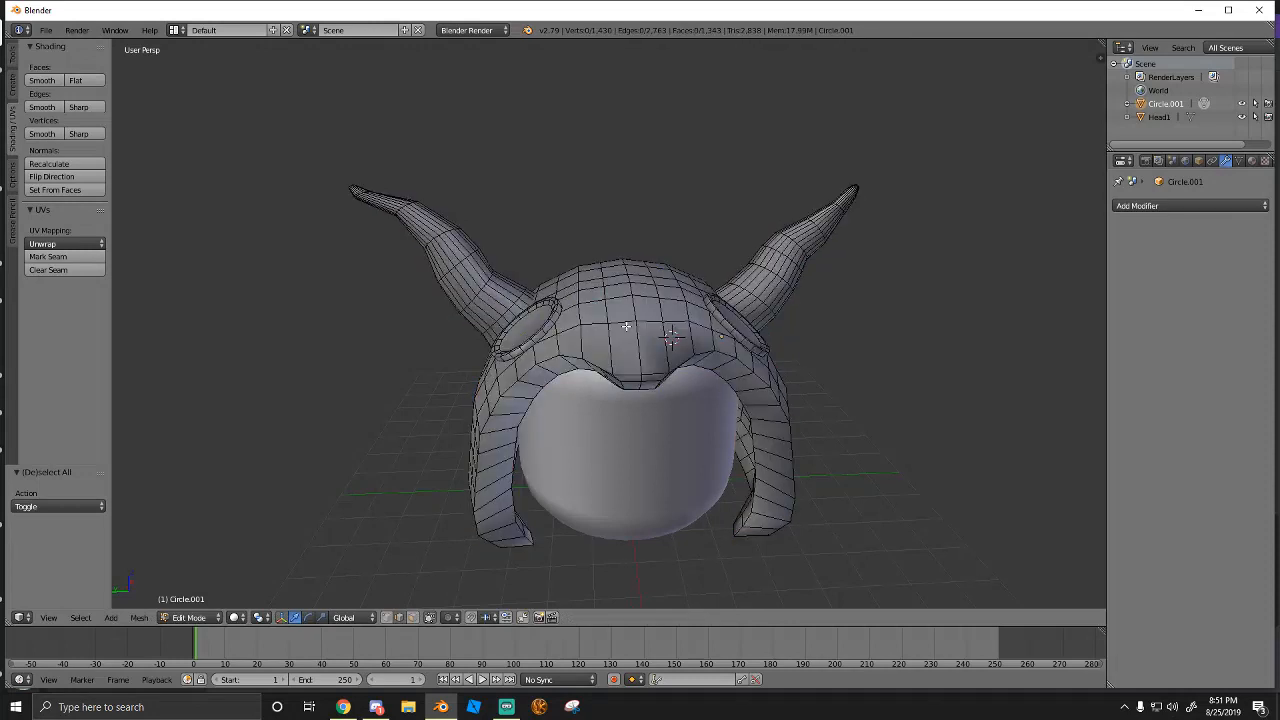
{"action": "left_click", "coordinate": [189, 617]}
{"action": "left_click", "coordinate": [189, 586]}
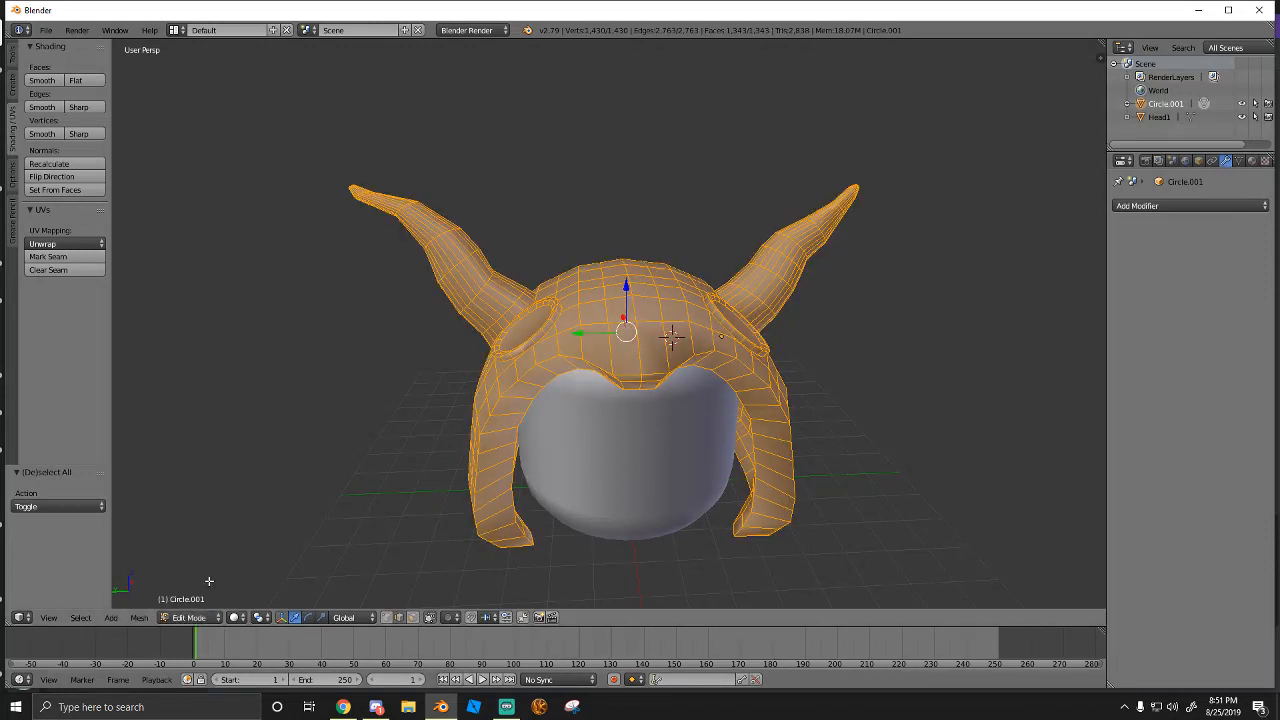
{"action": "key", "text": "a"}
{"action": "left_click", "coordinate": [42, 209]}
{"action": "key", "text": "a"}
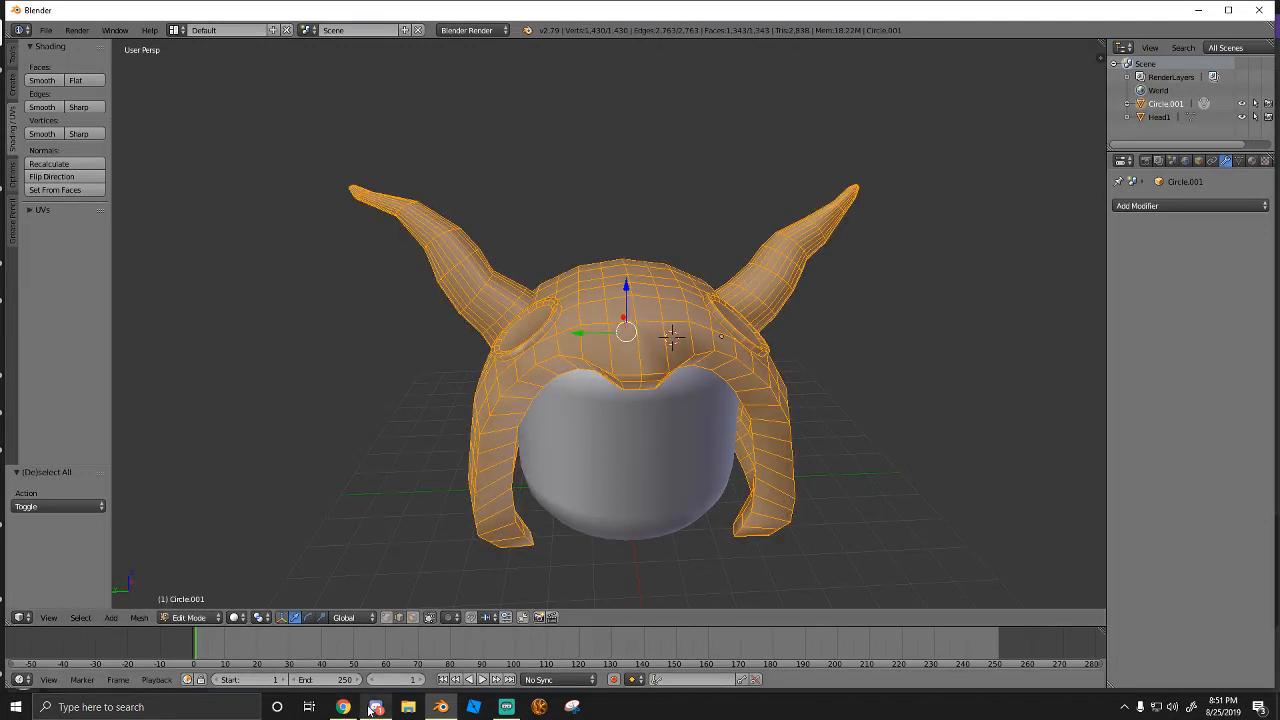
{"action": "mouse_move", "coordinate": [352, 699]}
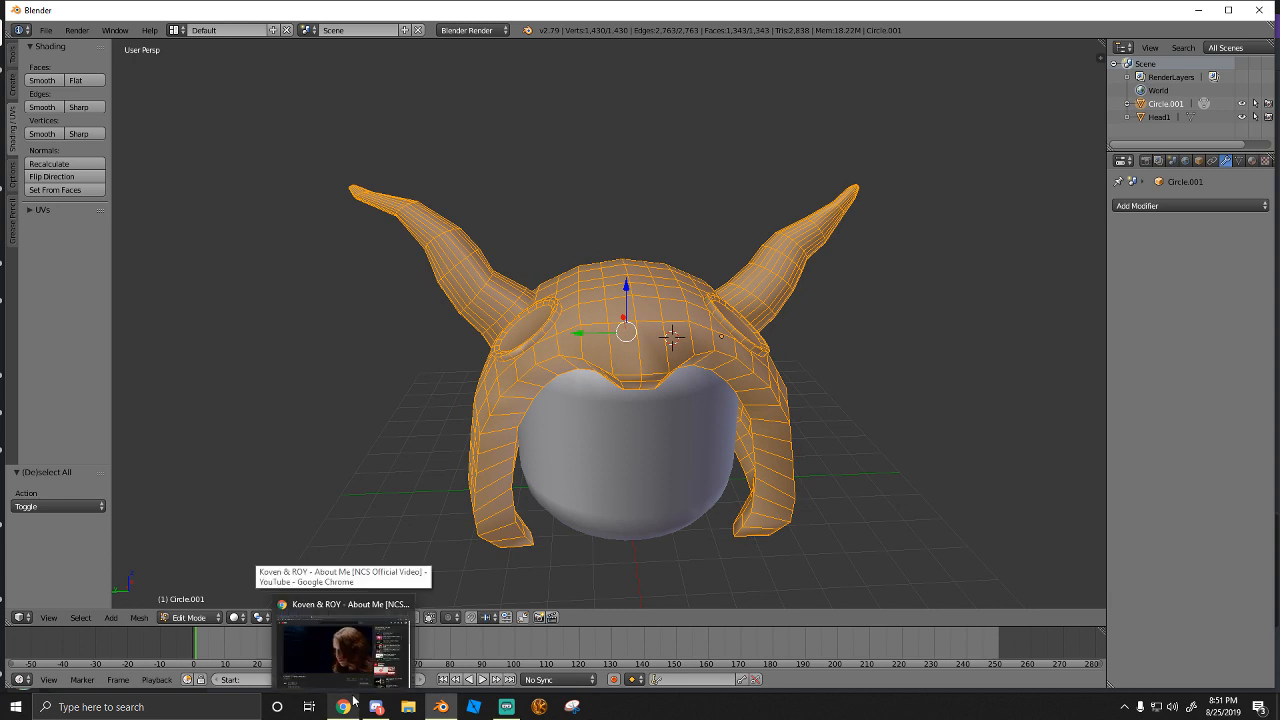
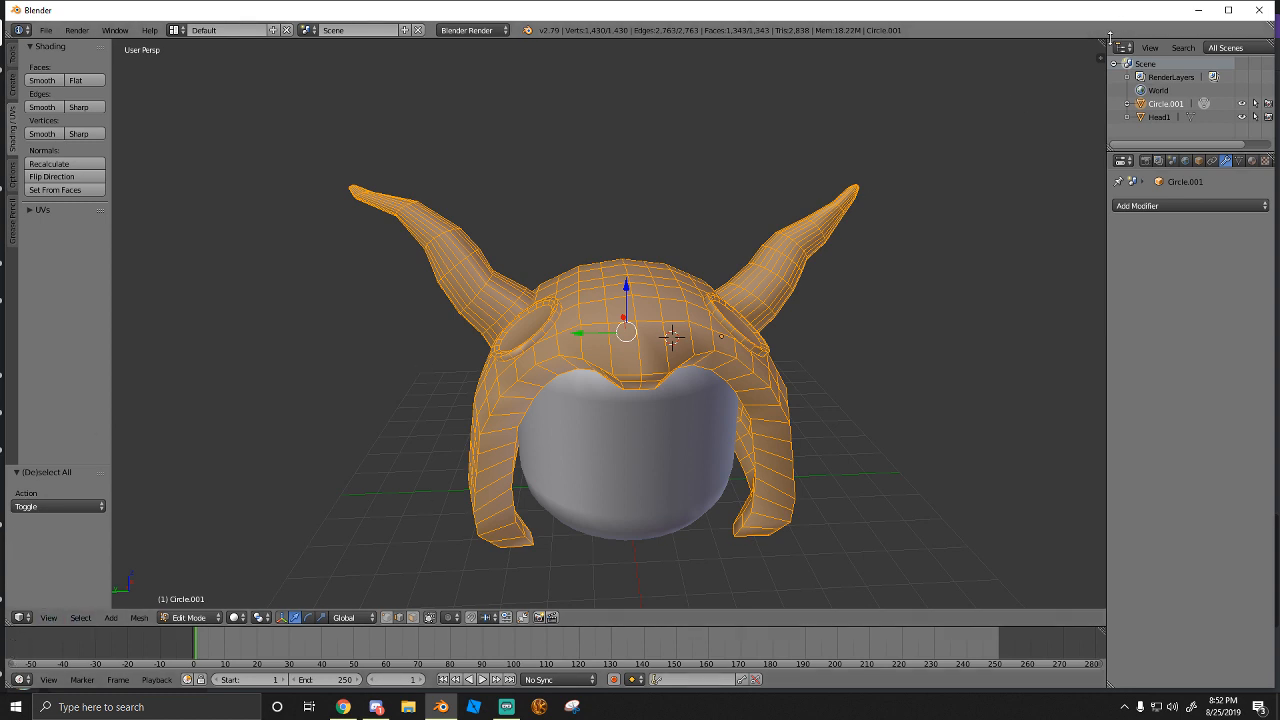
Split the 3D view to add a UV/Image Editor above a Node Editor, and hide the Node Editor's sidebar
{"action": "left_click_drag", "start_coordinate": [1101, 57], "coordinate": [686, 181]}
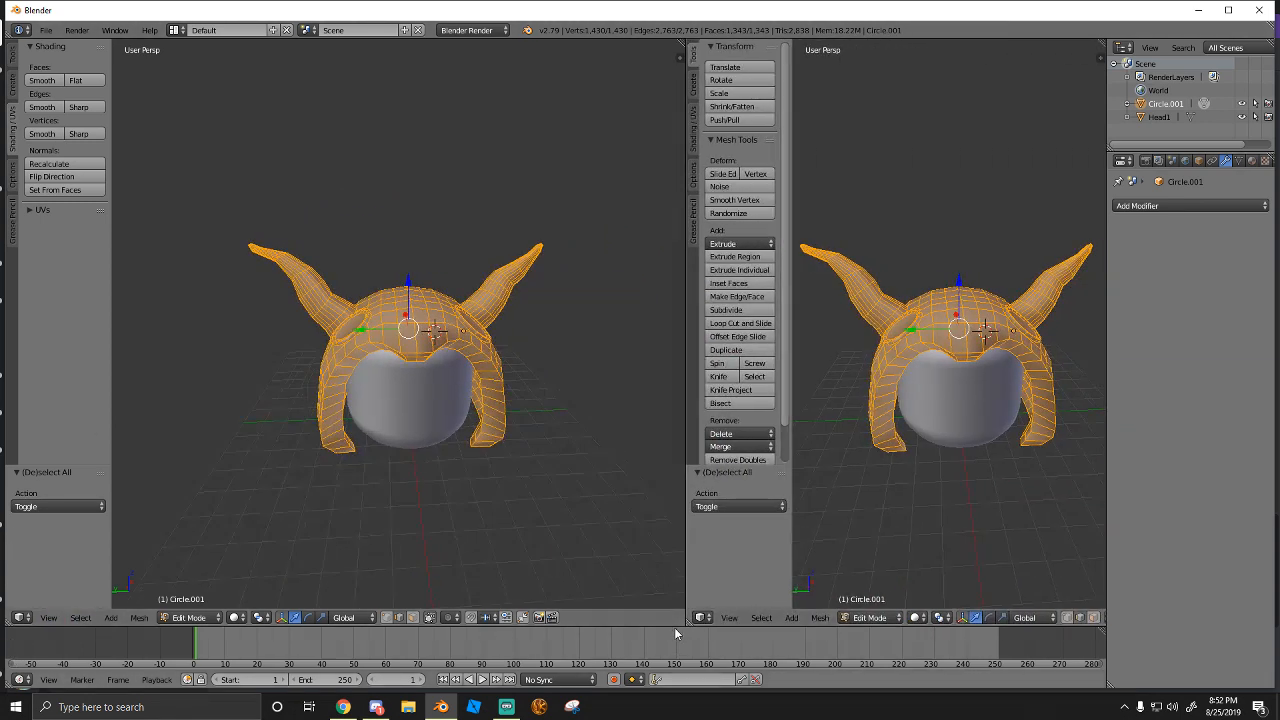
{"action": "left_click_drag", "start_coordinate": [690, 620], "coordinate": [703, 290]}
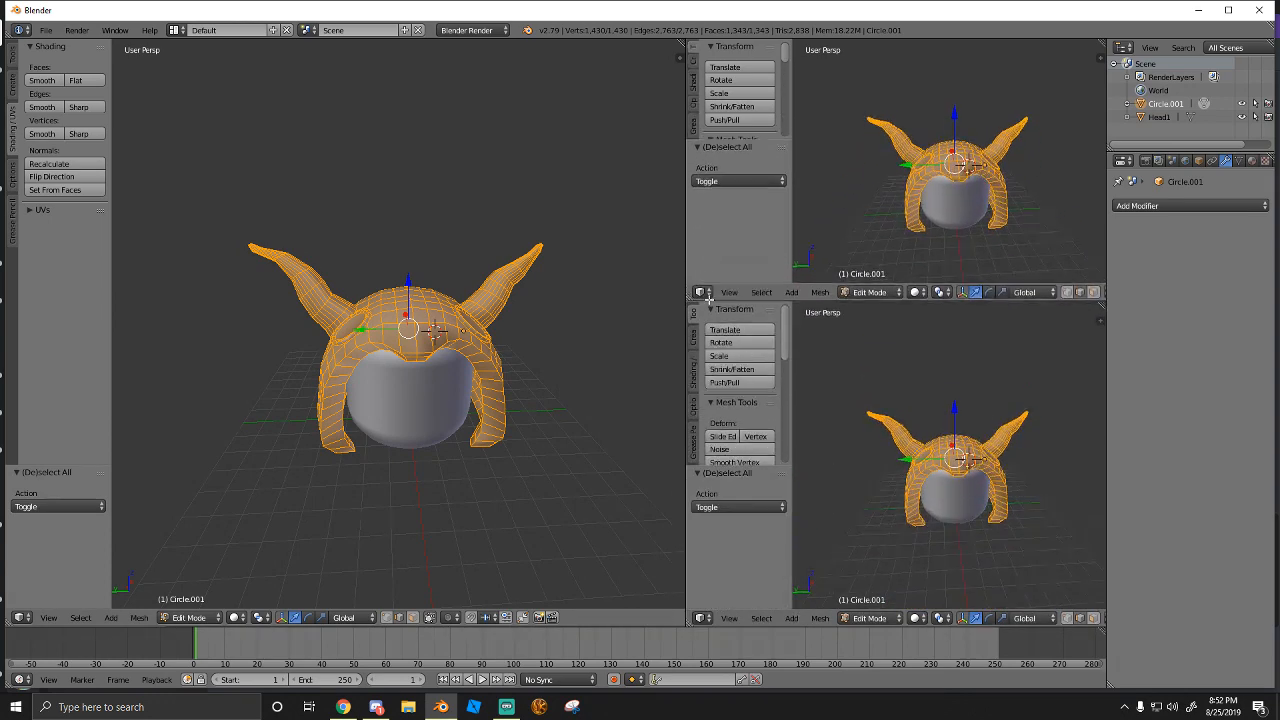
{"action": "left_click", "coordinate": [703, 295]}
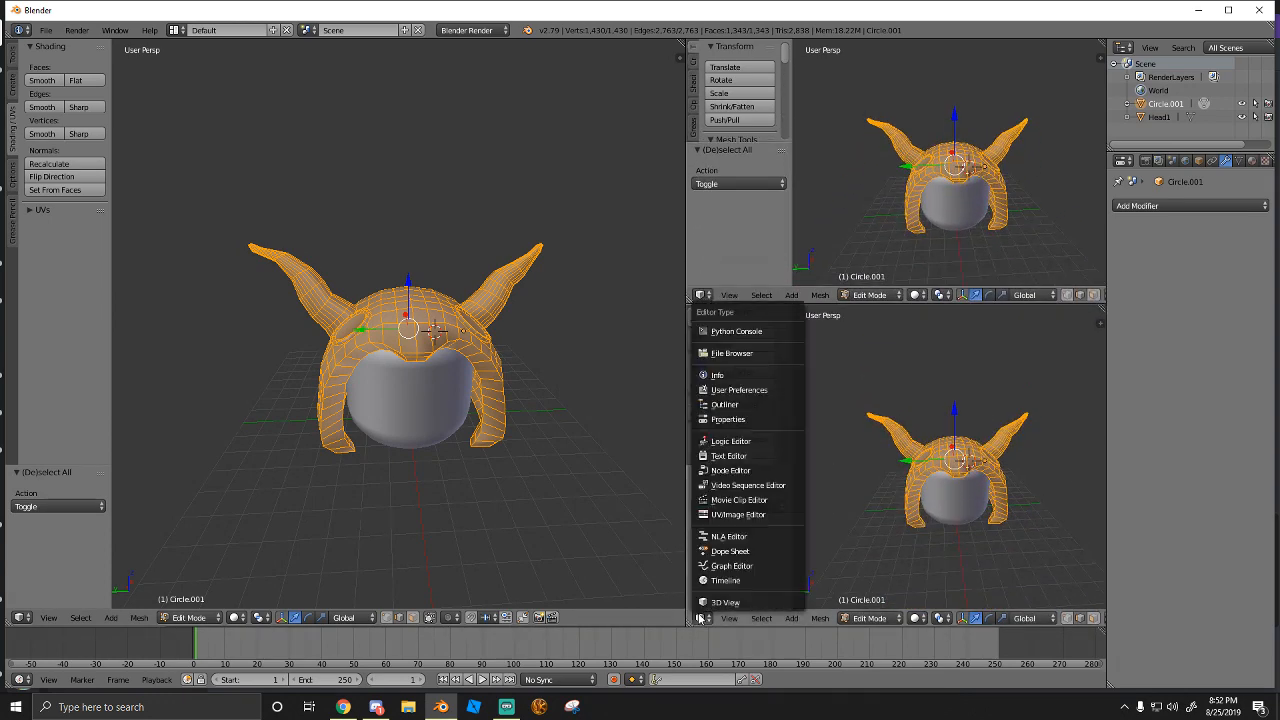
{"action": "left_click", "coordinate": [730, 470]}
{"action": "left_click", "coordinate": [704, 295]}
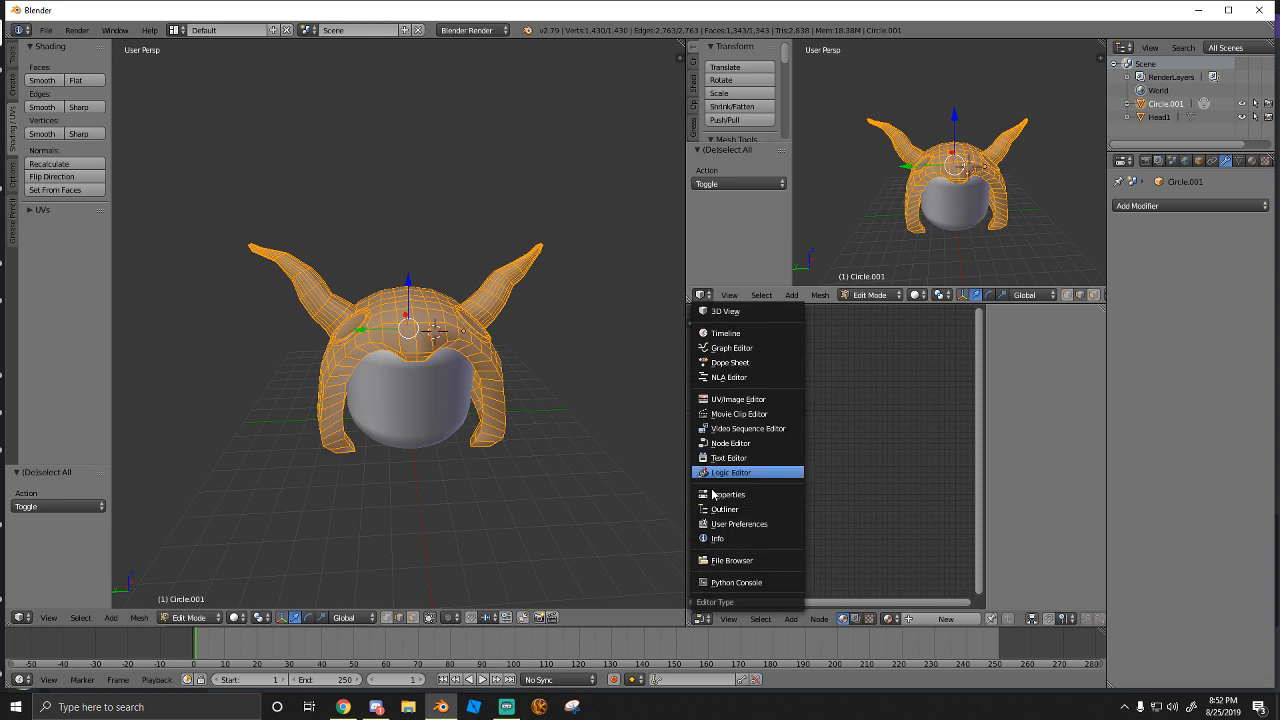
{"action": "left_click", "coordinate": [738, 399]}
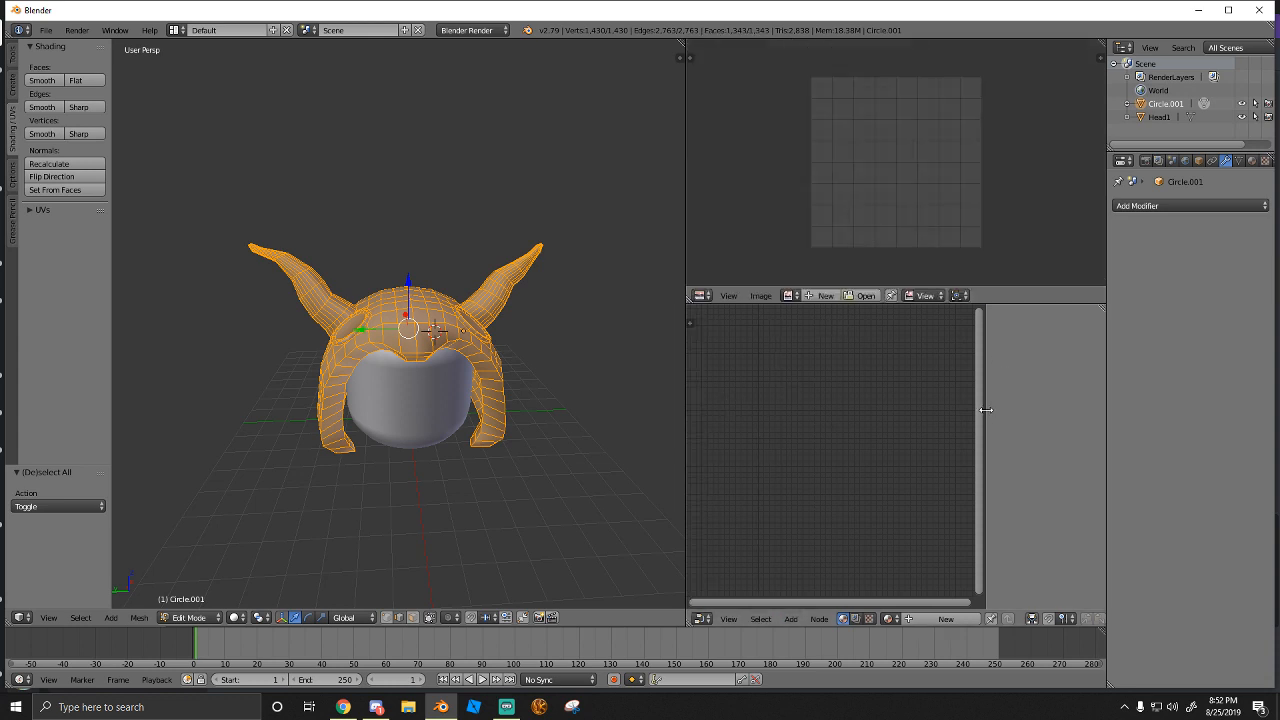
{"action": "left_click_drag", "start_coordinate": [986, 410], "coordinate": [1100, 410]}
Switch the render engine to Cycles Render and create a new node material for the helmet
{"action": "left_click", "coordinate": [472, 30]}
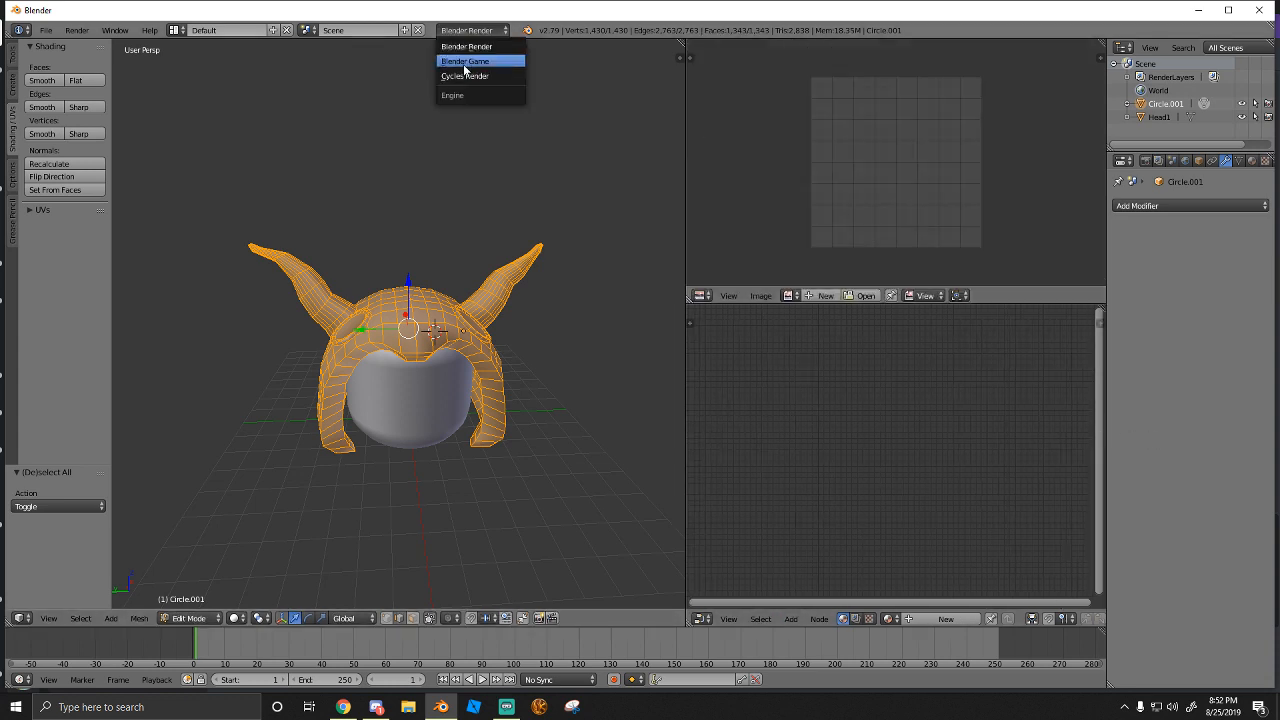
{"action": "left_click", "coordinate": [464, 76]}
{"action": "left_click", "coordinate": [978, 619]}
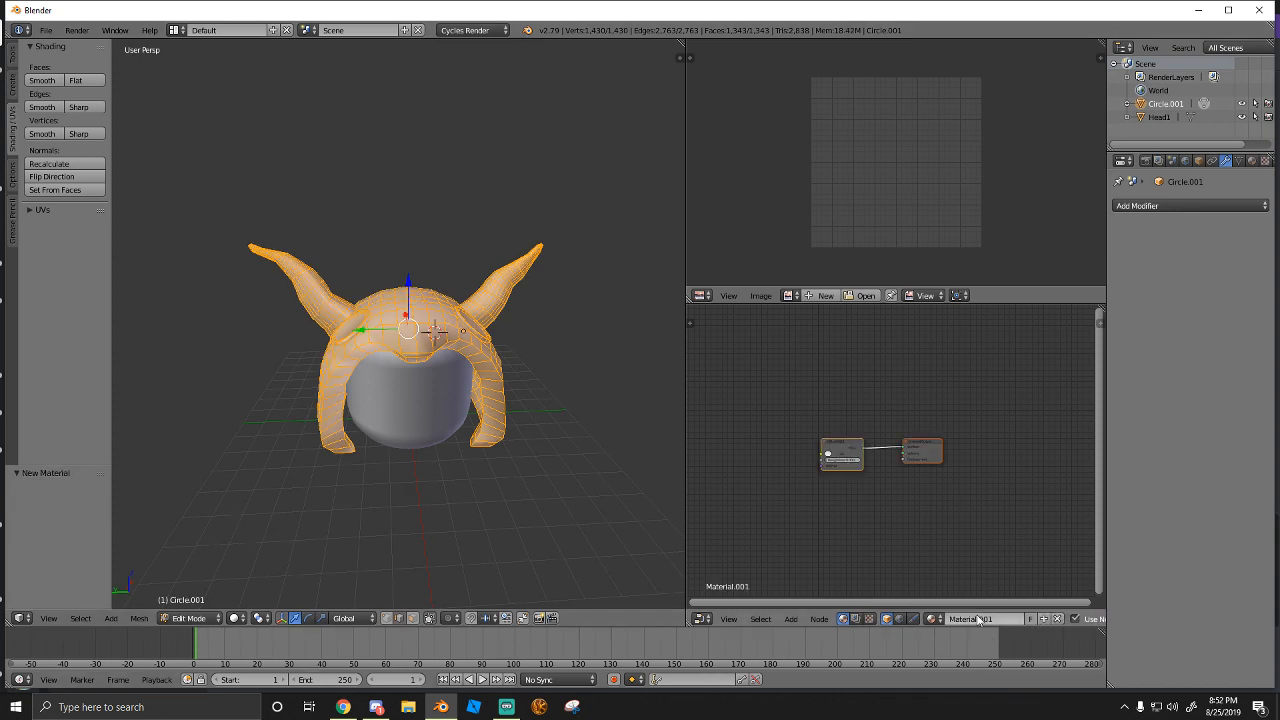
{"action": "scroll", "coordinate": [551, 391], "scroll_direction": "up", "scroll_amount": 2}
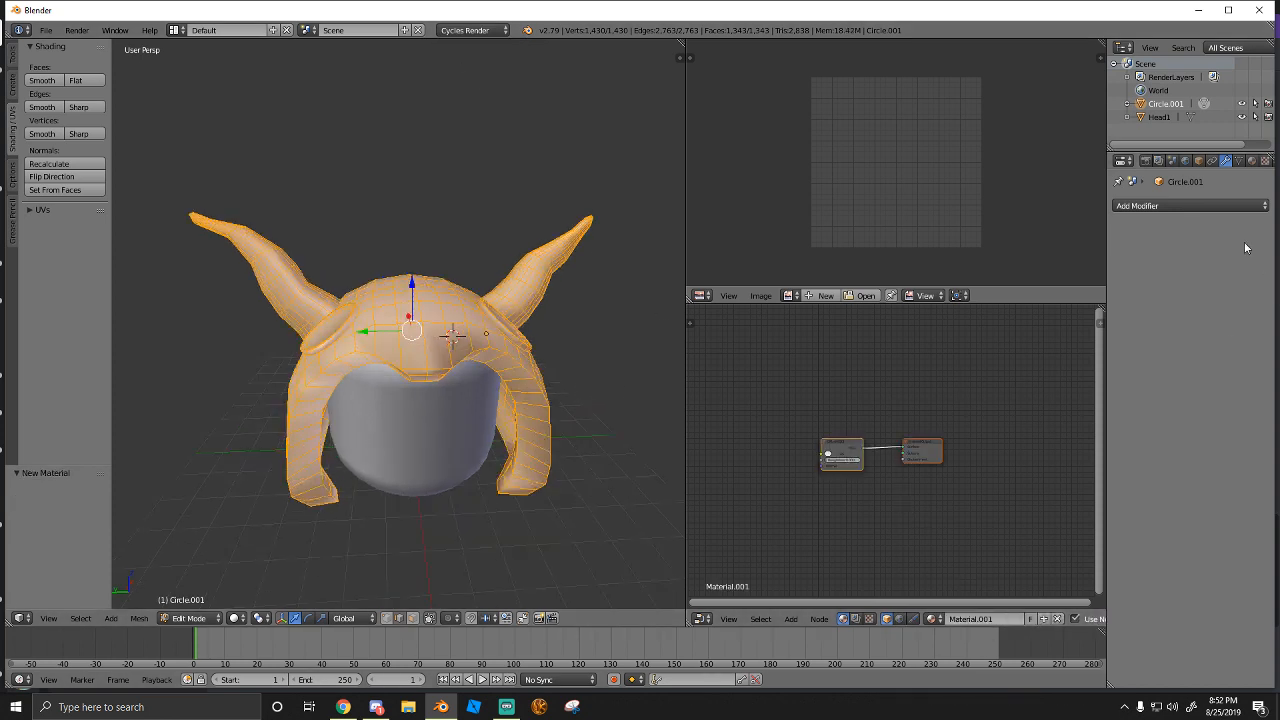
Rename the helmet's material to Hat and make a new copy of it in the same slot
{"action": "left_click", "coordinate": [1251, 162]}
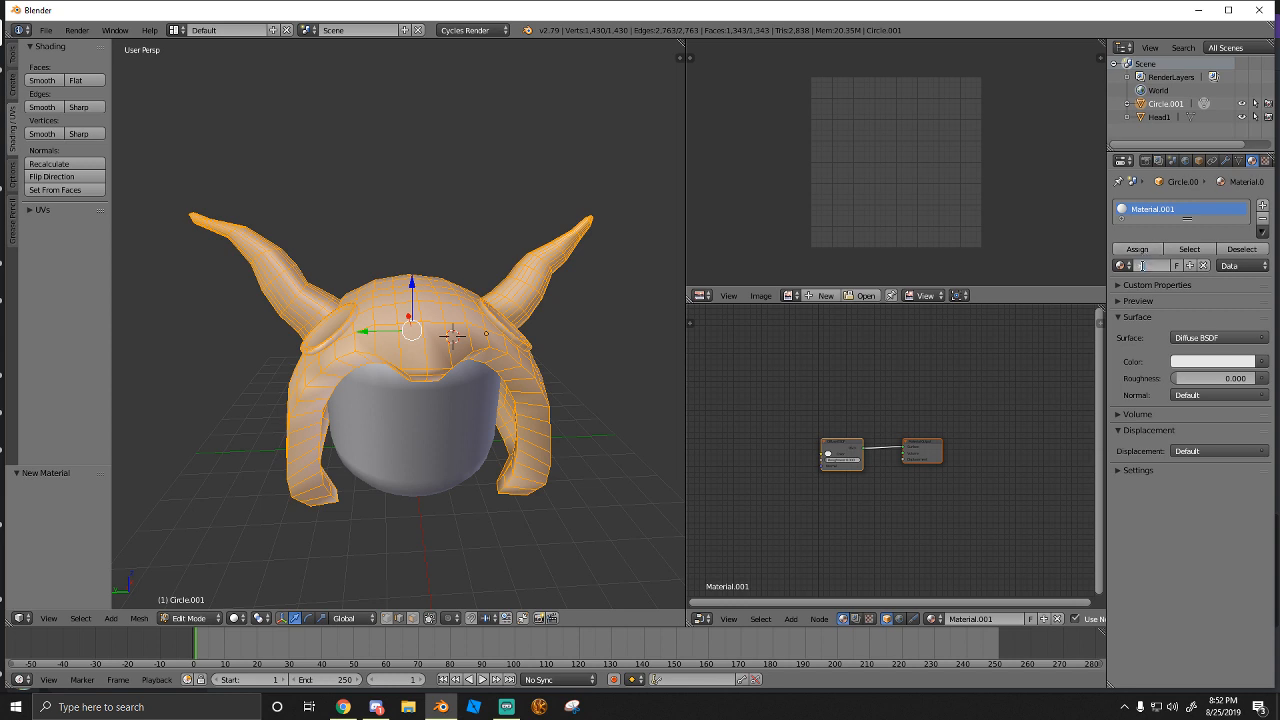
{"action": "key", "text": "Return"}
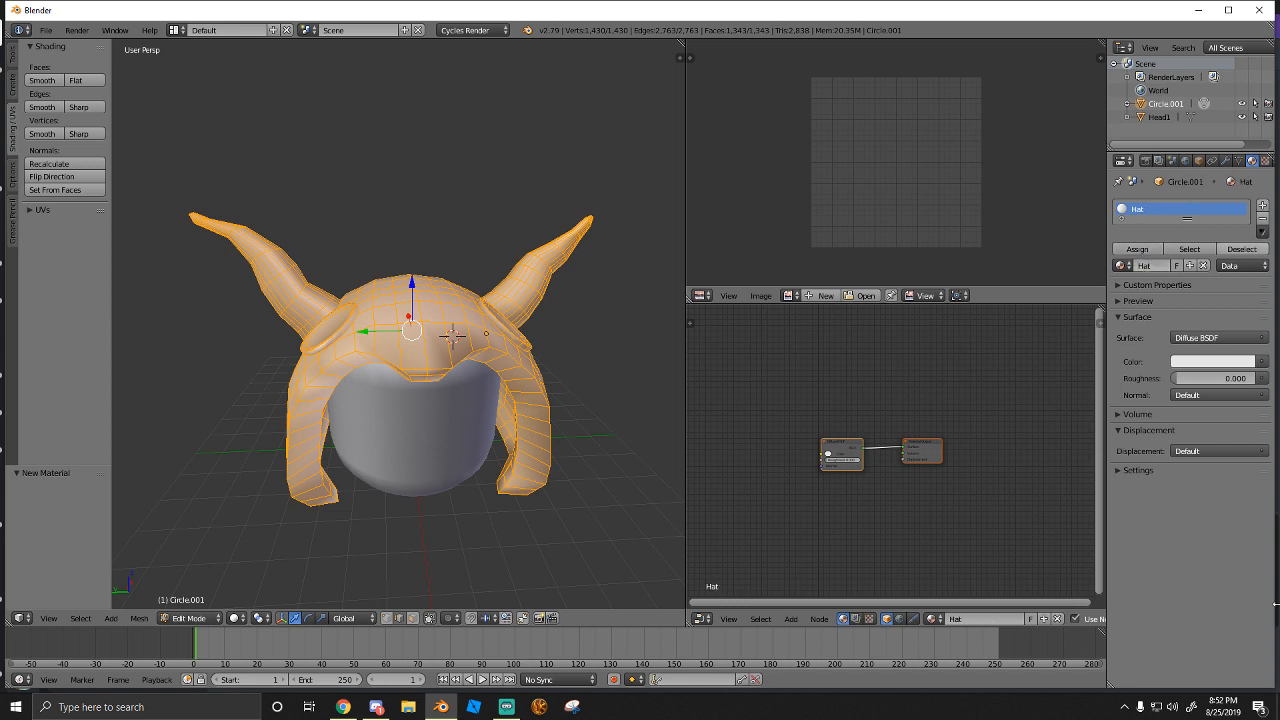
{"action": "left_click", "coordinate": [1191, 265]}
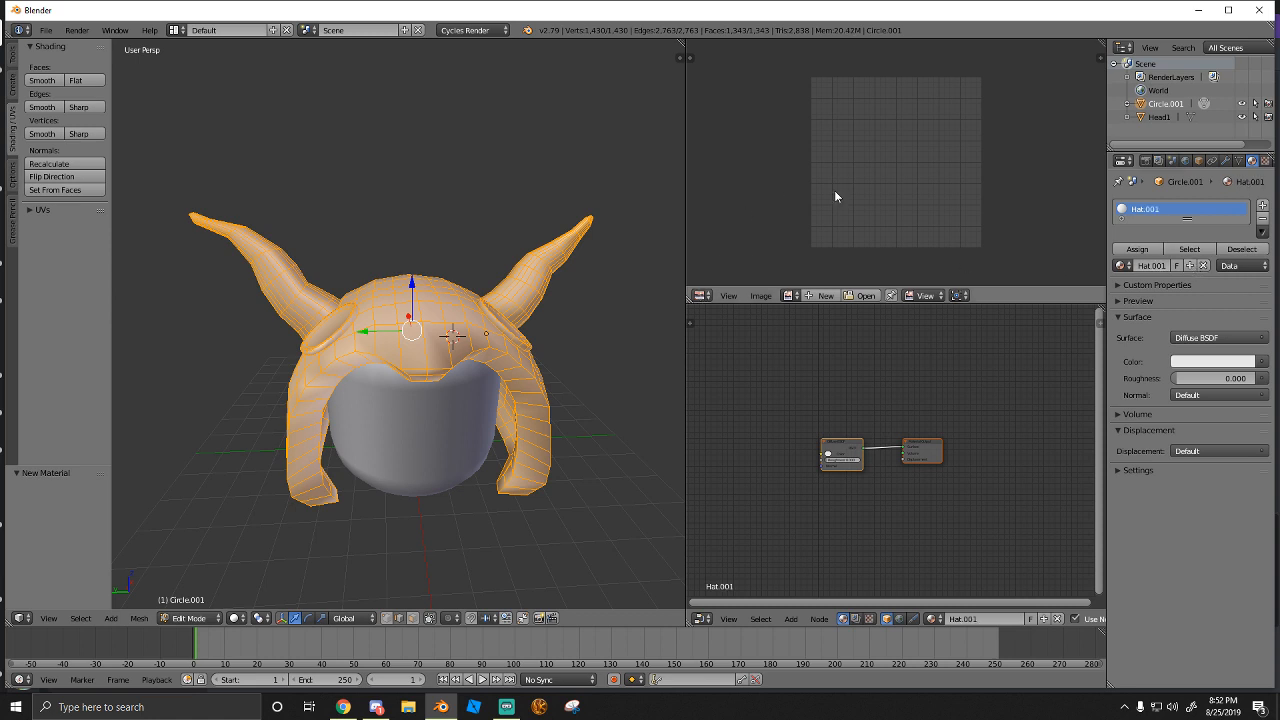
Create a new blank 1024 × 1024 px image filled with red in the UV/Image Editor
{"action": "left_click", "coordinate": [862, 296]}
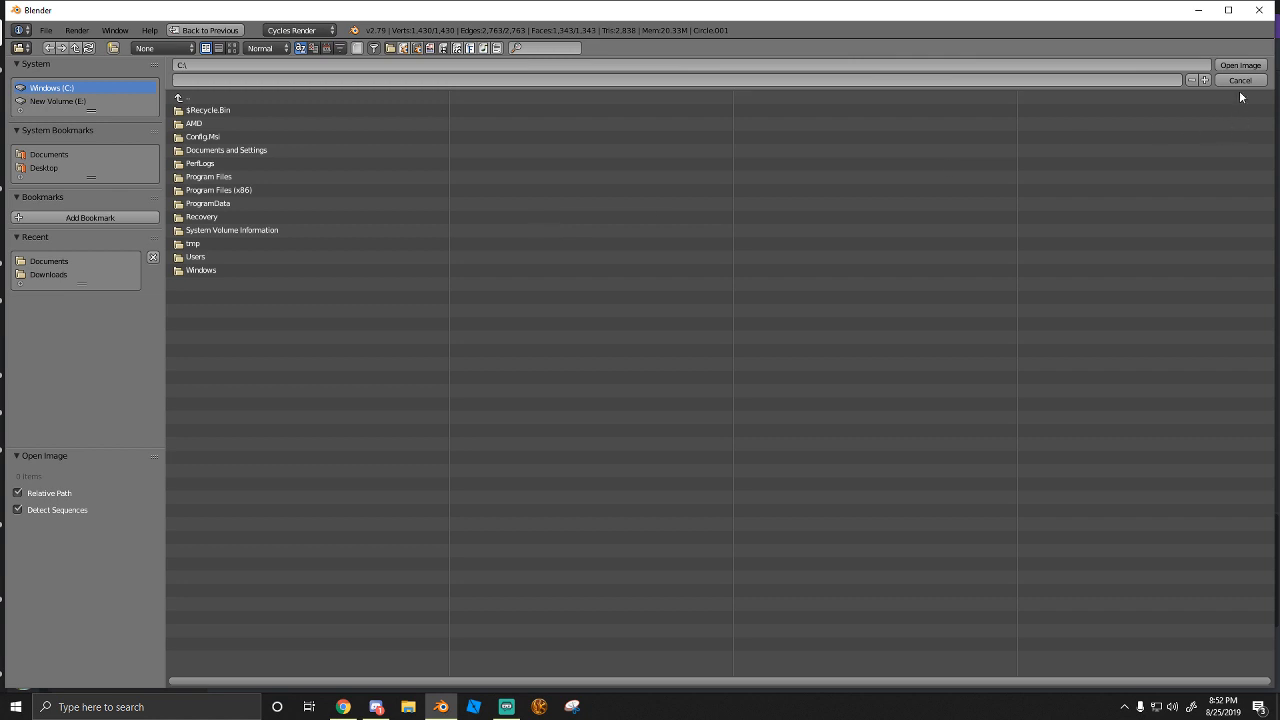
{"action": "left_click", "coordinate": [1240, 80]}
{"action": "left_click", "coordinate": [822, 296]}
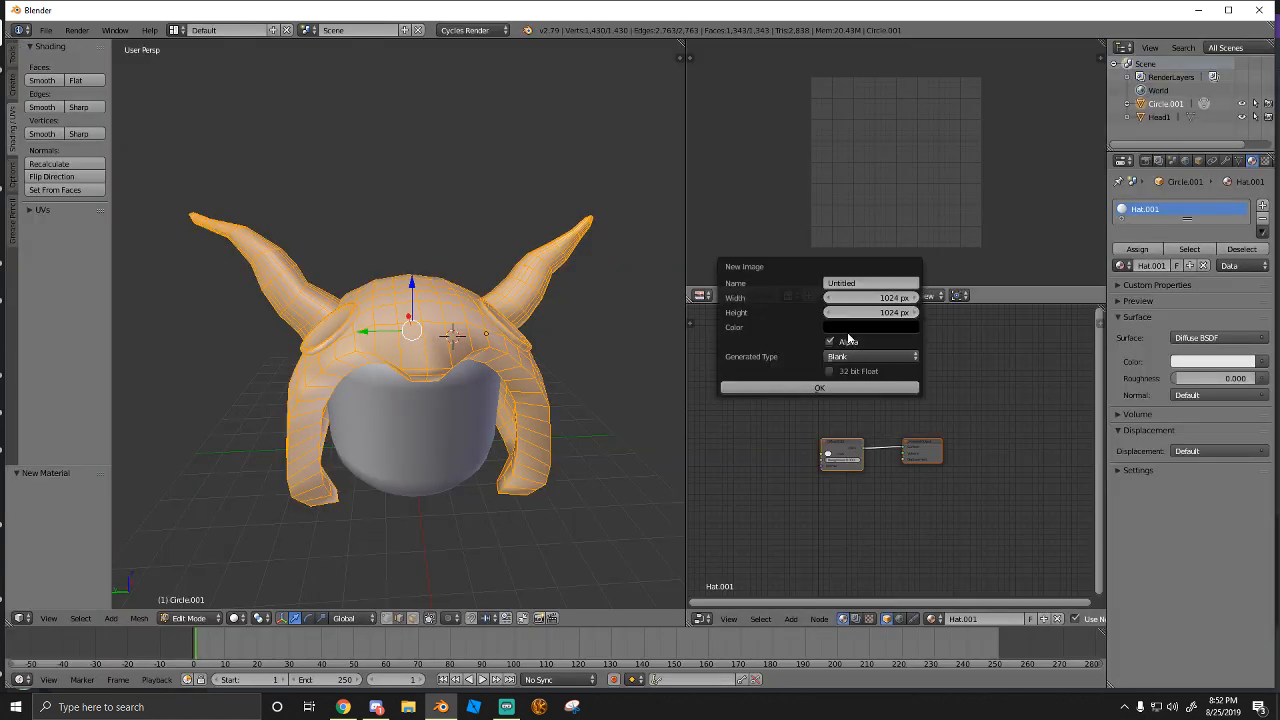
{"action": "left_click", "coordinate": [845, 327]}
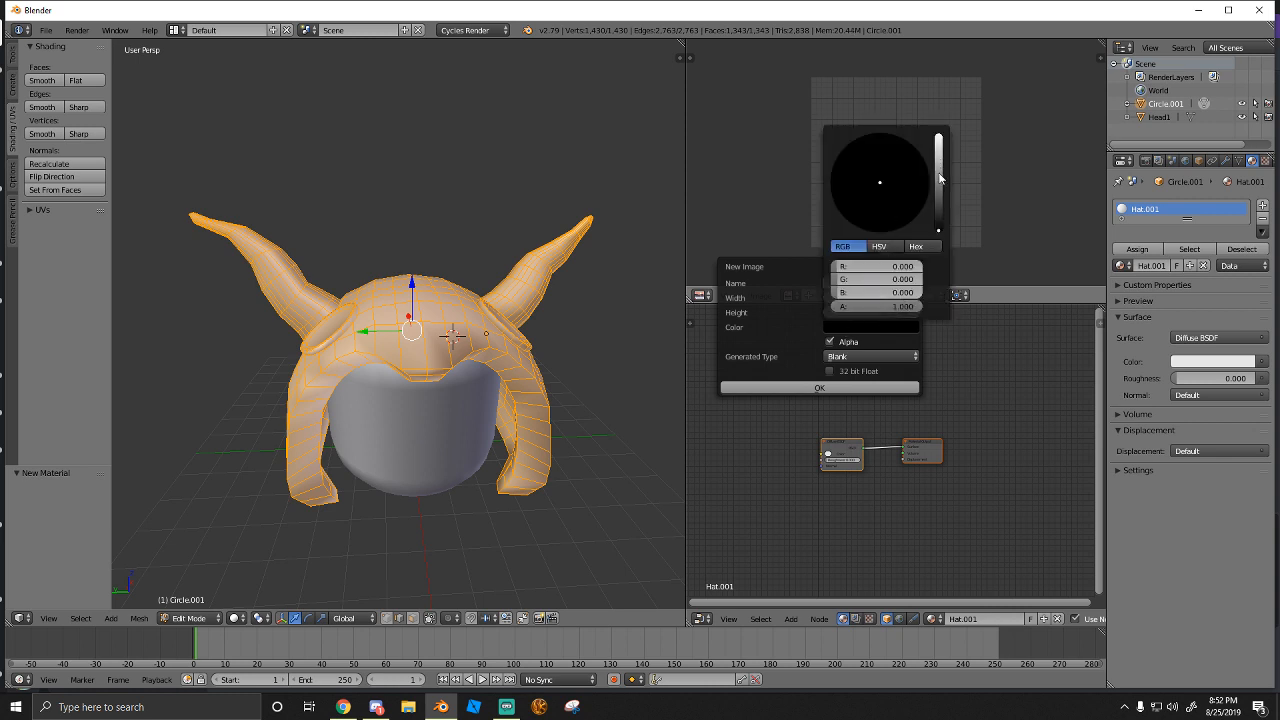
{"action": "left_click_drag", "start_coordinate": [943, 180], "coordinate": [938, 168]}
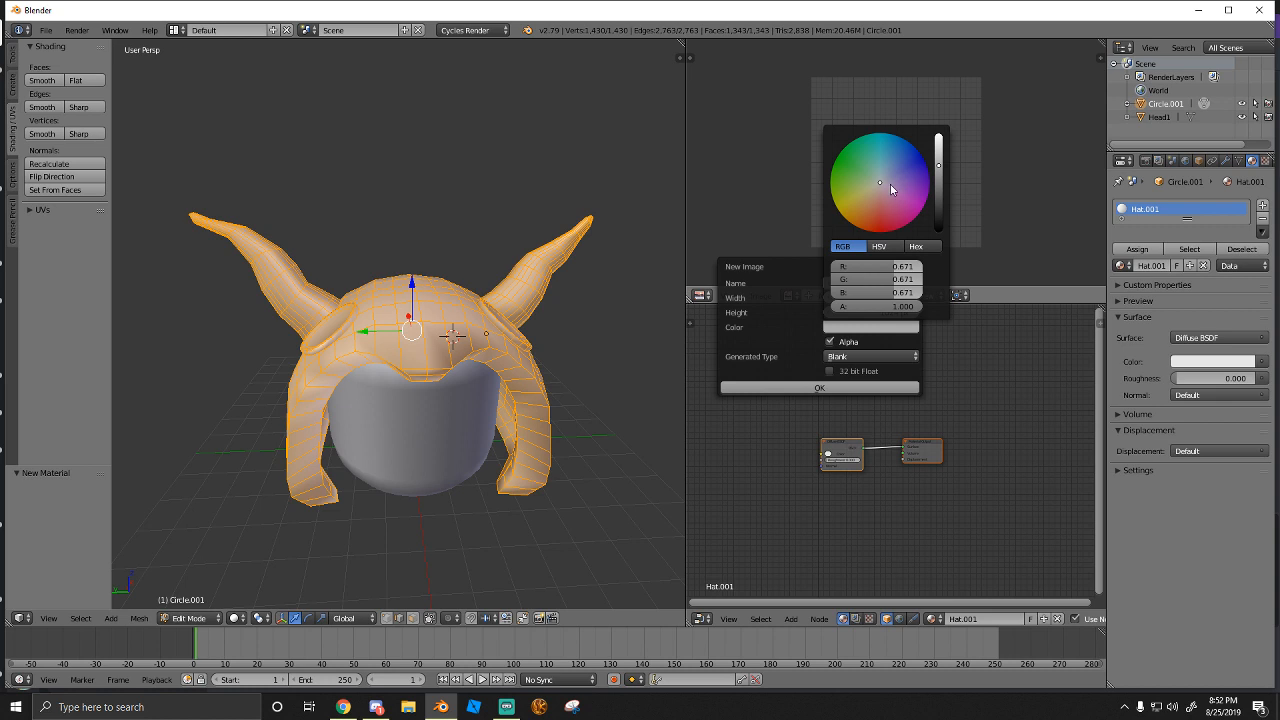
{"action": "left_click_drag", "start_coordinate": [873, 197], "coordinate": [883, 215]}
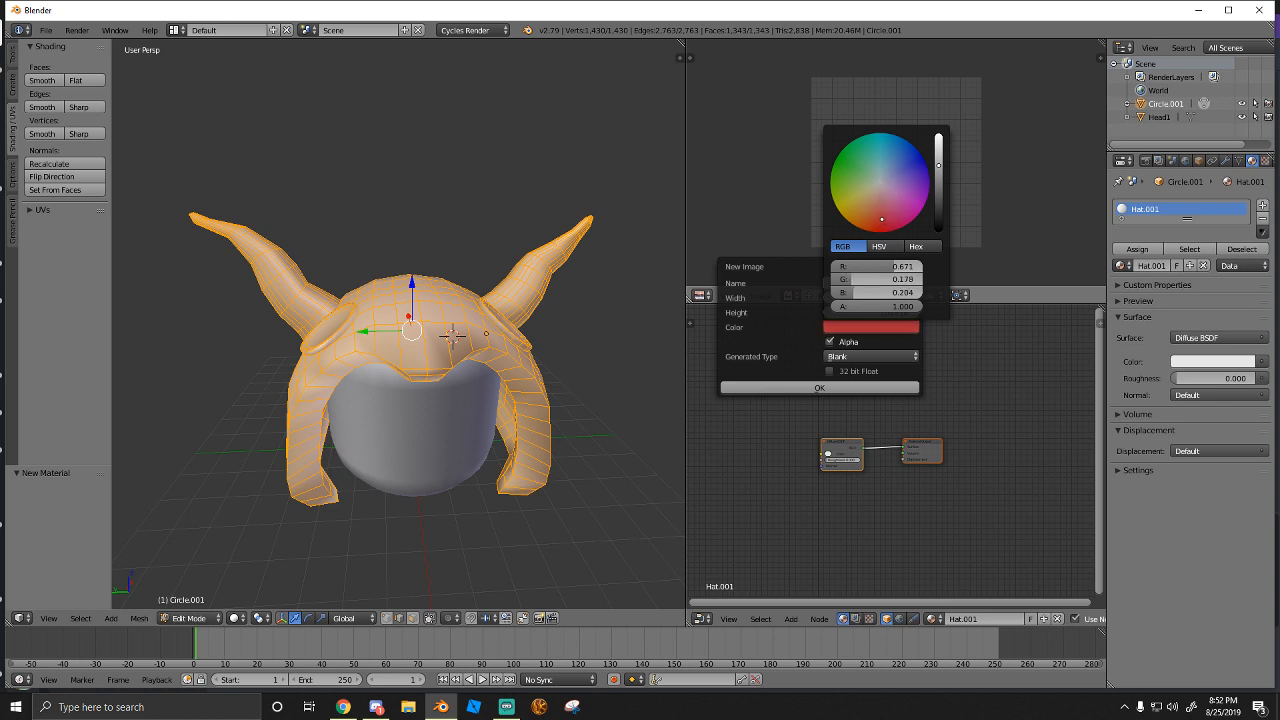
{"action": "left_click", "coordinate": [790, 390]}
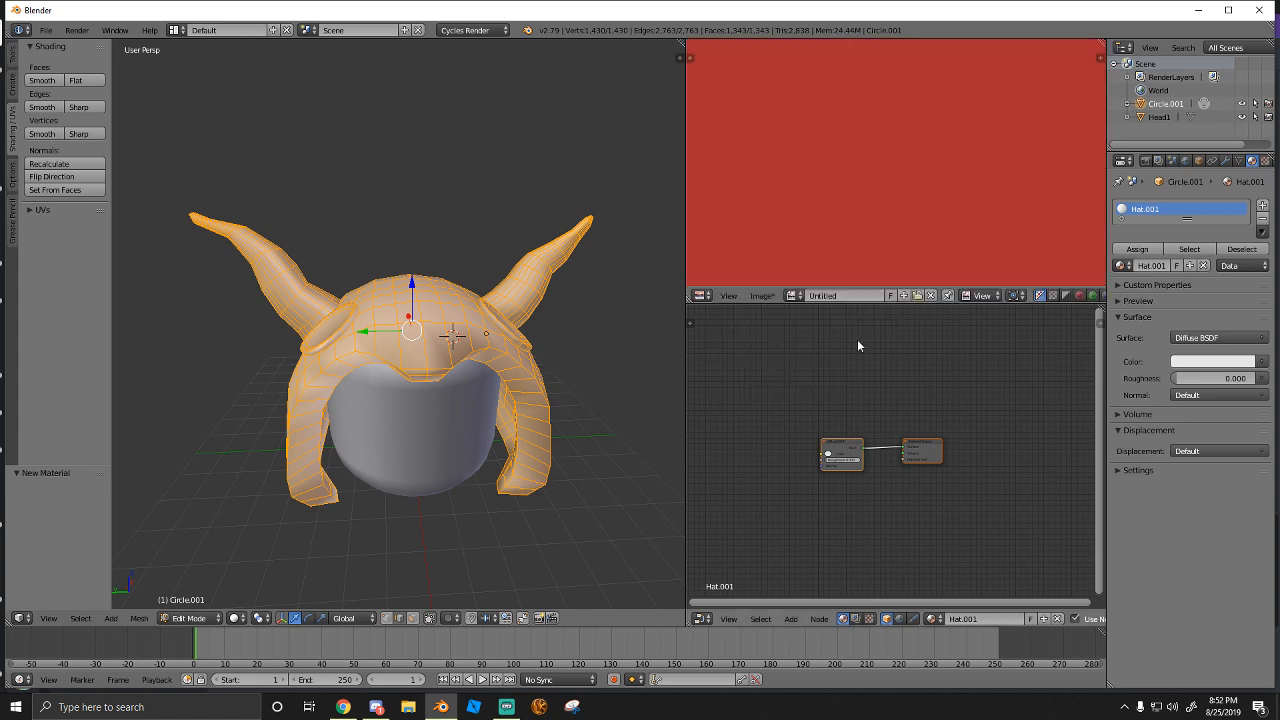
{"action": "scroll", "coordinate": [852, 231], "scroll_direction": "down", "scroll_amount": 2}
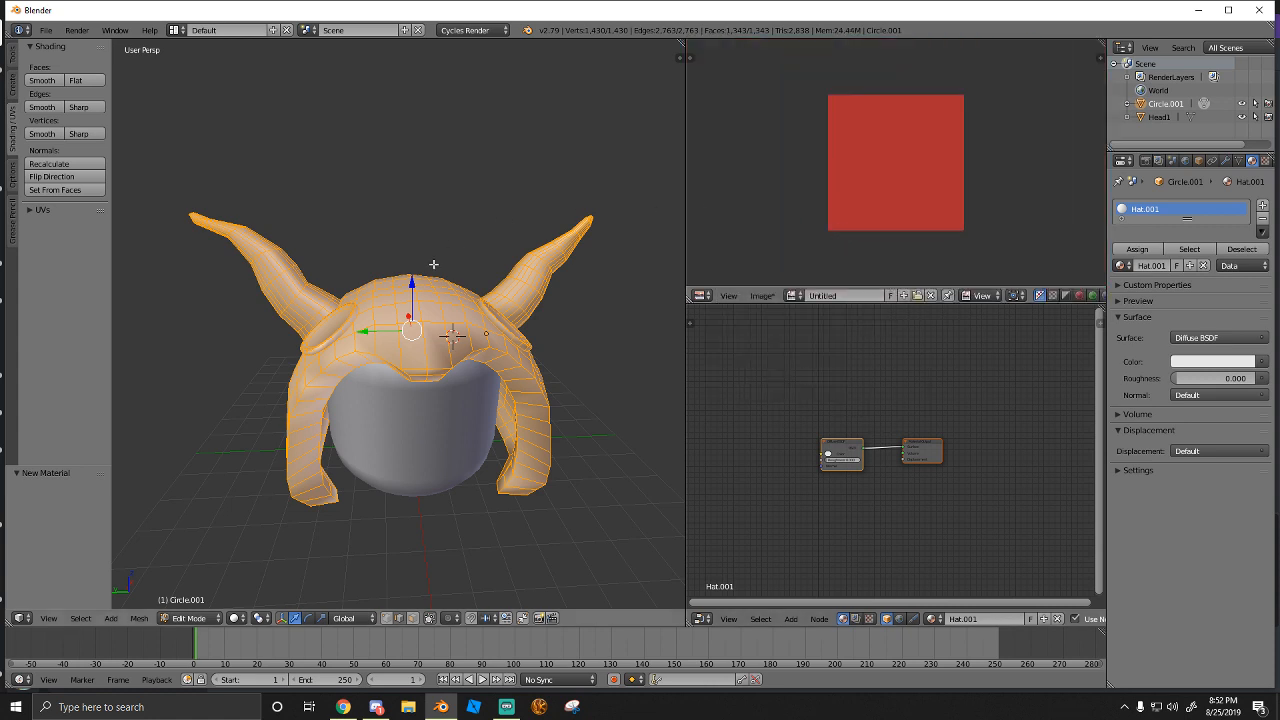
Unwrap the whole helmet with Smart UV Project at an angle limit of 66 and select all the UV islands
{"action": "key", "text": "u"}
{"action": "left_click", "coordinate": [399, 281]}
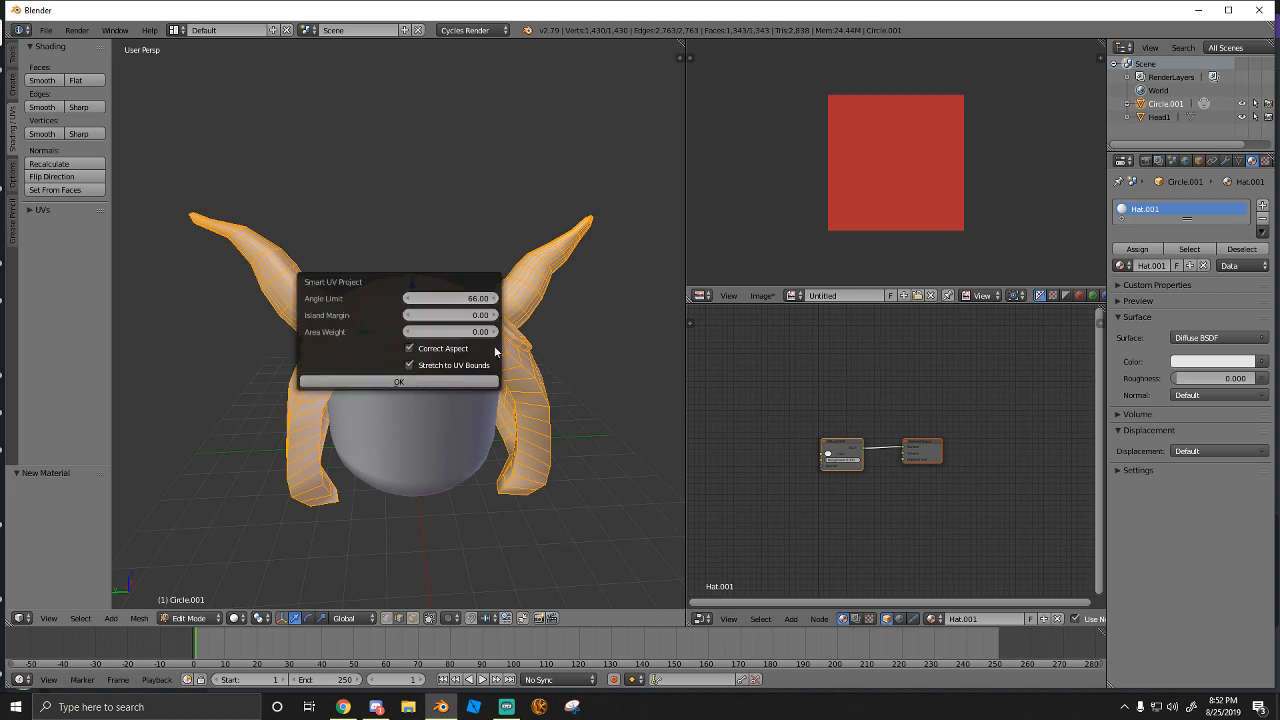
{"action": "left_click", "coordinate": [439, 377]}
{"action": "scroll", "coordinate": [943, 176], "scroll_direction": "up", "scroll_amount": 2}
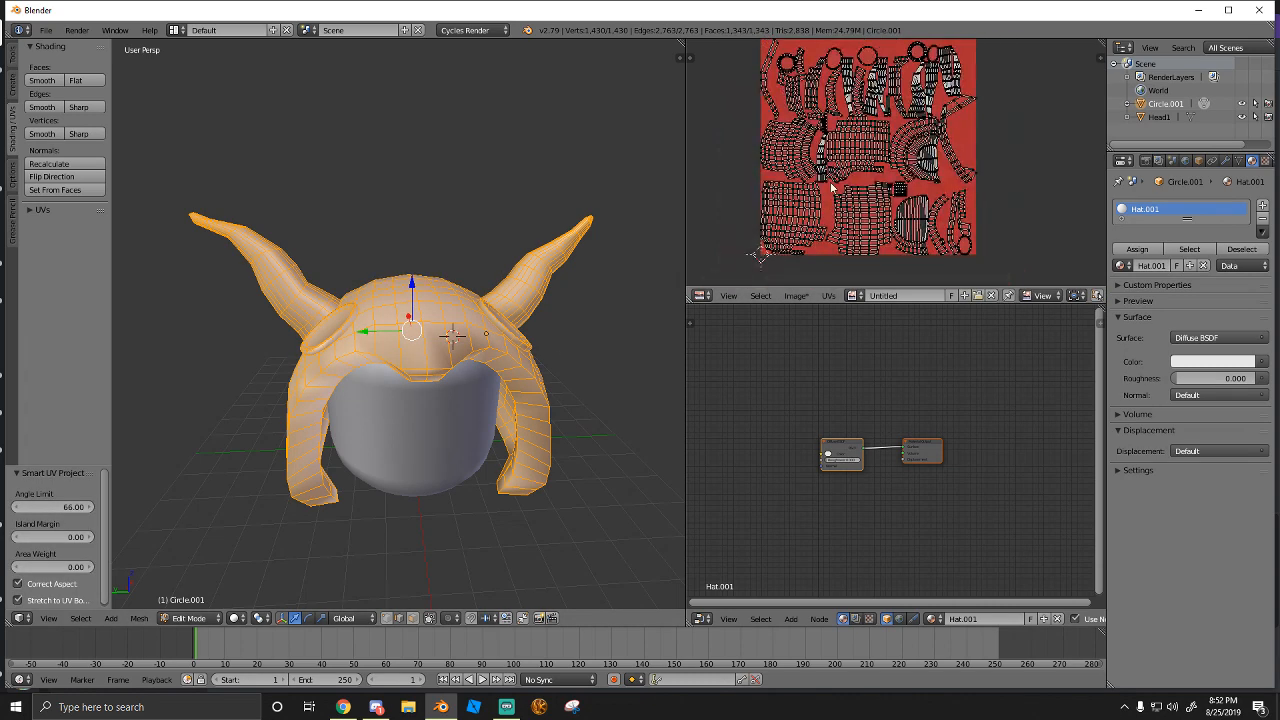
{"action": "scroll", "coordinate": [824, 184], "scroll_direction": "down", "scroll_amount": 1}
{"action": "key", "text": "a"}
{"action": "key", "text": "a"}
{"action": "middle_click_drag", "start_coordinate": [894, 206], "coordinate": [836, 221]}
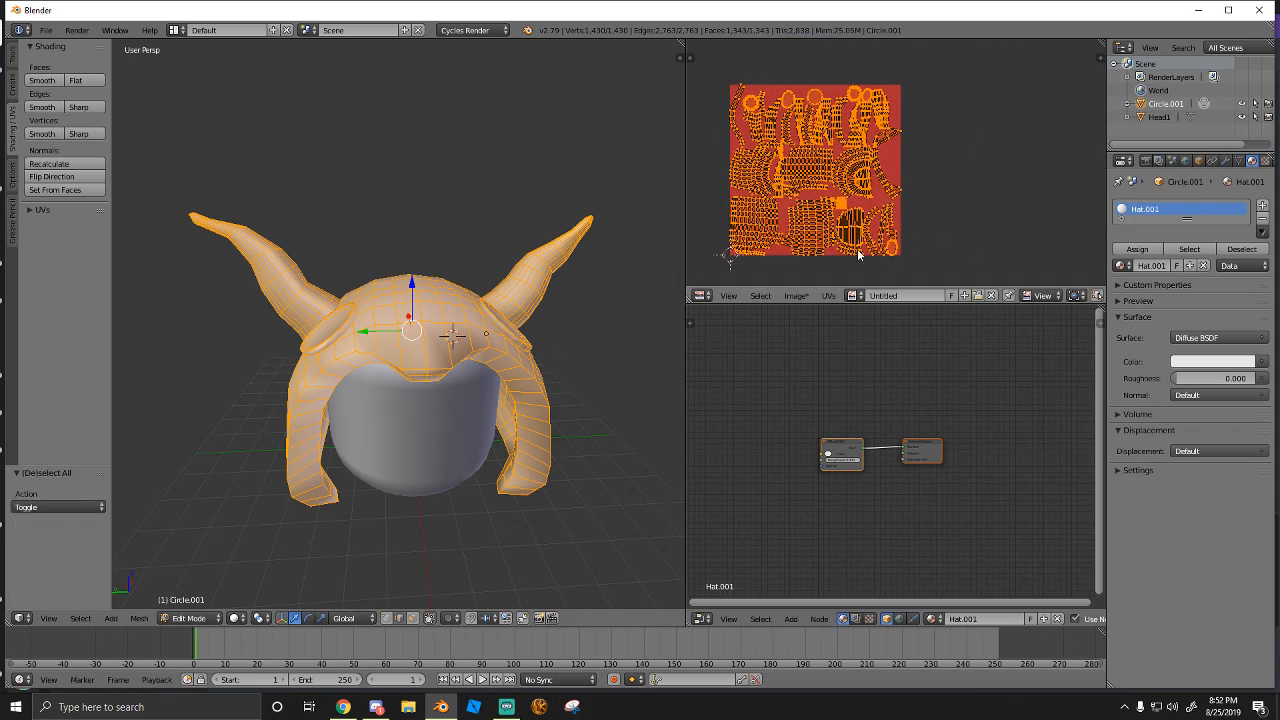
Set the viewport shading to Texture and add an Image Texture node beside the Diffuse BSDF node's input side
{"action": "left_click", "coordinate": [234, 618]}
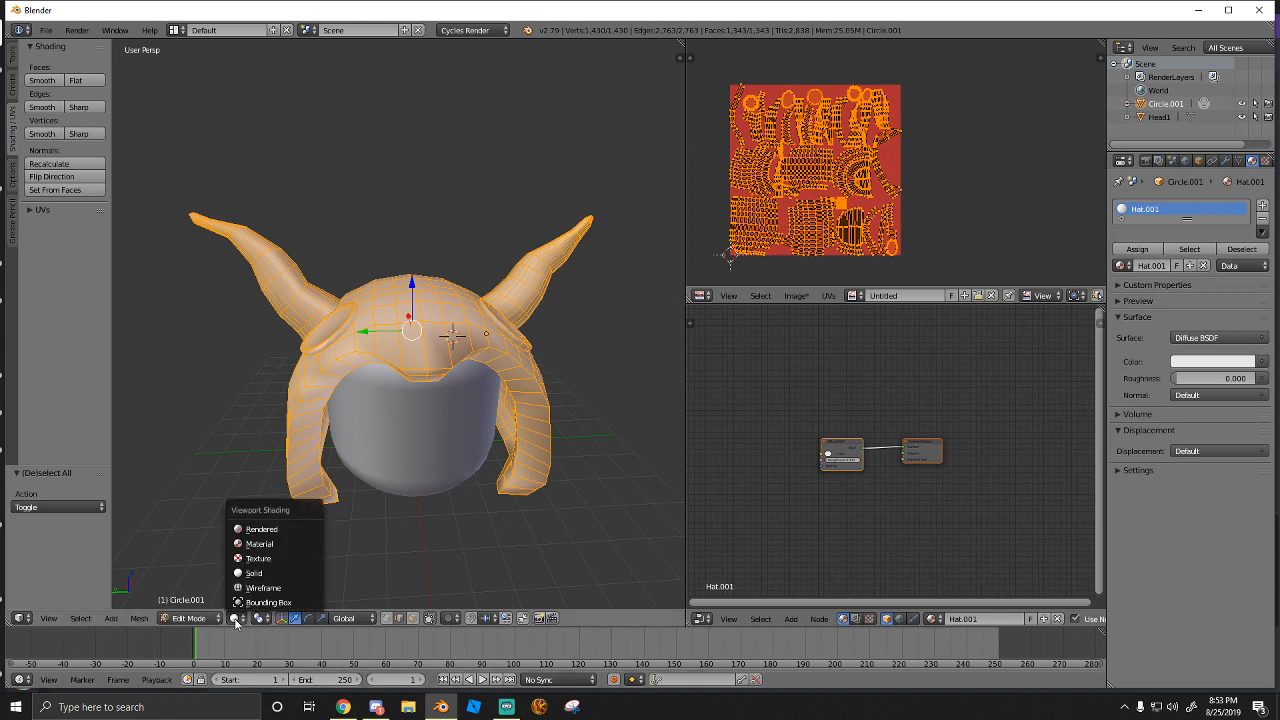
{"action": "left_click", "coordinate": [262, 560]}
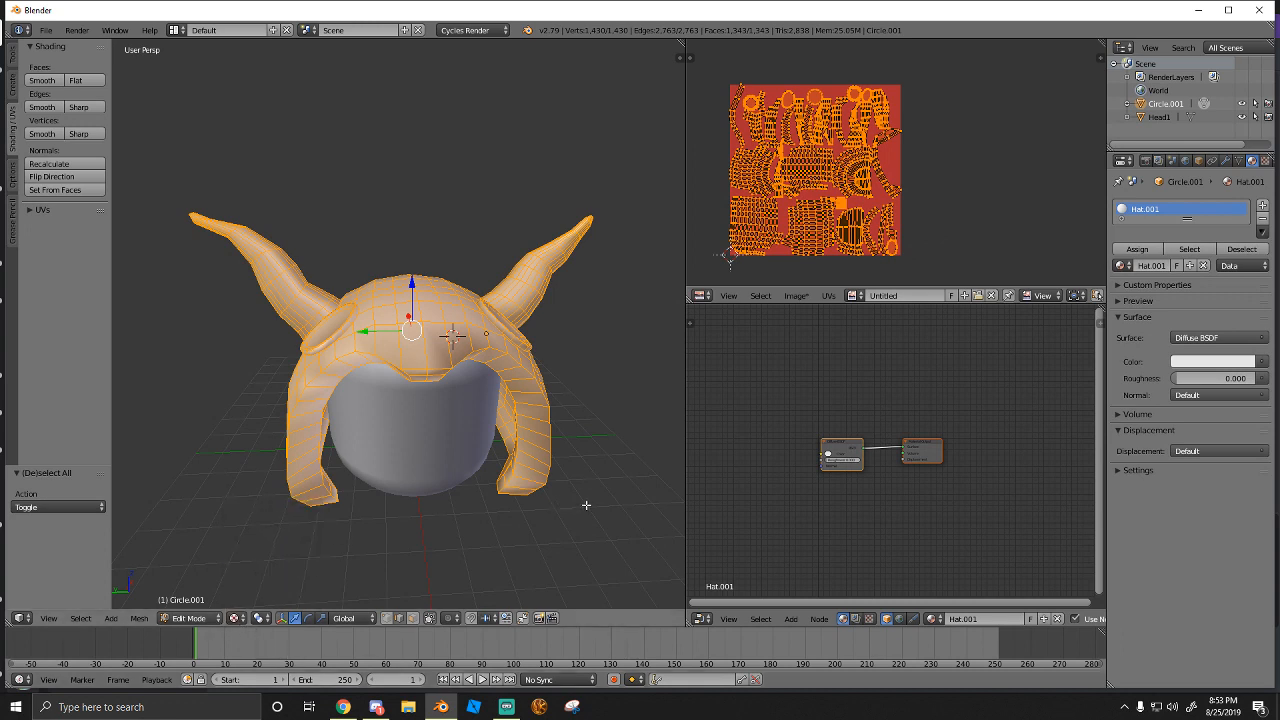
{"action": "left_click", "coordinate": [790, 619]}
{"action": "mouse_move", "coordinate": [808, 562]}
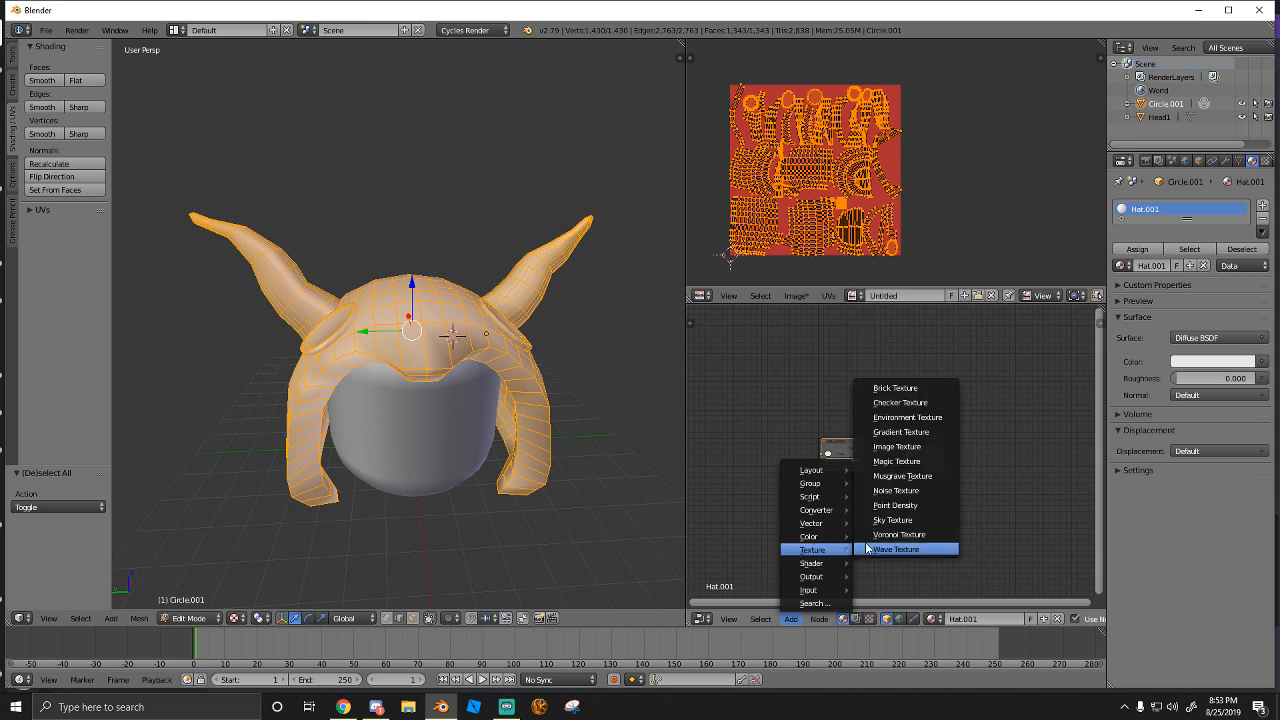
{"action": "left_click", "coordinate": [893, 449]}
{"action": "left_click", "coordinate": [755, 462]}
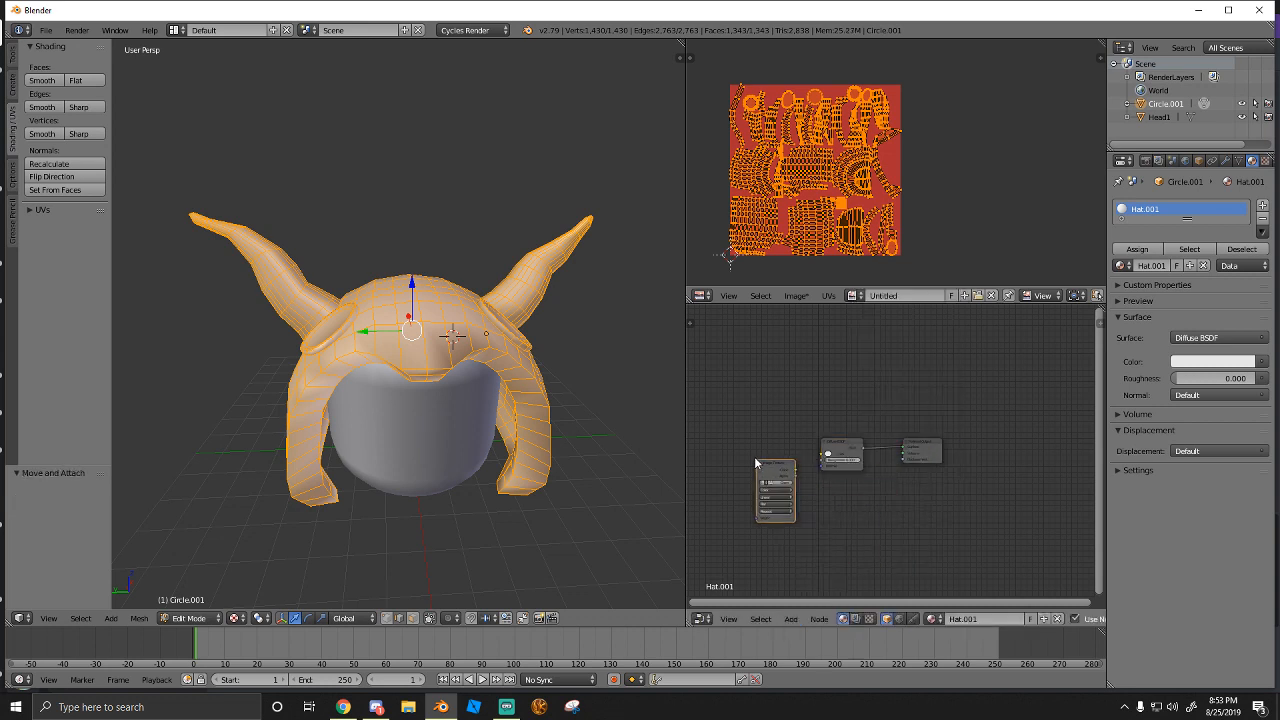
Assign the Untitled image to the new Image Texture node of the Hat.001 material
{"action": "scroll", "coordinate": [763, 486], "scroll_direction": "up", "scroll_amount": 2}
{"action": "middle_click_drag", "start_coordinate": [770, 483], "coordinate": [902, 511]}
{"action": "scroll", "coordinate": [848, 428], "scroll_direction": "up", "scroll_amount": 12}
{"action": "left_click", "coordinate": [866, 398]}
{"action": "left_click", "coordinate": [865, 423]}
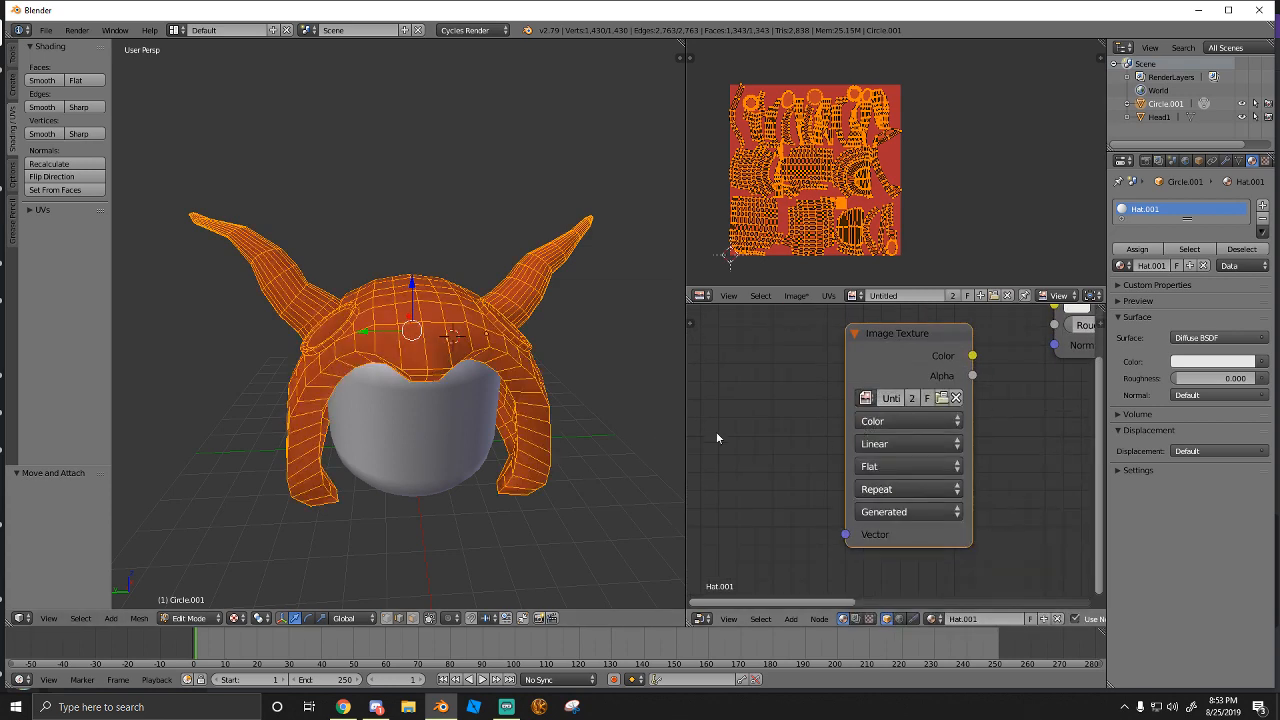
Inspect the red image texture on the helmet and horns from several sides
{"action": "key", "text": "a"}
{"action": "key", "text": "a"}
{"action": "key", "text": "shift+f"}
{"action": "key", "text": "s"}
{"action": "key", "text": "w"}
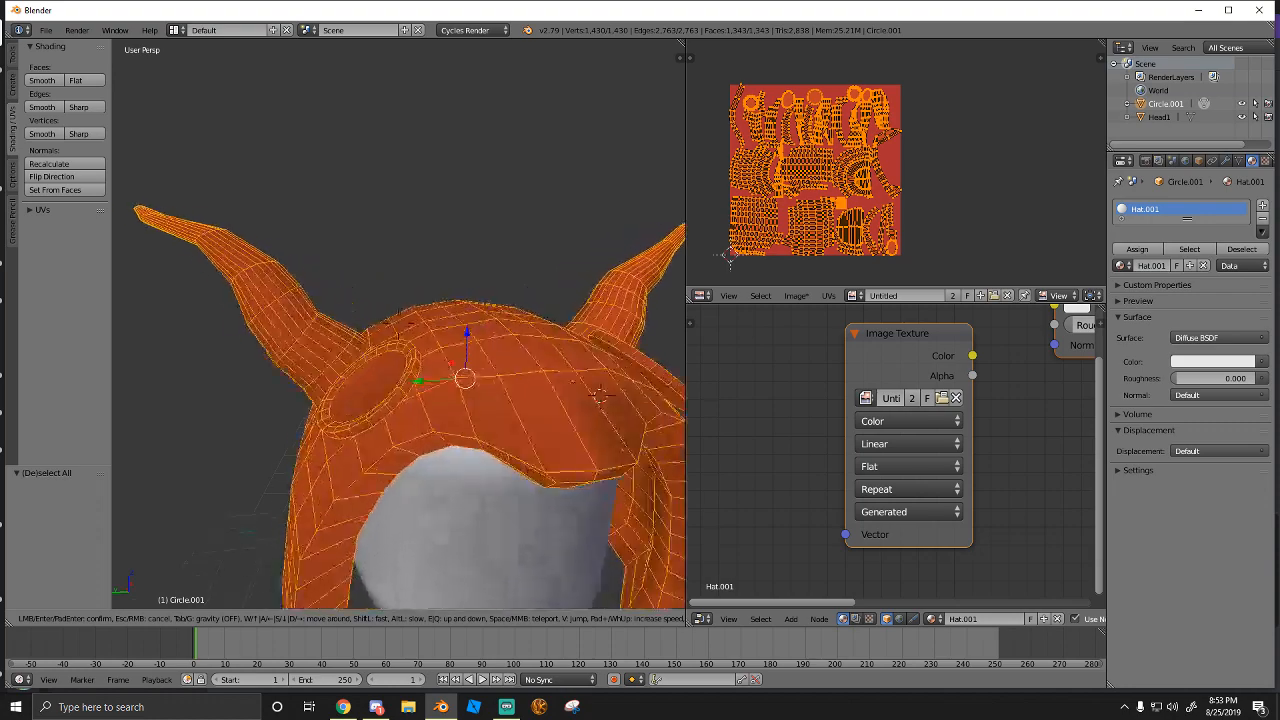
{"action": "key", "text": "s"}
{"action": "key", "text": "w"}
{"action": "key", "text": "s"}
{"action": "key", "text": "w"}
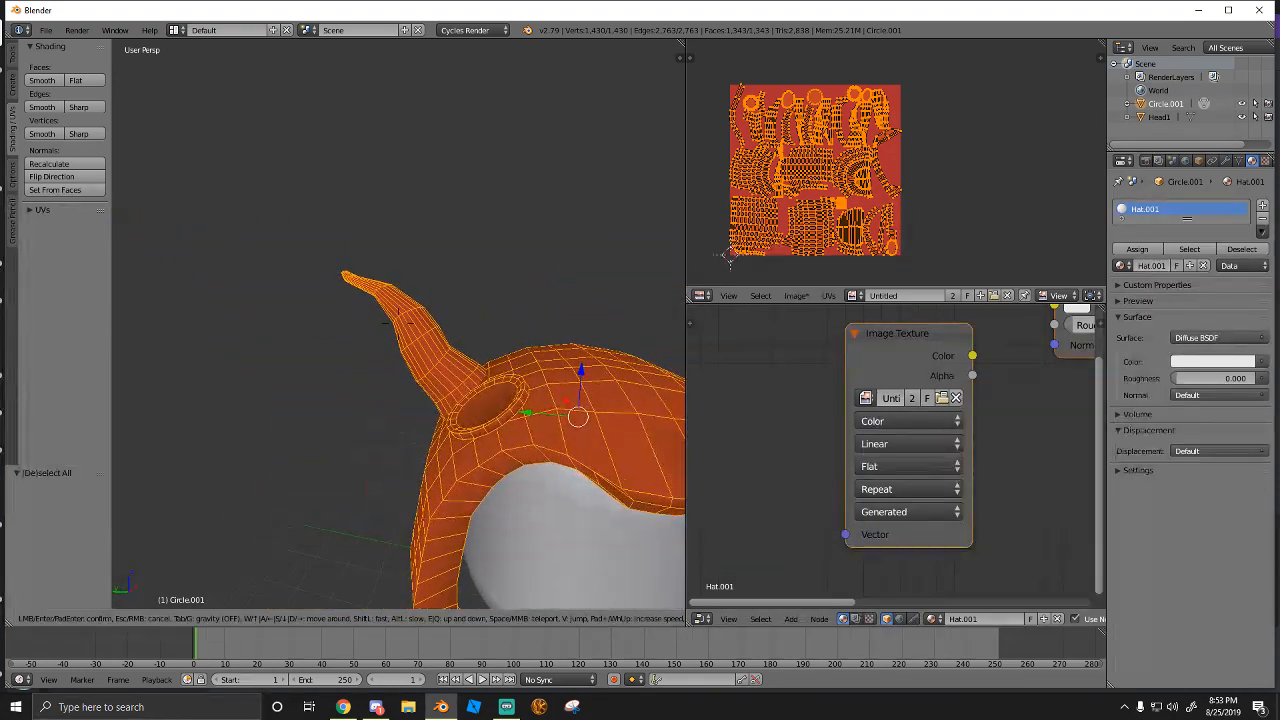
{"action": "key", "text": "d"}
{"action": "key", "text": "s"}
{"action": "key", "text": "a"}
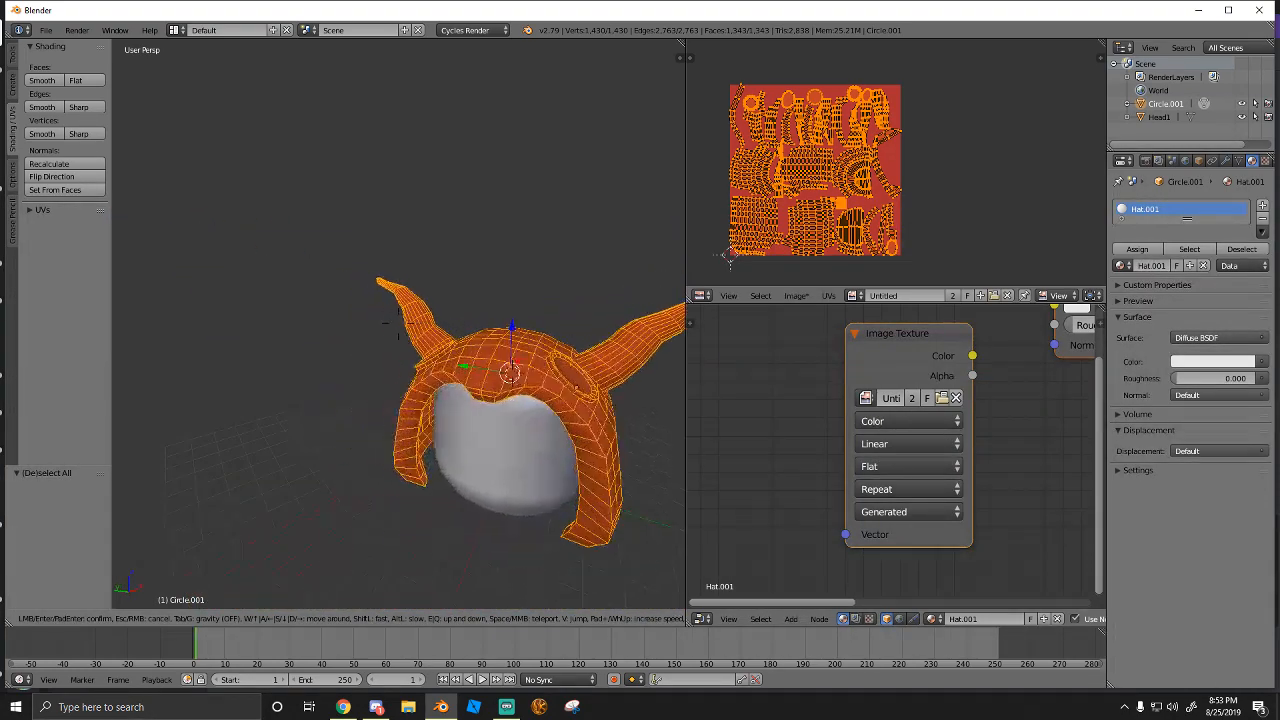
{"action": "key", "text": "w"}
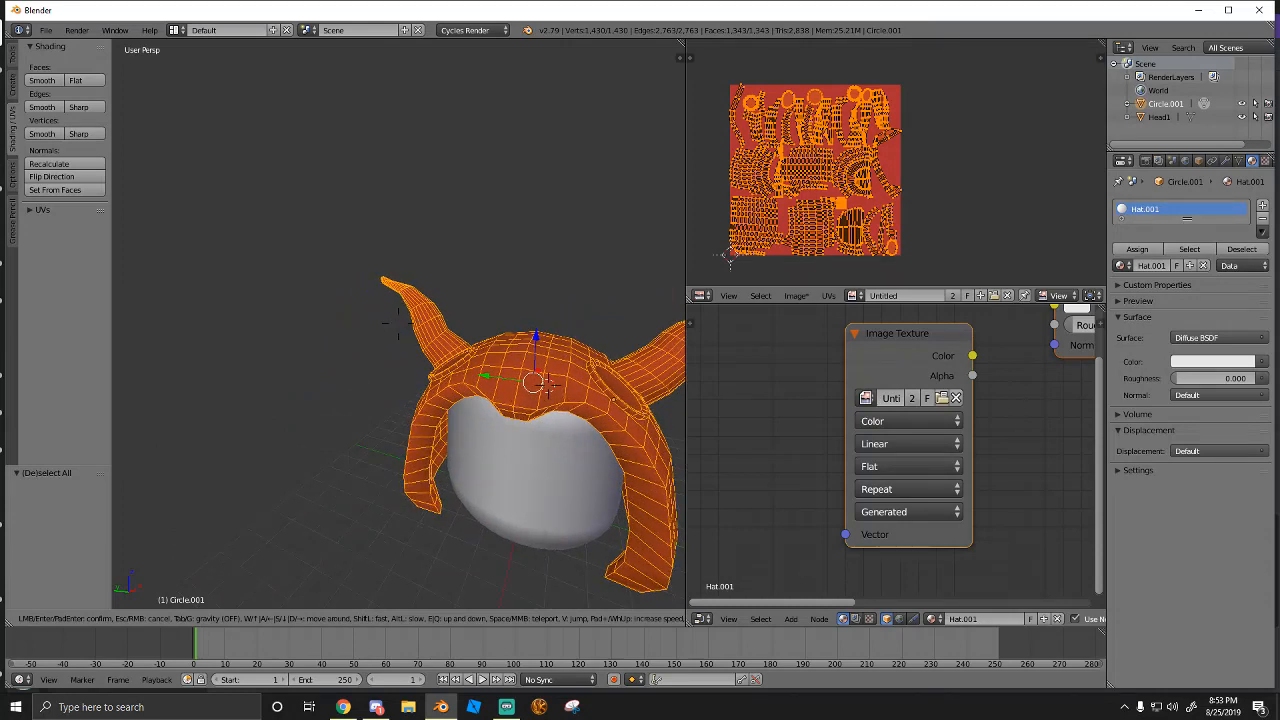
{"action": "key", "text": "w"}
{"action": "left_click", "coordinate": [391, 320]}
Clear the selection and select the outer face loop of the round disc's rim beside one horn in face select mode
{"action": "key", "text": "a"}
{"action": "key", "text": "shift+f"}
{"action": "key", "text": "a"}
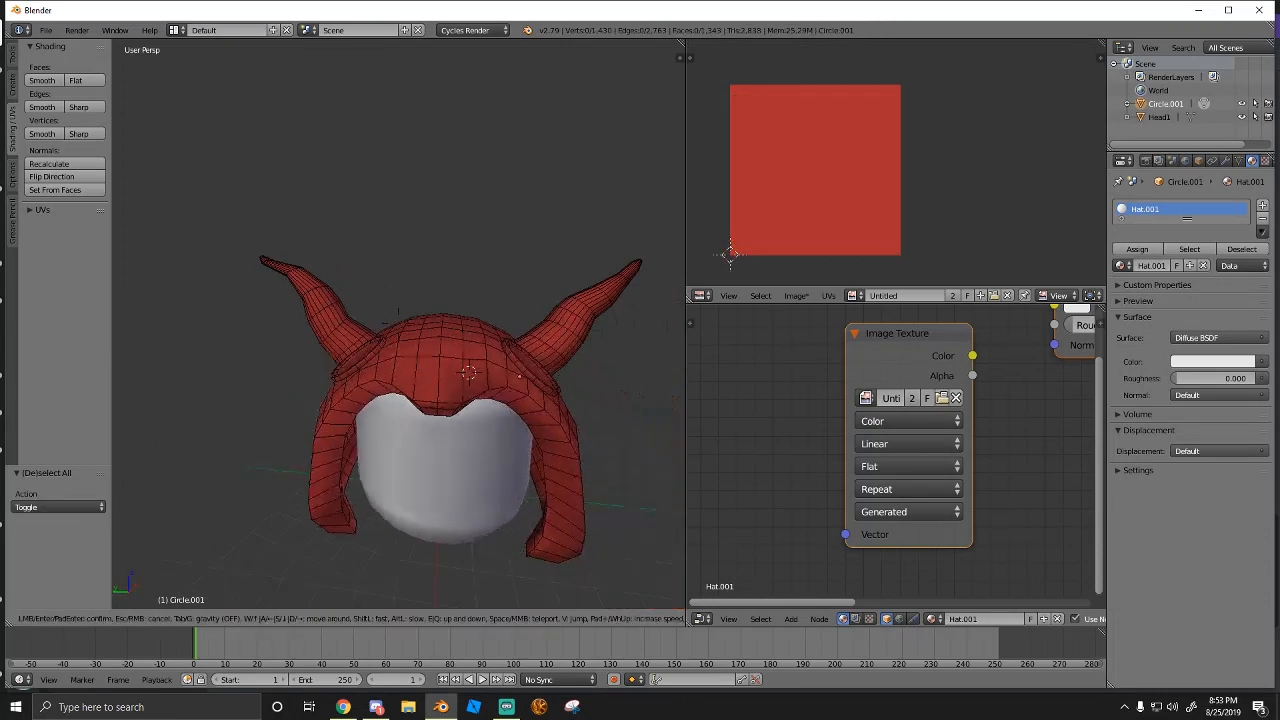
{"action": "key", "text": "w"}
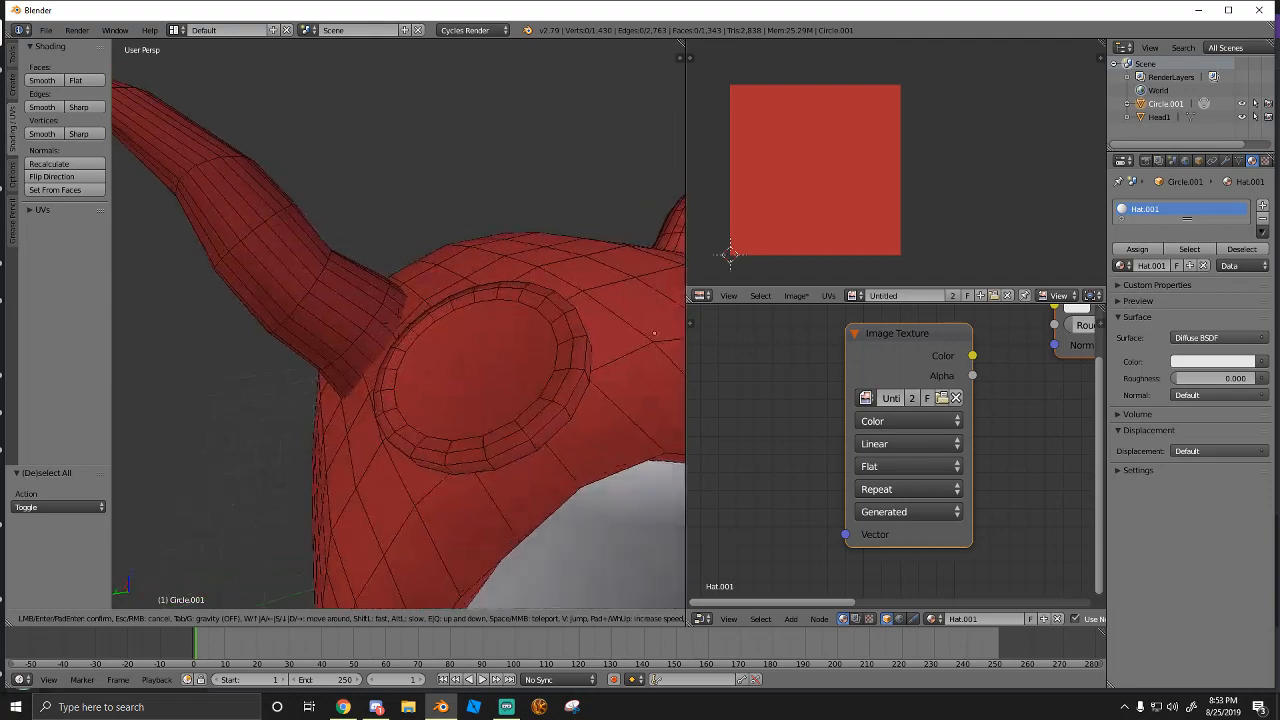
{"action": "key", "text": "s"}
{"action": "key", "text": "w"}
{"action": "key", "text": "s"}
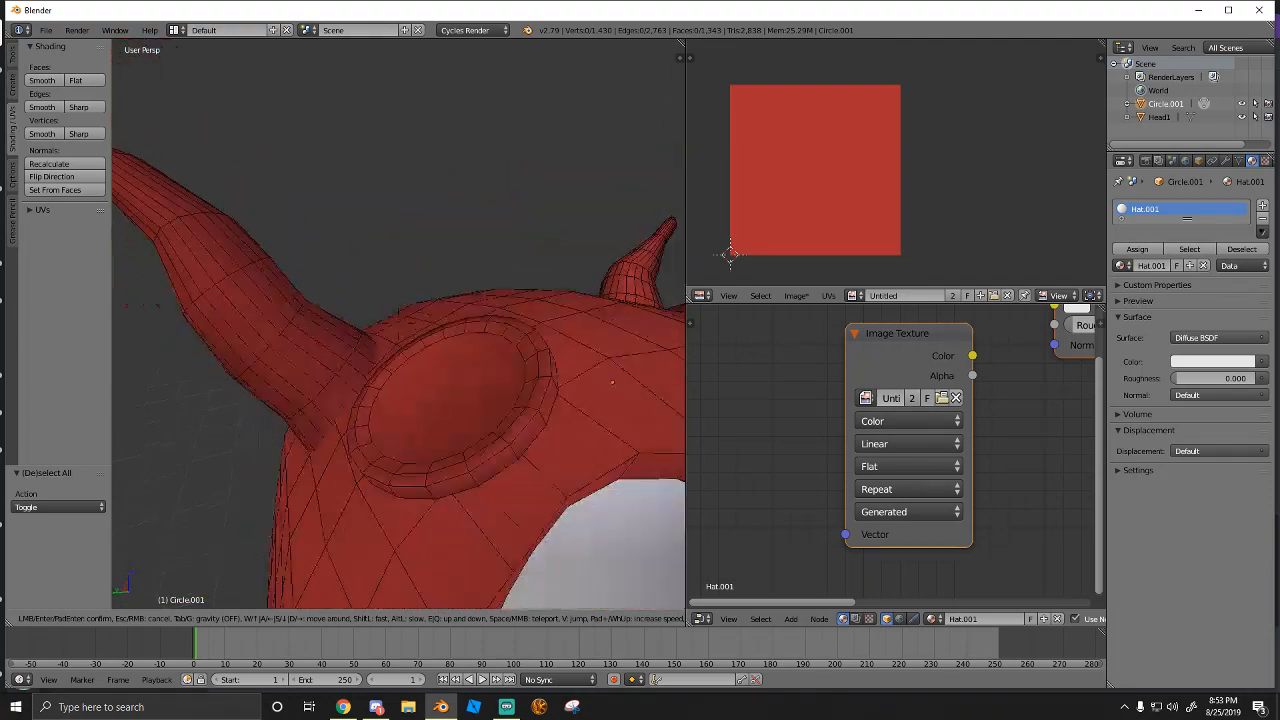
{"action": "key", "text": "s"}
{"action": "left_click", "coordinate": [406, 363]}
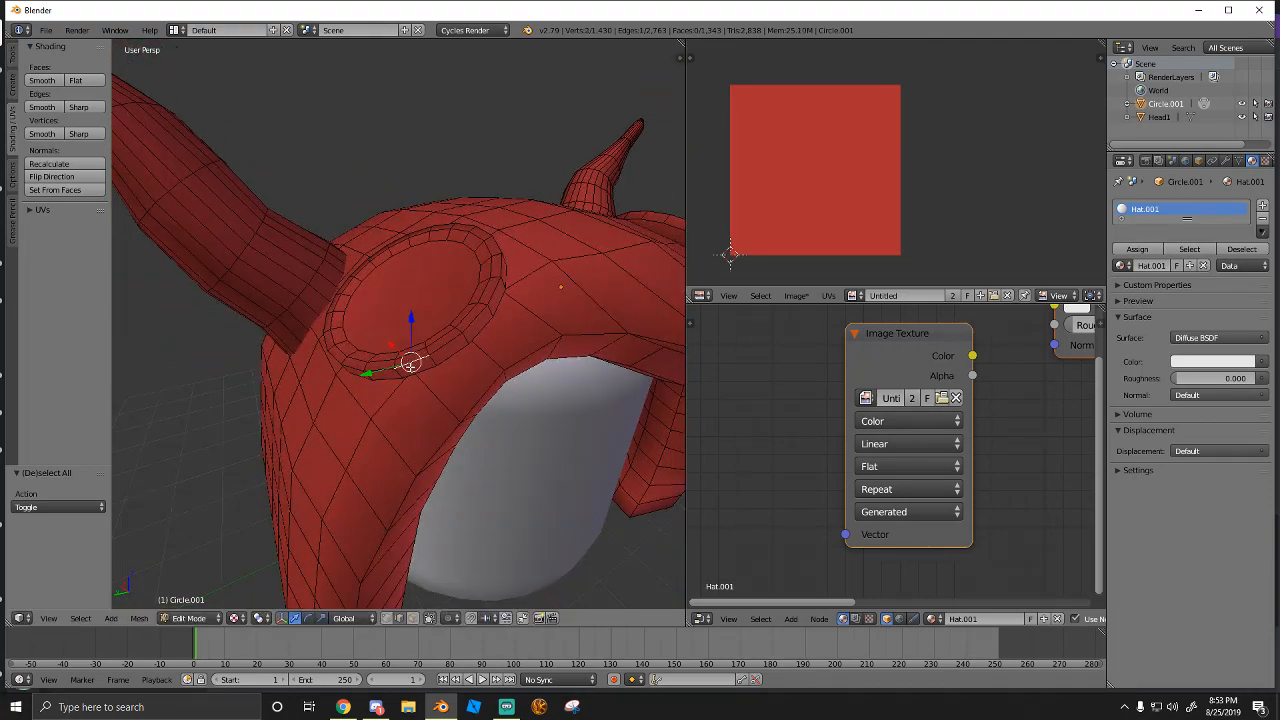
{"action": "left_click", "coordinate": [408, 371]}
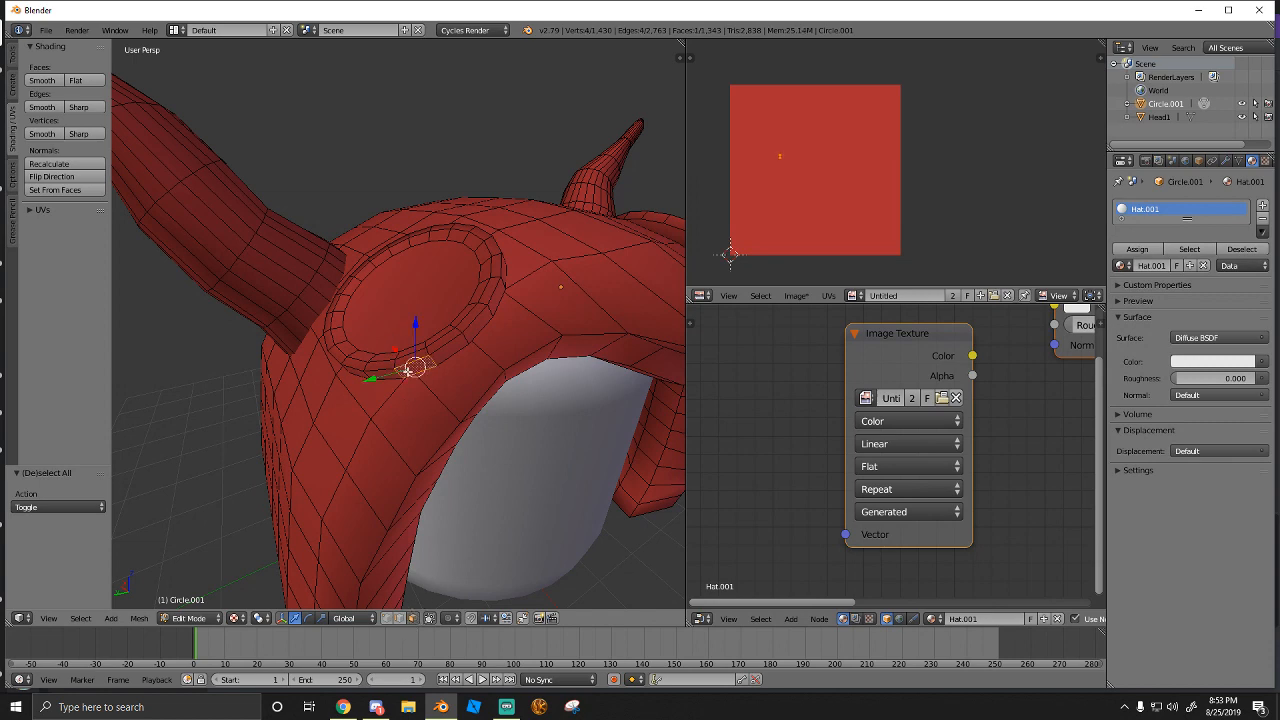
{"action": "key", "text": "super"}
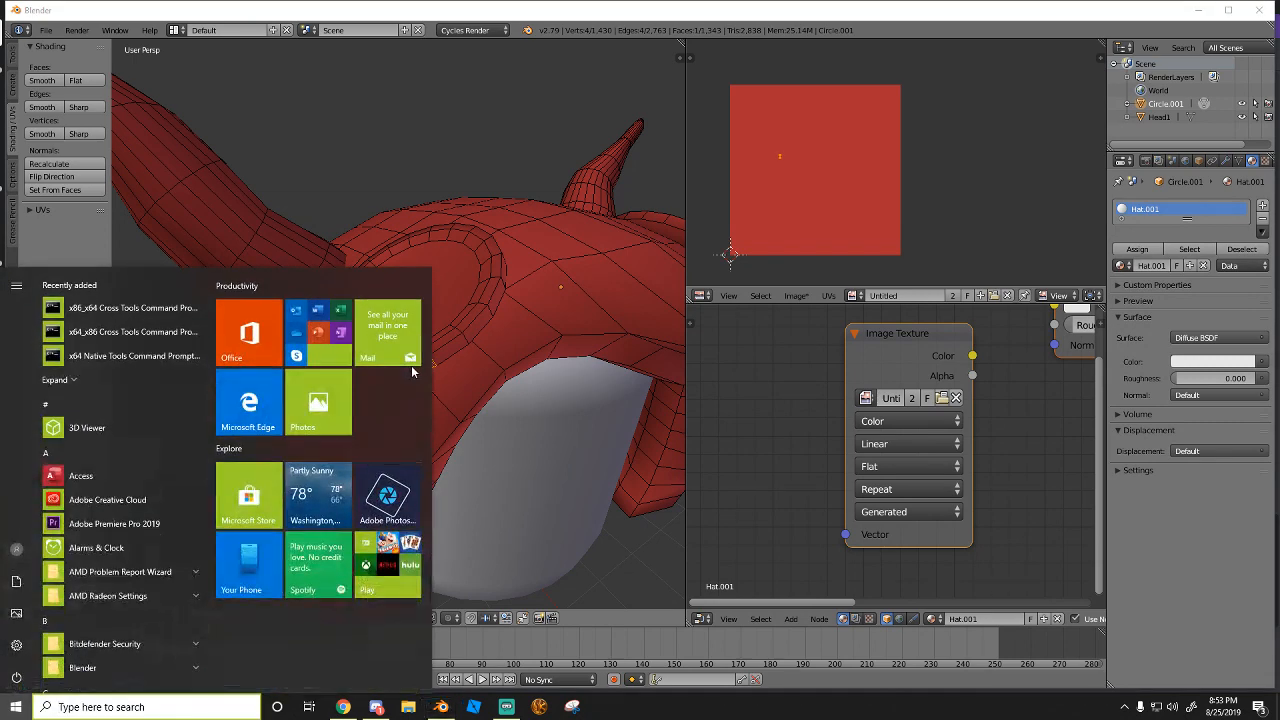
{"action": "left_click", "coordinate": [542, 443]}
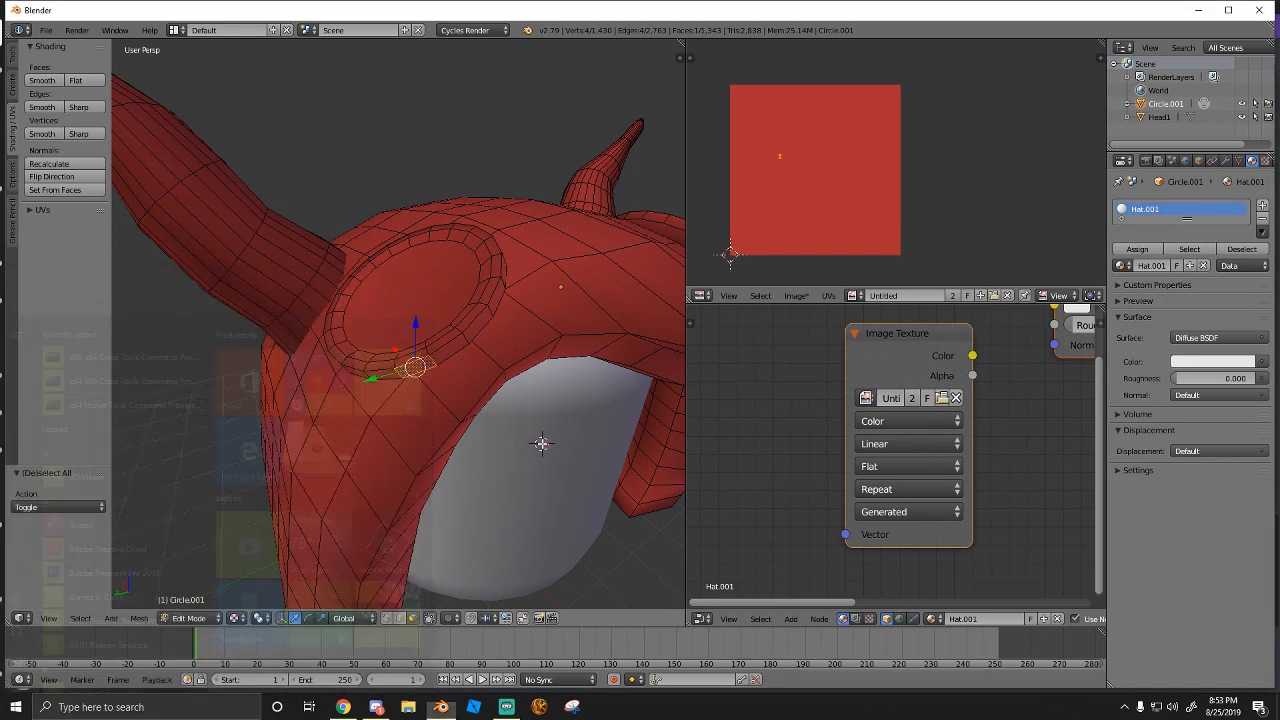
{"action": "left_click", "coordinate": [424, 365], "text": "alt"}
{"action": "left_click", "coordinate": [438, 359], "text": "alt"}
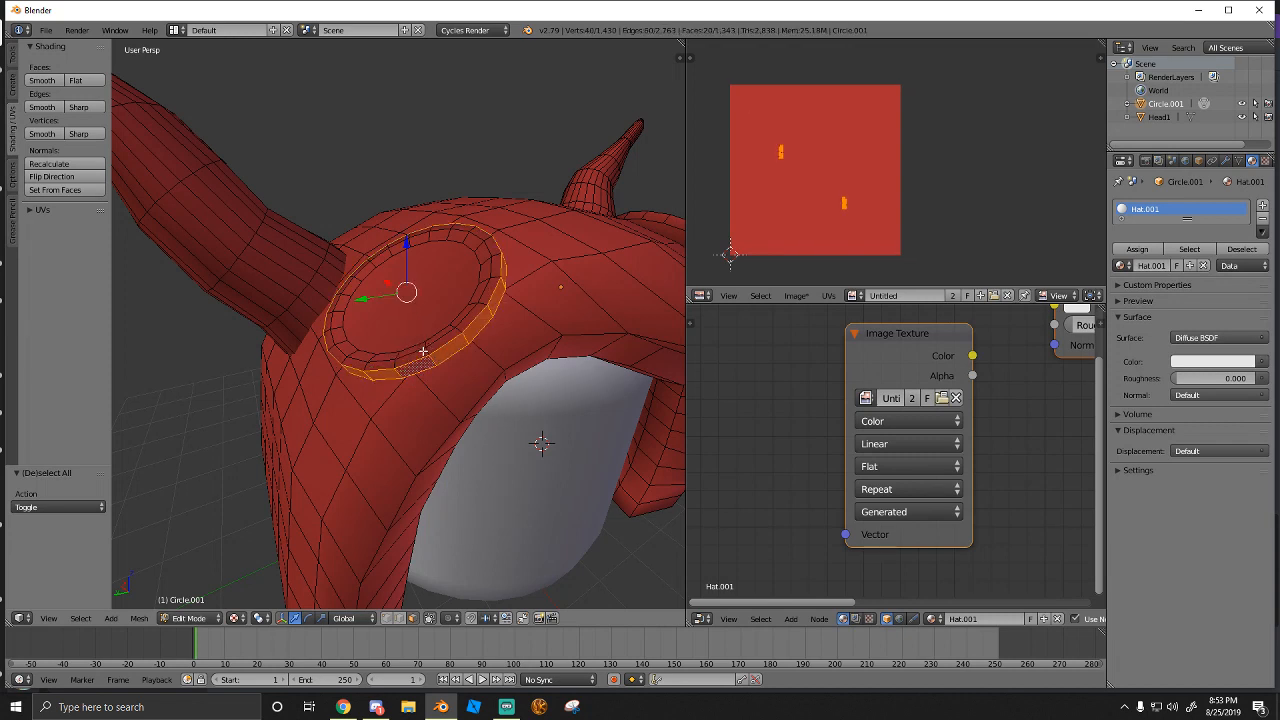
Extend the selection with the front-facing ring of faces around the same disc's rim
{"action": "right_click", "coordinate": [422, 351], "text": "shift"}
{"action": "right_click", "coordinate": [433, 345], "text": "shift"}
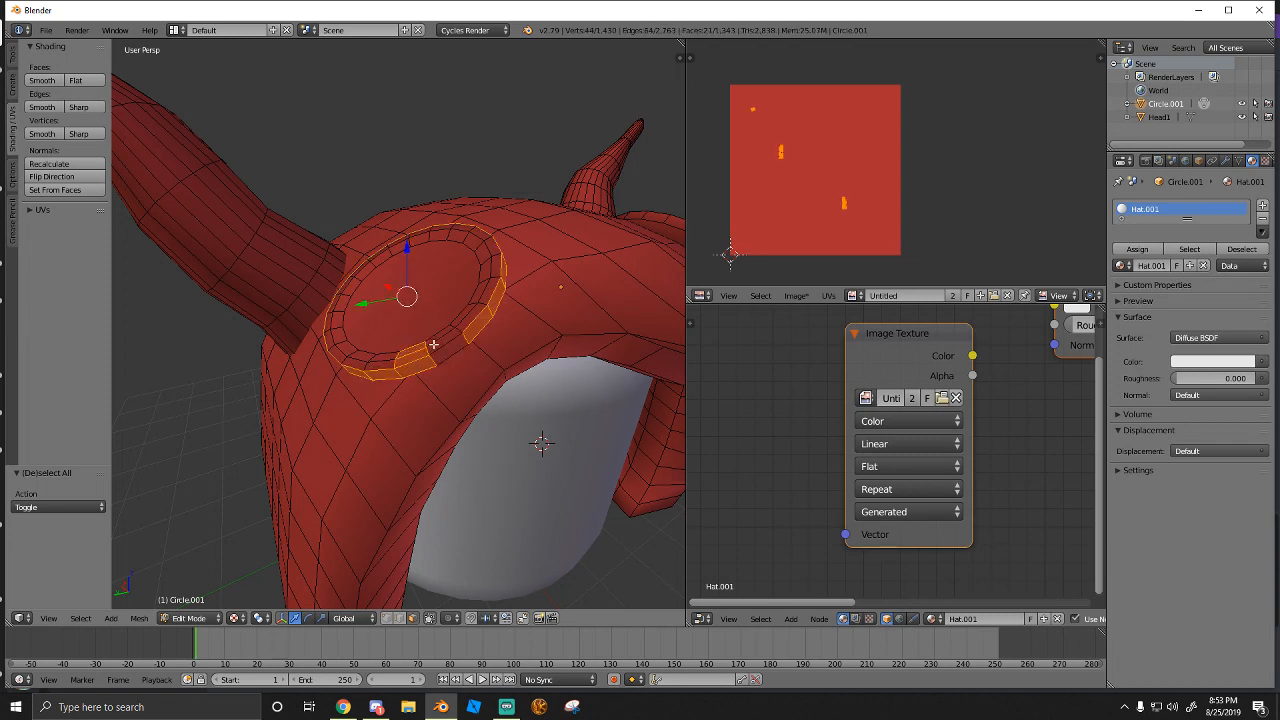
{"action": "right_click", "coordinate": [446, 337], "text": "shift"}
{"action": "right_click", "coordinate": [460, 323], "text": "shift"}
{"action": "right_click", "coordinate": [482, 292], "text": "shift"}
{"action": "right_click", "coordinate": [484, 290], "text": "alt+shift"}
{"action": "right_click", "coordinate": [491, 268], "text": "alt+shift"}
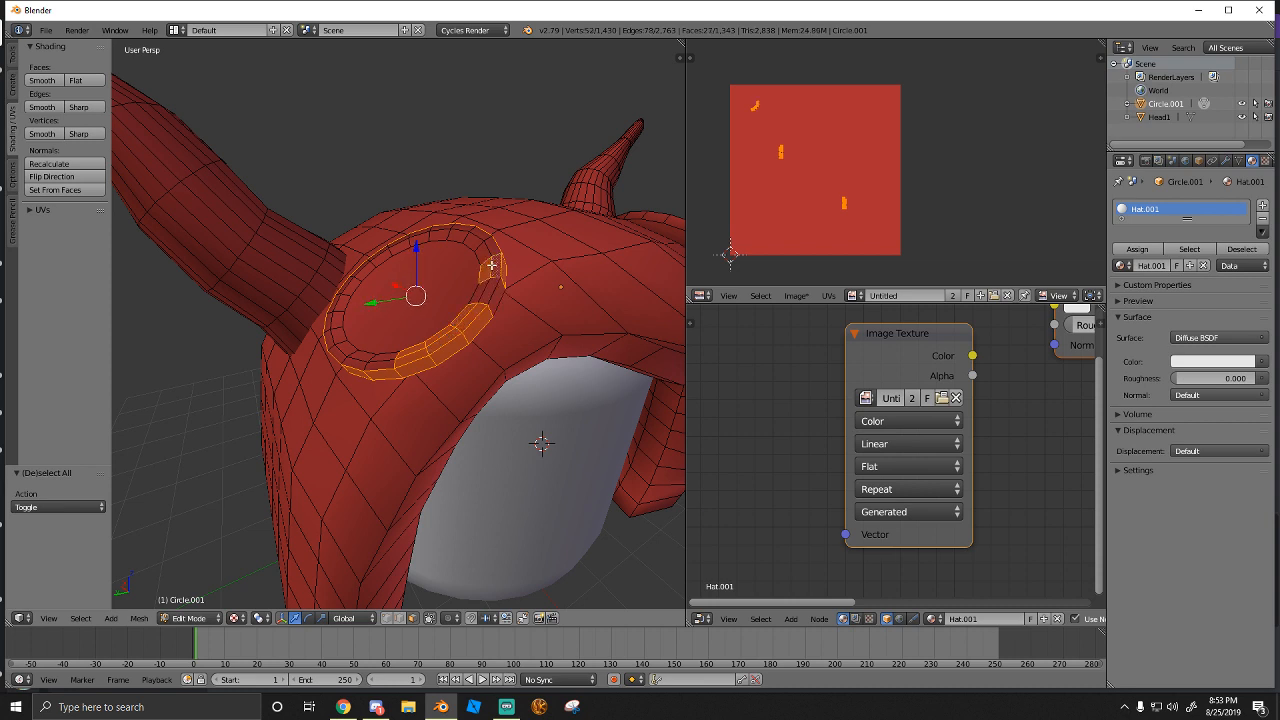
{"action": "right_click", "coordinate": [489, 284], "text": "alt+shift"}
{"action": "right_click", "coordinate": [483, 246], "text": "alt+shift"}
{"action": "right_click", "coordinate": [482, 238], "text": "alt+shift"}
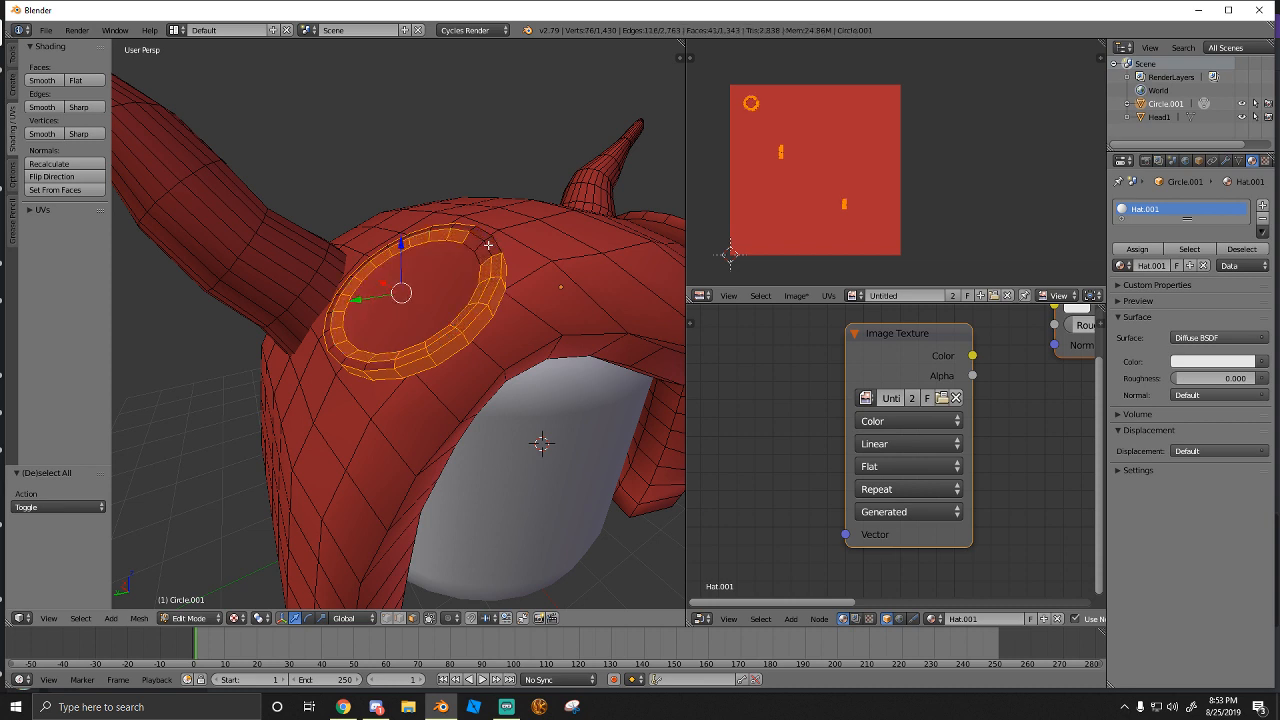
{"action": "right_click", "coordinate": [486, 250], "text": "alt+shift"}
{"action": "right_click", "coordinate": [475, 239], "text": "alt+shift"}
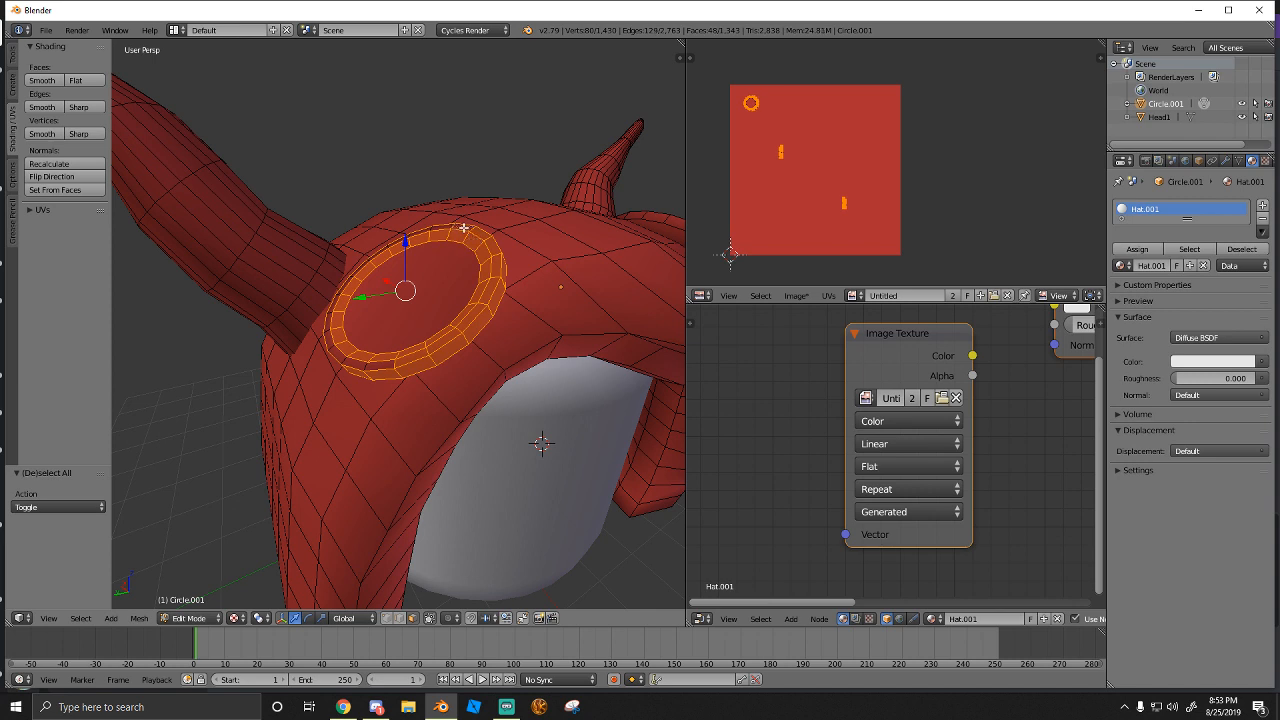
Add the narrow remaining rim faces along the disc's upper and horn-side edge to the selection
{"action": "right_click", "coordinate": [446, 227], "text": "shift"}
{"action": "right_click", "coordinate": [437, 228], "text": "shift"}
{"action": "right_click", "coordinate": [380, 254], "text": "shift"}
{"action": "right_click", "coordinate": [342, 296], "text": "shift"}
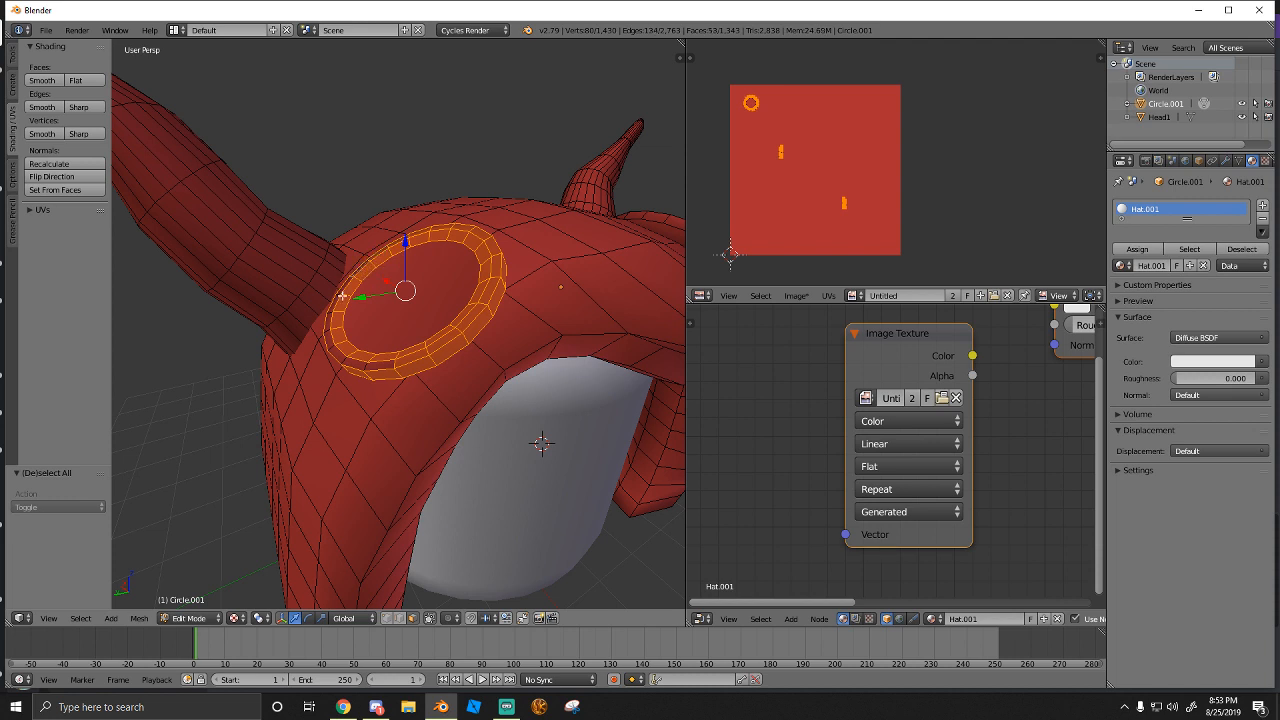
{"action": "right_click", "coordinate": [337, 302], "text": "ctrl"}
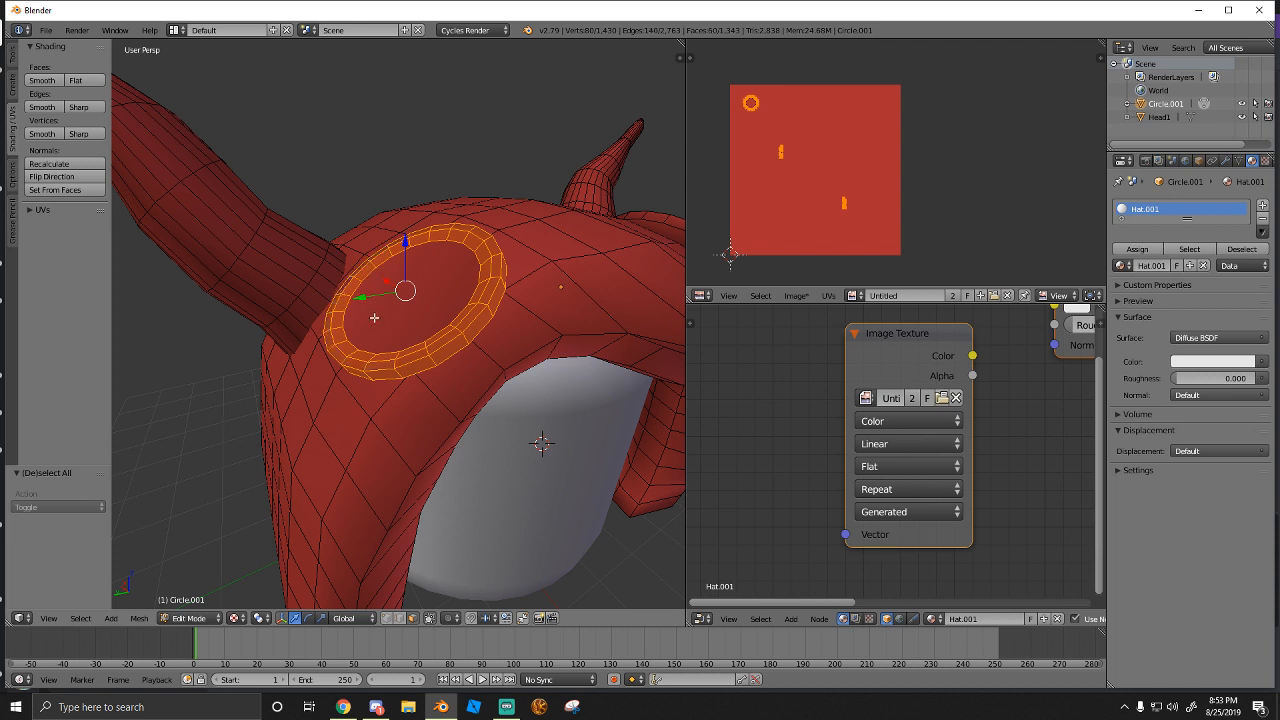
Add the disc's large center face and the cap face on its back to the selection
{"action": "right_click", "coordinate": [408, 325], "text": "alt+shift"}
{"action": "right_click", "coordinate": [409, 355], "text": "alt+shift"}
{"action": "right_click", "coordinate": [414, 318], "text": "shift"}
{"action": "key", "text": "shift+f"}
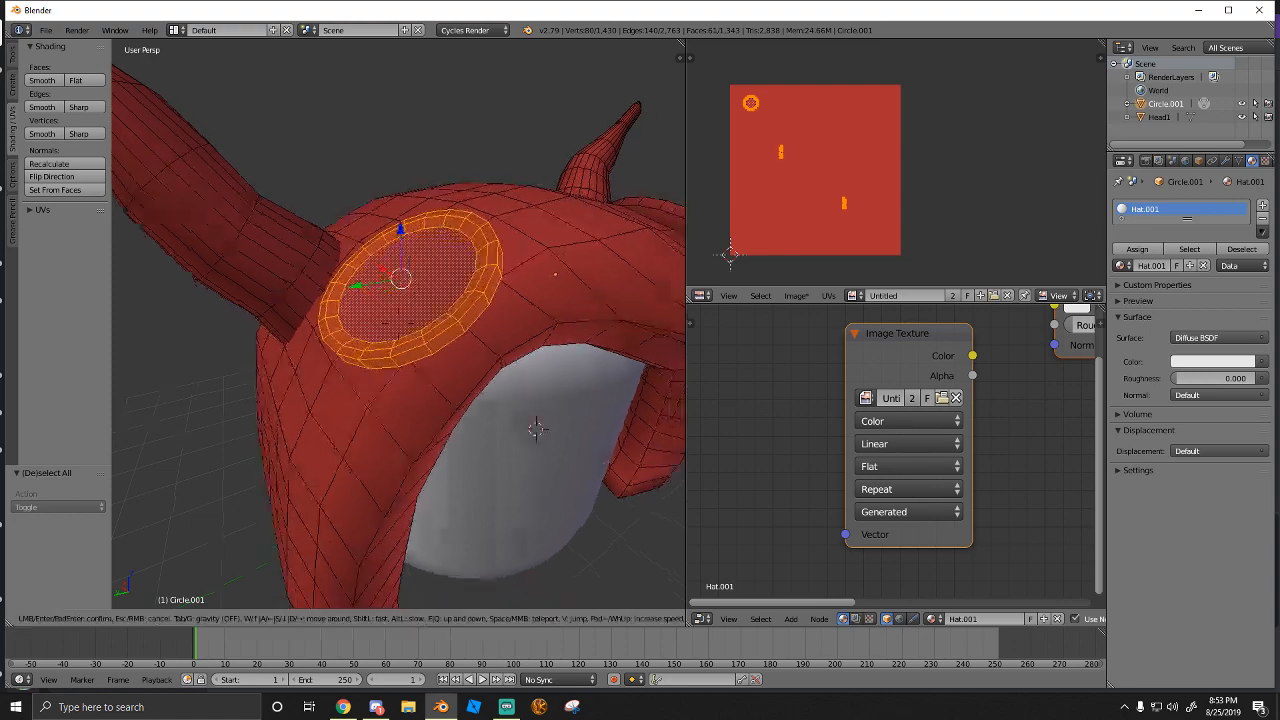
{"action": "key", "text": "w"}
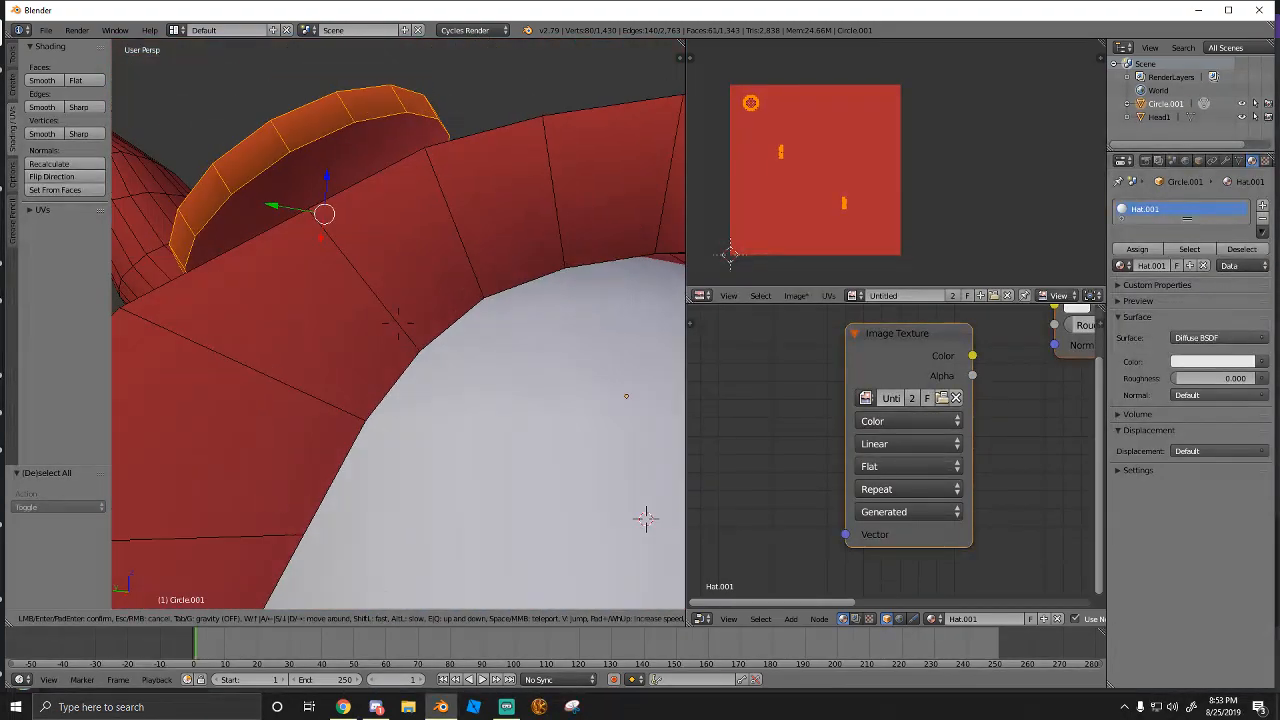
{"action": "left_click", "coordinate": [398, 323]}
{"action": "right_click", "coordinate": [337, 238], "text": "shift"}
Add the outer rim face loop of the disc beside the opposite horn to the existing selection
{"action": "key", "text": "shift+f"}
{"action": "key", "text": "s"}
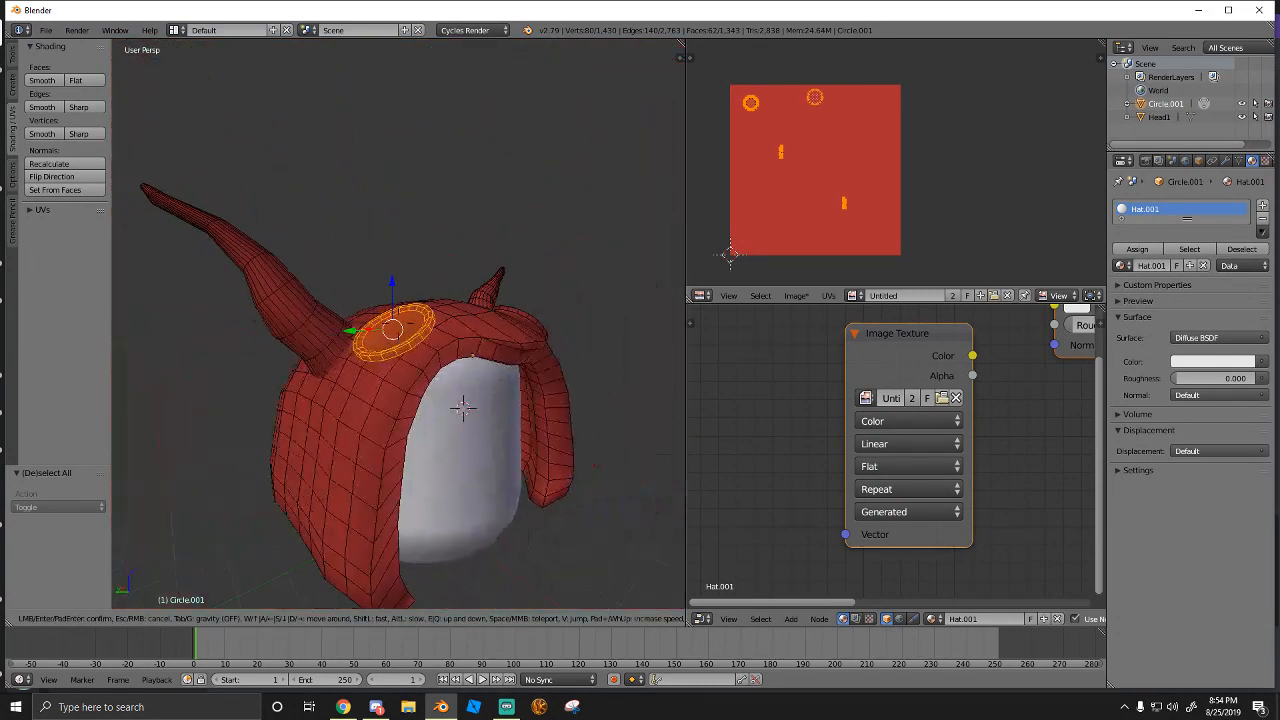
{"action": "key", "text": "d"}
{"action": "key", "text": "w"}
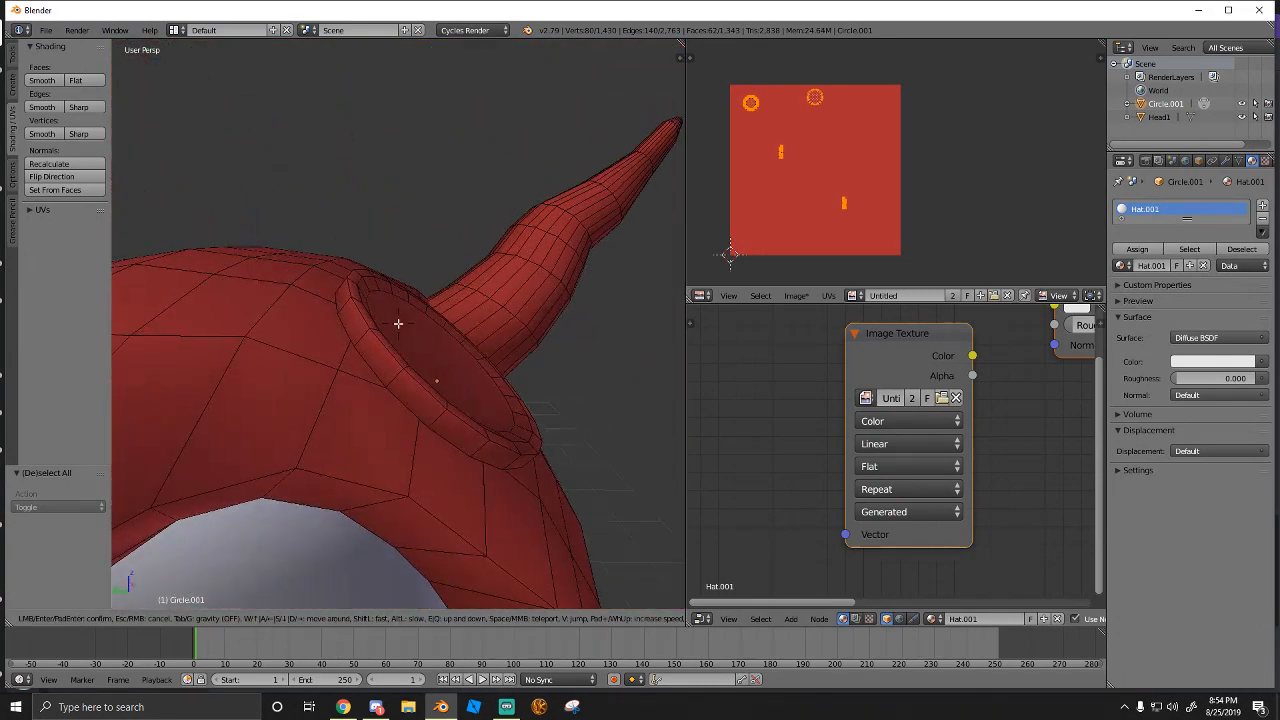
{"action": "left_click", "coordinate": [378, 359]}
{"action": "right_click", "coordinate": [378, 358], "text": "shift"}
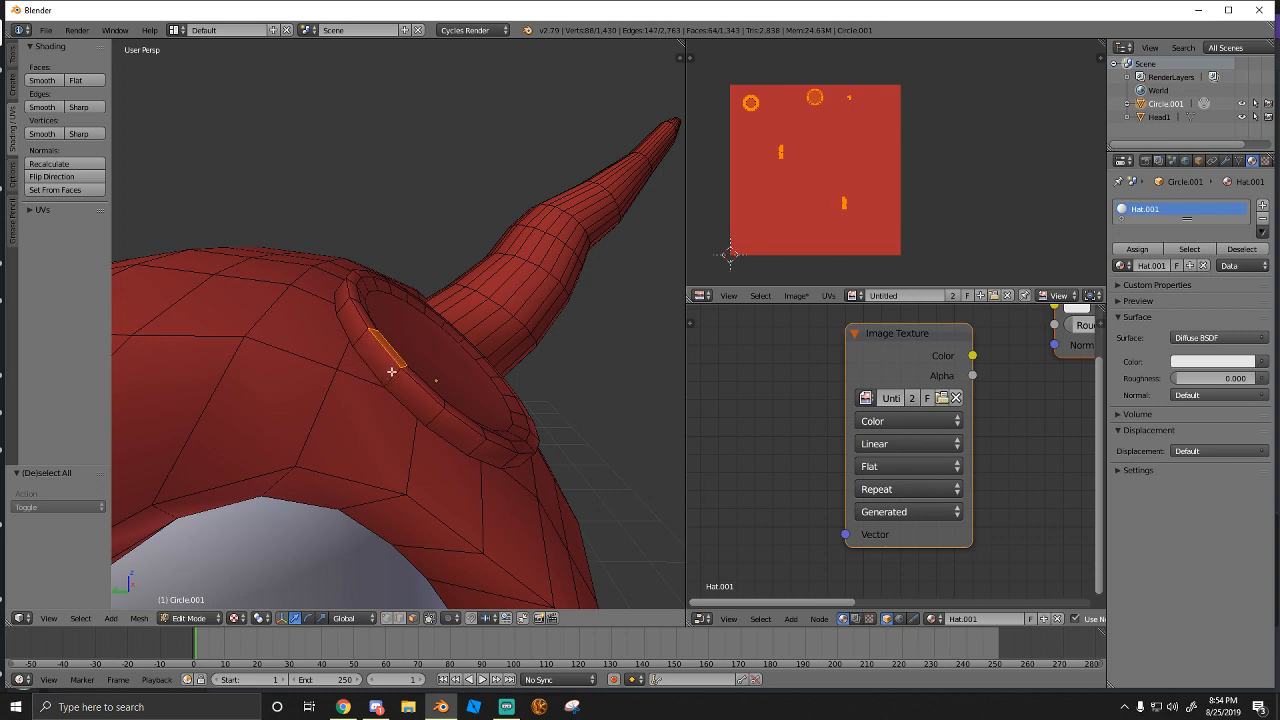
{"action": "right_click", "coordinate": [392, 366], "text": "alt+shift"}
{"action": "right_click", "coordinate": [406, 371], "text": "shift"}
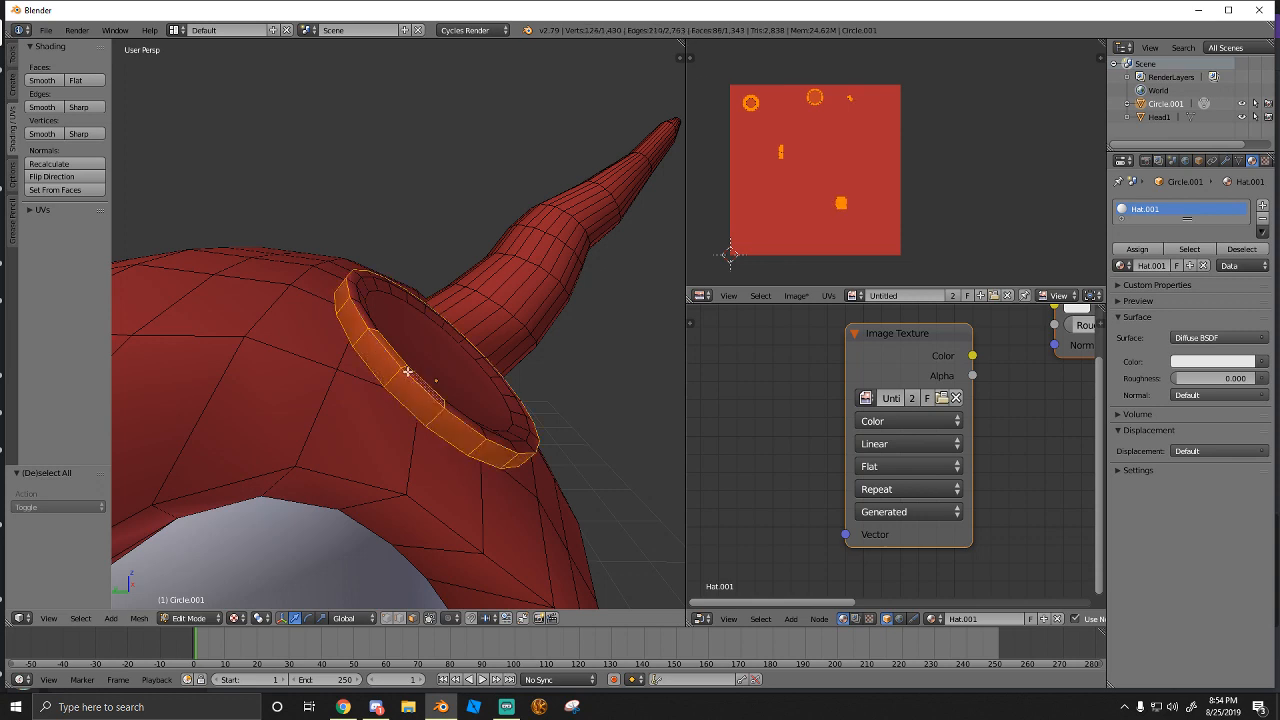
Add individual front-ring faces on the lower part of the second disc's rim, undoing the wrong picks
{"action": "right_click", "coordinate": [461, 414], "text": "shift"}
{"action": "right_click", "coordinate": [465, 419], "text": "shift"}
{"action": "key", "text": "ctrl+z"}
{"action": "right_click", "coordinate": [504, 437], "text": "shift"}
{"action": "key", "text": "ctrl+z"}
{"action": "right_click", "coordinate": [507, 440], "text": "shift"}
{"action": "right_click", "coordinate": [521, 443], "text": "shift"}
{"action": "right_click", "coordinate": [530, 438], "text": "shift"}
{"action": "right_click", "coordinate": [527, 421], "text": "shift"}
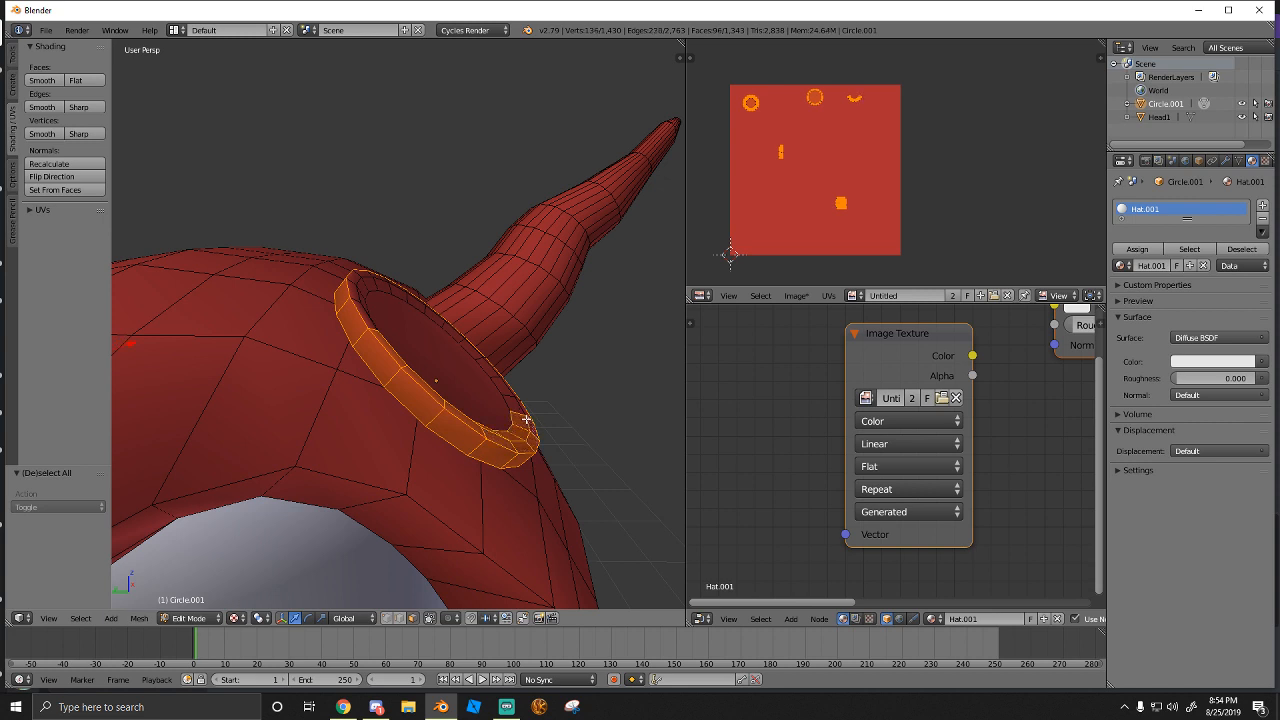
{"action": "right_click", "coordinate": [517, 403], "text": "shift"}
{"action": "key", "text": "ctrl+z"}
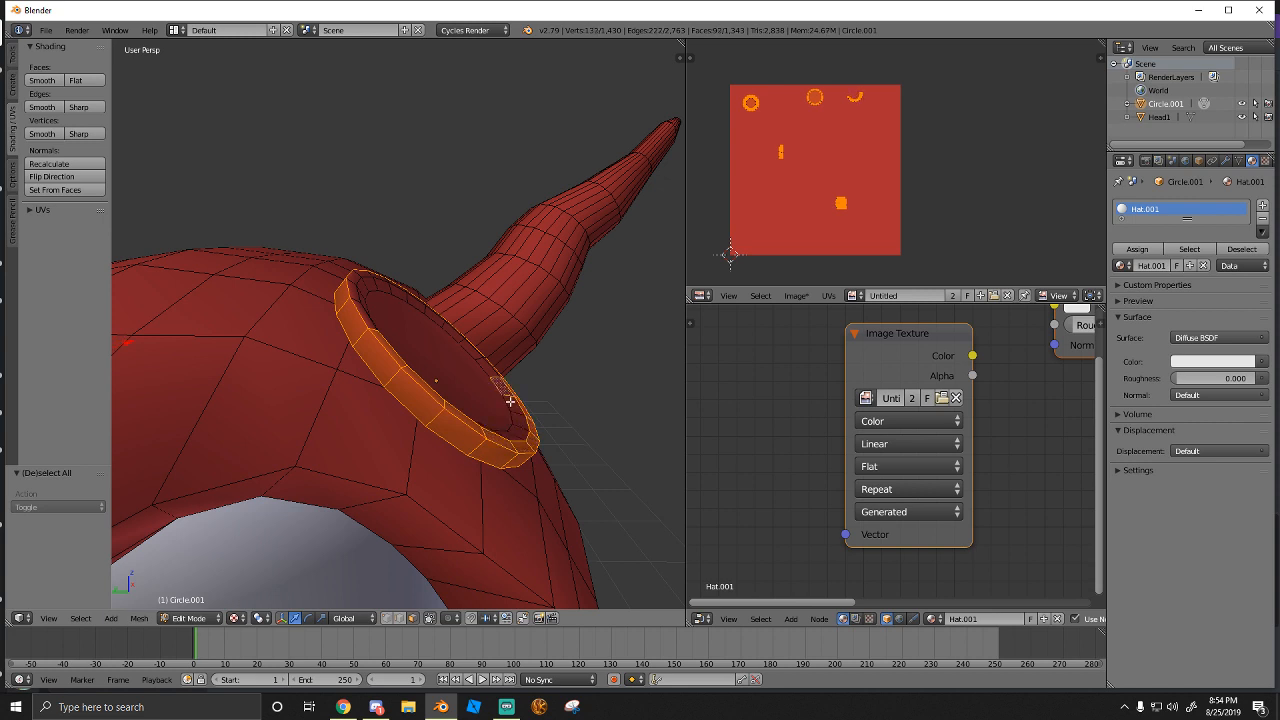
{"action": "key", "text": "shift+d"}
{"action": "left_click", "coordinate": [506, 399]}
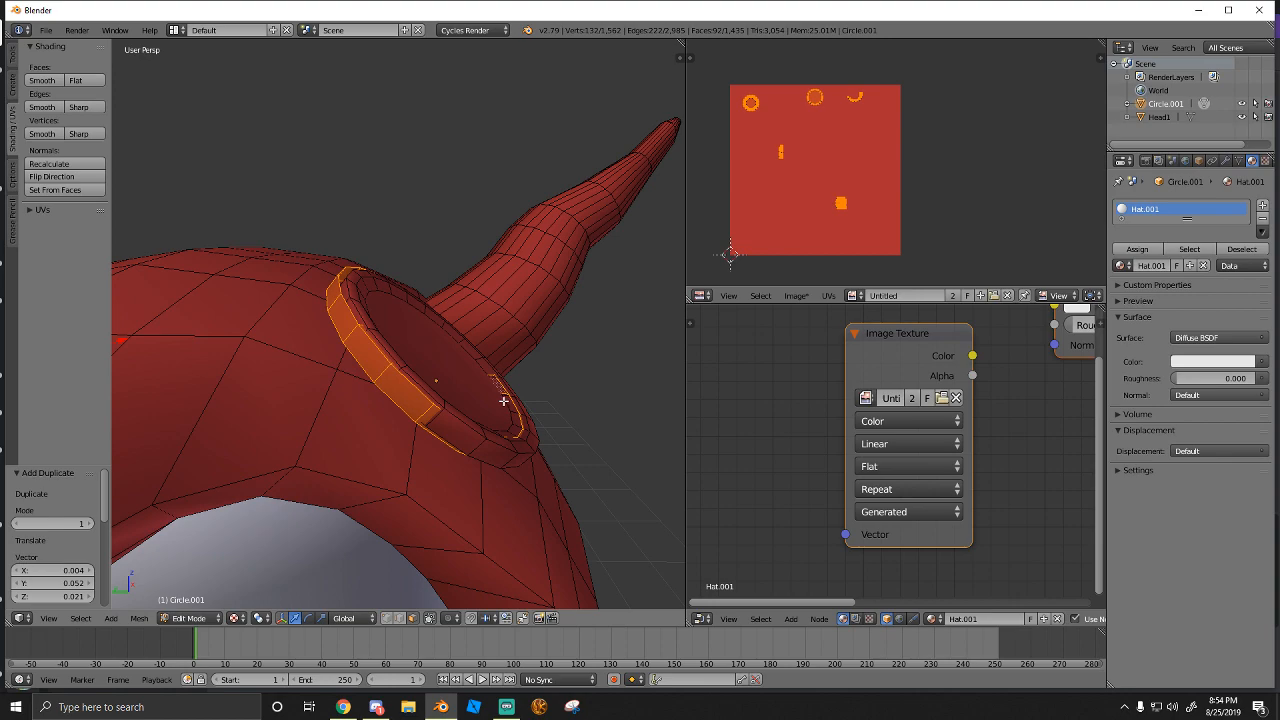
{"action": "key", "text": "ctrl+z"}
Add the whole front-facing face ring of the second disc's rim to the selection
{"action": "key", "text": "shift+f"}
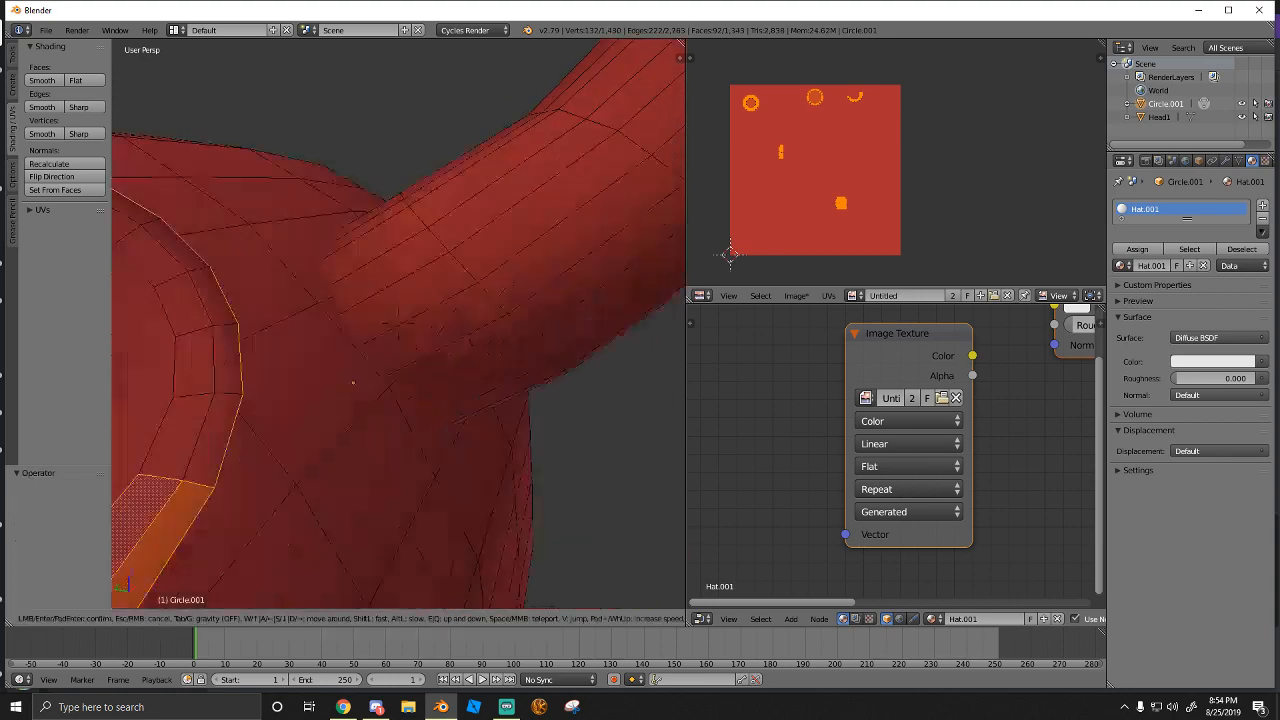
{"action": "left_click", "coordinate": [399, 327]}
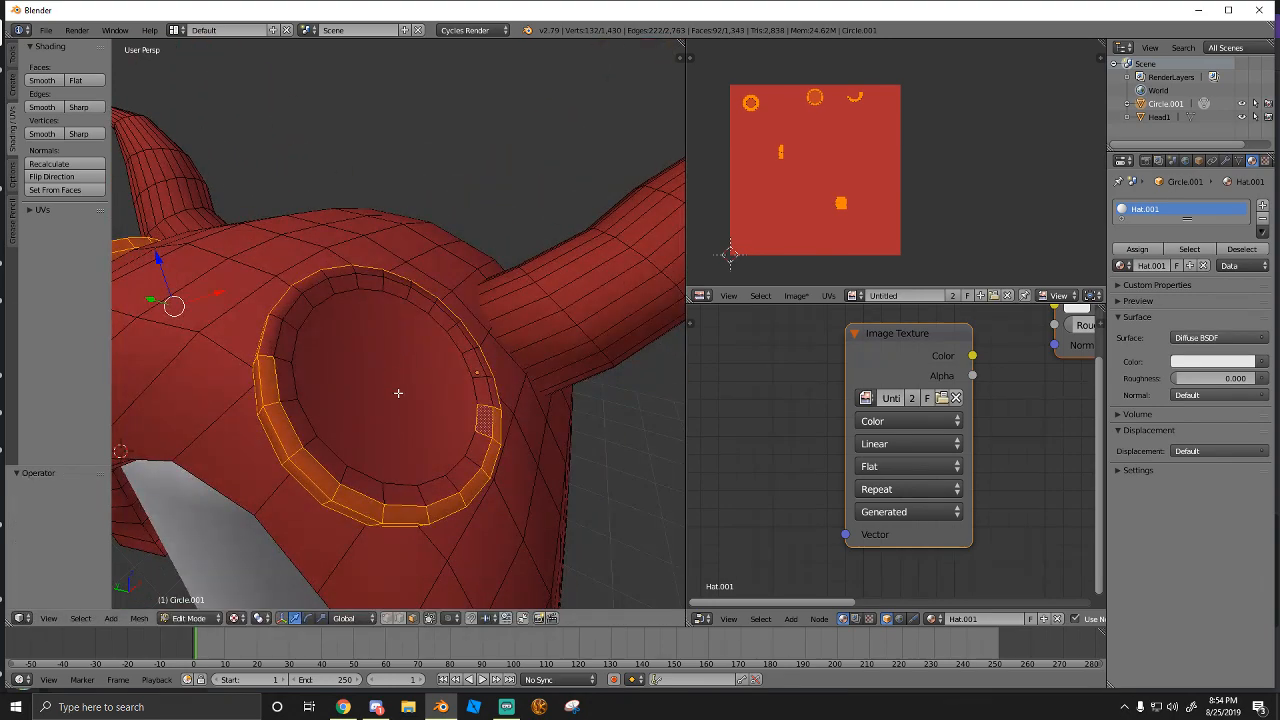
{"action": "right_click", "coordinate": [412, 490], "text": "alt+shift"}
{"action": "key", "text": "ctrl+z"}
{"action": "key", "text": "ctrl+z"}
{"action": "right_click", "coordinate": [456, 483], "text": "alt+shift"}
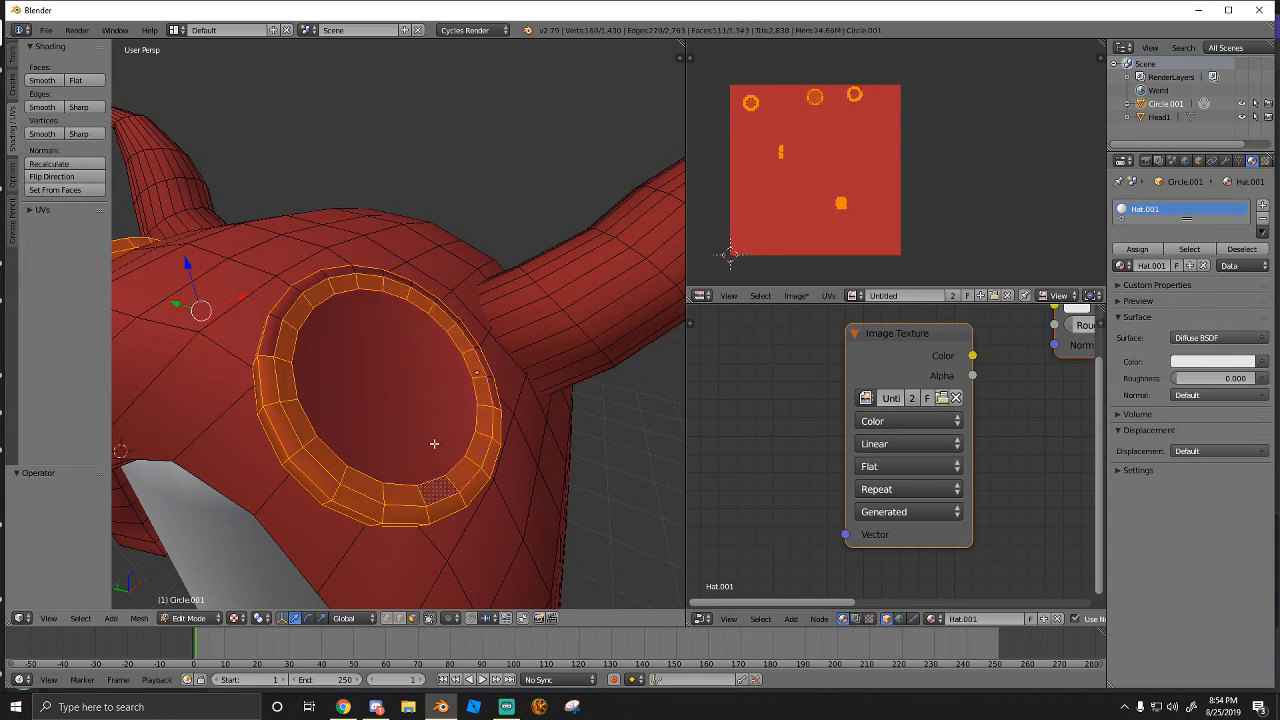
Add the missing rim faces along the horn side and top of the second disc to the selection
{"action": "right_click", "coordinate": [494, 398], "text": "shift"}
{"action": "right_click", "coordinate": [485, 363], "text": "shift"}
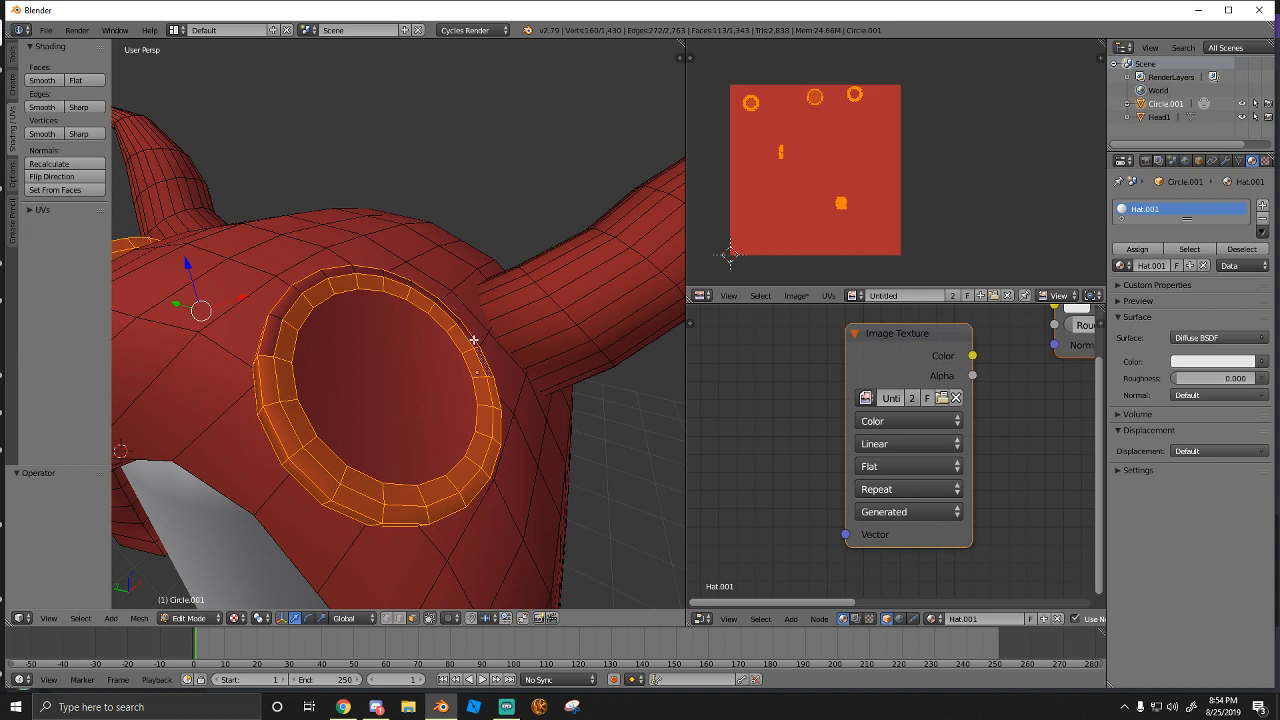
{"action": "right_click", "coordinate": [472, 340], "text": "shift"}
{"action": "right_click", "coordinate": [471, 340], "text": "shift"}
{"action": "right_click", "coordinate": [444, 308], "text": "shift"}
{"action": "right_click", "coordinate": [444, 308], "text": "shift"}
{"action": "right_click", "coordinate": [422, 292], "text": "shift"}
{"action": "right_click", "coordinate": [422, 292], "text": "shift"}
{"action": "right_click", "coordinate": [395, 278], "text": "shift"}
{"action": "right_click", "coordinate": [394, 278], "text": "shift"}
{"action": "right_click", "coordinate": [362, 272], "text": "shift"}
{"action": "right_click", "coordinate": [362, 272], "text": "shift"}
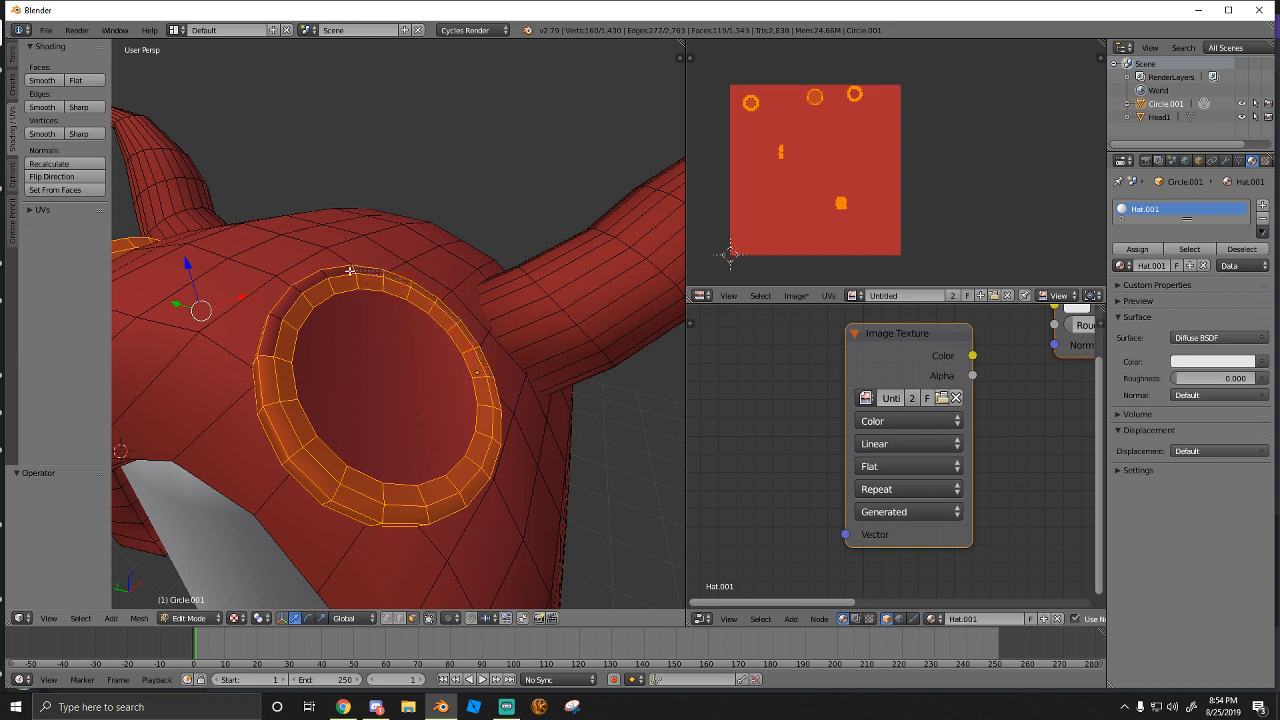
Add the missing outer rim faces along the second disc's upper edge, on the side away from the horn, to the selection
{"action": "right_click", "coordinate": [348, 271], "text": "shift"}
{"action": "right_click", "coordinate": [309, 282], "text": "shift"}
{"action": "right_click", "coordinate": [336, 275], "text": "shift"}
{"action": "right_click", "coordinate": [312, 283], "text": "alt+shift"}
{"action": "right_click", "coordinate": [279, 304], "text": "alt+shift"}
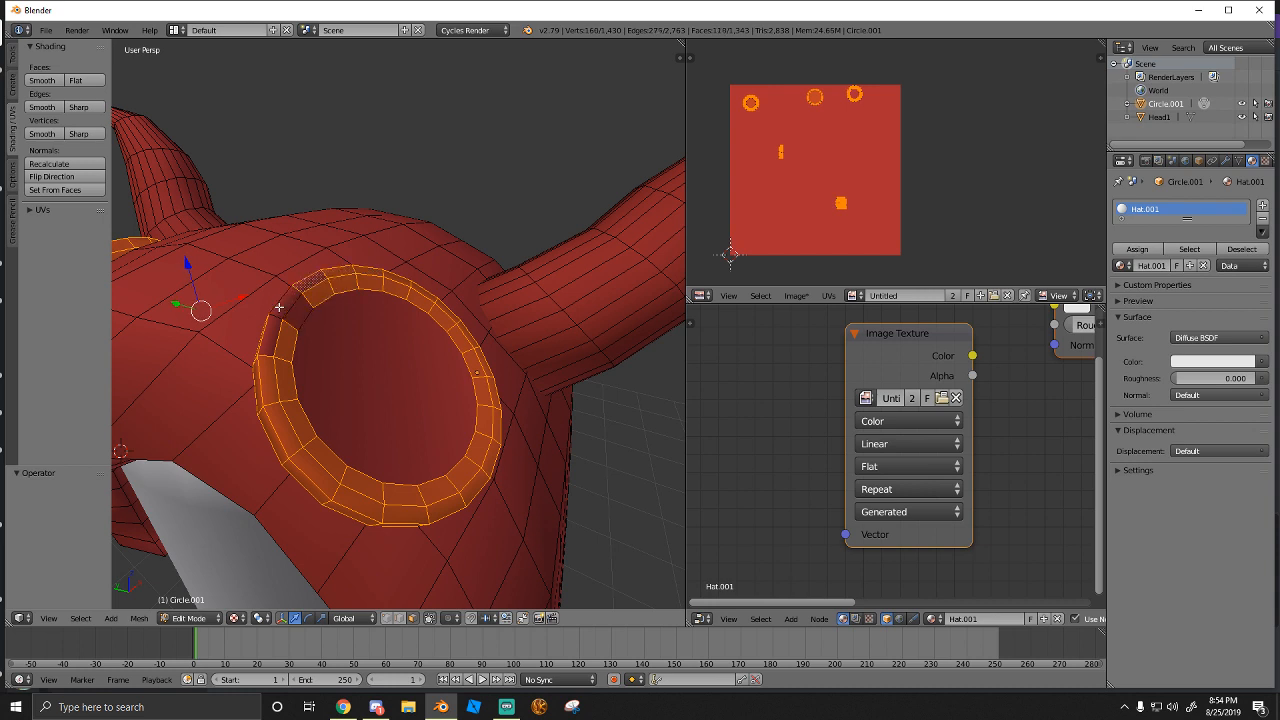
{"action": "right_click", "coordinate": [274, 328], "text": "alt+shift"}
{"action": "right_click", "coordinate": [278, 313], "text": "alt+shift"}
{"action": "right_click", "coordinate": [274, 334], "text": "alt+shift"}
{"action": "right_click", "coordinate": [286, 334], "text": "alt+shift"}
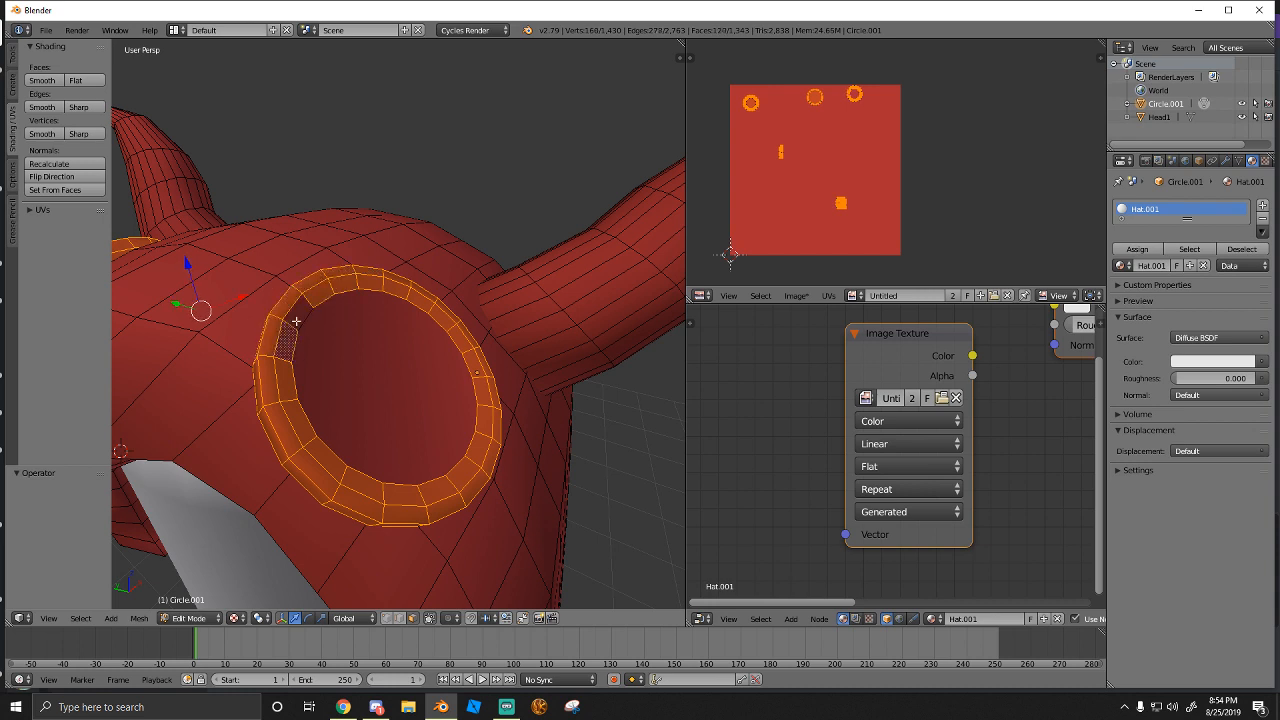
Complete the selection of the second disc's whole inner front ring and the last missing outer rim face
{"action": "right_click", "coordinate": [297, 322], "text": "alt+shift"}
{"action": "right_click", "coordinate": [296, 326], "text": "alt+shift"}
{"action": "right_click", "coordinate": [287, 360], "text": "alt+shift"}
{"action": "right_click", "coordinate": [286, 361], "text": "alt+shift"}
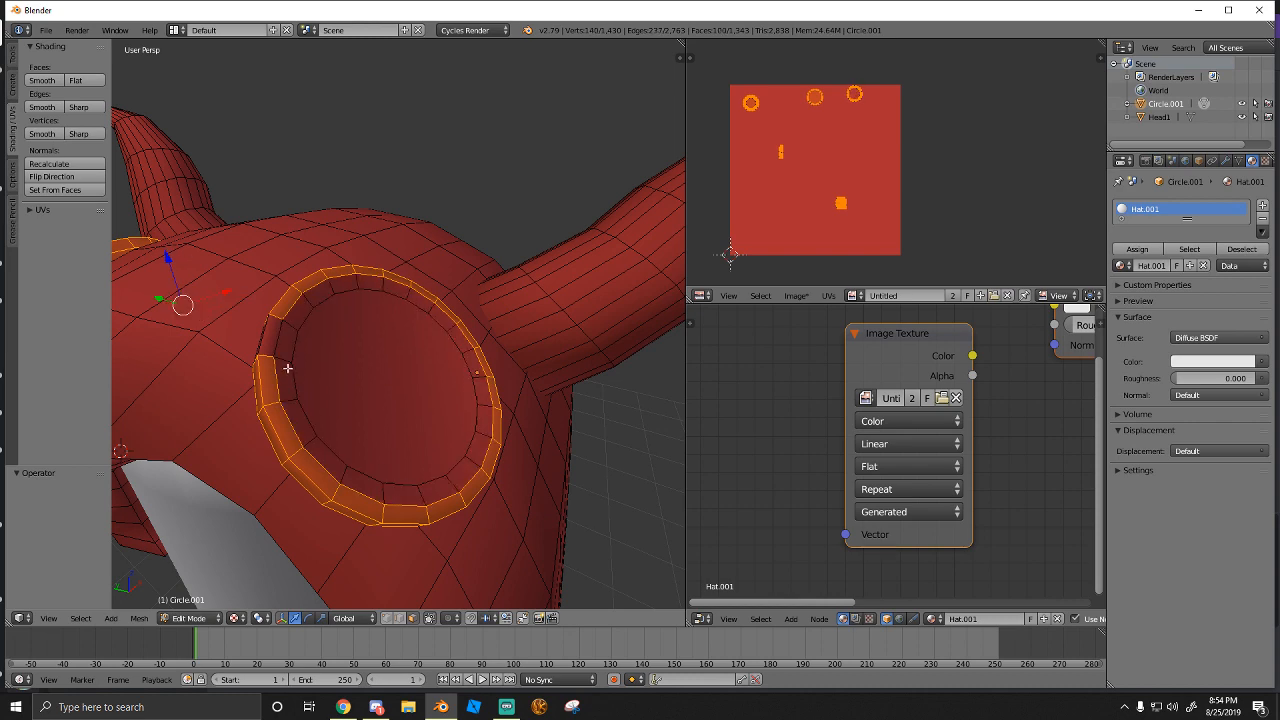
{"action": "right_click", "coordinate": [286, 359], "text": "alt+shift"}
{"action": "right_click", "coordinate": [268, 350], "text": "shift"}
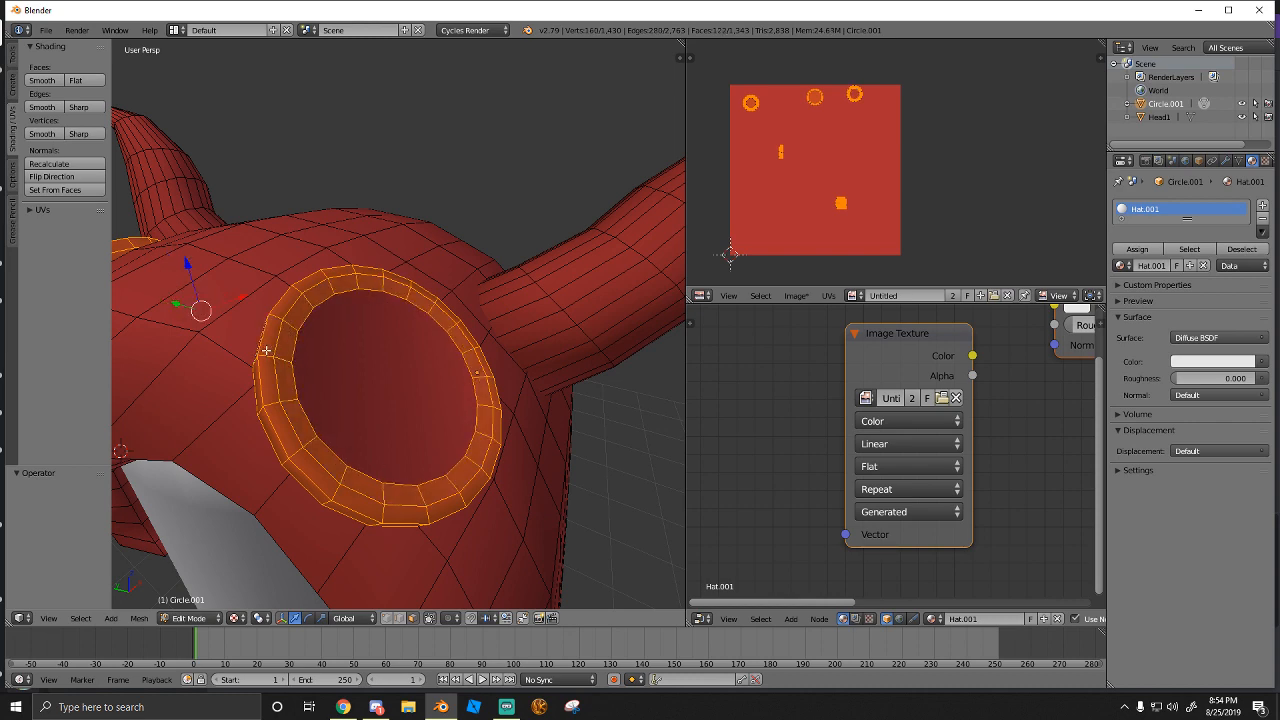
Add the second disc's recessed centre face and its hidden back face to the selection
{"action": "middle_click_drag", "start_coordinate": [266, 350], "coordinate": [399, 336]}
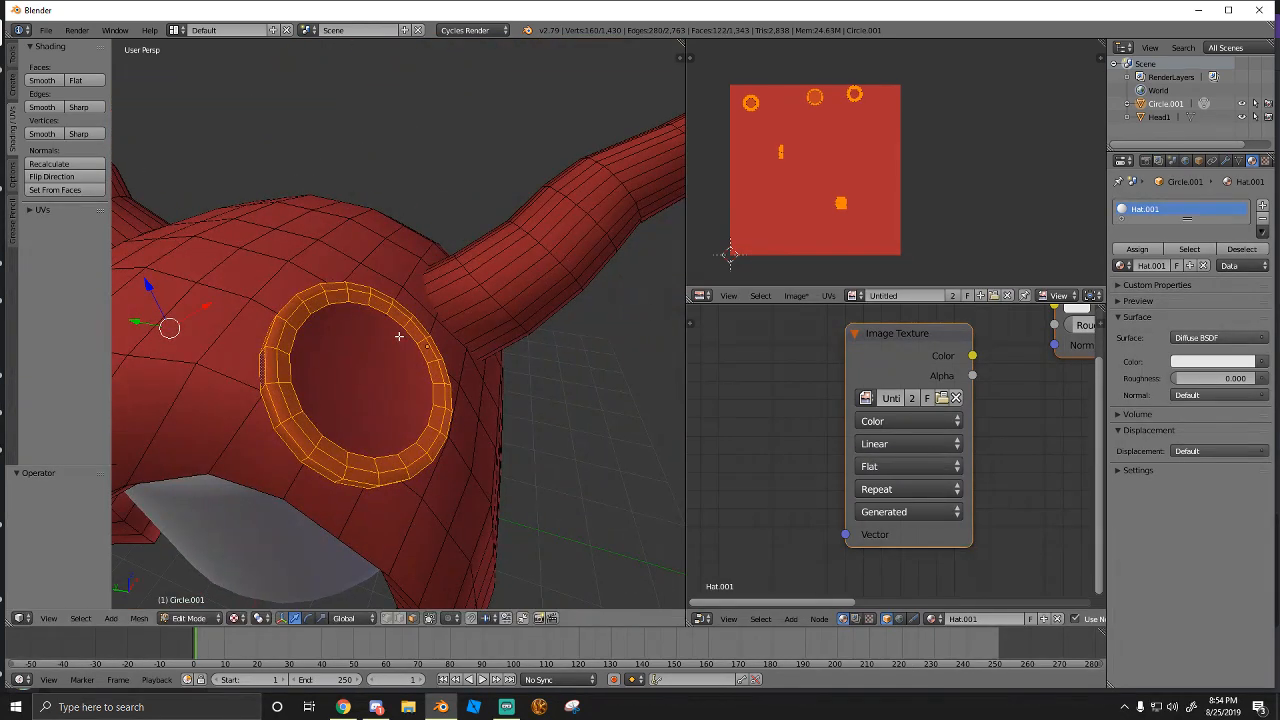
{"action": "right_click", "coordinate": [372, 384], "text": "shift"}
{"action": "key", "text": "shift+f"}
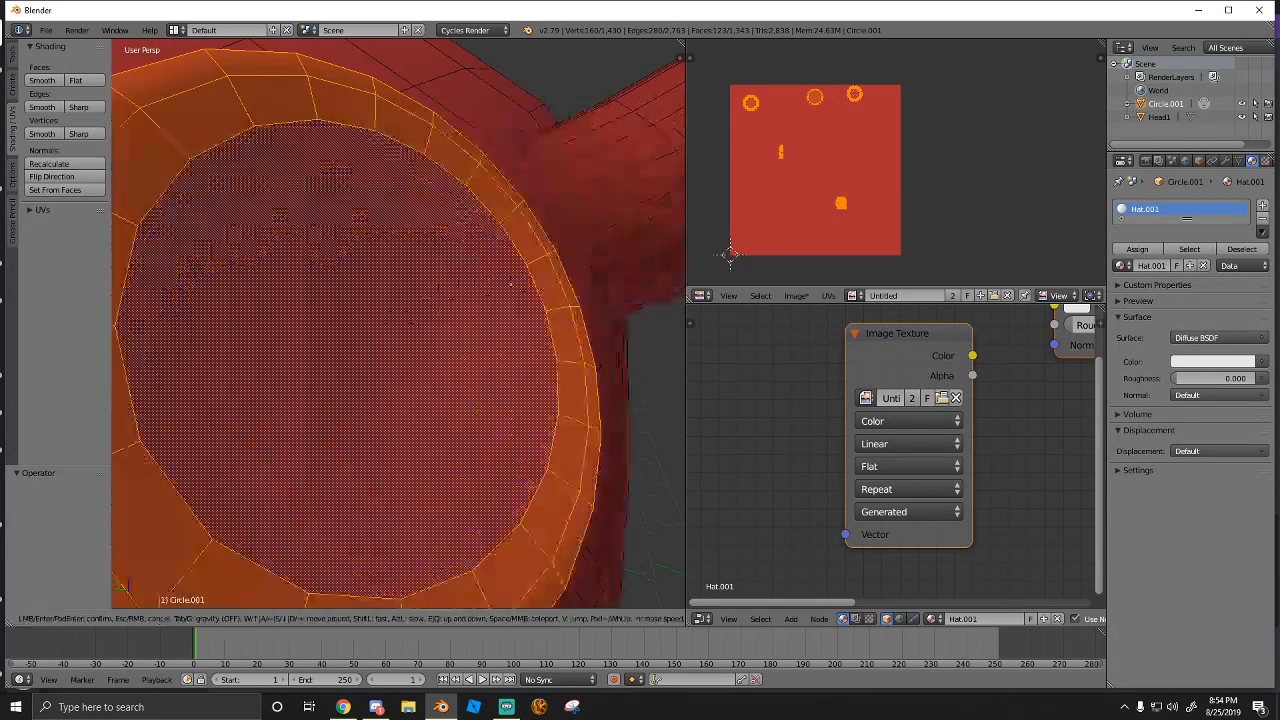
{"action": "key", "text": "w"}
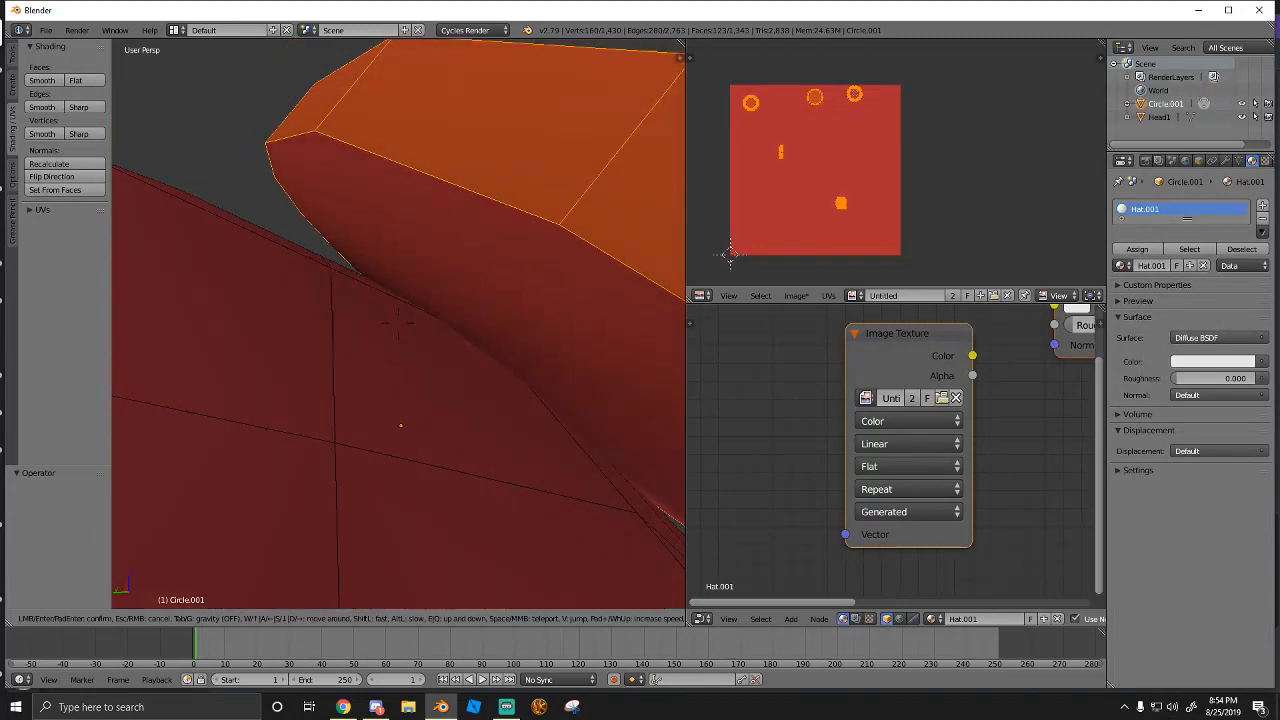
{"action": "key", "text": "s"}
{"action": "left_click", "coordinate": [399, 324]}
{"action": "right_click", "coordinate": [391, 346], "text": "shift"}
{"action": "key", "text": "shift+f"}
{"action": "key", "text": "s"}
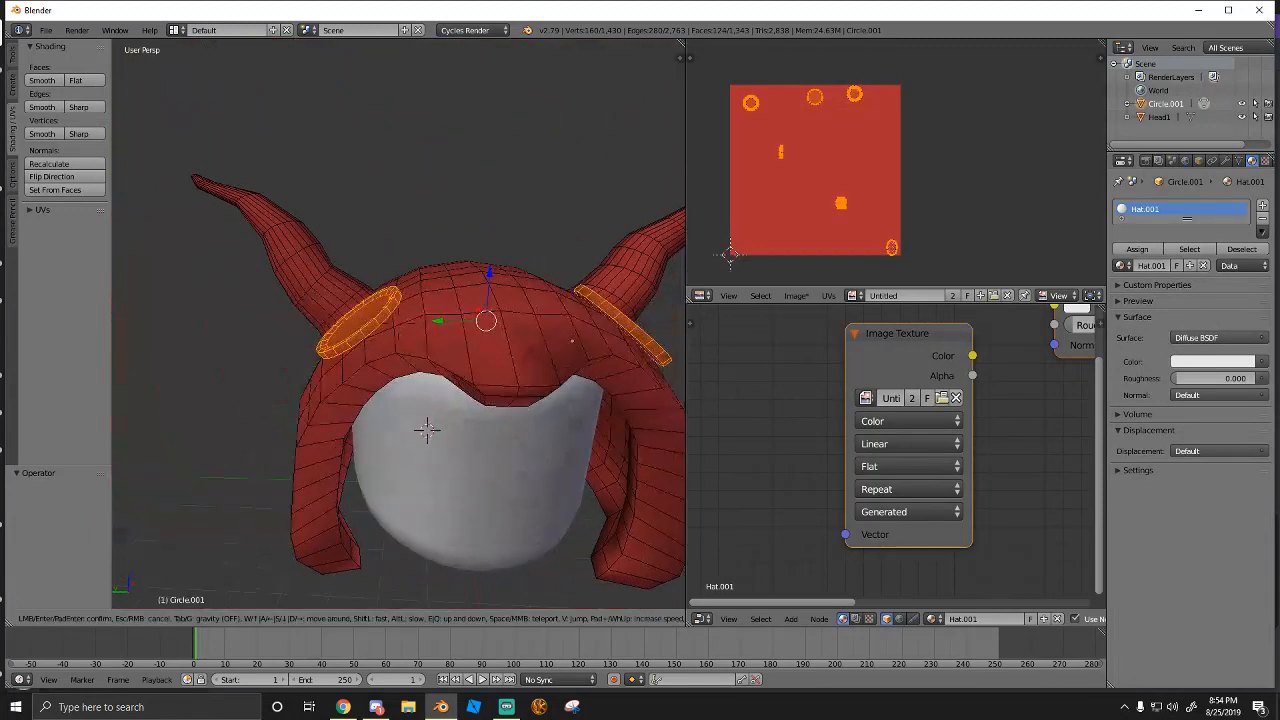
{"action": "key", "text": "w"}
{"action": "left_click", "coordinate": [397, 324]}
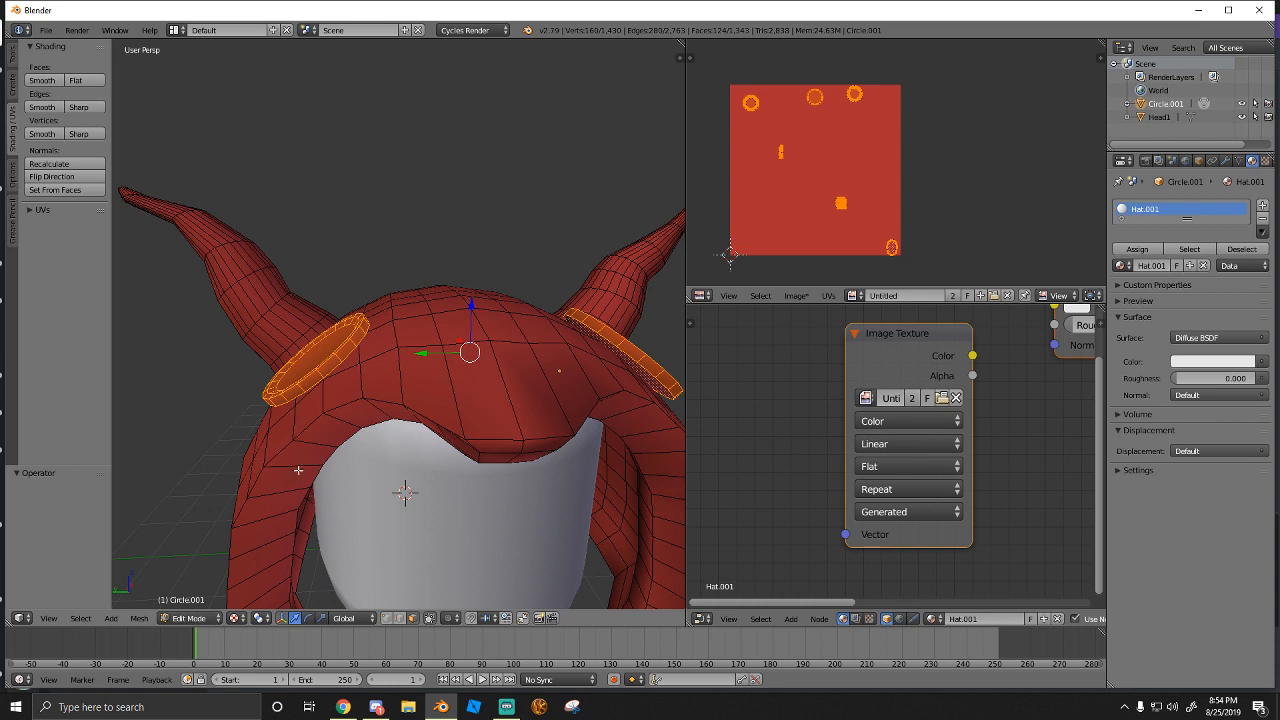
Enter Texture Paint mode with painting masked to the selected faces, using a near-black brush at strength 0.633
{"action": "left_click", "coordinate": [188, 618]}
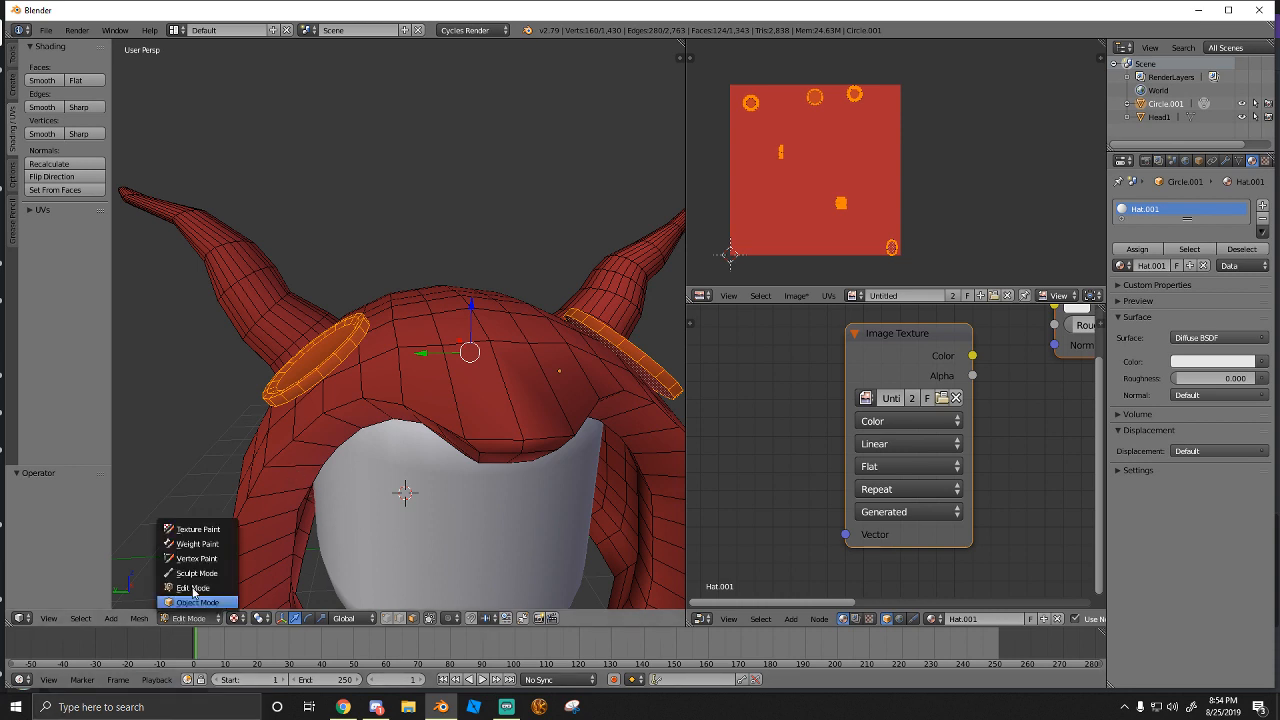
{"action": "left_click", "coordinate": [185, 528]}
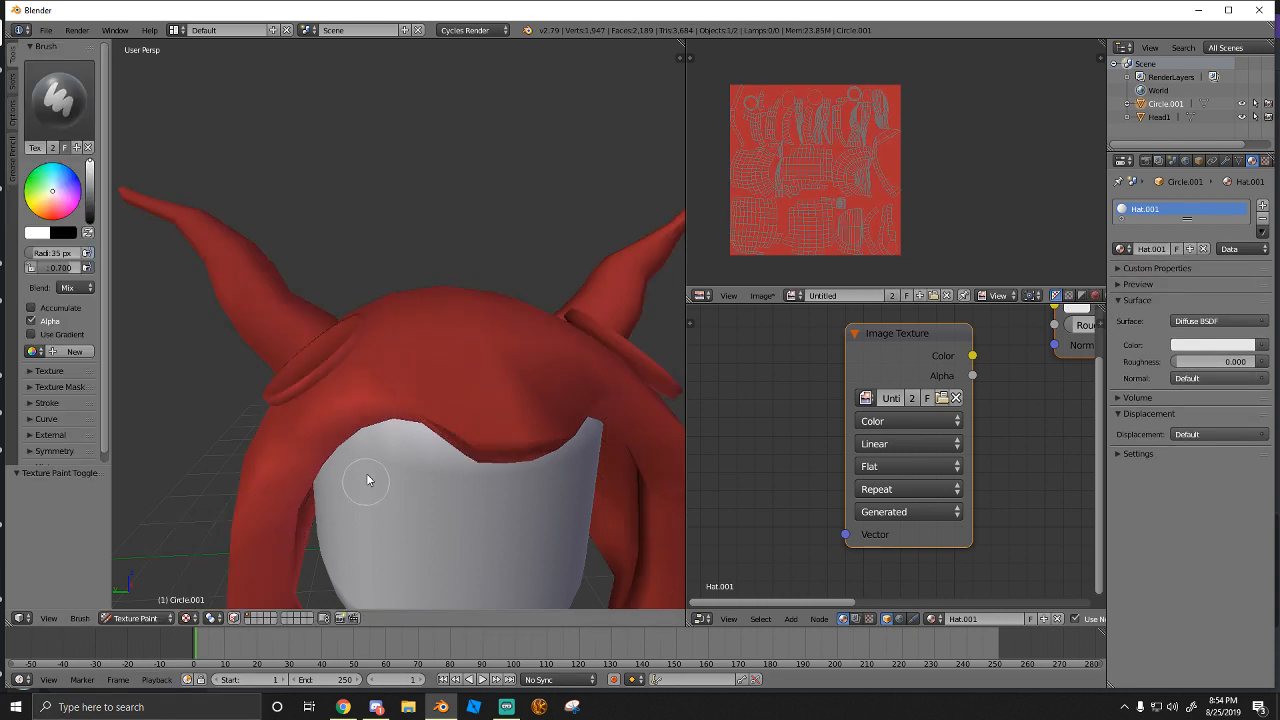
{"action": "left_click", "coordinate": [231, 618]}
{"action": "key", "text": "shift+f"}
{"action": "left_click", "coordinate": [296, 409]}
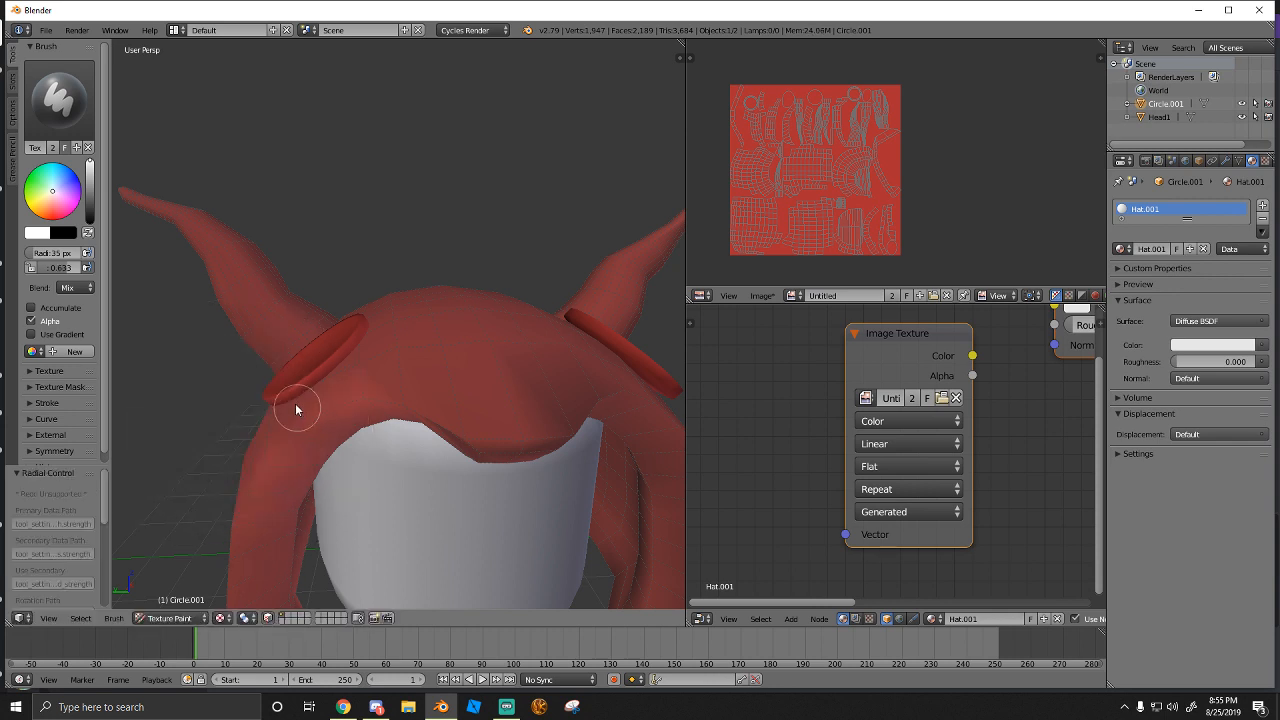
{"action": "middle_click_drag", "start_coordinate": [317, 393], "coordinate": [365, 386]}
{"action": "scroll", "coordinate": [360, 383], "scroll_direction": "up", "scroll_amount": 1}
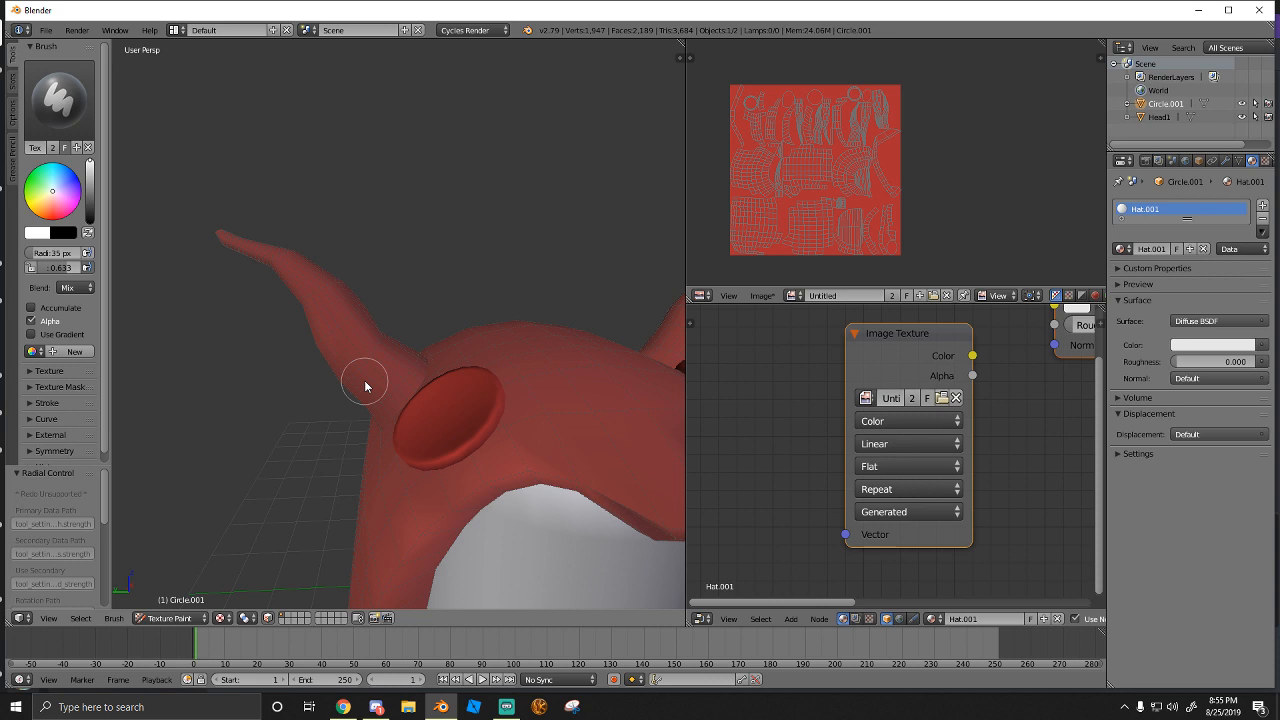
{"action": "left_click", "coordinate": [90, 206]}
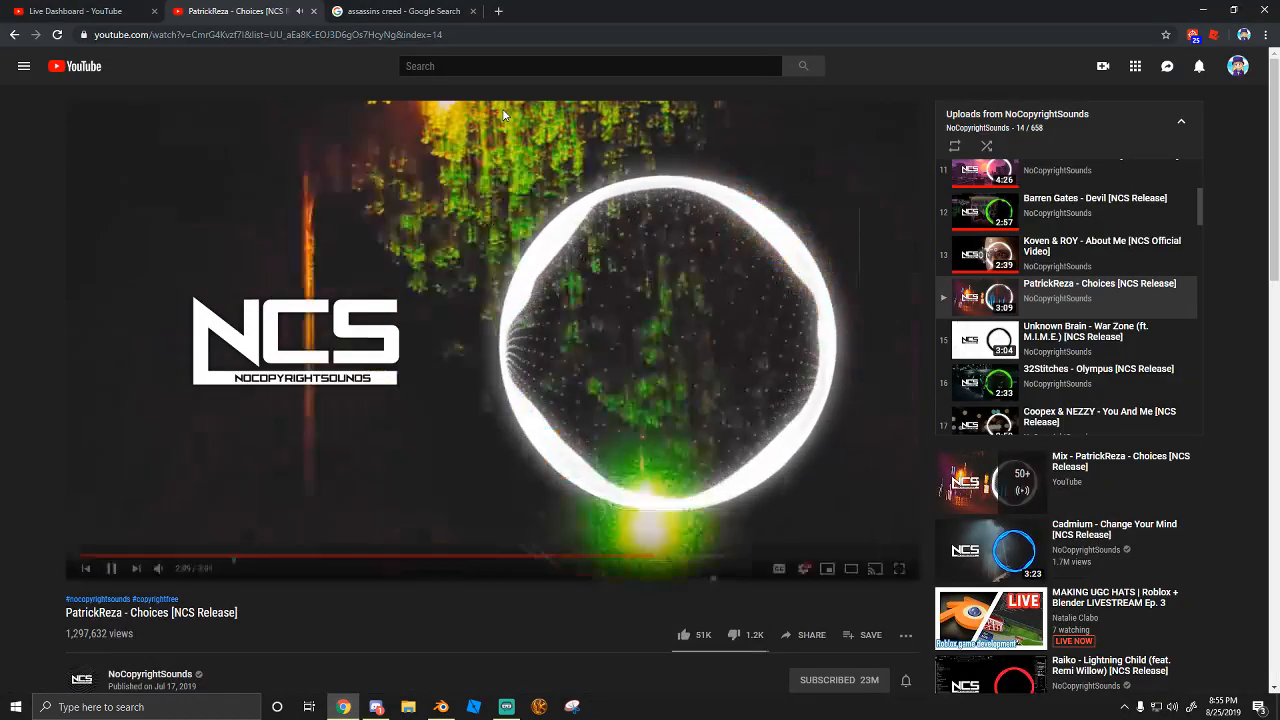
Switch to Chrome, search Google Images for "cartoon button" in a new tab, and open the picture of four coloured buttons
{"action": "left_click", "coordinate": [343, 706]}
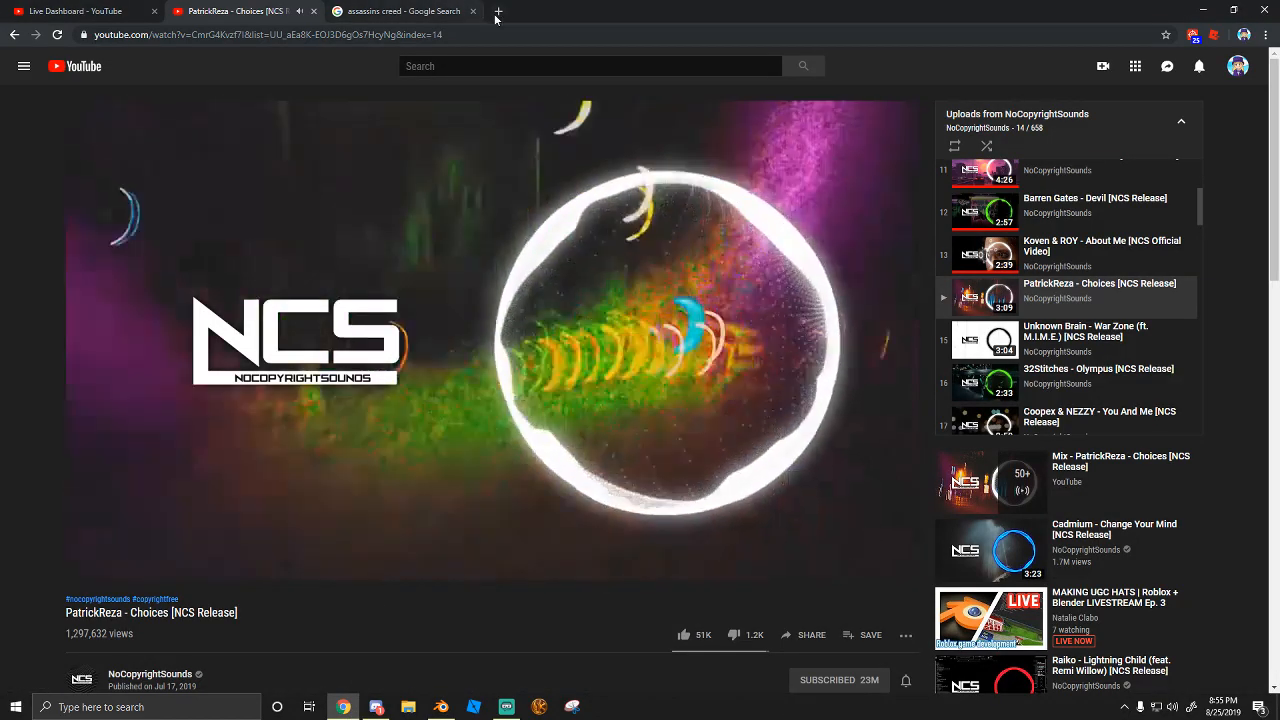
{"action": "left_click", "coordinate": [497, 14]}
{"action": "type", "text": "cartoon "}
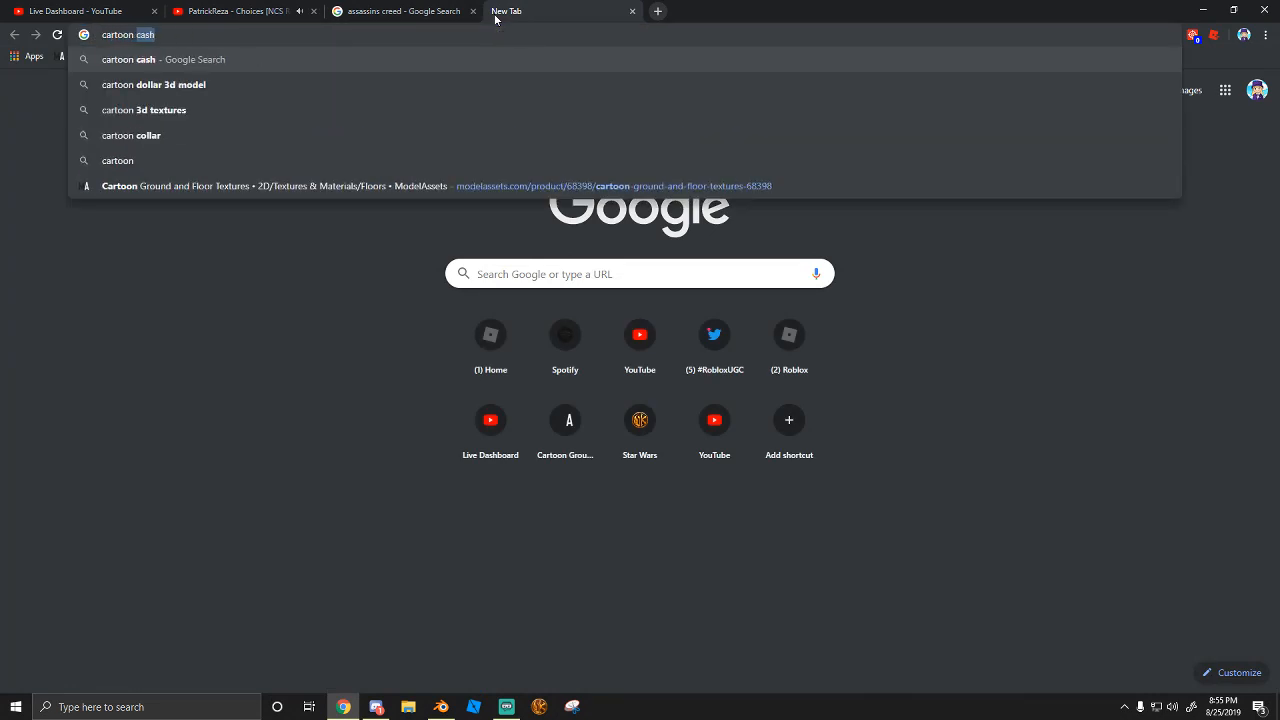
{"action": "type", "text": "button"}
{"action": "key", "text": "Return"}
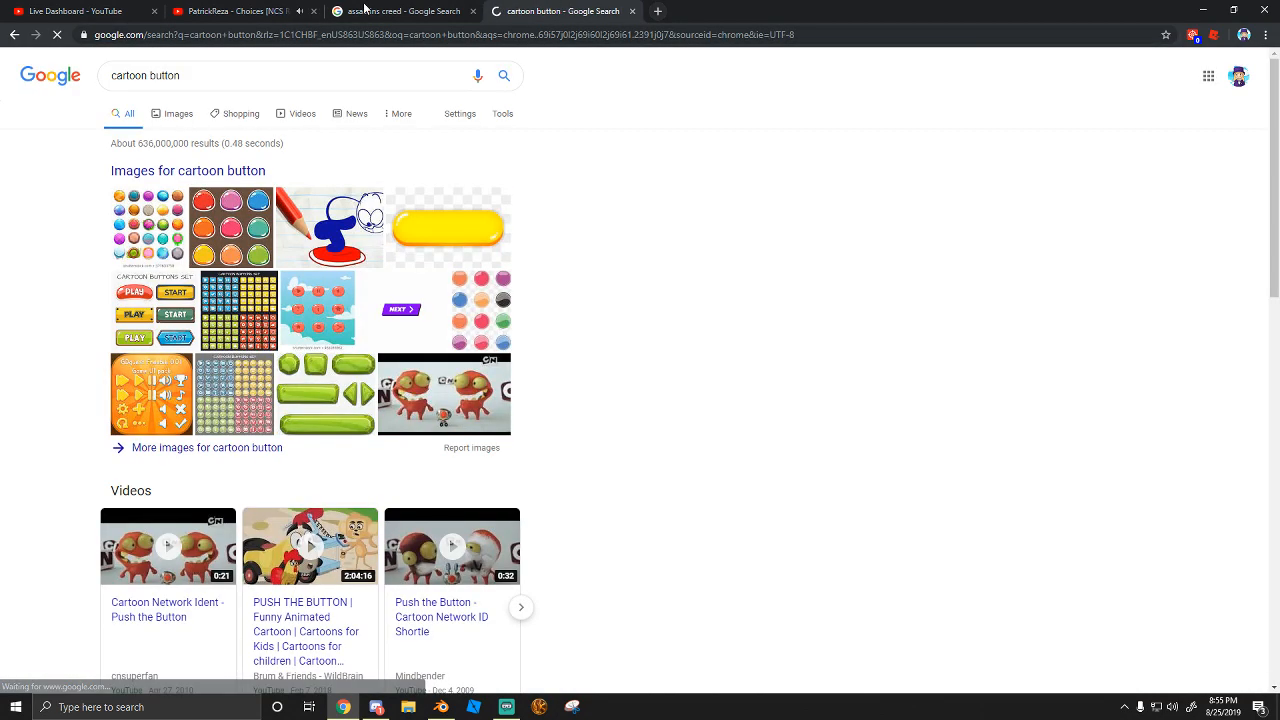
{"action": "left_click", "coordinate": [175, 118]}
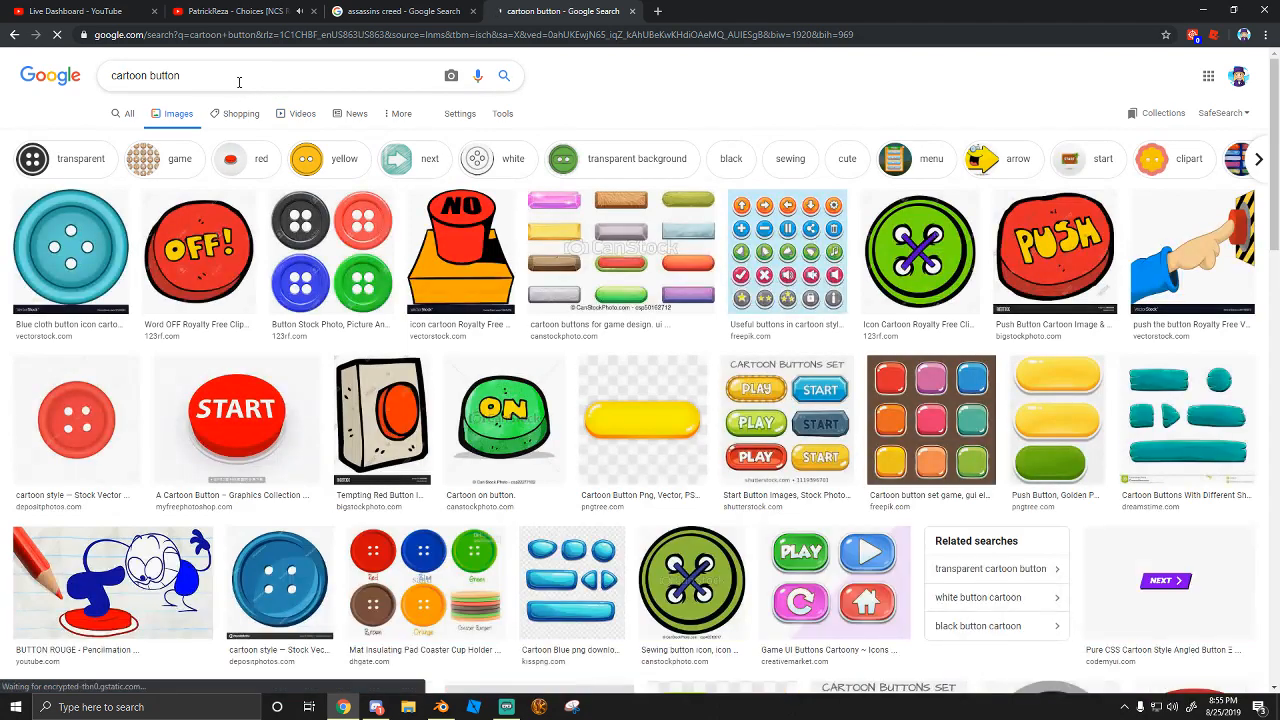
{"action": "left_click", "coordinate": [305, 248]}
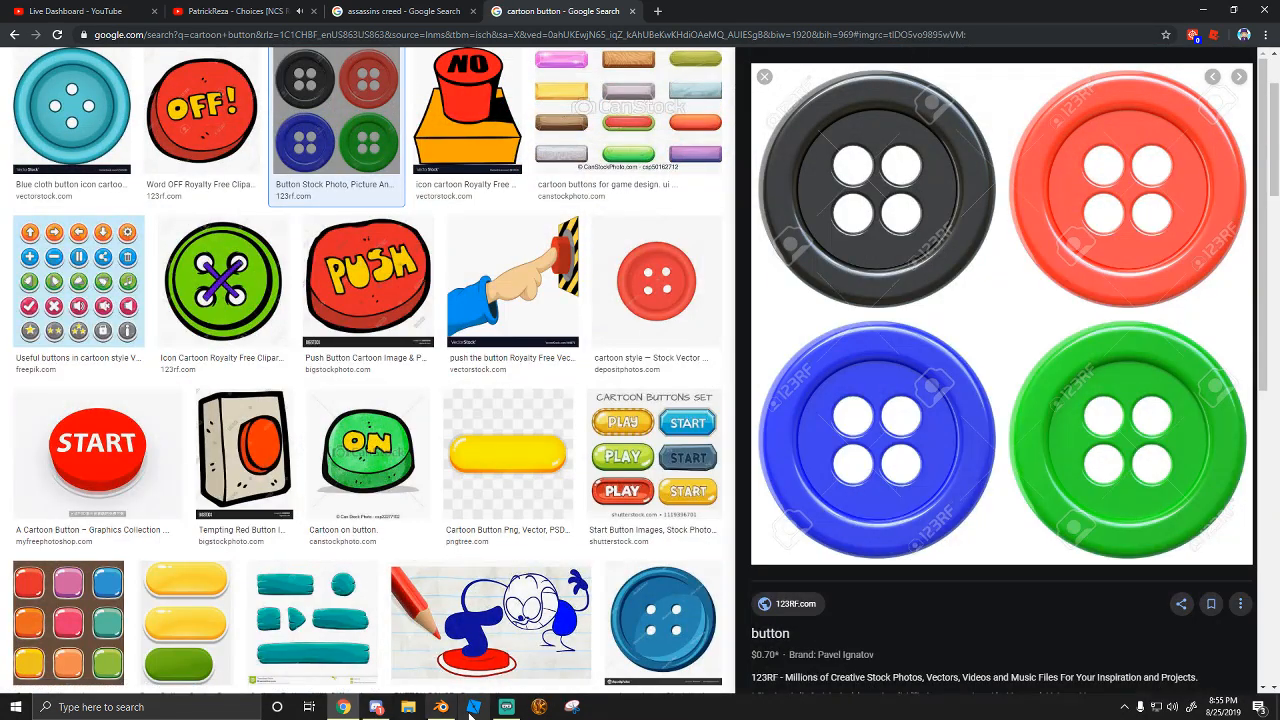
Return to Blender and paint the first disc's recessed centre and rim near-black
{"action": "left_click", "coordinate": [441, 707]}
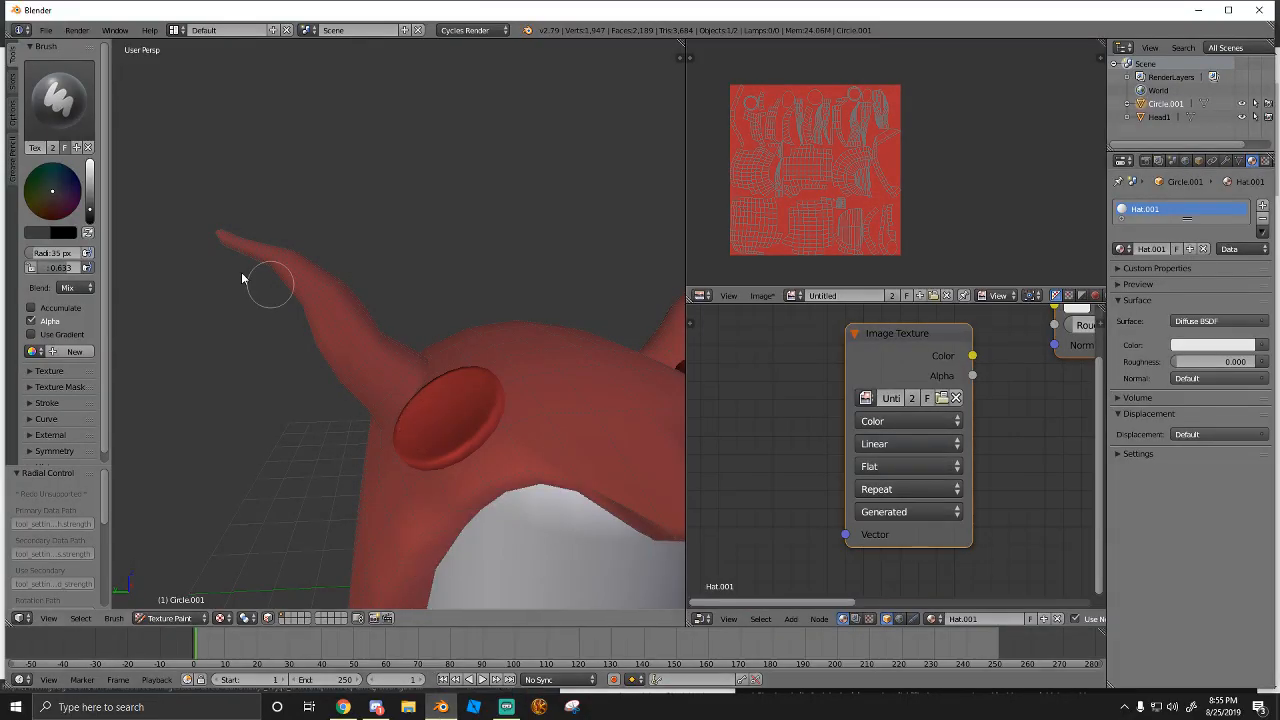
{"action": "mouse_move", "coordinate": [375, 401]}
{"action": "left_mouse_down"}
{"action": "mouse_move", "coordinate": [440, 414]}
{"action": "mouse_move", "coordinate": [406, 419]}
{"action": "left_mouse_up"}
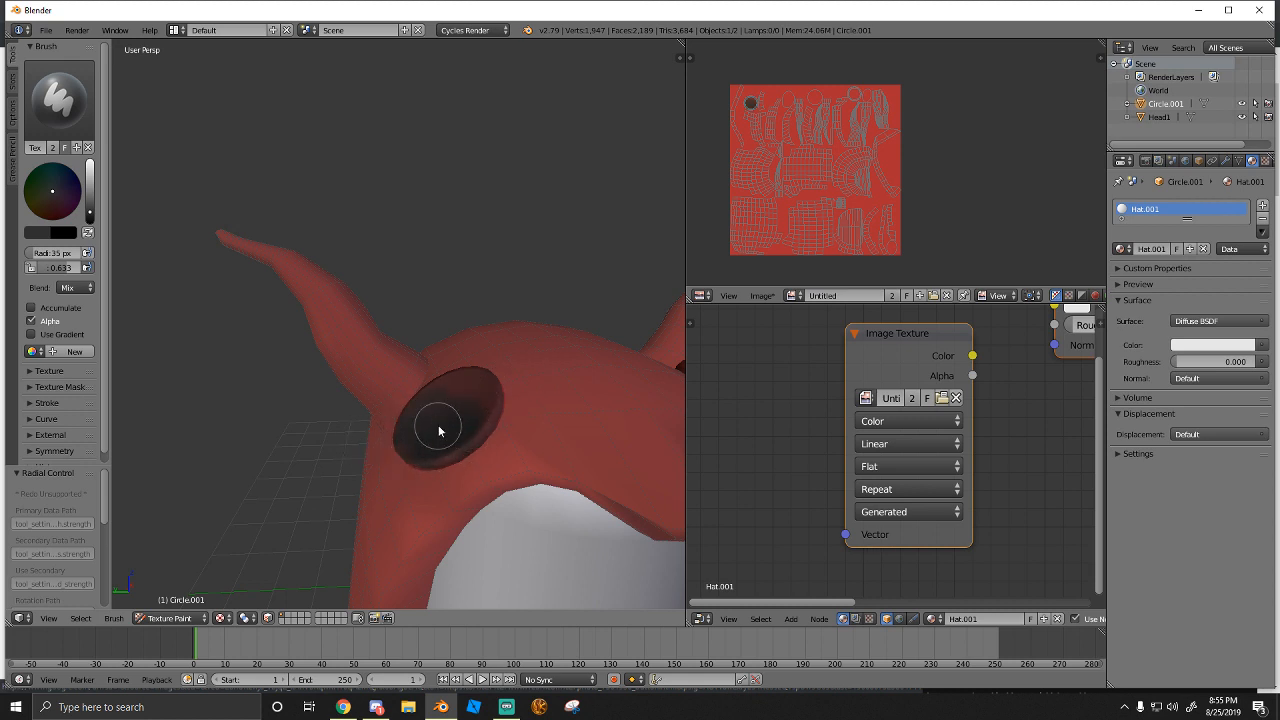
{"action": "scroll", "coordinate": [353, 369], "scroll_direction": "up", "scroll_amount": 8}
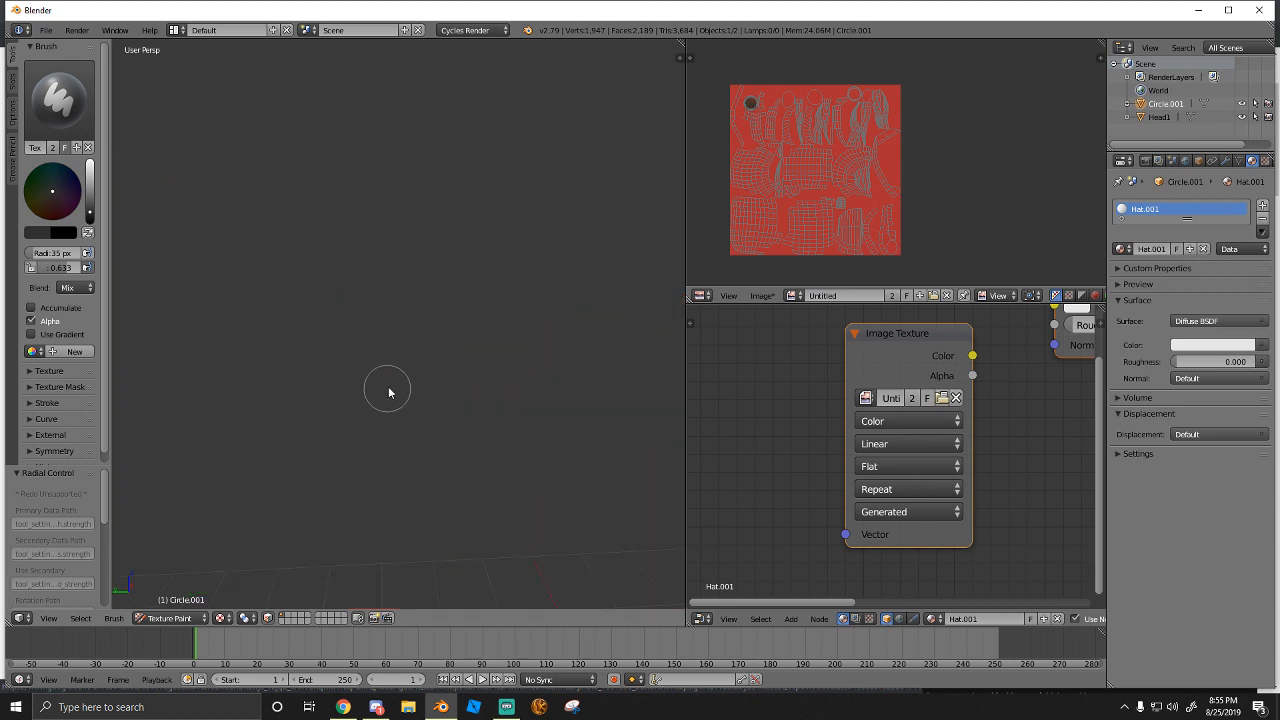
{"action": "scroll", "coordinate": [388, 391], "scroll_direction": "down", "scroll_amount": 4}
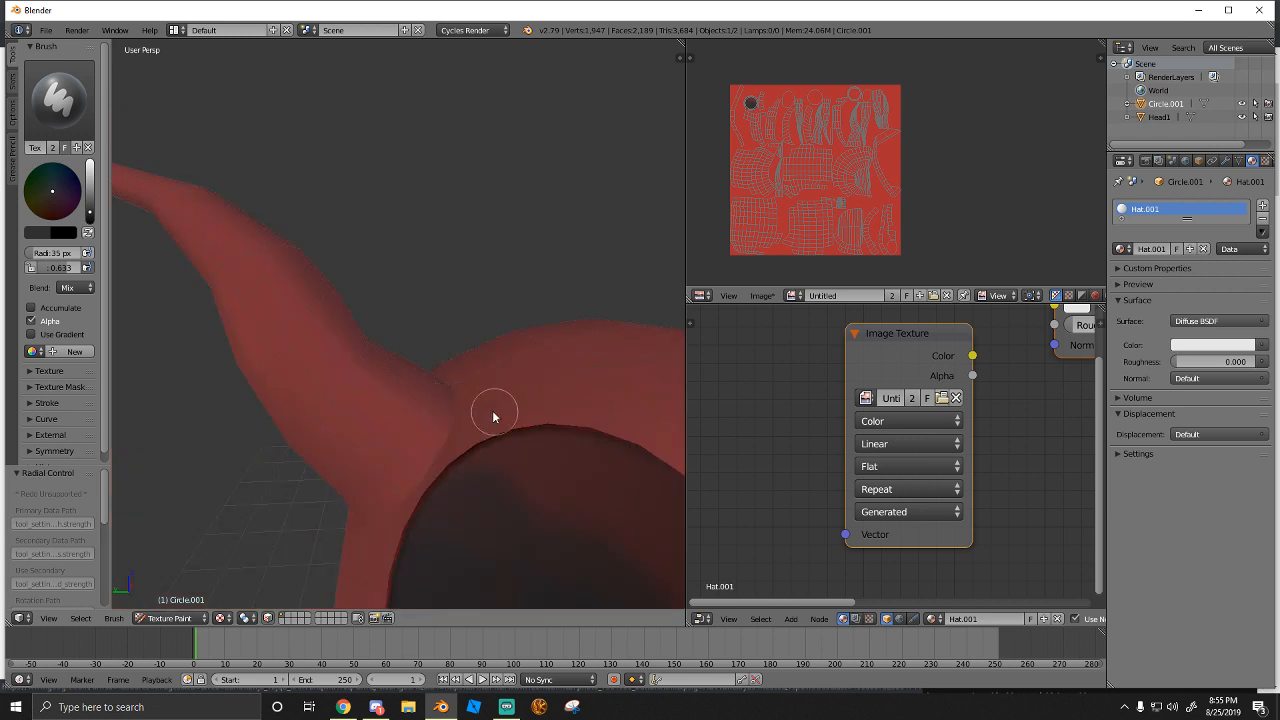
{"action": "middle_click_drag", "start_coordinate": [493, 416], "coordinate": [463, 395]}
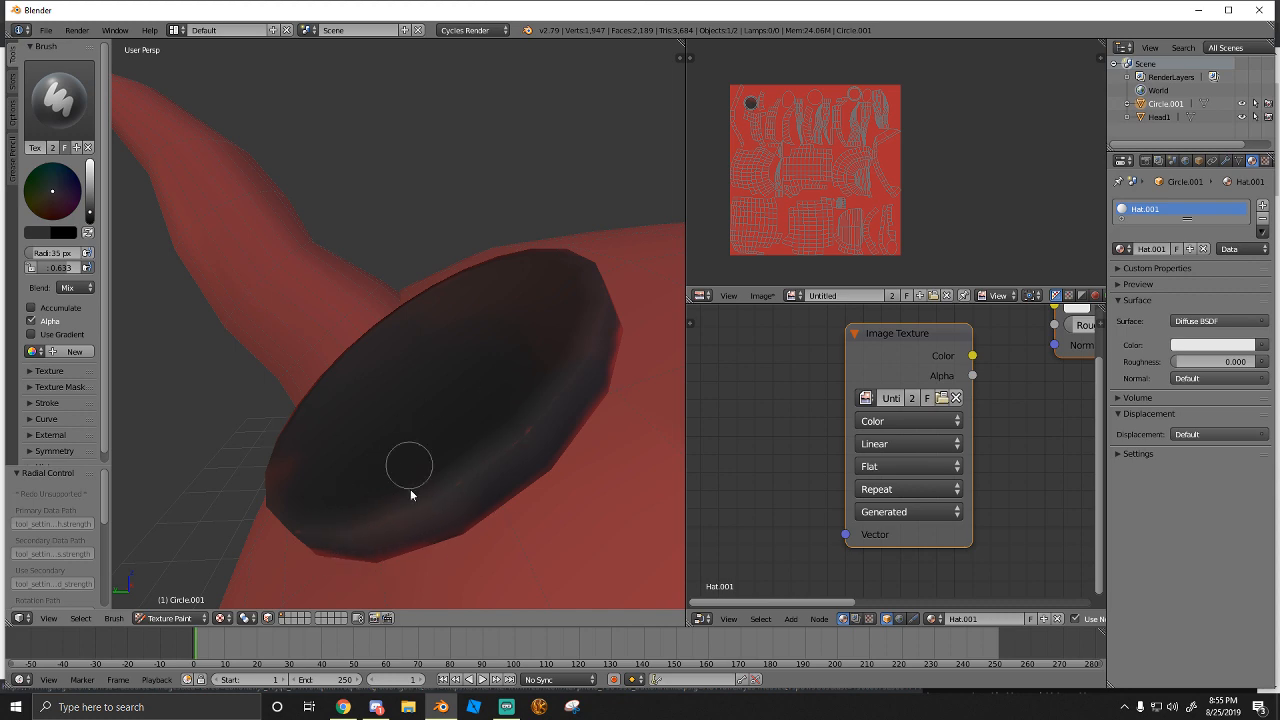
Switch the image editor to Paint mode and bring the dark disc's UV island into close view
{"action": "left_click", "coordinate": [998, 295]}
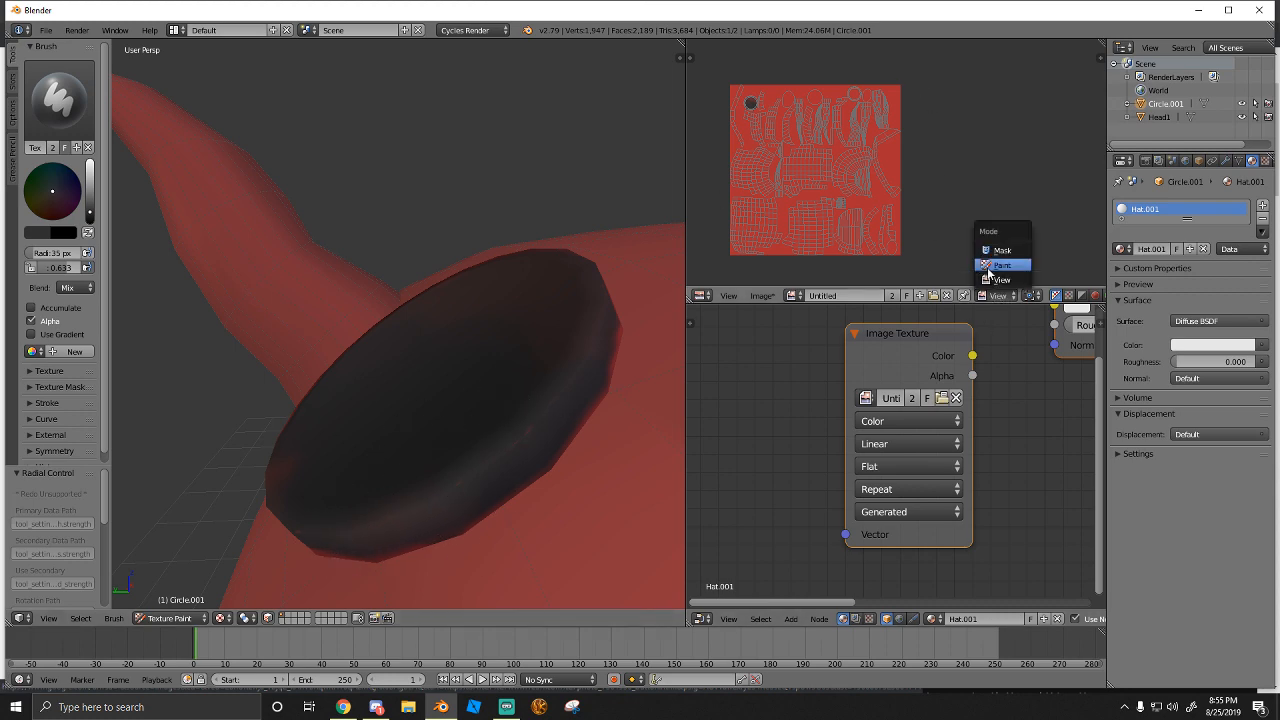
{"action": "left_click", "coordinate": [1001, 265]}
{"action": "scroll", "coordinate": [794, 206], "scroll_direction": "up", "scroll_amount": 4}
{"action": "scroll", "coordinate": [1034, 277], "scroll_direction": "down", "scroll_amount": 2}
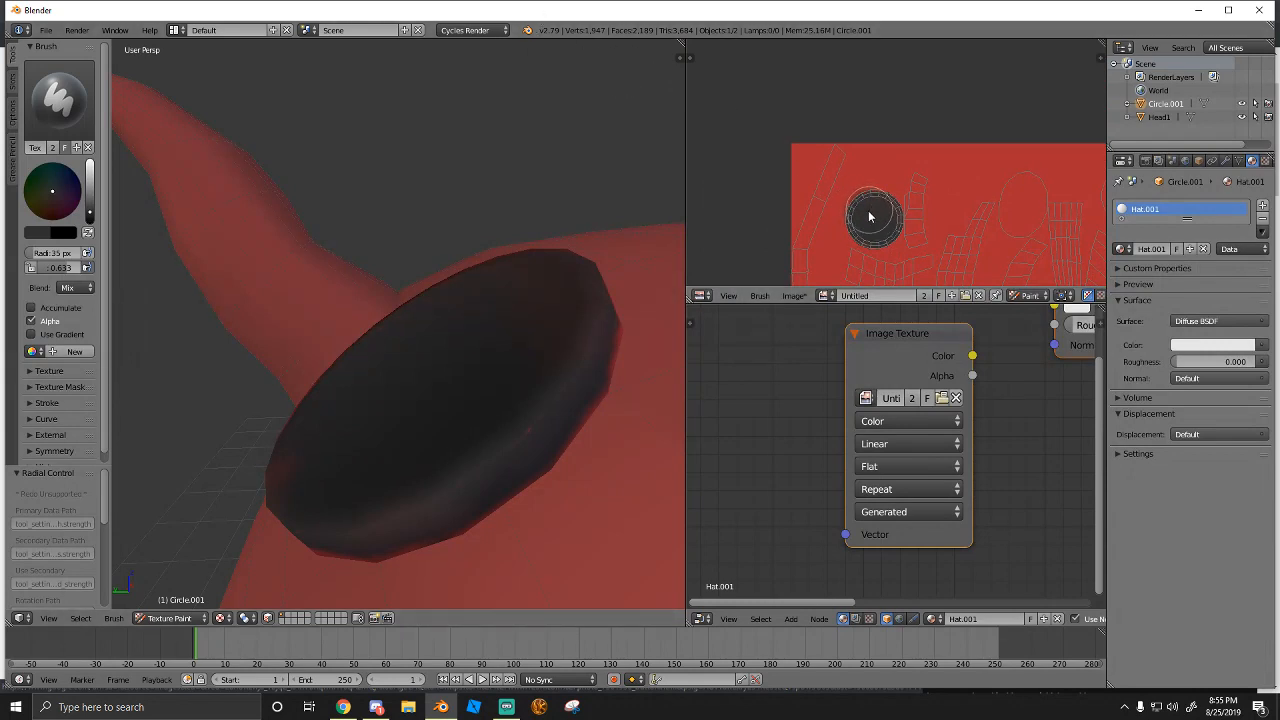
Examine the dark paint coverage on the disc and surrounding helmet from several angles
{"action": "middle_click_drag", "start_coordinate": [440, 379], "coordinate": [420, 286]}
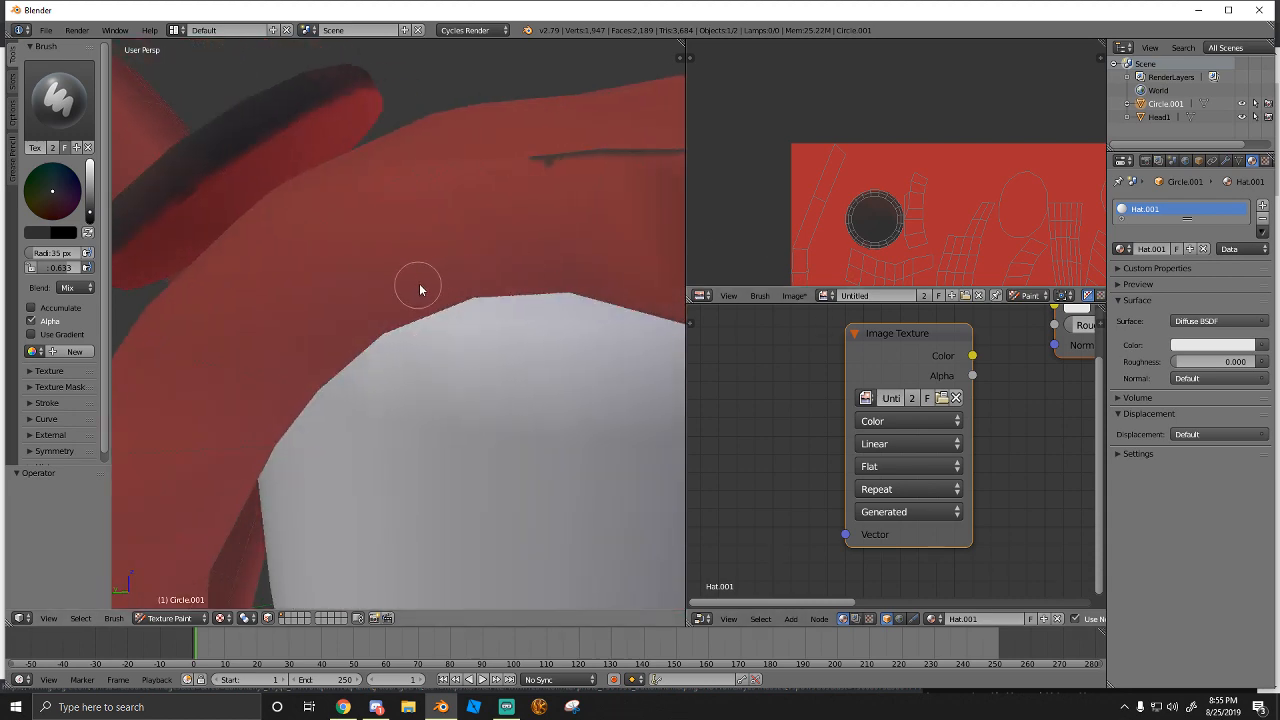
{"action": "scroll", "coordinate": [420, 287], "scroll_direction": "up", "scroll_amount": 3}
{"action": "scroll", "coordinate": [357, 263], "scroll_direction": "down", "scroll_amount": 6}
{"action": "scroll", "coordinate": [337, 274], "scroll_direction": "up", "scroll_amount": 6}
{"action": "middle_click_drag", "start_coordinate": [337, 274], "coordinate": [357, 296]}
{"action": "scroll", "coordinate": [483, 338], "scroll_direction": "down", "scroll_amount": 5}
{"action": "middle_click_drag", "start_coordinate": [486, 337], "coordinate": [496, 326]}
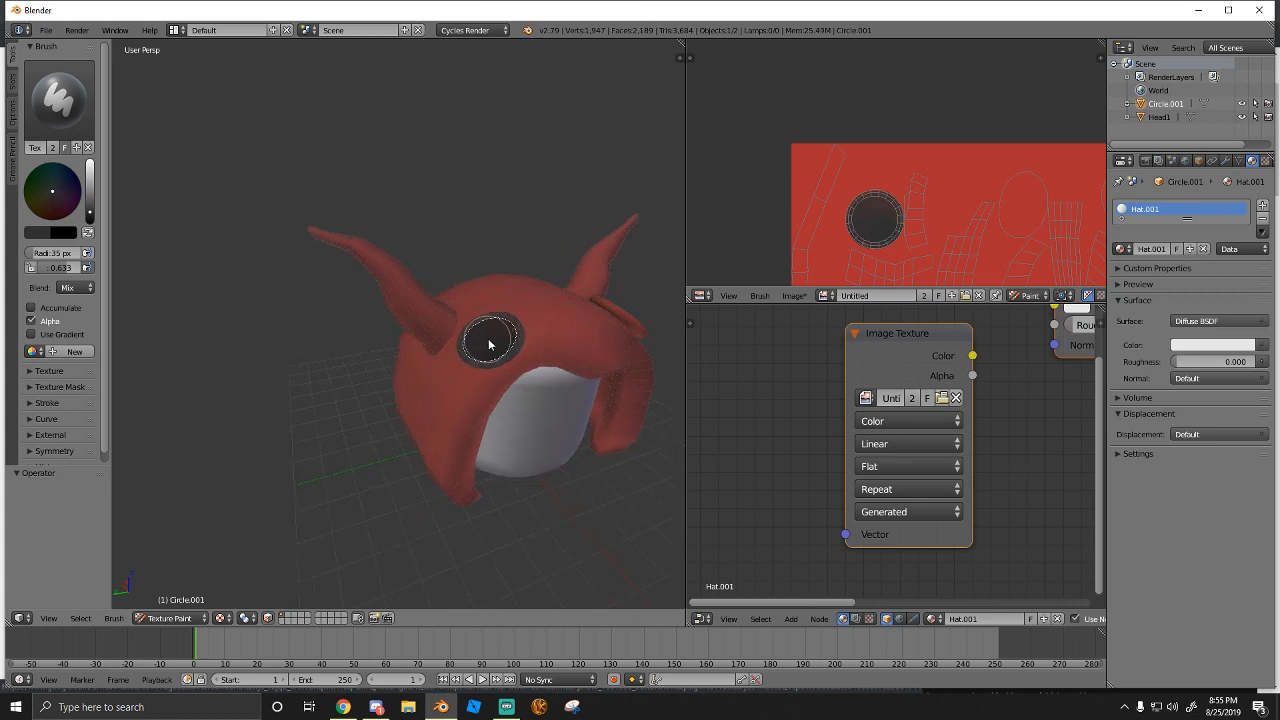
{"action": "key", "text": "super"}
{"action": "key", "text": "super"}
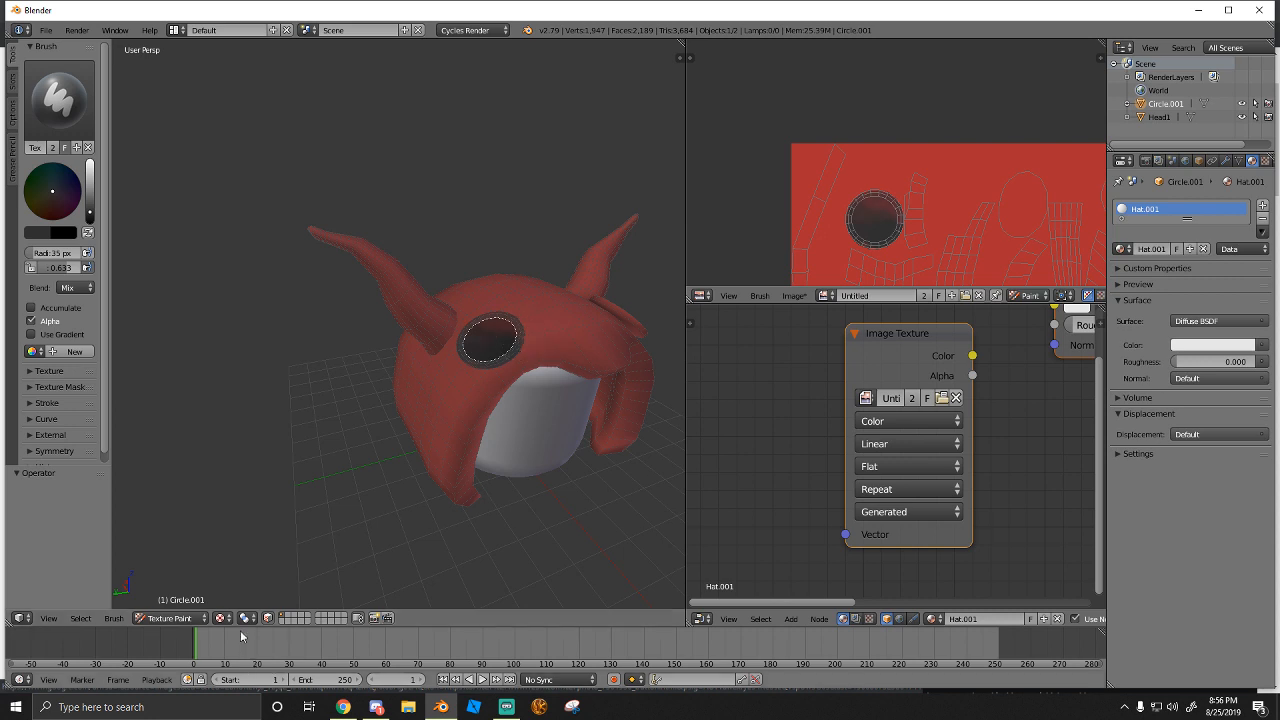
Turn off the face selection mask for painting and set the brush strength to 0.534
{"action": "left_click", "coordinate": [268, 618]}
{"action": "key", "text": "shift+f"}
{"action": "left_click", "coordinate": [401, 499]}
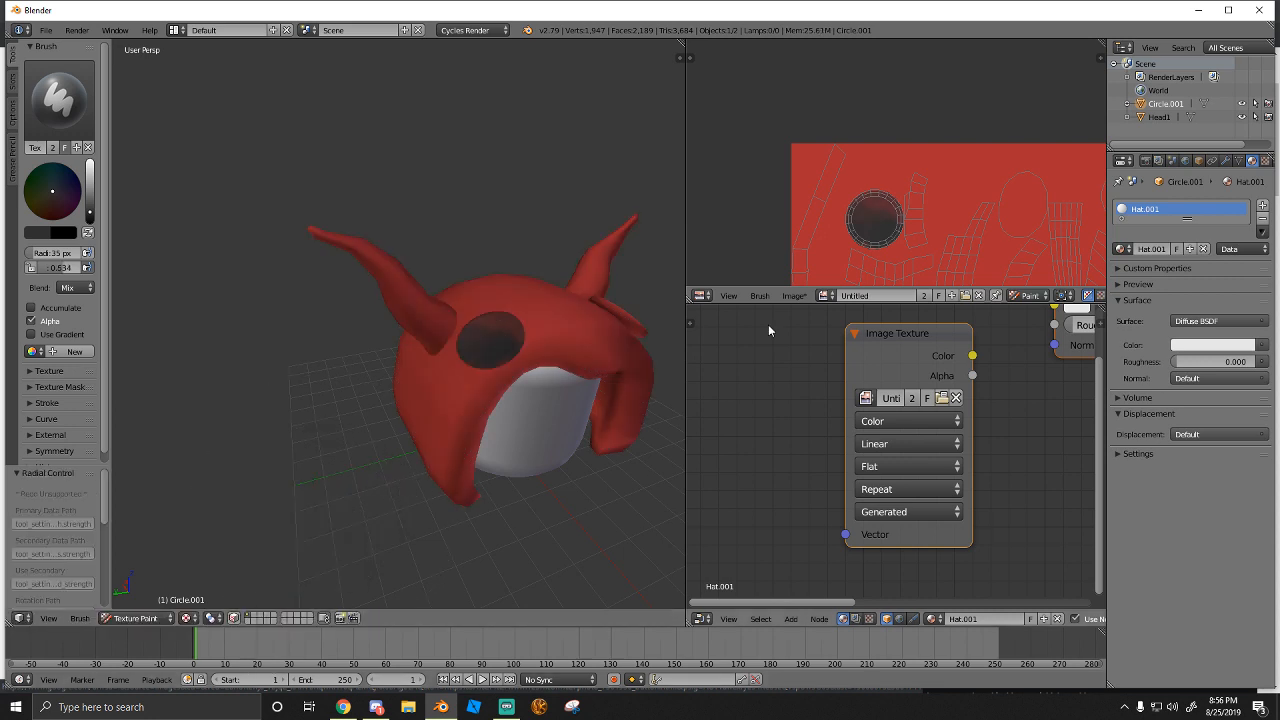
Paint near-black over the left edge of the disc's UV island directly on the image, extending past its outline
{"action": "scroll", "coordinate": [834, 237], "scroll_direction": "up", "scroll_amount": 4}
{"action": "mouse_move", "coordinate": [834, 237]}
{"action": "middle_mouse_down"}
{"action": "mouse_move", "coordinate": [827, 127]}
{"action": "mouse_move", "coordinate": [845, 209]}
{"action": "mouse_move", "coordinate": [826, 195]}
{"action": "middle_mouse_up"}
{"action": "scroll", "coordinate": [828, 132], "scroll_direction": "up", "scroll_amount": 1}
{"action": "mouse_move", "coordinate": [822, 168]}
{"action": "left_mouse_down"}
{"action": "mouse_move", "coordinate": [739, 255]}
{"action": "mouse_move", "coordinate": [804, 222]}
{"action": "mouse_move", "coordinate": [772, 180]}
{"action": "mouse_move", "coordinate": [828, 168]}
{"action": "mouse_move", "coordinate": [825, 202]}
{"action": "mouse_move", "coordinate": [853, 165]}
{"action": "mouse_move", "coordinate": [830, 201]}
{"action": "mouse_move", "coordinate": [858, 178]}
{"action": "mouse_move", "coordinate": [827, 203]}
{"action": "mouse_move", "coordinate": [853, 223]}
{"action": "mouse_move", "coordinate": [834, 206]}
{"action": "mouse_move", "coordinate": [771, 209]}
{"action": "mouse_move", "coordinate": [750, 177]}
{"action": "mouse_move", "coordinate": [751, 200]}
{"action": "mouse_move", "coordinate": [790, 131]}
{"action": "left_mouse_up"}
Reduce the brush radius to 15 px and darken the upper edge of the disc's UV island
{"action": "key", "text": "f"}
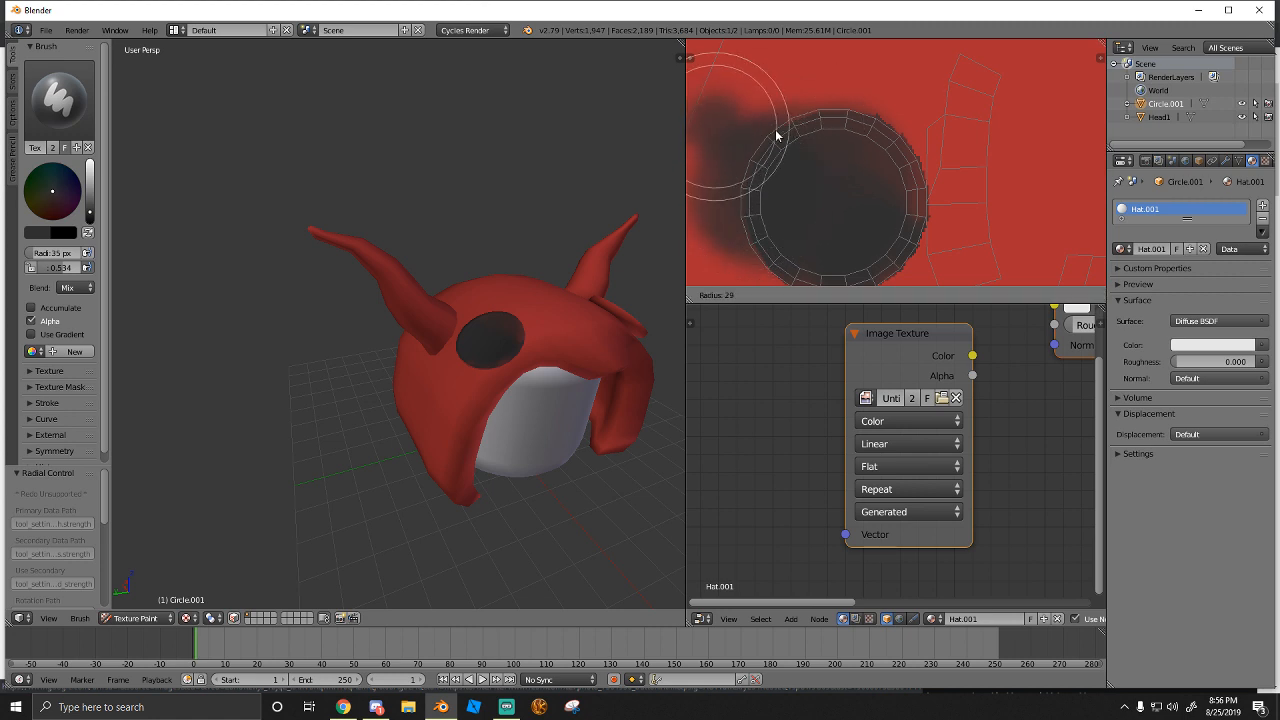
{"action": "left_click", "coordinate": [752, 141]}
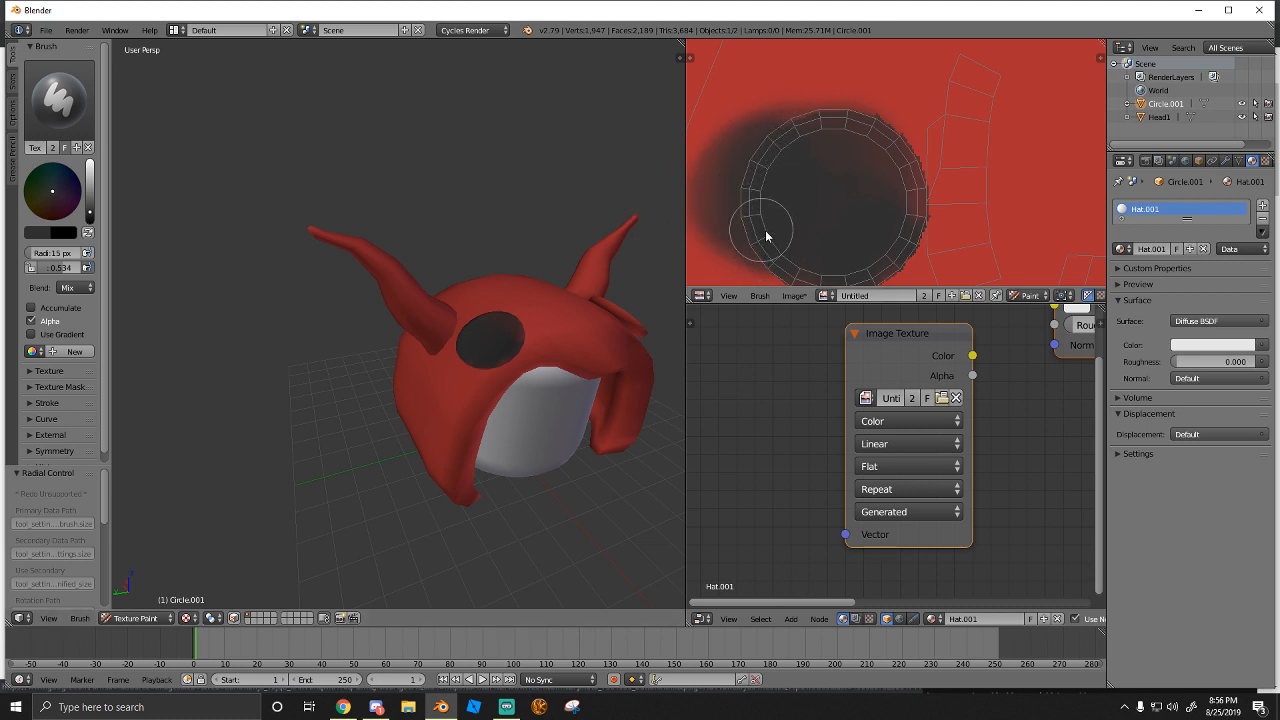
{"action": "mouse_move", "coordinate": [803, 122]}
{"action": "left_mouse_down"}
{"action": "mouse_move", "coordinate": [826, 134]}
{"action": "mouse_move", "coordinate": [860, 123]}
{"action": "mouse_move", "coordinate": [874, 137]}
{"action": "mouse_move", "coordinate": [826, 126]}
{"action": "mouse_move", "coordinate": [911, 107]}
{"action": "left_mouse_up"}
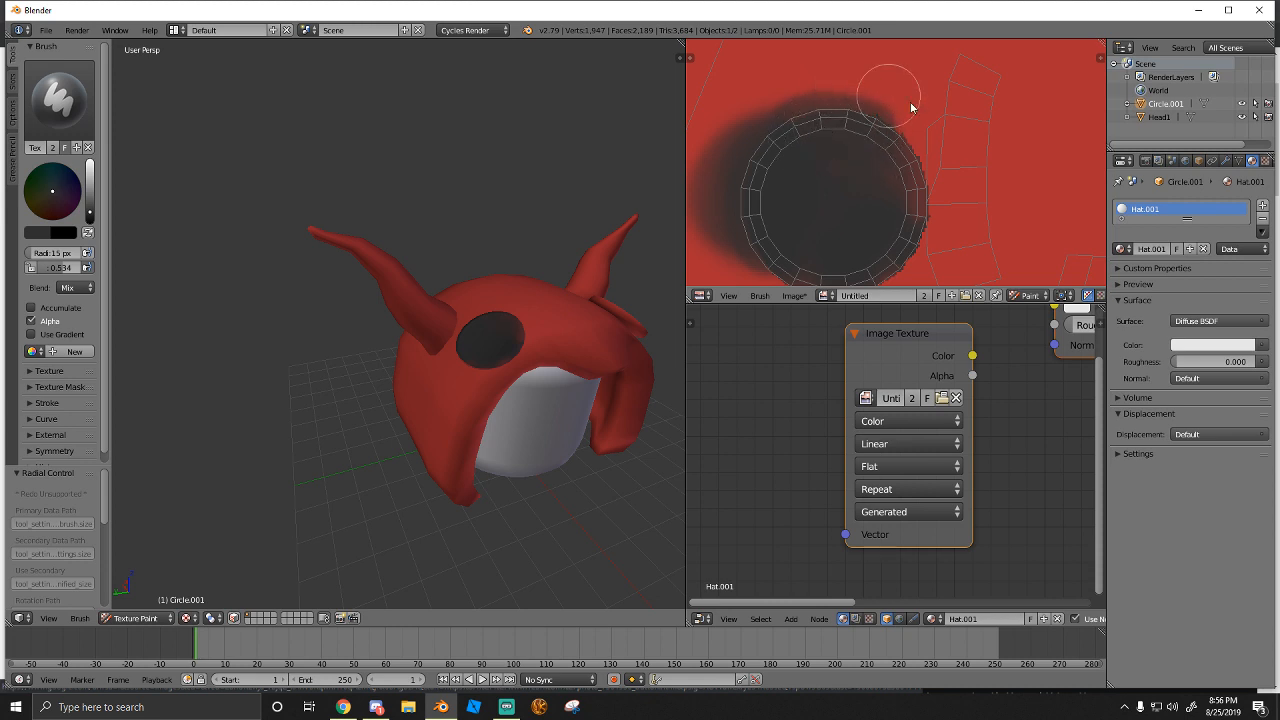
Darken the lower edge of the disc's UV island on the image
{"action": "middle_click_drag", "start_coordinate": [912, 150], "coordinate": [863, 80]}
{"action": "scroll", "coordinate": [856, 92], "scroll_direction": "up", "scroll_amount": 2}
{"action": "middle_click_drag", "start_coordinate": [800, 217], "coordinate": [921, 135]}
{"action": "scroll", "coordinate": [869, 223], "scroll_direction": "up", "scroll_amount": 2}
{"action": "middle_click_drag", "start_coordinate": [768, 146], "coordinate": [889, 122]}
{"action": "scroll", "coordinate": [880, 160], "scroll_direction": "up", "scroll_amount": 1}
{"action": "middle_click_drag", "start_coordinate": [877, 180], "coordinate": [812, 200]}
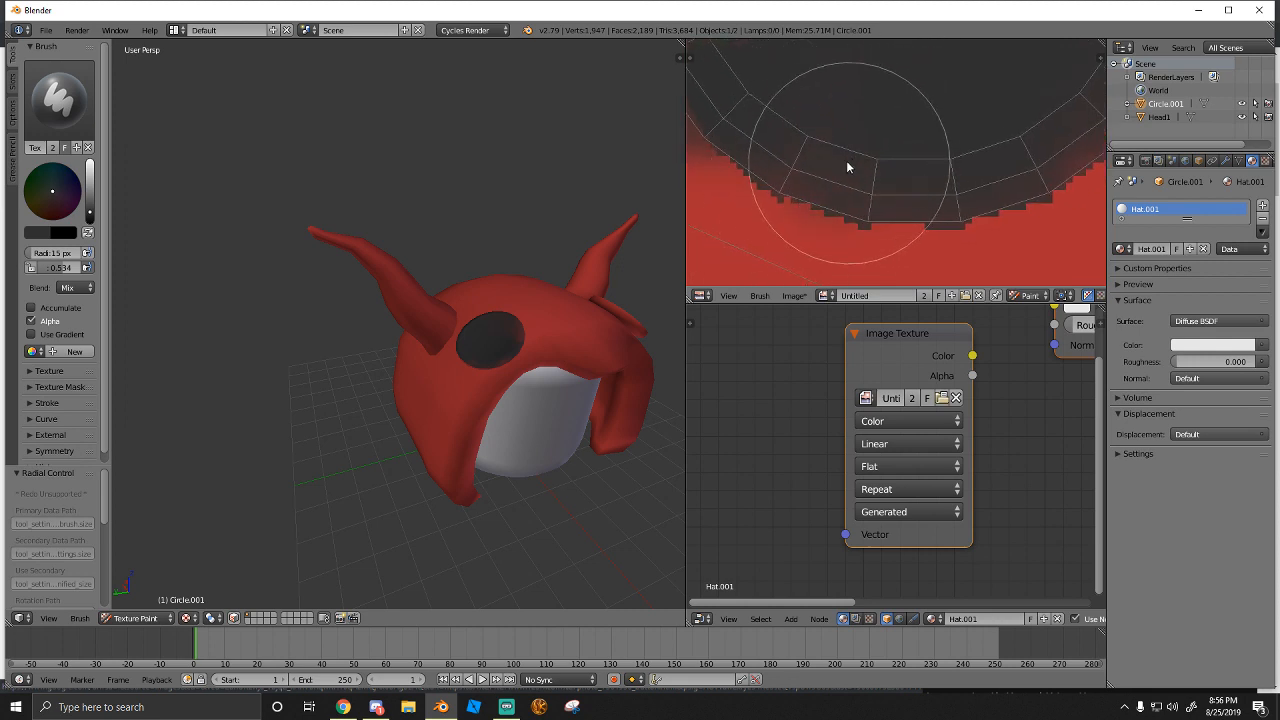
{"action": "mouse_move", "coordinate": [789, 128]}
{"action": "left_mouse_down"}
{"action": "mouse_move", "coordinate": [806, 160]}
{"action": "mouse_move", "coordinate": [848, 168]}
{"action": "left_mouse_up"}
{"action": "scroll", "coordinate": [888, 164], "scroll_direction": "down", "scroll_amount": 1}
{"action": "mouse_move", "coordinate": [888, 164]}
{"action": "middle_mouse_down"}
{"action": "mouse_move", "coordinate": [724, 241]}
{"action": "mouse_move", "coordinate": [714, 289]}
{"action": "middle_mouse_up"}
{"action": "scroll", "coordinate": [872, 163], "scroll_direction": "down", "scroll_amount": 2}
{"action": "scroll", "coordinate": [860, 173], "scroll_direction": "up", "scroll_amount": 3}
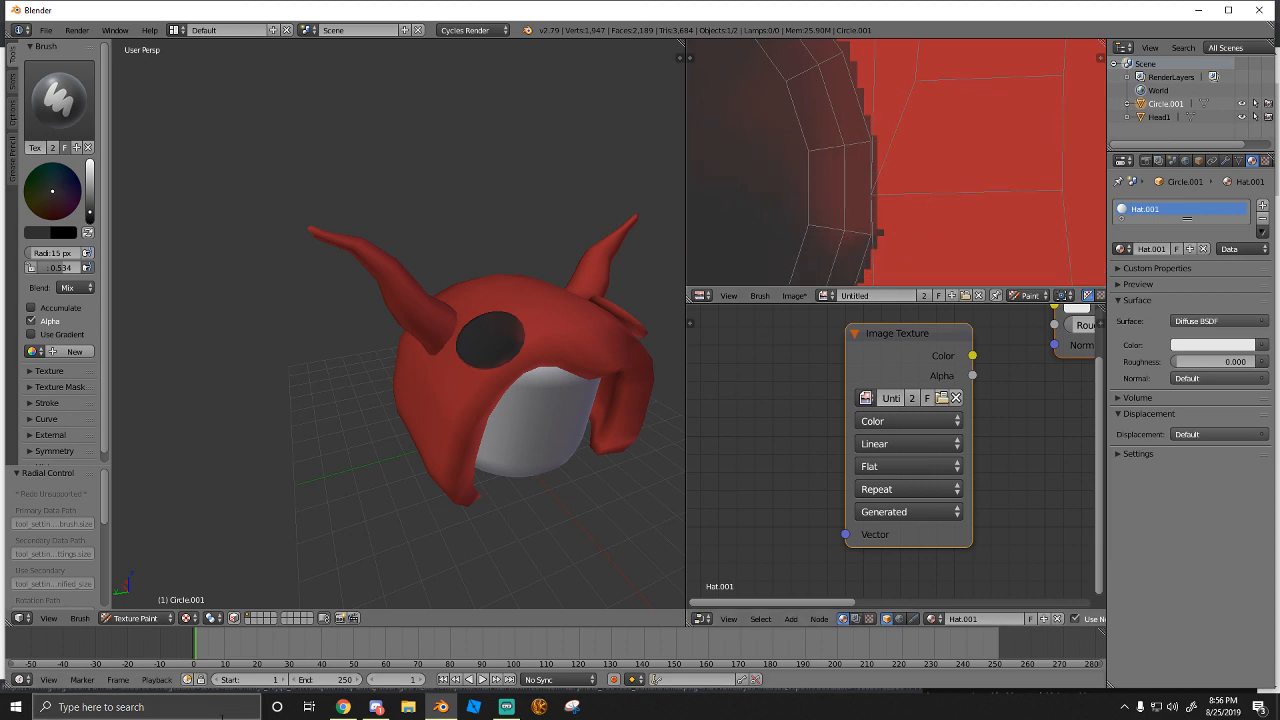
Switch to Chrome, start the next song in the NoCopyrightSounds playlist and return to Blender
{"action": "left_click", "coordinate": [343, 707]}
{"action": "left_click", "coordinate": [230, 11]}
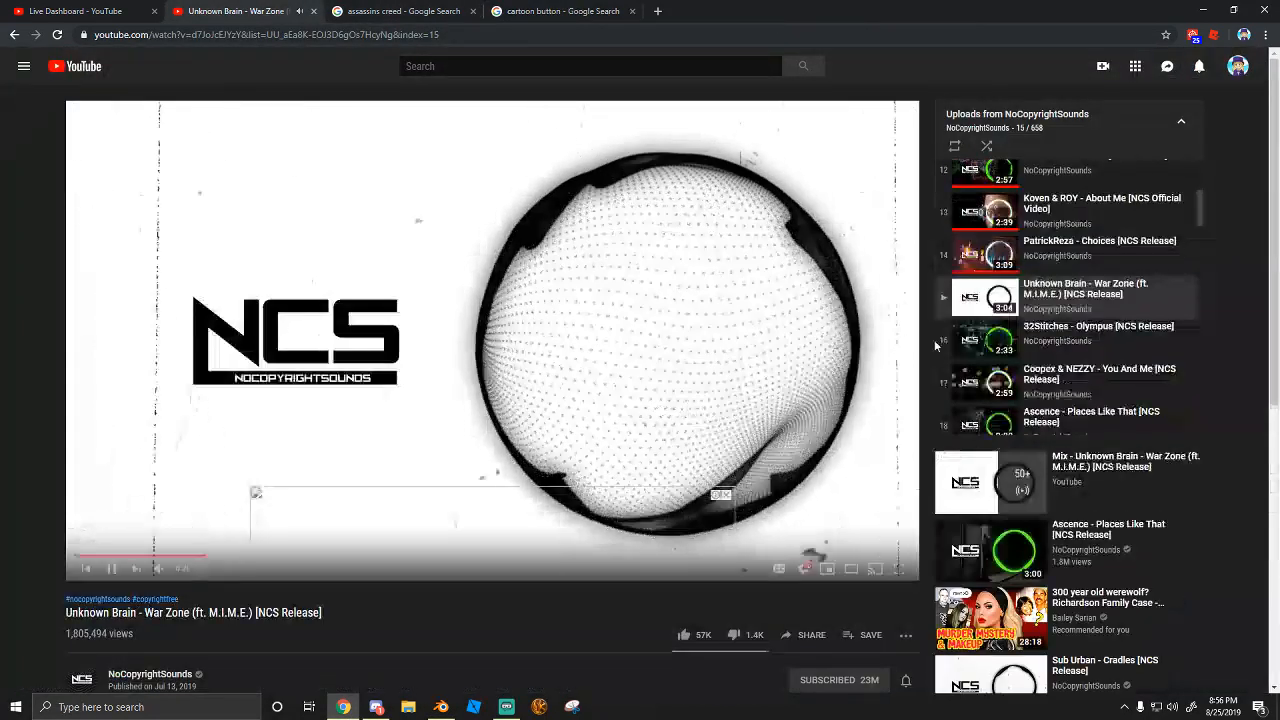
{"action": "scroll", "coordinate": [946, 366], "scroll_direction": "down", "scroll_amount": 1}
{"action": "left_click", "coordinate": [947, 283]}
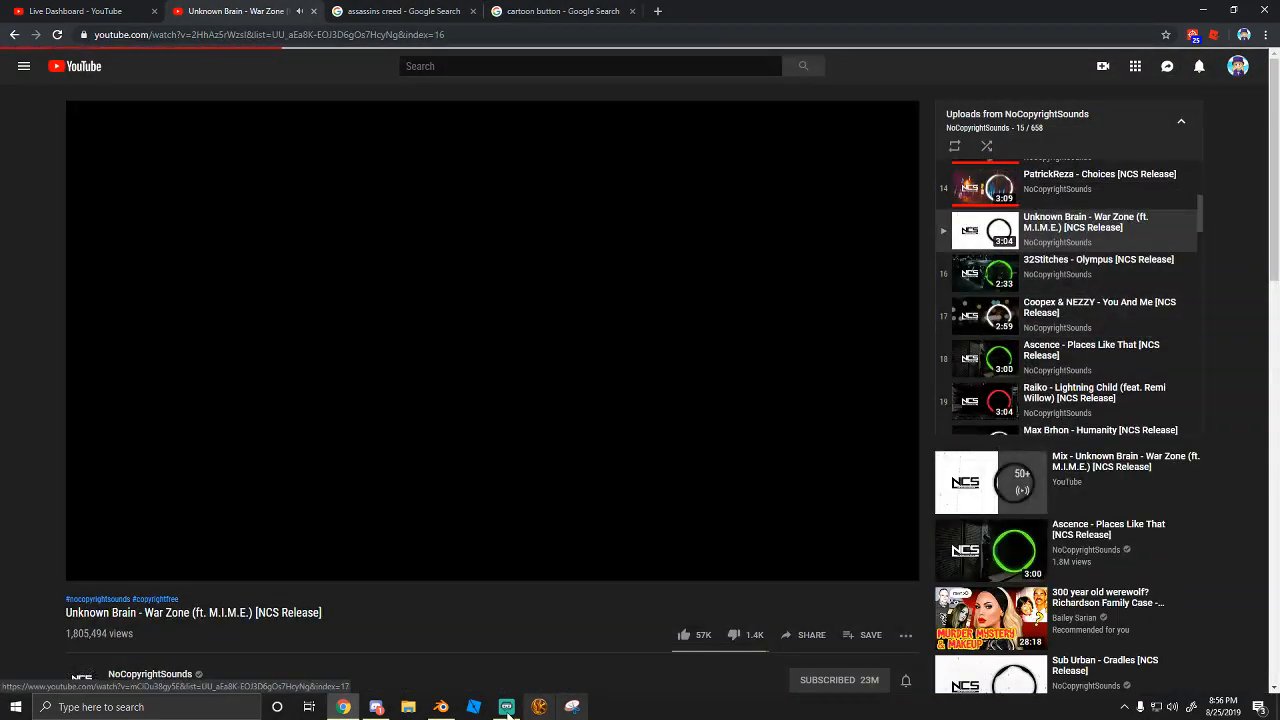
{"action": "left_click", "coordinate": [441, 707]}
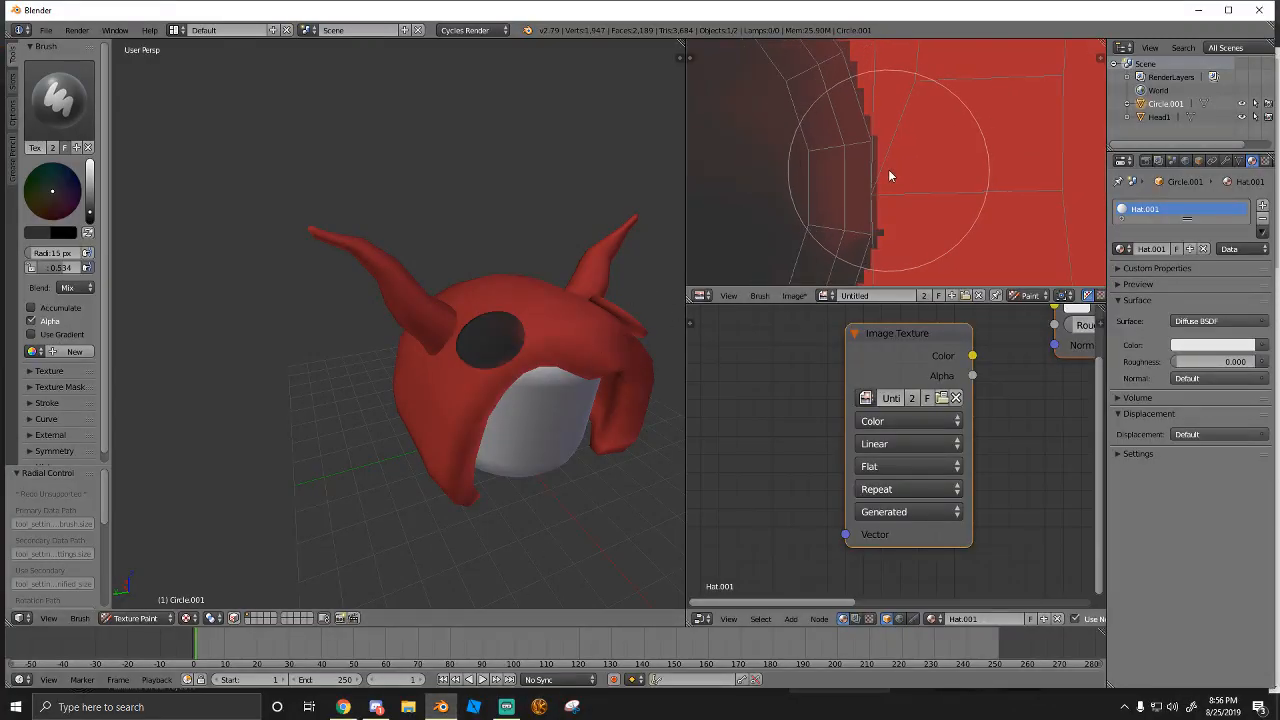
Reduce the brush radius to 9 px and darken the remaining reddish patches along the disc island's right and upper edges
{"action": "scroll", "coordinate": [889, 171], "scroll_direction": "up", "scroll_amount": 1}
{"action": "middle_click_drag", "start_coordinate": [889, 171], "coordinate": [938, 163]}
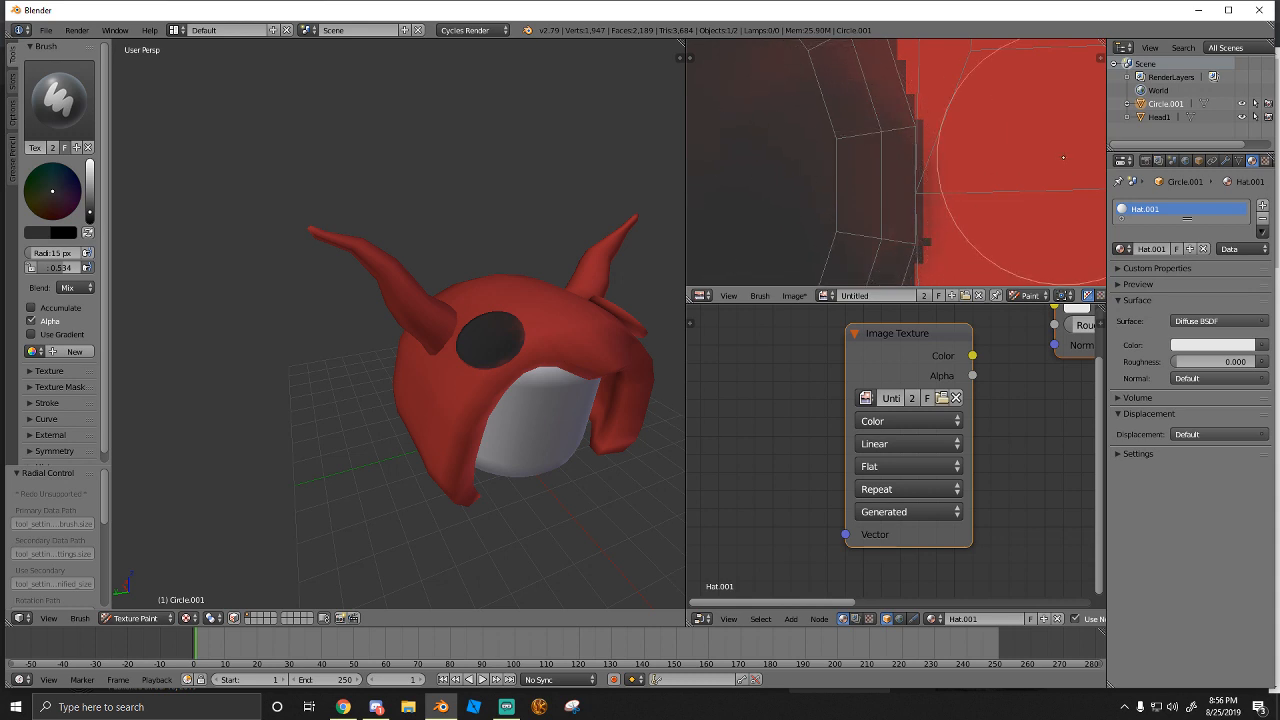
{"action": "mouse_move", "coordinate": [1063, 157]}
{"action": "middle_mouse_down"}
{"action": "mouse_move", "coordinate": [829, 129]}
{"action": "mouse_move", "coordinate": [814, 211]}
{"action": "middle_mouse_up"}
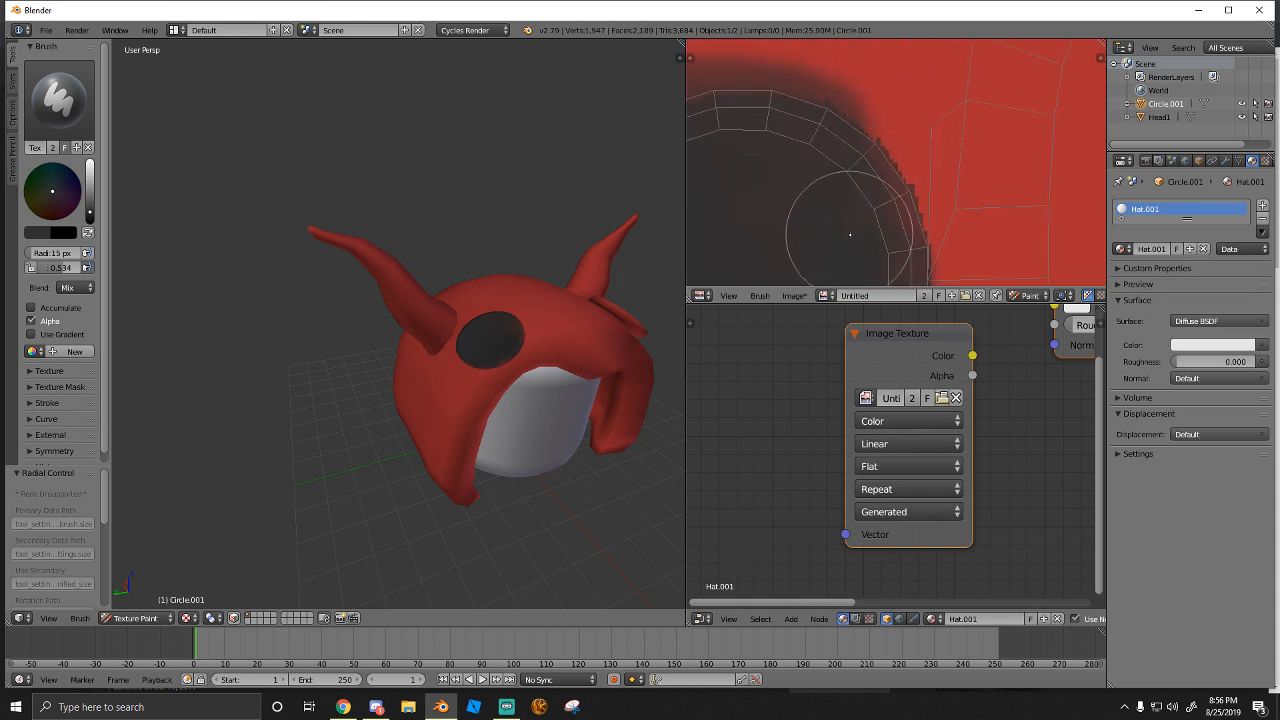
{"action": "key", "text": "f"}
{"action": "left_click", "coordinate": [800, 255]}
{"action": "key", "text": "f"}
{"action": "left_click", "coordinate": [724, 242]}
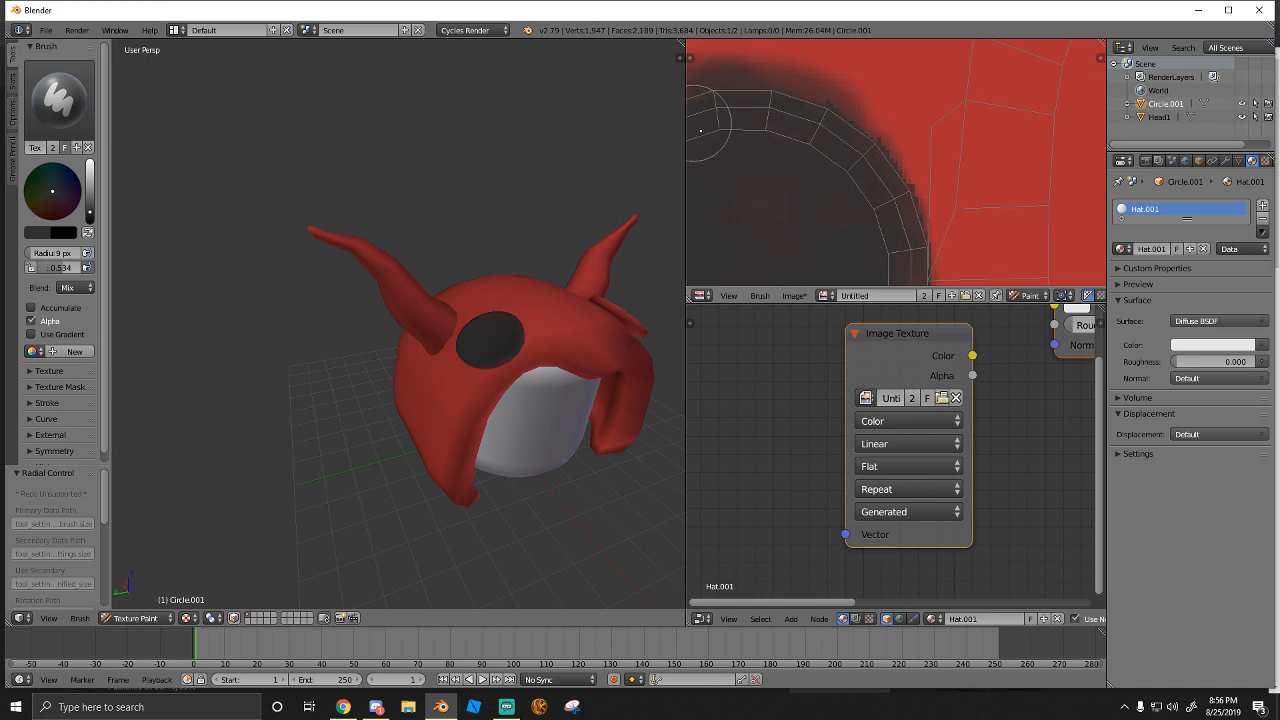
{"action": "scroll", "coordinate": [774, 166], "scroll_direction": "down", "scroll_amount": 3}
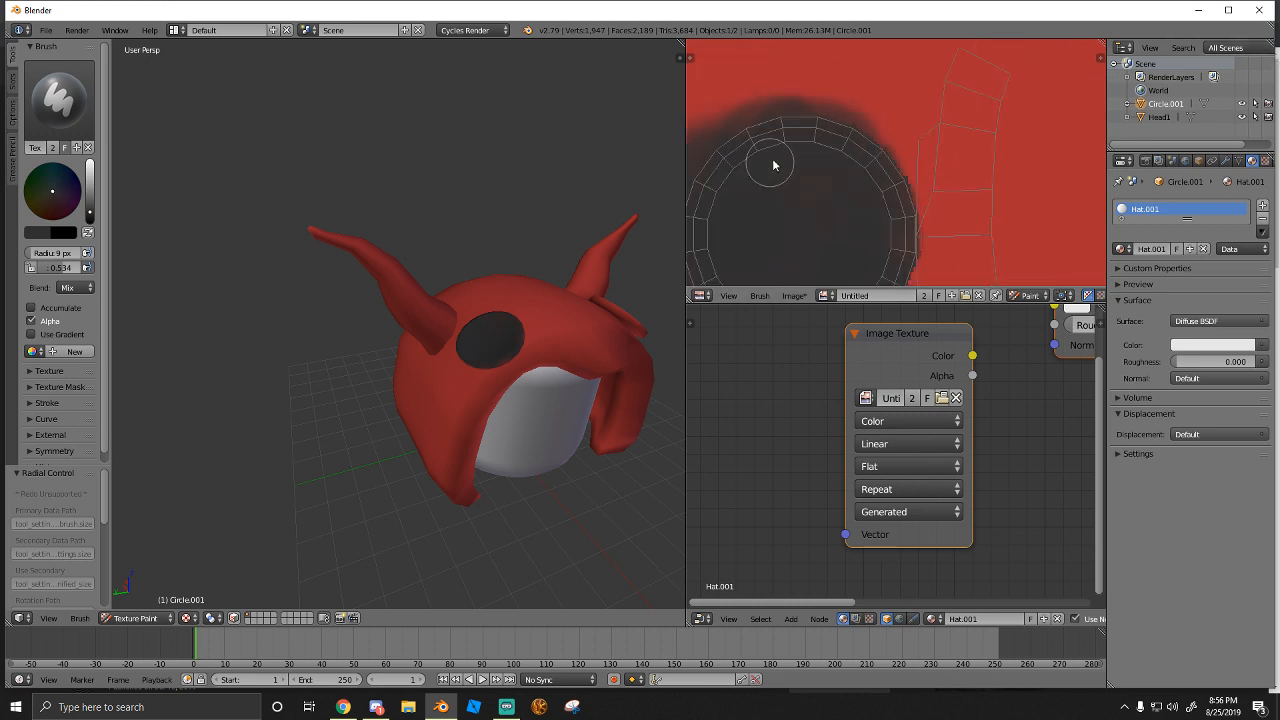
{"action": "middle_click_drag", "start_coordinate": [780, 178], "coordinate": [808, 90]}
{"action": "scroll", "coordinate": [850, 115], "scroll_direction": "down", "scroll_amount": 1}
{"action": "scroll", "coordinate": [835, 192], "scroll_direction": "down", "scroll_amount": 3}
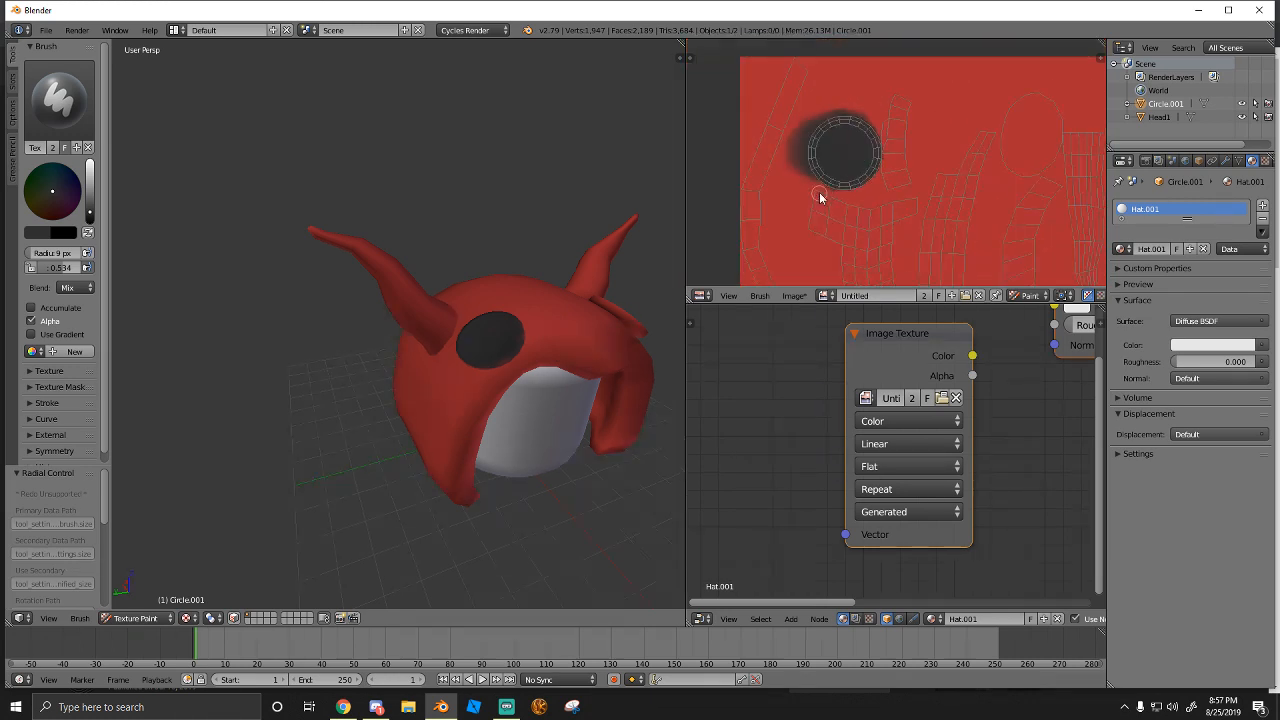
Examine the painted disc and its rim on the helmet up close, from several angles and in the back and front views
{"action": "scroll", "coordinate": [530, 325], "scroll_direction": "up", "scroll_amount": 5}
{"action": "scroll", "coordinate": [500, 360], "scroll_direction": "down", "scroll_amount": 2}
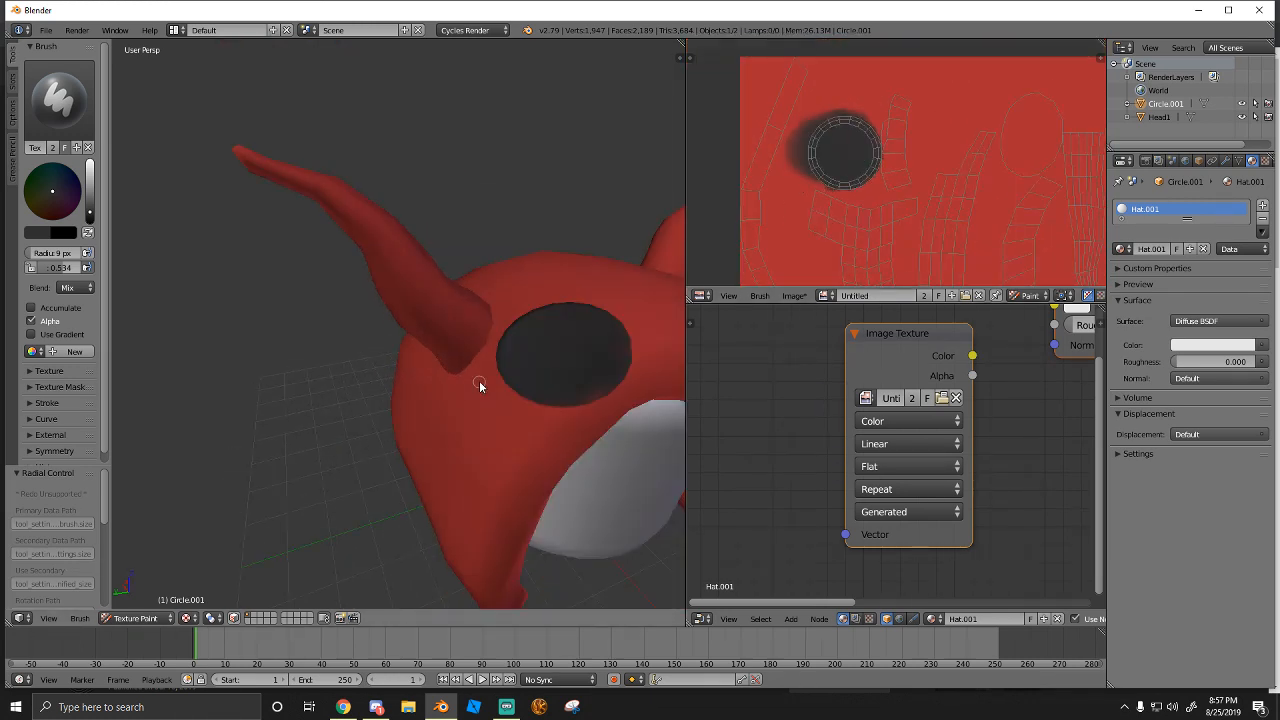
{"action": "scroll", "coordinate": [512, 376], "scroll_direction": "up", "scroll_amount": 6}
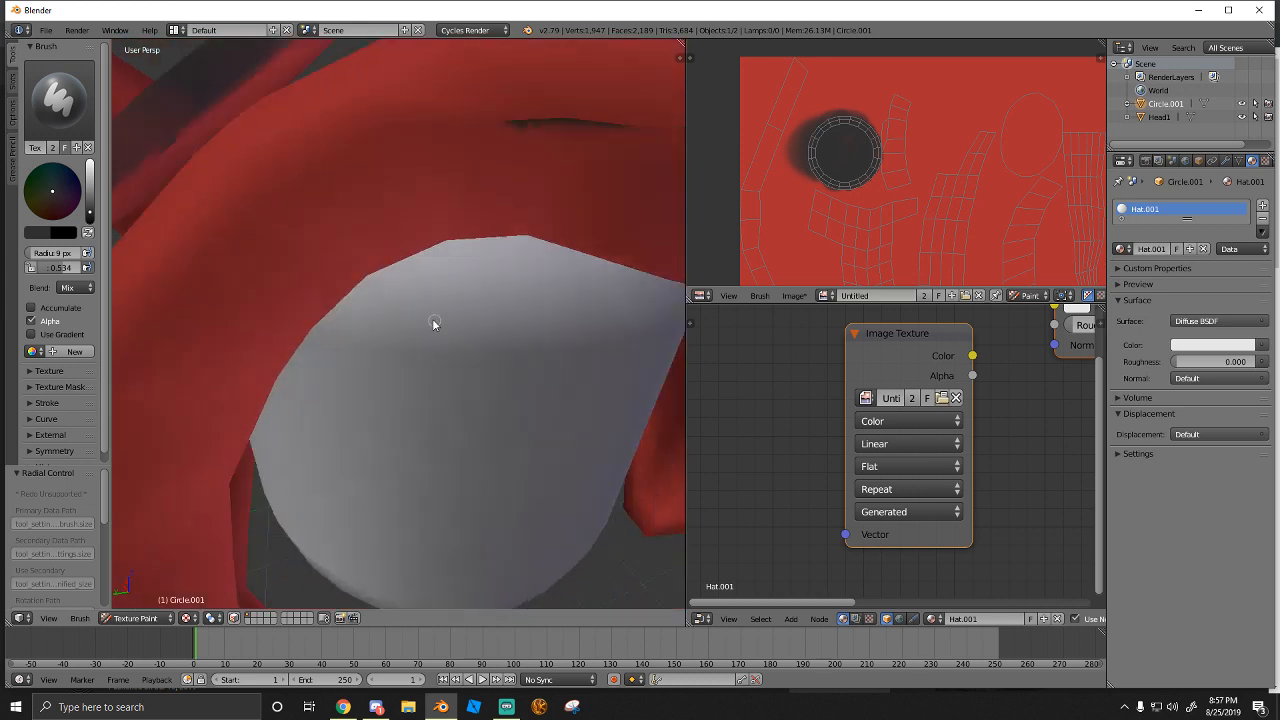
{"action": "middle_click_drag", "start_coordinate": [440, 342], "coordinate": [424, 327]}
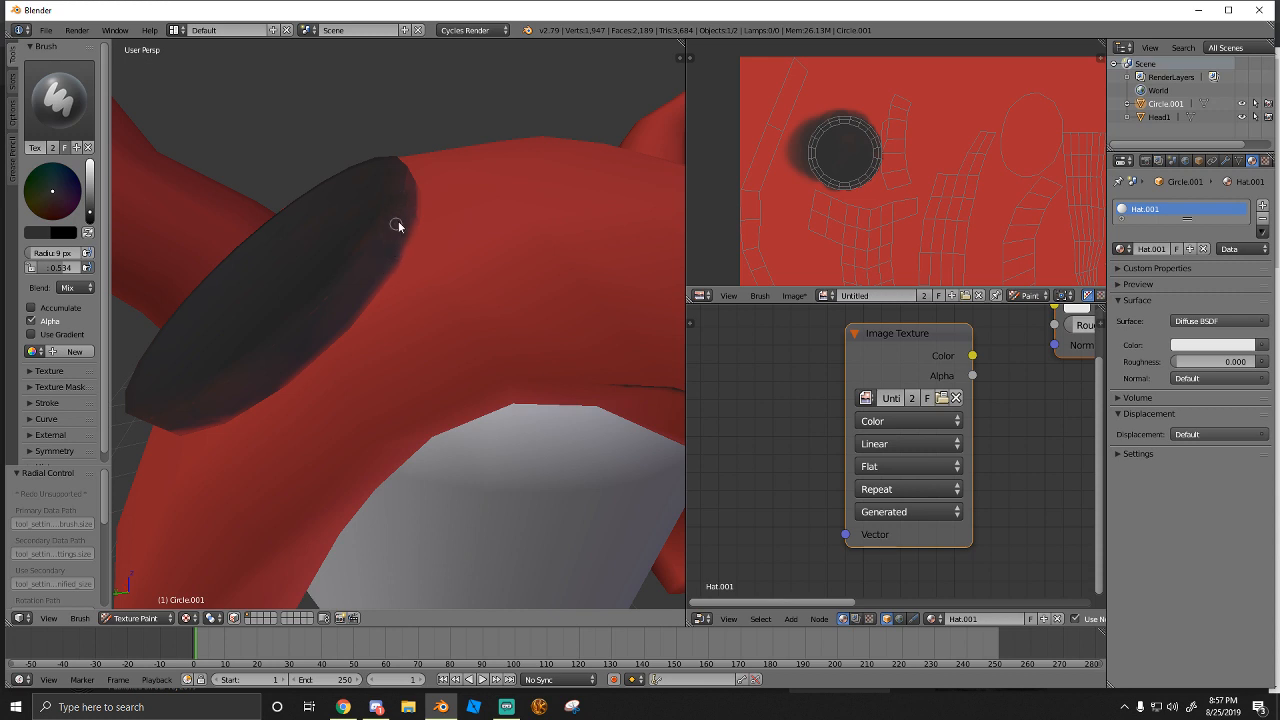
{"action": "scroll", "coordinate": [400, 222], "scroll_direction": "down", "scroll_amount": 9}
{"action": "middle_click_drag", "start_coordinate": [405, 242], "coordinate": [367, 344]}
{"action": "middle_click_drag", "start_coordinate": [482, 318], "coordinate": [408, 420]}
{"action": "scroll", "coordinate": [400, 370], "scroll_direction": "up", "scroll_amount": 5}
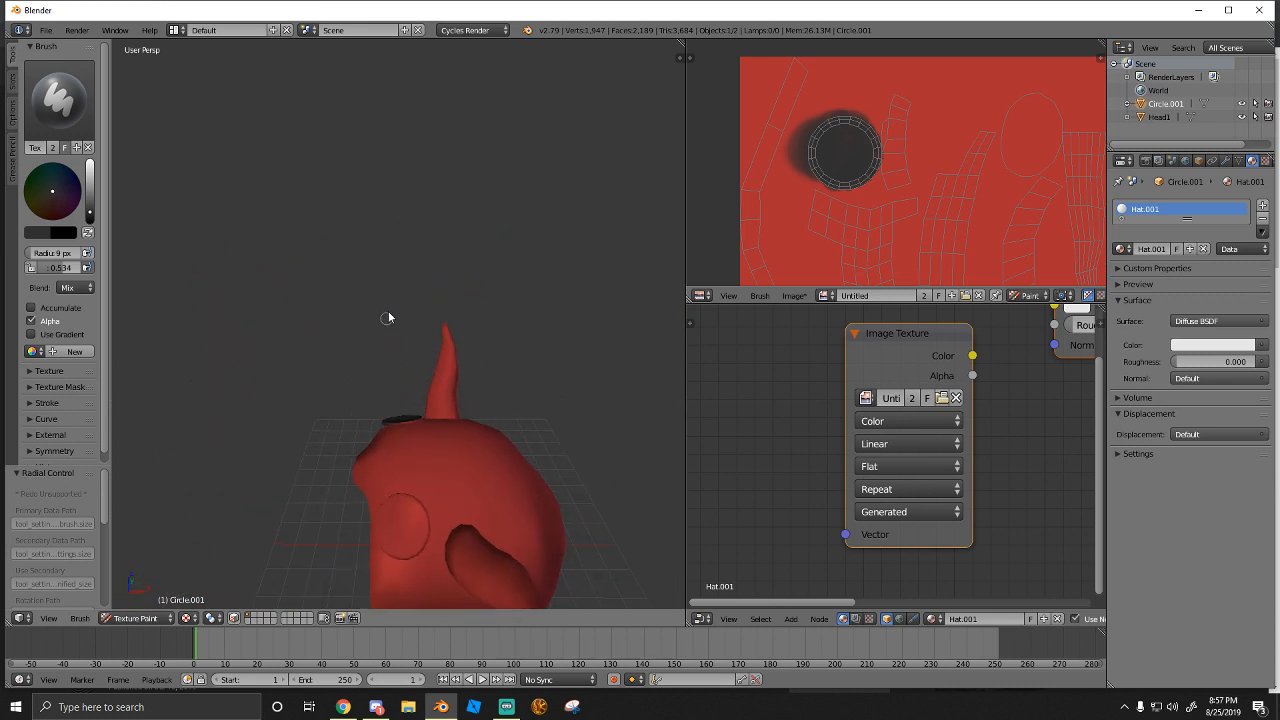
{"action": "middle_click_drag", "start_coordinate": [389, 317], "coordinate": [428, 463]}
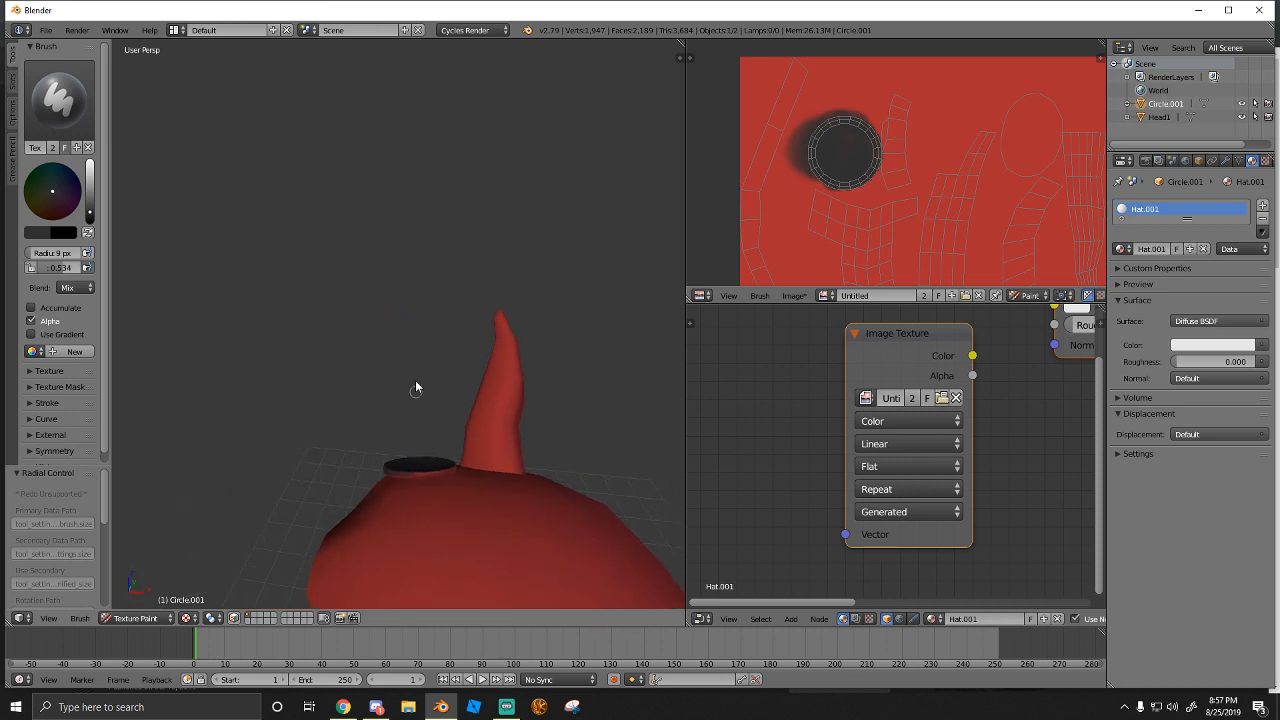
{"action": "middle_click_drag", "start_coordinate": [416, 382], "coordinate": [477, 369]}
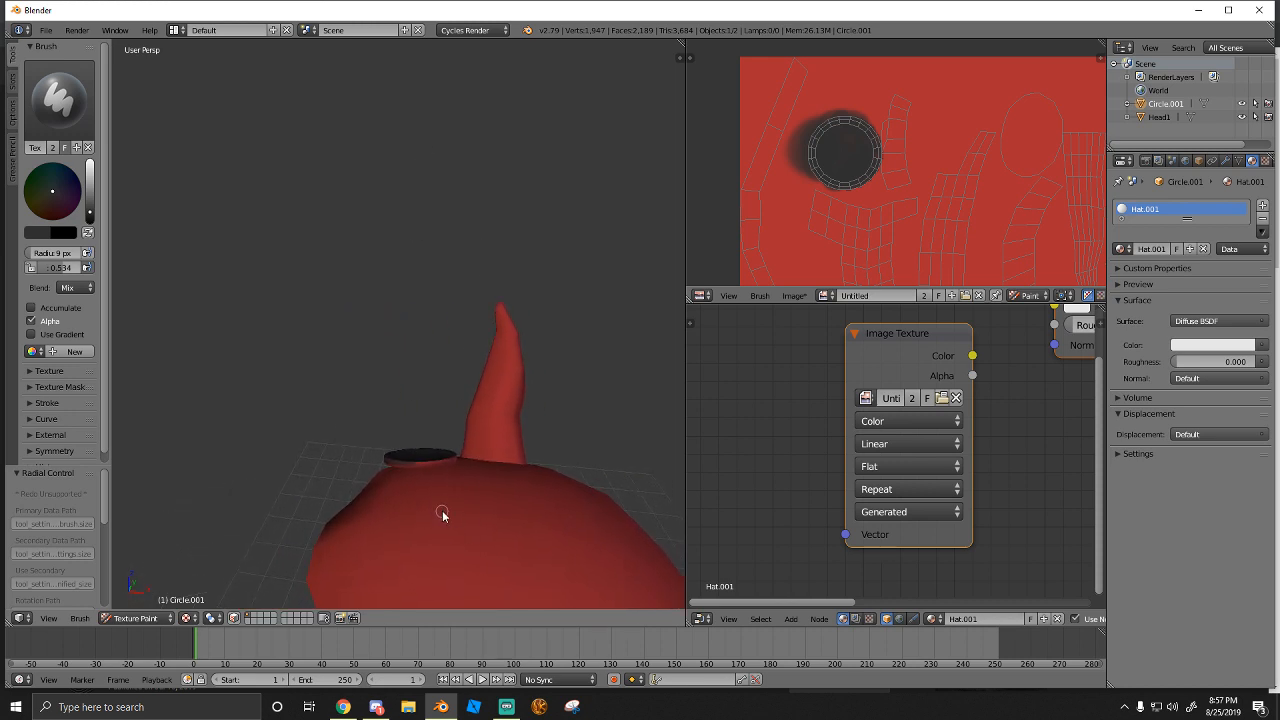
{"action": "middle_click_drag", "start_coordinate": [433, 455], "coordinate": [436, 558]}
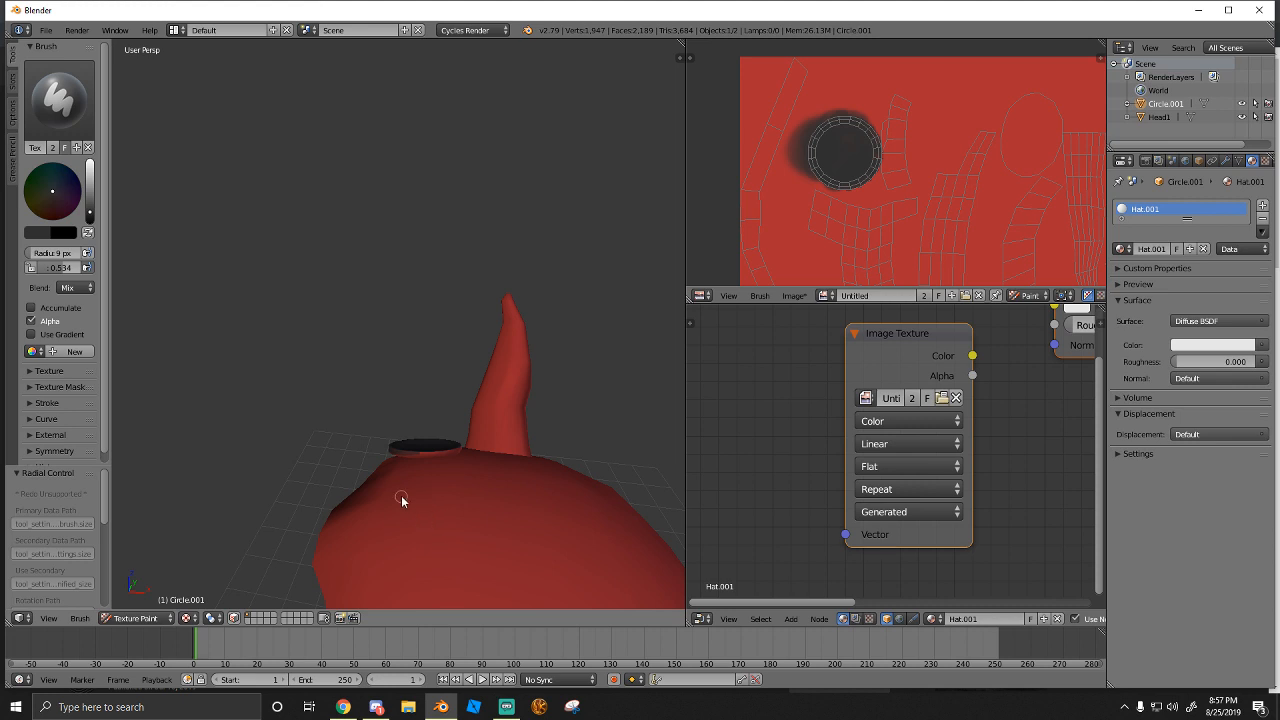
{"action": "left_click", "coordinate": [48, 618]}
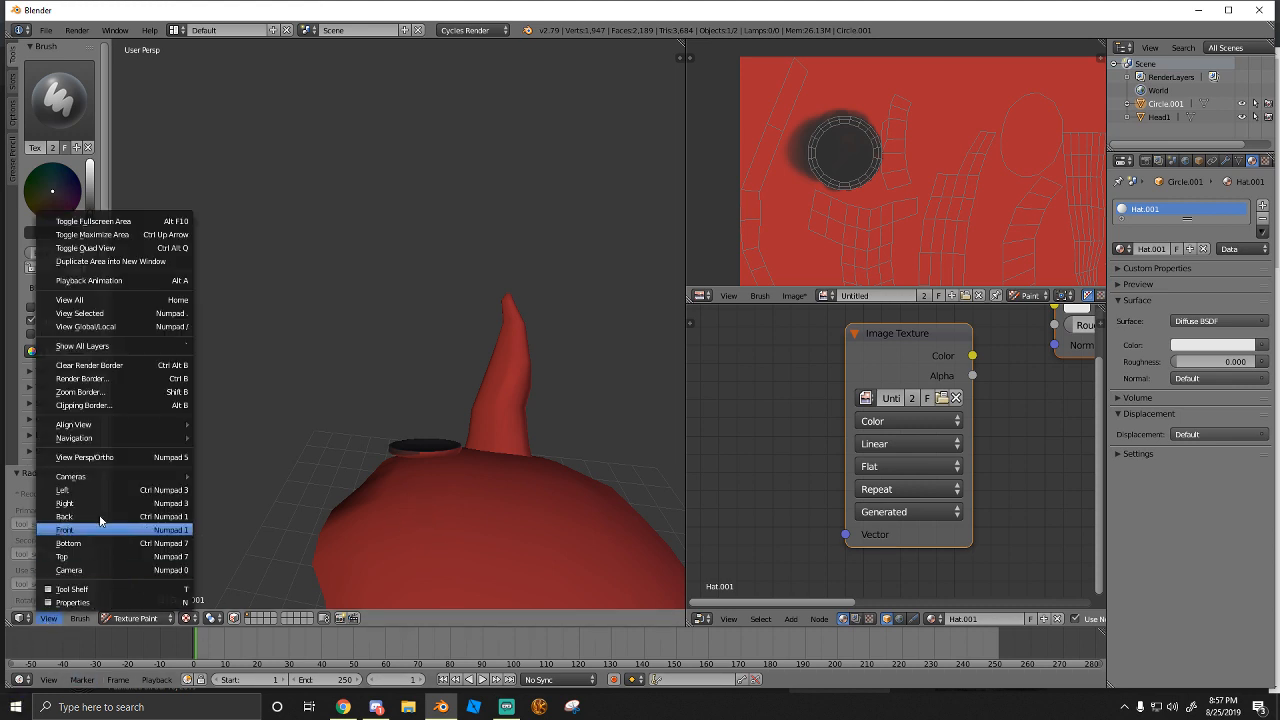
{"action": "left_click", "coordinate": [76, 517]}
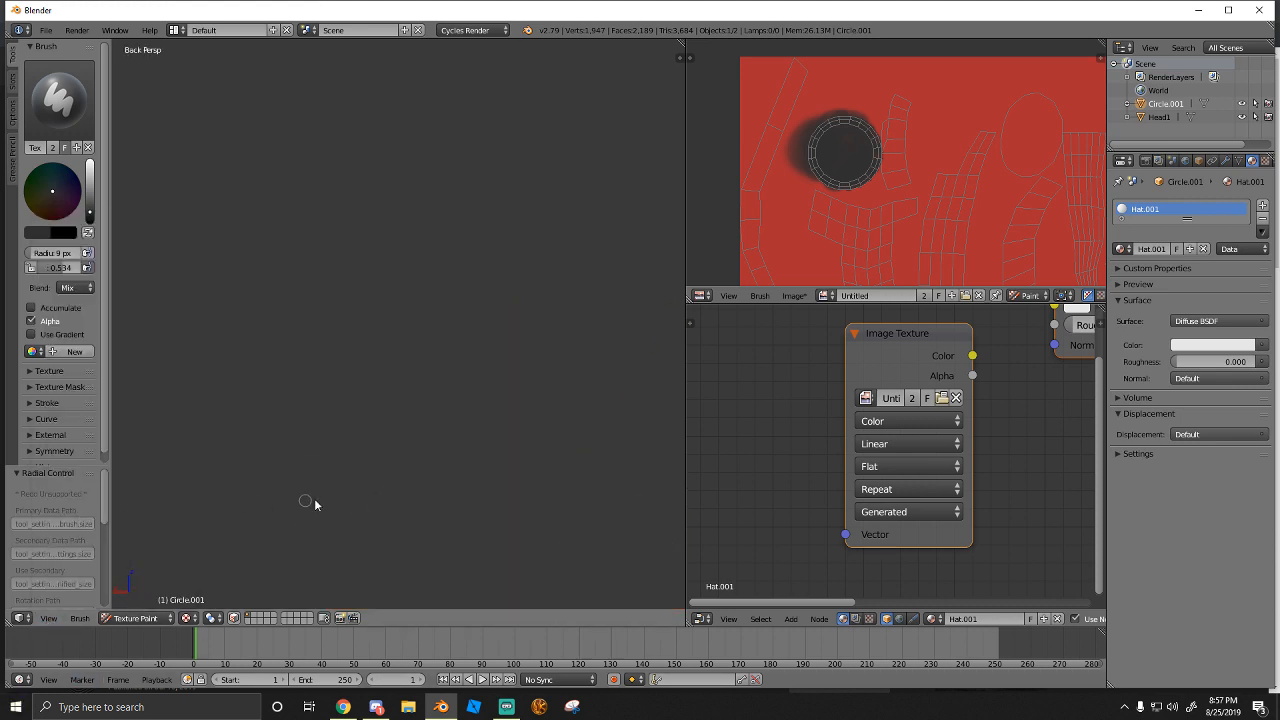
{"action": "left_click", "coordinate": [45, 620]}
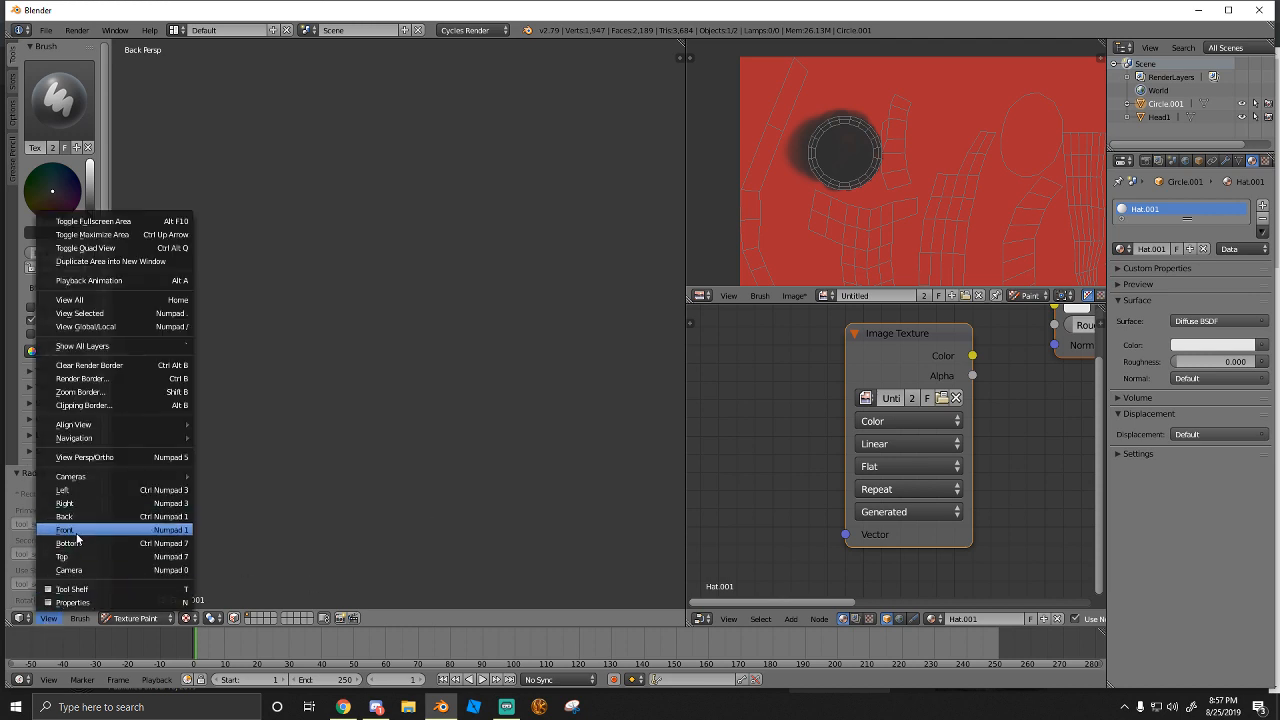
{"action": "left_click", "coordinate": [80, 533]}
Switch to Object Mode and examine the disc's side rim up close, including from the right and left views
{"action": "left_click", "coordinate": [146, 617]}
{"action": "left_click", "coordinate": [138, 602]}
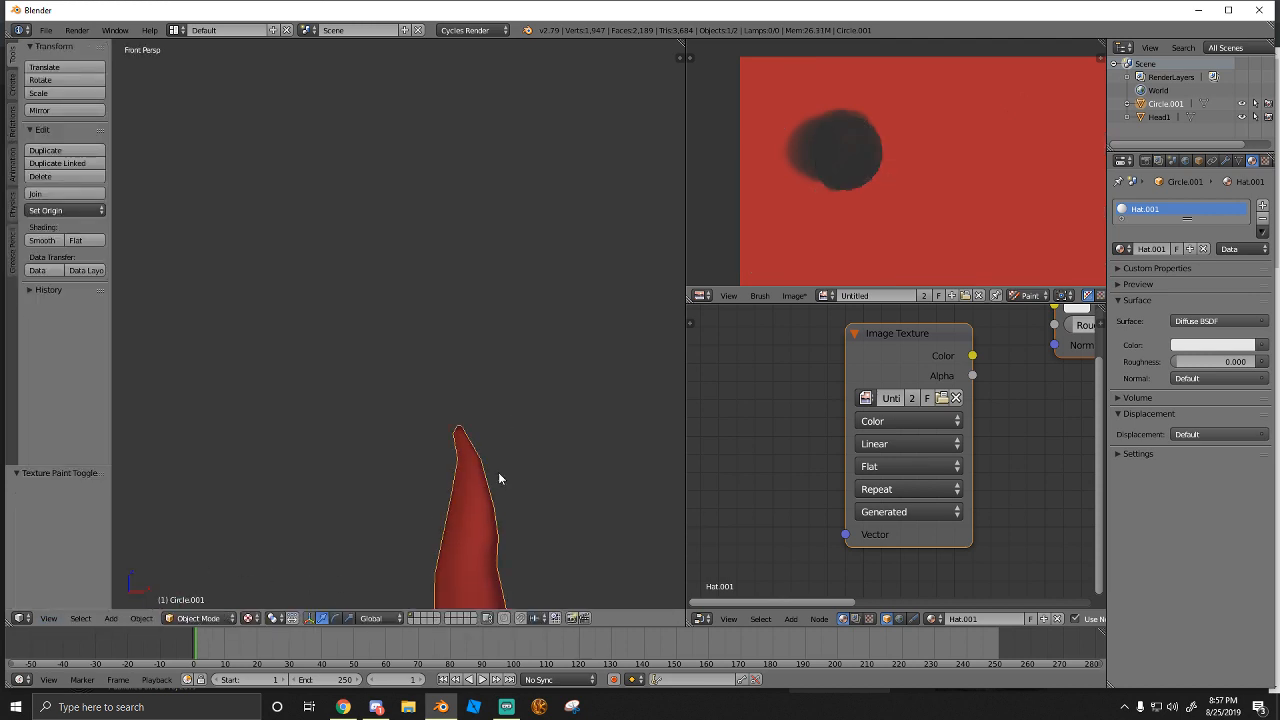
{"action": "middle_click_drag", "start_coordinate": [499, 473], "coordinate": [515, 467]}
{"action": "key", "text": "w"}
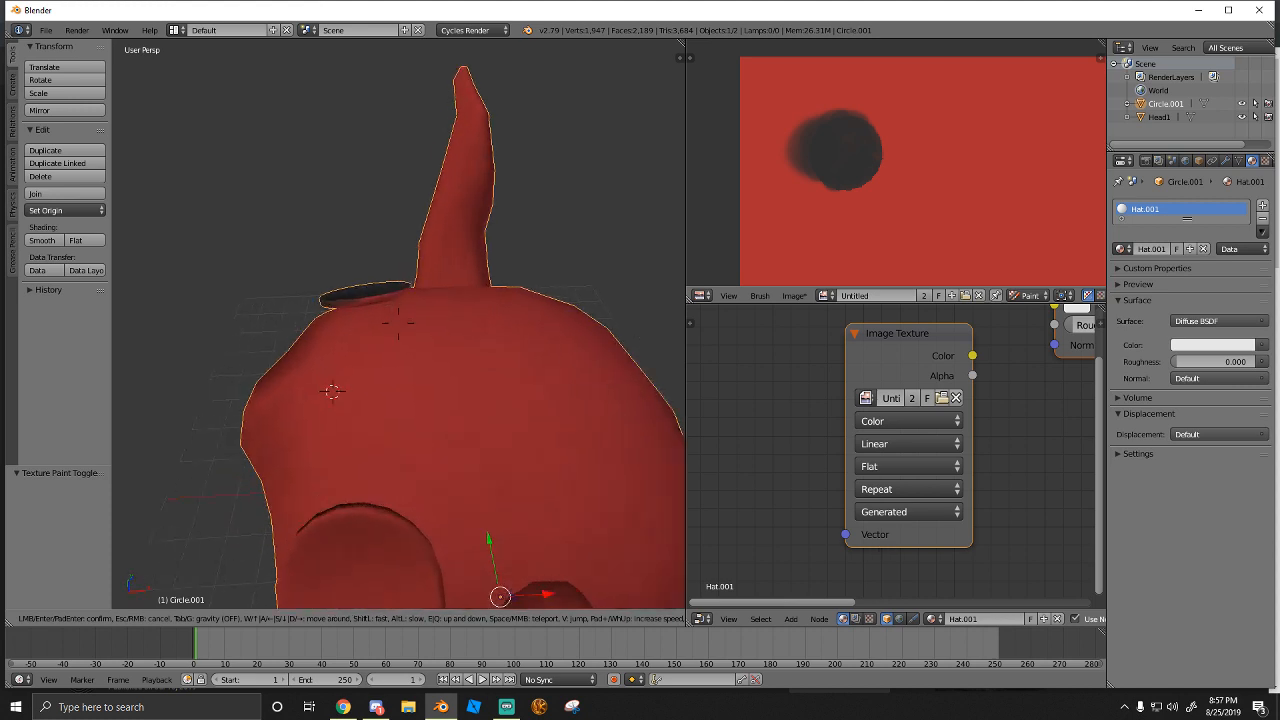
{"action": "key", "text": "s"}
{"action": "key", "text": "Return"}
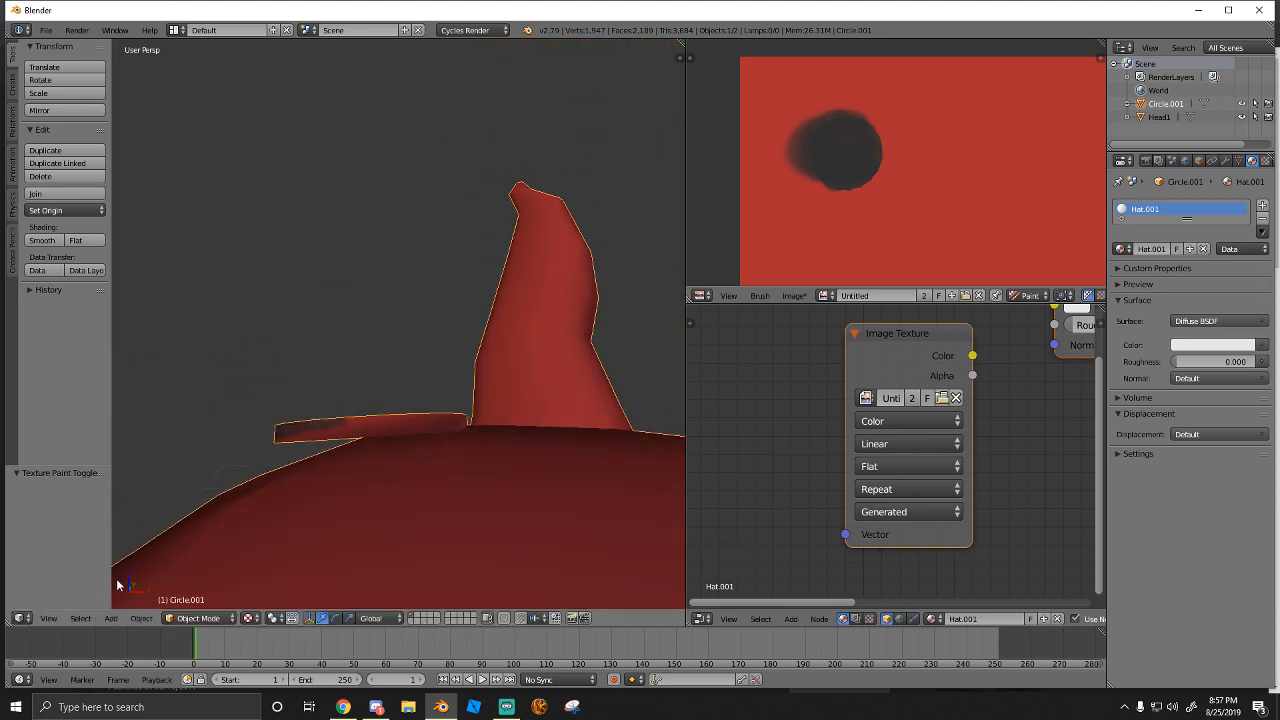
{"action": "left_click", "coordinate": [48, 618]}
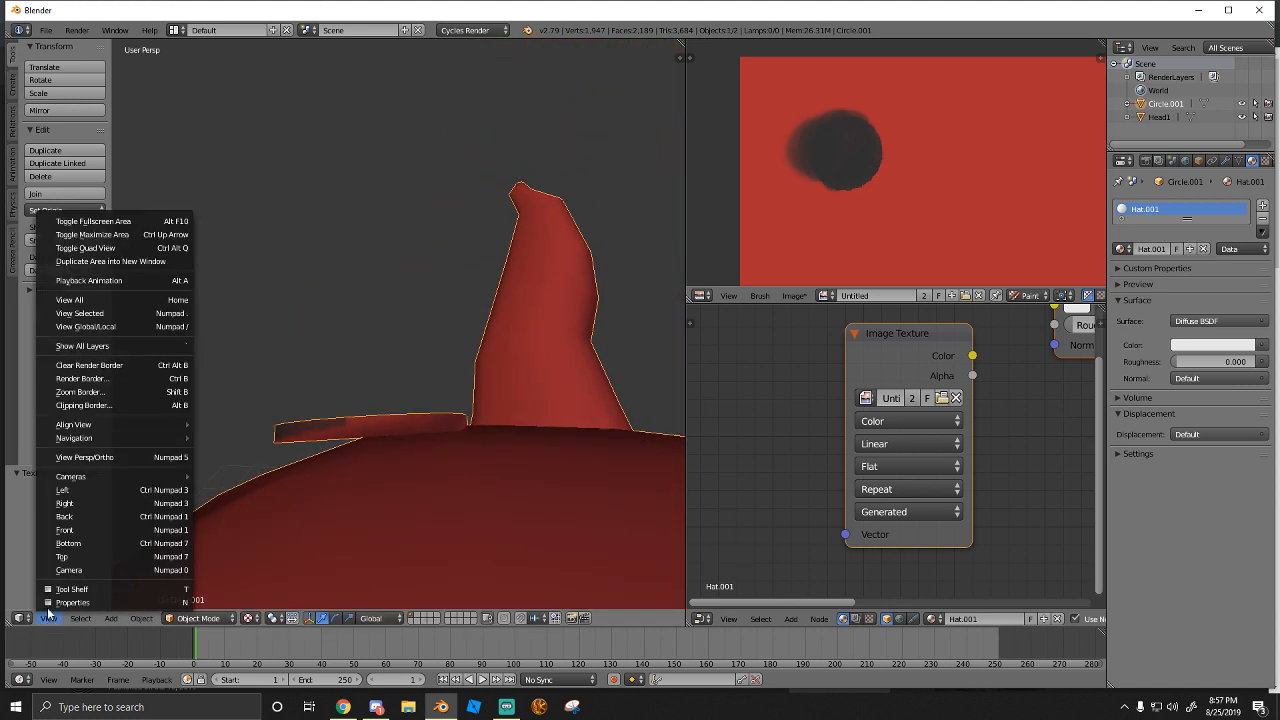
{"action": "left_click", "coordinate": [66, 503]}
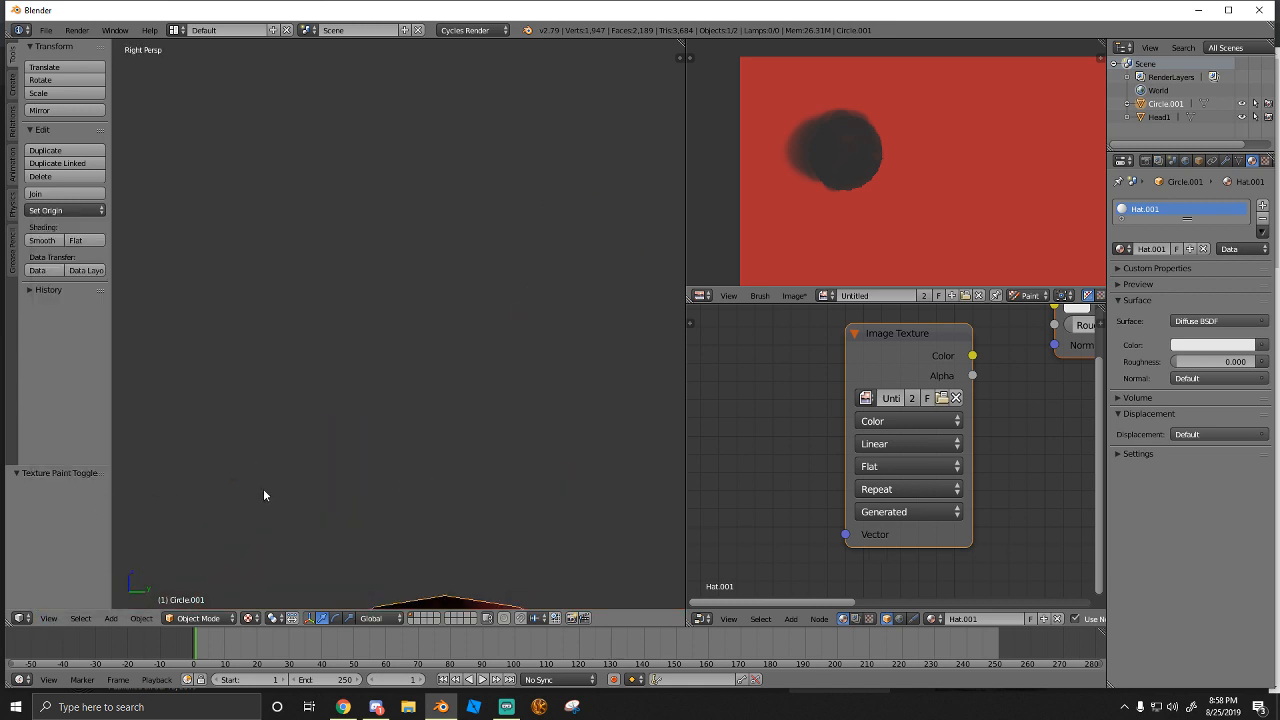
{"action": "left_click", "coordinate": [48, 618]}
{"action": "left_click", "coordinate": [66, 490]}
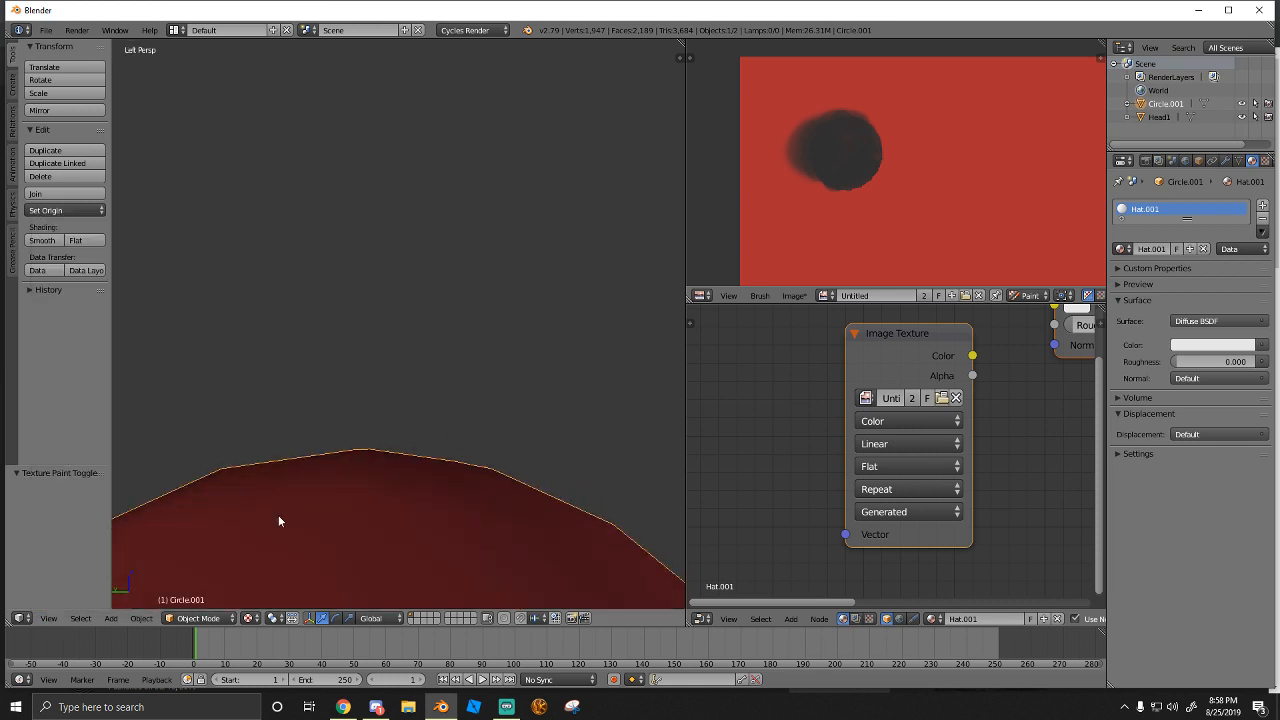
Deselect all objects and return to Texture Paint mode with the disc's side rim in view
{"action": "key", "text": "a"}
{"action": "middle_click_drag", "start_coordinate": [364, 465], "coordinate": [269, 414]}
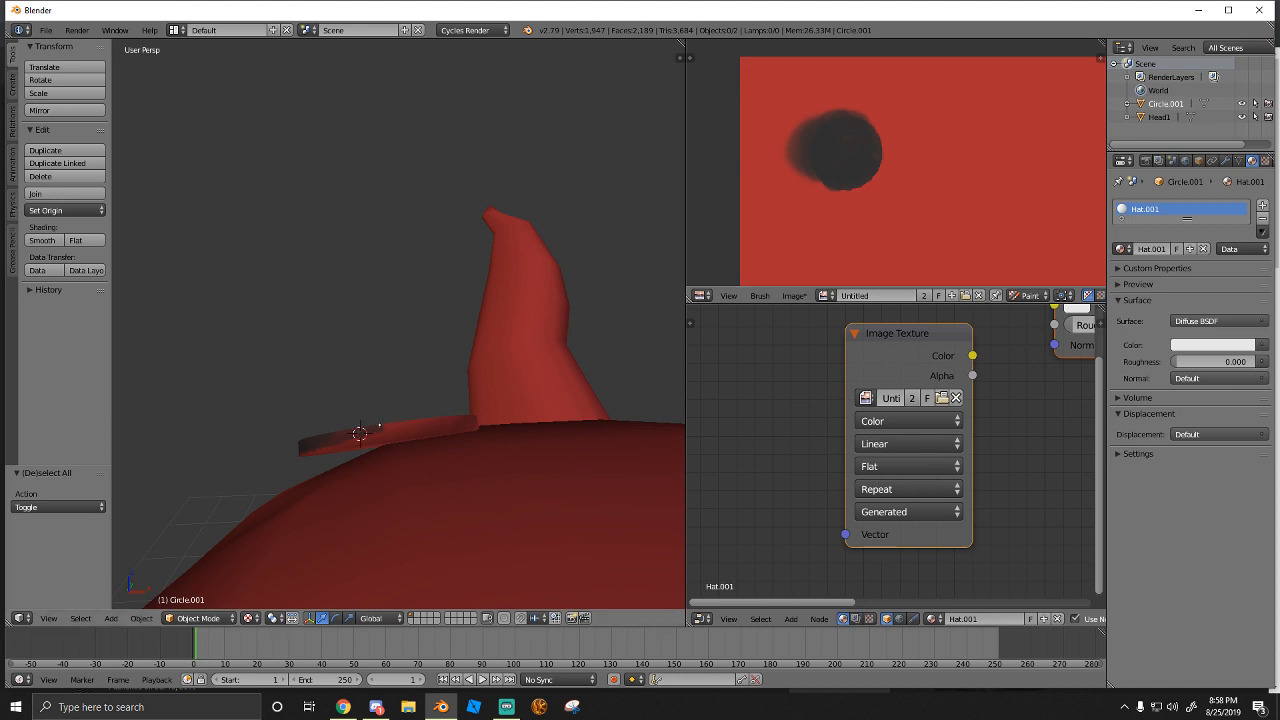
{"action": "left_click", "coordinate": [186, 617]}
{"action": "left_click", "coordinate": [210, 533]}
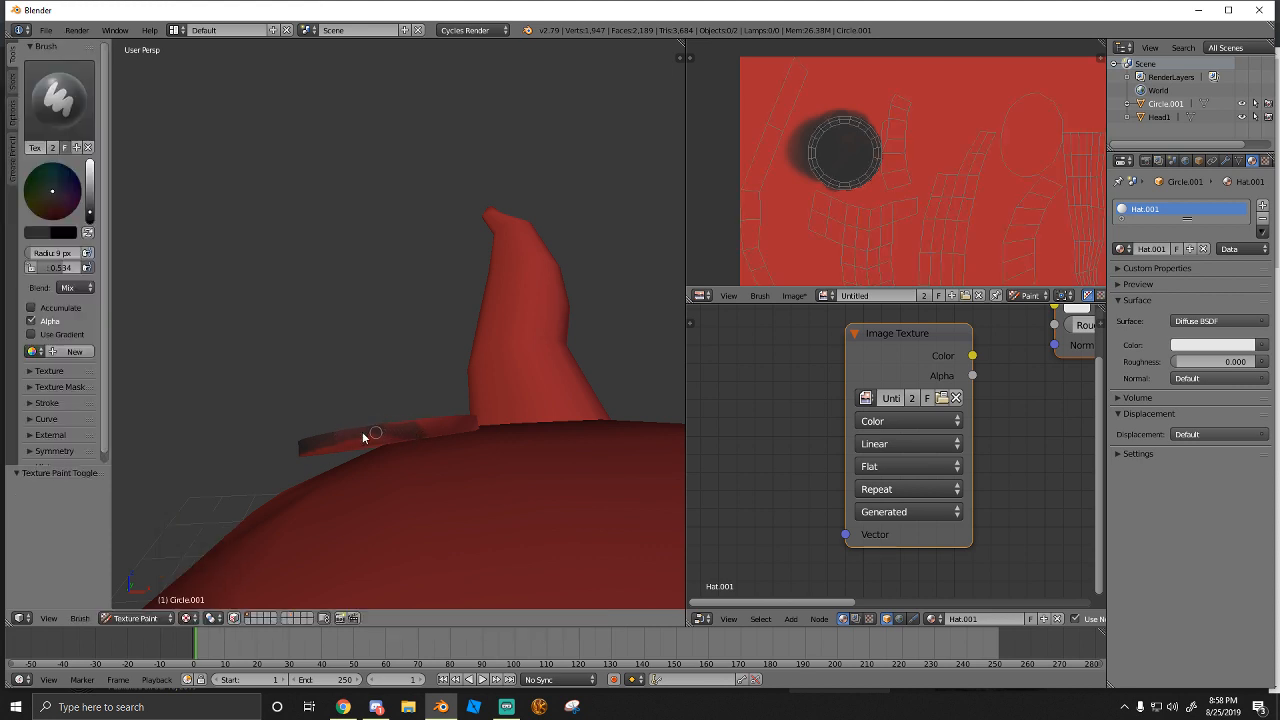
Try painting near-black inside a plain circular UV island on the image, checking whether it belongs to the disc's rim
{"action": "scroll", "coordinate": [933, 158], "scroll_direction": "down", "scroll_amount": 7}
{"action": "scroll", "coordinate": [937, 208], "scroll_direction": "up", "scroll_amount": 1}
{"action": "middle_click_drag", "start_coordinate": [937, 208], "coordinate": [837, 92]}
{"action": "middle_click_drag", "start_coordinate": [884, 136], "coordinate": [886, 166]}
{"action": "scroll", "coordinate": [850, 147], "scroll_direction": "down", "scroll_amount": 1}
{"action": "scroll", "coordinate": [847, 146], "scroll_direction": "up", "scroll_amount": 2}
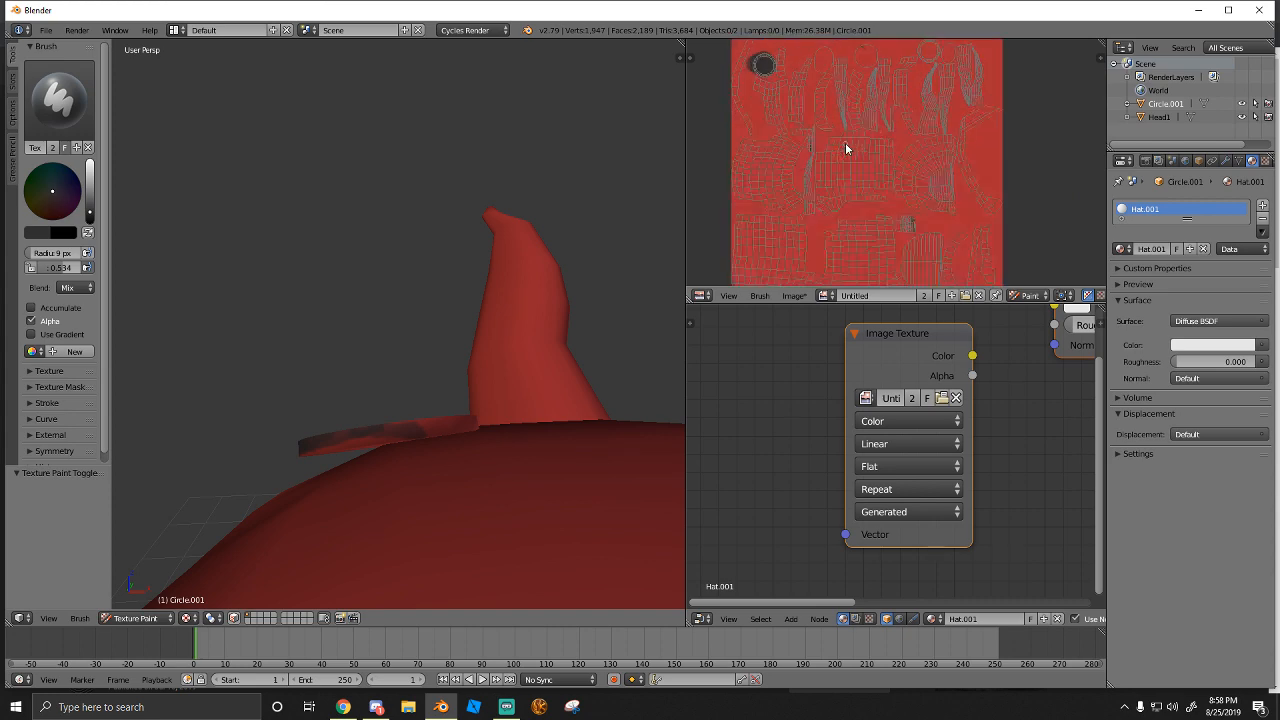
{"action": "scroll", "coordinate": [846, 148], "scroll_direction": "up", "scroll_amount": 6}
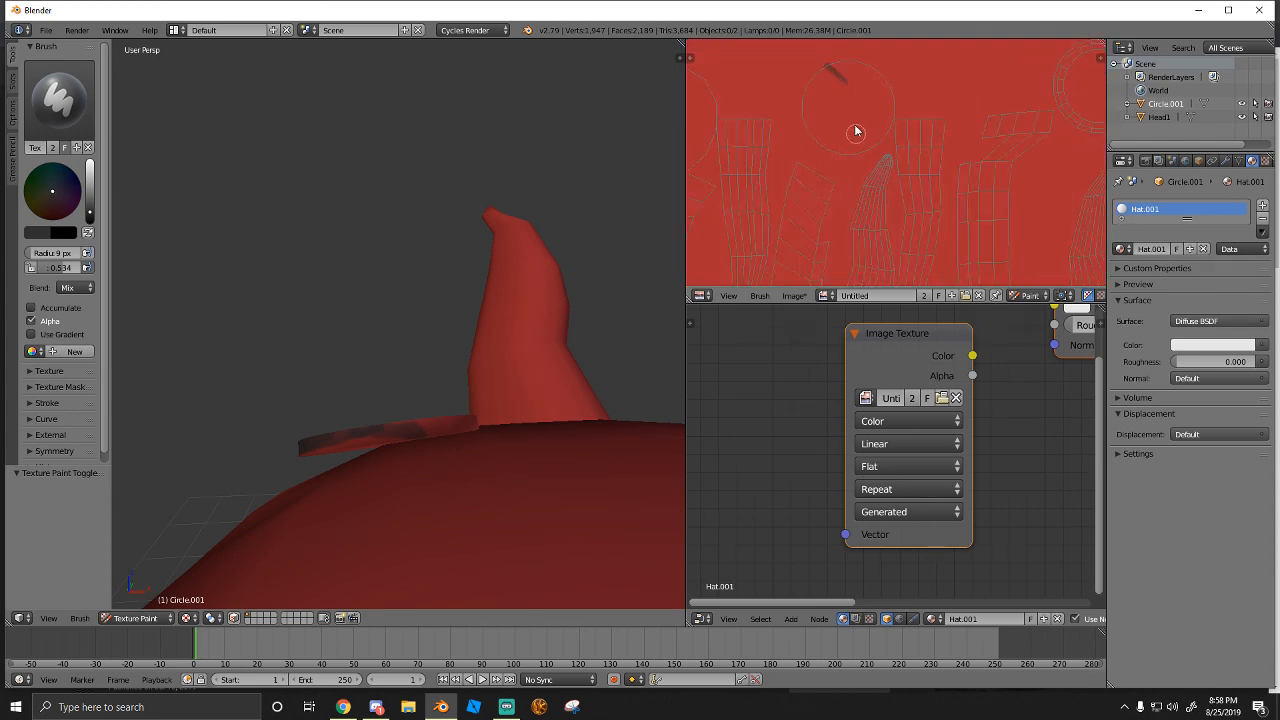
{"action": "left_click_drag", "start_coordinate": [855, 131], "coordinate": [847, 129]}
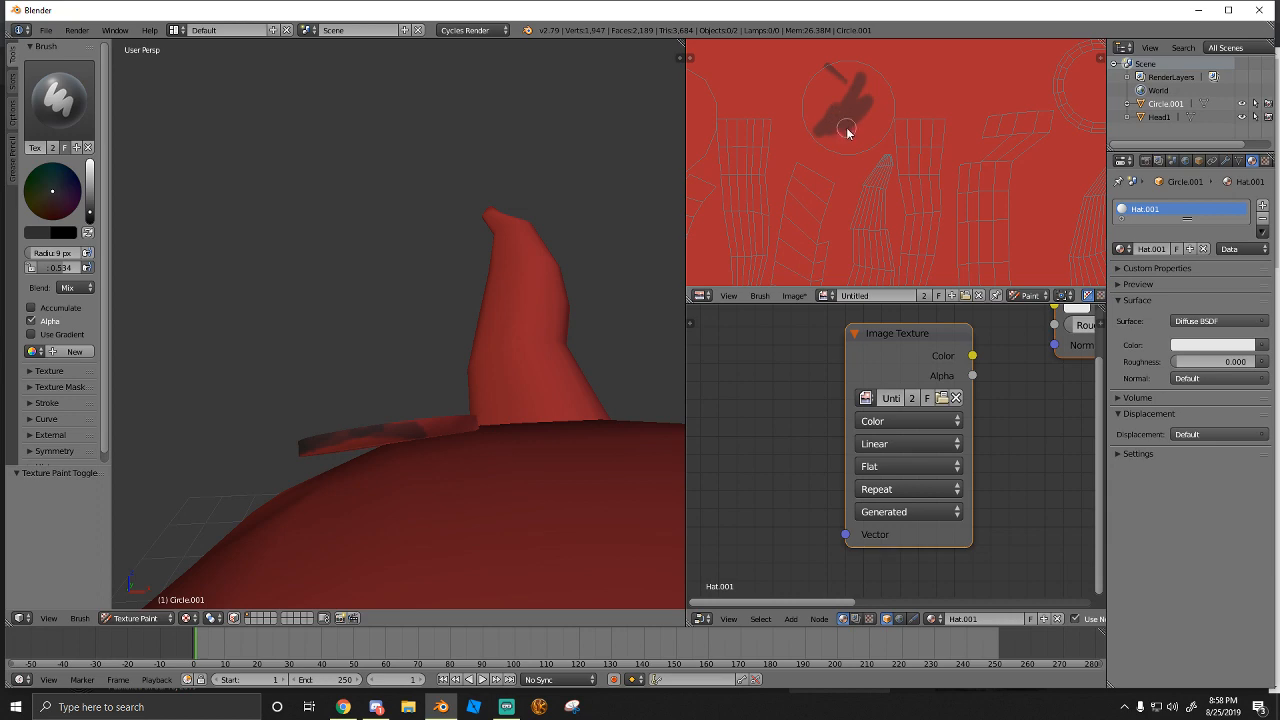
{"action": "key", "text": "ctrl+z"}
Paint the group of curved strip-shaped UV islands beside the already darkened narrow strips near-black on the image
{"action": "scroll", "coordinate": [851, 149], "scroll_direction": "down", "scroll_amount": 5}
{"action": "scroll", "coordinate": [885, 177], "scroll_direction": "up", "scroll_amount": 7}
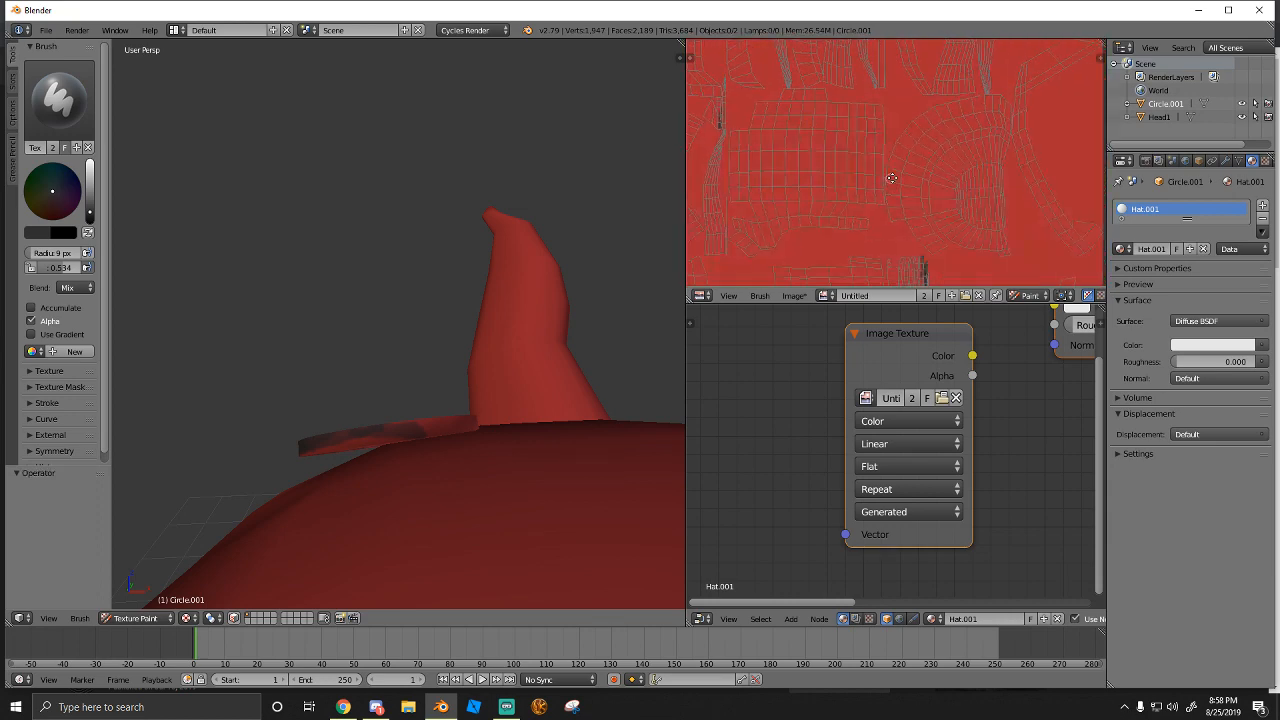
{"action": "middle_click_drag", "start_coordinate": [891, 178], "coordinate": [873, 101]}
{"action": "scroll", "coordinate": [900, 163], "scroll_direction": "up", "scroll_amount": 3}
{"action": "mouse_move", "coordinate": [897, 218]}
{"action": "middle_mouse_down"}
{"action": "mouse_move", "coordinate": [879, 130]}
{"action": "mouse_move", "coordinate": [843, 217]}
{"action": "mouse_move", "coordinate": [869, 194]}
{"action": "mouse_move", "coordinate": [871, 234]}
{"action": "middle_mouse_up"}
{"action": "scroll", "coordinate": [877, 134], "scroll_direction": "up", "scroll_amount": 4}
{"action": "scroll", "coordinate": [863, 180], "scroll_direction": "up", "scroll_amount": 1}
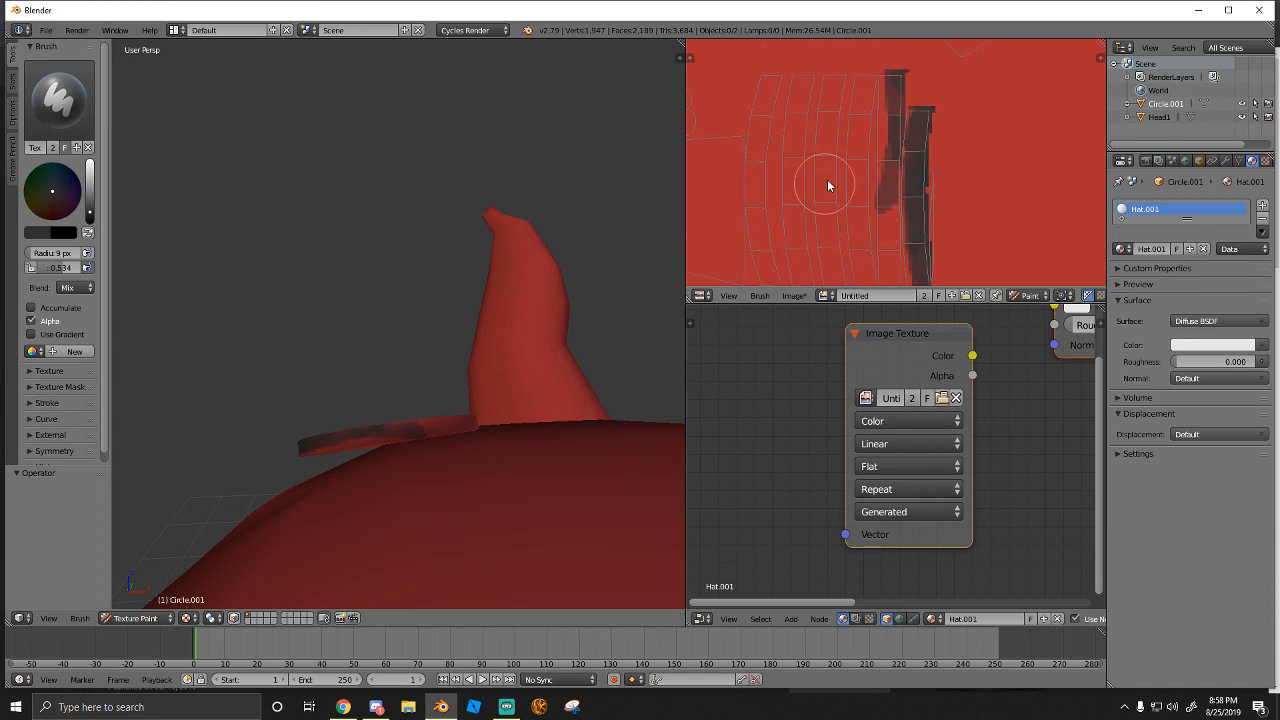
{"action": "mouse_move", "coordinate": [827, 185]}
{"action": "left_mouse_down"}
{"action": "mouse_move", "coordinate": [846, 143]}
{"action": "mouse_move", "coordinate": [854, 177]}
{"action": "mouse_move", "coordinate": [851, 137]}
{"action": "mouse_move", "coordinate": [891, 240]}
{"action": "mouse_move", "coordinate": [894, 194]}
{"action": "mouse_move", "coordinate": [867, 204]}
{"action": "left_mouse_up"}
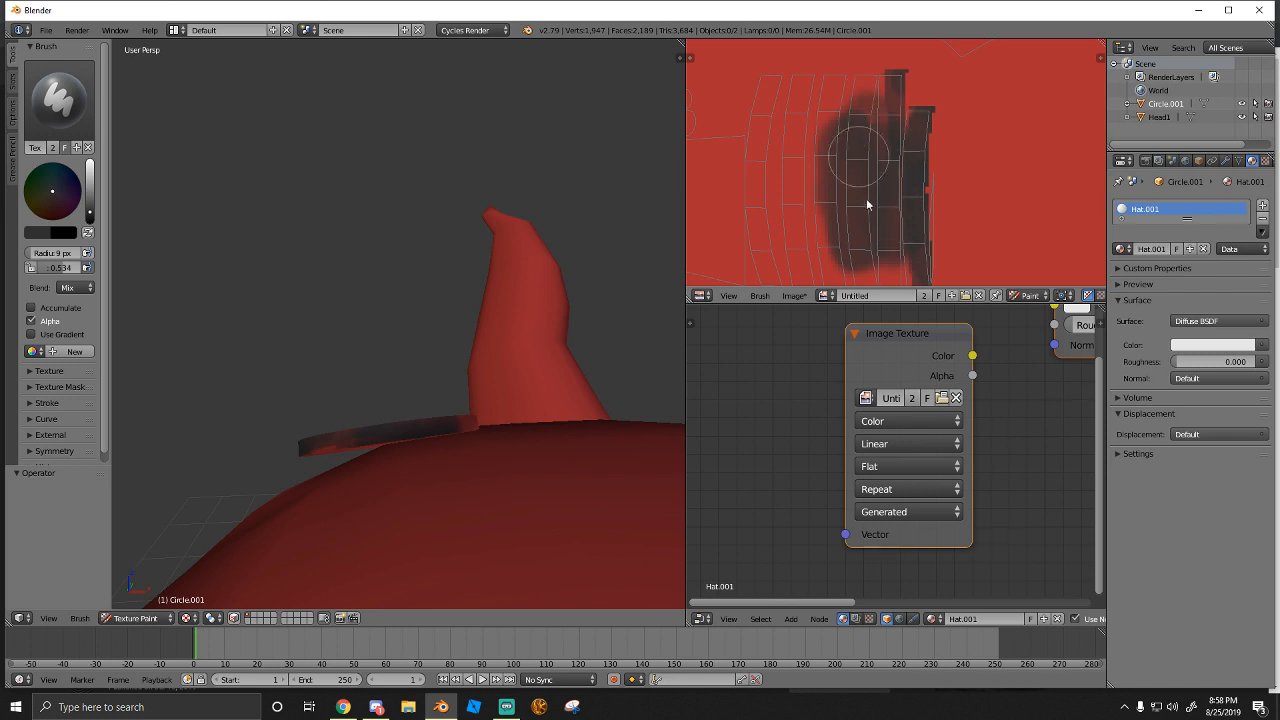
{"action": "left_click_drag", "start_coordinate": [847, 116], "coordinate": [853, 152]}
{"action": "mouse_move", "coordinate": [865, 89]}
{"action": "left_mouse_down"}
{"action": "mouse_move", "coordinate": [864, 138]}
{"action": "mouse_move", "coordinate": [820, 171]}
{"action": "mouse_move", "coordinate": [829, 100]}
{"action": "mouse_move", "coordinate": [811, 109]}
{"action": "mouse_move", "coordinate": [801, 197]}
{"action": "mouse_move", "coordinate": [782, 89]}
{"action": "left_mouse_up"}
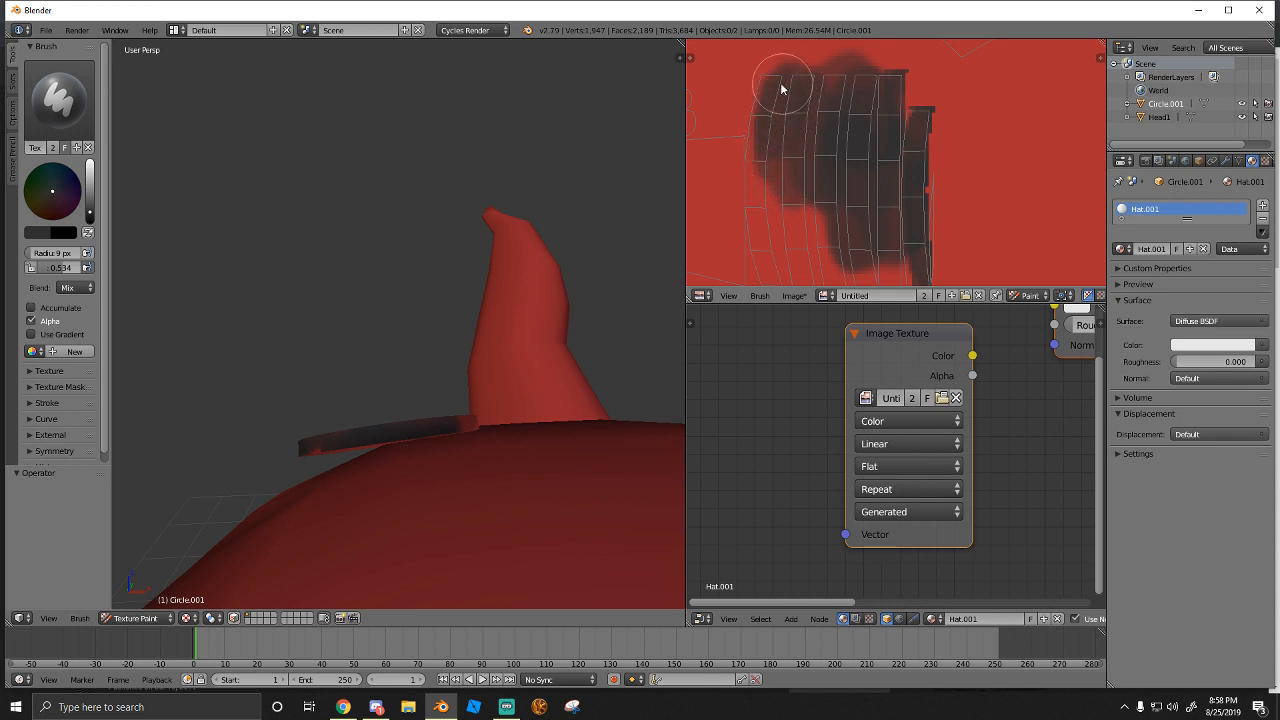
{"action": "mouse_move", "coordinate": [769, 162]}
{"action": "left_mouse_down"}
{"action": "mouse_move", "coordinate": [782, 234]}
{"action": "mouse_move", "coordinate": [771, 177]}
{"action": "left_mouse_up"}
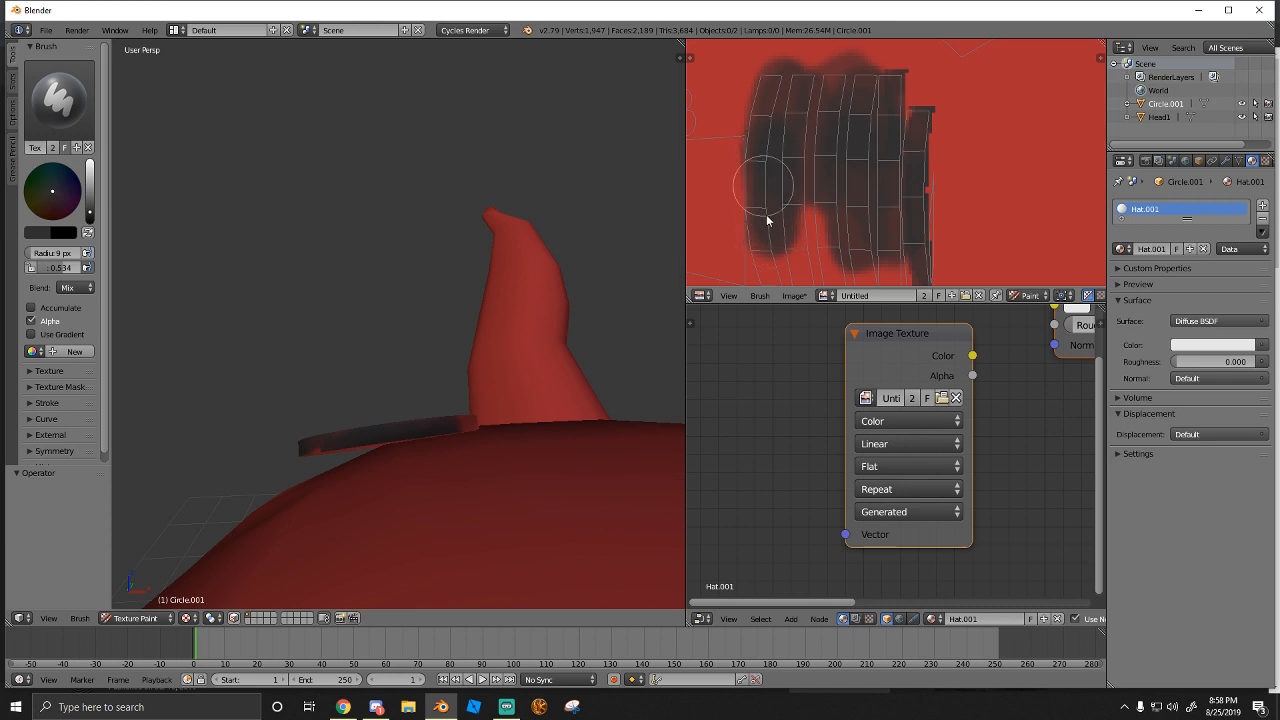
{"action": "left_click_drag", "start_coordinate": [773, 242], "coordinate": [813, 225]}
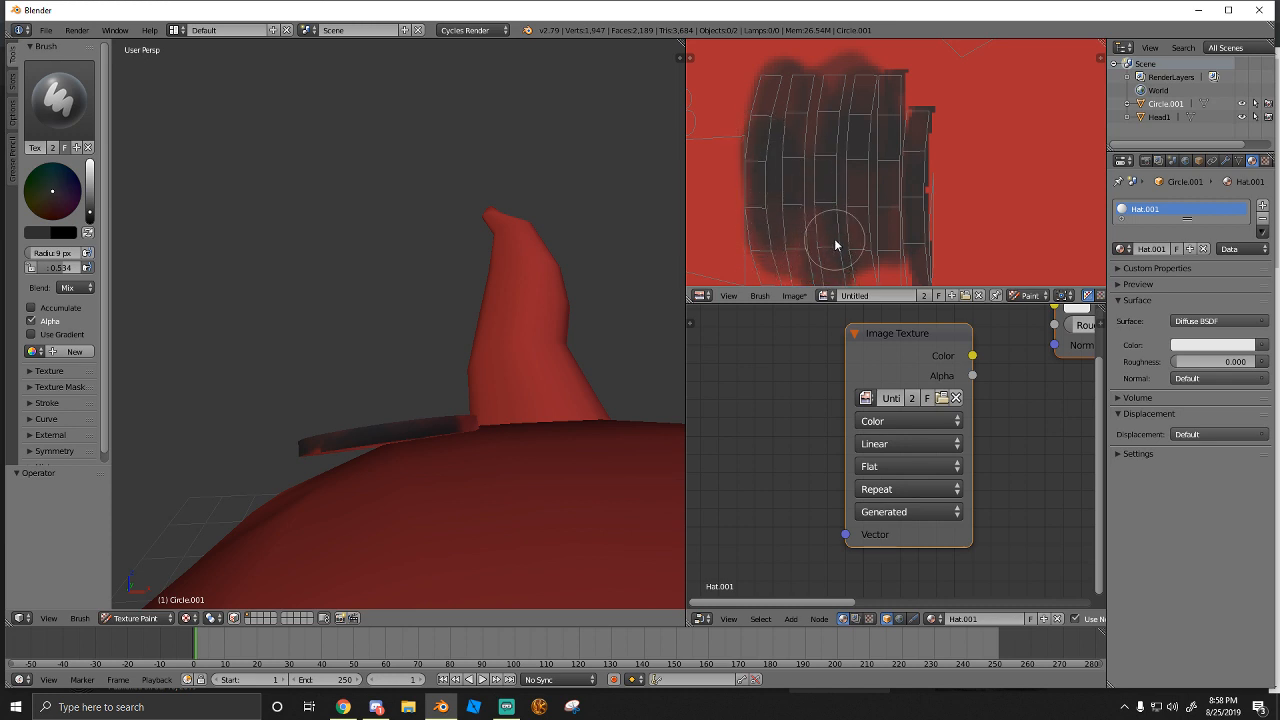
{"action": "scroll", "coordinate": [905, 243], "scroll_direction": "down", "scroll_amount": 4}
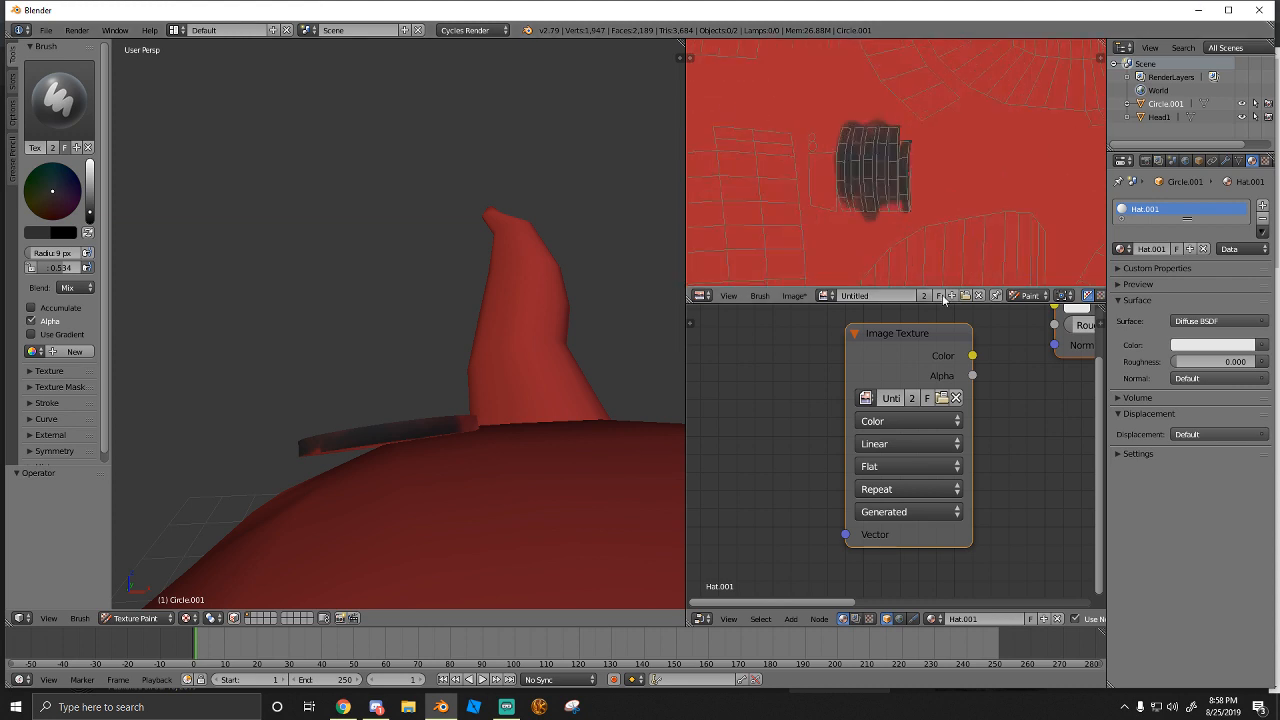
{"action": "scroll", "coordinate": [827, 150], "scroll_direction": "up", "scroll_amount": 2}
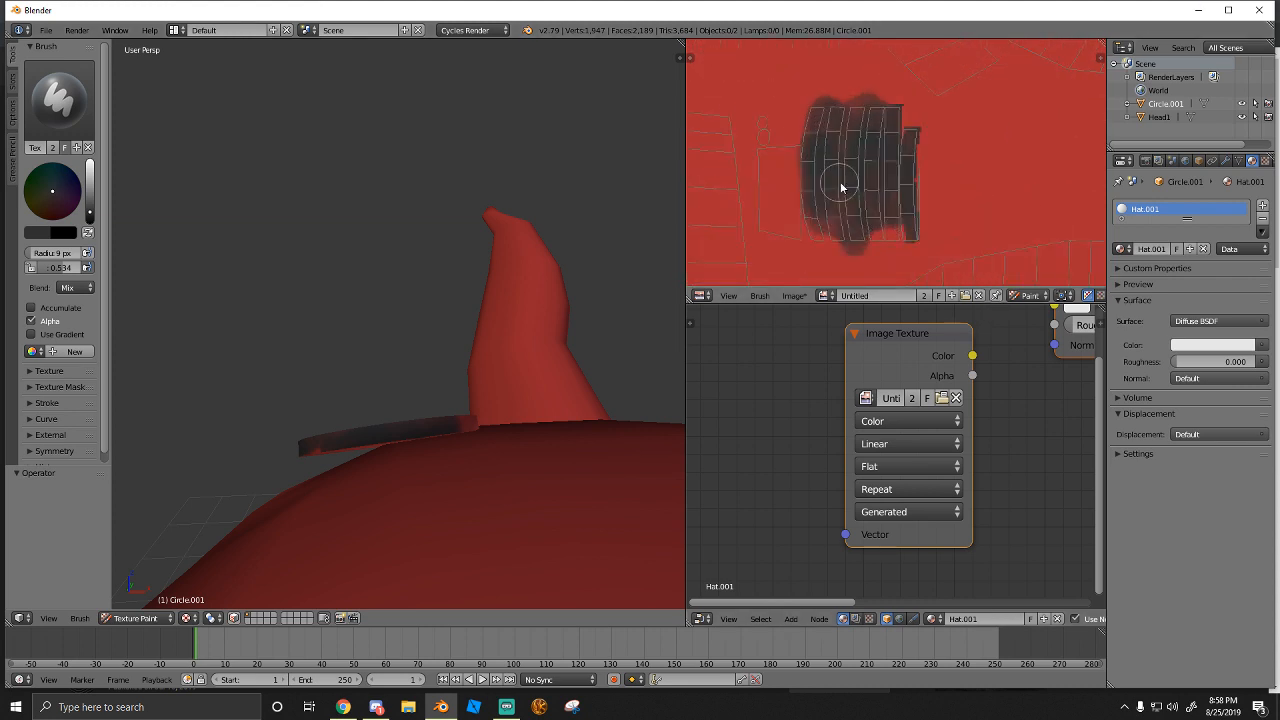
Unlink the painted image from the image editor and delete the Image Texture node from the Hat.001 material
{"action": "left_click", "coordinate": [979, 295]}
{"action": "scroll", "coordinate": [558, 372], "scroll_direction": "down", "scroll_amount": 8}
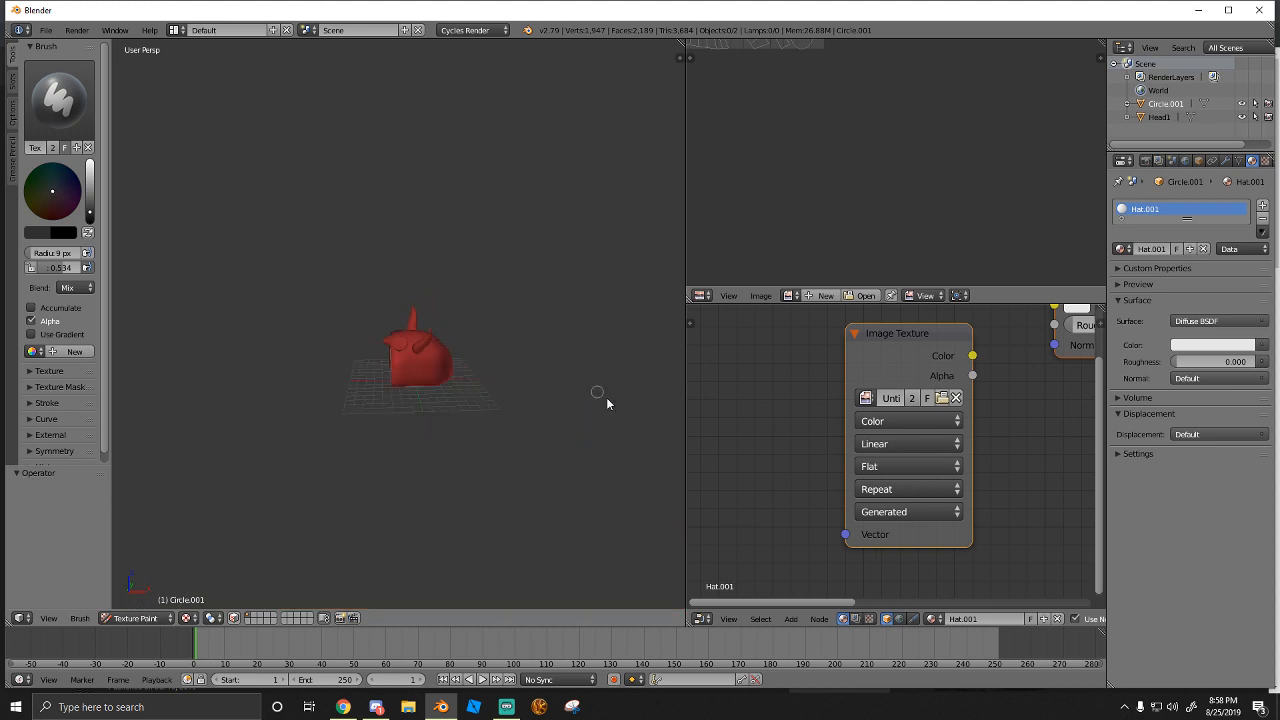
{"action": "scroll", "coordinate": [607, 398], "scroll_direction": "up", "scroll_amount": 4}
{"action": "left_click", "coordinate": [901, 475]}
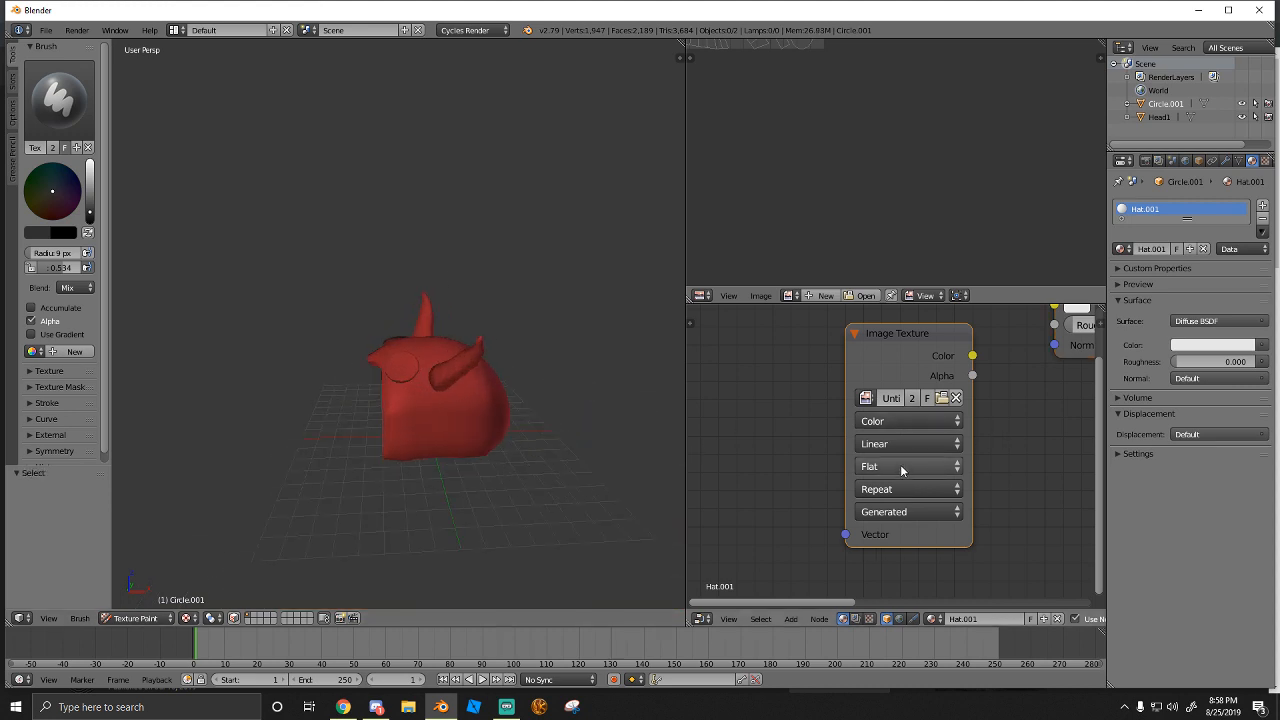
{"action": "key", "text": "super"}
{"action": "key", "text": "super"}
{"action": "key", "text": "x"}
{"action": "scroll", "coordinate": [471, 395], "scroll_direction": "down", "scroll_amount": 2}
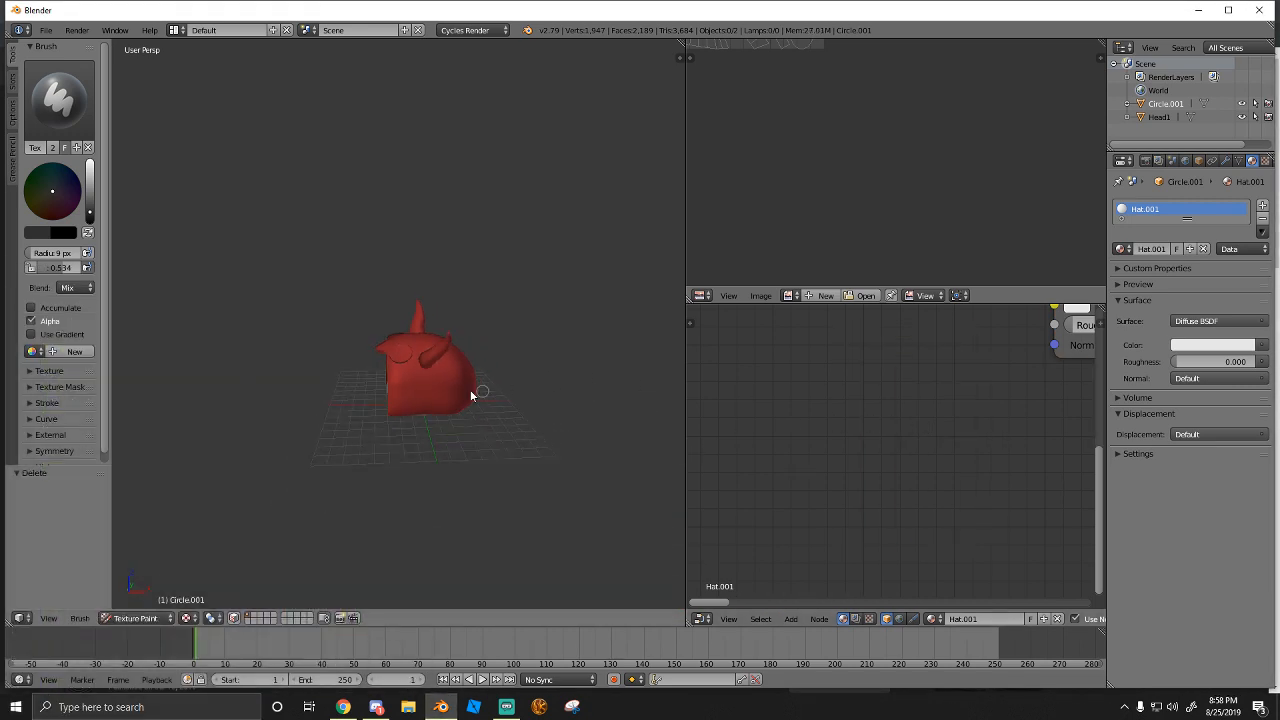
Try out a new blank red 1024 × 1024 px image behind the UV layout and unlink it
{"action": "scroll", "coordinate": [440, 402], "scroll_direction": "up", "scroll_amount": 4}
{"action": "scroll", "coordinate": [832, 91], "scroll_direction": "down", "scroll_amount": 3}
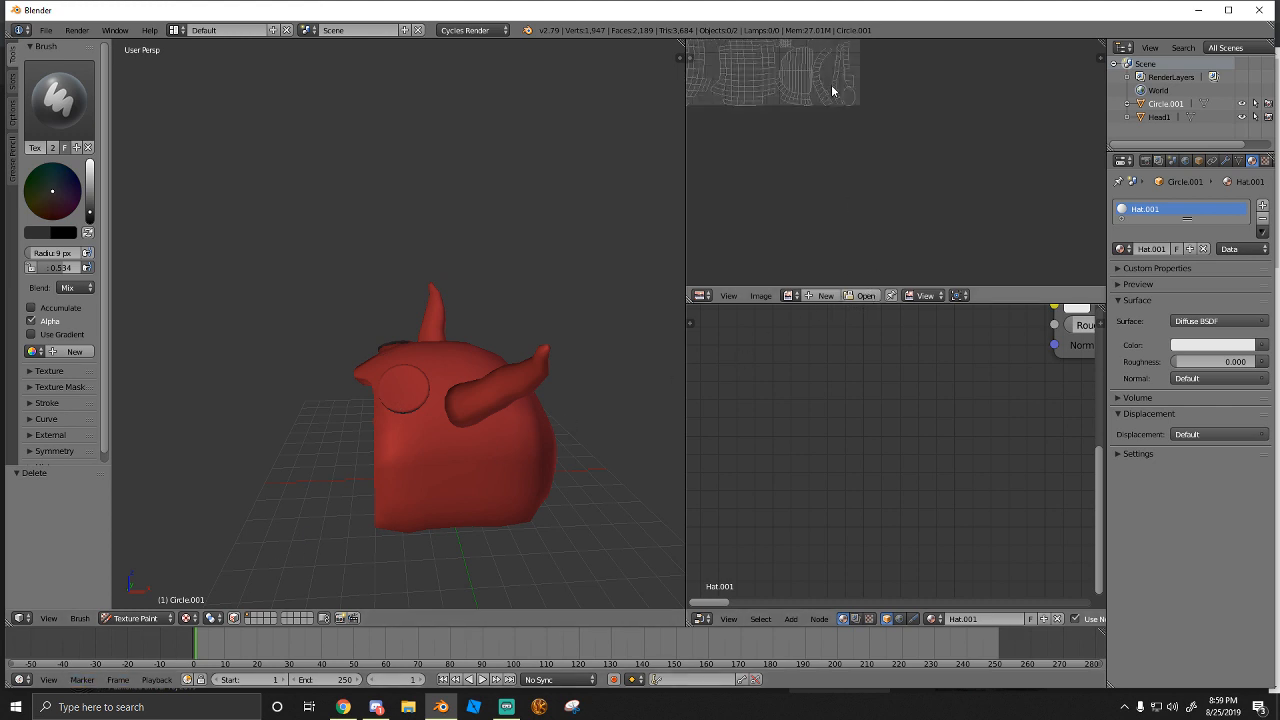
{"action": "scroll", "coordinate": [832, 91], "scroll_direction": "down", "scroll_amount": 4}
{"action": "middle_click_drag", "start_coordinate": [832, 91], "coordinate": [815, 190]}
{"action": "scroll", "coordinate": [814, 222], "scroll_direction": "up", "scroll_amount": 5}
{"action": "middle_click_drag", "start_coordinate": [863, 250], "coordinate": [1004, 210]}
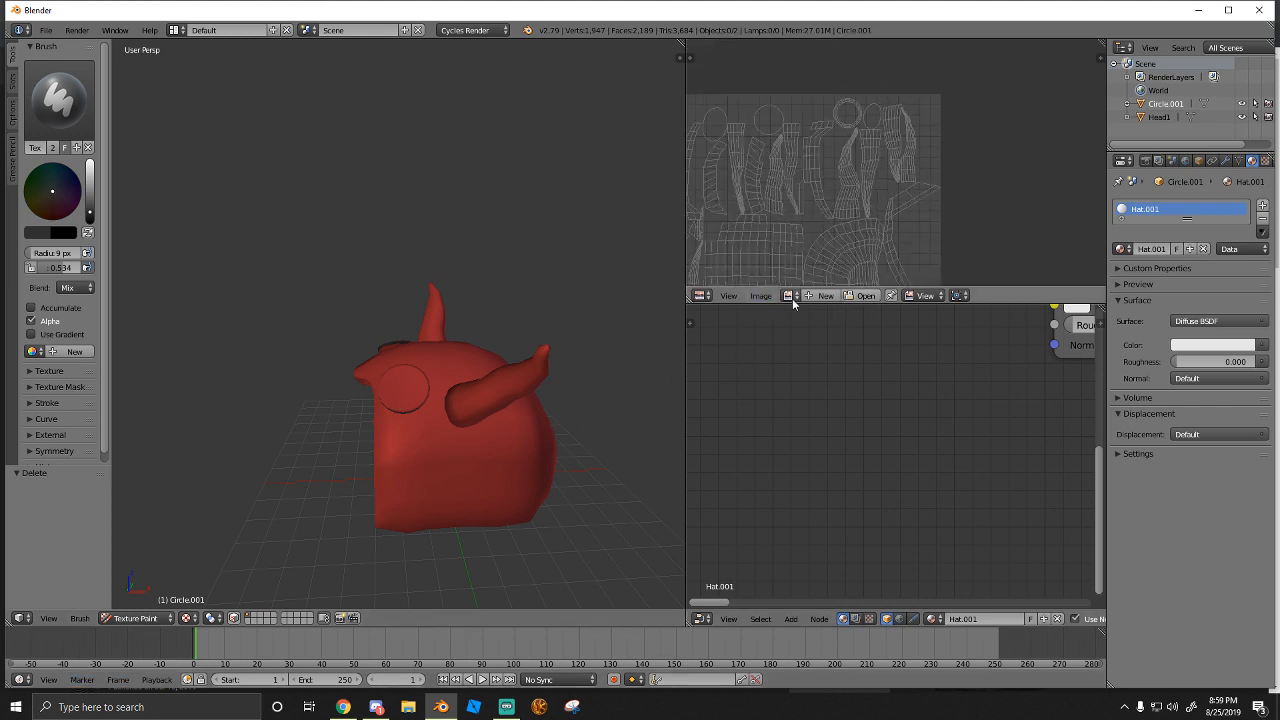
{"action": "left_click", "coordinate": [790, 296]}
{"action": "left_click", "coordinate": [820, 296]}
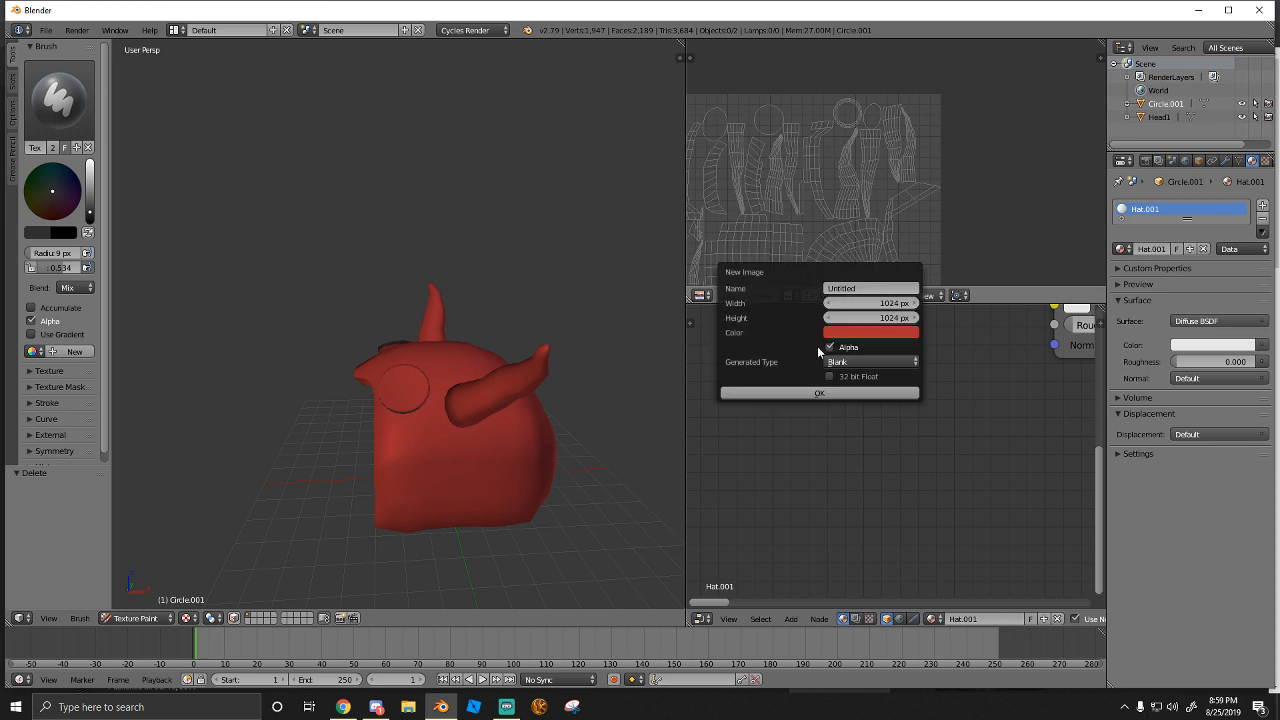
{"action": "left_click", "coordinate": [806, 393]}
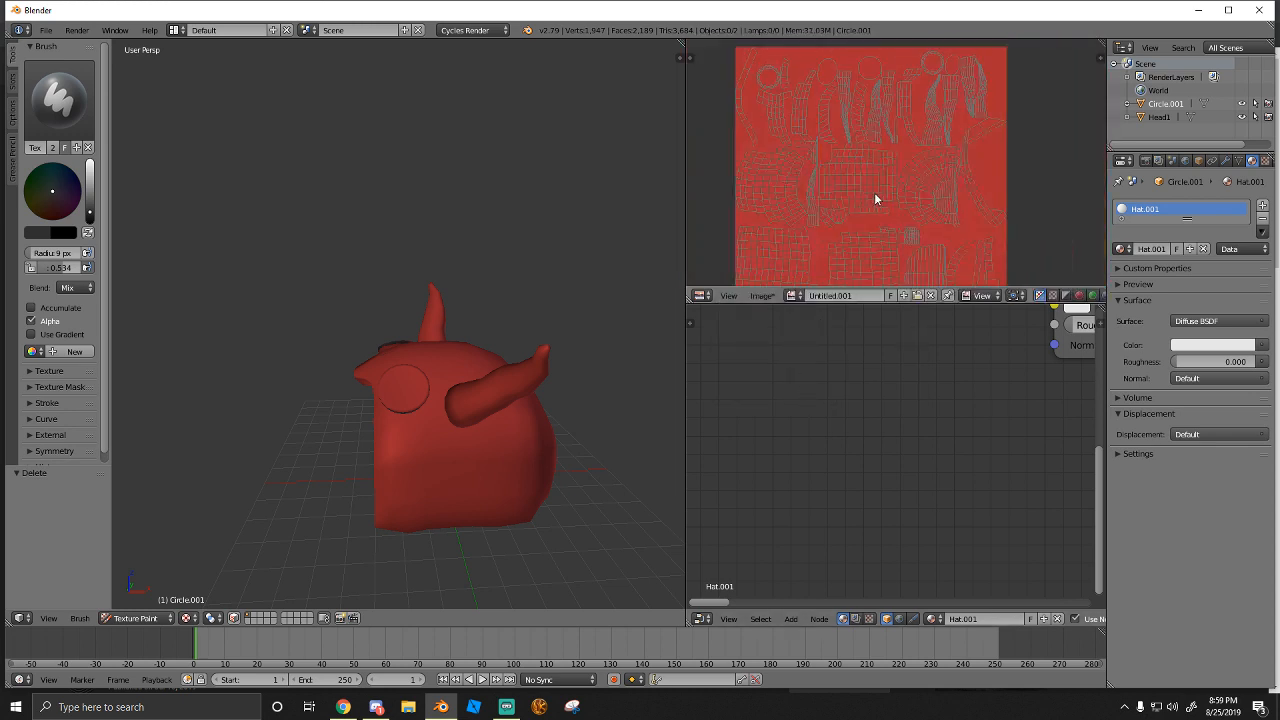
{"action": "scroll", "coordinate": [900, 198], "scroll_direction": "up", "scroll_amount": 10}
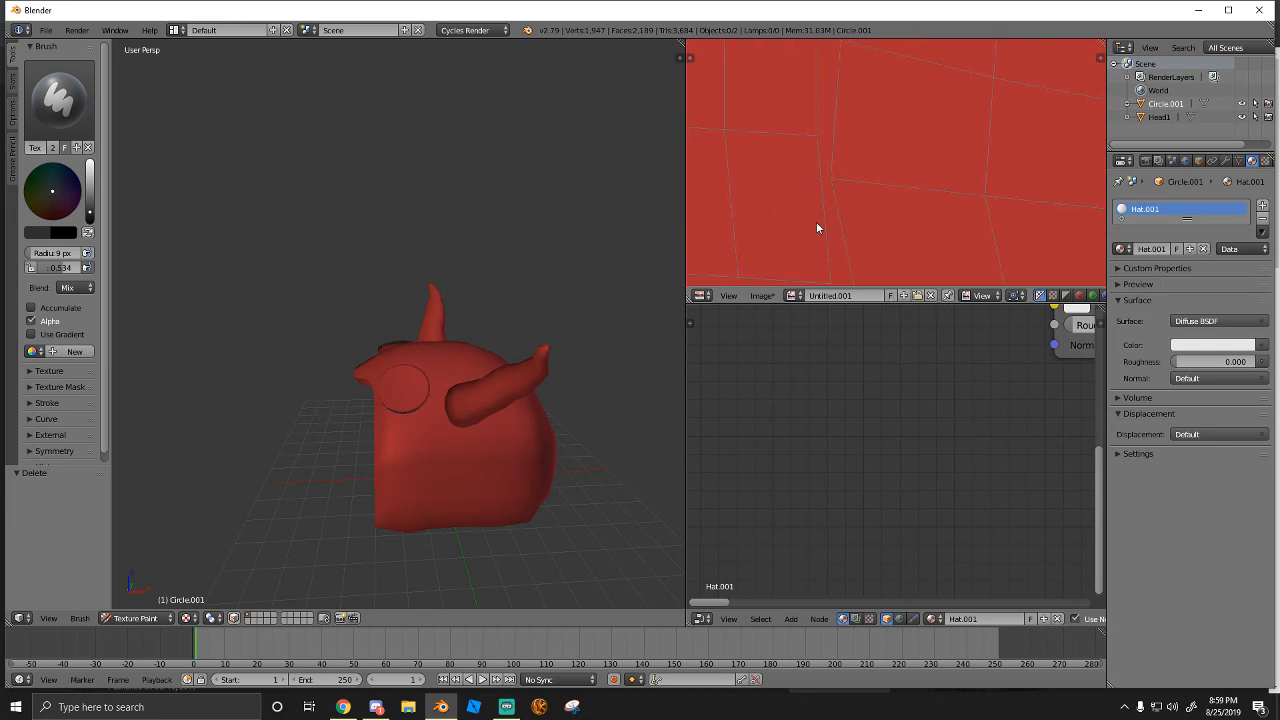
{"action": "left_click", "coordinate": [931, 295]}
{"action": "scroll", "coordinate": [817, 196], "scroll_direction": "down", "scroll_amount": 6}
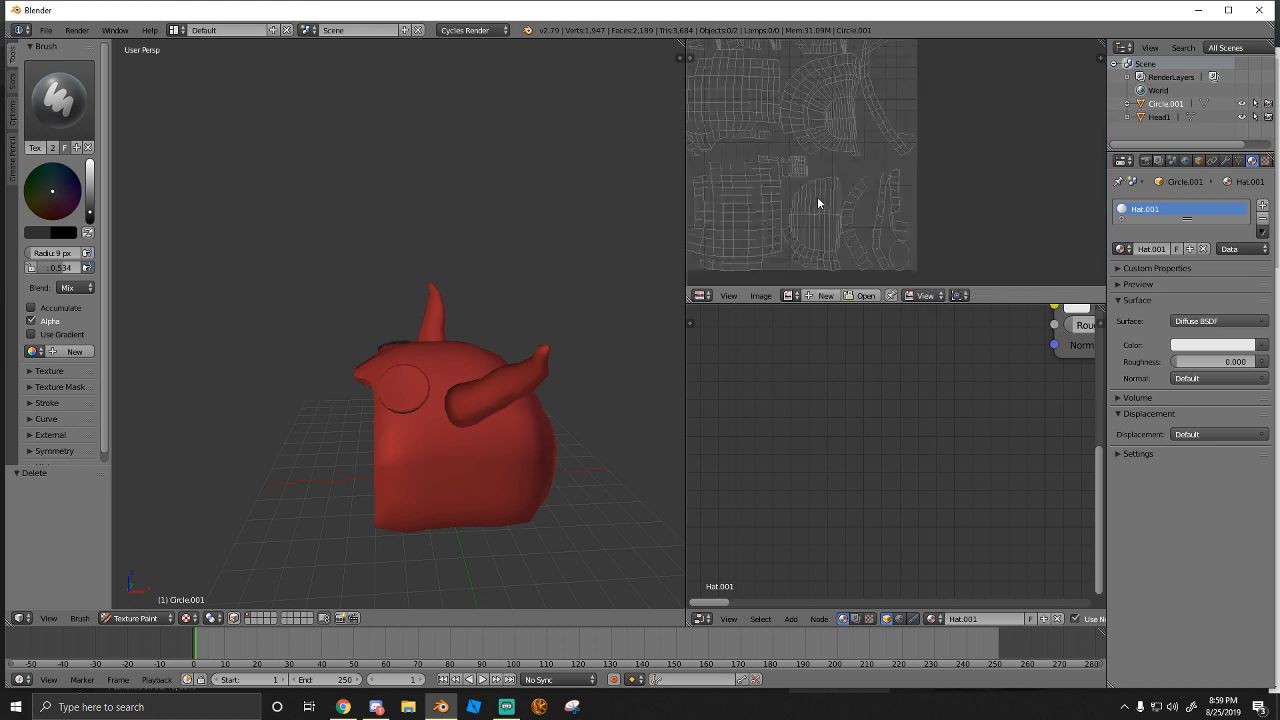
Unwrap the entire helmet mesh again in Edit Mode with Smart UV Project, using an island margin of 0.20
{"action": "scroll", "coordinate": [522, 309], "scroll_direction": "up", "scroll_amount": 2}
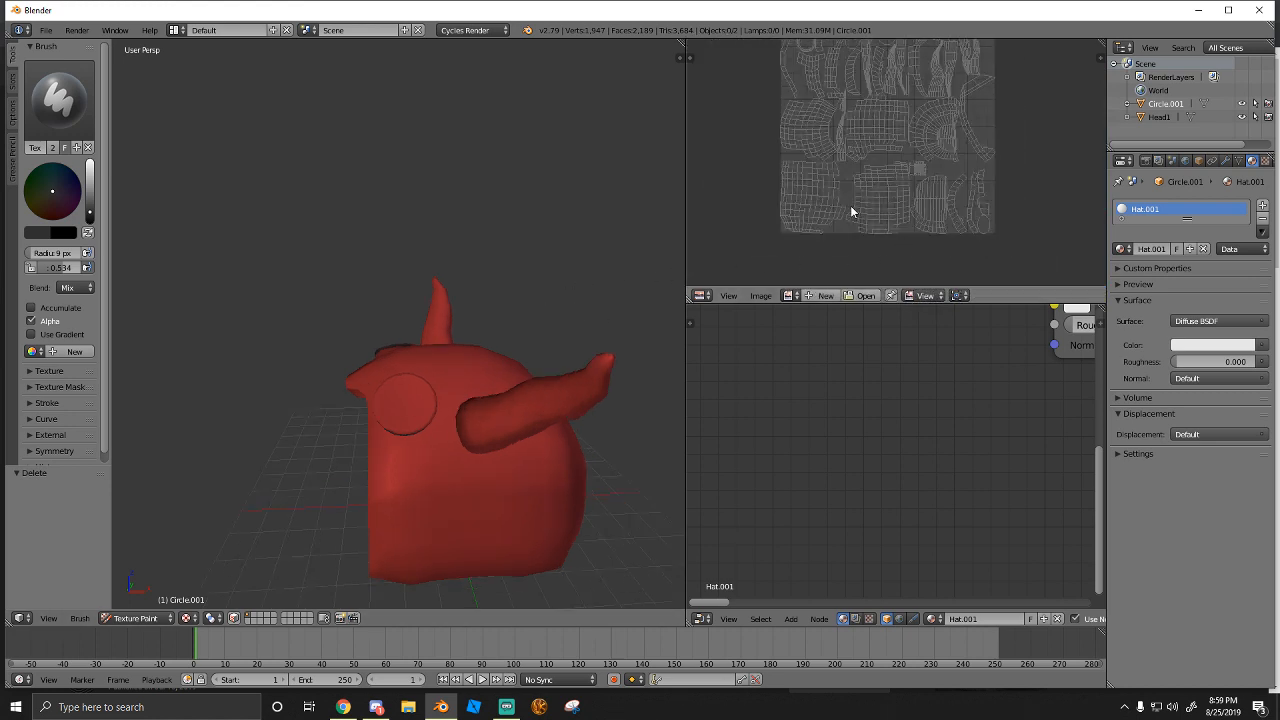
{"action": "left_click", "coordinate": [135, 618]}
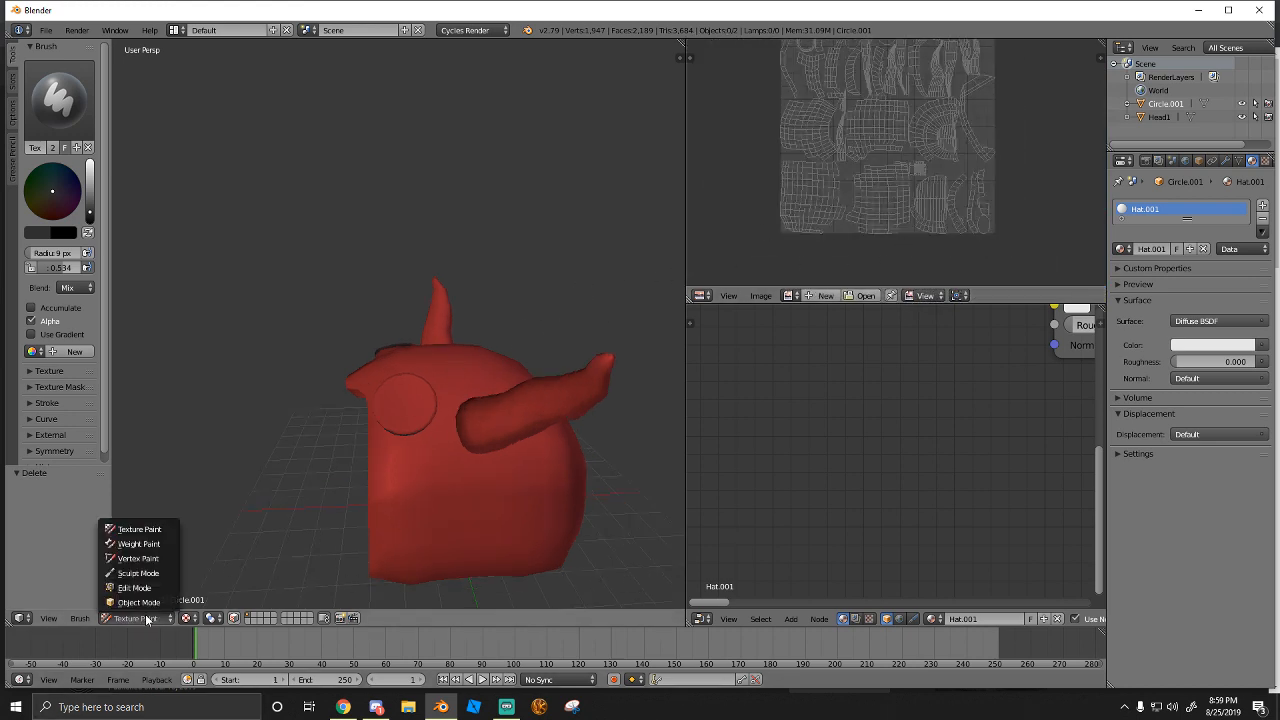
{"action": "left_click", "coordinate": [132, 594]}
{"action": "key", "text": "a"}
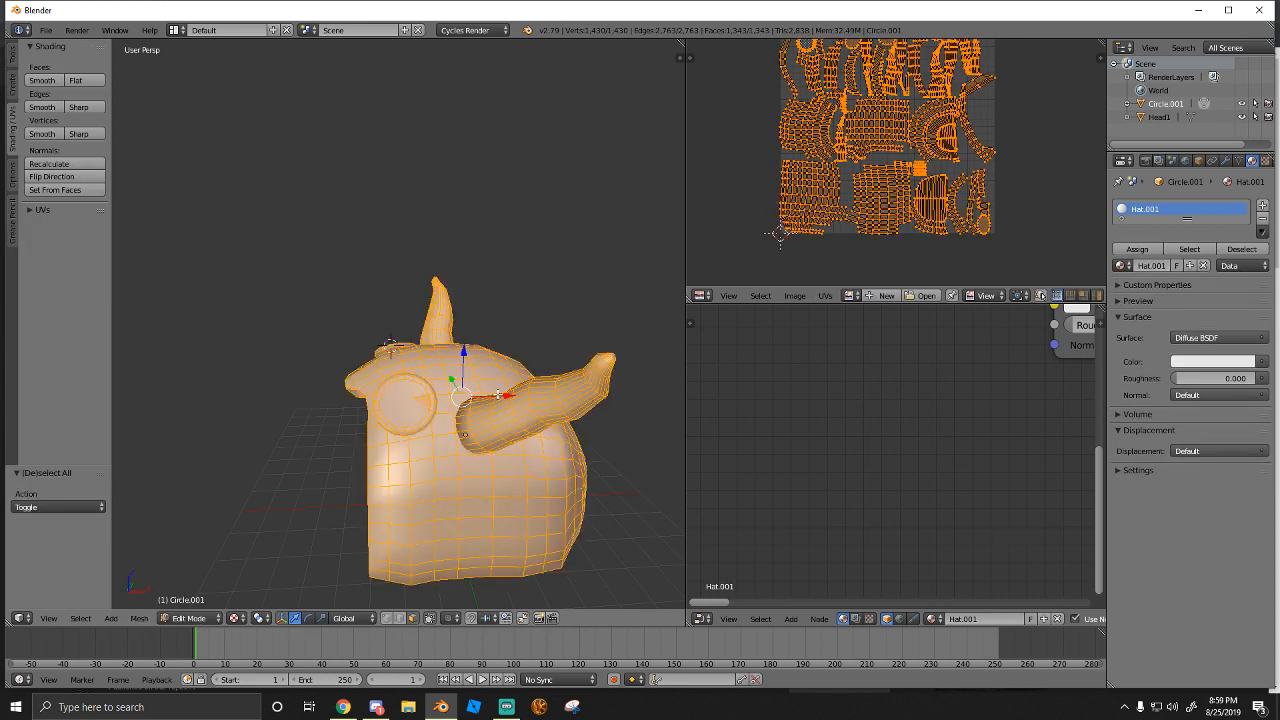
{"action": "key", "text": "u"}
{"action": "left_click", "coordinate": [458, 400]}
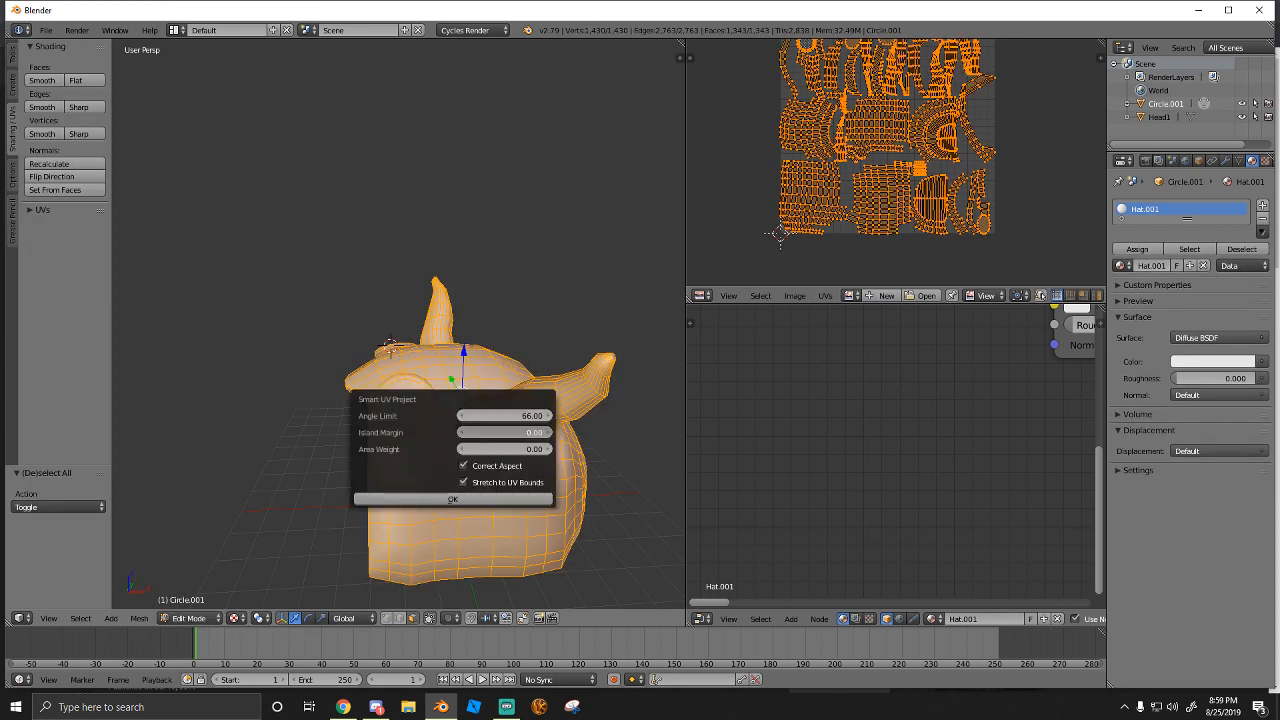
{"action": "left_click", "coordinate": [519, 432]}
{"action": "type", "text": "0.2"}
{"action": "key", "text": "Return"}
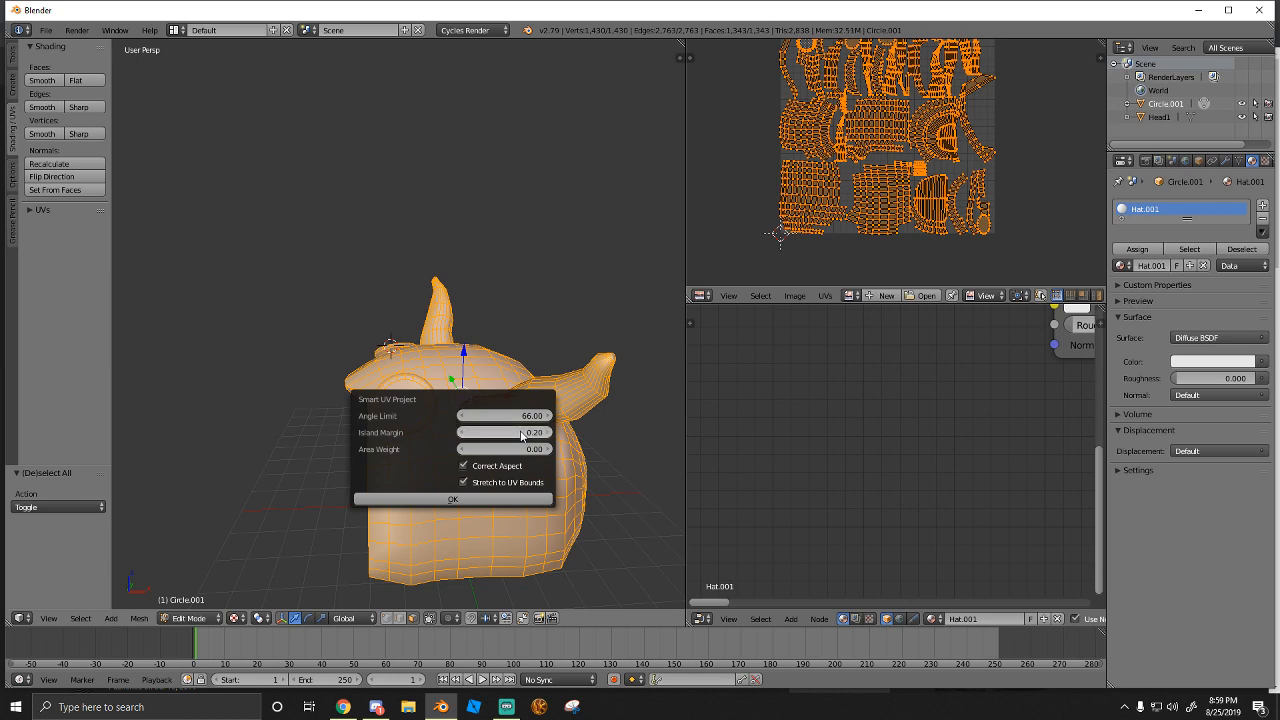
{"action": "left_click", "coordinate": [453, 499]}
{"action": "scroll", "coordinate": [869, 156], "scroll_direction": "down", "scroll_amount": 2}
{"action": "scroll", "coordinate": [869, 156], "scroll_direction": "up", "scroll_amount": 7}
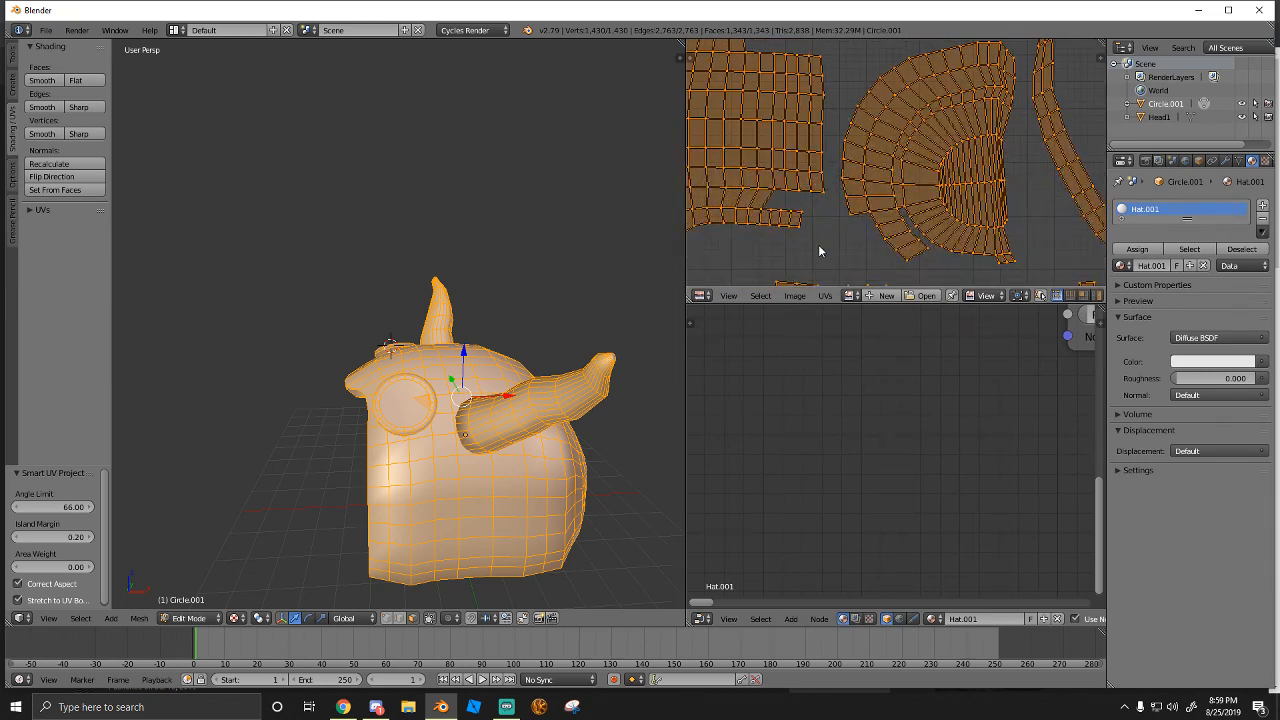
Create a new blank red image for the UV layout, 2000 px wide and 2000 px high
{"action": "left_click", "coordinate": [886, 296]}
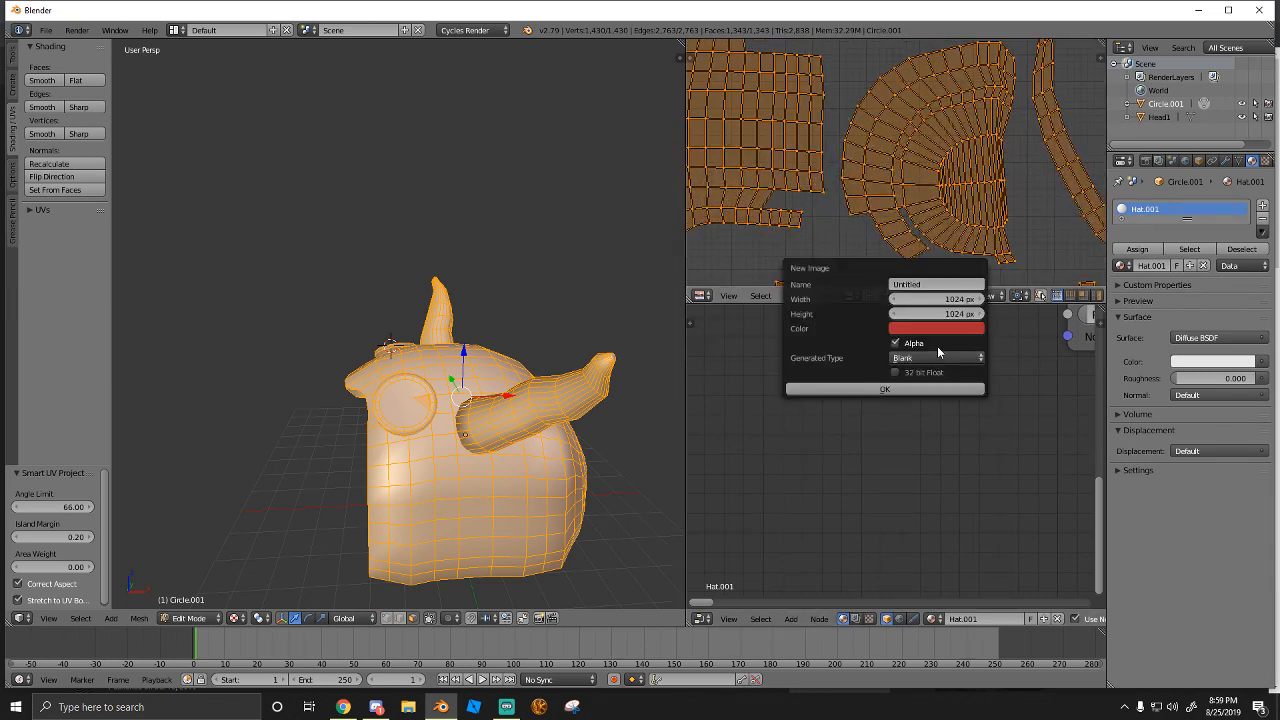
{"action": "left_click", "coordinate": [942, 298]}
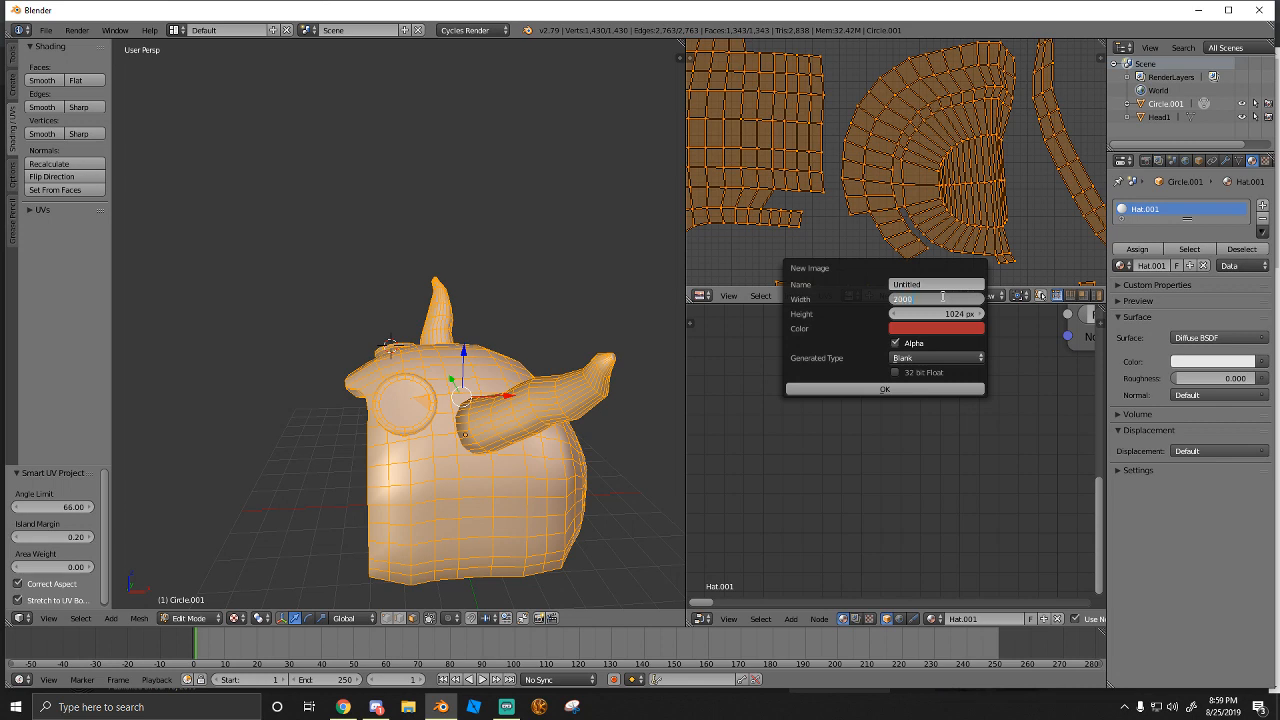
{"action": "type", "text": "2000"}
{"action": "key", "text": "Return"}
{"action": "type", "text": "20"}
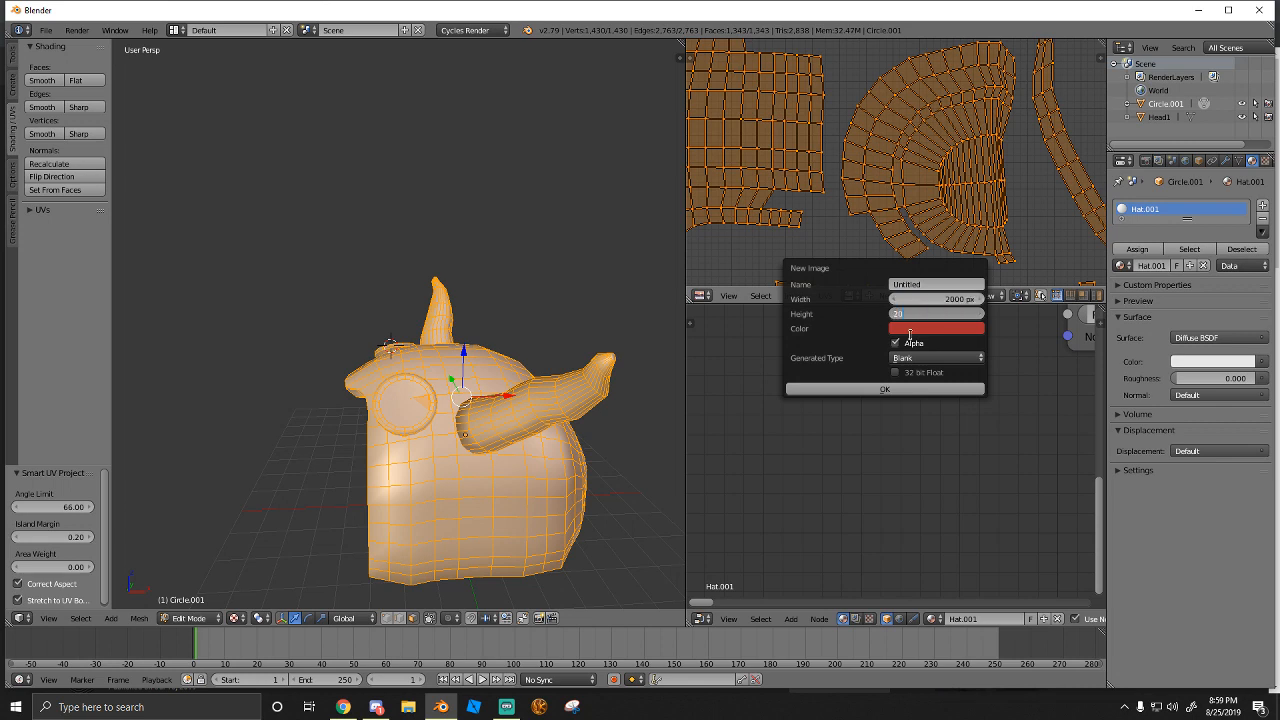
{"action": "type", "text": "00"}
{"action": "key", "text": "Return"}
{"action": "left_click", "coordinate": [898, 392]}
{"action": "scroll", "coordinate": [640, 376], "scroll_direction": "down", "scroll_amount": 5}
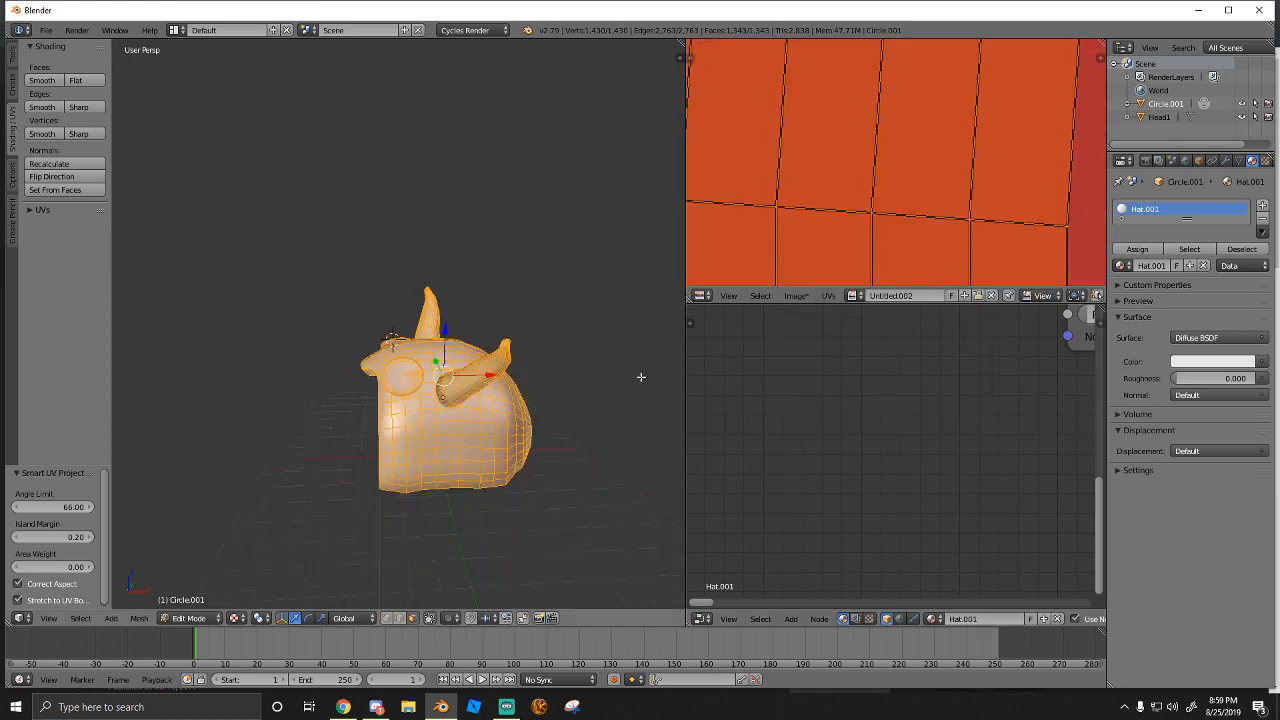
{"action": "scroll", "coordinate": [908, 190], "scroll_direction": "down", "scroll_amount": 11}
{"action": "scroll", "coordinate": [908, 190], "scroll_direction": "down", "scroll_amount": 5}
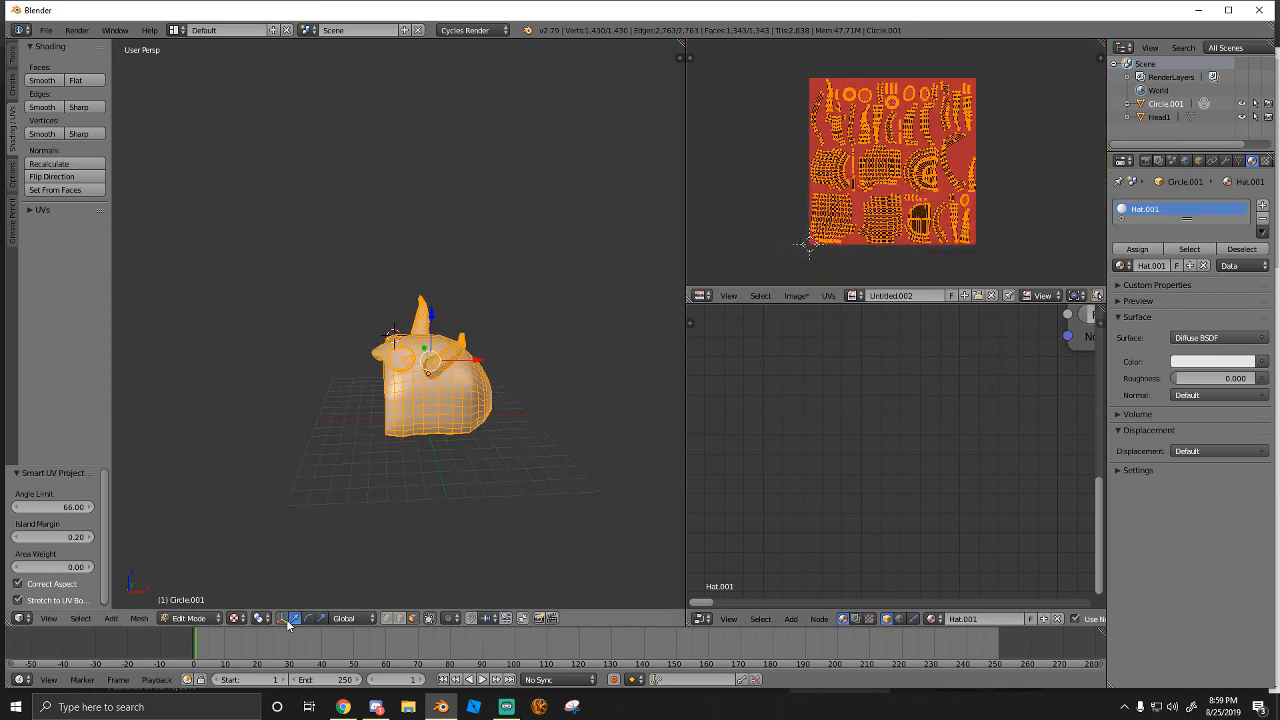
Add an Image Texture node to the Hat.001 material and assign the image Untitled.002 to it
{"action": "left_click", "coordinate": [237, 618]}
{"action": "left_click", "coordinate": [251, 558]}
{"action": "scroll", "coordinate": [450, 420], "scroll_direction": "up", "scroll_amount": 4}
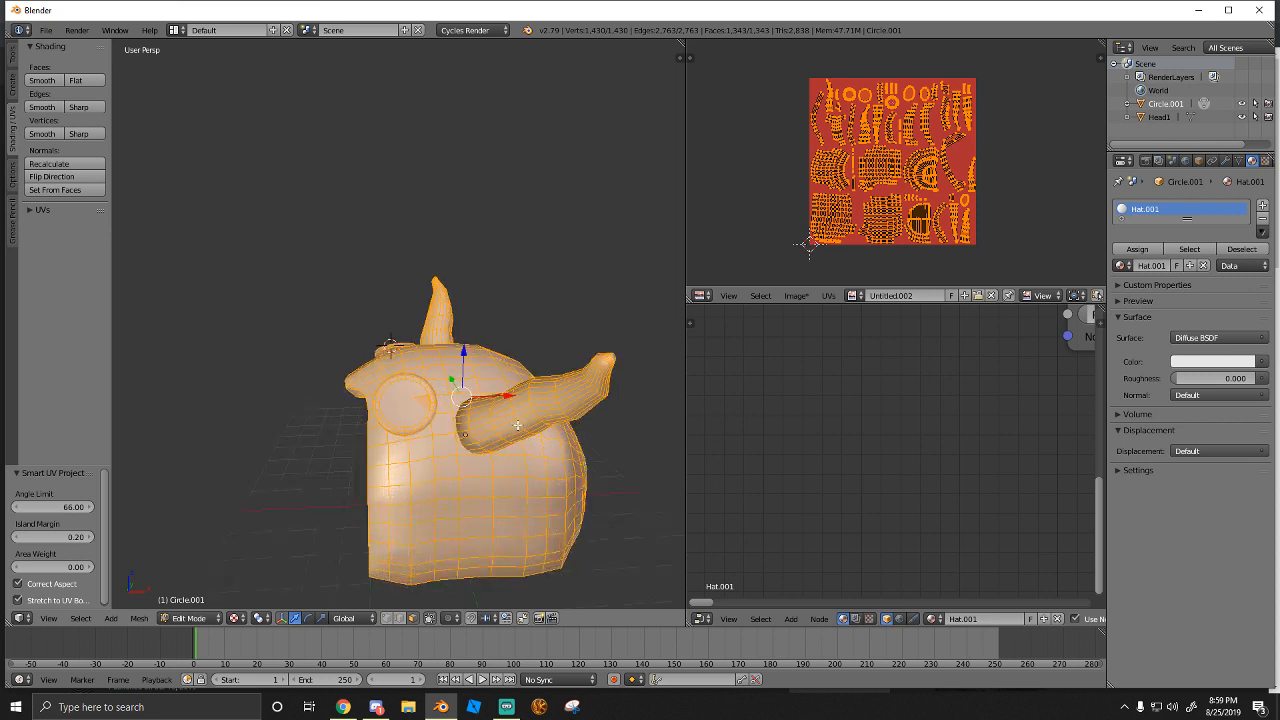
{"action": "scroll", "coordinate": [887, 497], "scroll_direction": "down", "scroll_amount": 3}
{"action": "middle_click_drag", "start_coordinate": [789, 429], "coordinate": [821, 548]}
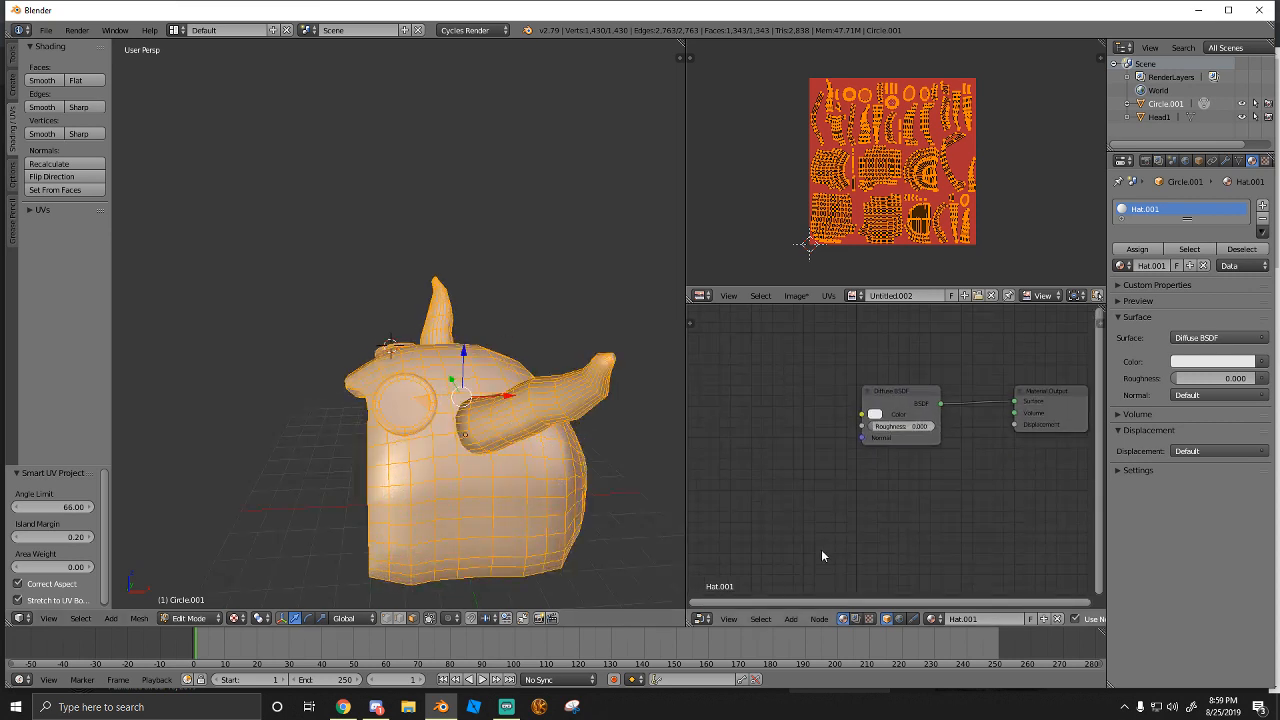
{"action": "left_click", "coordinate": [790, 618]}
{"action": "mouse_move", "coordinate": [813, 552]}
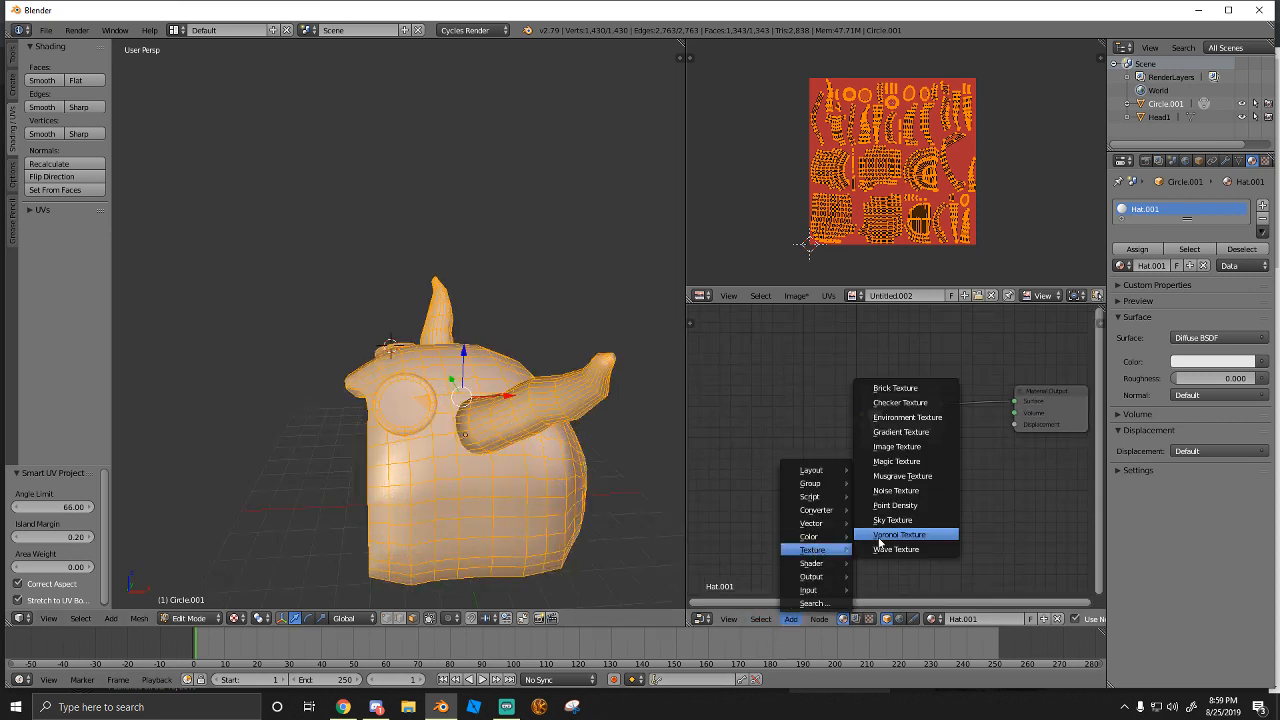
{"action": "left_click", "coordinate": [875, 449]}
{"action": "left_click", "coordinate": [811, 471]}
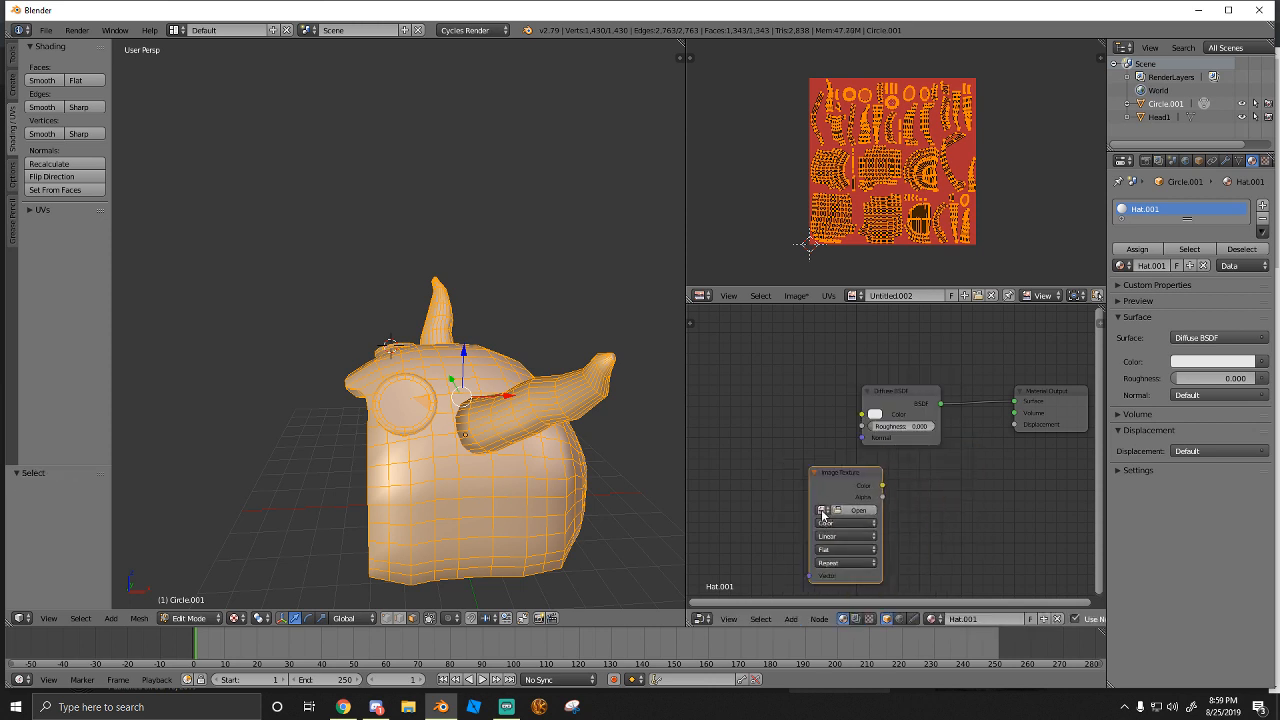
{"action": "left_click", "coordinate": [822, 511]}
{"action": "left_click", "coordinate": [850, 547]}
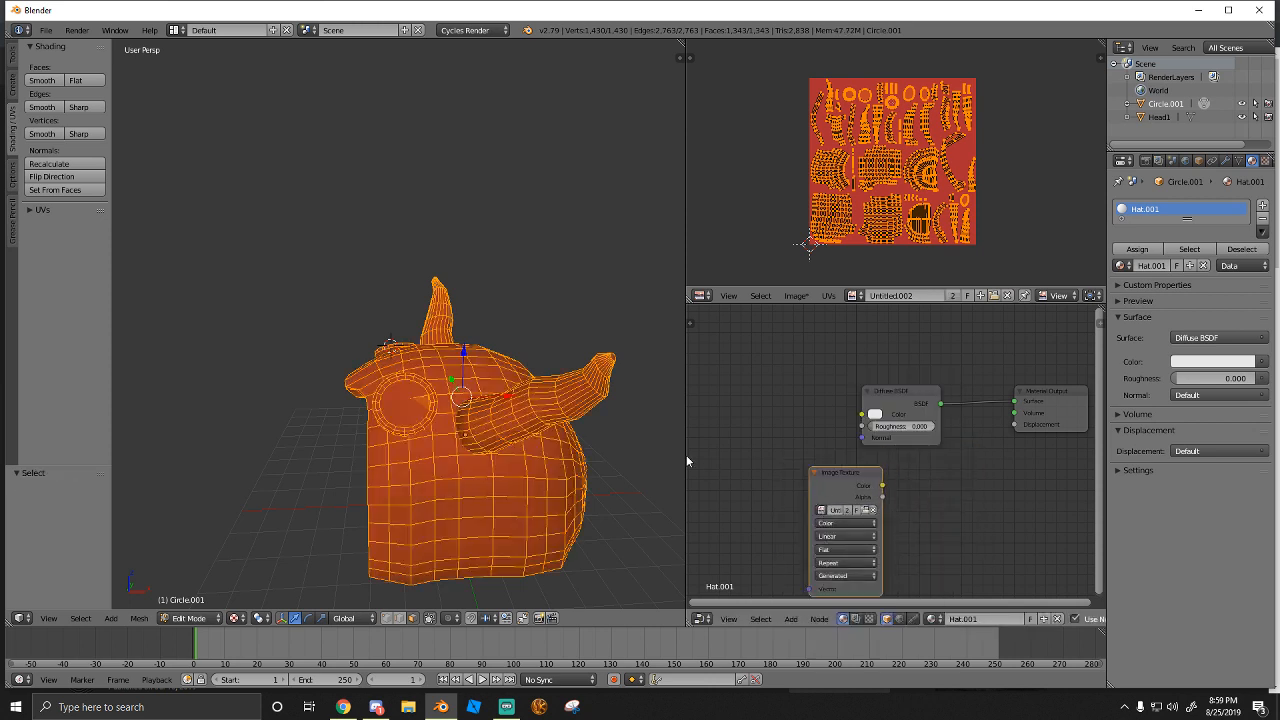
Examine one of the helmet's round discs up close, and inspect the UV islands with the whole mesh selected
{"action": "key", "text": "a"}
{"action": "key", "text": "shift+f"}
{"action": "key", "text": "w"}
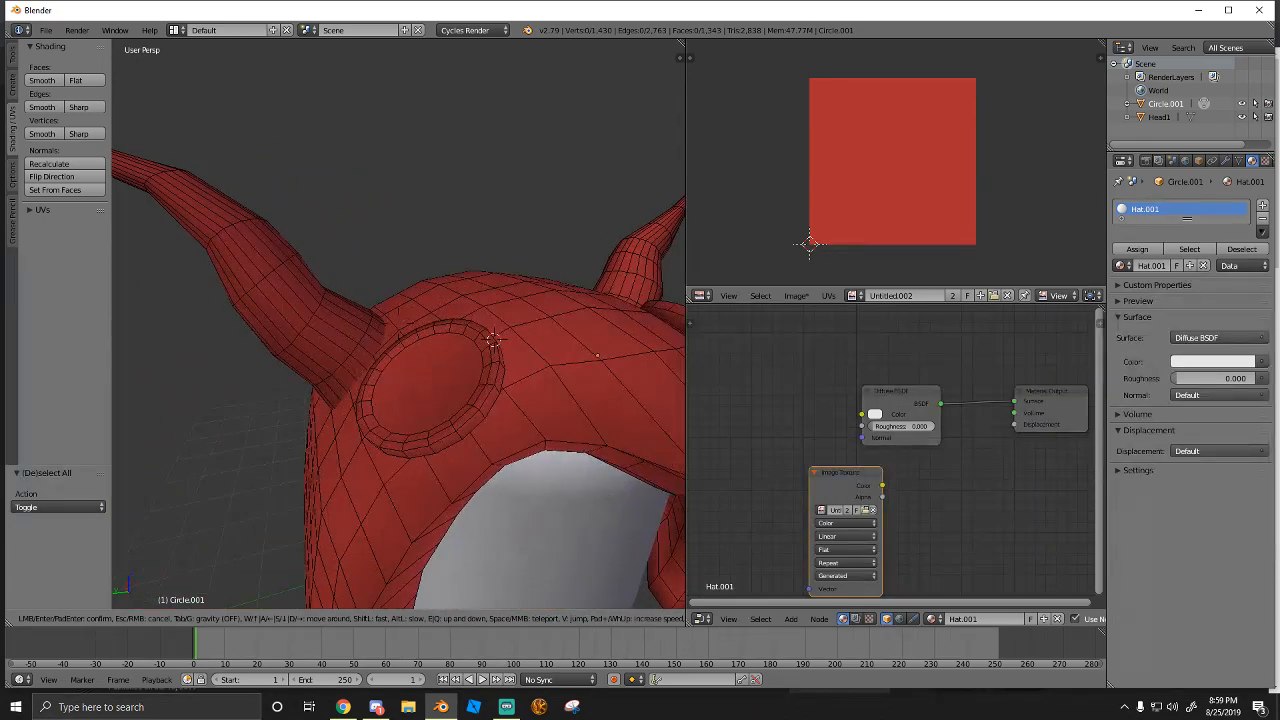
{"action": "key", "text": "Return"}
{"action": "key", "text": "a"}
{"action": "scroll", "coordinate": [800, 224], "scroll_direction": "up", "scroll_amount": 6}
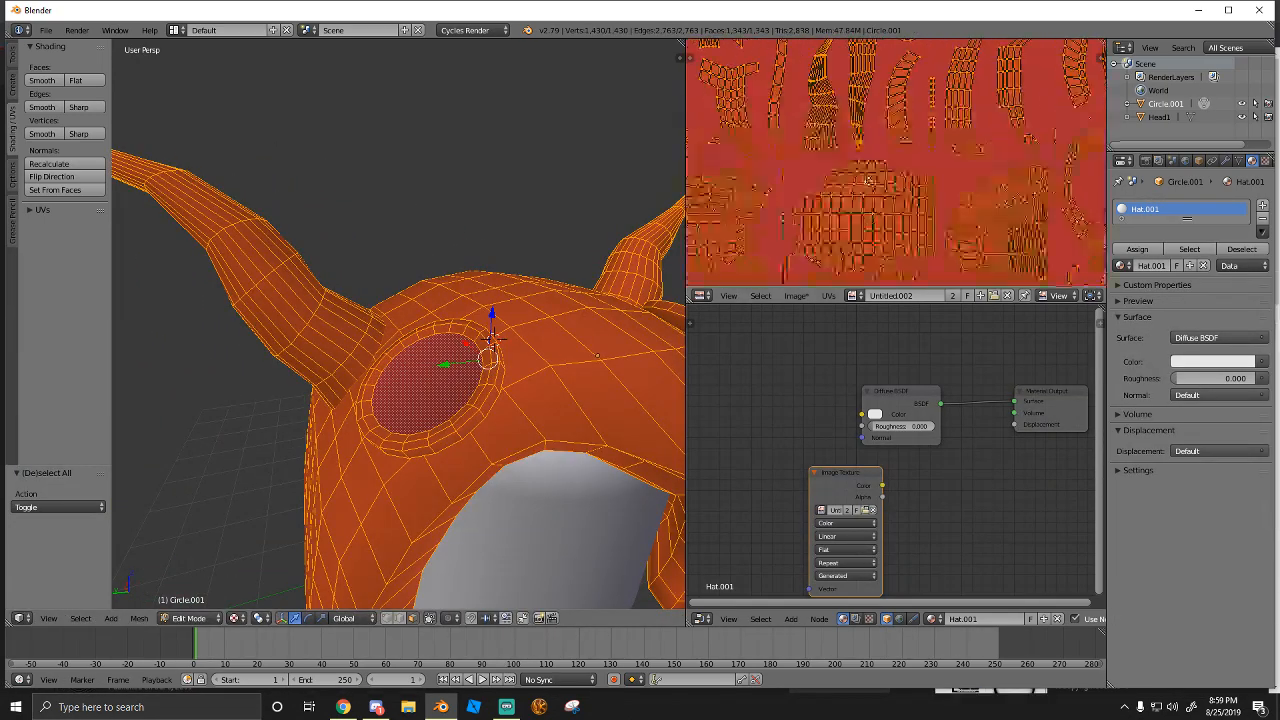
Bring the round disc islands into view in the UV/Image Editor and switch that editor to Paint mode
{"action": "scroll", "coordinate": [808, 183], "scroll_direction": "up", "scroll_amount": 5}
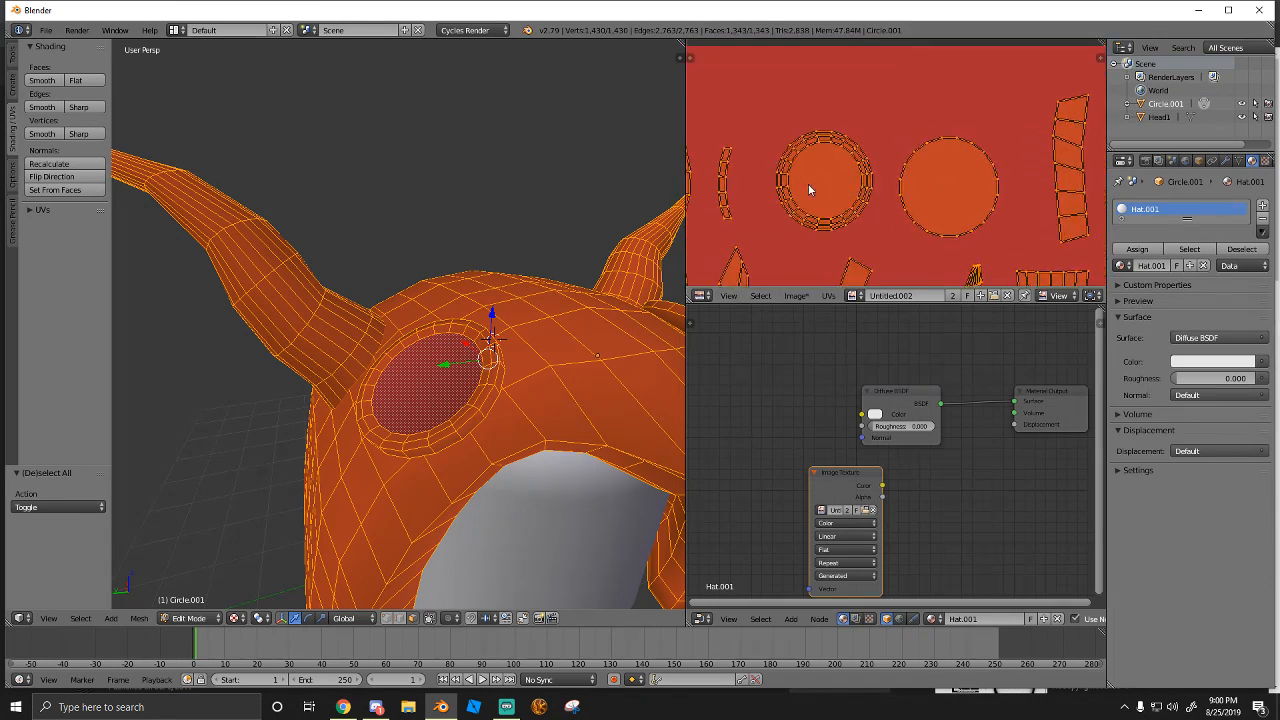
{"action": "key", "text": "t"}
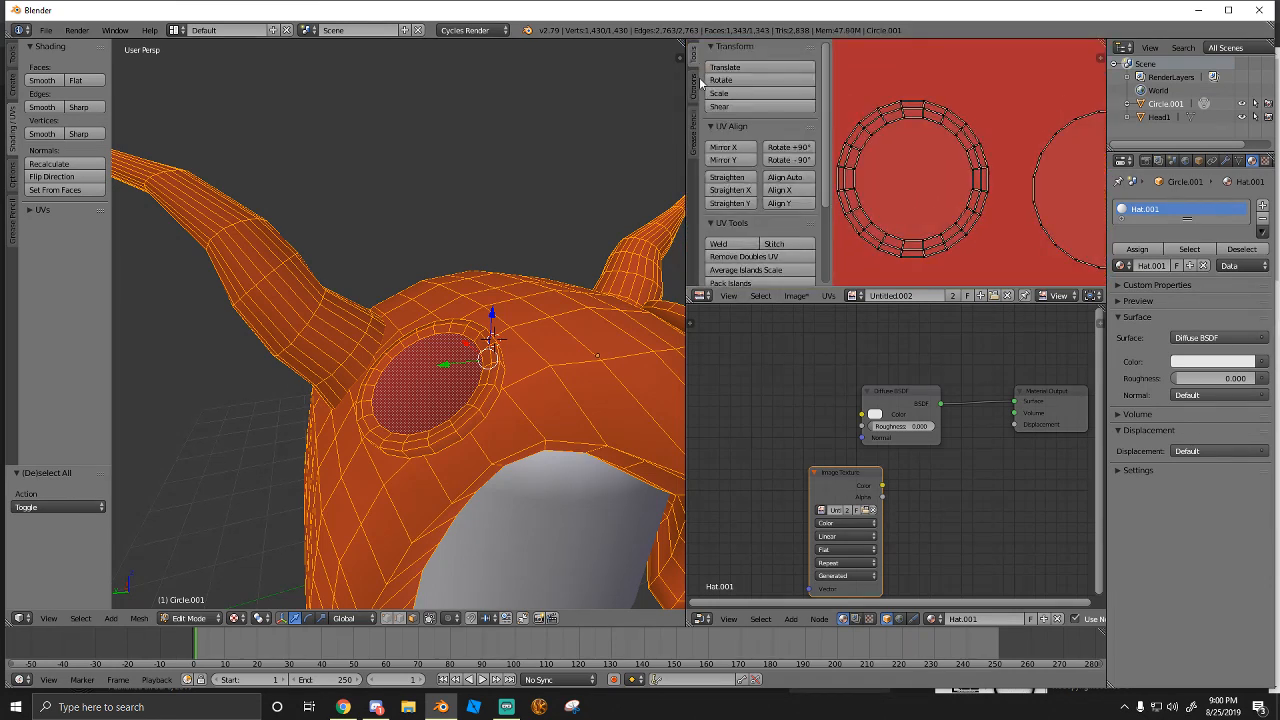
{"action": "scroll", "coordinate": [800, 200], "scroll_direction": "down", "scroll_amount": 1}
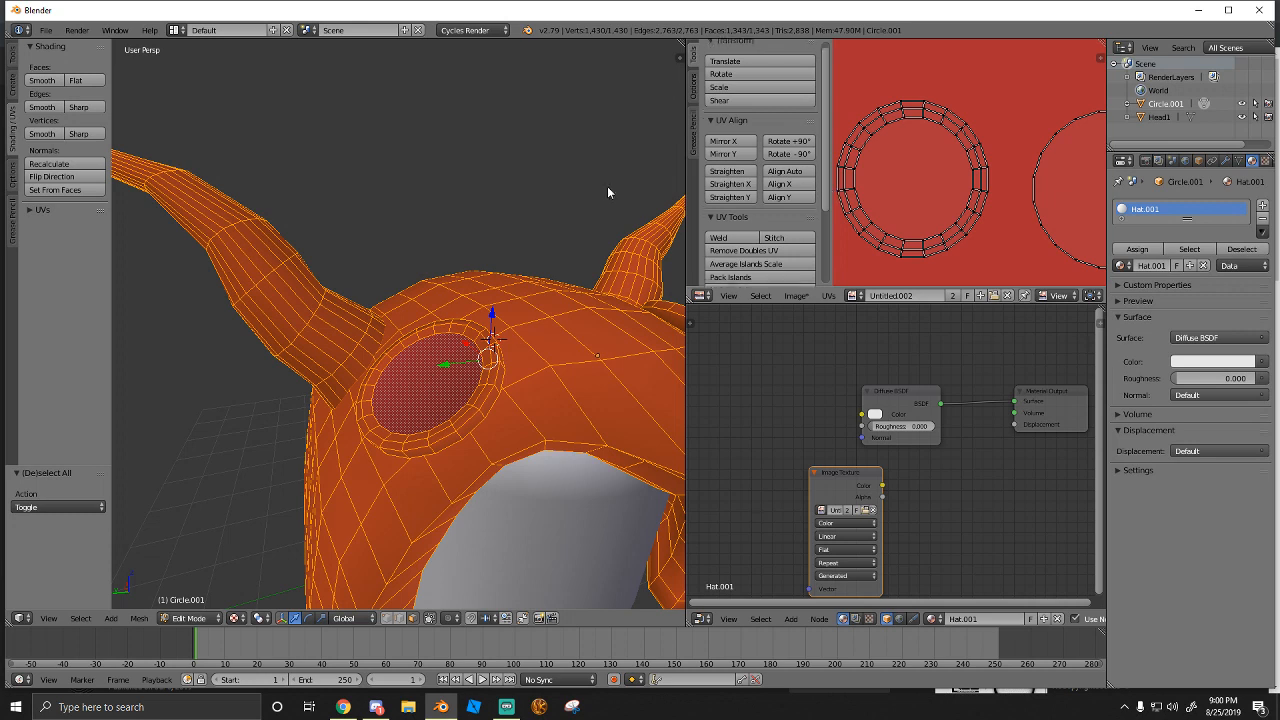
{"action": "left_click_drag", "start_coordinate": [831, 204], "coordinate": [478, 217]}
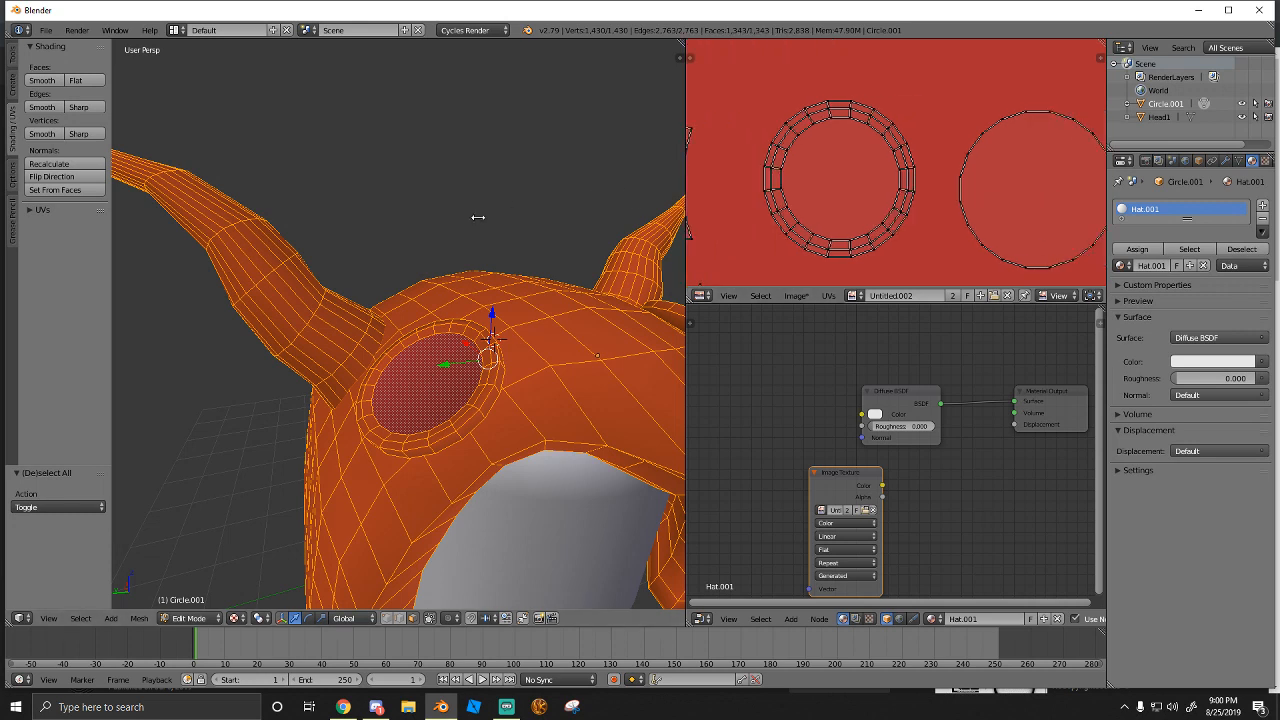
{"action": "left_click", "coordinate": [1053, 296]}
{"action": "left_click", "coordinate": [1066, 265]}
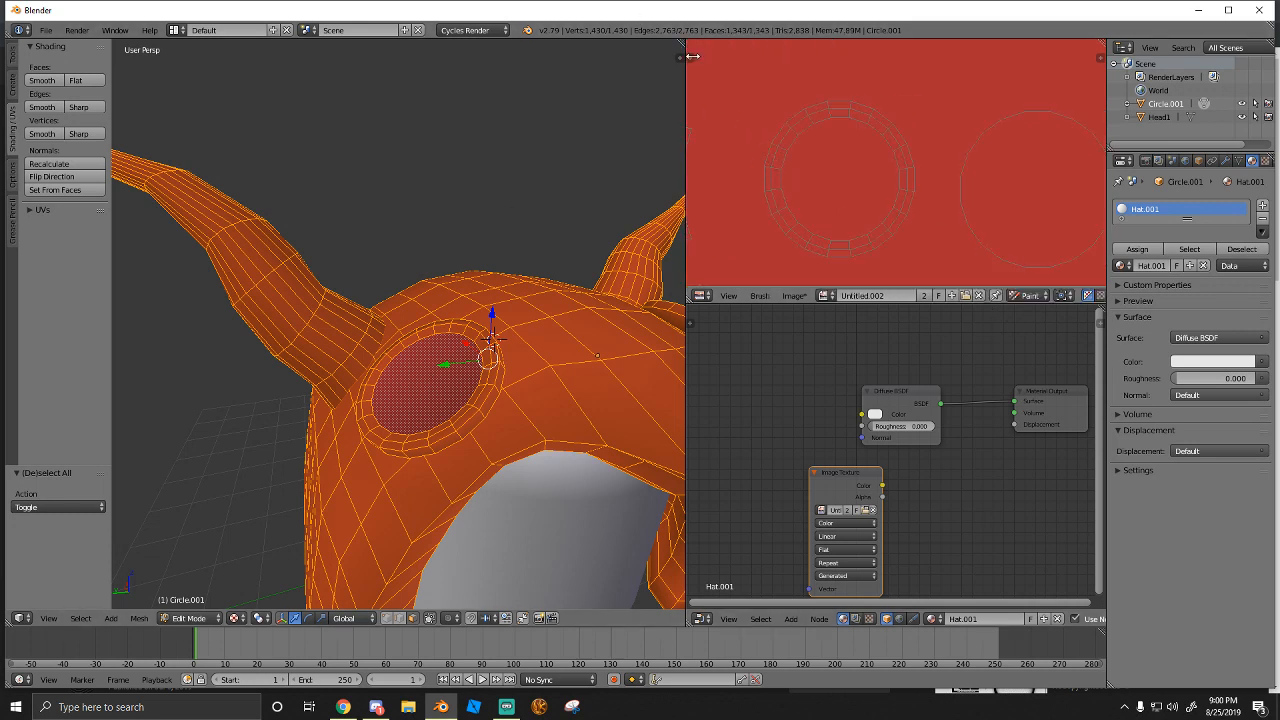
Try a near-black TexDraw stroke with a 9 px radius across the ringed disc island and undo it
{"action": "key", "text": "t"}
{"action": "left_click", "coordinate": [760, 88]}
{"action": "left_click", "coordinate": [993, 164]}
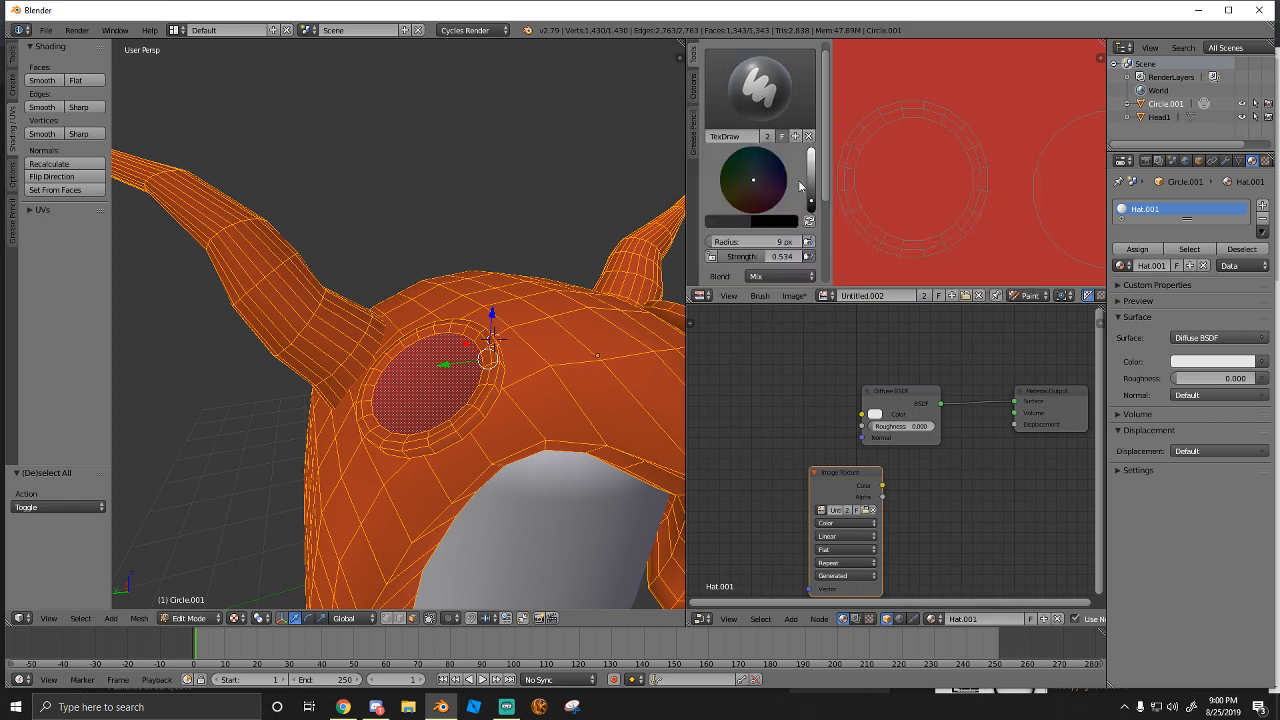
{"action": "left_click_drag", "start_coordinate": [810, 192], "coordinate": [810, 205]}
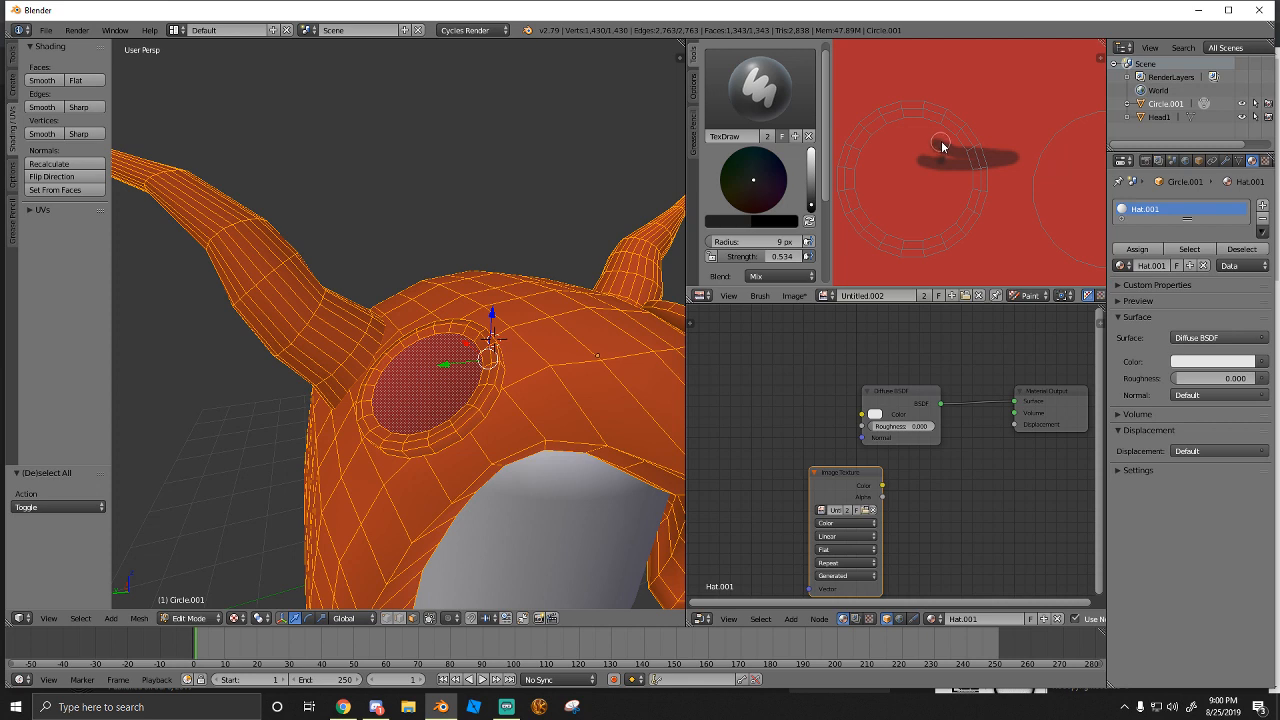
{"action": "key", "text": "ctrl+z"}
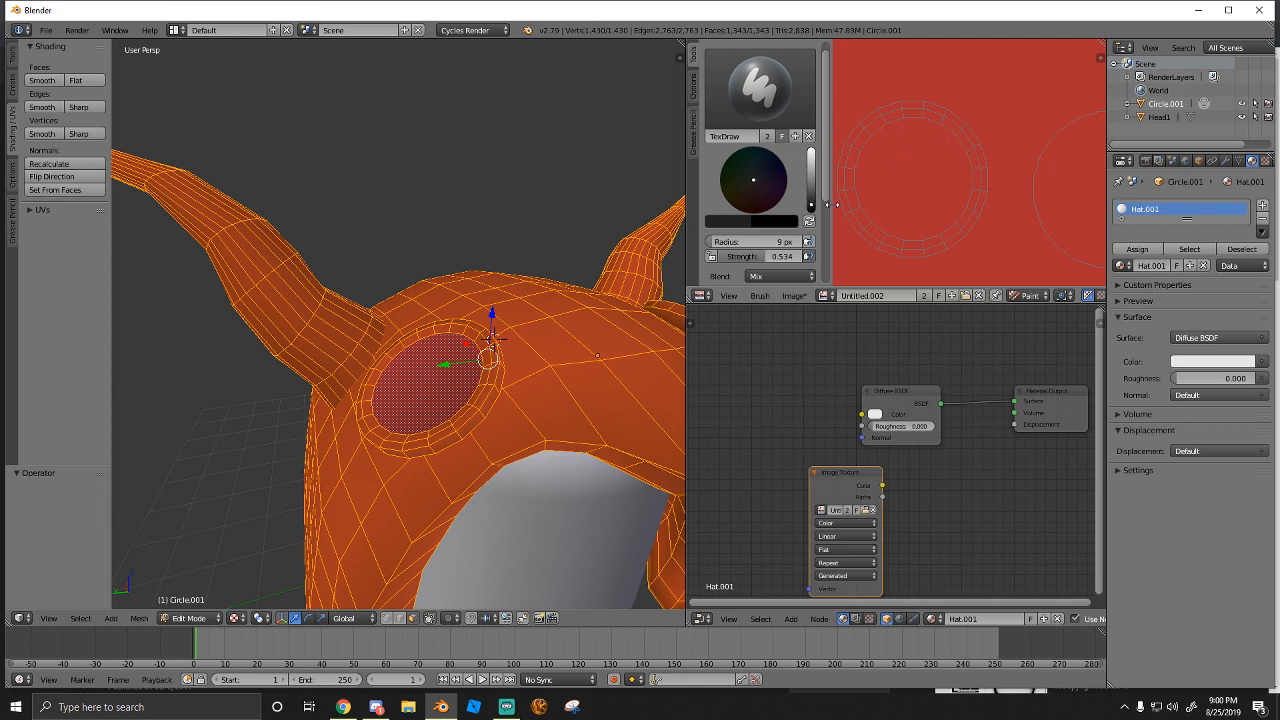
{"action": "scroll", "coordinate": [726, 218], "scroll_direction": "down", "scroll_amount": 1}
{"action": "left_click_drag", "start_coordinate": [832, 239], "coordinate": [551, 214]}
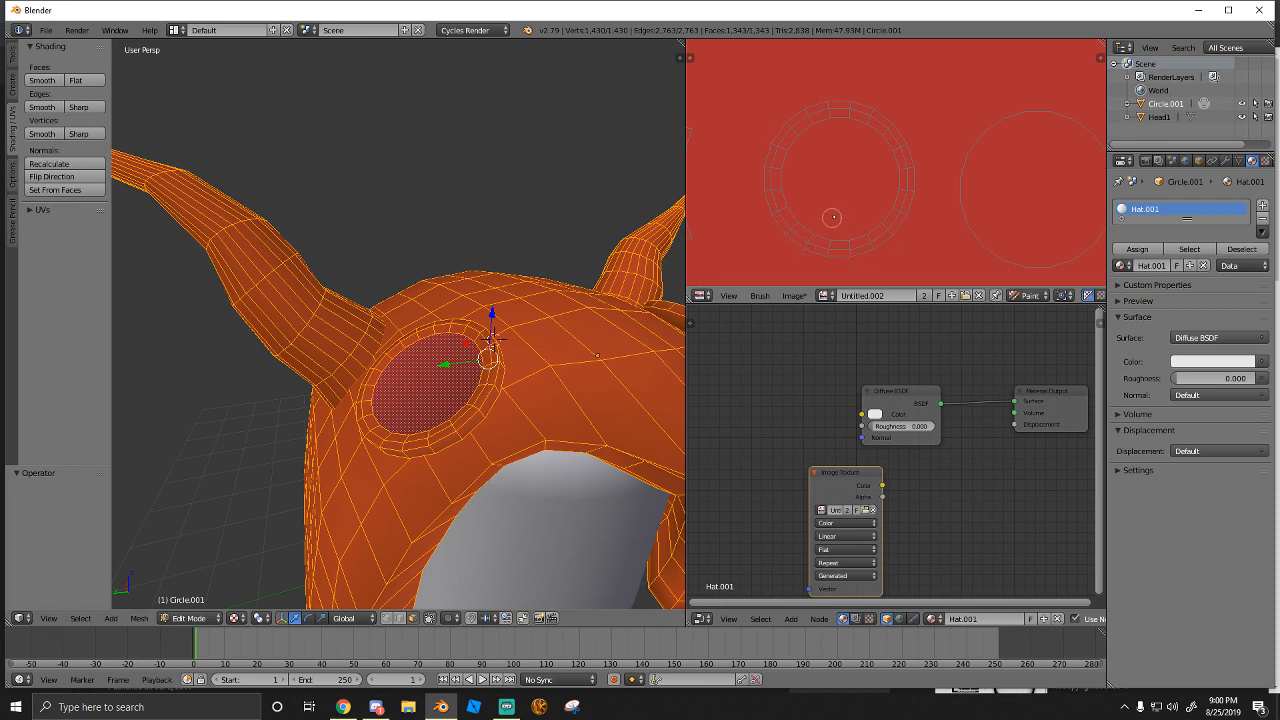
Deselect the whole helmet mesh in the 3D view
{"action": "key", "text": "a"}
{"action": "key", "text": "a"}
{"action": "key", "text": "a"}
{"action": "key", "text": "a"}
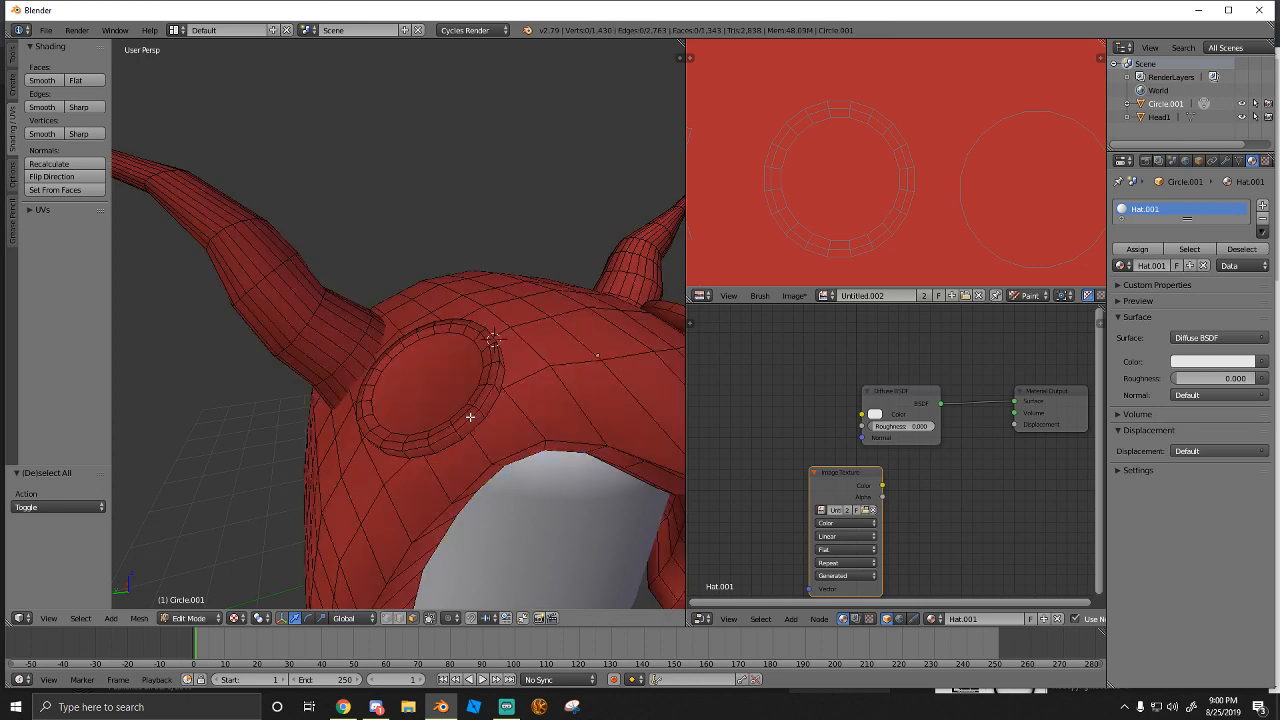
{"action": "key", "text": "a"}
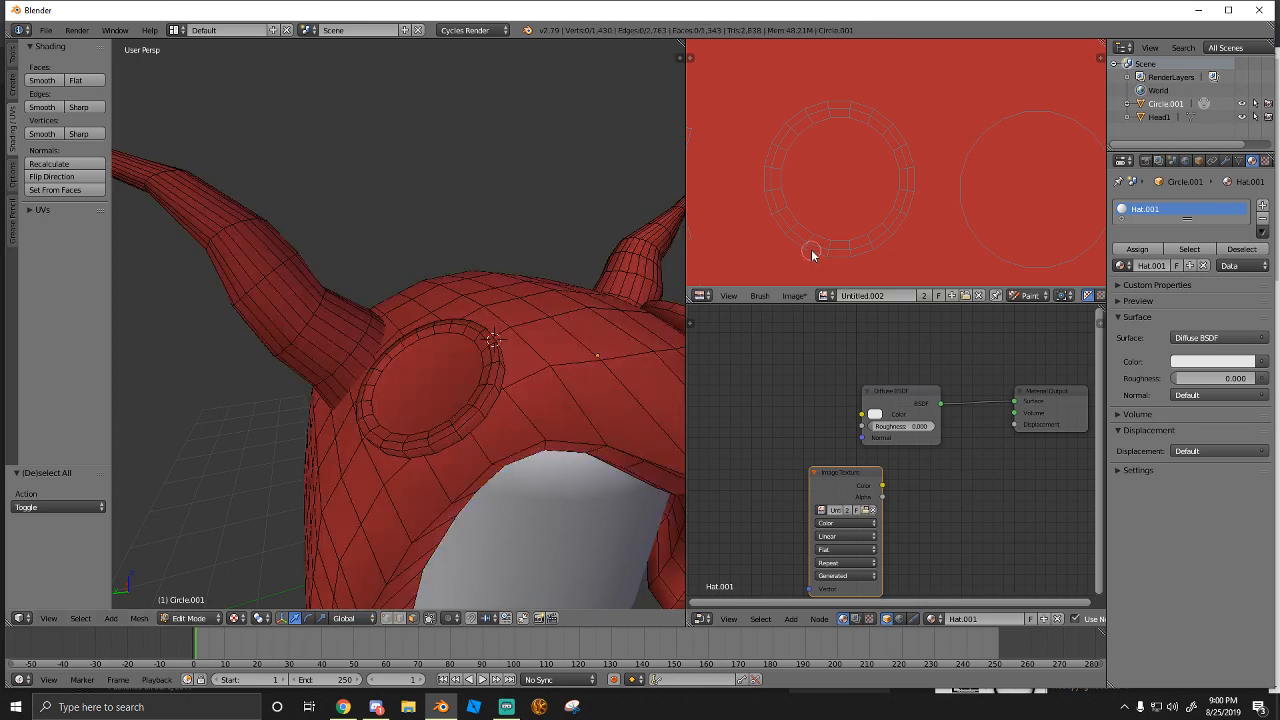
{"action": "right_click", "coordinate": [214, 618]}
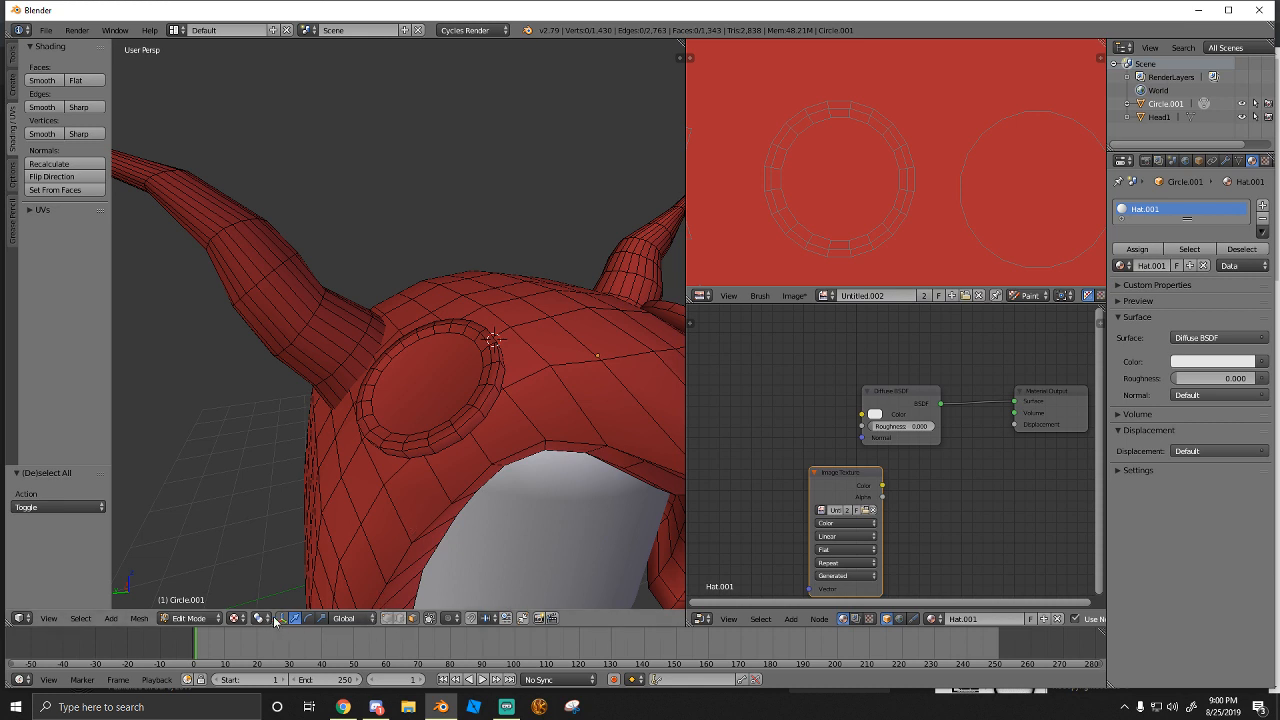
{"action": "key", "text": "a"}
Select the faces along the lower front arc of the round disc's raised rim
{"action": "right_click", "coordinate": [418, 453]}
{"action": "right_click", "coordinate": [418, 453], "text": "shift"}
{"action": "right_click", "coordinate": [441, 449], "text": "alt"}
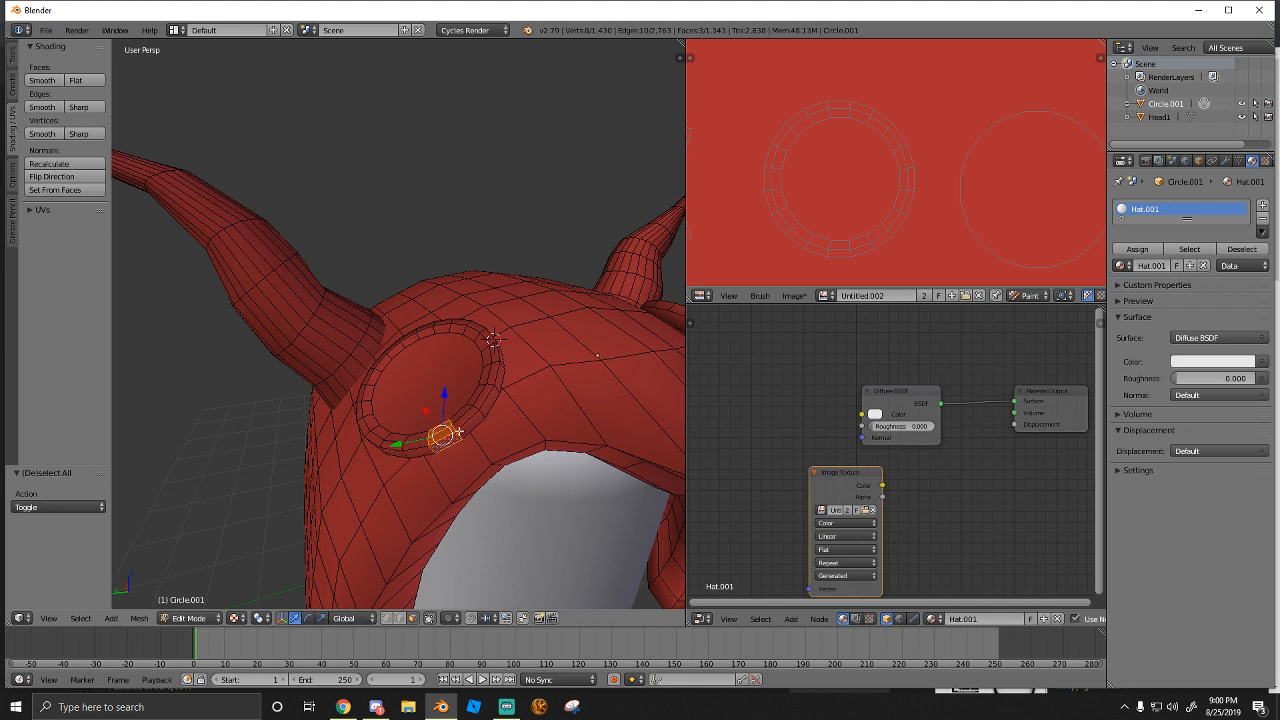
{"action": "right_click", "coordinate": [467, 428], "text": "alt"}
{"action": "right_click", "coordinate": [441, 440], "text": "shift"}
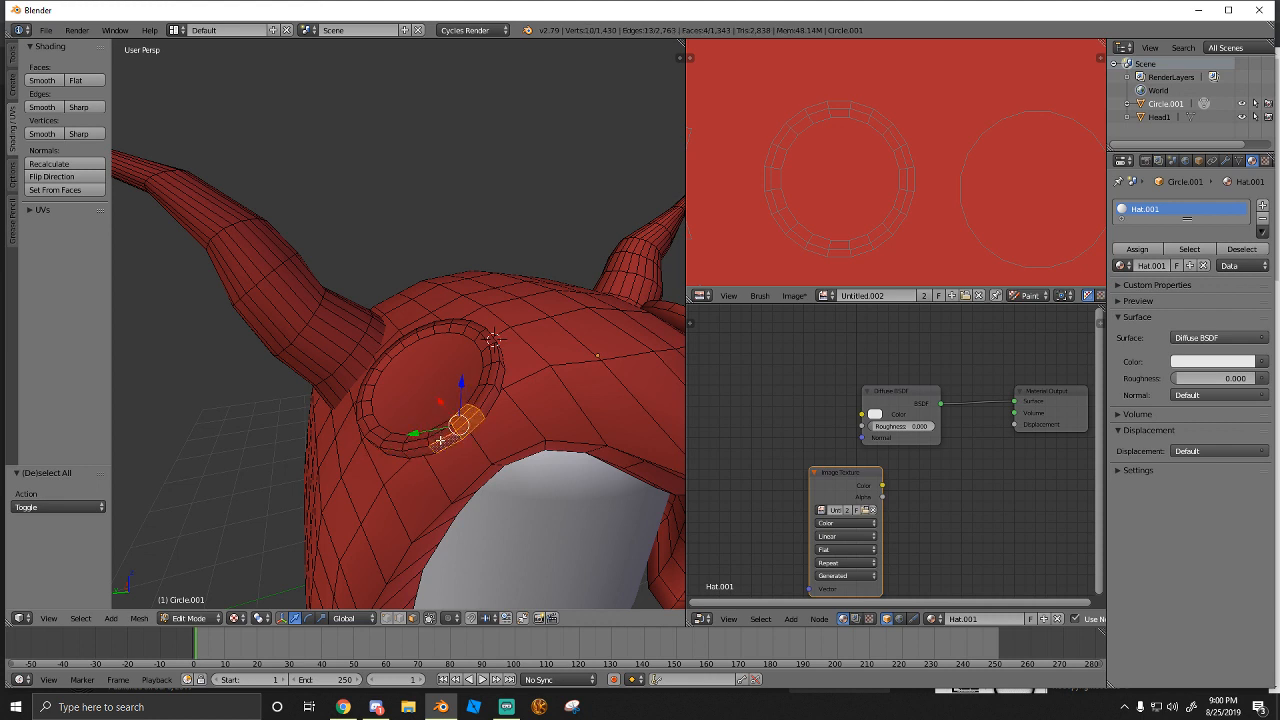
{"action": "right_click", "coordinate": [441, 442], "text": "alt+shift"}
{"action": "right_click", "coordinate": [441, 443], "text": "alt+shift"}
{"action": "right_click", "coordinate": [416, 450], "text": "alt+shift"}
{"action": "right_click", "coordinate": [398, 453], "text": "alt+shift"}
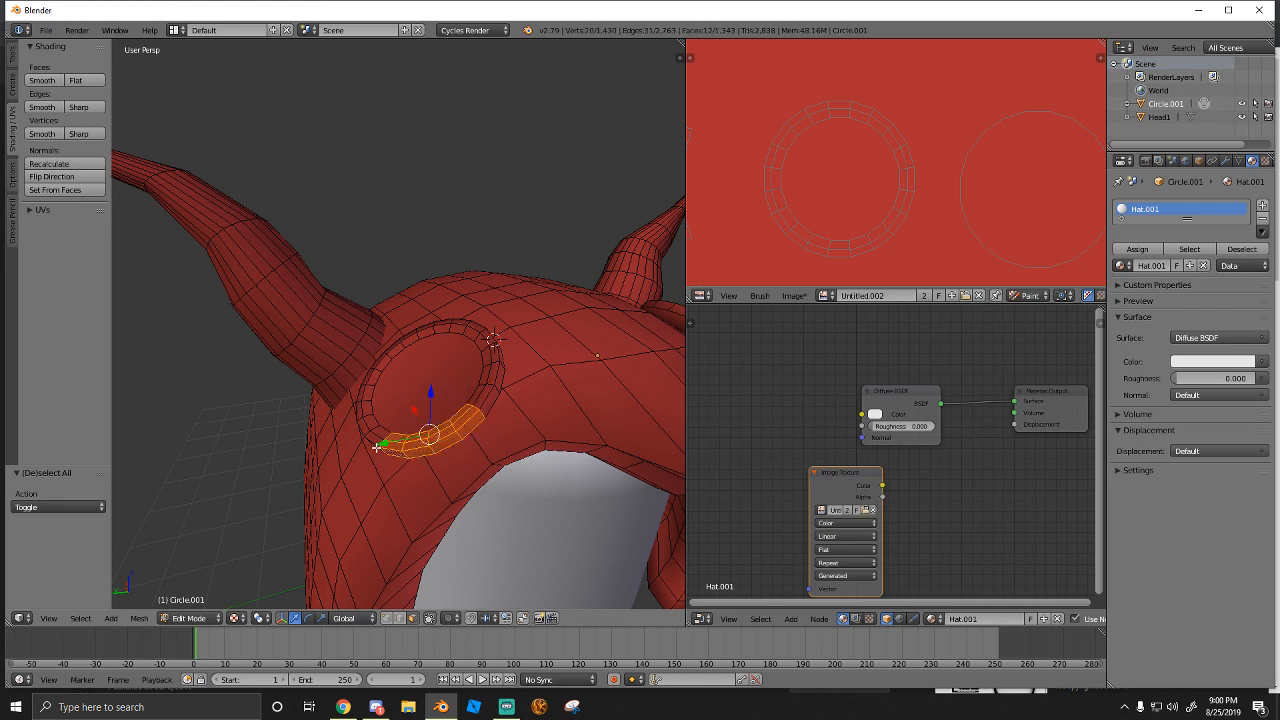
{"action": "right_click", "coordinate": [375, 444], "text": "alt+shift"}
Extend the face selection around the rim's arc on the side facing the nearby horn
{"action": "middle_click_drag", "start_coordinate": [375, 444], "coordinate": [398, 324]}
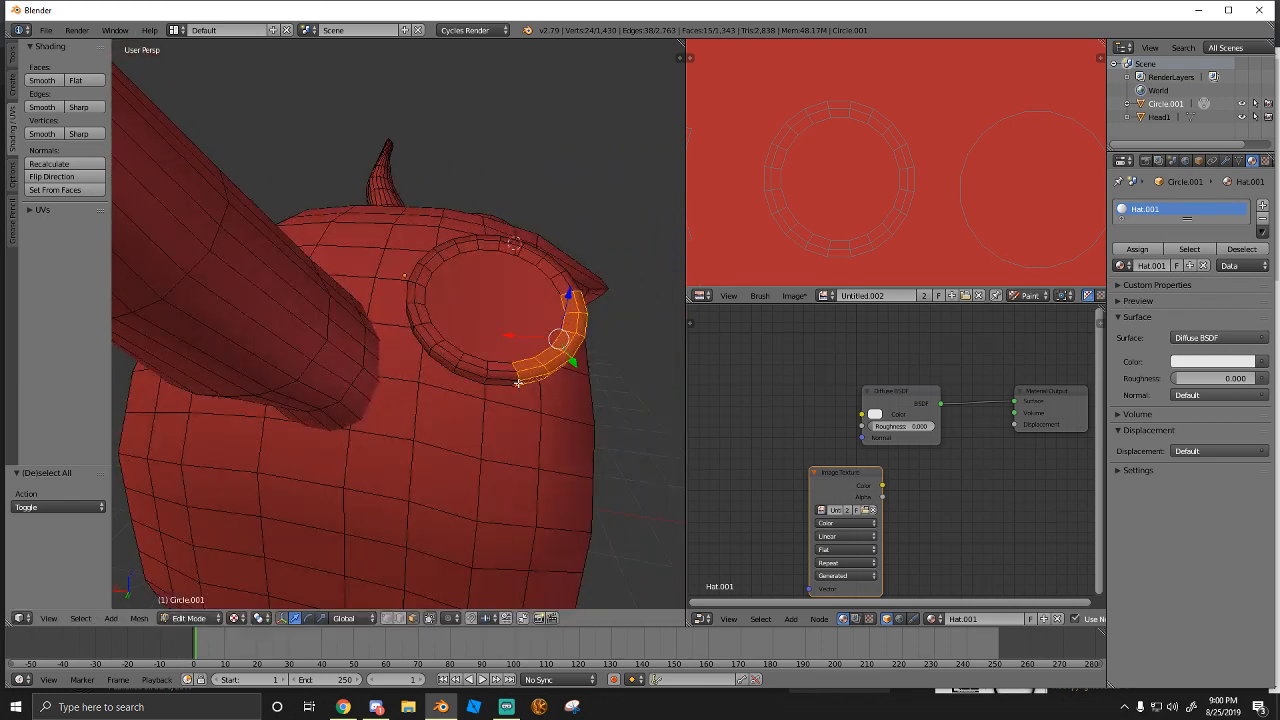
{"action": "right_click", "coordinate": [496, 380], "text": "alt+shift"}
{"action": "right_click", "coordinate": [469, 371], "text": "alt+shift"}
{"action": "right_click", "coordinate": [448, 365], "text": "alt+shift"}
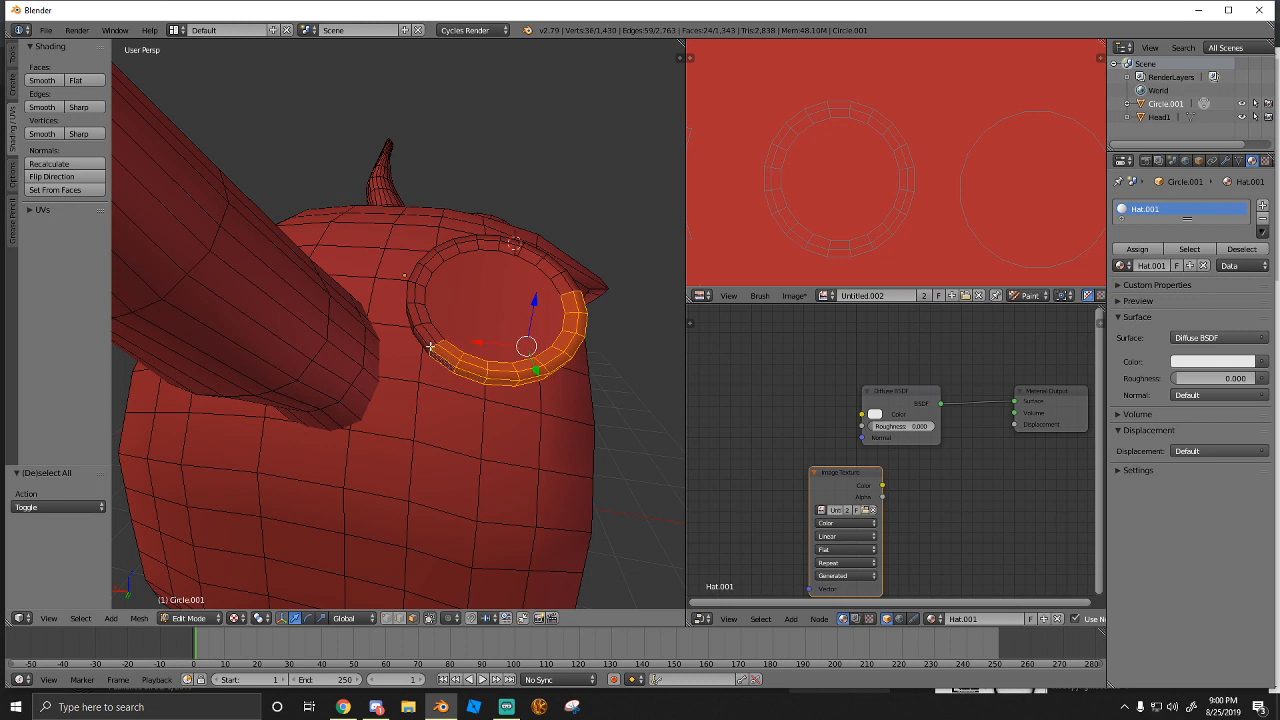
{"action": "right_click", "coordinate": [423, 339], "text": "alt+shift"}
{"action": "right_click", "coordinate": [415, 324], "text": "alt+shift"}
{"action": "right_click", "coordinate": [410, 298], "text": "alt+shift"}
{"action": "right_click", "coordinate": [411, 304], "text": "alt+shift"}
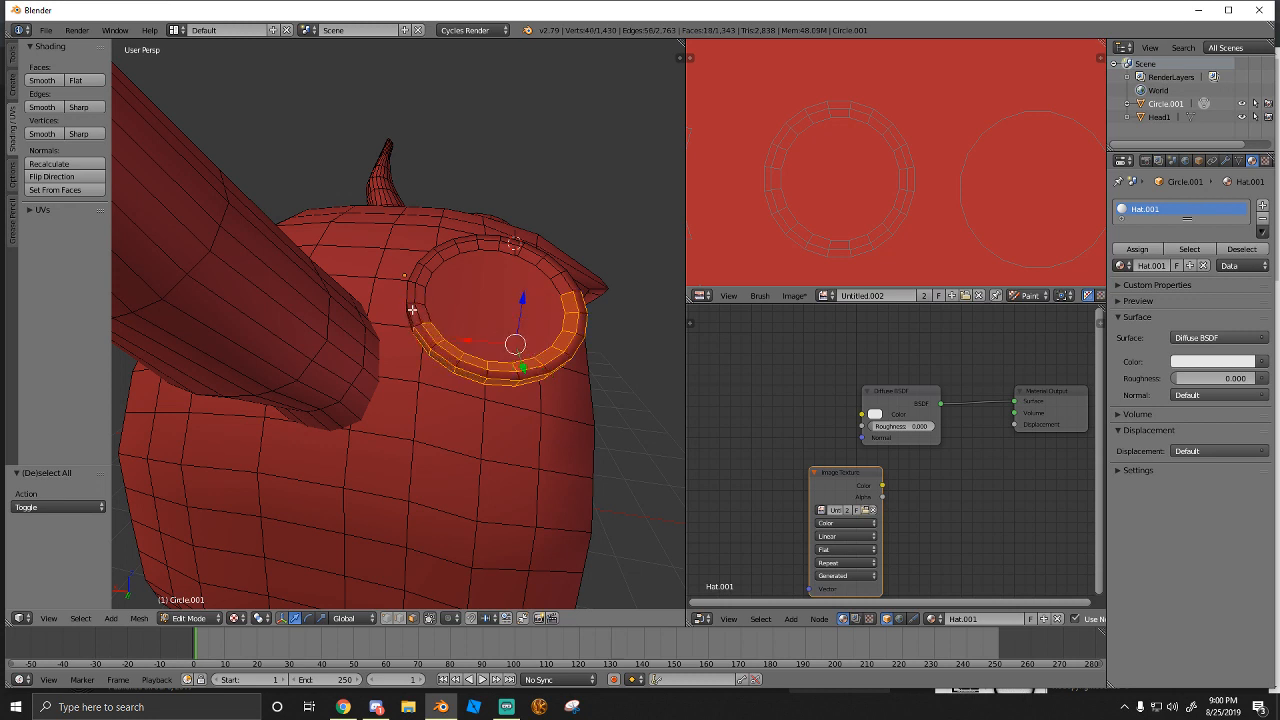
{"action": "right_click", "coordinate": [414, 316], "text": "alt+shift"}
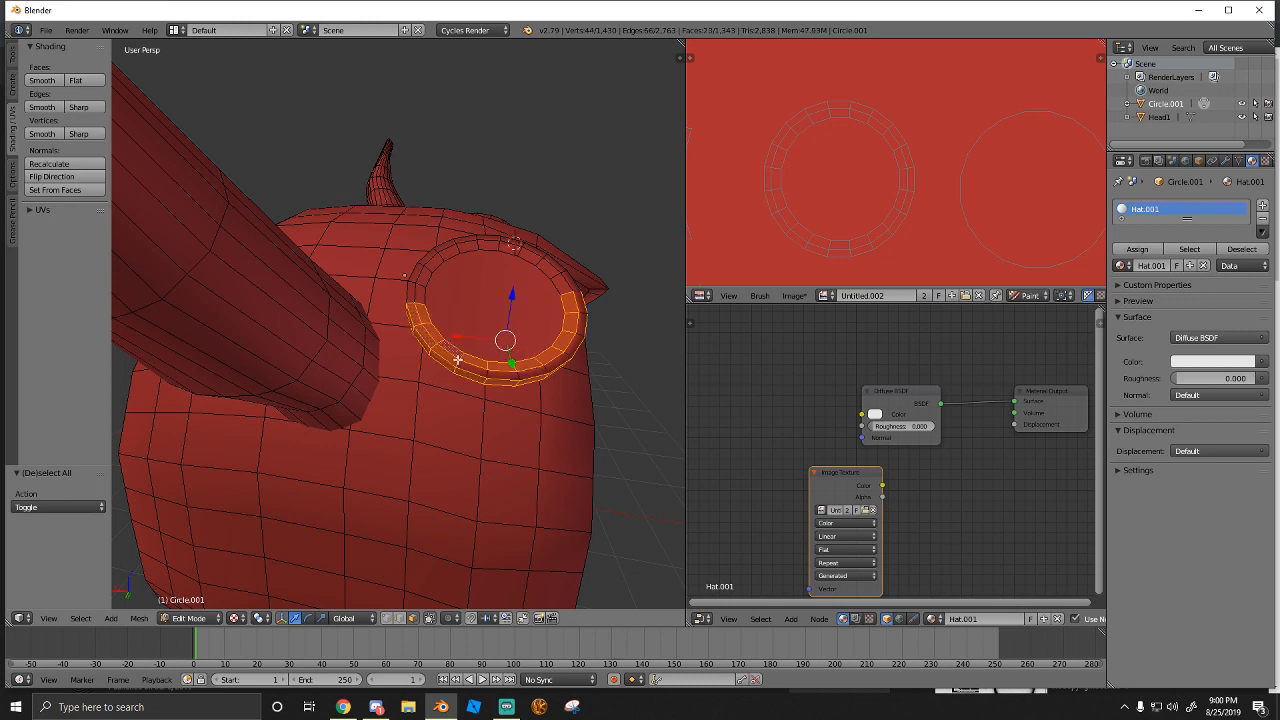
Complete the selection of the disc's rim faces and add its centre and underside faces
{"action": "right_click", "coordinate": [484, 376], "text": "alt+shift"}
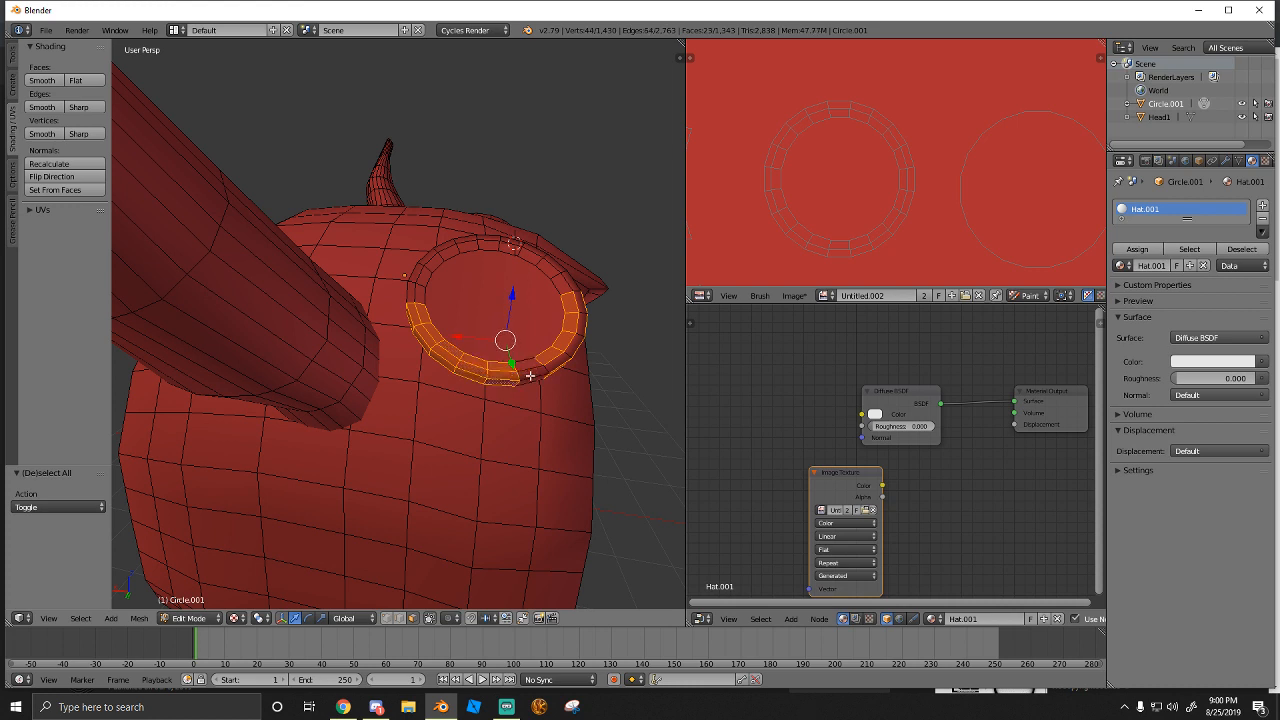
{"action": "right_click", "coordinate": [561, 364], "text": "alt+shift"}
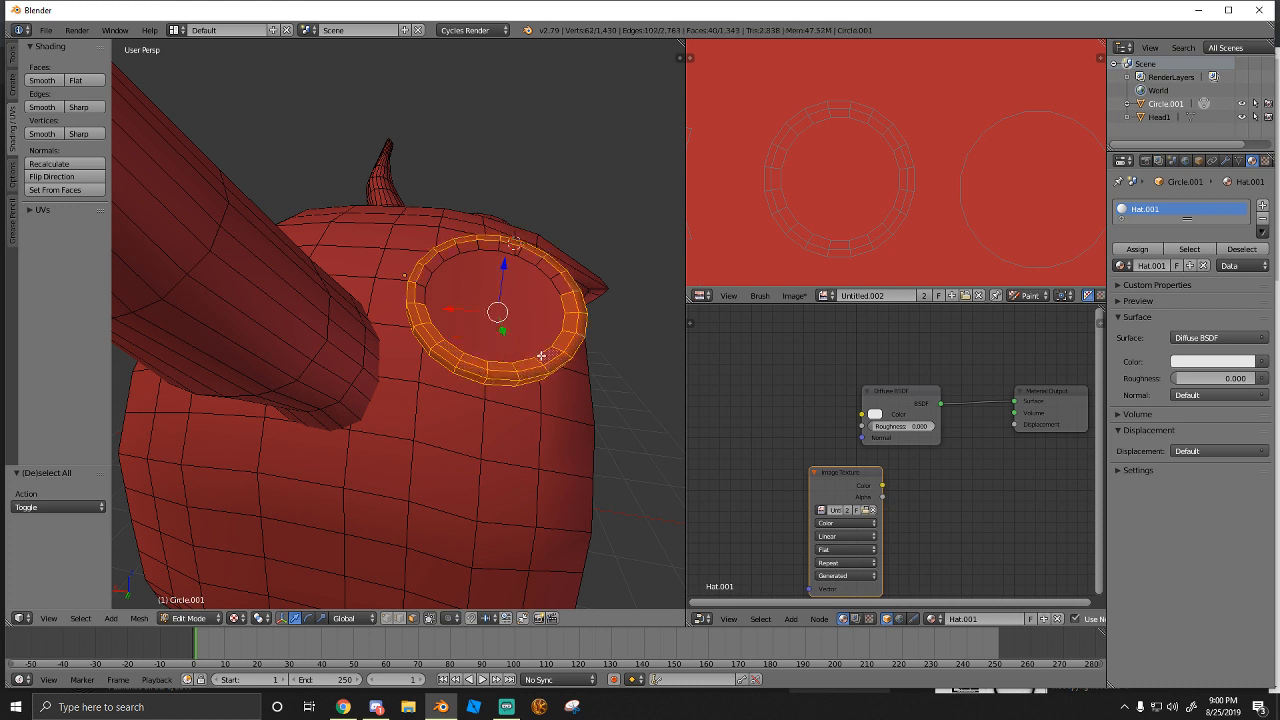
{"action": "right_click", "coordinate": [546, 356], "text": "alt+shift"}
{"action": "right_click", "coordinate": [532, 343], "text": "alt+shift"}
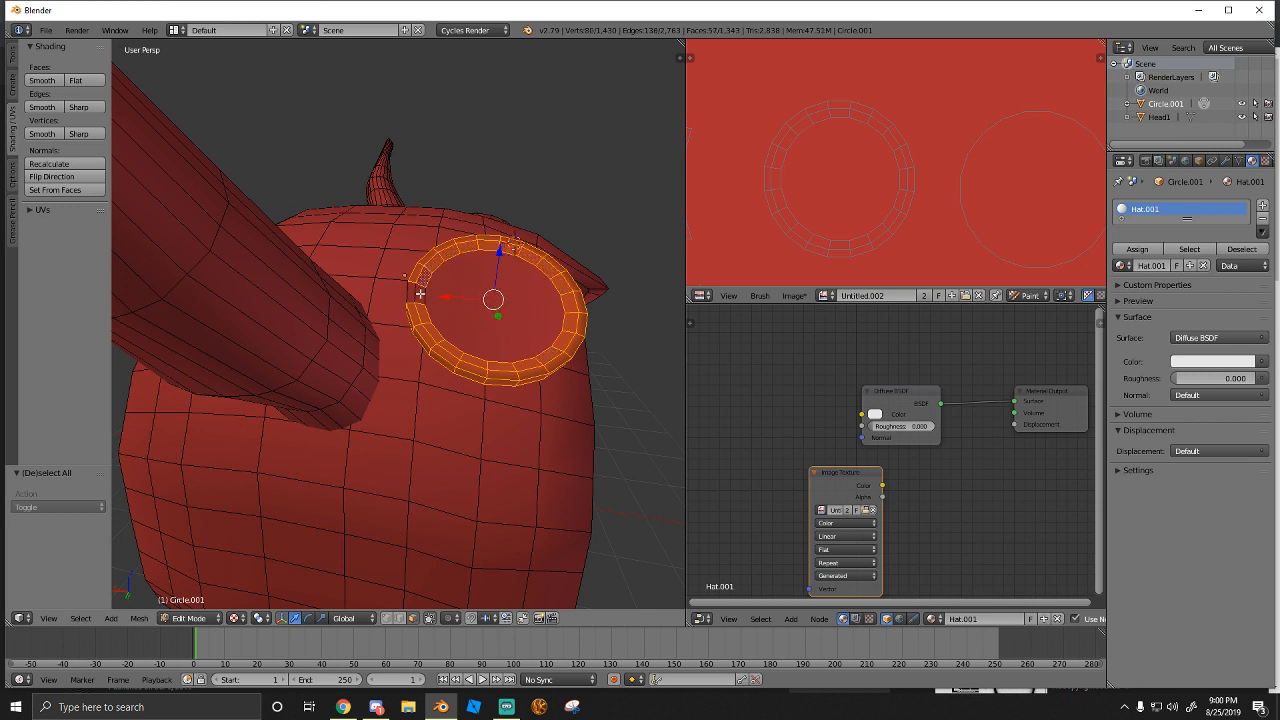
{"action": "right_click", "coordinate": [474, 310], "text": "shift"}
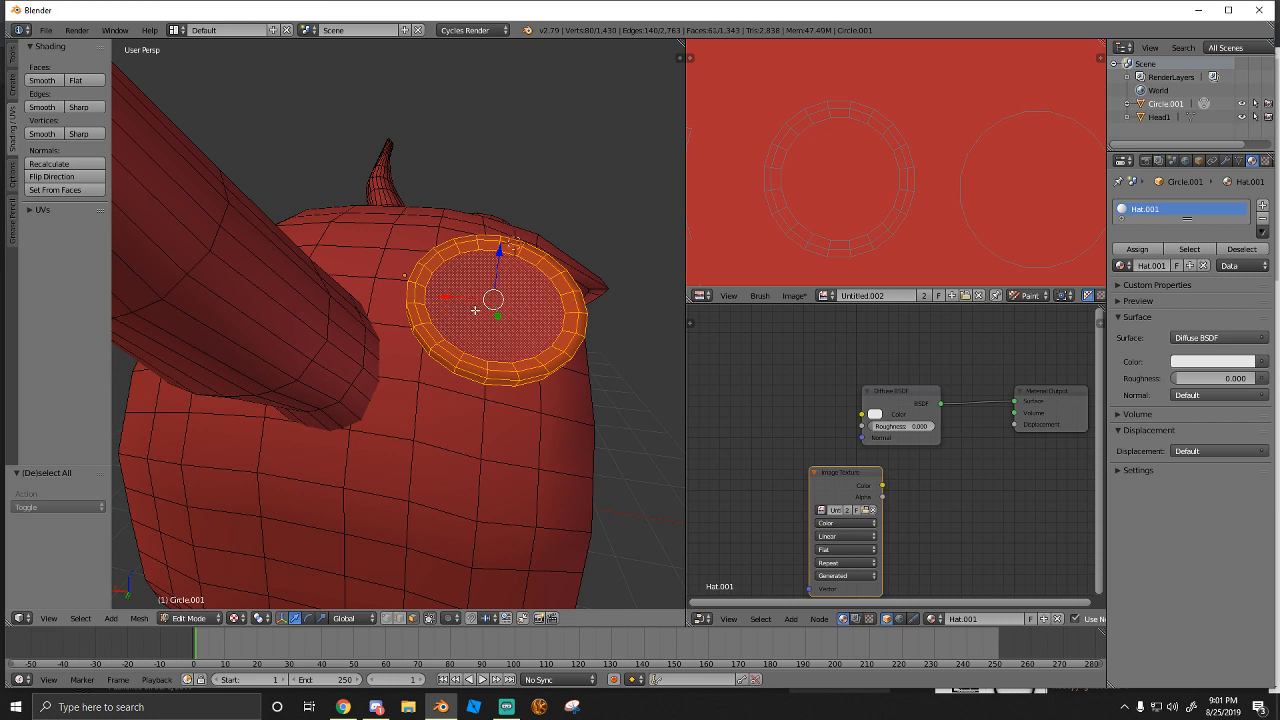
{"action": "key", "text": "shift+f"}
{"action": "key", "text": "w"}
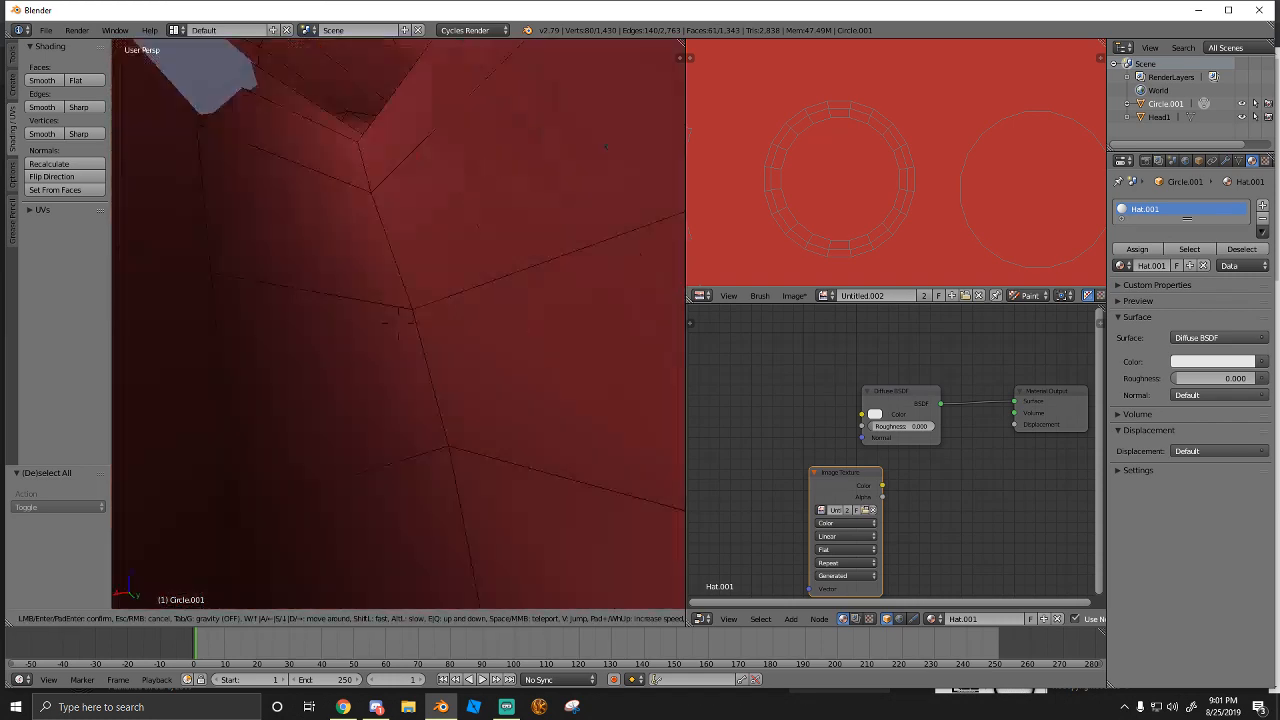
{"action": "key", "text": "Escape"}
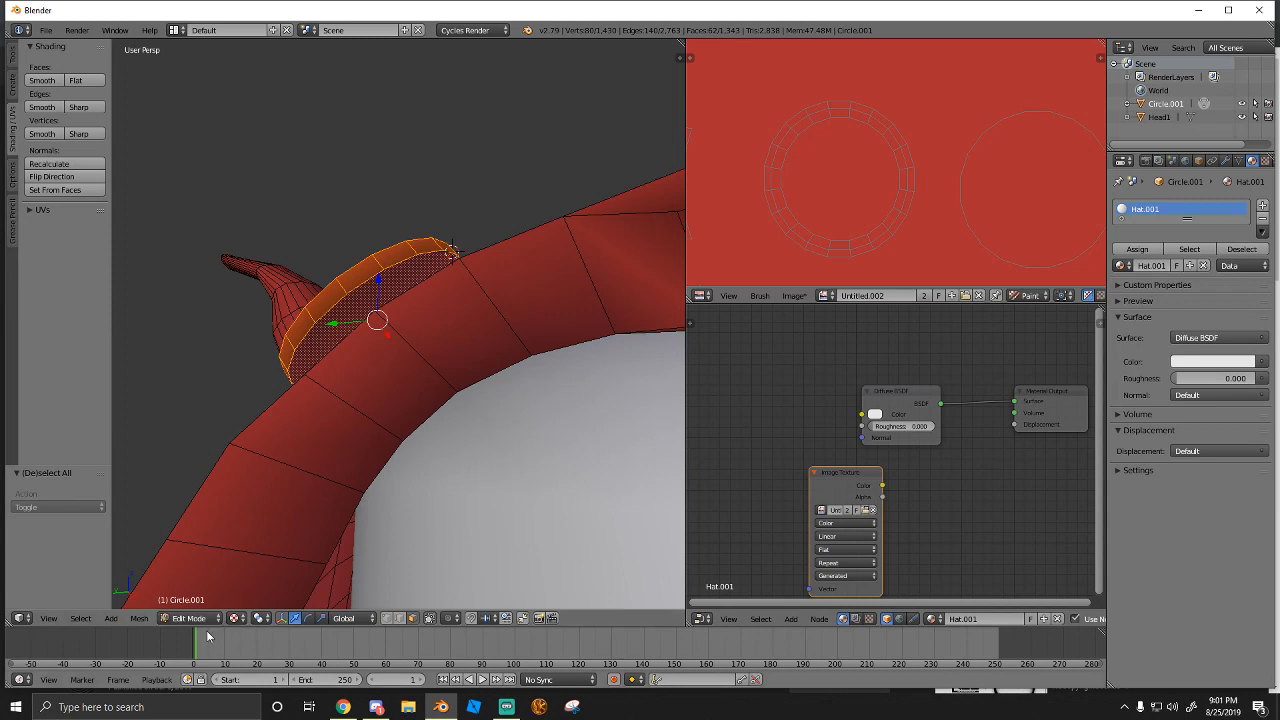
Switch the helmet to Texture Paint mode and set up its brushes, with draw strength 0.590 and the Fill brush active
{"action": "left_click", "coordinate": [190, 618]}
{"action": "left_click", "coordinate": [198, 529]}
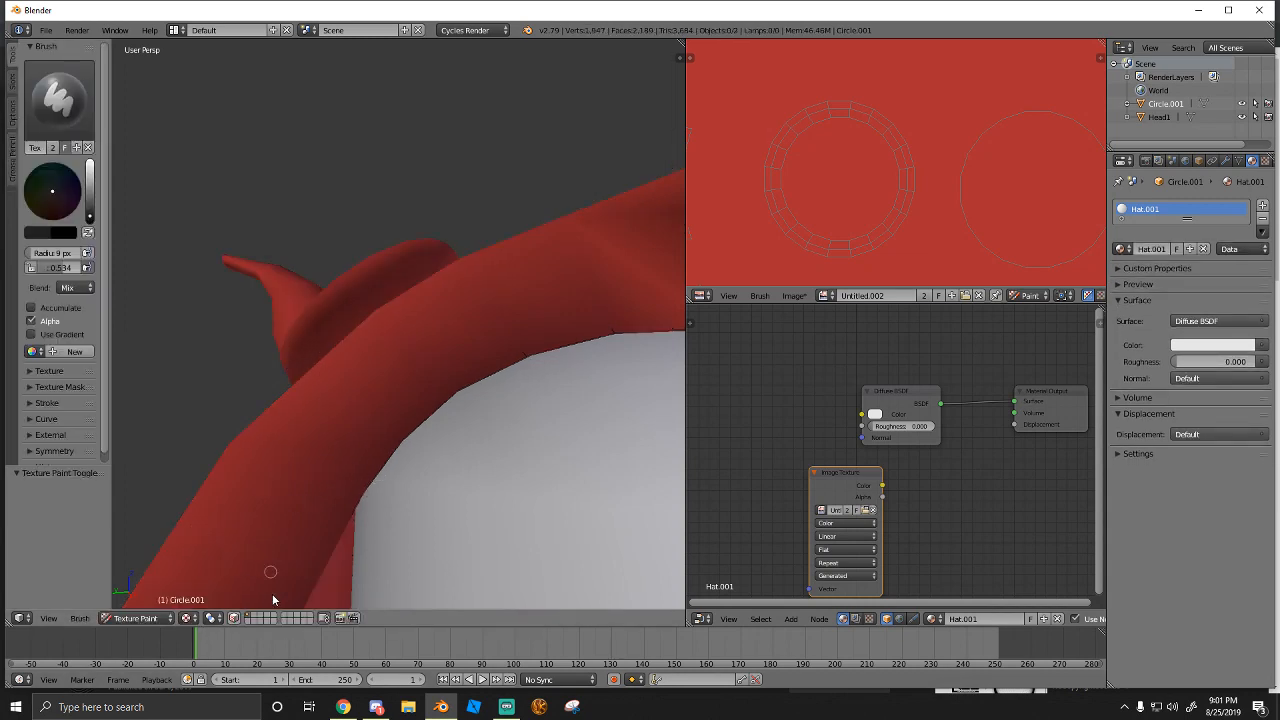
{"action": "key", "text": "shift+f"}
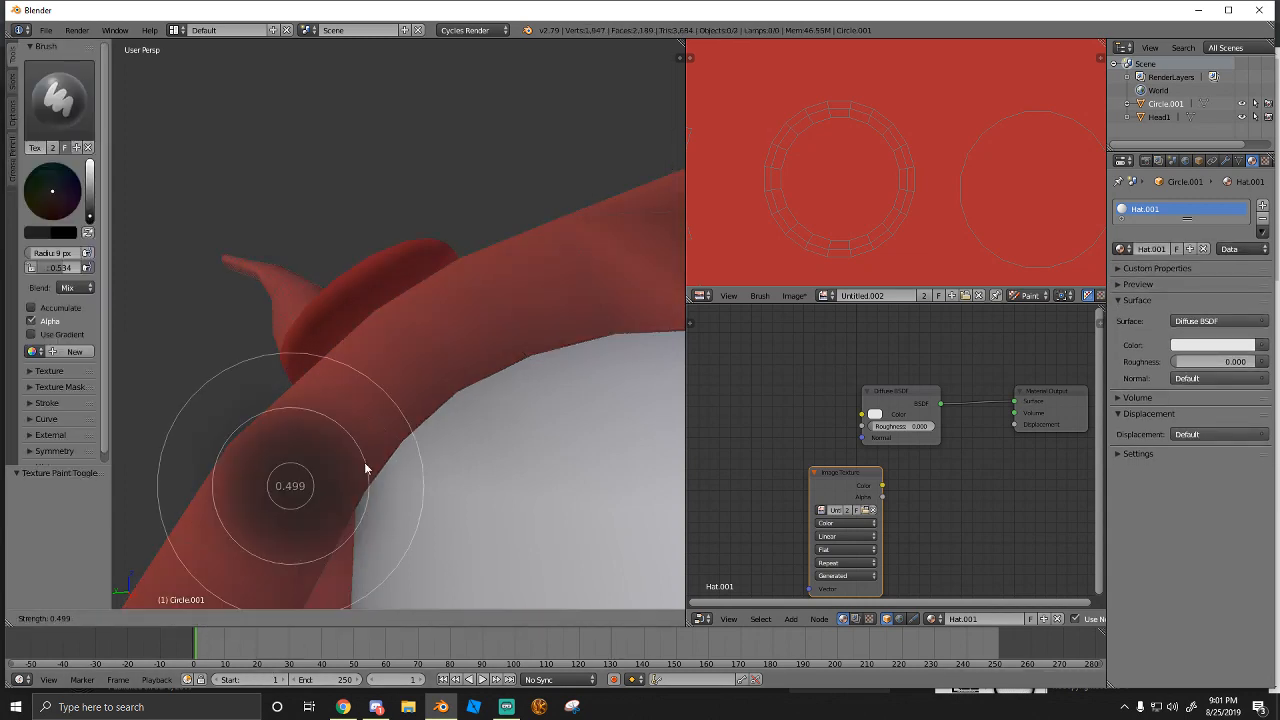
{"action": "left_click", "coordinate": [341, 438]}
{"action": "mouse_move", "coordinate": [404, 310]}
{"action": "middle_mouse_down"}
{"action": "mouse_move", "coordinate": [381, 277]}
{"action": "mouse_move", "coordinate": [387, 289]}
{"action": "middle_mouse_up"}
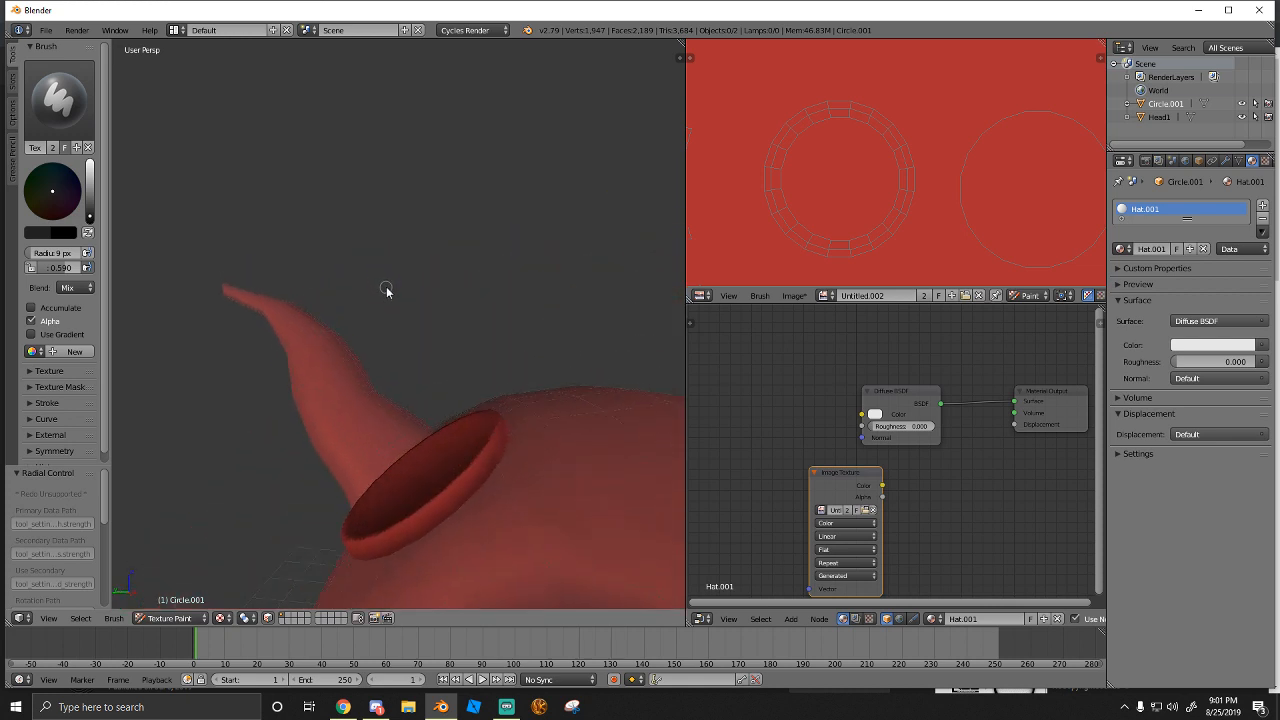
{"action": "left_click", "coordinate": [60, 110]}
{"action": "left_click", "coordinate": [131, 188]}
Try filling the round disc with white at strength 0.500 and undo the fills
{"action": "left_click", "coordinate": [418, 492]}
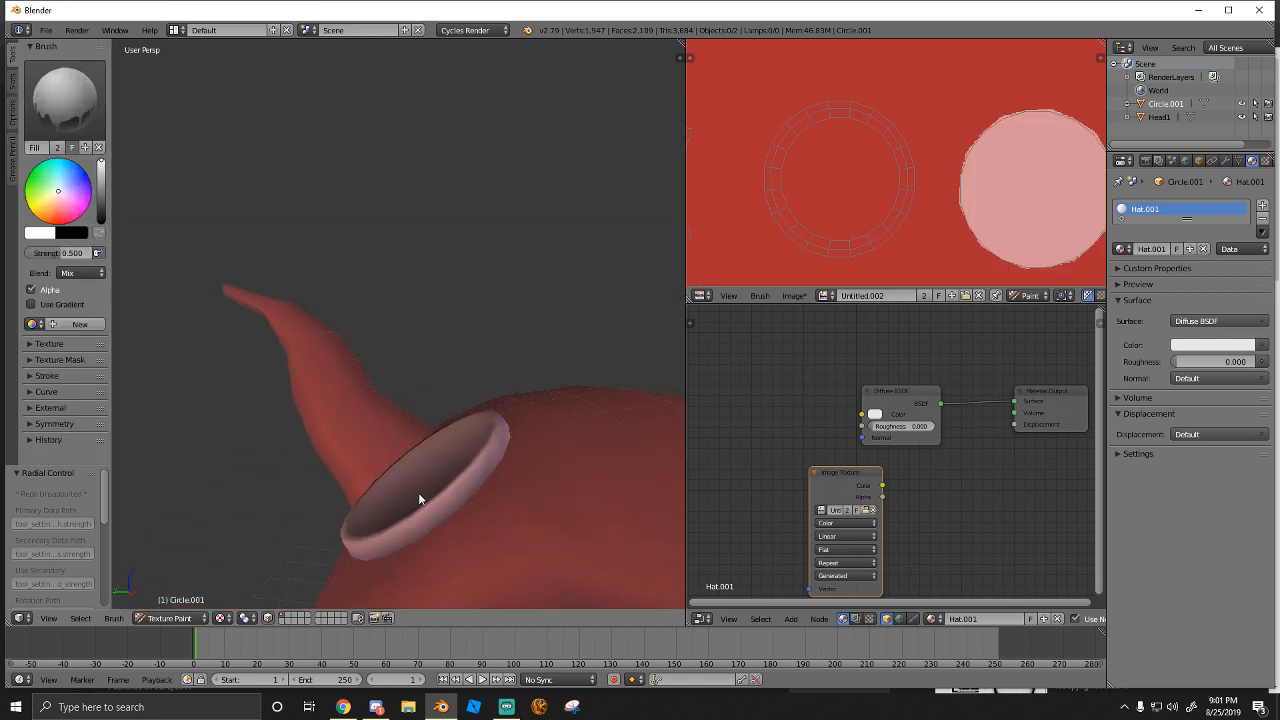
{"action": "left_click", "coordinate": [418, 492]}
{"action": "left_click", "coordinate": [422, 492]}
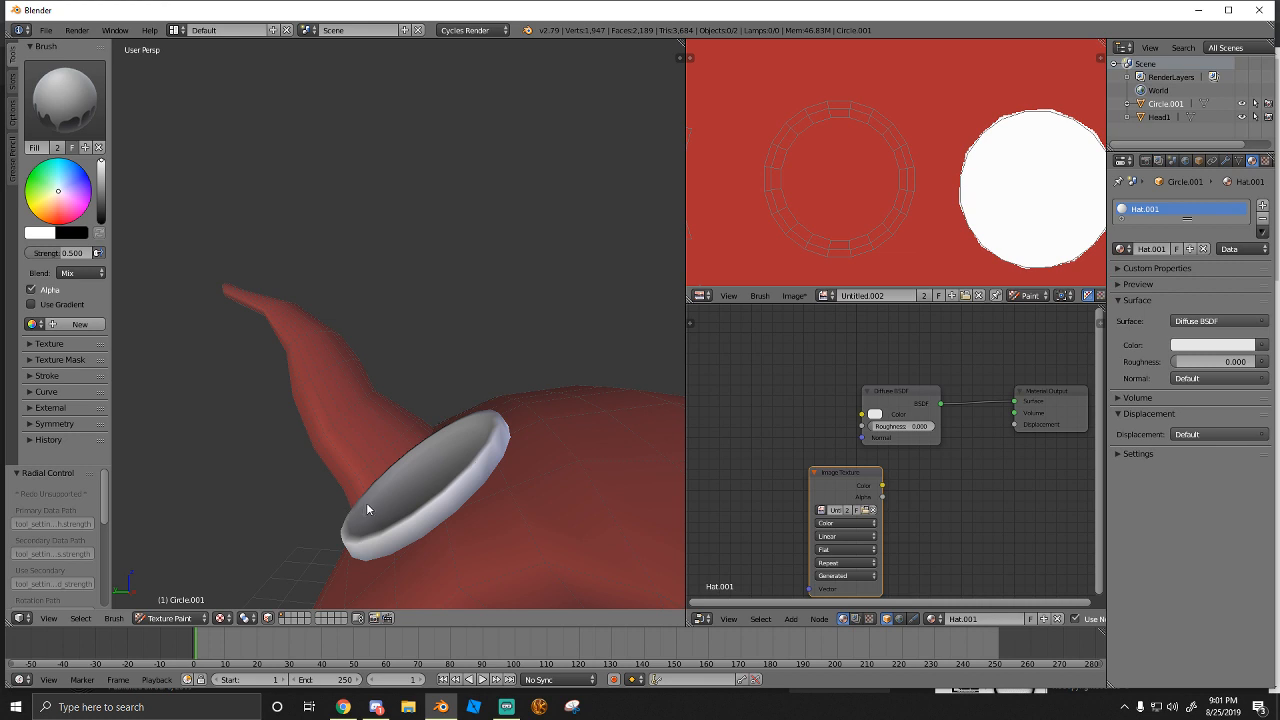
{"action": "key", "text": "ctrl+z"}
{"action": "key", "text": "ctrl+z"}
{"action": "key", "text": "ctrl+z"}
{"action": "key", "text": "ctrl+z"}
{"action": "key", "text": "ctrl+z"}
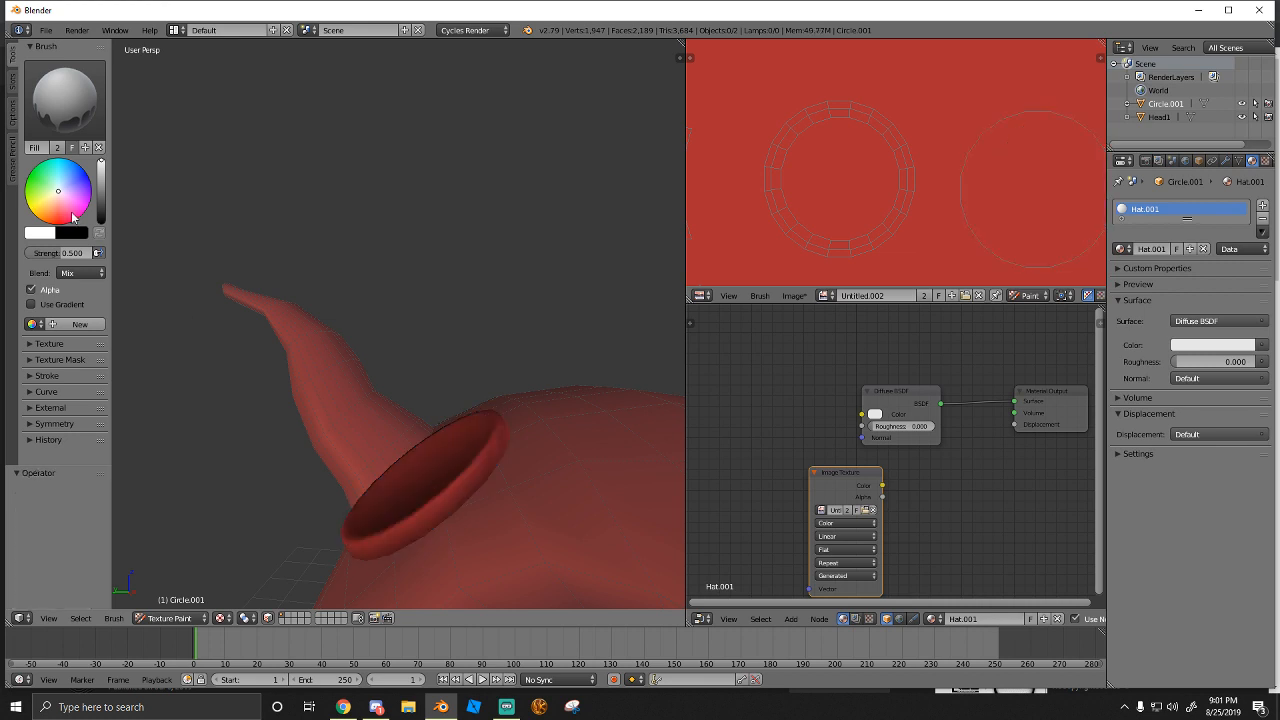
Fill the round disc with a near-black colour and return the helmet to Edit Mode
{"action": "left_click_drag", "start_coordinate": [100, 208], "coordinate": [101, 220]}
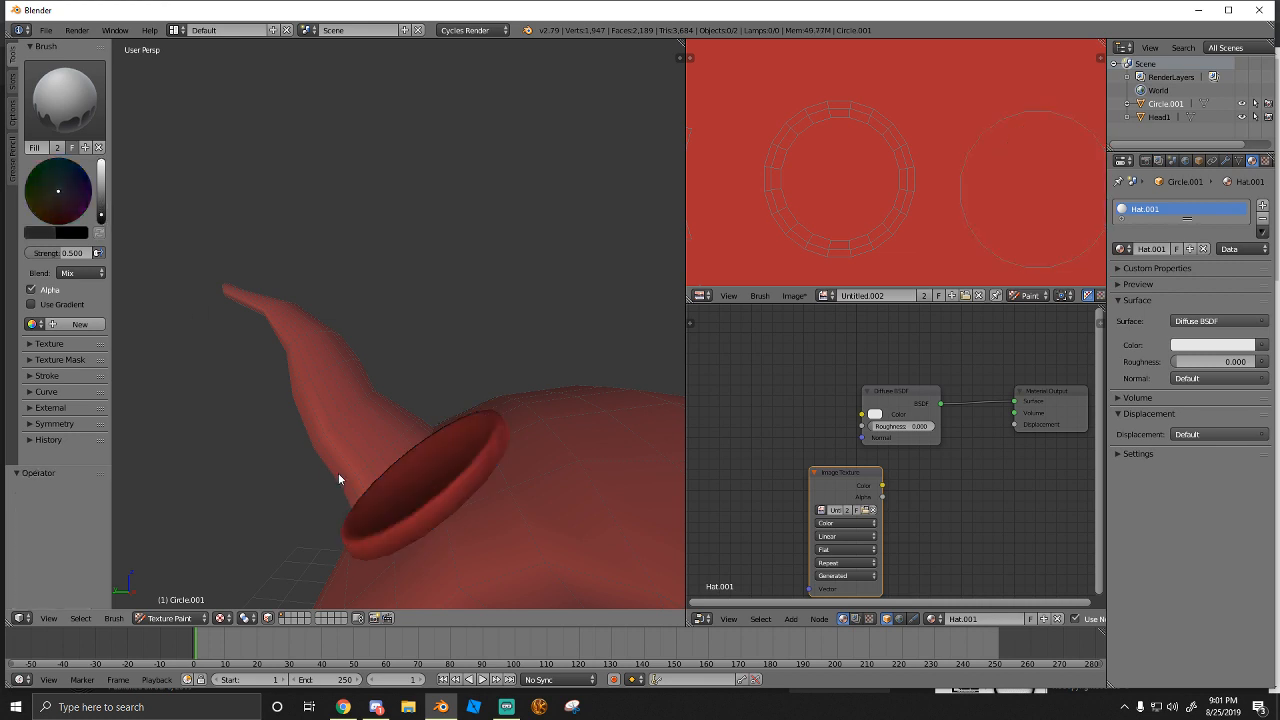
{"action": "left_click", "coordinate": [413, 505]}
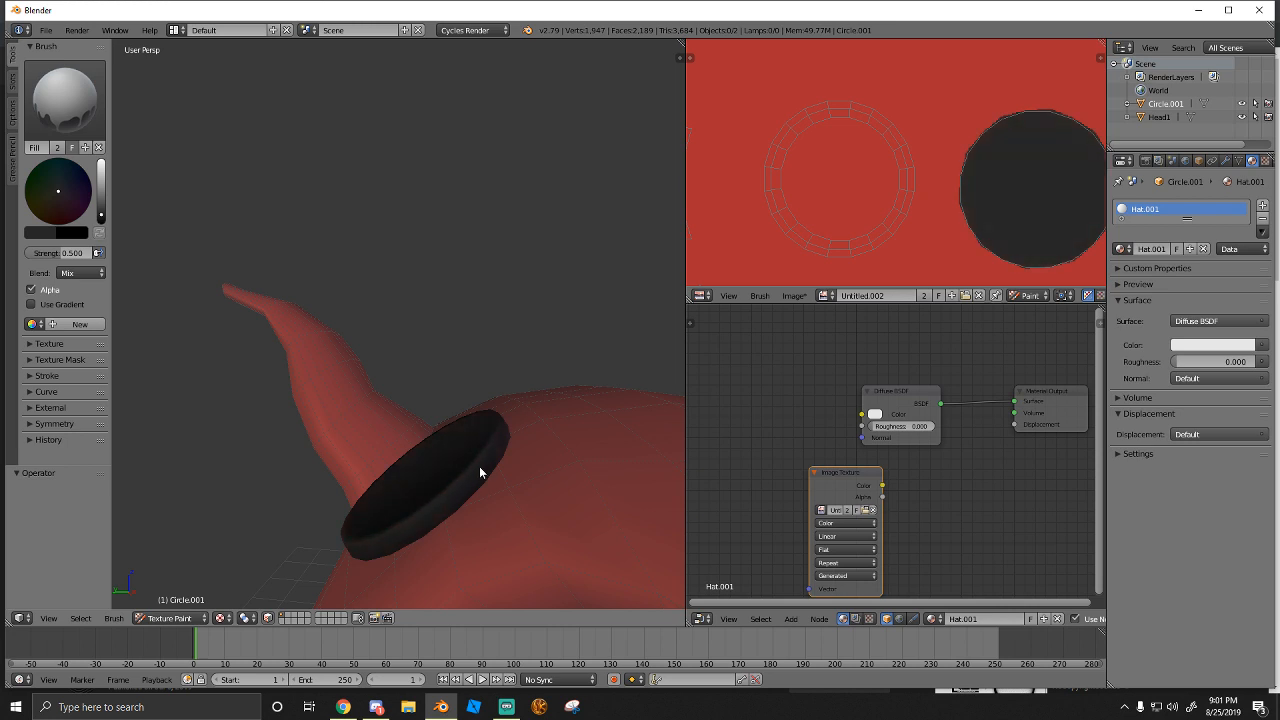
{"action": "left_click", "coordinate": [170, 617]}
{"action": "left_click", "coordinate": [165, 543]}
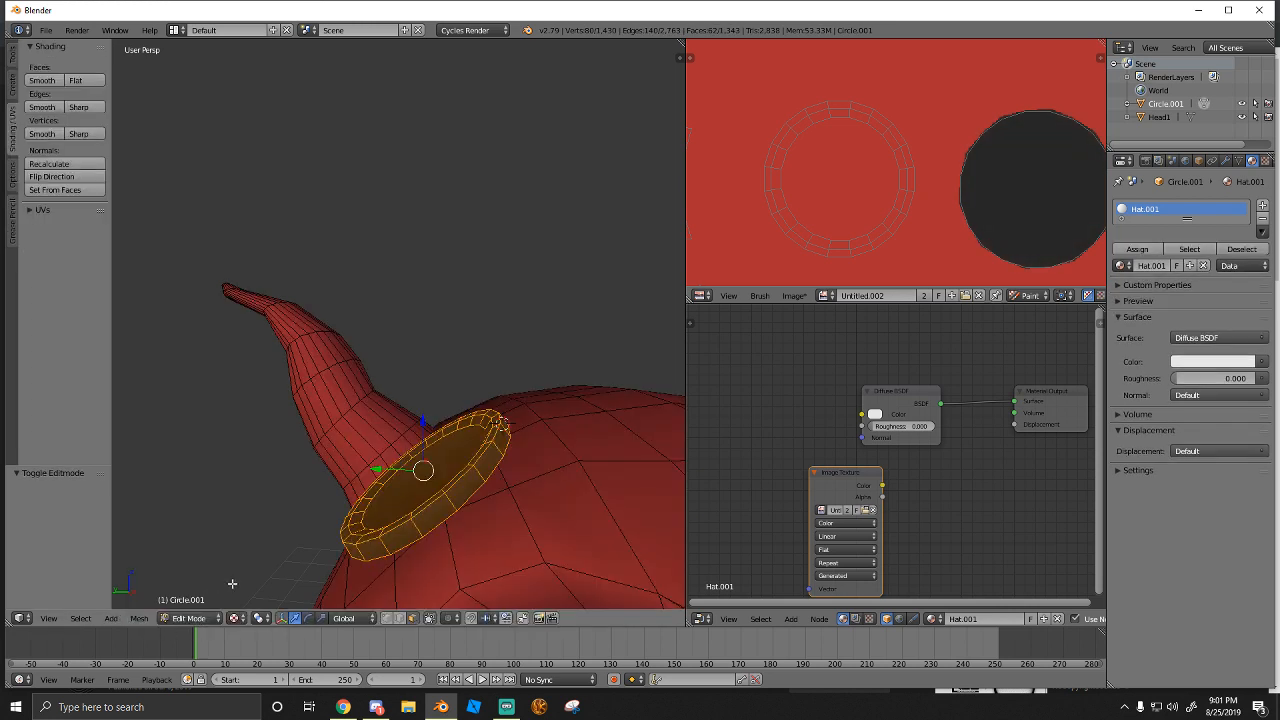
{"action": "left_click", "coordinate": [177, 621]}
{"action": "key", "text": "k"}
{"action": "middle_click_drag", "start_coordinate": [447, 380], "coordinate": [490, 338]}
{"action": "key", "text": "Escape"}
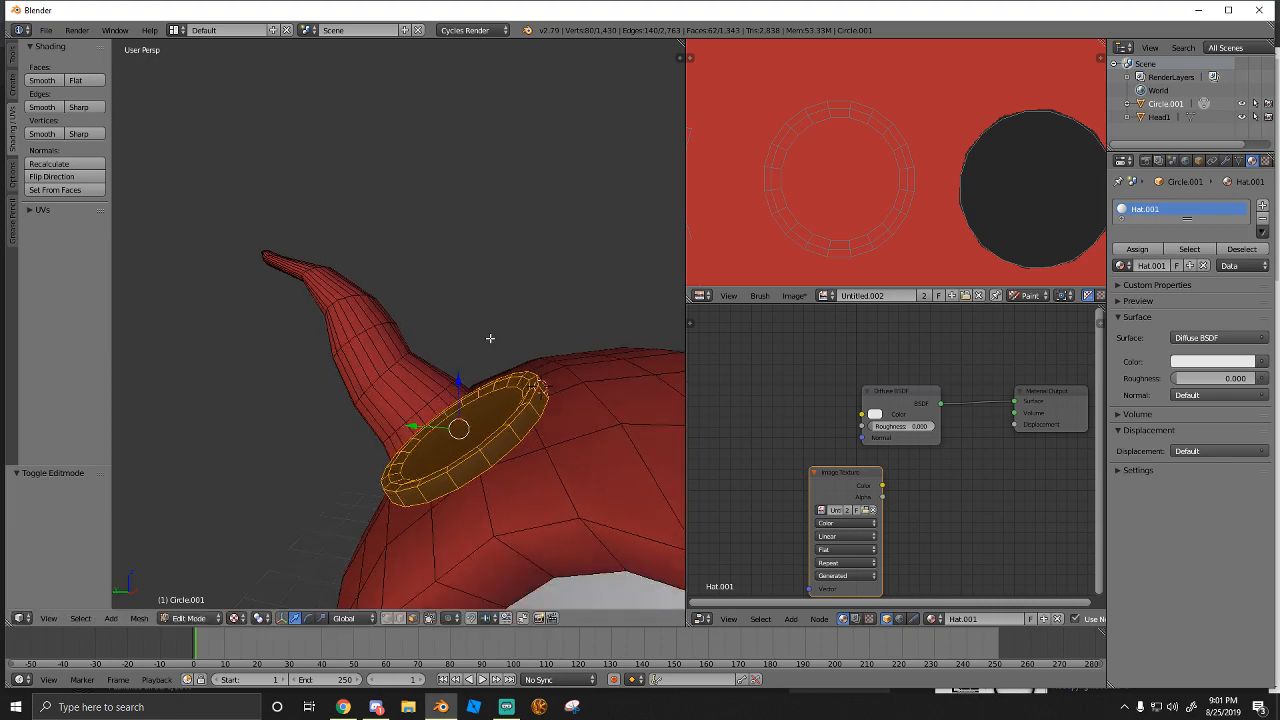
Try to select the rim faces of the still-red disc beside the other horn as a face loop
{"action": "key", "text": "shift+f"}
{"action": "key", "text": "s"}
{"action": "key", "text": "d"}
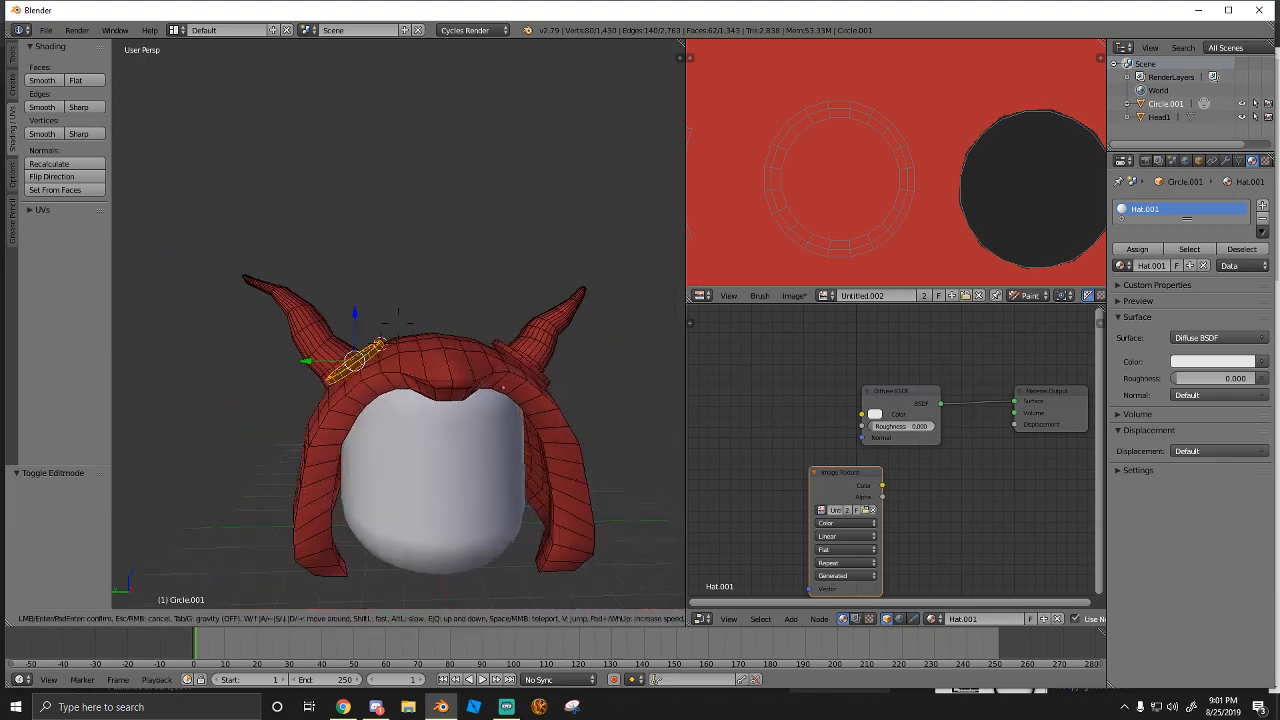
{"action": "key", "text": "w"}
{"action": "key", "text": "w"}
{"action": "key", "text": "d"}
{"action": "key", "text": "a"}
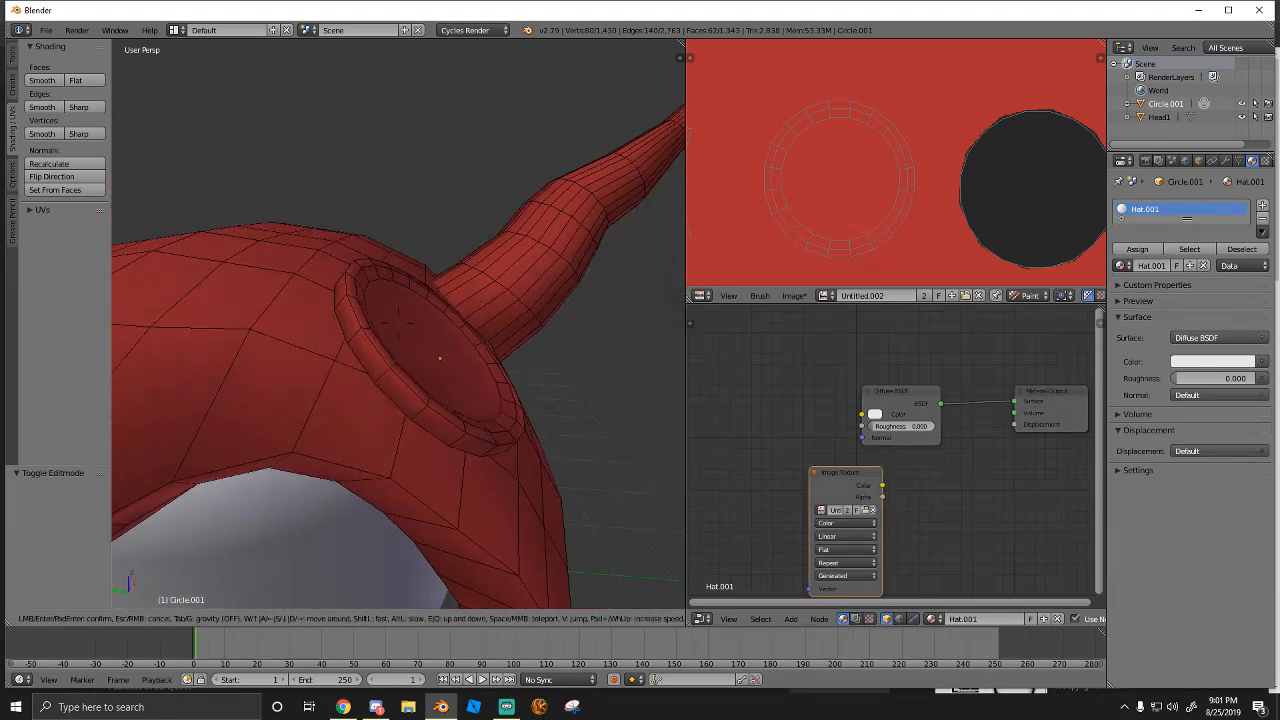
{"action": "left_click", "coordinate": [399, 323]}
{"action": "right_click", "coordinate": [424, 326]}
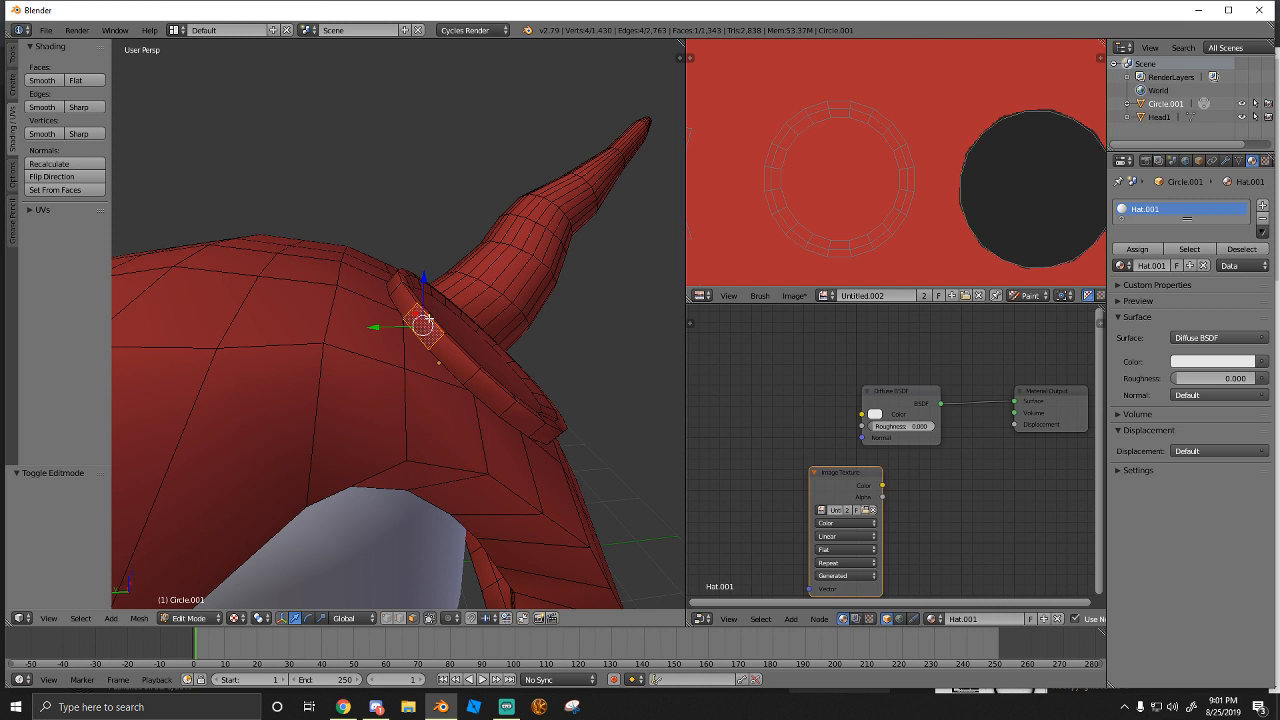
{"action": "right_click", "coordinate": [461, 347], "text": "alt"}
{"action": "right_click", "coordinate": [426, 338], "text": "alt"}
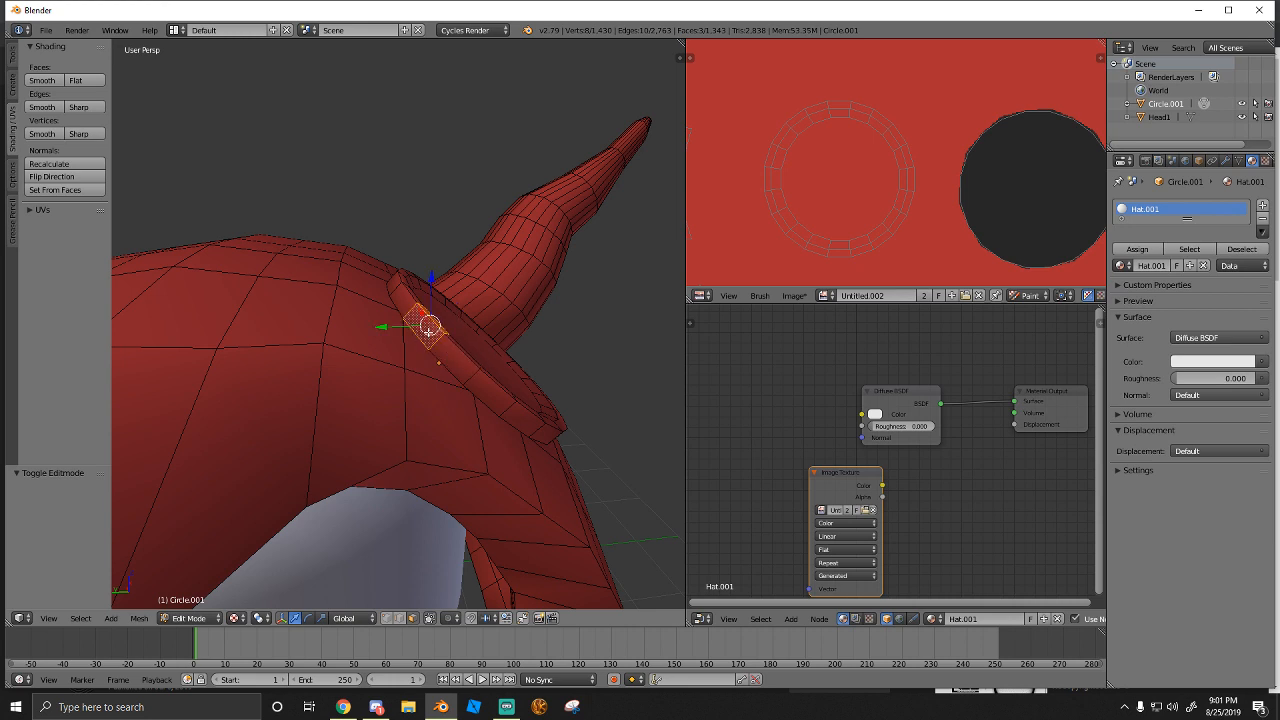
{"action": "right_click", "coordinate": [455, 350], "text": "alt"}
{"action": "right_click", "coordinate": [492, 384], "text": "alt"}
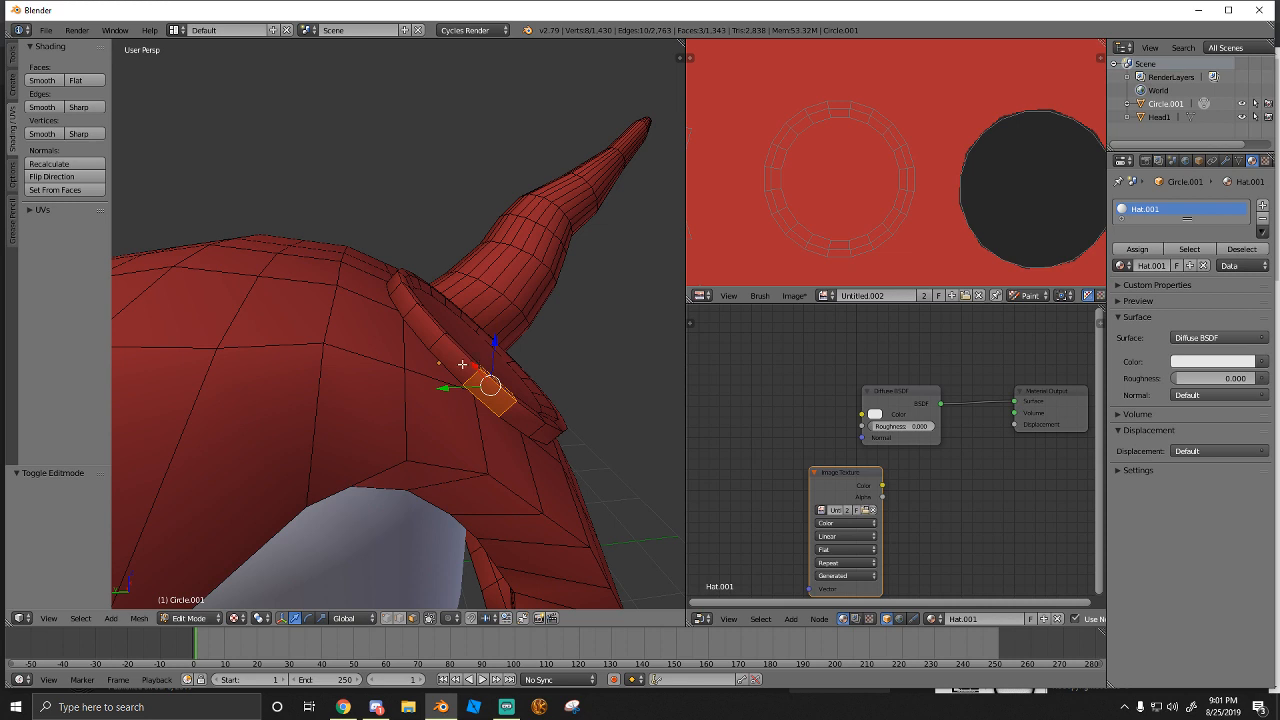
Start a new selection with a strip of faces across the lower rim of the red disc
{"action": "scroll", "coordinate": [566, 367], "scroll_direction": "down", "scroll_amount": 5}
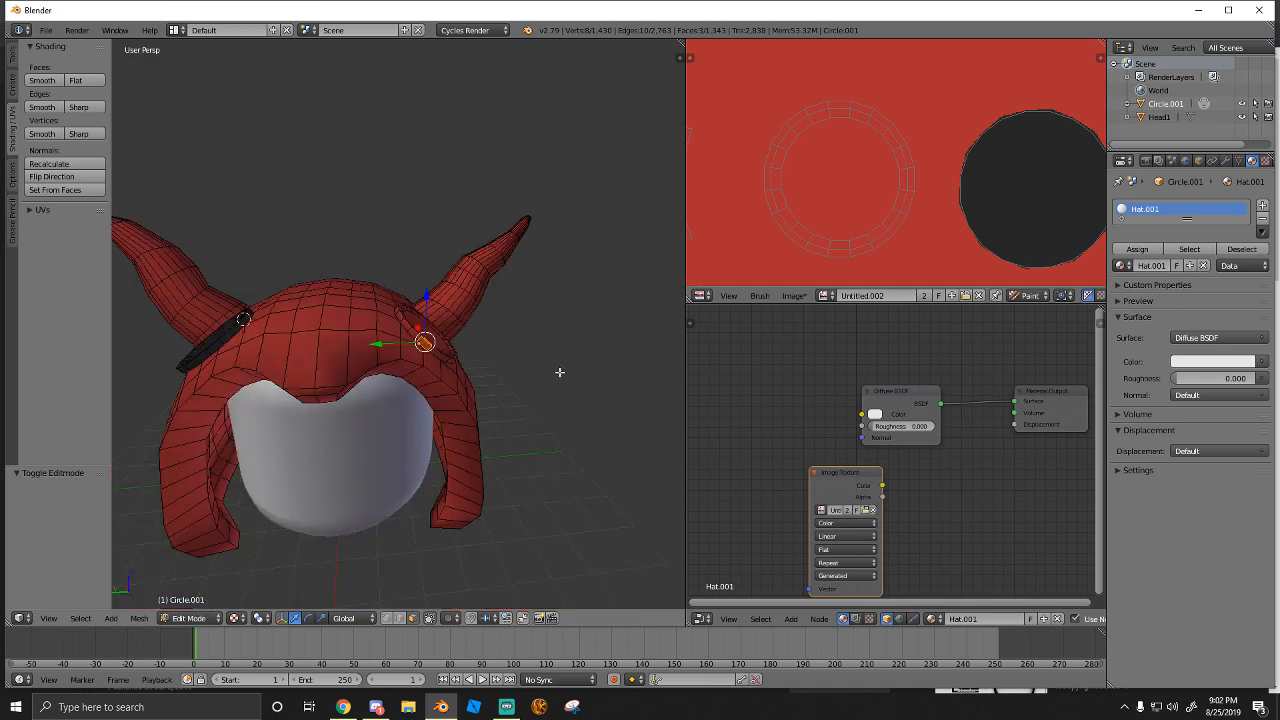
{"action": "middle_click_drag", "start_coordinate": [430, 338], "coordinate": [390, 366]}
{"action": "scroll", "coordinate": [359, 366], "scroll_direction": "up", "scroll_amount": 4}
{"action": "scroll", "coordinate": [371, 347], "scroll_direction": "down", "scroll_amount": 4}
{"action": "scroll", "coordinate": [326, 388], "scroll_direction": "up", "scroll_amount": 5}
{"action": "middle_click_drag", "start_coordinate": [331, 394], "coordinate": [366, 368]}
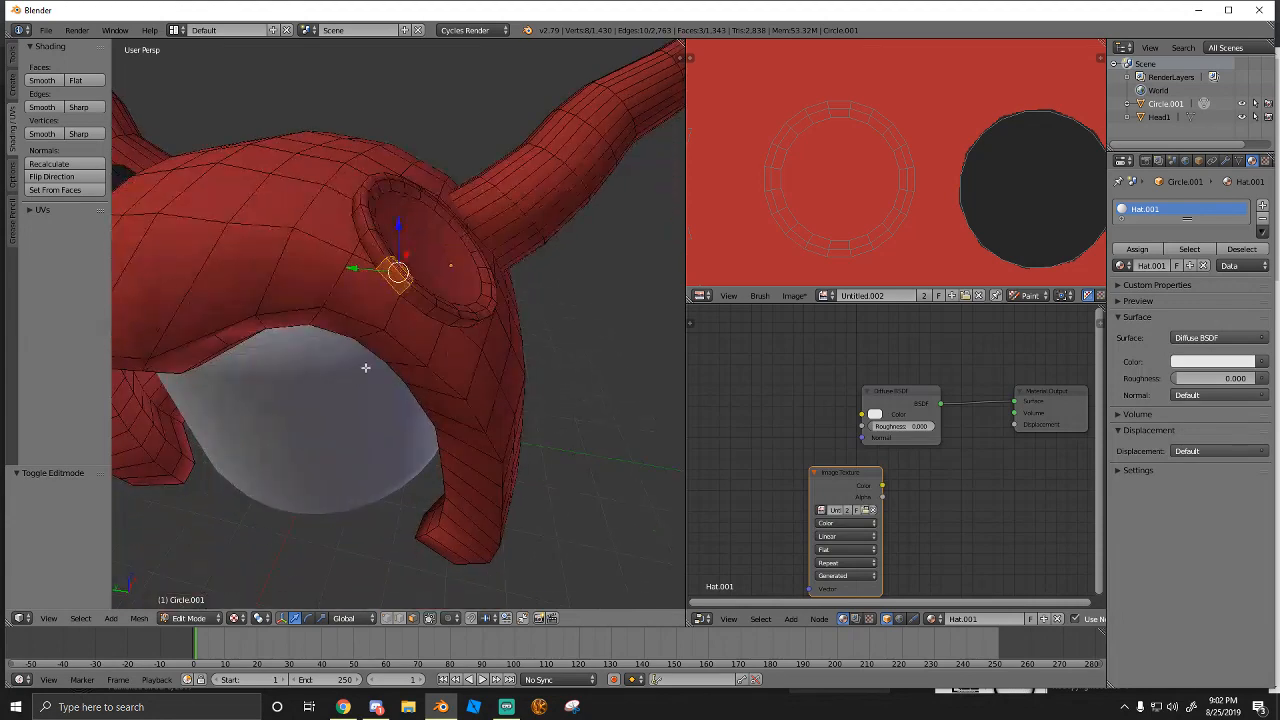
{"action": "middle_click_drag", "start_coordinate": [379, 305], "coordinate": [337, 384]}
{"action": "right_click", "coordinate": [334, 410]}
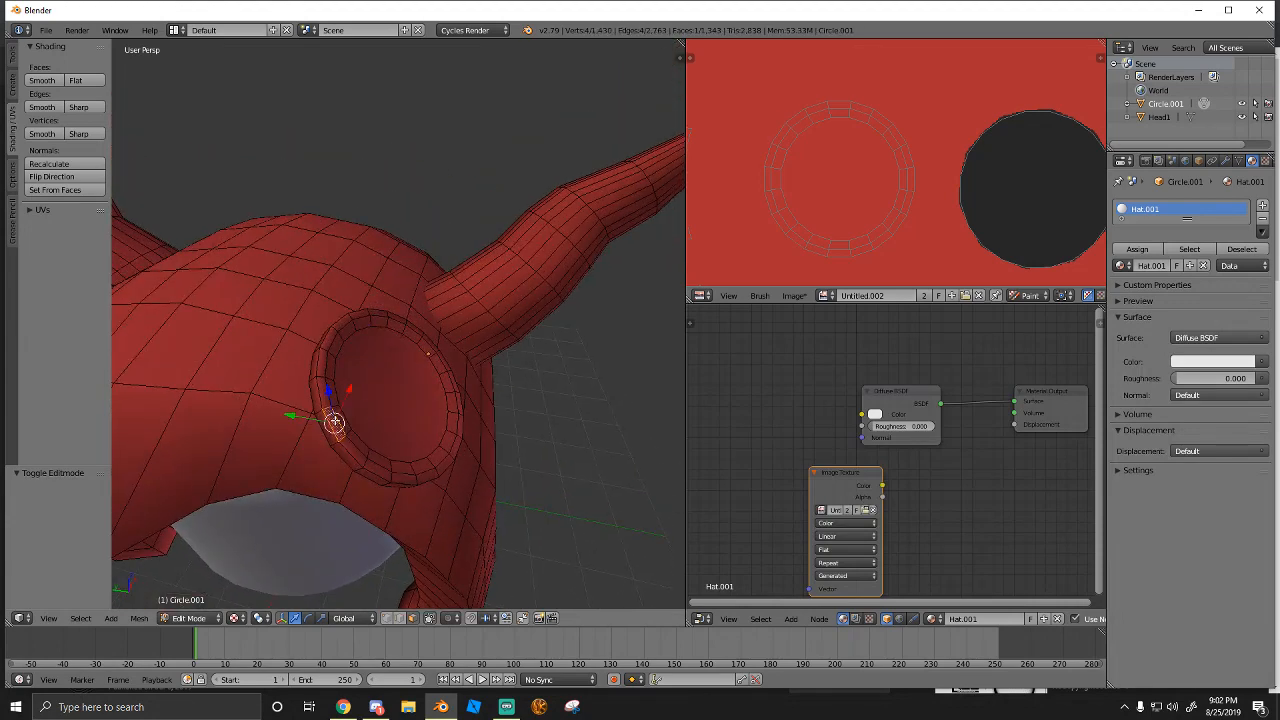
{"action": "right_click", "coordinate": [335, 421], "text": "alt"}
{"action": "right_click", "coordinate": [355, 449], "text": "alt"}
{"action": "right_click", "coordinate": [375, 465], "text": "alt"}
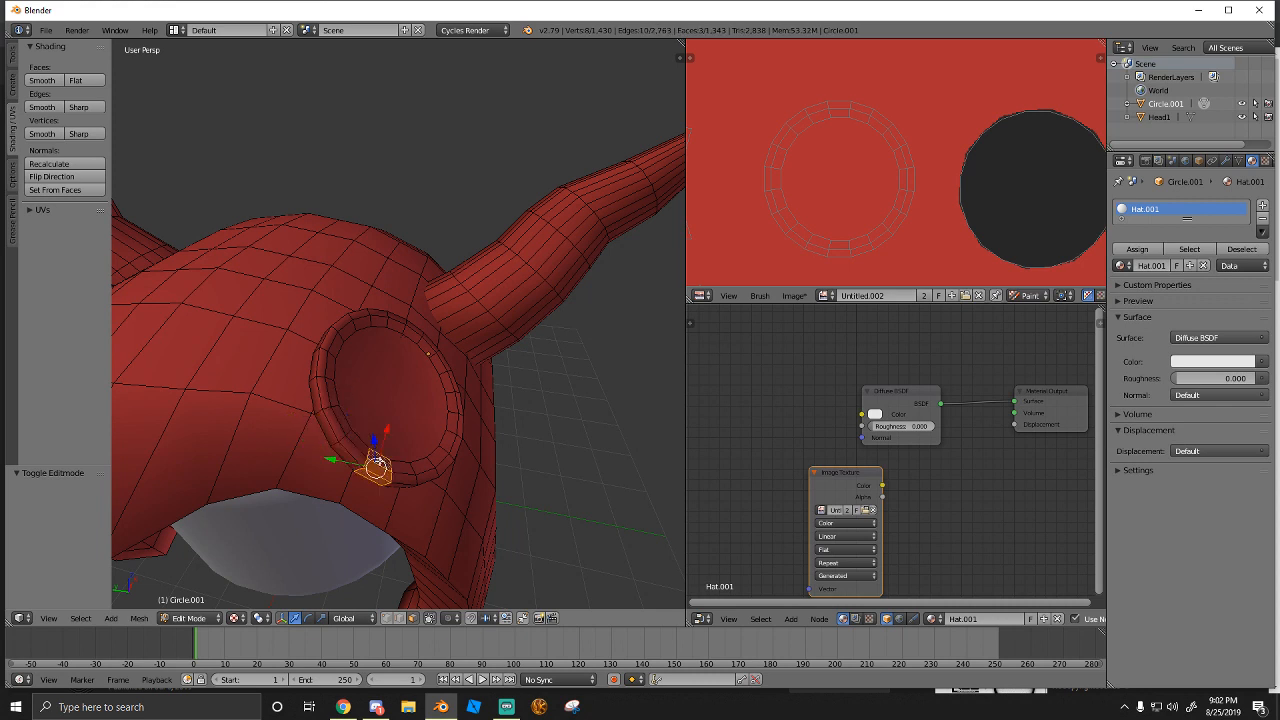
Extend the face selection along the lower rim of the red disc
{"action": "right_click", "coordinate": [425, 478], "text": "shift"}
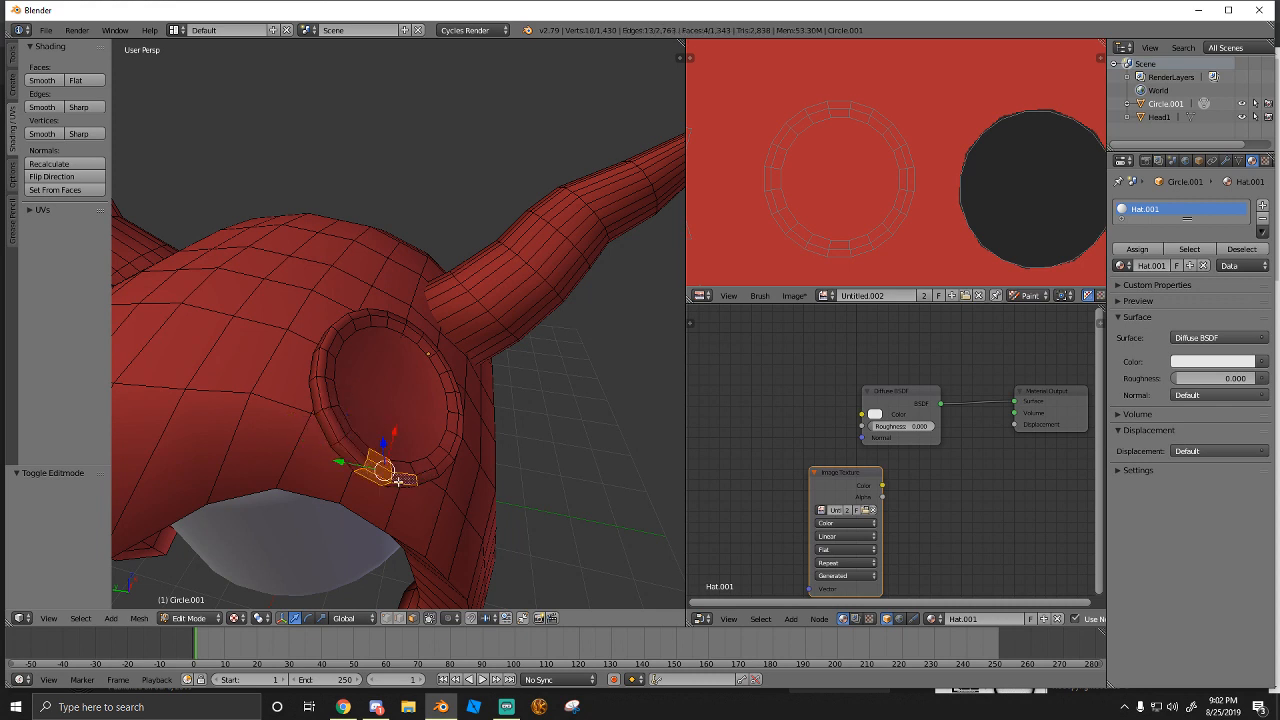
{"action": "right_click", "coordinate": [398, 481], "text": "alt+shift"}
{"action": "right_click", "coordinate": [399, 480], "text": "alt+shift"}
{"action": "right_click", "coordinate": [431, 474], "text": "alt+shift"}
{"action": "right_click", "coordinate": [434, 467], "text": "alt+shift"}
{"action": "right_click", "coordinate": [442, 464], "text": "alt+shift"}
{"action": "right_click", "coordinate": [432, 474], "text": "alt+shift"}
{"action": "right_click", "coordinate": [452, 449], "text": "alt+shift"}
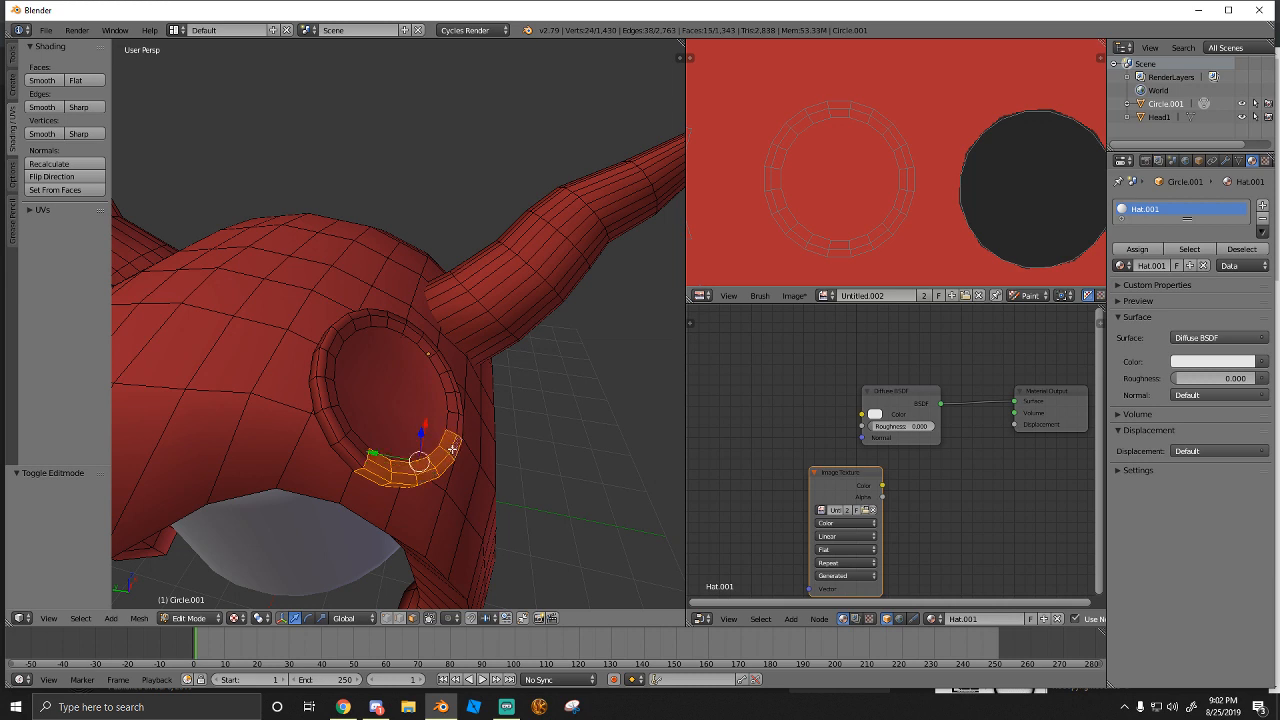
Continue the rim face selection up the disc's outer side and over to its upper edge
{"action": "right_click", "coordinate": [458, 430], "text": "alt+shift"}
{"action": "right_click", "coordinate": [456, 405], "text": "alt+shift"}
{"action": "right_click", "coordinate": [450, 384], "text": "alt+shift"}
{"action": "right_click", "coordinate": [435, 357], "text": "alt+shift"}
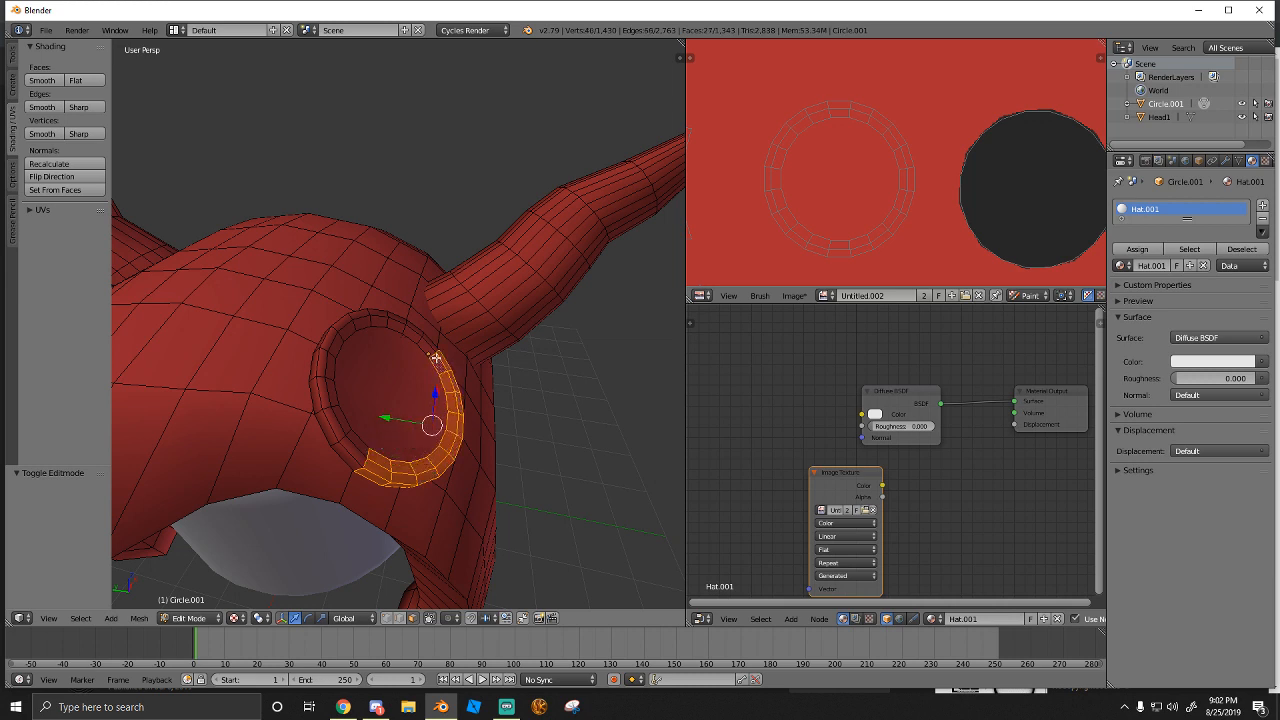
{"action": "right_click", "coordinate": [422, 346], "text": "alt+shift"}
{"action": "right_click", "coordinate": [412, 334], "text": "alt+shift"}
{"action": "right_click", "coordinate": [397, 326], "text": "alt+shift"}
{"action": "right_click", "coordinate": [391, 325], "text": "alt+shift"}
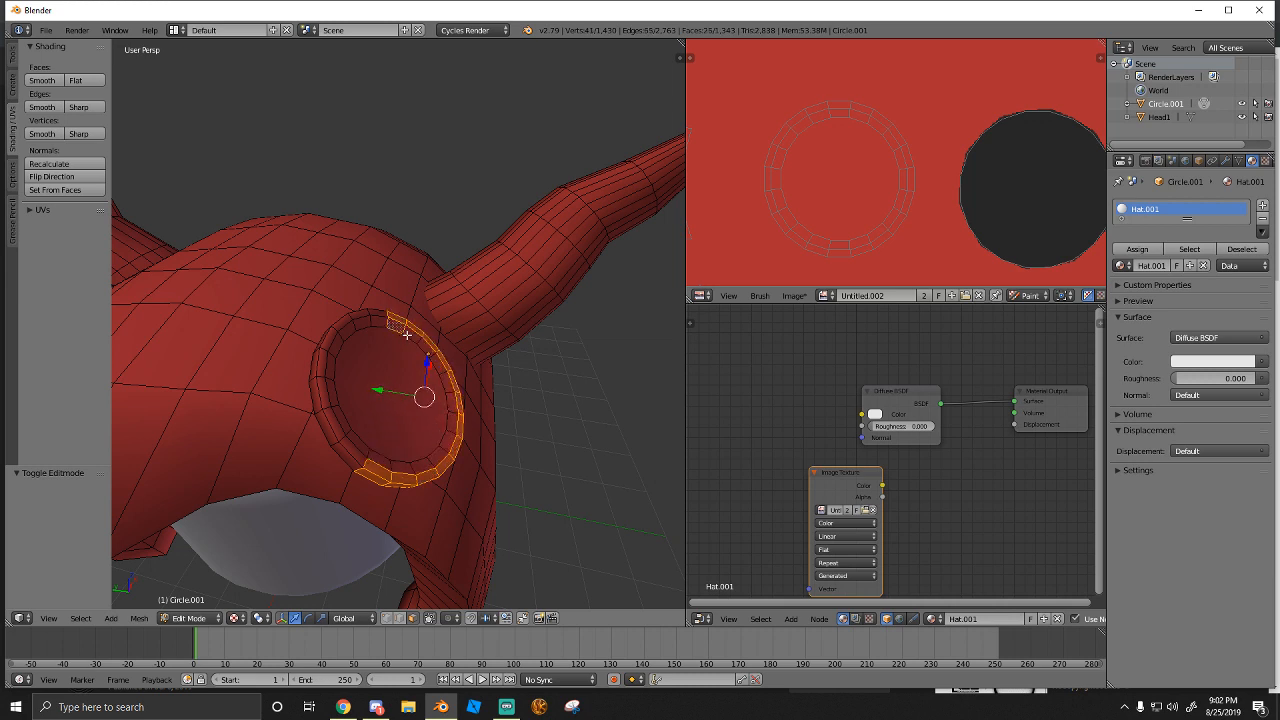
Toggle the inner rim faces in the selection from the disc's upper edge down its outer side to the lower edge
{"action": "right_click", "coordinate": [408, 336], "text": "alt+shift"}
{"action": "right_click", "coordinate": [424, 347], "text": "alt+shift"}
{"action": "right_click", "coordinate": [431, 356], "text": "alt+shift"}
{"action": "right_click", "coordinate": [439, 368], "text": "alt+shift"}
{"action": "right_click", "coordinate": [412, 338], "text": "alt+shift"}
{"action": "right_click", "coordinate": [428, 350], "text": "alt+shift"}
{"action": "right_click", "coordinate": [430, 353], "text": "alt+shift"}
{"action": "right_click", "coordinate": [436, 364], "text": "alt+shift"}
{"action": "right_click", "coordinate": [442, 376], "text": "alt+shift"}
{"action": "right_click", "coordinate": [446, 394], "text": "alt+shift"}
{"action": "right_click", "coordinate": [448, 415], "text": "alt+shift"}
{"action": "right_click", "coordinate": [446, 444], "text": "alt+shift"}
{"action": "right_click", "coordinate": [440, 460], "text": "alt+shift"}
{"action": "right_click", "coordinate": [430, 467], "text": "alt+shift"}
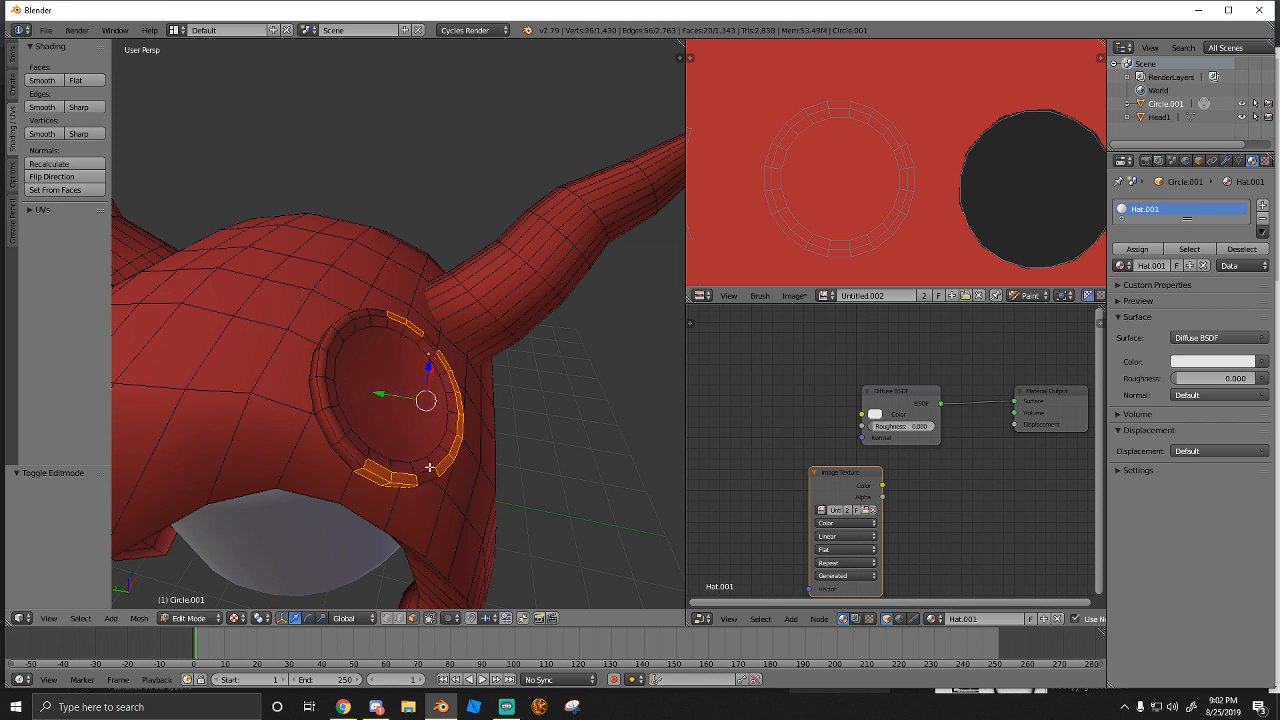
Work the rim selection around the disc's lower edge and up its brow side, adding the faces near the upper edge
{"action": "right_click", "coordinate": [402, 468], "text": "alt+shift"}
{"action": "right_click", "coordinate": [379, 461], "text": "alt+shift"}
{"action": "right_click", "coordinate": [359, 446], "text": "alt+shift"}
{"action": "right_click", "coordinate": [342, 425], "text": "alt+shift"}
{"action": "right_click", "coordinate": [331, 401], "text": "alt+shift"}
{"action": "right_click", "coordinate": [327, 380], "text": "alt+shift"}
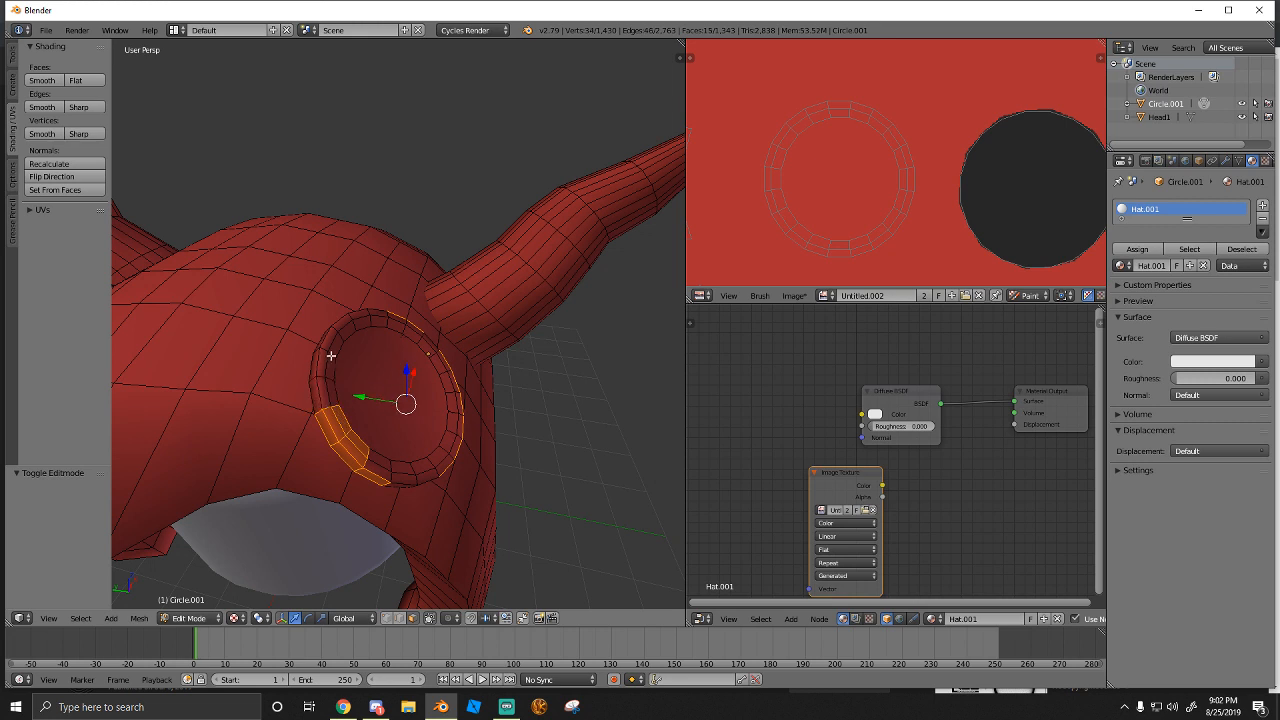
{"action": "right_click", "coordinate": [329, 357], "text": "alt+shift"}
{"action": "right_click", "coordinate": [328, 370], "text": "alt+shift"}
{"action": "right_click", "coordinate": [326, 360], "text": "alt+shift"}
{"action": "right_click", "coordinate": [332, 345], "text": "alt+shift"}
{"action": "right_click", "coordinate": [343, 330], "text": "alt+shift"}
{"action": "right_click", "coordinate": [358, 318], "text": "alt+shift"}
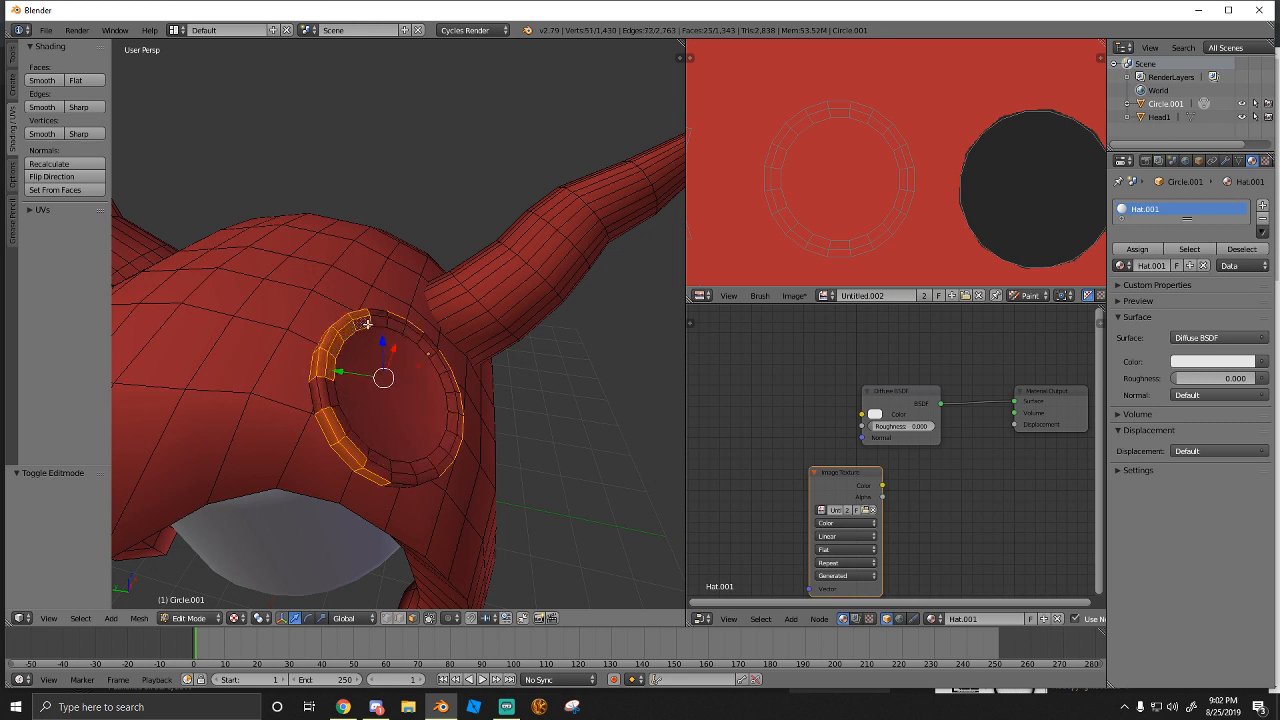
Add the remaining inner rim faces and close the selection gaps at the disc's upper and lower edges
{"action": "right_click", "coordinate": [378, 314], "text": "alt+shift"}
{"action": "right_click", "coordinate": [392, 322], "text": "alt+shift"}
{"action": "right_click", "coordinate": [379, 322], "text": "alt+shift"}
{"action": "right_click", "coordinate": [352, 324], "text": "alt+shift"}
{"action": "right_click", "coordinate": [353, 326], "text": "alt+shift"}
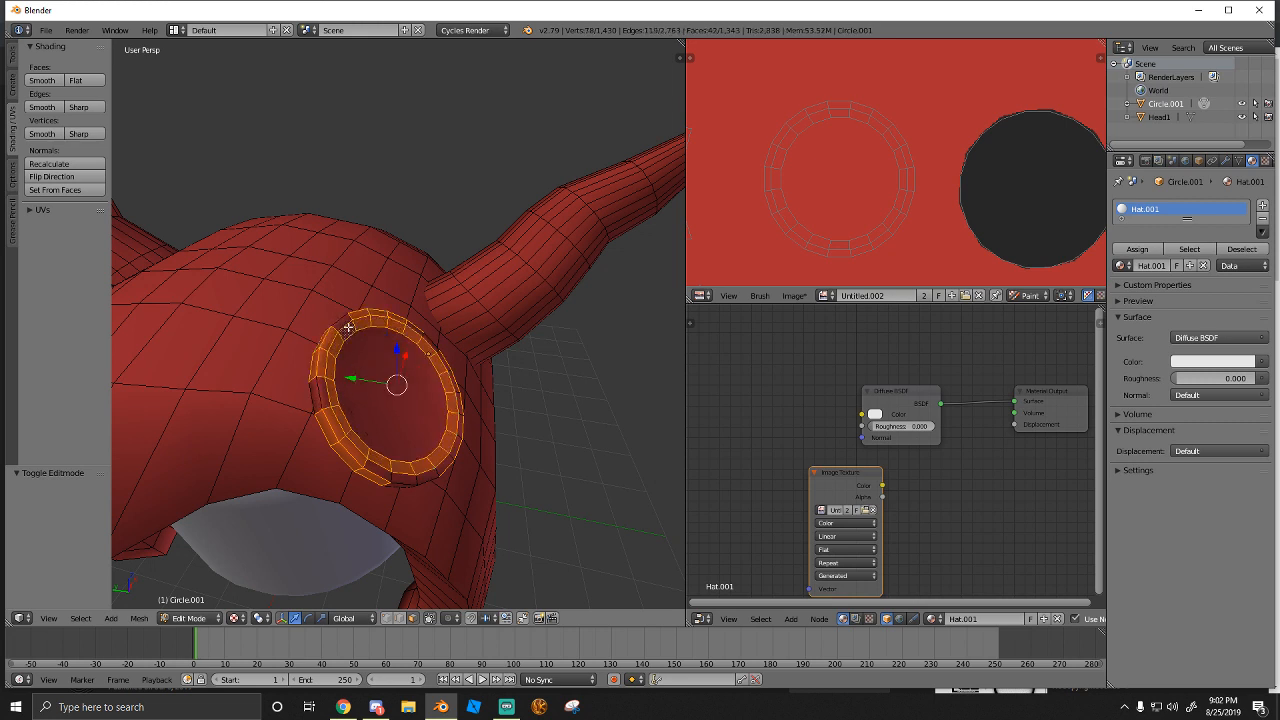
{"action": "right_click", "coordinate": [342, 323], "text": "alt+shift"}
{"action": "right_click", "coordinate": [398, 483], "text": "alt+shift"}
{"action": "right_click", "coordinate": [400, 480], "text": "alt+shift"}
{"action": "right_click", "coordinate": [400, 480], "text": "alt+shift"}
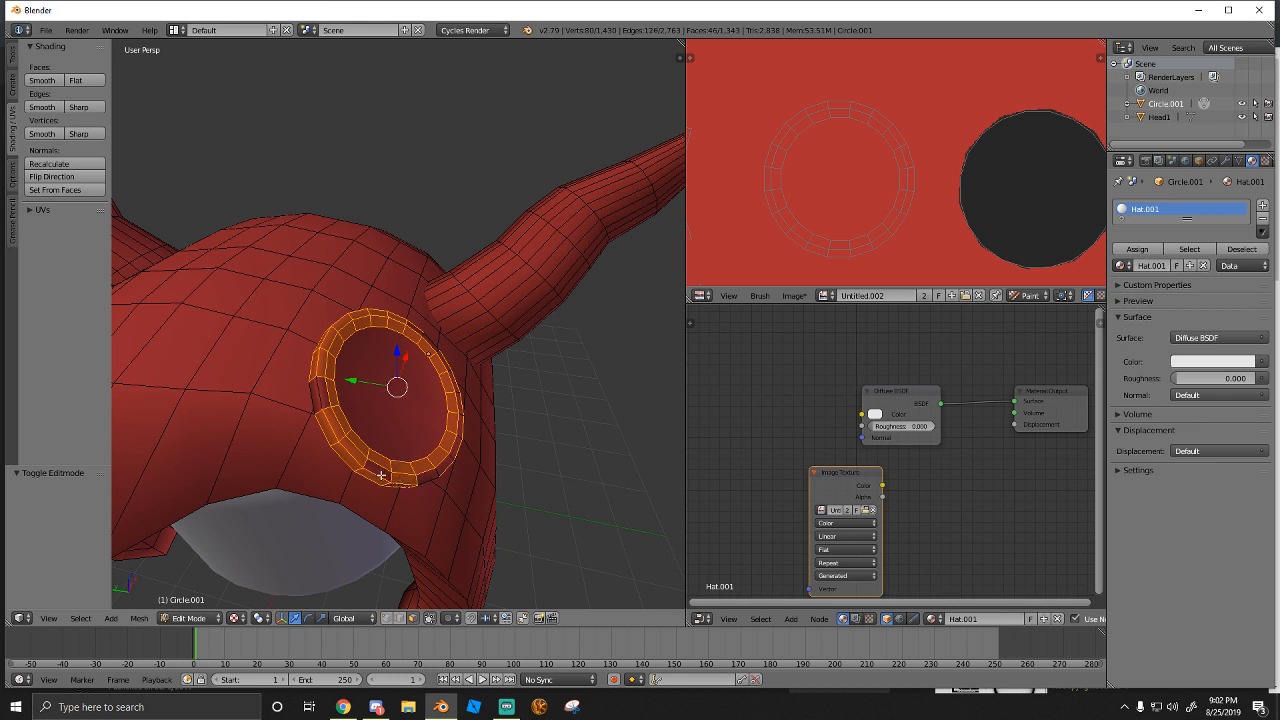
Add the missing outer rim faces along the disc's lower edge and the start of its outer side
{"action": "right_click", "coordinate": [382, 475], "text": "alt+shift"}
{"action": "right_click", "coordinate": [381, 472], "text": "alt+shift"}
{"action": "right_click", "coordinate": [434, 475], "text": "alt+shift"}
{"action": "right_click", "coordinate": [430, 472], "text": "alt+shift"}
{"action": "right_click", "coordinate": [430, 472], "text": "alt+shift"}
{"action": "right_click", "coordinate": [441, 467], "text": "alt+shift"}
{"action": "right_click", "coordinate": [446, 463], "text": "alt+shift"}
{"action": "right_click", "coordinate": [456, 450], "text": "alt+shift"}
{"action": "right_click", "coordinate": [457, 441], "text": "alt+shift"}
{"action": "right_click", "coordinate": [457, 430], "text": "alt+shift"}
{"action": "right_click", "coordinate": [458, 427], "text": "alt+shift"}
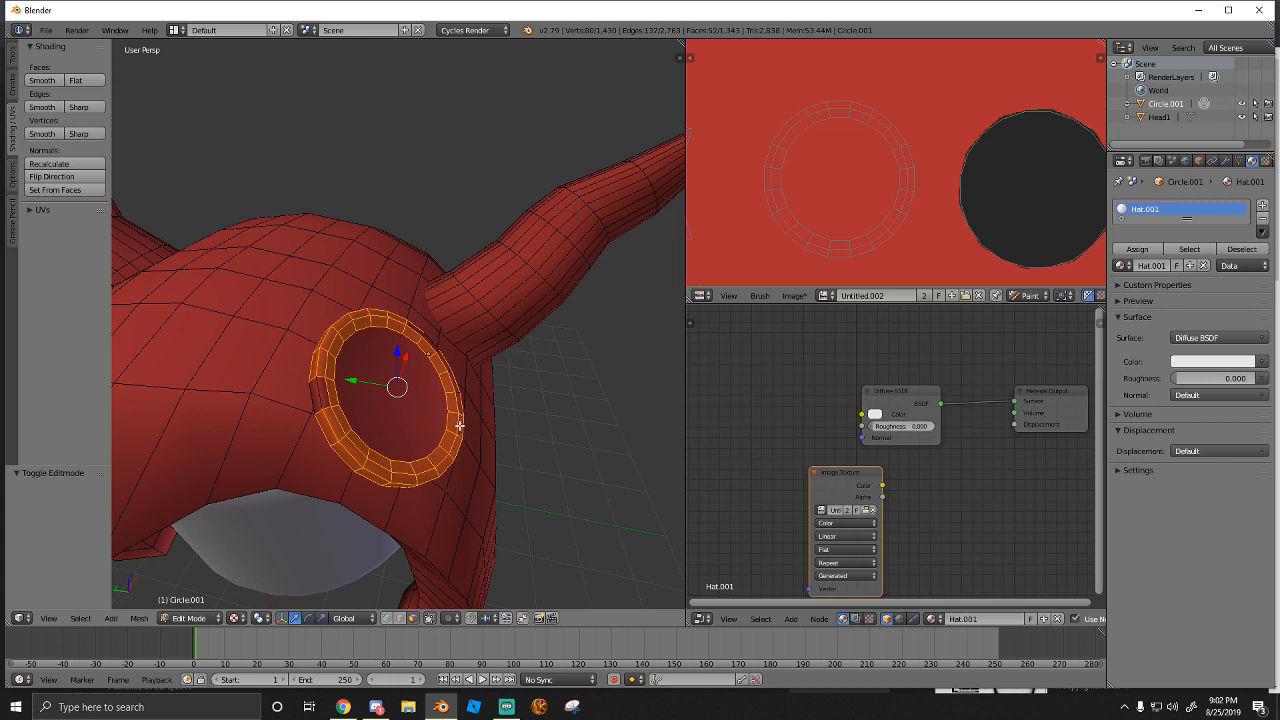
Complete the rim selection with the missing faces on the disc's horn side and brow side
{"action": "right_click", "coordinate": [460, 407], "text": "alt+shift"}
{"action": "right_click", "coordinate": [459, 404], "text": "alt+shift"}
{"action": "right_click", "coordinate": [453, 381], "text": "alt+shift"}
{"action": "right_click", "coordinate": [445, 369], "text": "alt+shift"}
{"action": "right_click", "coordinate": [441, 361], "text": "alt+shift"}
{"action": "right_click", "coordinate": [441, 358], "text": "alt+shift"}
{"action": "right_click", "coordinate": [412, 335], "text": "alt+shift"}
{"action": "right_click", "coordinate": [320, 398], "text": "alt+shift"}
{"action": "right_click", "coordinate": [320, 398], "text": "alt+shift"}
{"action": "right_click", "coordinate": [322, 398], "text": "alt+shift"}
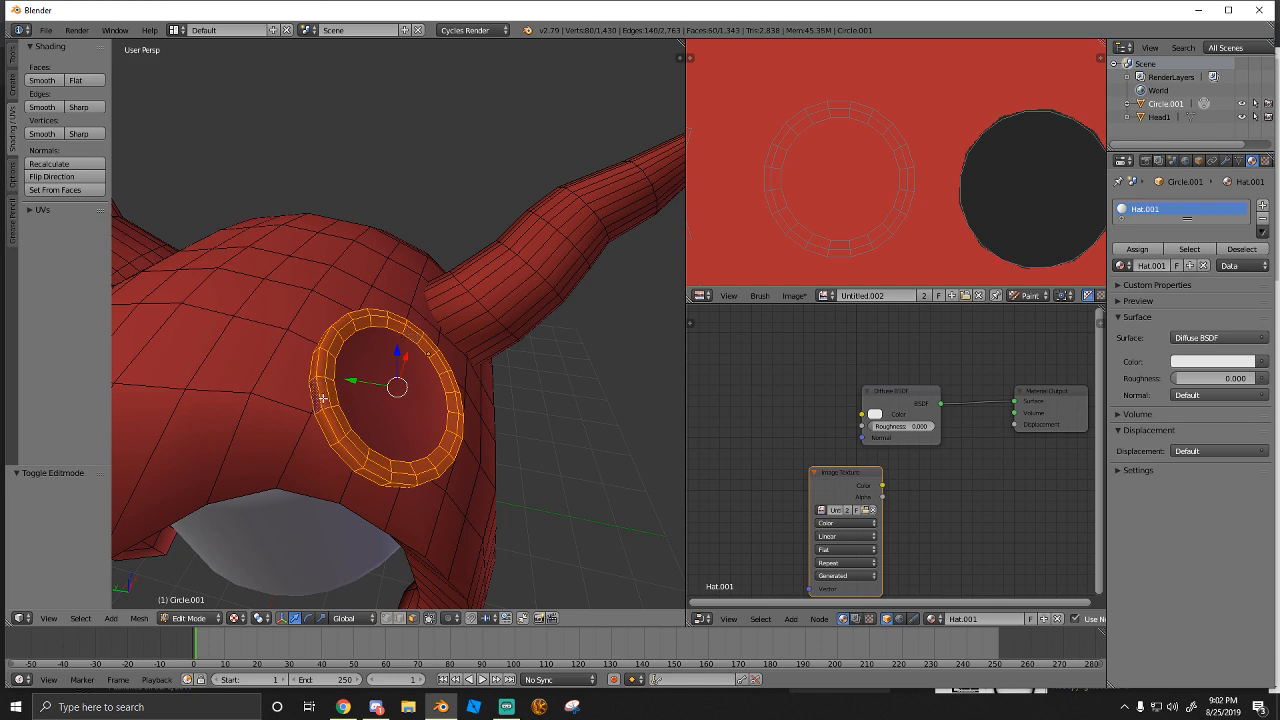
Add the disc's centre face and underside face to the selection
{"action": "right_click", "coordinate": [383, 413], "text": "shift"}
{"action": "key", "text": "shift+f"}
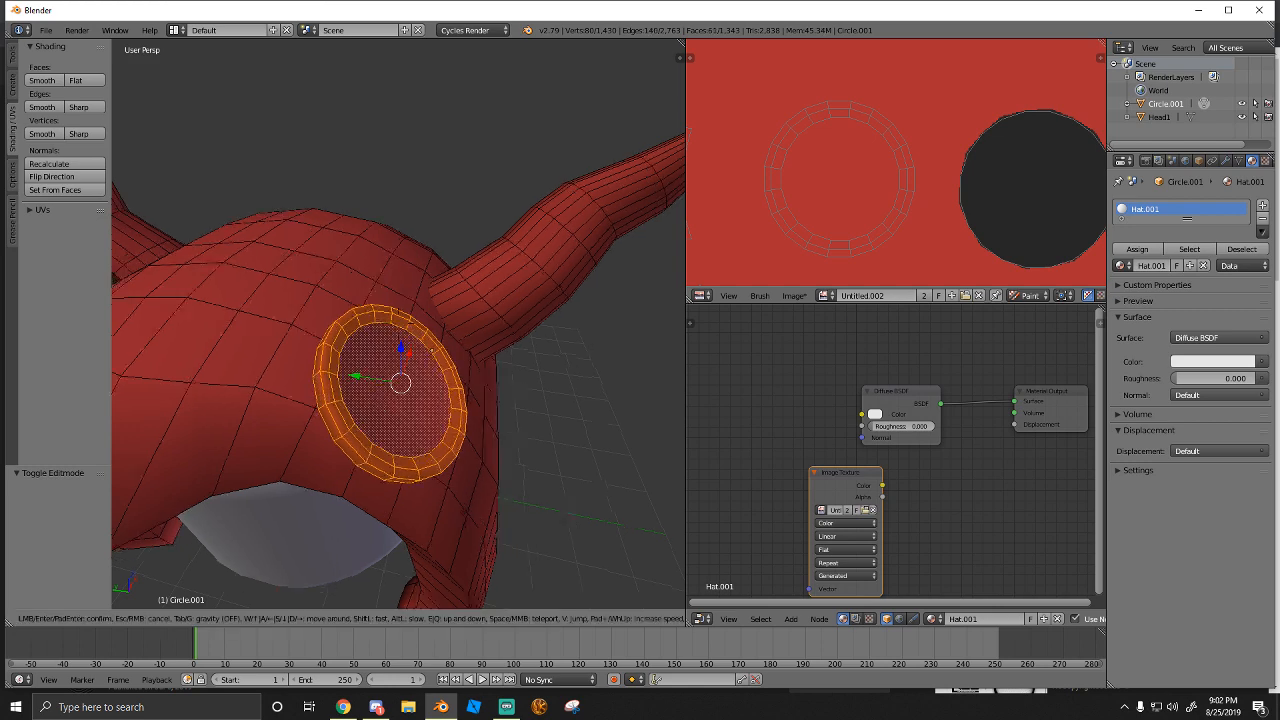
{"action": "left_click", "coordinate": [398, 323]}
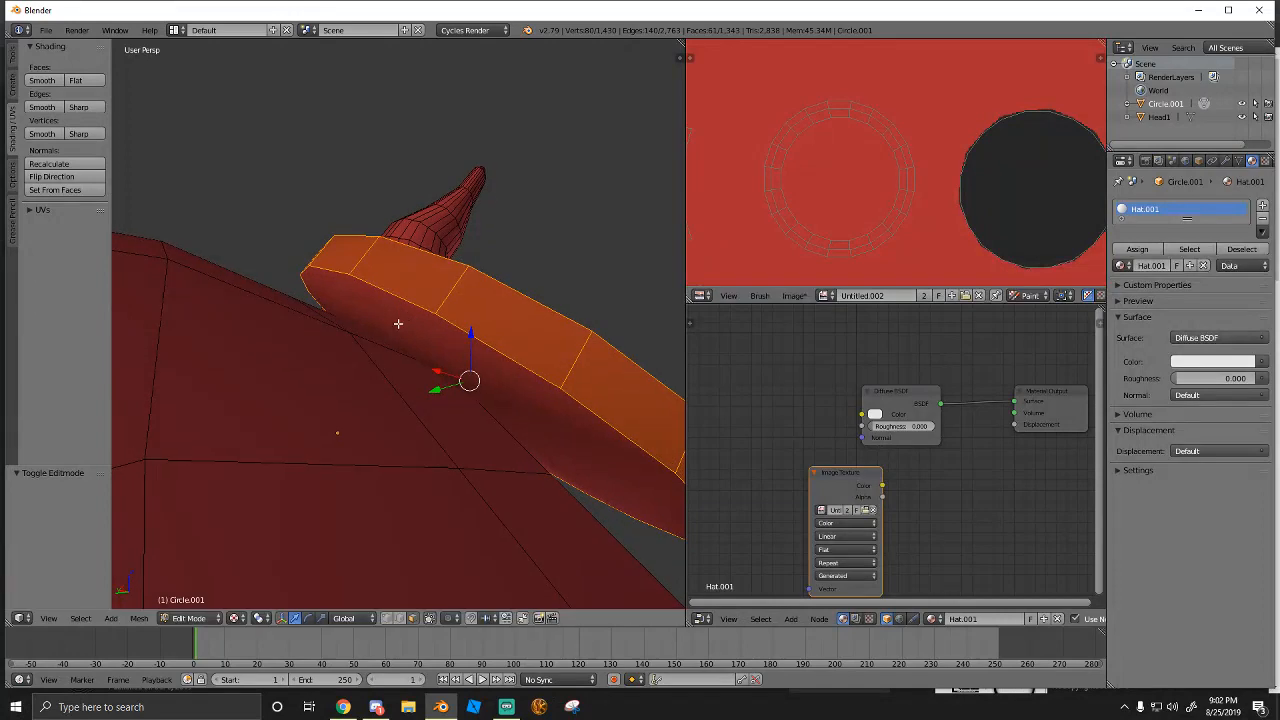
{"action": "key", "text": "shift+f"}
{"action": "key", "text": "s"}
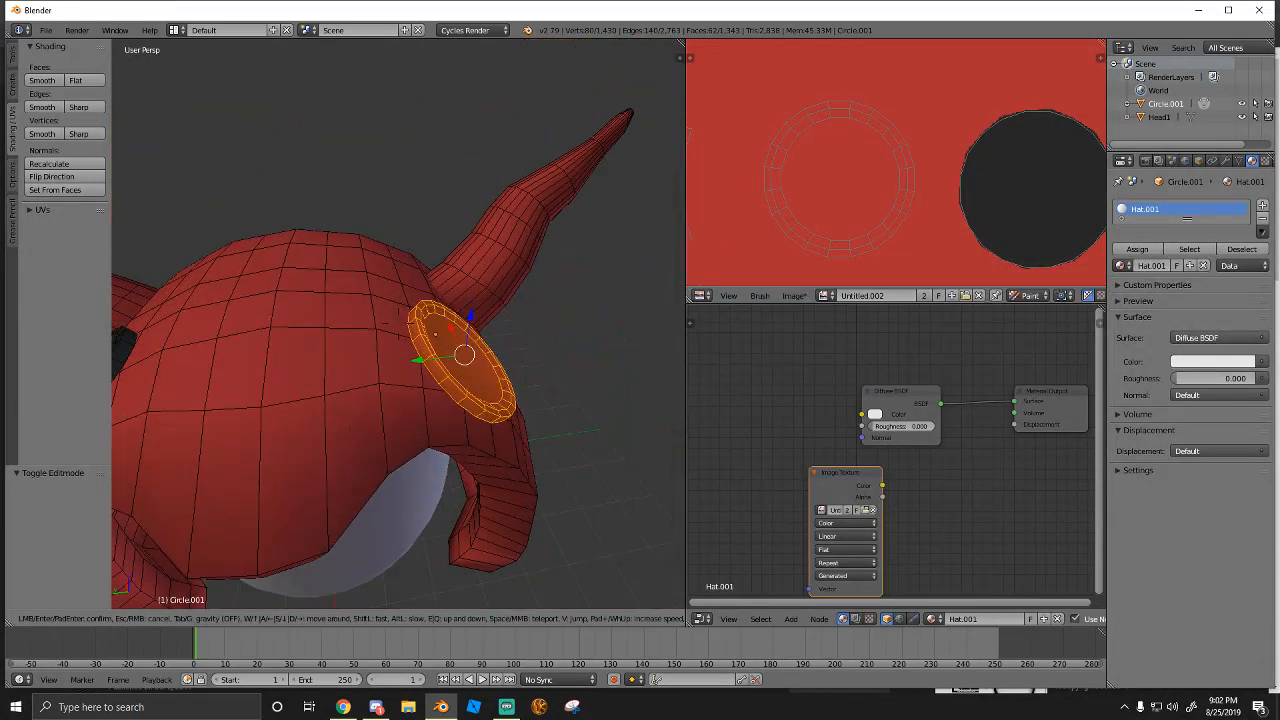
{"action": "left_click", "coordinate": [398, 325]}
Fill the second disc with the near-black colour in Texture Paint mode and return the helmet to Object Mode
{"action": "left_click", "coordinate": [15, 60]}
{"action": "left_click", "coordinate": [185, 618]}
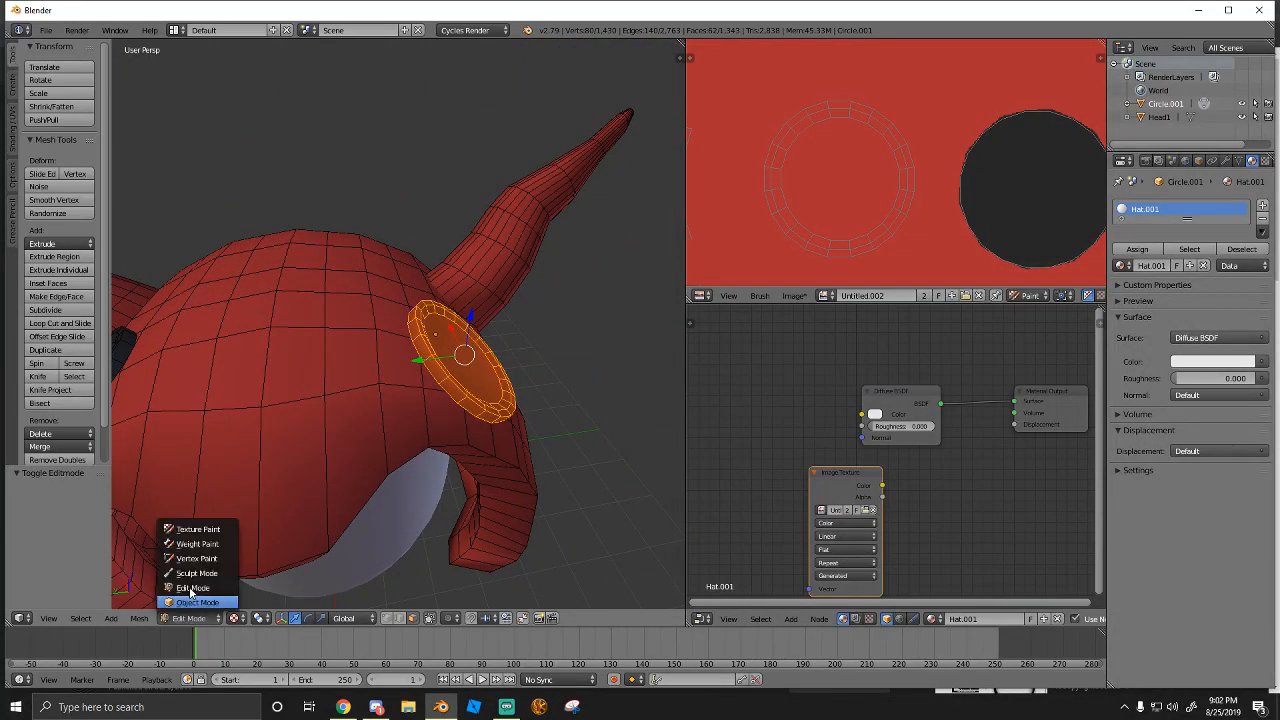
{"action": "left_click", "coordinate": [198, 530]}
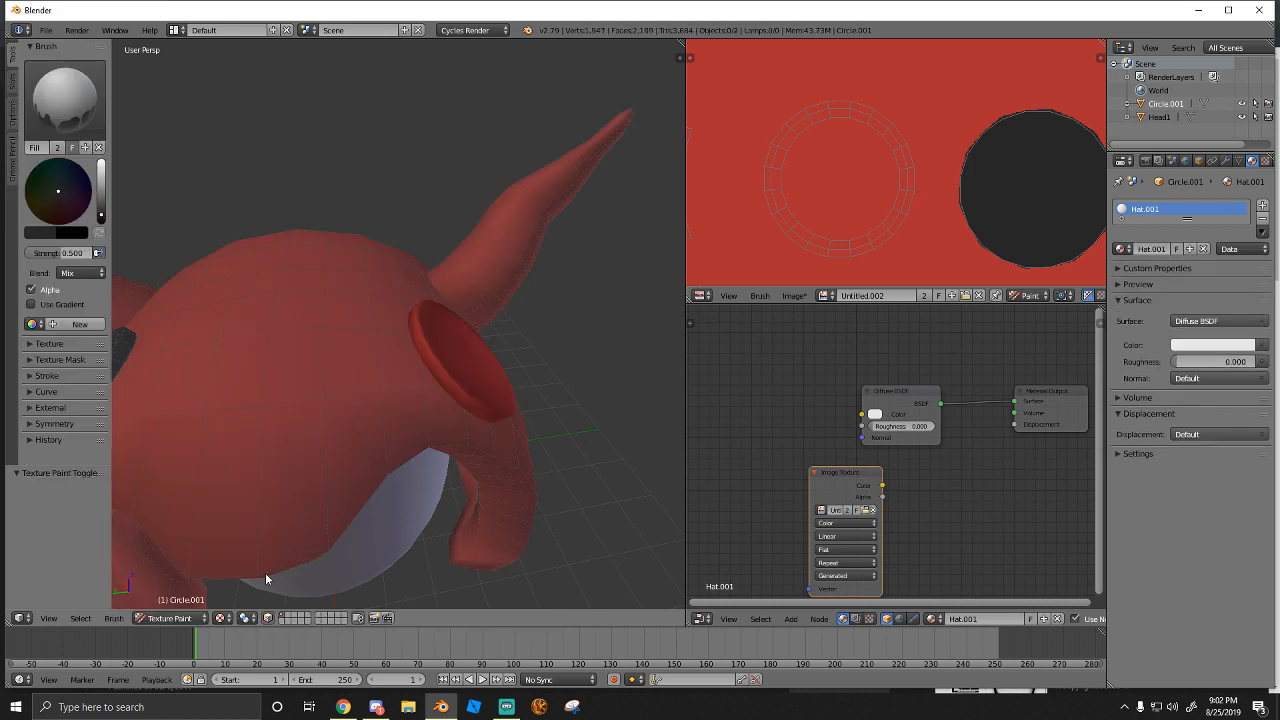
{"action": "left_click", "coordinate": [450, 363]}
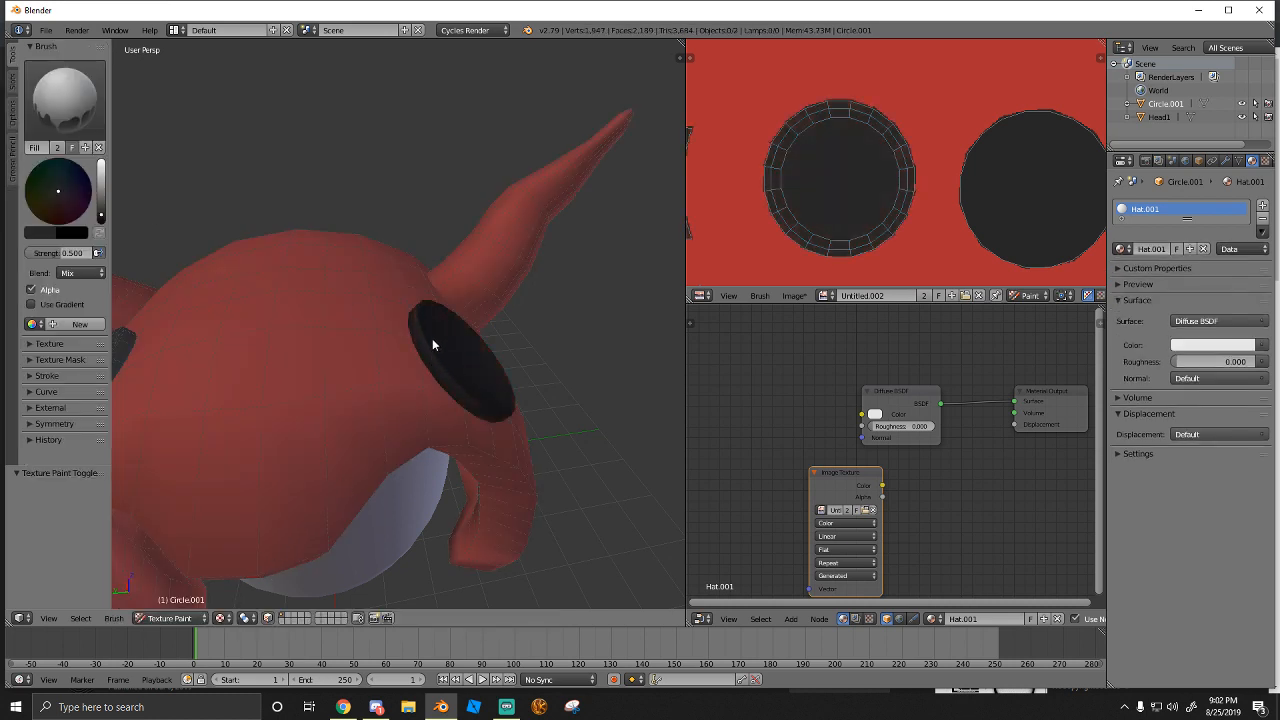
{"action": "left_click", "coordinate": [170, 618]}
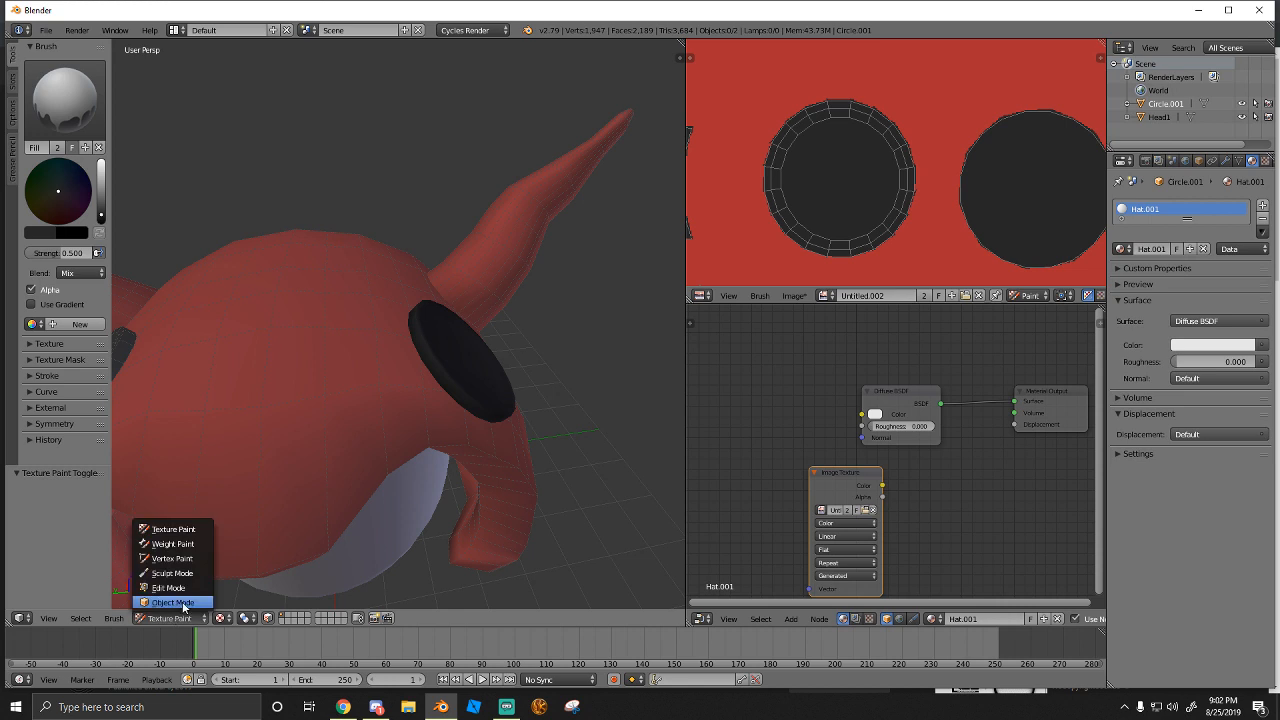
{"action": "left_click", "coordinate": [170, 527]}
Examine the textured helmet and both dark discs from several sides
{"action": "key", "text": "shift+f"}
{"action": "key", "text": "s"}
{"action": "key", "text": "a"}
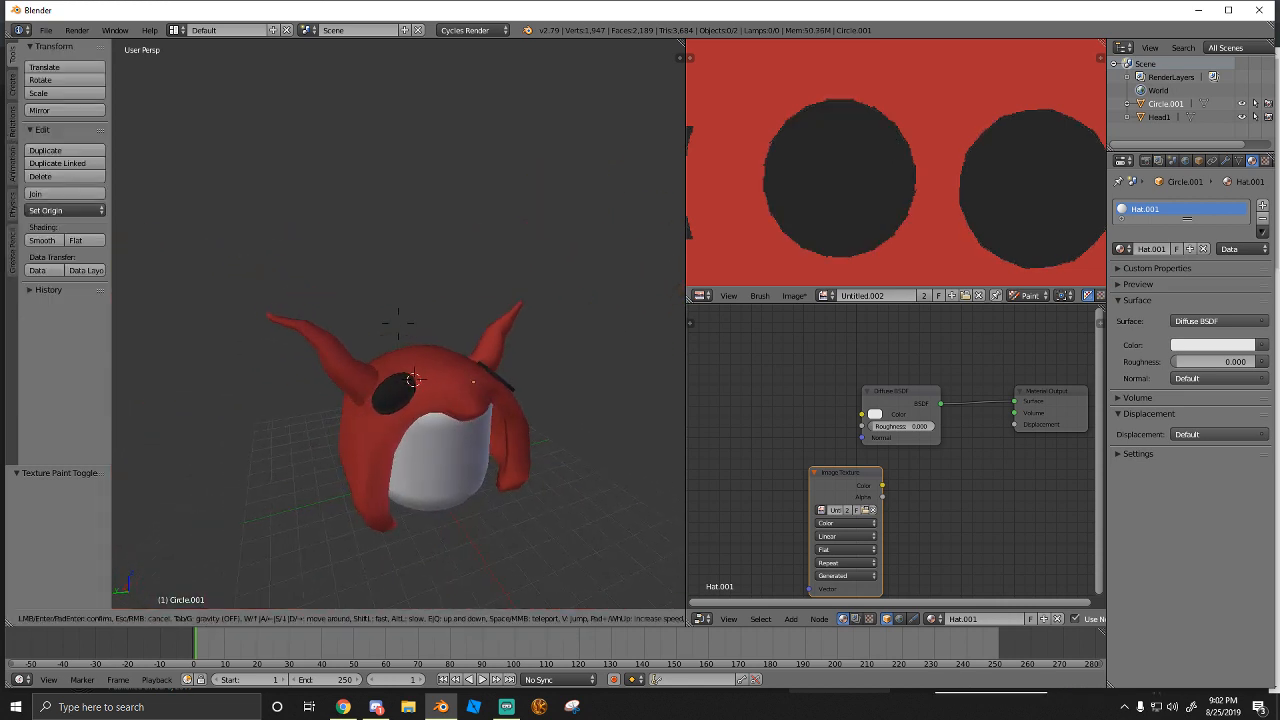
{"action": "key", "text": "w"}
{"action": "key", "text": "s"}
{"action": "key", "text": "d"}
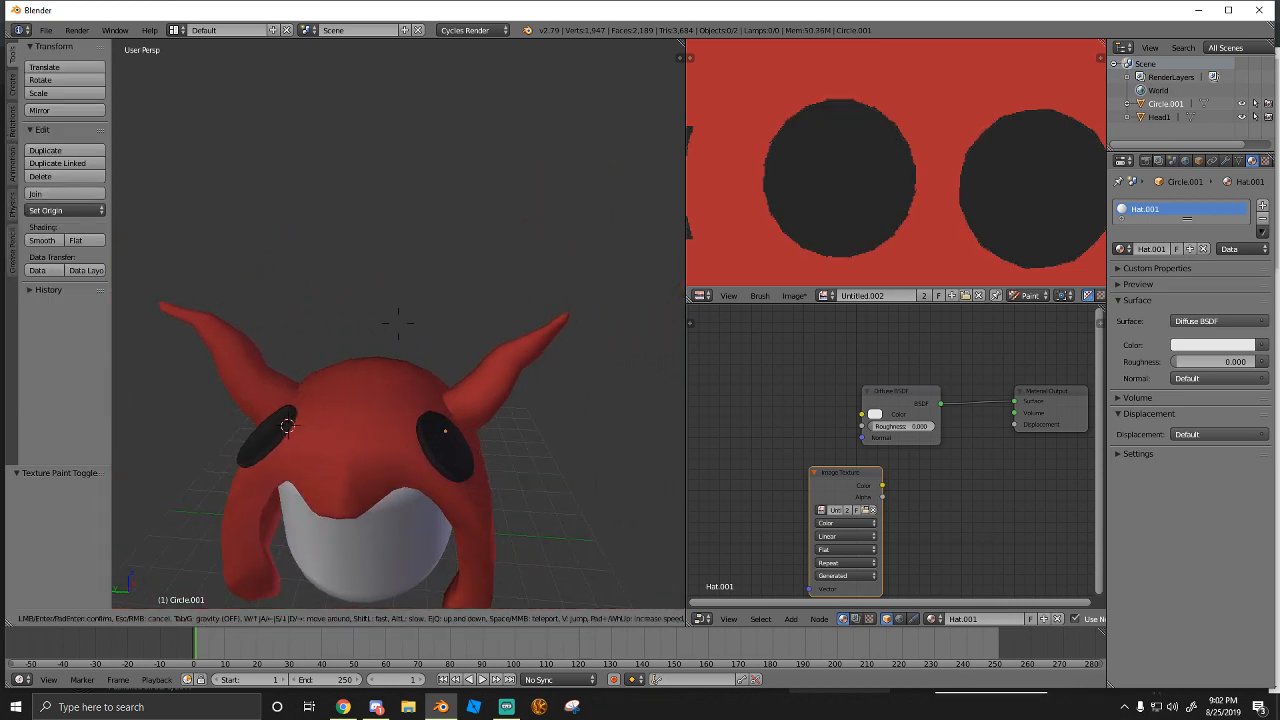
{"action": "key", "text": "a"}
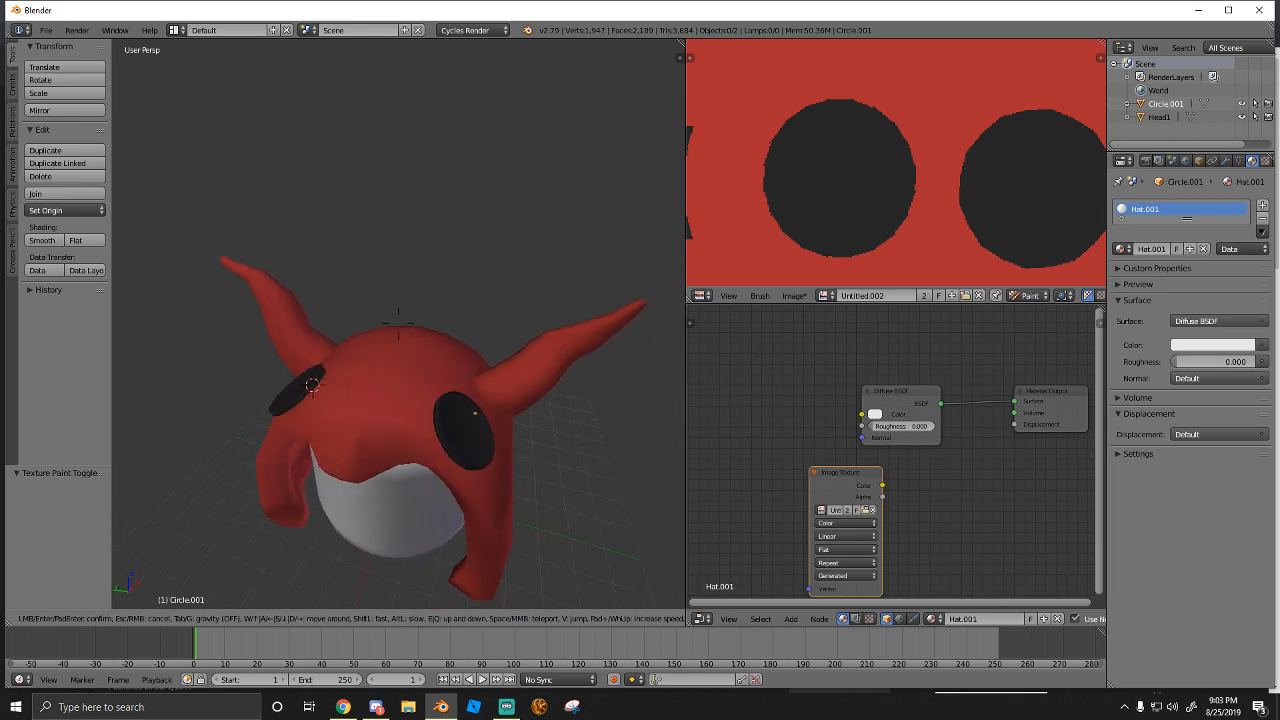
{"action": "key", "text": "w"}
{"action": "key", "text": "a"}
{"action": "left_click", "coordinate": [398, 323]}
Select the helmet, switch it to Edit Mode and clear its face selection
{"action": "right_click", "coordinate": [397, 326]}
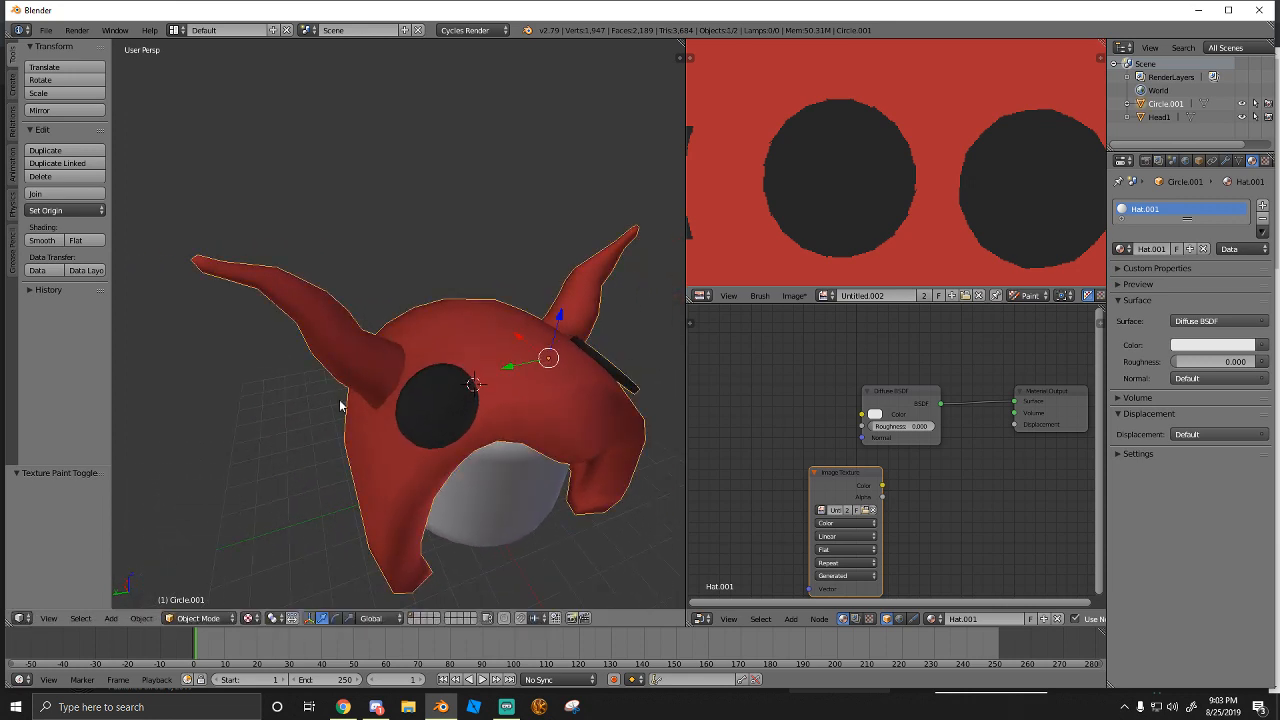
{"action": "left_click", "coordinate": [218, 618]}
{"action": "left_click", "coordinate": [210, 584]}
{"action": "key", "text": "a"}
{"action": "key", "text": "a"}
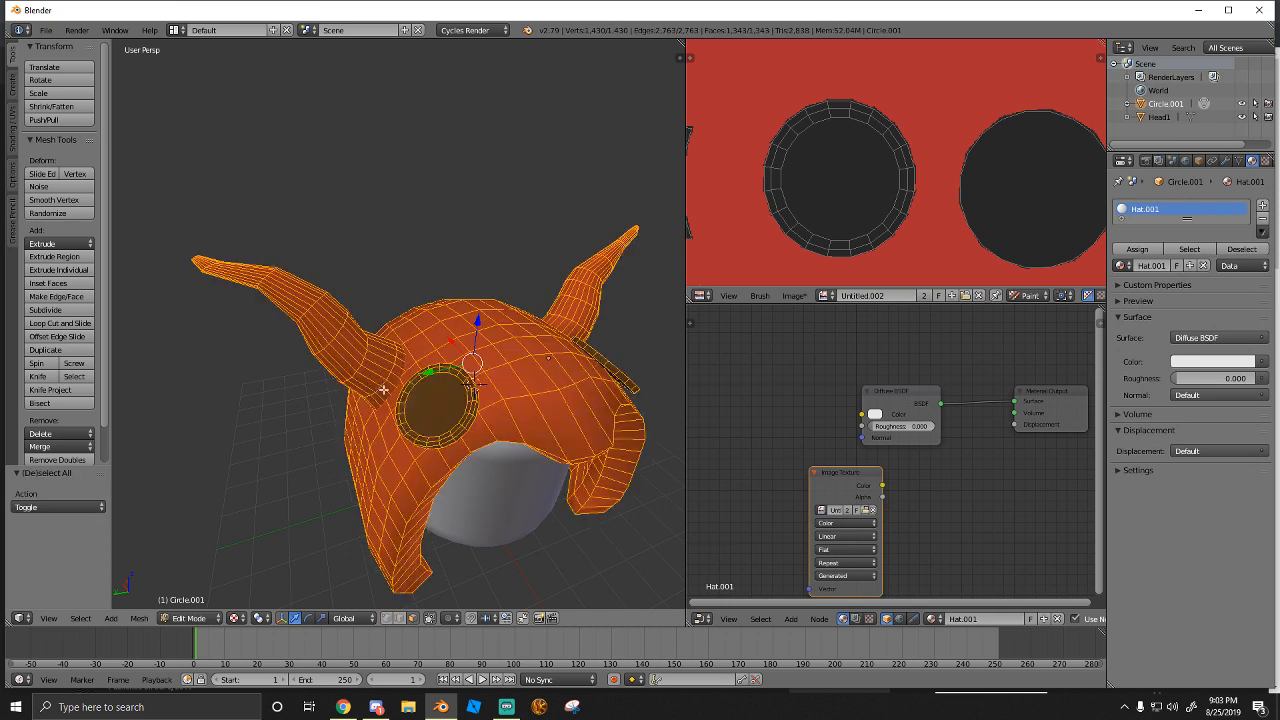
{"action": "key", "text": "a"}
{"action": "key", "text": "a"}
{"action": "key", "text": "a"}
Try to select the ring of faces at the base of the horn, then deselect everything
{"action": "right_click", "coordinate": [381, 396]}
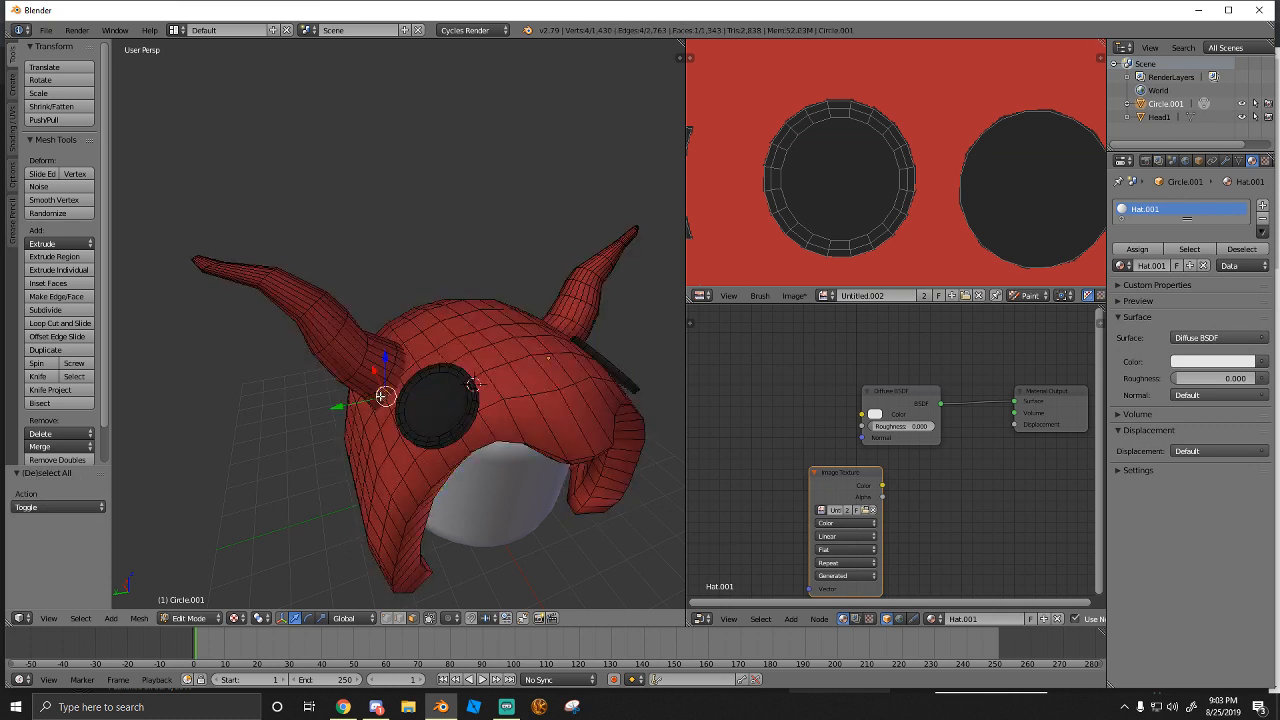
{"action": "right_click", "coordinate": [383, 399], "text": "alt"}
{"action": "right_click", "coordinate": [369, 388], "text": "alt"}
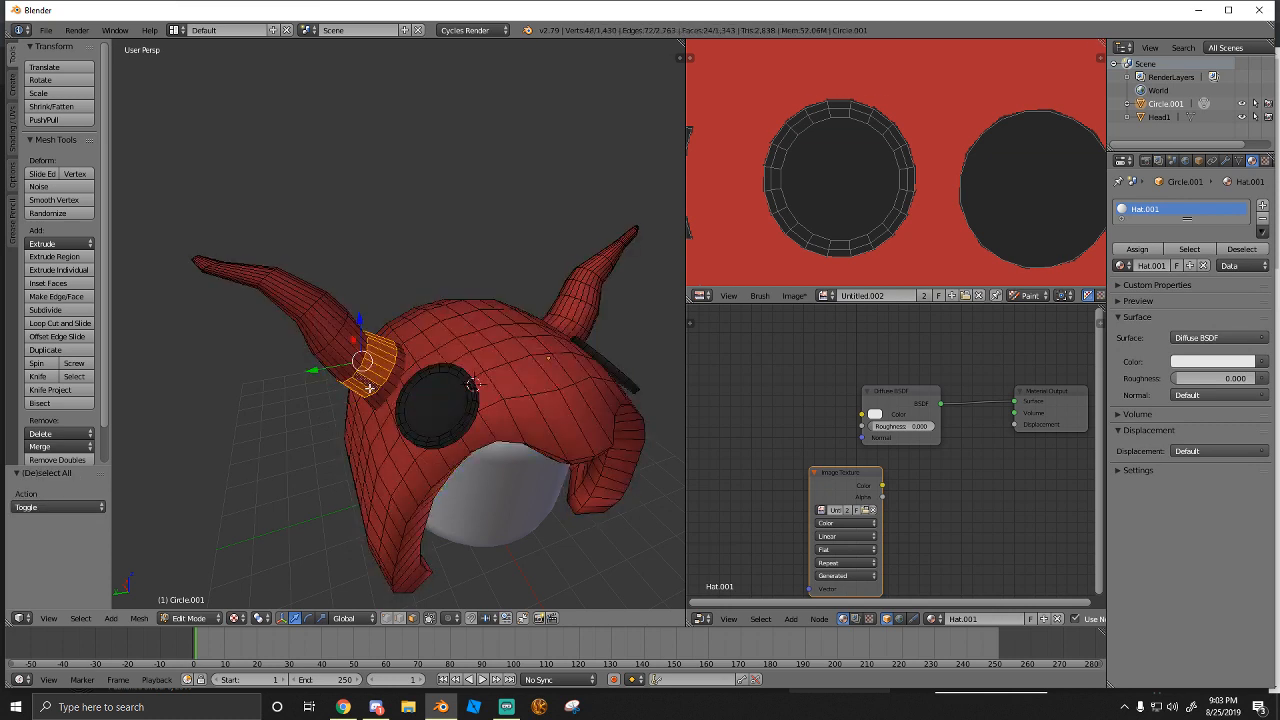
{"action": "right_click", "coordinate": [382, 404], "text": "alt"}
{"action": "right_click", "coordinate": [361, 387], "text": "alt"}
{"action": "right_click", "coordinate": [384, 401]}
{"action": "key", "text": "a"}
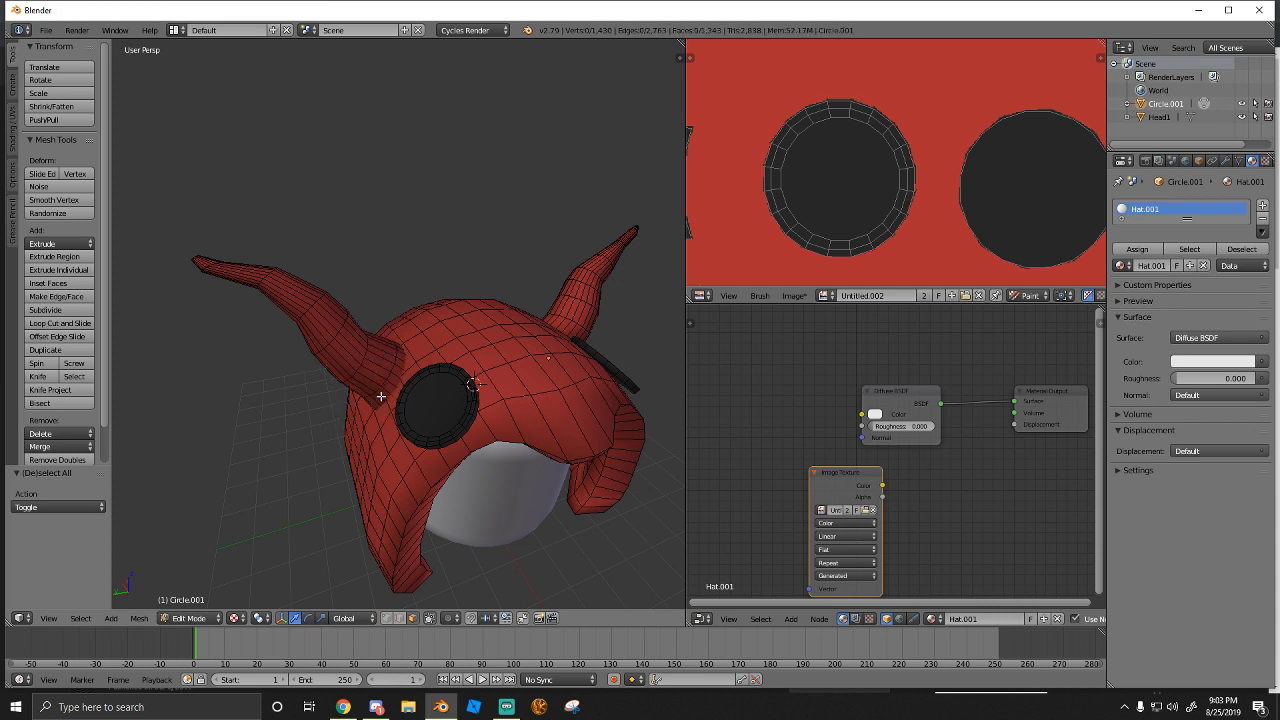
Select every ring of faces on the horn nearest the viewer, from its base to its tip
{"action": "right_click", "coordinate": [382, 396], "text": "alt+shift"}
{"action": "right_click", "coordinate": [364, 382], "text": "alt+shift"}
{"action": "right_click", "coordinate": [342, 370], "text": "alt+shift"}
{"action": "right_click", "coordinate": [319, 341], "text": "alt+shift"}
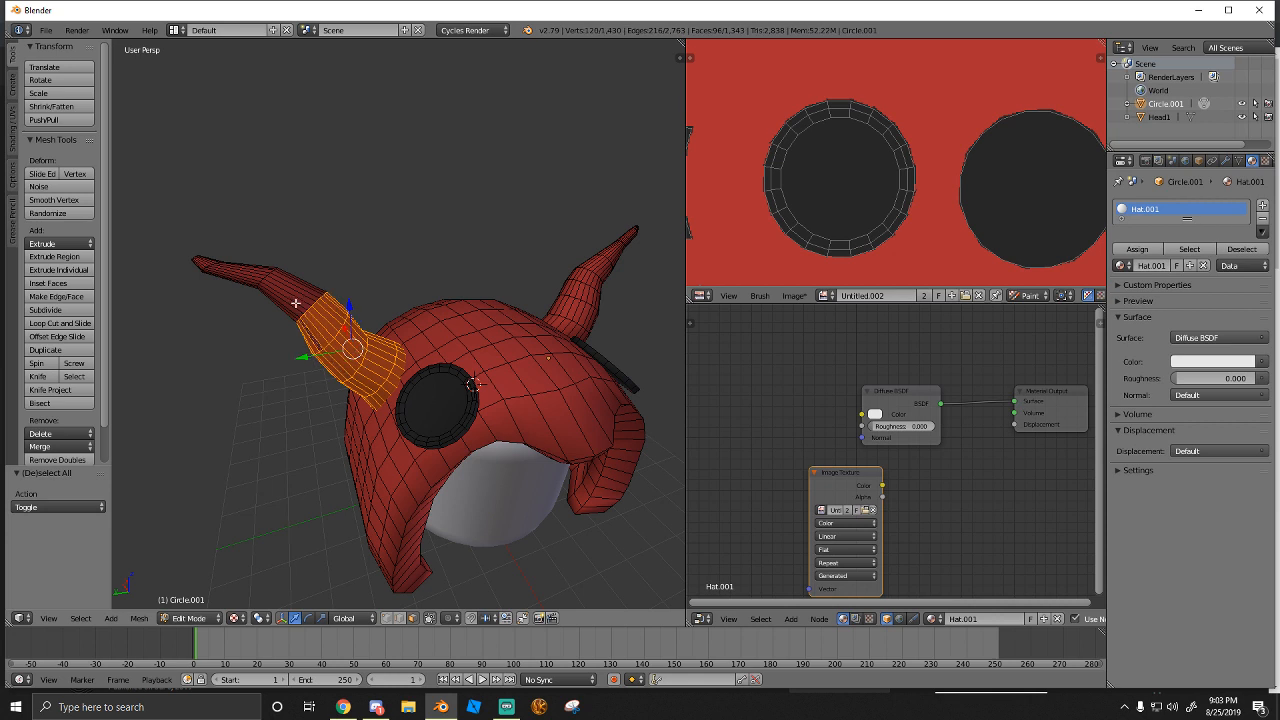
{"action": "right_click", "coordinate": [288, 302], "text": "alt+shift"}
{"action": "right_click", "coordinate": [241, 276], "text": "alt+shift"}
{"action": "right_click", "coordinate": [205, 265], "text": "alt+shift"}
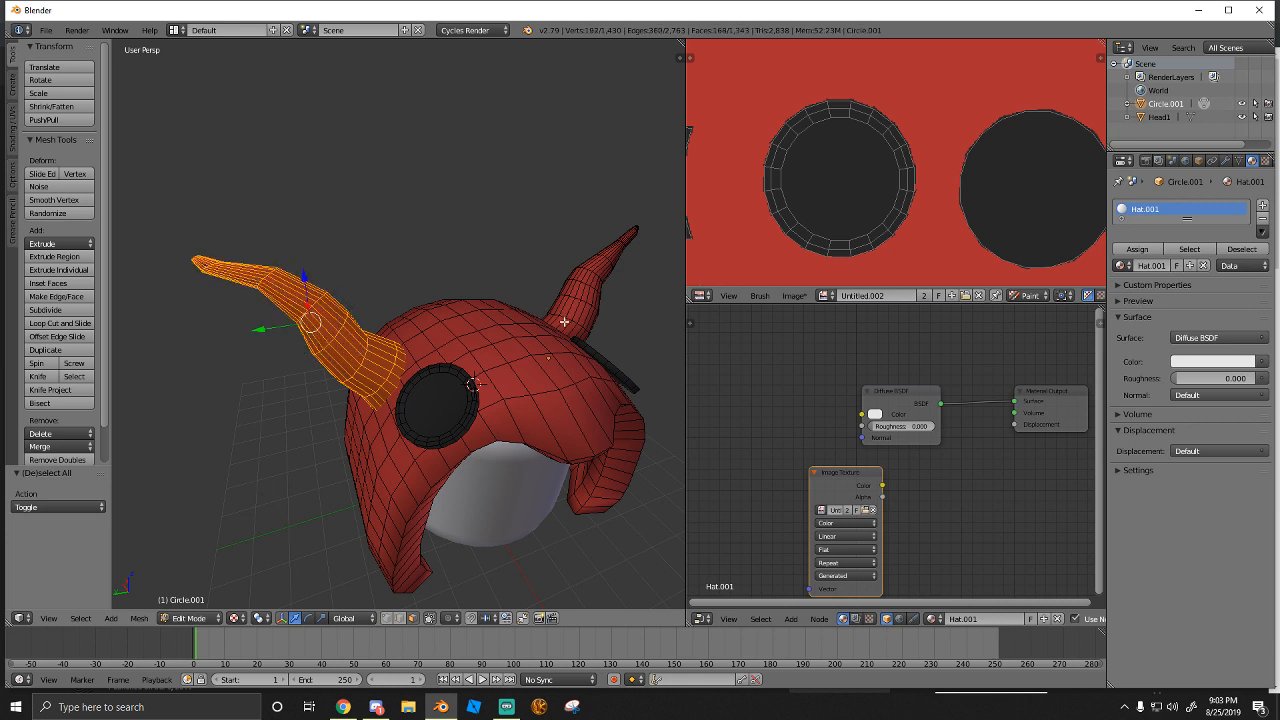
Add every ring of faces on the far horn, from base to tip, to the selection
{"action": "right_click", "coordinate": [564, 321], "text": "alt+shift"}
{"action": "right_click", "coordinate": [572, 308], "text": "alt+shift"}
{"action": "right_click", "coordinate": [584, 290], "text": "alt+shift"}
{"action": "right_click", "coordinate": [592, 278], "text": "alt+shift"}
{"action": "right_click", "coordinate": [602, 264], "text": "alt+shift"}
{"action": "right_click", "coordinate": [620, 243], "text": "alt+shift"}
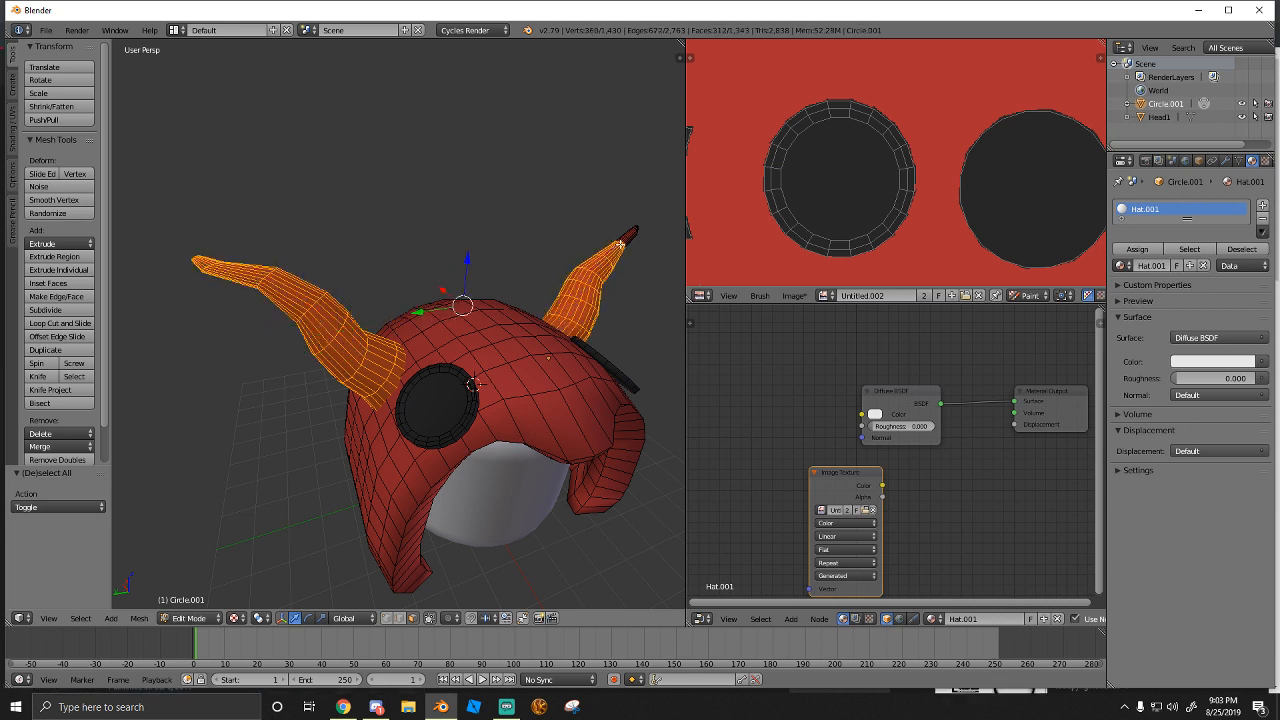
{"action": "right_click", "coordinate": [632, 232], "text": "alt+shift"}
Add the end cap face at the tip of each horn to the selection
{"action": "key", "text": "shift+f"}
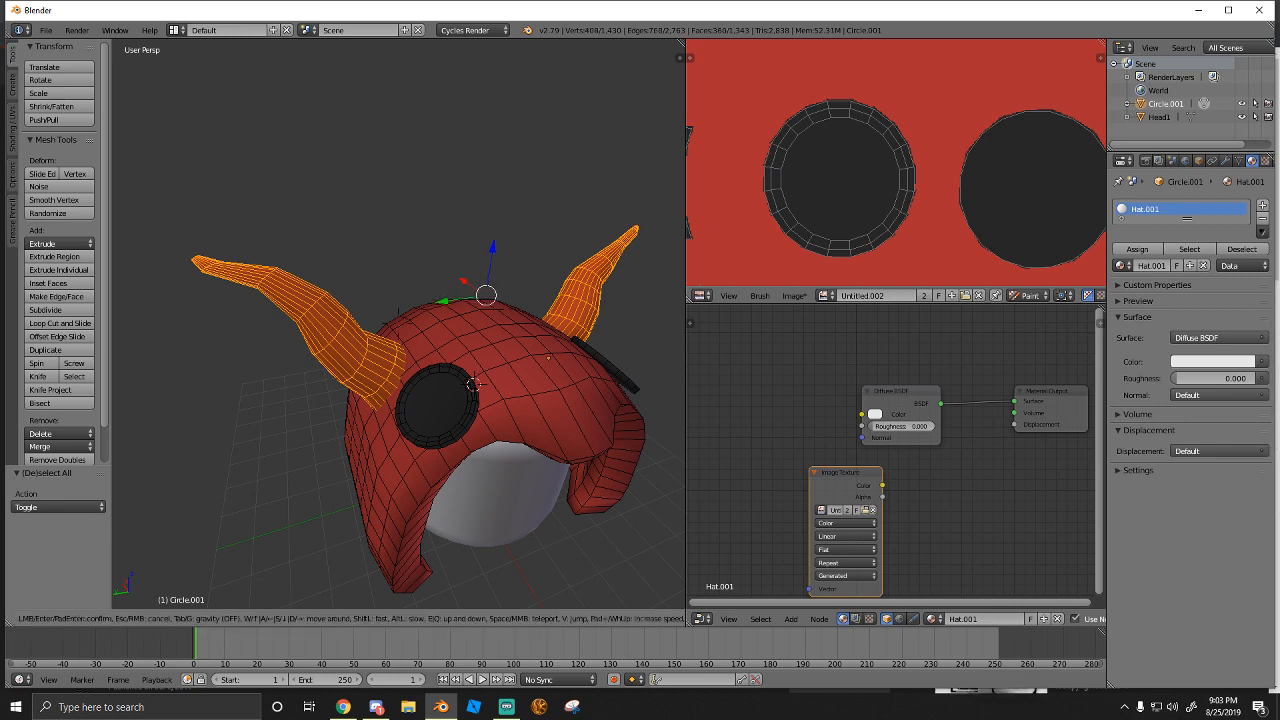
{"action": "key", "text": "a"}
{"action": "key", "text": "d"}
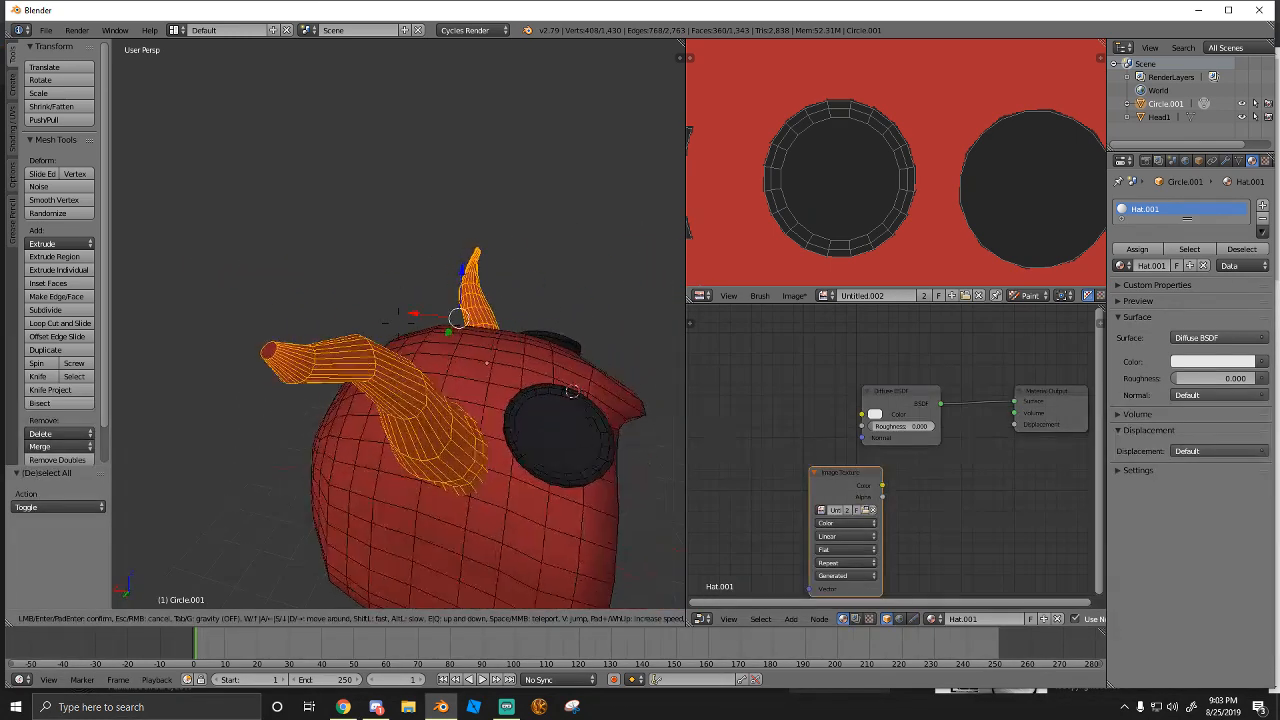
{"action": "left_click", "coordinate": [398, 323]}
{"action": "key", "text": "shift+f"}
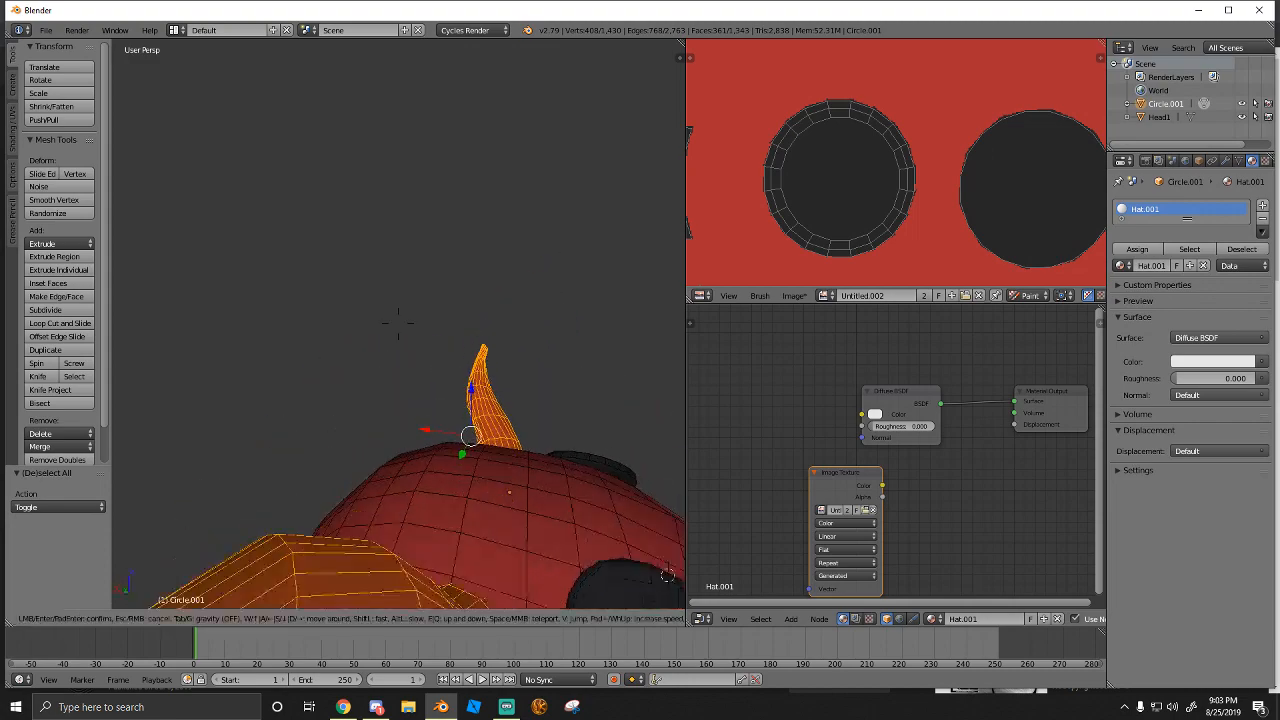
{"action": "key", "text": "w"}
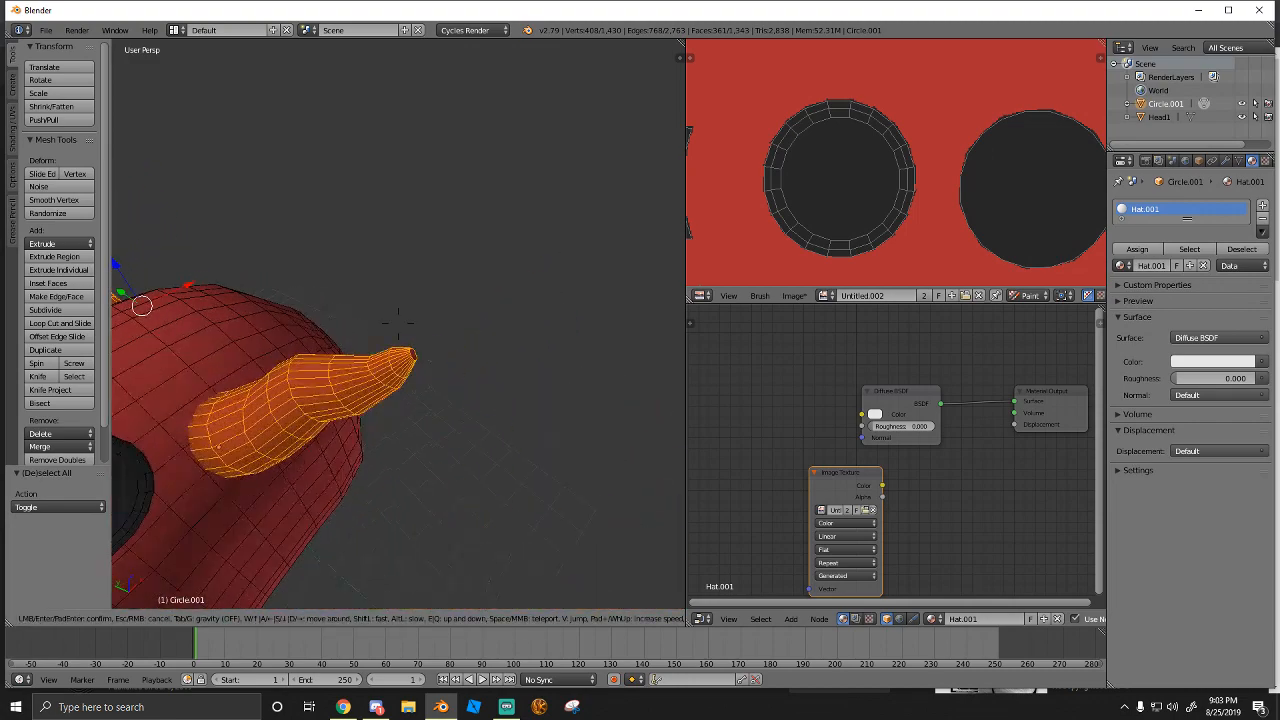
{"action": "left_click", "coordinate": [398, 323]}
{"action": "key", "text": "shift+f"}
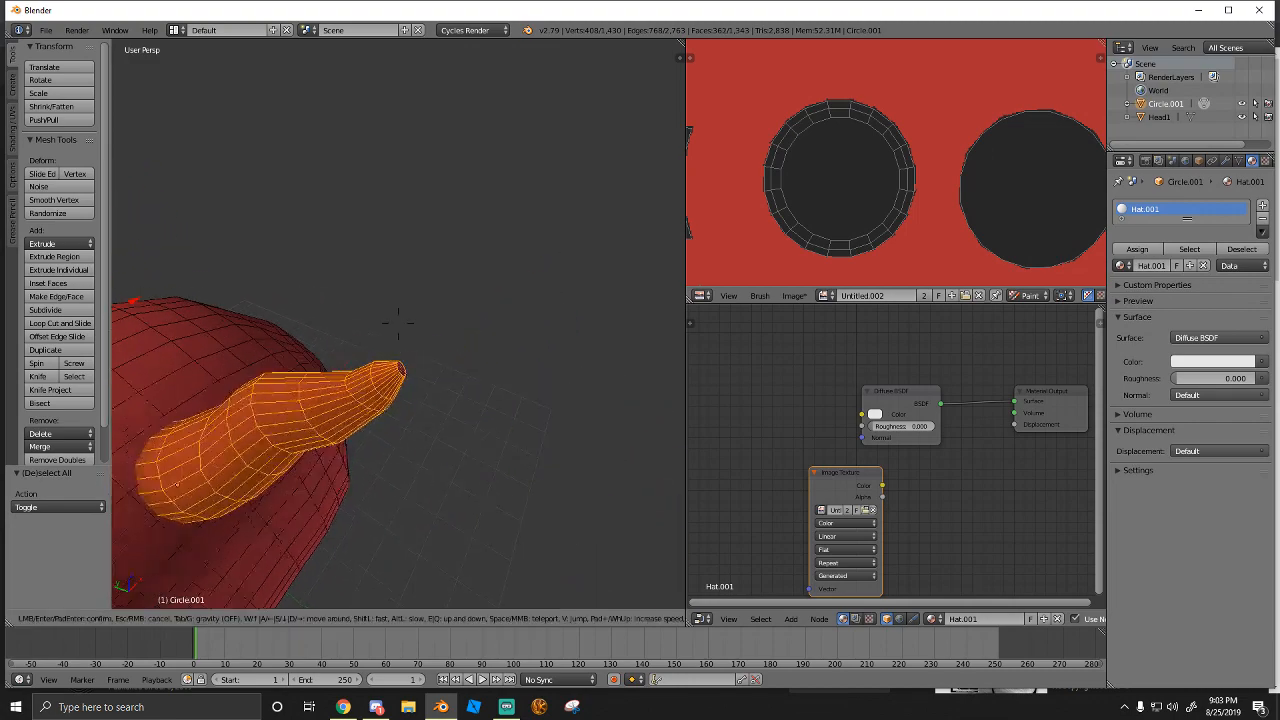
{"action": "key", "text": "s"}
{"action": "key", "text": "w"}
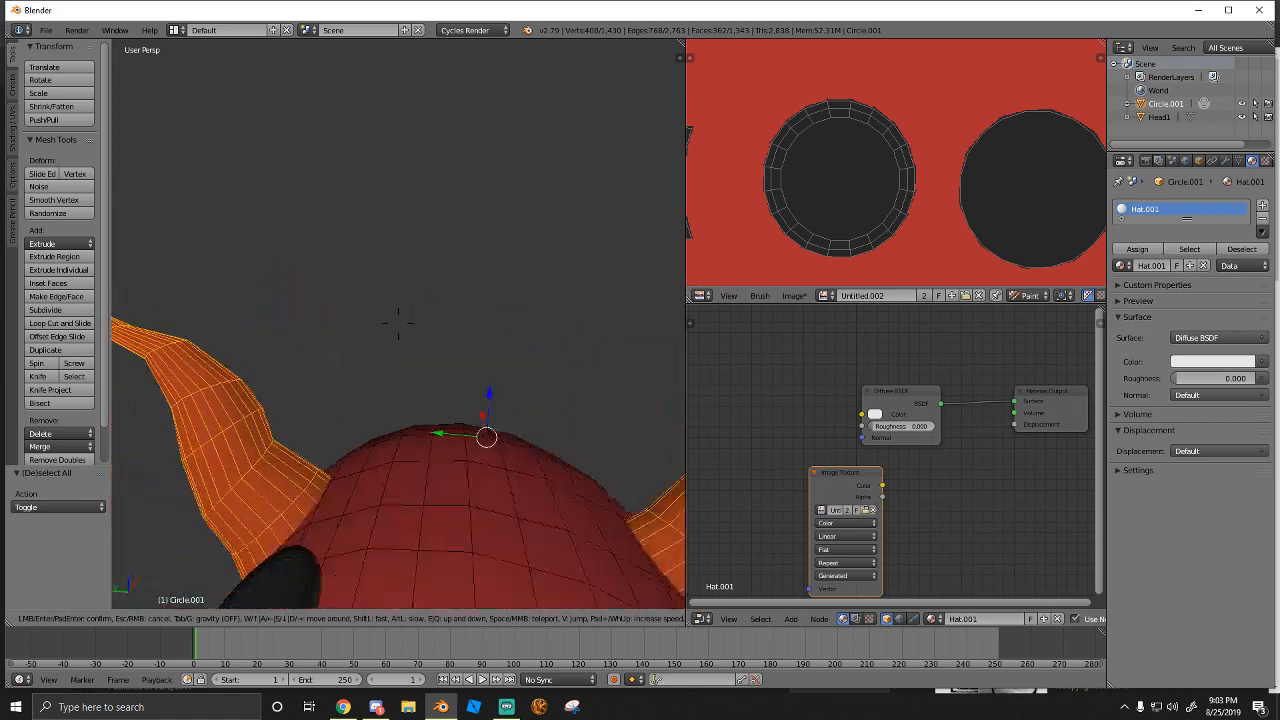
{"action": "key", "text": "s"}
{"action": "key", "text": "a"}
{"action": "left_click", "coordinate": [398, 323]}
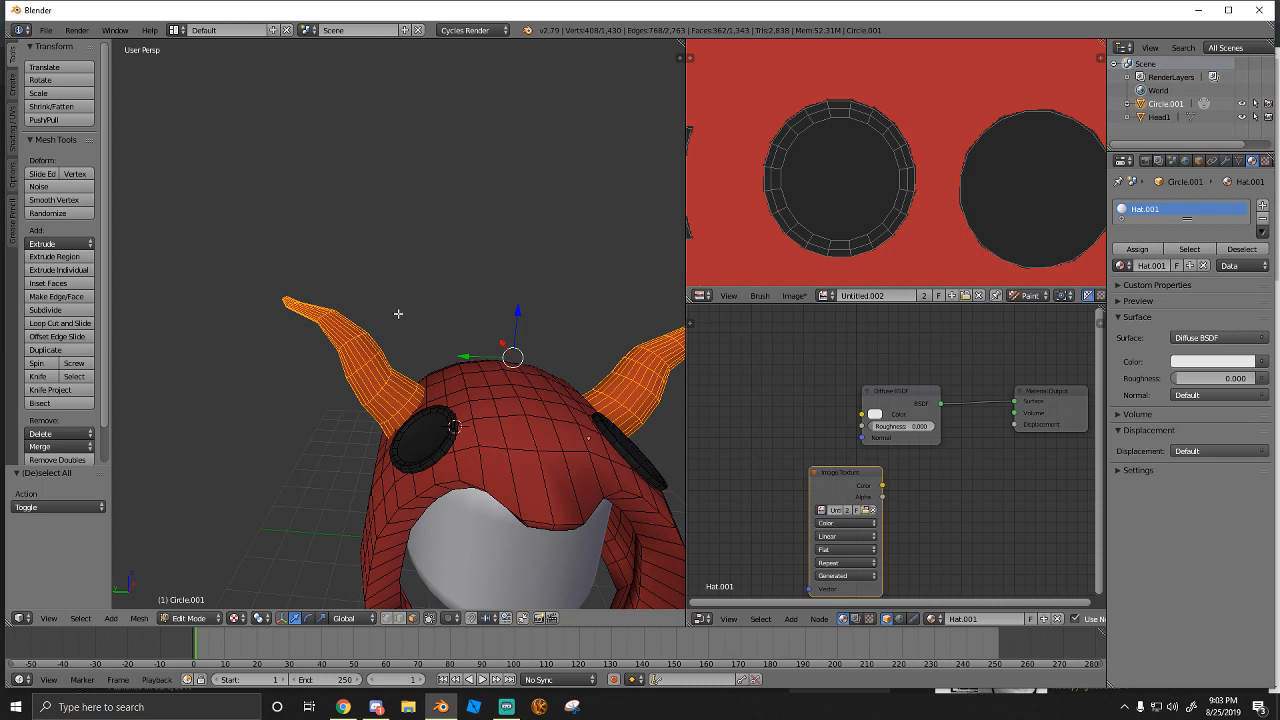
{"action": "left_click", "coordinate": [398, 314]}
{"action": "left_click", "coordinate": [13, 87]}
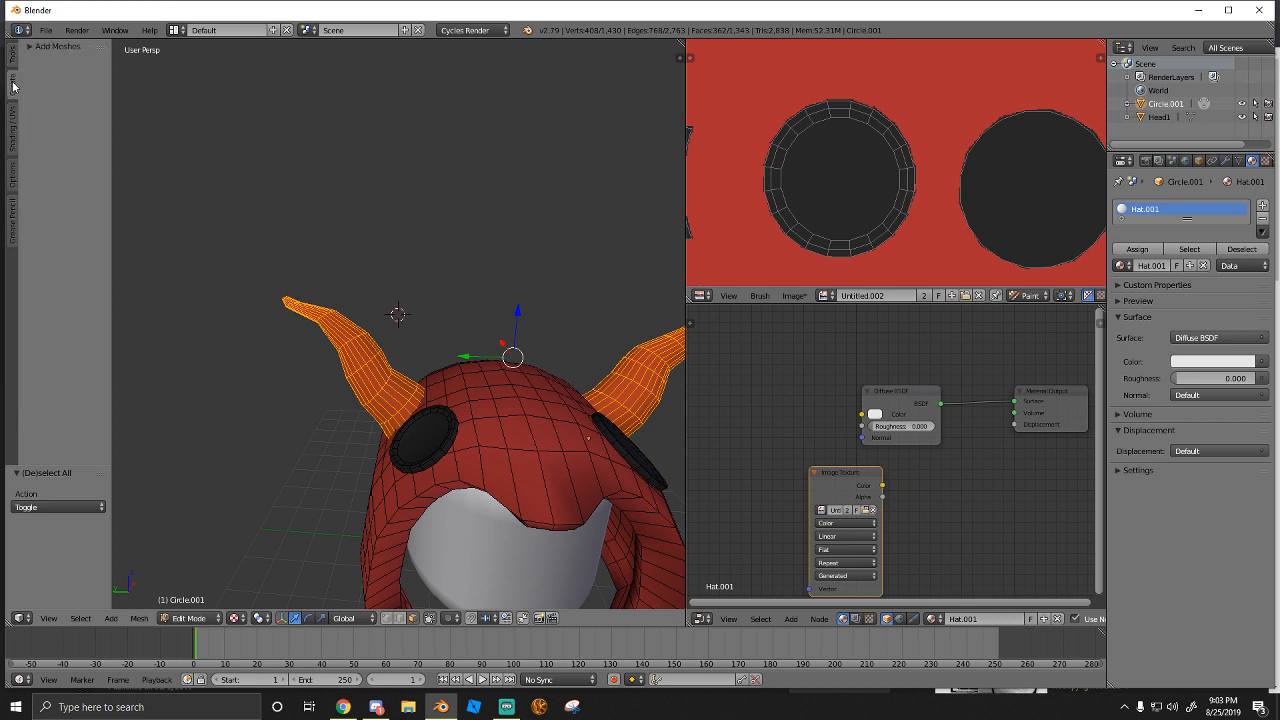
{"action": "left_click", "coordinate": [12, 56]}
{"action": "left_click", "coordinate": [188, 618]}
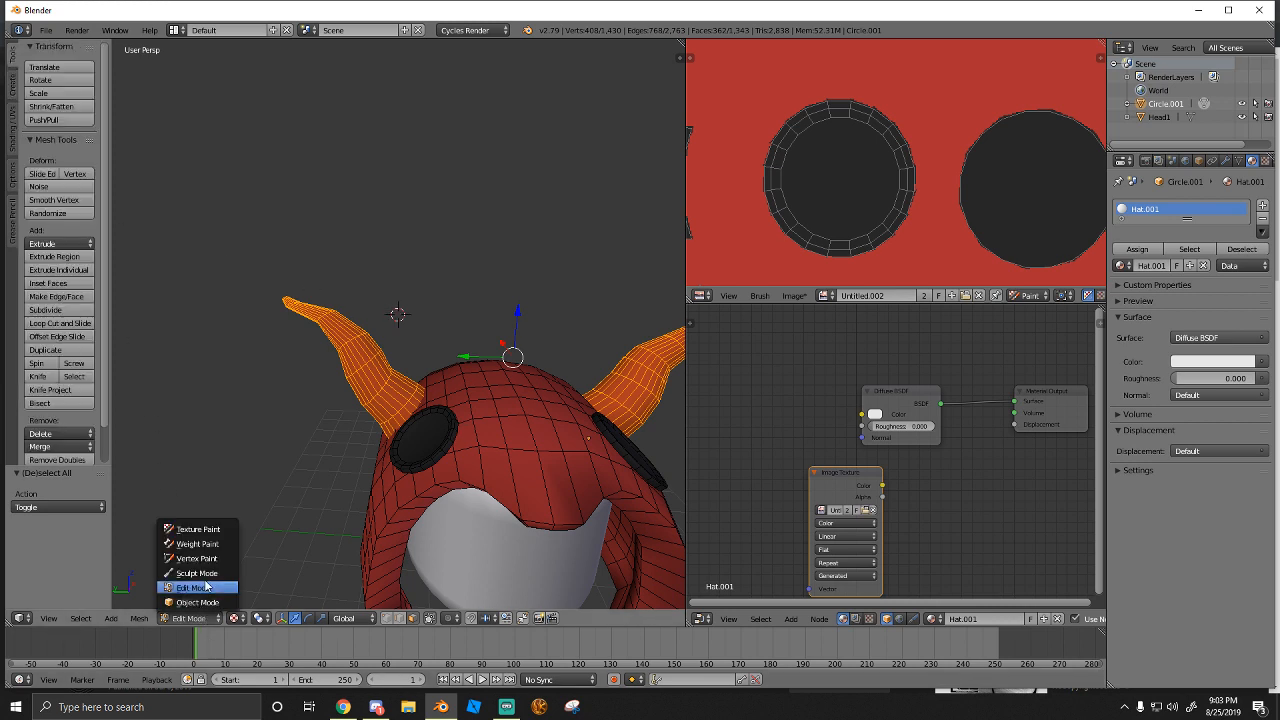
{"action": "left_click", "coordinate": [203, 588]}
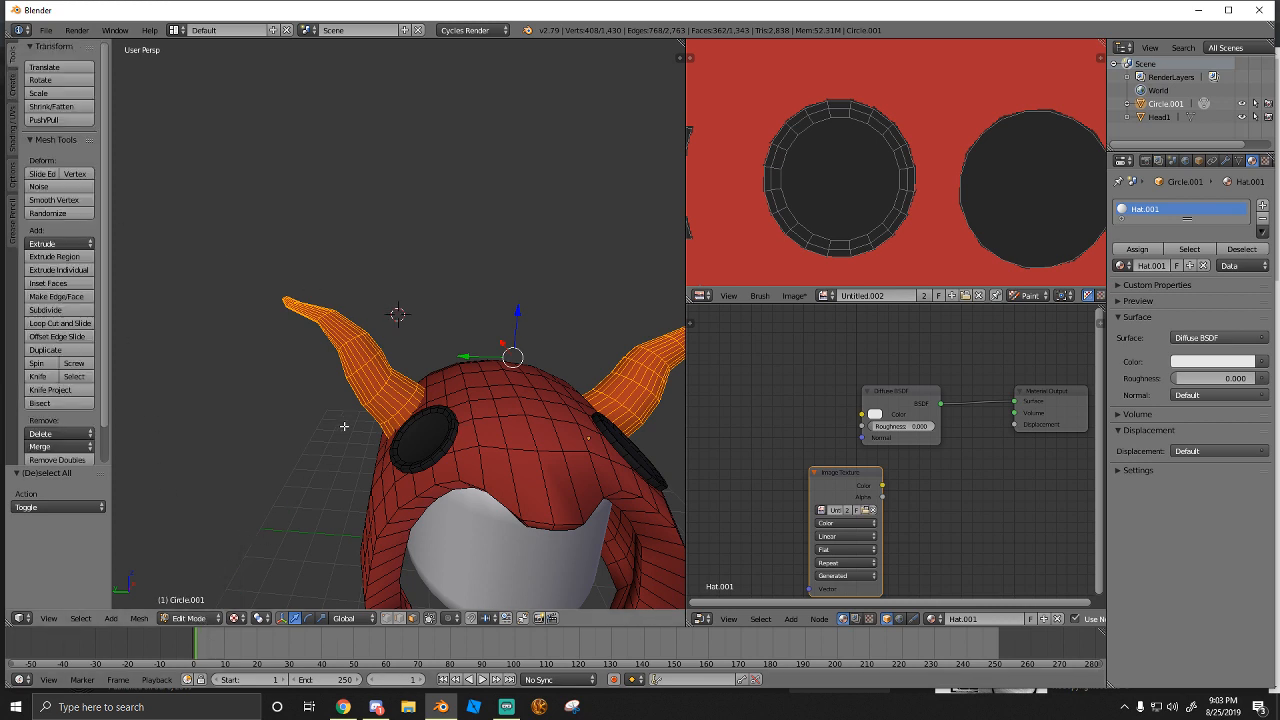
{"action": "left_click", "coordinate": [13, 88]}
{"action": "left_click", "coordinate": [11, 60]}
{"action": "left_click", "coordinate": [14, 140]}
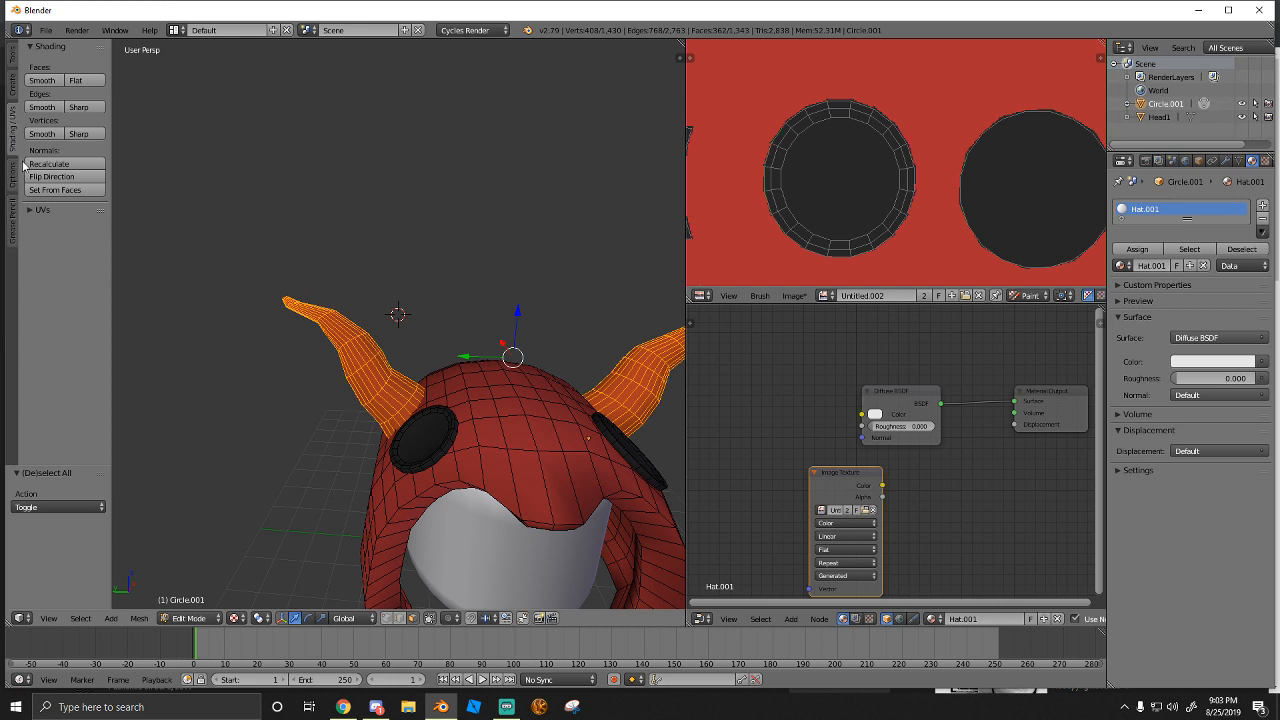
Switch to Chrome and search Google Images for FIRE in a new tab
{"action": "left_click", "coordinate": [343, 707]}
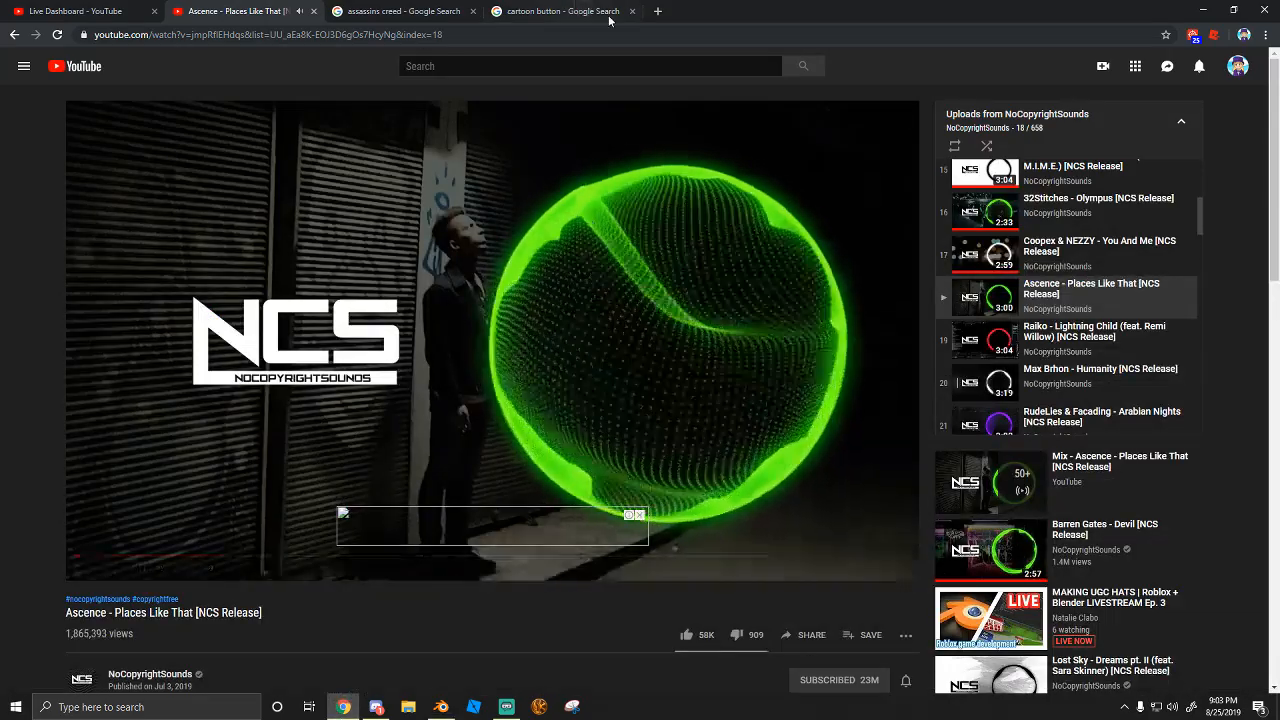
{"action": "left_click", "coordinate": [657, 11]}
{"action": "type", "text": "FIR"}
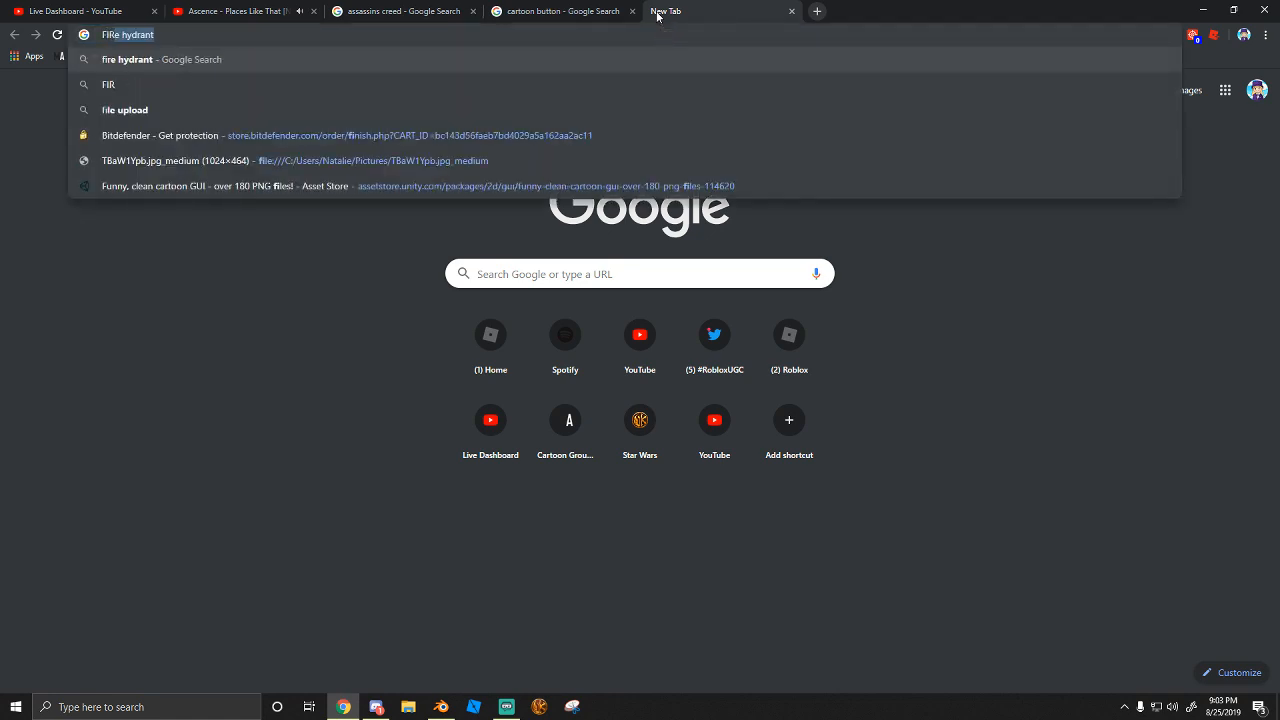
{"action": "type", "text": "E"}
{"action": "key", "text": "Return"}
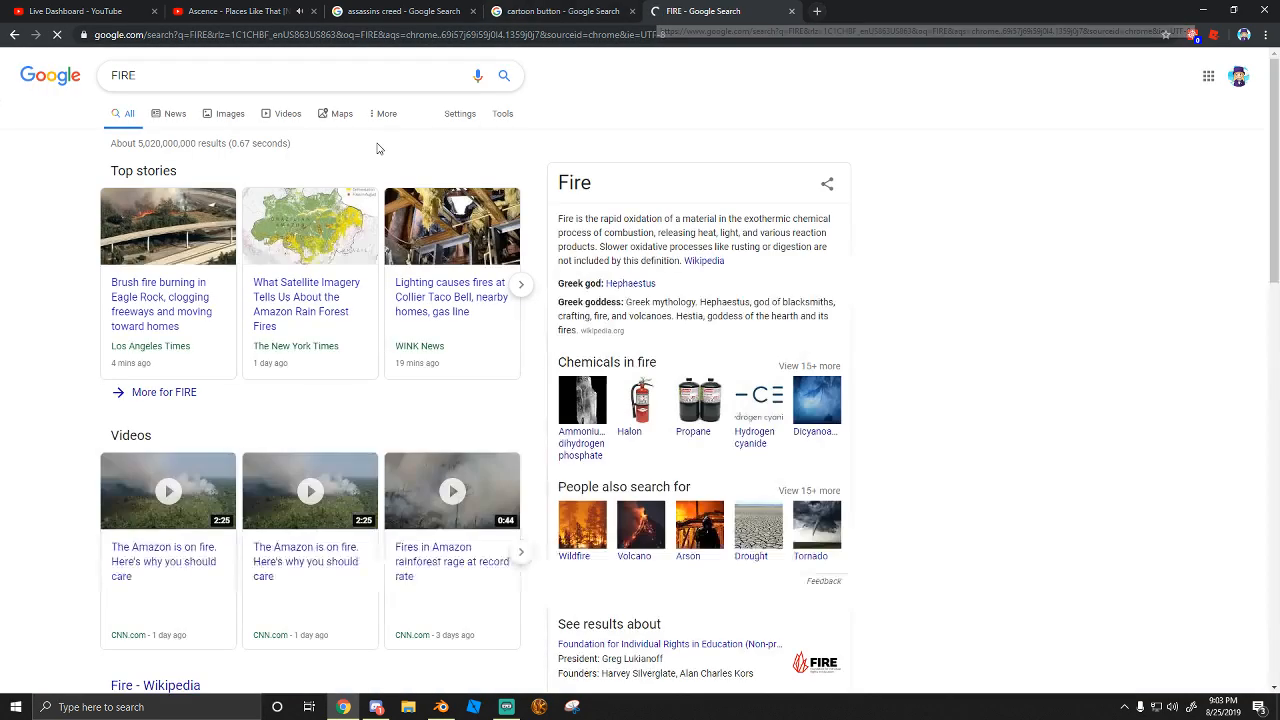
{"action": "left_click", "coordinate": [168, 114]}
{"action": "left_click", "coordinate": [229, 112]}
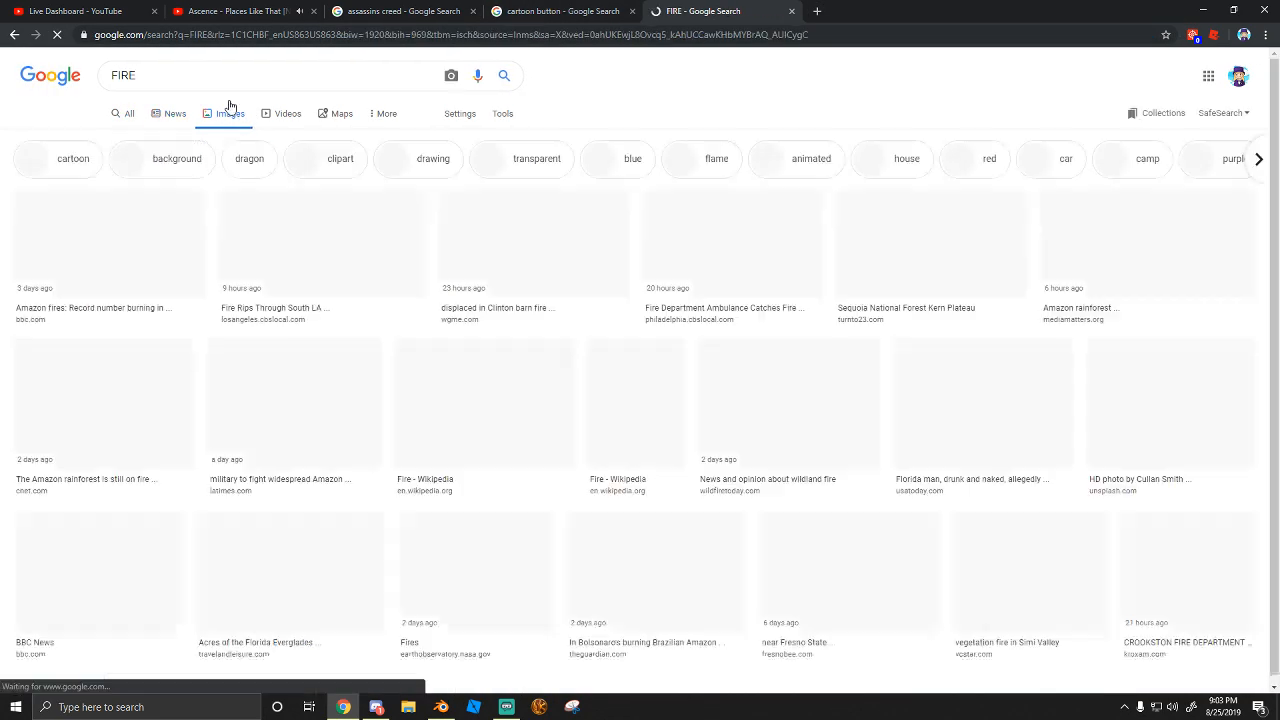
Narrow the fire images to clipart and open the Fire Emoji picture as a colour reference
{"action": "left_click", "coordinate": [295, 162]}
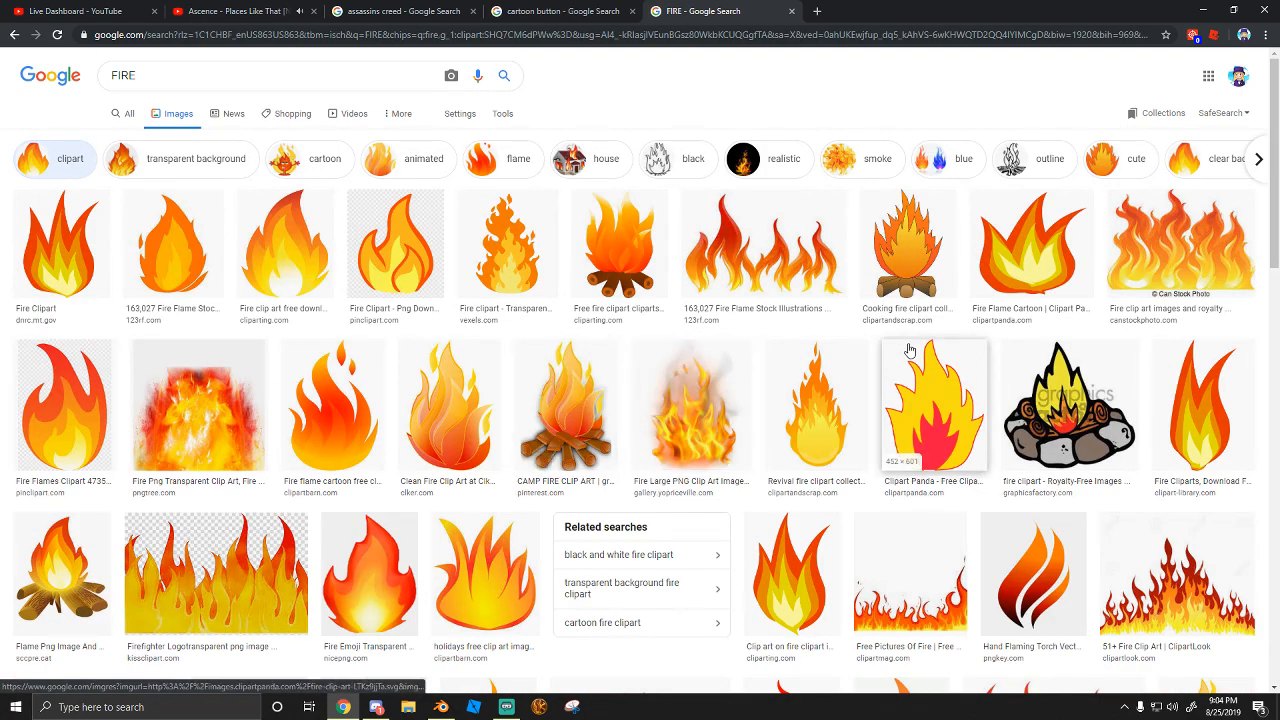
{"action": "scroll", "coordinate": [930, 475], "scroll_direction": "down", "scroll_amount": 2}
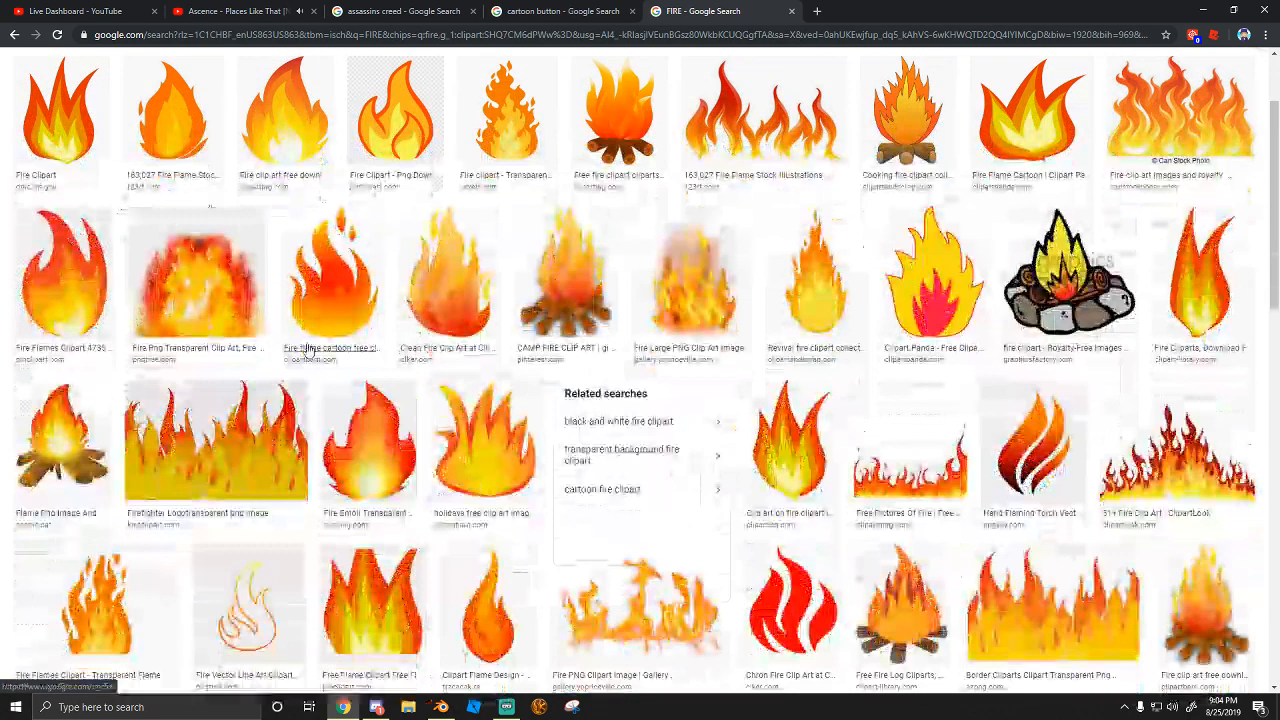
{"action": "left_click", "coordinate": [345, 480]}
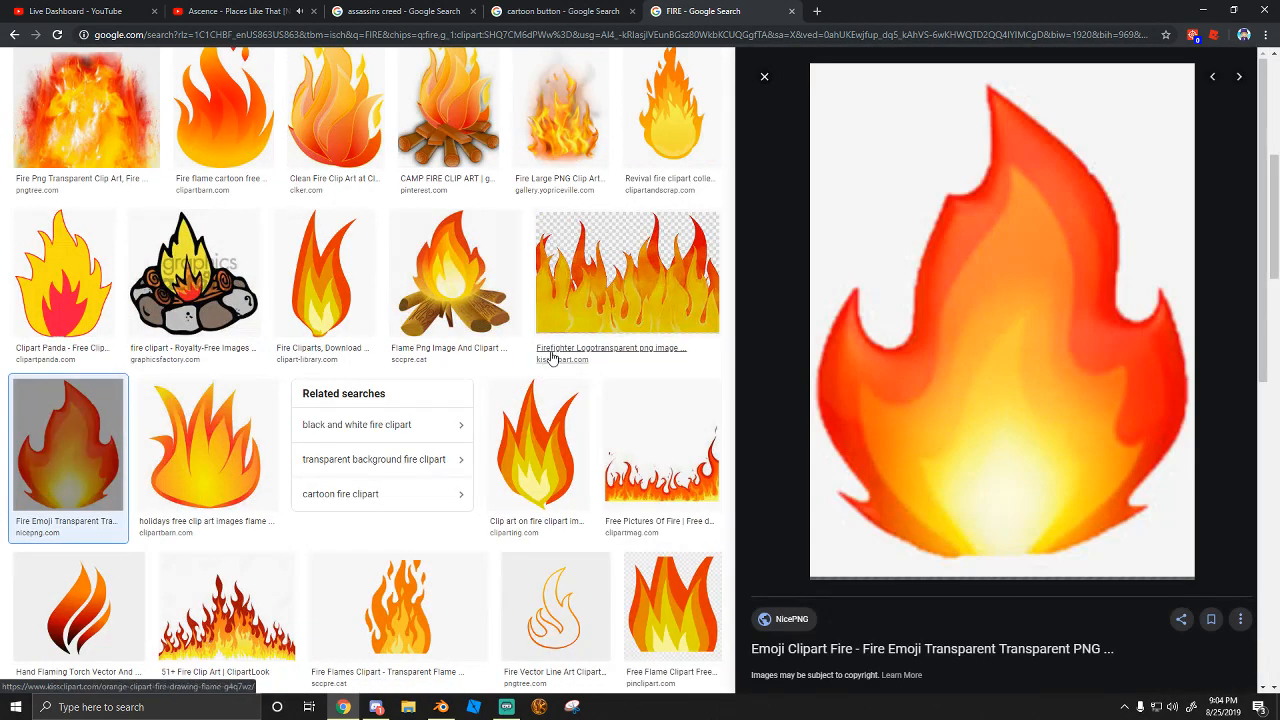
Switch back to Blender and view the helmet with its selected horns from above and from the front
{"action": "left_click", "coordinate": [441, 707]}
{"action": "left_click", "coordinate": [48, 618]}
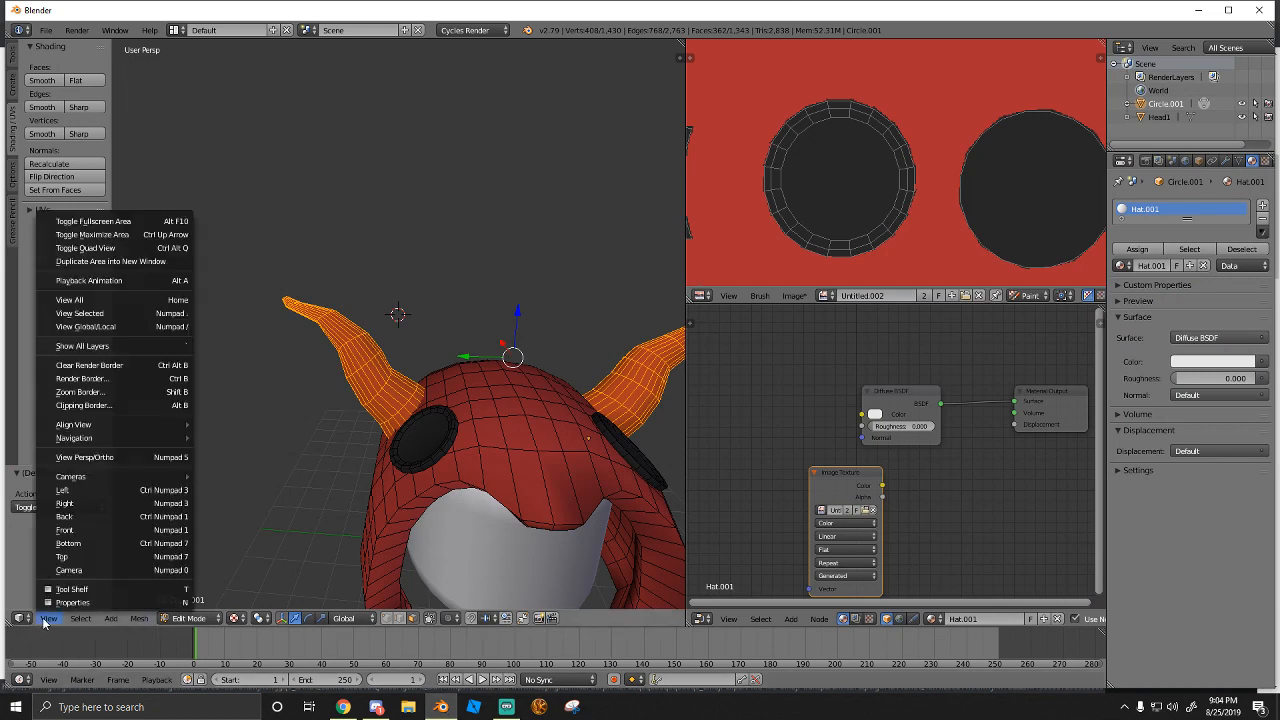
{"action": "left_click", "coordinate": [82, 561]}
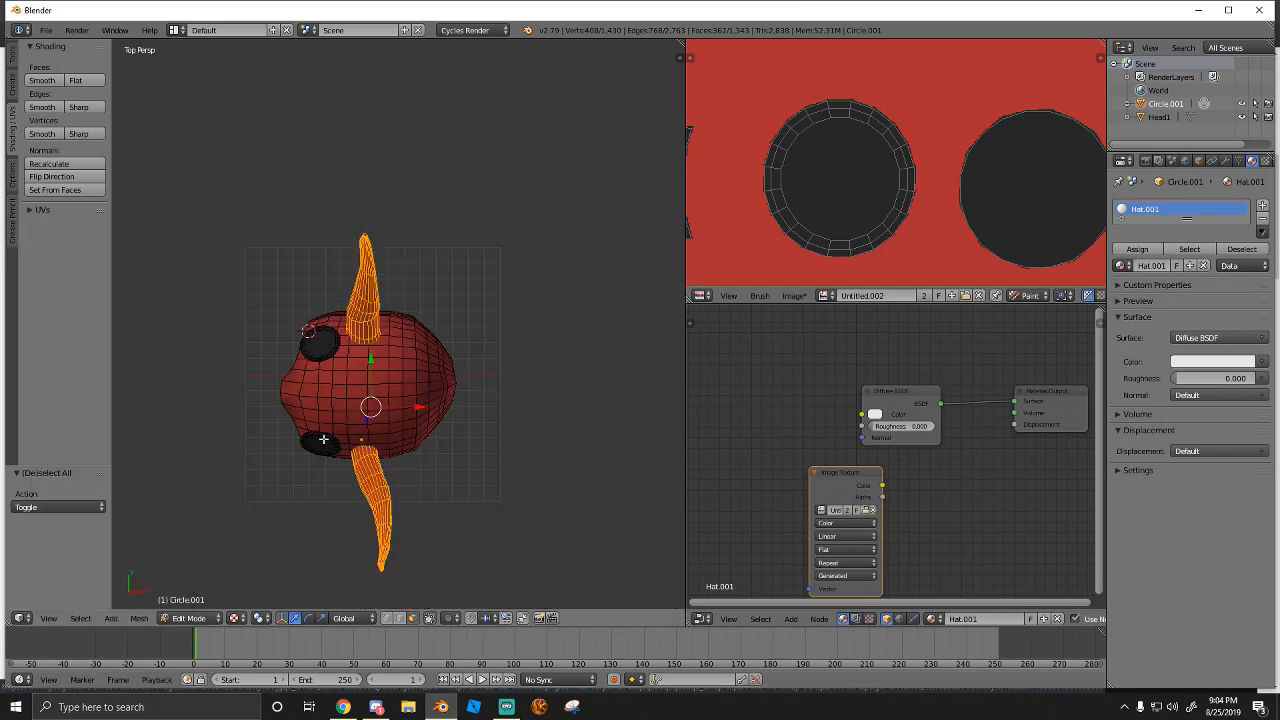
{"action": "middle_click_drag", "start_coordinate": [398, 431], "coordinate": [472, 307]}
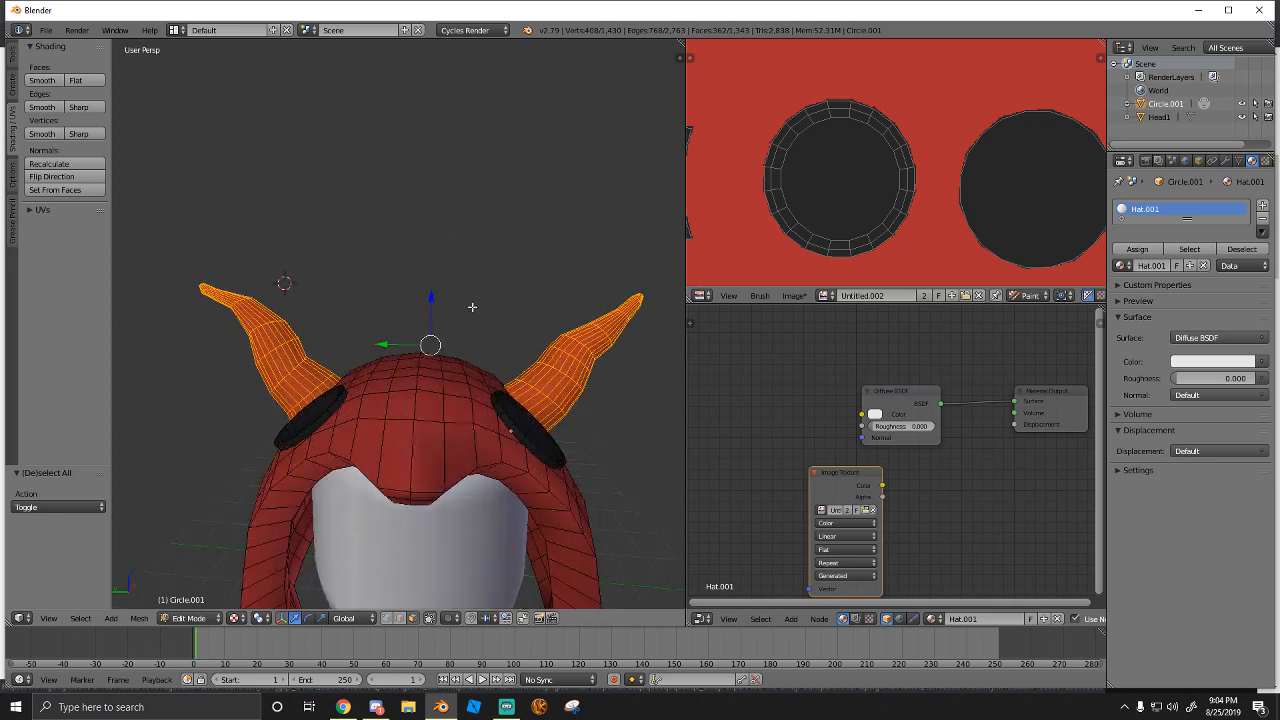
{"action": "mouse_move", "coordinate": [247, 388]}
{"action": "middle_mouse_down"}
{"action": "mouse_move", "coordinate": [300, 410]}
{"action": "mouse_move", "coordinate": [256, 402]}
{"action": "middle_mouse_up"}
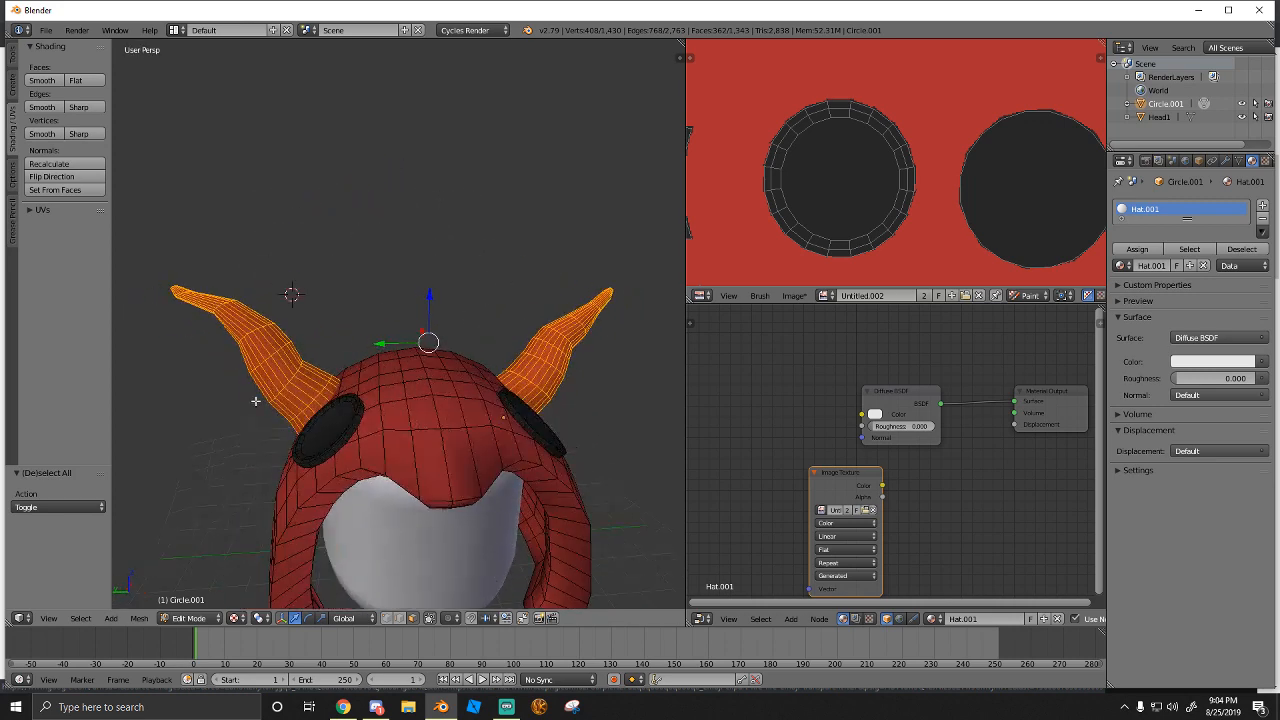
{"action": "left_click", "coordinate": [11, 62]}
{"action": "left_click", "coordinate": [11, 58]}
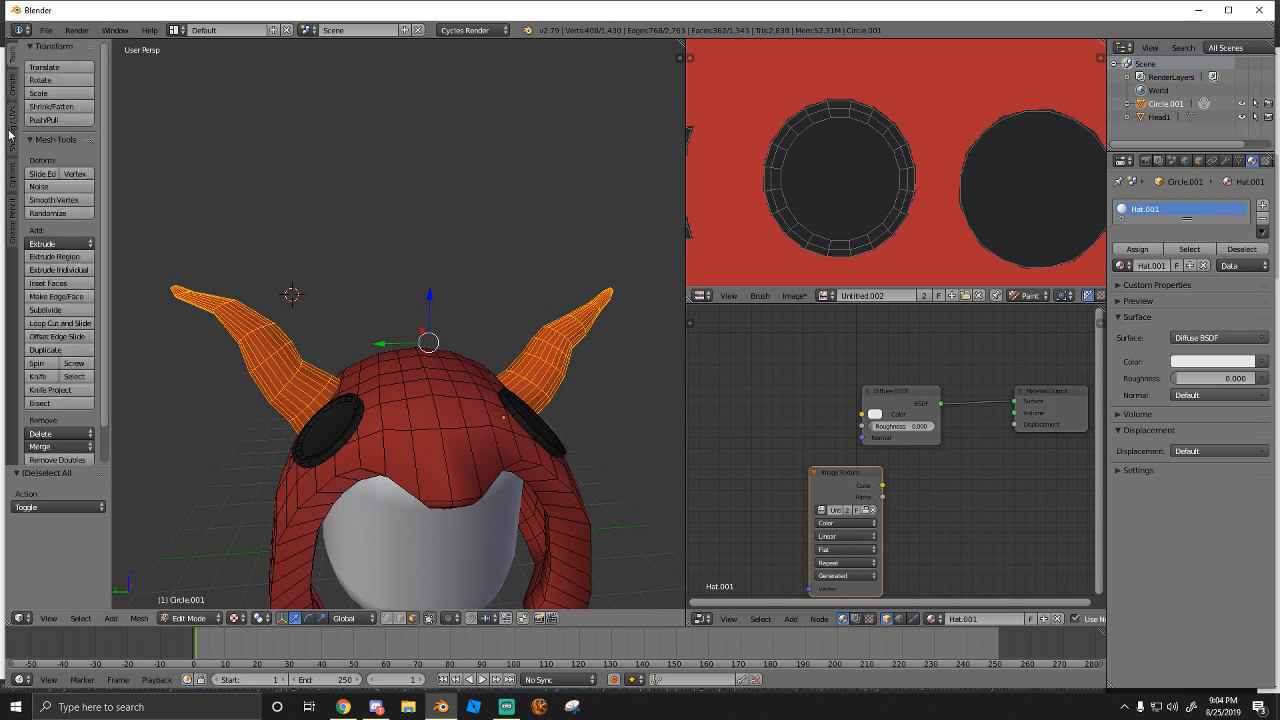
{"action": "left_click", "coordinate": [10, 135]}
Switch the helmet to Texture Paint mode and choose the Fill brush
{"action": "left_click", "coordinate": [190, 618]}
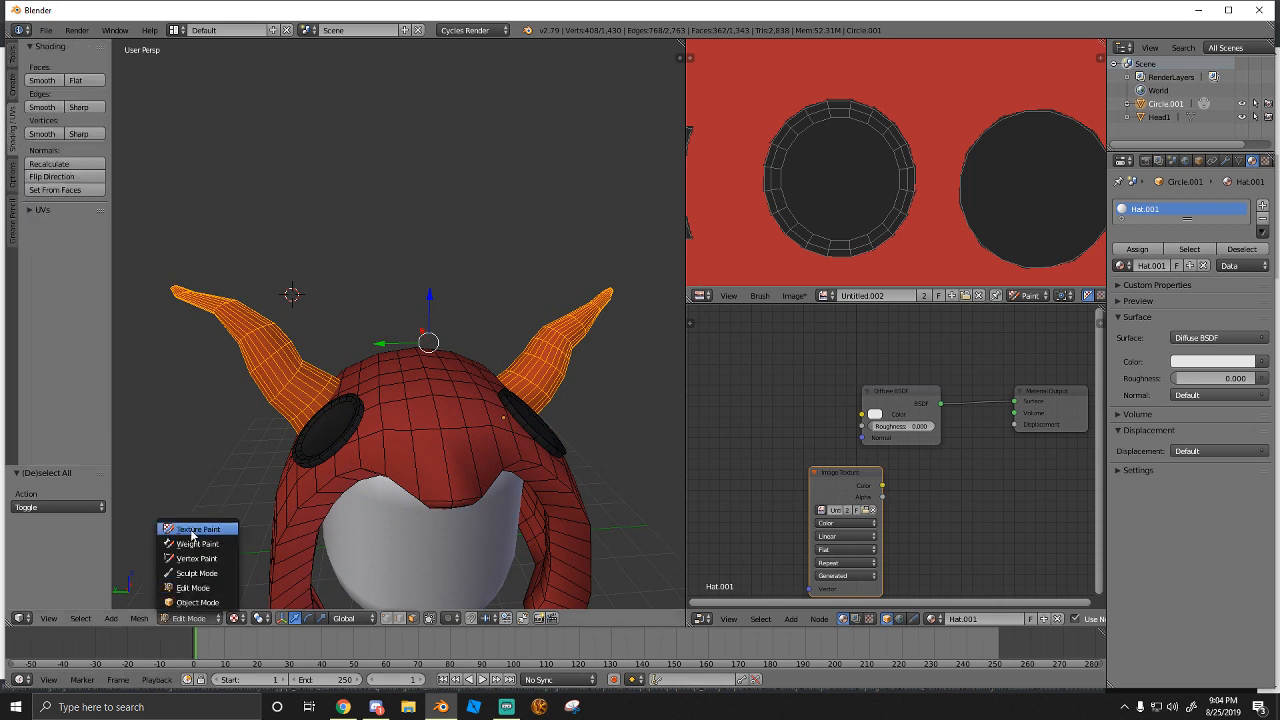
{"action": "left_click", "coordinate": [196, 529]}
{"action": "left_click", "coordinate": [71, 109]}
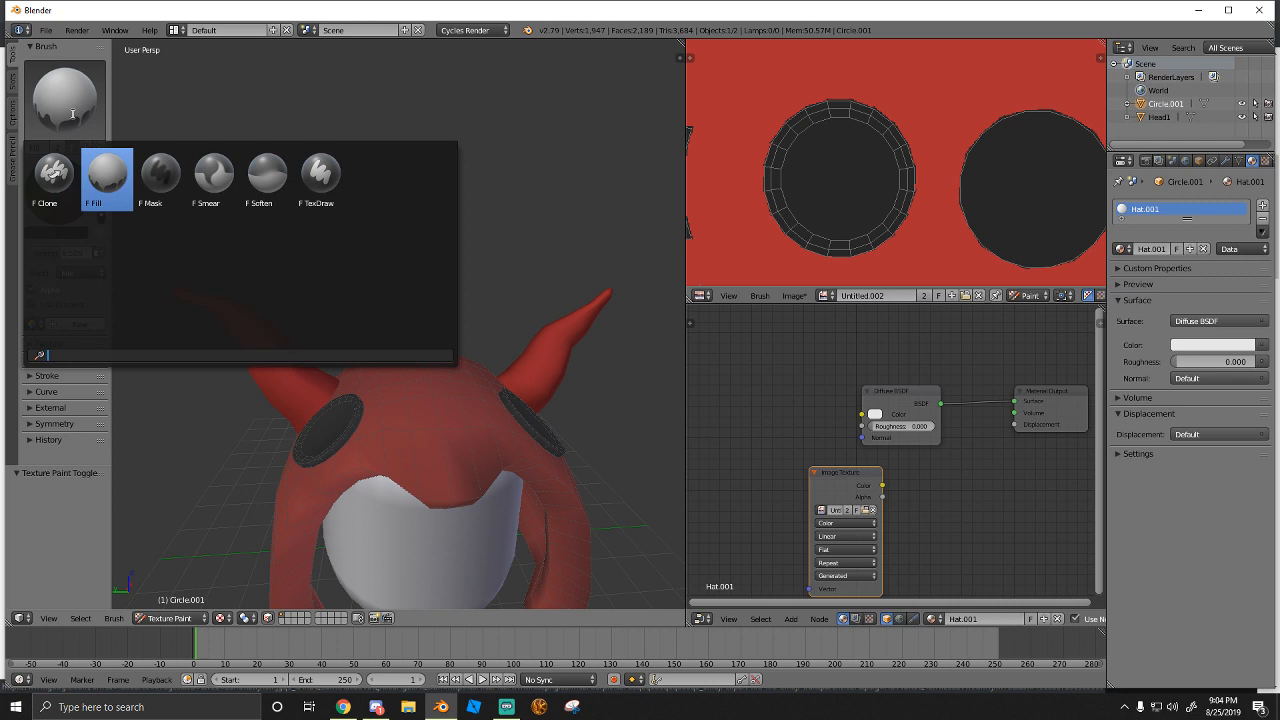
{"action": "left_click", "coordinate": [104, 176]}
Brighten the brush colour to a light salmon red and fill both selected horns with it
{"action": "left_click", "coordinate": [61, 204]}
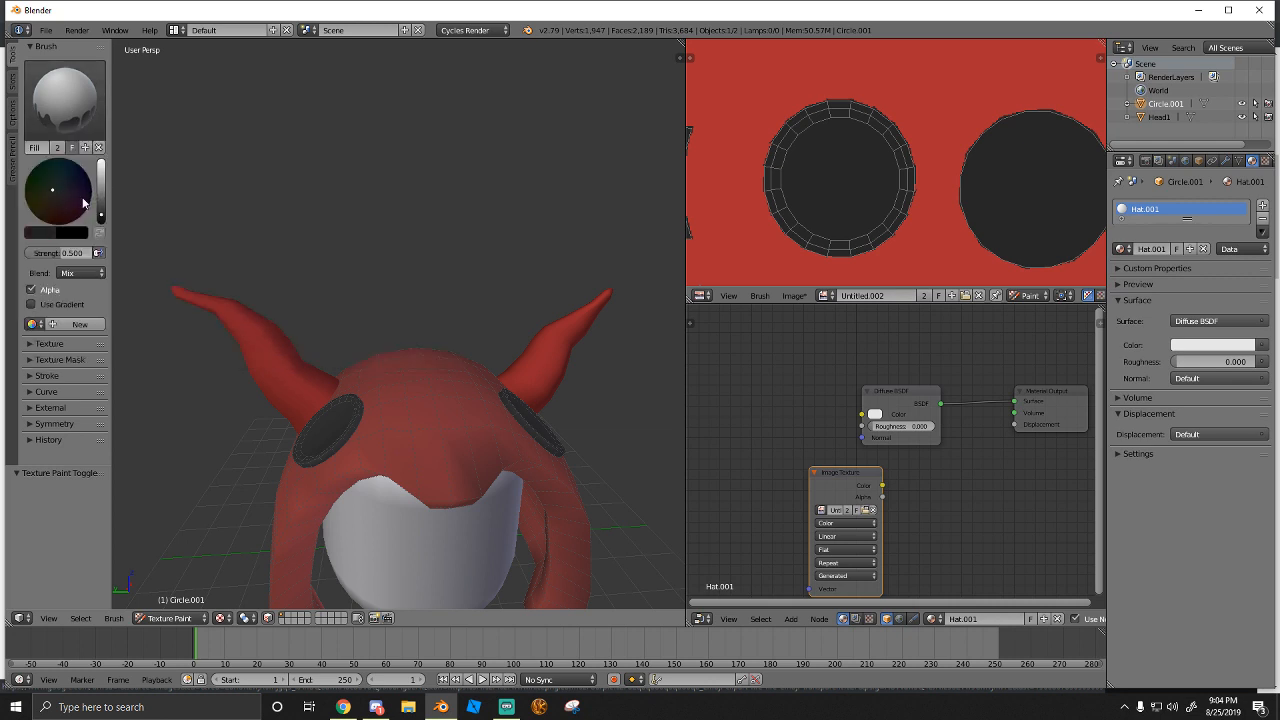
{"action": "left_click_drag", "start_coordinate": [101, 193], "coordinate": [101, 168]}
{"action": "left_click", "coordinate": [57, 208]}
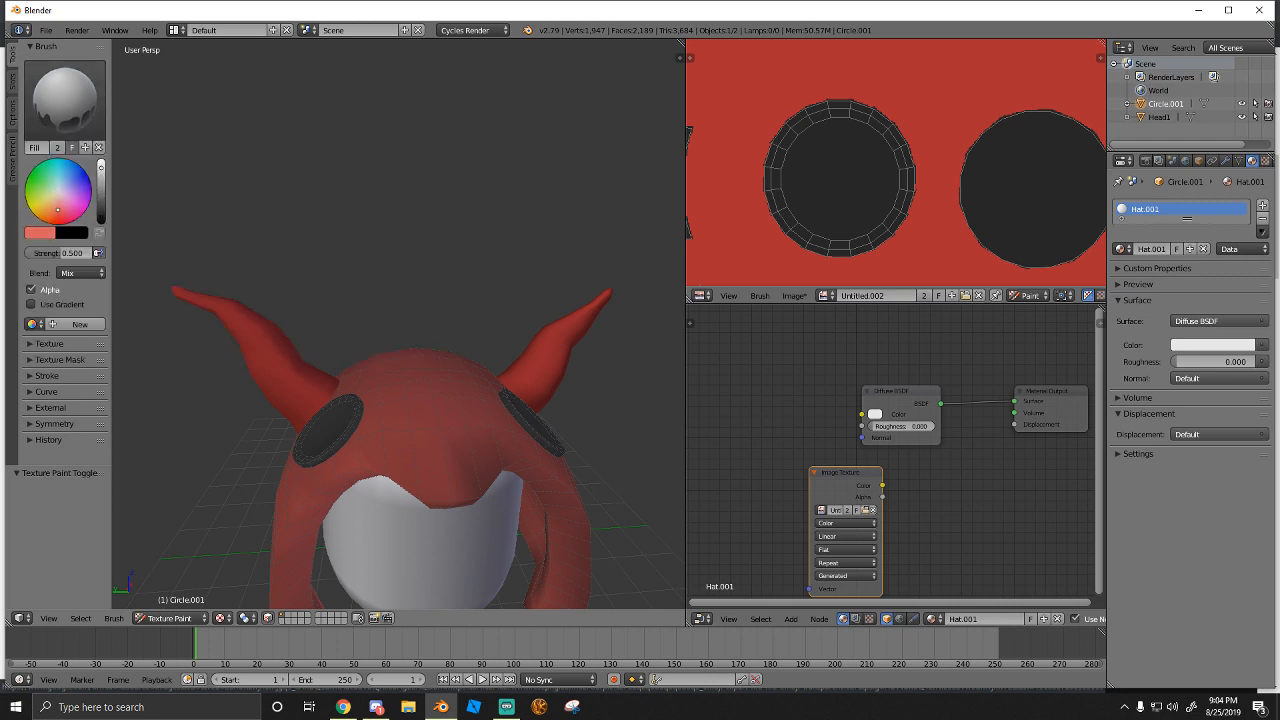
{"action": "left_click", "coordinate": [261, 382]}
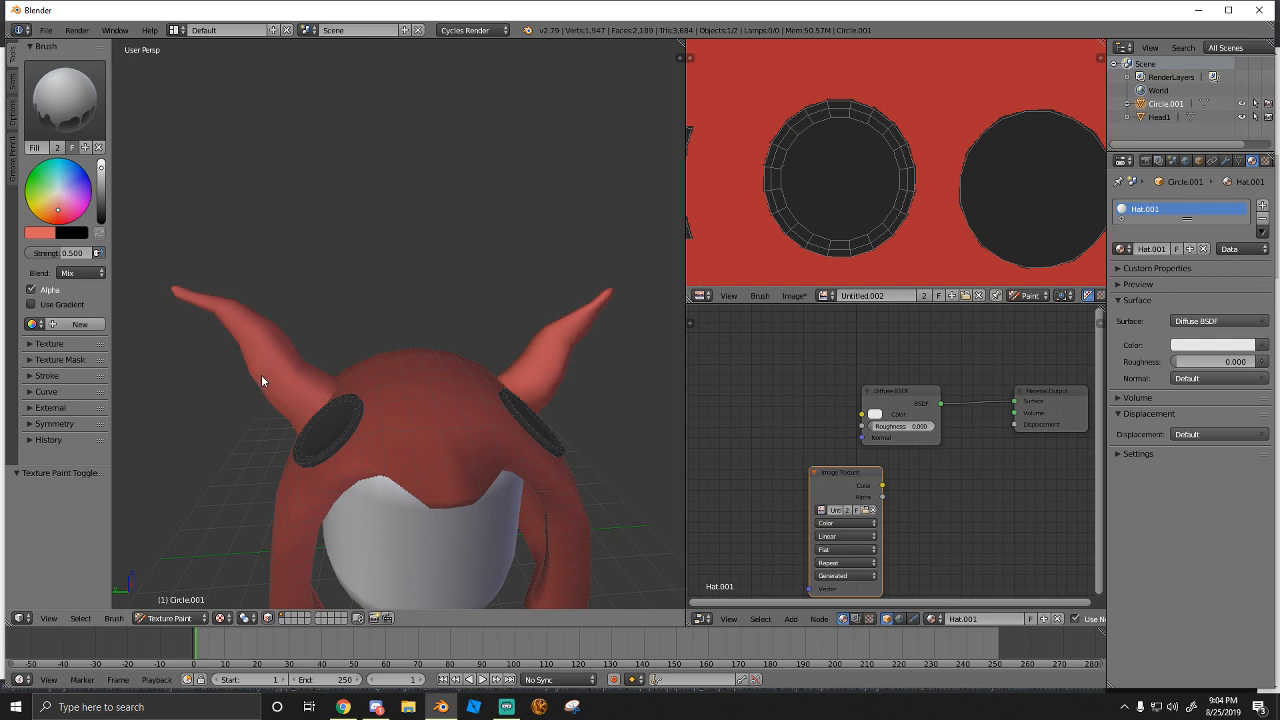
Darken the brush colour slightly, shift it to a more saturated orange and fill both horns with it
{"action": "left_click_drag", "start_coordinate": [102, 169], "coordinate": [101, 172]}
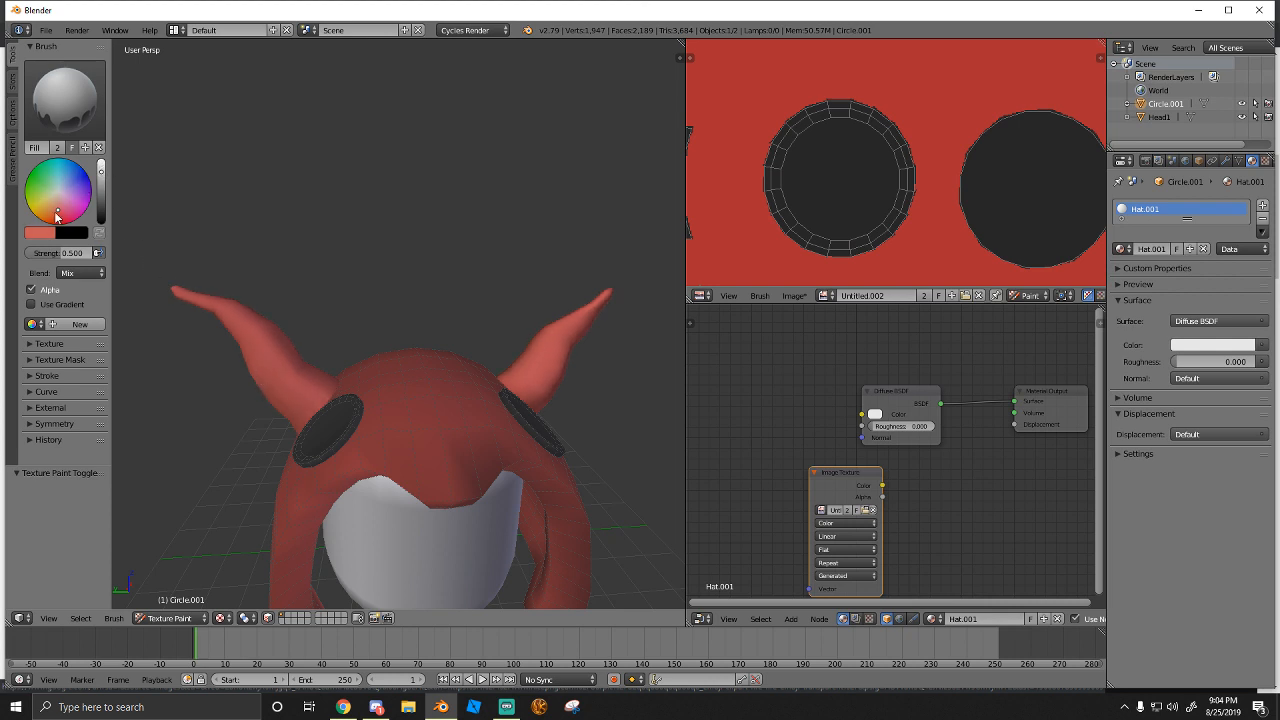
{"action": "left_click_drag", "start_coordinate": [56, 212], "coordinate": [54, 215]}
{"action": "left_click", "coordinate": [262, 359]}
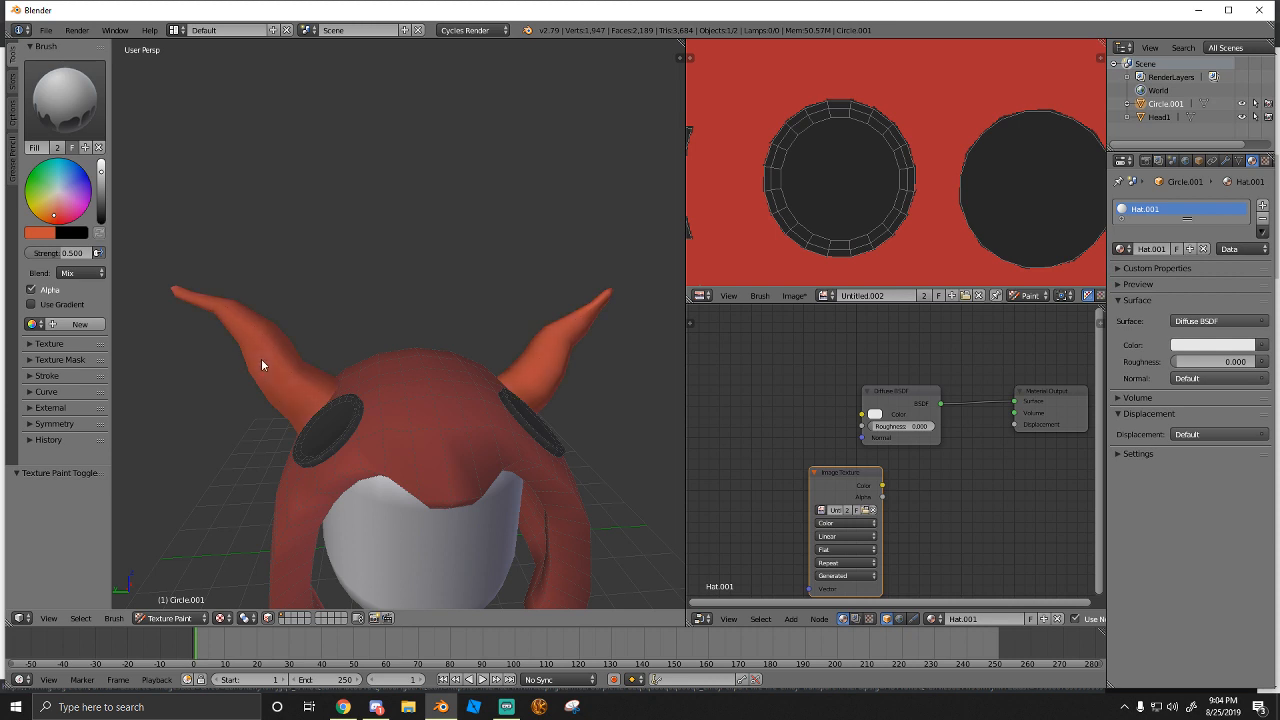
Return the helmet to Object Mode and inspect the orange horns up close
{"action": "left_click", "coordinate": [170, 617]}
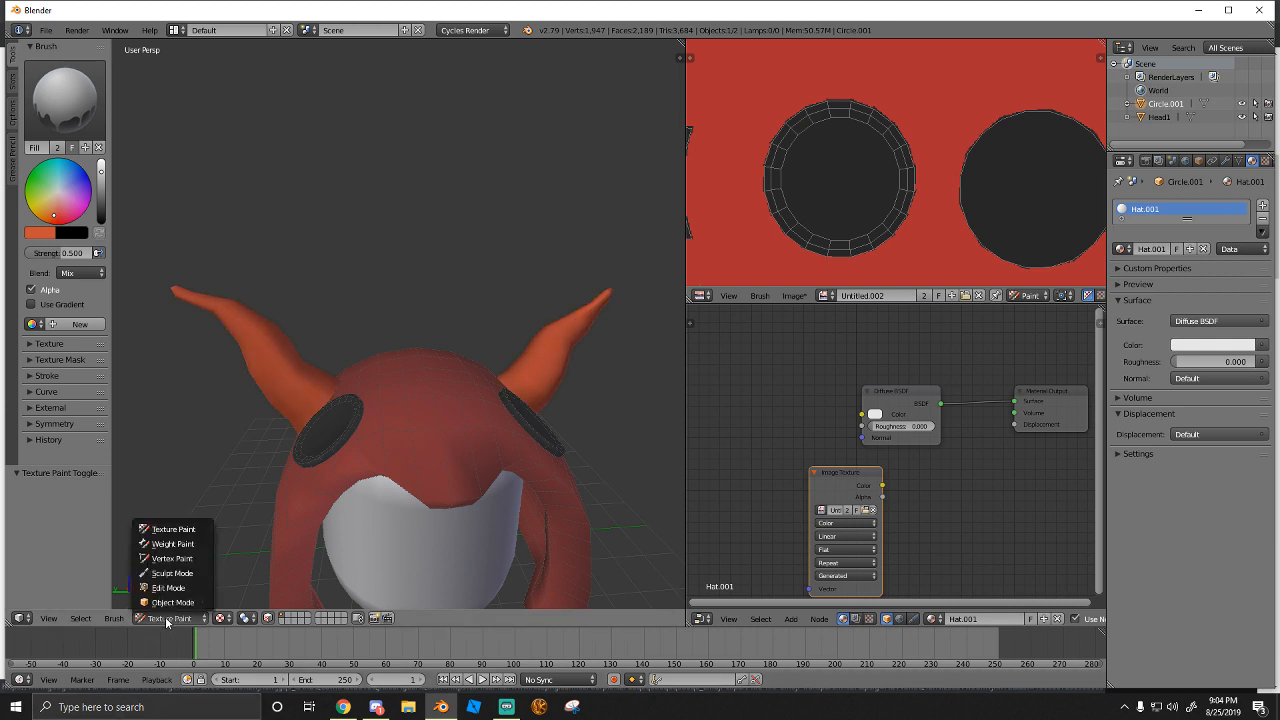
{"action": "left_click", "coordinate": [165, 525]}
{"action": "middle_click_drag", "start_coordinate": [323, 545], "coordinate": [297, 517]}
{"action": "scroll", "coordinate": [240, 464], "scroll_direction": "down", "scroll_amount": 2}
{"action": "scroll", "coordinate": [412, 401], "scroll_direction": "up", "scroll_amount": 4}
{"action": "mouse_move", "coordinate": [412, 401]}
{"action": "middle_mouse_down"}
{"action": "mouse_move", "coordinate": [374, 389]}
{"action": "mouse_move", "coordinate": [390, 412]}
{"action": "mouse_move", "coordinate": [420, 400]}
{"action": "middle_mouse_up"}
Switch the helmet back to Texture Paint mode, pick a light peach brush colour and fill both horns with it
{"action": "left_click", "coordinate": [197, 617]}
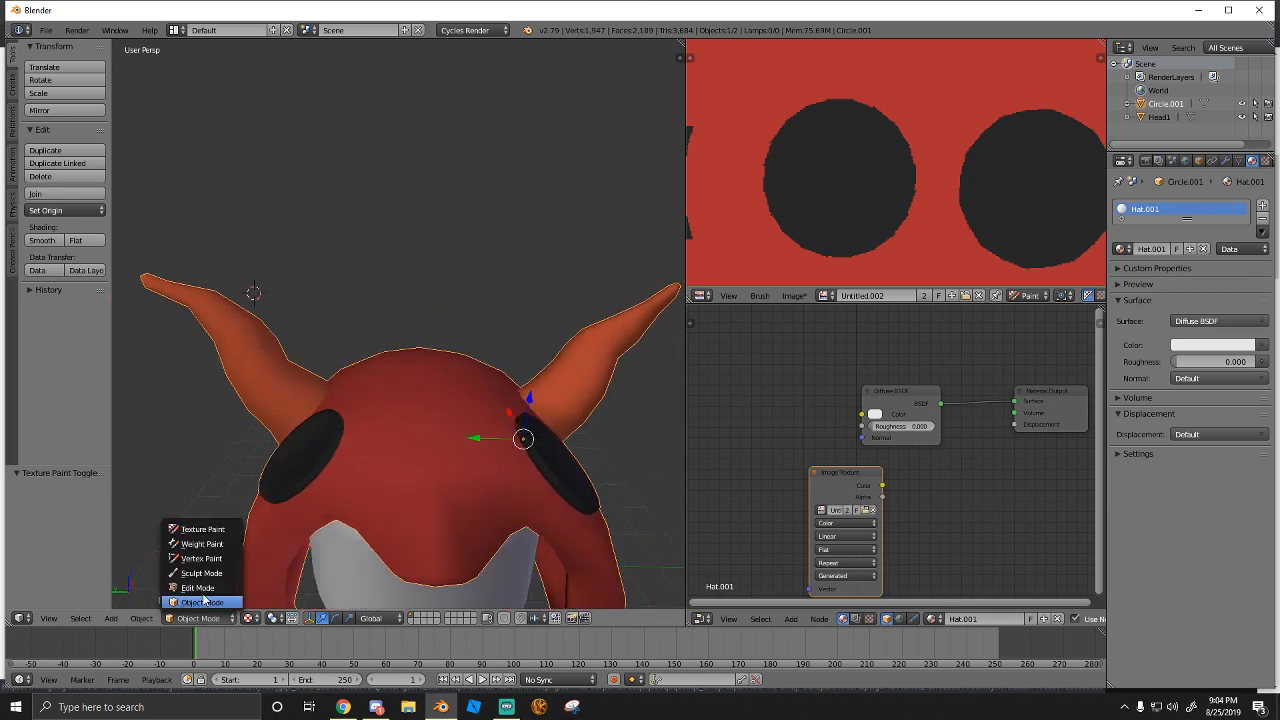
{"action": "left_click", "coordinate": [195, 590]}
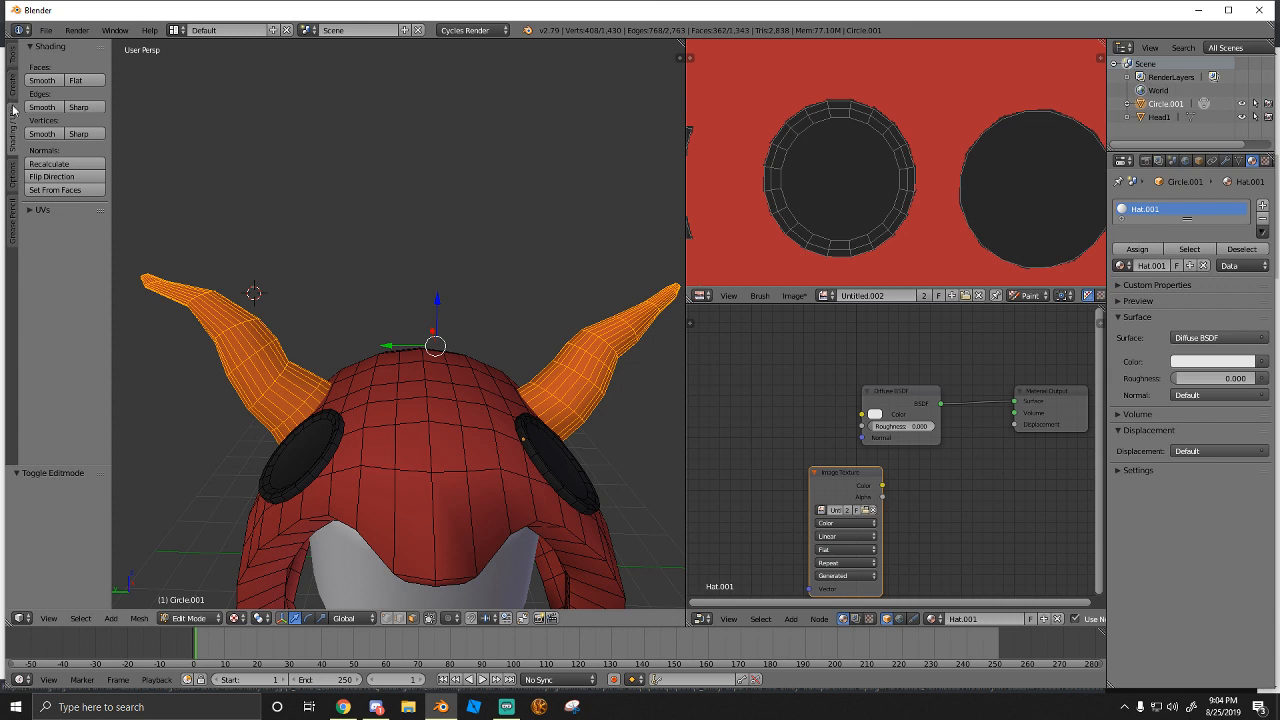
{"action": "left_click", "coordinate": [190, 617]}
{"action": "left_click", "coordinate": [185, 530]}
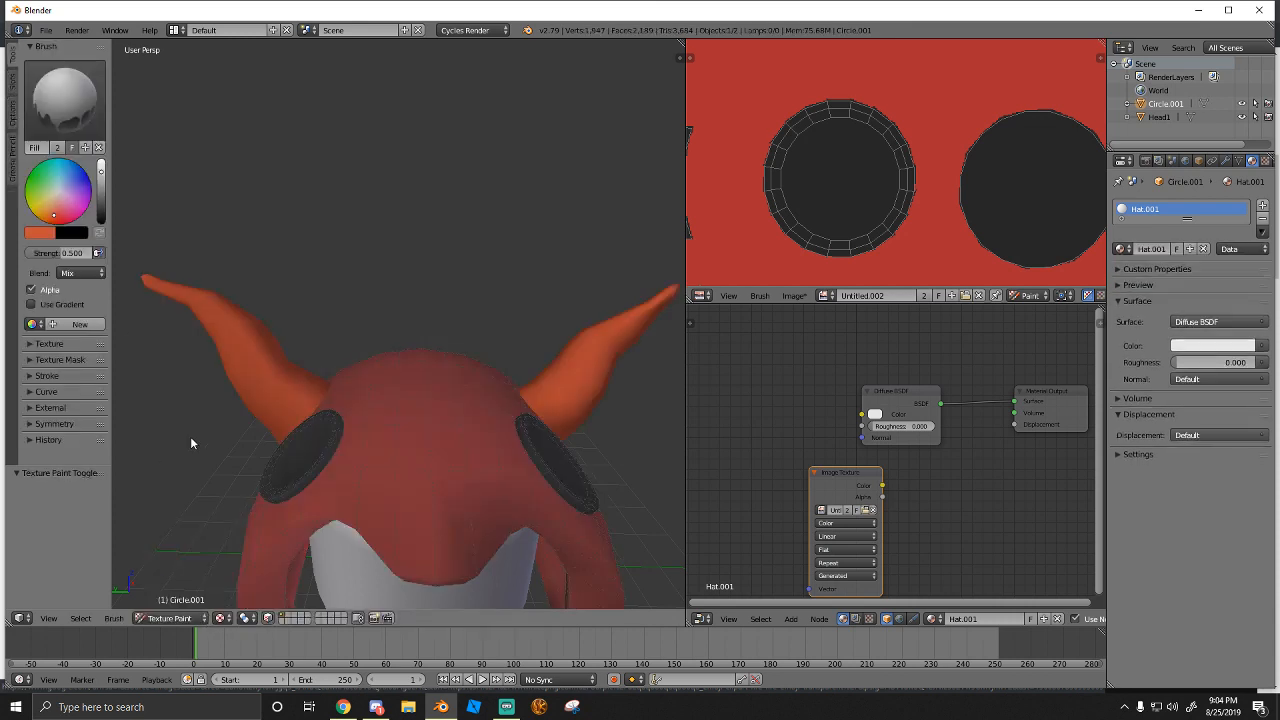
{"action": "left_click_drag", "start_coordinate": [57, 213], "coordinate": [102, 158]}
{"action": "left_click", "coordinate": [256, 410]}
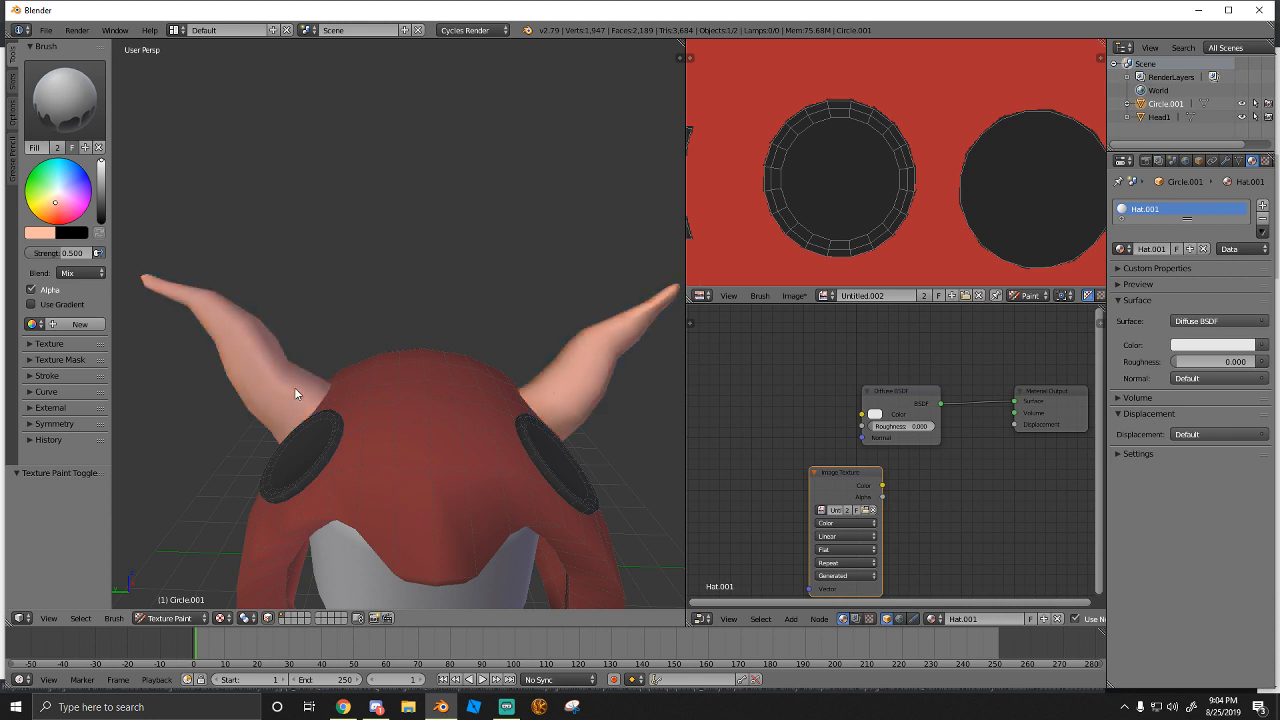
Return the helmet to Object Mode and view the peach horns from a distance and up close
{"action": "left_click", "coordinate": [169, 617]}
{"action": "left_click", "coordinate": [171, 523]}
{"action": "scroll", "coordinate": [279, 503], "scroll_direction": "down", "scroll_amount": 5}
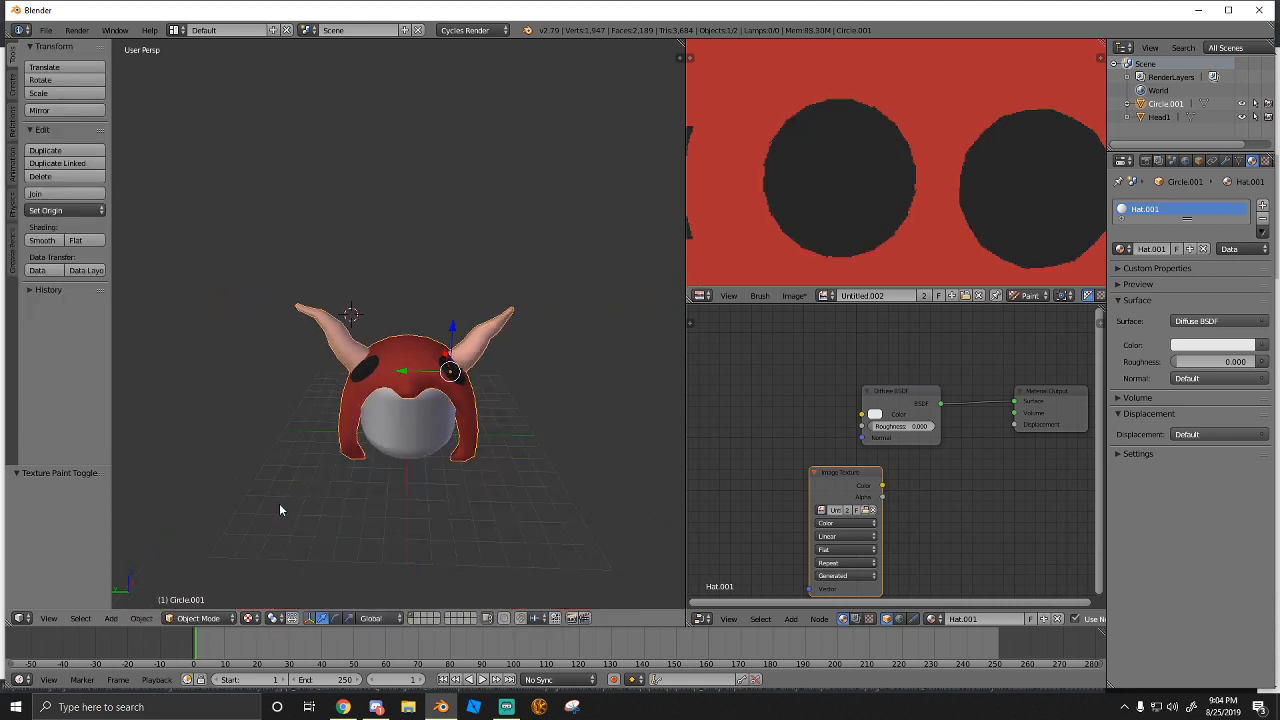
{"action": "middle_click_drag", "start_coordinate": [279, 503], "coordinate": [316, 461]}
{"action": "scroll", "coordinate": [384, 451], "scroll_direction": "up", "scroll_amount": 7}
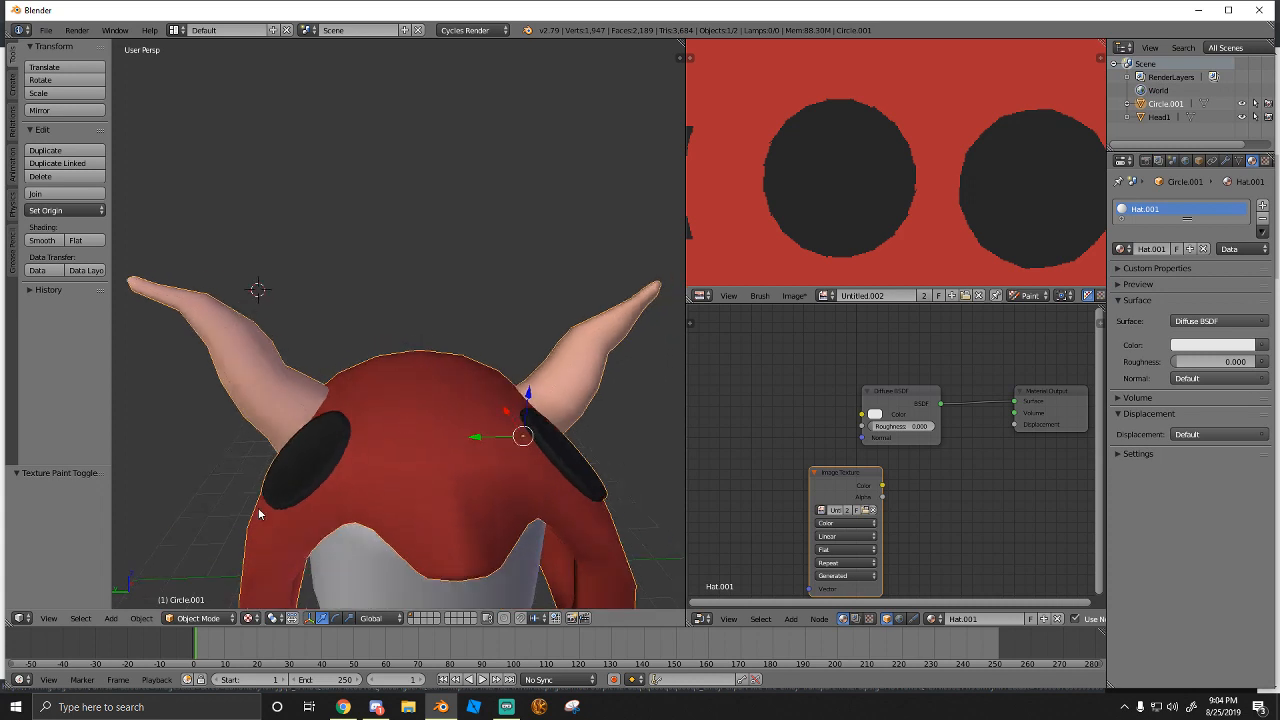
In Texture Paint mode, sample the near-black colour of the side disc and fill both horns with it
{"action": "left_click", "coordinate": [197, 618]}
{"action": "left_click", "coordinate": [190, 586]}
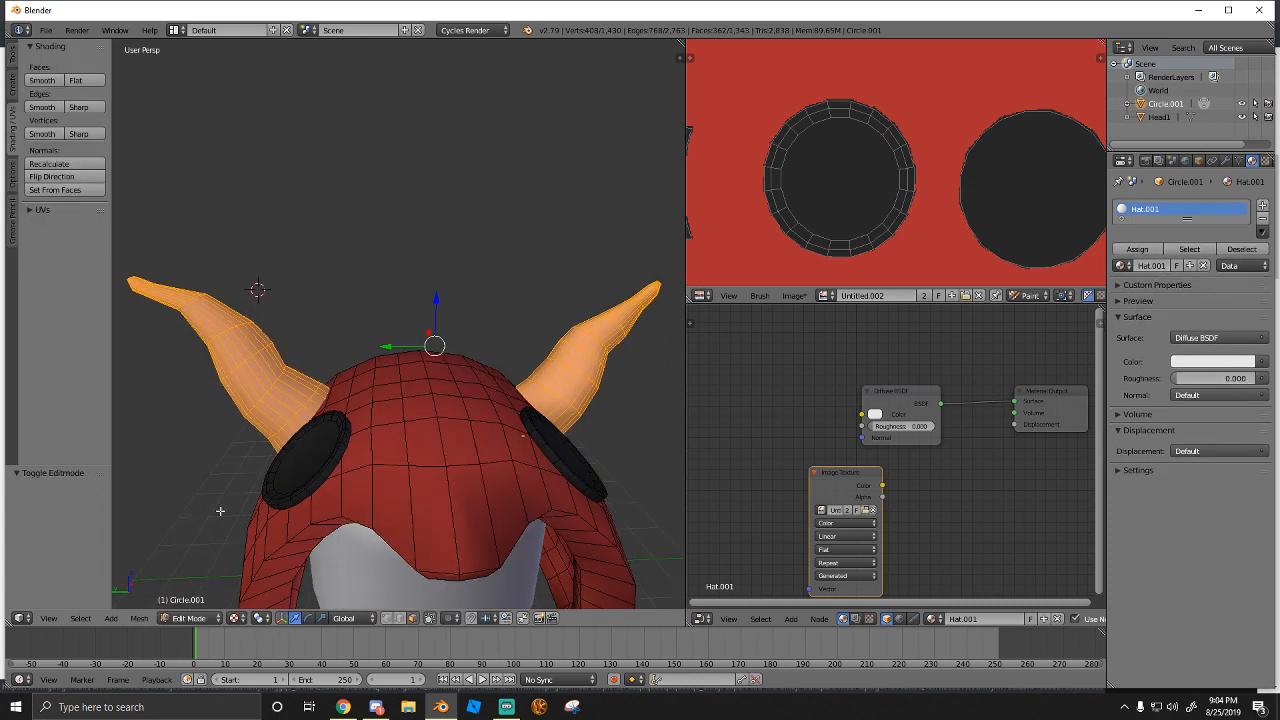
{"action": "left_click", "coordinate": [13, 58]}
{"action": "left_click", "coordinate": [10, 130]}
{"action": "left_click", "coordinate": [190, 618]}
{"action": "left_click", "coordinate": [195, 527]}
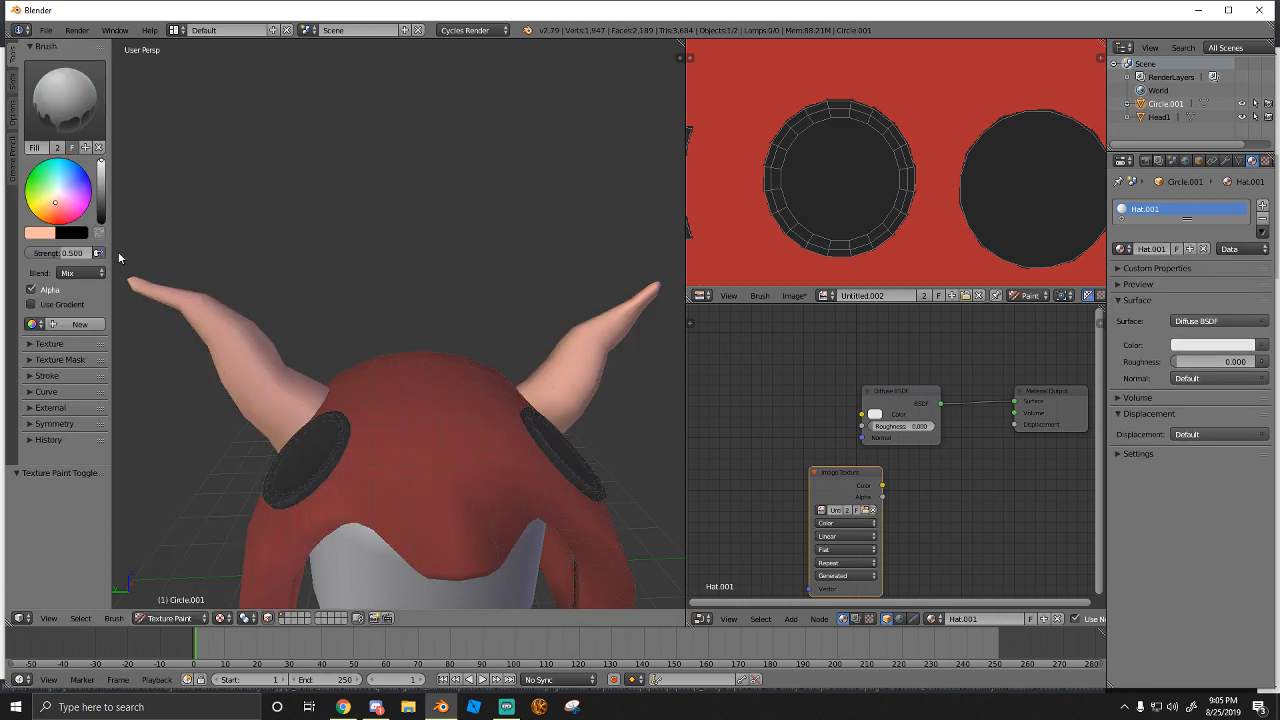
{"action": "left_click_drag", "start_coordinate": [101, 190], "coordinate": [101, 209]}
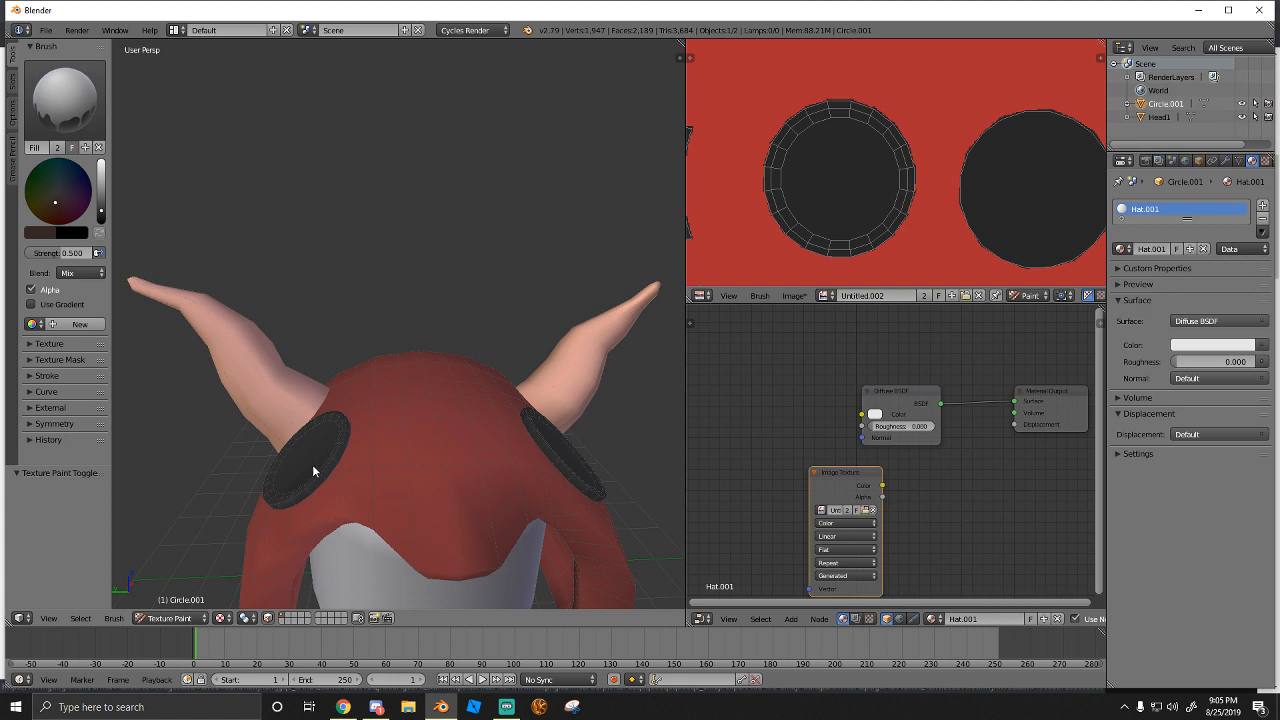
{"action": "key", "text": "s"}
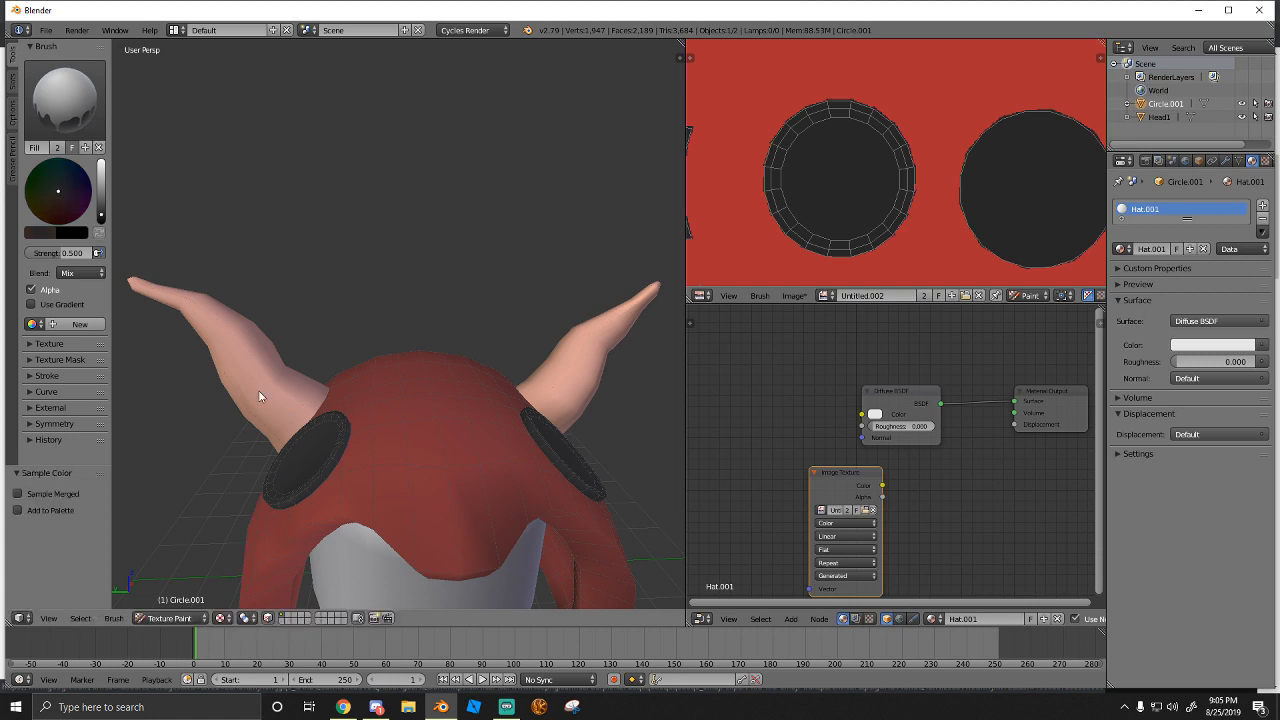
{"action": "left_click", "coordinate": [258, 395]}
Return the helmet to Object Mode and inspect the near-black horns from several angles and distances
{"action": "left_click", "coordinate": [176, 616]}
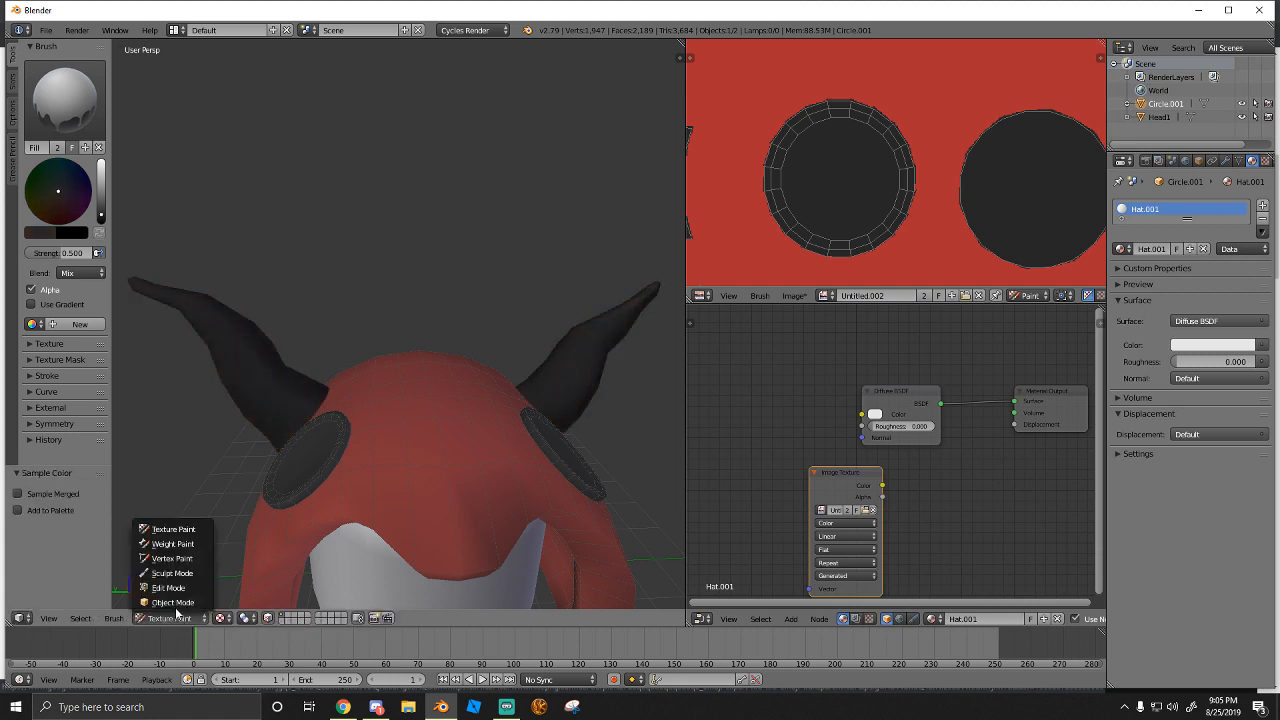
{"action": "left_click", "coordinate": [172, 602]}
{"action": "scroll", "coordinate": [262, 522], "scroll_direction": "down", "scroll_amount": 4}
{"action": "middle_click_drag", "start_coordinate": [262, 522], "coordinate": [388, 403]}
{"action": "scroll", "coordinate": [307, 381], "scroll_direction": "up", "scroll_amount": 4}
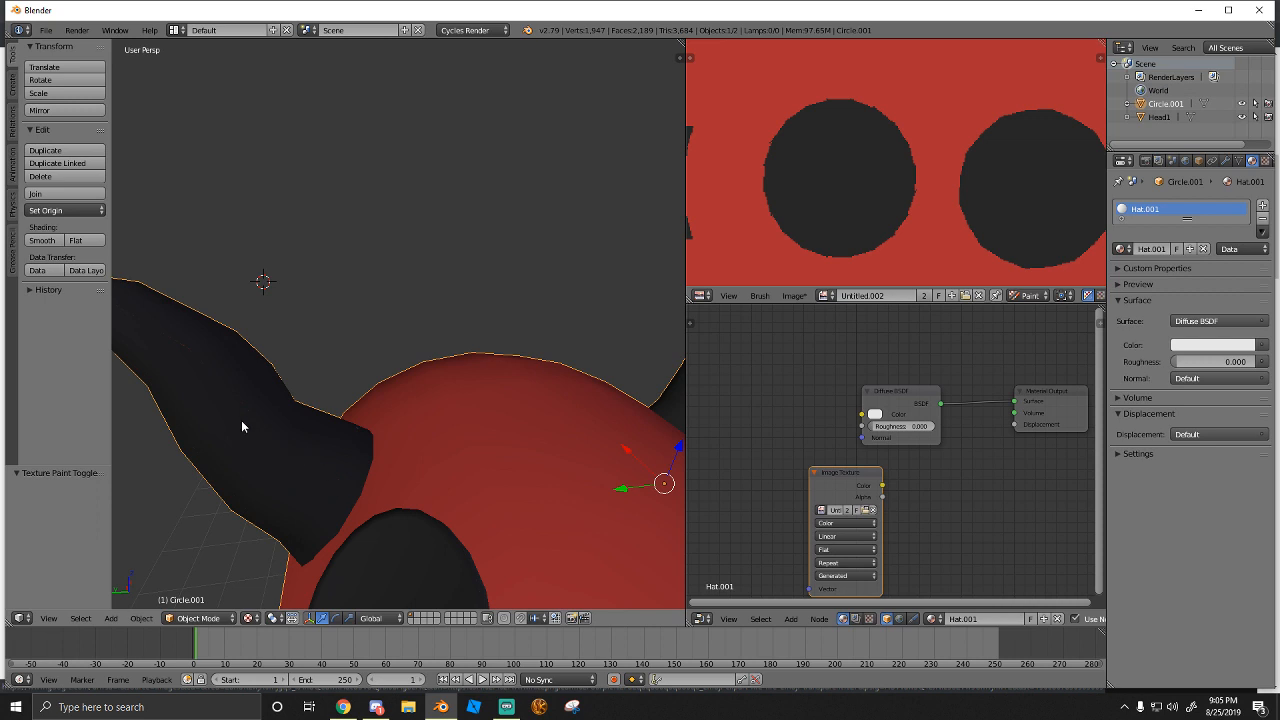
{"action": "scroll", "coordinate": [390, 420], "scroll_direction": "down", "scroll_amount": 6}
{"action": "middle_click_drag", "start_coordinate": [408, 407], "coordinate": [565, 449]}
{"action": "scroll", "coordinate": [420, 402], "scroll_direction": "up", "scroll_amount": 2}
{"action": "scroll", "coordinate": [472, 449], "scroll_direction": "up", "scroll_amount": 2}
{"action": "scroll", "coordinate": [389, 449], "scroll_direction": "down", "scroll_amount": 2}
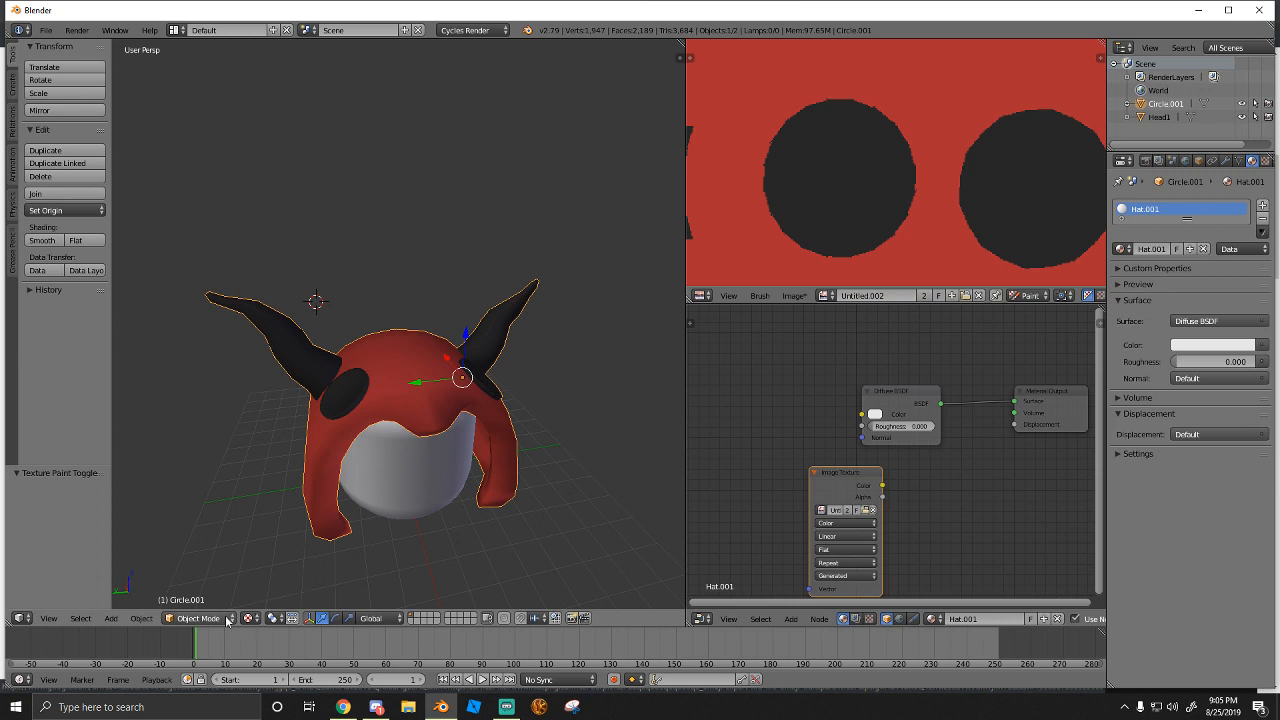
In Edit Mode, select the inner faces of both side discs and set the image editor to View mode to locate their UV islands
{"action": "left_click", "coordinate": [195, 618]}
{"action": "left_click", "coordinate": [198, 588]}
{"action": "middle_click_drag", "start_coordinate": [330, 438], "coordinate": [354, 396]}
{"action": "right_click", "coordinate": [632, 454], "text": "shift"}
{"action": "scroll", "coordinate": [905, 193], "scroll_direction": "down", "scroll_amount": 8}
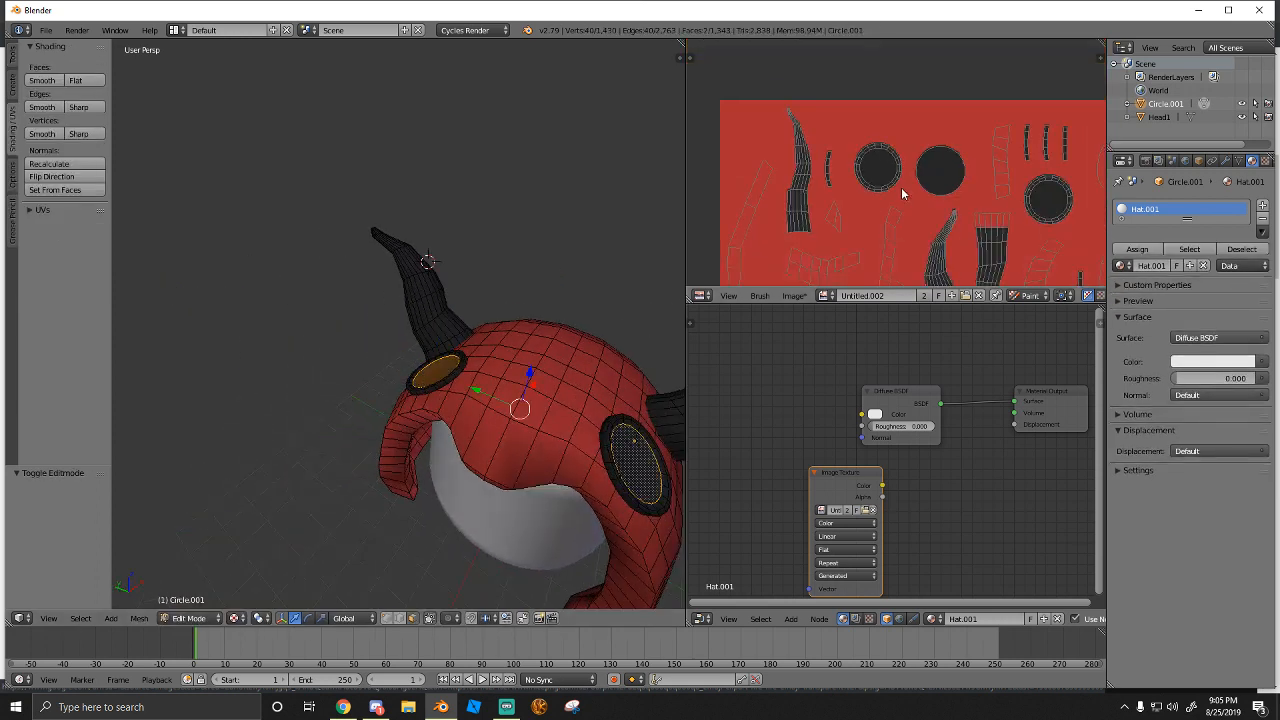
{"action": "middle_click_drag", "start_coordinate": [875, 187], "coordinate": [710, 148]}
{"action": "left_click", "coordinate": [1024, 295]}
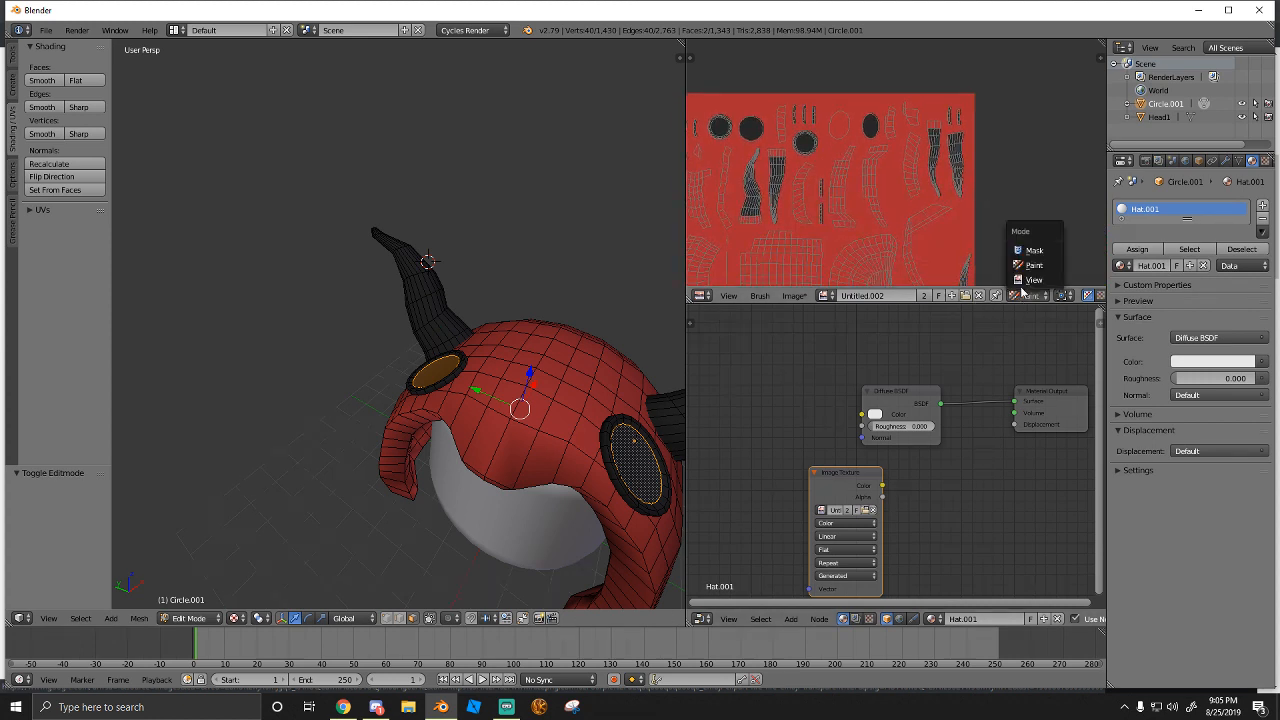
{"action": "left_click", "coordinate": [1034, 281]}
{"action": "scroll", "coordinate": [780, 187], "scroll_direction": "up", "scroll_amount": 4}
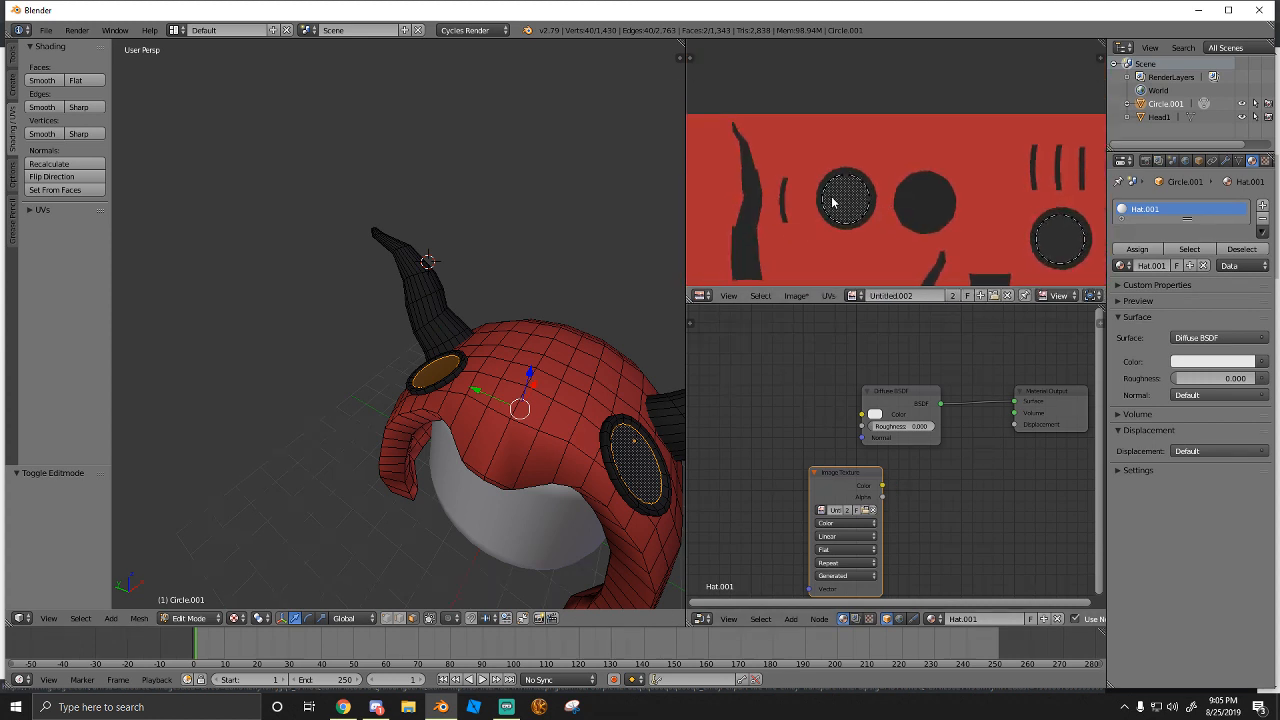
Set the image editor back to Paint mode and enlarge its area around the two large disc islands
{"action": "left_click", "coordinate": [1052, 295]}
{"action": "left_click", "coordinate": [1062, 265]}
{"action": "scroll", "coordinate": [877, 230], "scroll_direction": "up", "scroll_amount": 4}
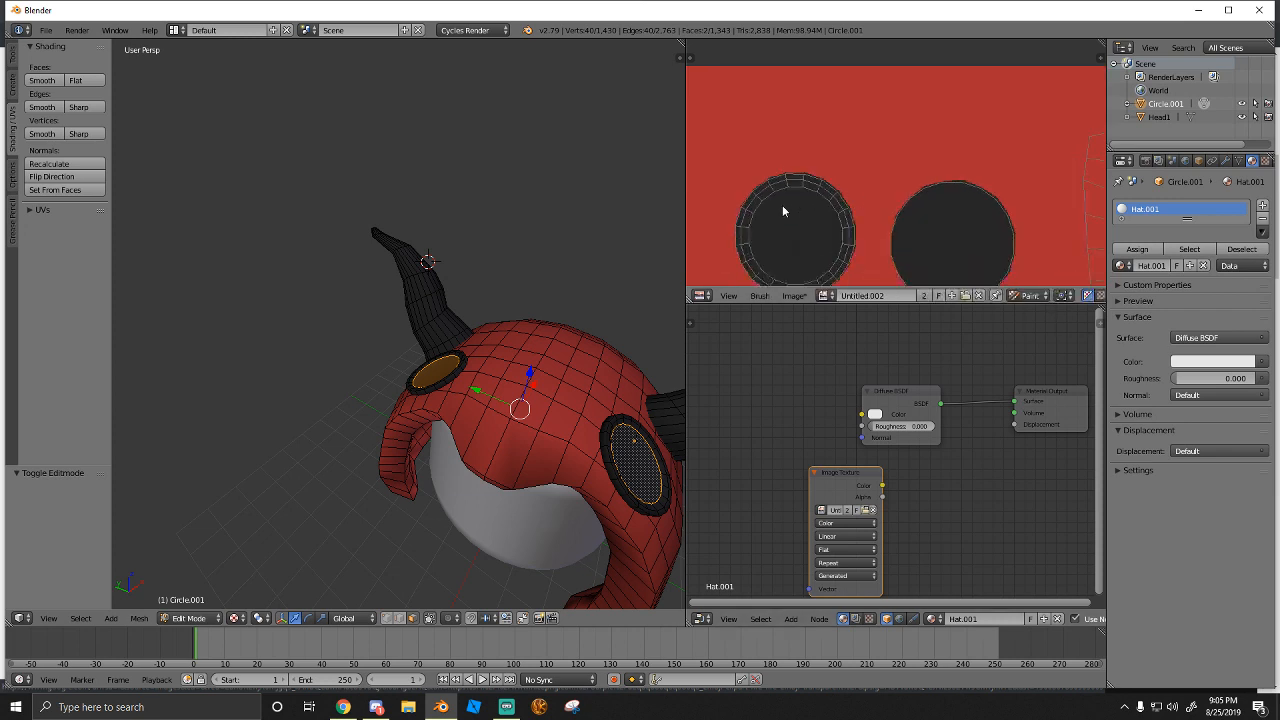
{"action": "middle_click_drag", "start_coordinate": [807, 210], "coordinate": [873, 146]}
{"action": "scroll", "coordinate": [873, 172], "scroll_direction": "up", "scroll_amount": 1}
{"action": "middle_click_drag", "start_coordinate": [771, 180], "coordinate": [815, 203]}
{"action": "left_click_drag", "start_coordinate": [686, 220], "coordinate": [388, 240]}
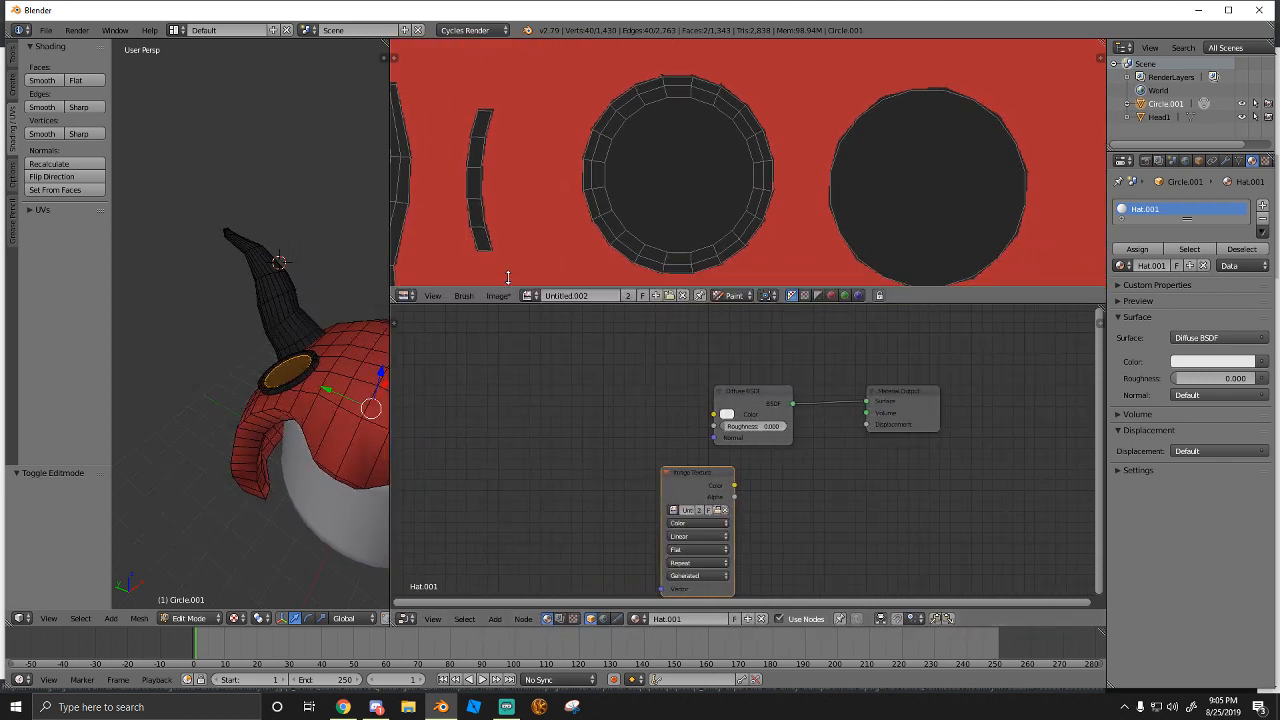
{"action": "left_click_drag", "start_coordinate": [507, 292], "coordinate": [446, 510]}
Show the image editor's paint tools, choose the TexDraw brush and reduce its radius to 2 px
{"action": "key", "text": "t"}
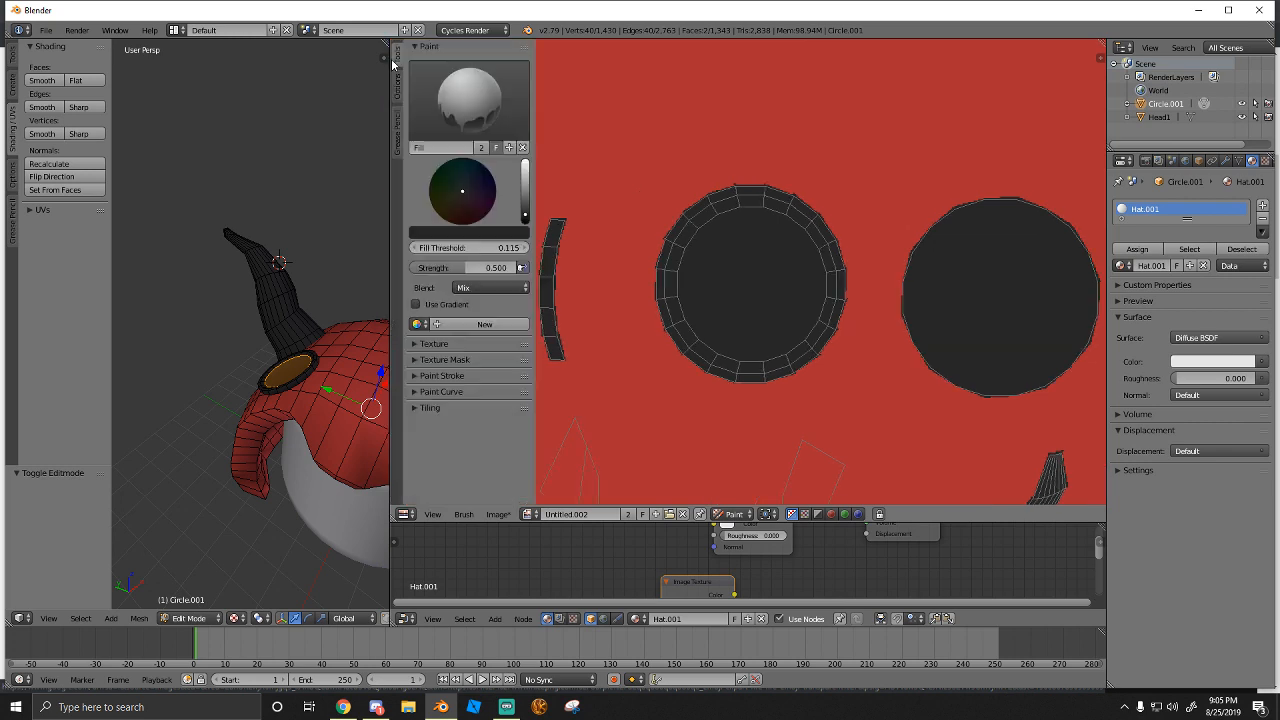
{"action": "left_click", "coordinate": [469, 100]}
{"action": "left_click", "coordinate": [707, 175]}
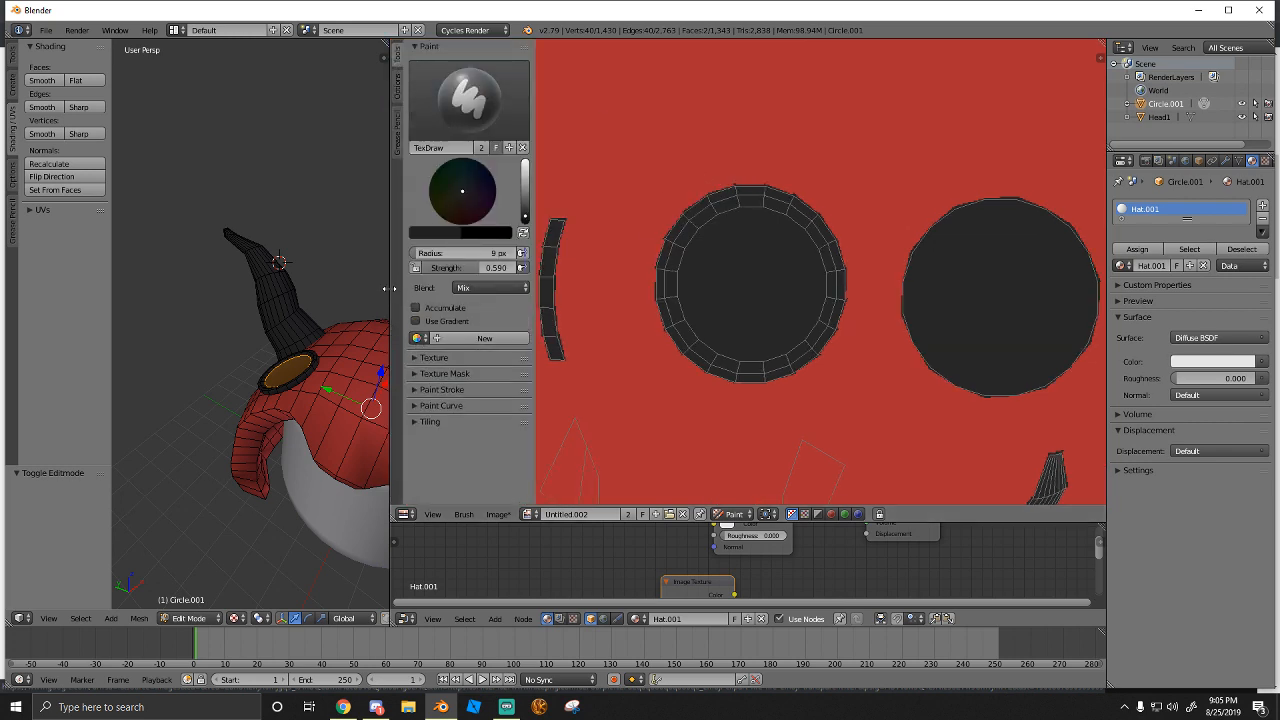
{"action": "left_click_drag", "start_coordinate": [395, 291], "coordinate": [256, 292]}
{"action": "key", "text": "f"}
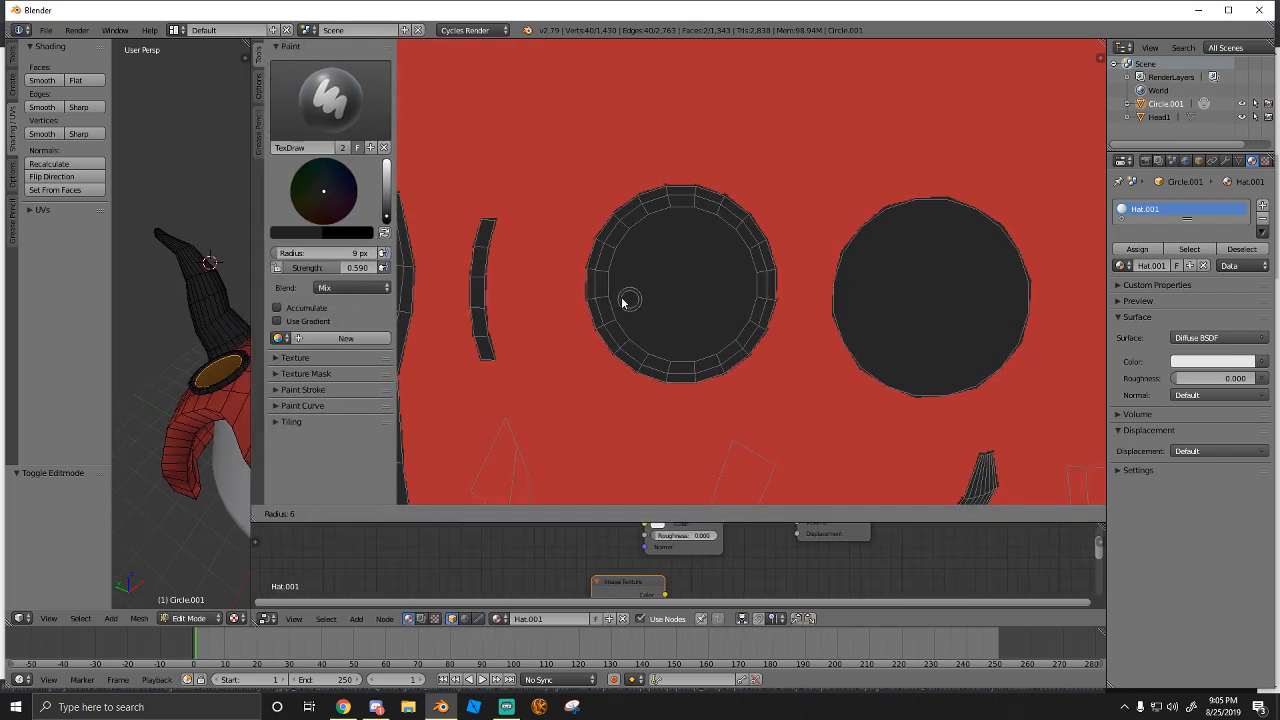
{"action": "left_click", "coordinate": [623, 297]}
{"action": "left_click", "coordinate": [616, 300]}
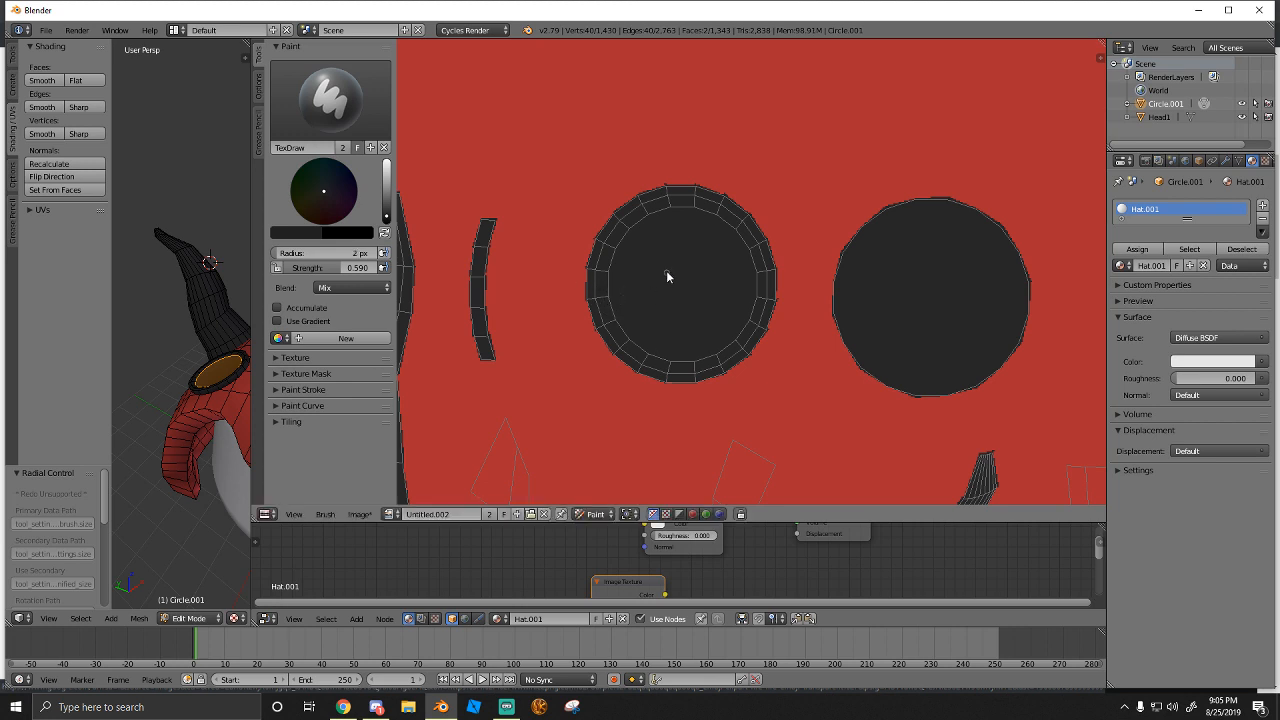
{"action": "scroll", "coordinate": [668, 277], "scroll_direction": "up", "scroll_amount": 4}
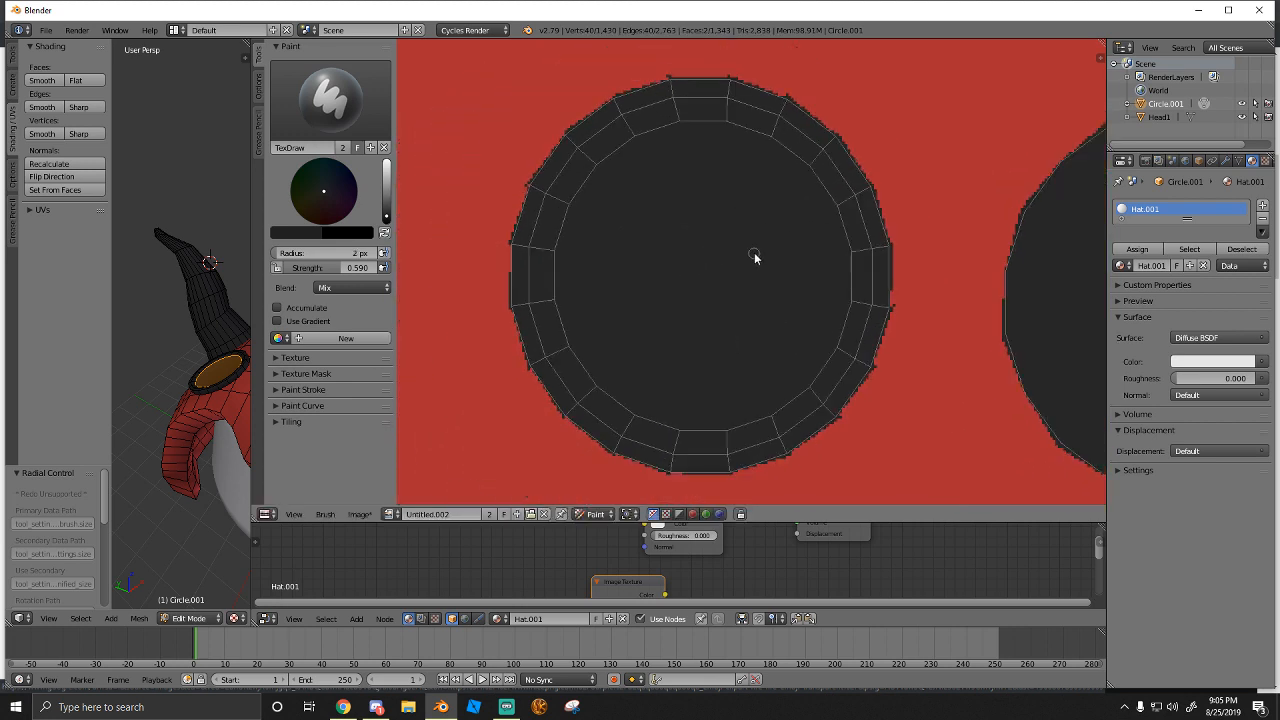
Set the brush colour to pure black and paint two round spots side by side in the upper half of the ringed disc
{"action": "left_click", "coordinate": [333, 100]}
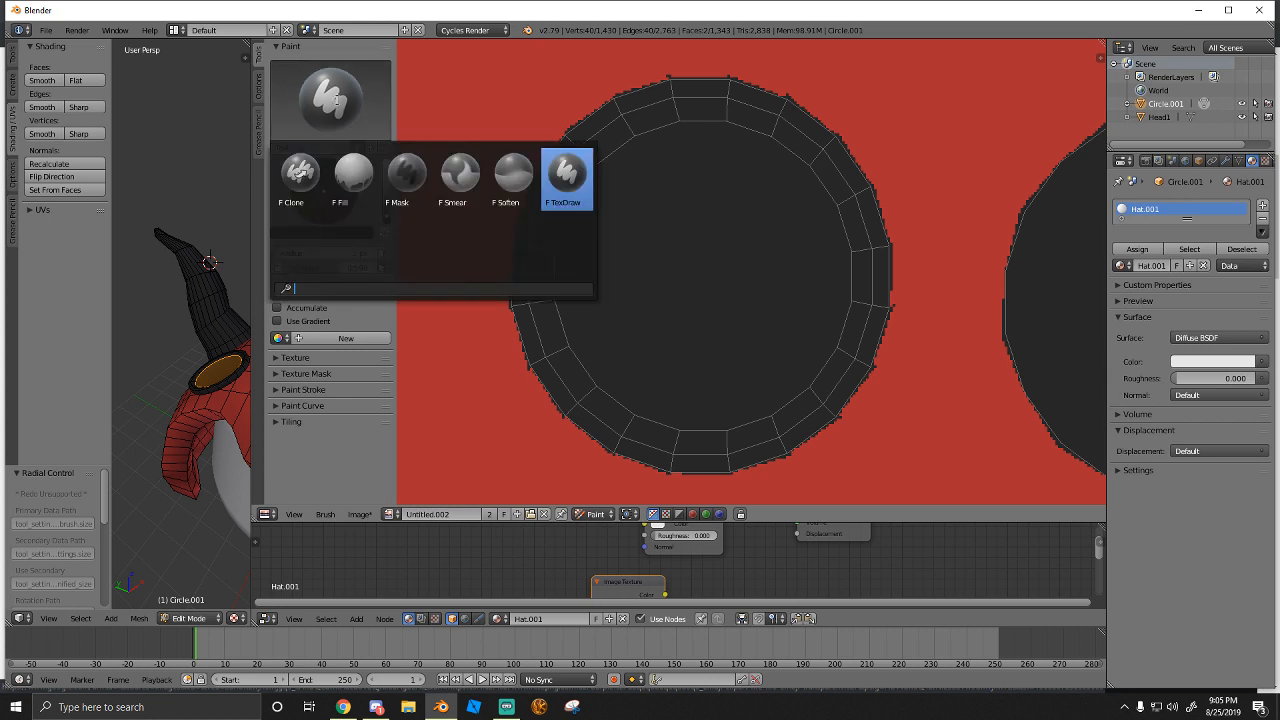
{"action": "left_click_drag", "start_coordinate": [388, 217], "coordinate": [388, 226]}
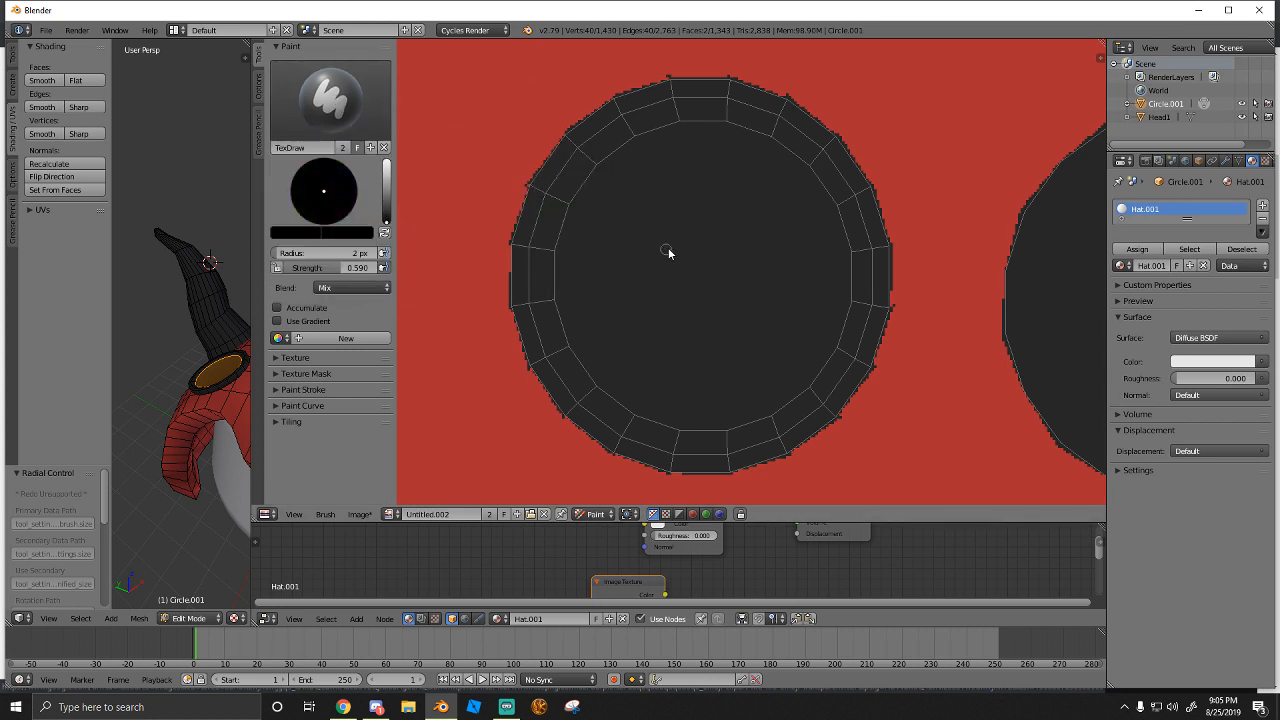
{"action": "mouse_move", "coordinate": [670, 262]}
{"action": "left_mouse_down"}
{"action": "mouse_move", "coordinate": [675, 208]}
{"action": "mouse_move", "coordinate": [623, 240]}
{"action": "mouse_move", "coordinate": [663, 274]}
{"action": "mouse_move", "coordinate": [688, 231]}
{"action": "mouse_move", "coordinate": [646, 214]}
{"action": "mouse_move", "coordinate": [634, 271]}
{"action": "mouse_move", "coordinate": [686, 263]}
{"action": "mouse_move", "coordinate": [682, 245]}
{"action": "mouse_move", "coordinate": [669, 260]}
{"action": "mouse_move", "coordinate": [669, 249]}
{"action": "mouse_move", "coordinate": [634, 251]}
{"action": "mouse_move", "coordinate": [656, 266]}
{"action": "left_mouse_up"}
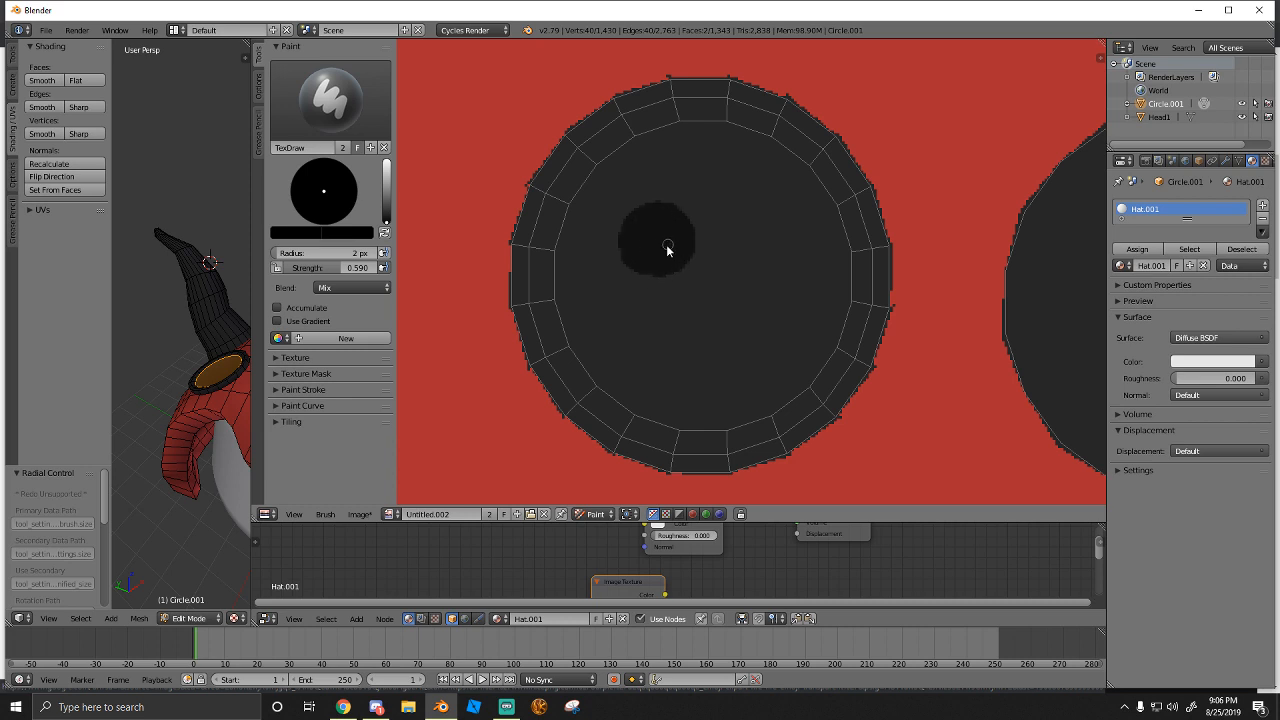
{"action": "mouse_move", "coordinate": [788, 226]}
{"action": "left_mouse_down"}
{"action": "mouse_move", "coordinate": [749, 234]}
{"action": "mouse_move", "coordinate": [794, 263]}
{"action": "mouse_move", "coordinate": [751, 231]}
{"action": "mouse_move", "coordinate": [754, 283]}
{"action": "mouse_move", "coordinate": [788, 246]}
{"action": "mouse_move", "coordinate": [760, 240]}
{"action": "mouse_move", "coordinate": [740, 268]}
{"action": "mouse_move", "coordinate": [783, 236]}
{"action": "mouse_move", "coordinate": [772, 262]}
{"action": "mouse_move", "coordinate": [768, 242]}
{"action": "mouse_move", "coordinate": [770, 263]}
{"action": "left_mouse_up"}
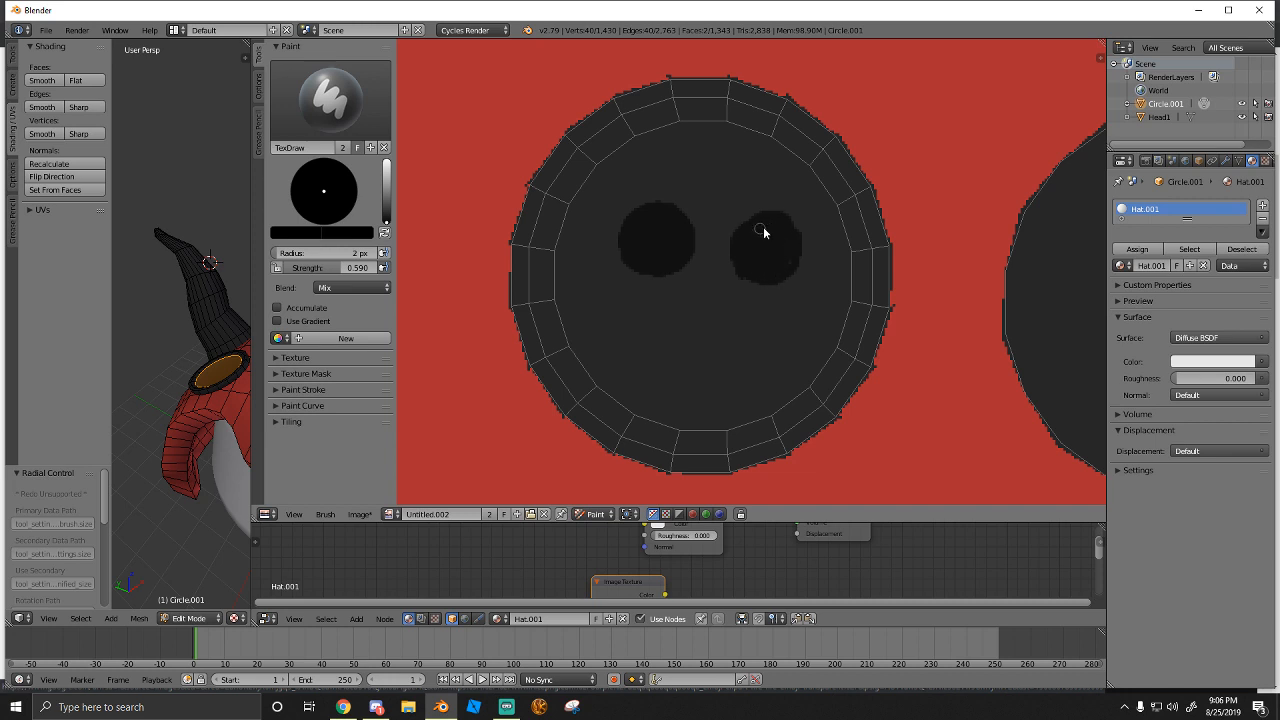
Try darkening the right-hand spot with extra black strokes and undo them
{"action": "mouse_move", "coordinate": [758, 219]}
{"action": "left_mouse_down"}
{"action": "mouse_move", "coordinate": [737, 251]}
{"action": "mouse_move", "coordinate": [760, 223]}
{"action": "mouse_move", "coordinate": [779, 258]}
{"action": "left_mouse_up"}
{"action": "key", "text": "ctrl+z"}
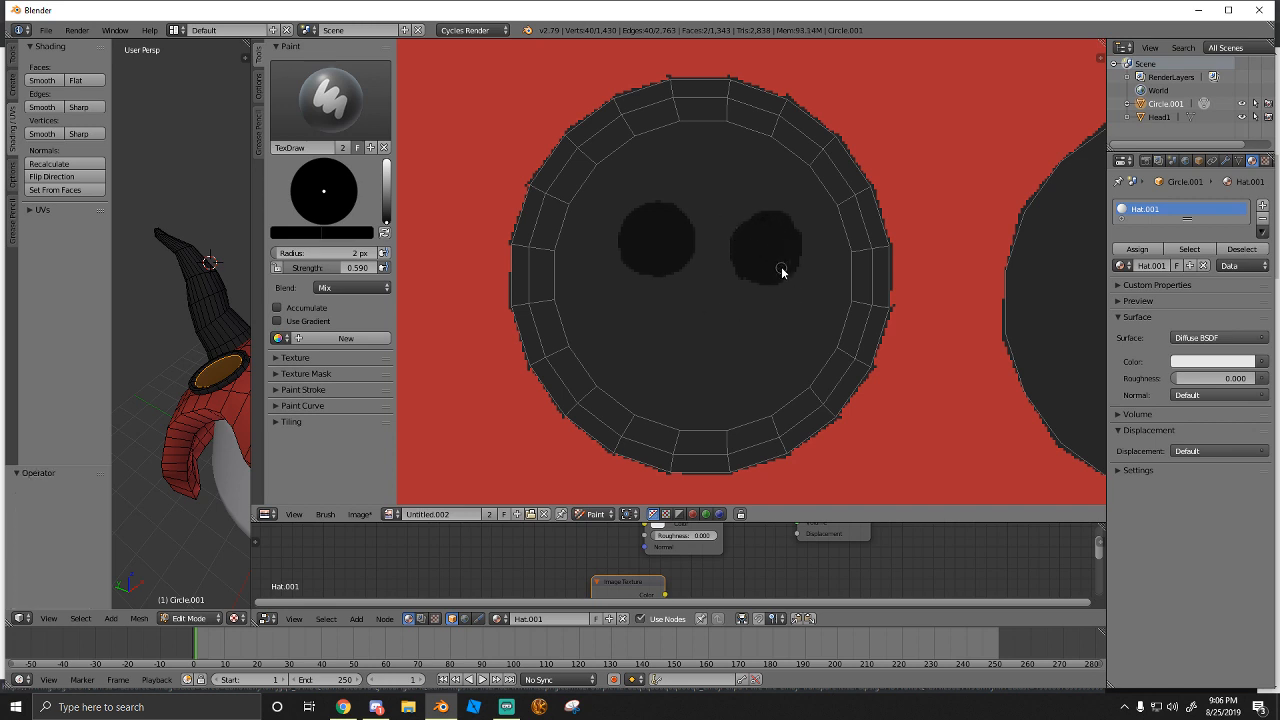
{"action": "mouse_move", "coordinate": [782, 271]}
{"action": "left_mouse_down"}
{"action": "mouse_move", "coordinate": [789, 240]}
{"action": "mouse_move", "coordinate": [754, 283]}
{"action": "left_mouse_up"}
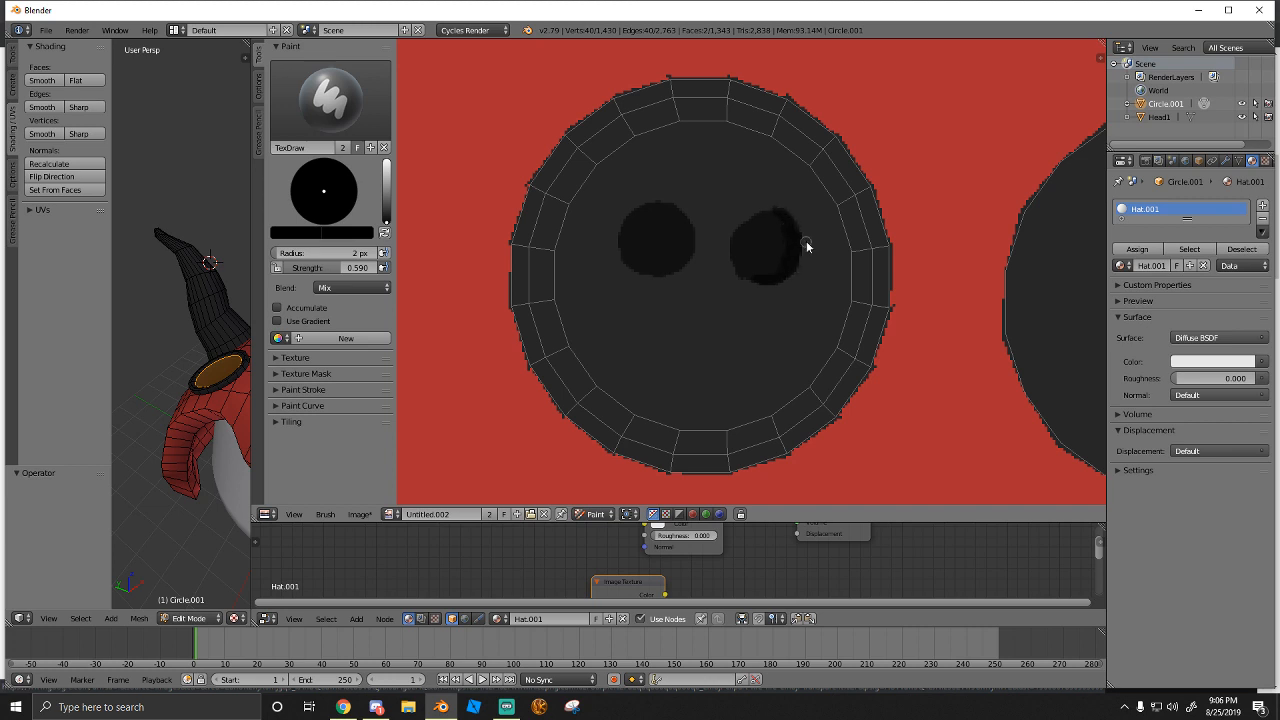
{"action": "key", "text": "ctrl+z"}
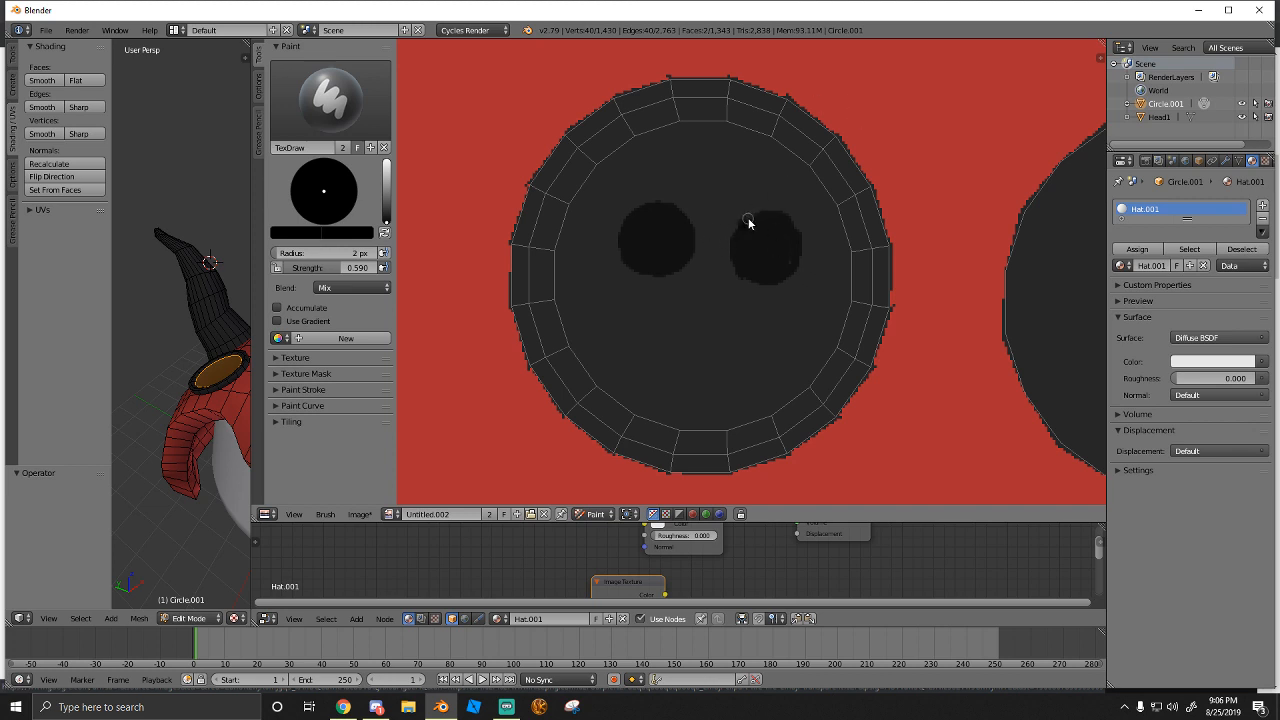
Paint darker black rims around both upper spots and add a third round spot below them on the disc
{"action": "mouse_move", "coordinate": [748, 222]}
{"action": "left_mouse_down"}
{"action": "mouse_move", "coordinate": [733, 270]}
{"action": "mouse_move", "coordinate": [788, 283]}
{"action": "left_mouse_up"}
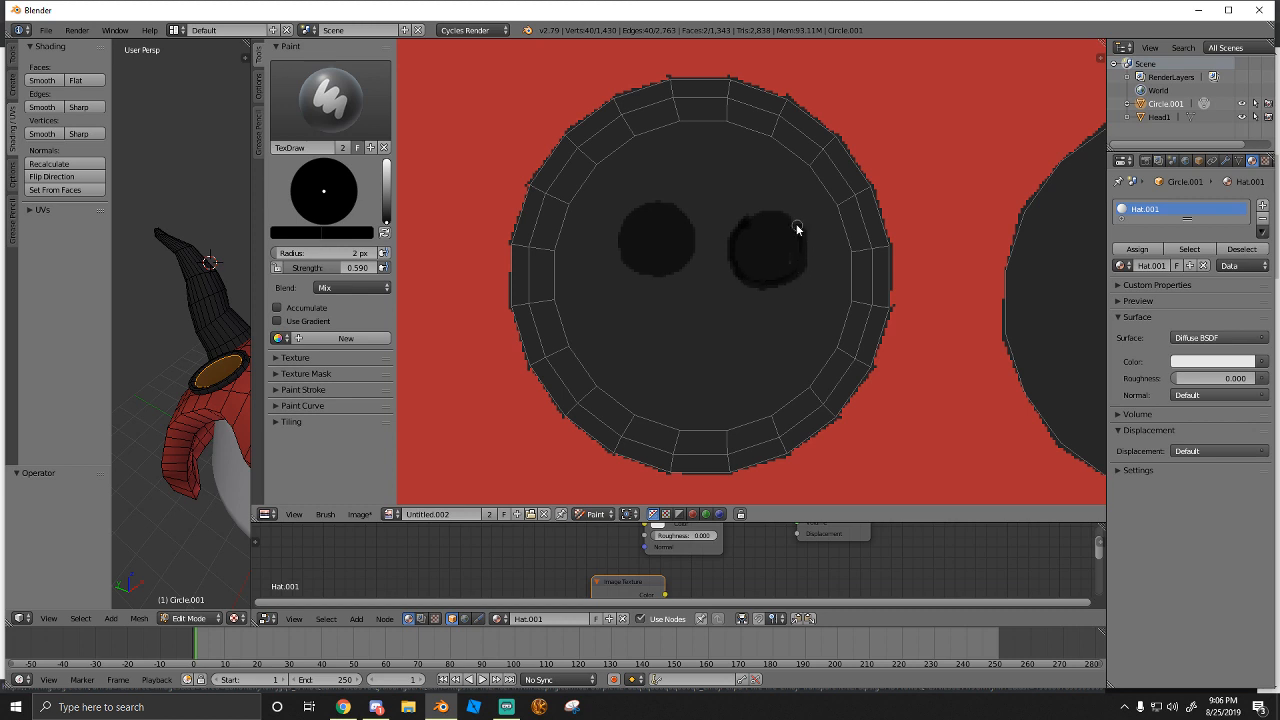
{"action": "mouse_move", "coordinate": [797, 229]}
{"action": "left_mouse_down"}
{"action": "mouse_move", "coordinate": [771, 217]}
{"action": "mouse_move", "coordinate": [743, 229]}
{"action": "left_mouse_up"}
{"action": "mouse_move", "coordinate": [781, 288]}
{"action": "left_mouse_down"}
{"action": "mouse_move", "coordinate": [748, 288]}
{"action": "mouse_move", "coordinate": [797, 279]}
{"action": "left_mouse_up"}
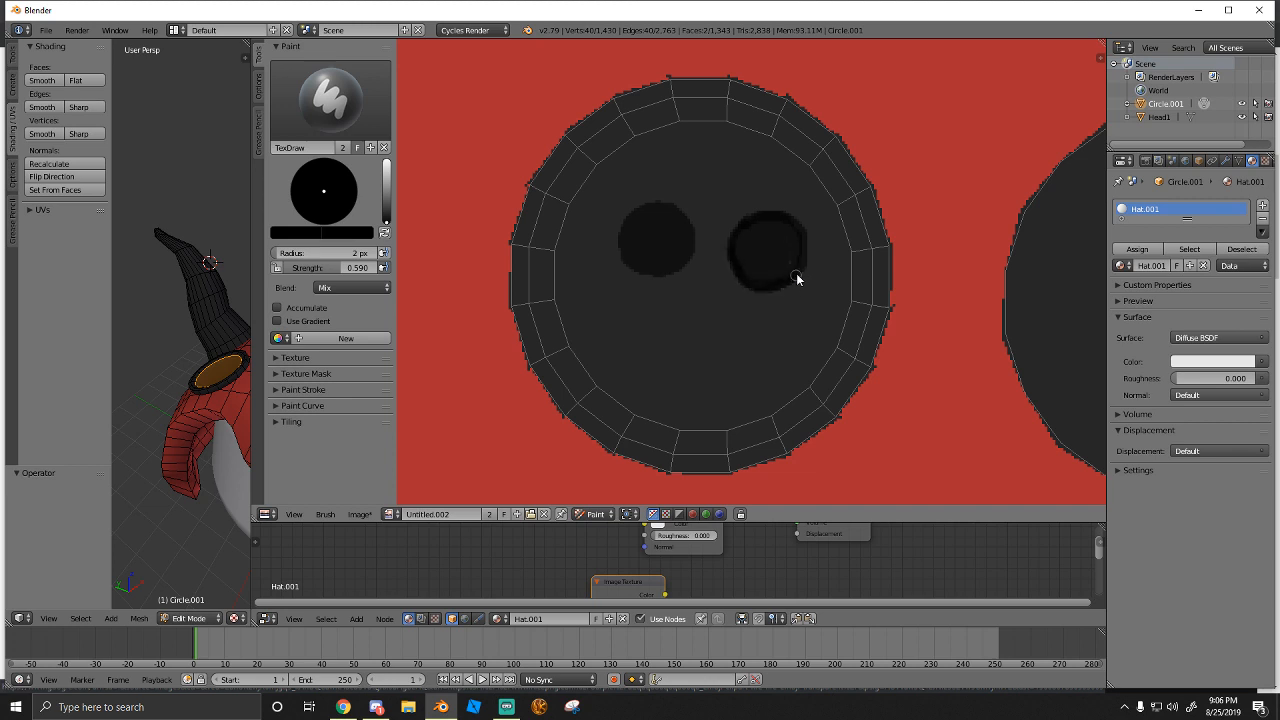
{"action": "mouse_move", "coordinate": [776, 218]}
{"action": "left_mouse_down"}
{"action": "mouse_move", "coordinate": [740, 225]}
{"action": "mouse_move", "coordinate": [734, 268]}
{"action": "mouse_move", "coordinate": [780, 292]}
{"action": "left_mouse_up"}
{"action": "mouse_move", "coordinate": [689, 260]}
{"action": "left_mouse_down"}
{"action": "mouse_move", "coordinate": [700, 240]}
{"action": "mouse_move", "coordinate": [686, 214]}
{"action": "mouse_move", "coordinate": [657, 206]}
{"action": "mouse_move", "coordinate": [620, 234]}
{"action": "mouse_move", "coordinate": [631, 266]}
{"action": "mouse_move", "coordinate": [657, 277]}
{"action": "mouse_move", "coordinate": [691, 266]}
{"action": "mouse_move", "coordinate": [697, 232]}
{"action": "left_mouse_up"}
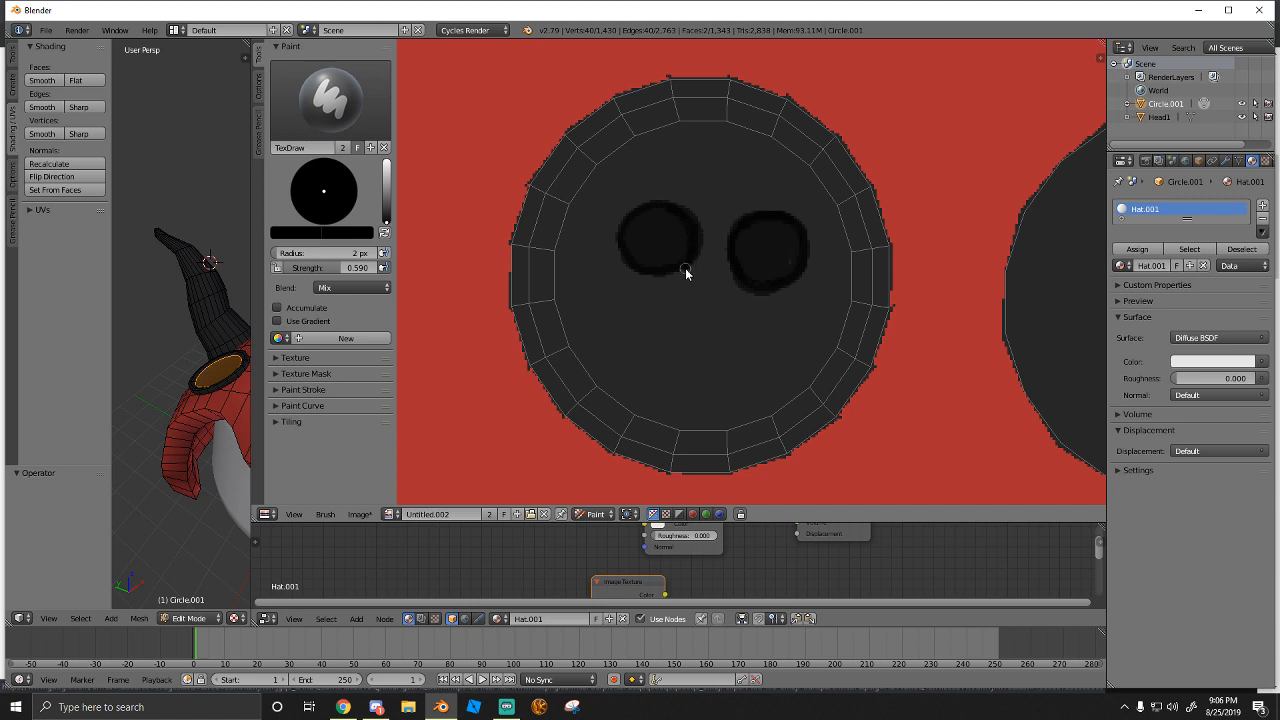
{"action": "left_click_drag", "start_coordinate": [620, 234], "coordinate": [632, 268]}
{"action": "mouse_move", "coordinate": [768, 362]}
{"action": "left_mouse_down"}
{"action": "mouse_move", "coordinate": [786, 354]}
{"action": "mouse_move", "coordinate": [734, 351]}
{"action": "mouse_move", "coordinate": [786, 351]}
{"action": "mouse_move", "coordinate": [733, 360]}
{"action": "mouse_move", "coordinate": [766, 345]}
{"action": "mouse_move", "coordinate": [748, 355]}
{"action": "mouse_move", "coordinate": [762, 353]}
{"action": "mouse_move", "coordinate": [734, 337]}
{"action": "mouse_move", "coordinate": [729, 374]}
{"action": "mouse_move", "coordinate": [769, 383]}
{"action": "mouse_move", "coordinate": [776, 344]}
{"action": "left_mouse_up"}
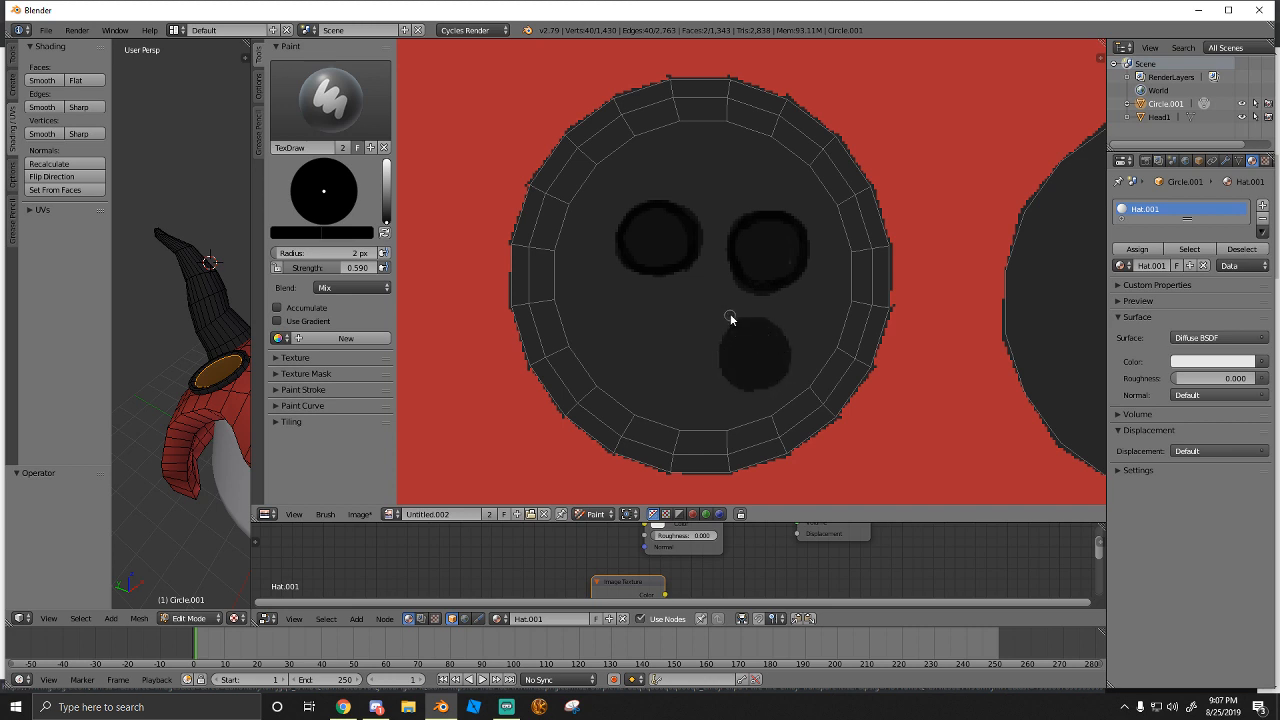
Paint a darker rim around the third spot and add a fourth rimmed black spot beside it on the disc
{"action": "left_click_drag", "start_coordinate": [738, 320], "coordinate": [722, 376]}
{"action": "left_click_drag", "start_coordinate": [783, 335], "coordinate": [725, 345]}
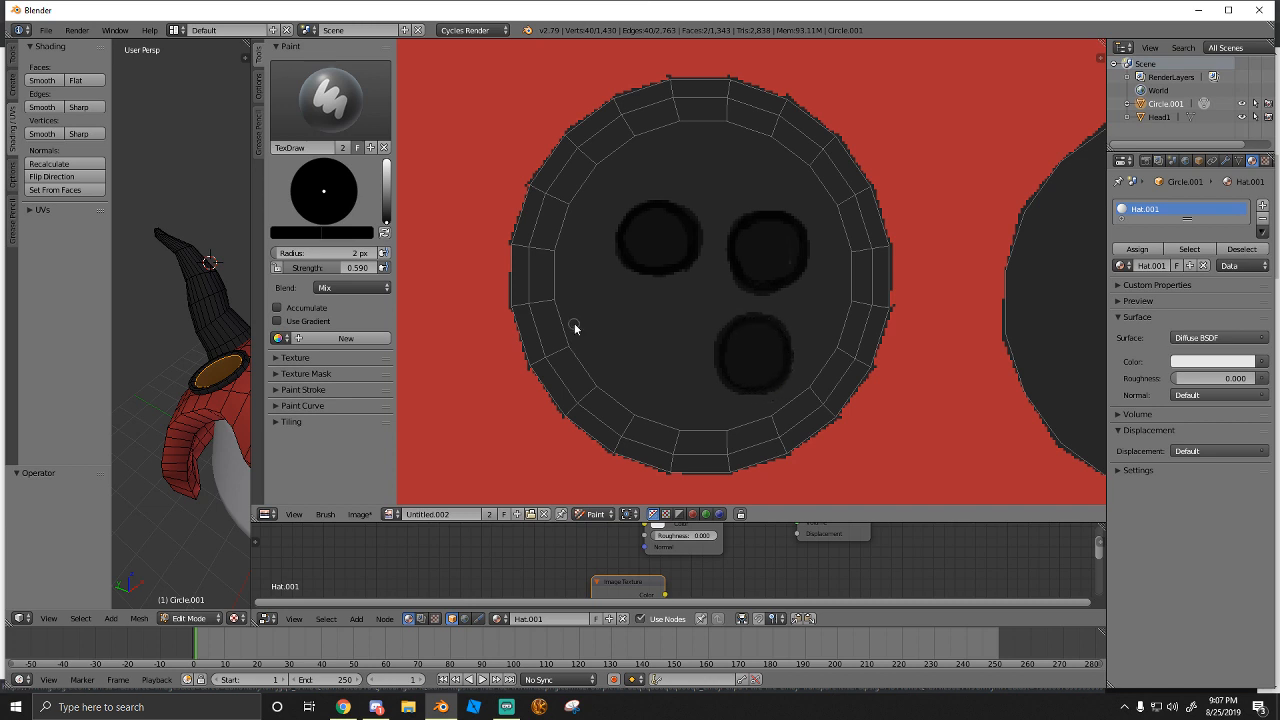
{"action": "left_click_drag", "start_coordinate": [652, 318], "coordinate": [634, 379]}
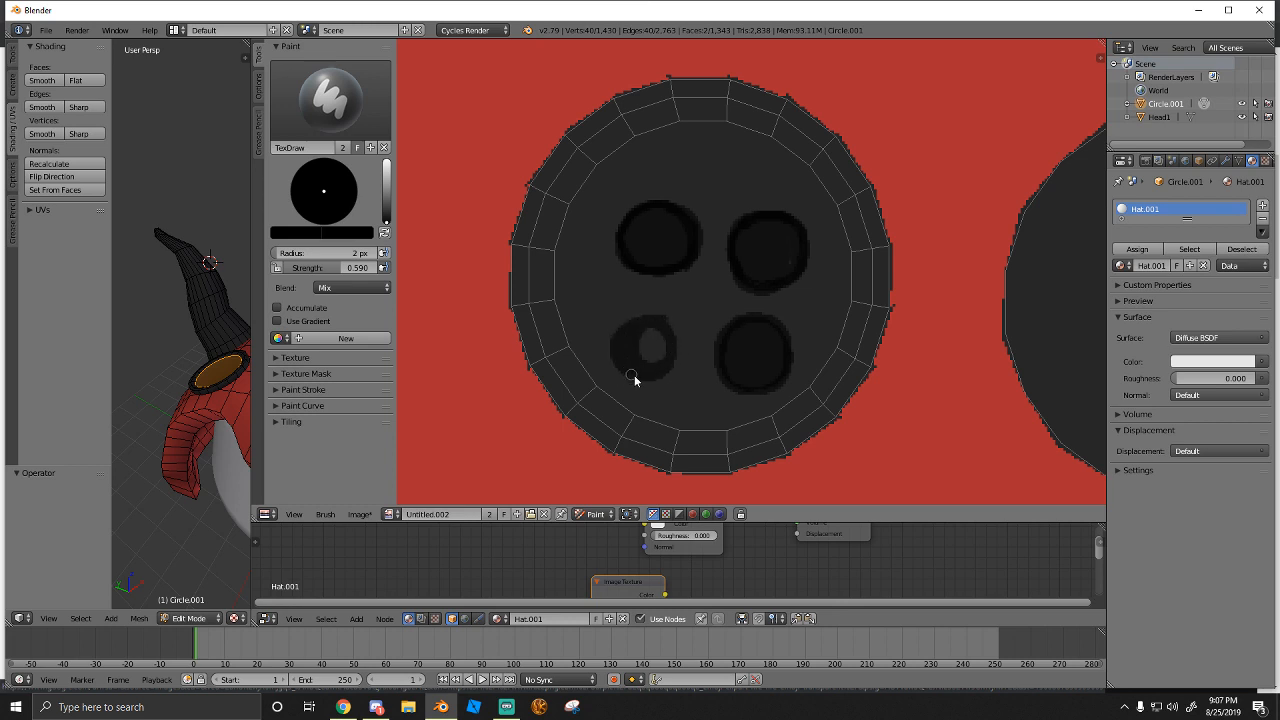
{"action": "mouse_move", "coordinate": [652, 330]}
{"action": "left_mouse_down"}
{"action": "mouse_move", "coordinate": [663, 349]}
{"action": "mouse_move", "coordinate": [645, 343]}
{"action": "left_mouse_up"}
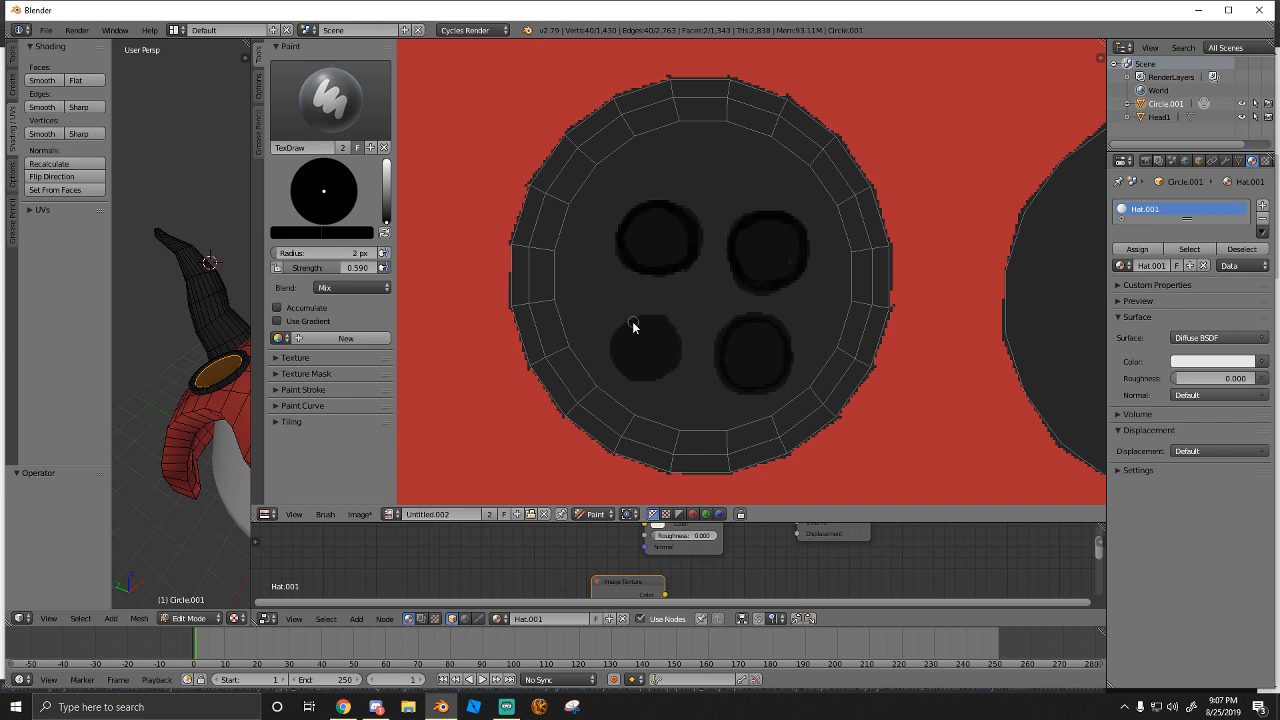
{"action": "mouse_move", "coordinate": [666, 323]}
{"action": "left_mouse_down"}
{"action": "mouse_move", "coordinate": [638, 318]}
{"action": "mouse_move", "coordinate": [614, 338]}
{"action": "mouse_move", "coordinate": [616, 366]}
{"action": "mouse_move", "coordinate": [642, 383]}
{"action": "mouse_move", "coordinate": [671, 374]}
{"action": "mouse_move", "coordinate": [680, 340]}
{"action": "mouse_move", "coordinate": [661, 321]}
{"action": "left_mouse_up"}
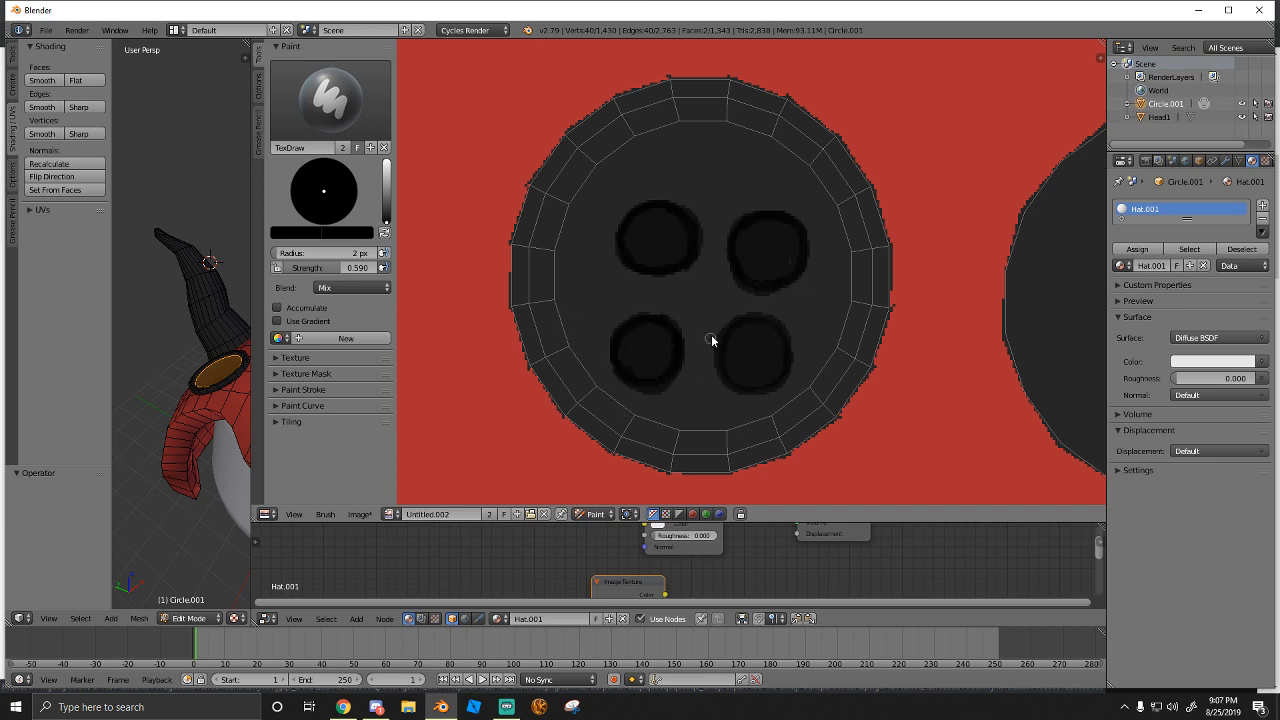
{"action": "mouse_move", "coordinate": [732, 328]}
{"action": "left_mouse_down"}
{"action": "mouse_move", "coordinate": [723, 380]}
{"action": "mouse_move", "coordinate": [749, 394]}
{"action": "mouse_move", "coordinate": [787, 386]}
{"action": "mouse_move", "coordinate": [792, 340]}
{"action": "mouse_move", "coordinate": [746, 324]}
{"action": "left_mouse_up"}
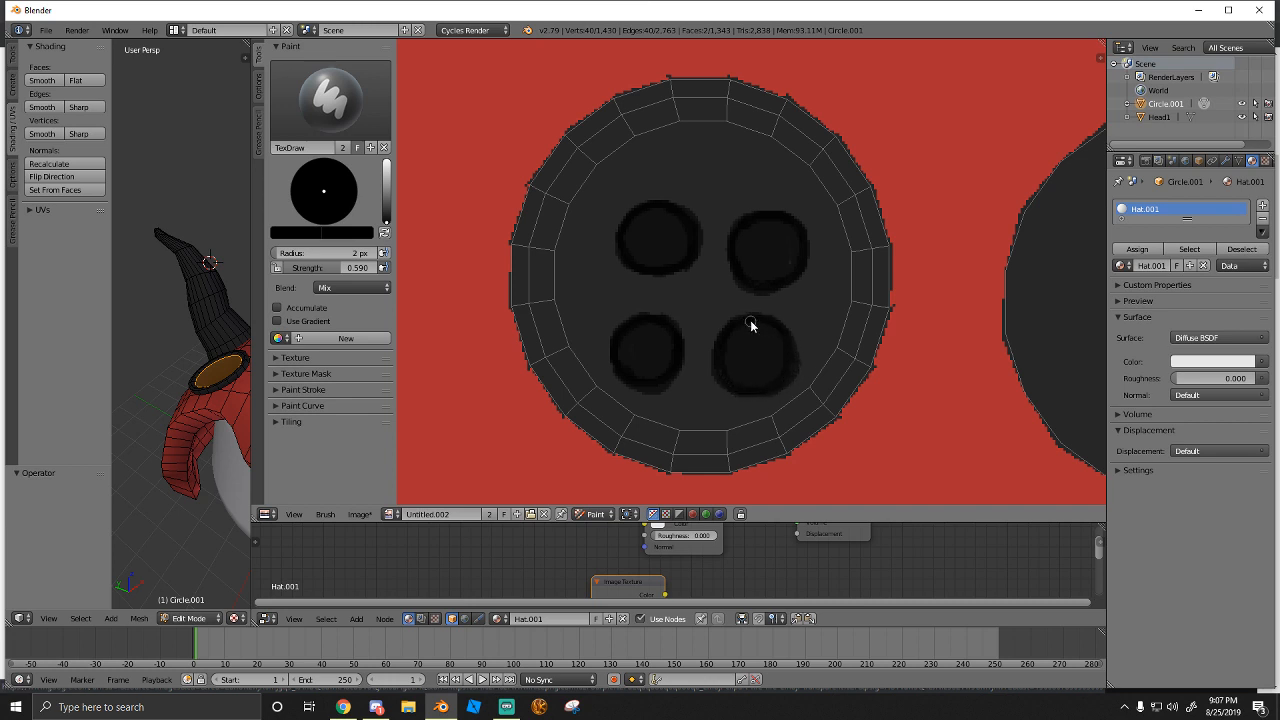
Widen the 3D view and inspect the spotted disc on the helmet in Object Mode, returning to Edit Mode
{"action": "middle_click_drag", "start_coordinate": [224, 402], "coordinate": [237, 362]}
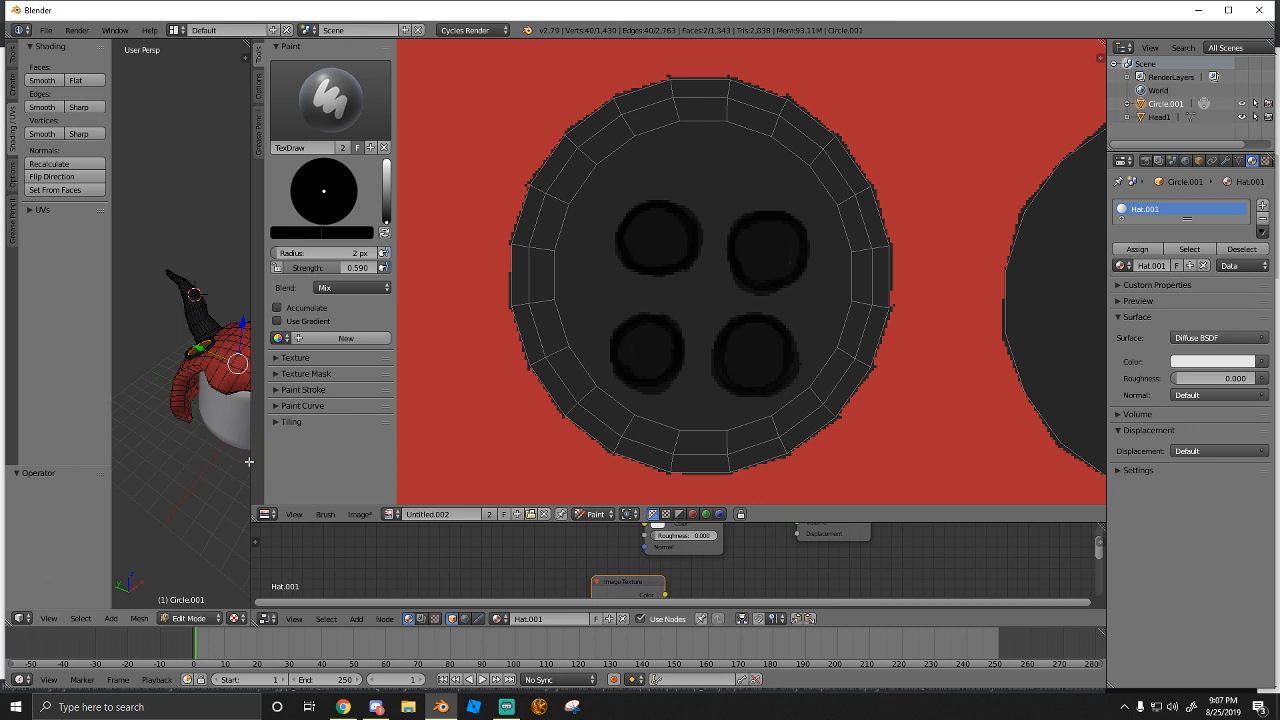
{"action": "left_click_drag", "start_coordinate": [249, 461], "coordinate": [454, 458]}
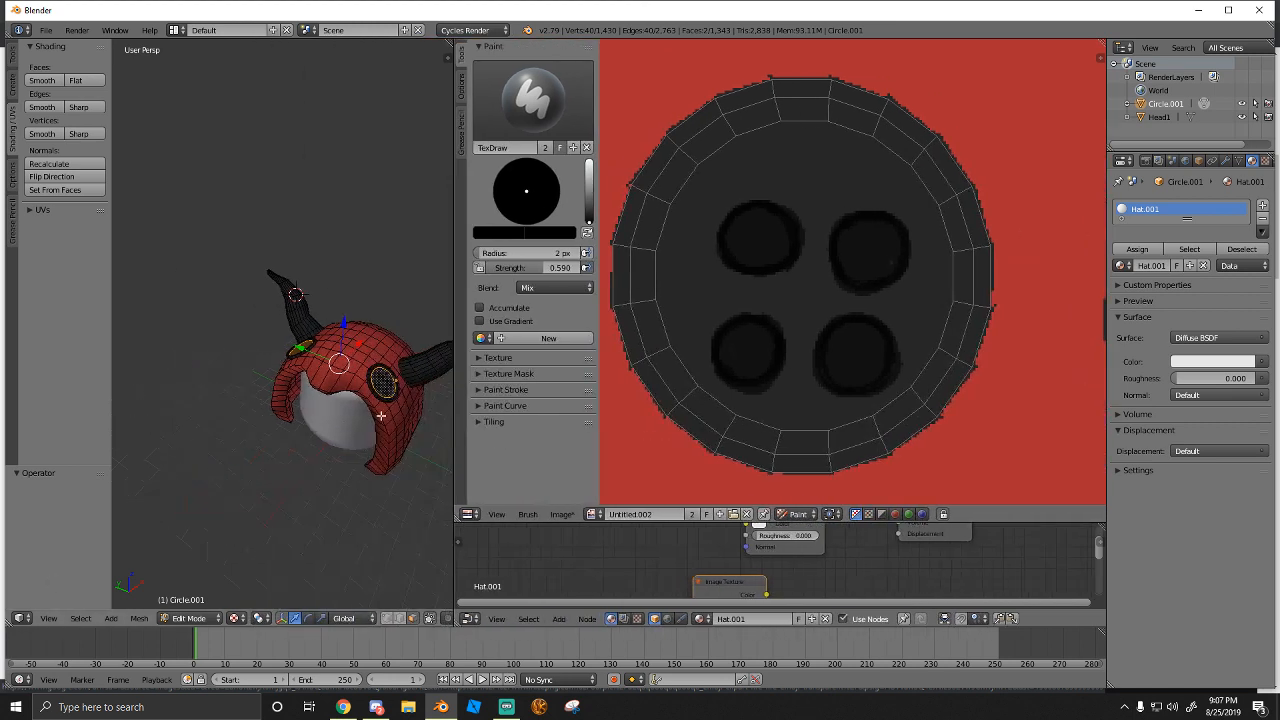
{"action": "scroll", "coordinate": [381, 416], "scroll_direction": "up", "scroll_amount": 3}
{"action": "middle_click_drag", "start_coordinate": [381, 416], "coordinate": [260, 404]}
{"action": "middle_click_drag", "start_coordinate": [321, 450], "coordinate": [286, 443]}
{"action": "scroll", "coordinate": [286, 443], "scroll_direction": "up", "scroll_amount": 4}
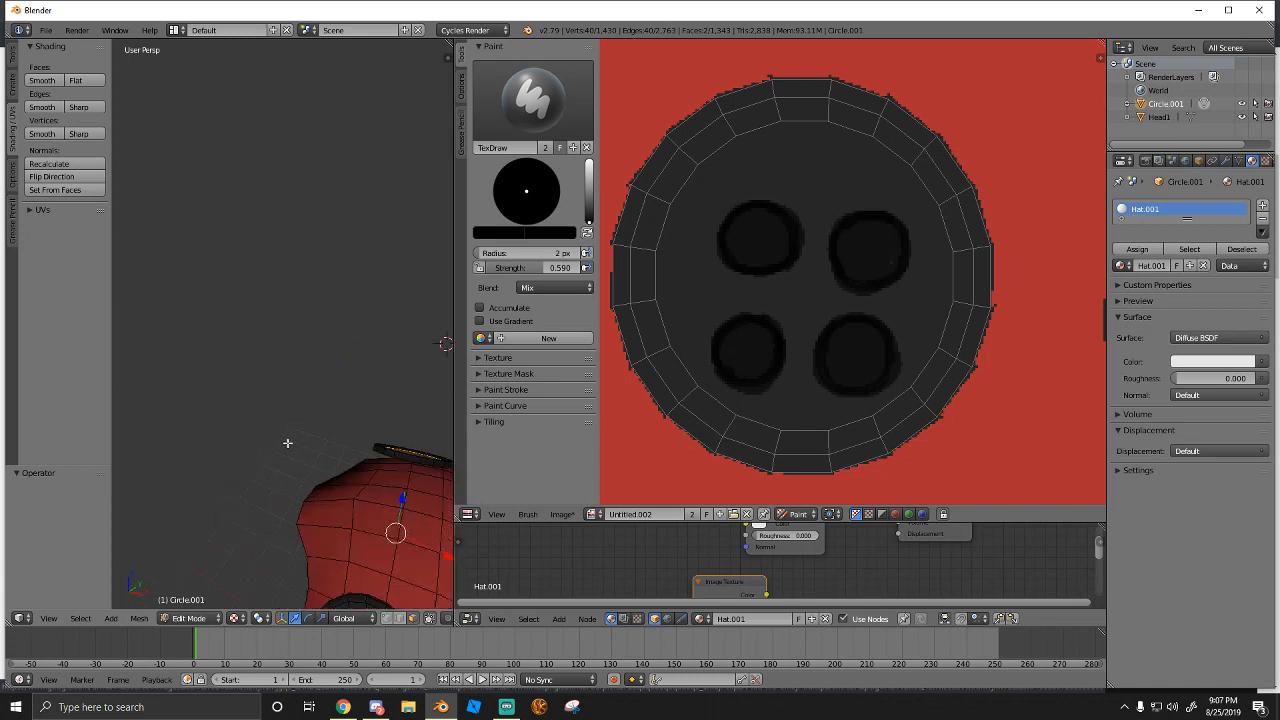
{"action": "scroll", "coordinate": [321, 458], "scroll_direction": "down", "scroll_amount": 1}
{"action": "middle_click_drag", "start_coordinate": [273, 532], "coordinate": [317, 529]}
{"action": "left_click", "coordinate": [188, 619]}
{"action": "left_click", "coordinate": [197, 602]}
{"action": "left_click", "coordinate": [197, 618]}
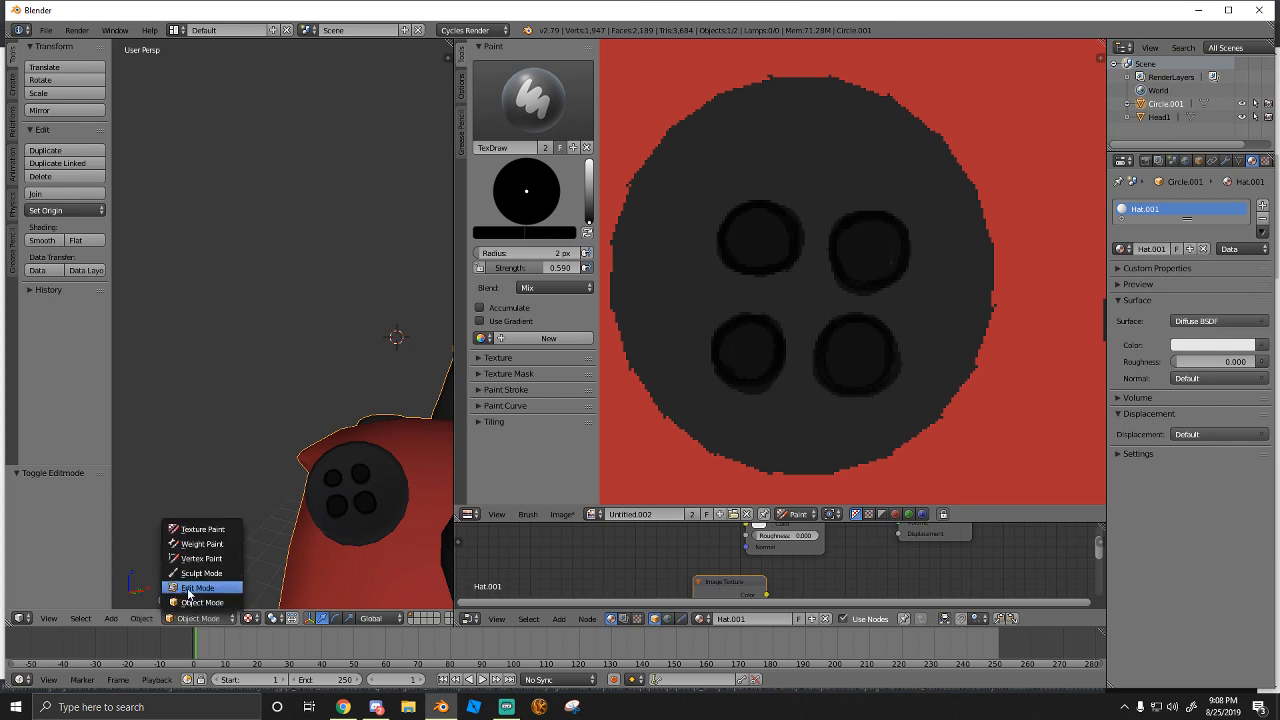
{"action": "left_click", "coordinate": [198, 584]}
{"action": "left_click", "coordinate": [532, 100]}
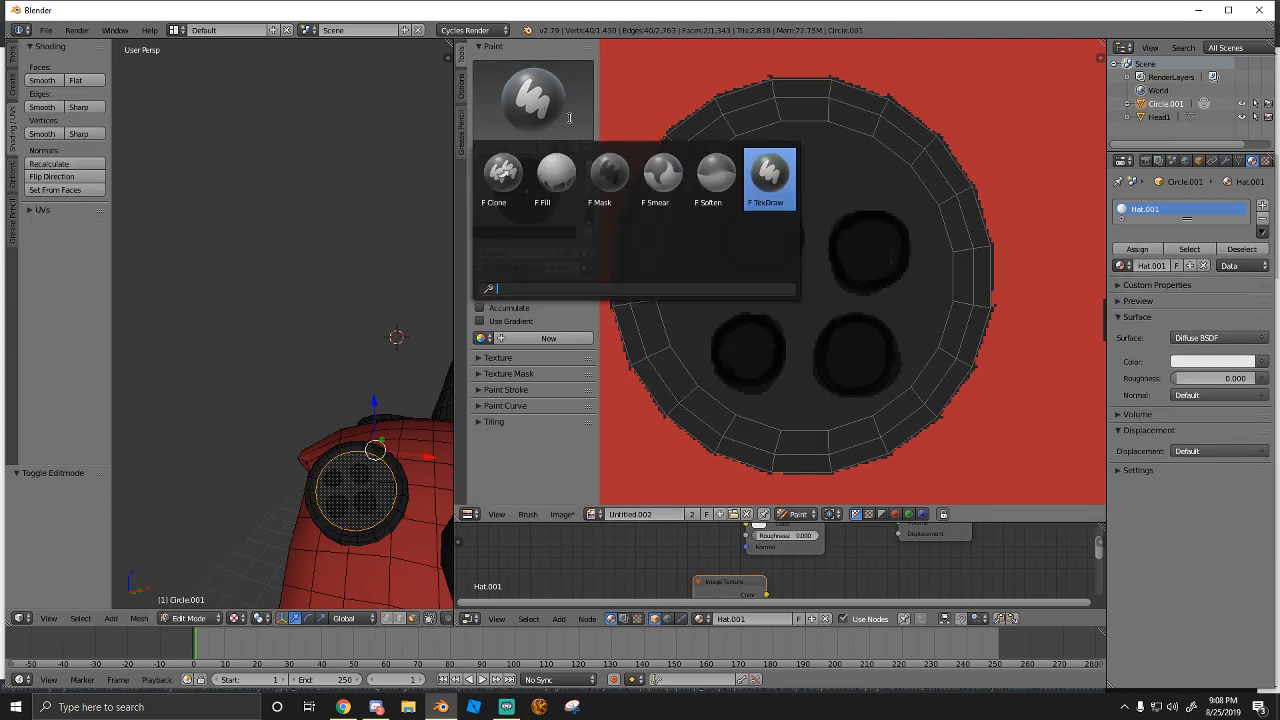
{"action": "key", "text": "ctrl+s"}
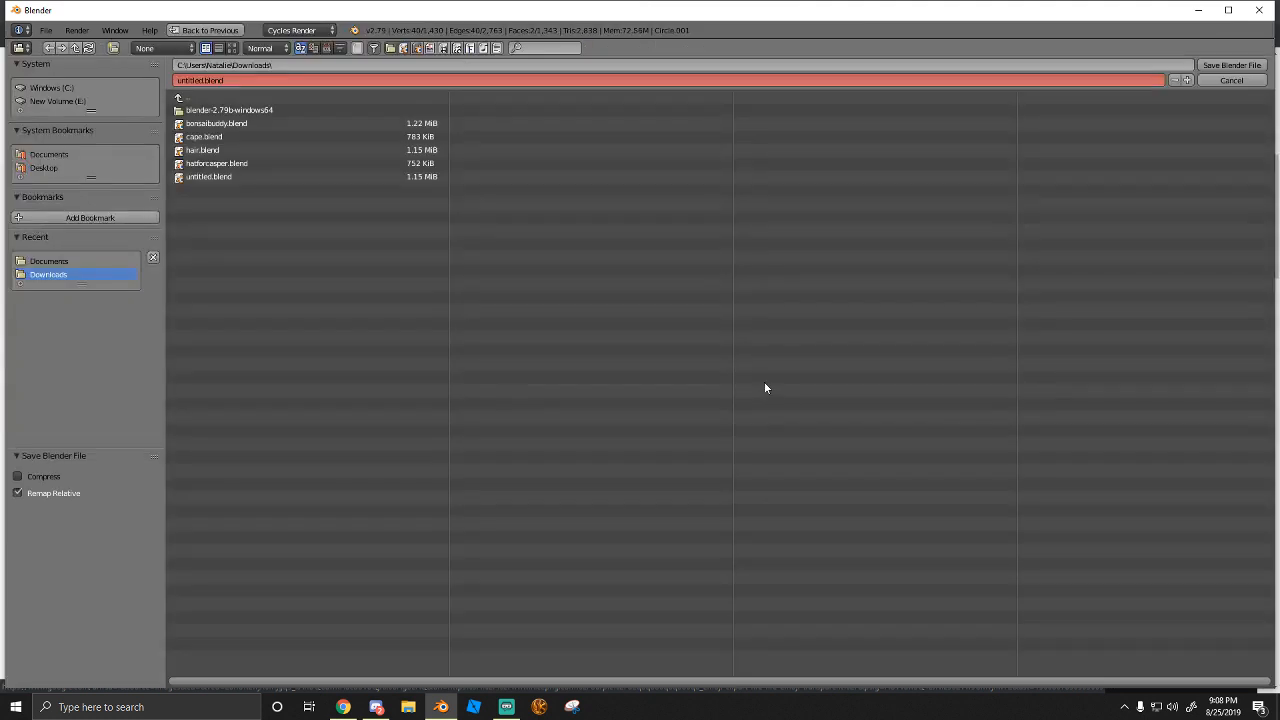
{"action": "left_click", "coordinate": [1251, 80]}
Undo all the black spot strokes on the ringed disc until its surface is plain
{"action": "key", "text": "ctrl+z"}
{"action": "key", "text": "ctrl+z"}
{"action": "key", "text": "ctrl+z"}
{"action": "key", "text": "ctrl+z"}
{"action": "key", "text": "ctrl+z"}
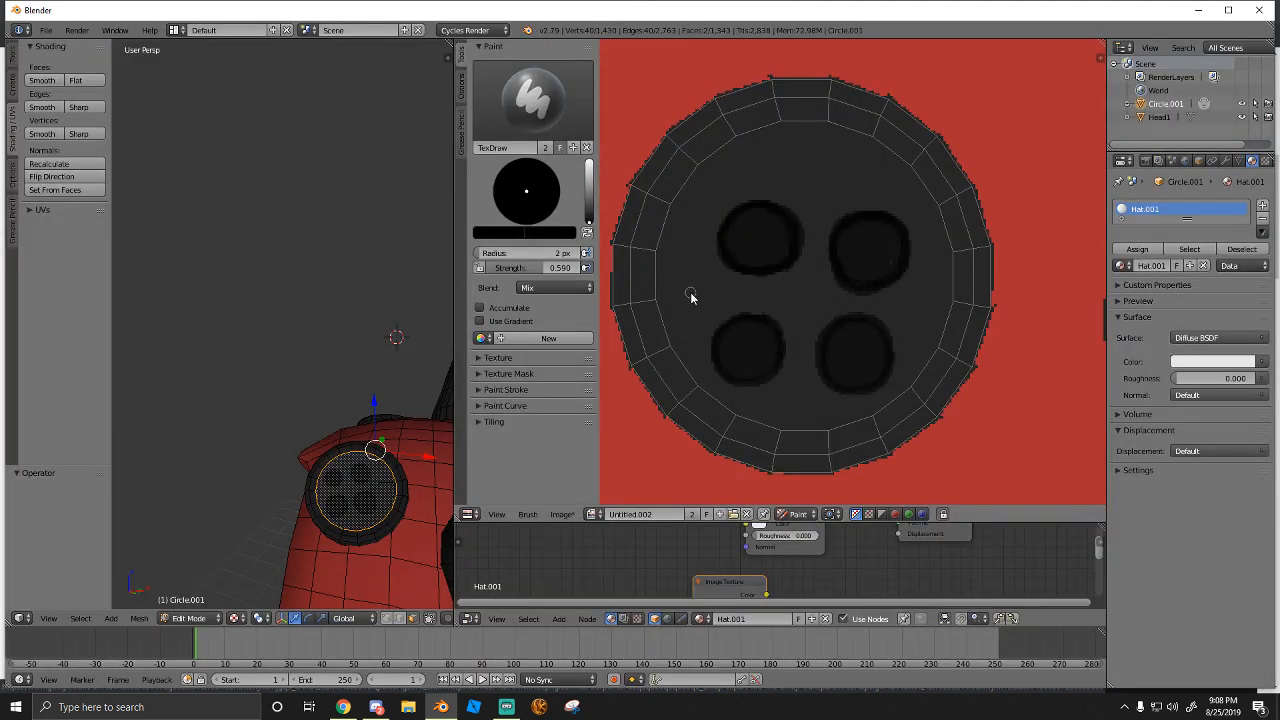
{"action": "key", "text": "ctrl+z"}
{"action": "key", "text": "ctrl+z"}
{"action": "key", "text": "ctrl+z"}
{"action": "key", "text": "ctrl+z"}
{"action": "key", "text": "ctrl+z"}
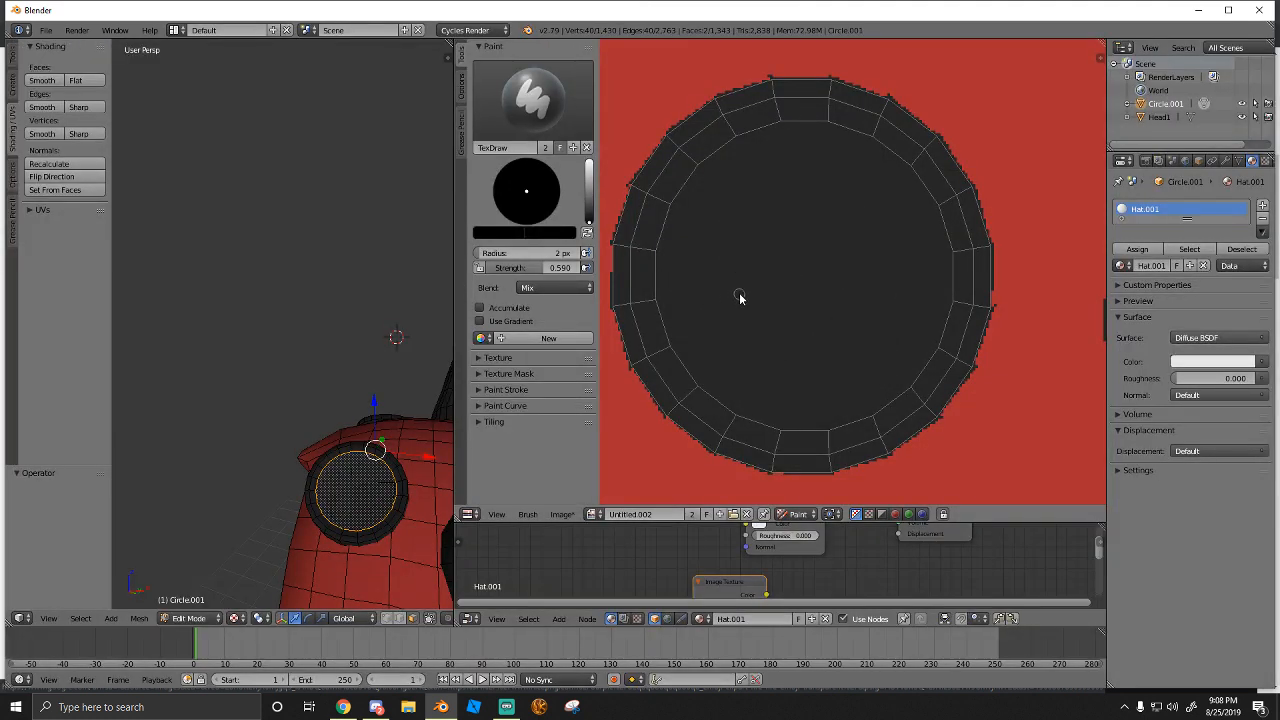
Set the brush's stroke method to Dots, then try a small black stroke on the disc and undo it
{"action": "left_click", "coordinate": [480, 389]}
{"action": "scroll", "coordinate": [508, 395], "scroll_direction": "down", "scroll_amount": 3}
{"action": "left_click", "coordinate": [520, 346]}
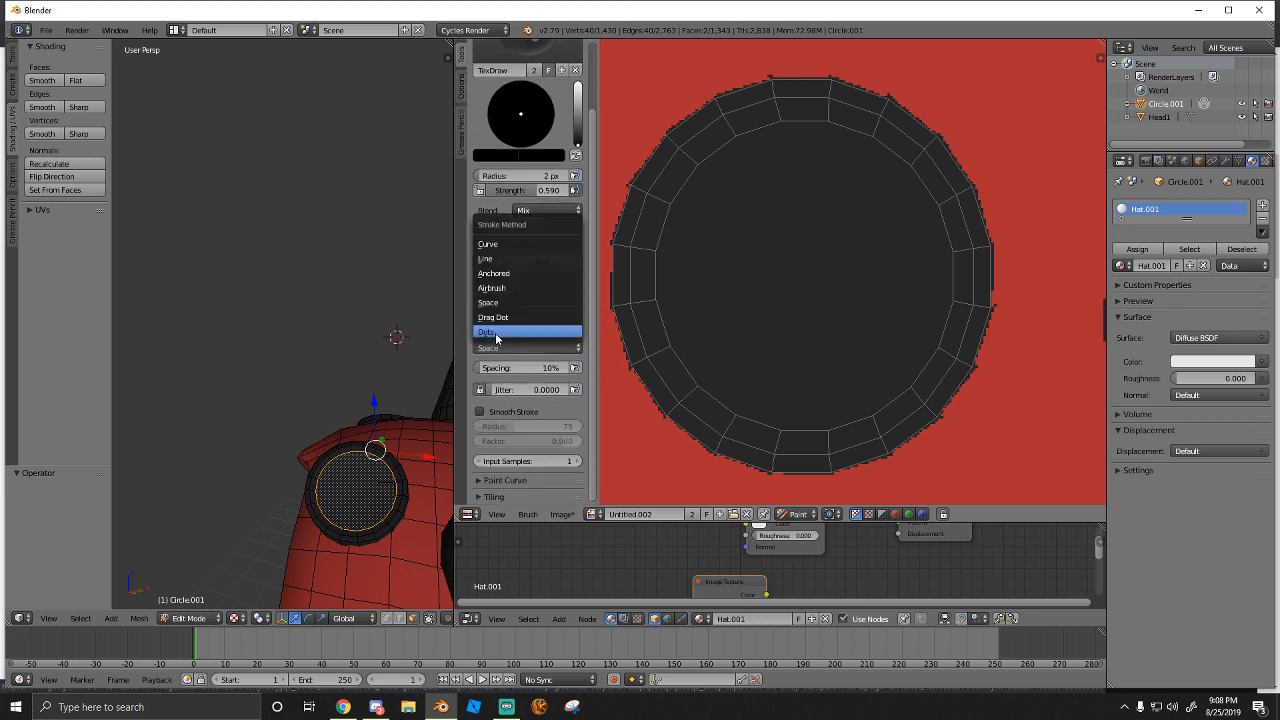
{"action": "left_click", "coordinate": [496, 334]}
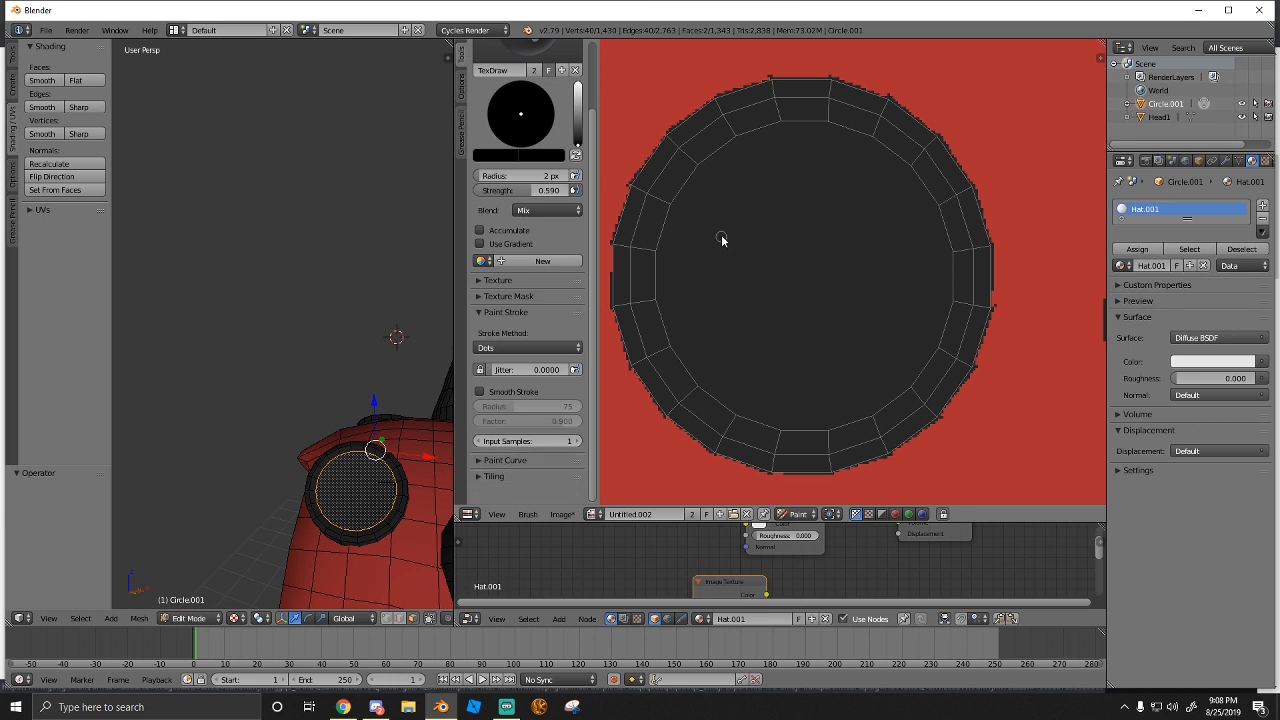
{"action": "left_click_drag", "start_coordinate": [748, 244], "coordinate": [768, 237]}
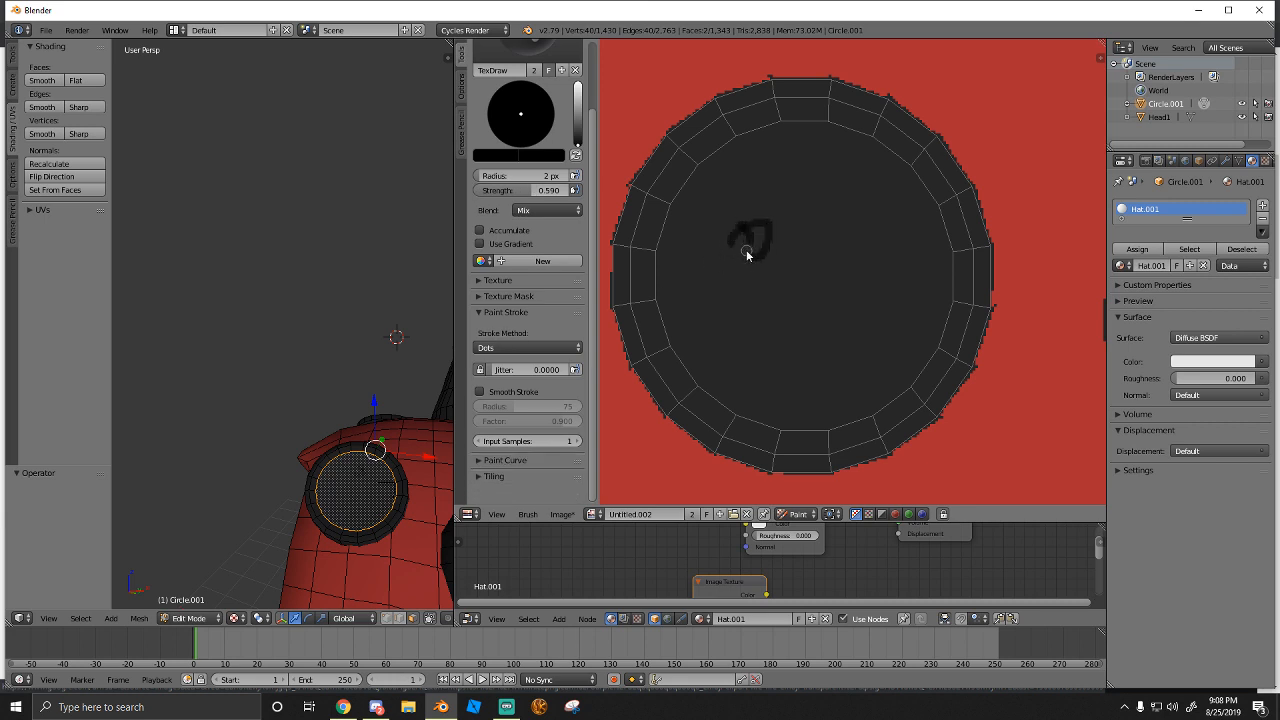
{"action": "key", "text": "ctrl+z"}
Set the brush radius to 12 px and dab a soft round black spot in the upper left of the disc
{"action": "scroll", "coordinate": [541, 156], "scroll_direction": "up", "scroll_amount": 3}
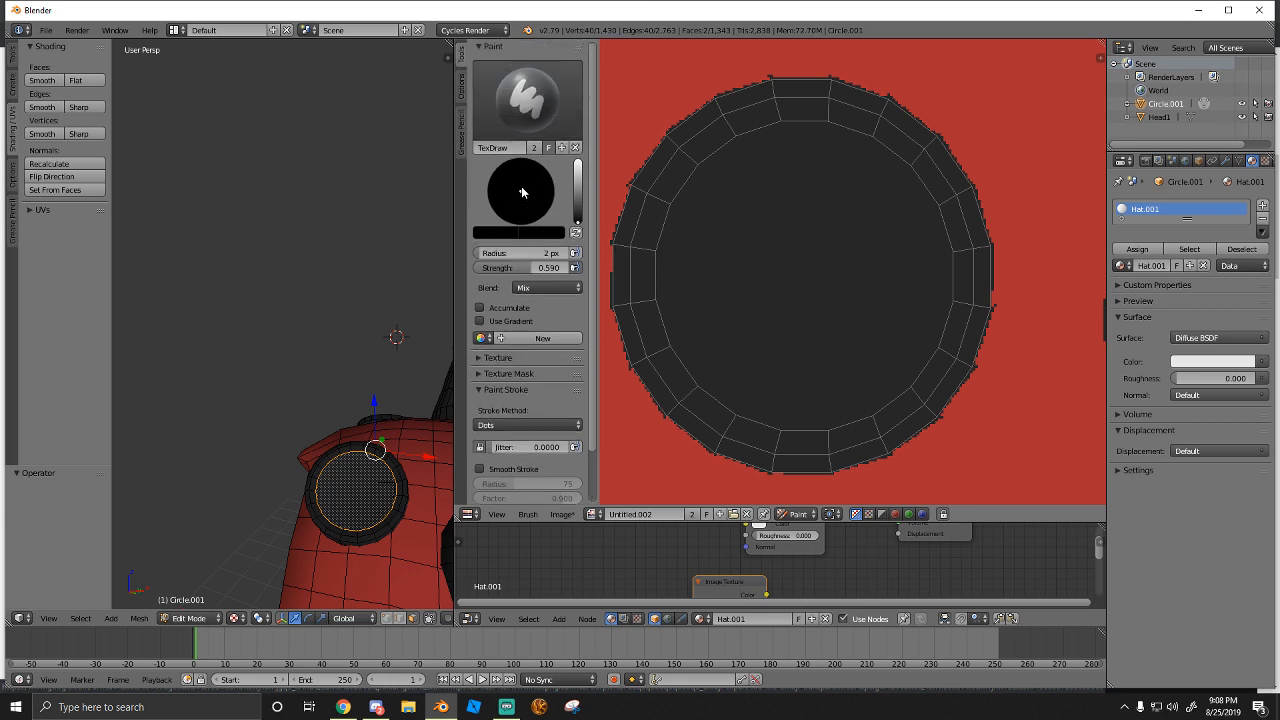
{"action": "key", "text": "f"}
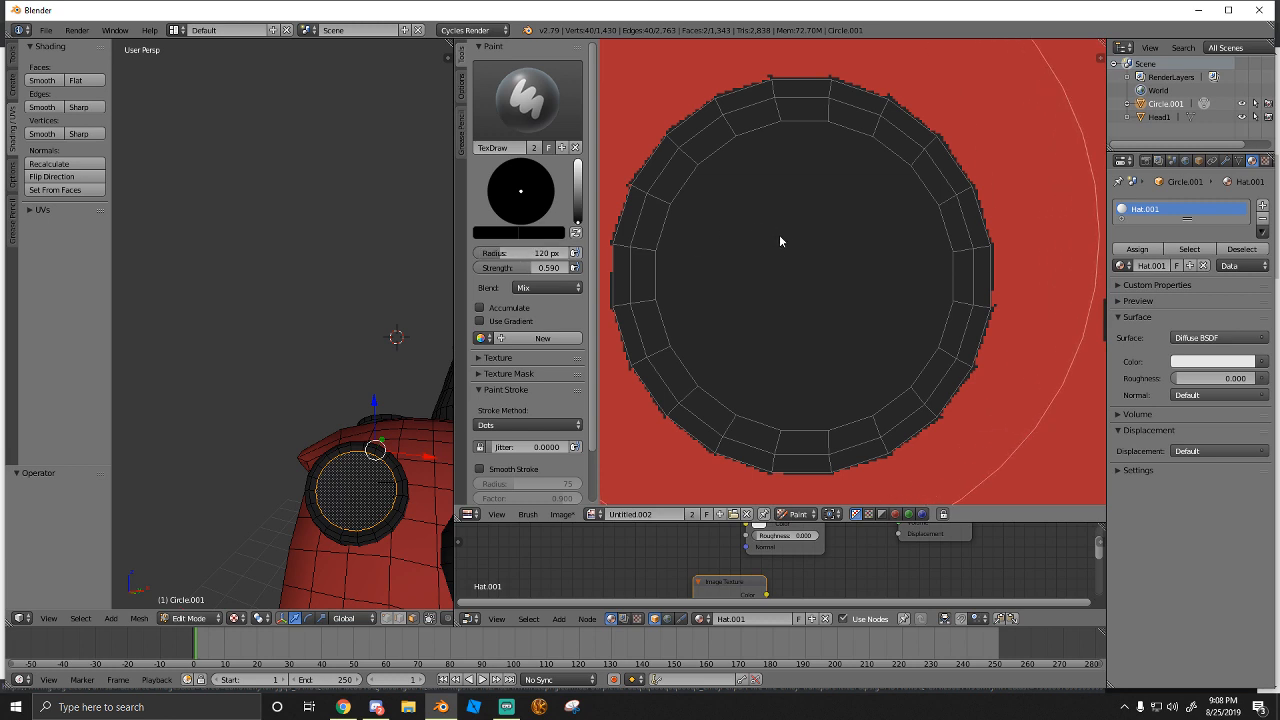
{"action": "left_click", "coordinate": [657, 245]}
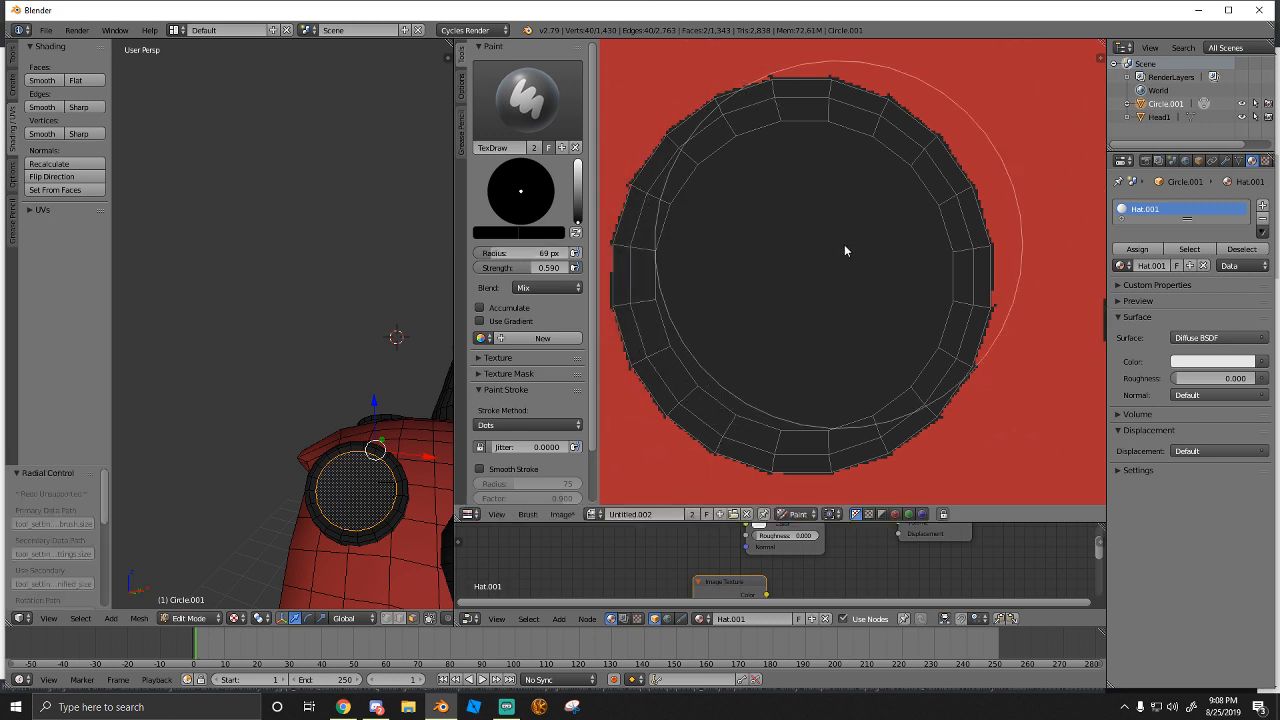
{"action": "key", "text": "f"}
{"action": "left_click", "coordinate": [717, 243]}
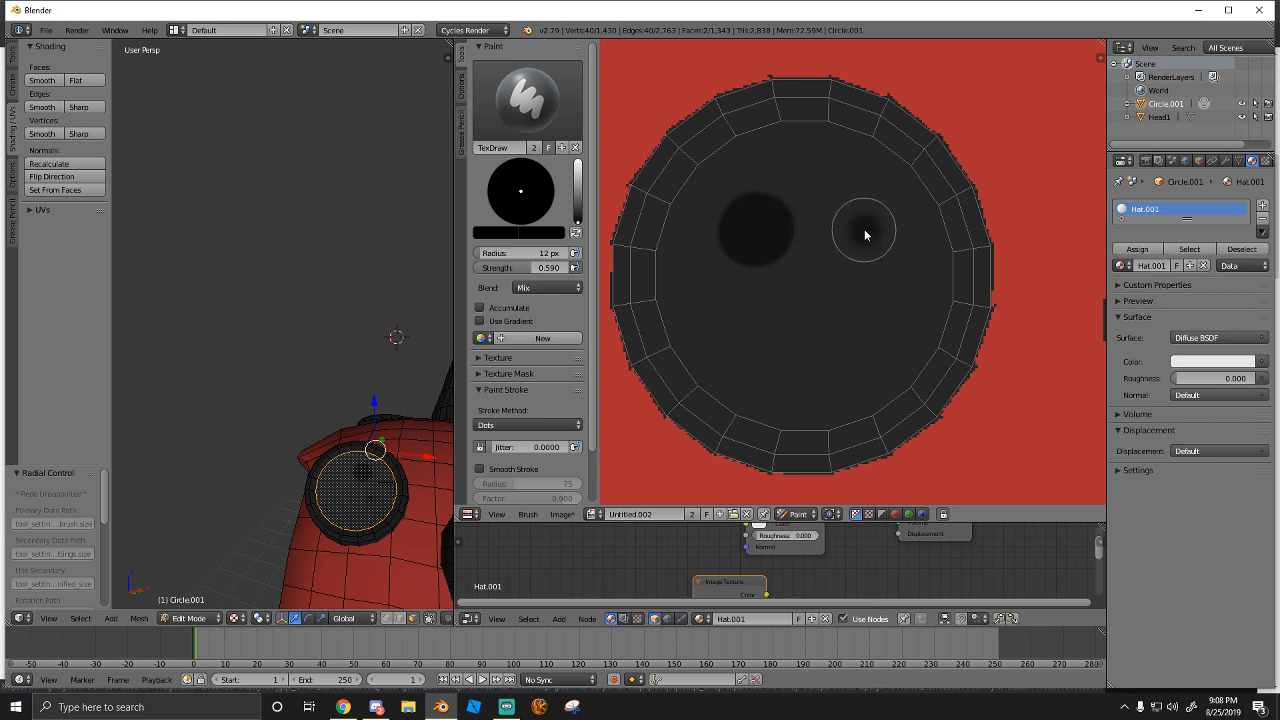
Dab three more black spots to form a two-by-two arrangement on the disc, undoing misplaced dabs
{"action": "left_click_drag", "start_coordinate": [865, 234], "coordinate": [858, 229]}
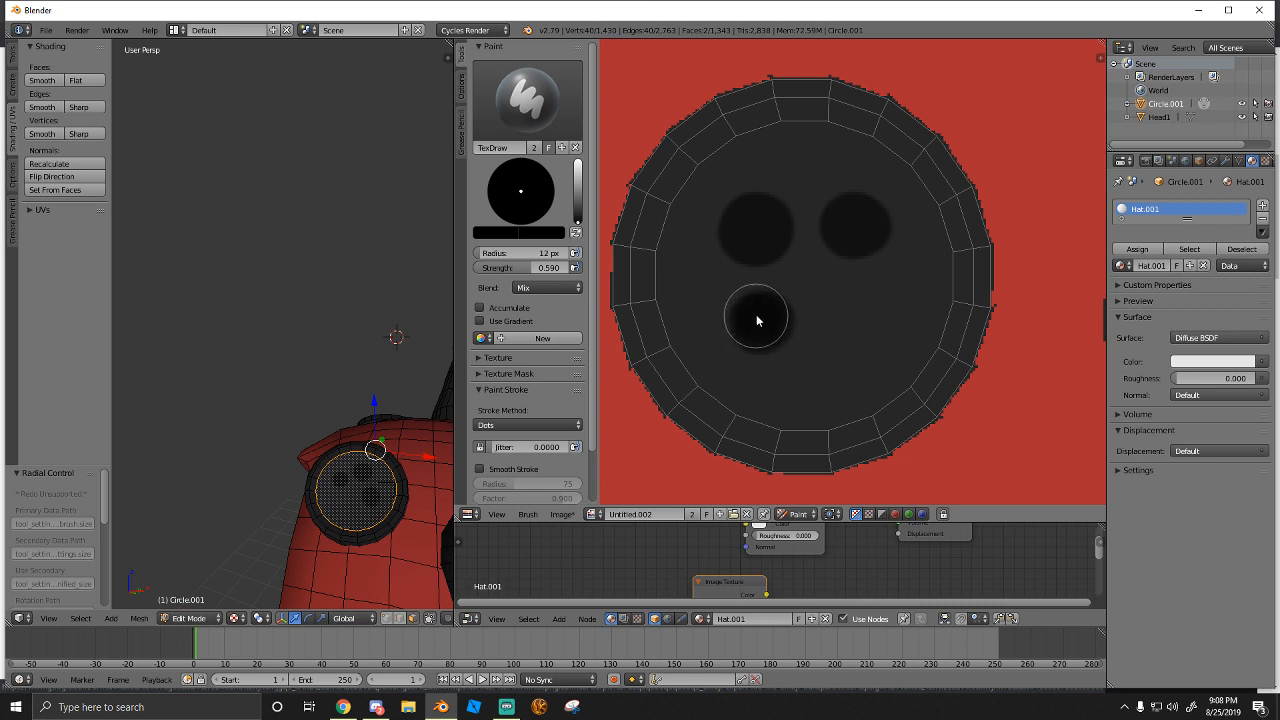
{"action": "key", "text": "ctrl+z"}
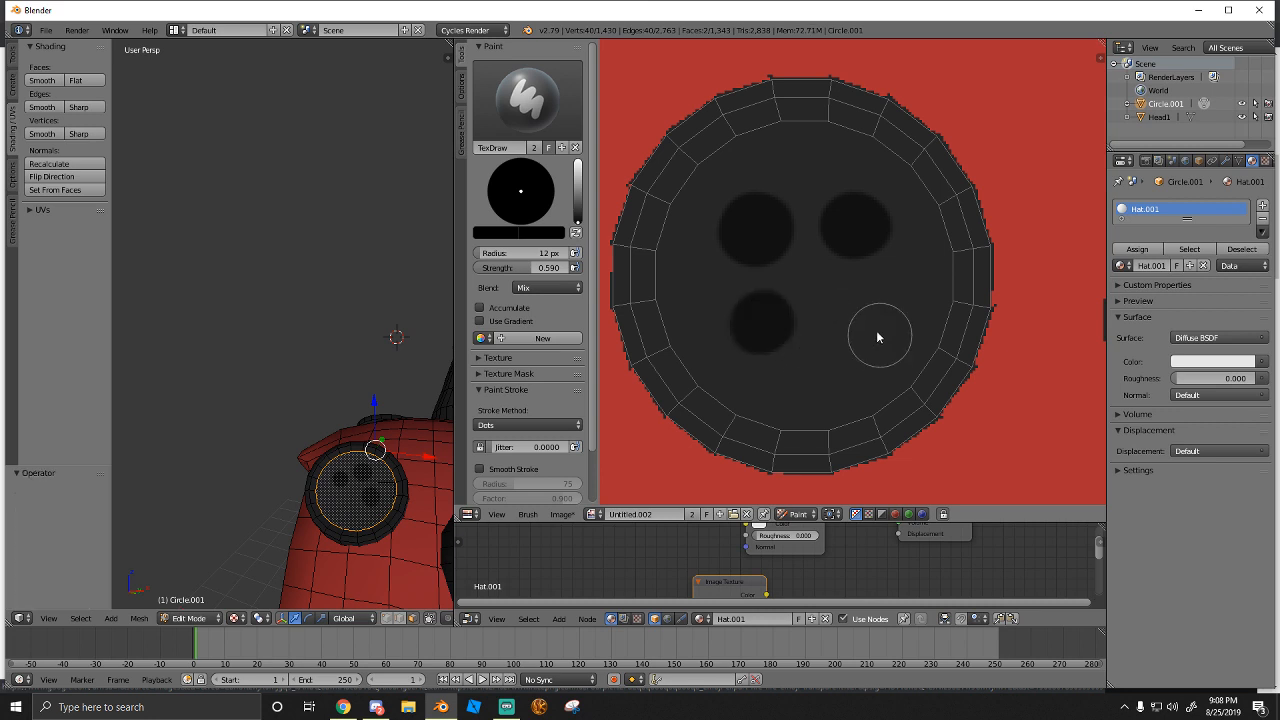
{"action": "key", "text": "ctrl+z"}
{"action": "key", "text": "ctrl+z"}
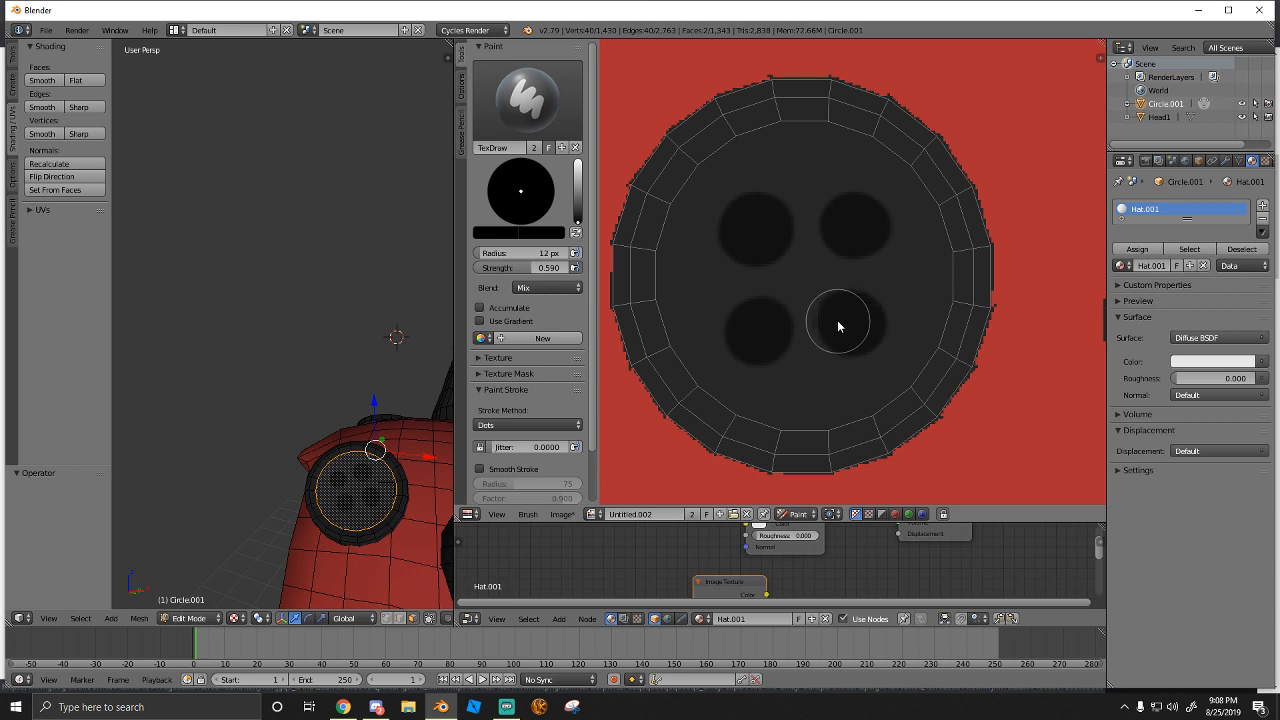
Sample a dark colour from the disc for the brush, switch the stroke method to Drag Dot and set the jitter to 2
{"action": "key", "text": "s"}
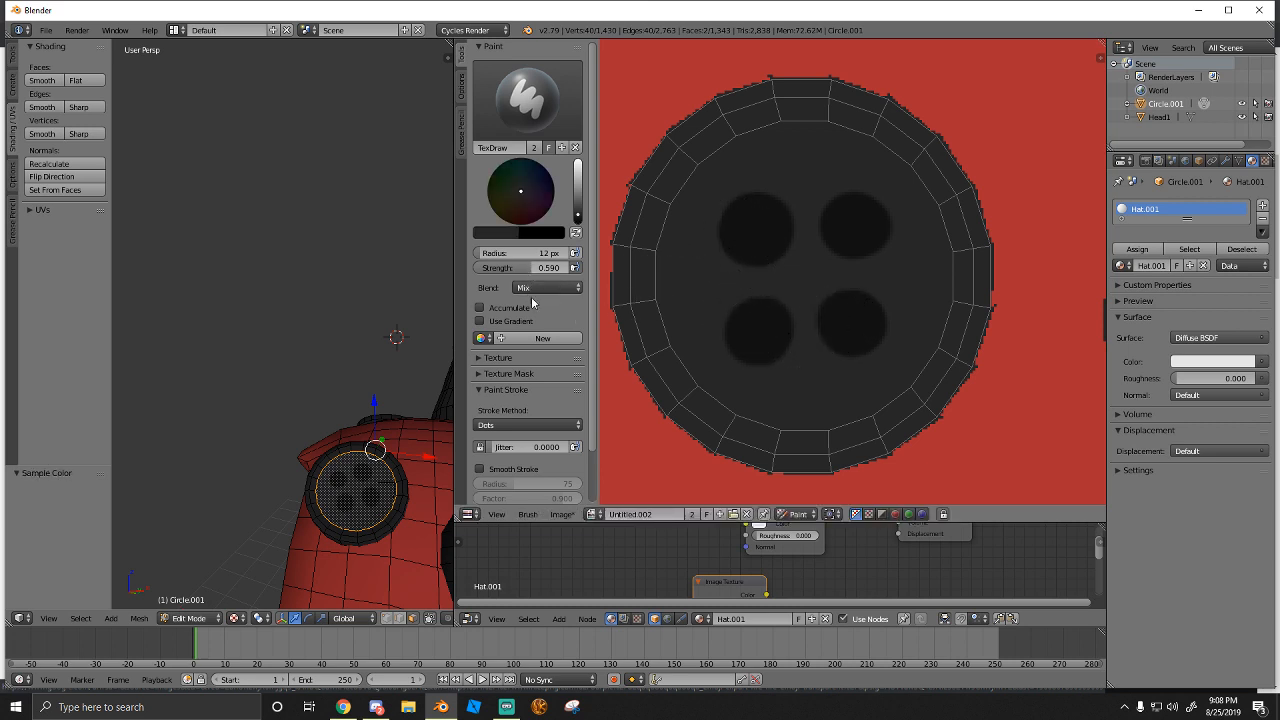
{"action": "left_click", "coordinate": [517, 425]}
{"action": "left_click", "coordinate": [492, 394]}
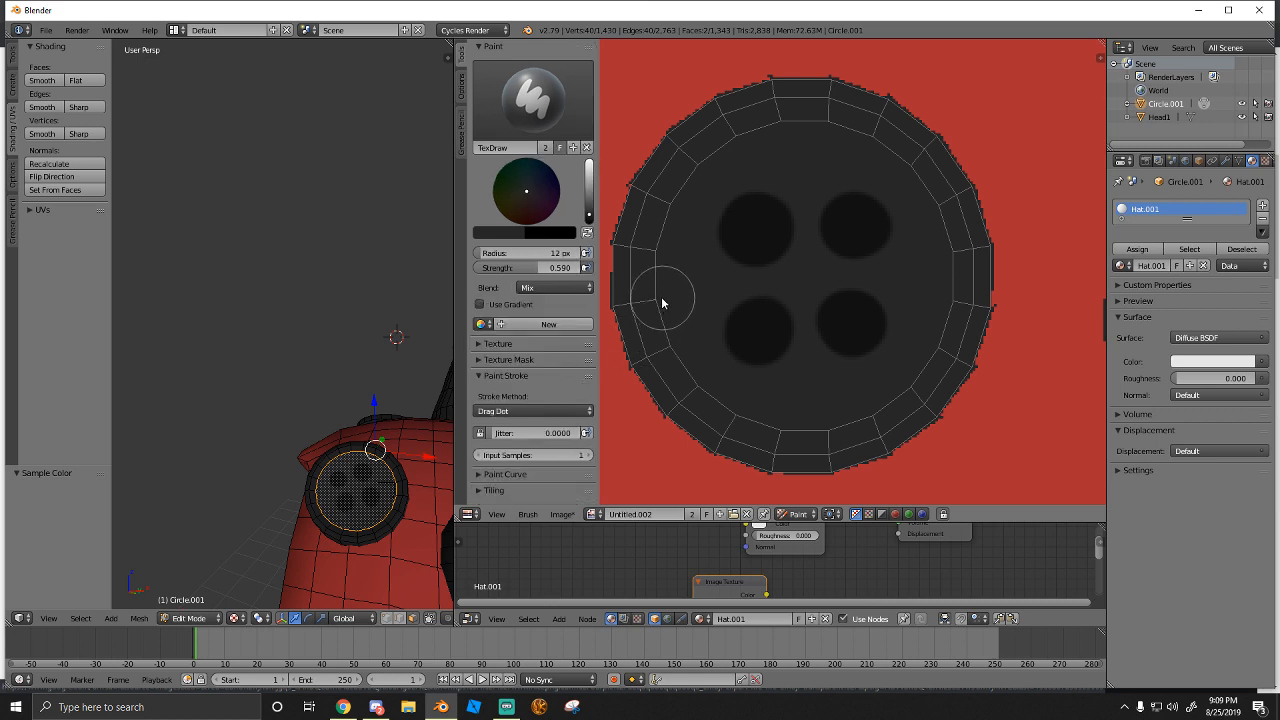
{"action": "left_click", "coordinate": [540, 433]}
{"action": "type", "text": "2273"}
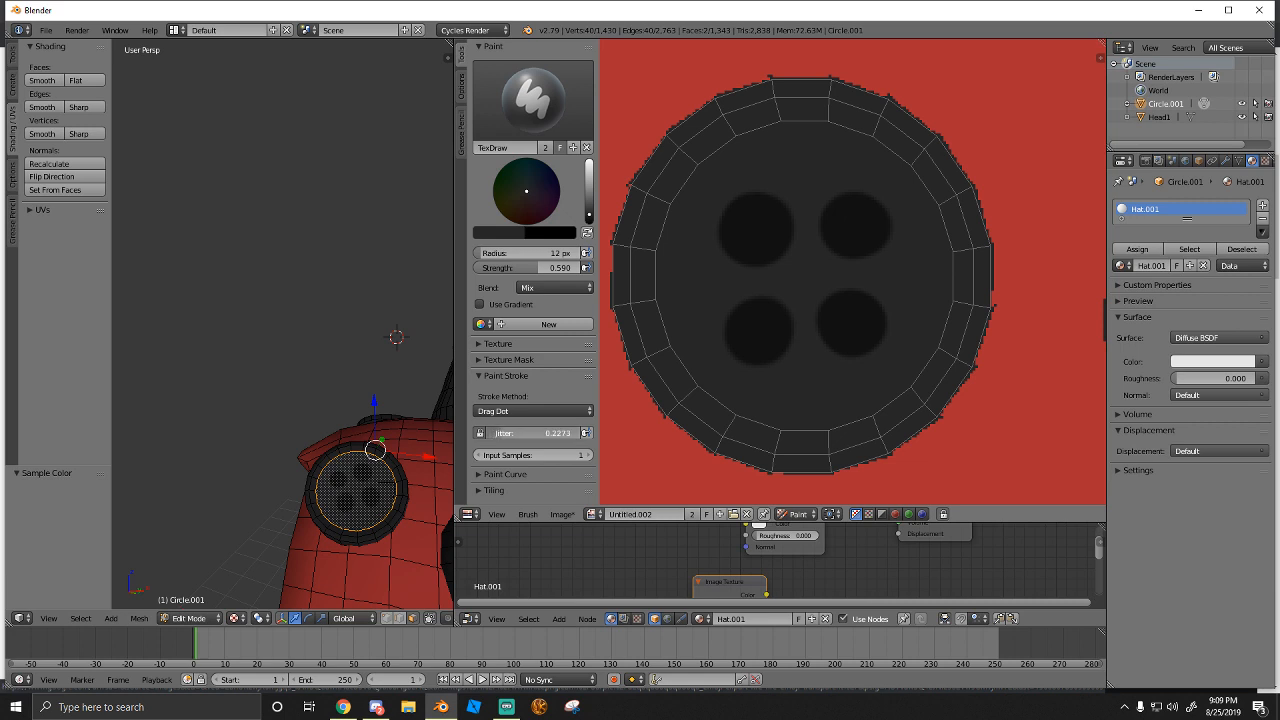
{"action": "key", "text": "Return"}
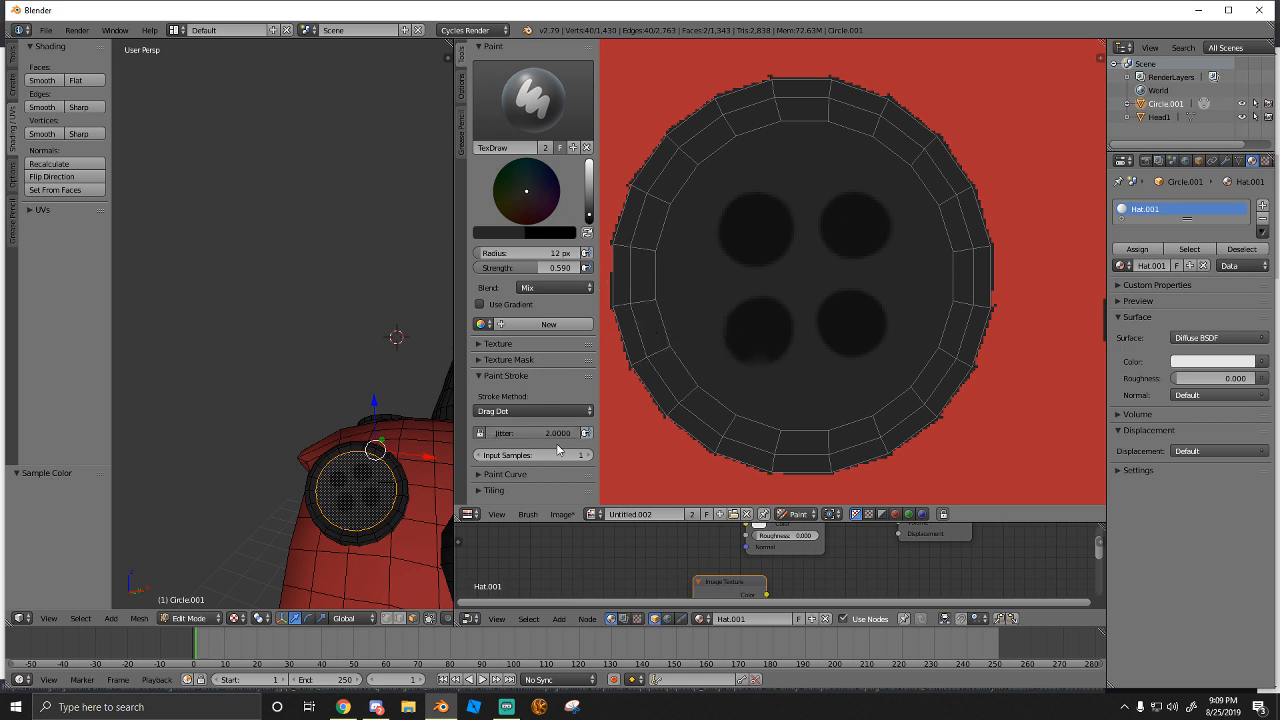
{"action": "scroll", "coordinate": [737, 349], "scroll_direction": "down", "scroll_amount": 8}
{"action": "scroll", "coordinate": [743, 343], "scroll_direction": "up", "scroll_amount": 7}
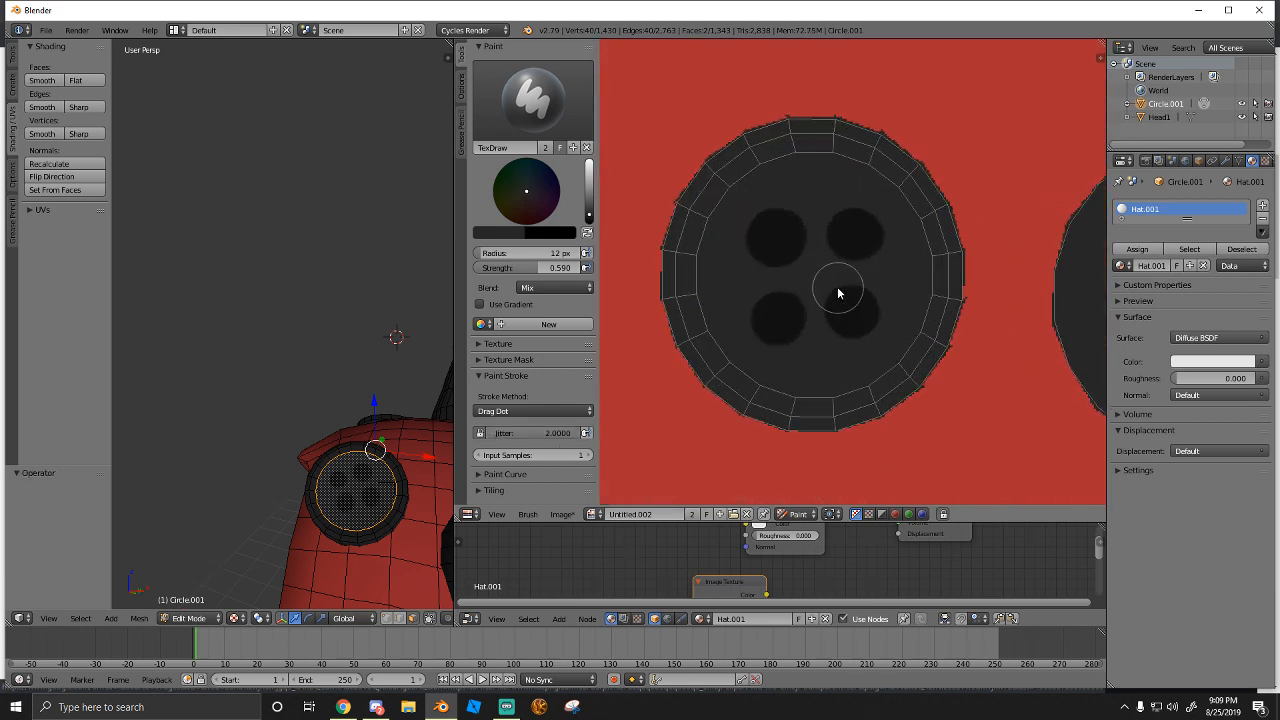
{"action": "scroll", "coordinate": [837, 290], "scroll_direction": "up", "scroll_amount": 4}
Change the brush's stroke method to Line and reset the jitter to 0, keeping the four painted spots
{"action": "left_click", "coordinate": [544, 411]}
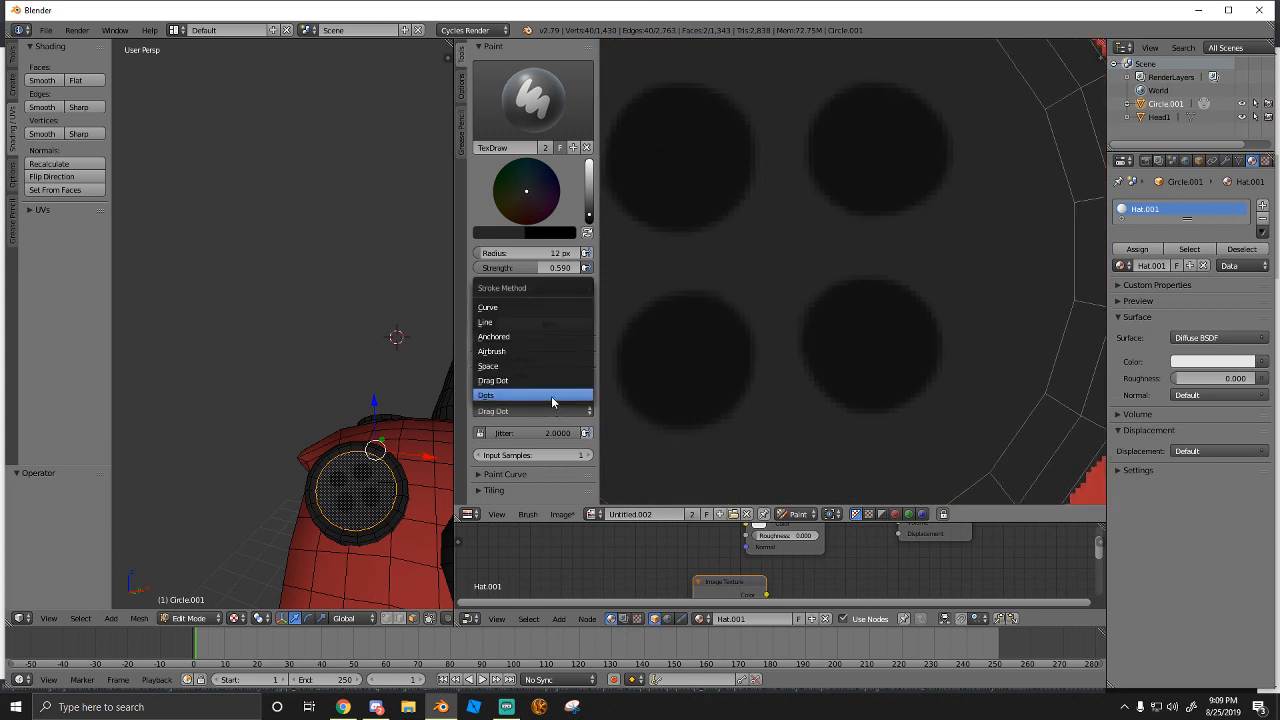
{"action": "left_click", "coordinate": [561, 322]}
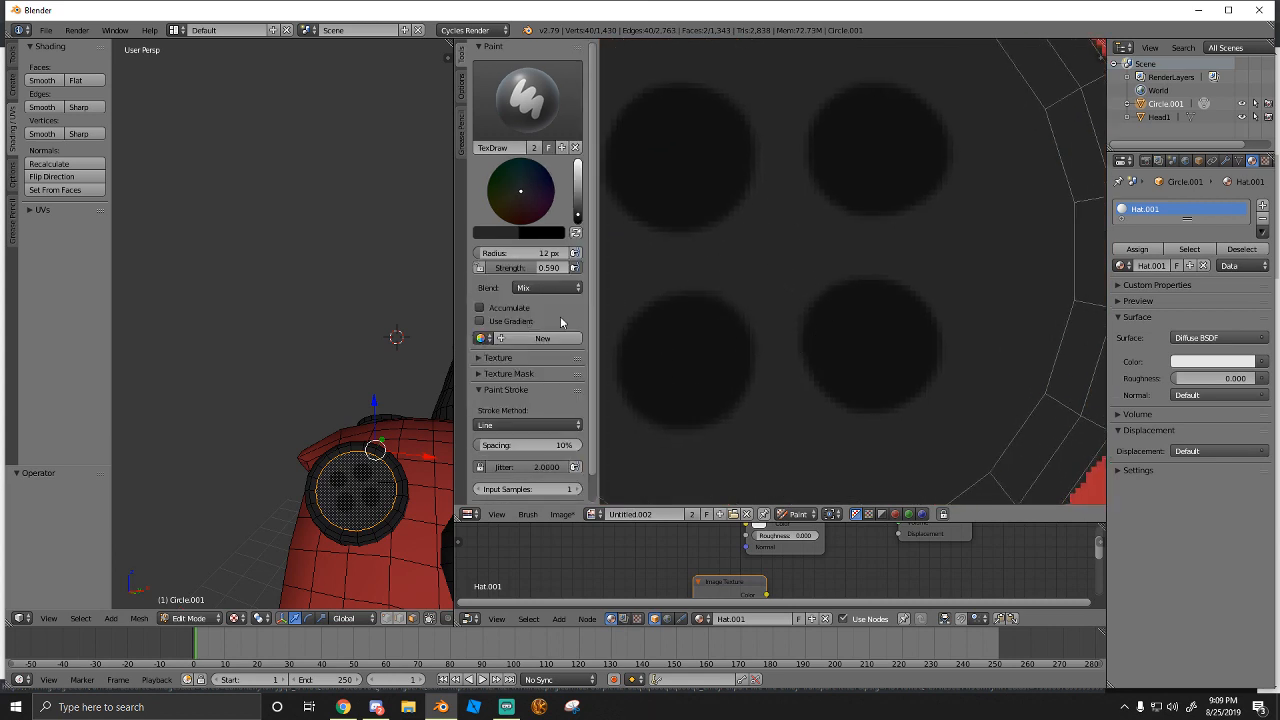
{"action": "key", "text": "ctrl+z"}
{"action": "scroll", "coordinate": [781, 362], "scroll_direction": "down", "scroll_amount": 4}
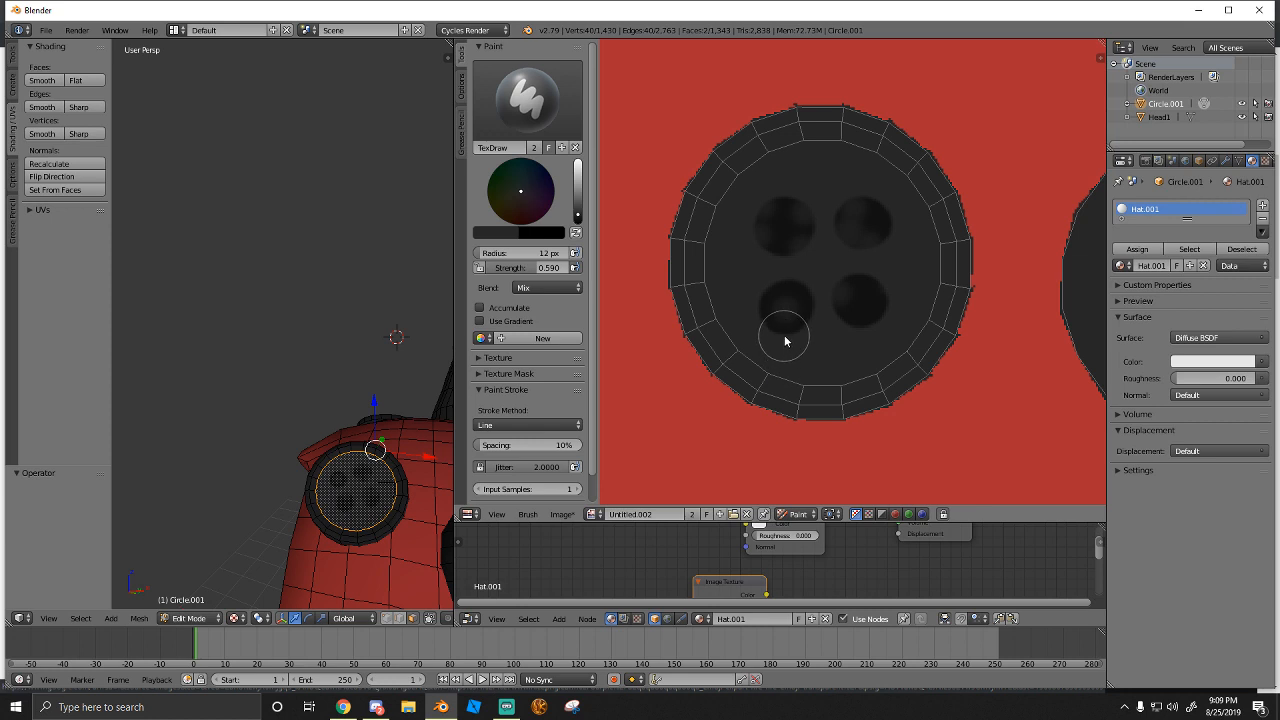
{"action": "key", "text": "ctrl+shift+z"}
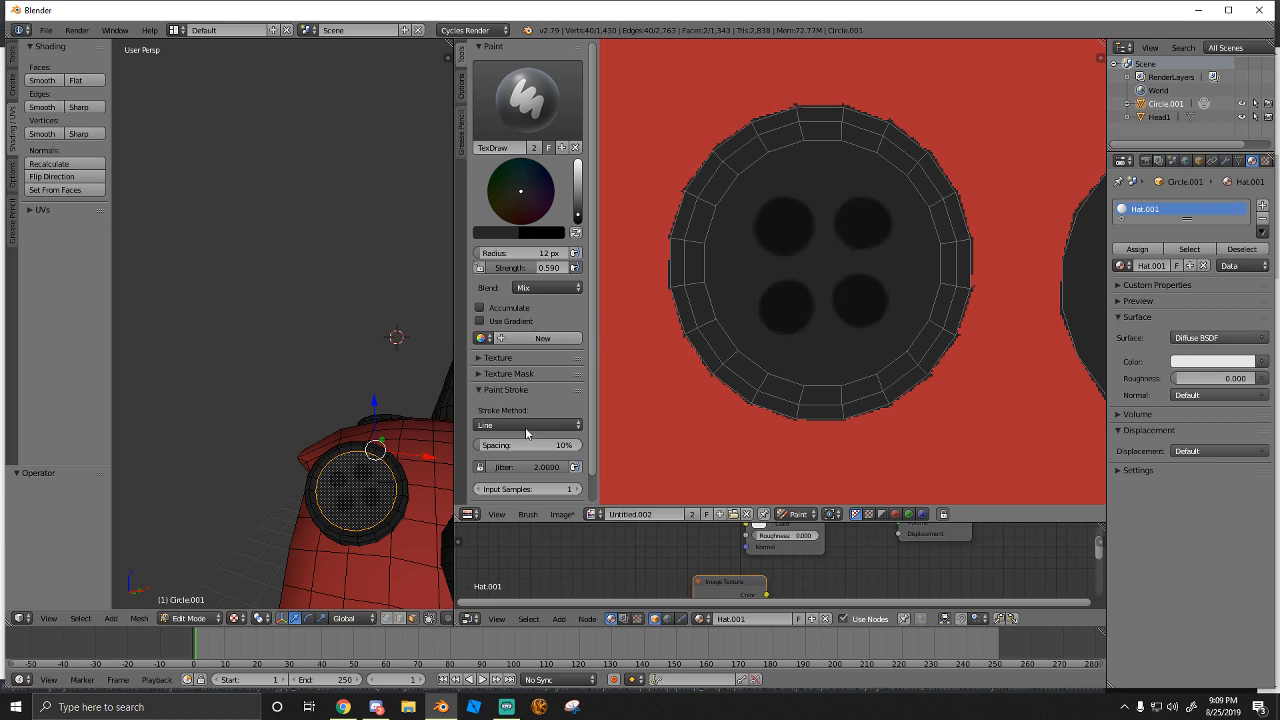
{"action": "scroll", "coordinate": [520, 441], "scroll_direction": "down", "scroll_amount": 1}
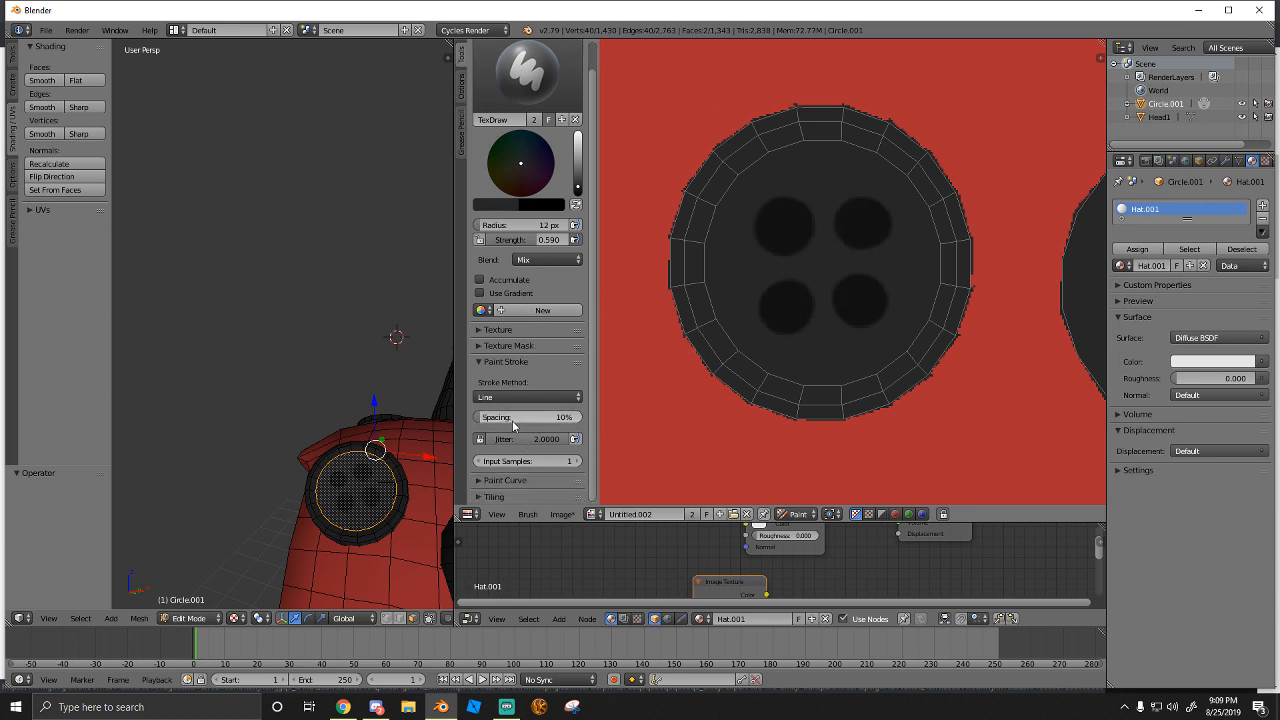
{"action": "left_click_drag", "start_coordinate": [525, 440], "coordinate": [438, 441]}
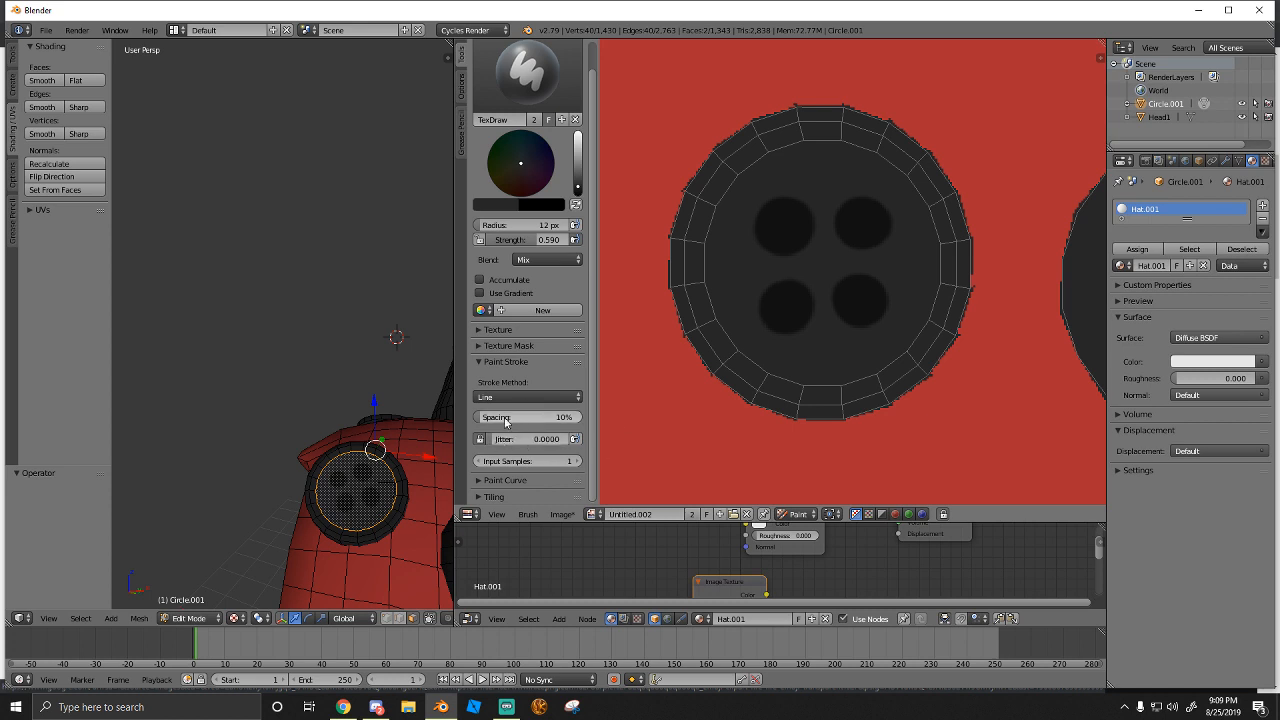
Set the brush radius to 1 px, spacing to 1% and jitter to 0.2609, and try a short line near the disc's inner ring
{"action": "scroll", "coordinate": [703, 300], "scroll_direction": "up", "scroll_amount": 2}
{"action": "middle_click_drag", "start_coordinate": [703, 300], "coordinate": [812, 322]}
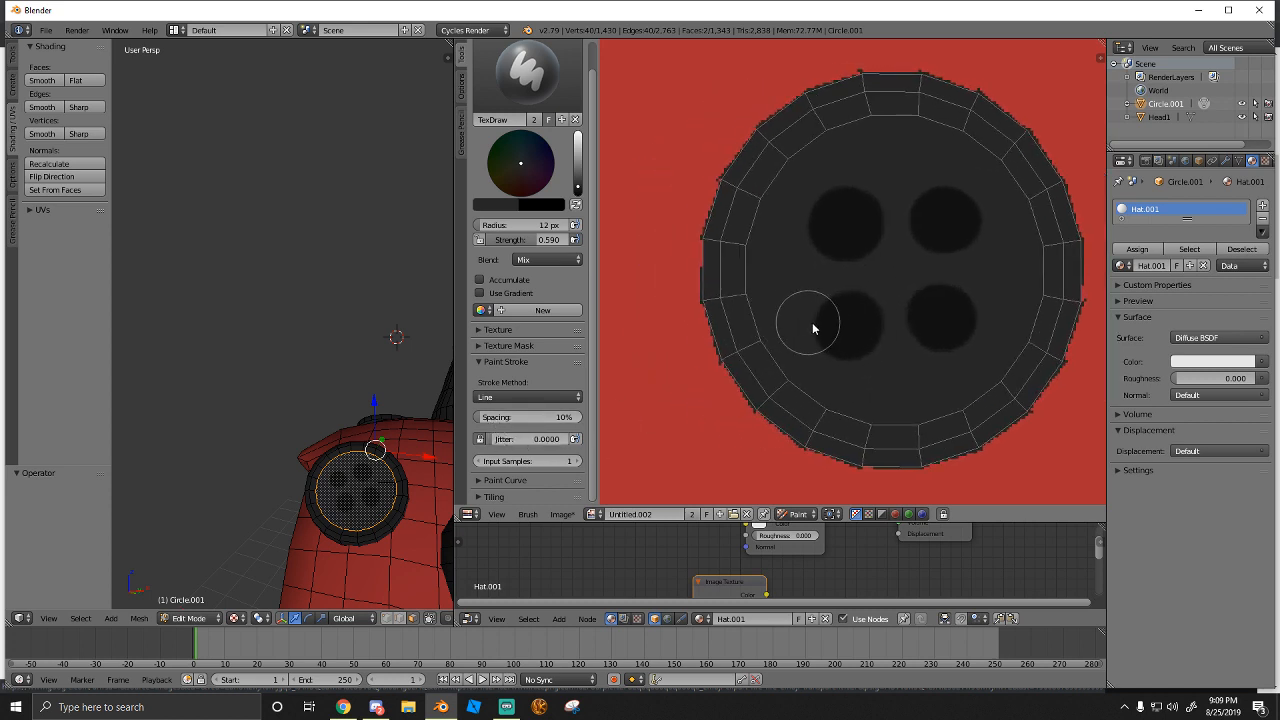
{"action": "key", "text": "f"}
{"action": "left_click", "coordinate": [757, 321]}
{"action": "scroll", "coordinate": [757, 277], "scroll_direction": "up", "scroll_amount": 3}
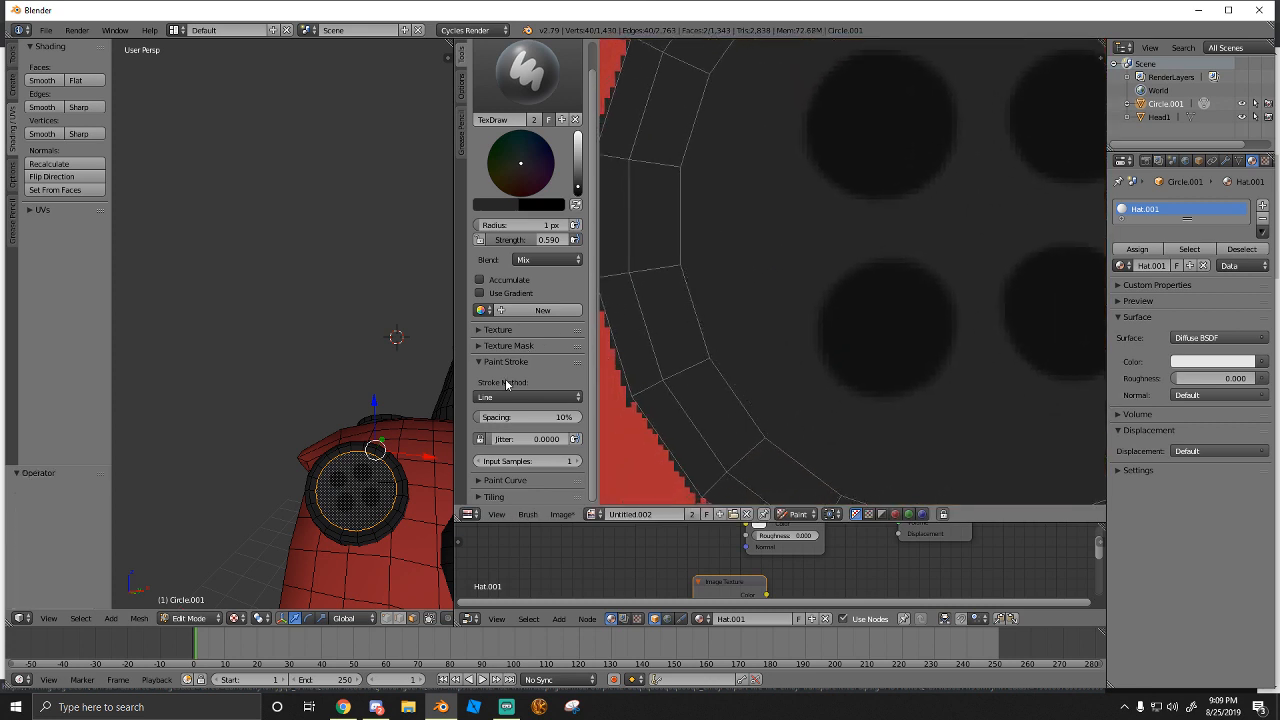
{"action": "mouse_move", "coordinate": [500, 418]}
{"action": "left_mouse_down"}
{"action": "mouse_move", "coordinate": [512, 418]}
{"action": "mouse_move", "coordinate": [498, 418]}
{"action": "mouse_move", "coordinate": [510, 438]}
{"action": "left_mouse_up"}
{"action": "left_click_drag", "start_coordinate": [697, 259], "coordinate": [701, 290]}
{"action": "scroll", "coordinate": [733, 380], "scroll_direction": "down", "scroll_amount": 8}
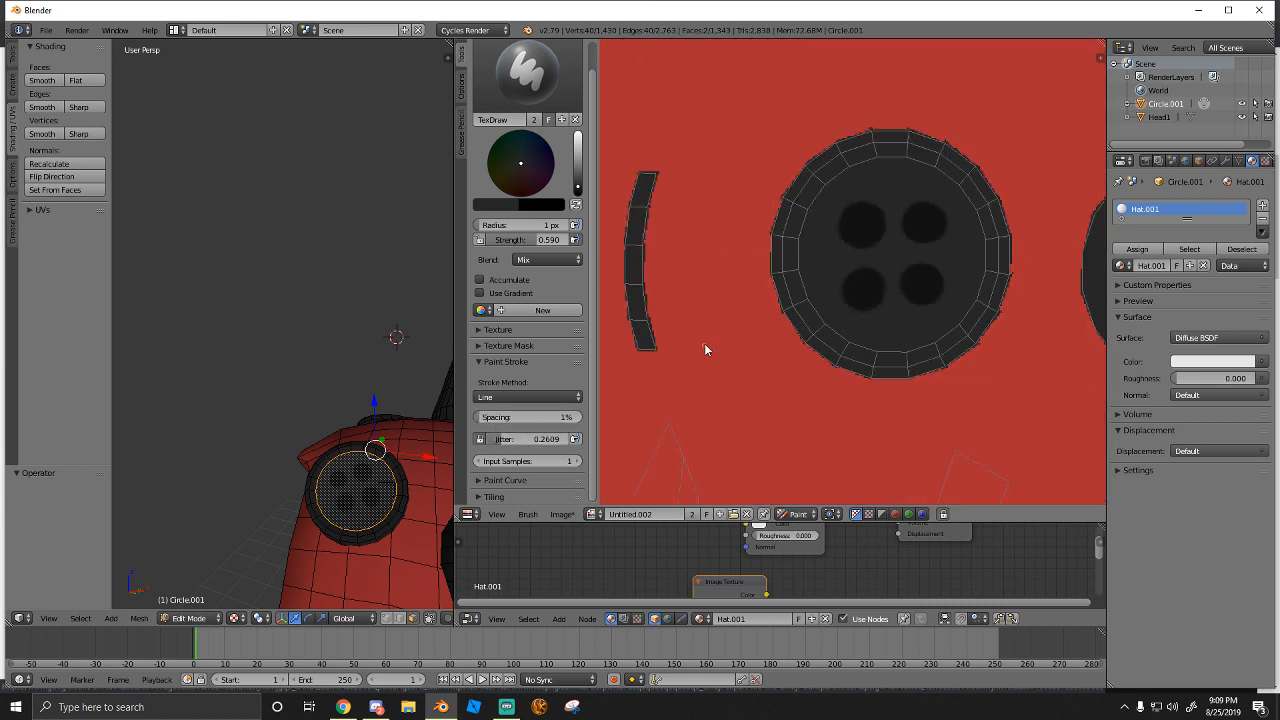
{"action": "scroll", "coordinate": [800, 316], "scroll_direction": "up", "scroll_amount": 8}
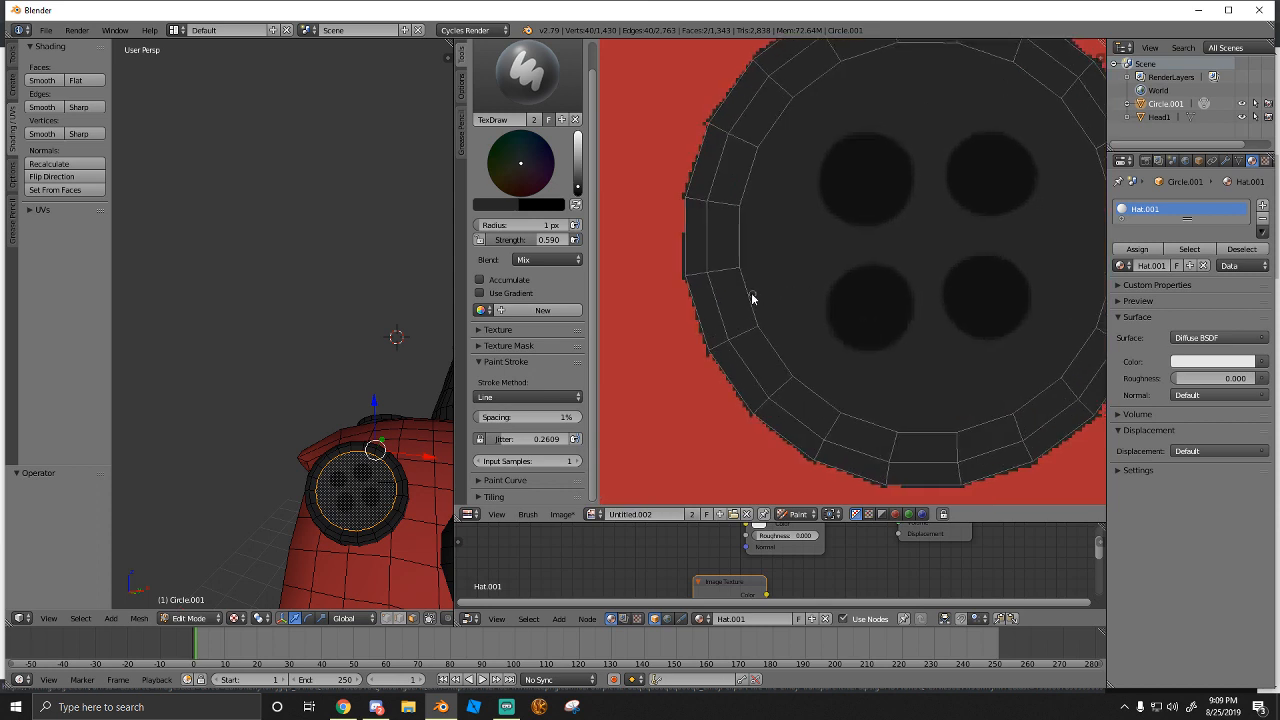
{"action": "left_click_drag", "start_coordinate": [500, 225], "coordinate": [710, 211]}
{"action": "scroll", "coordinate": [790, 310], "scroll_direction": "down", "scroll_amount": 6}
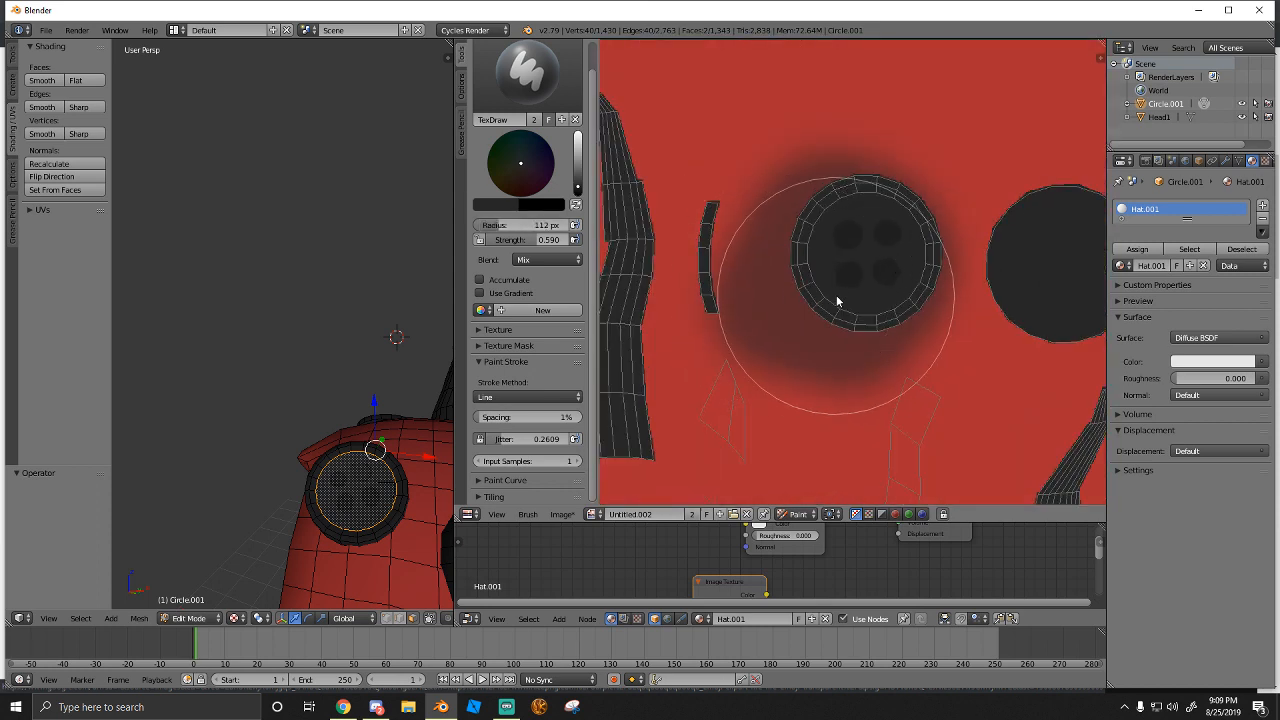
{"action": "scroll", "coordinate": [820, 312], "scroll_direction": "up", "scroll_amount": 4}
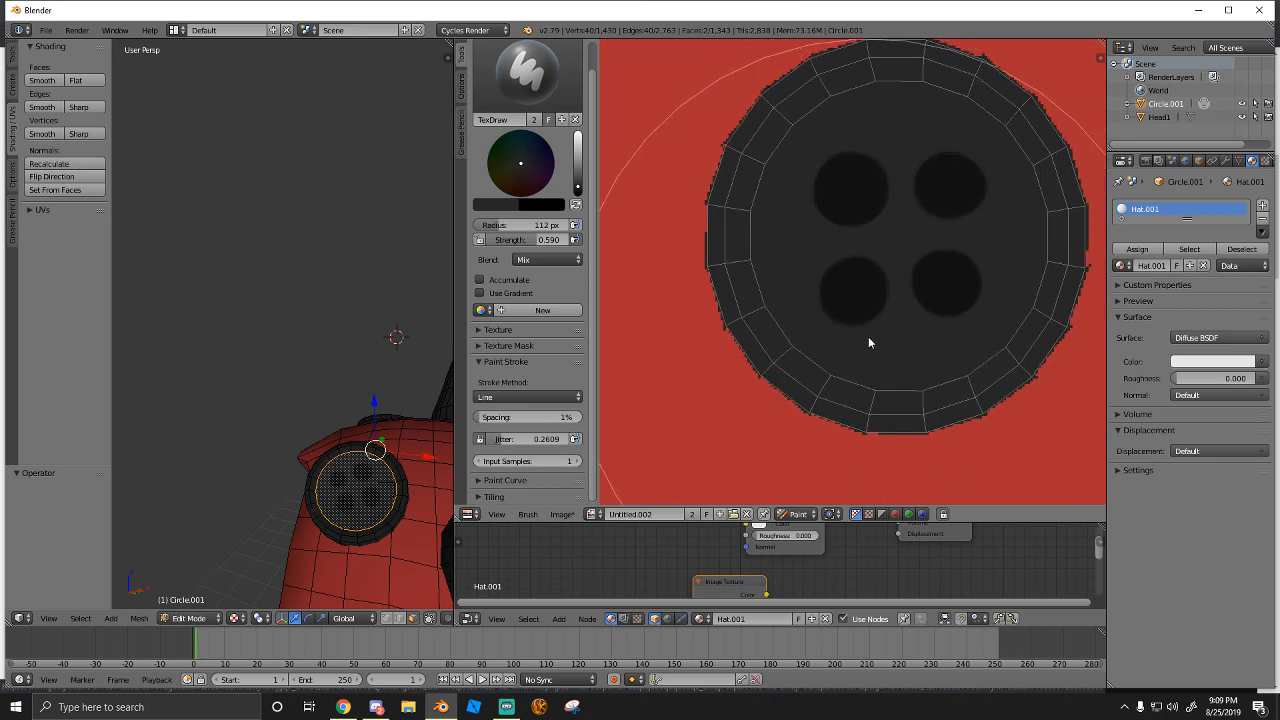
{"action": "key", "text": "s"}
{"action": "left_click", "coordinate": [783, 309]}
{"action": "key", "text": "f"}
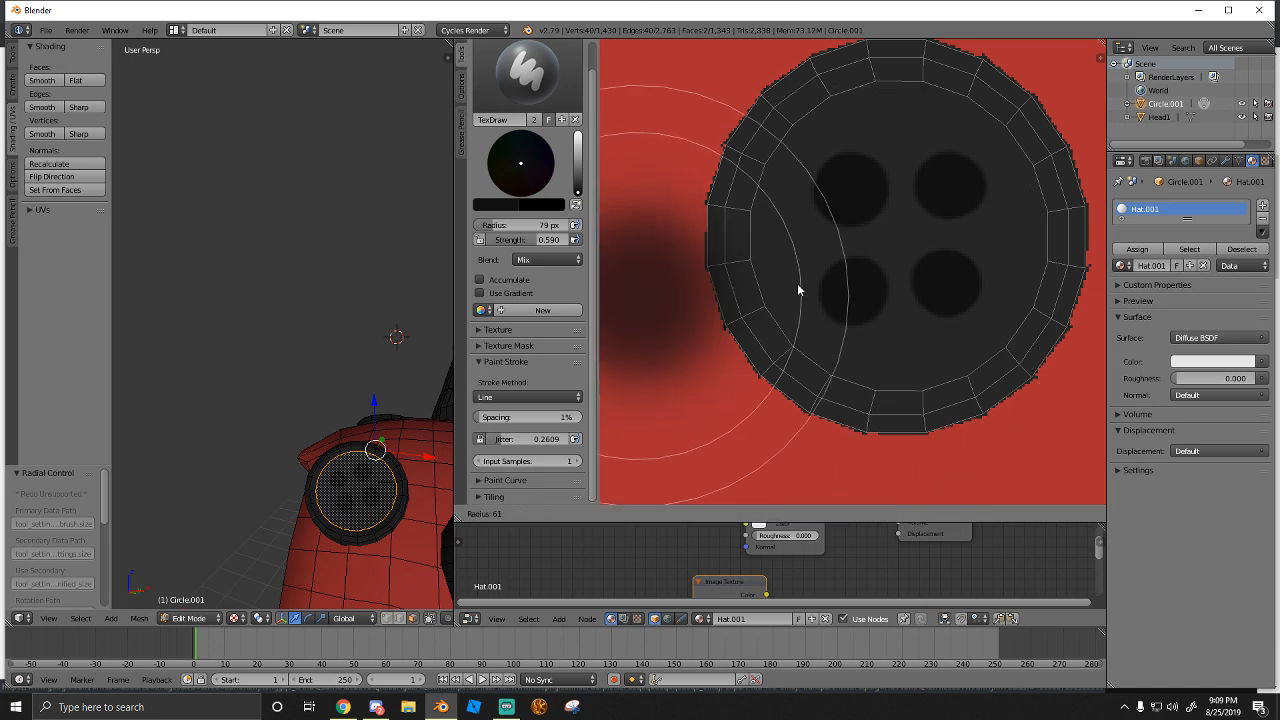
{"action": "left_click", "coordinate": [686, 274]}
{"action": "left_click_drag", "start_coordinate": [762, 220], "coordinate": [761, 271]}
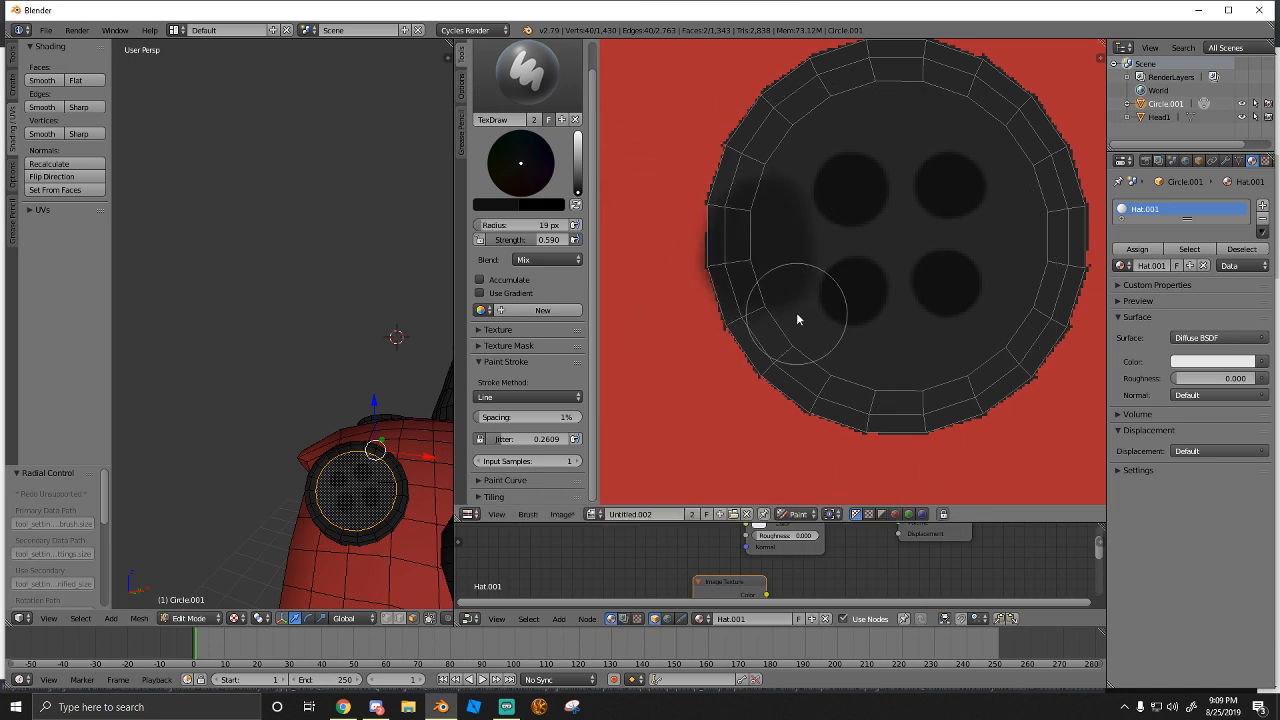
{"action": "key", "text": "ctrl+z"}
Try painting a dark ring along the button's inner rim with a 7 px brush radius, and switch the hat to Object Mode
{"action": "key", "text": "f"}
{"action": "left_click", "coordinate": [791, 306]}
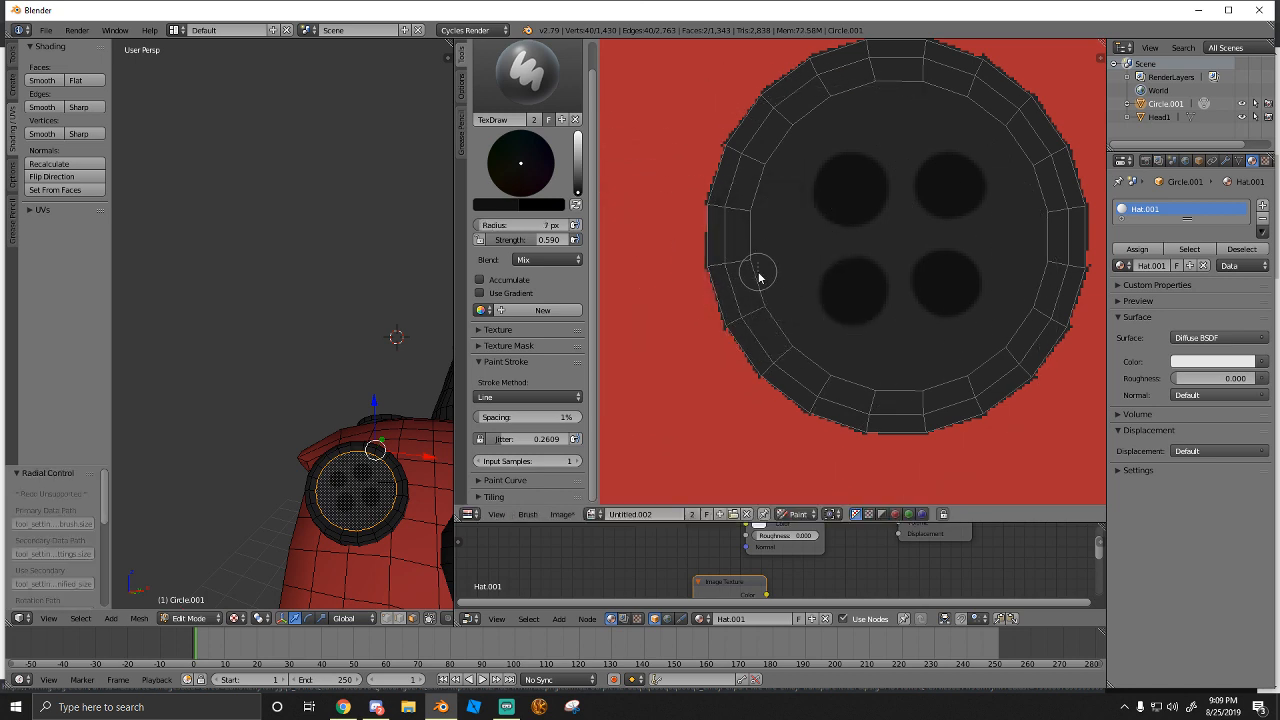
{"action": "key", "text": "ctrl+z"}
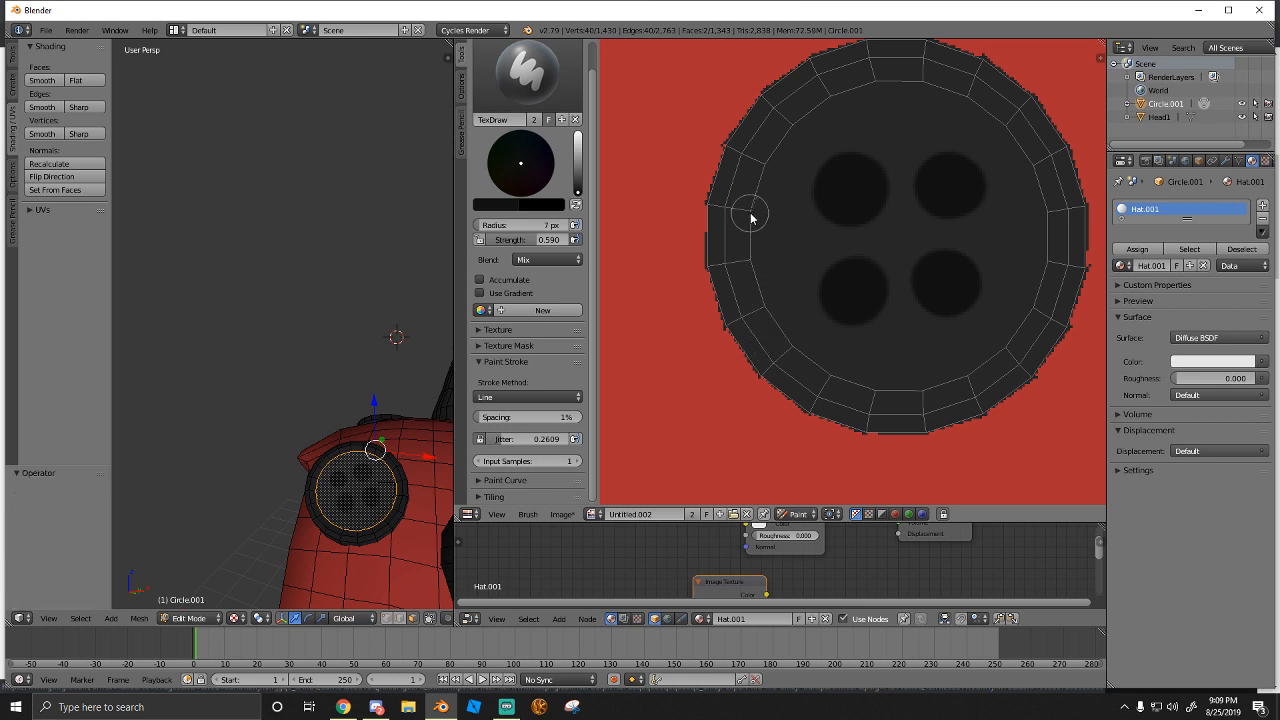
{"action": "mouse_move", "coordinate": [752, 218]}
{"action": "left_mouse_down"}
{"action": "mouse_move", "coordinate": [754, 271]}
{"action": "mouse_move", "coordinate": [783, 334]}
{"action": "mouse_move", "coordinate": [851, 380]}
{"action": "mouse_move", "coordinate": [989, 363]}
{"action": "mouse_move", "coordinate": [958, 403]}
{"action": "mouse_move", "coordinate": [1046, 300]}
{"action": "mouse_move", "coordinate": [1049, 194]}
{"action": "mouse_move", "coordinate": [994, 114]}
{"action": "mouse_move", "coordinate": [924, 91]}
{"action": "mouse_move", "coordinate": [814, 103]}
{"action": "mouse_move", "coordinate": [757, 163]}
{"action": "mouse_move", "coordinate": [738, 245]}
{"action": "left_mouse_up"}
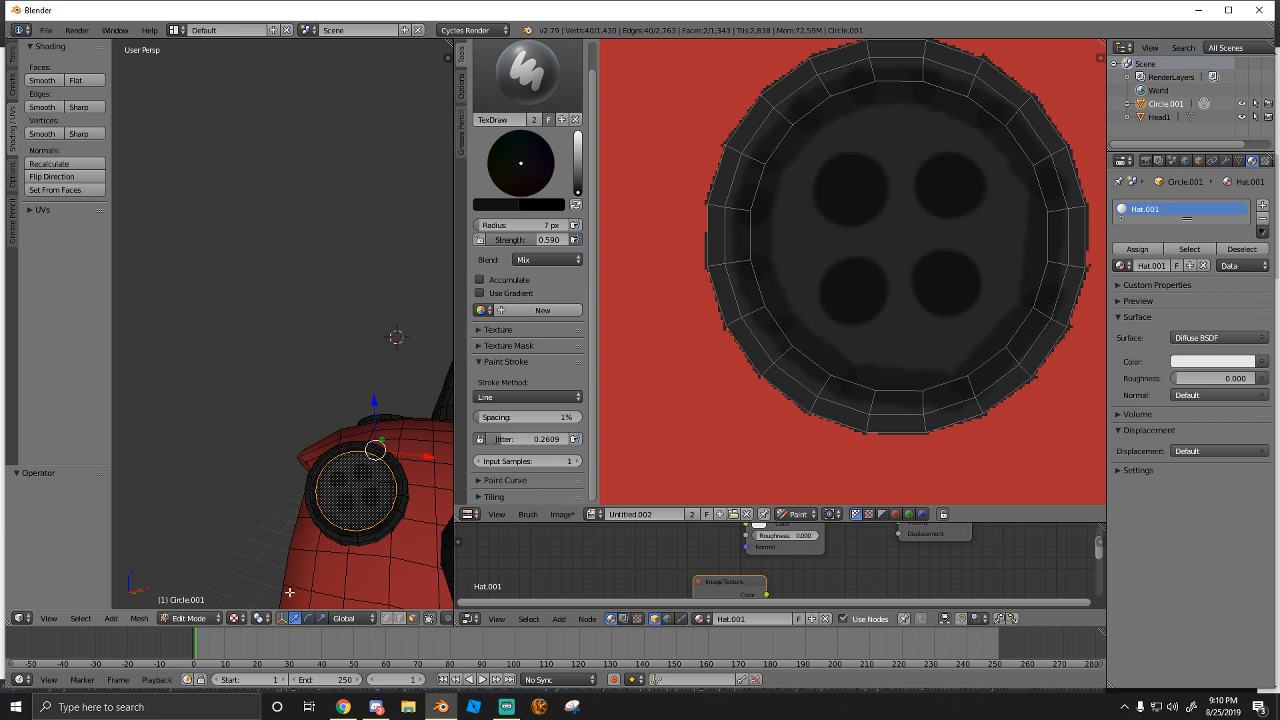
{"action": "left_click", "coordinate": [190, 618]}
{"action": "left_click", "coordinate": [190, 601]}
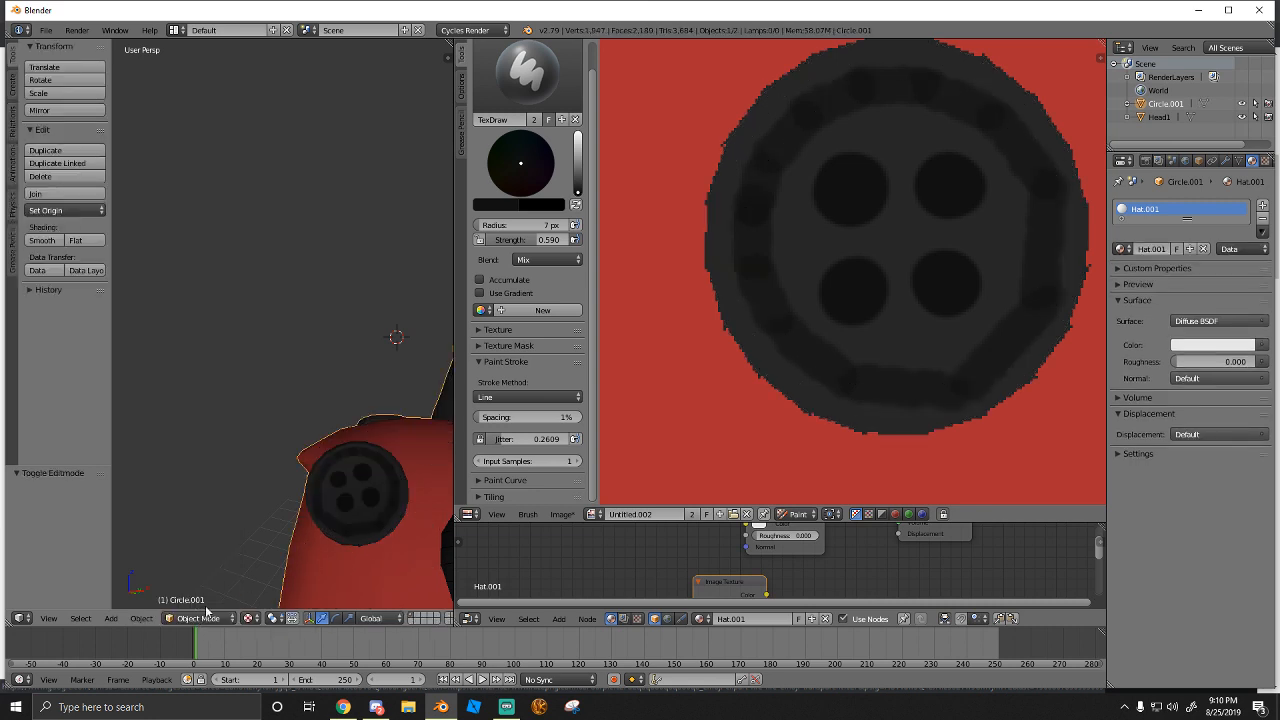
Undo the dark ring painted on the button texture
{"action": "key", "text": "ctrl+z"}
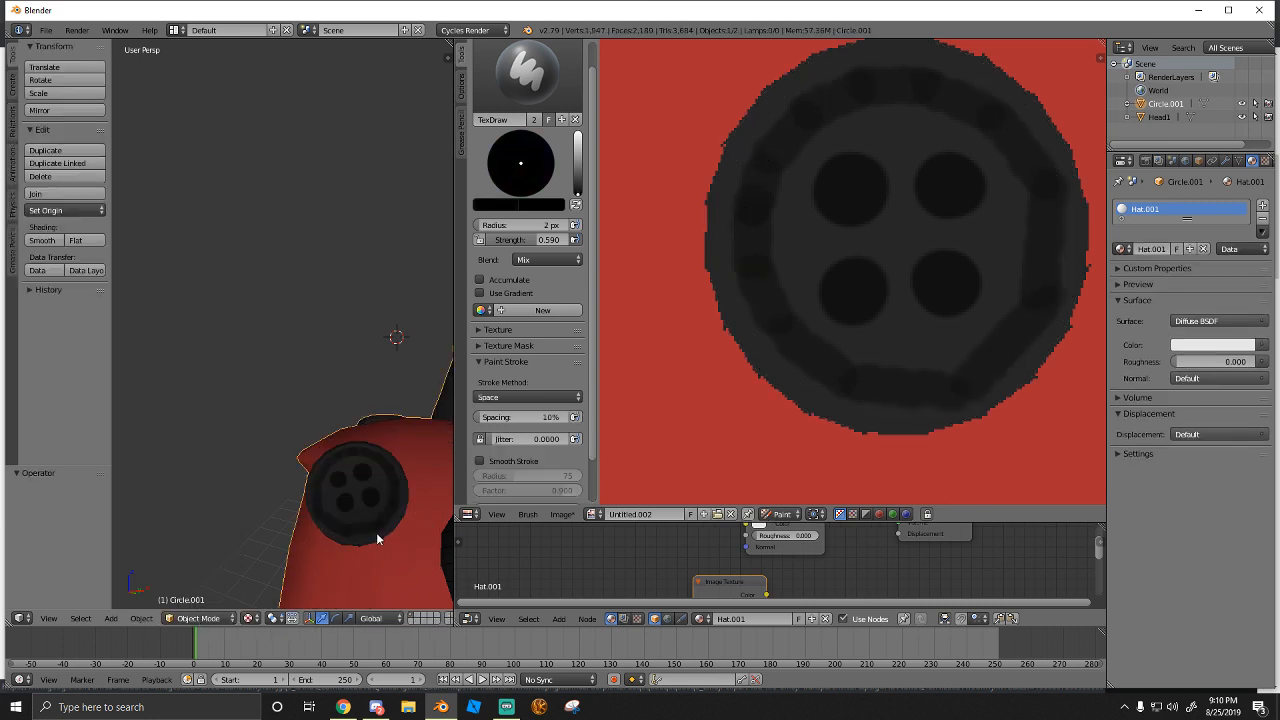
{"action": "key", "text": "ctrl+z"}
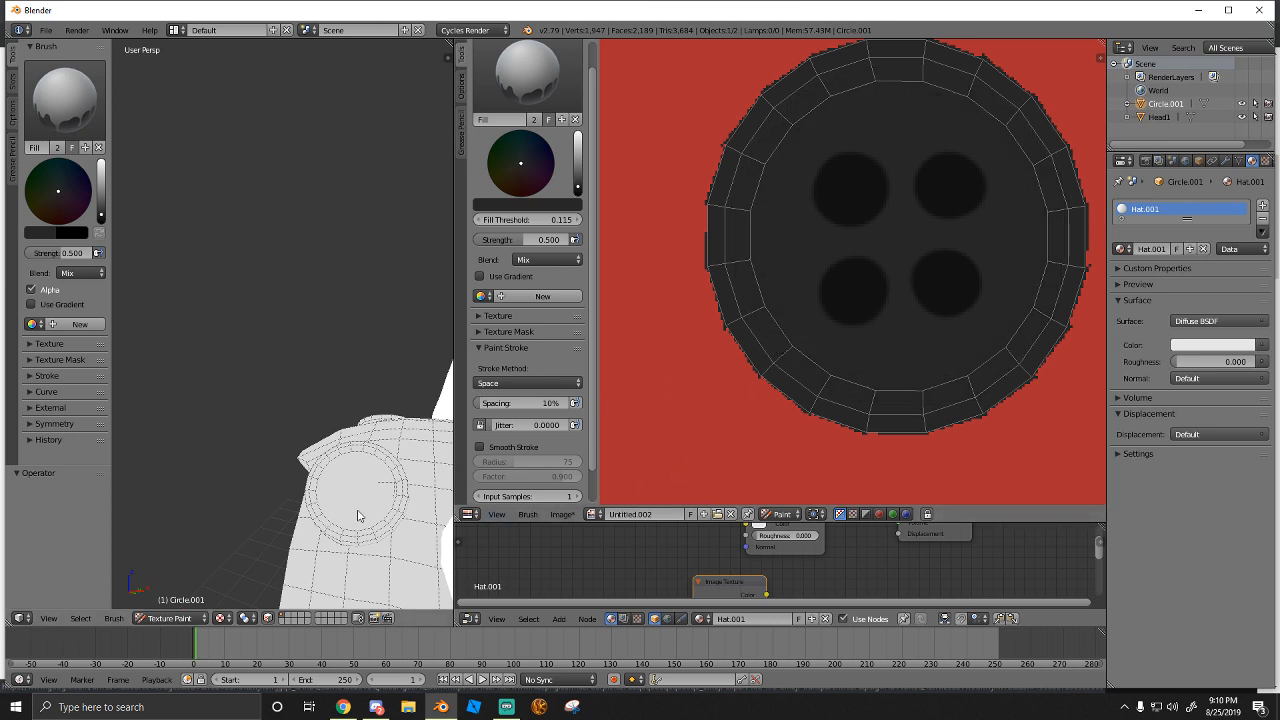
Set the viewport shading to Texture and return the hat to Object Mode to inspect the button on the model
{"action": "left_click", "coordinate": [219, 618]}
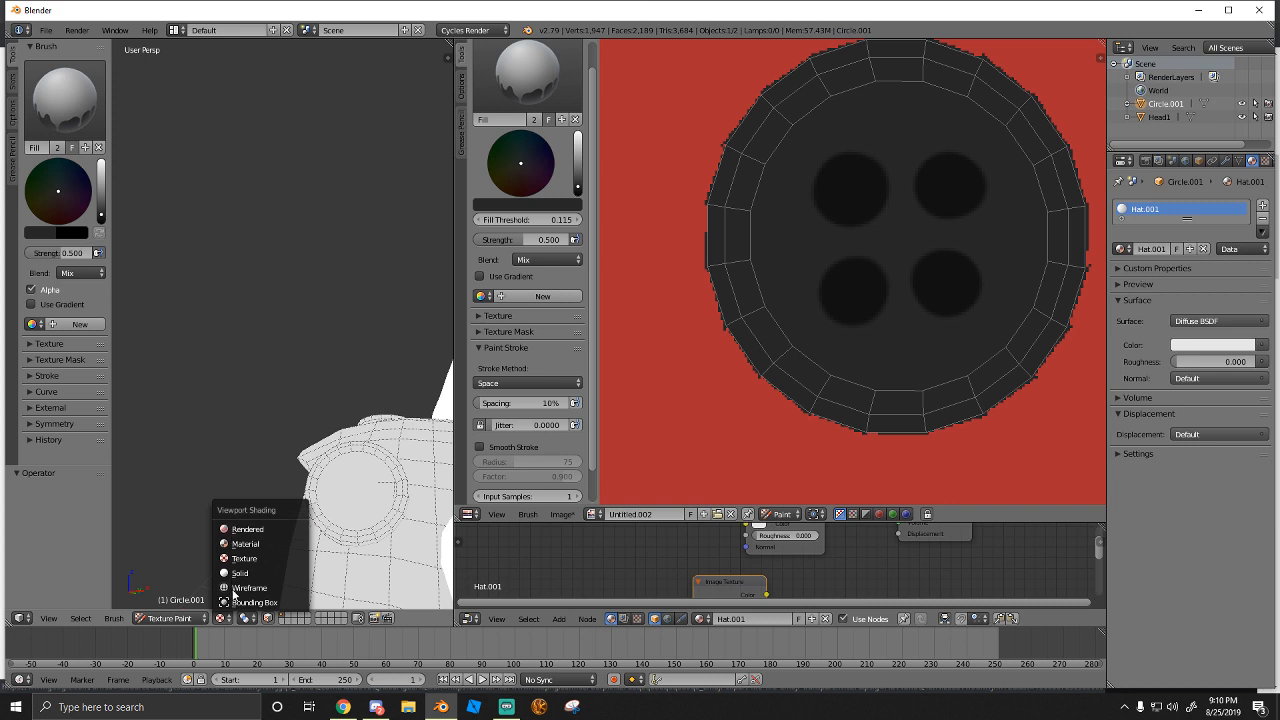
{"action": "left_click", "coordinate": [250, 558]}
{"action": "left_click", "coordinate": [160, 618]}
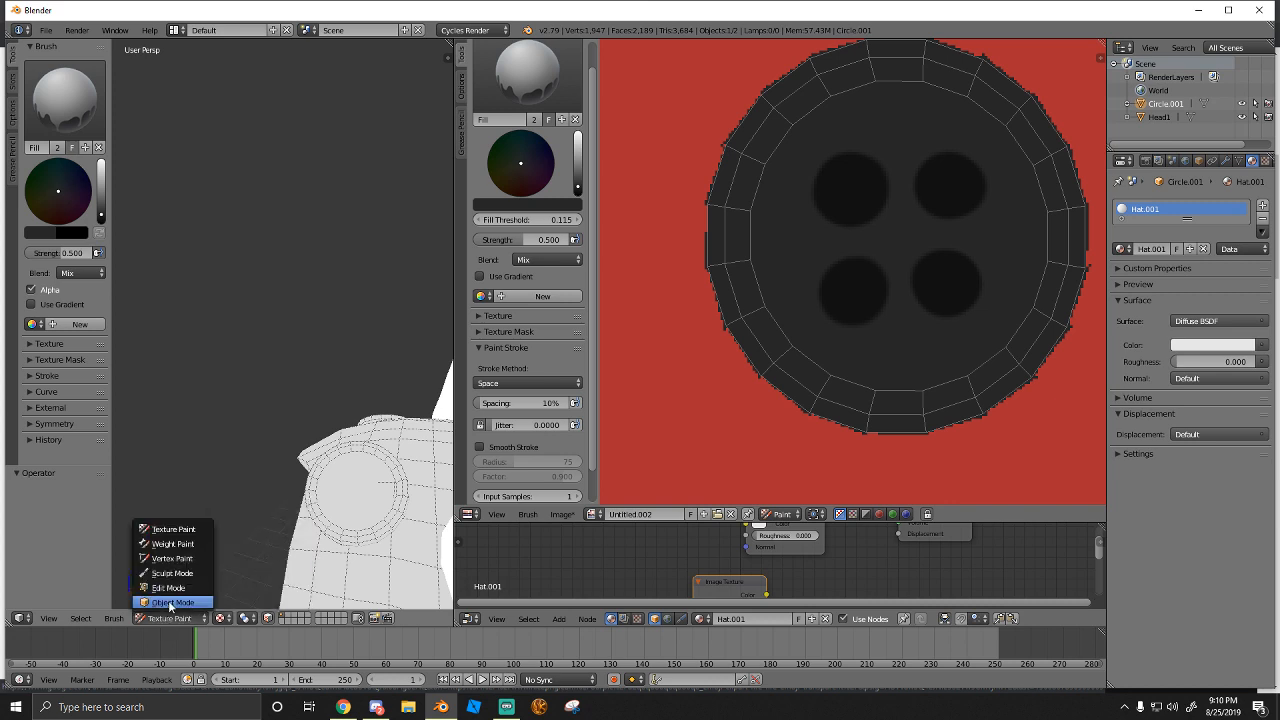
{"action": "left_click", "coordinate": [165, 607]}
{"action": "middle_click_drag", "start_coordinate": [296, 530], "coordinate": [358, 521]}
{"action": "scroll", "coordinate": [359, 521], "scroll_direction": "down", "scroll_amount": 5}
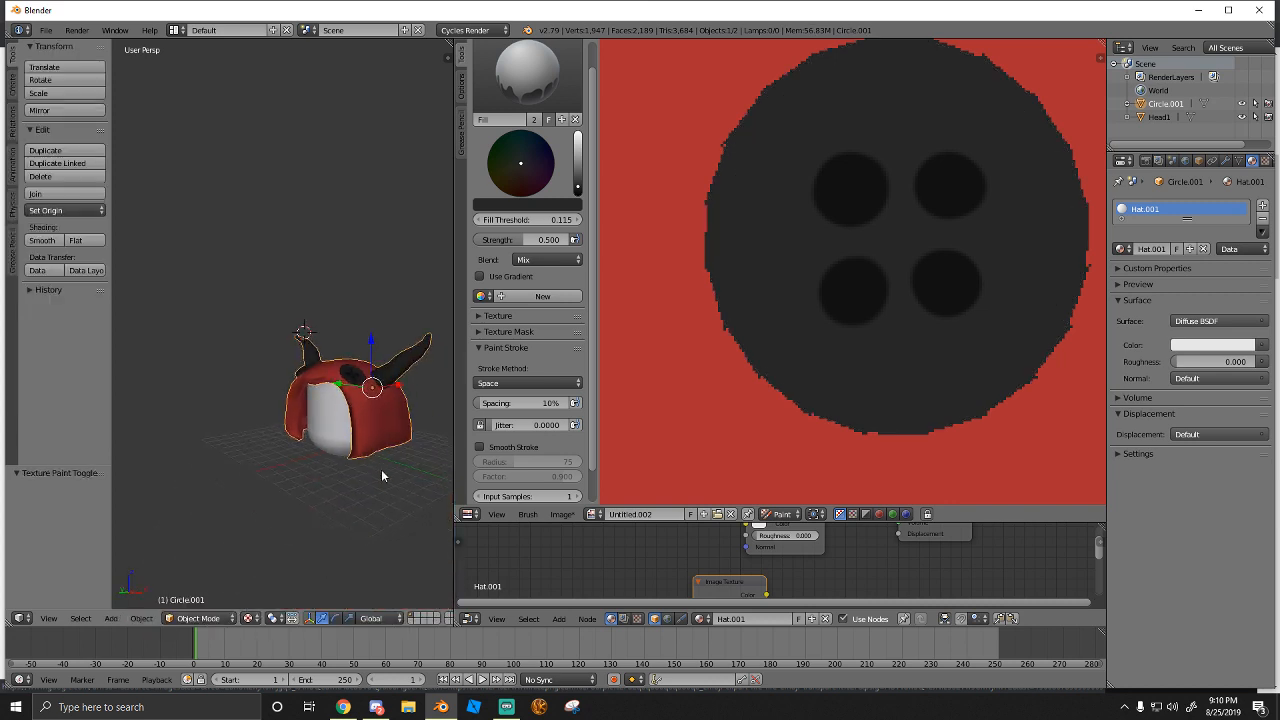
{"action": "middle_click_drag", "start_coordinate": [381, 469], "coordinate": [326, 485]}
{"action": "scroll", "coordinate": [328, 483], "scroll_direction": "up", "scroll_amount": 5}
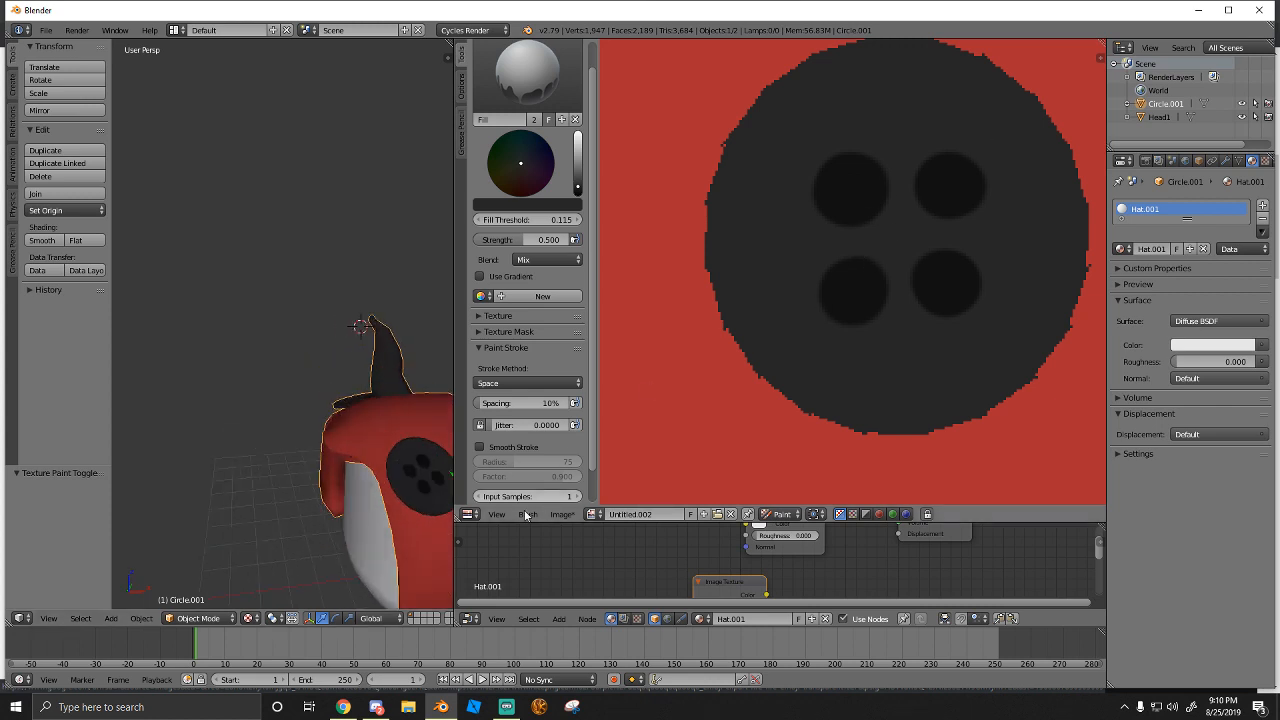
Switch the hat to Texture Paint mode
{"action": "left_click", "coordinate": [779, 513]}
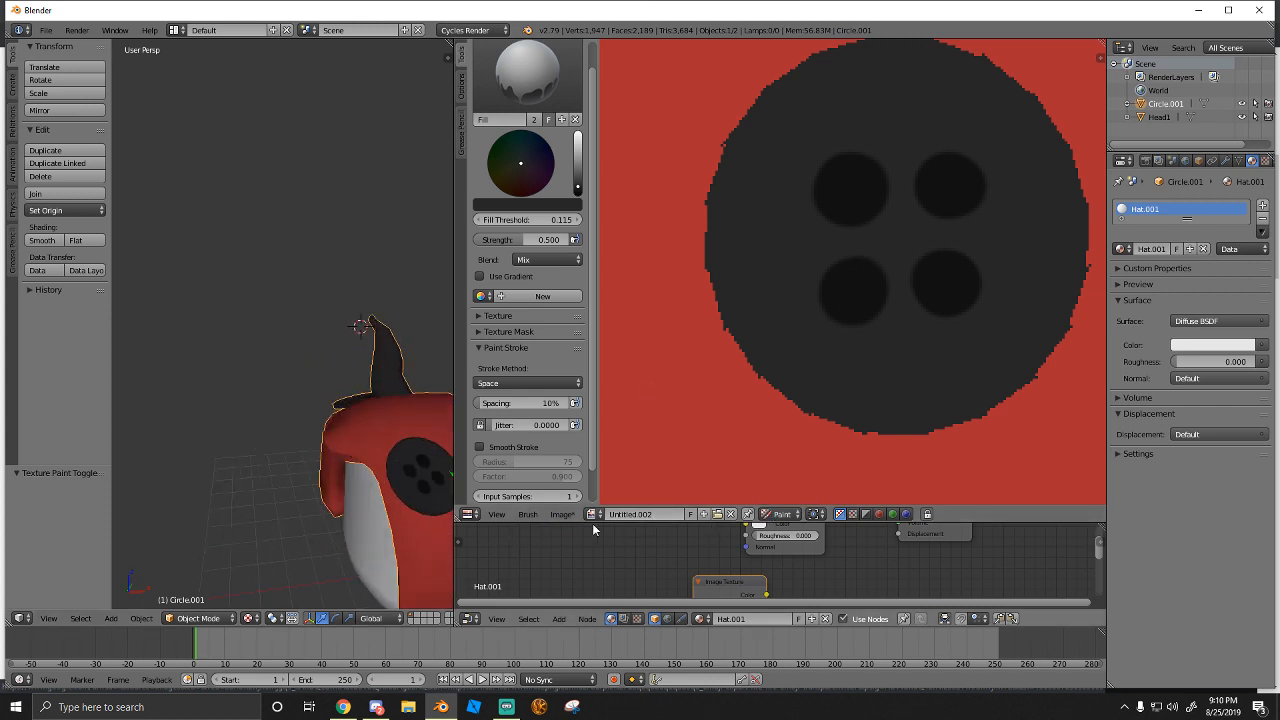
{"action": "left_click", "coordinate": [198, 618]}
{"action": "left_click", "coordinate": [205, 529]}
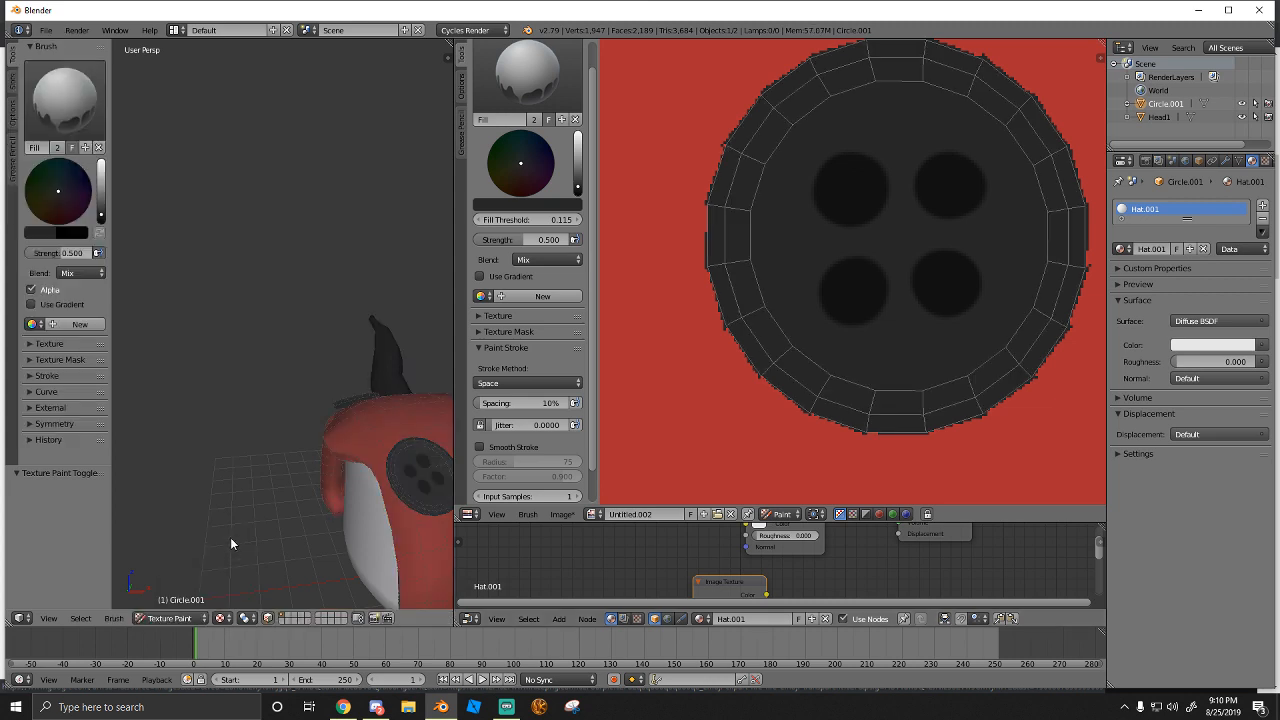
Switch to Discord and read the newest messages in the Skilled Games server's staff channel
{"action": "left_click", "coordinate": [376, 706]}
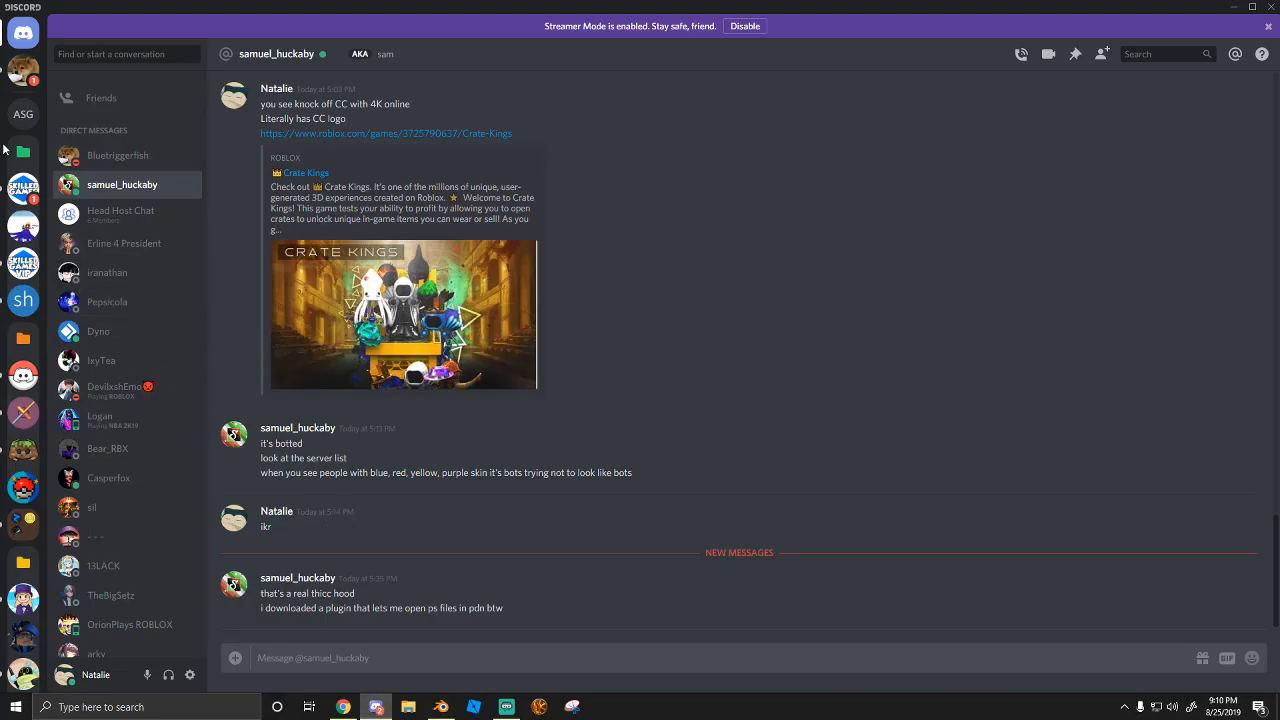
{"action": "left_click", "coordinate": [23, 188]}
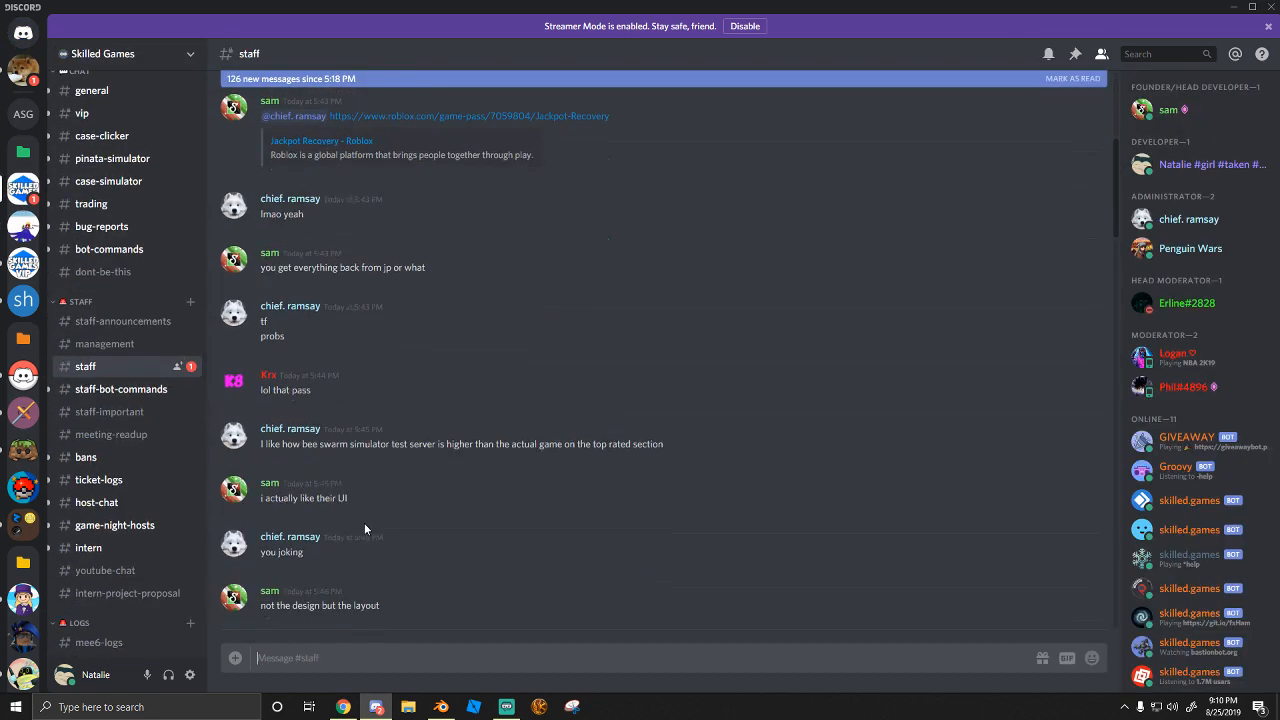
{"action": "scroll", "coordinate": [364, 515], "scroll_direction": "down", "scroll_amount": 15}
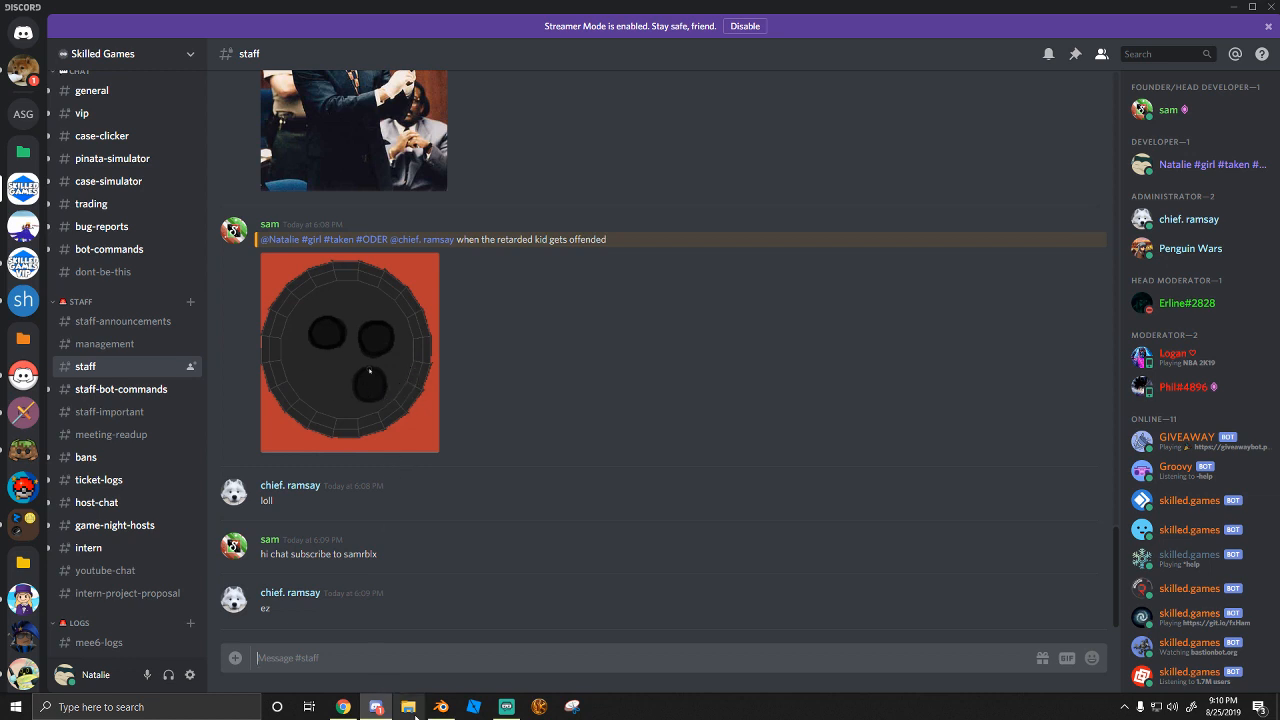
Switch back to Blender and set the Fill brush's stroke method to Dots
{"action": "left_click", "coordinate": [441, 707]}
{"action": "scroll", "coordinate": [854, 335], "scroll_direction": "down", "scroll_amount": 1}
{"action": "middle_click_drag", "start_coordinate": [850, 318], "coordinate": [798, 325]}
{"action": "scroll", "coordinate": [749, 266], "scroll_direction": "up", "scroll_amount": 3}
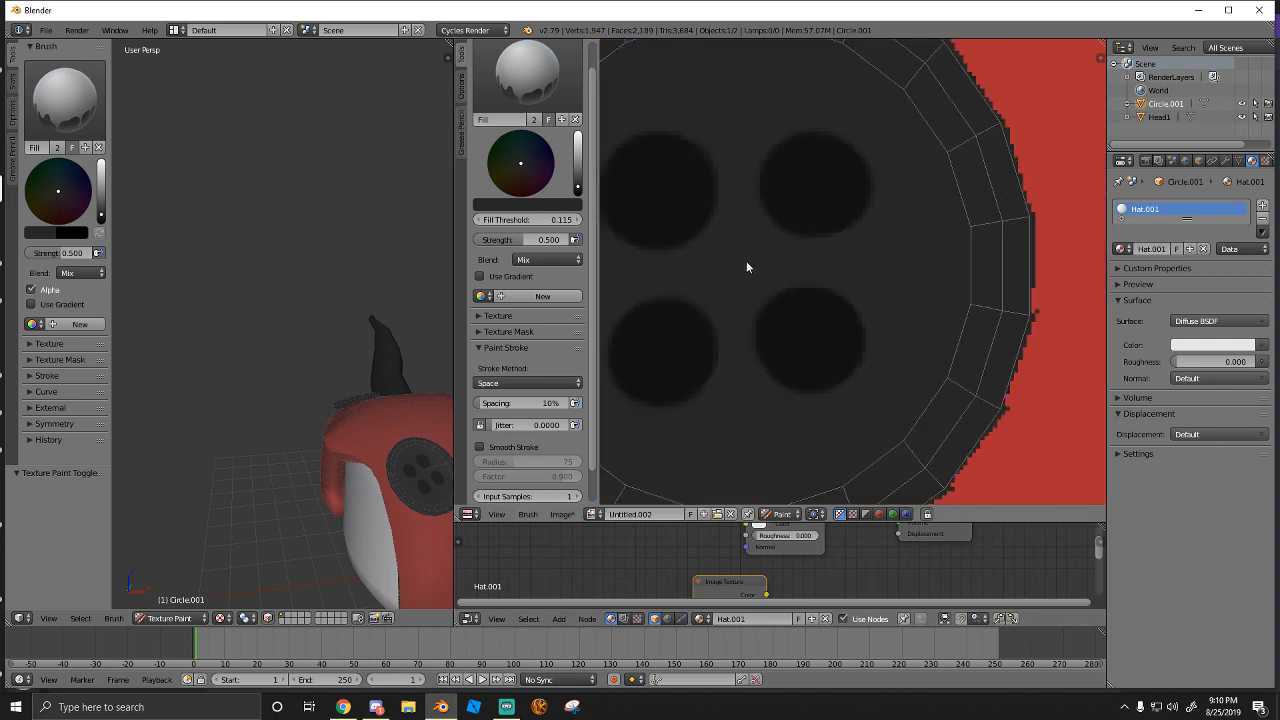
{"action": "scroll", "coordinate": [763, 286], "scroll_direction": "down", "scroll_amount": 2}
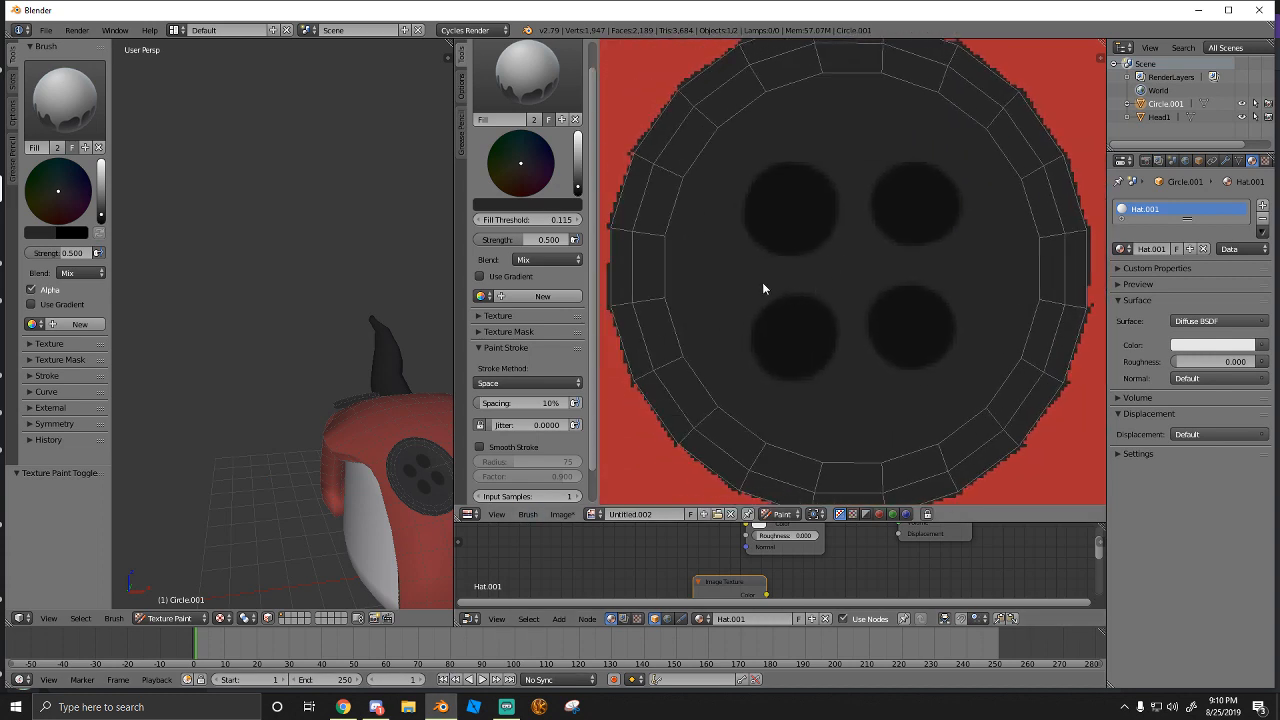
{"action": "left_click", "coordinate": [522, 384]}
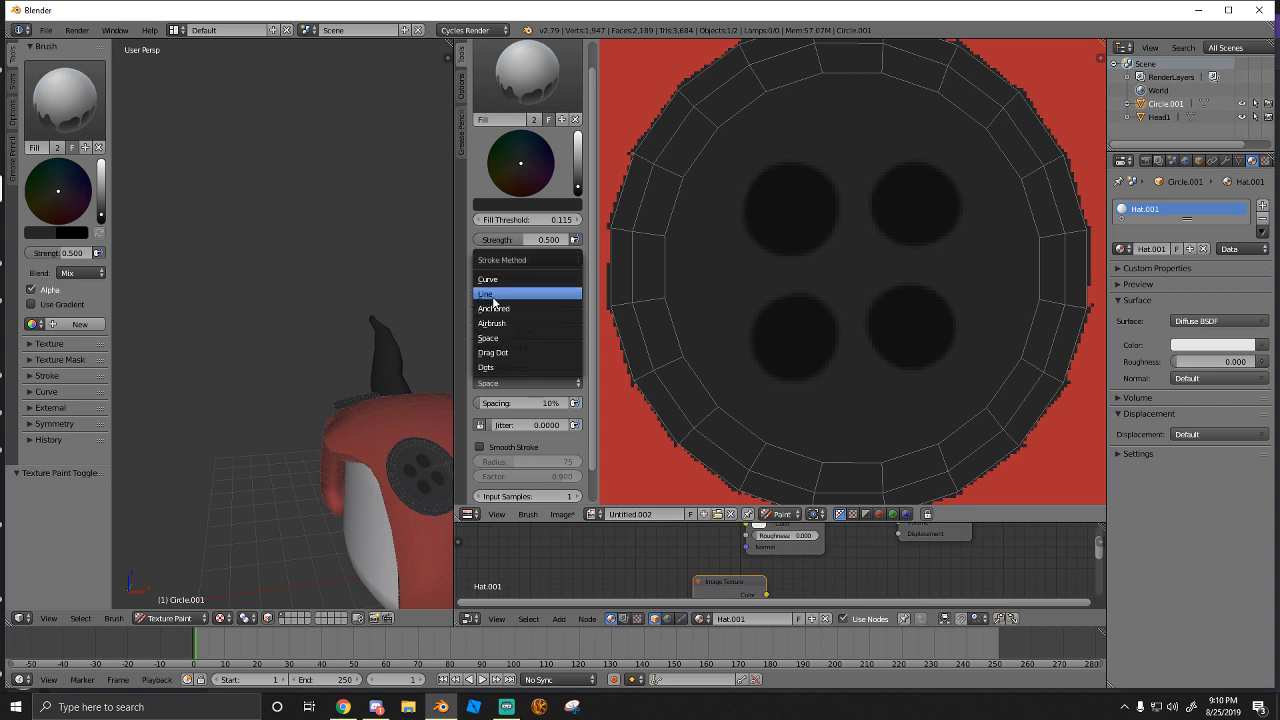
{"action": "left_click", "coordinate": [494, 294]}
{"action": "left_click", "coordinate": [503, 385]}
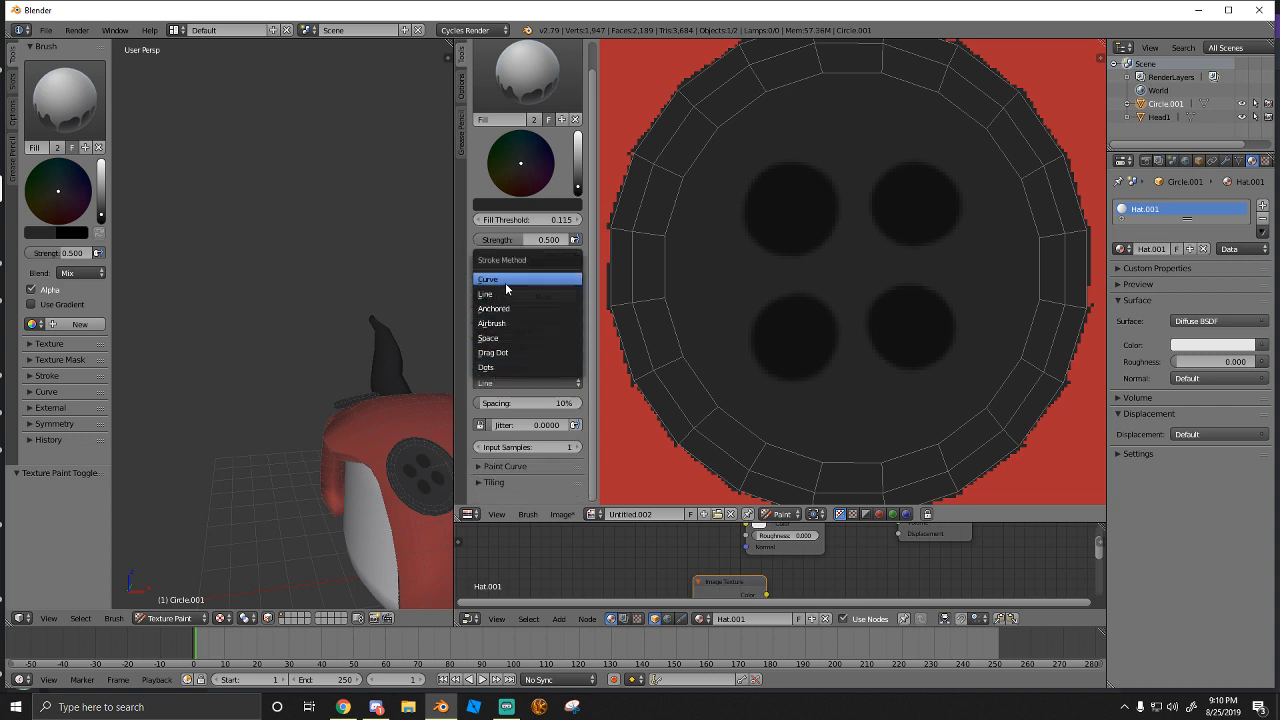
{"action": "left_click", "coordinate": [505, 283]}
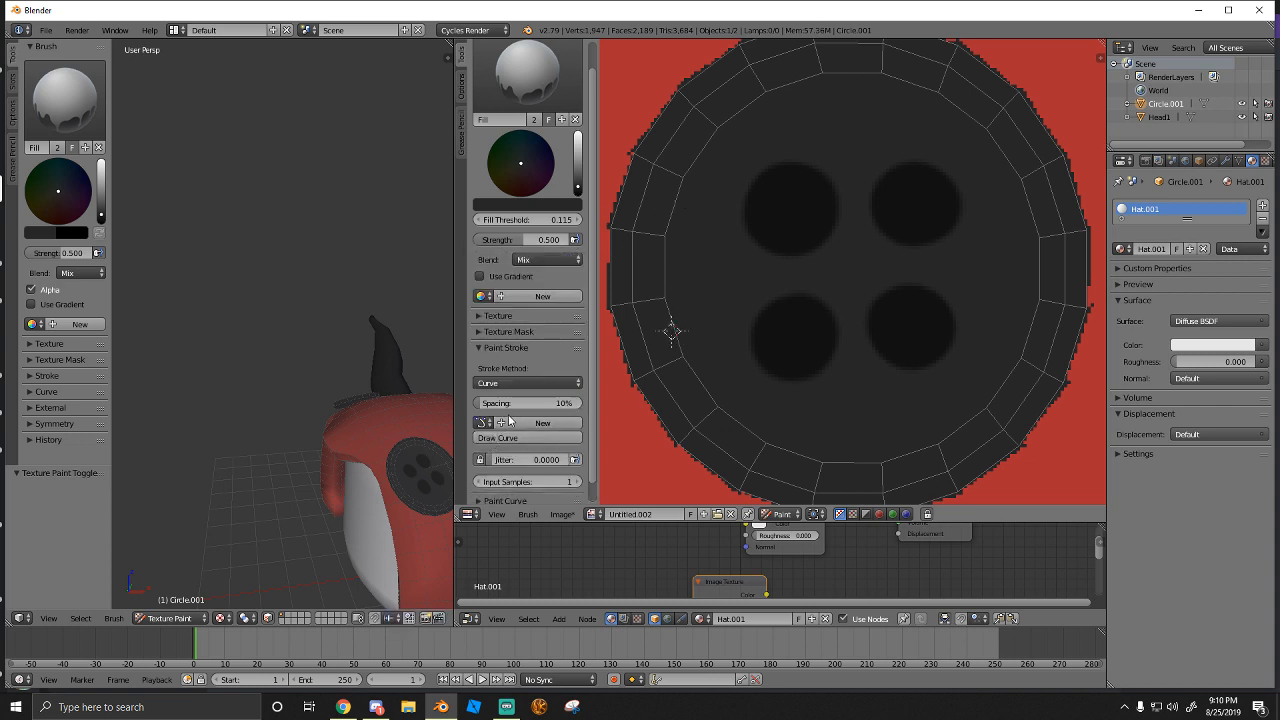
{"action": "left_click", "coordinate": [508, 384]}
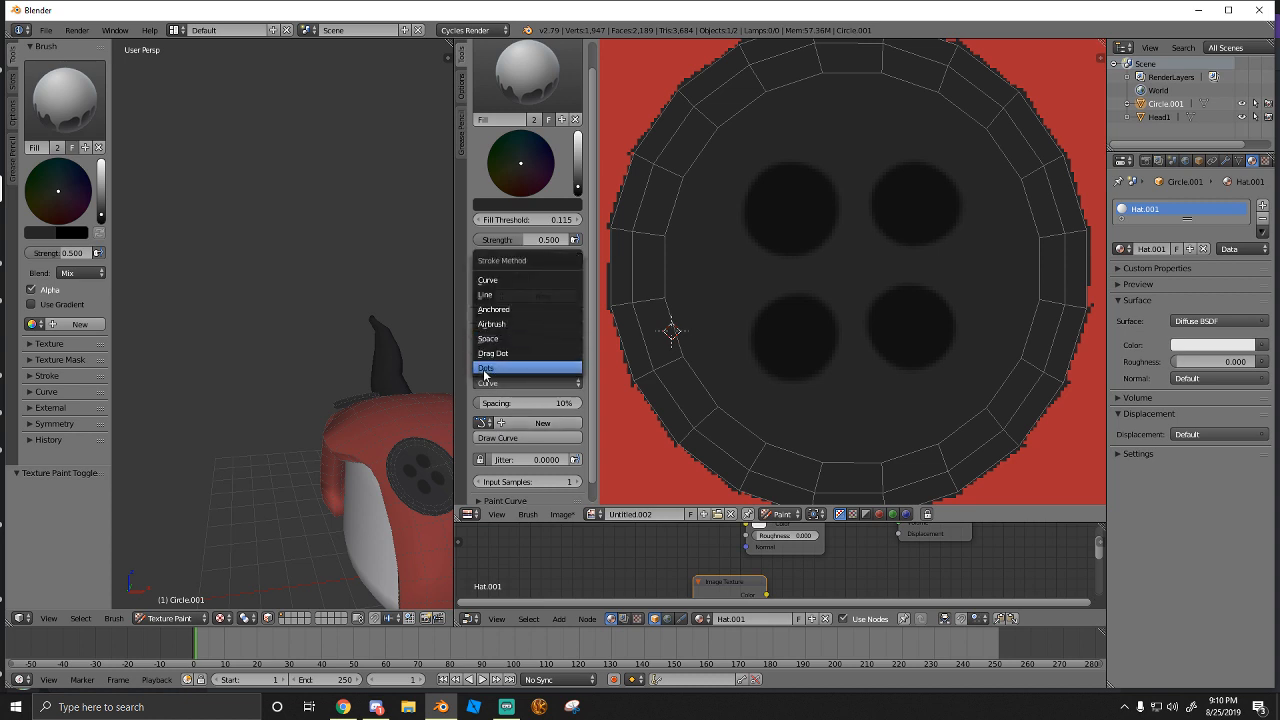
{"action": "left_click", "coordinate": [487, 368]}
Try the Fill brush on the button with four holes in the texture image
{"action": "scroll", "coordinate": [700, 288], "scroll_direction": "down", "scroll_amount": 7}
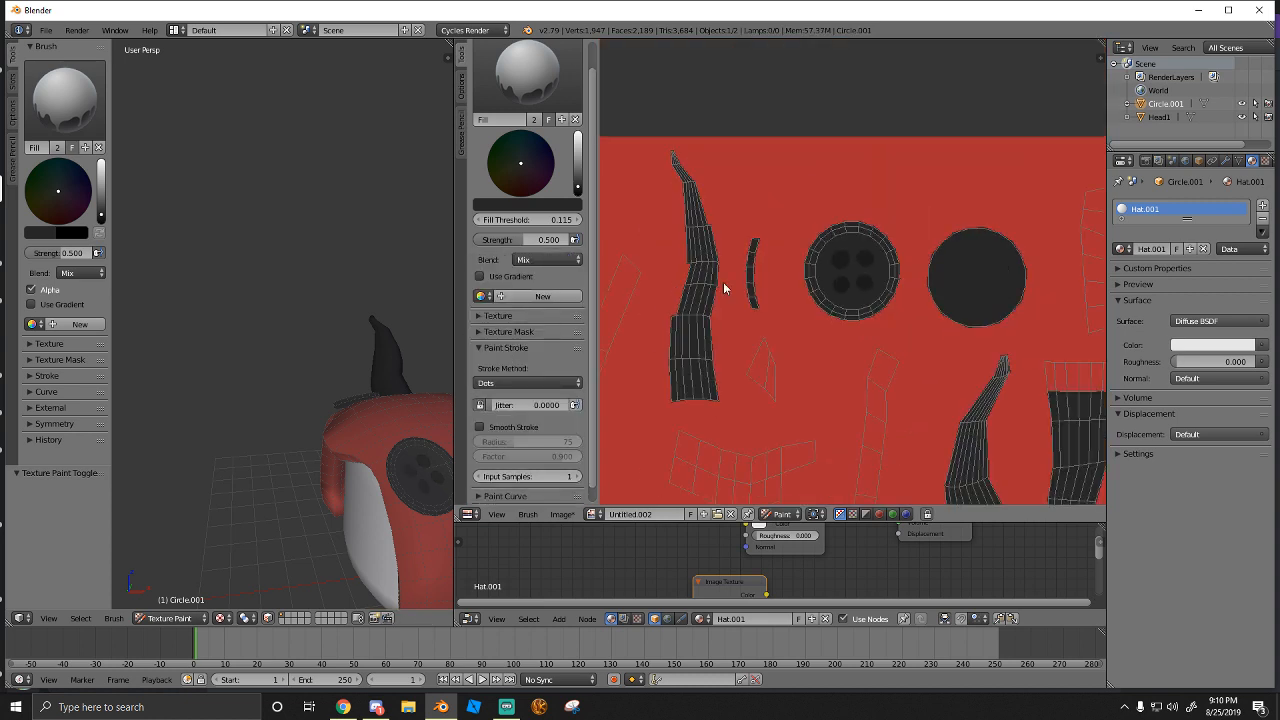
{"action": "left_click", "coordinate": [855, 281]}
{"action": "scroll", "coordinate": [871, 283], "scroll_direction": "up", "scroll_amount": 7}
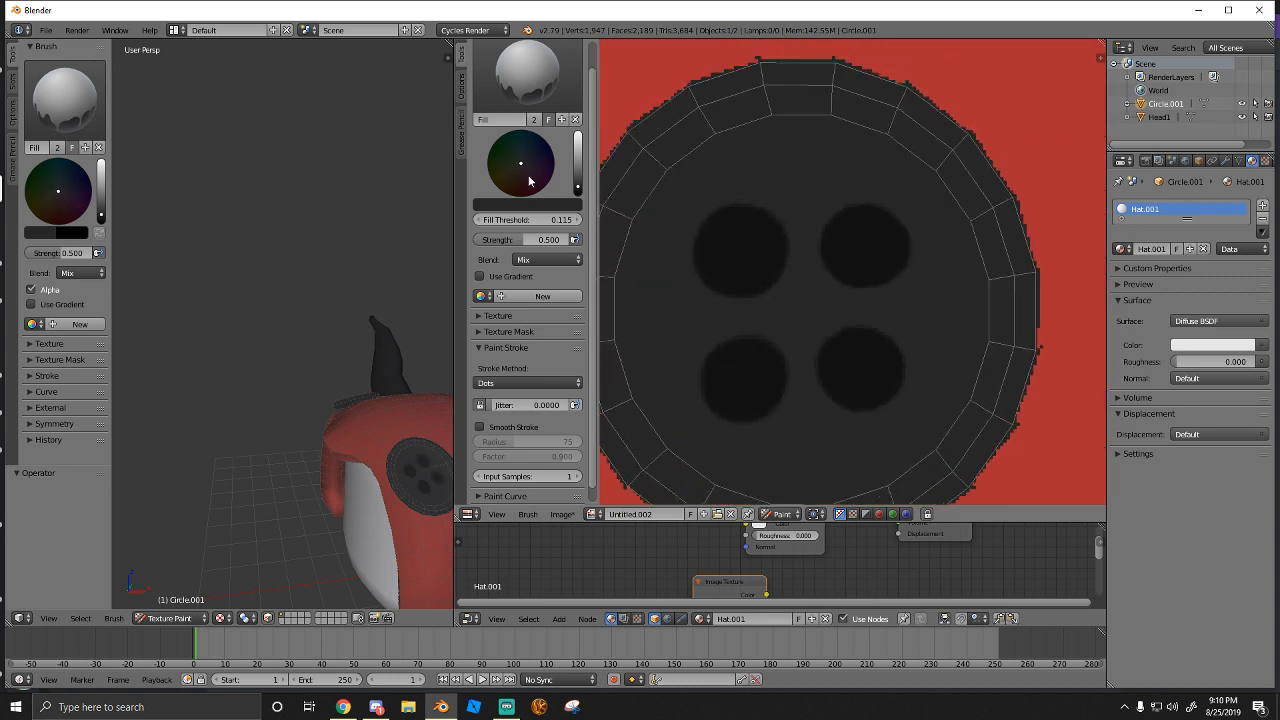
Select the TexDraw brush for the texture image and set its radius to 7 px and strength to 1.000
{"action": "left_click", "coordinate": [535, 98]}
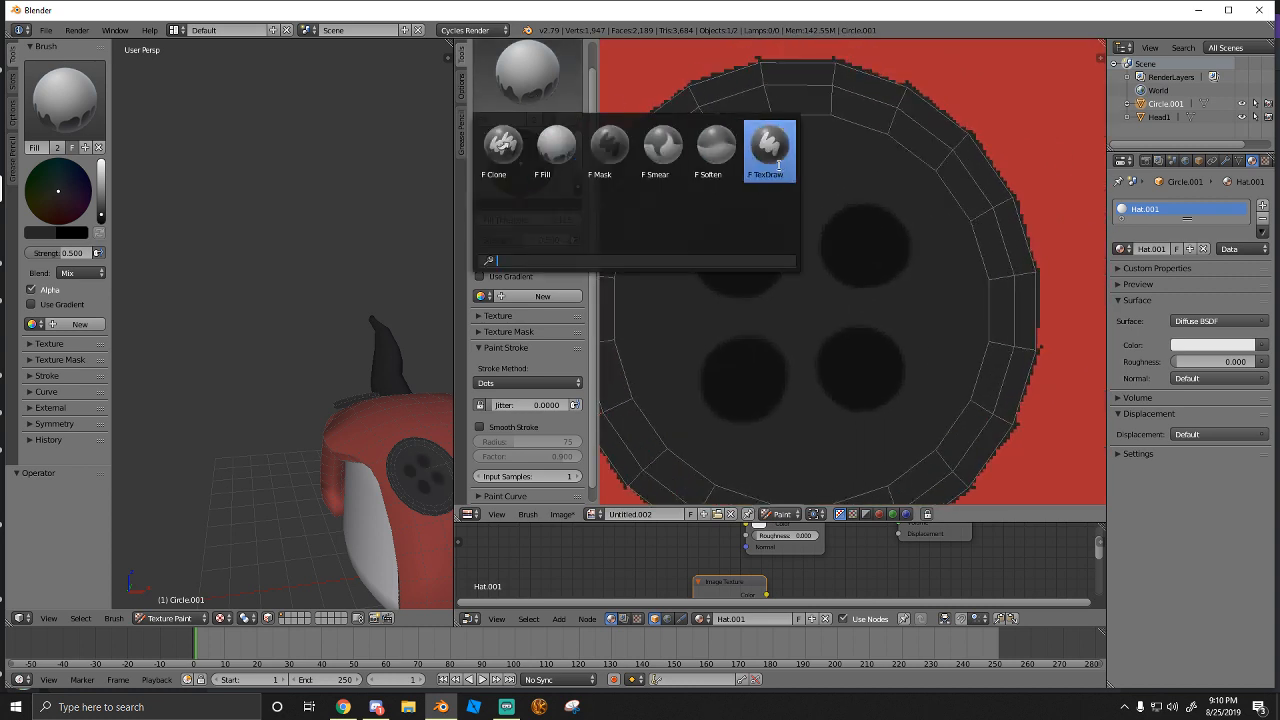
{"action": "left_click", "coordinate": [769, 150]}
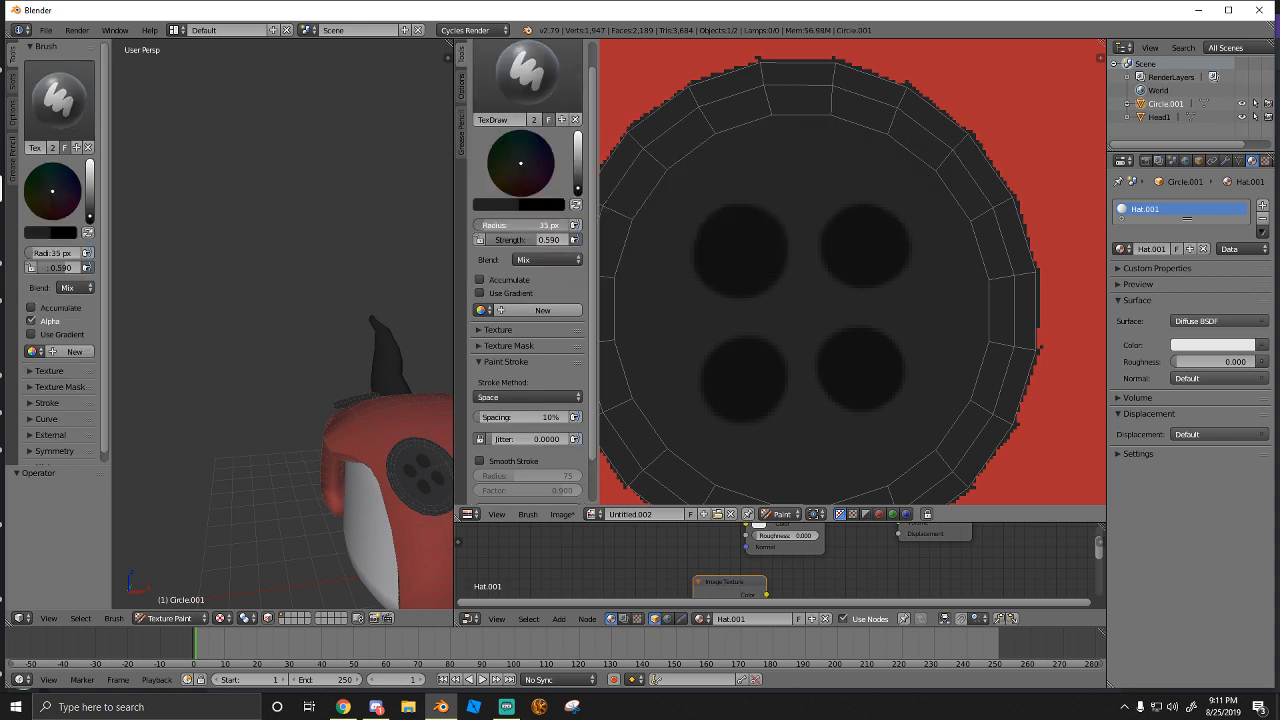
{"action": "key", "text": "f"}
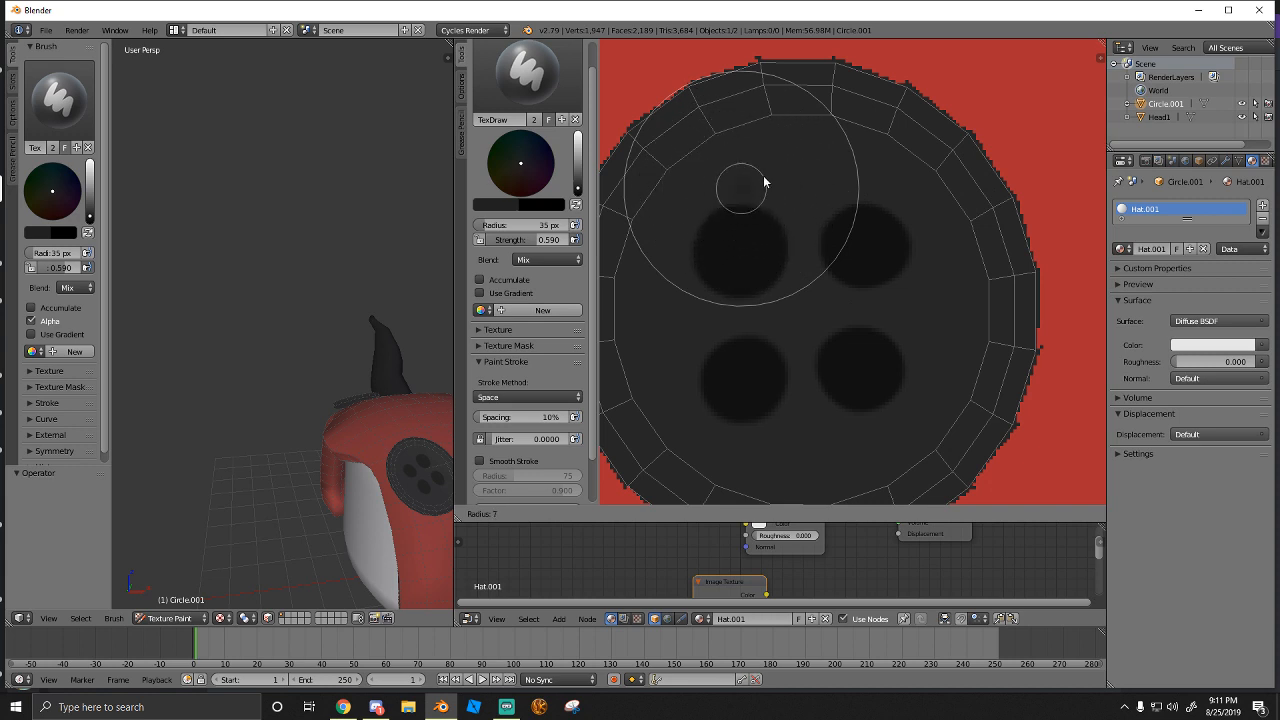
{"action": "left_click", "coordinate": [740, 185]}
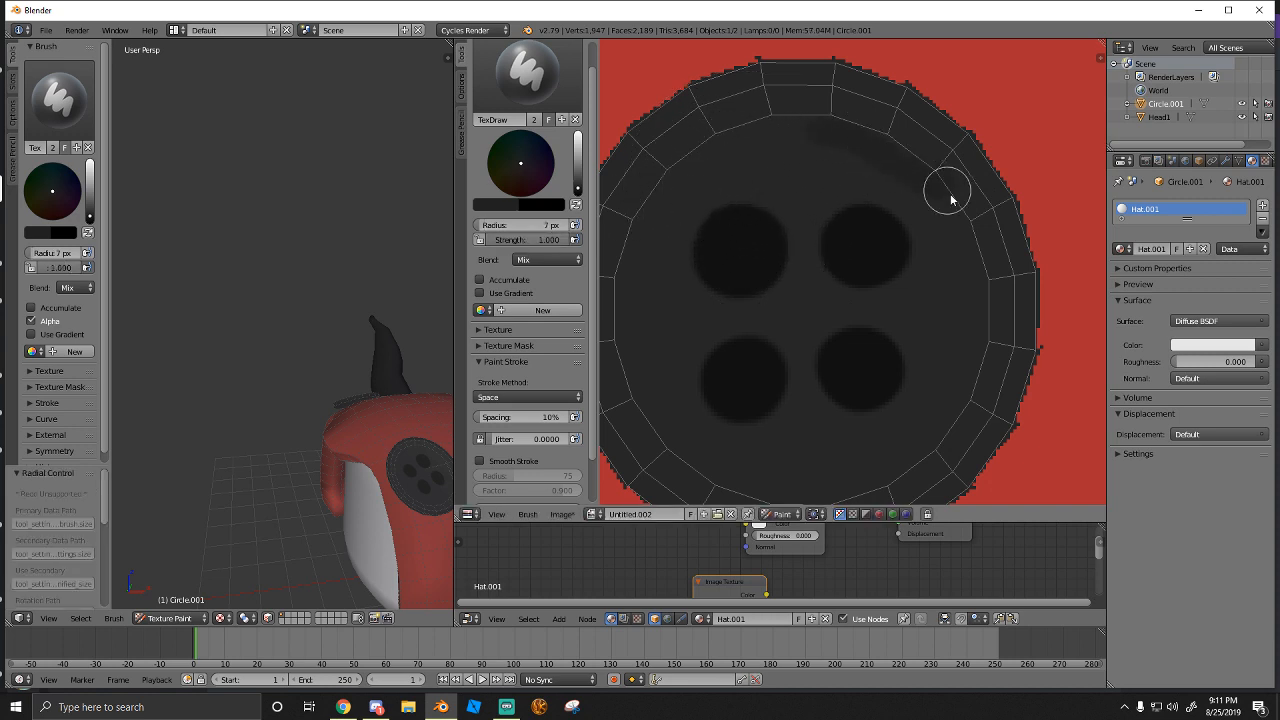
{"action": "key", "text": "ctrl+z"}
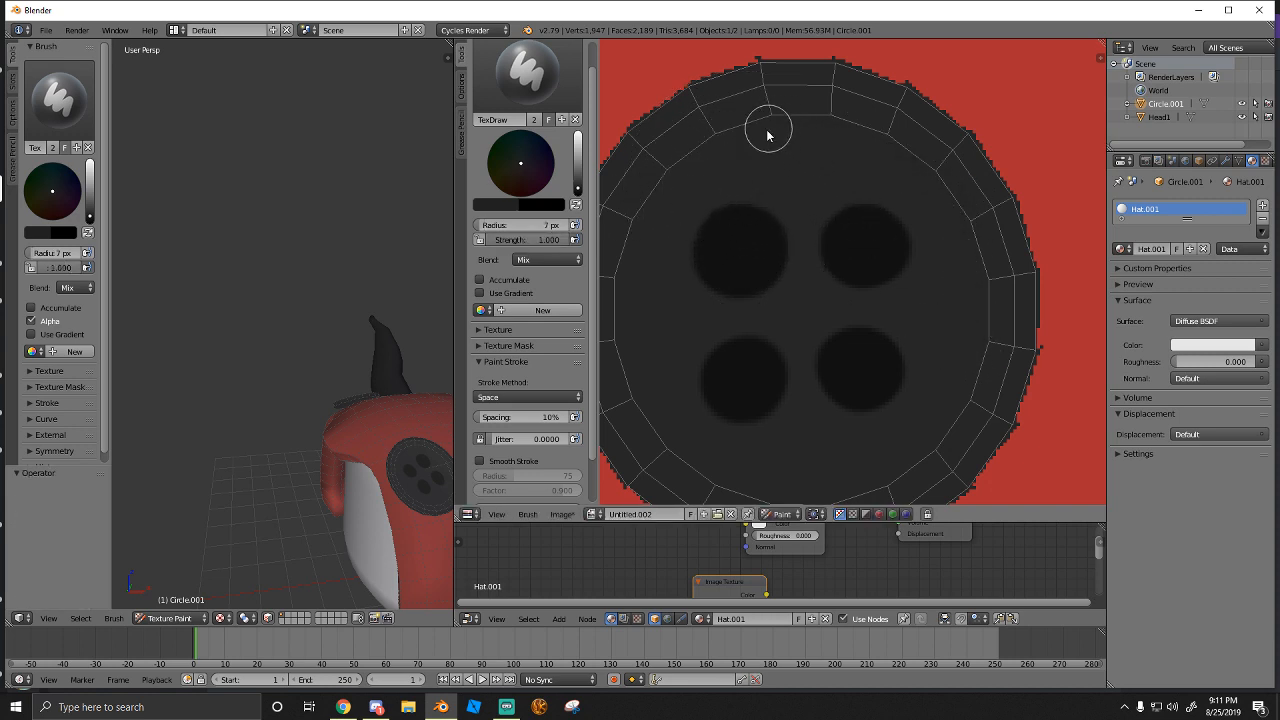
{"action": "mouse_move", "coordinate": [726, 140]}
{"action": "left_mouse_down"}
{"action": "mouse_move", "coordinate": [846, 131]}
{"action": "mouse_move", "coordinate": [940, 185]}
{"action": "mouse_move", "coordinate": [974, 282]}
{"action": "mouse_move", "coordinate": [970, 349]}
{"action": "left_mouse_up"}
{"action": "key", "text": "ctrl+z"}
Paint a dark ring just inside the button's rim around the four holes, and return to Object Mode to check it on the hat
{"action": "mouse_move", "coordinate": [703, 171]}
{"action": "left_mouse_down"}
{"action": "mouse_move", "coordinate": [735, 150]}
{"action": "mouse_move", "coordinate": [824, 140]}
{"action": "mouse_move", "coordinate": [893, 161]}
{"action": "mouse_move", "coordinate": [932, 200]}
{"action": "mouse_move", "coordinate": [951, 229]}
{"action": "mouse_move", "coordinate": [966, 320]}
{"action": "mouse_move", "coordinate": [944, 409]}
{"action": "mouse_move", "coordinate": [920, 443]}
{"action": "mouse_move", "coordinate": [821, 492]}
{"action": "mouse_move", "coordinate": [732, 474]}
{"action": "mouse_move", "coordinate": [660, 423]}
{"action": "mouse_move", "coordinate": [629, 348]}
{"action": "mouse_move", "coordinate": [632, 286]}
{"action": "mouse_move", "coordinate": [644, 240]}
{"action": "mouse_move", "coordinate": [688, 182]}
{"action": "left_mouse_up"}
{"action": "scroll", "coordinate": [634, 276], "scroll_direction": "down", "scroll_amount": 6}
{"action": "mouse_move", "coordinate": [338, 422]}
{"action": "middle_mouse_down"}
{"action": "mouse_move", "coordinate": [391, 420]}
{"action": "mouse_move", "coordinate": [357, 411]}
{"action": "mouse_move", "coordinate": [365, 443]}
{"action": "mouse_move", "coordinate": [345, 448]}
{"action": "middle_mouse_up"}
{"action": "key", "text": "a"}
{"action": "left_click", "coordinate": [172, 618]}
{"action": "left_click", "coordinate": [169, 600]}
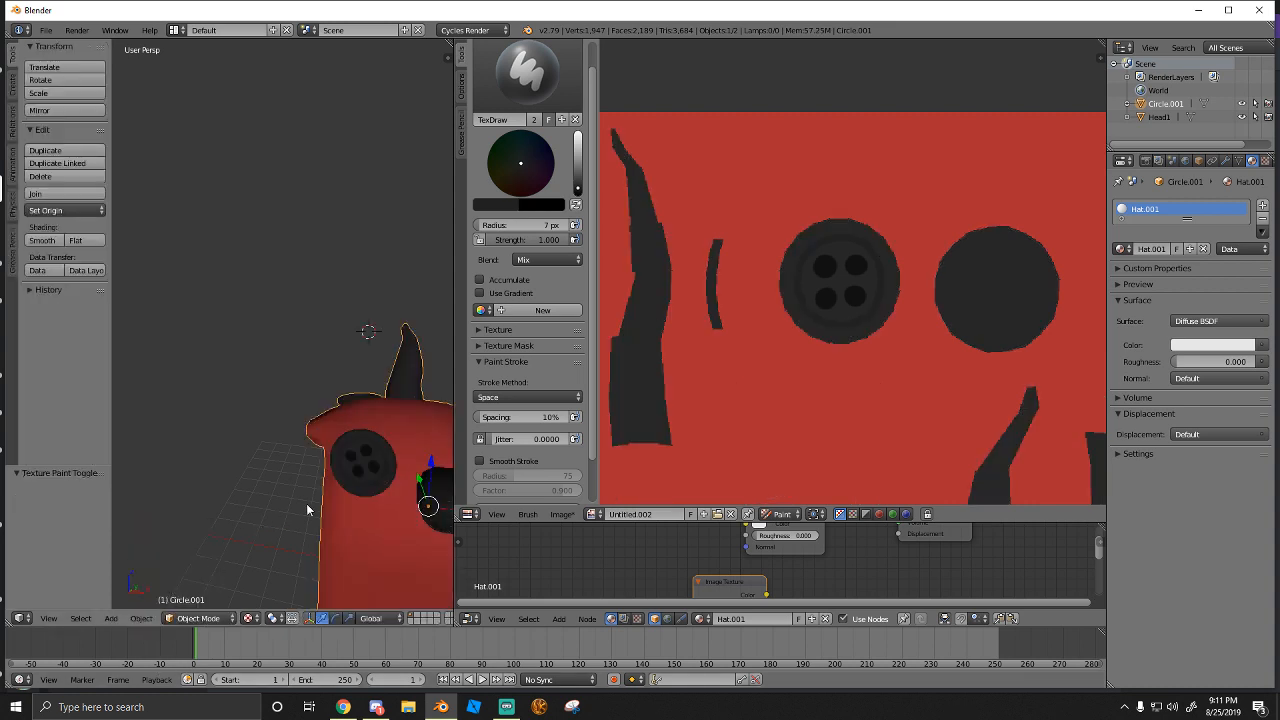
{"action": "scroll", "coordinate": [335, 501], "scroll_direction": "up", "scroll_amount": 1}
{"action": "middle_click_drag", "start_coordinate": [348, 497], "coordinate": [295, 462], "text": "shift"}
{"action": "scroll", "coordinate": [296, 462], "scroll_direction": "up", "scroll_amount": 1}
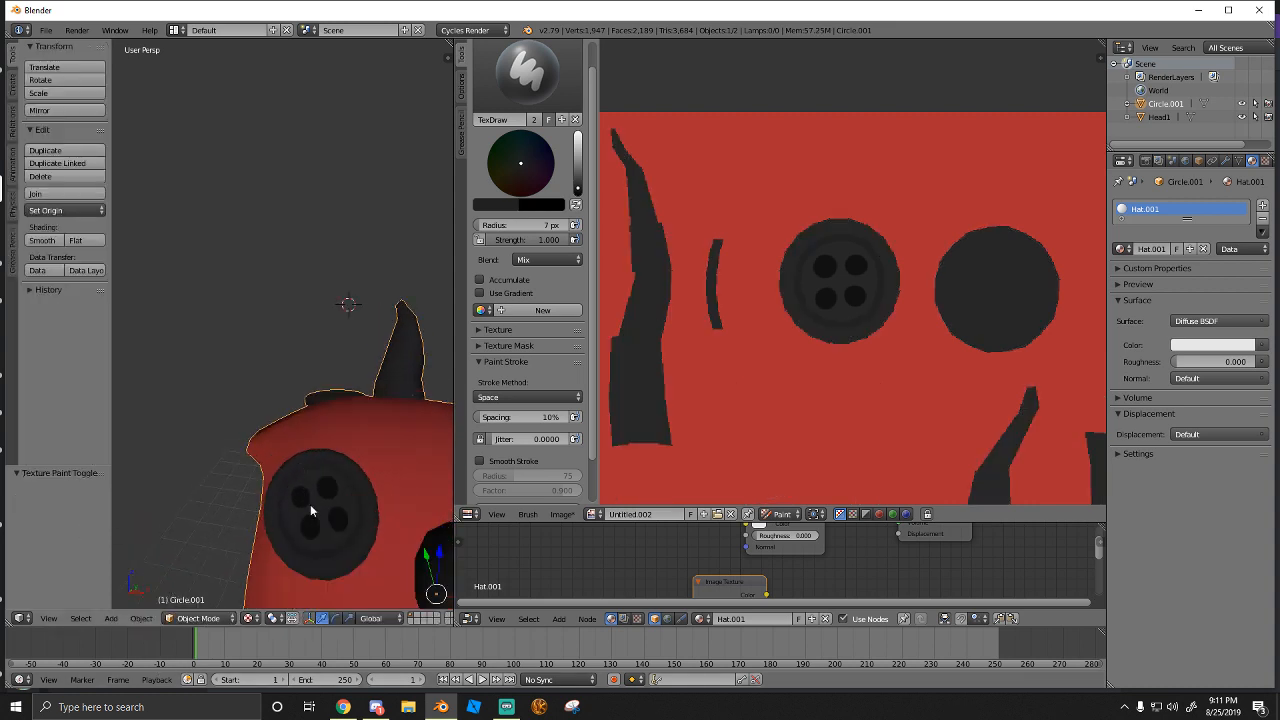
Inspect the button on the hat and undo the dark ring painted inside its rim
{"action": "middle_click_drag", "start_coordinate": [311, 511], "coordinate": [374, 504]}
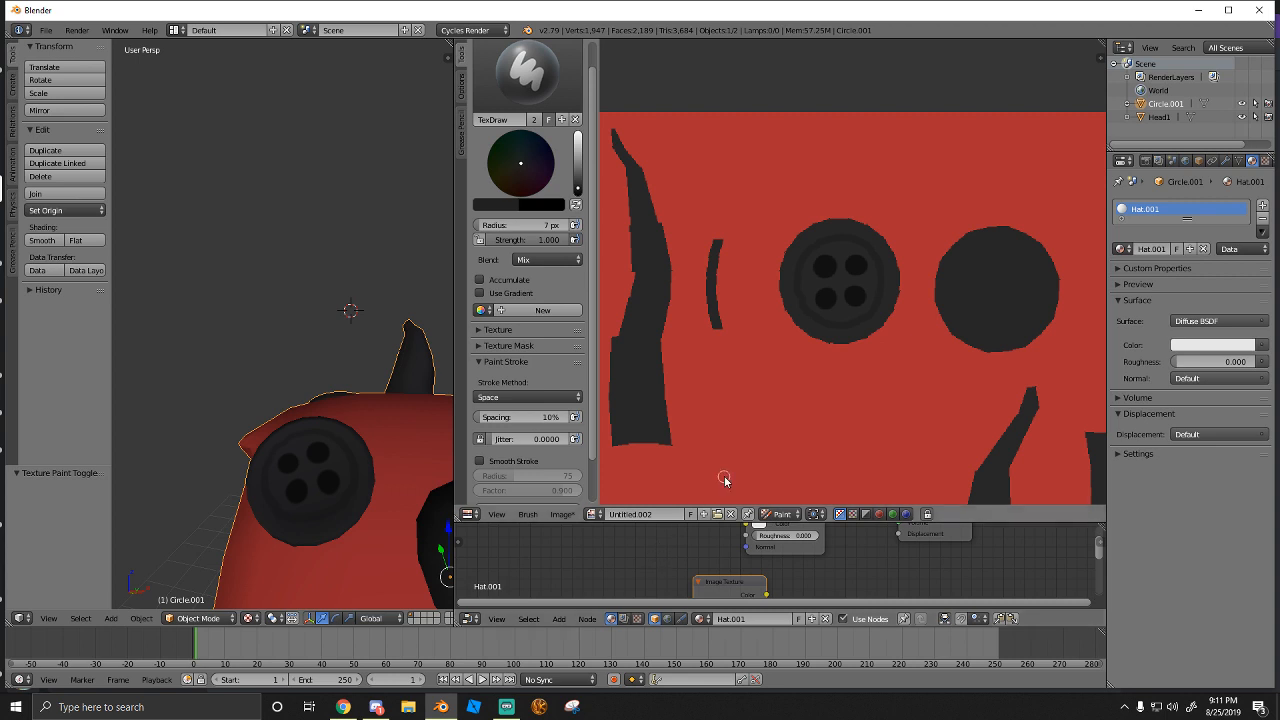
{"action": "left_click", "coordinate": [780, 514]}
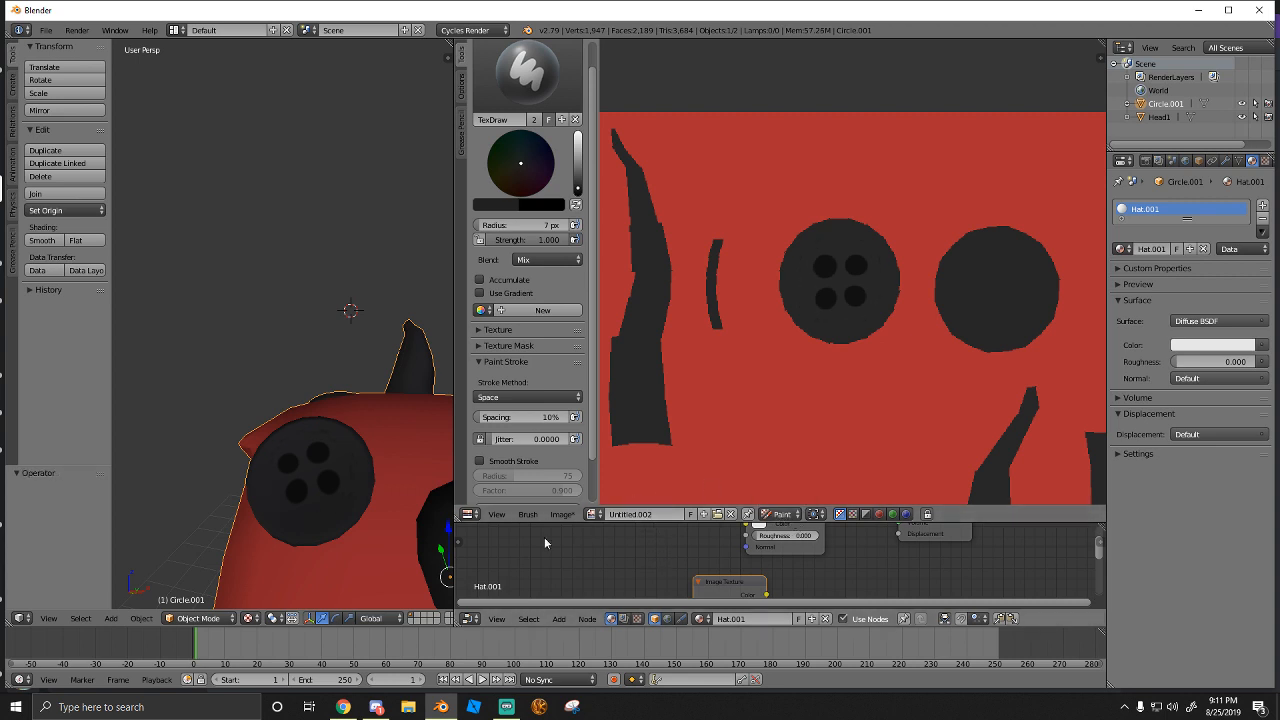
{"action": "left_click", "coordinate": [497, 516]}
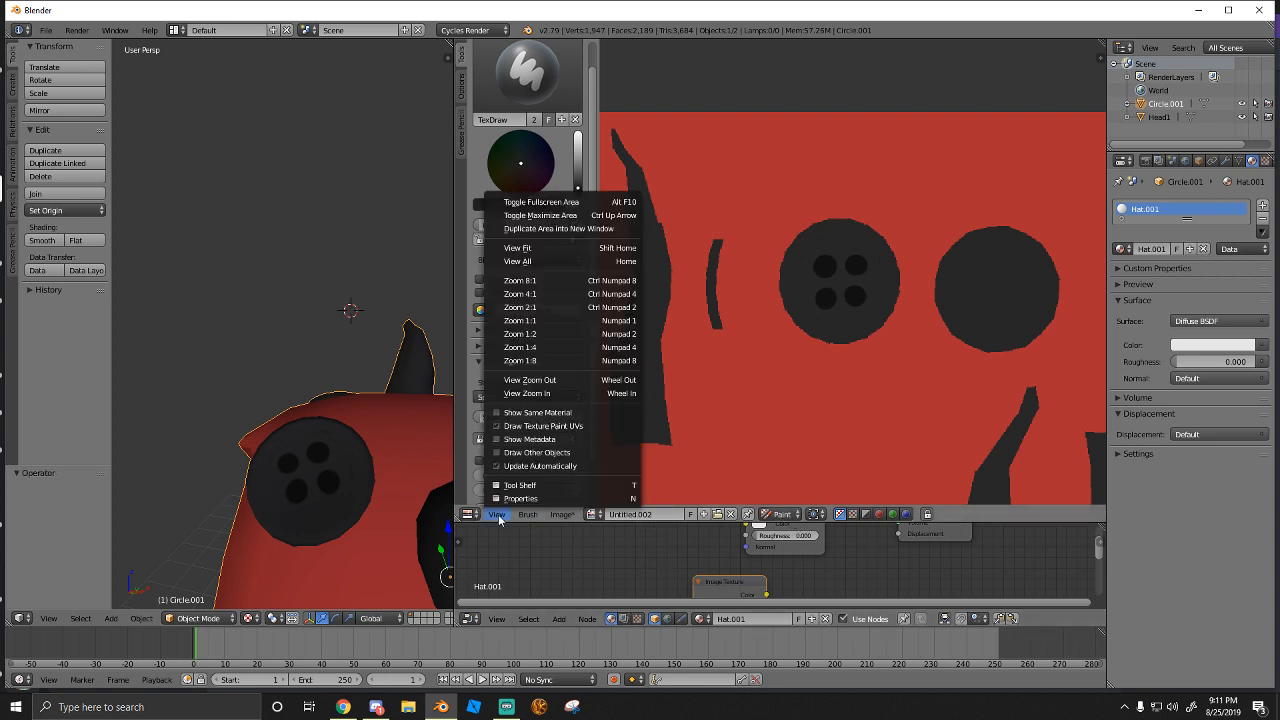
{"action": "left_click", "coordinate": [499, 516]}
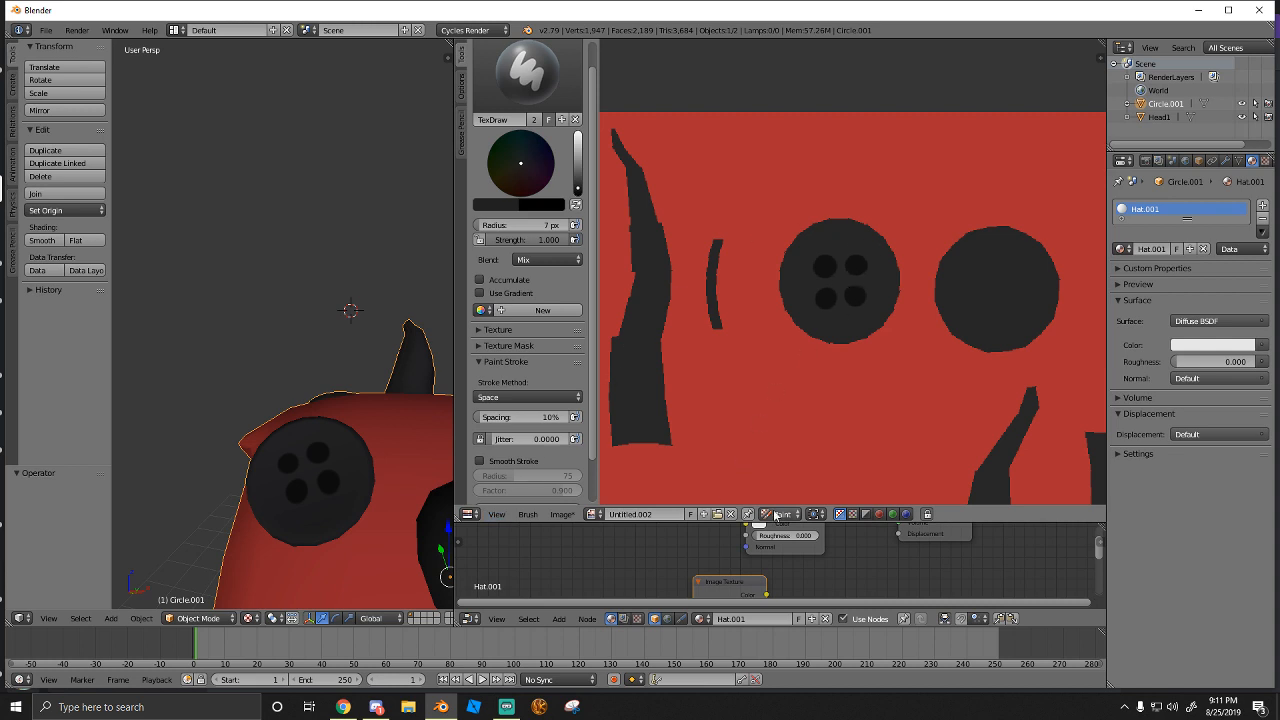
Switch the hat to Texture Paint mode and select the four-hole button's front face for painting
{"action": "left_click", "coordinate": [200, 618]}
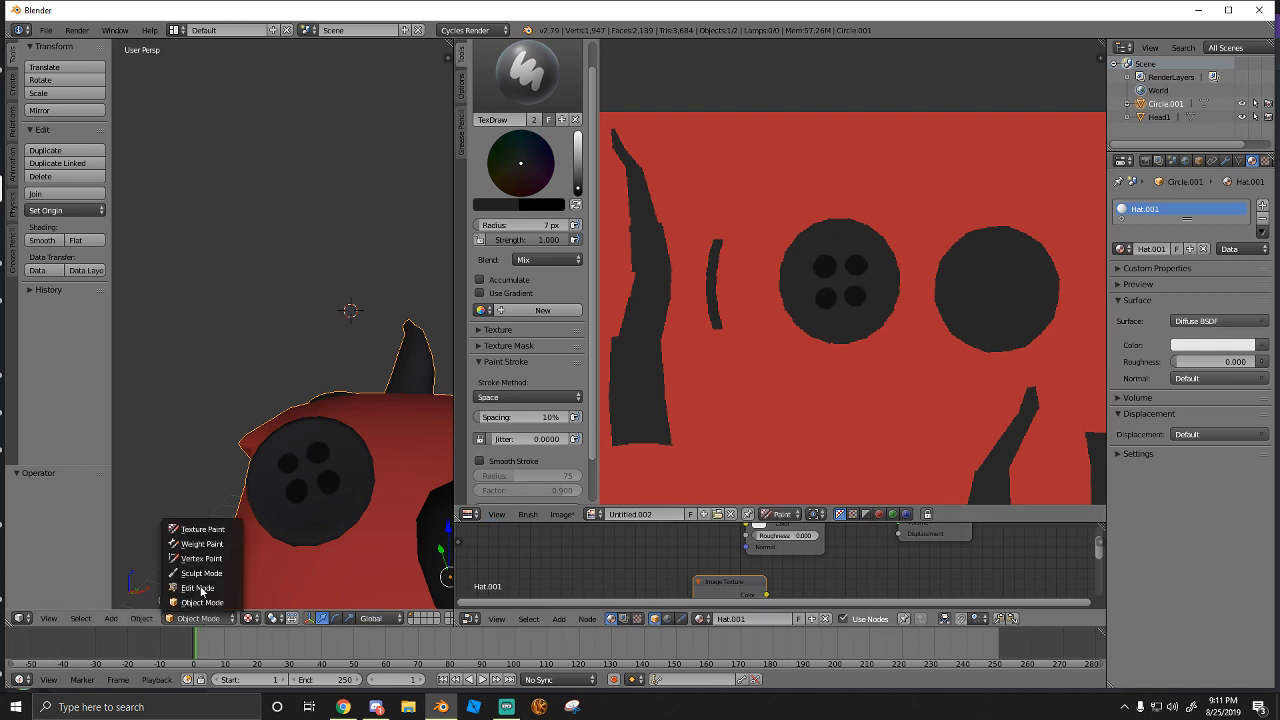
{"action": "left_click", "coordinate": [206, 531]}
{"action": "scroll", "coordinate": [800, 300], "scroll_direction": "up", "scroll_amount": 4}
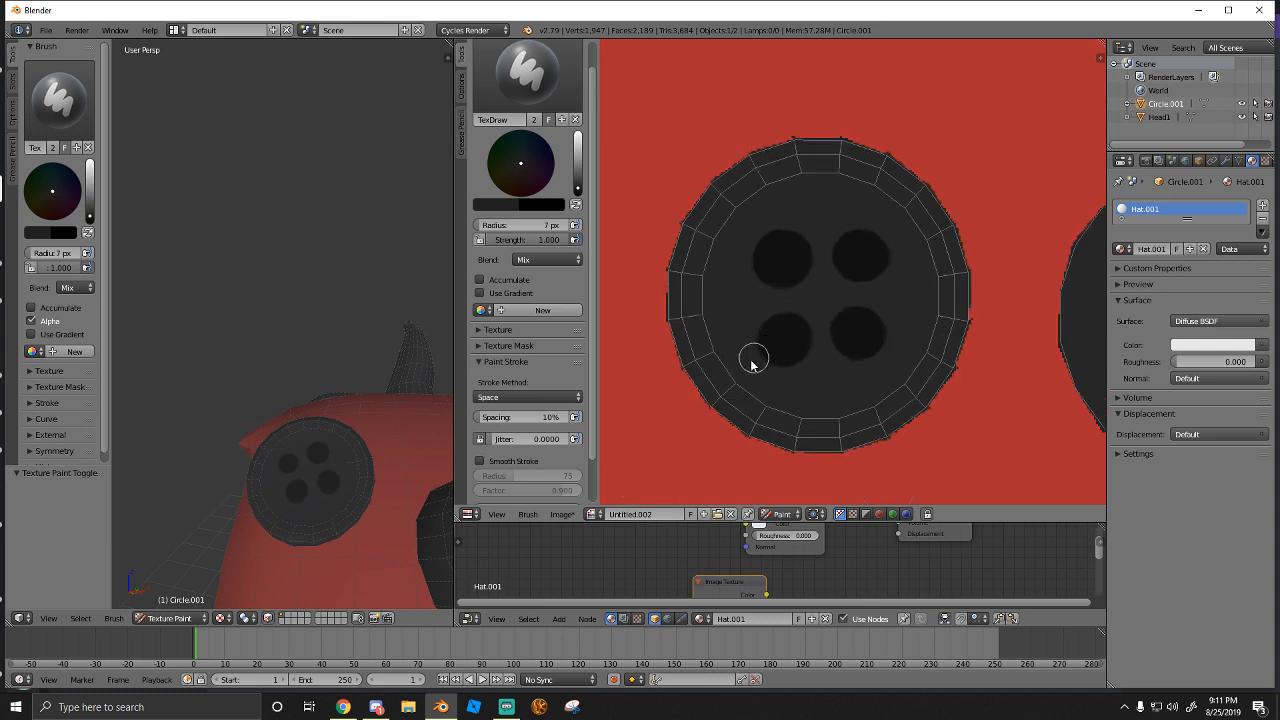
{"action": "right_click", "coordinate": [313, 517]}
{"action": "scroll", "coordinate": [754, 363], "scroll_direction": "up", "scroll_amount": 1}
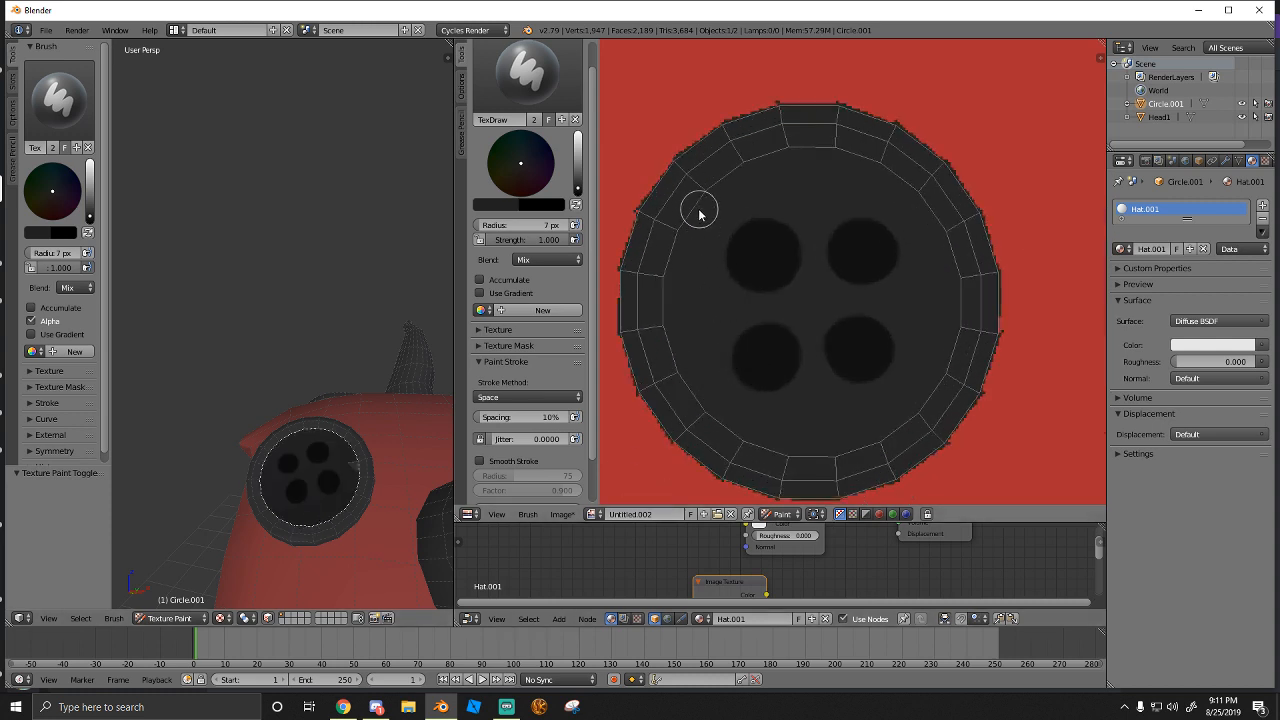
Try shading strokes just inside the button's rim, including with a color sampled from the button's face, and undo them
{"action": "left_click_drag", "start_coordinate": [655, 306], "coordinate": [662, 373]}
{"action": "key", "text": "ctrl+z"}
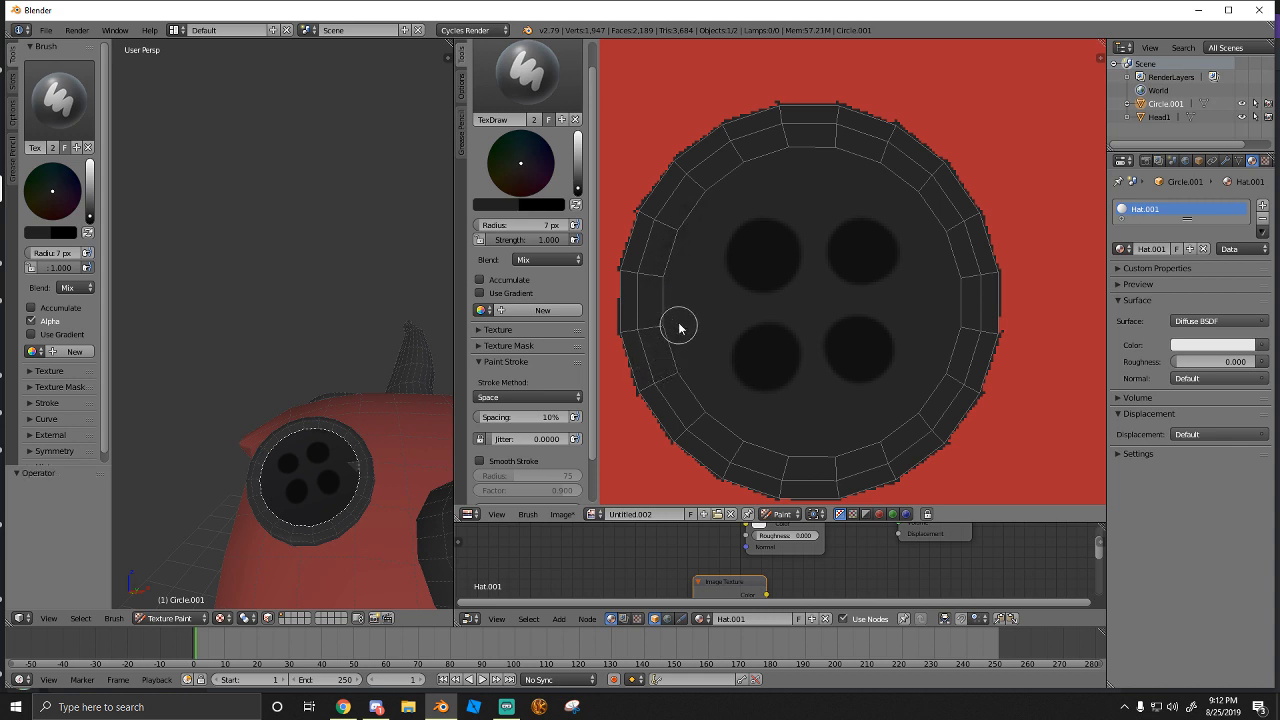
{"action": "key", "text": "s"}
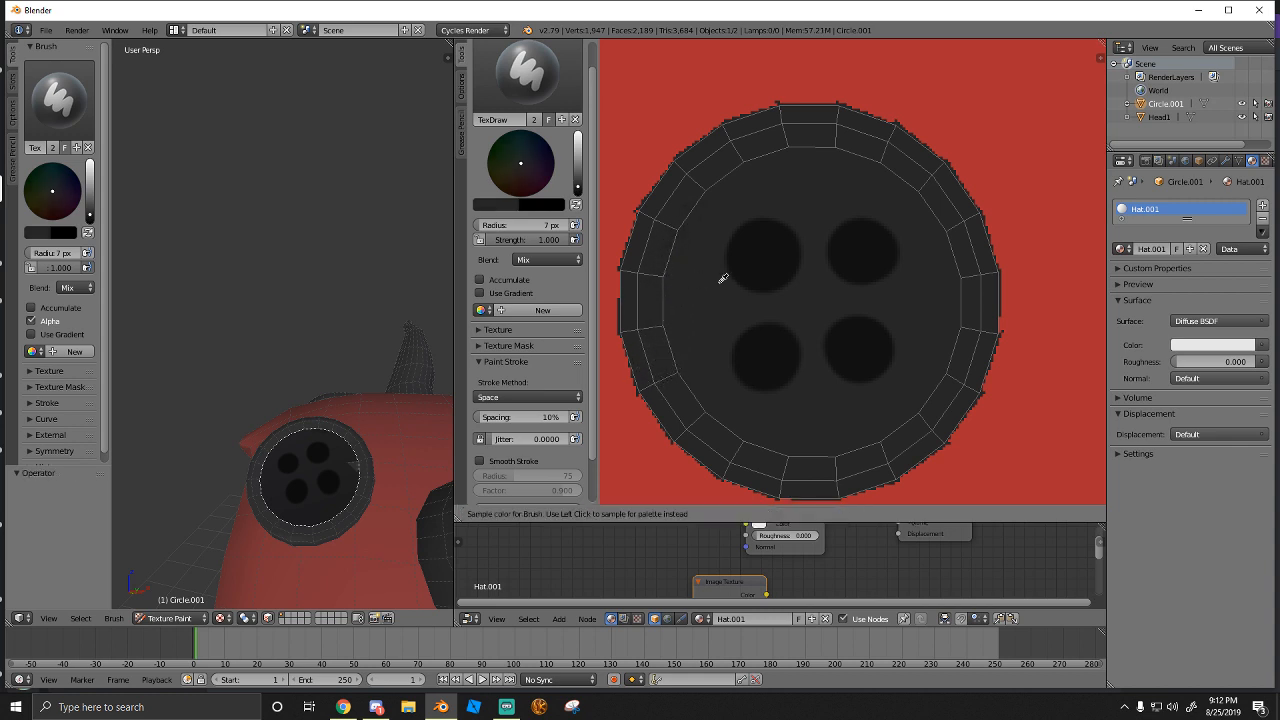
{"action": "left_click", "coordinate": [722, 279]}
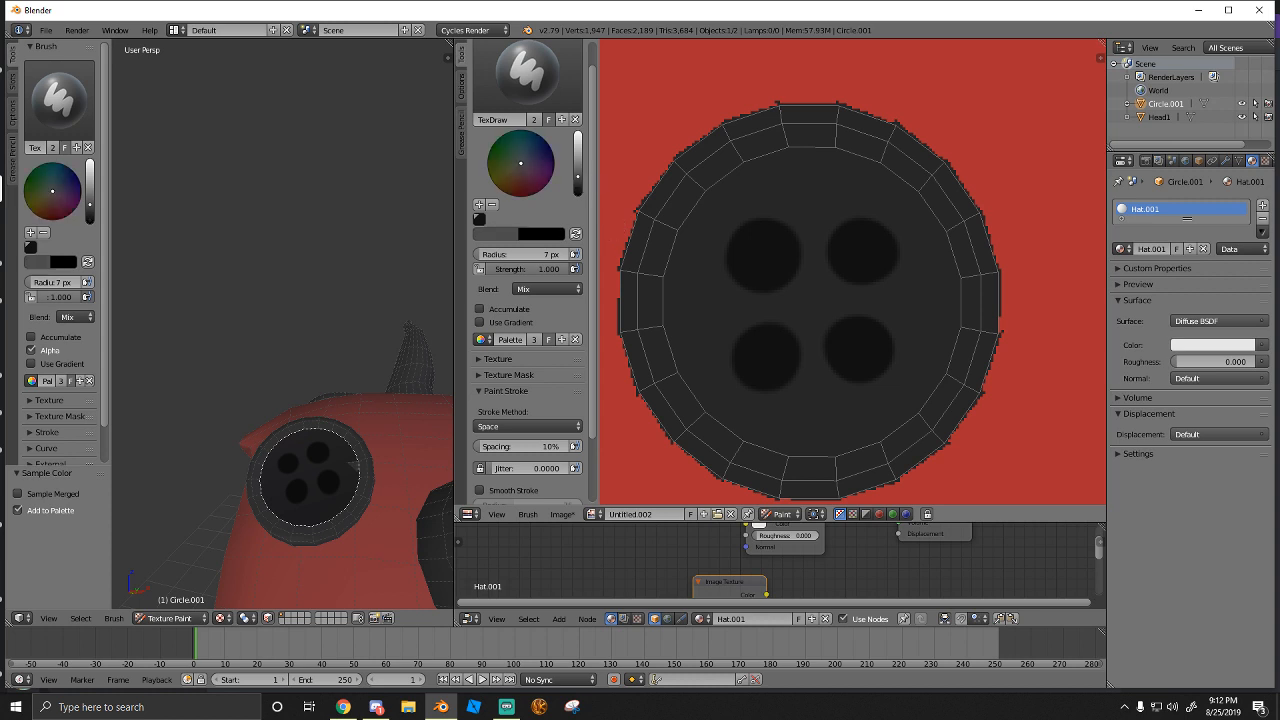
{"action": "key", "text": "s"}
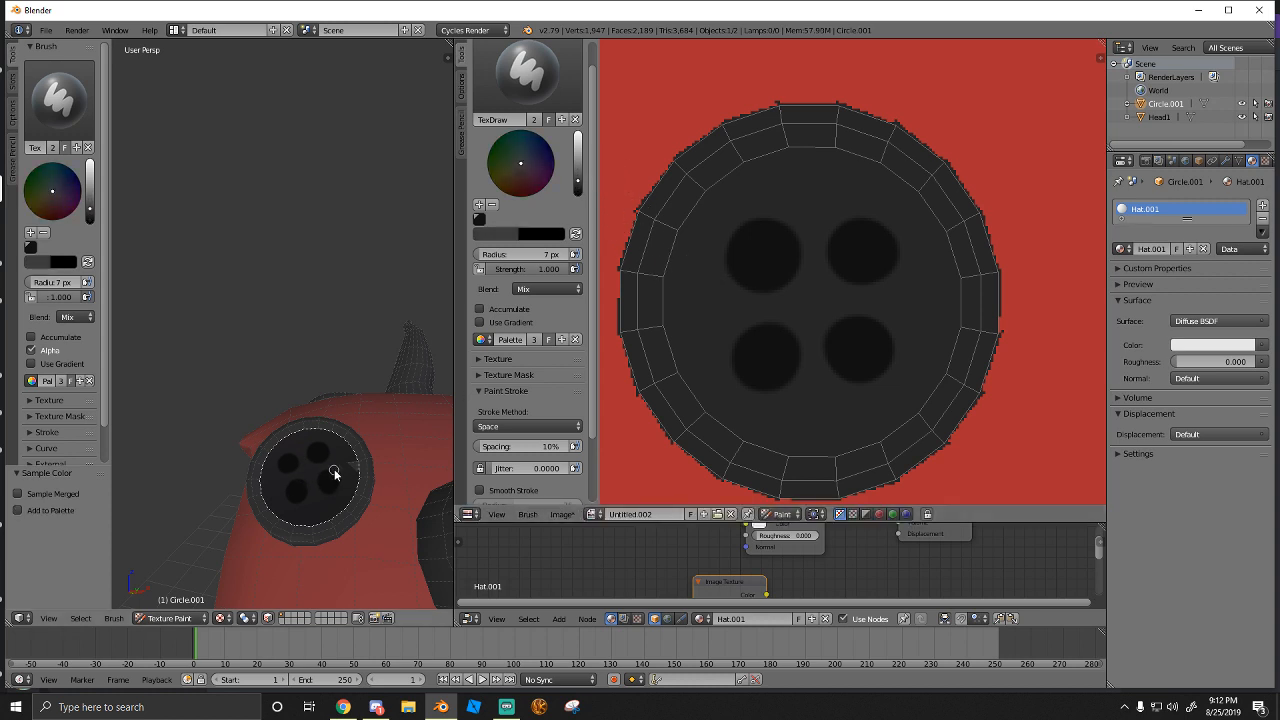
{"action": "left_click_drag", "start_coordinate": [305, 528], "coordinate": [267, 515]}
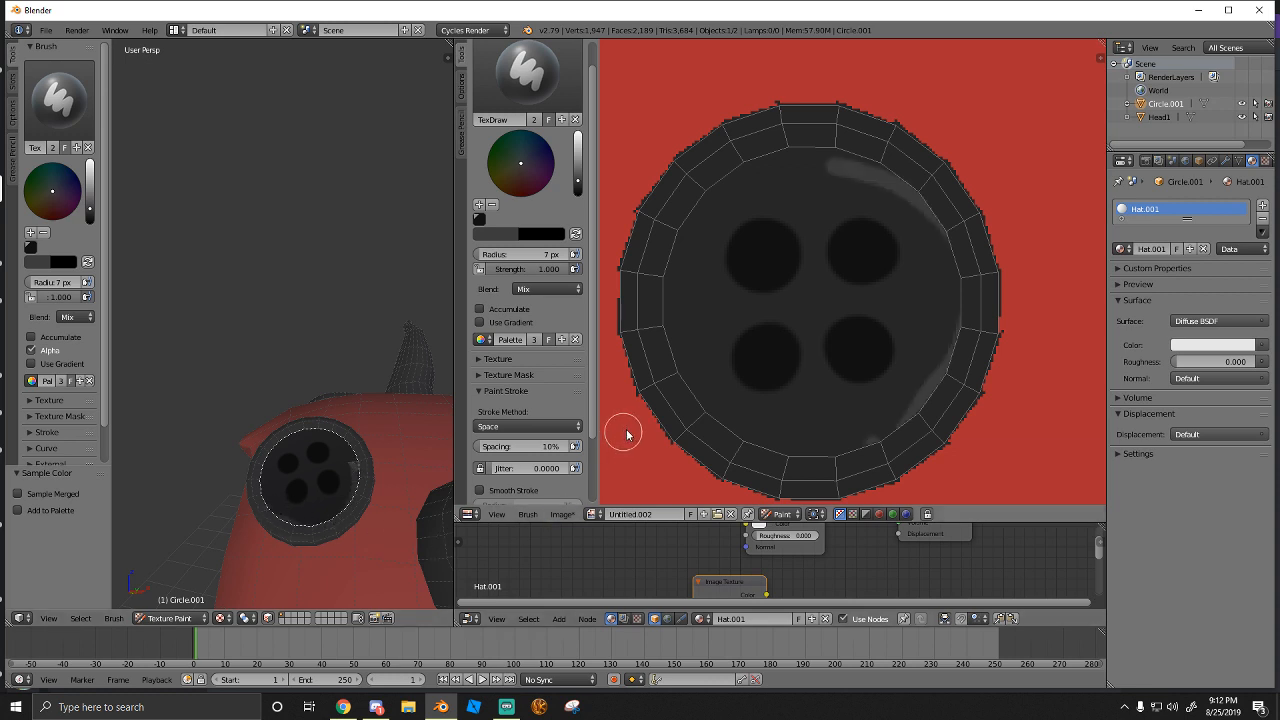
{"action": "key", "text": "ctrl+z"}
Sample the button's dark gray again, darken it slightly, and try strokes along the inner rim in the texture image
{"action": "key", "text": "s"}
{"action": "left_click", "coordinate": [722, 348]}
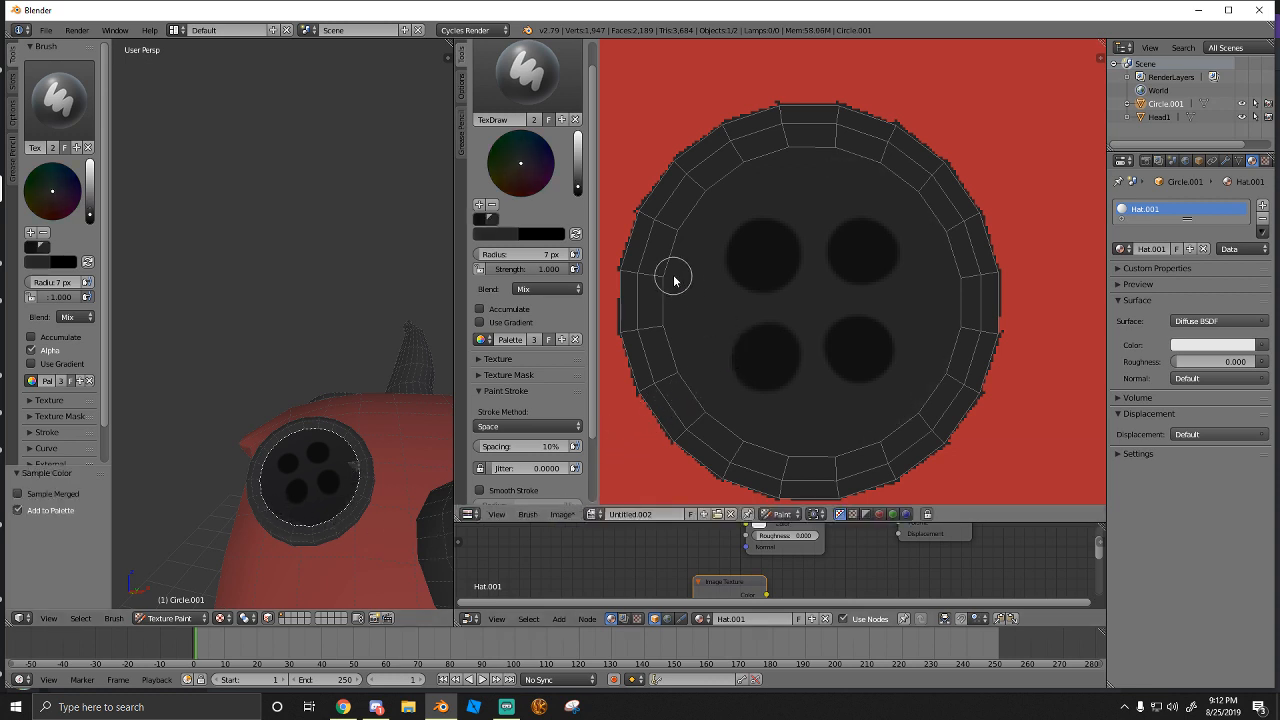
{"action": "left_click_drag", "start_coordinate": [577, 182], "coordinate": [577, 192]}
{"action": "left_click_drag", "start_coordinate": [689, 386], "coordinate": [700, 401]}
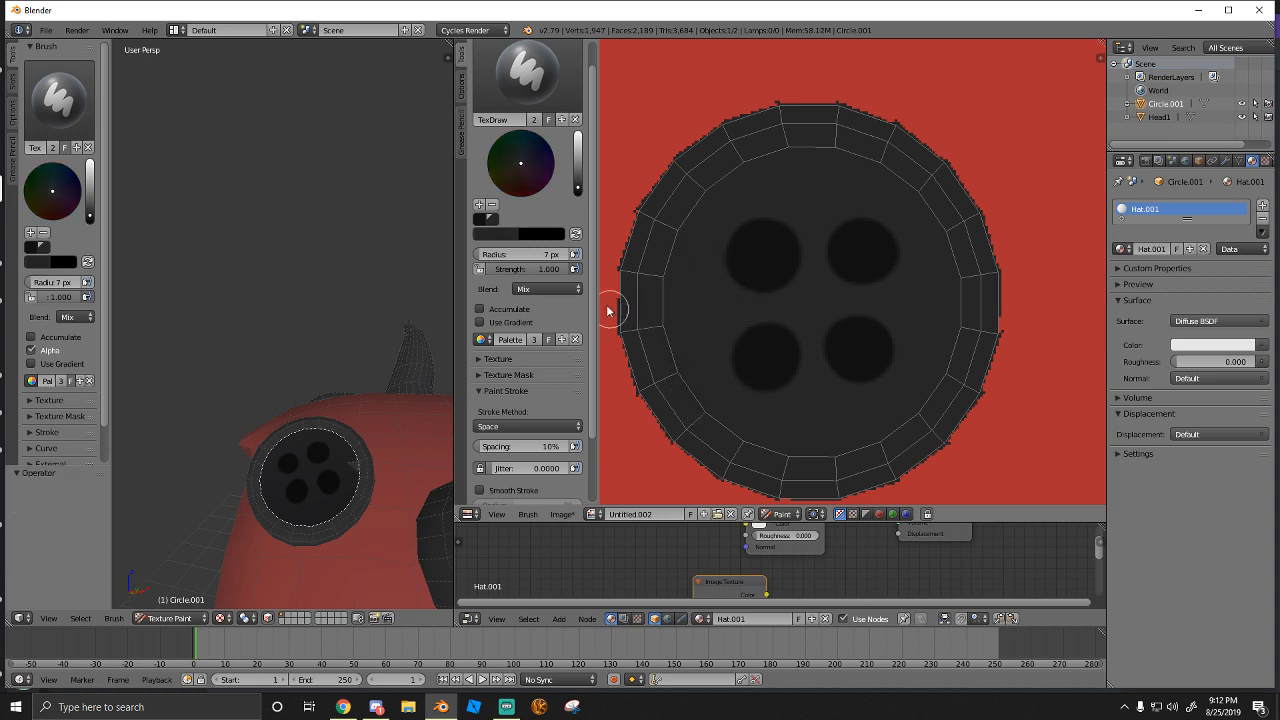
{"action": "left_click_drag", "start_coordinate": [577, 188], "coordinate": [577, 191]}
{"action": "left_click_drag", "start_coordinate": [682, 234], "coordinate": [667, 325]}
{"action": "key", "text": "ctrl+z"}
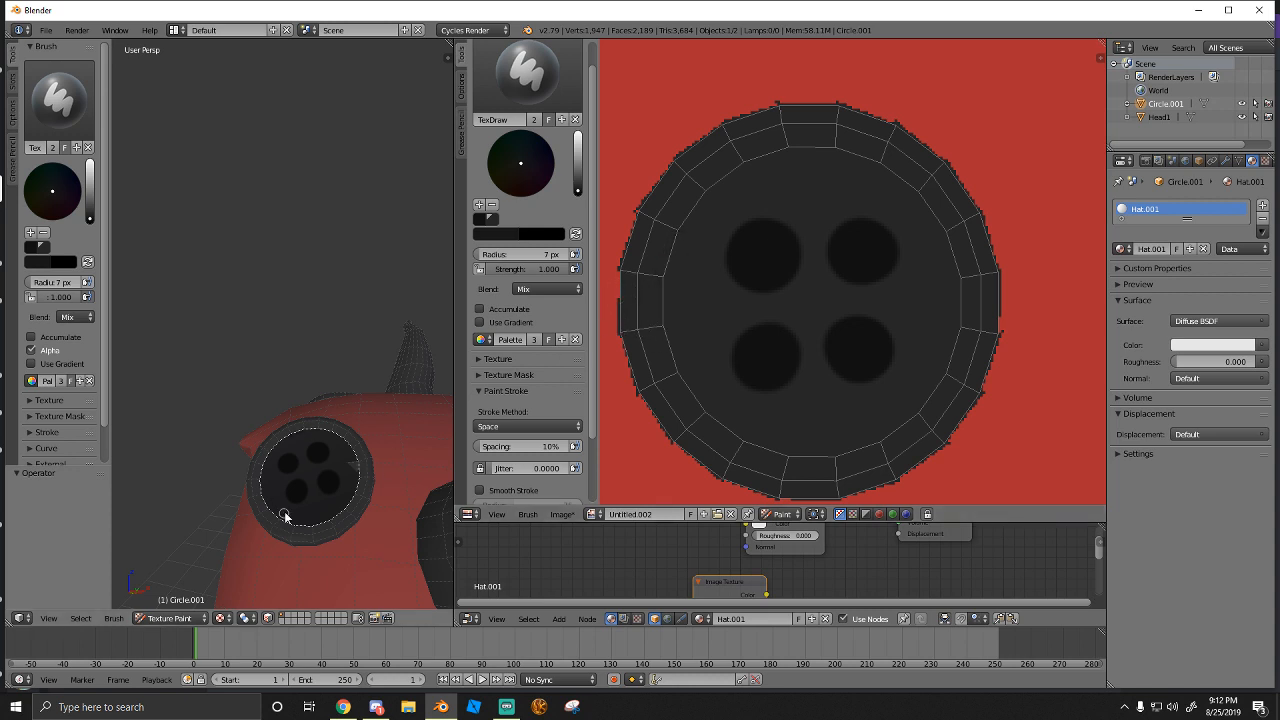
Switch the image editor from Paint mode to View mode
{"action": "left_click", "coordinate": [780, 514]}
{"action": "left_click", "coordinate": [786, 485]}
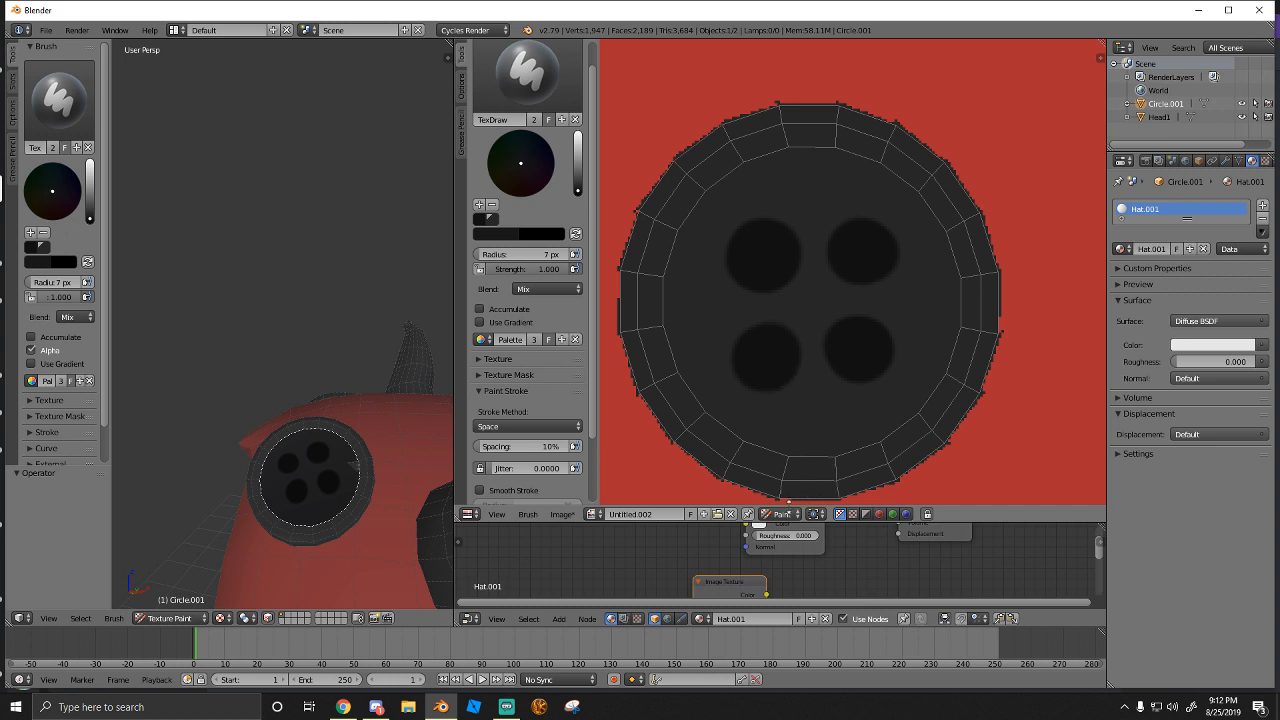
{"action": "left_click", "coordinate": [782, 514]}
{"action": "left_click", "coordinate": [790, 490]}
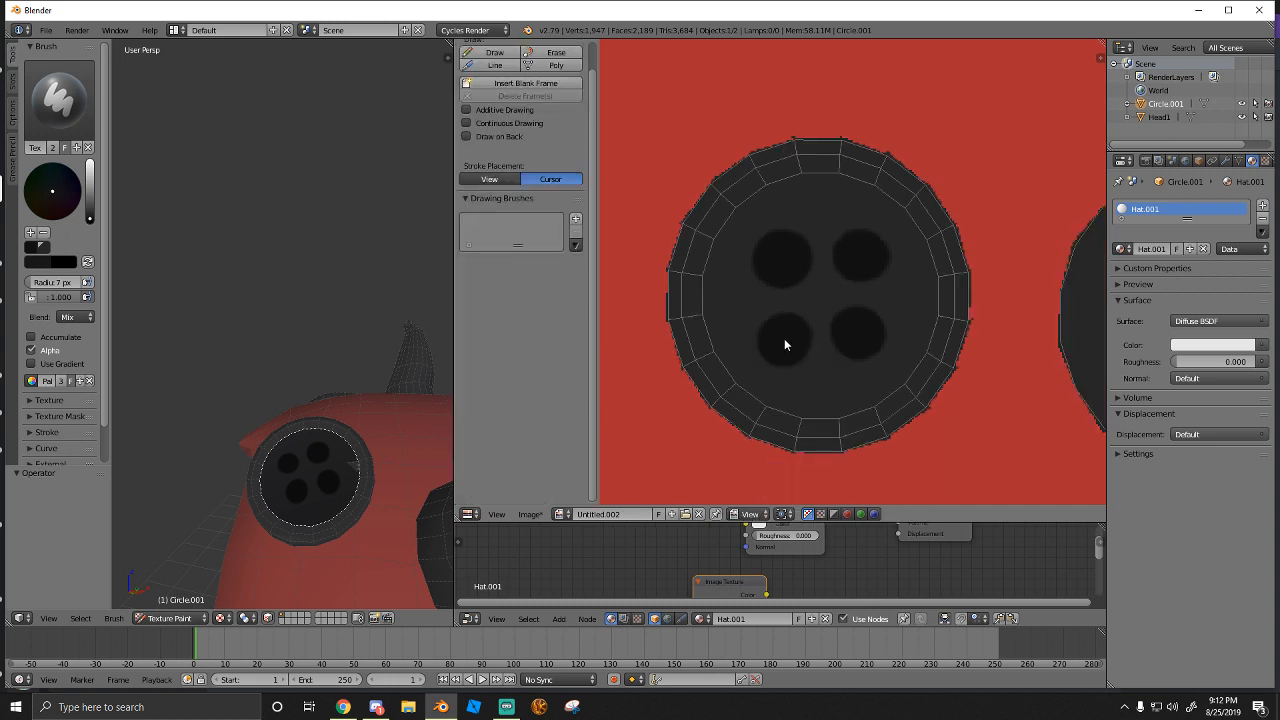
Brighten the brush color, try a short stroke inside the button's upper rim directly on the model, and undo it
{"action": "scroll", "coordinate": [314, 480], "scroll_direction": "up", "scroll_amount": 5}
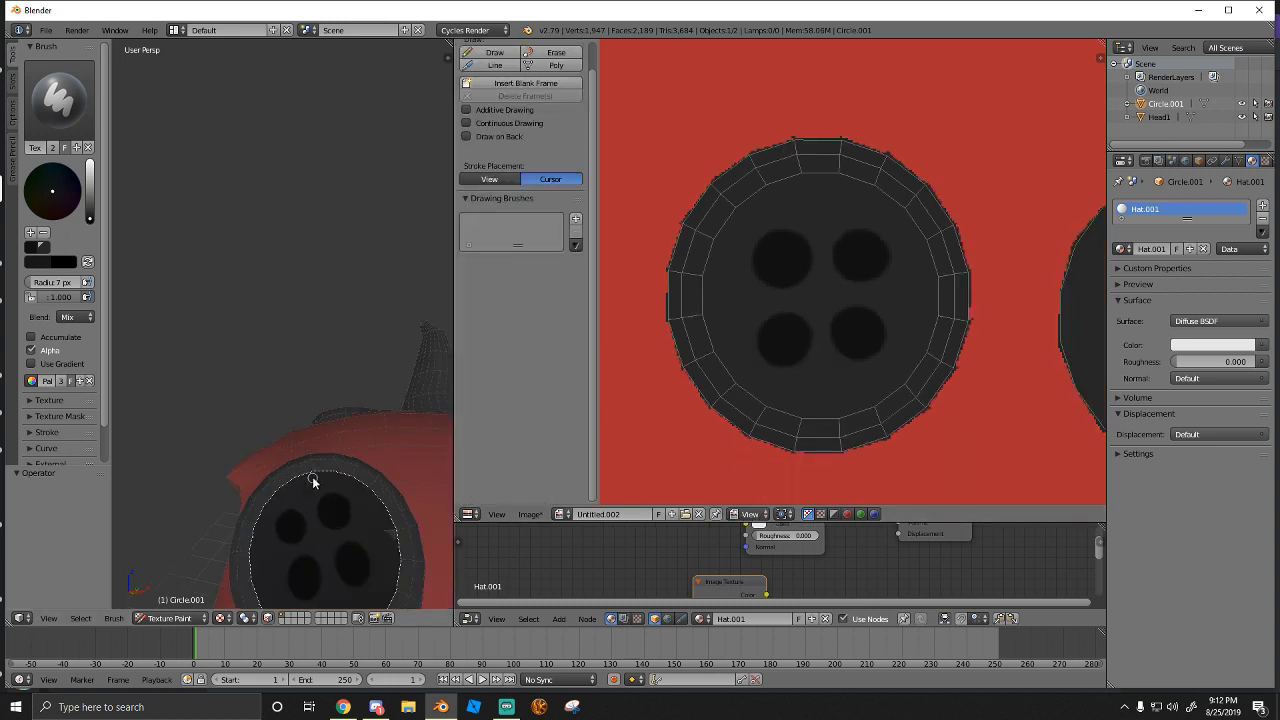
{"action": "scroll", "coordinate": [338, 434], "scroll_direction": "down", "scroll_amount": 5}
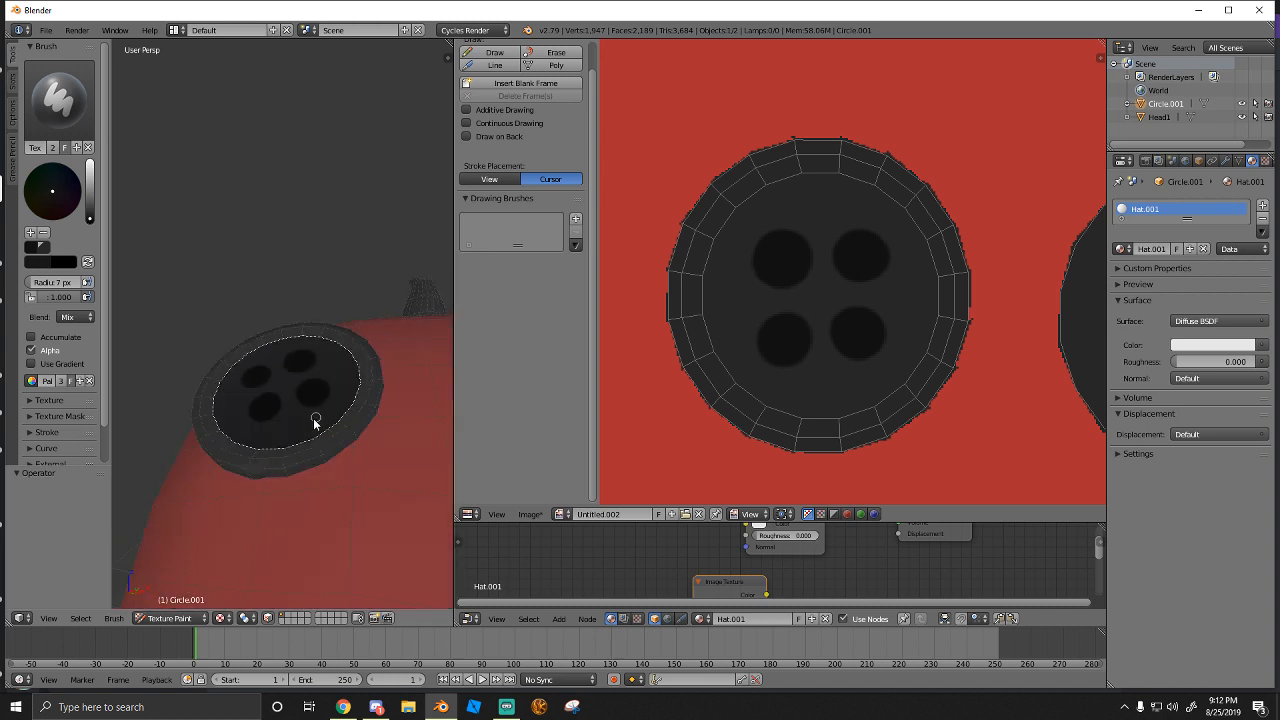
{"action": "left_click", "coordinate": [47, 621]}
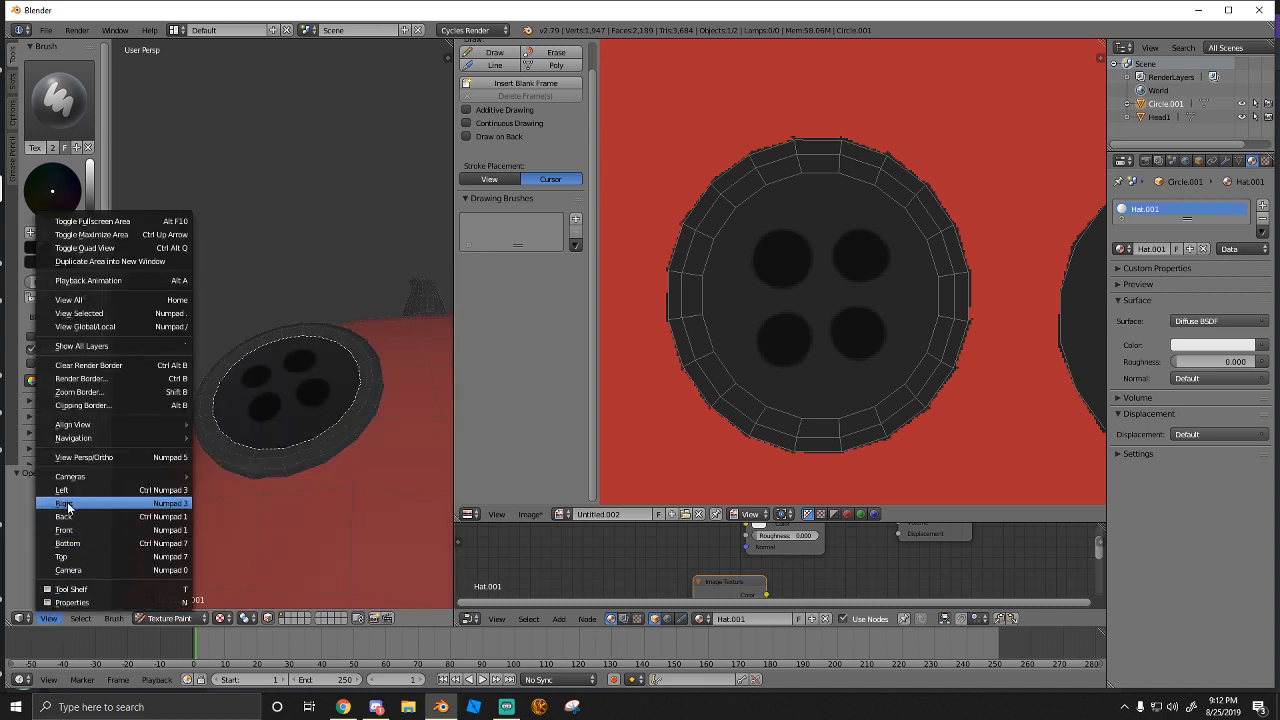
{"action": "left_click", "coordinate": [70, 507]}
{"action": "scroll", "coordinate": [207, 492], "scroll_direction": "down", "scroll_amount": 8}
{"action": "scroll", "coordinate": [300, 370], "scroll_direction": "up", "scroll_amount": 9}
{"action": "middle_click_drag", "start_coordinate": [298, 357], "coordinate": [309, 471]}
{"action": "scroll", "coordinate": [184, 434], "scroll_direction": "up", "scroll_amount": 3}
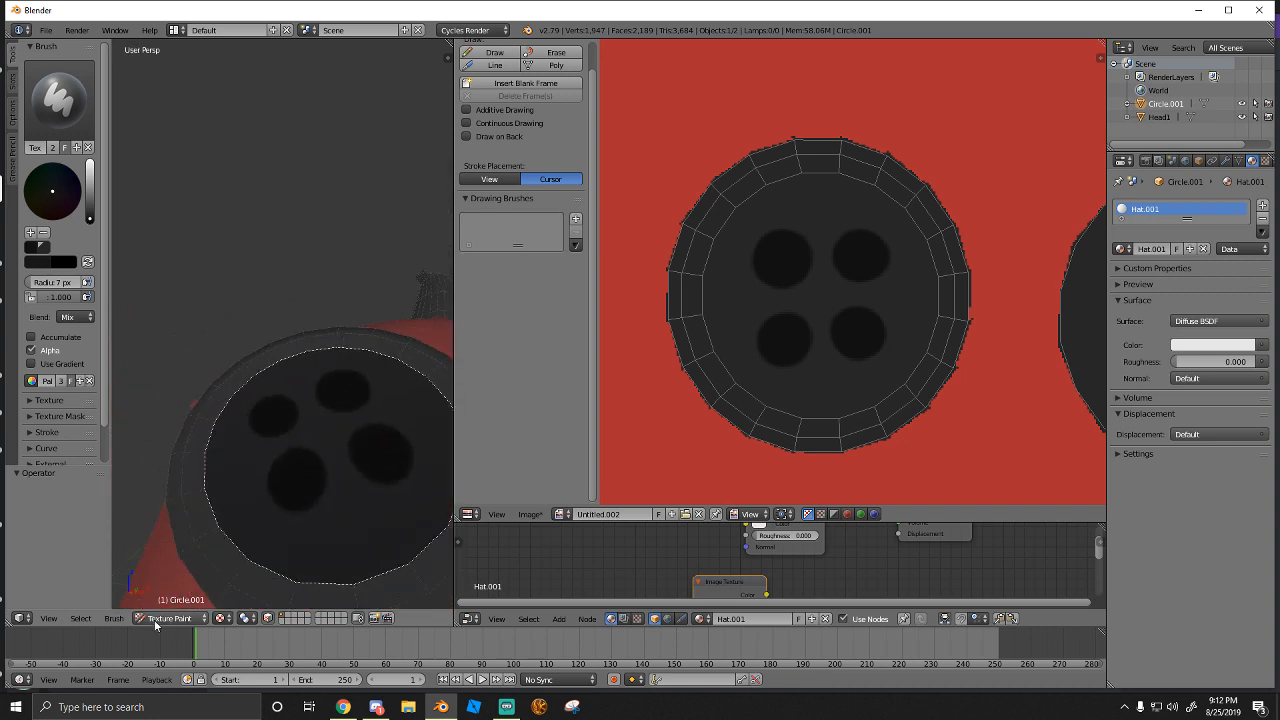
{"action": "middle_click_drag", "start_coordinate": [219, 422], "coordinate": [254, 426]}
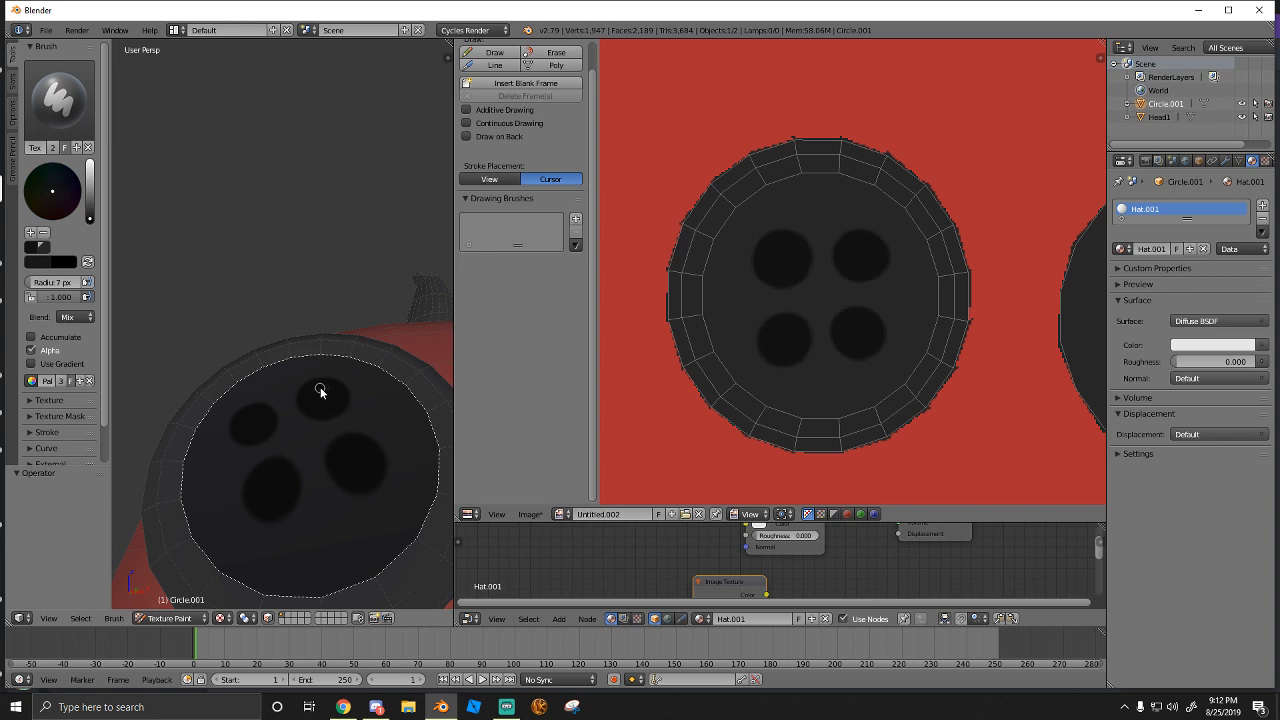
{"action": "left_click", "coordinate": [88, 181]}
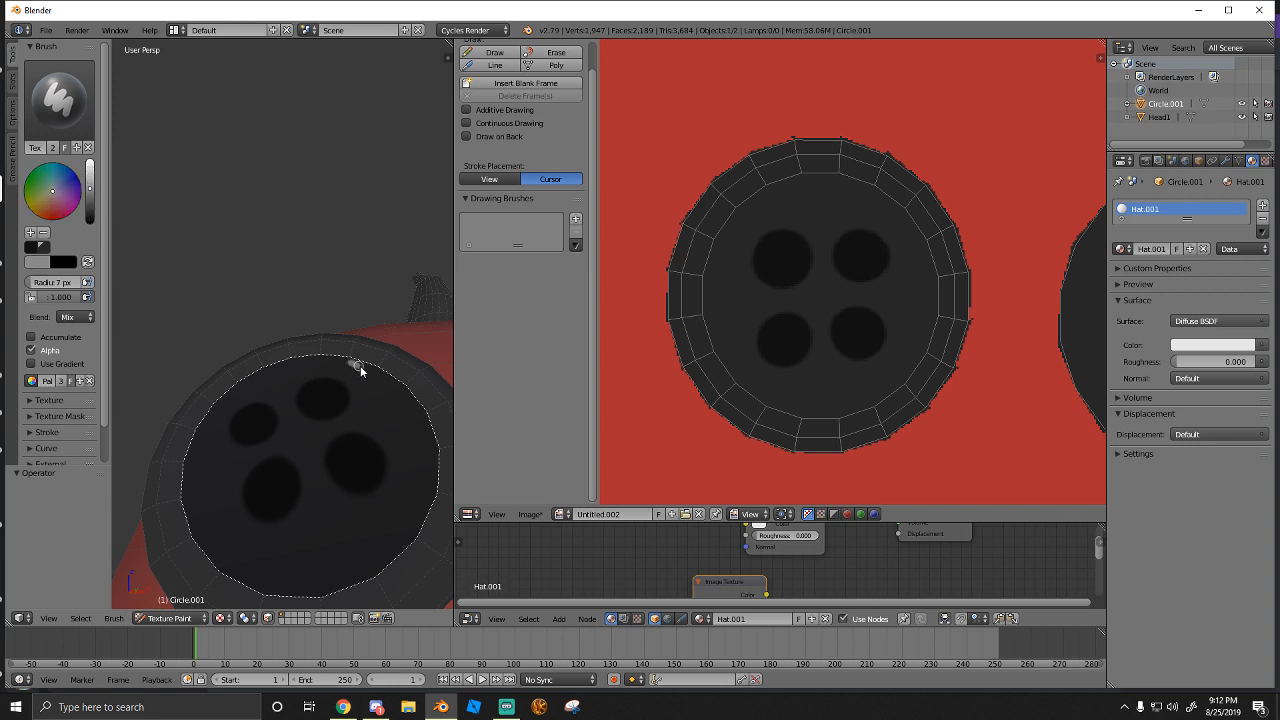
{"action": "key", "text": "ctrl+z"}
Return to Object Mode and examine the whole horned hat and its button eyes from the front
{"action": "left_click", "coordinate": [189, 618]}
{"action": "left_click", "coordinate": [184, 603]}
{"action": "key", "text": "shift+f"}
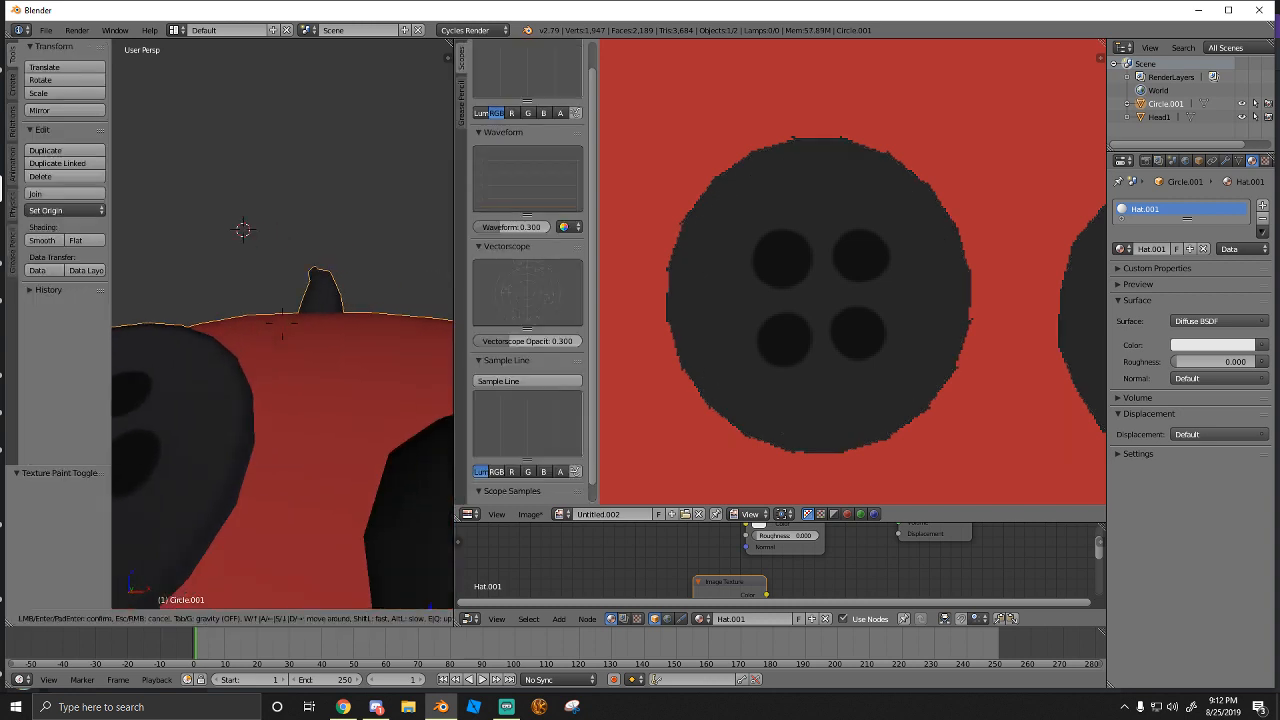
{"action": "key", "text": "s"}
{"action": "key", "text": "s"}
{"action": "key", "text": "w"}
{"action": "key", "text": "s"}
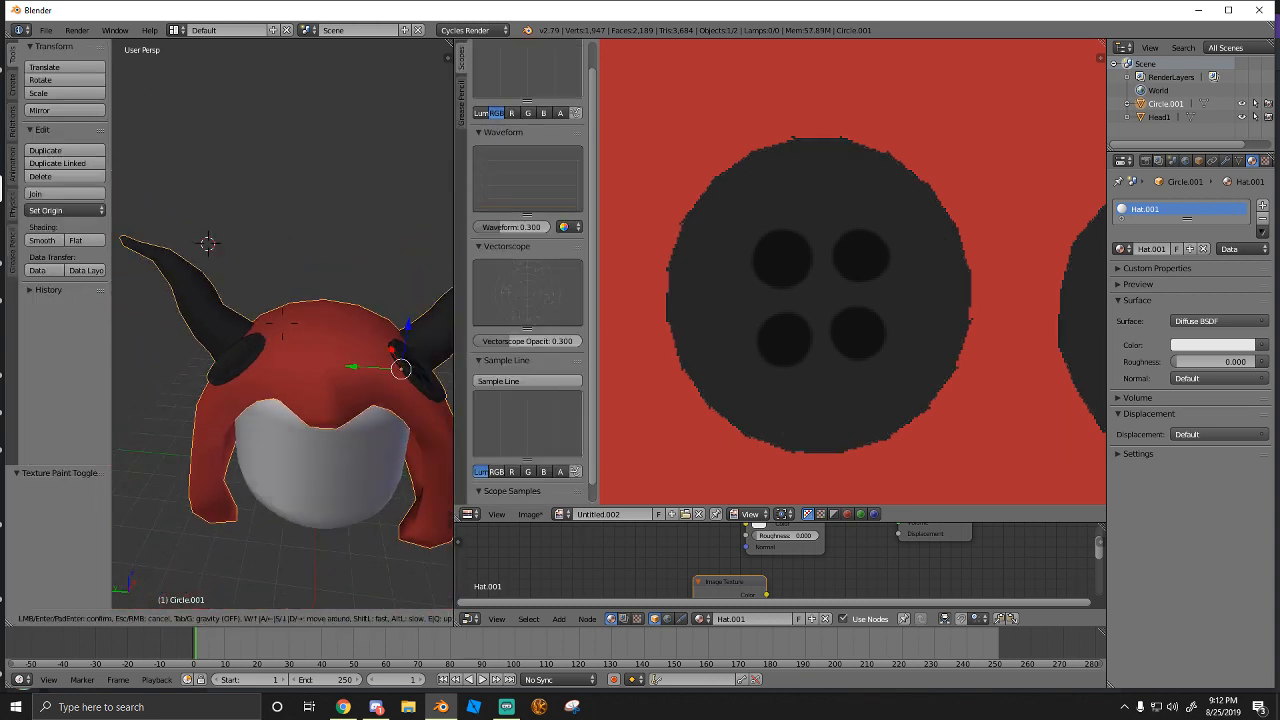
{"action": "key", "text": "w"}
{"action": "key", "text": "s"}
{"action": "left_click", "coordinate": [283, 323]}
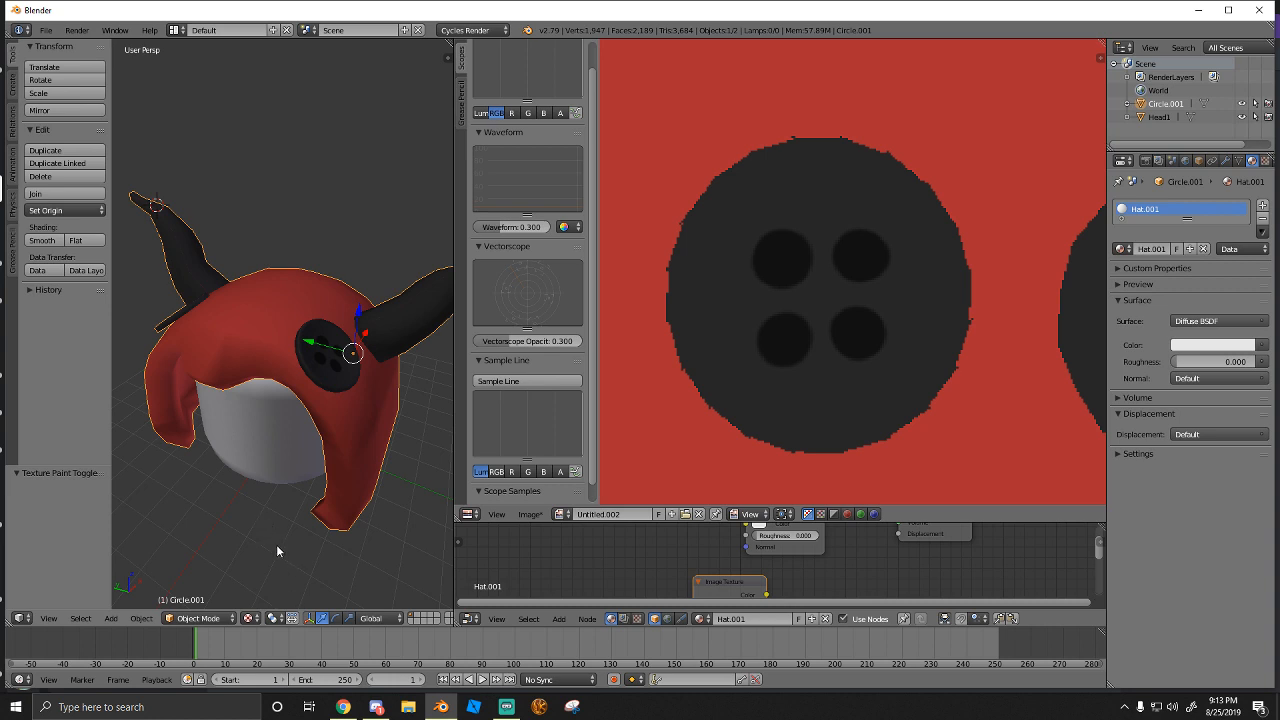
{"action": "middle_click_drag", "start_coordinate": [274, 464], "coordinate": [293, 464]}
Switch the hat to Edit Mode and clear the UV selection on the four-hole button
{"action": "left_click", "coordinate": [198, 618]}
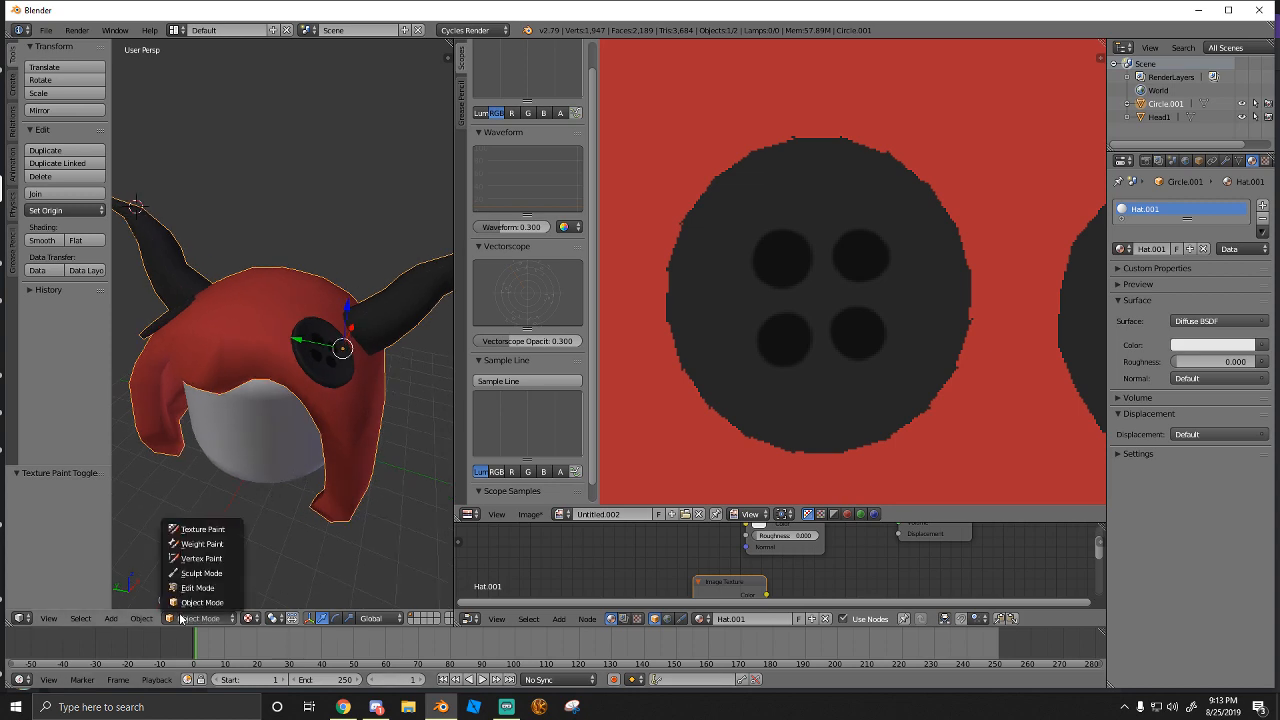
{"action": "left_click", "coordinate": [187, 589]}
{"action": "scroll", "coordinate": [736, 351], "scroll_direction": "down", "scroll_amount": 3}
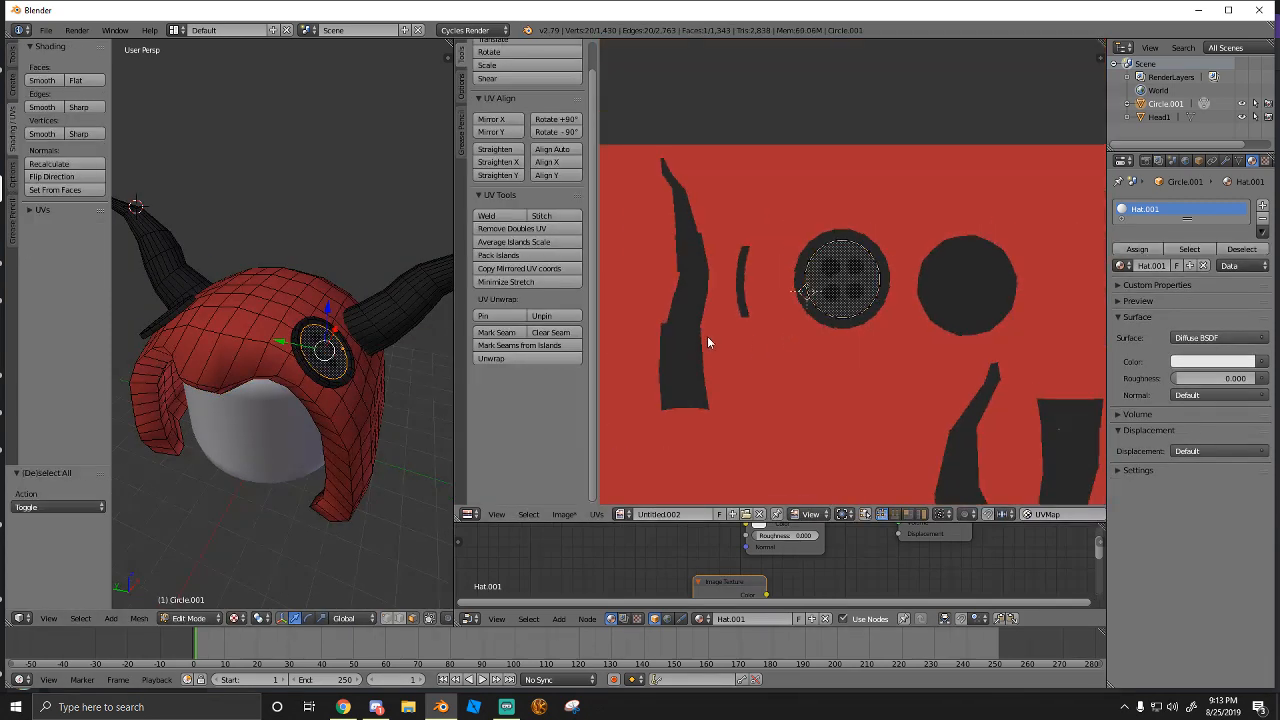
{"action": "key", "text": "a"}
{"action": "middle_click_drag", "start_coordinate": [211, 390], "coordinate": [230, 610]}
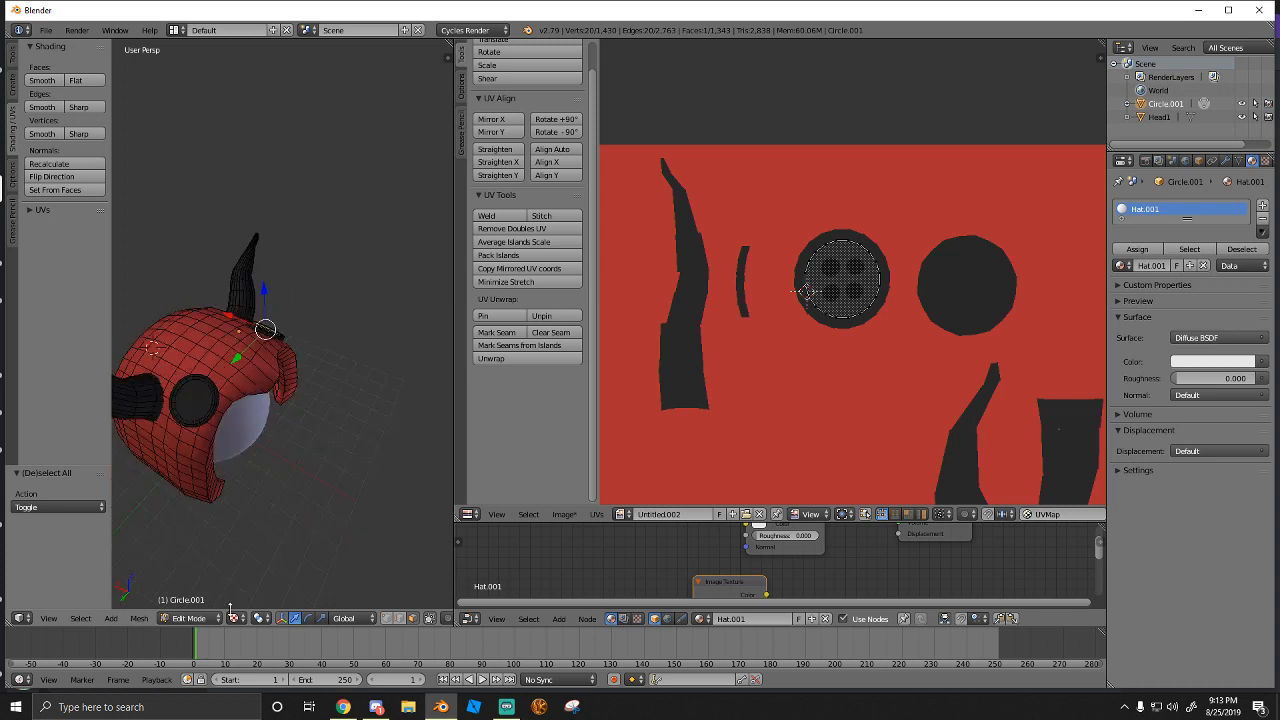
Select the plain button's front face on the hat and move its UV circle onto the four-hole button in the texture
{"action": "right_click", "coordinate": [186, 404]}
{"action": "scroll", "coordinate": [712, 388], "scroll_direction": "down", "scroll_amount": 5}
{"action": "middle_click_drag", "start_coordinate": [763, 306], "coordinate": [665, 308]}
{"action": "scroll", "coordinate": [818, 296], "scroll_direction": "up", "scroll_amount": 3}
{"action": "middle_click_drag", "start_coordinate": [829, 301], "coordinate": [850, 320]}
{"action": "left_click", "coordinate": [855, 325]}
{"action": "key", "text": "a"}
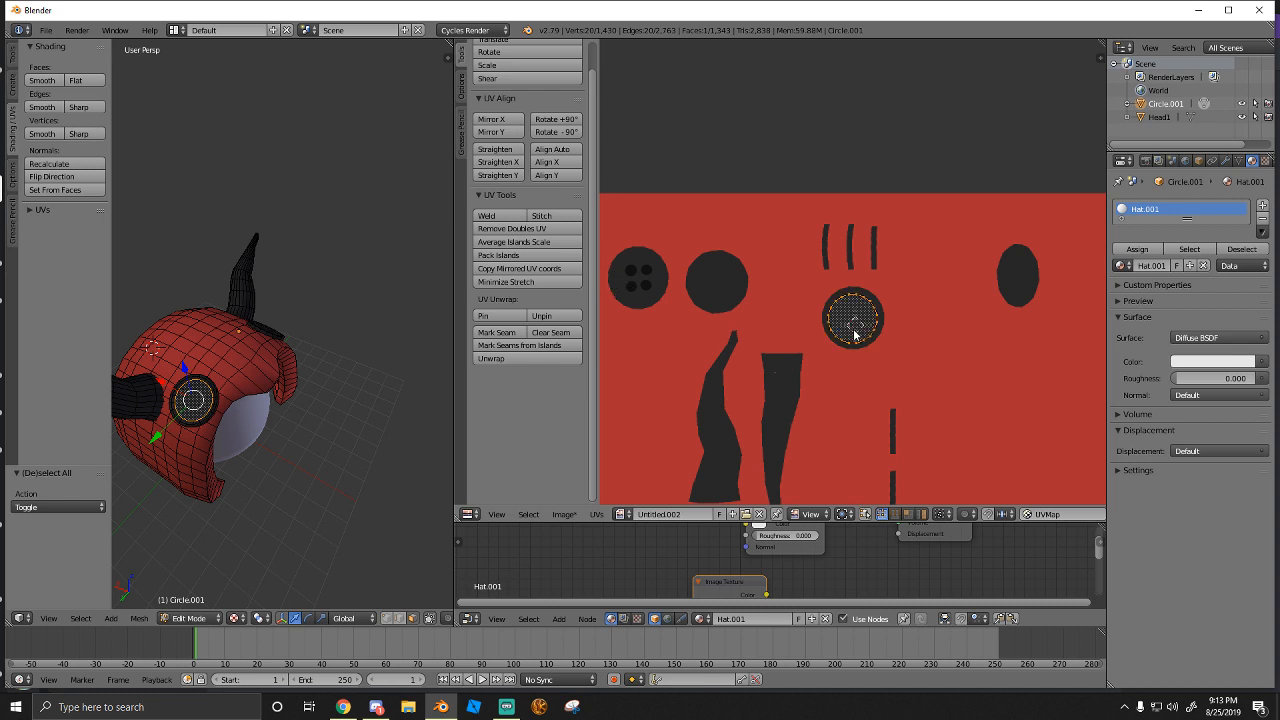
{"action": "key", "text": "g"}
{"action": "left_click", "coordinate": [640, 293]}
{"action": "key", "text": "a"}
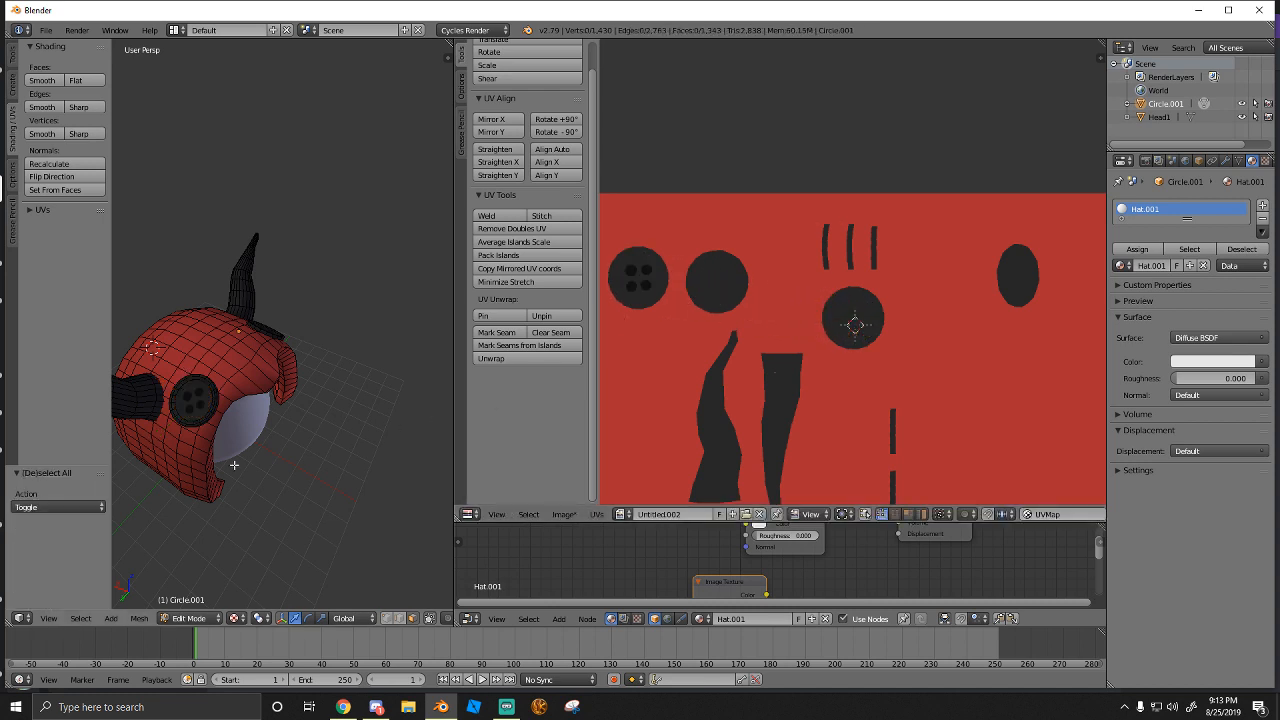
Examine both button eyes on the hat and the horn shapes in the texture image
{"action": "middle_click_drag", "start_coordinate": [288, 463], "coordinate": [295, 334]}
{"action": "scroll", "coordinate": [294, 334], "scroll_direction": "down", "scroll_amount": 3}
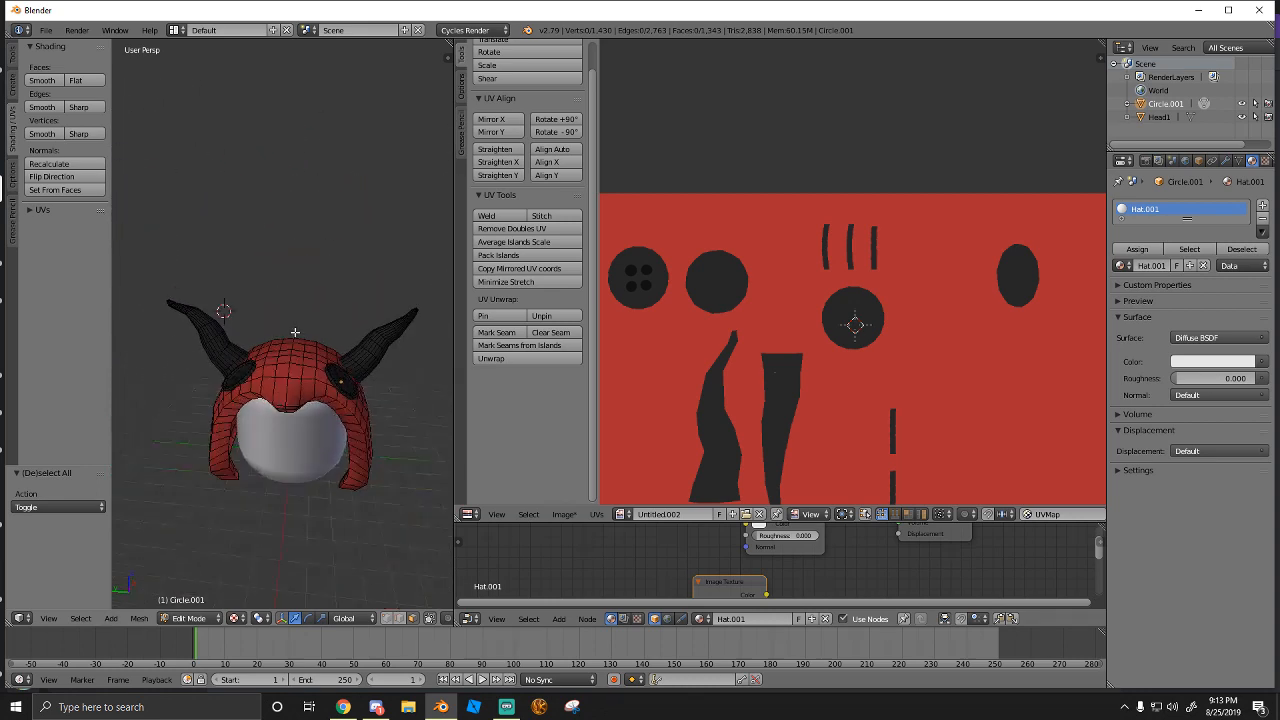
{"action": "scroll", "coordinate": [284, 350], "scroll_direction": "up", "scroll_amount": 3}
{"action": "key", "text": "a"}
{"action": "key", "text": "a"}
{"action": "scroll", "coordinate": [769, 387], "scroll_direction": "down", "scroll_amount": 3}
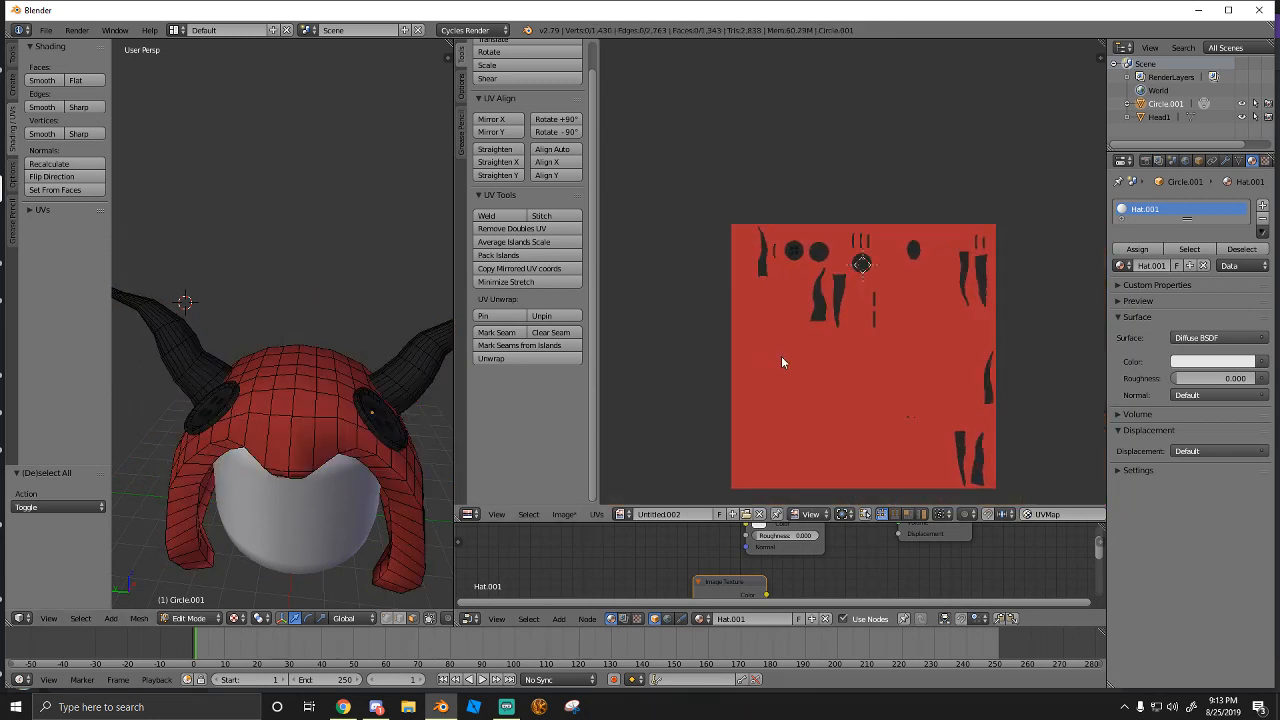
{"action": "scroll", "coordinate": [781, 356], "scroll_direction": "up", "scroll_amount": 4}
{"action": "scroll", "coordinate": [774, 372], "scroll_direction": "up", "scroll_amount": 7}
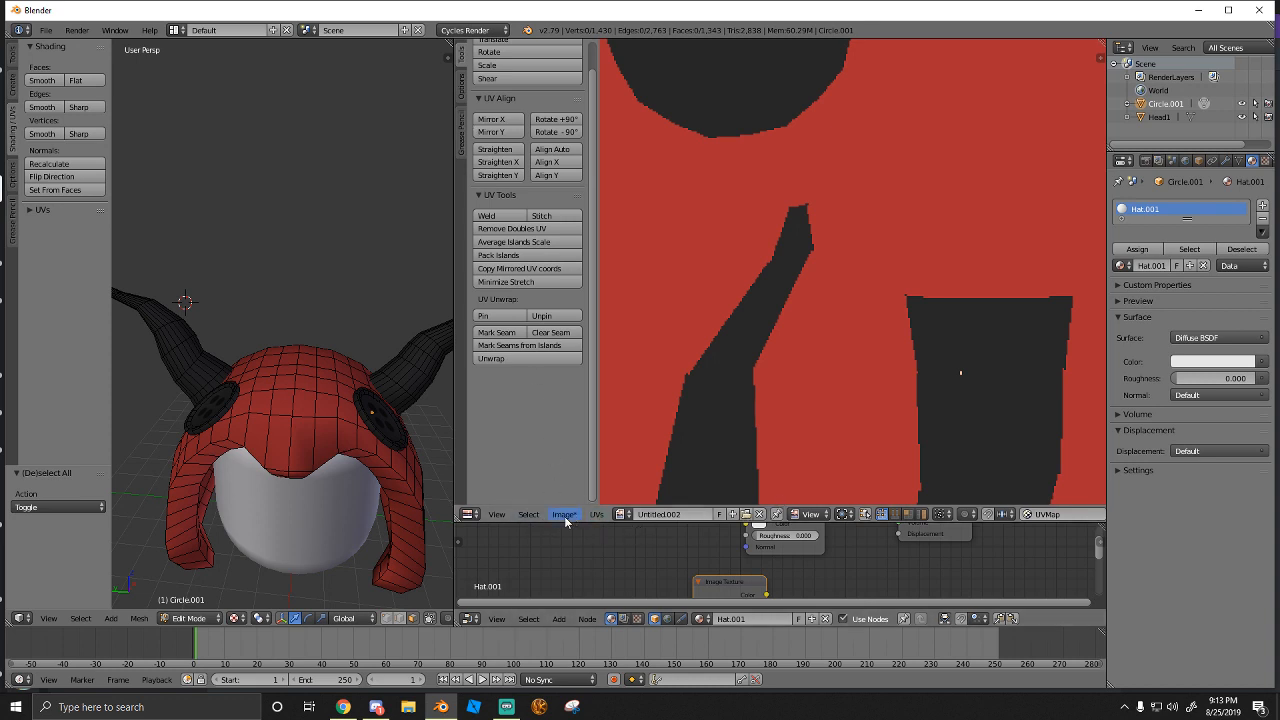
{"action": "middle_click_drag", "start_coordinate": [775, 343], "coordinate": [771, 286]}
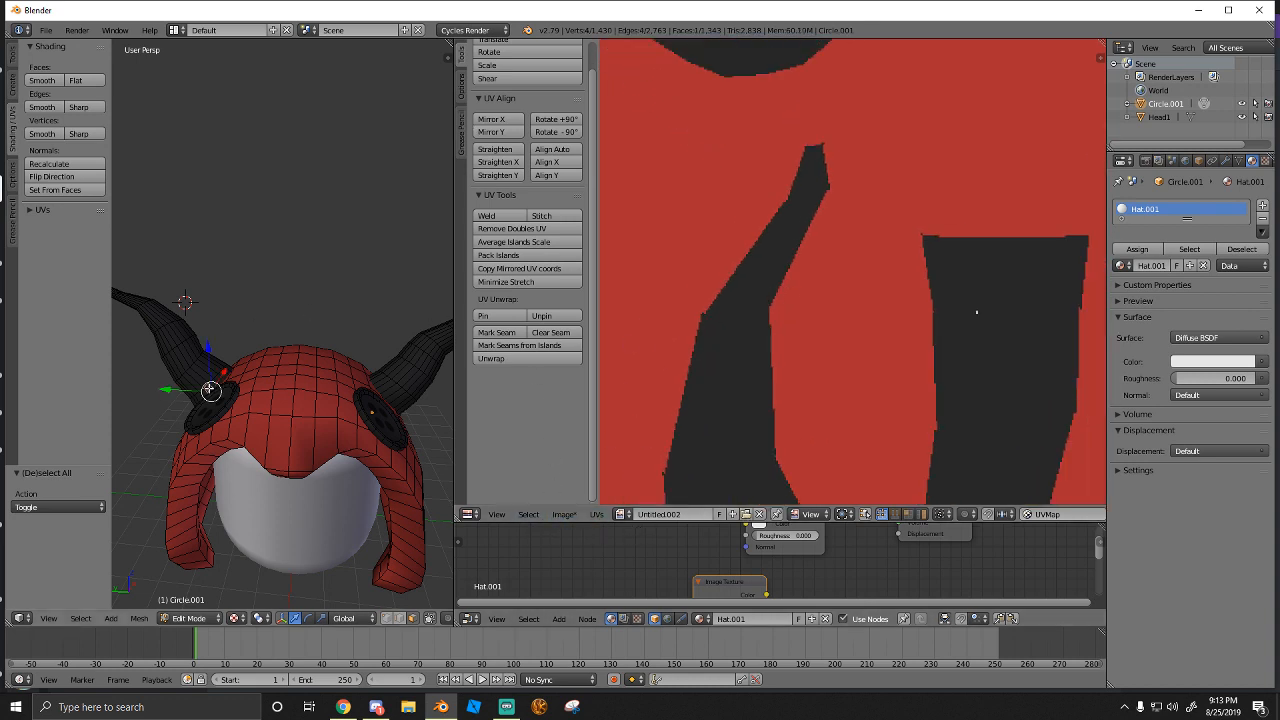
{"action": "right_click", "coordinate": [212, 388], "text": "alt"}
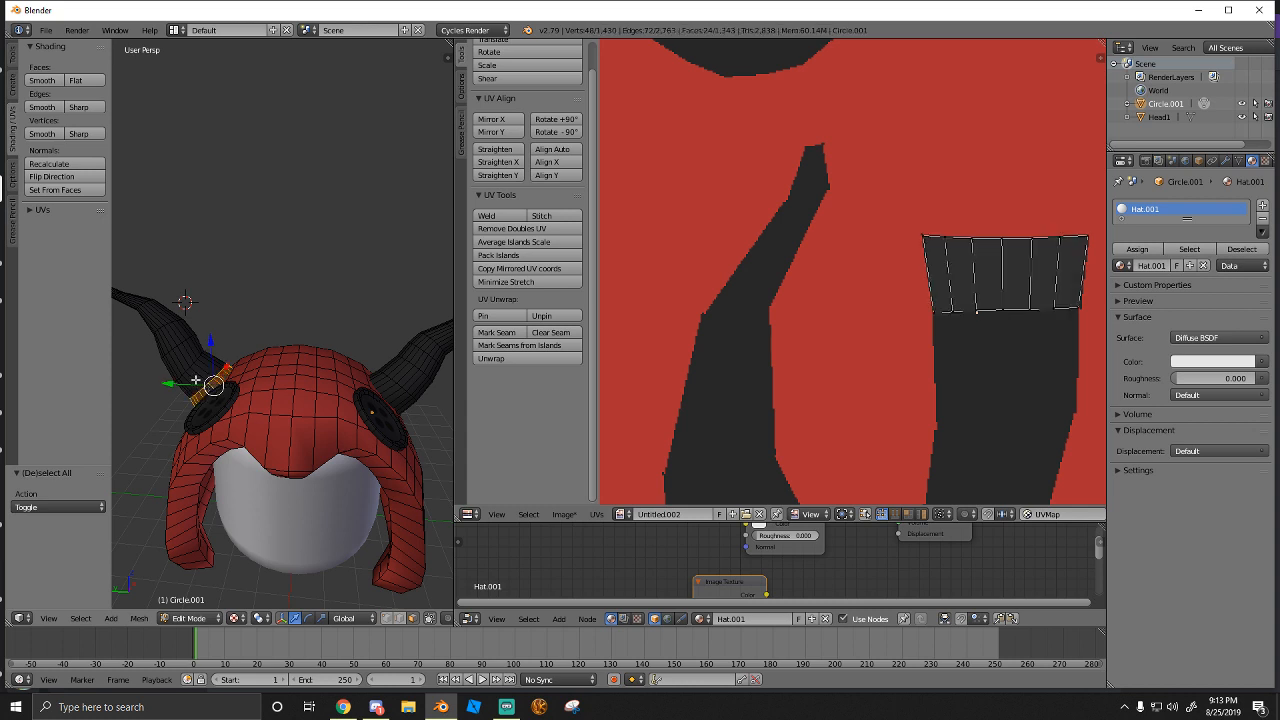
{"action": "right_click", "coordinate": [197, 381], "text": "alt+shift"}
{"action": "right_click", "coordinate": [177, 363], "text": "alt+shift"}
{"action": "right_click", "coordinate": [162, 337], "text": "alt+shift"}
{"action": "right_click", "coordinate": [144, 310], "text": "alt+shift"}
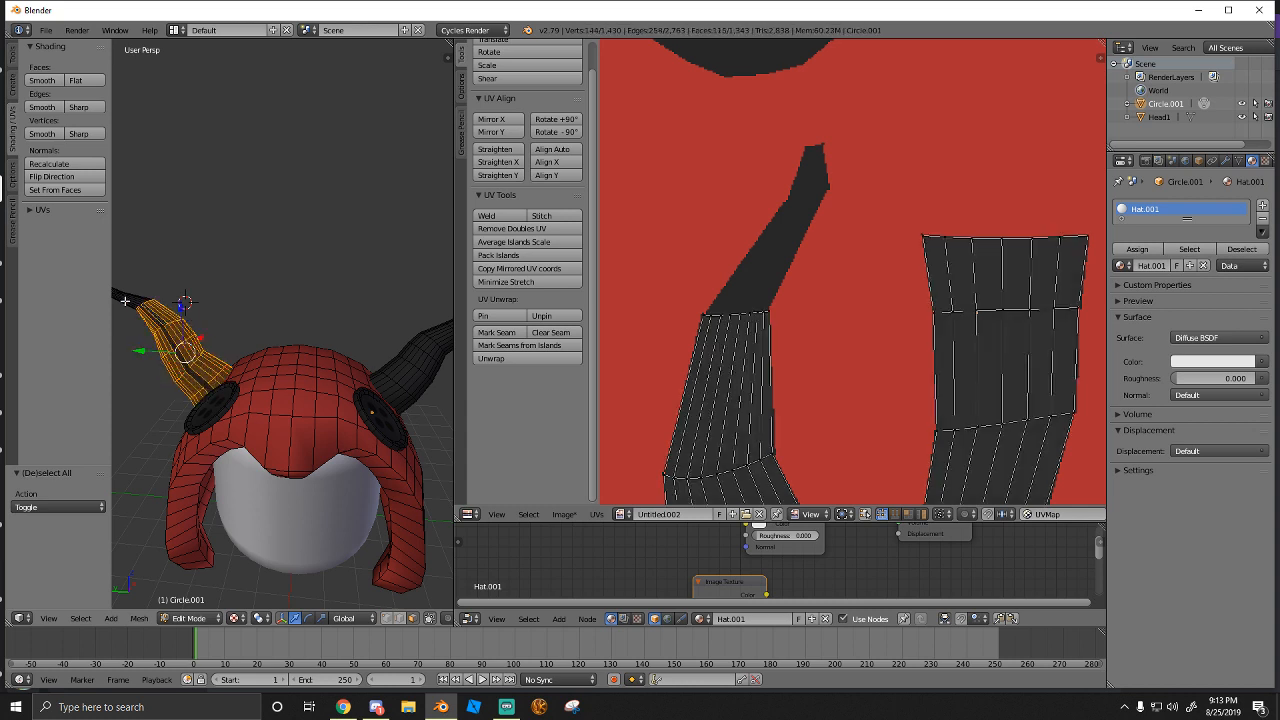
{"action": "right_click", "coordinate": [125, 300], "text": "alt+shift"}
{"action": "key", "text": "a"}
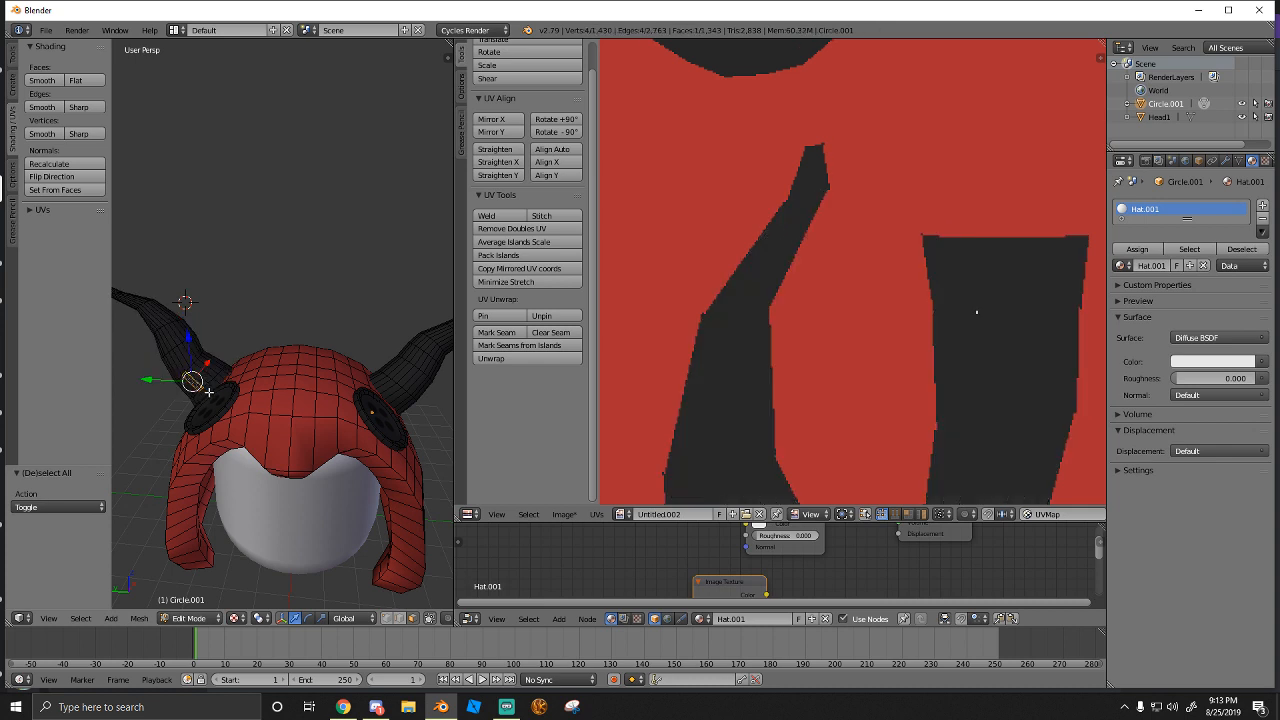
Select all the face loops of one horn on the hat, from its base to its tip
{"action": "right_click", "coordinate": [205, 388], "text": "alt+shift"}
{"action": "right_click", "coordinate": [180, 368], "text": "alt+shift"}
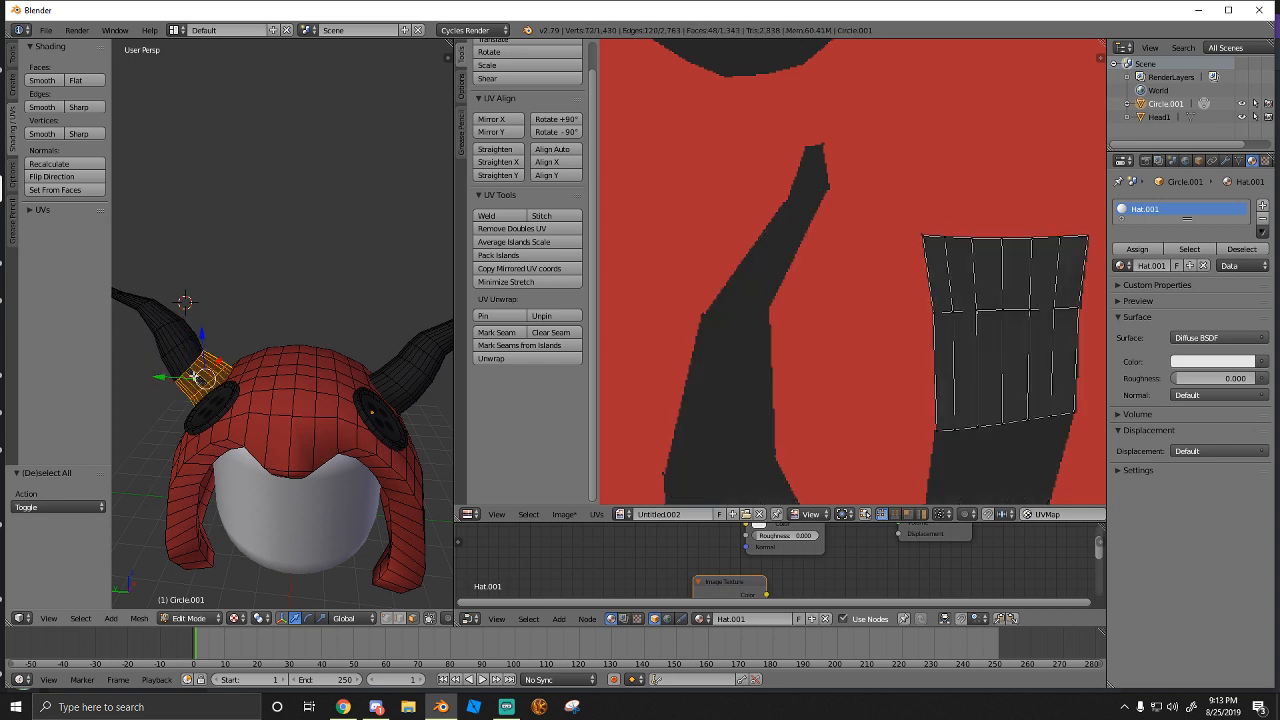
{"action": "right_click", "coordinate": [165, 342], "text": "alt+shift"}
{"action": "right_click", "coordinate": [152, 322], "text": "alt+shift"}
{"action": "right_click", "coordinate": [140, 305], "text": "alt+shift"}
{"action": "right_click", "coordinate": [124, 300], "text": "alt+shift"}
{"action": "middle_click_drag", "start_coordinate": [149, 310], "coordinate": [287, 357], "text": "shift"}
{"action": "right_click", "coordinate": [216, 320], "text": "alt+shift"}
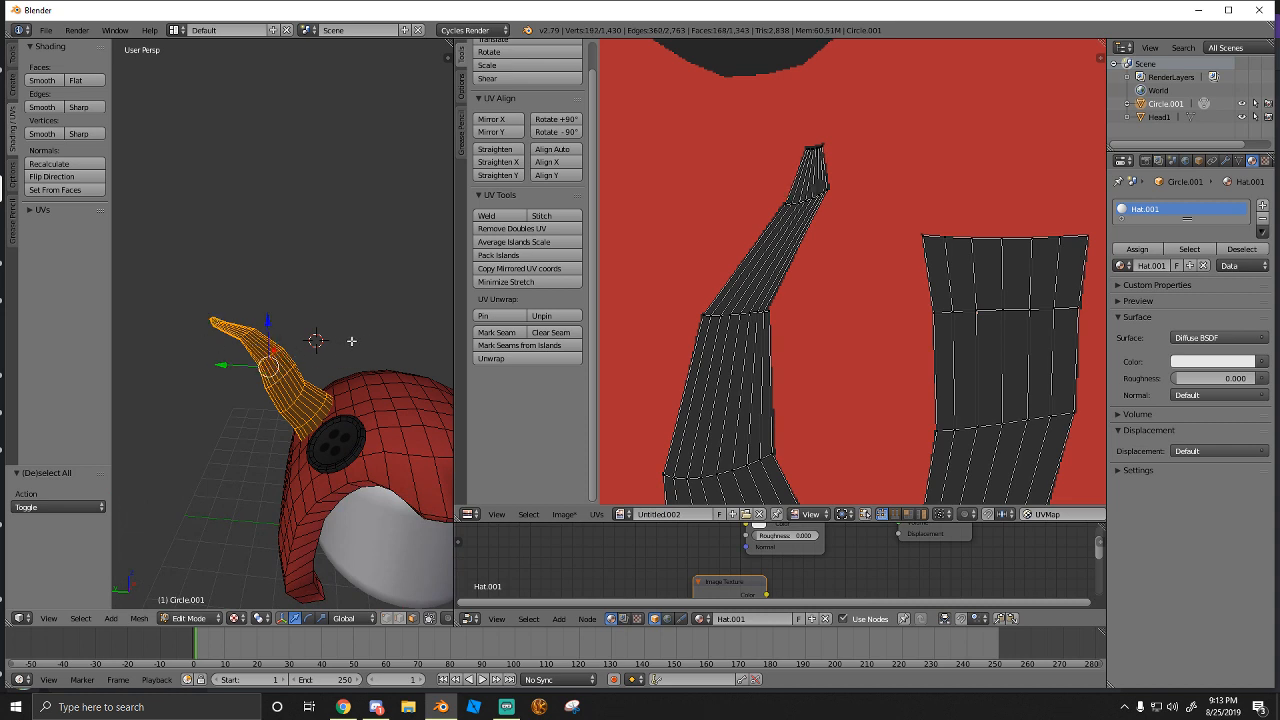
Add all the face loops of the opposite horn to the selection, including its tip
{"action": "middle_click_drag", "start_coordinate": [351, 341], "coordinate": [412, 324]}
{"action": "right_click", "coordinate": [367, 409], "text": "alt+shift"}
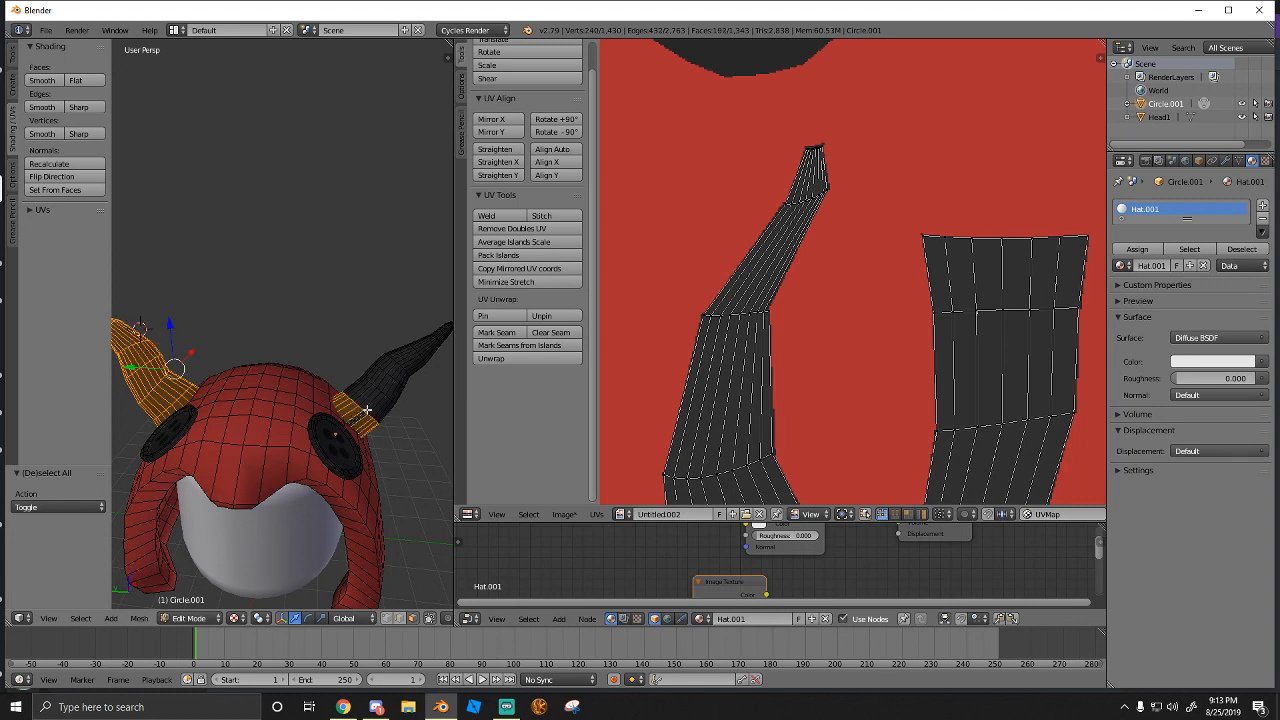
{"action": "right_click", "coordinate": [376, 400], "text": "alt+shift"}
{"action": "right_click", "coordinate": [390, 375], "text": "alt+shift"}
{"action": "right_click", "coordinate": [392, 383], "text": "alt+shift"}
{"action": "right_click", "coordinate": [418, 359], "text": "alt+shift"}
{"action": "right_click", "coordinate": [428, 345], "text": "alt+shift"}
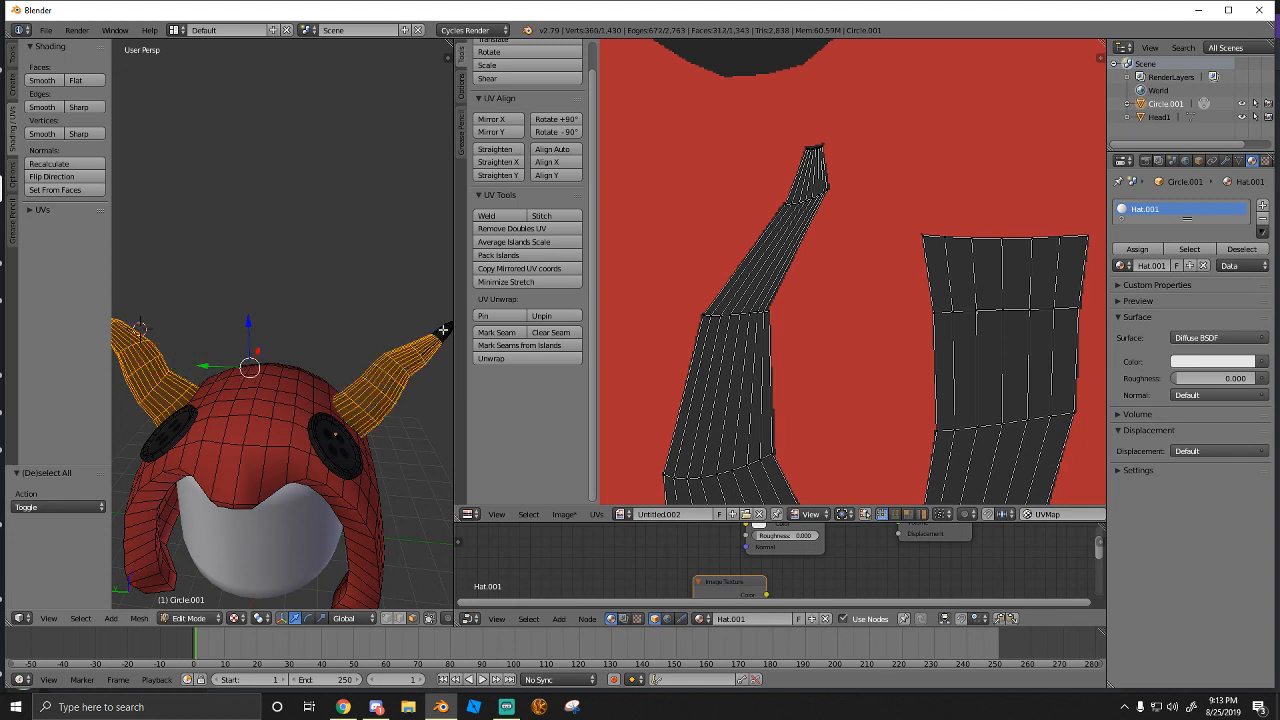
{"action": "right_click", "coordinate": [433, 330], "text": "alt+shift"}
{"action": "middle_click_drag", "start_coordinate": [423, 311], "coordinate": [305, 312]}
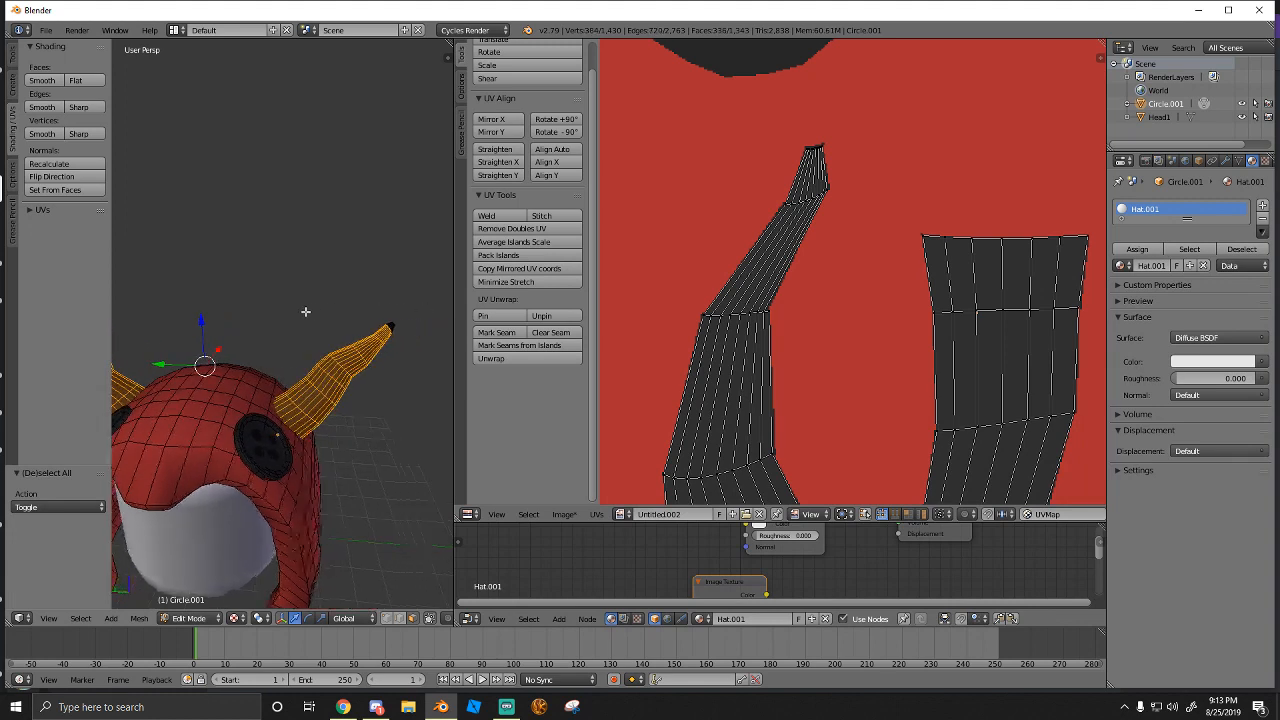
{"action": "right_click", "coordinate": [391, 326], "text": "alt+shift"}
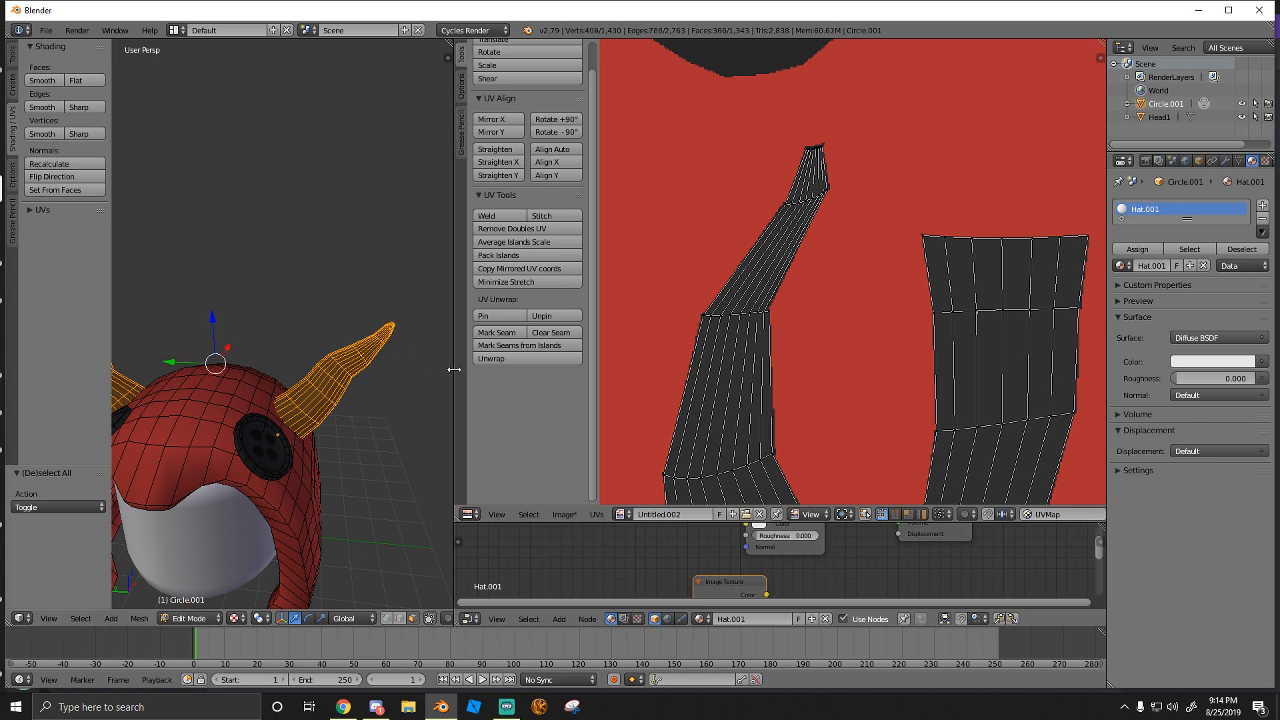
Enlarge the 3D viewport around a close-up of one horn, switch the hat to Texture Paint mode and brighten the brush colour
{"action": "key", "text": "w"}
{"action": "key", "text": "shift+f"}
{"action": "key", "text": "w"}
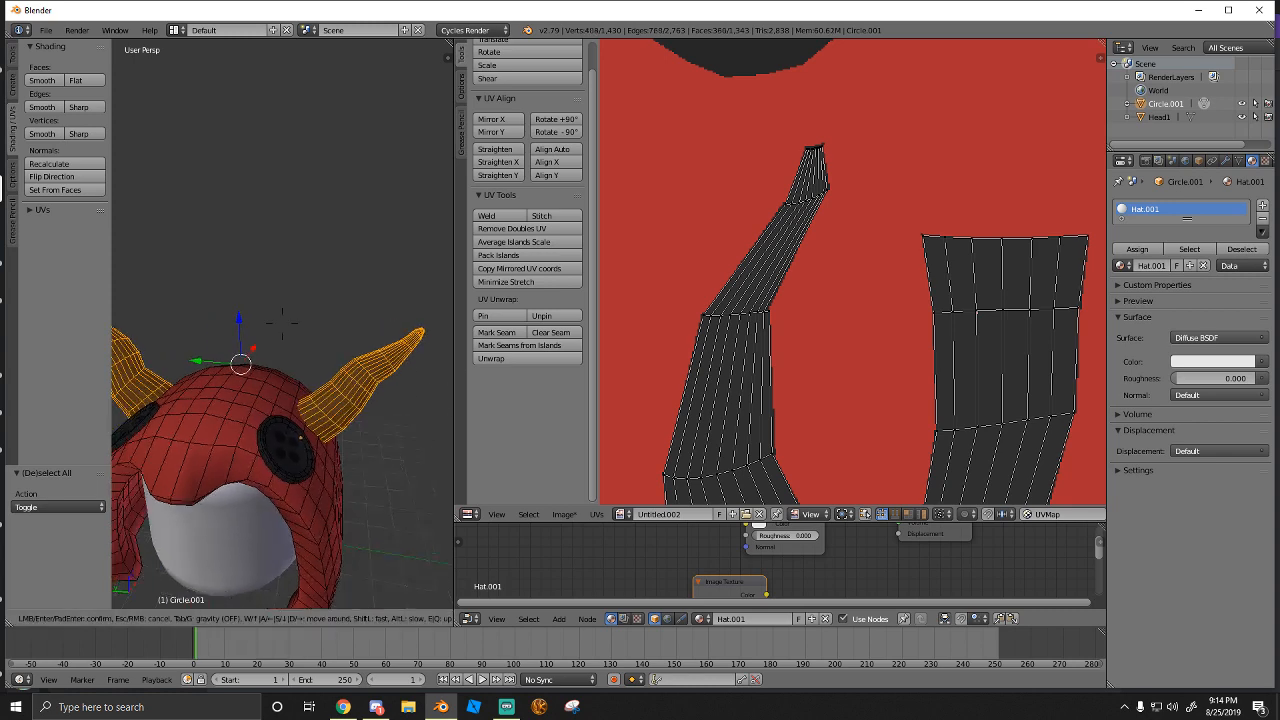
{"action": "key", "text": "s"}
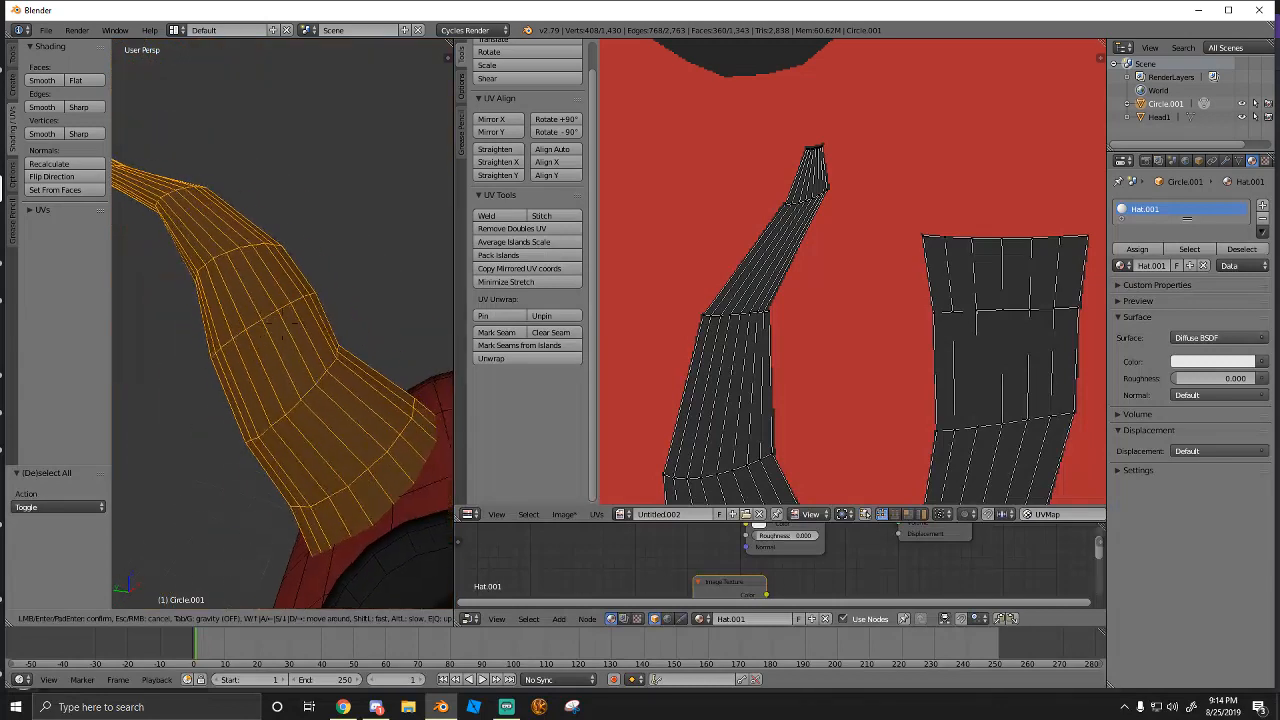
{"action": "left_click", "coordinate": [215, 277]}
{"action": "left_click_drag", "start_coordinate": [455, 260], "coordinate": [833, 289]}
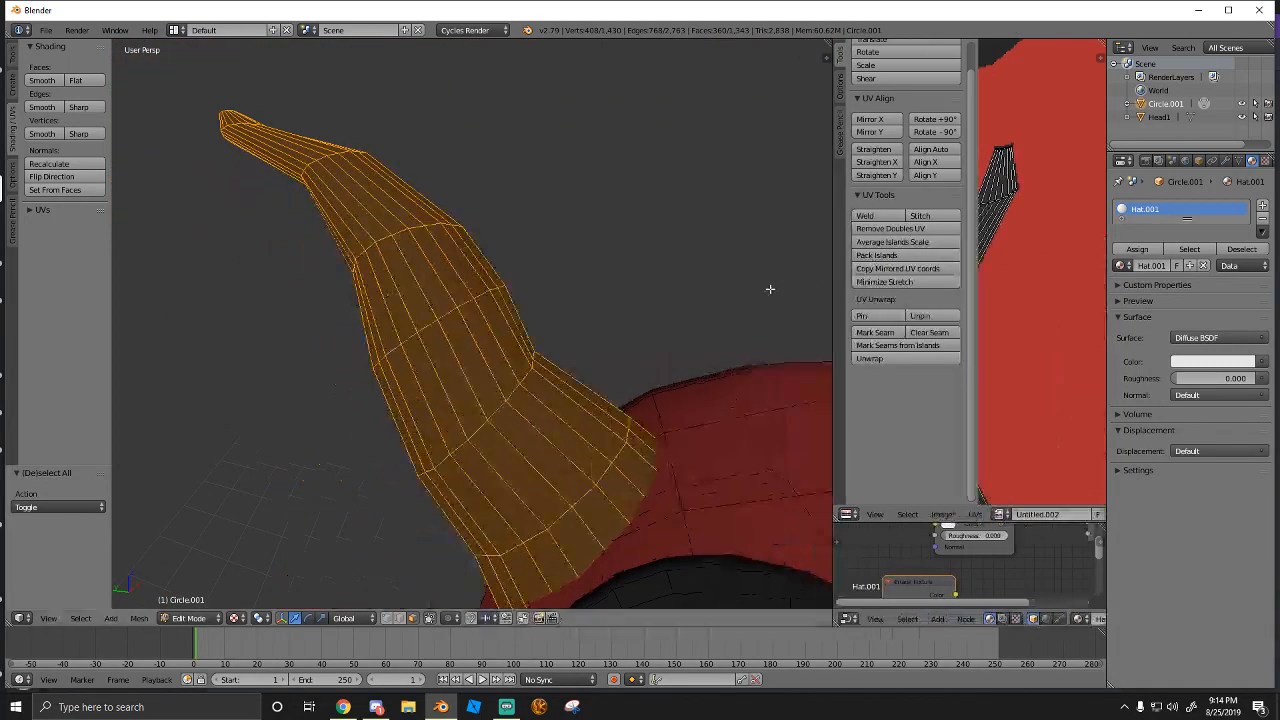
{"action": "left_click", "coordinate": [190, 618]}
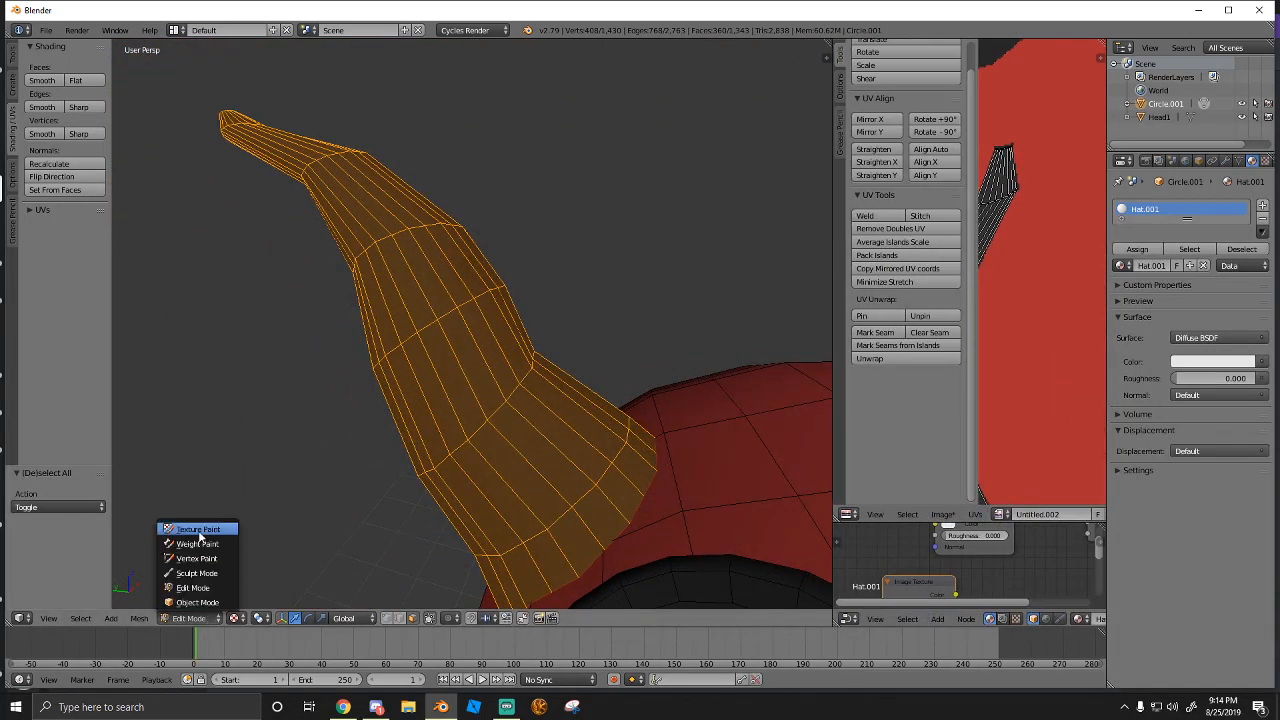
{"action": "left_click", "coordinate": [195, 524]}
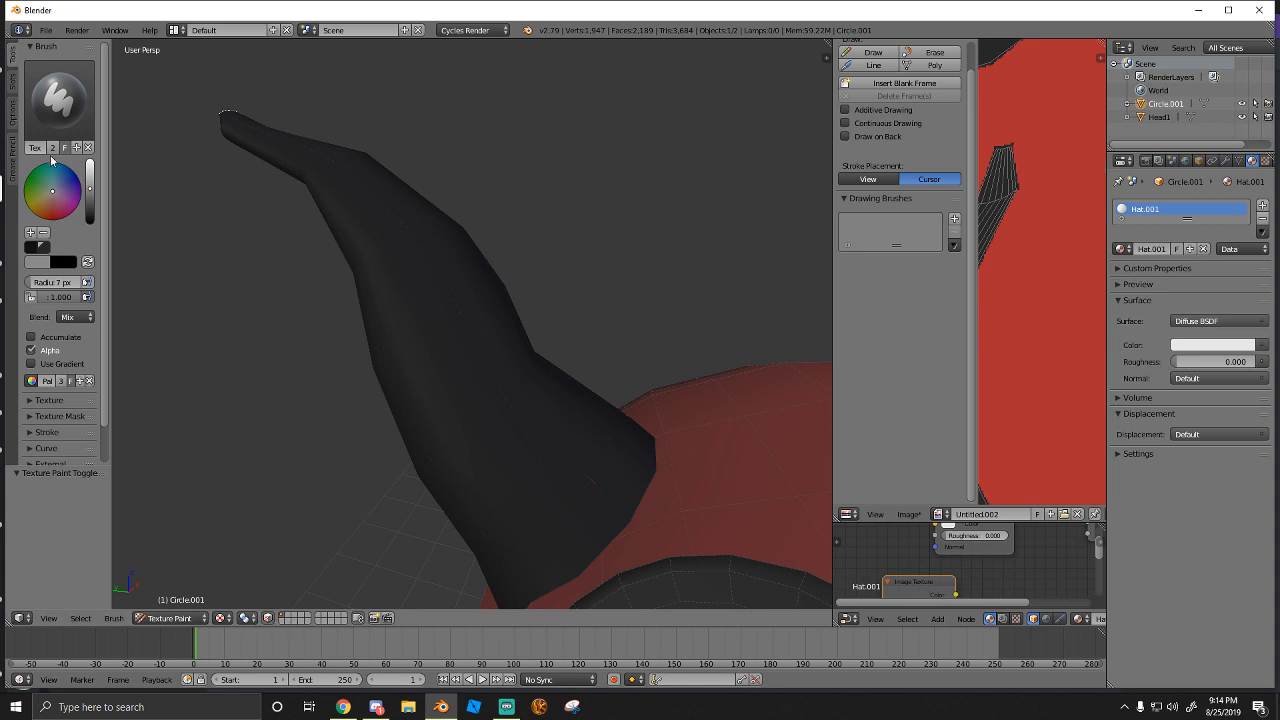
{"action": "left_click_drag", "start_coordinate": [95, 197], "coordinate": [89, 170]}
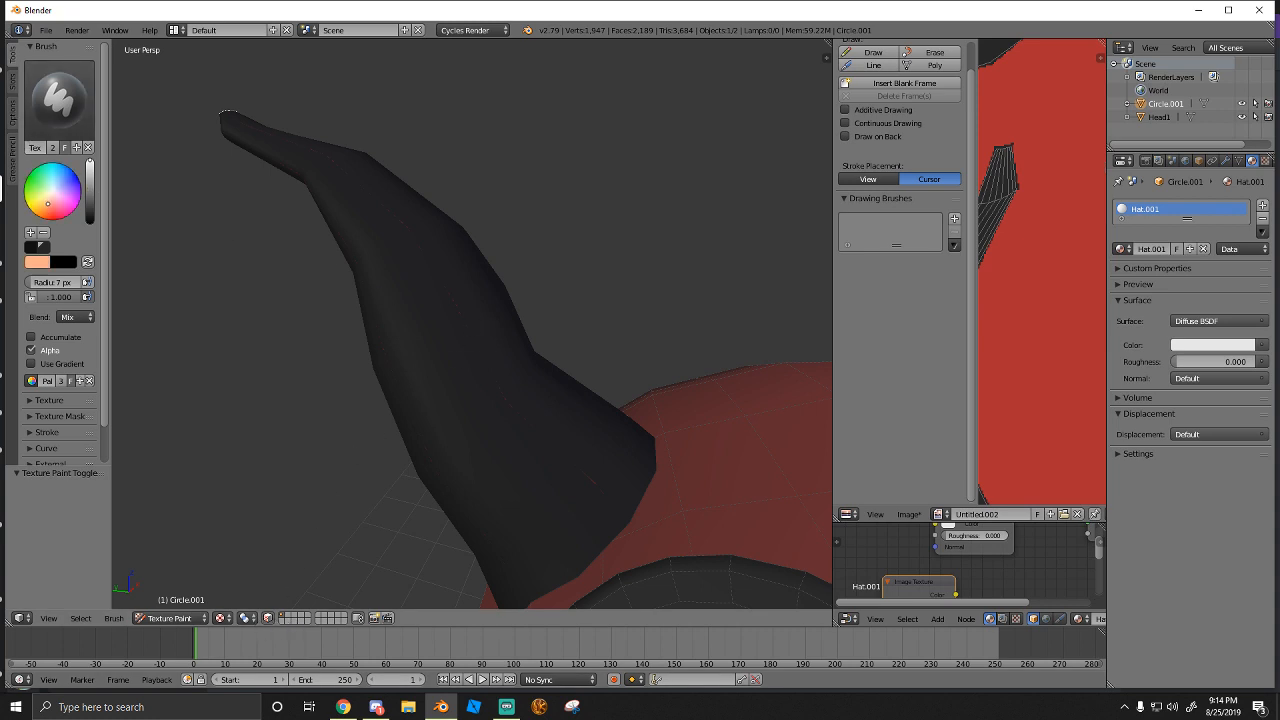
Switch to Chrome, search Google Images for "how to paint fire" and open the nine-stage fire tutorial image
{"action": "left_click", "coordinate": [343, 706]}
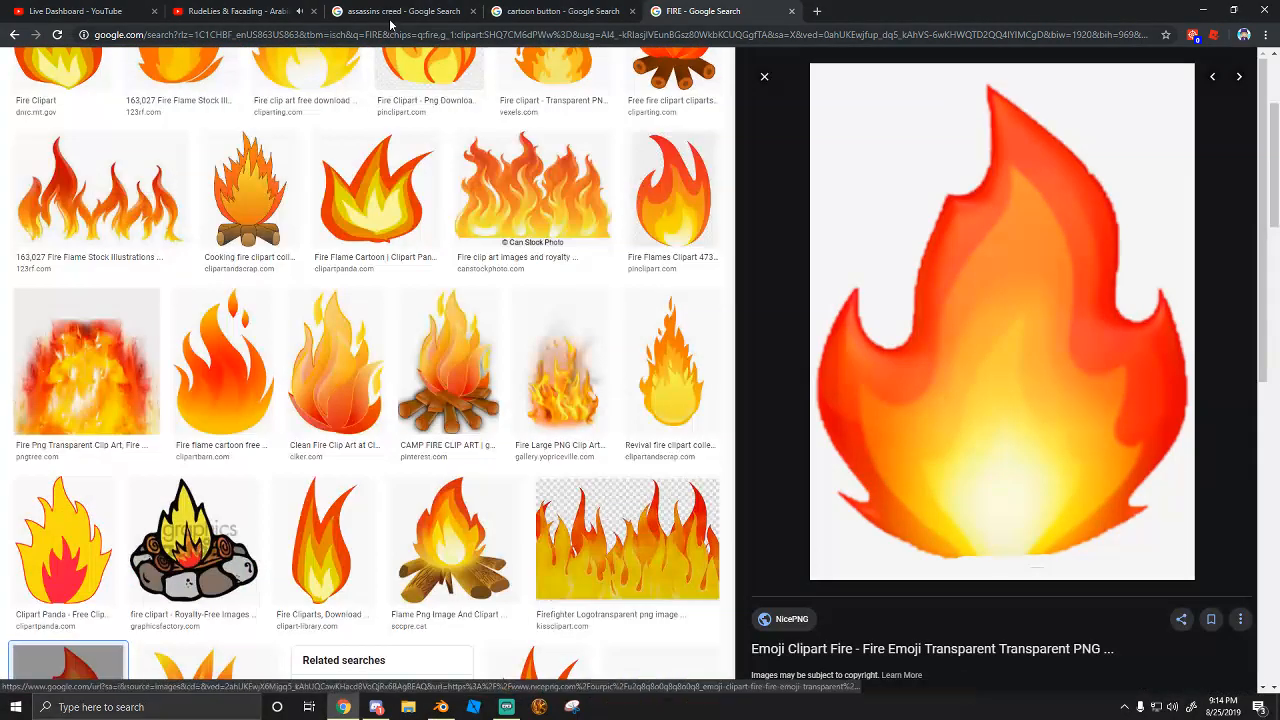
{"action": "left_click", "coordinate": [389, 35]}
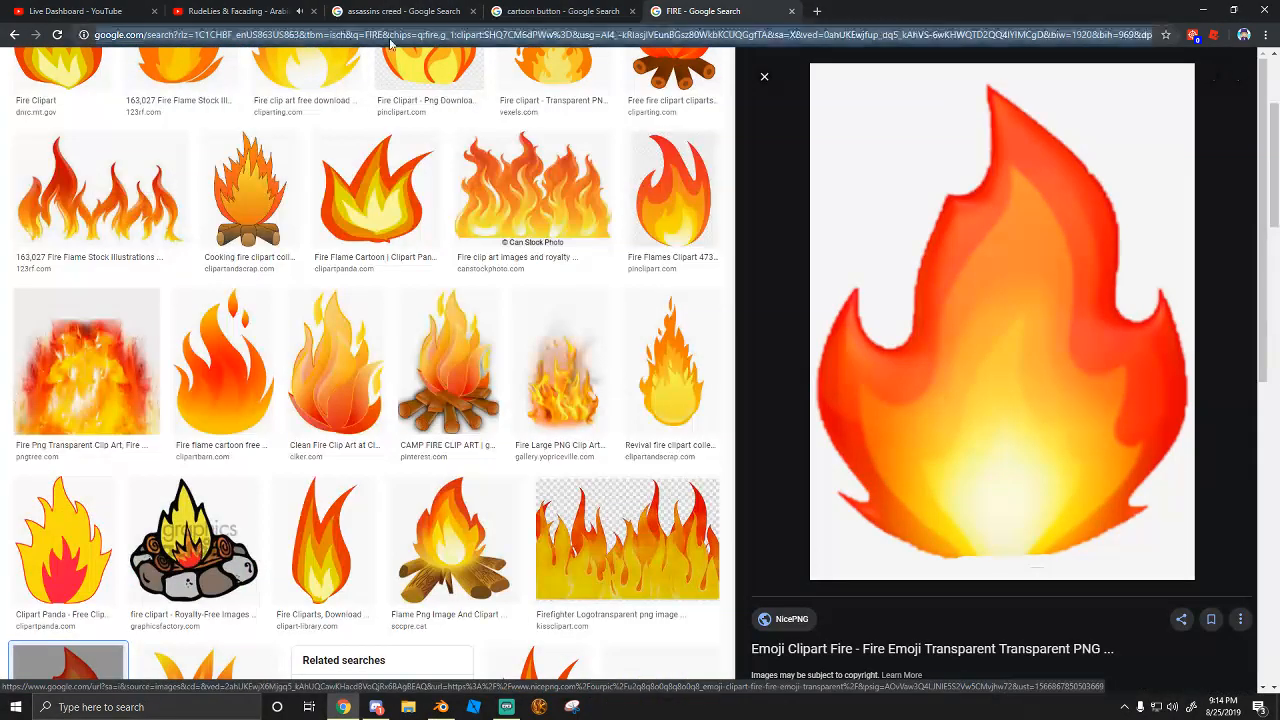
{"action": "type", "text": "How to paint fire"}
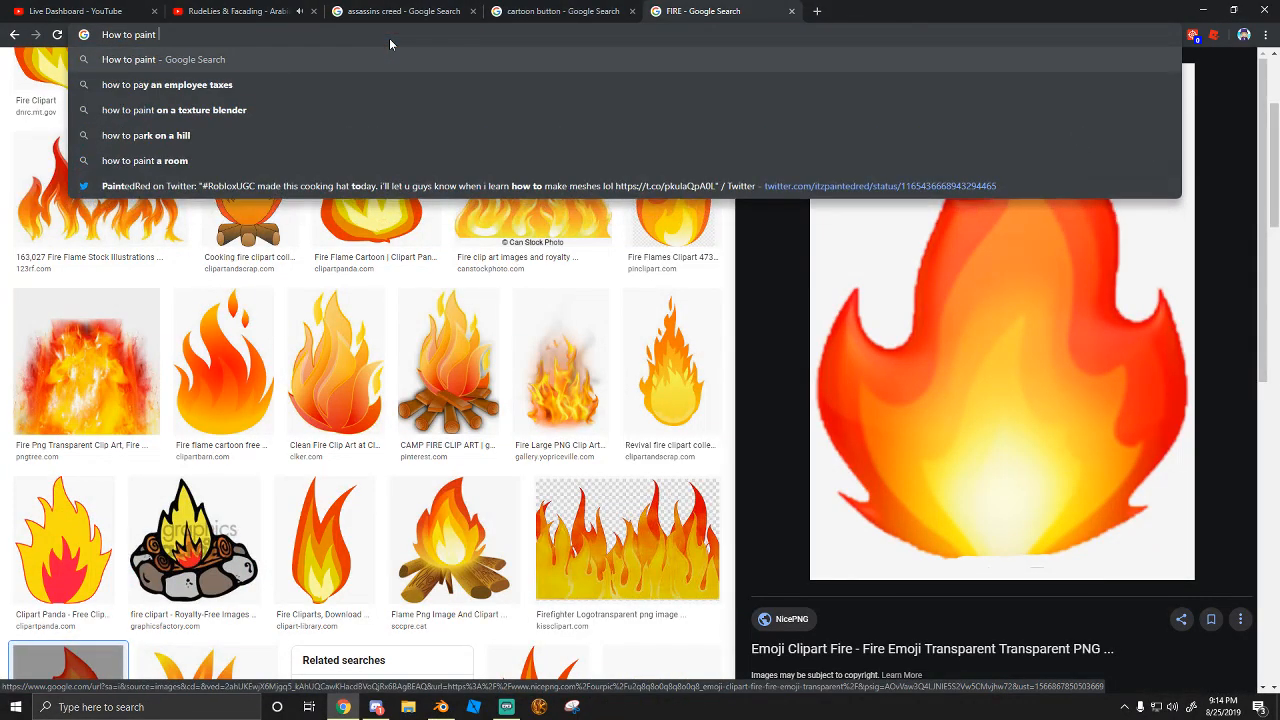
{"action": "key", "text": "Return"}
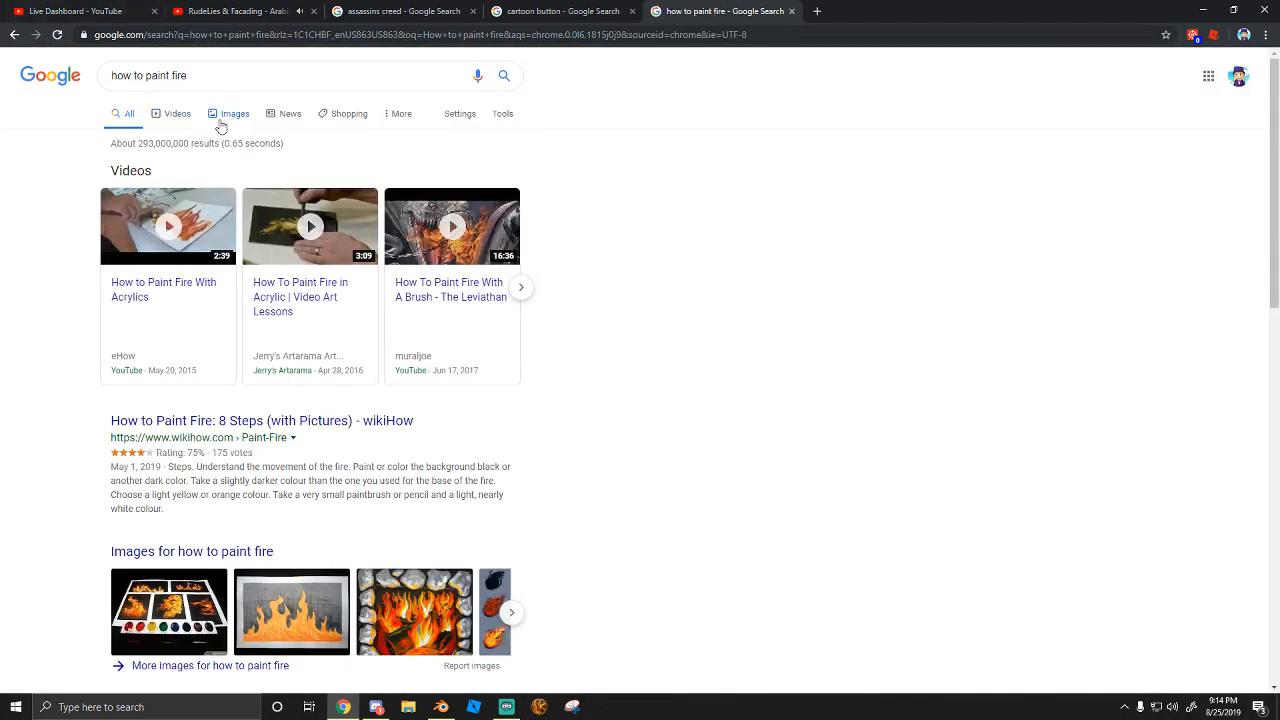
{"action": "left_click", "coordinate": [228, 117]}
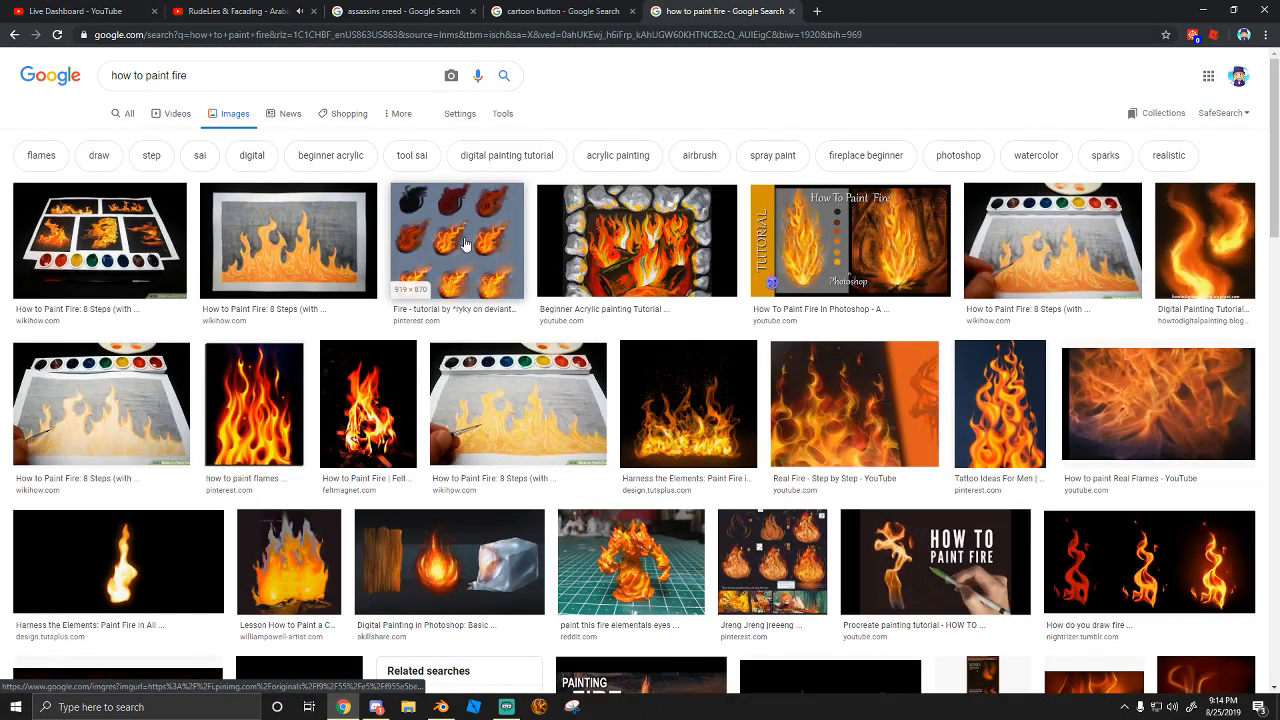
{"action": "left_click", "coordinate": [464, 244]}
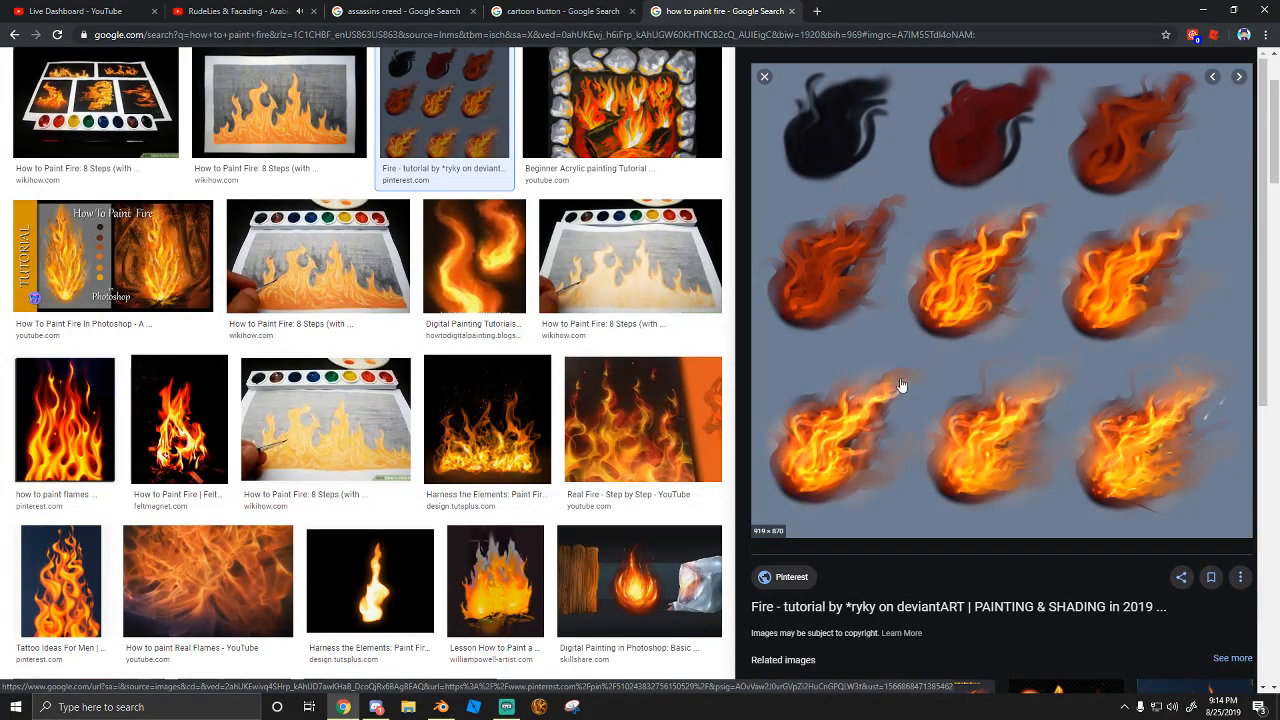
Return to Blender and set the paint brush colour to a dark red
{"action": "left_click", "coordinate": [376, 707]}
{"action": "left_click", "coordinate": [441, 707]}
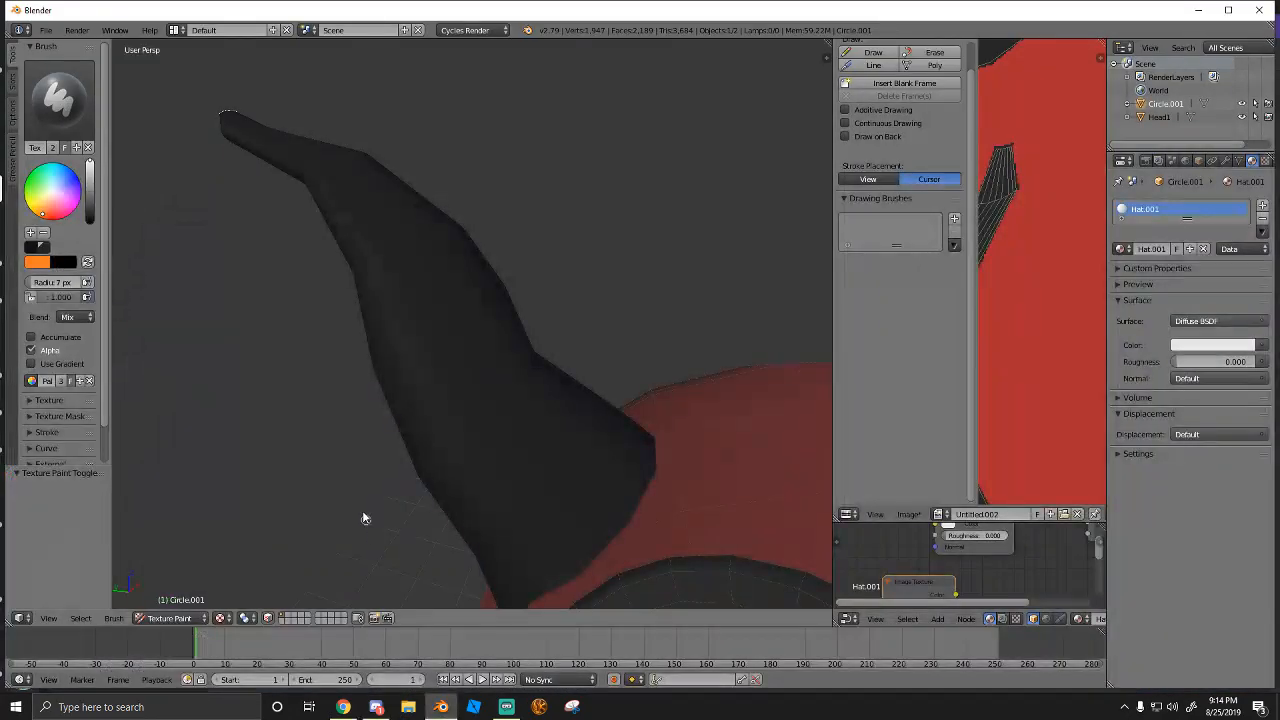
{"action": "left_click", "coordinate": [343, 707]}
{"action": "left_click", "coordinate": [376, 707]}
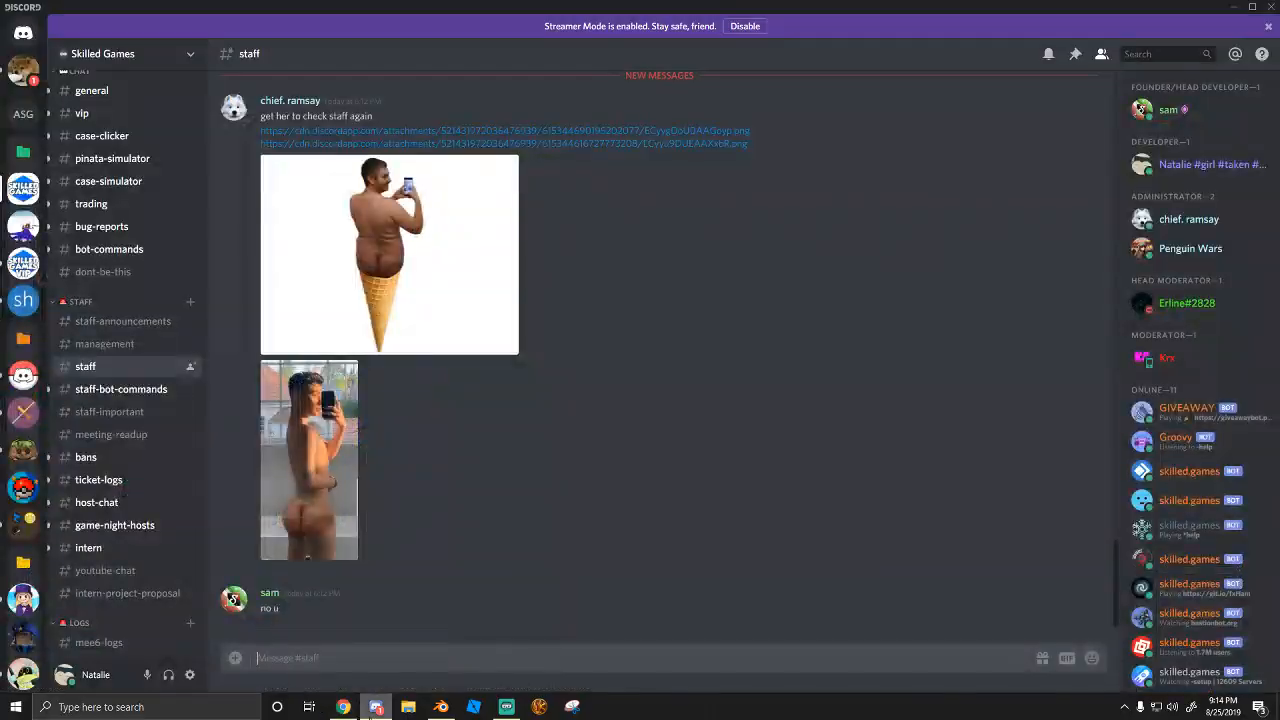
{"action": "left_click", "coordinate": [441, 707]}
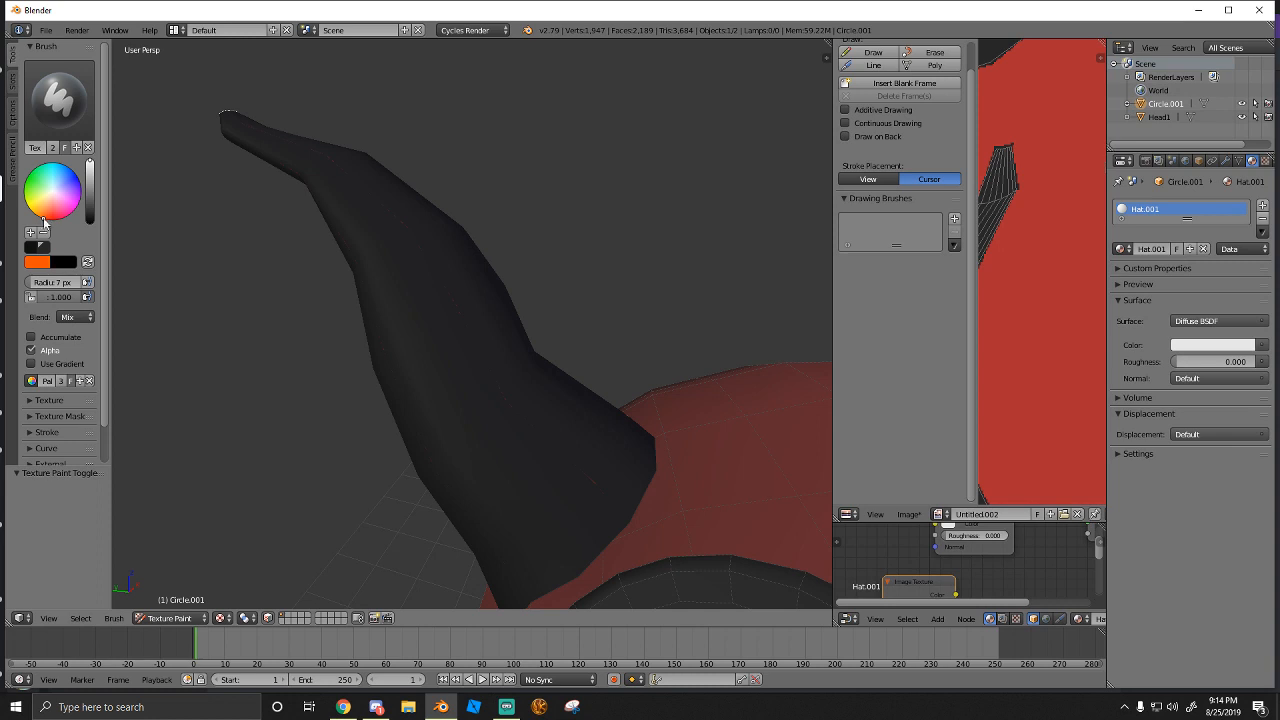
{"action": "mouse_move", "coordinate": [87, 205]}
{"action": "left_mouse_down"}
{"action": "mouse_move", "coordinate": [87, 218]}
{"action": "mouse_move", "coordinate": [87, 193]}
{"action": "left_mouse_up"}
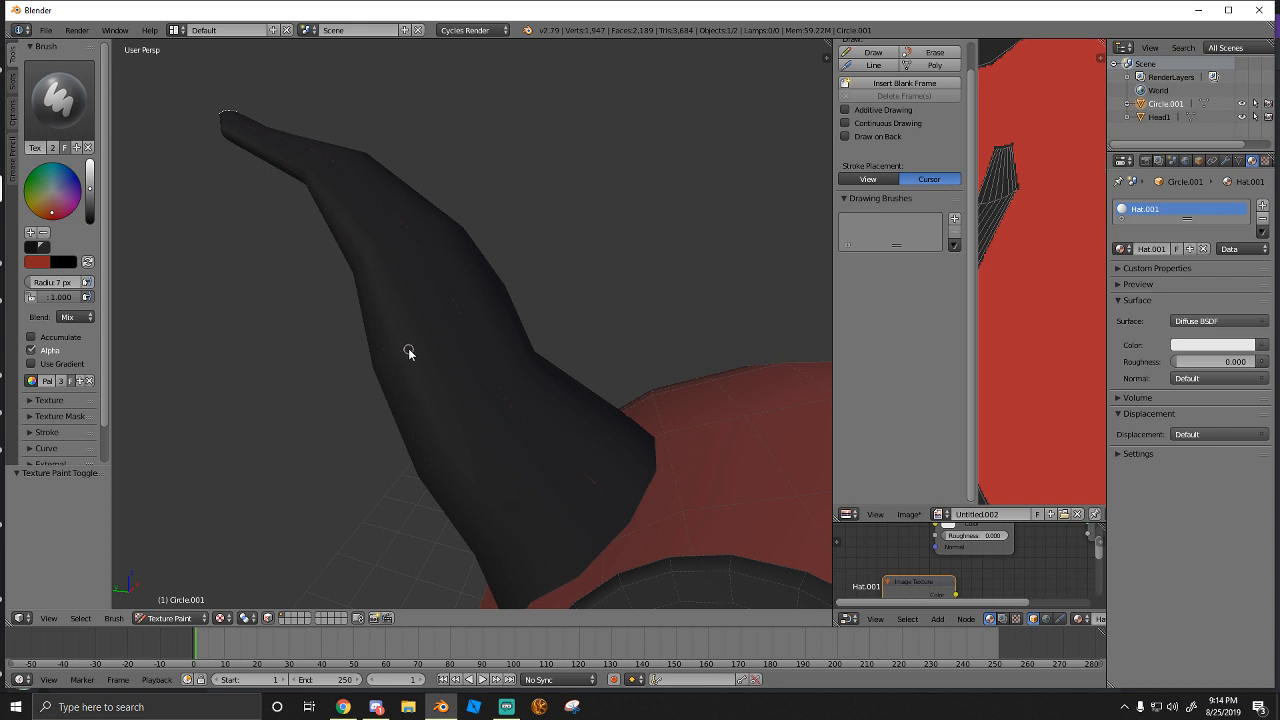
Try a wavy dark red stroke along the horn with a 72 px brush radius, and undo it
{"action": "key", "text": "f"}
{"action": "left_click", "coordinate": [470, 375]}
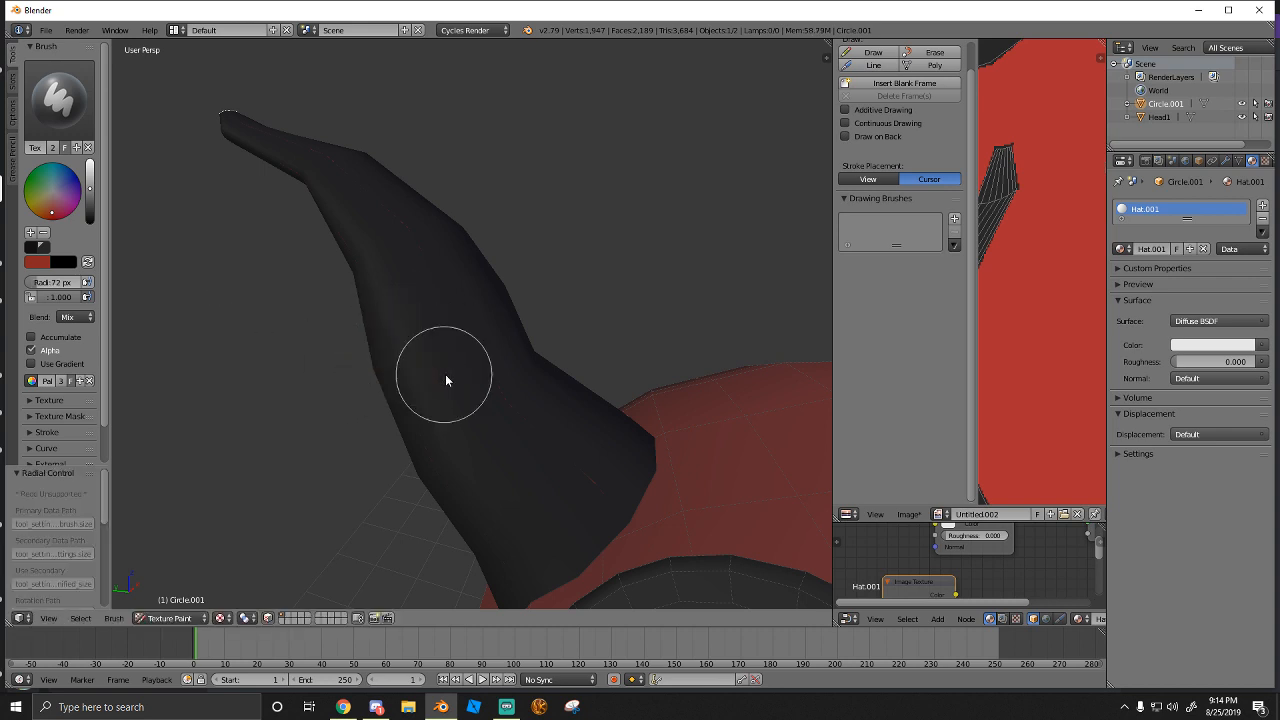
{"action": "mouse_move", "coordinate": [575, 485]}
{"action": "left_mouse_down"}
{"action": "mouse_move", "coordinate": [309, 183]}
{"action": "mouse_move", "coordinate": [304, 146]}
{"action": "left_mouse_up"}
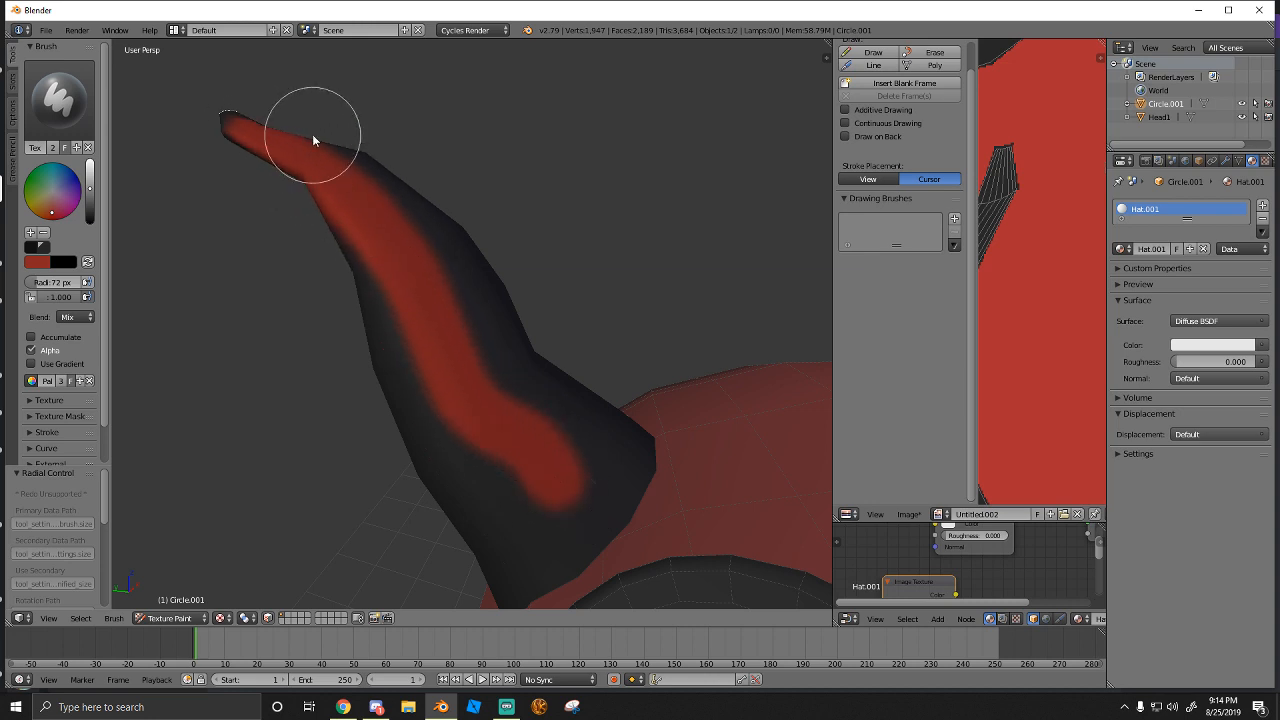
{"action": "key", "text": "ctrl+z"}
Set the brush radius to 32 px and paint wavy dark red stripes lengthwise along three sides of the horn
{"action": "key", "text": "f"}
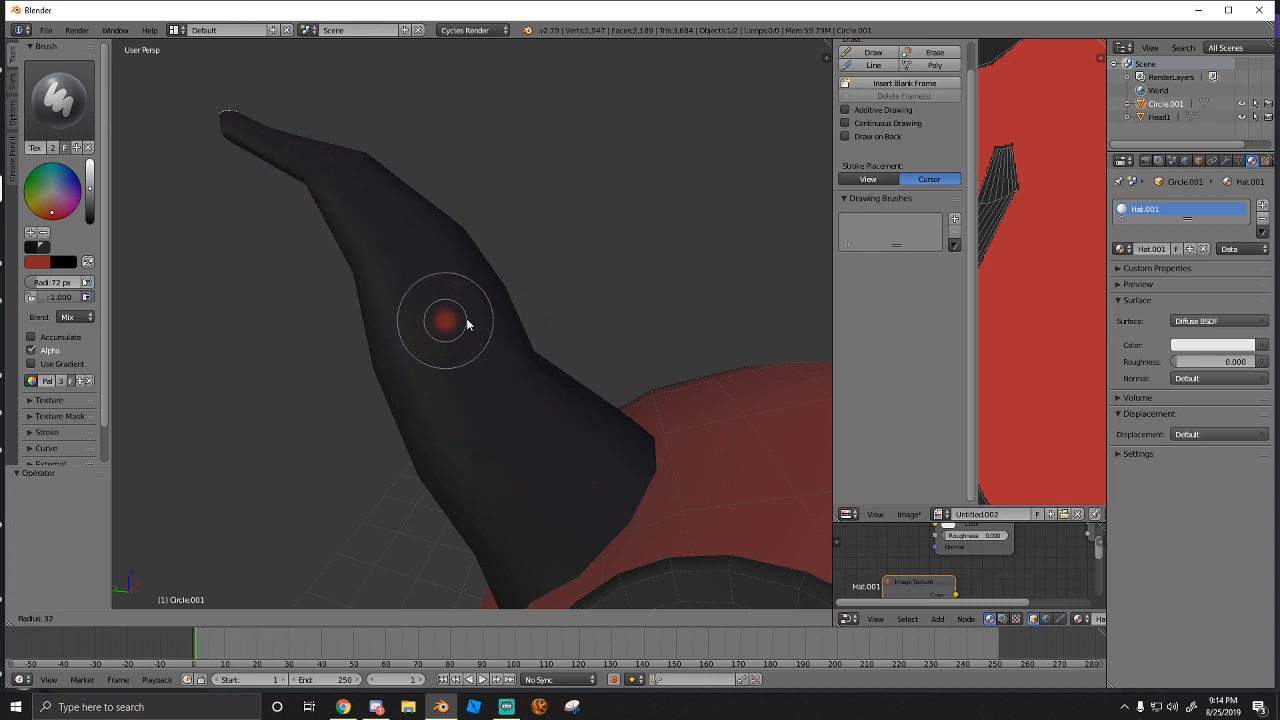
{"action": "left_click", "coordinate": [466, 322]}
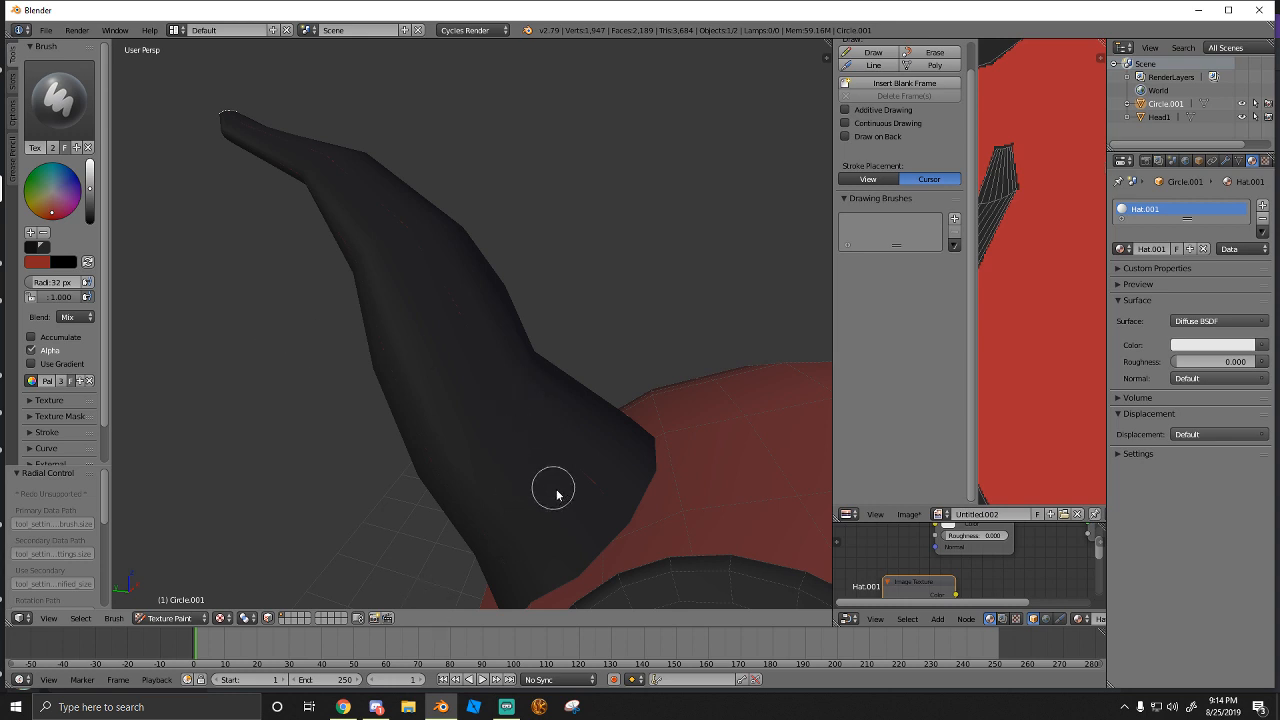
{"action": "left_click_drag", "start_coordinate": [557, 494], "coordinate": [340, 182]}
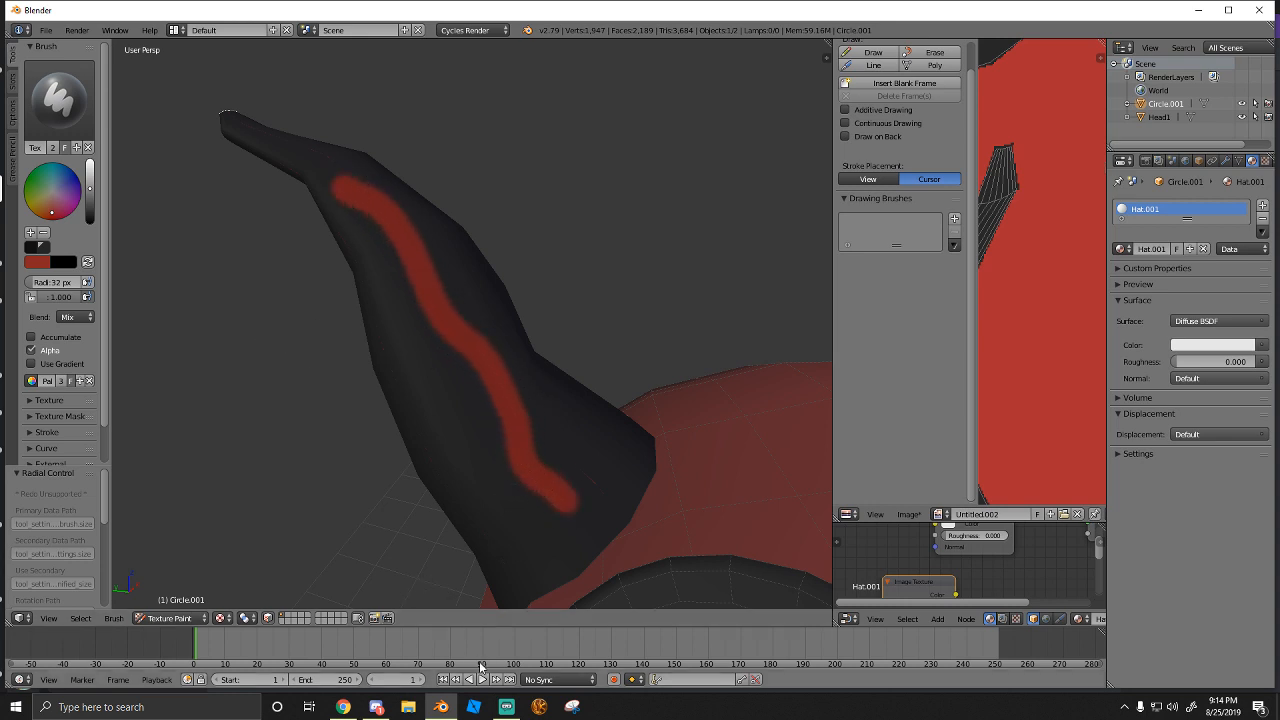
{"action": "mouse_move", "coordinate": [359, 369]}
{"action": "middle_mouse_down"}
{"action": "mouse_move", "coordinate": [509, 300]}
{"action": "mouse_move", "coordinate": [614, 297]}
{"action": "mouse_move", "coordinate": [455, 340]}
{"action": "middle_mouse_up"}
{"action": "scroll", "coordinate": [455, 340], "scroll_direction": "up", "scroll_amount": 5}
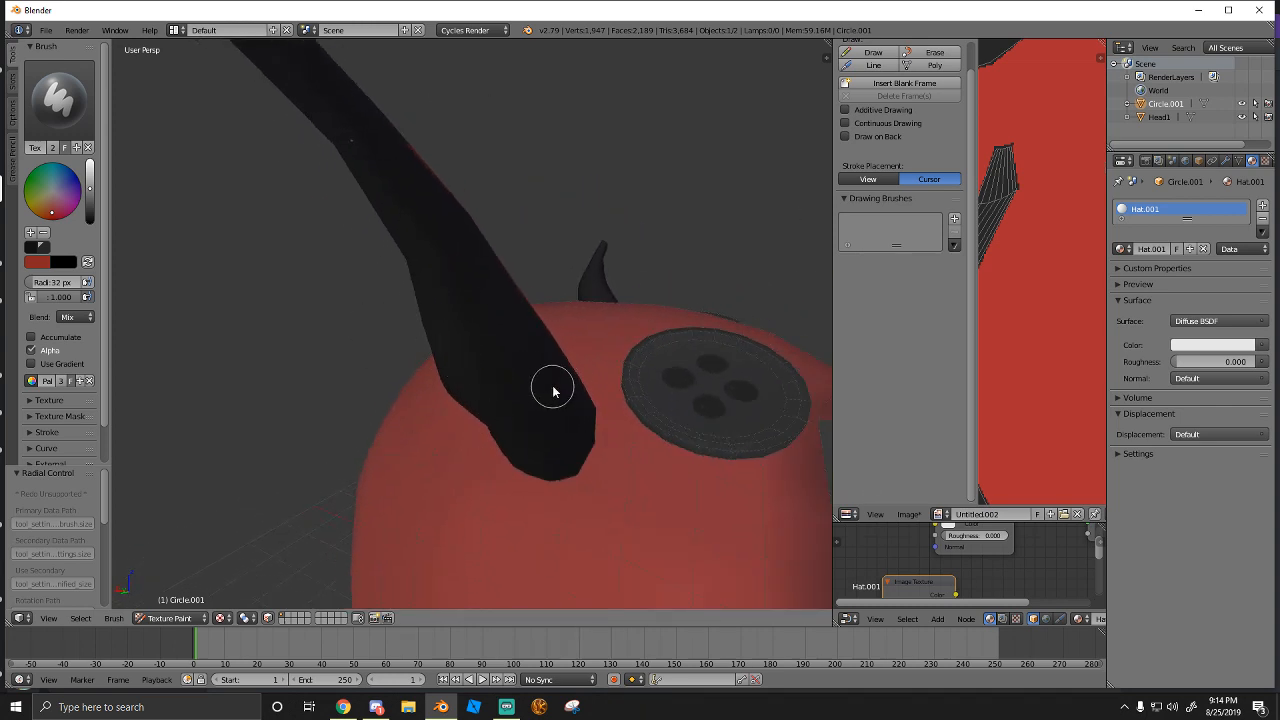
{"action": "left_click_drag", "start_coordinate": [553, 390], "coordinate": [270, 53]}
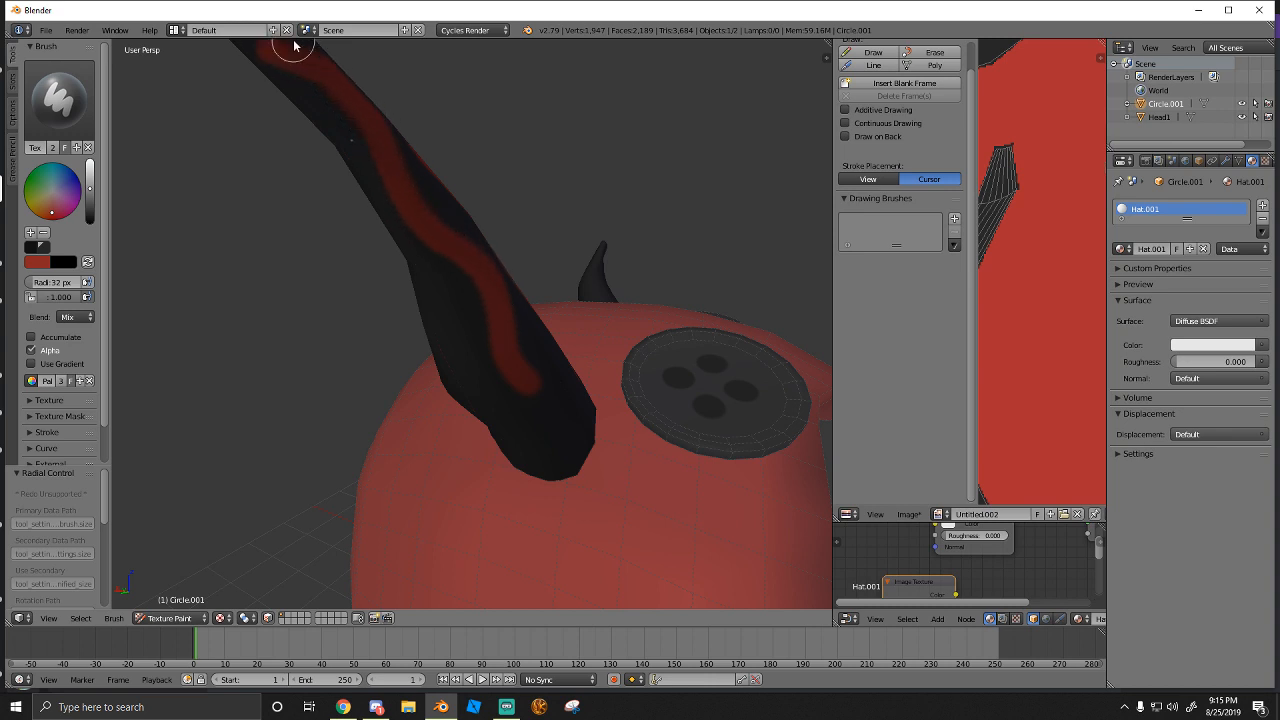
{"action": "mouse_move", "coordinate": [294, 45]}
{"action": "middle_mouse_down"}
{"action": "mouse_move", "coordinate": [380, 257]}
{"action": "mouse_move", "coordinate": [517, 280]}
{"action": "mouse_move", "coordinate": [432, 293]}
{"action": "middle_mouse_up"}
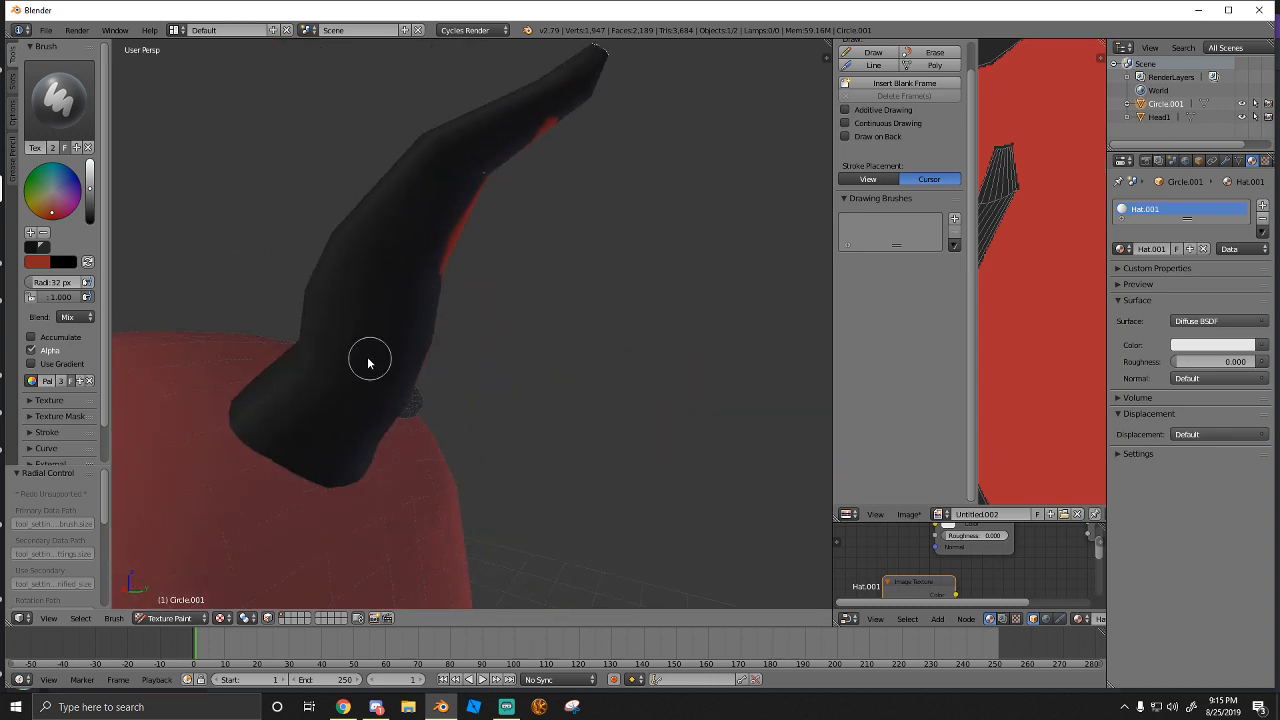
{"action": "mouse_move", "coordinate": [354, 394]}
{"action": "left_mouse_down"}
{"action": "mouse_move", "coordinate": [411, 194]}
{"action": "mouse_move", "coordinate": [492, 104]}
{"action": "left_mouse_up"}
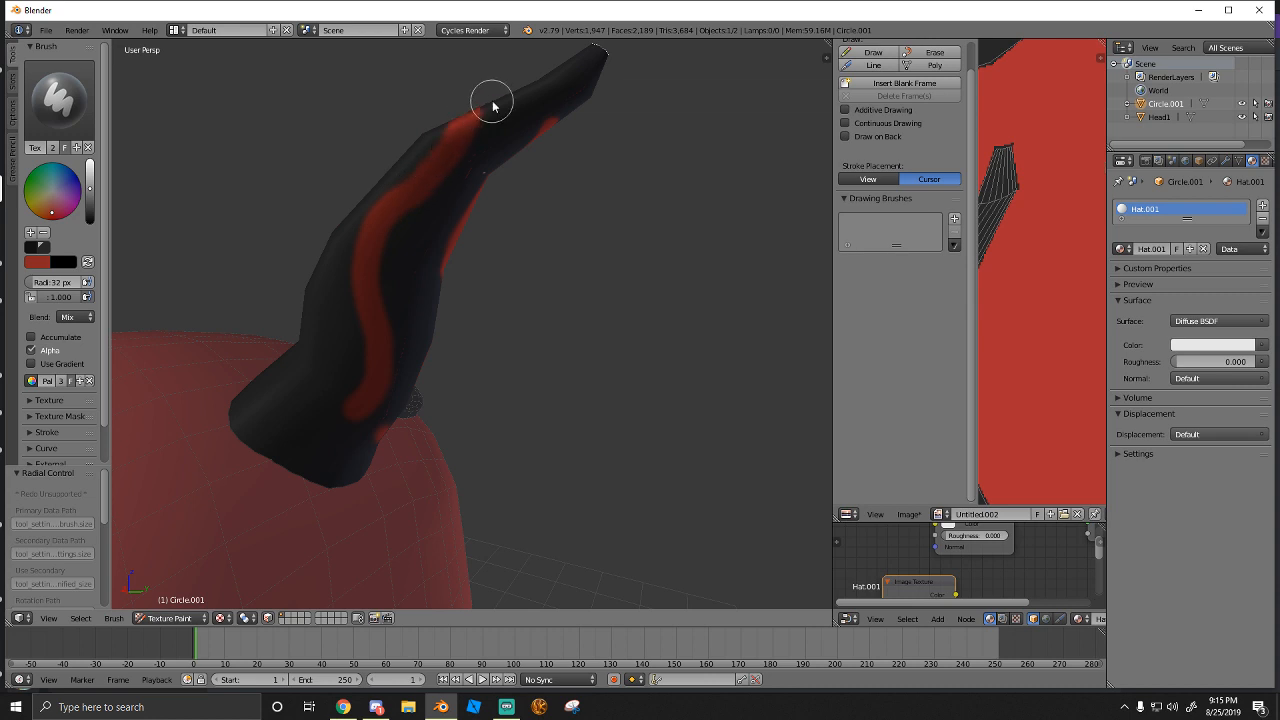
Switch to Chrome and view the YouTube tab playing the NCS music video "Arabian Nights"
{"action": "left_click", "coordinate": [343, 706]}
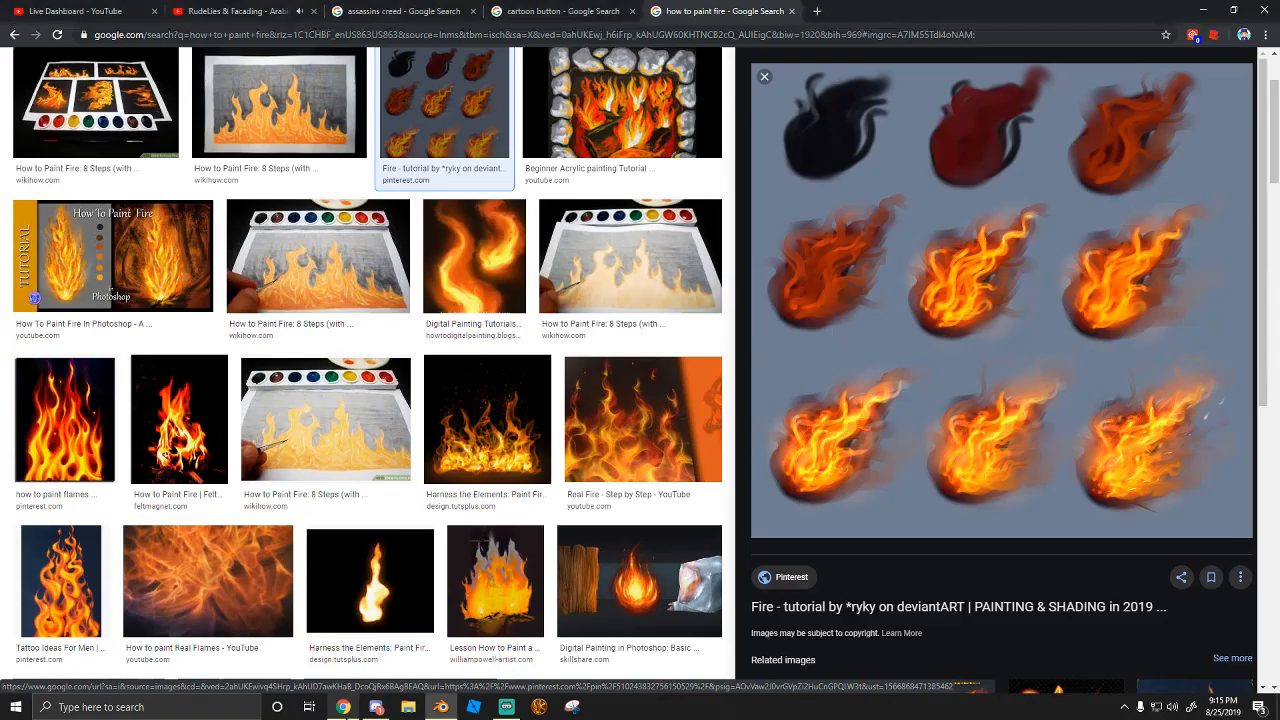
{"action": "left_click", "coordinate": [226, 14]}
{"action": "scroll", "coordinate": [700, 500], "scroll_direction": "down", "scroll_amount": 1}
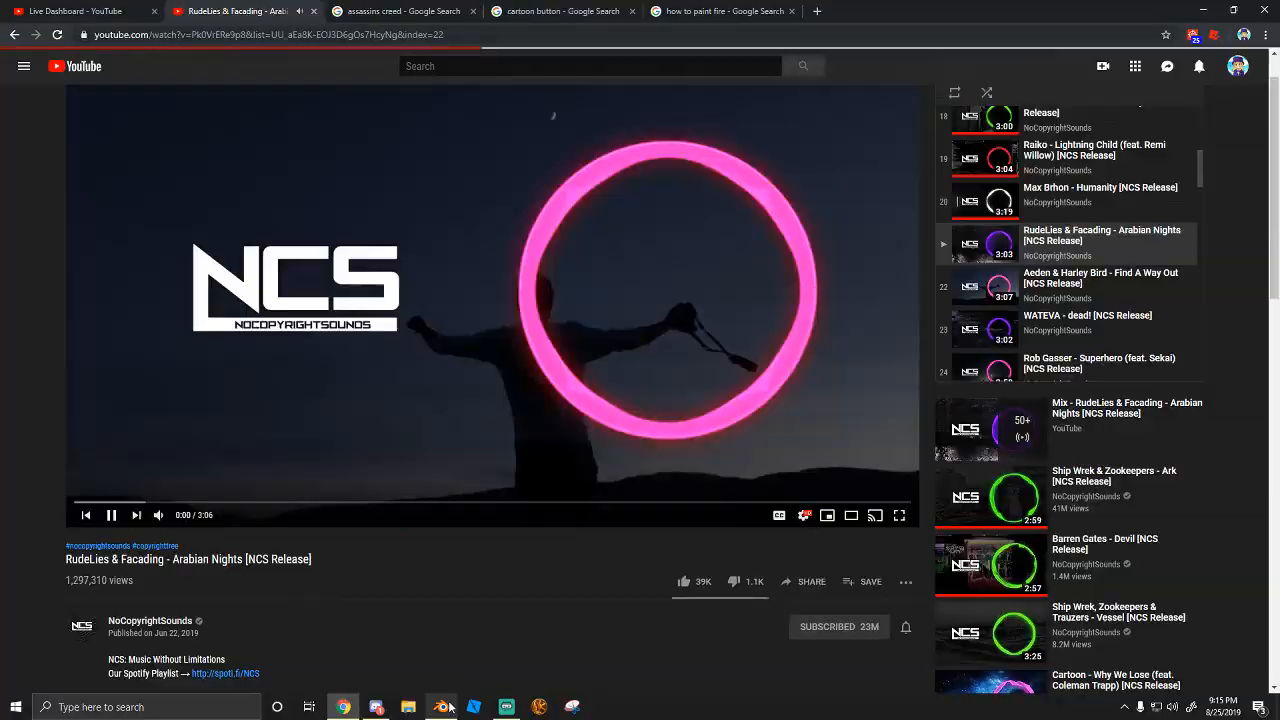
Return to Blender and paint a wavy dark red stripe along the horn's remaining unpainted side
{"action": "left_click", "coordinate": [441, 706]}
{"action": "scroll", "coordinate": [377, 340], "scroll_direction": "down", "scroll_amount": 3}
{"action": "middle_click_drag", "start_coordinate": [377, 337], "coordinate": [466, 432]}
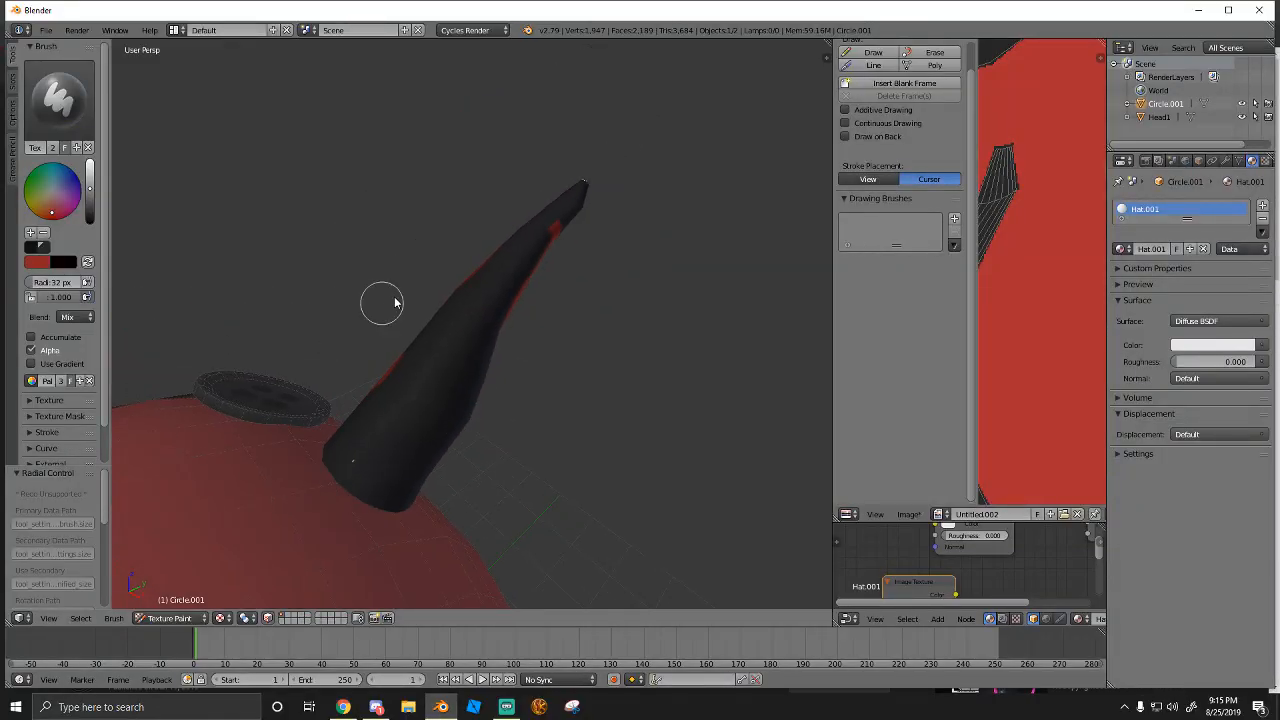
{"action": "mouse_move", "coordinate": [363, 453]}
{"action": "left_mouse_down"}
{"action": "mouse_move", "coordinate": [429, 400]}
{"action": "mouse_move", "coordinate": [466, 303]}
{"action": "mouse_move", "coordinate": [527, 240]}
{"action": "mouse_move", "coordinate": [540, 250]}
{"action": "mouse_move", "coordinate": [554, 212]}
{"action": "left_mouse_up"}
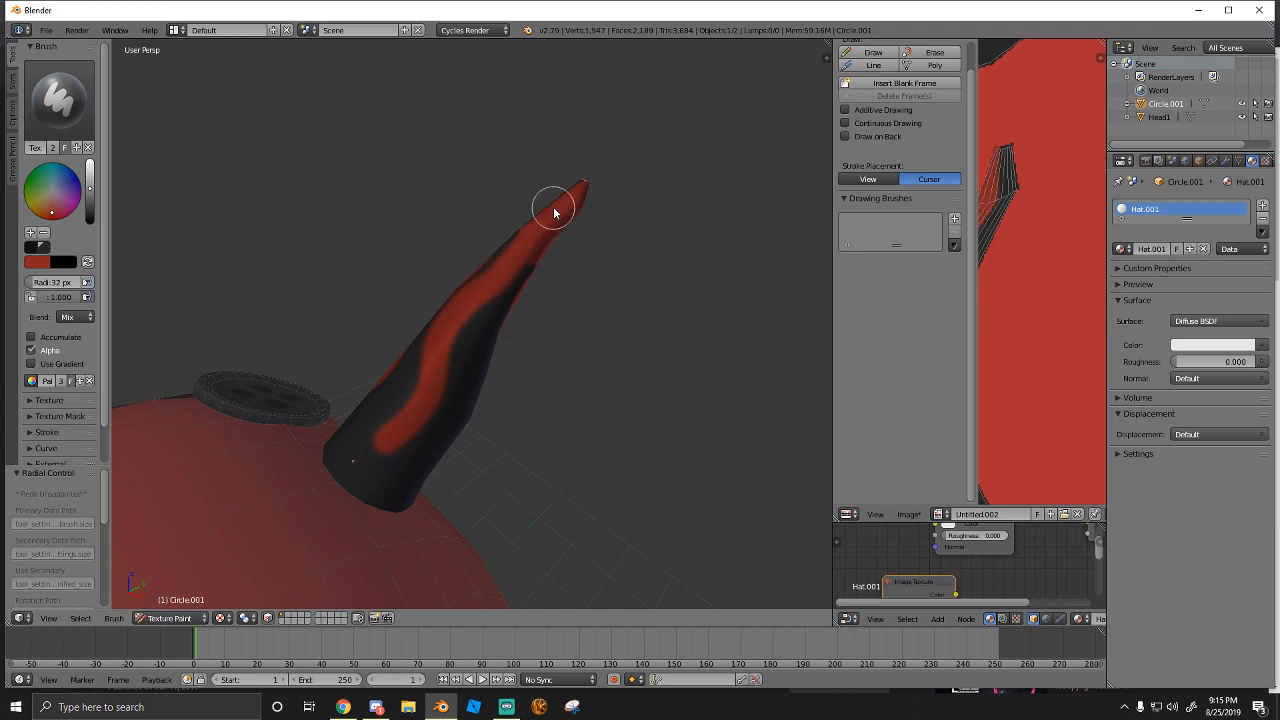
Paint over the black gaps around the horn's upper end in dark red from several sides
{"action": "mouse_move", "coordinate": [554, 212]}
{"action": "middle_mouse_down"}
{"action": "mouse_move", "coordinate": [537, 206]}
{"action": "mouse_move", "coordinate": [529, 229]}
{"action": "mouse_move", "coordinate": [499, 224]}
{"action": "middle_mouse_up"}
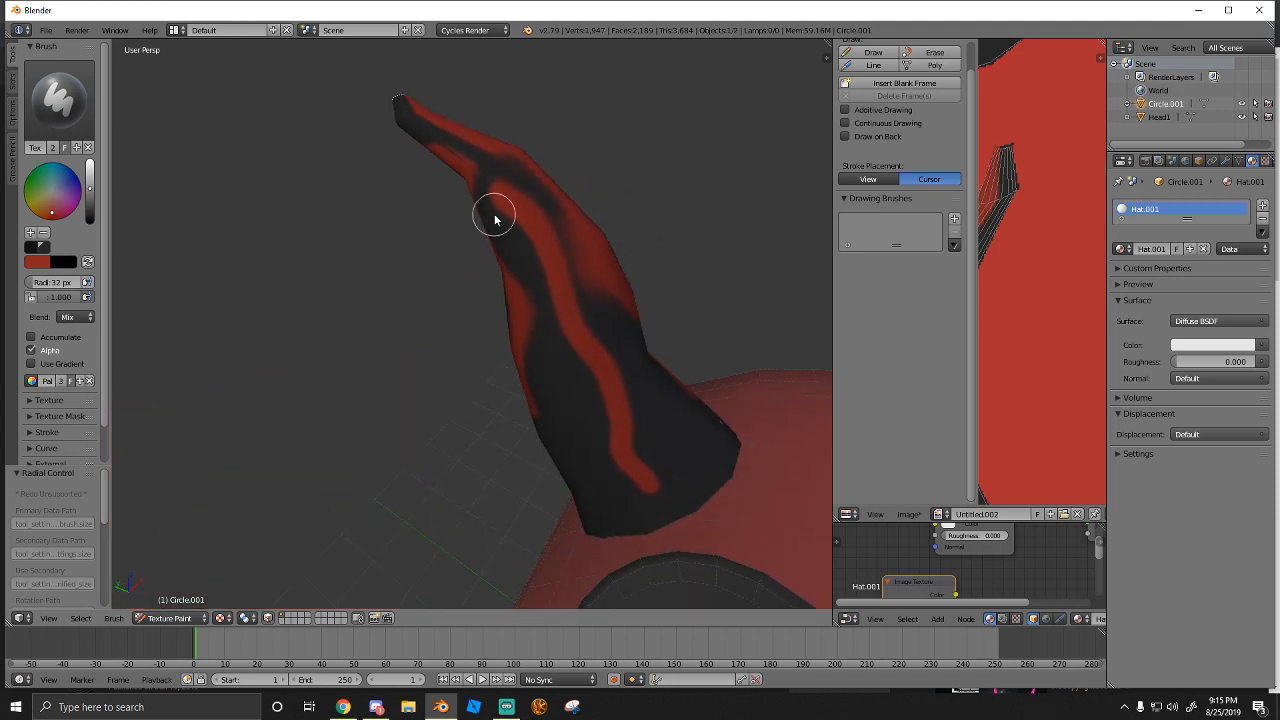
{"action": "left_click_drag", "start_coordinate": [445, 125], "coordinate": [459, 164]}
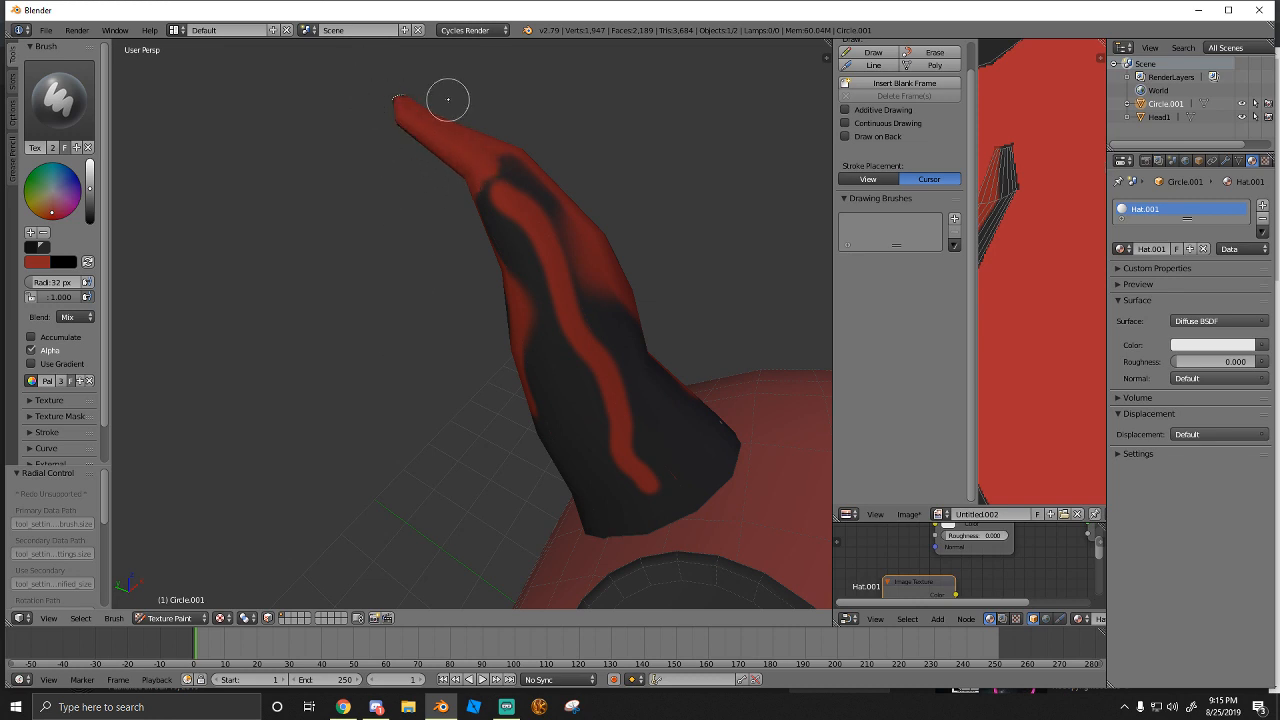
{"action": "middle_click_drag", "start_coordinate": [411, 167], "coordinate": [374, 206]}
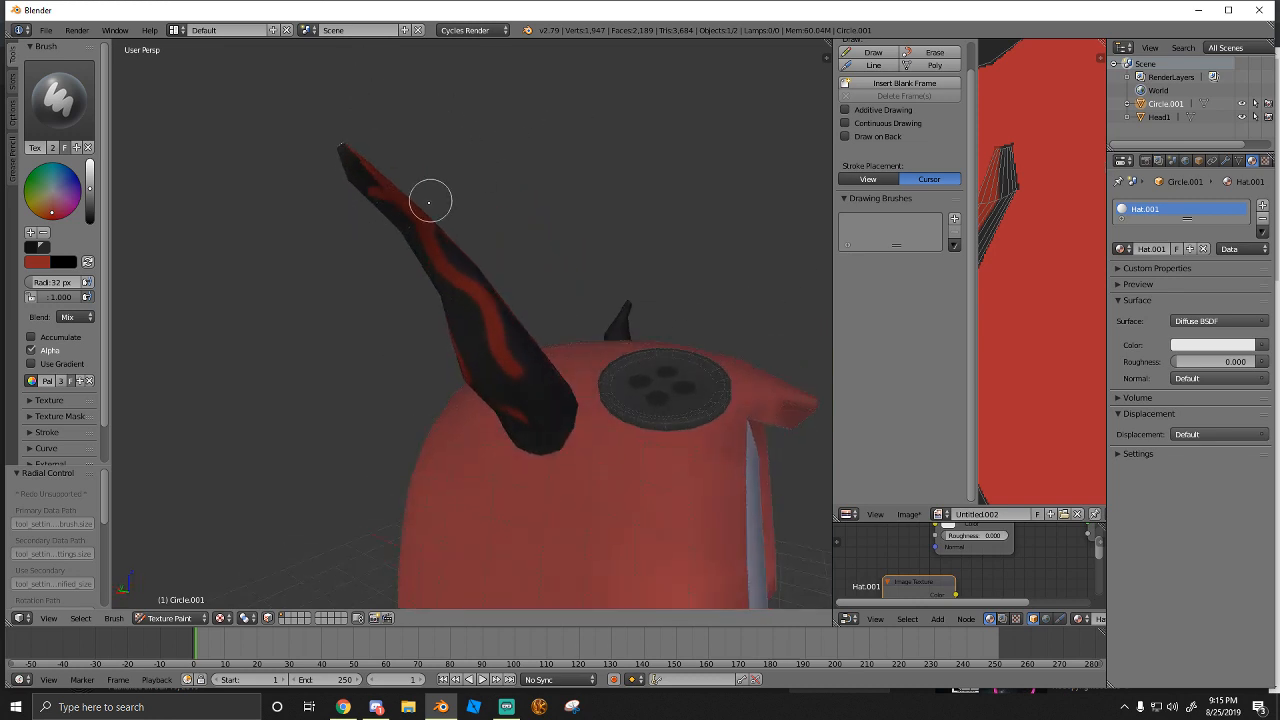
{"action": "left_click_drag", "start_coordinate": [430, 201], "coordinate": [377, 203]}
{"action": "mouse_move", "coordinate": [341, 168]}
{"action": "middle_mouse_down"}
{"action": "mouse_move", "coordinate": [429, 157]}
{"action": "mouse_move", "coordinate": [301, 231]}
{"action": "middle_mouse_up"}
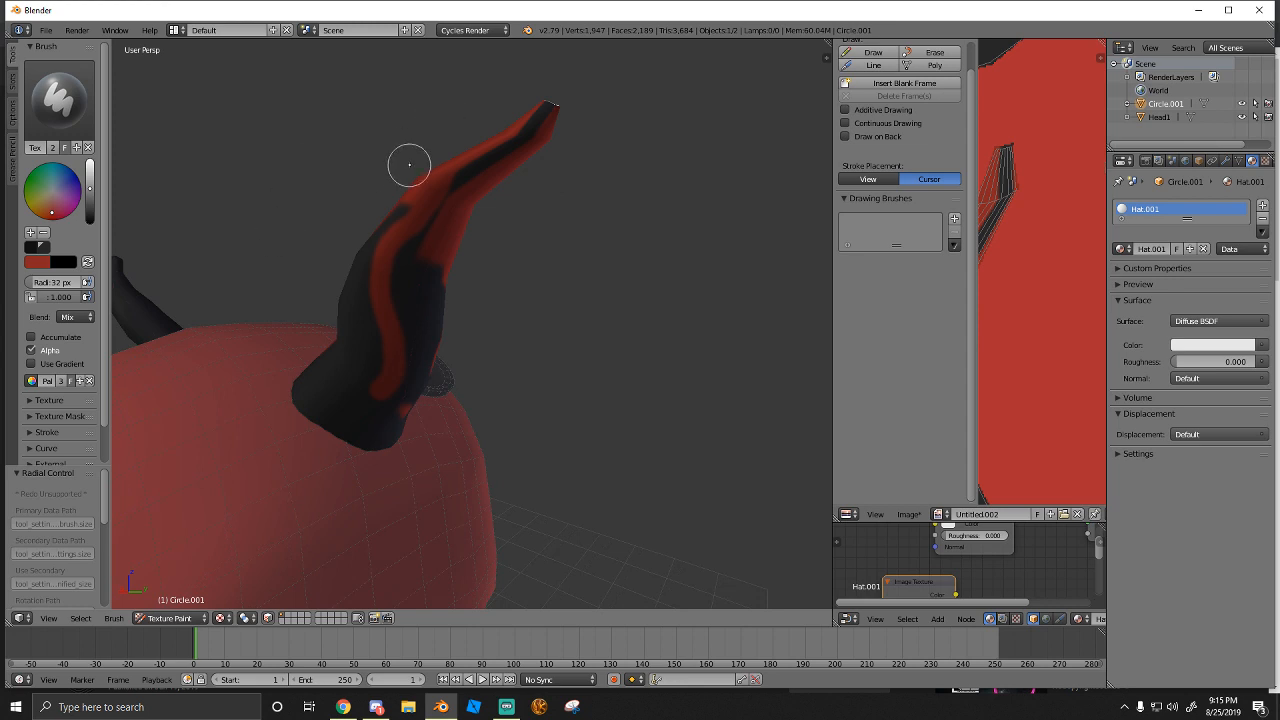
{"action": "mouse_move", "coordinate": [409, 164]}
{"action": "left_mouse_down"}
{"action": "mouse_move", "coordinate": [466, 191]}
{"action": "mouse_move", "coordinate": [559, 75]}
{"action": "left_mouse_up"}
{"action": "middle_click_drag", "start_coordinate": [565, 87], "coordinate": [533, 150]}
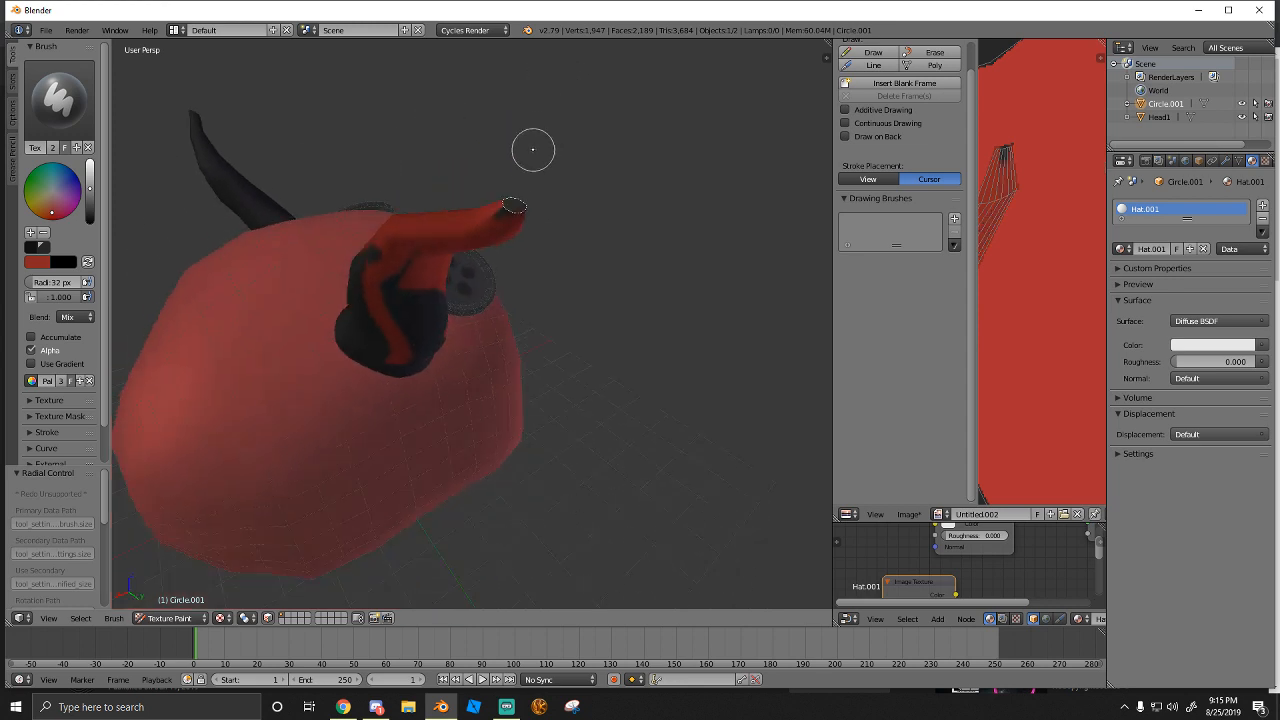
Check the horn's tip in Edit Mode, return to Texture Paint and cover the tip's end face in dark red
{"action": "left_click", "coordinate": [170, 617]}
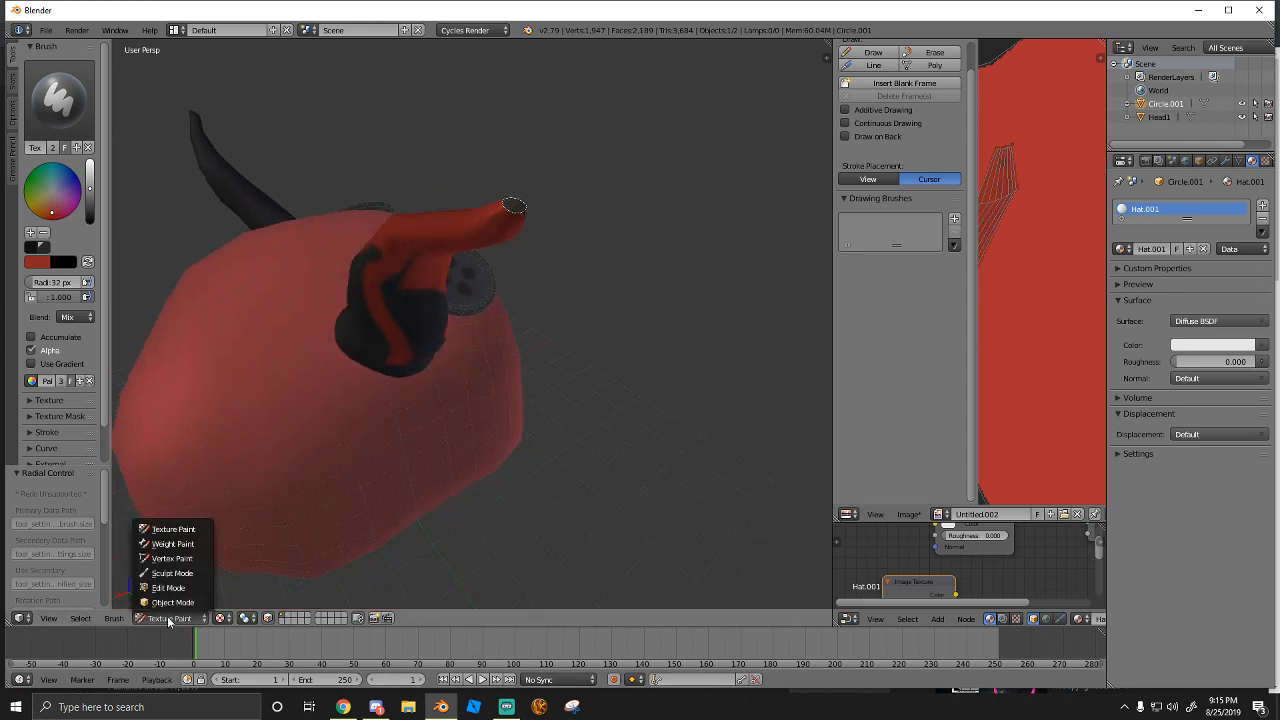
{"action": "left_click", "coordinate": [170, 583]}
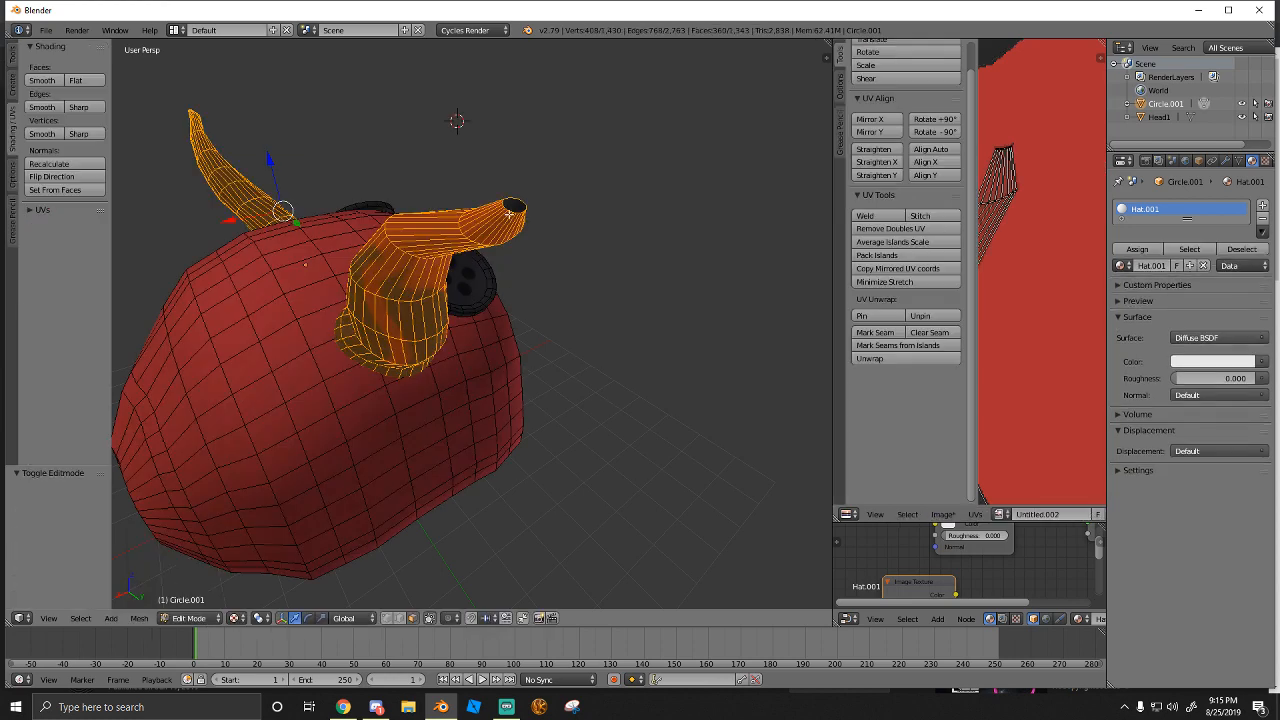
{"action": "left_click", "coordinate": [188, 617]}
{"action": "left_click", "coordinate": [186, 533]}
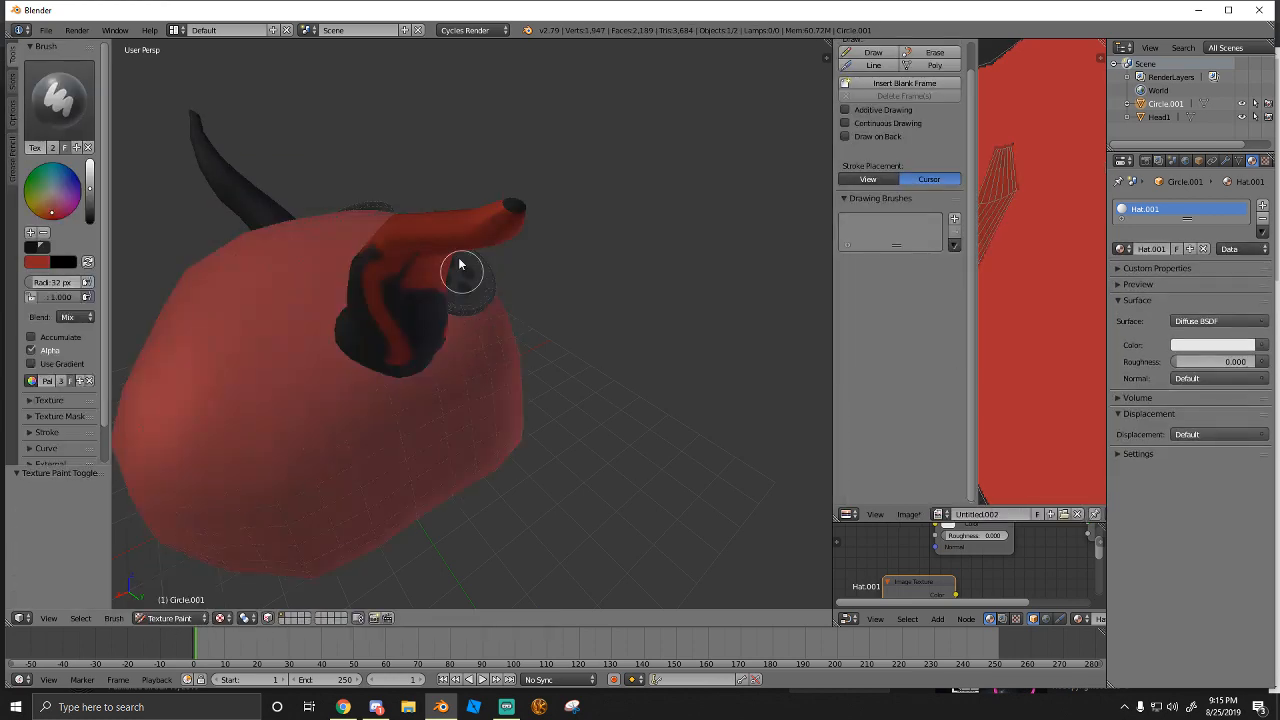
{"action": "left_click_drag", "start_coordinate": [513, 167], "coordinate": [534, 206]}
Brighten the brush colour to a lighter red and paint it around the upper part of the horn, undoing a stray stroke
{"action": "left_click_drag", "start_coordinate": [90, 194], "coordinate": [89, 173]}
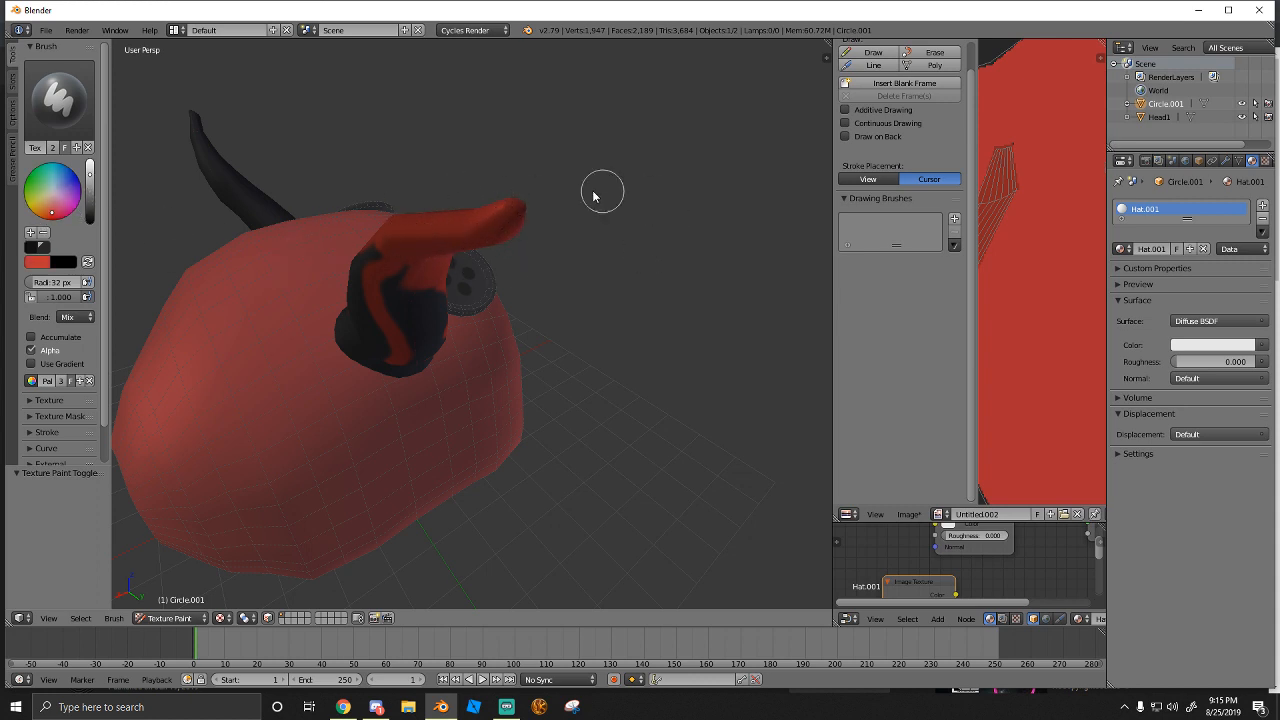
{"action": "mouse_move", "coordinate": [512, 208]}
{"action": "left_mouse_down"}
{"action": "mouse_move", "coordinate": [563, 233]}
{"action": "mouse_move", "coordinate": [493, 247]}
{"action": "mouse_move", "coordinate": [499, 205]}
{"action": "left_mouse_up"}
{"action": "mouse_move", "coordinate": [499, 205]}
{"action": "middle_mouse_down"}
{"action": "mouse_move", "coordinate": [268, 232]}
{"action": "mouse_move", "coordinate": [249, 198]}
{"action": "middle_mouse_up"}
{"action": "left_click_drag", "start_coordinate": [508, 234], "coordinate": [570, 270]}
{"action": "mouse_move", "coordinate": [476, 204]}
{"action": "left_mouse_down"}
{"action": "mouse_move", "coordinate": [414, 175]}
{"action": "mouse_move", "coordinate": [427, 148]}
{"action": "mouse_move", "coordinate": [345, 162]}
{"action": "left_mouse_up"}
{"action": "key", "text": "ctrl+z"}
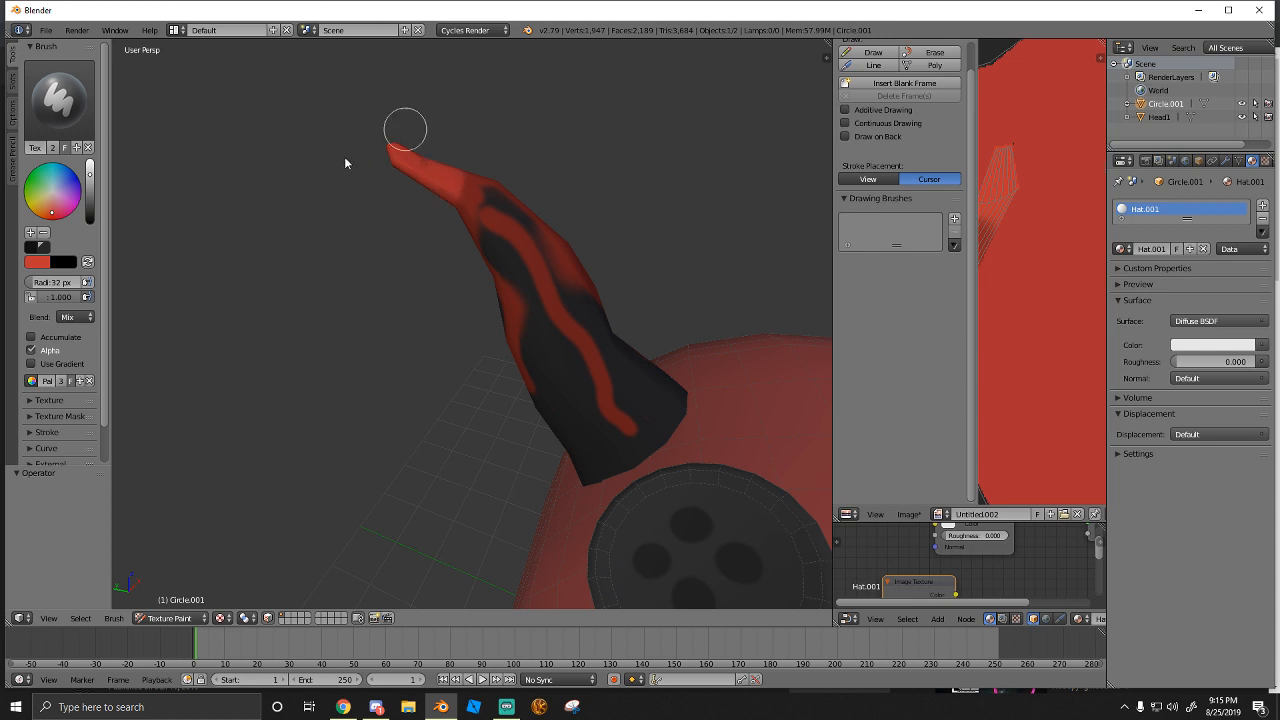
{"action": "middle_click_drag", "start_coordinate": [558, 130], "coordinate": [740, 60]}
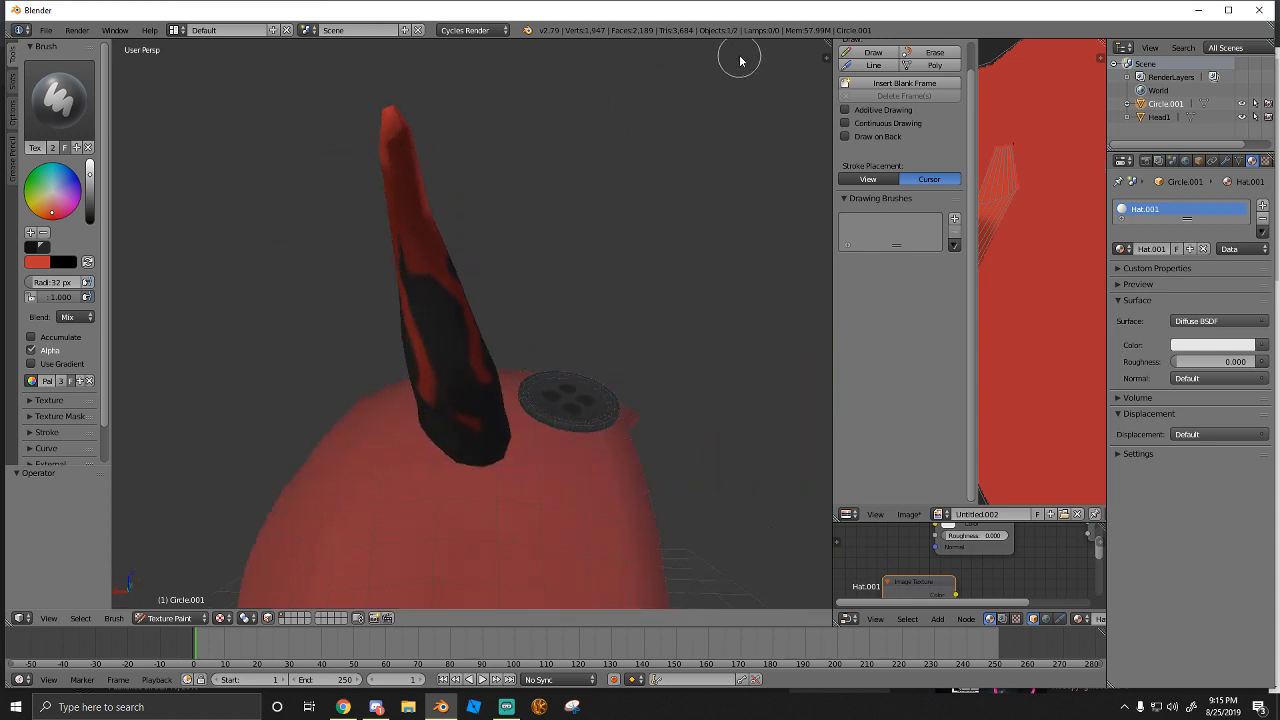
{"action": "middle_click_drag", "start_coordinate": [98, 272], "coordinate": [205, 230]}
{"action": "left_click_drag", "start_coordinate": [428, 212], "coordinate": [400, 156]}
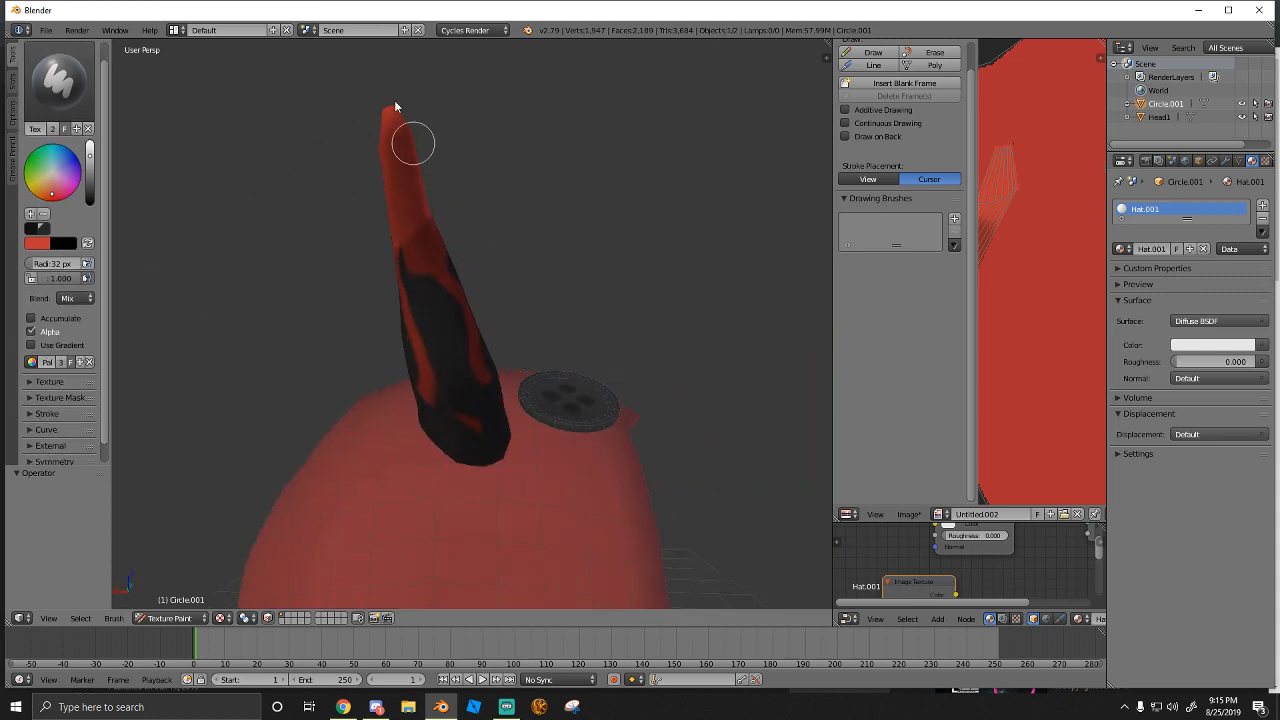
Set the brush colour to a light orange and paint the horn's tip with it on all sides
{"action": "mouse_move", "coordinate": [395, 103]}
{"action": "middle_mouse_down"}
{"action": "mouse_move", "coordinate": [429, 157]}
{"action": "mouse_move", "coordinate": [597, 292]}
{"action": "mouse_move", "coordinate": [488, 204]}
{"action": "mouse_move", "coordinate": [434, 320]}
{"action": "middle_mouse_up"}
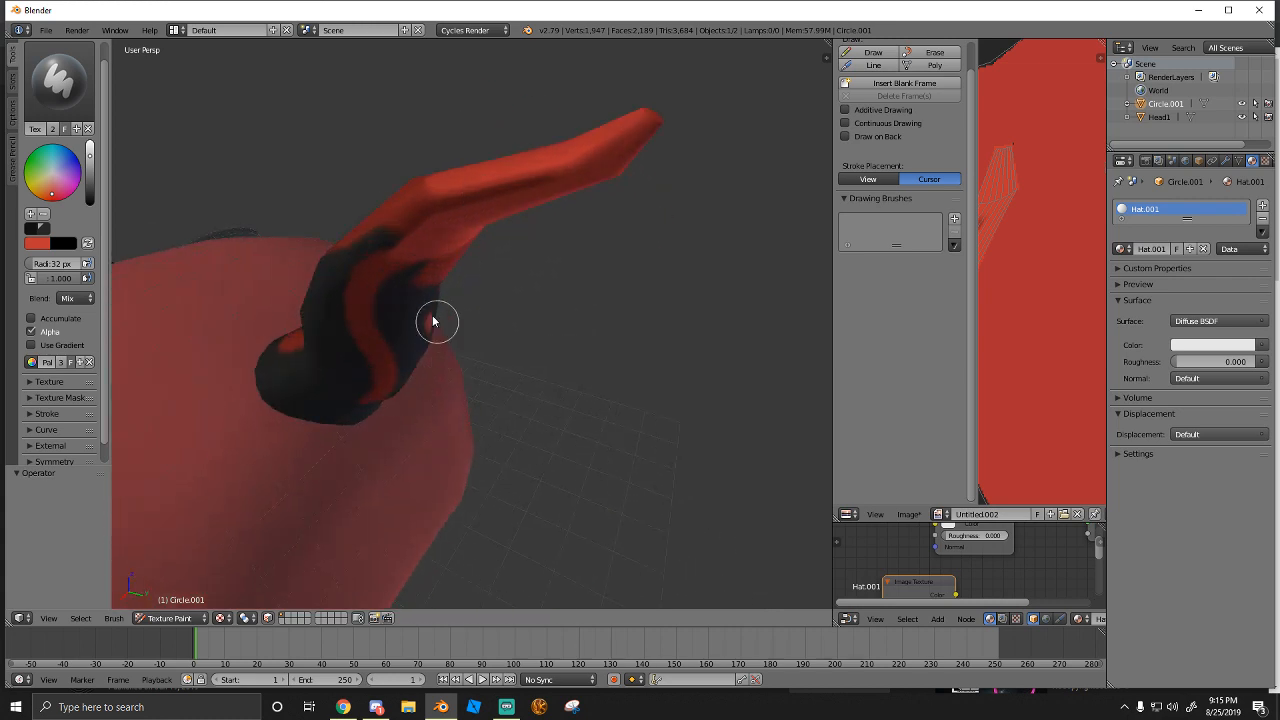
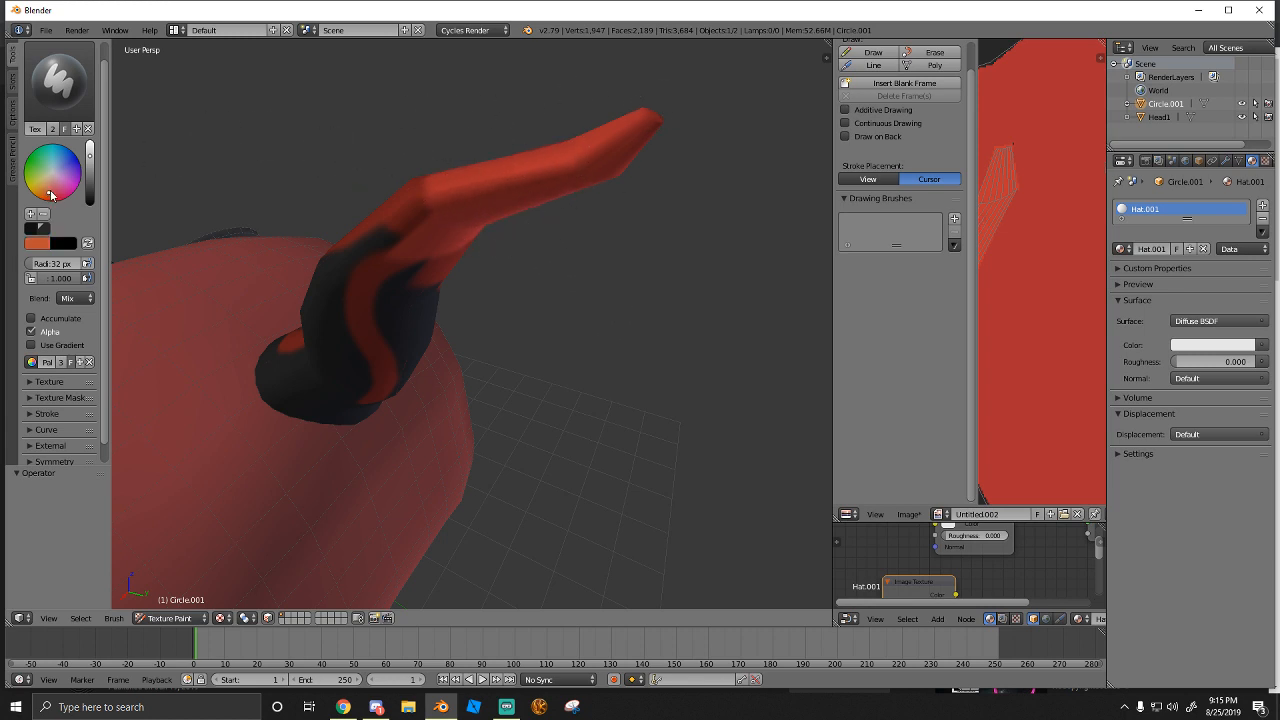
{"action": "left_click_drag", "start_coordinate": [98, 158], "coordinate": [91, 142]}
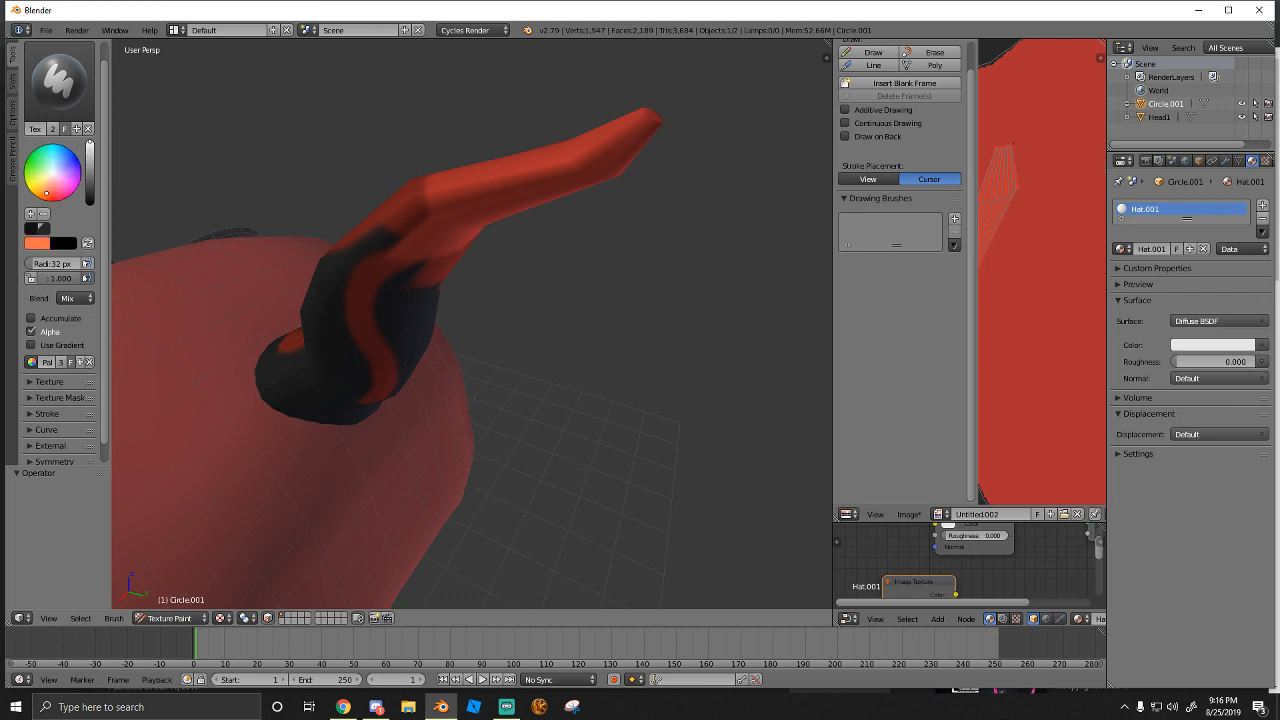
{"action": "mouse_move", "coordinate": [661, 285]}
{"action": "left_mouse_down"}
{"action": "mouse_move", "coordinate": [645, 160]}
{"action": "mouse_move", "coordinate": [588, 165]}
{"action": "left_mouse_up"}
{"action": "mouse_move", "coordinate": [641, 138]}
{"action": "middle_mouse_down"}
{"action": "mouse_move", "coordinate": [794, 143]}
{"action": "mouse_move", "coordinate": [254, 163]}
{"action": "middle_mouse_up"}
{"action": "left_click_drag", "start_coordinate": [553, 67], "coordinate": [530, 136]}
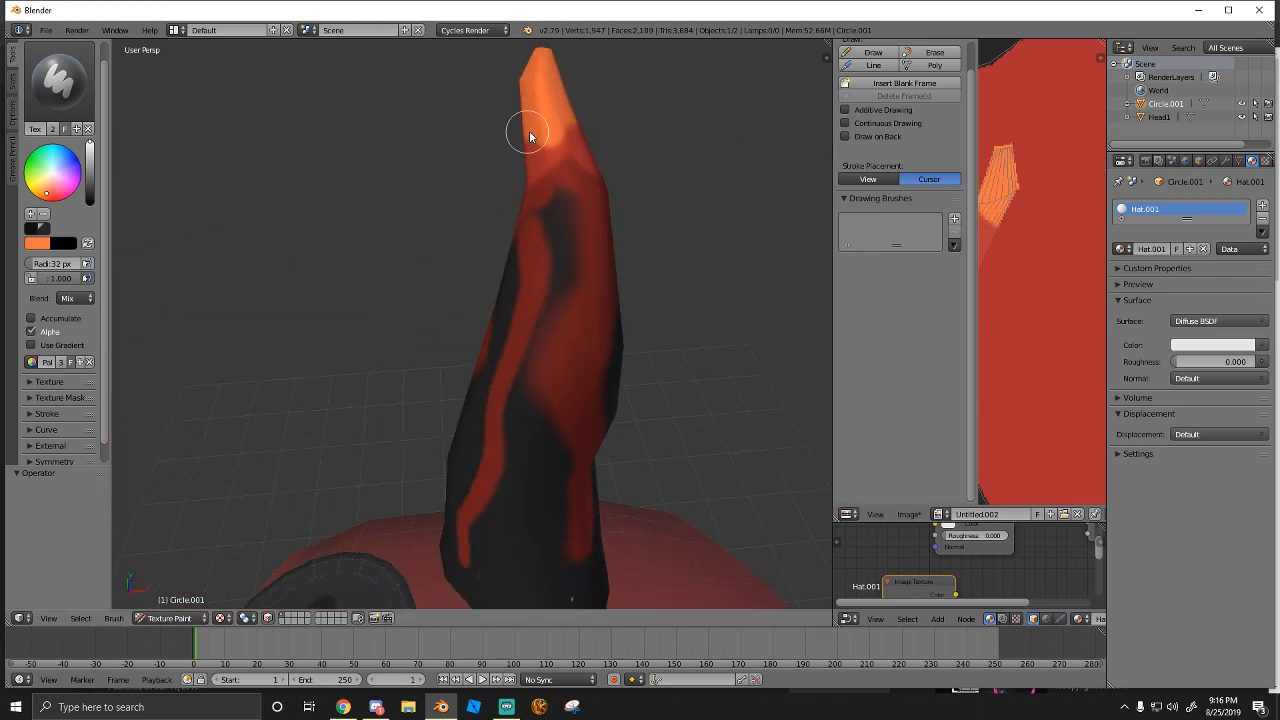
{"action": "middle_click_drag", "start_coordinate": [520, 44], "coordinate": [534, 81]}
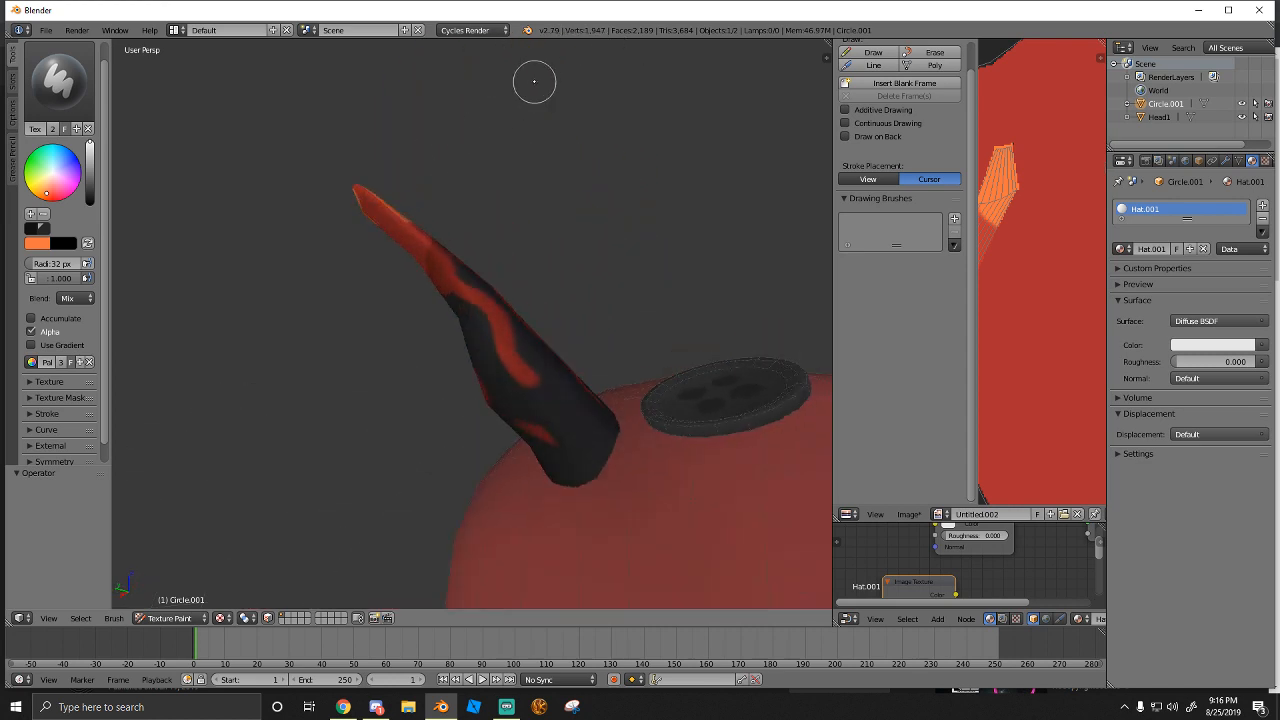
{"action": "left_click_drag", "start_coordinate": [328, 246], "coordinate": [357, 173]}
{"action": "mouse_move", "coordinate": [367, 191]}
{"action": "middle_mouse_down"}
{"action": "mouse_move", "coordinate": [471, 120]}
{"action": "mouse_move", "coordinate": [366, 149]}
{"action": "middle_mouse_up"}
Switch the texture paint brush to Smear
{"action": "left_click", "coordinate": [62, 84]}
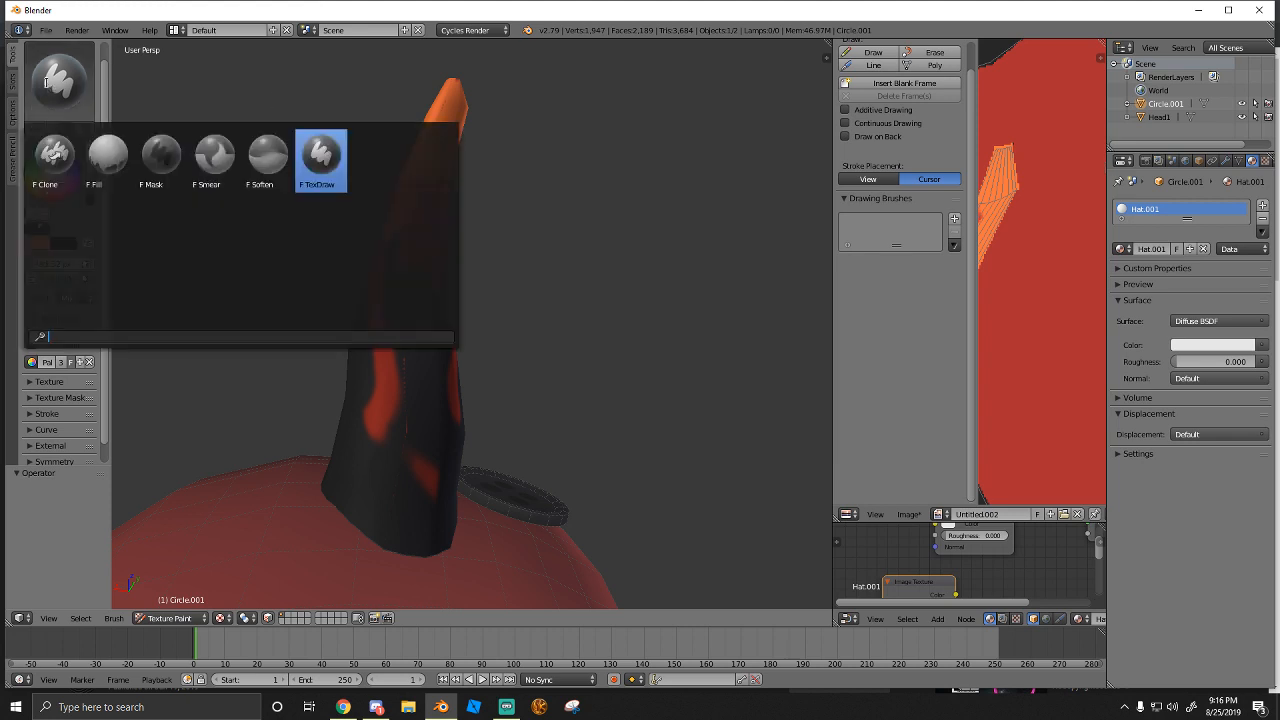
{"action": "left_click", "coordinate": [215, 172]}
{"action": "mouse_move", "coordinate": [433, 253]}
{"action": "middle_mouse_down"}
{"action": "mouse_move", "coordinate": [451, 277]}
{"action": "mouse_move", "coordinate": [166, 254]}
{"action": "middle_mouse_up"}
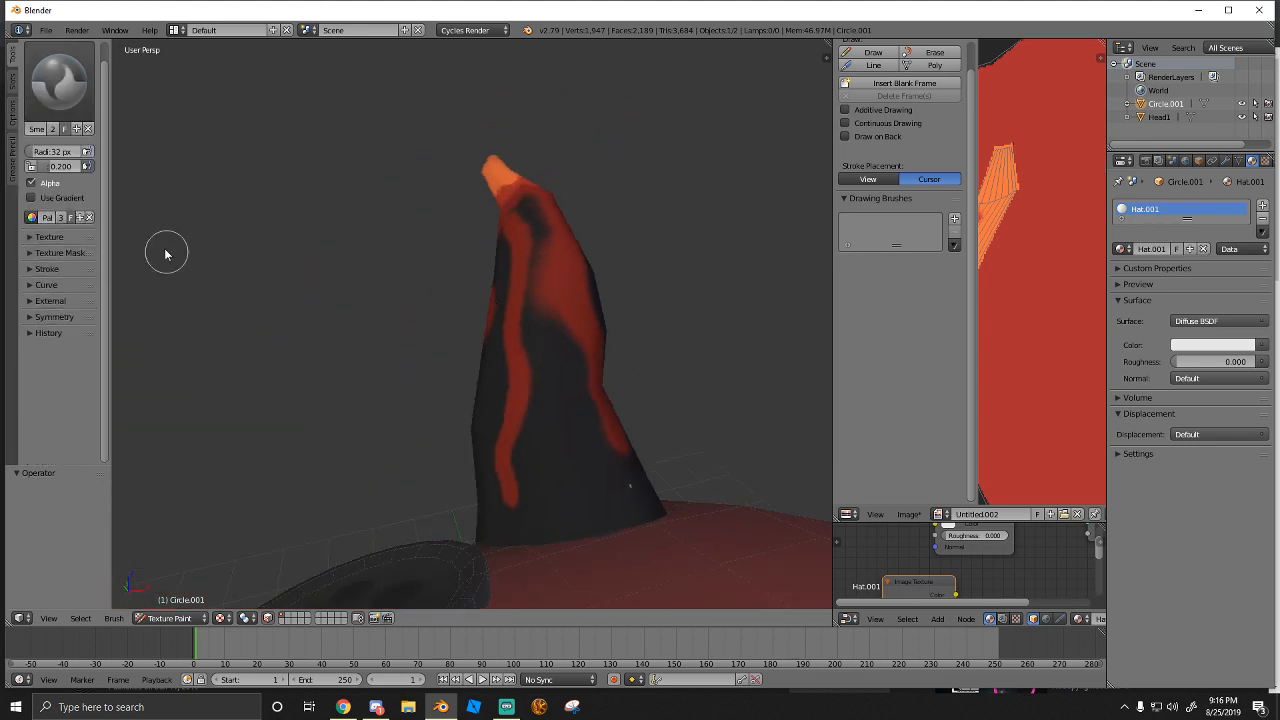
Try smearing the orange tip down over the red streaks at strength 1.000, and undo the strokes
{"action": "middle_click_drag", "start_coordinate": [609, 260], "coordinate": [528, 314]}
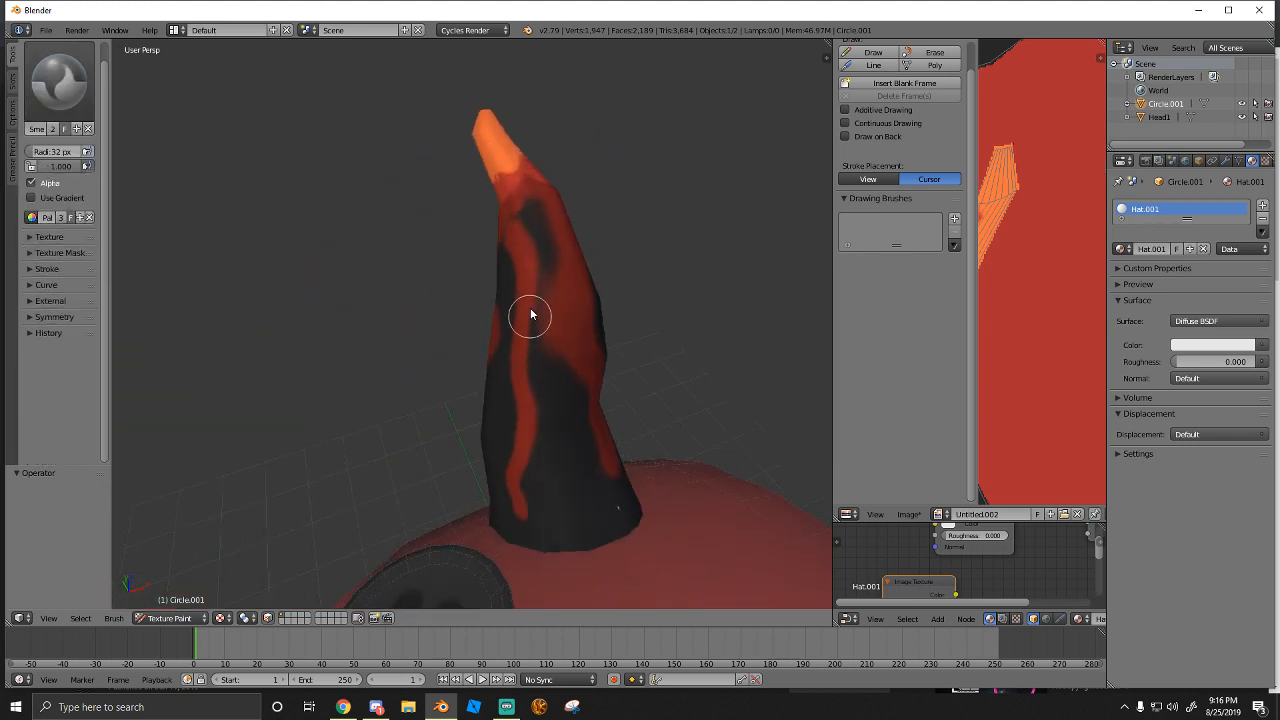
{"action": "mouse_move", "coordinate": [563, 321]}
{"action": "left_mouse_down"}
{"action": "mouse_move", "coordinate": [503, 131]}
{"action": "mouse_move", "coordinate": [526, 160]}
{"action": "mouse_move", "coordinate": [569, 294]}
{"action": "mouse_move", "coordinate": [505, 256]}
{"action": "mouse_move", "coordinate": [535, 241]}
{"action": "mouse_move", "coordinate": [532, 261]}
{"action": "left_mouse_up"}
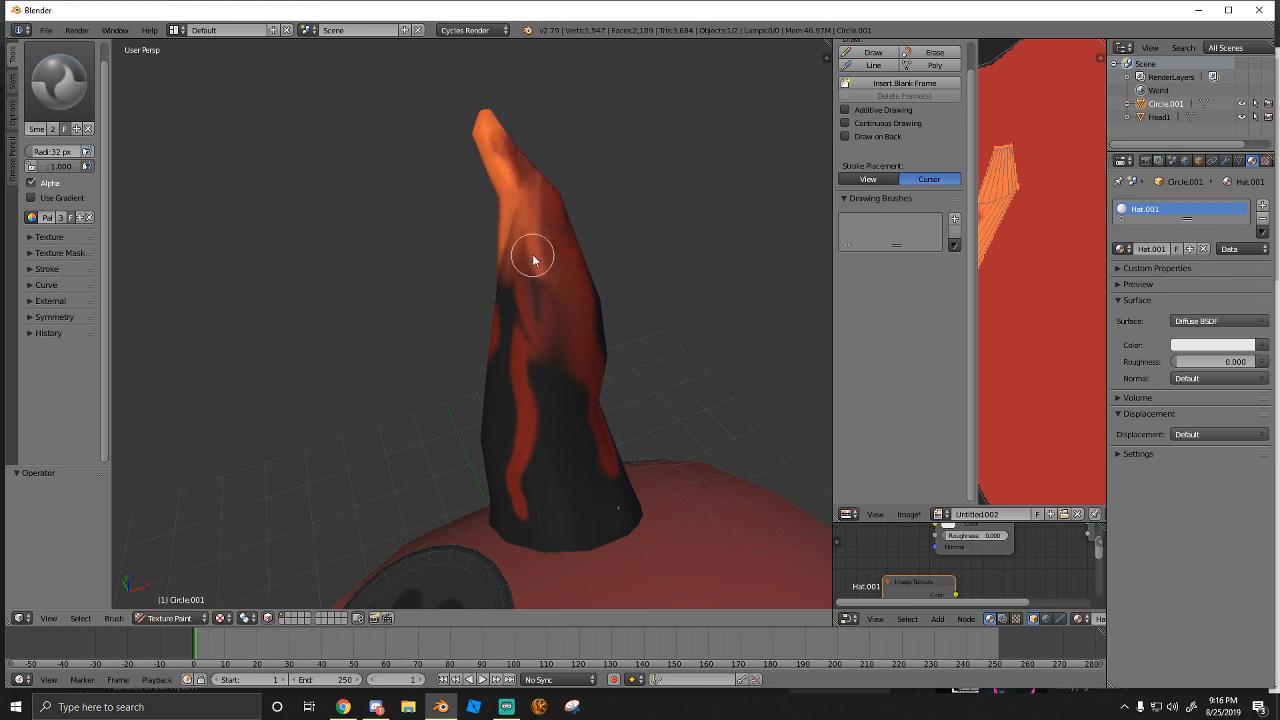
{"action": "key", "text": "ctrl+z"}
{"action": "key", "text": "ctrl+z"}
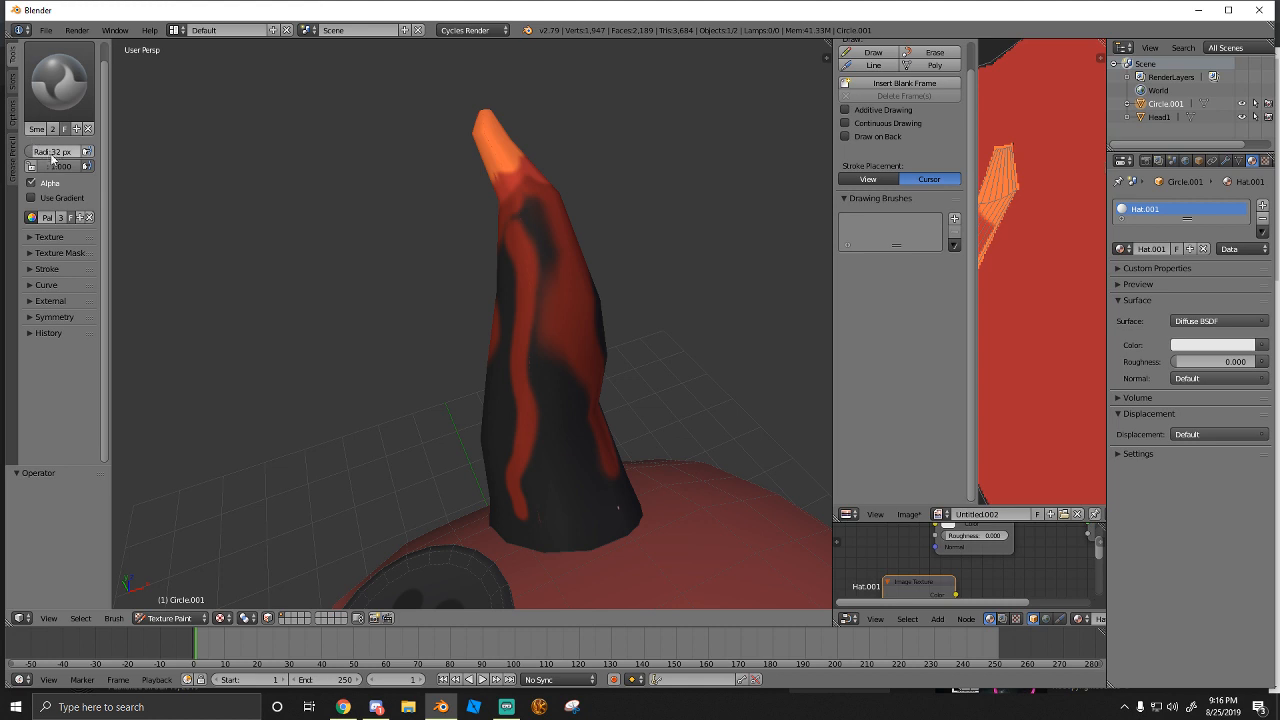
Set the Smear strength to 0.768 and pull the orange and red down the horn's button-facing side in flame-like streaks
{"action": "left_click_drag", "start_coordinate": [77, 166], "coordinate": [71, 166]}
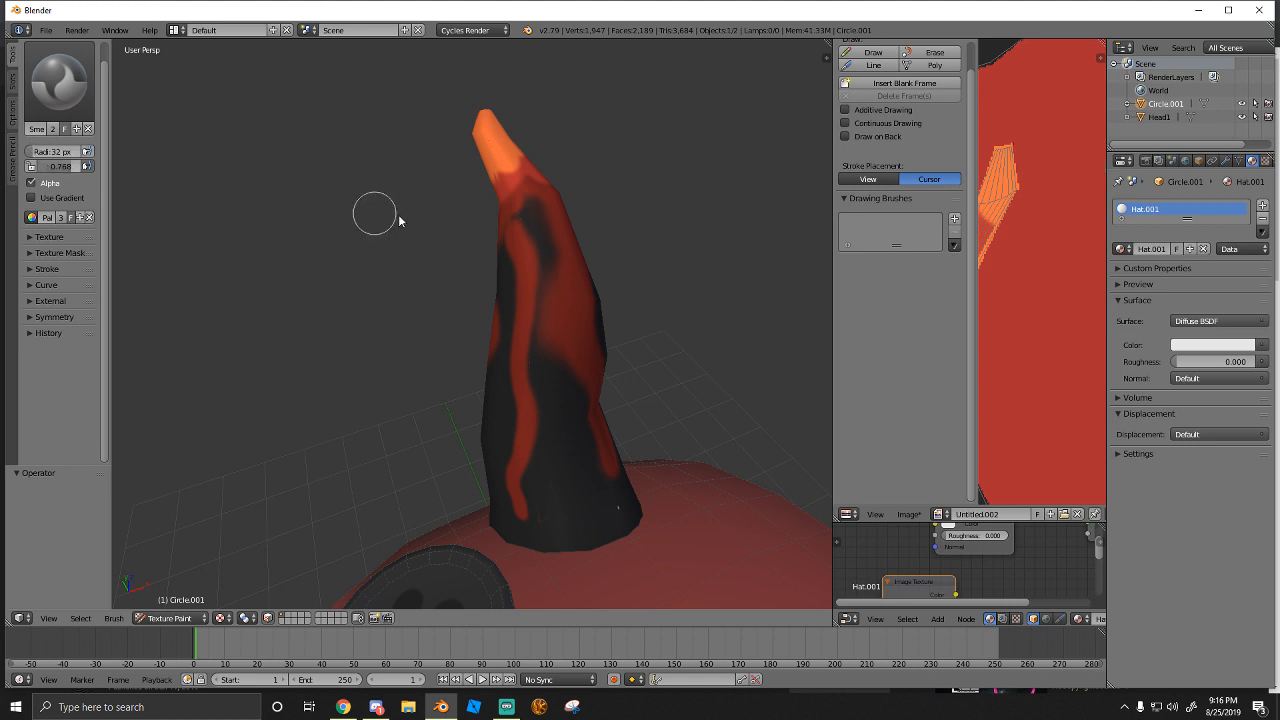
{"action": "middle_click_drag", "start_coordinate": [425, 220], "coordinate": [501, 207]}
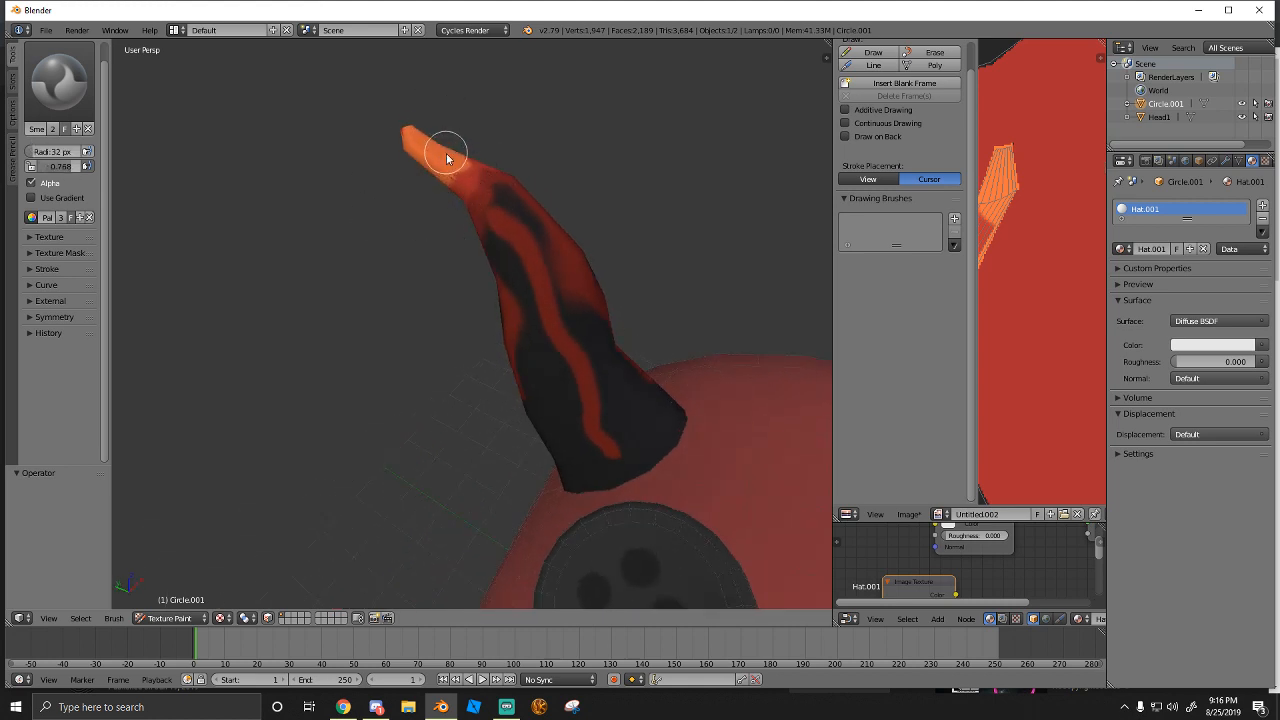
{"action": "mouse_move", "coordinate": [447, 158]}
{"action": "left_mouse_down"}
{"action": "mouse_move", "coordinate": [500, 191]}
{"action": "mouse_move", "coordinate": [557, 283]}
{"action": "mouse_move", "coordinate": [576, 355]}
{"action": "left_mouse_up"}
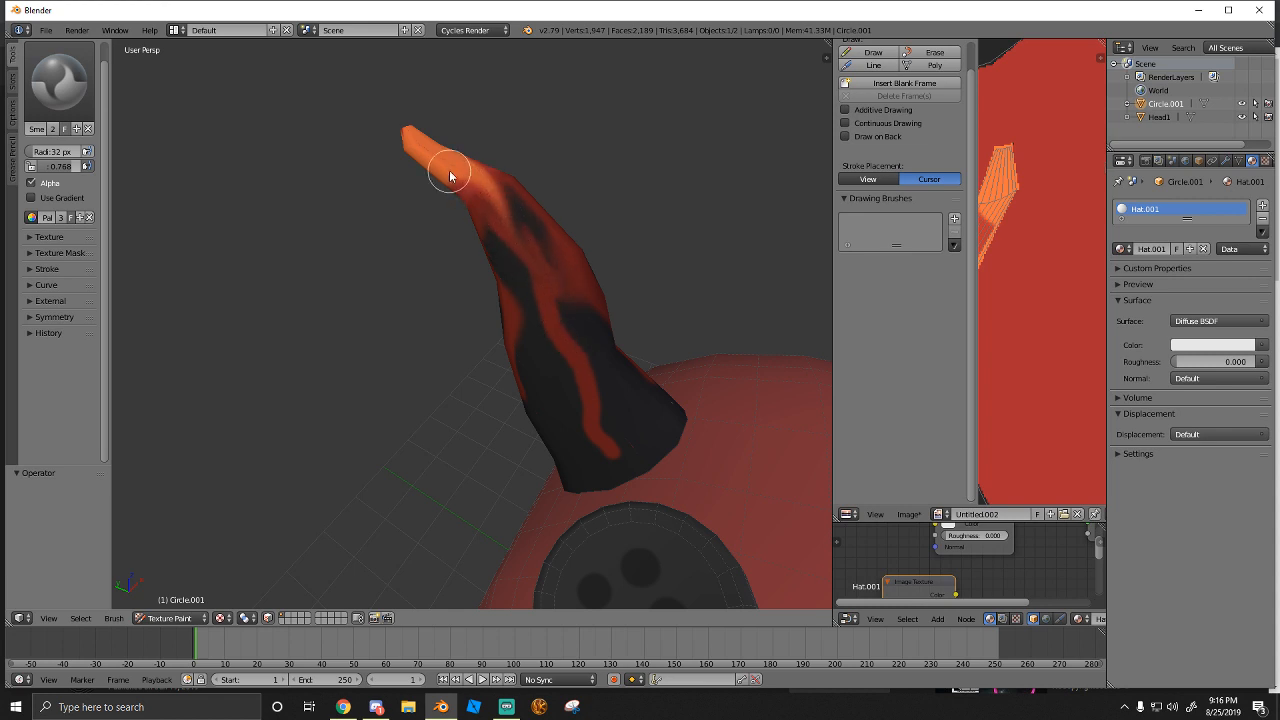
{"action": "mouse_move", "coordinate": [450, 176]}
{"action": "left_mouse_down"}
{"action": "mouse_move", "coordinate": [514, 277]}
{"action": "mouse_move", "coordinate": [559, 407]}
{"action": "mouse_move", "coordinate": [547, 265]}
{"action": "mouse_move", "coordinate": [600, 371]}
{"action": "mouse_move", "coordinate": [486, 229]}
{"action": "mouse_move", "coordinate": [549, 363]}
{"action": "mouse_move", "coordinate": [447, 167]}
{"action": "mouse_move", "coordinate": [529, 209]}
{"action": "mouse_move", "coordinate": [586, 314]}
{"action": "mouse_move", "coordinate": [457, 163]}
{"action": "mouse_move", "coordinate": [563, 308]}
{"action": "mouse_move", "coordinate": [526, 286]}
{"action": "mouse_move", "coordinate": [463, 160]}
{"action": "mouse_move", "coordinate": [411, 134]}
{"action": "mouse_move", "coordinate": [560, 323]}
{"action": "mouse_move", "coordinate": [514, 294]}
{"action": "mouse_move", "coordinate": [472, 183]}
{"action": "mouse_move", "coordinate": [492, 183]}
{"action": "mouse_move", "coordinate": [578, 288]}
{"action": "left_mouse_up"}
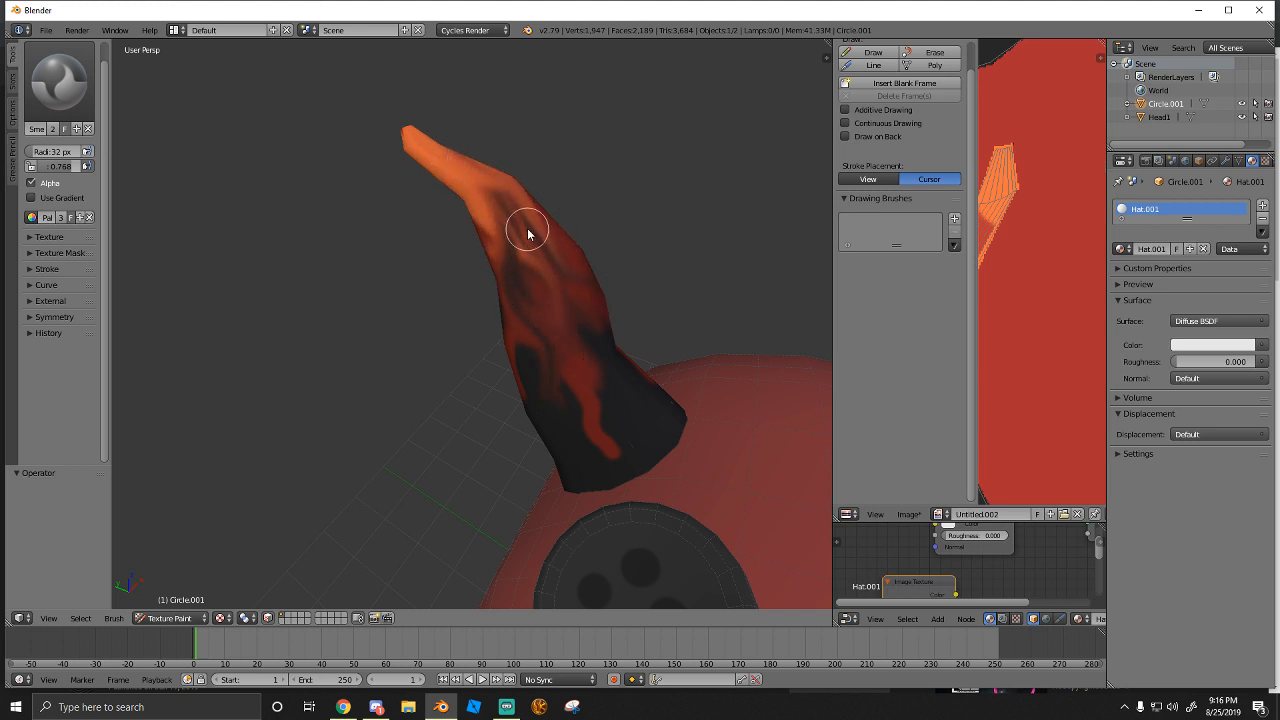
{"action": "left_click_drag", "start_coordinate": [528, 233], "coordinate": [638, 384]}
{"action": "left_click_drag", "start_coordinate": [450, 187], "coordinate": [552, 350]}
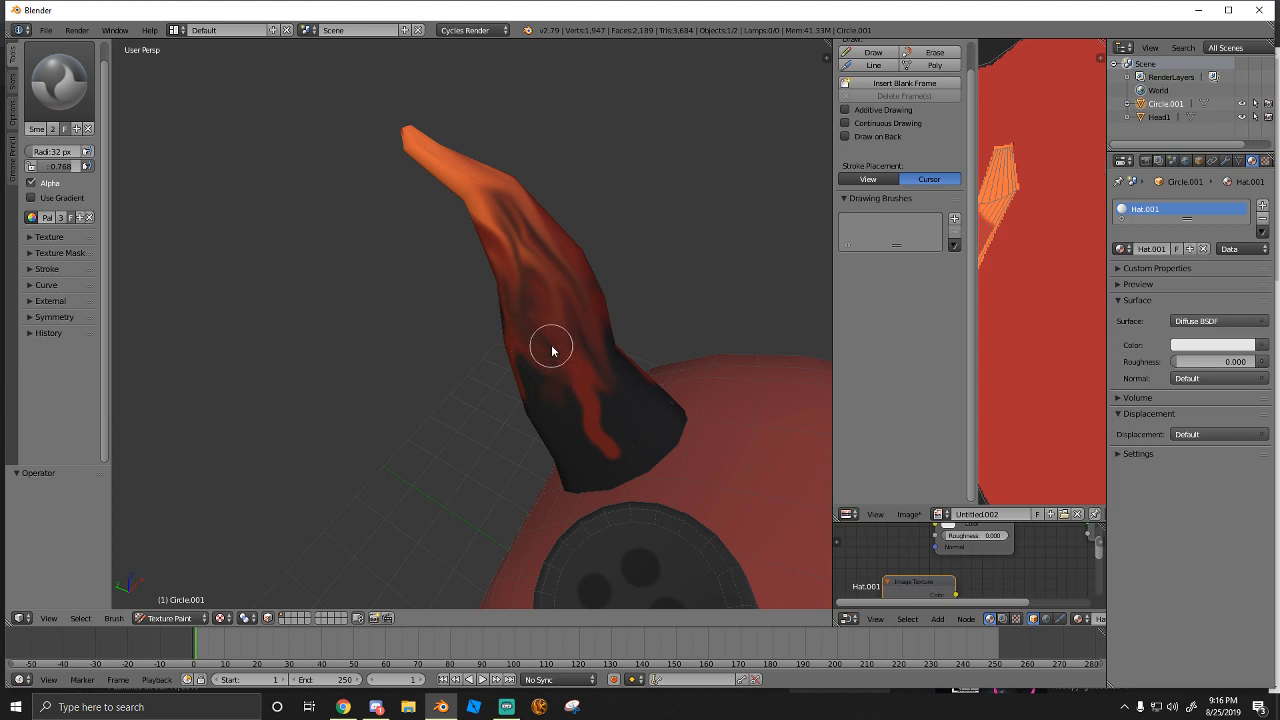
Smear the orange and red down the horn's outer side, blending the streaks into the black
{"action": "middle_click_drag", "start_coordinate": [448, 278], "coordinate": [604, 188]}
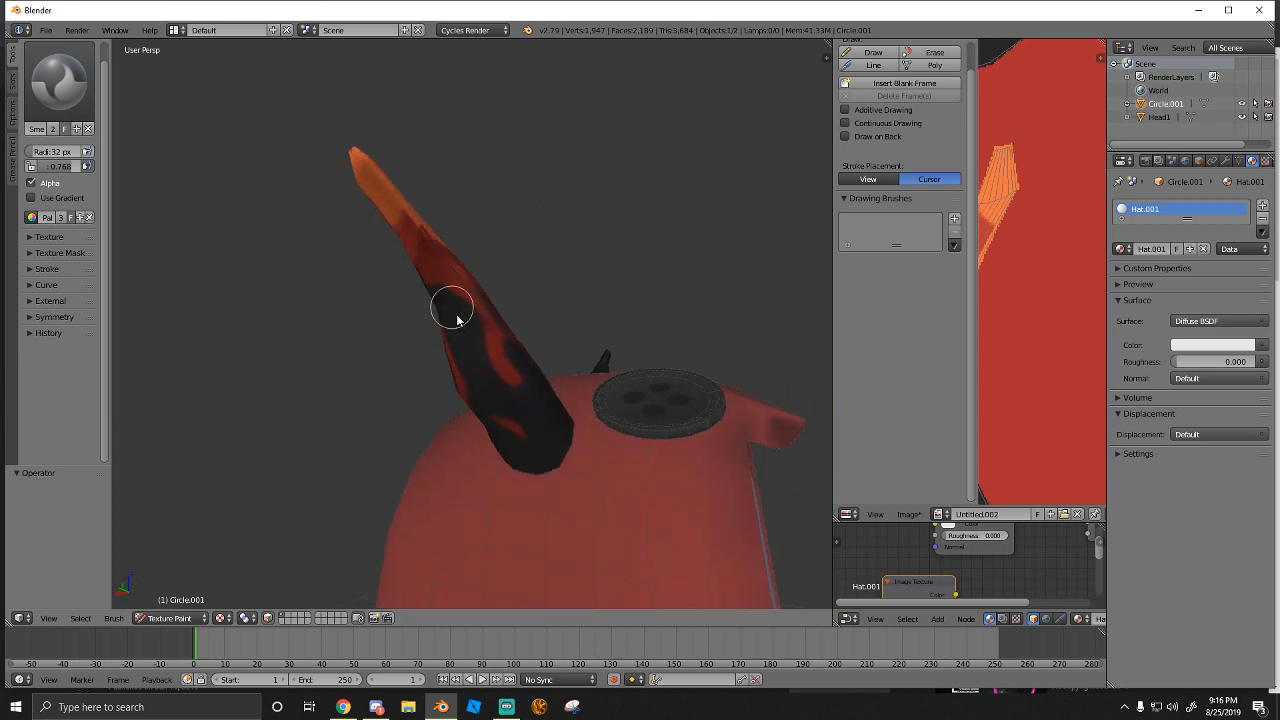
{"action": "mouse_move", "coordinate": [464, 308]}
{"action": "left_mouse_down"}
{"action": "mouse_move", "coordinate": [537, 429]}
{"action": "mouse_move", "coordinate": [447, 298]}
{"action": "left_mouse_up"}
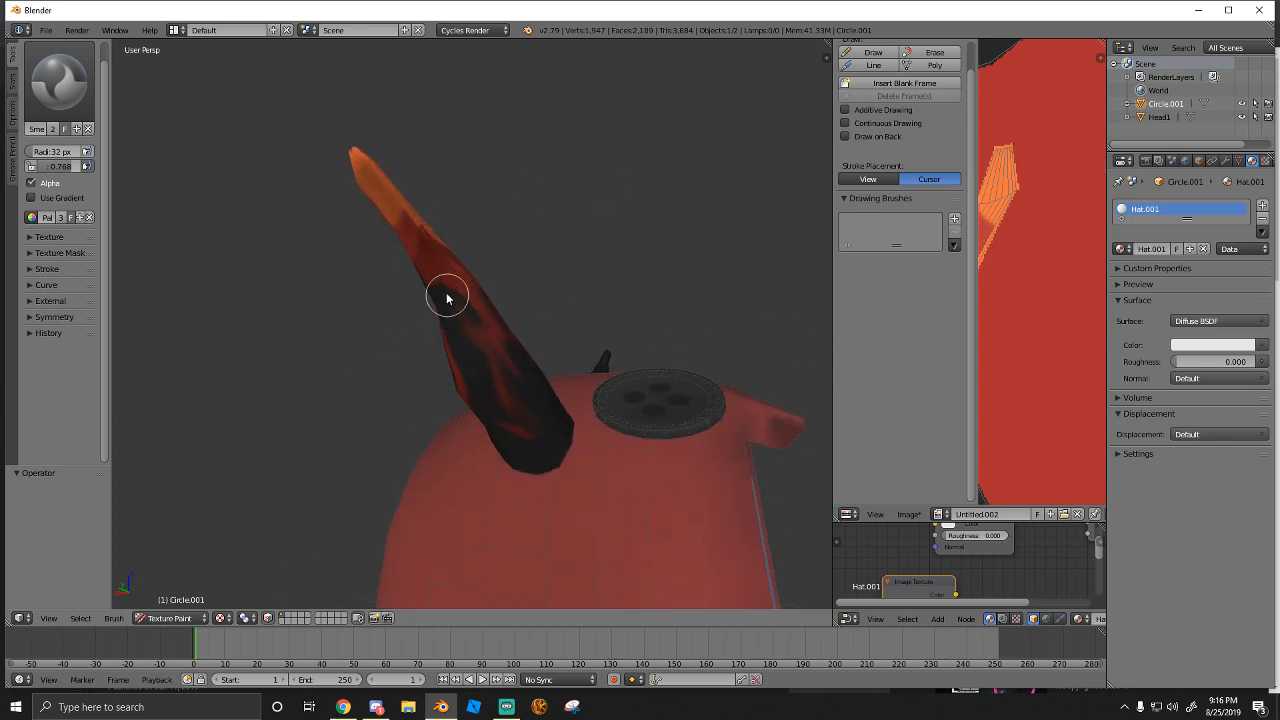
{"action": "mouse_move", "coordinate": [420, 240]}
{"action": "left_mouse_down"}
{"action": "mouse_move", "coordinate": [389, 206]}
{"action": "mouse_move", "coordinate": [474, 357]}
{"action": "mouse_move", "coordinate": [421, 261]}
{"action": "mouse_move", "coordinate": [434, 237]}
{"action": "mouse_move", "coordinate": [474, 354]}
{"action": "mouse_move", "coordinate": [500, 377]}
{"action": "mouse_move", "coordinate": [463, 328]}
{"action": "mouse_move", "coordinate": [434, 237]}
{"action": "mouse_move", "coordinate": [412, 232]}
{"action": "mouse_move", "coordinate": [485, 343]}
{"action": "left_mouse_up"}
Smear the tip's orange and the red streaks down the rear sides of the horn toward its base
{"action": "mouse_move", "coordinate": [358, 466]}
{"action": "middle_mouse_down"}
{"action": "mouse_move", "coordinate": [374, 449]}
{"action": "mouse_move", "coordinate": [522, 432]}
{"action": "middle_mouse_up"}
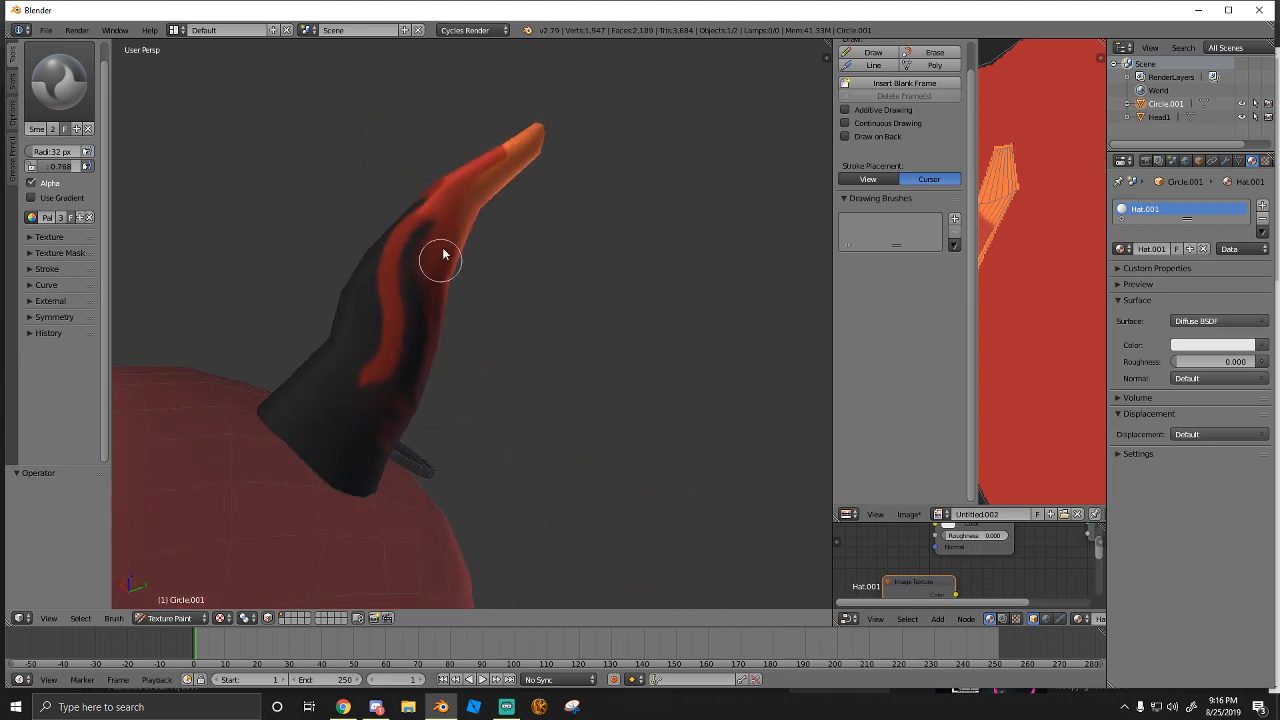
{"action": "mouse_move", "coordinate": [443, 254]}
{"action": "left_mouse_down"}
{"action": "mouse_move", "coordinate": [360, 420]}
{"action": "mouse_move", "coordinate": [394, 257]}
{"action": "mouse_move", "coordinate": [331, 423]}
{"action": "mouse_move", "coordinate": [394, 266]}
{"action": "mouse_move", "coordinate": [529, 157]}
{"action": "mouse_move", "coordinate": [457, 200]}
{"action": "mouse_move", "coordinate": [379, 317]}
{"action": "mouse_move", "coordinate": [445, 210]}
{"action": "left_mouse_up"}
{"action": "mouse_move", "coordinate": [516, 160]}
{"action": "left_mouse_down"}
{"action": "mouse_move", "coordinate": [477, 166]}
{"action": "mouse_move", "coordinate": [489, 177]}
{"action": "mouse_move", "coordinate": [397, 229]}
{"action": "mouse_move", "coordinate": [326, 325]}
{"action": "mouse_move", "coordinate": [337, 443]}
{"action": "left_mouse_up"}
{"action": "mouse_move", "coordinate": [337, 443]}
{"action": "middle_mouse_down"}
{"action": "mouse_move", "coordinate": [280, 251]}
{"action": "mouse_move", "coordinate": [491, 320]}
{"action": "mouse_move", "coordinate": [487, 371]}
{"action": "middle_mouse_up"}
{"action": "scroll", "coordinate": [484, 364], "scroll_direction": "up", "scroll_amount": 2}
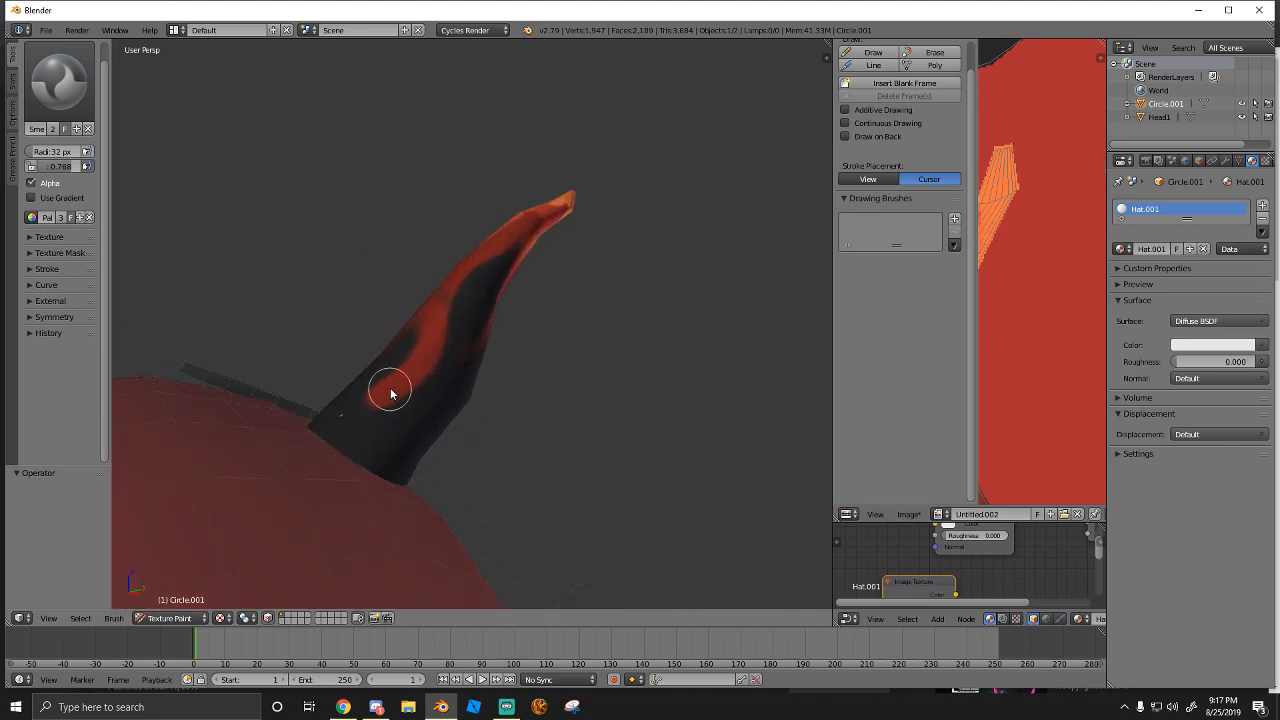
{"action": "mouse_move", "coordinate": [391, 394]}
{"action": "left_mouse_down"}
{"action": "mouse_move", "coordinate": [349, 440]}
{"action": "mouse_move", "coordinate": [446, 354]}
{"action": "mouse_move", "coordinate": [510, 259]}
{"action": "mouse_move", "coordinate": [486, 323]}
{"action": "mouse_move", "coordinate": [551, 217]}
{"action": "mouse_move", "coordinate": [499, 285]}
{"action": "mouse_move", "coordinate": [514, 214]}
{"action": "mouse_move", "coordinate": [389, 396]}
{"action": "mouse_move", "coordinate": [406, 423]}
{"action": "mouse_move", "coordinate": [434, 337]}
{"action": "mouse_move", "coordinate": [480, 271]}
{"action": "mouse_move", "coordinate": [420, 438]}
{"action": "left_mouse_up"}
{"action": "scroll", "coordinate": [369, 252], "scroll_direction": "down", "scroll_amount": 6}
{"action": "mouse_move", "coordinate": [369, 252]}
{"action": "middle_mouse_down"}
{"action": "mouse_move", "coordinate": [463, 311]}
{"action": "mouse_move", "coordinate": [566, 306]}
{"action": "middle_mouse_up"}
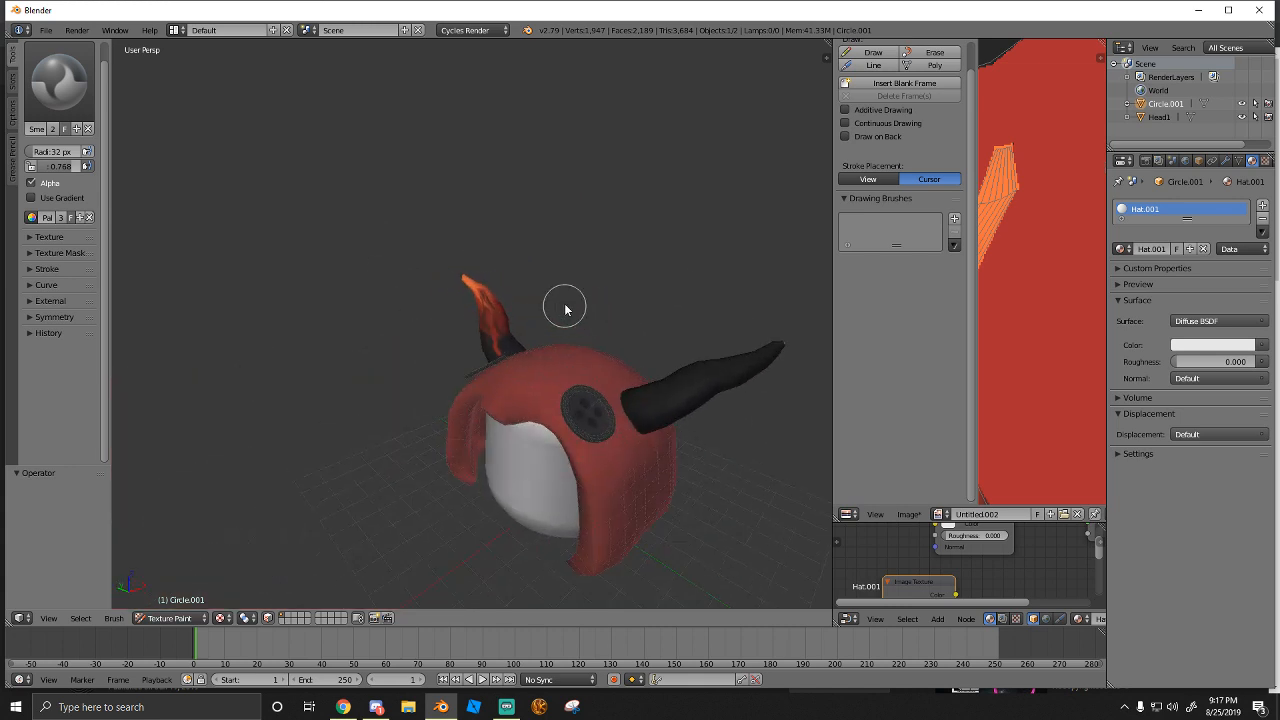
Pull the orange further down the horn's button-facing side in flame-like streaks reaching its base
{"action": "scroll", "coordinate": [488, 290], "scroll_direction": "up", "scroll_amount": 4}
{"action": "mouse_move", "coordinate": [461, 298]}
{"action": "middle_mouse_down"}
{"action": "mouse_move", "coordinate": [481, 292]}
{"action": "mouse_move", "coordinate": [461, 307]}
{"action": "middle_mouse_up"}
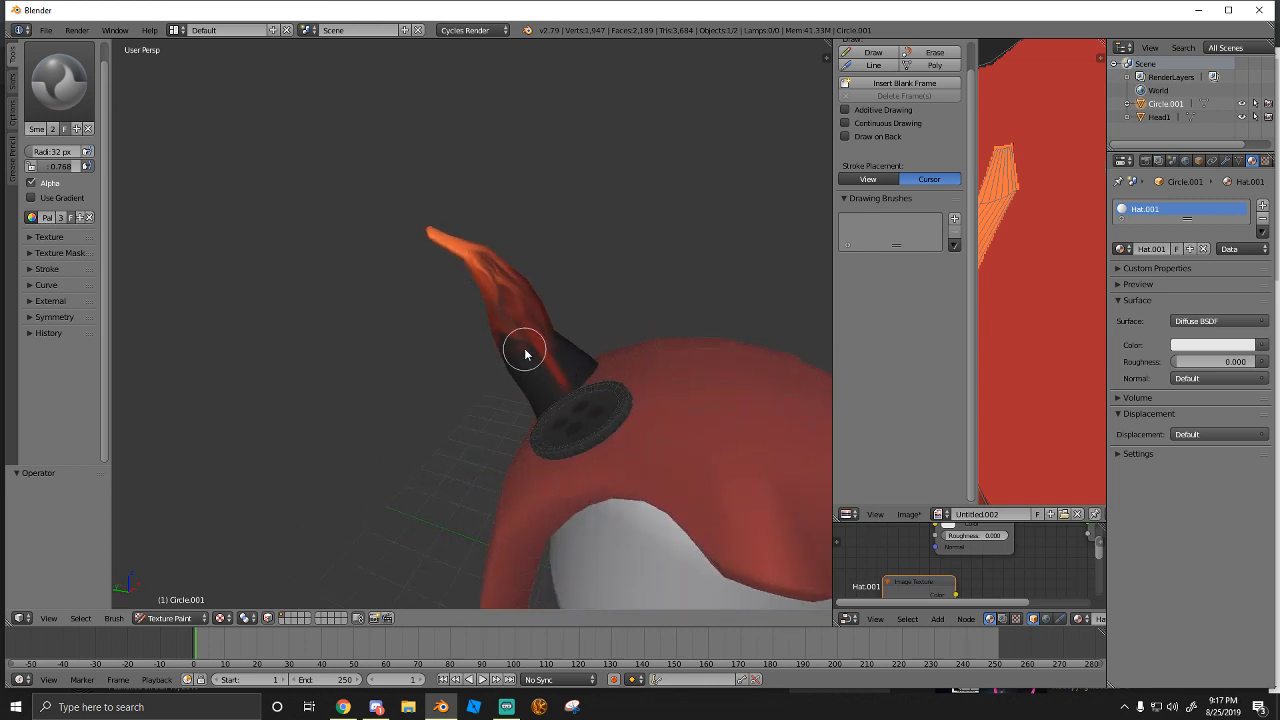
{"action": "mouse_move", "coordinate": [561, 383]}
{"action": "left_mouse_down"}
{"action": "mouse_move", "coordinate": [539, 326]}
{"action": "mouse_move", "coordinate": [565, 376]}
{"action": "left_mouse_up"}
{"action": "mouse_move", "coordinate": [460, 227]}
{"action": "left_mouse_down"}
{"action": "mouse_move", "coordinate": [531, 271]}
{"action": "mouse_move", "coordinate": [471, 266]}
{"action": "mouse_move", "coordinate": [529, 348]}
{"action": "mouse_move", "coordinate": [480, 271]}
{"action": "mouse_move", "coordinate": [517, 306]}
{"action": "mouse_move", "coordinate": [546, 374]}
{"action": "mouse_move", "coordinate": [512, 275]}
{"action": "mouse_move", "coordinate": [558, 360]}
{"action": "left_mouse_up"}
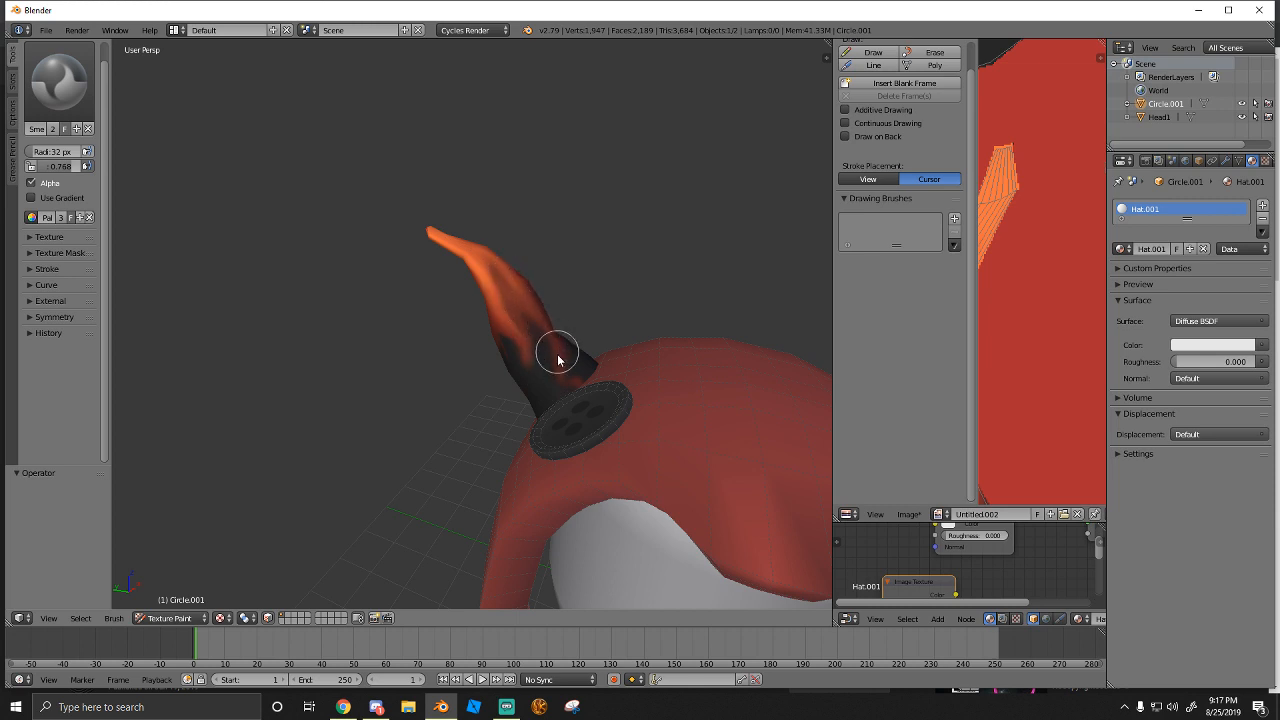
{"action": "left_click_drag", "start_coordinate": [501, 299], "coordinate": [535, 385]}
{"action": "mouse_move", "coordinate": [466, 437]}
{"action": "middle_mouse_down"}
{"action": "mouse_move", "coordinate": [494, 428]}
{"action": "mouse_move", "coordinate": [373, 441]}
{"action": "mouse_move", "coordinate": [483, 445]}
{"action": "mouse_move", "coordinate": [471, 430]}
{"action": "middle_mouse_up"}
{"action": "scroll", "coordinate": [467, 442], "scroll_direction": "up", "scroll_amount": 1}
{"action": "scroll", "coordinate": [475, 429], "scroll_direction": "up", "scroll_amount": 2}
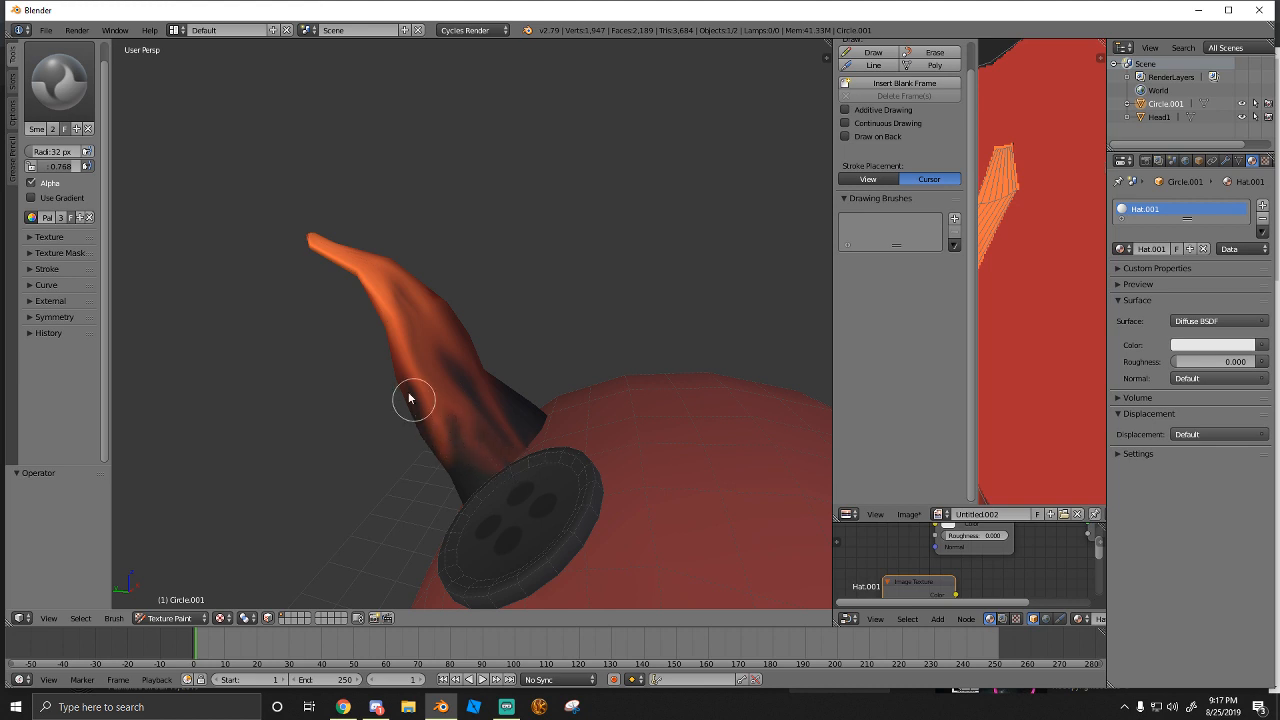
{"action": "left_click_drag", "start_coordinate": [430, 445], "coordinate": [453, 515]}
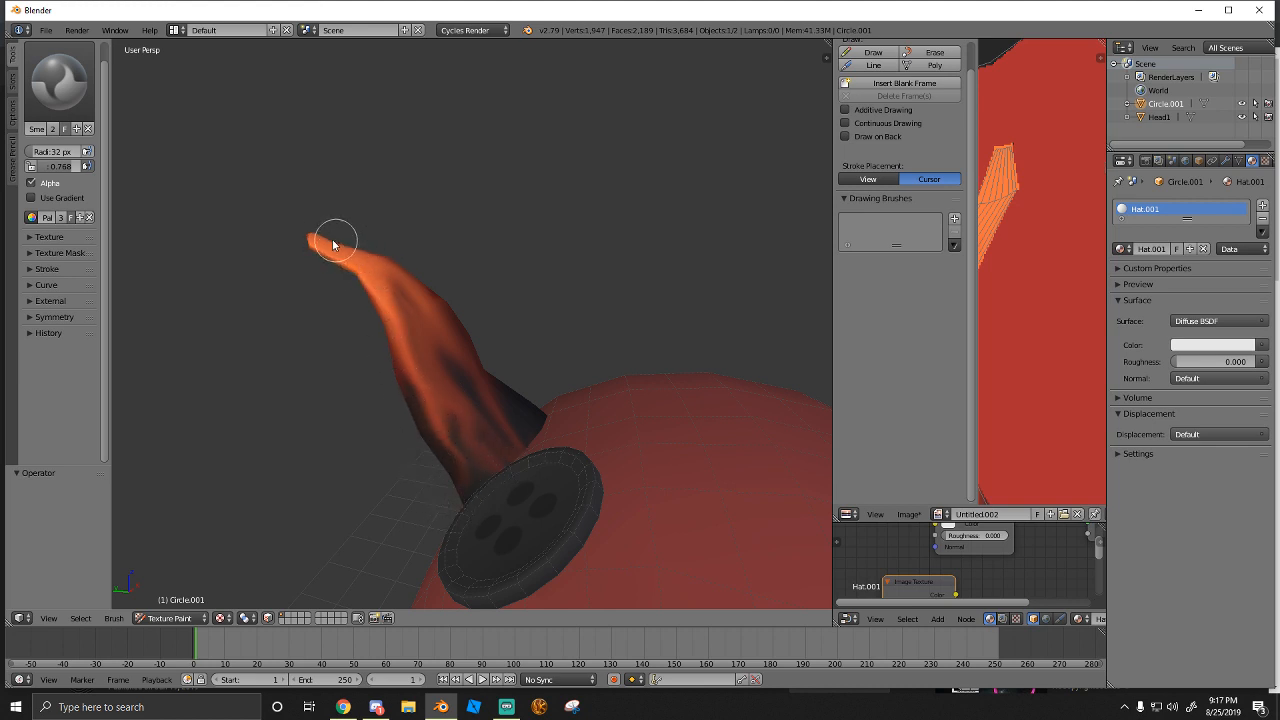
Blend the orange around the horn's tip and upper bend on its outer and rear sides
{"action": "middle_click_drag", "start_coordinate": [313, 214], "coordinate": [444, 258]}
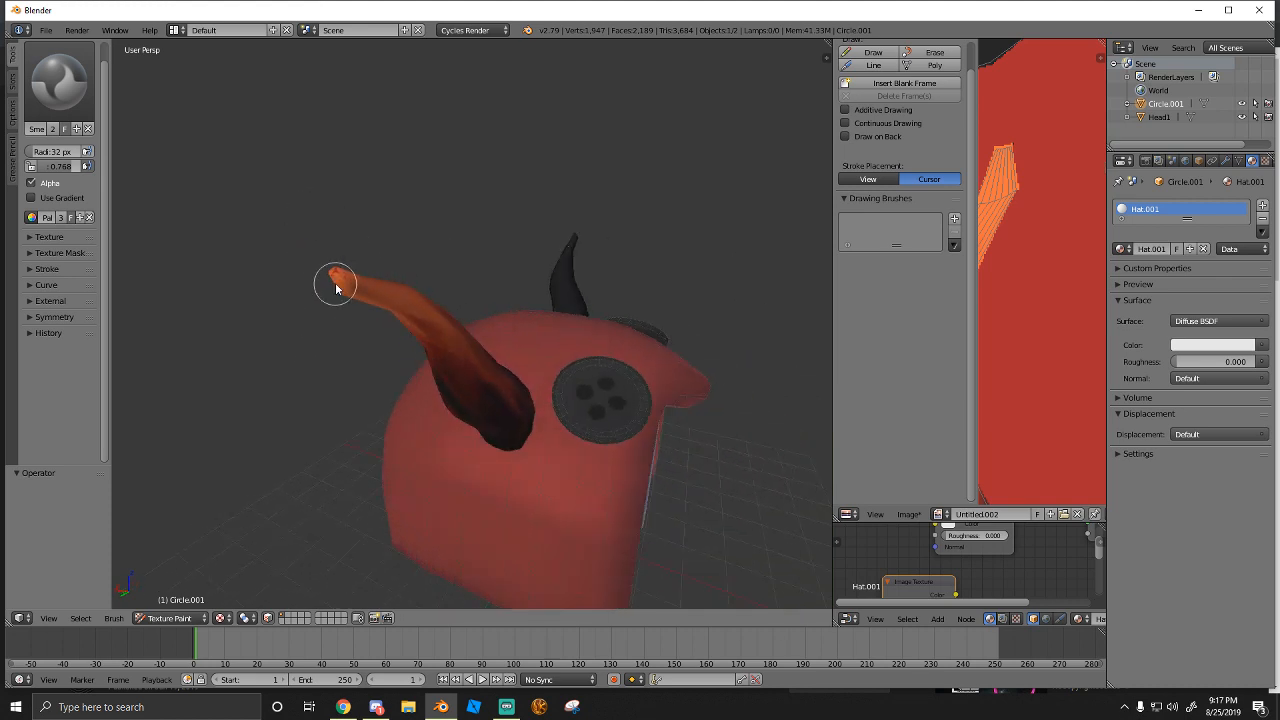
{"action": "mouse_move", "coordinate": [326, 230]}
{"action": "middle_mouse_down"}
{"action": "mouse_move", "coordinate": [383, 260]}
{"action": "mouse_move", "coordinate": [308, 197]}
{"action": "middle_mouse_up"}
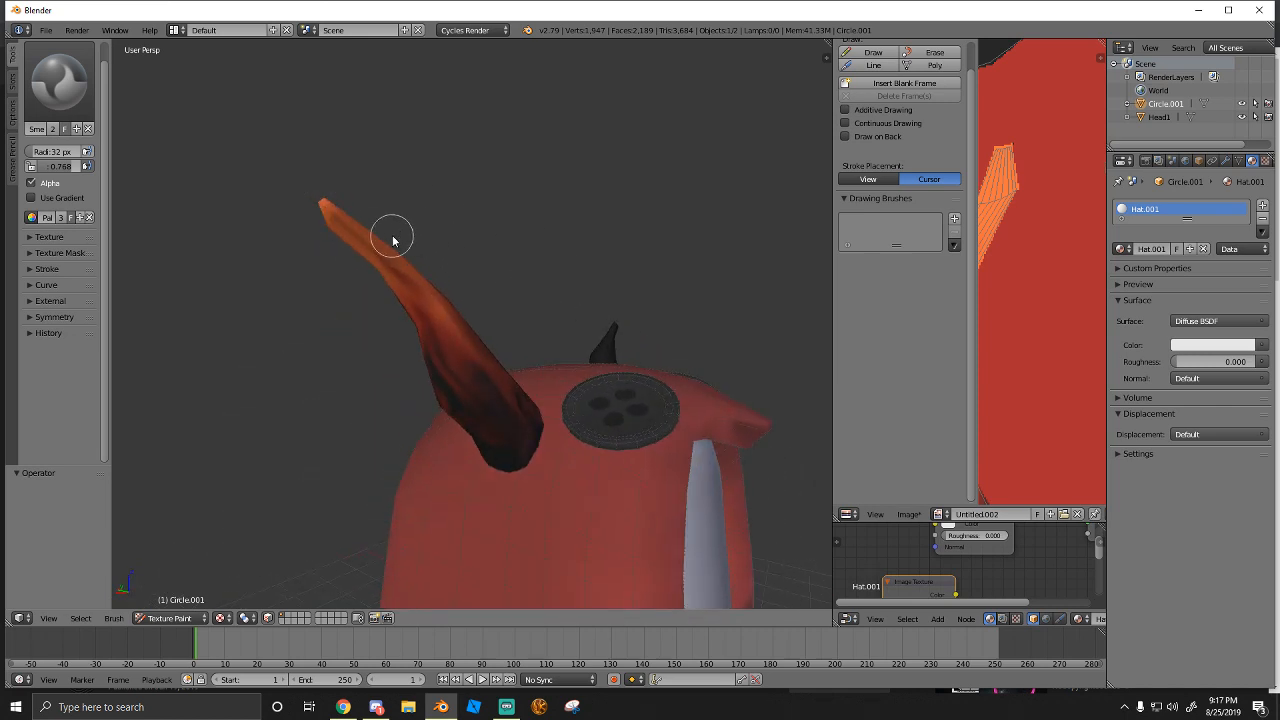
{"action": "mouse_move", "coordinate": [398, 274]}
{"action": "left_mouse_down"}
{"action": "mouse_move", "coordinate": [326, 209]}
{"action": "mouse_move", "coordinate": [396, 278]}
{"action": "left_mouse_up"}
{"action": "middle_click_drag", "start_coordinate": [396, 278], "coordinate": [480, 214]}
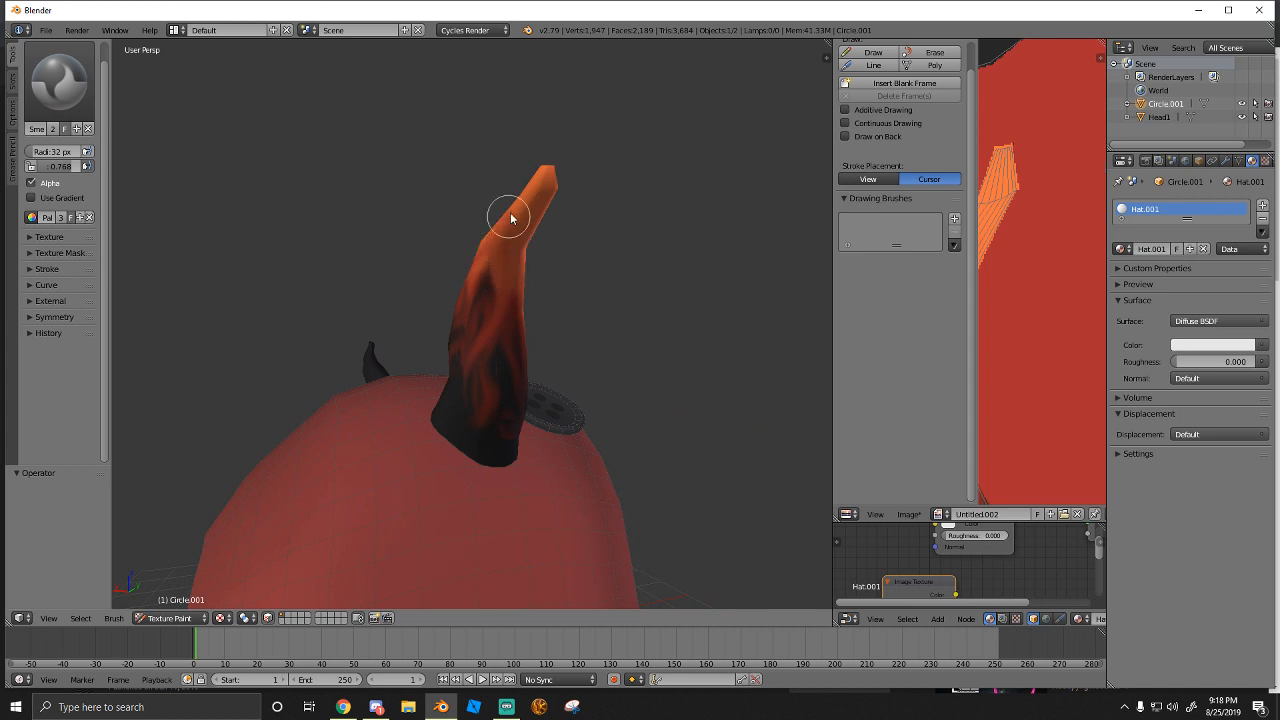
{"action": "mouse_move", "coordinate": [510, 217]}
{"action": "left_mouse_down"}
{"action": "mouse_move", "coordinate": [515, 228]}
{"action": "mouse_move", "coordinate": [531, 209]}
{"action": "mouse_move", "coordinate": [551, 159]}
{"action": "left_mouse_up"}
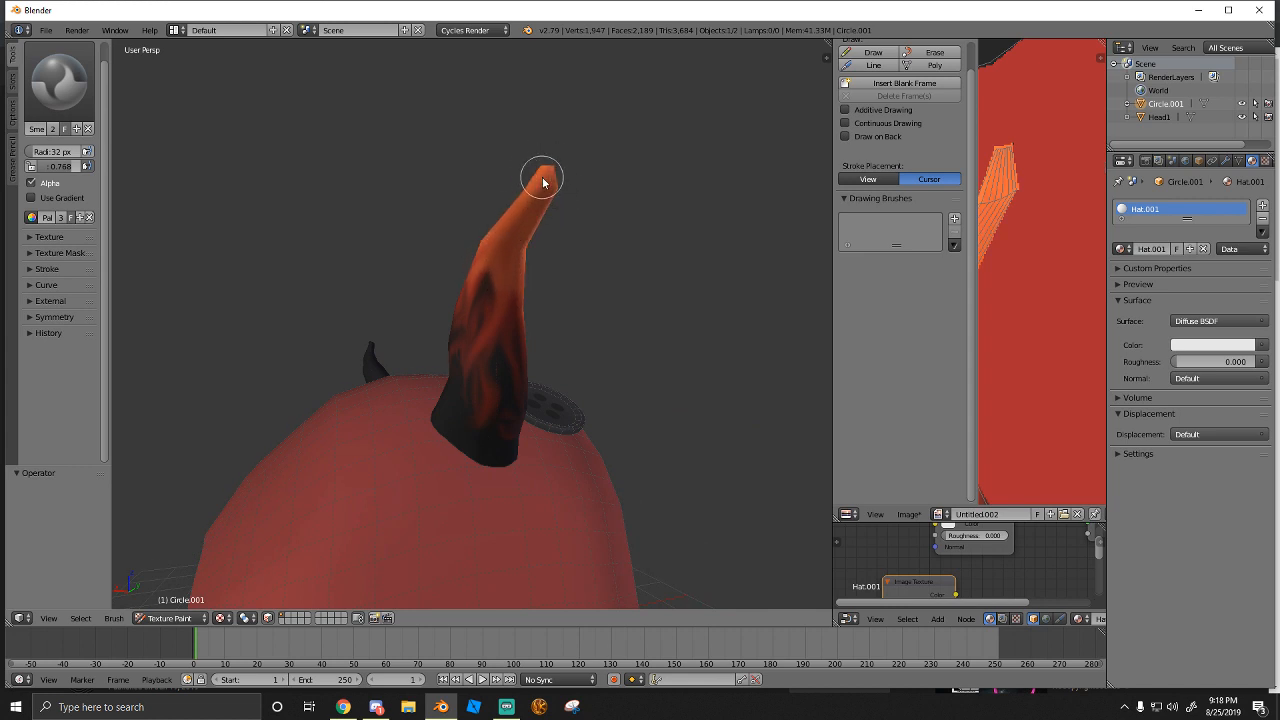
Switch to Object Mode and examine the smeared horn on the hat from the front and up close
{"action": "middle_click_drag", "start_coordinate": [540, 189], "coordinate": [477, 340]}
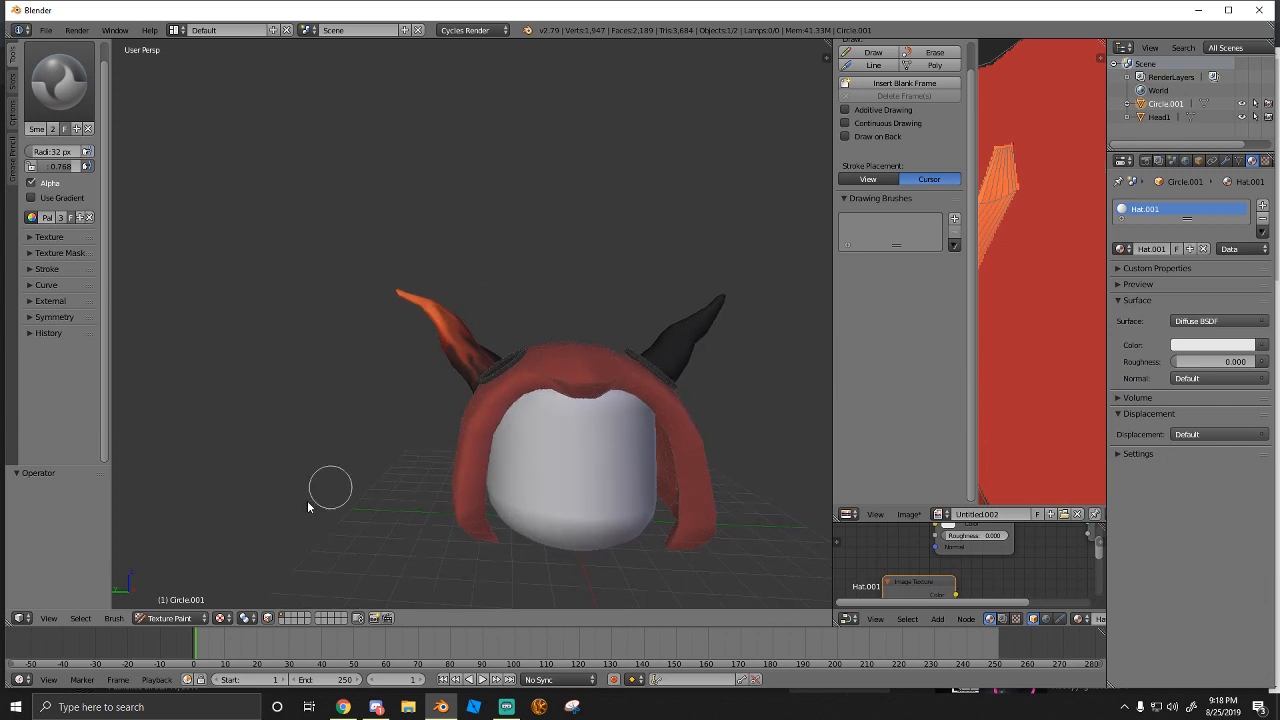
{"action": "left_click", "coordinate": [175, 617]}
{"action": "left_click", "coordinate": [170, 527]}
{"action": "scroll", "coordinate": [474, 402], "scroll_direction": "down", "scroll_amount": 1}
{"action": "middle_click_drag", "start_coordinate": [474, 402], "coordinate": [497, 386]}
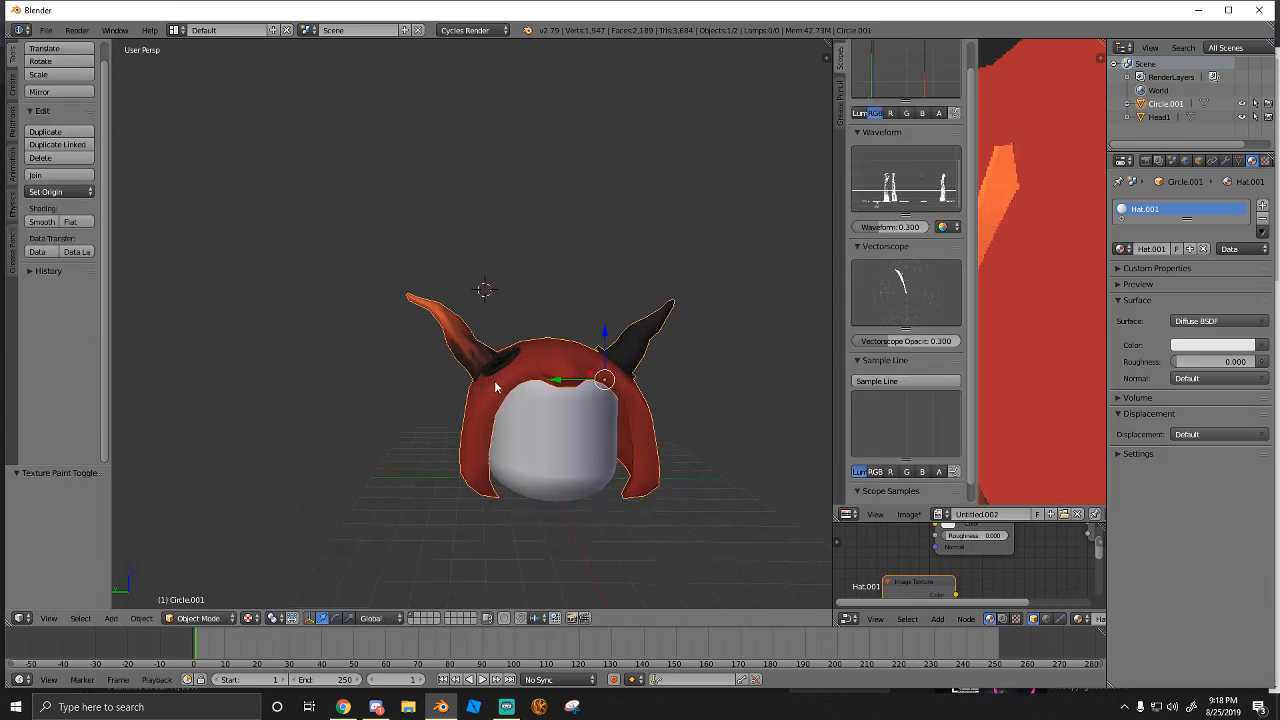
{"action": "key", "text": "shift+f"}
{"action": "key", "text": "w"}
{"action": "key", "text": "w"}
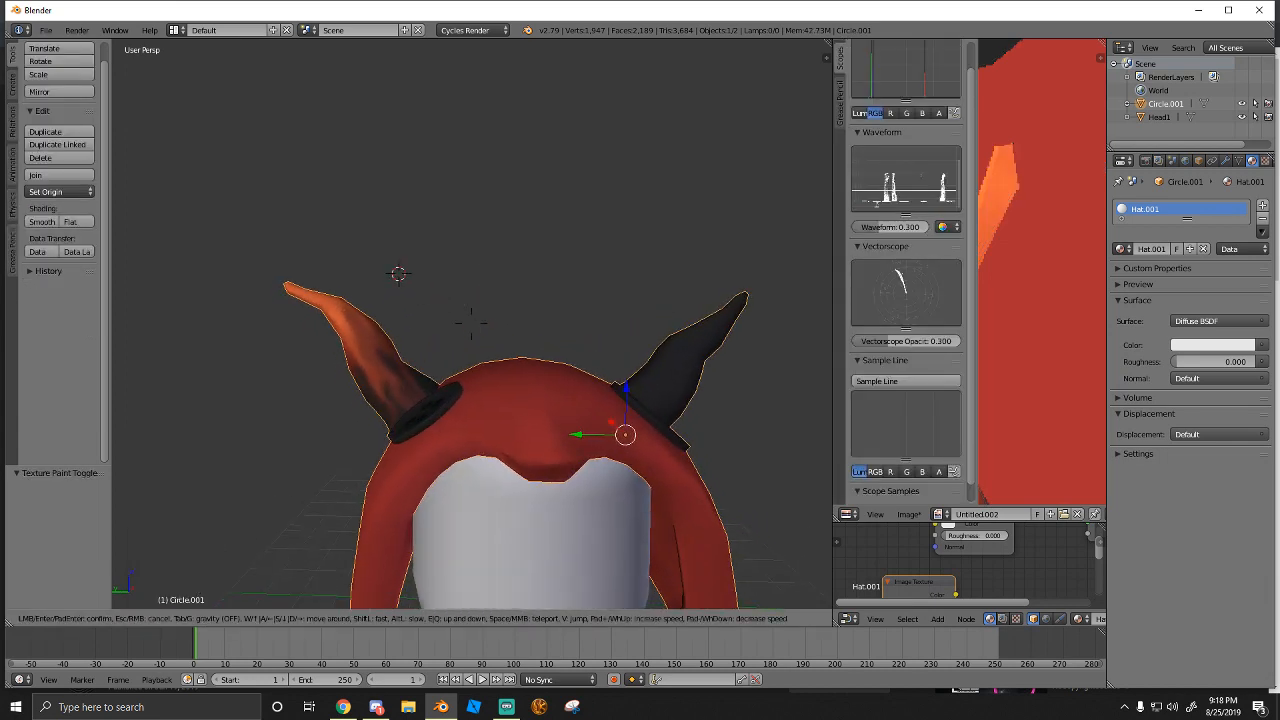
{"action": "key", "text": "s"}
{"action": "key", "text": "w"}
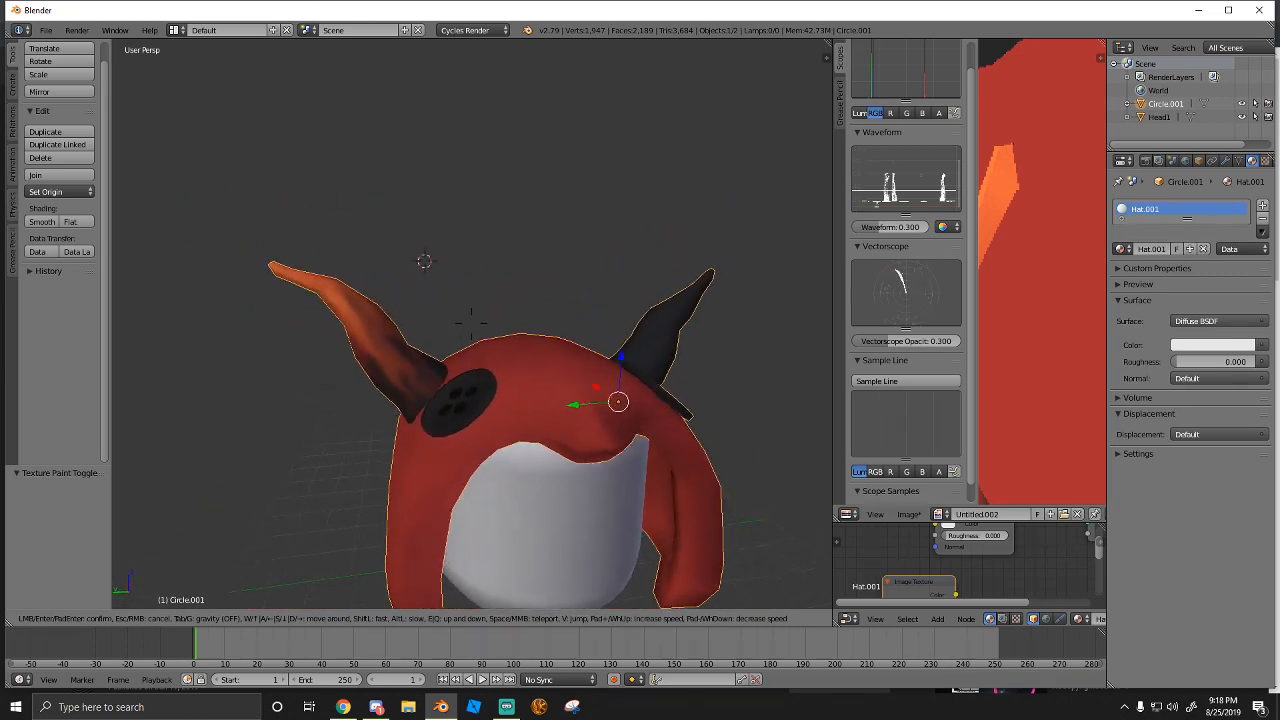
{"action": "left_click", "coordinate": [470, 322]}
{"action": "left_click", "coordinate": [198, 617]}
{"action": "left_click", "coordinate": [196, 588]}
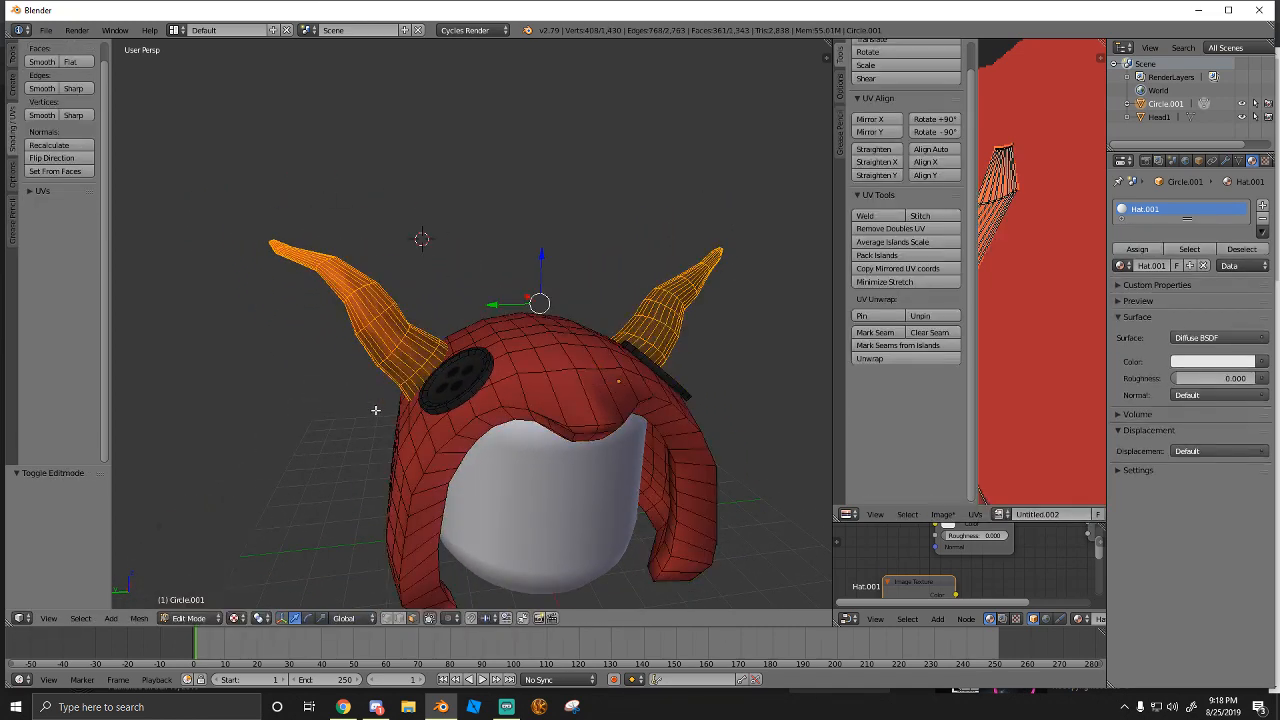
{"action": "scroll", "coordinate": [384, 334], "scroll_direction": "up", "scroll_amount": 2}
{"action": "scroll", "coordinate": [378, 338], "scroll_direction": "down", "scroll_amount": 1}
{"action": "middle_click_drag", "start_coordinate": [377, 343], "coordinate": [422, 372], "text": "shift"}
{"action": "left_click", "coordinate": [12, 84]}
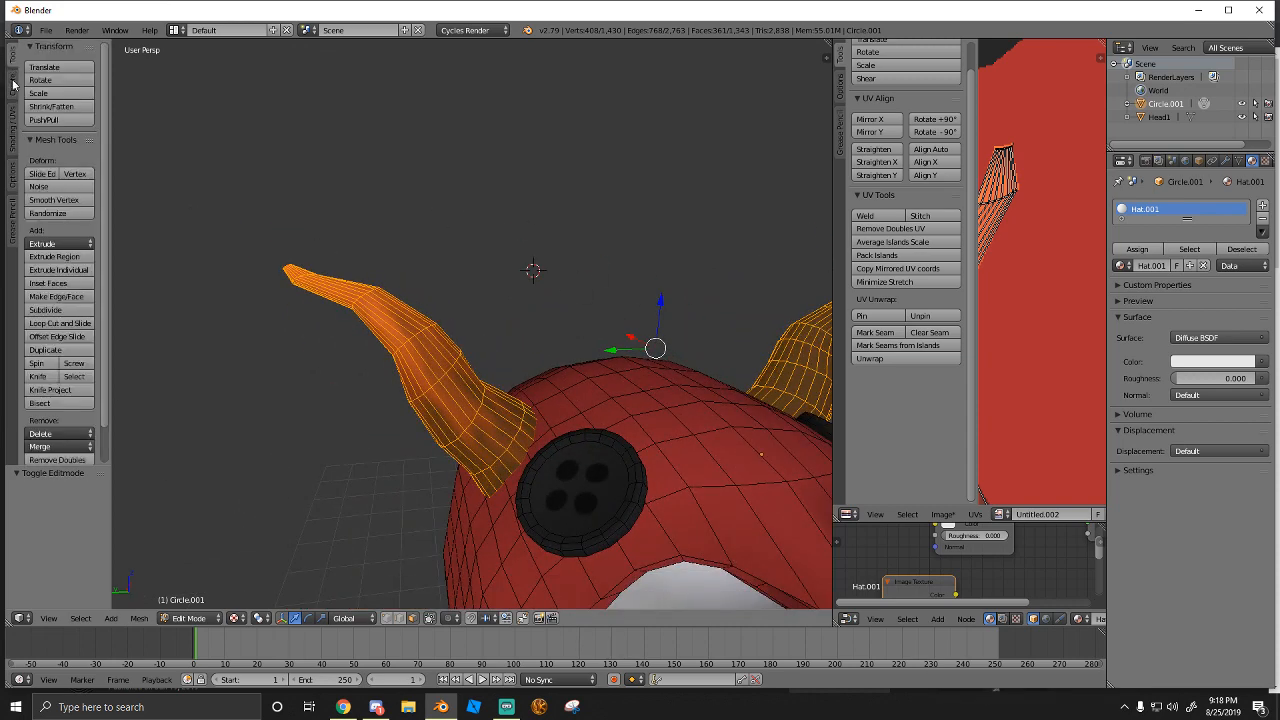
{"action": "left_click", "coordinate": [15, 130]}
{"action": "left_click", "coordinate": [14, 55]}
{"action": "left_click", "coordinate": [16, 89]}
Return to Texture Paint mode and switch to the yellow TexDraw brush
{"action": "left_click", "coordinate": [212, 620]}
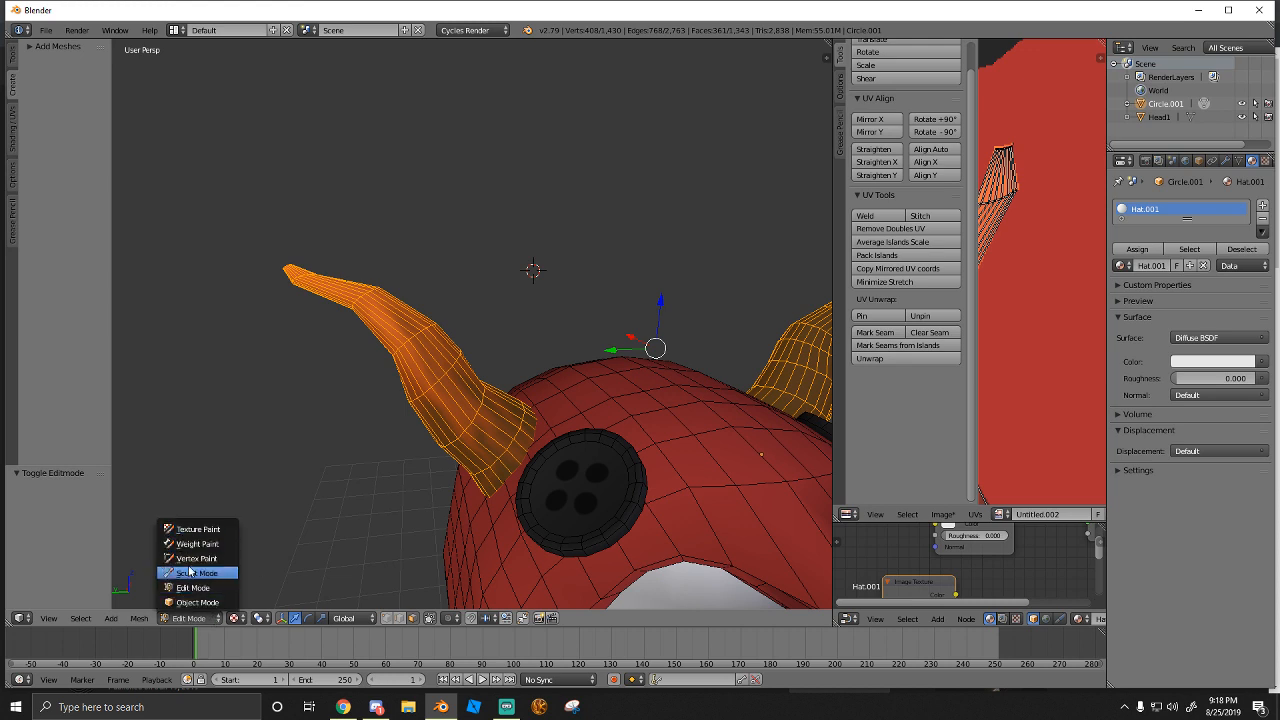
{"action": "left_click", "coordinate": [188, 529]}
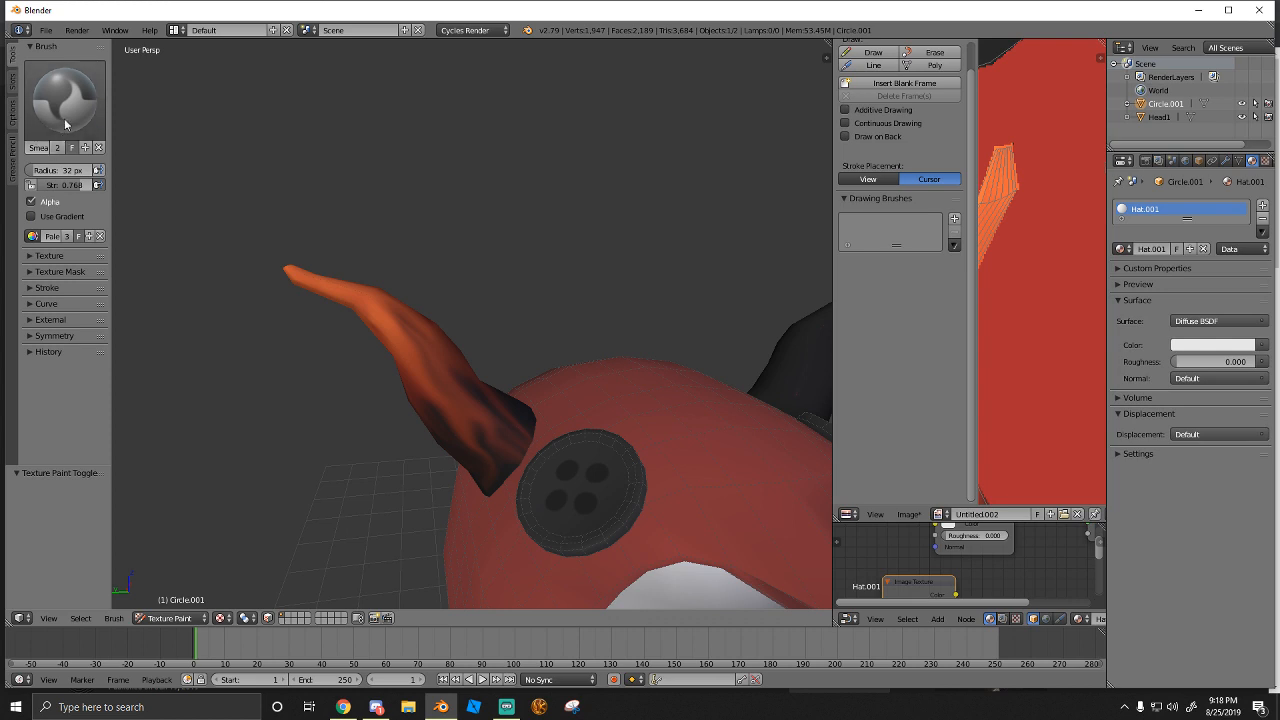
{"action": "left_click", "coordinate": [65, 124]}
{"action": "left_click", "coordinate": [320, 184]}
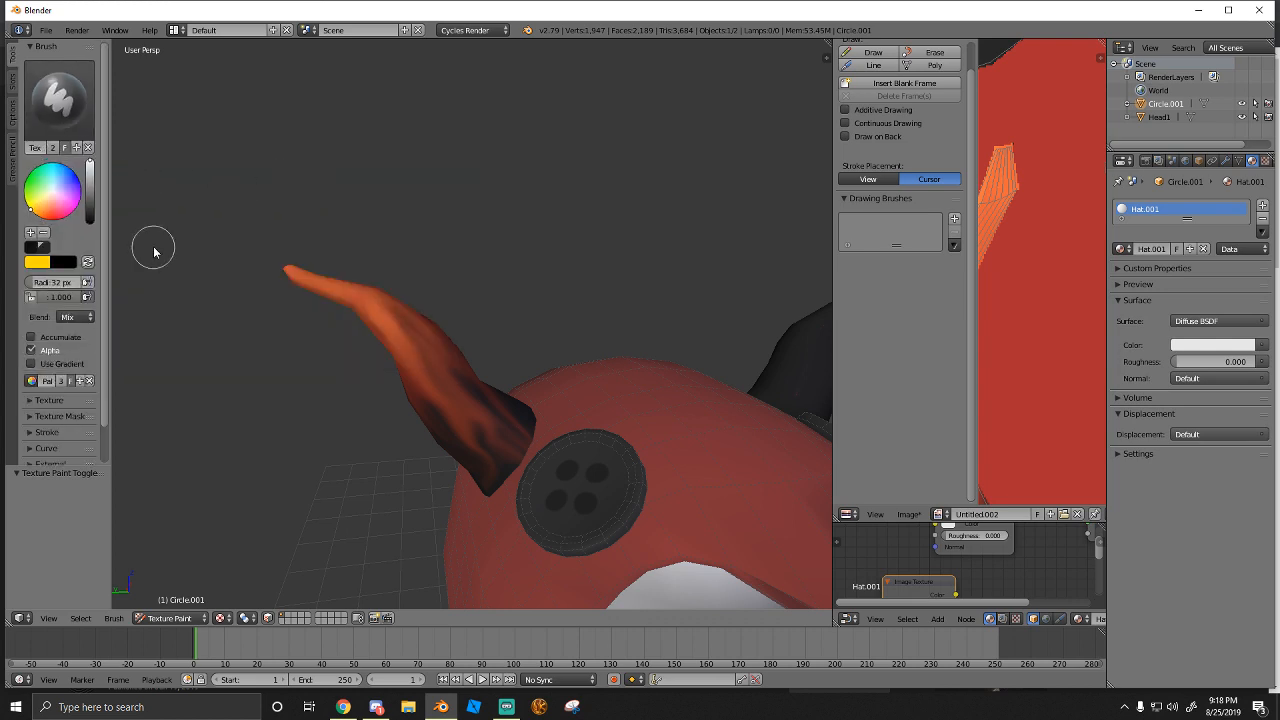
Set the brush radius to 18 px and paint yellow streaks from the horn's tip down its front and outer sides
{"action": "key", "text": "f"}
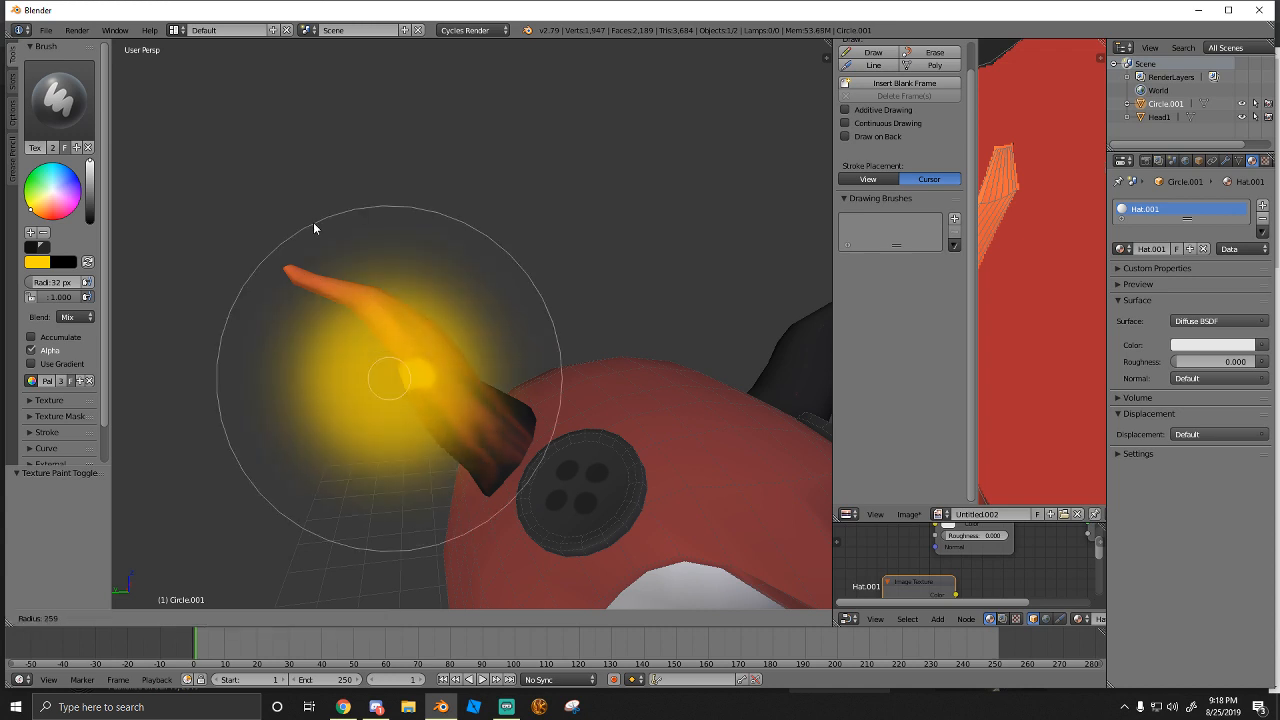
{"action": "left_click", "coordinate": [318, 238]}
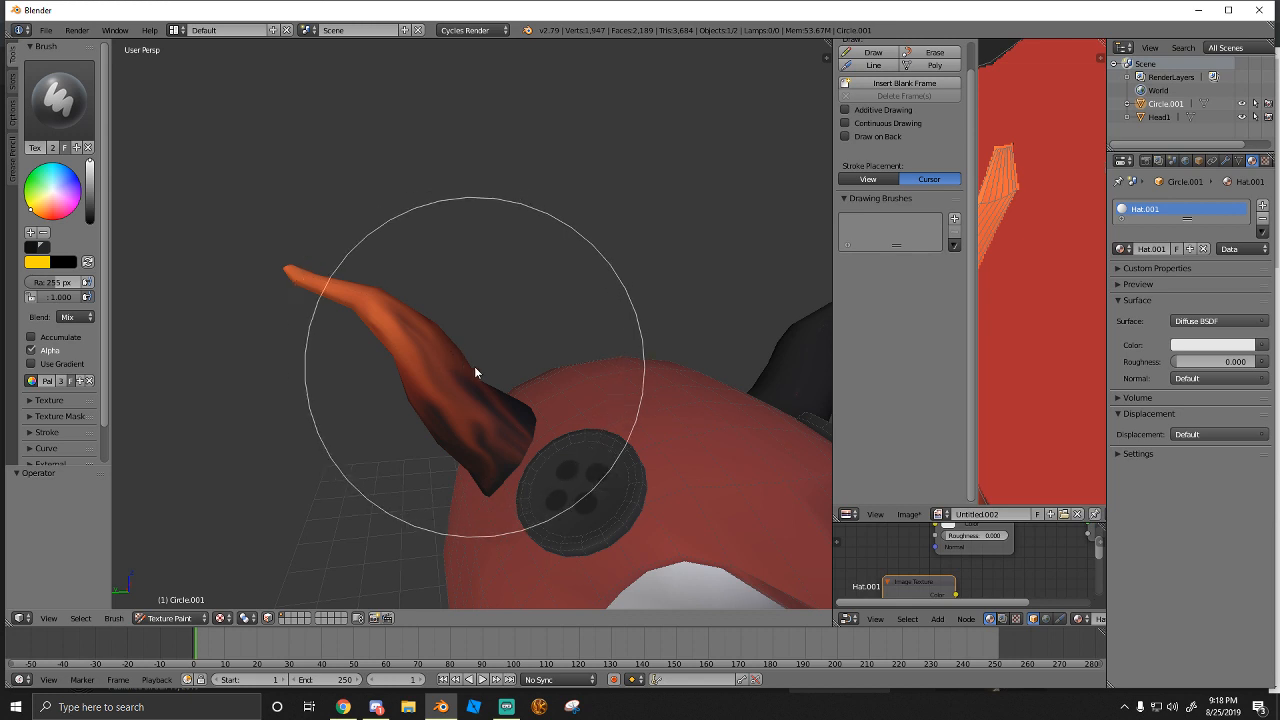
{"action": "key", "text": "f"}
{"action": "left_click", "coordinate": [312, 371]}
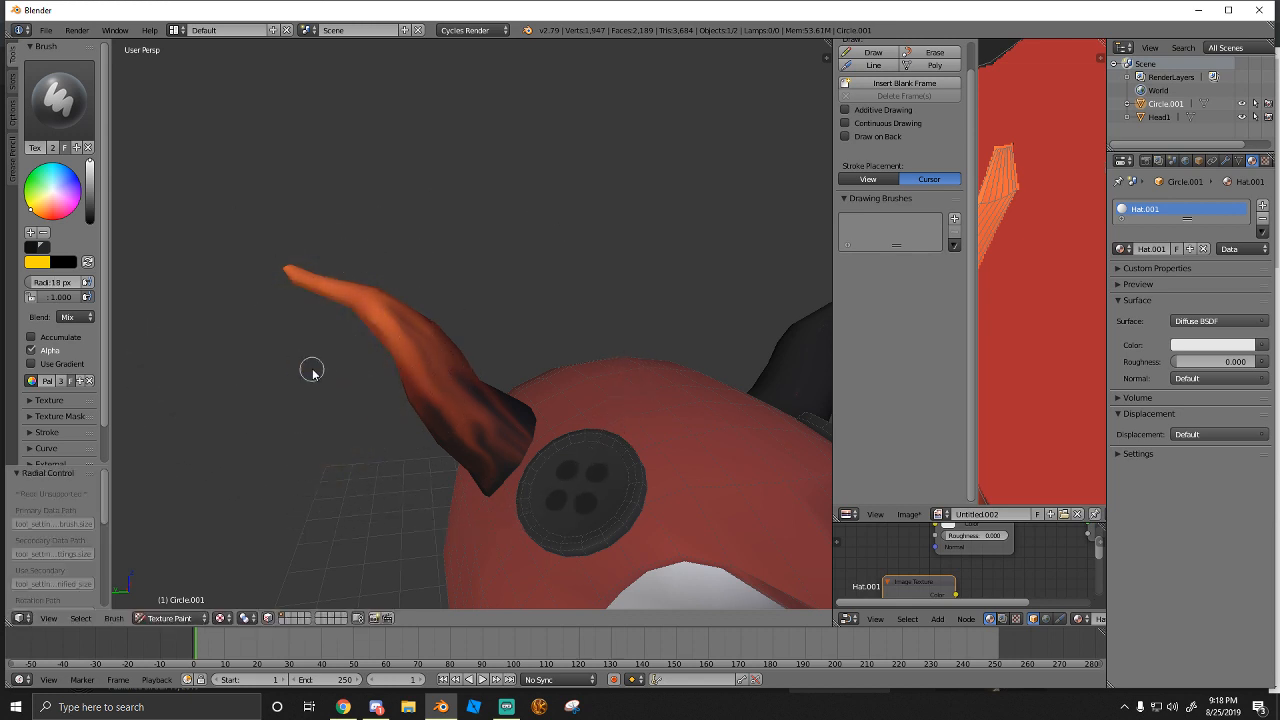
{"action": "left_click_drag", "start_coordinate": [289, 268], "coordinate": [388, 322]}
{"action": "mouse_move", "coordinate": [497, 424]}
{"action": "left_mouse_down"}
{"action": "mouse_move", "coordinate": [451, 386]}
{"action": "mouse_move", "coordinate": [436, 346]}
{"action": "left_mouse_up"}
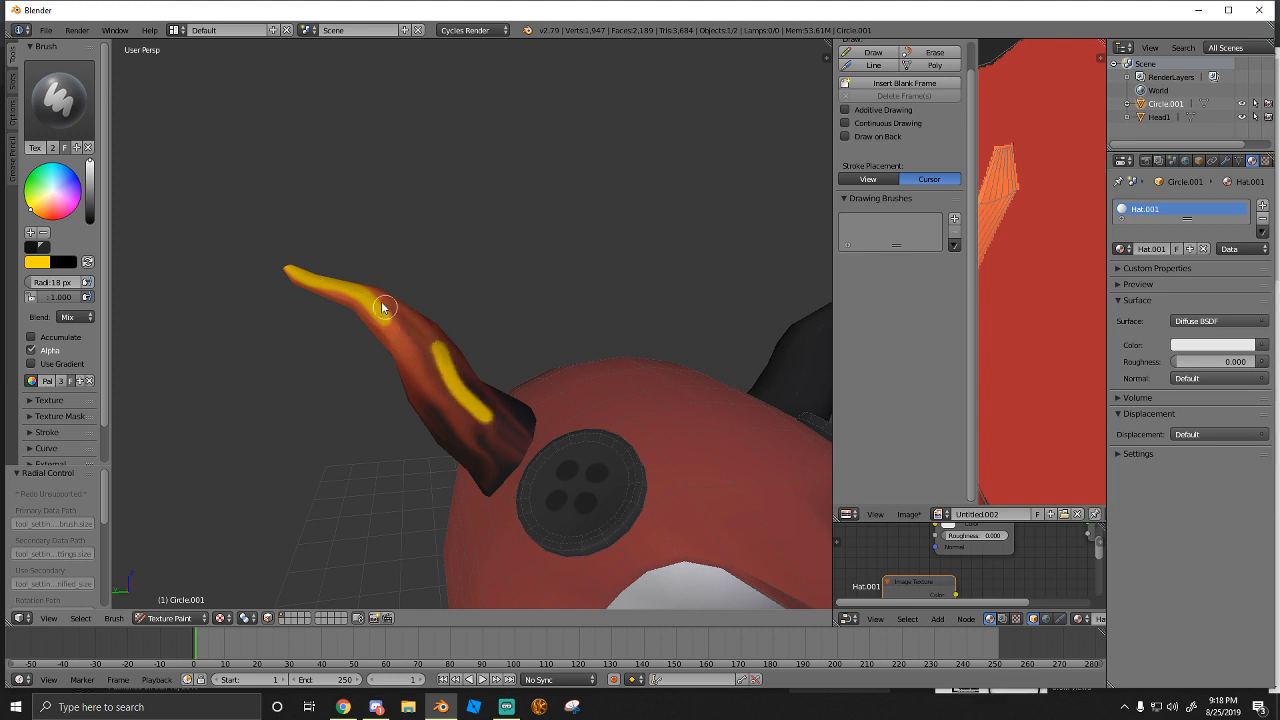
{"action": "key", "text": "ctrl+z"}
{"action": "mouse_move", "coordinate": [340, 317]}
{"action": "middle_mouse_down"}
{"action": "mouse_move", "coordinate": [360, 334]}
{"action": "mouse_move", "coordinate": [424, 318]}
{"action": "middle_mouse_up"}
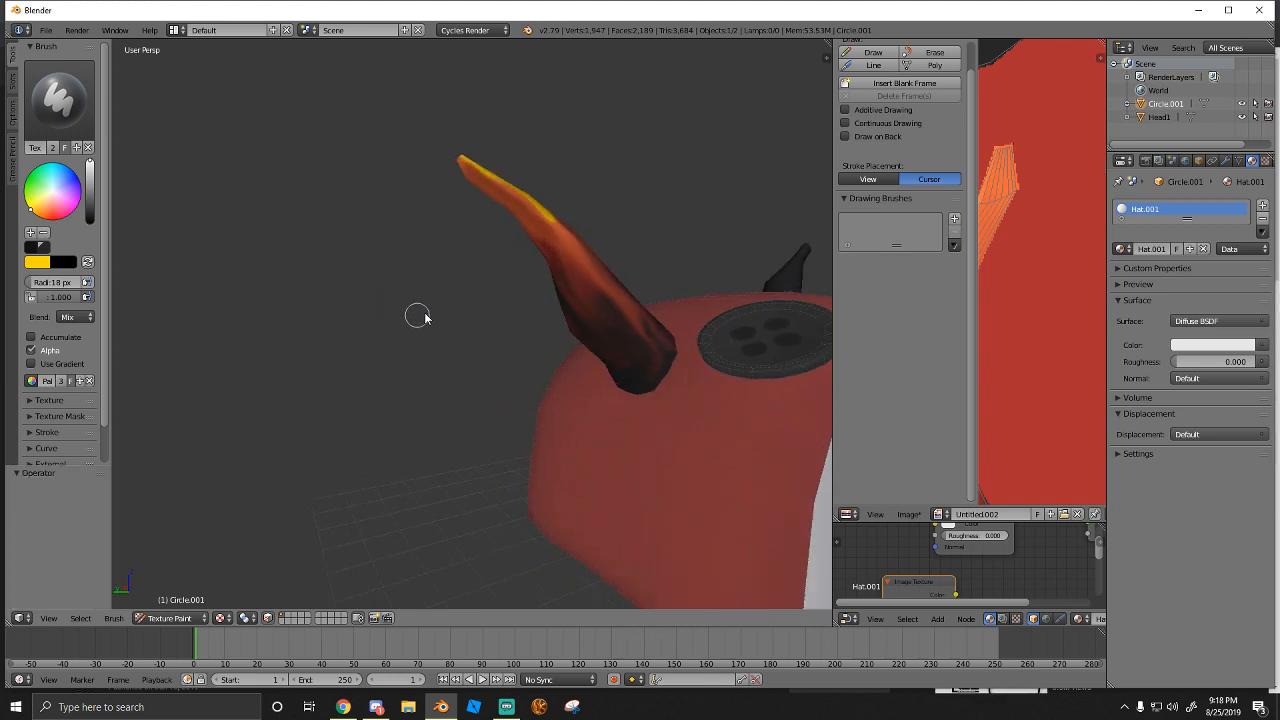
{"action": "left_click_drag", "start_coordinate": [454, 160], "coordinate": [573, 290]}
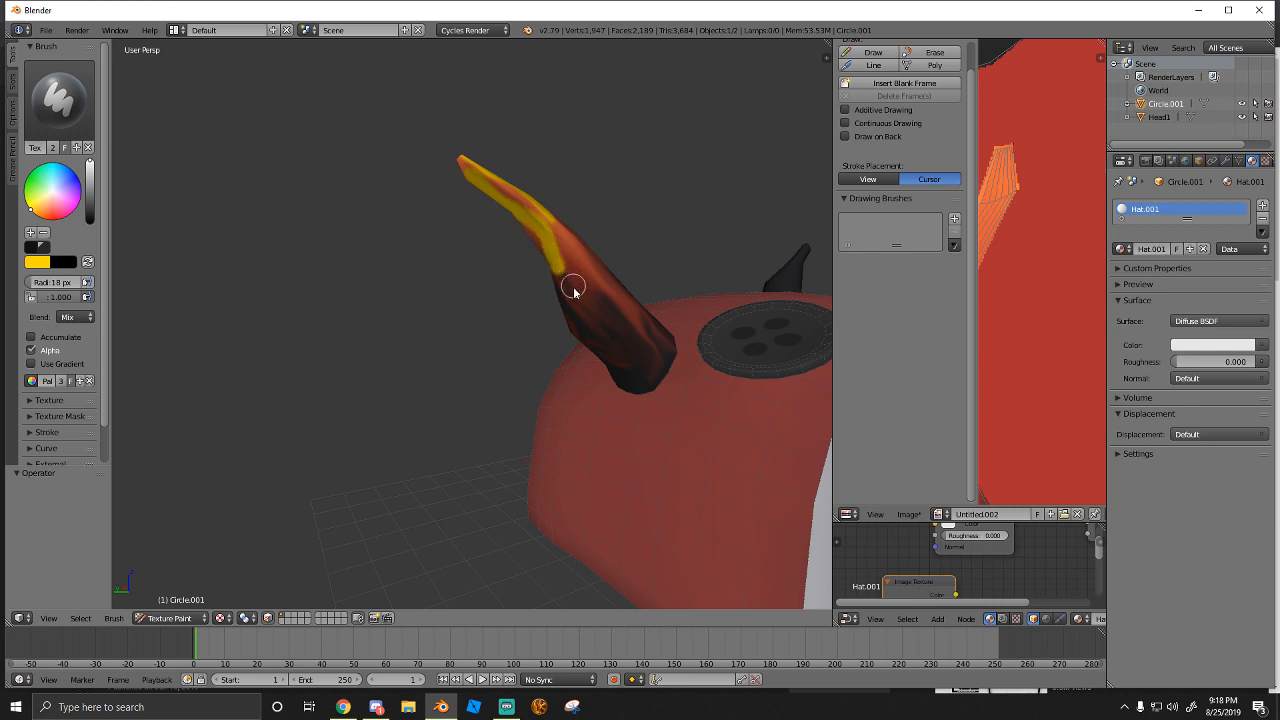
{"action": "left_click_drag", "start_coordinate": [598, 332], "coordinate": [585, 292]}
Paint a yellow streak along the horn's rear side from near the tip to about mid-length
{"action": "scroll", "coordinate": [586, 280], "scroll_direction": "down", "scroll_amount": 4}
{"action": "mouse_move", "coordinate": [586, 280]}
{"action": "middle_mouse_down"}
{"action": "mouse_move", "coordinate": [761, 289]}
{"action": "mouse_move", "coordinate": [615, 302]}
{"action": "mouse_move", "coordinate": [383, 366]}
{"action": "mouse_move", "coordinate": [543, 243]}
{"action": "mouse_move", "coordinate": [377, 397]}
{"action": "middle_mouse_up"}
{"action": "scroll", "coordinate": [615, 302], "scroll_direction": "down", "scroll_amount": 2}
{"action": "scroll", "coordinate": [606, 308], "scroll_direction": "up", "scroll_amount": 2}
{"action": "scroll", "coordinate": [383, 366], "scroll_direction": "up", "scroll_amount": 2}
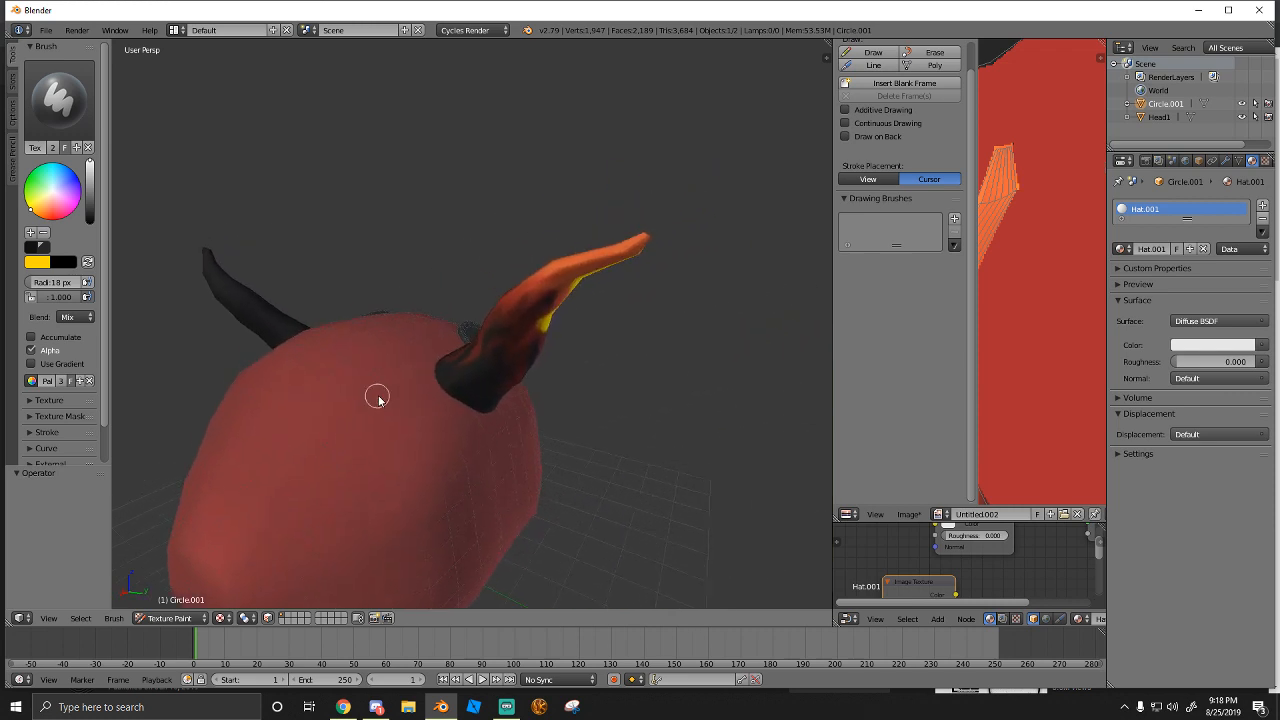
{"action": "scroll", "coordinate": [601, 246], "scroll_direction": "up", "scroll_amount": 2}
{"action": "middle_click_drag", "start_coordinate": [458, 259], "coordinate": [554, 247]}
{"action": "scroll", "coordinate": [441, 271], "scroll_direction": "down", "scroll_amount": 2}
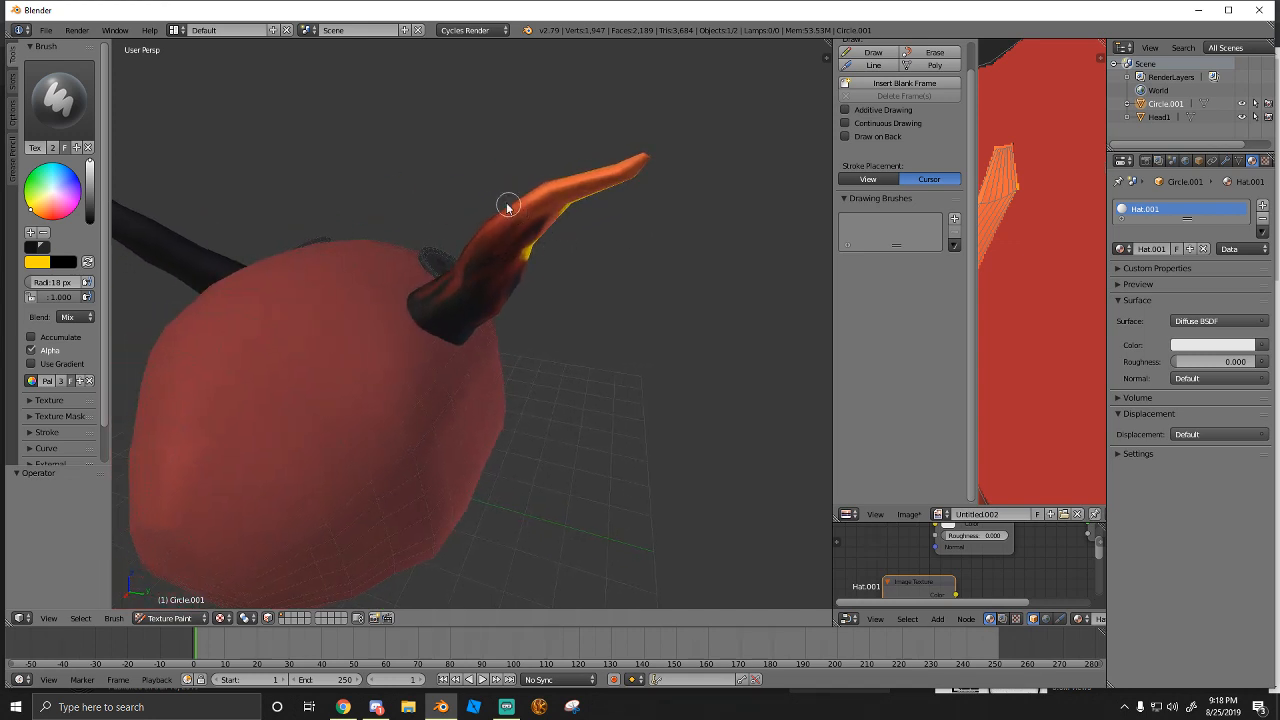
{"action": "middle_click_drag", "start_coordinate": [509, 205], "coordinate": [592, 368]}
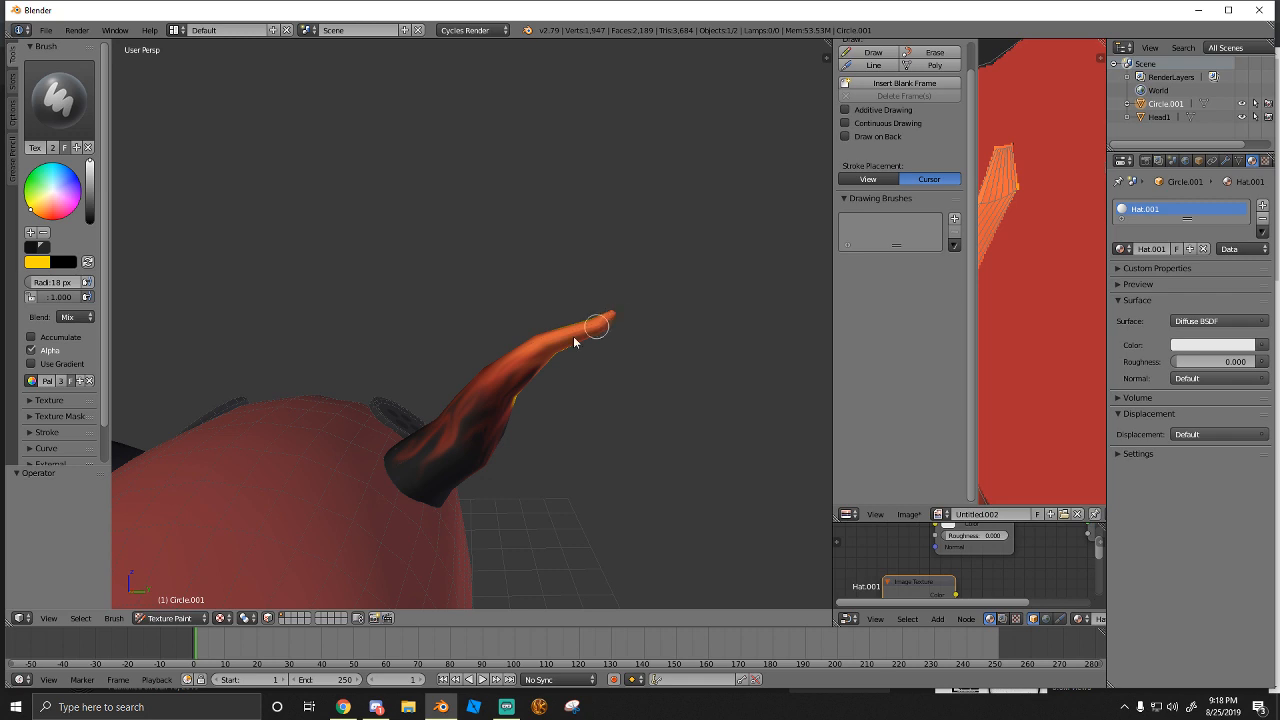
{"action": "mouse_move", "coordinate": [596, 326]}
{"action": "left_mouse_down"}
{"action": "mouse_move", "coordinate": [500, 371]}
{"action": "mouse_move", "coordinate": [435, 438]}
{"action": "left_mouse_up"}
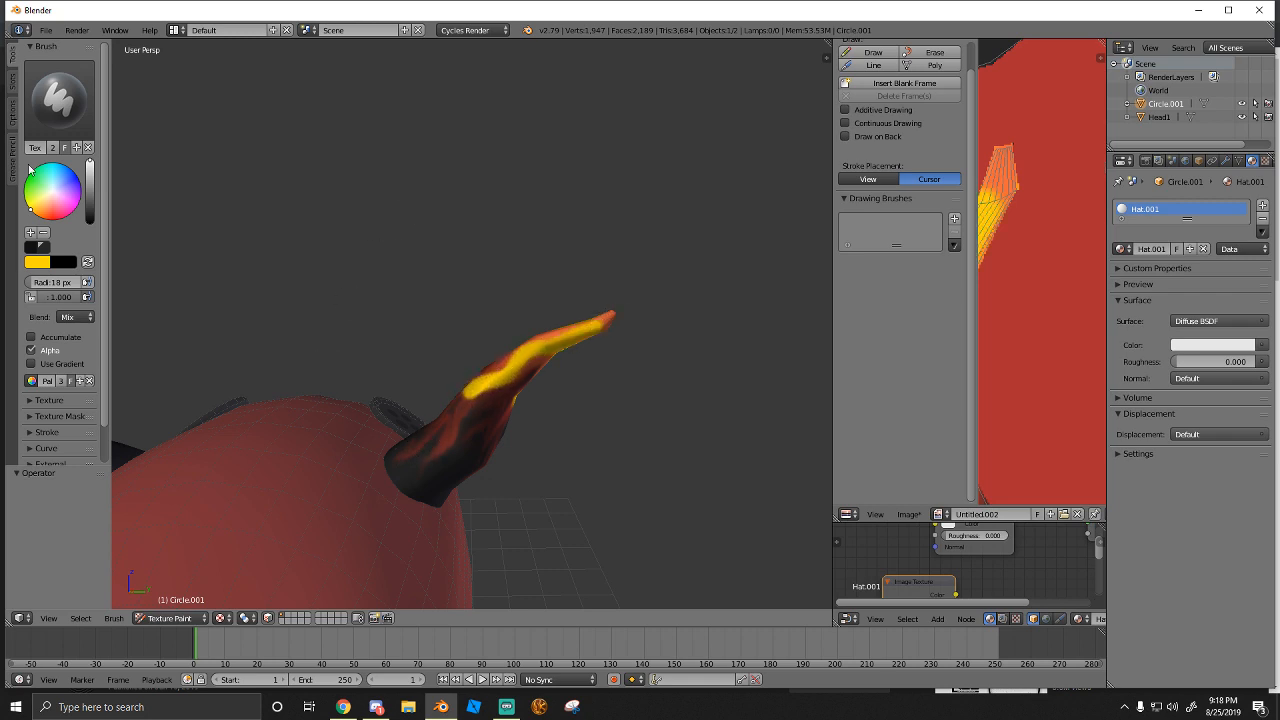
Switch to the Smear brush and smear the yellow streak on the horn's outer side down toward its dark base
{"action": "left_click", "coordinate": [52, 103]}
{"action": "left_click", "coordinate": [194, 185]}
{"action": "scroll", "coordinate": [534, 383], "scroll_direction": "up", "scroll_amount": 2}
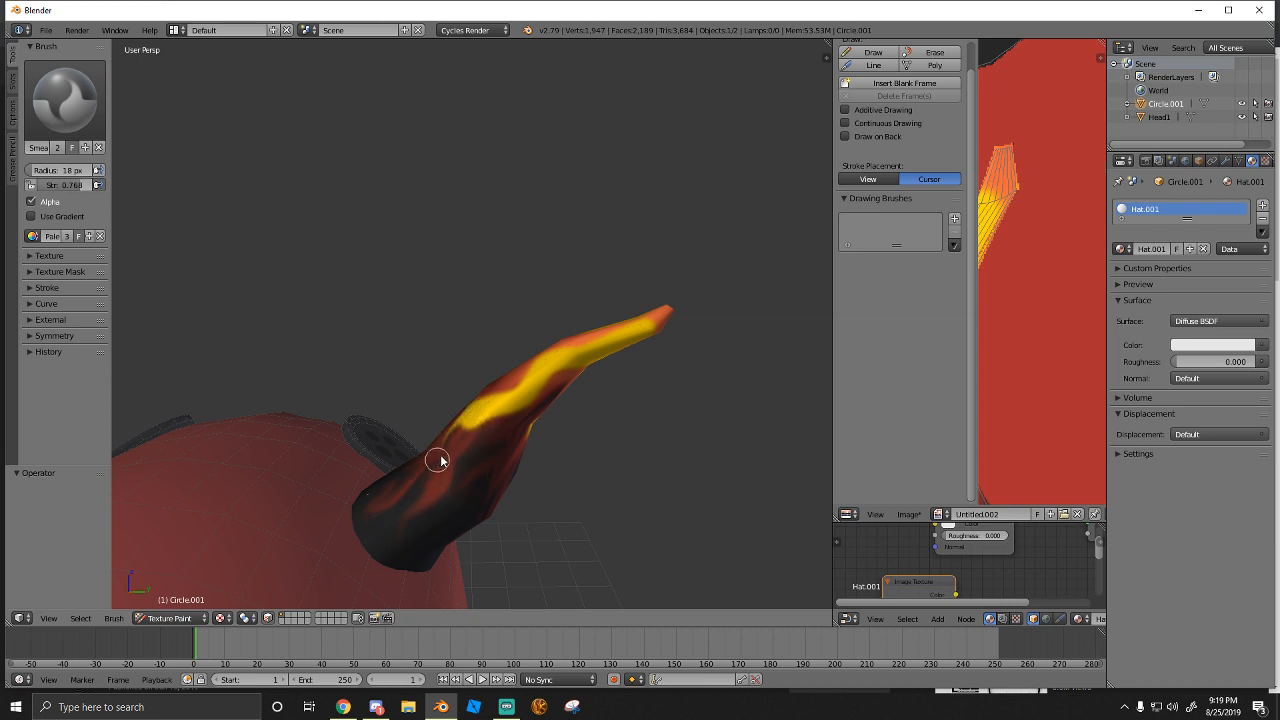
{"action": "mouse_move", "coordinate": [440, 460]}
{"action": "left_mouse_down"}
{"action": "mouse_move", "coordinate": [523, 403]}
{"action": "mouse_move", "coordinate": [560, 349]}
{"action": "mouse_move", "coordinate": [459, 456]}
{"action": "left_mouse_up"}
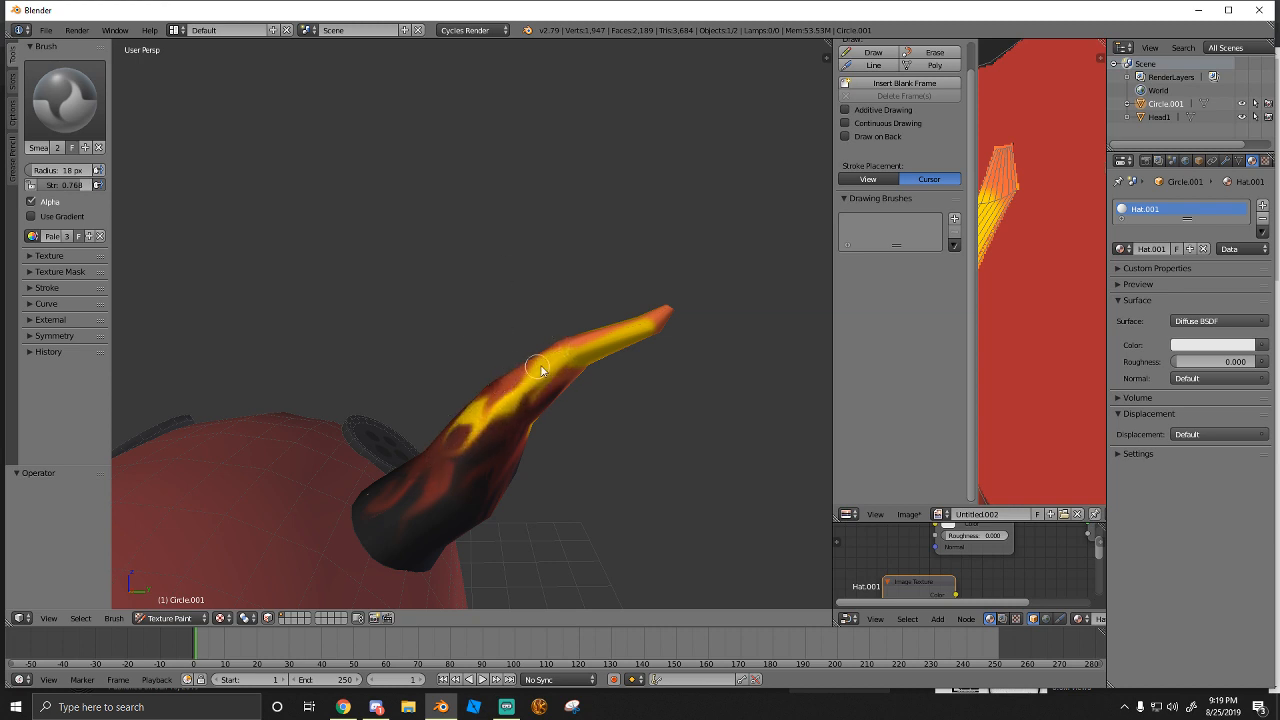
{"action": "left_click_drag", "start_coordinate": [530, 387], "coordinate": [466, 436]}
{"action": "left_click_drag", "start_coordinate": [586, 340], "coordinate": [539, 396]}
{"action": "mouse_move", "coordinate": [651, 326]}
{"action": "left_mouse_down"}
{"action": "mouse_move", "coordinate": [578, 348]}
{"action": "mouse_move", "coordinate": [620, 328]}
{"action": "left_mouse_up"}
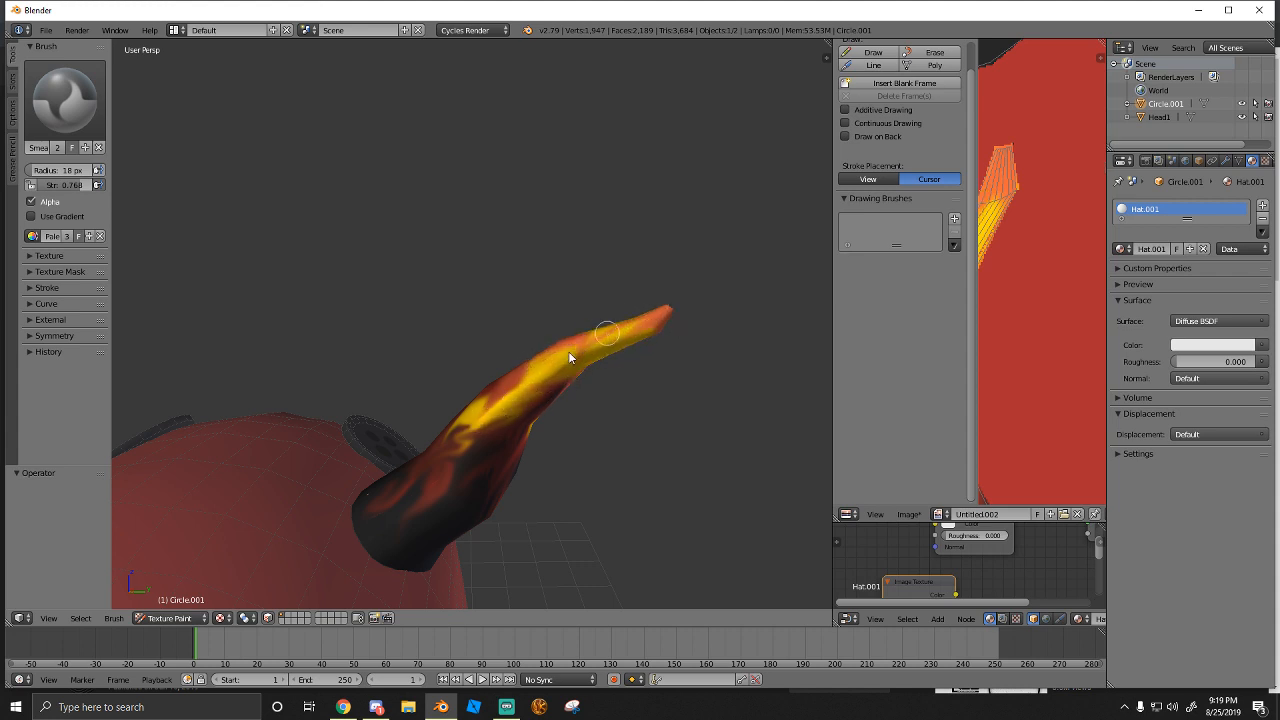
{"action": "mouse_move", "coordinate": [455, 422]}
{"action": "left_mouse_down"}
{"action": "mouse_move", "coordinate": [443, 457]}
{"action": "mouse_move", "coordinate": [486, 429]}
{"action": "mouse_move", "coordinate": [444, 466]}
{"action": "left_mouse_up"}
{"action": "mouse_move", "coordinate": [540, 368]}
{"action": "left_mouse_down"}
{"action": "mouse_move", "coordinate": [491, 443]}
{"action": "mouse_move", "coordinate": [510, 414]}
{"action": "mouse_move", "coordinate": [420, 479]}
{"action": "left_mouse_up"}
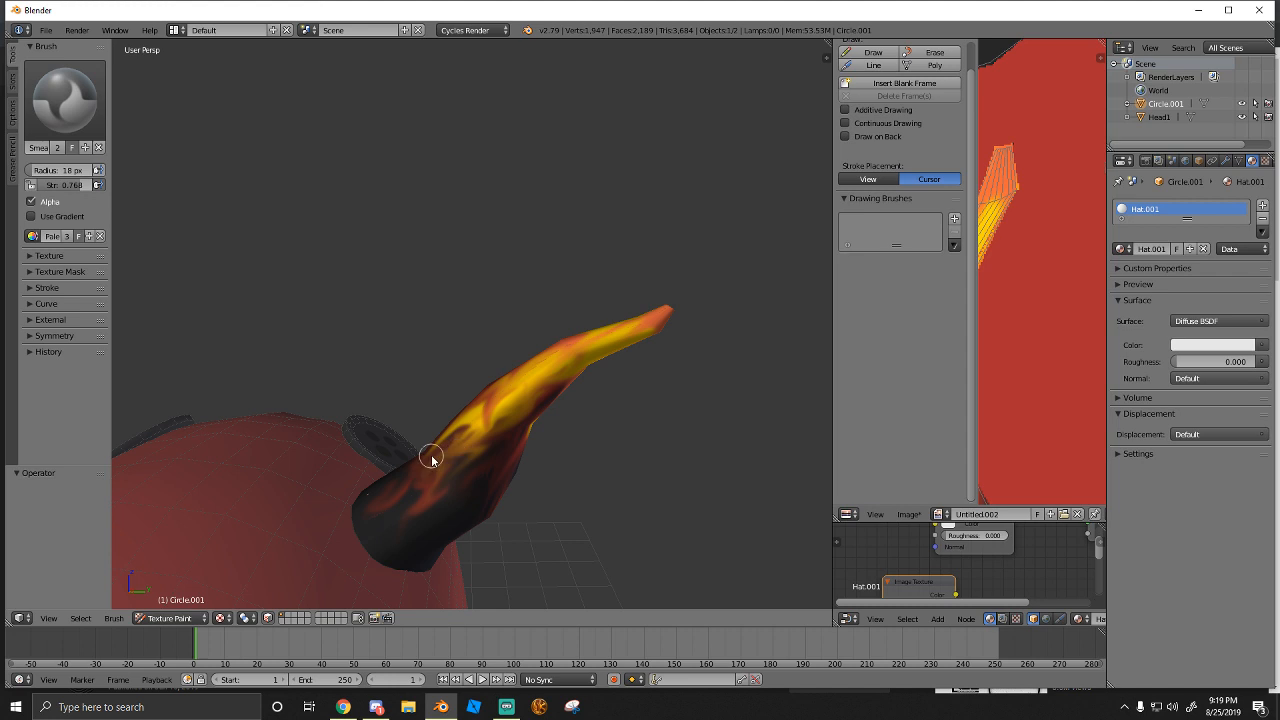
Smear the yellow streaks on the opposite side of the horn into the red, from near the tip down to mid-length
{"action": "mouse_move", "coordinate": [461, 409]}
{"action": "middle_mouse_down"}
{"action": "mouse_move", "coordinate": [546, 390]}
{"action": "mouse_move", "coordinate": [394, 403]}
{"action": "mouse_move", "coordinate": [509, 437]}
{"action": "mouse_move", "coordinate": [551, 429]}
{"action": "mouse_move", "coordinate": [468, 425]}
{"action": "mouse_move", "coordinate": [489, 423]}
{"action": "middle_mouse_up"}
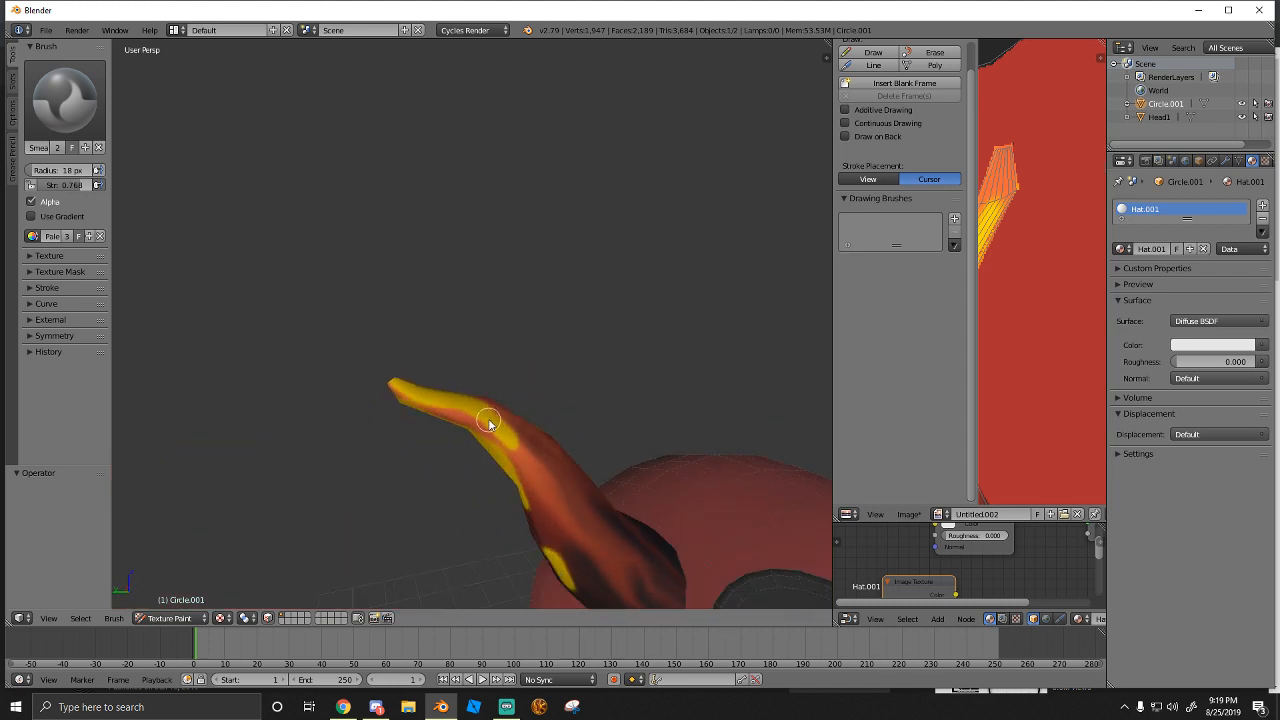
{"action": "mouse_move", "coordinate": [447, 410]}
{"action": "left_mouse_down"}
{"action": "mouse_move", "coordinate": [551, 443]}
{"action": "mouse_move", "coordinate": [535, 456]}
{"action": "mouse_move", "coordinate": [537, 432]}
{"action": "left_mouse_up"}
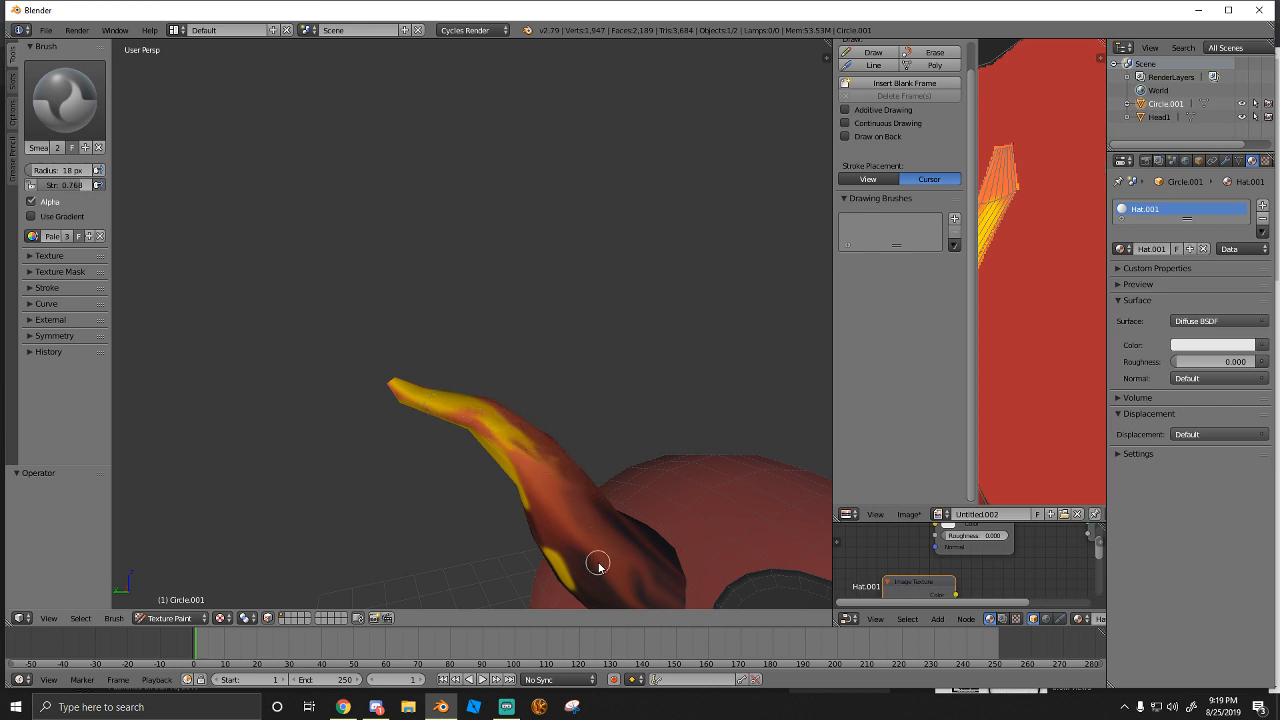
{"action": "mouse_move", "coordinate": [545, 480]}
{"action": "left_mouse_down"}
{"action": "mouse_move", "coordinate": [486, 443]}
{"action": "mouse_move", "coordinate": [553, 505]}
{"action": "mouse_move", "coordinate": [556, 548]}
{"action": "mouse_move", "coordinate": [529, 457]}
{"action": "mouse_move", "coordinate": [449, 417]}
{"action": "mouse_move", "coordinate": [495, 460]}
{"action": "mouse_move", "coordinate": [565, 490]}
{"action": "mouse_move", "coordinate": [506, 420]}
{"action": "mouse_move", "coordinate": [587, 505]}
{"action": "left_mouse_up"}
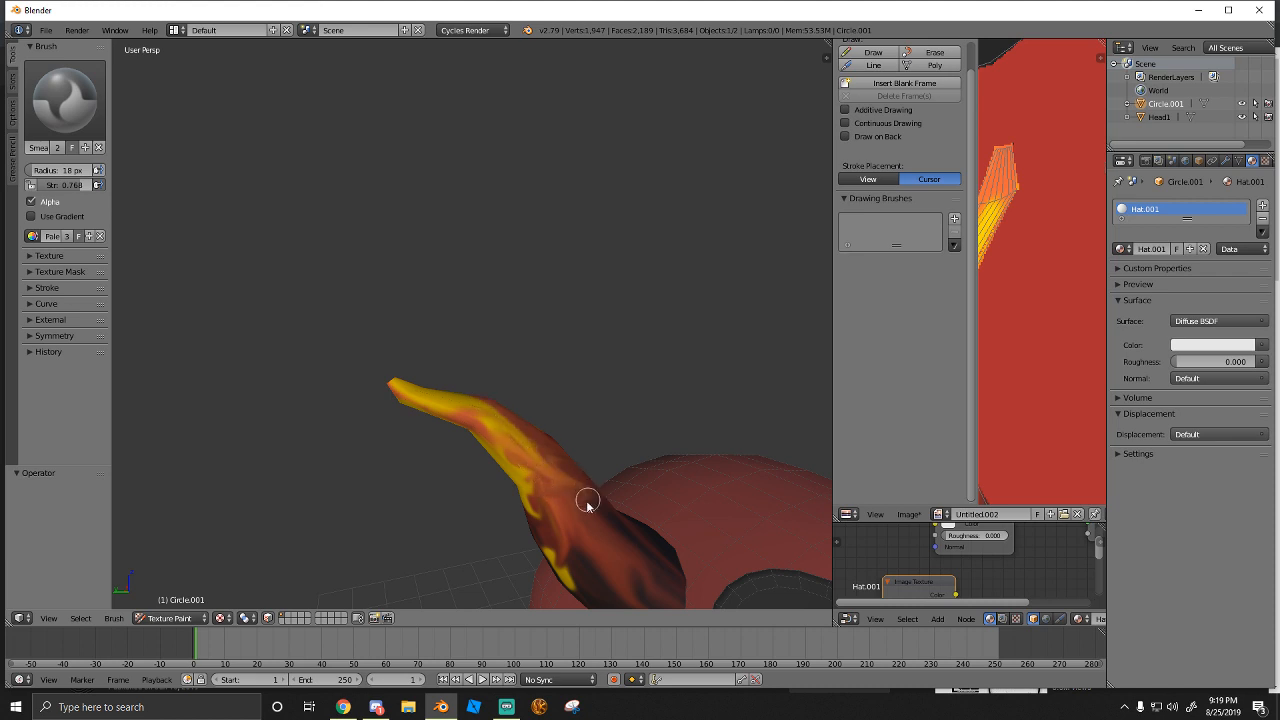
{"action": "mouse_move", "coordinate": [474, 433]}
{"action": "left_mouse_down"}
{"action": "mouse_move", "coordinate": [569, 494]}
{"action": "mouse_move", "coordinate": [523, 449]}
{"action": "mouse_move", "coordinate": [534, 509]}
{"action": "mouse_move", "coordinate": [562, 541]}
{"action": "left_mouse_up"}
{"action": "left_click_drag", "start_coordinate": [510, 451], "coordinate": [563, 527]}
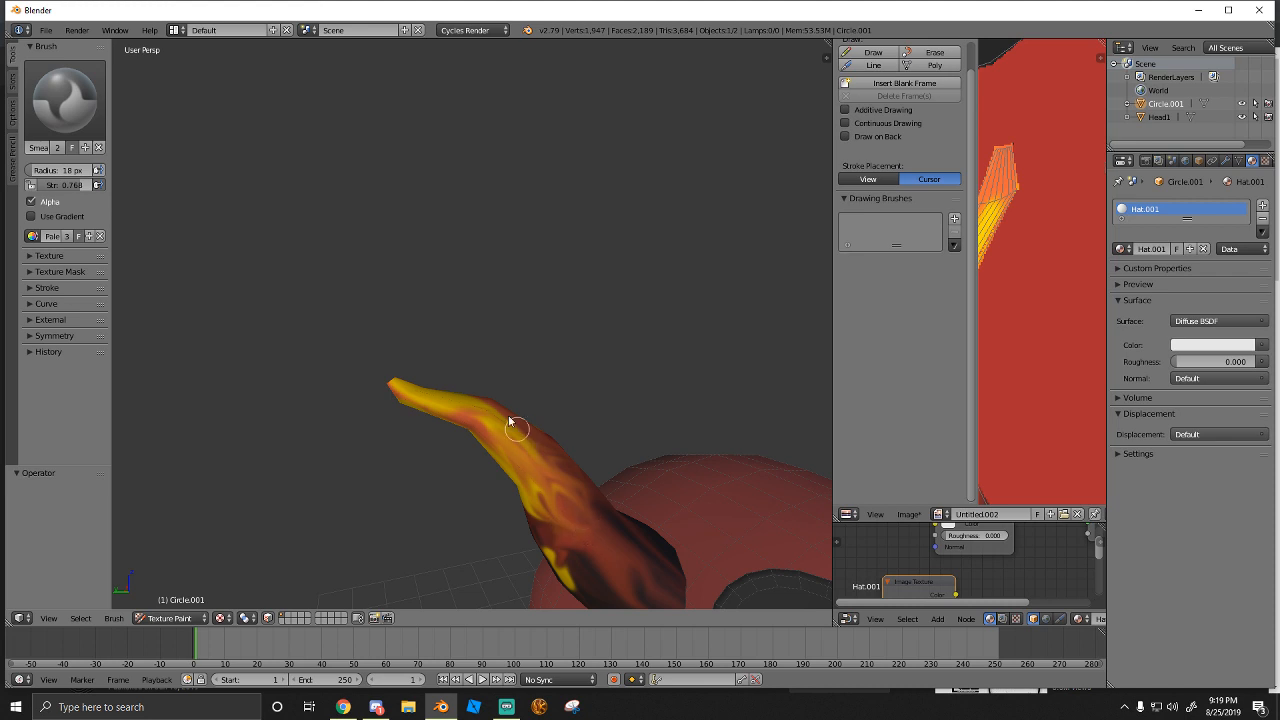
{"action": "mouse_move", "coordinate": [476, 425]}
{"action": "left_mouse_down"}
{"action": "mouse_move", "coordinate": [563, 483]}
{"action": "mouse_move", "coordinate": [457, 420]}
{"action": "mouse_move", "coordinate": [546, 458]}
{"action": "left_mouse_up"}
{"action": "left_click_drag", "start_coordinate": [592, 508], "coordinate": [453, 393]}
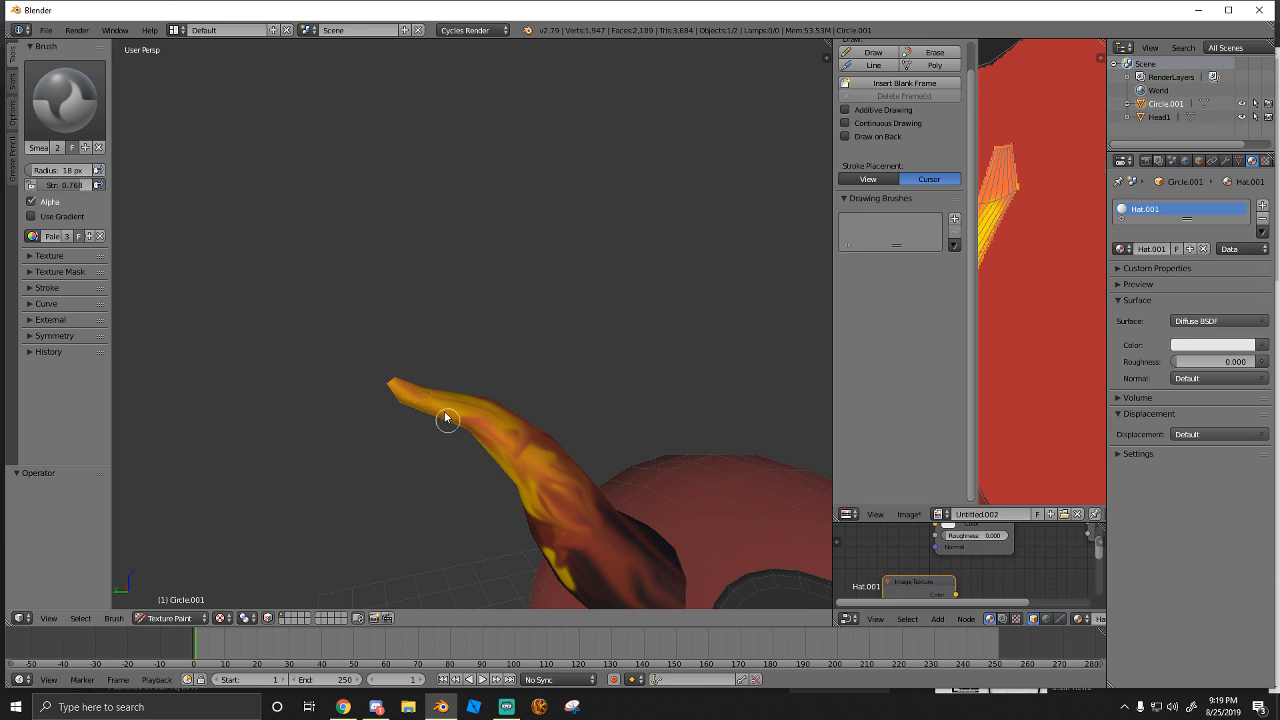
{"action": "left_click_drag", "start_coordinate": [465, 410], "coordinate": [584, 470]}
{"action": "mouse_move", "coordinate": [484, 437]}
{"action": "left_mouse_down"}
{"action": "mouse_move", "coordinate": [551, 466]}
{"action": "mouse_move", "coordinate": [530, 432]}
{"action": "mouse_move", "coordinate": [603, 541]}
{"action": "left_mouse_up"}
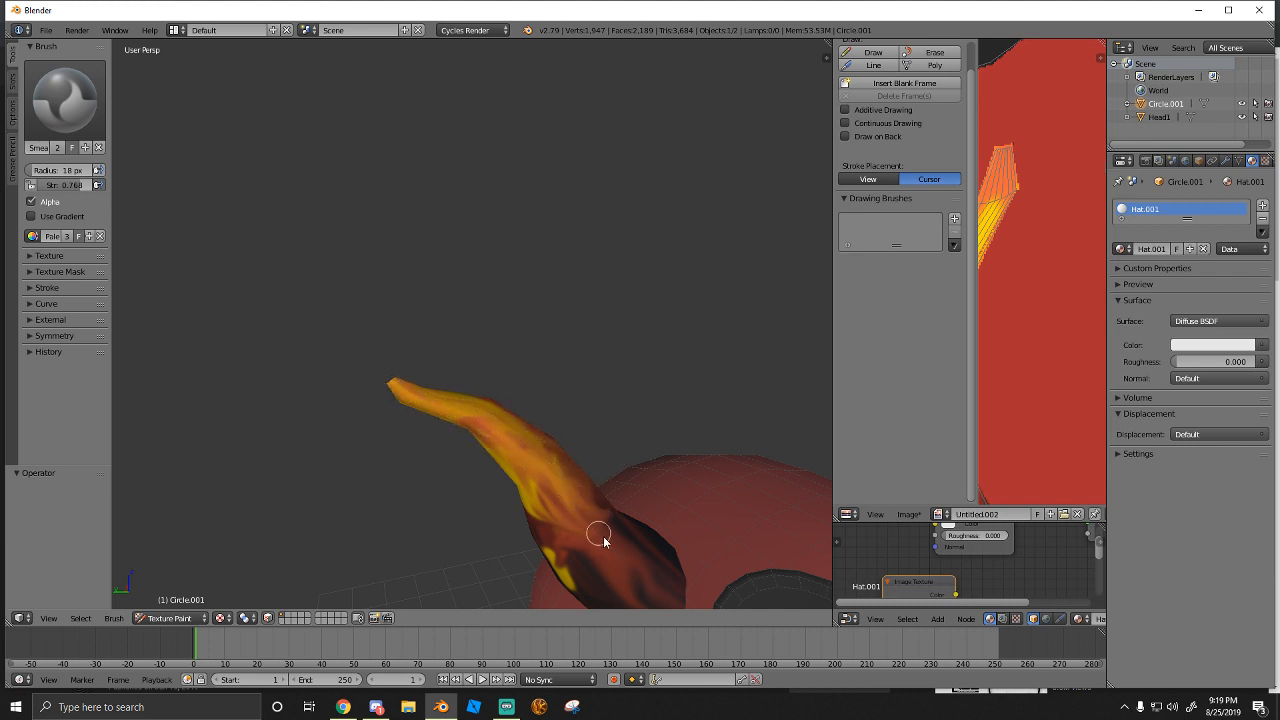
Smear the yellow patches on the horn's rear side into flame-like streaks running toward the black base
{"action": "scroll", "coordinate": [563, 363], "scroll_direction": "down", "scroll_amount": 6}
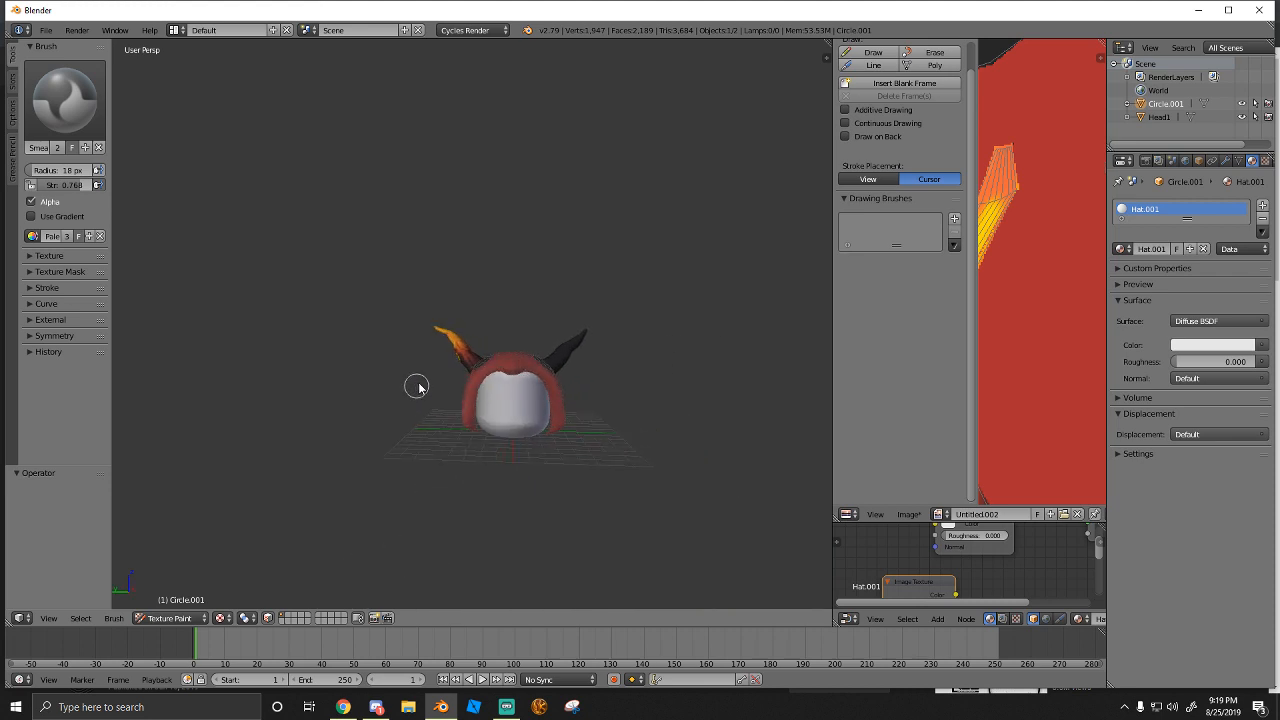
{"action": "scroll", "coordinate": [420, 384], "scroll_direction": "up", "scroll_amount": 8}
{"action": "scroll", "coordinate": [427, 384], "scroll_direction": "down", "scroll_amount": 4}
{"action": "middle_click_drag", "start_coordinate": [403, 446], "coordinate": [489, 337]}
{"action": "scroll", "coordinate": [529, 466], "scroll_direction": "up", "scroll_amount": 5}
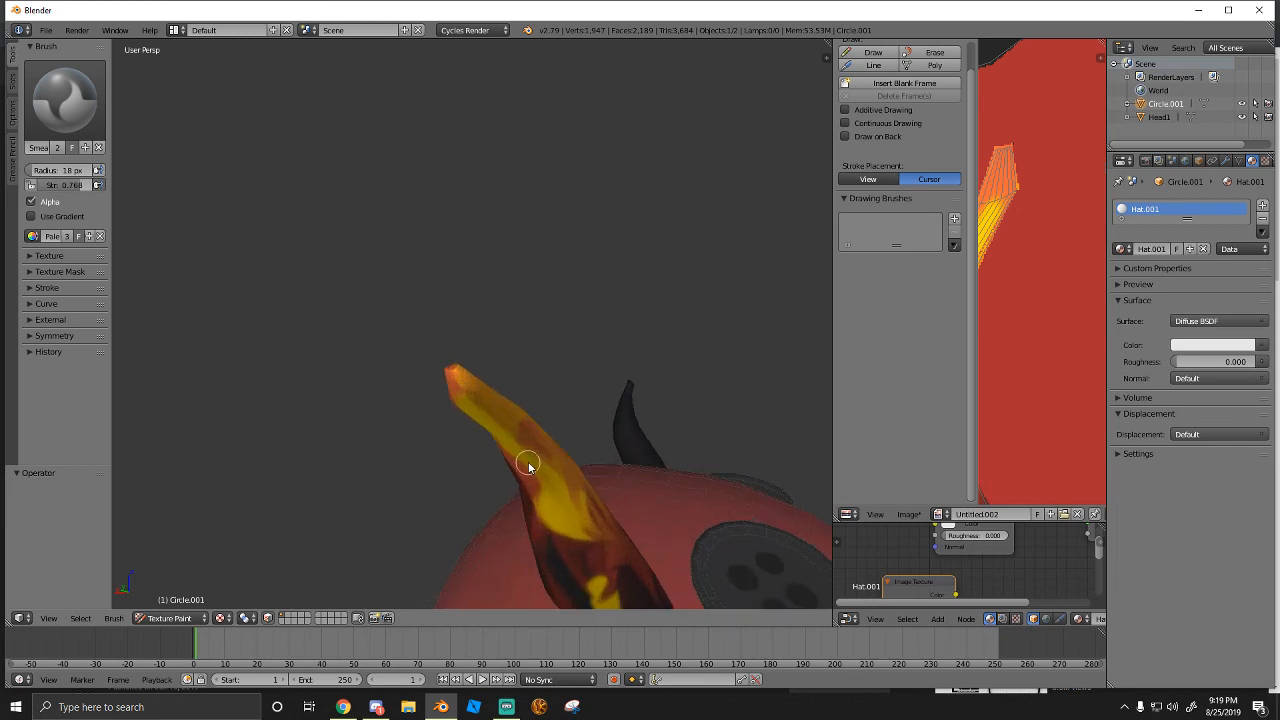
{"action": "middle_click_drag", "start_coordinate": [390, 283], "coordinate": [393, 267]}
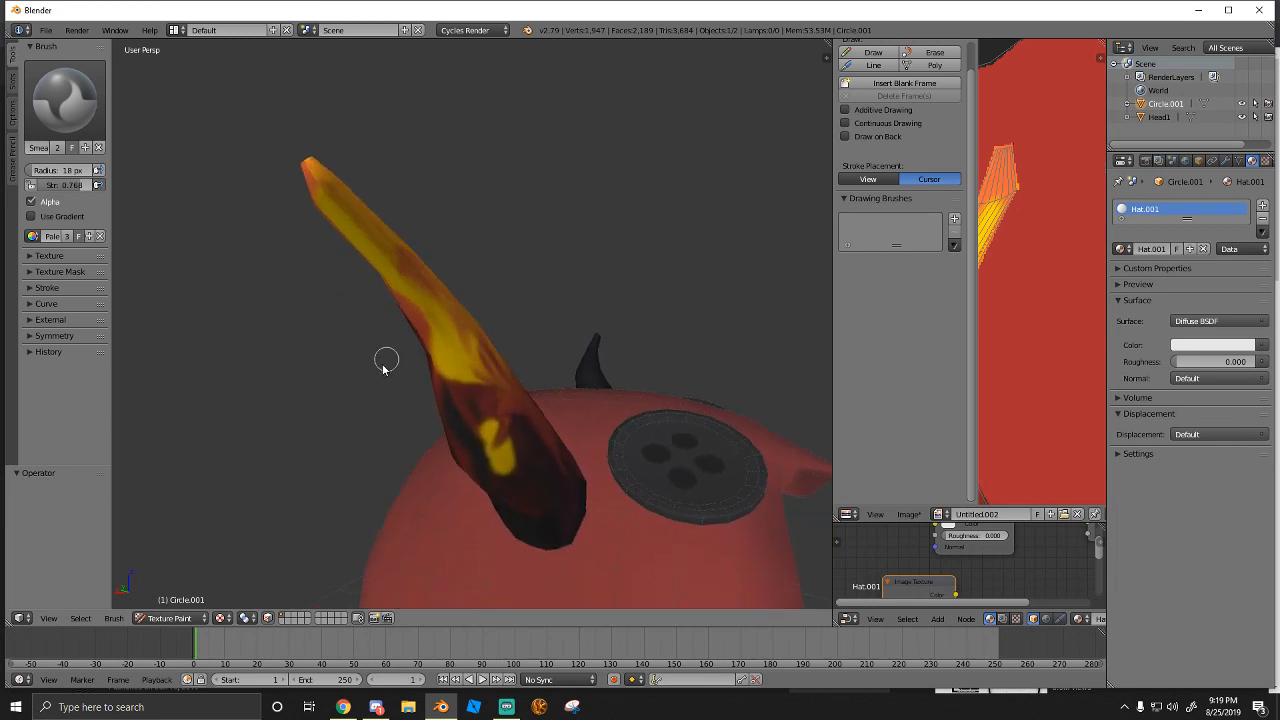
{"action": "left_click_drag", "start_coordinate": [373, 250], "coordinate": [529, 477]}
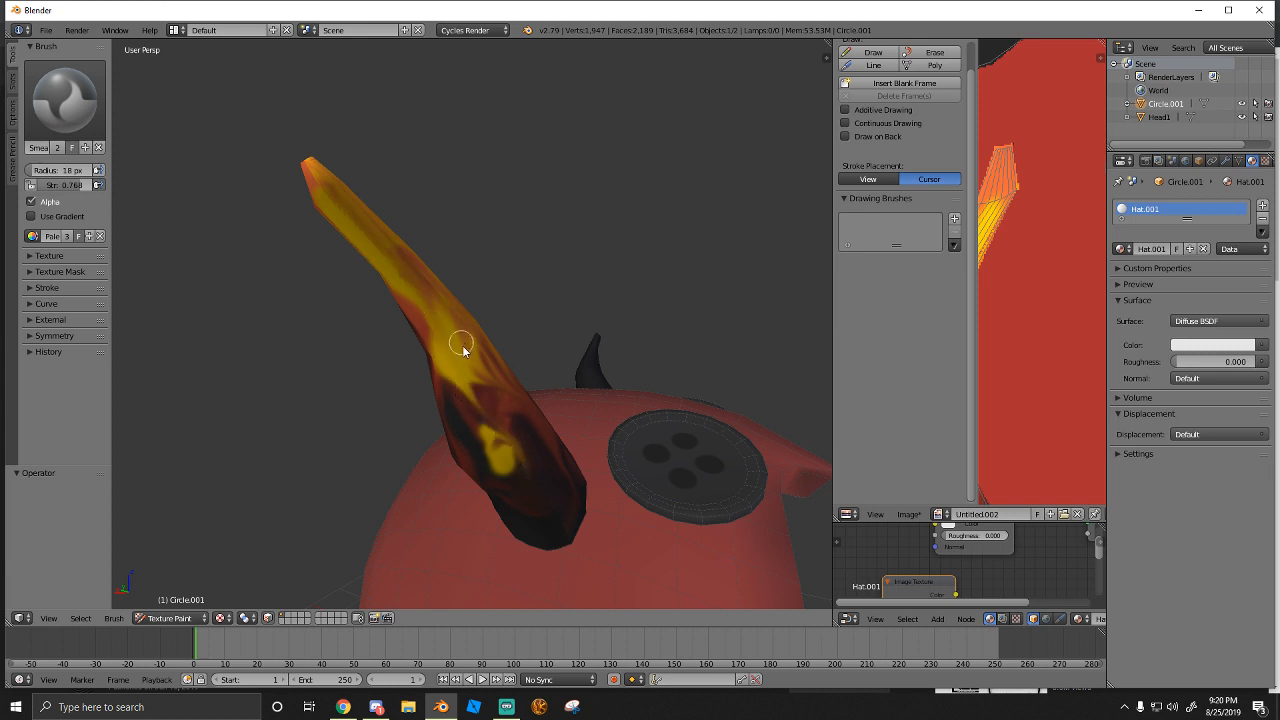
{"action": "left_click_drag", "start_coordinate": [463, 350], "coordinate": [526, 455]}
{"action": "left_click_drag", "start_coordinate": [484, 390], "coordinate": [548, 468]}
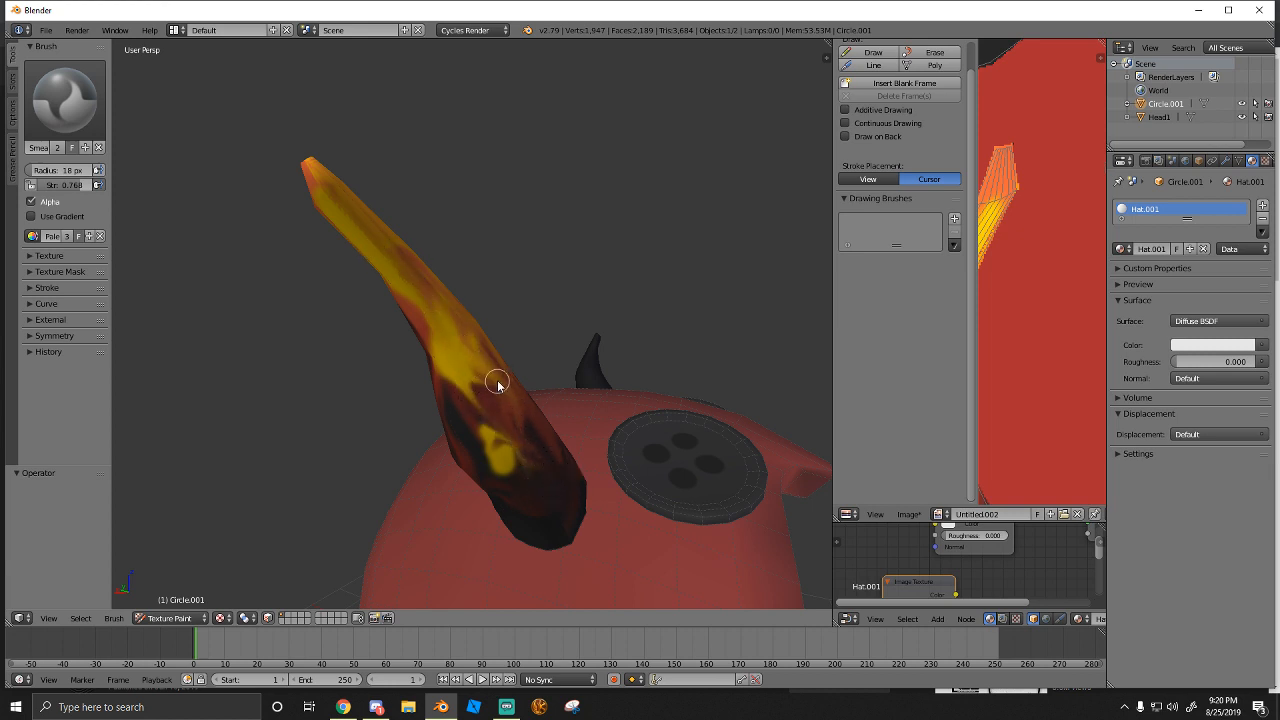
{"action": "left_click_drag", "start_coordinate": [497, 383], "coordinate": [560, 474]}
{"action": "left_click_drag", "start_coordinate": [479, 405], "coordinate": [514, 491]}
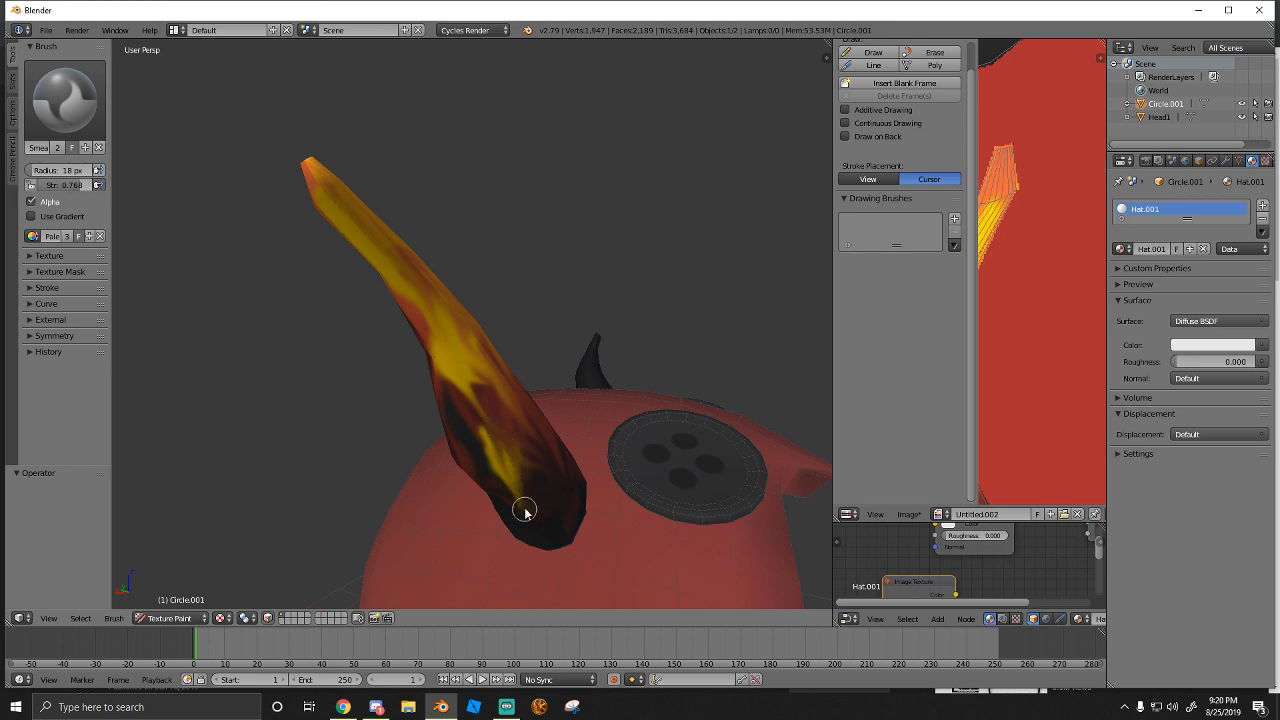
{"action": "left_click_drag", "start_coordinate": [452, 357], "coordinate": [526, 471]}
{"action": "left_click_drag", "start_coordinate": [457, 370], "coordinate": [522, 499]}
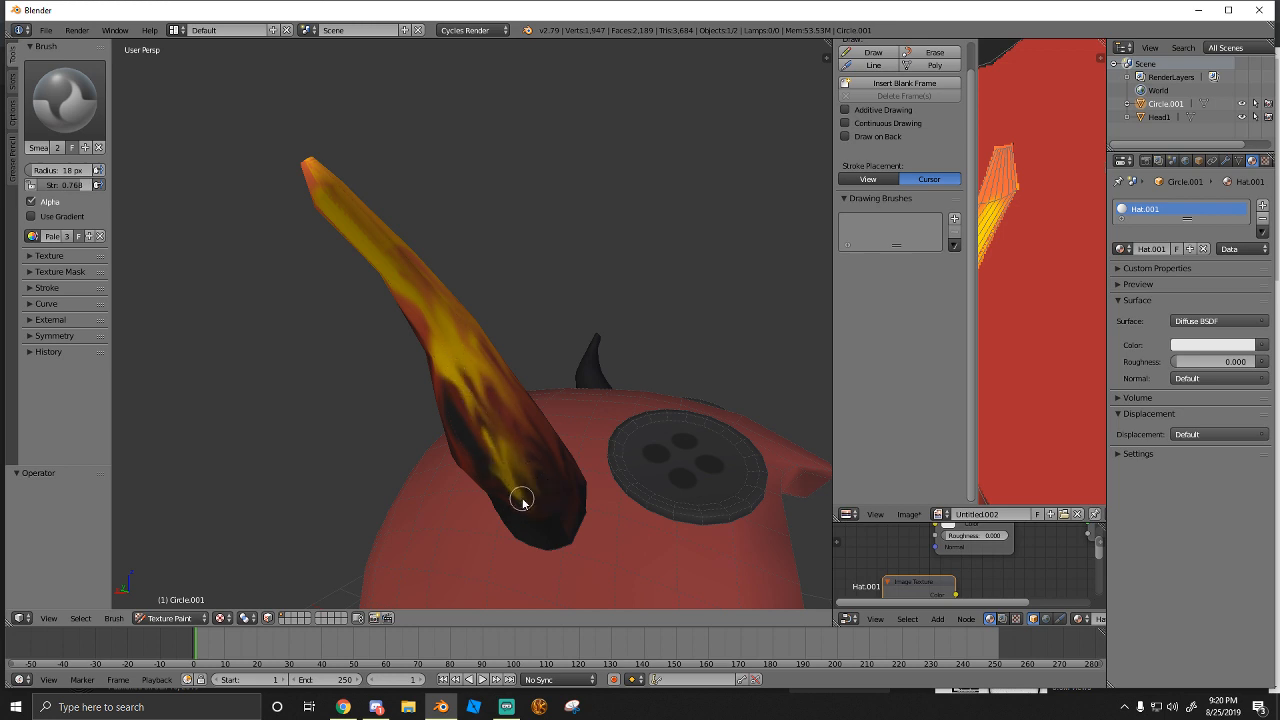
Blend the yellow, red and black along the middle of the horn's rear side with long lengthwise smears
{"action": "left_click_drag", "start_coordinate": [431, 299], "coordinate": [478, 396]}
{"action": "left_click_drag", "start_coordinate": [418, 290], "coordinate": [482, 441]}
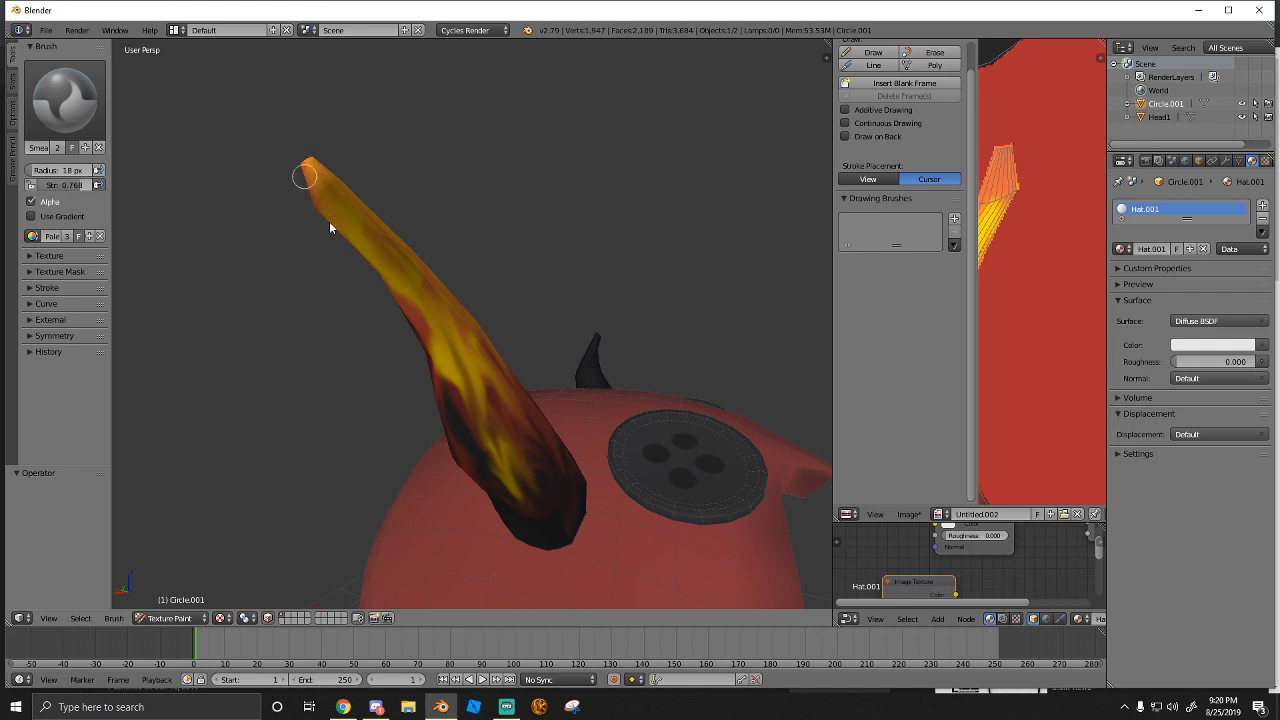
{"action": "left_click_drag", "start_coordinate": [390, 290], "coordinate": [456, 428]}
{"action": "left_click_drag", "start_coordinate": [408, 302], "coordinate": [475, 460]}
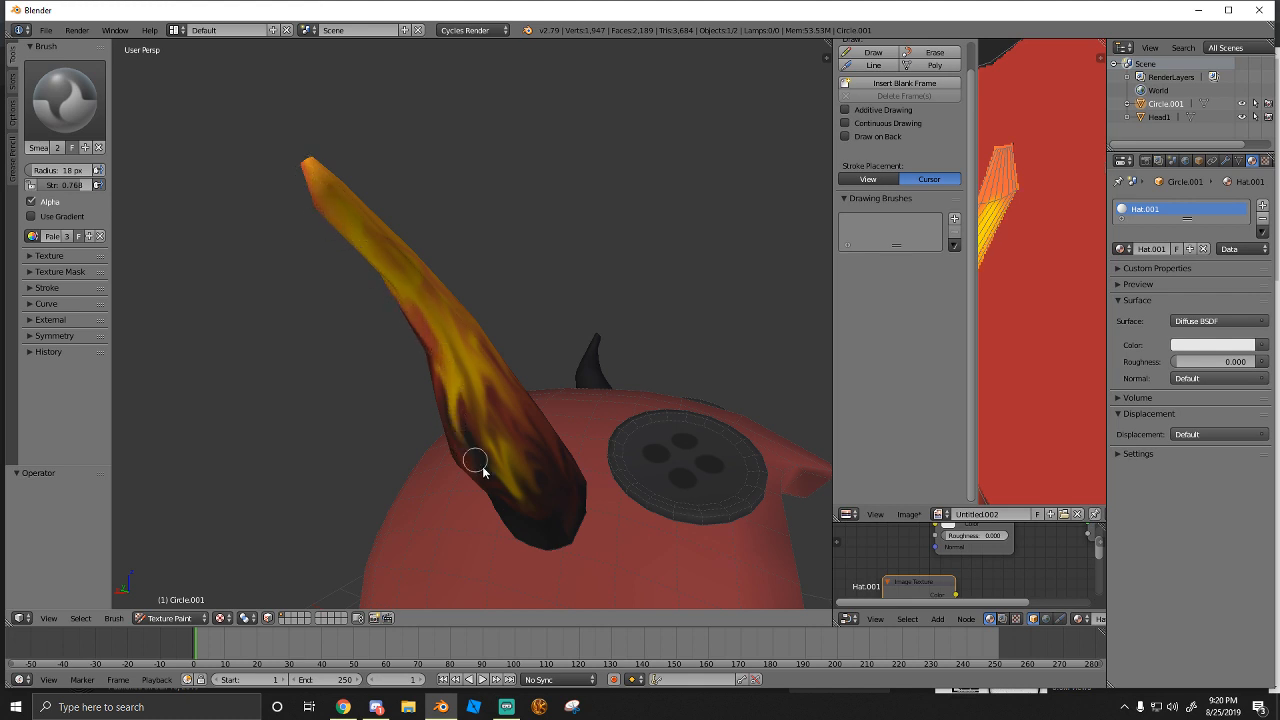
{"action": "mouse_move", "coordinate": [432, 299]}
{"action": "left_mouse_down"}
{"action": "mouse_move", "coordinate": [486, 434]}
{"action": "mouse_move", "coordinate": [494, 417]}
{"action": "mouse_move", "coordinate": [533, 503]}
{"action": "mouse_move", "coordinate": [560, 486]}
{"action": "mouse_move", "coordinate": [516, 427]}
{"action": "left_mouse_up"}
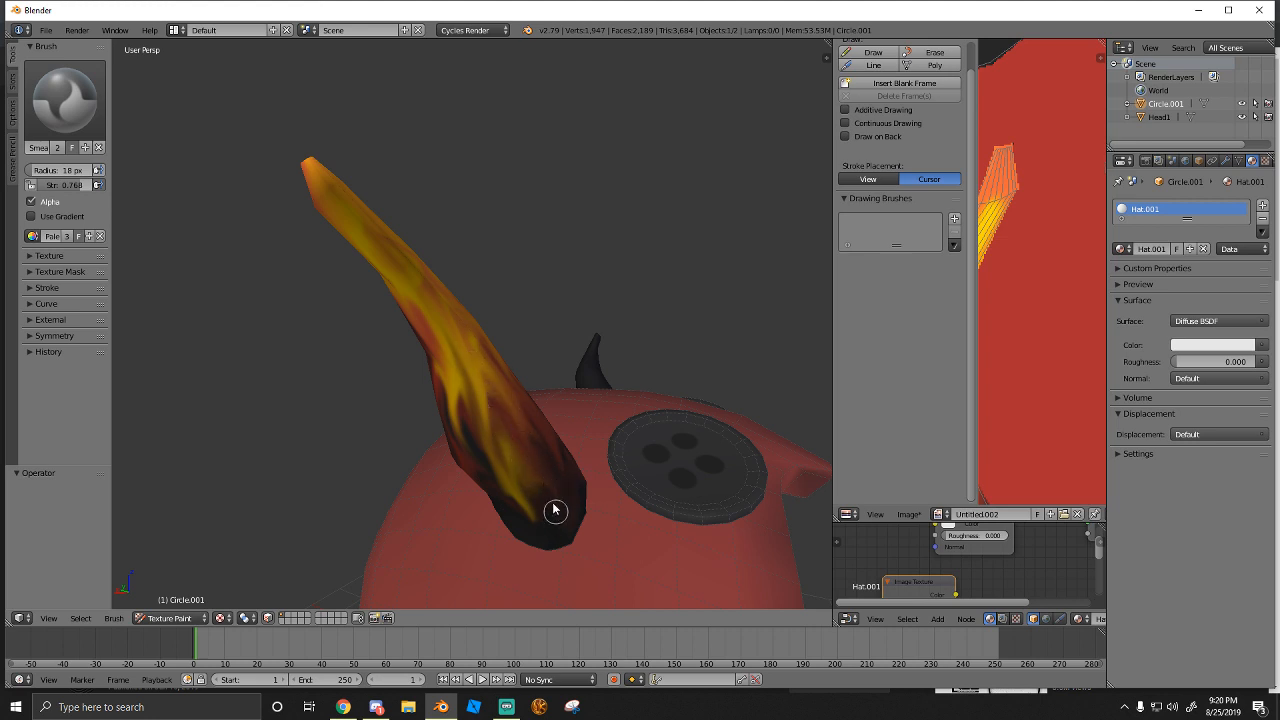
{"action": "mouse_move", "coordinate": [555, 510]}
{"action": "left_mouse_down"}
{"action": "mouse_move", "coordinate": [500, 429]}
{"action": "mouse_move", "coordinate": [529, 520]}
{"action": "mouse_move", "coordinate": [509, 443]}
{"action": "mouse_move", "coordinate": [490, 454]}
{"action": "mouse_move", "coordinate": [432, 316]}
{"action": "left_mouse_up"}
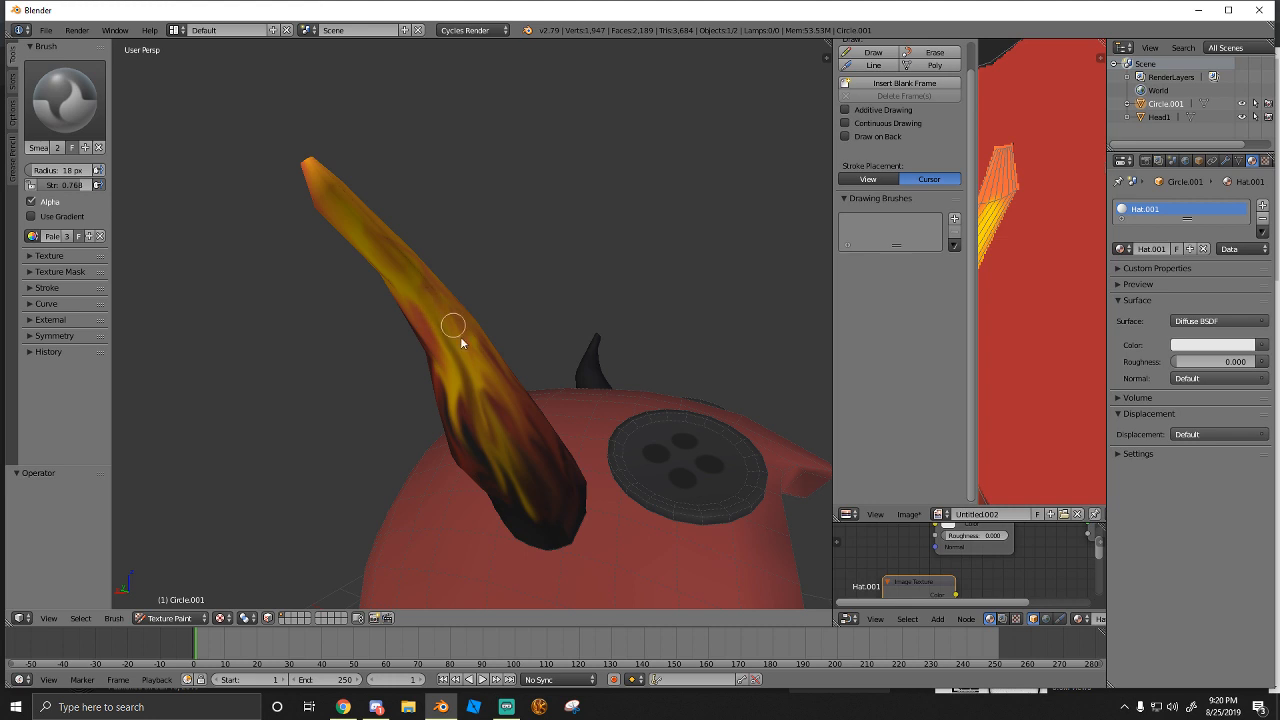
{"action": "left_click_drag", "start_coordinate": [525, 435], "coordinate": [431, 317]}
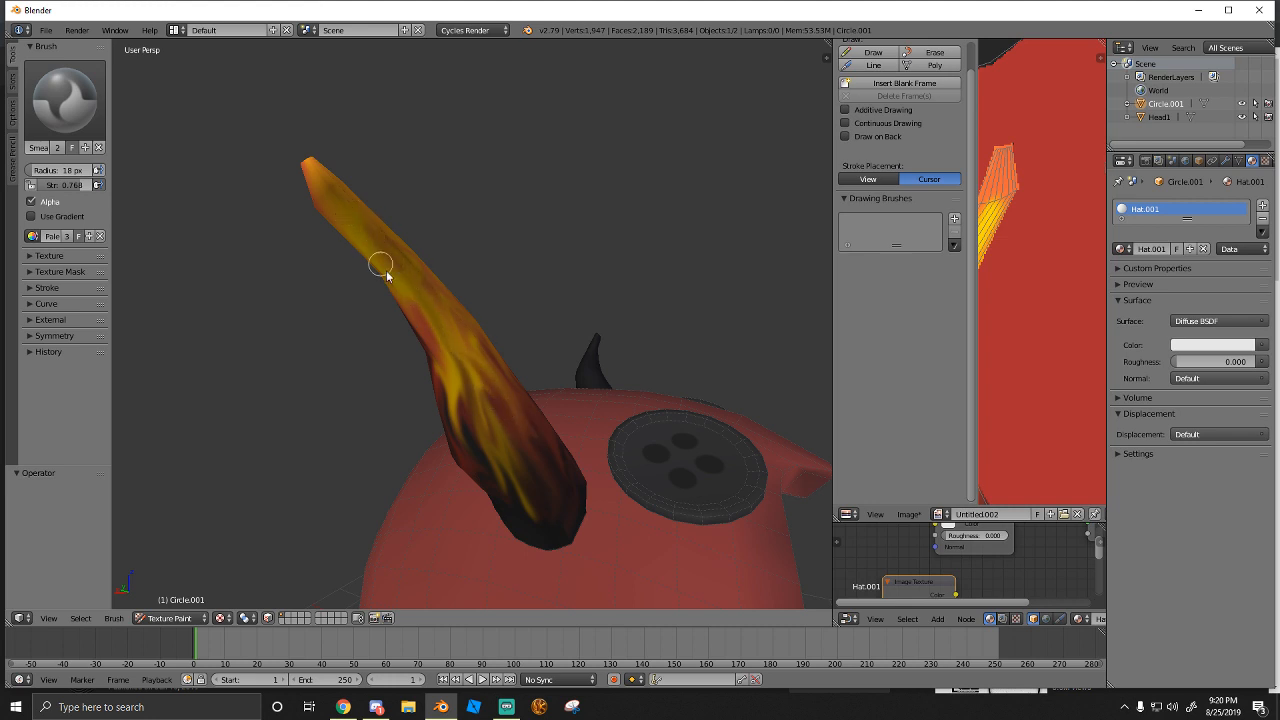
{"action": "mouse_move", "coordinate": [384, 270]}
{"action": "left_mouse_down"}
{"action": "mouse_move", "coordinate": [443, 363]}
{"action": "mouse_move", "coordinate": [460, 488]}
{"action": "left_mouse_up"}
Smear the dark patch on the horn's outer side into the surrounding yellow and blend the orange tip down the horn
{"action": "mouse_move", "coordinate": [451, 417]}
{"action": "middle_mouse_down"}
{"action": "mouse_move", "coordinate": [523, 386]}
{"action": "mouse_move", "coordinate": [600, 400]}
{"action": "mouse_move", "coordinate": [494, 324]}
{"action": "middle_mouse_up"}
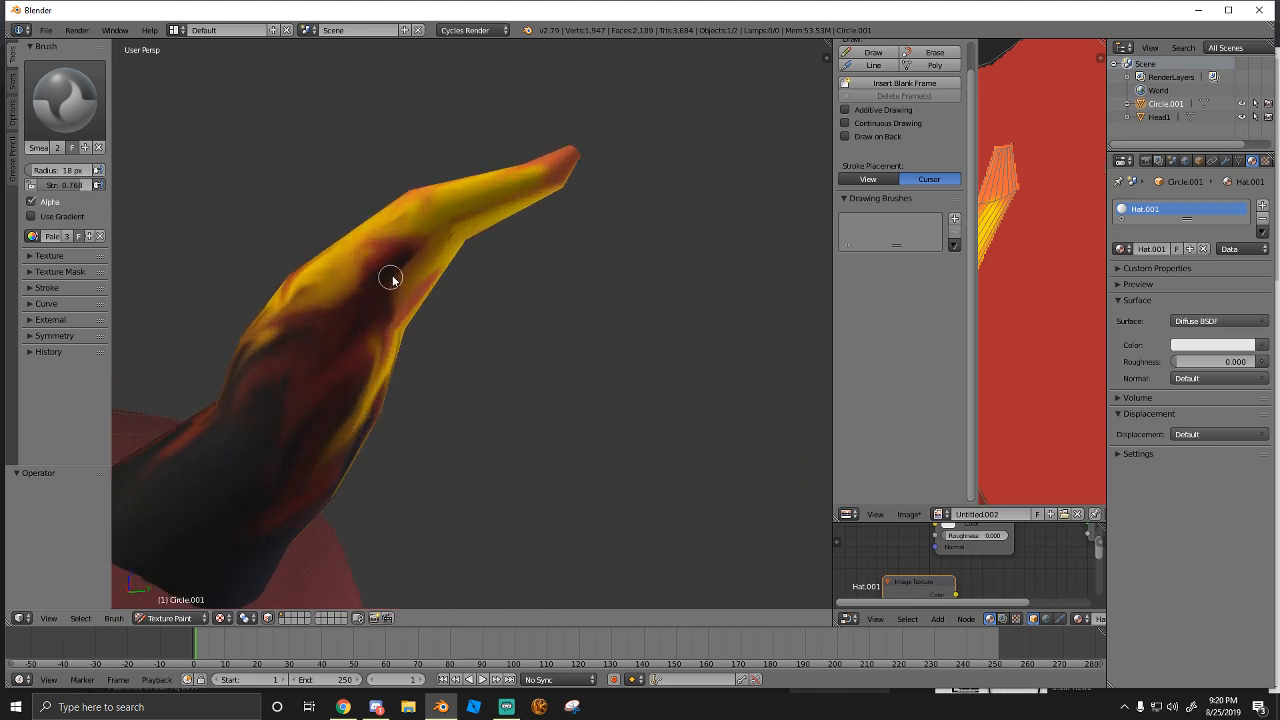
{"action": "left_click_drag", "start_coordinate": [388, 341], "coordinate": [336, 434]}
{"action": "mouse_move", "coordinate": [410, 251]}
{"action": "left_mouse_down"}
{"action": "mouse_move", "coordinate": [376, 325]}
{"action": "mouse_move", "coordinate": [250, 410]}
{"action": "left_mouse_up"}
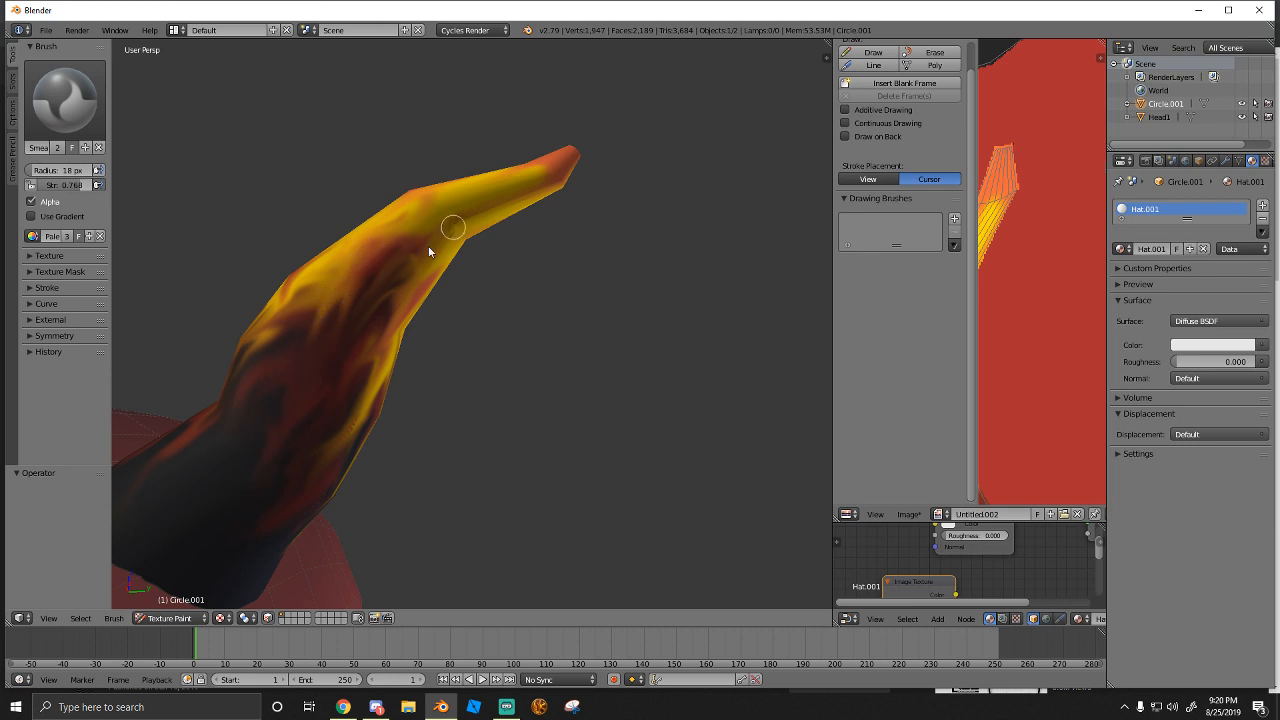
{"action": "left_click_drag", "start_coordinate": [428, 251], "coordinate": [299, 430]}
{"action": "mouse_move", "coordinate": [570, 172]}
{"action": "left_mouse_down"}
{"action": "mouse_move", "coordinate": [500, 183]}
{"action": "mouse_move", "coordinate": [495, 172]}
{"action": "mouse_move", "coordinate": [570, 178]}
{"action": "mouse_move", "coordinate": [515, 203]}
{"action": "left_mouse_up"}
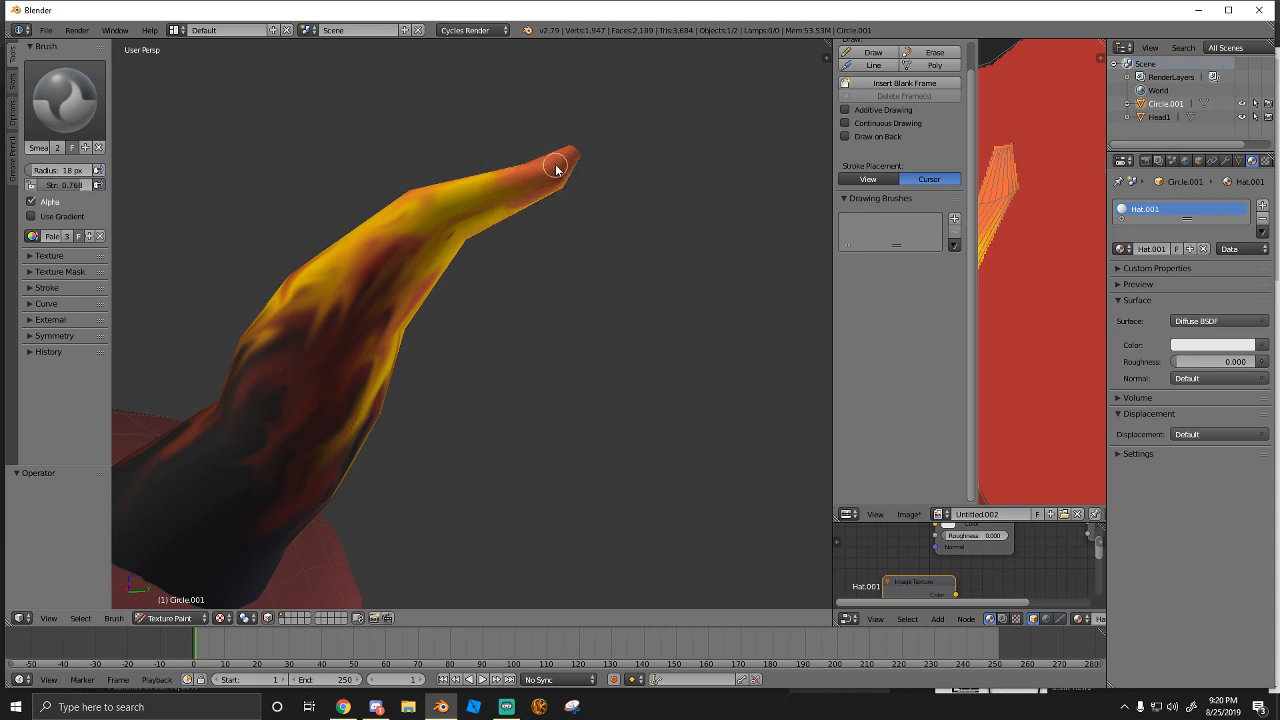
Switch to Object Mode and examine the flame-painted horn beside the plain black horn from the front of the hat
{"action": "middle_click_drag", "start_coordinate": [490, 146], "coordinate": [594, 367]}
{"action": "scroll", "coordinate": [578, 303], "scroll_direction": "down", "scroll_amount": 8}
{"action": "scroll", "coordinate": [593, 371], "scroll_direction": "up", "scroll_amount": 2}
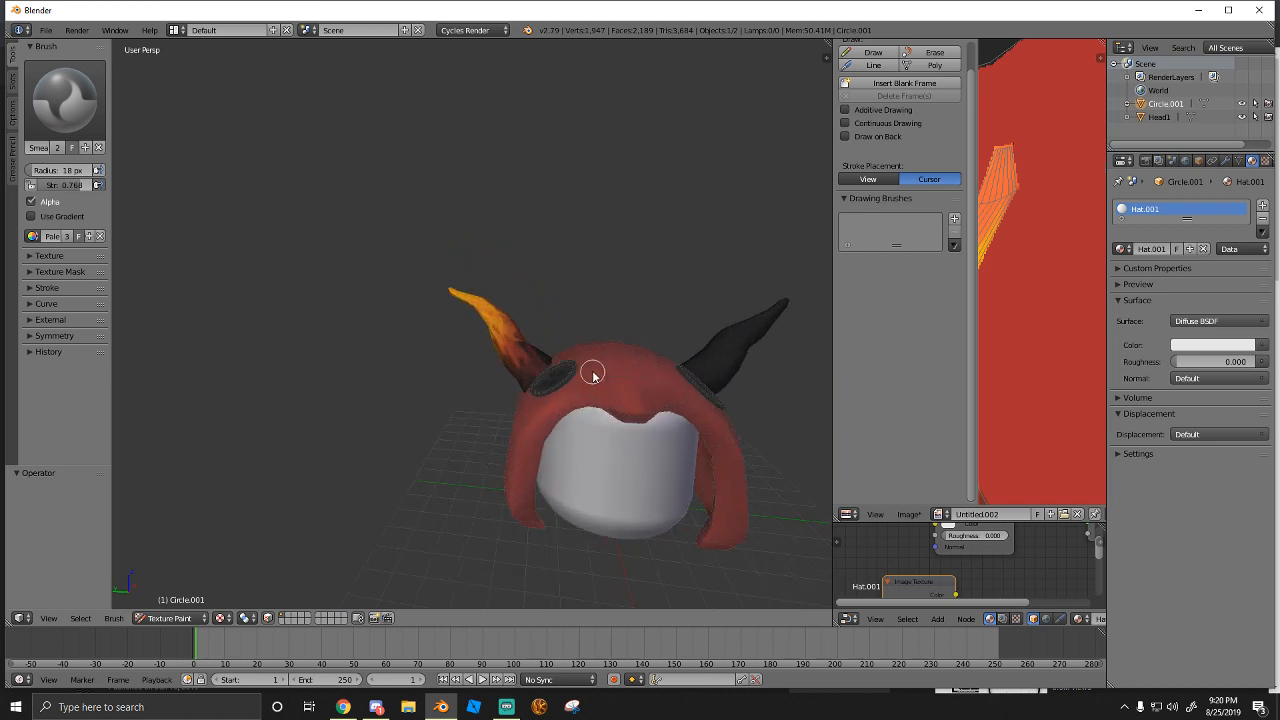
{"action": "key", "text": "super"}
{"action": "key", "text": "super"}
{"action": "middle_click_drag", "start_coordinate": [643, 320], "coordinate": [487, 303]}
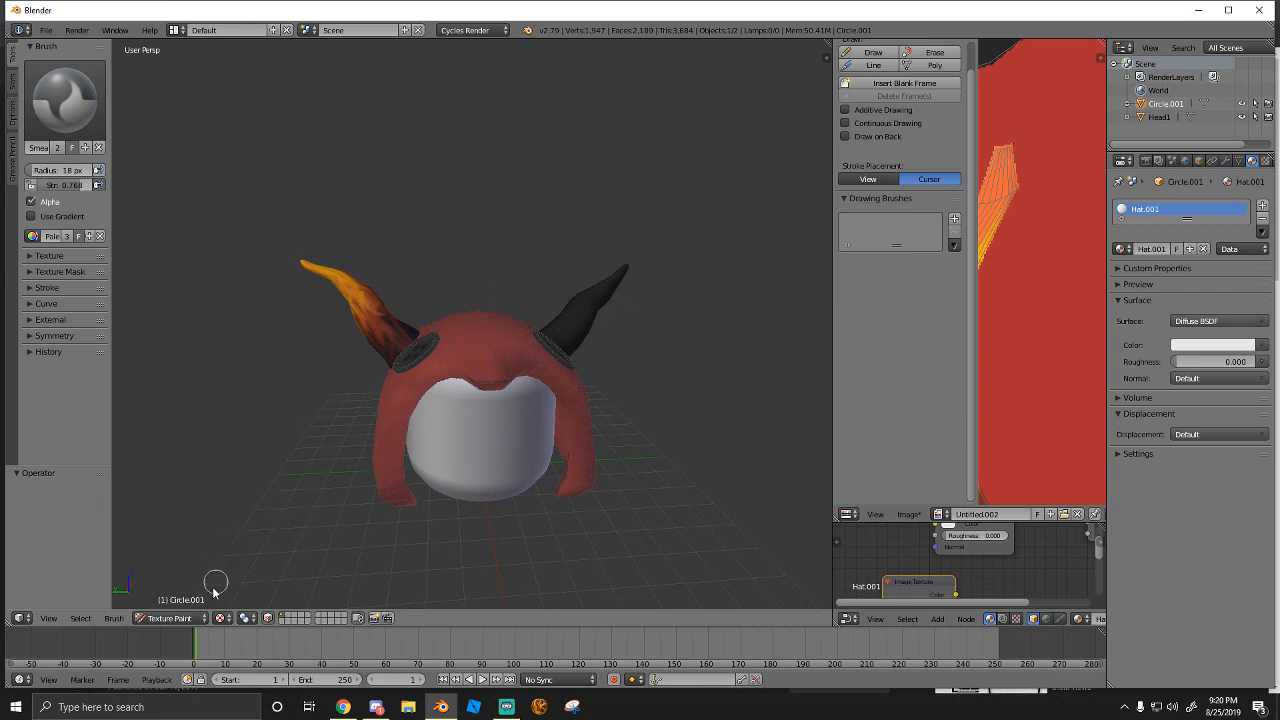
{"action": "left_click", "coordinate": [170, 617]}
{"action": "left_click", "coordinate": [170, 603]}
{"action": "scroll", "coordinate": [490, 363], "scroll_direction": "up", "scroll_amount": 4}
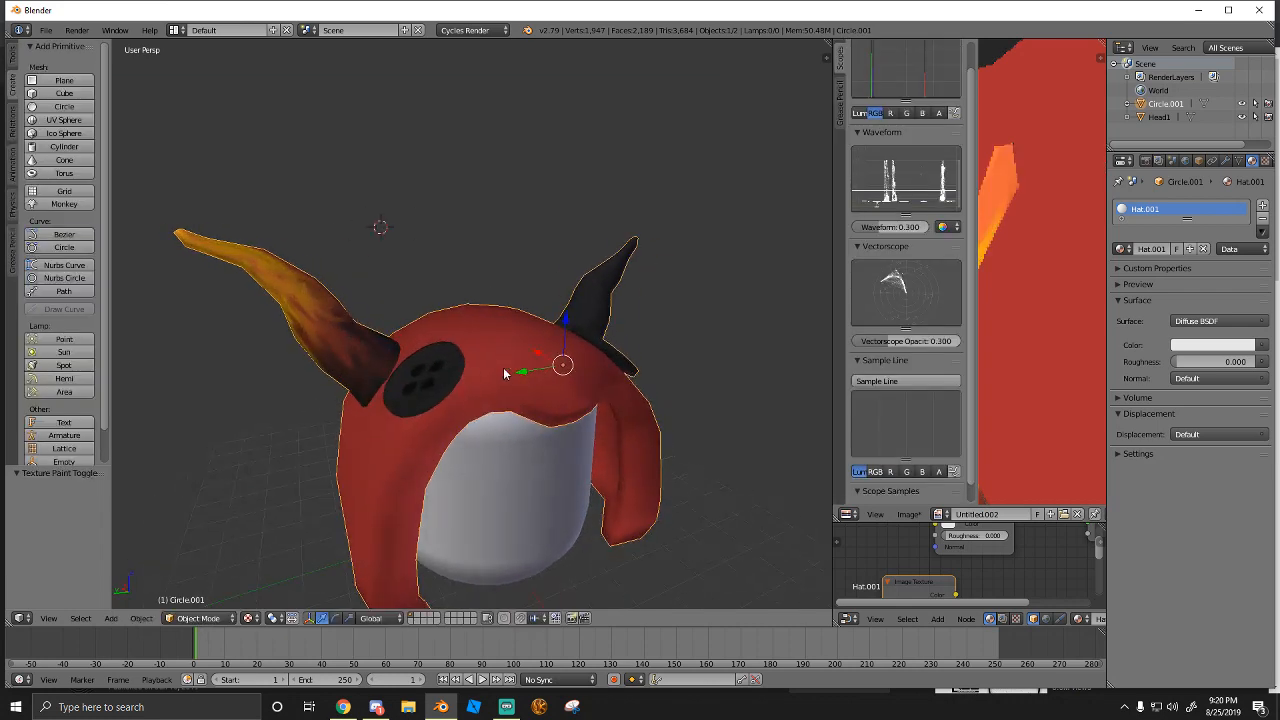
{"action": "middle_click_drag", "start_coordinate": [504, 368], "coordinate": [478, 366]}
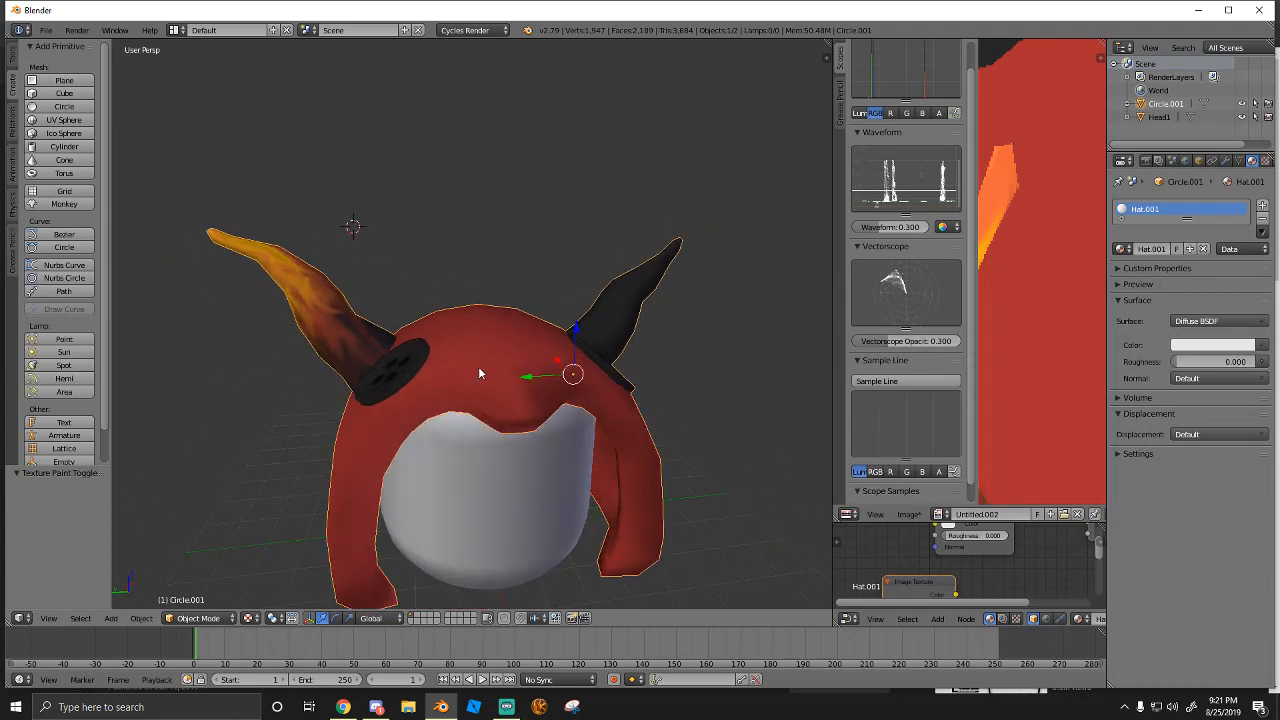
{"action": "scroll", "coordinate": [973, 355], "scroll_direction": "down", "scroll_amount": 1}
Collapse the image editor's side shelf and examine the painted horn pieces across the whole hat texture
{"action": "left_click_drag", "start_coordinate": [976, 342], "coordinate": [858, 340]}
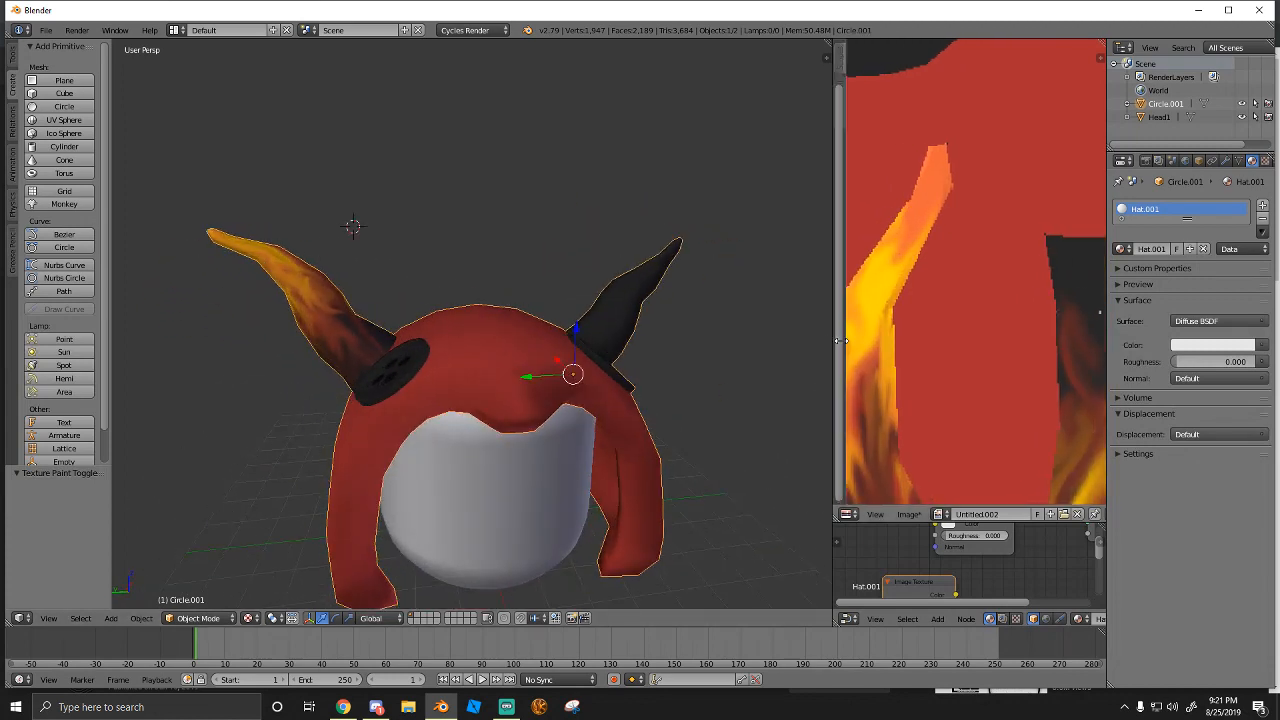
{"action": "scroll", "coordinate": [979, 335], "scroll_direction": "down", "scroll_amount": 7}
{"action": "middle_click_drag", "start_coordinate": [979, 335], "coordinate": [880, 303]}
{"action": "scroll", "coordinate": [880, 303], "scroll_direction": "down", "scroll_amount": 3}
{"action": "scroll", "coordinate": [924, 315], "scroll_direction": "up", "scroll_amount": 4}
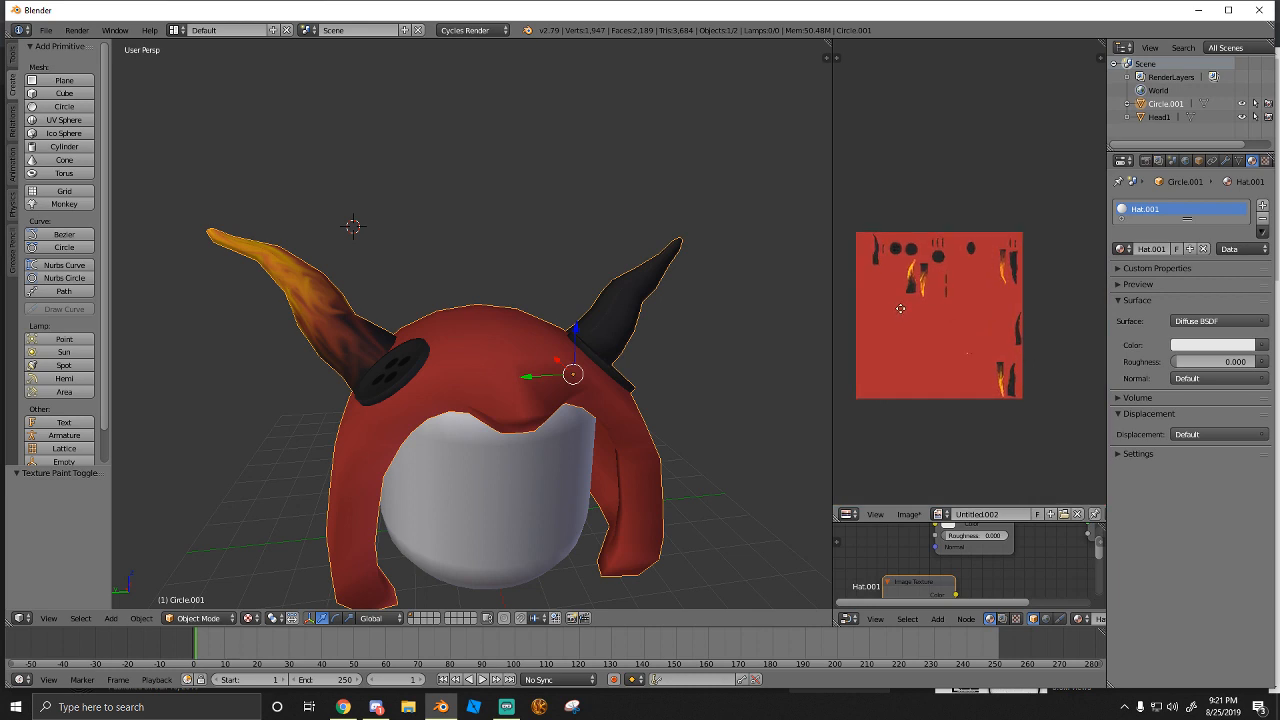
{"action": "middle_click_drag", "start_coordinate": [970, 349], "coordinate": [976, 358]}
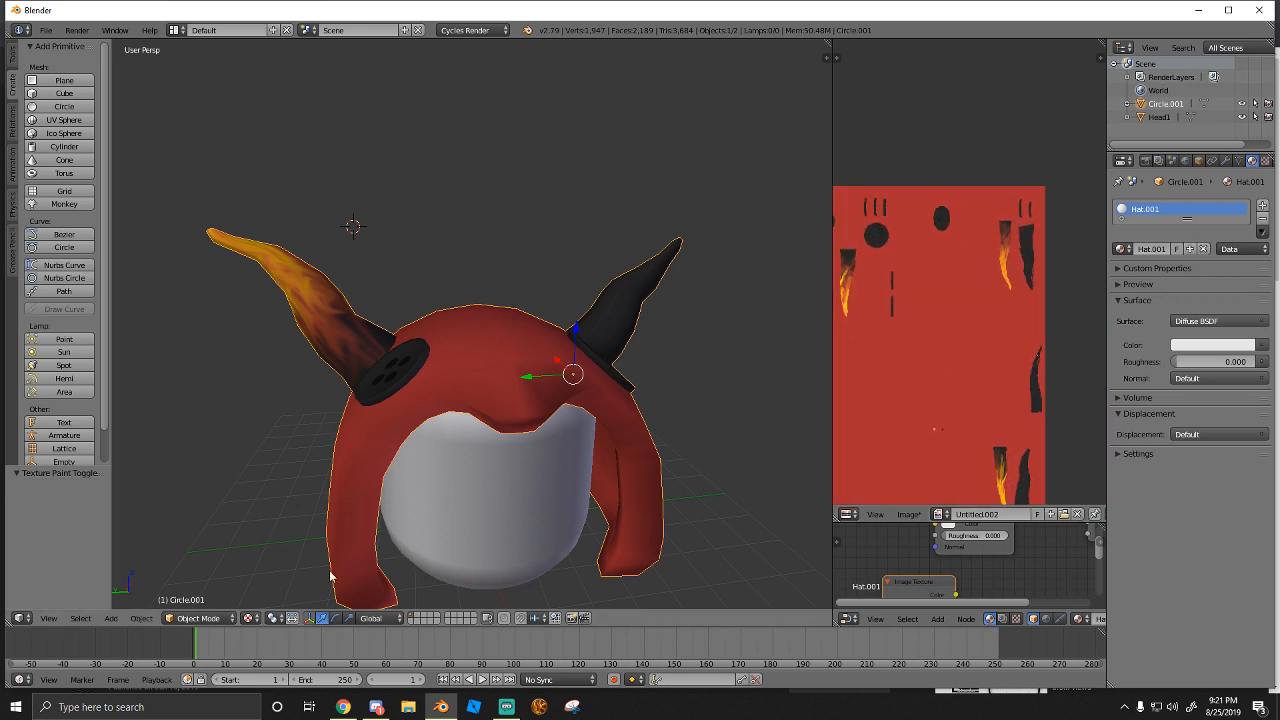
Enter Edit Mode and inspect the selected faces of the unpainted horn up close
{"action": "left_click", "coordinate": [197, 618]}
{"action": "left_click", "coordinate": [200, 590]}
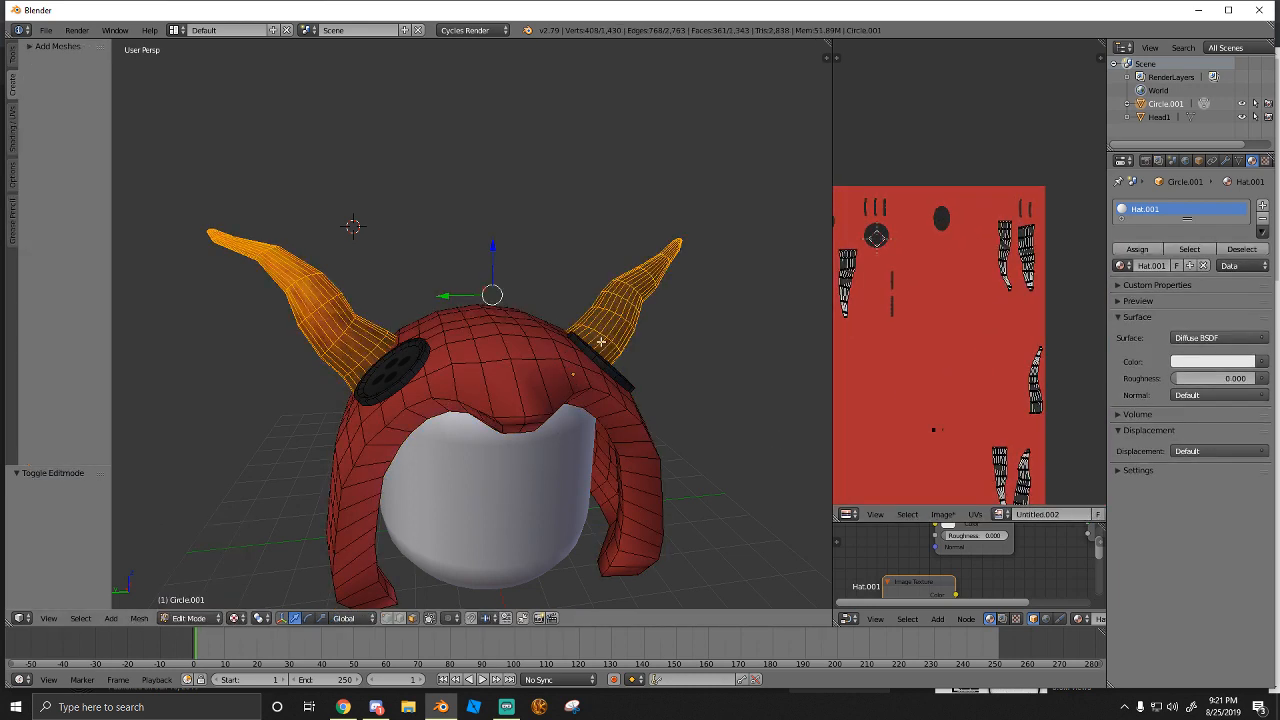
{"action": "middle_click_drag", "start_coordinate": [613, 311], "coordinate": [437, 382], "text": "shift"}
{"action": "scroll", "coordinate": [437, 382], "scroll_direction": "up", "scroll_amount": 3}
{"action": "middle_click_drag", "start_coordinate": [384, 438], "coordinate": [400, 375], "text": "shift"}
Switch to Texture Paint mode with the TexDraw brush and sample an orange from the flame-painted horn
{"action": "left_click", "coordinate": [189, 618]}
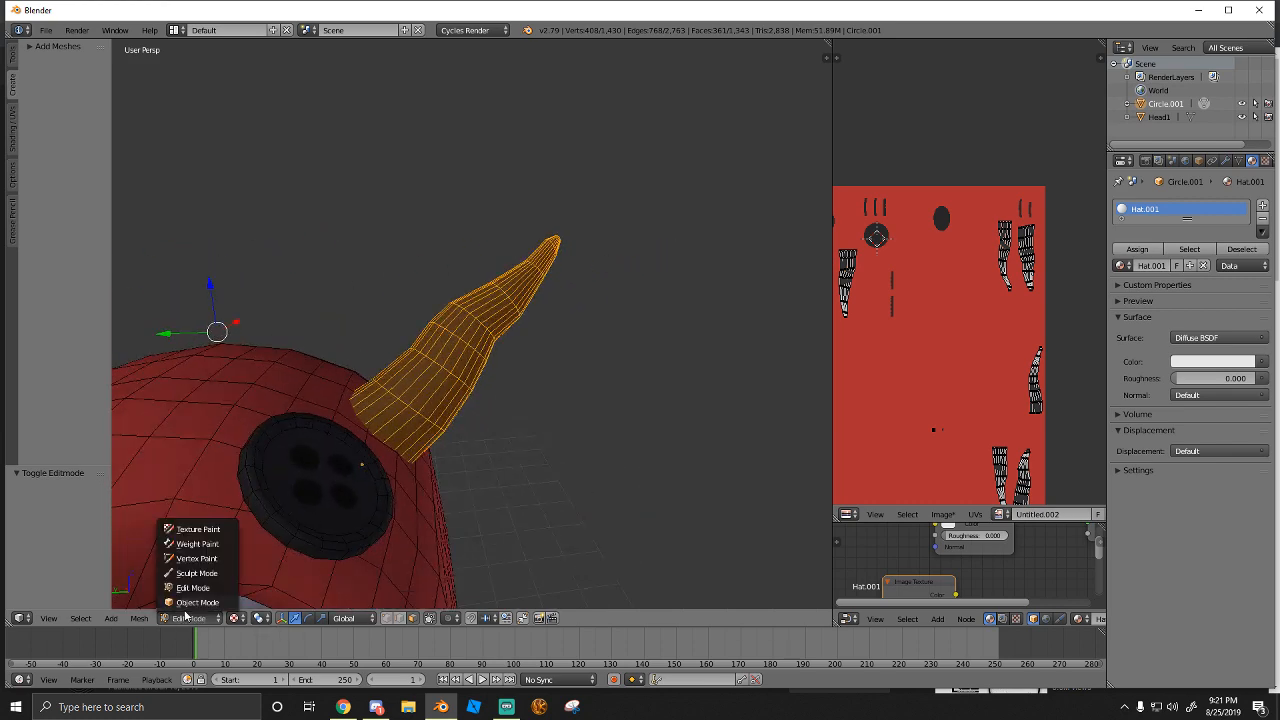
{"action": "left_click", "coordinate": [200, 536]}
{"action": "left_click", "coordinate": [104, 127]}
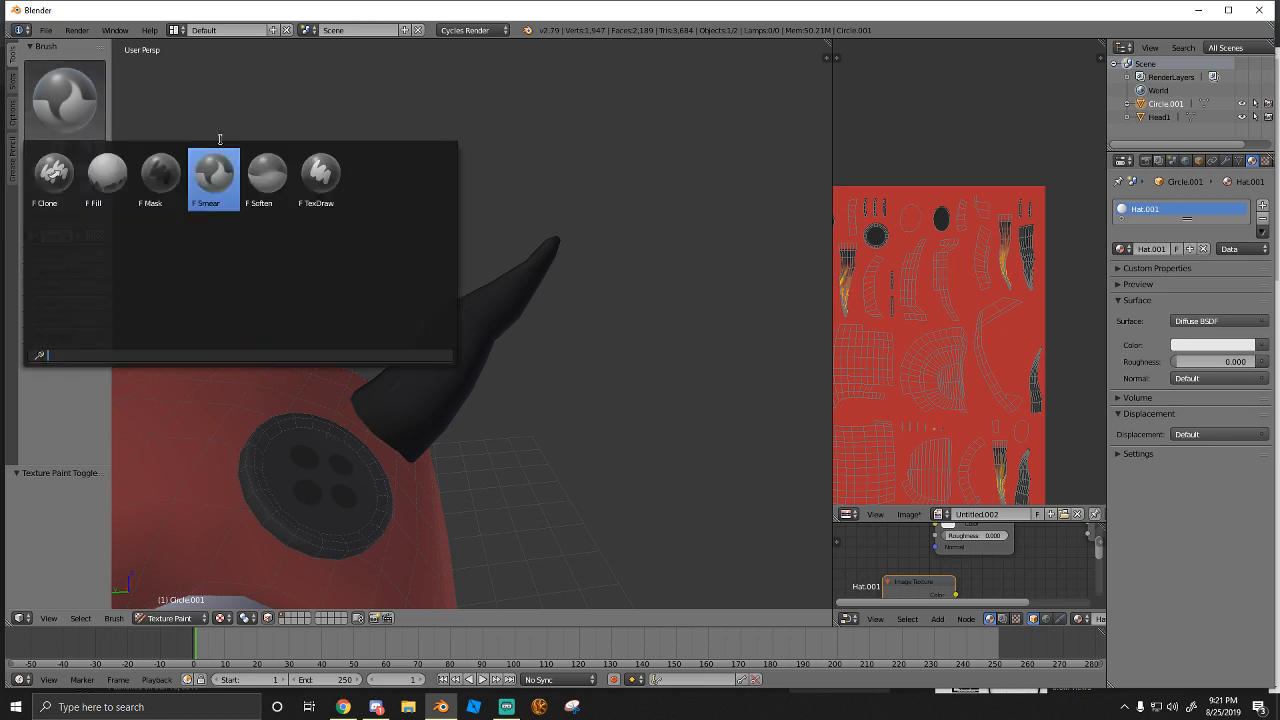
{"action": "left_click", "coordinate": [214, 186]}
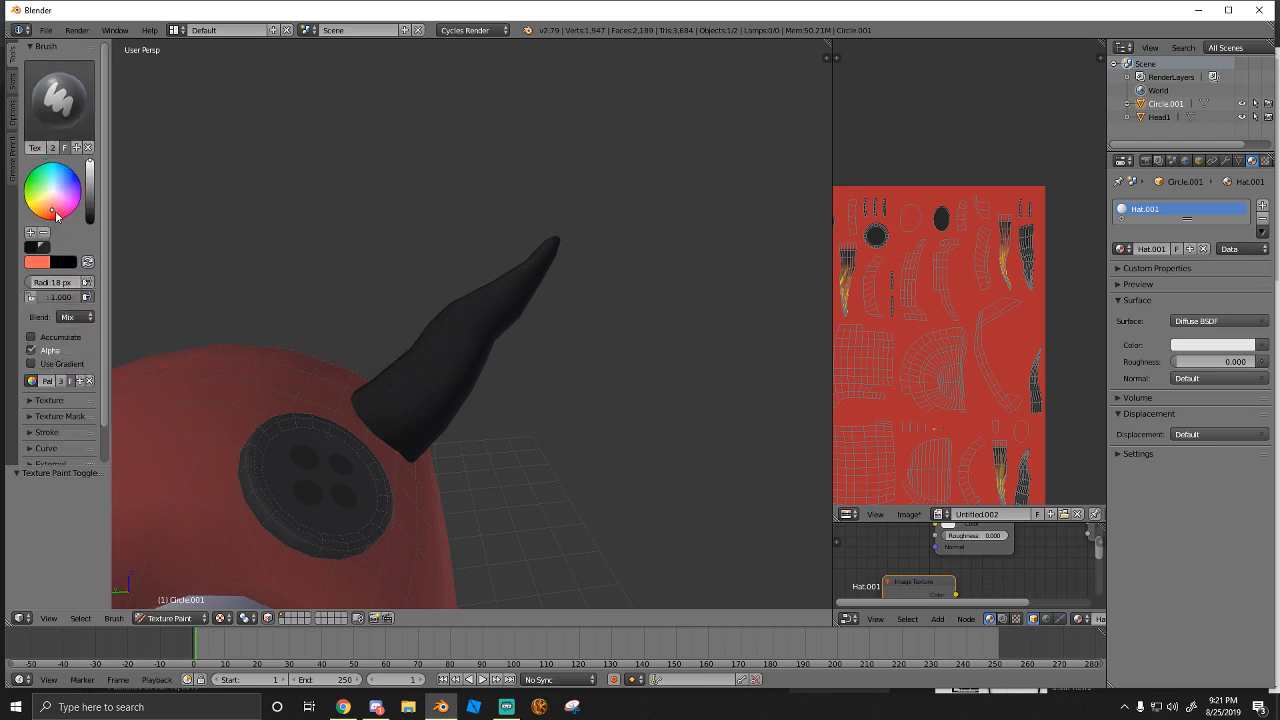
{"action": "middle_click_drag", "start_coordinate": [150, 270], "coordinate": [338, 384]}
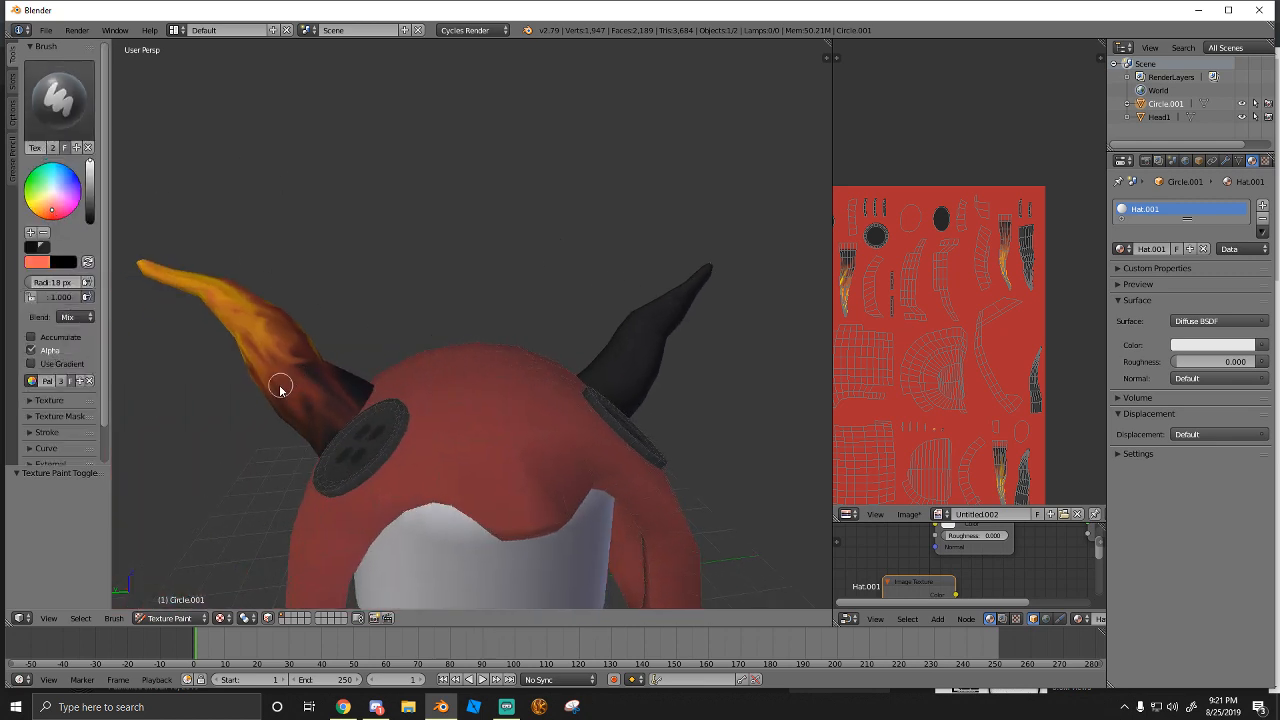
{"action": "key", "text": "s"}
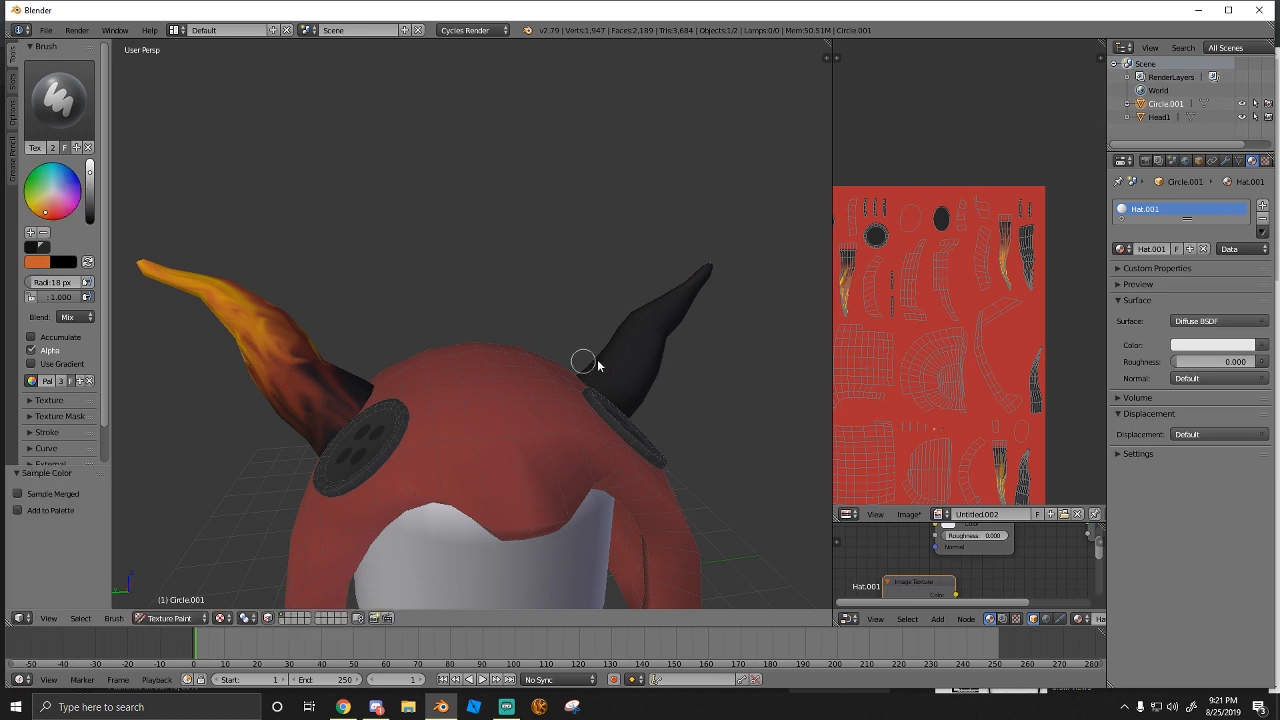
Paint the upper half of the black horn's front and side orange, ending in jagged streaks toward the base
{"action": "middle_click_drag", "start_coordinate": [598, 366], "coordinate": [445, 353]}
{"action": "scroll", "coordinate": [480, 350], "scroll_direction": "up", "scroll_amount": 3}
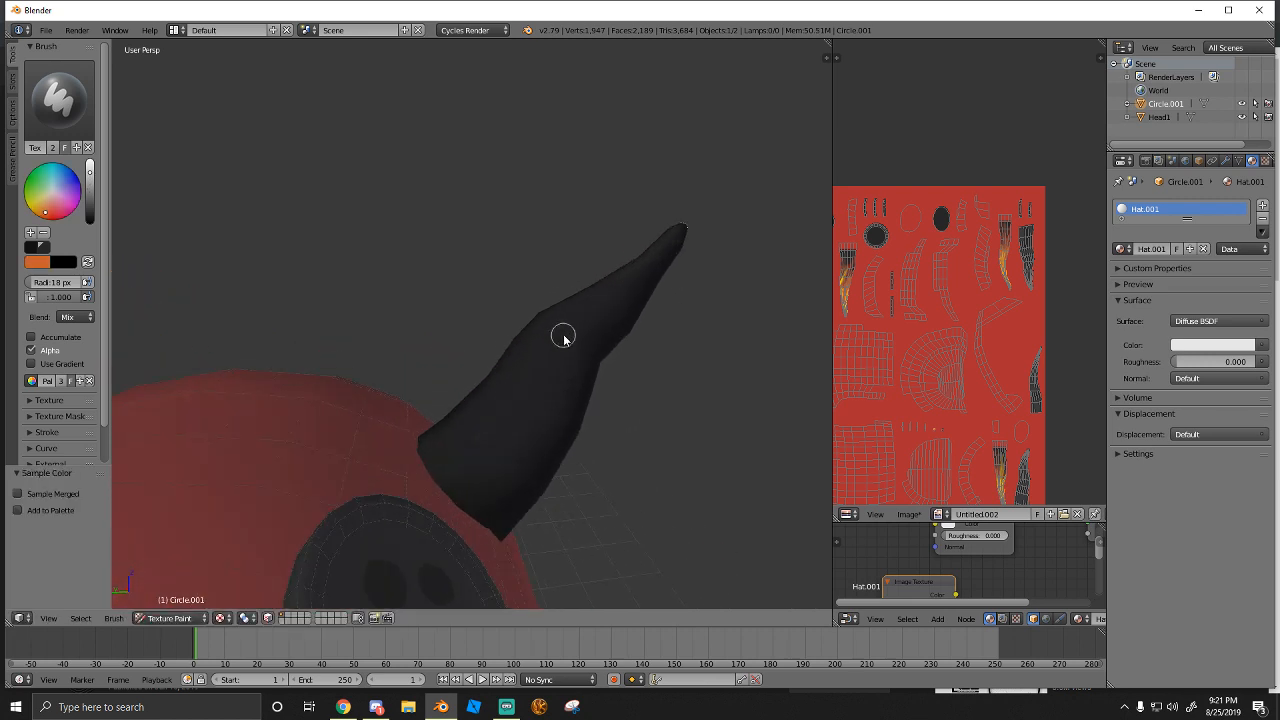
{"action": "mouse_move", "coordinate": [594, 313]}
{"action": "left_mouse_down"}
{"action": "mouse_move", "coordinate": [605, 326]}
{"action": "mouse_move", "coordinate": [586, 364]}
{"action": "mouse_move", "coordinate": [612, 300]}
{"action": "mouse_move", "coordinate": [571, 297]}
{"action": "mouse_move", "coordinate": [586, 287]}
{"action": "mouse_move", "coordinate": [517, 343]}
{"action": "left_mouse_up"}
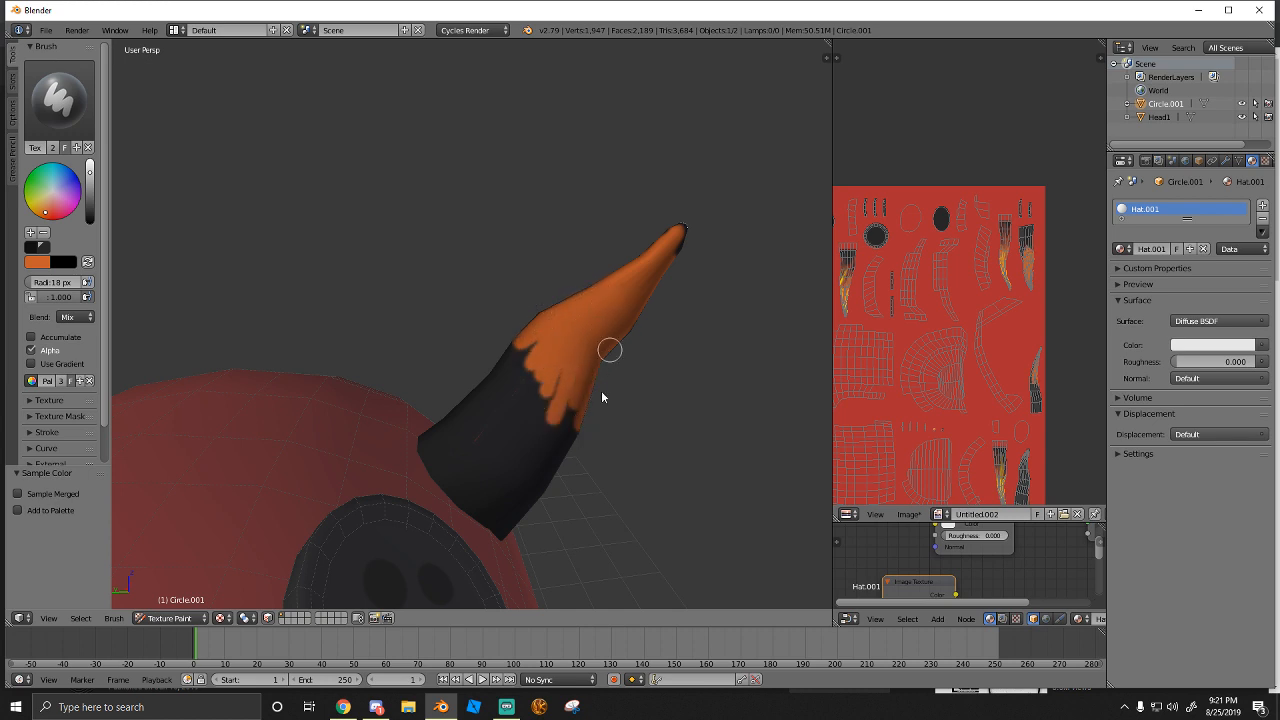
{"action": "mouse_move", "coordinate": [614, 334]}
{"action": "middle_mouse_down"}
{"action": "mouse_move", "coordinate": [474, 303]}
{"action": "mouse_move", "coordinate": [503, 266]}
{"action": "middle_mouse_up"}
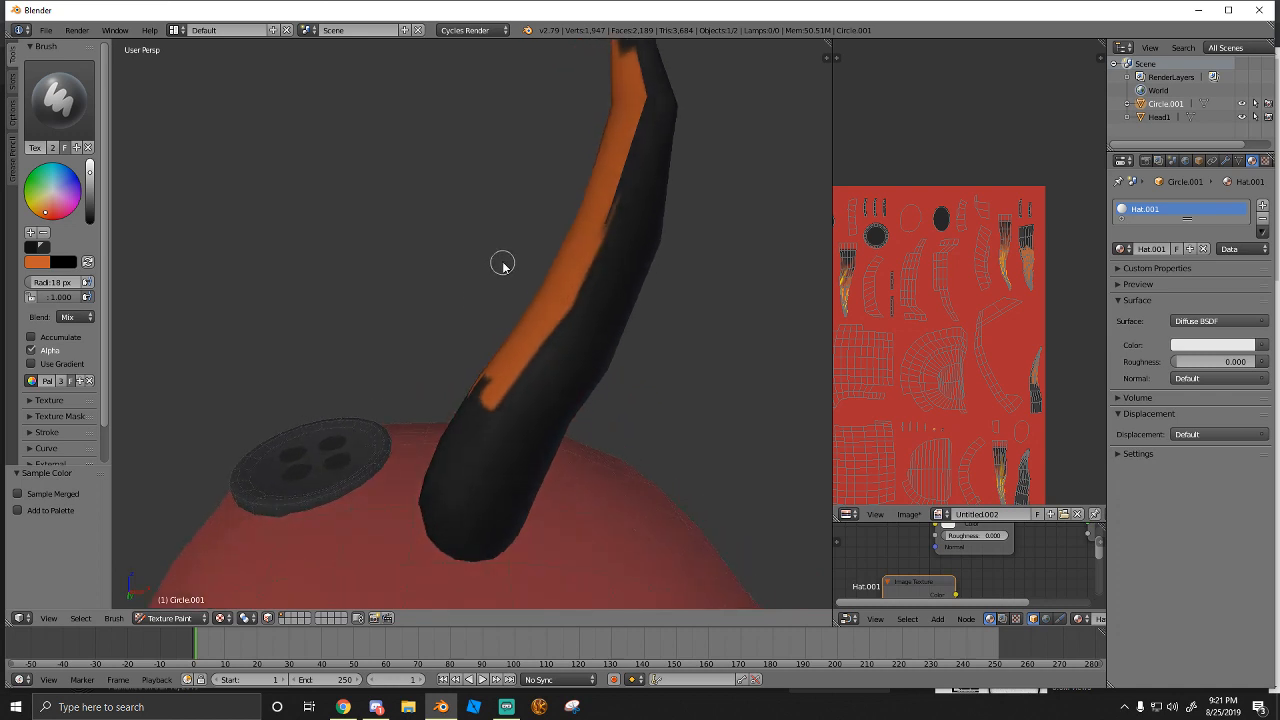
{"action": "left_click_drag", "start_coordinate": [626, 80], "coordinate": [641, 264]}
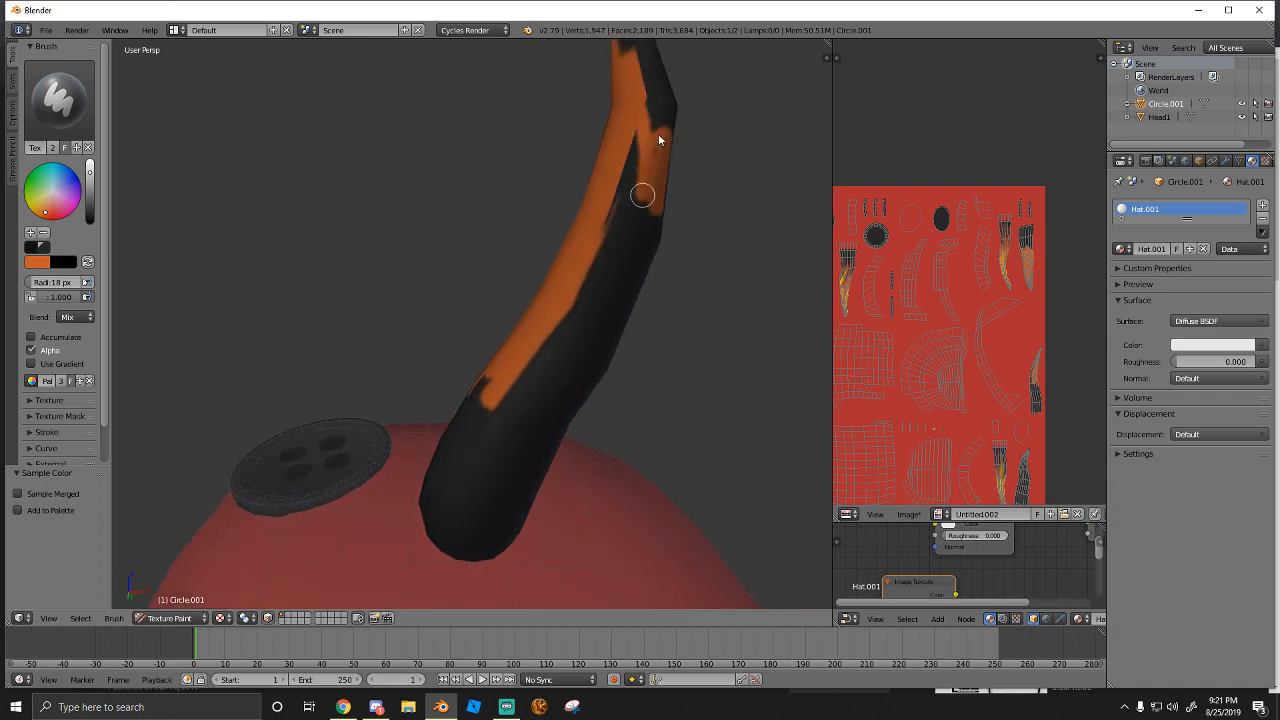
{"action": "mouse_move", "coordinate": [642, 194]}
{"action": "left_mouse_down"}
{"action": "mouse_move", "coordinate": [640, 177]}
{"action": "mouse_move", "coordinate": [600, 329]}
{"action": "mouse_move", "coordinate": [601, 233]}
{"action": "left_mouse_up"}
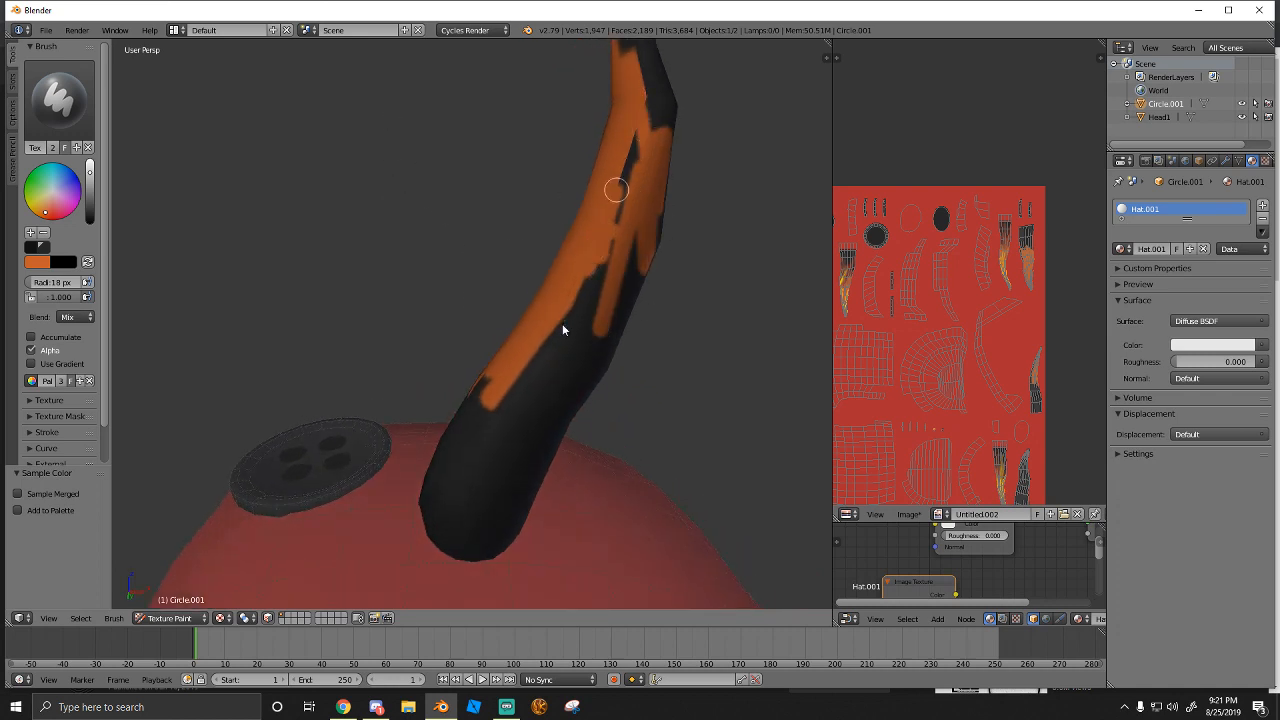
Paint orange streaks from the tip down the back of the same horn
{"action": "mouse_move", "coordinate": [623, 223]}
{"action": "middle_mouse_down"}
{"action": "mouse_move", "coordinate": [586, 277]}
{"action": "mouse_move", "coordinate": [334, 341]}
{"action": "middle_mouse_up"}
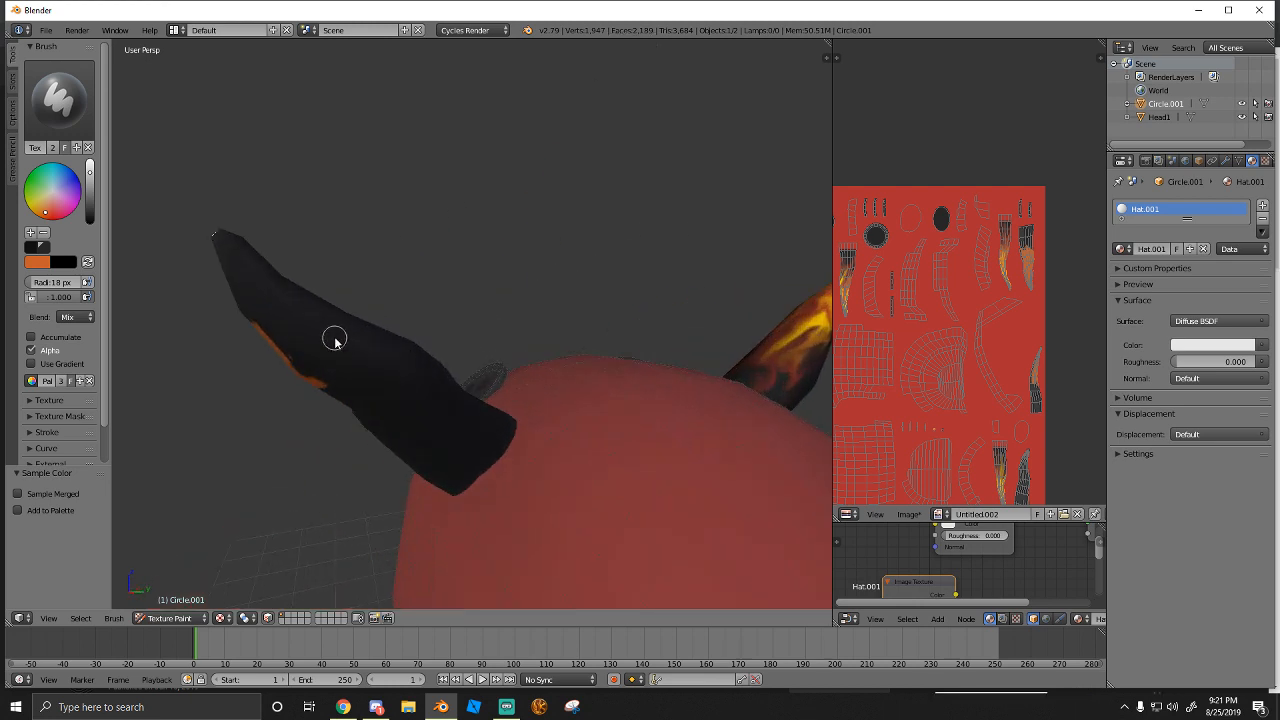
{"action": "left_click_drag", "start_coordinate": [225, 240], "coordinate": [385, 370]}
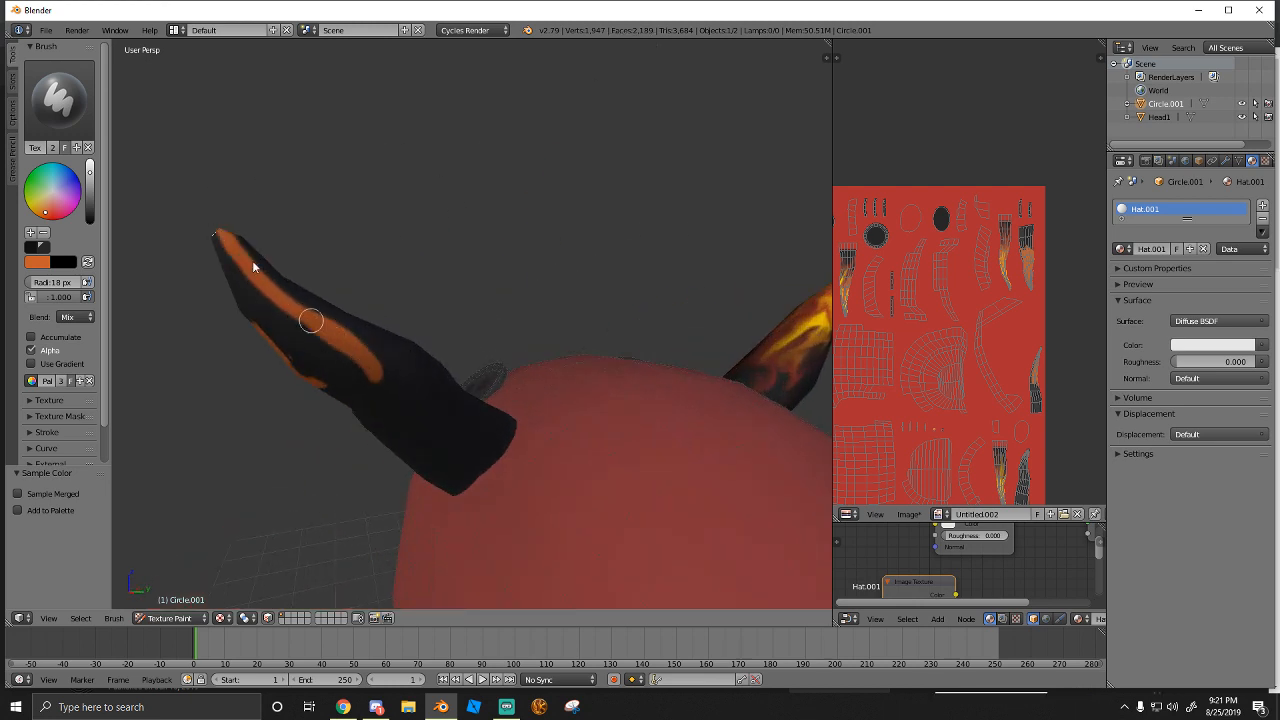
{"action": "mouse_move", "coordinate": [252, 262]}
{"action": "left_mouse_down"}
{"action": "mouse_move", "coordinate": [295, 347]}
{"action": "mouse_move", "coordinate": [248, 304]}
{"action": "left_mouse_up"}
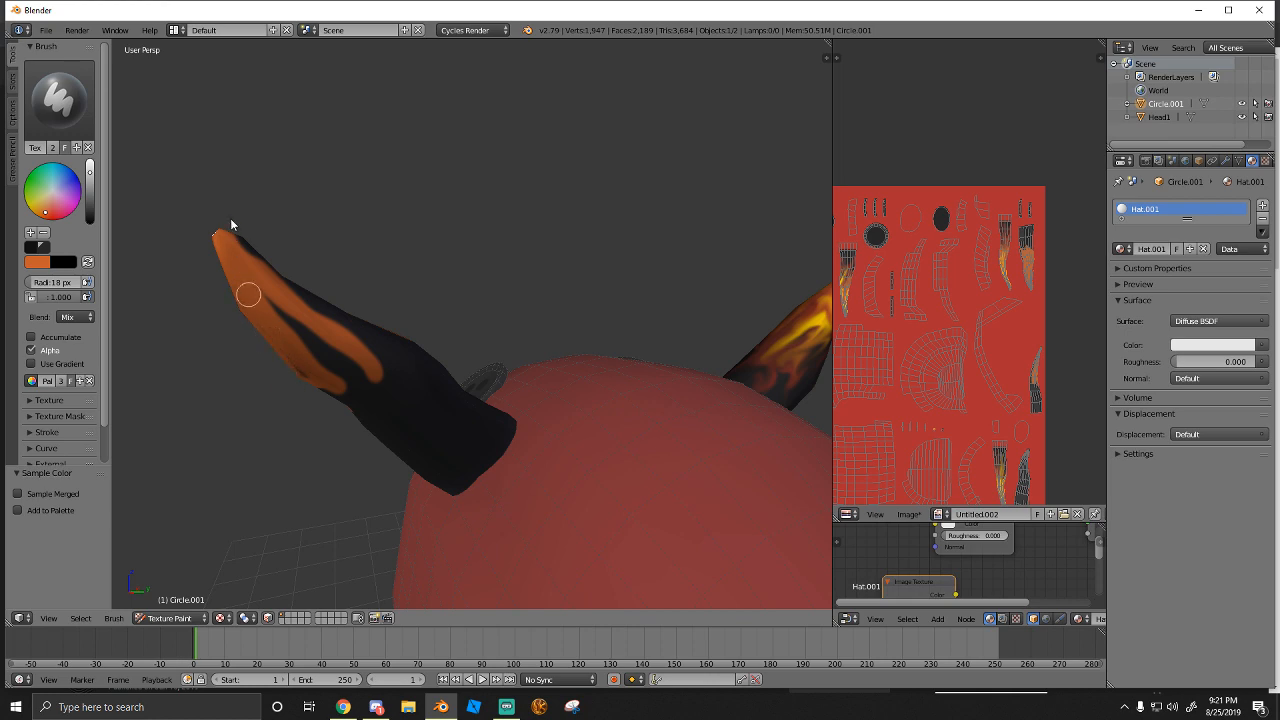
Switch to Chrome, play "AXEN & HYLO - Habits (feat. AKACIA)" from the YouTube playlist, and return to Blender
{"action": "left_click", "coordinate": [343, 706]}
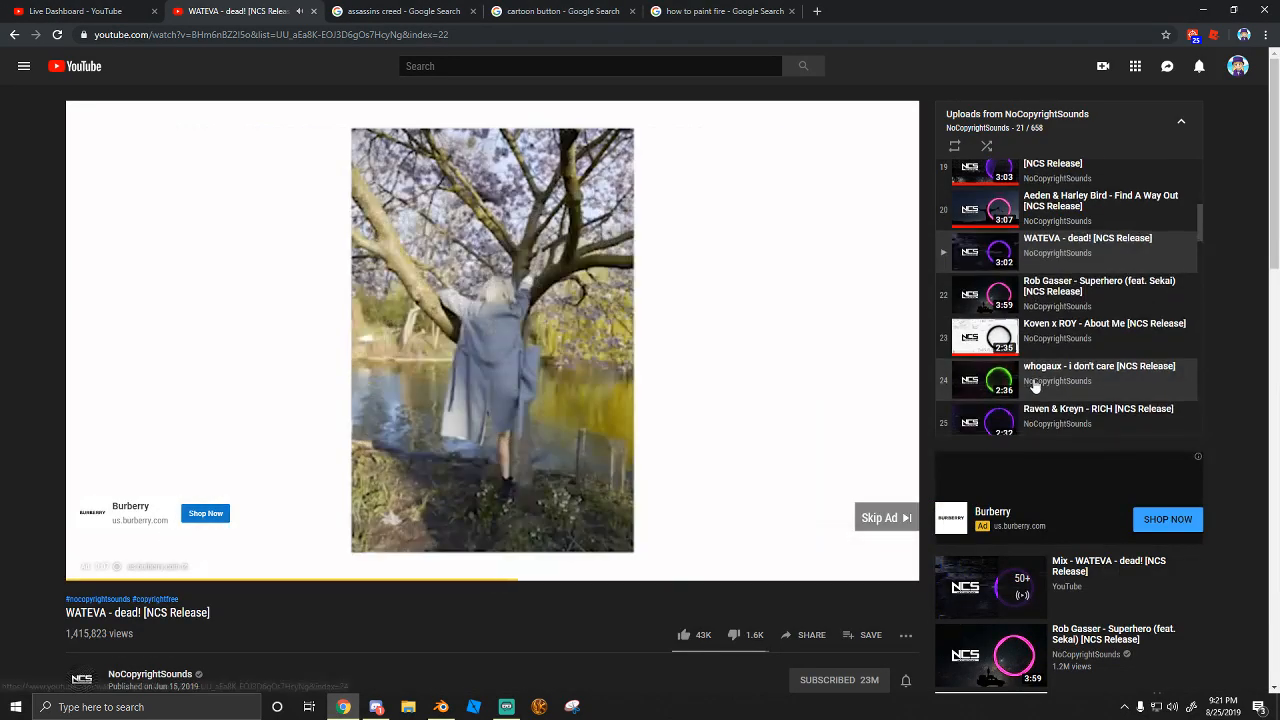
{"action": "scroll", "coordinate": [1035, 385], "scroll_direction": "down", "scroll_amount": 2}
{"action": "left_click", "coordinate": [1003, 301]}
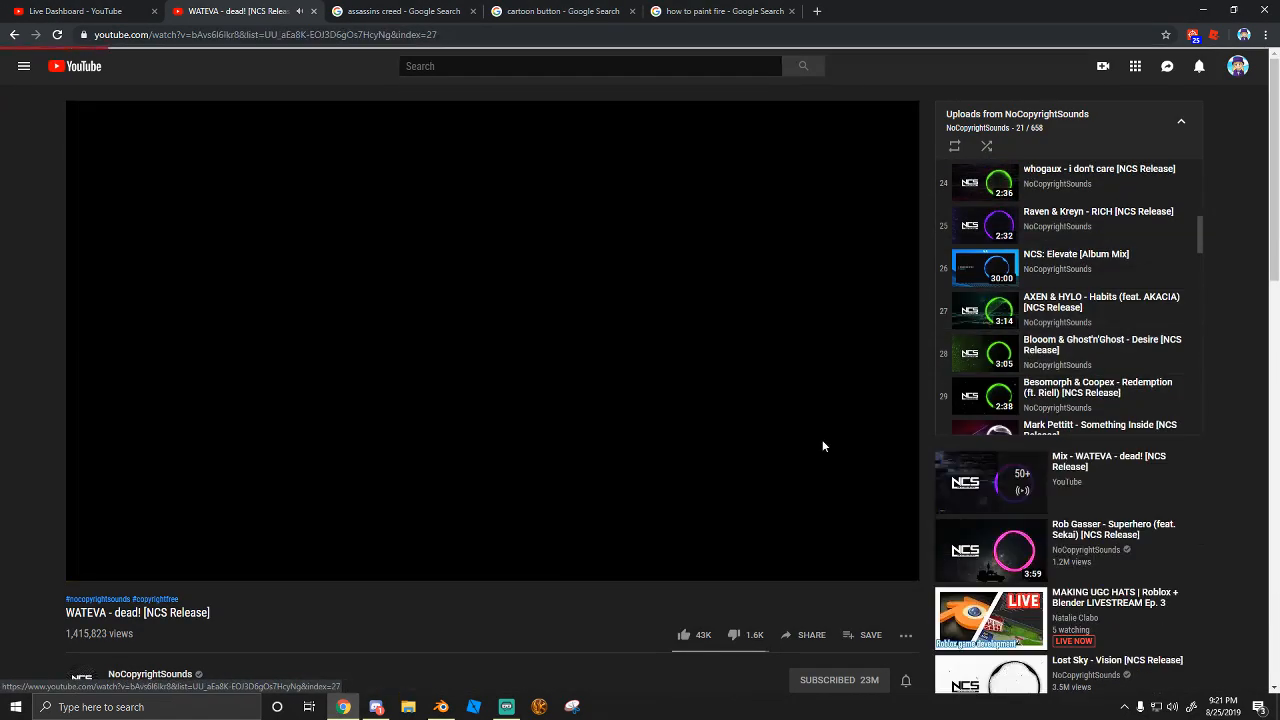
{"action": "left_click", "coordinate": [441, 706]}
Fill the dark gaps on the back of the horn with orange and extend the streaks toward its base
{"action": "middle_click_drag", "start_coordinate": [403, 414], "coordinate": [324, 394]}
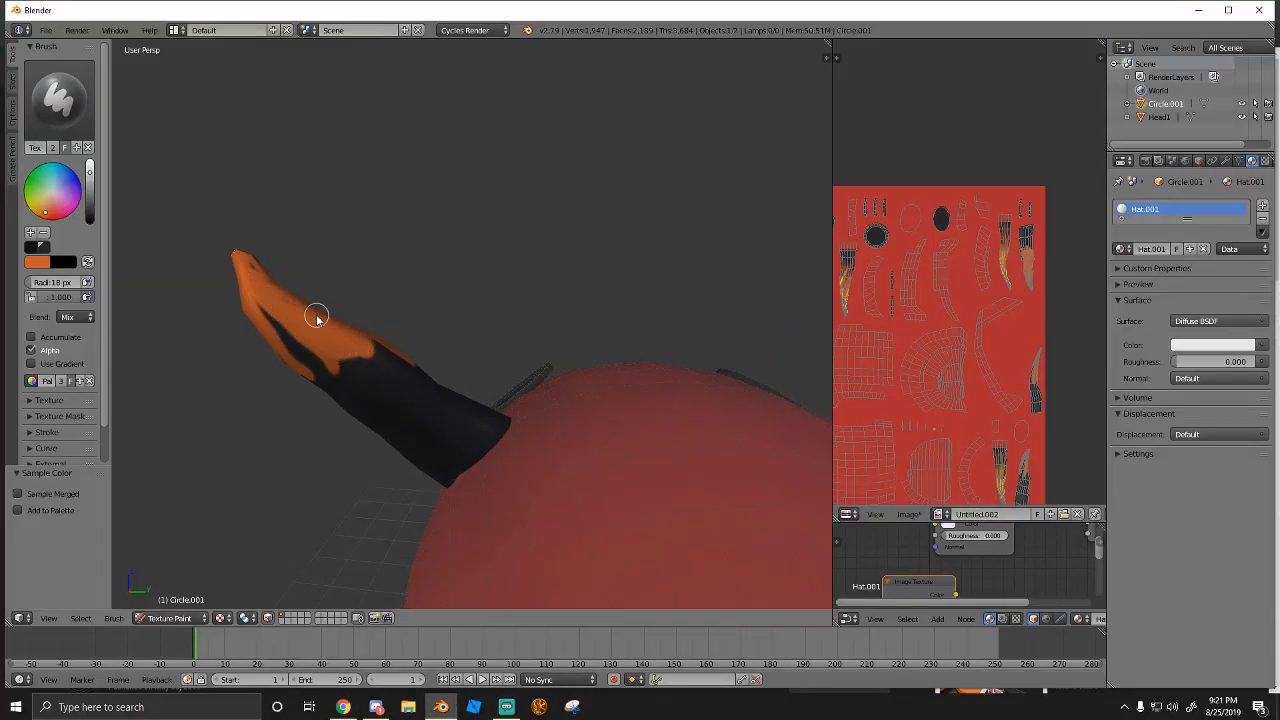
{"action": "mouse_move", "coordinate": [331, 377]}
{"action": "left_mouse_down"}
{"action": "mouse_move", "coordinate": [394, 414]}
{"action": "mouse_move", "coordinate": [357, 366]}
{"action": "mouse_move", "coordinate": [380, 354]}
{"action": "mouse_move", "coordinate": [365, 348]}
{"action": "left_mouse_up"}
{"action": "left_click_drag", "start_coordinate": [275, 324], "coordinate": [260, 297]}
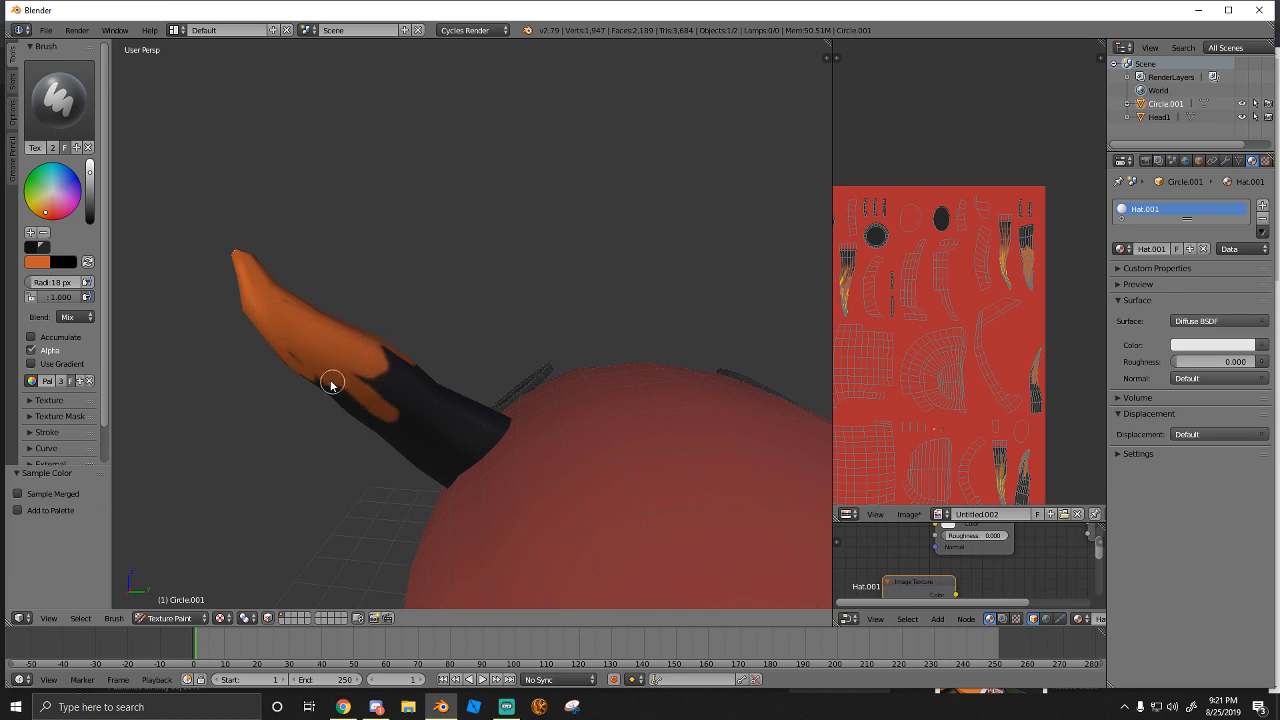
{"action": "mouse_move", "coordinate": [315, 374]}
{"action": "left_mouse_down"}
{"action": "mouse_move", "coordinate": [347, 401]}
{"action": "mouse_move", "coordinate": [345, 387]}
{"action": "left_mouse_up"}
{"action": "mouse_move", "coordinate": [345, 387]}
{"action": "middle_mouse_down"}
{"action": "mouse_move", "coordinate": [381, 358]}
{"action": "mouse_move", "coordinate": [355, 340]}
{"action": "middle_mouse_up"}
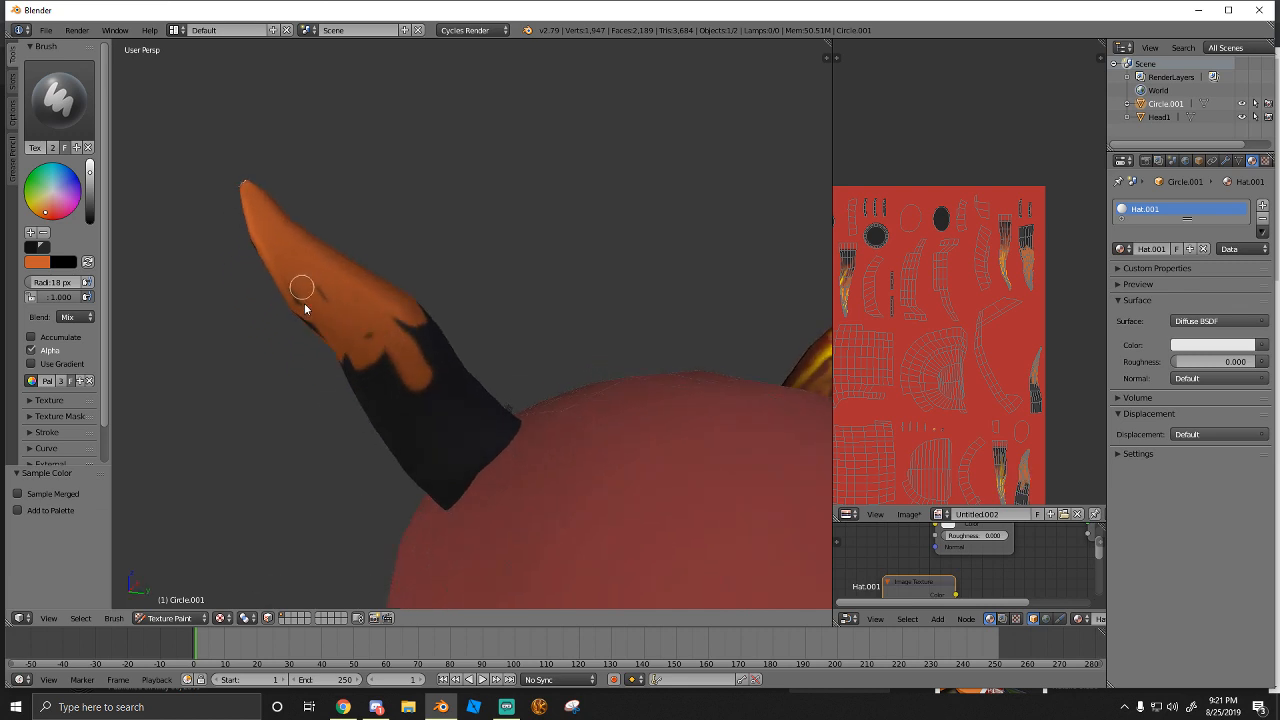
Using TexDraw in yellow, paint the horn's tip and add yellow streaks around the orange's lower edge
{"action": "left_click", "coordinate": [67, 104]}
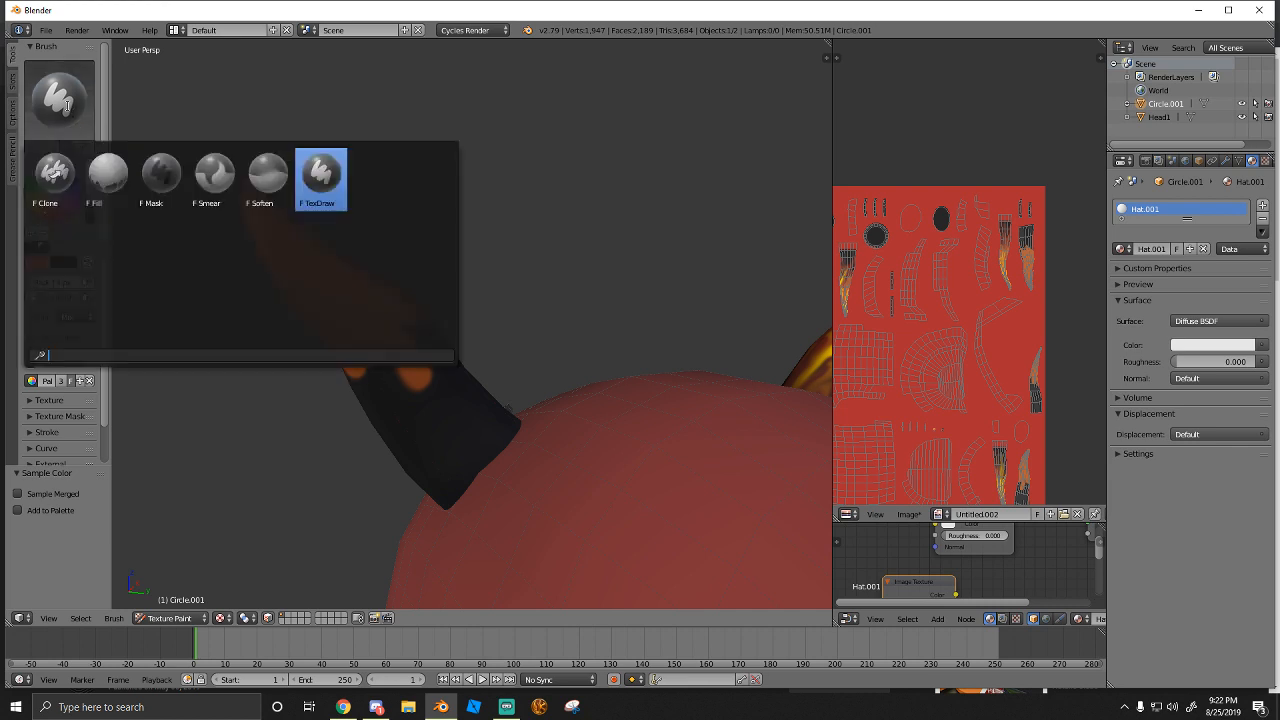
{"action": "left_click", "coordinate": [310, 172]}
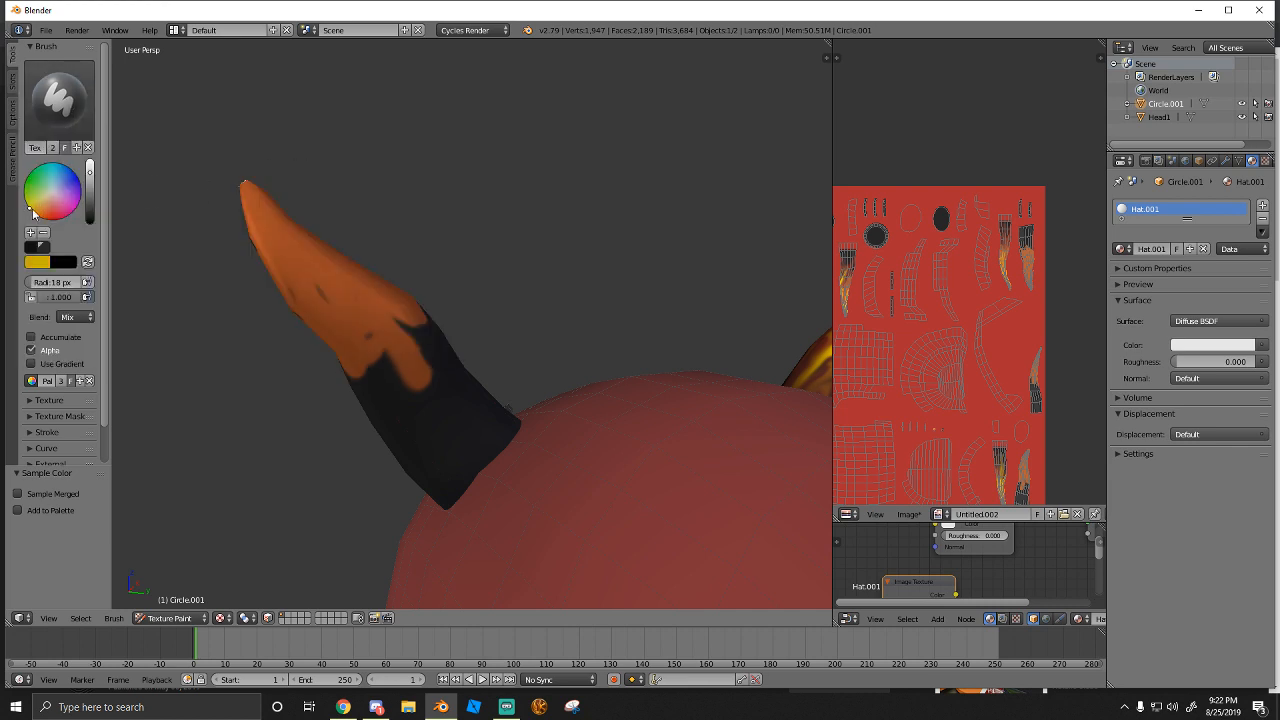
{"action": "mouse_move", "coordinate": [254, 209]}
{"action": "left_mouse_down"}
{"action": "mouse_move", "coordinate": [277, 220]}
{"action": "mouse_move", "coordinate": [236, 191]}
{"action": "left_mouse_up"}
{"action": "mouse_move", "coordinate": [271, 196]}
{"action": "middle_mouse_down"}
{"action": "mouse_move", "coordinate": [329, 180]}
{"action": "mouse_move", "coordinate": [609, 229]}
{"action": "mouse_move", "coordinate": [586, 240]}
{"action": "middle_mouse_up"}
{"action": "mouse_move", "coordinate": [540, 272]}
{"action": "left_mouse_down"}
{"action": "mouse_move", "coordinate": [560, 277]}
{"action": "mouse_move", "coordinate": [557, 263]}
{"action": "mouse_move", "coordinate": [537, 294]}
{"action": "left_mouse_up"}
{"action": "mouse_move", "coordinate": [537, 294]}
{"action": "middle_mouse_down"}
{"action": "mouse_move", "coordinate": [596, 294]}
{"action": "mouse_move", "coordinate": [400, 280]}
{"action": "middle_mouse_up"}
{"action": "mouse_move", "coordinate": [400, 280]}
{"action": "left_mouse_down"}
{"action": "mouse_move", "coordinate": [320, 309]}
{"action": "mouse_move", "coordinate": [270, 278]}
{"action": "mouse_move", "coordinate": [443, 420]}
{"action": "mouse_move", "coordinate": [403, 409]}
{"action": "left_mouse_up"}
{"action": "mouse_move", "coordinate": [403, 409]}
{"action": "middle_mouse_down"}
{"action": "mouse_move", "coordinate": [413, 310]}
{"action": "mouse_move", "coordinate": [408, 337]}
{"action": "mouse_move", "coordinate": [508, 357]}
{"action": "mouse_move", "coordinate": [531, 345]}
{"action": "mouse_move", "coordinate": [618, 420]}
{"action": "middle_mouse_up"}
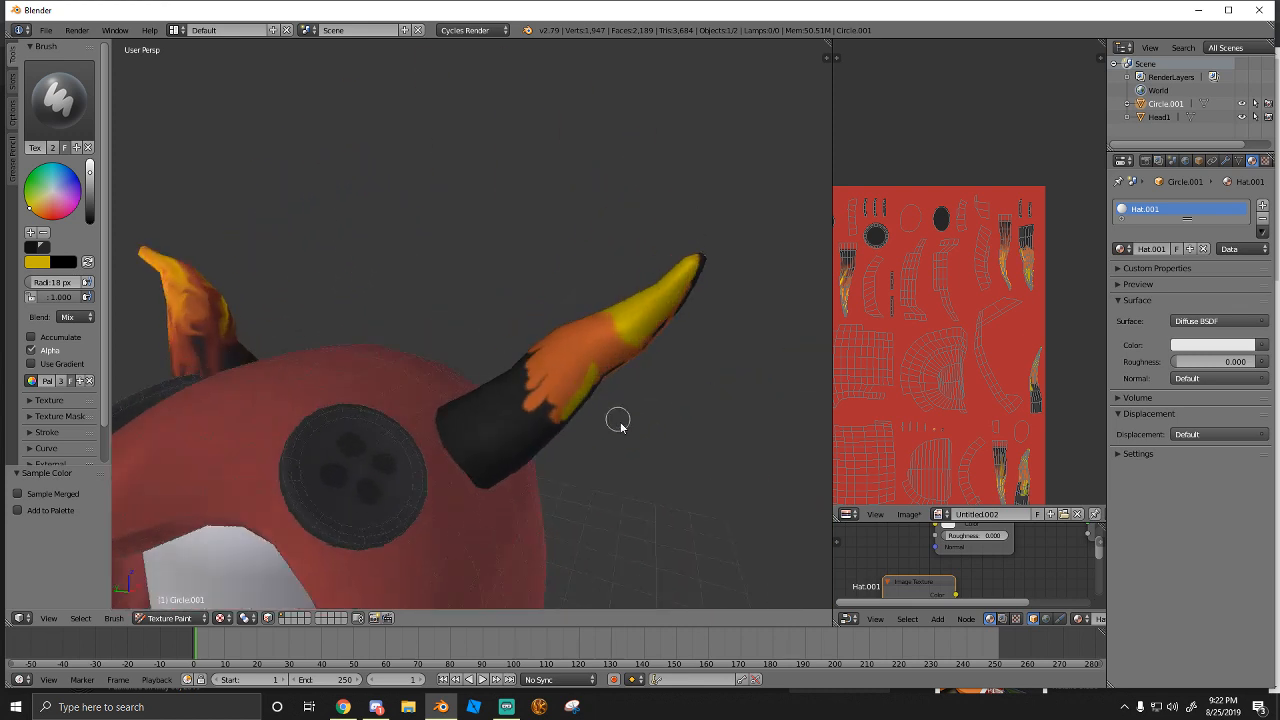
{"action": "left_click_drag", "start_coordinate": [571, 357], "coordinate": [491, 400]}
Set the brush colour to red and paint red streaks around the horn, over its yellow tip and down toward the base
{"action": "mouse_move", "coordinate": [491, 400]}
{"action": "middle_mouse_down"}
{"action": "mouse_move", "coordinate": [451, 443]}
{"action": "mouse_move", "coordinate": [281, 249]}
{"action": "mouse_move", "coordinate": [210, 219]}
{"action": "middle_mouse_up"}
{"action": "middle_click_drag", "start_coordinate": [425, 320], "coordinate": [537, 274]}
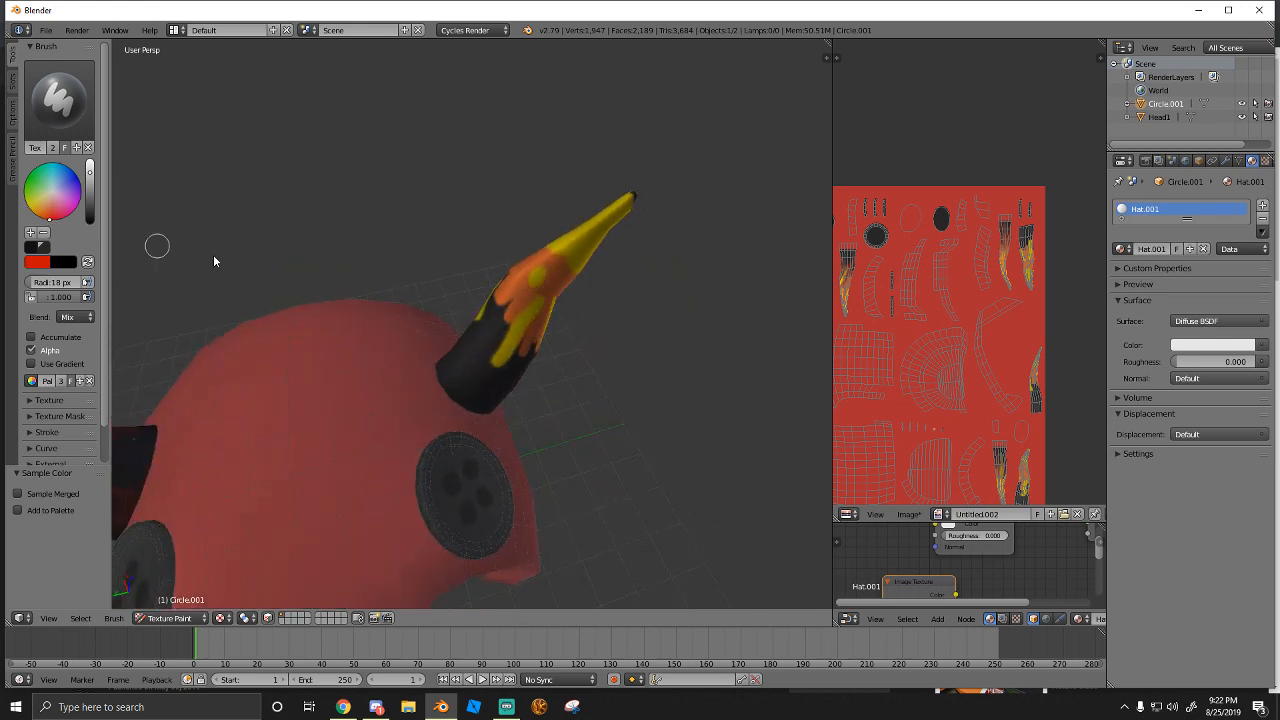
{"action": "left_click_drag", "start_coordinate": [580, 257], "coordinate": [494, 334]}
{"action": "mouse_move", "coordinate": [494, 334]}
{"action": "middle_mouse_down"}
{"action": "mouse_move", "coordinate": [352, 251]}
{"action": "mouse_move", "coordinate": [505, 160]}
{"action": "middle_mouse_up"}
{"action": "left_click_drag", "start_coordinate": [493, 126], "coordinate": [508, 230]}
{"action": "mouse_move", "coordinate": [508, 230]}
{"action": "middle_mouse_down"}
{"action": "mouse_move", "coordinate": [371, 357]}
{"action": "mouse_move", "coordinate": [295, 335]}
{"action": "middle_mouse_up"}
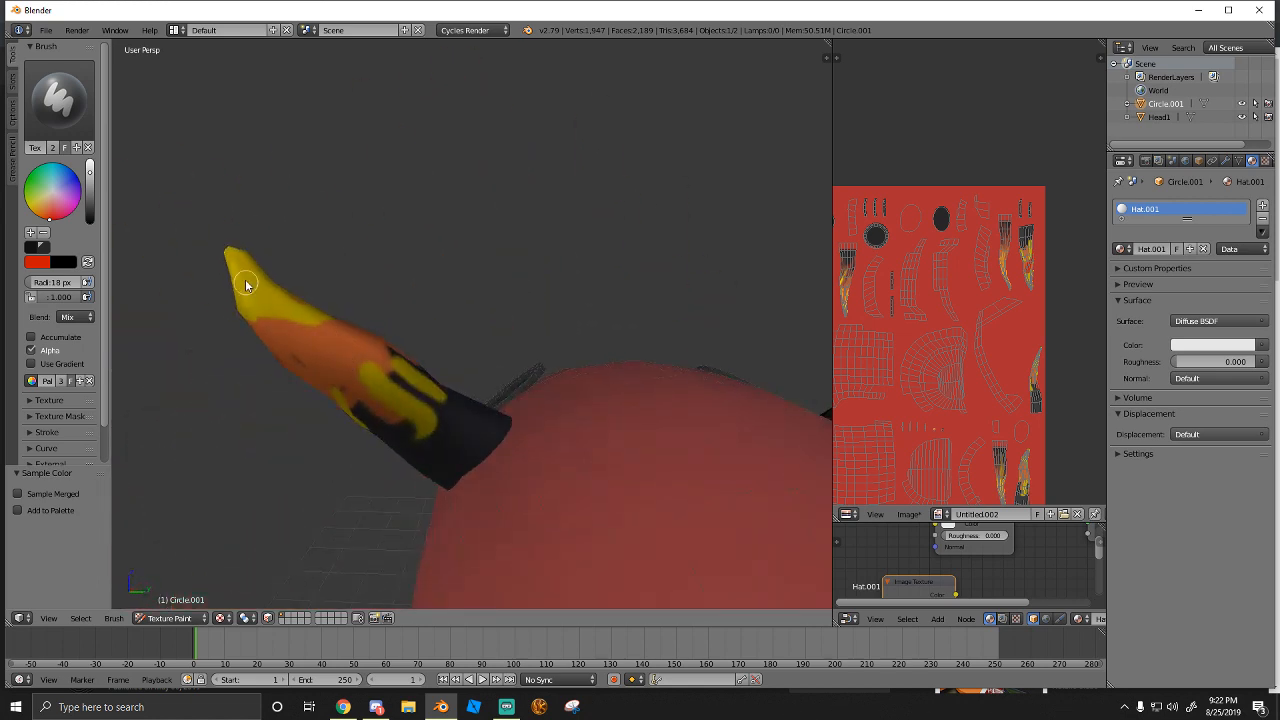
{"action": "left_click_drag", "start_coordinate": [246, 284], "coordinate": [317, 340]}
{"action": "mouse_move", "coordinate": [317, 342]}
{"action": "middle_mouse_down"}
{"action": "mouse_move", "coordinate": [203, 467]}
{"action": "mouse_move", "coordinate": [212, 478]}
{"action": "middle_mouse_up"}
{"action": "left_click_drag", "start_coordinate": [389, 293], "coordinate": [450, 364]}
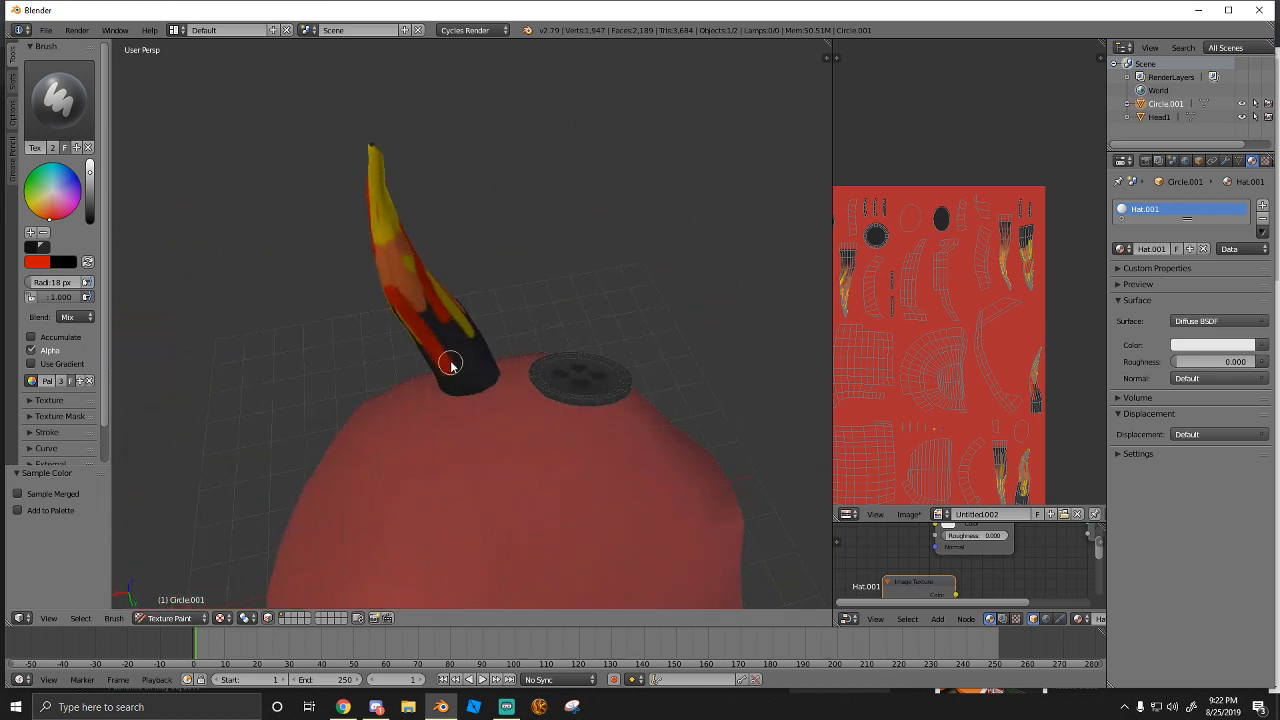
{"action": "middle_click_drag", "start_coordinate": [450, 364], "coordinate": [523, 314]}
Choose the Smear brush and blend the red, yellow and orange streaks together on the back of the horn
{"action": "left_click", "coordinate": [170, 618]}
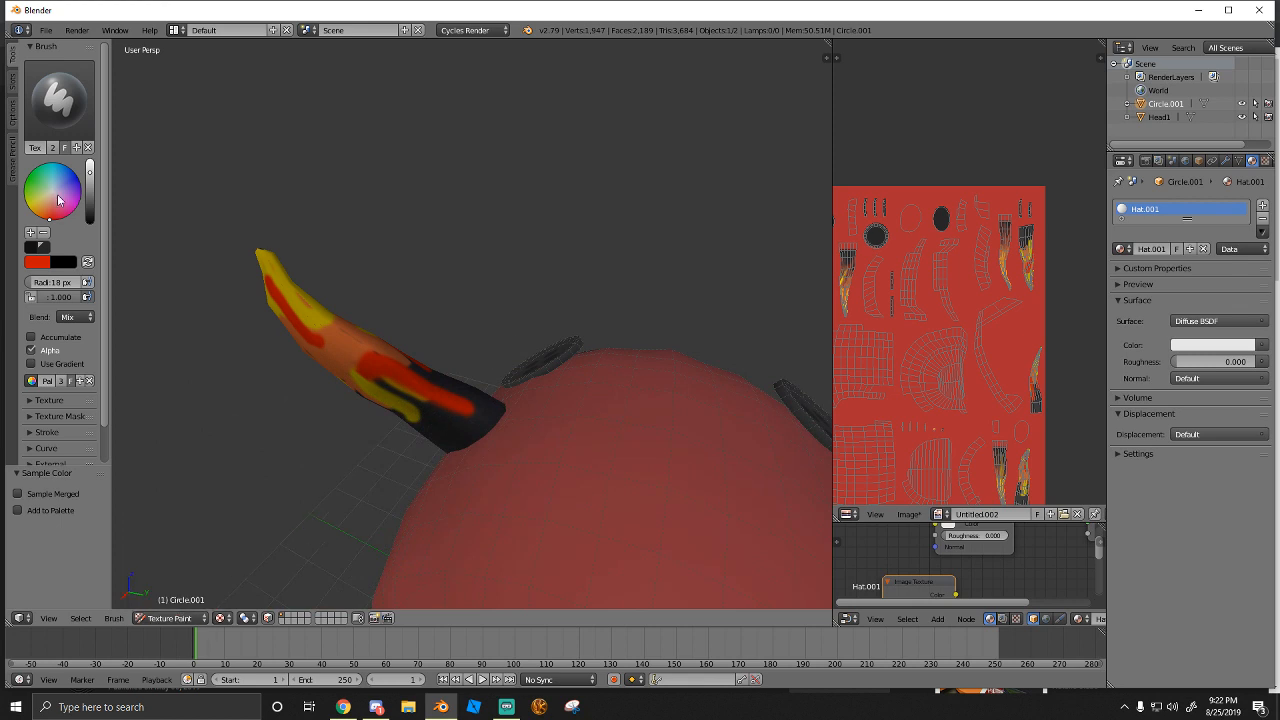
{"action": "left_click", "coordinate": [60, 100]}
{"action": "left_click", "coordinate": [210, 170]}
{"action": "scroll", "coordinate": [286, 363], "scroll_direction": "up", "scroll_amount": 4}
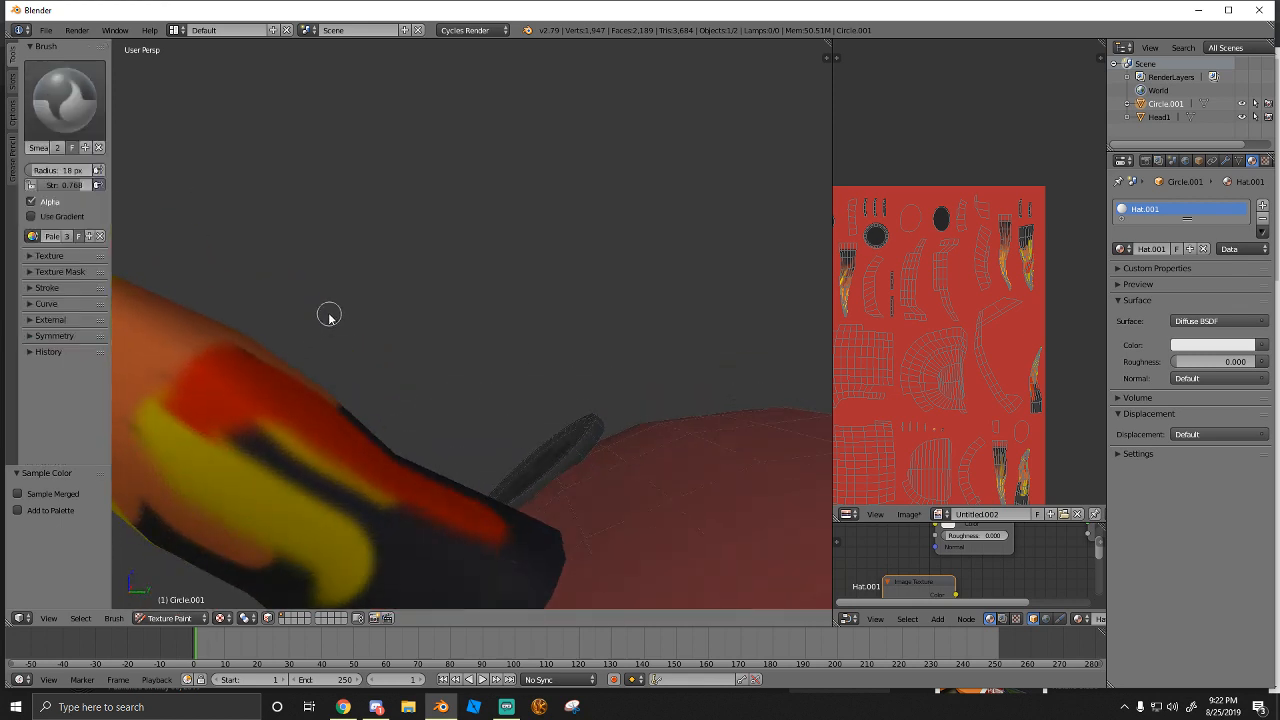
{"action": "scroll", "coordinate": [329, 316], "scroll_direction": "down", "scroll_amount": 3}
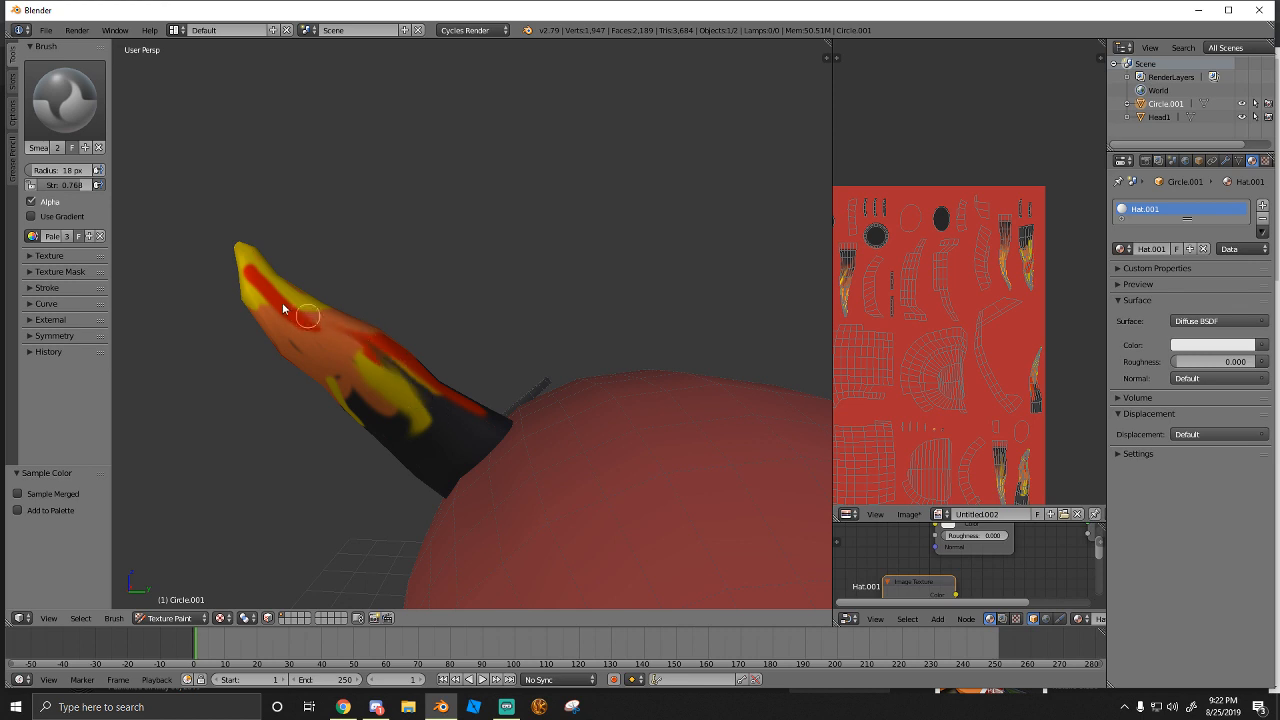
{"action": "left_click_drag", "start_coordinate": [282, 309], "coordinate": [368, 372]}
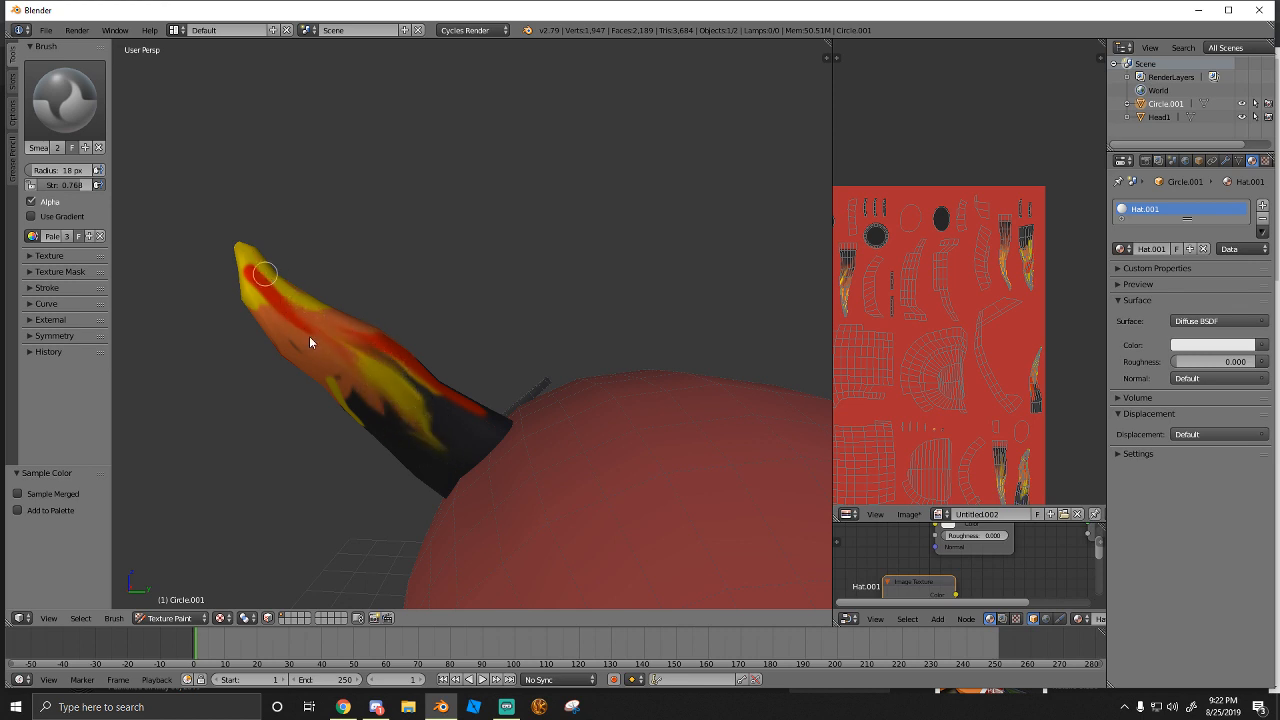
{"action": "mouse_move", "coordinate": [319, 345]}
{"action": "left_mouse_down"}
{"action": "mouse_move", "coordinate": [242, 256]}
{"action": "mouse_move", "coordinate": [337, 387]}
{"action": "mouse_move", "coordinate": [268, 285]}
{"action": "mouse_move", "coordinate": [350, 362]}
{"action": "mouse_move", "coordinate": [360, 342]}
{"action": "mouse_move", "coordinate": [294, 328]}
{"action": "mouse_move", "coordinate": [243, 286]}
{"action": "mouse_move", "coordinate": [314, 390]}
{"action": "left_mouse_up"}
{"action": "mouse_move", "coordinate": [247, 261]}
{"action": "left_mouse_down"}
{"action": "mouse_move", "coordinate": [290, 354]}
{"action": "mouse_move", "coordinate": [260, 274]}
{"action": "mouse_move", "coordinate": [326, 371]}
{"action": "left_mouse_up"}
{"action": "mouse_move", "coordinate": [270, 308]}
{"action": "left_mouse_down"}
{"action": "mouse_move", "coordinate": [366, 354]}
{"action": "mouse_move", "coordinate": [404, 434]}
{"action": "mouse_move", "coordinate": [296, 341]}
{"action": "left_mouse_up"}
{"action": "left_click_drag", "start_coordinate": [364, 388], "coordinate": [329, 336]}
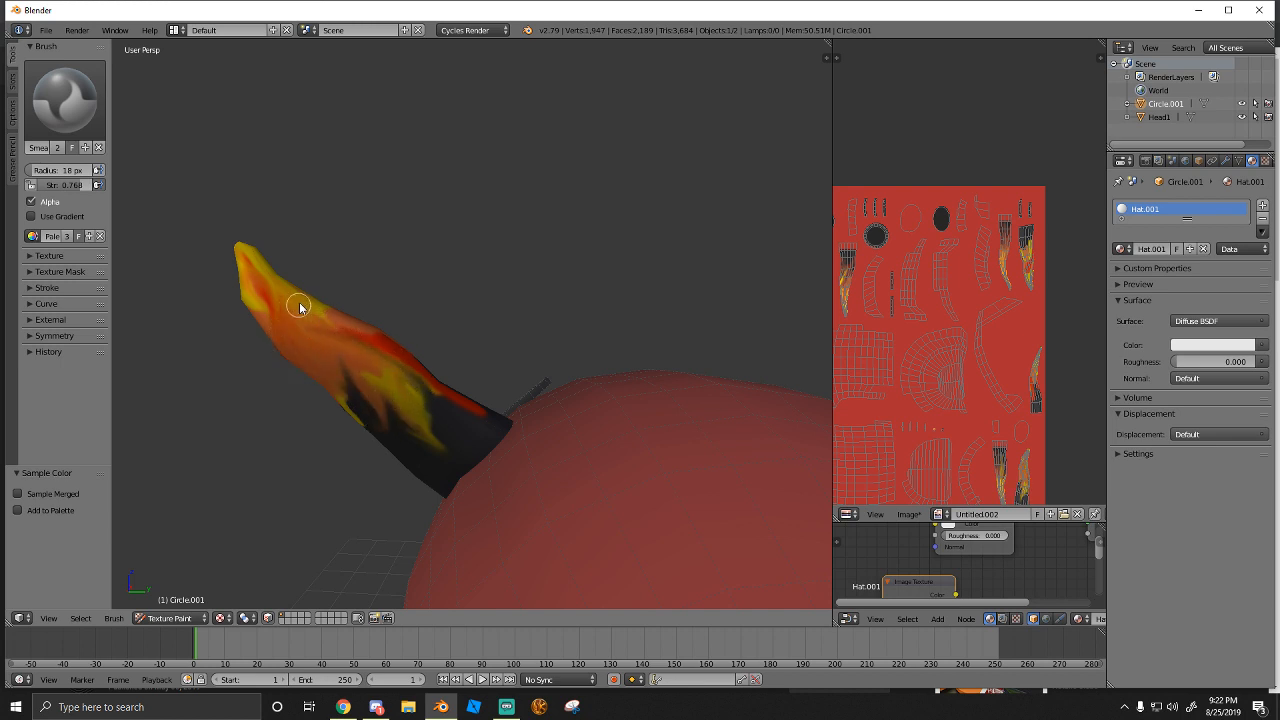
Smear the yellow and red along the horn's upper edge into flame shapes reaching the black base
{"action": "mouse_move", "coordinate": [300, 307]}
{"action": "left_mouse_down"}
{"action": "mouse_move", "coordinate": [351, 380]}
{"action": "mouse_move", "coordinate": [409, 386]}
{"action": "mouse_move", "coordinate": [309, 329]}
{"action": "mouse_move", "coordinate": [288, 333]}
{"action": "mouse_move", "coordinate": [371, 400]}
{"action": "mouse_move", "coordinate": [280, 320]}
{"action": "mouse_move", "coordinate": [350, 402]}
{"action": "mouse_move", "coordinate": [280, 314]}
{"action": "mouse_move", "coordinate": [320, 360]}
{"action": "mouse_move", "coordinate": [314, 297]}
{"action": "mouse_move", "coordinate": [457, 406]}
{"action": "mouse_move", "coordinate": [494, 417]}
{"action": "mouse_move", "coordinate": [325, 318]}
{"action": "left_mouse_up"}
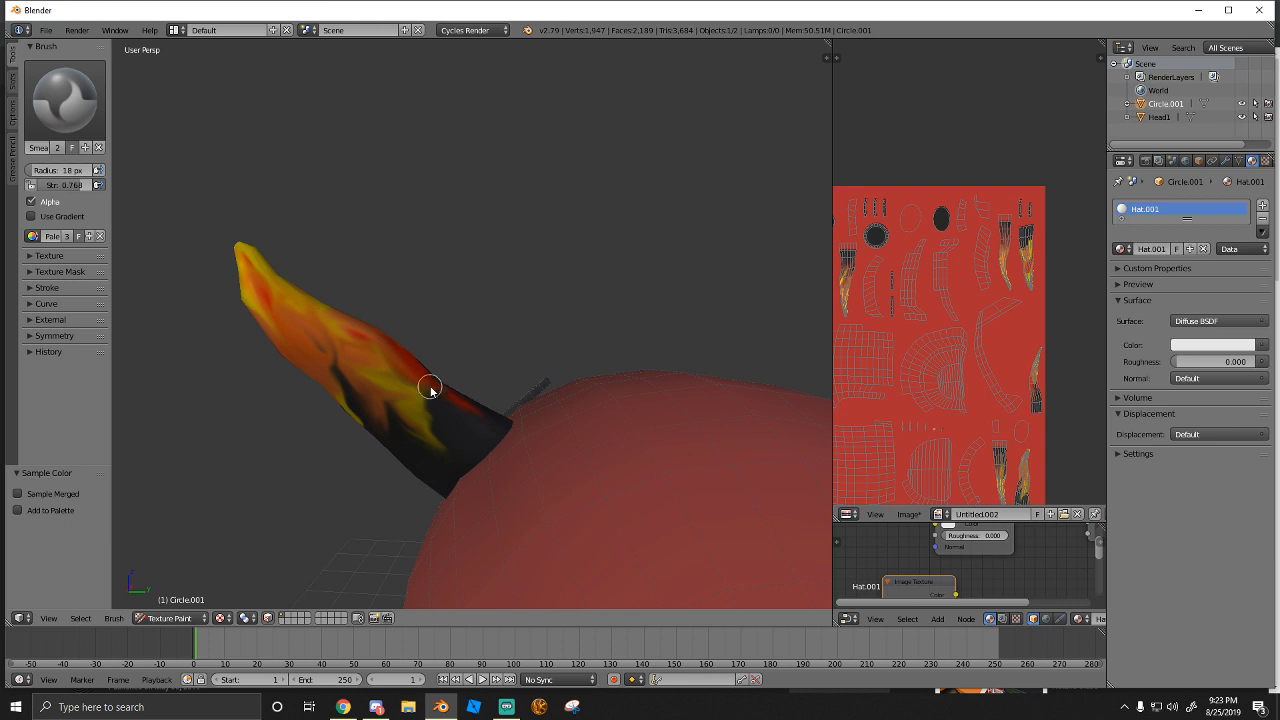
{"action": "mouse_move", "coordinate": [430, 390]}
{"action": "left_mouse_down"}
{"action": "mouse_move", "coordinate": [368, 349]}
{"action": "mouse_move", "coordinate": [428, 415]}
{"action": "mouse_move", "coordinate": [367, 369]}
{"action": "mouse_move", "coordinate": [422, 396]}
{"action": "mouse_move", "coordinate": [437, 434]}
{"action": "mouse_move", "coordinate": [360, 347]}
{"action": "left_mouse_up"}
{"action": "mouse_move", "coordinate": [438, 420]}
{"action": "left_mouse_down"}
{"action": "mouse_move", "coordinate": [371, 371]}
{"action": "mouse_move", "coordinate": [381, 383]}
{"action": "left_mouse_up"}
{"action": "mouse_move", "coordinate": [469, 418]}
{"action": "left_mouse_down"}
{"action": "mouse_move", "coordinate": [363, 354]}
{"action": "mouse_move", "coordinate": [357, 337]}
{"action": "mouse_move", "coordinate": [457, 381]}
{"action": "left_mouse_up"}
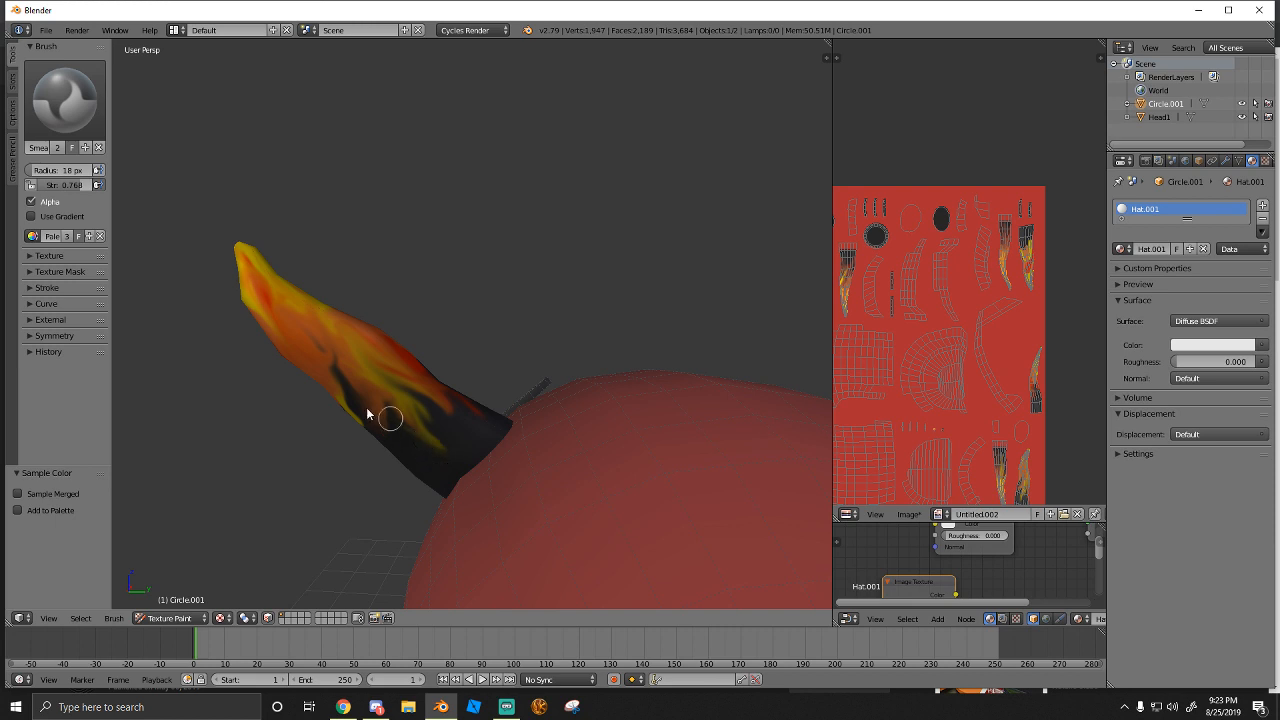
Smear the black base colour up into the orange along the horn's lower edge to form dark flame tongues
{"action": "left_click_drag", "start_coordinate": [367, 414], "coordinate": [281, 335]}
{"action": "mouse_move", "coordinate": [391, 445]}
{"action": "left_mouse_down"}
{"action": "mouse_move", "coordinate": [323, 389]}
{"action": "mouse_move", "coordinate": [269, 308]}
{"action": "left_mouse_up"}
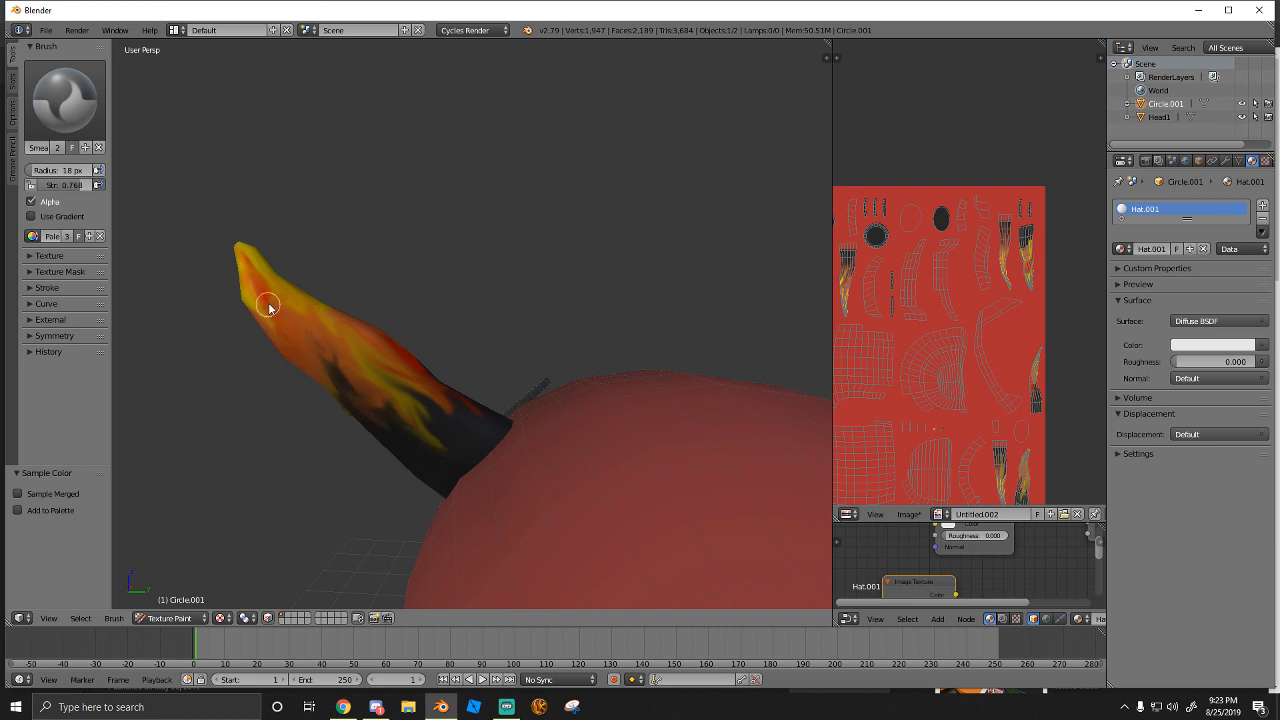
{"action": "mouse_move", "coordinate": [324, 364]}
{"action": "left_mouse_down"}
{"action": "mouse_move", "coordinate": [257, 286]}
{"action": "mouse_move", "coordinate": [323, 343]}
{"action": "mouse_move", "coordinate": [243, 268]}
{"action": "mouse_move", "coordinate": [383, 333]}
{"action": "mouse_move", "coordinate": [459, 388]}
{"action": "mouse_move", "coordinate": [323, 317]}
{"action": "left_mouse_up"}
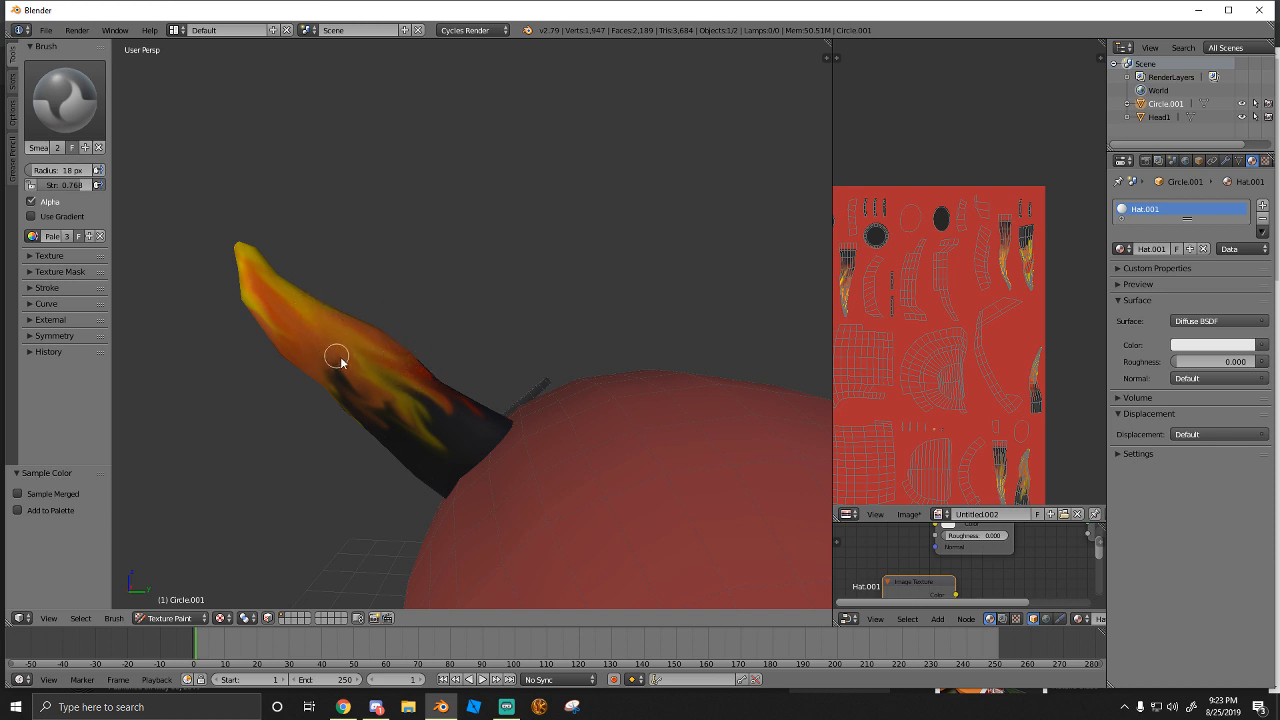
{"action": "mouse_move", "coordinate": [330, 360]}
{"action": "left_mouse_down"}
{"action": "mouse_move", "coordinate": [277, 300]}
{"action": "mouse_move", "coordinate": [297, 328]}
{"action": "left_mouse_up"}
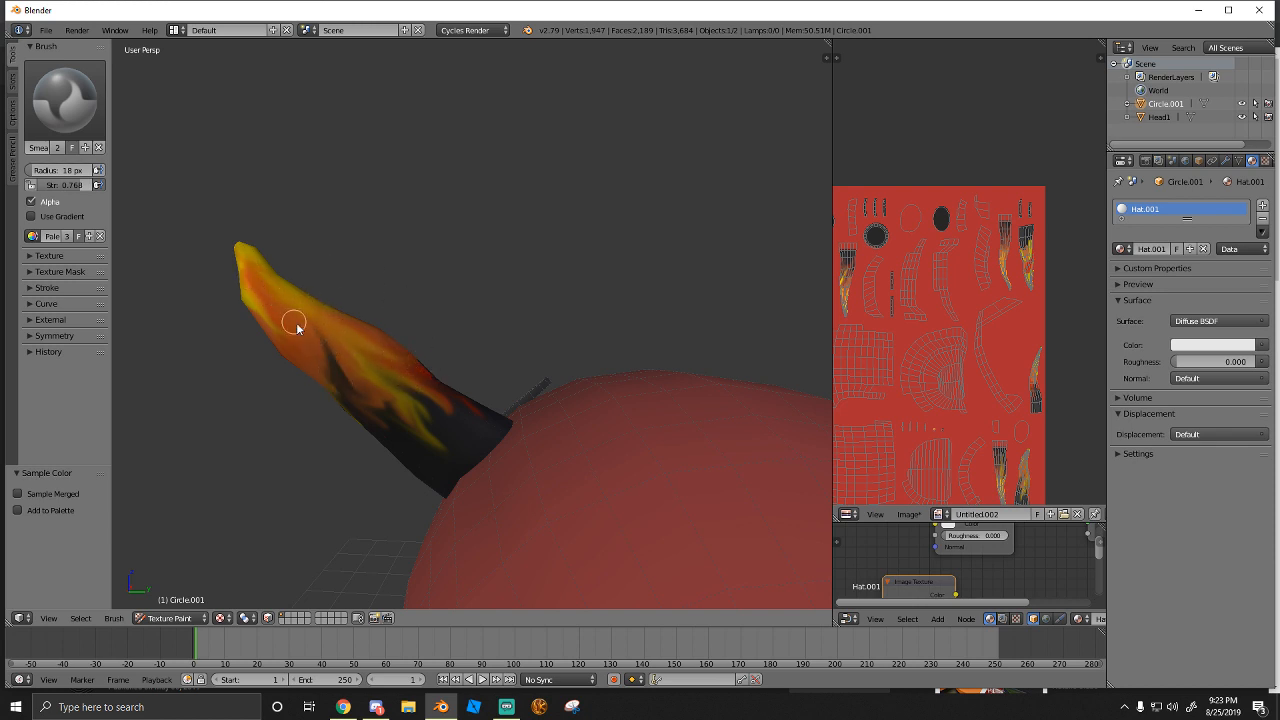
{"action": "mouse_move", "coordinate": [342, 381]}
{"action": "left_mouse_down"}
{"action": "mouse_move", "coordinate": [249, 289]}
{"action": "mouse_move", "coordinate": [256, 311]}
{"action": "left_mouse_up"}
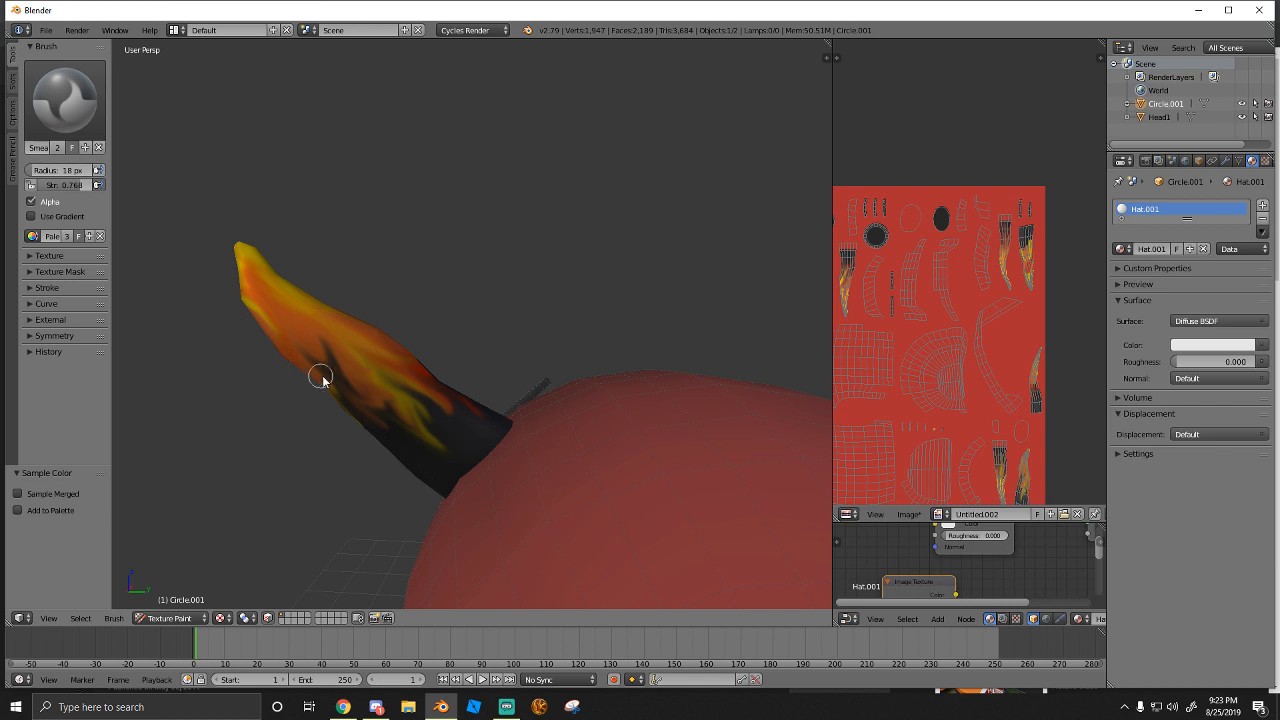
Choose the TexDraw brush, set its radius to 4 px, and paint a thin red line along the horn's upper half
{"action": "key", "text": "s"}
{"action": "left_click", "coordinate": [428, 369], "text": "ctrl"}
{"action": "left_click", "coordinate": [65, 100]}
{"action": "left_click", "coordinate": [320, 177]}
{"action": "key", "text": "f"}
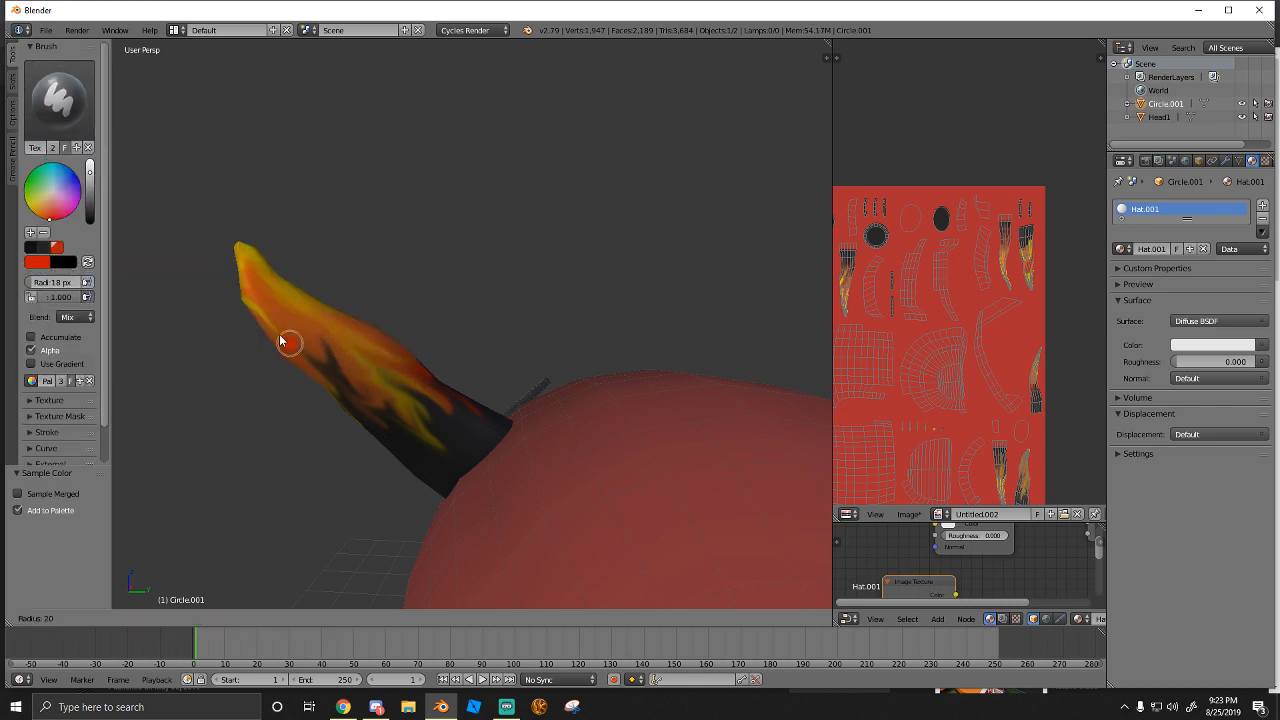
{"action": "left_click", "coordinate": [288, 346]}
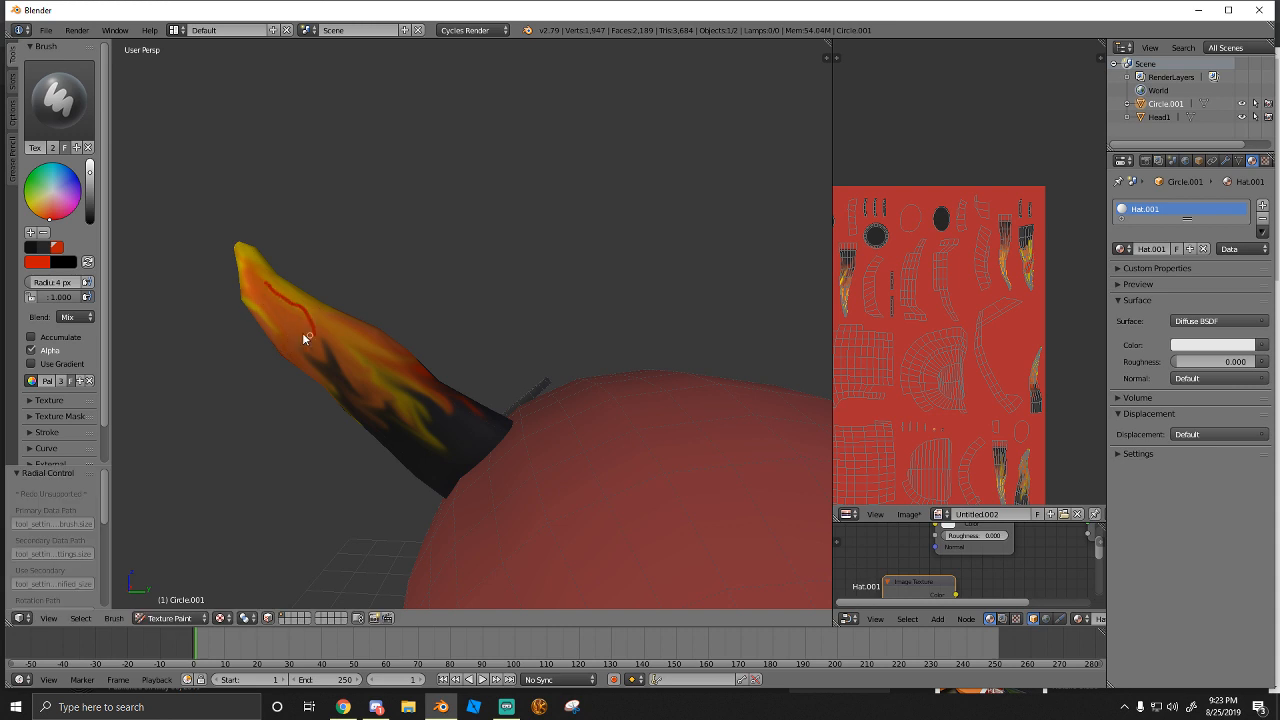
Add more thin red lines below the horn's tip and draw a short black line beside them
{"action": "key", "text": "s"}
{"action": "left_click", "coordinate": [411, 459]}
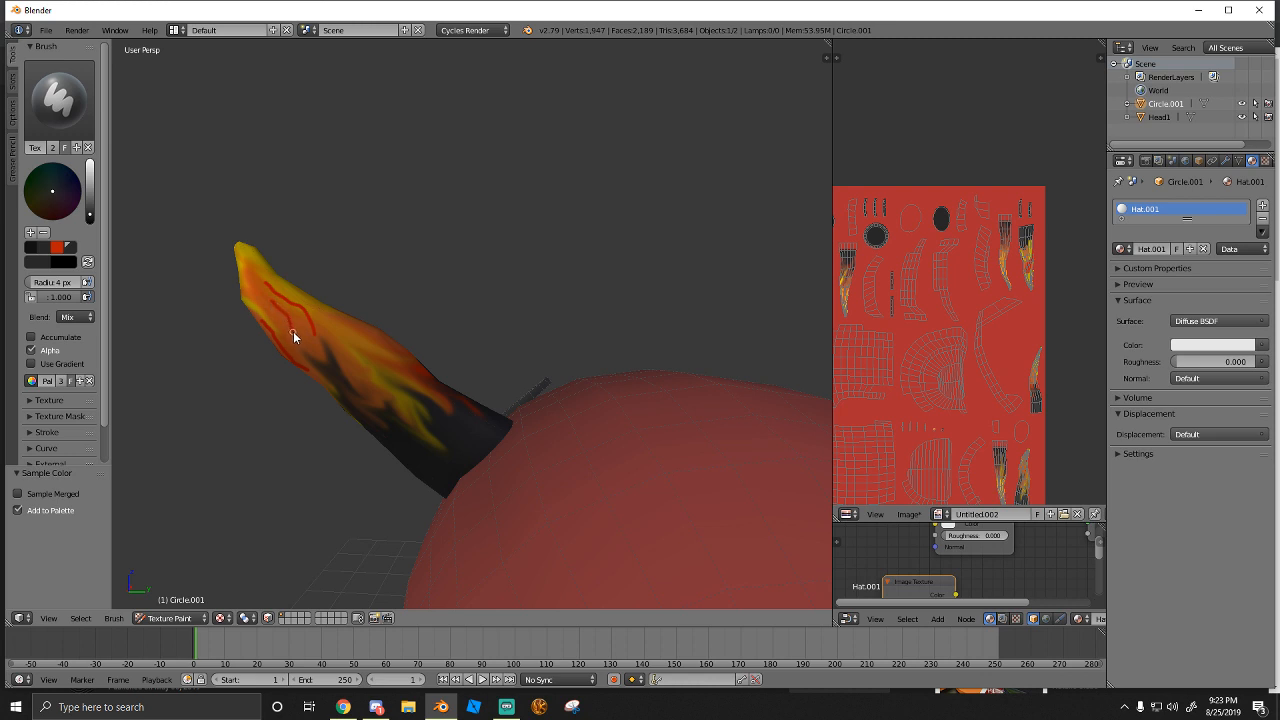
{"action": "key", "text": "s"}
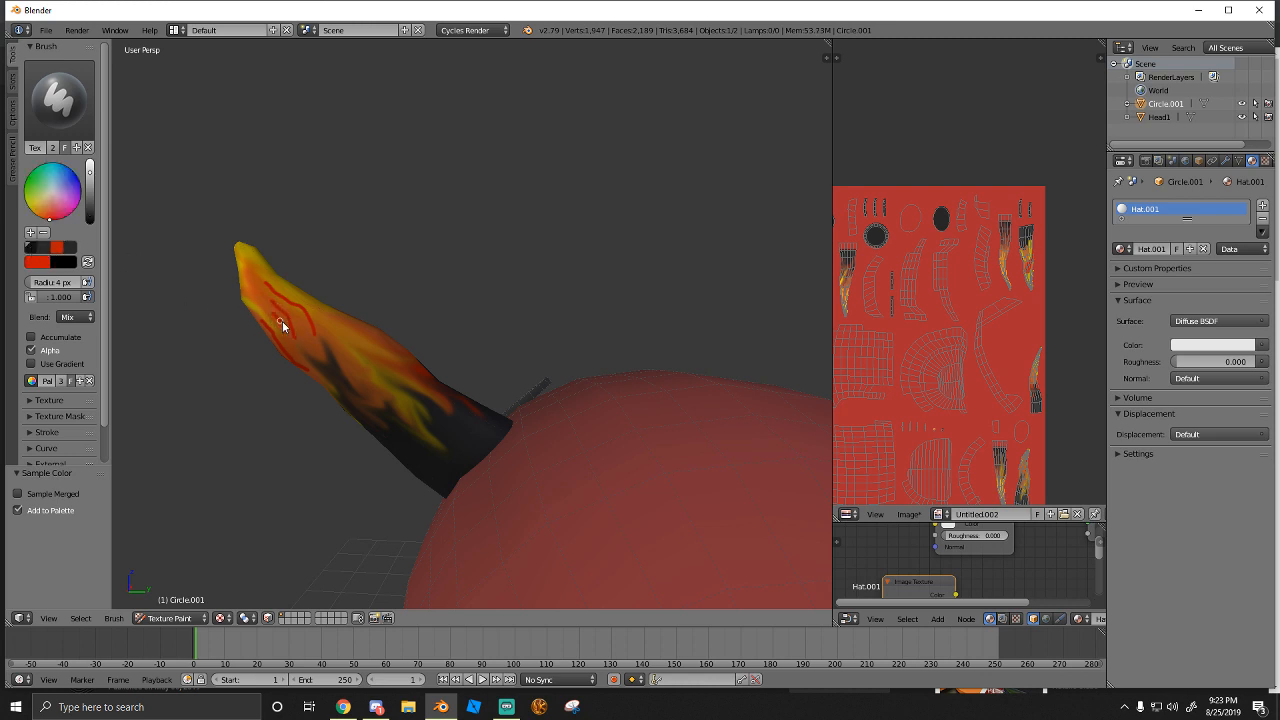
{"action": "left_click", "coordinate": [66, 270]}
{"action": "left_click", "coordinate": [31, 251]}
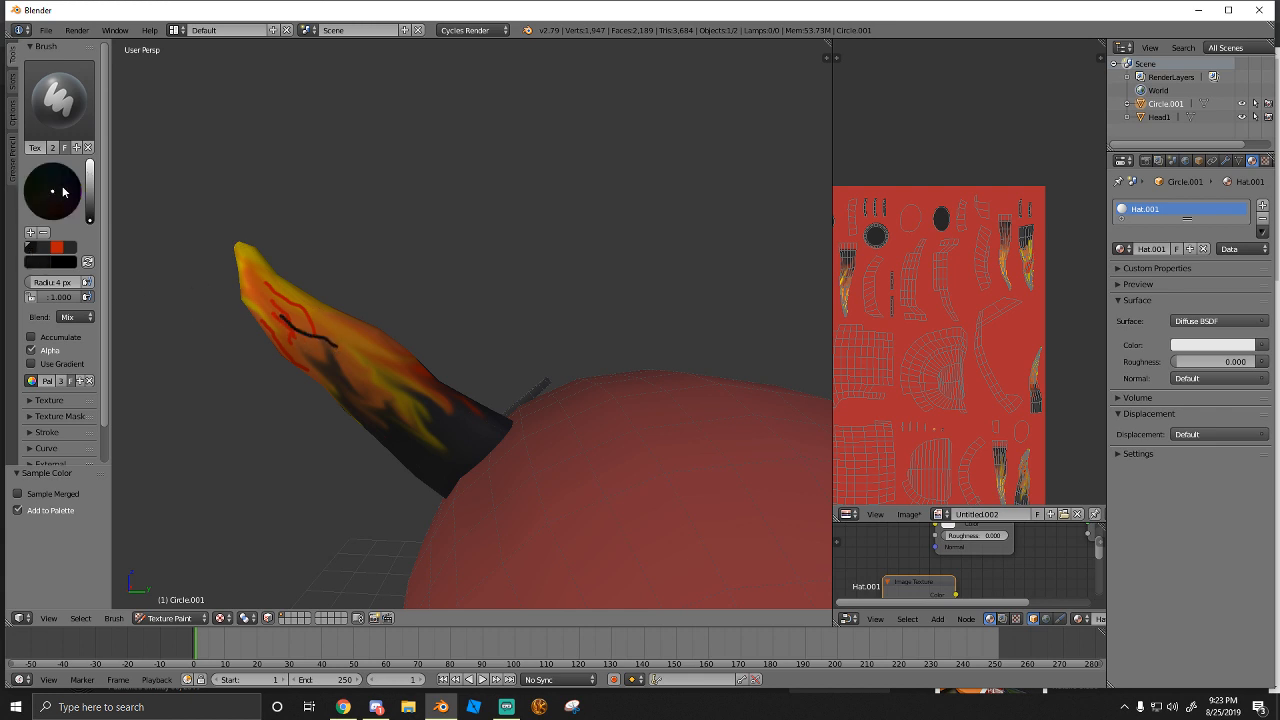
Choose the Smear brush at a 31 px radius and smear the lower end of the thin black line into the orange
{"action": "left_click", "coordinate": [59, 100]}
{"action": "left_click", "coordinate": [214, 188]}
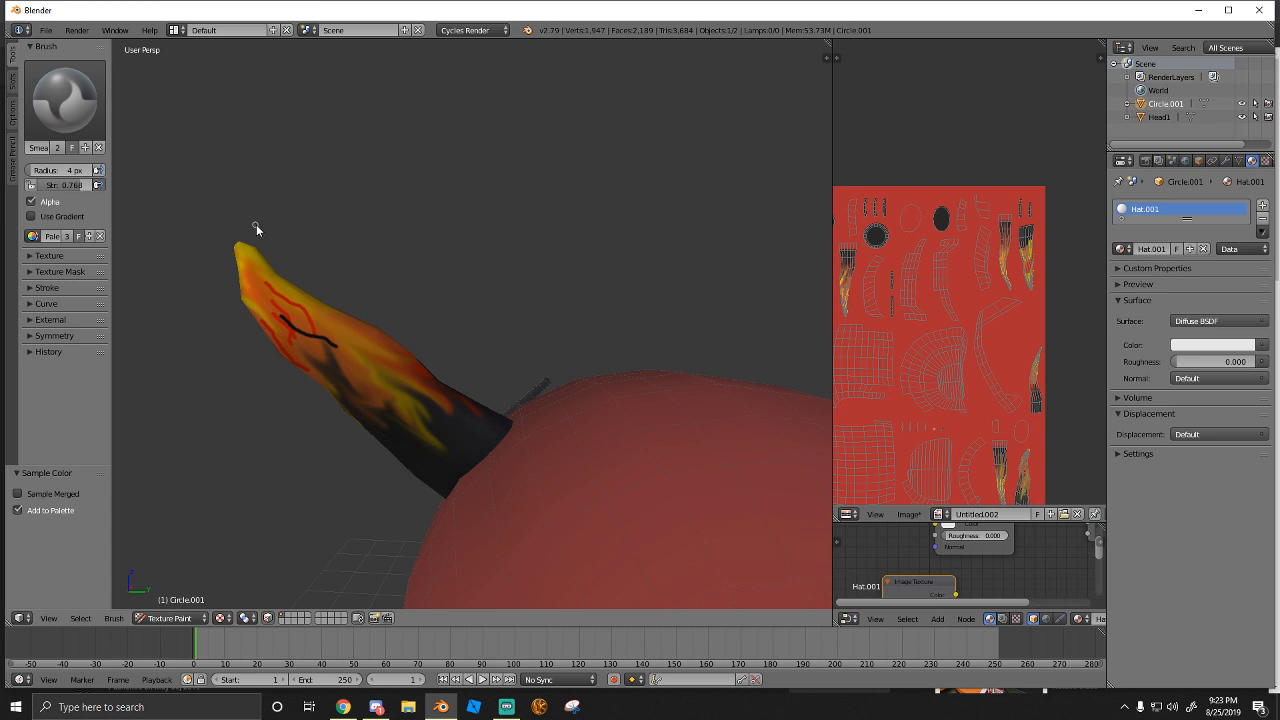
{"action": "key", "text": "f"}
{"action": "left_click", "coordinate": [330, 340]}
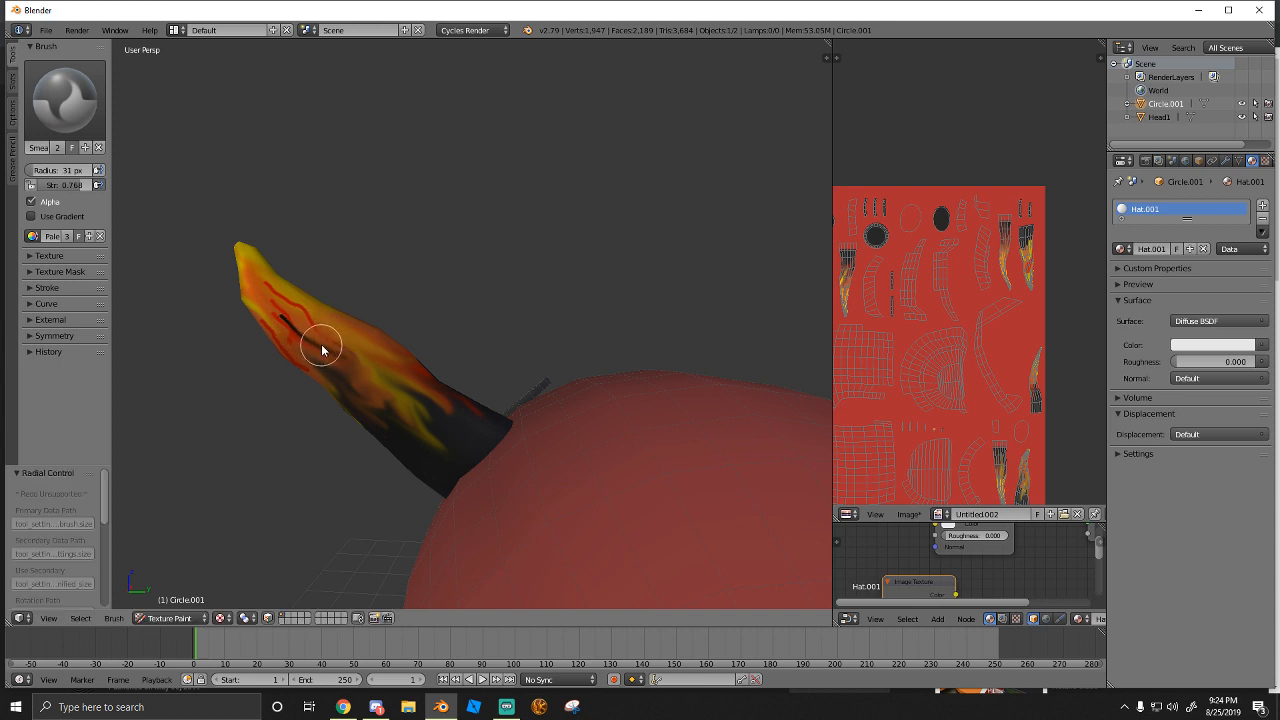
{"action": "left_click", "coordinate": [65, 100]}
{"action": "left_click", "coordinate": [58, 182]}
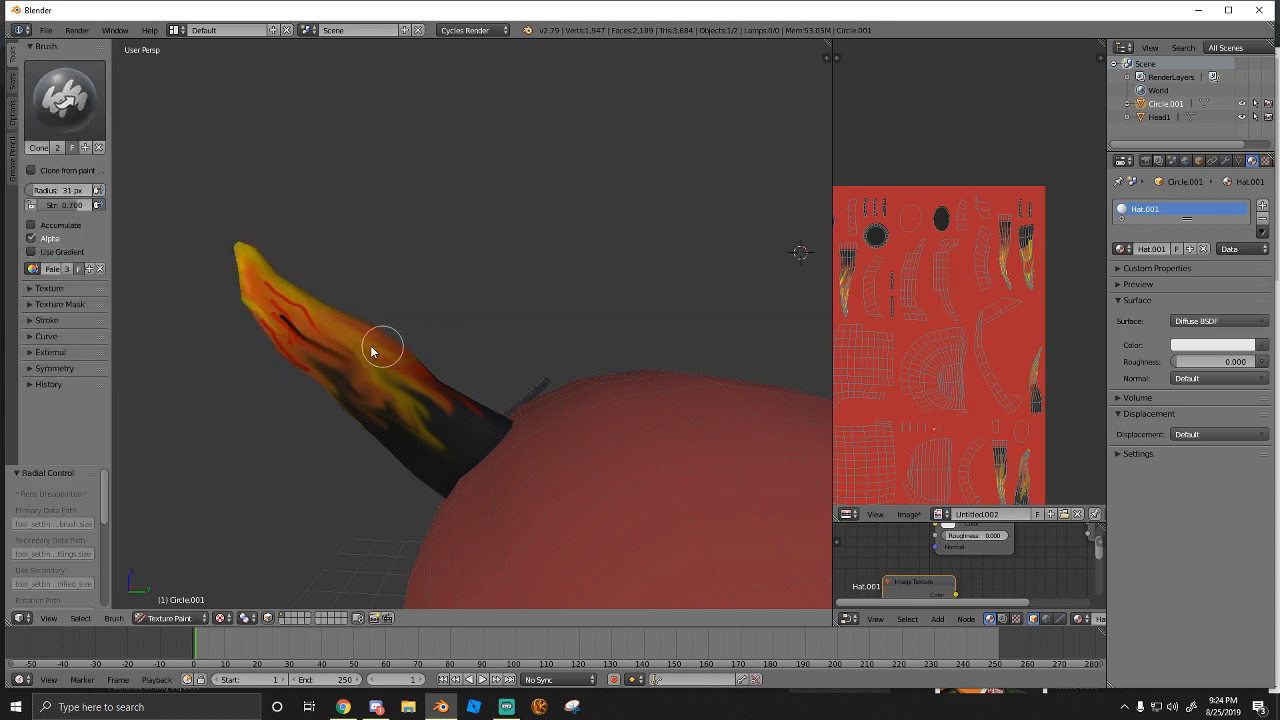
{"action": "middle_click_drag", "start_coordinate": [371, 350], "coordinate": [549, 371]}
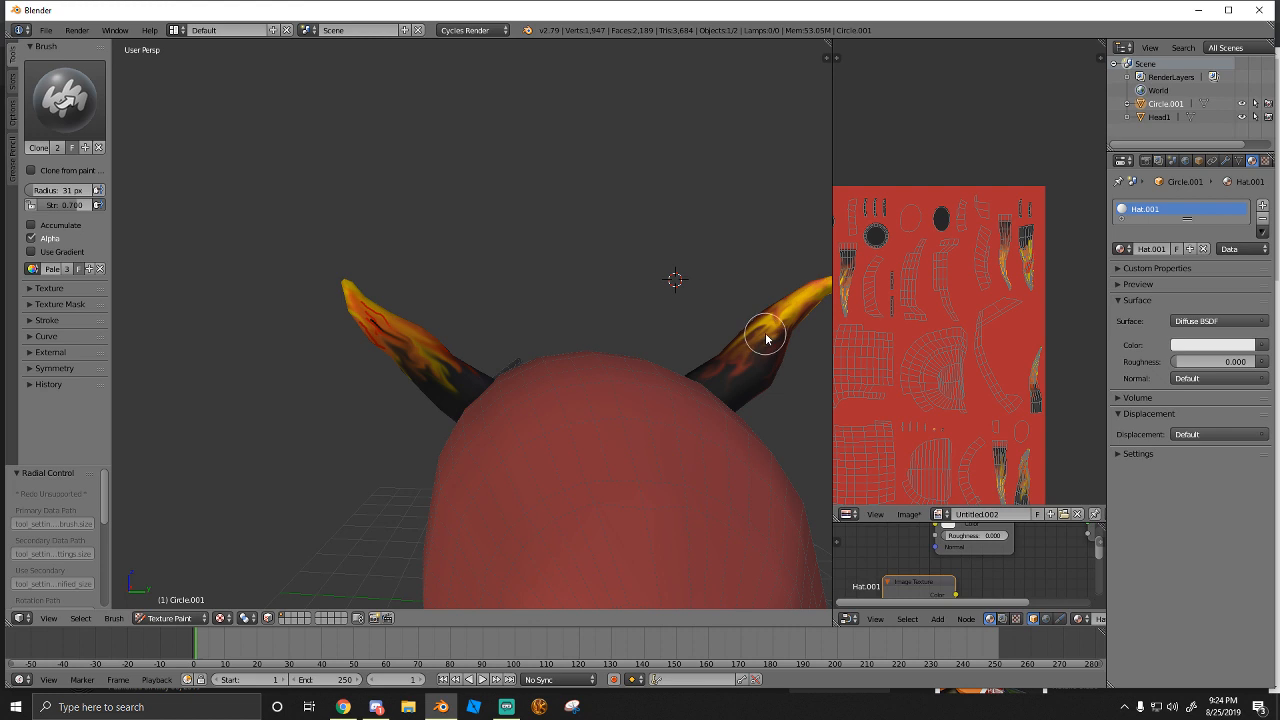
{"action": "scroll", "coordinate": [365, 331], "scroll_direction": "up", "scroll_amount": 2}
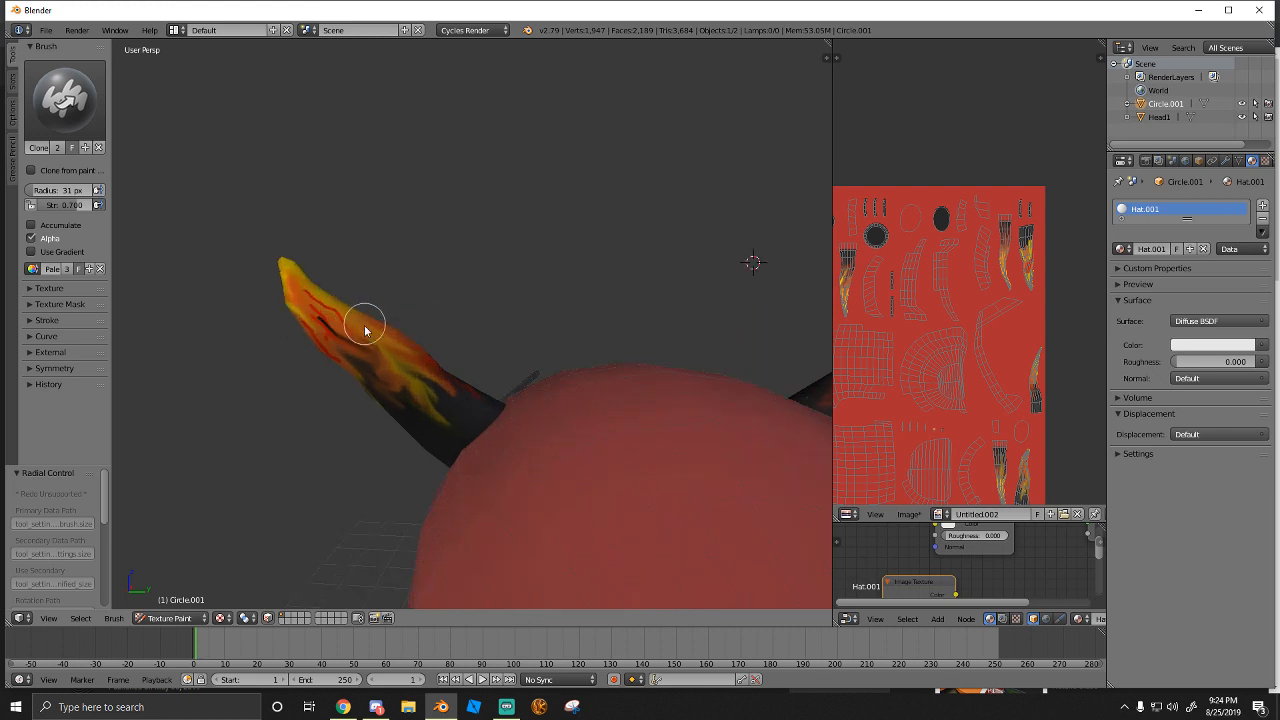
{"action": "mouse_move", "coordinate": [345, 330]}
{"action": "middle_mouse_down"}
{"action": "mouse_move", "coordinate": [366, 346]}
{"action": "mouse_move", "coordinate": [322, 332]}
{"action": "middle_mouse_up"}
{"action": "scroll", "coordinate": [366, 346], "scroll_direction": "up", "scroll_amount": 2}
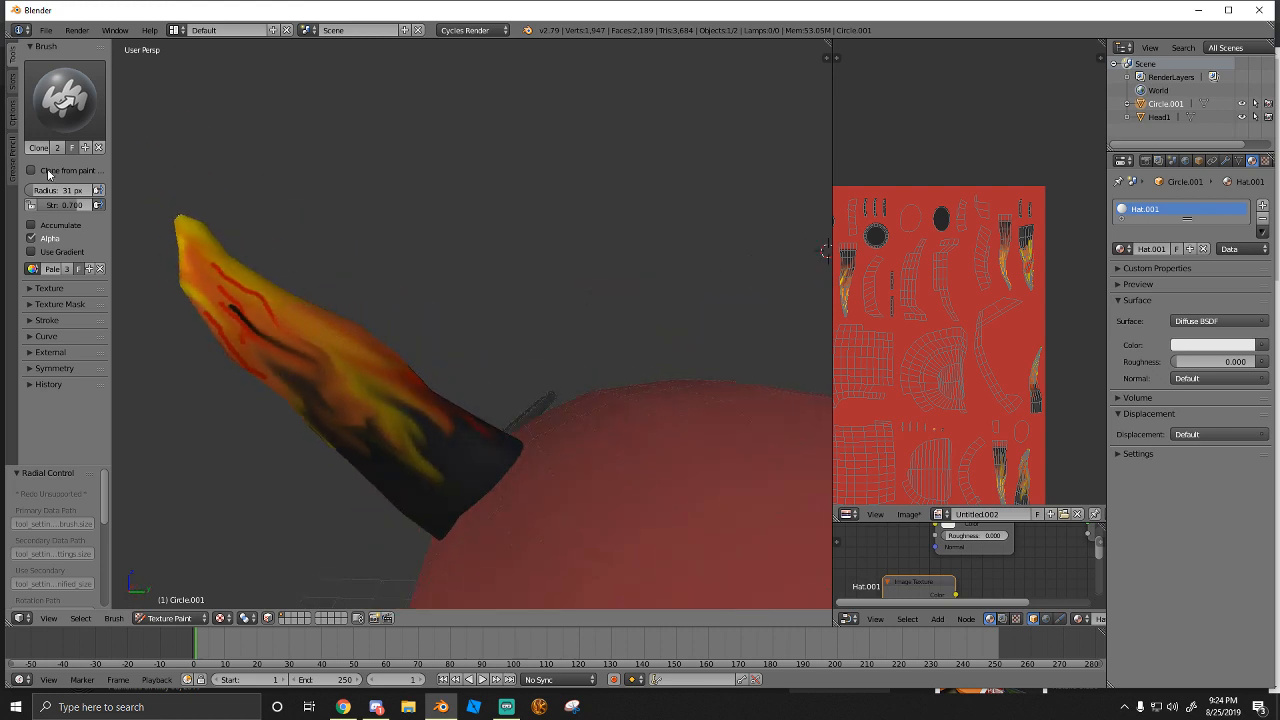
{"action": "left_click", "coordinate": [47, 172]}
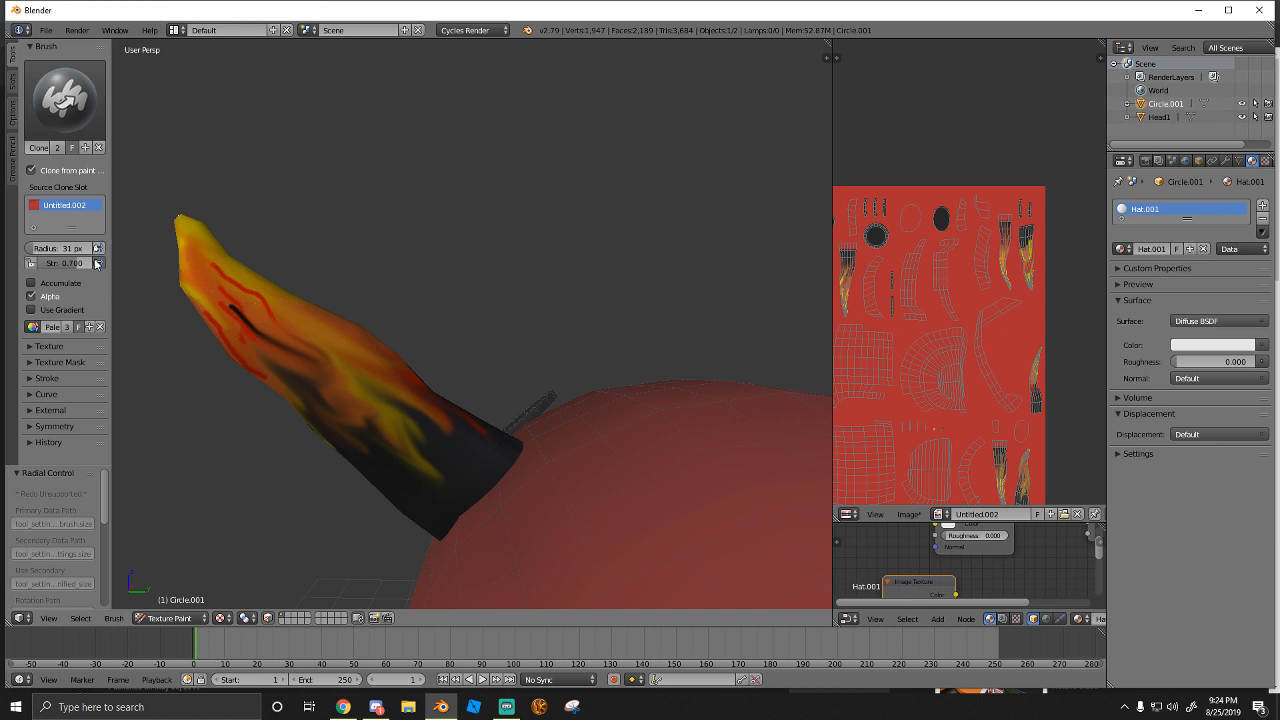
{"action": "key", "text": "ctrl+z"}
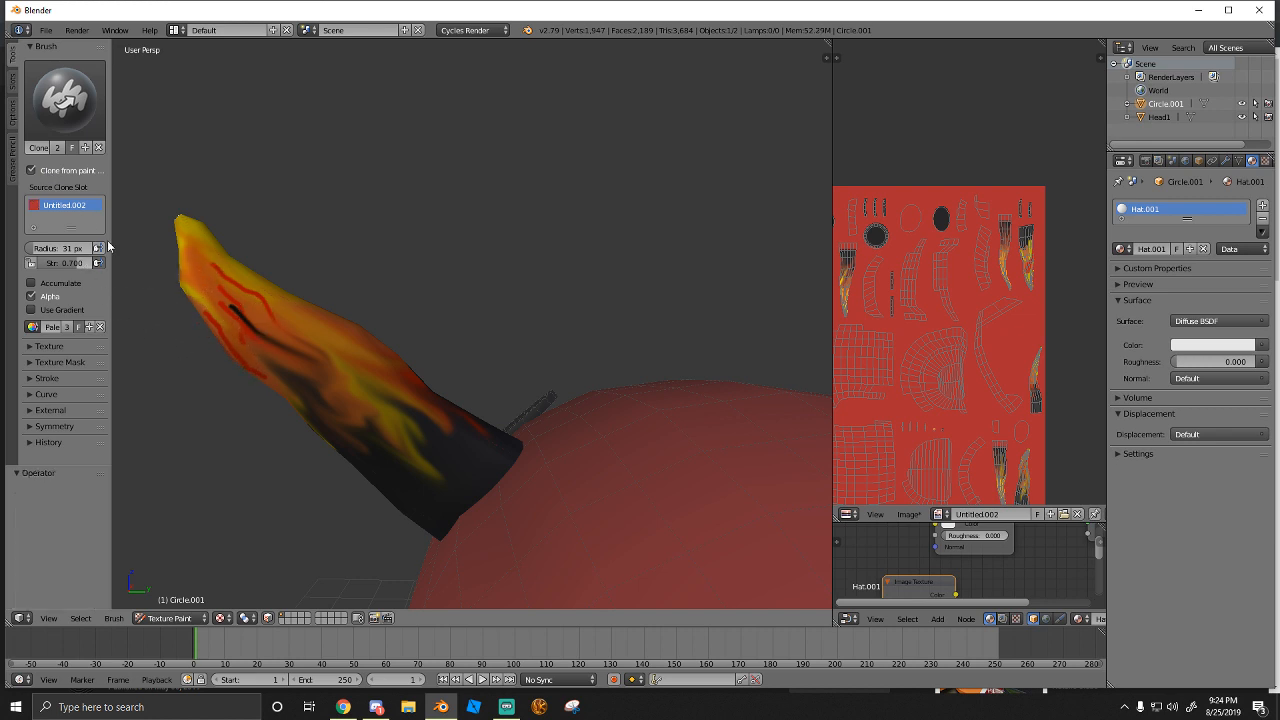
{"action": "left_click", "coordinate": [41, 168]}
Switch back to the Smear brush and blend the thin red and black lines into the horn's orange and yellow
{"action": "left_click", "coordinate": [65, 98]}
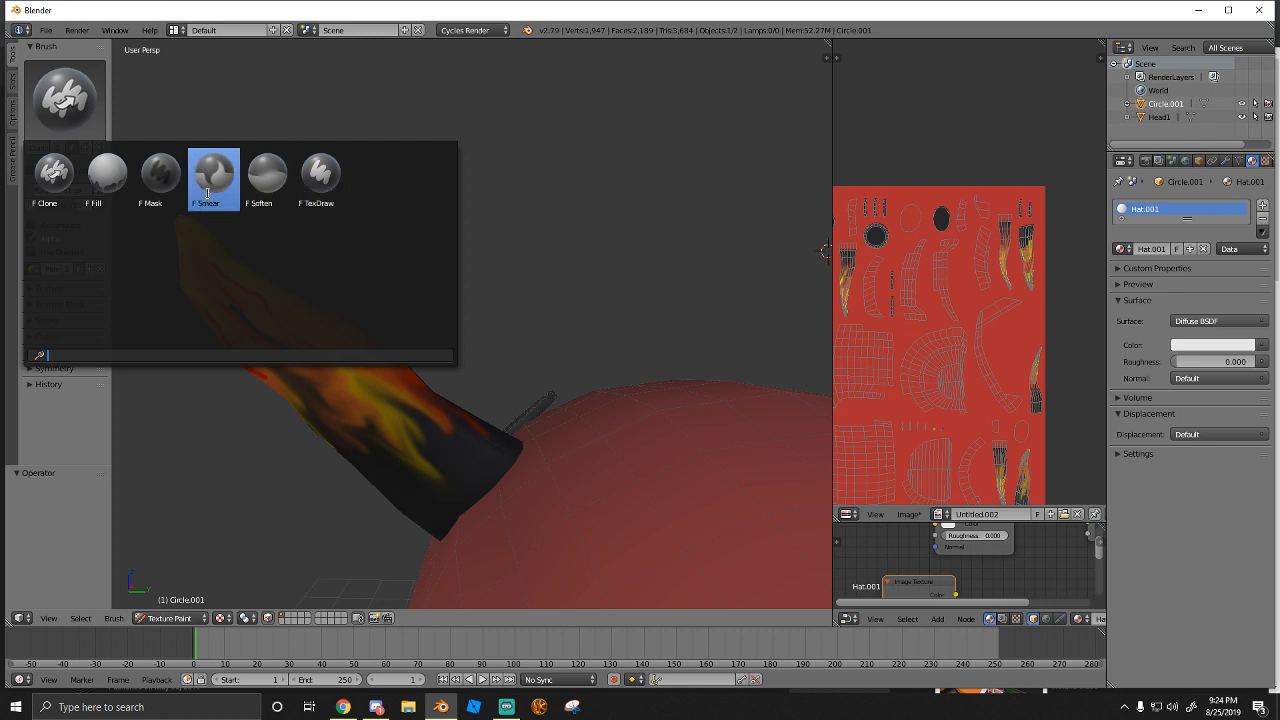
{"action": "left_click", "coordinate": [207, 193]}
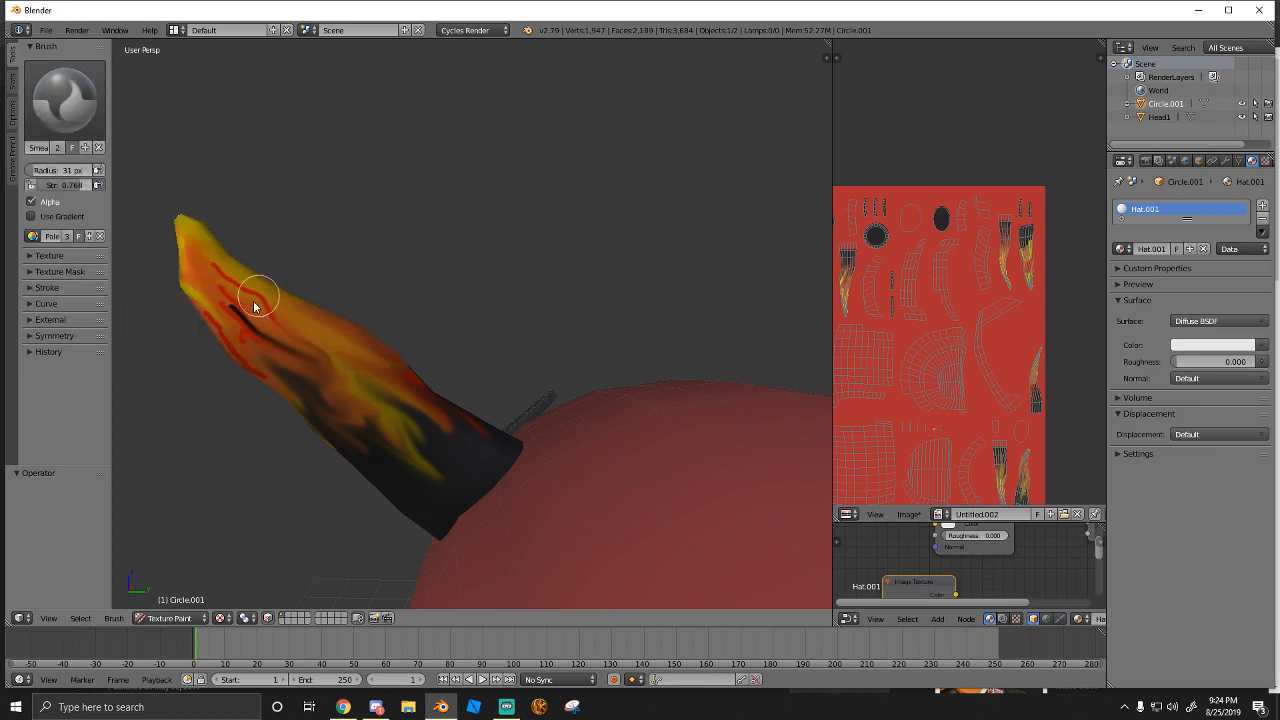
{"action": "mouse_move", "coordinate": [254, 307]}
{"action": "left_mouse_down"}
{"action": "mouse_move", "coordinate": [240, 308]}
{"action": "mouse_move", "coordinate": [246, 337]}
{"action": "mouse_move", "coordinate": [266, 320]}
{"action": "mouse_move", "coordinate": [352, 409]}
{"action": "mouse_move", "coordinate": [449, 471]}
{"action": "mouse_move", "coordinate": [200, 252]}
{"action": "left_mouse_up"}
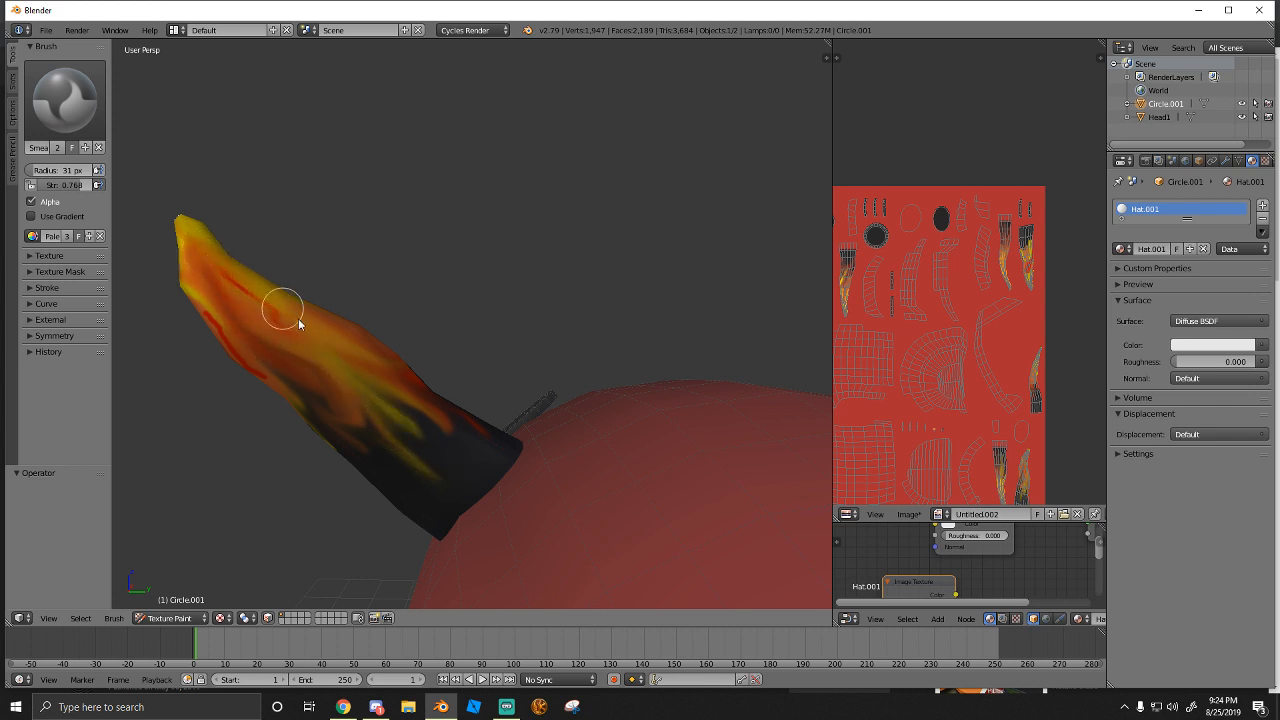
{"action": "mouse_move", "coordinate": [298, 323]}
{"action": "left_mouse_down"}
{"action": "mouse_move", "coordinate": [400, 378]}
{"action": "mouse_move", "coordinate": [368, 360]}
{"action": "left_mouse_up"}
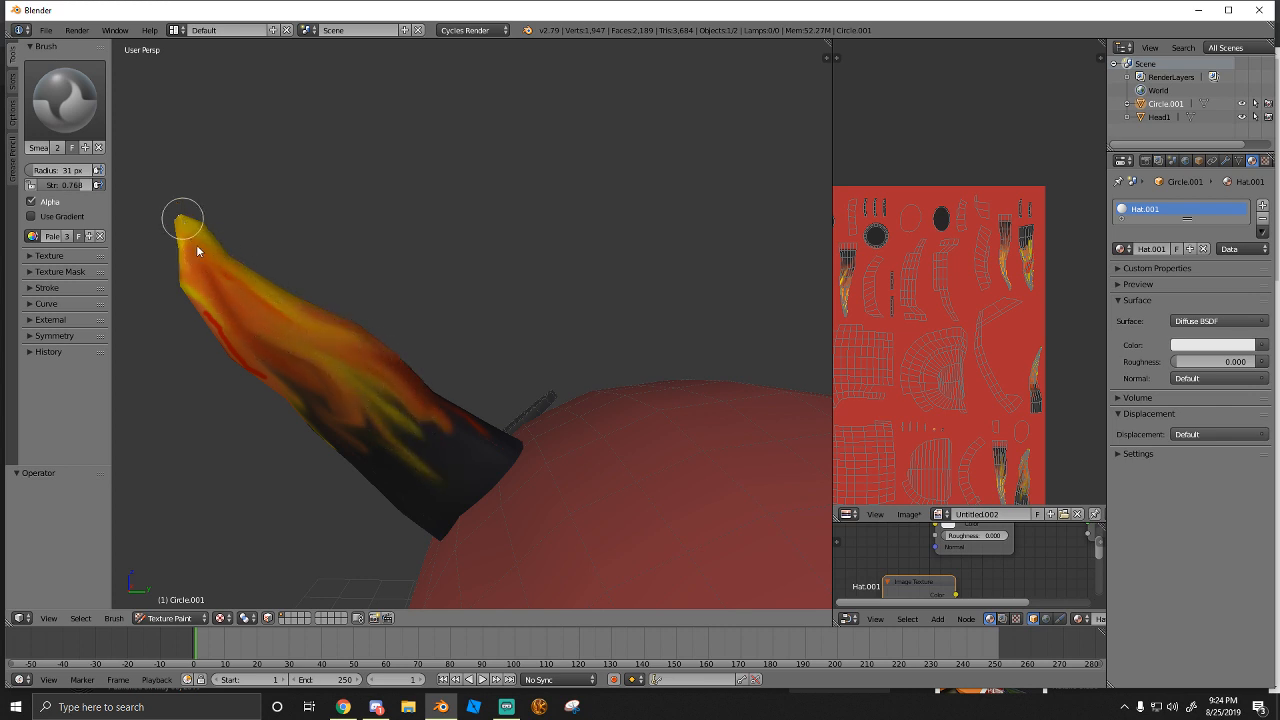
{"action": "mouse_move", "coordinate": [282, 337]}
{"action": "left_mouse_down"}
{"action": "mouse_move", "coordinate": [200, 263]}
{"action": "mouse_move", "coordinate": [240, 373]}
{"action": "mouse_move", "coordinate": [166, 267]}
{"action": "mouse_move", "coordinate": [389, 480]}
{"action": "mouse_move", "coordinate": [440, 484]}
{"action": "mouse_move", "coordinate": [326, 391]}
{"action": "mouse_move", "coordinate": [371, 414]}
{"action": "mouse_move", "coordinate": [357, 384]}
{"action": "left_mouse_up"}
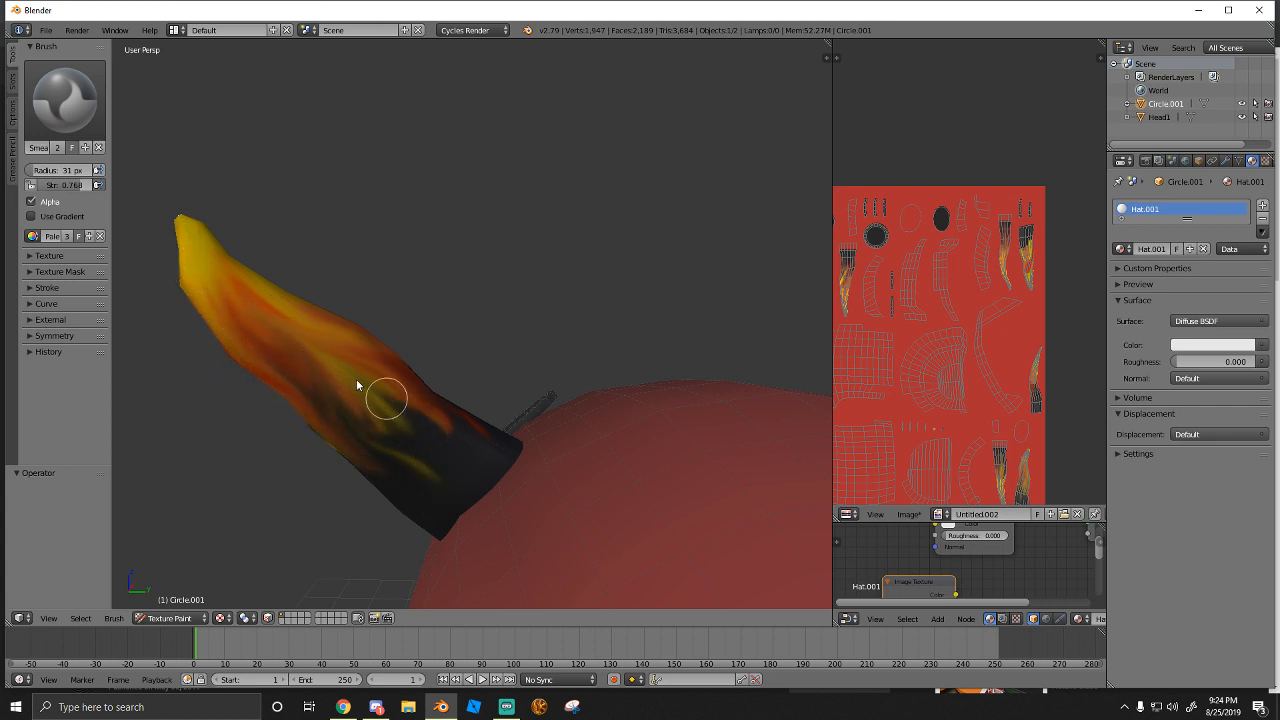
Smear yellow from the horn's tip down its length and swirl the yellow, orange and black together near the base
{"action": "mouse_move", "coordinate": [371, 436]}
{"action": "left_mouse_down"}
{"action": "mouse_move", "coordinate": [200, 272]}
{"action": "mouse_move", "coordinate": [338, 405]}
{"action": "left_mouse_up"}
{"action": "mouse_move", "coordinate": [207, 265]}
{"action": "left_mouse_down"}
{"action": "mouse_move", "coordinate": [354, 346]}
{"action": "mouse_move", "coordinate": [199, 243]}
{"action": "left_mouse_up"}
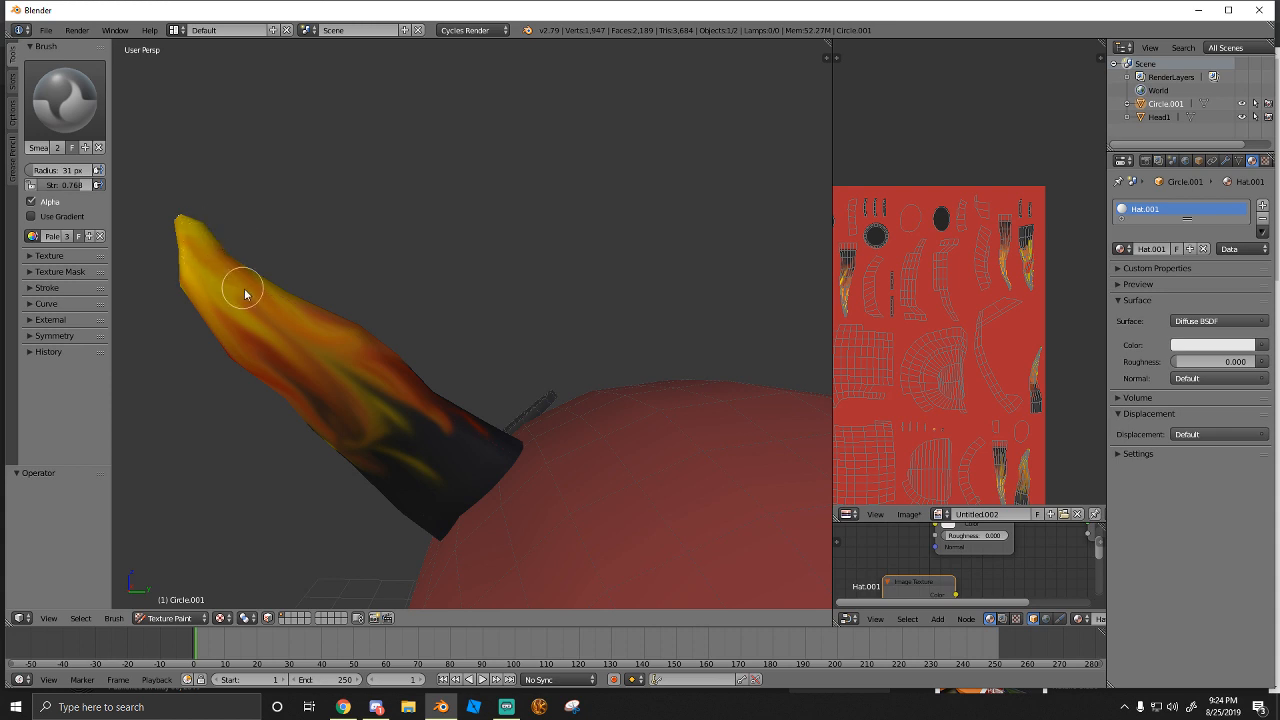
{"action": "left_click_drag", "start_coordinate": [245, 290], "coordinate": [291, 334]}
{"action": "left_click_drag", "start_coordinate": [213, 297], "coordinate": [287, 408]}
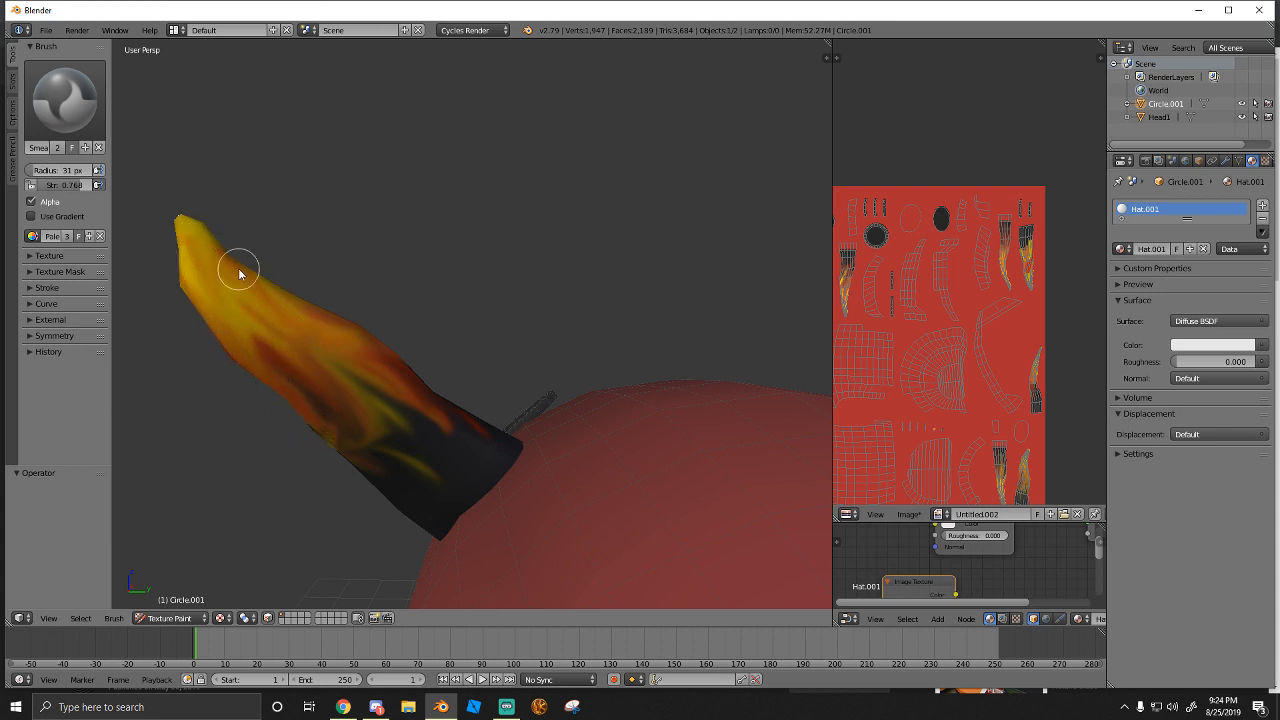
{"action": "left_click_drag", "start_coordinate": [414, 381], "coordinate": [491, 419]}
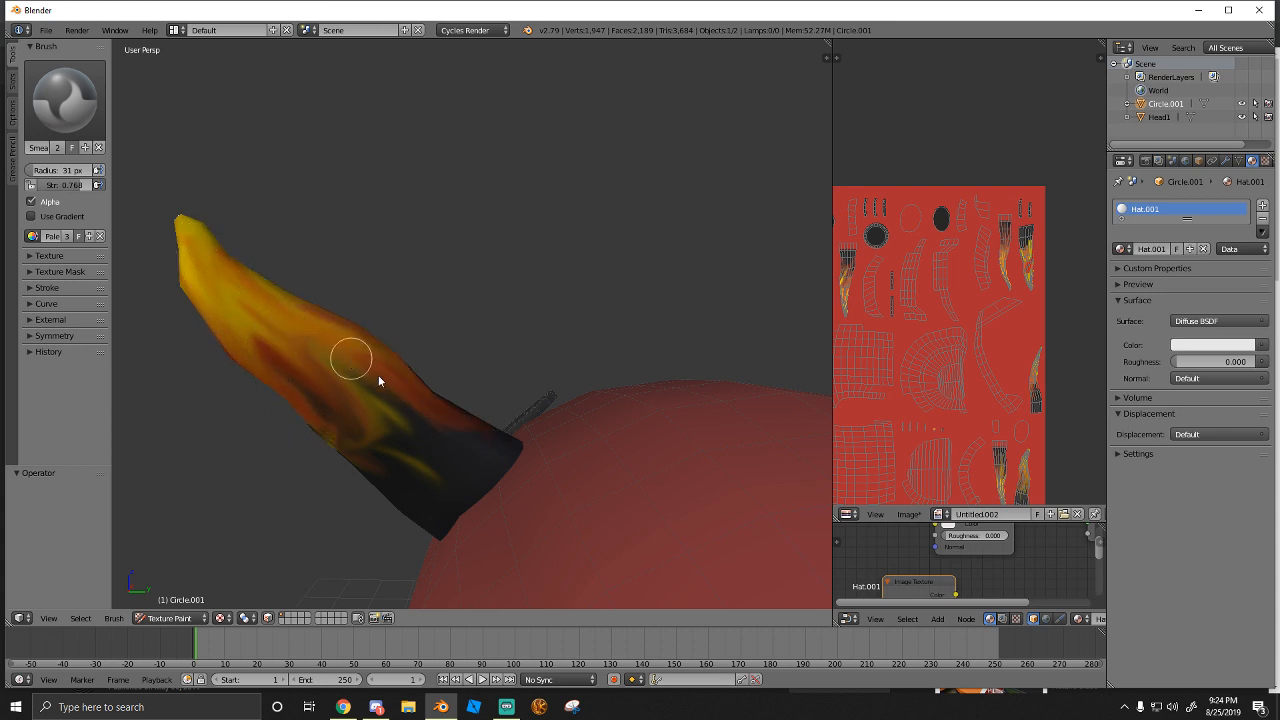
{"action": "mouse_move", "coordinate": [390, 381]}
{"action": "left_mouse_down"}
{"action": "mouse_move", "coordinate": [423, 477]}
{"action": "mouse_move", "coordinate": [366, 391]}
{"action": "mouse_move", "coordinate": [423, 449]}
{"action": "mouse_move", "coordinate": [358, 443]}
{"action": "left_mouse_up"}
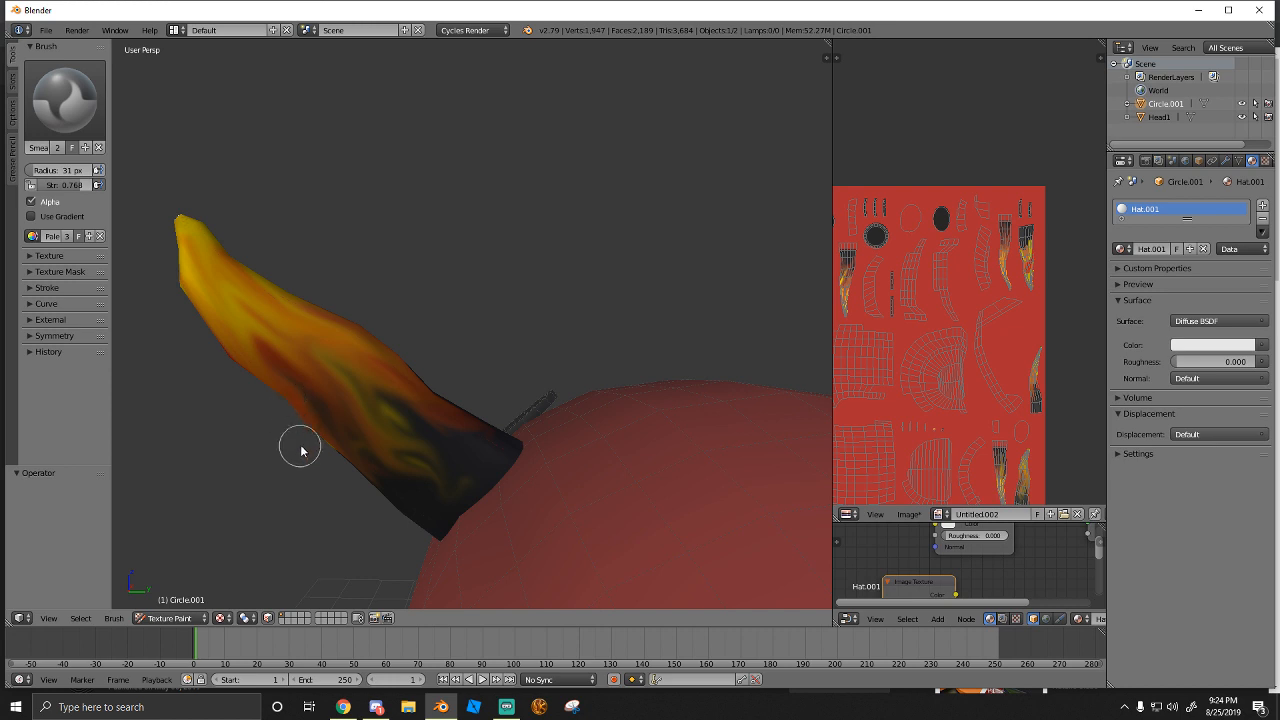
Smear yellow over the horn's black tip edge and pull the unblended red, orange and yellow patches toward the black base
{"action": "middle_click_drag", "start_coordinate": [301, 451], "coordinate": [563, 391]}
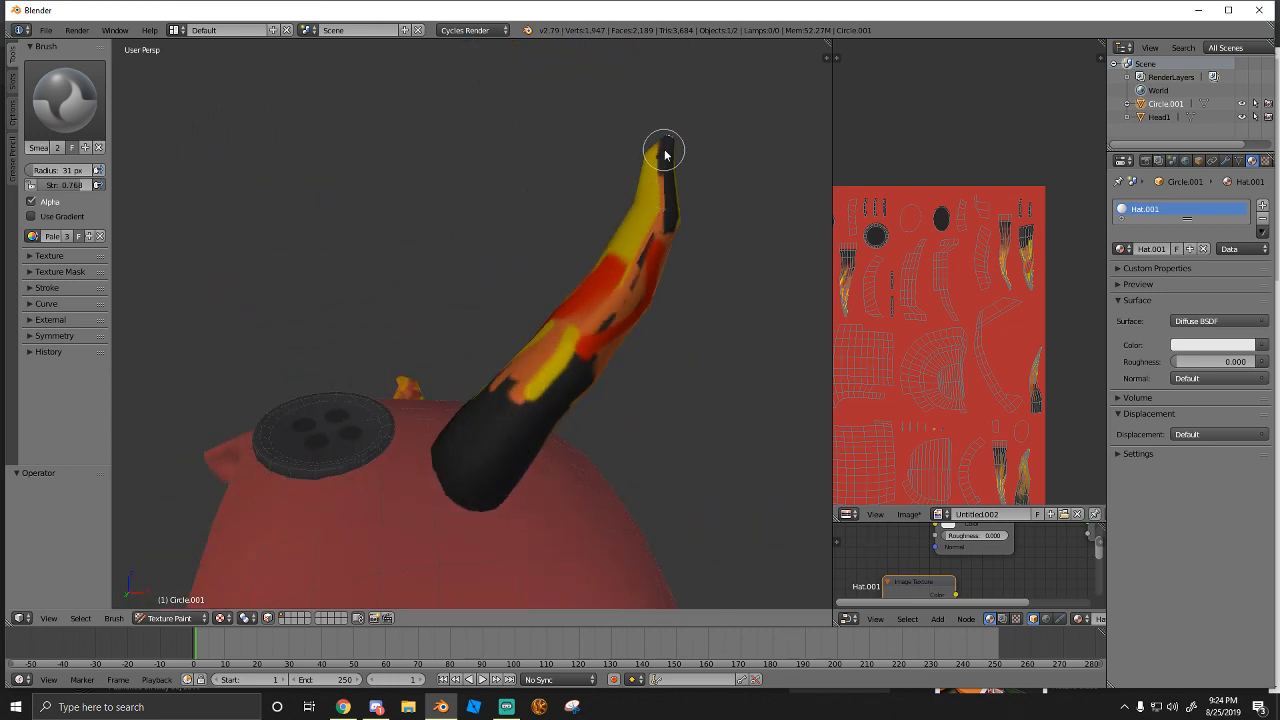
{"action": "mouse_move", "coordinate": [672, 277]}
{"action": "left_mouse_down"}
{"action": "mouse_move", "coordinate": [557, 406]}
{"action": "mouse_move", "coordinate": [643, 223]}
{"action": "mouse_move", "coordinate": [659, 143]}
{"action": "mouse_move", "coordinate": [671, 271]}
{"action": "mouse_move", "coordinate": [654, 134]}
{"action": "mouse_move", "coordinate": [663, 243]}
{"action": "mouse_move", "coordinate": [669, 134]}
{"action": "mouse_move", "coordinate": [634, 257]}
{"action": "mouse_move", "coordinate": [477, 432]}
{"action": "mouse_move", "coordinate": [586, 314]}
{"action": "mouse_move", "coordinate": [520, 437]}
{"action": "left_mouse_up"}
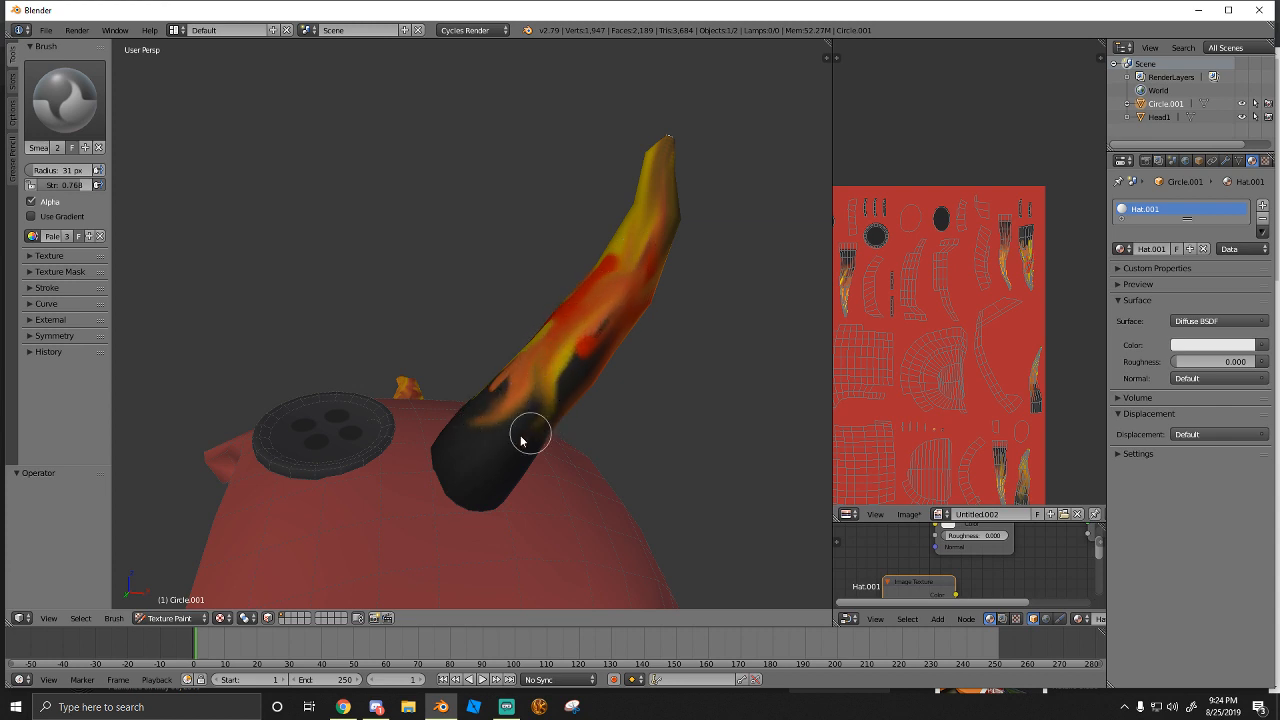
{"action": "mouse_move", "coordinate": [608, 308]}
{"action": "left_mouse_down"}
{"action": "mouse_move", "coordinate": [486, 443]}
{"action": "mouse_move", "coordinate": [624, 290]}
{"action": "mouse_move", "coordinate": [588, 280]}
{"action": "mouse_move", "coordinate": [489, 371]}
{"action": "mouse_move", "coordinate": [494, 384]}
{"action": "left_mouse_up"}
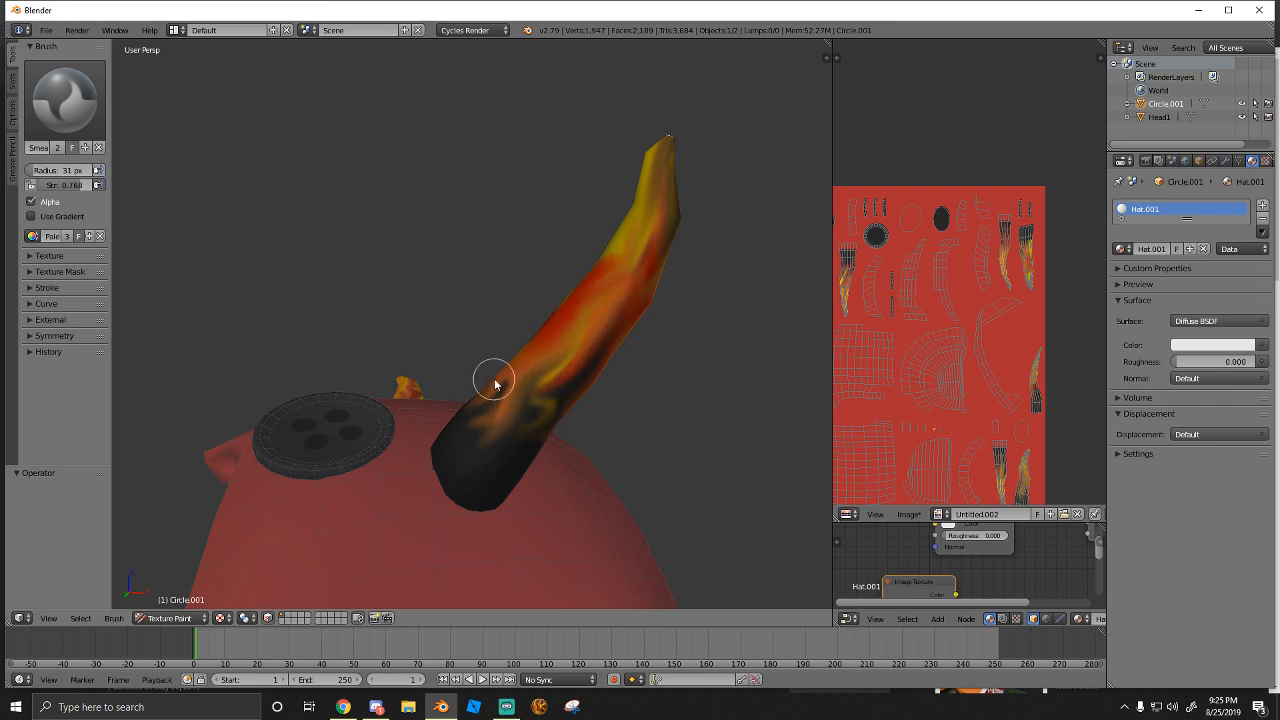
Smear the red, orange and yellow patches on the horn beside the button up toward its yellow tip
{"action": "scroll", "coordinate": [502, 375], "scroll_direction": "down", "scroll_amount": 3}
{"action": "middle_click_drag", "start_coordinate": [502, 375], "coordinate": [551, 381]}
{"action": "scroll", "coordinate": [588, 384], "scroll_direction": "up", "scroll_amount": 2}
{"action": "scroll", "coordinate": [588, 384], "scroll_direction": "down", "scroll_amount": 4}
{"action": "scroll", "coordinate": [506, 370], "scroll_direction": "up", "scroll_amount": 5}
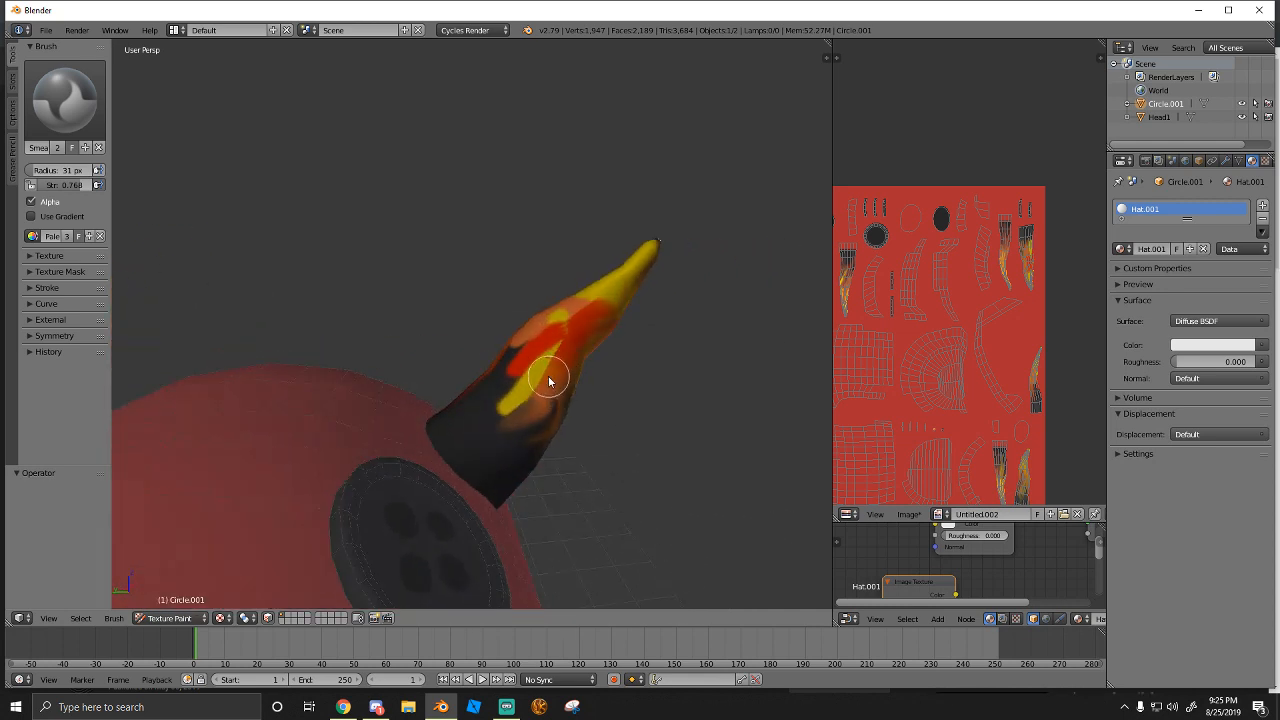
{"action": "scroll", "coordinate": [551, 381], "scroll_direction": "up", "scroll_amount": 2}
{"action": "left_click_drag", "start_coordinate": [505, 467], "coordinate": [651, 291]}
{"action": "mouse_move", "coordinate": [538, 378]}
{"action": "left_mouse_down"}
{"action": "mouse_move", "coordinate": [471, 394]}
{"action": "mouse_move", "coordinate": [706, 246]}
{"action": "mouse_move", "coordinate": [517, 429]}
{"action": "left_mouse_up"}
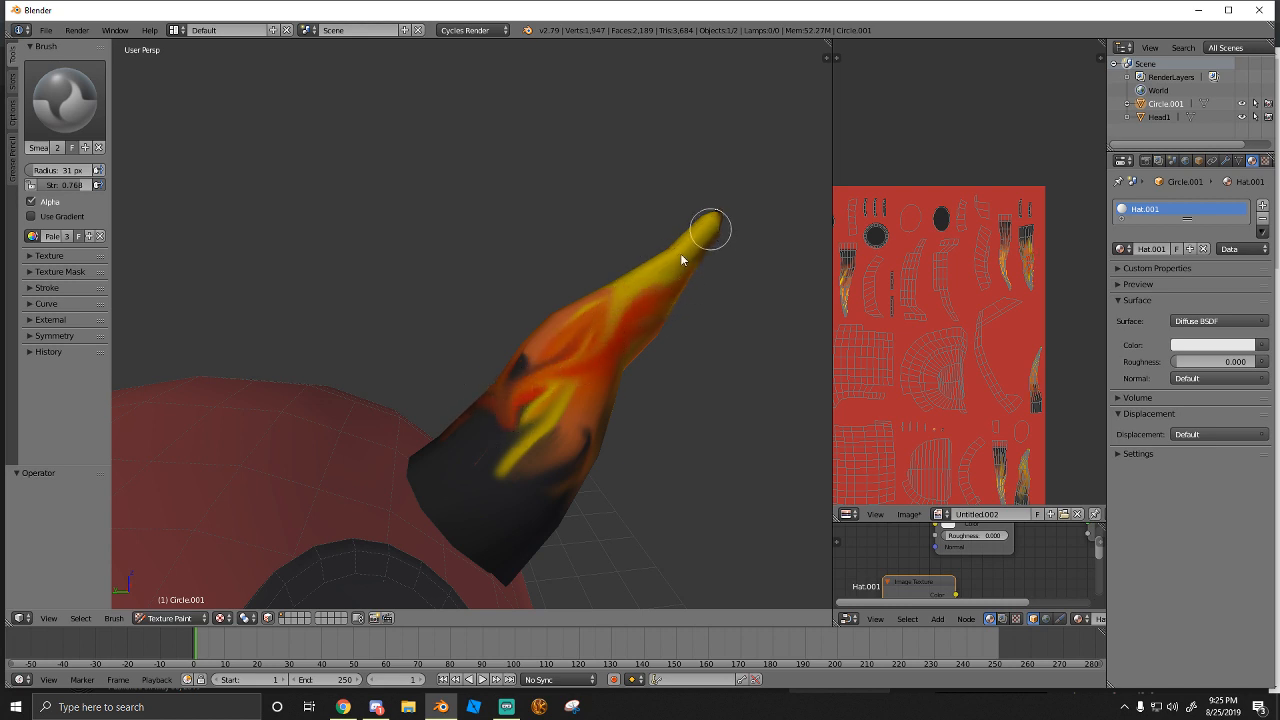
{"action": "mouse_move", "coordinate": [681, 260]}
{"action": "left_mouse_down"}
{"action": "mouse_move", "coordinate": [586, 366]}
{"action": "mouse_move", "coordinate": [712, 251]}
{"action": "left_mouse_up"}
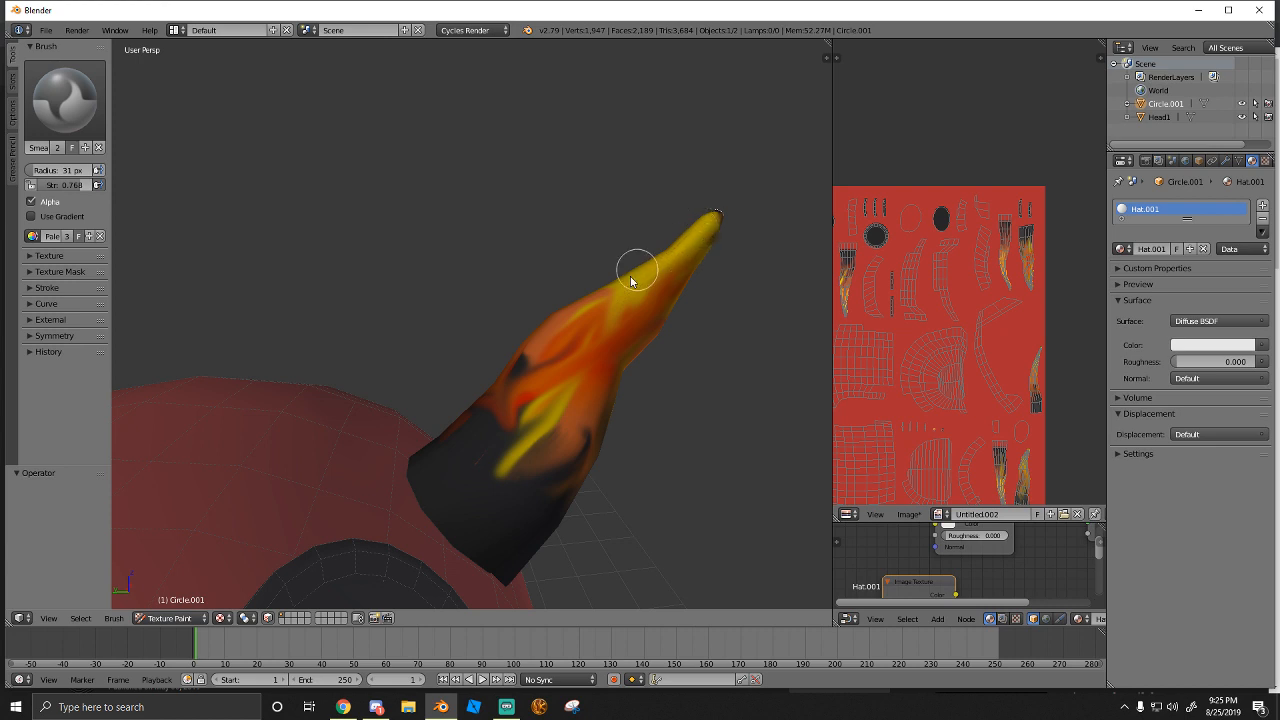
{"action": "mouse_move", "coordinate": [631, 281]}
{"action": "left_mouse_down"}
{"action": "mouse_move", "coordinate": [589, 309]}
{"action": "mouse_move", "coordinate": [693, 251]}
{"action": "left_mouse_up"}
{"action": "mouse_move", "coordinate": [629, 294]}
{"action": "left_mouse_down"}
{"action": "mouse_move", "coordinate": [471, 437]}
{"action": "mouse_move", "coordinate": [569, 354]}
{"action": "mouse_move", "coordinate": [637, 321]}
{"action": "left_mouse_up"}
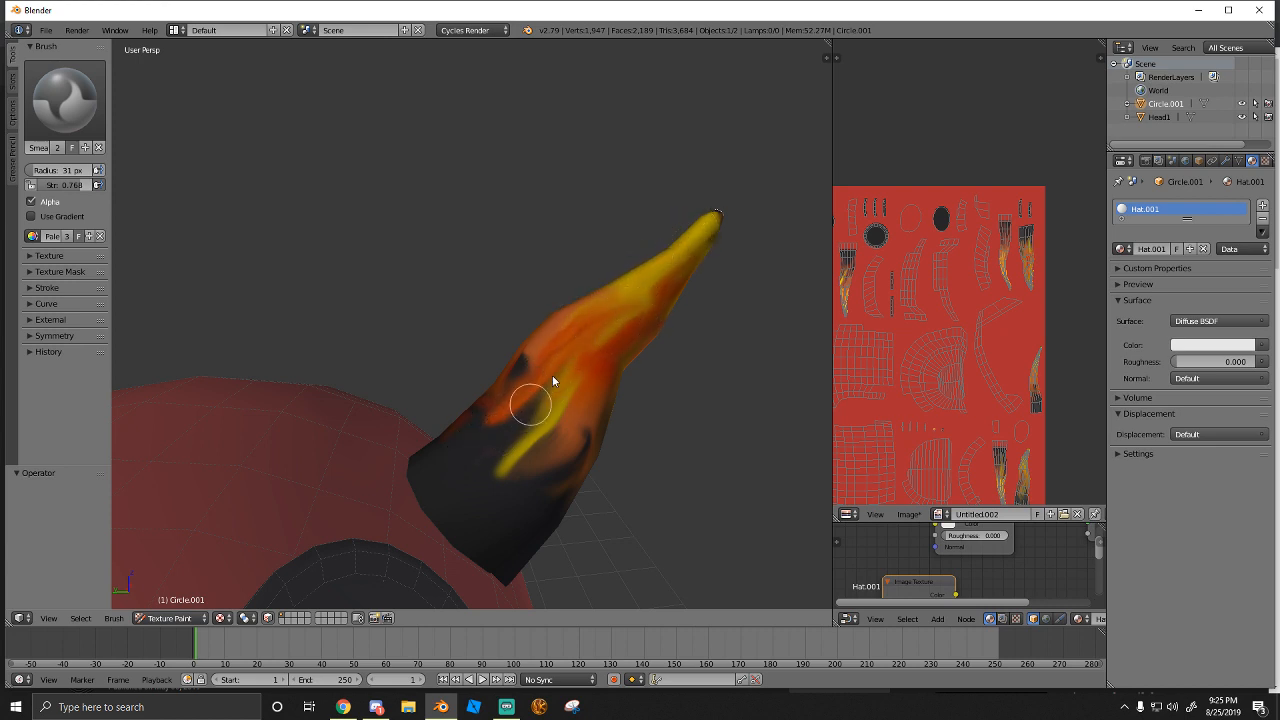
Smear the yellow streak and dark spots on the horn's lower half into flame tongues running into the black base
{"action": "left_click_drag", "start_coordinate": [553, 381], "coordinate": [679, 251]}
{"action": "mouse_move", "coordinate": [537, 371]}
{"action": "left_mouse_down"}
{"action": "mouse_move", "coordinate": [480, 480]}
{"action": "mouse_move", "coordinate": [449, 474]}
{"action": "mouse_move", "coordinate": [520, 463]}
{"action": "mouse_move", "coordinate": [594, 399]}
{"action": "left_mouse_up"}
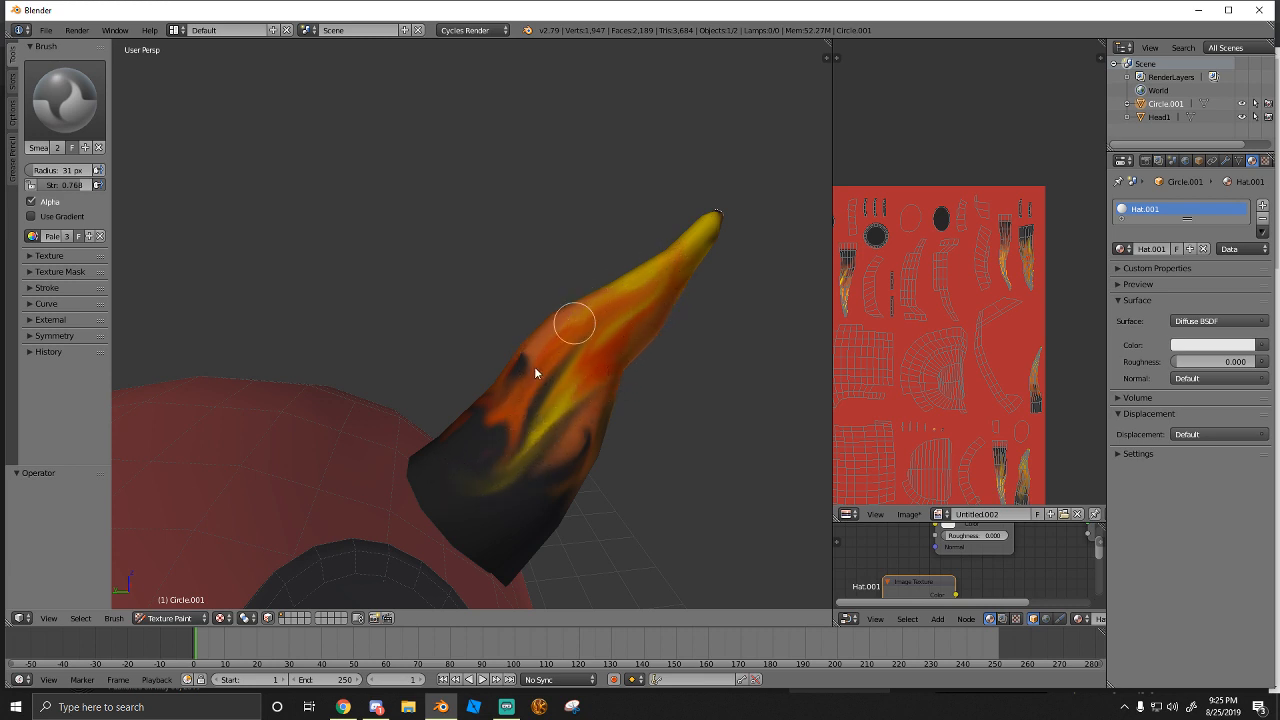
{"action": "left_click_drag", "start_coordinate": [535, 368], "coordinate": [463, 437]}
{"action": "mouse_move", "coordinate": [609, 321]}
{"action": "left_mouse_down"}
{"action": "mouse_move", "coordinate": [486, 371]}
{"action": "mouse_move", "coordinate": [565, 359]}
{"action": "mouse_move", "coordinate": [635, 324]}
{"action": "left_mouse_up"}
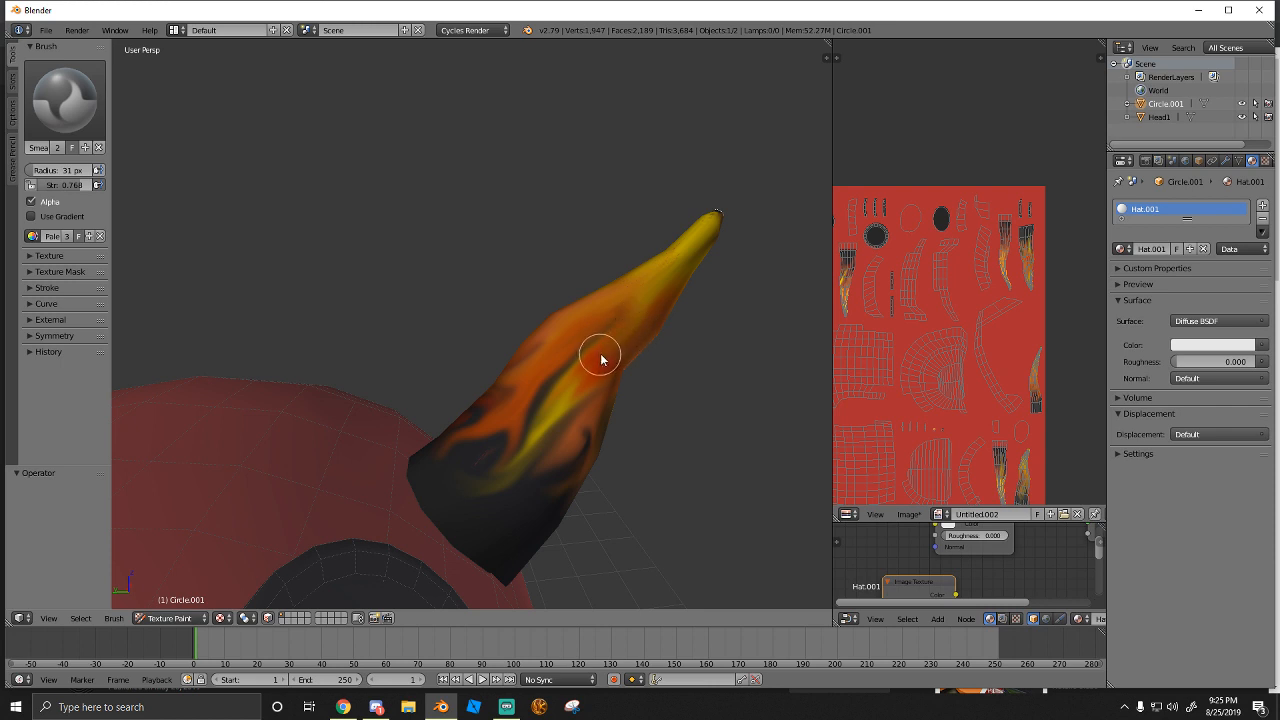
Examine the flame texture on both horns from the front, side and back of the hat
{"action": "scroll", "coordinate": [639, 380], "scroll_direction": "down", "scroll_amount": 10}
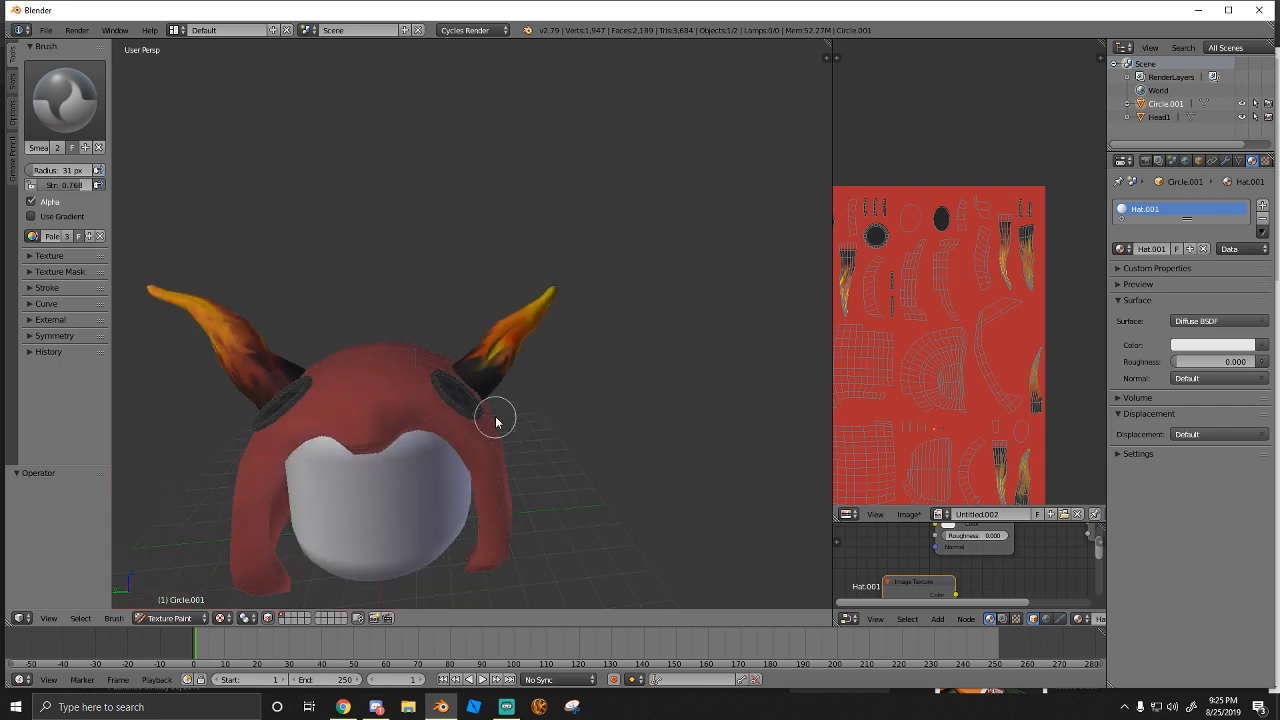
{"action": "scroll", "coordinate": [375, 355], "scroll_direction": "up", "scroll_amount": 5}
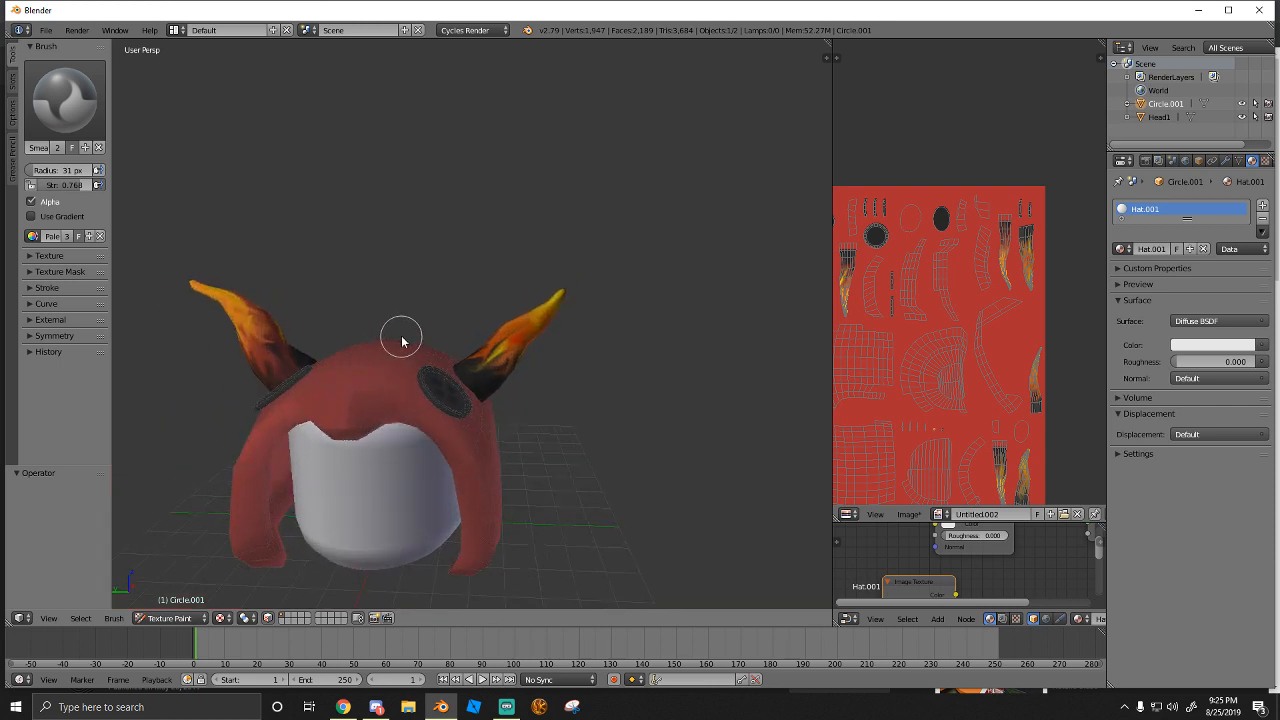
{"action": "middle_click_drag", "start_coordinate": [380, 342], "coordinate": [457, 269]}
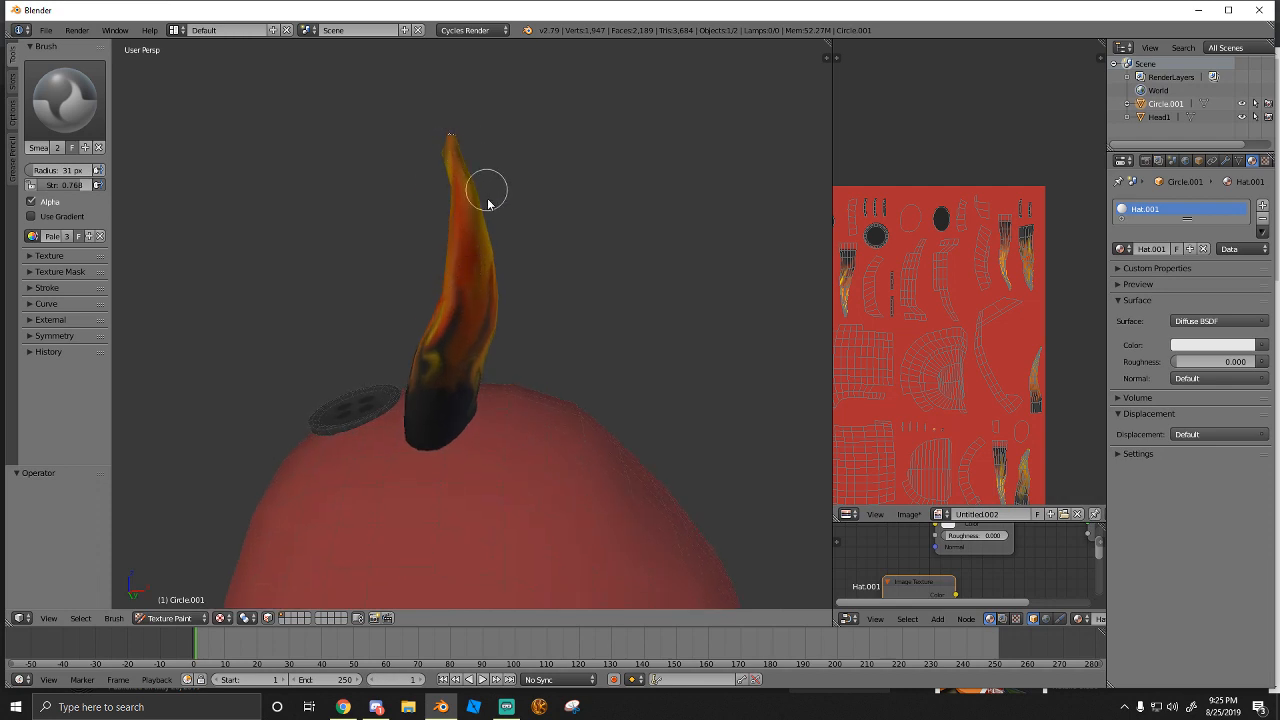
{"action": "middle_click_drag", "start_coordinate": [445, 128], "coordinate": [550, 368]}
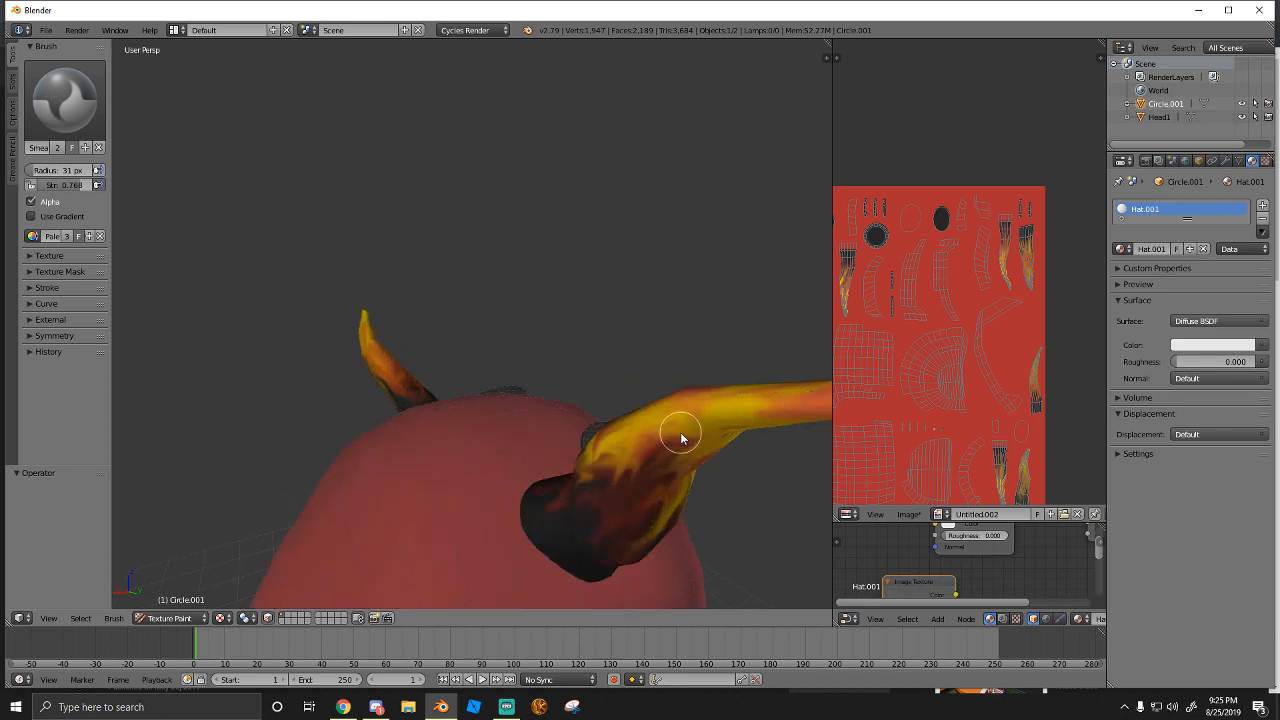
Sample a muted red and paint it with the TexDraw brush over the black base of the unsampled horn's front
{"action": "key", "text": "s"}
{"action": "middle_click_drag", "start_coordinate": [460, 360], "coordinate": [251, 457]}
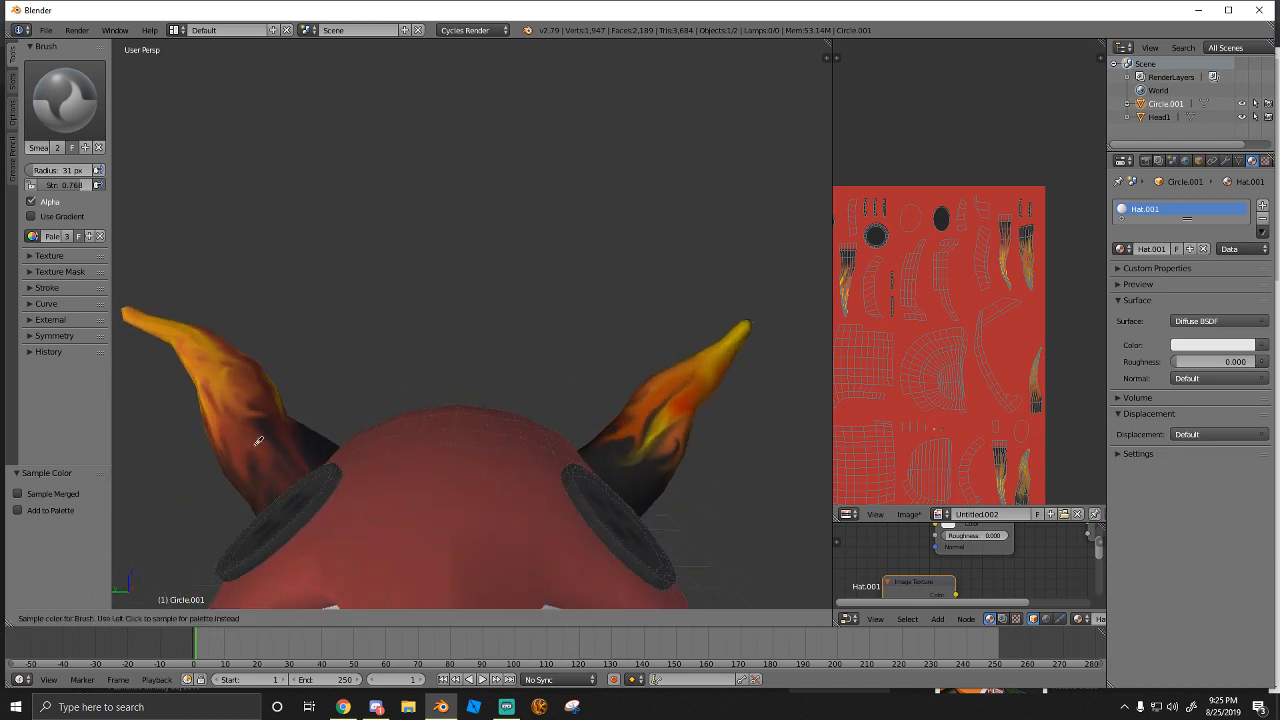
{"action": "middle_click_drag", "start_coordinate": [723, 449], "coordinate": [594, 410]}
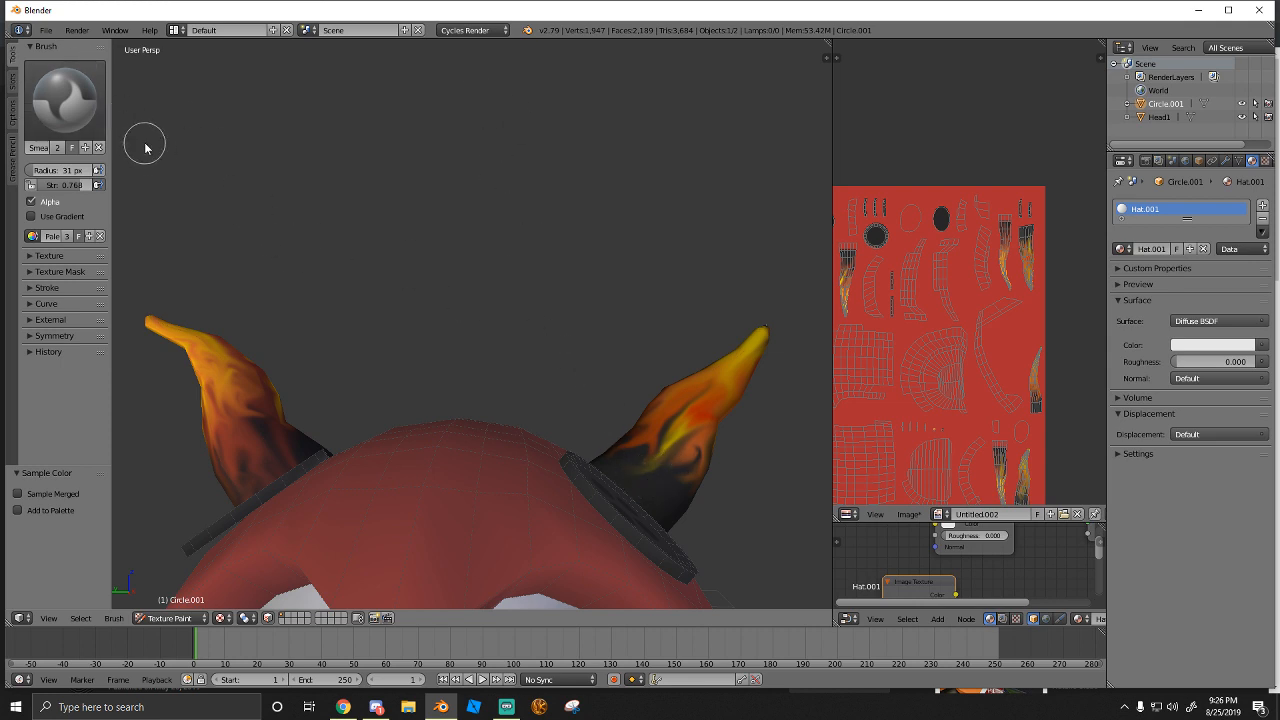
{"action": "left_click", "coordinate": [65, 100]}
{"action": "left_click", "coordinate": [309, 175]}
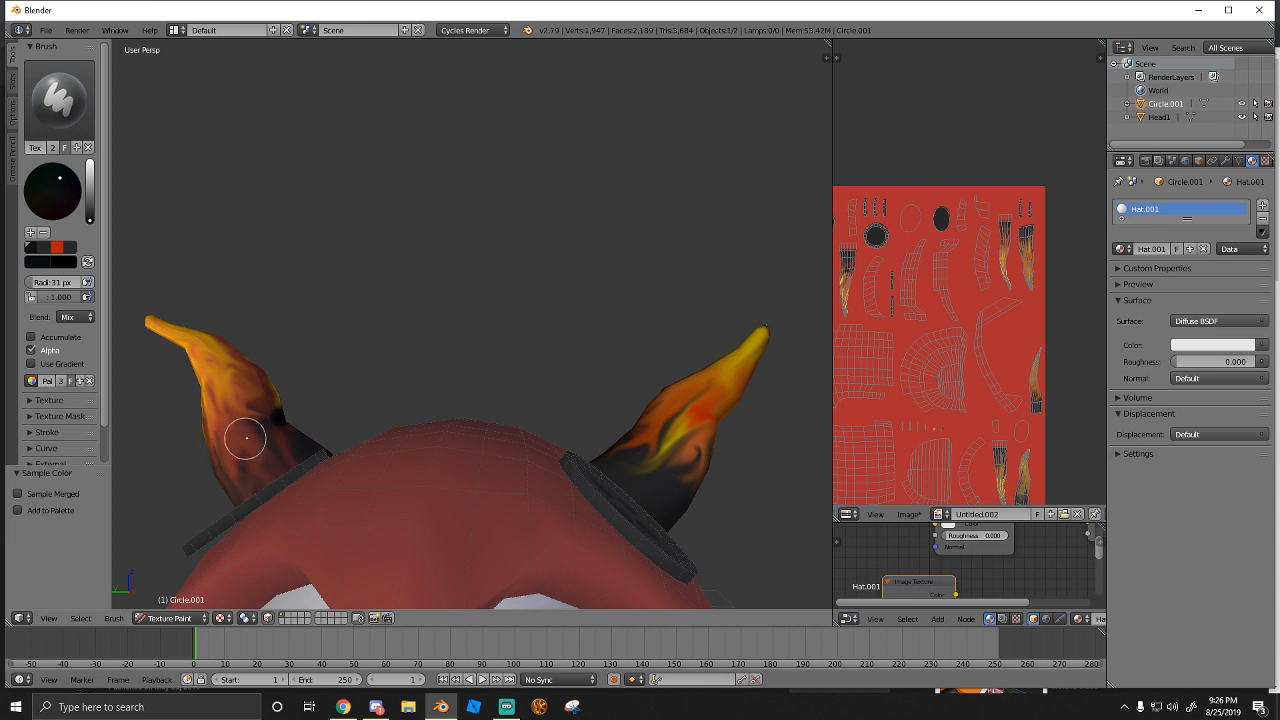
{"action": "key", "text": "s"}
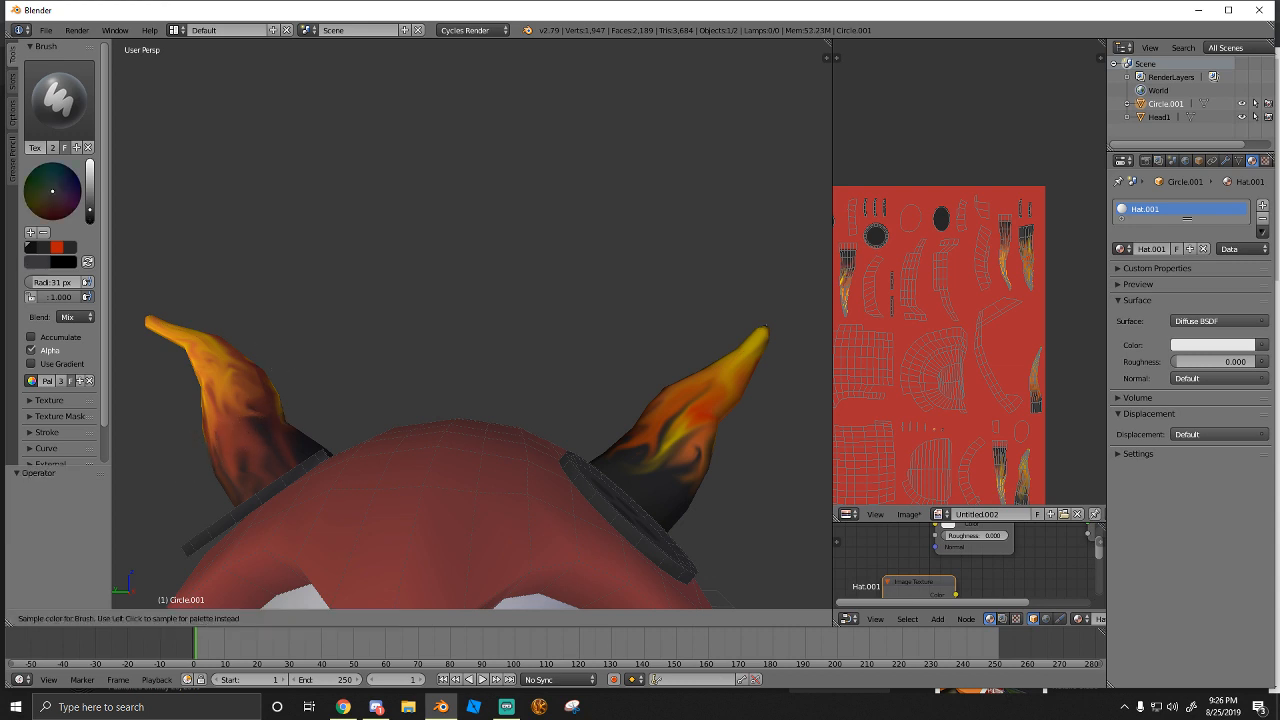
{"action": "left_click", "coordinate": [586, 423]}
{"action": "left_click_drag", "start_coordinate": [706, 414], "coordinate": [660, 478]}
{"action": "key", "text": "ctrl+z"}
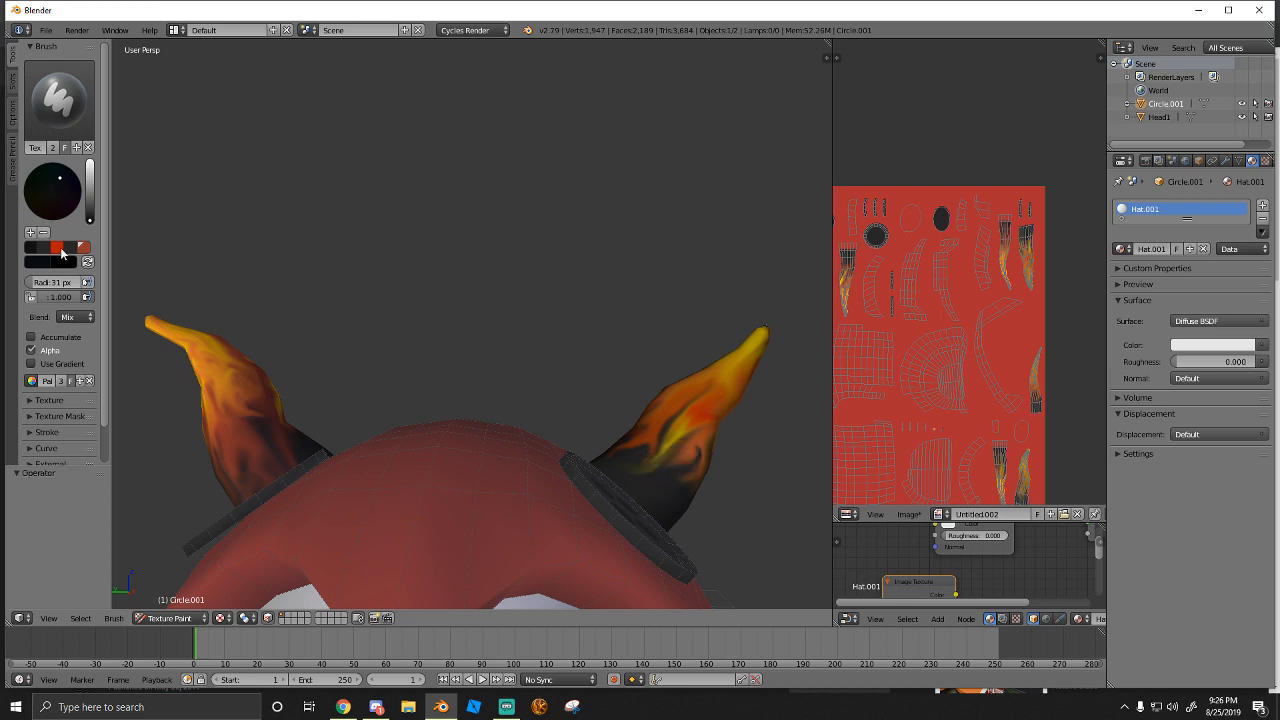
{"action": "key", "text": "ctrl+z"}
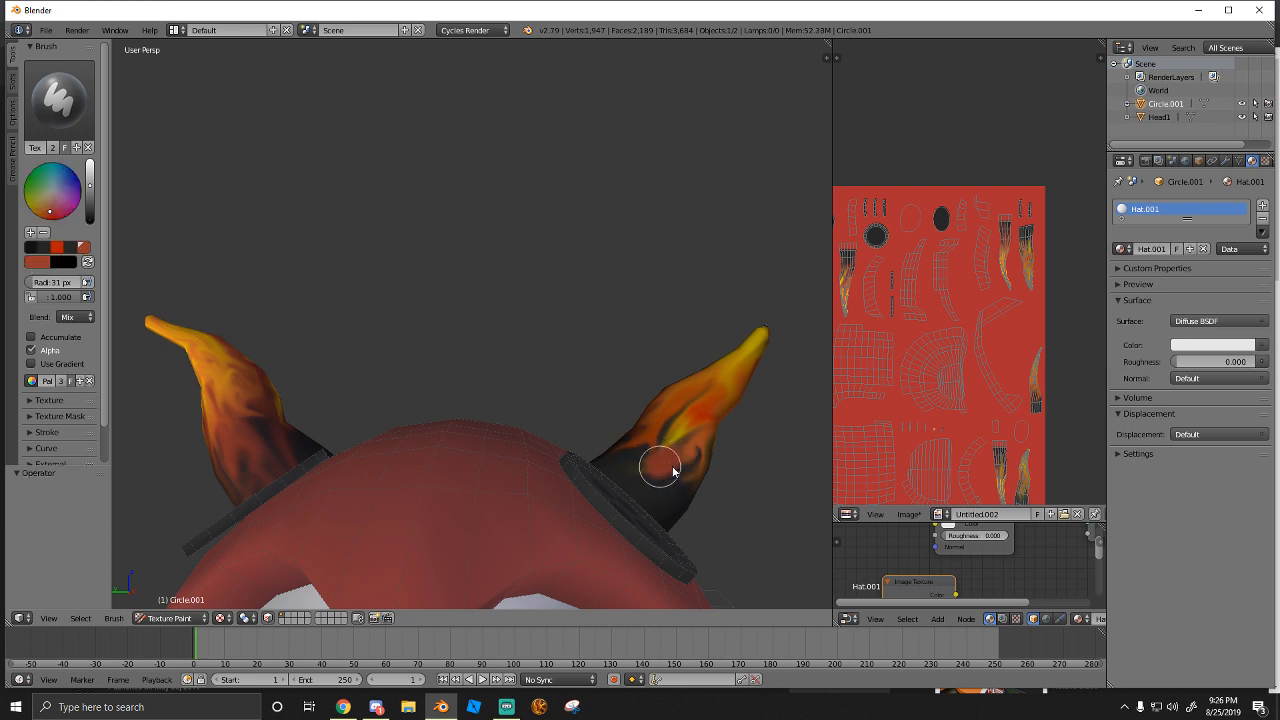
Smear the muted red paint and the yellow and dark streaks along the horn's front, down into its base
{"action": "left_click", "coordinate": [68, 114]}
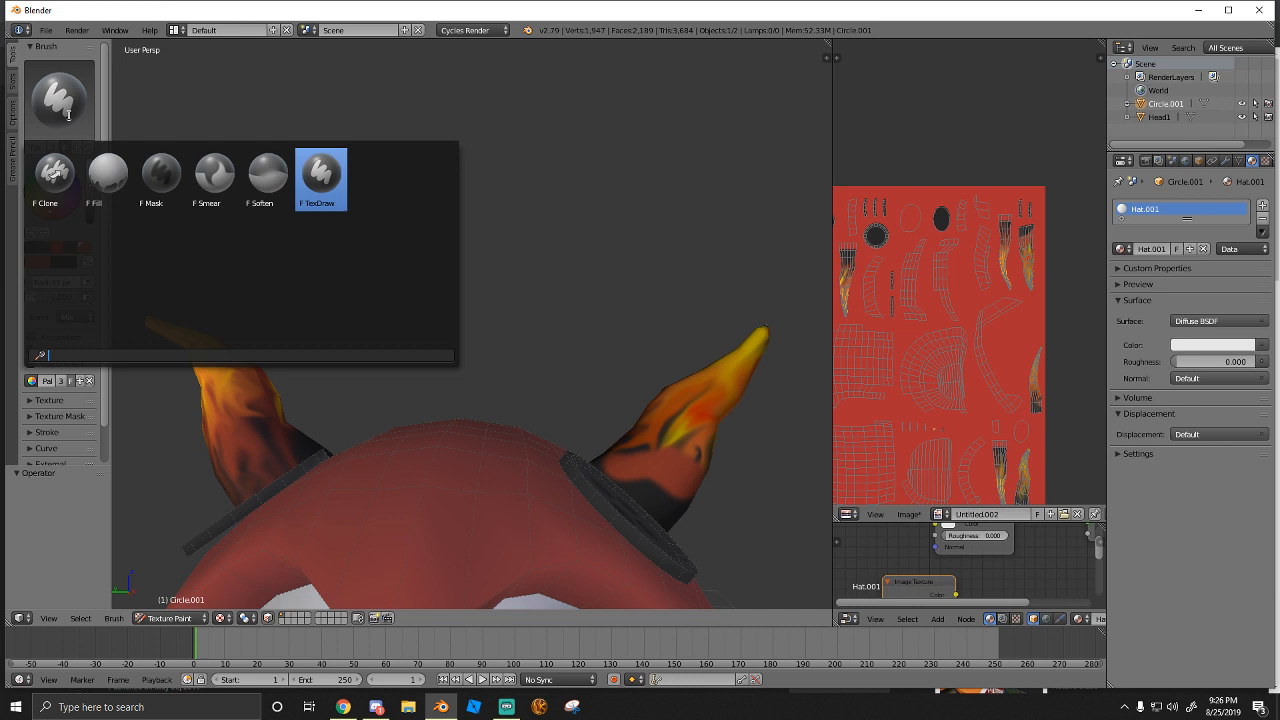
{"action": "left_click", "coordinate": [214, 175]}
{"action": "mouse_move", "coordinate": [644, 492]}
{"action": "left_mouse_down"}
{"action": "mouse_move", "coordinate": [686, 451]}
{"action": "mouse_move", "coordinate": [694, 420]}
{"action": "mouse_move", "coordinate": [618, 488]}
{"action": "mouse_move", "coordinate": [694, 423]}
{"action": "mouse_move", "coordinate": [627, 511]}
{"action": "left_mouse_up"}
{"action": "mouse_move", "coordinate": [691, 446]}
{"action": "left_mouse_down"}
{"action": "mouse_move", "coordinate": [663, 512]}
{"action": "mouse_move", "coordinate": [667, 540]}
{"action": "left_mouse_up"}
{"action": "mouse_move", "coordinate": [736, 428]}
{"action": "left_mouse_down"}
{"action": "mouse_move", "coordinate": [694, 400]}
{"action": "mouse_move", "coordinate": [597, 490]}
{"action": "left_mouse_up"}
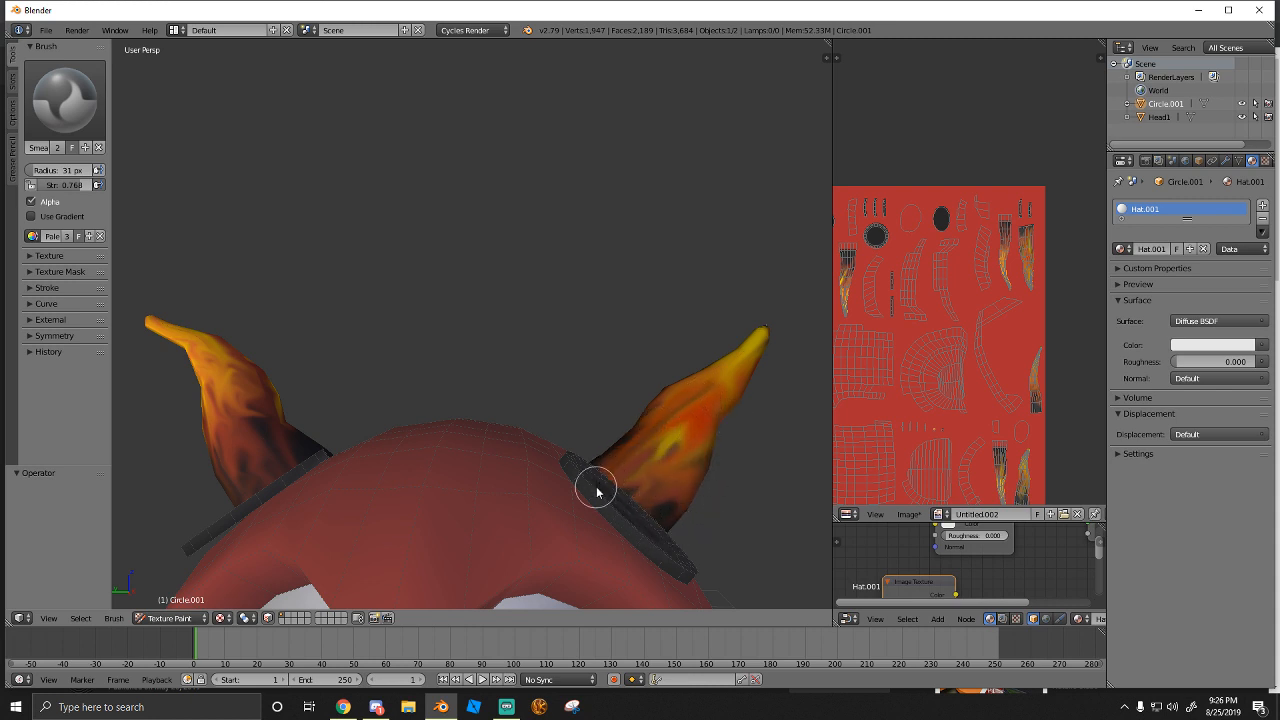
{"action": "left_click_drag", "start_coordinate": [686, 434], "coordinate": [621, 495]}
{"action": "mouse_move", "coordinate": [640, 448]}
{"action": "left_mouse_down"}
{"action": "mouse_move", "coordinate": [606, 463]}
{"action": "mouse_move", "coordinate": [674, 426]}
{"action": "left_mouse_up"}
{"action": "mouse_move", "coordinate": [721, 377]}
{"action": "left_mouse_down"}
{"action": "mouse_move", "coordinate": [691, 422]}
{"action": "mouse_move", "coordinate": [665, 528]}
{"action": "left_mouse_up"}
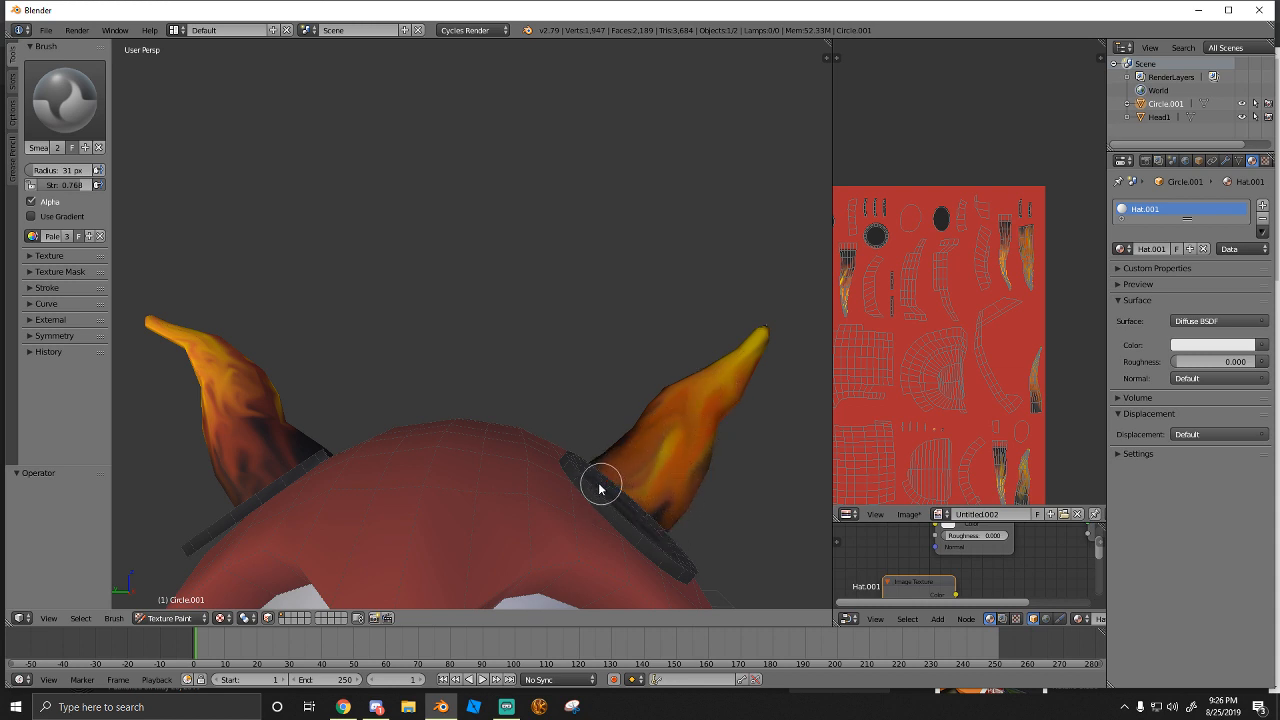
Smear the red and yellow-edged dark patches at the horn's base beside the button into soft flame streaks
{"action": "middle_click_drag", "start_coordinate": [600, 488], "coordinate": [491, 457]}
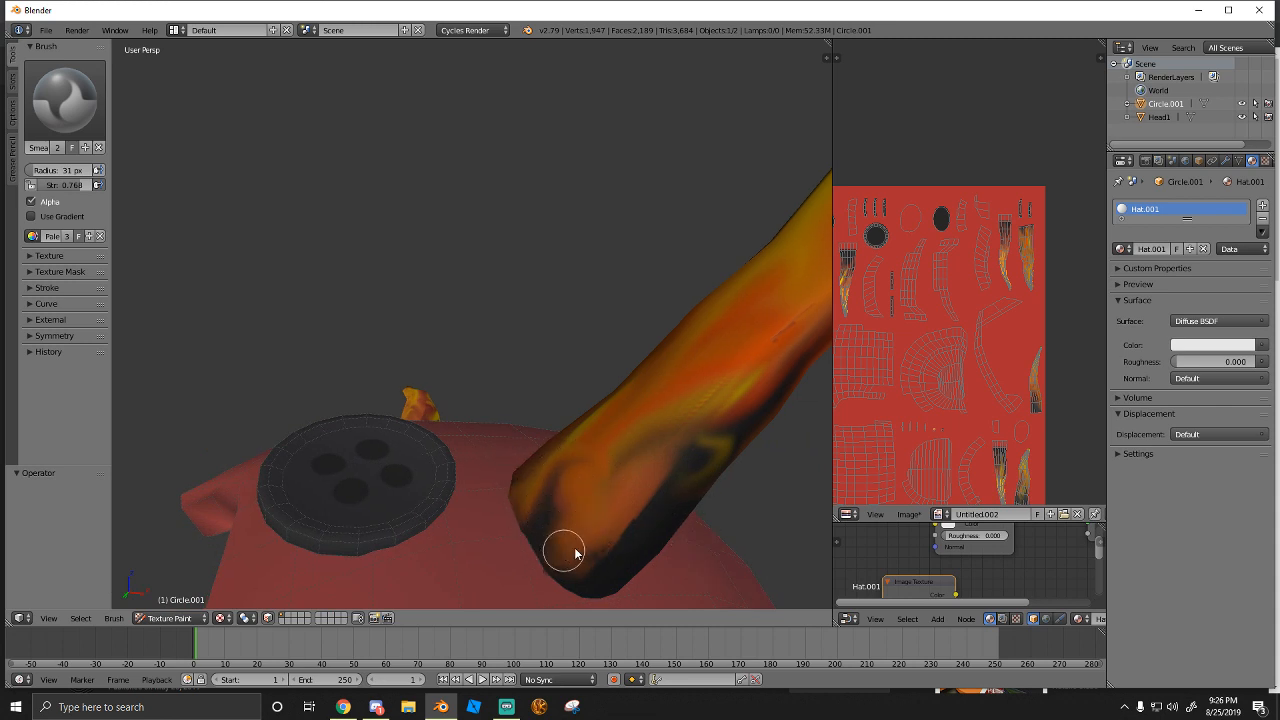
{"action": "mouse_move", "coordinate": [575, 553]}
{"action": "left_mouse_down"}
{"action": "mouse_move", "coordinate": [669, 474]}
{"action": "mouse_move", "coordinate": [578, 551]}
{"action": "mouse_move", "coordinate": [696, 503]}
{"action": "left_mouse_up"}
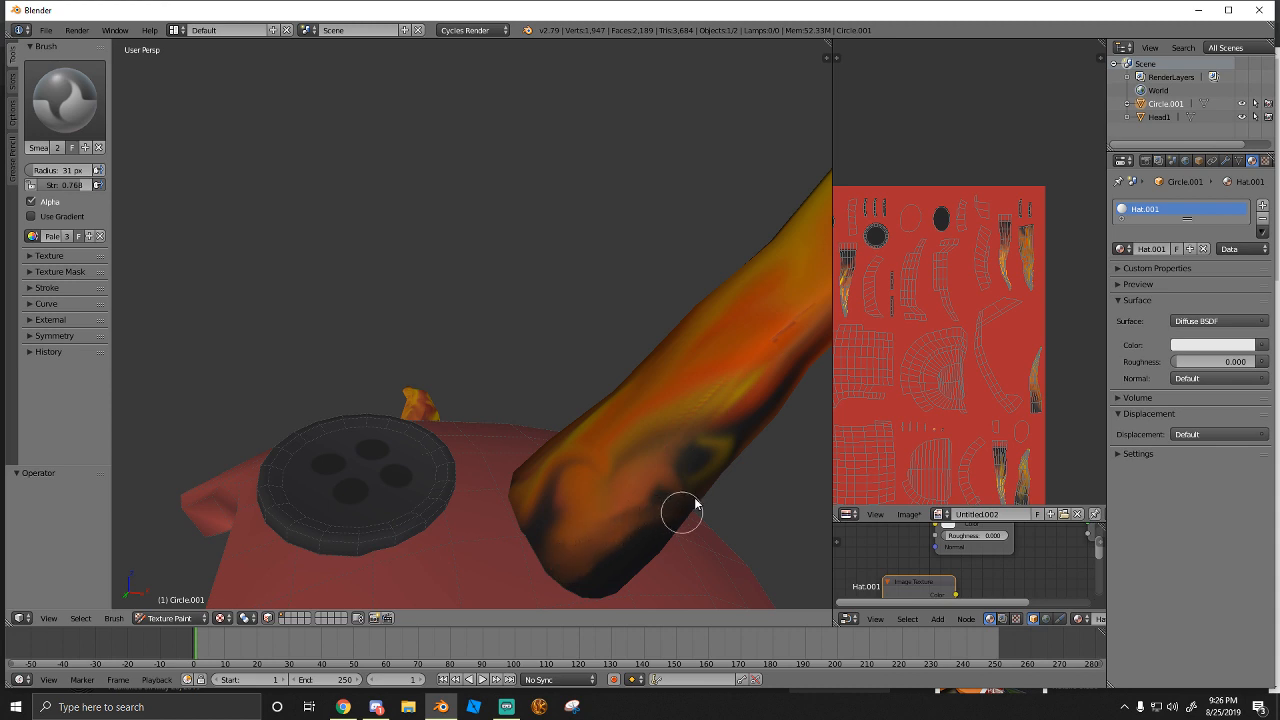
{"action": "left_click_drag", "start_coordinate": [677, 460], "coordinate": [602, 540]}
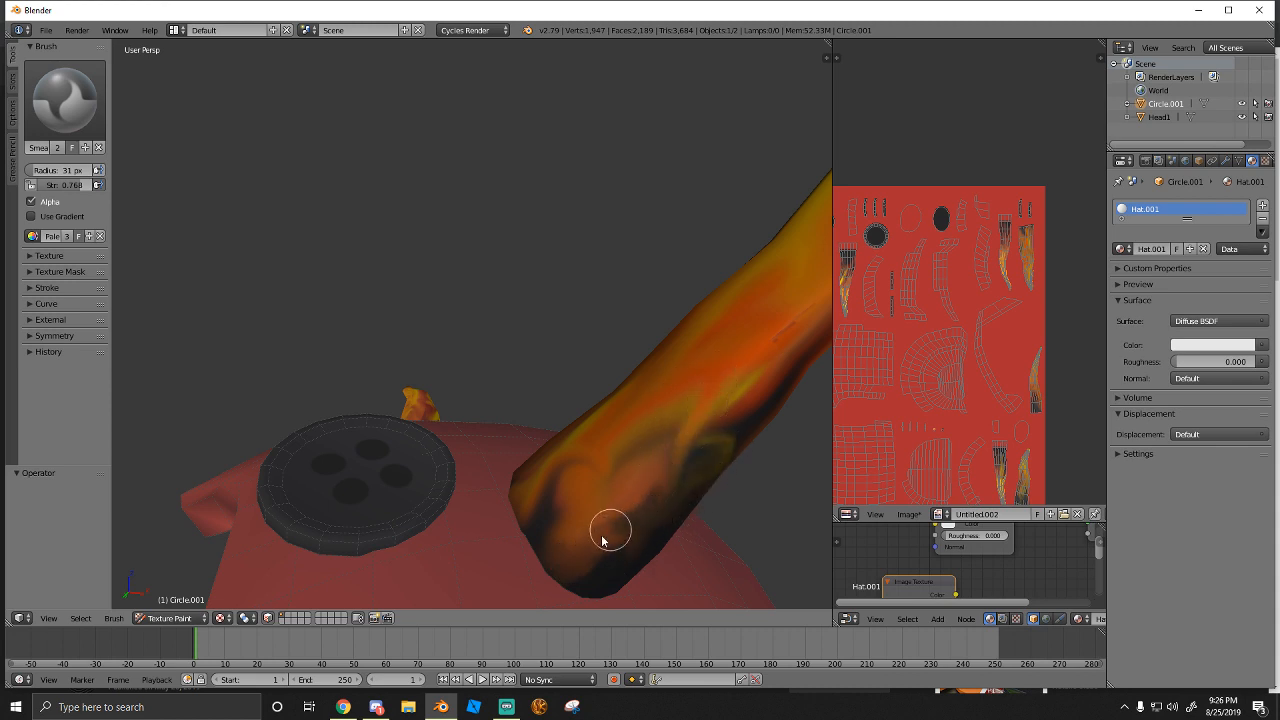
Smear the yellow and orange streaks on the back of the same horn down into its black base
{"action": "middle_click_drag", "start_coordinate": [574, 559], "coordinate": [407, 262]}
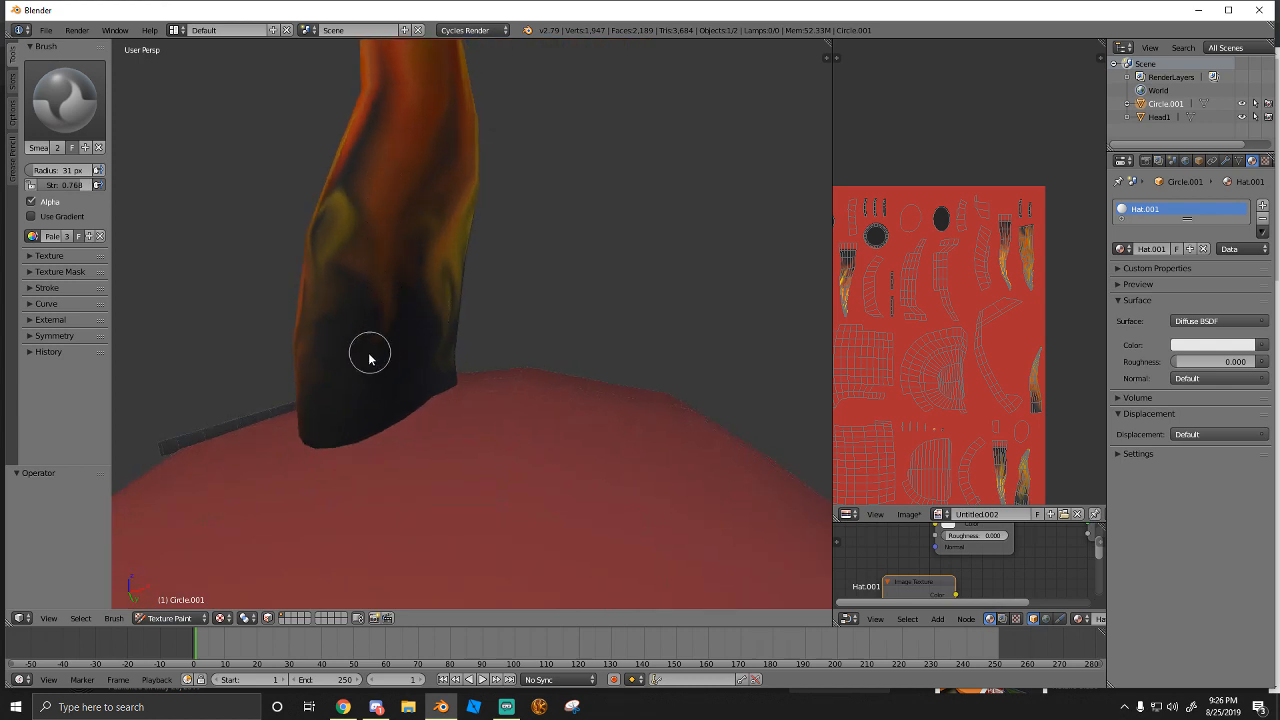
{"action": "left_click_drag", "start_coordinate": [319, 208], "coordinate": [335, 367]}
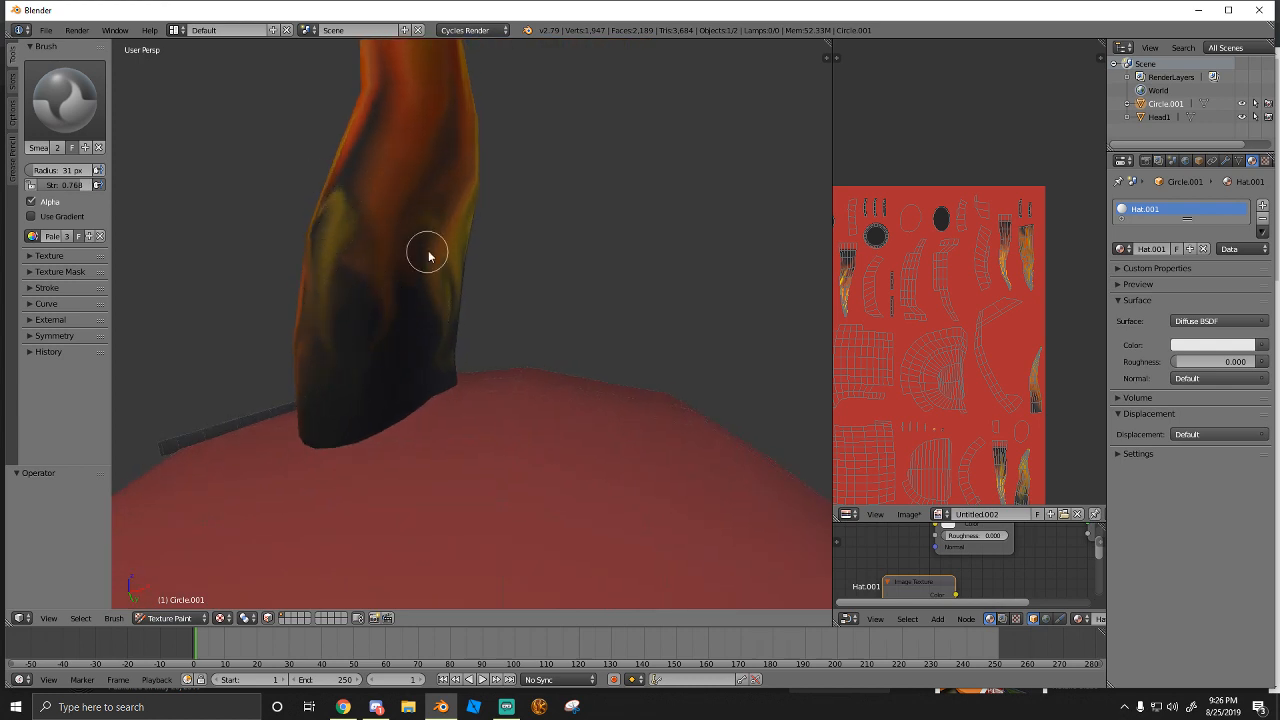
{"action": "left_click_drag", "start_coordinate": [428, 256], "coordinate": [419, 343]}
{"action": "mouse_move", "coordinate": [372, 145]}
{"action": "left_mouse_down"}
{"action": "mouse_move", "coordinate": [329, 214]}
{"action": "mouse_move", "coordinate": [351, 348]}
{"action": "left_mouse_up"}
{"action": "scroll", "coordinate": [422, 317], "scroll_direction": "down", "scroll_amount": 3}
{"action": "middle_click_drag", "start_coordinate": [422, 317], "coordinate": [290, 374]}
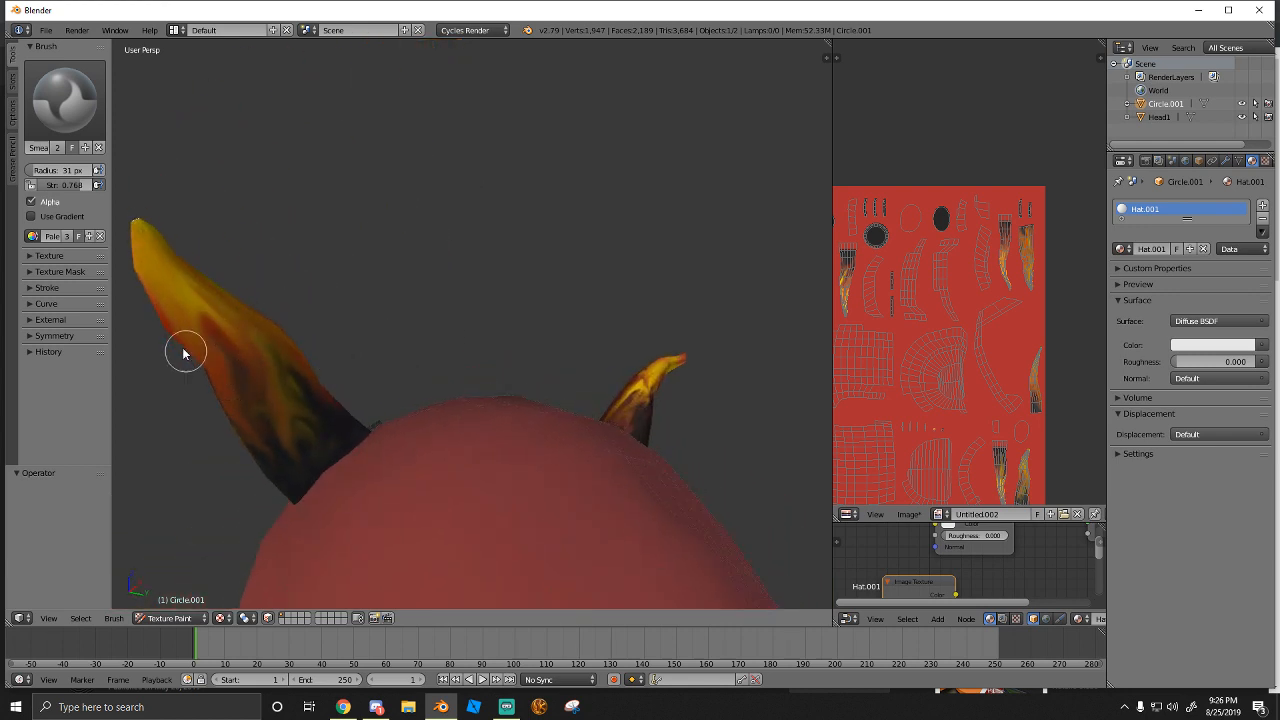
{"action": "mouse_move", "coordinate": [179, 316]}
{"action": "left_mouse_down"}
{"action": "mouse_move", "coordinate": [271, 371]}
{"action": "mouse_move", "coordinate": [328, 447]}
{"action": "left_mouse_up"}
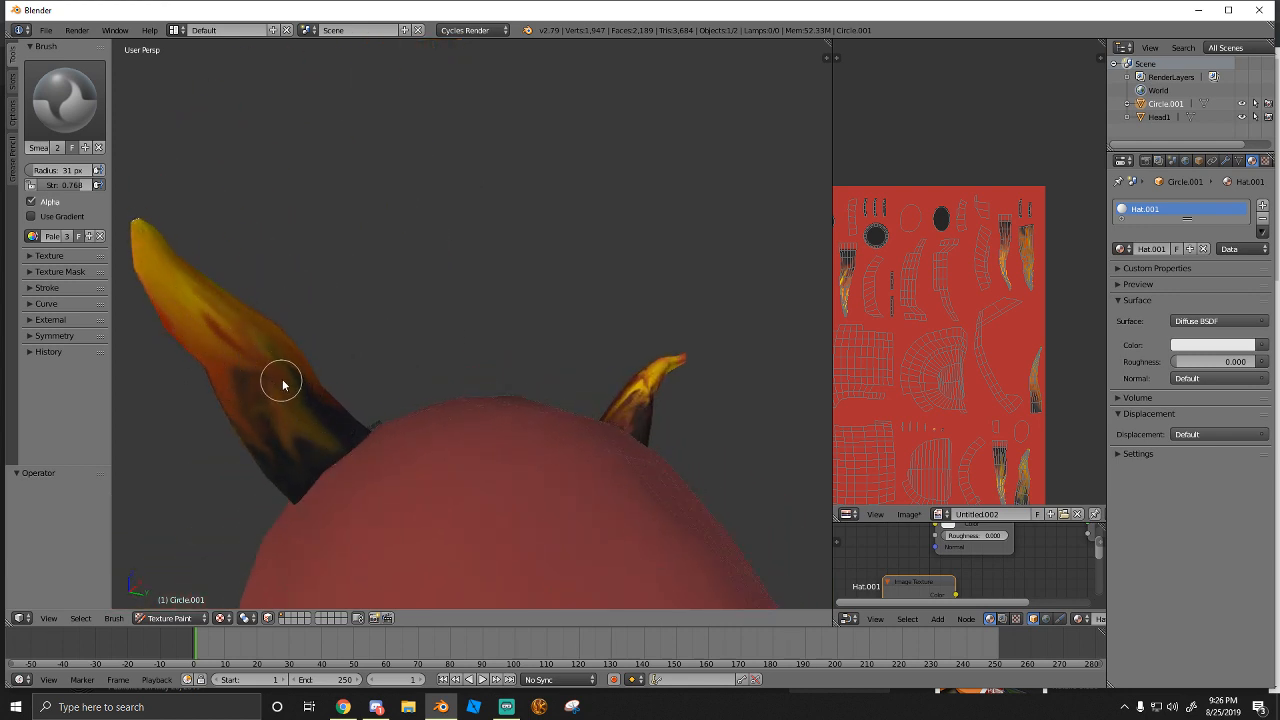
Paint the tip of the opposite horn bright yellow all around with the TexDraw brush
{"action": "scroll", "coordinate": [331, 422], "scroll_direction": "down", "scroll_amount": 4}
{"action": "middle_click_drag", "start_coordinate": [331, 422], "coordinate": [646, 449]}
{"action": "middle_click_drag", "start_coordinate": [380, 390], "coordinate": [451, 380]}
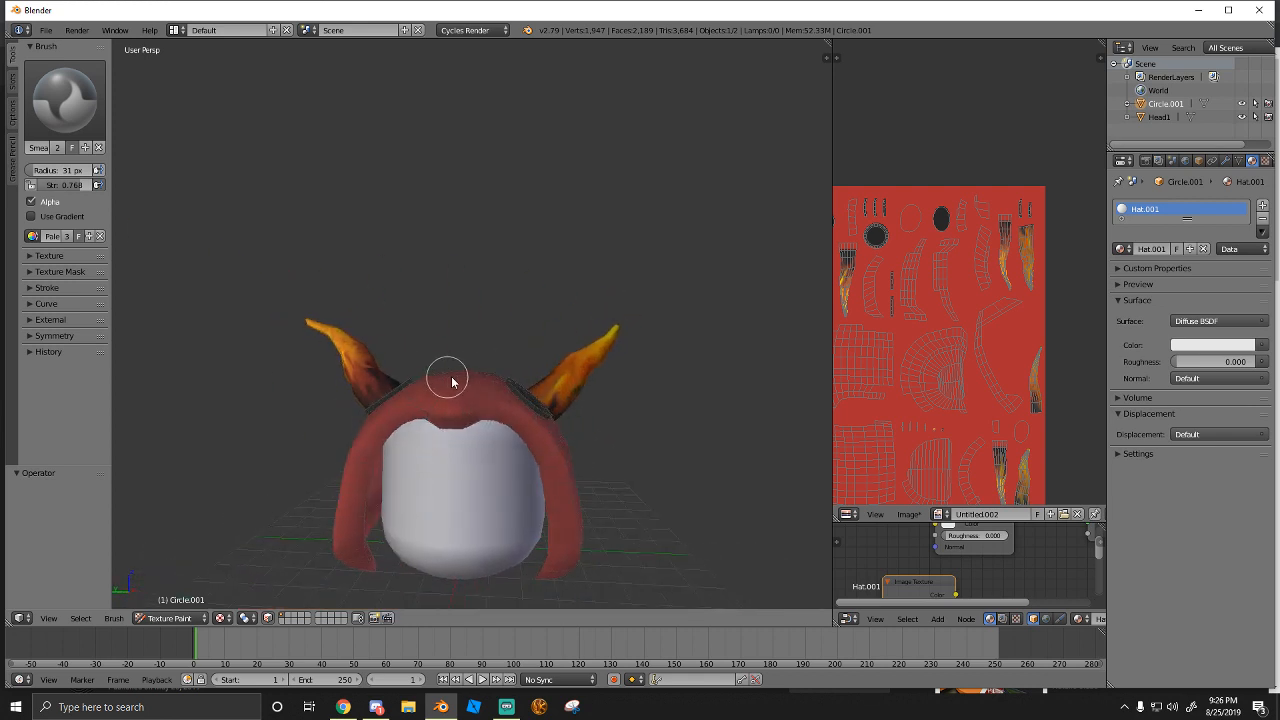
{"action": "scroll", "coordinate": [455, 378], "scroll_direction": "up", "scroll_amount": 2}
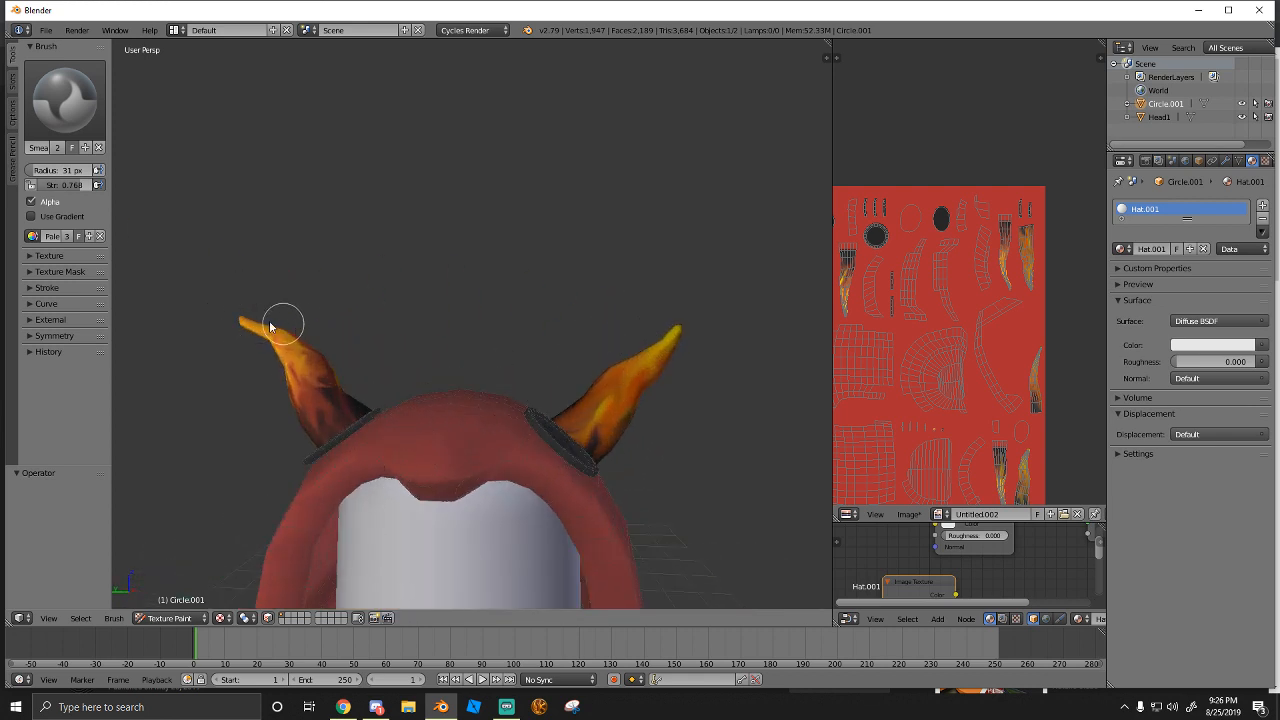
{"action": "left_click", "coordinate": [65, 100]}
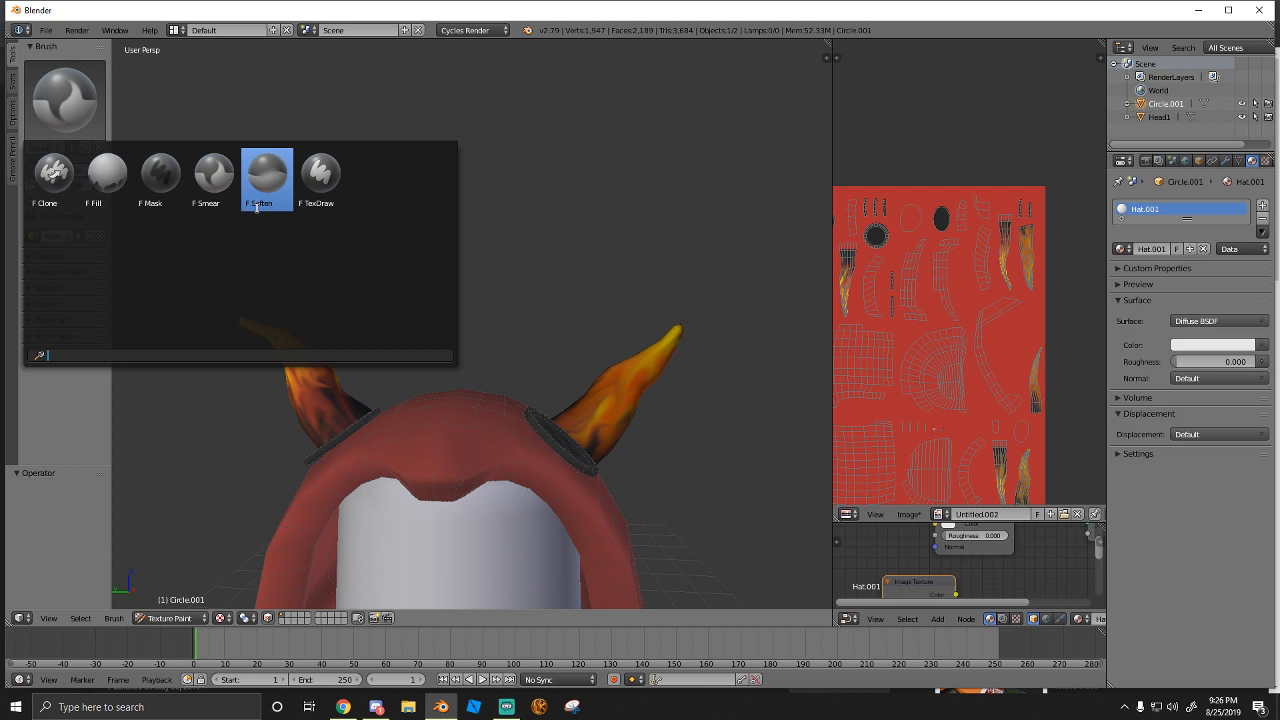
{"action": "left_click", "coordinate": [320, 178]}
{"action": "left_click_drag", "start_coordinate": [91, 185], "coordinate": [90, 162]}
{"action": "mouse_move", "coordinate": [237, 322]}
{"action": "middle_mouse_down"}
{"action": "mouse_move", "coordinate": [443, 309]}
{"action": "mouse_move", "coordinate": [608, 277]}
{"action": "middle_mouse_up"}
{"action": "mouse_move", "coordinate": [730, 258]}
{"action": "left_mouse_down"}
{"action": "mouse_move", "coordinate": [749, 254]}
{"action": "mouse_move", "coordinate": [744, 270]}
{"action": "left_mouse_up"}
{"action": "middle_click_drag", "start_coordinate": [738, 264], "coordinate": [689, 306]}
{"action": "left_click", "coordinate": [606, 444]}
{"action": "middle_click_drag", "start_coordinate": [608, 441], "coordinate": [690, 425]}
{"action": "mouse_move", "coordinate": [755, 303]}
{"action": "middle_mouse_down"}
{"action": "mouse_move", "coordinate": [720, 475]}
{"action": "mouse_move", "coordinate": [702, 358]}
{"action": "middle_mouse_up"}
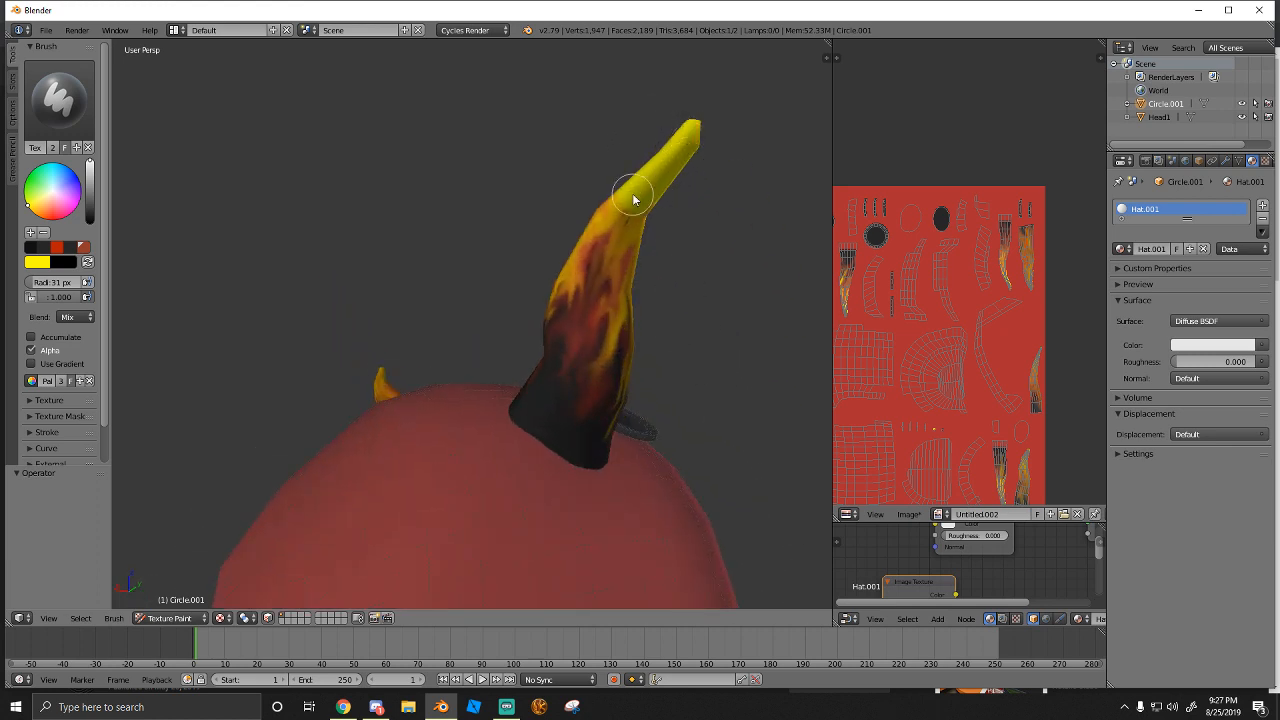
Paint the other horn's tip the same bright yellow on its back and front
{"action": "middle_click_drag", "start_coordinate": [433, 177], "coordinate": [226, 209]}
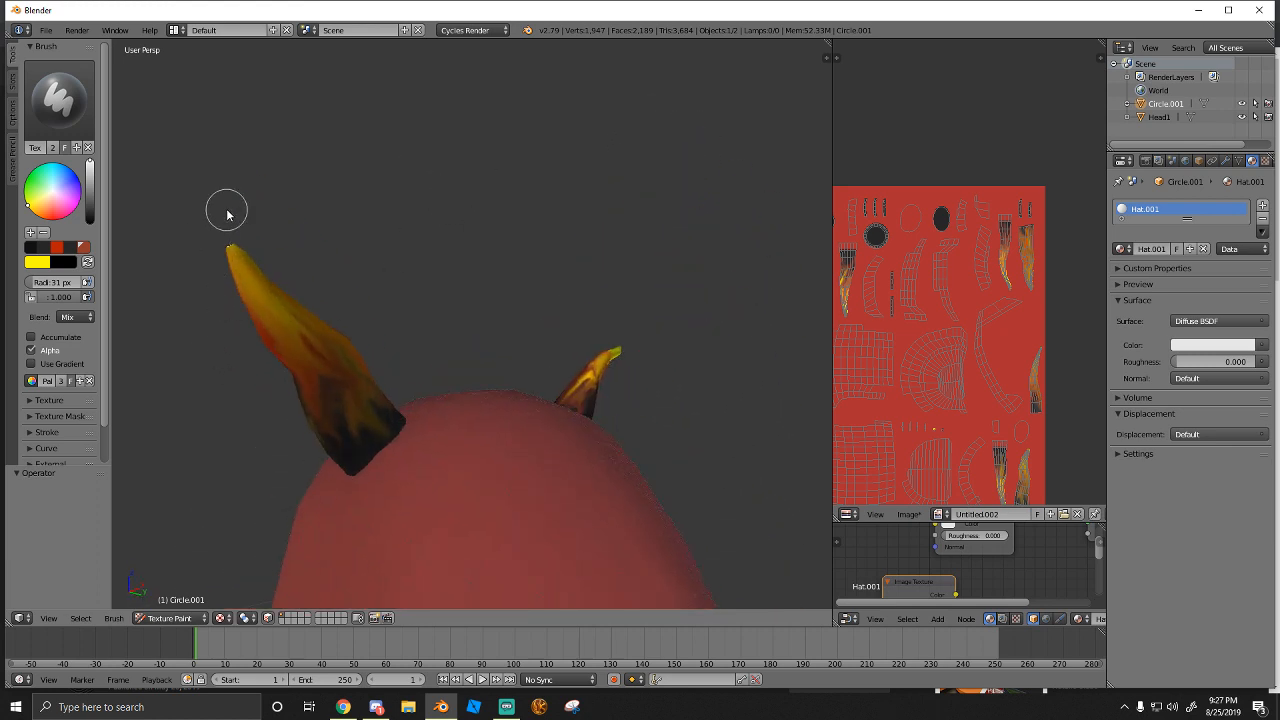
{"action": "left_click_drag", "start_coordinate": [257, 290], "coordinate": [242, 282]}
{"action": "middle_click_drag", "start_coordinate": [270, 252], "coordinate": [449, 260]}
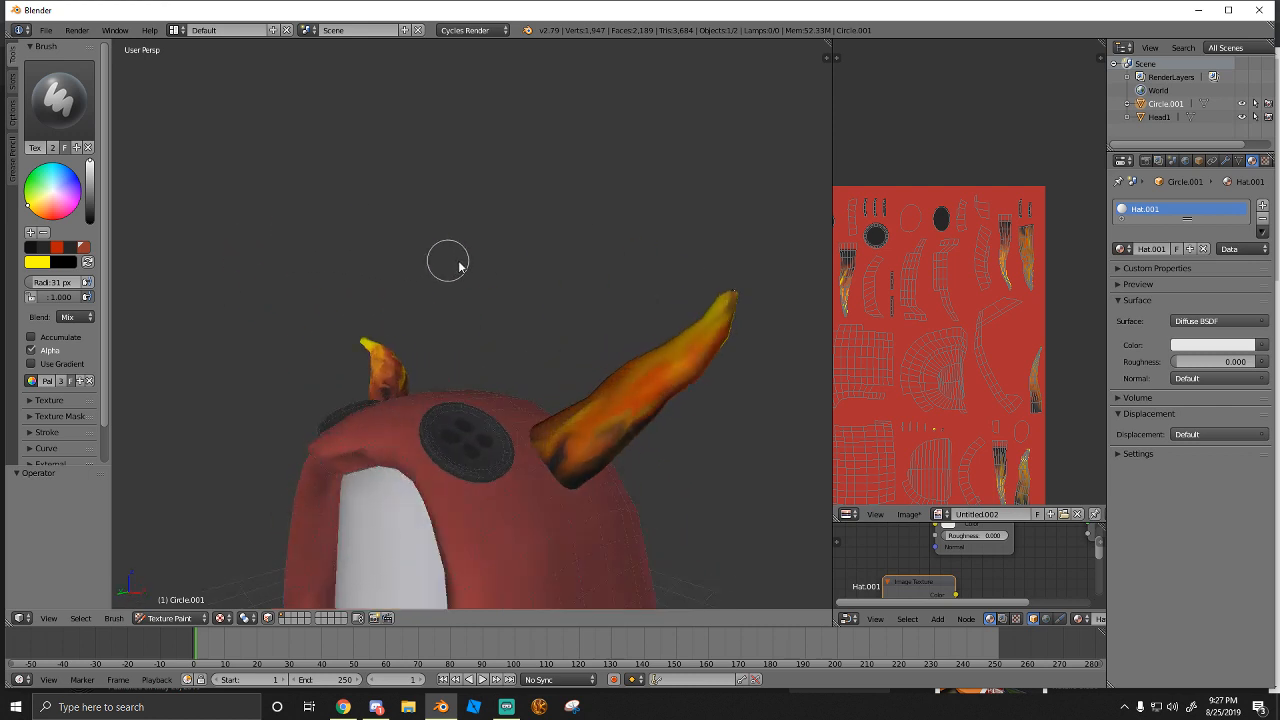
{"action": "mouse_move", "coordinate": [706, 318]}
{"action": "left_mouse_down"}
{"action": "mouse_move", "coordinate": [737, 306]}
{"action": "mouse_move", "coordinate": [707, 368]}
{"action": "mouse_move", "coordinate": [686, 343]}
{"action": "left_mouse_up"}
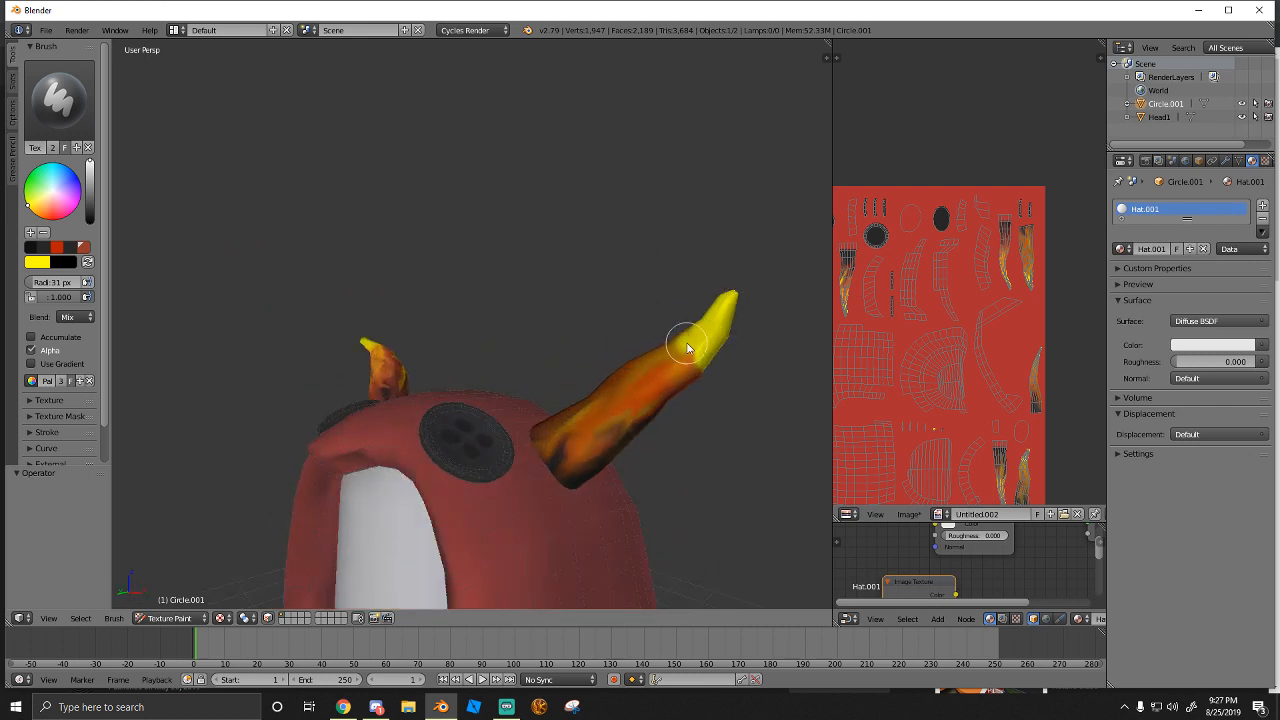
Set the Soften brush to radius 133 px and strength 1.000, and soften the first painted horn's yellow tip
{"action": "mouse_move", "coordinate": [686, 343]}
{"action": "middle_mouse_down"}
{"action": "mouse_move", "coordinate": [734, 337]}
{"action": "mouse_move", "coordinate": [632, 313]}
{"action": "mouse_move", "coordinate": [811, 314]}
{"action": "mouse_move", "coordinate": [486, 323]}
{"action": "mouse_move", "coordinate": [258, 362]}
{"action": "mouse_move", "coordinate": [300, 337]}
{"action": "mouse_move", "coordinate": [443, 354]}
{"action": "mouse_move", "coordinate": [260, 314]}
{"action": "middle_mouse_up"}
{"action": "left_click", "coordinate": [60, 100]}
{"action": "left_click", "coordinate": [262, 177]}
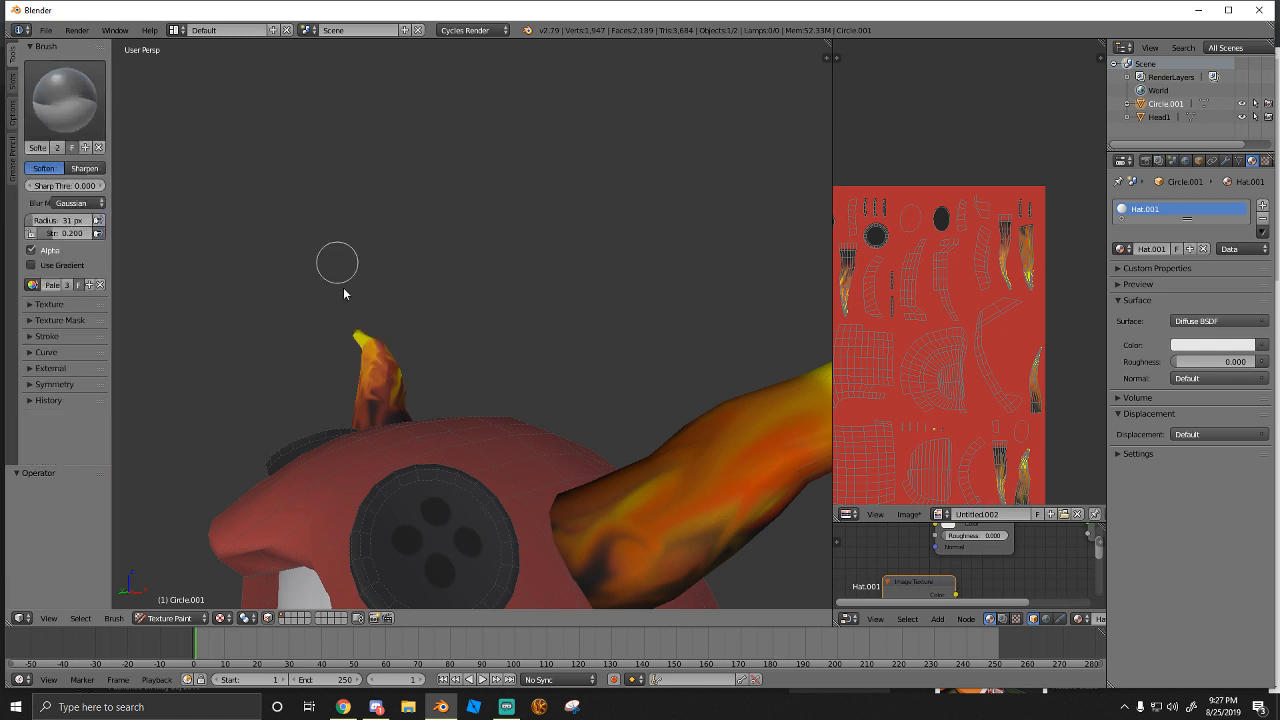
{"action": "scroll", "coordinate": [349, 338], "scroll_direction": "up", "scroll_amount": 3}
{"action": "middle_click_drag", "start_coordinate": [349, 338], "coordinate": [409, 353]}
{"action": "scroll", "coordinate": [226, 351], "scroll_direction": "down", "scroll_amount": 4}
{"action": "scroll", "coordinate": [409, 353], "scroll_direction": "up", "scroll_amount": 5}
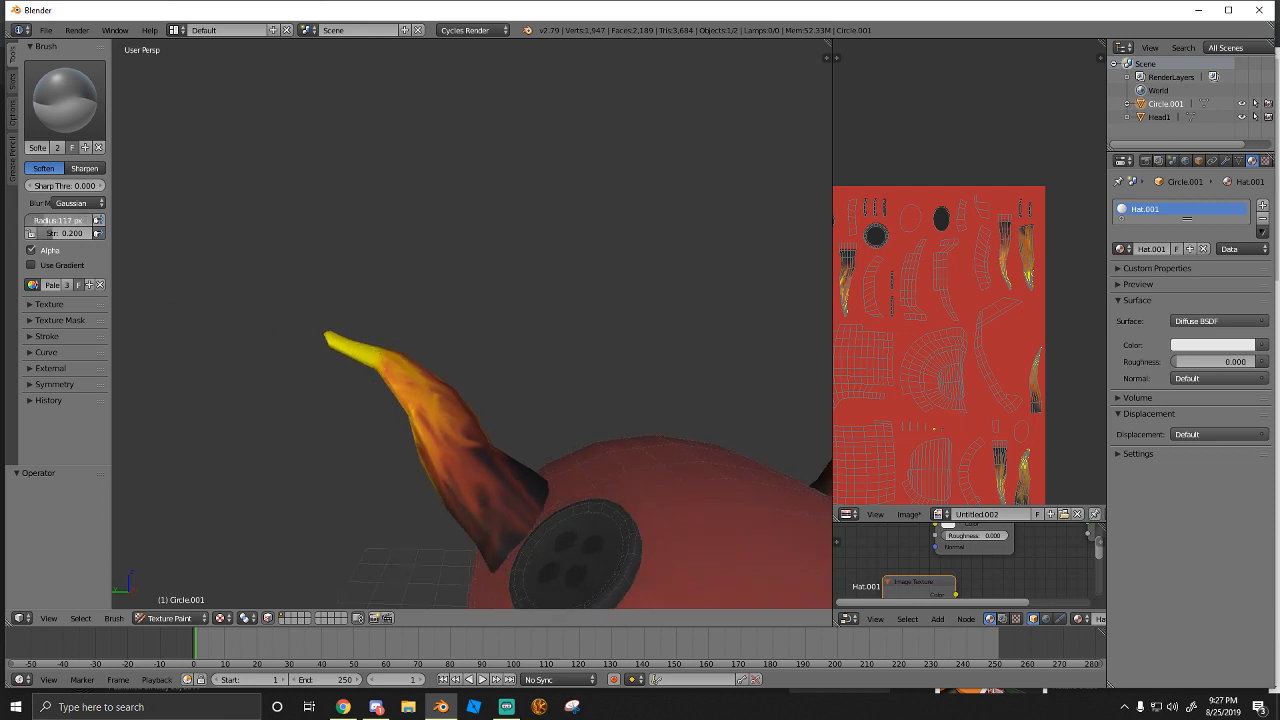
{"action": "left_click_drag", "start_coordinate": [48, 221], "coordinate": [51, 221]}
{"action": "mouse_move", "coordinate": [283, 331]}
{"action": "left_mouse_down"}
{"action": "mouse_move", "coordinate": [383, 343]}
{"action": "mouse_move", "coordinate": [341, 346]}
{"action": "left_mouse_up"}
Soften the hard edge between yellow and orange on the front and back of the other horn's tip
{"action": "mouse_move", "coordinate": [338, 345]}
{"action": "middle_mouse_down"}
{"action": "mouse_move", "coordinate": [494, 296]}
{"action": "mouse_move", "coordinate": [543, 305]}
{"action": "mouse_move", "coordinate": [600, 355]}
{"action": "mouse_move", "coordinate": [562, 416]}
{"action": "mouse_move", "coordinate": [523, 334]}
{"action": "mouse_move", "coordinate": [492, 430]}
{"action": "middle_mouse_up"}
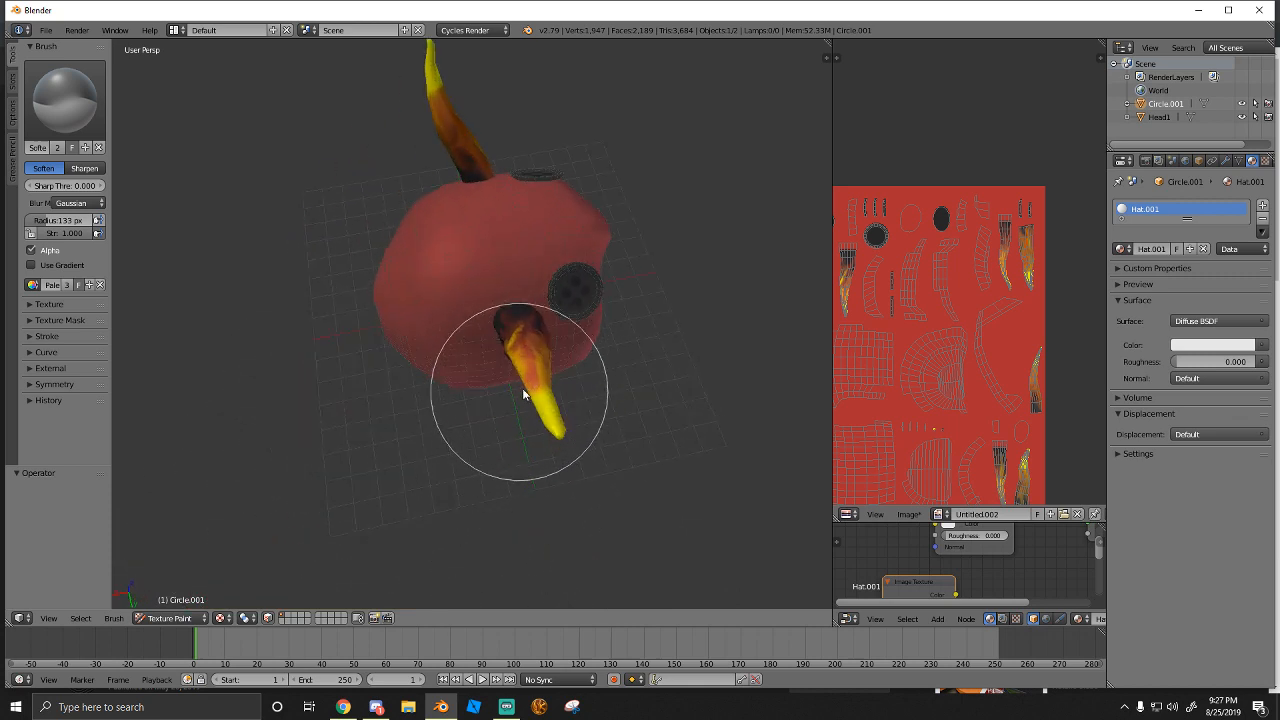
{"action": "middle_click_drag", "start_coordinate": [522, 388], "coordinate": [415, 349]}
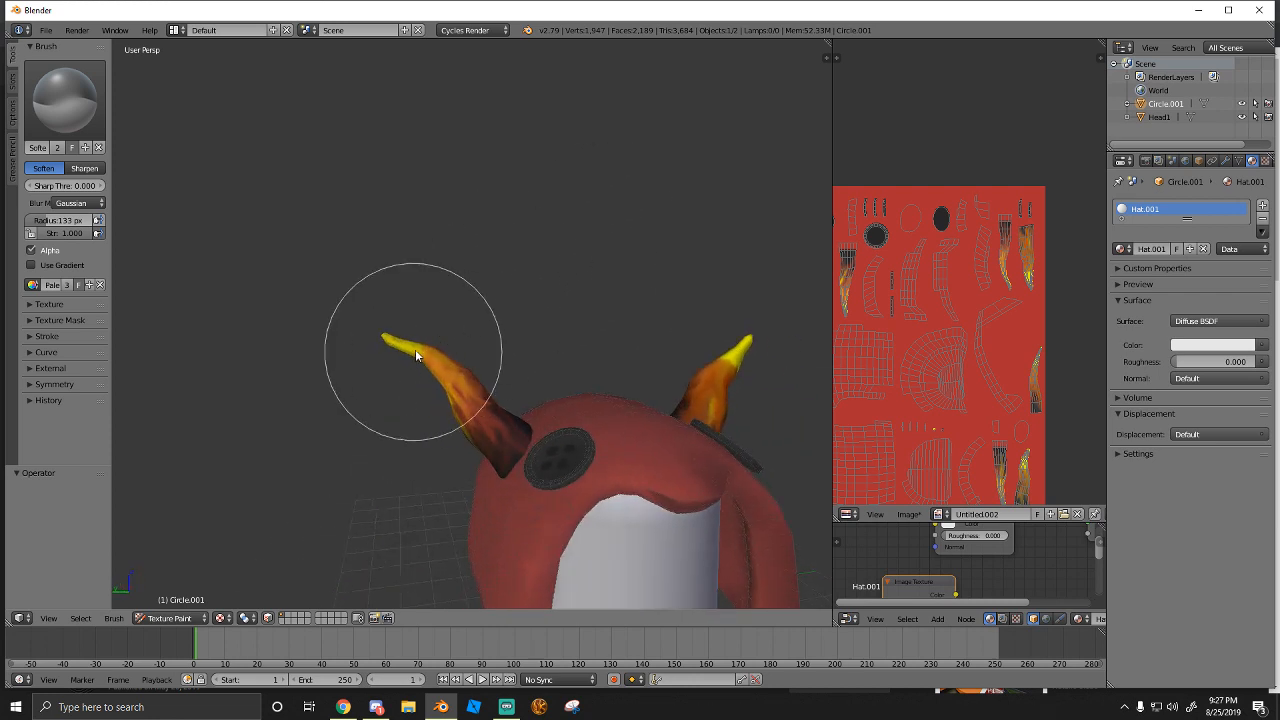
{"action": "middle_click_drag", "start_coordinate": [708, 348], "coordinate": [586, 349]}
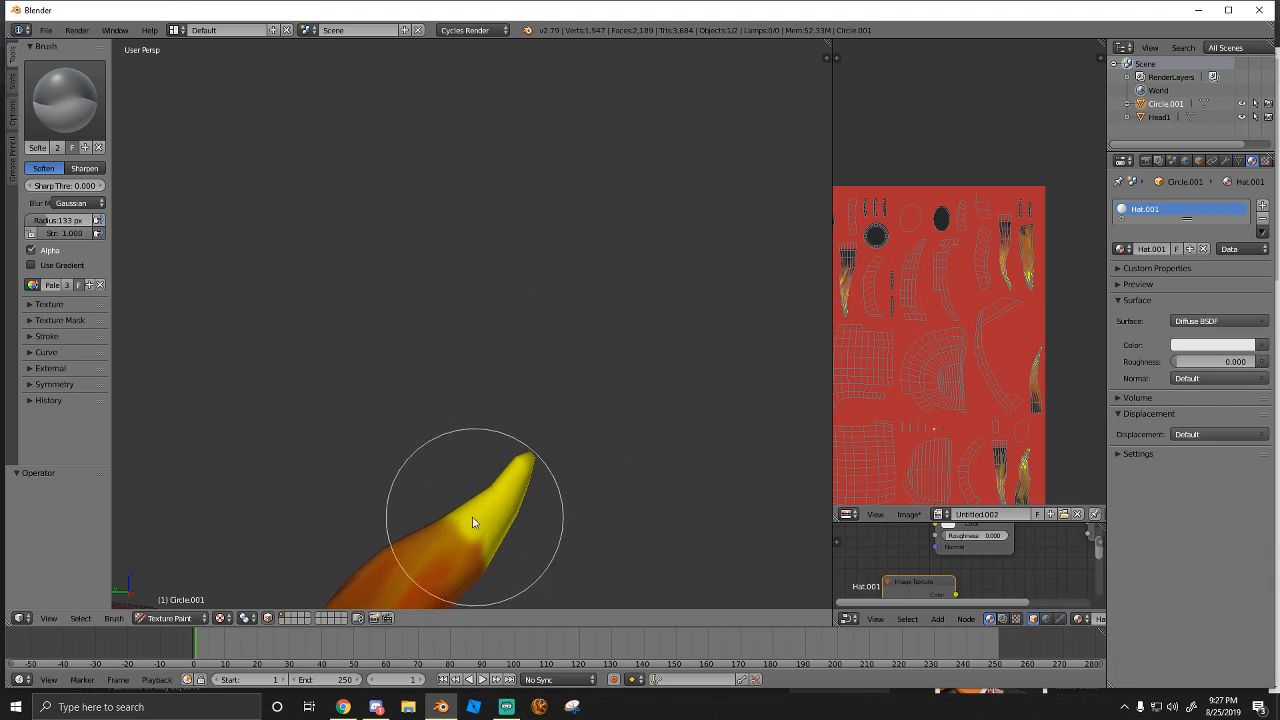
{"action": "mouse_move", "coordinate": [500, 504]}
{"action": "left_mouse_down"}
{"action": "mouse_move", "coordinate": [463, 534]}
{"action": "mouse_move", "coordinate": [465, 573]}
{"action": "mouse_move", "coordinate": [453, 543]}
{"action": "mouse_move", "coordinate": [500, 554]}
{"action": "mouse_move", "coordinate": [440, 540]}
{"action": "mouse_move", "coordinate": [469, 557]}
{"action": "mouse_move", "coordinate": [473, 530]}
{"action": "mouse_move", "coordinate": [502, 527]}
{"action": "mouse_move", "coordinate": [473, 537]}
{"action": "mouse_move", "coordinate": [469, 563]}
{"action": "mouse_move", "coordinate": [436, 555]}
{"action": "mouse_move", "coordinate": [461, 538]}
{"action": "left_mouse_up"}
{"action": "middle_click_drag", "start_coordinate": [461, 538], "coordinate": [756, 553]}
{"action": "middle_click_drag", "start_coordinate": [644, 536], "coordinate": [541, 503]}
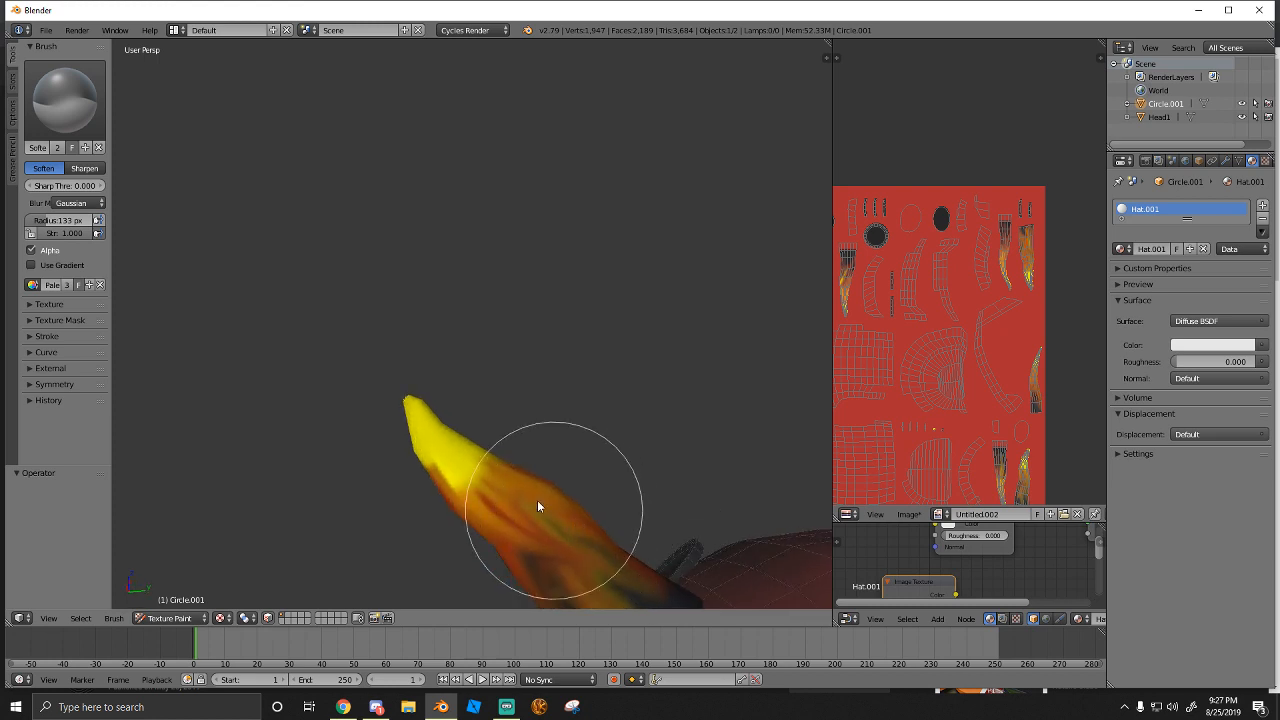
{"action": "mouse_move", "coordinate": [537, 500]}
{"action": "left_mouse_down"}
{"action": "mouse_move", "coordinate": [492, 444]}
{"action": "mouse_move", "coordinate": [462, 490]}
{"action": "mouse_move", "coordinate": [421, 512]}
{"action": "left_mouse_up"}
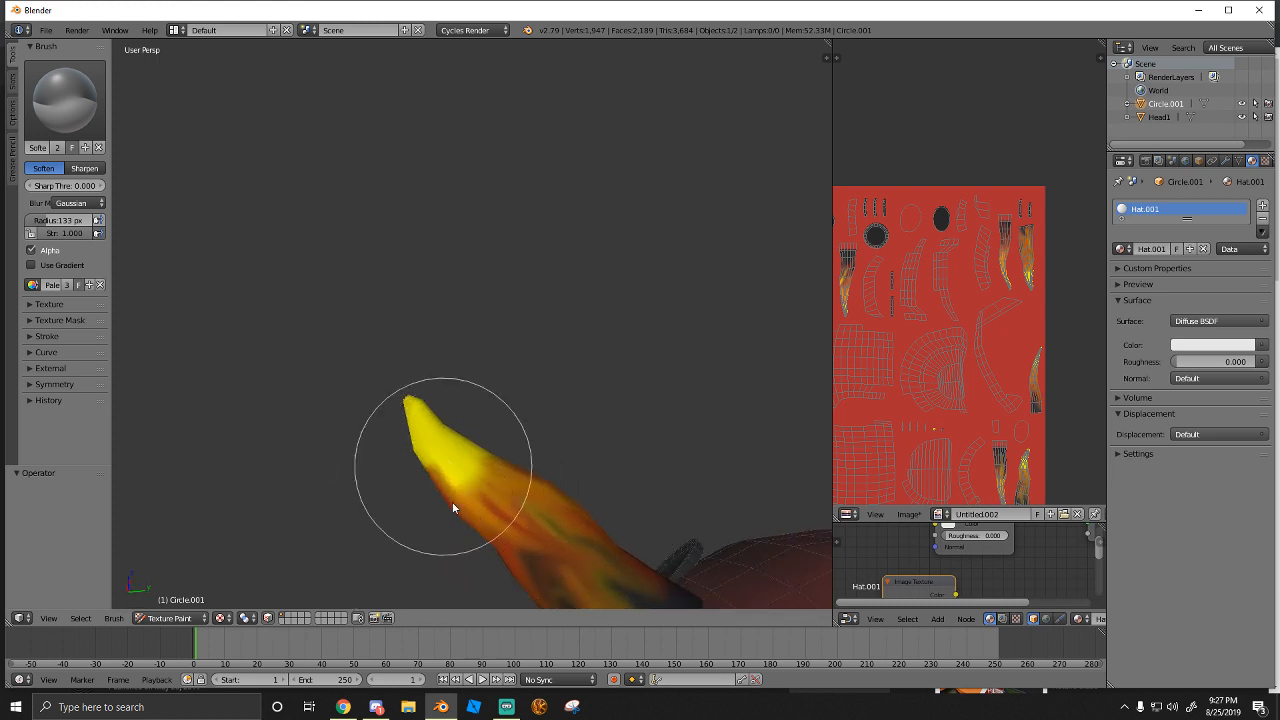
Soften the remaining yellow-to-orange transition around the sides of that same horn
{"action": "middle_click_drag", "start_coordinate": [477, 457], "coordinate": [420, 543]}
{"action": "mouse_move", "coordinate": [414, 500]}
{"action": "left_mouse_down"}
{"action": "mouse_move", "coordinate": [451, 452]}
{"action": "mouse_move", "coordinate": [445, 466]}
{"action": "mouse_move", "coordinate": [440, 447]}
{"action": "mouse_move", "coordinate": [446, 459]}
{"action": "left_mouse_up"}
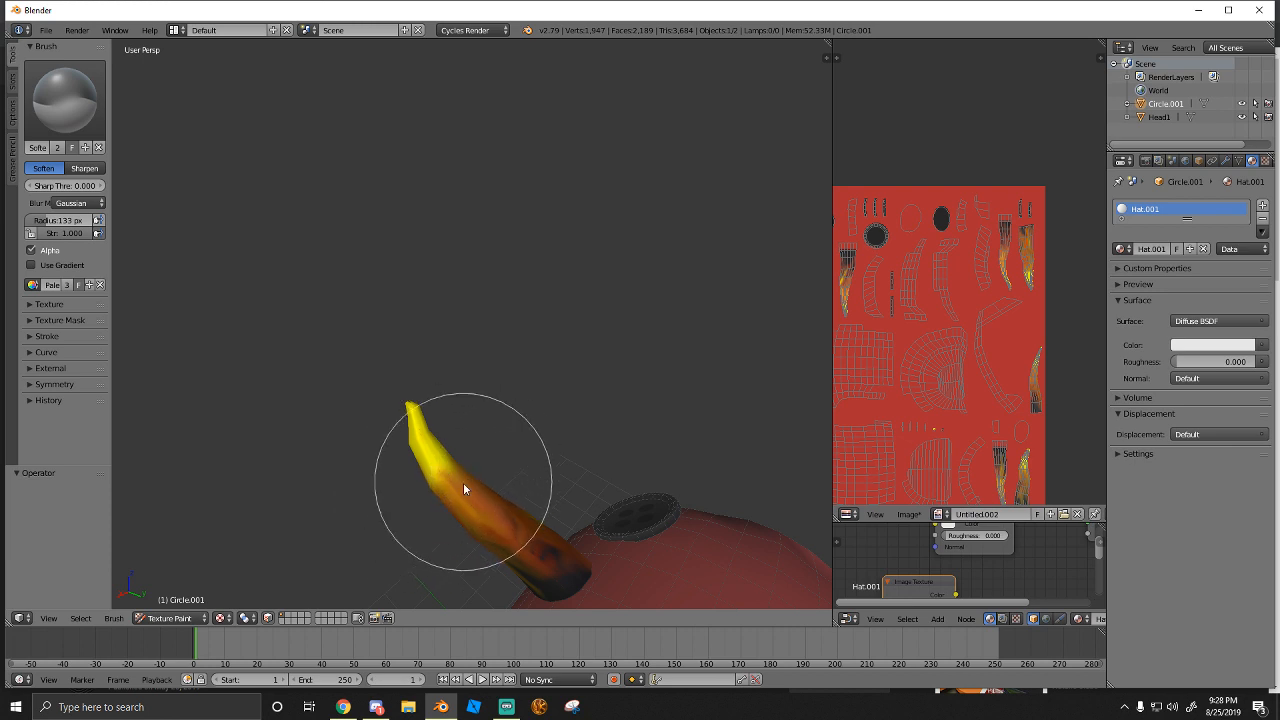
{"action": "middle_click_drag", "start_coordinate": [463, 486], "coordinate": [537, 331]}
{"action": "mouse_move", "coordinate": [463, 303]}
{"action": "left_mouse_down"}
{"action": "mouse_move", "coordinate": [450, 302]}
{"action": "mouse_move", "coordinate": [447, 332]}
{"action": "left_mouse_up"}
{"action": "mouse_move", "coordinate": [447, 338]}
{"action": "middle_mouse_down"}
{"action": "mouse_move", "coordinate": [534, 277]}
{"action": "mouse_move", "coordinate": [563, 406]}
{"action": "mouse_move", "coordinate": [563, 423]}
{"action": "mouse_move", "coordinate": [518, 407]}
{"action": "mouse_move", "coordinate": [522, 428]}
{"action": "mouse_move", "coordinate": [537, 428]}
{"action": "middle_mouse_up"}
Set the Smear brush radius to 34 px and pull the horn's yellow tip color down into the orange
{"action": "left_click", "coordinate": [62, 102]}
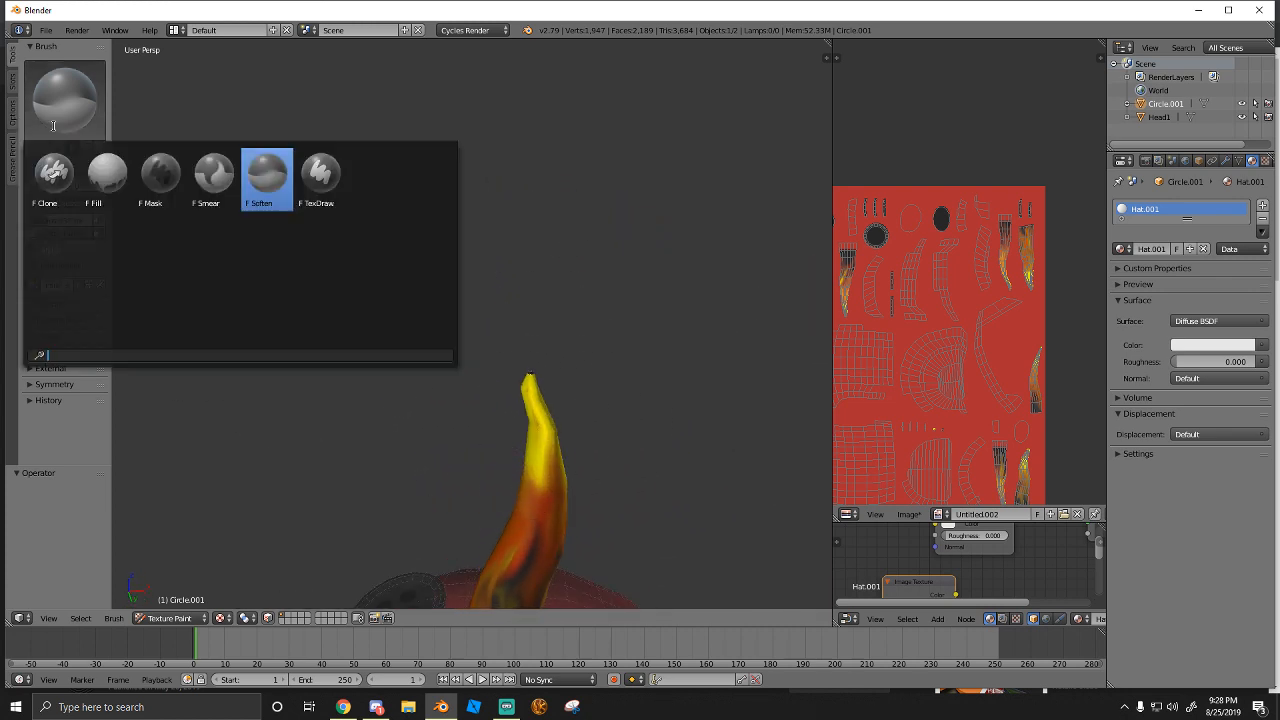
{"action": "left_click", "coordinate": [320, 178]}
{"action": "left_click", "coordinate": [61, 110]}
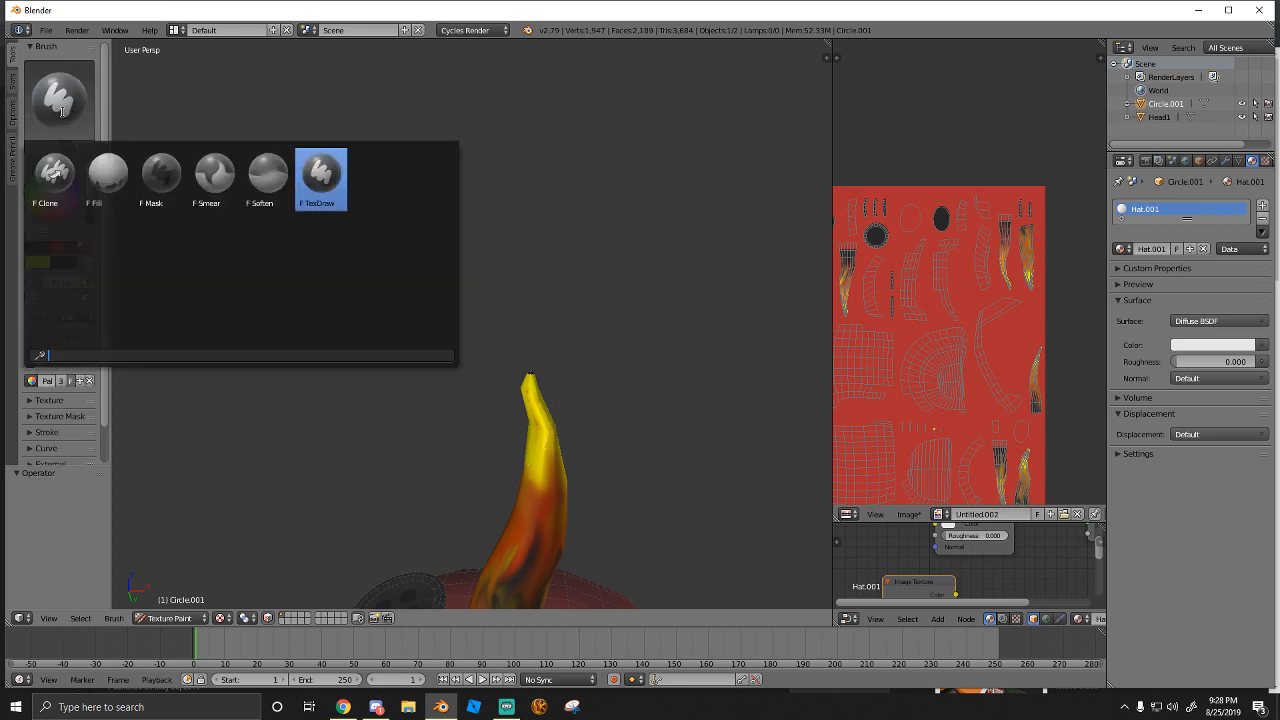
{"action": "left_click", "coordinate": [214, 178]}
{"action": "key", "text": "f"}
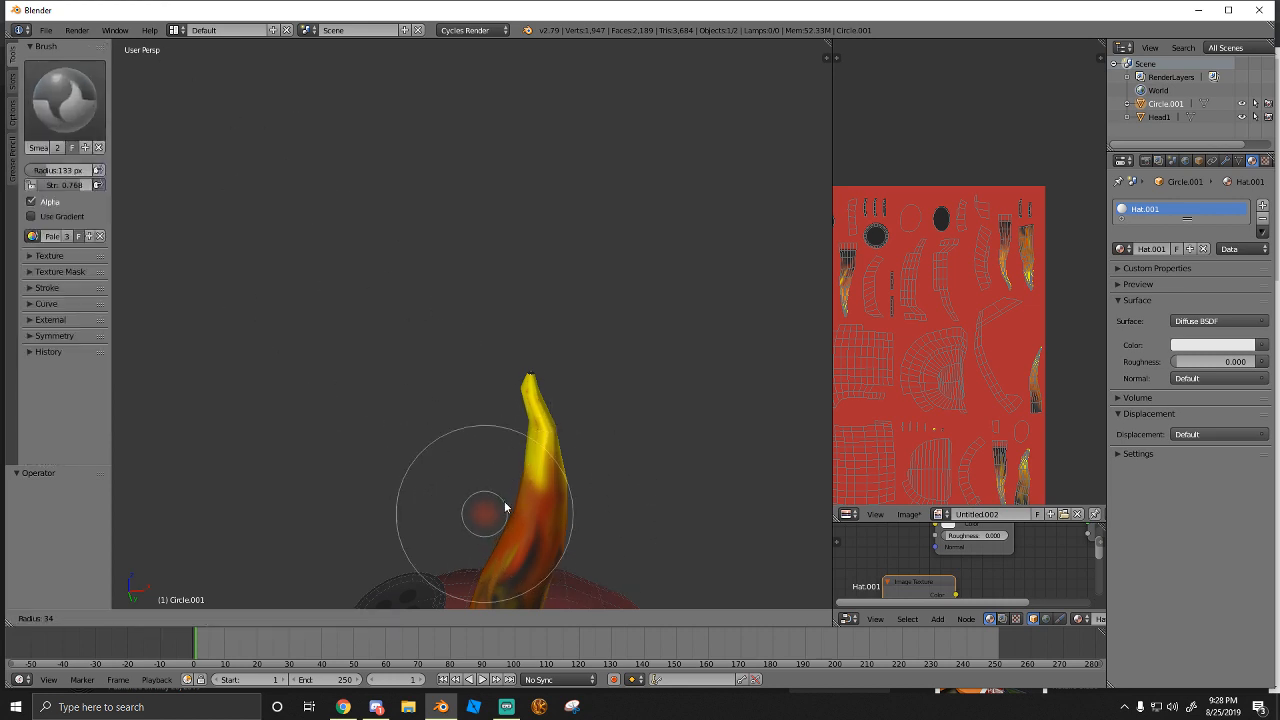
{"action": "left_click", "coordinate": [476, 513]}
{"action": "mouse_move", "coordinate": [535, 458]}
{"action": "left_mouse_down"}
{"action": "mouse_move", "coordinate": [551, 423]}
{"action": "mouse_move", "coordinate": [537, 514]}
{"action": "mouse_move", "coordinate": [516, 548]}
{"action": "left_mouse_up"}
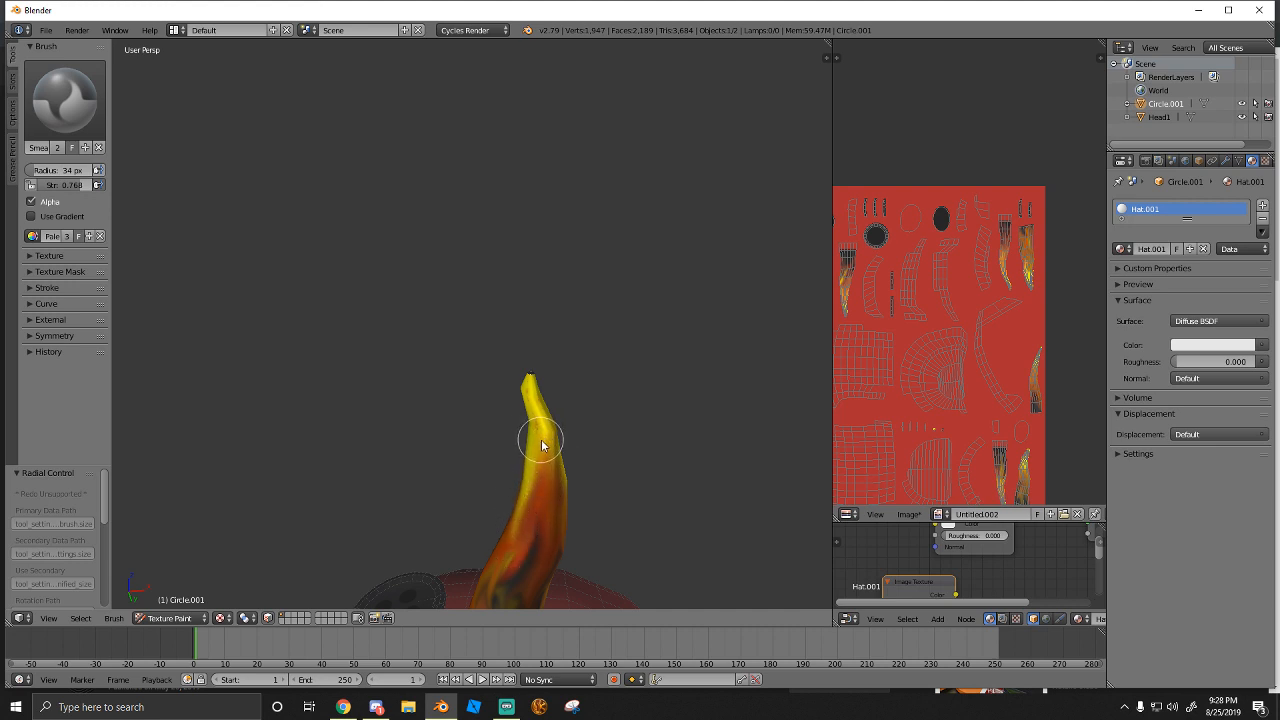
Smear the horn's yellow tip color into the orange along its remaining side
{"action": "middle_click_drag", "start_coordinate": [534, 437], "coordinate": [416, 432]}
{"action": "left_click_drag", "start_coordinate": [416, 432], "coordinate": [457, 403]}
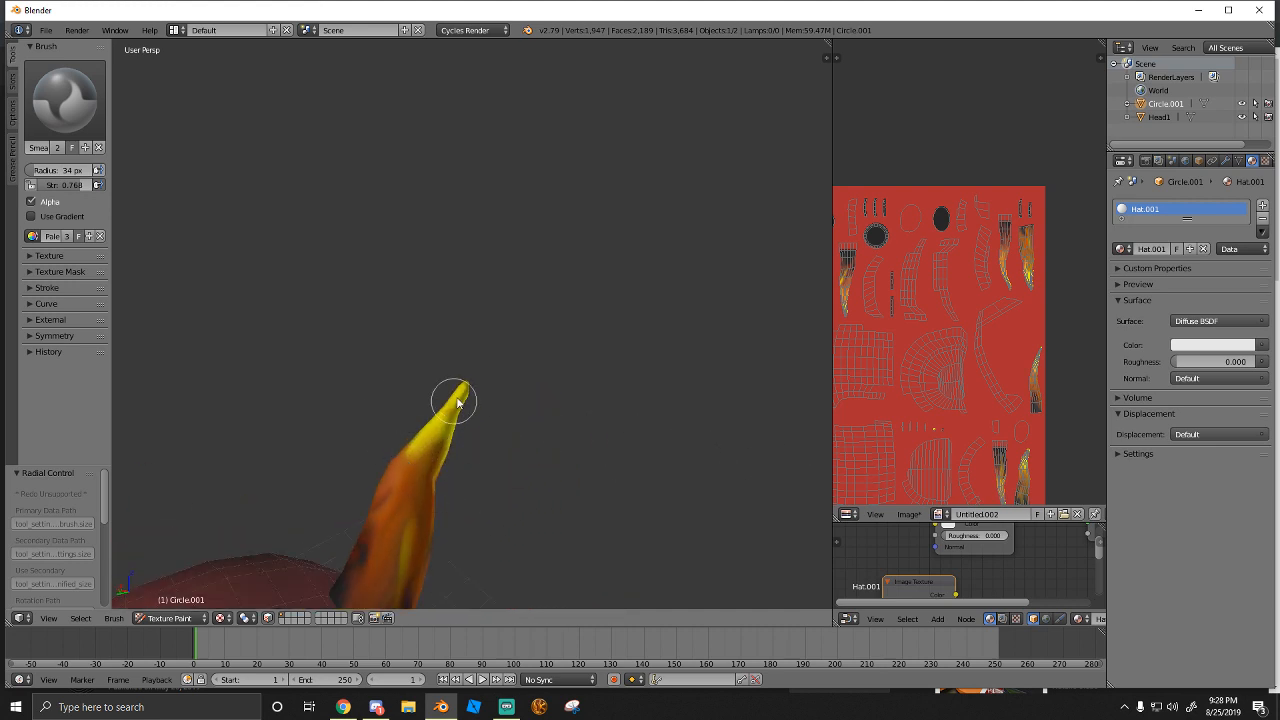
{"action": "mouse_move", "coordinate": [413, 453]}
{"action": "left_mouse_down"}
{"action": "mouse_move", "coordinate": [423, 394]}
{"action": "mouse_move", "coordinate": [423, 423]}
{"action": "left_mouse_up"}
{"action": "mouse_move", "coordinate": [428, 460]}
{"action": "middle_mouse_down"}
{"action": "mouse_move", "coordinate": [434, 486]}
{"action": "mouse_move", "coordinate": [480, 497]}
{"action": "mouse_move", "coordinate": [746, 363]}
{"action": "mouse_move", "coordinate": [389, 489]}
{"action": "mouse_move", "coordinate": [483, 438]}
{"action": "mouse_move", "coordinate": [366, 397]}
{"action": "mouse_move", "coordinate": [405, 476]}
{"action": "middle_mouse_up"}
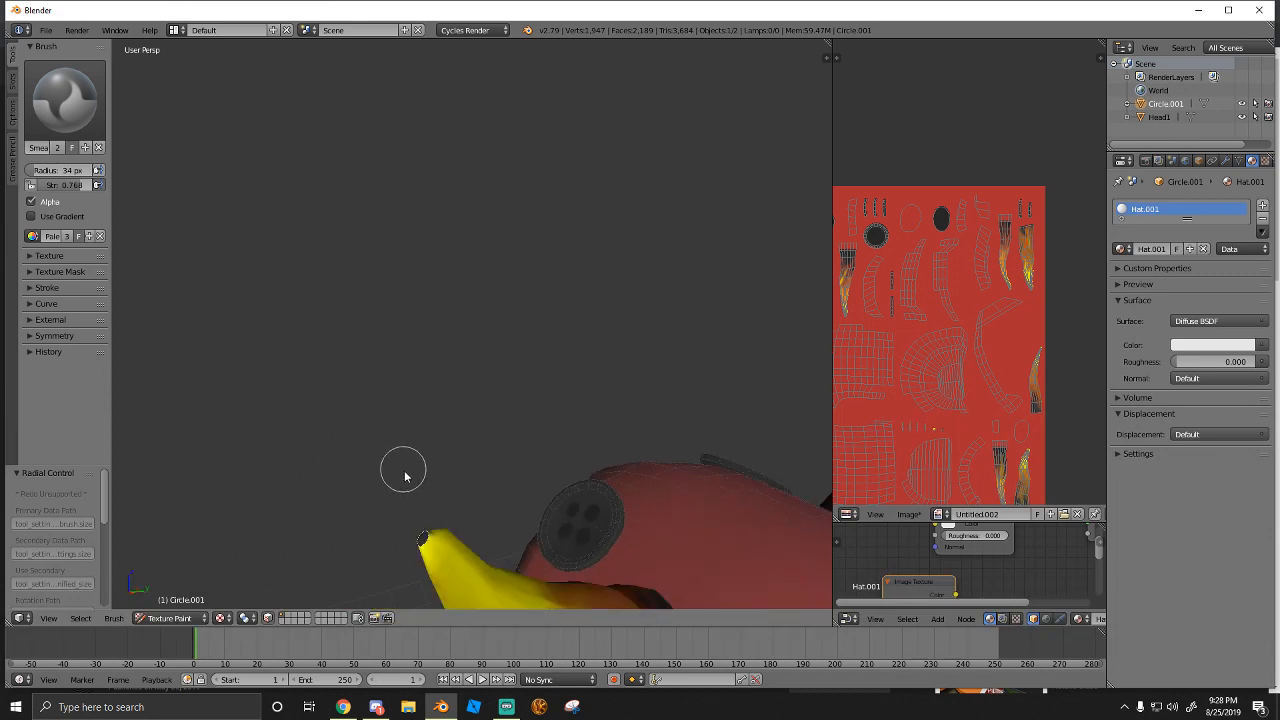
Sample the horn tip's yellow with the TexDraw brush and include the dark end cap in the paintable face selection
{"action": "left_click", "coordinate": [65, 100]}
{"action": "left_click", "coordinate": [321, 180]}
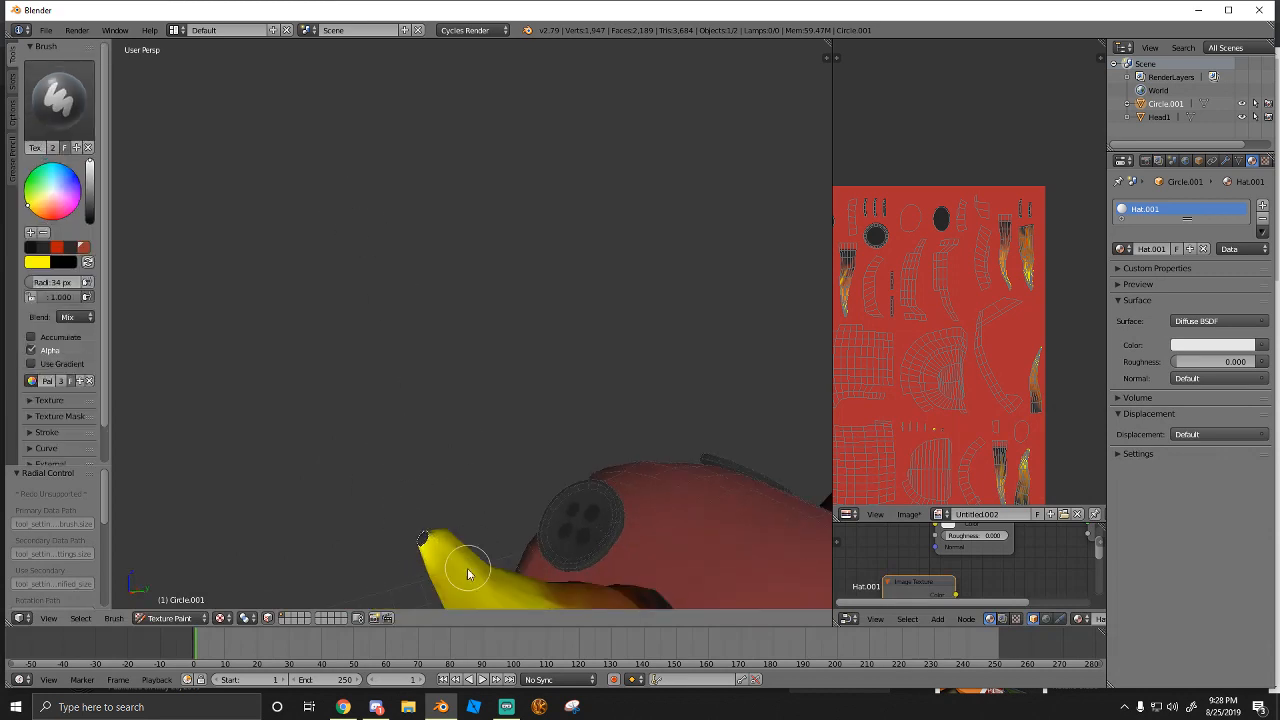
{"action": "key", "text": "shift+s"}
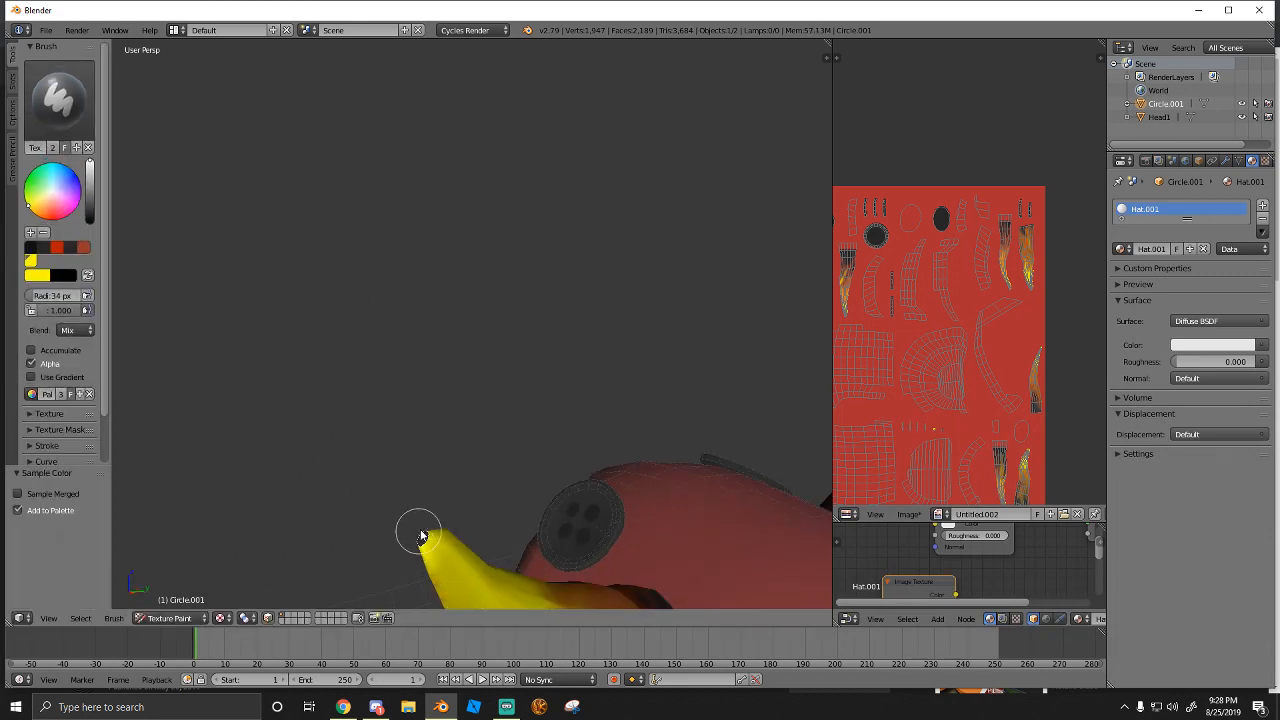
{"action": "left_click", "coordinate": [170, 618]}
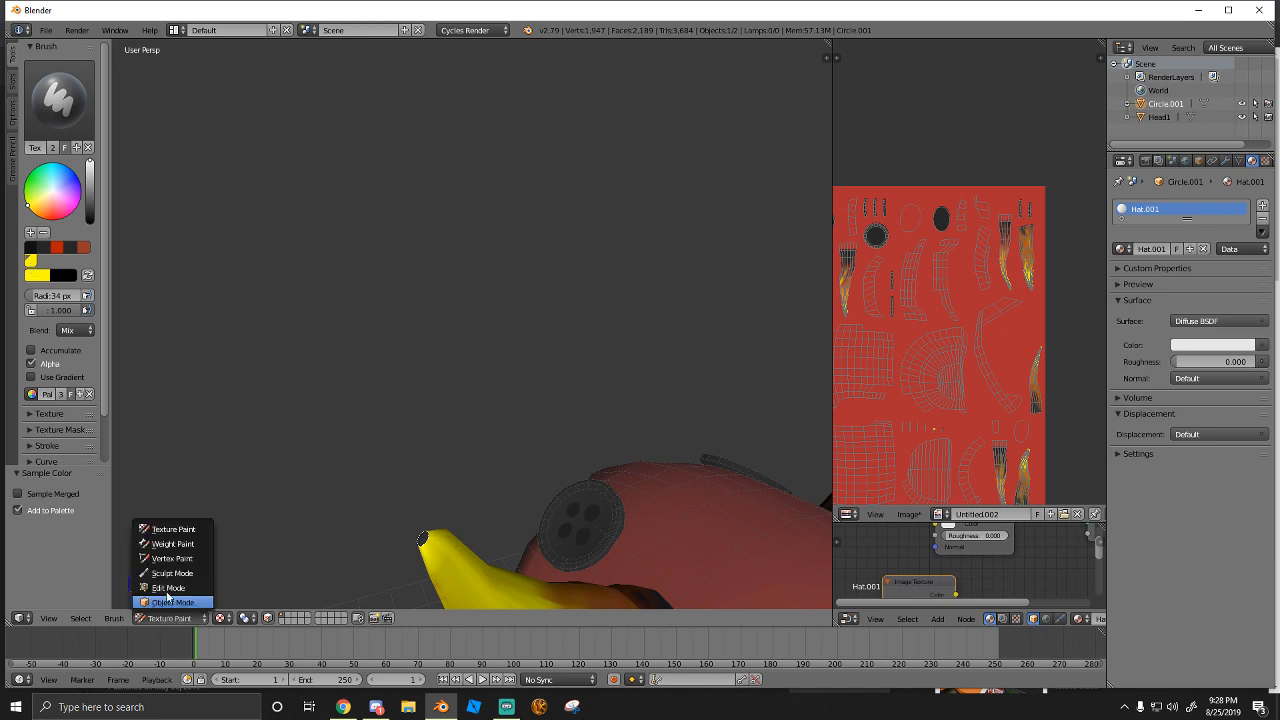
{"action": "left_click", "coordinate": [170, 543]}
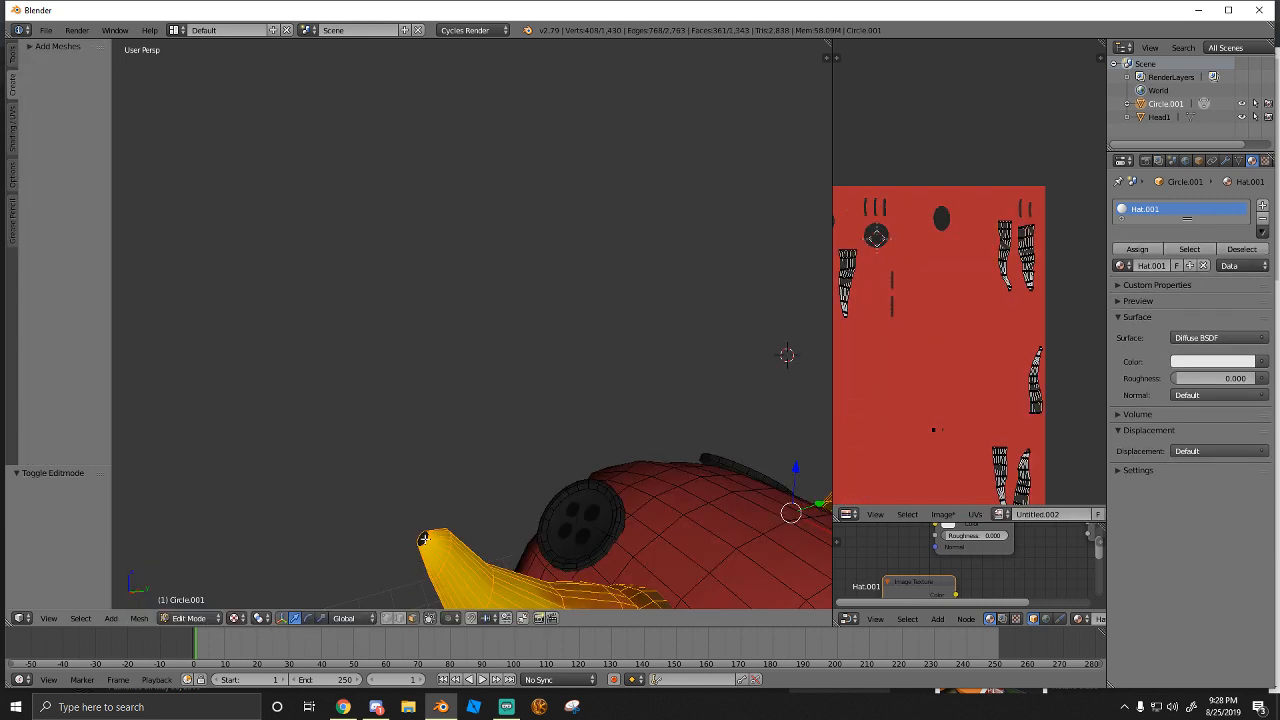
{"action": "left_click", "coordinate": [170, 618]}
{"action": "left_click", "coordinate": [185, 529]}
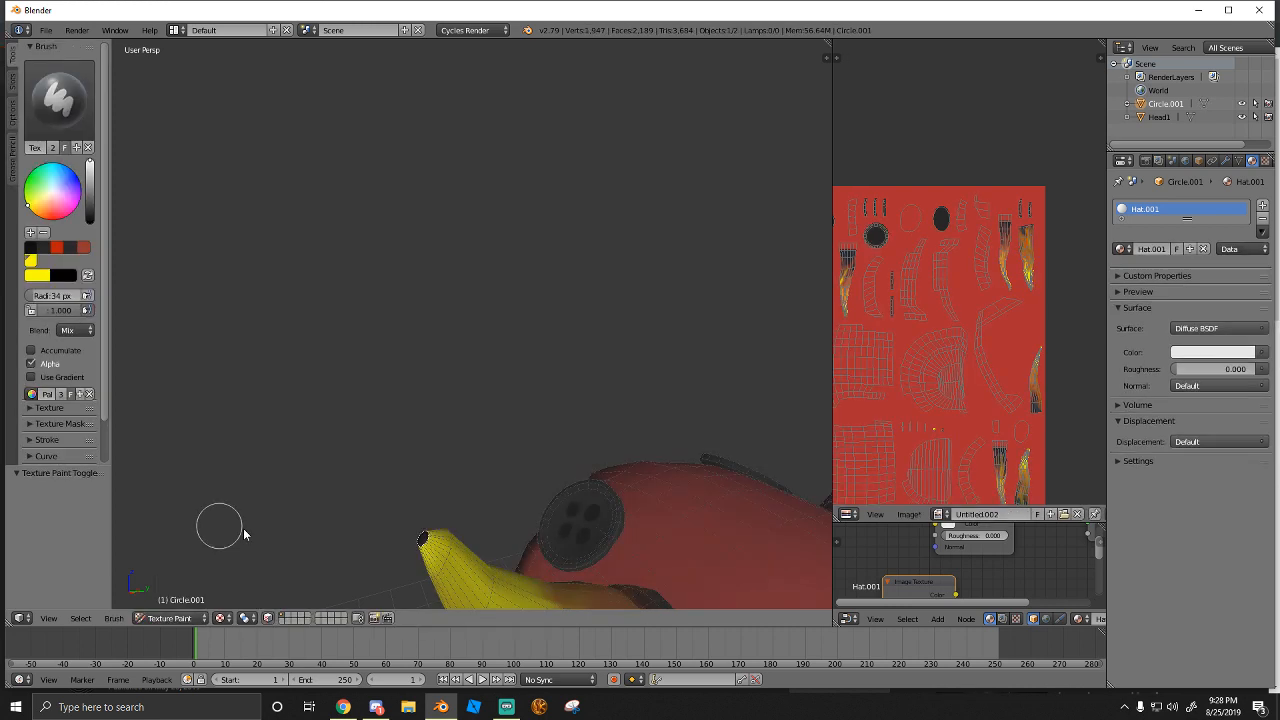
Paint the horn's dark end cap yellow and turn off face selection masking
{"action": "left_click", "coordinate": [170, 618]}
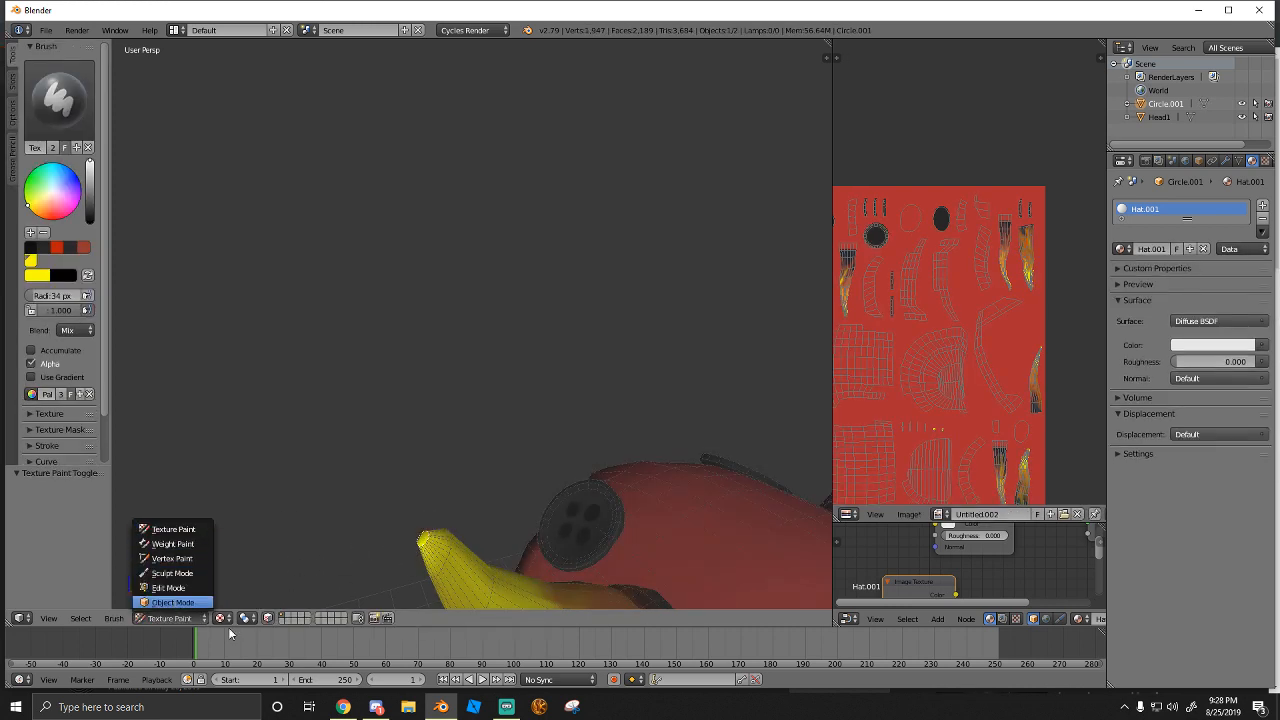
{"action": "left_click", "coordinate": [267, 619]}
{"action": "middle_click_drag", "start_coordinate": [368, 480], "coordinate": [505, 459]}
{"action": "key", "text": "shift+f"}
{"action": "left_click", "coordinate": [352, 447]}
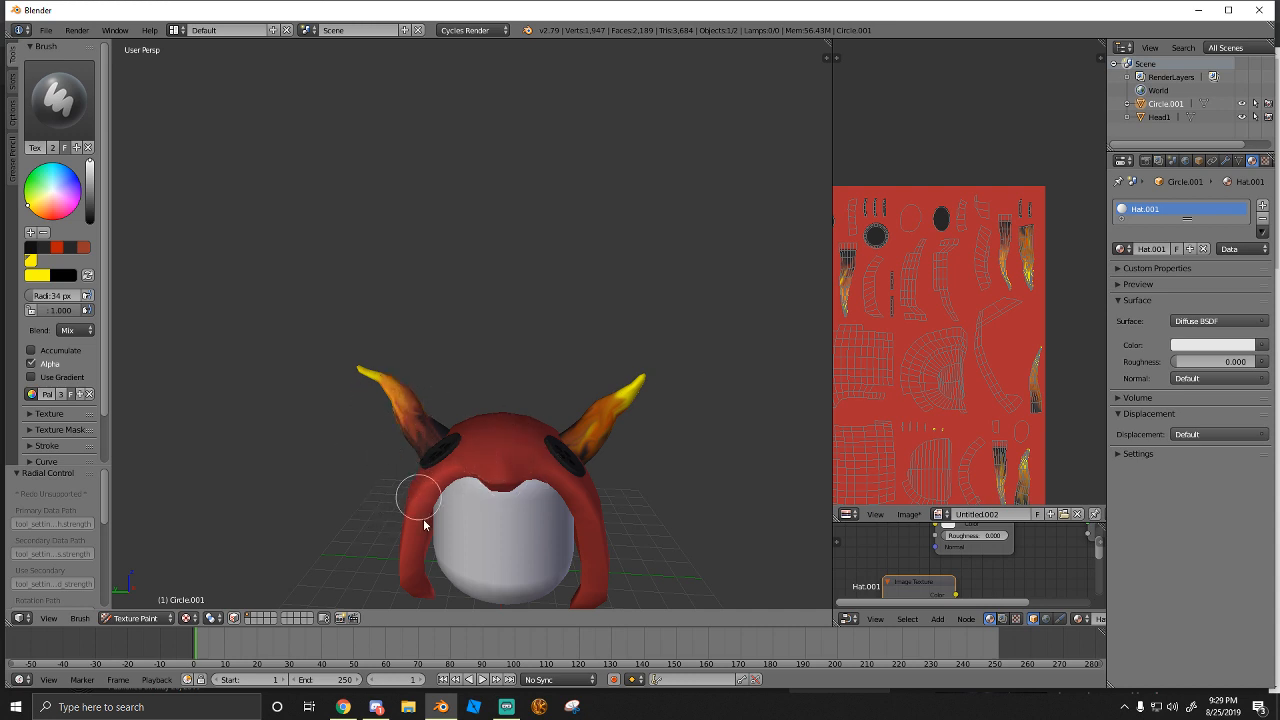
Look over the staff and general channels in Discord and return to Blender
{"action": "key", "text": "alt+Tab"}
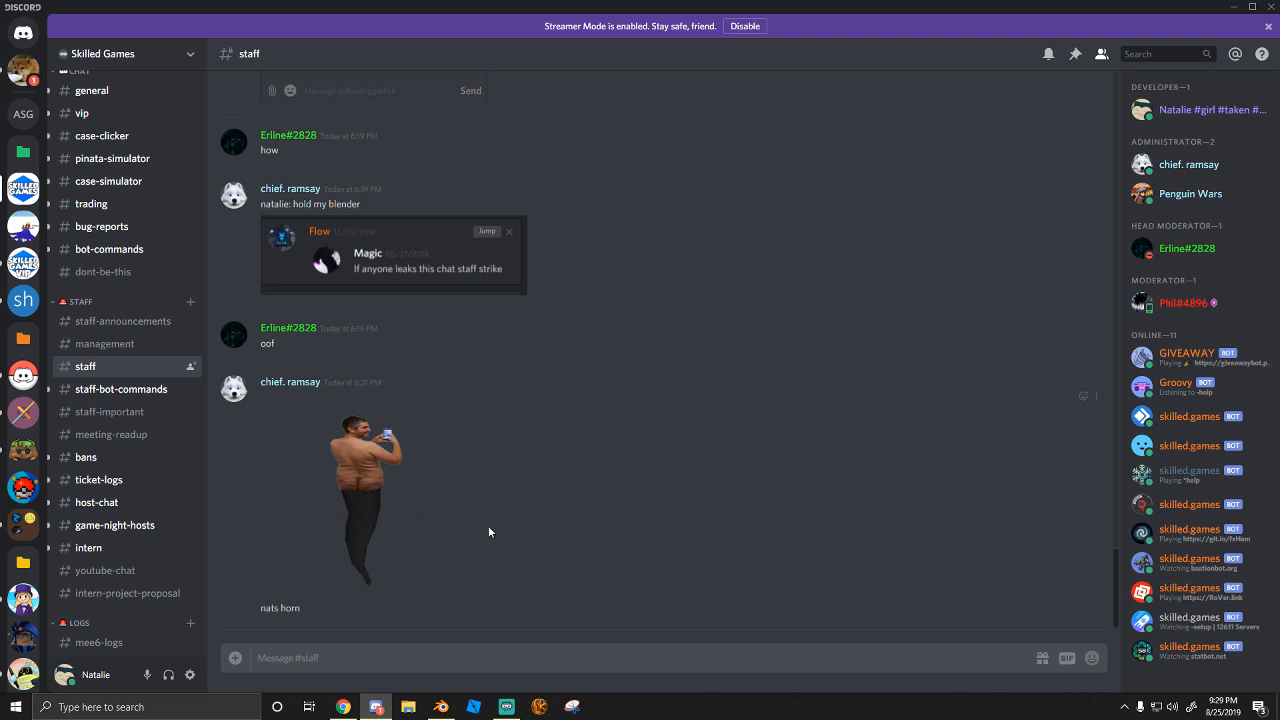
{"action": "scroll", "coordinate": [489, 531], "scroll_direction": "up", "scroll_amount": 3}
{"action": "left_click", "coordinate": [97, 120]}
{"action": "left_click", "coordinate": [92, 91]}
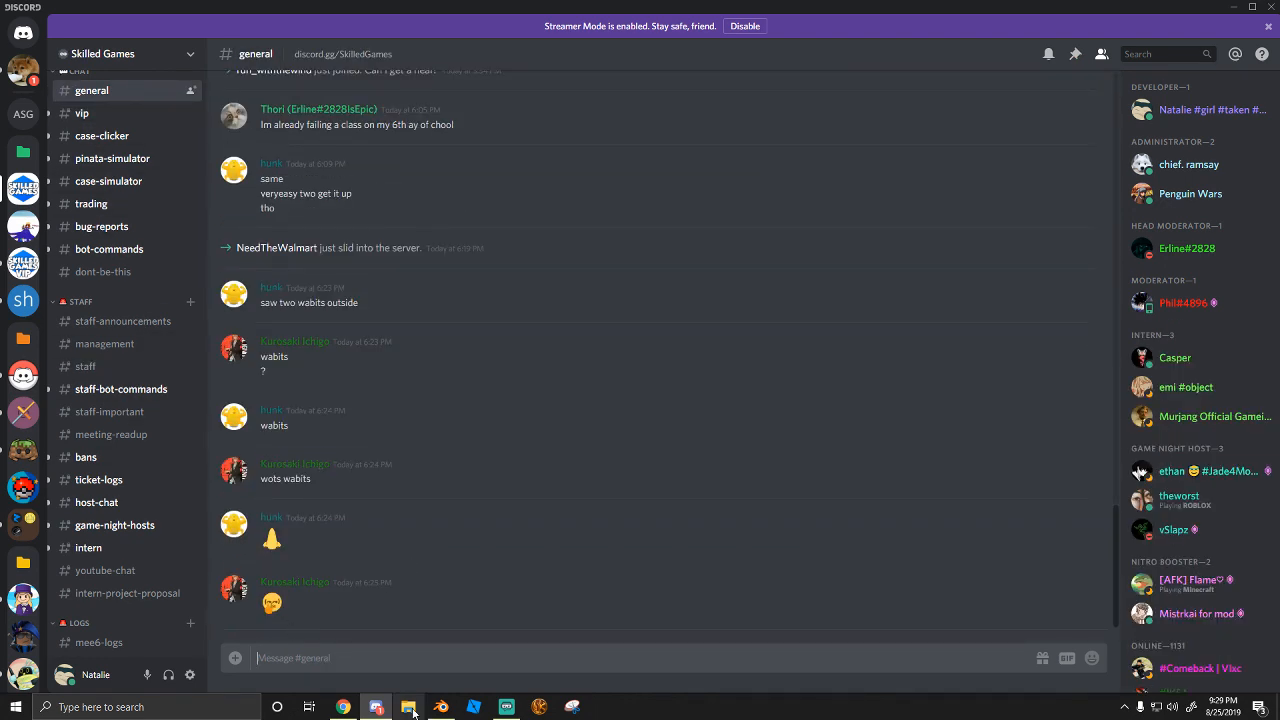
{"action": "left_click", "coordinate": [442, 707]}
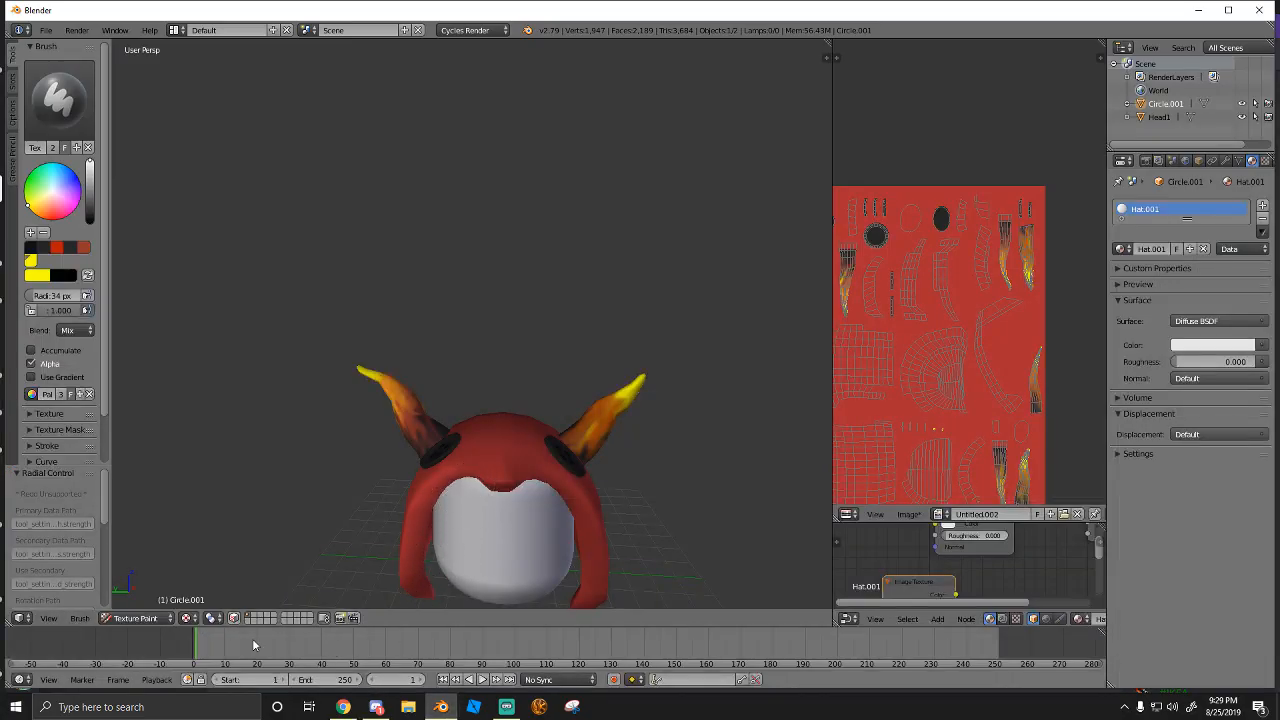
Try to scale the selected end cap of the horn in Edit Mode
{"action": "left_click", "coordinate": [135, 618]}
{"action": "left_click", "coordinate": [130, 584]}
{"action": "scroll", "coordinate": [400, 490], "scroll_direction": "down", "scroll_amount": 1}
{"action": "mouse_move", "coordinate": [405, 450]}
{"action": "middle_mouse_down"}
{"action": "mouse_move", "coordinate": [492, 446]}
{"action": "mouse_move", "coordinate": [506, 495]}
{"action": "mouse_move", "coordinate": [468, 400]}
{"action": "mouse_move", "coordinate": [471, 477]}
{"action": "mouse_move", "coordinate": [489, 470]}
{"action": "mouse_move", "coordinate": [426, 446]}
{"action": "middle_mouse_up"}
{"action": "scroll", "coordinate": [500, 458], "scroll_direction": "up", "scroll_amount": 2}
{"action": "scroll", "coordinate": [506, 495], "scroll_direction": "down", "scroll_amount": 1}
{"action": "scroll", "coordinate": [480, 433], "scroll_direction": "up", "scroll_amount": 1}
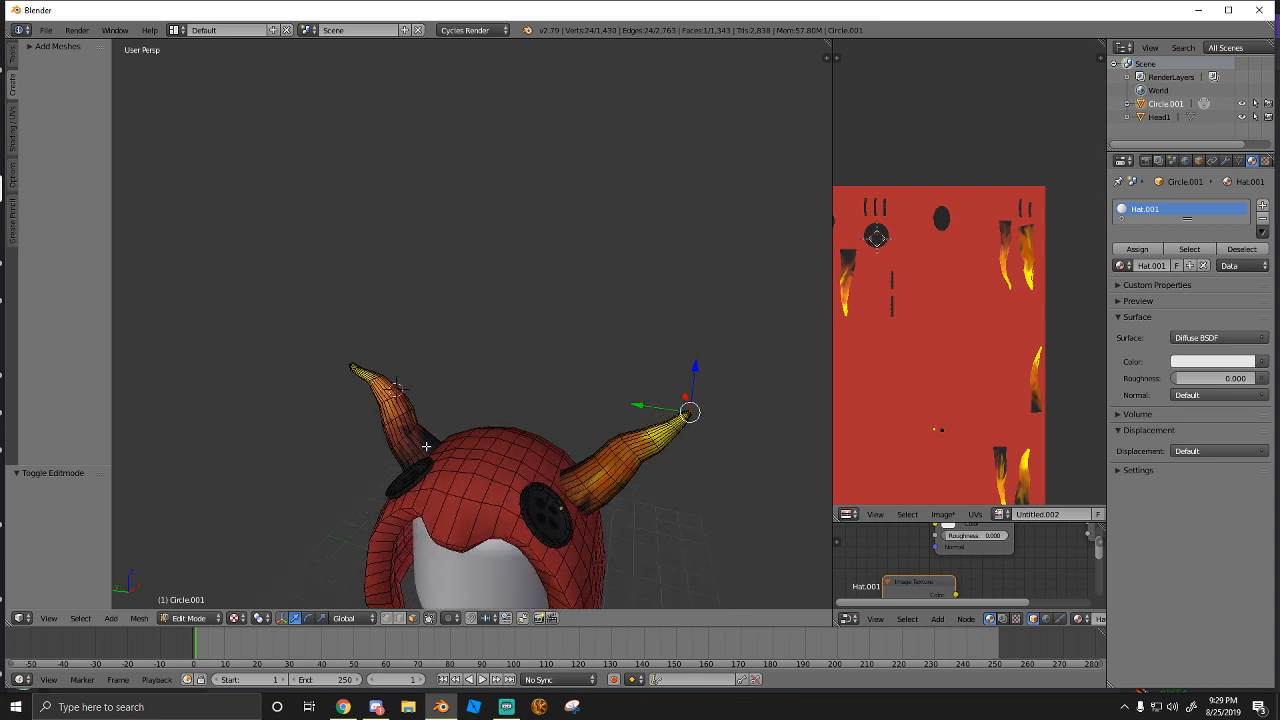
{"action": "key", "text": "s"}
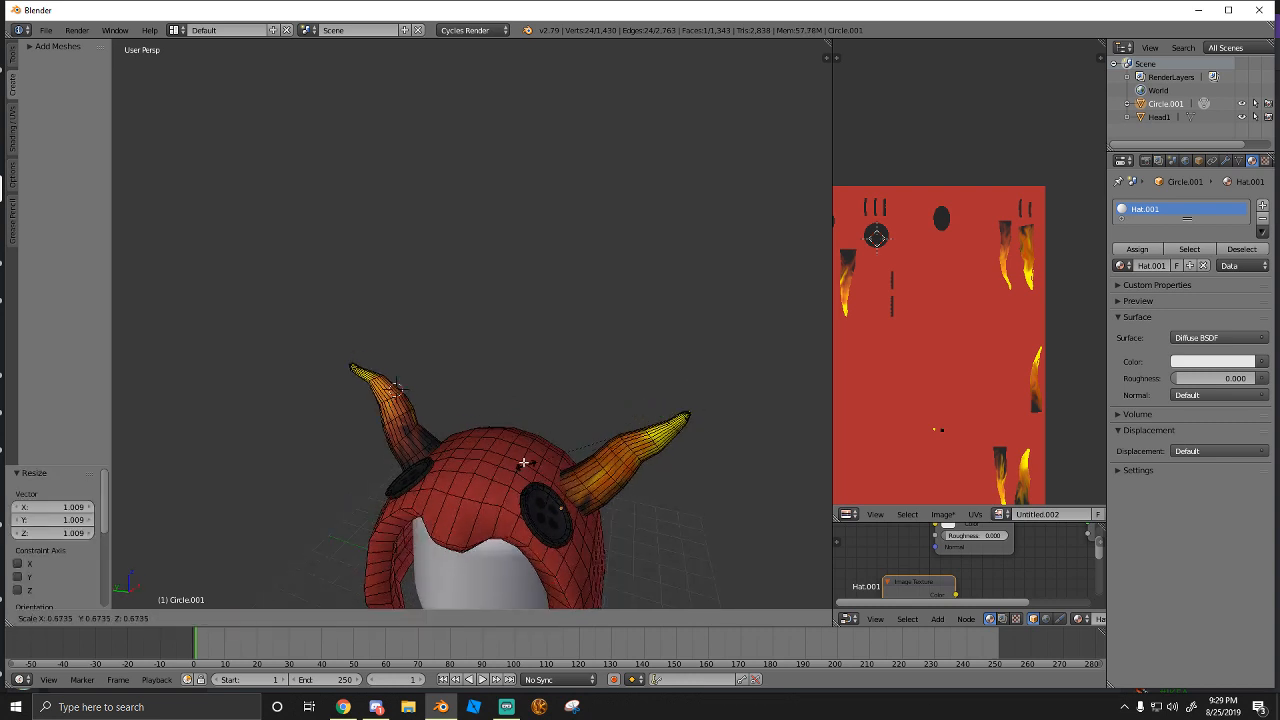
{"action": "left_click", "coordinate": [545, 420]}
{"action": "key", "text": "ctrl+z"}
{"action": "left_click", "coordinate": [190, 618]}
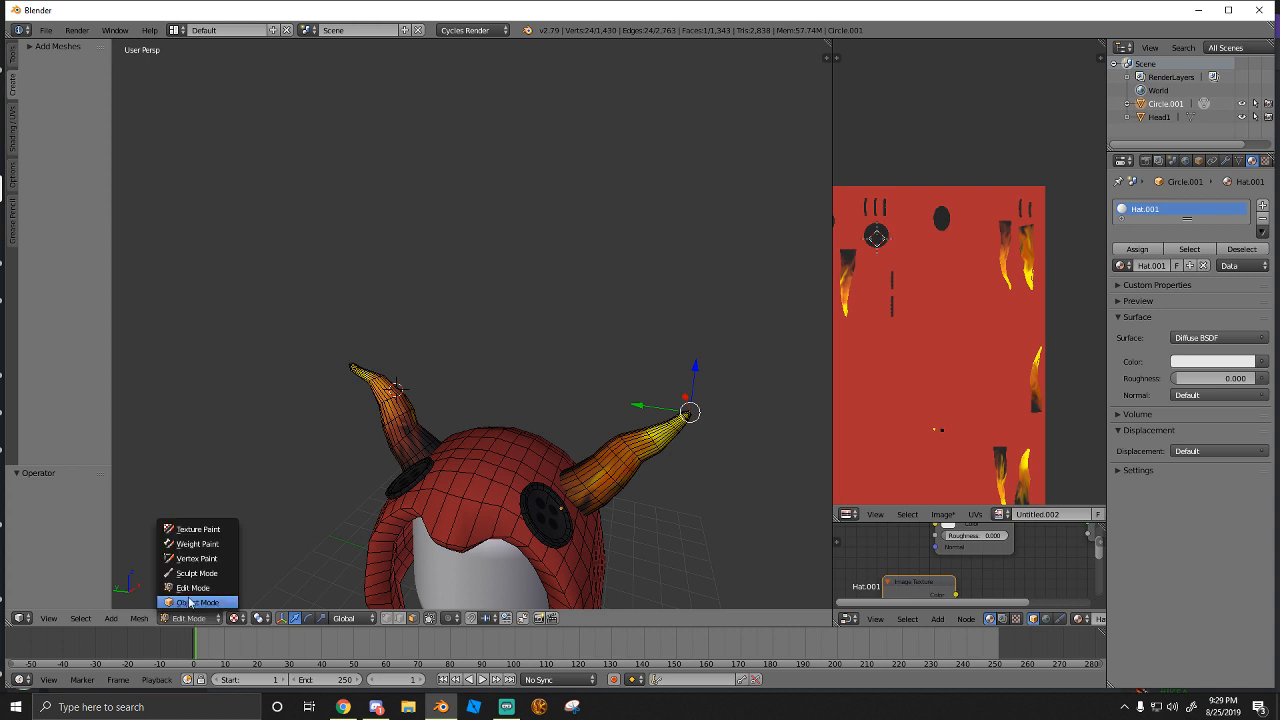
{"action": "left_click", "coordinate": [193, 530]}
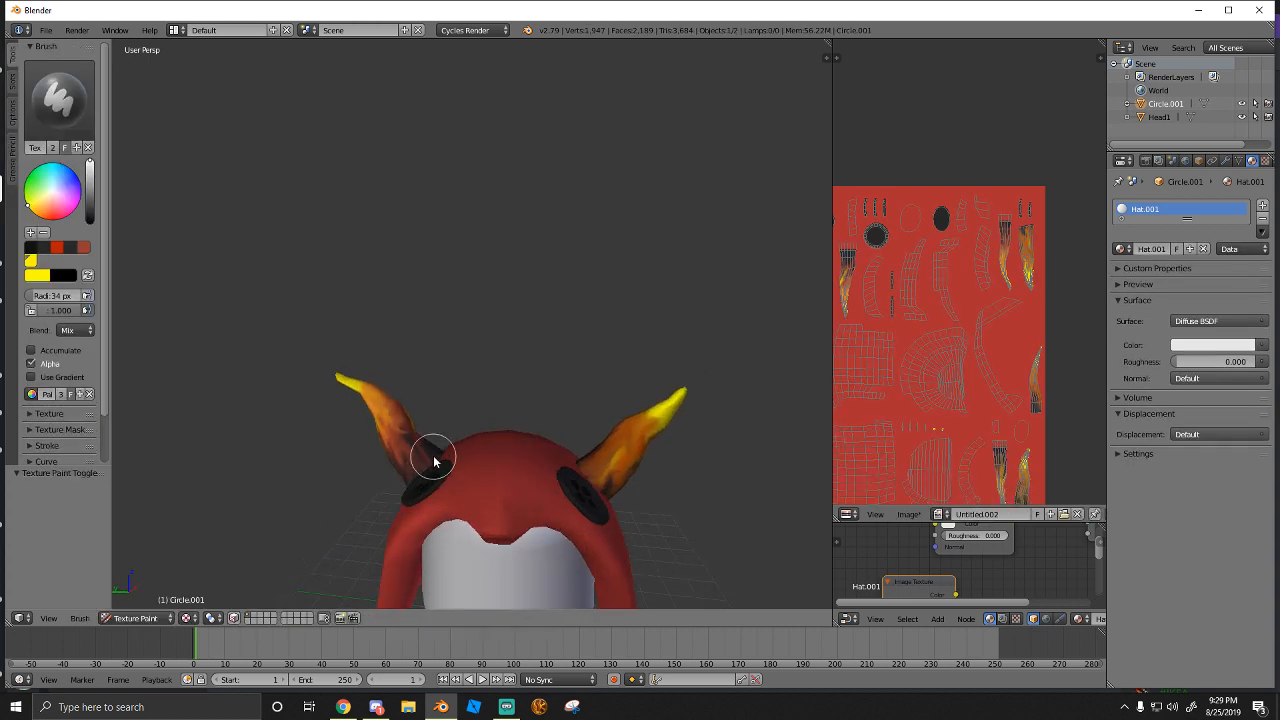
Try a stroke in a sampled dark color on the top of the red hat
{"action": "scroll", "coordinate": [433, 459], "scroll_direction": "up", "scroll_amount": 4}
{"action": "key", "text": "s"}
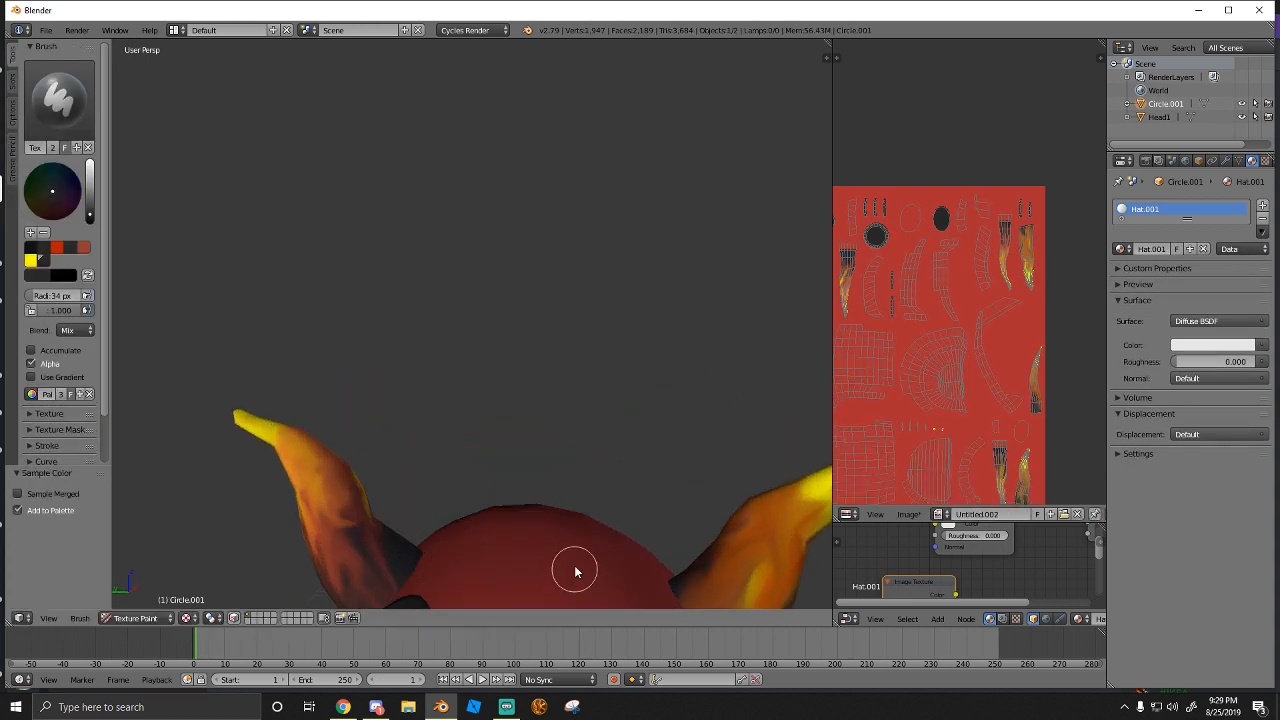
{"action": "scroll", "coordinate": [517, 550], "scroll_direction": "down", "scroll_amount": 3}
{"action": "left_click_drag", "start_coordinate": [510, 478], "coordinate": [524, 532]}
{"action": "key", "text": "ctrl+z"}
{"action": "key", "text": "ctrl+z"}
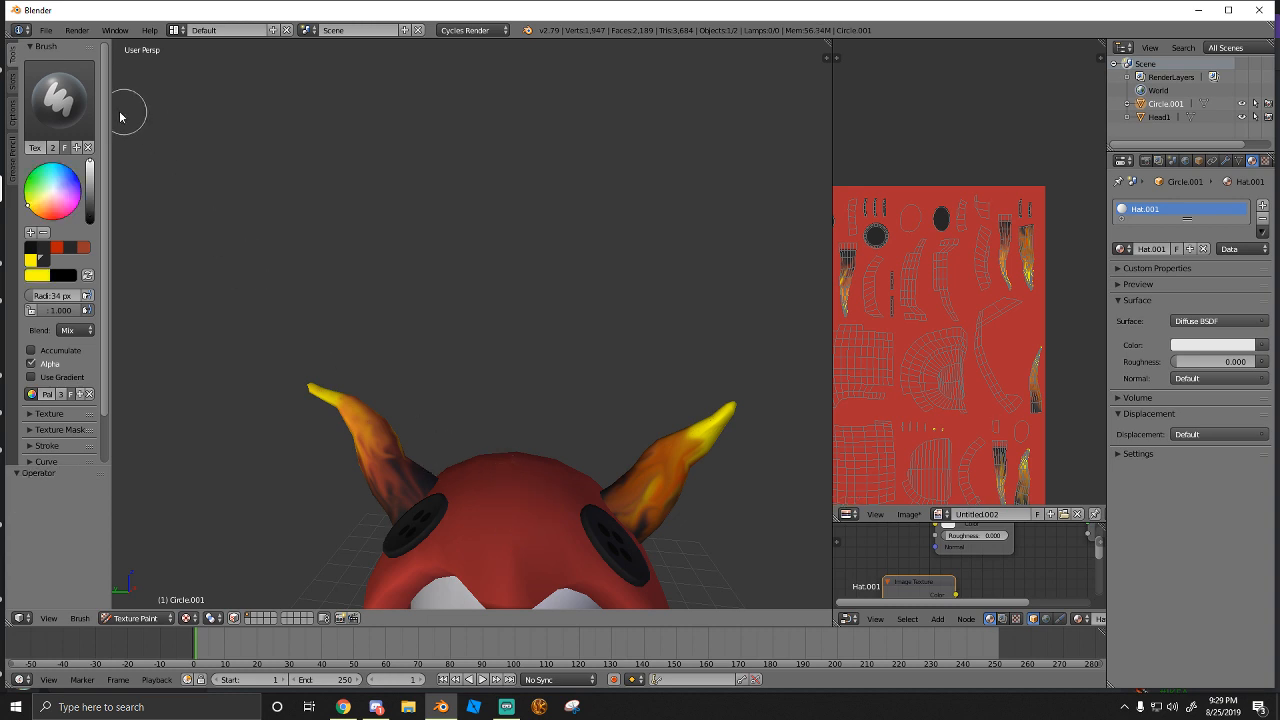
Set the TexDraw brush strength to 0.732 and test it with a stroke on the hat's top, undoing that stroke
{"action": "left_click", "coordinate": [60, 100]}
{"action": "left_click", "coordinate": [320, 177]}
{"action": "key", "text": "f"}
{"action": "left_click", "coordinate": [470, 441]}
{"action": "mouse_move", "coordinate": [471, 443]}
{"action": "middle_mouse_down", "text": "shift"}
{"action": "mouse_move", "coordinate": [494, 466]}
{"action": "mouse_move", "coordinate": [482, 500]}
{"action": "middle_mouse_up", "text": "shift"}
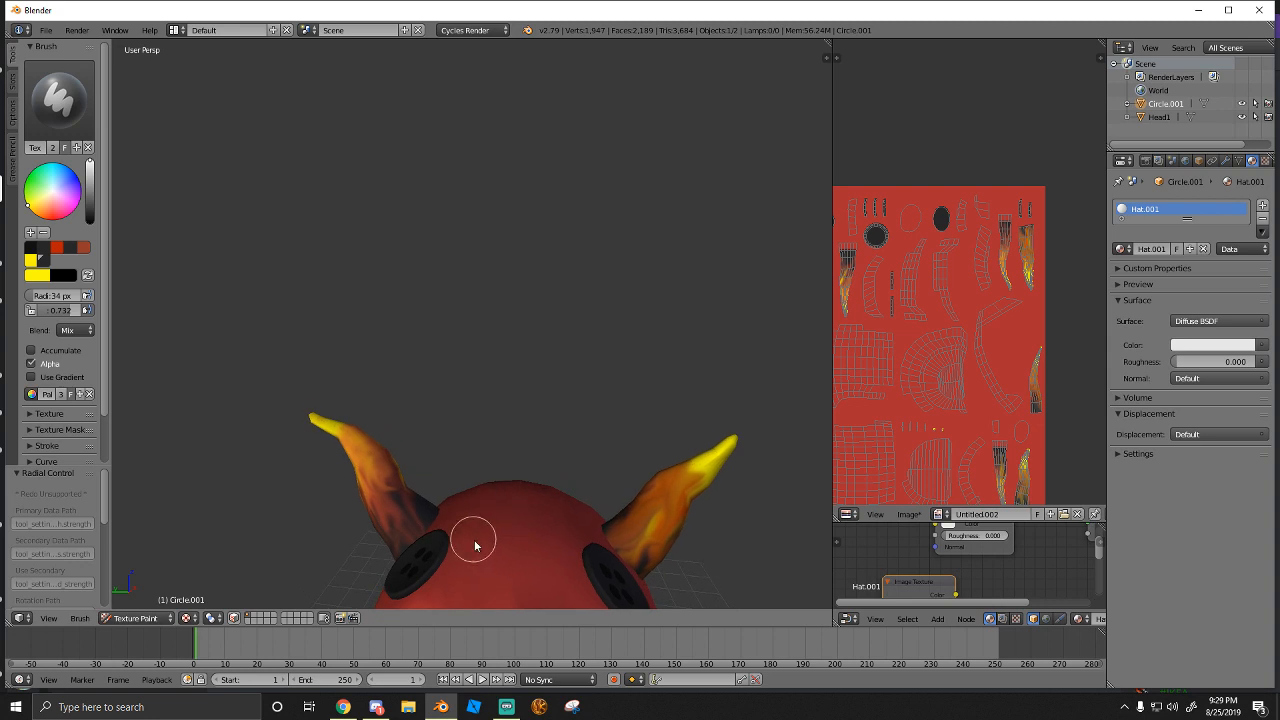
{"action": "mouse_move", "coordinate": [471, 537]}
{"action": "left_mouse_down"}
{"action": "mouse_move", "coordinate": [503, 534]}
{"action": "mouse_move", "coordinate": [520, 552]}
{"action": "left_mouse_up"}
{"action": "key", "text": "ctrl+z"}
{"action": "mouse_move", "coordinate": [520, 552]}
{"action": "middle_mouse_down"}
{"action": "mouse_move", "coordinate": [491, 509]}
{"action": "mouse_move", "coordinate": [383, 583]}
{"action": "mouse_move", "coordinate": [471, 43]}
{"action": "mouse_move", "coordinate": [453, 435]}
{"action": "middle_mouse_up"}
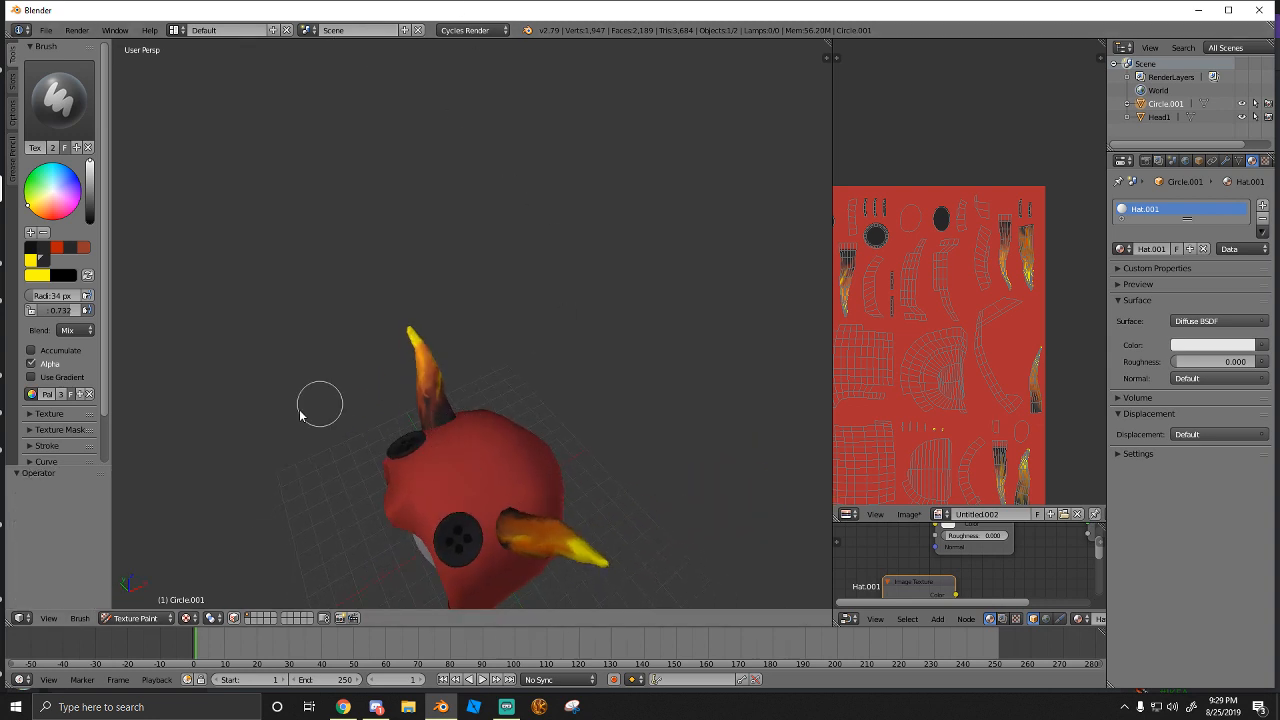
Pick black from the palette and paint soft black patches on the hat's top and sides
{"action": "left_click", "coordinate": [28, 248]}
{"action": "left_click_drag", "start_coordinate": [457, 469], "coordinate": [459, 493]}
{"action": "middle_click_drag", "start_coordinate": [490, 485], "coordinate": [356, 414]}
{"action": "left_click_drag", "start_coordinate": [471, 512], "coordinate": [468, 515]}
{"action": "mouse_move", "coordinate": [467, 518]}
{"action": "middle_mouse_down"}
{"action": "mouse_move", "coordinate": [320, 517]}
{"action": "mouse_move", "coordinate": [457, 563]}
{"action": "mouse_move", "coordinate": [471, 484]}
{"action": "mouse_move", "coordinate": [451, 491]}
{"action": "middle_mouse_up"}
{"action": "left_click_drag", "start_coordinate": [451, 491], "coordinate": [503, 471]}
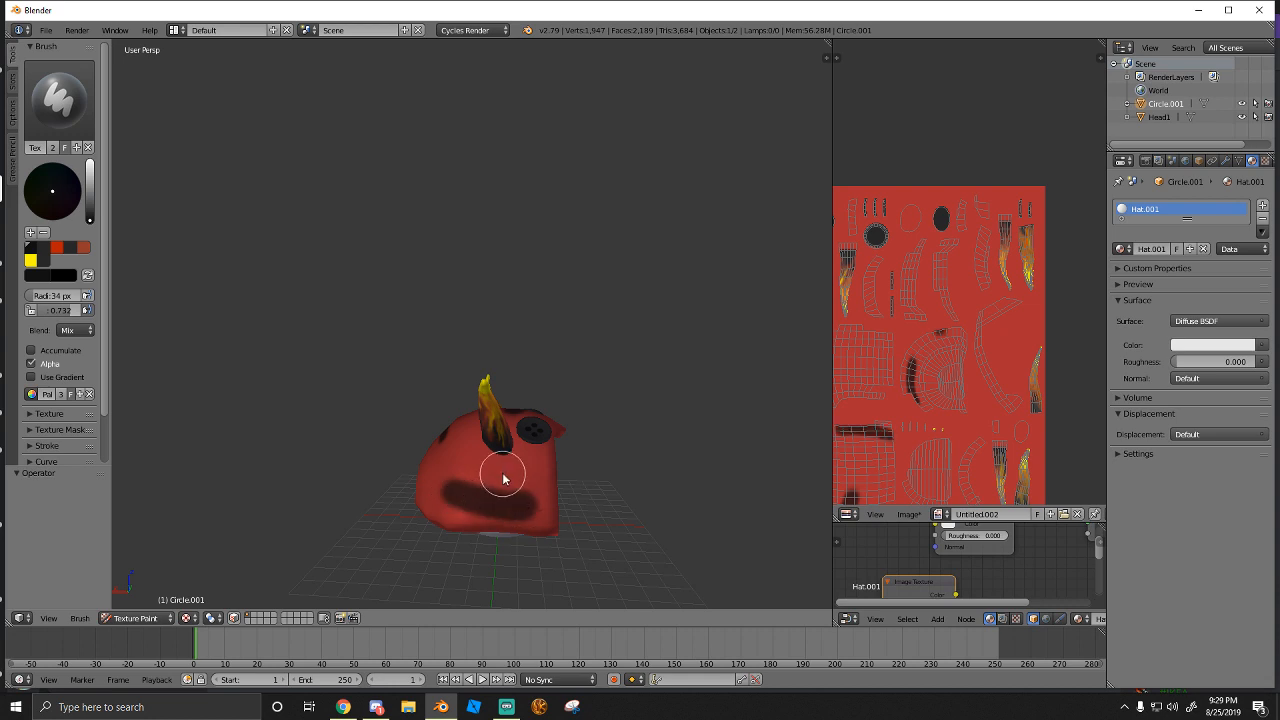
Add another black patch on the front of the hat's top, undoing the stray stroke
{"action": "middle_click_drag", "start_coordinate": [503, 471], "coordinate": [458, 526]}
{"action": "scroll", "coordinate": [533, 478], "scroll_direction": "up", "scroll_amount": 4}
{"action": "mouse_move", "coordinate": [533, 478]}
{"action": "middle_mouse_down"}
{"action": "mouse_move", "coordinate": [432, 462]}
{"action": "mouse_move", "coordinate": [458, 431]}
{"action": "middle_mouse_up"}
{"action": "scroll", "coordinate": [458, 431], "scroll_direction": "up", "scroll_amount": 2}
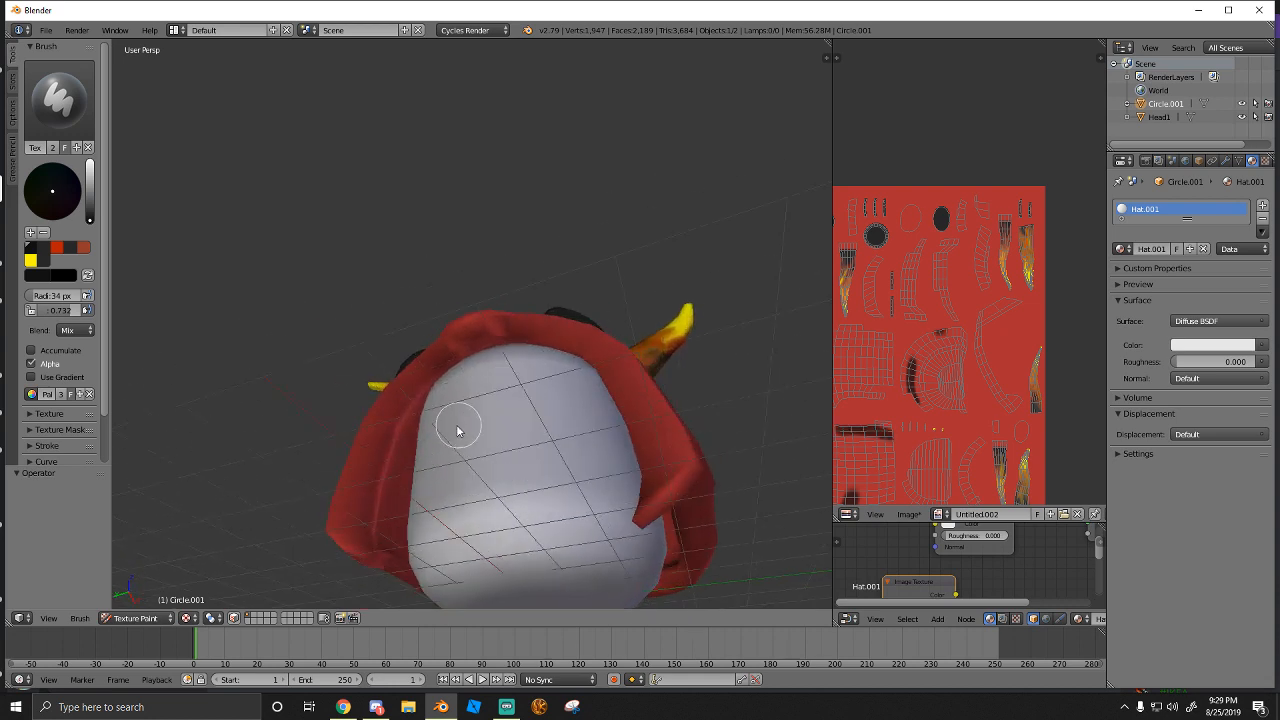
{"action": "left_click_drag", "start_coordinate": [419, 462], "coordinate": [416, 453]}
{"action": "key", "text": "ctrl+z"}
{"action": "scroll", "coordinate": [474, 543], "scroll_direction": "down", "scroll_amount": 4}
{"action": "mouse_move", "coordinate": [427, 443]}
{"action": "middle_mouse_down"}
{"action": "mouse_move", "coordinate": [474, 543]}
{"action": "mouse_move", "coordinate": [520, 468]}
{"action": "mouse_move", "coordinate": [517, 443]}
{"action": "middle_mouse_up"}
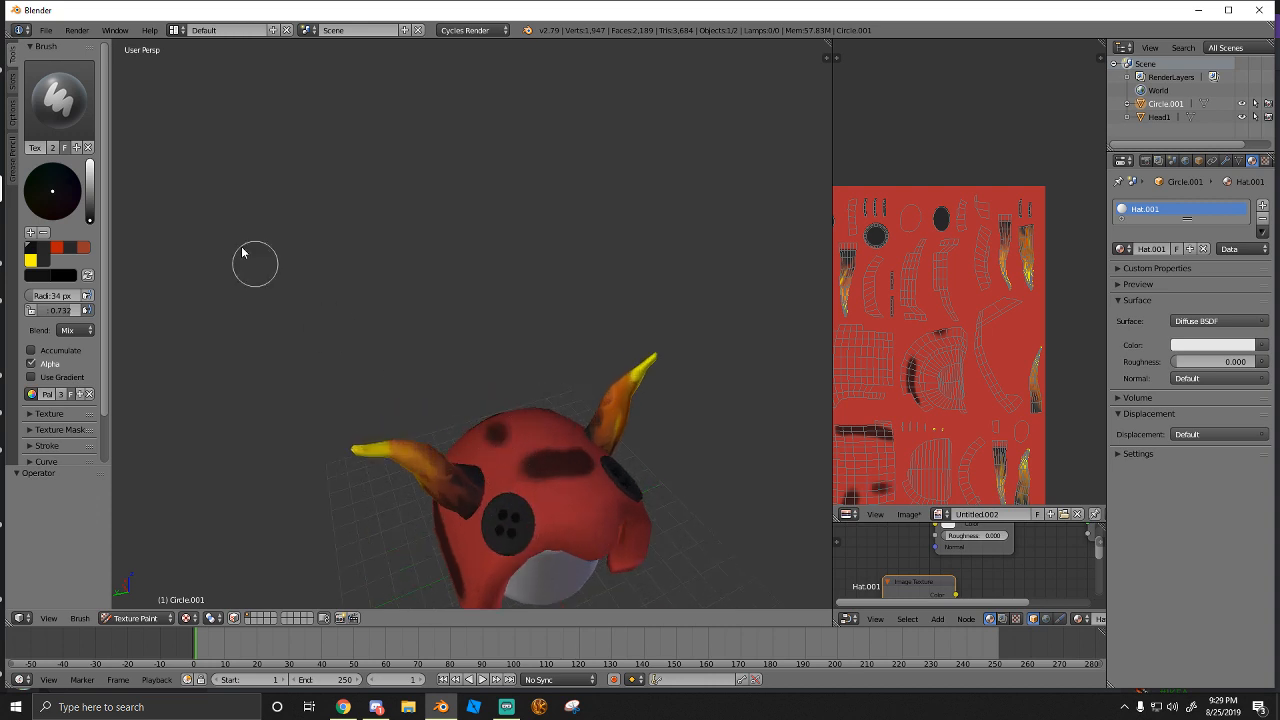
Smear the black patch on the front of the hat into the red, raising the Smear brush strength to 0.867
{"action": "left_click", "coordinate": [94, 128]}
{"action": "left_click", "coordinate": [225, 185]}
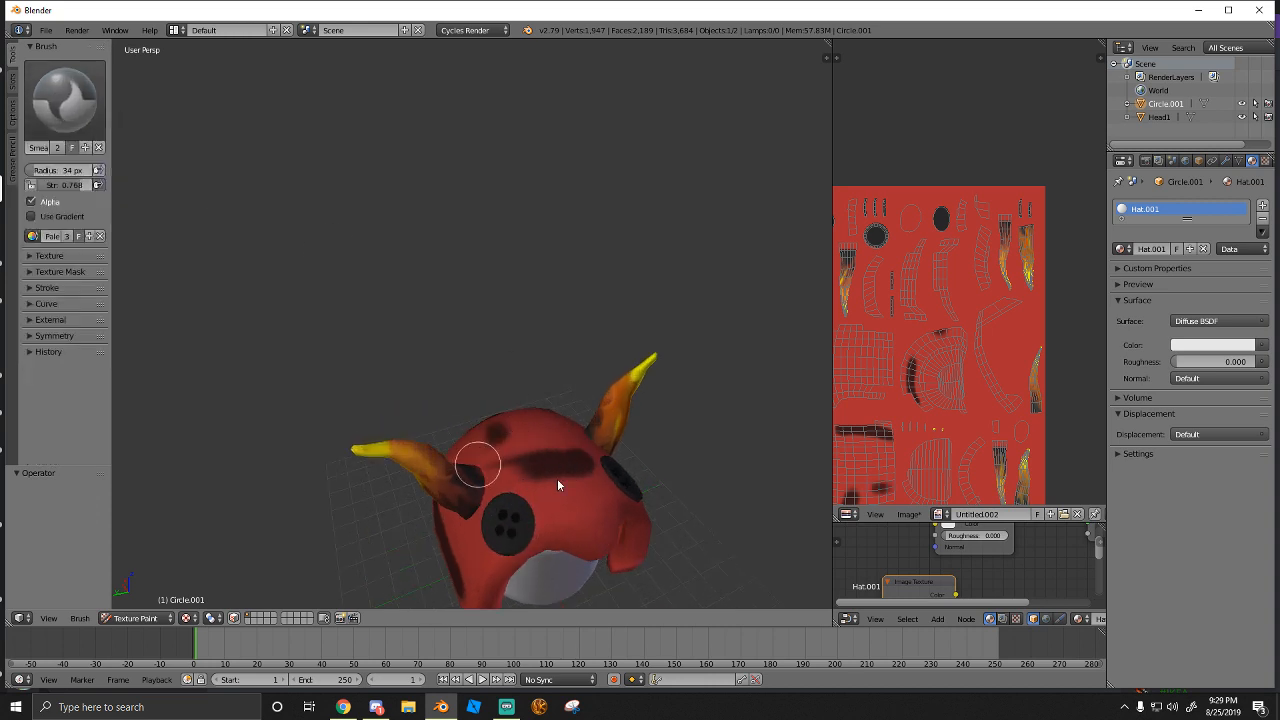
{"action": "middle_click_drag", "start_coordinate": [525, 477], "coordinate": [509, 491]}
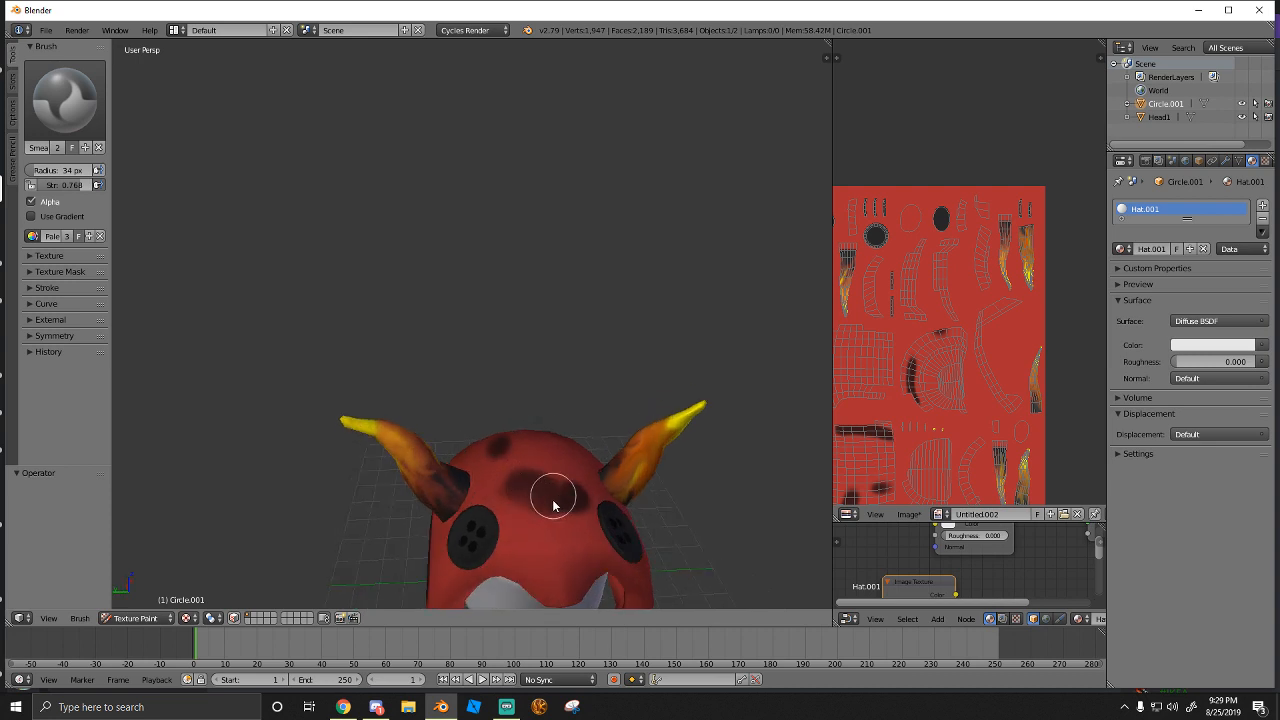
{"action": "left_click_drag", "start_coordinate": [554, 510], "coordinate": [545, 505]}
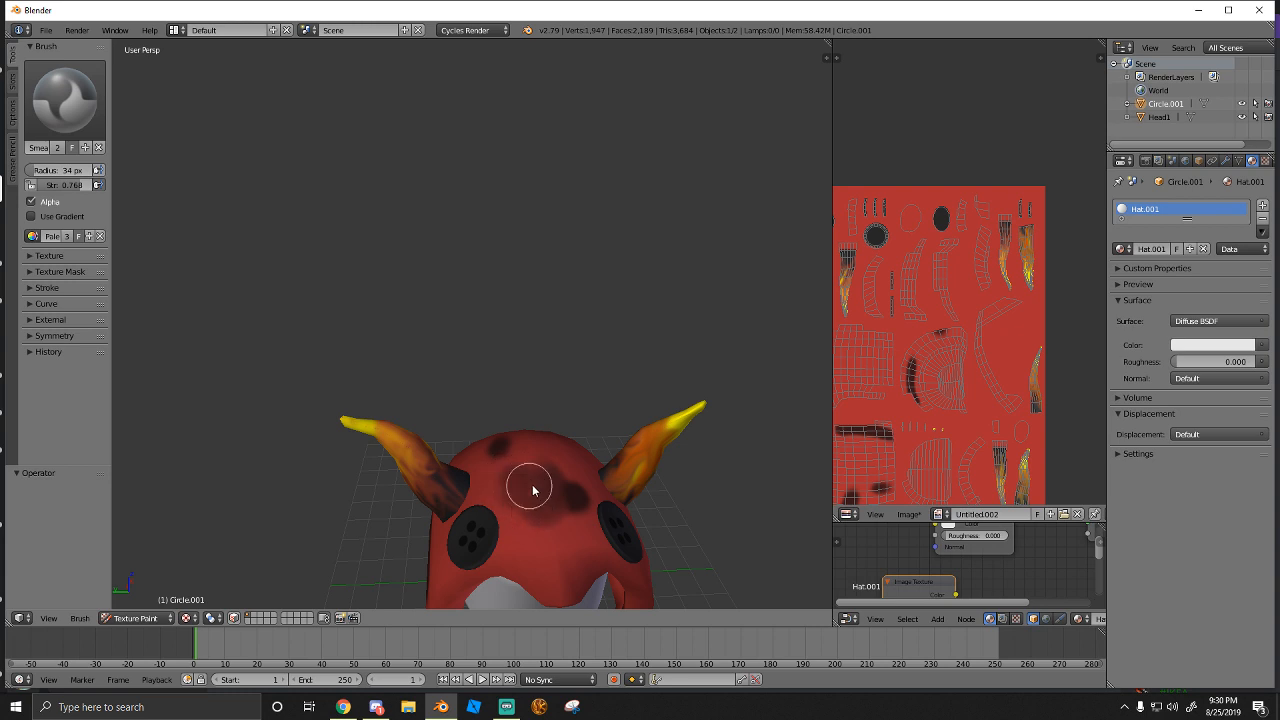
{"action": "key", "text": "shift+f"}
{"action": "left_click", "coordinate": [534, 509]}
{"action": "middle_click_drag", "start_coordinate": [534, 509], "coordinate": [352, 572]}
{"action": "key", "text": "shift+f"}
{"action": "left_click", "coordinate": [508, 482]}
{"action": "scroll", "coordinate": [492, 500], "scroll_direction": "down", "scroll_amount": 3}
{"action": "scroll", "coordinate": [367, 532], "scroll_direction": "up", "scroll_amount": 3}
Inspect the hat's inner side up close in Edit Mode and select a face there
{"action": "left_click", "coordinate": [134, 618]}
{"action": "left_click", "coordinate": [130, 538]}
{"action": "key", "text": "shift+f"}
{"action": "key", "text": "w"}
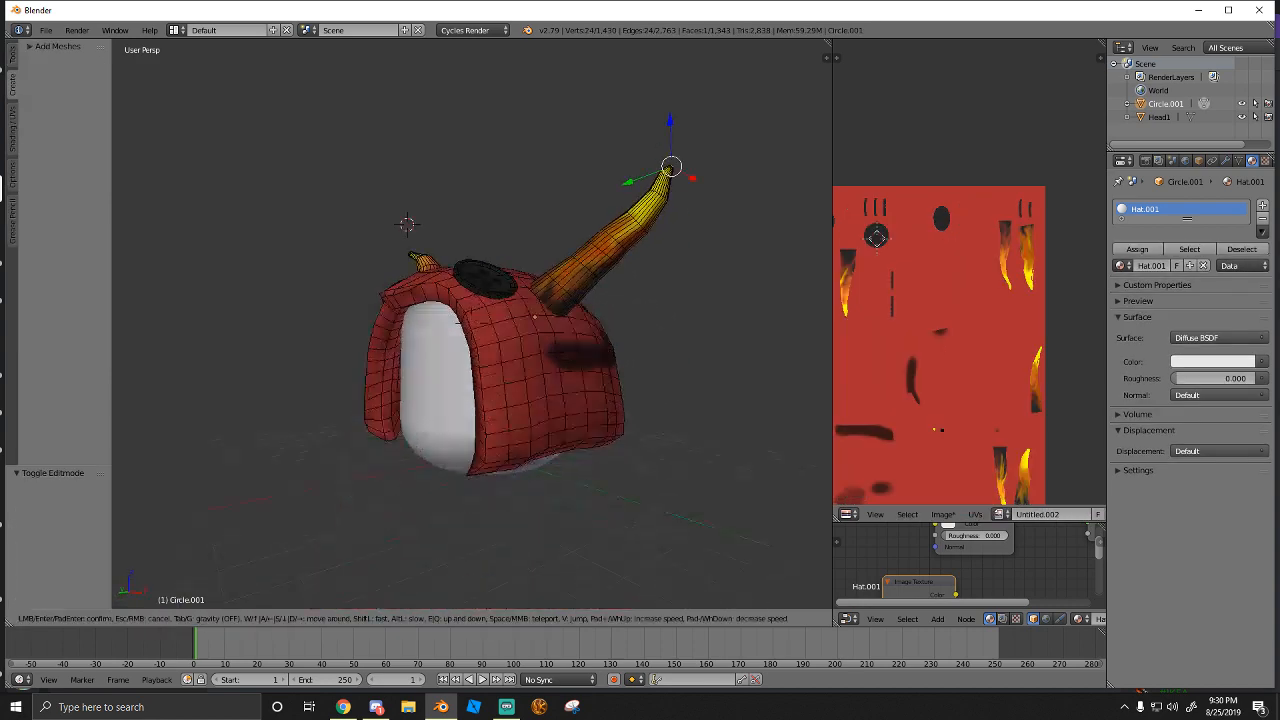
{"action": "left_click", "coordinate": [473, 352]}
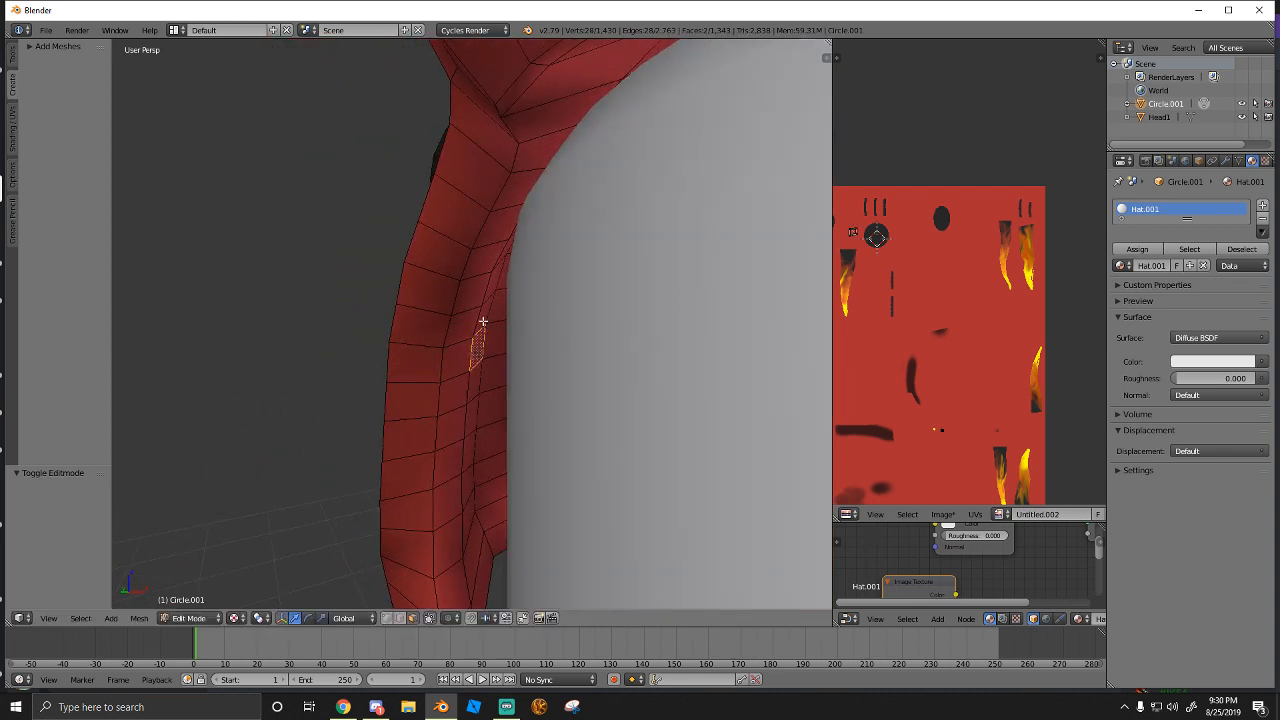
{"action": "left_click", "coordinate": [189, 618]}
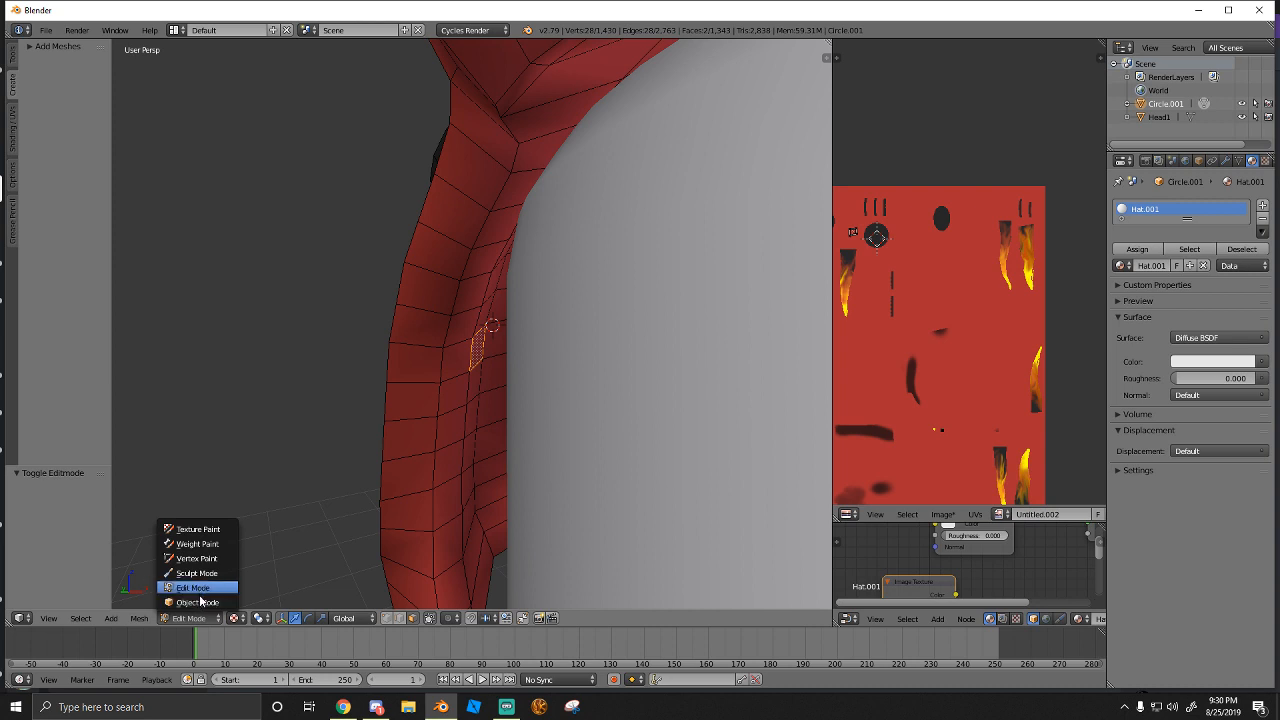
{"action": "left_click", "coordinate": [195, 603]}
Try to move the head model out of the hat along the negative X axis
{"action": "key", "text": "shift+f"}
{"action": "key", "text": "s"}
{"action": "left_click", "coordinate": [471, 323]}
{"action": "right_click", "coordinate": [474, 322]}
{"action": "left_click_drag", "start_coordinate": [598, 314], "coordinate": [429, 325]}
{"action": "middle_click_drag", "start_coordinate": [429, 325], "coordinate": [333, 347]}
{"action": "scroll", "coordinate": [333, 347], "scroll_direction": "down", "scroll_amount": 6}
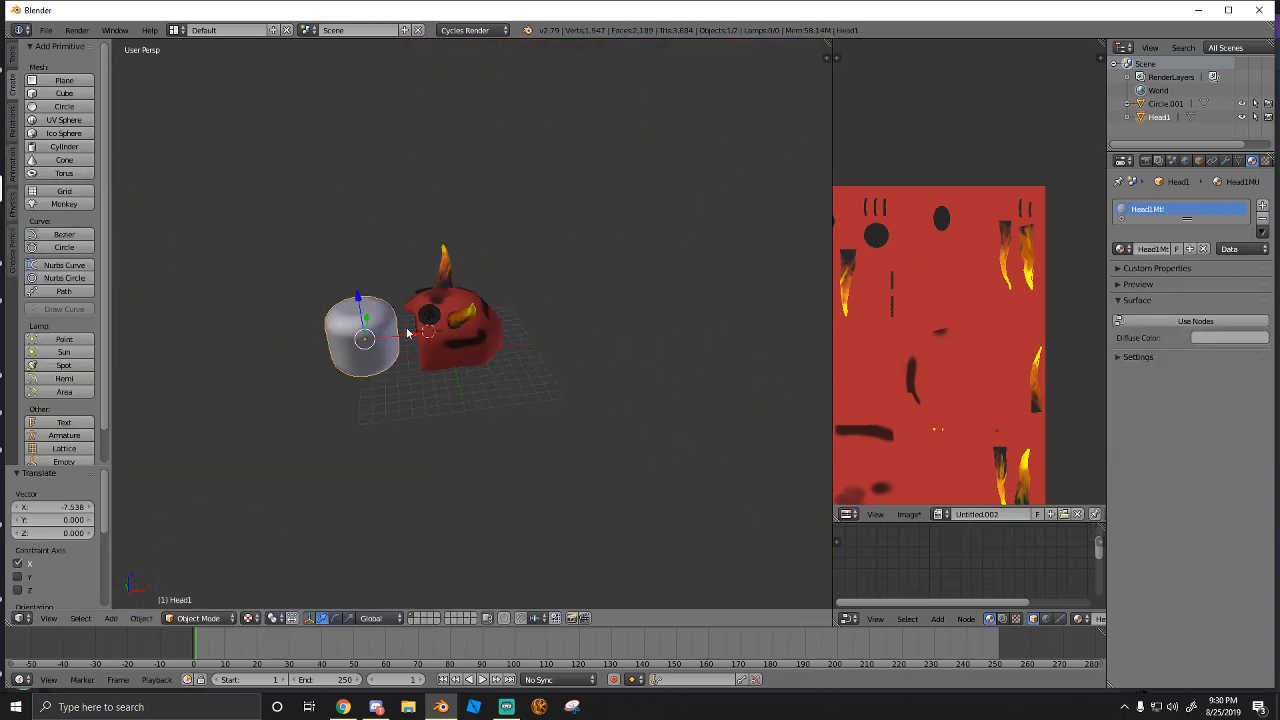
{"action": "left_click_drag", "start_coordinate": [404, 337], "coordinate": [158, 359]}
{"action": "middle_click_drag", "start_coordinate": [400, 330], "coordinate": [528, 351]}
{"action": "scroll", "coordinate": [535, 347], "scroll_direction": "up", "scroll_amount": 10}
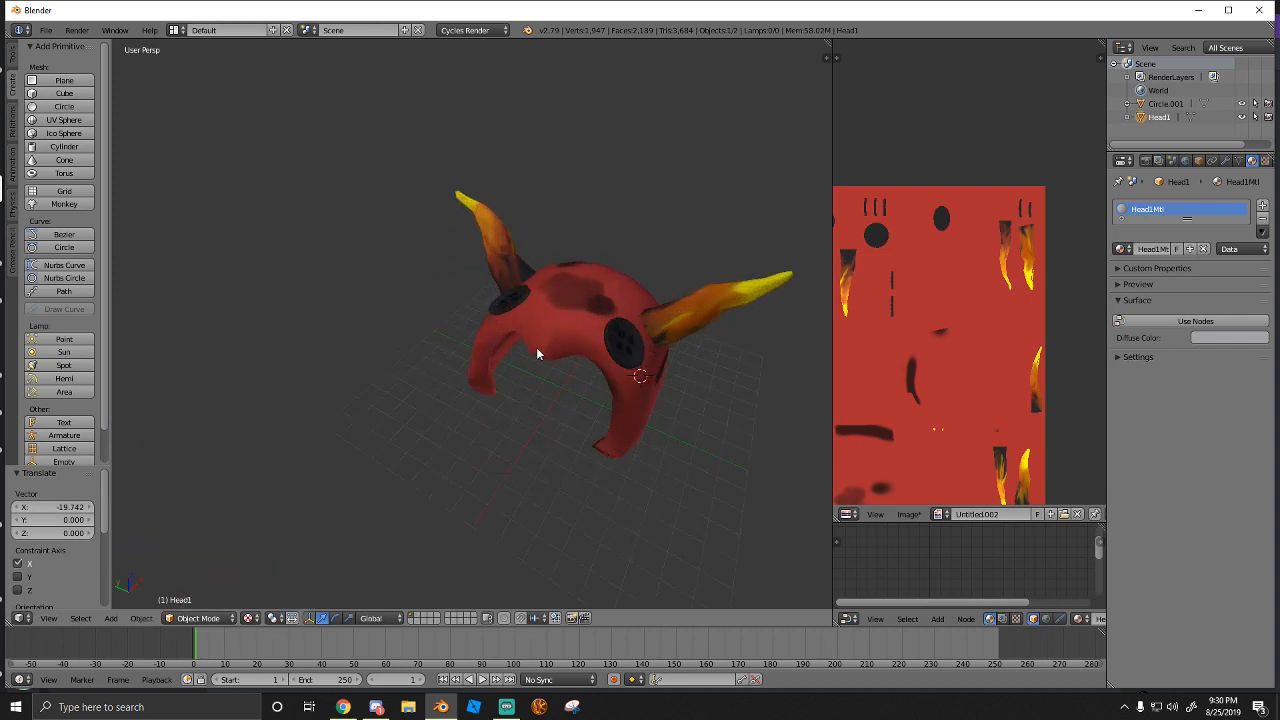
{"action": "left_click", "coordinate": [552, 342]}
{"action": "key", "text": "ctrl+z"}
{"action": "key", "text": "ctrl+z"}
{"action": "key", "text": "ctrl+z"}
{"action": "key", "text": "ctrl+z"}
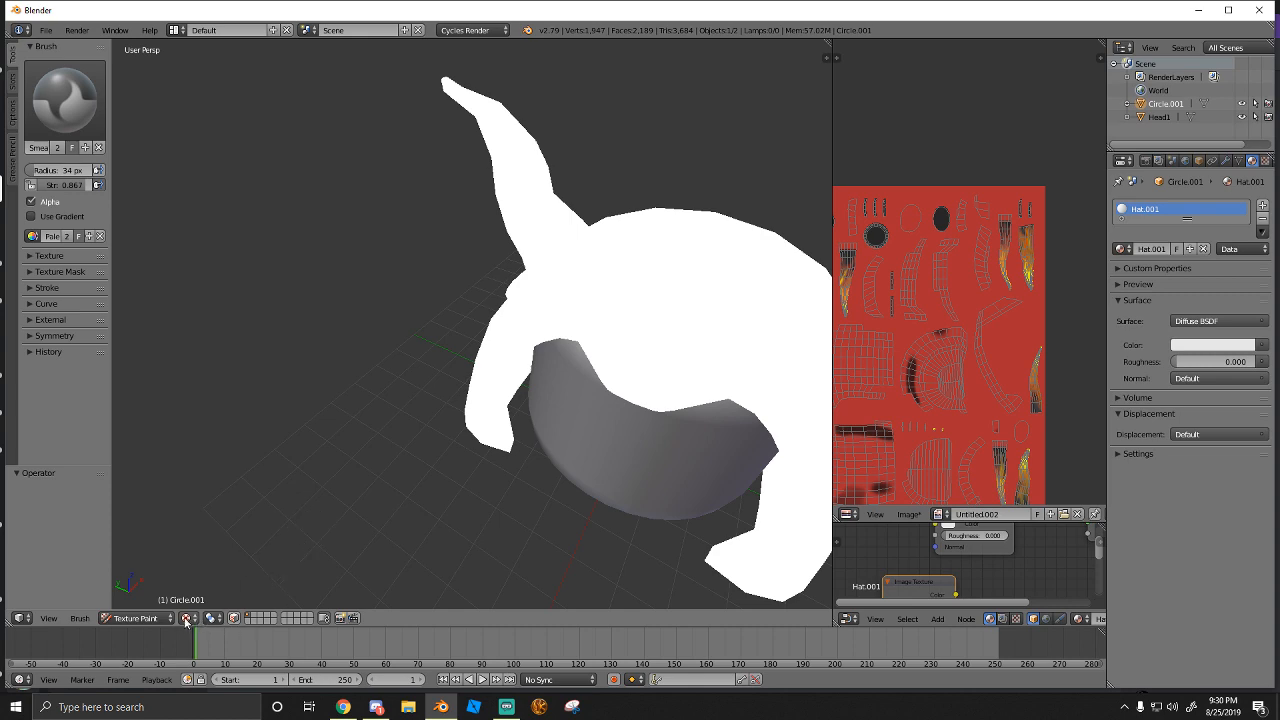
Switch the hat from Texture Paint to Edit Mode and look through the available mesh tools
{"action": "left_click", "coordinate": [185, 618]}
{"action": "left_click", "coordinate": [225, 568]}
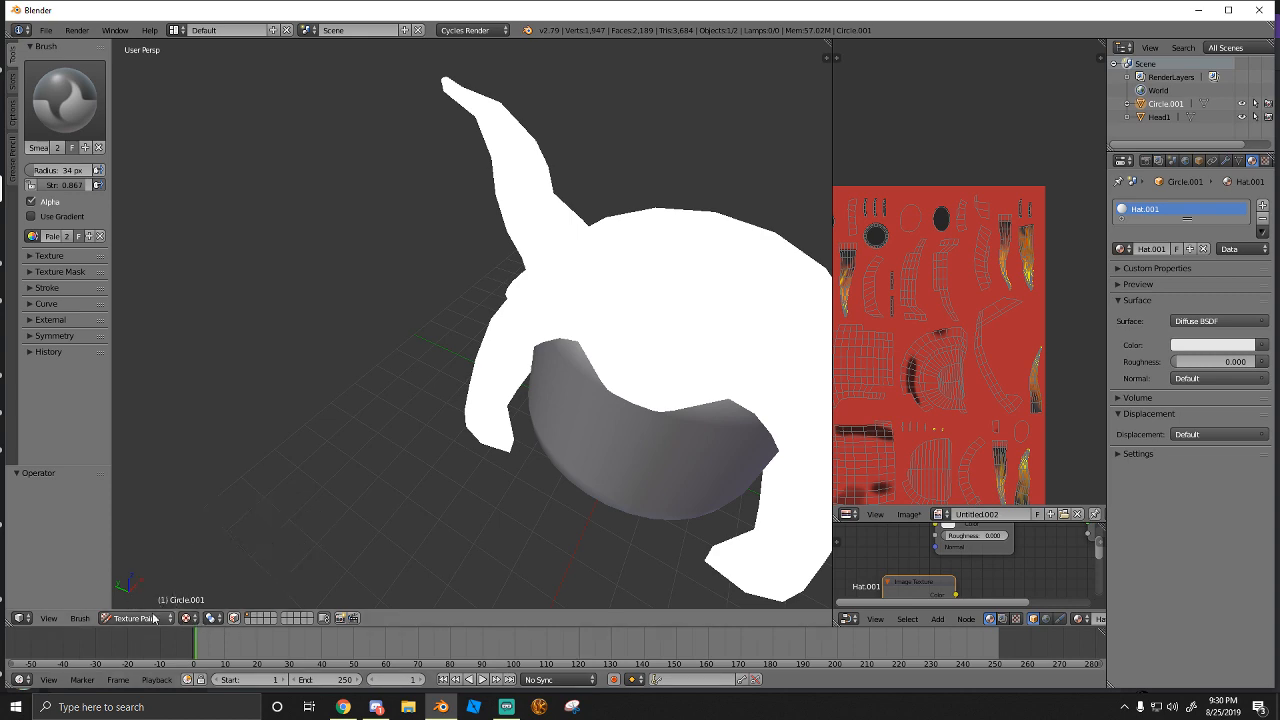
{"action": "left_click", "coordinate": [153, 618]}
{"action": "left_click", "coordinate": [143, 583]}
{"action": "middle_click_drag", "start_coordinate": [560, 350], "coordinate": [547, 297]}
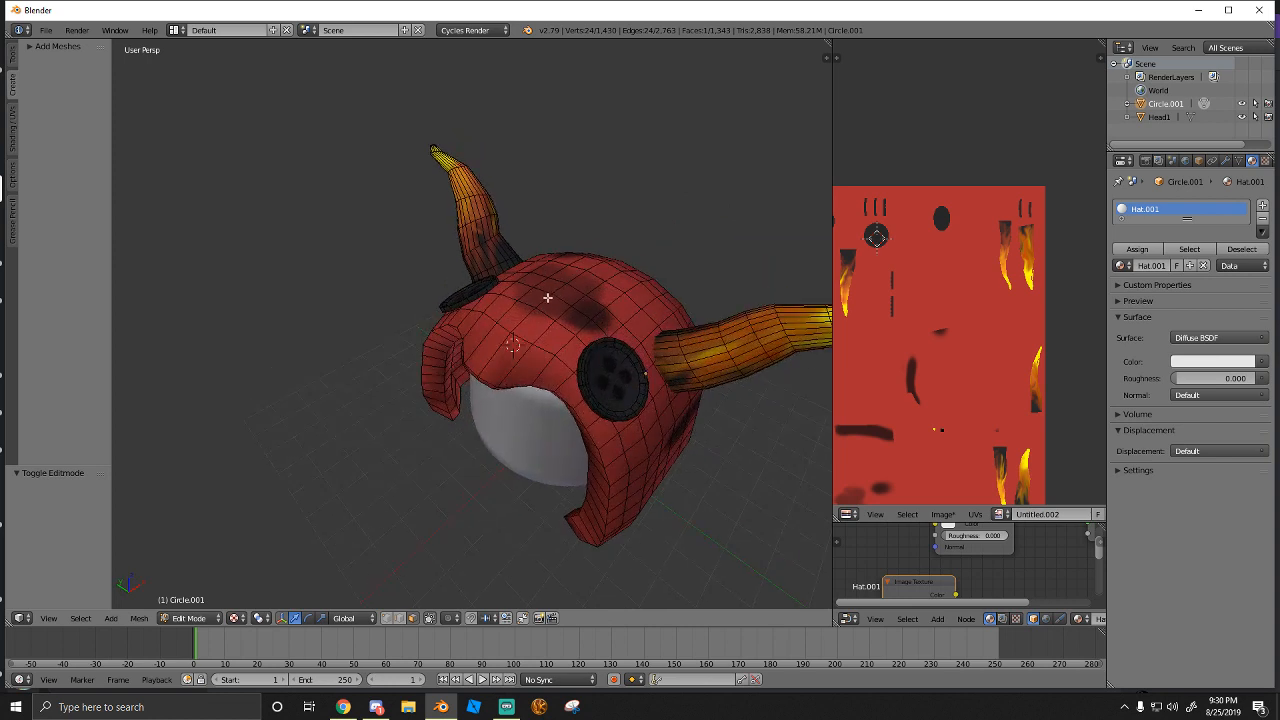
{"action": "left_click", "coordinate": [13, 60]}
{"action": "scroll", "coordinate": [55, 440], "scroll_direction": "down", "scroll_amount": 5}
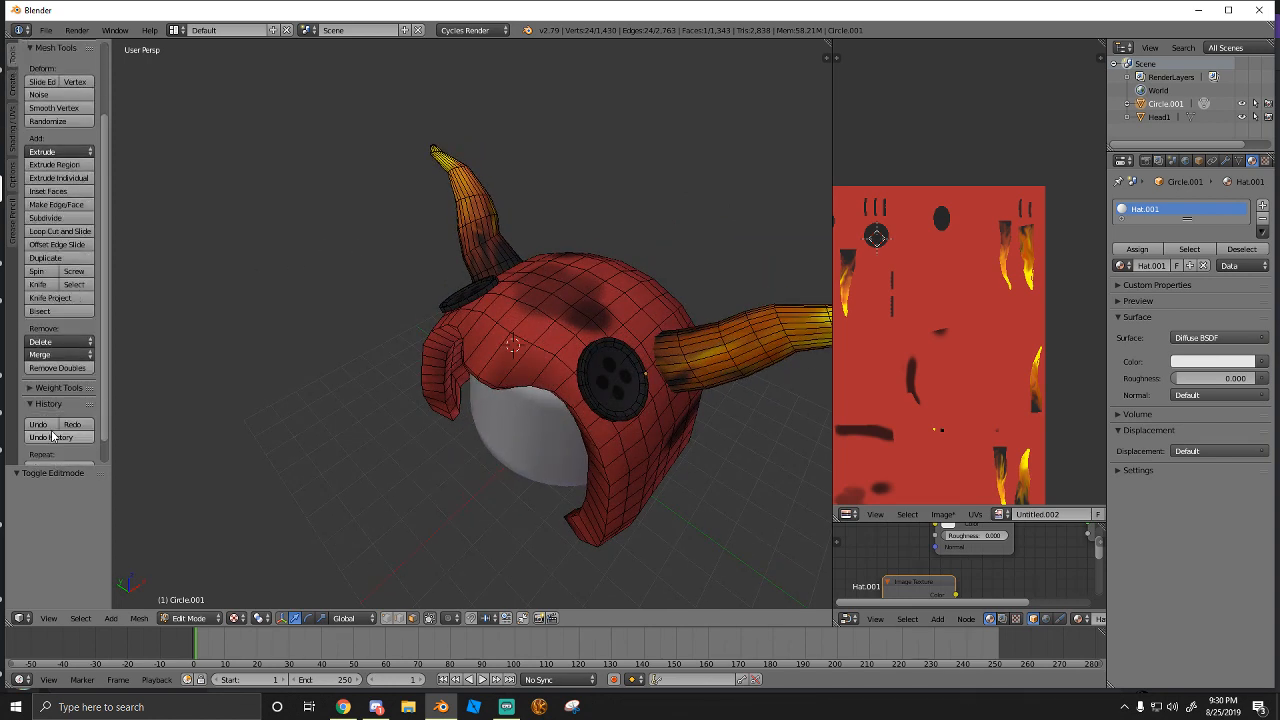
{"action": "scroll", "coordinate": [50, 425], "scroll_direction": "down", "scroll_amount": 1}
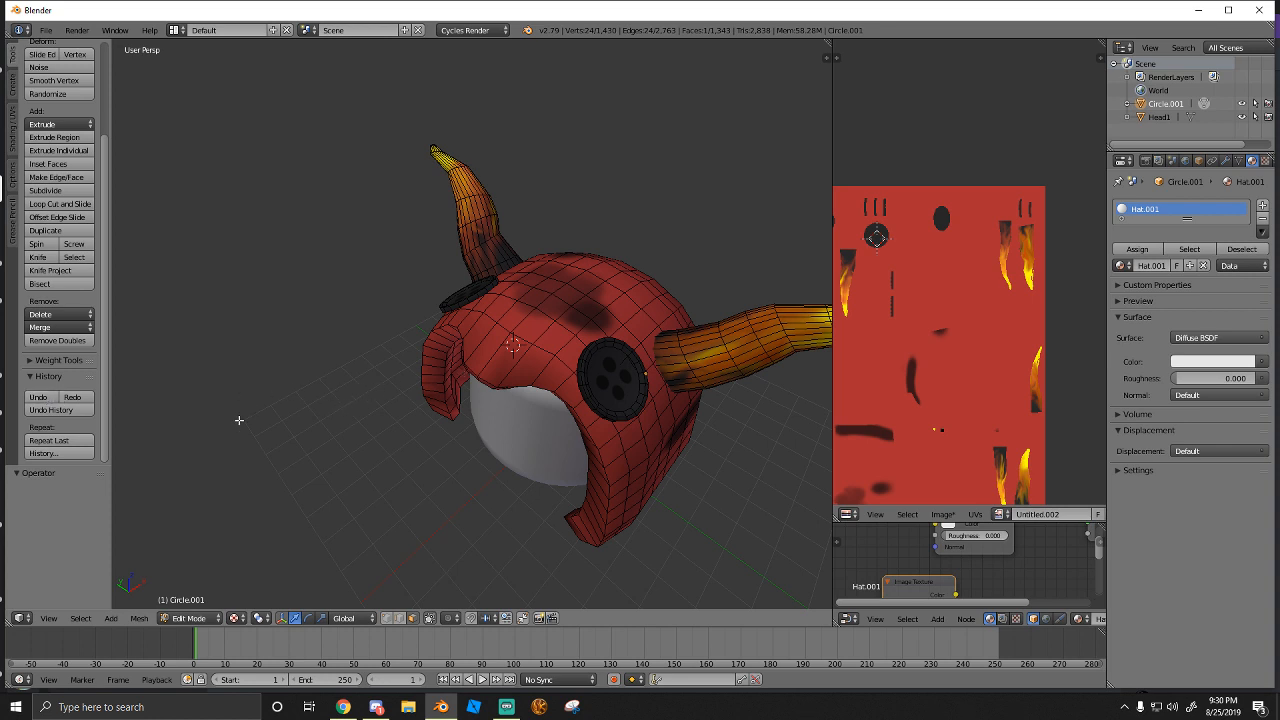
In Object Mode, move the head model out of the hat by -18.996 along the X axis, and reselect the hat
{"action": "left_click", "coordinate": [189, 618]}
{"action": "left_click", "coordinate": [200, 603]}
{"action": "left_click", "coordinate": [502, 440]}
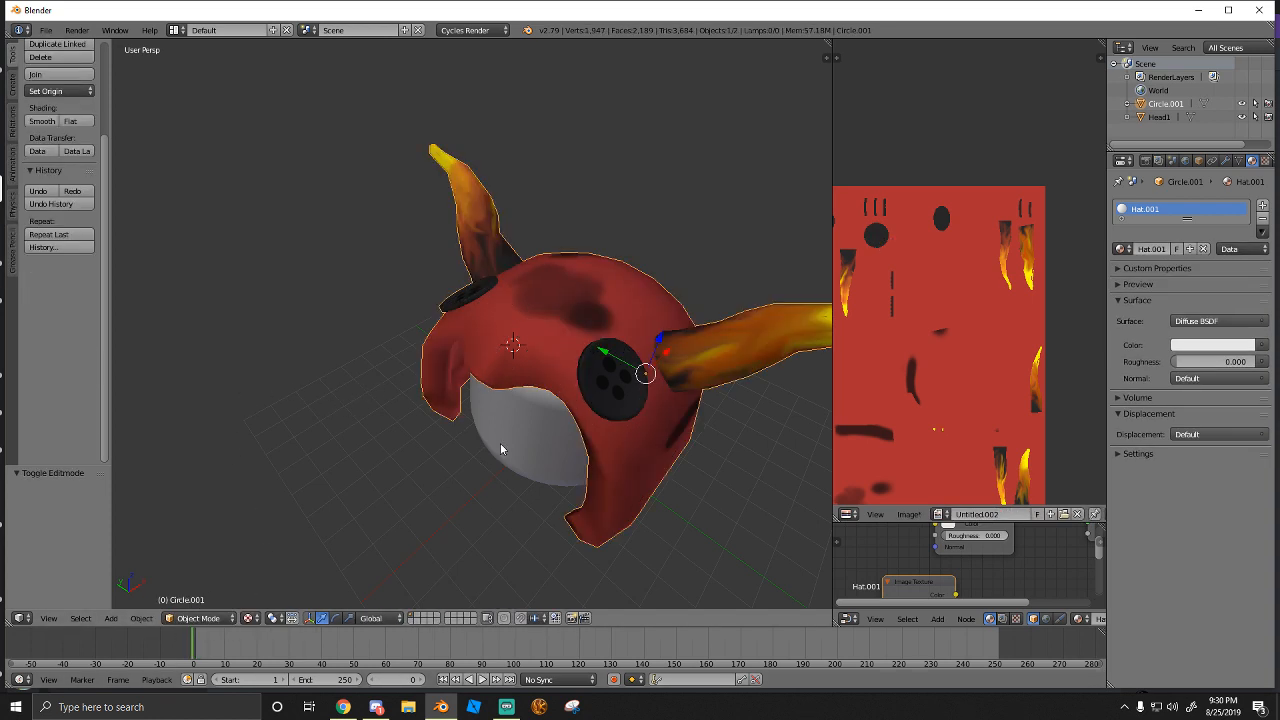
{"action": "scroll", "coordinate": [502, 438], "scroll_direction": "down", "scroll_amount": 4}
{"action": "left_click_drag", "start_coordinate": [552, 342], "coordinate": [154, 510]}
{"action": "scroll", "coordinate": [700, 408], "scroll_direction": "up", "scroll_amount": 3}
{"action": "middle_click_drag", "start_coordinate": [443, 354], "coordinate": [636, 238]}
{"action": "right_click", "coordinate": [636, 238]}
In Edit Mode, move the oval face inside the hat on the +Y side by X 0.091, Y 0.150, Z 0.432
{"action": "key", "text": "shift+f"}
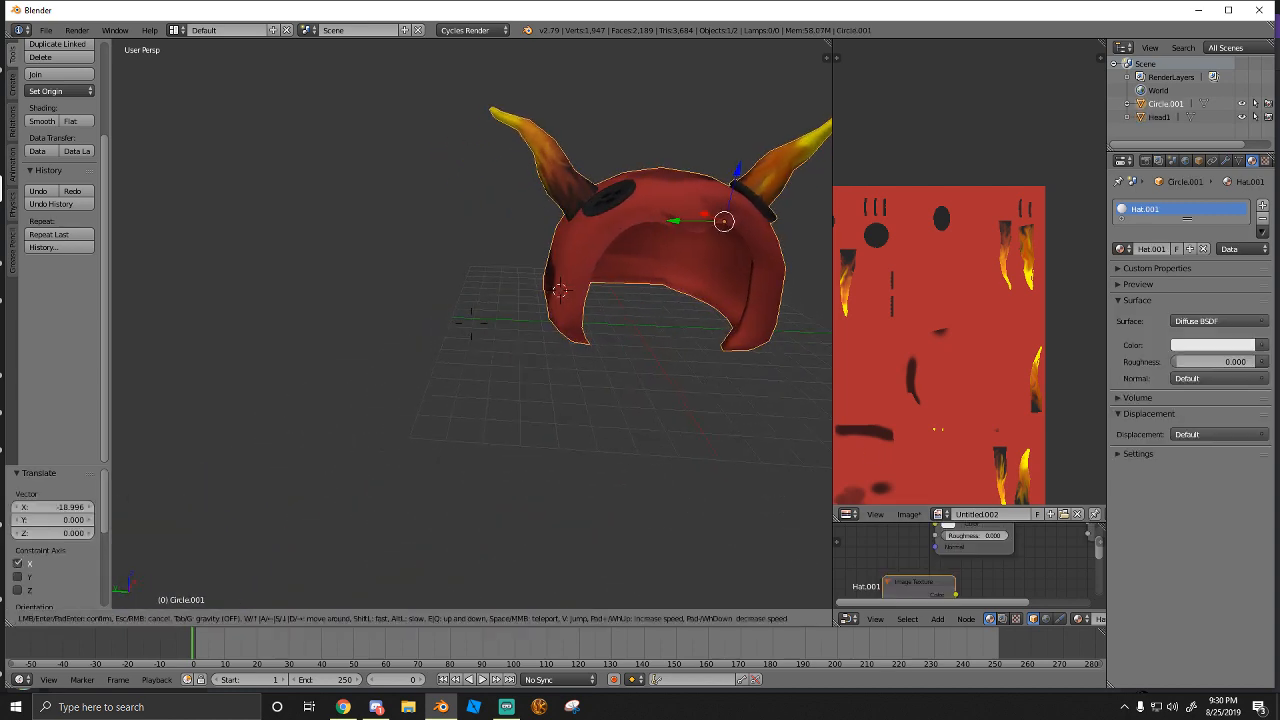
{"action": "key", "text": "w"}
{"action": "key", "text": "d"}
{"action": "key", "text": "w"}
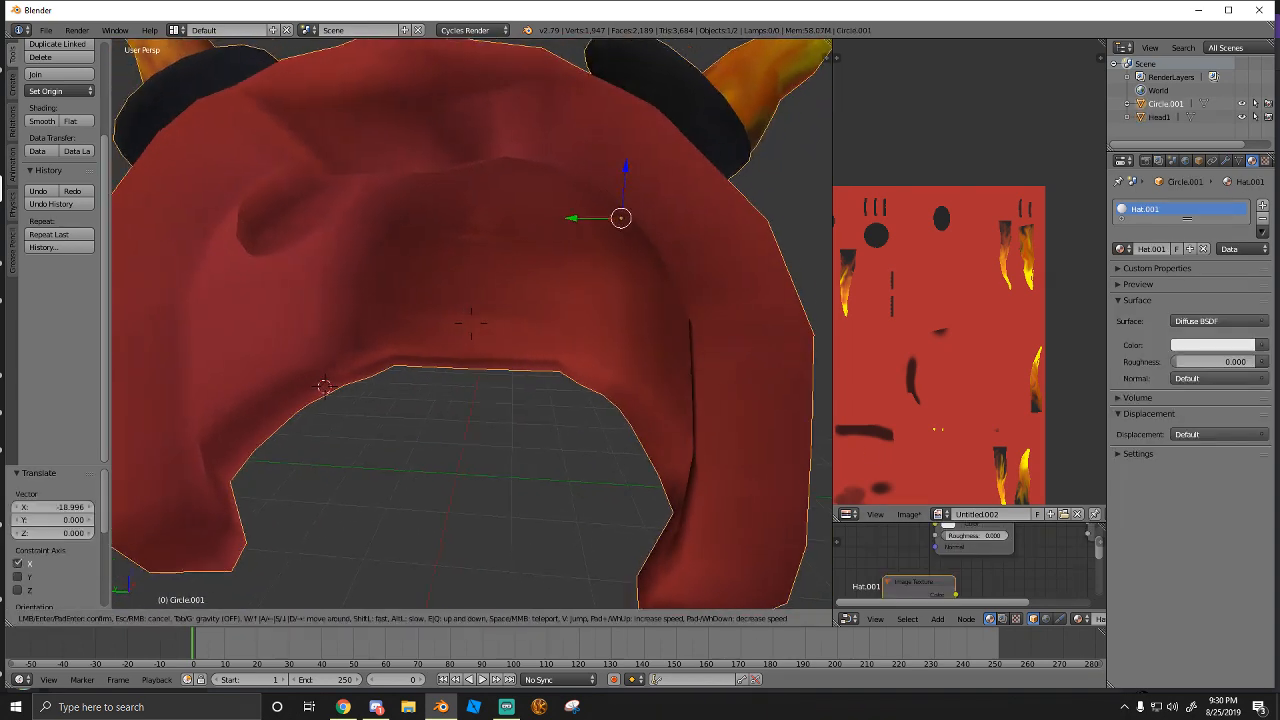
{"action": "left_click", "coordinate": [237, 531]}
{"action": "left_click", "coordinate": [207, 622]}
{"action": "left_click", "coordinate": [200, 586]}
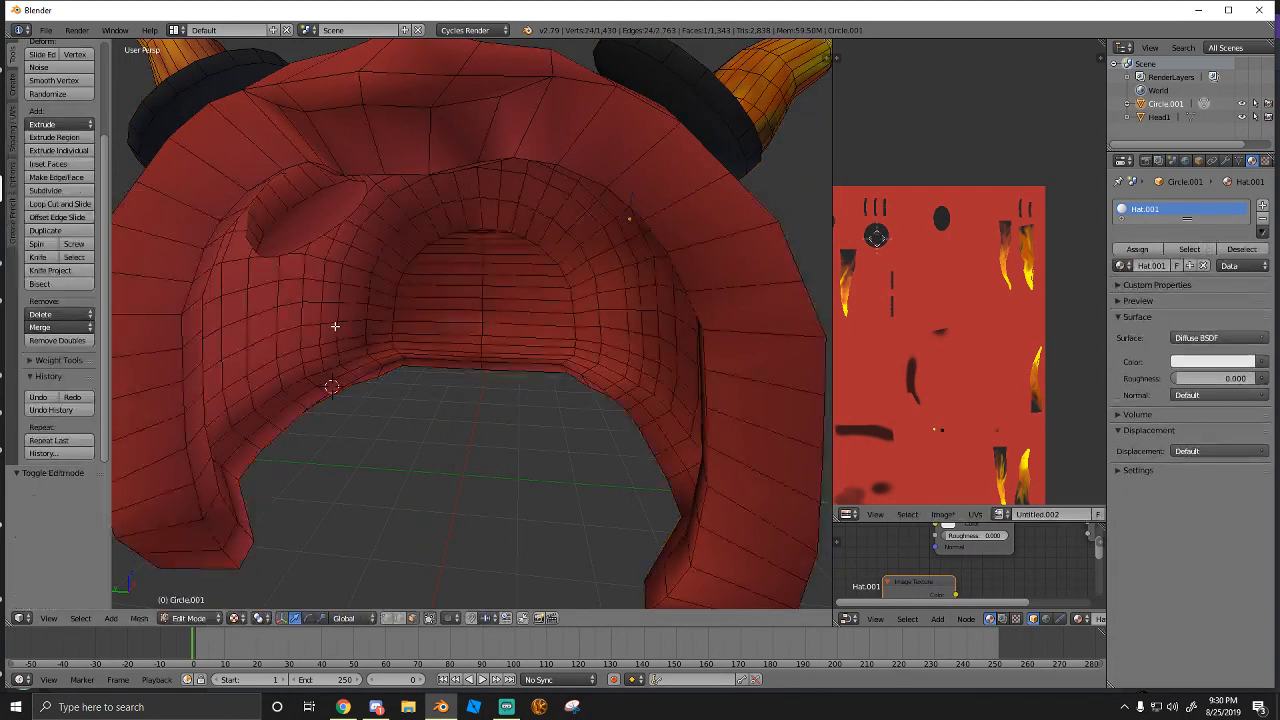
{"action": "right_click", "coordinate": [317, 219]}
{"action": "key", "text": "g"}
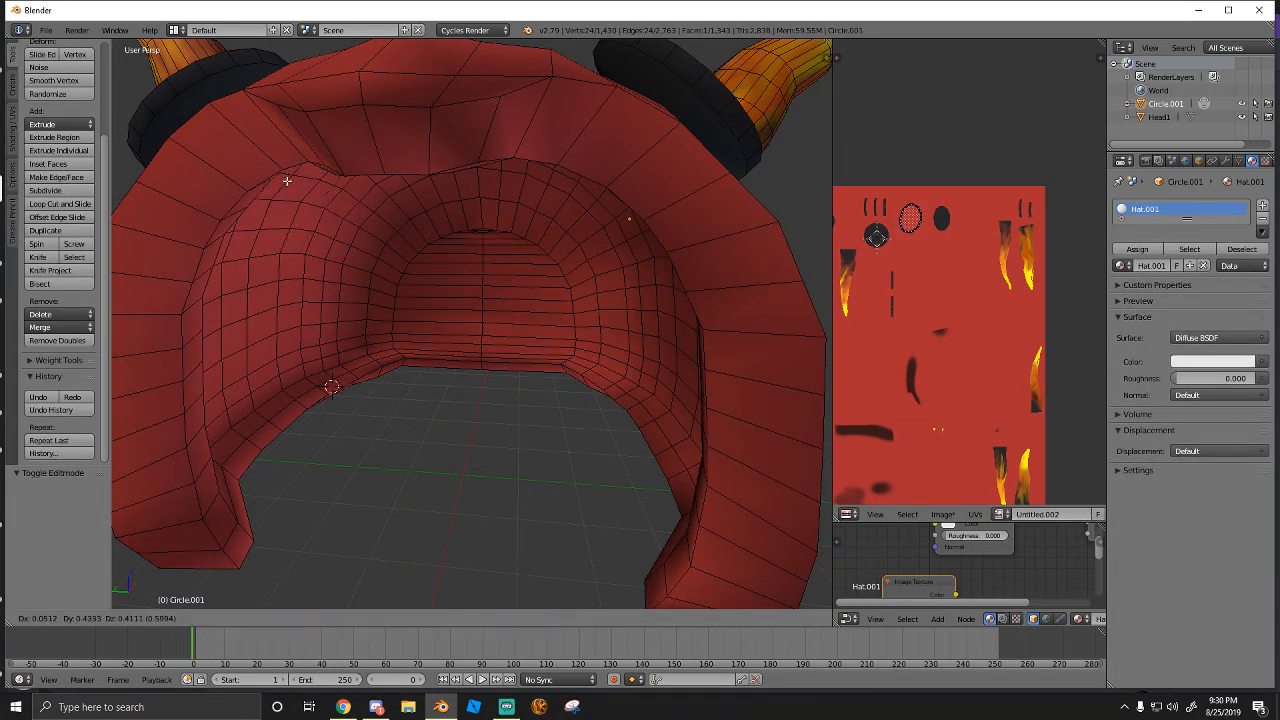
{"action": "left_click", "coordinate": [305, 178]}
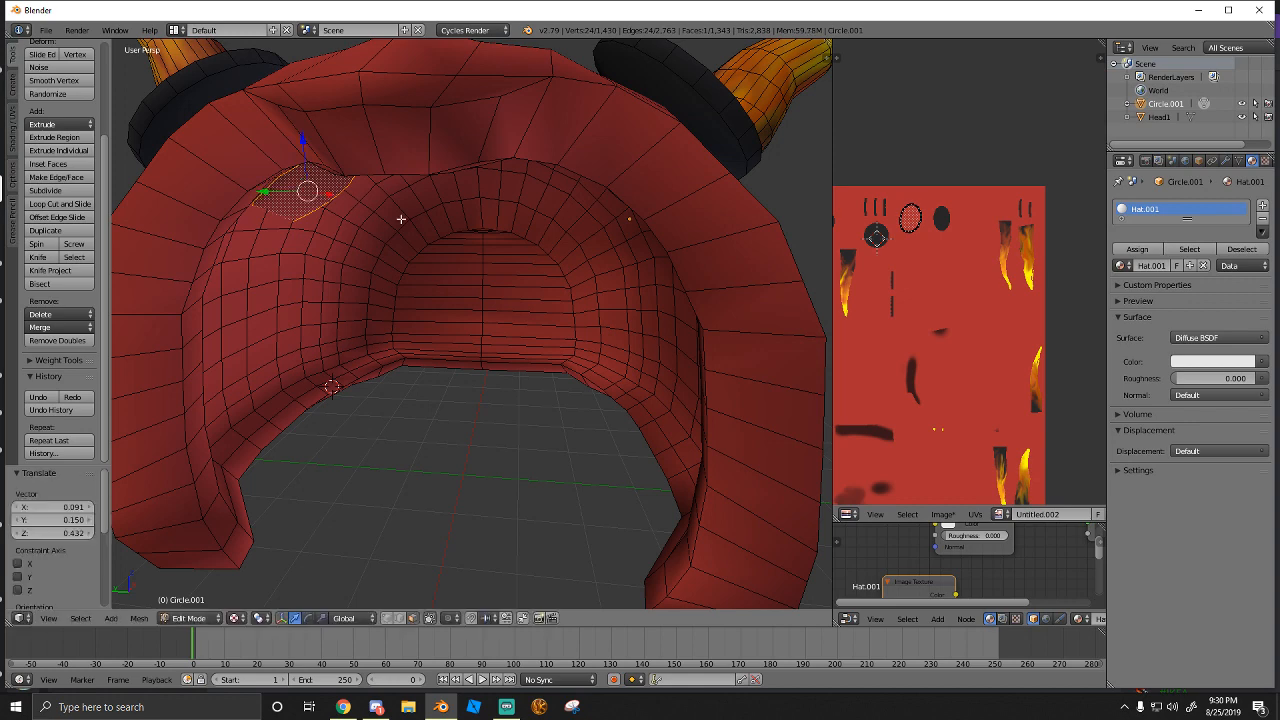
Move the opposite oval face inside the hat by 0.109 along the Y axis
{"action": "middle_click_drag", "start_coordinate": [400, 217], "coordinate": [434, 217]}
{"action": "right_click", "coordinate": [677, 86]}
{"action": "right_click", "coordinate": [669, 106]}
{"action": "key", "text": "g"}
{"action": "key", "text": "y"}
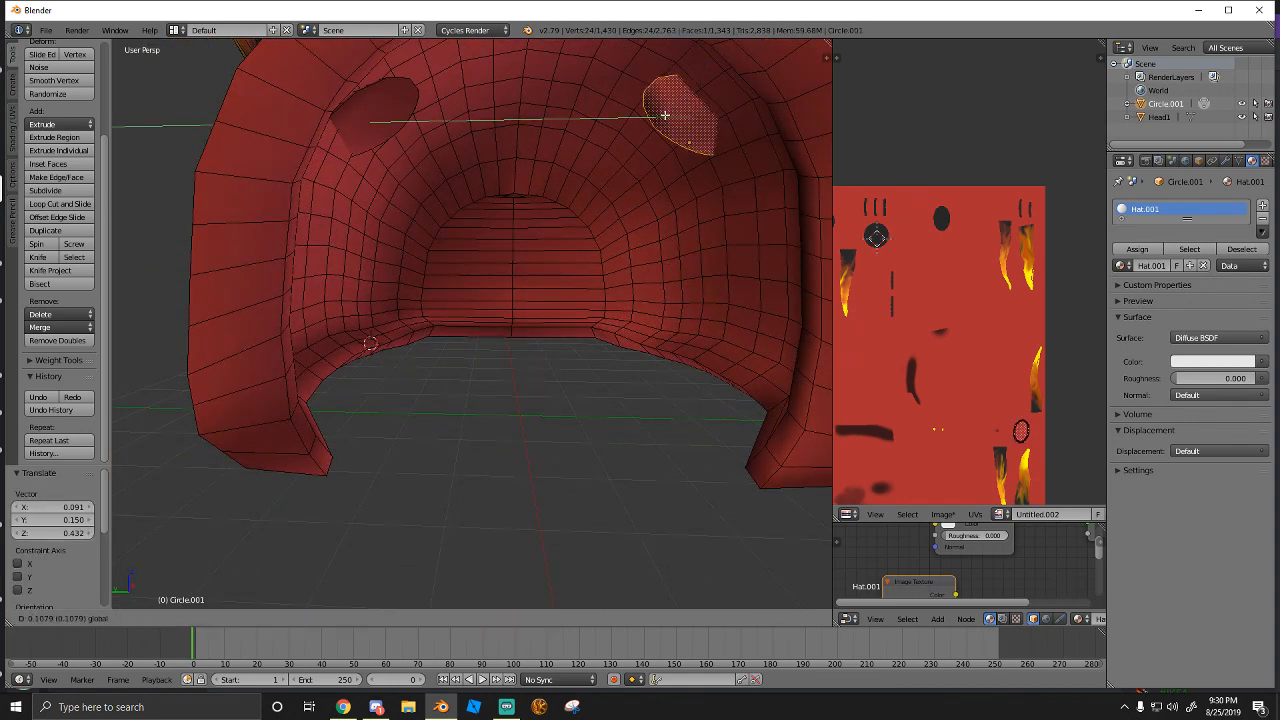
{"action": "left_click", "coordinate": [669, 115]}
{"action": "middle_click_drag", "start_coordinate": [669, 115], "coordinate": [636, 197]}
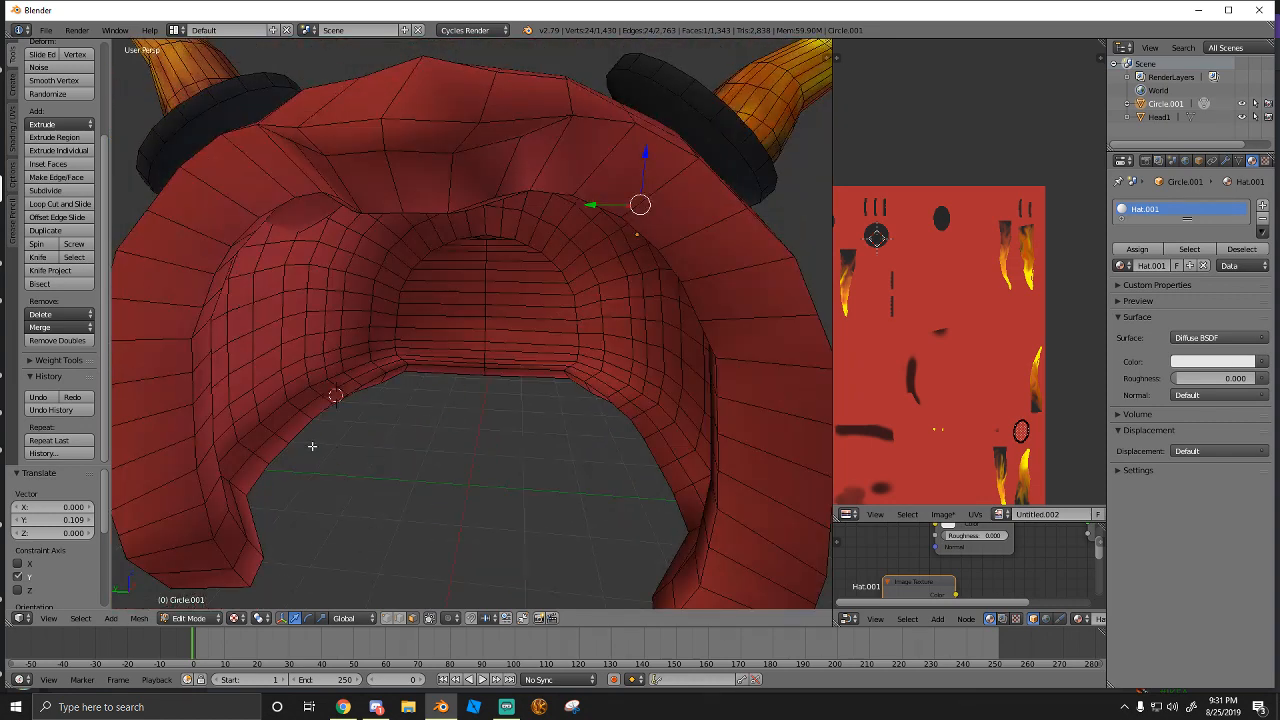
{"action": "right_click", "coordinate": [245, 518]}
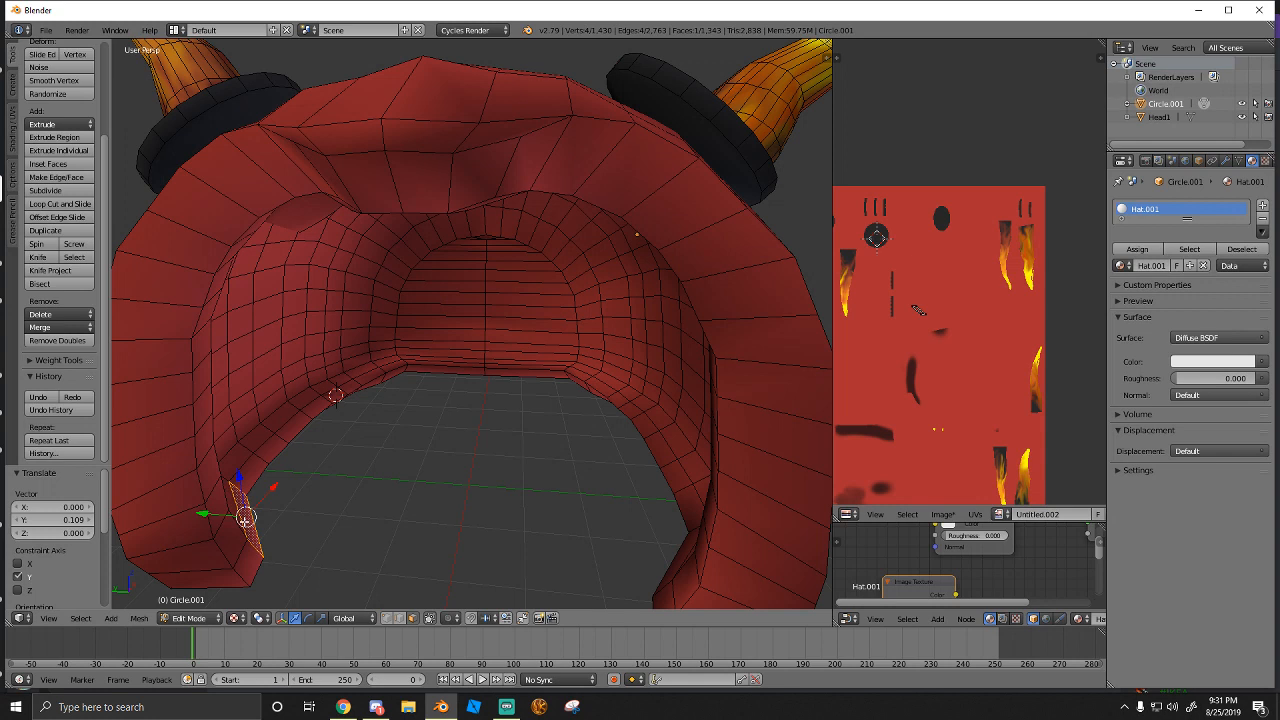
{"action": "right_click", "coordinate": [255, 493], "text": "alt"}
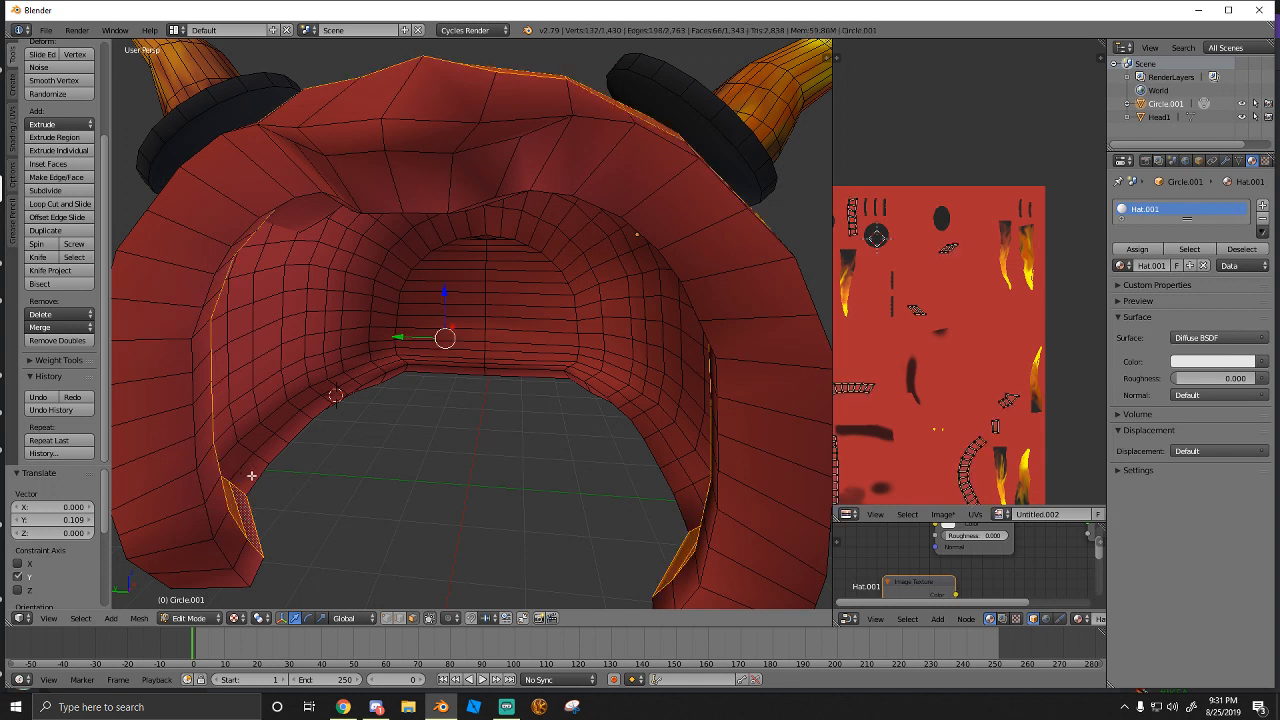
{"action": "right_click", "coordinate": [252, 474], "text": "shift"}
{"action": "right_click", "coordinate": [246, 469], "text": "shift"}
{"action": "right_click", "coordinate": [246, 469], "text": "alt+shift"}
{"action": "right_click", "coordinate": [264, 451], "text": "alt+shift"}
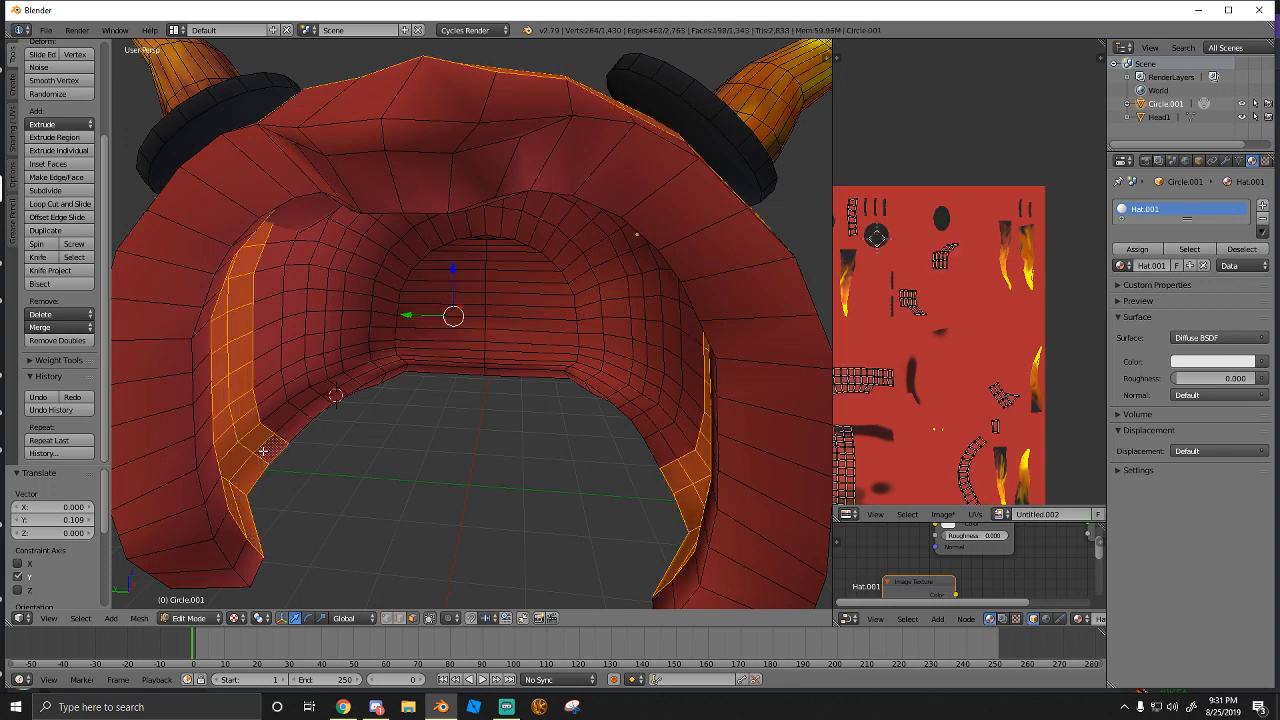
{"action": "right_click", "coordinate": [283, 435], "text": "alt+shift"}
{"action": "right_click", "coordinate": [298, 420], "text": "alt+shift"}
{"action": "right_click", "coordinate": [274, 448], "text": "alt+shift"}
{"action": "right_click", "coordinate": [257, 470], "text": "alt+shift"}
{"action": "right_click", "coordinate": [268, 451], "text": "alt+shift"}
{"action": "right_click", "coordinate": [256, 474], "text": "alt+shift"}
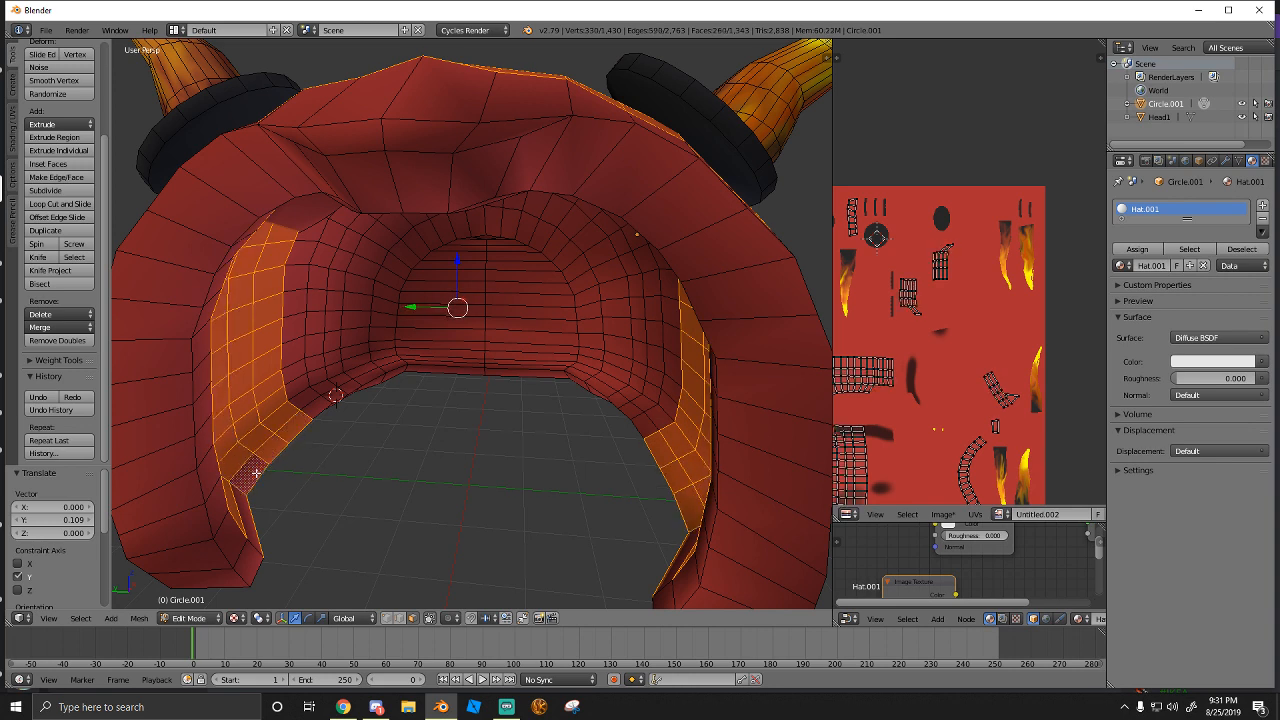
{"action": "right_click", "coordinate": [314, 409], "text": "alt+shift"}
{"action": "right_click", "coordinate": [330, 401], "text": "alt+shift"}
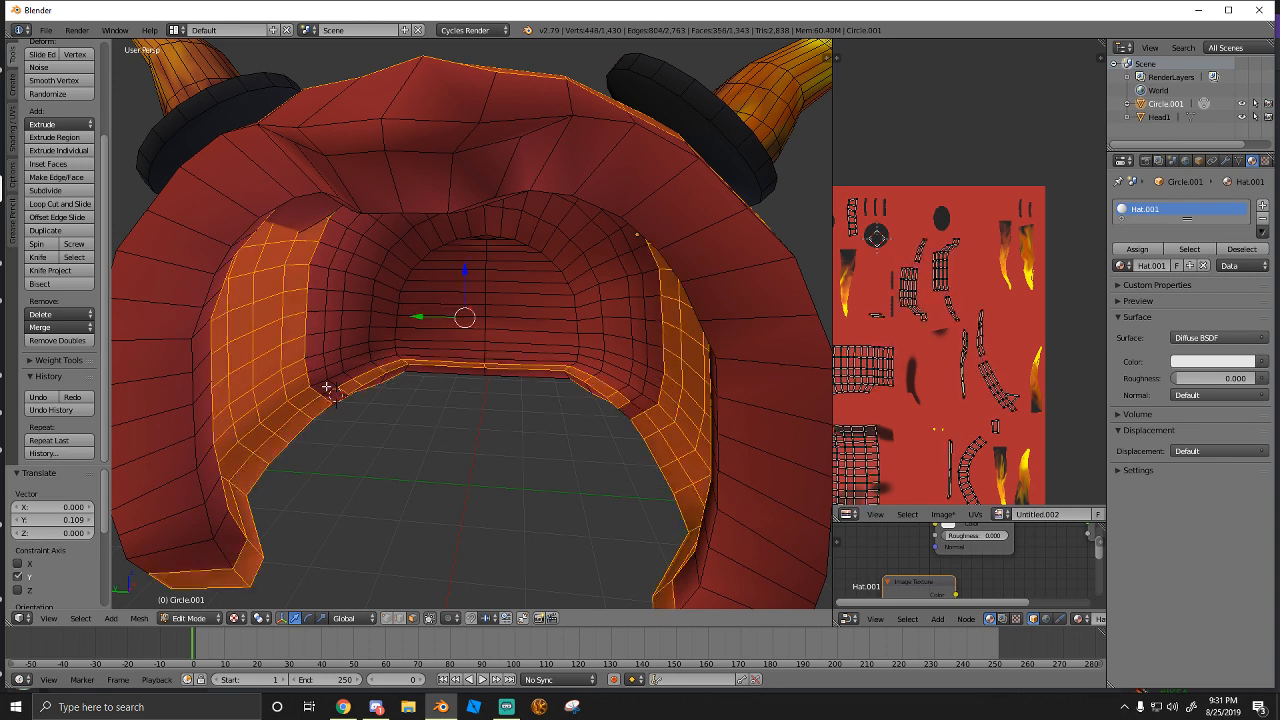
{"action": "right_click", "coordinate": [226, 569], "text": "alt+shift"}
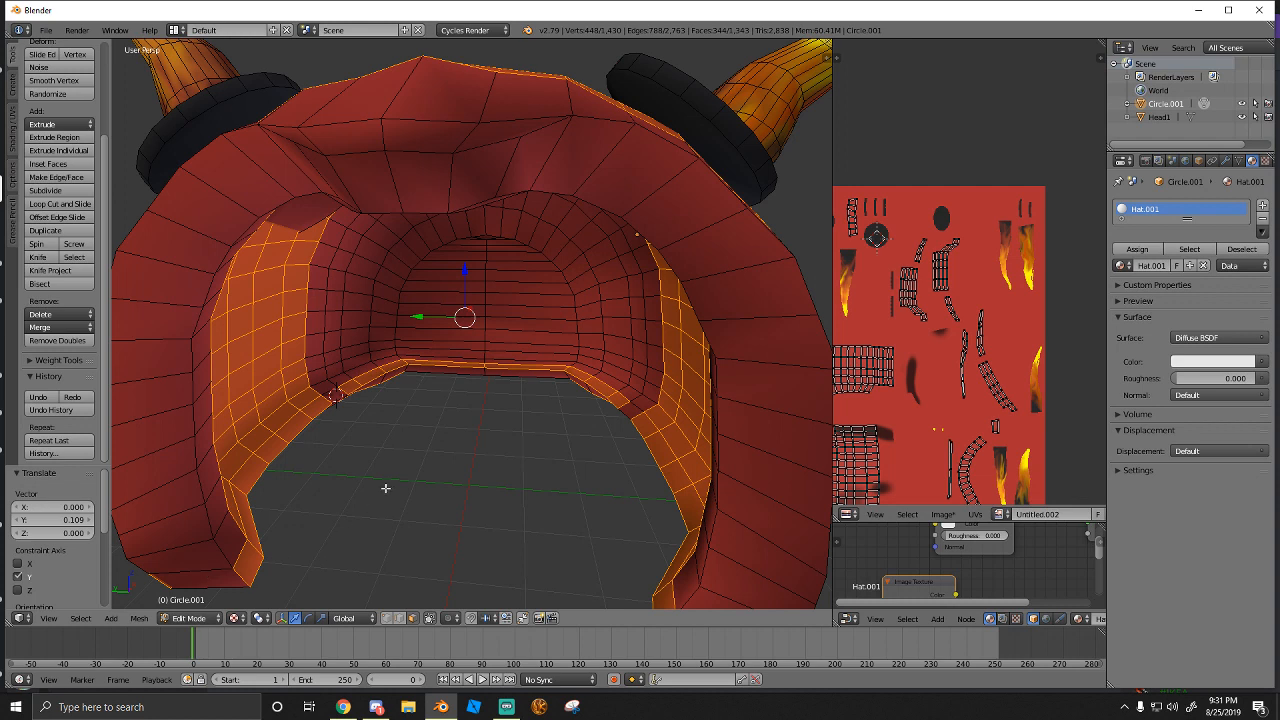
{"action": "key", "text": "a"}
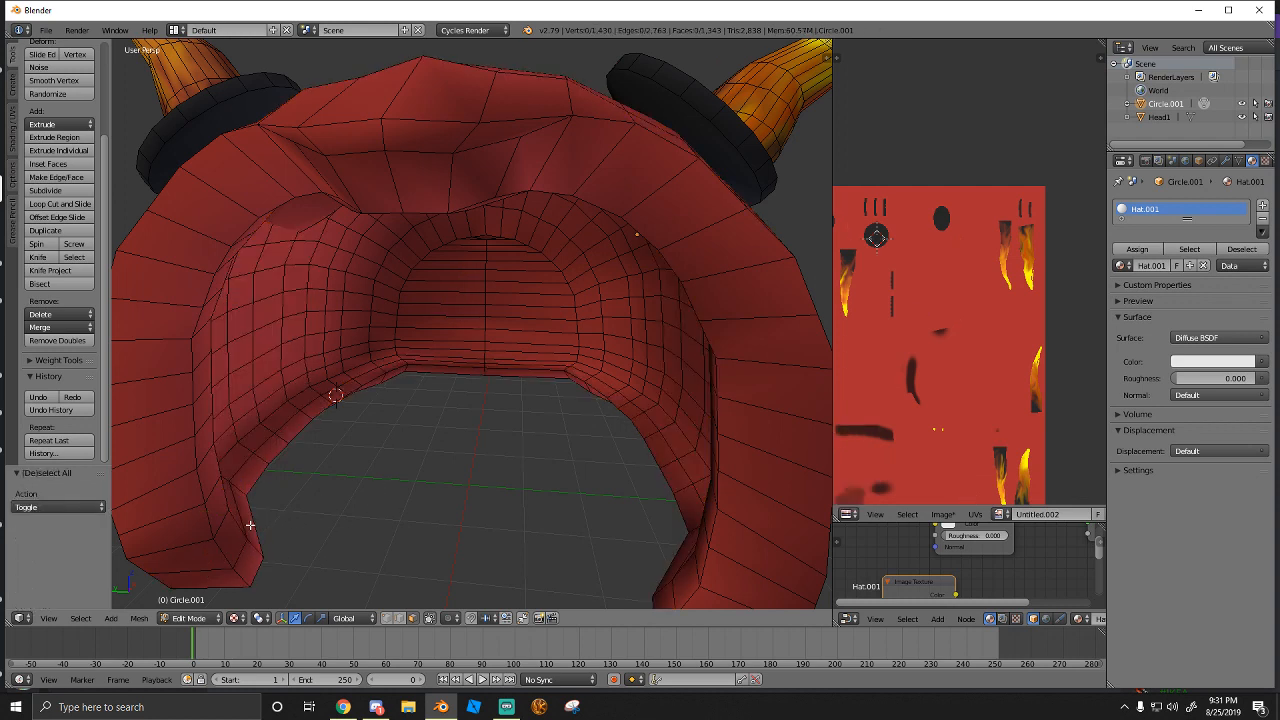
{"action": "right_click", "coordinate": [250, 522], "text": "alt"}
{"action": "right_click", "coordinate": [246, 482], "text": "alt+shift"}
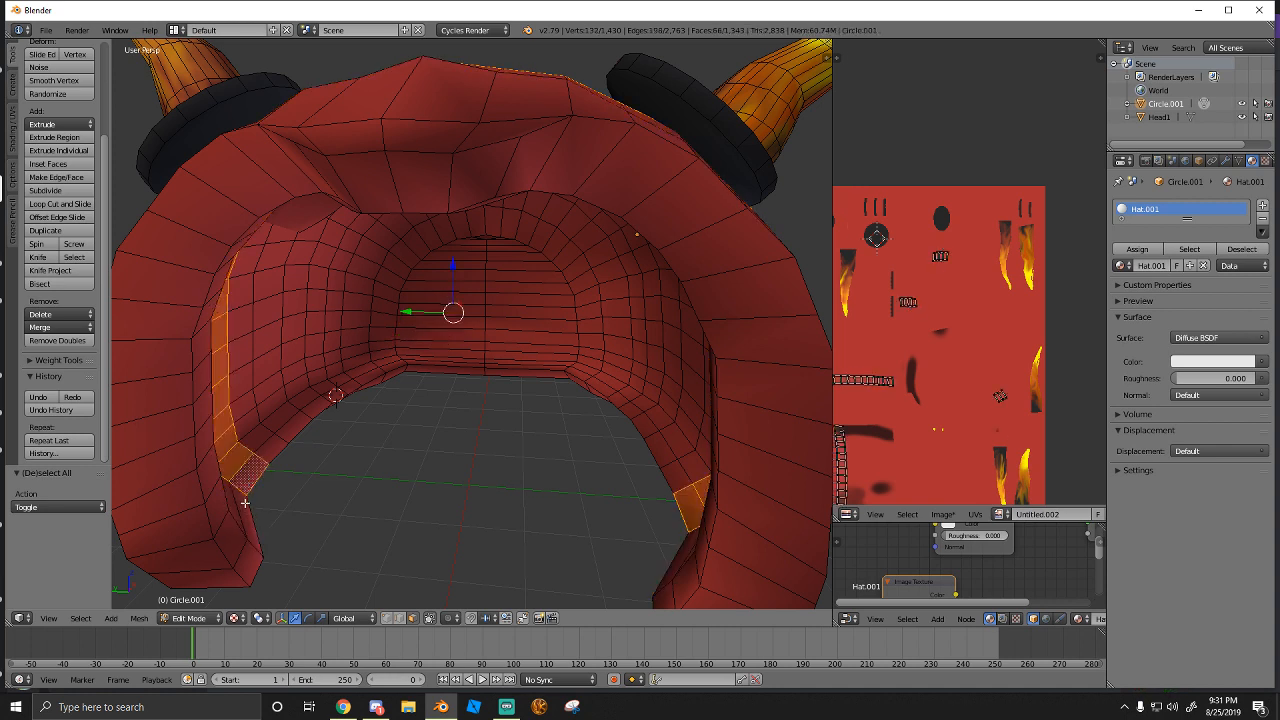
{"action": "right_click", "coordinate": [268, 443], "text": "alt+shift"}
{"action": "right_click", "coordinate": [294, 426], "text": "alt+shift"}
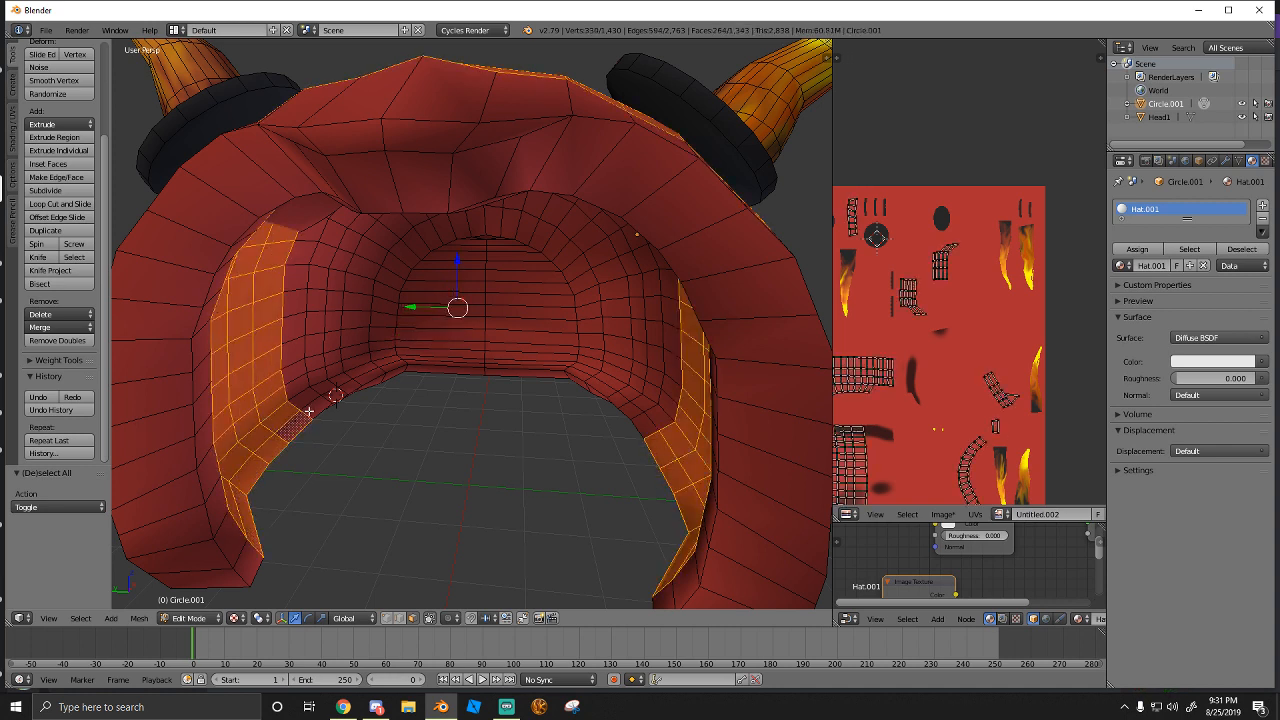
{"action": "right_click", "coordinate": [312, 410], "text": "alt+shift"}
{"action": "right_click", "coordinate": [317, 412], "text": "alt+shift"}
{"action": "right_click", "coordinate": [302, 421], "text": "alt+shift"}
{"action": "right_click", "coordinate": [301, 422], "text": "alt+shift"}
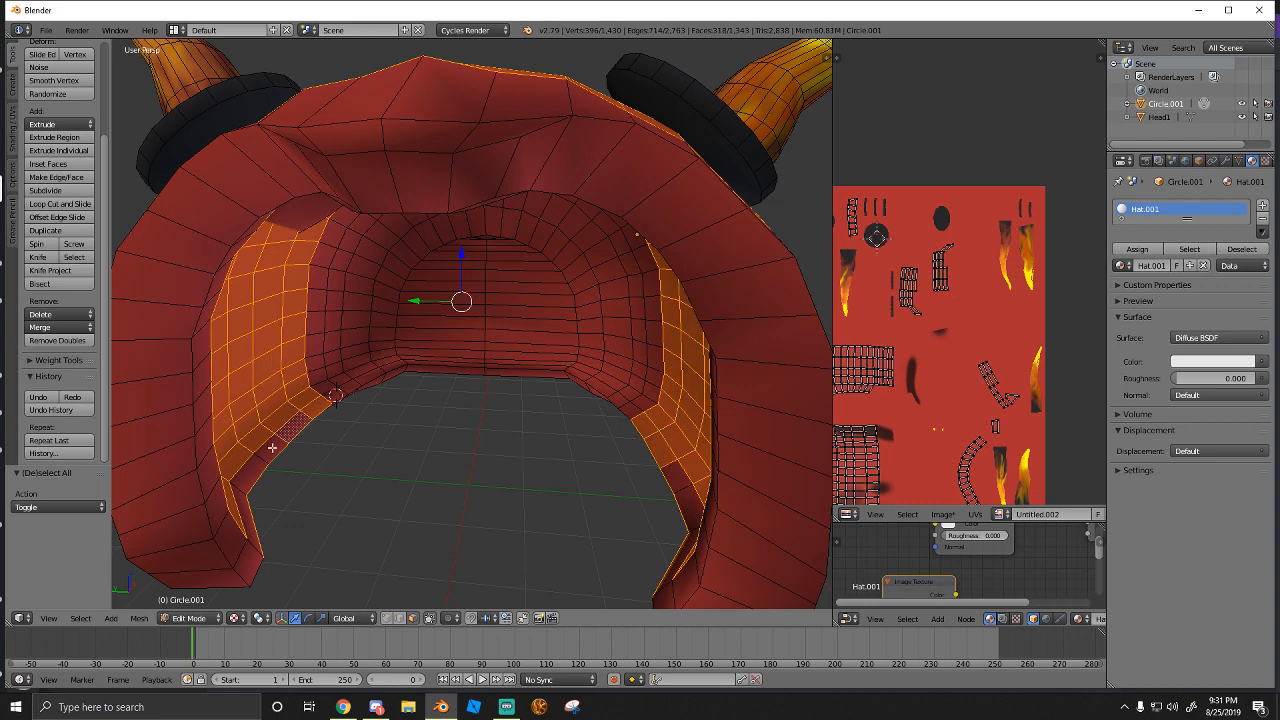
{"action": "right_click", "coordinate": [272, 448], "text": "alt+shift"}
{"action": "right_click", "coordinate": [270, 449], "text": "alt+shift"}
{"action": "right_click", "coordinate": [250, 470], "text": "alt+shift"}
{"action": "right_click", "coordinate": [250, 471], "text": "alt+shift"}
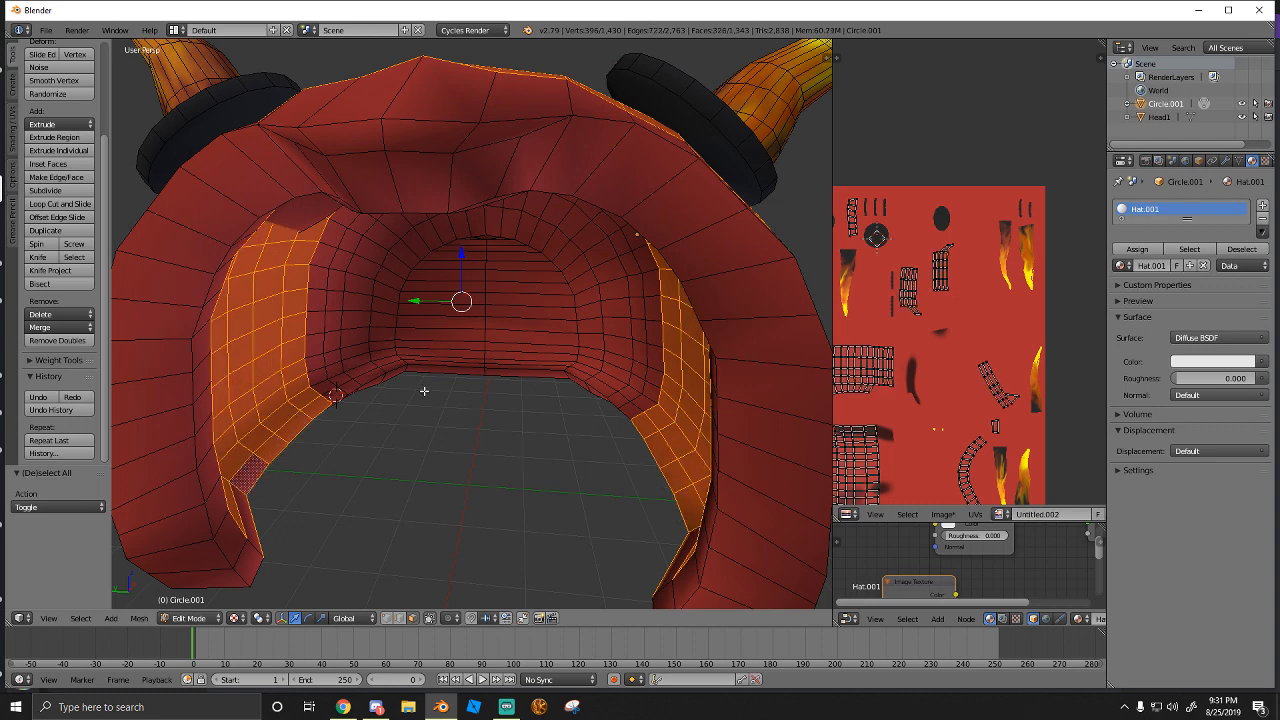
{"action": "middle_click_drag", "start_coordinate": [356, 372], "coordinate": [223, 485]}
{"action": "scroll", "coordinate": [372, 386], "scroll_direction": "down", "scroll_amount": 7}
{"action": "key", "text": "a"}
{"action": "scroll", "coordinate": [376, 388], "scroll_direction": "up", "scroll_amount": 3}
{"action": "scroll", "coordinate": [345, 380], "scroll_direction": "up", "scroll_amount": 6}
{"action": "right_click", "coordinate": [242, 433], "text": "alt"}
{"action": "key", "text": "a"}
{"action": "right_click", "coordinate": [242, 433], "text": "alt"}
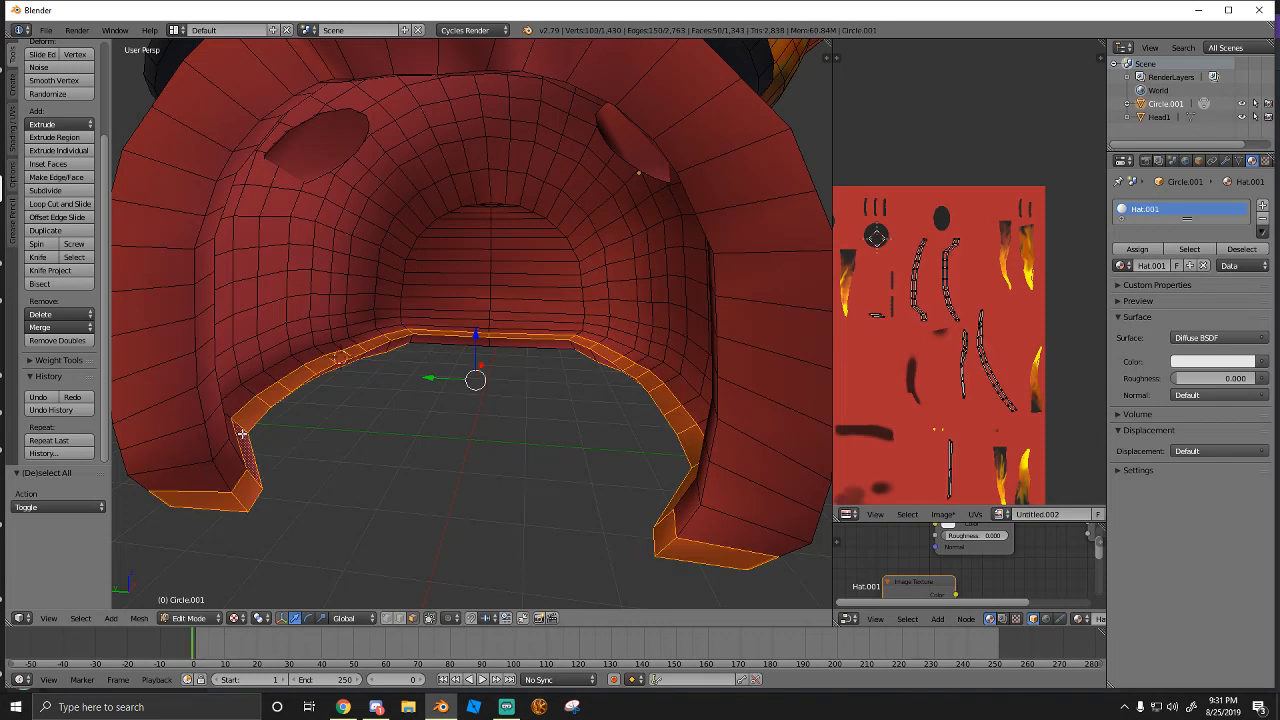
{"action": "key", "text": "a"}
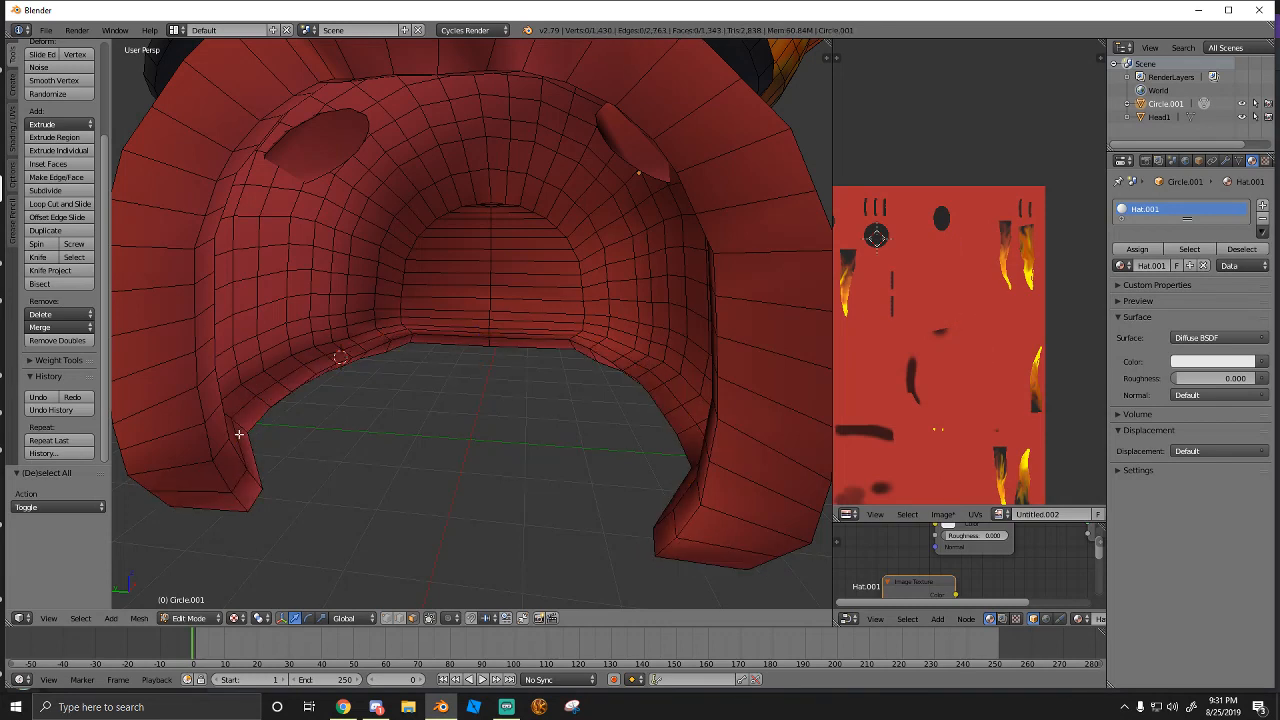
{"action": "right_click", "coordinate": [250, 400], "text": "alt+shift"}
{"action": "right_click", "coordinate": [264, 391], "text": "alt+shift"}
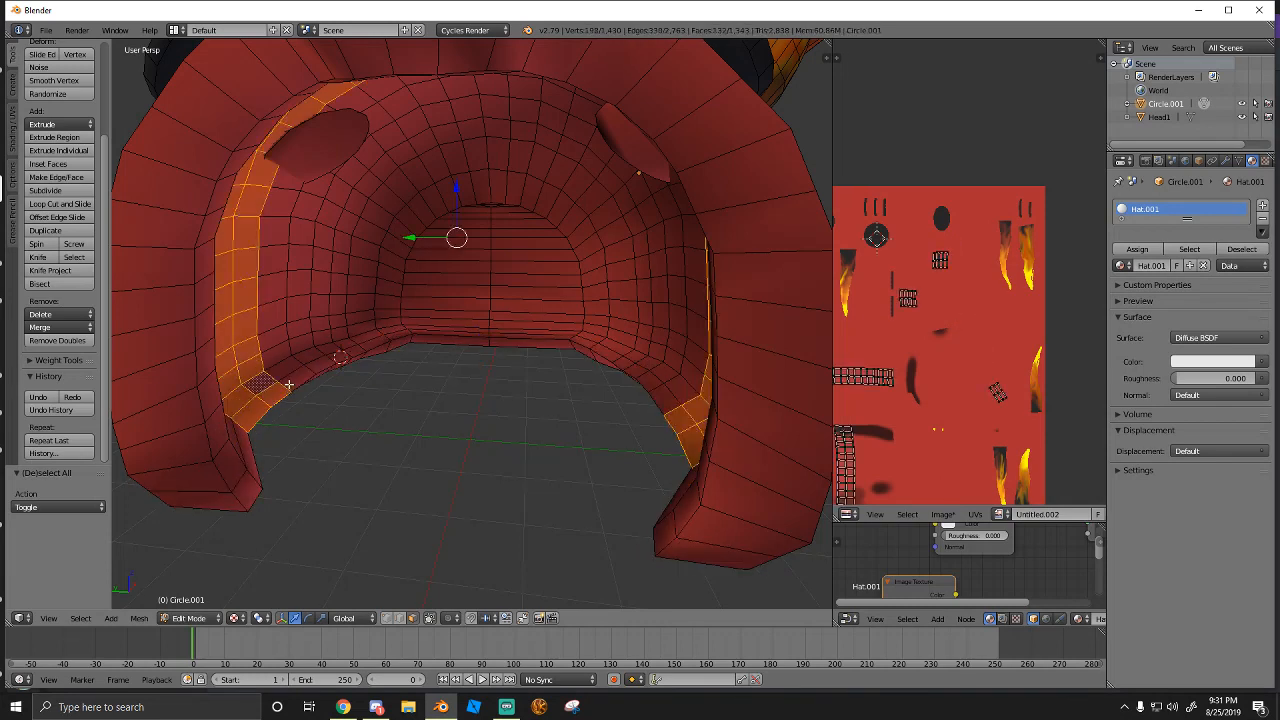
{"action": "right_click", "coordinate": [268, 391], "text": "alt+shift"}
{"action": "right_click", "coordinate": [269, 397], "text": "alt+shift"}
{"action": "key", "text": "a"}
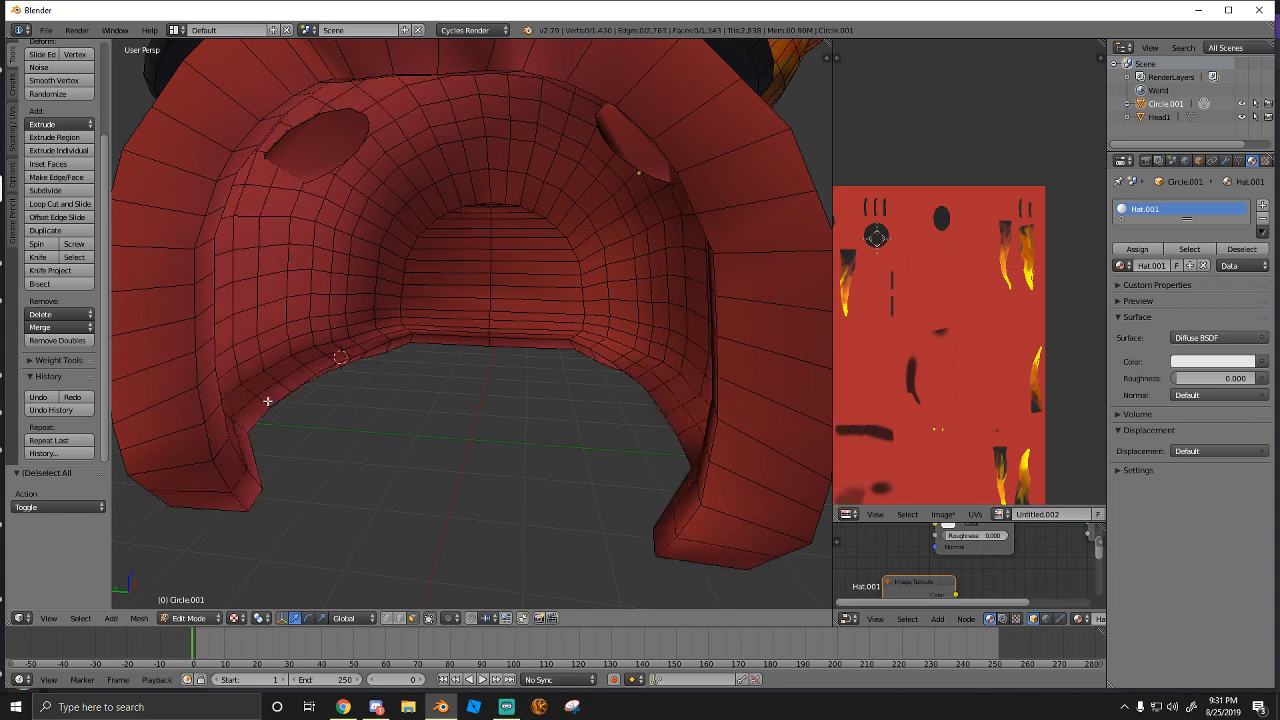
Circle-select the faces covering the hat's inner back wall, ceiling and adjoining side walls
{"action": "middle_click_drag", "start_coordinate": [280, 401], "coordinate": [280, 405]}
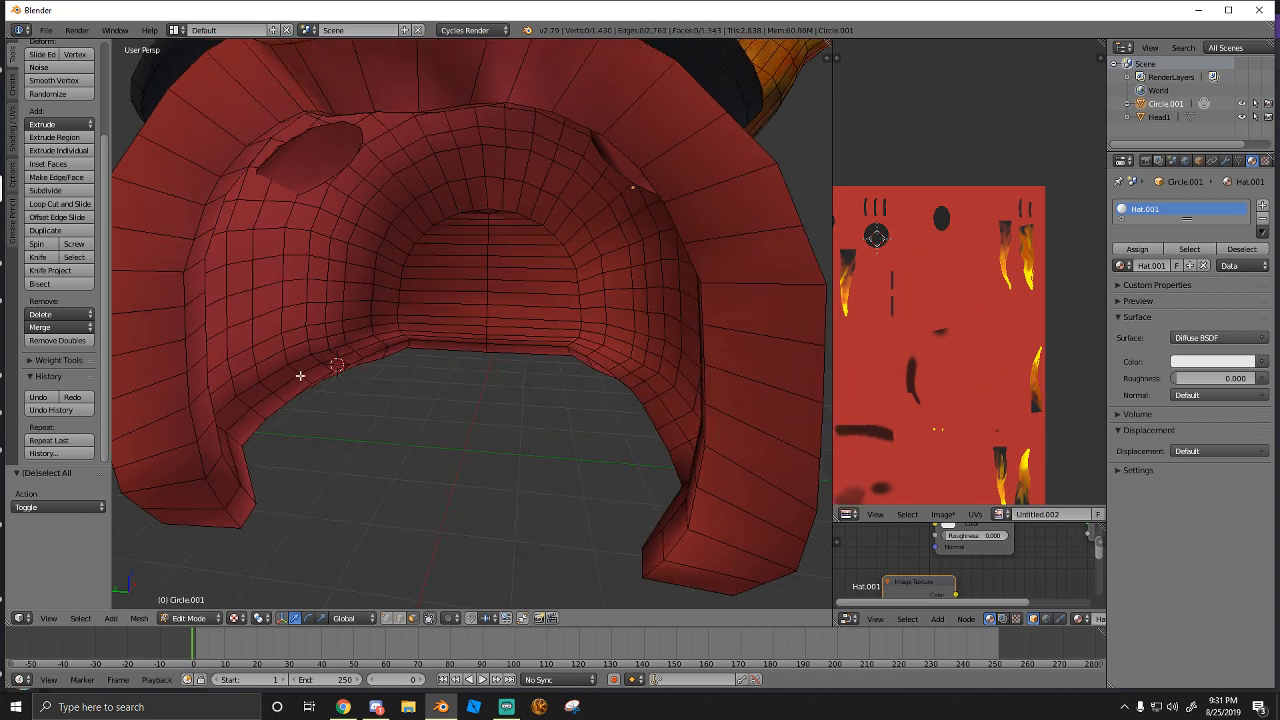
{"action": "scroll", "coordinate": [300, 375], "scroll_direction": "up", "scroll_amount": 3}
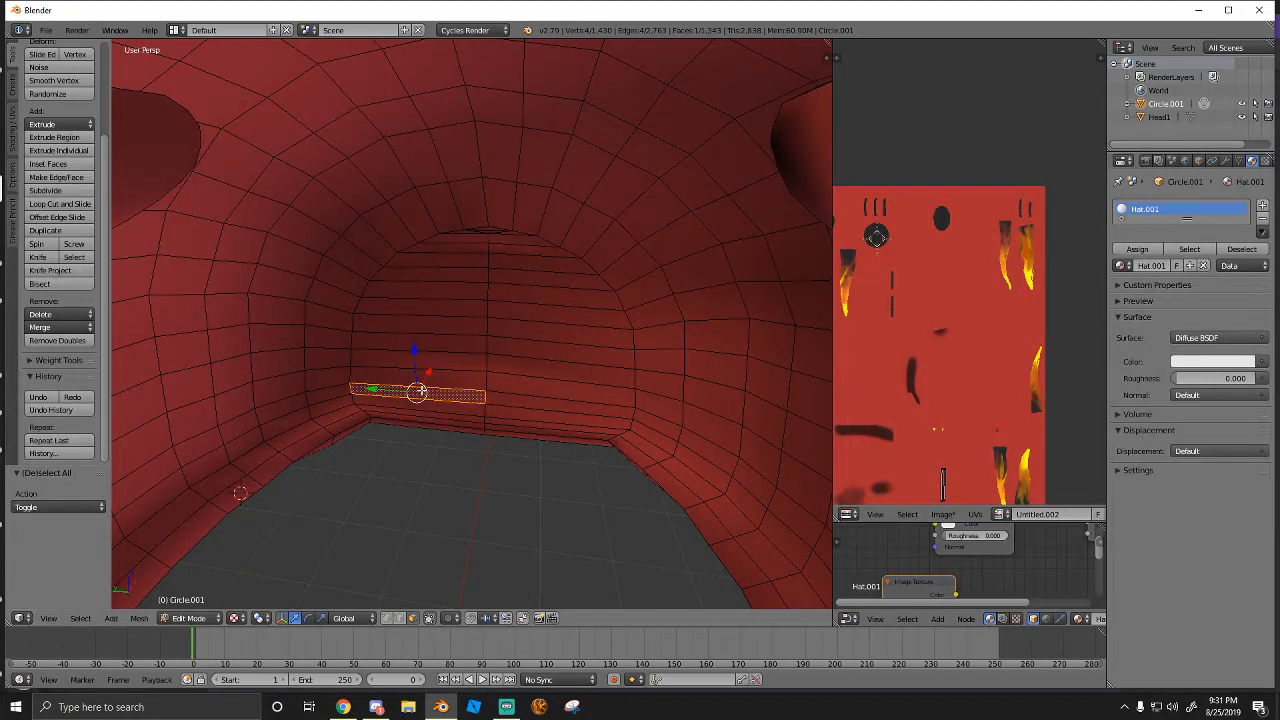
{"action": "mouse_move", "coordinate": [278, 231]}
{"action": "left_mouse_down"}
{"action": "mouse_move", "coordinate": [251, 240]}
{"action": "mouse_move", "coordinate": [239, 327]}
{"action": "left_mouse_up"}
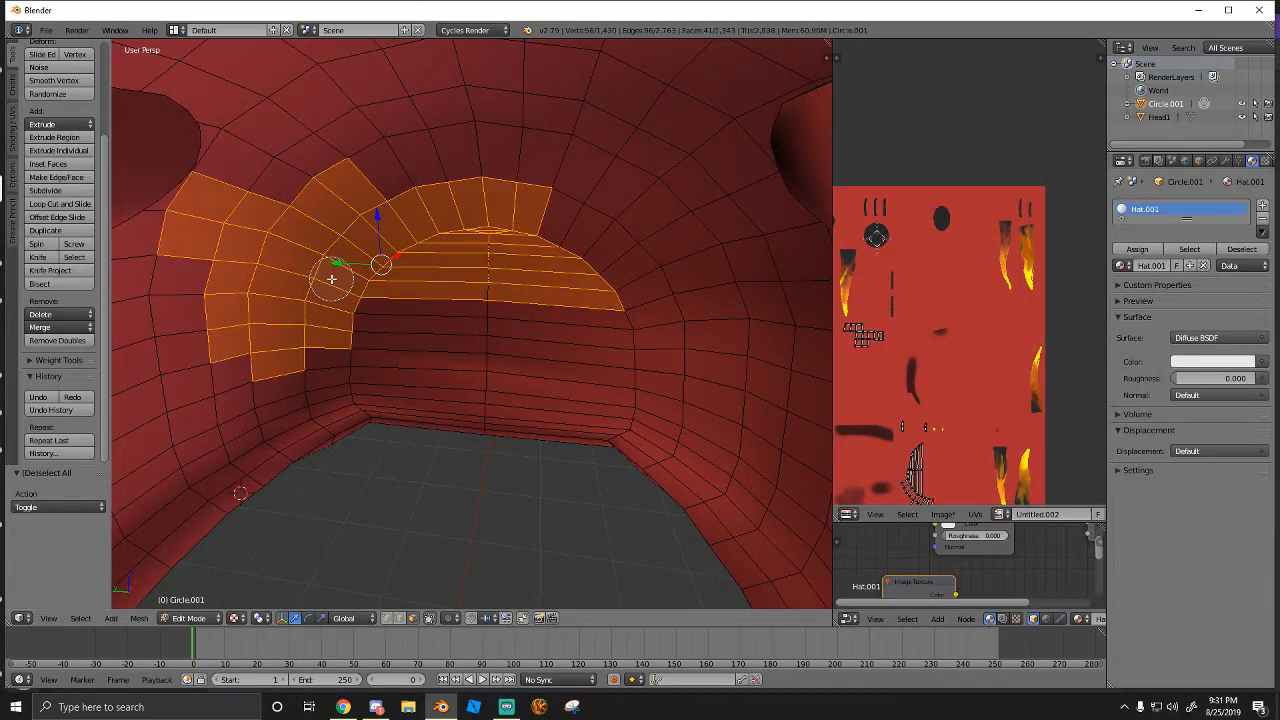
{"action": "mouse_move", "coordinate": [323, 277]}
{"action": "left_mouse_down"}
{"action": "mouse_move", "coordinate": [449, 343]}
{"action": "mouse_move", "coordinate": [520, 296]}
{"action": "mouse_move", "coordinate": [437, 420]}
{"action": "mouse_move", "coordinate": [286, 400]}
{"action": "mouse_move", "coordinate": [308, 440]}
{"action": "left_mouse_up"}
{"action": "mouse_move", "coordinate": [212, 479]}
{"action": "left_mouse_down"}
{"action": "mouse_move", "coordinate": [270, 308]}
{"action": "mouse_move", "coordinate": [557, 175]}
{"action": "mouse_move", "coordinate": [666, 143]}
{"action": "mouse_move", "coordinate": [621, 218]}
{"action": "mouse_move", "coordinate": [686, 349]}
{"action": "mouse_move", "coordinate": [634, 431]}
{"action": "mouse_move", "coordinate": [777, 509]}
{"action": "mouse_move", "coordinate": [780, 306]}
{"action": "mouse_move", "coordinate": [569, 40]}
{"action": "mouse_move", "coordinate": [483, 241]}
{"action": "left_mouse_up"}
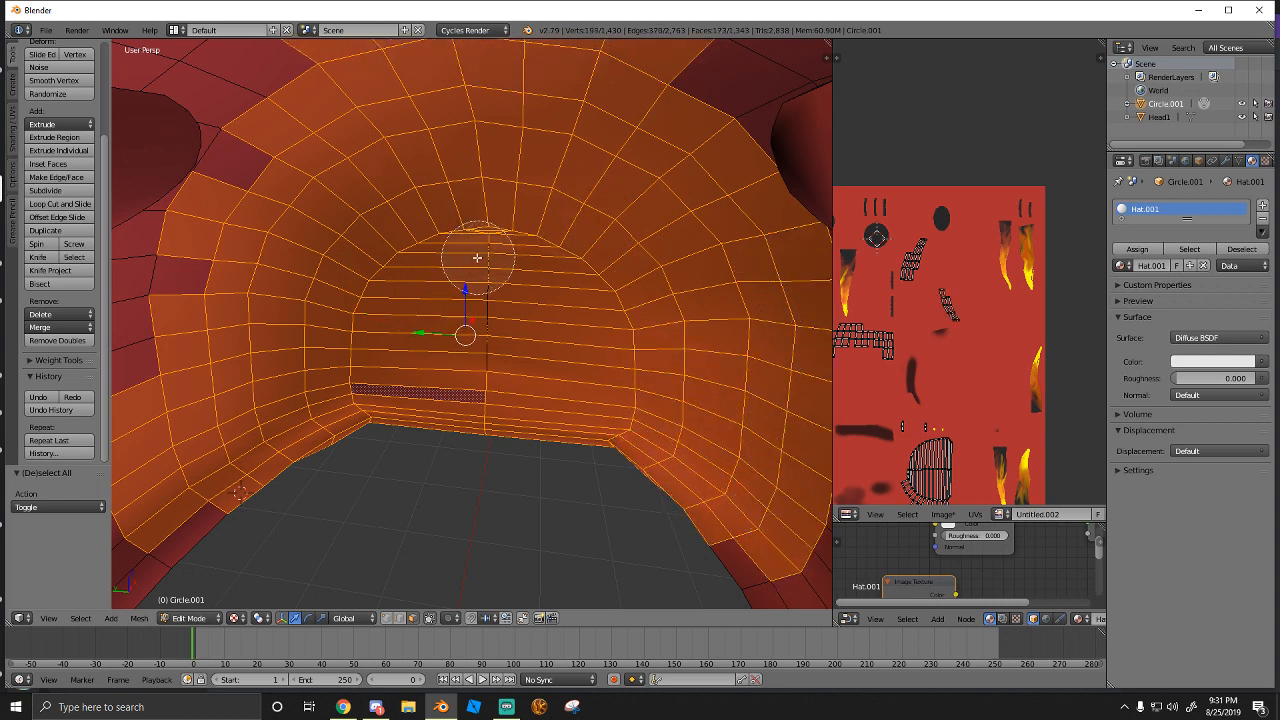
{"action": "right_click", "coordinate": [475, 265]}
Extend the circle selection over the inner side wall on the +Y side, reselecting the faces accidentally deselected near the back
{"action": "scroll", "coordinate": [474, 270], "scroll_direction": "down", "scroll_amount": 5}
{"action": "scroll", "coordinate": [474, 270], "scroll_direction": "up", "scroll_amount": 7}
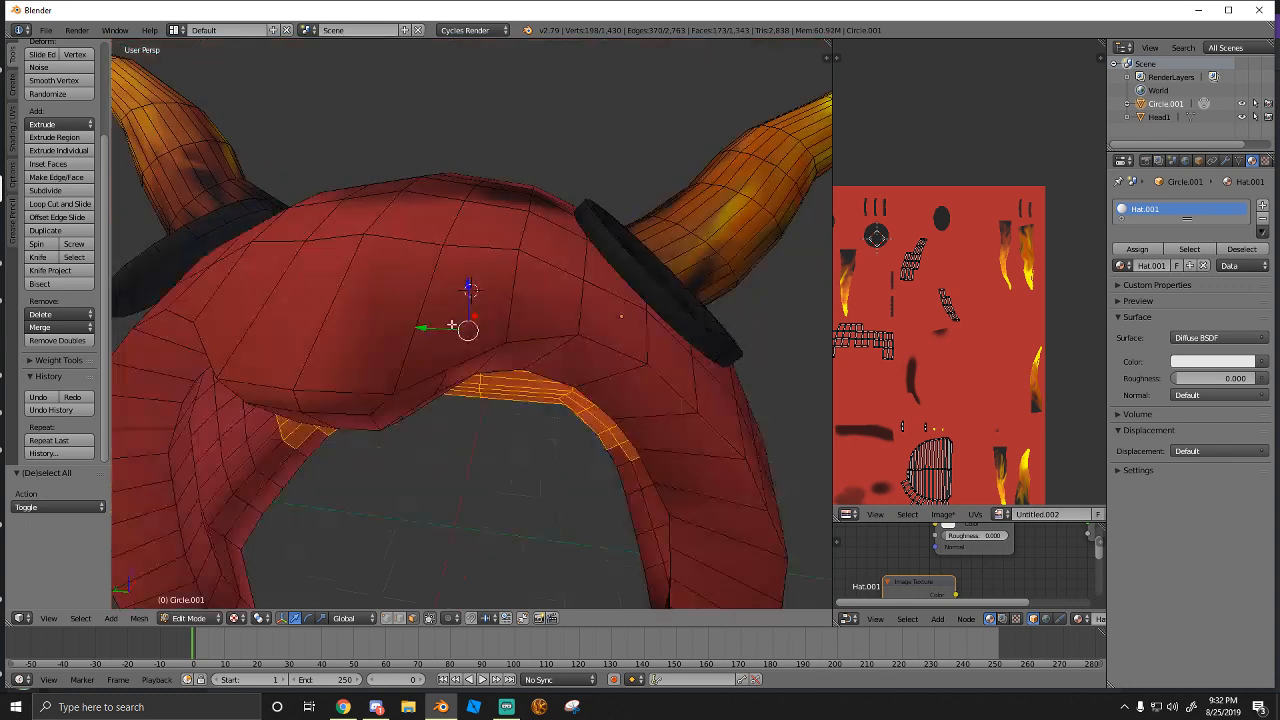
{"action": "middle_click_drag", "start_coordinate": [428, 287], "coordinate": [448, 292]}
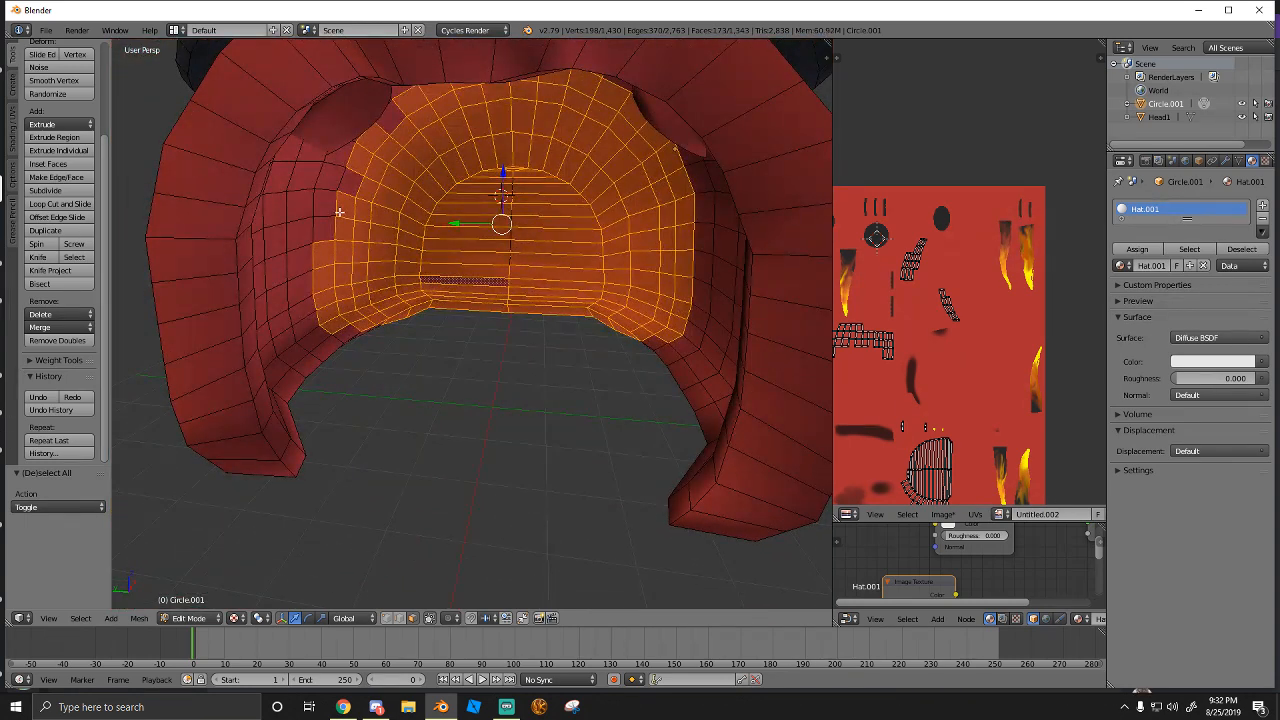
{"action": "key", "text": "c"}
{"action": "mouse_move", "coordinate": [339, 212]}
{"action": "left_mouse_down"}
{"action": "mouse_move", "coordinate": [295, 242]}
{"action": "mouse_move", "coordinate": [285, 226]}
{"action": "mouse_move", "coordinate": [296, 312]}
{"action": "left_mouse_up"}
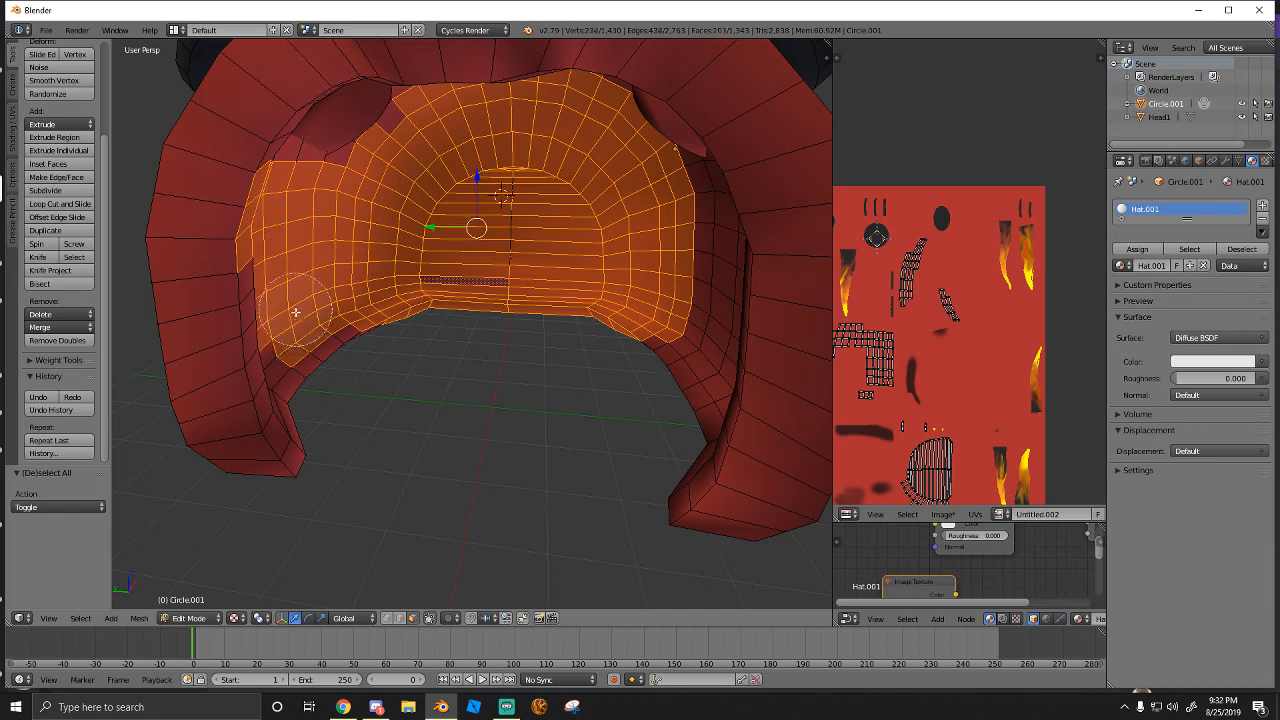
{"action": "middle_click_drag", "start_coordinate": [385, 289], "coordinate": [405, 292]}
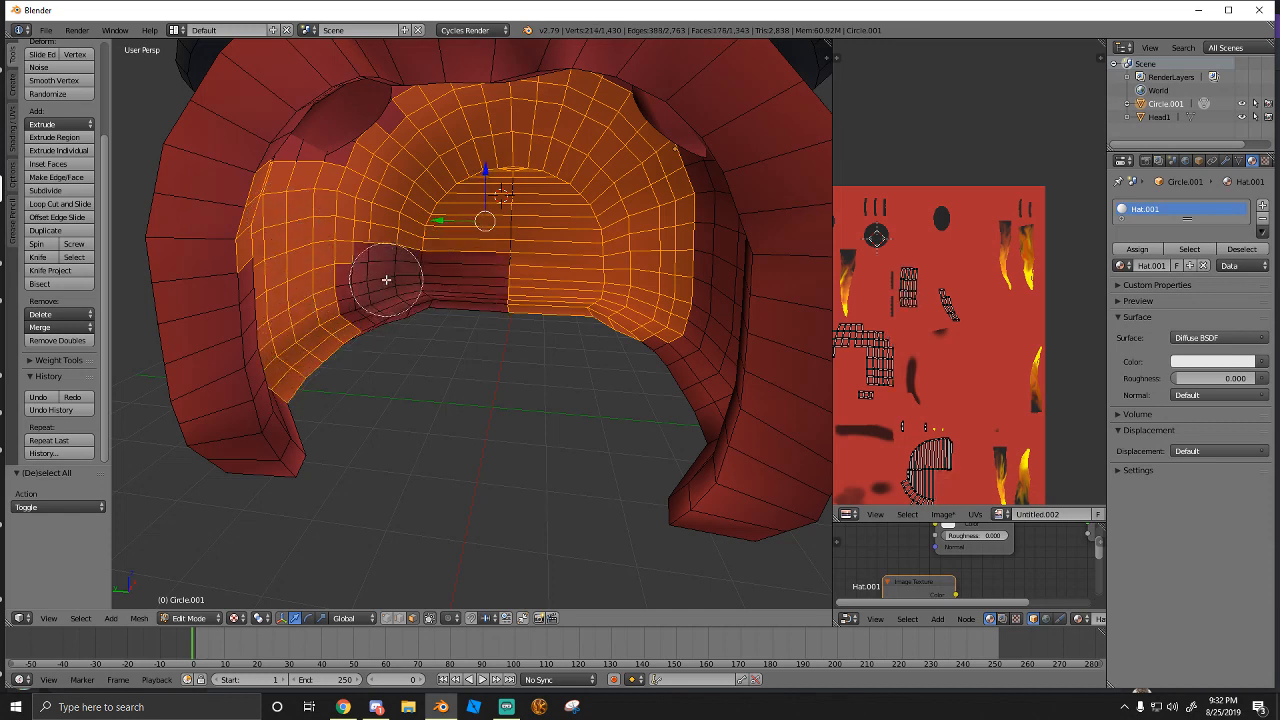
{"action": "mouse_move", "coordinate": [386, 279]}
{"action": "left_mouse_down"}
{"action": "mouse_move", "coordinate": [409, 306]}
{"action": "mouse_move", "coordinate": [471, 274]}
{"action": "mouse_move", "coordinate": [457, 343]}
{"action": "left_mouse_up"}
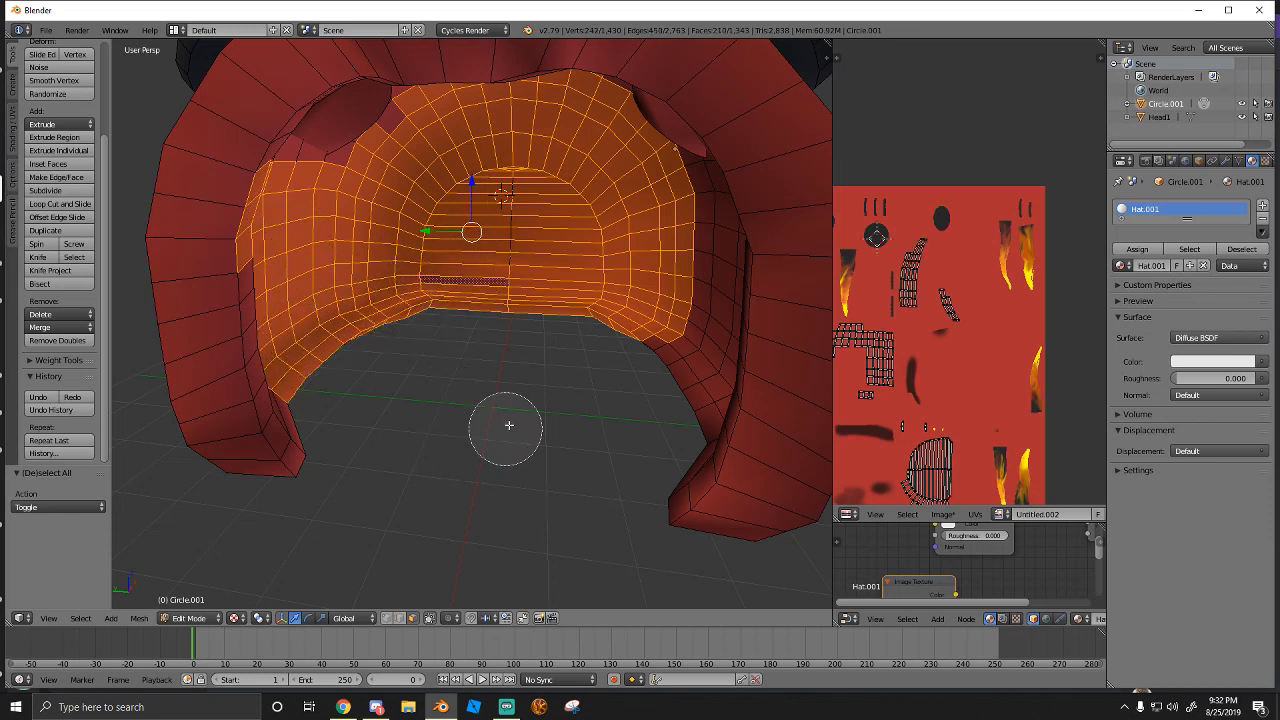
Circle-select the unselected faces of the hat's inner side wall, around the round hole and down to the lower edge
{"action": "right_click", "coordinate": [523, 394]}
{"action": "key", "text": "shift+f"}
{"action": "key", "text": "w"}
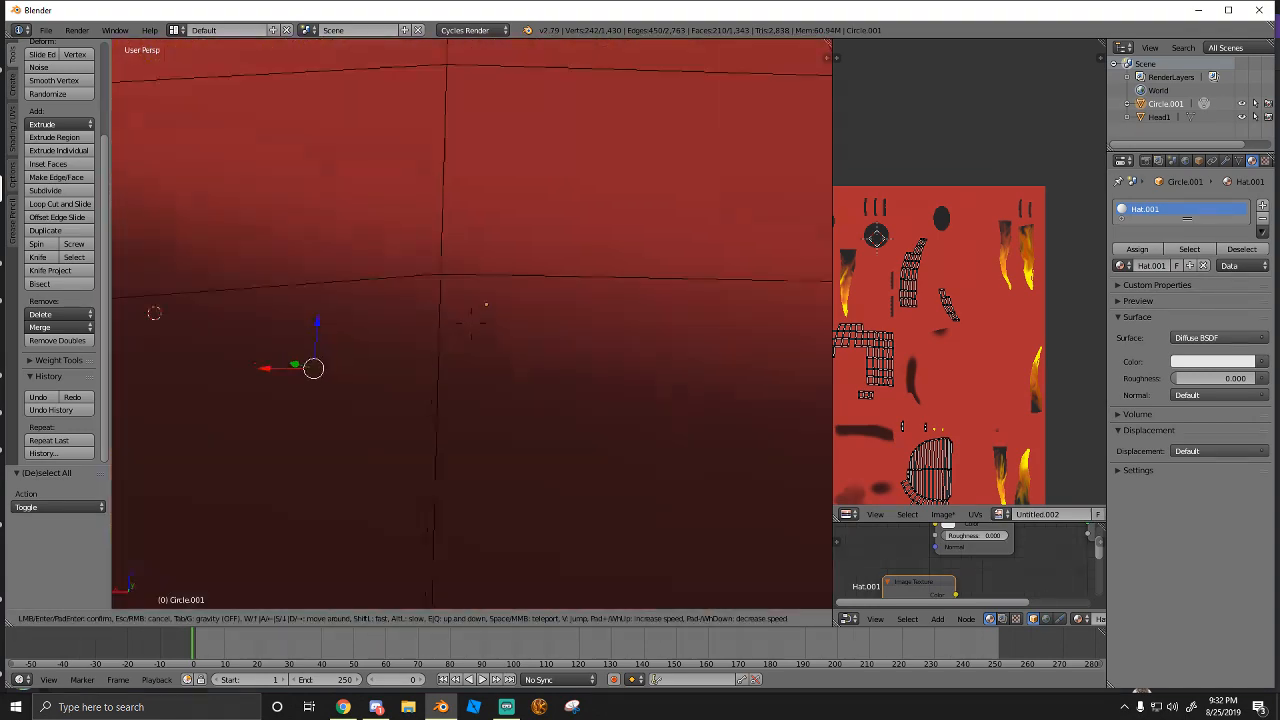
{"action": "key", "text": "s"}
{"action": "left_click", "coordinate": [472, 324]}
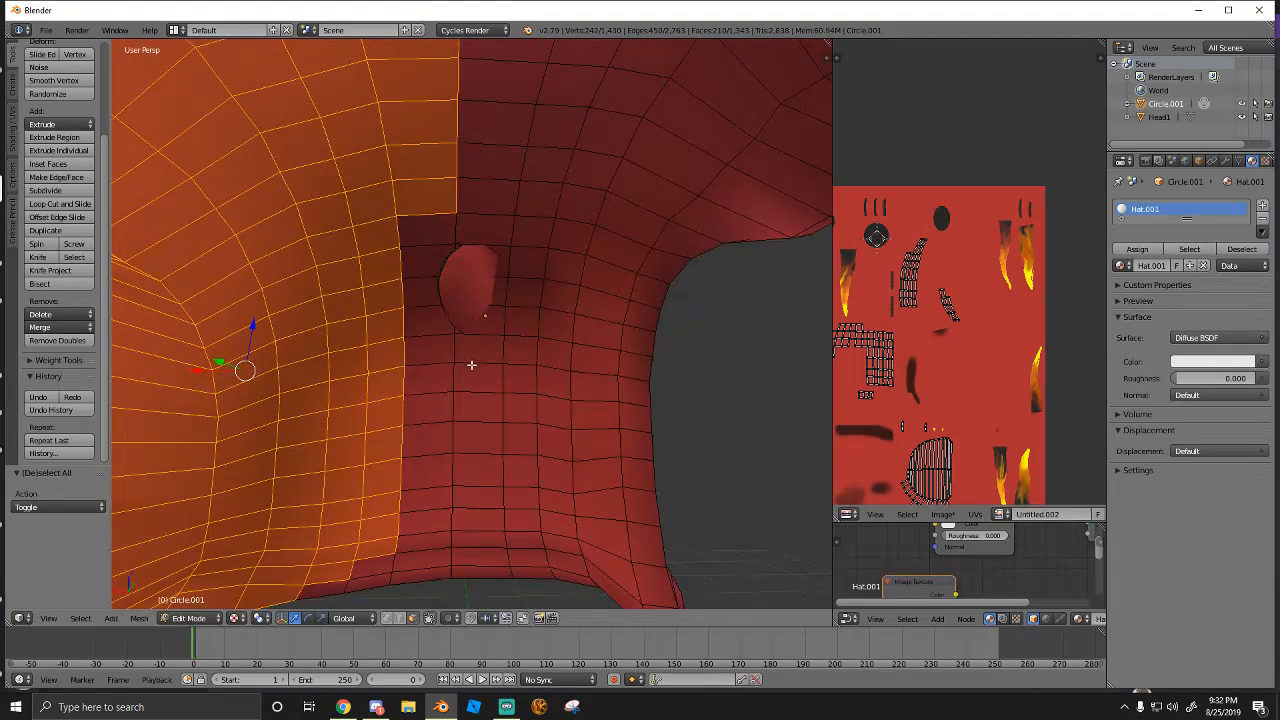
{"action": "key", "text": "c"}
{"action": "mouse_move", "coordinate": [517, 134]}
{"action": "left_mouse_down"}
{"action": "mouse_move", "coordinate": [459, 513]}
{"action": "mouse_move", "coordinate": [350, 552]}
{"action": "mouse_move", "coordinate": [418, 352]}
{"action": "mouse_move", "coordinate": [485, 59]}
{"action": "mouse_move", "coordinate": [623, 79]}
{"action": "mouse_move", "coordinate": [617, 277]}
{"action": "mouse_move", "coordinate": [545, 534]}
{"action": "mouse_move", "coordinate": [556, 222]}
{"action": "left_mouse_up"}
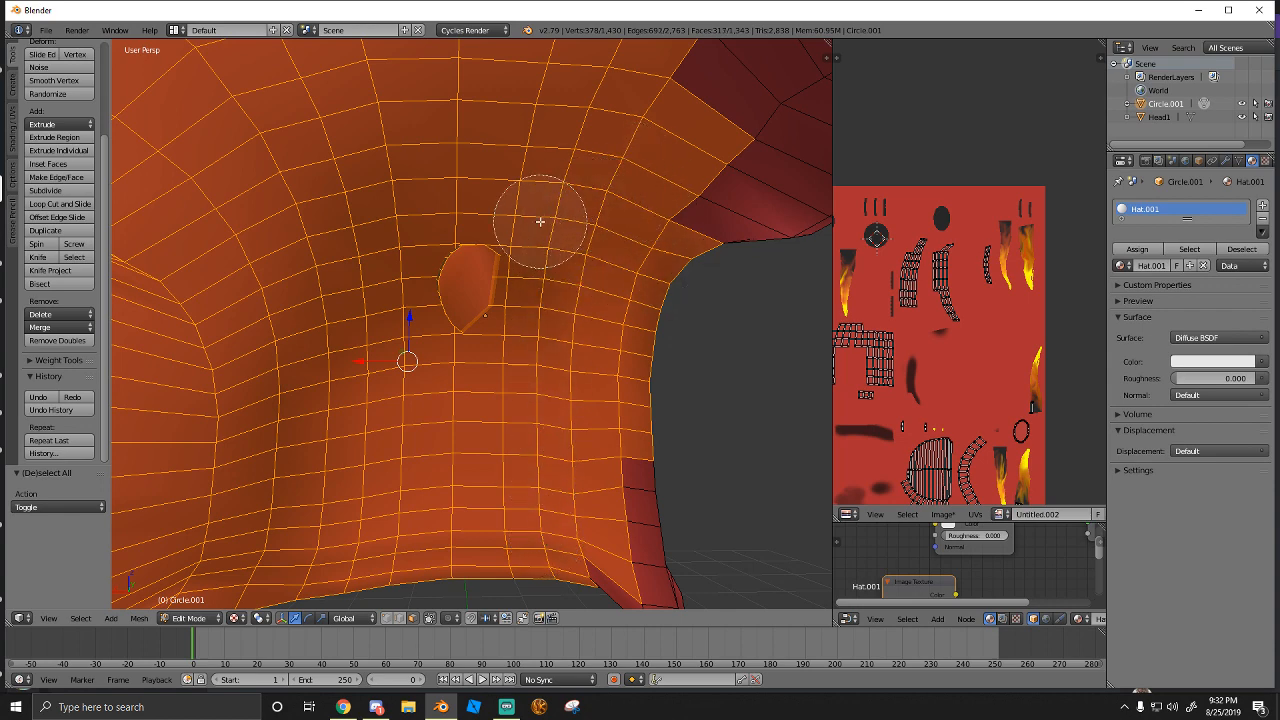
{"action": "key", "text": "Escape"}
Deselect the faces inside the round hole and the narrow rim faces along the hat's front opening
{"action": "middle_click_drag", "start_coordinate": [510, 269], "coordinate": [215, 239]}
{"action": "right_click", "coordinate": [217, 279], "text": "shift"}
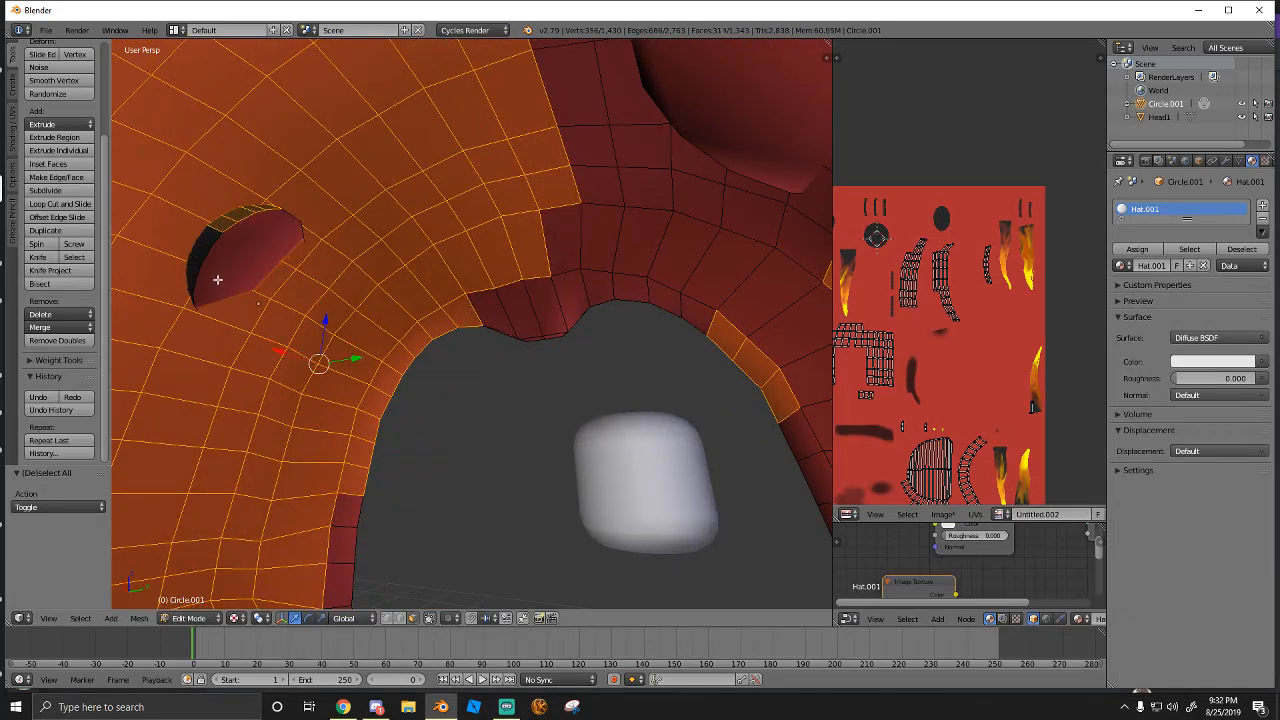
{"action": "right_click", "coordinate": [242, 215], "text": "shift"}
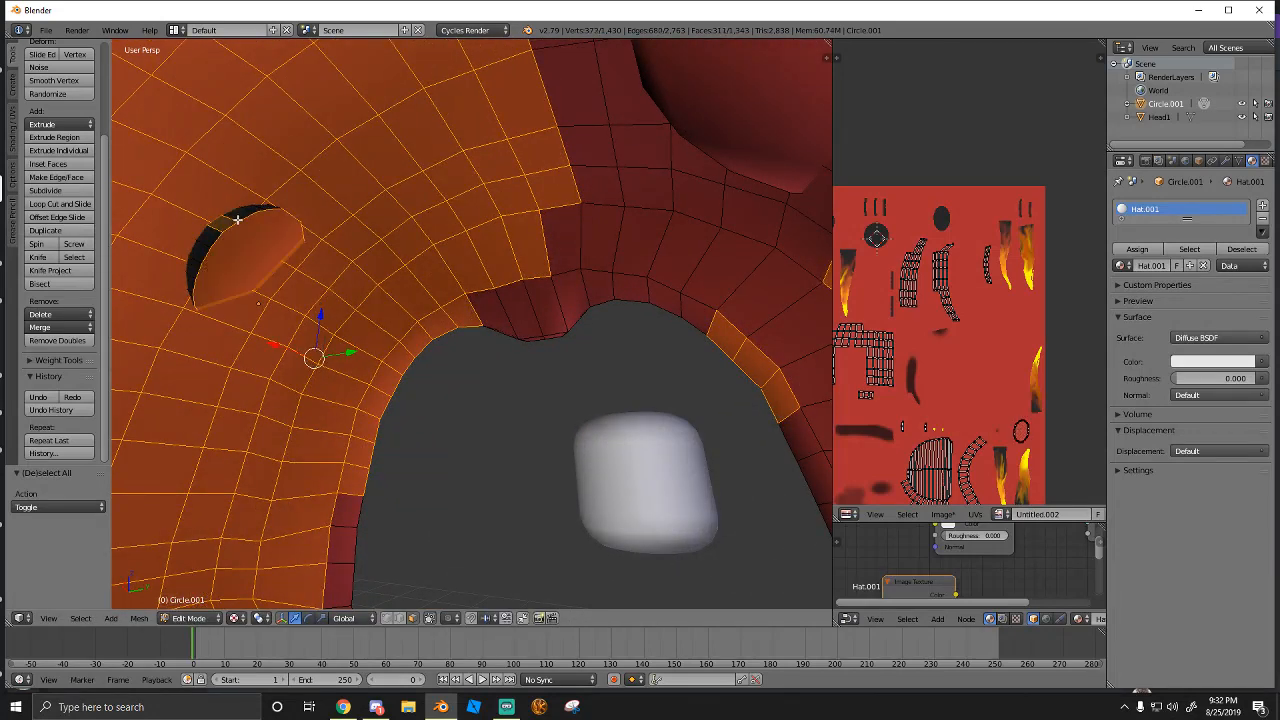
{"action": "right_click", "coordinate": [228, 231], "text": "shift"}
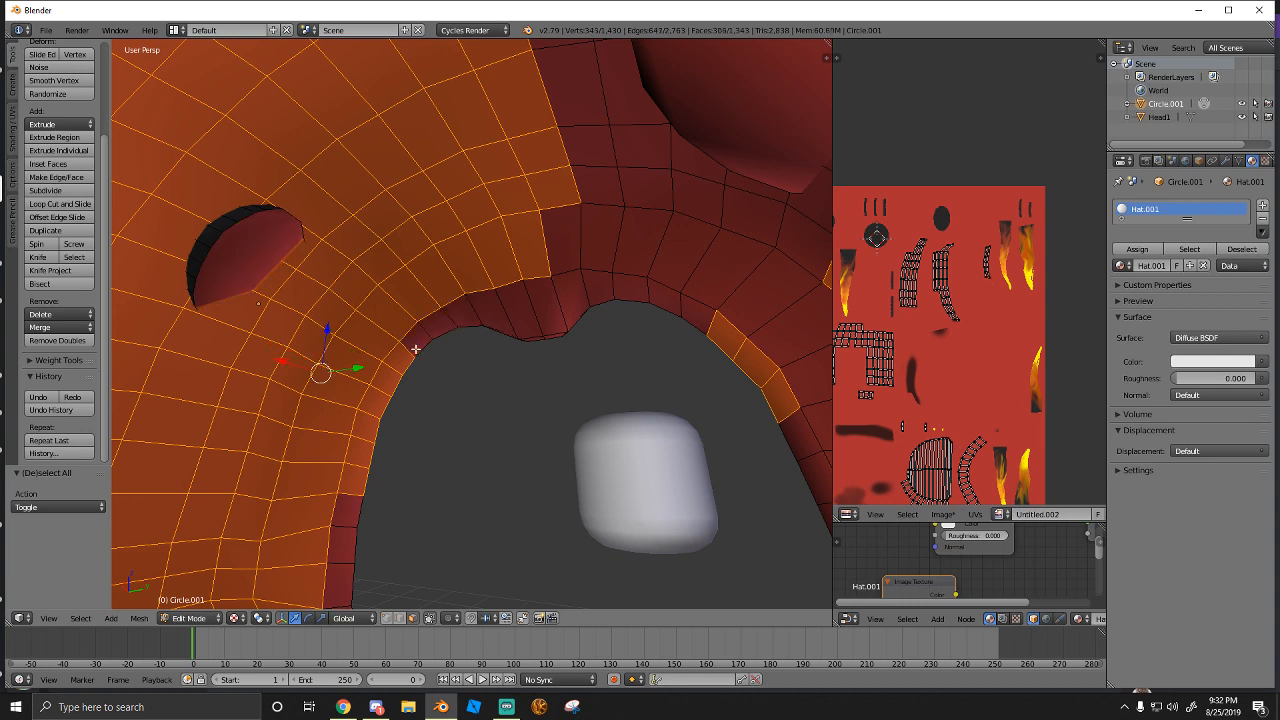
{"action": "right_click", "coordinate": [373, 428], "text": "shift"}
Add the missing inner wall faces bordering the front opening on the opposite side, down to its lower corner, to the selection
{"action": "key", "text": "shift+f"}
{"action": "key", "text": "w"}
{"action": "key", "text": "s"}
{"action": "left_click", "coordinate": [510, 338]}
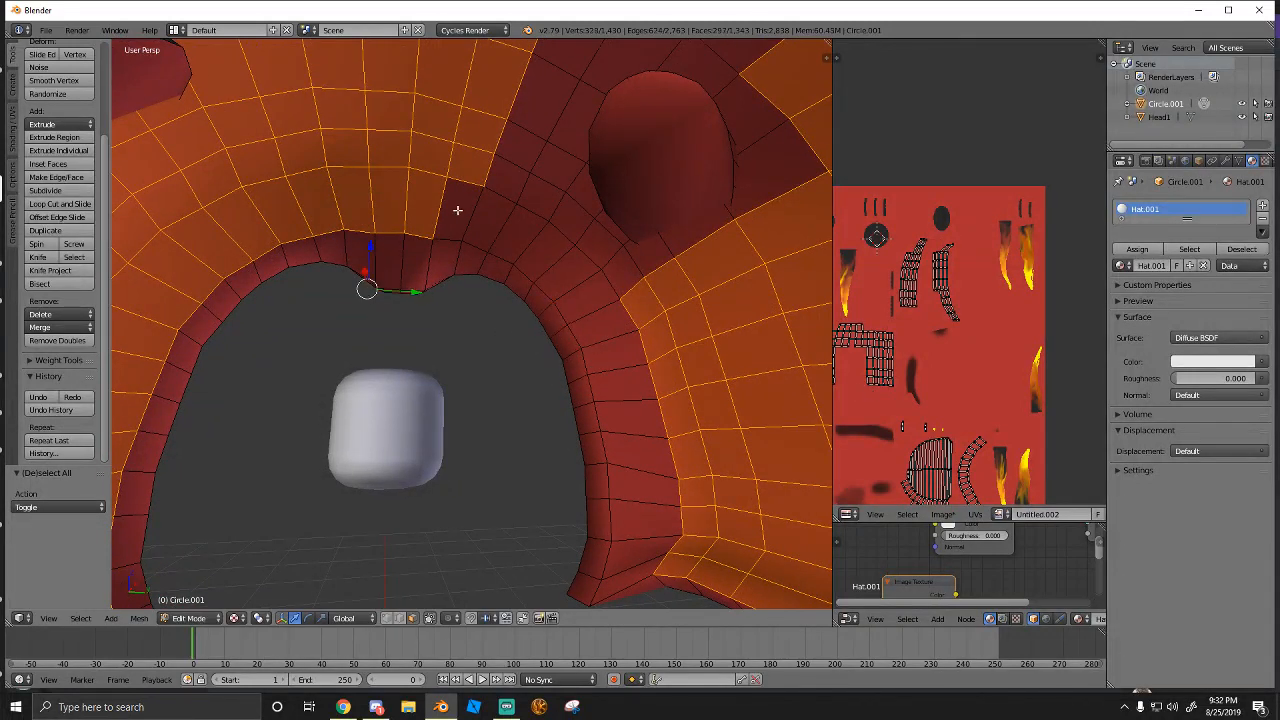
{"action": "right_click", "coordinate": [613, 427], "text": "shift"}
{"action": "right_click", "coordinate": [620, 517], "text": "shift"}
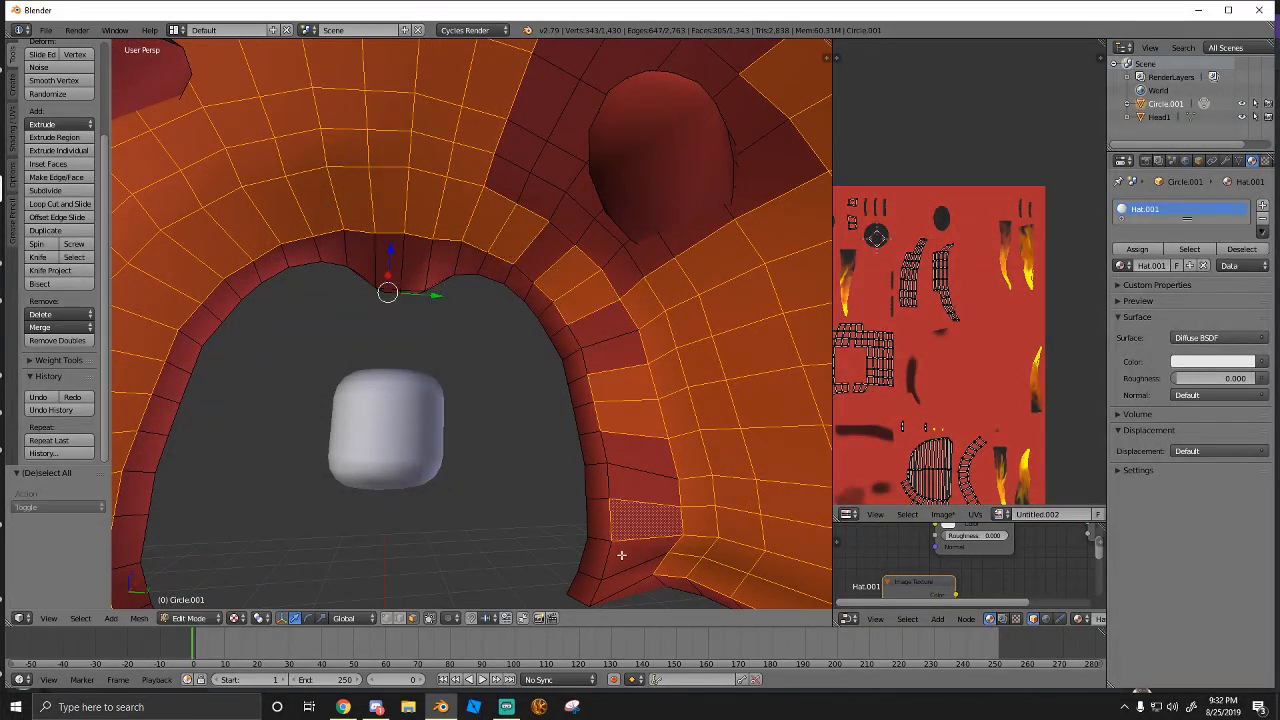
{"action": "right_click", "coordinate": [622, 577], "text": "shift"}
{"action": "right_click", "coordinate": [628, 596], "text": "shift"}
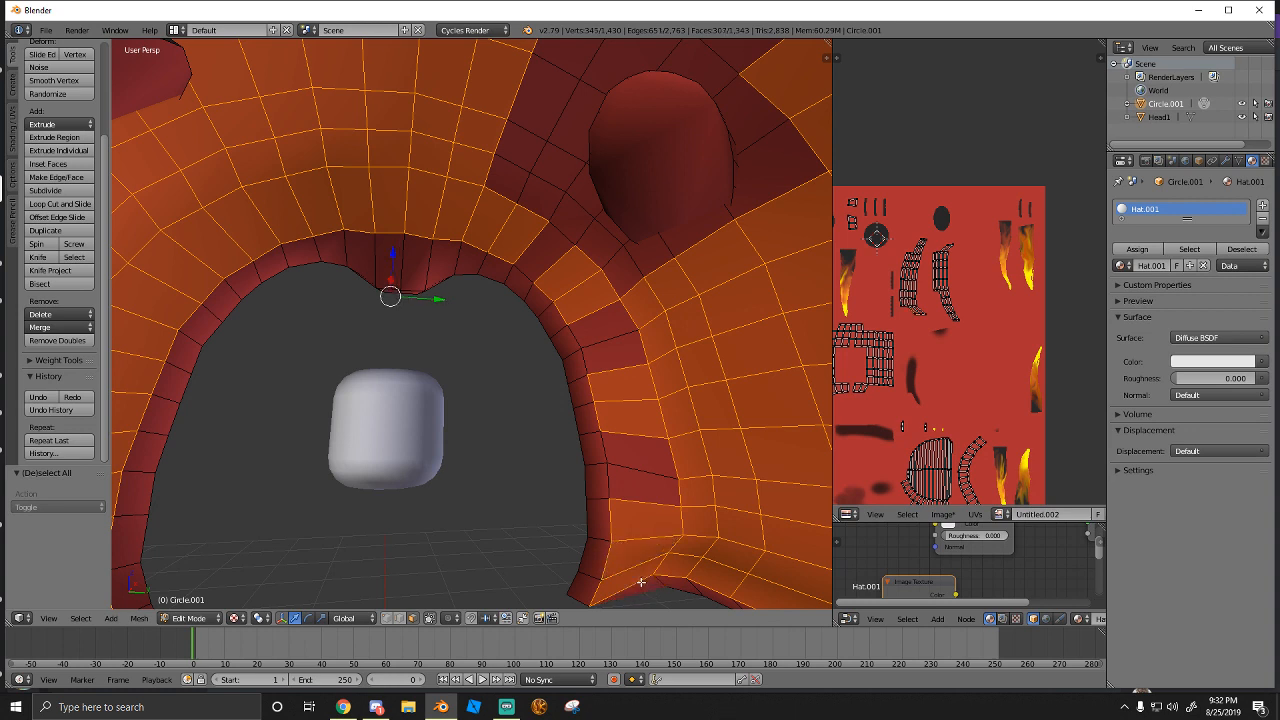
{"action": "right_click", "coordinate": [636, 495], "text": "shift"}
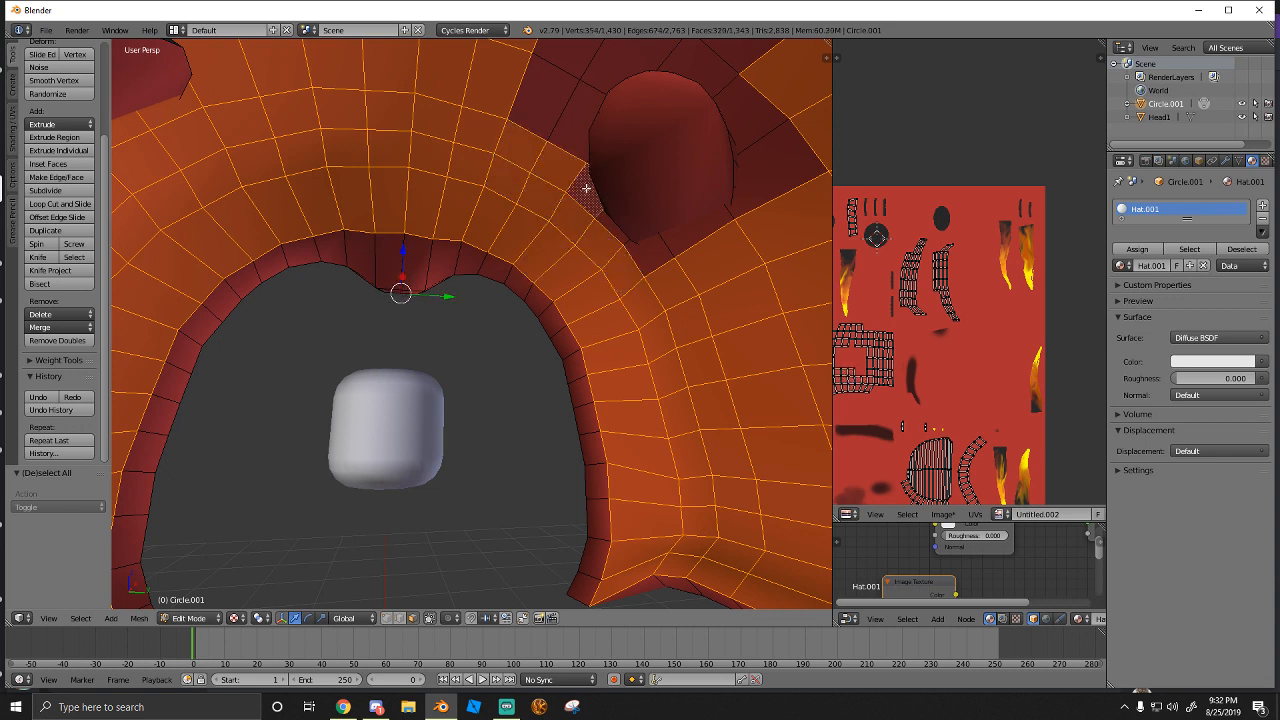
Add the unselected inner wall faces surrounding the second hole to the selection
{"action": "right_click", "coordinate": [756, 190], "text": "shift"}
{"action": "right_click", "coordinate": [743, 129], "text": "shift"}
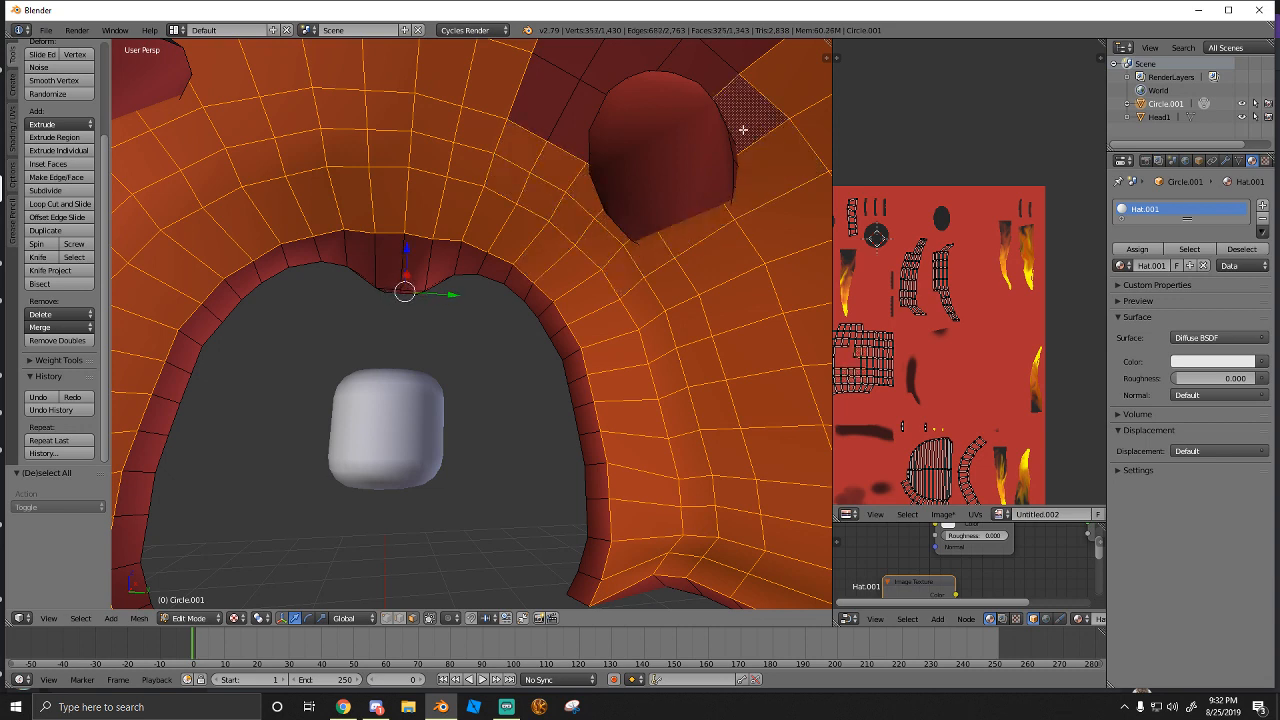
{"action": "right_click", "coordinate": [675, 63], "text": "shift"}
{"action": "right_click", "coordinate": [614, 69], "text": "shift"}
{"action": "right_click", "coordinate": [557, 110], "text": "shift"}
{"action": "right_click", "coordinate": [576, 112], "text": "shift"}
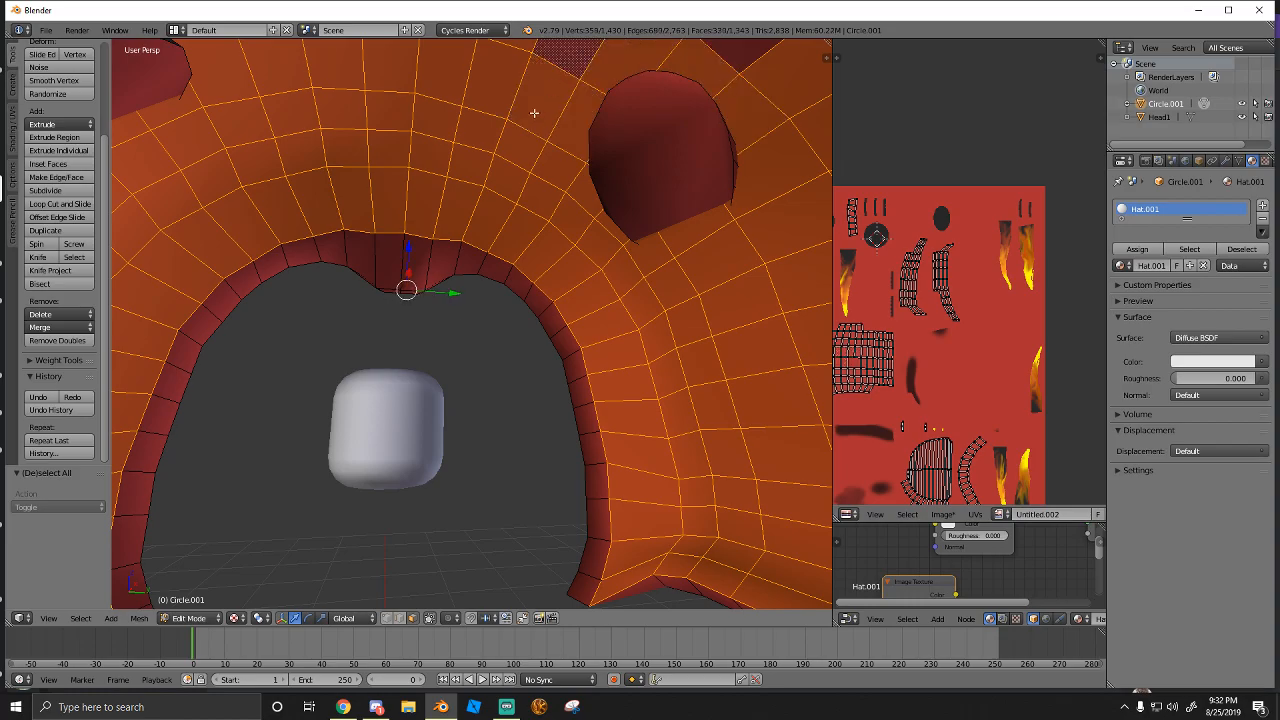
Go around the hat's interior and select the inner wall faces still missing near the holes
{"action": "key", "text": "shift+f"}
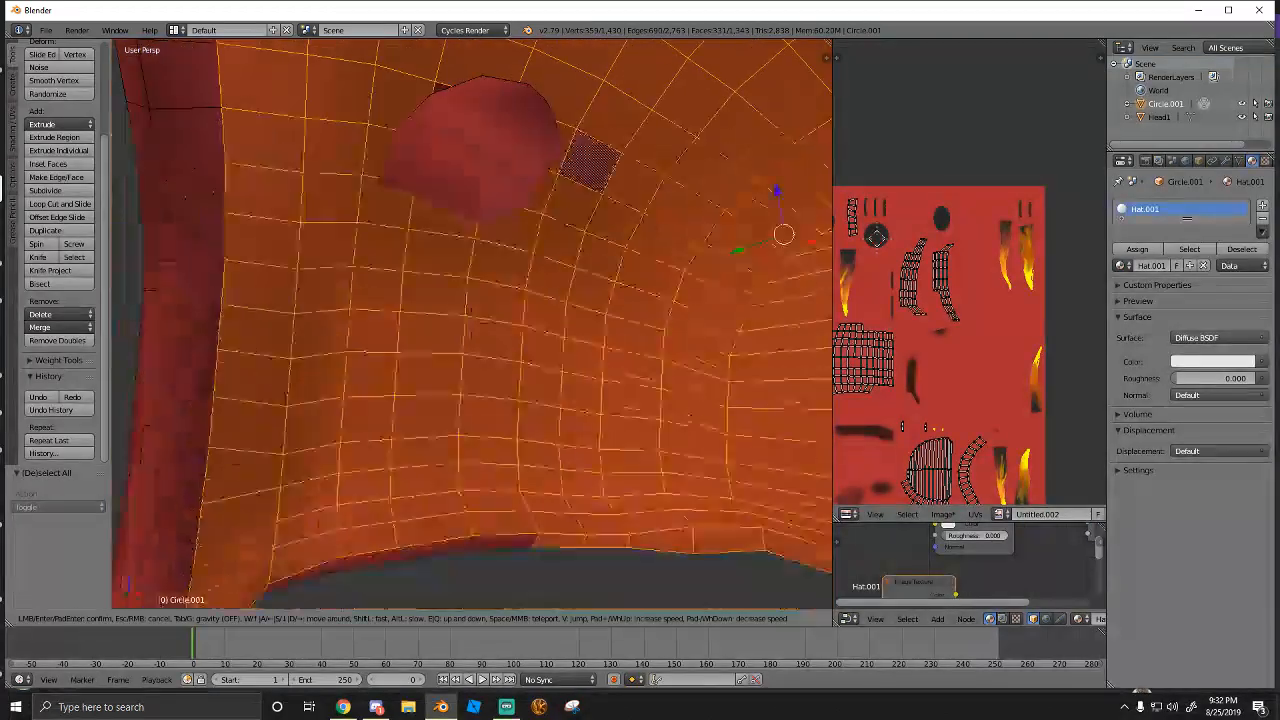
{"action": "key", "text": "s"}
{"action": "key", "text": "w"}
{"action": "key", "text": "s"}
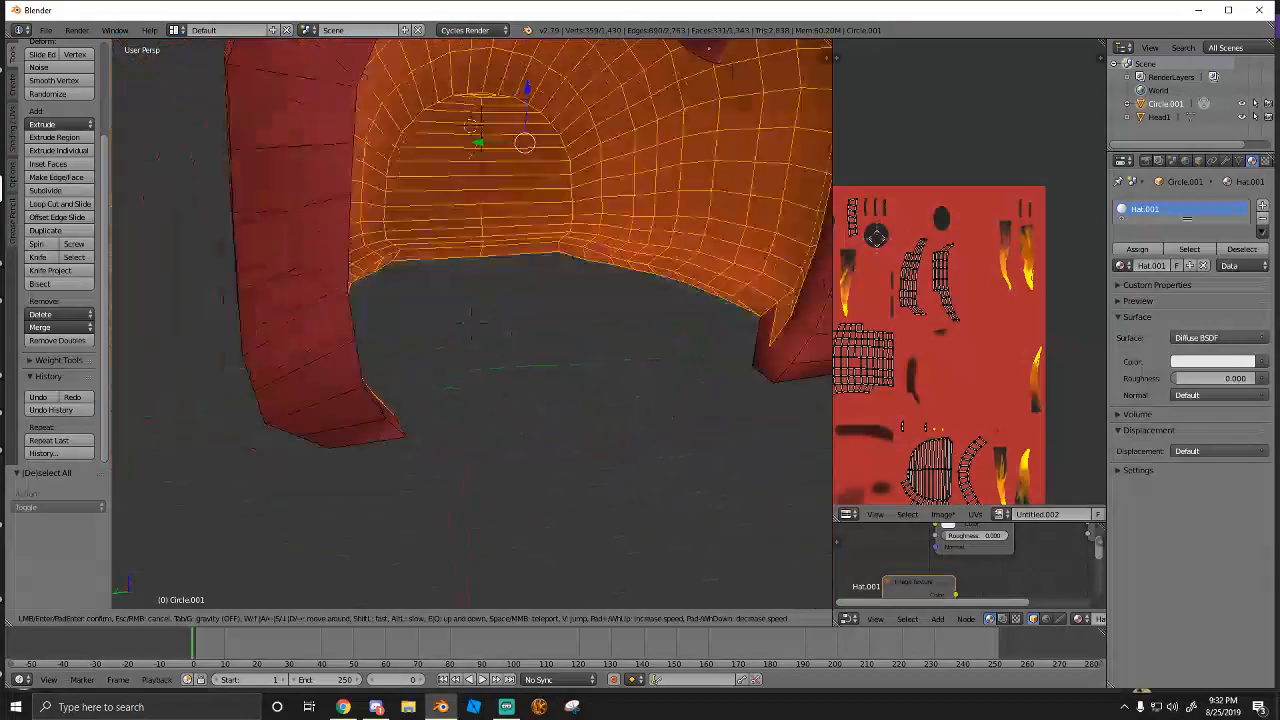
{"action": "key", "text": "w"}
{"action": "key", "text": "s"}
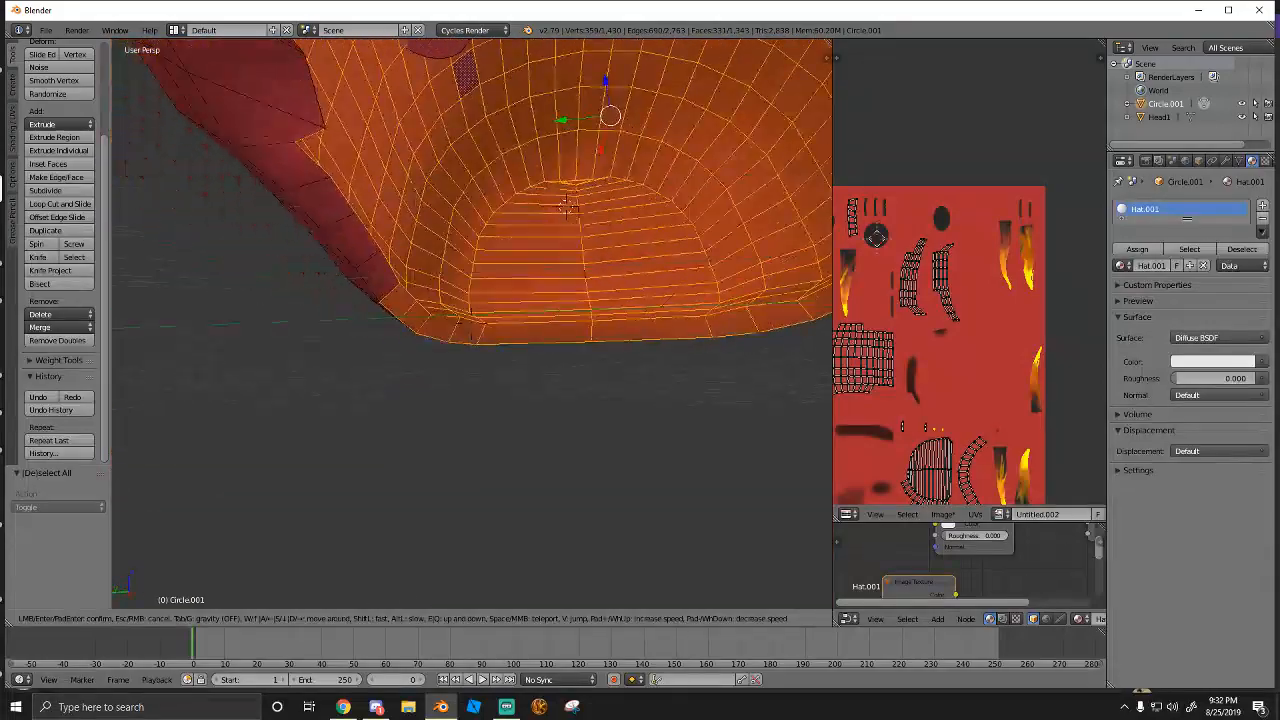
{"action": "left_click", "coordinate": [600, 373]}
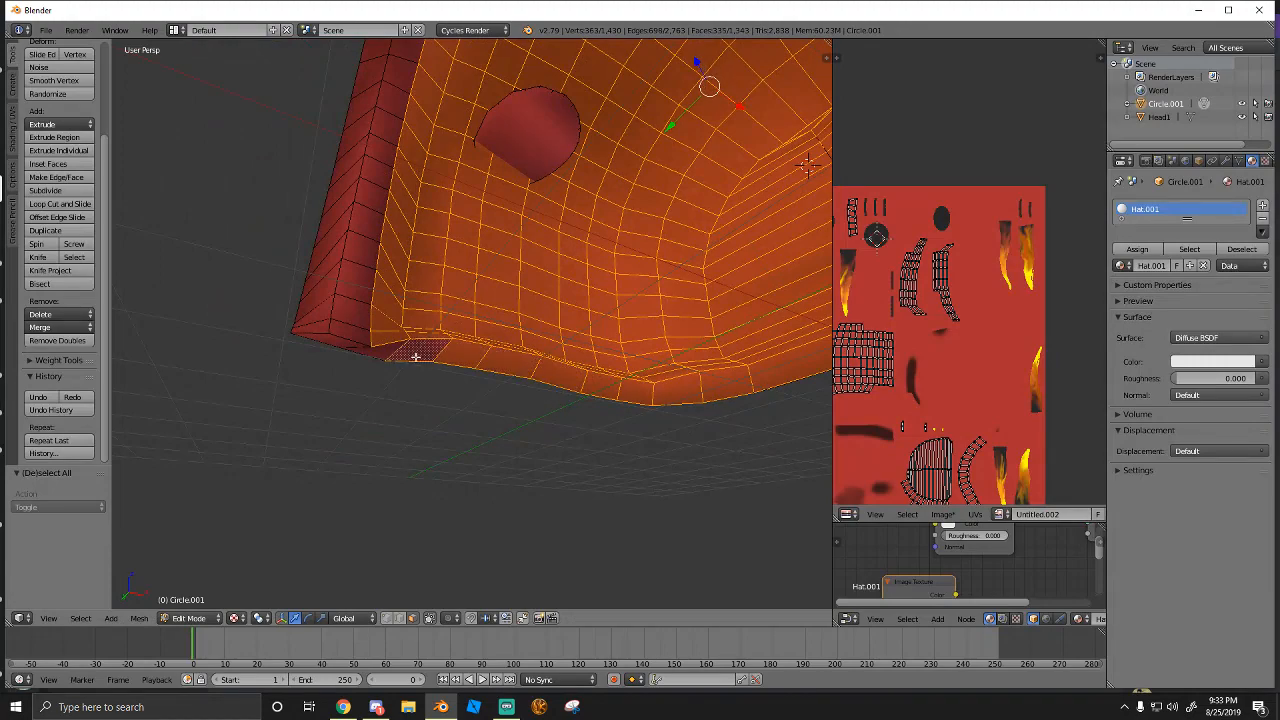
Deselect the faces along the hat's bottom rim from one side around the back to the other
{"action": "key", "text": "shift+f"}
{"action": "key", "text": "s"}
{"action": "key", "text": "w"}
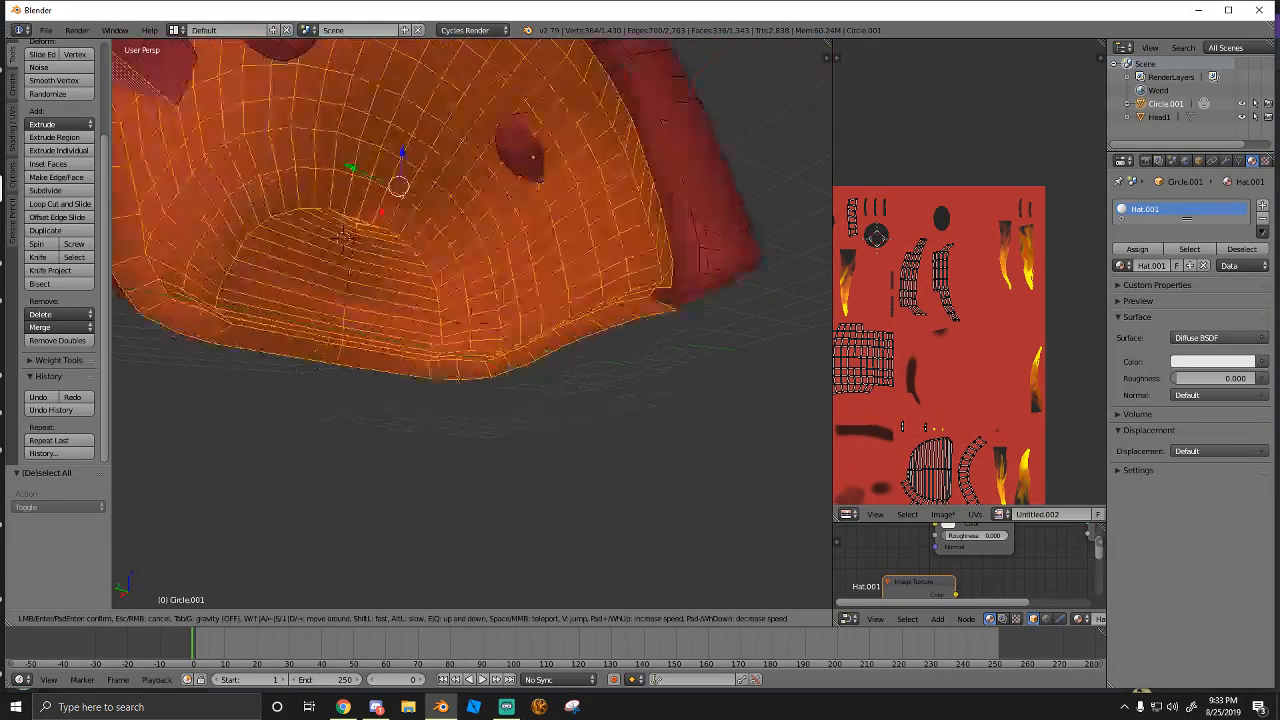
{"action": "left_click", "coordinate": [471, 323]}
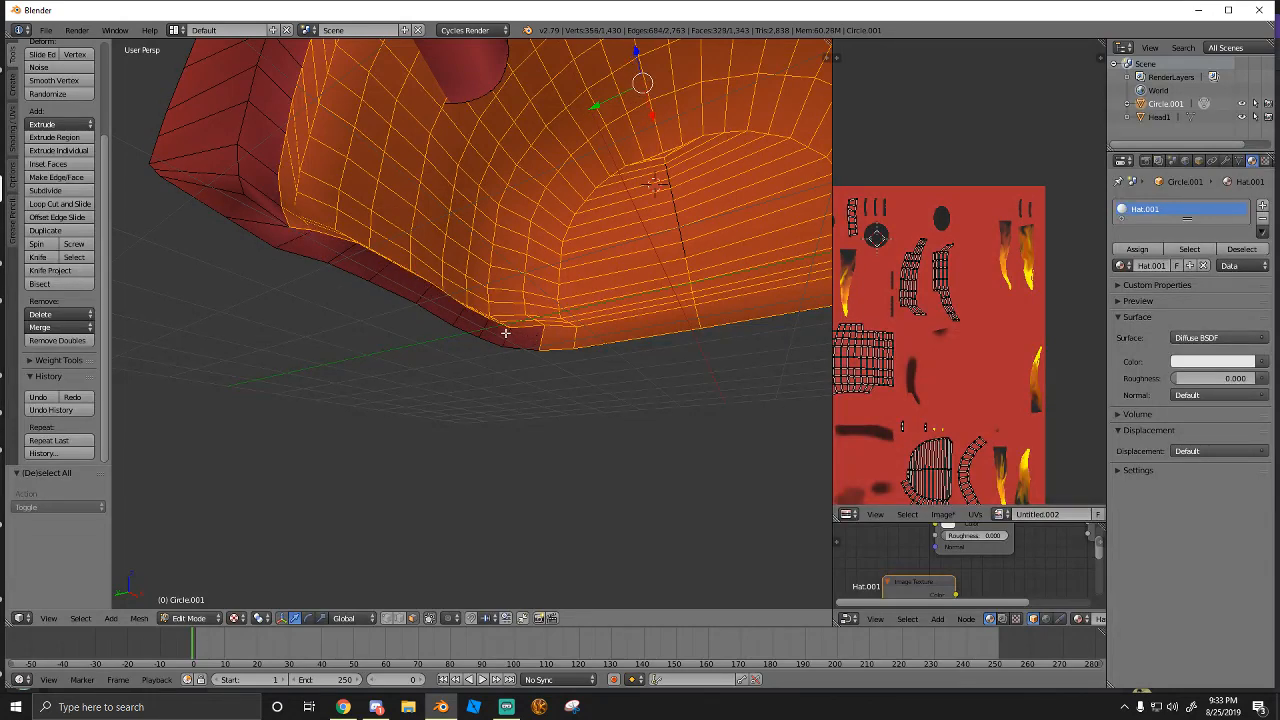
{"action": "key", "text": "shift+f"}
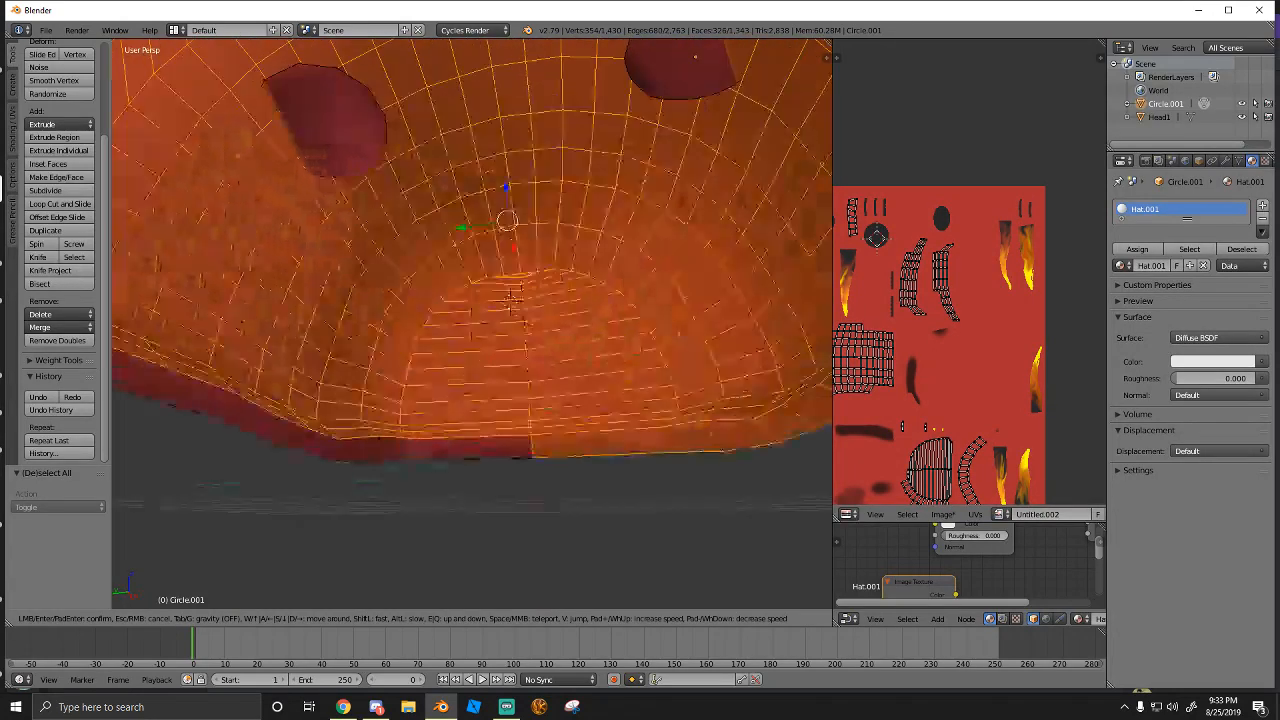
{"action": "left_click", "coordinate": [497, 315]}
{"action": "key", "text": "shift+f"}
{"action": "key", "text": "w"}
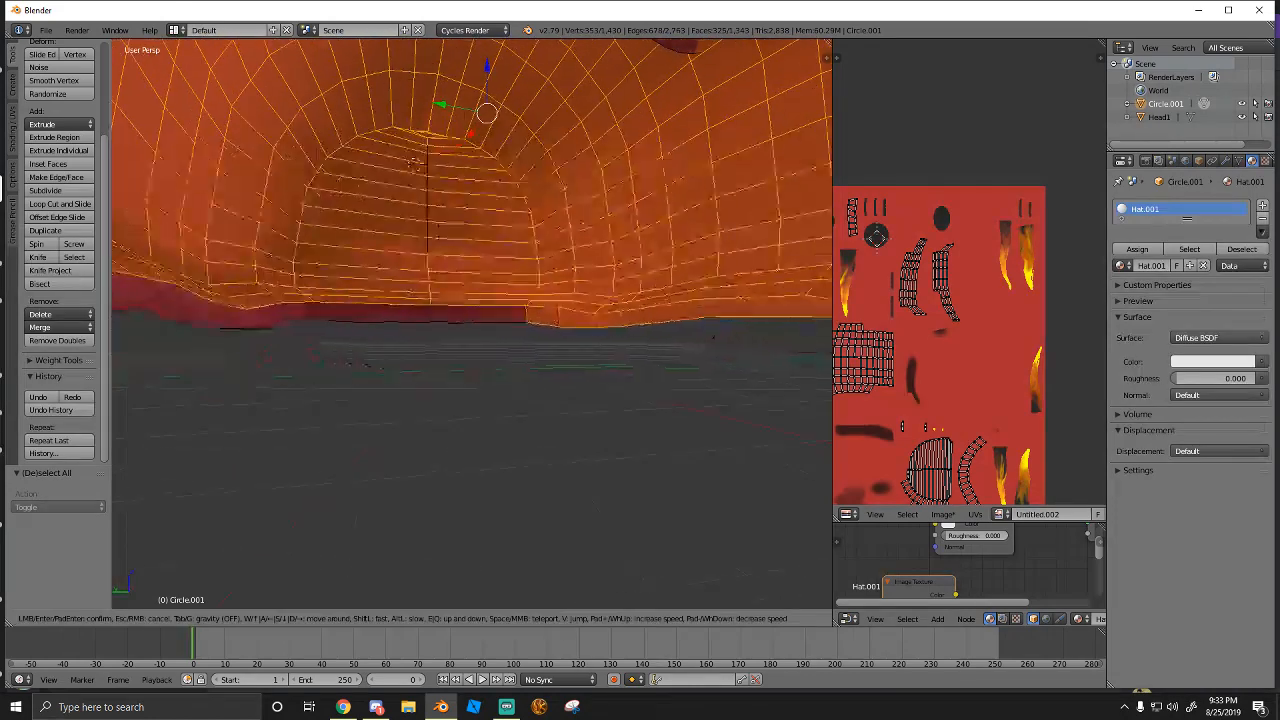
{"action": "left_click", "coordinate": [517, 325]}
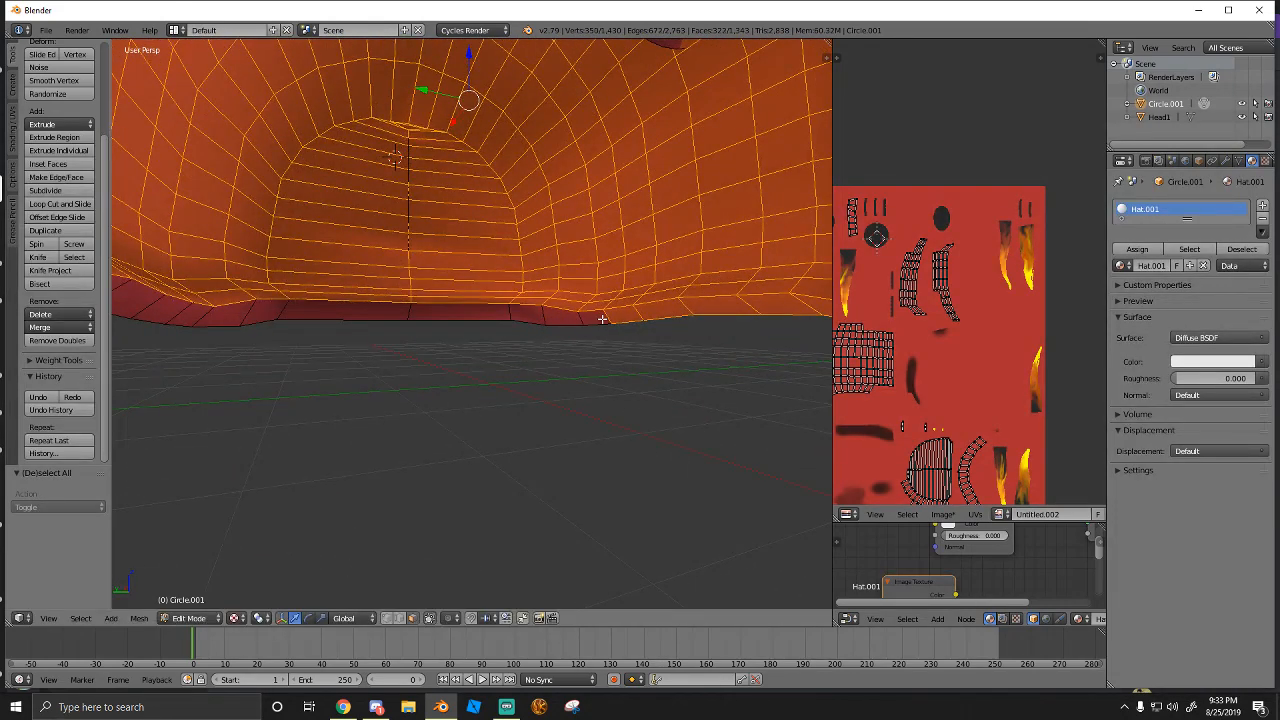
{"action": "key", "text": "shift+f"}
{"action": "key", "text": "w"}
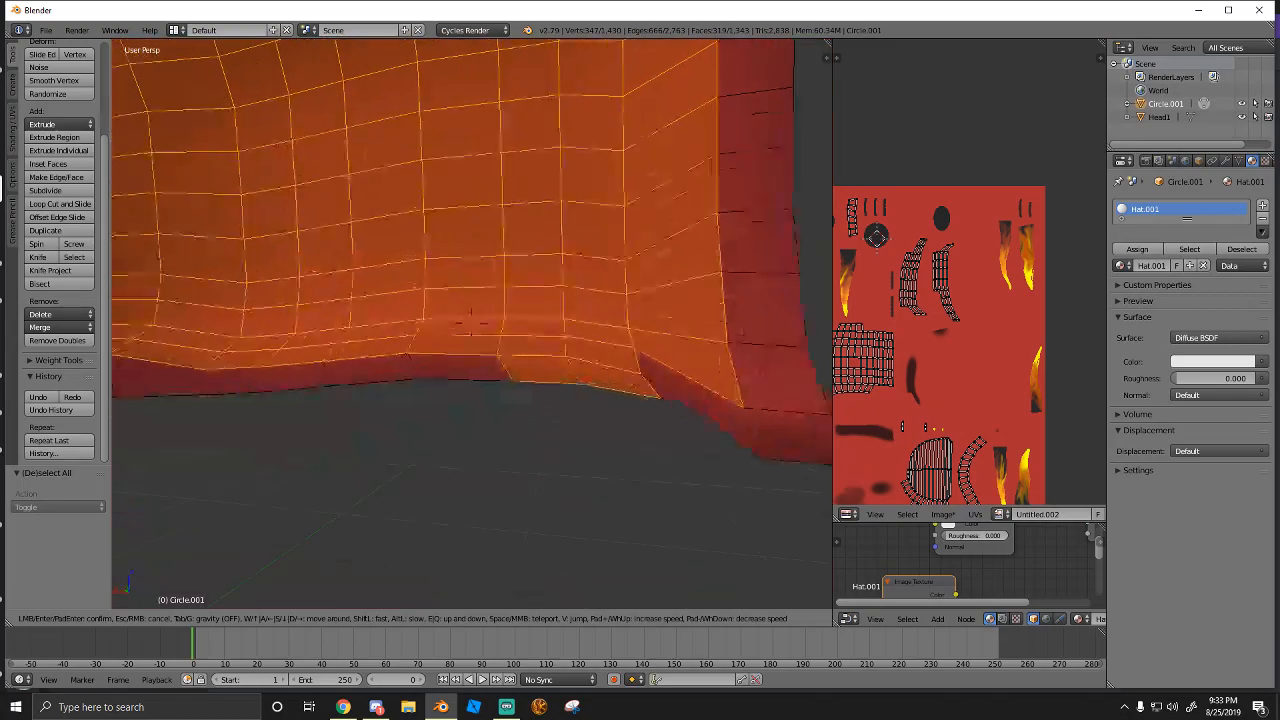
Examine the hat from outside and inside to check that only the inner wall faces are selected
{"action": "key", "text": "s"}
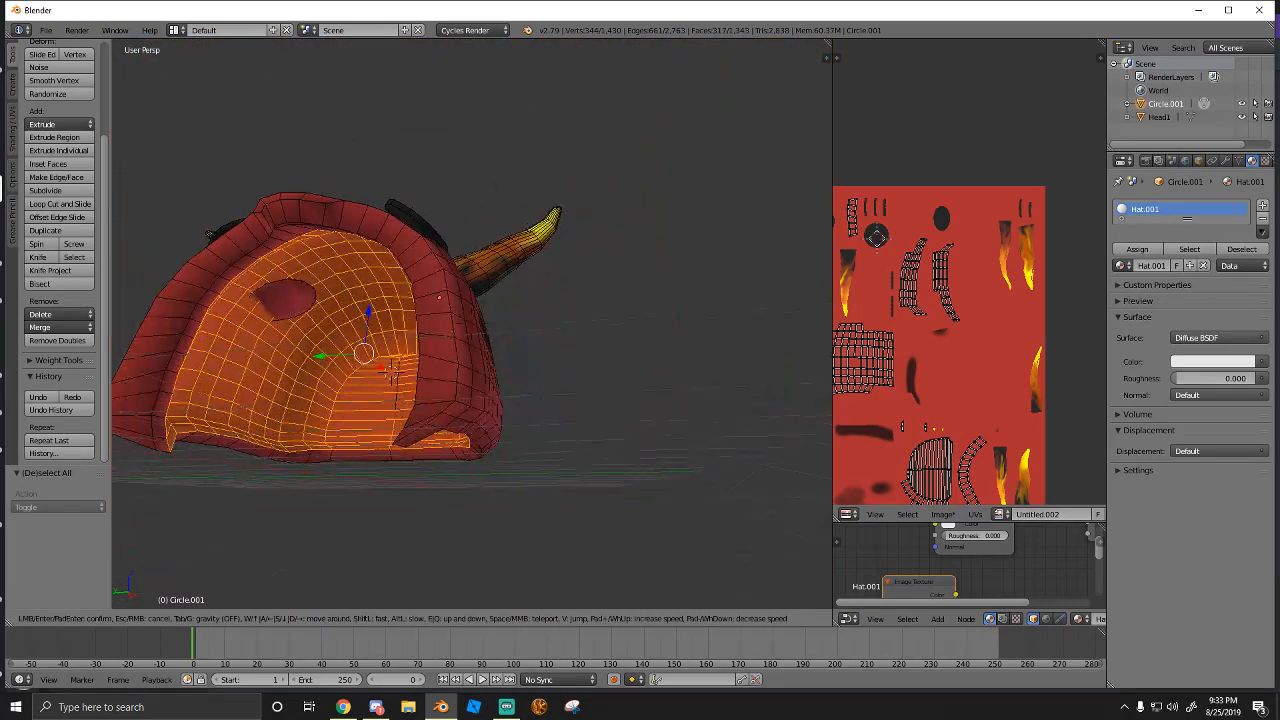
{"action": "key", "text": "w"}
{"action": "key", "text": "s"}
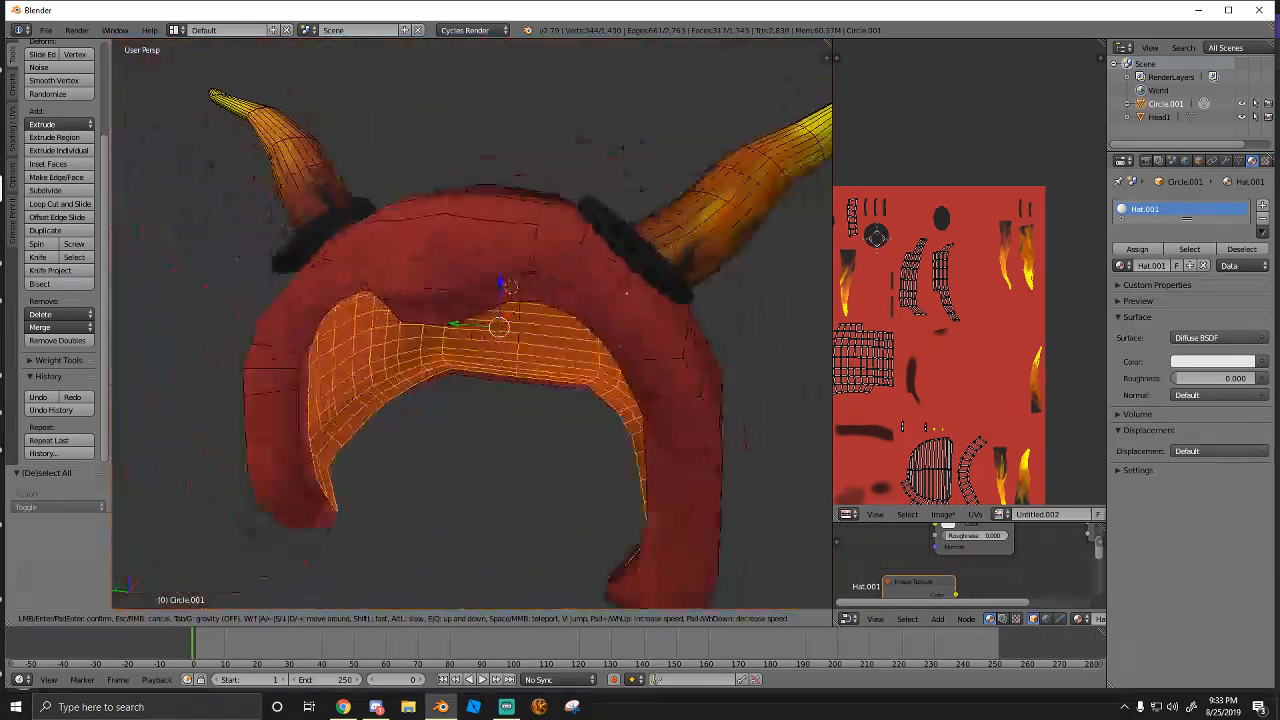
{"action": "key", "text": "a"}
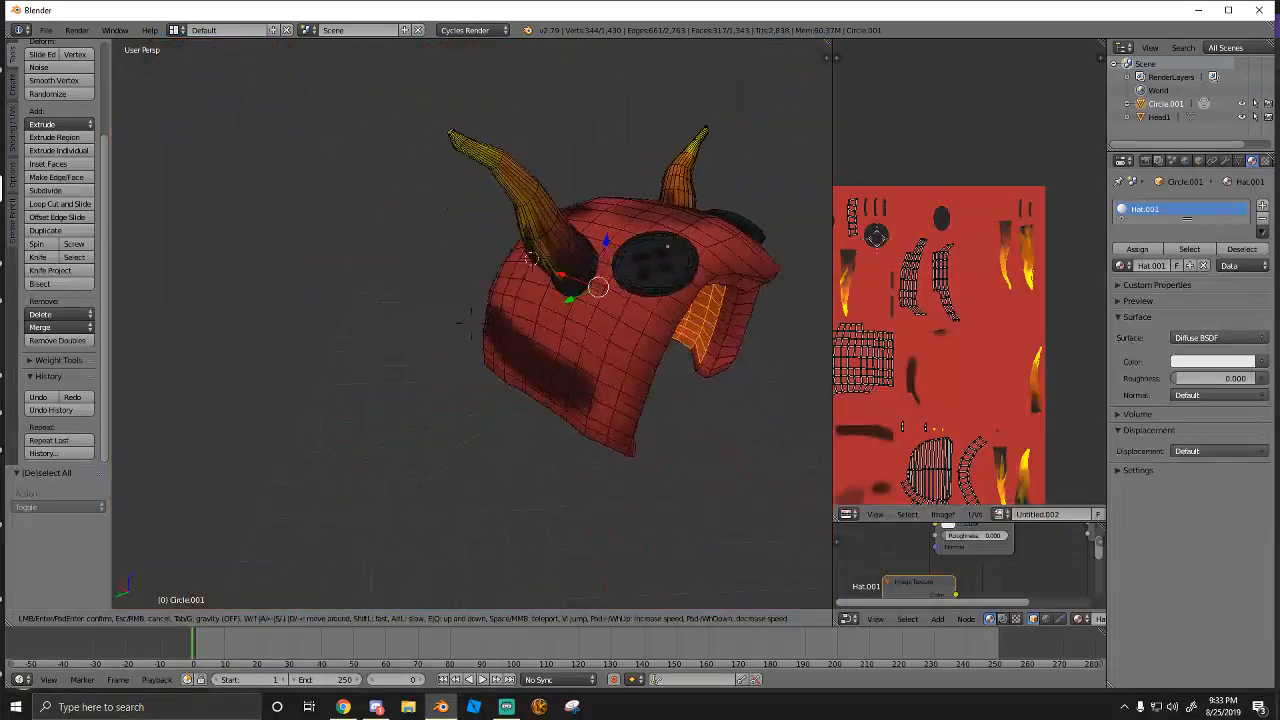
{"action": "key", "text": "w"}
{"action": "key", "text": "s"}
{"action": "key", "text": "a"}
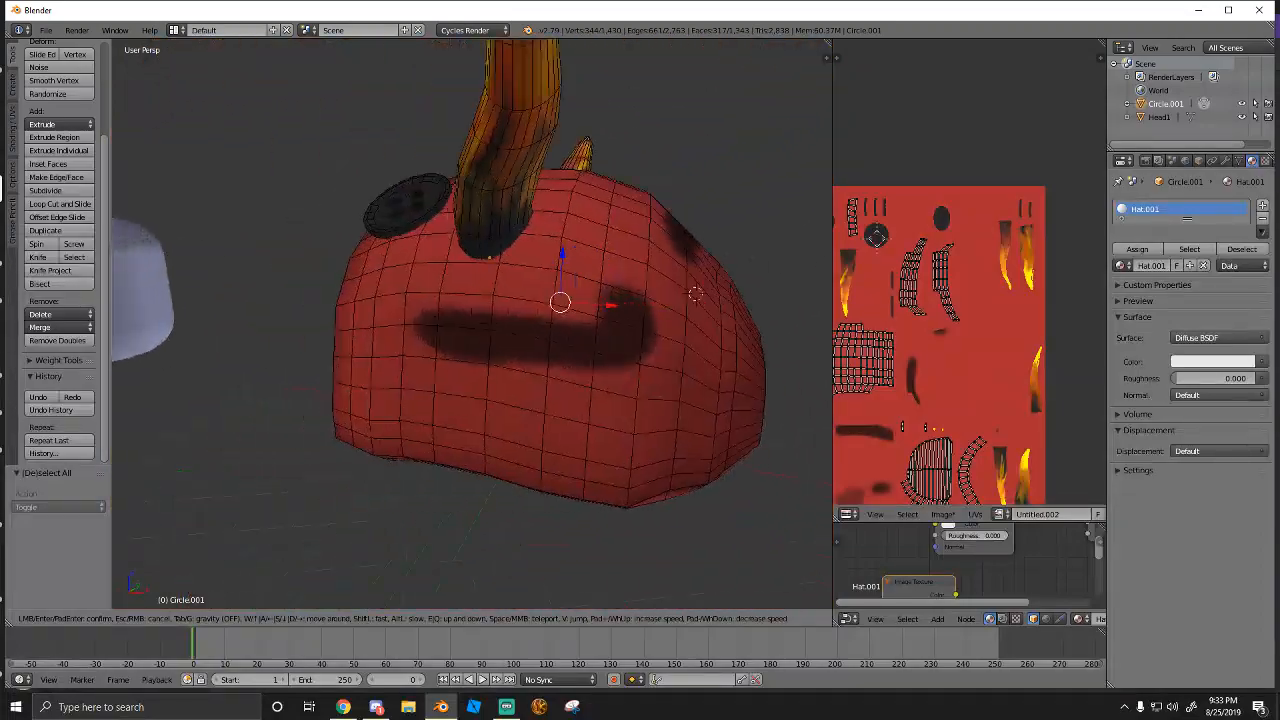
{"action": "key", "text": "w"}
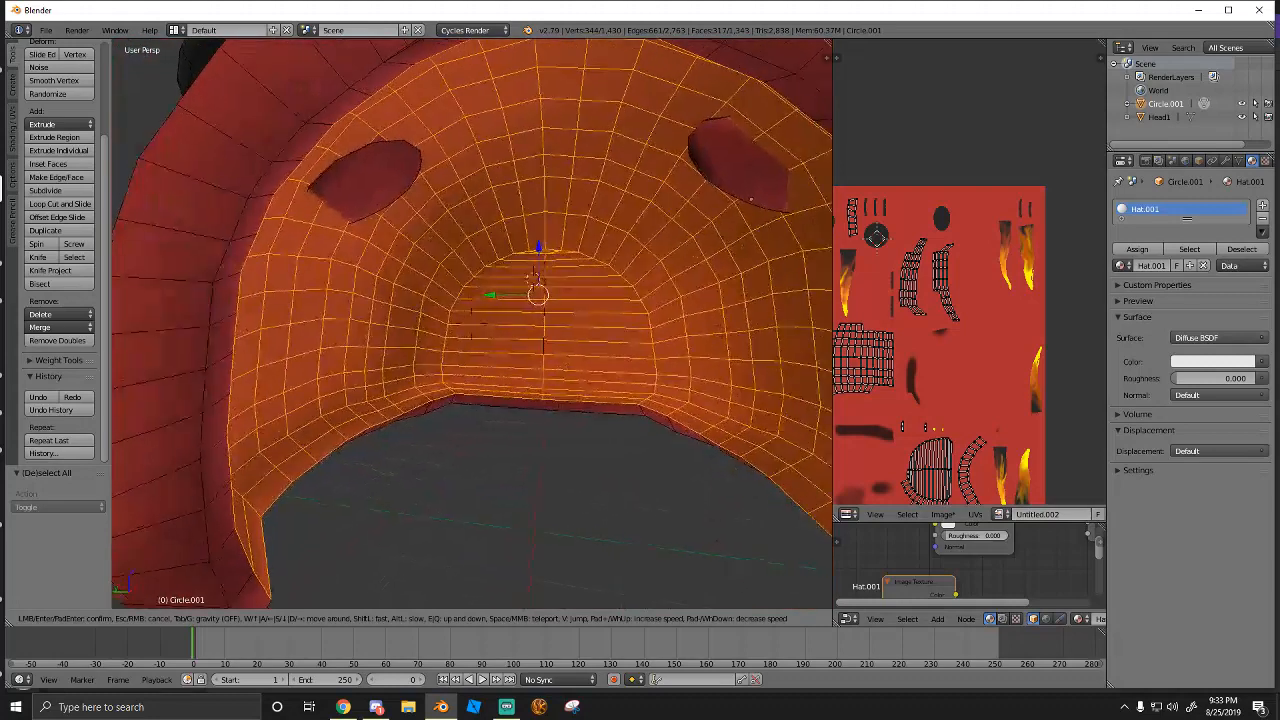
{"action": "left_click", "coordinate": [348, 313]}
Switch the hat from Edit Mode to Texture Paint mode
{"action": "left_click", "coordinate": [189, 618]}
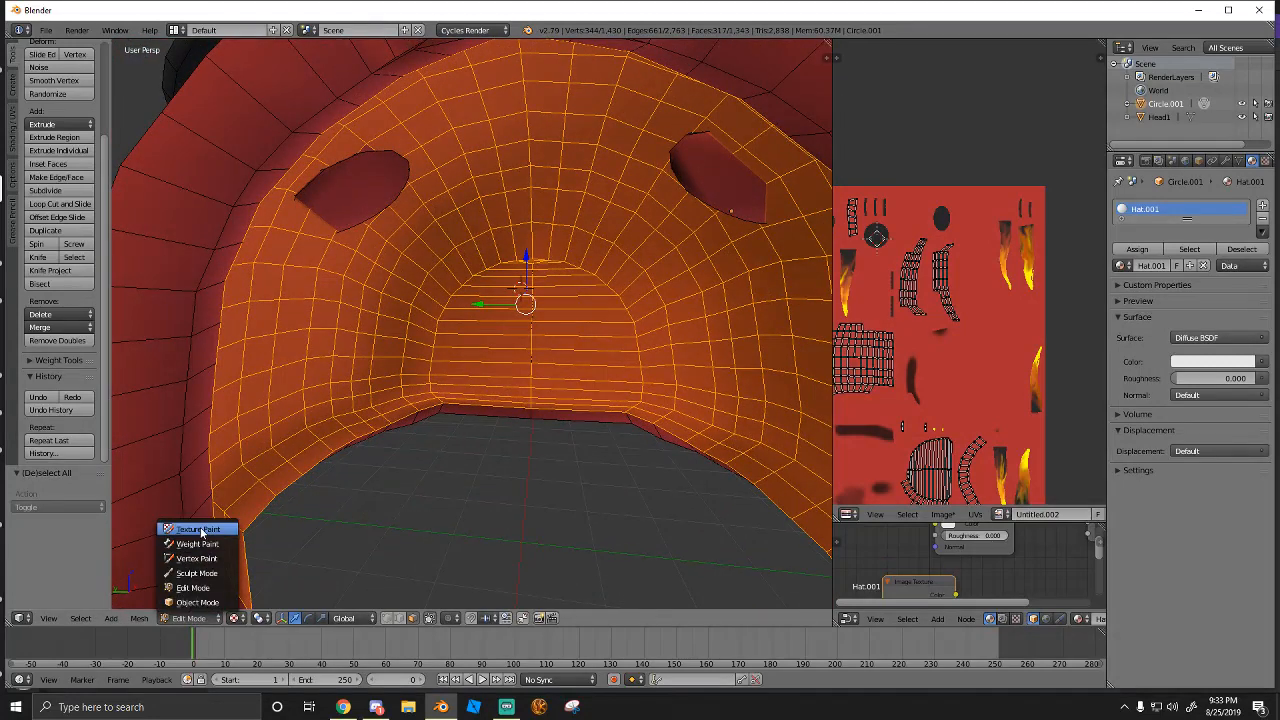
{"action": "left_click", "coordinate": [199, 529]}
{"action": "left_click", "coordinate": [235, 618]}
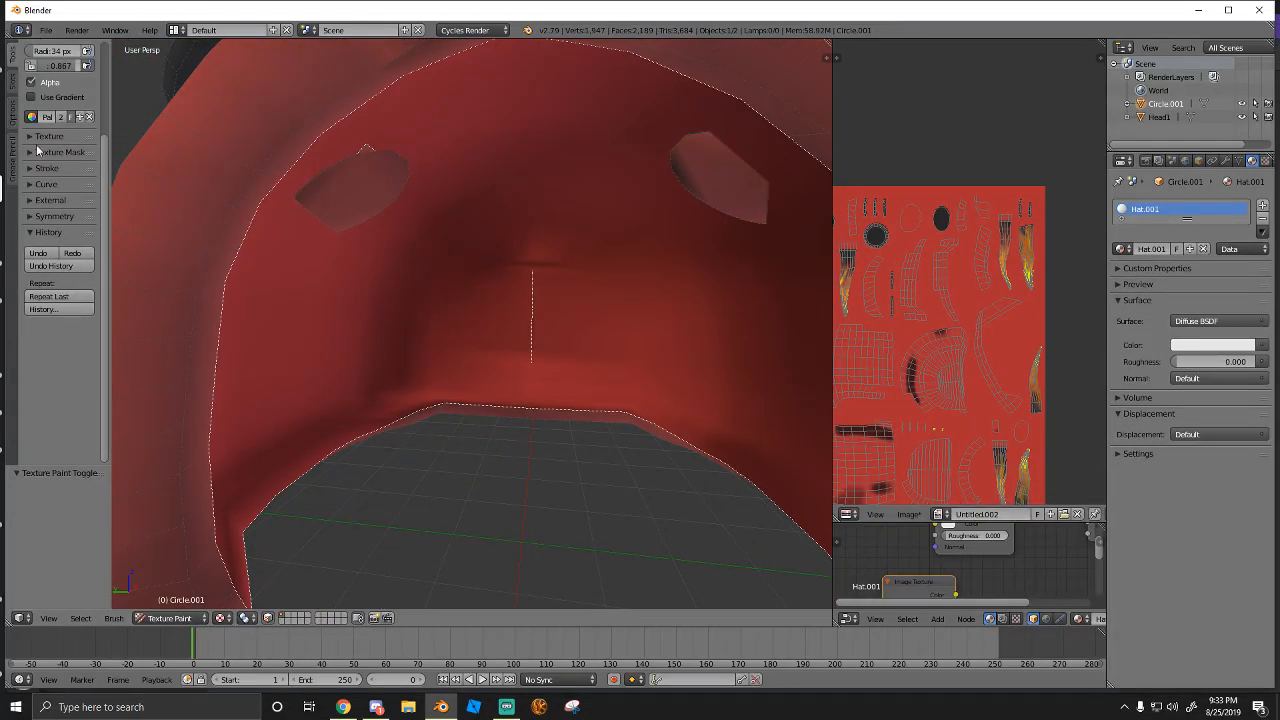
Change the active paint brush from Smear to Fill
{"action": "left_click", "coordinate": [12, 86]}
{"action": "left_click", "coordinate": [10, 62]}
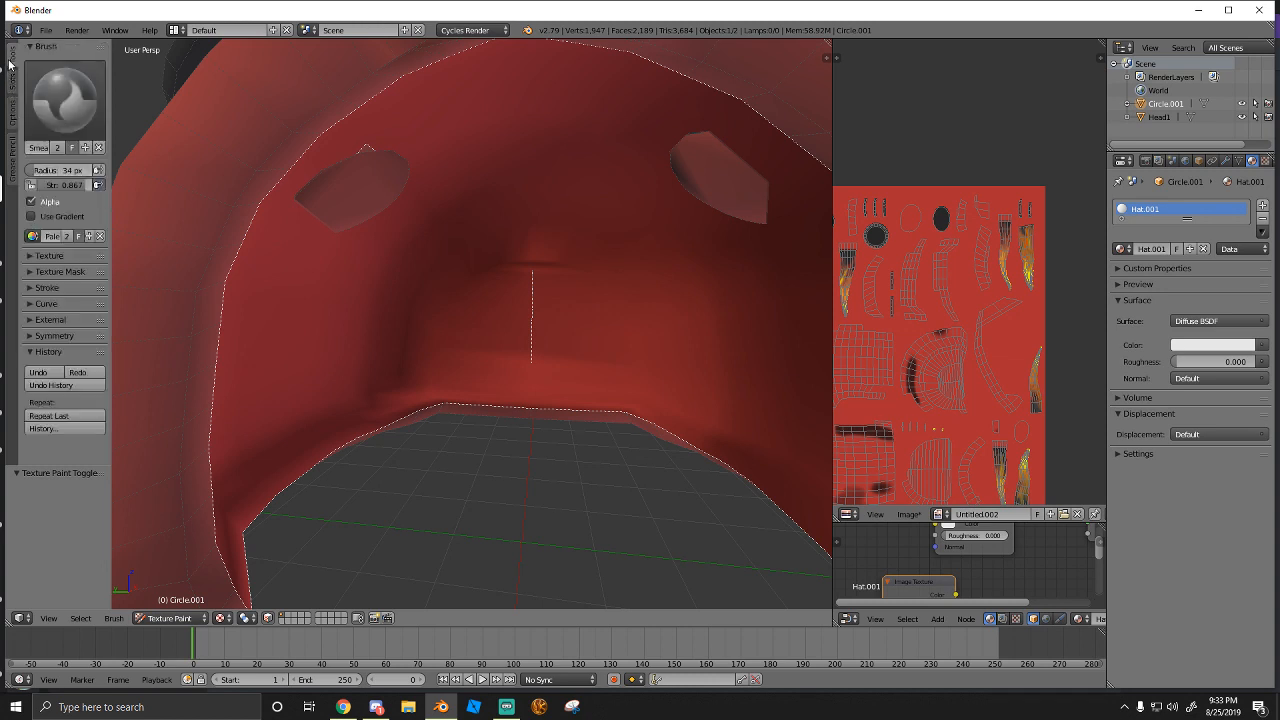
{"action": "left_click", "coordinate": [36, 113]}
{"action": "left_click", "coordinate": [105, 178]}
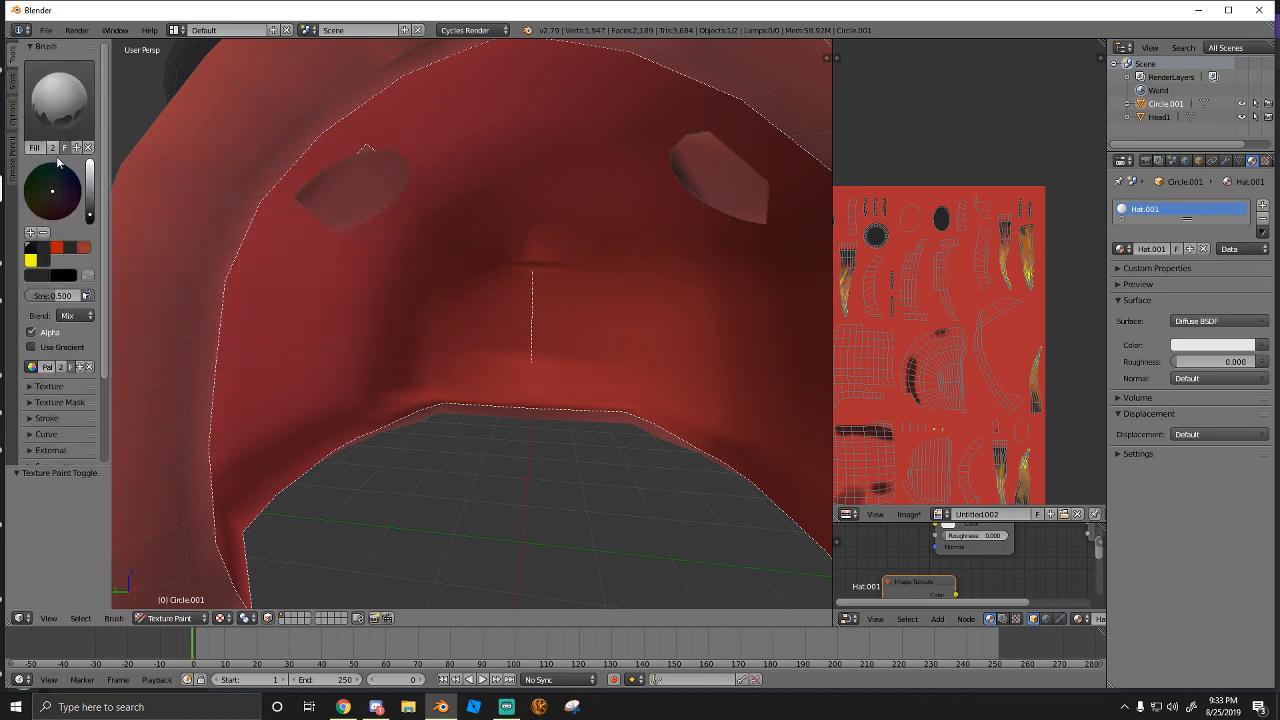
Fill the selected inner wall faces with black, applying the fill twice for full coverage
{"action": "left_click", "coordinate": [415, 290]}
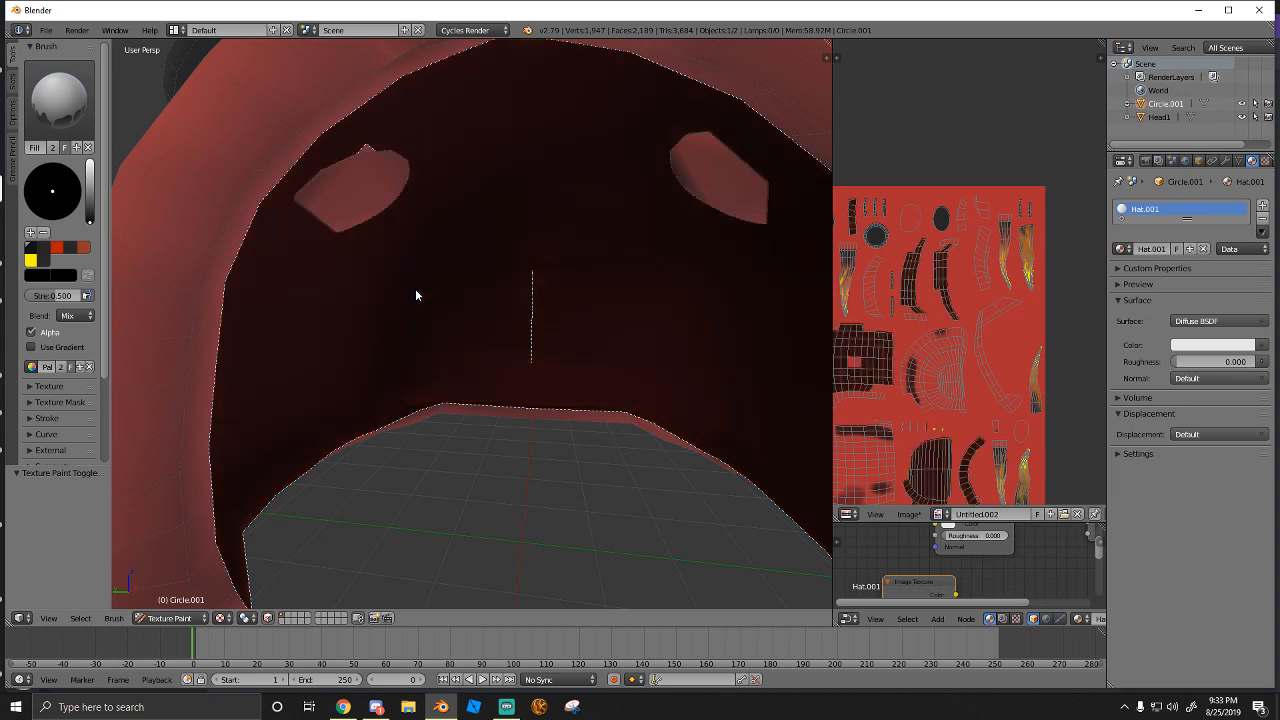
{"action": "left_click", "coordinate": [415, 290]}
{"action": "key", "text": "shift+f"}
{"action": "left_click", "coordinate": [434, 334]}
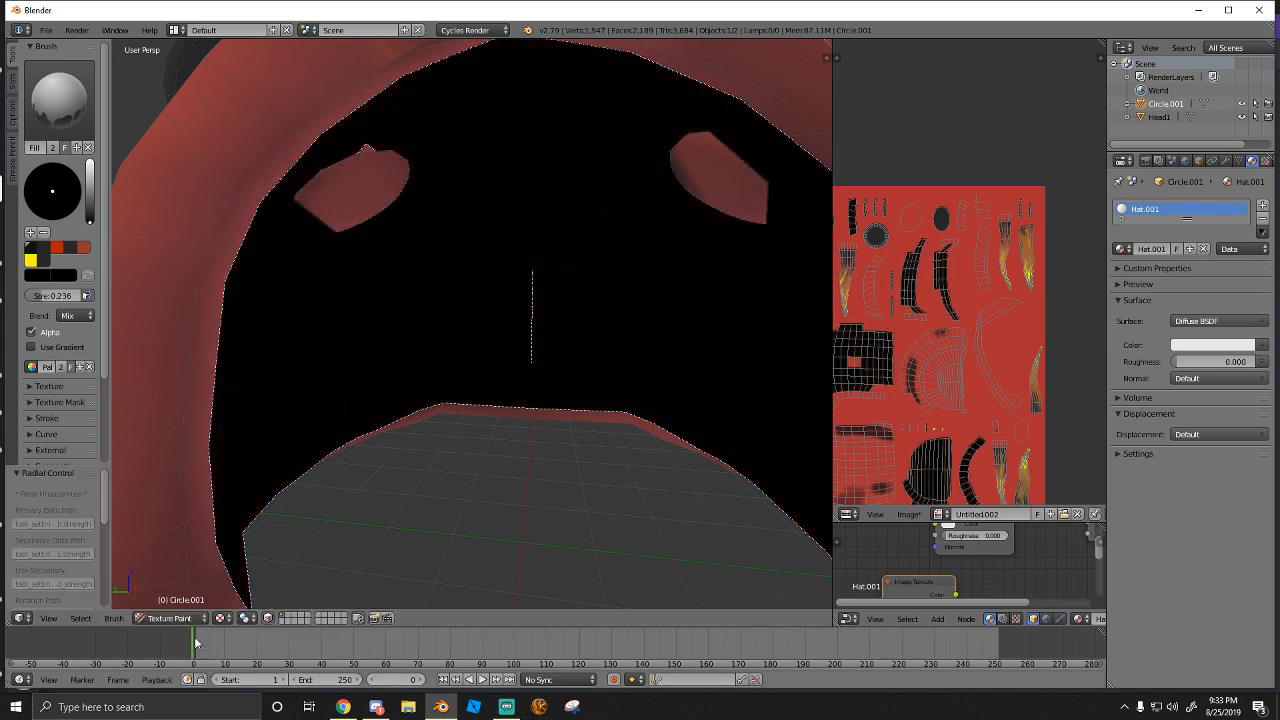
Switch the hat to Object Mode and inspect the black interior from the front and close up
{"action": "left_click", "coordinate": [170, 617]}
{"action": "left_click", "coordinate": [168, 527]}
{"action": "key", "text": "shift+f"}
{"action": "key", "text": "s"}
{"action": "key", "text": "s"}
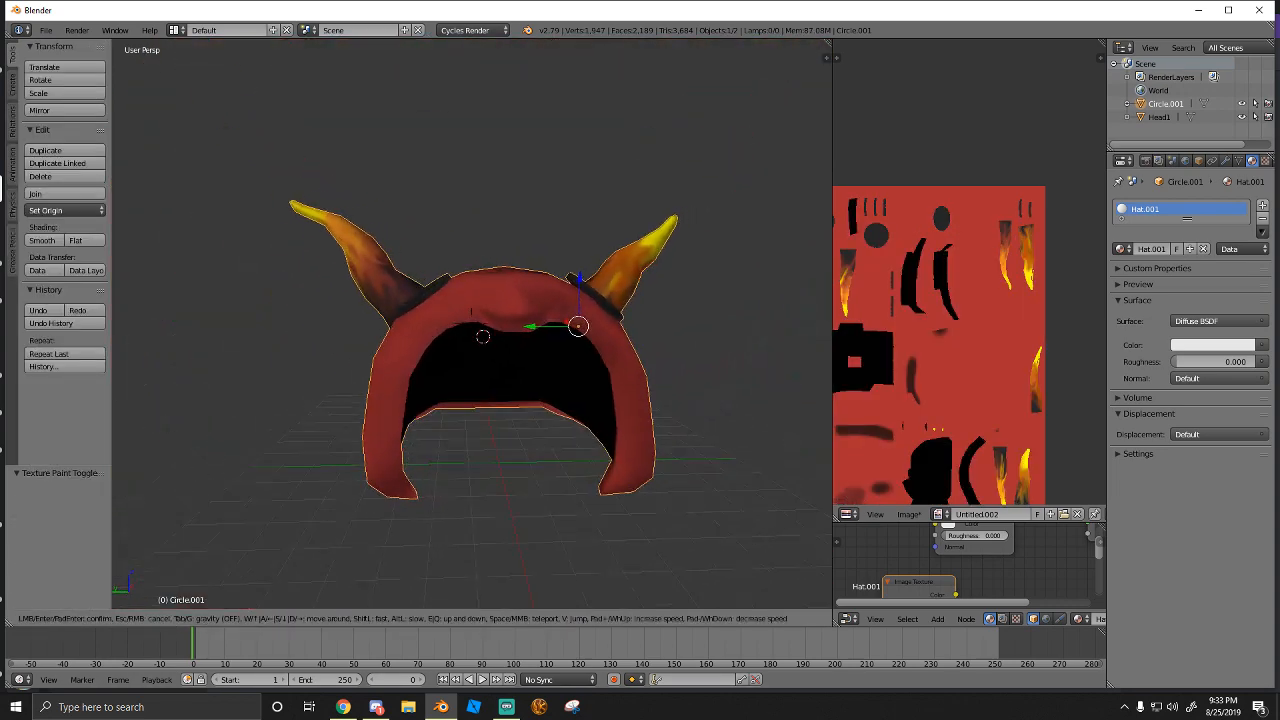
{"action": "key", "text": "w"}
{"action": "key", "text": "s"}
{"action": "key", "text": "a"}
{"action": "key", "text": "w"}
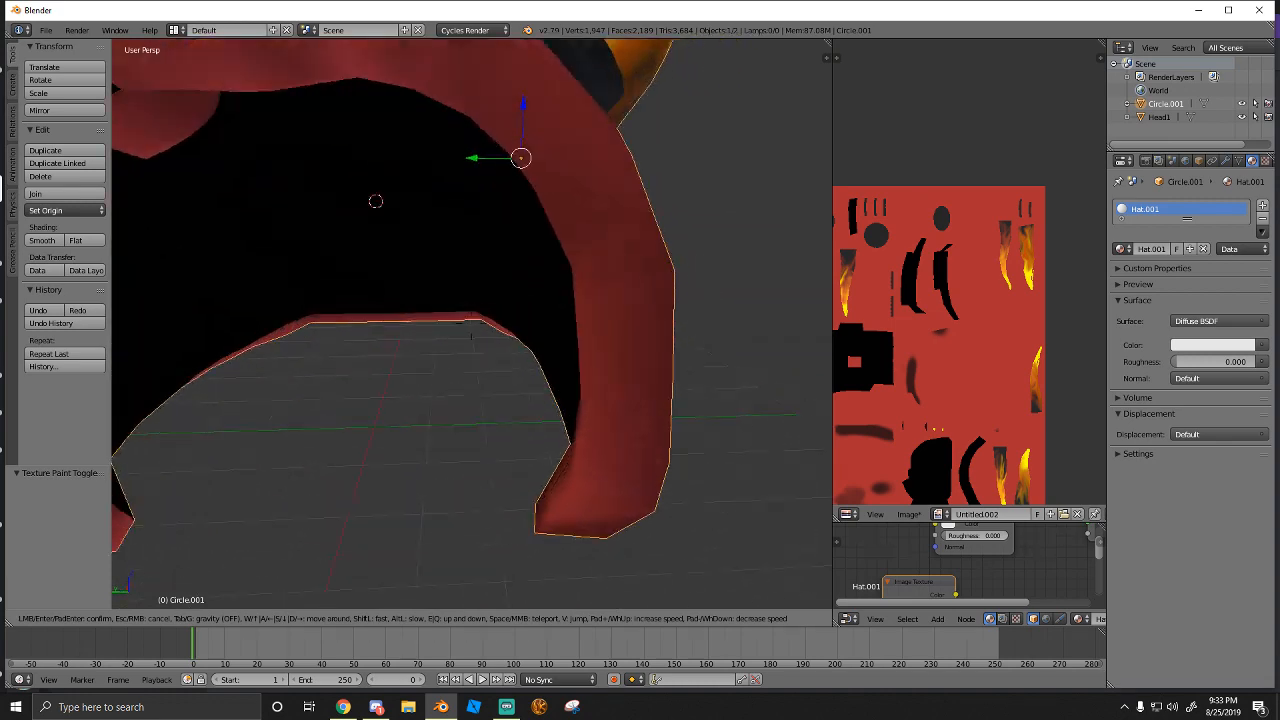
{"action": "left_click", "coordinate": [466, 331]}
Return to Texture Paint mode and undo both black fills on the hat's inner walls
{"action": "key", "text": "ctrl+z"}
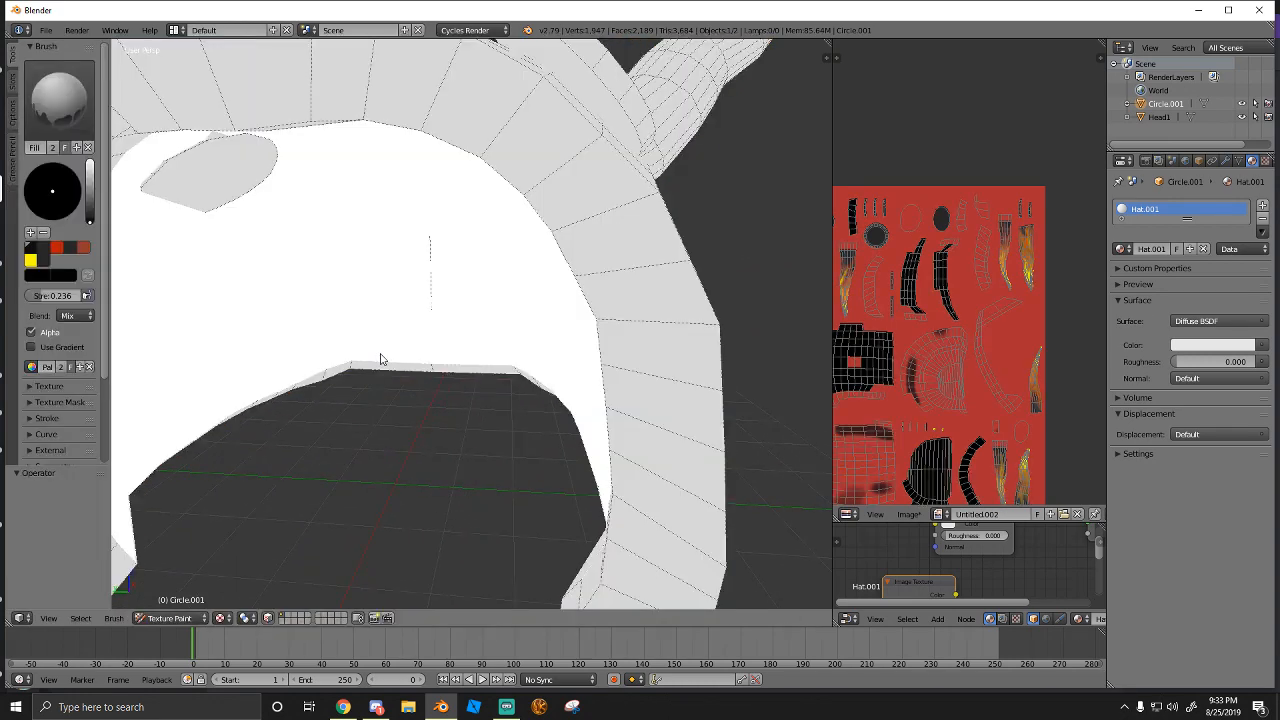
{"action": "left_click", "coordinate": [193, 616]}
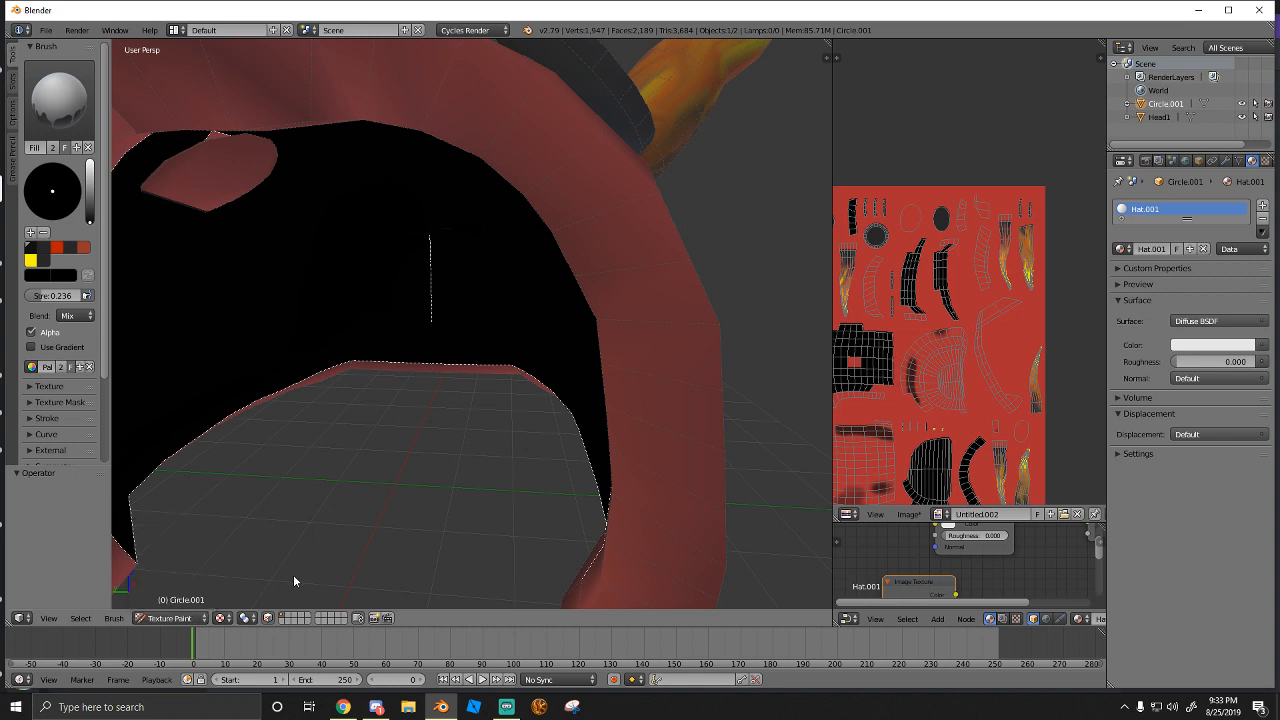
{"action": "scroll", "coordinate": [50, 432], "scroll_direction": "down", "scroll_amount": 3}
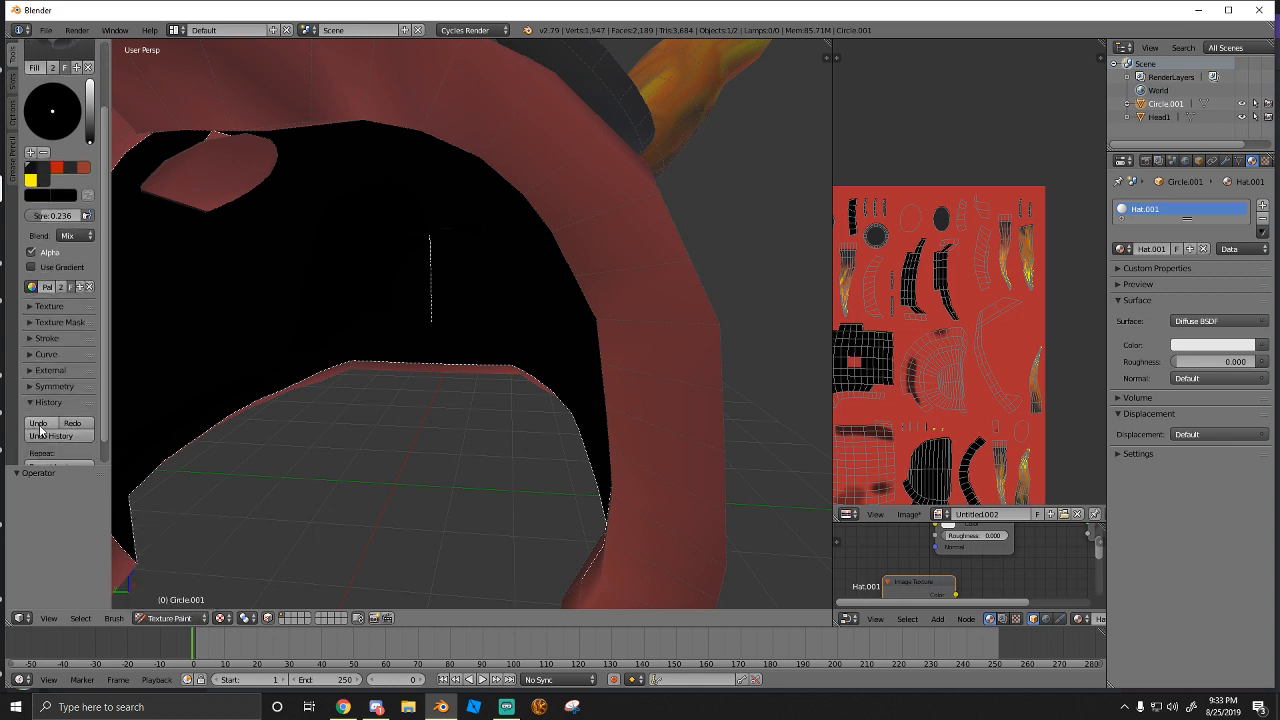
{"action": "left_click", "coordinate": [38, 424]}
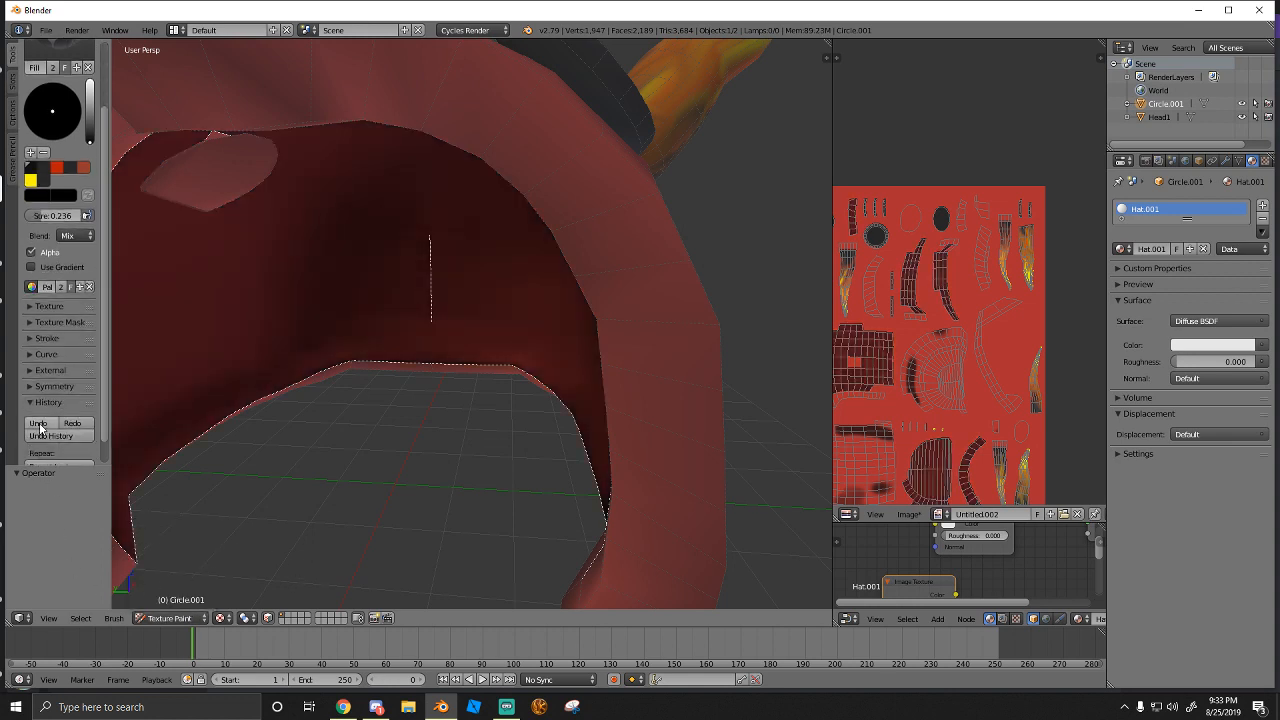
{"action": "left_click", "coordinate": [38, 424]}
Set the Fill brush strength to 0.336 and fill the selected inner wall faces with dark grey
{"action": "key", "text": "shift+f"}
{"action": "left_click", "coordinate": [337, 409]}
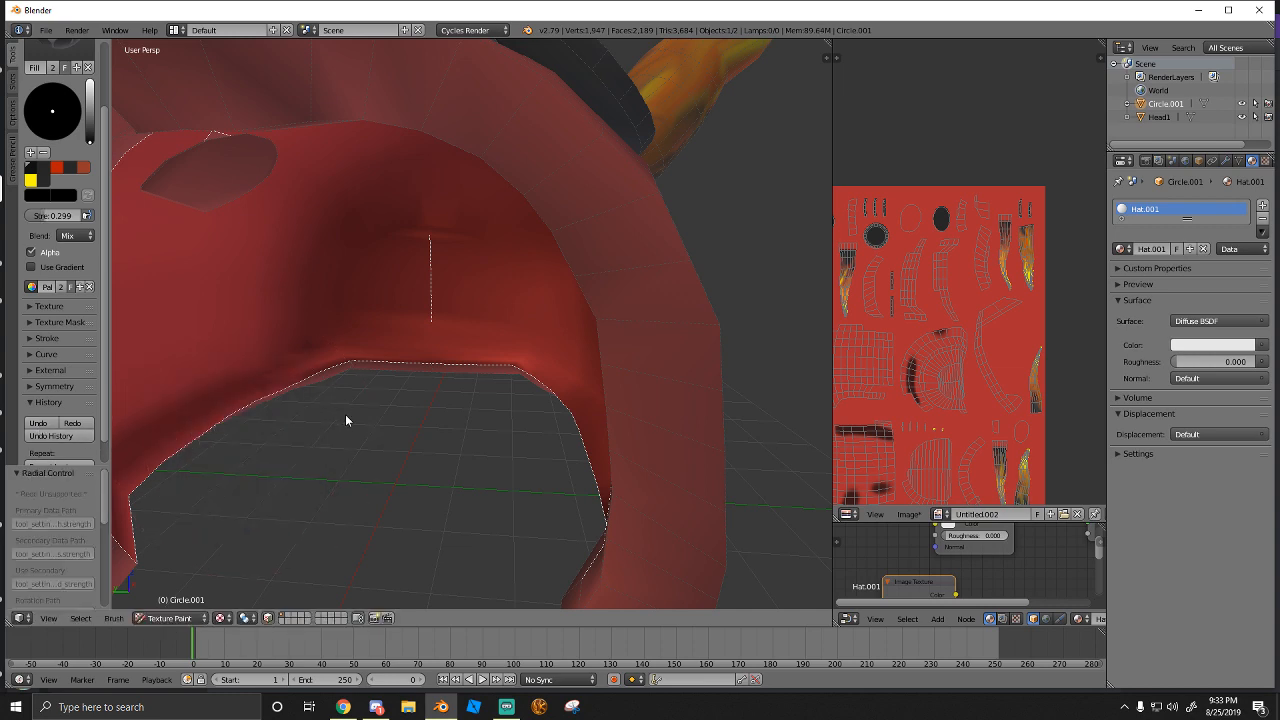
{"action": "key", "text": "shift+f"}
{"action": "left_click", "coordinate": [339, 406]}
{"action": "mouse_move", "coordinate": [339, 406]}
{"action": "middle_mouse_down"}
{"action": "mouse_move", "coordinate": [354, 402]}
{"action": "mouse_move", "coordinate": [343, 408]}
{"action": "middle_mouse_up"}
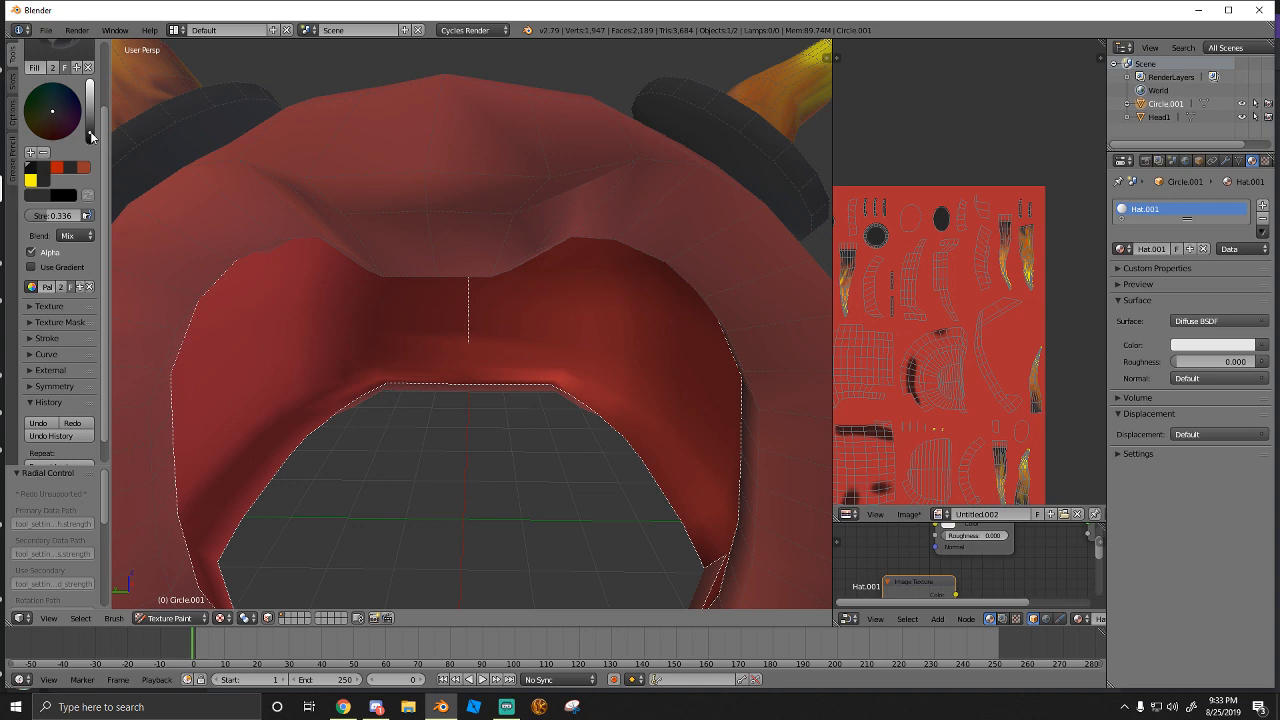
{"action": "left_click_drag", "start_coordinate": [374, 247], "coordinate": [430, 301]}
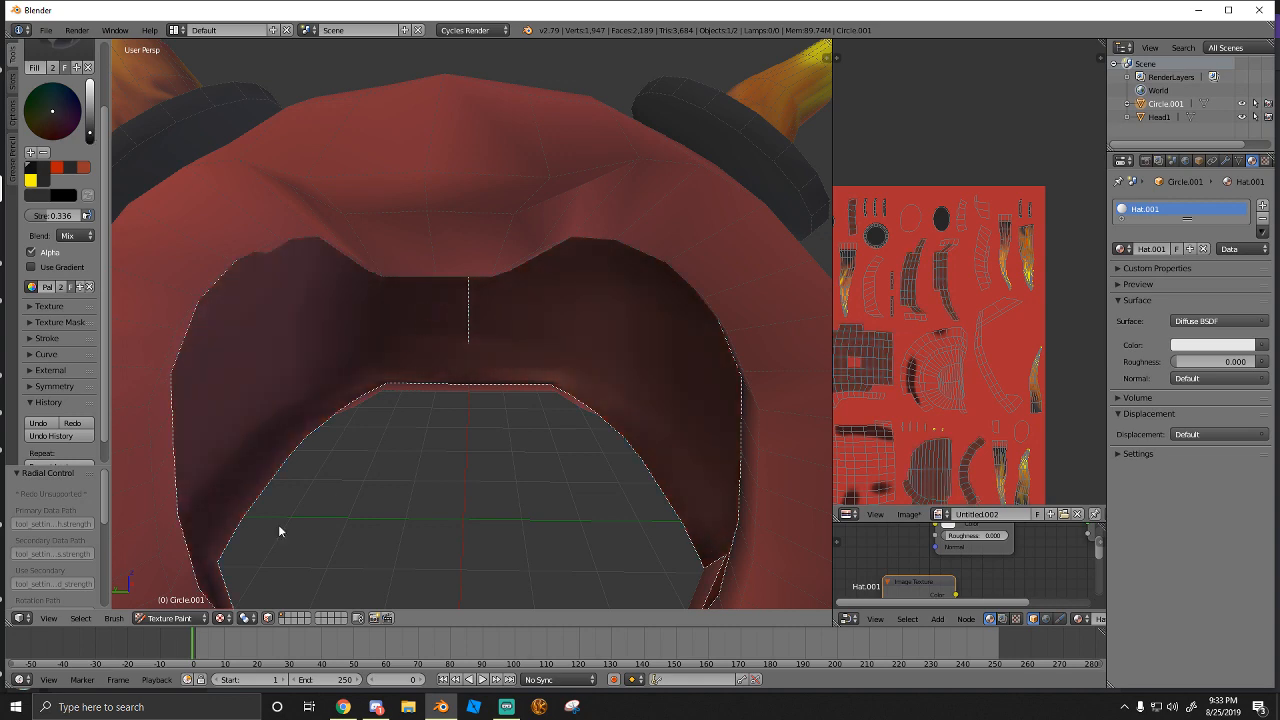
Switch the hat to Object Mode and inspect the dark grey interior from near and far
{"action": "left_click", "coordinate": [172, 617]}
{"action": "left_click", "coordinate": [163, 607]}
{"action": "key", "text": "shift+f"}
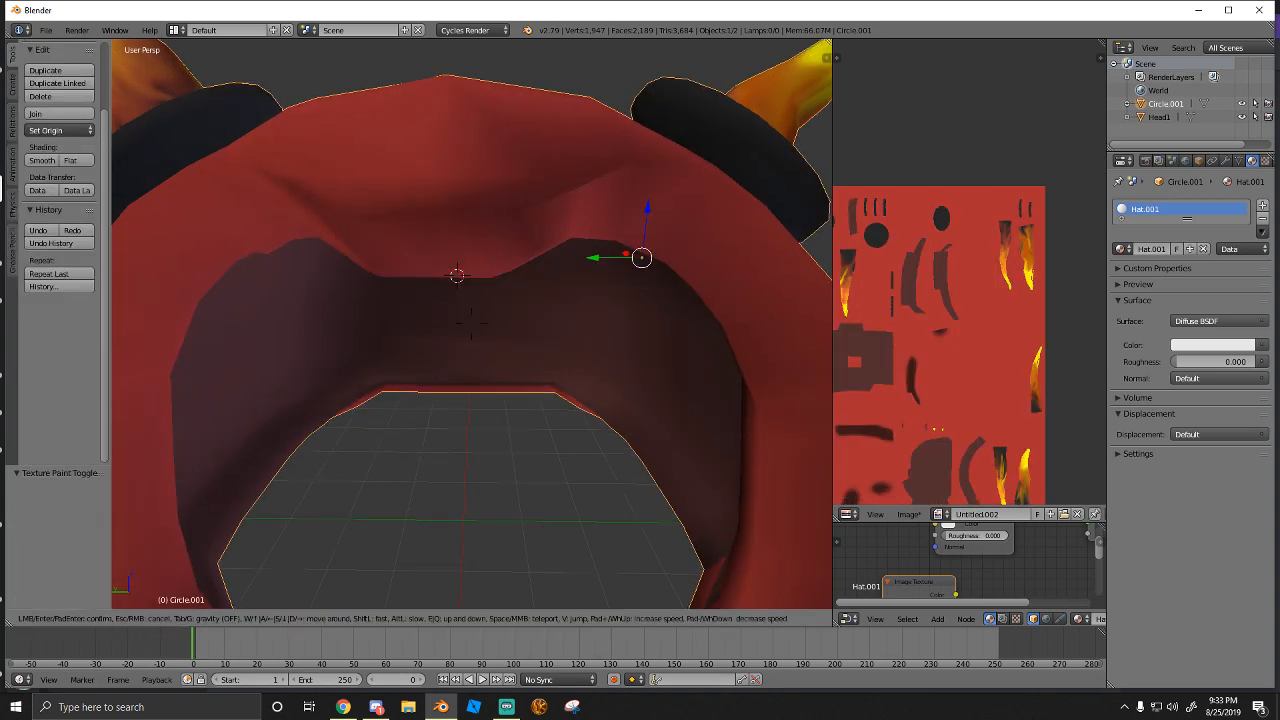
{"action": "key", "text": "s"}
{"action": "key", "text": "w"}
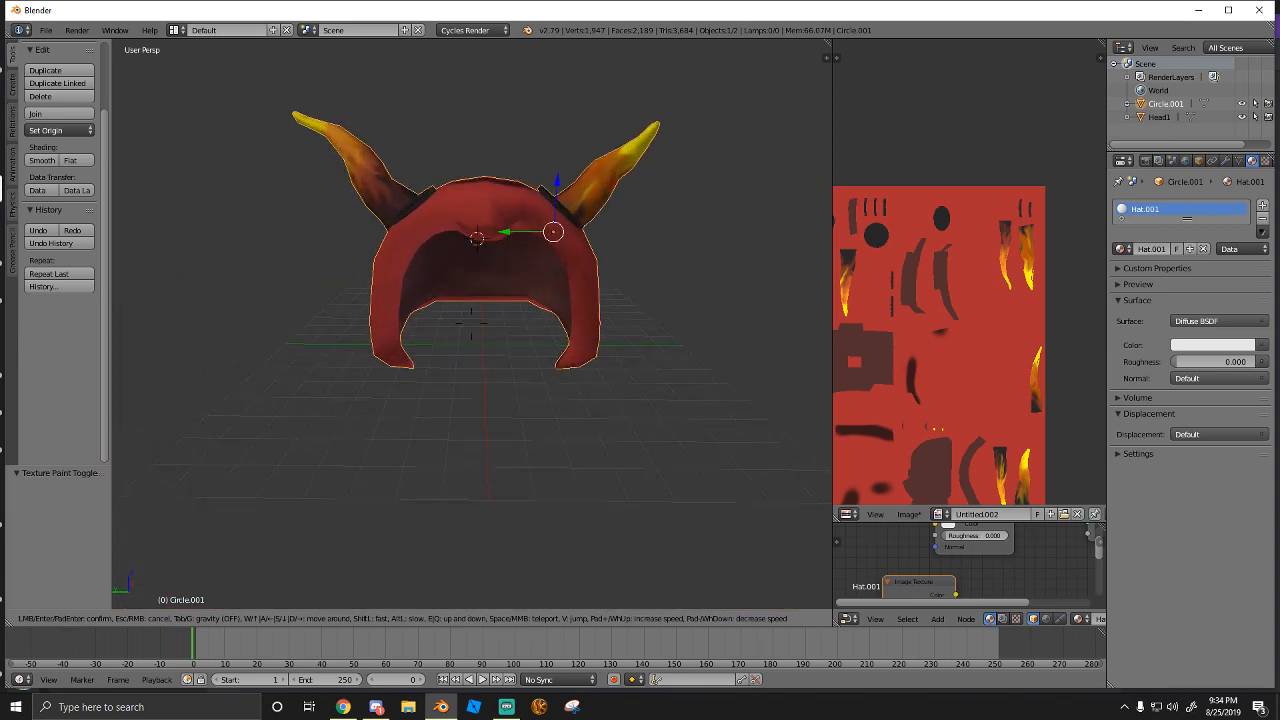
{"action": "key", "text": "s"}
{"action": "left_click", "coordinate": [458, 331]}
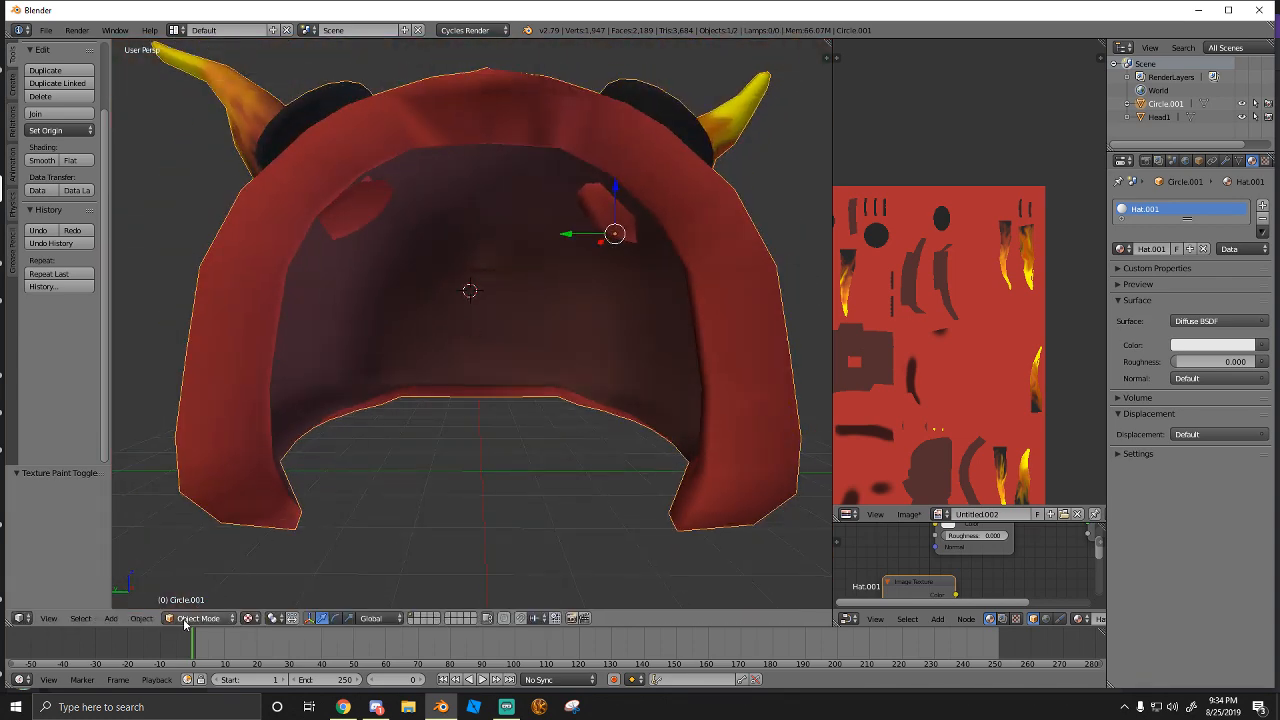
Return the hat to Texture Paint mode by way of Edit Mode and change the brush from Fill to TexDraw
{"action": "left_click", "coordinate": [190, 618]}
{"action": "left_click", "coordinate": [280, 588]}
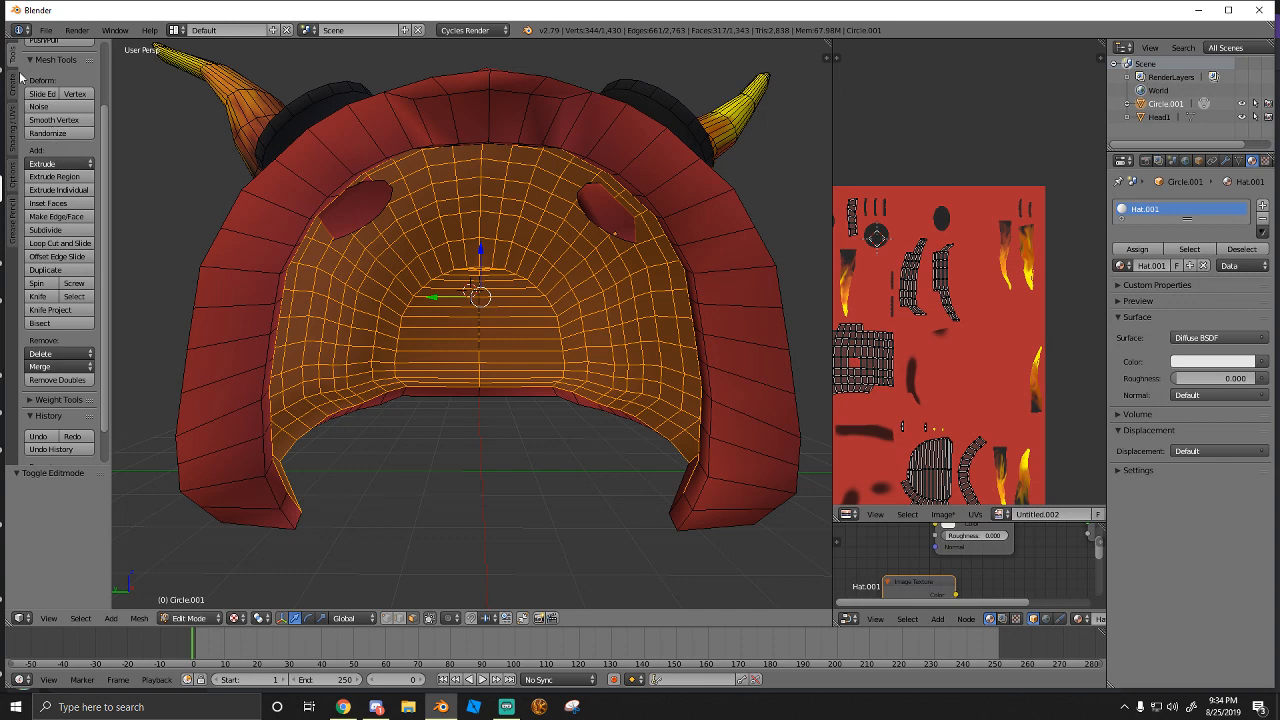
{"action": "left_click", "coordinate": [204, 619]}
{"action": "left_click", "coordinate": [196, 529]}
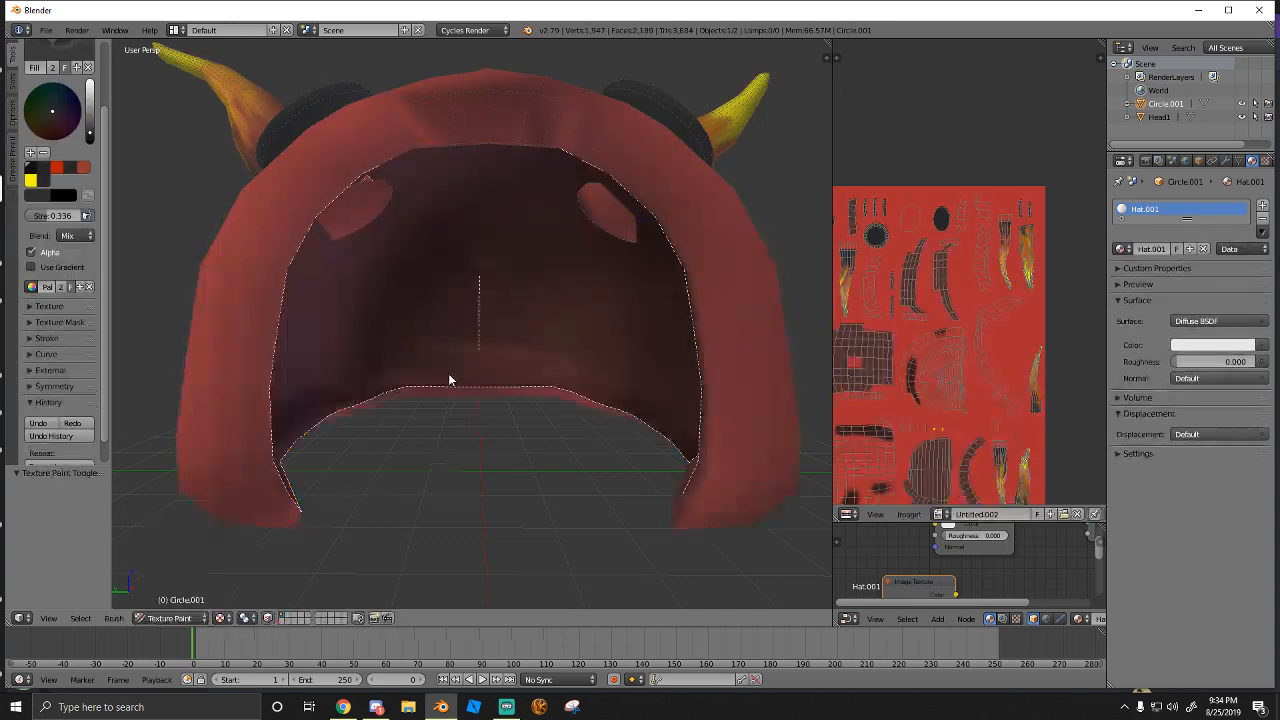
{"action": "left_click", "coordinate": [55, 48]}
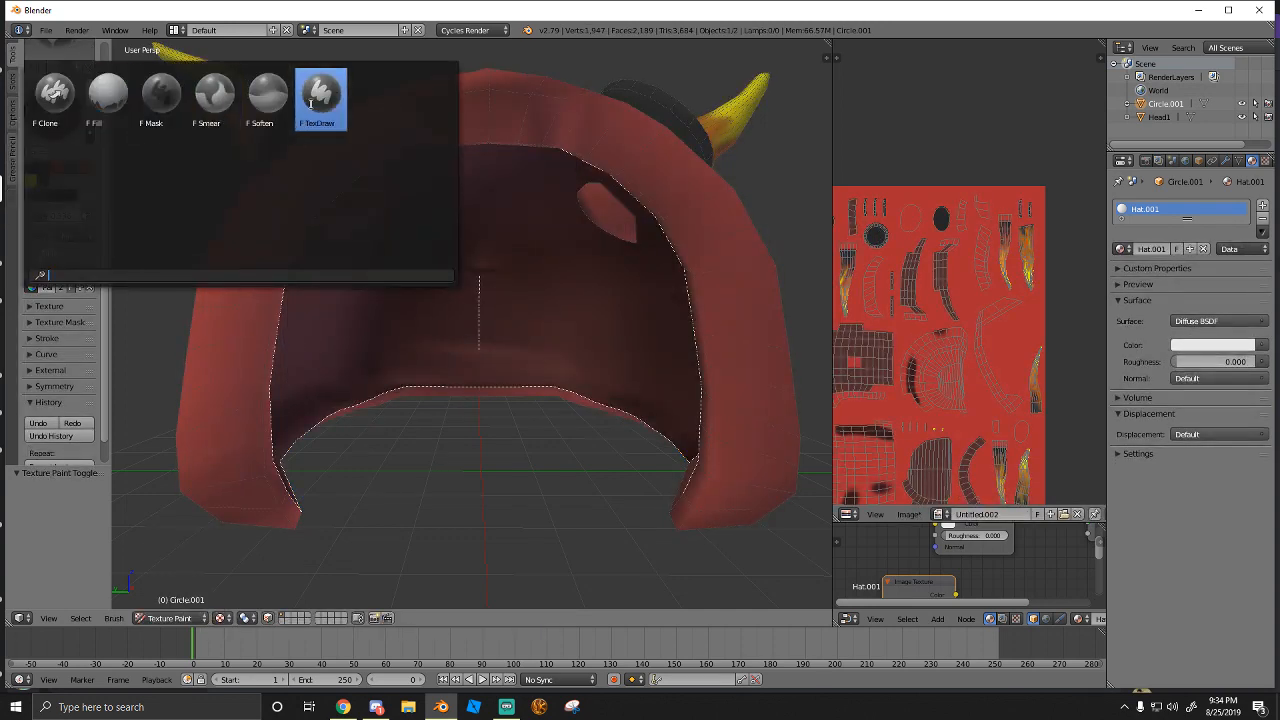
{"action": "left_click", "coordinate": [325, 101]}
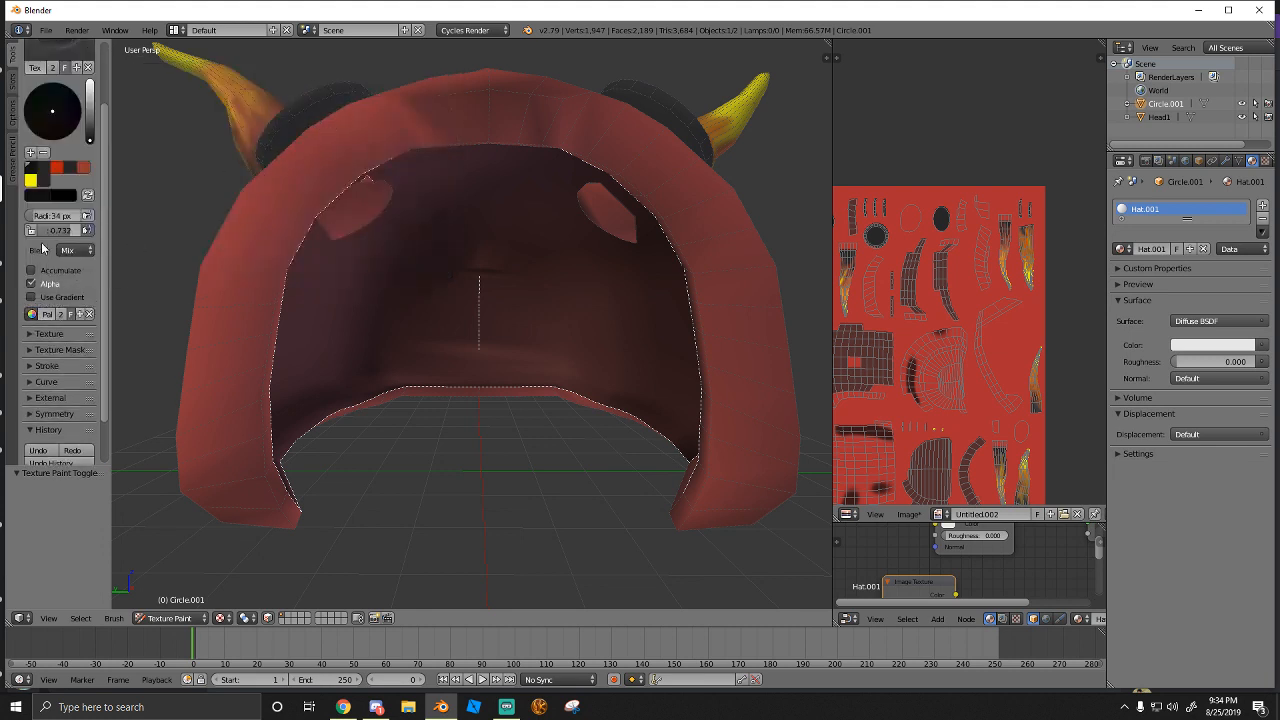
Enlarge the TexDraw brush radius to 245 px and paint the selected inner walls black from the front
{"action": "left_click", "coordinate": [66, 196]}
{"action": "key", "text": "f"}
{"action": "left_click", "coordinate": [590, 342]}
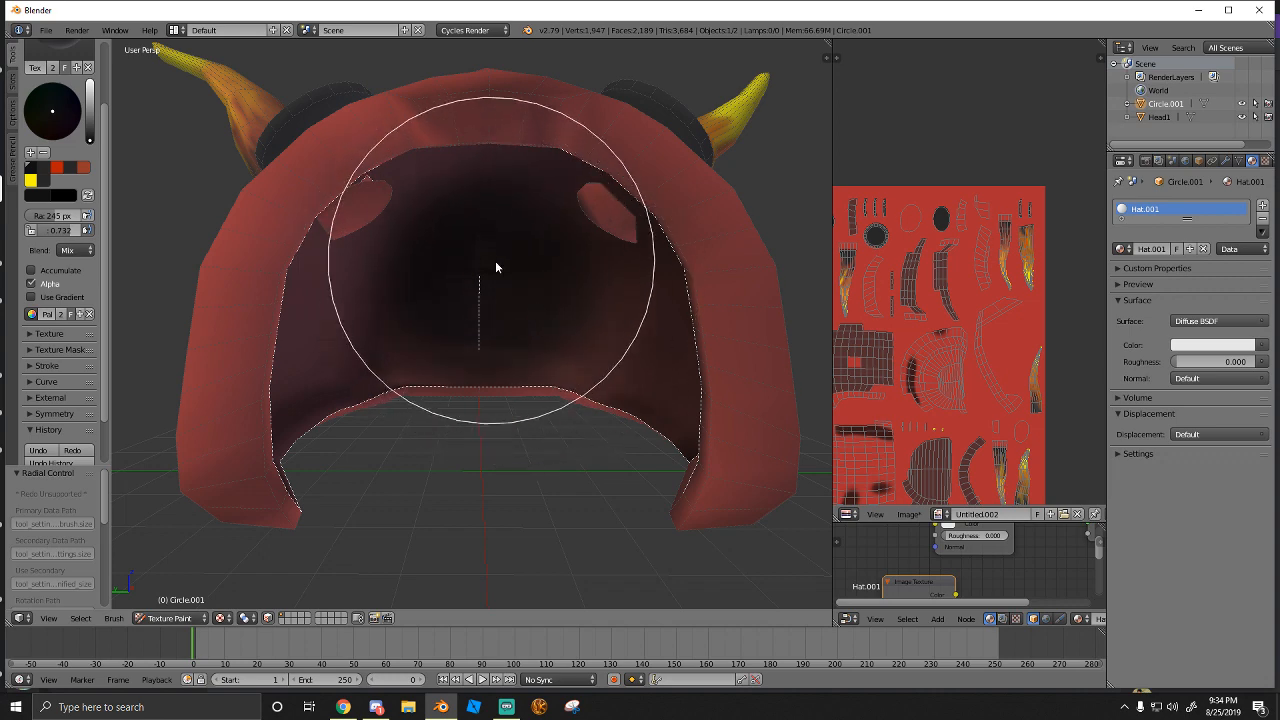
{"action": "mouse_move", "coordinate": [496, 265]}
{"action": "left_mouse_down"}
{"action": "mouse_move", "coordinate": [468, 221]}
{"action": "mouse_move", "coordinate": [494, 229]}
{"action": "mouse_move", "coordinate": [367, 270]}
{"action": "mouse_move", "coordinate": [402, 309]}
{"action": "mouse_move", "coordinate": [531, 297]}
{"action": "mouse_move", "coordinate": [476, 234]}
{"action": "mouse_move", "coordinate": [381, 256]}
{"action": "mouse_move", "coordinate": [451, 314]}
{"action": "mouse_move", "coordinate": [513, 335]}
{"action": "mouse_move", "coordinate": [447, 298]}
{"action": "mouse_move", "coordinate": [417, 306]}
{"action": "mouse_move", "coordinate": [497, 306]}
{"action": "mouse_move", "coordinate": [380, 291]}
{"action": "mouse_move", "coordinate": [547, 362]}
{"action": "mouse_move", "coordinate": [634, 286]}
{"action": "mouse_move", "coordinate": [566, 277]}
{"action": "mouse_move", "coordinate": [479, 241]}
{"action": "left_mouse_up"}
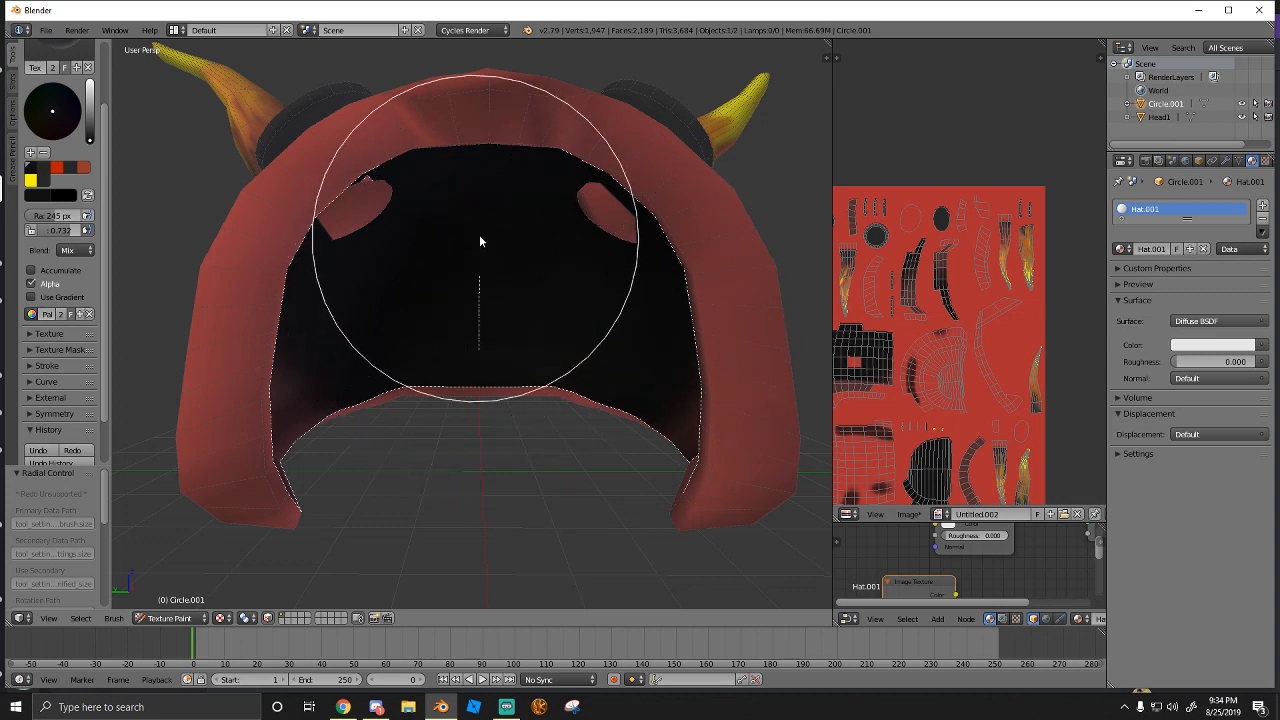
Switch the hat to Object Mode and examine the inner side walls for areas the black paint missed
{"action": "left_click", "coordinate": [170, 617]}
{"action": "left_click", "coordinate": [165, 608]}
{"action": "key", "text": "shift+f"}
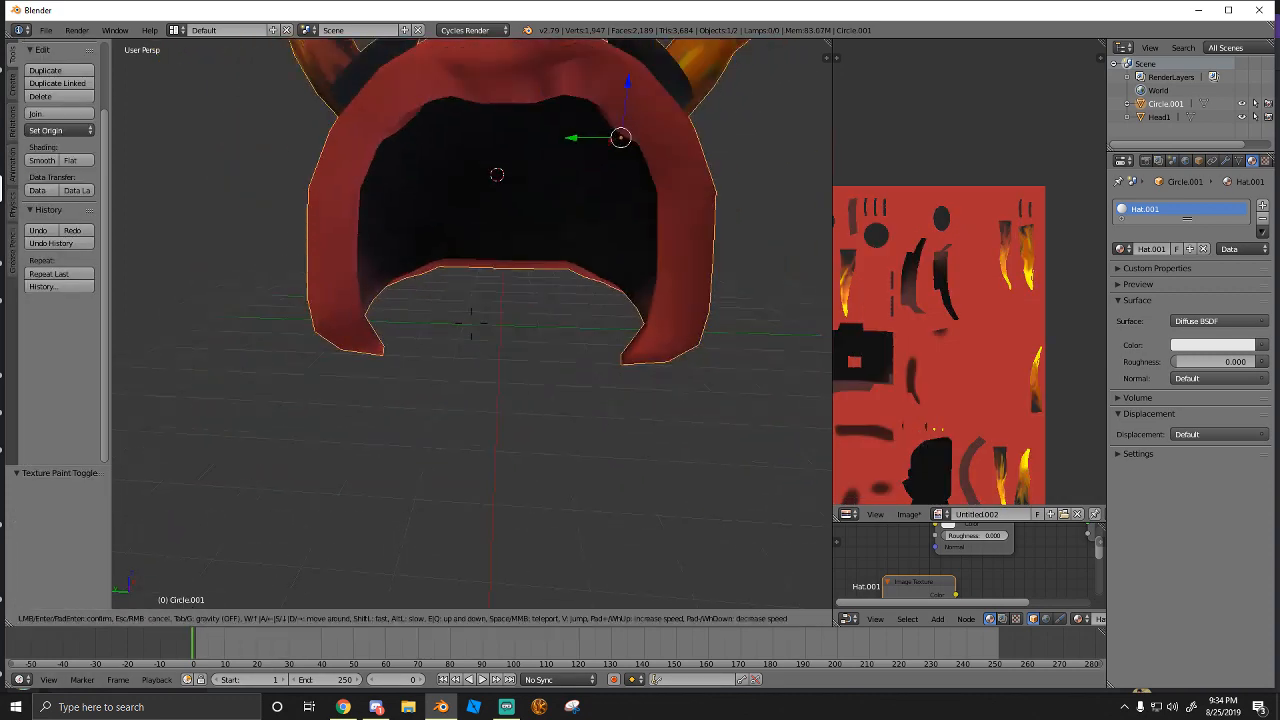
{"action": "key", "text": "s"}
{"action": "key", "text": "a"}
{"action": "key", "text": "w"}
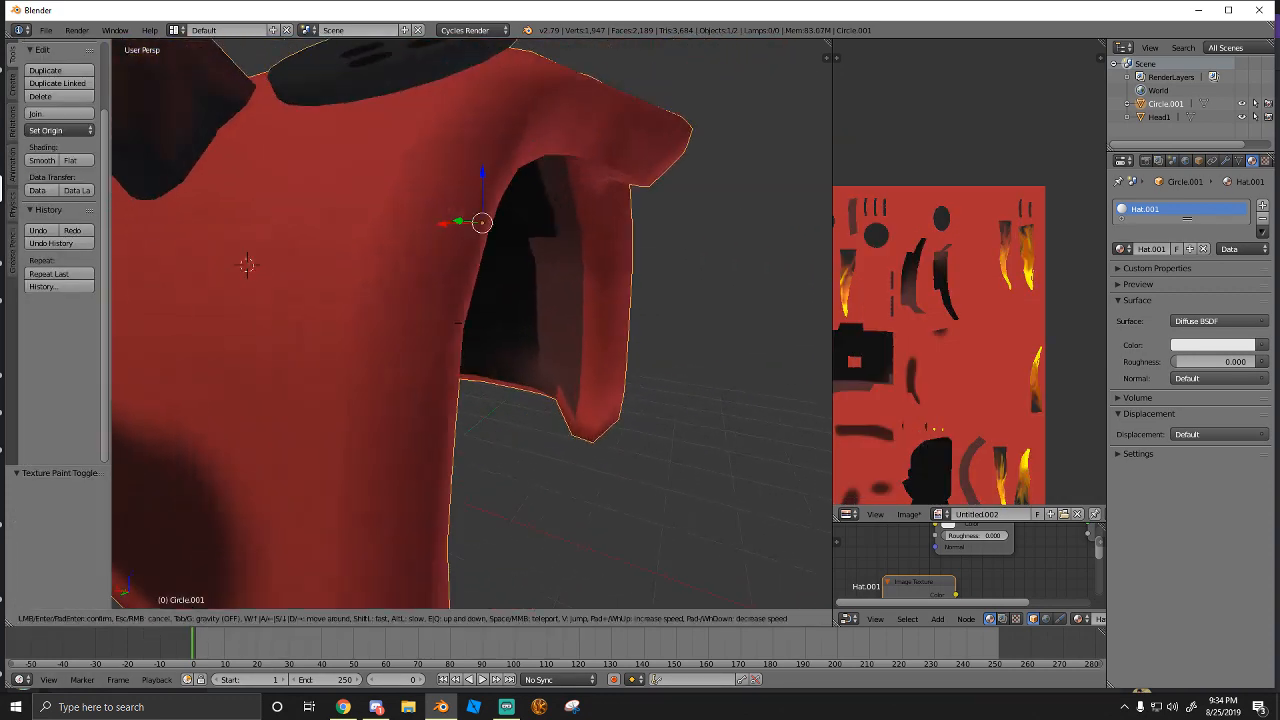
{"action": "key", "text": "w"}
{"action": "key", "text": "s"}
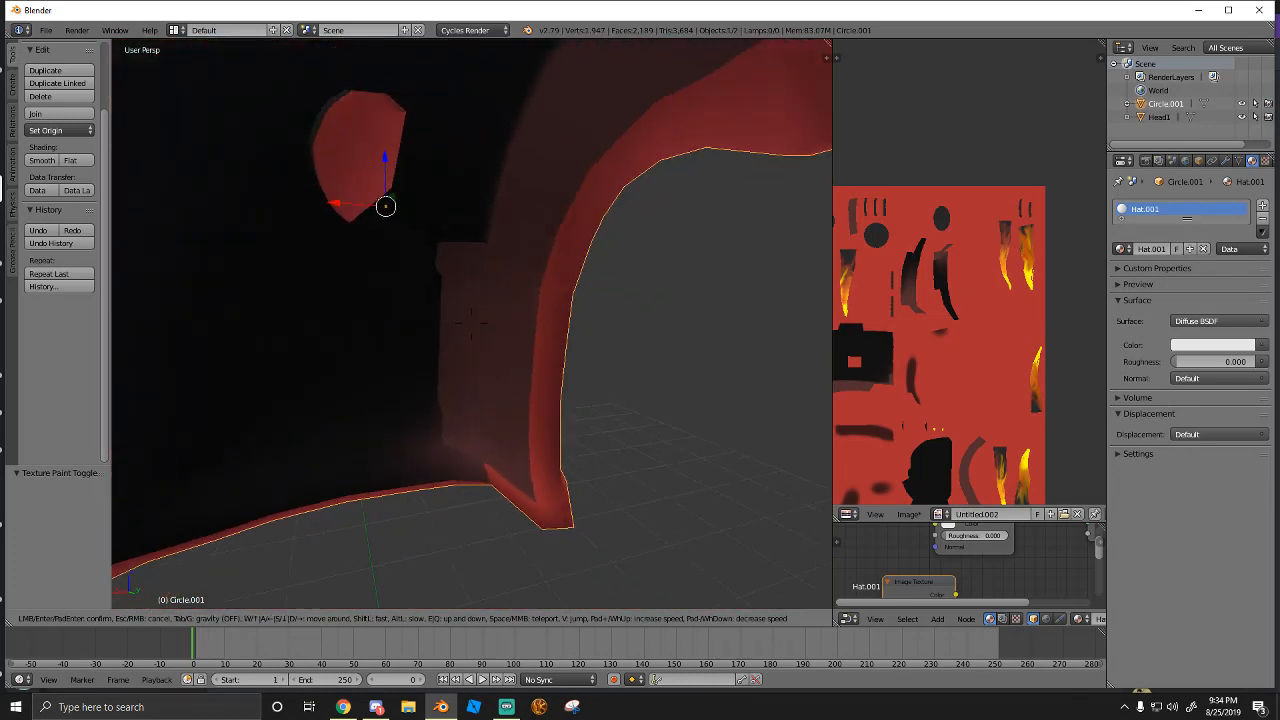
{"action": "left_click", "coordinate": [471, 331]}
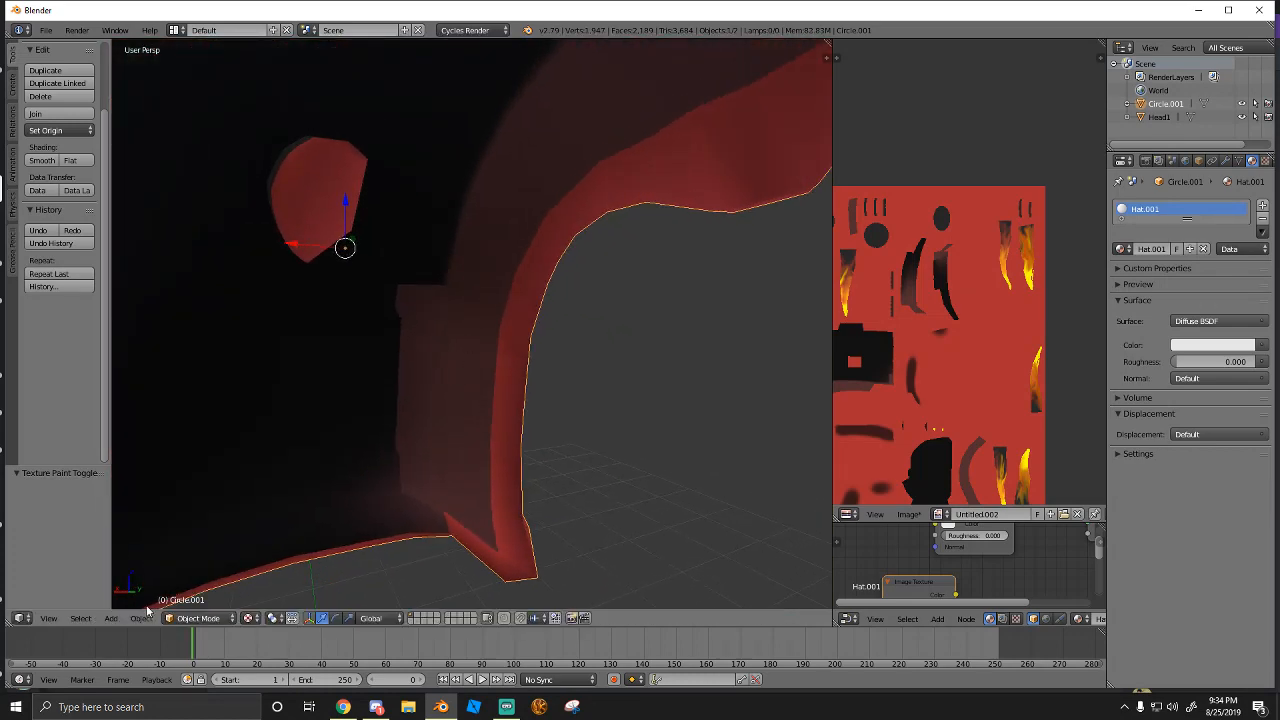
Return the hat to Texture Paint mode by way of Edit Mode and paint the missed inner strip beside the face opening black
{"action": "left_click", "coordinate": [198, 618]}
{"action": "left_click", "coordinate": [195, 601]}
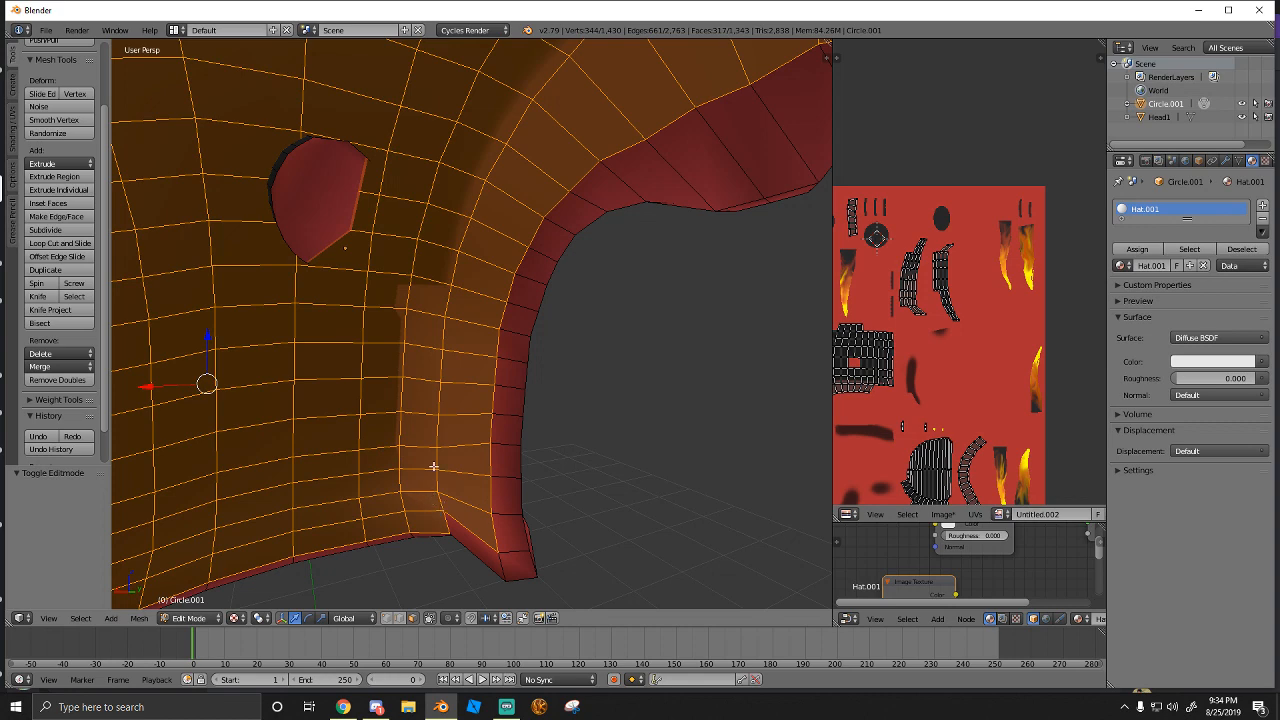
{"action": "left_click", "coordinate": [14, 117]}
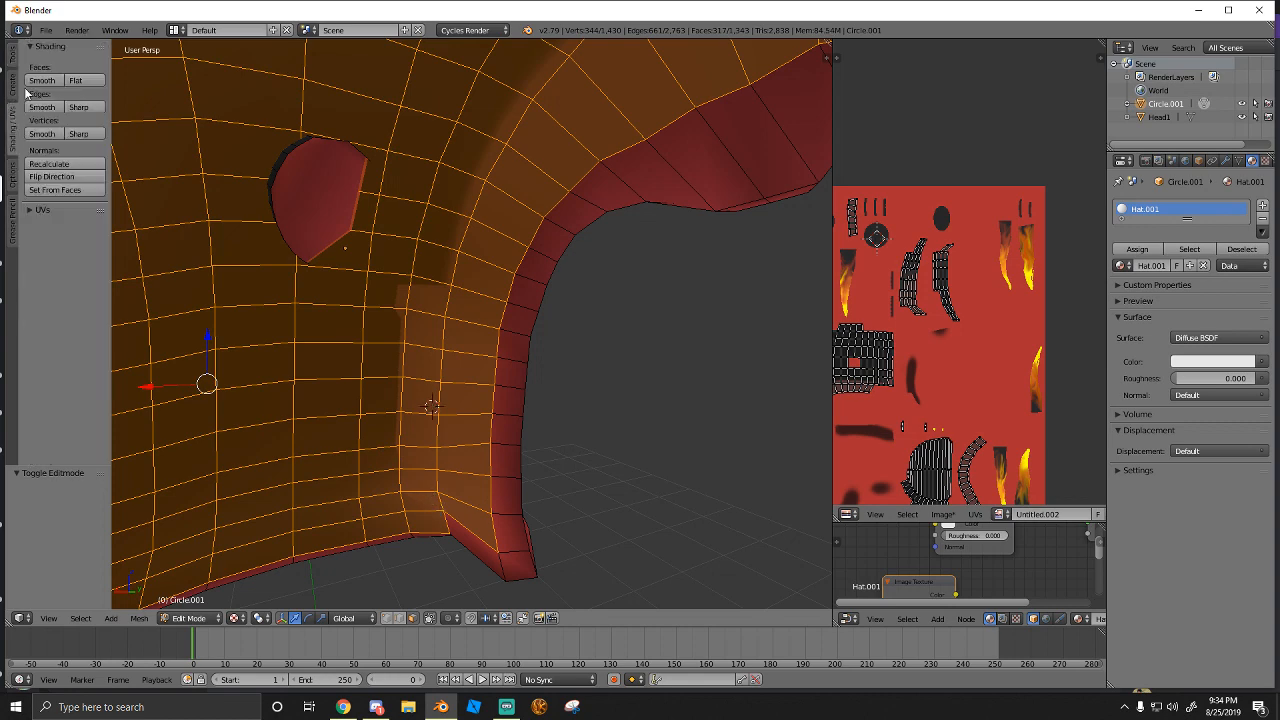
{"action": "left_click", "coordinate": [13, 93]}
{"action": "left_click", "coordinate": [188, 618]}
{"action": "left_click", "coordinate": [196, 529]}
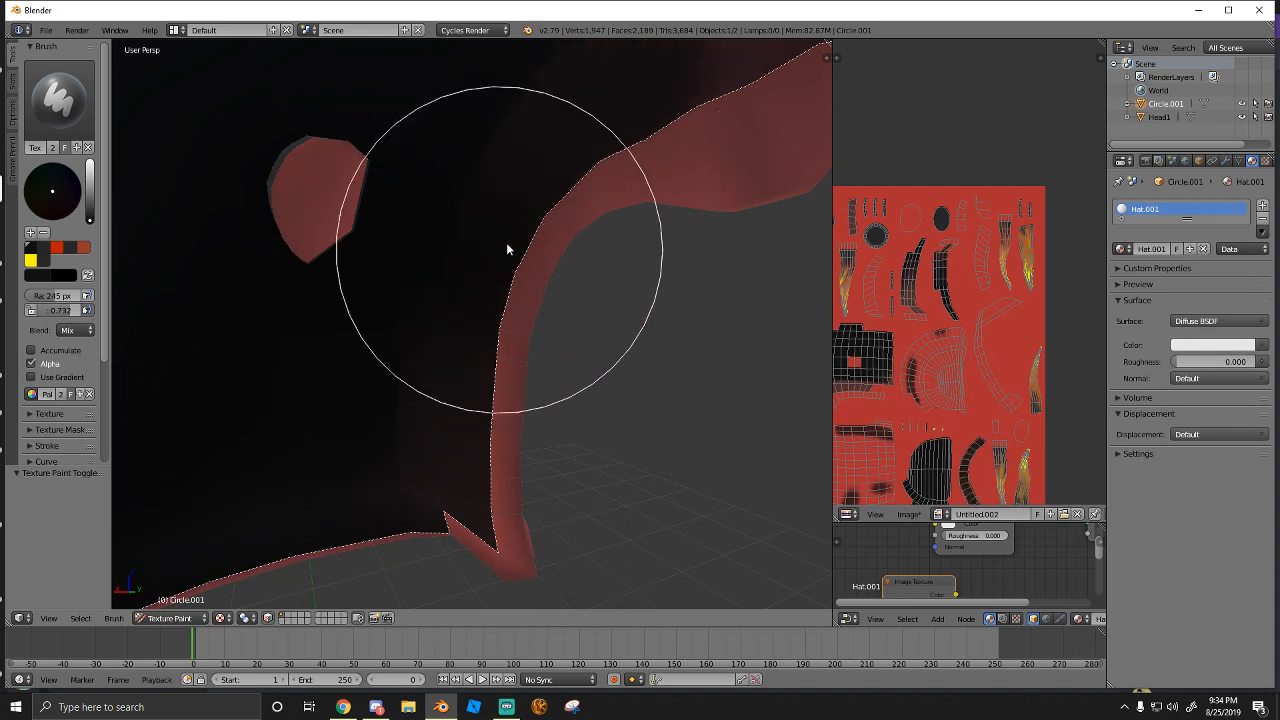
Try lower TexDraw brush strengths of 0.439 and 0.000 on the inner side wall
{"action": "key", "text": "shift+f"}
{"action": "left_click", "coordinate": [428, 354]}
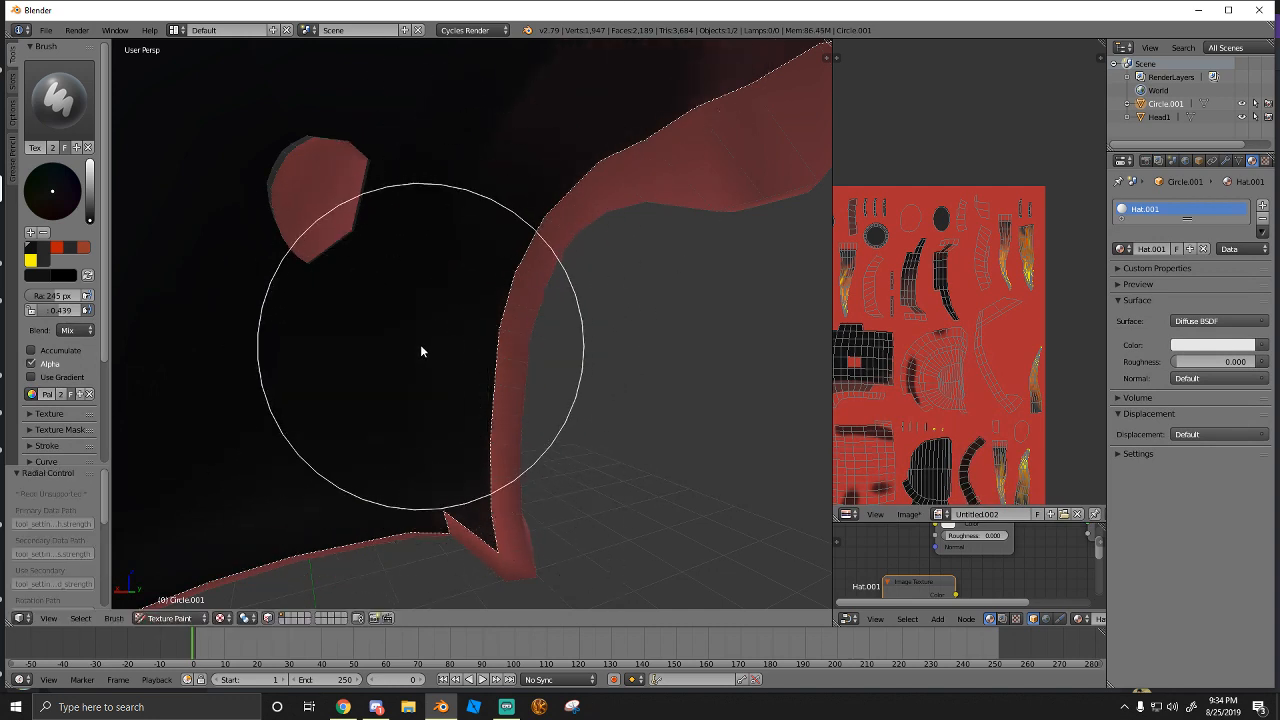
{"action": "key", "text": "shift+f"}
{"action": "left_click", "coordinate": [521, 321]}
{"action": "mouse_move", "coordinate": [442, 320]}
{"action": "middle_mouse_down"}
{"action": "mouse_move", "coordinate": [481, 298]}
{"action": "mouse_move", "coordinate": [642, 268]}
{"action": "mouse_move", "coordinate": [577, 287]}
{"action": "middle_mouse_up"}
{"action": "key", "text": "shift+f"}
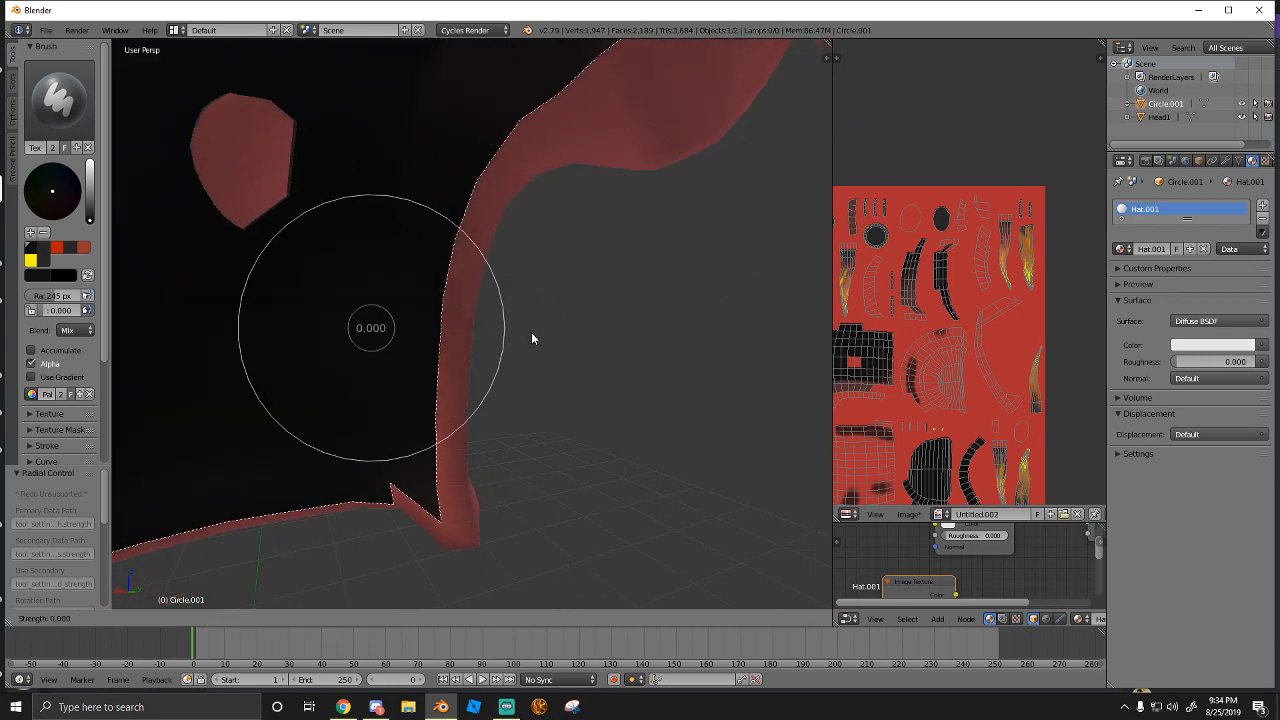
{"action": "left_click", "coordinate": [533, 343]}
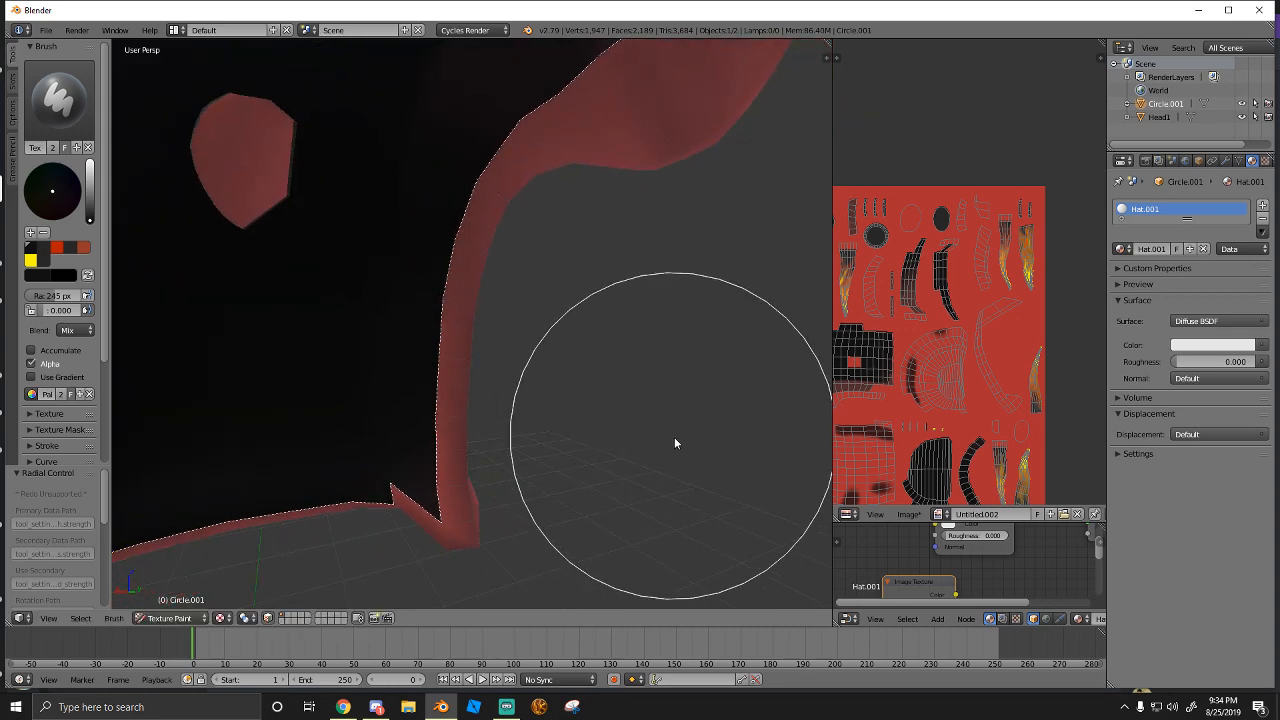
Set the TexDraw brush strength to 1.000 and paint the remaining inner wall around the face opening solid black
{"action": "scroll", "coordinate": [690, 435], "scroll_direction": "up", "scroll_amount": 5}
{"action": "mouse_move", "coordinate": [700, 430]}
{"action": "middle_mouse_down"}
{"action": "mouse_move", "coordinate": [666, 428]}
{"action": "mouse_move", "coordinate": [690, 415]}
{"action": "mouse_move", "coordinate": [476, 411]}
{"action": "mouse_move", "coordinate": [505, 410]}
{"action": "middle_mouse_up"}
{"action": "scroll", "coordinate": [668, 428], "scroll_direction": "down", "scroll_amount": 5}
{"action": "scroll", "coordinate": [505, 410], "scroll_direction": "up", "scroll_amount": 4}
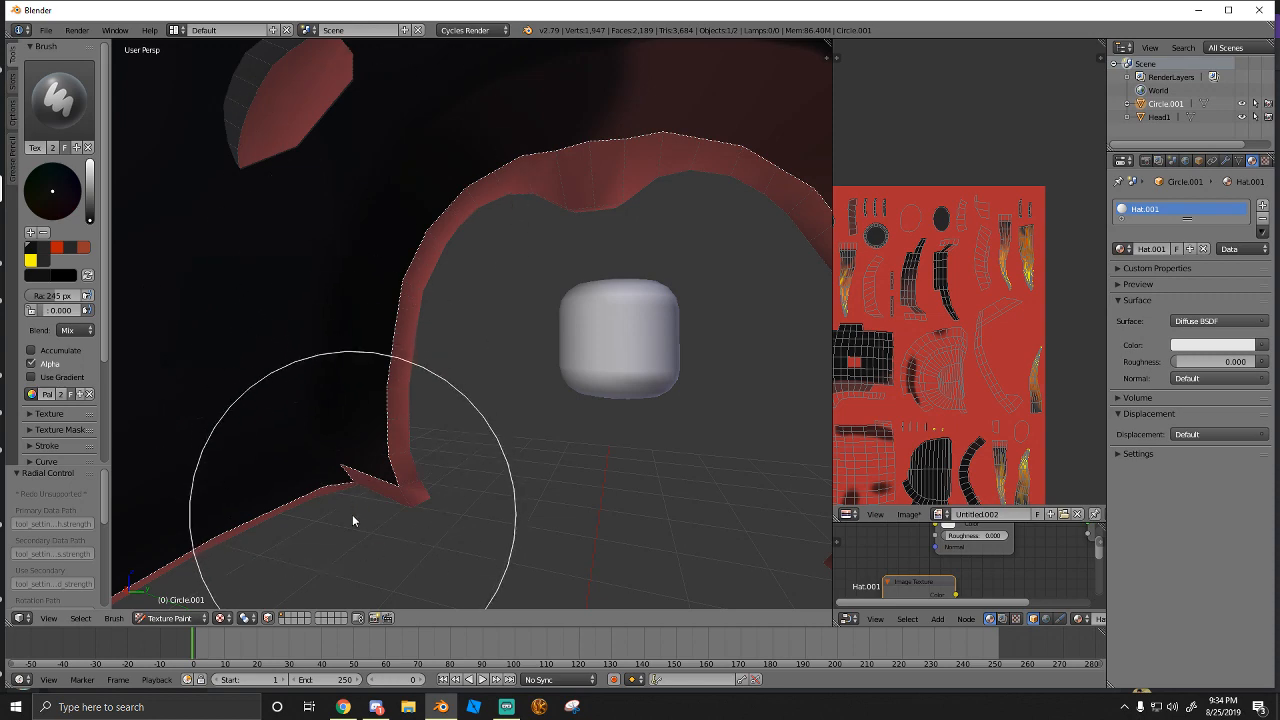
{"action": "mouse_move", "coordinate": [564, 349]}
{"action": "middle_mouse_down"}
{"action": "mouse_move", "coordinate": [503, 349]}
{"action": "mouse_move", "coordinate": [717, 508]}
{"action": "middle_mouse_up"}
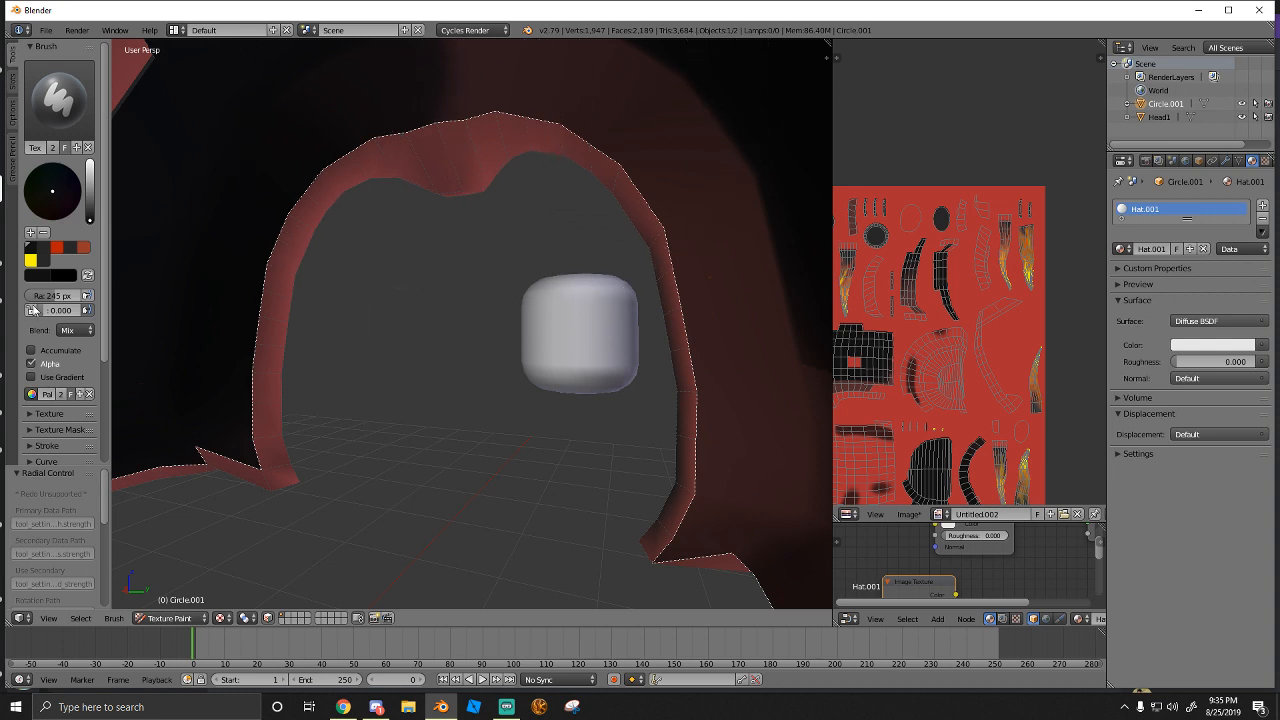
{"action": "mouse_move", "coordinate": [490, 62]}
{"action": "left_mouse_down"}
{"action": "mouse_move", "coordinate": [543, 80]}
{"action": "mouse_move", "coordinate": [830, 590]}
{"action": "mouse_move", "coordinate": [737, 429]}
{"action": "mouse_move", "coordinate": [600, 480]}
{"action": "left_mouse_up"}
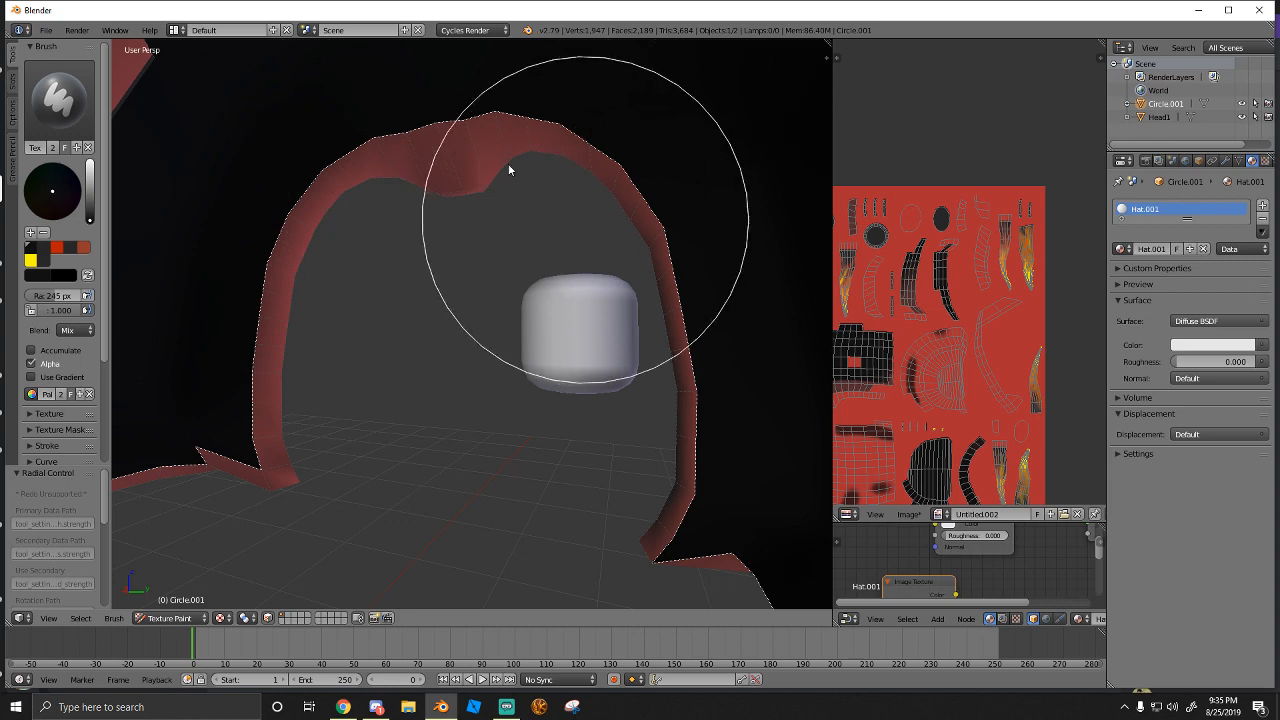
Switch the hat from Texture Paint mode to Edit Mode
{"action": "scroll", "coordinate": [502, 348], "scroll_direction": "up", "scroll_amount": 3}
{"action": "mouse_move", "coordinate": [502, 348]}
{"action": "middle_mouse_down"}
{"action": "mouse_move", "coordinate": [268, 380]}
{"action": "mouse_move", "coordinate": [321, 300]}
{"action": "middle_mouse_up"}
{"action": "scroll", "coordinate": [321, 300], "scroll_direction": "up", "scroll_amount": 4}
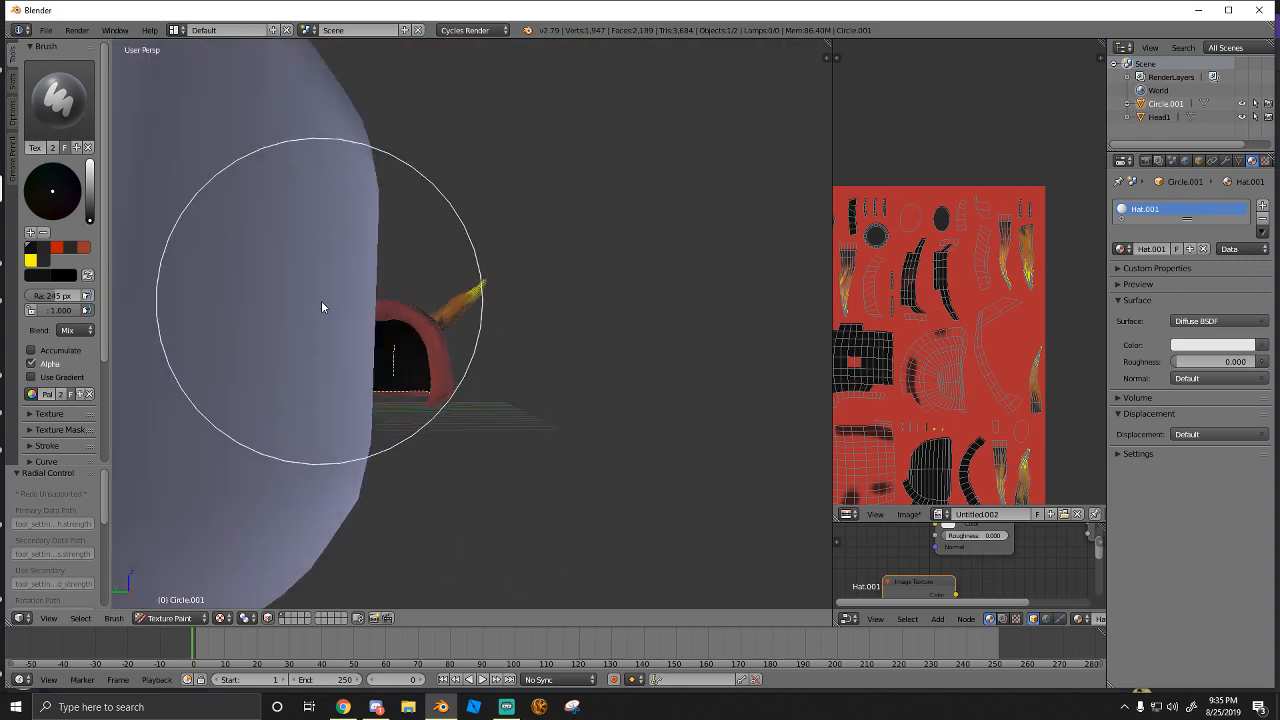
{"action": "left_click", "coordinate": [168, 617]}
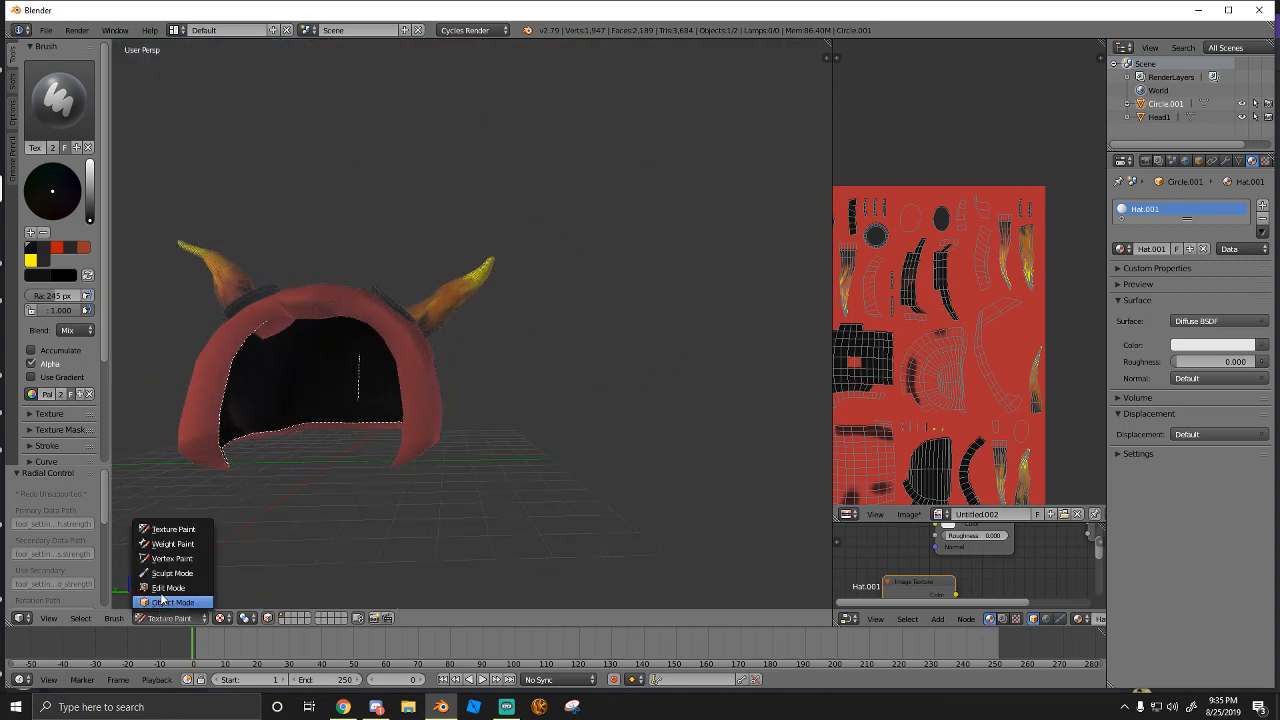
{"action": "left_click", "coordinate": [171, 543]}
Select the entire hat mesh in Edit Mode, including the horns and the eye buttons
{"action": "key", "text": "shift+f"}
{"action": "key", "text": "w"}
{"action": "key", "text": "s"}
{"action": "key", "text": "a"}
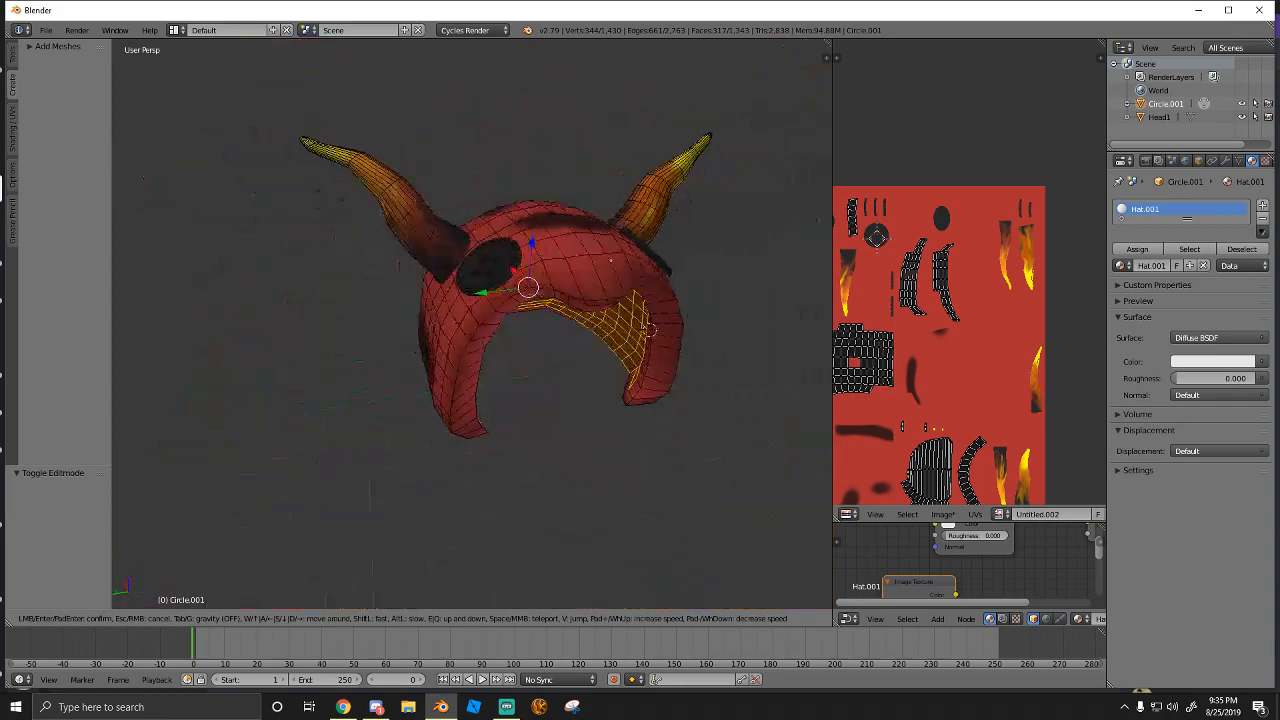
{"action": "key", "text": "w"}
{"action": "key", "text": "s"}
{"action": "key", "text": "d"}
{"action": "key", "text": "w"}
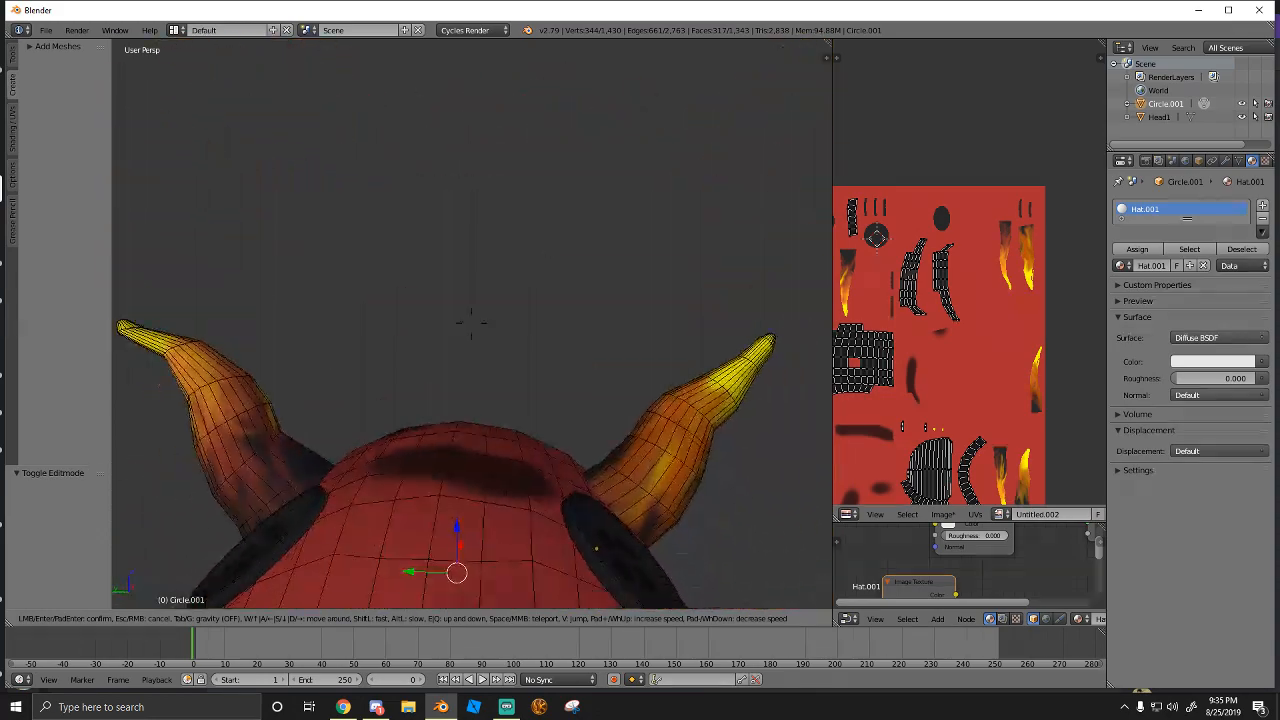
{"action": "key", "text": "s"}
{"action": "key", "text": "w"}
{"action": "key", "text": "s"}
{"action": "key", "text": "Return"}
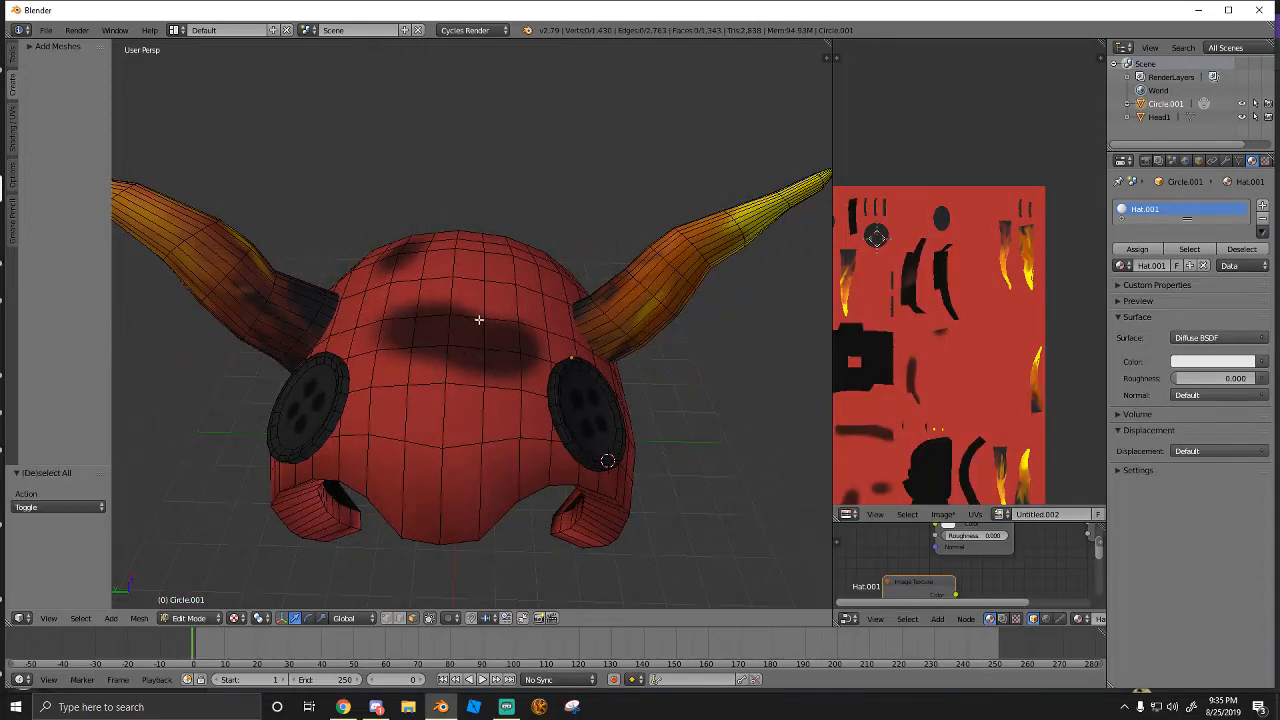
{"action": "key", "text": "a"}
{"action": "key", "text": "a"}
{"action": "key", "text": "a"}
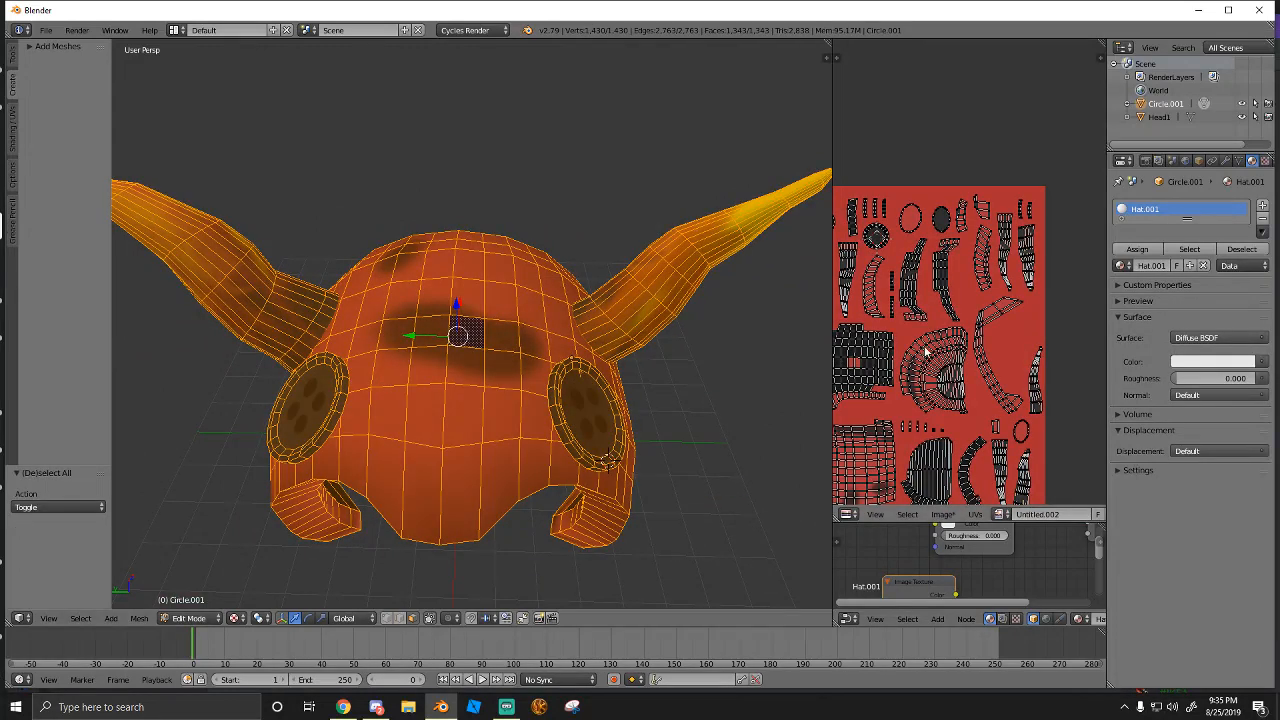
Bring the whole texture layout into view in the UV editor and select all of the hat's UV islands
{"action": "scroll", "coordinate": [923, 354], "scroll_direction": "down", "scroll_amount": 2}
{"action": "middle_click_drag", "start_coordinate": [923, 354], "coordinate": [964, 362]}
{"action": "key", "text": "a"}
{"action": "key", "text": "a"}
{"action": "key", "text": "a"}
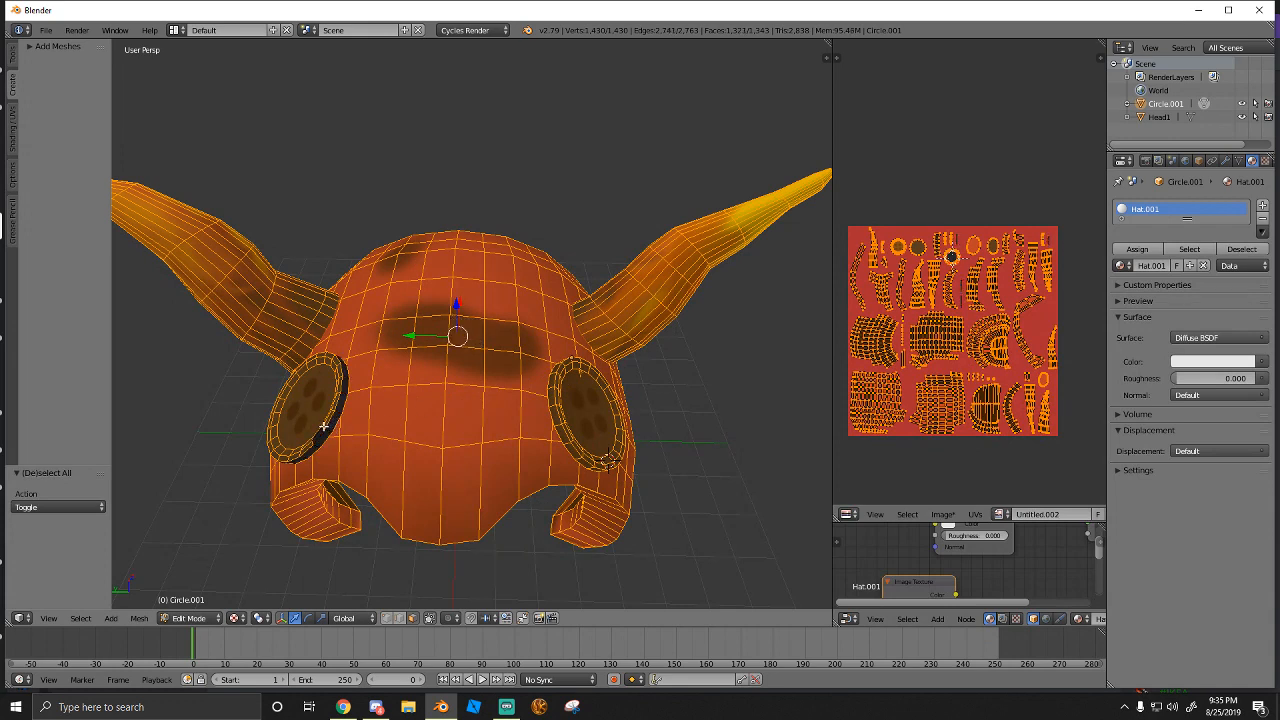
Deselect the rim loops and inner disc faces of both eye buttons on the front of the hat
{"action": "right_click", "coordinate": [323, 426], "text": "alt+shift"}
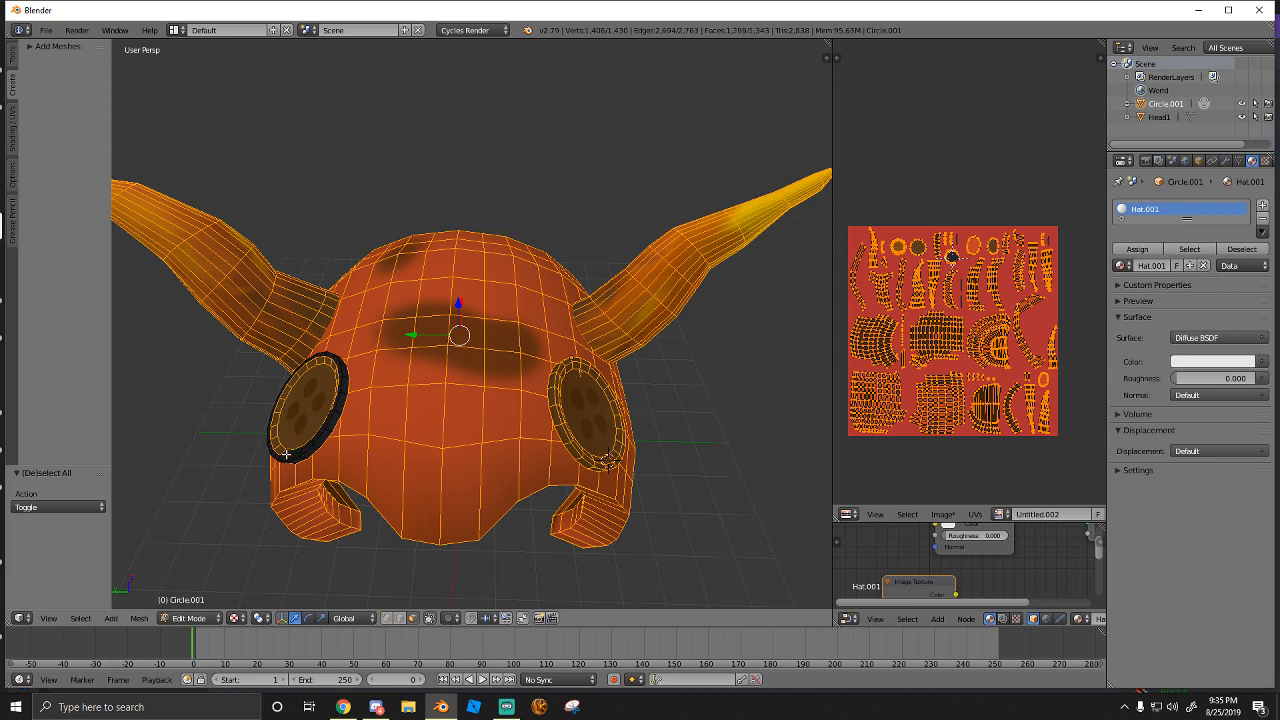
{"action": "right_click", "coordinate": [277, 438], "text": "alt+shift"}
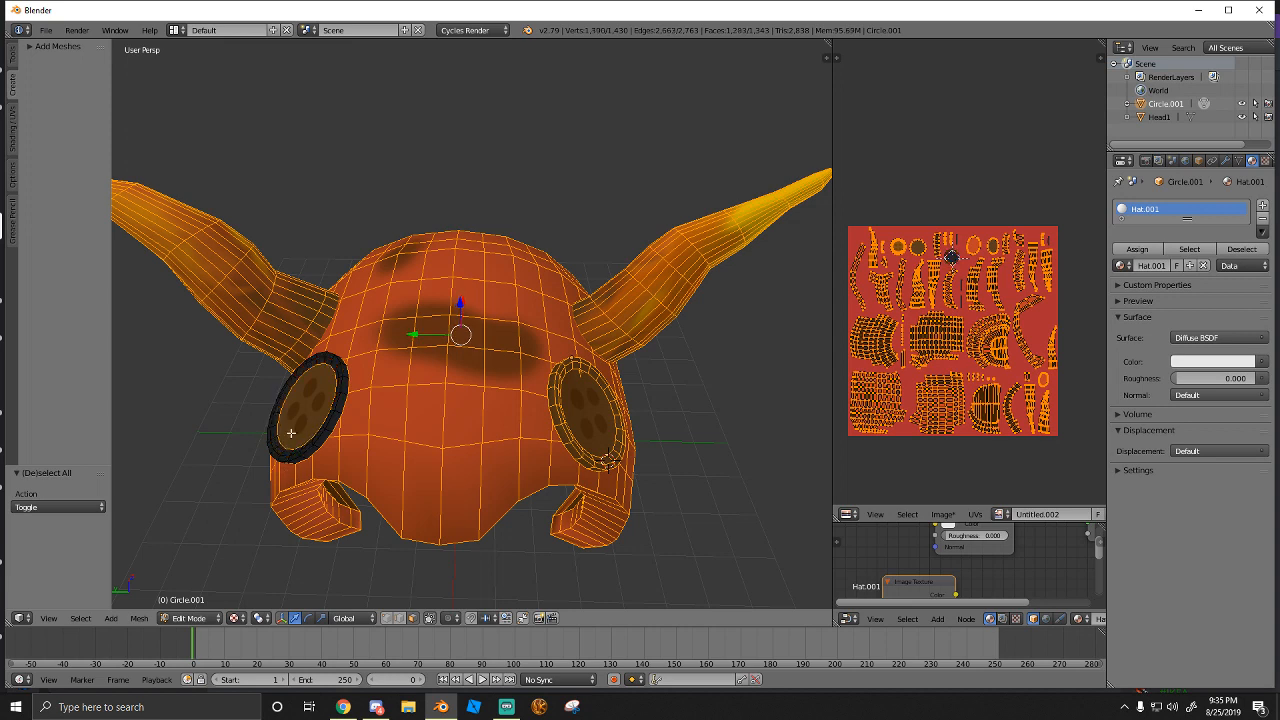
{"action": "right_click", "coordinate": [295, 425], "text": "shift"}
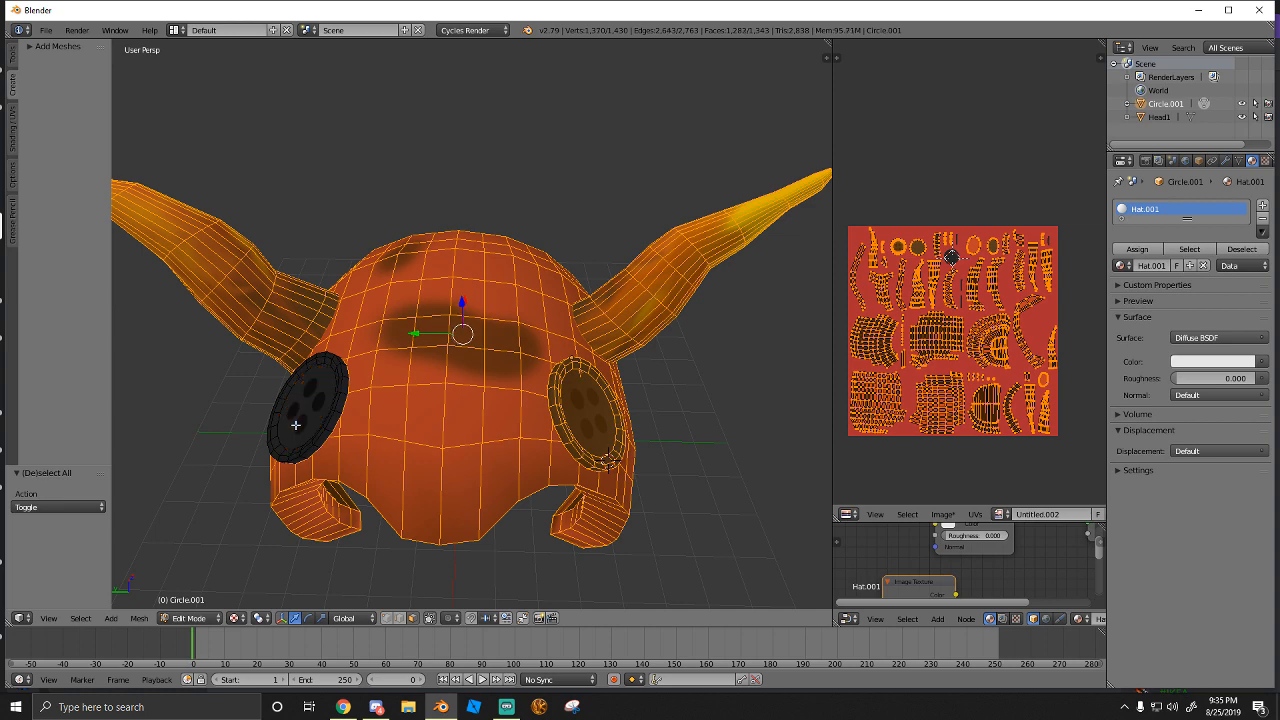
{"action": "right_click", "coordinate": [568, 428], "text": "shift"}
{"action": "key", "text": "ctrl+Up"}
{"action": "key", "text": "ctrl+Up"}
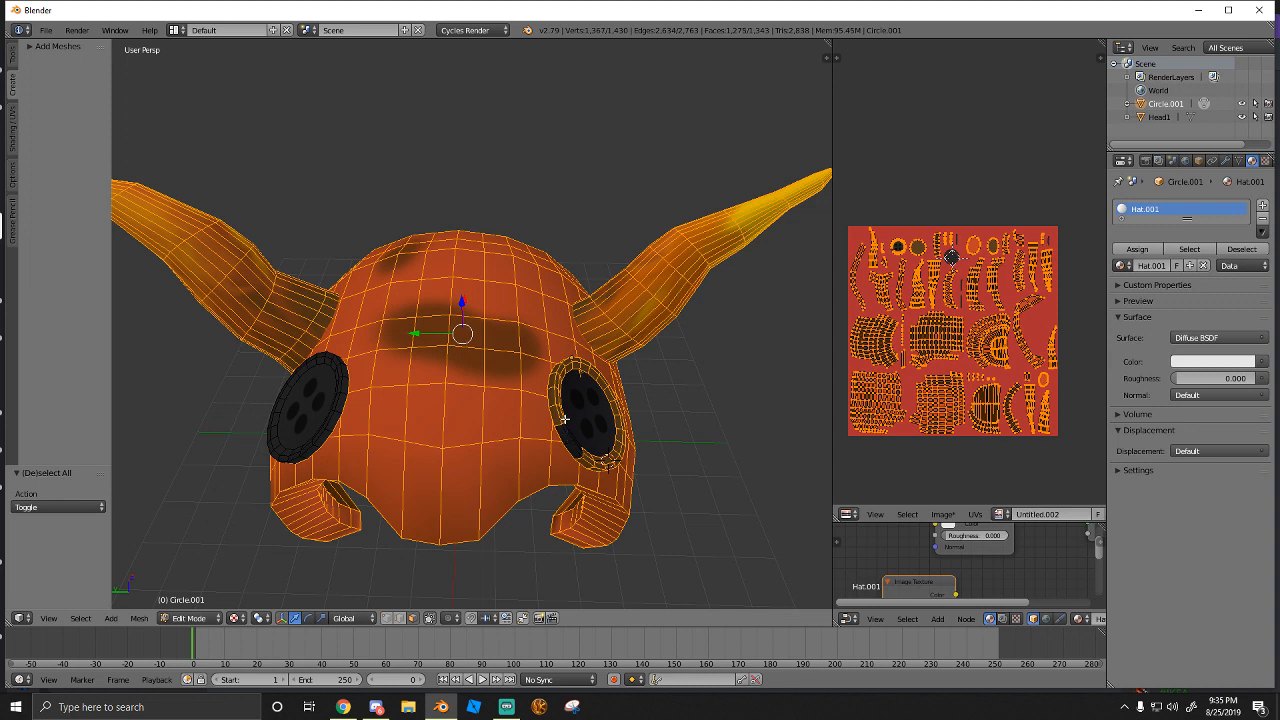
{"action": "right_click", "coordinate": [576, 365], "text": "alt+shift"}
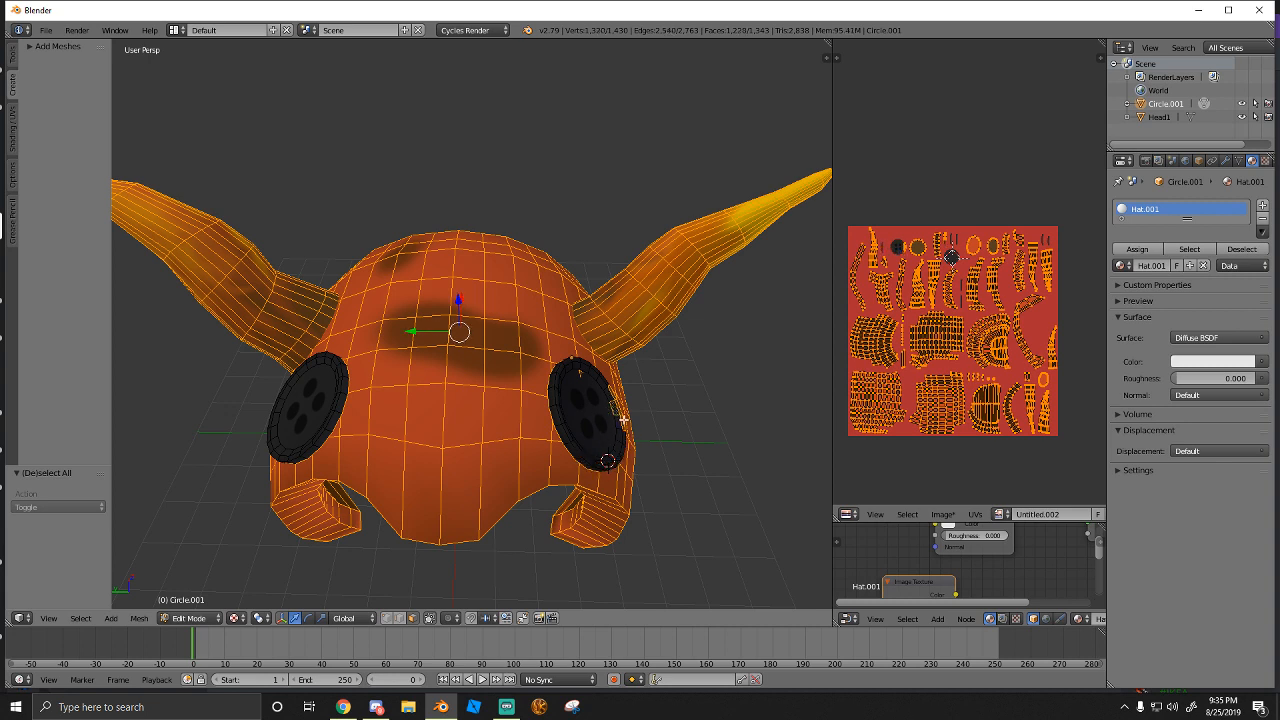
Deselect leftover faces on the disc and rim of the right eye button
{"action": "middle_click_drag", "start_coordinate": [570, 406], "coordinate": [665, 490]}
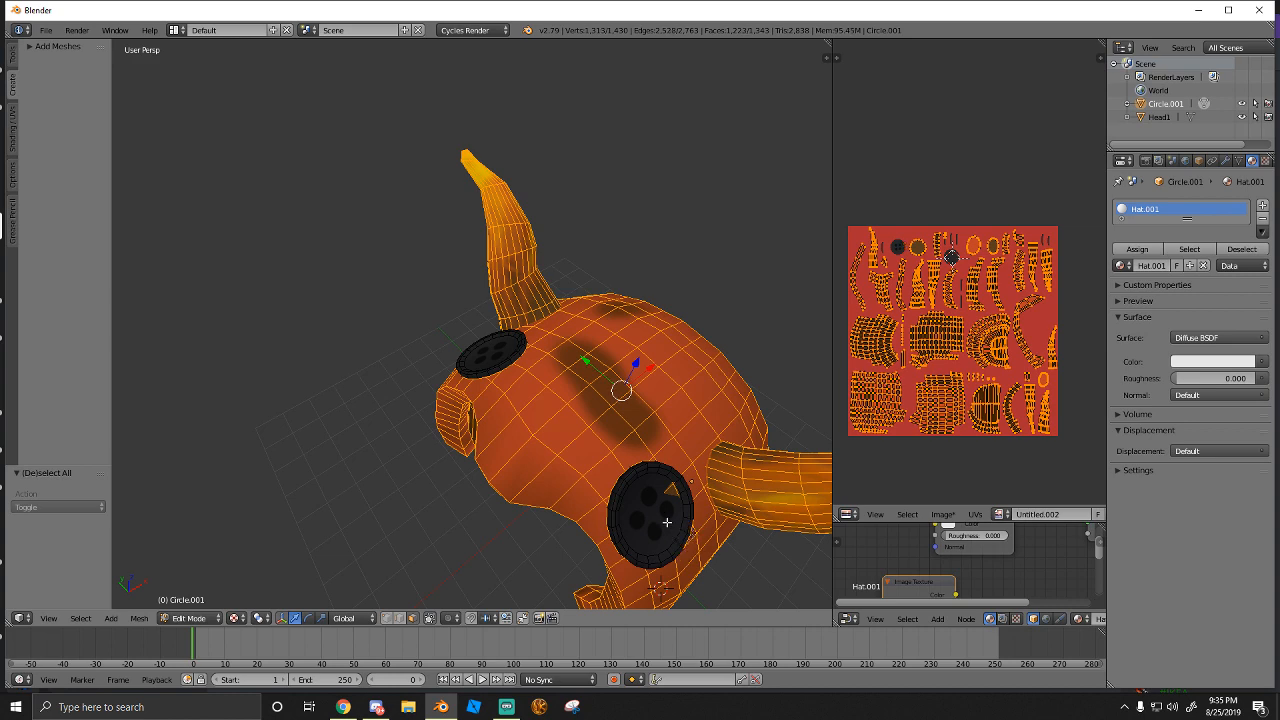
{"action": "middle_click_drag", "start_coordinate": [667, 522], "coordinate": [546, 411]}
{"action": "scroll", "coordinate": [586, 466], "scroll_direction": "down", "scroll_amount": 5}
{"action": "middle_click_drag", "start_coordinate": [583, 487], "coordinate": [553, 484]}
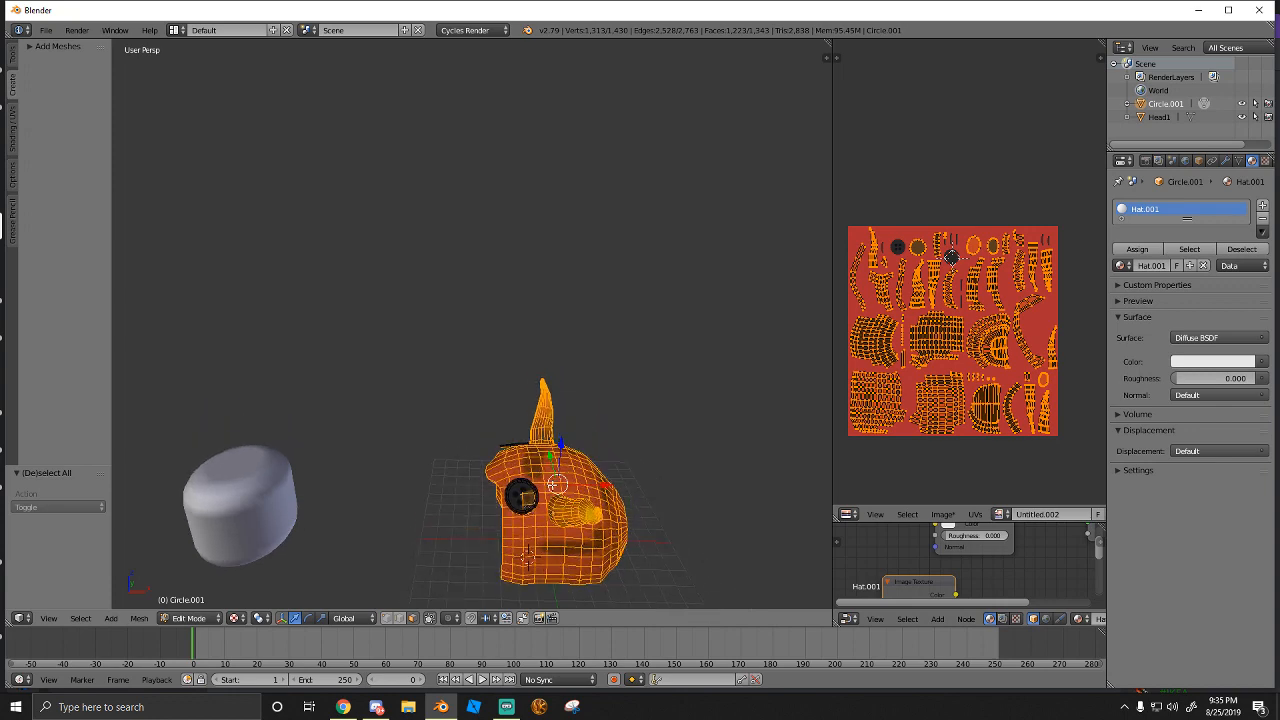
{"action": "scroll", "coordinate": [552, 486], "scroll_direction": "up", "scroll_amount": 4}
{"action": "middle_click_drag", "start_coordinate": [536, 532], "coordinate": [447, 402], "text": "shift"}
{"action": "scroll", "coordinate": [528, 520], "scroll_direction": "up", "scroll_amount": 1}
{"action": "scroll", "coordinate": [447, 402], "scroll_direction": "up", "scroll_amount": 2}
{"action": "middle_click_drag", "start_coordinate": [457, 467], "coordinate": [474, 418]}
{"action": "right_click", "coordinate": [472, 340], "text": "shift"}
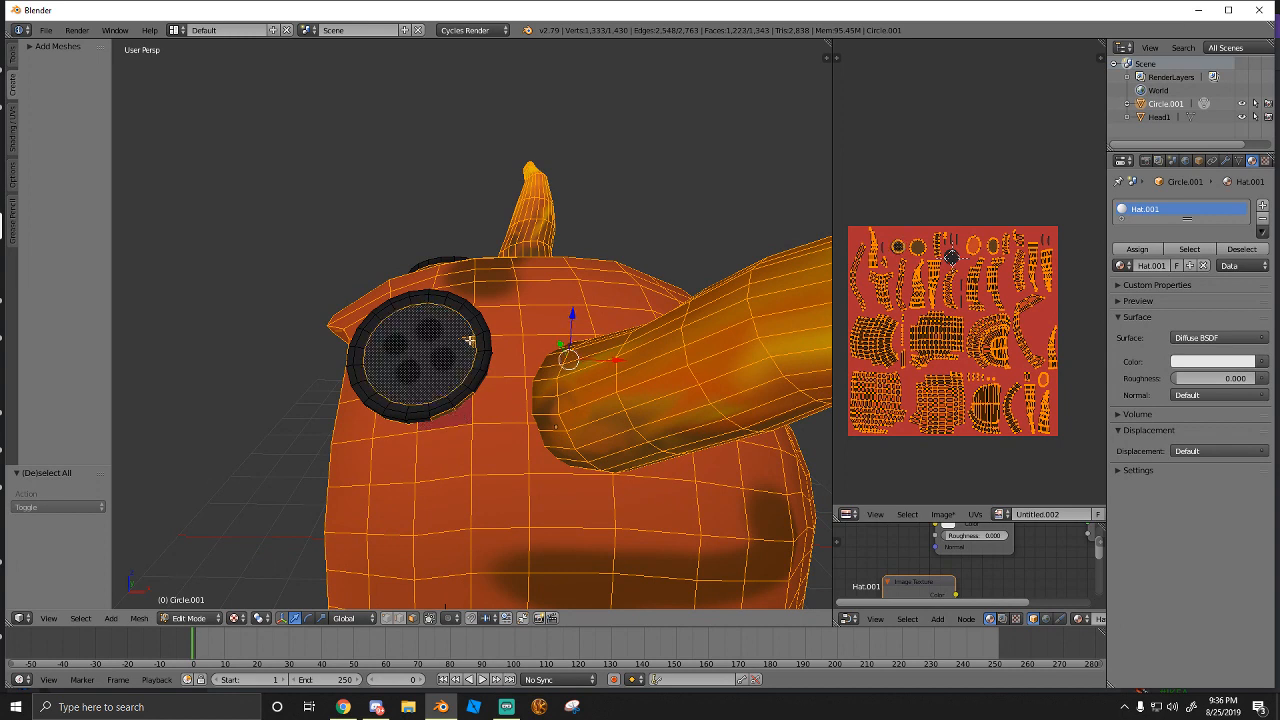
{"action": "right_click", "coordinate": [460, 347], "text": "shift"}
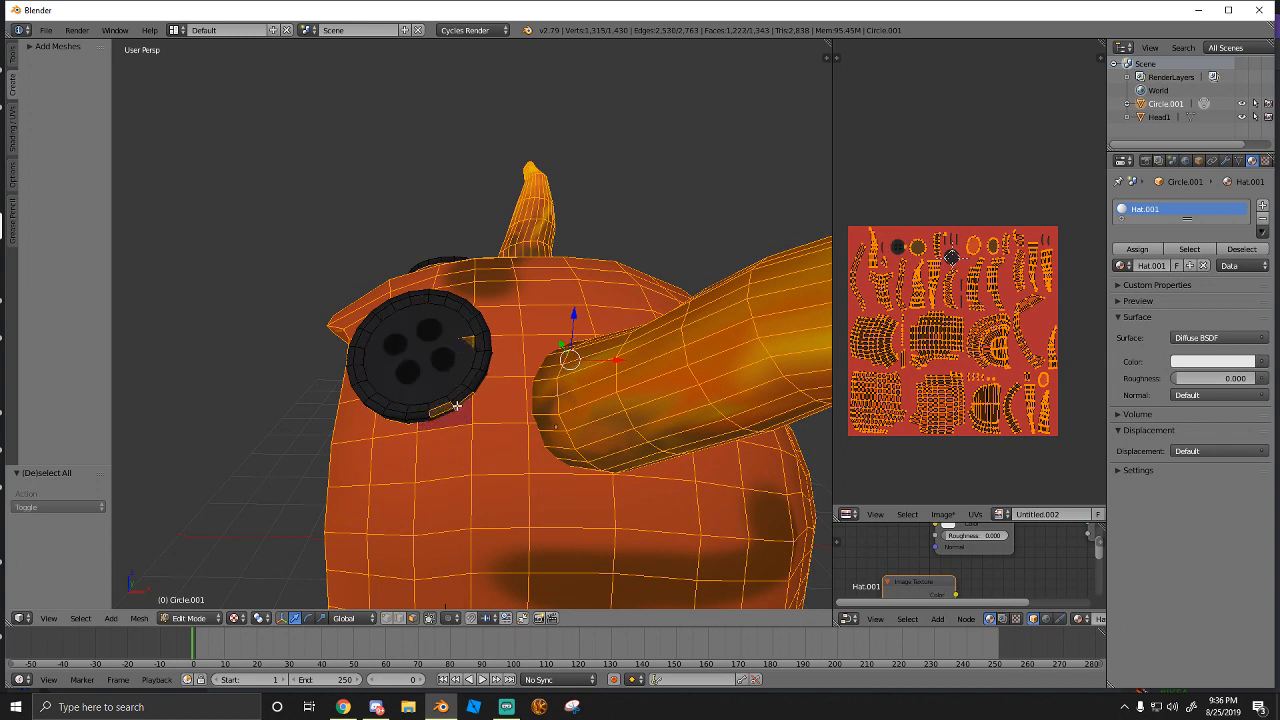
Clear the last selected faces around the eye buttons so both are fully deselected
{"action": "middle_click_drag", "start_coordinate": [398, 427], "coordinate": [509, 458]}
{"action": "middle_click_drag", "start_coordinate": [487, 315], "coordinate": [305, 368]}
{"action": "scroll", "coordinate": [383, 413], "scroll_direction": "down", "scroll_amount": 5}
{"action": "scroll", "coordinate": [389, 286], "scroll_direction": "up", "scroll_amount": 4}
{"action": "right_click", "coordinate": [410, 249], "text": "shift"}
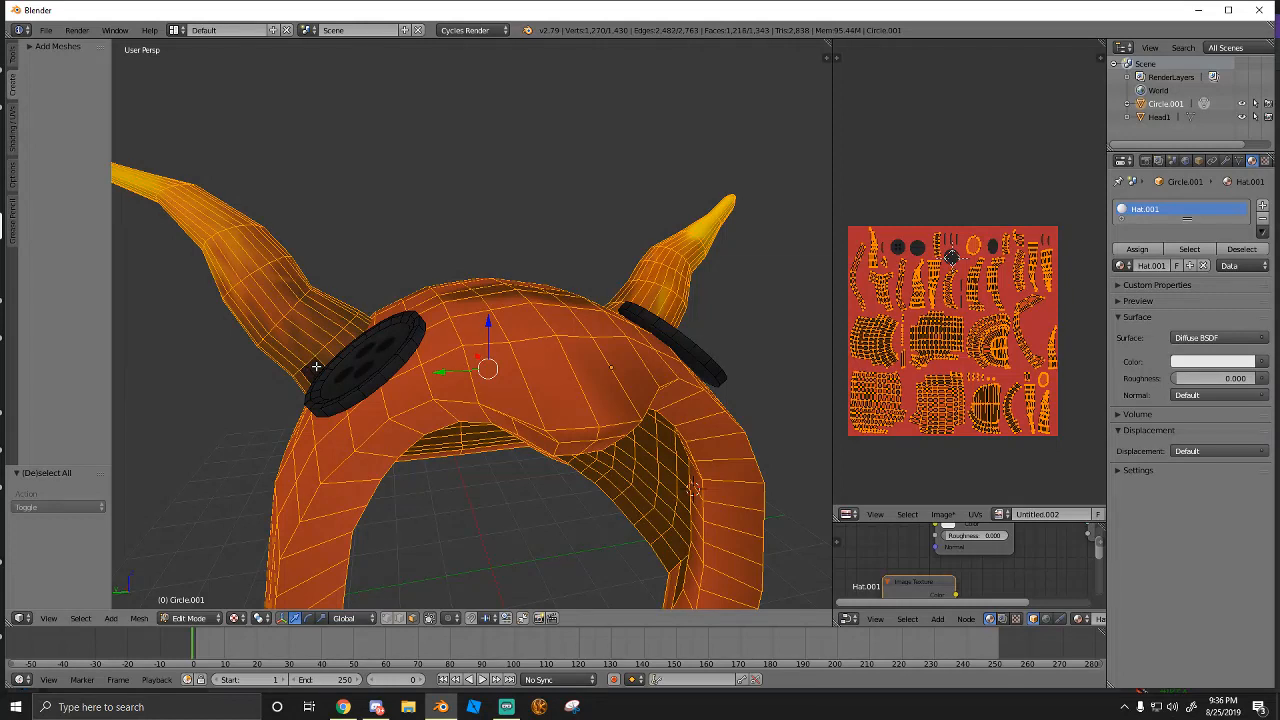
Deselect the face loops of the left horn from its base up to the tip
{"action": "right_click", "coordinate": [315, 370], "text": "alt+shift"}
{"action": "right_click", "coordinate": [306, 353], "text": "alt+shift"}
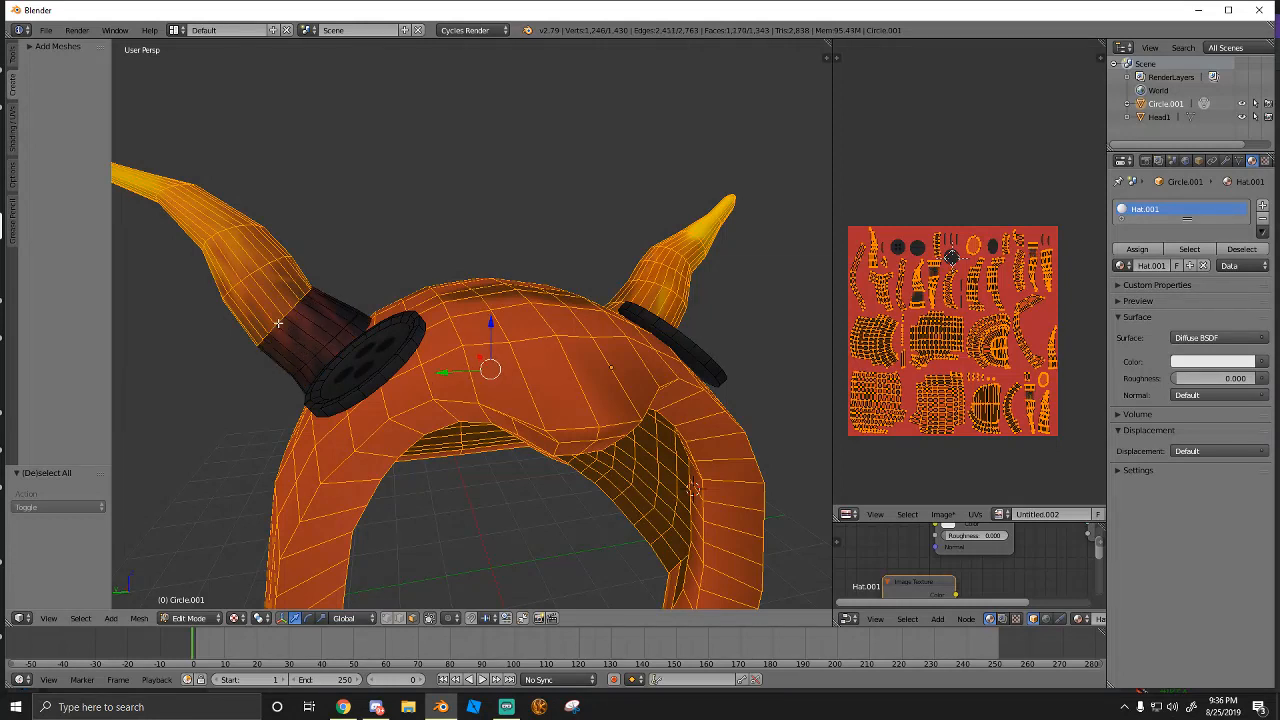
{"action": "right_click", "coordinate": [275, 319], "text": "alt+shift"}
{"action": "right_click", "coordinate": [236, 260], "text": "alt+shift"}
{"action": "right_click", "coordinate": [198, 219], "text": "alt+shift"}
{"action": "right_click", "coordinate": [157, 190], "text": "alt+shift"}
{"action": "right_click", "coordinate": [161, 197], "text": "alt+shift"}
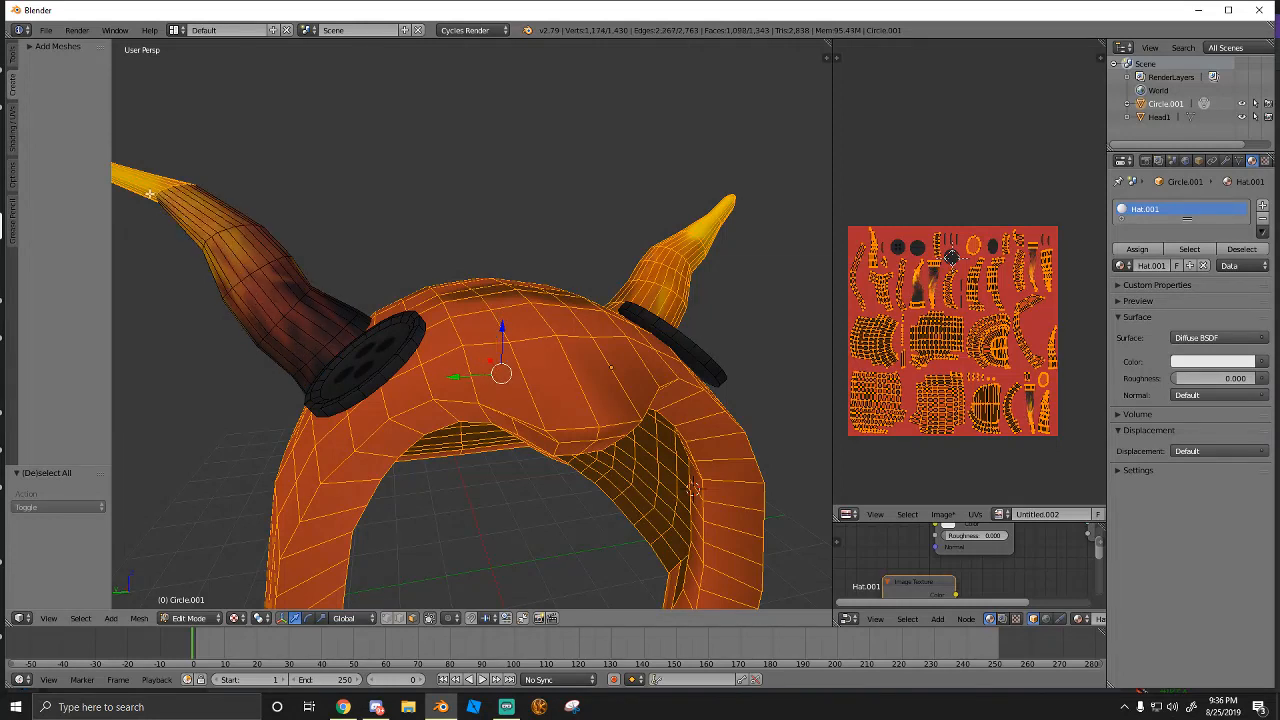
{"action": "right_click", "coordinate": [146, 186], "text": "alt+shift"}
{"action": "scroll", "coordinate": [314, 214], "scroll_direction": "down", "scroll_amount": 2}
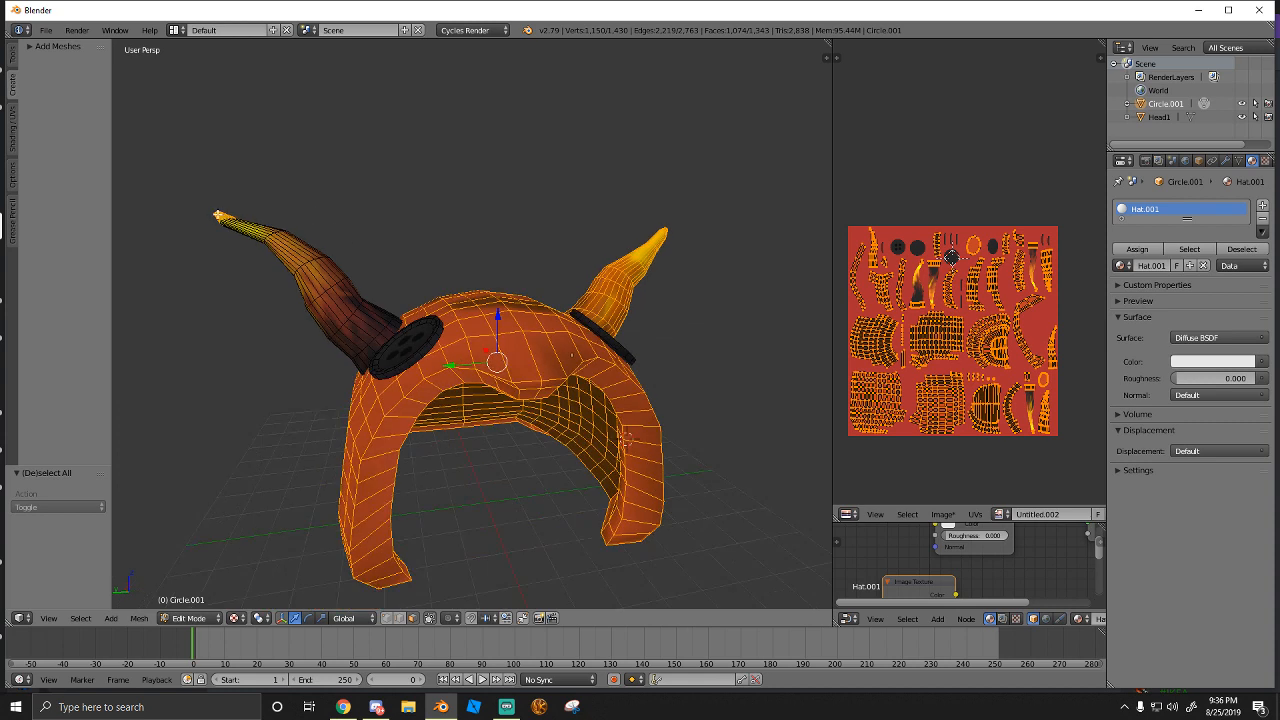
Deselect the right horn's face loops and the remaining horn faces, leaving only the hat shell selected
{"action": "right_click", "coordinate": [598, 309], "text": "alt+shift"}
{"action": "right_click", "coordinate": [613, 279], "text": "alt+shift"}
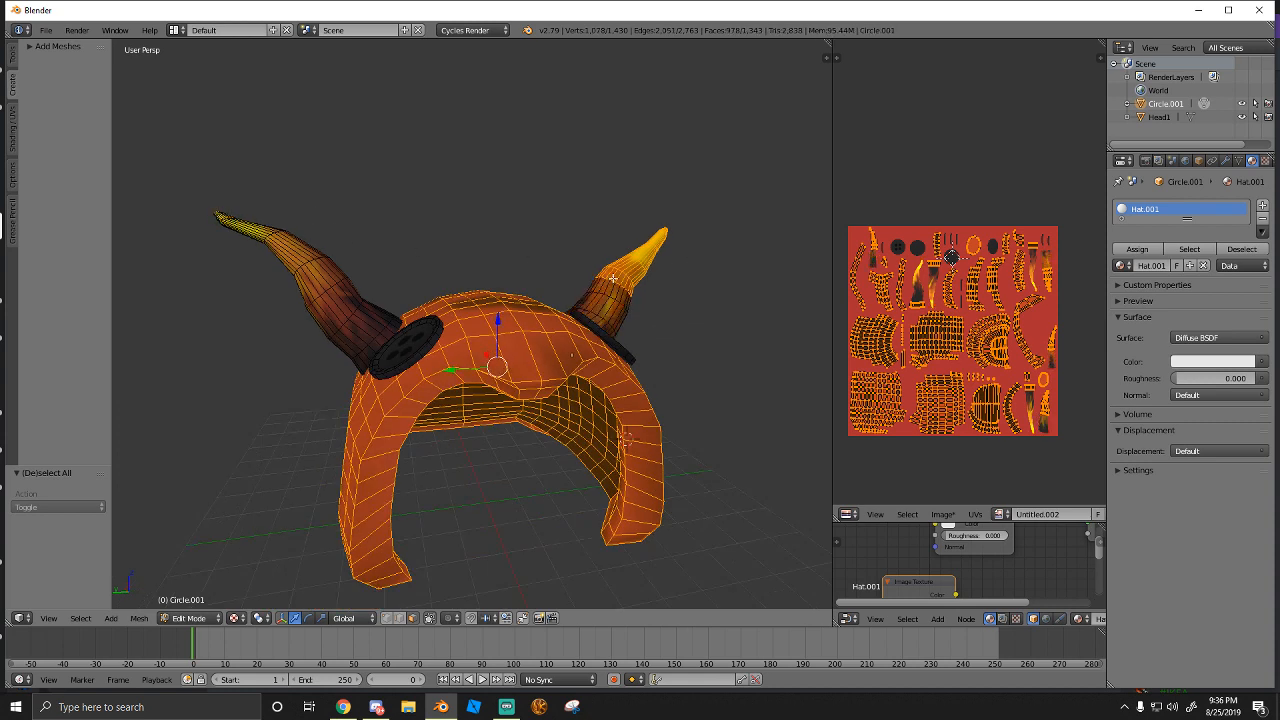
{"action": "right_click", "coordinate": [625, 271], "text": "alt+shift"}
{"action": "right_click", "coordinate": [645, 258], "text": "alt+shift"}
{"action": "right_click", "coordinate": [656, 242], "text": "alt+shift"}
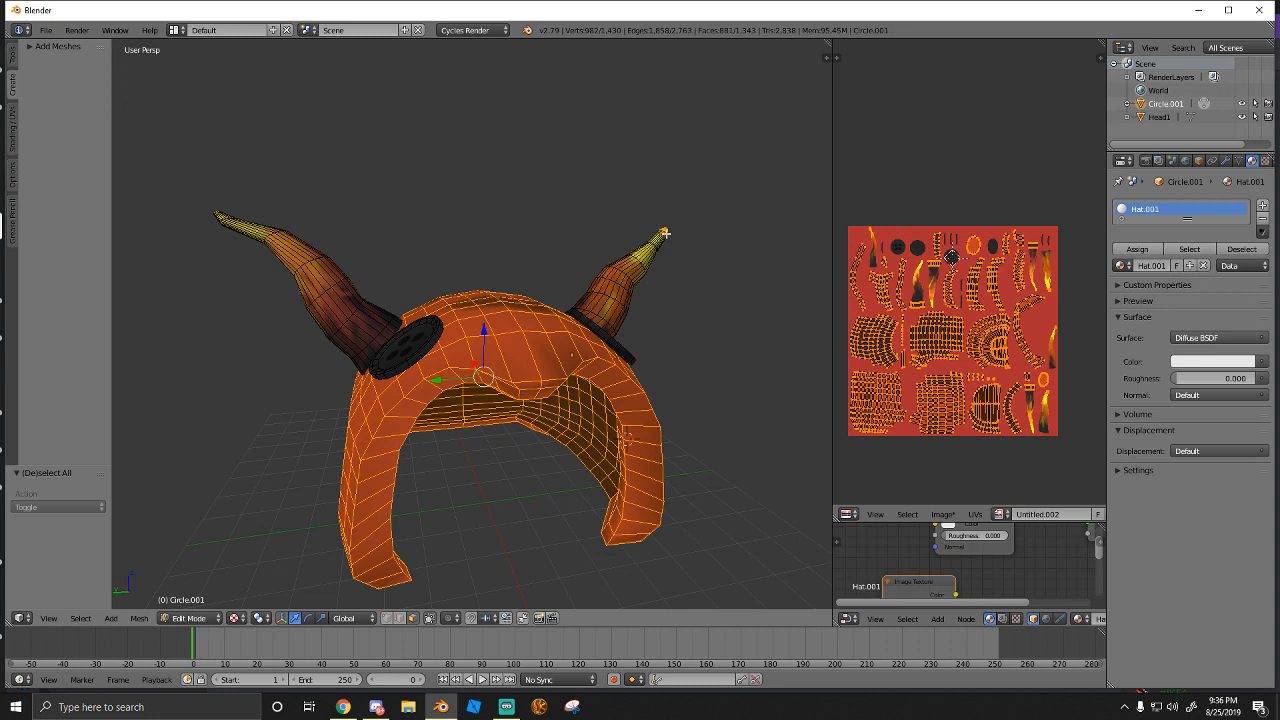
{"action": "middle_click_drag", "start_coordinate": [569, 284], "coordinate": [473, 323]}
{"action": "scroll", "coordinate": [559, 448], "scroll_direction": "up", "scroll_amount": 2}
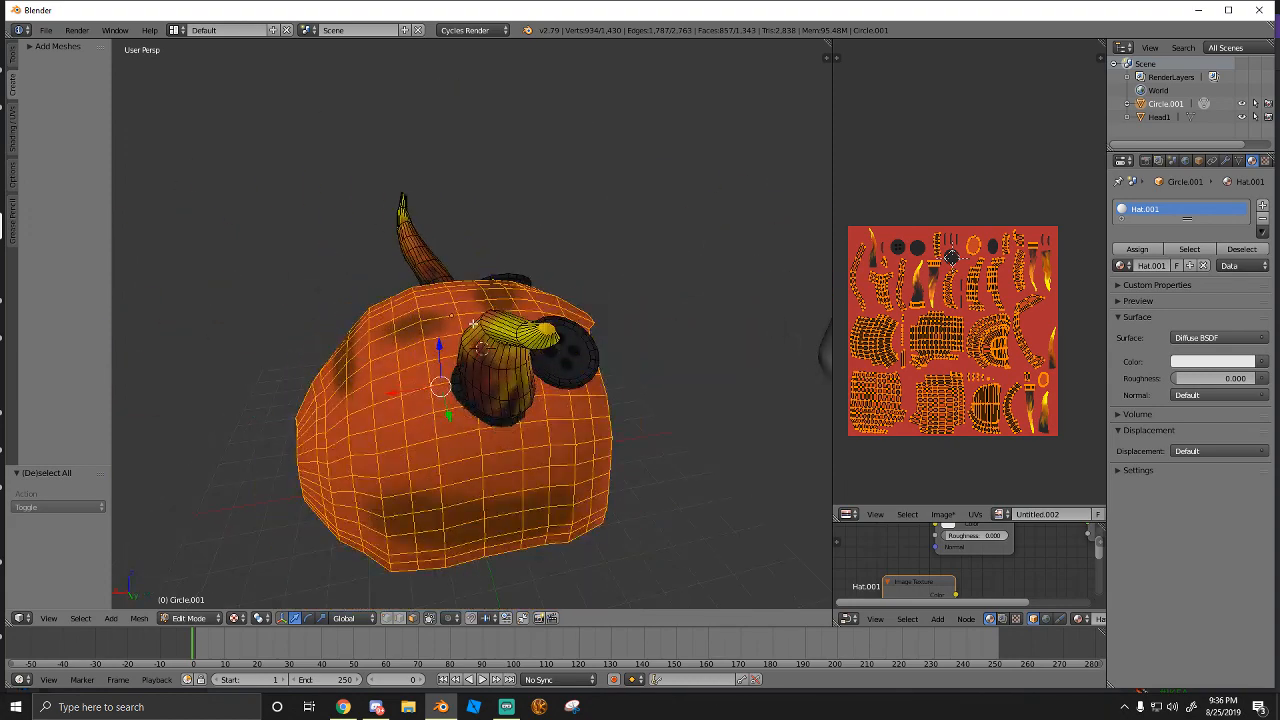
{"action": "middle_click_drag", "start_coordinate": [549, 331], "coordinate": [424, 395]}
{"action": "scroll", "coordinate": [456, 374], "scroll_direction": "down", "scroll_amount": 1}
{"action": "scroll", "coordinate": [424, 395], "scroll_direction": "up", "scroll_amount": 2}
Switch the hat to Texture Paint mode, try one black stroke over the red crown and undo it
{"action": "left_click", "coordinate": [189, 618]}
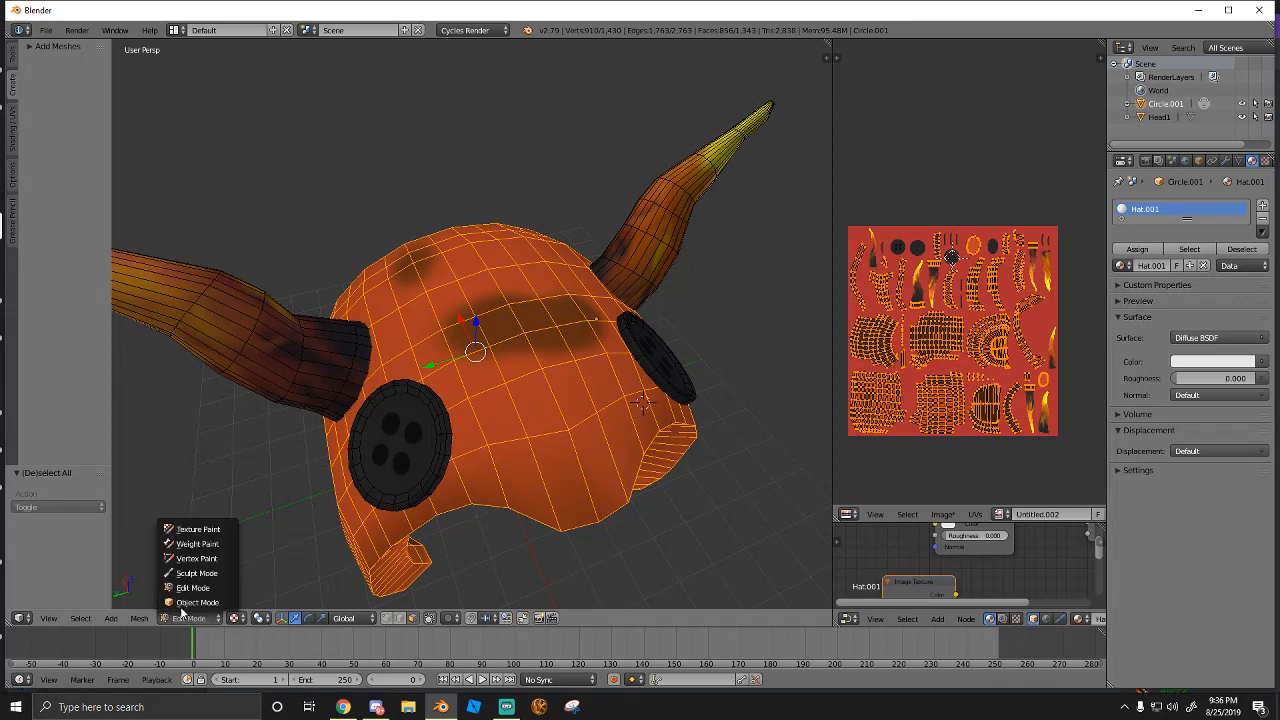
{"action": "left_click", "coordinate": [190, 530]}
{"action": "left_click_drag", "start_coordinate": [537, 341], "coordinate": [506, 334]}
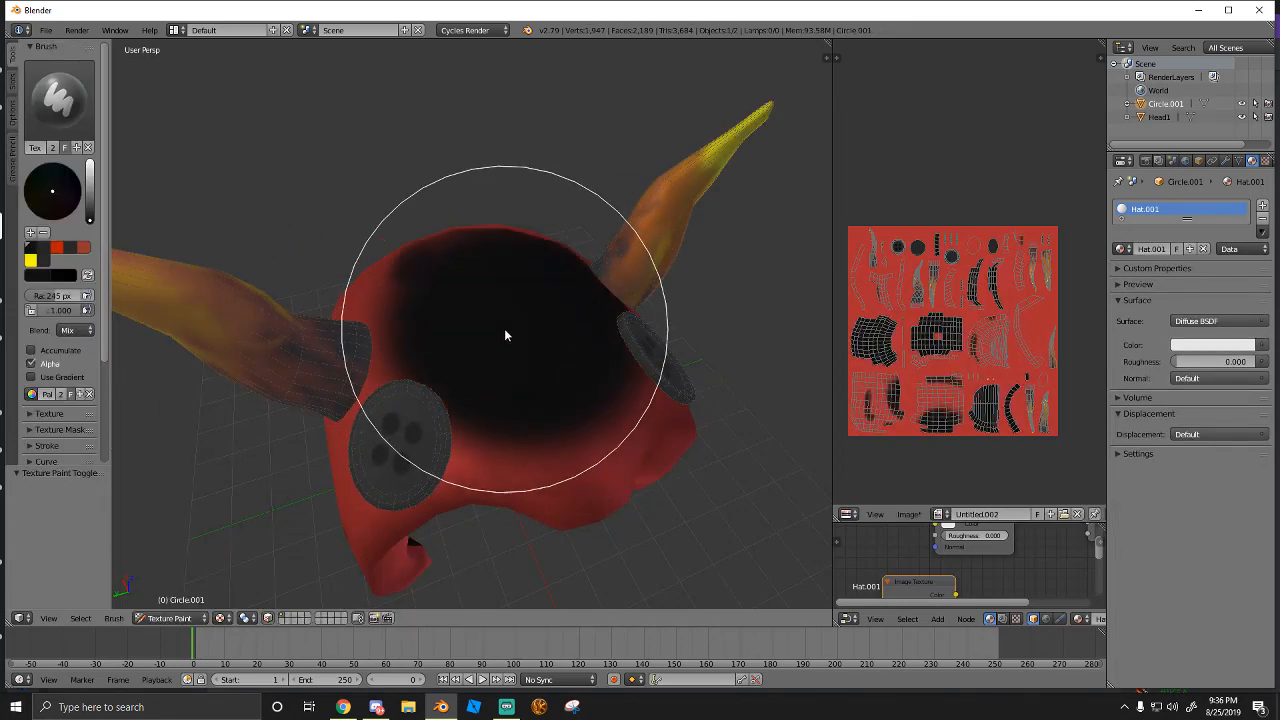
{"action": "key", "text": "ctrl+z"}
Choose the Smear brush, try it at 245 px radius on the crown's dark stripe and undo the smear
{"action": "left_click", "coordinate": [59, 98]}
{"action": "left_click", "coordinate": [214, 175]}
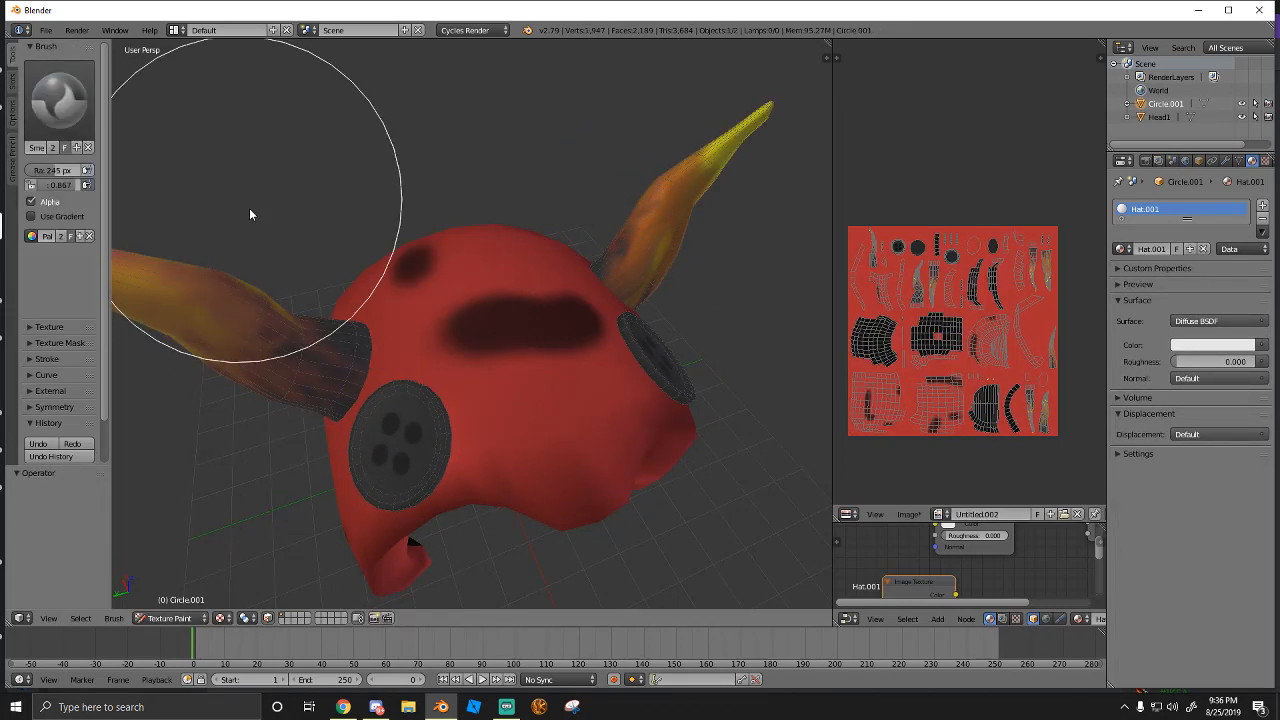
{"action": "mouse_move", "coordinate": [531, 323]}
{"action": "left_mouse_down"}
{"action": "mouse_move", "coordinate": [506, 343]}
{"action": "mouse_move", "coordinate": [558, 352]}
{"action": "left_mouse_up"}
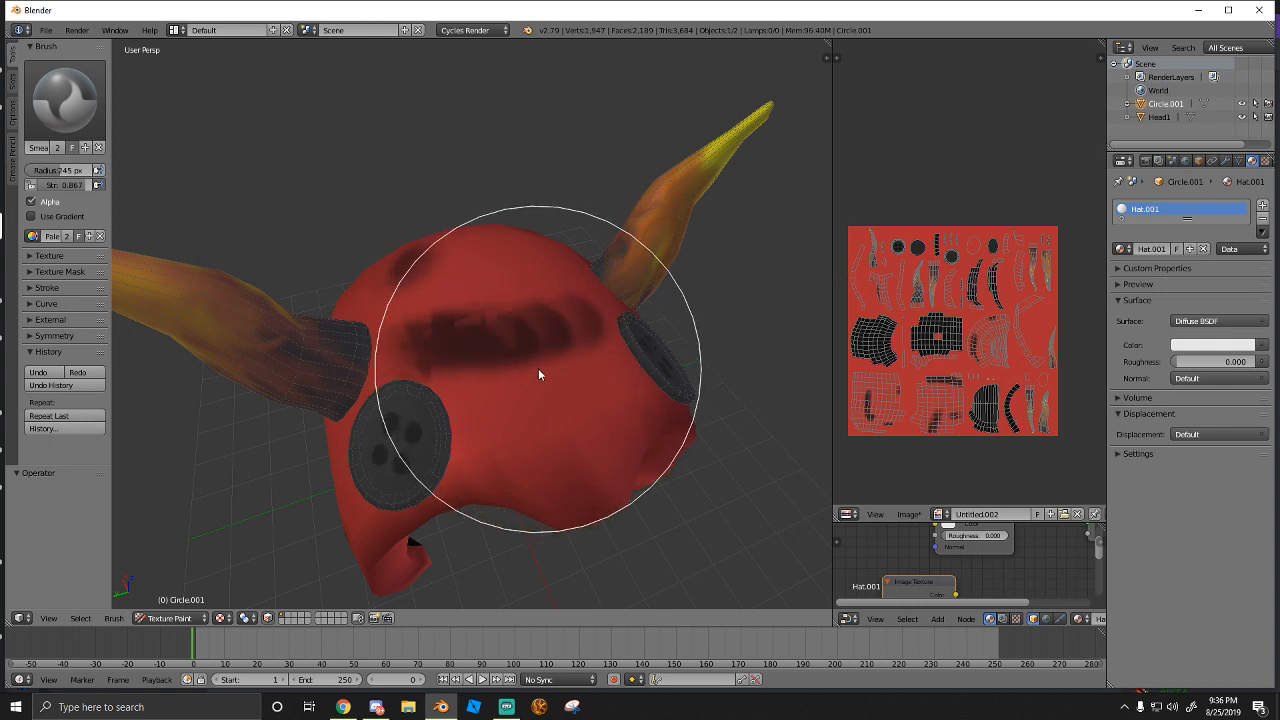
{"action": "key", "text": "ctrl+z"}
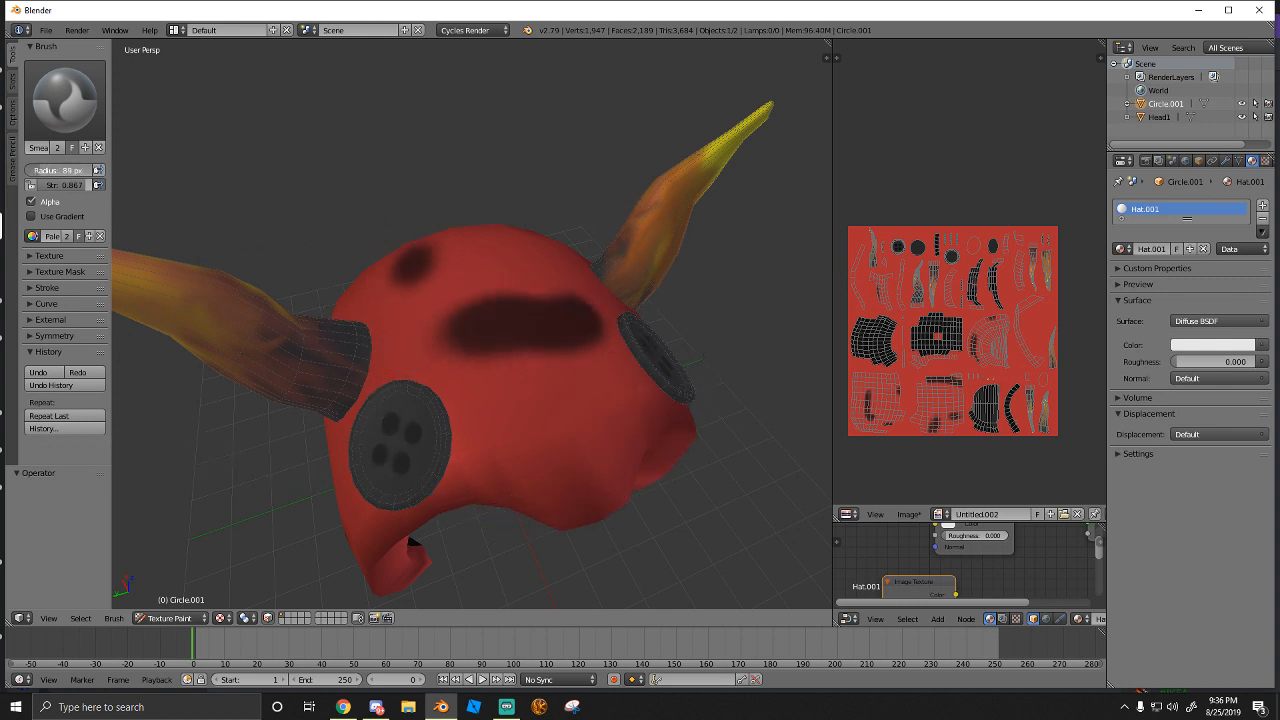
Set the Smear brush to radius 122 px and strength 0.236 and smear the crown's front dark stripe sideways
{"action": "left_click_drag", "start_coordinate": [56, 170], "coordinate": [62, 170]}
{"action": "mouse_move", "coordinate": [540, 314]}
{"action": "left_mouse_down"}
{"action": "mouse_move", "coordinate": [537, 330]}
{"action": "mouse_move", "coordinate": [550, 323]}
{"action": "mouse_move", "coordinate": [469, 334]}
{"action": "mouse_move", "coordinate": [448, 320]}
{"action": "mouse_move", "coordinate": [434, 351]}
{"action": "mouse_move", "coordinate": [529, 343]}
{"action": "mouse_move", "coordinate": [506, 310]}
{"action": "mouse_move", "coordinate": [400, 360]}
{"action": "mouse_move", "coordinate": [500, 398]}
{"action": "mouse_move", "coordinate": [749, 294]}
{"action": "left_mouse_up"}
{"action": "key", "text": "ctrl+z"}
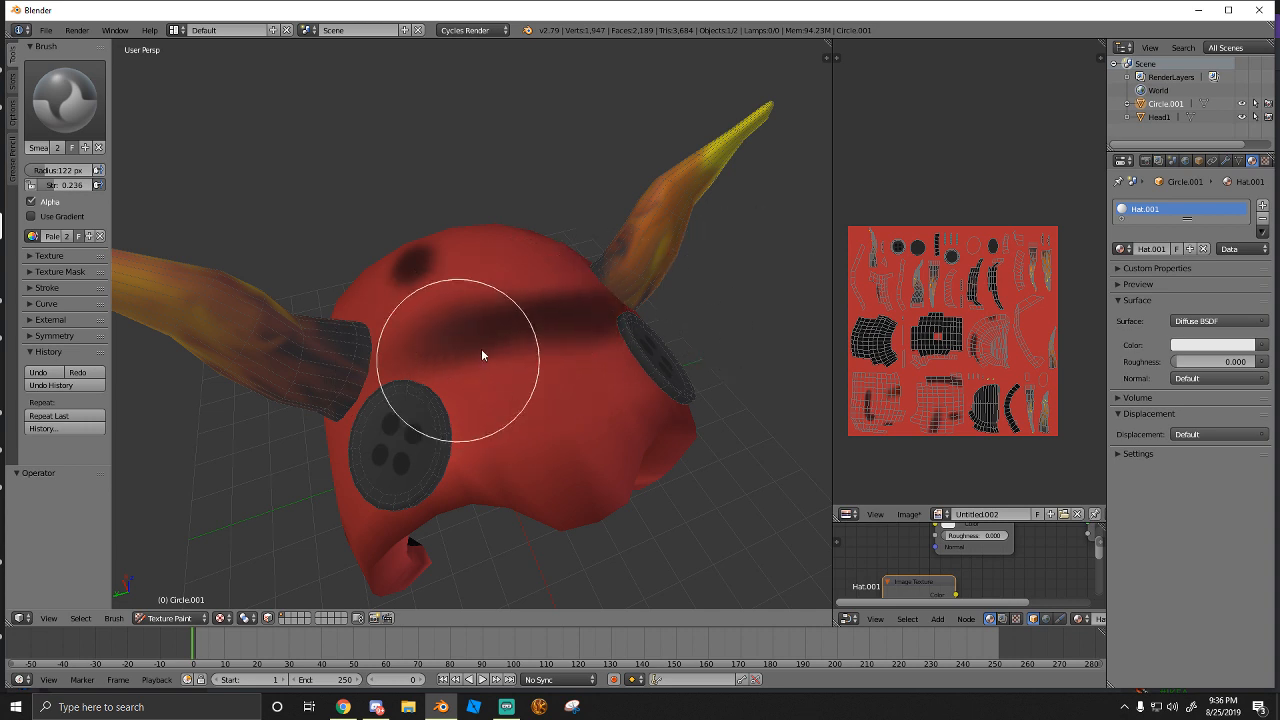
{"action": "mouse_move", "coordinate": [481, 348]}
{"action": "left_mouse_down"}
{"action": "mouse_move", "coordinate": [637, 316]}
{"action": "mouse_move", "coordinate": [788, 320]}
{"action": "mouse_move", "coordinate": [574, 288]}
{"action": "mouse_move", "coordinate": [567, 308]}
{"action": "mouse_move", "coordinate": [668, 314]}
{"action": "left_mouse_up"}
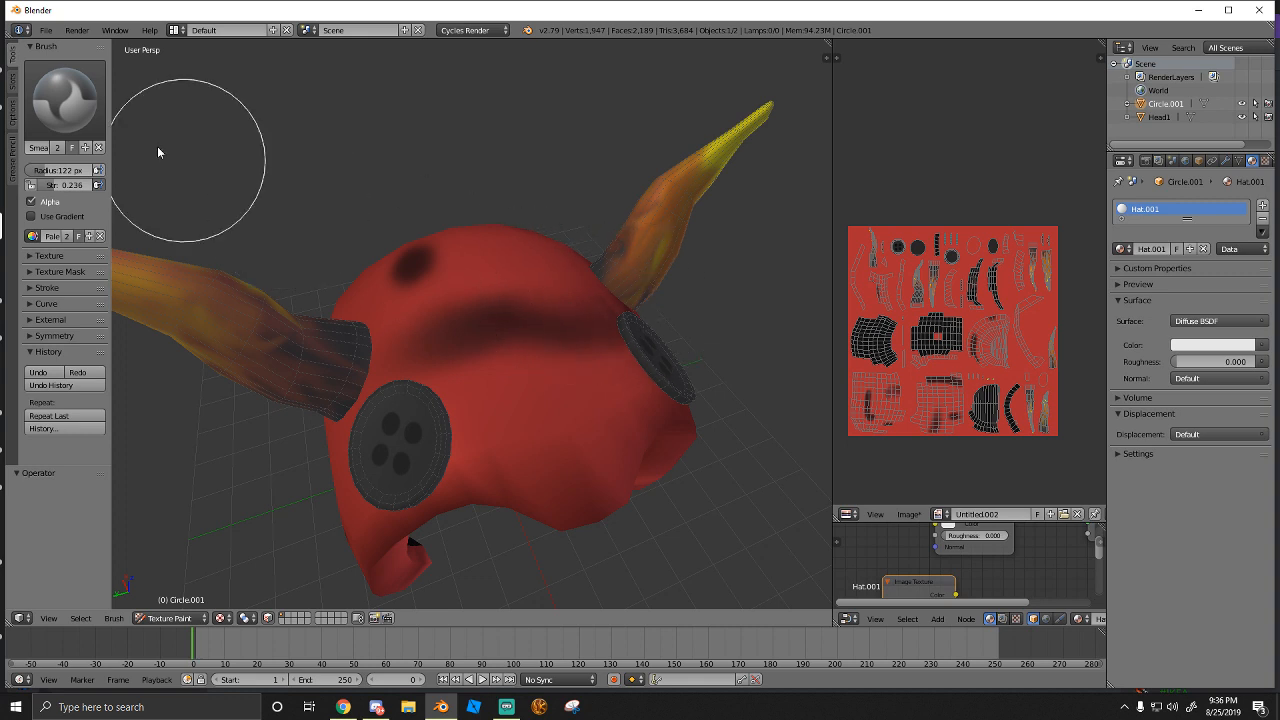
Try the Soften brush at radius 122 px and strength 1.000 on the dark marks around the shell
{"action": "left_click", "coordinate": [65, 100]}
{"action": "left_click", "coordinate": [266, 183]}
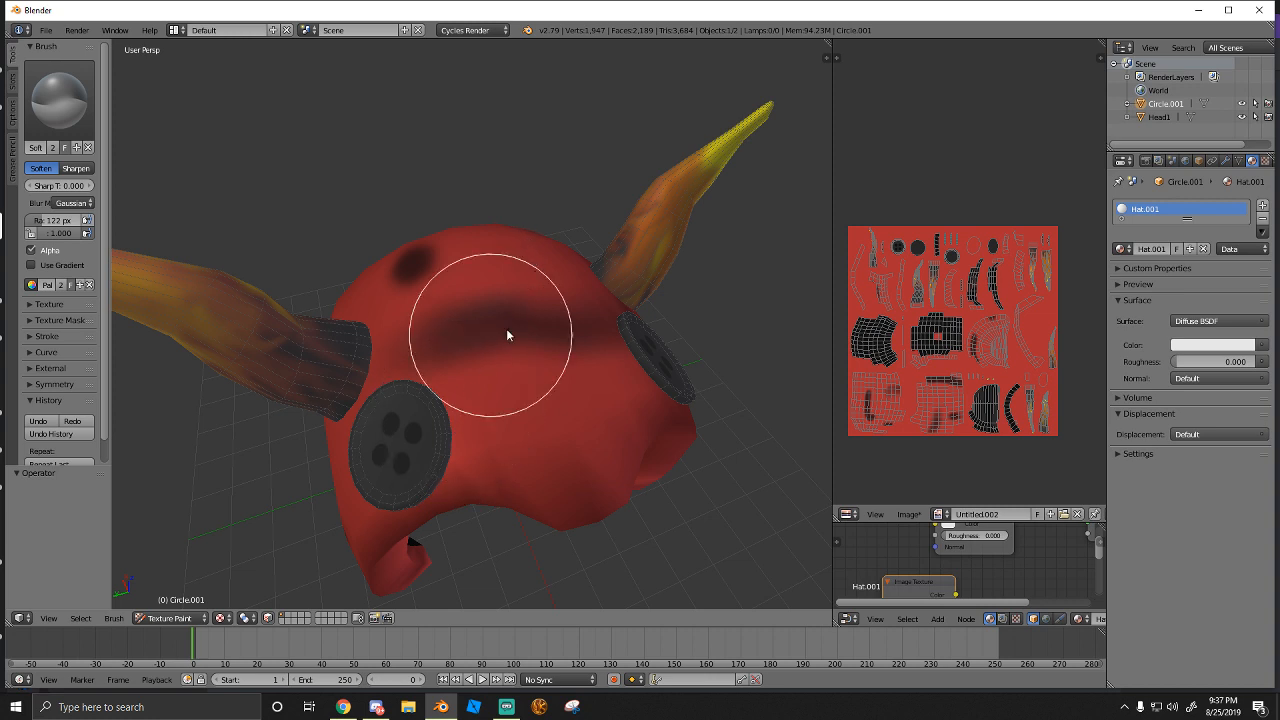
{"action": "middle_click_drag", "start_coordinate": [500, 361], "coordinate": [358, 303]}
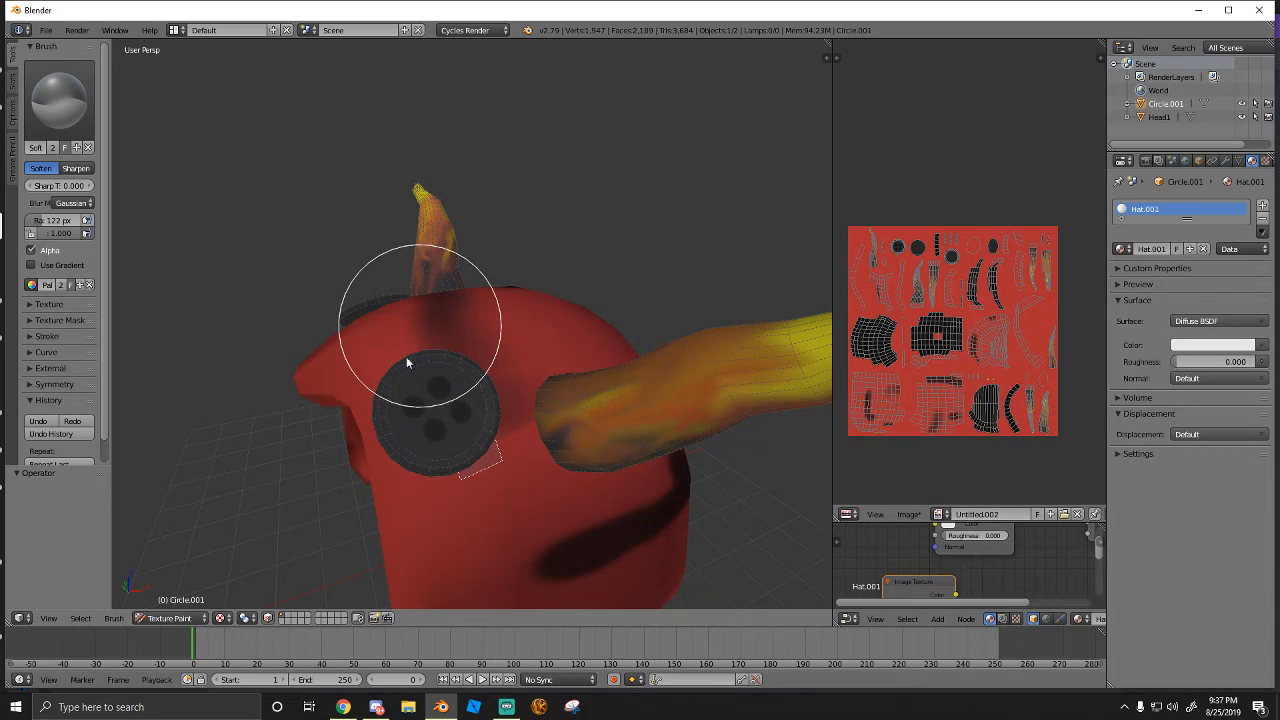
{"action": "mouse_move", "coordinate": [529, 397]}
{"action": "left_mouse_down"}
{"action": "mouse_move", "coordinate": [483, 409]}
{"action": "mouse_move", "coordinate": [501, 408]}
{"action": "mouse_move", "coordinate": [487, 430]}
{"action": "left_mouse_up"}
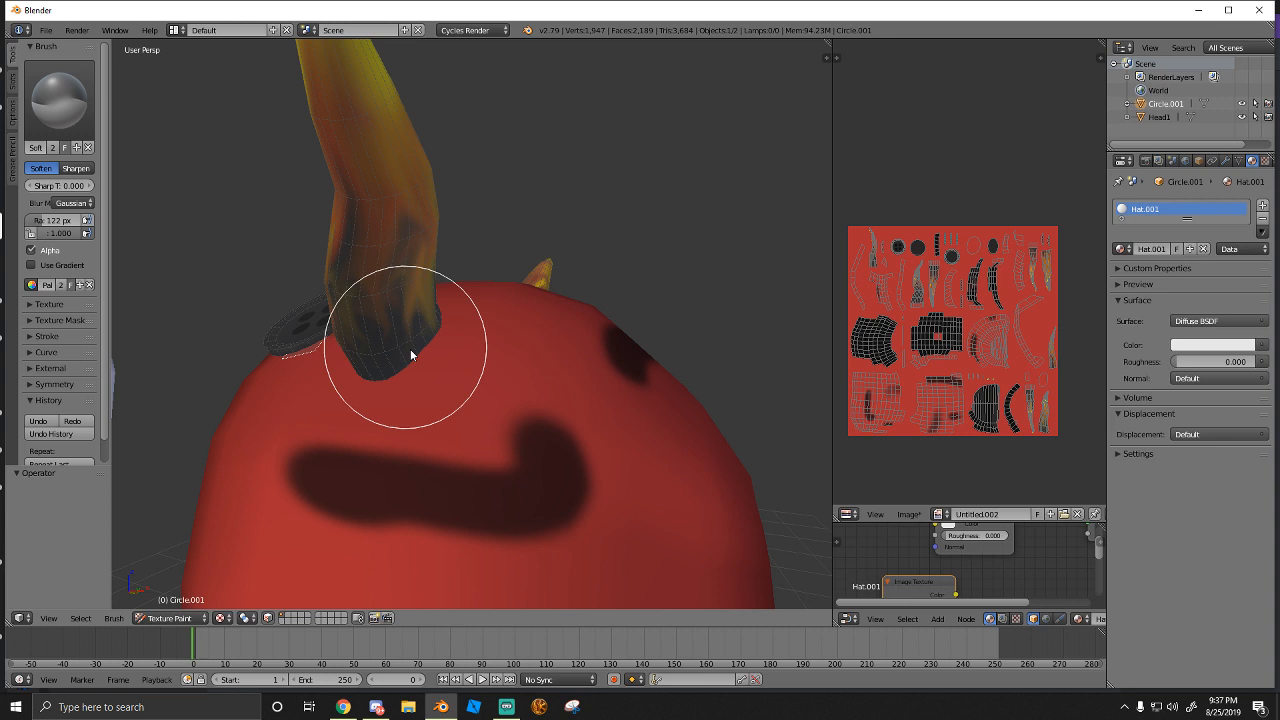
{"action": "mouse_move", "coordinate": [410, 349]}
{"action": "left_mouse_down"}
{"action": "mouse_move", "coordinate": [554, 537]}
{"action": "mouse_move", "coordinate": [520, 482]}
{"action": "mouse_move", "coordinate": [456, 488]}
{"action": "mouse_move", "coordinate": [643, 443]}
{"action": "mouse_move", "coordinate": [586, 437]}
{"action": "left_mouse_up"}
Return to the Smear brush and smear the dark strokes on the shell's back and side into soft shading
{"action": "left_click", "coordinate": [60, 100]}
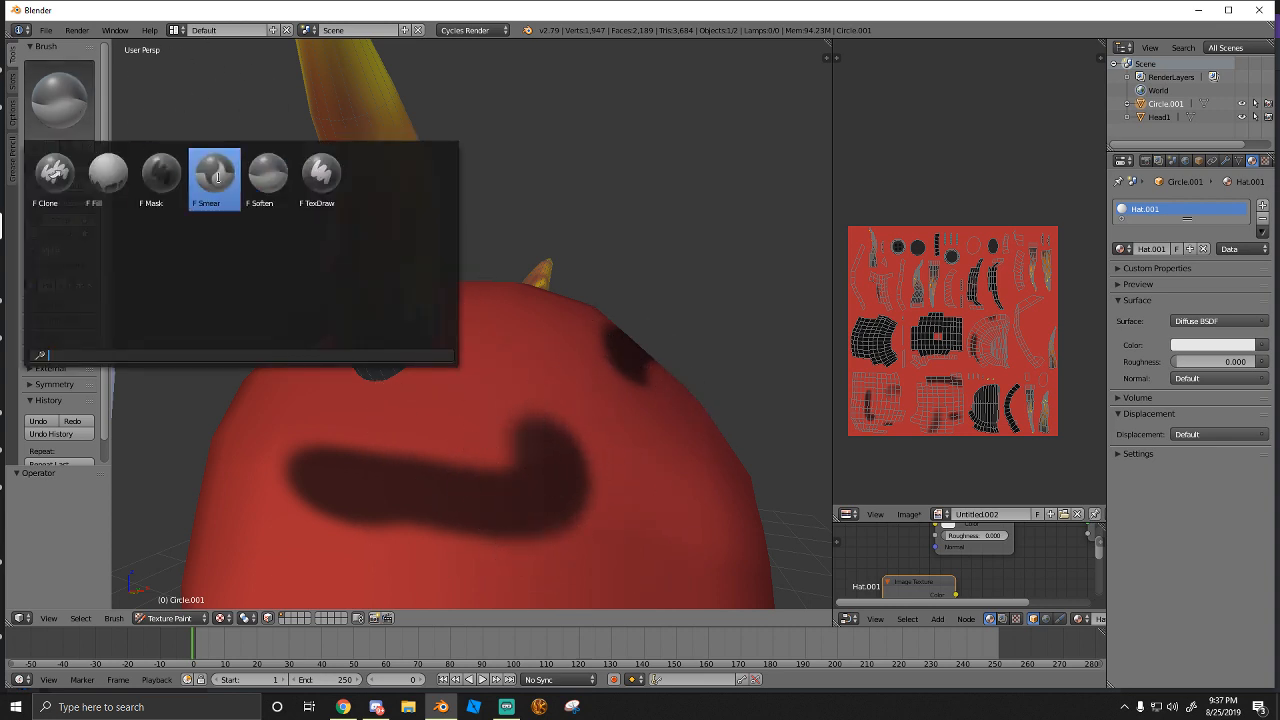
{"action": "left_click", "coordinate": [216, 177]}
{"action": "mouse_move", "coordinate": [457, 496]}
{"action": "left_mouse_down"}
{"action": "mouse_move", "coordinate": [754, 436]}
{"action": "mouse_move", "coordinate": [631, 425]}
{"action": "mouse_move", "coordinate": [568, 529]}
{"action": "mouse_move", "coordinate": [383, 437]}
{"action": "mouse_move", "coordinate": [471, 600]}
{"action": "mouse_move", "coordinate": [603, 466]}
{"action": "mouse_move", "coordinate": [655, 307]}
{"action": "mouse_move", "coordinate": [737, 361]}
{"action": "left_mouse_up"}
{"action": "middle_click_drag", "start_coordinate": [633, 376], "coordinate": [522, 456]}
{"action": "mouse_move", "coordinate": [522, 456]}
{"action": "left_mouse_down"}
{"action": "mouse_move", "coordinate": [550, 482]}
{"action": "mouse_move", "coordinate": [612, 447]}
{"action": "mouse_move", "coordinate": [500, 380]}
{"action": "mouse_move", "coordinate": [429, 437]}
{"action": "mouse_move", "coordinate": [457, 500]}
{"action": "mouse_move", "coordinate": [540, 427]}
{"action": "mouse_move", "coordinate": [546, 358]}
{"action": "mouse_move", "coordinate": [309, 523]}
{"action": "mouse_move", "coordinate": [563, 457]}
{"action": "mouse_move", "coordinate": [354, 524]}
{"action": "mouse_move", "coordinate": [528, 408]}
{"action": "mouse_move", "coordinate": [394, 431]}
{"action": "mouse_move", "coordinate": [413, 407]}
{"action": "left_mouse_up"}
{"action": "middle_click_drag", "start_coordinate": [413, 407], "coordinate": [555, 440]}
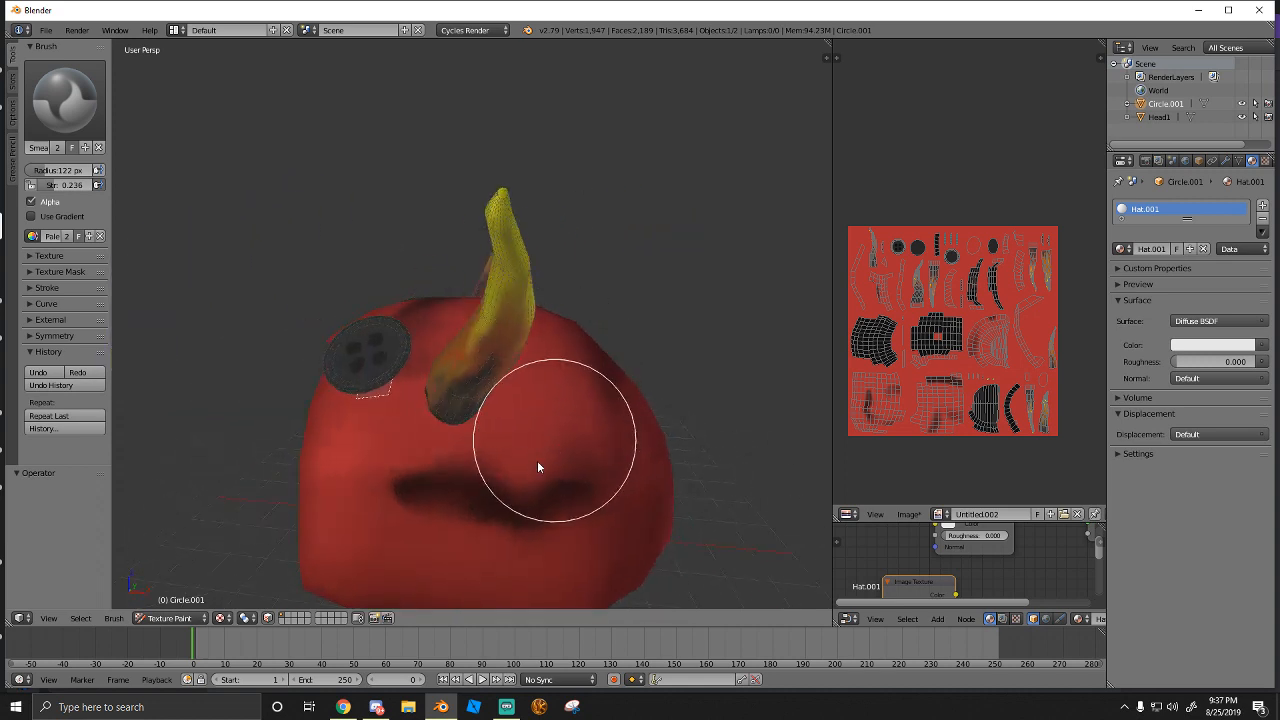
{"action": "mouse_move", "coordinate": [537, 467]}
{"action": "left_mouse_down"}
{"action": "mouse_move", "coordinate": [569, 423]}
{"action": "mouse_move", "coordinate": [451, 471]}
{"action": "mouse_move", "coordinate": [643, 477]}
{"action": "mouse_move", "coordinate": [463, 480]}
{"action": "mouse_move", "coordinate": [509, 534]}
{"action": "mouse_move", "coordinate": [534, 478]}
{"action": "left_mouse_up"}
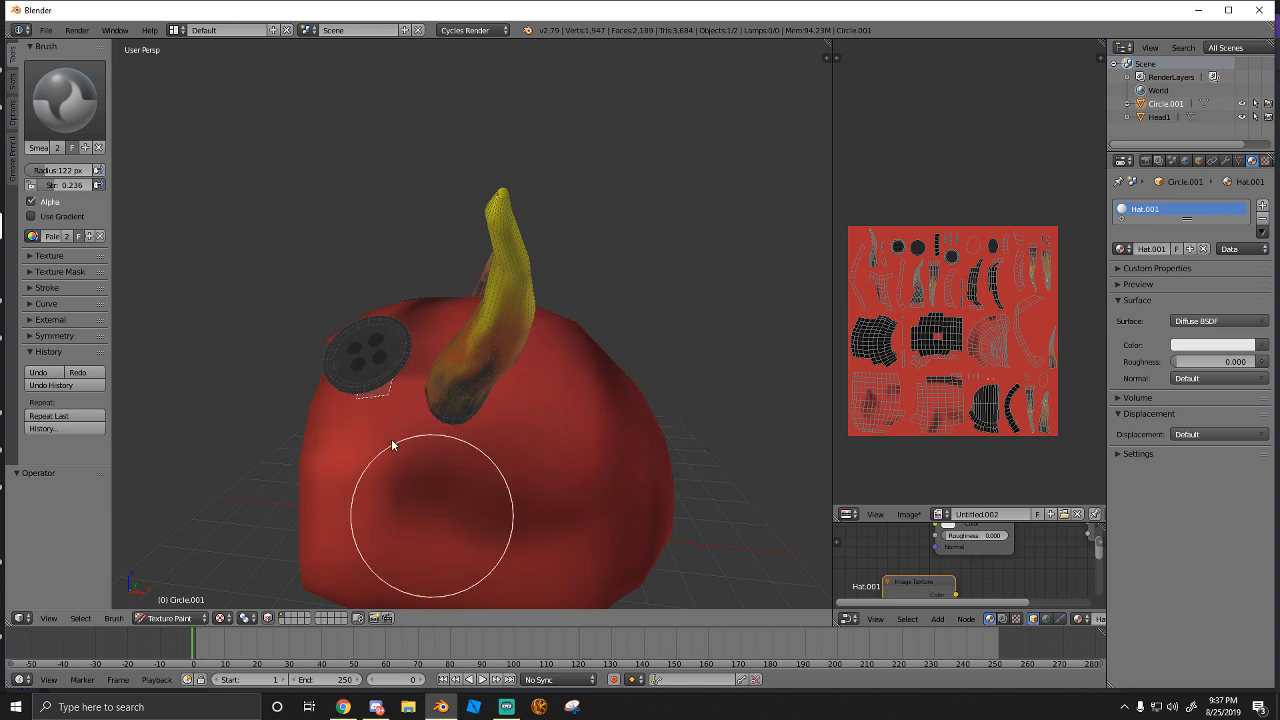
{"action": "mouse_move", "coordinate": [394, 446]}
{"action": "middle_mouse_down"}
{"action": "mouse_move", "coordinate": [487, 481]}
{"action": "mouse_move", "coordinate": [560, 410]}
{"action": "middle_mouse_up"}
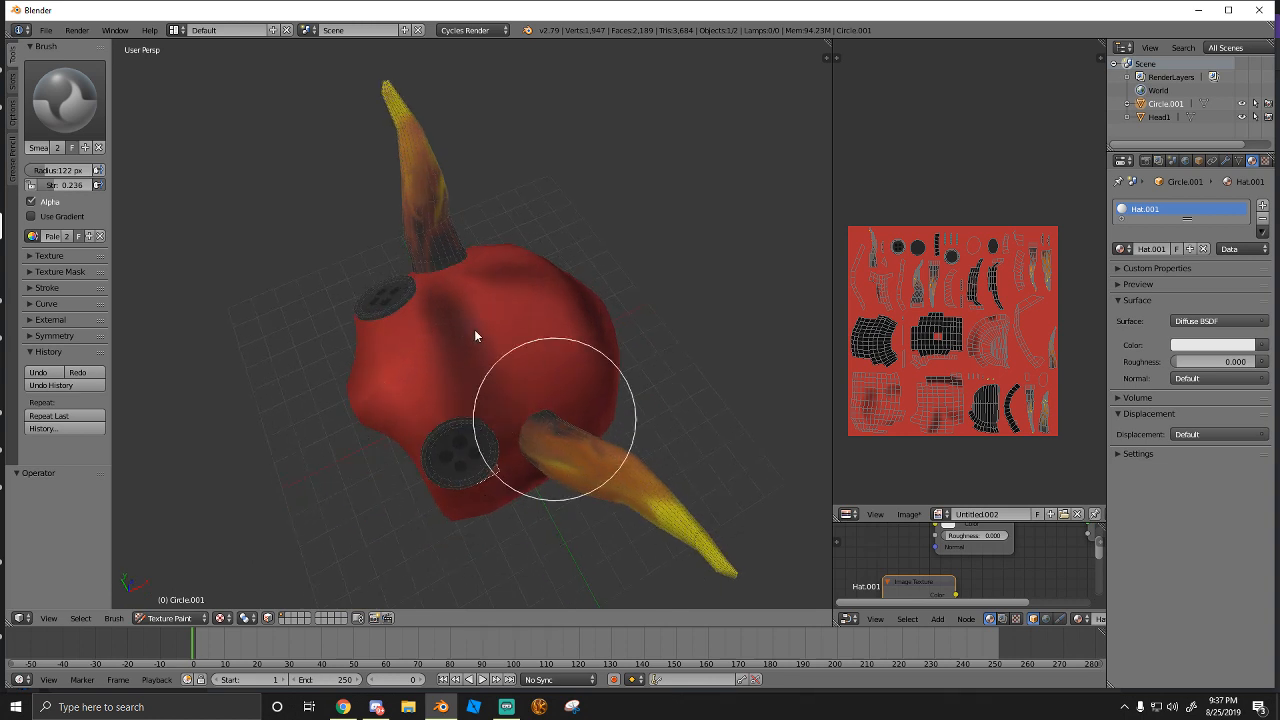
Smear the remaining dark patches on the shell's side and back into softer shading with the 122 px Smear brush
{"action": "mouse_move", "coordinate": [434, 332]}
{"action": "middle_mouse_down"}
{"action": "mouse_move", "coordinate": [510, 320]}
{"action": "mouse_move", "coordinate": [627, 216]}
{"action": "mouse_move", "coordinate": [655, 217]}
{"action": "middle_mouse_up"}
{"action": "middle_click_drag", "start_coordinate": [665, 255], "coordinate": [494, 383]}
{"action": "mouse_move", "coordinate": [433, 381]}
{"action": "left_mouse_down"}
{"action": "mouse_move", "coordinate": [457, 422]}
{"action": "mouse_move", "coordinate": [431, 394]}
{"action": "mouse_move", "coordinate": [364, 421]}
{"action": "mouse_move", "coordinate": [459, 459]}
{"action": "mouse_move", "coordinate": [623, 443]}
{"action": "mouse_move", "coordinate": [526, 446]}
{"action": "mouse_move", "coordinate": [534, 351]}
{"action": "mouse_move", "coordinate": [515, 442]}
{"action": "mouse_move", "coordinate": [408, 466]}
{"action": "mouse_move", "coordinate": [294, 457]}
{"action": "left_mouse_up"}
{"action": "middle_click_drag", "start_coordinate": [294, 457], "coordinate": [514, 491]}
{"action": "mouse_move", "coordinate": [393, 570]}
{"action": "middle_mouse_down"}
{"action": "mouse_move", "coordinate": [409, 477]}
{"action": "mouse_move", "coordinate": [351, 457]}
{"action": "middle_mouse_up"}
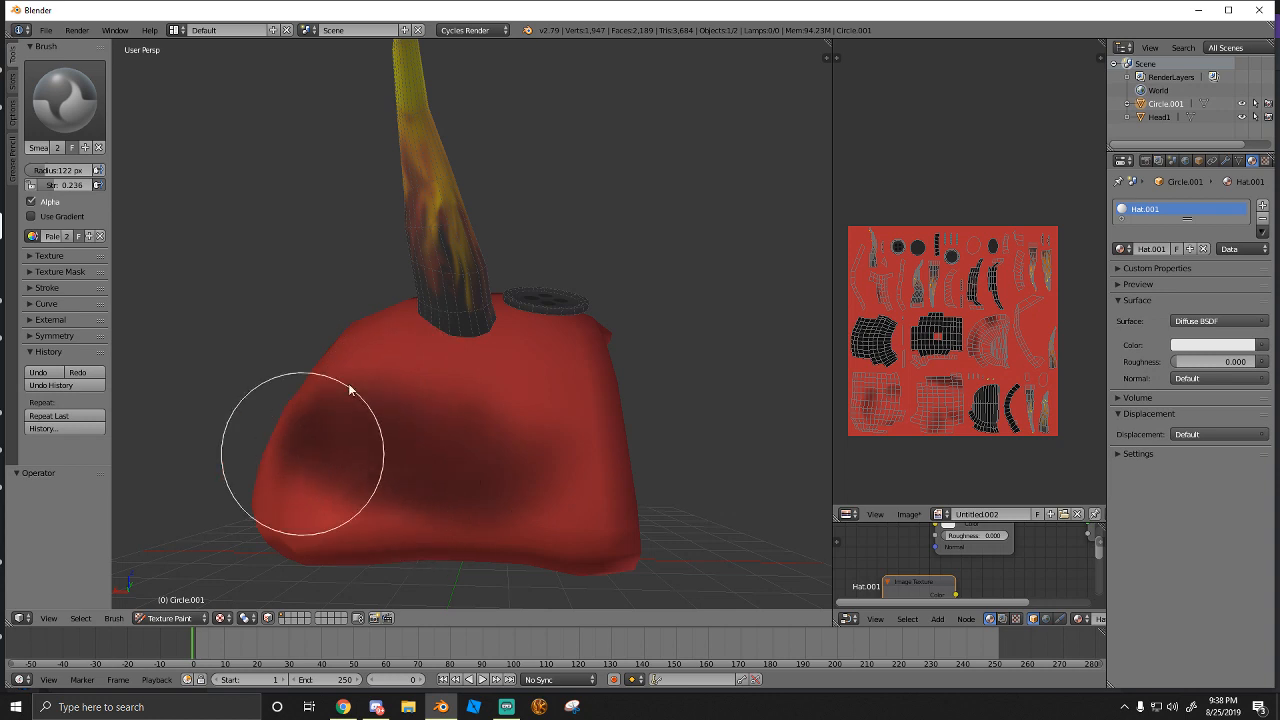
{"action": "mouse_move", "coordinate": [462, 362]}
{"action": "middle_mouse_down"}
{"action": "mouse_move", "coordinate": [475, 354]}
{"action": "mouse_move", "coordinate": [391, 457]}
{"action": "middle_mouse_up"}
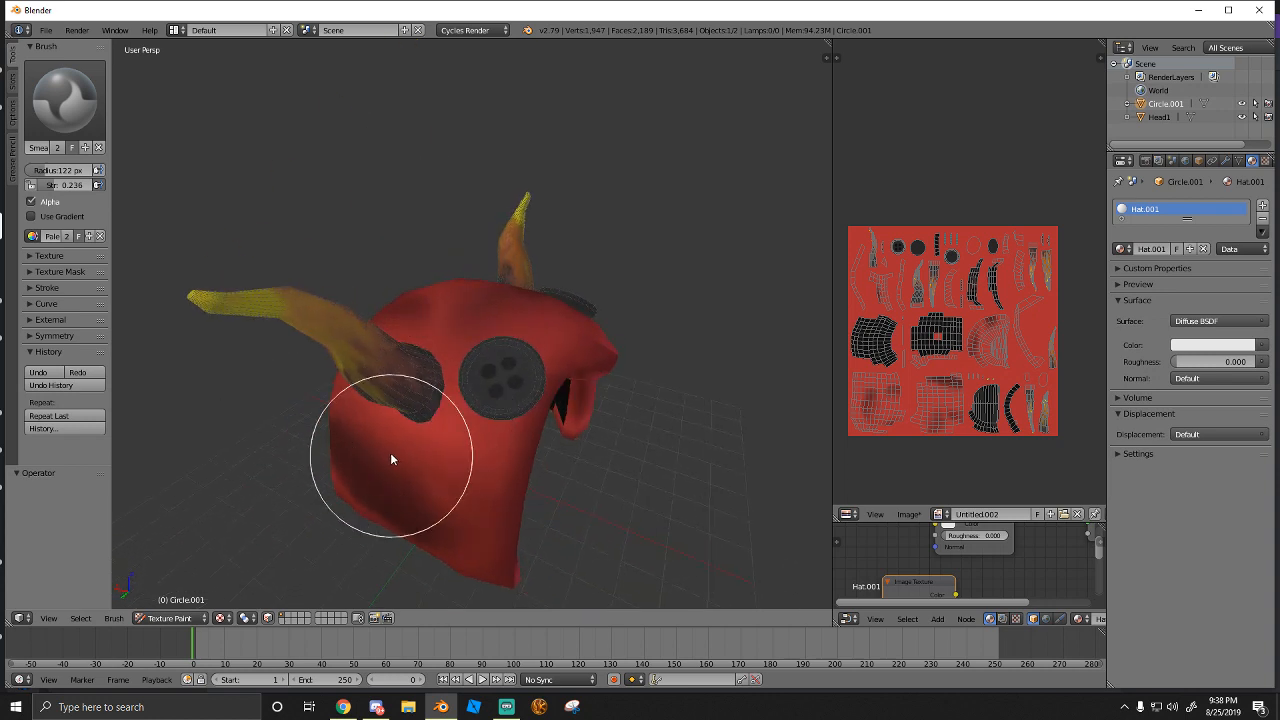
Choose the TexDraw brush at radius 122 px and strength 1.000 and paint black around the bases of both horns
{"action": "left_click", "coordinate": [65, 100]}
{"action": "left_click", "coordinate": [320, 186]}
{"action": "left_click", "coordinate": [418, 388]}
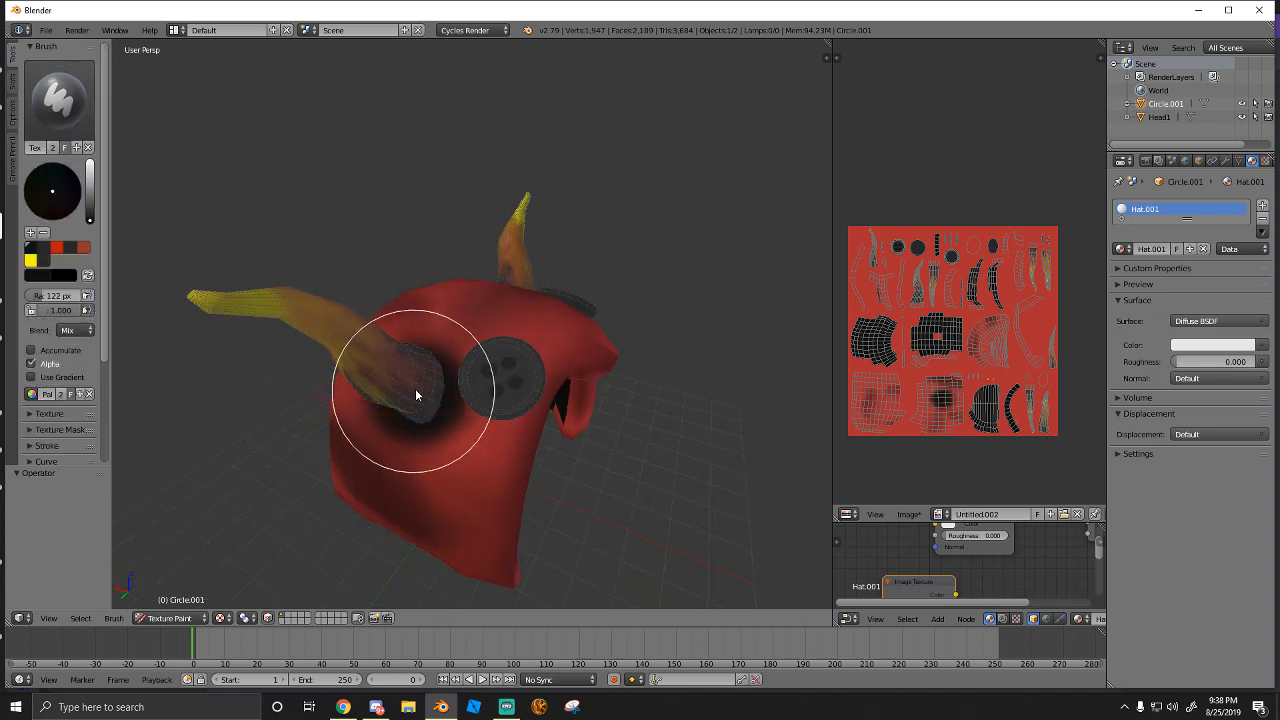
{"action": "middle_click_drag", "start_coordinate": [415, 388], "coordinate": [330, 376]}
{"action": "middle_click_drag", "start_coordinate": [550, 345], "coordinate": [470, 355]}
{"action": "left_click_drag", "start_coordinate": [523, 452], "coordinate": [494, 451]}
{"action": "mouse_move", "coordinate": [494, 451]}
{"action": "middle_mouse_down"}
{"action": "mouse_move", "coordinate": [456, 407]}
{"action": "mouse_move", "coordinate": [509, 402]}
{"action": "middle_mouse_up"}
{"action": "left_click_drag", "start_coordinate": [432, 401], "coordinate": [445, 408]}
{"action": "mouse_move", "coordinate": [495, 415]}
{"action": "middle_mouse_down"}
{"action": "mouse_move", "coordinate": [424, 399]}
{"action": "mouse_move", "coordinate": [577, 340]}
{"action": "mouse_move", "coordinate": [482, 281]}
{"action": "middle_mouse_up"}
Switch to the Soften brush, try it at 122 px on the black around the horn, and set its radius to 45 px
{"action": "left_click", "coordinate": [88, 112]}
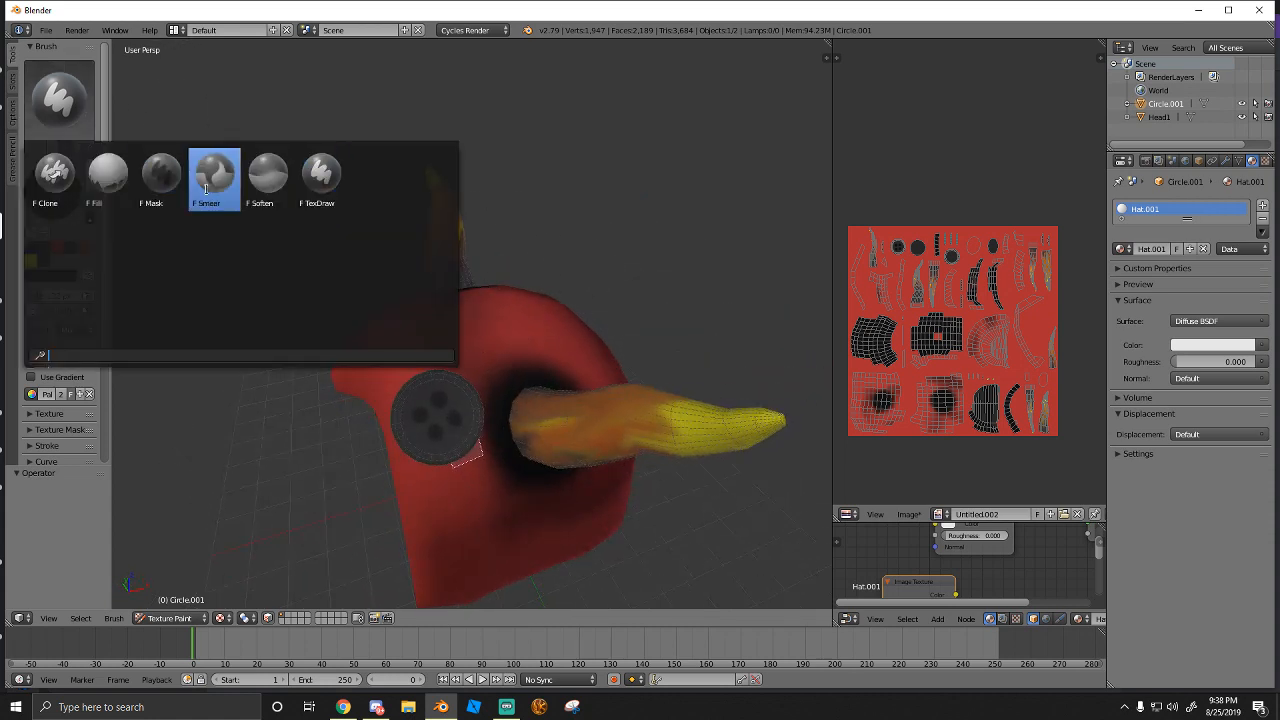
{"action": "left_click", "coordinate": [214, 180]}
{"action": "mouse_move", "coordinate": [515, 417]}
{"action": "left_mouse_down"}
{"action": "mouse_move", "coordinate": [526, 401]}
{"action": "mouse_move", "coordinate": [506, 402]}
{"action": "mouse_move", "coordinate": [513, 485]}
{"action": "mouse_move", "coordinate": [485, 495]}
{"action": "mouse_move", "coordinate": [446, 480]}
{"action": "mouse_move", "coordinate": [525, 428]}
{"action": "mouse_move", "coordinate": [472, 449]}
{"action": "mouse_move", "coordinate": [471, 466]}
{"action": "mouse_move", "coordinate": [477, 457]}
{"action": "left_mouse_up"}
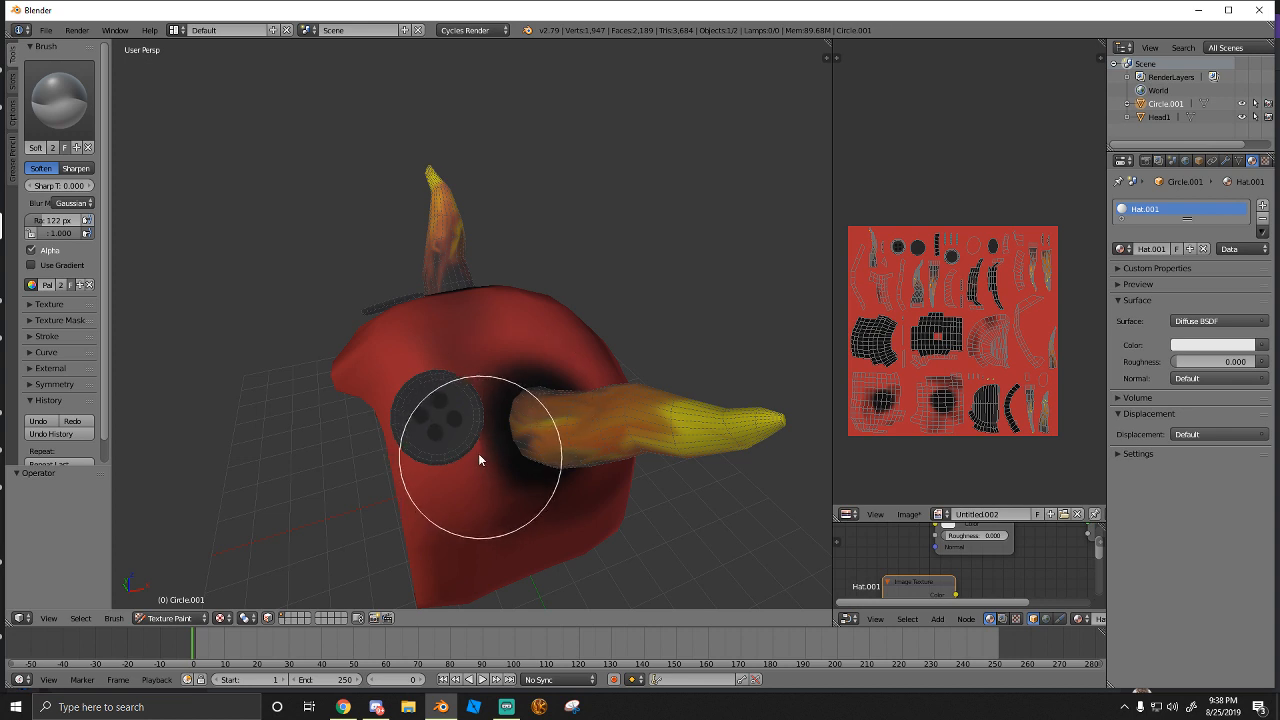
{"action": "key", "text": "f"}
{"action": "left_click", "coordinate": [518, 464]}
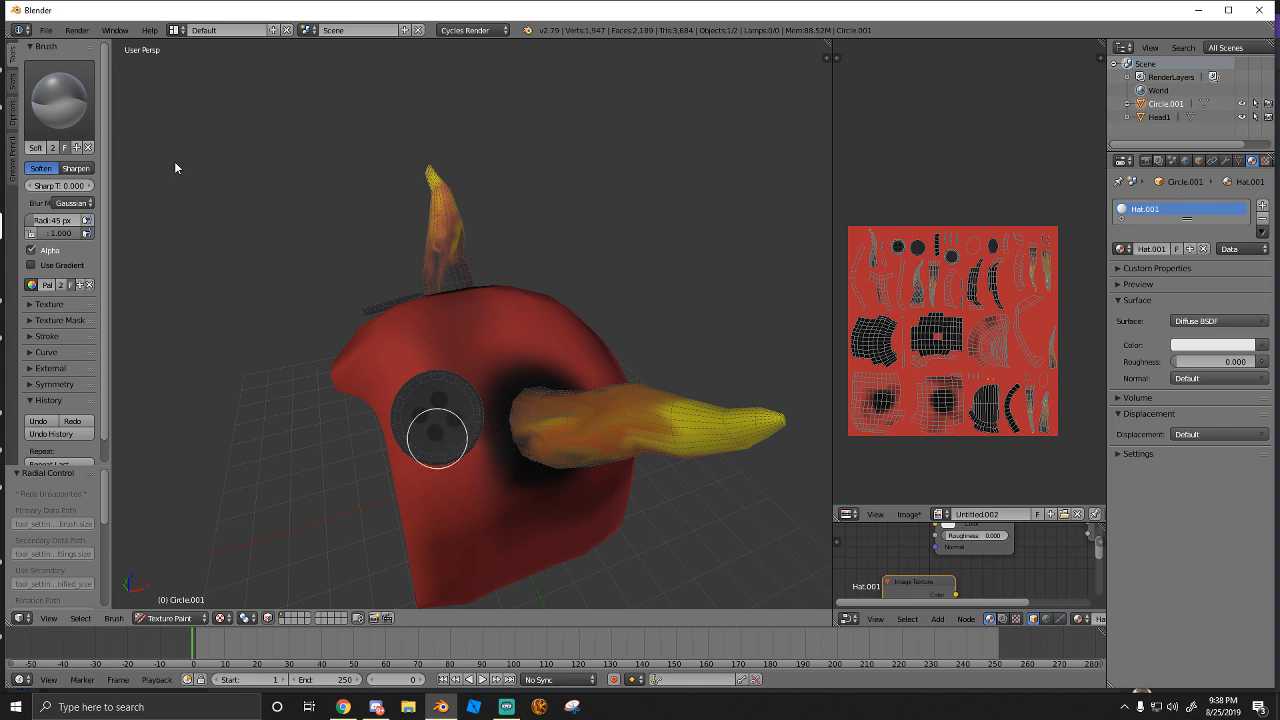
Use the Smear brush at radius 45 px and strength 0.236 to pull the black around the horn bases outward into the red
{"action": "left_click", "coordinate": [60, 100]}
{"action": "left_click", "coordinate": [214, 180]}
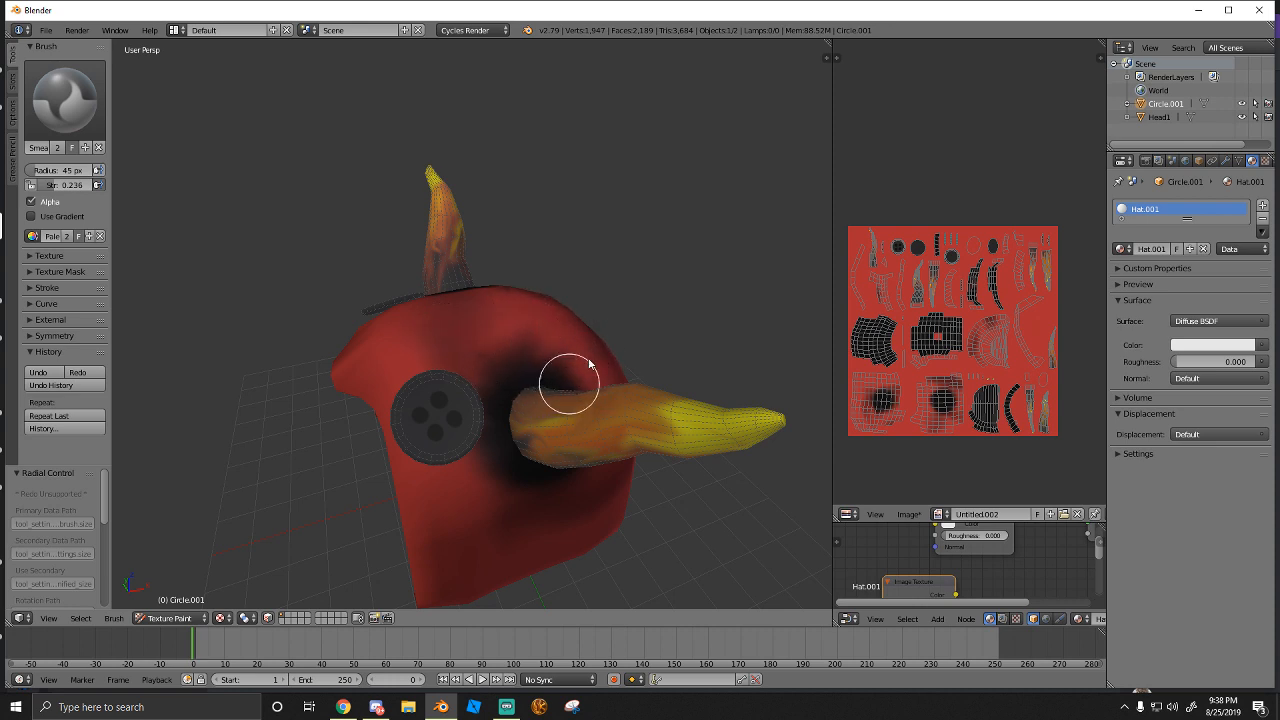
{"action": "mouse_move", "coordinate": [583, 391]}
{"action": "middle_mouse_down"}
{"action": "mouse_move", "coordinate": [528, 389]}
{"action": "mouse_move", "coordinate": [506, 494]}
{"action": "middle_mouse_up"}
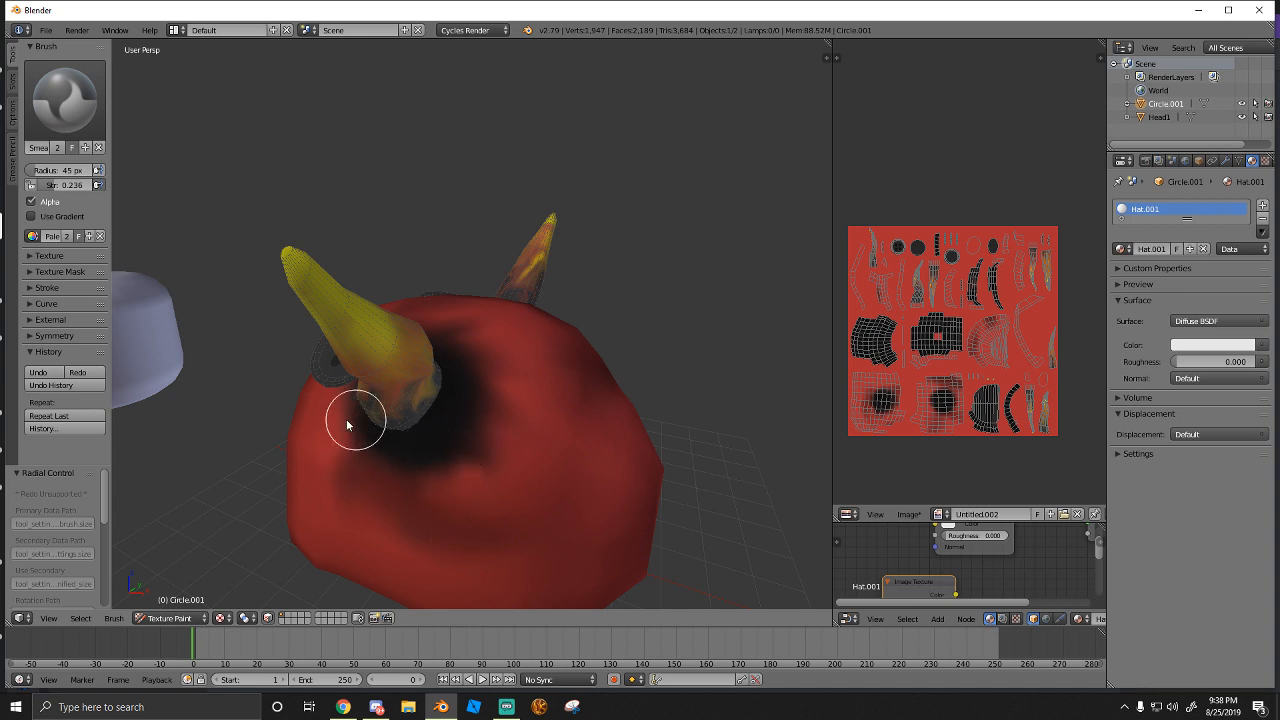
{"action": "mouse_move", "coordinate": [343, 429]}
{"action": "middle_mouse_down"}
{"action": "mouse_move", "coordinate": [412, 420]}
{"action": "mouse_move", "coordinate": [586, 477]}
{"action": "mouse_move", "coordinate": [586, 400]}
{"action": "mouse_move", "coordinate": [414, 406]}
{"action": "mouse_move", "coordinate": [469, 350]}
{"action": "middle_mouse_up"}
{"action": "left_click_drag", "start_coordinate": [451, 443], "coordinate": [512, 483]}
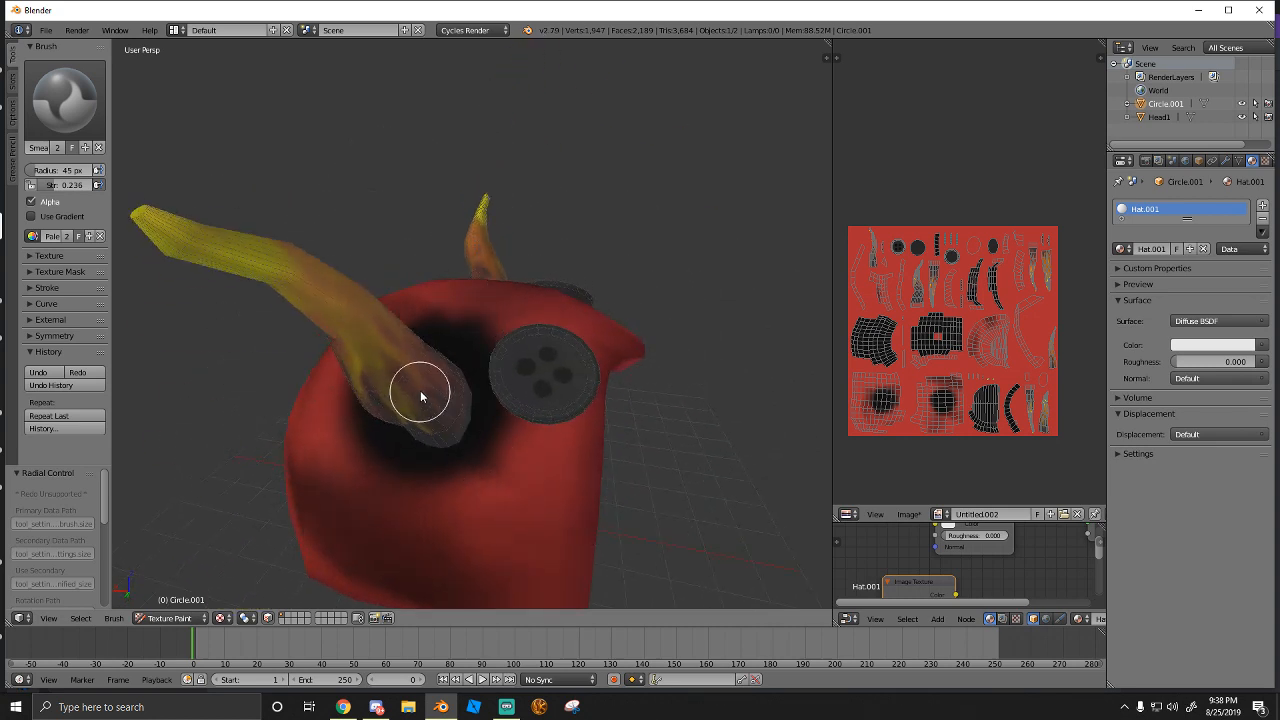
{"action": "left_click_drag", "start_coordinate": [456, 448], "coordinate": [399, 470]}
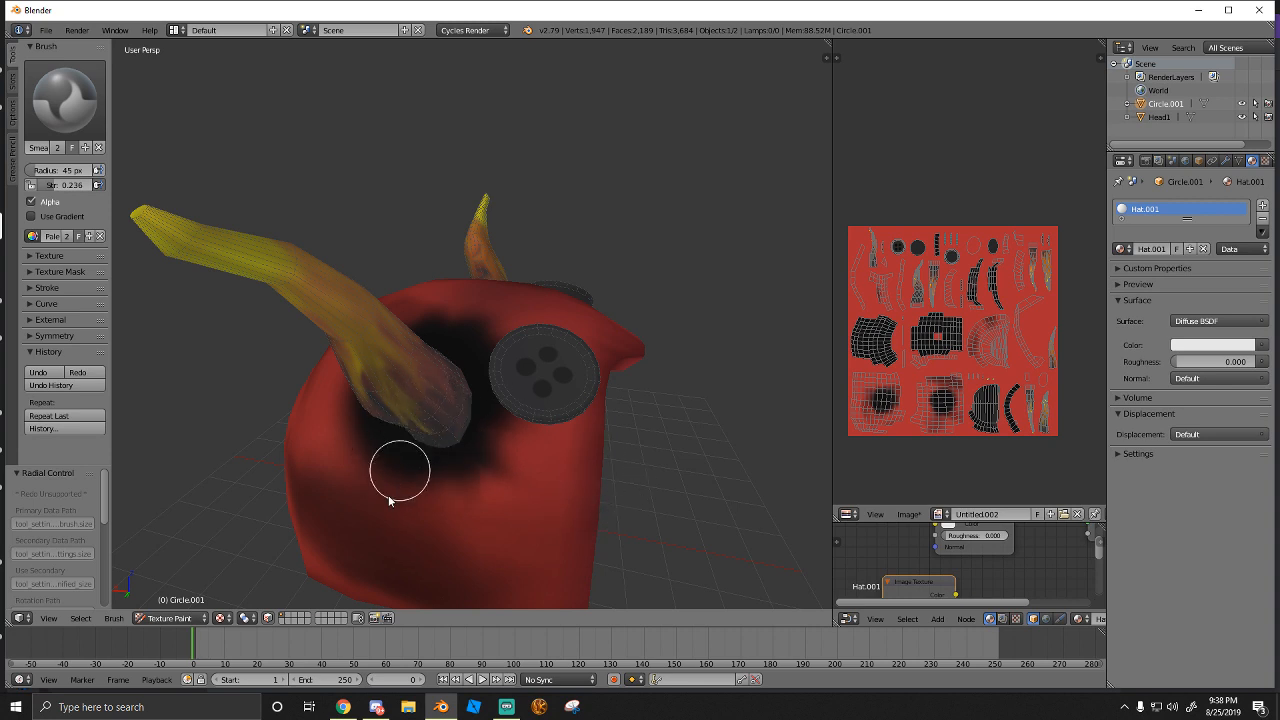
{"action": "middle_click_drag", "start_coordinate": [357, 429], "coordinate": [564, 441]}
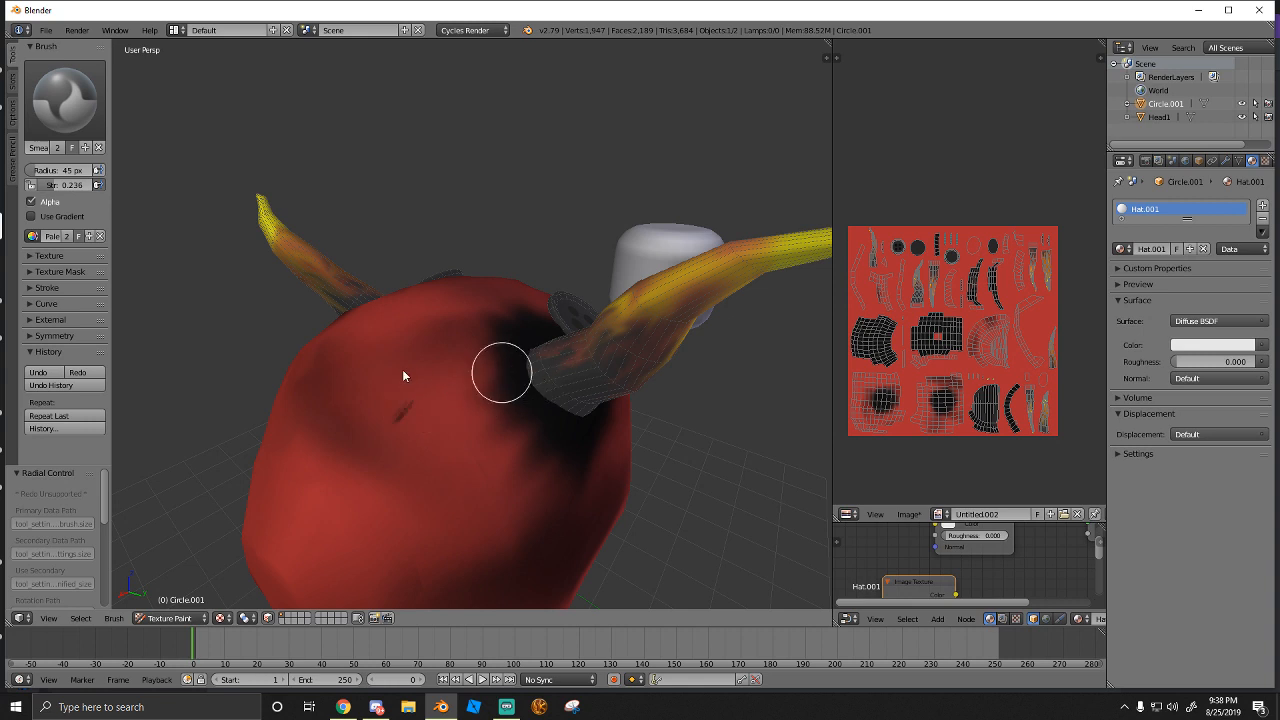
Choose the TexDraw brush, sample the shell's red, paint over the small dark mark on the crown's back, and undo the last stroke
{"action": "left_click", "coordinate": [67, 120]}
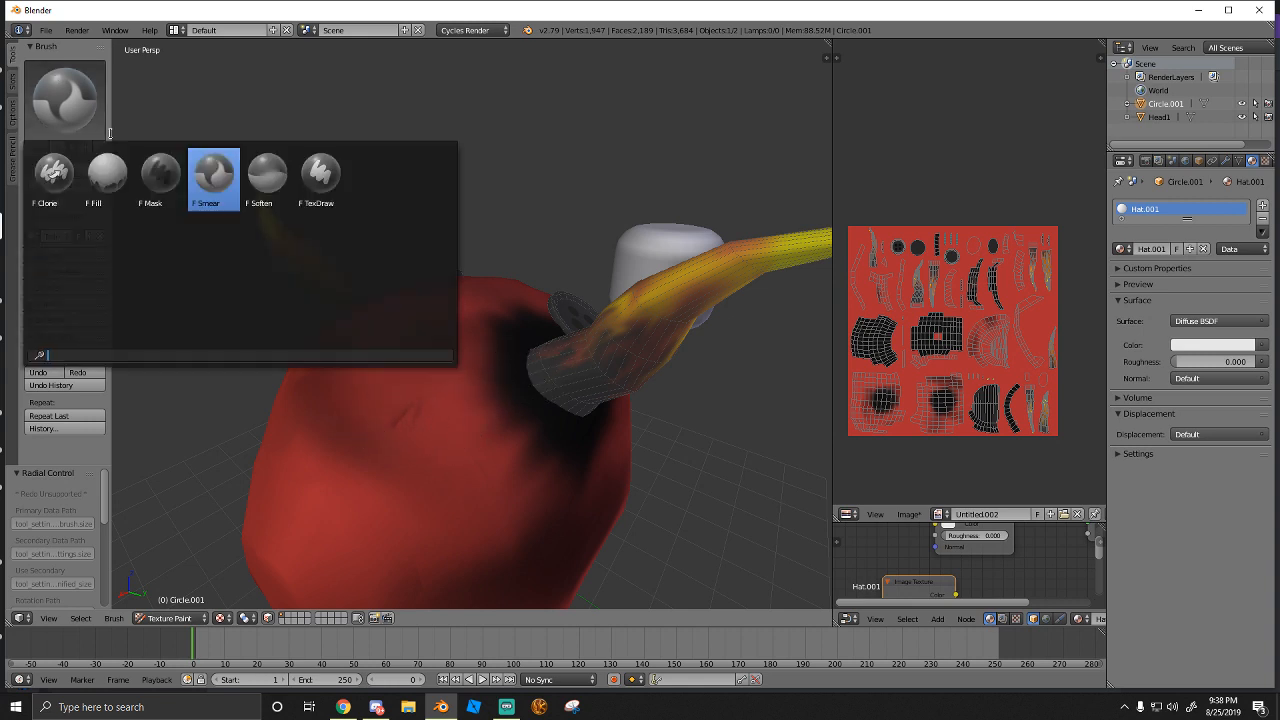
{"action": "left_click", "coordinate": [320, 177]}
{"action": "key", "text": "s"}
{"action": "left_click", "coordinate": [415, 424]}
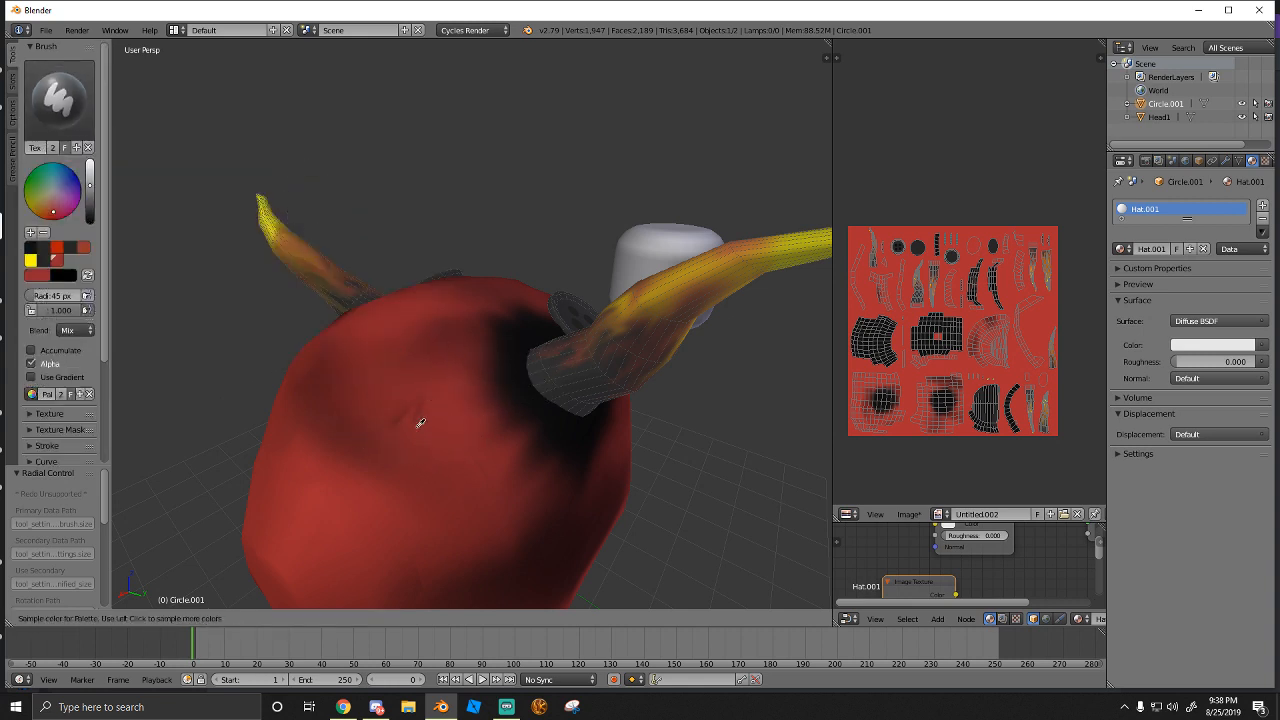
{"action": "left_click", "coordinate": [410, 414]}
{"action": "key", "text": "ctrl+z"}
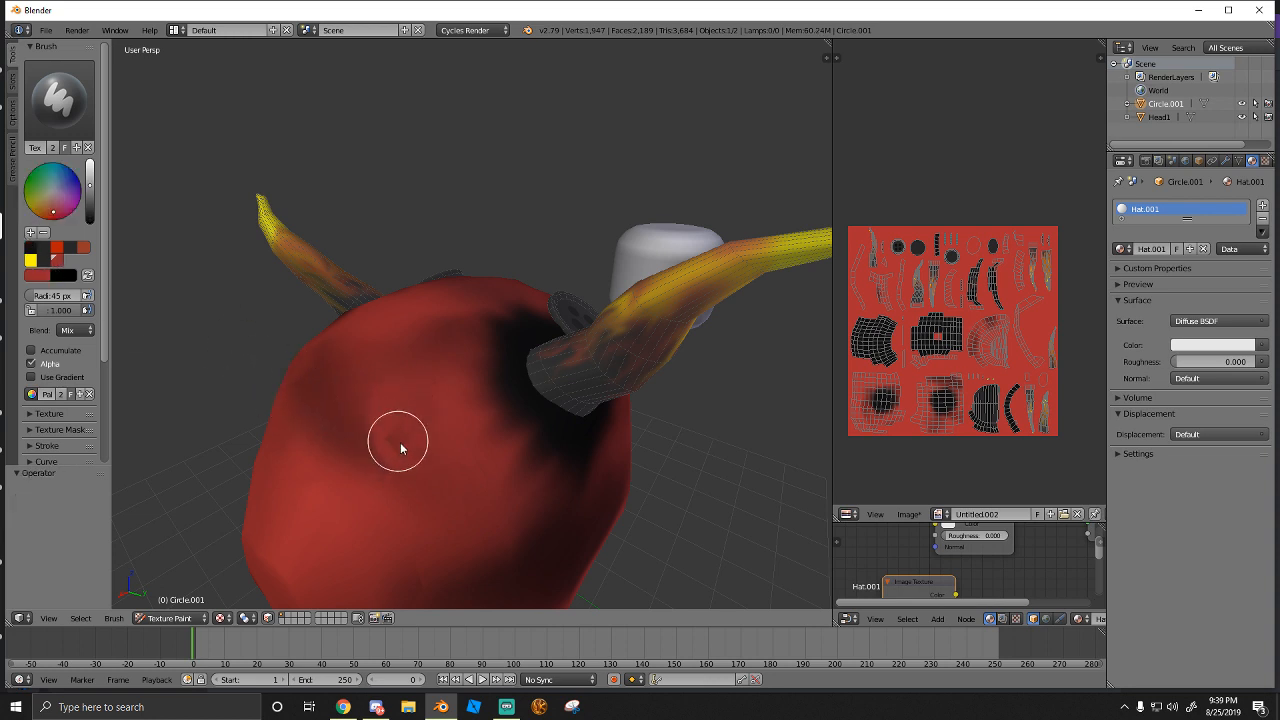
Try the Smear brush on the retouched crown spot, and blend it with the Soften brush at 45 px
{"action": "left_click", "coordinate": [62, 100]}
{"action": "left_click", "coordinate": [213, 180]}
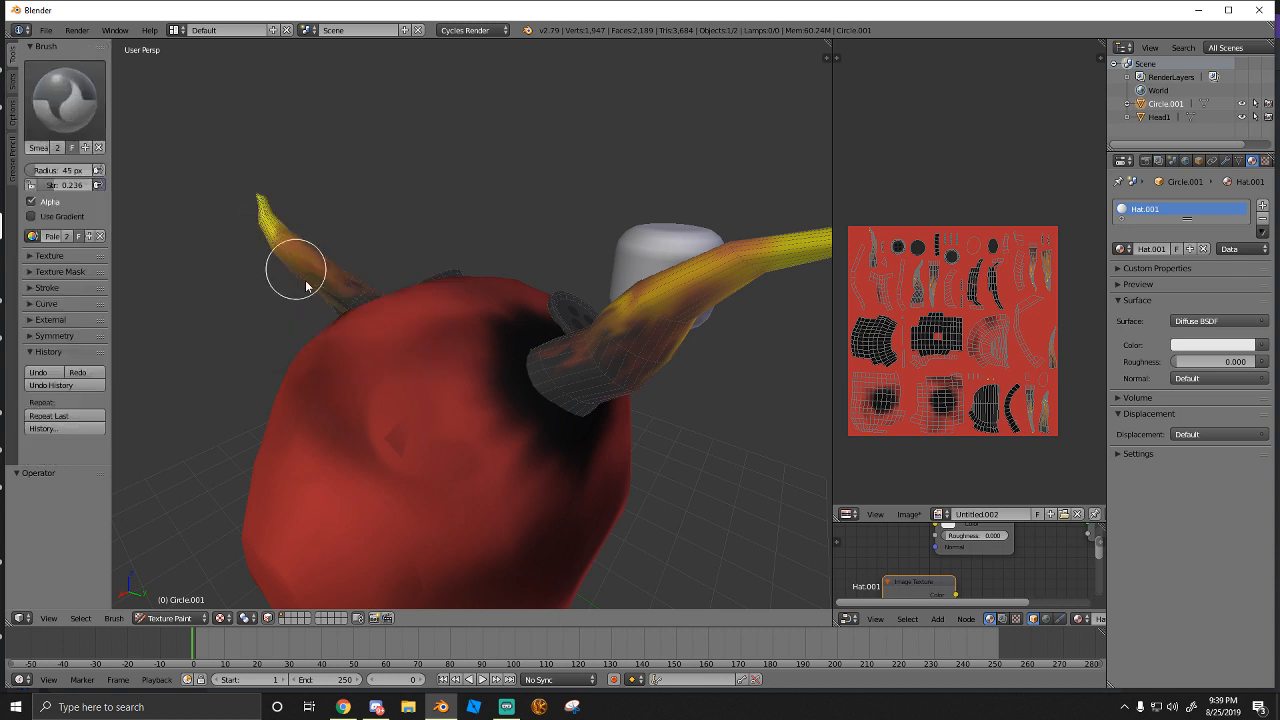
{"action": "left_click", "coordinate": [72, 104]}
{"action": "left_click", "coordinate": [266, 178]}
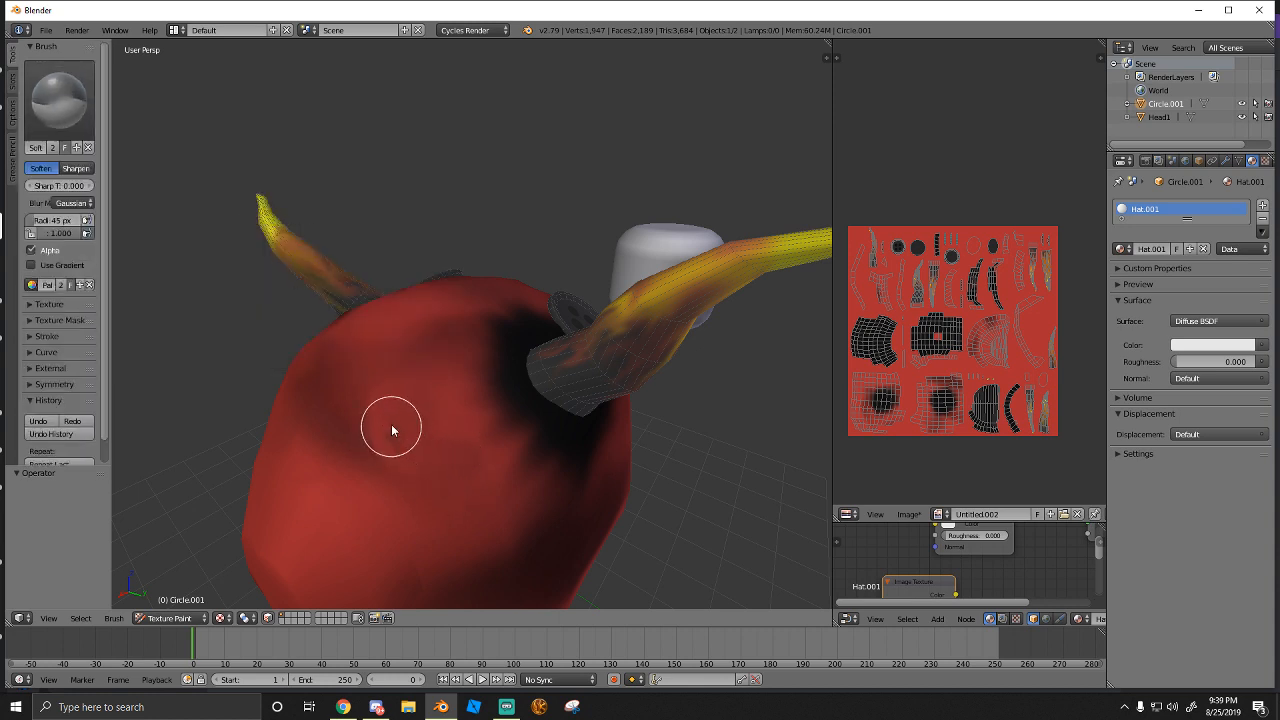
Reset the face mask and leave only a few shell faces beside the horn's base selected for painting
{"action": "middle_click_drag", "start_coordinate": [399, 443], "coordinate": [451, 397]}
{"action": "key", "text": "a"}
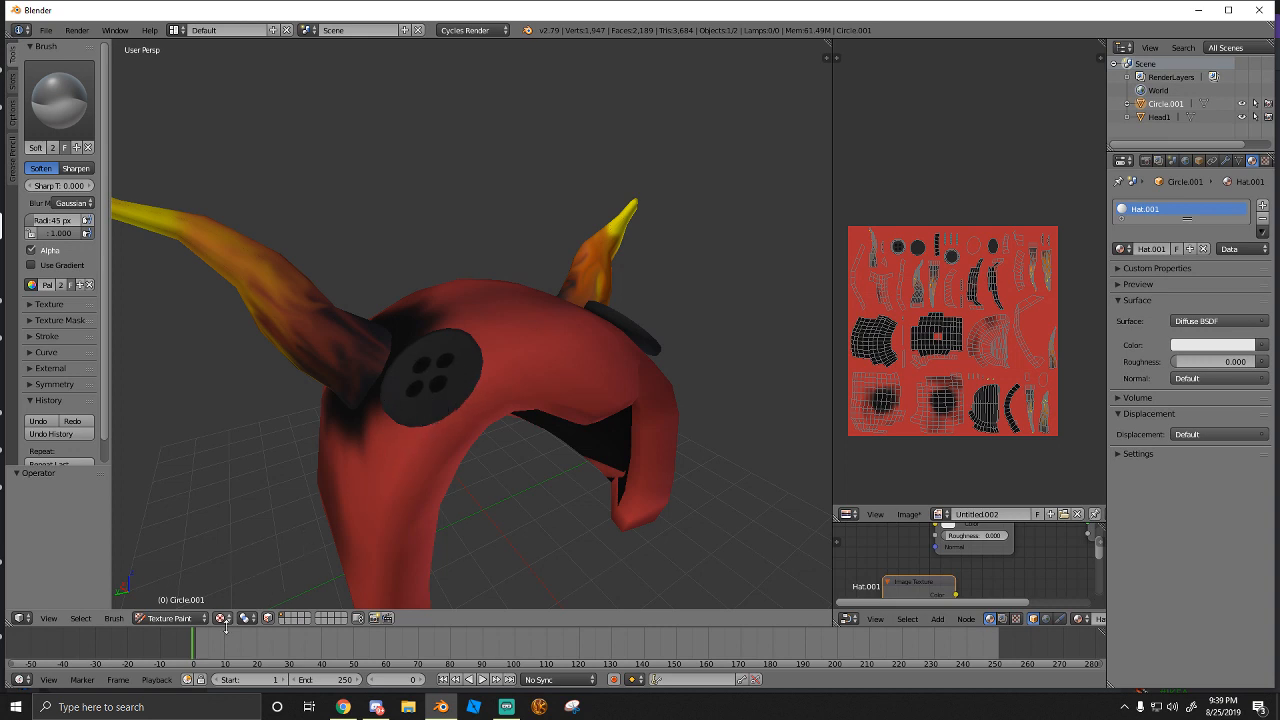
{"action": "middle_click_drag", "start_coordinate": [282, 504], "coordinate": [559, 427]}
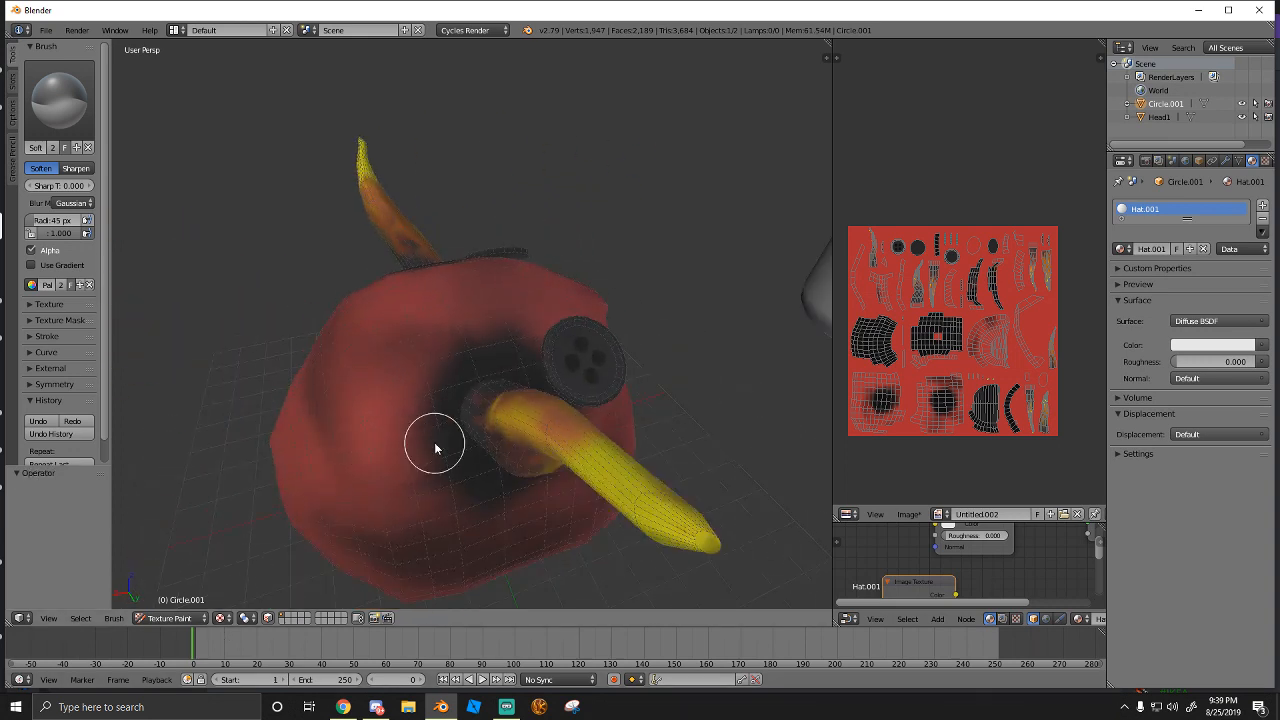
{"action": "middle_click_drag", "start_coordinate": [435, 448], "coordinate": [471, 443]}
{"action": "scroll", "coordinate": [462, 436], "scroll_direction": "up", "scroll_amount": 3}
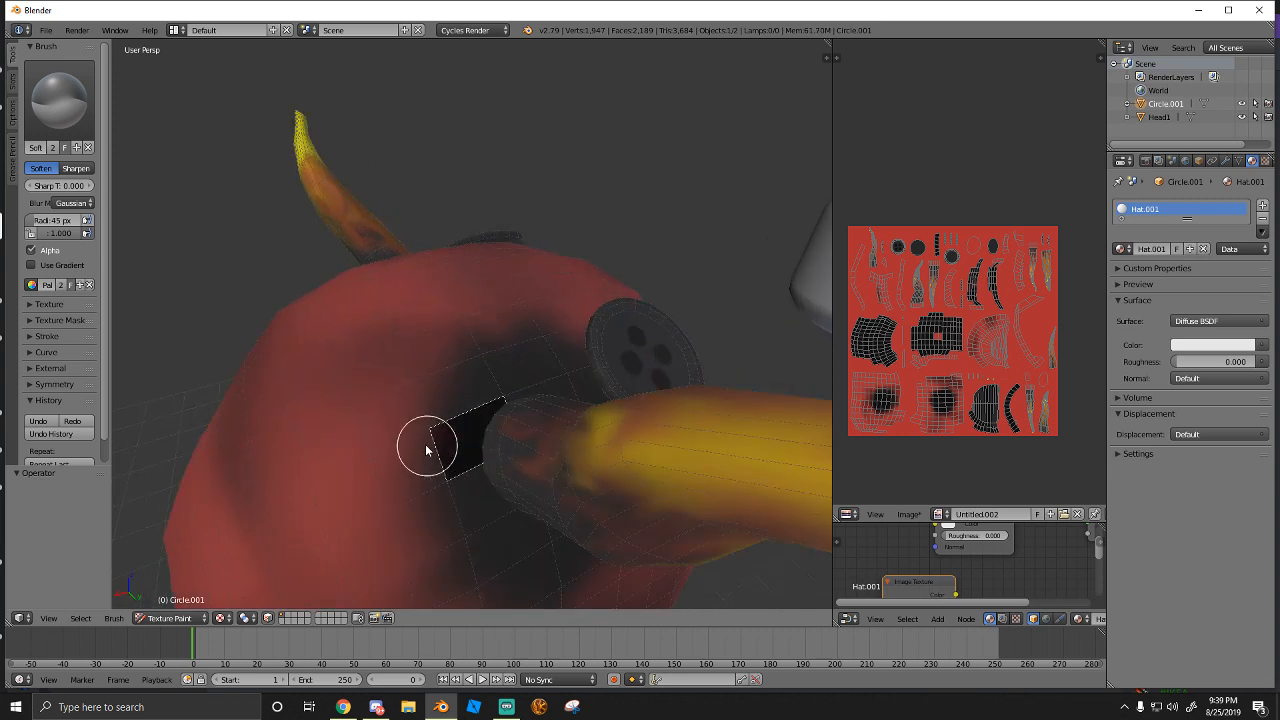
{"action": "left_click_drag", "start_coordinate": [426, 450], "coordinate": [402, 410]}
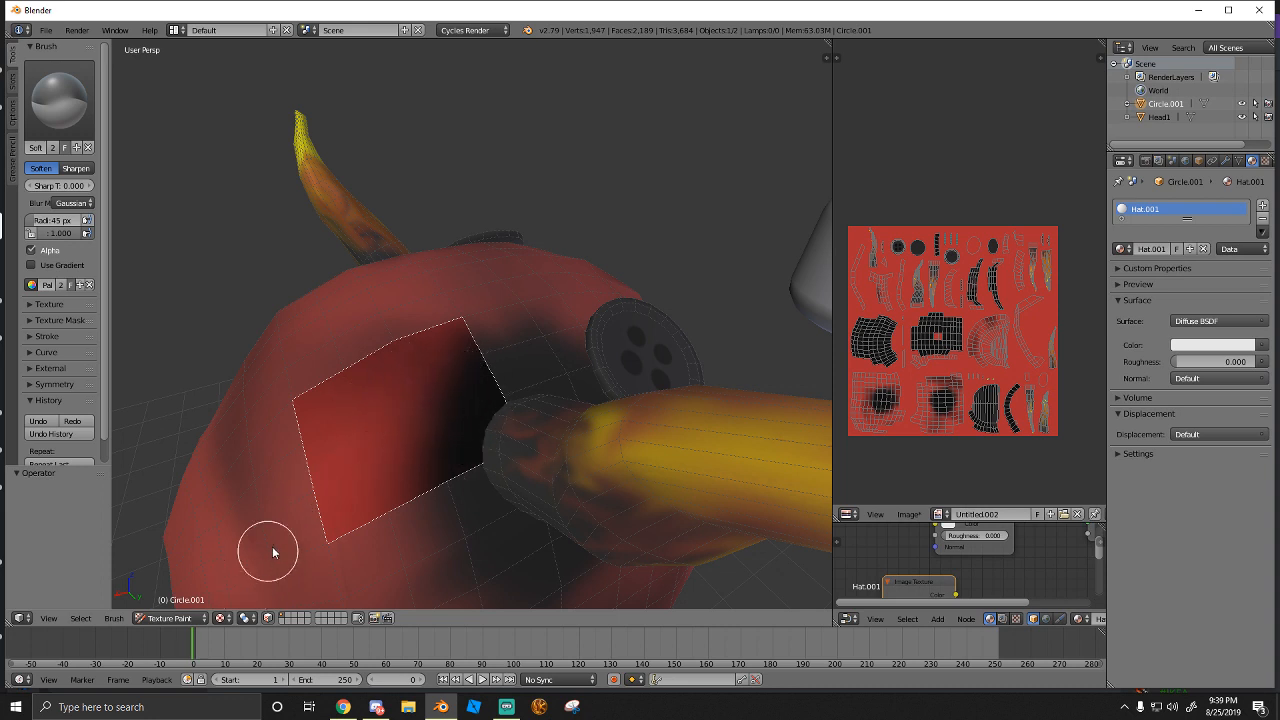
Select all faces again to make the shell, horns and buttons paintable together
{"action": "key", "text": "a"}
{"action": "middle_click_drag", "start_coordinate": [491, 449], "coordinate": [506, 369]}
{"action": "scroll", "coordinate": [389, 417], "scroll_direction": "down", "scroll_amount": 3}
{"action": "key", "text": "a"}
{"action": "scroll", "coordinate": [600, 374], "scroll_direction": "up", "scroll_amount": 6}
{"action": "middle_click_drag", "start_coordinate": [598, 388], "coordinate": [523, 453]}
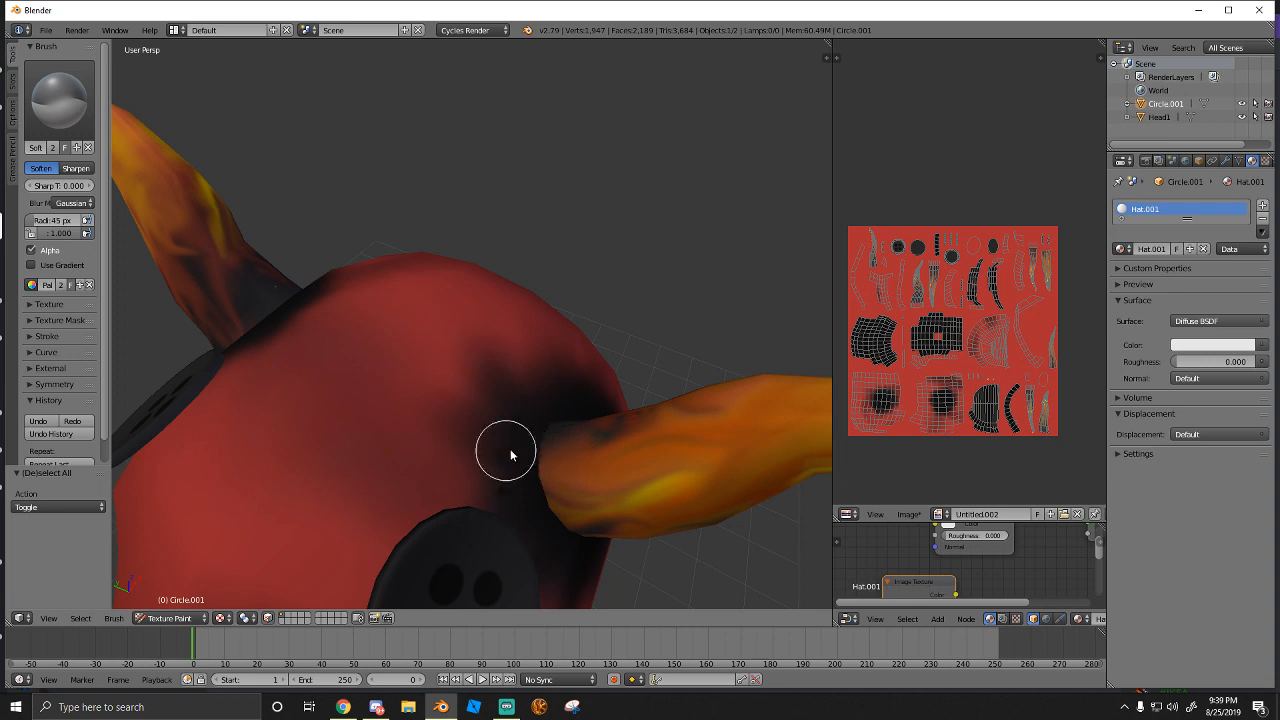
Switch to the Smear brush and set its radius to 227 px for blending the horn's base
{"action": "left_click", "coordinate": [60, 100]}
{"action": "left_click", "coordinate": [217, 177]}
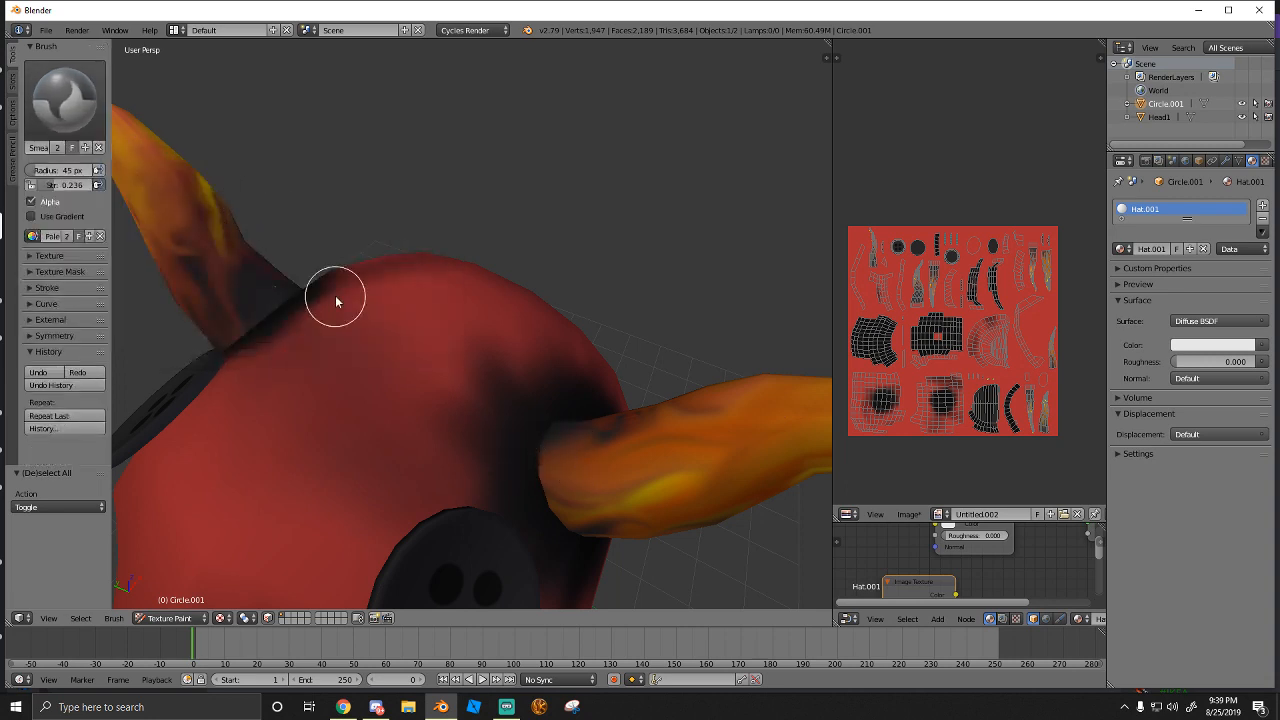
{"action": "mouse_move", "coordinate": [685, 471]}
{"action": "middle_mouse_down"}
{"action": "mouse_move", "coordinate": [457, 429]}
{"action": "mouse_move", "coordinate": [551, 389]}
{"action": "mouse_move", "coordinate": [474, 374]}
{"action": "mouse_move", "coordinate": [462, 424]}
{"action": "mouse_move", "coordinate": [469, 283]}
{"action": "middle_mouse_up"}
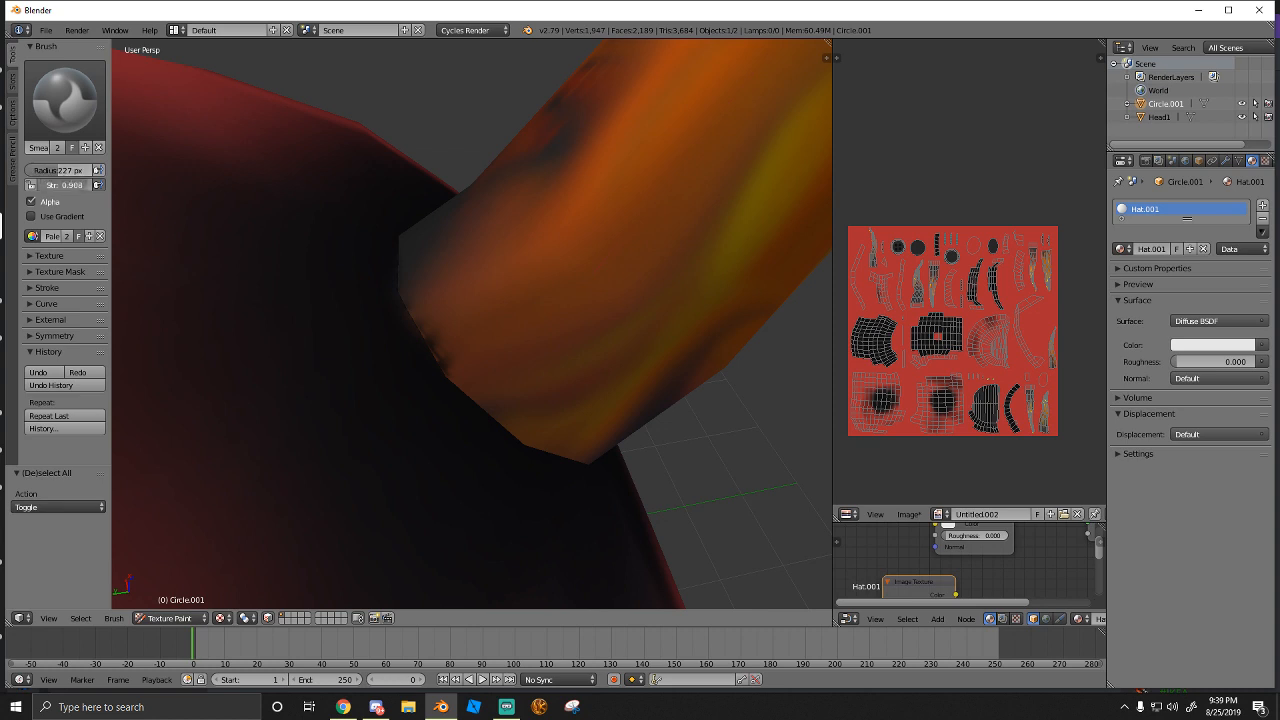
Set the Smear strength to 1.000, try dragging the shell's black onto the horn's base, and undo the smear
{"action": "left_click_drag", "start_coordinate": [75, 185], "coordinate": [100, 186]}
{"action": "mouse_move", "coordinate": [424, 368]}
{"action": "left_mouse_down"}
{"action": "mouse_move", "coordinate": [463, 360]}
{"action": "mouse_move", "coordinate": [490, 312]}
{"action": "left_mouse_up"}
{"action": "left_click_drag", "start_coordinate": [367, 397], "coordinate": [474, 338]}
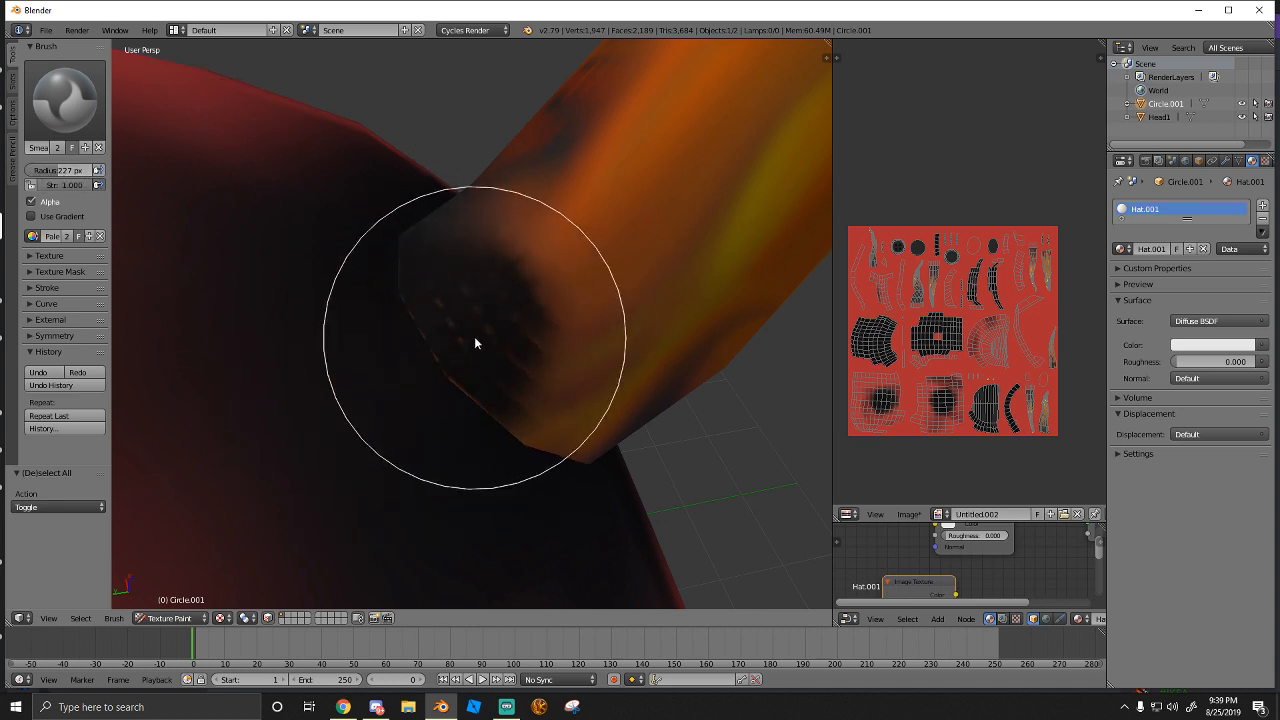
{"action": "key", "text": "ctrl+z"}
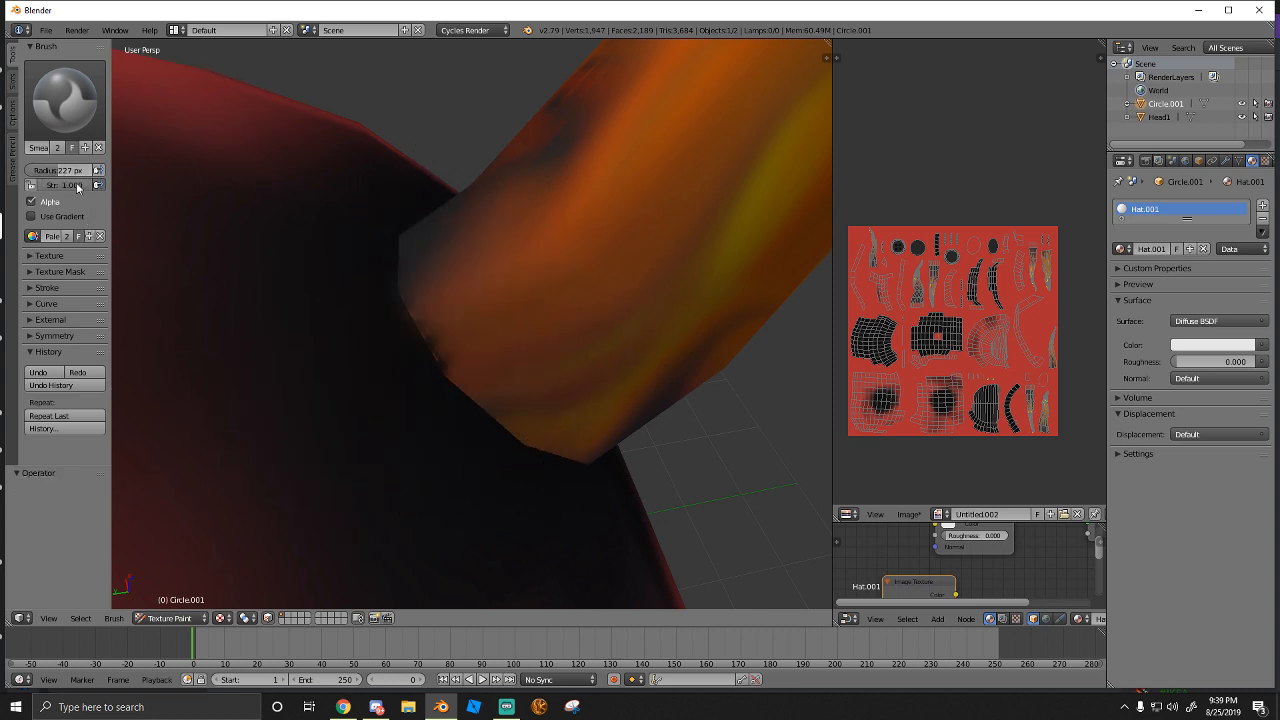
Try smearing the seam between horn and shell at radius 136 px with strengths 1.000 and 0.384, and undo the strokes
{"action": "mouse_move", "coordinate": [389, 374]}
{"action": "left_mouse_down"}
{"action": "mouse_move", "coordinate": [474, 350]}
{"action": "mouse_move", "coordinate": [529, 271]}
{"action": "mouse_move", "coordinate": [391, 389]}
{"action": "mouse_move", "coordinate": [465, 366]}
{"action": "mouse_move", "coordinate": [522, 268]}
{"action": "mouse_move", "coordinate": [480, 301]}
{"action": "left_mouse_up"}
{"action": "middle_click_drag", "start_coordinate": [480, 301], "coordinate": [412, 360]}
{"action": "scroll", "coordinate": [412, 360], "scroll_direction": "down", "scroll_amount": 7}
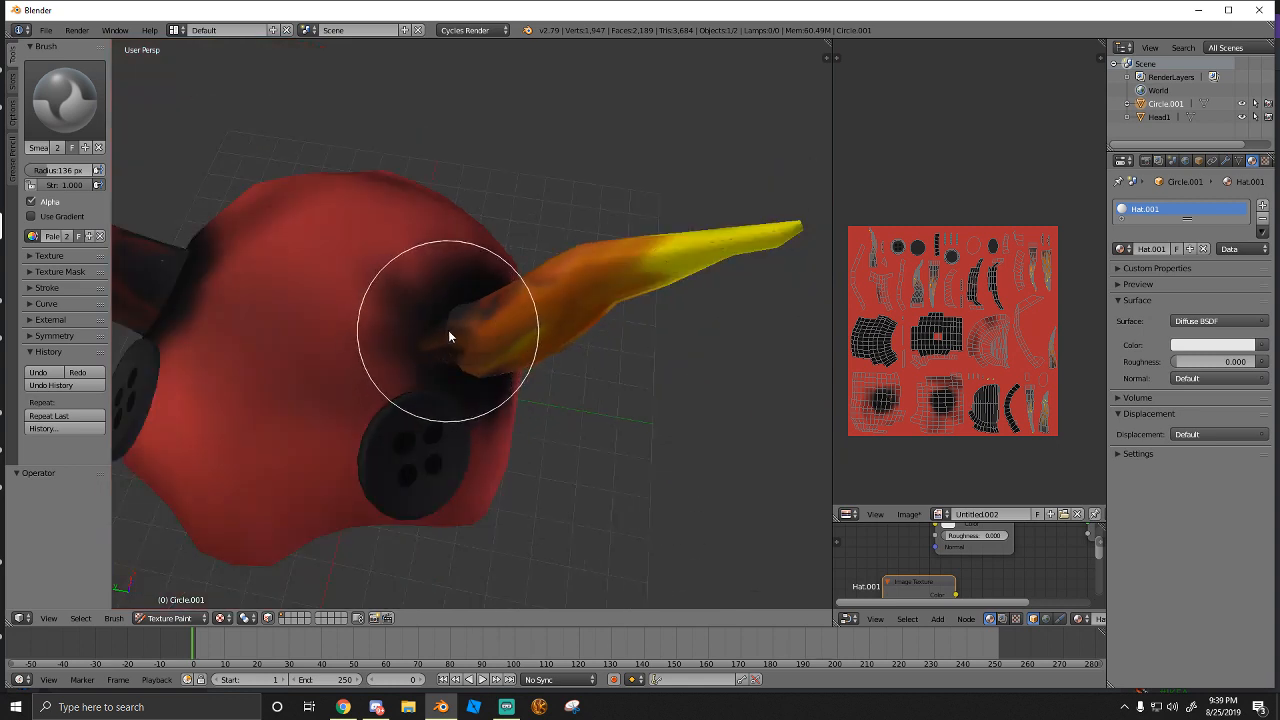
{"action": "scroll", "coordinate": [450, 334], "scroll_direction": "up", "scroll_amount": 3}
{"action": "mouse_move", "coordinate": [453, 334]}
{"action": "left_mouse_down"}
{"action": "mouse_move", "coordinate": [440, 325]}
{"action": "mouse_move", "coordinate": [423, 349]}
{"action": "mouse_move", "coordinate": [423, 337]}
{"action": "left_mouse_up"}
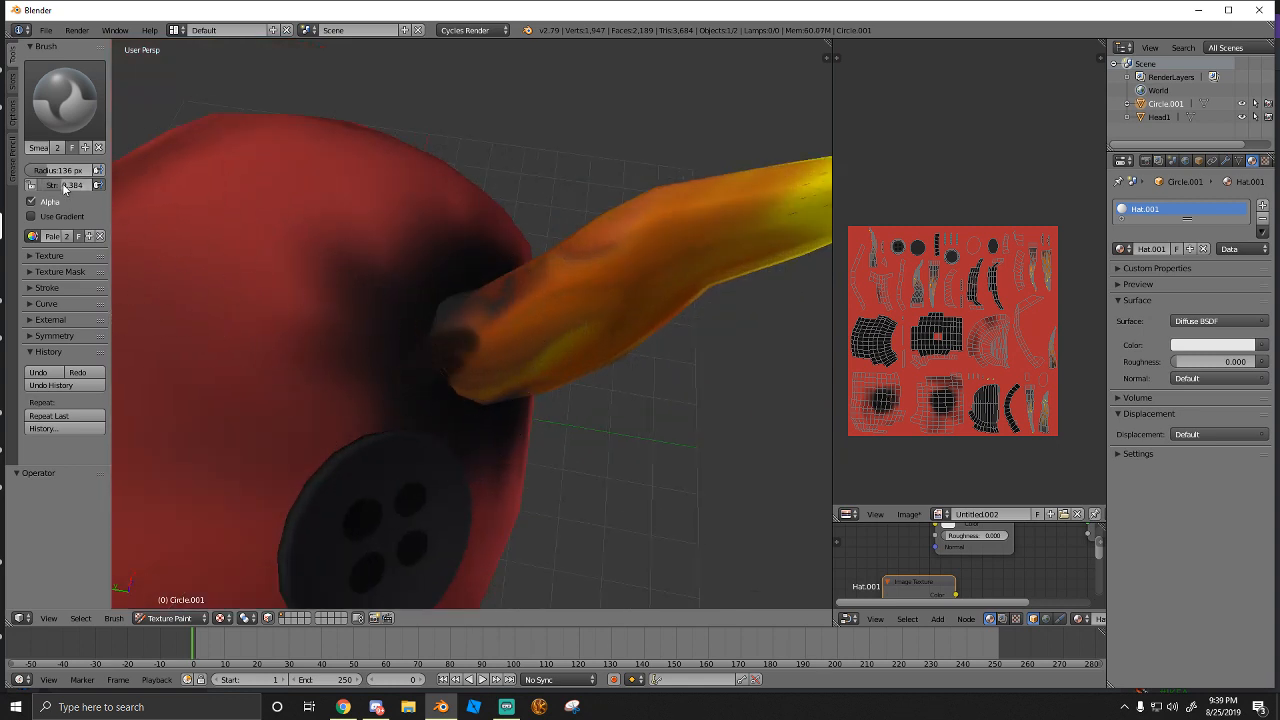
{"action": "left_click_drag", "start_coordinate": [428, 364], "coordinate": [458, 356]}
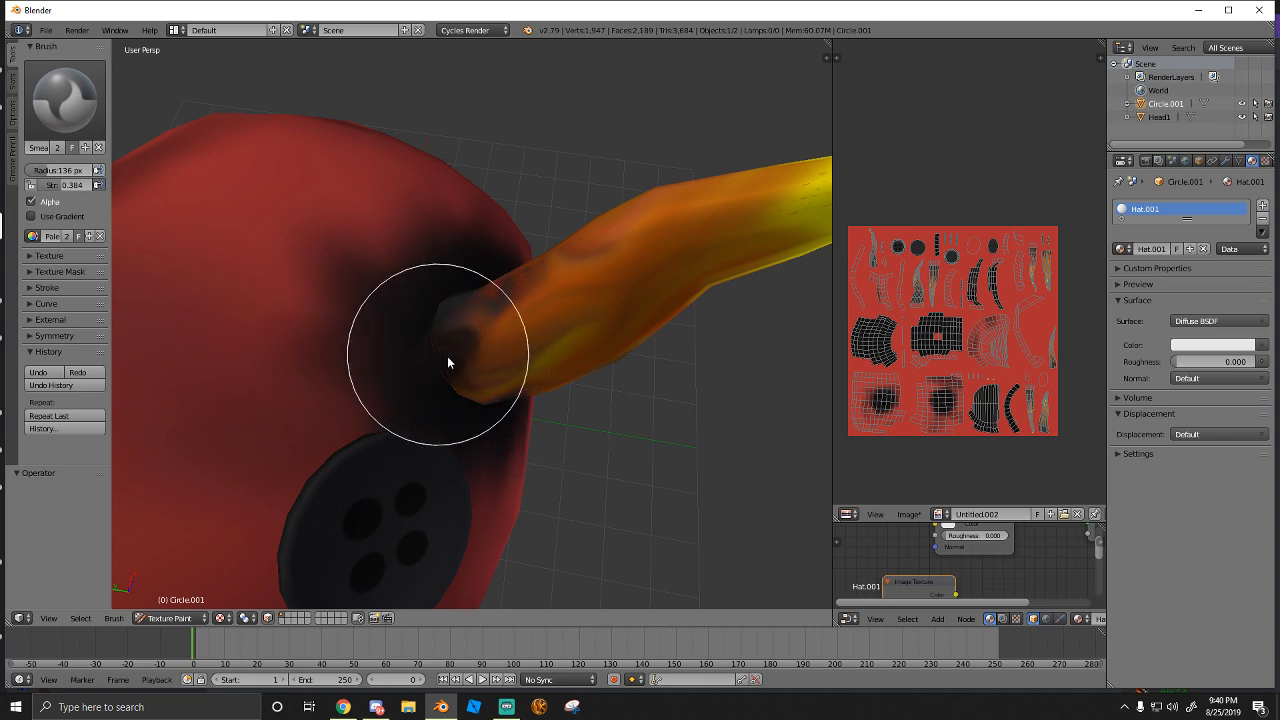
{"action": "key", "text": "ctrl+z"}
{"action": "key", "text": "ctrl+z"}
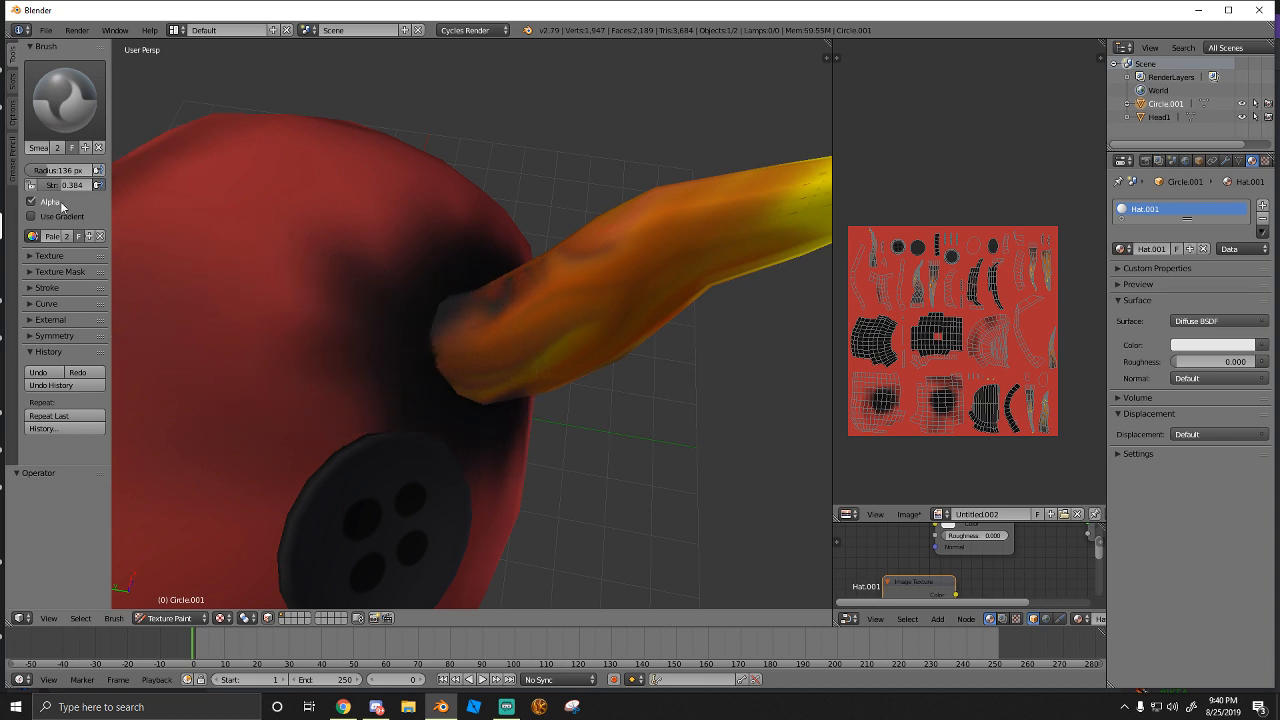
Set the Smear brush to radius 45 px and strength 0.288 and blend the horn bases into the surrounding black
{"action": "left_click_drag", "start_coordinate": [72, 185], "coordinate": [66, 185]}
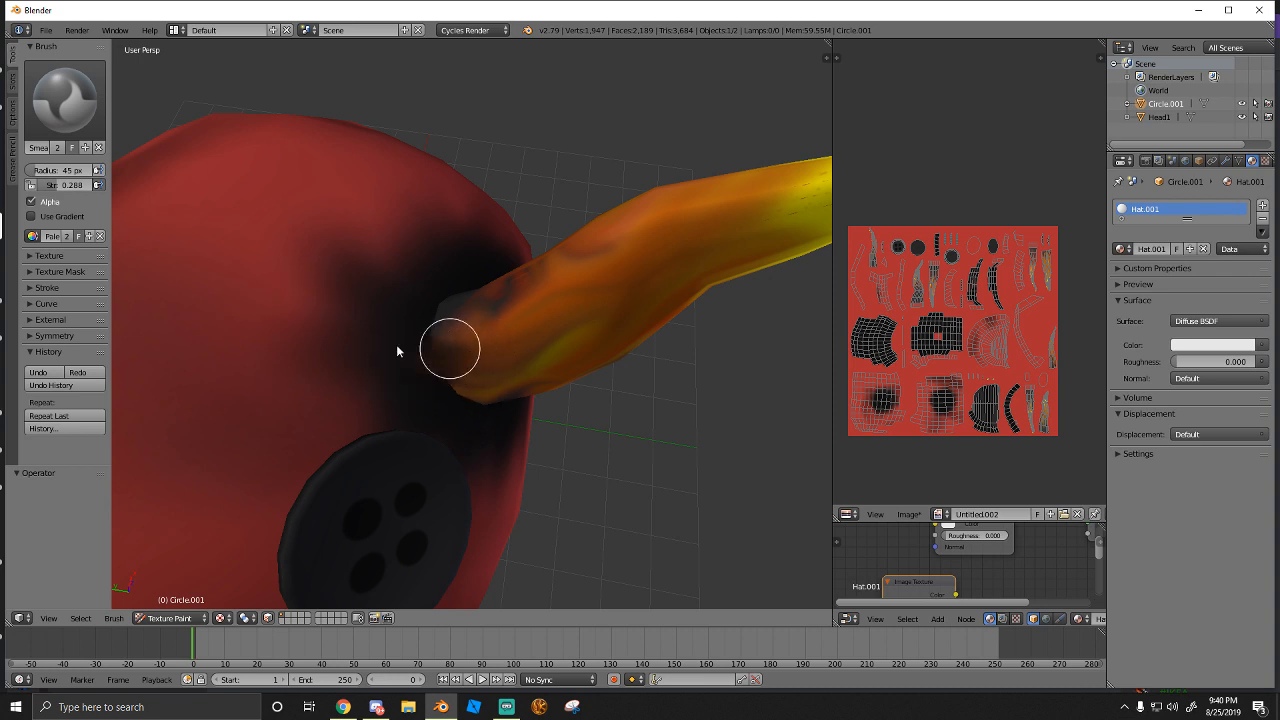
{"action": "mouse_move", "coordinate": [396, 310]}
{"action": "left_mouse_down"}
{"action": "mouse_move", "coordinate": [448, 315]}
{"action": "mouse_move", "coordinate": [448, 345]}
{"action": "left_mouse_up"}
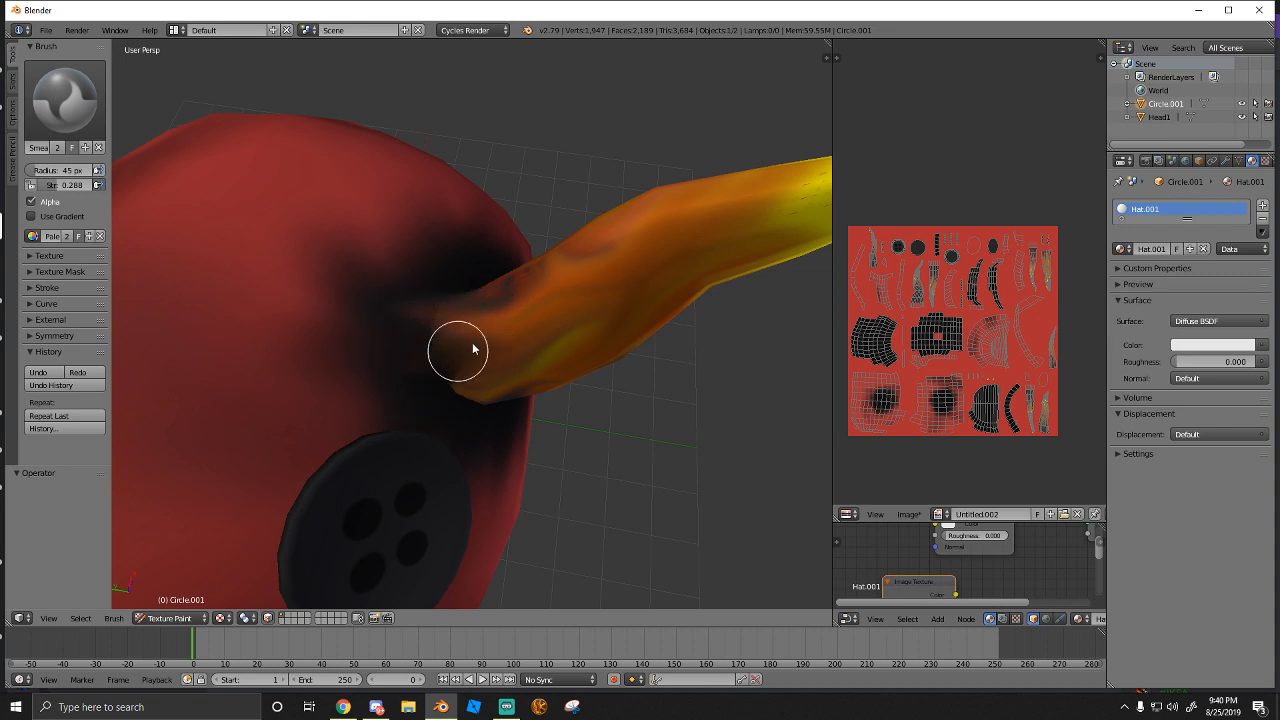
{"action": "mouse_move", "coordinate": [474, 363]}
{"action": "middle_mouse_down"}
{"action": "mouse_move", "coordinate": [551, 374]}
{"action": "mouse_move", "coordinate": [491, 306]}
{"action": "mouse_move", "coordinate": [508, 289]}
{"action": "mouse_move", "coordinate": [455, 290]}
{"action": "middle_mouse_up"}
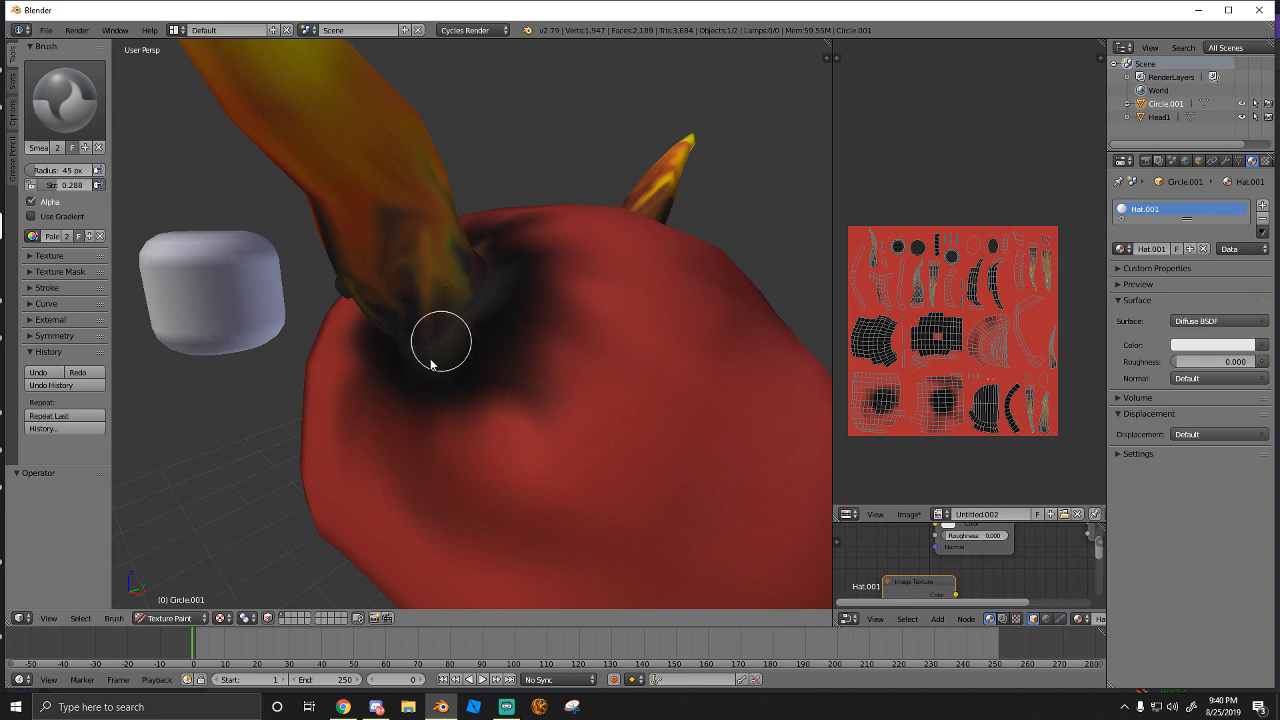
{"action": "mouse_move", "coordinate": [431, 364]}
{"action": "middle_mouse_down"}
{"action": "mouse_move", "coordinate": [480, 334]}
{"action": "mouse_move", "coordinate": [403, 374]}
{"action": "middle_mouse_up"}
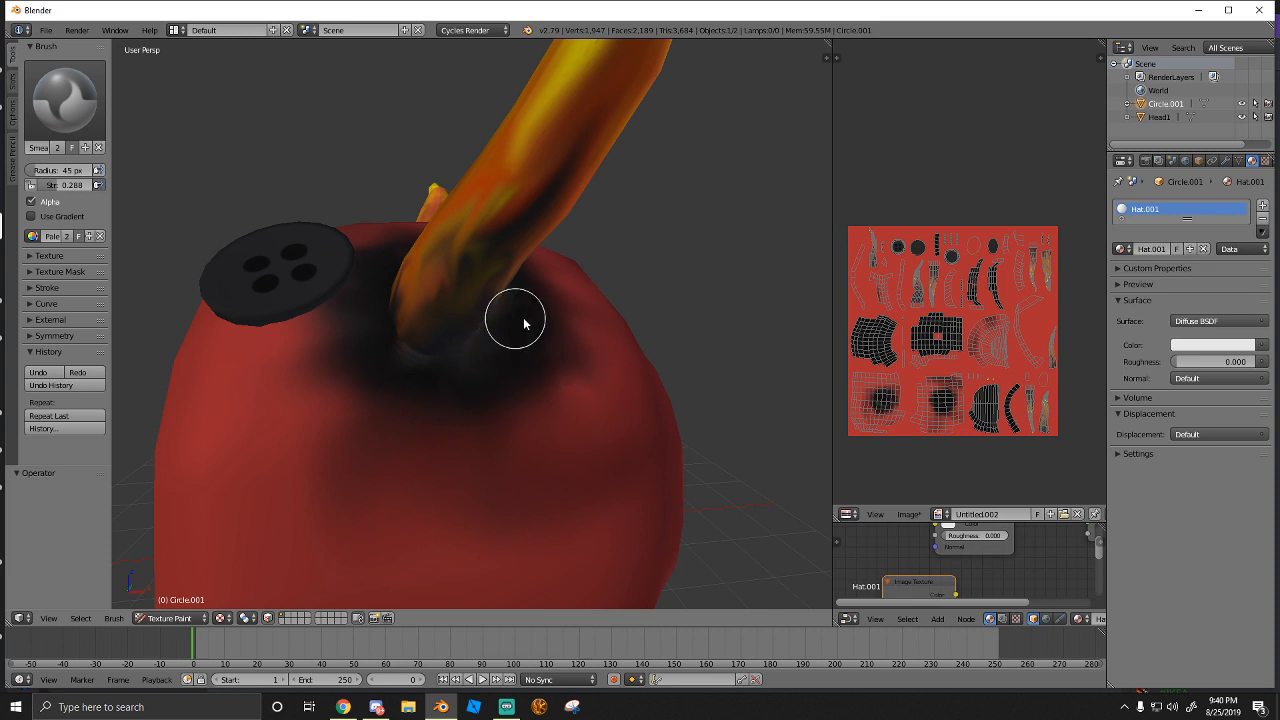
{"action": "middle_click_drag", "start_coordinate": [524, 323], "coordinate": [537, 364]}
{"action": "middle_click_drag", "start_coordinate": [453, 318], "coordinate": [538, 348]}
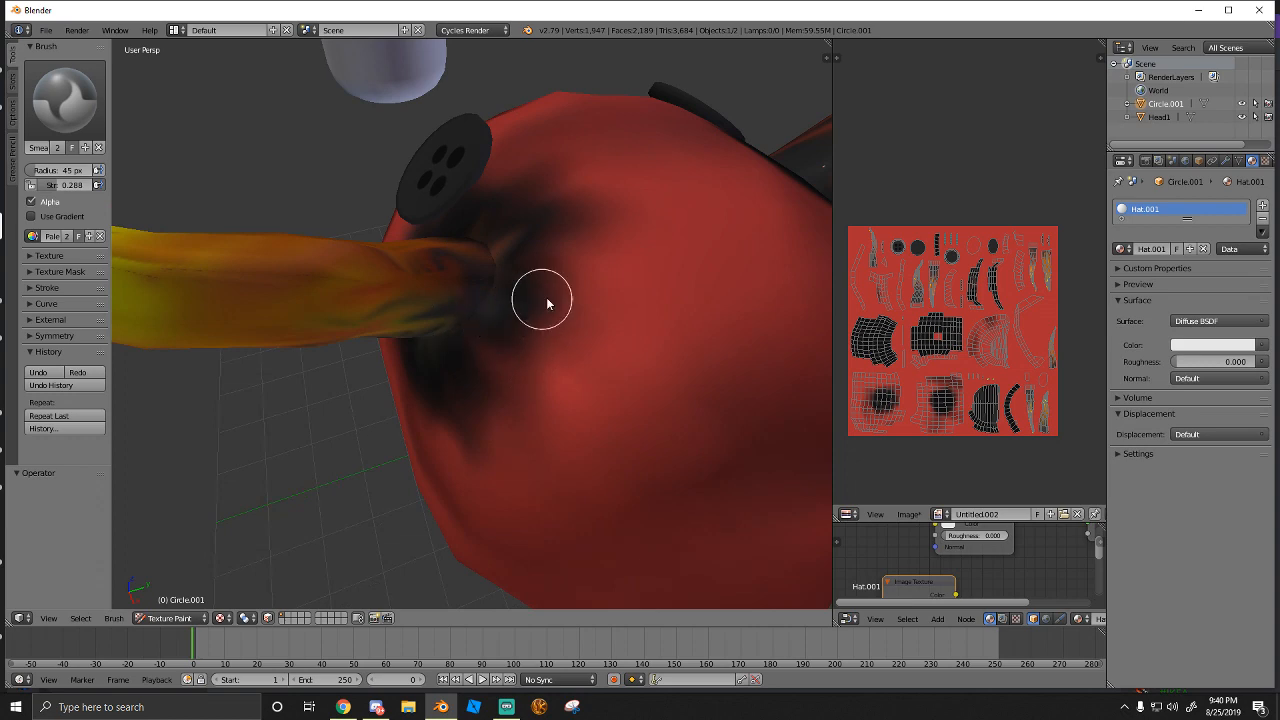
{"action": "middle_click_drag", "start_coordinate": [535, 279], "coordinate": [460, 316]}
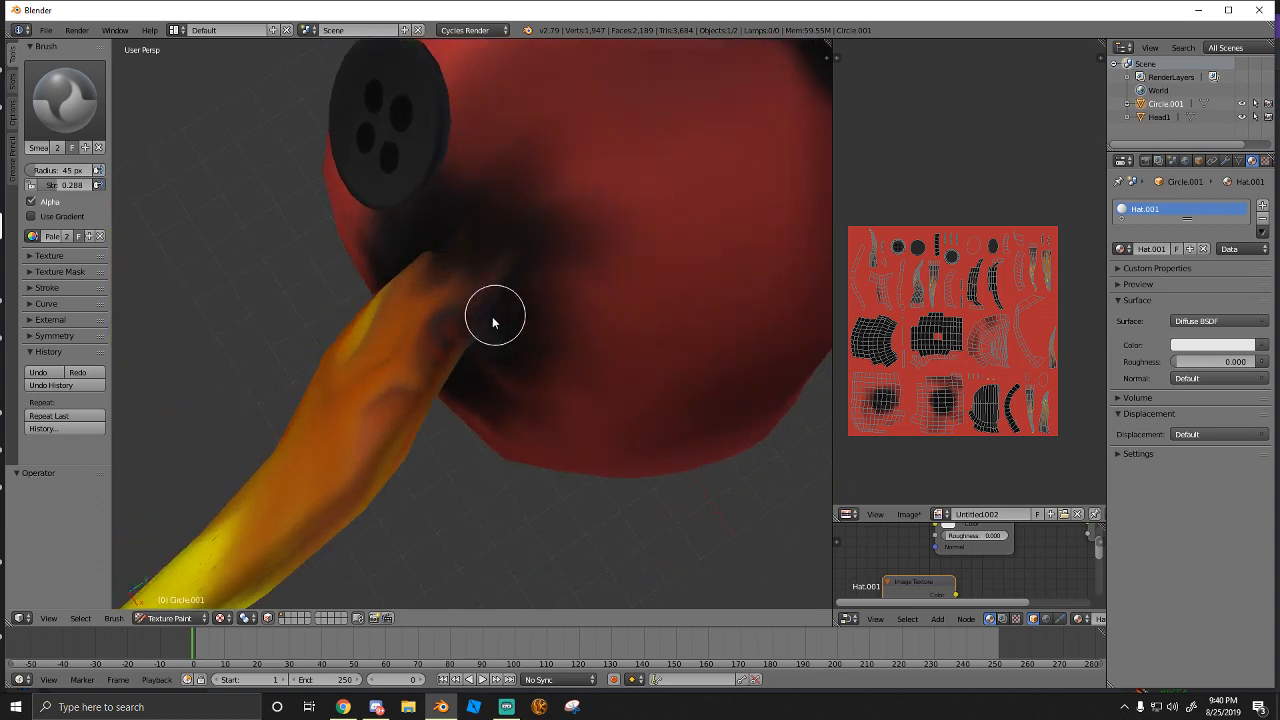
Smear one horn's orange base into the surrounding black on the side facing its button
{"action": "mouse_move", "coordinate": [466, 261]}
{"action": "middle_mouse_down"}
{"action": "mouse_move", "coordinate": [460, 277]}
{"action": "mouse_move", "coordinate": [626, 214]}
{"action": "mouse_move", "coordinate": [126, 303]}
{"action": "mouse_move", "coordinate": [200, 164]}
{"action": "mouse_move", "coordinate": [306, 177]}
{"action": "mouse_move", "coordinate": [166, 168]}
{"action": "middle_mouse_up"}
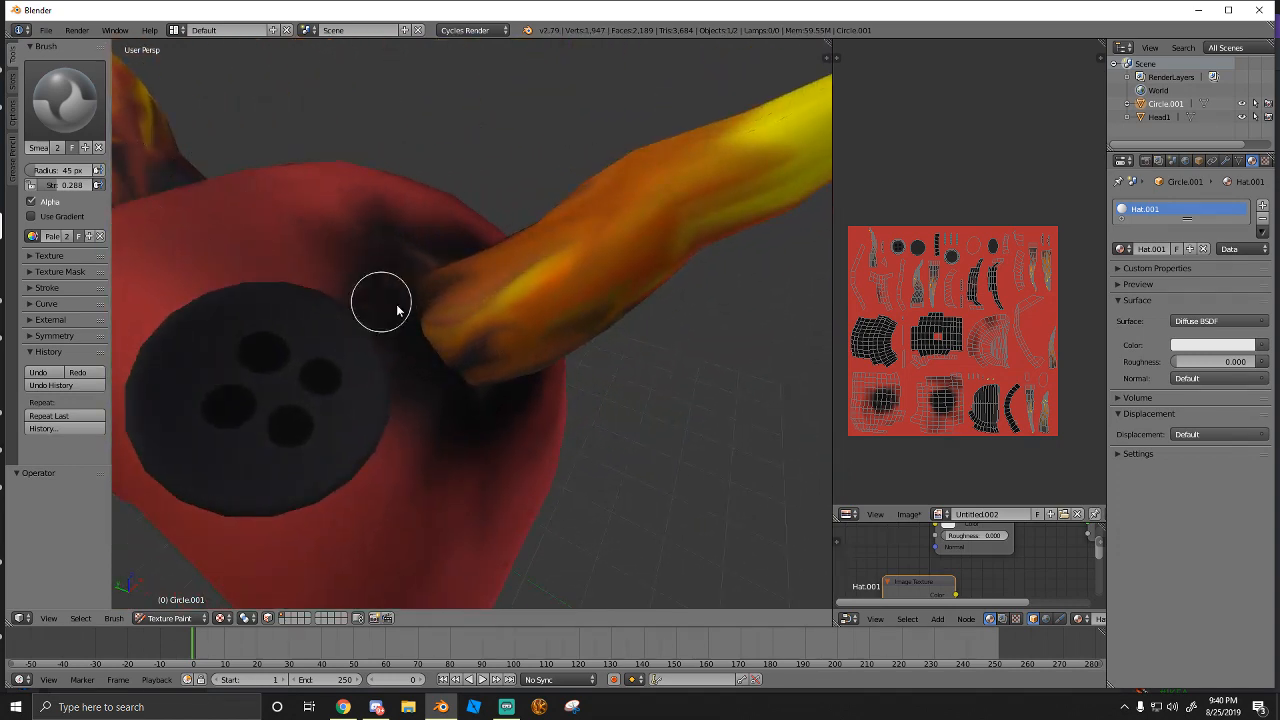
{"action": "mouse_move", "coordinate": [413, 418]}
{"action": "left_mouse_down"}
{"action": "mouse_move", "coordinate": [400, 380]}
{"action": "mouse_move", "coordinate": [460, 349]}
{"action": "mouse_move", "coordinate": [431, 334]}
{"action": "mouse_move", "coordinate": [515, 305]}
{"action": "mouse_move", "coordinate": [429, 320]}
{"action": "mouse_move", "coordinate": [409, 340]}
{"action": "left_mouse_up"}
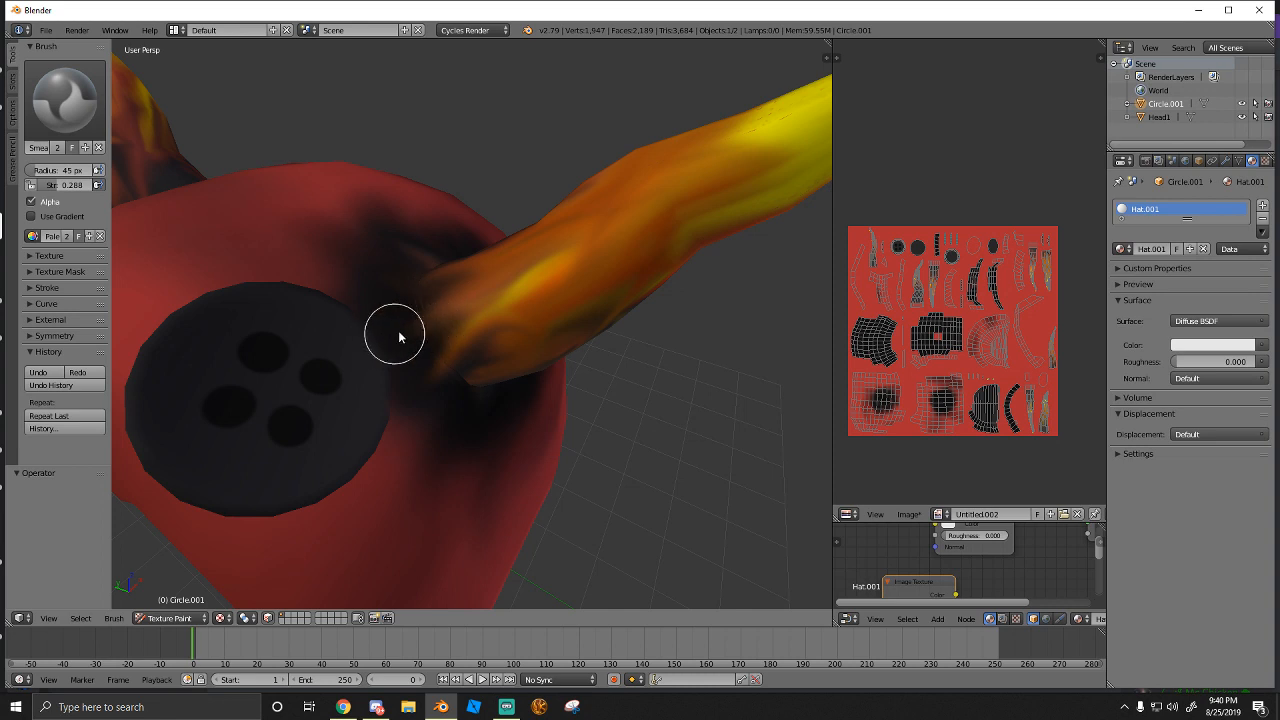
{"action": "mouse_move", "coordinate": [410, 335]}
{"action": "middle_mouse_down"}
{"action": "mouse_move", "coordinate": [453, 362]}
{"action": "mouse_move", "coordinate": [403, 332]}
{"action": "middle_mouse_up"}
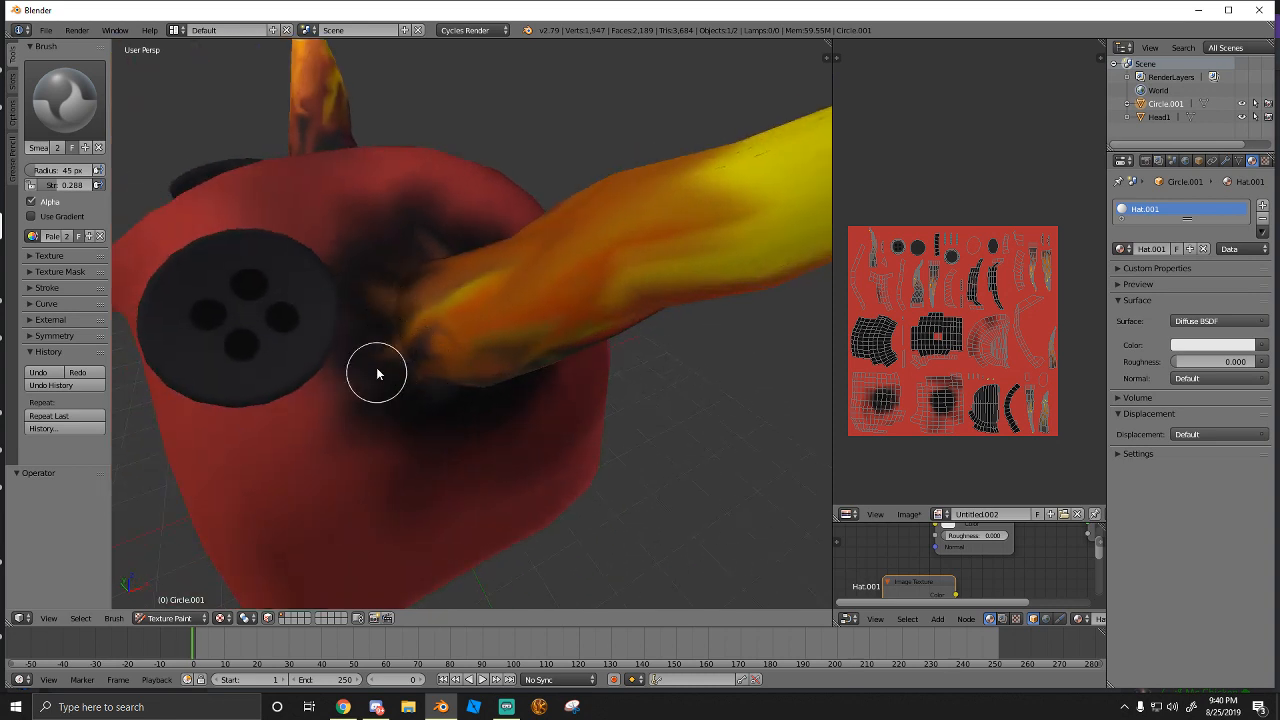
{"action": "mouse_move", "coordinate": [390, 437]}
{"action": "middle_mouse_down"}
{"action": "mouse_move", "coordinate": [406, 335]}
{"action": "mouse_move", "coordinate": [428, 408]}
{"action": "mouse_move", "coordinate": [370, 432]}
{"action": "middle_mouse_up"}
{"action": "scroll", "coordinate": [450, 385], "scroll_direction": "down", "scroll_amount": 6}
{"action": "middle_click_drag", "start_coordinate": [536, 338], "coordinate": [295, 308]}
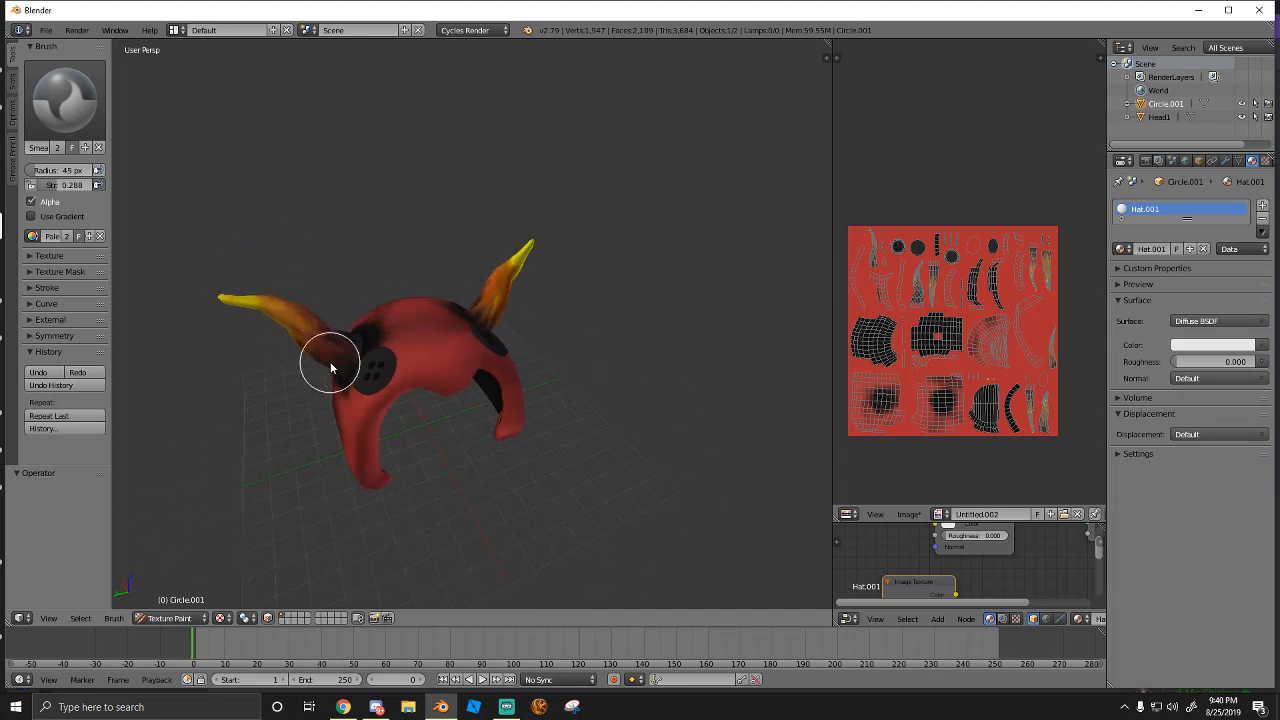
Smear the other horn's base outward into the black on the shell beside its button
{"action": "mouse_move", "coordinate": [331, 368]}
{"action": "middle_mouse_down"}
{"action": "mouse_move", "coordinate": [409, 363]}
{"action": "mouse_move", "coordinate": [306, 320]}
{"action": "mouse_move", "coordinate": [534, 346]}
{"action": "mouse_move", "coordinate": [314, 338]}
{"action": "mouse_move", "coordinate": [483, 335]}
{"action": "mouse_move", "coordinate": [463, 424]}
{"action": "middle_mouse_up"}
{"action": "scroll", "coordinate": [463, 426], "scroll_direction": "up", "scroll_amount": 6}
{"action": "left_click_drag", "start_coordinate": [461, 440], "coordinate": [470, 534]}
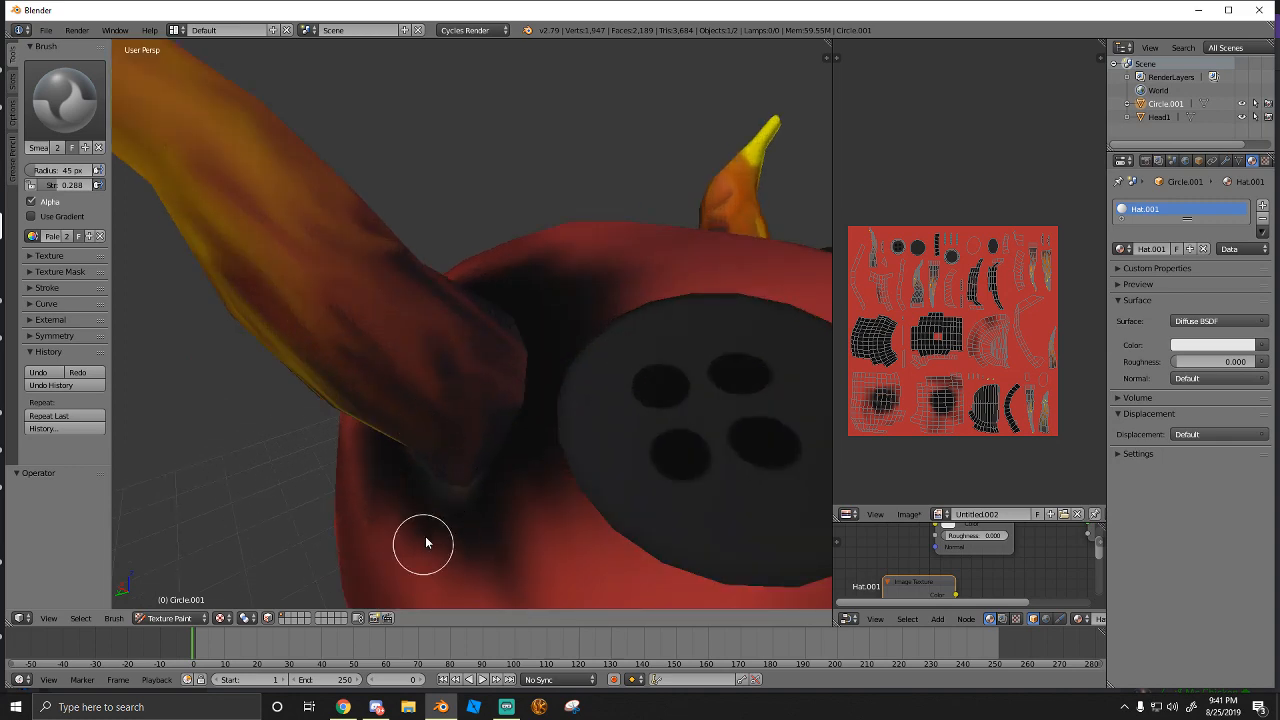
{"action": "left_click", "coordinate": [376, 707]}
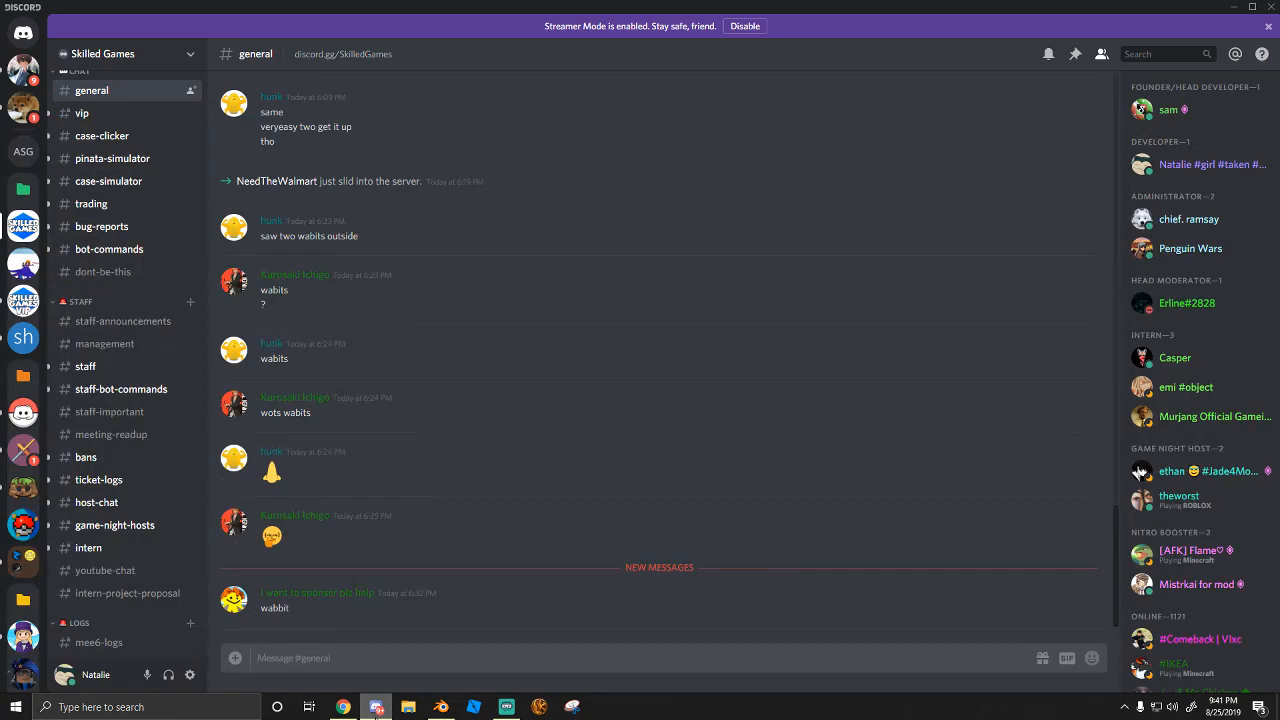
{"action": "left_click", "coordinate": [441, 707]}
Continue blending the horn's base into the shell's black around its rear and button sides with the Smear brush
{"action": "middle_click_drag", "start_coordinate": [402, 505], "coordinate": [563, 331]}
{"action": "scroll", "coordinate": [471, 423], "scroll_direction": "up", "scroll_amount": 4}
{"action": "middle_click_drag", "start_coordinate": [471, 423], "coordinate": [506, 407]}
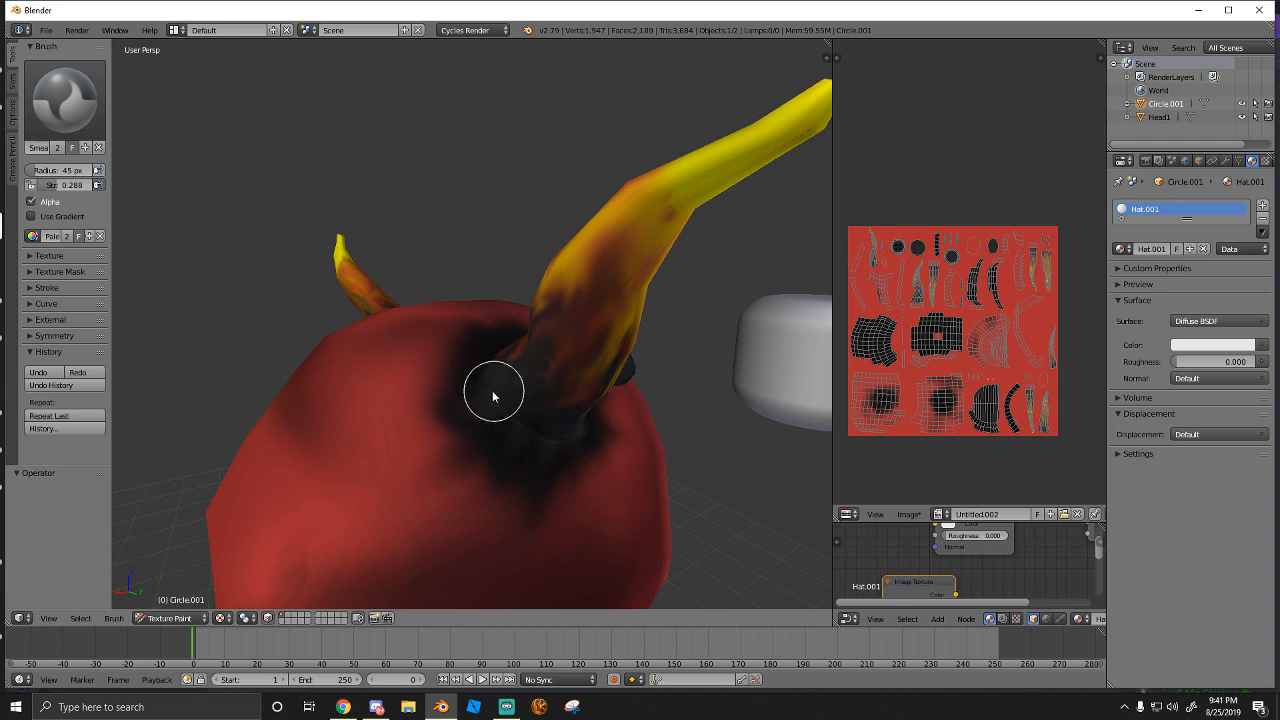
{"action": "middle_click_drag", "start_coordinate": [492, 396], "coordinate": [543, 414]}
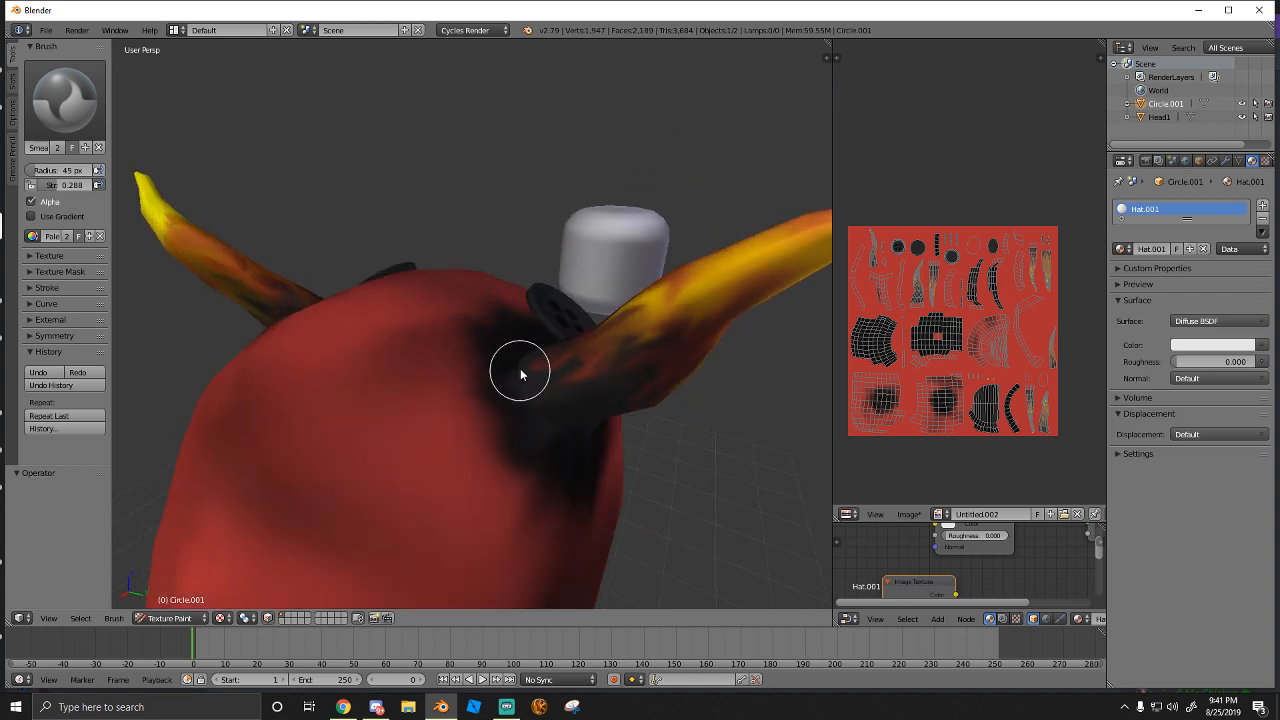
{"action": "middle_click_drag", "start_coordinate": [523, 369], "coordinate": [543, 391]}
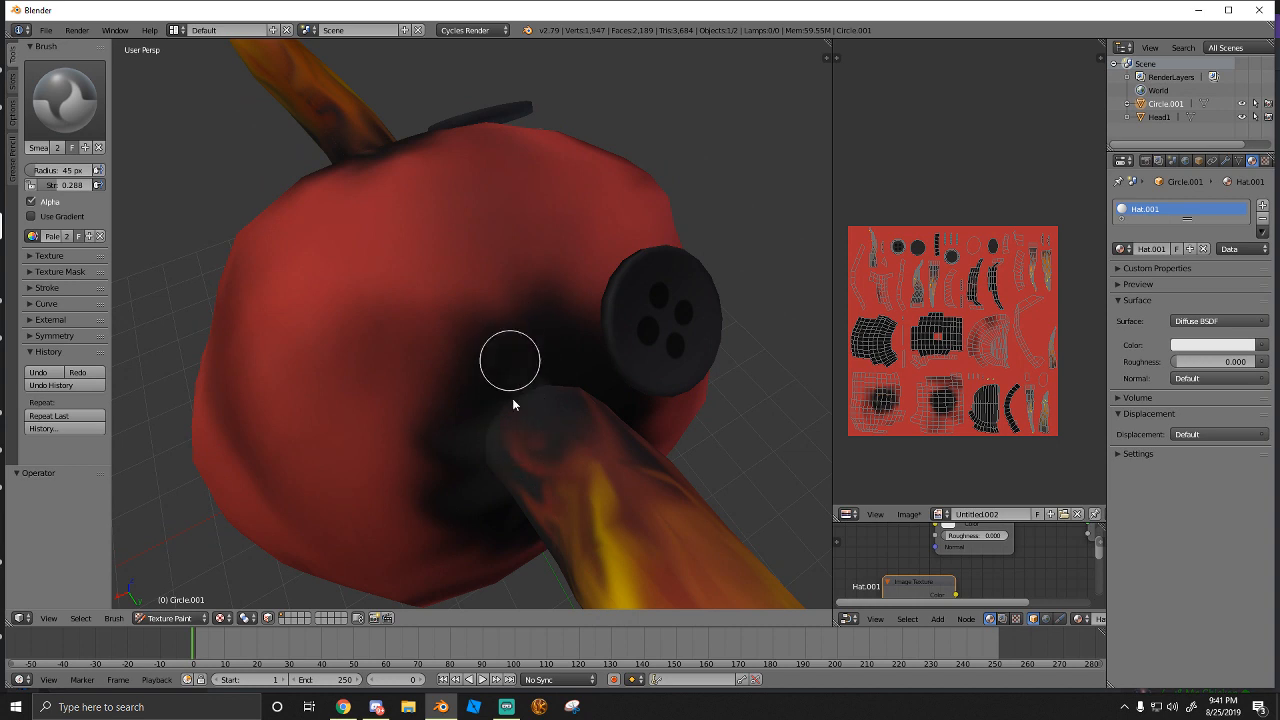
{"action": "middle_click_drag", "start_coordinate": [524, 378], "coordinate": [449, 437]}
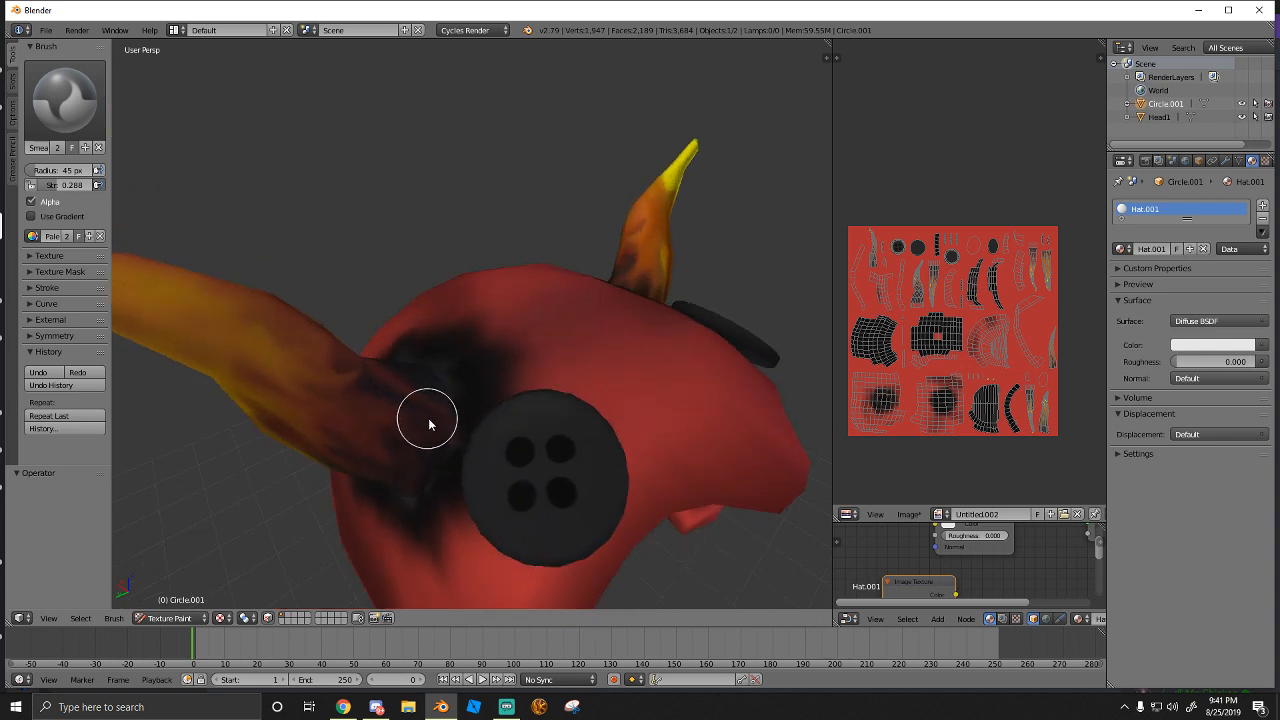
{"action": "middle_click_drag", "start_coordinate": [453, 399], "coordinate": [553, 419]}
Examine the blended horn bases and the shell's shading from the back, both sides and above
{"action": "scroll", "coordinate": [452, 374], "scroll_direction": "down", "scroll_amount": 5}
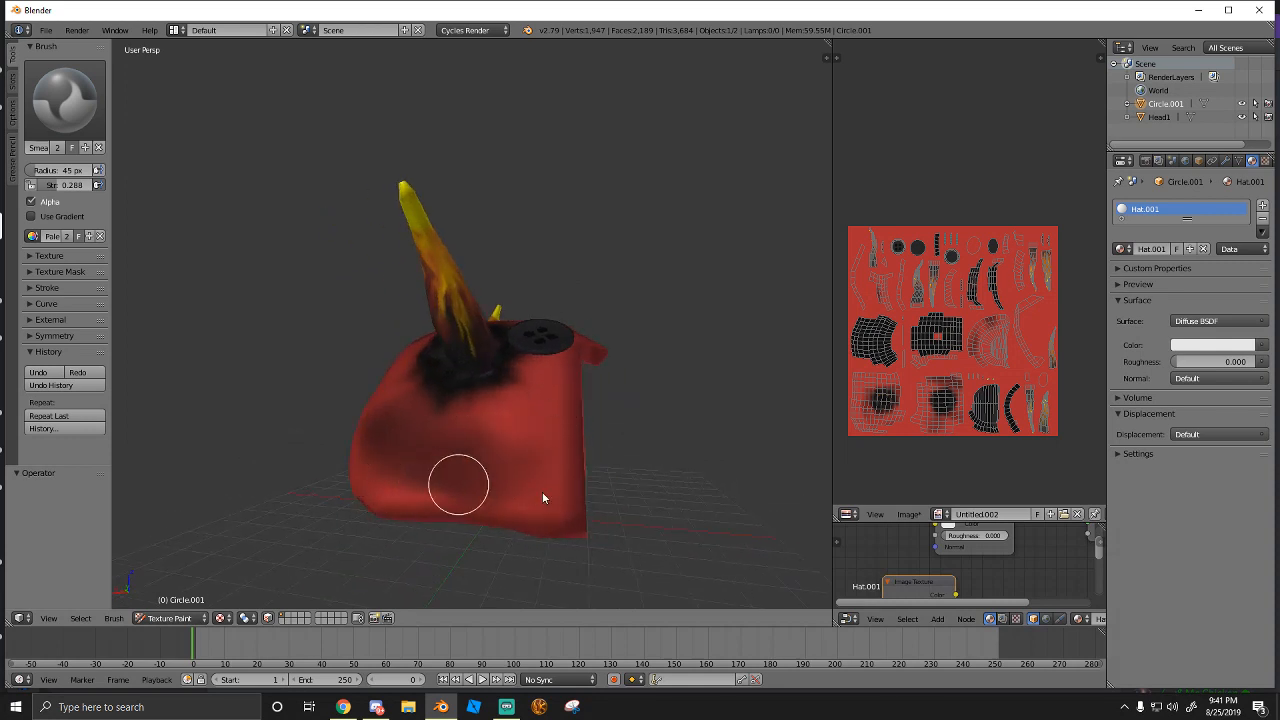
{"action": "middle_click_drag", "start_coordinate": [349, 482], "coordinate": [424, 416]}
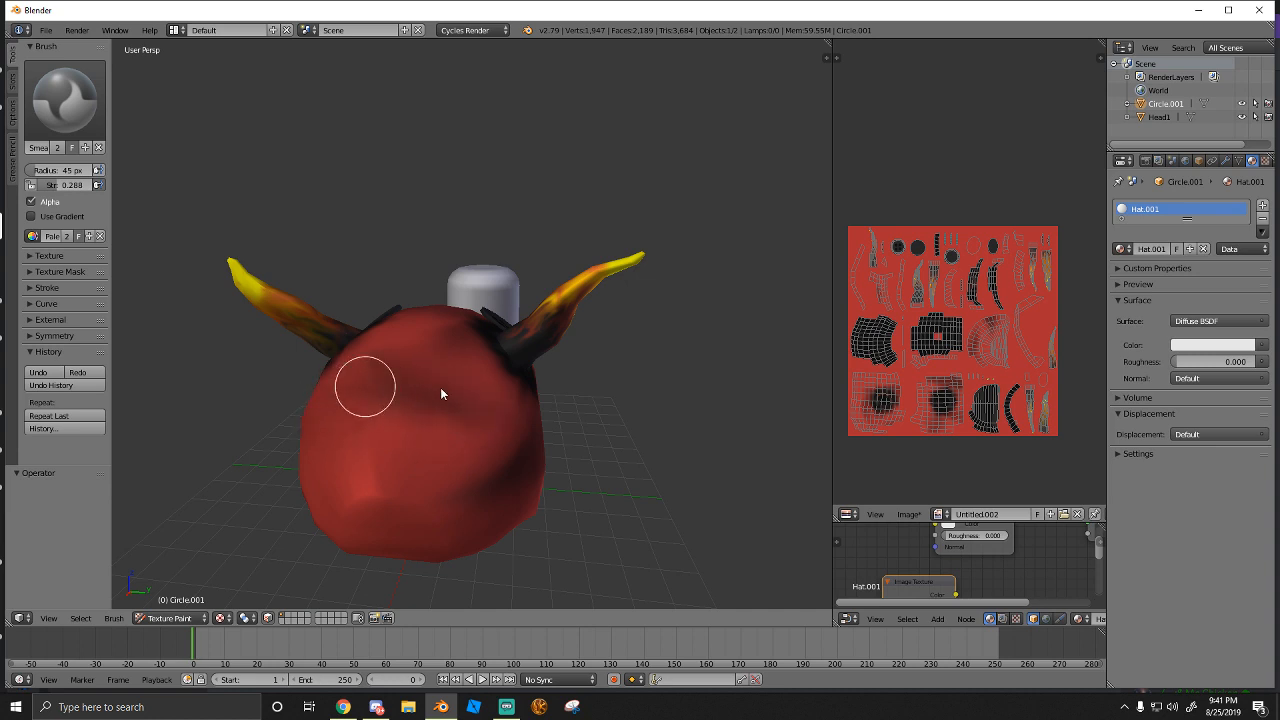
{"action": "middle_click_drag", "start_coordinate": [443, 394], "coordinate": [485, 463]}
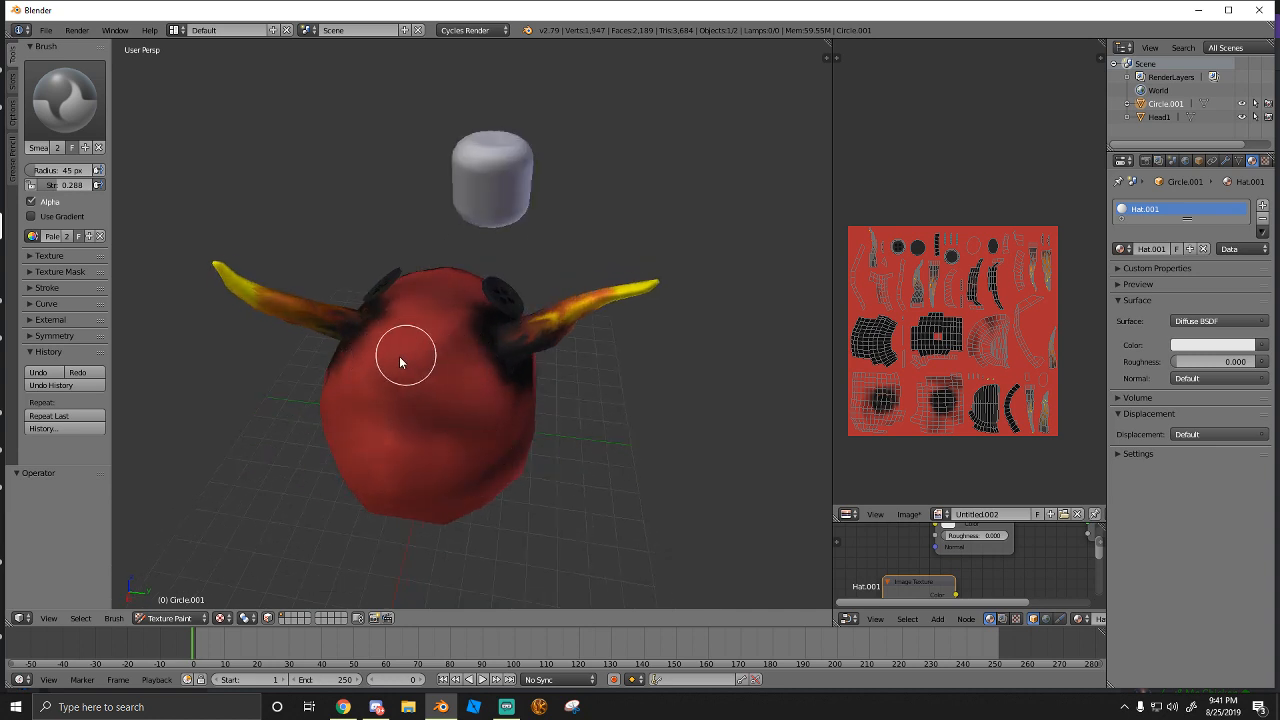
{"action": "middle_click_drag", "start_coordinate": [463, 391], "coordinate": [483, 343]}
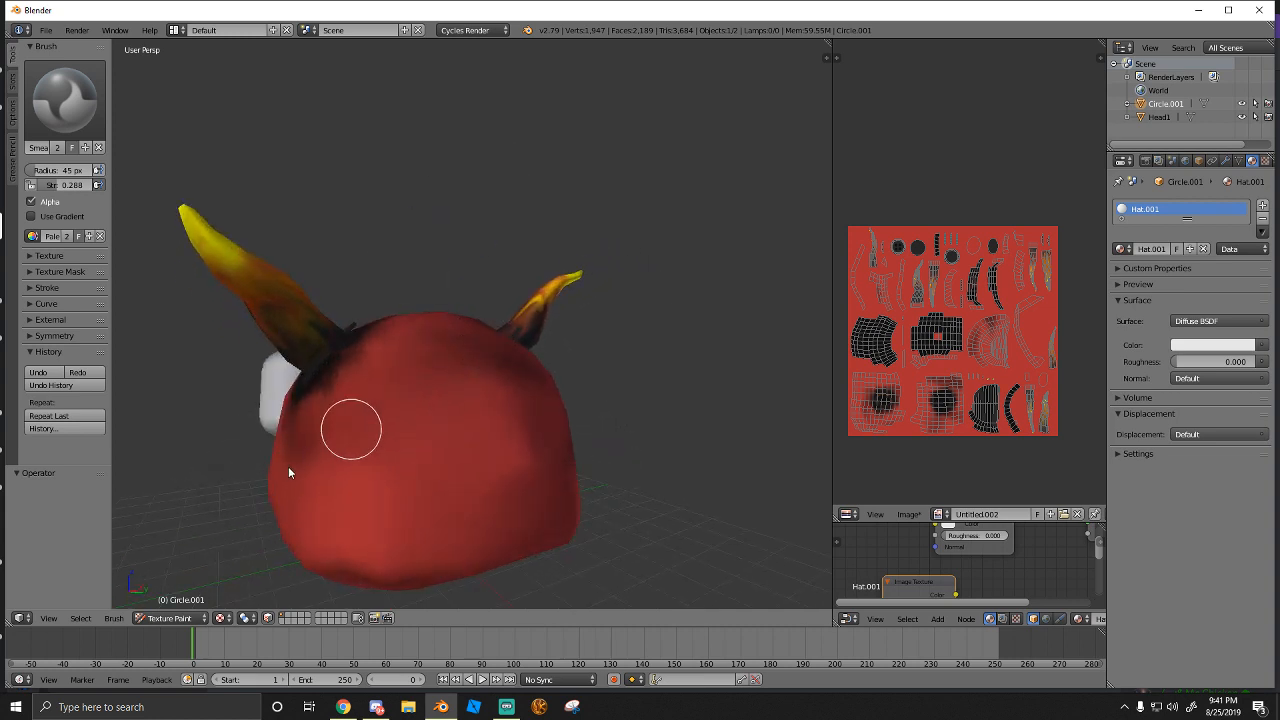
{"action": "middle_click_drag", "start_coordinate": [326, 450], "coordinate": [396, 480]}
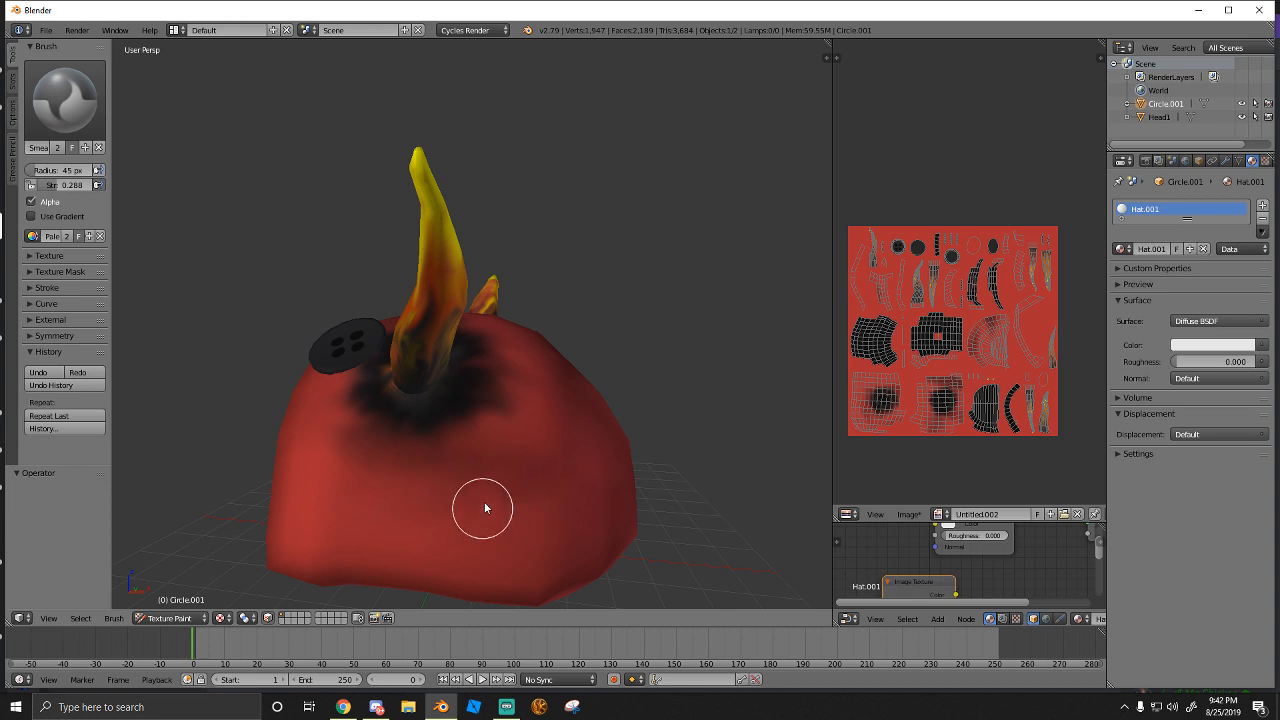
{"action": "mouse_move", "coordinate": [545, 468]}
{"action": "middle_mouse_down"}
{"action": "mouse_move", "coordinate": [466, 414]}
{"action": "mouse_move", "coordinate": [344, 402]}
{"action": "mouse_move", "coordinate": [460, 457]}
{"action": "mouse_move", "coordinate": [571, 437]}
{"action": "mouse_move", "coordinate": [489, 392]}
{"action": "middle_mouse_up"}
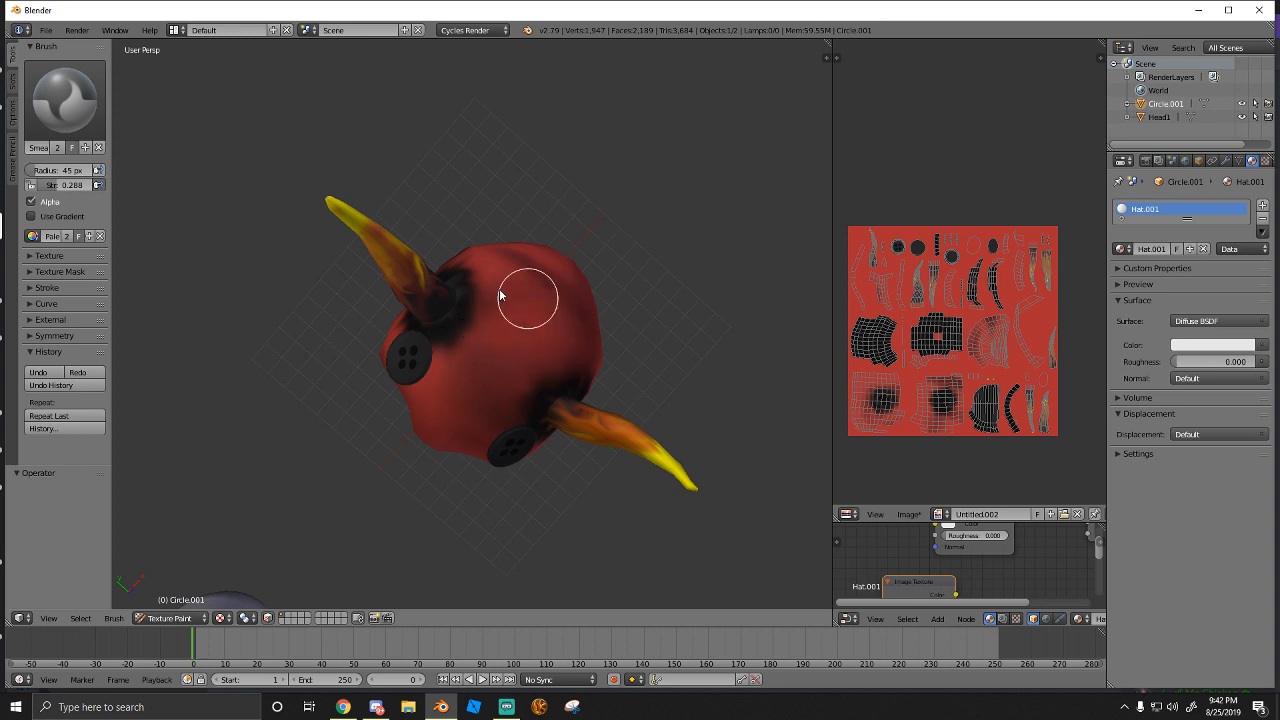
Set the Smear strength to 0.000, switch to the Soften brush and soften the red-black edge along the hat's inner lower rim
{"action": "mouse_move", "coordinate": [500, 295]}
{"action": "middle_mouse_down"}
{"action": "mouse_move", "coordinate": [592, 266]}
{"action": "mouse_move", "coordinate": [420, 264]}
{"action": "mouse_move", "coordinate": [533, 238]}
{"action": "mouse_move", "coordinate": [469, 266]}
{"action": "mouse_move", "coordinate": [471, 285]}
{"action": "mouse_move", "coordinate": [494, 194]}
{"action": "mouse_move", "coordinate": [514, 203]}
{"action": "mouse_move", "coordinate": [392, 211]}
{"action": "mouse_move", "coordinate": [353, 178]}
{"action": "mouse_move", "coordinate": [406, 229]}
{"action": "mouse_move", "coordinate": [391, 449]}
{"action": "mouse_move", "coordinate": [375, 481]}
{"action": "mouse_move", "coordinate": [404, 500]}
{"action": "mouse_move", "coordinate": [348, 484]}
{"action": "mouse_move", "coordinate": [386, 531]}
{"action": "middle_mouse_up"}
{"action": "key", "text": "shift+f"}
{"action": "left_click", "coordinate": [295, 478]}
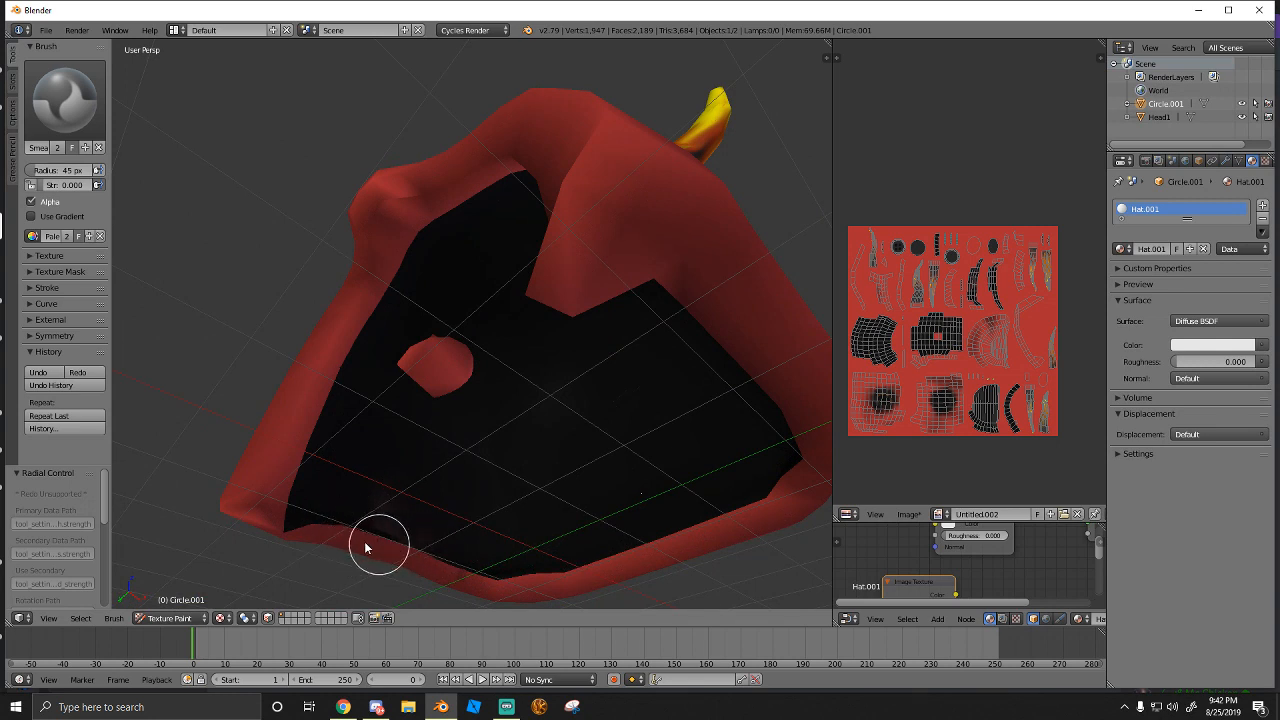
{"action": "left_click", "coordinate": [57, 103]}
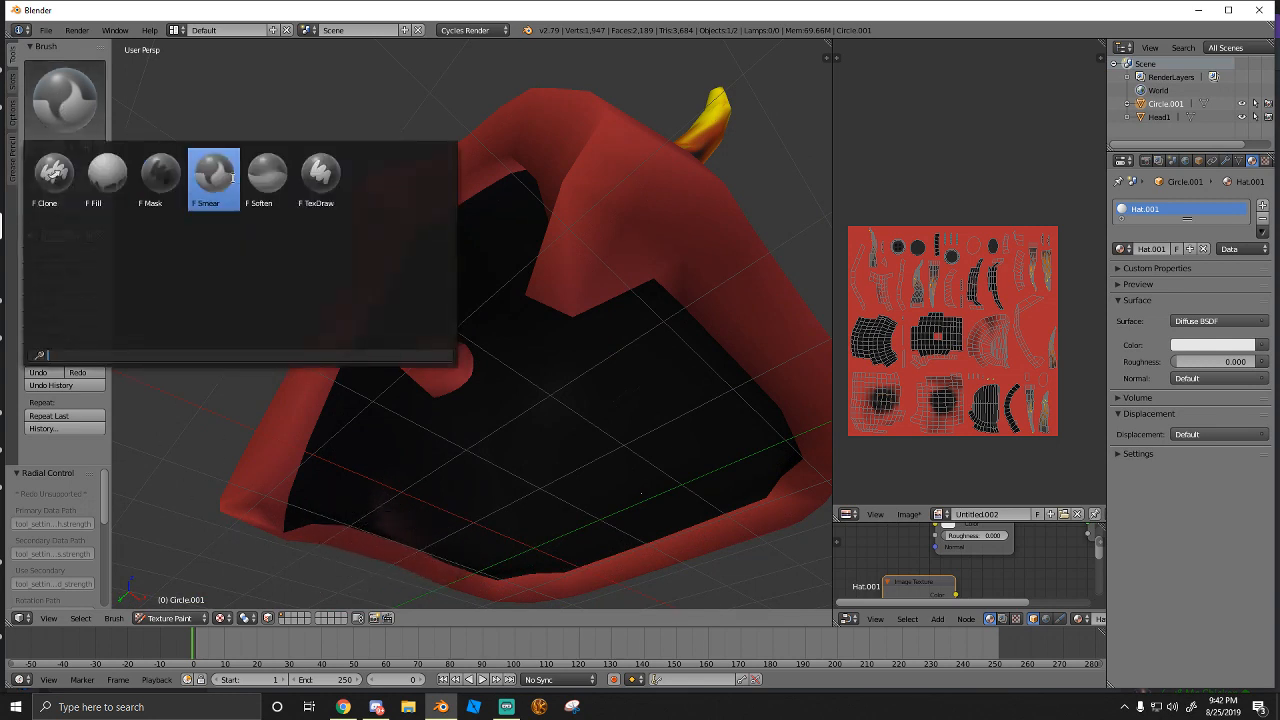
{"action": "left_click", "coordinate": [282, 205]}
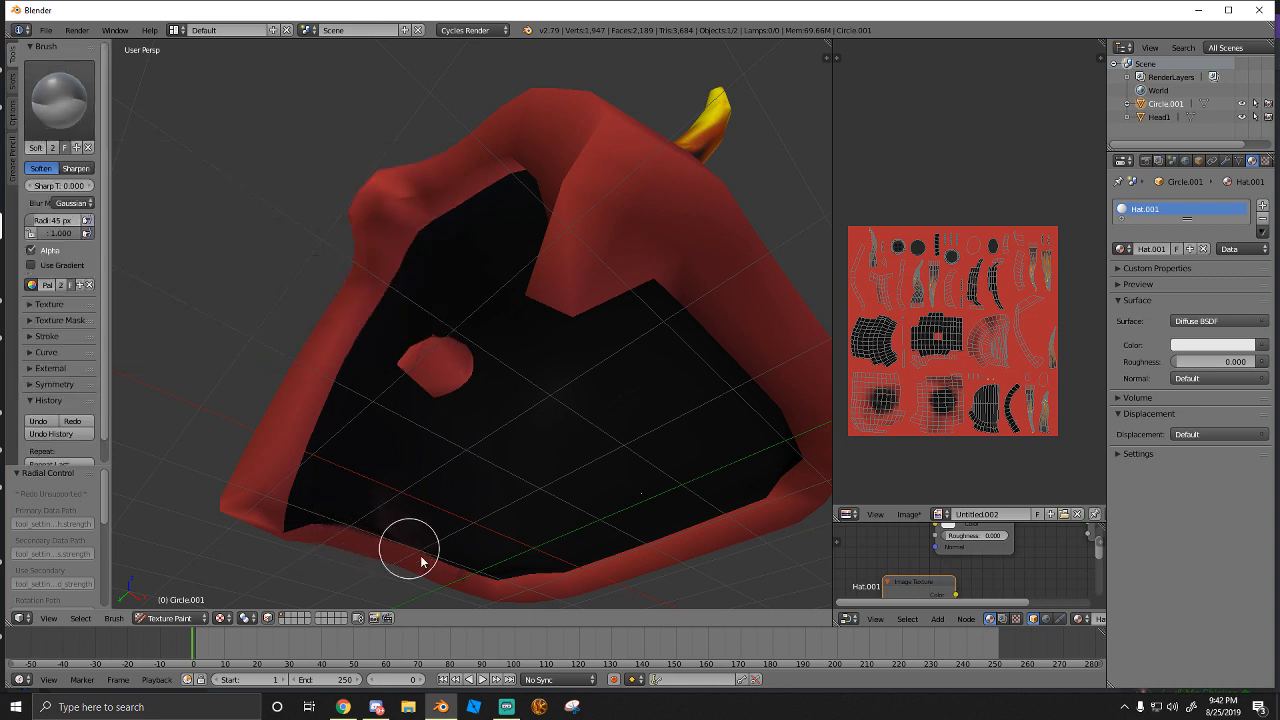
{"action": "mouse_move", "coordinate": [584, 571]}
{"action": "left_mouse_down"}
{"action": "mouse_move", "coordinate": [517, 573]}
{"action": "mouse_move", "coordinate": [637, 555]}
{"action": "left_mouse_up"}
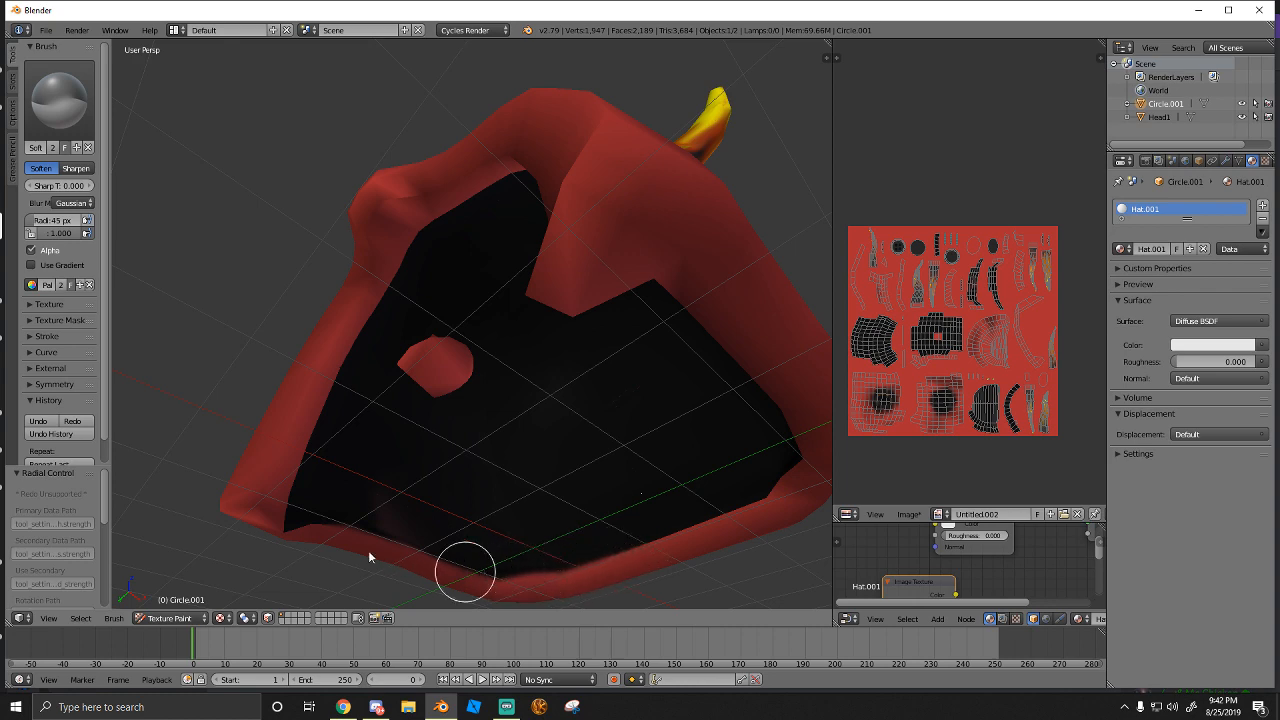
{"action": "middle_click_drag", "start_coordinate": [466, 571], "coordinate": [426, 545]}
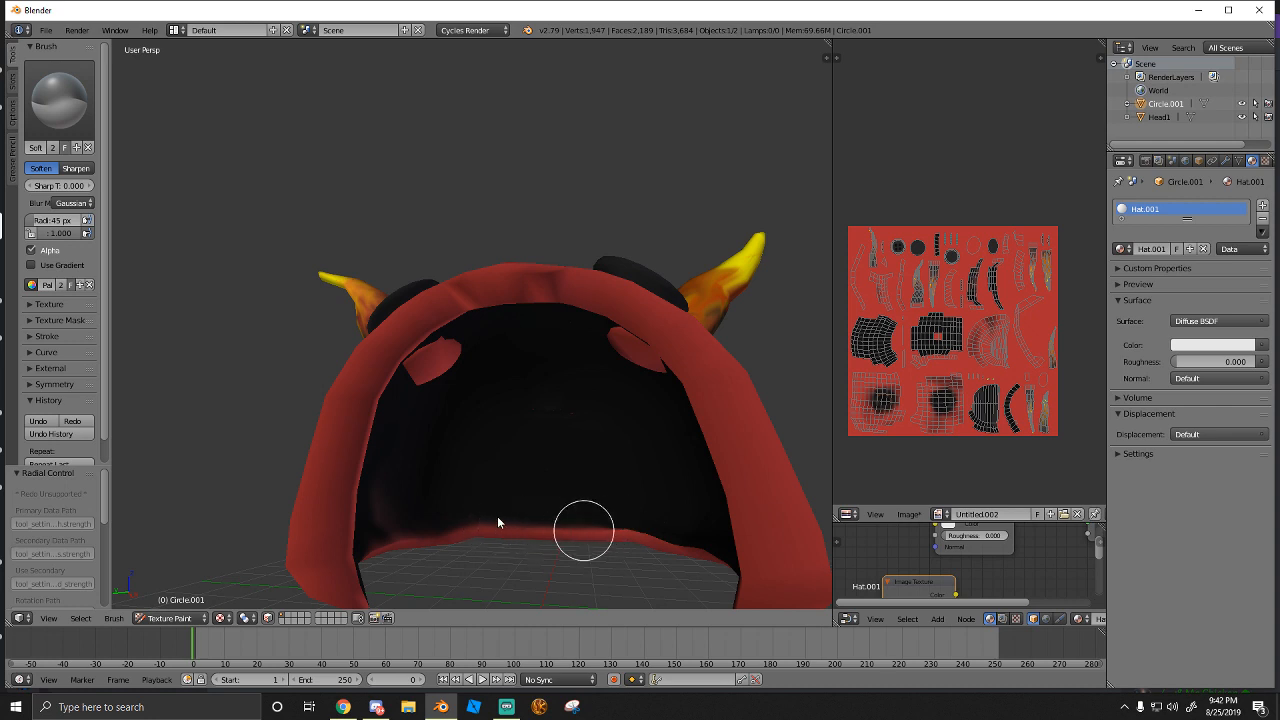
{"action": "middle_click_drag", "start_coordinate": [543, 520], "coordinate": [592, 535]}
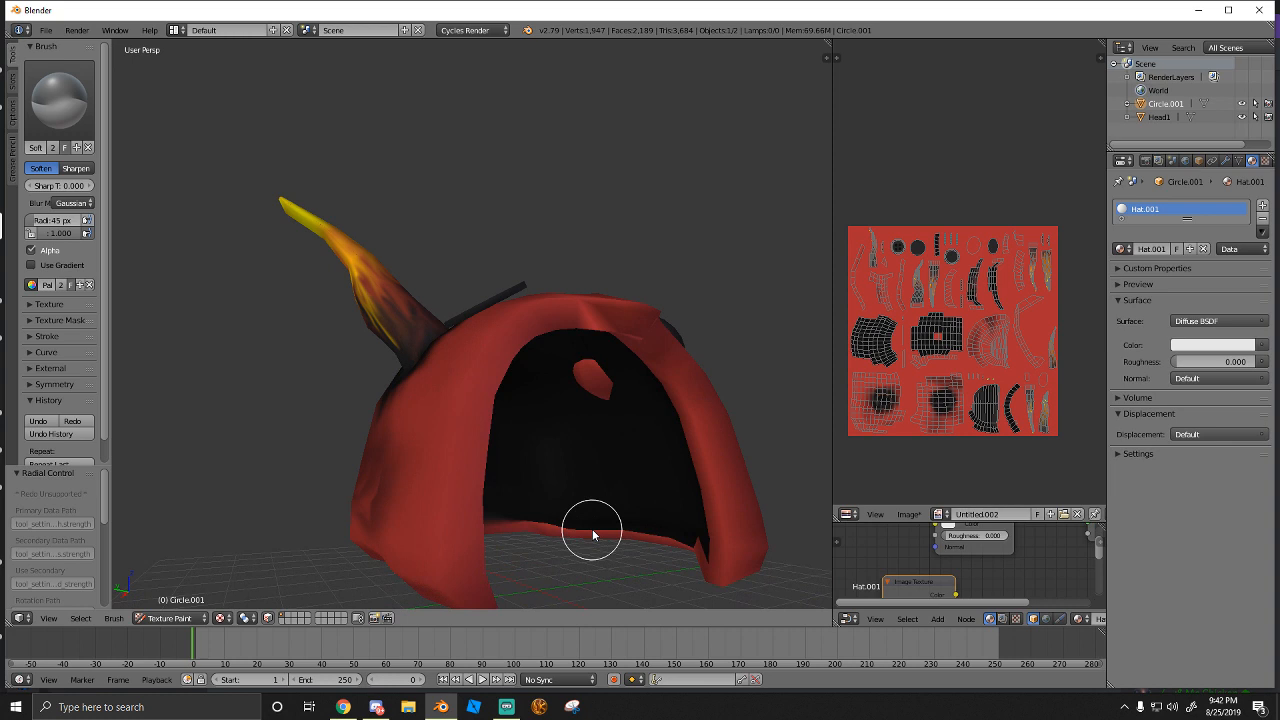
{"action": "middle_click_drag", "start_coordinate": [648, 538], "coordinate": [500, 509]}
Set the Soften strength to 0.794 and soften the red-black edge at the inner lower corner and up the face opening's side
{"action": "key", "text": "shift+f"}
{"action": "left_click", "coordinate": [672, 548]}
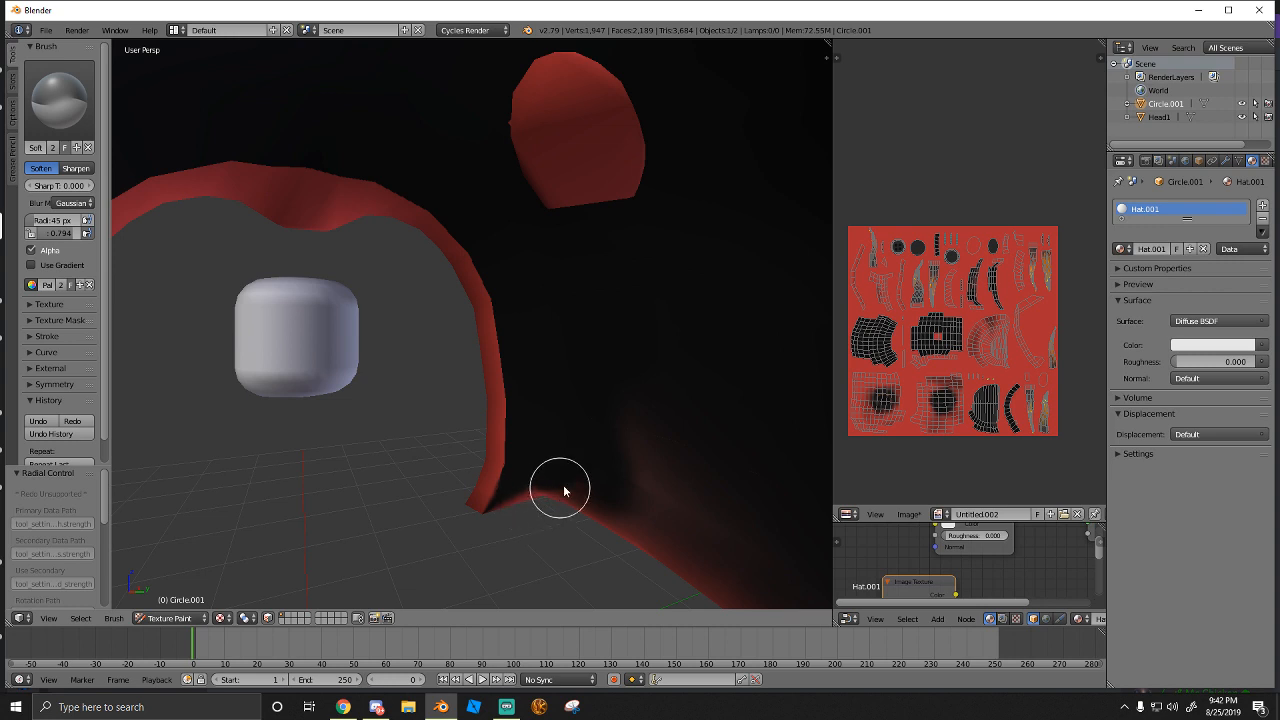
{"action": "middle_click_drag", "start_coordinate": [526, 491], "coordinate": [500, 490]}
{"action": "middle_click_drag", "start_coordinate": [337, 484], "coordinate": [580, 490]}
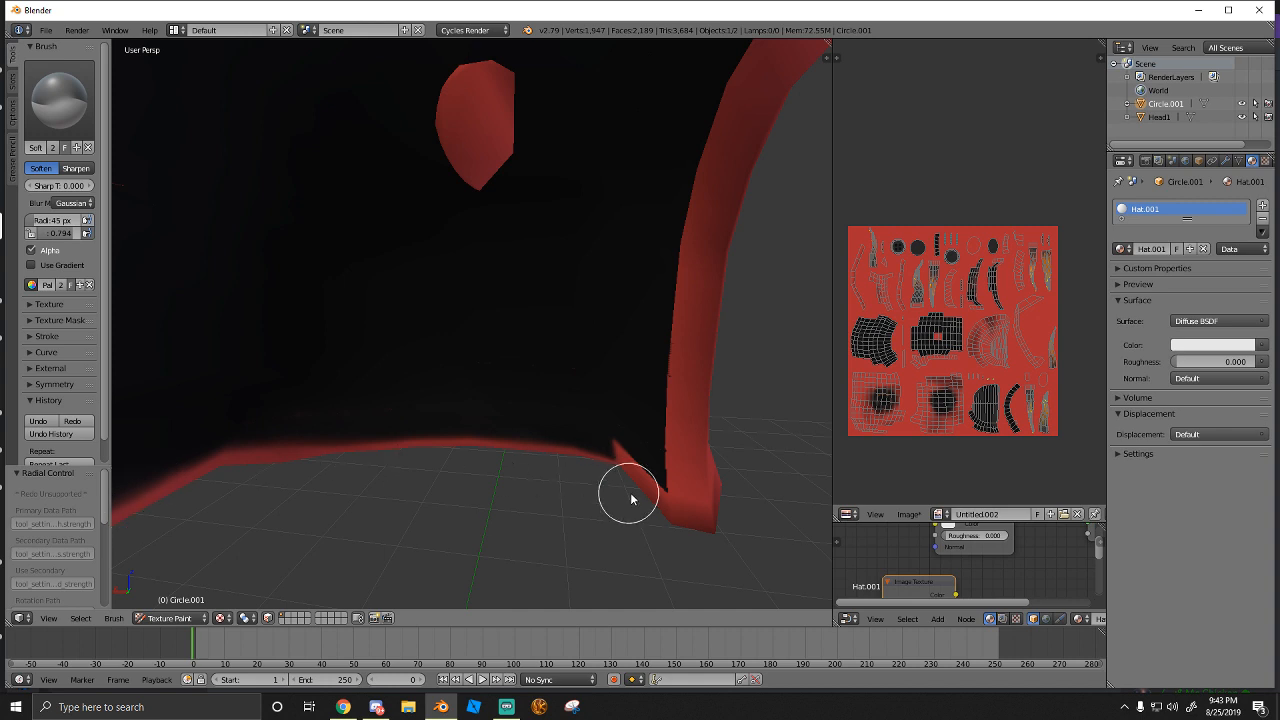
{"action": "mouse_move", "coordinate": [640, 462]}
{"action": "left_mouse_down"}
{"action": "mouse_move", "coordinate": [684, 503]}
{"action": "mouse_move", "coordinate": [661, 455]}
{"action": "mouse_move", "coordinate": [682, 384]}
{"action": "left_mouse_up"}
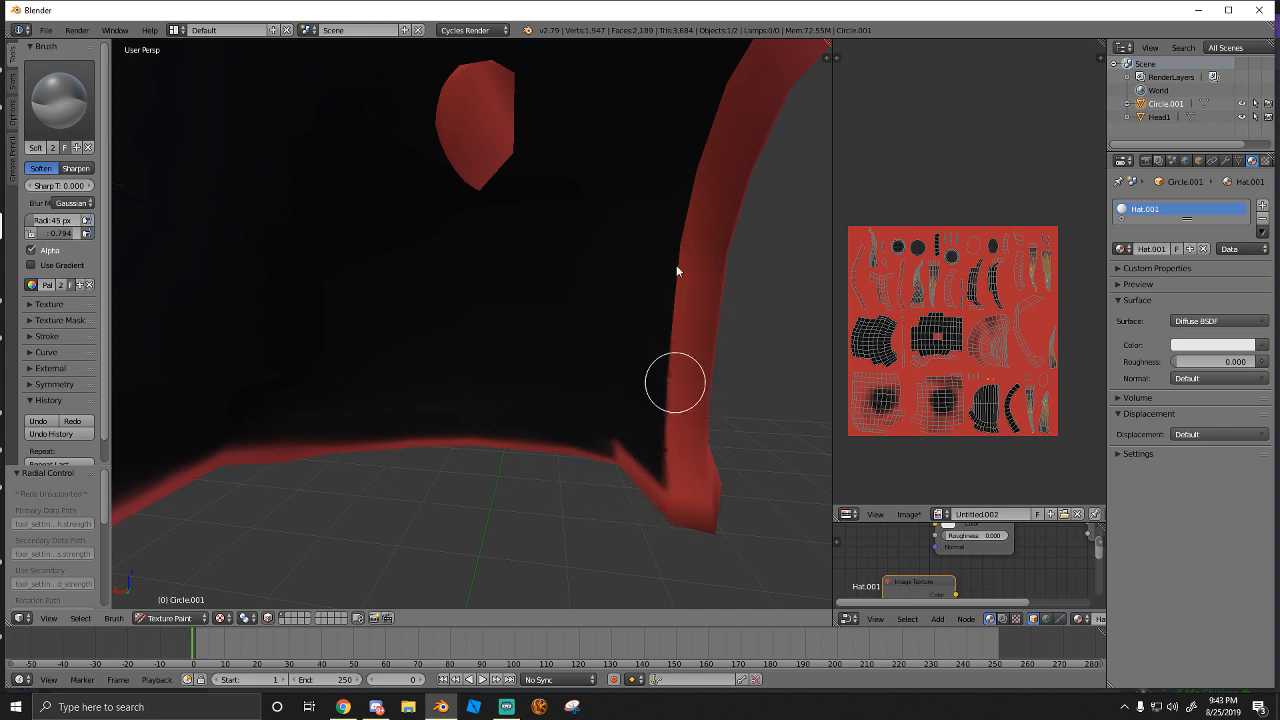
{"action": "scroll", "coordinate": [670, 350], "scroll_direction": "up", "scroll_amount": 7}
{"action": "scroll", "coordinate": [676, 332], "scroll_direction": "down", "scroll_amount": 8}
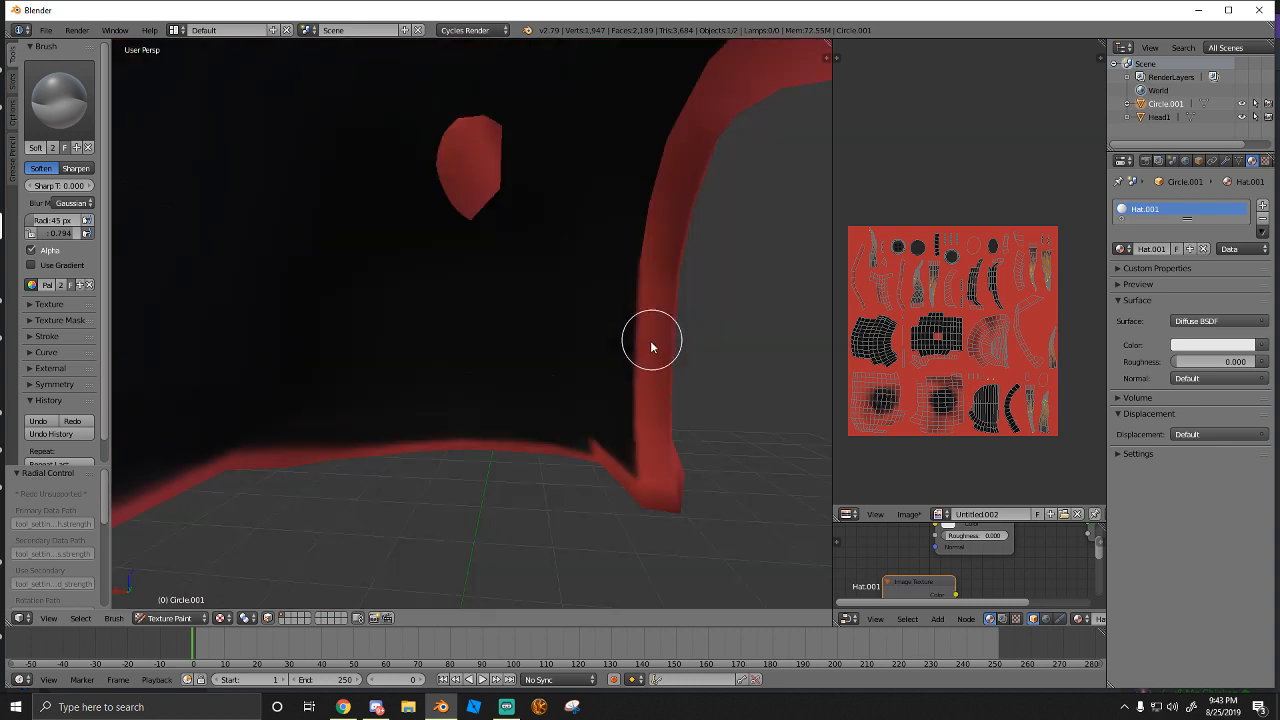
Soften the red-black edge inside the hat around the whole face opening, down both sides and across the top
{"action": "middle_click_drag", "start_coordinate": [606, 346], "coordinate": [558, 293]}
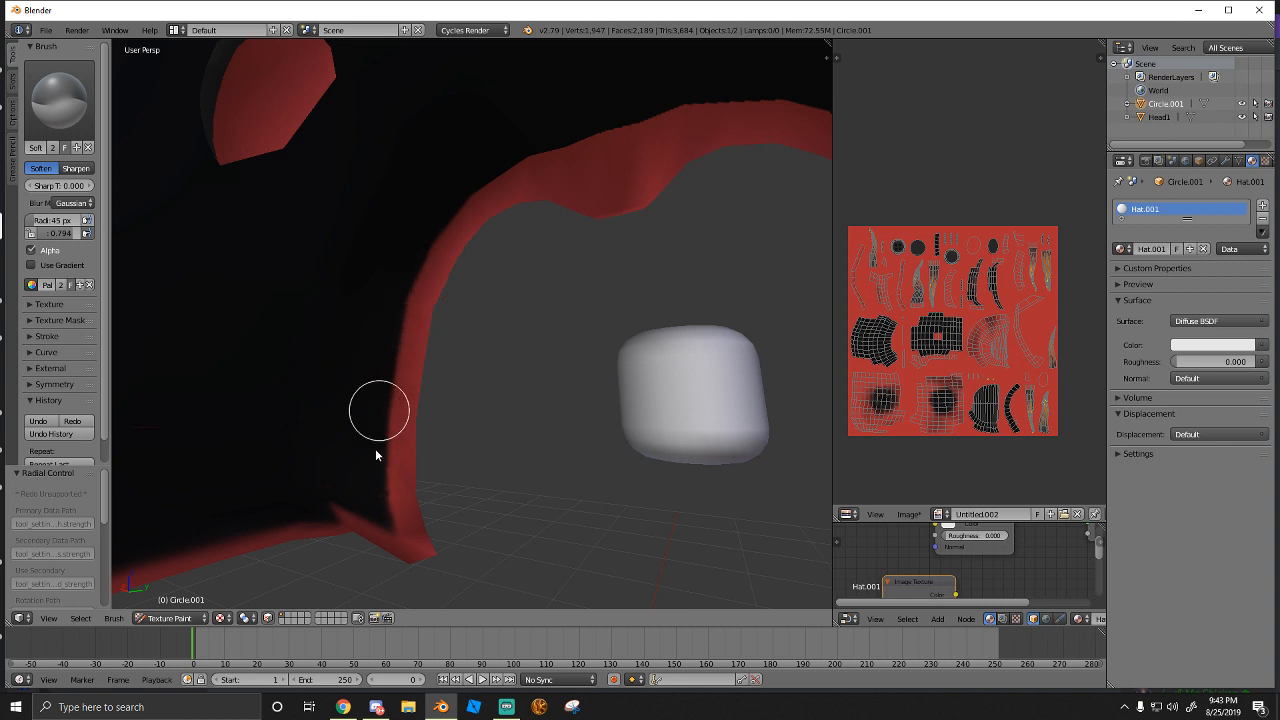
{"action": "left_click_drag", "start_coordinate": [412, 285], "coordinate": [394, 568]}
{"action": "middle_click_drag", "start_coordinate": [510, 240], "coordinate": [320, 137]}
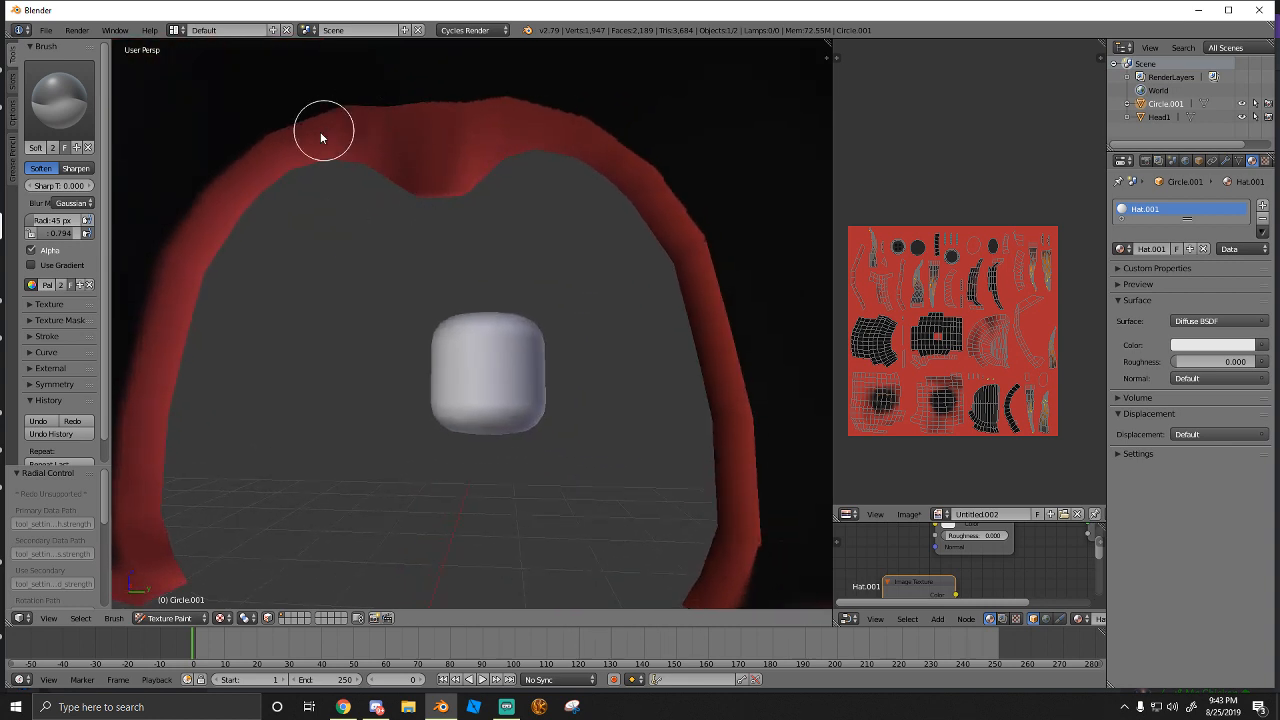
{"action": "mouse_move", "coordinate": [323, 103]}
{"action": "left_mouse_down"}
{"action": "mouse_move", "coordinate": [487, 107]}
{"action": "mouse_move", "coordinate": [335, 118]}
{"action": "mouse_move", "coordinate": [482, 98]}
{"action": "mouse_move", "coordinate": [600, 131]}
{"action": "mouse_move", "coordinate": [736, 292]}
{"action": "left_mouse_up"}
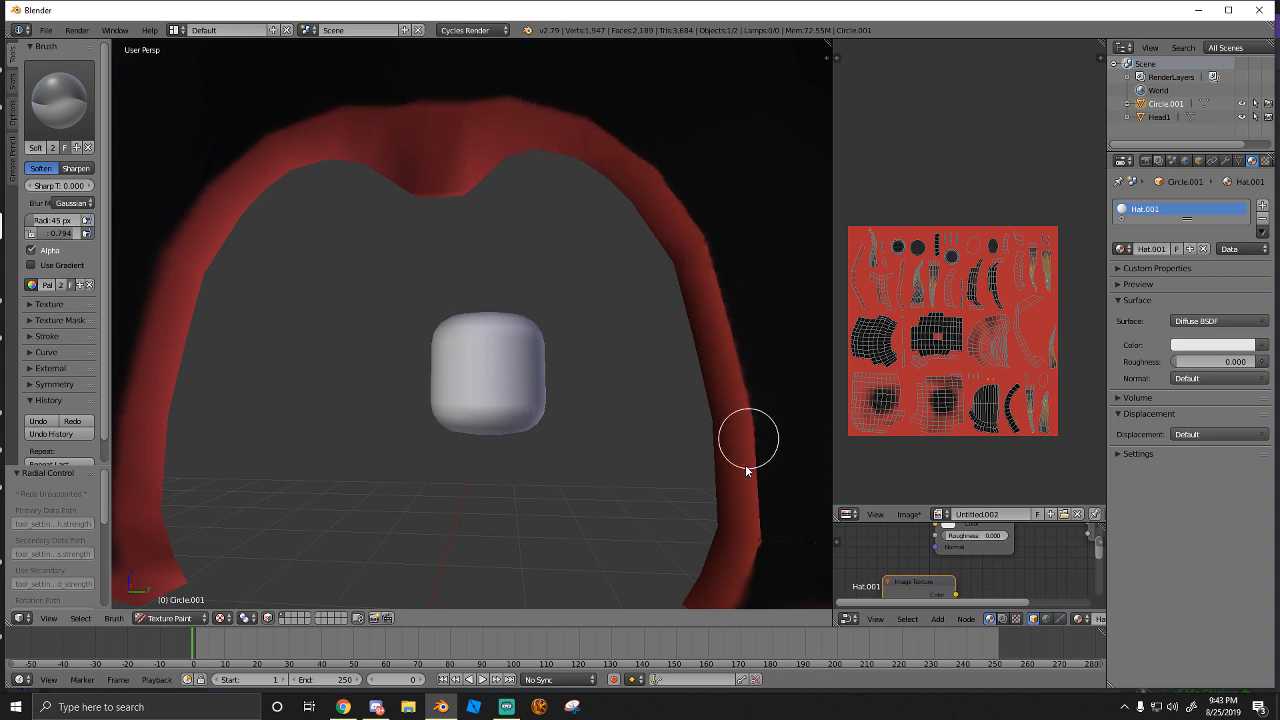
{"action": "left_click_drag", "start_coordinate": [746, 471], "coordinate": [757, 613]}
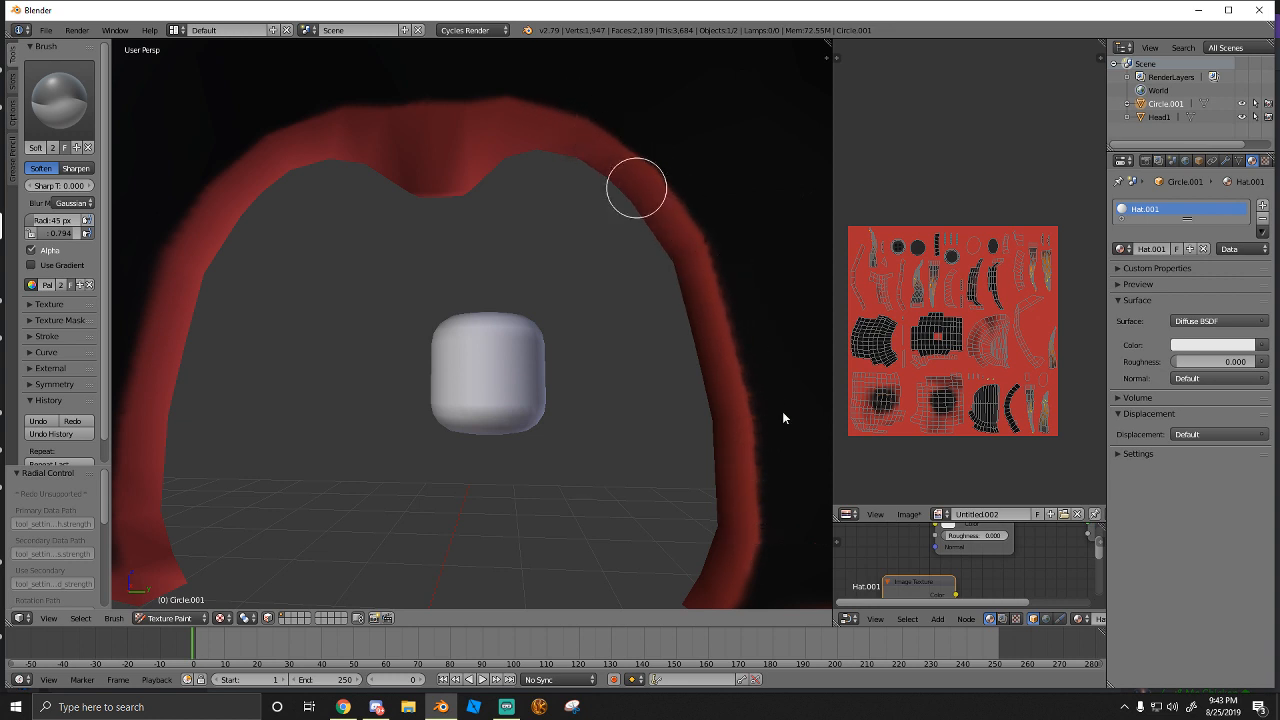
{"action": "mouse_move", "coordinate": [646, 440]}
{"action": "middle_mouse_down"}
{"action": "mouse_move", "coordinate": [674, 480]}
{"action": "mouse_move", "coordinate": [646, 488]}
{"action": "middle_mouse_up"}
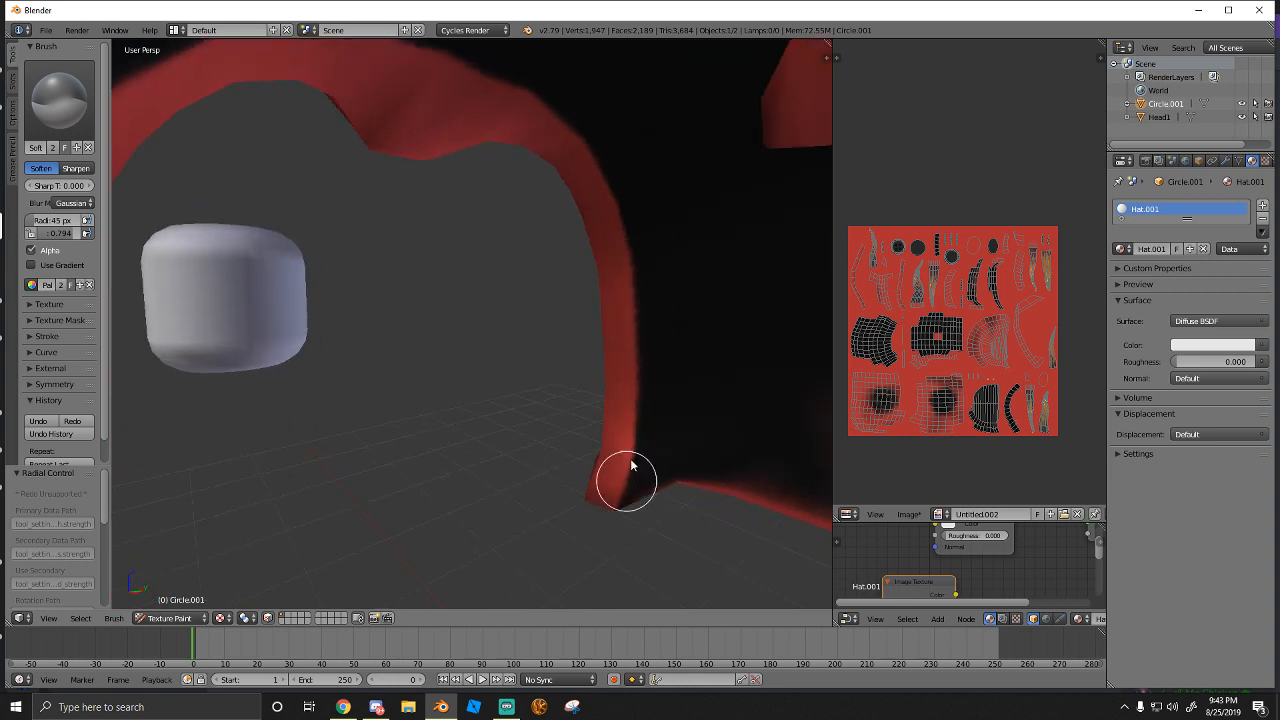
Switch back to the Smear brush and check the softened edge inside the face opening
{"action": "left_click", "coordinate": [64, 100]}
{"action": "left_click", "coordinate": [214, 168]}
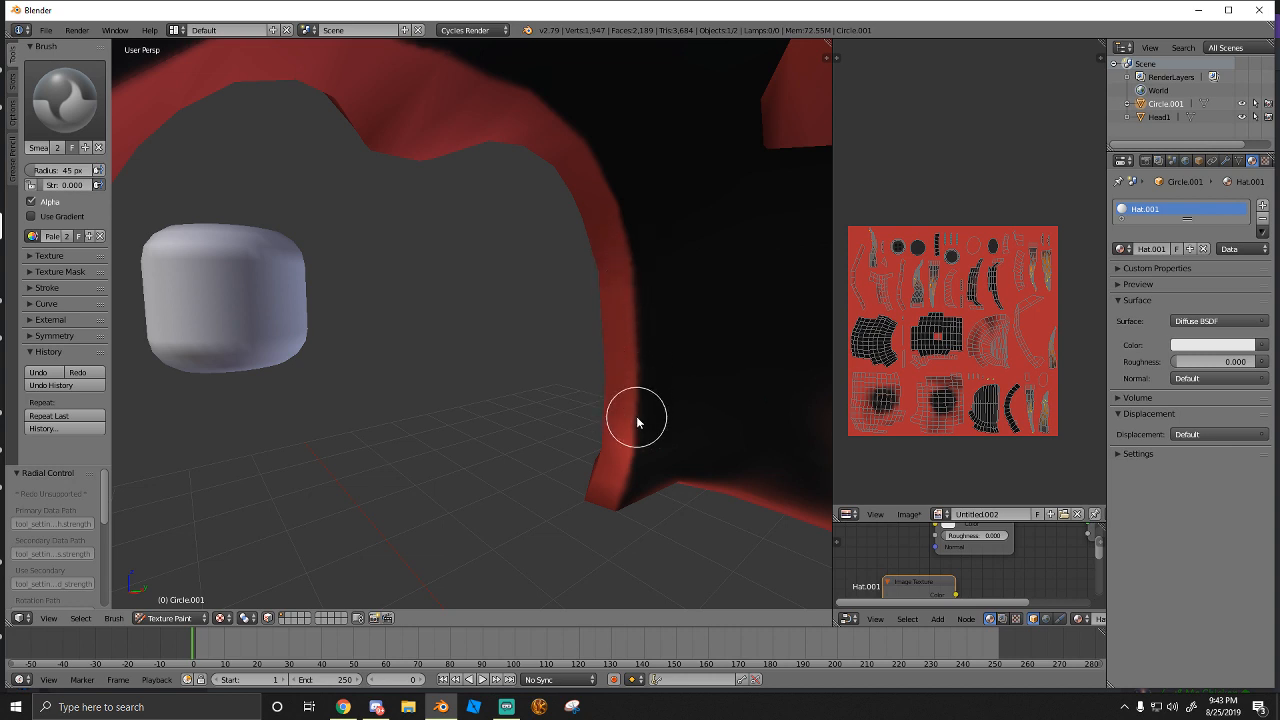
{"action": "mouse_move", "coordinate": [637, 346]}
{"action": "middle_mouse_down"}
{"action": "mouse_move", "coordinate": [379, 302]}
{"action": "mouse_move", "coordinate": [463, 313]}
{"action": "mouse_move", "coordinate": [629, 289]}
{"action": "middle_mouse_up"}
{"action": "scroll", "coordinate": [577, 343], "scroll_direction": "up", "scroll_amount": 4}
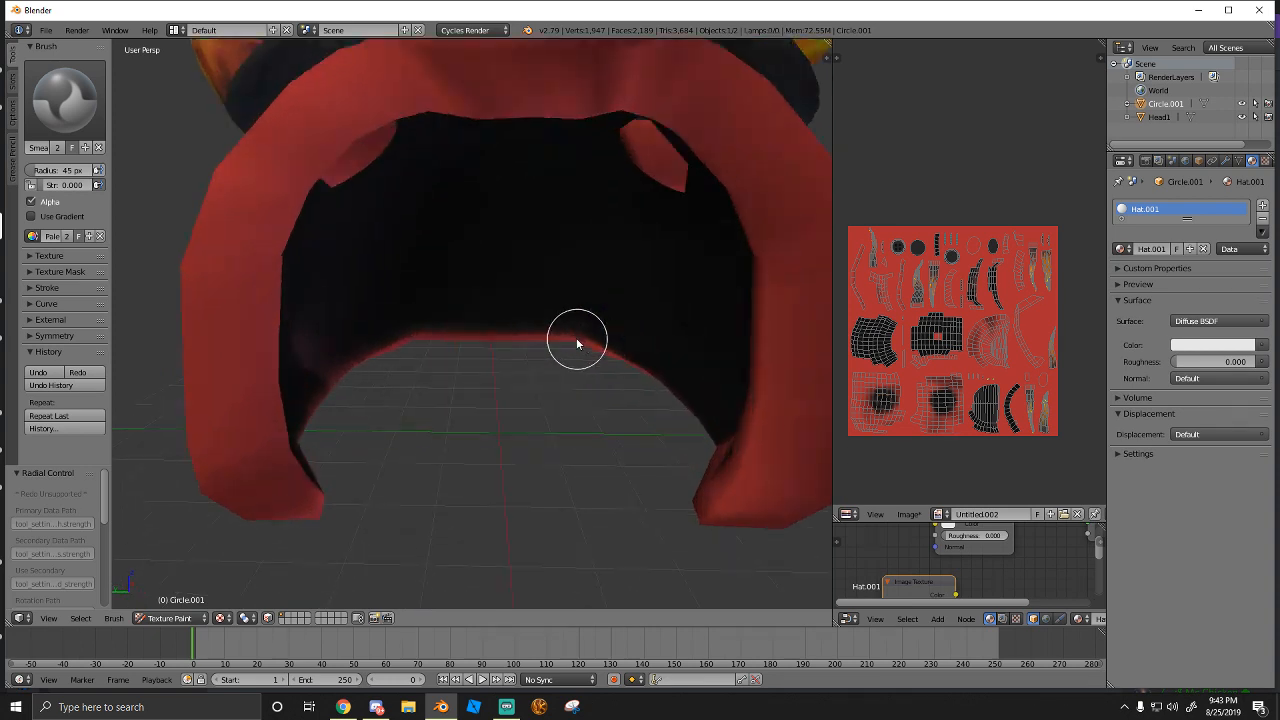
Switch the hat from Texture Paint to Edit Mode
{"action": "scroll", "coordinate": [506, 345], "scroll_direction": "down", "scroll_amount": 4}
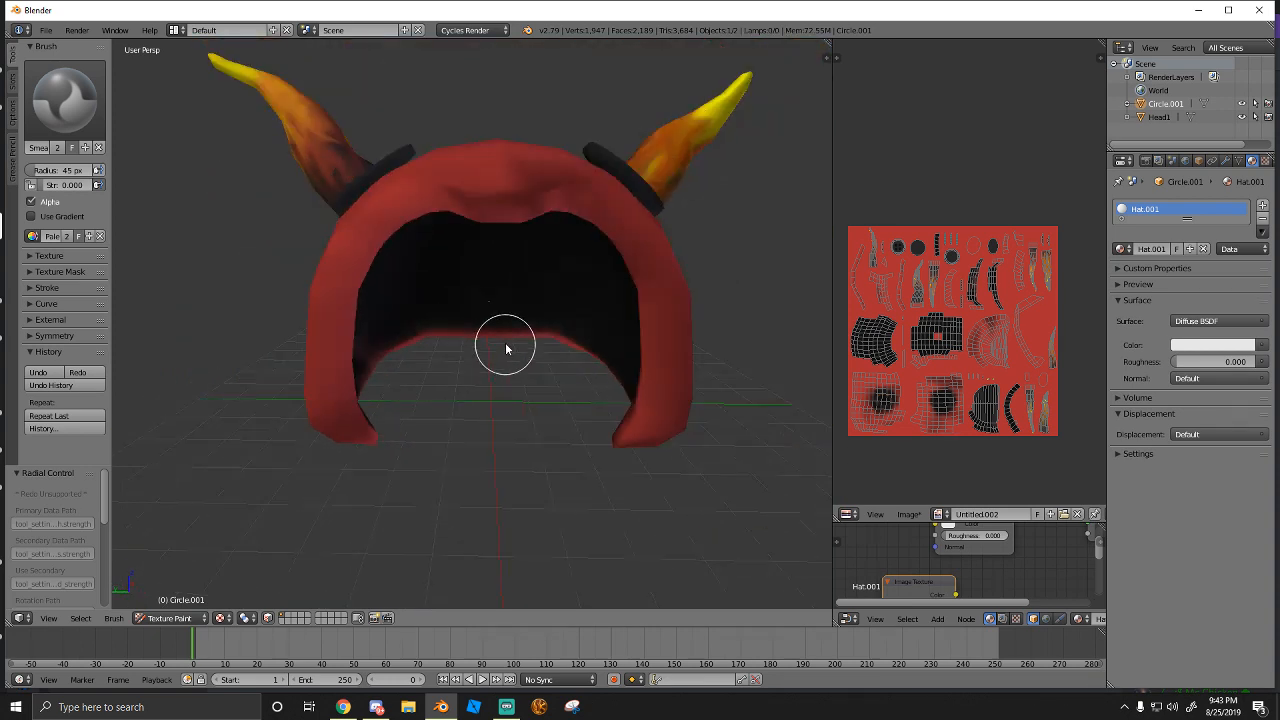
{"action": "mouse_move", "coordinate": [506, 349]}
{"action": "middle_mouse_down"}
{"action": "mouse_move", "coordinate": [546, 331]}
{"action": "mouse_move", "coordinate": [492, 353]}
{"action": "mouse_move", "coordinate": [543, 354]}
{"action": "mouse_move", "coordinate": [443, 334]}
{"action": "mouse_move", "coordinate": [386, 371]}
{"action": "mouse_move", "coordinate": [405, 331]}
{"action": "mouse_move", "coordinate": [317, 306]}
{"action": "mouse_move", "coordinate": [517, 303]}
{"action": "mouse_move", "coordinate": [529, 289]}
{"action": "mouse_move", "coordinate": [429, 349]}
{"action": "middle_mouse_up"}
{"action": "scroll", "coordinate": [518, 357], "scroll_direction": "down", "scroll_amount": 5}
{"action": "scroll", "coordinate": [522, 360], "scroll_direction": "up", "scroll_amount": 3}
{"action": "left_click", "coordinate": [170, 618]}
{"action": "left_click", "coordinate": [178, 588]}
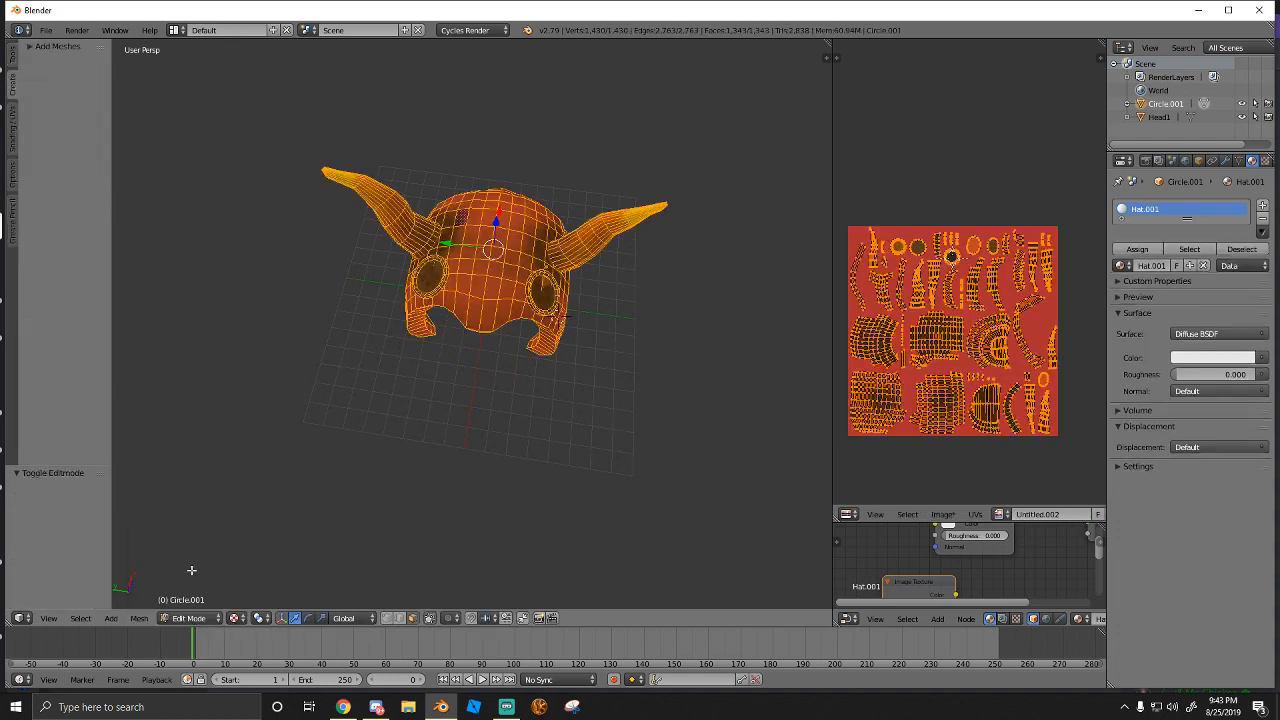
Clear the hat's selection and select the rim segments along the lower edge of one side button
{"action": "key", "text": "a"}
{"action": "middle_click_drag", "start_coordinate": [400, 354], "coordinate": [333, 371]}
{"action": "scroll", "coordinate": [491, 343], "scroll_direction": "up", "scroll_amount": 4}
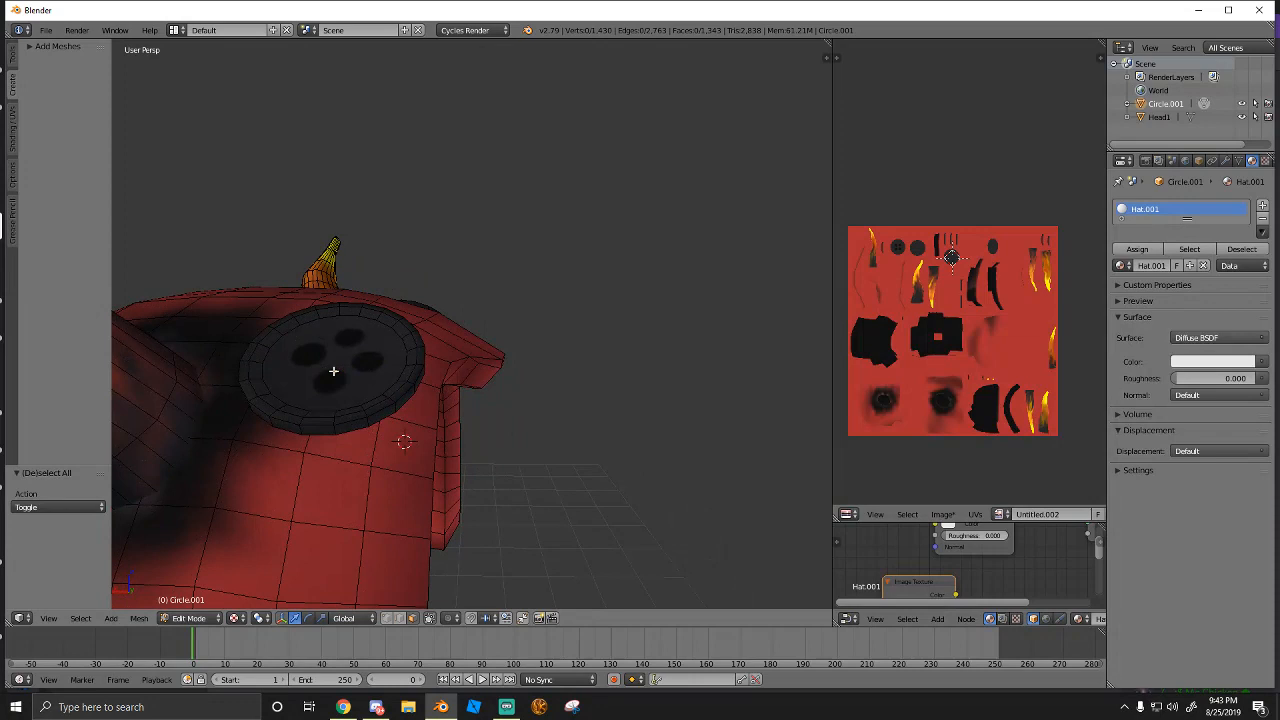
{"action": "right_click", "coordinate": [322, 431], "text": "alt+shift"}
{"action": "right_click", "coordinate": [354, 428], "text": "alt+shift"}
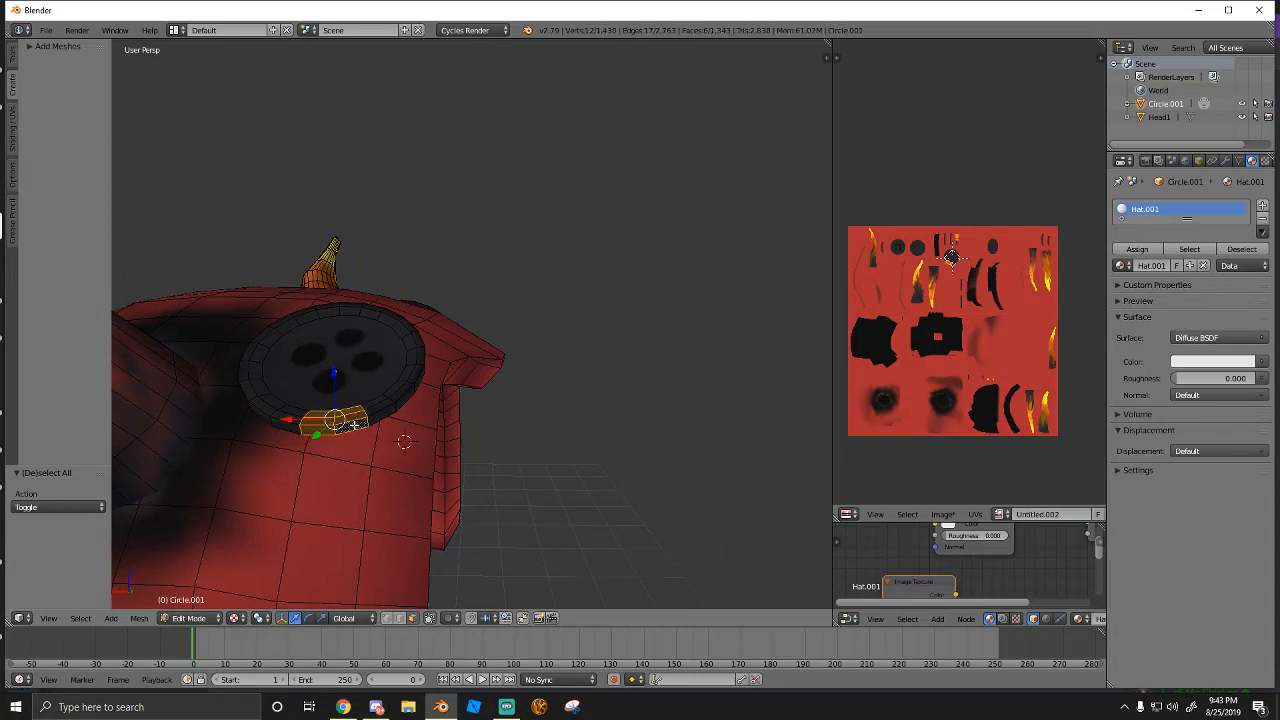
{"action": "right_click", "coordinate": [370, 417], "text": "alt+shift"}
{"action": "right_click", "coordinate": [386, 416], "text": "alt+shift"}
{"action": "right_click", "coordinate": [349, 428], "text": "alt+shift"}
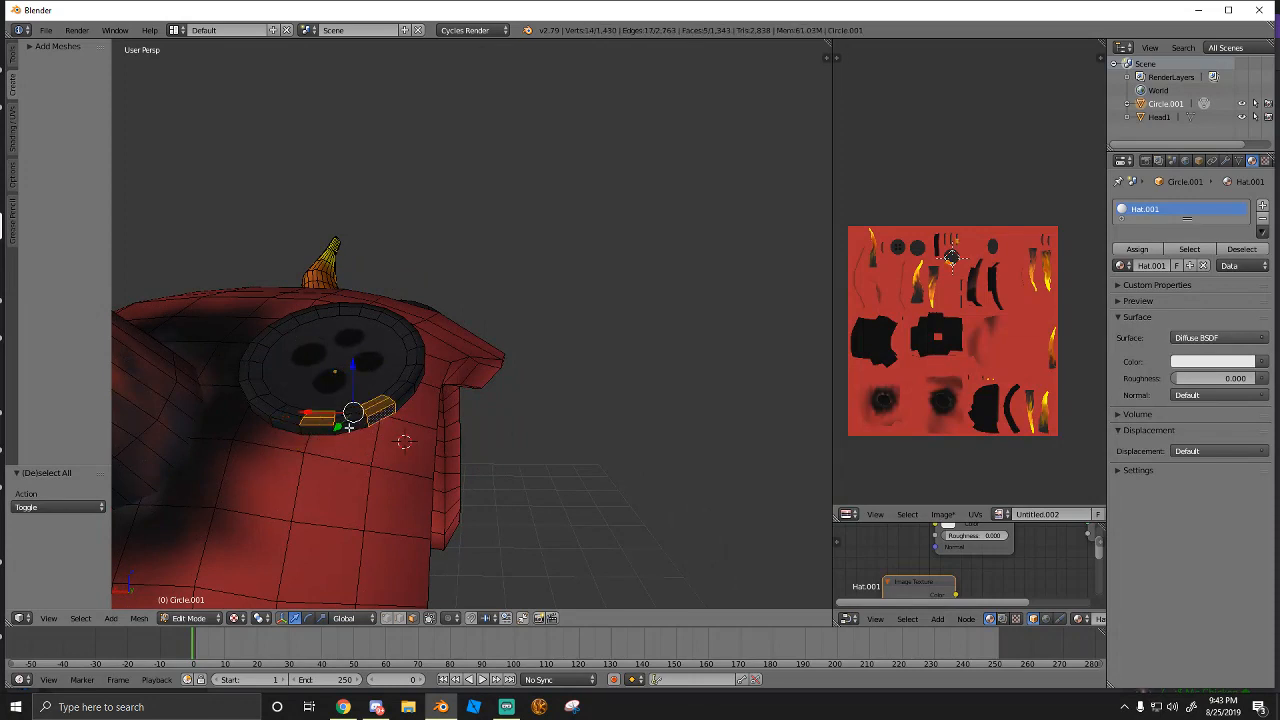
{"action": "right_click", "coordinate": [279, 425], "text": "alt+shift"}
{"action": "right_click", "coordinate": [264, 415], "text": "alt+shift"}
{"action": "right_click", "coordinate": [249, 394], "text": "alt+shift"}
Extend the face selection around the horn-facing side of the button's rim and over its upper edge
{"action": "middle_click_drag", "start_coordinate": [268, 381], "coordinate": [577, 431]}
{"action": "right_click", "coordinate": [609, 485], "text": "alt+shift"}
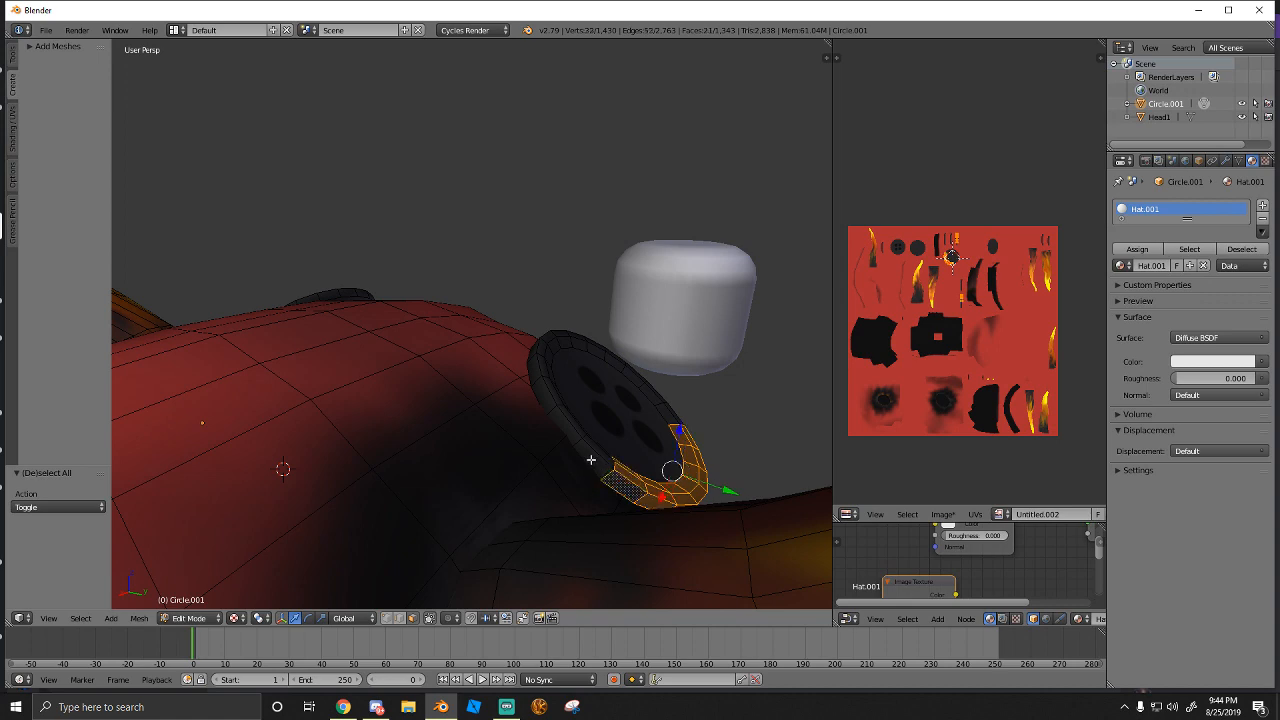
{"action": "right_click", "coordinate": [591, 460], "text": "alt+shift"}
{"action": "right_click", "coordinate": [568, 430], "text": "alt+shift"}
{"action": "right_click", "coordinate": [552, 398], "text": "alt+shift"}
{"action": "right_click", "coordinate": [540, 378], "text": "alt+shift"}
{"action": "middle_click_drag", "start_coordinate": [533, 330], "coordinate": [624, 345]}
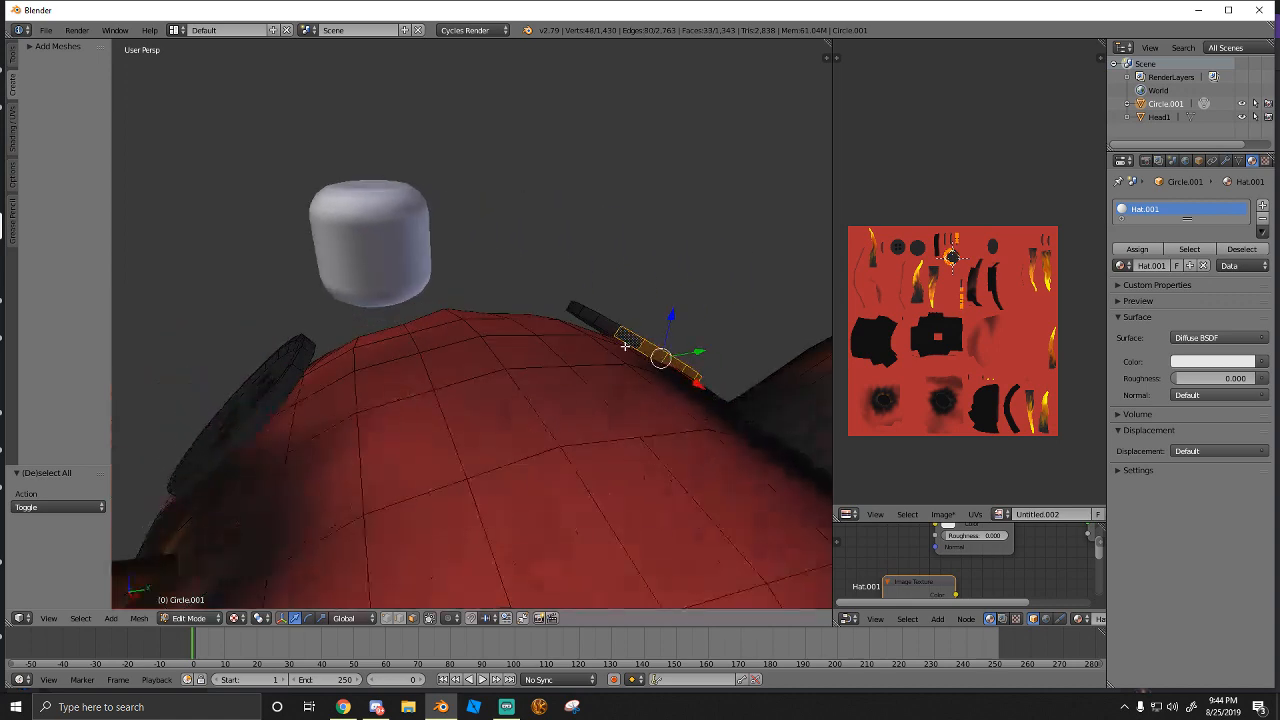
{"action": "middle_click_drag", "start_coordinate": [506, 369], "coordinate": [393, 245]}
{"action": "right_click", "coordinate": [598, 358], "text": "alt+shift"}
{"action": "right_click", "coordinate": [581, 339], "text": "alt+shift"}
{"action": "right_click", "coordinate": [584, 332], "text": "alt+shift"}
Complete the button's selection with the remaining rim segments and the centre face, and delete its vertices
{"action": "right_click", "coordinate": [428, 448], "text": "alt+shift"}
{"action": "right_click", "coordinate": [436, 430], "text": "alt+shift"}
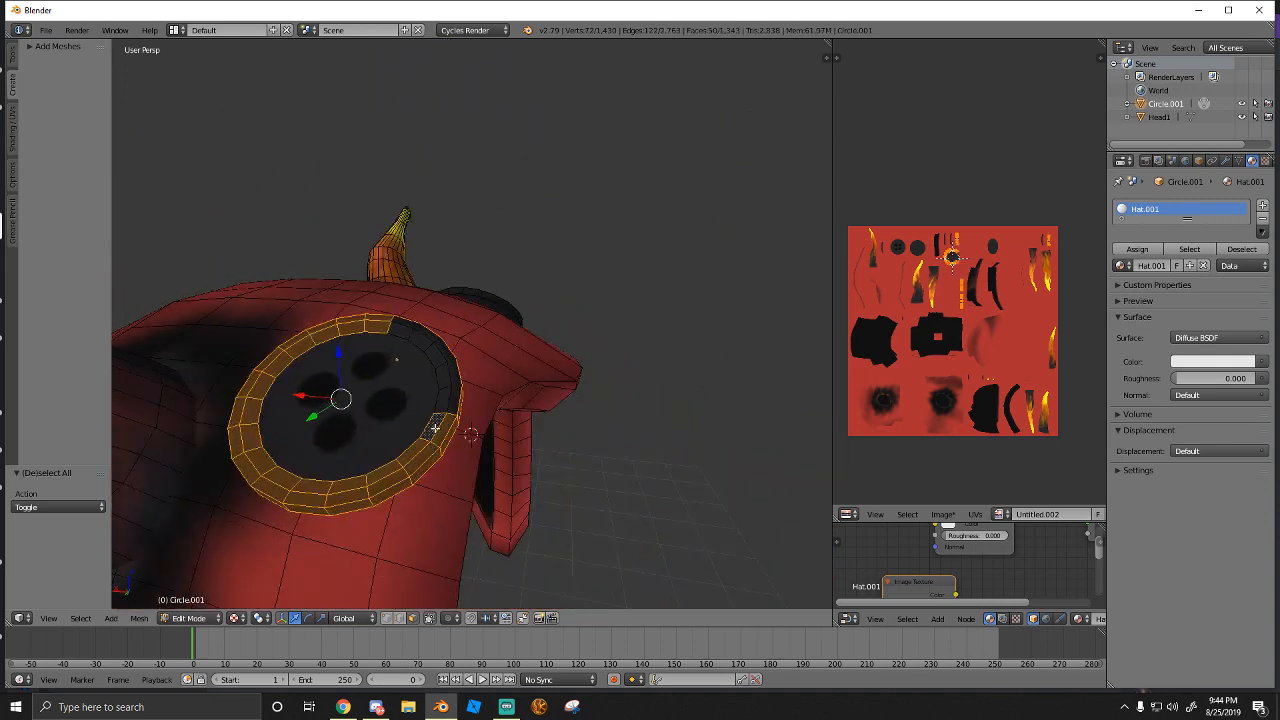
{"action": "right_click", "coordinate": [441, 401], "text": "alt+shift"}
{"action": "right_click", "coordinate": [442, 377], "text": "alt+shift"}
{"action": "right_click", "coordinate": [435, 355], "text": "alt+shift"}
{"action": "right_click", "coordinate": [422, 330], "text": "alt+shift"}
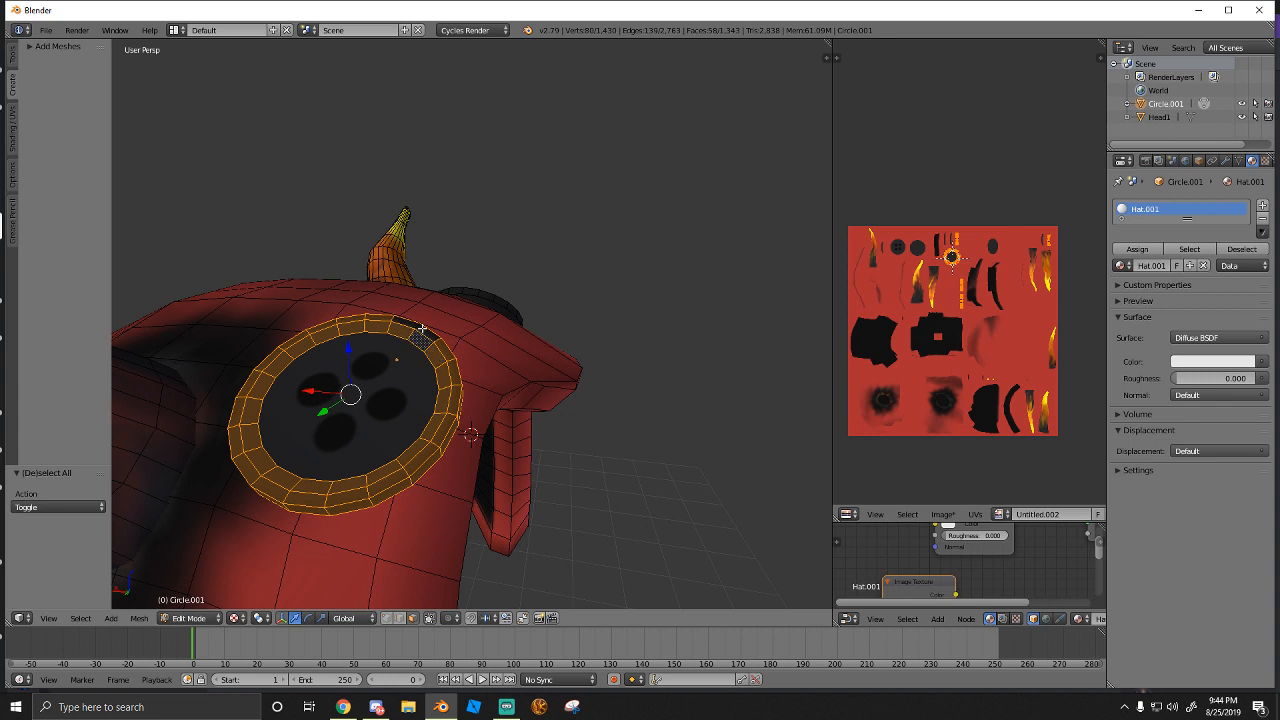
{"action": "right_click", "coordinate": [358, 405], "text": "alt+shift"}
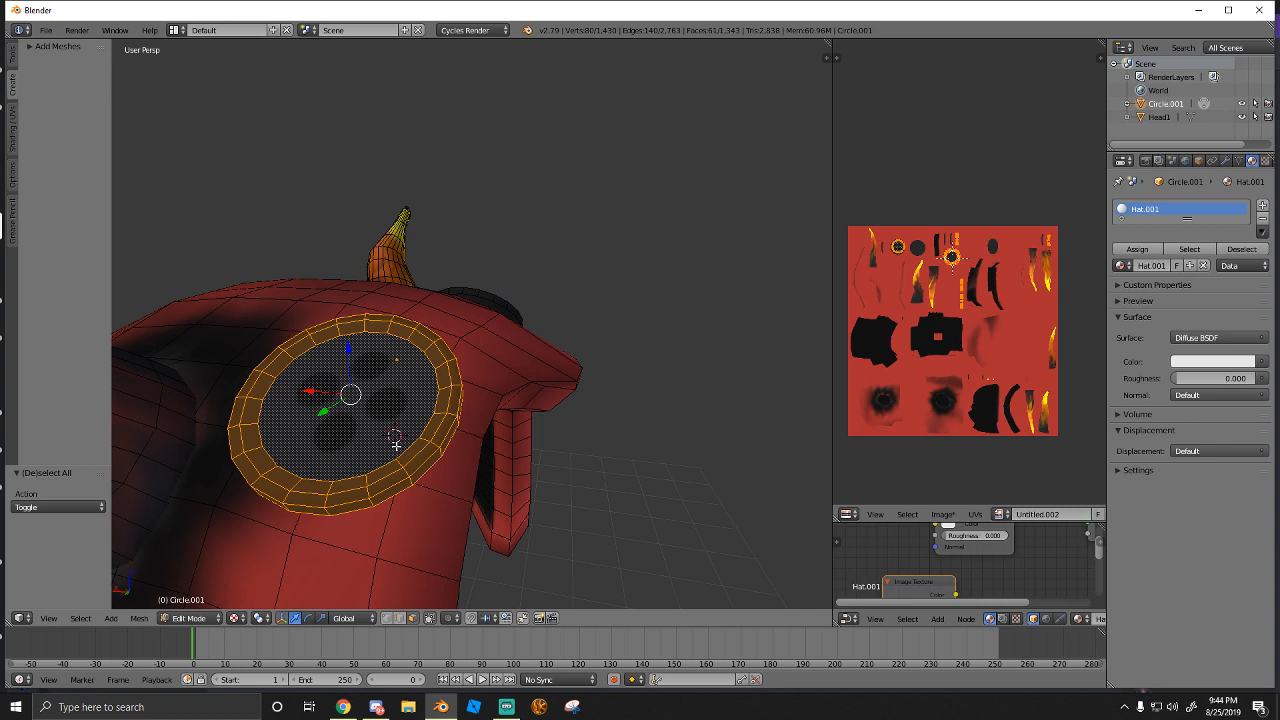
{"action": "key", "text": "super"}
{"action": "left_click", "coordinate": [553, 451]}
{"action": "key", "text": "x"}
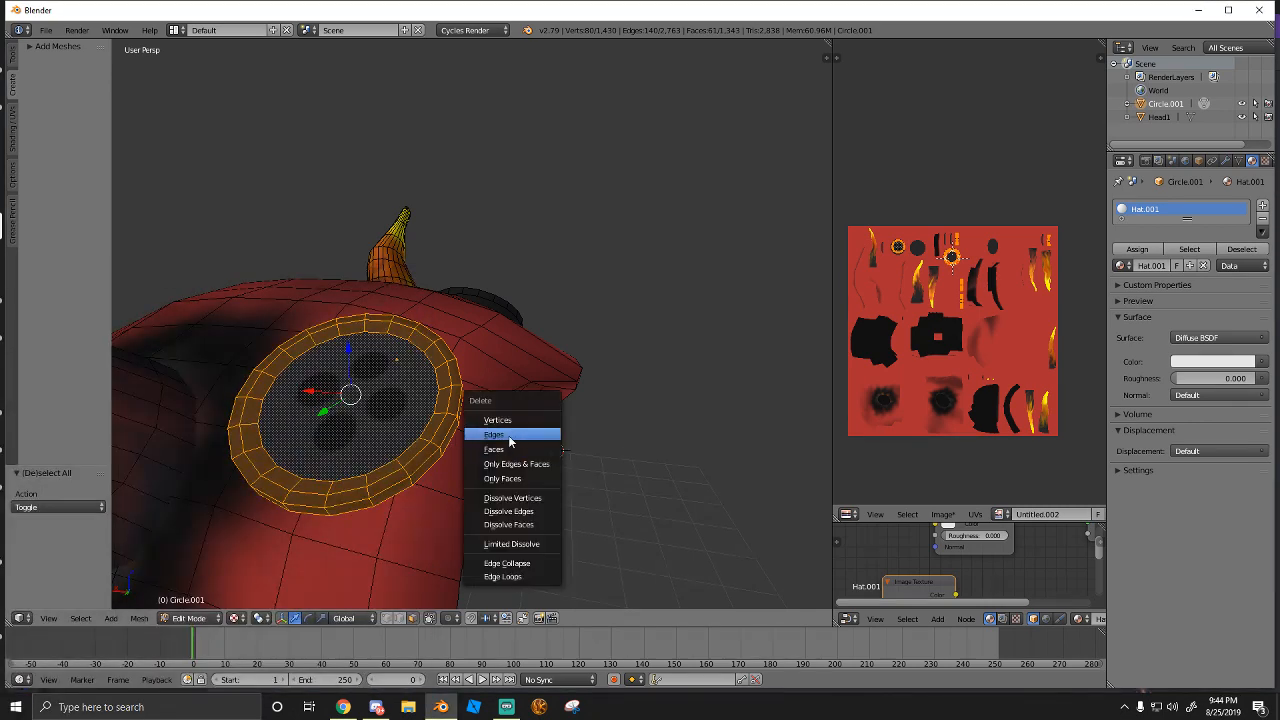
{"action": "left_click", "coordinate": [498, 422]}
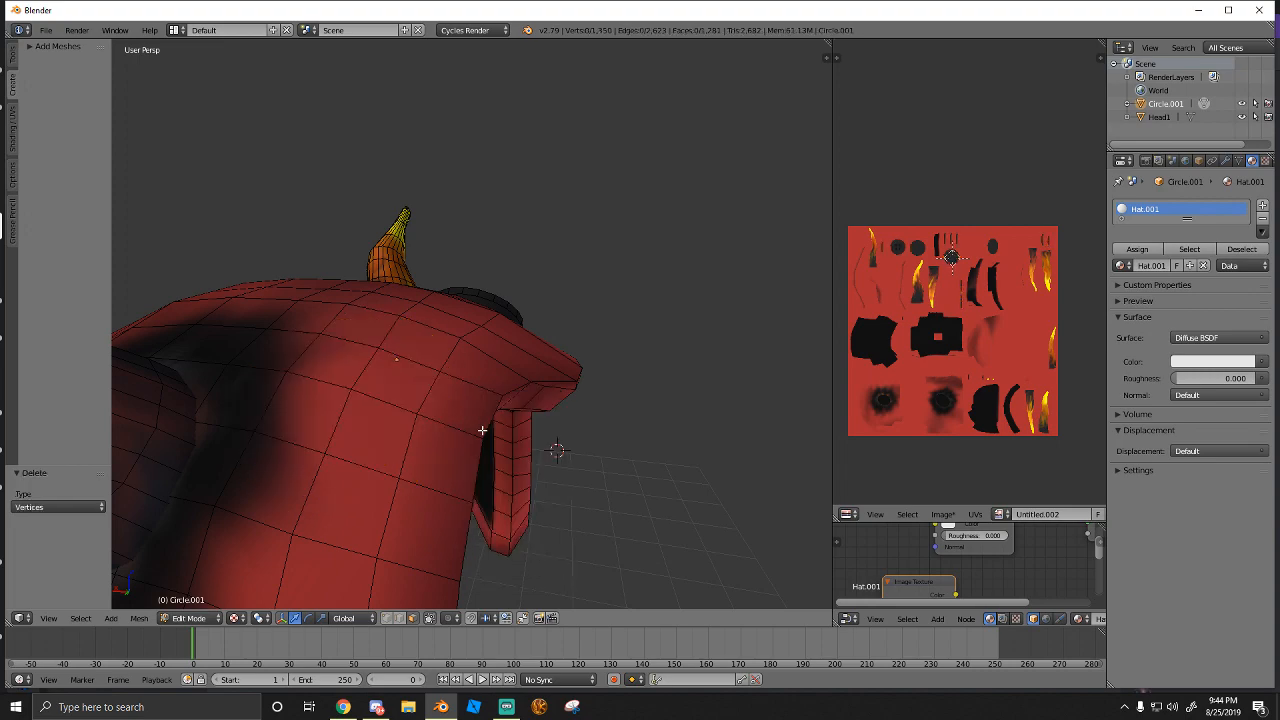
Select the rim loops and centre face of the button on the hat's other side and delete its vertices
{"action": "middle_click_drag", "start_coordinate": [480, 430], "coordinate": [314, 371]}
{"action": "key", "text": "shift+f"}
{"action": "key", "text": "w"}
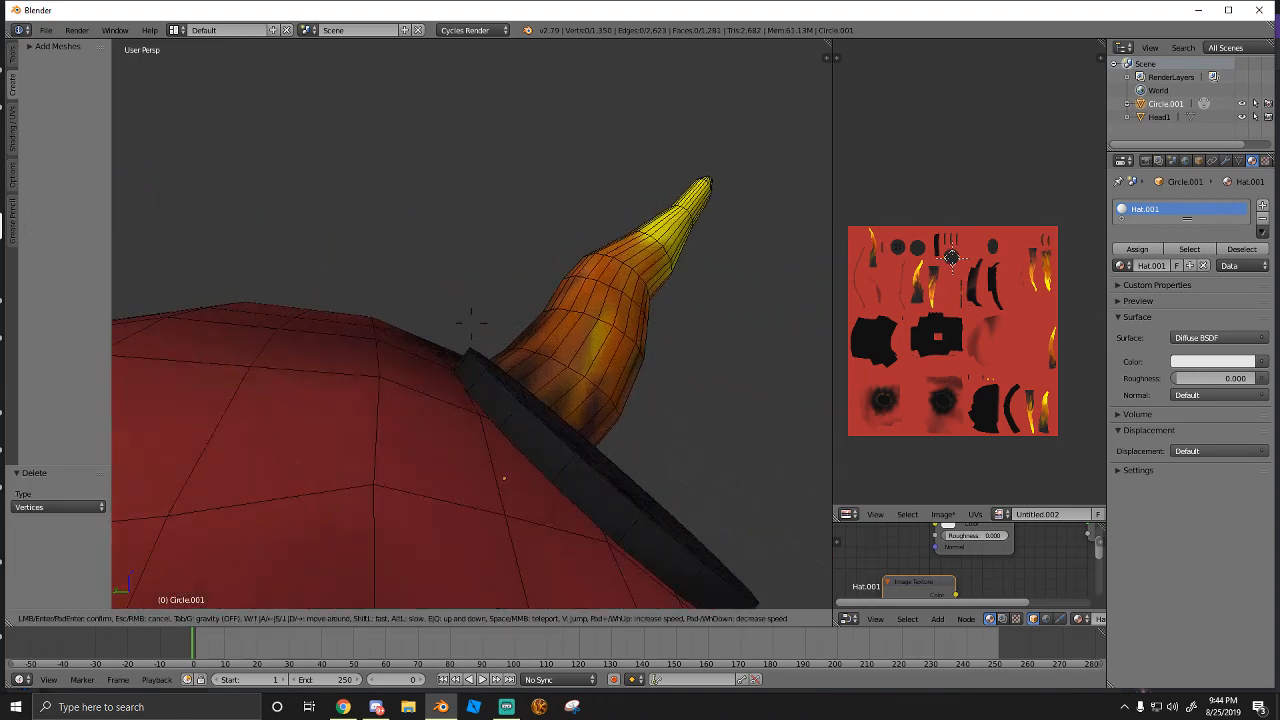
{"action": "key", "text": "d"}
{"action": "left_click", "coordinate": [471, 323]}
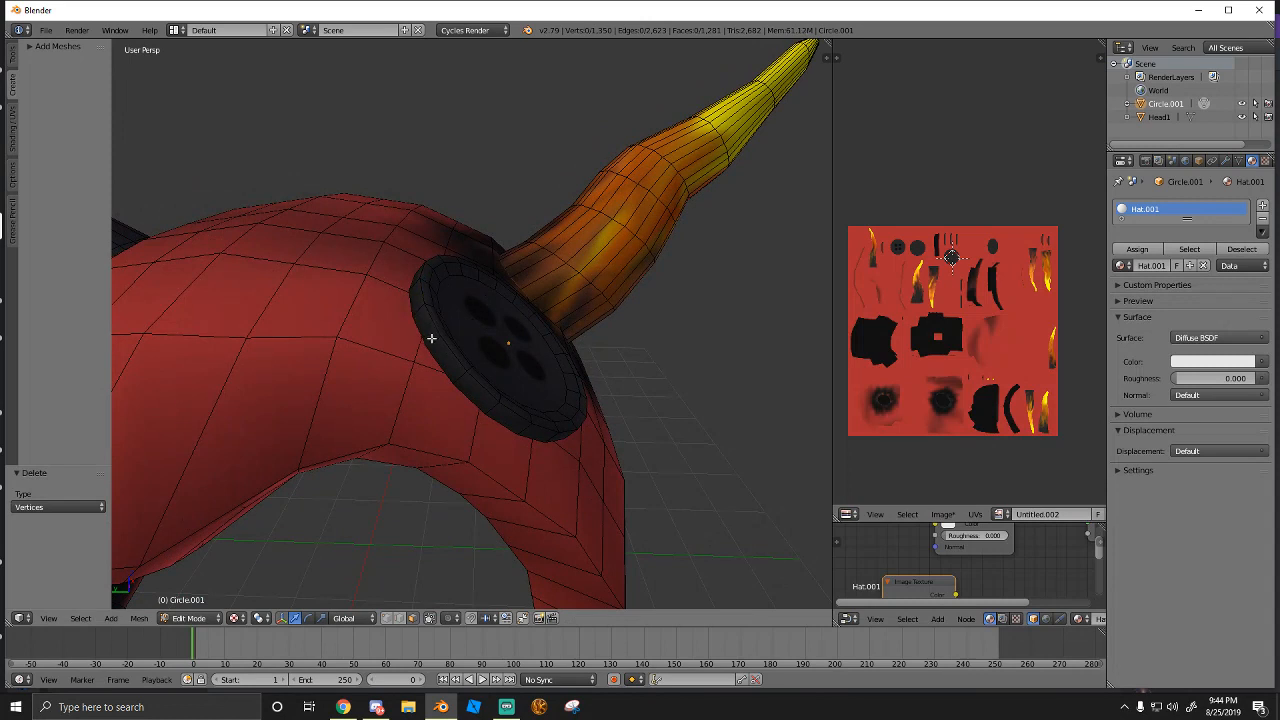
{"action": "right_click", "coordinate": [432, 338], "text": "alt"}
{"action": "right_click", "coordinate": [448, 336], "text": "alt+shift"}
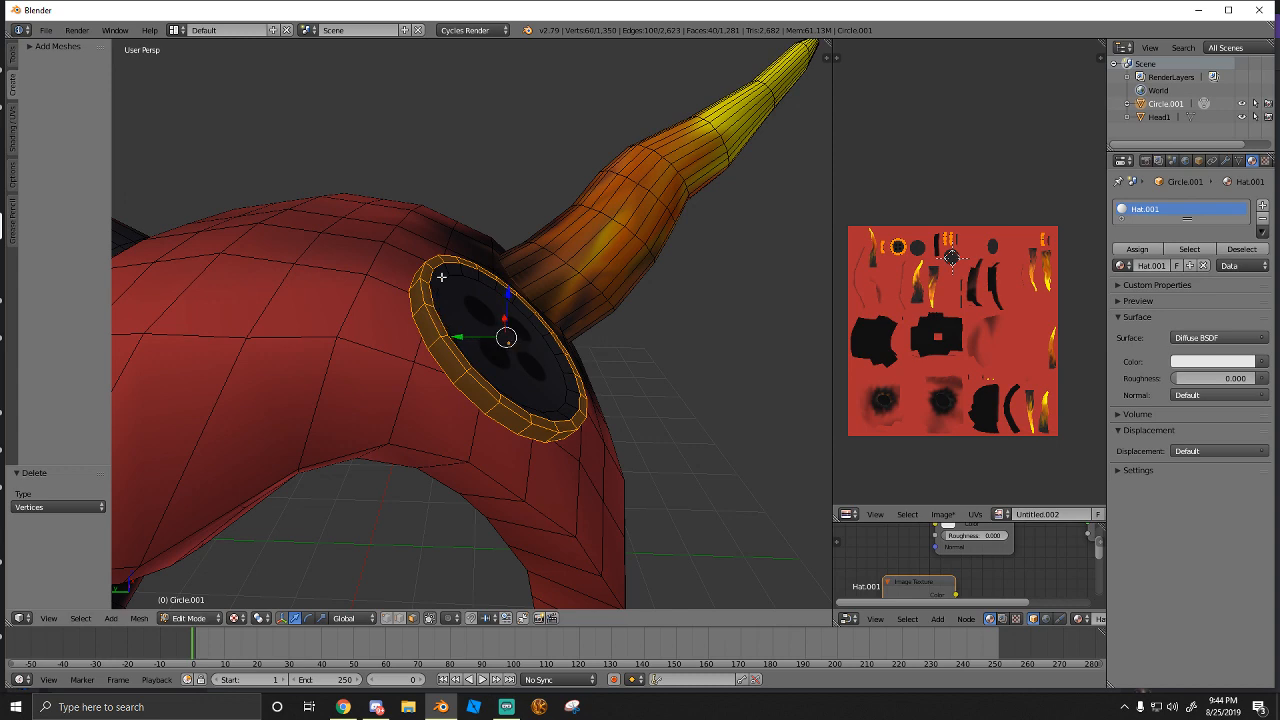
{"action": "key", "text": "ctrl+KP_Add"}
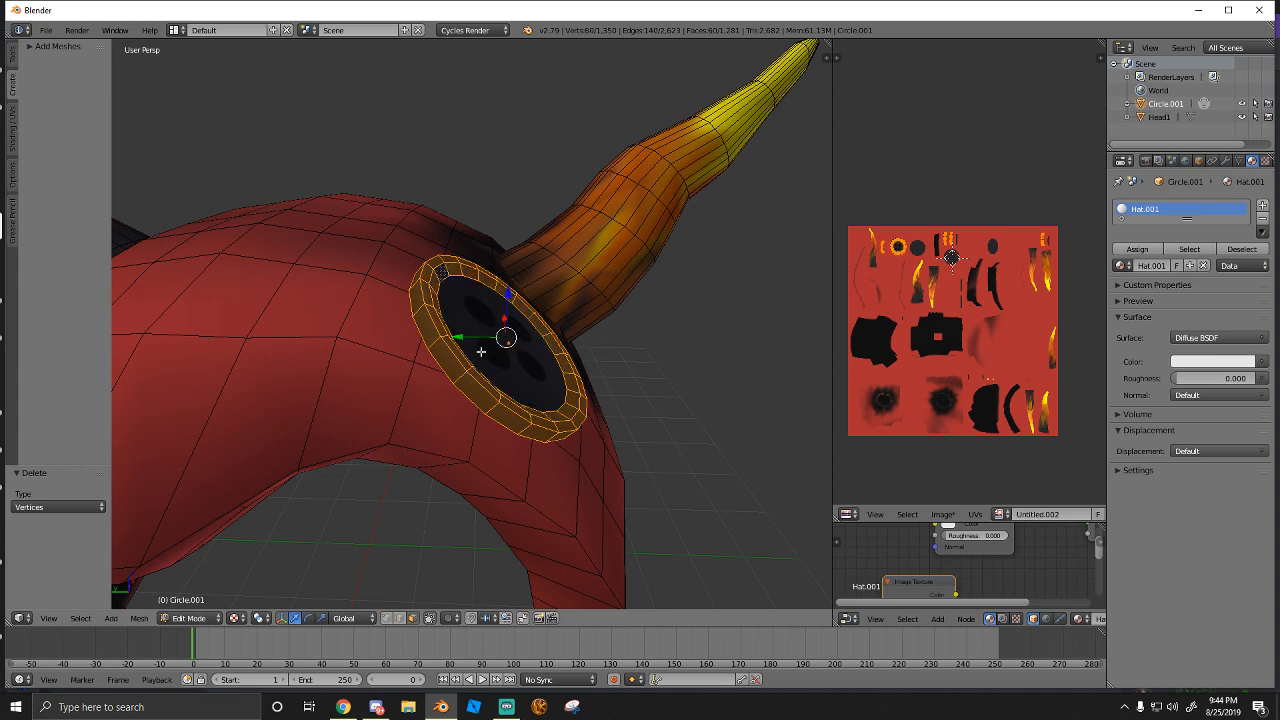
{"action": "key", "text": "ctrl+KP_Add"}
{"action": "key", "text": "z"}
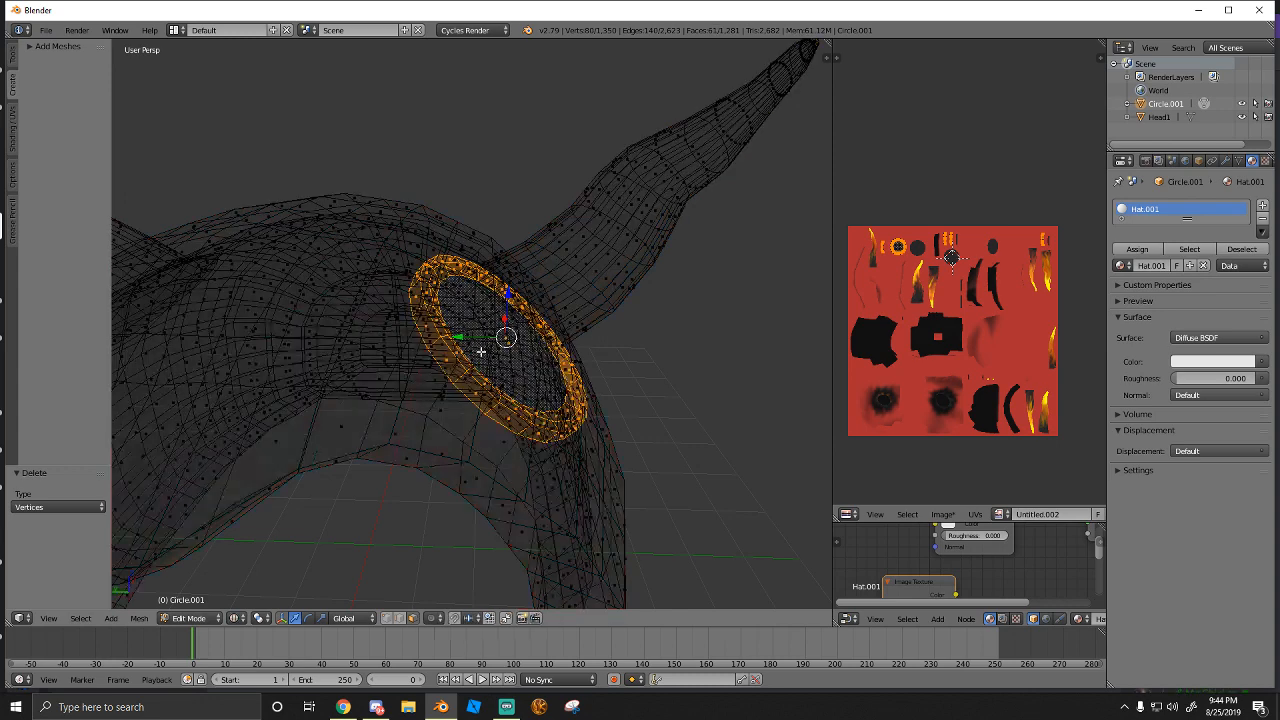
{"action": "key", "text": "z"}
{"action": "key", "text": "x"}
{"action": "left_click", "coordinate": [453, 346]}
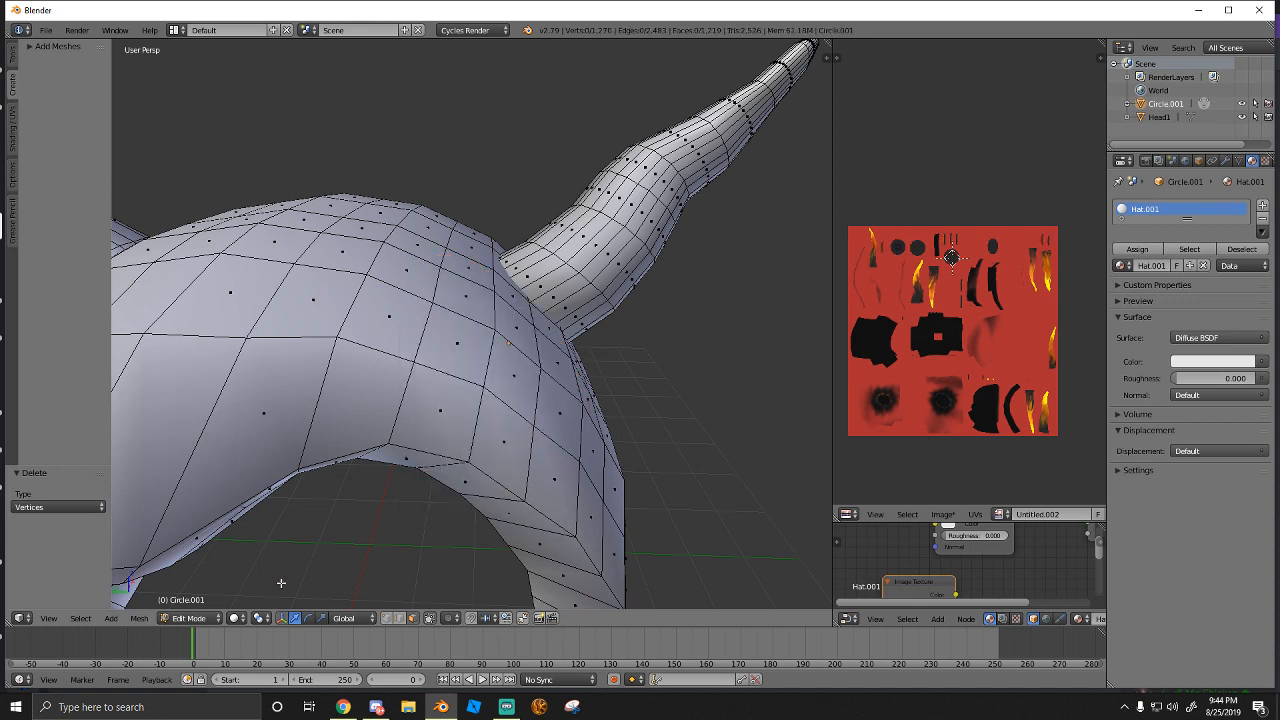
Switch the hat to Object Mode and set the viewport shading to show its painted texture
{"action": "left_click", "coordinate": [193, 618]}
{"action": "left_click", "coordinate": [186, 603]}
{"action": "left_click", "coordinate": [195, 618]}
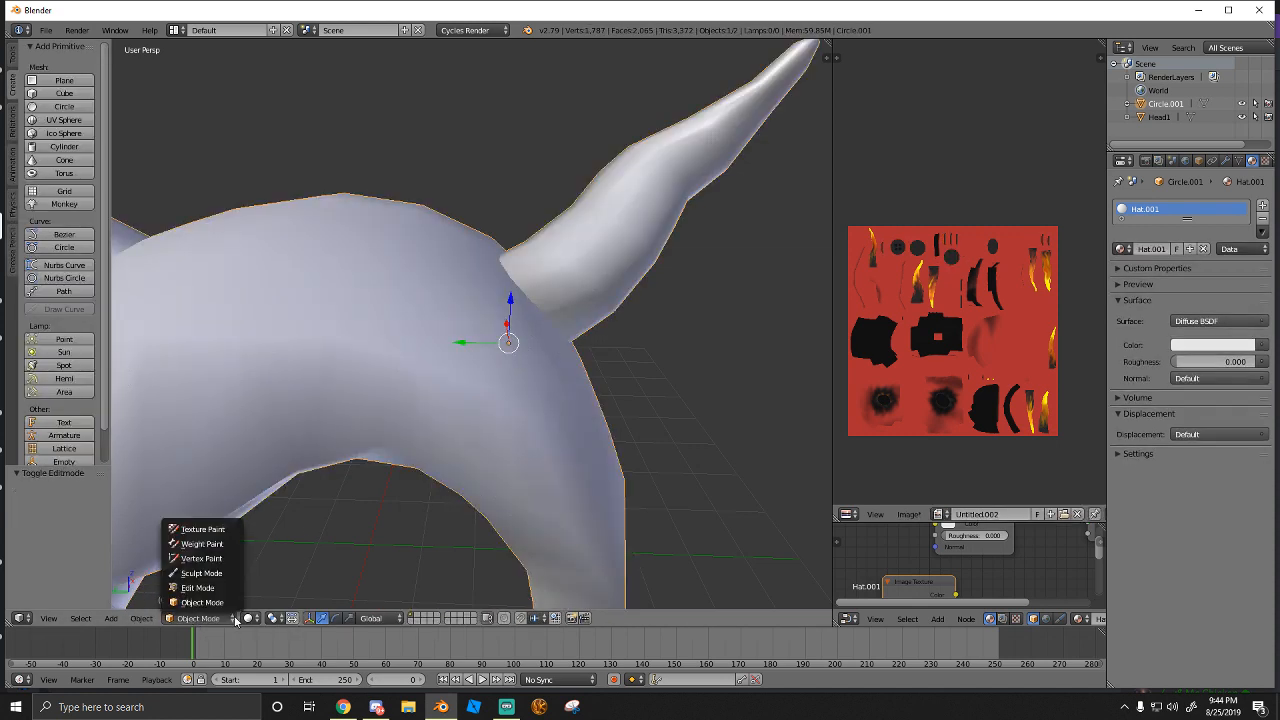
{"action": "left_click", "coordinate": [248, 618]}
{"action": "left_click", "coordinate": [274, 558]}
Inspect the painted hat without its buttons from the front and from the horn's side
{"action": "key", "text": "shift+f"}
{"action": "key", "text": "s"}
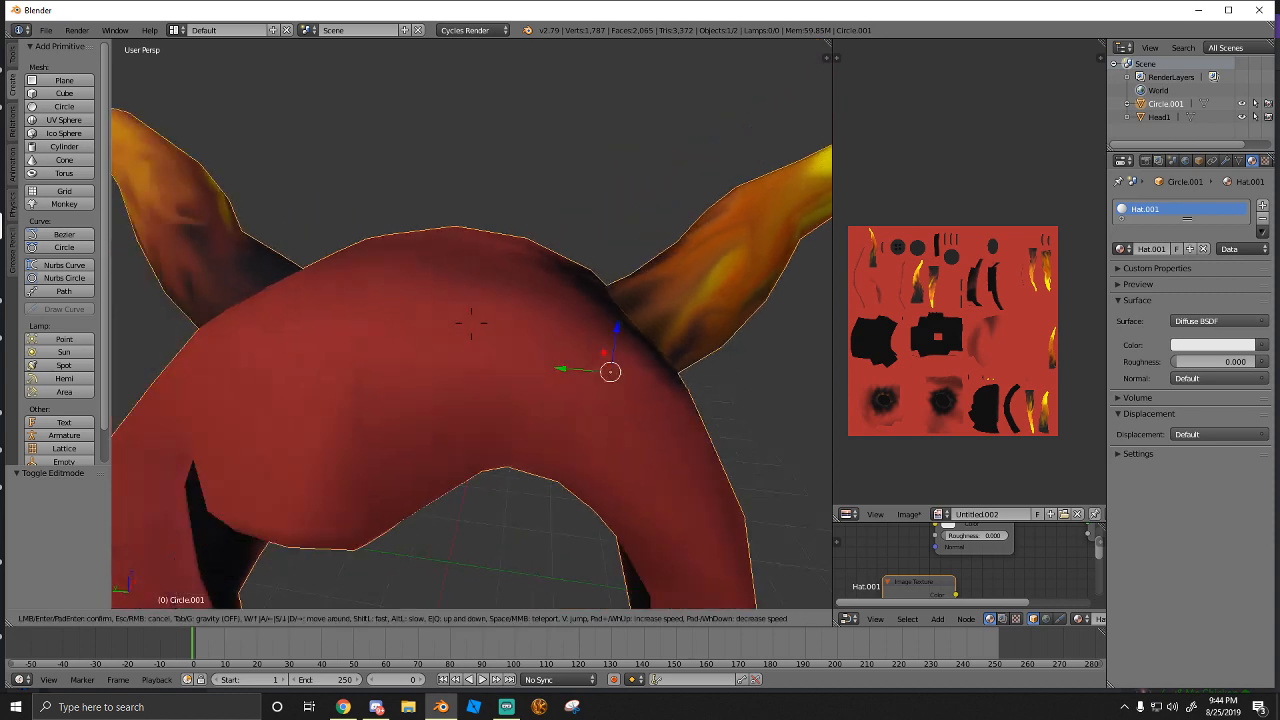
{"action": "key", "text": "a"}
{"action": "key", "text": "w"}
{"action": "key", "text": "d"}
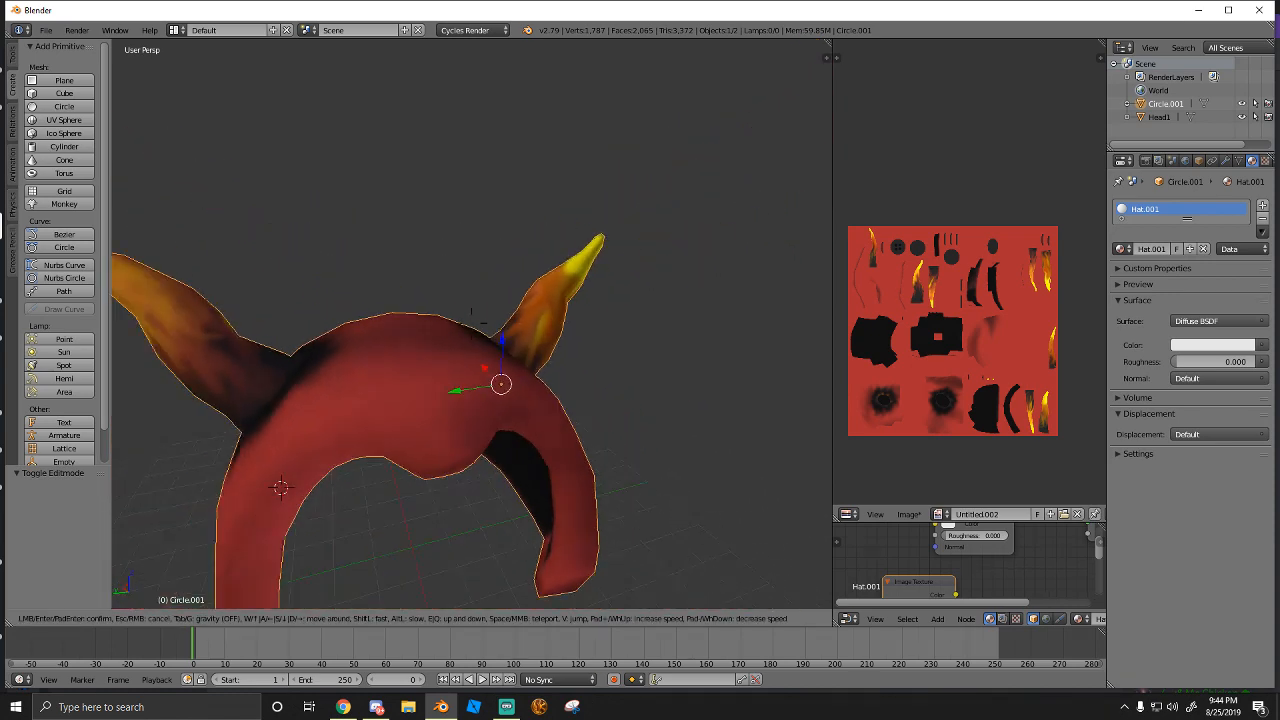
{"action": "key", "text": "s"}
{"action": "key", "text": "w"}
{"action": "left_click", "coordinate": [471, 328]}
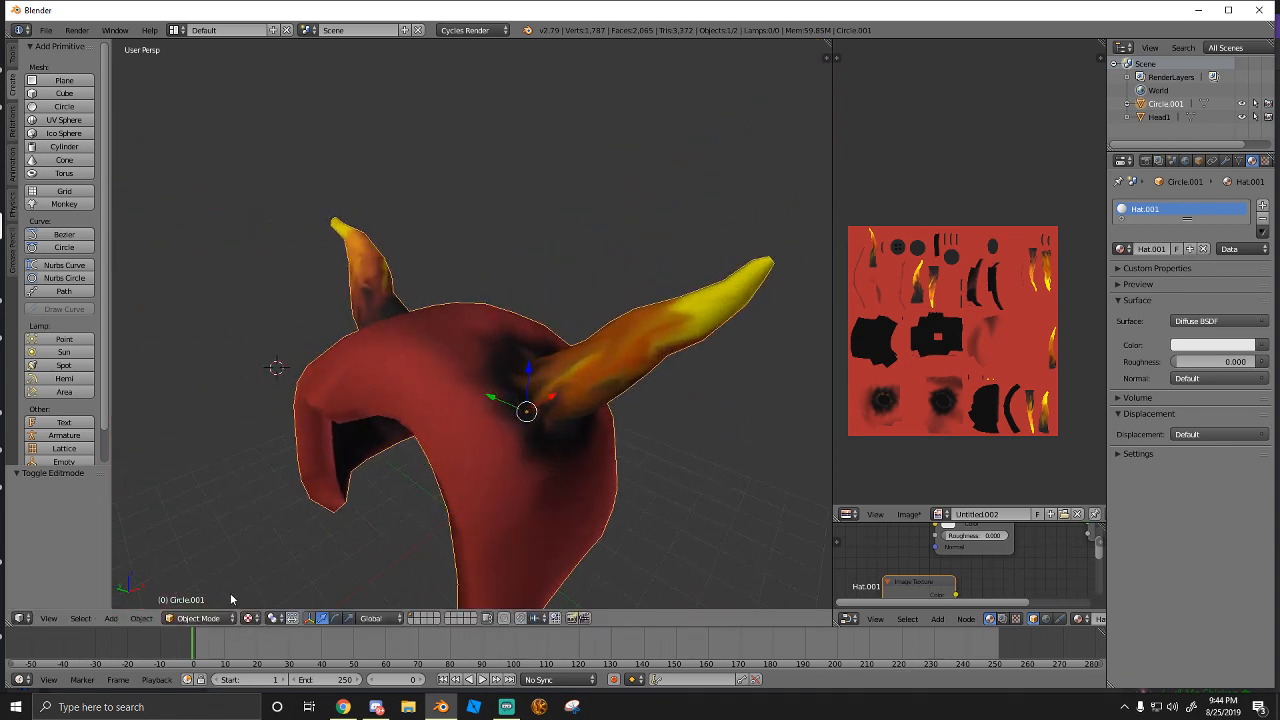
{"action": "left_click", "coordinate": [198, 618]}
{"action": "left_click", "coordinate": [205, 583]}
{"action": "middle_click_drag", "start_coordinate": [408, 466], "coordinate": [479, 471]}
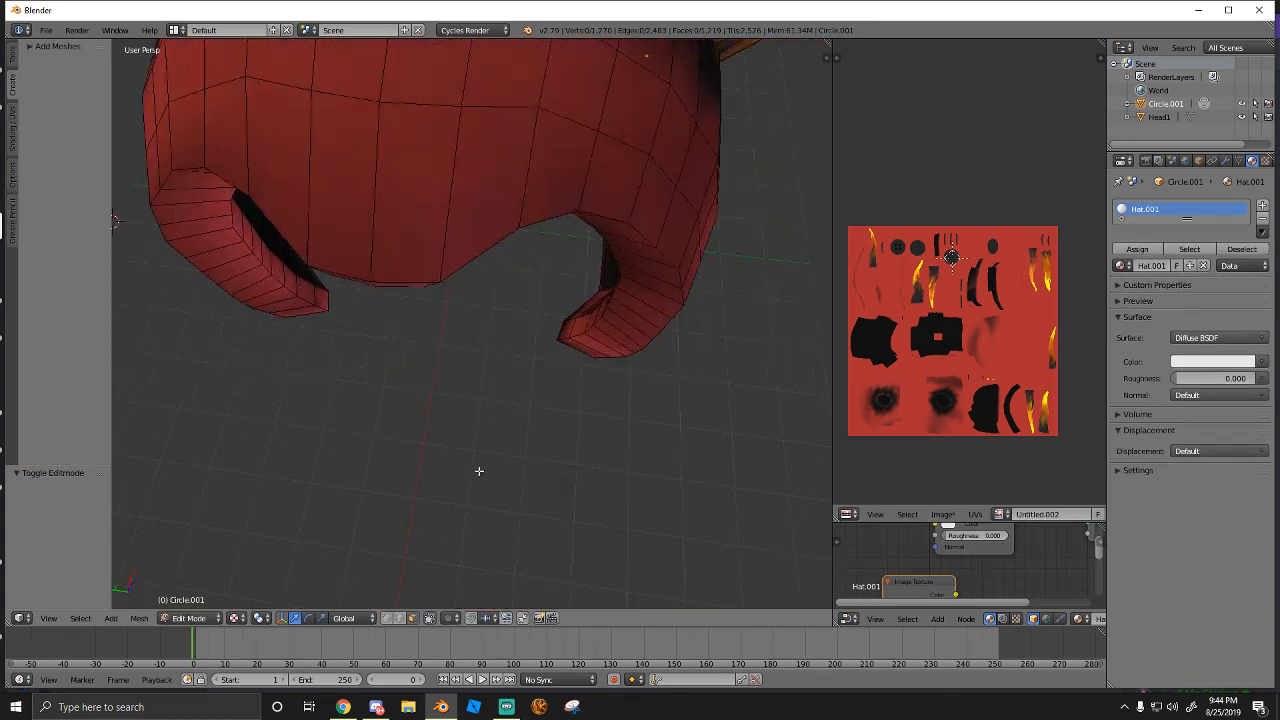
{"action": "scroll", "coordinate": [479, 471], "scroll_direction": "up", "scroll_amount": 3}
{"action": "key", "text": "w"}
{"action": "key", "text": "w"}
{"action": "left_click", "coordinate": [646, 460]}
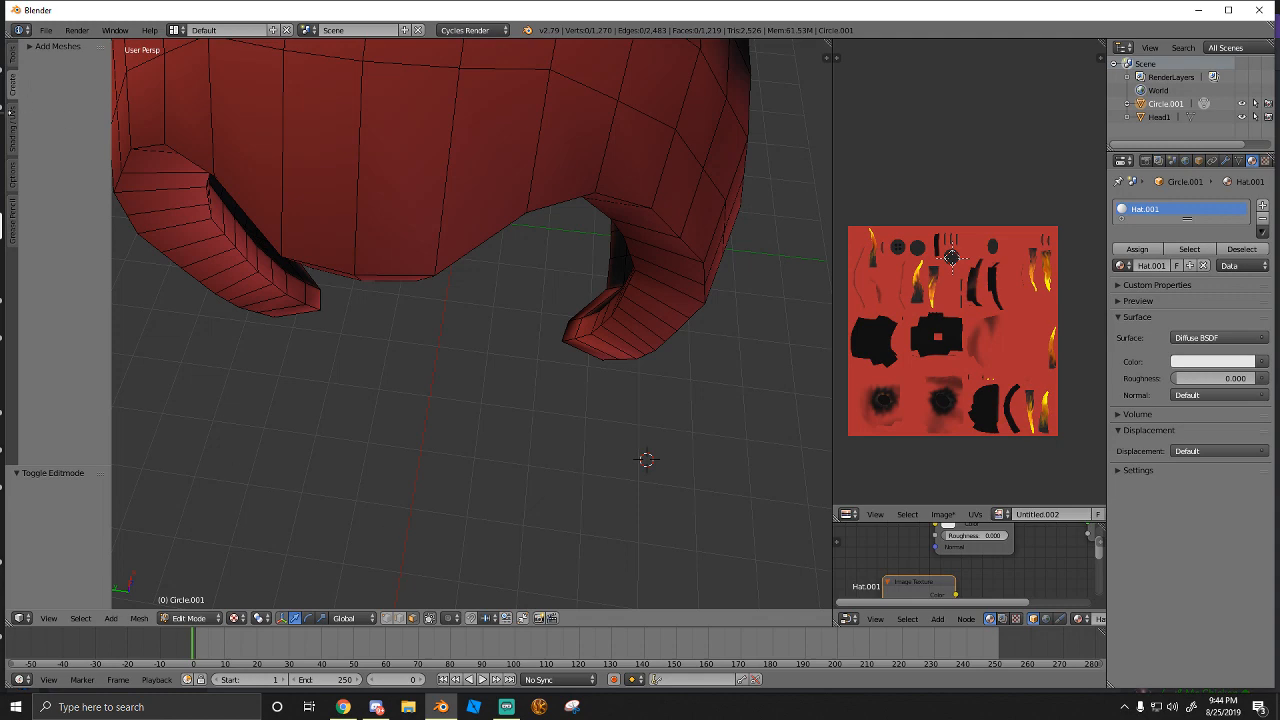
{"action": "left_click", "coordinate": [12, 58]}
{"action": "left_click", "coordinate": [190, 618]}
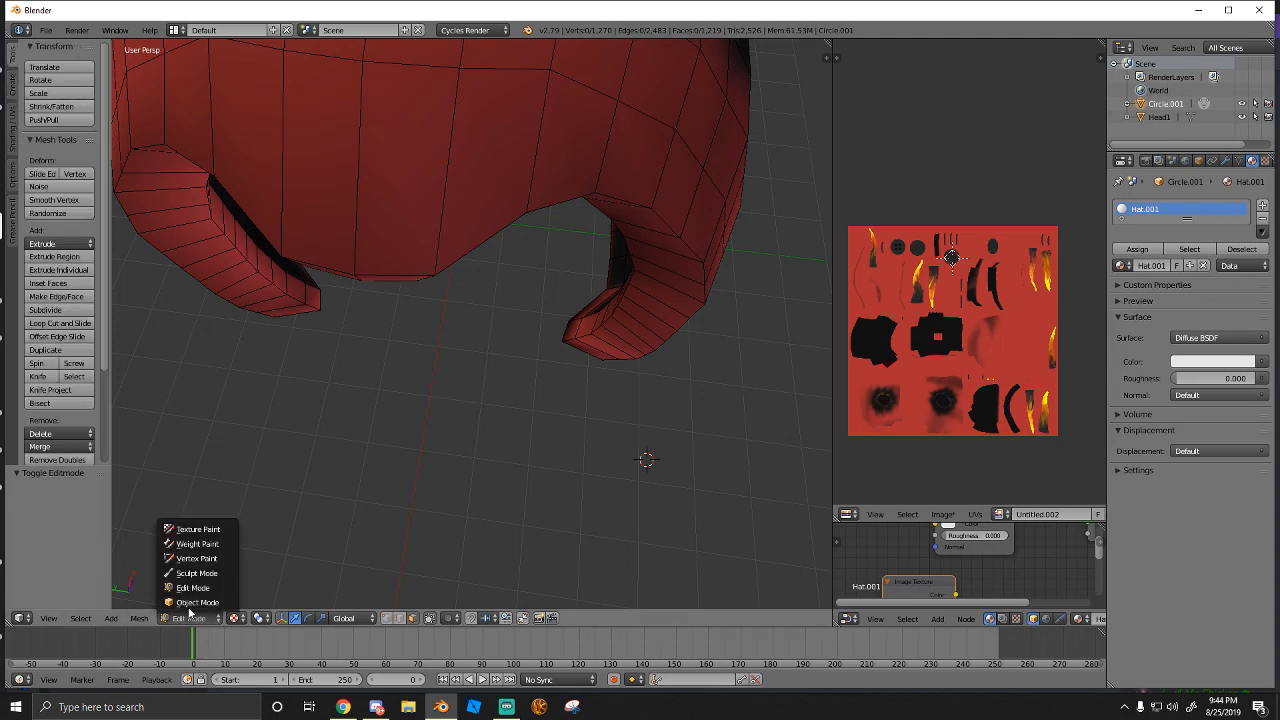
{"action": "left_click", "coordinate": [200, 609]}
Add a plane at the 3D cursor, move it 2.75 along Y, and shift it along X towards the hat's face opening
{"action": "middle_click_drag", "start_coordinate": [347, 390], "coordinate": [391, 366]}
{"action": "scroll", "coordinate": [397, 357], "scroll_direction": "down", "scroll_amount": 6}
{"action": "scroll", "coordinate": [391, 366], "scroll_direction": "up", "scroll_amount": 2}
{"action": "key", "text": "w"}
{"action": "scroll", "coordinate": [467, 416], "scroll_direction": "up", "scroll_amount": 2}
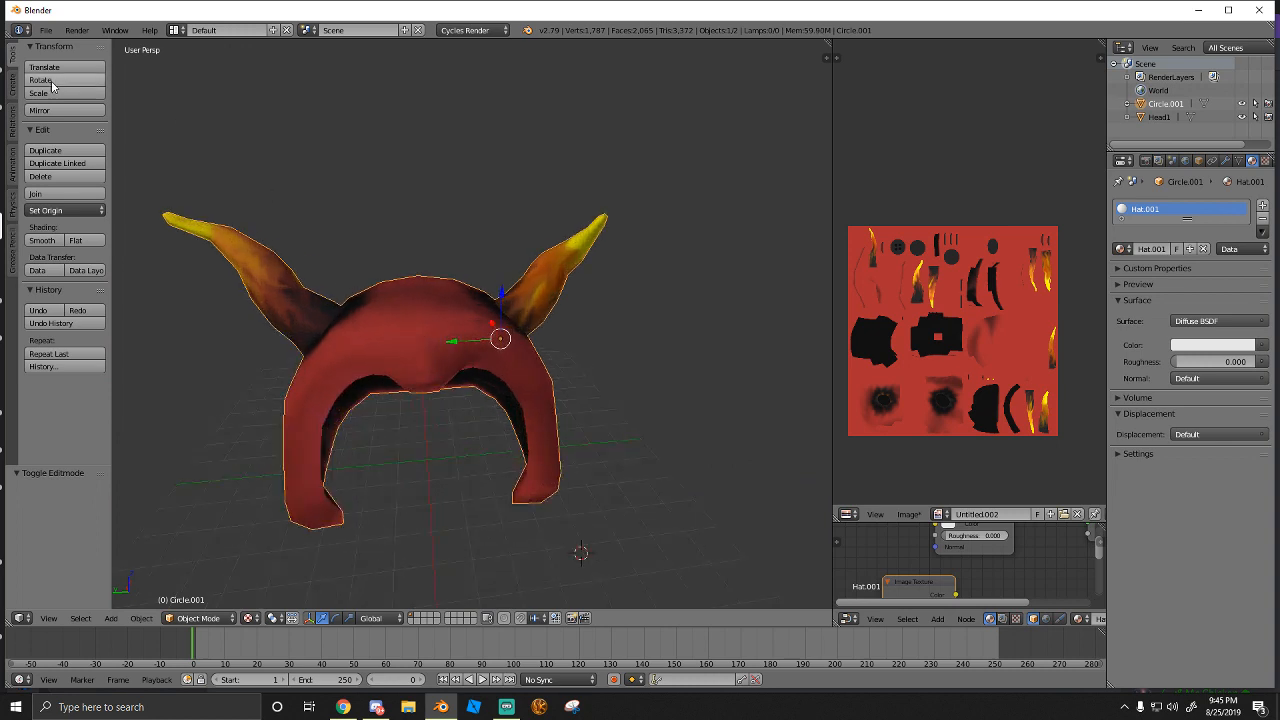
{"action": "left_click", "coordinate": [14, 86]}
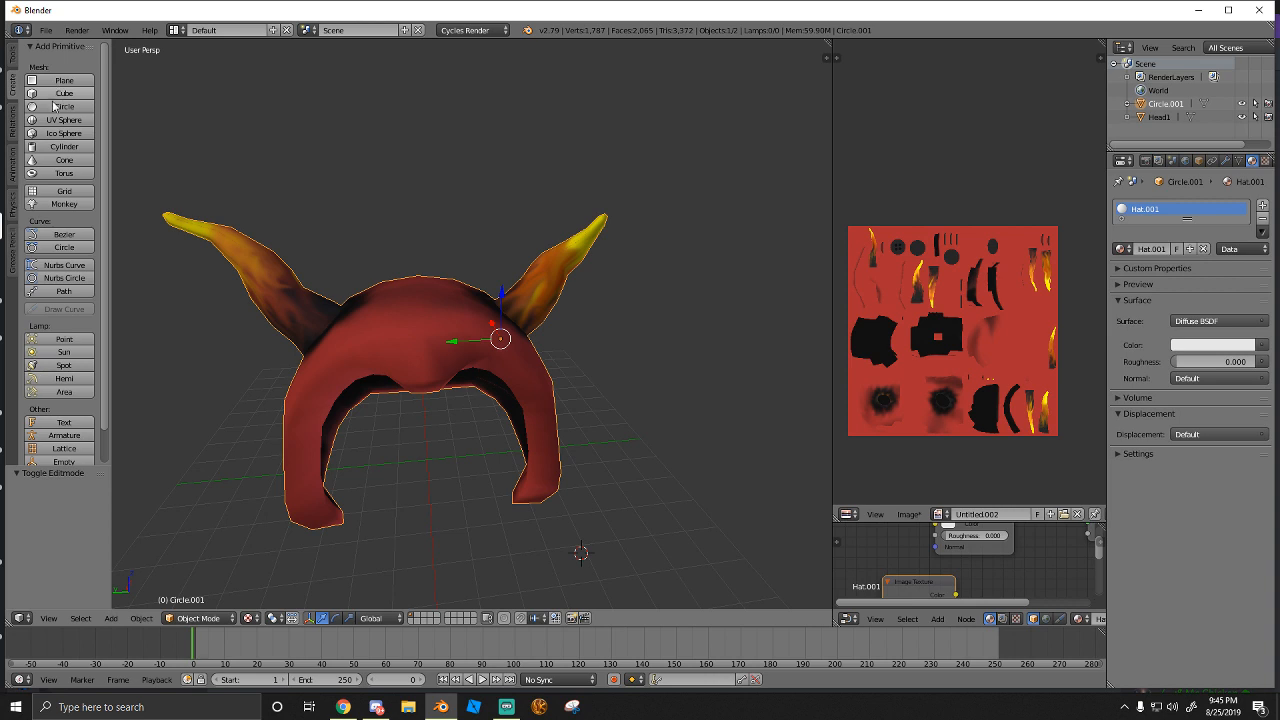
{"action": "left_click", "coordinate": [55, 81]}
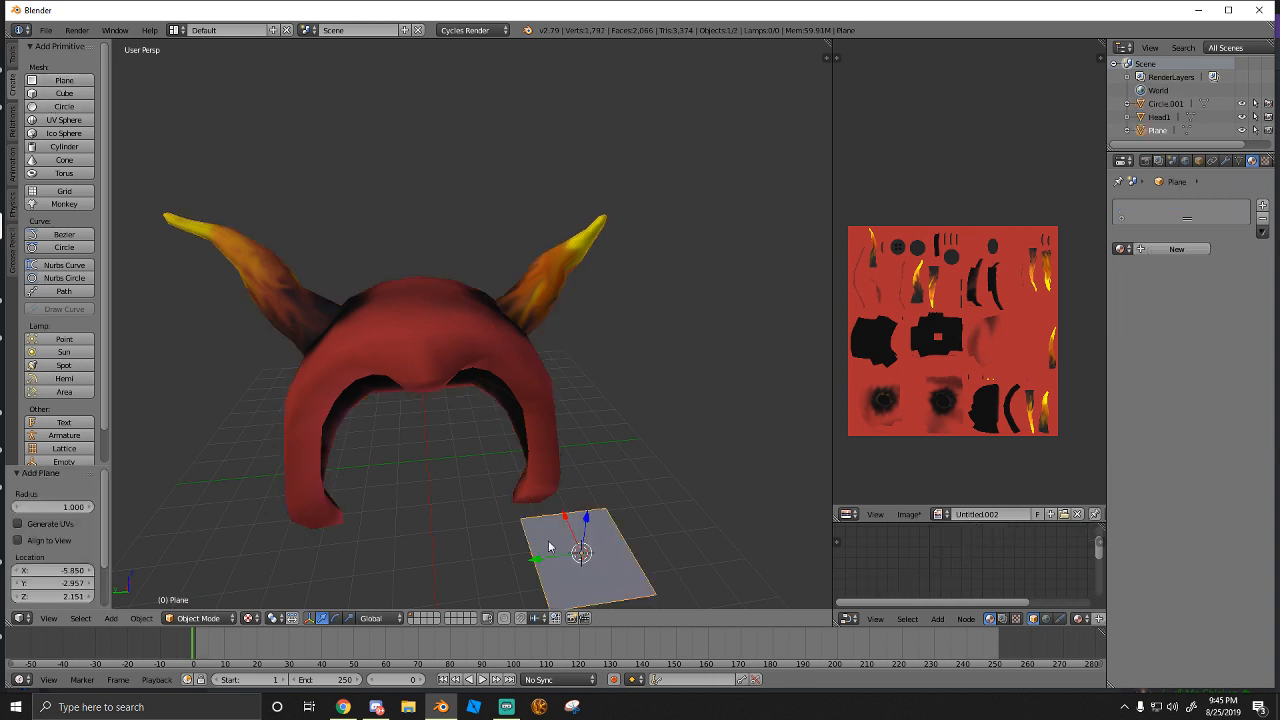
{"action": "left_click_drag", "start_coordinate": [546, 560], "coordinate": [434, 562]}
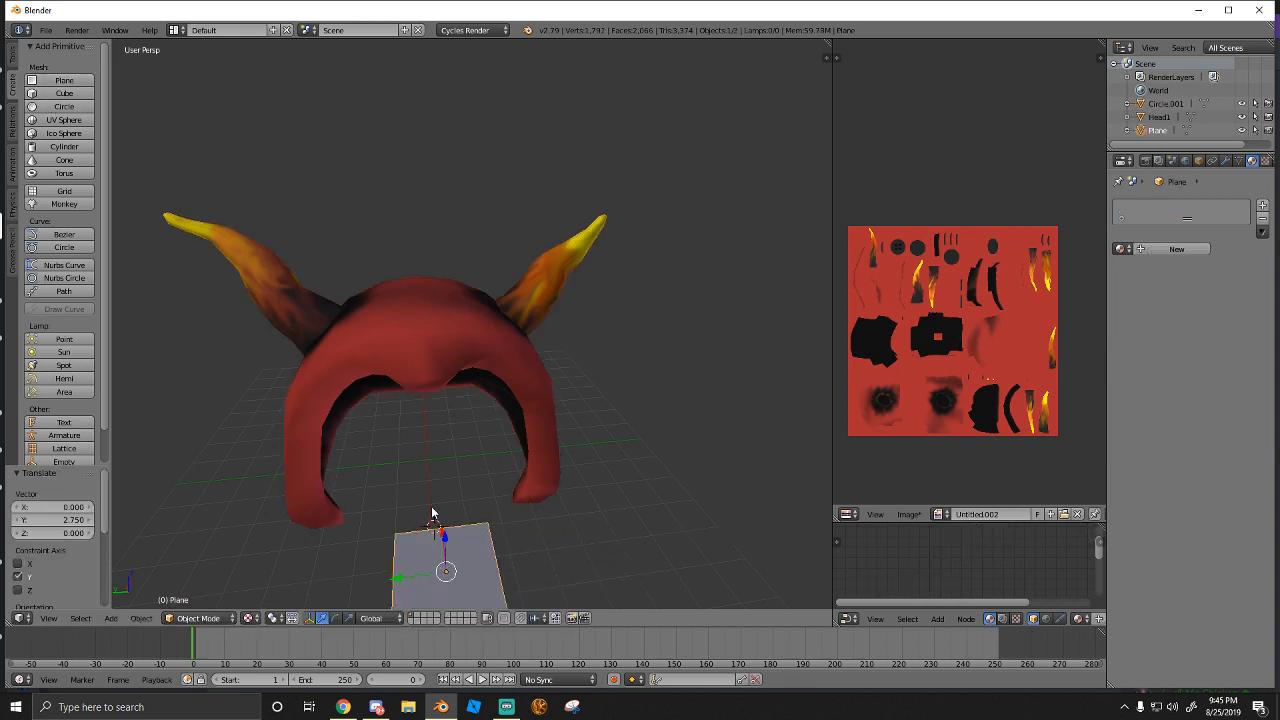
{"action": "middle_click_drag", "start_coordinate": [429, 521], "coordinate": [313, 515]}
{"action": "left_click_drag", "start_coordinate": [448, 503], "coordinate": [545, 475]}
Try twice to rotate the plane 90° without an axis constraint, undoing each attempt
{"action": "type", "text": "r90"}
{"action": "key", "text": "Return"}
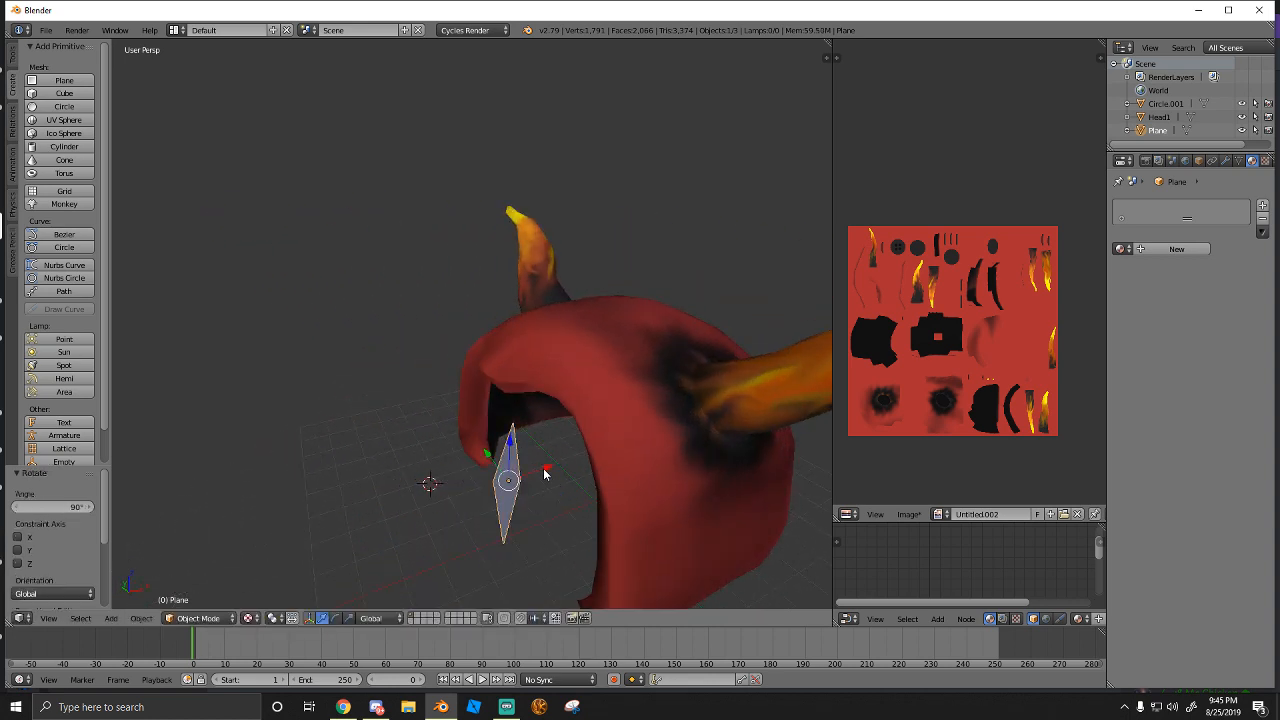
{"action": "left_click", "coordinate": [343, 707]}
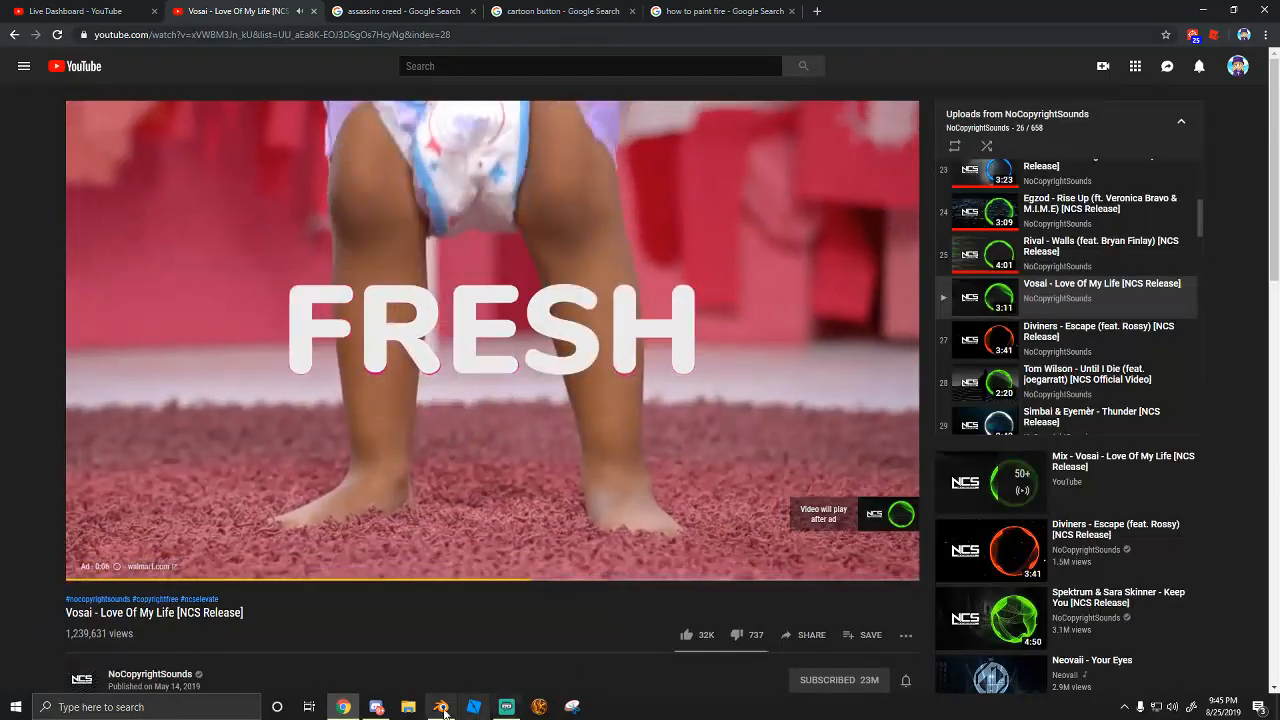
{"action": "key", "text": "alt+Tab"}
{"action": "key", "text": "ctrl+z"}
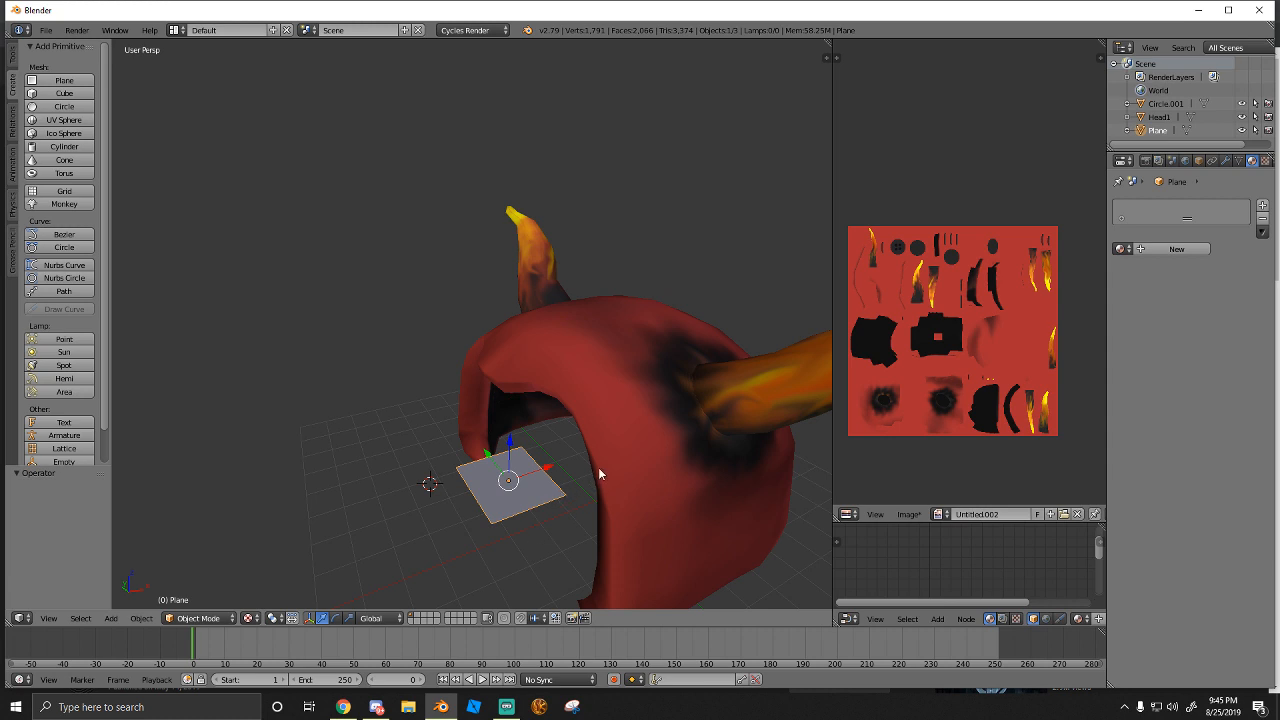
{"action": "key", "text": "r"}
{"action": "key", "text": "x"}
{"action": "key", "text": "9"}
{"action": "key", "text": "0"}
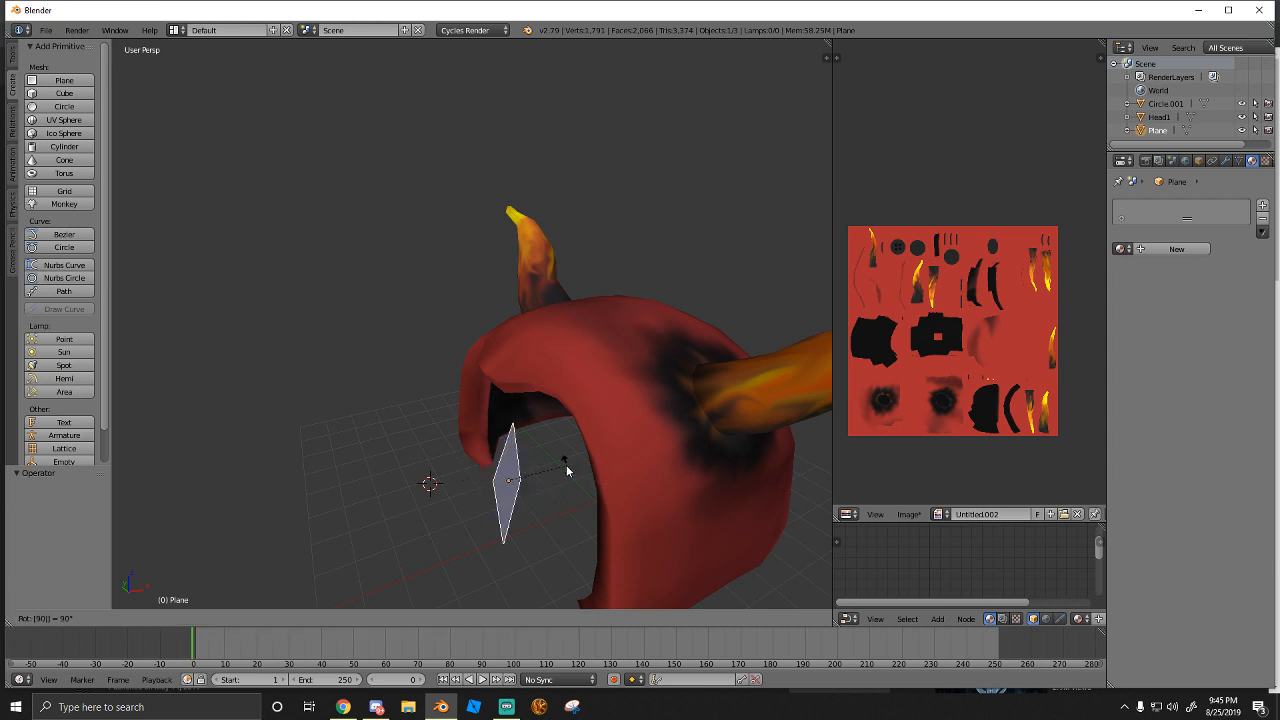
{"action": "key", "text": "Return"}
{"action": "middle_click_drag", "start_coordinate": [706, 484], "coordinate": [386, 531]}
{"action": "key", "text": "ctrl+z"}
Rotate the plane 90° about the Y axis so it stands upright in front of the hat
{"action": "key", "text": "r"}
{"action": "key", "text": "y"}
{"action": "key", "text": "9"}
{"action": "key", "text": "0"}
{"action": "key", "text": "Return"}
{"action": "key", "text": "w"}
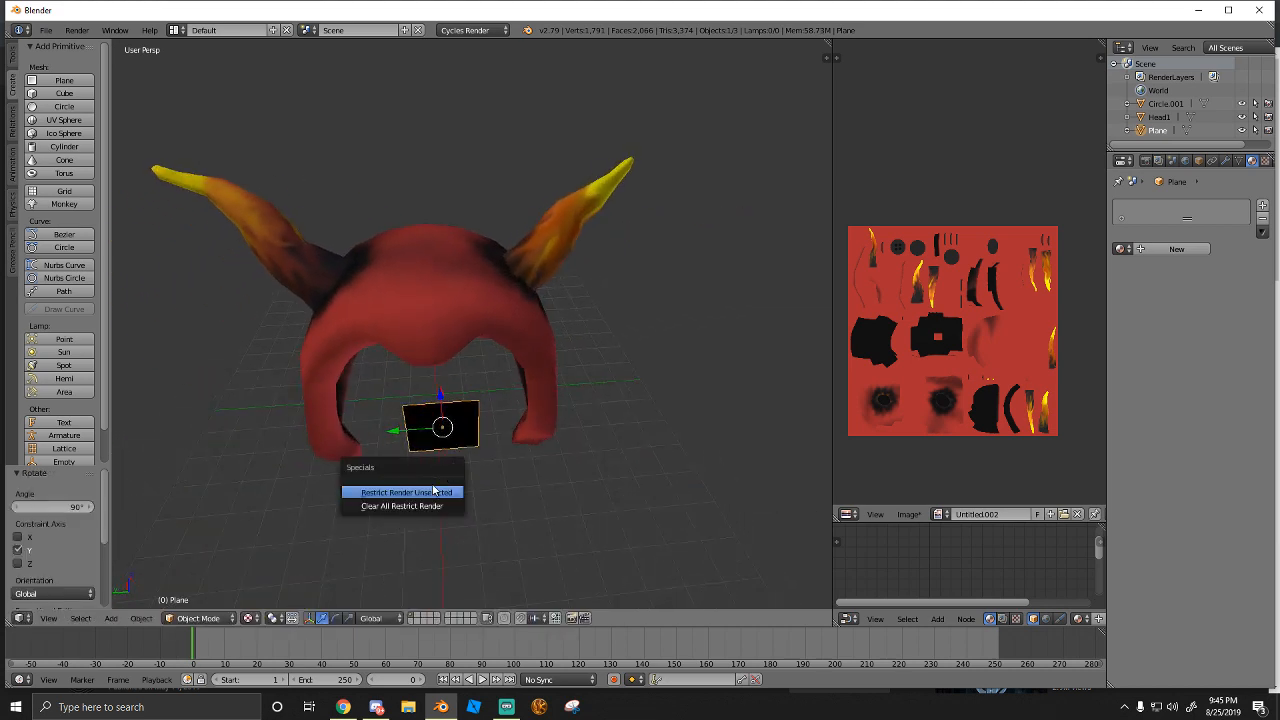
{"action": "key", "text": "Escape"}
{"action": "key", "text": "w"}
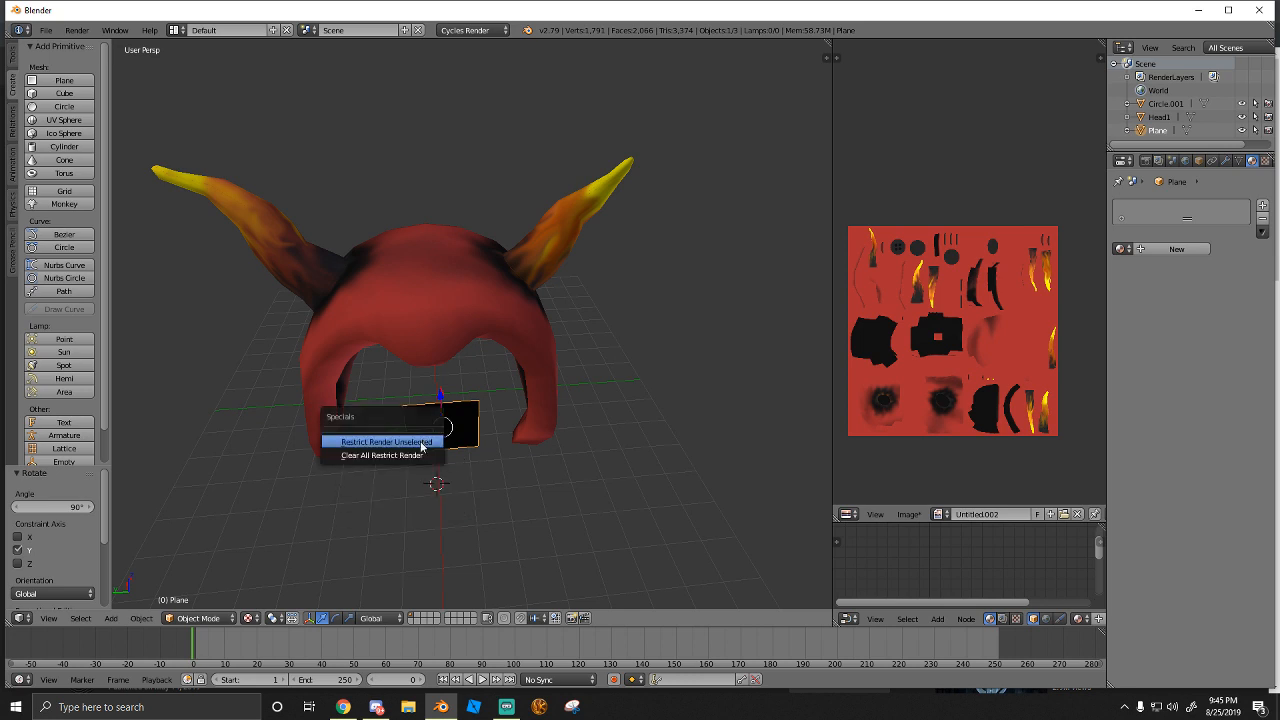
{"action": "key", "text": "Escape"}
Enter Edit Mode on the upright plane and flip its normals
{"action": "left_click", "coordinate": [199, 618]}
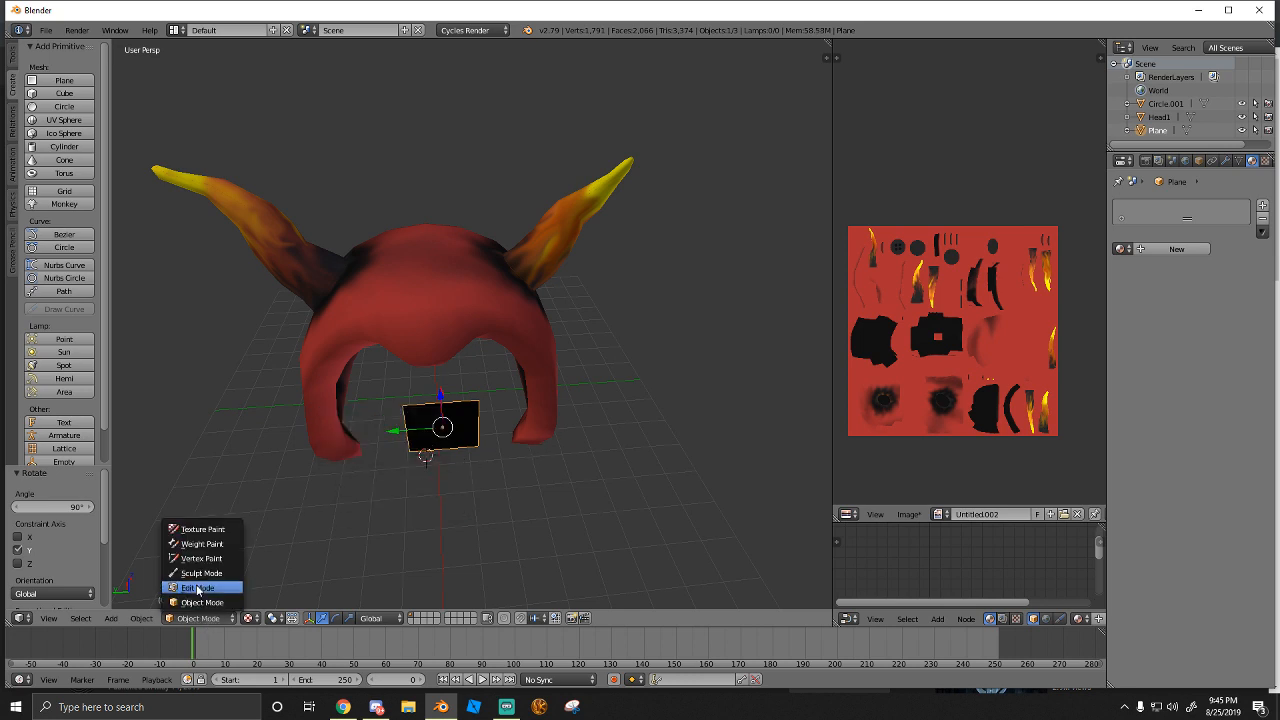
{"action": "left_click", "coordinate": [210, 588]}
{"action": "key", "text": "w"}
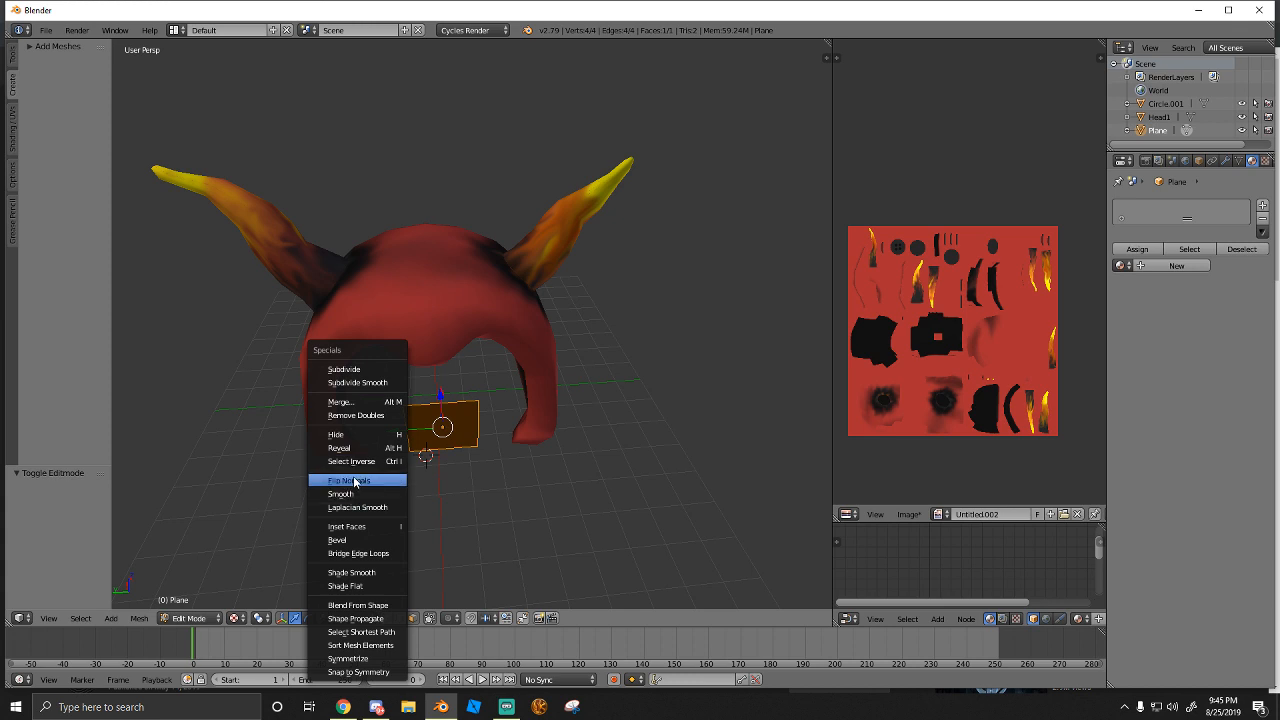
{"action": "left_click", "coordinate": [349, 480]}
{"action": "middle_click_drag", "start_coordinate": [349, 480], "coordinate": [420, 480]}
Scale the plane up in two passes, the second by 1.419, until it covers the hat's face opening
{"action": "key", "text": "w"}
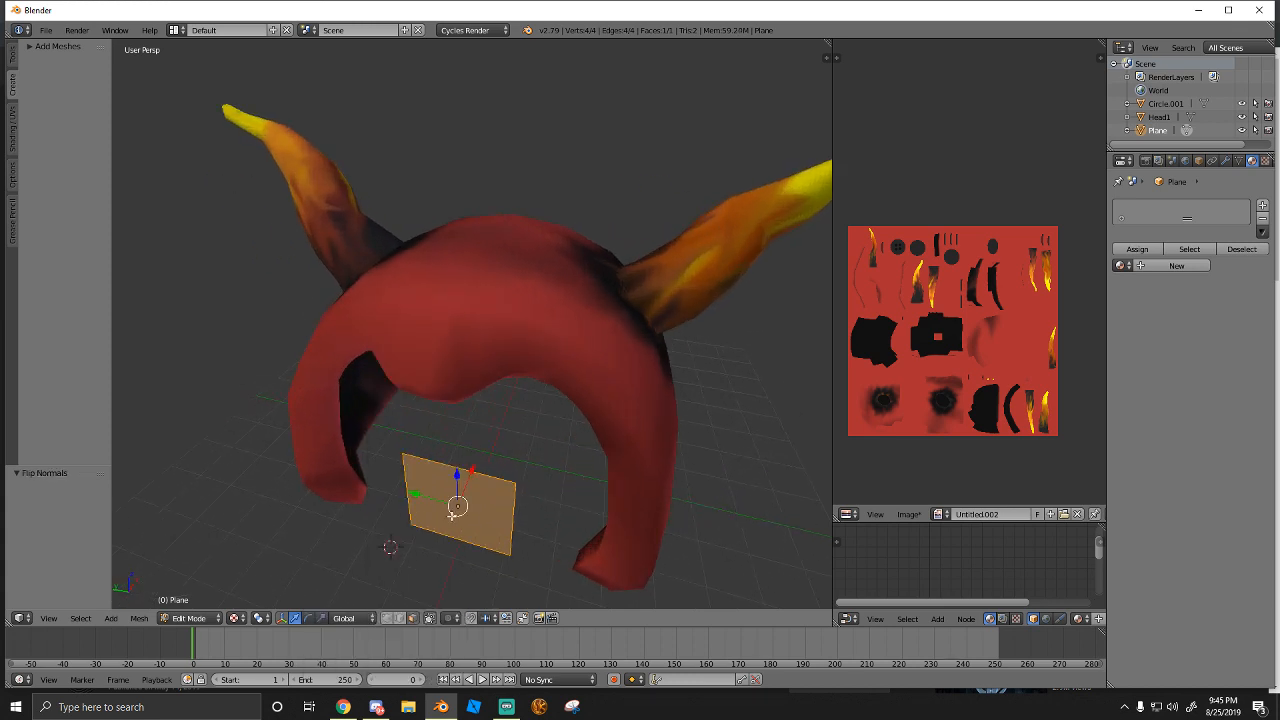
{"action": "key", "text": "shift+f"}
{"action": "key", "text": "w"}
{"action": "left_click", "coordinate": [480, 329]}
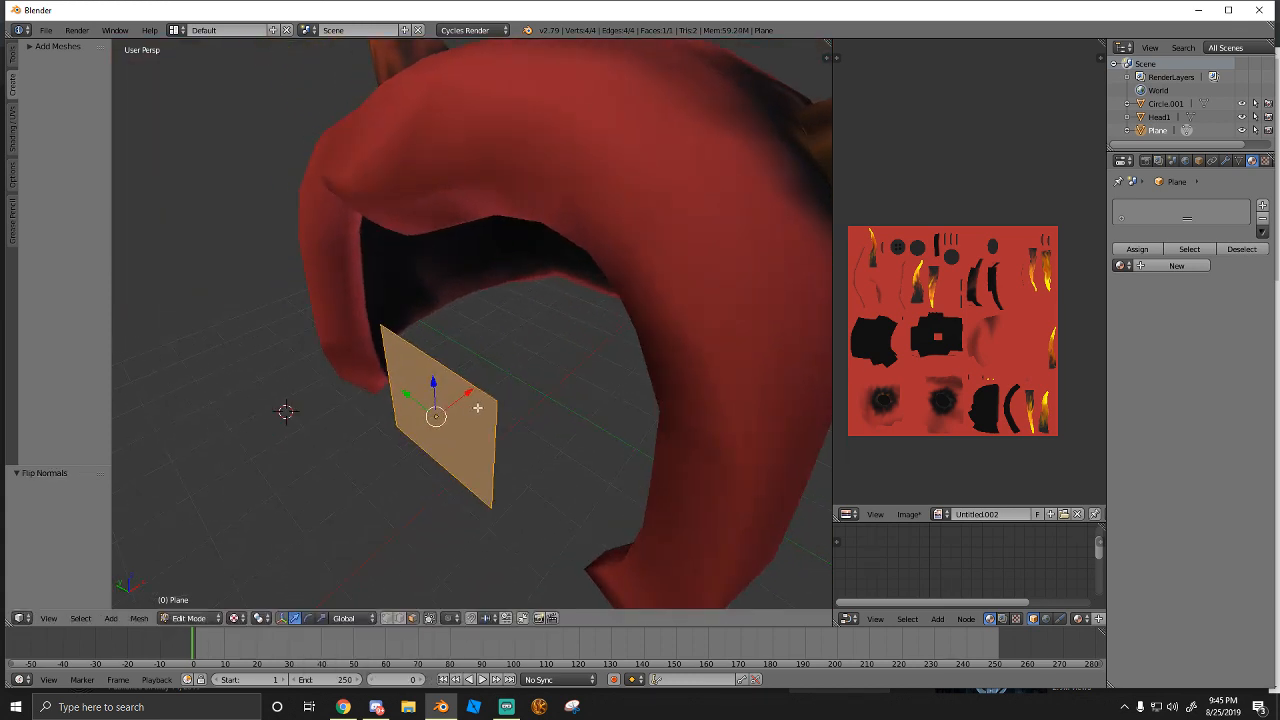
{"action": "key", "text": "s"}
{"action": "left_click", "coordinate": [543, 443]}
{"action": "middle_click_drag", "start_coordinate": [543, 443], "coordinate": [554, 376]}
{"action": "key", "text": "s"}
{"action": "left_click", "coordinate": [471, 457]}
{"action": "mouse_move", "coordinate": [471, 457]}
{"action": "middle_mouse_down"}
{"action": "mouse_move", "coordinate": [480, 429]}
{"action": "mouse_move", "coordinate": [480, 440]}
{"action": "middle_mouse_up"}
Find the Subdivide operation among the mesh tools and subdivide the whole plane four times with one cut each
{"action": "left_click", "coordinate": [15, 134]}
{"action": "left_click", "coordinate": [13, 52]}
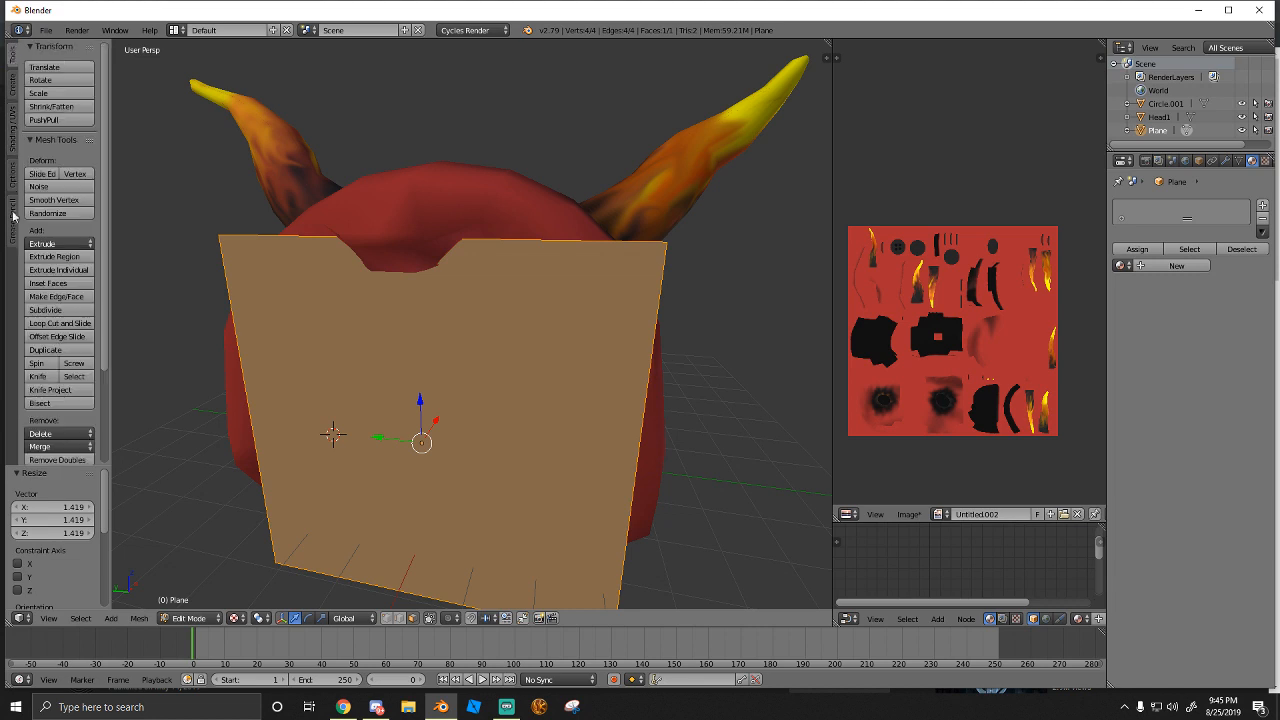
{"action": "scroll", "coordinate": [57, 365], "scroll_direction": "down", "scroll_amount": 3}
{"action": "scroll", "coordinate": [37, 131], "scroll_direction": "up", "scroll_amount": 3}
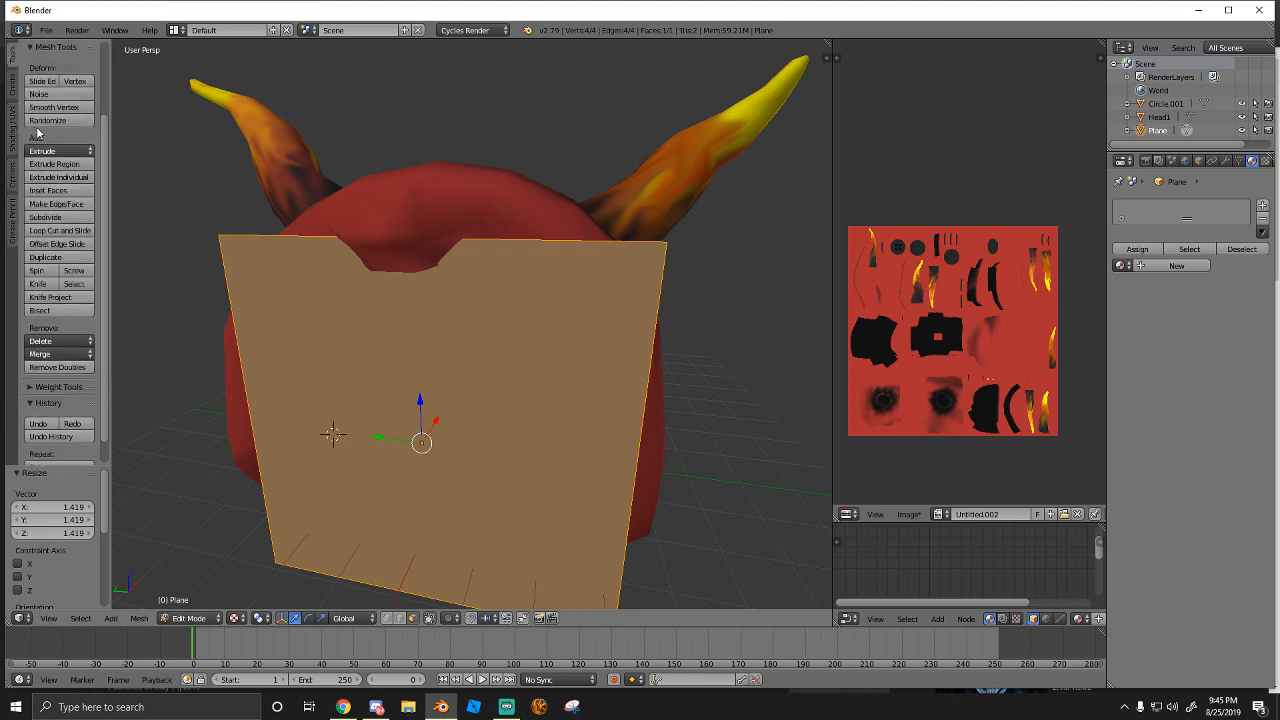
{"action": "left_click", "coordinate": [13, 84]}
{"action": "left_click", "coordinate": [11, 124]}
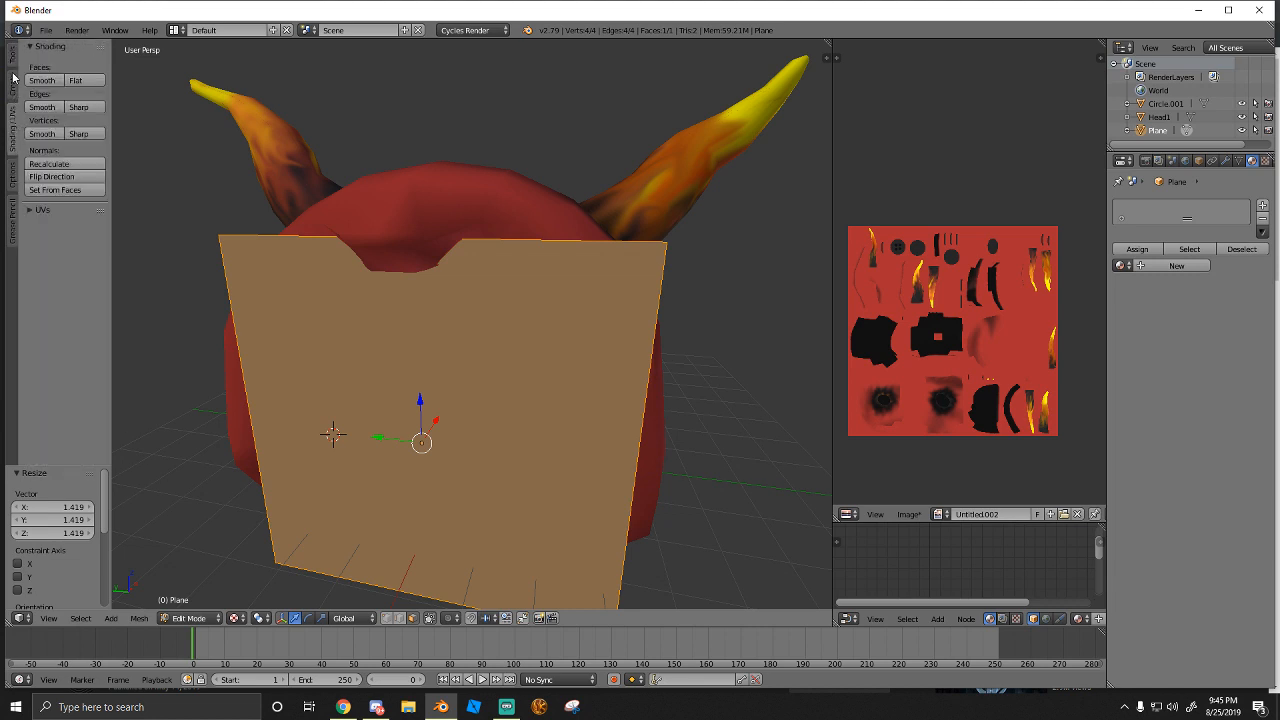
{"action": "left_click", "coordinate": [13, 78]}
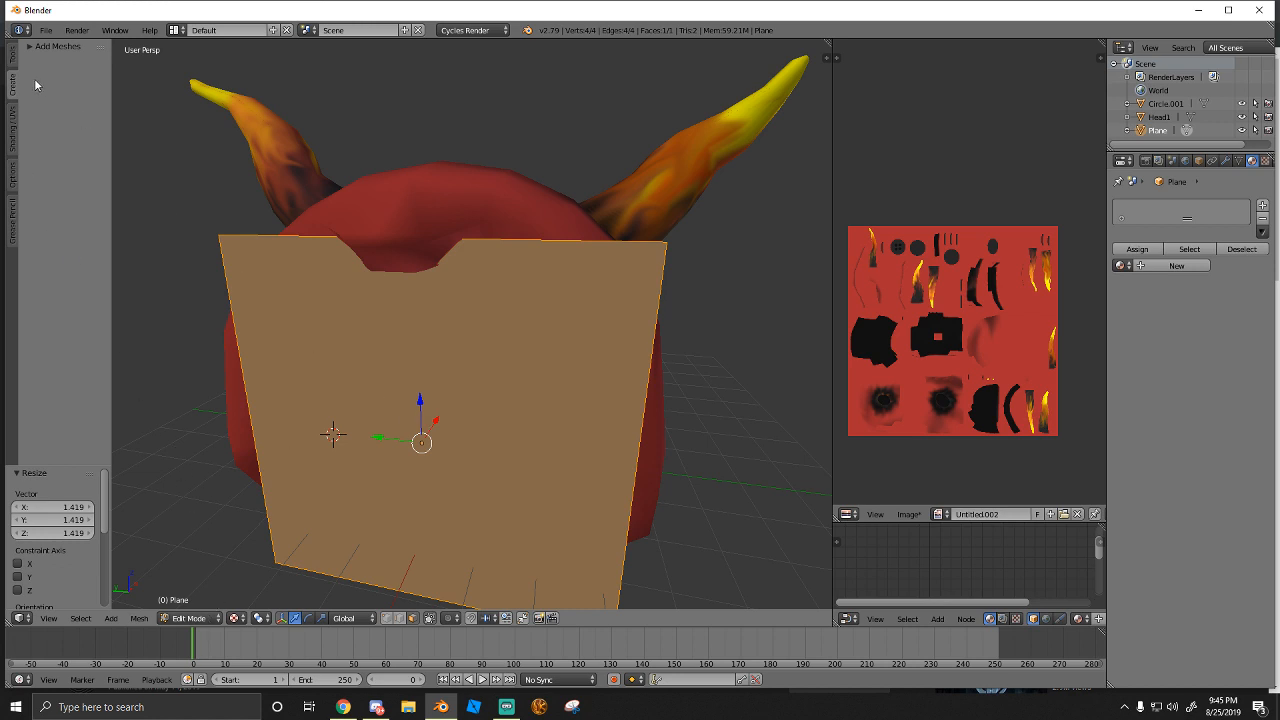
{"action": "left_click", "coordinate": [13, 56]}
{"action": "scroll", "coordinate": [40, 380], "scroll_direction": "down", "scroll_amount": 5}
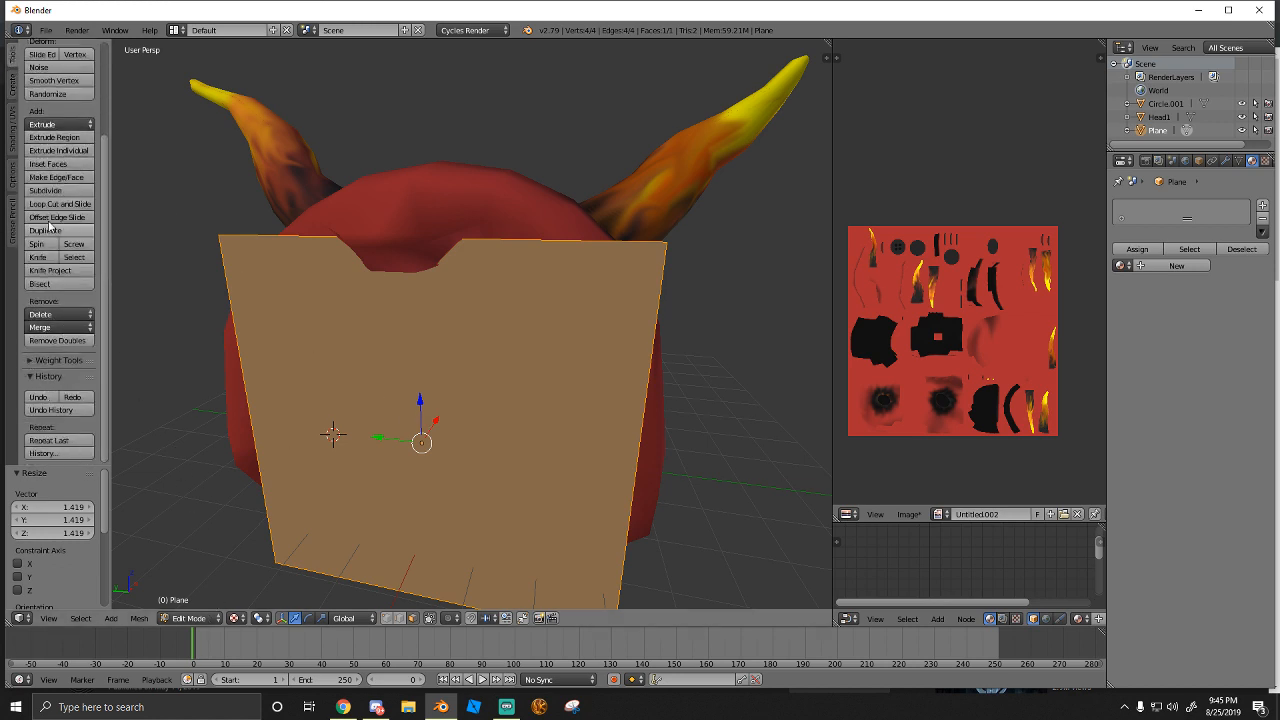
{"action": "scroll", "coordinate": [48, 226], "scroll_direction": "up", "scroll_amount": 4}
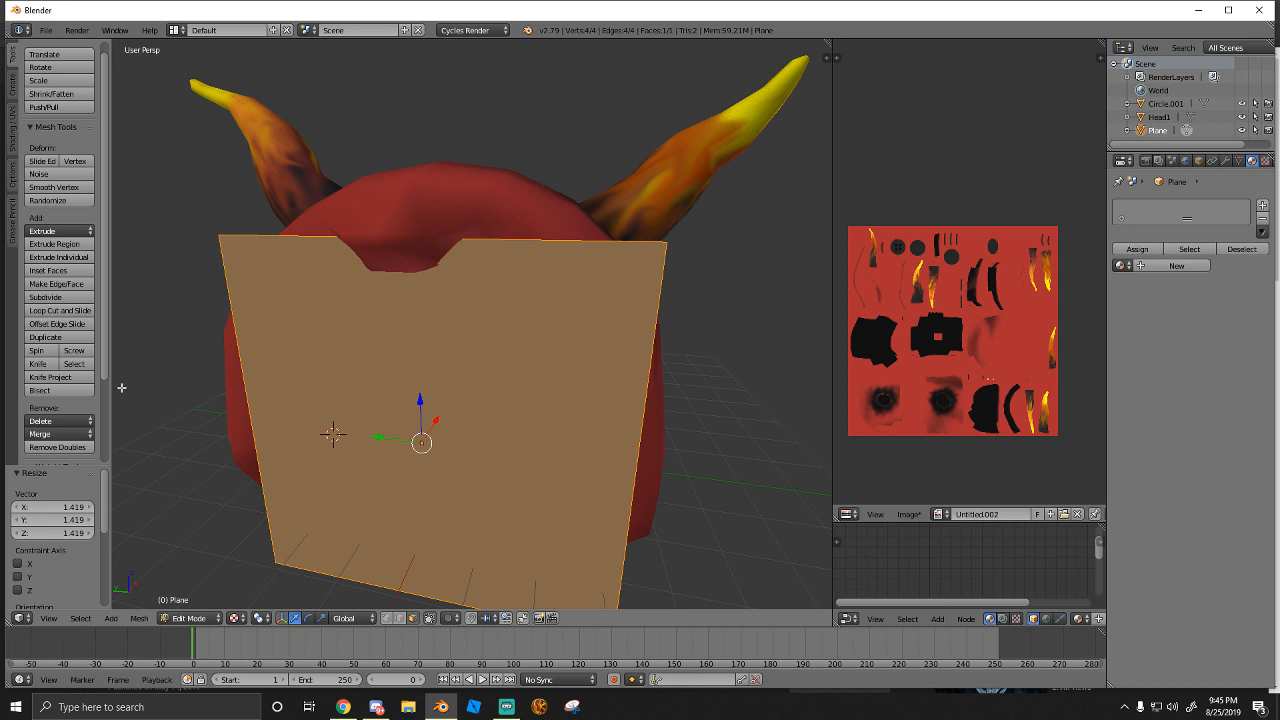
{"action": "left_click", "coordinate": [45, 297]}
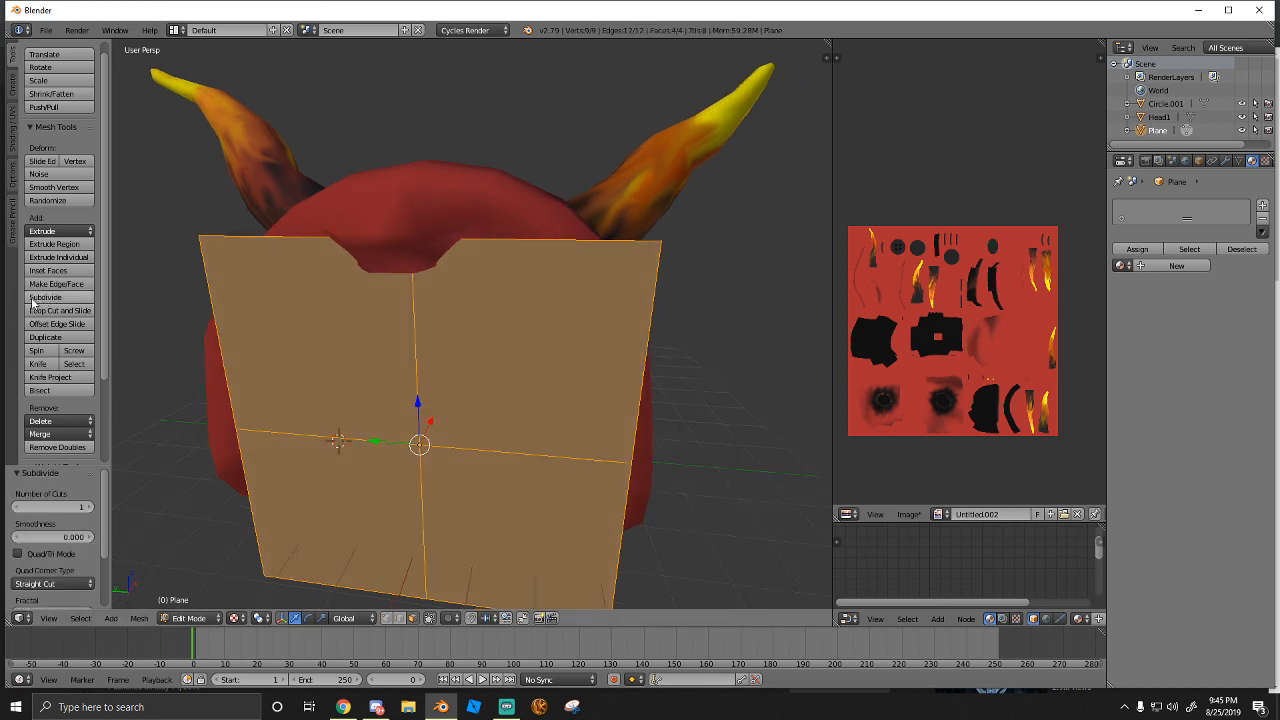
{"action": "left_click", "coordinate": [32, 299]}
{"action": "left_click", "coordinate": [32, 299]}
{"action": "left_click", "coordinate": [32, 299]}
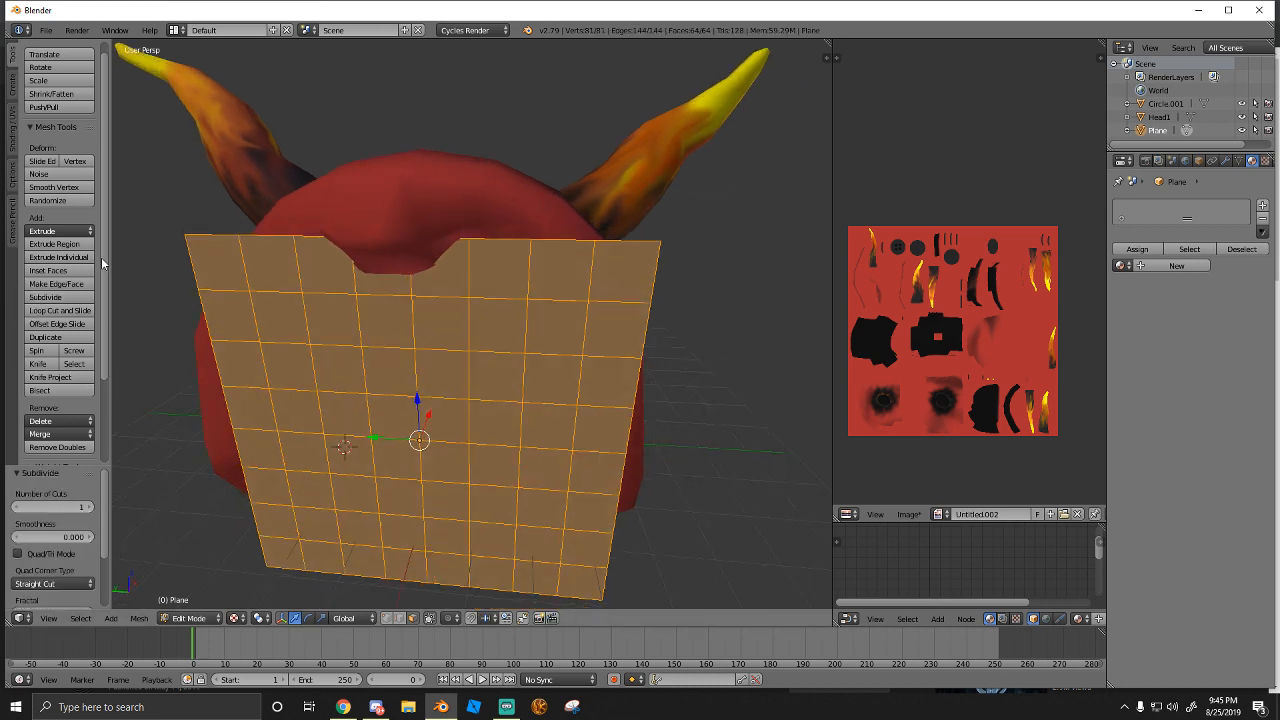
Select the plane's two upper corner vertices, and undo those selections and the last two subdivisions
{"action": "middle_click_drag", "start_coordinate": [262, 279], "coordinate": [149, 251]}
{"action": "right_click", "coordinate": [150, 257]}
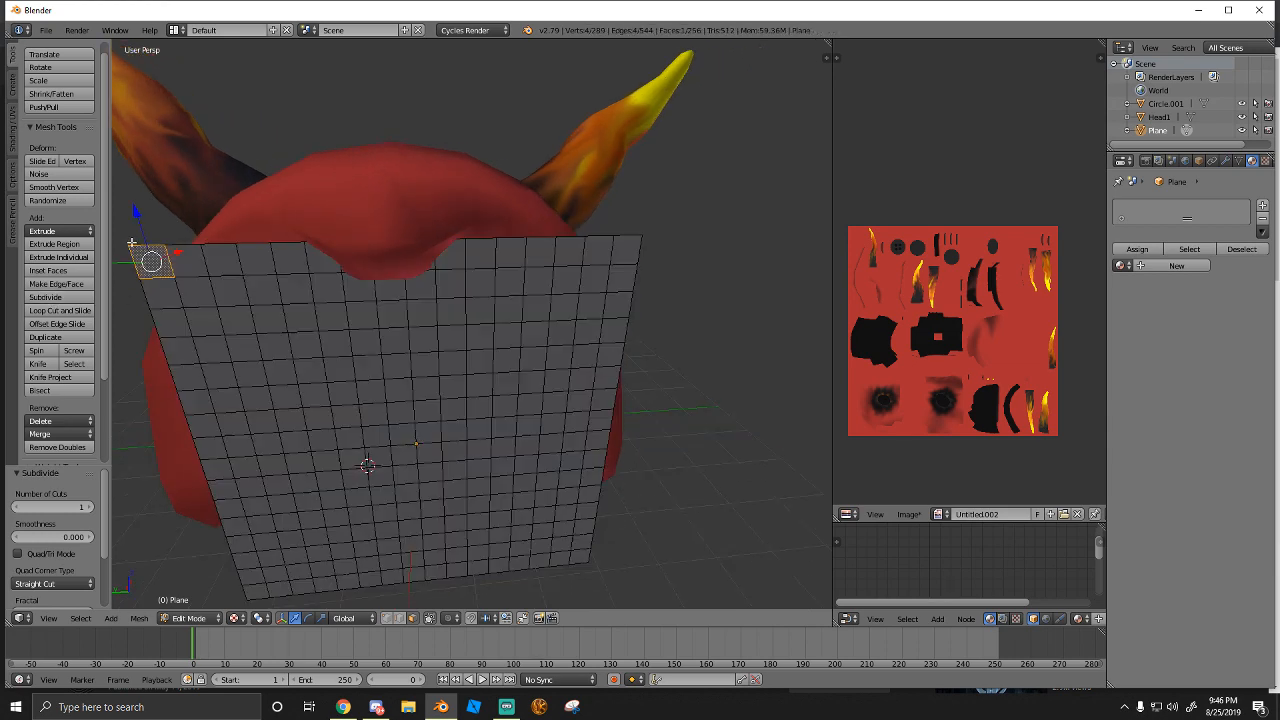
{"action": "right_click", "coordinate": [128, 248]}
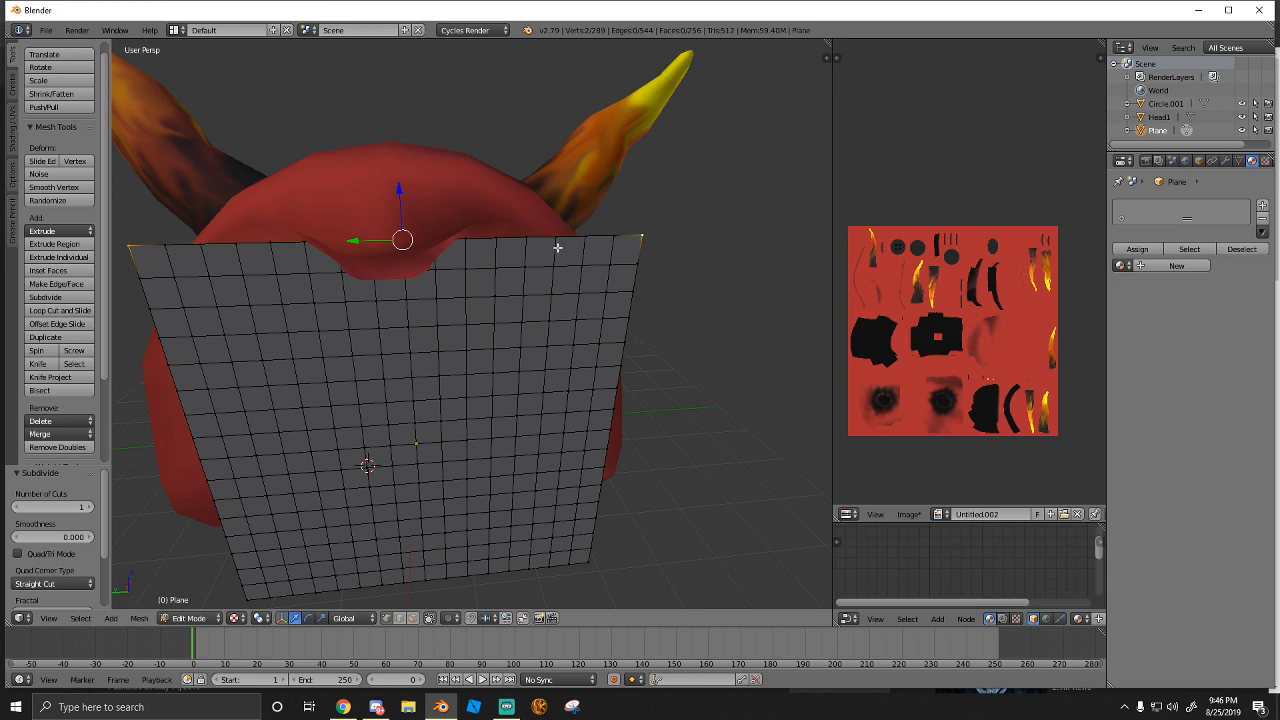
{"action": "key", "text": "ctrl+z"}
{"action": "key", "text": "ctrl+z"}
{"action": "key", "text": "ctrl+z"}
{"action": "key", "text": "ctrl+z"}
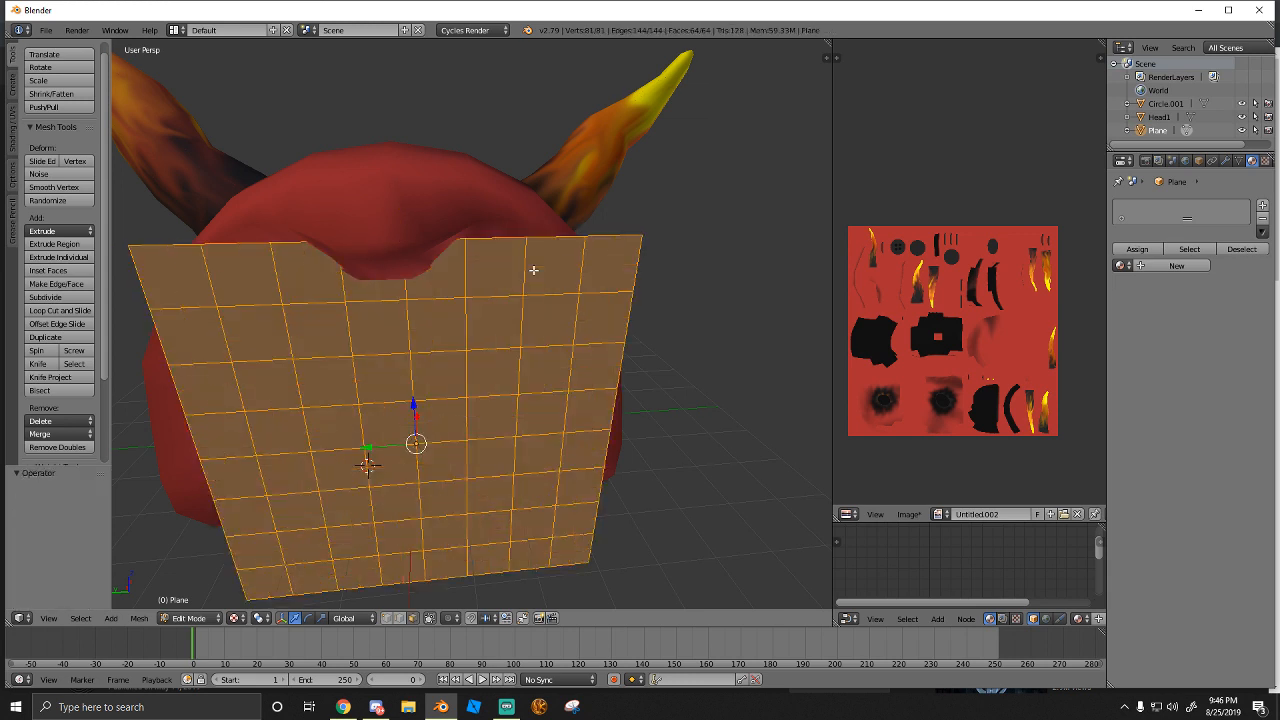
{"action": "key", "text": "ctrl+z"}
Try to lower a single upper corner vertex of the plane by 1.197 along Z, and undo the move
{"action": "right_click", "coordinate": [511, 249]}
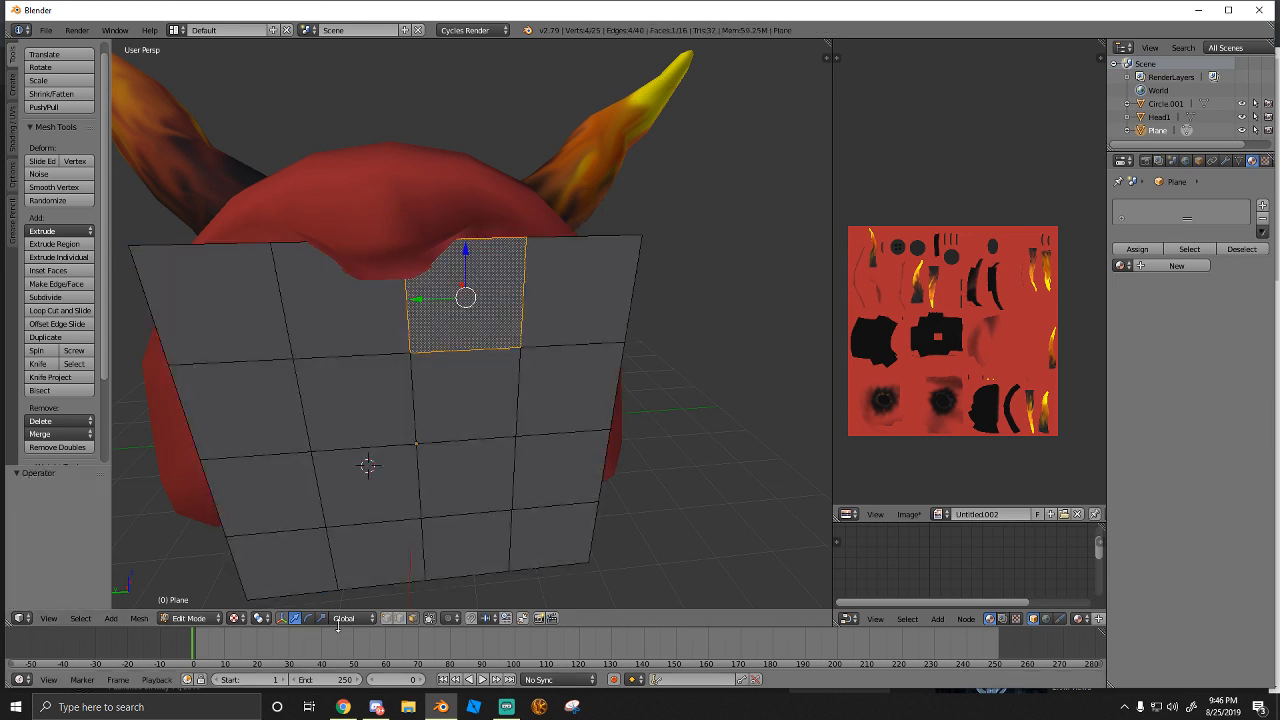
{"action": "right_click", "coordinate": [641, 236]}
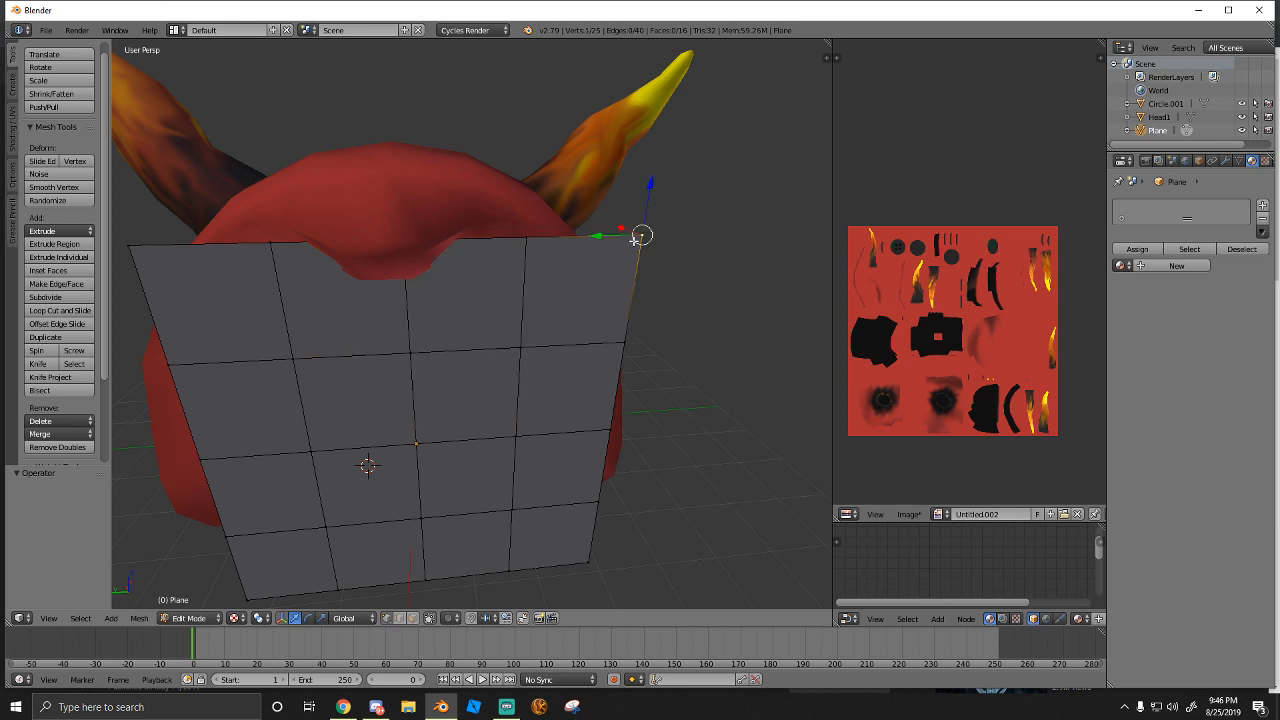
{"action": "key", "text": "g"}
{"action": "key", "text": "z"}
{"action": "left_click", "coordinate": [646, 349]}
{"action": "right_click", "coordinate": [622, 334]}
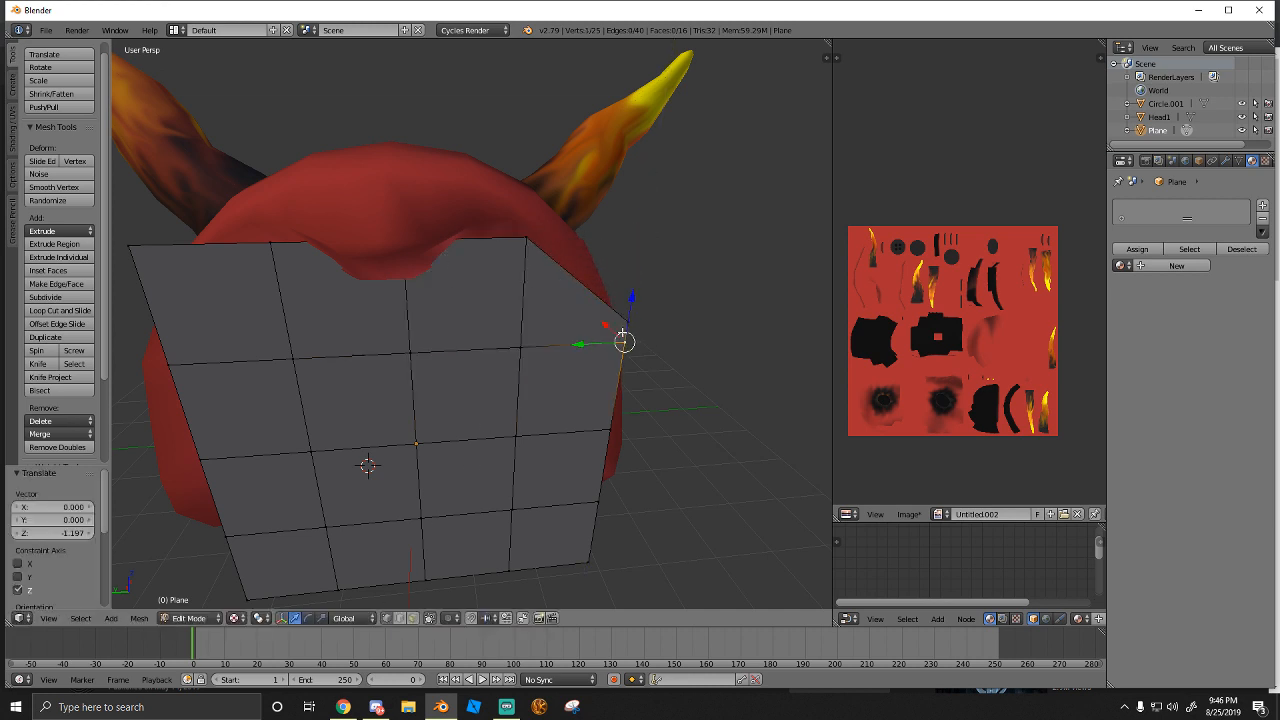
{"action": "key", "text": "ctrl+z"}
{"action": "key", "text": "ctrl+z"}
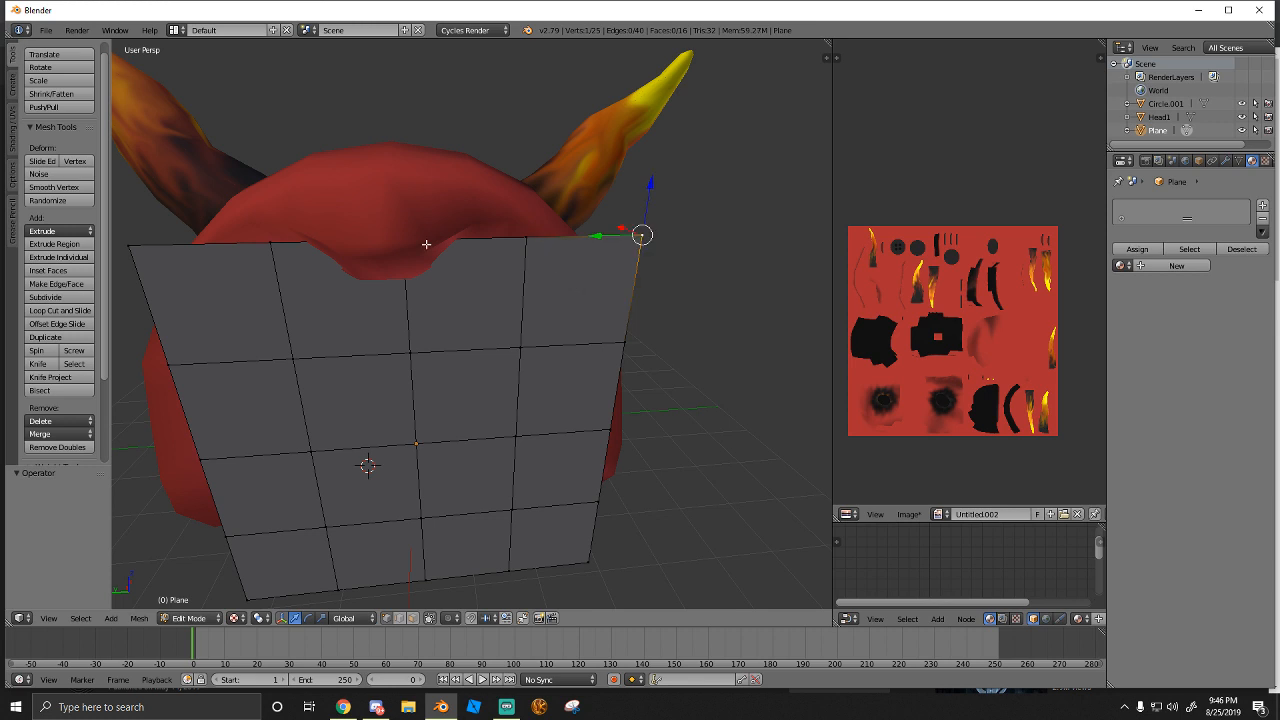
Lower both upper corner vertices of the plane 1.088 along Z and raise both lower corner vertices 0.828
{"action": "right_click", "coordinate": [130, 242], "text": "shift"}
{"action": "left_click_drag", "start_coordinate": [404, 220], "coordinate": [399, 314]}
{"action": "middle_click_drag", "start_coordinate": [339, 460], "coordinate": [322, 424]}
{"action": "scroll", "coordinate": [322, 424], "scroll_direction": "down", "scroll_amount": 3}
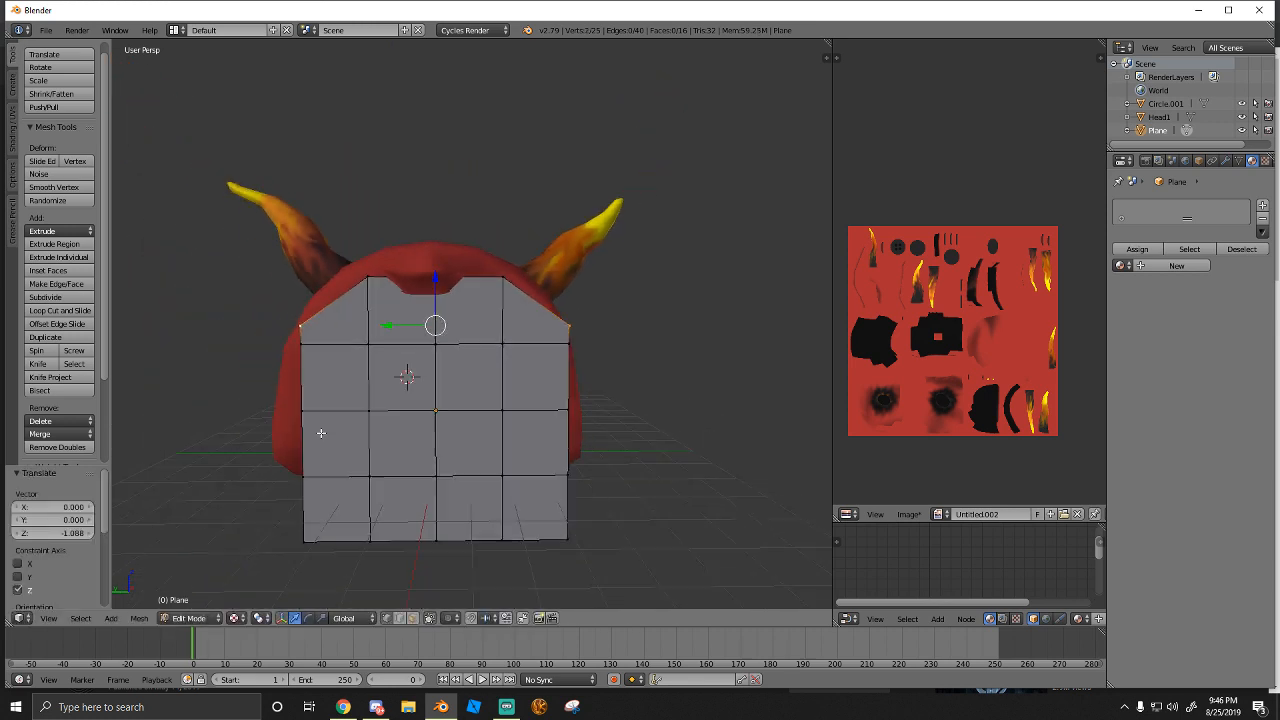
{"action": "right_click", "coordinate": [300, 544]}
{"action": "right_click", "coordinate": [550, 541], "text": "shift"}
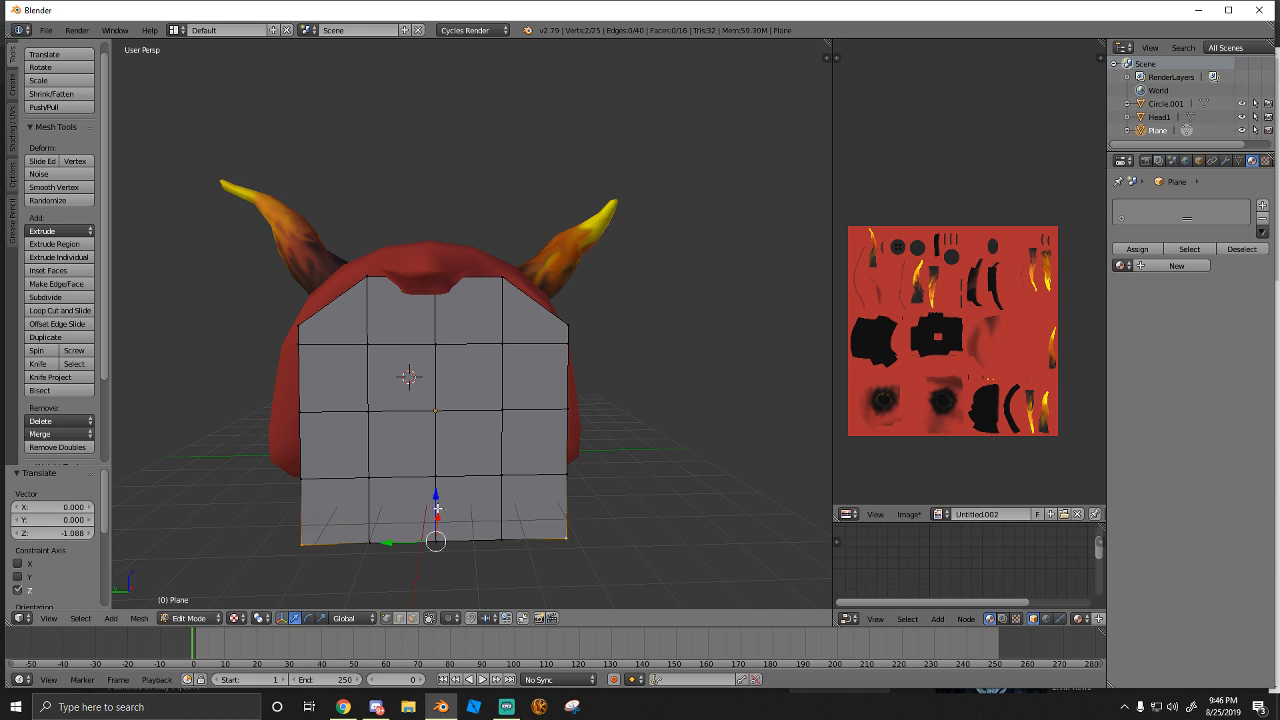
{"action": "left_click_drag", "start_coordinate": [437, 503], "coordinate": [432, 468]}
Raise the three middle vertices of the bottom edge 0.359 along Z and scale the two lower corners to 0.797 along Y
{"action": "right_click", "coordinate": [499, 537]}
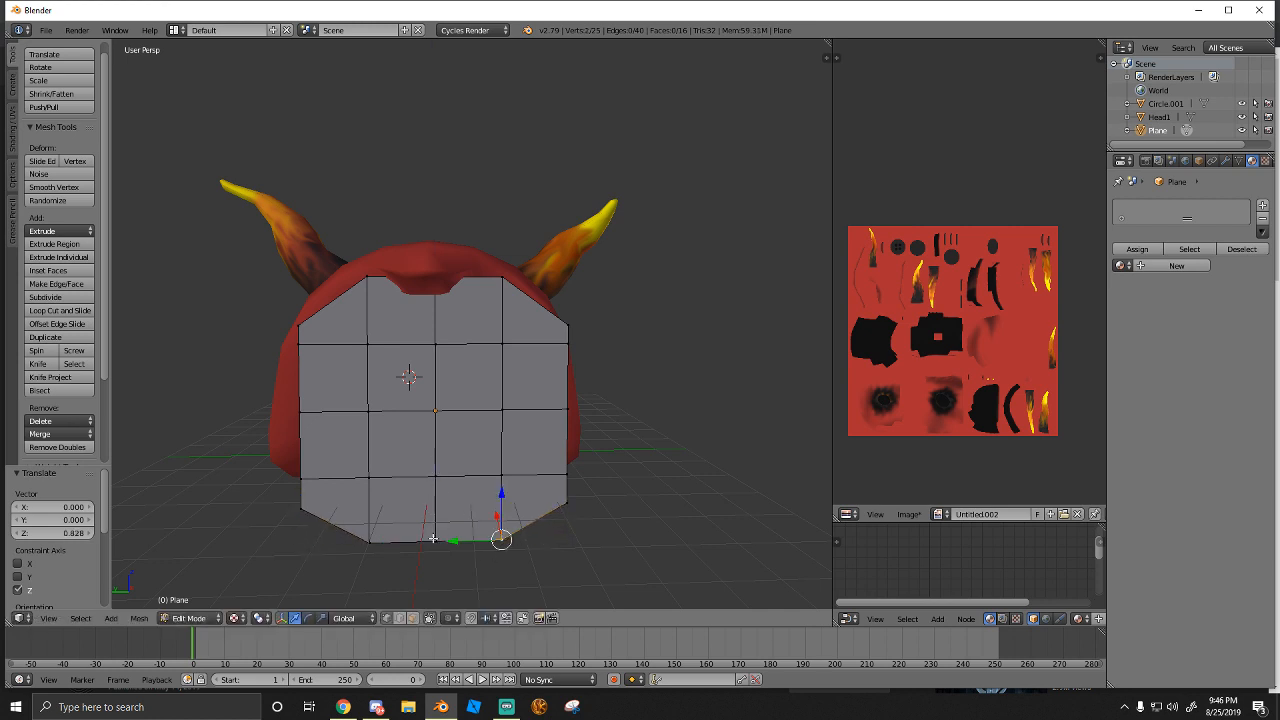
{"action": "right_click", "coordinate": [433, 538], "text": "shift"}
{"action": "right_click", "coordinate": [372, 540], "text": "shift"}
{"action": "left_click_drag", "start_coordinate": [430, 512], "coordinate": [433, 487]}
{"action": "right_click", "coordinate": [566, 503]}
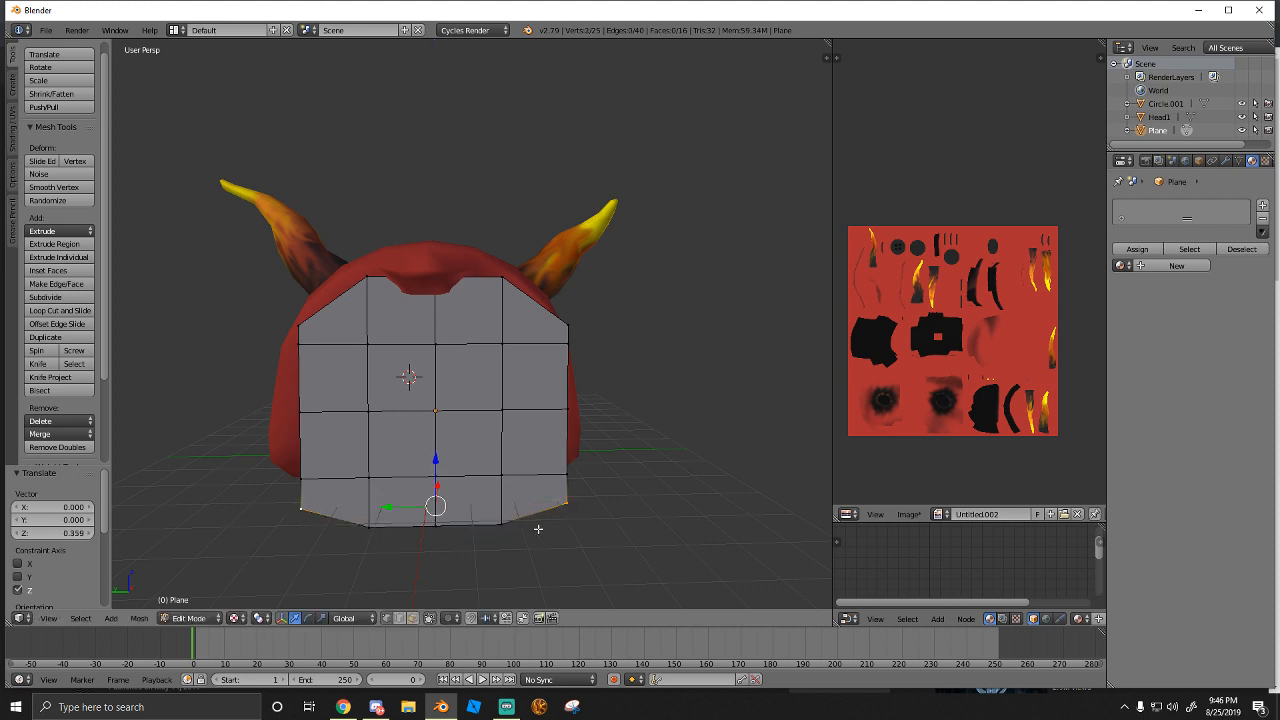
{"action": "key", "text": "s"}
{"action": "key", "text": "shift+z"}
{"action": "left_click", "coordinate": [508, 522]}
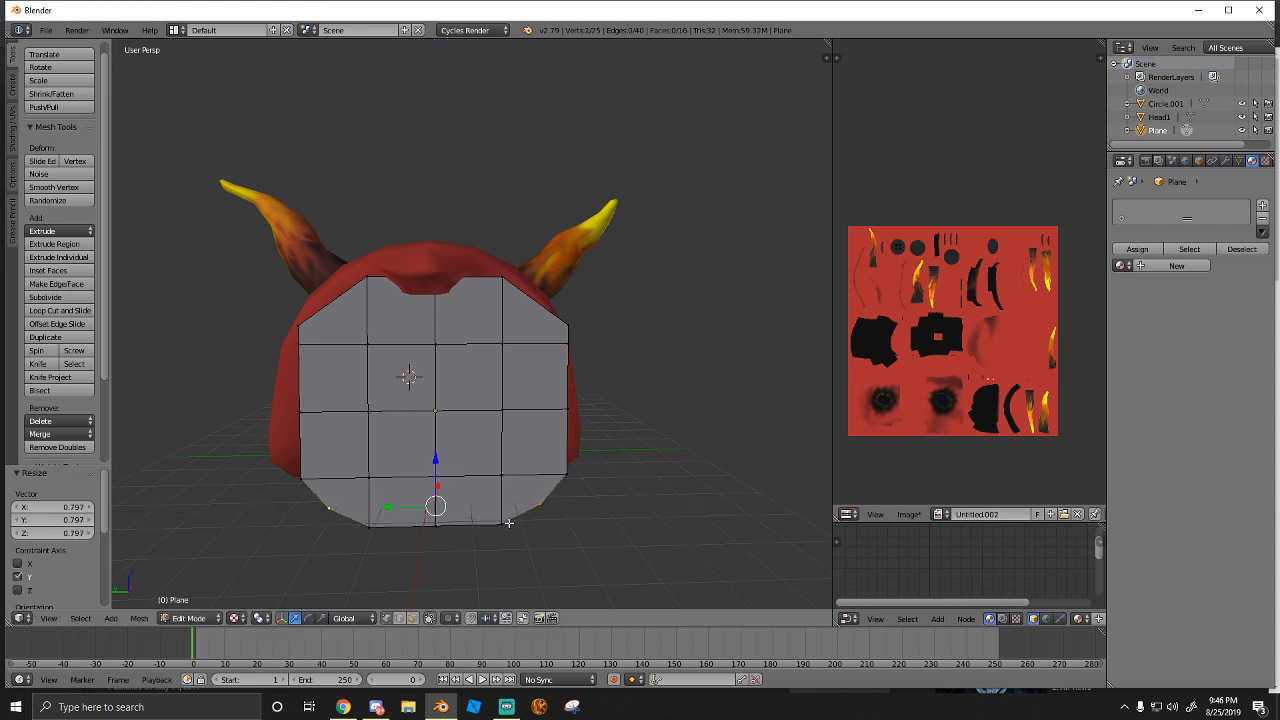
Scale the two outer vertices of the plane's middle row apart by 1.089
{"action": "right_click", "coordinate": [301, 407], "text": "shift"}
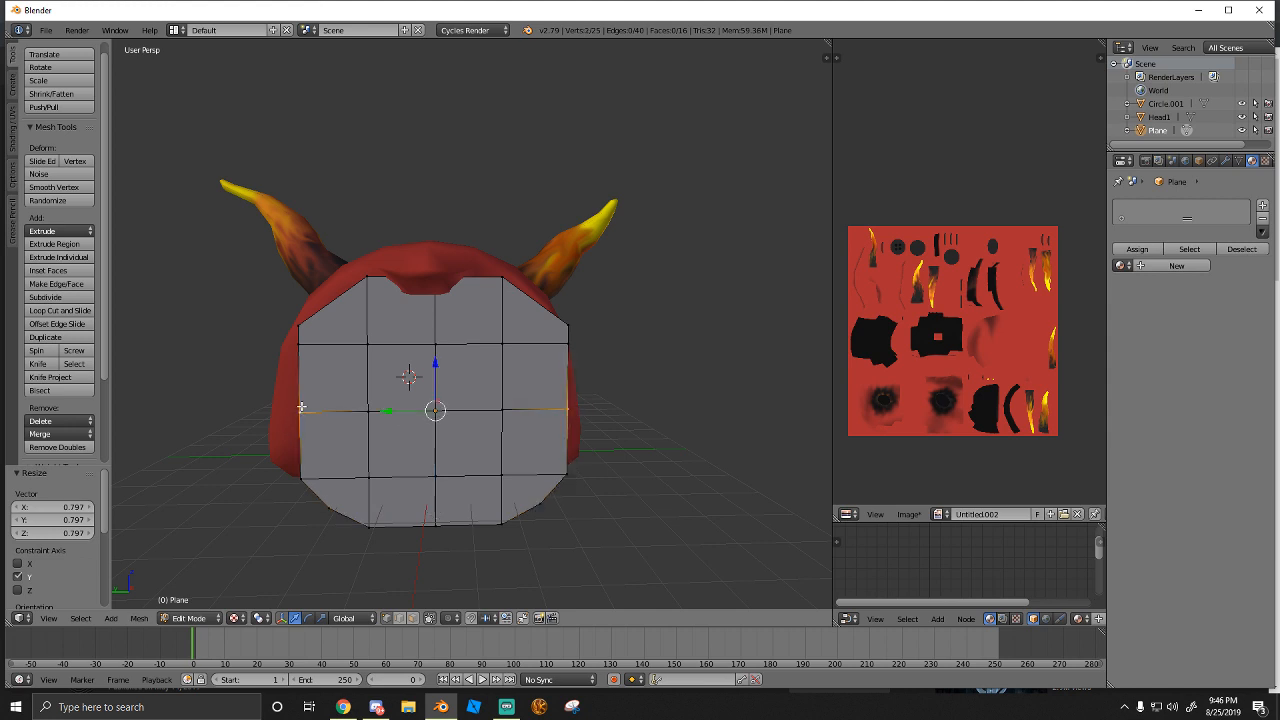
{"action": "key", "text": "s"}
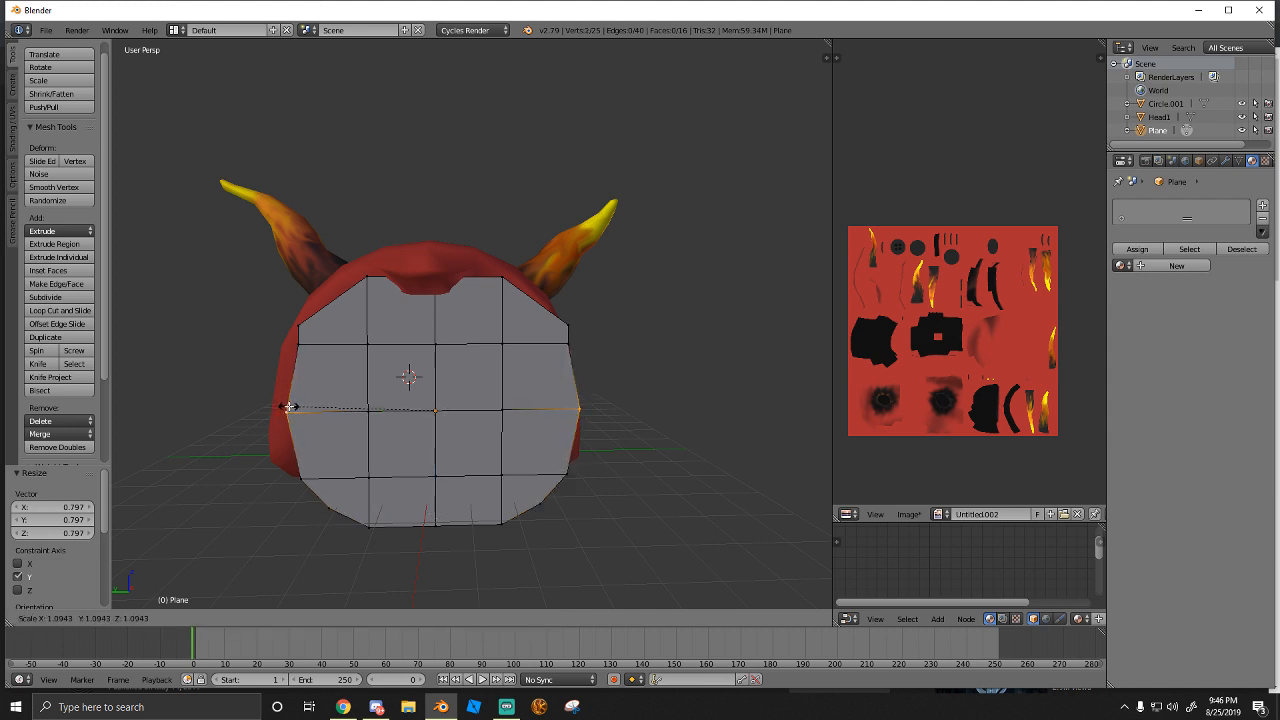
{"action": "left_click", "coordinate": [289, 407]}
Spread the two outer vertices of the row above the middle by about 1.06 along Y, undoing an accidental split
{"action": "right_click", "coordinate": [301, 346]}
{"action": "right_click", "coordinate": [563, 349], "text": "shift"}
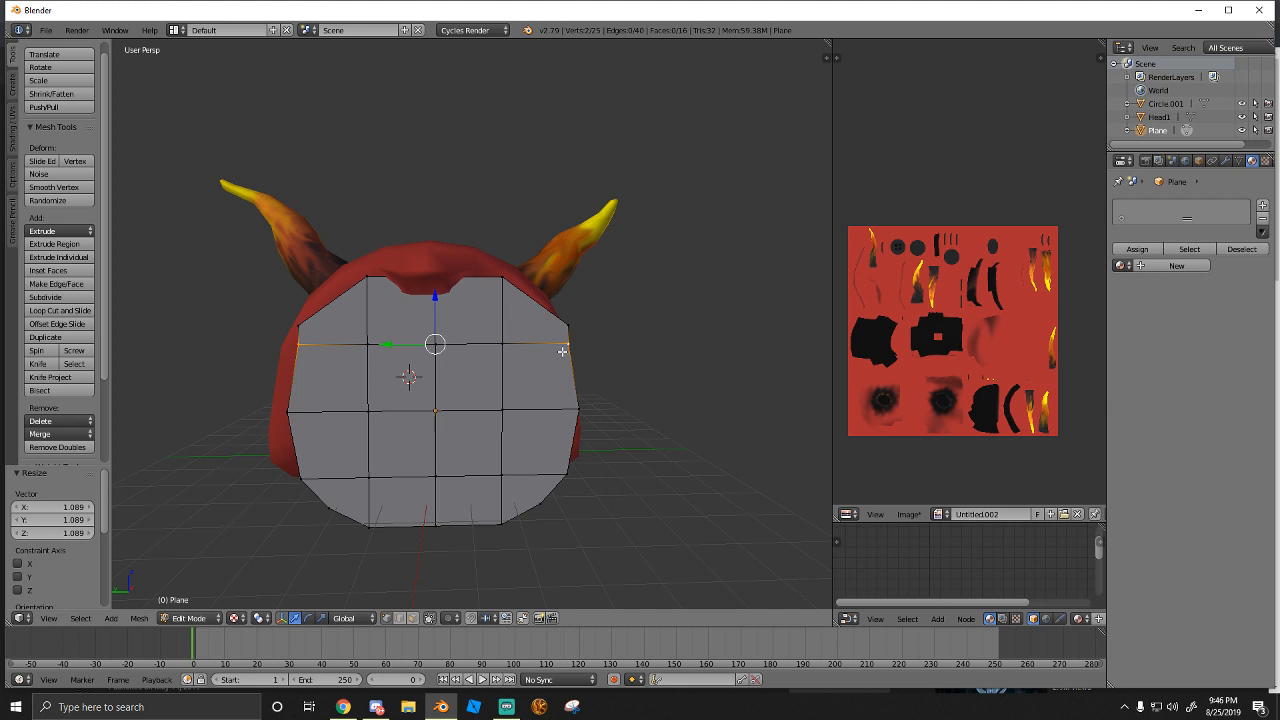
{"action": "key", "text": "y"}
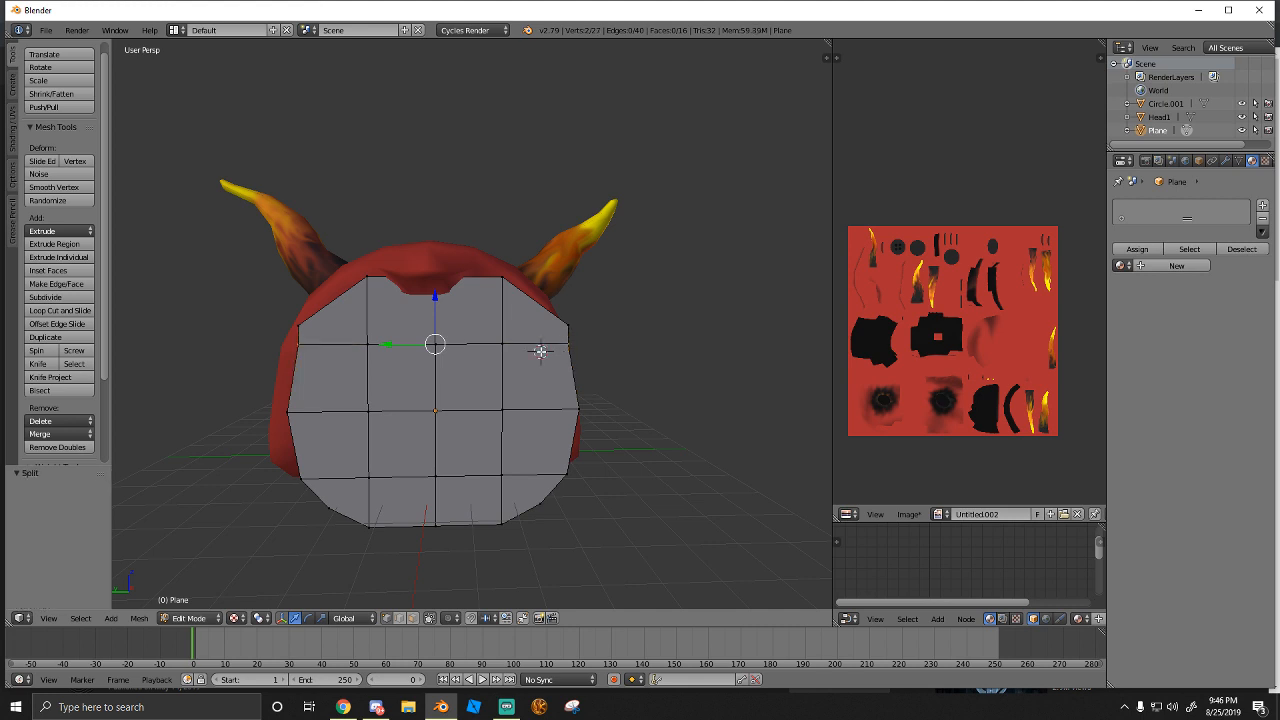
{"action": "key", "text": "s"}
{"action": "key", "text": "y"}
{"action": "left_click", "coordinate": [541, 352]}
{"action": "key", "text": "s"}
{"action": "key", "text": "y"}
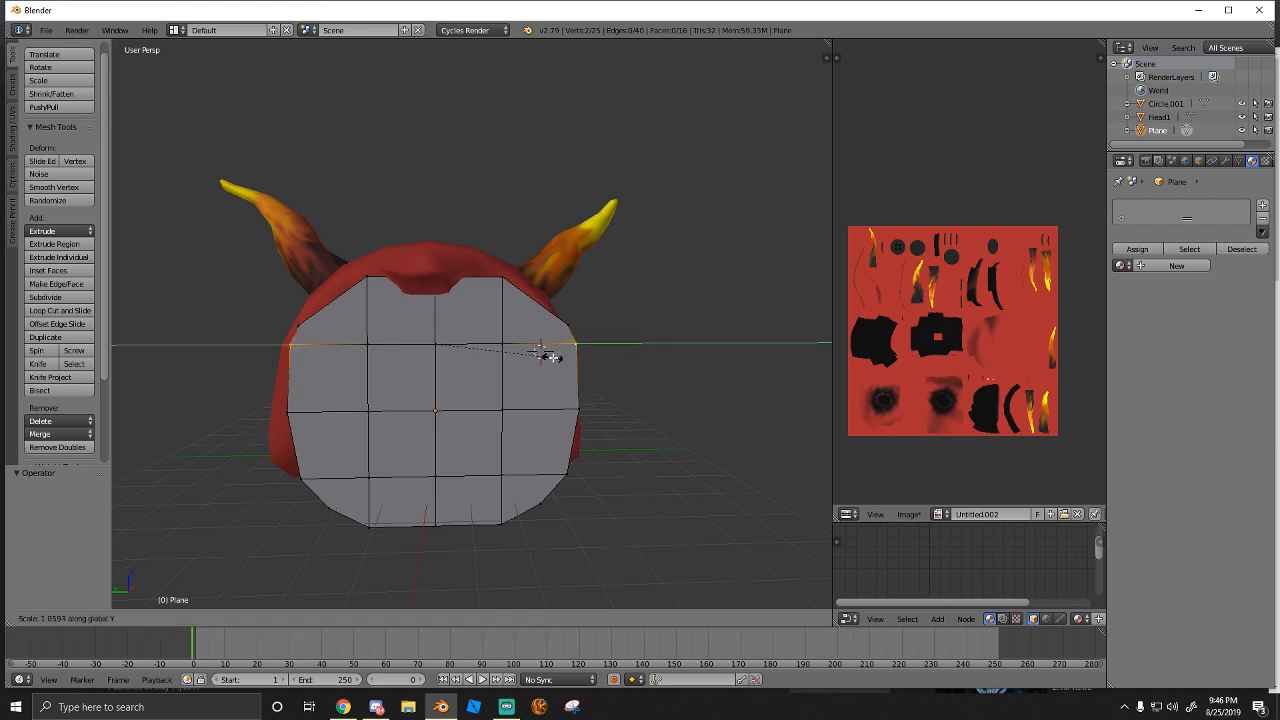
{"action": "left_click", "coordinate": [548, 357]}
Select the whole plane and move it along X back into the hat's face opening
{"action": "key", "text": "a"}
{"action": "middle_click_drag", "start_coordinate": [548, 357], "coordinate": [523, 387]}
{"action": "key", "text": "g"}
{"action": "key", "text": "x"}
{"action": "left_click", "coordinate": [491, 371]}
{"action": "key", "text": "a"}
{"action": "key", "text": "a"}
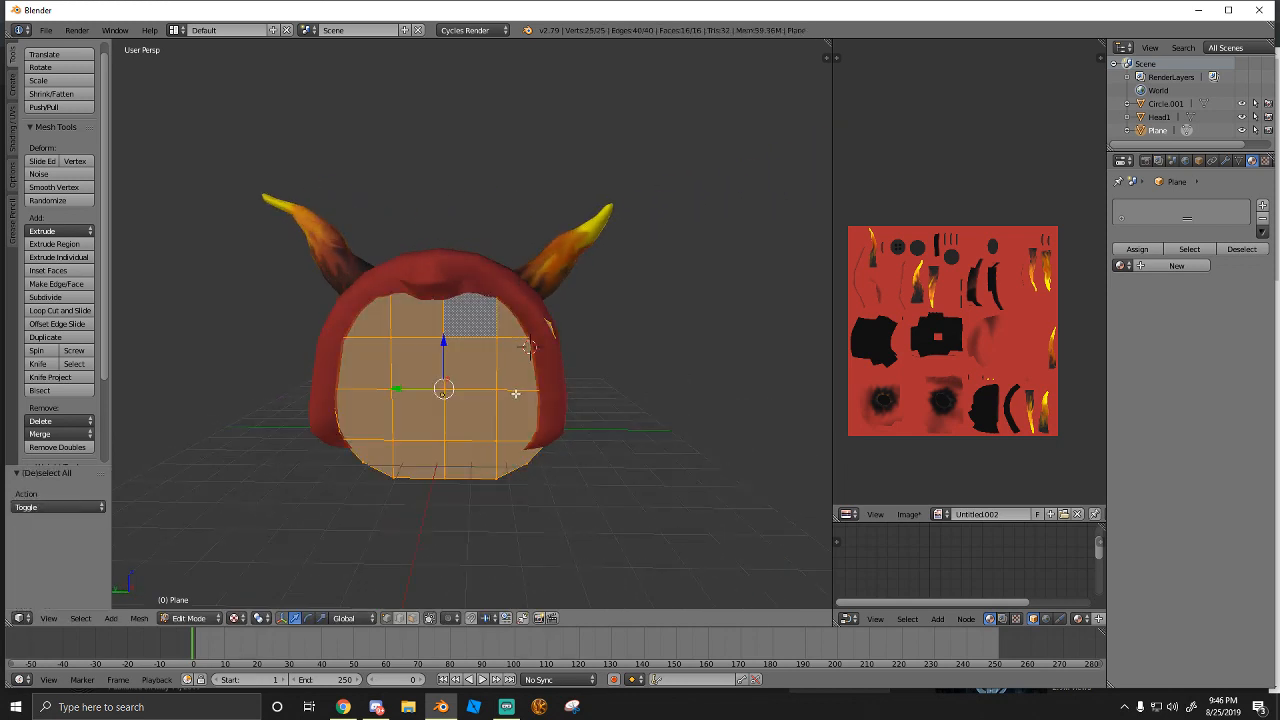
Scale the whole plane slightly, shift it along Y, and raise it 0.293 along Z to fit the face opening
{"action": "key", "text": "s"}
{"action": "left_click", "coordinate": [503, 391]}
{"action": "middle_click_drag", "start_coordinate": [503, 391], "coordinate": [300, 486]}
{"action": "key", "text": "g"}
{"action": "key", "text": "y"}
{"action": "left_click", "coordinate": [438, 362]}
{"action": "key", "text": "g"}
{"action": "key", "text": "z"}
{"action": "left_click", "coordinate": [440, 365]}
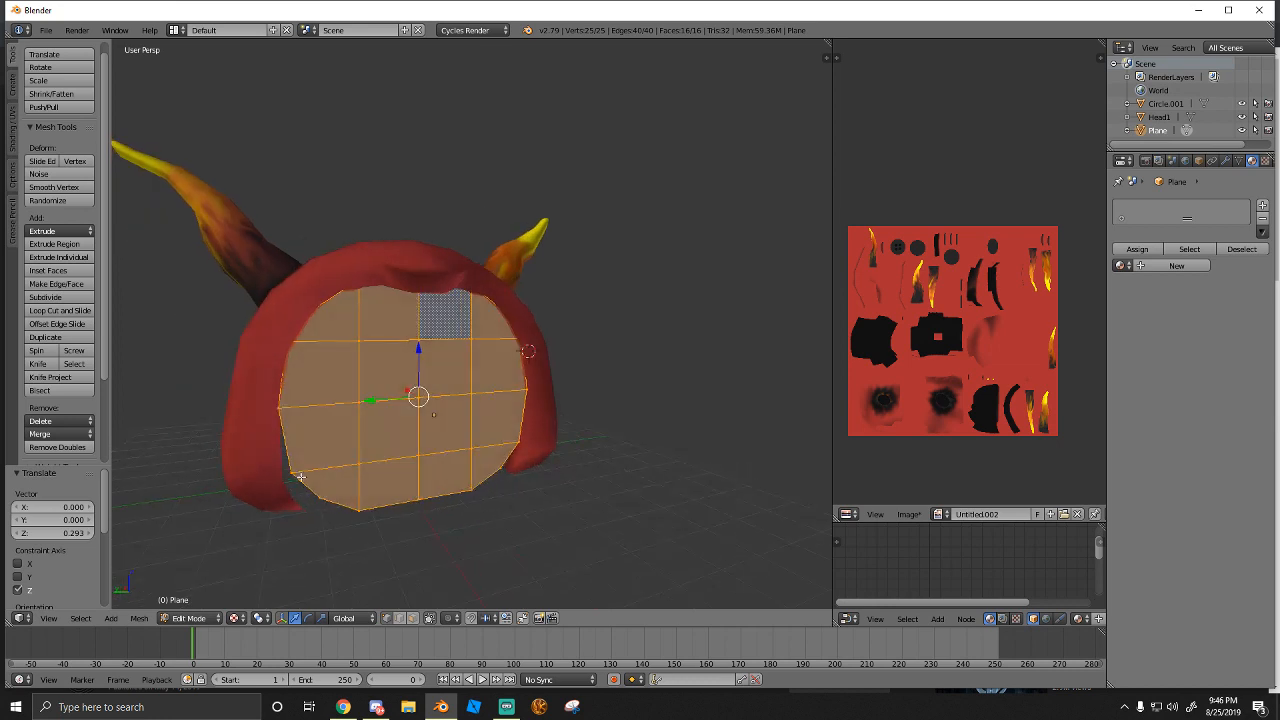
Scale the outer vertices of the row below the middle by 1.134 along Y and the lower corner vertices by 1.218
{"action": "right_click", "coordinate": [295, 478]}
{"action": "middle_click_drag", "start_coordinate": [505, 441], "coordinate": [363, 431]}
{"action": "key", "text": "s"}
{"action": "key", "text": "y"}
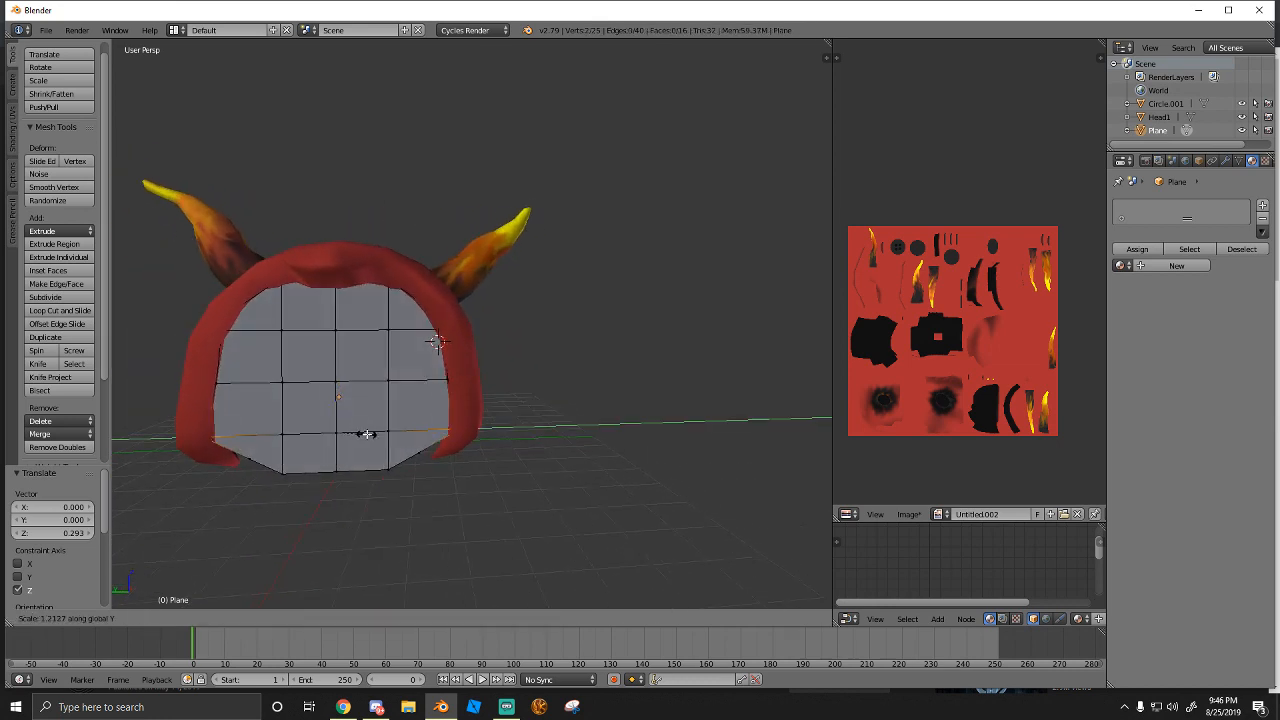
{"action": "left_click", "coordinate": [365, 434]}
{"action": "right_click", "coordinate": [250, 460]}
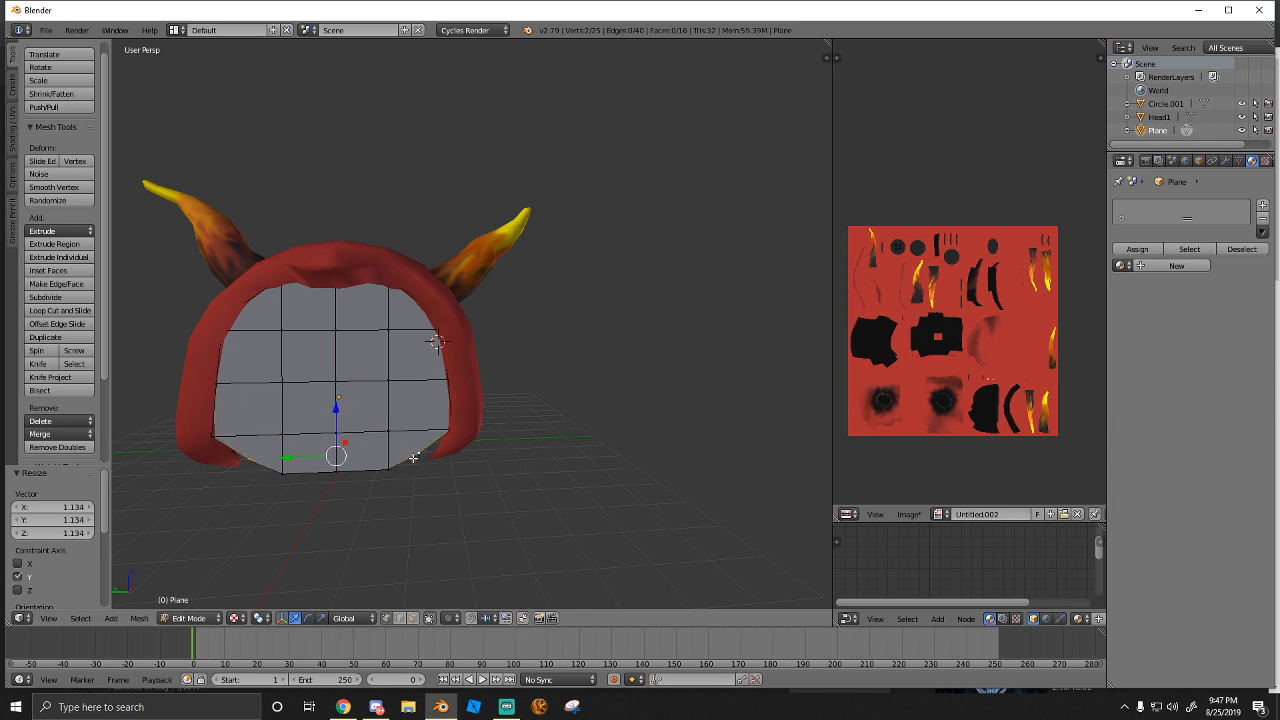
{"action": "key", "text": "s"}
{"action": "key", "text": "y"}
{"action": "left_click", "coordinate": [429, 458]}
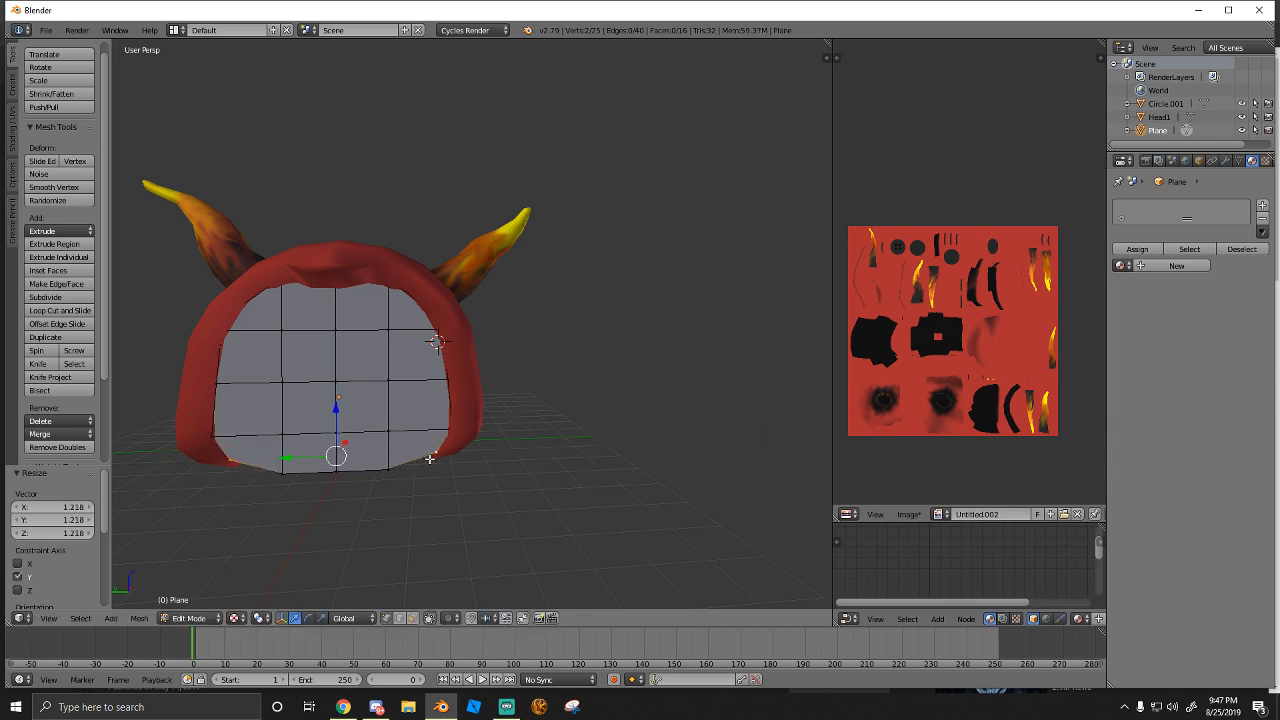
Move the whole plane 0.669 along X into the hat's face opening and scale it by 1.072
{"action": "middle_click_drag", "start_coordinate": [322, 468], "coordinate": [434, 473]}
{"action": "key", "text": "a"}
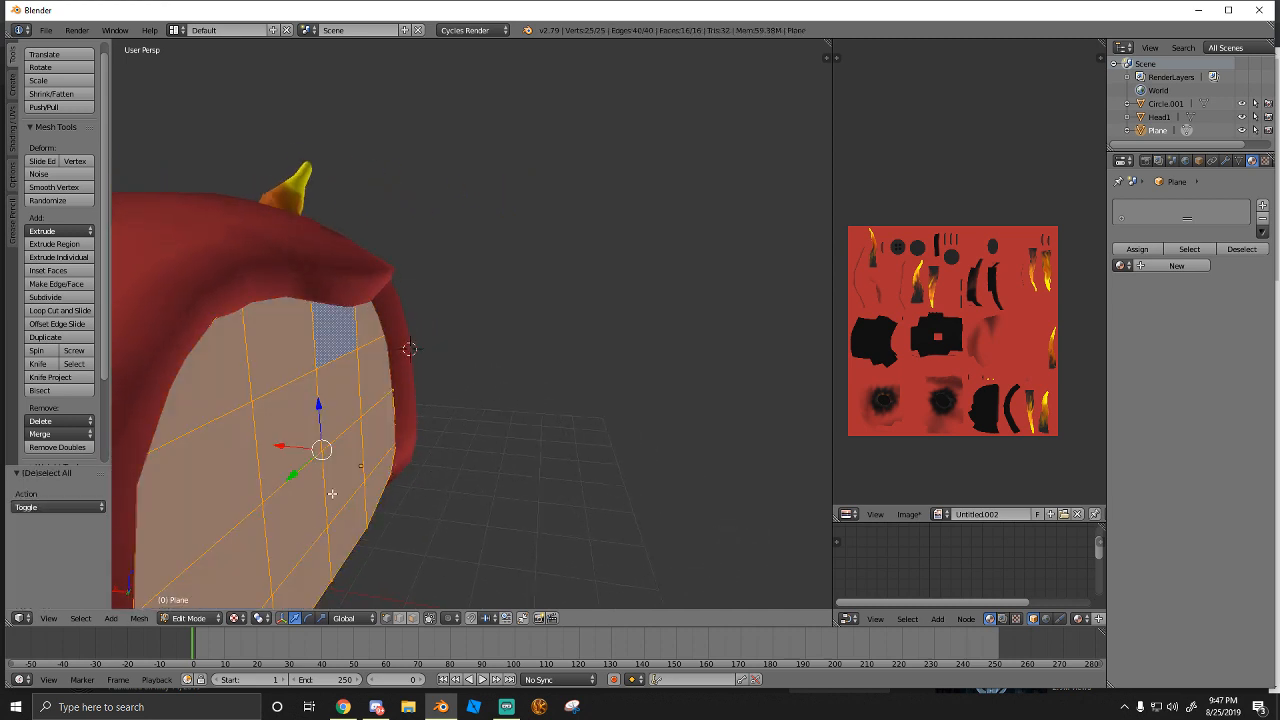
{"action": "left_click_drag", "start_coordinate": [278, 444], "coordinate": [240, 442]}
{"action": "middle_click_drag", "start_coordinate": [340, 406], "coordinate": [237, 402]}
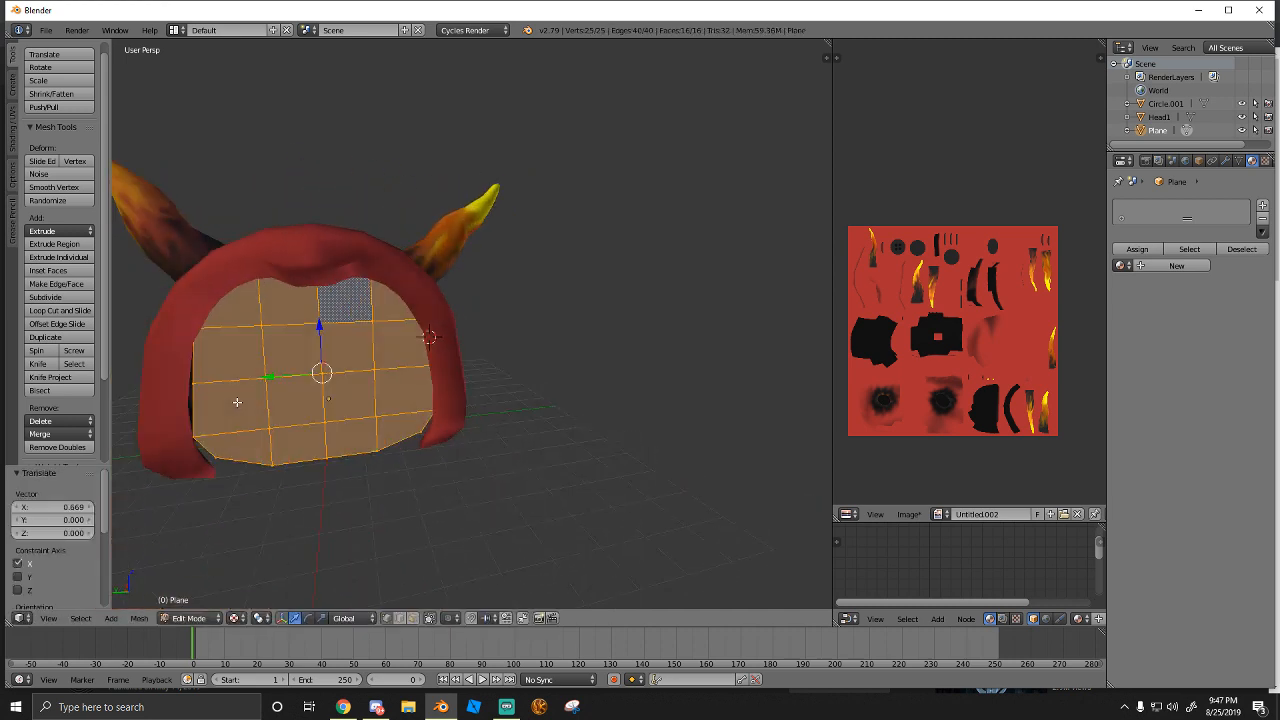
{"action": "key", "text": "s"}
{"action": "left_click", "coordinate": [325, 408]}
Shift the enlarged plane another 0.706 along X, deeper into the hat
{"action": "key", "text": "shift+f"}
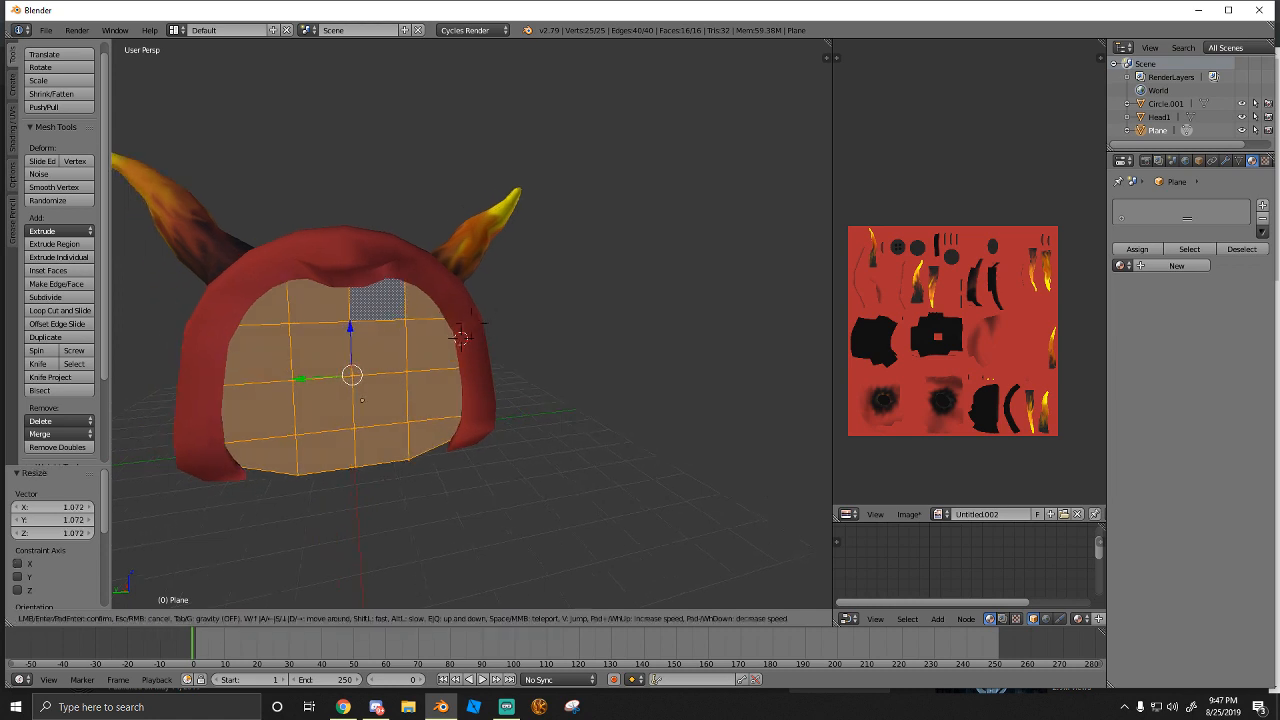
{"action": "key", "text": "w"}
{"action": "key", "text": "a"}
{"action": "left_click", "coordinate": [472, 324]}
{"action": "left_click_drag", "start_coordinate": [471, 351], "coordinate": [446, 343]}
Enable proportional editing and try pulling the plane's centre vertex along X, undoing each move
{"action": "left_click", "coordinate": [452, 618]}
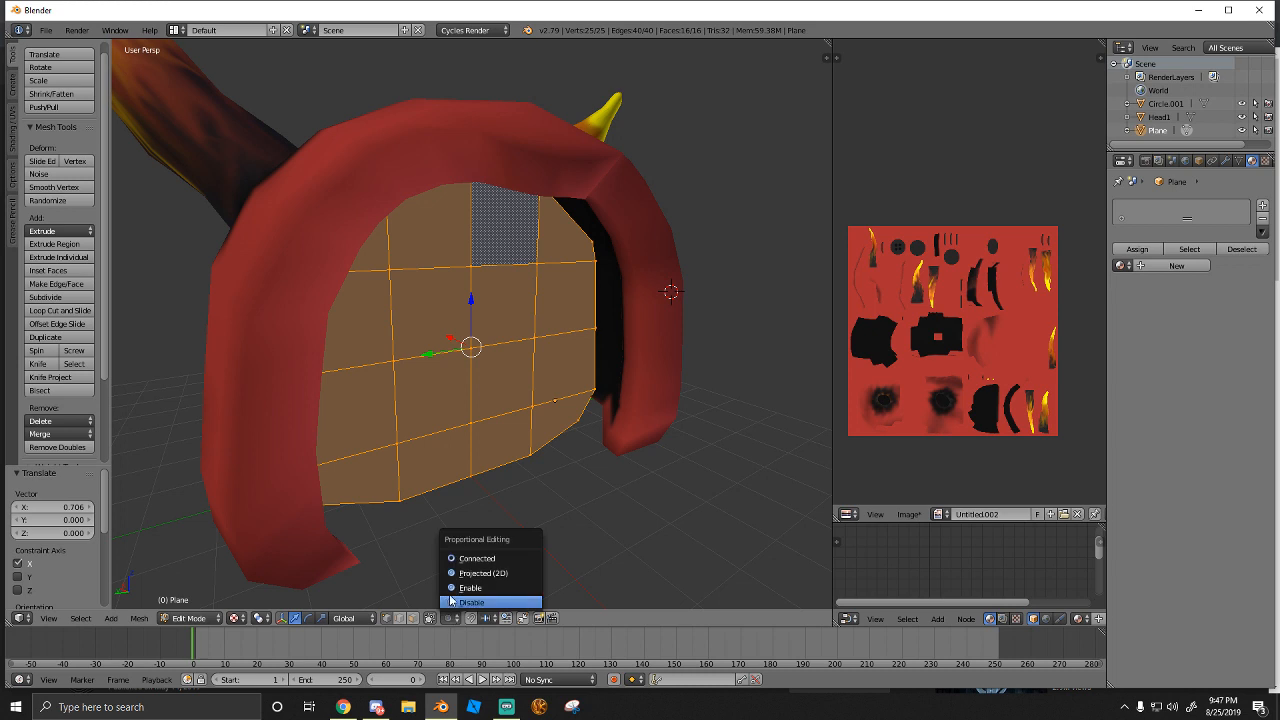
{"action": "left_click", "coordinate": [465, 600]}
{"action": "right_click", "coordinate": [465, 368]}
{"action": "left_click_drag", "start_coordinate": [460, 338], "coordinate": [468, 342]}
{"action": "key", "text": "ctrl+z"}
{"action": "middle_click_drag", "start_coordinate": [452, 418], "coordinate": [470, 408]}
{"action": "left_click_drag", "start_coordinate": [456, 355], "coordinate": [466, 364]}
{"action": "key", "text": "ctrl+z"}
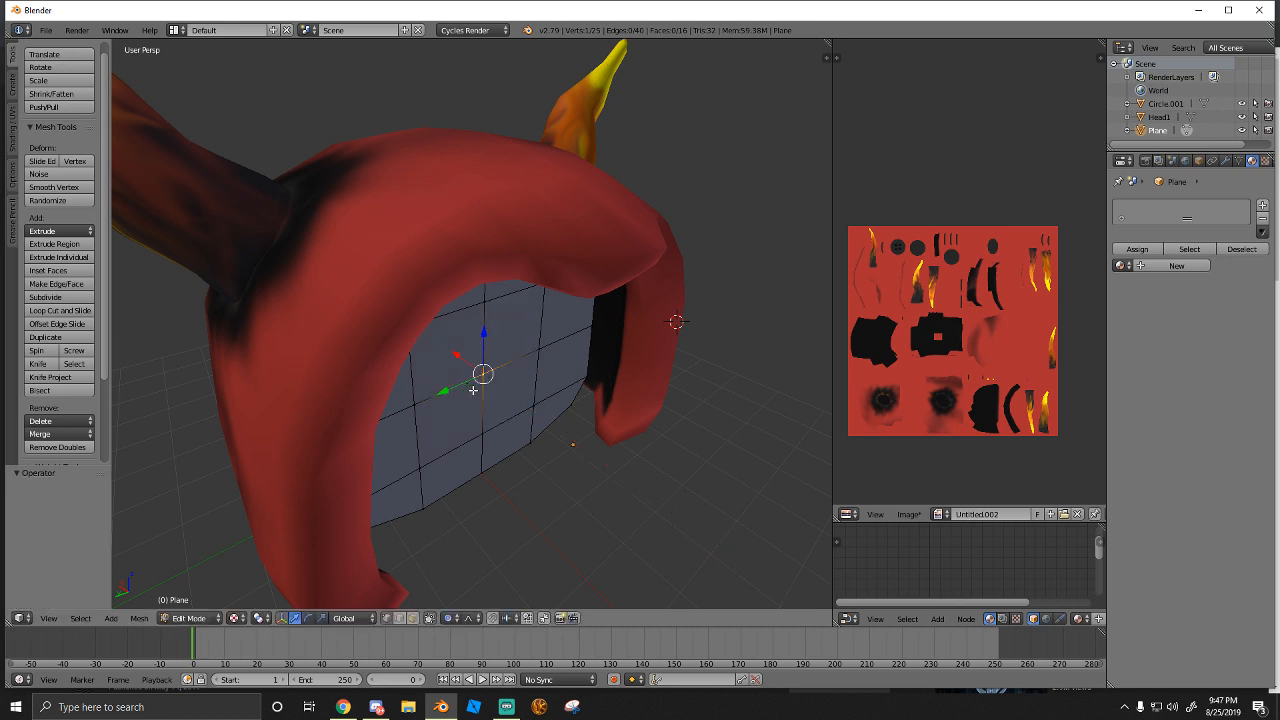
Select the whole plane and subdivide it with one cut
{"action": "middle_click_drag", "start_coordinate": [482, 437], "coordinate": [441, 398]}
{"action": "key", "text": "a"}
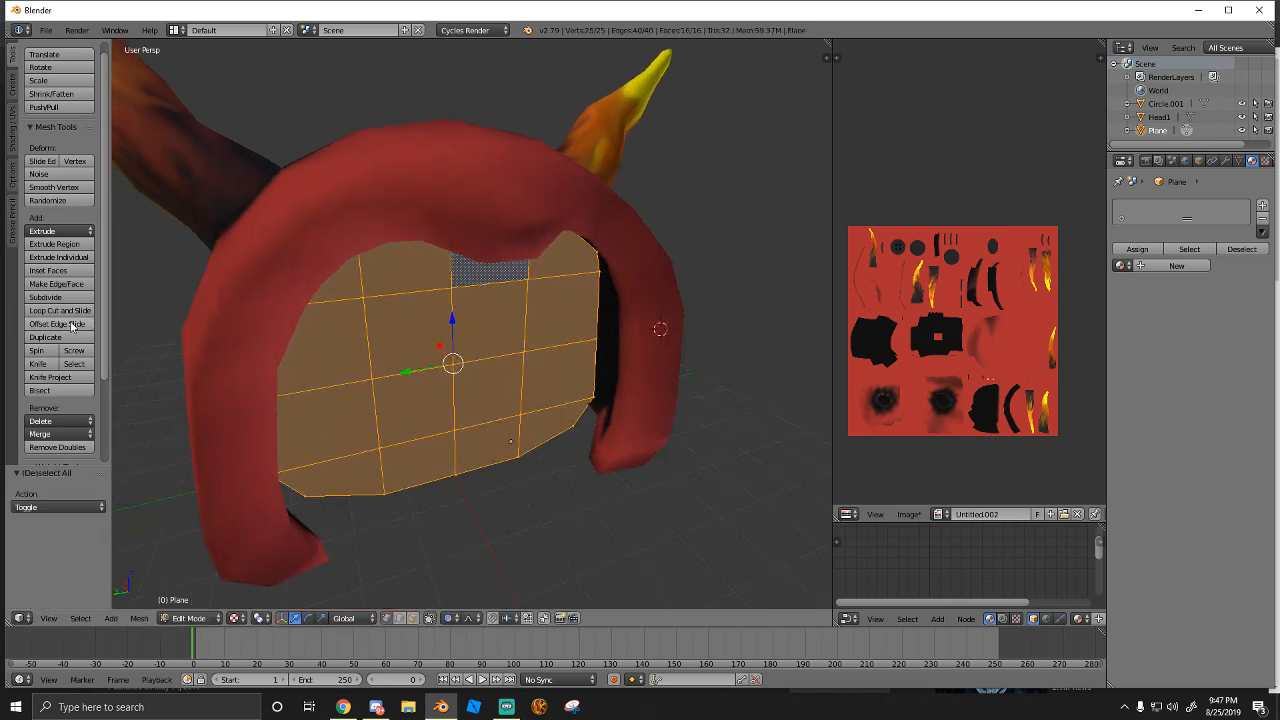
{"action": "left_click", "coordinate": [45, 297]}
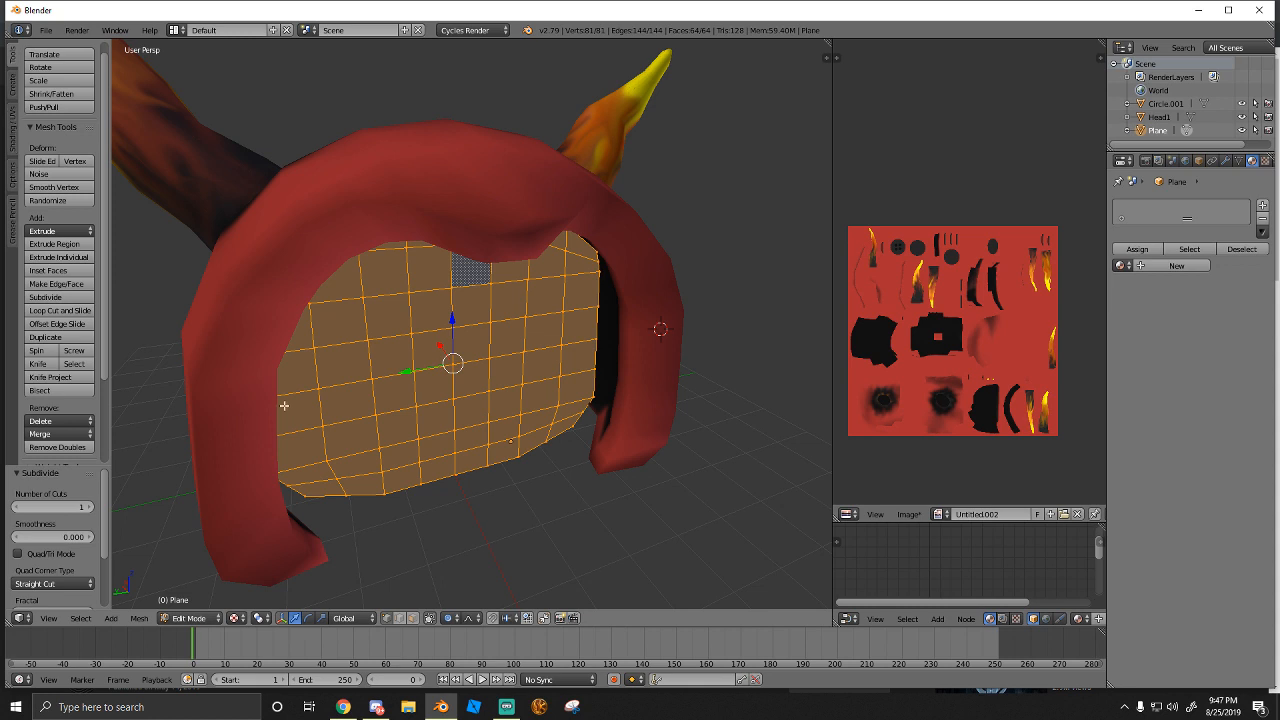
Try pulling the centre vertex of the subdivided plane along X with proportional editing, and undo the move
{"action": "left_click", "coordinate": [438, 349]}
{"action": "right_click", "coordinate": [454, 364]}
{"action": "mouse_move", "coordinate": [440, 349]}
{"action": "left_mouse_down"}
{"action": "mouse_move", "coordinate": [443, 367]}
{"action": "mouse_move", "coordinate": [442, 354]}
{"action": "left_mouse_up"}
{"action": "key", "text": "ctrl+z"}
{"action": "key", "text": "a"}
{"action": "key", "text": "c"}
{"action": "right_click", "coordinate": [444, 353]}
{"action": "key", "text": "ctrl+z"}
{"action": "middle_click_drag", "start_coordinate": [441, 353], "coordinate": [440, 365]}
{"action": "key", "text": "a"}
{"action": "key", "text": "a"}
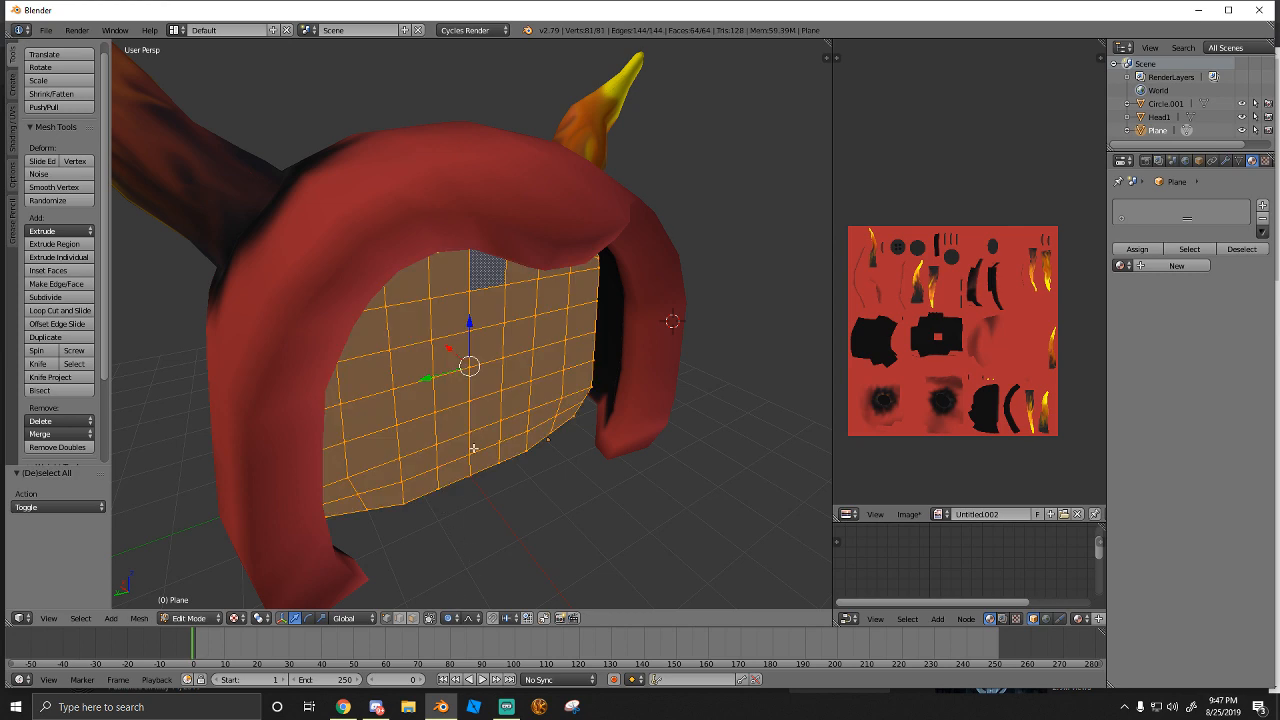
{"action": "middle_click_drag", "start_coordinate": [460, 361], "coordinate": [457, 382]}
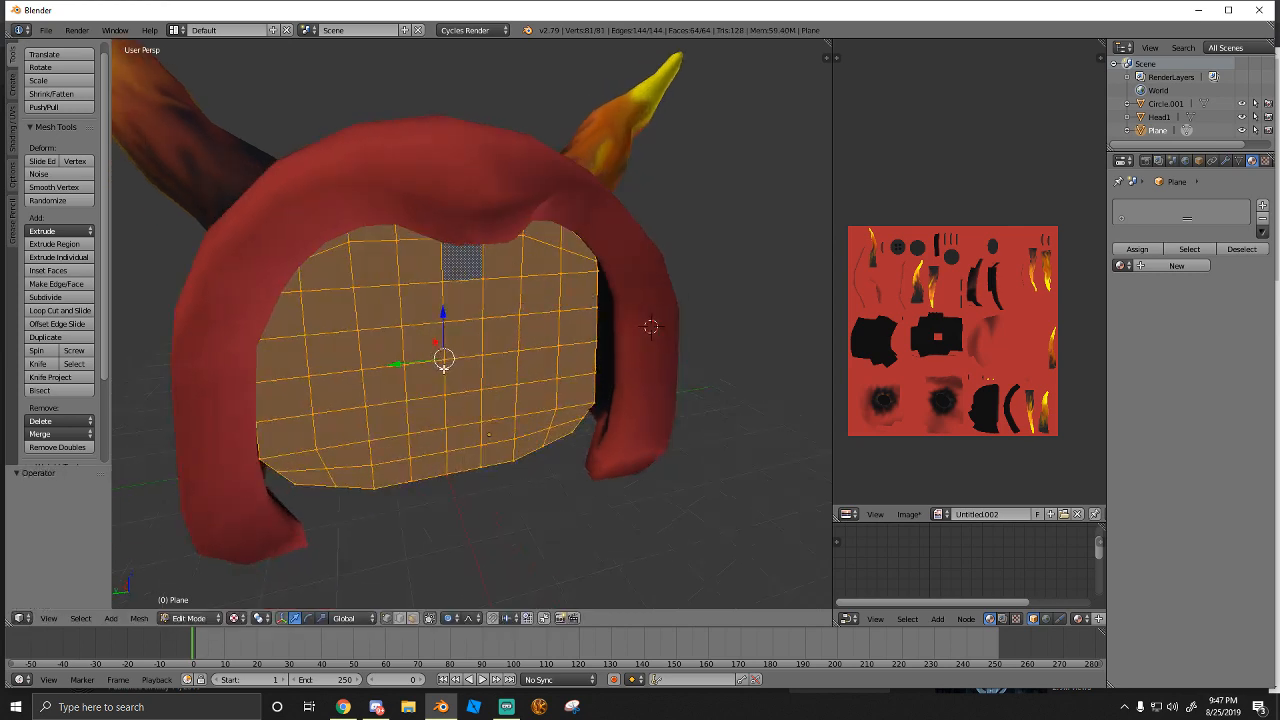
{"action": "key", "text": "a"}
Try the Grab brush on the plane in Sculpt Mode, and return the plane to Edit Mode
{"action": "left_click", "coordinate": [195, 618]}
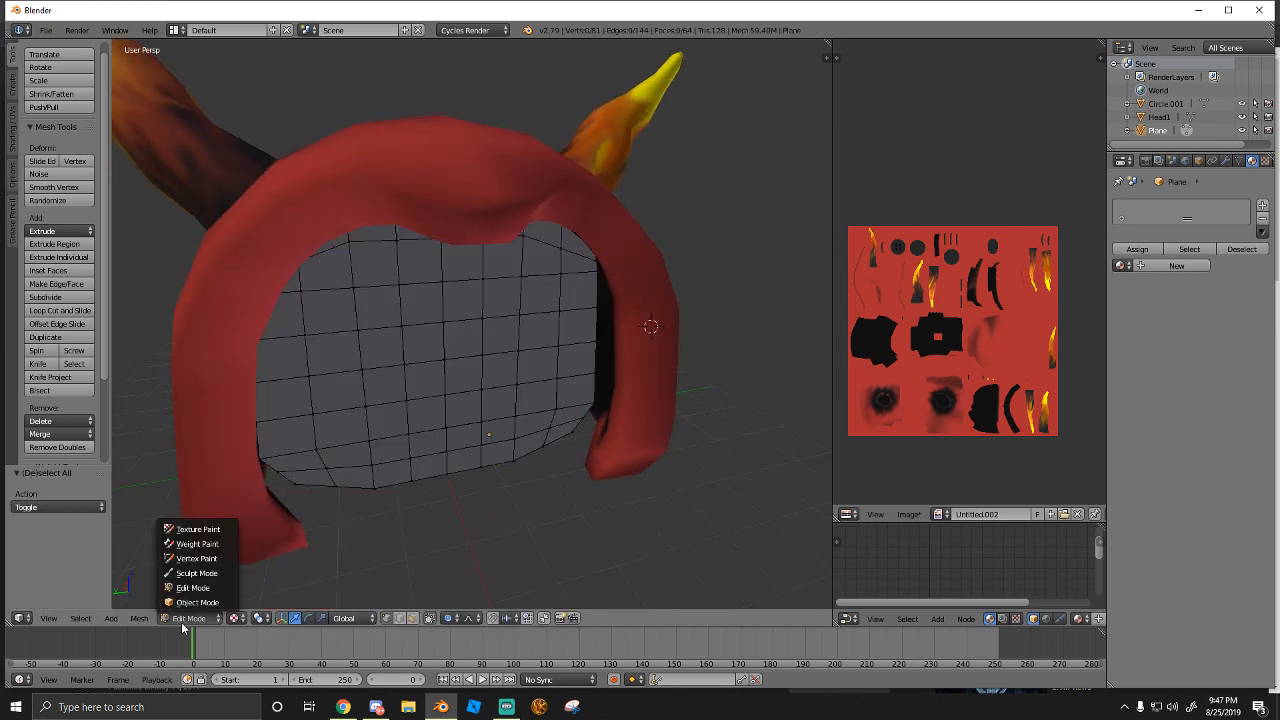
{"action": "left_click", "coordinate": [195, 576]}
{"action": "left_click", "coordinate": [88, 98]}
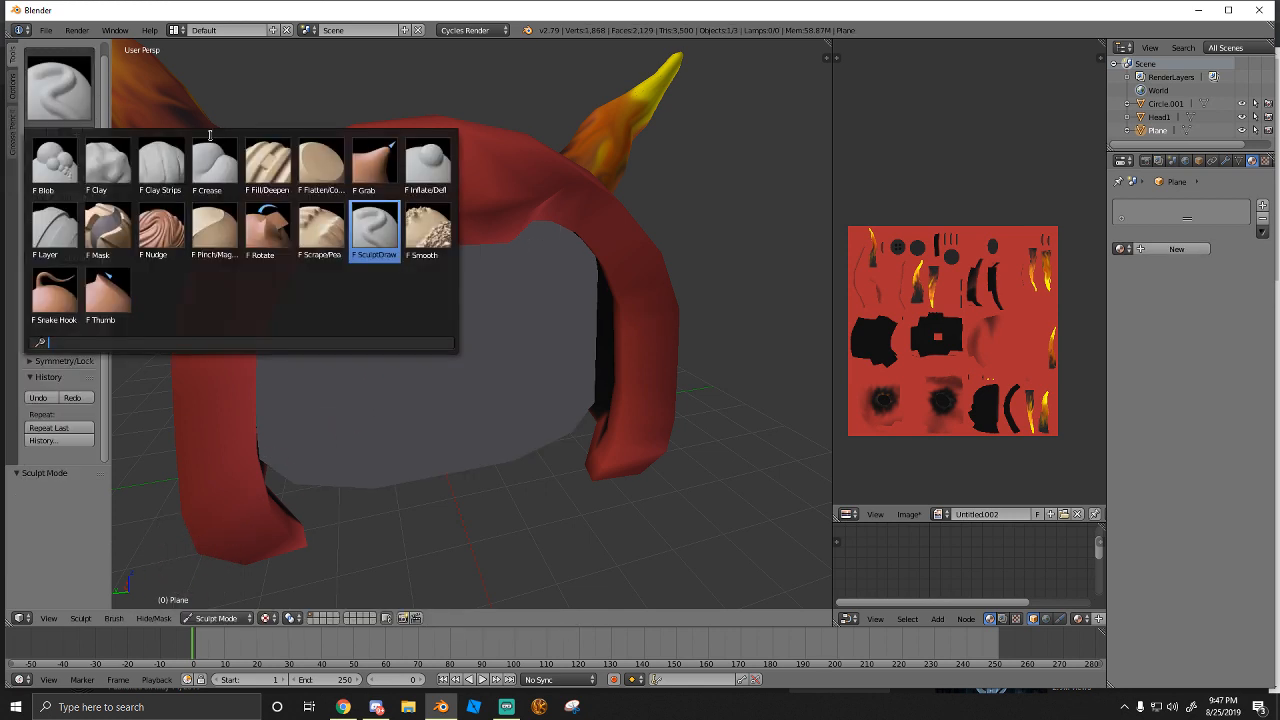
{"action": "left_click", "coordinate": [320, 157]}
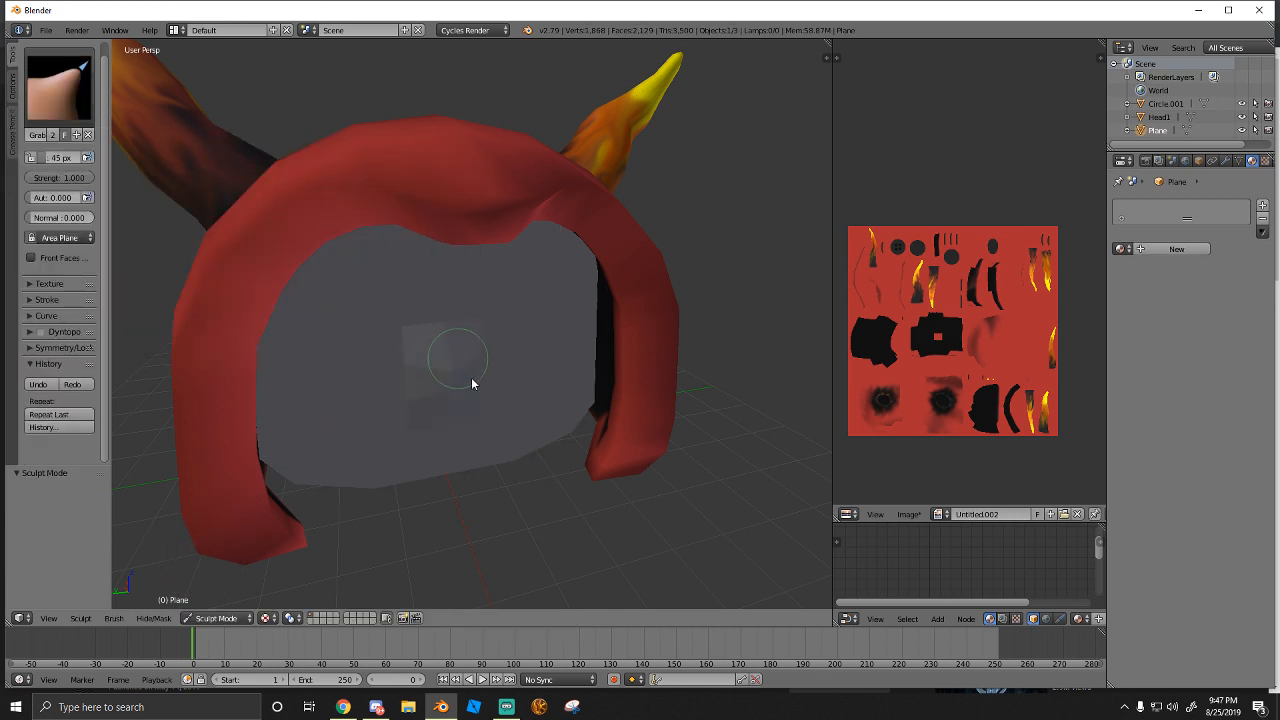
{"action": "left_click", "coordinate": [215, 618]}
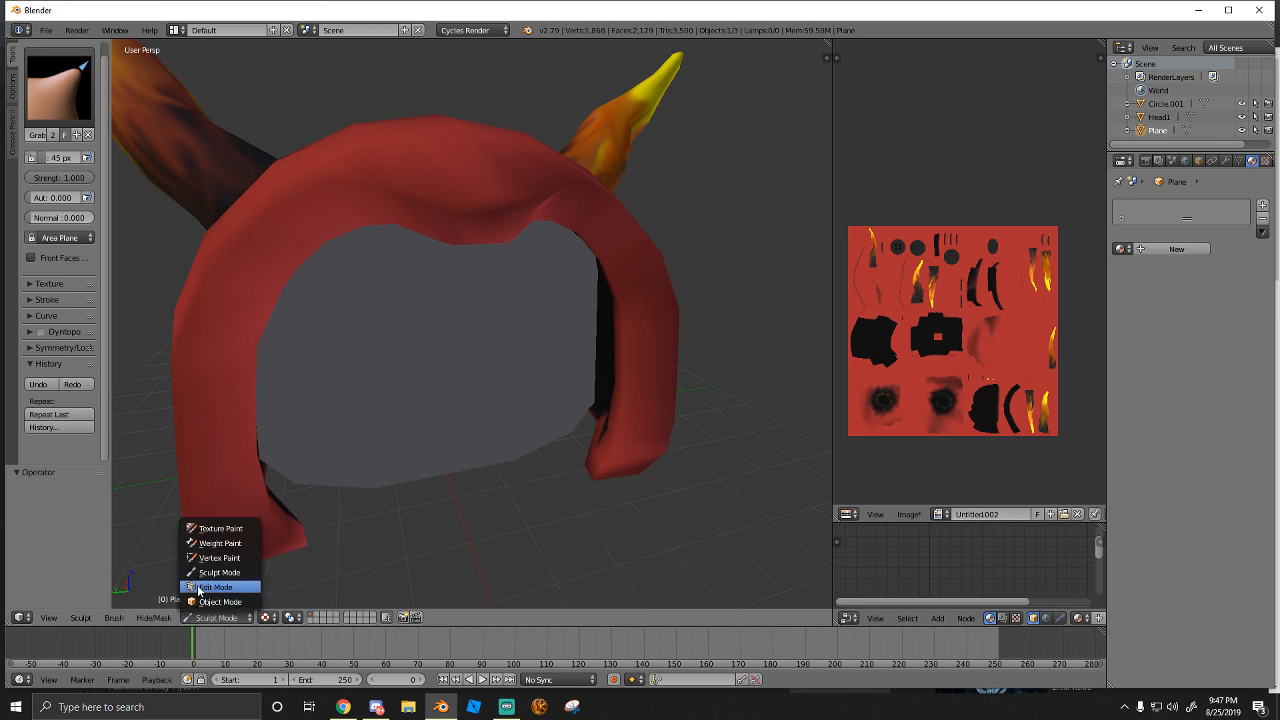
{"action": "left_click", "coordinate": [214, 601]}
{"action": "key", "text": "a"}
{"action": "middle_click_drag", "start_coordinate": [437, 429], "coordinate": [493, 387]}
{"action": "right_click", "coordinate": [478, 390]}
{"action": "left_click", "coordinate": [198, 618]}
{"action": "left_click", "coordinate": [205, 587]}
Extrude the whole plane 0.481 along its normal to give the face panel thickness
{"action": "key", "text": "a"}
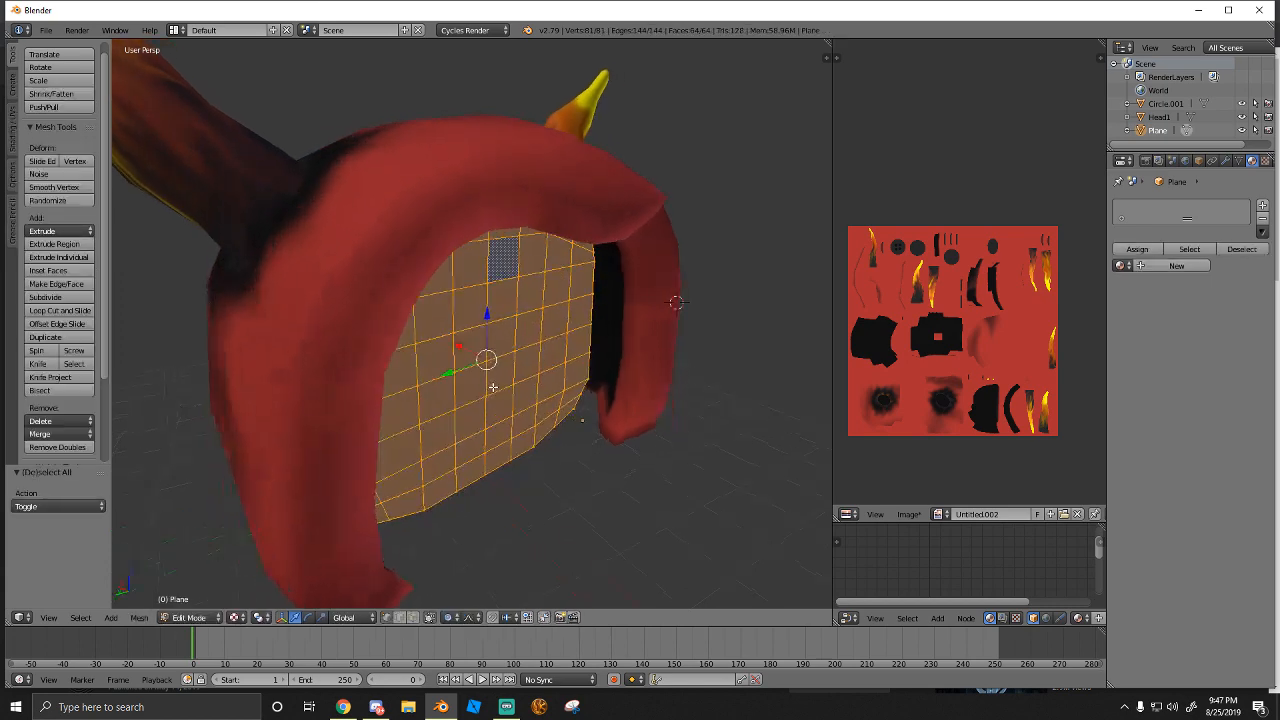
{"action": "key", "text": "e"}
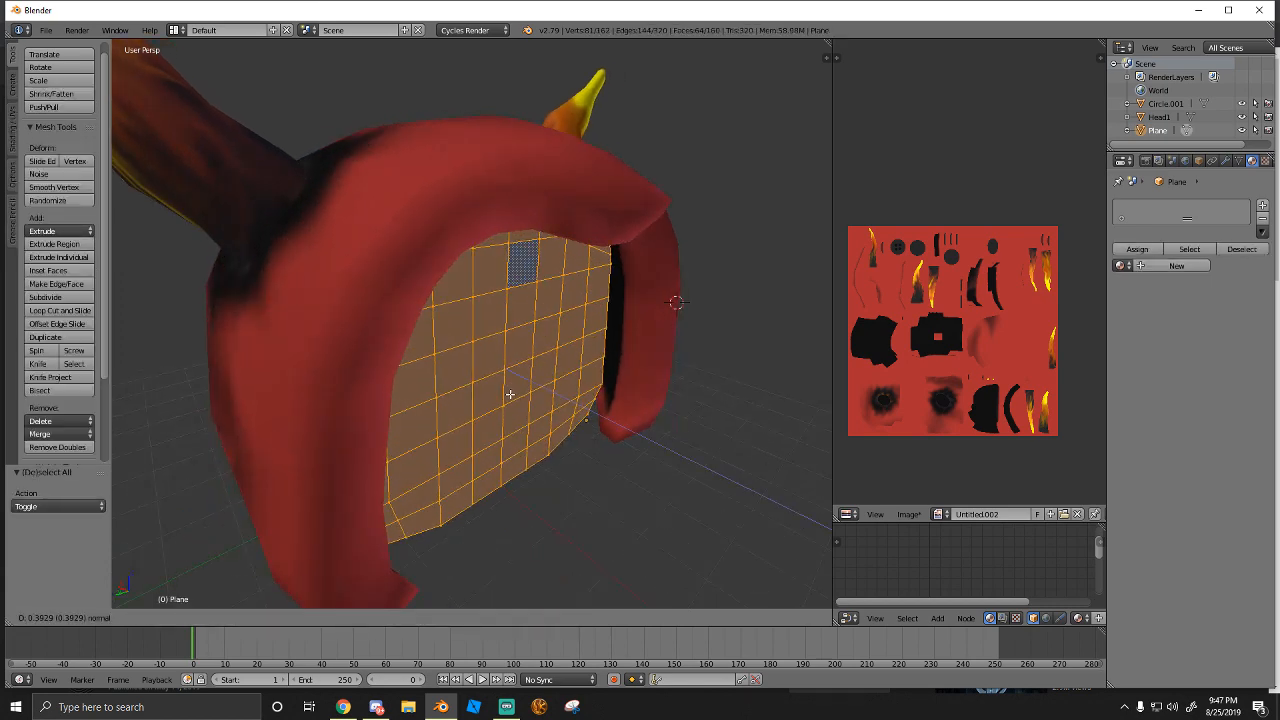
{"action": "left_click", "coordinate": [514, 397]}
{"action": "middle_click_drag", "start_coordinate": [560, 406], "coordinate": [509, 395]}
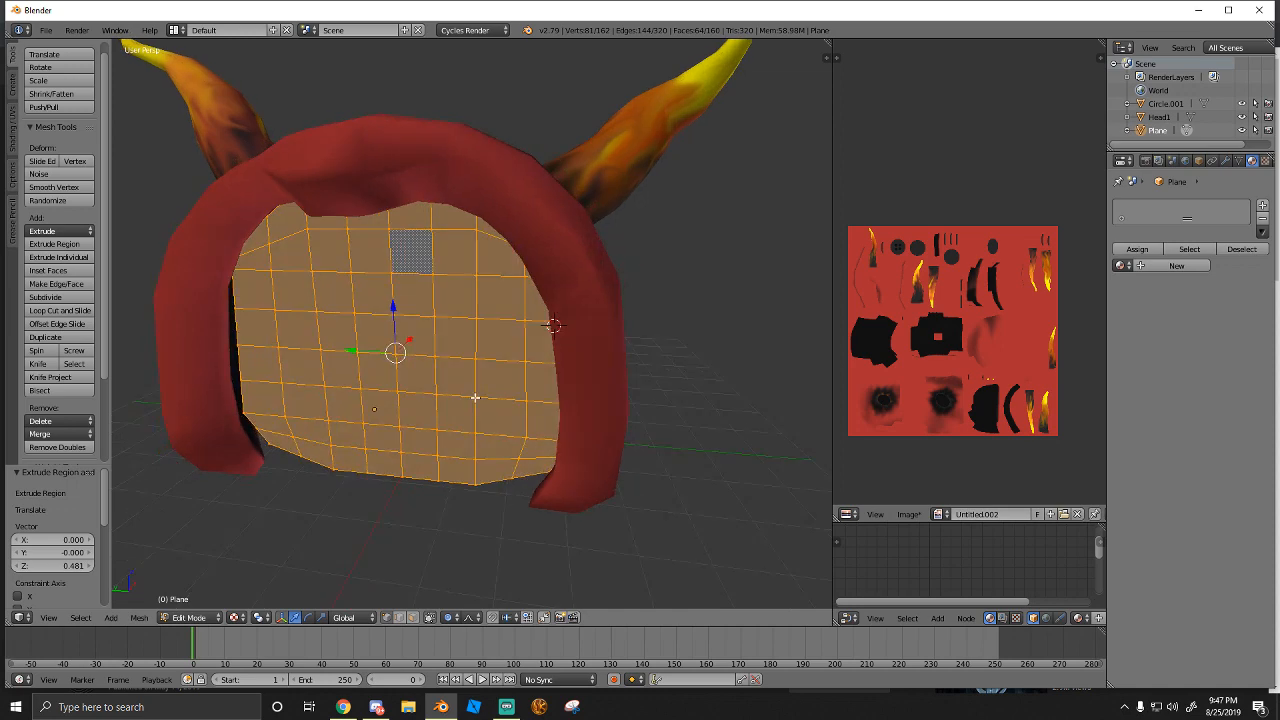
Scale the whole thickened panel slightly and raise it 0.453 along Z
{"action": "key", "text": "a"}
{"action": "middle_click_drag", "start_coordinate": [471, 397], "coordinate": [520, 358]}
{"action": "key", "text": "a"}
{"action": "key", "text": "s"}
{"action": "left_click", "coordinate": [500, 392]}
{"action": "left_click_drag", "start_coordinate": [447, 276], "coordinate": [447, 250]}
{"action": "middle_click_drag", "start_coordinate": [463, 306], "coordinate": [441, 258]}
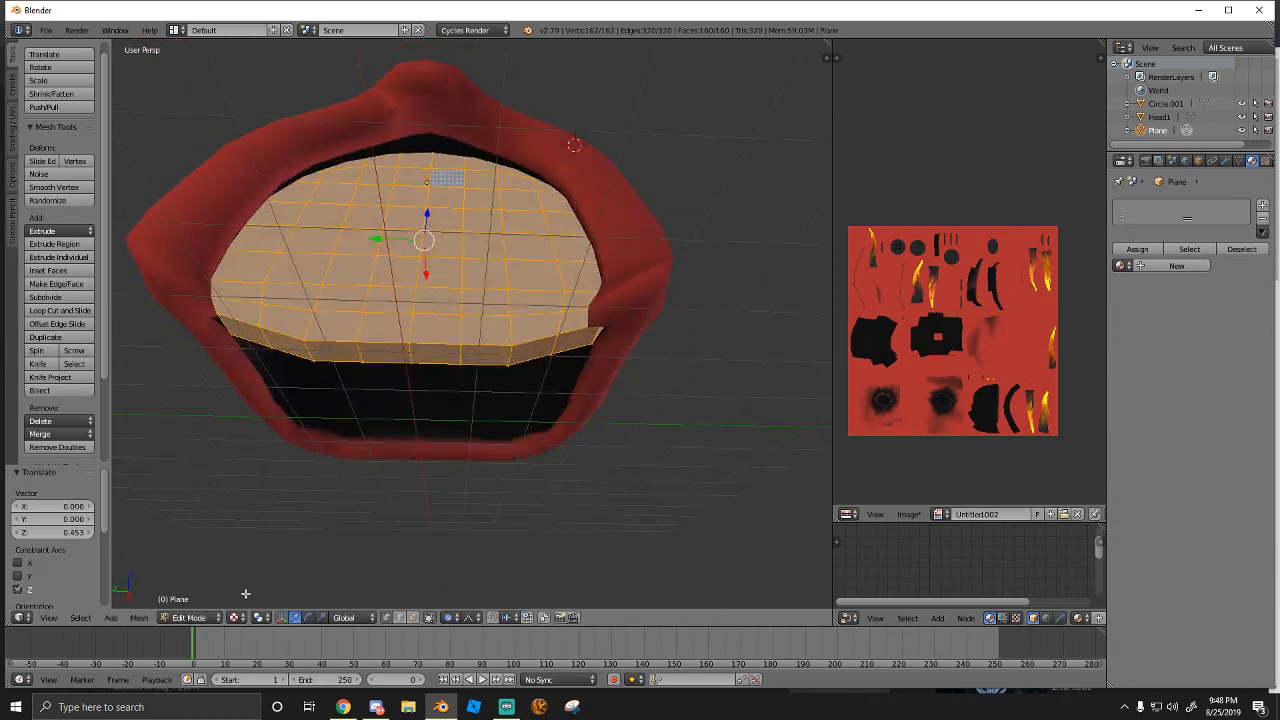
In edge select mode, select the five middle cross edges on the panel's underside and raise them 0.170 along Z
{"action": "left_click", "coordinate": [206, 619]}
{"action": "left_click", "coordinate": [212, 588]}
{"action": "middle_click_drag", "start_coordinate": [300, 362], "coordinate": [311, 453]}
{"action": "right_click", "coordinate": [308, 375]}
{"action": "left_click", "coordinate": [401, 620]}
{"action": "right_click", "coordinate": [386, 304]}
{"action": "right_click", "coordinate": [338, 302], "text": "shift"}
{"action": "right_click", "coordinate": [286, 273], "text": "shift"}
{"action": "key", "text": "a"}
{"action": "middle_click_drag", "start_coordinate": [315, 528], "coordinate": [262, 479]}
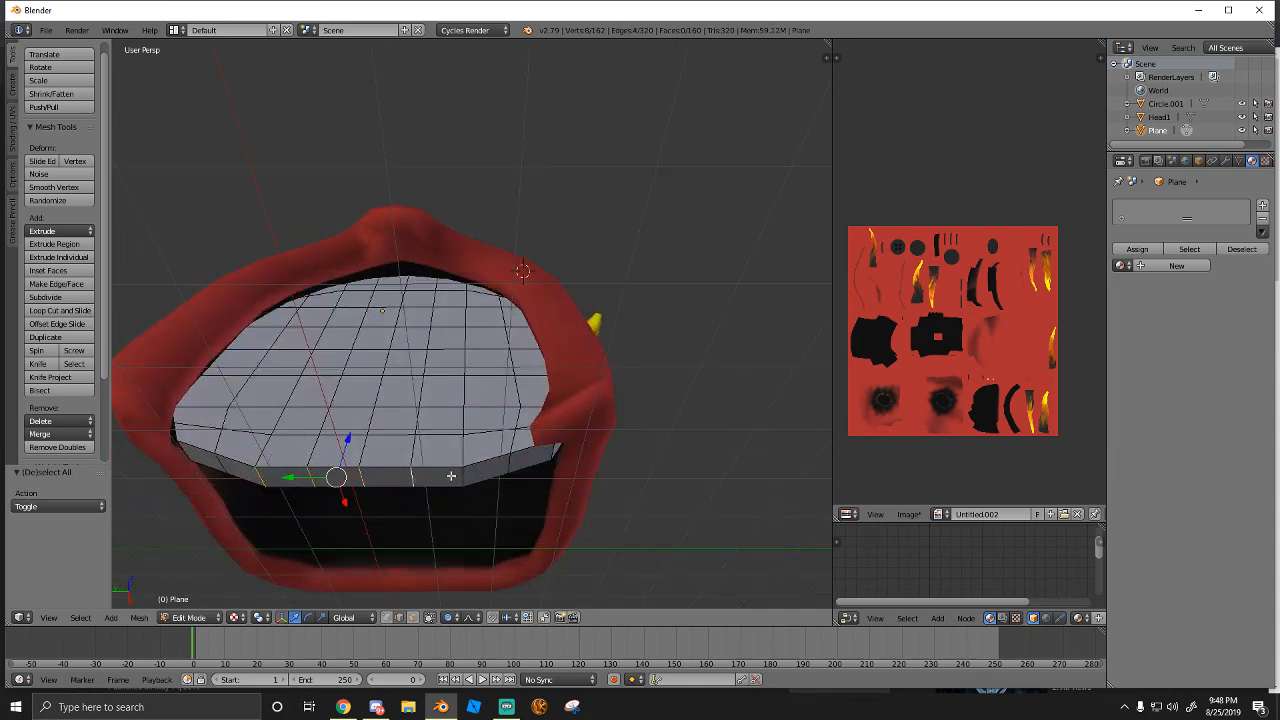
{"action": "middle_click_drag", "start_coordinate": [331, 431], "coordinate": [381, 489]}
{"action": "left_click_drag", "start_coordinate": [393, 485], "coordinate": [394, 475]}
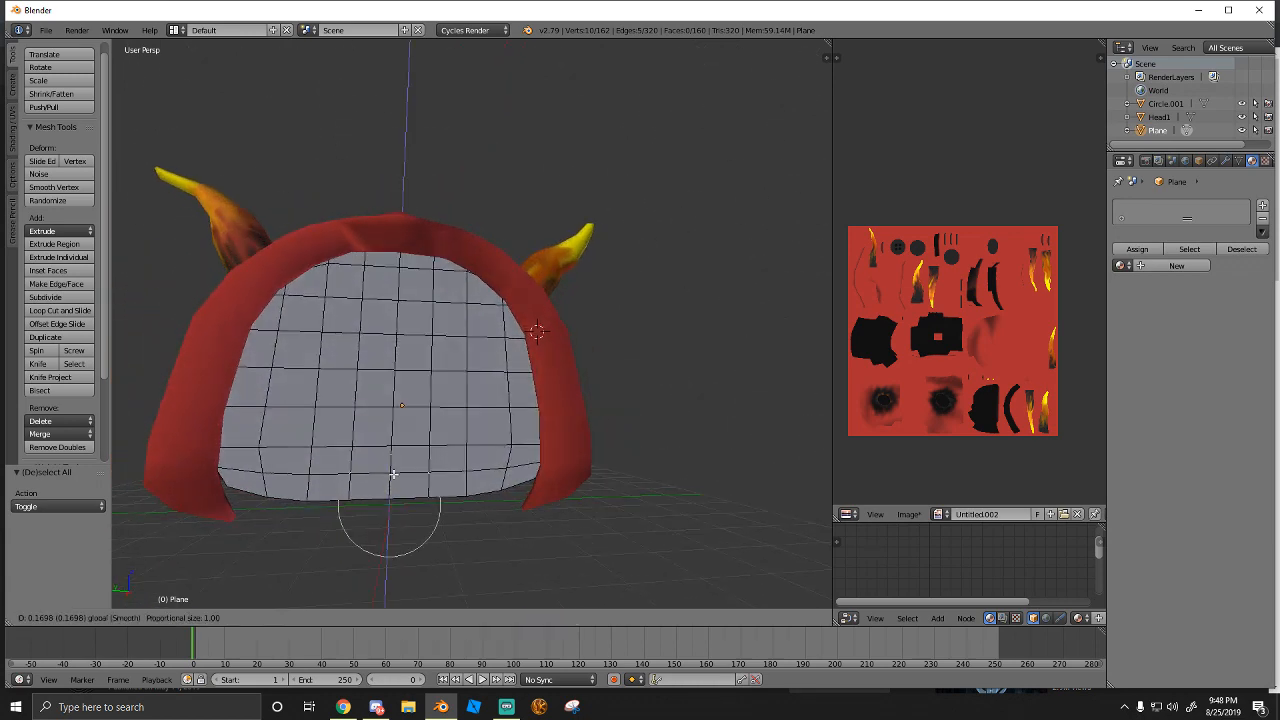
Lower the two outer underside edges at each end of the panel 0.218 along Z, and lower the whole panel about 0.35
{"action": "middle_click_drag", "start_coordinate": [394, 474], "coordinate": [514, 439]}
{"action": "right_click", "coordinate": [560, 413]}
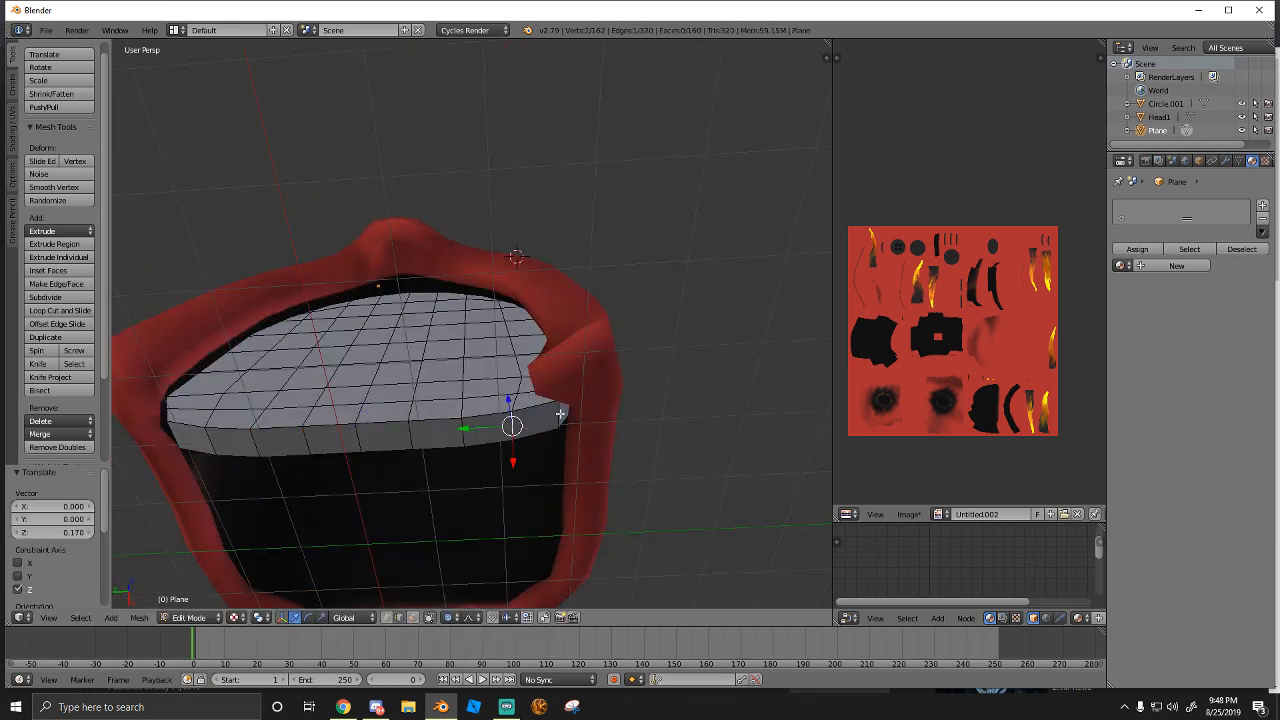
{"action": "right_click", "coordinate": [187, 443], "text": "shift"}
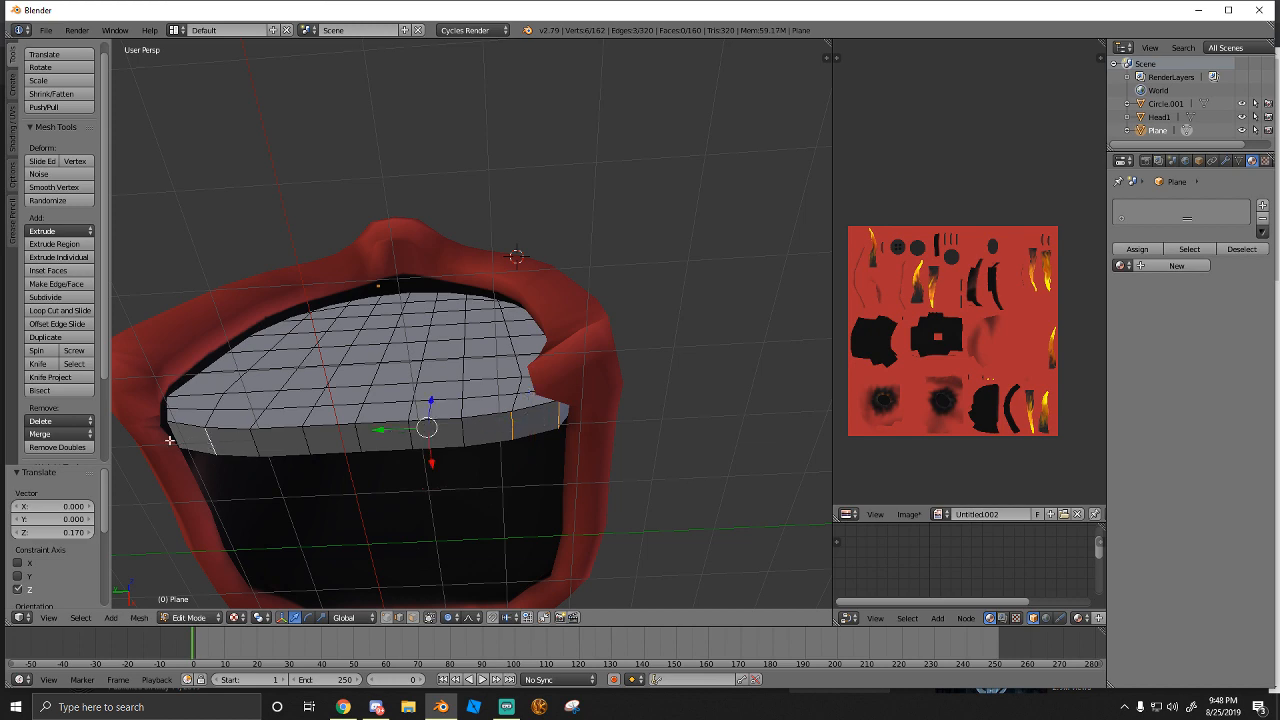
{"action": "middle_click_drag", "start_coordinate": [259, 422], "coordinate": [266, 503]}
{"action": "left_click", "coordinate": [450, 617]}
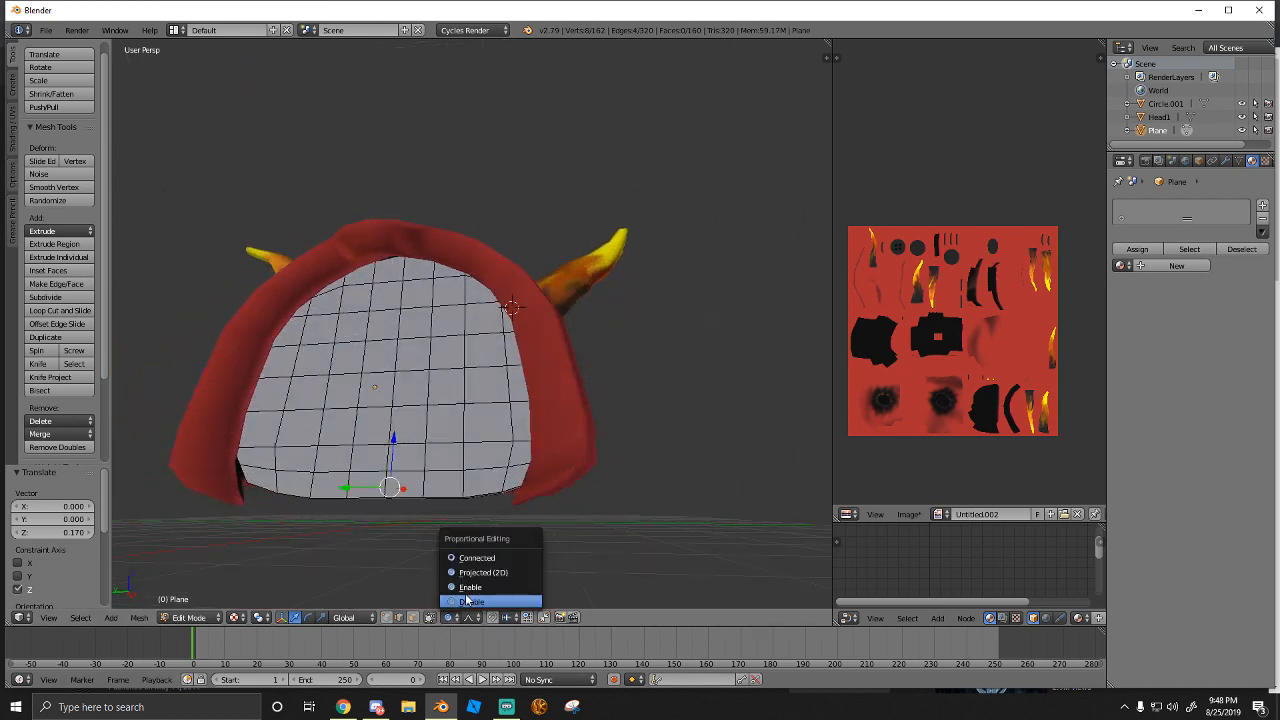
{"action": "left_click", "coordinate": [466, 600]}
{"action": "middle_click_drag", "start_coordinate": [372, 444], "coordinate": [378, 434]}
{"action": "left_click_drag", "start_coordinate": [392, 448], "coordinate": [382, 462]}
{"action": "middle_click_drag", "start_coordinate": [383, 461], "coordinate": [303, 486]}
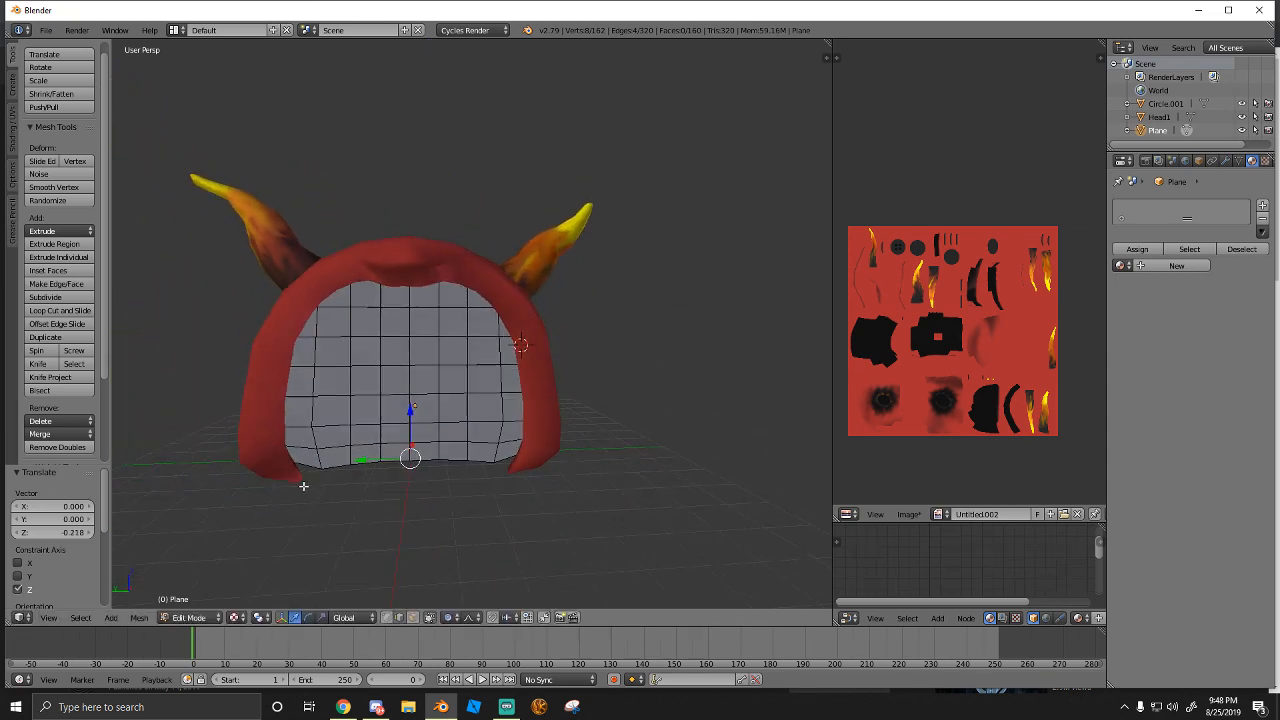
{"action": "key", "text": "a"}
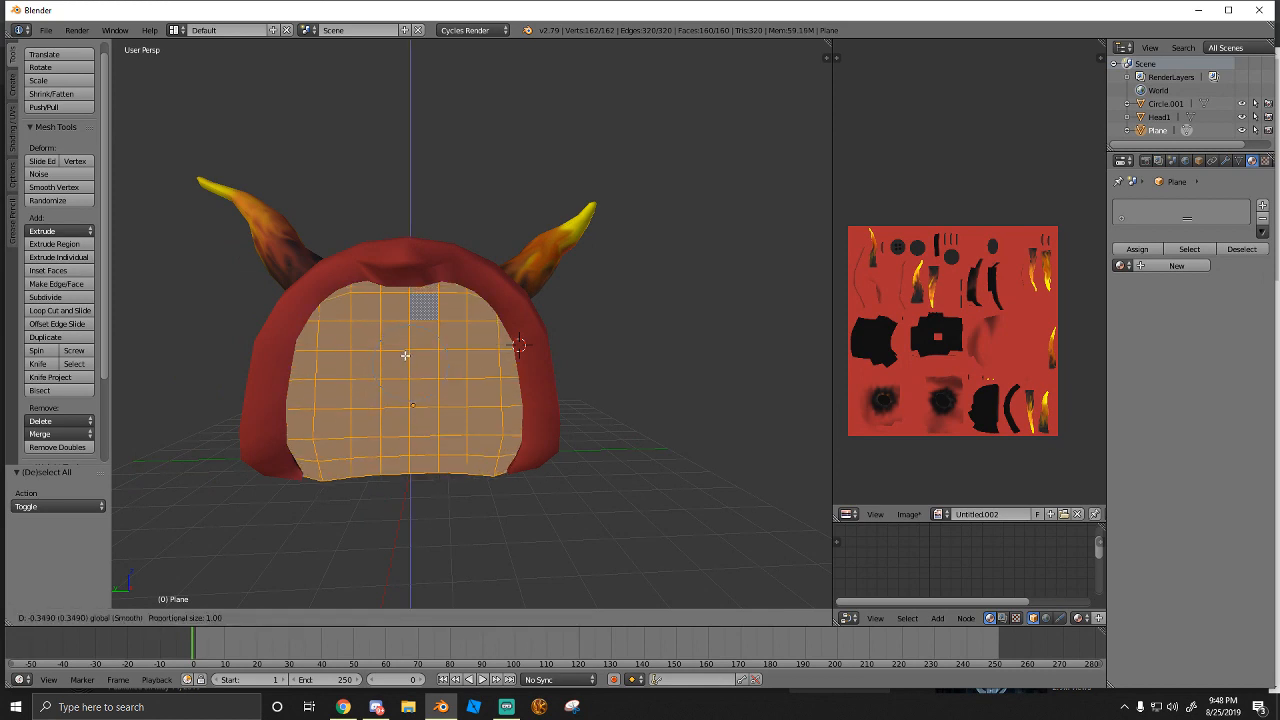
{"action": "key", "text": "a"}
Select the vertical edges along the centre line of the panel's front and switch the viewport to solid shading
{"action": "middle_click_drag", "start_coordinate": [396, 349], "coordinate": [421, 391]}
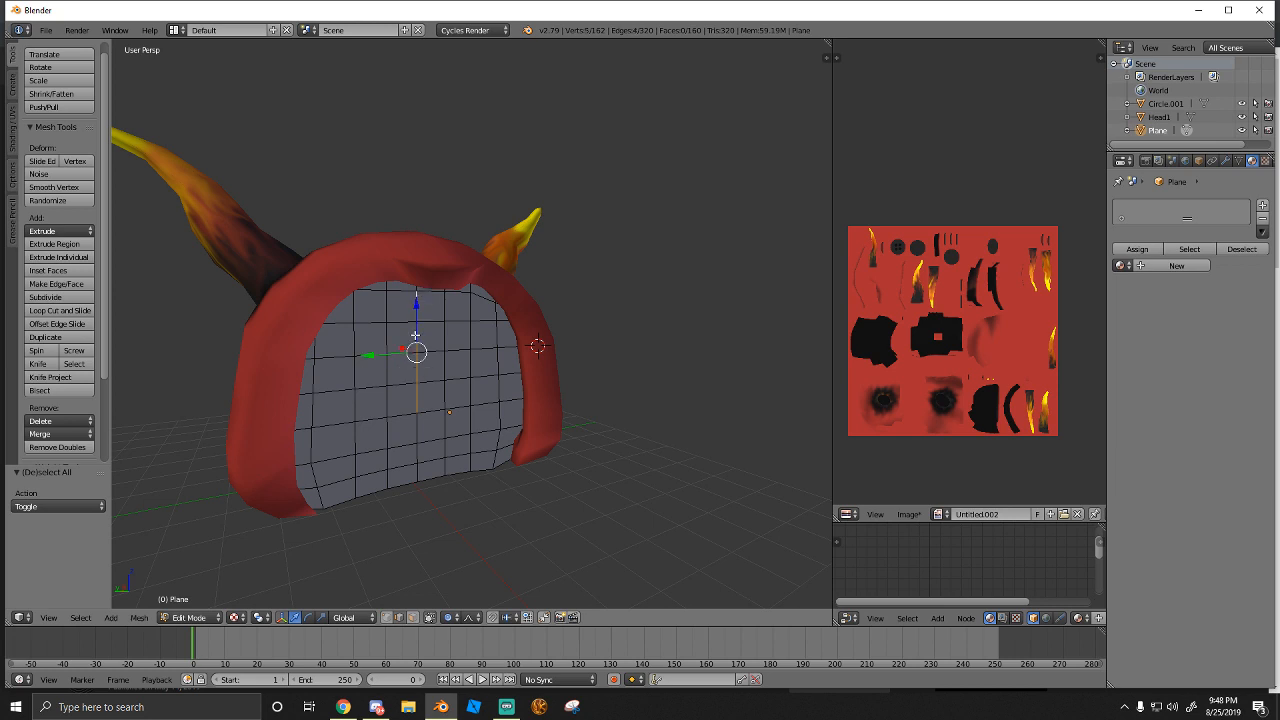
{"action": "middle_click_drag", "start_coordinate": [415, 335], "coordinate": [459, 397]}
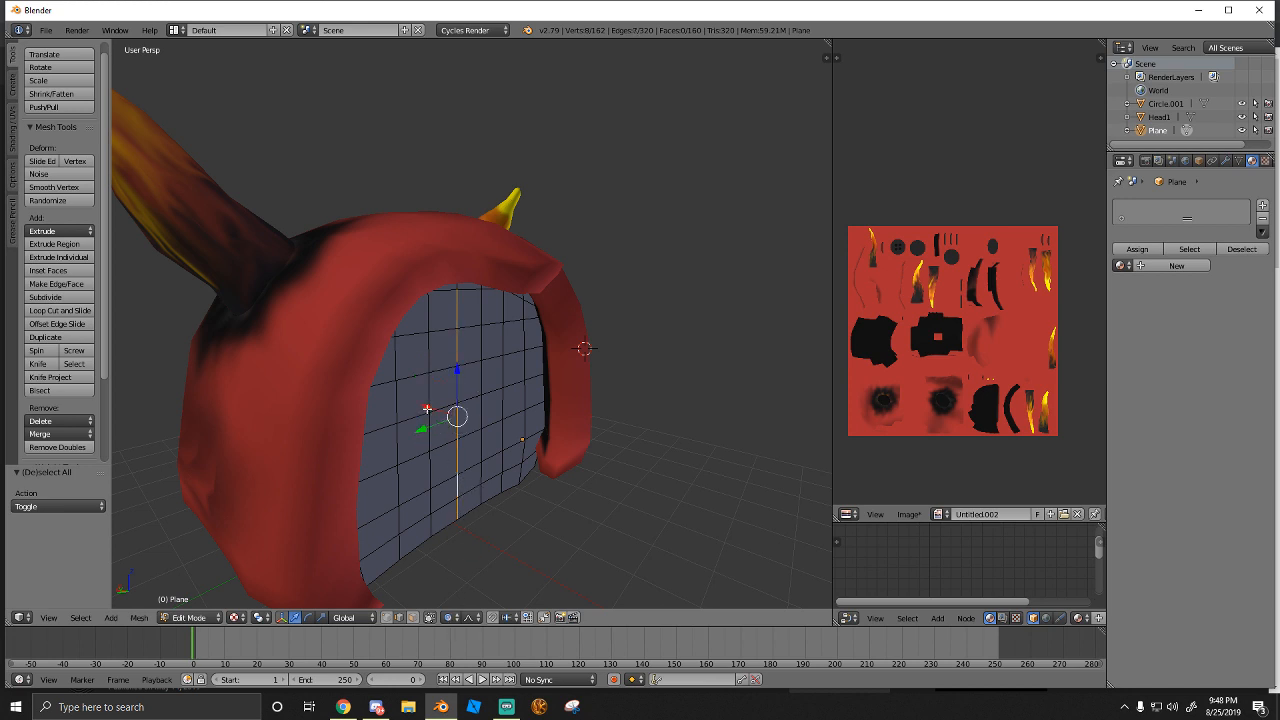
{"action": "key", "text": "z"}
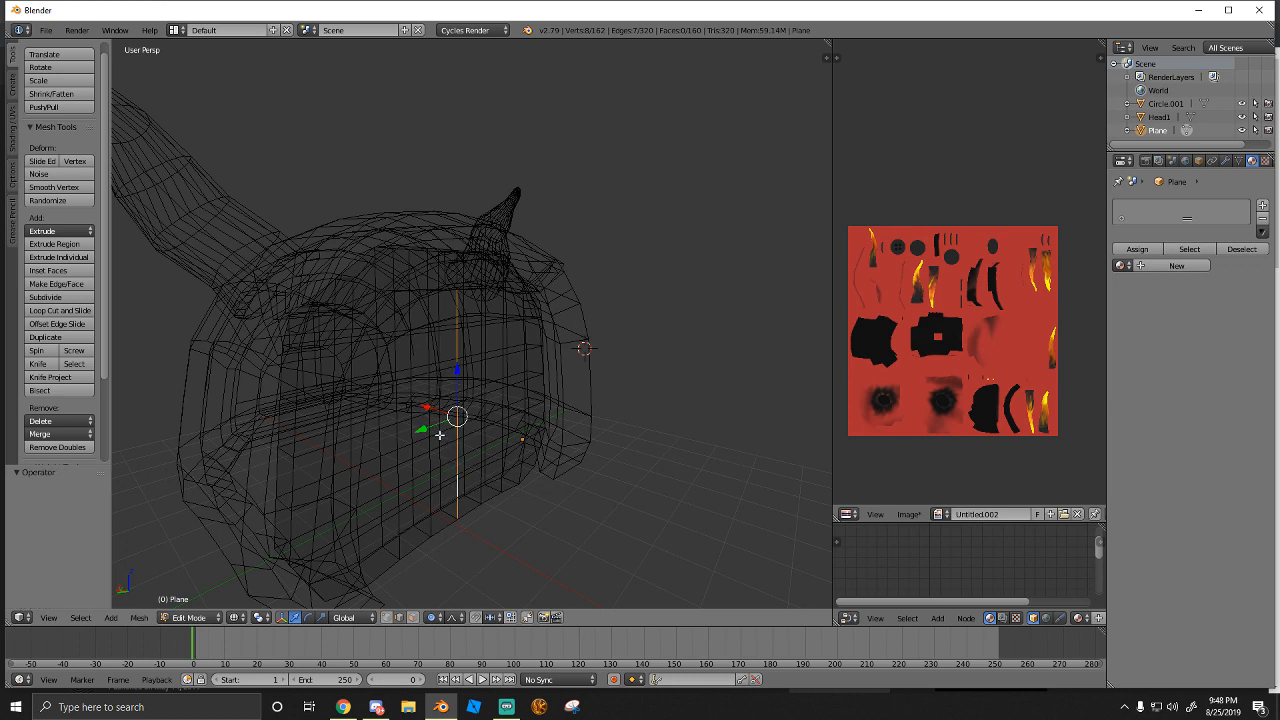
{"action": "key", "text": "z"}
{"action": "middle_click_drag", "start_coordinate": [503, 462], "coordinate": [473, 466]}
Try moving the whole centre line of edges along X with proportional editing
{"action": "key", "text": "g"}
{"action": "key", "text": "x"}
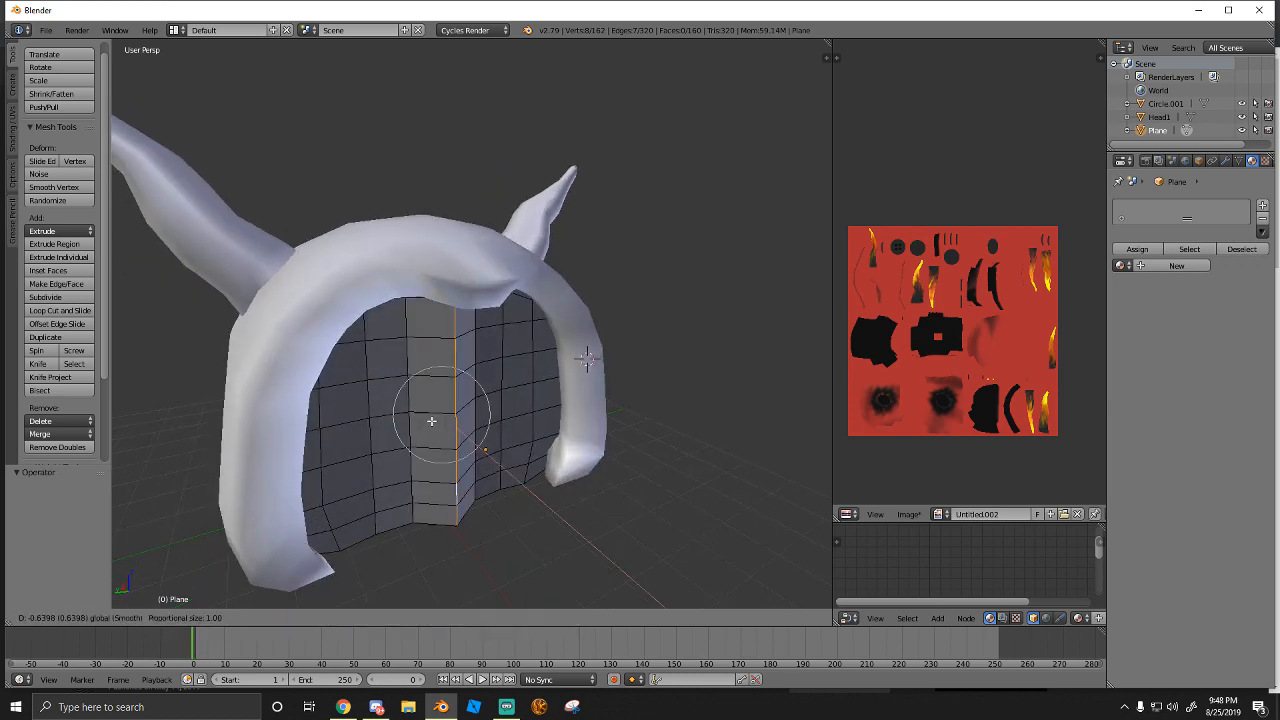
{"action": "key", "text": "Escape"}
{"action": "middle_click_drag", "start_coordinate": [430, 428], "coordinate": [447, 443]}
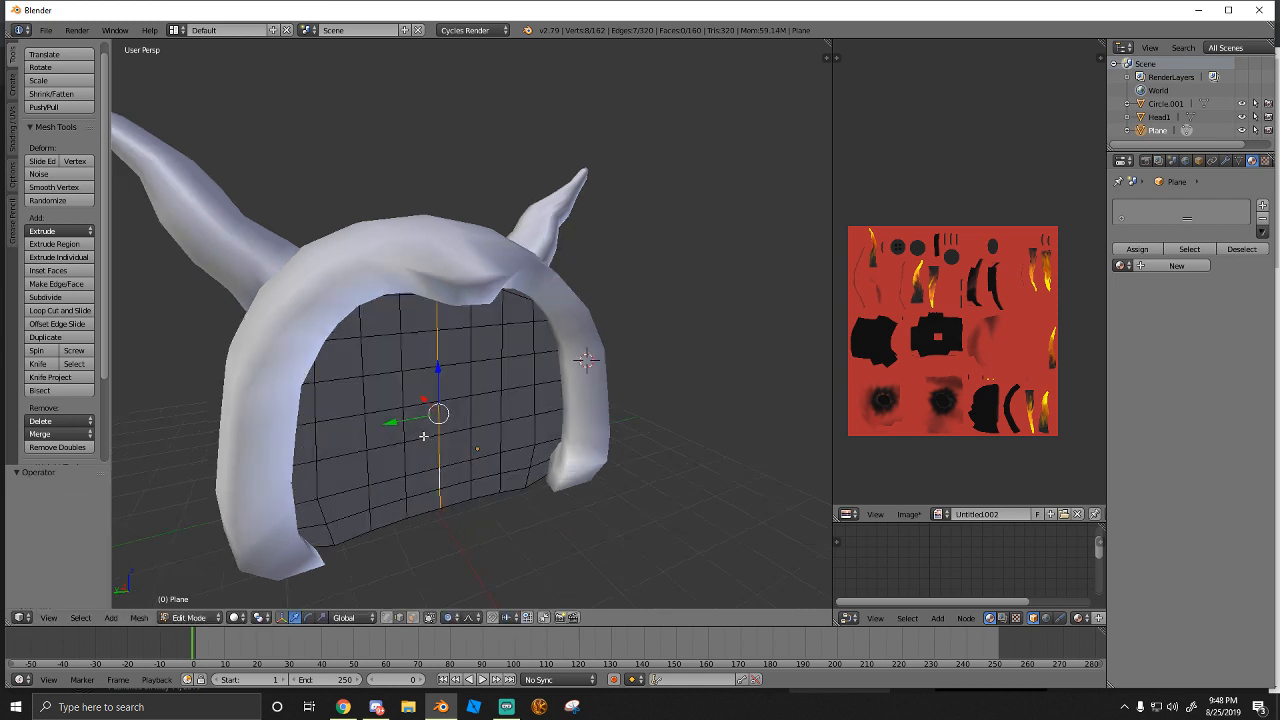
Try moving a single edge below the middle of the panel's centre line -0.192 along X
{"action": "key", "text": "a"}
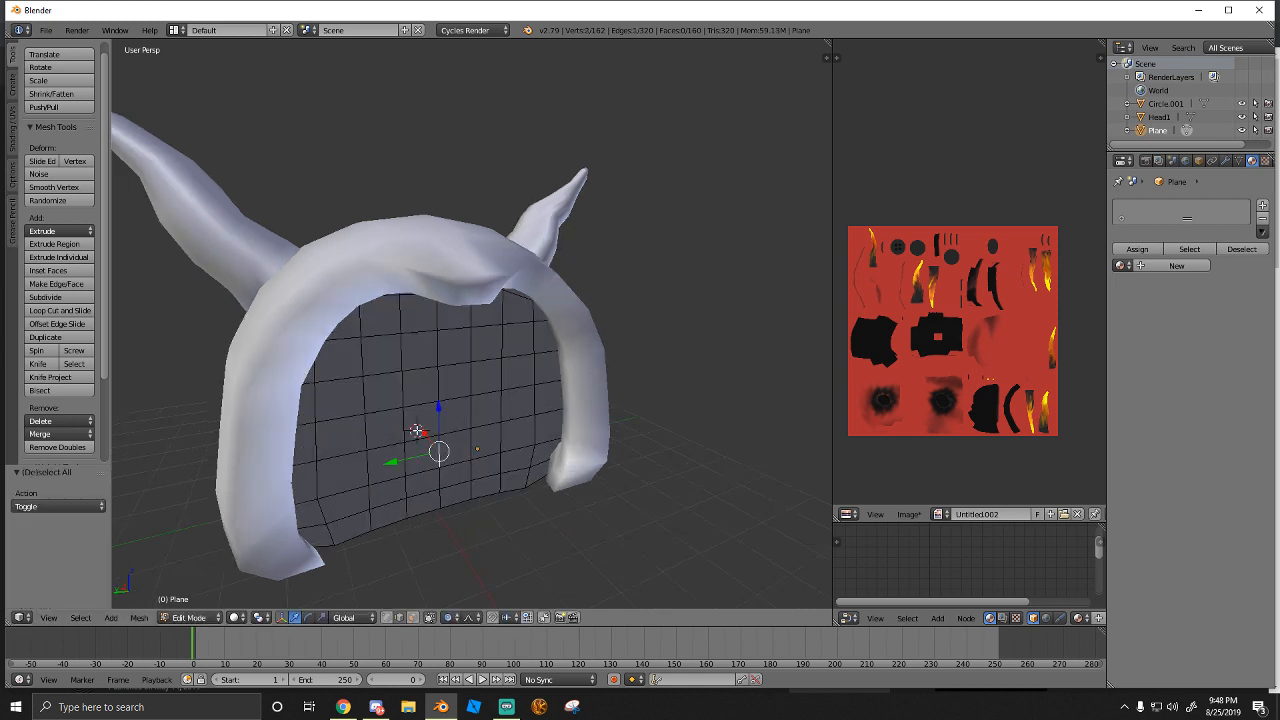
{"action": "key", "text": "g"}
{"action": "key", "text": "x"}
{"action": "left_click", "coordinate": [441, 456]}
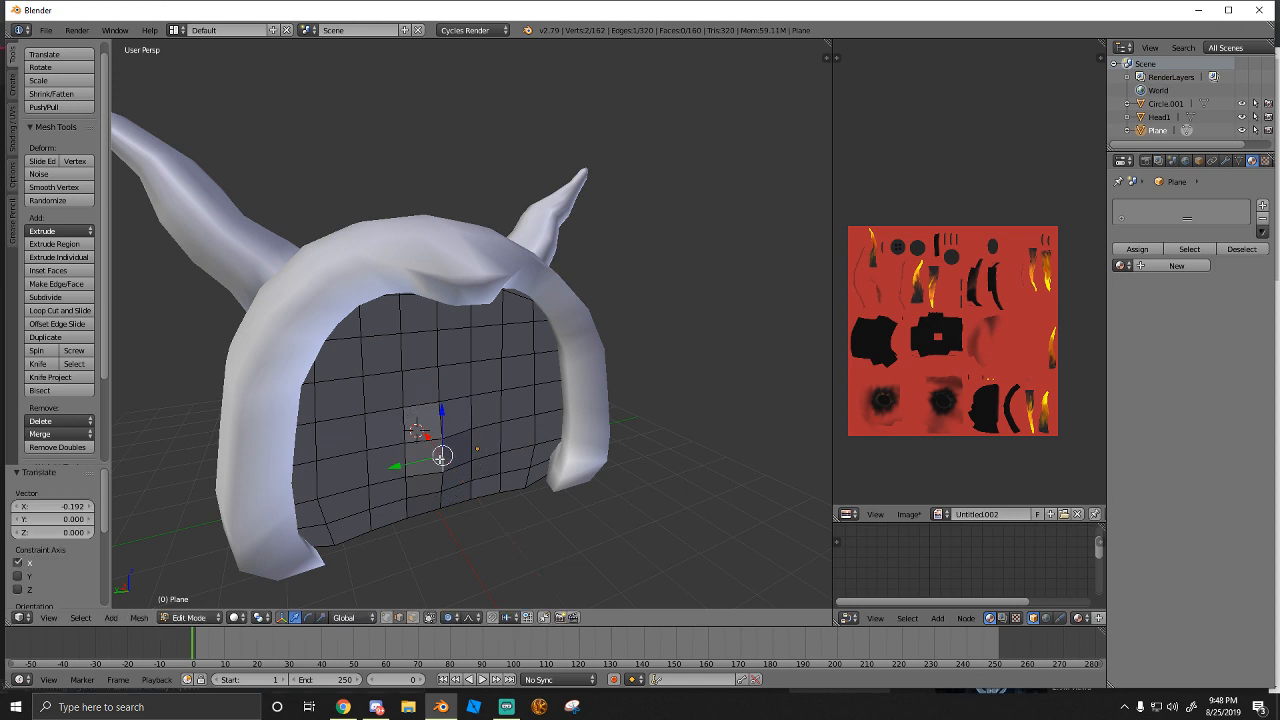
Try moving a longer run of centre-line edges along X, and undo the recent edge moves
{"action": "right_click", "coordinate": [440, 437]}
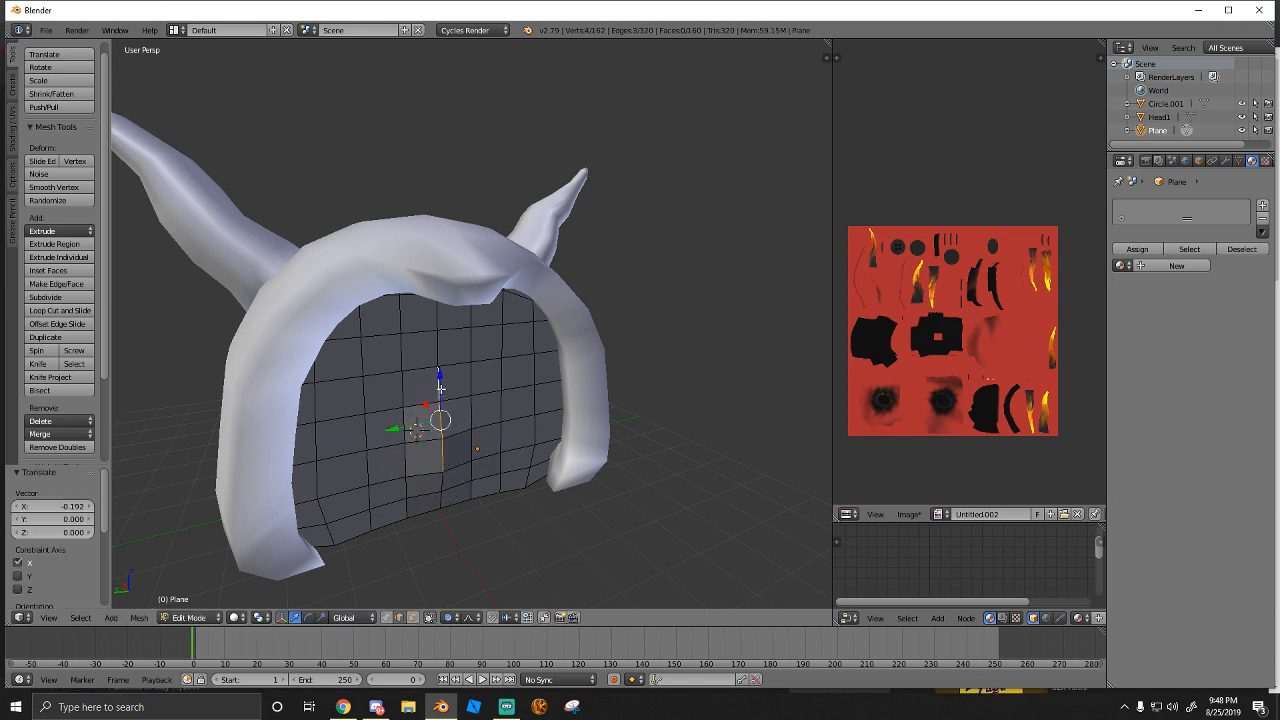
{"action": "key", "text": "g"}
{"action": "key", "text": "x"}
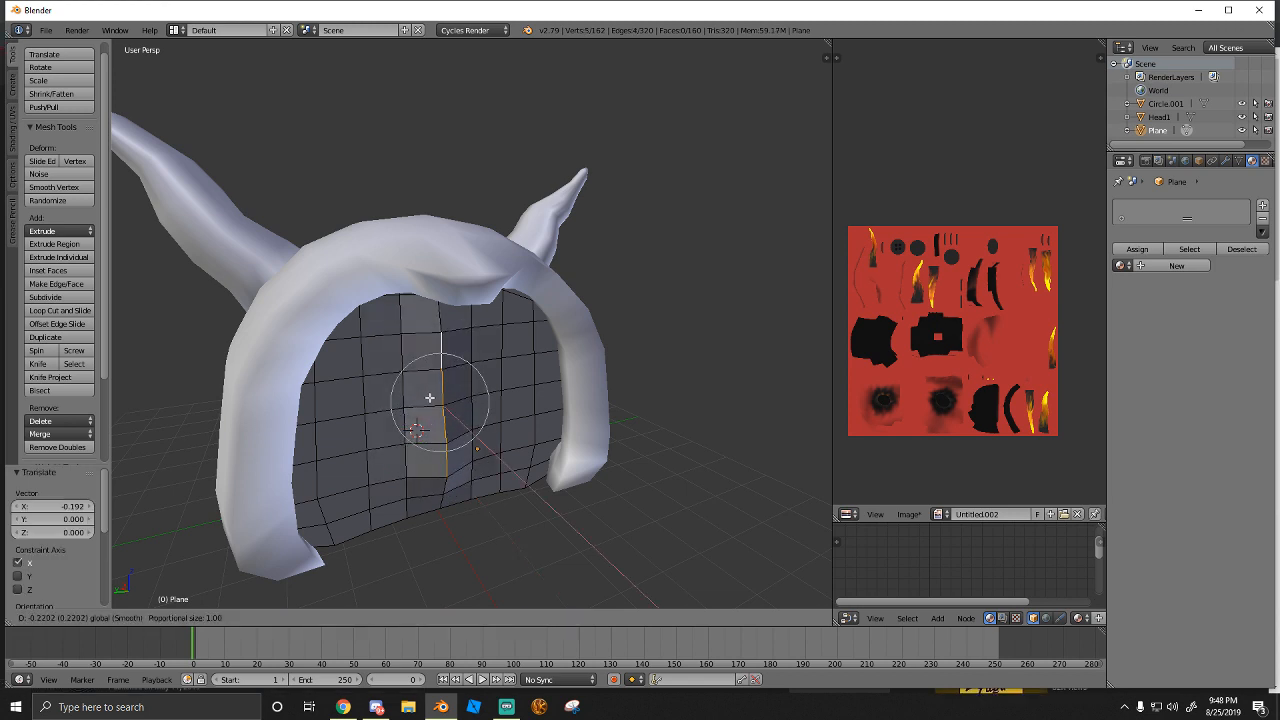
{"action": "left_click", "coordinate": [429, 400]}
{"action": "key", "text": "ctrl+z"}
{"action": "key", "text": "ctrl+z"}
{"action": "scroll", "coordinate": [424, 438], "scroll_direction": "up", "scroll_amount": 1}
{"action": "middle_click_drag", "start_coordinate": [424, 438], "coordinate": [474, 459]}
{"action": "key", "text": "ctrl+z"}
{"action": "key", "text": "ctrl+z"}
{"action": "key", "text": "ctrl+z"}
Move four middle faces of the panel's underside -0.214 along X with proportional editing, and two of them another -0.165
{"action": "middle_click_drag", "start_coordinate": [493, 516], "coordinate": [421, 385]}
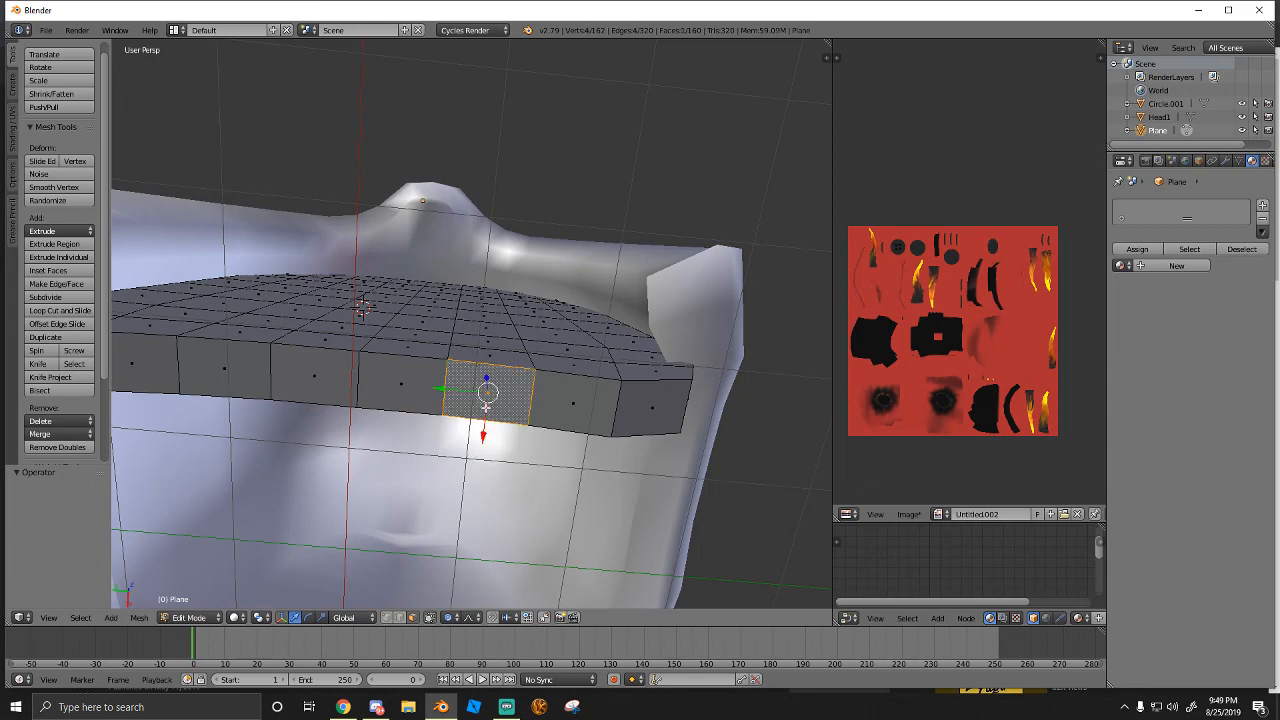
{"action": "right_click", "coordinate": [404, 393], "text": "shift"}
{"action": "right_click", "coordinate": [316, 384], "text": "shift"}
{"action": "right_click", "coordinate": [250, 375], "text": "shift"}
{"action": "scroll", "coordinate": [289, 376], "scroll_direction": "down", "scroll_amount": 2}
{"action": "middle_click_drag", "start_coordinate": [307, 381], "coordinate": [424, 455]}
{"action": "key", "text": "g"}
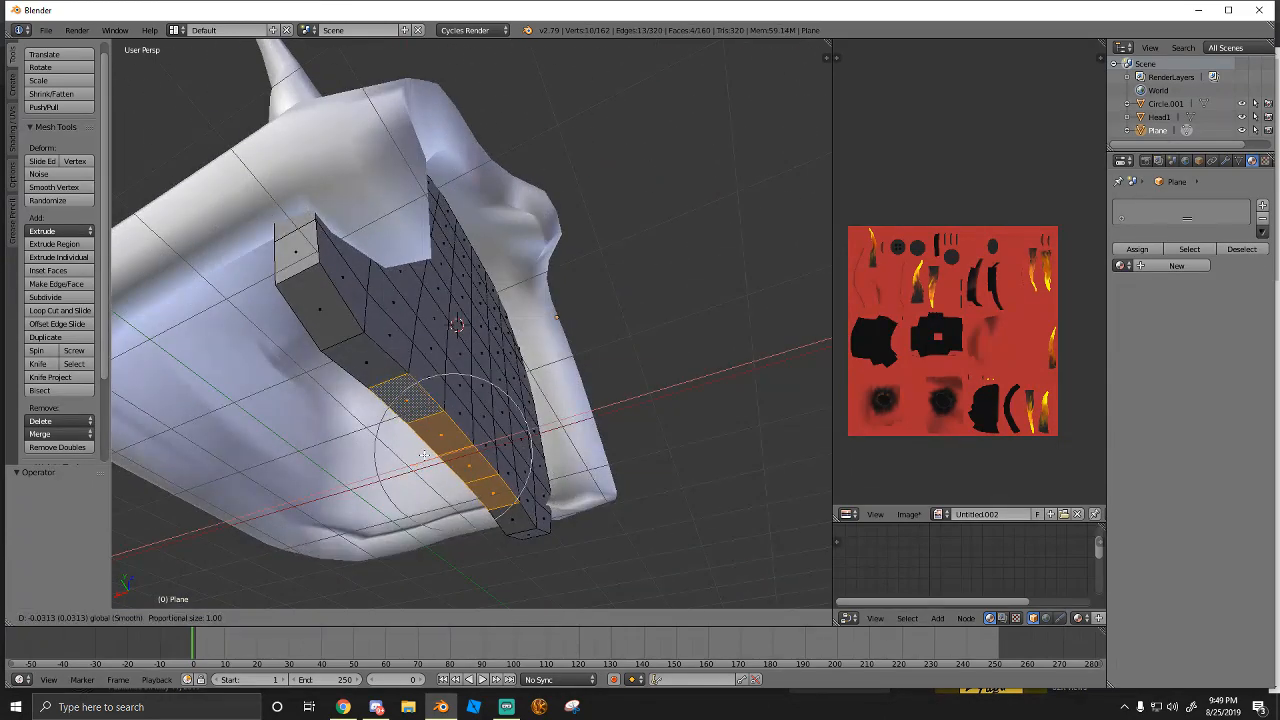
{"action": "left_click", "coordinate": [440, 451]}
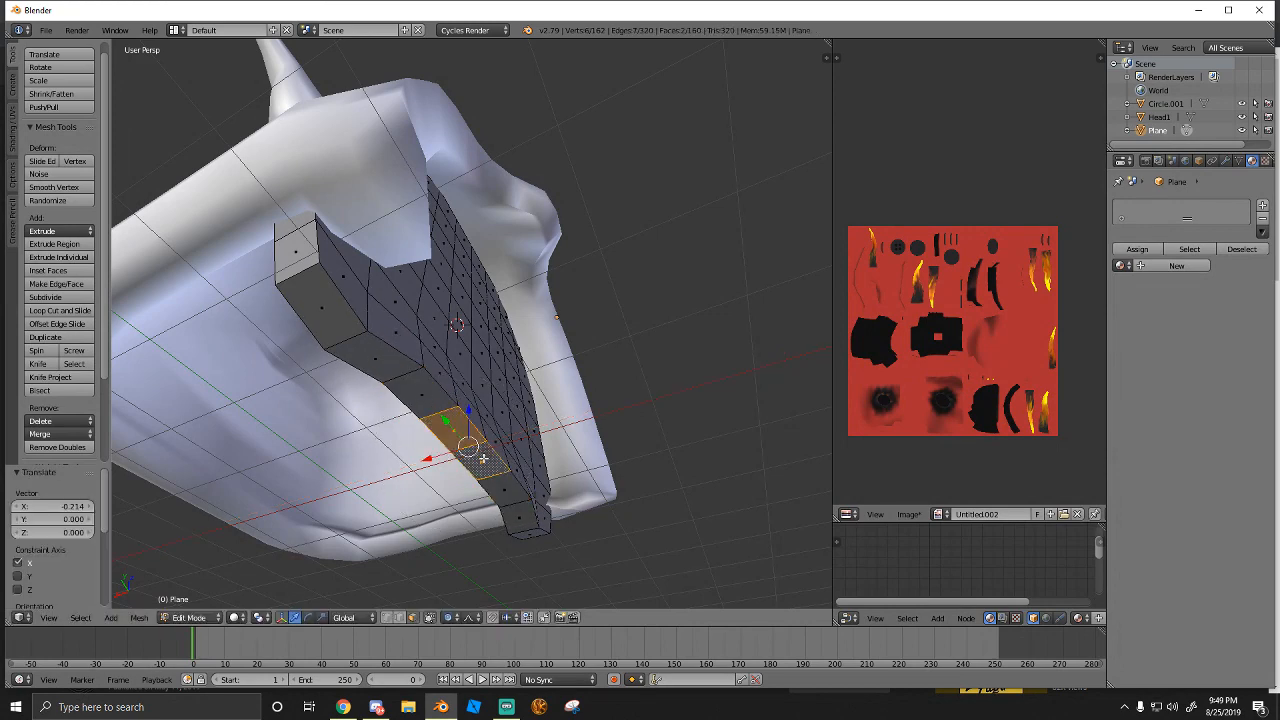
{"action": "middle_click_drag", "start_coordinate": [483, 458], "coordinate": [487, 450]}
{"action": "left_click_drag", "start_coordinate": [447, 448], "coordinate": [482, 434]}
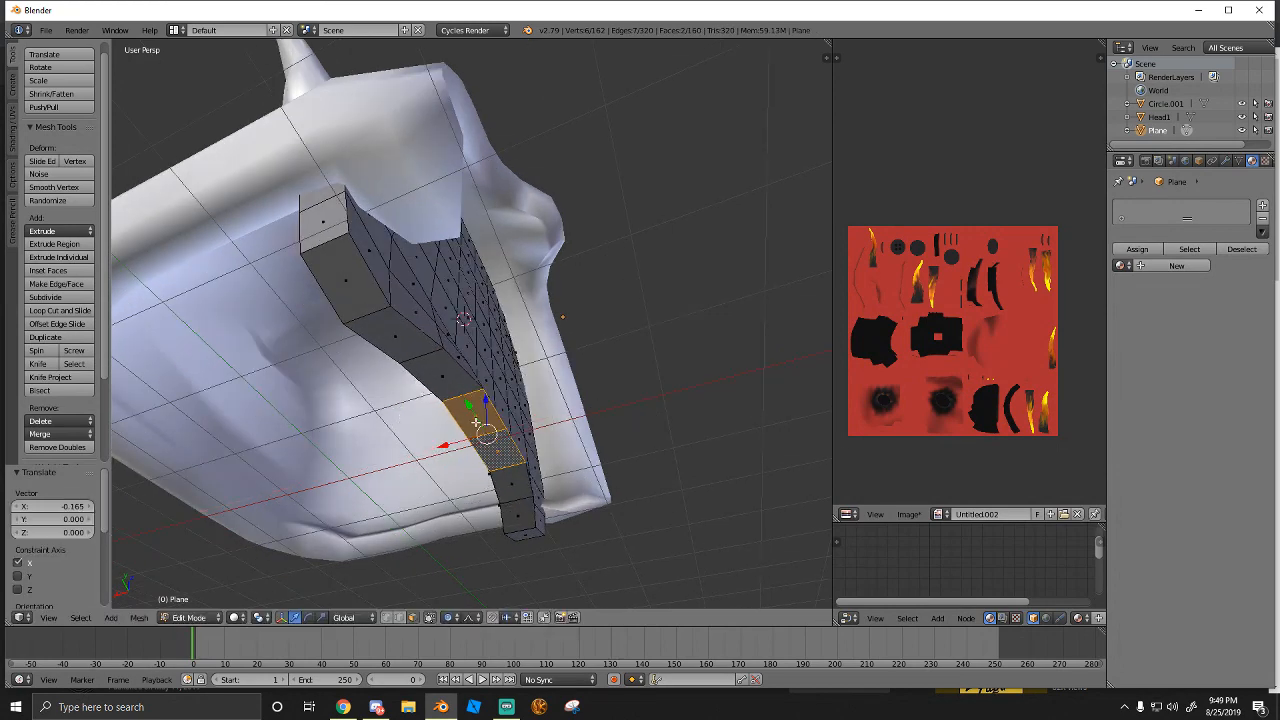
Move the row of faces along the panel's top -0.152 along X, and shift its two middle faces further along X
{"action": "middle_click_drag", "start_coordinate": [482, 434], "coordinate": [447, 277]}
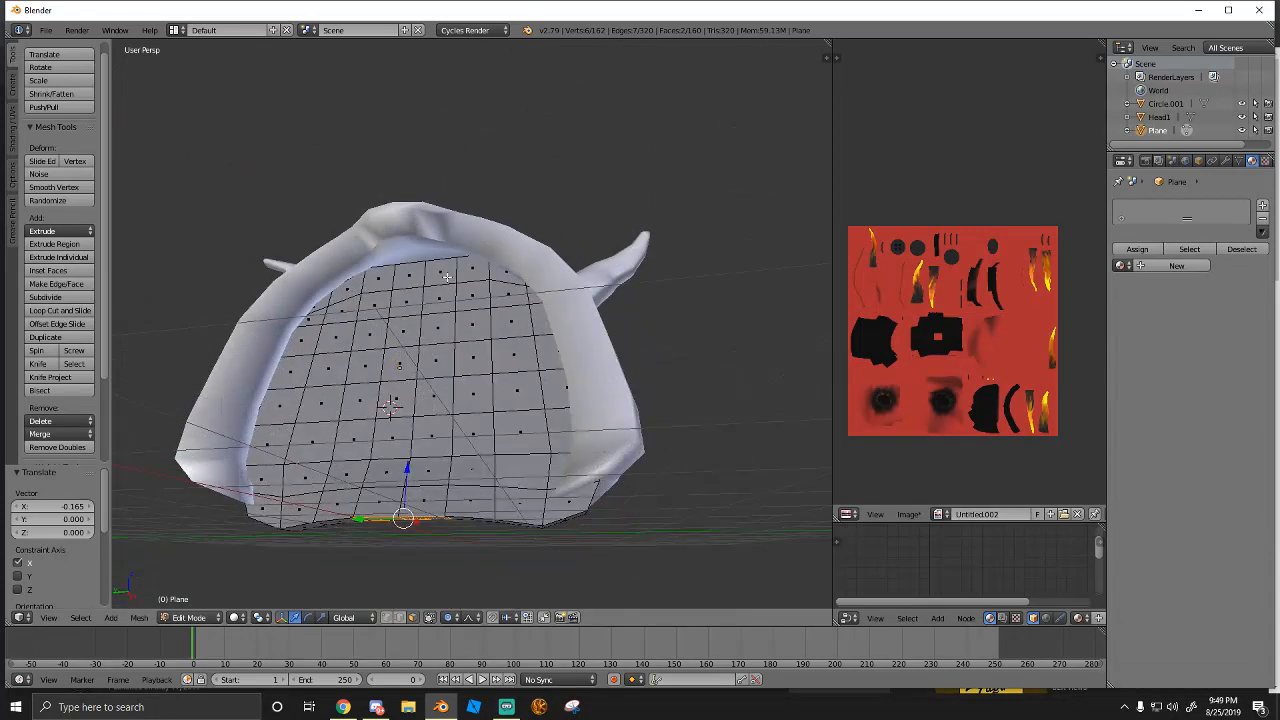
{"action": "right_click", "coordinate": [408, 275], "text": "shift"}
{"action": "right_click", "coordinate": [379, 280], "text": "shift"}
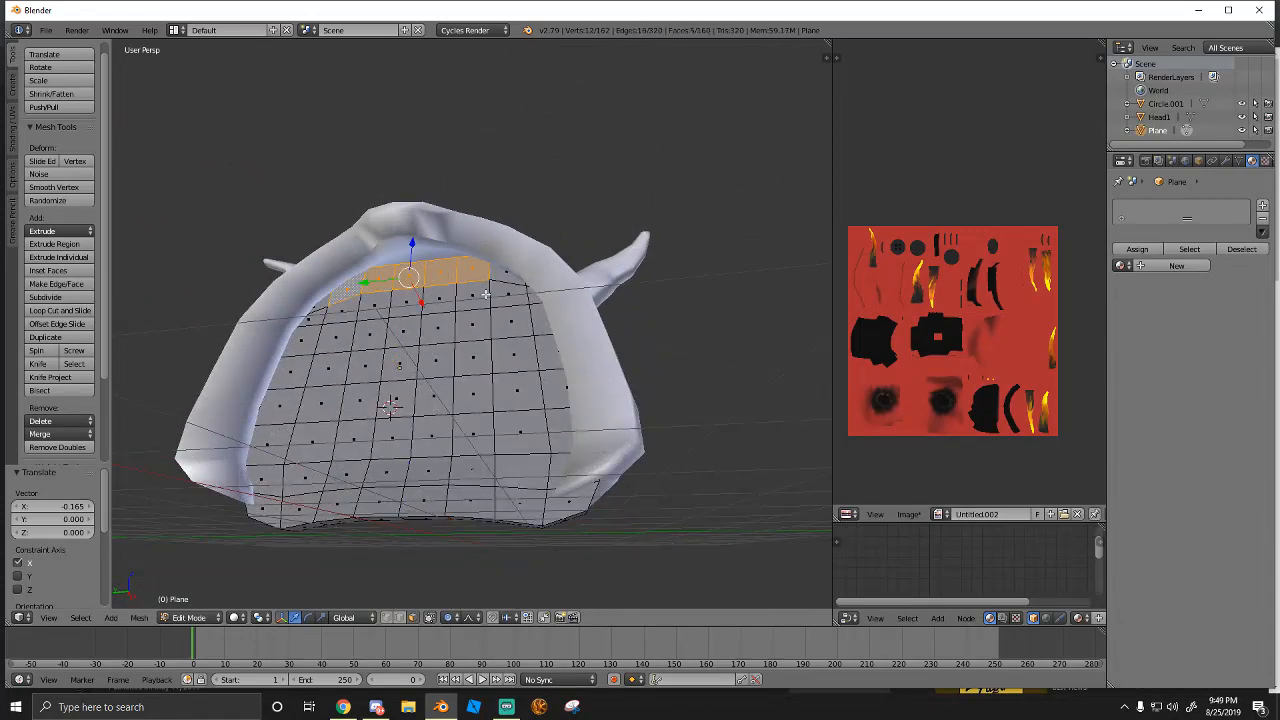
{"action": "mouse_move", "coordinate": [457, 273]}
{"action": "middle_mouse_down"}
{"action": "mouse_move", "coordinate": [481, 265]}
{"action": "mouse_move", "coordinate": [446, 264]}
{"action": "mouse_move", "coordinate": [462, 268]}
{"action": "middle_mouse_up"}
{"action": "right_click", "coordinate": [443, 246]}
{"action": "right_click", "coordinate": [471, 258], "text": "shift"}
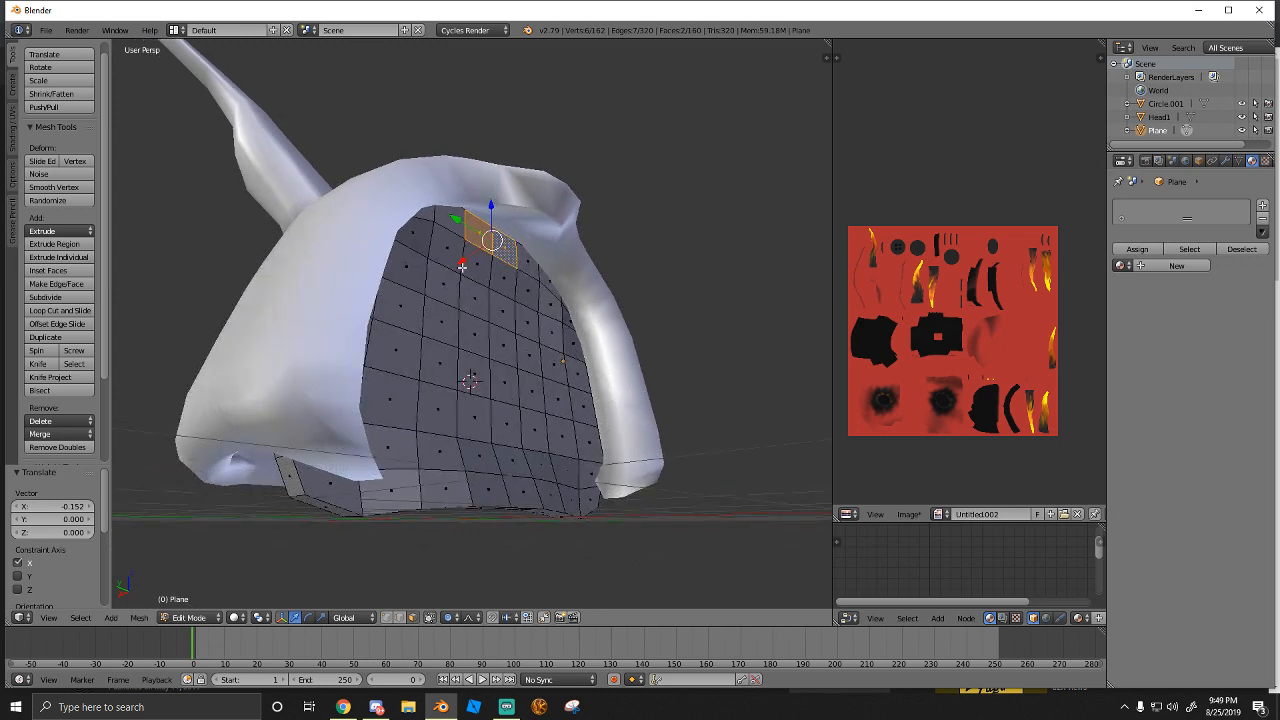
{"action": "left_click_drag", "start_coordinate": [462, 266], "coordinate": [470, 262]}
Select four faces down each side of the panel and move both columns -0.125 along X
{"action": "middle_click_drag", "start_coordinate": [470, 262], "coordinate": [516, 378]}
{"action": "right_click", "coordinate": [332, 424]}
{"action": "right_click", "coordinate": [337, 392], "text": "shift"}
{"action": "right_click", "coordinate": [337, 355], "text": "shift"}
{"action": "right_click", "coordinate": [337, 327], "text": "shift"}
{"action": "right_click", "coordinate": [580, 424], "text": "shift"}
{"action": "right_click", "coordinate": [580, 395], "text": "shift"}
{"action": "right_click", "coordinate": [578, 365], "text": "shift"}
{"action": "right_click", "coordinate": [580, 336], "text": "shift"}
{"action": "left_click_drag", "start_coordinate": [465, 385], "coordinate": [468, 386]}
{"action": "middle_click_drag", "start_coordinate": [468, 386], "coordinate": [425, 366]}
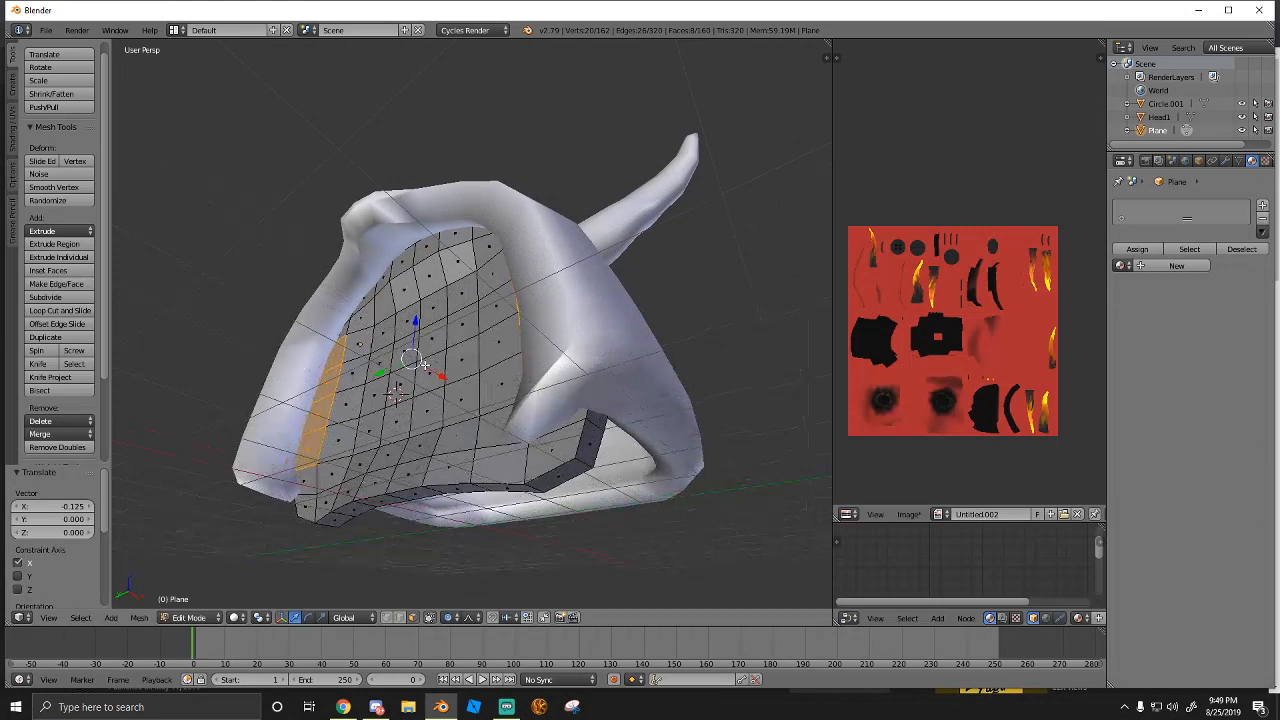
Select the faces across the panel's whole underside and move them about 0.24 along Z with proportional editing
{"action": "right_click", "coordinate": [303, 508]}
{"action": "middle_click_drag", "start_coordinate": [303, 508], "coordinate": [536, 328]}
{"action": "right_click", "coordinate": [601, 264]}
{"action": "right_click", "coordinate": [536, 328], "text": "shift"}
{"action": "right_click", "coordinate": [500, 391], "text": "shift"}
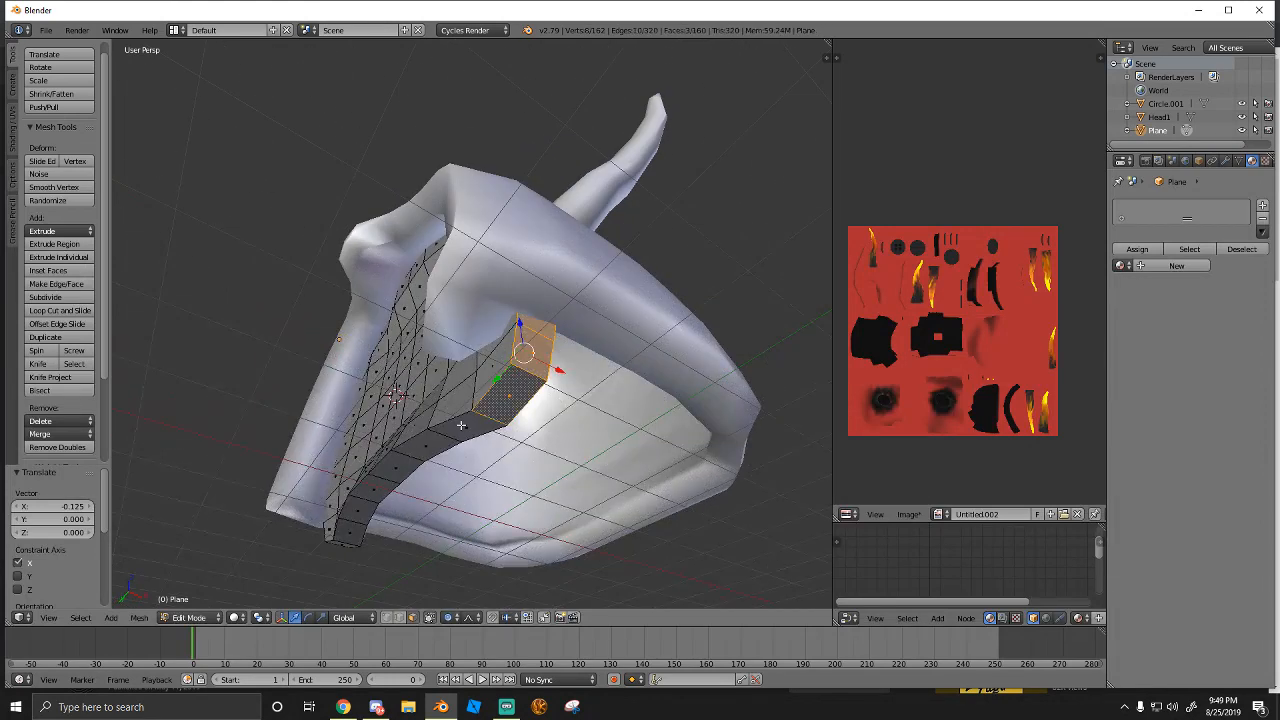
{"action": "right_click", "coordinate": [461, 425], "text": "shift"}
{"action": "right_click", "coordinate": [422, 445], "text": "shift"}
{"action": "right_click", "coordinate": [394, 470], "text": "shift"}
{"action": "middle_click_drag", "start_coordinate": [368, 483], "coordinate": [490, 430]}
{"action": "right_click", "coordinate": [408, 421], "text": "shift"}
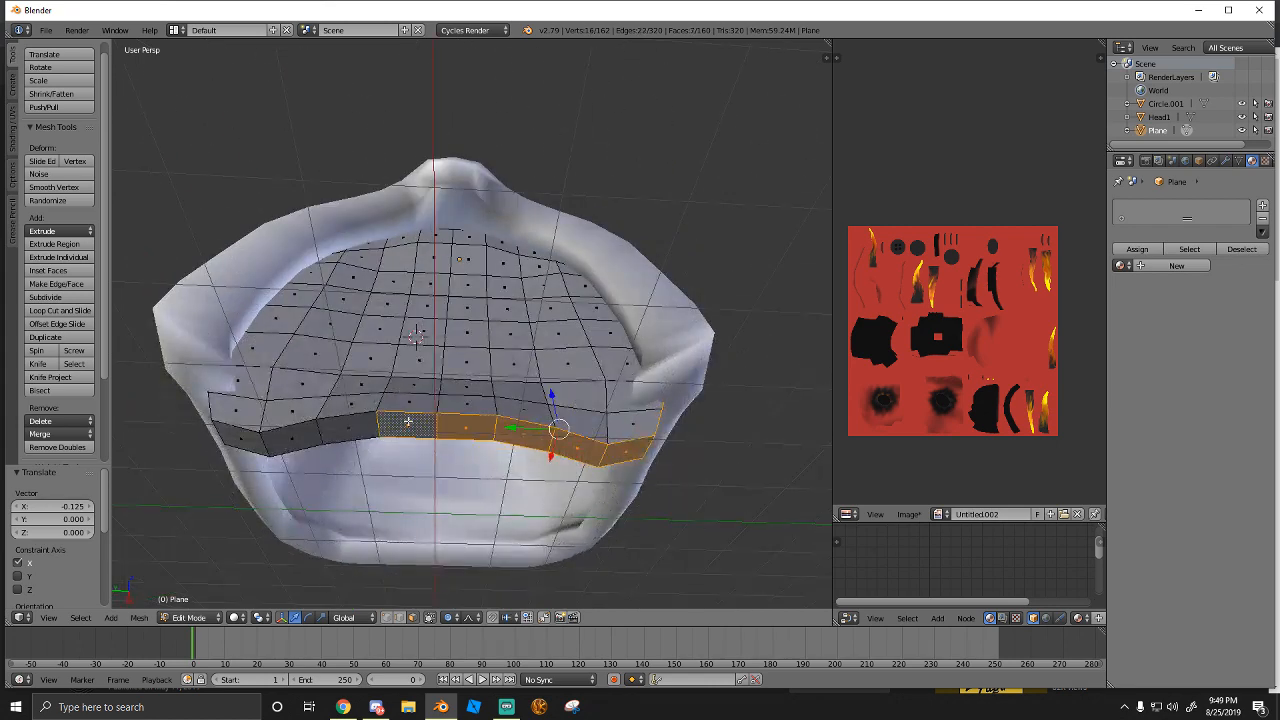
{"action": "right_click", "coordinate": [351, 434], "text": "shift"}
{"action": "right_click", "coordinate": [284, 434], "text": "shift"}
{"action": "right_click", "coordinate": [234, 440], "text": "shift"}
{"action": "middle_click_drag", "start_coordinate": [234, 440], "coordinate": [465, 490]}
{"action": "right_click", "coordinate": [360, 383], "text": "shift"}
{"action": "key", "text": "g"}
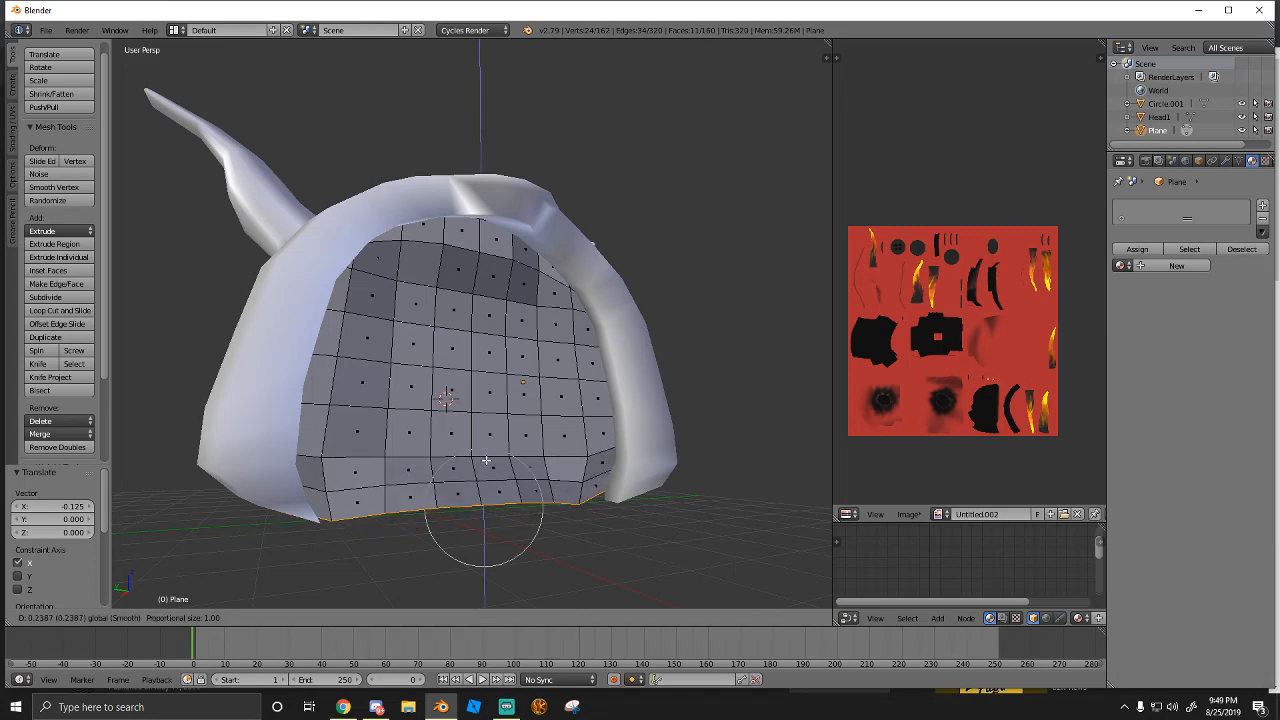
{"action": "left_click", "coordinate": [486, 461]}
Select all of the panel's faces and return to Object Mode to check its shape inside the hat
{"action": "middle_click_drag", "start_coordinate": [561, 470], "coordinate": [474, 526]}
{"action": "key", "text": "a"}
{"action": "key", "text": "a"}
{"action": "left_click", "coordinate": [200, 618]}
{"action": "left_click", "coordinate": [197, 604]}
{"action": "scroll", "coordinate": [401, 378], "scroll_direction": "down", "scroll_amount": 2}
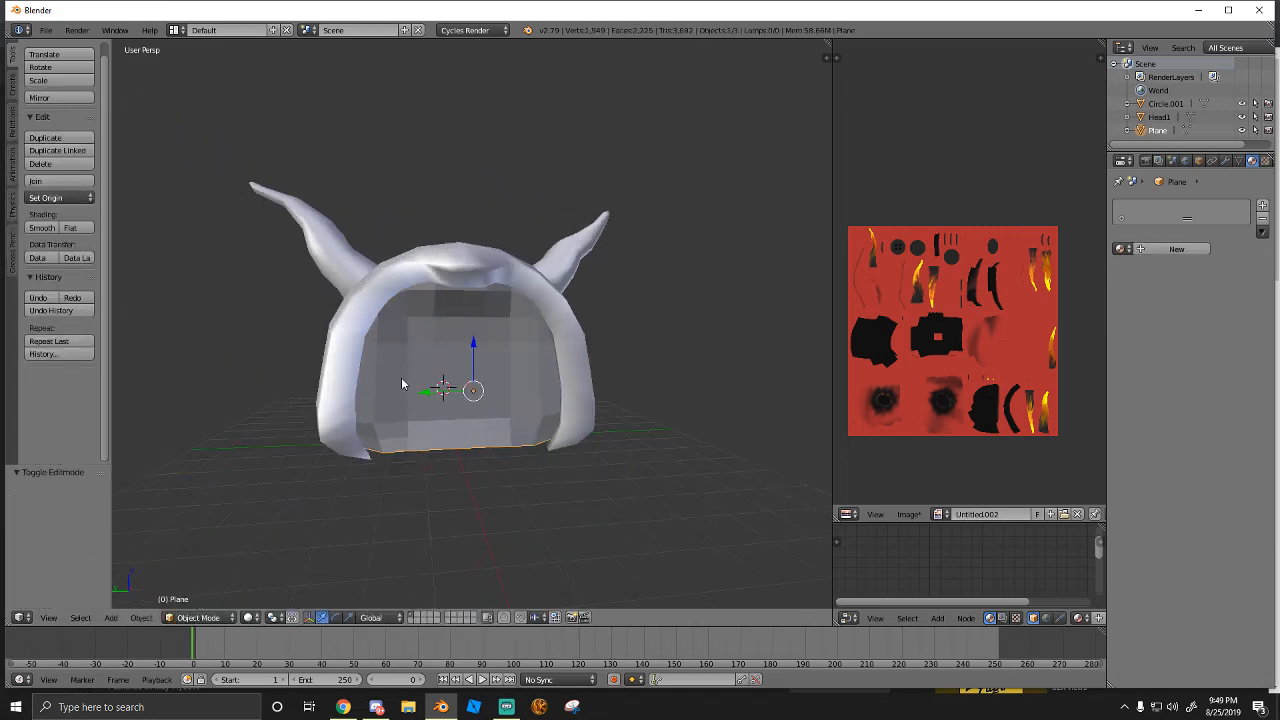
{"action": "middle_click_drag", "start_coordinate": [401, 378], "coordinate": [420, 400]}
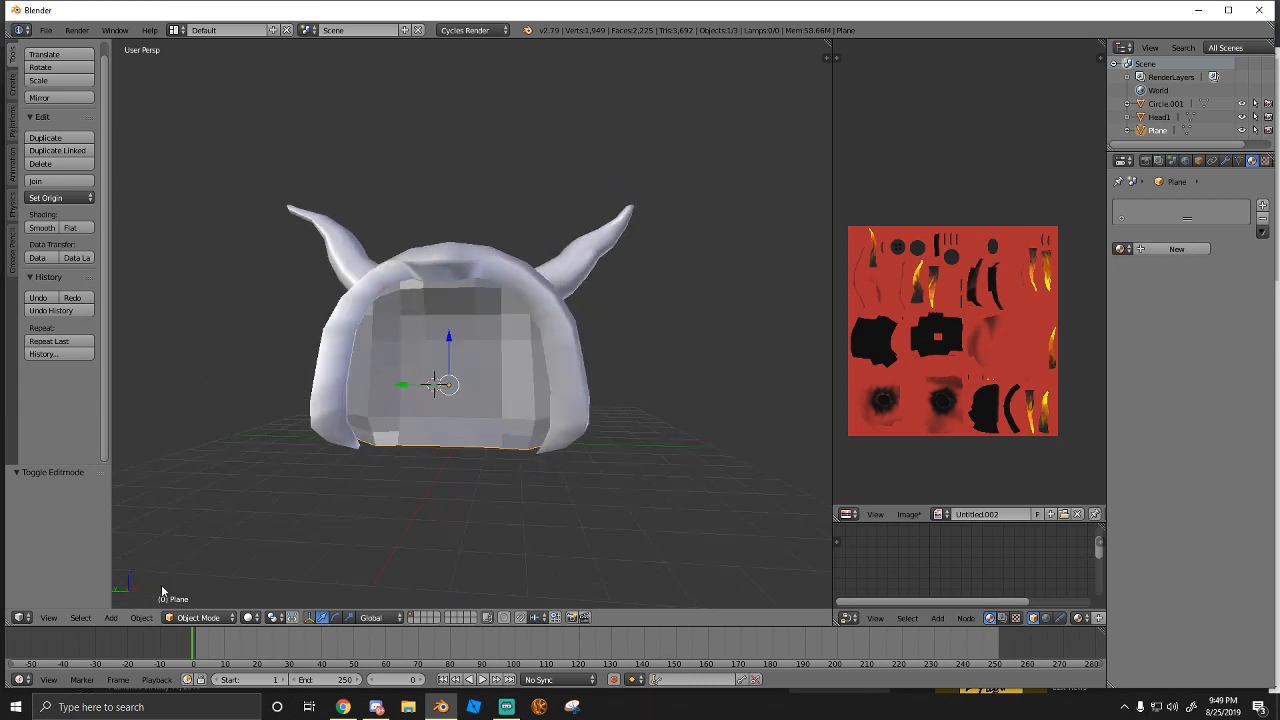
Apply smooth shading to all of the panel's faces and vertices in Edit Mode and return to Object Mode
{"action": "left_click", "coordinate": [198, 617]}
{"action": "left_click", "coordinate": [197, 590]}
{"action": "left_click", "coordinate": [13, 110]}
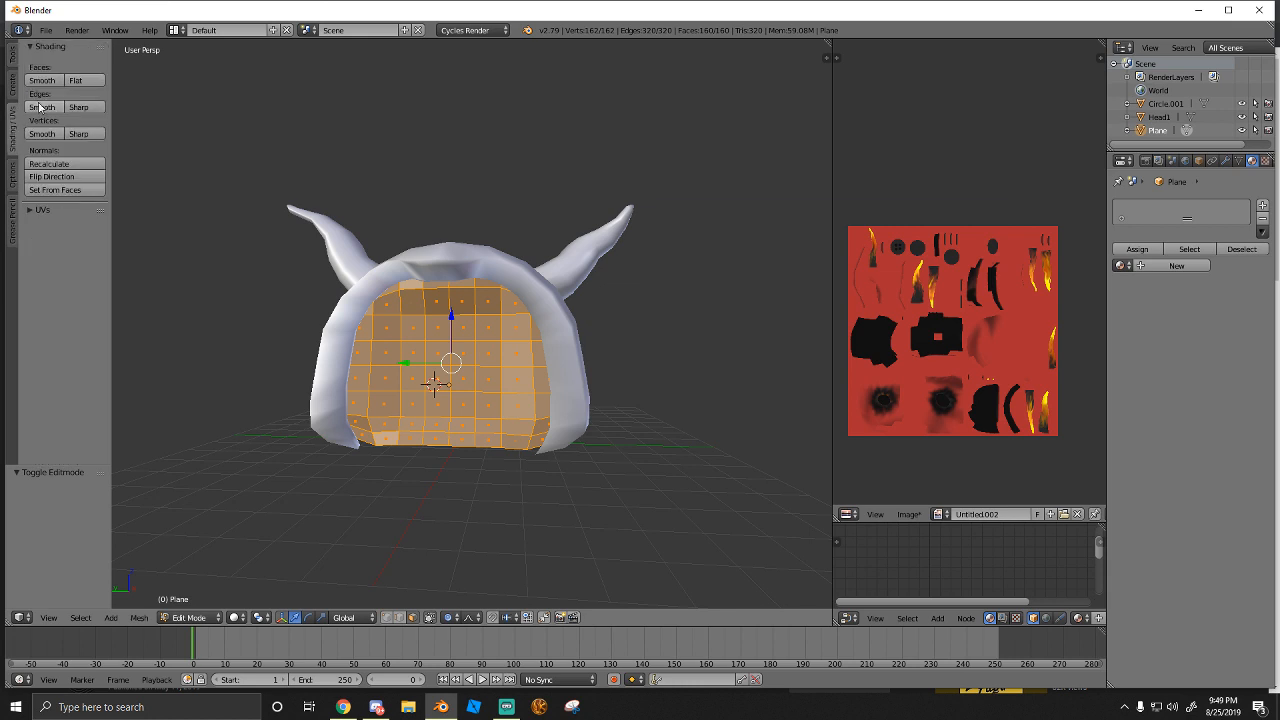
{"action": "left_click", "coordinate": [42, 80]}
{"action": "left_click", "coordinate": [42, 133]}
{"action": "left_click", "coordinate": [197, 618]}
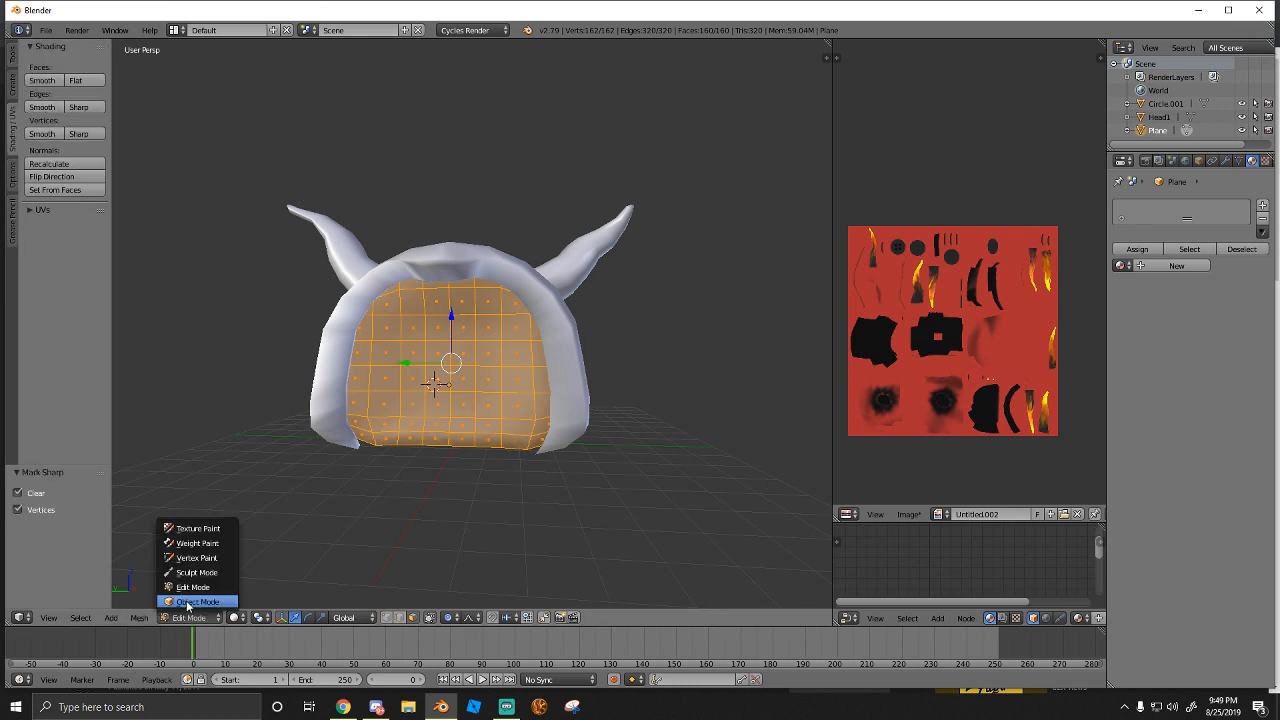
{"action": "left_click", "coordinate": [190, 603]}
Set the viewport shading to Texture and check how the panel sits in the painted hat's opening
{"action": "middle_click_drag", "start_coordinate": [322, 435], "coordinate": [350, 505]}
{"action": "left_click", "coordinate": [251, 618]}
{"action": "left_click", "coordinate": [268, 557]}
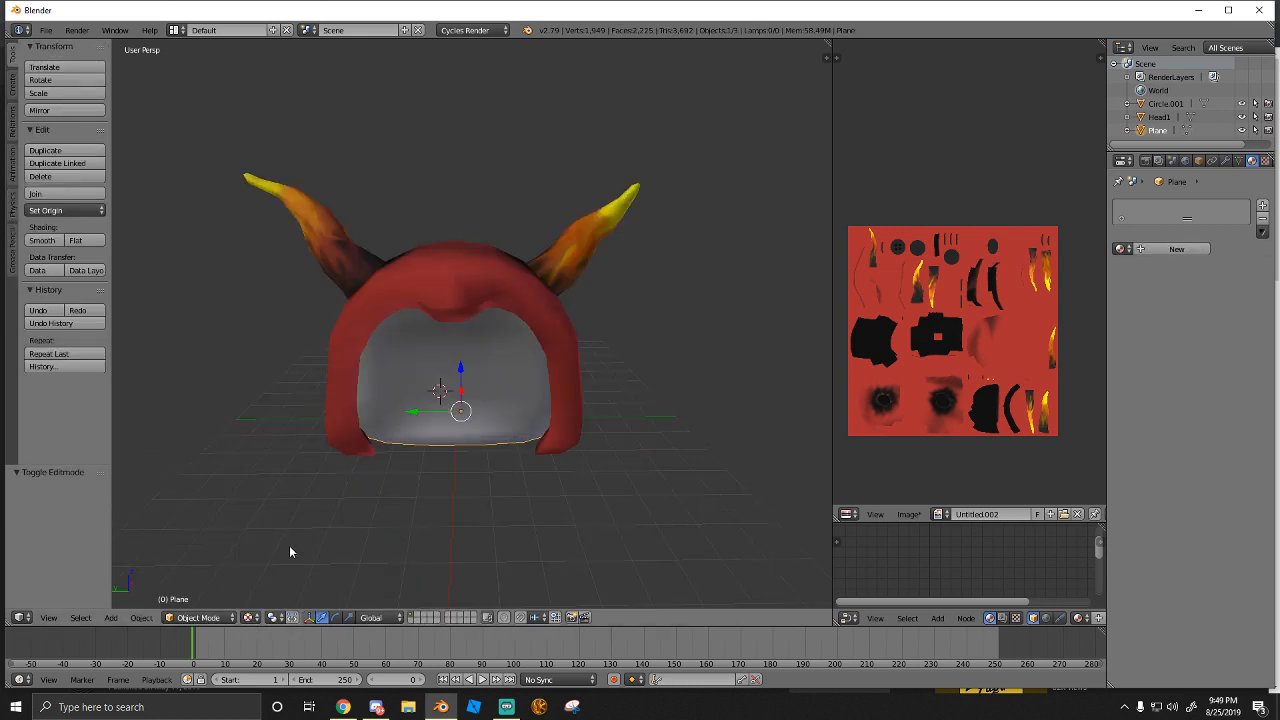
{"action": "mouse_move", "coordinate": [289, 545]}
{"action": "middle_mouse_down"}
{"action": "mouse_move", "coordinate": [359, 468]}
{"action": "mouse_move", "coordinate": [404, 525]}
{"action": "mouse_move", "coordinate": [404, 493]}
{"action": "mouse_move", "coordinate": [371, 449]}
{"action": "mouse_move", "coordinate": [515, 400]}
{"action": "middle_mouse_up"}
{"action": "scroll", "coordinate": [515, 400], "scroll_direction": "up", "scroll_amount": 3}
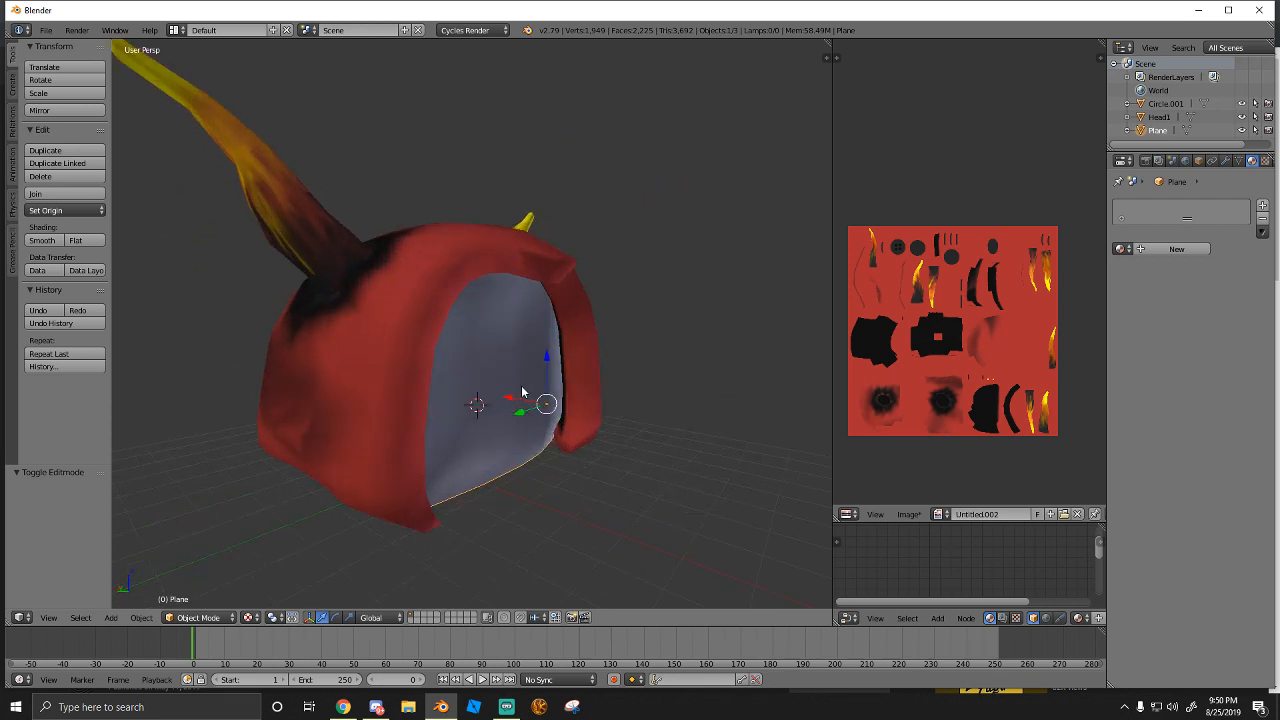
Move the face panel -0.312 along X, and another -0.117 along X
{"action": "key", "text": "g"}
{"action": "key", "text": "x"}
{"action": "left_click", "coordinate": [525, 405]}
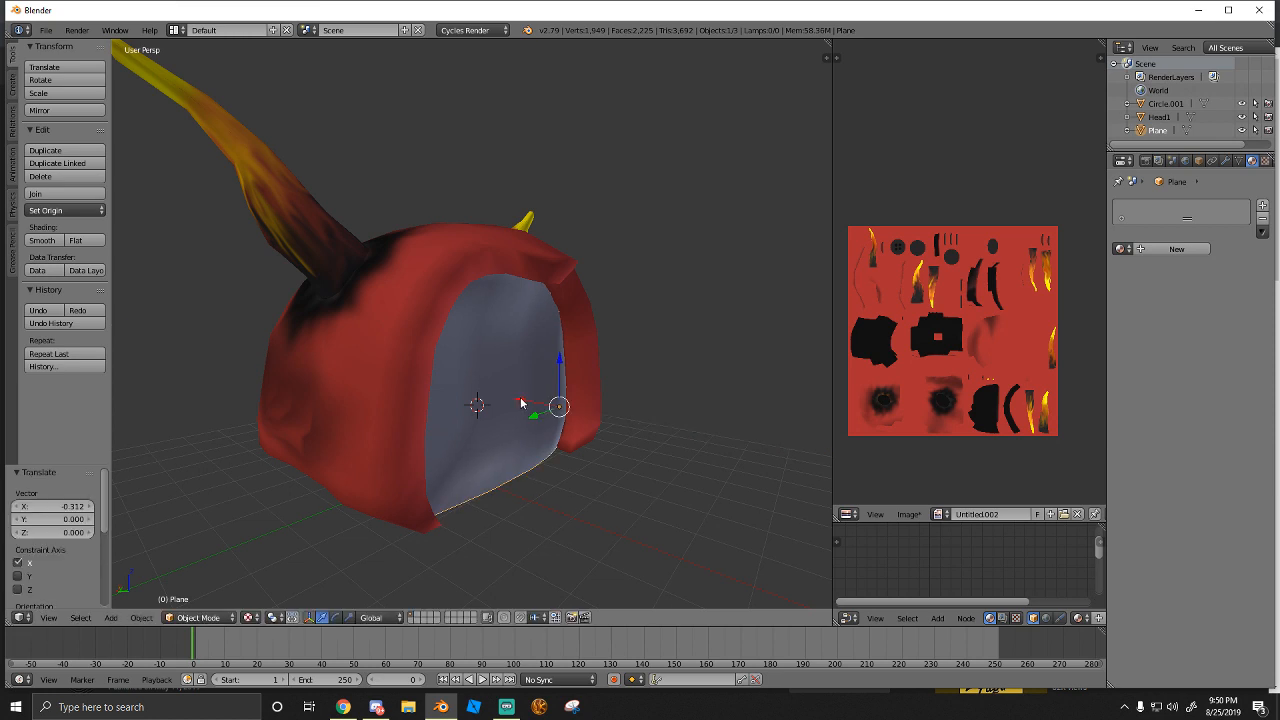
{"action": "middle_click_drag", "start_coordinate": [525, 405], "coordinate": [508, 461]}
{"action": "left_click_drag", "start_coordinate": [498, 394], "coordinate": [505, 397]}
{"action": "left_click", "coordinate": [345, 707]}
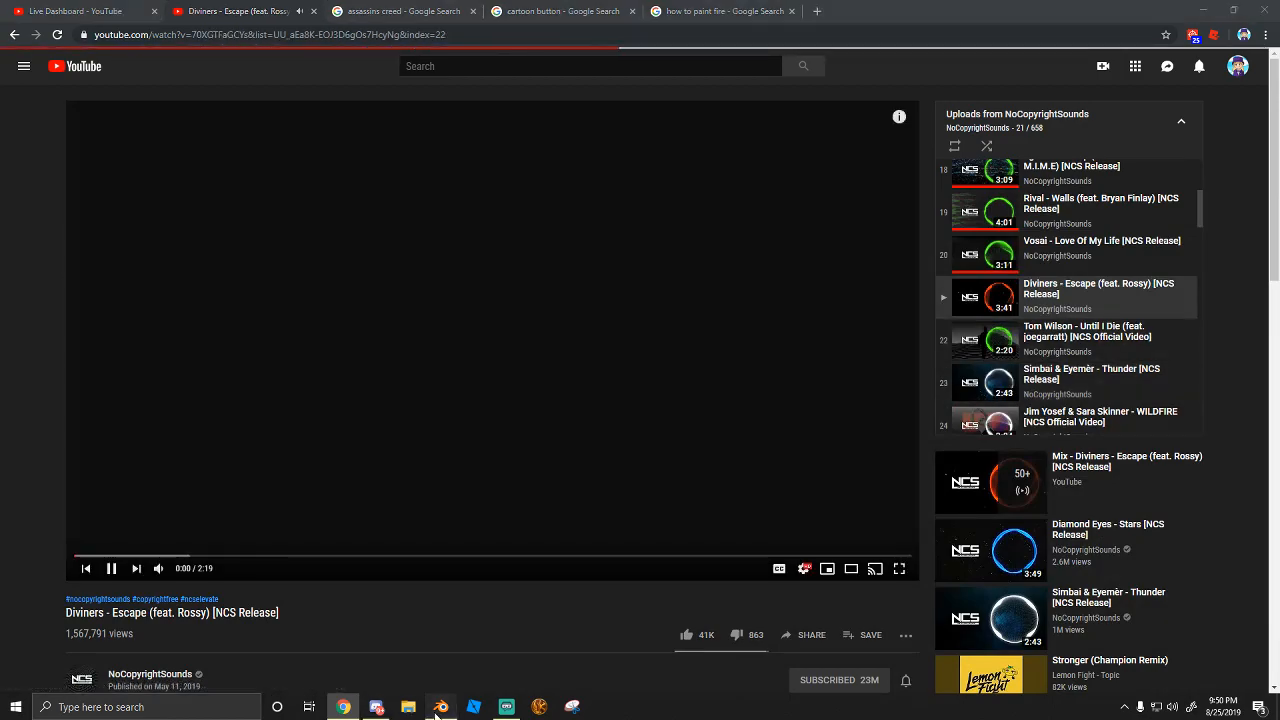
{"action": "left_click", "coordinate": [441, 707]}
Unwrap the whole panel with Smart UV Project at island margin 0.20, and scale all its UV islands to 0.047
{"action": "middle_click_drag", "start_coordinate": [610, 413], "coordinate": [569, 389]}
{"action": "scroll", "coordinate": [467, 421], "scroll_direction": "up", "scroll_amount": 2}
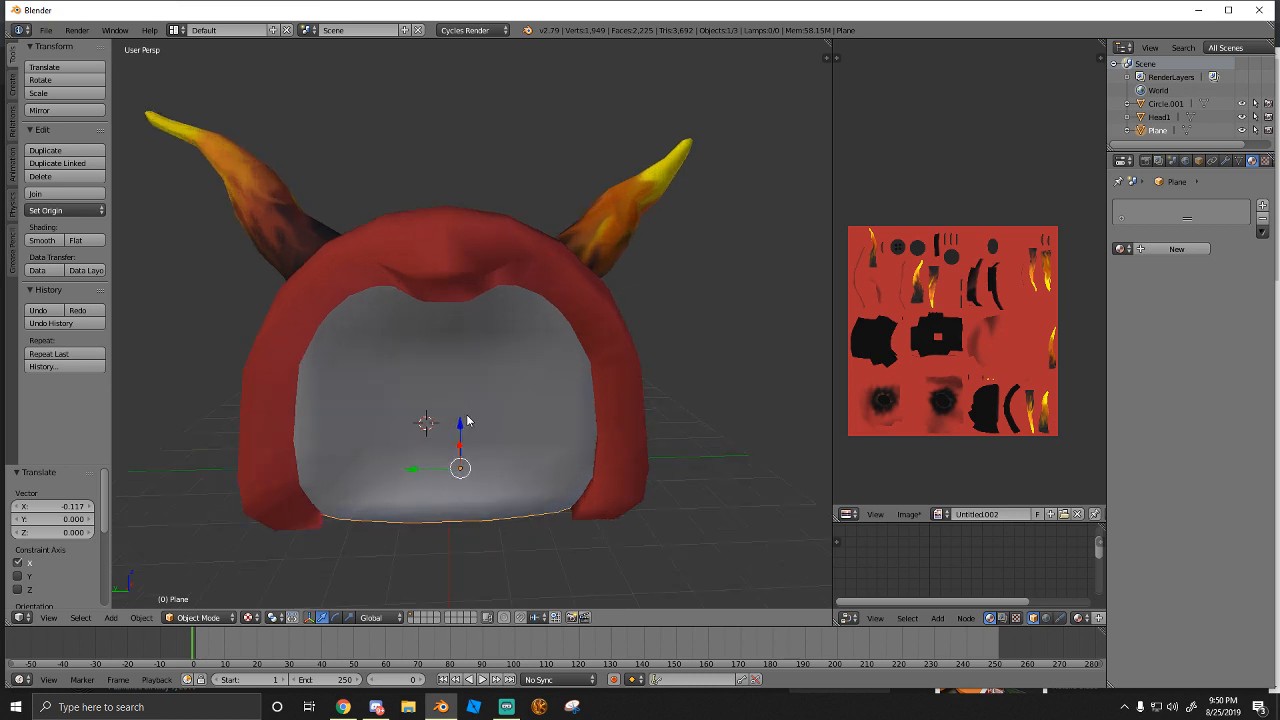
{"action": "left_click", "coordinate": [218, 617]}
{"action": "left_click", "coordinate": [207, 589]}
{"action": "key", "text": "u"}
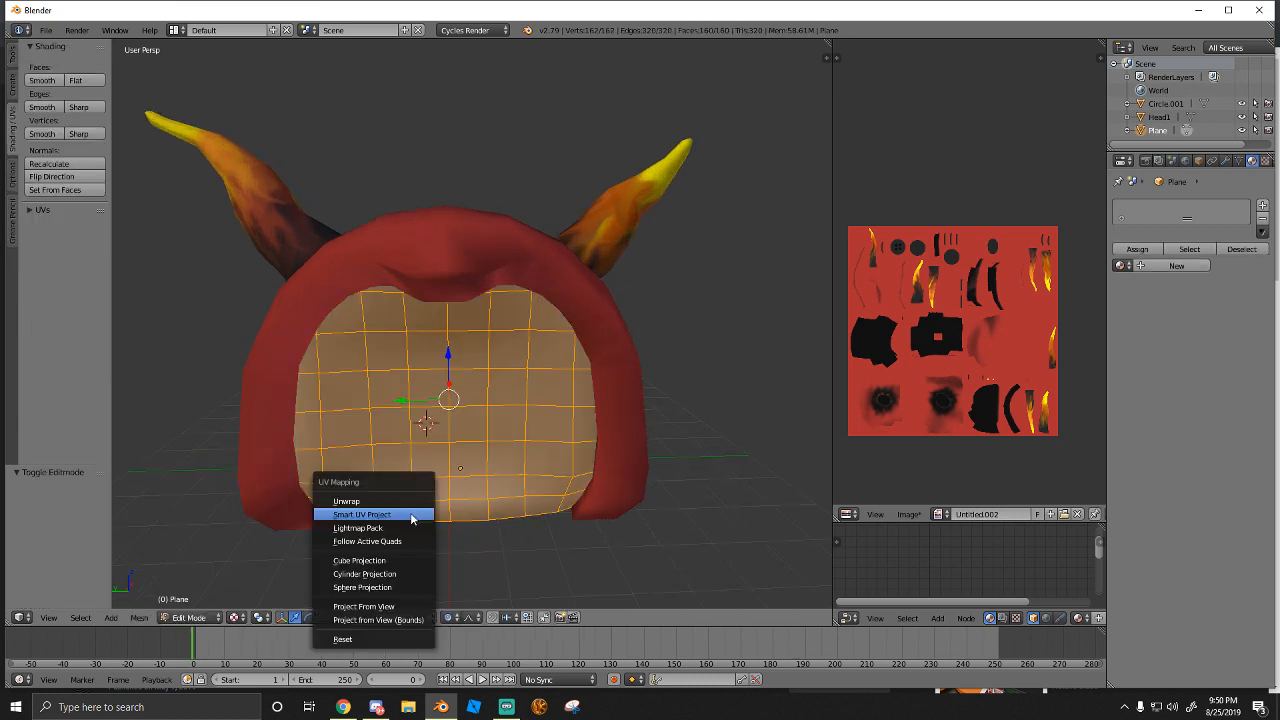
{"action": "left_click", "coordinate": [372, 518]}
{"action": "key", "text": "a"}
{"action": "key", "text": "a"}
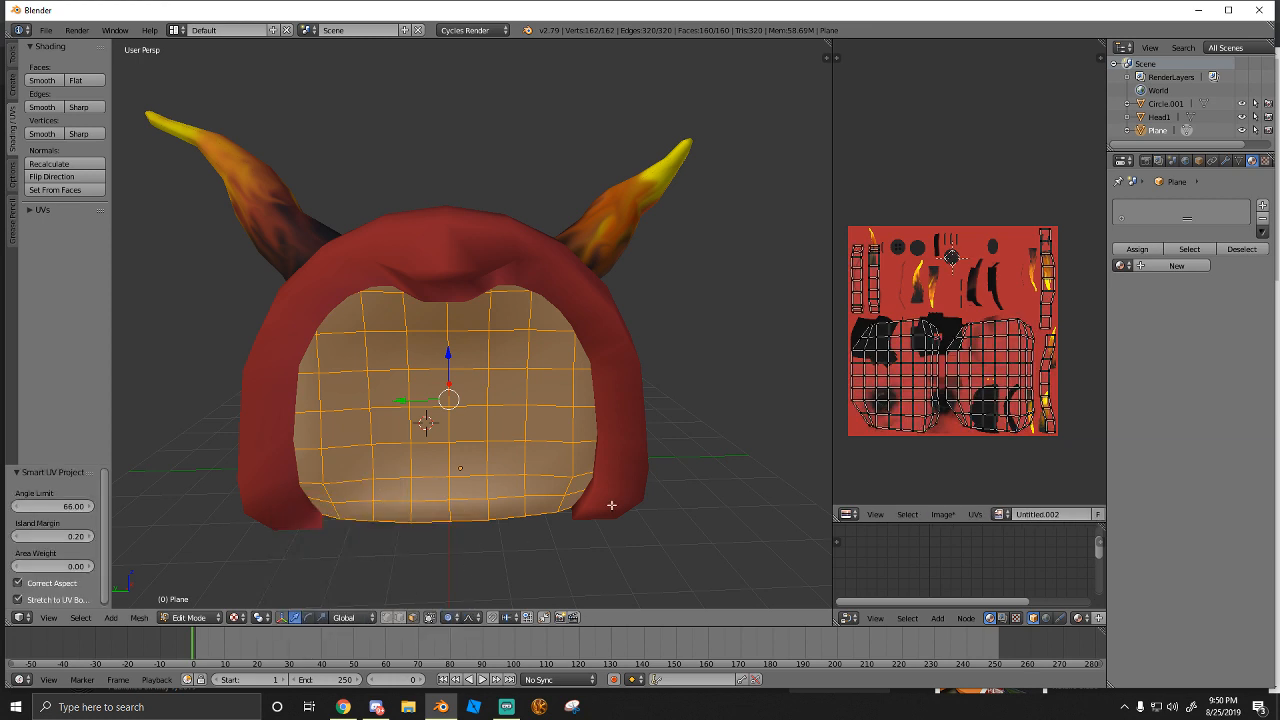
{"action": "key", "text": "s"}
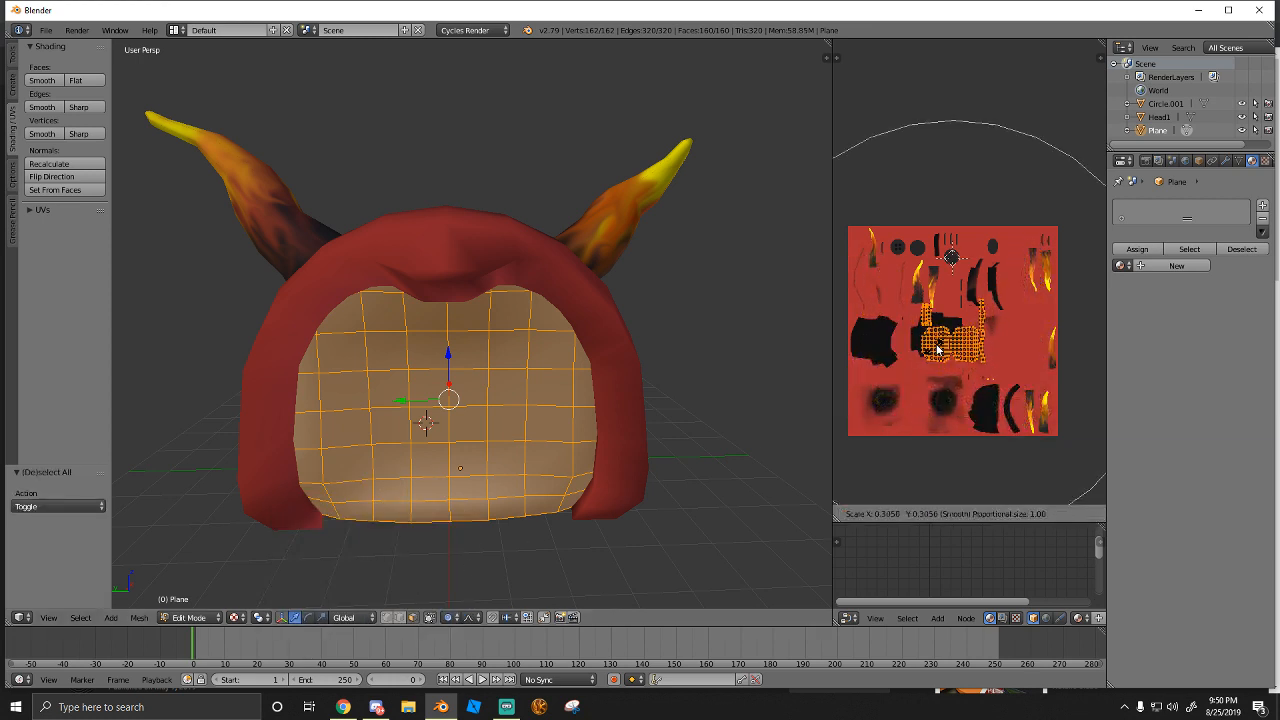
{"action": "left_click", "coordinate": [951, 342]}
Position the panel's shrunken UV islands inside the black patch of the texture image
{"action": "scroll", "coordinate": [951, 342], "scroll_direction": "up", "scroll_amount": 3}
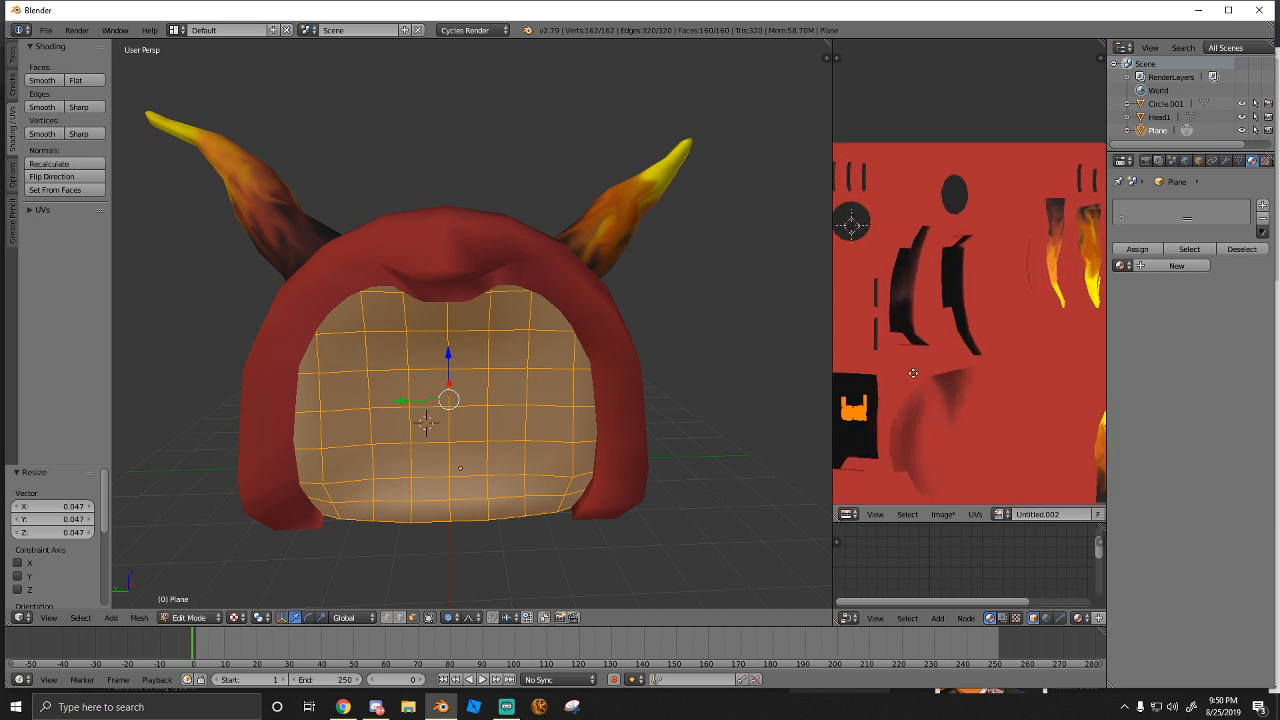
{"action": "scroll", "coordinate": [940, 348], "scroll_direction": "down", "scroll_amount": 1}
{"action": "scroll", "coordinate": [930, 354], "scroll_direction": "up", "scroll_amount": 1}
{"action": "middle_click_drag", "start_coordinate": [930, 354], "coordinate": [876, 352]}
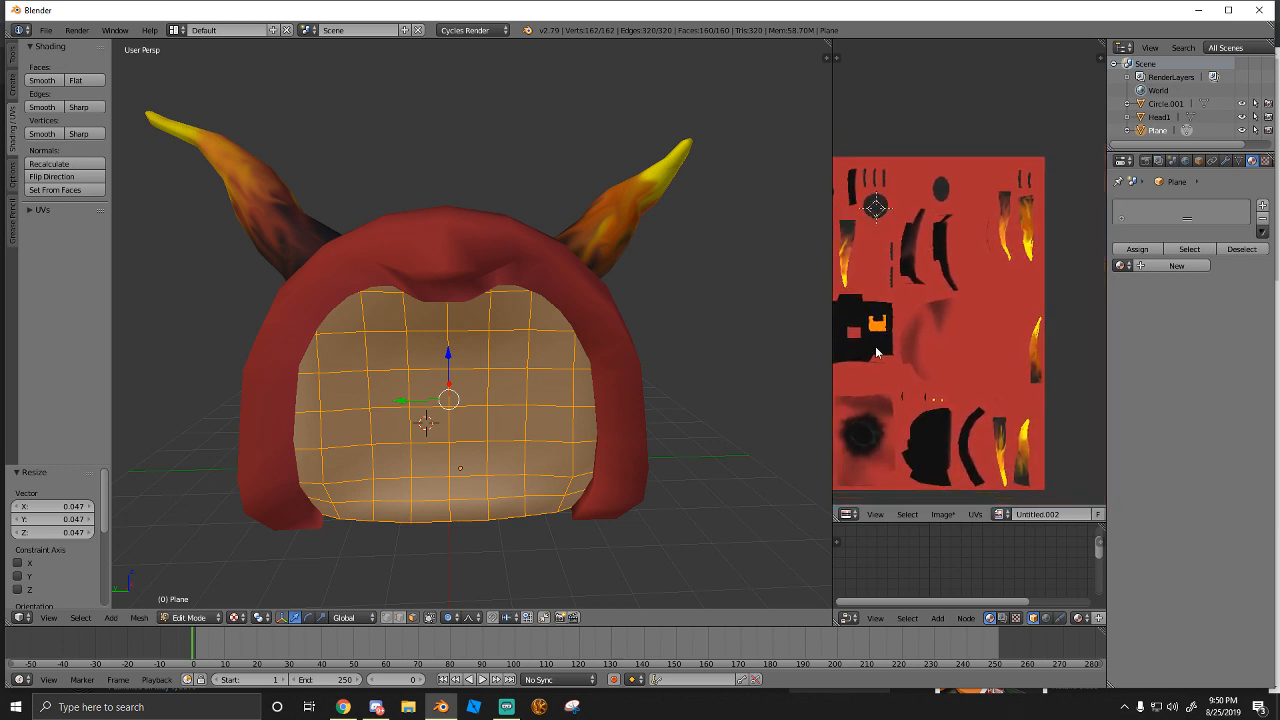
{"action": "key", "text": "g"}
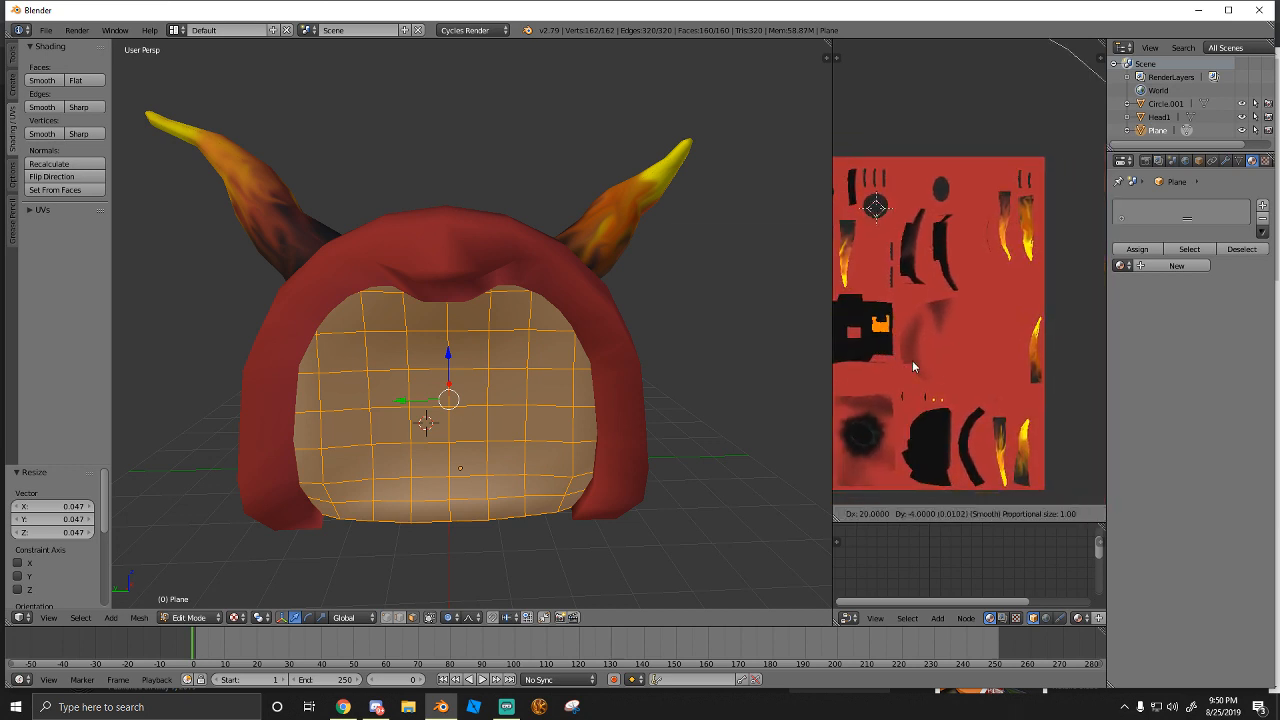
{"action": "left_click", "coordinate": [901, 367]}
{"action": "key", "text": "a"}
{"action": "key", "text": "a"}
{"action": "key", "text": "a"}
{"action": "key", "text": "a"}
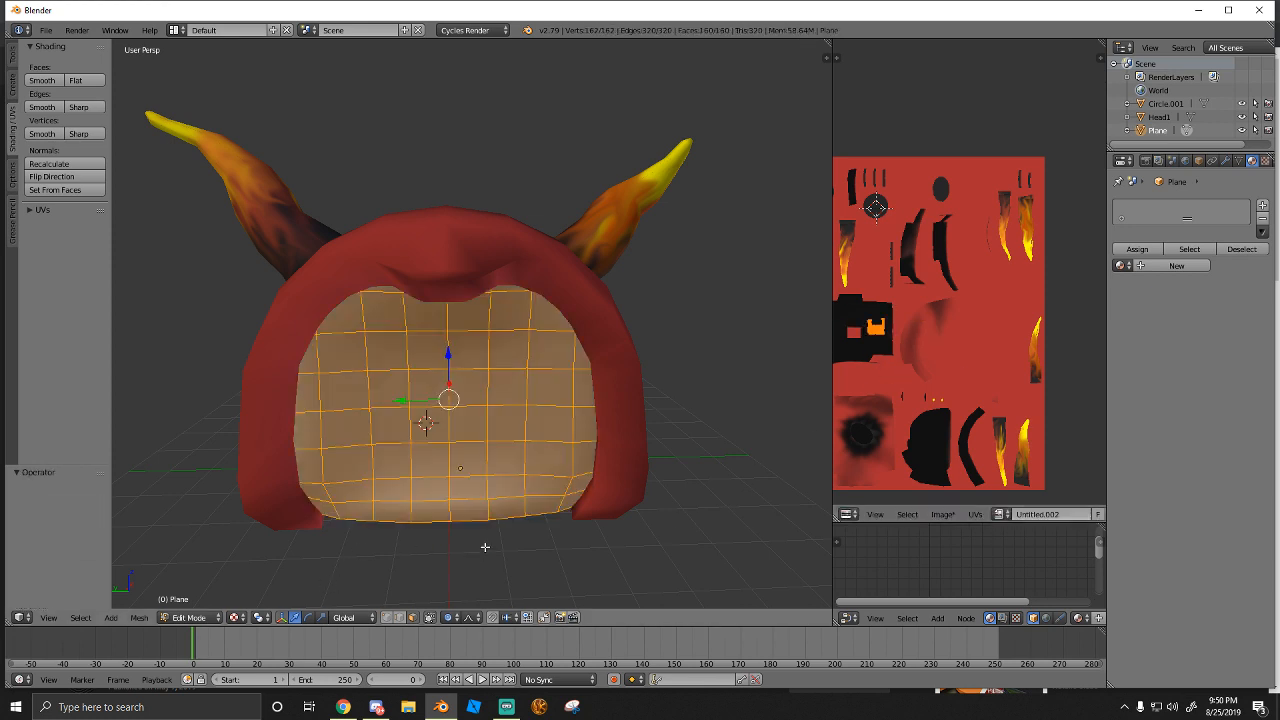
Return to Object Mode and join the face panel into the horned hat object
{"action": "left_click", "coordinate": [256, 617]}
{"action": "left_click", "coordinate": [265, 555]}
{"action": "left_click", "coordinate": [196, 618]}
{"action": "left_click", "coordinate": [197, 602]}
{"action": "scroll", "coordinate": [380, 499], "scroll_direction": "down", "scroll_amount": 2}
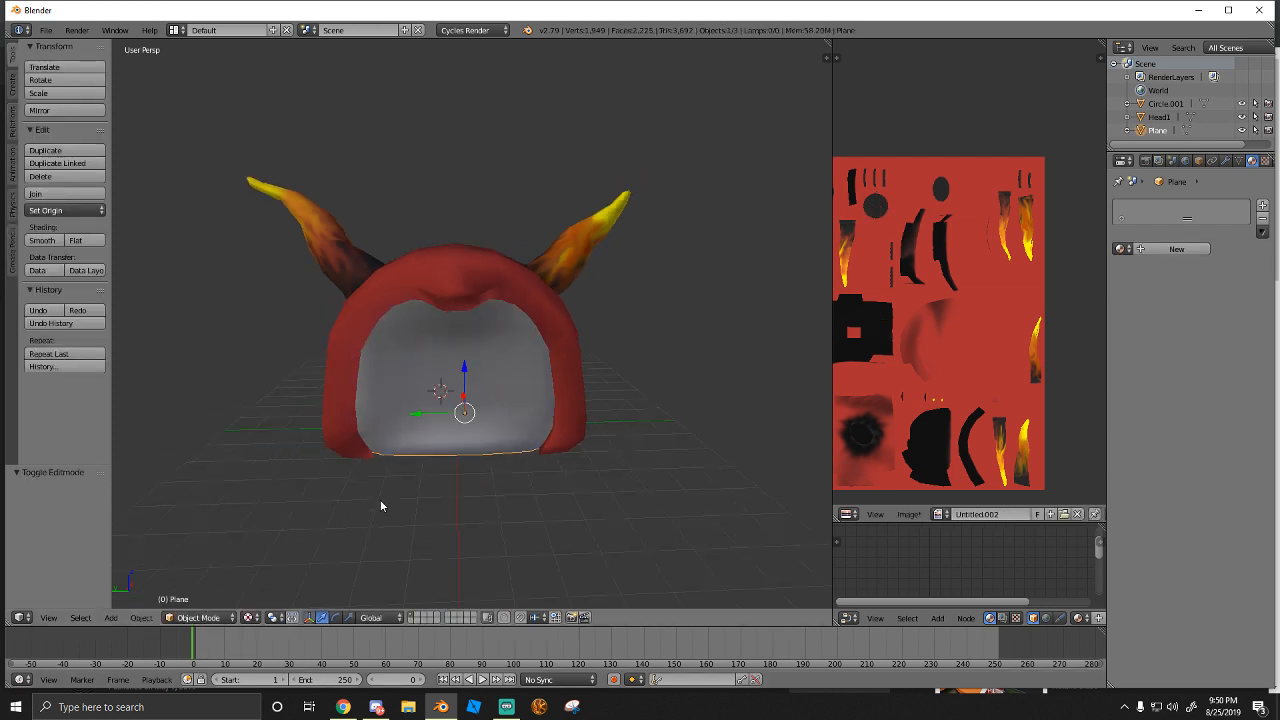
{"action": "right_click", "coordinate": [433, 299]}
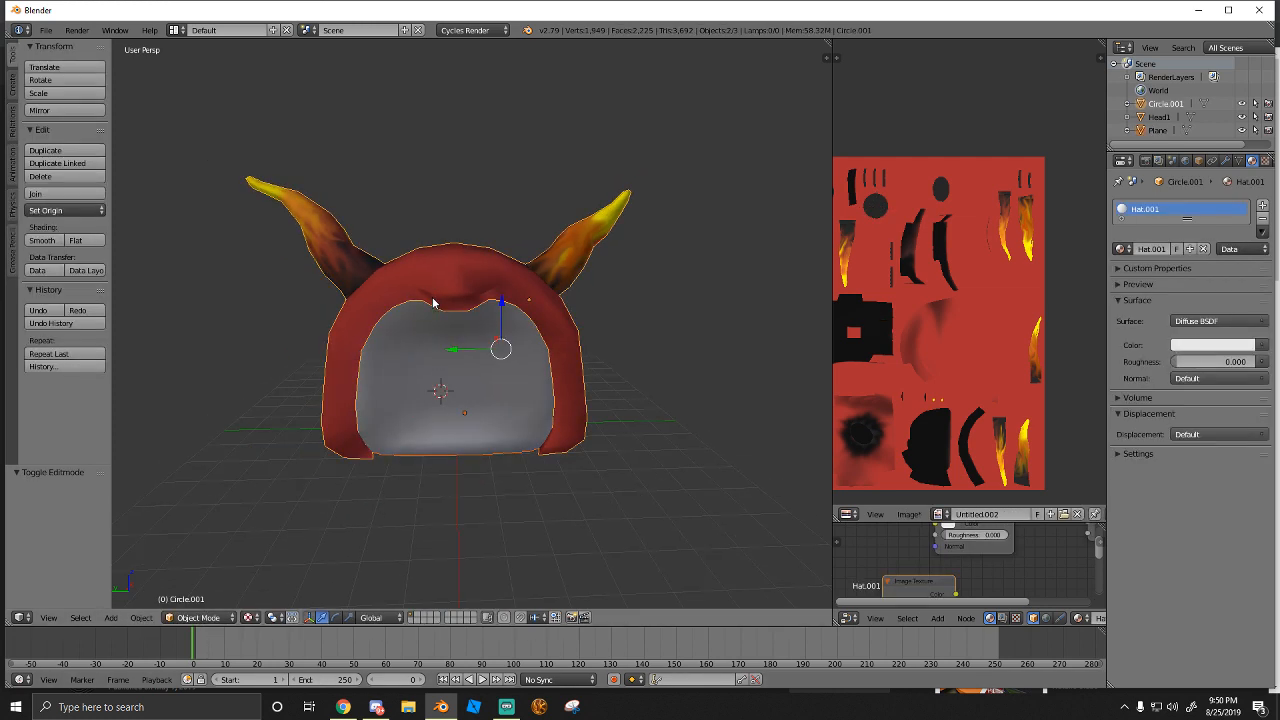
{"action": "key", "text": "ctrl+j"}
Check the joined hat from several sides, enter Edit Mode and select all of its faces
{"action": "middle_click_drag", "start_coordinate": [432, 300], "coordinate": [556, 340]}
{"action": "key", "text": "a"}
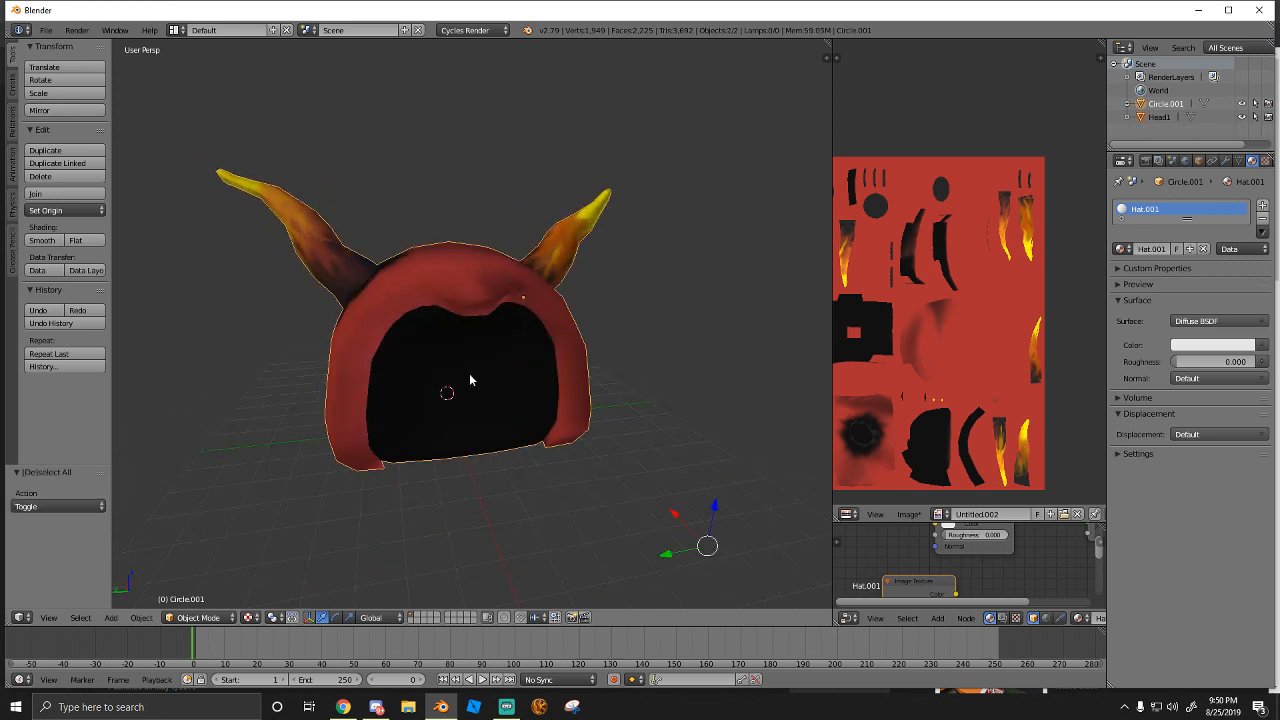
{"action": "middle_click_drag", "start_coordinate": [469, 373], "coordinate": [440, 402]}
{"action": "left_click", "coordinate": [198, 617]}
{"action": "left_click", "coordinate": [210, 587]}
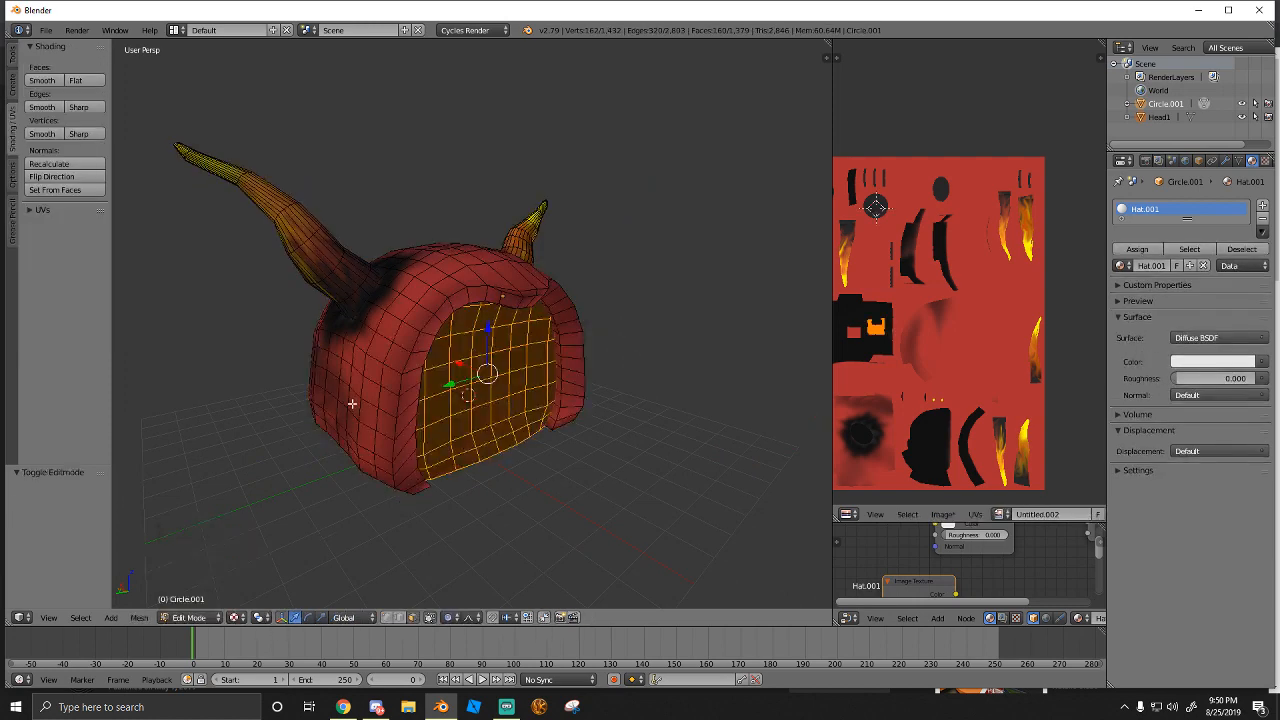
{"action": "middle_click_drag", "start_coordinate": [330, 490], "coordinate": [390, 452]}
{"action": "key", "text": "a"}
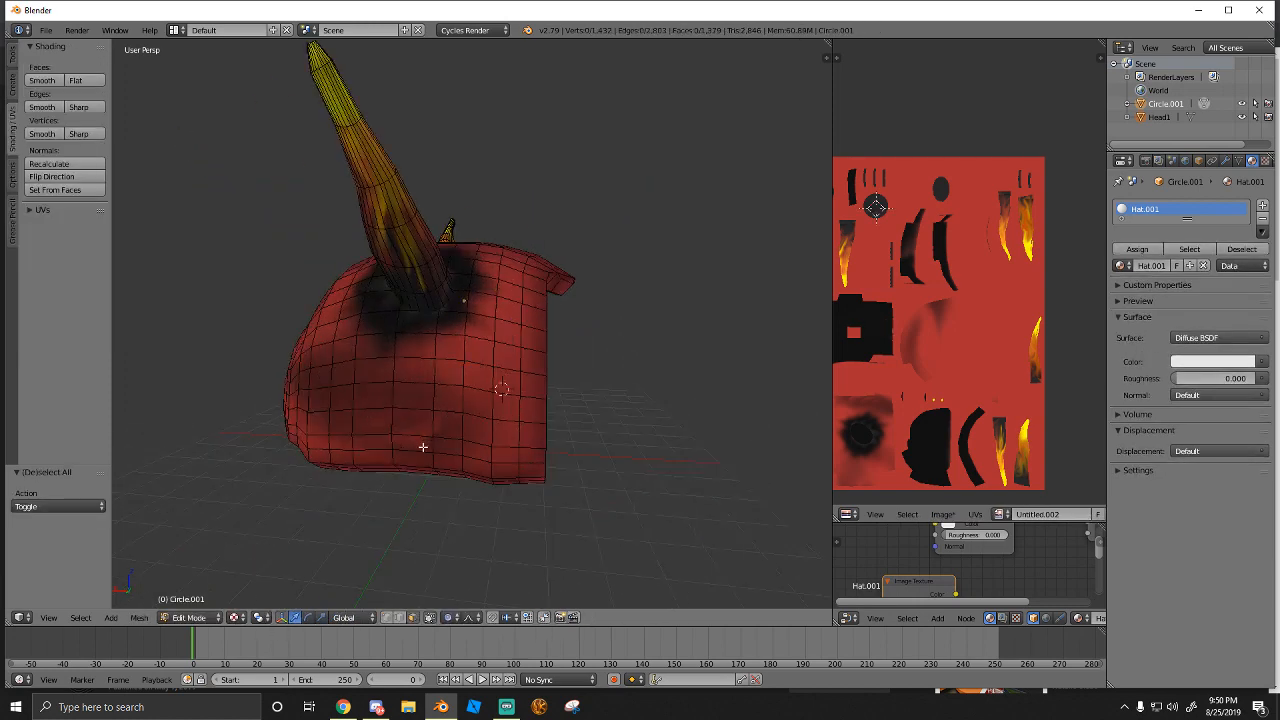
{"action": "key", "text": "a"}
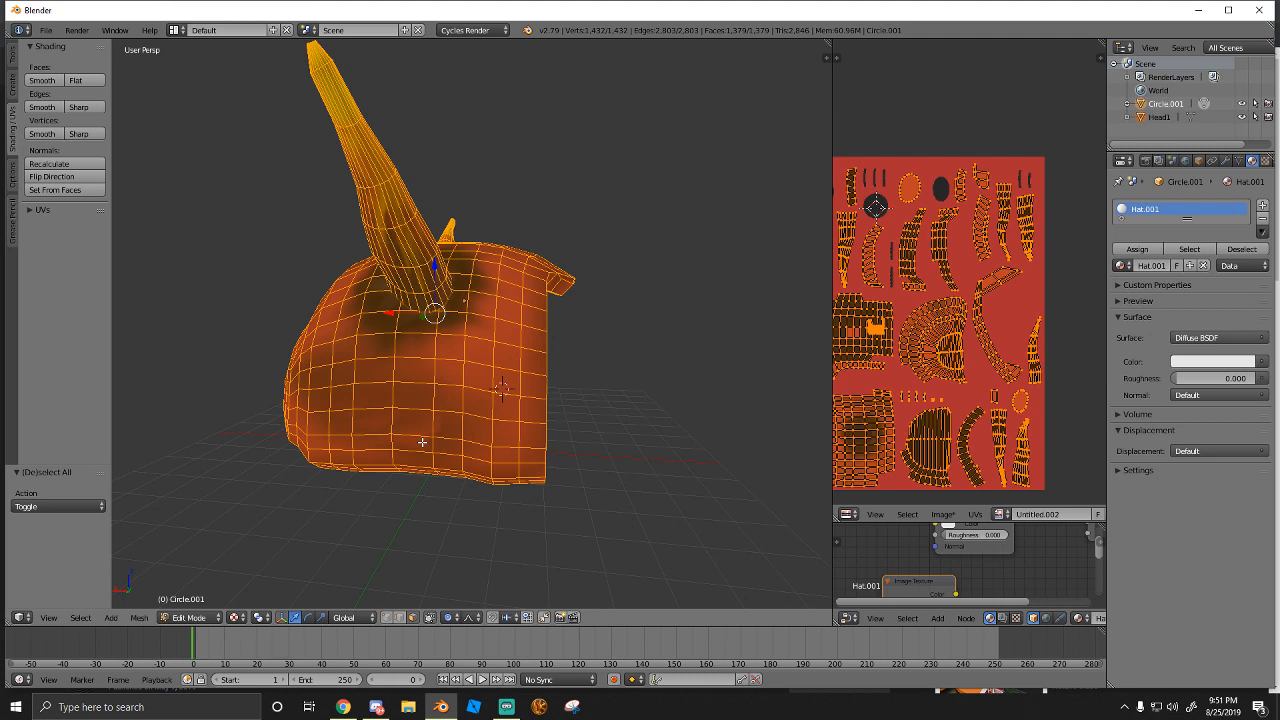
Switch the hat to Texture Paint mode, choose the TexDraw brush and sample yellow from the horn
{"action": "left_click", "coordinate": [190, 617]}
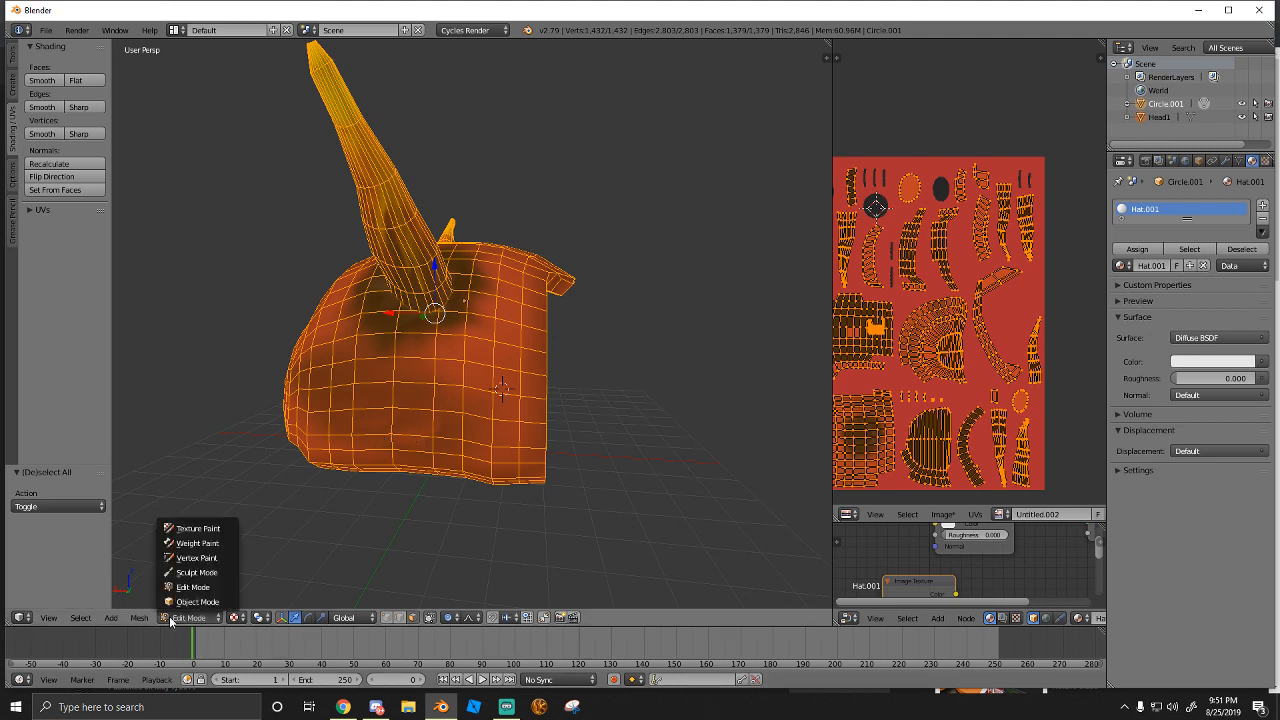
{"action": "left_click", "coordinate": [200, 526]}
{"action": "left_click", "coordinate": [100, 104]}
{"action": "left_click", "coordinate": [330, 185]}
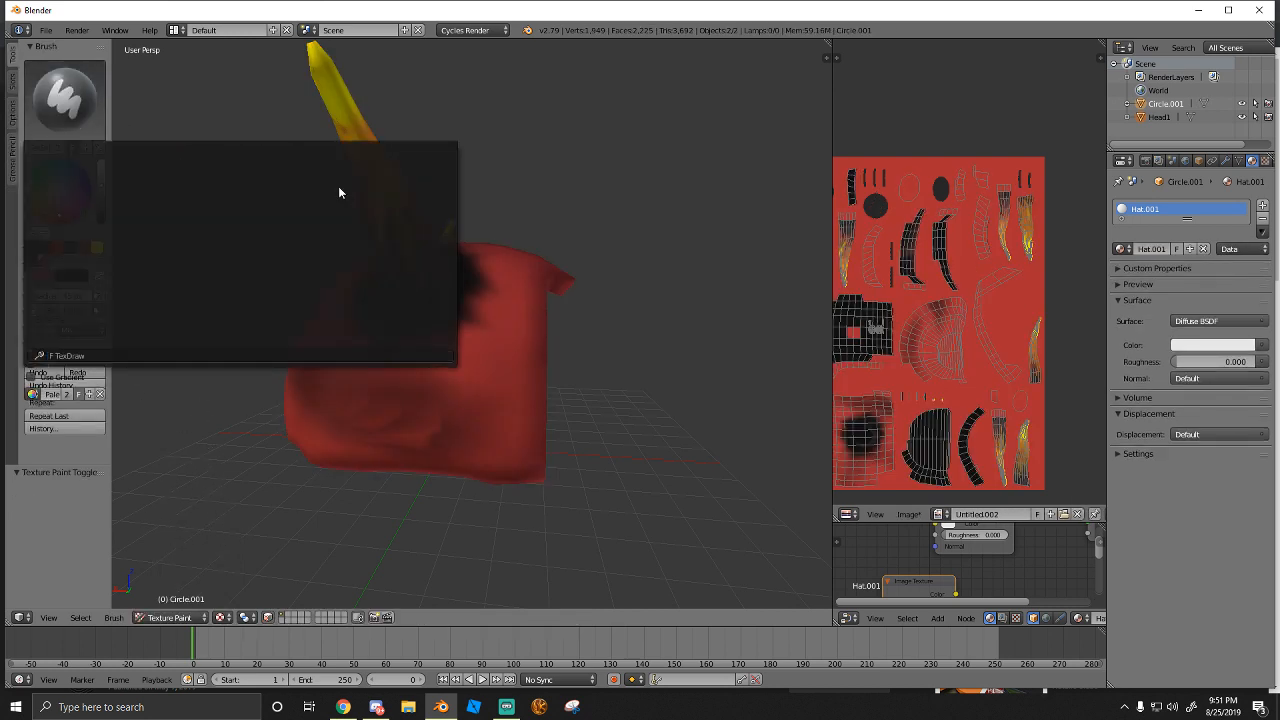
{"action": "key", "text": "s"}
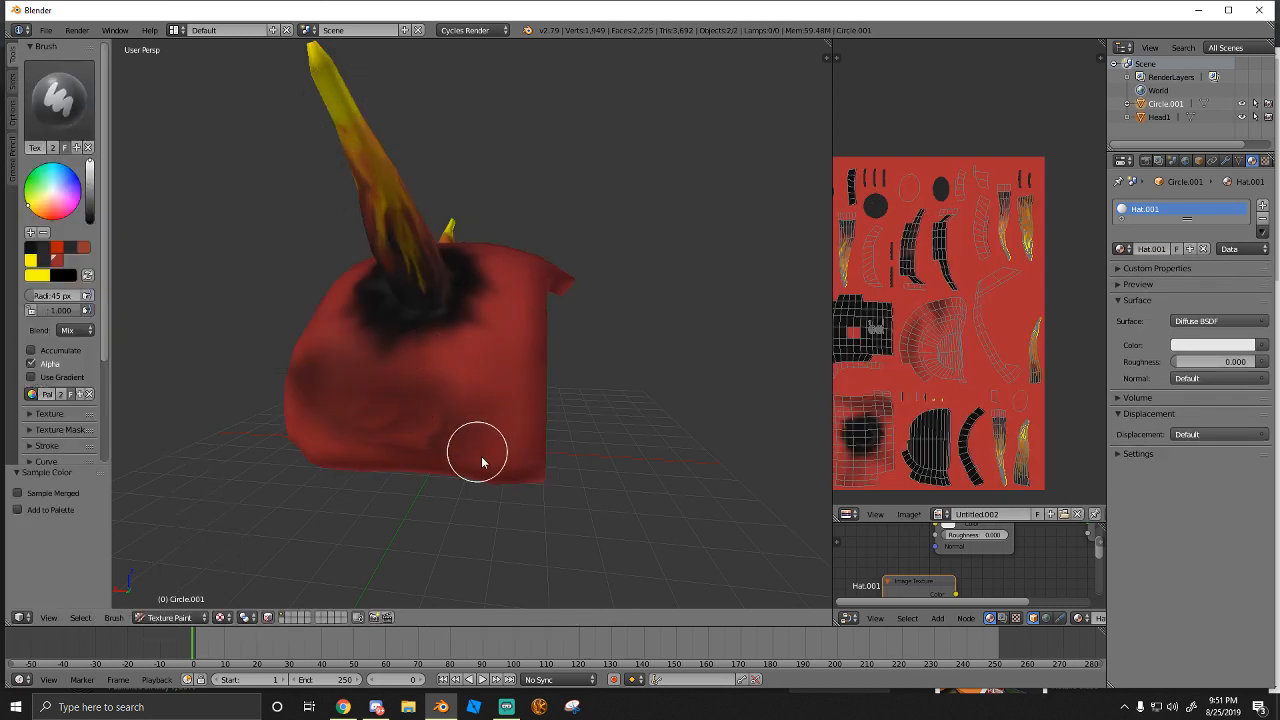
Paint broad yellow flame streaks along the lower sides of the hat with a 45 px brush
{"action": "mouse_move", "coordinate": [480, 440]}
{"action": "left_mouse_down"}
{"action": "mouse_move", "coordinate": [451, 409]}
{"action": "mouse_move", "coordinate": [478, 435]}
{"action": "mouse_move", "coordinate": [477, 463]}
{"action": "left_mouse_up"}
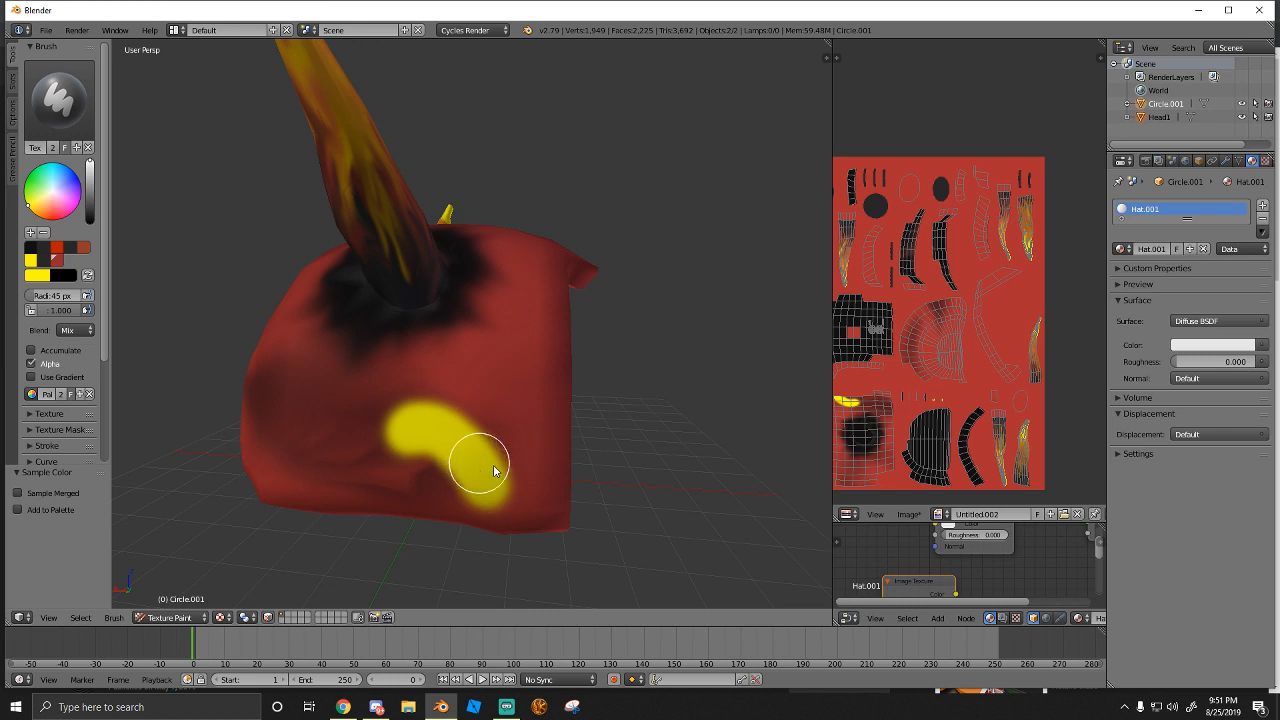
{"action": "mouse_move", "coordinate": [477, 463]}
{"action": "middle_mouse_down"}
{"action": "mouse_move", "coordinate": [465, 486]}
{"action": "mouse_move", "coordinate": [317, 478]}
{"action": "mouse_move", "coordinate": [366, 449]}
{"action": "mouse_move", "coordinate": [430, 460]}
{"action": "middle_mouse_up"}
{"action": "mouse_move", "coordinate": [540, 495]}
{"action": "left_mouse_down"}
{"action": "mouse_move", "coordinate": [491, 483]}
{"action": "mouse_move", "coordinate": [322, 388]}
{"action": "left_mouse_up"}
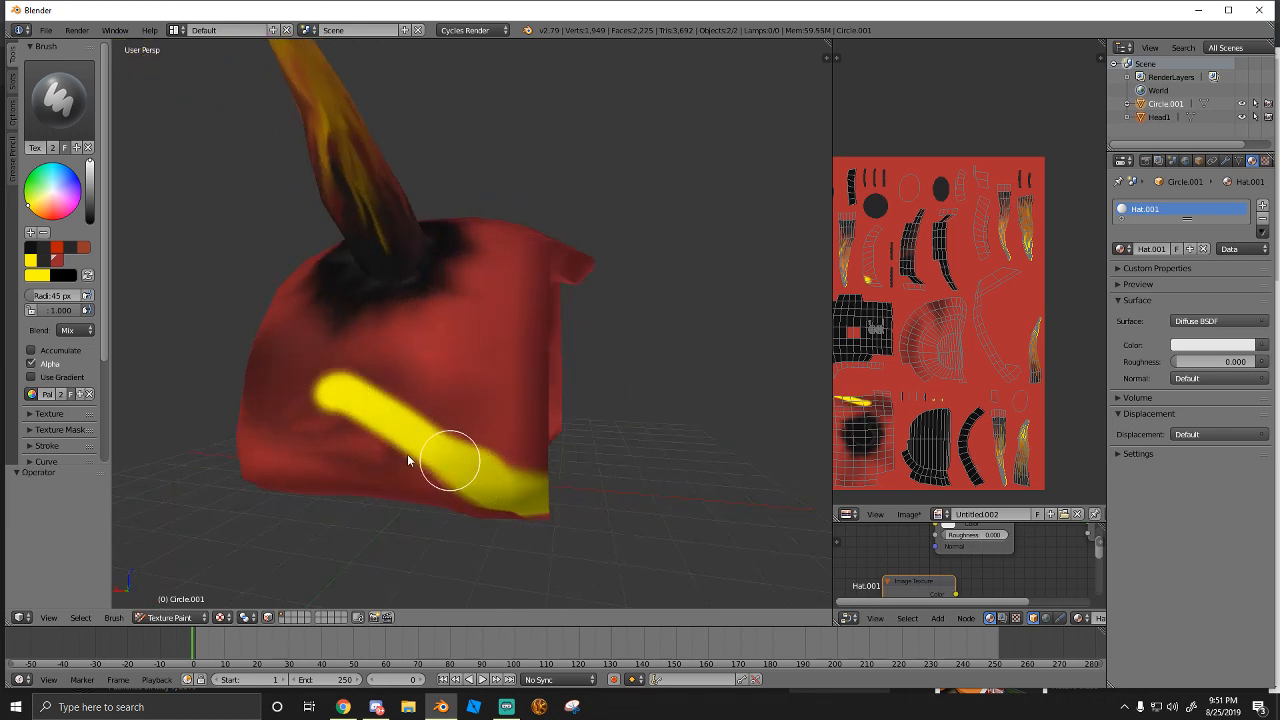
{"action": "mouse_move", "coordinate": [407, 454]}
{"action": "left_mouse_down"}
{"action": "mouse_move", "coordinate": [343, 467]}
{"action": "mouse_move", "coordinate": [246, 453]}
{"action": "left_mouse_up"}
{"action": "left_click_drag", "start_coordinate": [520, 420], "coordinate": [338, 392]}
{"action": "mouse_move", "coordinate": [275, 420]}
{"action": "middle_mouse_down"}
{"action": "mouse_move", "coordinate": [355, 446]}
{"action": "mouse_move", "coordinate": [551, 466]}
{"action": "mouse_move", "coordinate": [549, 423]}
{"action": "middle_mouse_up"}
{"action": "mouse_move", "coordinate": [549, 423]}
{"action": "left_mouse_down"}
{"action": "mouse_move", "coordinate": [457, 423]}
{"action": "mouse_move", "coordinate": [438, 403]}
{"action": "left_mouse_up"}
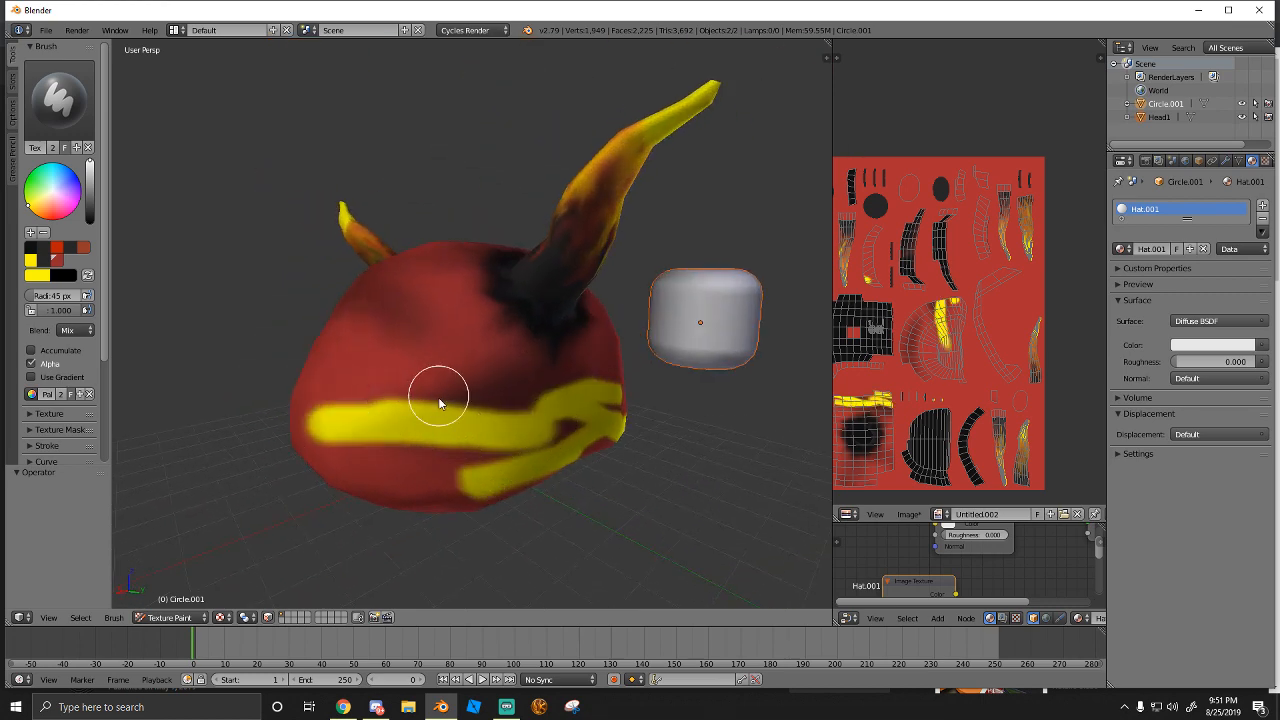
Paint more yellow flame streaks fanning around the back of the hat and up toward the crown
{"action": "middle_click_drag", "start_coordinate": [438, 403], "coordinate": [457, 443]}
{"action": "left_click", "coordinate": [400, 374]}
{"action": "mouse_move", "coordinate": [400, 374]}
{"action": "middle_mouse_down"}
{"action": "mouse_move", "coordinate": [391, 443]}
{"action": "mouse_move", "coordinate": [547, 401]}
{"action": "mouse_move", "coordinate": [451, 457]}
{"action": "mouse_move", "coordinate": [543, 429]}
{"action": "mouse_move", "coordinate": [386, 400]}
{"action": "middle_mouse_up"}
{"action": "mouse_move", "coordinate": [386, 400]}
{"action": "left_mouse_down"}
{"action": "mouse_move", "coordinate": [487, 385]}
{"action": "mouse_move", "coordinate": [487, 402]}
{"action": "mouse_move", "coordinate": [540, 405]}
{"action": "left_mouse_up"}
{"action": "middle_click_drag", "start_coordinate": [403, 346], "coordinate": [488, 387]}
{"action": "mouse_move", "coordinate": [444, 413]}
{"action": "left_mouse_down"}
{"action": "mouse_move", "coordinate": [467, 389]}
{"action": "mouse_move", "coordinate": [545, 386]}
{"action": "left_mouse_up"}
{"action": "mouse_move", "coordinate": [545, 386]}
{"action": "middle_mouse_down"}
{"action": "mouse_move", "coordinate": [563, 386]}
{"action": "mouse_move", "coordinate": [471, 391]}
{"action": "mouse_move", "coordinate": [461, 369]}
{"action": "middle_mouse_up"}
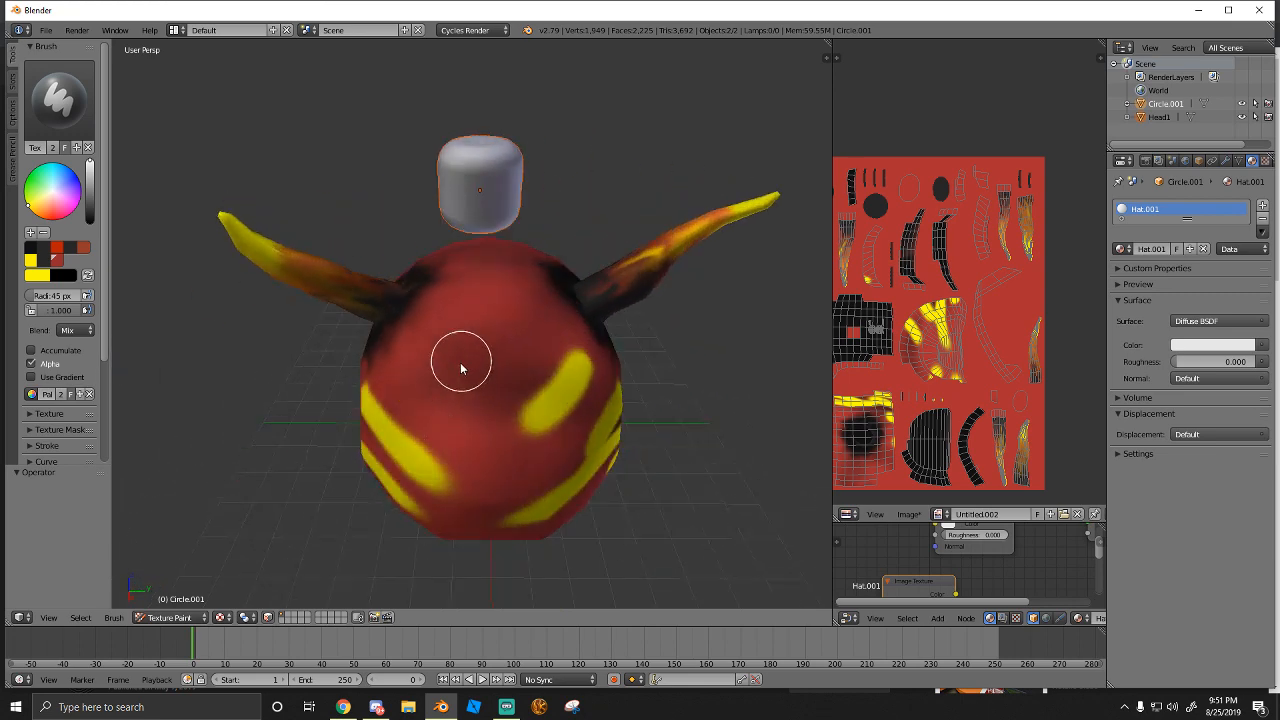
{"action": "mouse_move", "coordinate": [461, 369]}
{"action": "left_mouse_down"}
{"action": "mouse_move", "coordinate": [506, 323]}
{"action": "mouse_move", "coordinate": [506, 414]}
{"action": "left_mouse_up"}
{"action": "middle_click_drag", "start_coordinate": [506, 414], "coordinate": [434, 443]}
{"action": "left_click_drag", "start_coordinate": [434, 443], "coordinate": [355, 477]}
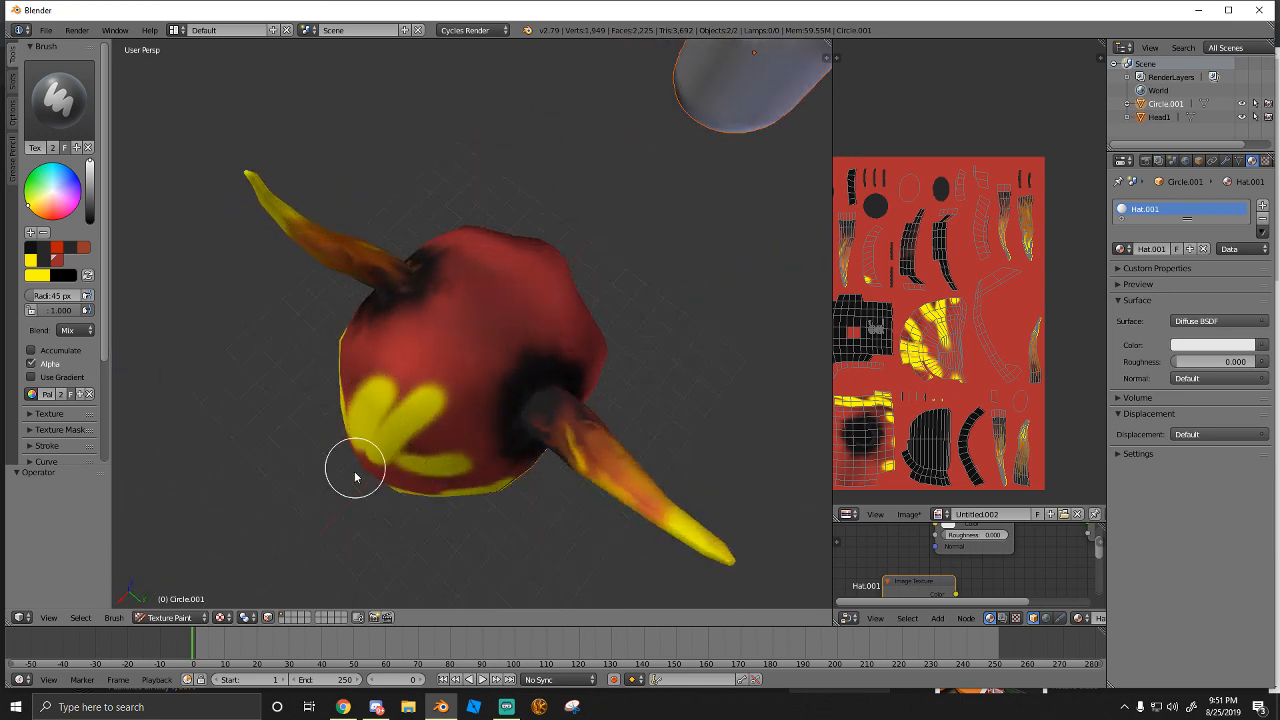
{"action": "mouse_move", "coordinate": [355, 477]}
{"action": "middle_mouse_down"}
{"action": "mouse_move", "coordinate": [163, 429]}
{"action": "mouse_move", "coordinate": [634, 354]}
{"action": "mouse_move", "coordinate": [400, 334]}
{"action": "mouse_move", "coordinate": [190, 350]}
{"action": "mouse_move", "coordinate": [734, 354]}
{"action": "middle_mouse_up"}
Pick bright red from the palette and paint wide red streaks between the yellow ones on the hat's back and sides
{"action": "left_click", "coordinate": [56, 247]}
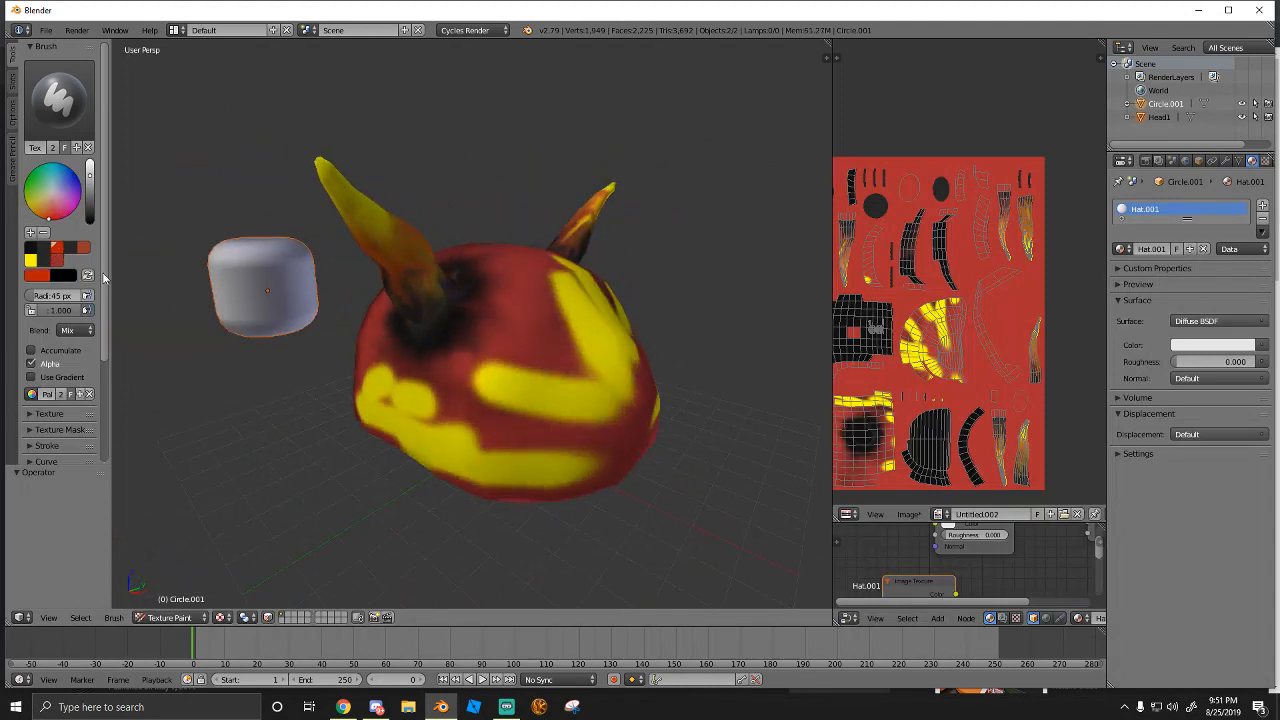
{"action": "left_click_drag", "start_coordinate": [423, 429], "coordinate": [520, 437]}
{"action": "mouse_move", "coordinate": [622, 441]}
{"action": "middle_mouse_down"}
{"action": "mouse_move", "coordinate": [518, 440]}
{"action": "mouse_move", "coordinate": [494, 425]}
{"action": "middle_mouse_up"}
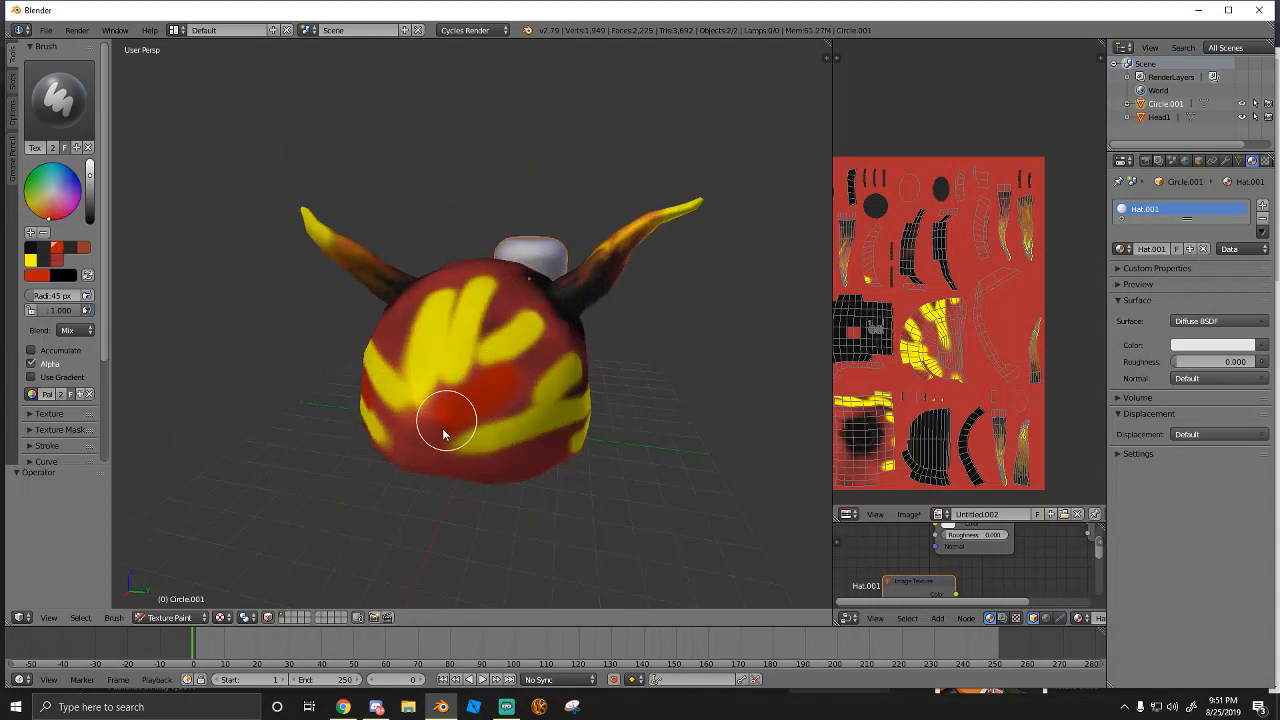
{"action": "mouse_move", "coordinate": [442, 341]}
{"action": "left_mouse_down"}
{"action": "mouse_move", "coordinate": [414, 342]}
{"action": "mouse_move", "coordinate": [418, 352]}
{"action": "left_mouse_up"}
{"action": "mouse_move", "coordinate": [420, 356]}
{"action": "middle_mouse_down"}
{"action": "mouse_move", "coordinate": [391, 381]}
{"action": "mouse_move", "coordinate": [349, 370]}
{"action": "middle_mouse_up"}
{"action": "key", "text": "f"}
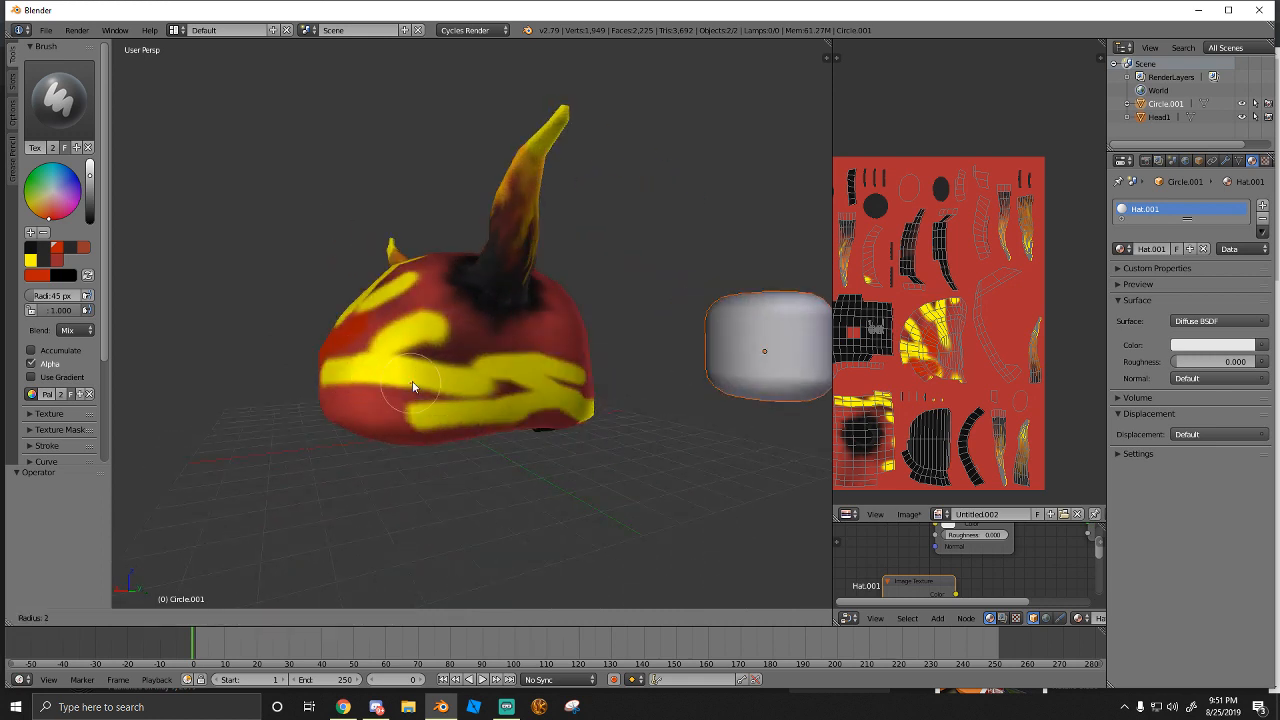
{"action": "left_click", "coordinate": [434, 387]}
{"action": "left_click_drag", "start_coordinate": [482, 380], "coordinate": [348, 394]}
{"action": "mouse_move", "coordinate": [345, 402]}
{"action": "middle_mouse_down"}
{"action": "mouse_move", "coordinate": [454, 411]}
{"action": "mouse_move", "coordinate": [478, 396]}
{"action": "middle_mouse_up"}
Set the brush radius to 5 px and paint thin red accent lines over the yellow flame streaks
{"action": "key", "text": "f"}
{"action": "left_click", "coordinate": [467, 312]}
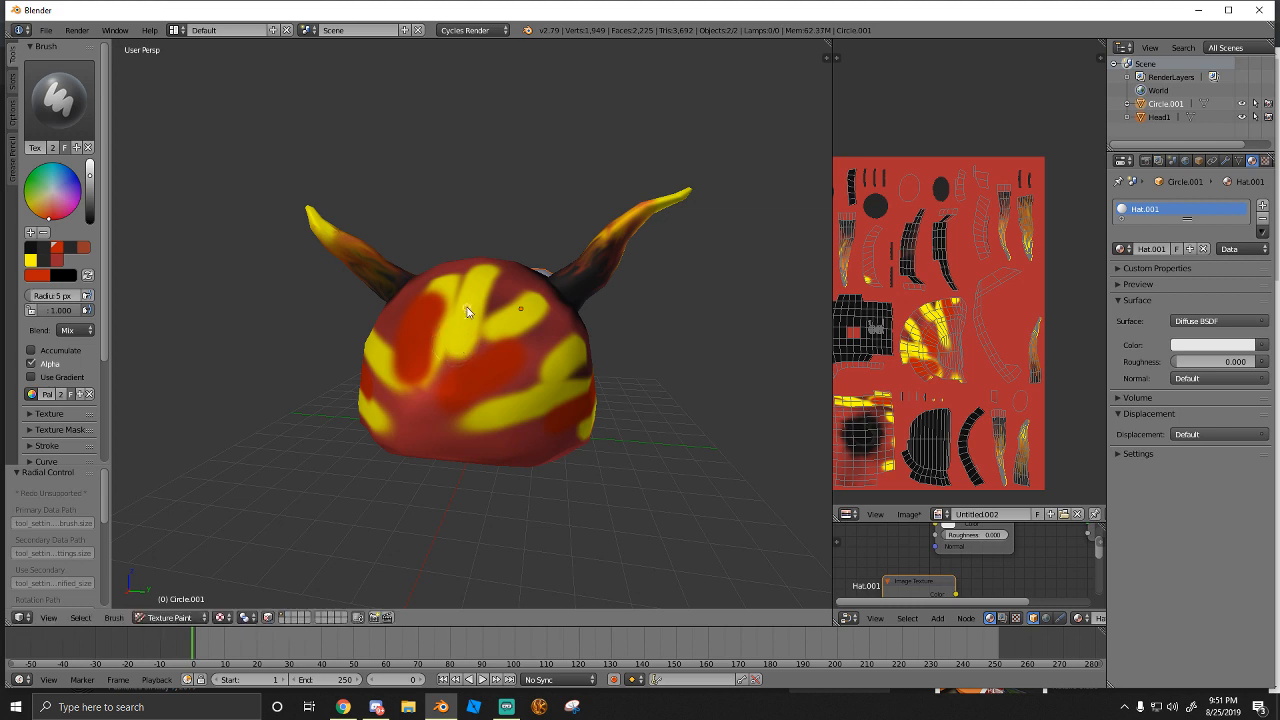
{"action": "middle_click_drag", "start_coordinate": [500, 319], "coordinate": [515, 384]}
{"action": "middle_click_drag", "start_coordinate": [456, 451], "coordinate": [525, 400]}
{"action": "left_click_drag", "start_coordinate": [491, 401], "coordinate": [555, 393]}
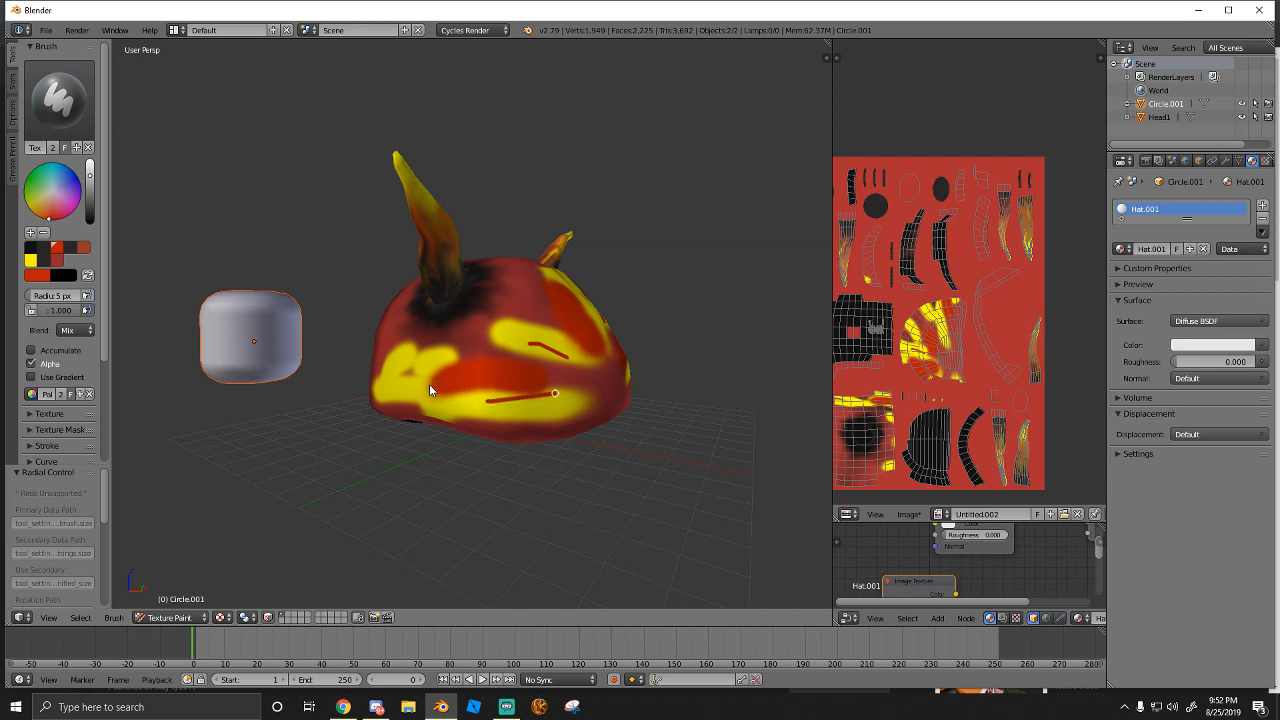
{"action": "middle_click_drag", "start_coordinate": [429, 384], "coordinate": [438, 411]}
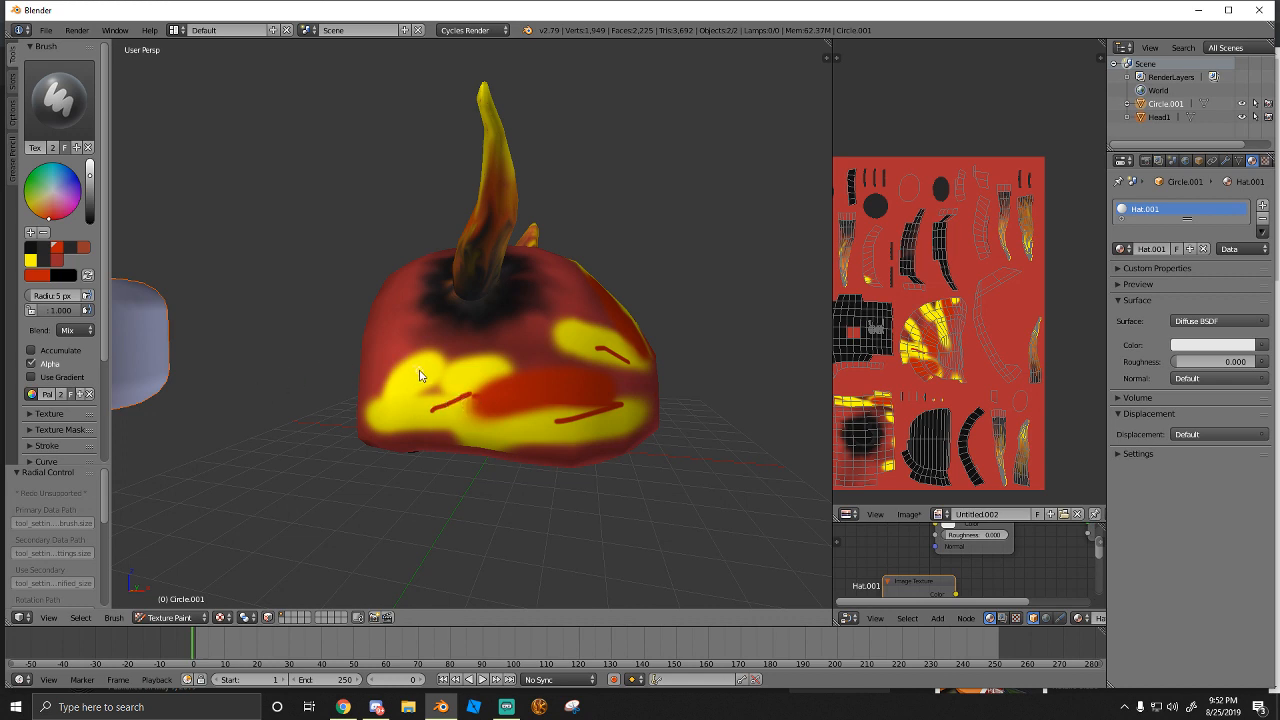
{"action": "left_click_drag", "start_coordinate": [458, 376], "coordinate": [515, 367]}
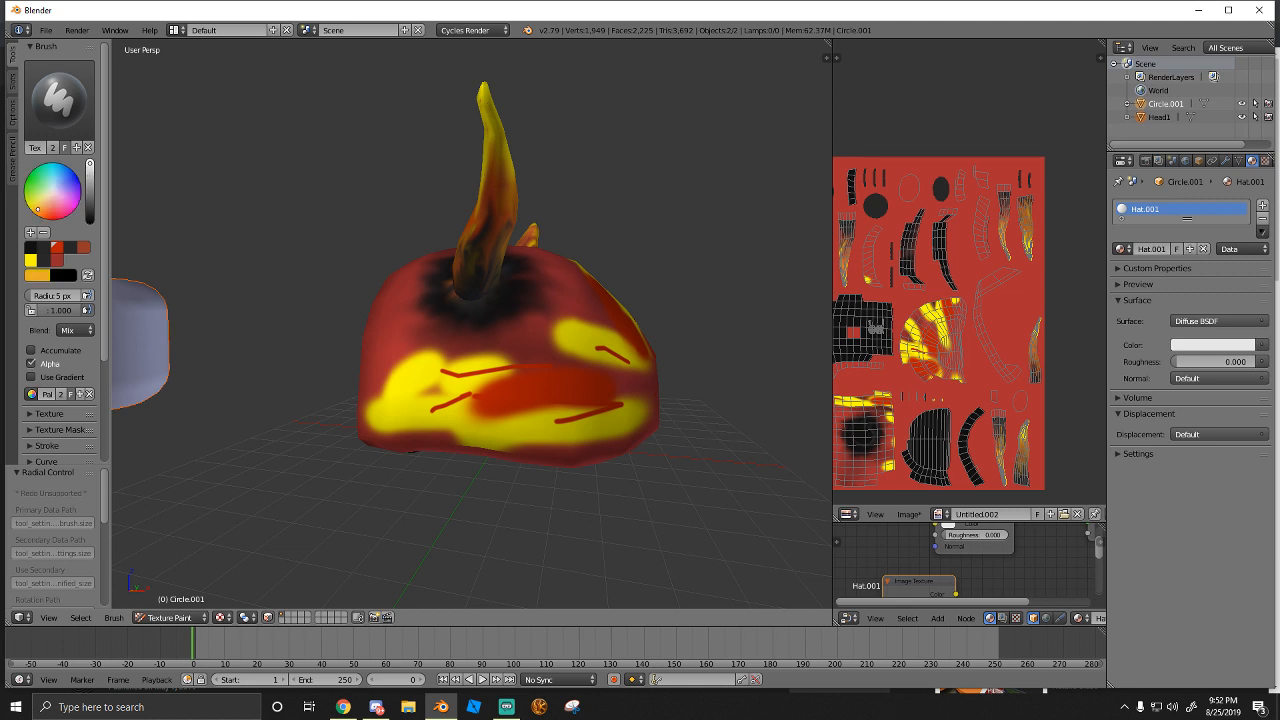
Choose a bright orange, set the brush radius to 29 px and paint orange streaks through the flames on the sides and back
{"action": "left_click_drag", "start_coordinate": [90, 194], "coordinate": [90, 160]}
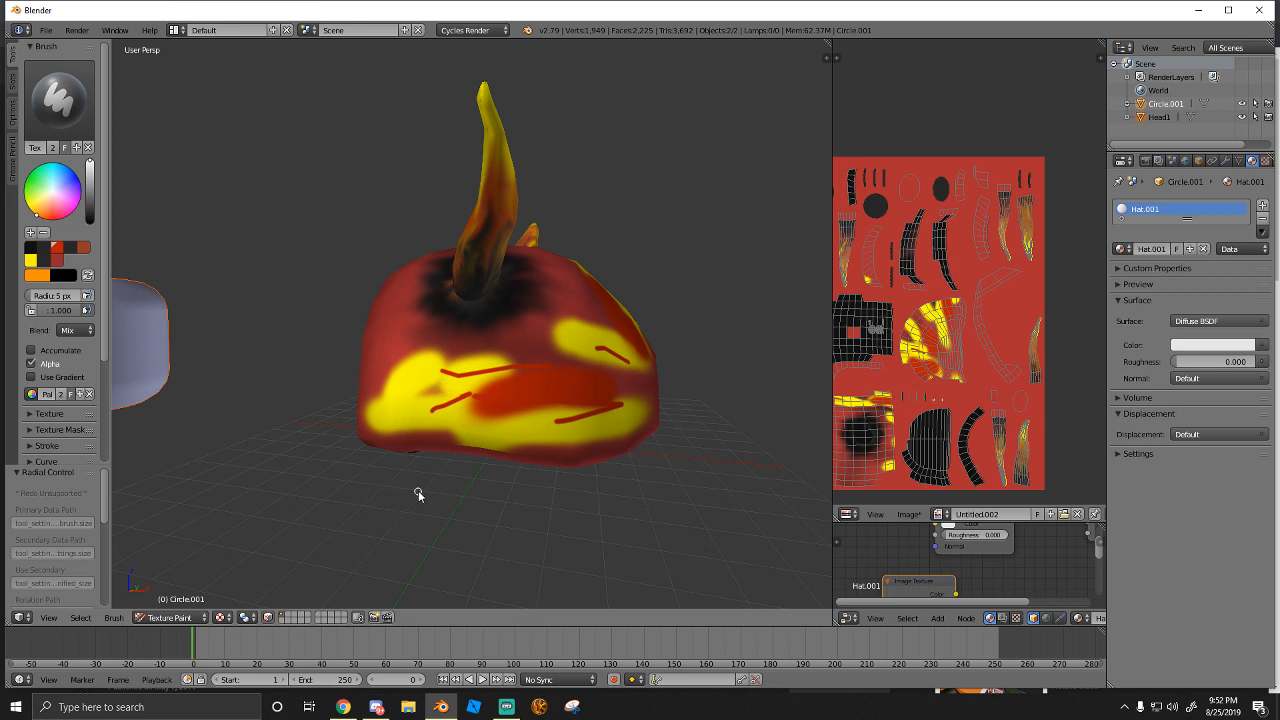
{"action": "key", "text": "f"}
{"action": "left_click", "coordinate": [461, 402]}
{"action": "mouse_move", "coordinate": [450, 393]}
{"action": "left_mouse_down"}
{"action": "mouse_move", "coordinate": [516, 388]}
{"action": "mouse_move", "coordinate": [583, 357]}
{"action": "mouse_move", "coordinate": [536, 340]}
{"action": "mouse_move", "coordinate": [648, 380]}
{"action": "left_mouse_up"}
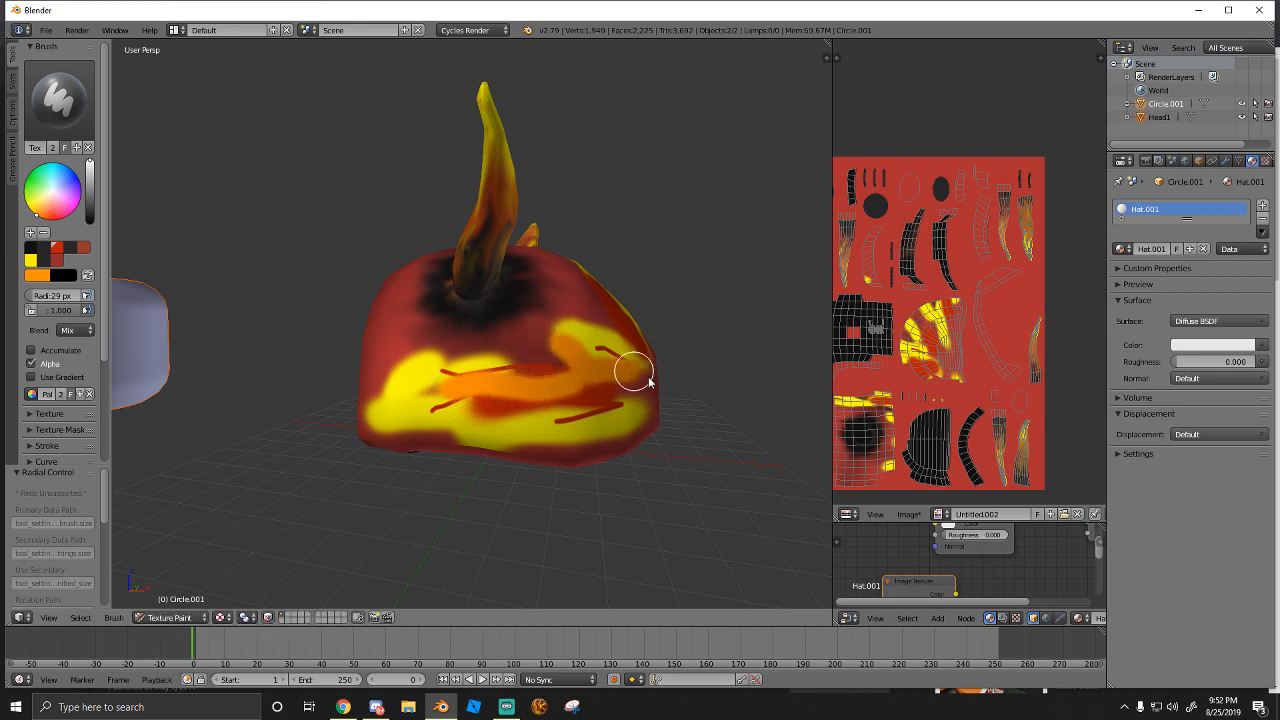
{"action": "middle_click_drag", "start_coordinate": [674, 337], "coordinate": [443, 386]}
{"action": "left_click_drag", "start_coordinate": [440, 305], "coordinate": [450, 498]}
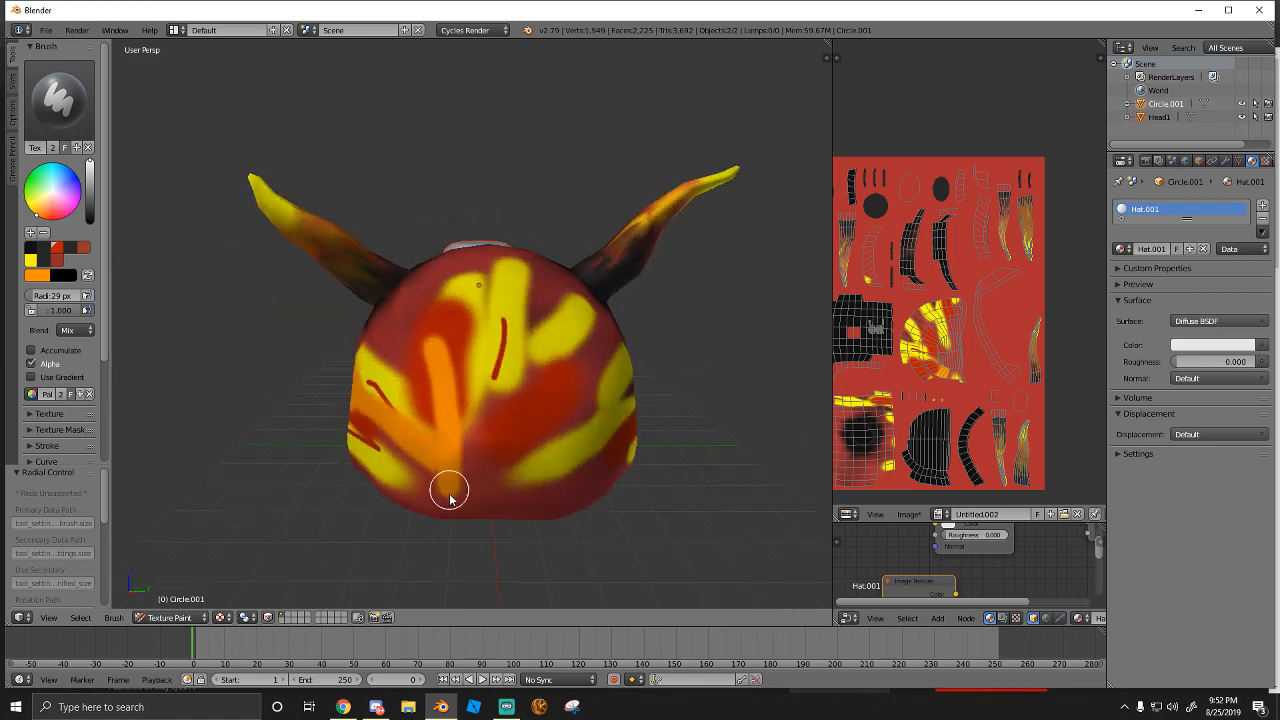
{"action": "middle_click_drag", "start_coordinate": [503, 429], "coordinate": [420, 434]}
{"action": "middle_click_drag", "start_coordinate": [334, 451], "coordinate": [374, 407]}
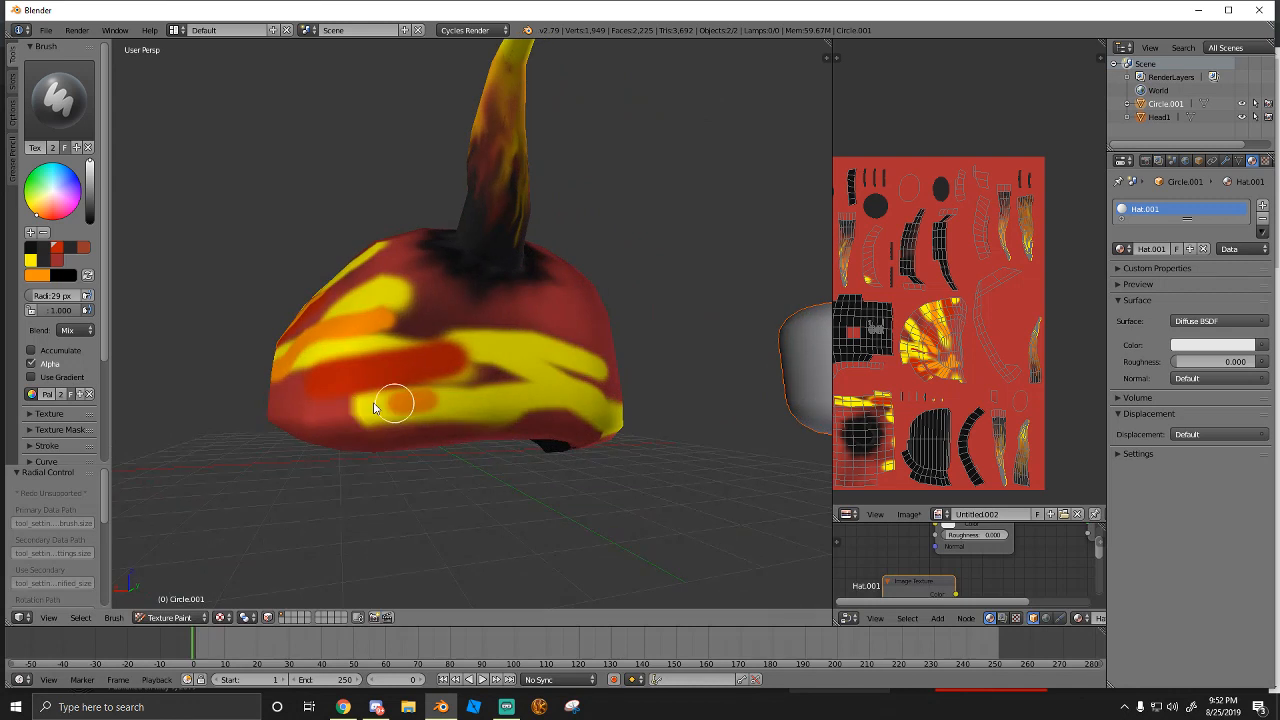
Pick yellow and paint a patch over the lower back of the hat where the orange streaks meet
{"action": "middle_click_drag", "start_coordinate": [277, 377], "coordinate": [410, 403]}
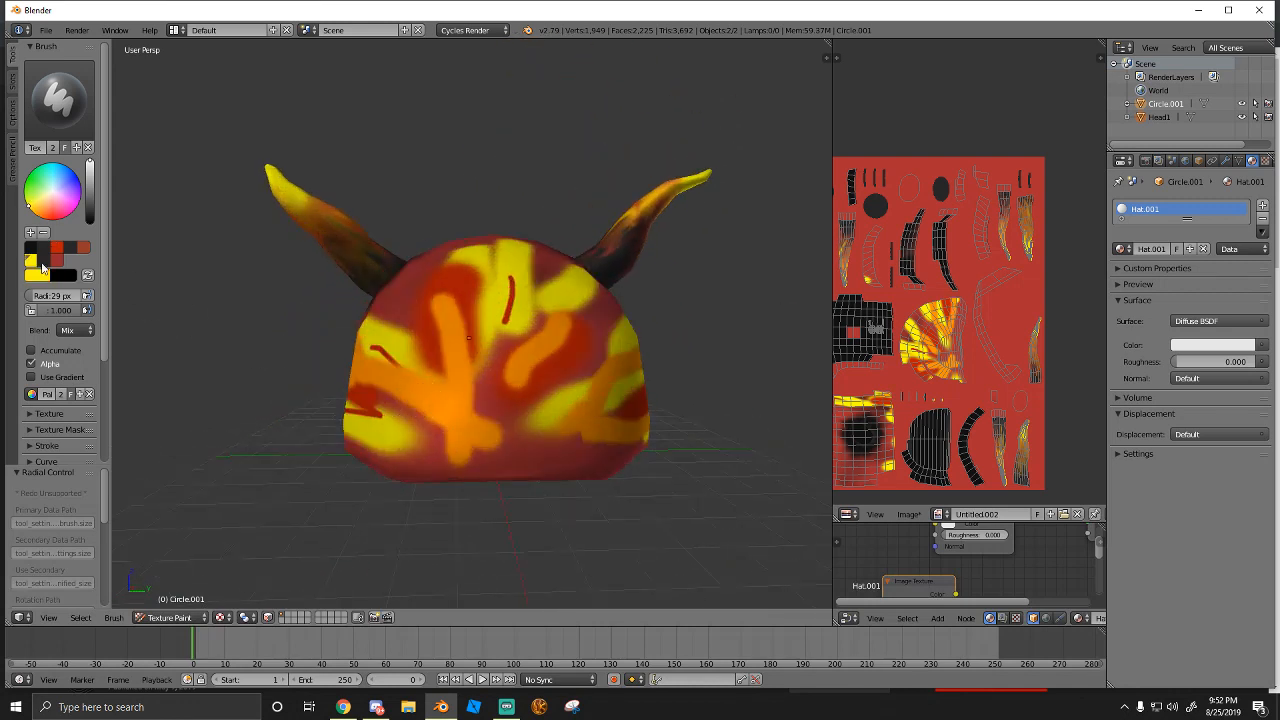
{"action": "mouse_move", "coordinate": [596, 425]}
{"action": "left_mouse_down"}
{"action": "mouse_move", "coordinate": [543, 409]}
{"action": "mouse_move", "coordinate": [491, 423]}
{"action": "mouse_move", "coordinate": [515, 422]}
{"action": "left_mouse_up"}
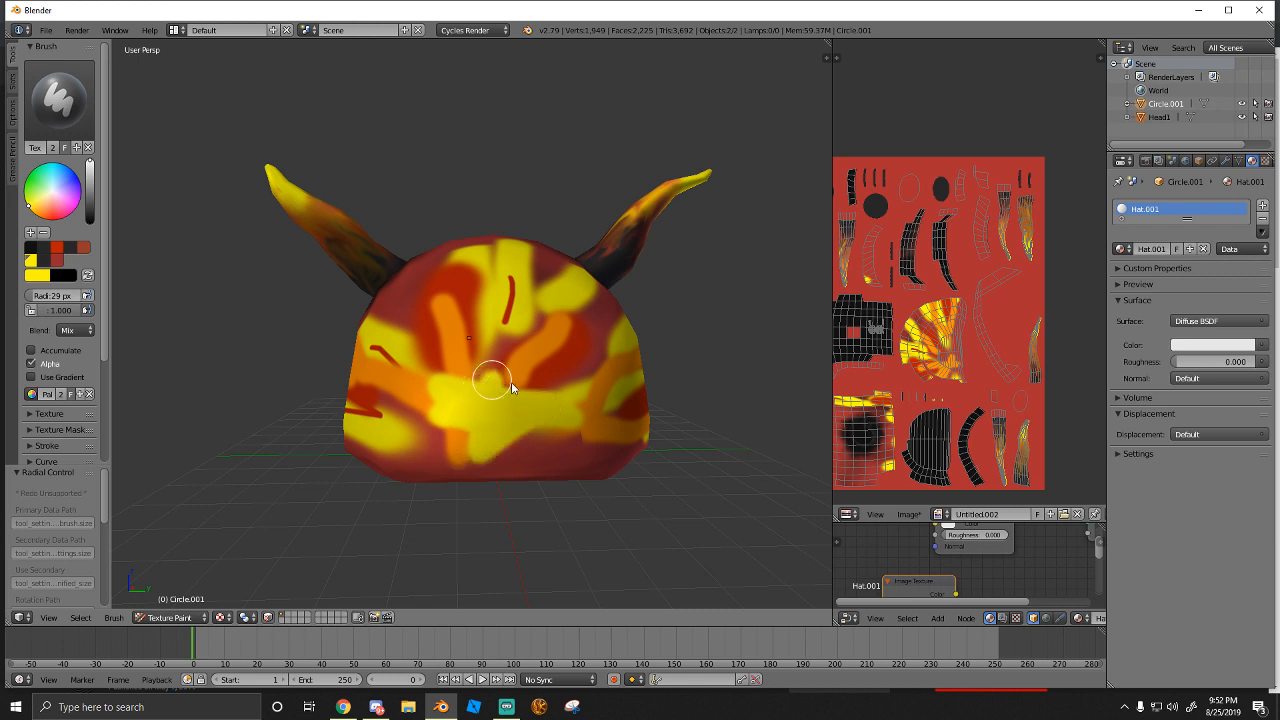
{"action": "middle_click_drag", "start_coordinate": [511, 382], "coordinate": [347, 315]}
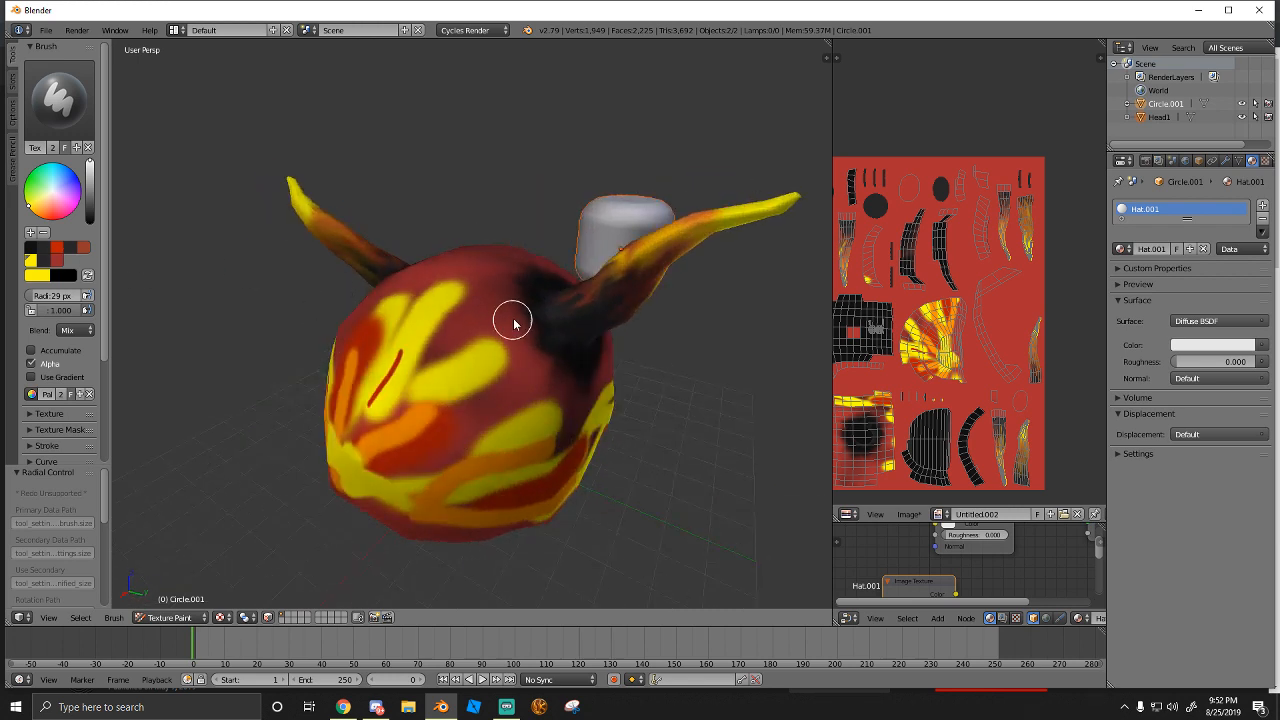
Pick black, set the brush radius to 13 px and paint a black streak beside the yellow flames on the back
{"action": "left_click", "coordinate": [33, 249]}
{"action": "key", "text": "f"}
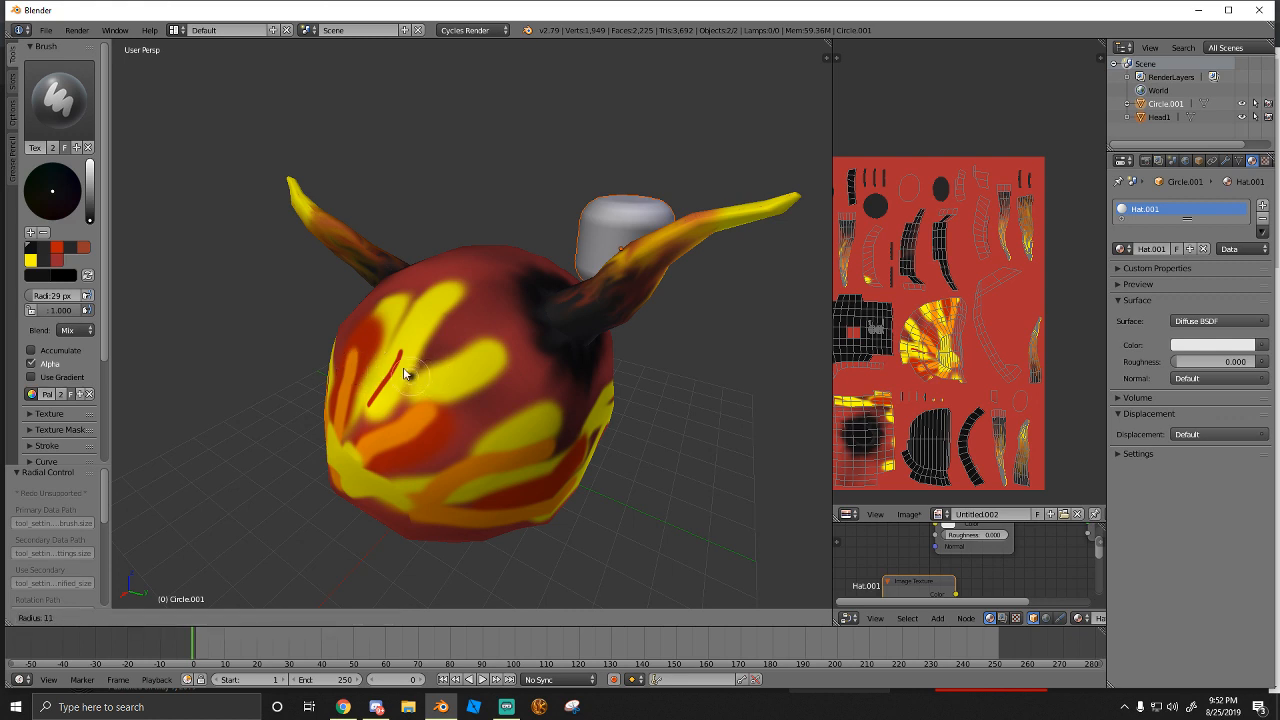
{"action": "left_click", "coordinate": [416, 376]}
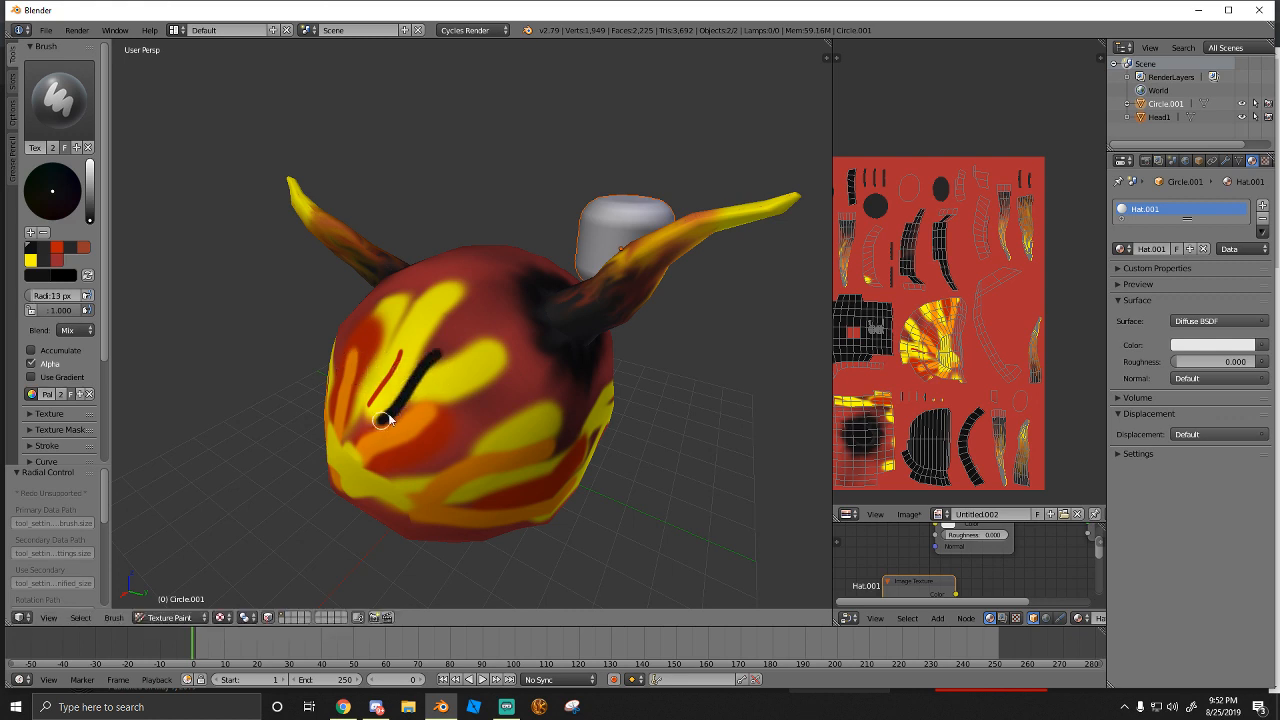
{"action": "middle_click_drag", "start_coordinate": [383, 420], "coordinate": [409, 380]}
{"action": "mouse_move", "coordinate": [375, 385]}
{"action": "left_mouse_down"}
{"action": "mouse_move", "coordinate": [459, 442]}
{"action": "mouse_move", "coordinate": [528, 416]}
{"action": "left_mouse_up"}
{"action": "key", "text": "ctrl+z"}
{"action": "key", "text": "ctrl+z"}
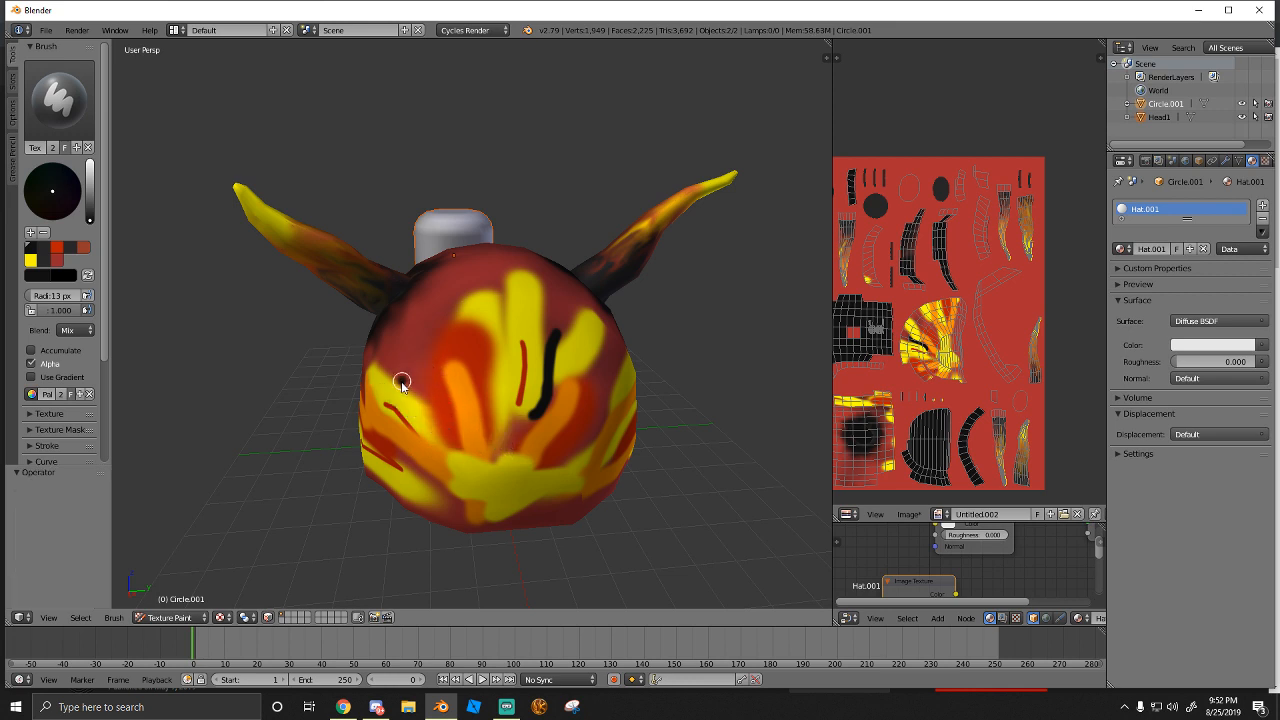
{"action": "left_click_drag", "start_coordinate": [428, 414], "coordinate": [545, 437]}
{"action": "left_click", "coordinate": [577, 440]}
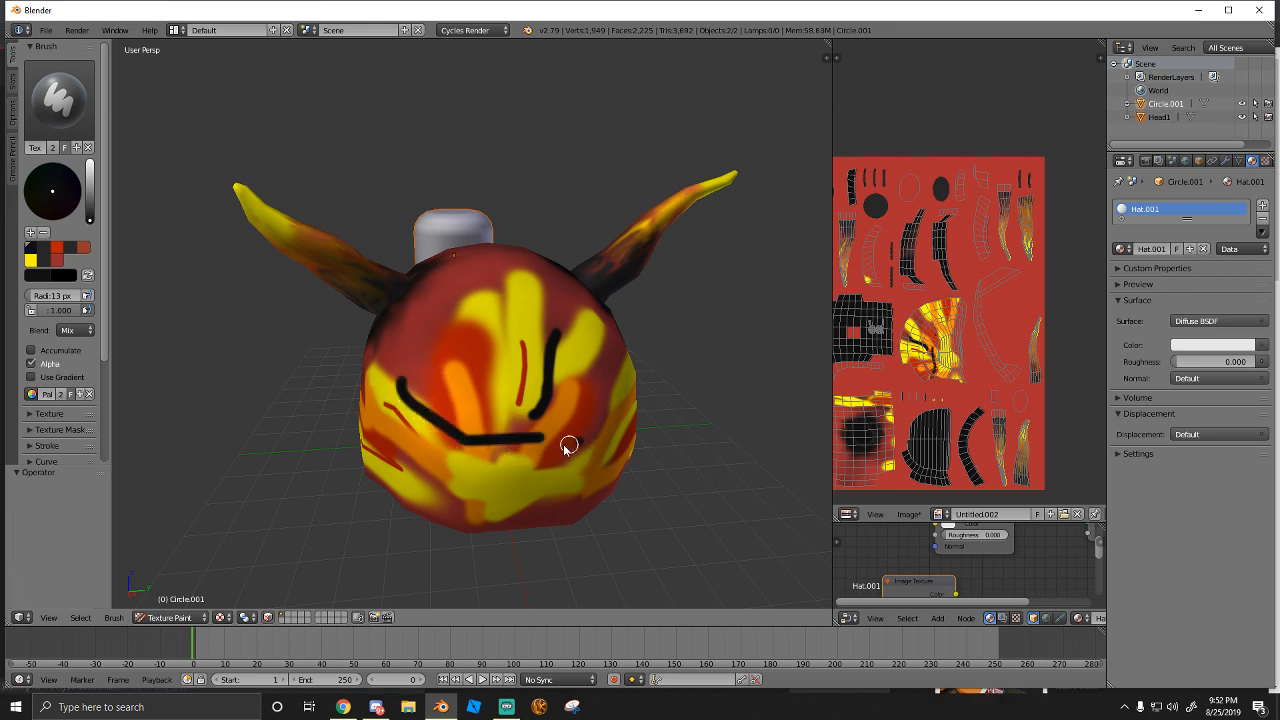
{"action": "key", "text": "ctrl+z"}
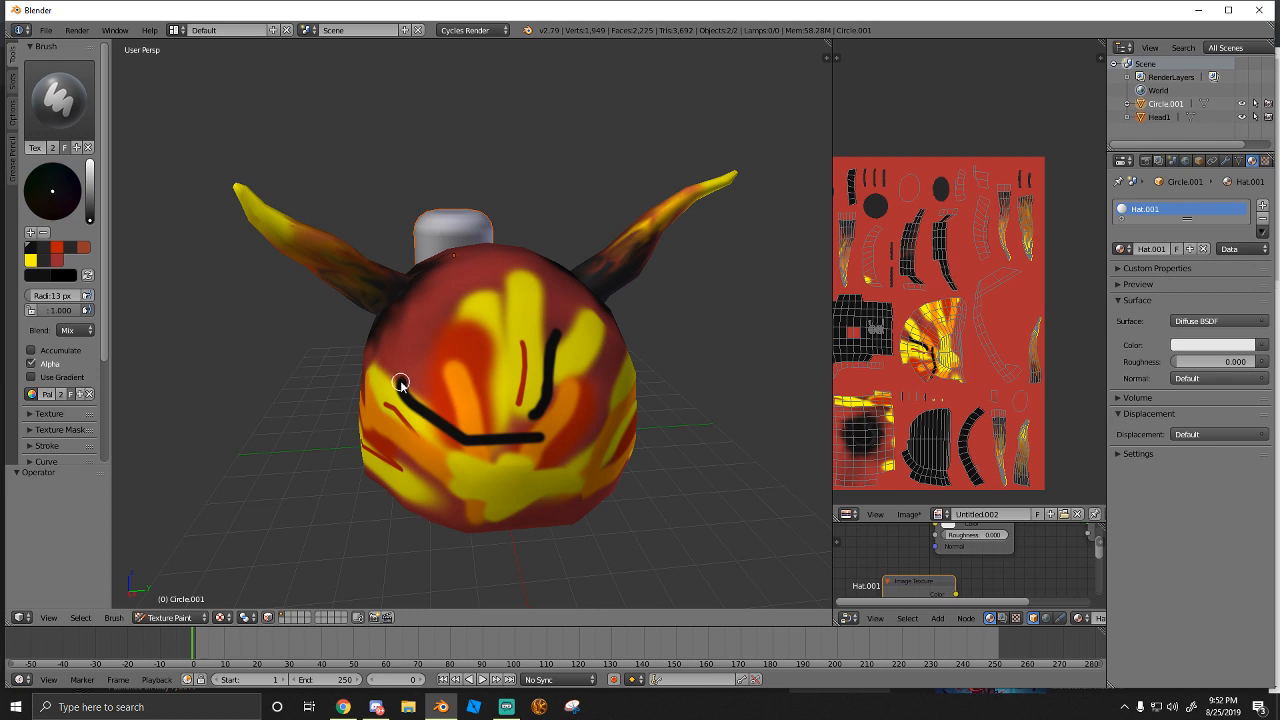
{"action": "key", "text": "ctrl+z"}
{"action": "mouse_move", "coordinate": [443, 428]}
{"action": "left_mouse_down"}
{"action": "mouse_move", "coordinate": [456, 450]}
{"action": "mouse_move", "coordinate": [486, 453]}
{"action": "left_mouse_up"}
{"action": "key", "text": "ctrl+z"}
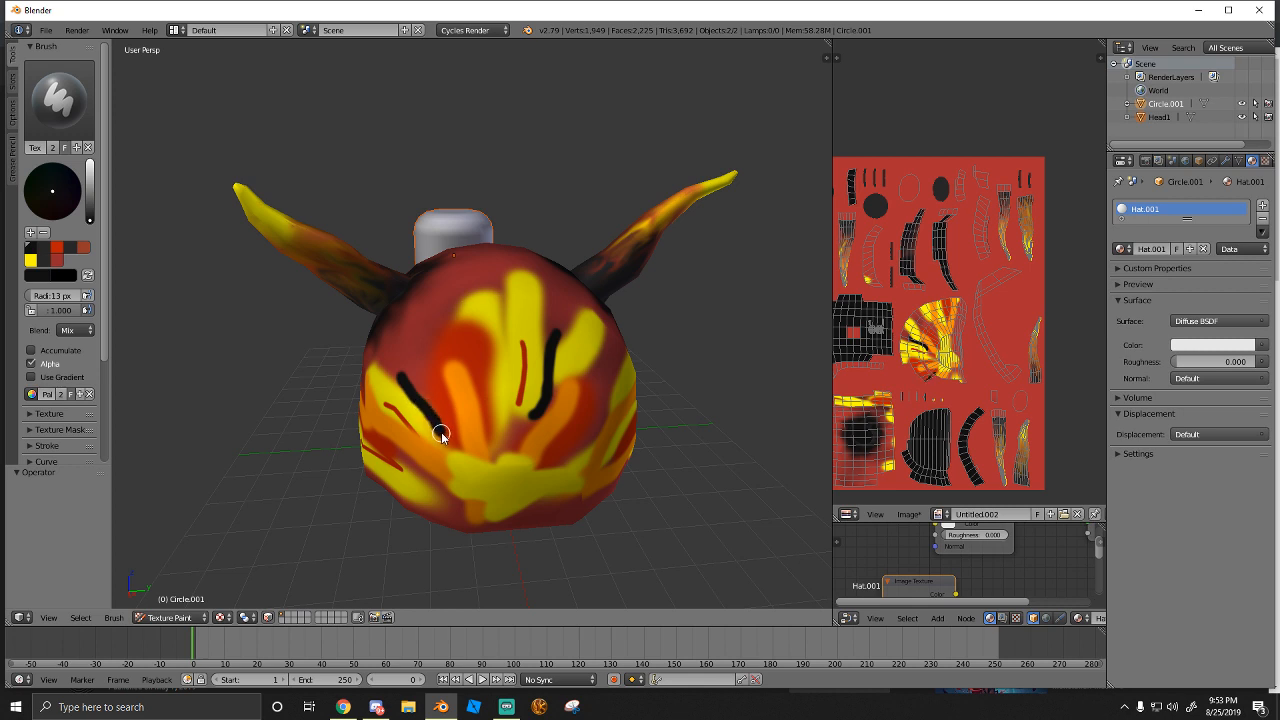
Paint long, wavy black lines through the flame pattern along both sides of the hat
{"action": "middle_click_drag", "start_coordinate": [545, 435], "coordinate": [472, 399]}
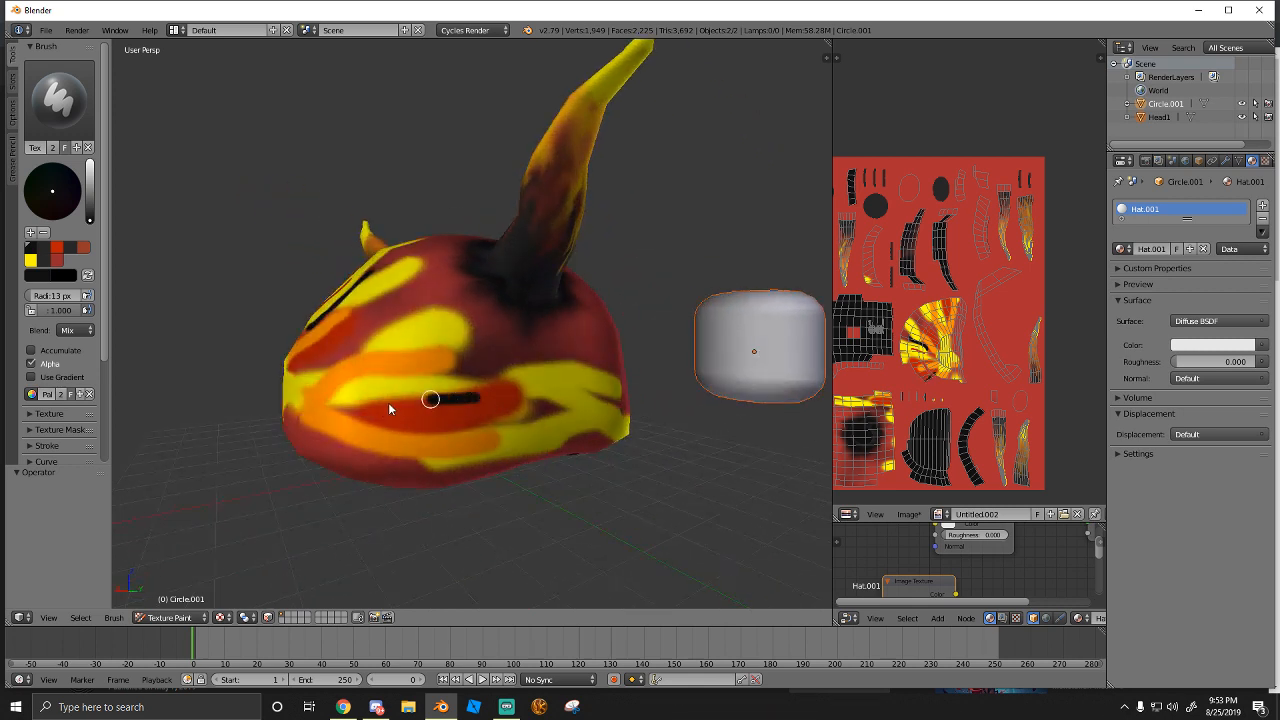
{"action": "left_click_drag", "start_coordinate": [353, 415], "coordinate": [340, 413]}
{"action": "mouse_move", "coordinate": [340, 413]}
{"action": "middle_mouse_down"}
{"action": "mouse_move", "coordinate": [389, 380]}
{"action": "mouse_move", "coordinate": [600, 374]}
{"action": "mouse_move", "coordinate": [585, 377]}
{"action": "middle_mouse_up"}
{"action": "mouse_move", "coordinate": [406, 408]}
{"action": "left_mouse_down"}
{"action": "mouse_move", "coordinate": [448, 384]}
{"action": "mouse_move", "coordinate": [503, 414]}
{"action": "mouse_move", "coordinate": [590, 388]}
{"action": "left_mouse_up"}
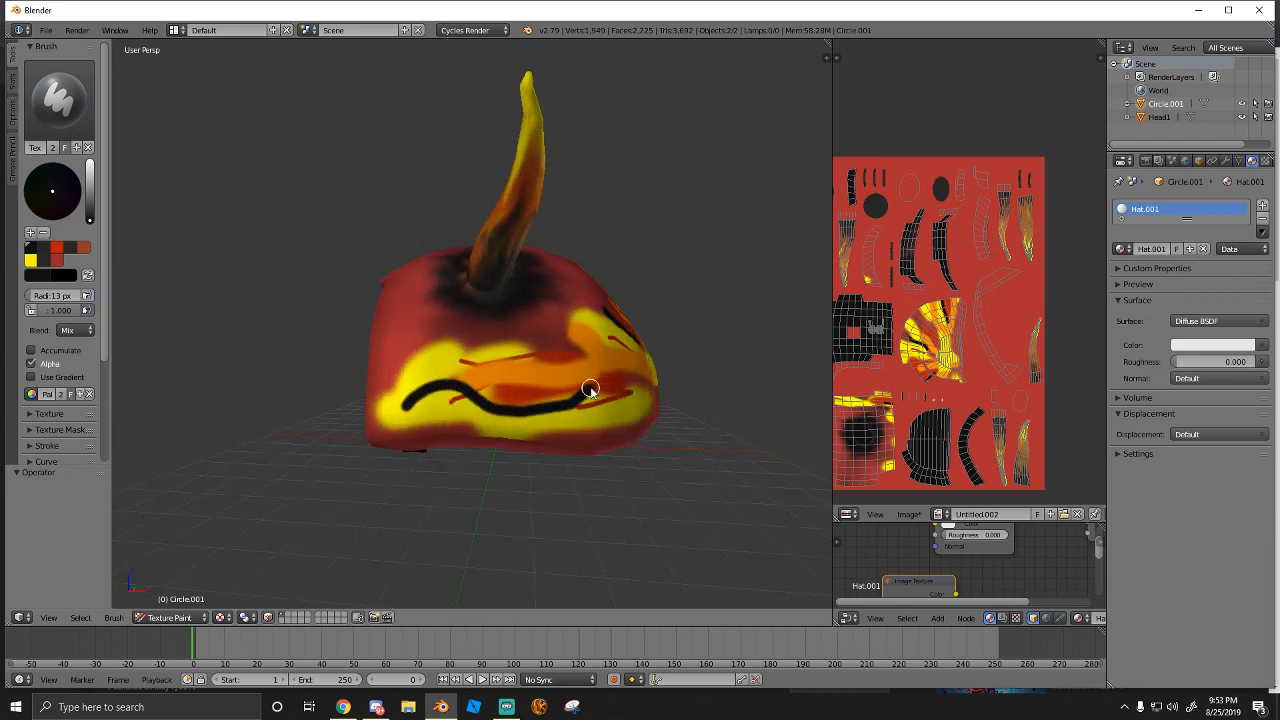
{"action": "middle_click_drag", "start_coordinate": [480, 406], "coordinate": [566, 408]}
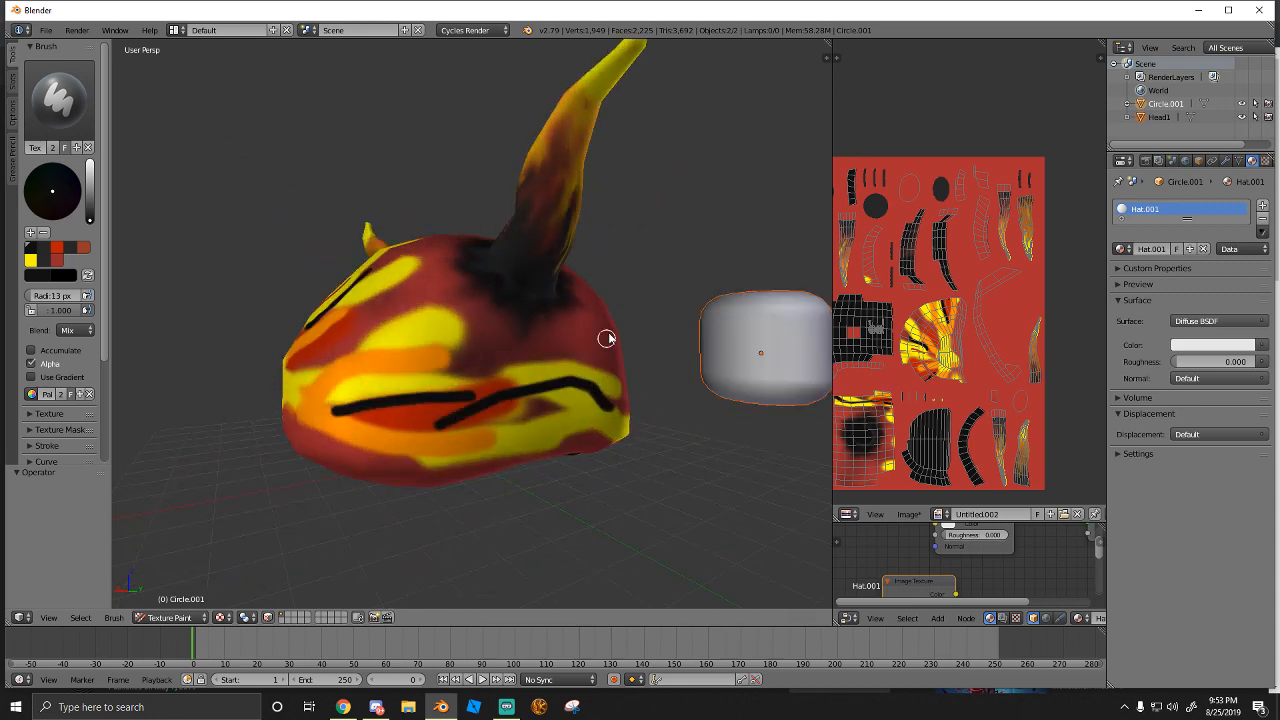
Pick yellow from the palette and paint curved 13 px marks across the front of the hat above the face opening
{"action": "mouse_move", "coordinate": [606, 337]}
{"action": "middle_mouse_down"}
{"action": "mouse_move", "coordinate": [358, 397]}
{"action": "mouse_move", "coordinate": [354, 431]}
{"action": "mouse_move", "coordinate": [377, 374]}
{"action": "mouse_move", "coordinate": [330, 380]}
{"action": "middle_mouse_up"}
{"action": "left_click", "coordinate": [48, 270]}
{"action": "left_click_drag", "start_coordinate": [428, 376], "coordinate": [447, 331]}
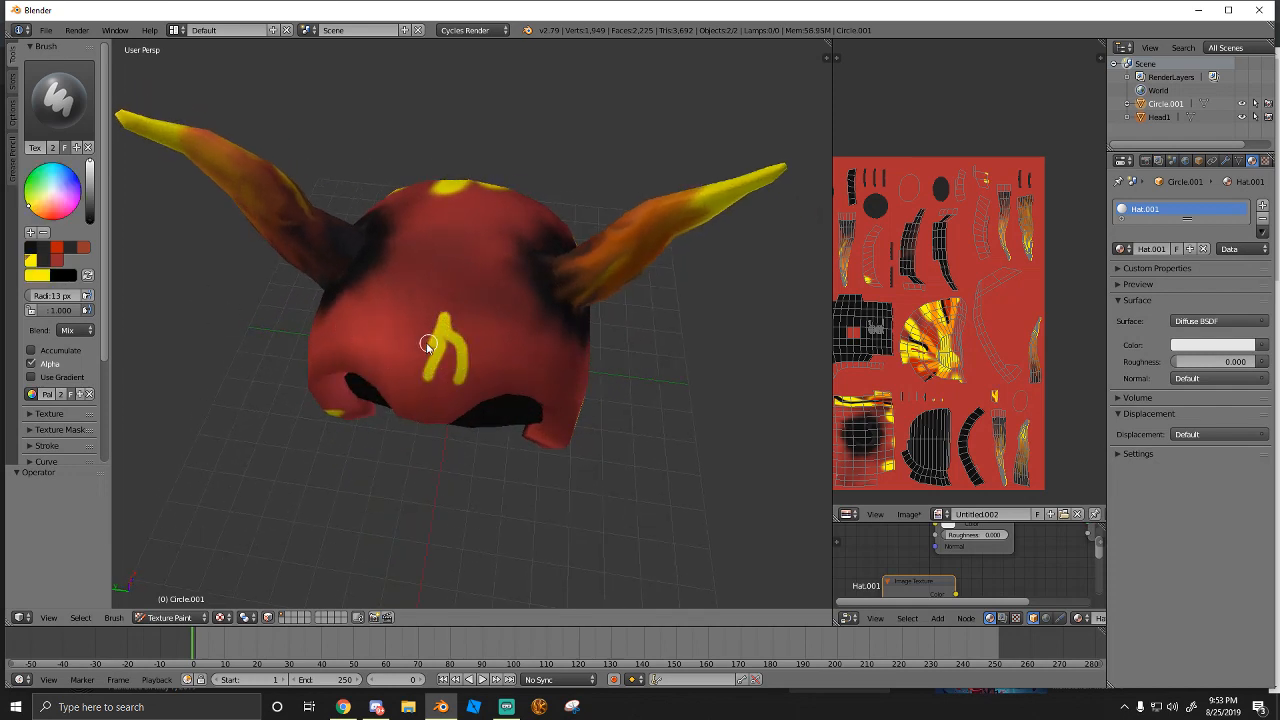
{"action": "middle_click_drag", "start_coordinate": [427, 345], "coordinate": [442, 376]}
{"action": "mouse_move", "coordinate": [442, 376]}
{"action": "left_mouse_down"}
{"action": "mouse_move", "coordinate": [414, 346]}
{"action": "mouse_move", "coordinate": [391, 347]}
{"action": "left_mouse_up"}
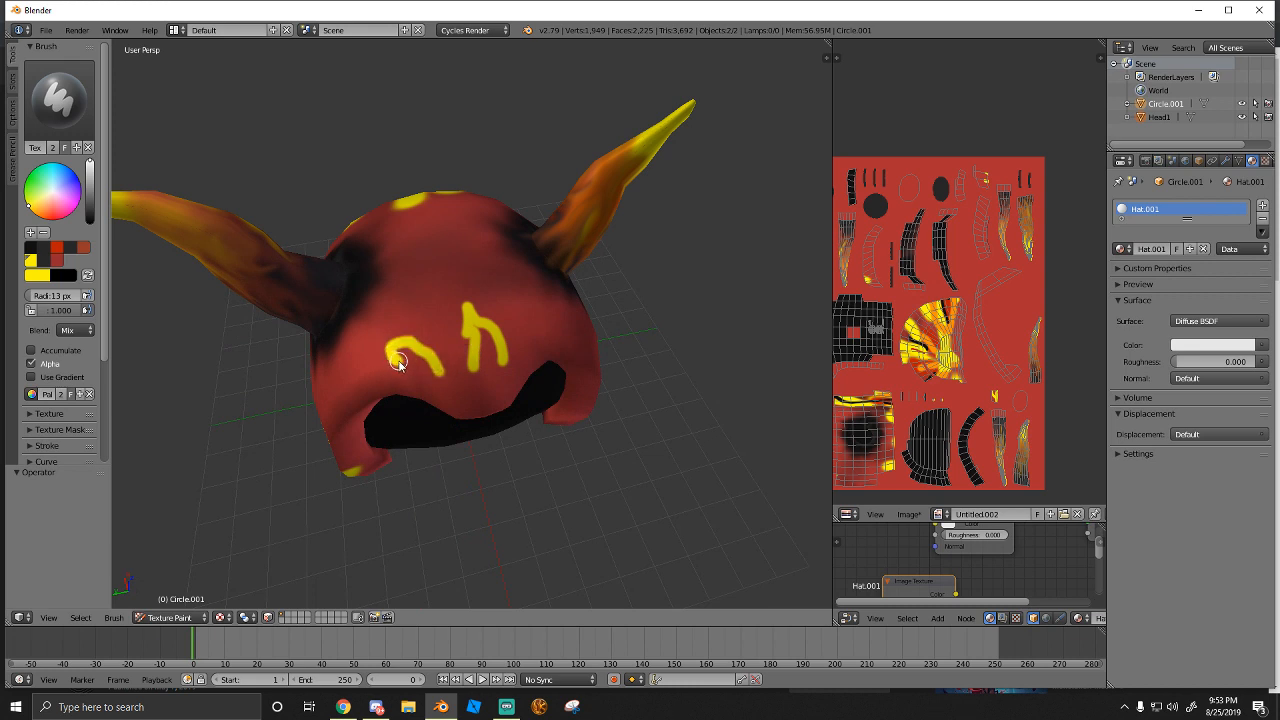
{"action": "middle_click_drag", "start_coordinate": [397, 362], "coordinate": [434, 374]}
Continue the 13 px yellow wavy line above the face opening and down both sides of the hat
{"action": "mouse_move", "coordinate": [434, 374]}
{"action": "left_mouse_down"}
{"action": "mouse_move", "coordinate": [395, 363]}
{"action": "mouse_move", "coordinate": [393, 428]}
{"action": "left_mouse_up"}
{"action": "middle_click_drag", "start_coordinate": [390, 454], "coordinate": [453, 424]}
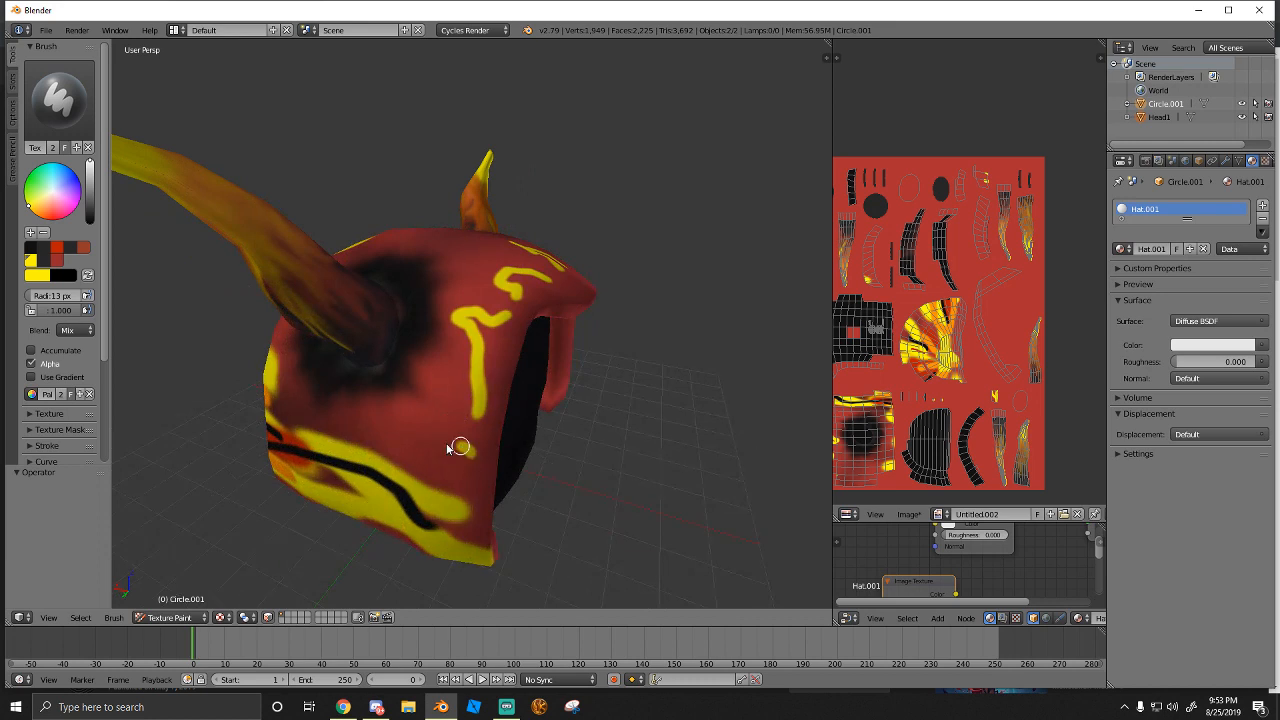
{"action": "left_click_drag", "start_coordinate": [447, 448], "coordinate": [416, 430]}
{"action": "mouse_move", "coordinate": [480, 486]}
{"action": "middle_mouse_down"}
{"action": "mouse_move", "coordinate": [380, 443]}
{"action": "mouse_move", "coordinate": [374, 351]}
{"action": "middle_mouse_up"}
{"action": "mouse_move", "coordinate": [405, 328]}
{"action": "left_mouse_down"}
{"action": "mouse_move", "coordinate": [452, 345]}
{"action": "mouse_move", "coordinate": [423, 366]}
{"action": "mouse_move", "coordinate": [476, 404]}
{"action": "left_mouse_up"}
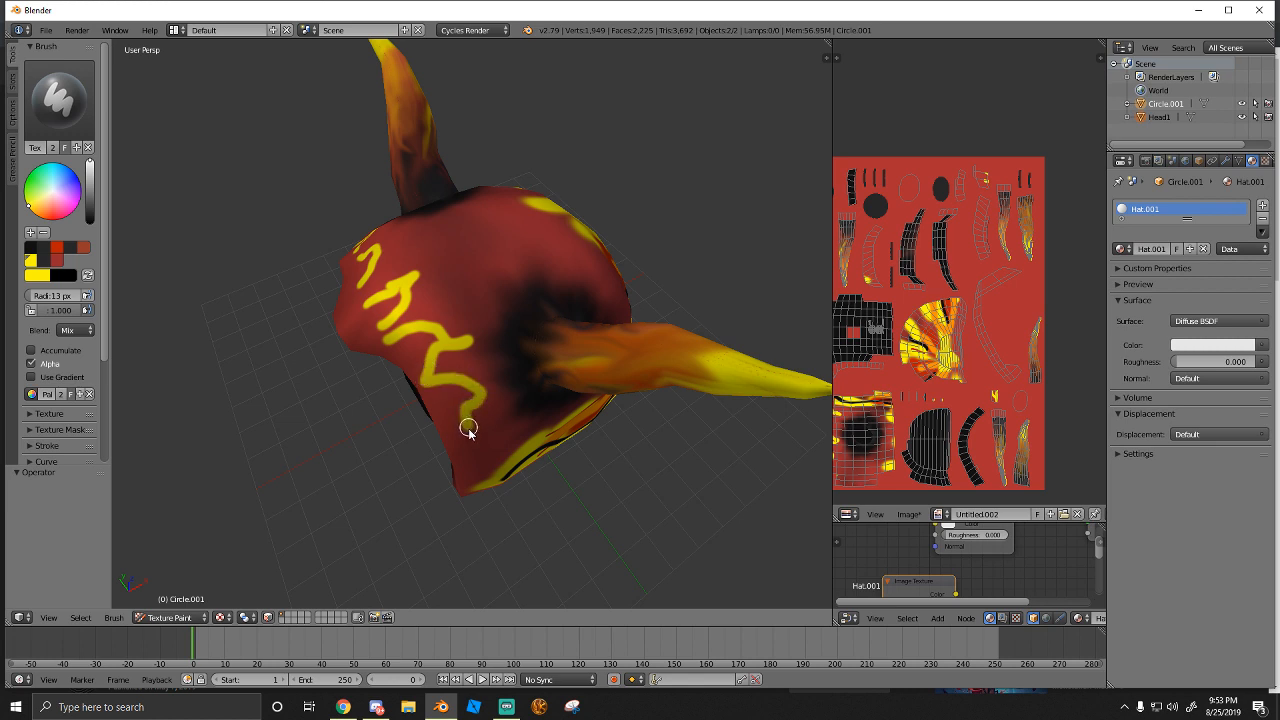
{"action": "middle_click_drag", "start_coordinate": [492, 471], "coordinate": [472, 428]}
Sample orange shades from the side flames into the palette and paint yellow strokes beside the lower end of the face opening
{"action": "key", "text": "s"}
{"action": "left_click", "coordinate": [505, 405]}
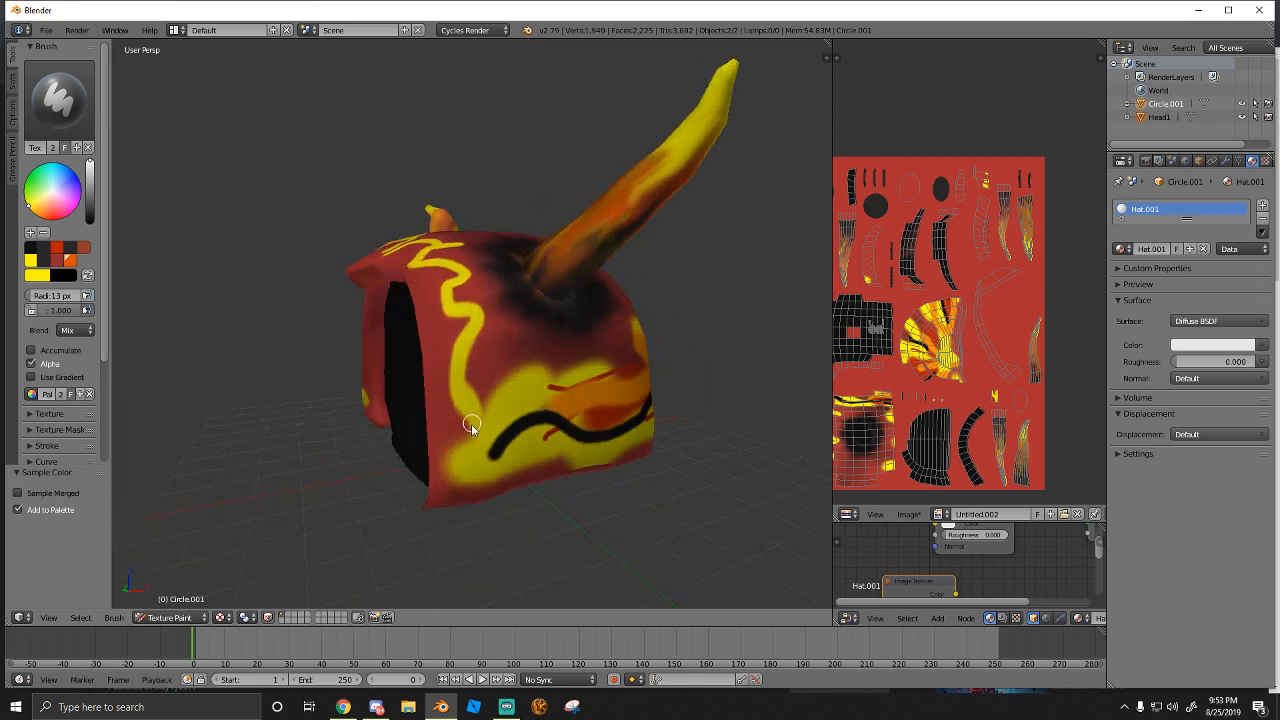
{"action": "key", "text": "s"}
{"action": "double_click", "coordinate": [594, 396]}
{"action": "middle_click_drag", "start_coordinate": [505, 376], "coordinate": [475, 402]}
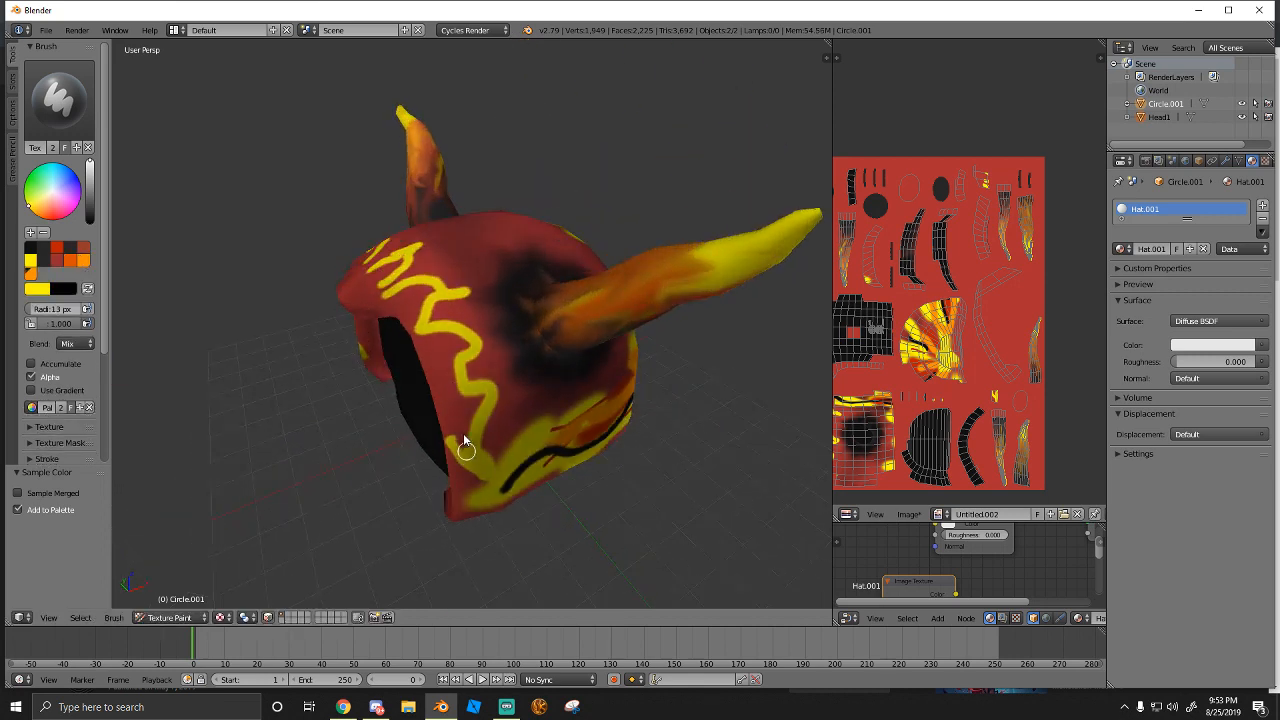
{"action": "left_click_drag", "start_coordinate": [464, 440], "coordinate": [445, 401]}
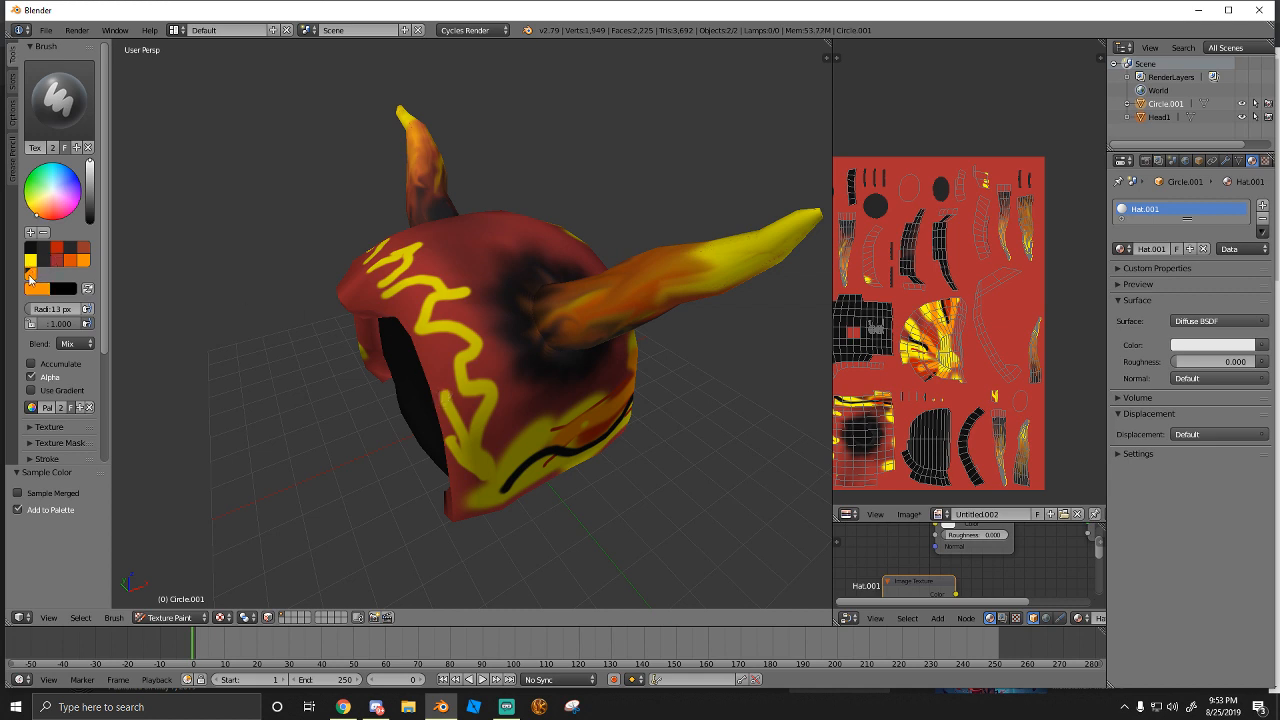
Pick orange from the palette and paint a wavy band along the yellow marks around the face opening
{"action": "left_click_drag", "start_coordinate": [471, 448], "coordinate": [443, 360]}
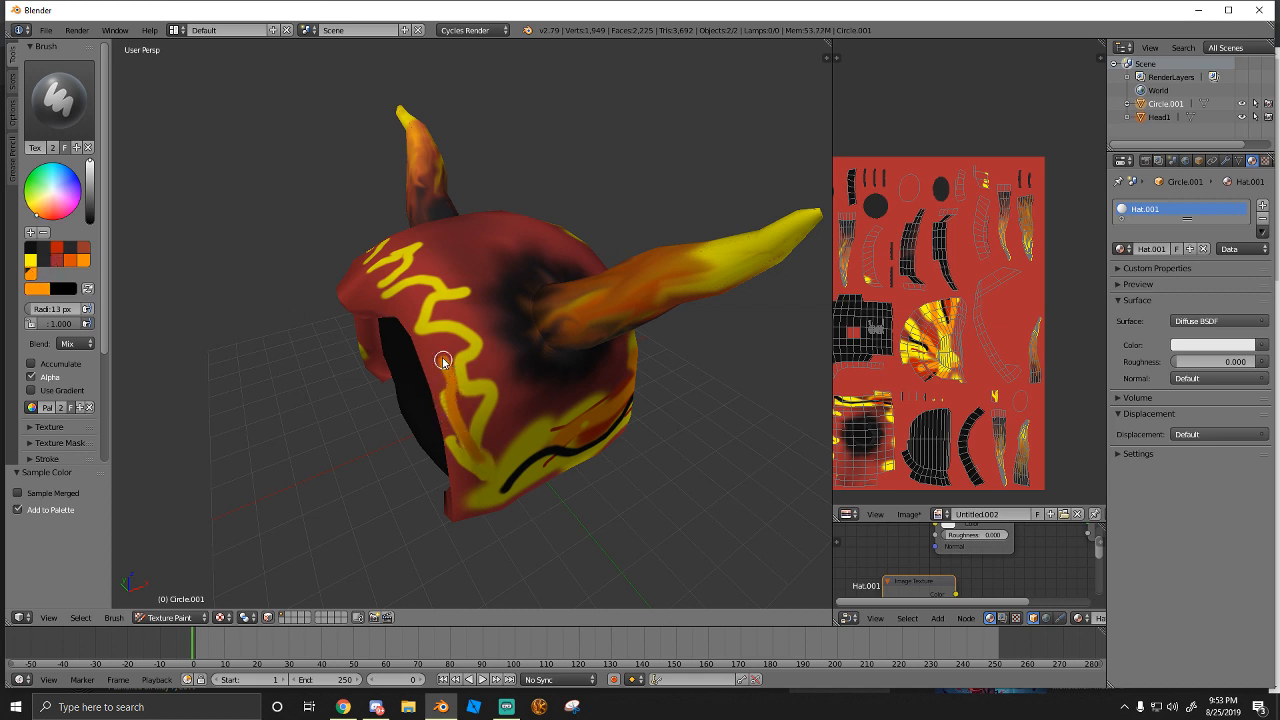
{"action": "left_click_drag", "start_coordinate": [425, 302], "coordinate": [389, 300]}
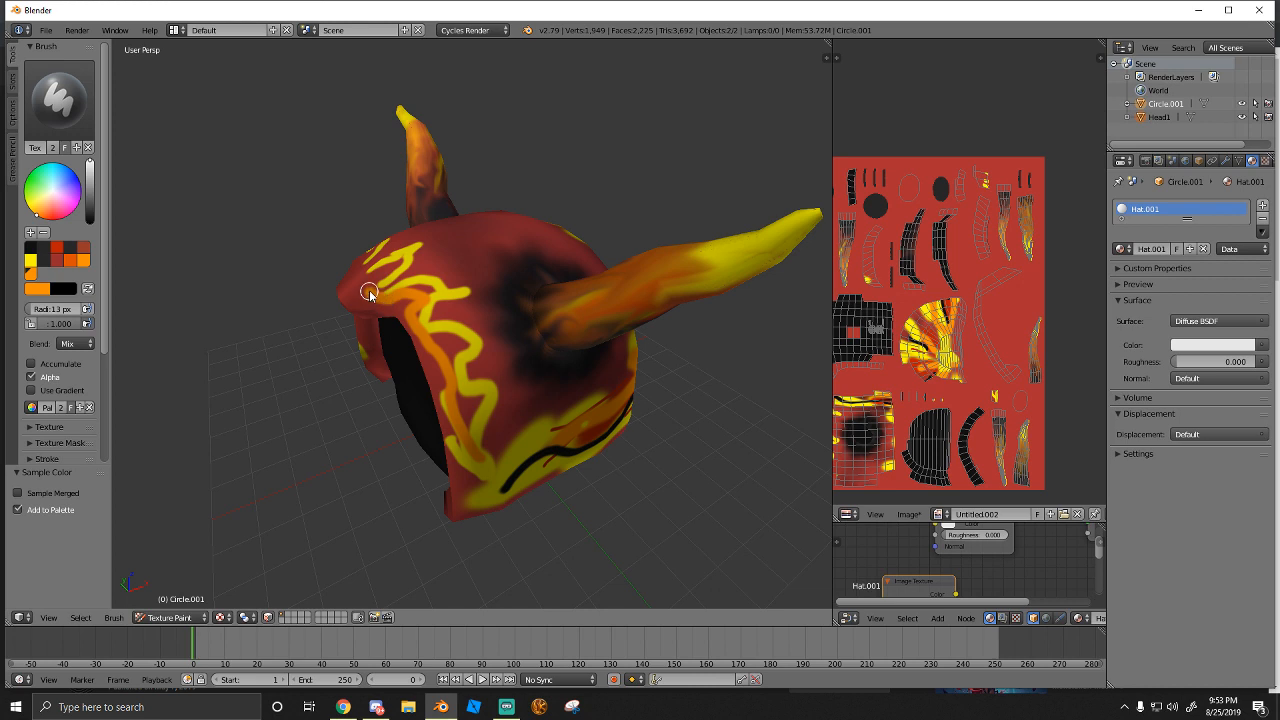
{"action": "middle_click_drag", "start_coordinate": [351, 291], "coordinate": [454, 326]}
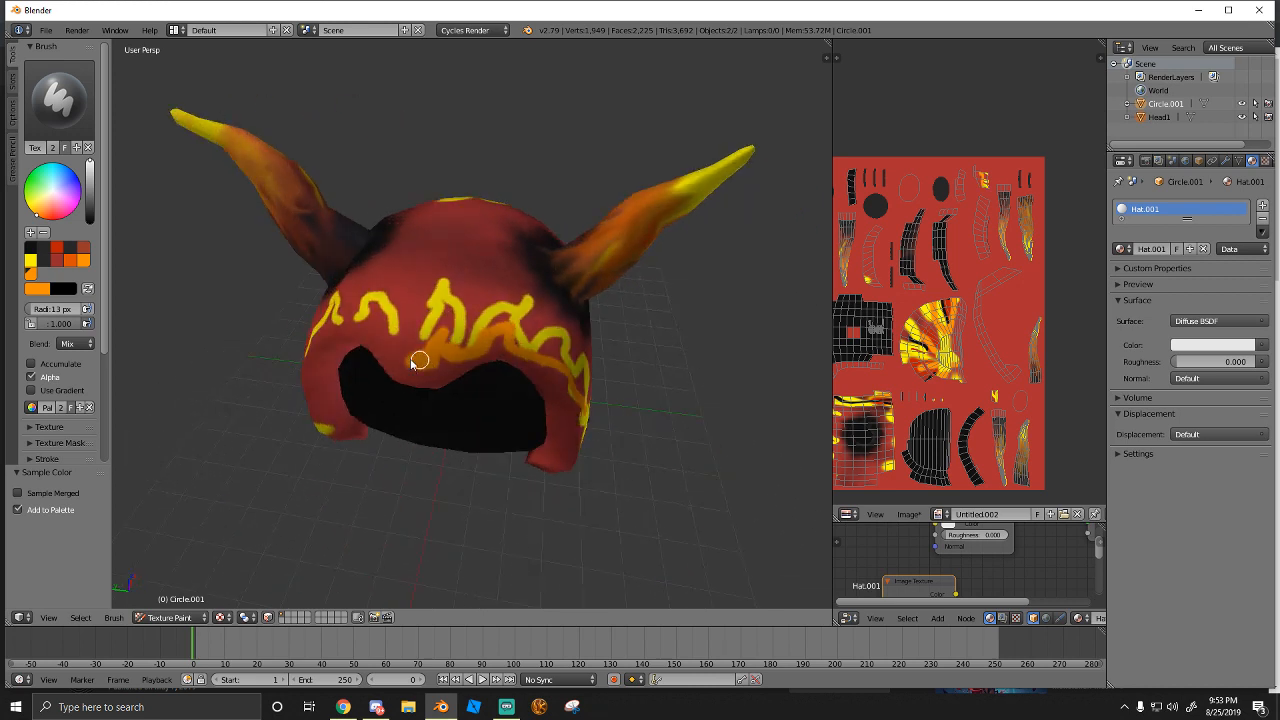
{"action": "mouse_move", "coordinate": [336, 324]}
{"action": "middle_mouse_down"}
{"action": "mouse_move", "coordinate": [383, 308]}
{"action": "mouse_move", "coordinate": [442, 390]}
{"action": "middle_mouse_up"}
{"action": "left_click_drag", "start_coordinate": [414, 420], "coordinate": [396, 458]}
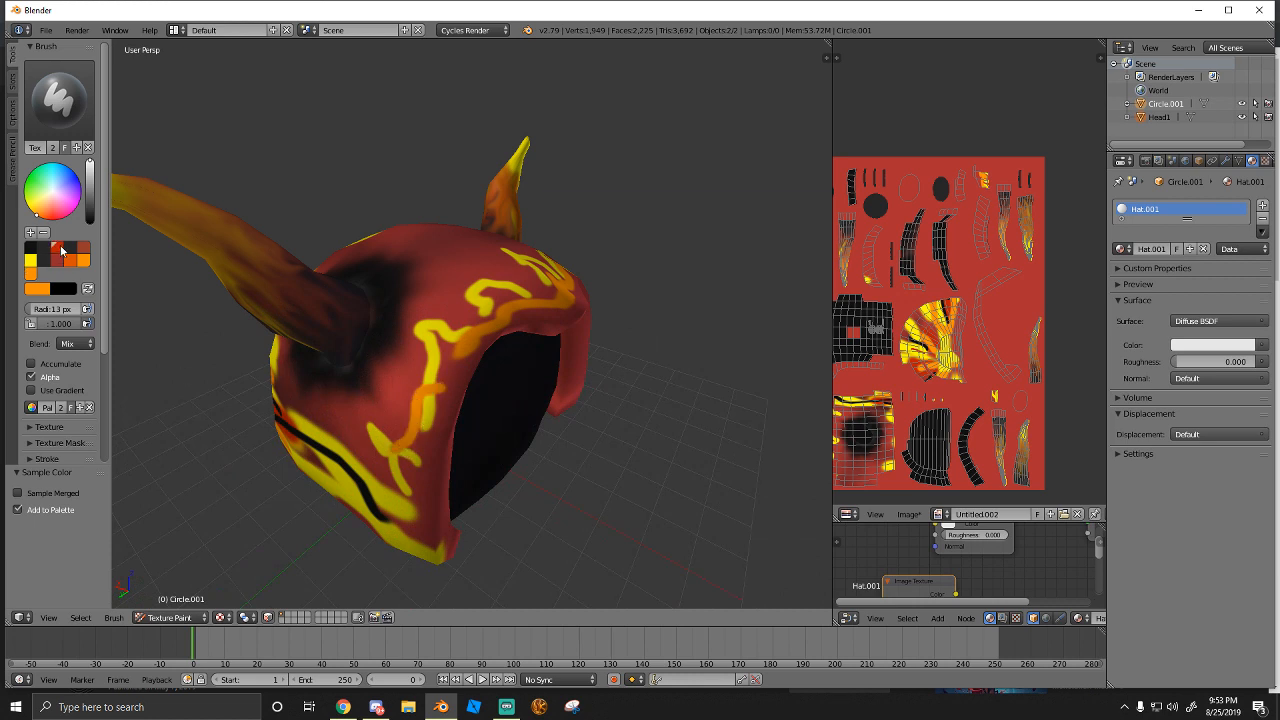
Pick red from the palette and paint a patch below the orange band at the centre of the hat's front edge
{"action": "left_click", "coordinate": [61, 250]}
{"action": "key", "text": "s"}
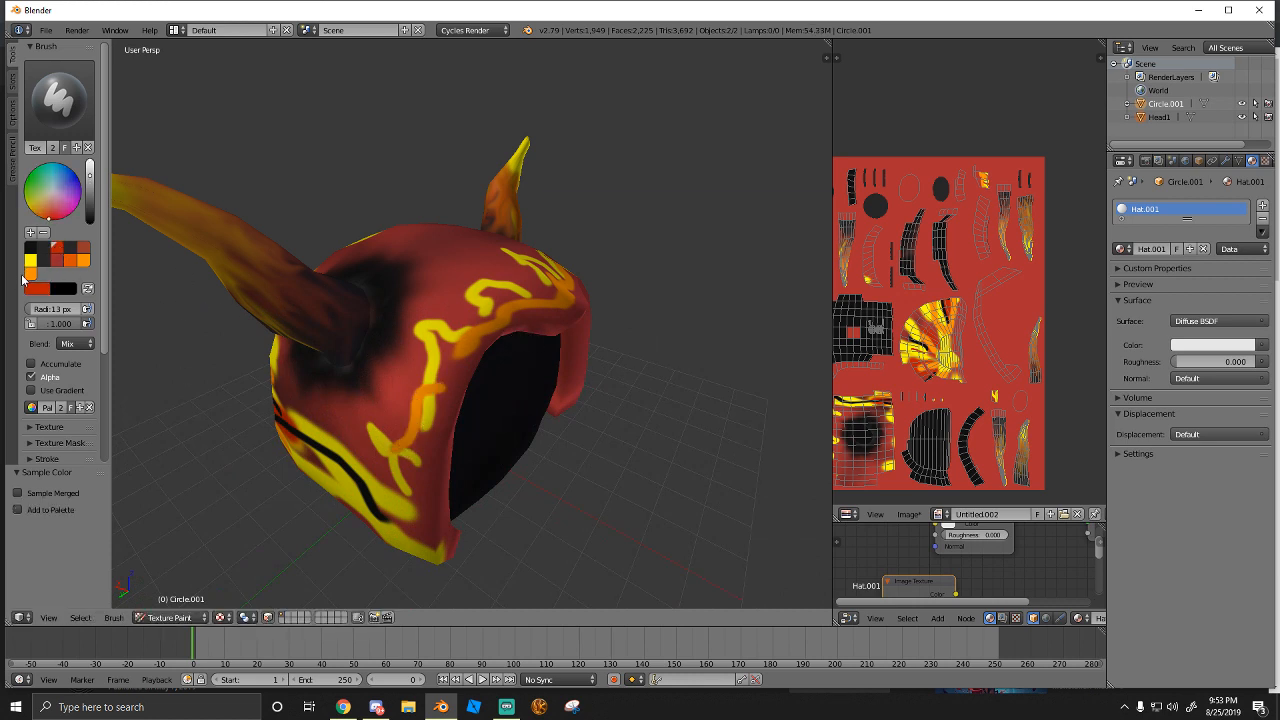
{"action": "middle_click_drag", "start_coordinate": [418, 293], "coordinate": [353, 280]}
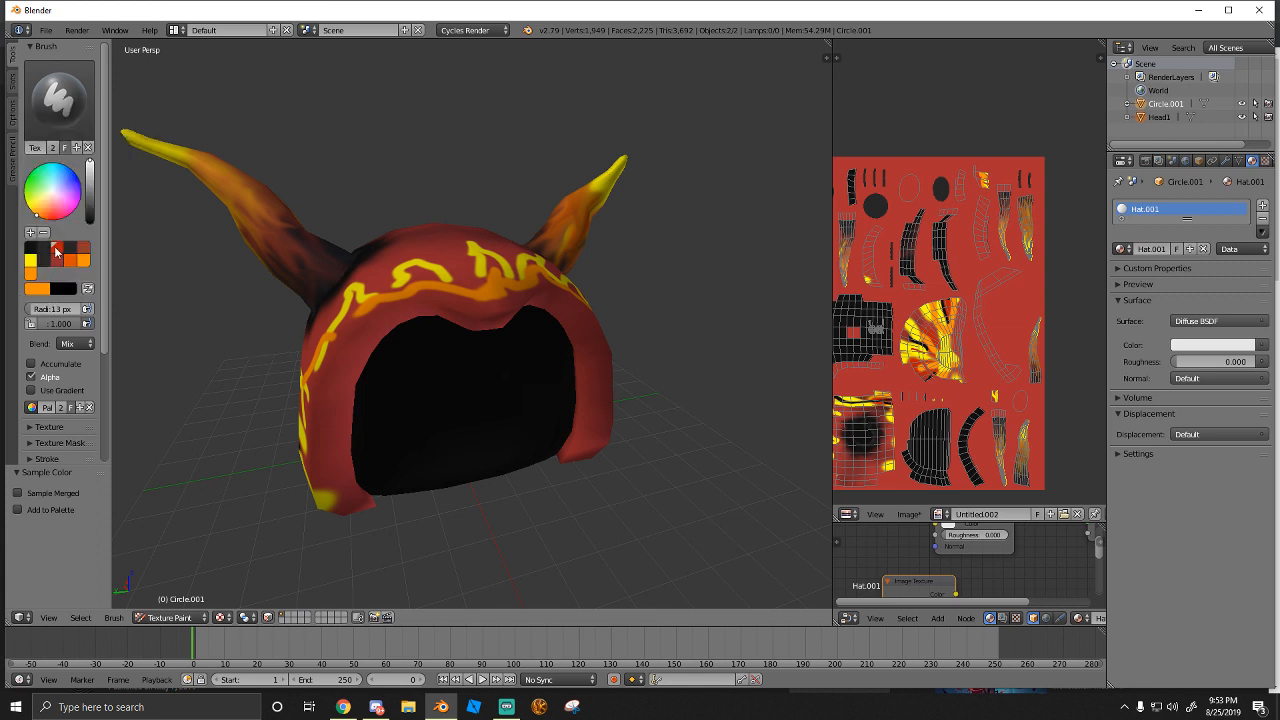
{"action": "left_click", "coordinate": [56, 252]}
{"action": "scroll", "coordinate": [400, 278], "scroll_direction": "up", "scroll_amount": 5}
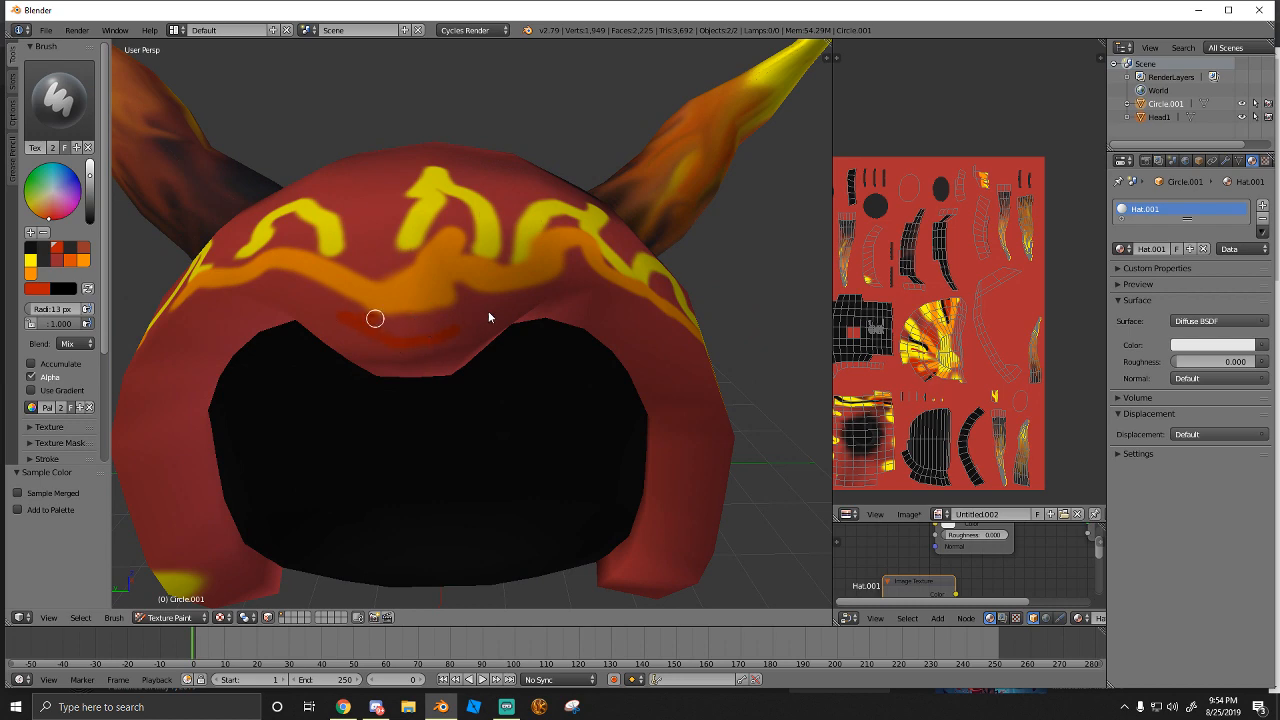
{"action": "left_click_drag", "start_coordinate": [488, 318], "coordinate": [398, 345]}
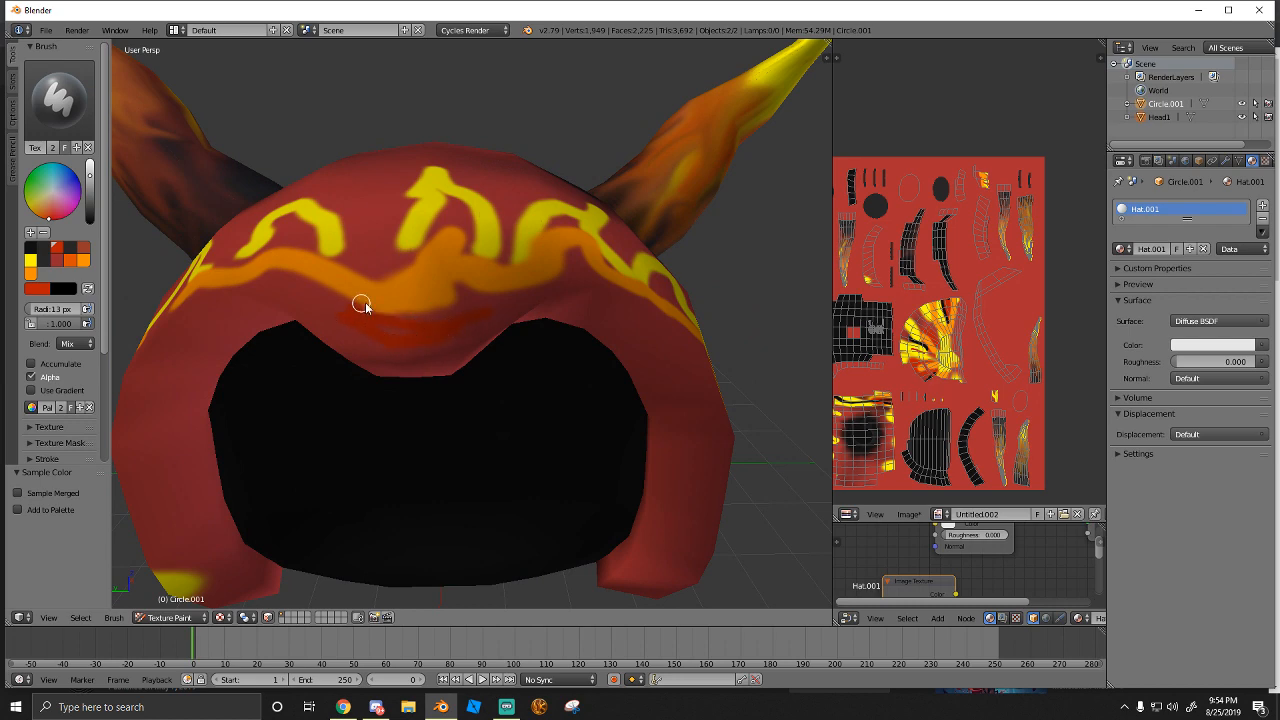
Switch to the Smear brush and set its radius to 40 px and its strength to 0.452
{"action": "mouse_move", "coordinate": [361, 304]}
{"action": "middle_mouse_down"}
{"action": "mouse_move", "coordinate": [615, 318]}
{"action": "mouse_move", "coordinate": [485, 320]}
{"action": "middle_mouse_up"}
{"action": "scroll", "coordinate": [495, 302], "scroll_direction": "down", "scroll_amount": 5}
{"action": "left_click", "coordinate": [60, 98]}
{"action": "left_click", "coordinate": [214, 180]}
{"action": "middle_click_drag", "start_coordinate": [462, 395], "coordinate": [483, 433]}
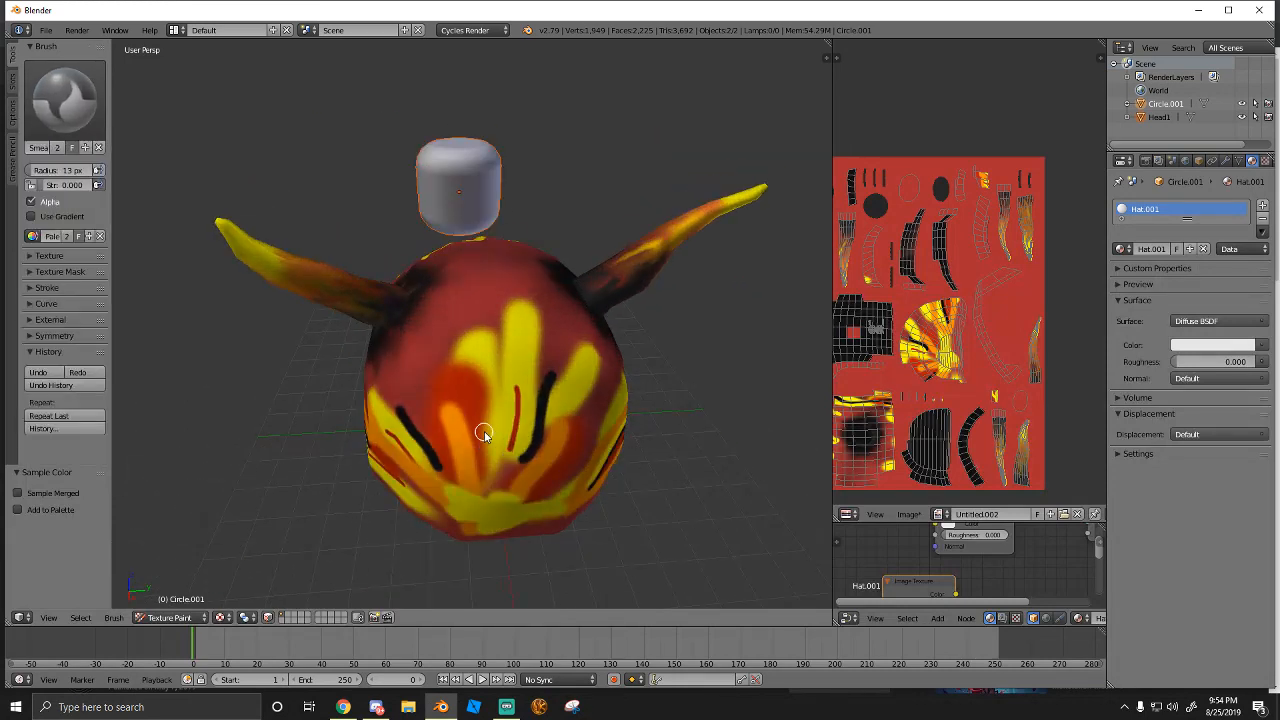
{"action": "key", "text": "f"}
{"action": "left_click", "coordinate": [508, 426]}
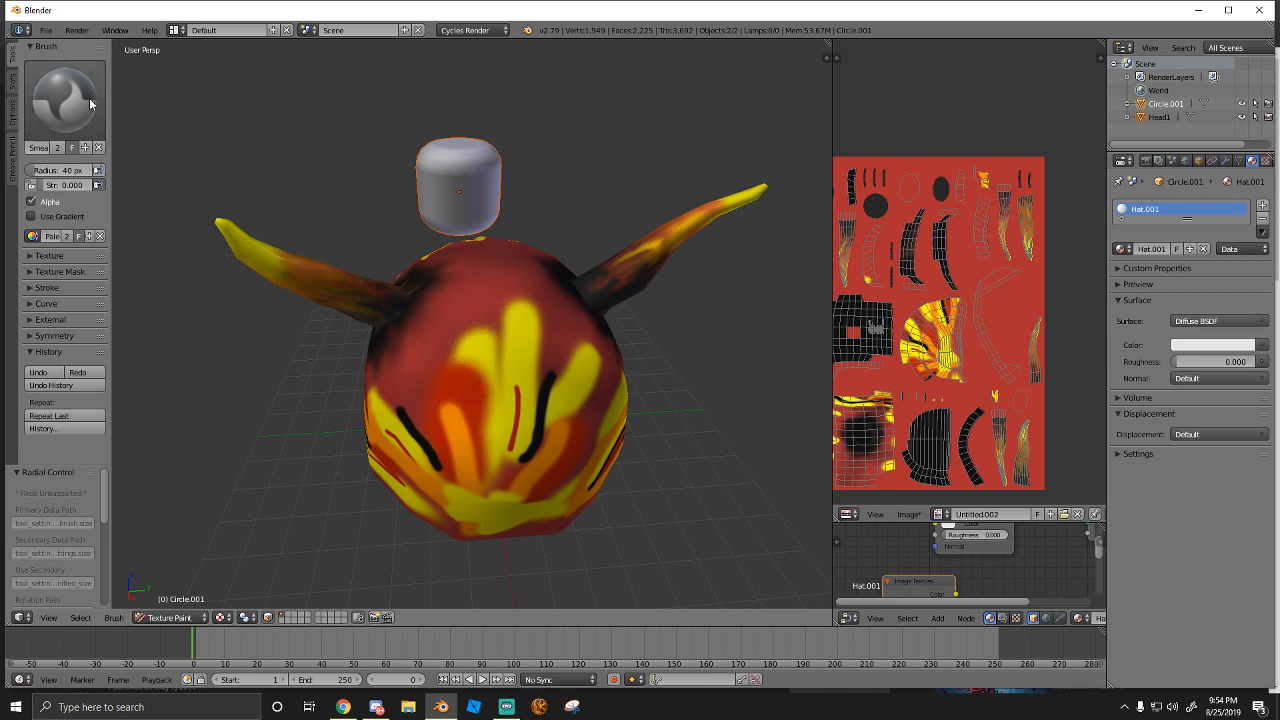
{"action": "left_click", "coordinate": [60, 98]}
{"action": "left_click", "coordinate": [216, 190]}
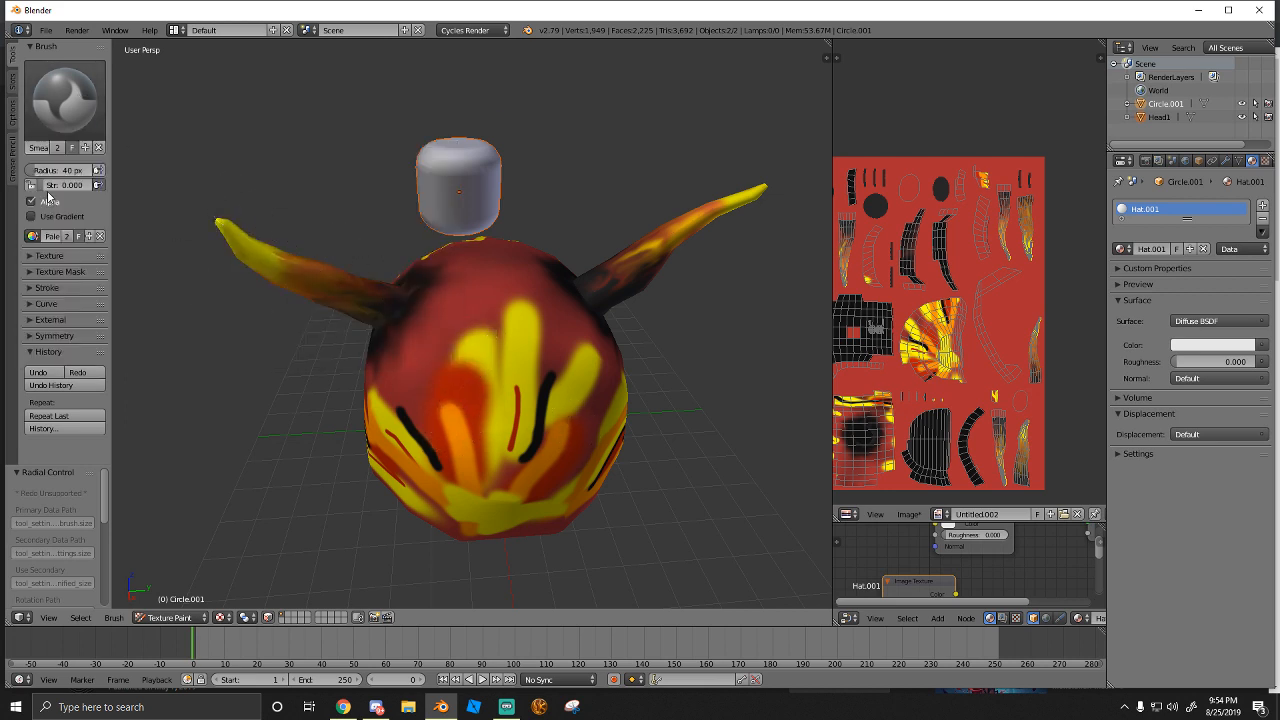
{"action": "left_click_drag", "start_coordinate": [48, 190], "coordinate": [70, 190]}
Smear the yellow, orange and black streaks across the back of the hat into blended flames
{"action": "mouse_move", "coordinate": [467, 302]}
{"action": "left_mouse_down"}
{"action": "mouse_move", "coordinate": [486, 352]}
{"action": "mouse_move", "coordinate": [484, 423]}
{"action": "mouse_move", "coordinate": [508, 480]}
{"action": "mouse_move", "coordinate": [486, 366]}
{"action": "mouse_move", "coordinate": [500, 314]}
{"action": "mouse_move", "coordinate": [492, 497]}
{"action": "mouse_move", "coordinate": [524, 410]}
{"action": "mouse_move", "coordinate": [510, 492]}
{"action": "mouse_move", "coordinate": [500, 347]}
{"action": "mouse_move", "coordinate": [486, 477]}
{"action": "mouse_move", "coordinate": [457, 449]}
{"action": "mouse_move", "coordinate": [434, 349]}
{"action": "mouse_move", "coordinate": [443, 491]}
{"action": "mouse_move", "coordinate": [394, 409]}
{"action": "mouse_move", "coordinate": [443, 443]}
{"action": "mouse_move", "coordinate": [419, 491]}
{"action": "mouse_move", "coordinate": [407, 370]}
{"action": "left_mouse_up"}
{"action": "mouse_move", "coordinate": [480, 487]}
{"action": "left_mouse_down"}
{"action": "mouse_move", "coordinate": [485, 512]}
{"action": "mouse_move", "coordinate": [514, 376]}
{"action": "mouse_move", "coordinate": [504, 322]}
{"action": "mouse_move", "coordinate": [460, 460]}
{"action": "left_mouse_up"}
{"action": "middle_click_drag", "start_coordinate": [477, 486], "coordinate": [443, 371]}
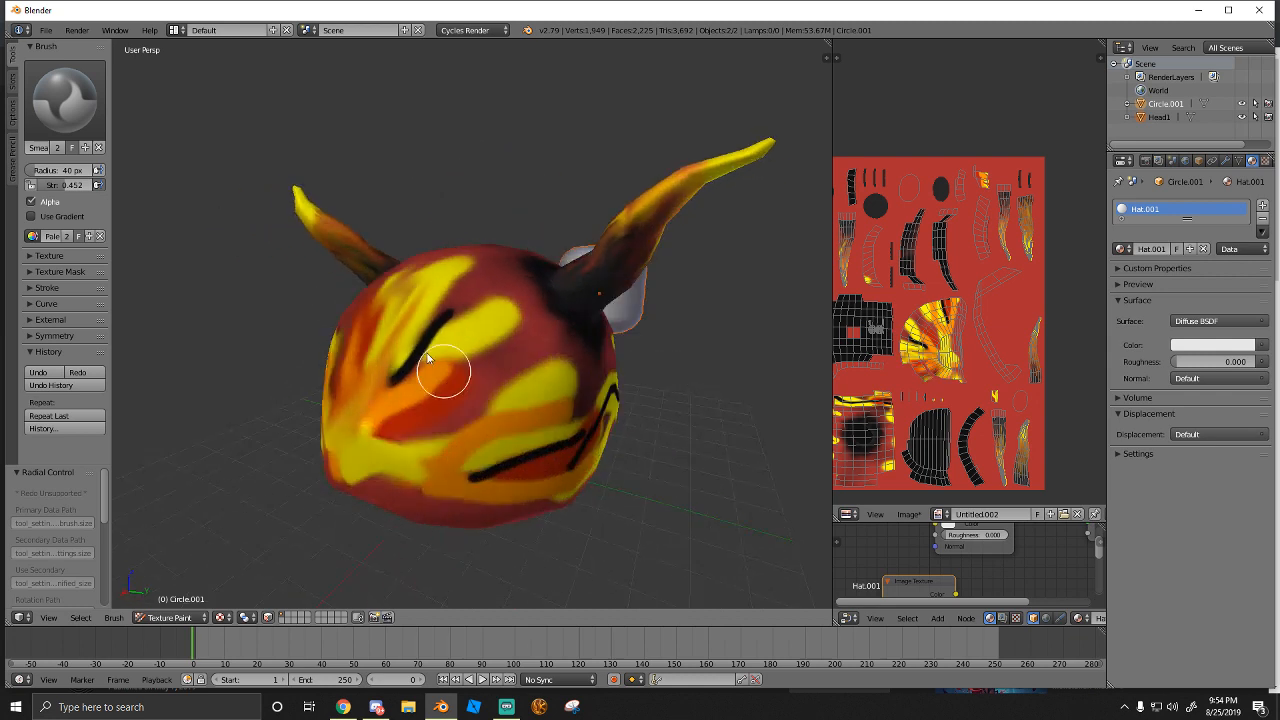
{"action": "mouse_move", "coordinate": [407, 363]}
{"action": "left_mouse_down"}
{"action": "mouse_move", "coordinate": [340, 400]}
{"action": "mouse_move", "coordinate": [510, 316]}
{"action": "mouse_move", "coordinate": [406, 425]}
{"action": "mouse_move", "coordinate": [337, 437]}
{"action": "mouse_move", "coordinate": [457, 391]}
{"action": "mouse_move", "coordinate": [343, 434]}
{"action": "mouse_move", "coordinate": [388, 375]}
{"action": "mouse_move", "coordinate": [379, 368]}
{"action": "mouse_move", "coordinate": [352, 442]}
{"action": "mouse_move", "coordinate": [415, 343]}
{"action": "mouse_move", "coordinate": [470, 291]}
{"action": "left_mouse_up"}
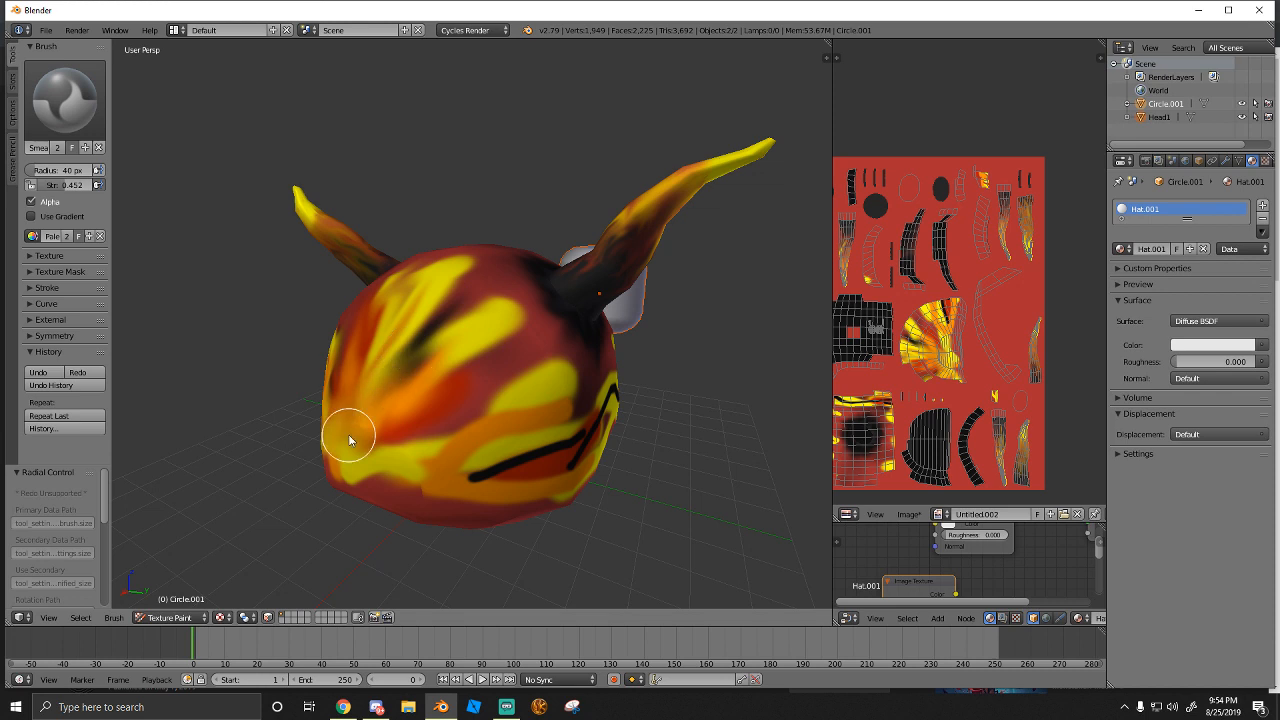
{"action": "middle_click_drag", "start_coordinate": [343, 437], "coordinate": [471, 409]}
{"action": "mouse_move", "coordinate": [293, 435]}
{"action": "left_mouse_down"}
{"action": "mouse_move", "coordinate": [474, 397]}
{"action": "mouse_move", "coordinate": [563, 403]}
{"action": "mouse_move", "coordinate": [333, 447]}
{"action": "mouse_move", "coordinate": [303, 432]}
{"action": "mouse_move", "coordinate": [432, 447]}
{"action": "left_mouse_up"}
{"action": "middle_click_drag", "start_coordinate": [432, 447], "coordinate": [517, 420]}
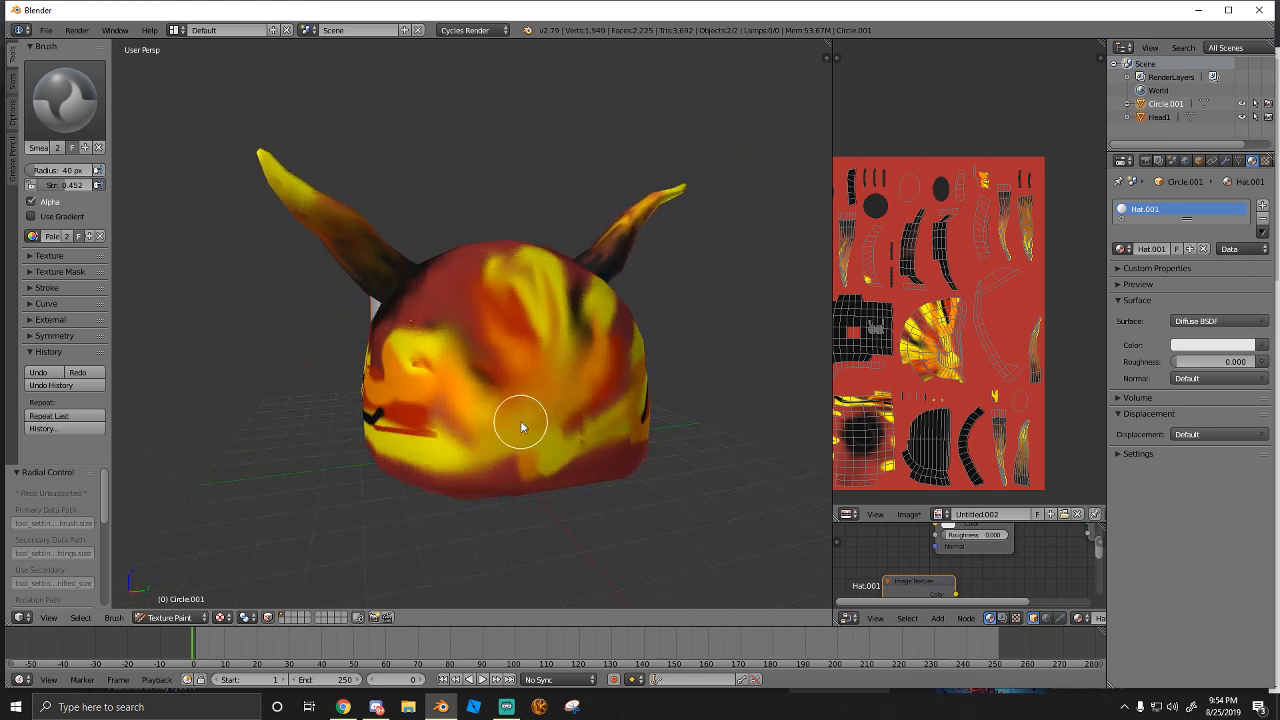
Smear the lower centre of the back where the streaks meet, along with the yellow flame tips above it
{"action": "middle_click_drag", "start_coordinate": [601, 448], "coordinate": [440, 416]}
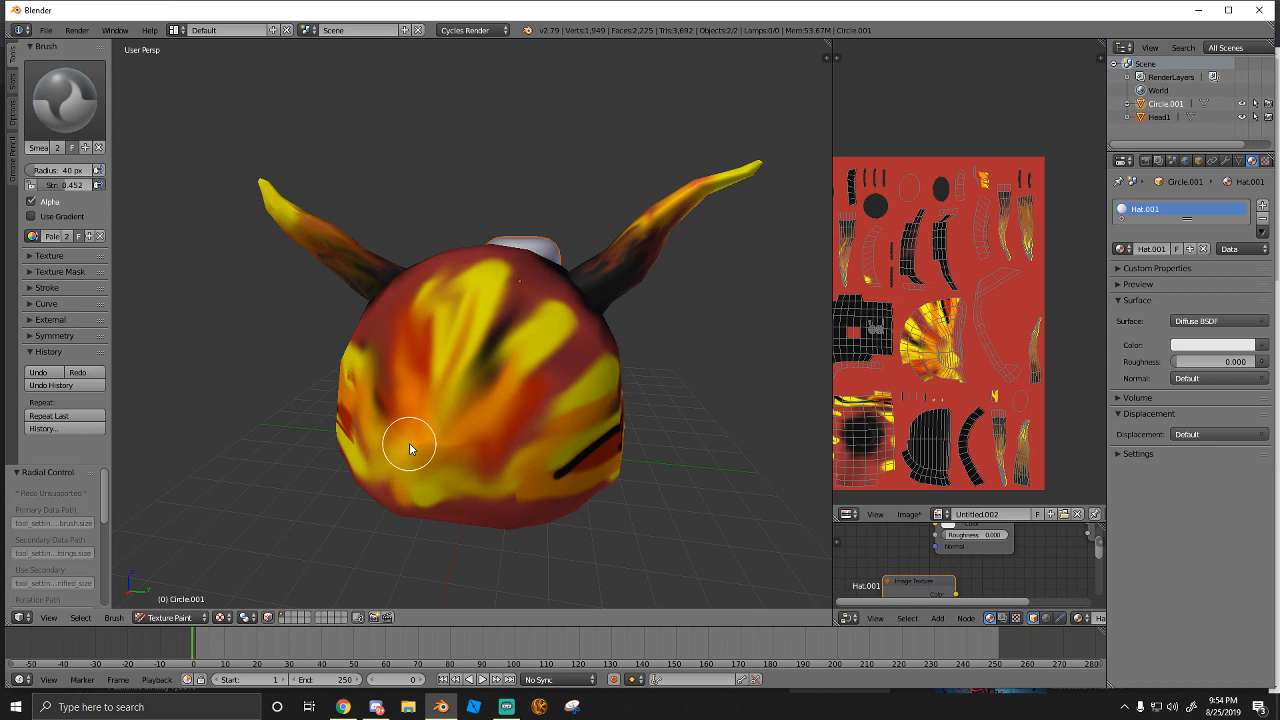
{"action": "left_click_drag", "start_coordinate": [481, 356], "coordinate": [487, 451]}
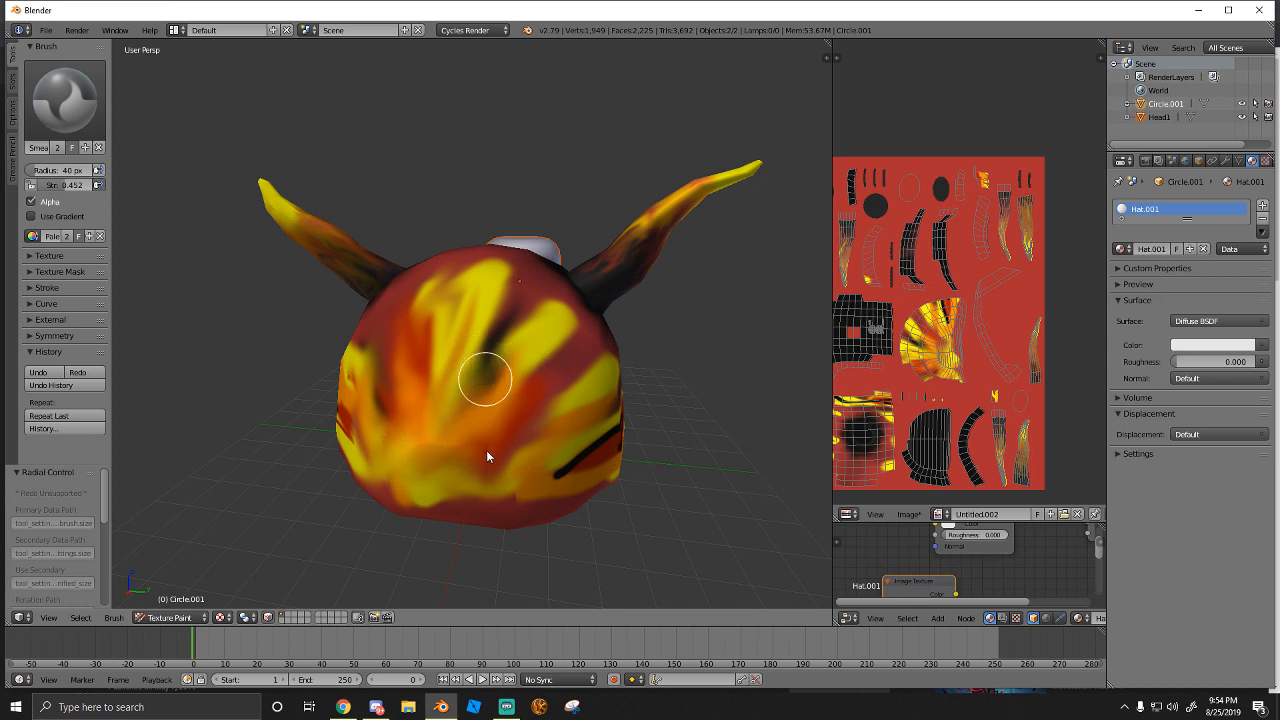
{"action": "mouse_move", "coordinate": [473, 506]}
{"action": "left_mouse_down"}
{"action": "mouse_move", "coordinate": [443, 437]}
{"action": "mouse_move", "coordinate": [432, 488]}
{"action": "mouse_move", "coordinate": [414, 494]}
{"action": "mouse_move", "coordinate": [378, 472]}
{"action": "left_mouse_up"}
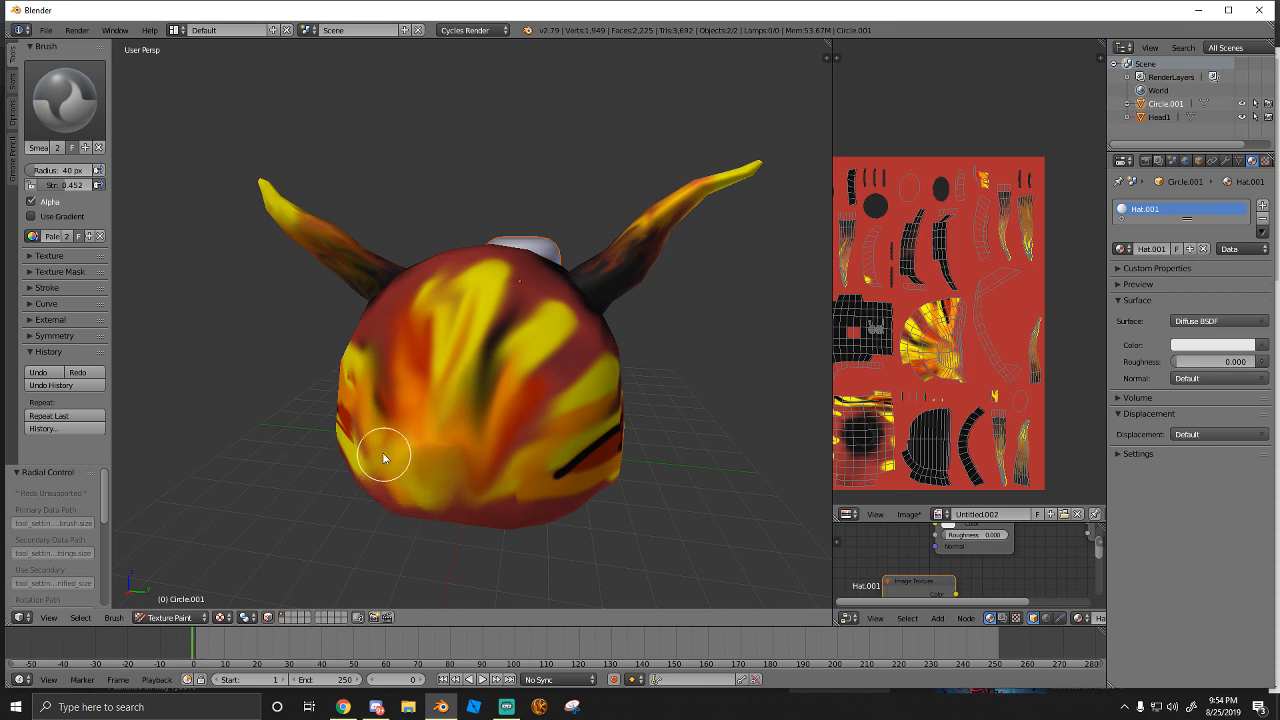
{"action": "mouse_move", "coordinate": [360, 413]}
{"action": "left_mouse_down"}
{"action": "mouse_move", "coordinate": [371, 386]}
{"action": "mouse_move", "coordinate": [423, 409]}
{"action": "mouse_move", "coordinate": [431, 327]}
{"action": "left_mouse_up"}
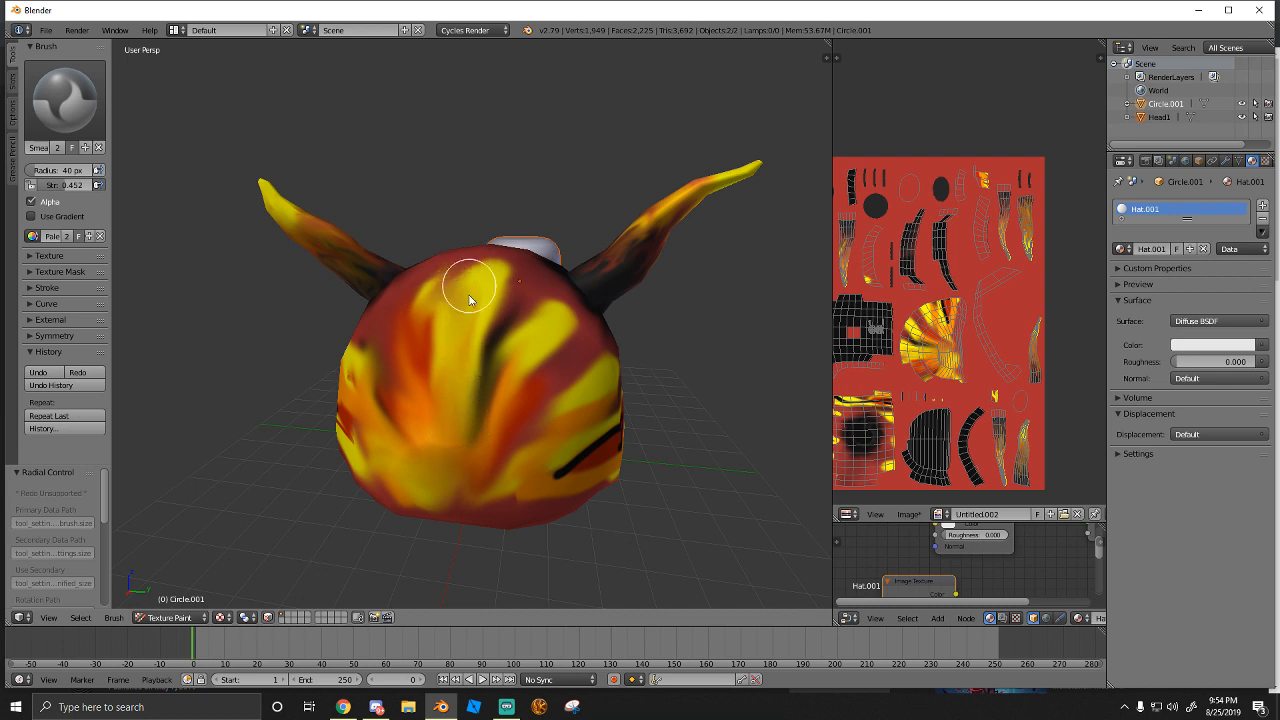
{"action": "left_click_drag", "start_coordinate": [469, 299], "coordinate": [477, 345]}
{"action": "mouse_move", "coordinate": [500, 267]}
{"action": "left_mouse_down"}
{"action": "mouse_move", "coordinate": [503, 349]}
{"action": "mouse_move", "coordinate": [543, 323]}
{"action": "left_mouse_up"}
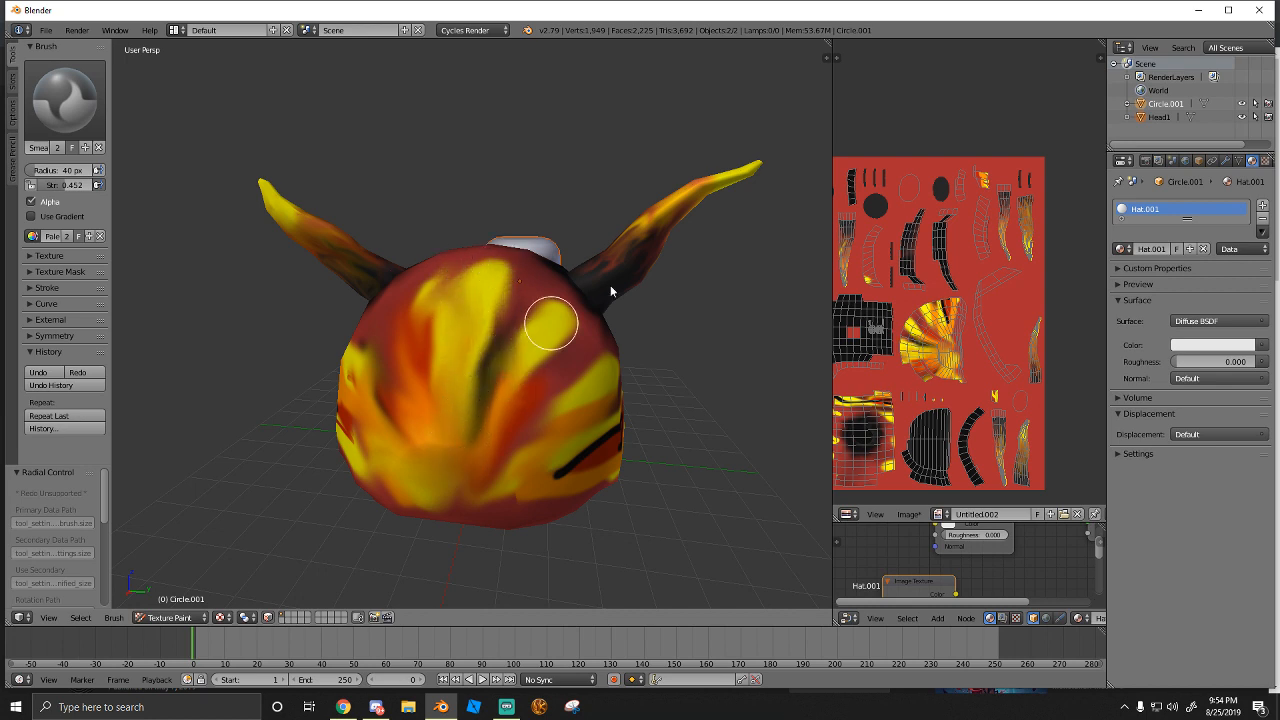
Smear the tall yellow flames near the crown and blend them down toward the lower back edge
{"action": "mouse_move", "coordinate": [543, 323]}
{"action": "middle_mouse_down"}
{"action": "mouse_move", "coordinate": [423, 423]}
{"action": "mouse_move", "coordinate": [555, 330]}
{"action": "middle_mouse_up"}
{"action": "mouse_move", "coordinate": [480, 331]}
{"action": "left_mouse_down"}
{"action": "mouse_move", "coordinate": [474, 369]}
{"action": "mouse_move", "coordinate": [466, 337]}
{"action": "mouse_move", "coordinate": [474, 366]}
{"action": "mouse_move", "coordinate": [455, 437]}
{"action": "left_mouse_up"}
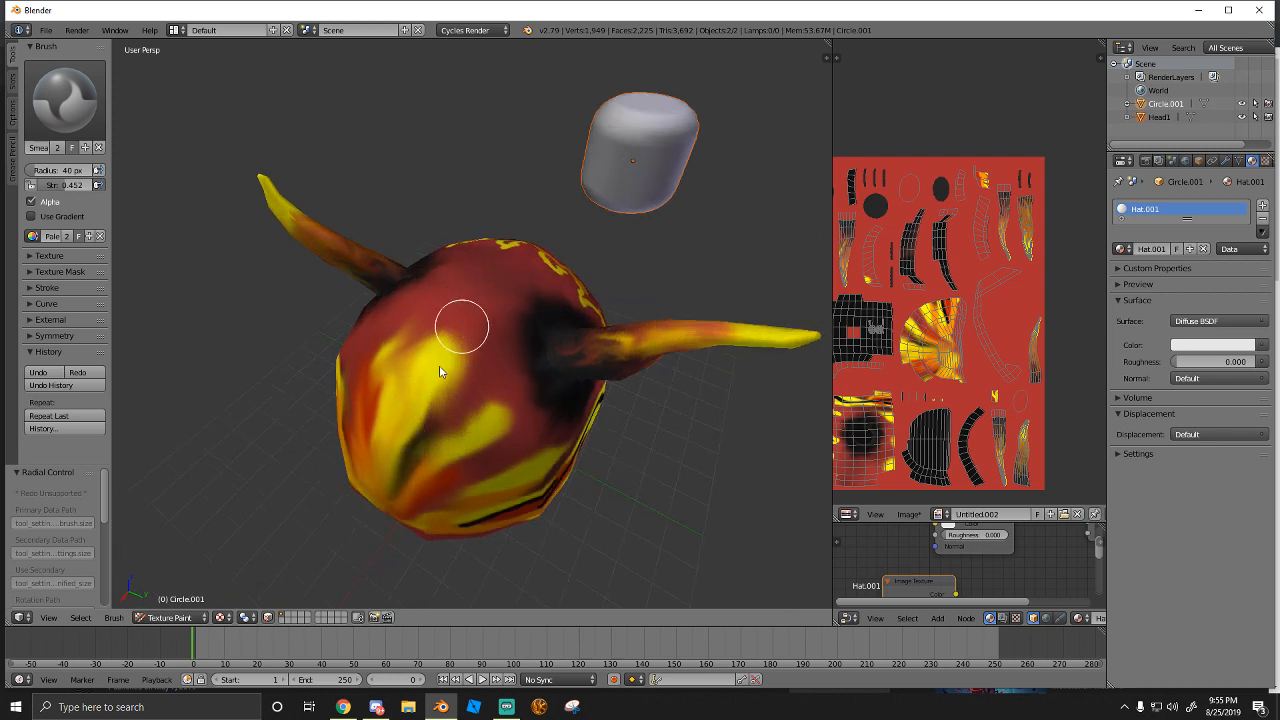
{"action": "mouse_move", "coordinate": [461, 327]}
{"action": "left_mouse_down"}
{"action": "mouse_move", "coordinate": [429, 449]}
{"action": "mouse_move", "coordinate": [471, 380]}
{"action": "left_mouse_up"}
{"action": "mouse_move", "coordinate": [437, 465]}
{"action": "left_mouse_down"}
{"action": "mouse_move", "coordinate": [450, 436]}
{"action": "mouse_move", "coordinate": [406, 500]}
{"action": "mouse_move", "coordinate": [423, 457]}
{"action": "mouse_move", "coordinate": [365, 470]}
{"action": "left_mouse_up"}
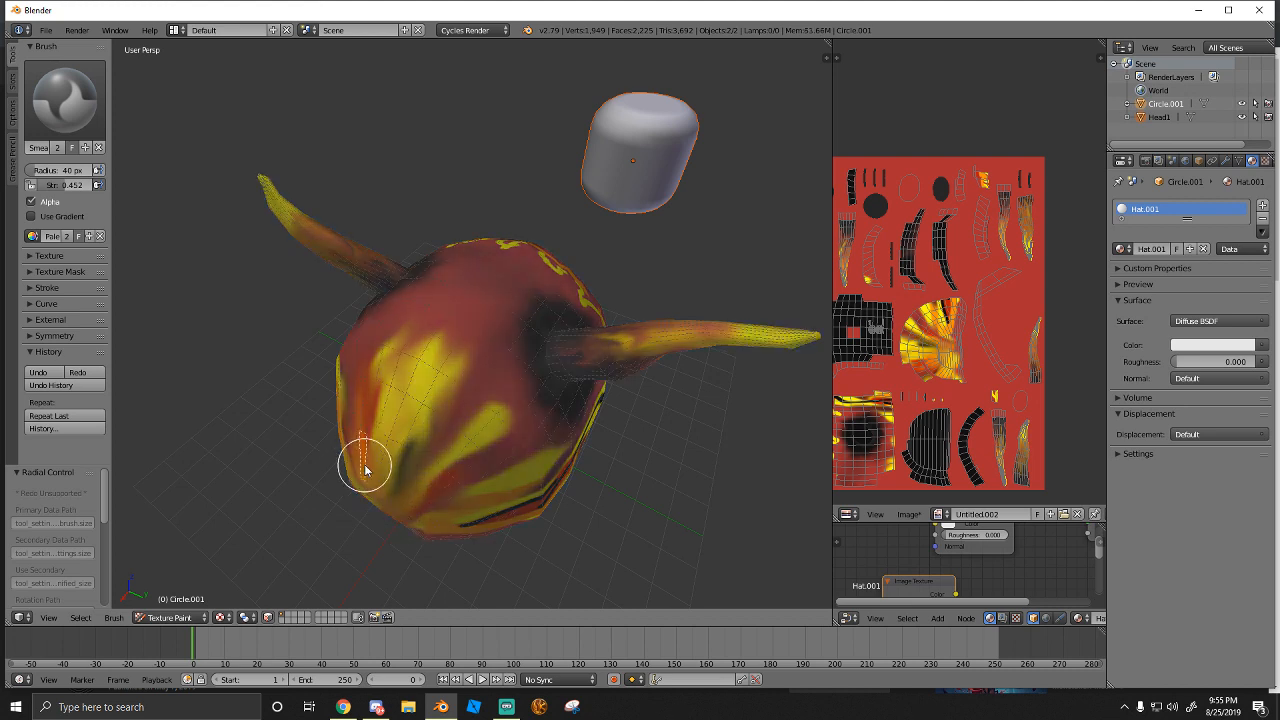
Smear the wavy black line and red strokes along the side of the hat into the orange and yellow flames
{"action": "mouse_move", "coordinate": [361, 457]}
{"action": "middle_mouse_down"}
{"action": "mouse_move", "coordinate": [429, 423]}
{"action": "mouse_move", "coordinate": [397, 435]}
{"action": "mouse_move", "coordinate": [409, 426]}
{"action": "middle_mouse_up"}
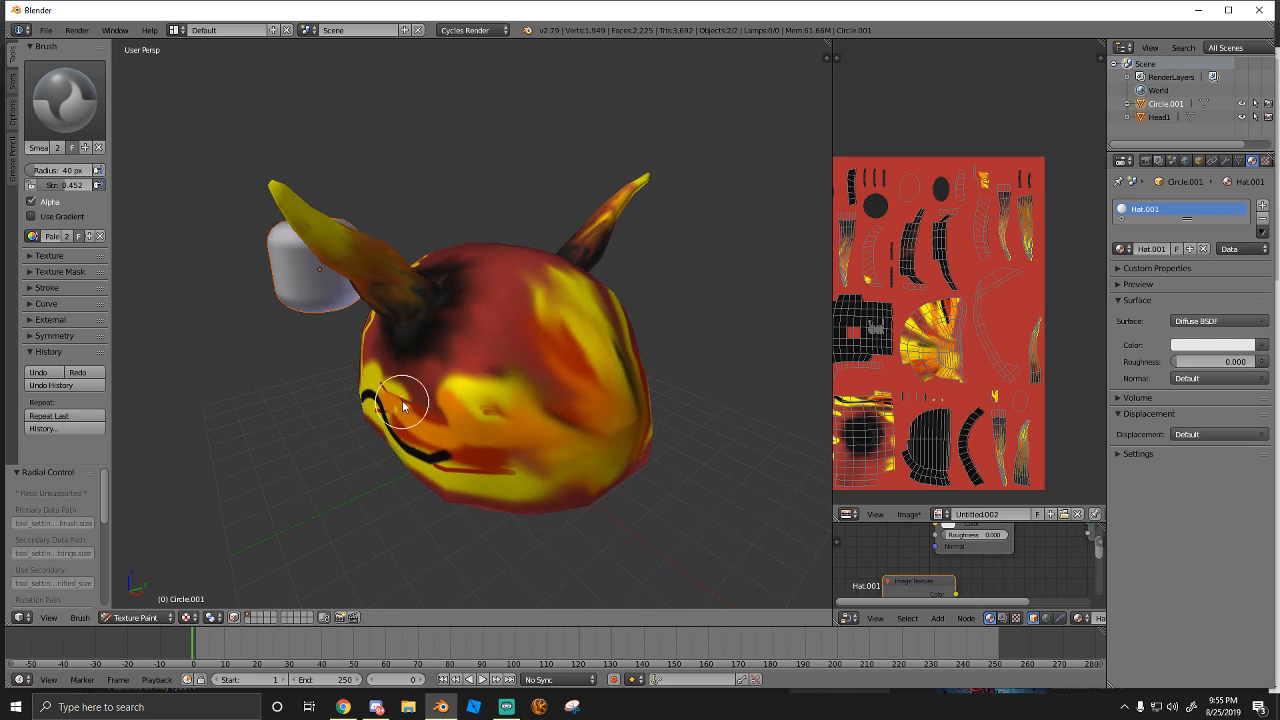
{"action": "mouse_move", "coordinate": [424, 406]}
{"action": "left_mouse_down"}
{"action": "mouse_move", "coordinate": [488, 418]}
{"action": "mouse_move", "coordinate": [476, 430]}
{"action": "mouse_move", "coordinate": [414, 396]}
{"action": "mouse_move", "coordinate": [496, 440]}
{"action": "mouse_move", "coordinate": [409, 426]}
{"action": "mouse_move", "coordinate": [553, 455]}
{"action": "mouse_move", "coordinate": [479, 479]}
{"action": "mouse_move", "coordinate": [531, 449]}
{"action": "mouse_move", "coordinate": [437, 449]}
{"action": "mouse_move", "coordinate": [581, 444]}
{"action": "mouse_move", "coordinate": [423, 420]}
{"action": "mouse_move", "coordinate": [549, 437]}
{"action": "mouse_move", "coordinate": [570, 477]}
{"action": "left_mouse_up"}
{"action": "mouse_move", "coordinate": [439, 443]}
{"action": "middle_mouse_down"}
{"action": "mouse_move", "coordinate": [551, 409]}
{"action": "mouse_move", "coordinate": [516, 421]}
{"action": "middle_mouse_up"}
{"action": "left_click_drag", "start_coordinate": [380, 448], "coordinate": [590, 417]}
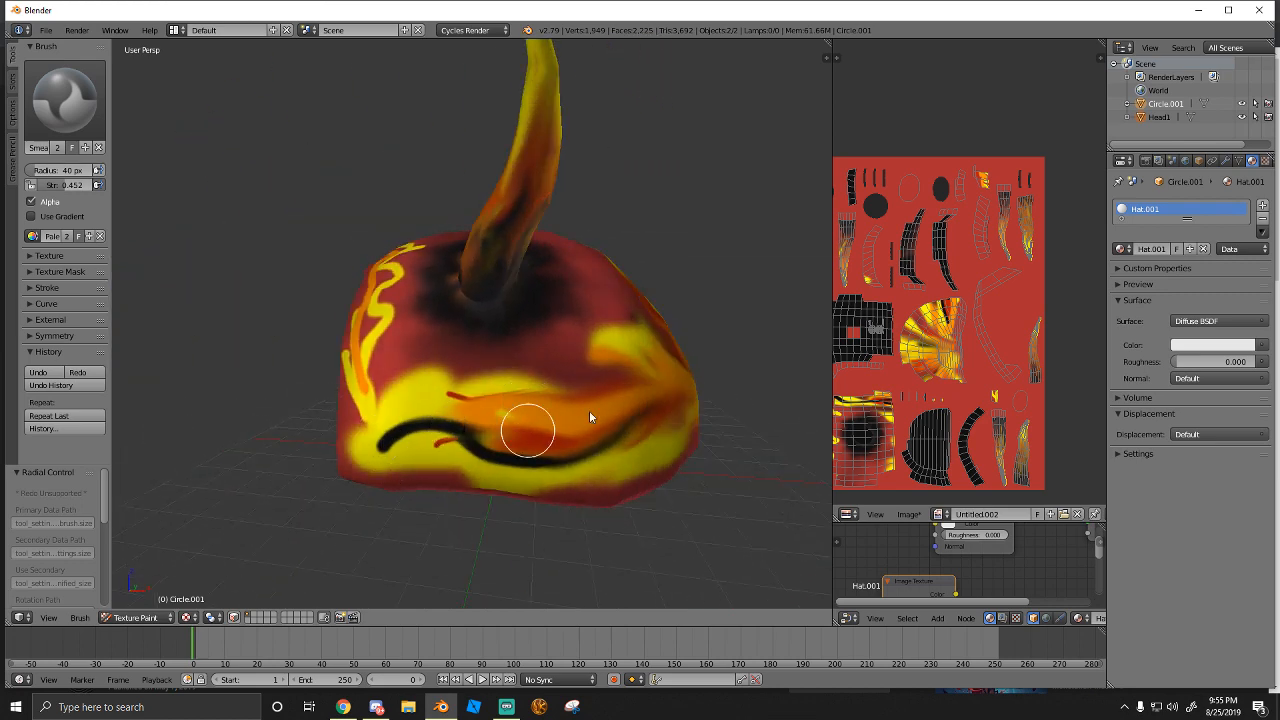
{"action": "mouse_move", "coordinate": [445, 455]}
{"action": "left_mouse_down"}
{"action": "mouse_move", "coordinate": [509, 409]}
{"action": "mouse_move", "coordinate": [623, 386]}
{"action": "mouse_move", "coordinate": [443, 437]}
{"action": "mouse_move", "coordinate": [586, 409]}
{"action": "mouse_move", "coordinate": [424, 465]}
{"action": "mouse_move", "coordinate": [488, 457]}
{"action": "mouse_move", "coordinate": [497, 477]}
{"action": "mouse_move", "coordinate": [469, 500]}
{"action": "mouse_move", "coordinate": [498, 500]}
{"action": "mouse_move", "coordinate": [476, 496]}
{"action": "mouse_move", "coordinate": [641, 461]}
{"action": "mouse_move", "coordinate": [680, 423]}
{"action": "mouse_move", "coordinate": [486, 514]}
{"action": "mouse_move", "coordinate": [625, 443]}
{"action": "mouse_move", "coordinate": [577, 443]}
{"action": "mouse_move", "coordinate": [619, 386]}
{"action": "mouse_move", "coordinate": [549, 460]}
{"action": "mouse_move", "coordinate": [651, 374]}
{"action": "mouse_move", "coordinate": [529, 438]}
{"action": "mouse_move", "coordinate": [435, 461]}
{"action": "left_mouse_up"}
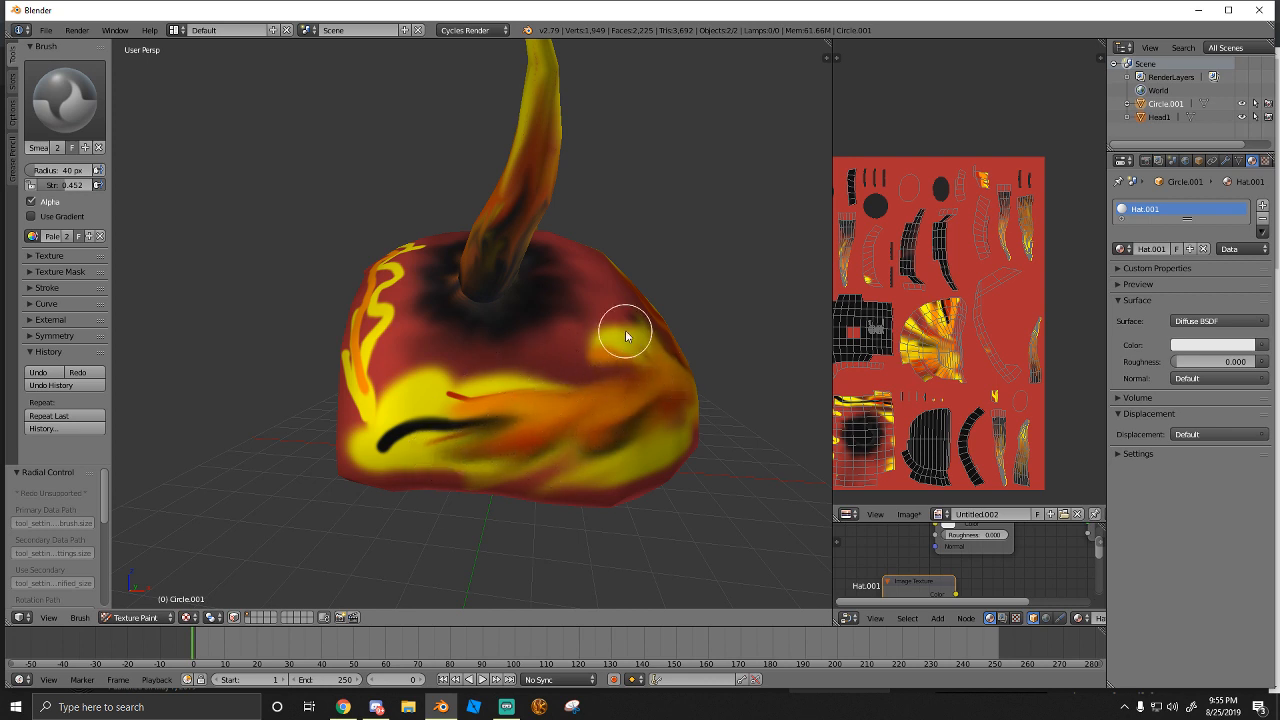
{"action": "mouse_move", "coordinate": [626, 336]}
{"action": "left_mouse_down"}
{"action": "mouse_move", "coordinate": [543, 400]}
{"action": "mouse_move", "coordinate": [589, 349]}
{"action": "mouse_move", "coordinate": [455, 416]}
{"action": "mouse_move", "coordinate": [474, 397]}
{"action": "mouse_move", "coordinate": [620, 363]}
{"action": "mouse_move", "coordinate": [527, 416]}
{"action": "left_mouse_up"}
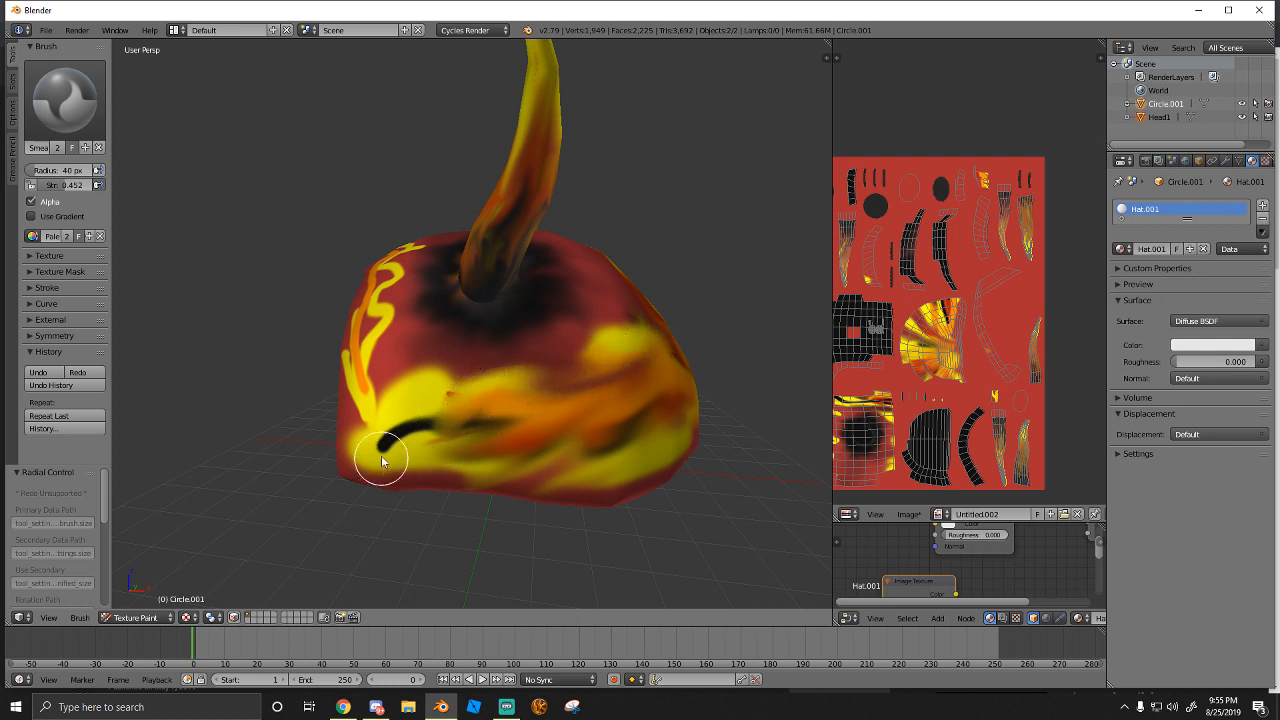
Smear the remaining front end of the black line and the yellow flame edges near the face opening's lower corner
{"action": "mouse_move", "coordinate": [381, 457]}
{"action": "left_mouse_down"}
{"action": "mouse_move", "coordinate": [430, 424]}
{"action": "mouse_move", "coordinate": [571, 383]}
{"action": "mouse_move", "coordinate": [488, 400]}
{"action": "left_mouse_up"}
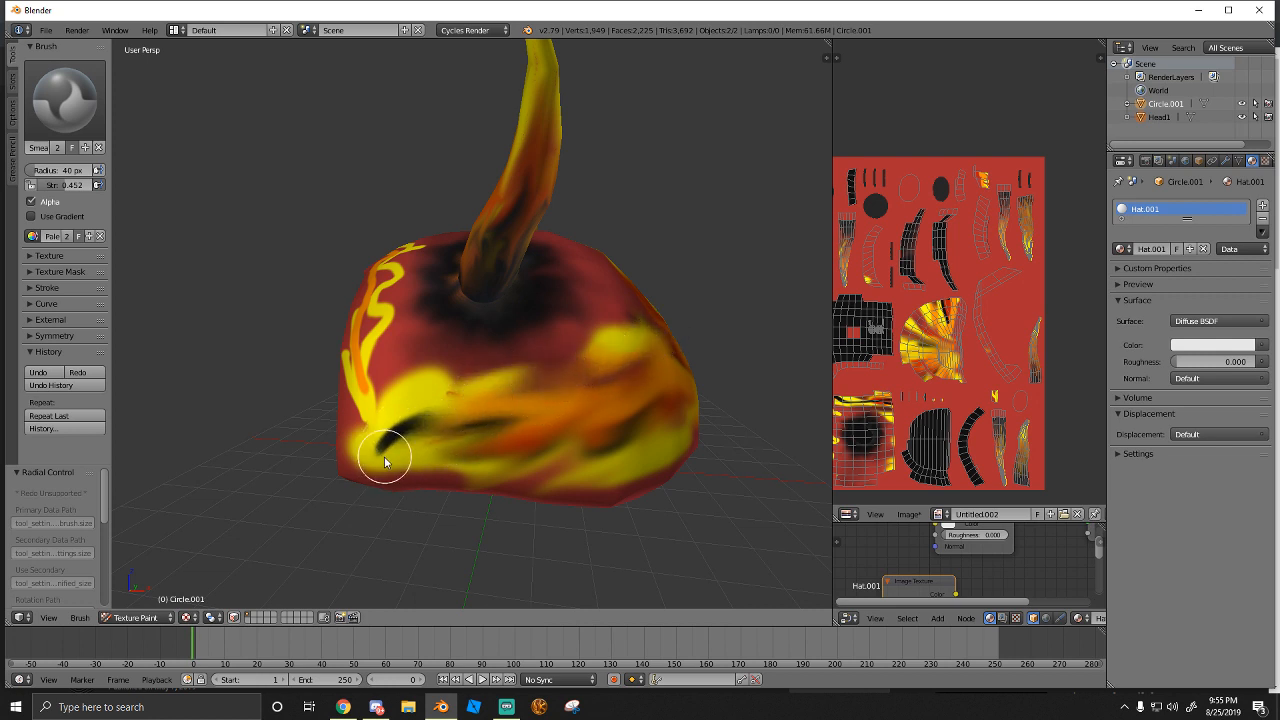
{"action": "mouse_move", "coordinate": [384, 456]}
{"action": "left_mouse_down"}
{"action": "mouse_move", "coordinate": [374, 449]}
{"action": "mouse_move", "coordinate": [557, 380]}
{"action": "mouse_move", "coordinate": [393, 455]}
{"action": "mouse_move", "coordinate": [414, 423]}
{"action": "mouse_move", "coordinate": [514, 360]}
{"action": "mouse_move", "coordinate": [591, 346]}
{"action": "mouse_move", "coordinate": [462, 389]}
{"action": "mouse_move", "coordinate": [386, 434]}
{"action": "mouse_move", "coordinate": [420, 380]}
{"action": "mouse_move", "coordinate": [354, 437]}
{"action": "mouse_move", "coordinate": [377, 476]}
{"action": "mouse_move", "coordinate": [488, 458]}
{"action": "mouse_move", "coordinate": [374, 508]}
{"action": "mouse_move", "coordinate": [386, 481]}
{"action": "mouse_move", "coordinate": [354, 462]}
{"action": "left_mouse_up"}
{"action": "mouse_move", "coordinate": [433, 406]}
{"action": "left_mouse_down"}
{"action": "mouse_move", "coordinate": [543, 379]}
{"action": "mouse_move", "coordinate": [437, 417]}
{"action": "left_mouse_up"}
{"action": "mouse_move", "coordinate": [529, 358]}
{"action": "left_mouse_down"}
{"action": "mouse_move", "coordinate": [420, 400]}
{"action": "mouse_move", "coordinate": [368, 437]}
{"action": "left_mouse_up"}
{"action": "mouse_move", "coordinate": [400, 390]}
{"action": "left_mouse_down"}
{"action": "mouse_move", "coordinate": [351, 460]}
{"action": "mouse_move", "coordinate": [339, 452]}
{"action": "left_mouse_up"}
Smear the yellow marks, orange band and red patch above the face opening into pointed flames
{"action": "mouse_move", "coordinate": [557, 443]}
{"action": "middle_mouse_down"}
{"action": "mouse_move", "coordinate": [494, 426]}
{"action": "mouse_move", "coordinate": [517, 523]}
{"action": "mouse_move", "coordinate": [469, 415]}
{"action": "mouse_move", "coordinate": [484, 403]}
{"action": "middle_mouse_up"}
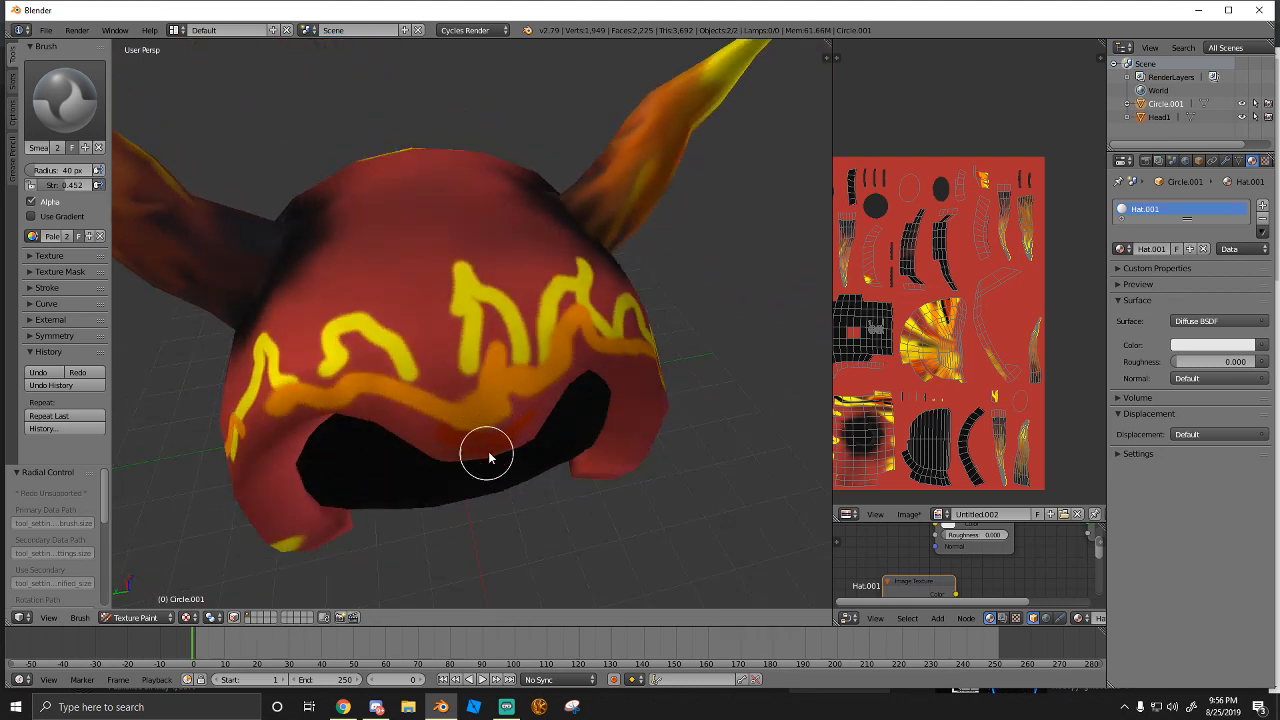
{"action": "mouse_move", "coordinate": [490, 437]}
{"action": "left_mouse_down"}
{"action": "mouse_move", "coordinate": [434, 294]}
{"action": "mouse_move", "coordinate": [506, 414]}
{"action": "mouse_move", "coordinate": [446, 245]}
{"action": "mouse_move", "coordinate": [494, 354]}
{"action": "mouse_move", "coordinate": [471, 429]}
{"action": "mouse_move", "coordinate": [393, 300]}
{"action": "left_mouse_up"}
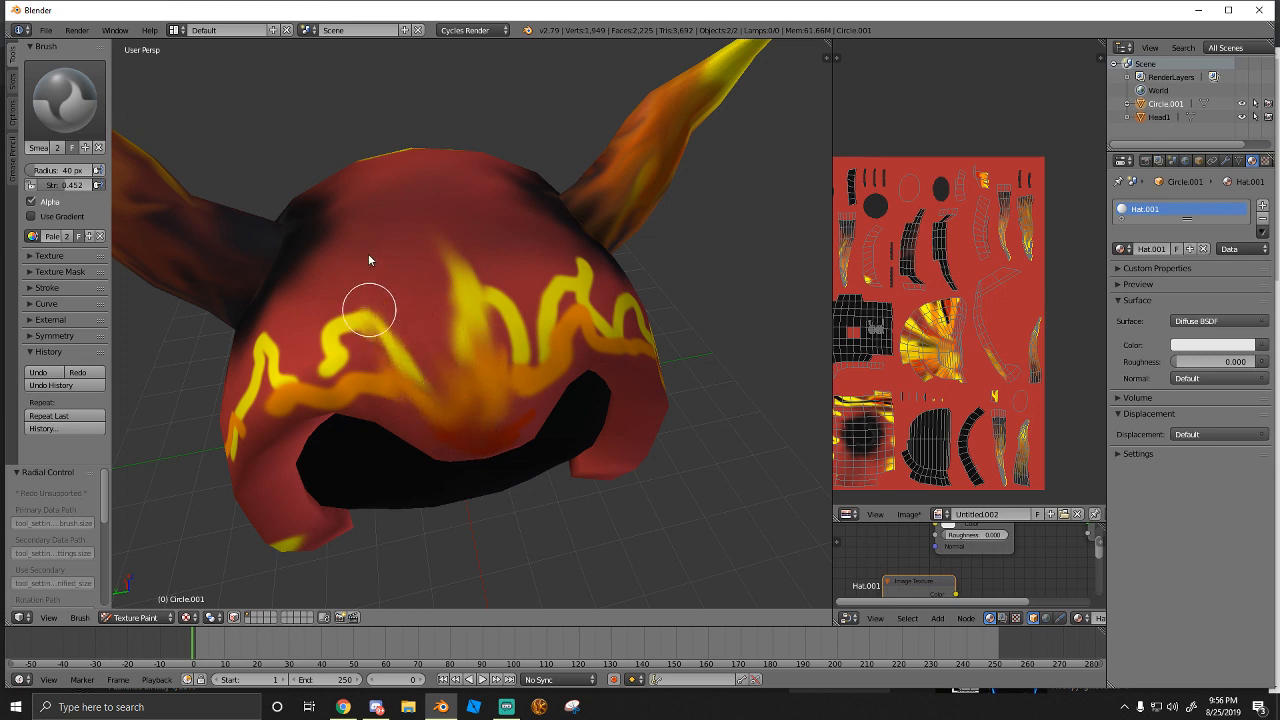
{"action": "mouse_move", "coordinate": [369, 256]}
{"action": "left_mouse_down"}
{"action": "mouse_move", "coordinate": [386, 331]}
{"action": "mouse_move", "coordinate": [441, 428]}
{"action": "left_mouse_up"}
{"action": "mouse_move", "coordinate": [349, 297]}
{"action": "left_mouse_down"}
{"action": "mouse_move", "coordinate": [333, 352]}
{"action": "mouse_move", "coordinate": [369, 375]}
{"action": "mouse_move", "coordinate": [286, 321]}
{"action": "mouse_move", "coordinate": [280, 398]}
{"action": "mouse_move", "coordinate": [229, 466]}
{"action": "mouse_move", "coordinate": [257, 386]}
{"action": "mouse_move", "coordinate": [291, 417]}
{"action": "mouse_move", "coordinate": [374, 383]}
{"action": "mouse_move", "coordinate": [393, 390]}
{"action": "left_mouse_up"}
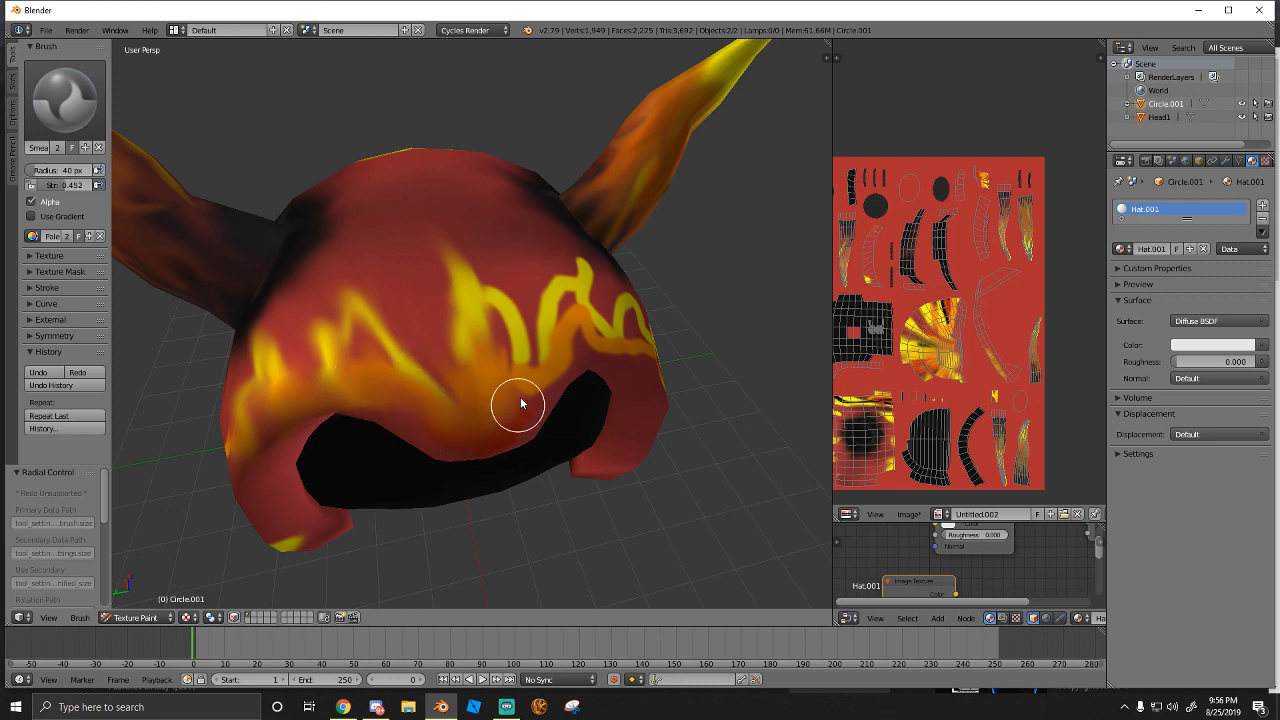
{"action": "mouse_move", "coordinate": [493, 367]}
{"action": "left_mouse_down"}
{"action": "mouse_move", "coordinate": [523, 410]}
{"action": "mouse_move", "coordinate": [491, 257]}
{"action": "mouse_move", "coordinate": [527, 357]}
{"action": "left_mouse_up"}
{"action": "mouse_move", "coordinate": [482, 270]}
{"action": "left_mouse_down"}
{"action": "mouse_move", "coordinate": [510, 300]}
{"action": "mouse_move", "coordinate": [516, 256]}
{"action": "mouse_move", "coordinate": [574, 335]}
{"action": "mouse_move", "coordinate": [554, 249]}
{"action": "mouse_move", "coordinate": [603, 306]}
{"action": "mouse_move", "coordinate": [408, 378]}
{"action": "mouse_move", "coordinate": [350, 292]}
{"action": "left_mouse_up"}
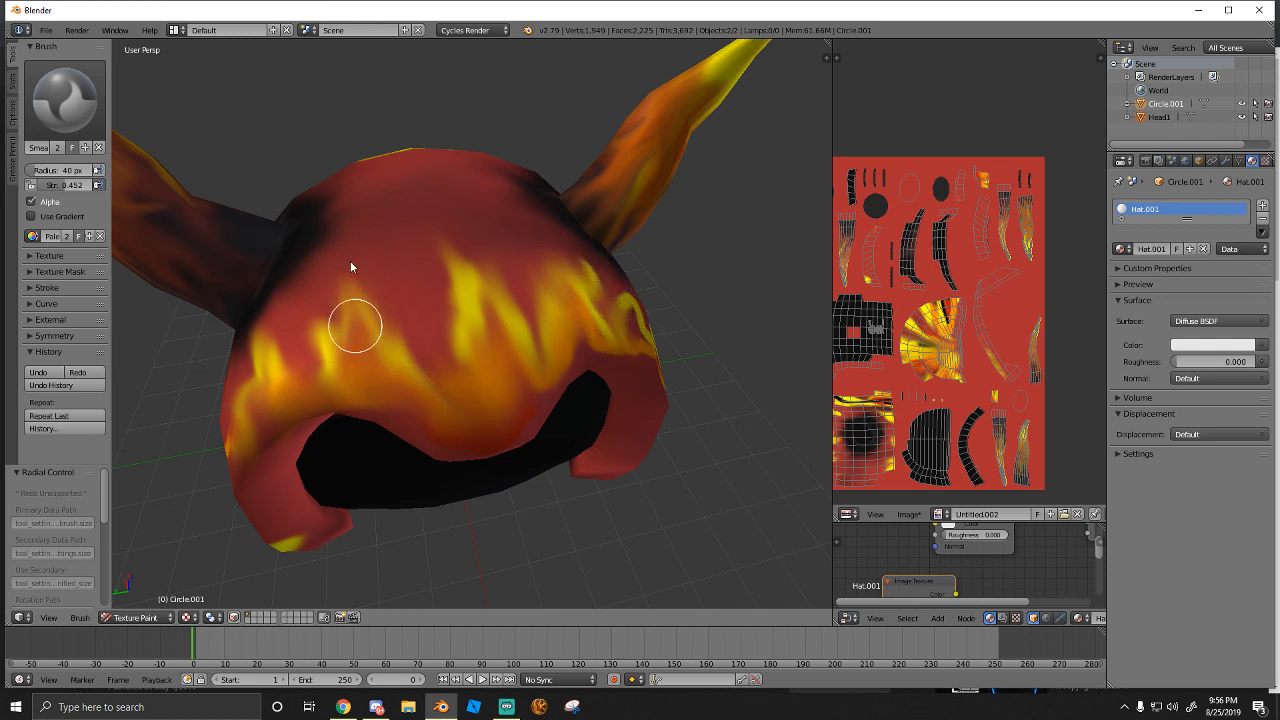
Smear the flame at the hat's front upward and blend the yellow squiggles on its left side into flame tongues
{"action": "mouse_move", "coordinate": [423, 387]}
{"action": "left_mouse_down"}
{"action": "mouse_move", "coordinate": [412, 335]}
{"action": "mouse_move", "coordinate": [439, 341]}
{"action": "mouse_move", "coordinate": [426, 316]}
{"action": "left_mouse_up"}
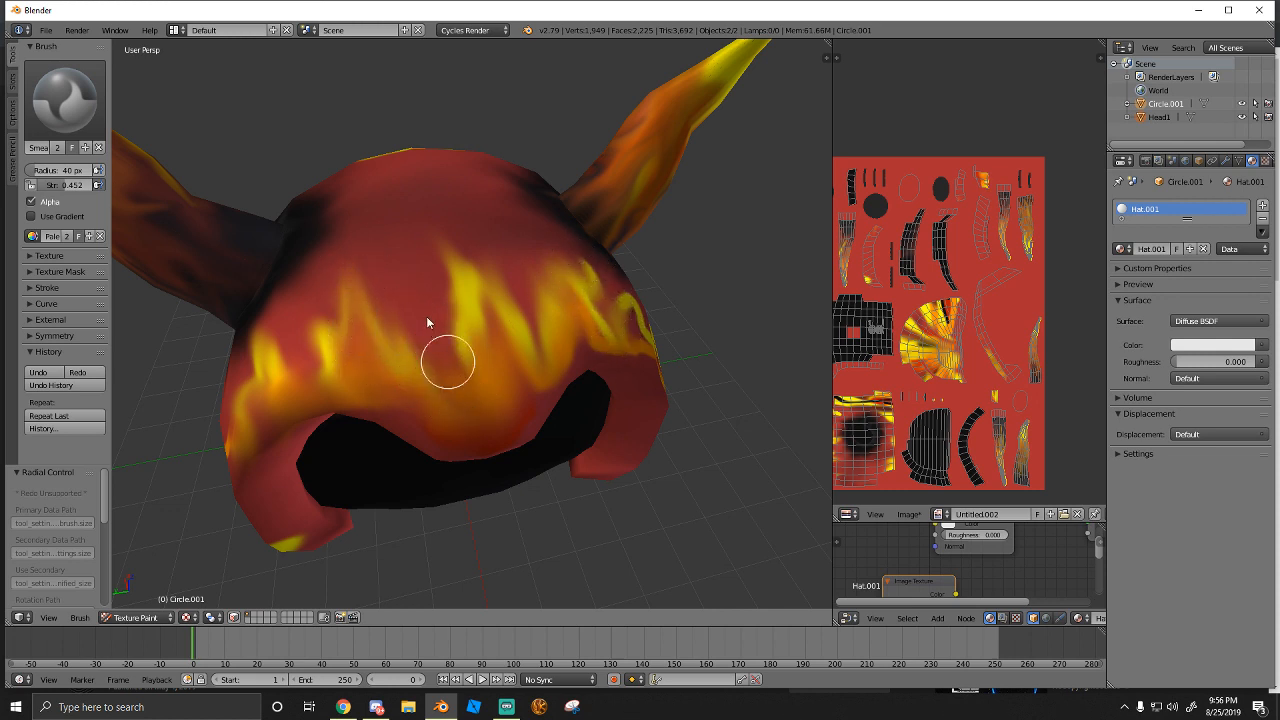
{"action": "scroll", "coordinate": [410, 290], "scroll_direction": "down", "scroll_amount": 5}
{"action": "middle_click_drag", "start_coordinate": [443, 234], "coordinate": [443, 305]}
{"action": "scroll", "coordinate": [443, 305], "scroll_direction": "up", "scroll_amount": 5}
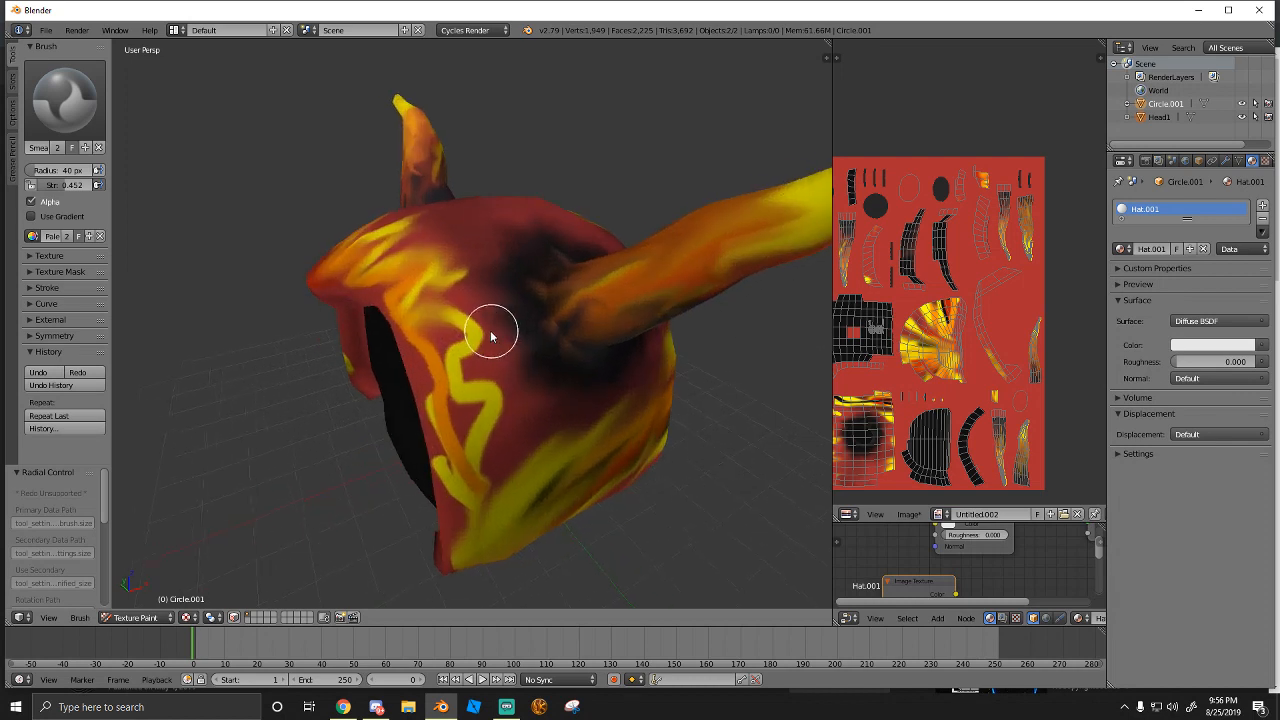
{"action": "mouse_move", "coordinate": [462, 392]}
{"action": "left_mouse_down"}
{"action": "mouse_move", "coordinate": [457, 429]}
{"action": "mouse_move", "coordinate": [503, 400]}
{"action": "mouse_move", "coordinate": [492, 452]}
{"action": "mouse_move", "coordinate": [514, 434]}
{"action": "mouse_move", "coordinate": [491, 434]}
{"action": "mouse_move", "coordinate": [501, 397]}
{"action": "left_mouse_up"}
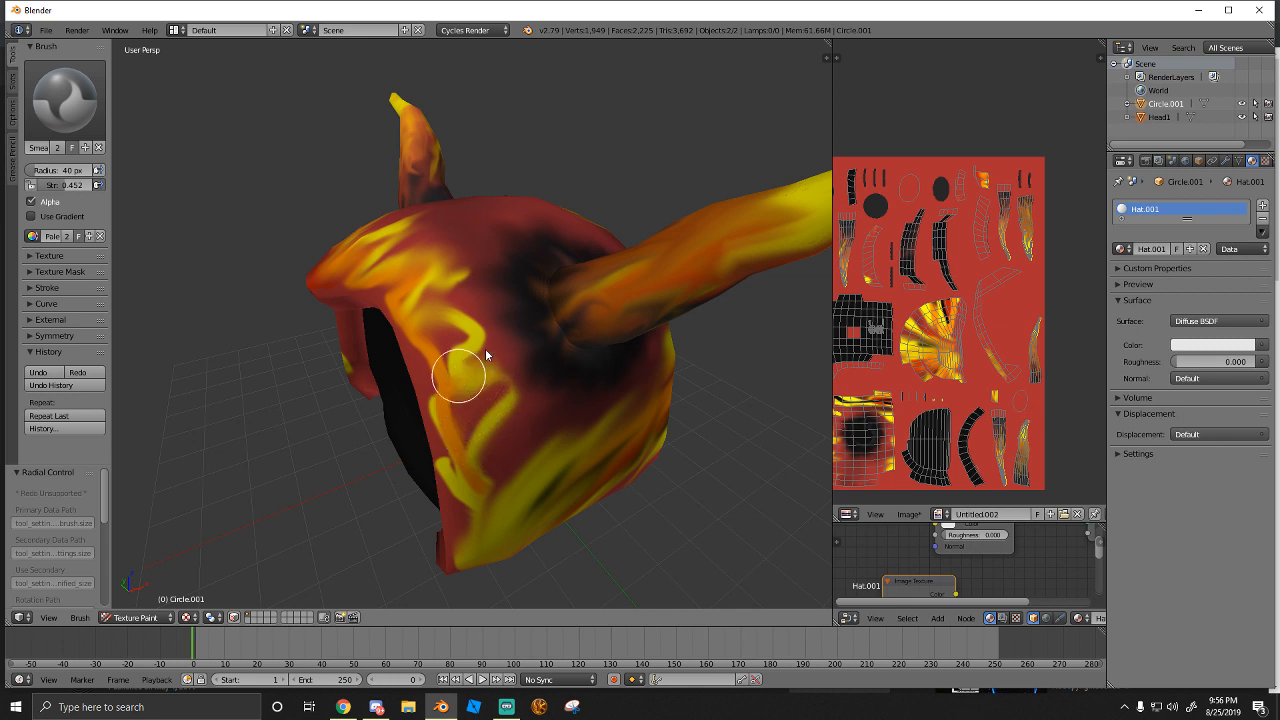
{"action": "left_click_drag", "start_coordinate": [445, 349], "coordinate": [435, 322]}
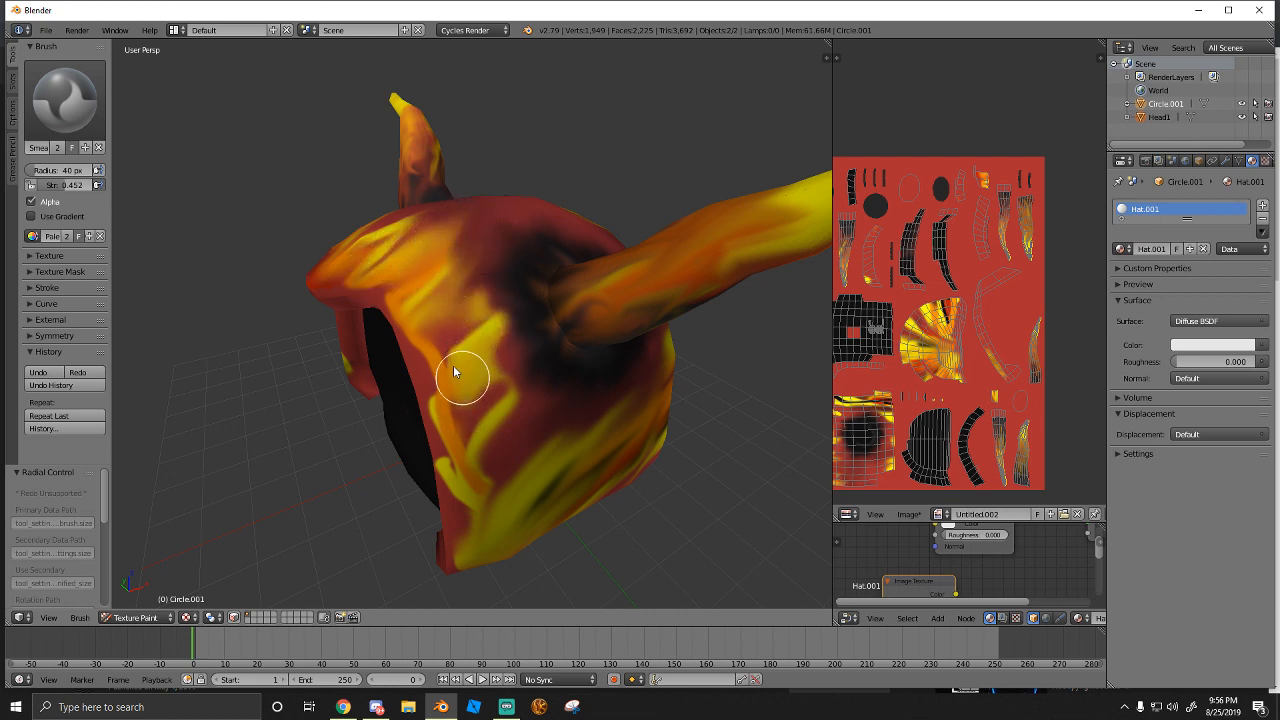
{"action": "mouse_move", "coordinate": [475, 427]}
{"action": "left_mouse_down"}
{"action": "mouse_move", "coordinate": [514, 386]}
{"action": "mouse_move", "coordinate": [491, 449]}
{"action": "mouse_move", "coordinate": [528, 440]}
{"action": "left_mouse_up"}
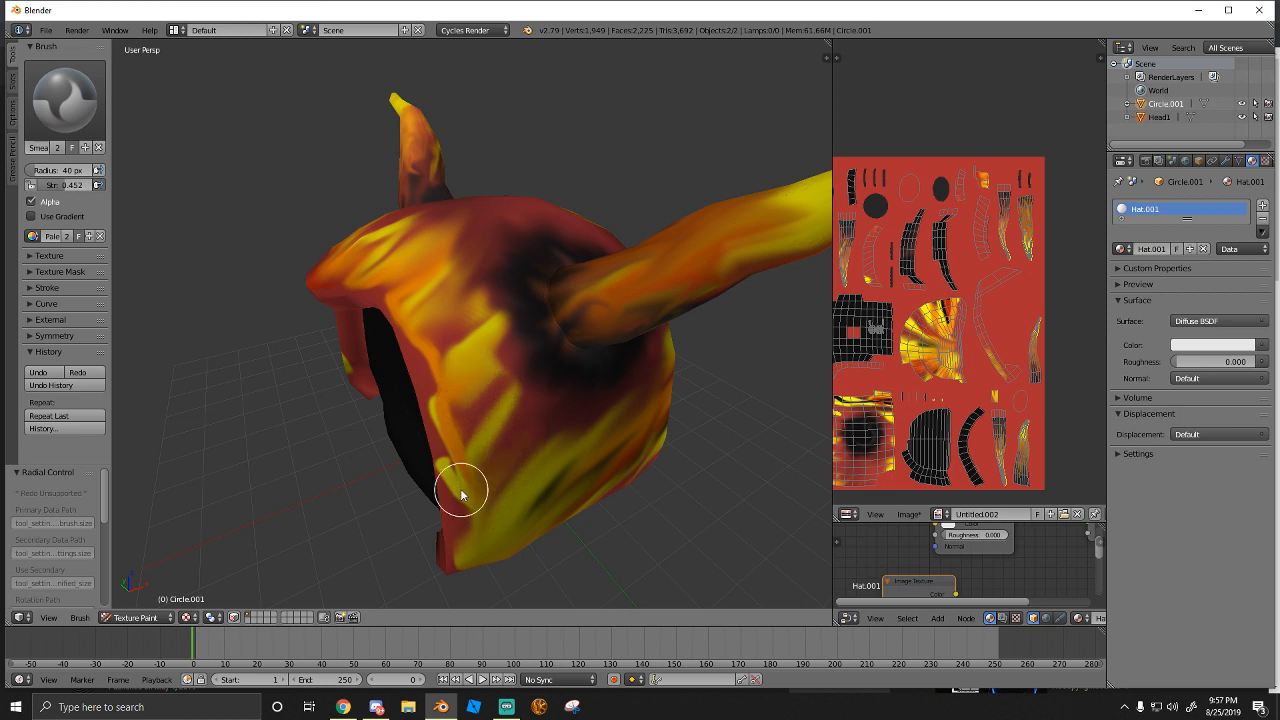
{"action": "mouse_move", "coordinate": [461, 494]}
{"action": "left_mouse_down"}
{"action": "mouse_move", "coordinate": [461, 423]}
{"action": "mouse_move", "coordinate": [457, 434]}
{"action": "mouse_move", "coordinate": [429, 394]}
{"action": "mouse_move", "coordinate": [445, 428]}
{"action": "mouse_move", "coordinate": [435, 374]}
{"action": "left_mouse_up"}
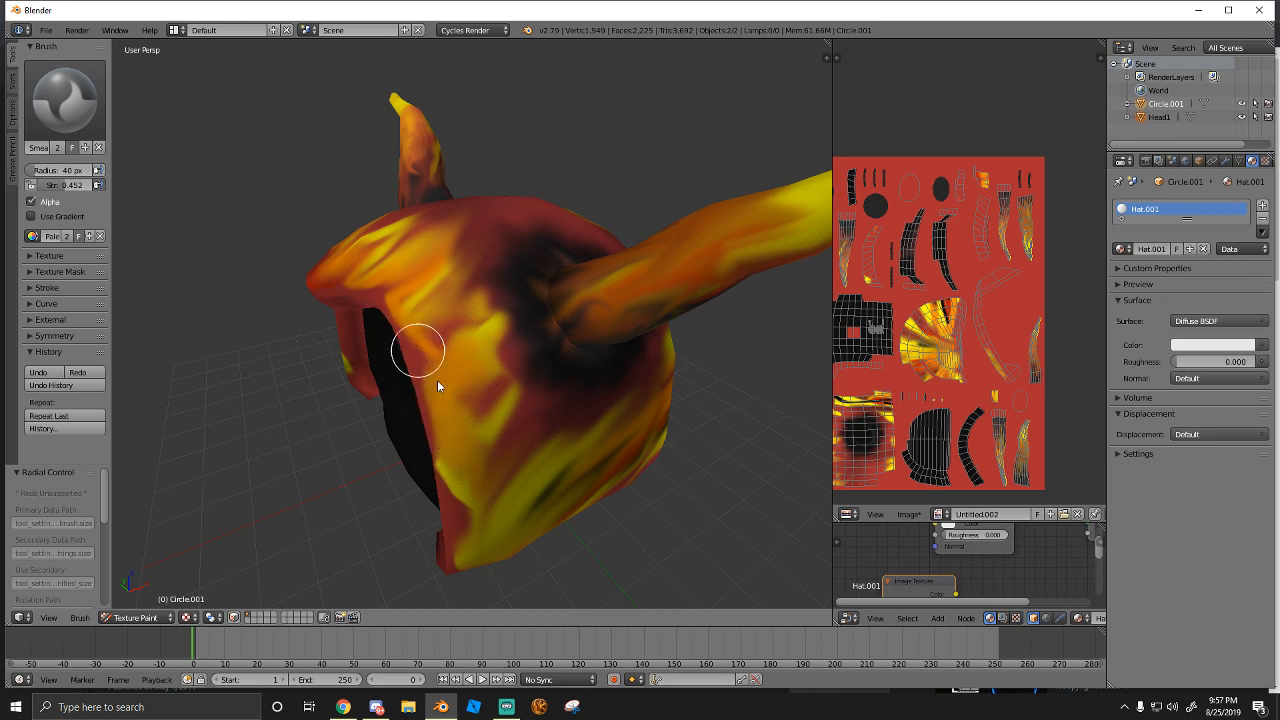
{"action": "mouse_move", "coordinate": [456, 325]}
{"action": "left_mouse_down"}
{"action": "mouse_move", "coordinate": [441, 302]}
{"action": "mouse_move", "coordinate": [449, 273]}
{"action": "left_mouse_up"}
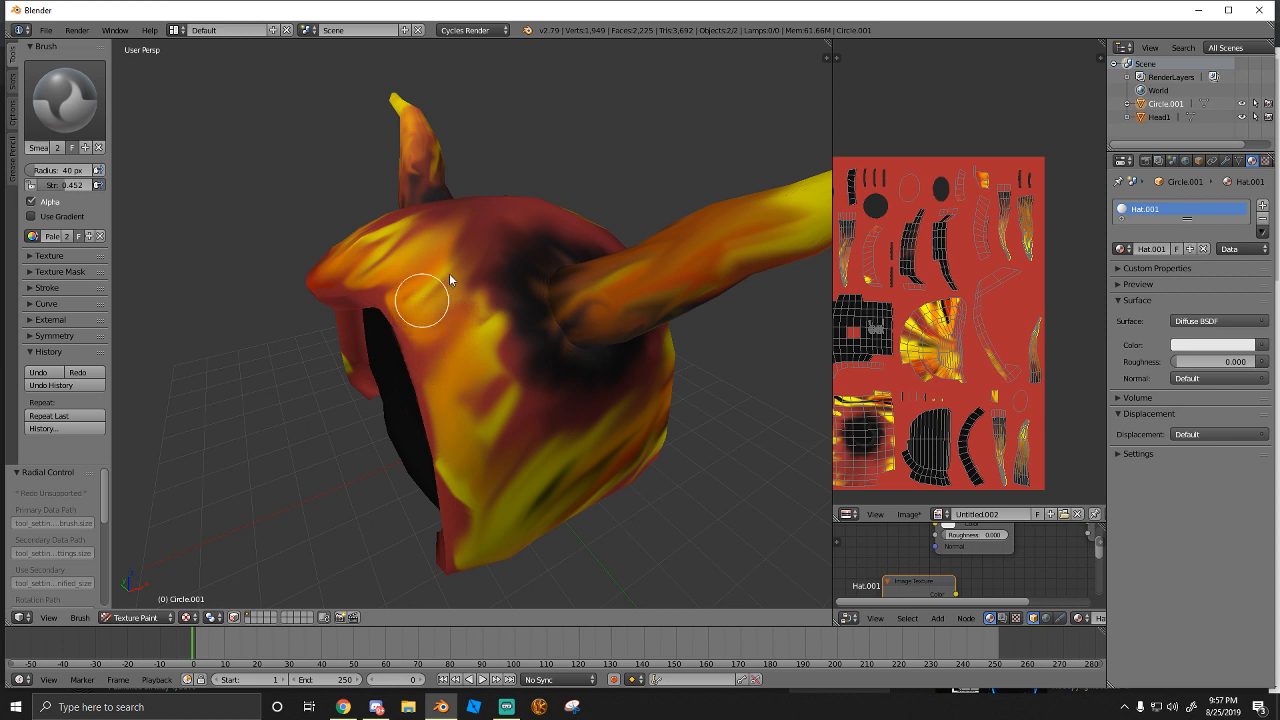
Smear the yellow and orange flames above the front opening upward toward the crown of the hat
{"action": "middle_click_drag", "start_coordinate": [280, 192], "coordinate": [464, 278]}
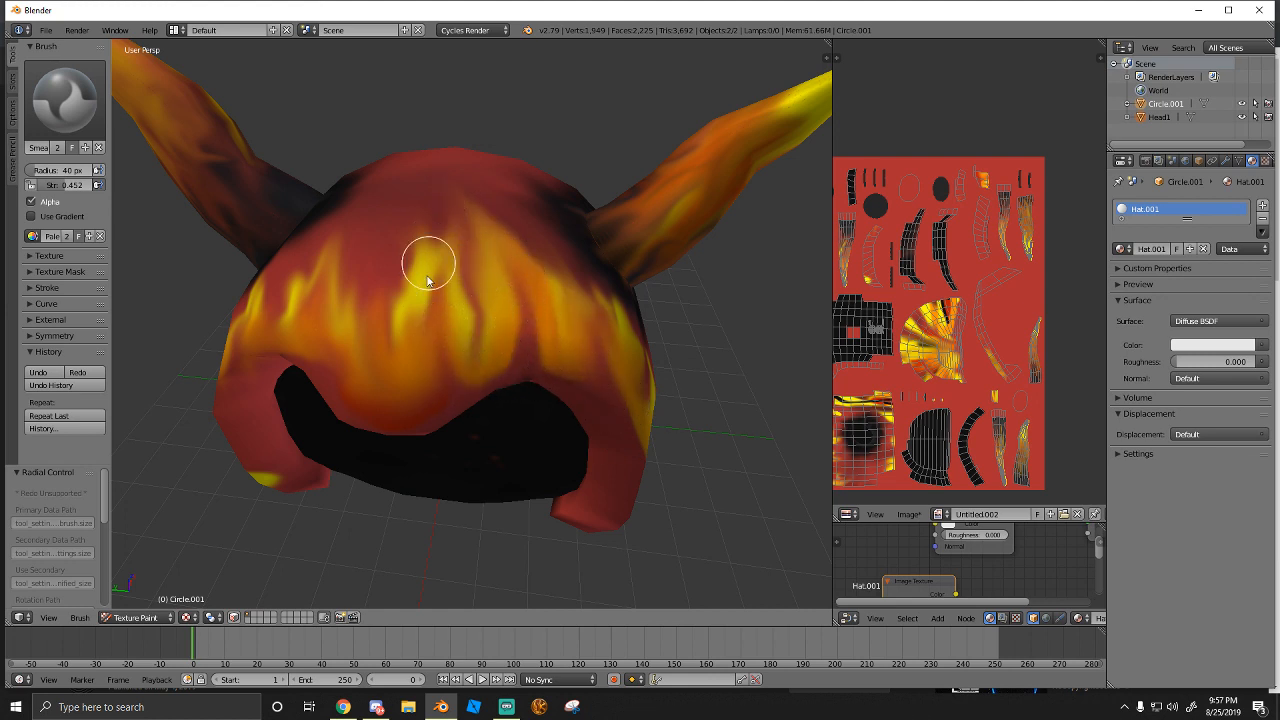
{"action": "mouse_move", "coordinate": [382, 392]}
{"action": "left_mouse_down"}
{"action": "mouse_move", "coordinate": [370, 244]}
{"action": "mouse_move", "coordinate": [423, 300]}
{"action": "mouse_move", "coordinate": [410, 145]}
{"action": "left_mouse_up"}
{"action": "left_click_drag", "start_coordinate": [340, 314], "coordinate": [404, 205]}
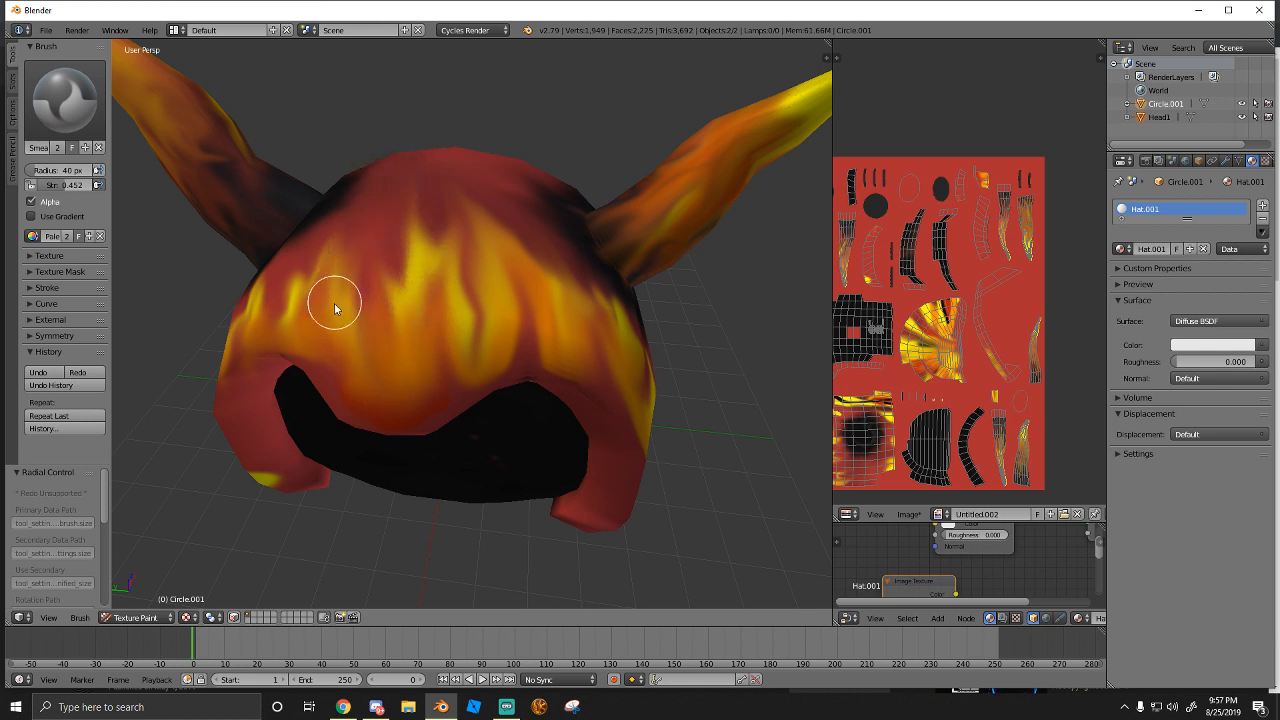
{"action": "mouse_move", "coordinate": [335, 308]}
{"action": "left_mouse_down"}
{"action": "mouse_move", "coordinate": [329, 251]}
{"action": "mouse_move", "coordinate": [429, 148]}
{"action": "left_mouse_up"}
{"action": "left_click_drag", "start_coordinate": [447, 292], "coordinate": [448, 152]}
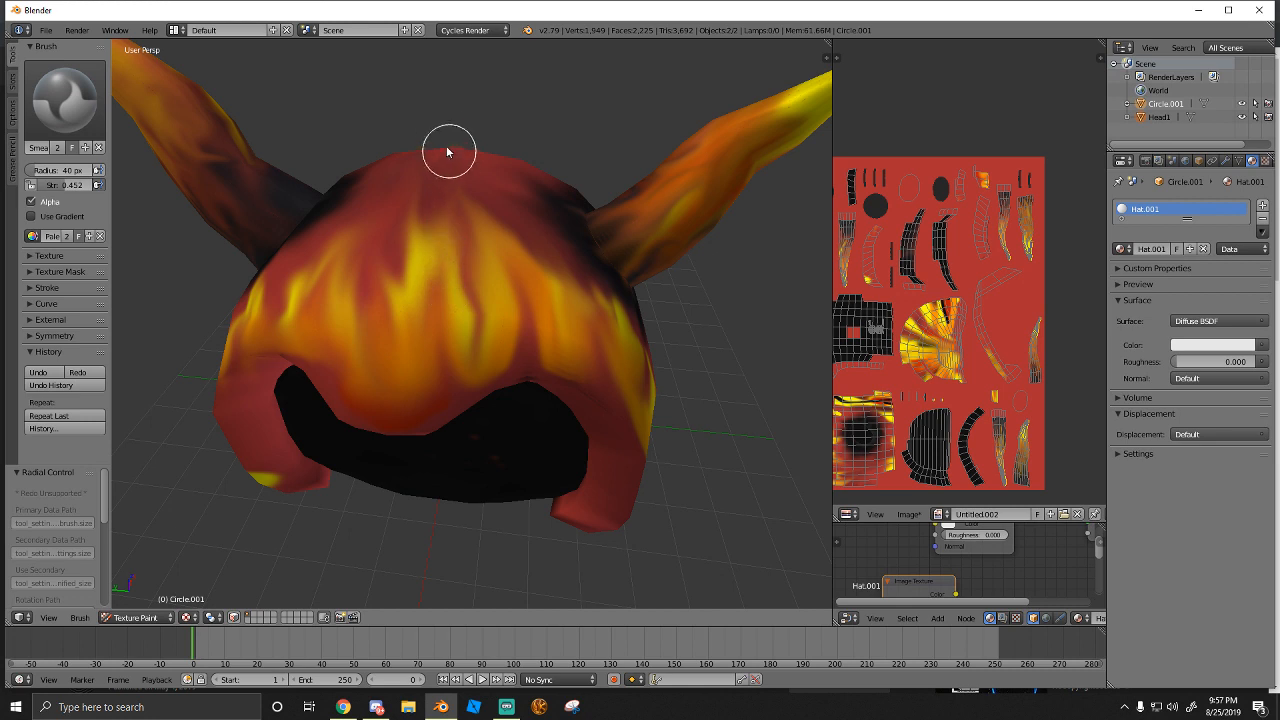
{"action": "left_click_drag", "start_coordinate": [505, 271], "coordinate": [495, 159]}
{"action": "left_click_drag", "start_coordinate": [554, 286], "coordinate": [491, 174]}
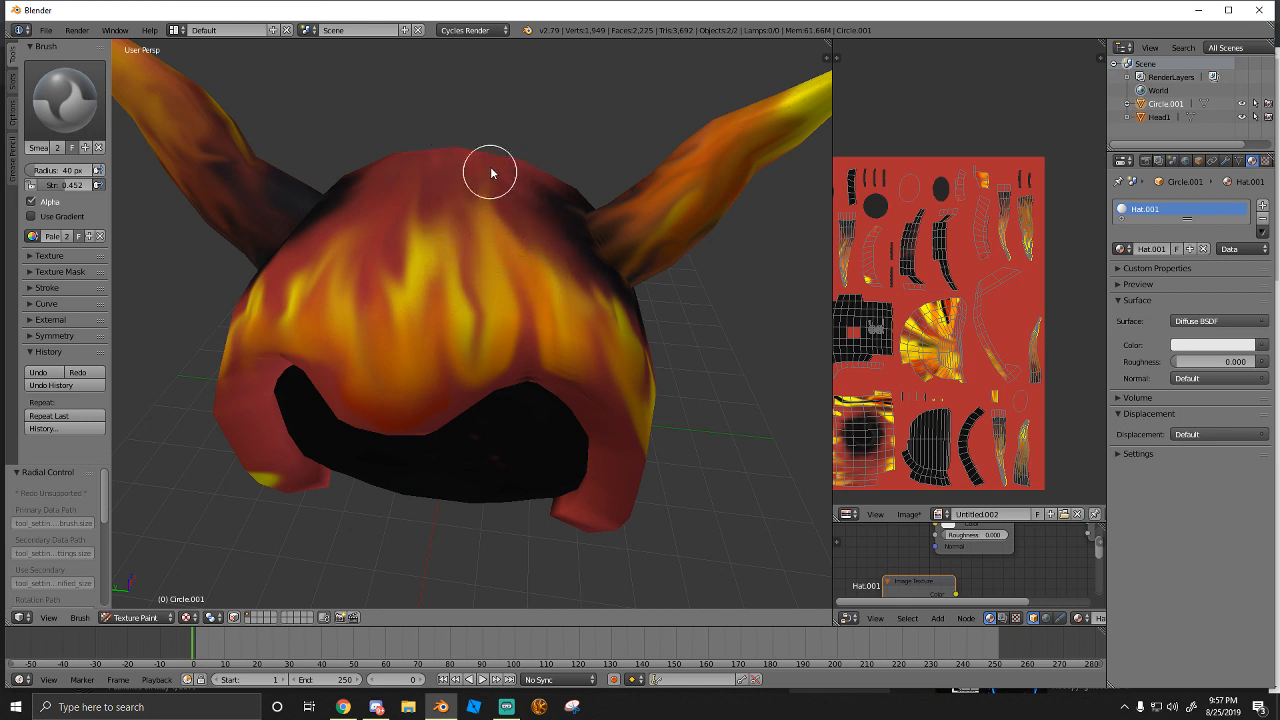
Smear the flames along the opening on the hat's right side back toward the crown and horn base
{"action": "middle_click_drag", "start_coordinate": [454, 131], "coordinate": [516, 296]}
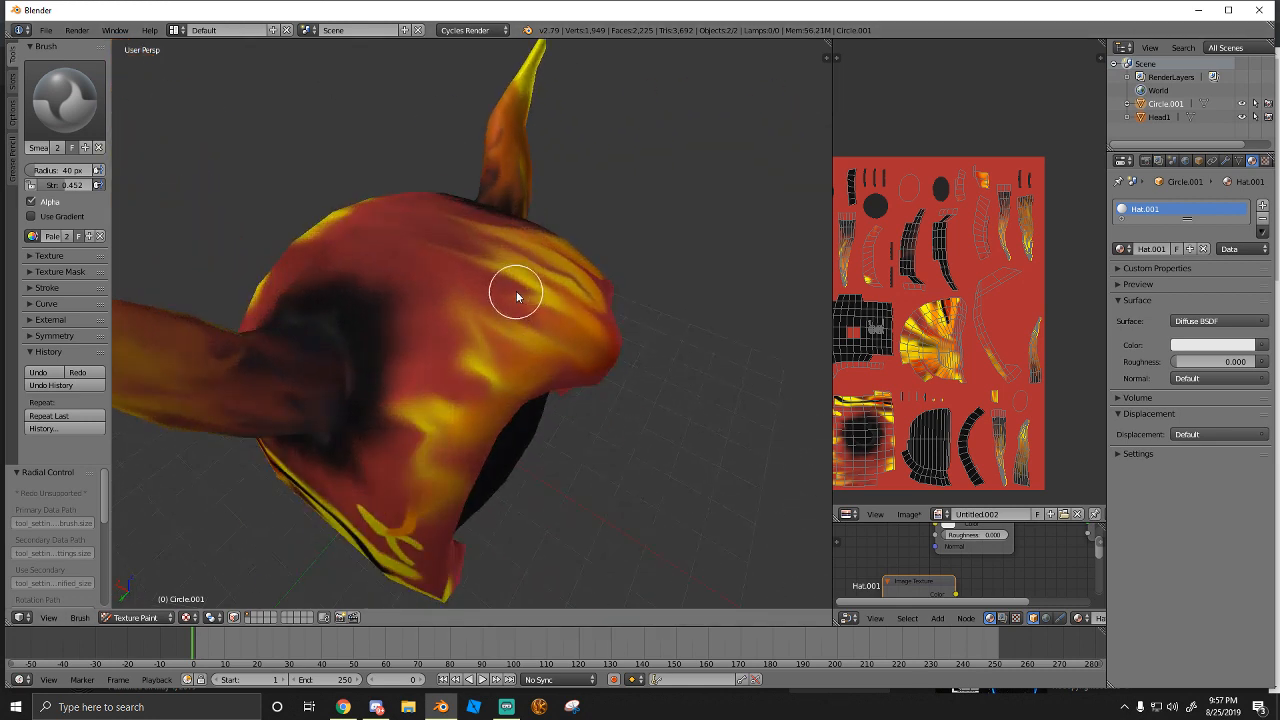
{"action": "left_click_drag", "start_coordinate": [515, 350], "coordinate": [416, 260]}
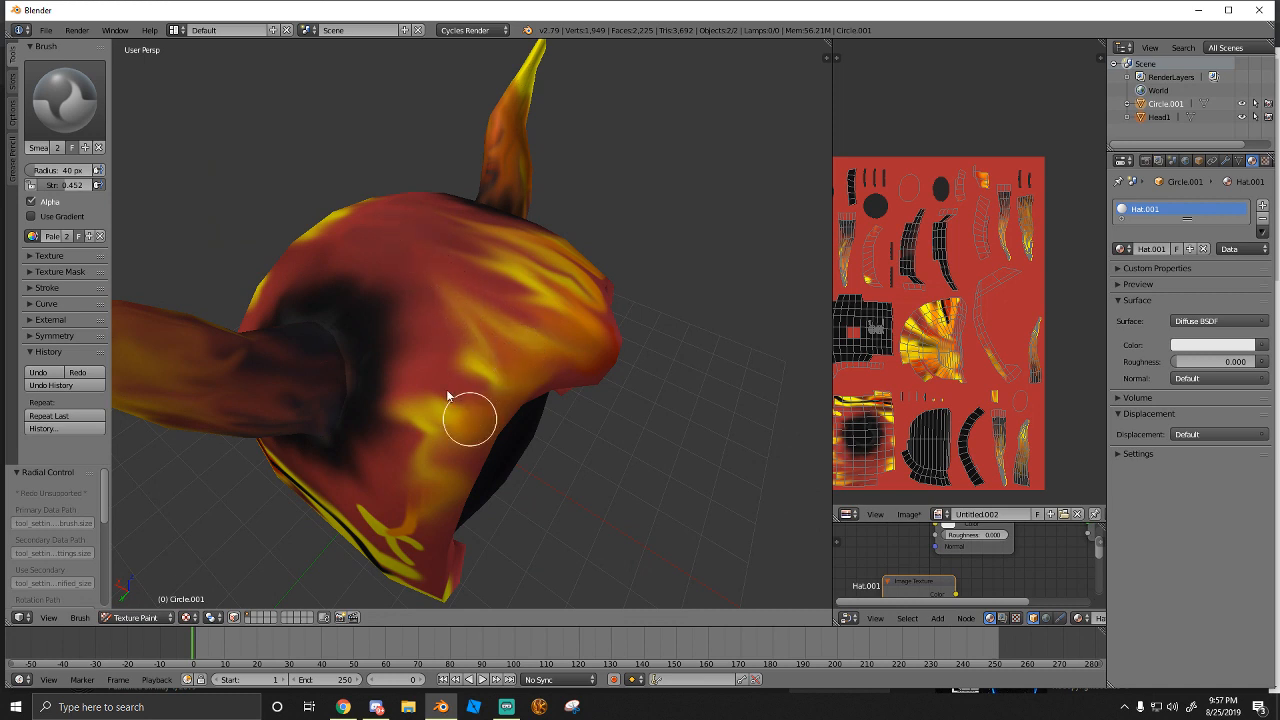
{"action": "left_click_drag", "start_coordinate": [447, 396], "coordinate": [383, 260]}
{"action": "mouse_move", "coordinate": [484, 360]}
{"action": "left_mouse_down"}
{"action": "mouse_move", "coordinate": [457, 314]}
{"action": "mouse_move", "coordinate": [366, 260]}
{"action": "left_mouse_up"}
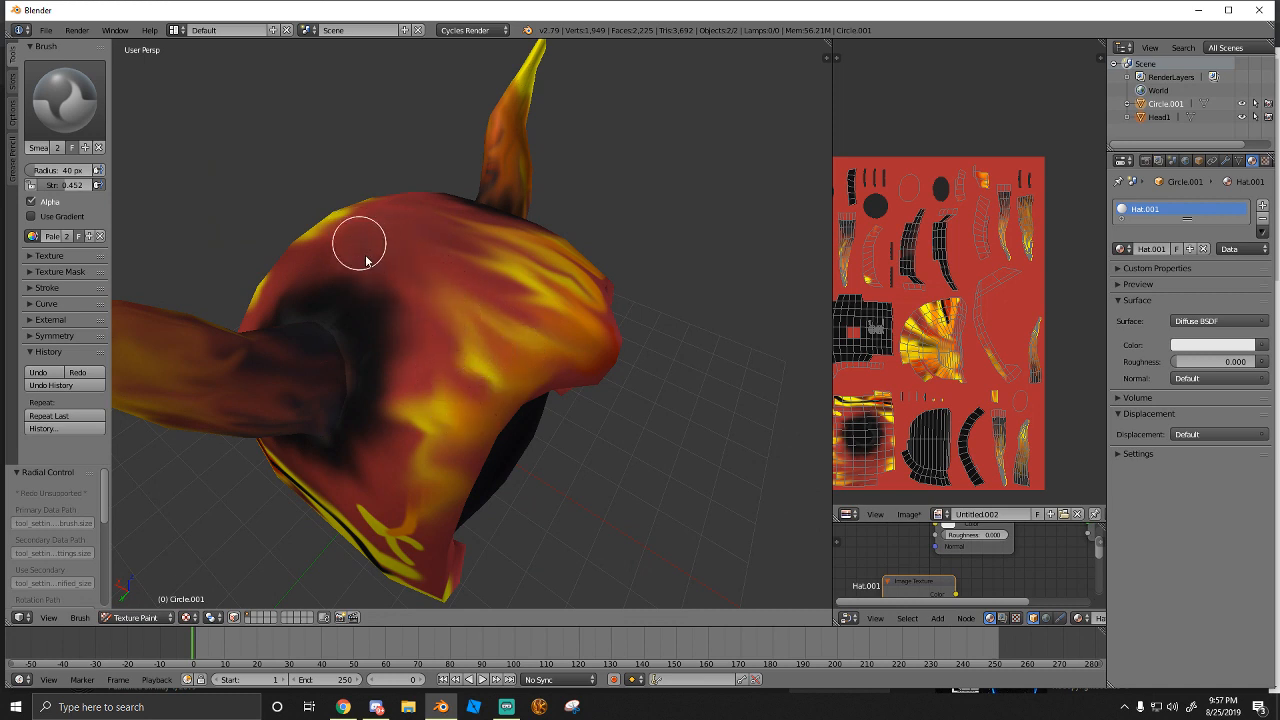
{"action": "mouse_move", "coordinate": [467, 418]}
{"action": "left_mouse_down"}
{"action": "mouse_move", "coordinate": [406, 363]}
{"action": "mouse_move", "coordinate": [449, 411]}
{"action": "mouse_move", "coordinate": [403, 320]}
{"action": "mouse_move", "coordinate": [324, 234]}
{"action": "left_mouse_up"}
{"action": "left_click_drag", "start_coordinate": [480, 349], "coordinate": [339, 261]}
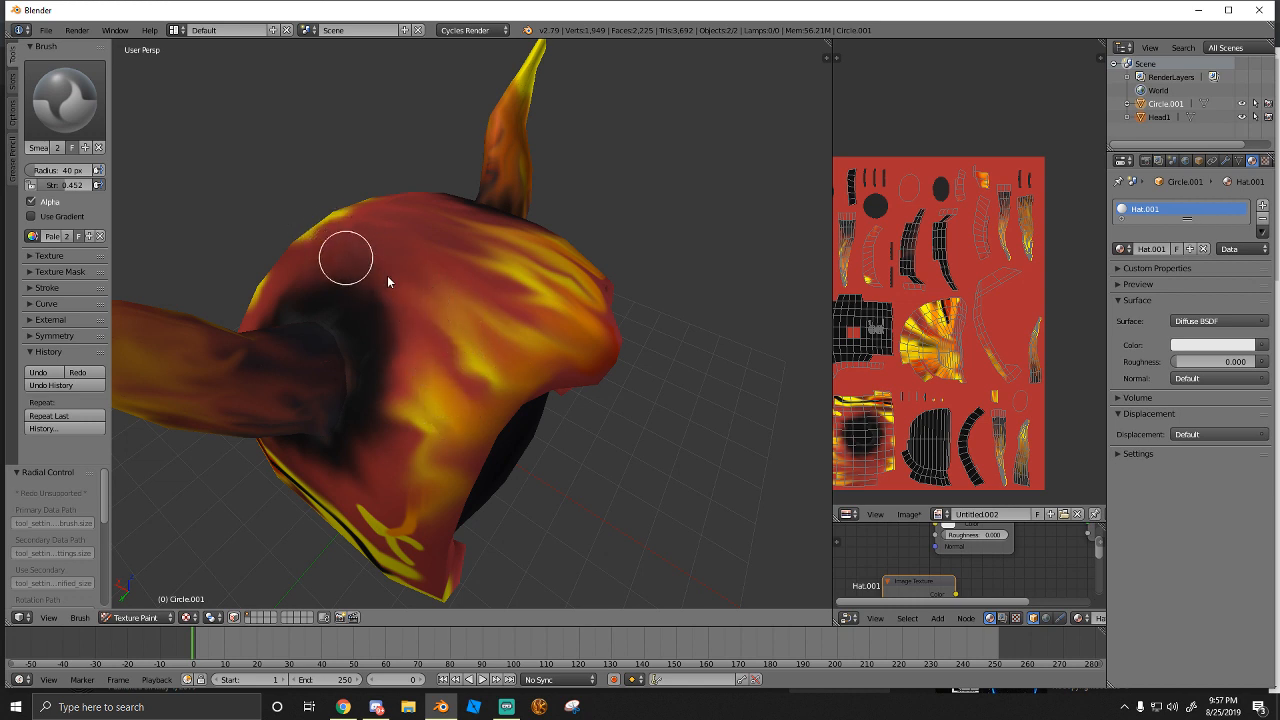
{"action": "left_click_drag", "start_coordinate": [454, 320], "coordinate": [358, 233]}
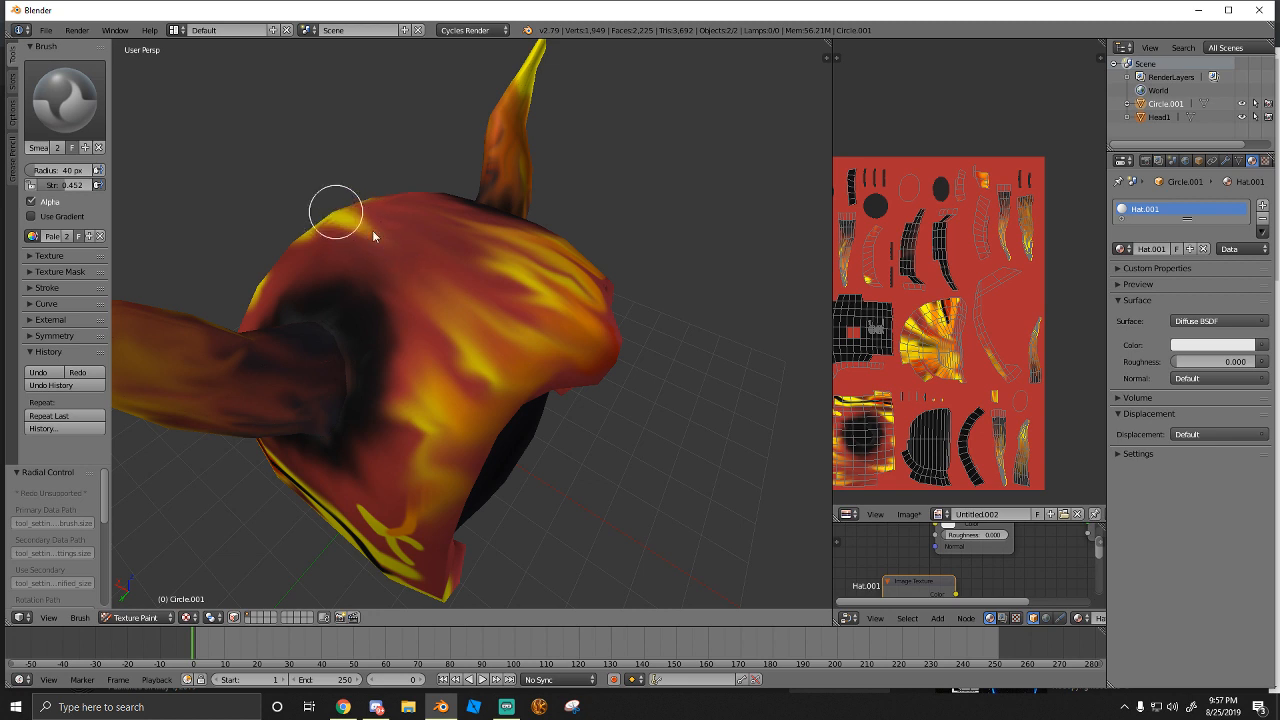
Smear the yellow paint at the rear edge of the crown forward and down into the red area
{"action": "left_click_drag", "start_coordinate": [336, 212], "coordinate": [431, 280]}
{"action": "left_click_drag", "start_coordinate": [377, 245], "coordinate": [422, 283]}
{"action": "mouse_move", "coordinate": [345, 218]}
{"action": "left_mouse_down"}
{"action": "mouse_move", "coordinate": [409, 266]}
{"action": "mouse_move", "coordinate": [314, 229]}
{"action": "mouse_move", "coordinate": [341, 255]}
{"action": "left_mouse_up"}
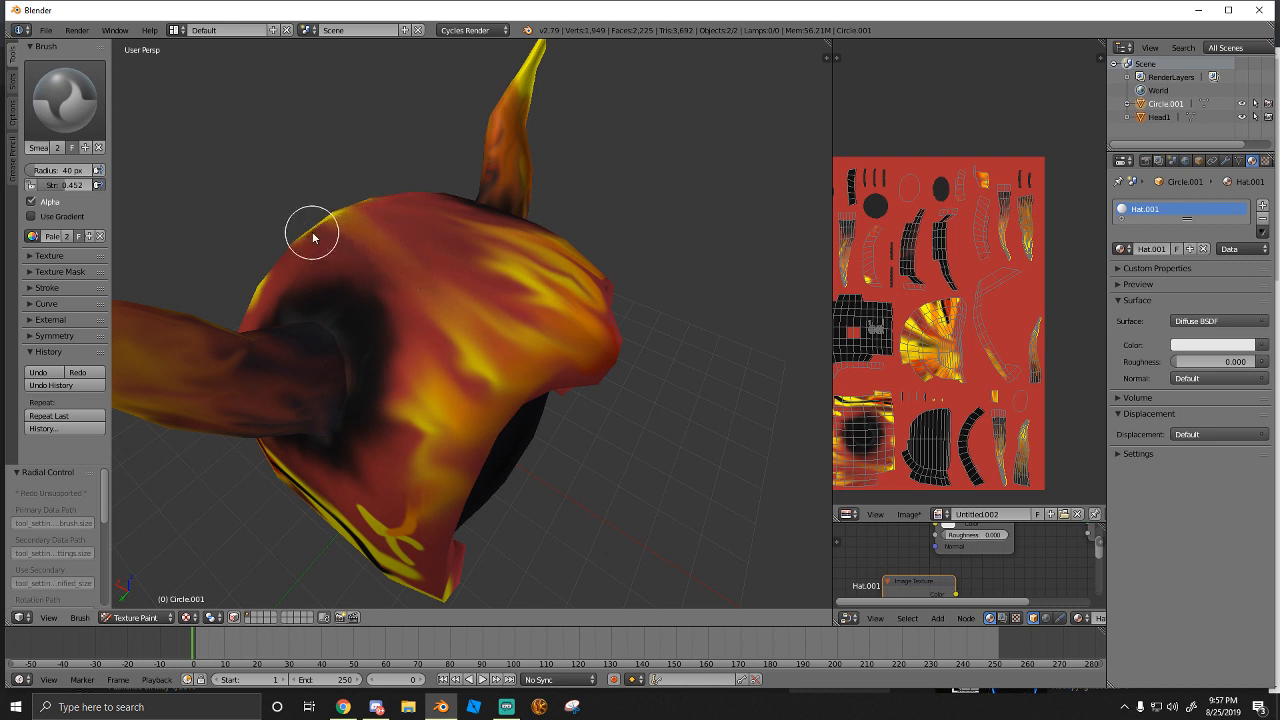
Smear the remaining yellow strokes on the lower part of the hat's right side into the flames
{"action": "scroll", "coordinate": [341, 290], "scroll_direction": "down", "scroll_amount": 4}
{"action": "middle_click_drag", "start_coordinate": [341, 290], "coordinate": [465, 353]}
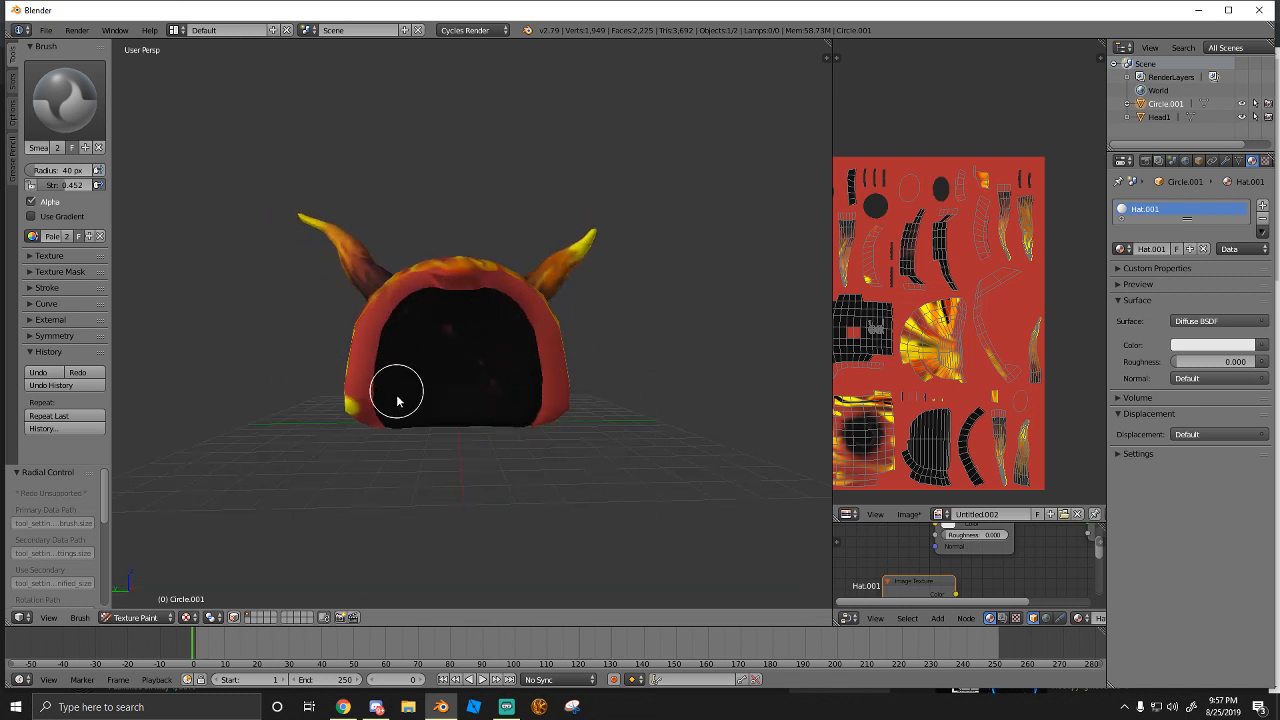
{"action": "middle_click_drag", "start_coordinate": [397, 400], "coordinate": [437, 407]}
{"action": "mouse_move", "coordinate": [470, 396]}
{"action": "left_mouse_down"}
{"action": "mouse_move", "coordinate": [429, 323]}
{"action": "mouse_move", "coordinate": [414, 366]}
{"action": "mouse_move", "coordinate": [449, 409]}
{"action": "mouse_move", "coordinate": [421, 452]}
{"action": "mouse_move", "coordinate": [515, 440]}
{"action": "mouse_move", "coordinate": [445, 468]}
{"action": "mouse_move", "coordinate": [309, 446]}
{"action": "mouse_move", "coordinate": [457, 506]}
{"action": "mouse_move", "coordinate": [263, 443]}
{"action": "mouse_move", "coordinate": [433, 462]}
{"action": "mouse_move", "coordinate": [277, 420]}
{"action": "mouse_move", "coordinate": [449, 503]}
{"action": "mouse_move", "coordinate": [344, 436]}
{"action": "mouse_move", "coordinate": [360, 457]}
{"action": "mouse_move", "coordinate": [262, 420]}
{"action": "mouse_move", "coordinate": [455, 503]}
{"action": "mouse_move", "coordinate": [337, 492]}
{"action": "mouse_move", "coordinate": [283, 447]}
{"action": "mouse_move", "coordinate": [400, 491]}
{"action": "mouse_move", "coordinate": [462, 532]}
{"action": "mouse_move", "coordinate": [431, 522]}
{"action": "mouse_move", "coordinate": [486, 486]}
{"action": "mouse_move", "coordinate": [369, 451]}
{"action": "mouse_move", "coordinate": [271, 443]}
{"action": "mouse_move", "coordinate": [318, 497]}
{"action": "mouse_move", "coordinate": [491, 563]}
{"action": "mouse_move", "coordinate": [360, 512]}
{"action": "mouse_move", "coordinate": [471, 537]}
{"action": "mouse_move", "coordinate": [500, 551]}
{"action": "mouse_move", "coordinate": [486, 549]}
{"action": "mouse_move", "coordinate": [495, 561]}
{"action": "mouse_move", "coordinate": [514, 506]}
{"action": "mouse_move", "coordinate": [457, 369]}
{"action": "mouse_move", "coordinate": [471, 403]}
{"action": "left_mouse_up"}
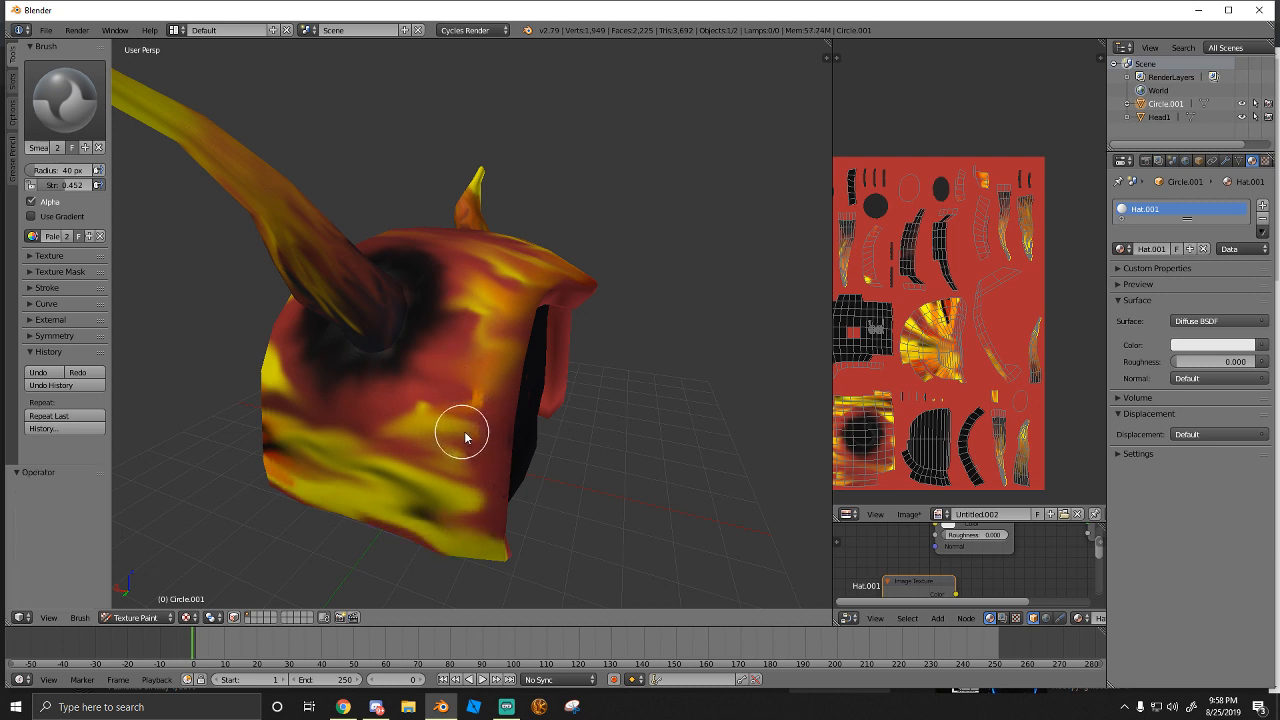
Smear the black streak low on the back of the hat into the surrounding flames
{"action": "mouse_move", "coordinate": [463, 429]}
{"action": "middle_mouse_down"}
{"action": "mouse_move", "coordinate": [463, 443]}
{"action": "mouse_move", "coordinate": [367, 432]}
{"action": "mouse_move", "coordinate": [426, 380]}
{"action": "mouse_move", "coordinate": [446, 406]}
{"action": "mouse_move", "coordinate": [403, 400]}
{"action": "mouse_move", "coordinate": [514, 417]}
{"action": "mouse_move", "coordinate": [434, 429]}
{"action": "middle_mouse_up"}
{"action": "mouse_move", "coordinate": [264, 457]}
{"action": "middle_mouse_down"}
{"action": "mouse_move", "coordinate": [414, 457]}
{"action": "mouse_move", "coordinate": [623, 486]}
{"action": "mouse_move", "coordinate": [491, 506]}
{"action": "middle_mouse_up"}
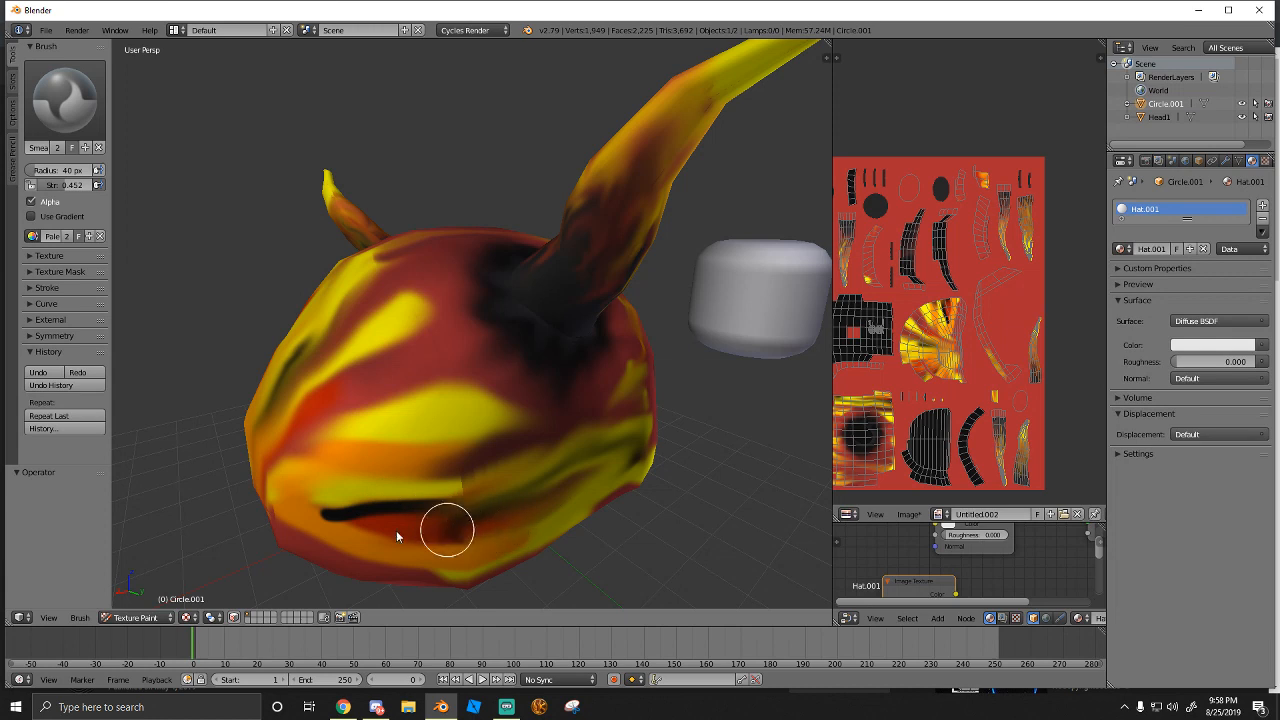
{"action": "mouse_move", "coordinate": [396, 530]}
{"action": "left_mouse_down"}
{"action": "mouse_move", "coordinate": [489, 542]}
{"action": "mouse_move", "coordinate": [331, 512]}
{"action": "mouse_move", "coordinate": [452, 522]}
{"action": "mouse_move", "coordinate": [242, 495]}
{"action": "mouse_move", "coordinate": [396, 507]}
{"action": "left_mouse_up"}
{"action": "left_click_drag", "start_coordinate": [279, 503], "coordinate": [502, 481]}
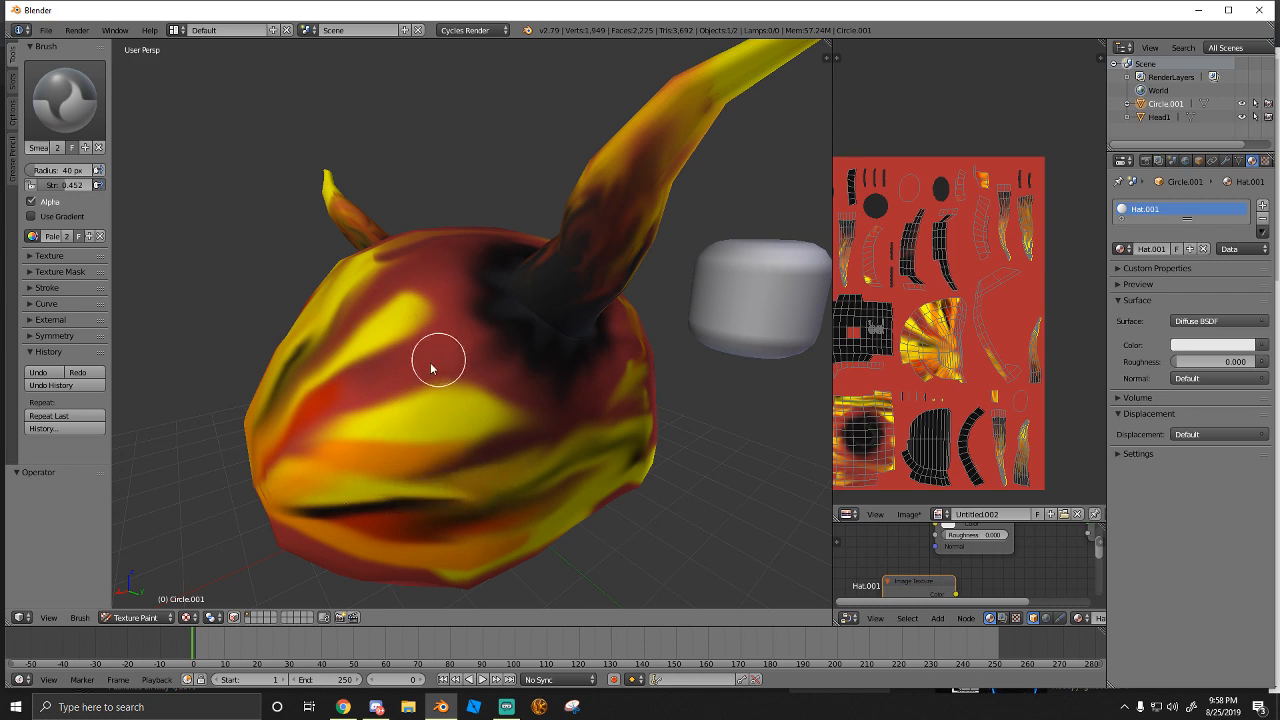
Smear the flames on the back of the hat upward and blend the paint on top of the crown
{"action": "mouse_move", "coordinate": [433, 313]}
{"action": "middle_mouse_down"}
{"action": "mouse_move", "coordinate": [391, 346]}
{"action": "mouse_move", "coordinate": [549, 371]}
{"action": "middle_mouse_up"}
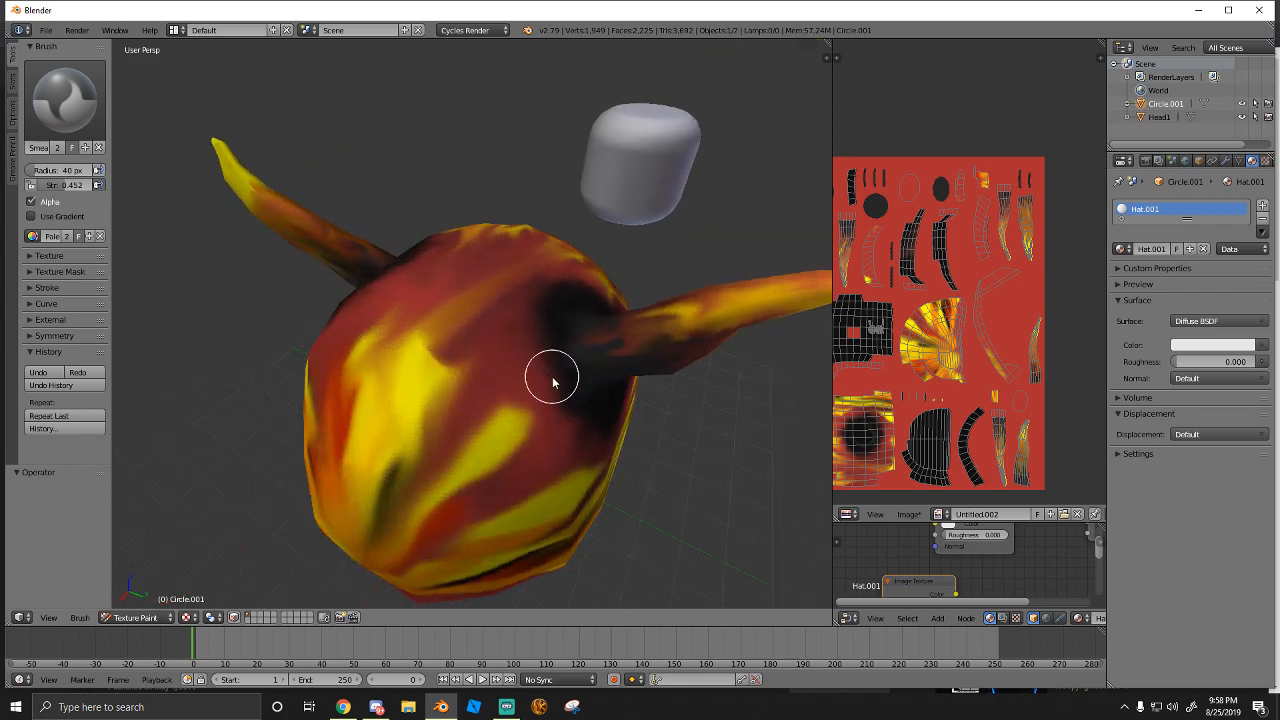
{"action": "mouse_move", "coordinate": [386, 471]}
{"action": "left_mouse_down"}
{"action": "mouse_move", "coordinate": [445, 378]}
{"action": "mouse_move", "coordinate": [419, 425]}
{"action": "mouse_move", "coordinate": [434, 337]}
{"action": "mouse_move", "coordinate": [443, 362]}
{"action": "mouse_move", "coordinate": [408, 386]}
{"action": "mouse_move", "coordinate": [429, 334]}
{"action": "mouse_move", "coordinate": [429, 257]}
{"action": "left_mouse_up"}
{"action": "middle_click_drag", "start_coordinate": [429, 257], "coordinate": [494, 356]}
{"action": "scroll", "coordinate": [494, 356], "scroll_direction": "up", "scroll_amount": 6}
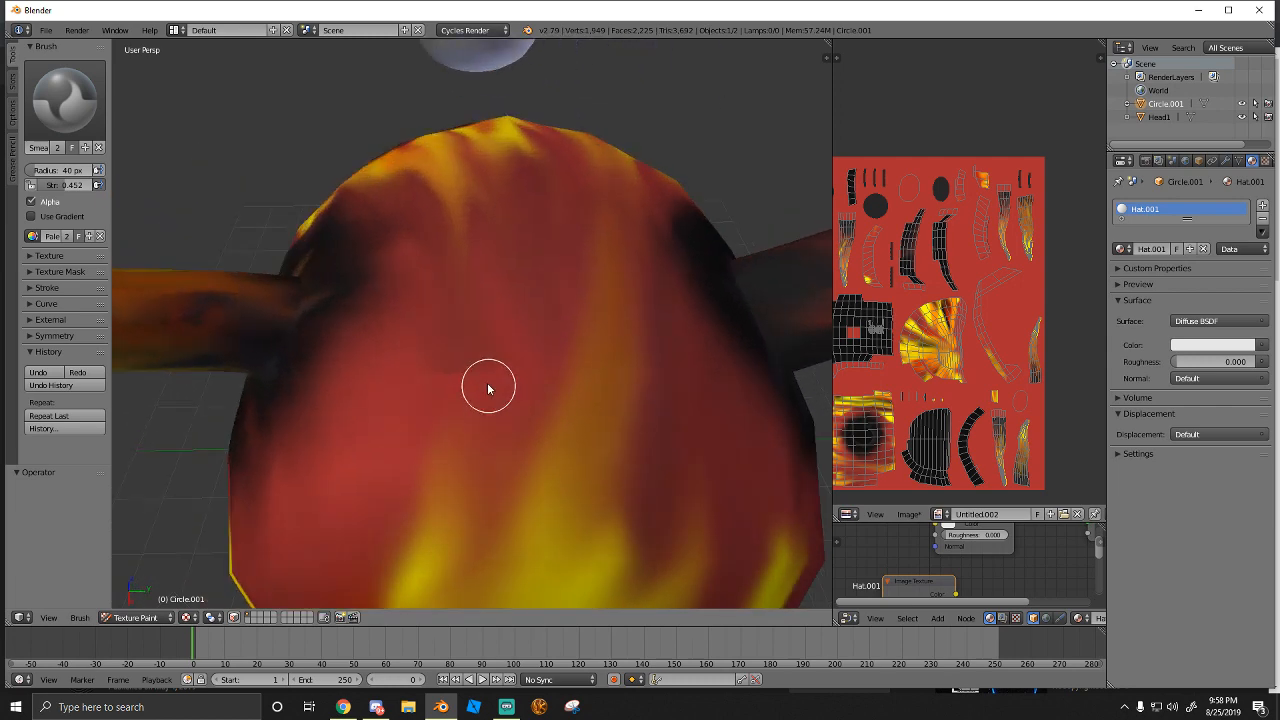
{"action": "mouse_move", "coordinate": [504, 407]}
{"action": "left_mouse_down"}
{"action": "mouse_move", "coordinate": [508, 366]}
{"action": "mouse_move", "coordinate": [457, 434]}
{"action": "mouse_move", "coordinate": [413, 398]}
{"action": "left_mouse_up"}
Smear the yellow and red patches on the back of the hat upward into pointed flame tongues
{"action": "scroll", "coordinate": [423, 403], "scroll_direction": "down", "scroll_amount": 5}
{"action": "mouse_move", "coordinate": [423, 403]}
{"action": "middle_mouse_down"}
{"action": "mouse_move", "coordinate": [514, 377]}
{"action": "mouse_move", "coordinate": [516, 327]}
{"action": "mouse_move", "coordinate": [360, 331]}
{"action": "mouse_move", "coordinate": [374, 358]}
{"action": "middle_mouse_up"}
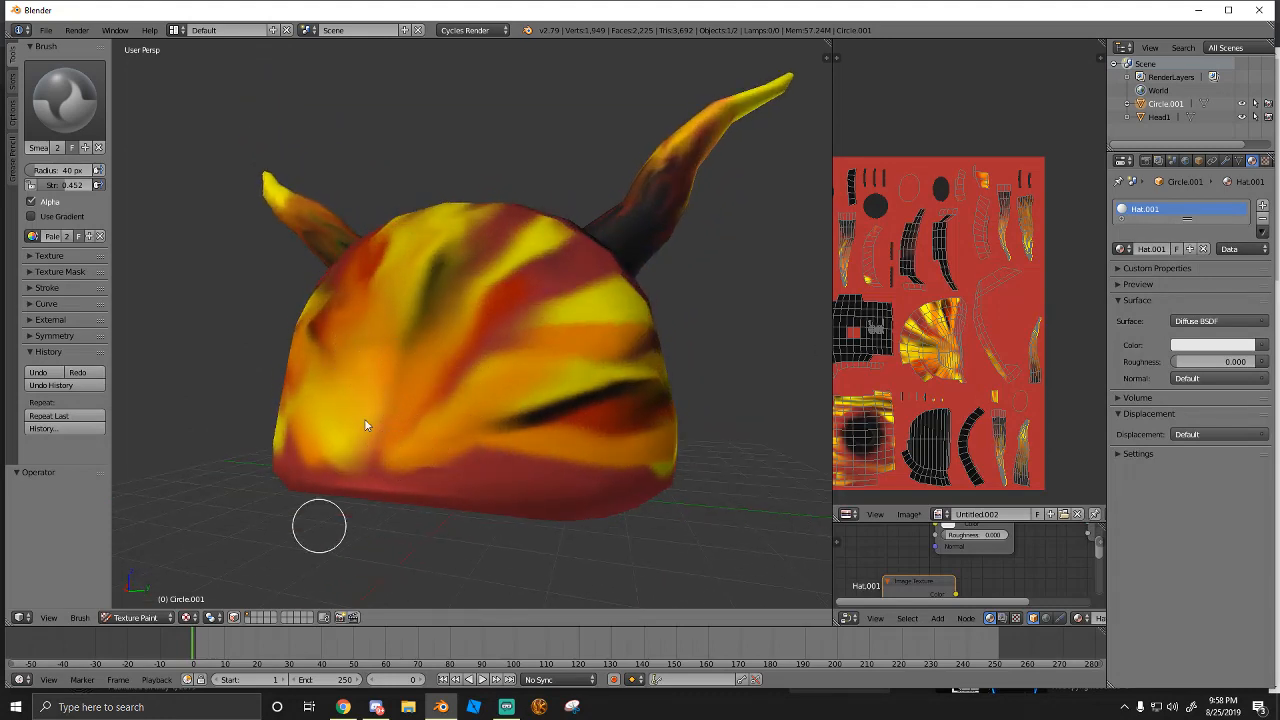
{"action": "mouse_move", "coordinate": [371, 402]}
{"action": "middle_mouse_down"}
{"action": "mouse_move", "coordinate": [400, 422]}
{"action": "mouse_move", "coordinate": [395, 434]}
{"action": "middle_mouse_up"}
{"action": "left_click_drag", "start_coordinate": [395, 435], "coordinate": [391, 357]}
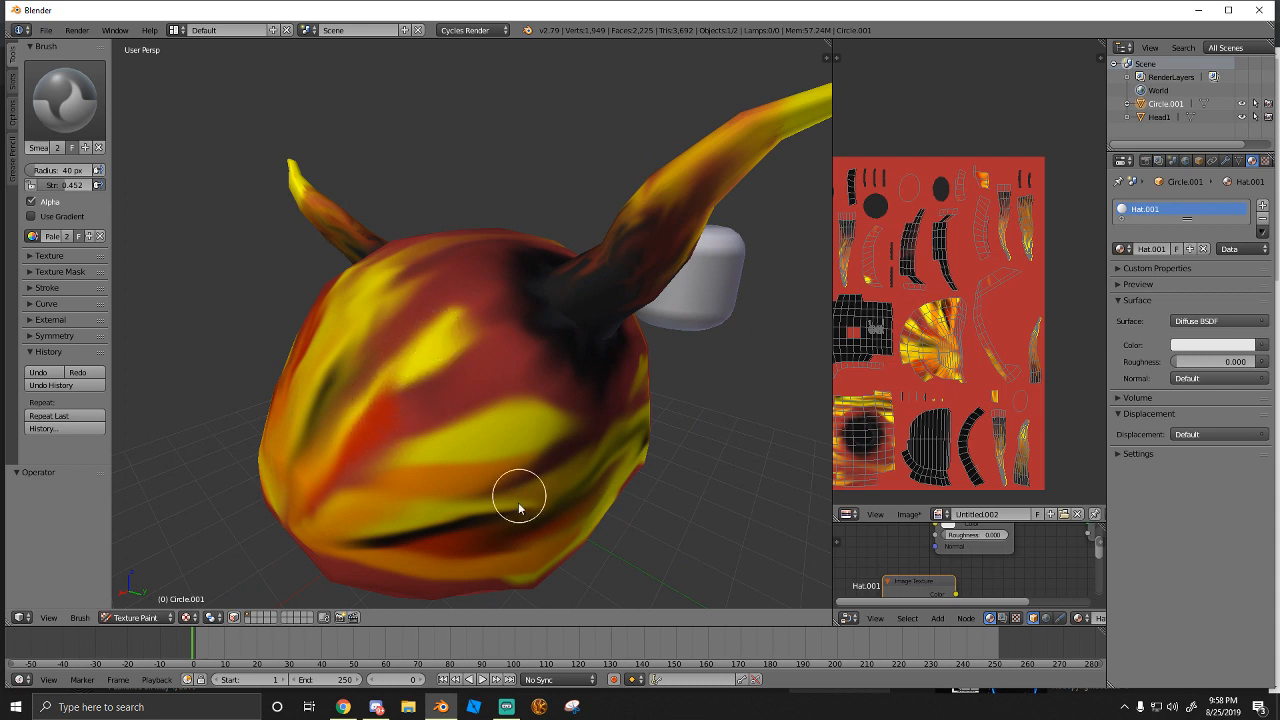
{"action": "mouse_move", "coordinate": [391, 447]}
{"action": "left_mouse_down"}
{"action": "mouse_move", "coordinate": [426, 357]}
{"action": "mouse_move", "coordinate": [392, 408]}
{"action": "mouse_move", "coordinate": [457, 297]}
{"action": "mouse_move", "coordinate": [437, 366]}
{"action": "mouse_move", "coordinate": [469, 314]}
{"action": "mouse_move", "coordinate": [404, 397]}
{"action": "mouse_move", "coordinate": [400, 329]}
{"action": "mouse_move", "coordinate": [366, 338]}
{"action": "left_mouse_up"}
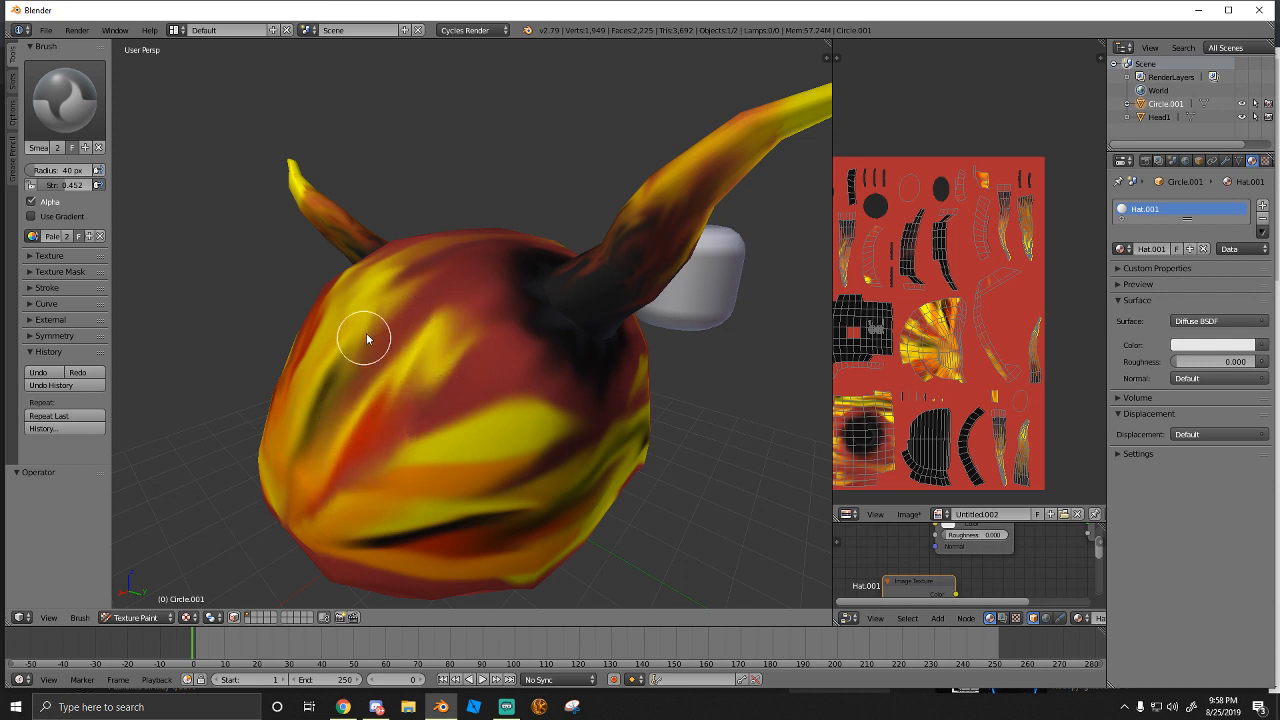
Switch to Chrome to review the fire-painting reference images, and return to Blender
{"action": "left_click", "coordinate": [344, 702]}
{"action": "left_click", "coordinate": [718, 11]}
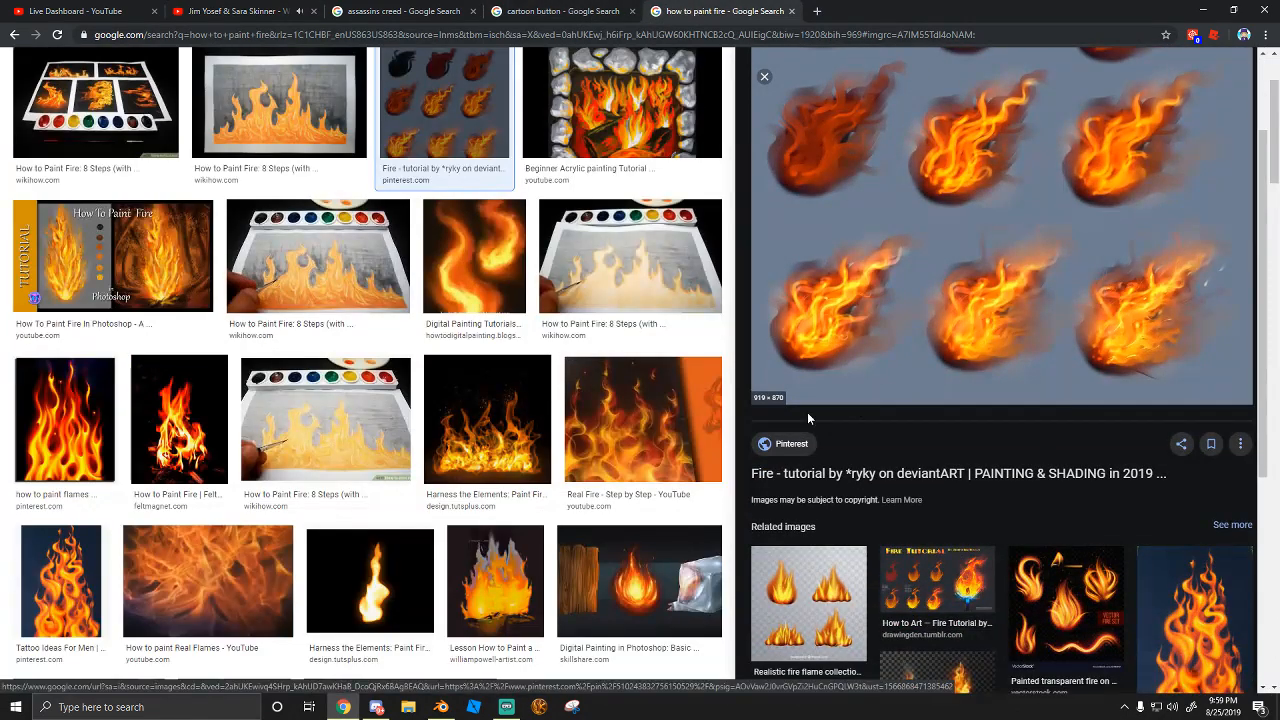
{"action": "scroll", "coordinate": [640, 430], "scroll_direction": "down", "scroll_amount": 2}
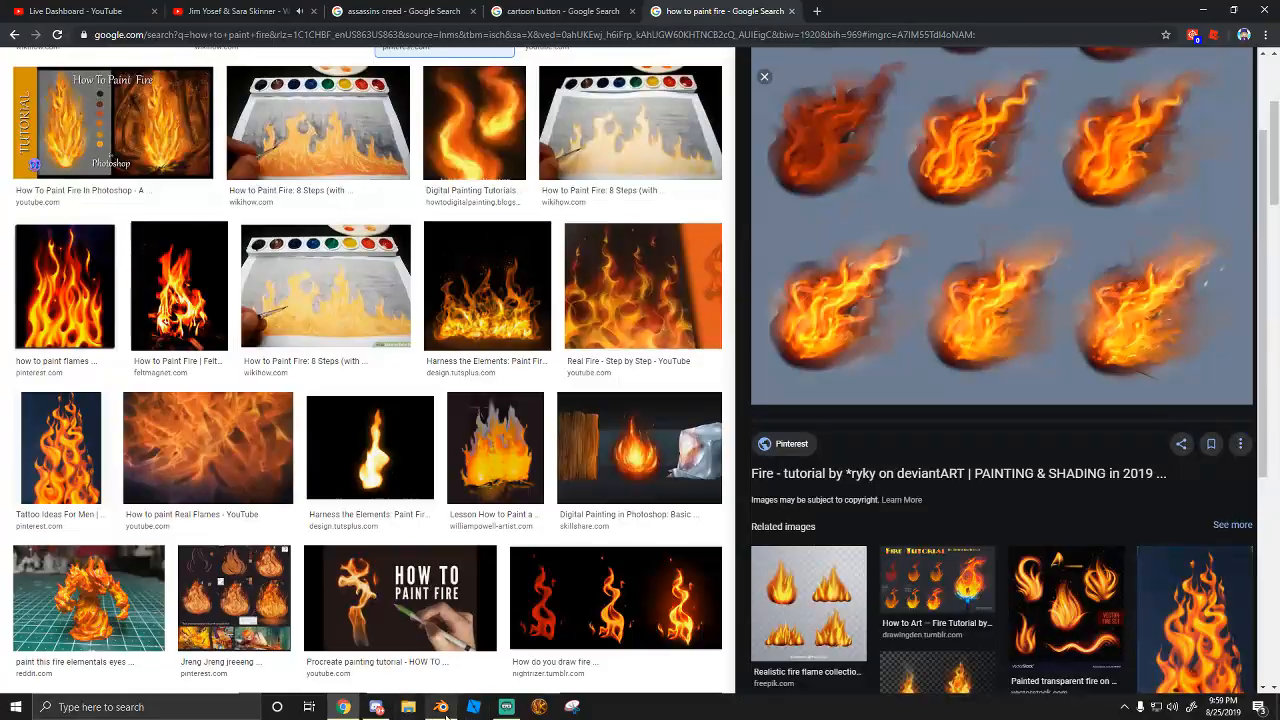
{"action": "left_click", "coordinate": [441, 707]}
Paint wavy orange streaks over the flames on the back of the hat using the TexDraw brush at a 28 px radius
{"action": "middle_click_drag", "start_coordinate": [448, 482], "coordinate": [357, 434]}
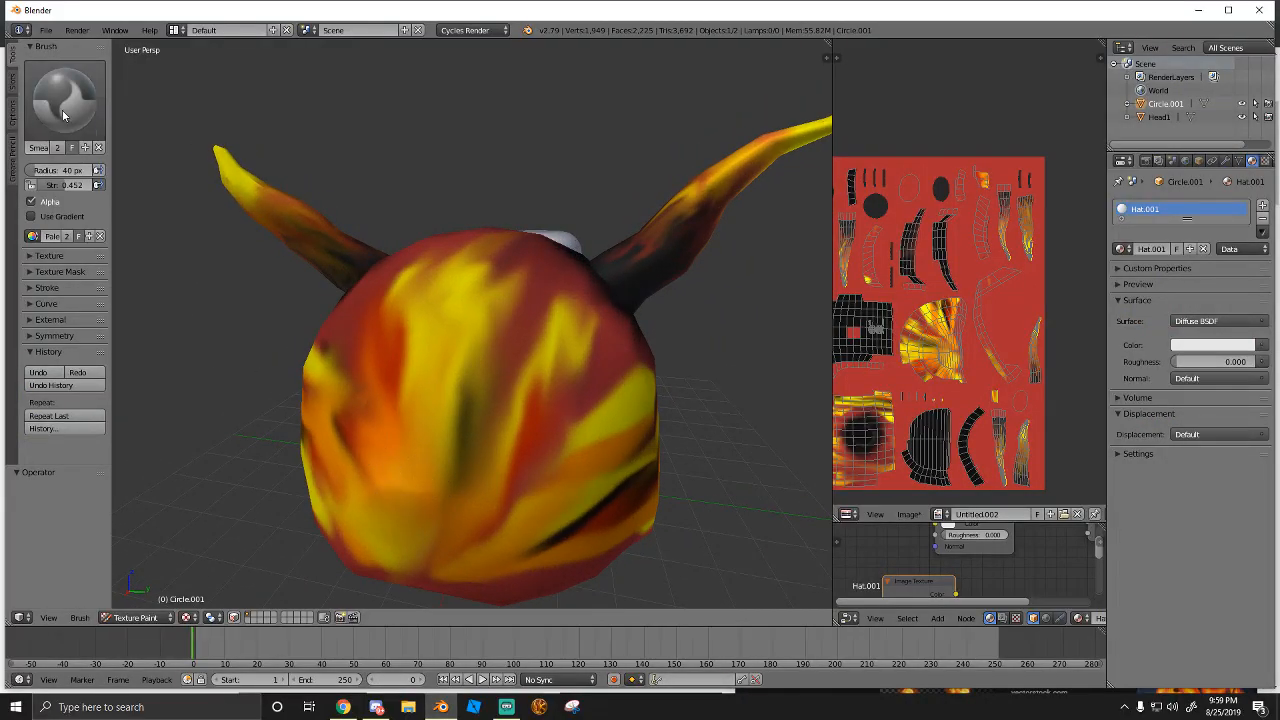
{"action": "left_click", "coordinate": [78, 109]}
{"action": "left_click", "coordinate": [286, 165]}
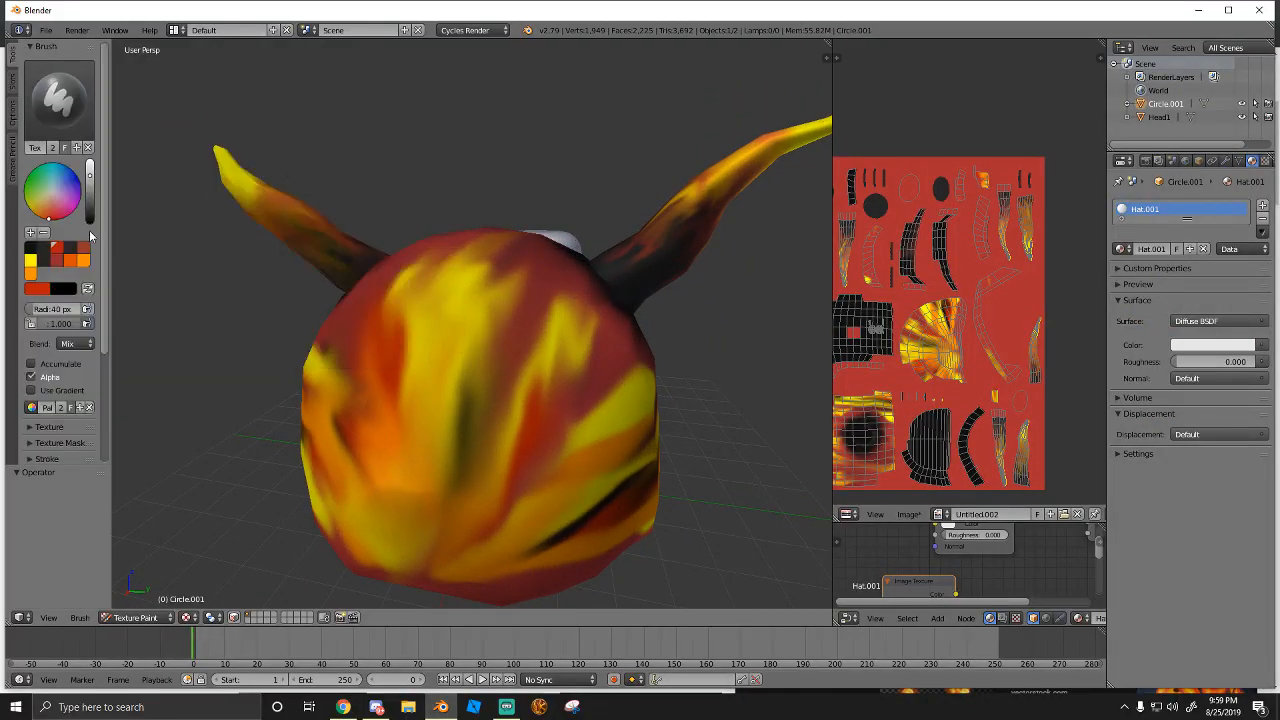
{"action": "left_click", "coordinate": [68, 261]}
{"action": "key", "text": "f"}
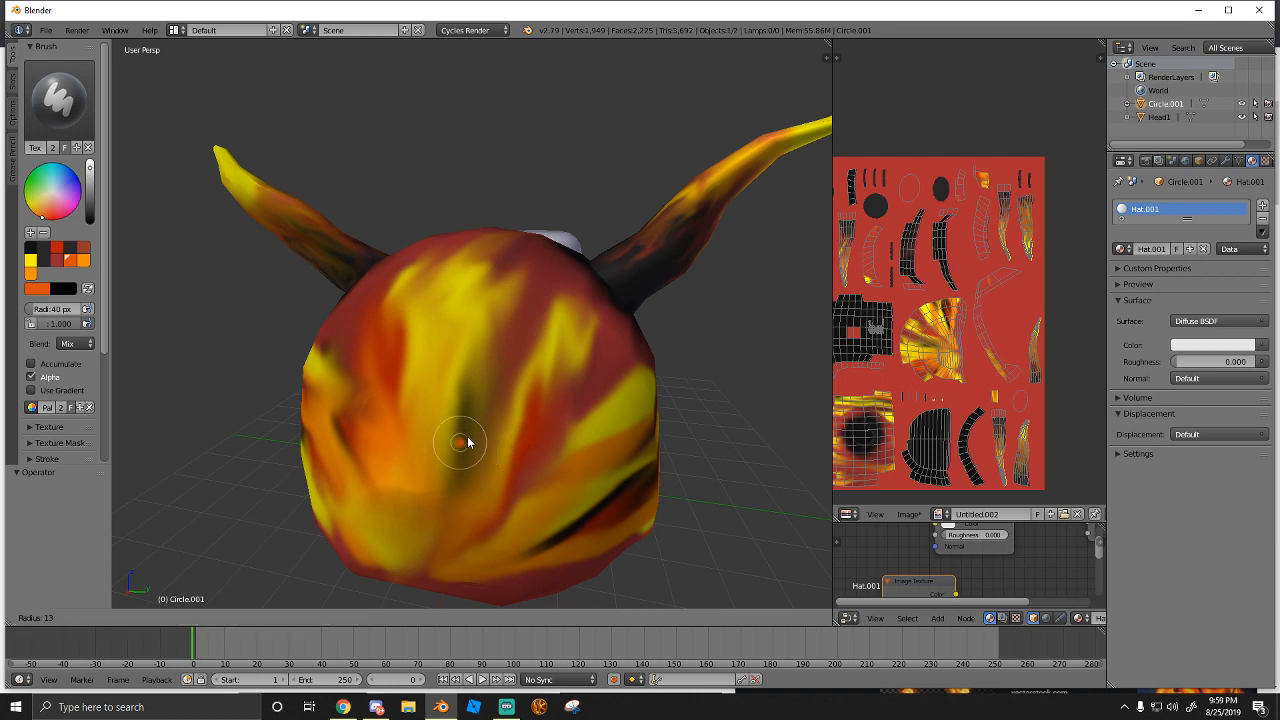
{"action": "left_click", "coordinate": [479, 444]}
{"action": "left_click_drag", "start_coordinate": [474, 346], "coordinate": [430, 515]}
{"action": "left_click_drag", "start_coordinate": [590, 399], "coordinate": [519, 506]}
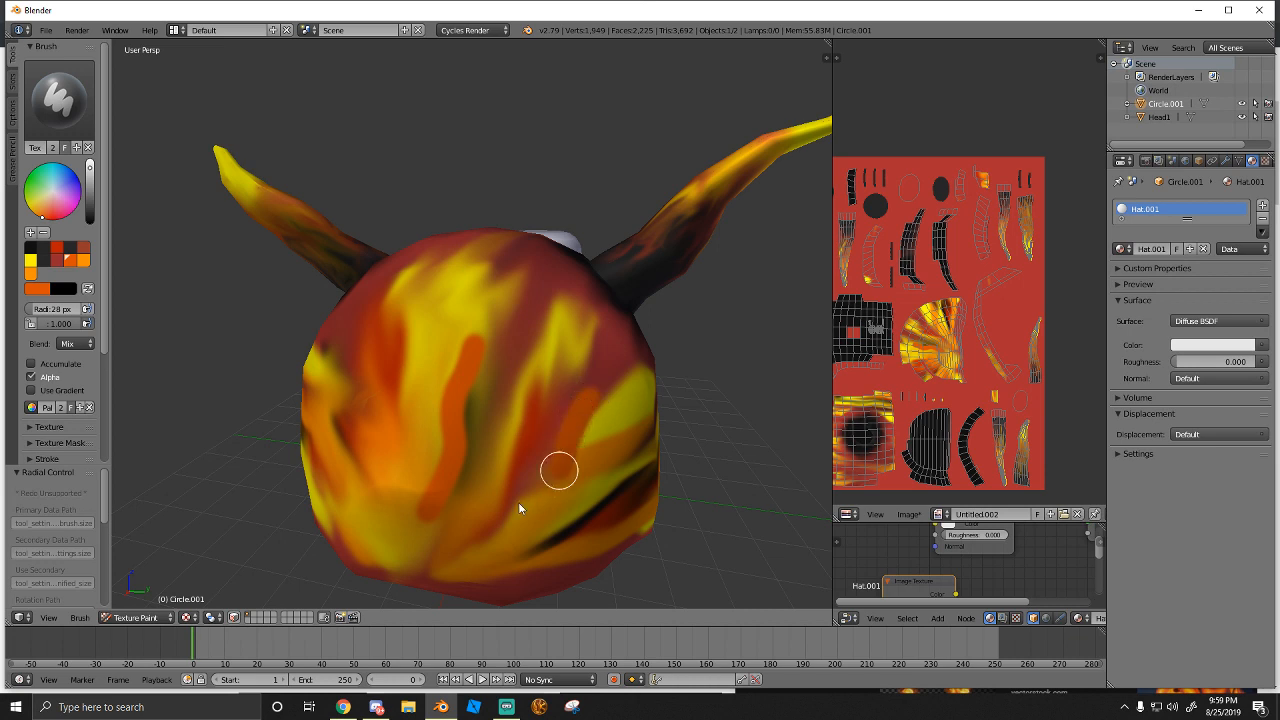
{"action": "left_click_drag", "start_coordinate": [360, 384], "coordinate": [365, 444]}
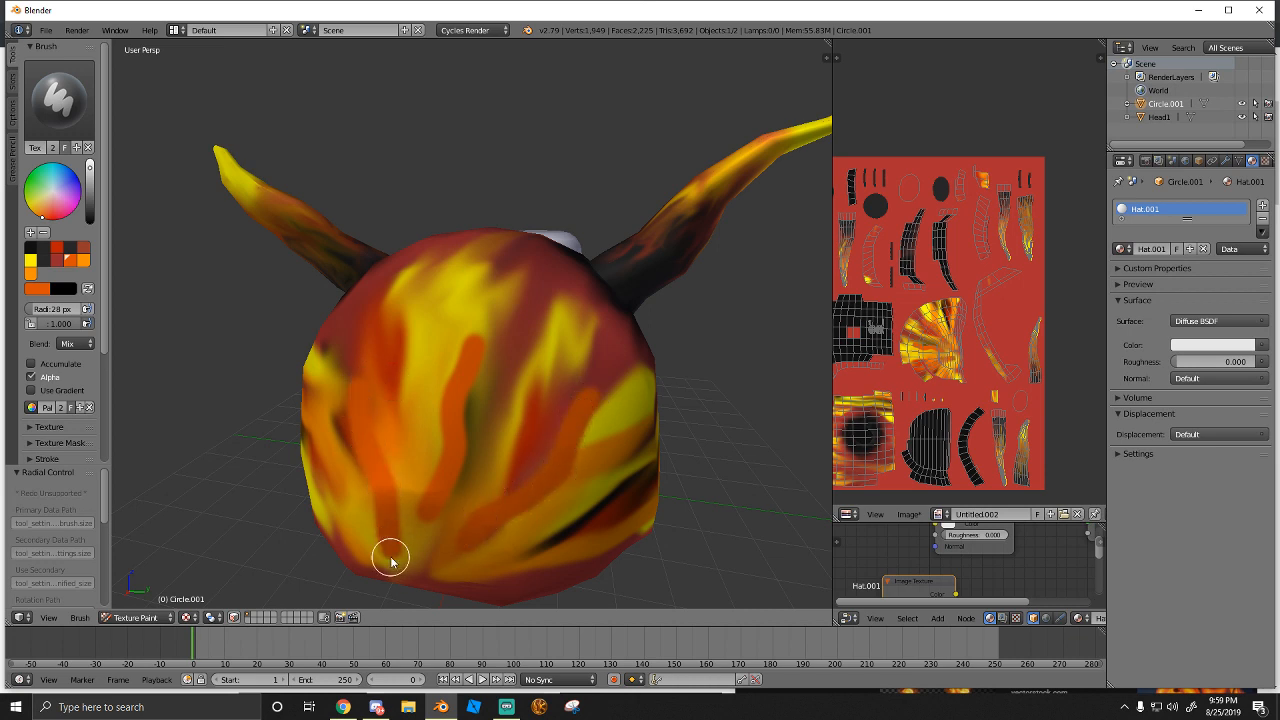
{"action": "mouse_move", "coordinate": [432, 531]}
{"action": "left_mouse_down"}
{"action": "mouse_move", "coordinate": [403, 523]}
{"action": "mouse_move", "coordinate": [357, 540]}
{"action": "mouse_move", "coordinate": [335, 485]}
{"action": "left_mouse_up"}
{"action": "left_click_drag", "start_coordinate": [439, 331], "coordinate": [436, 344]}
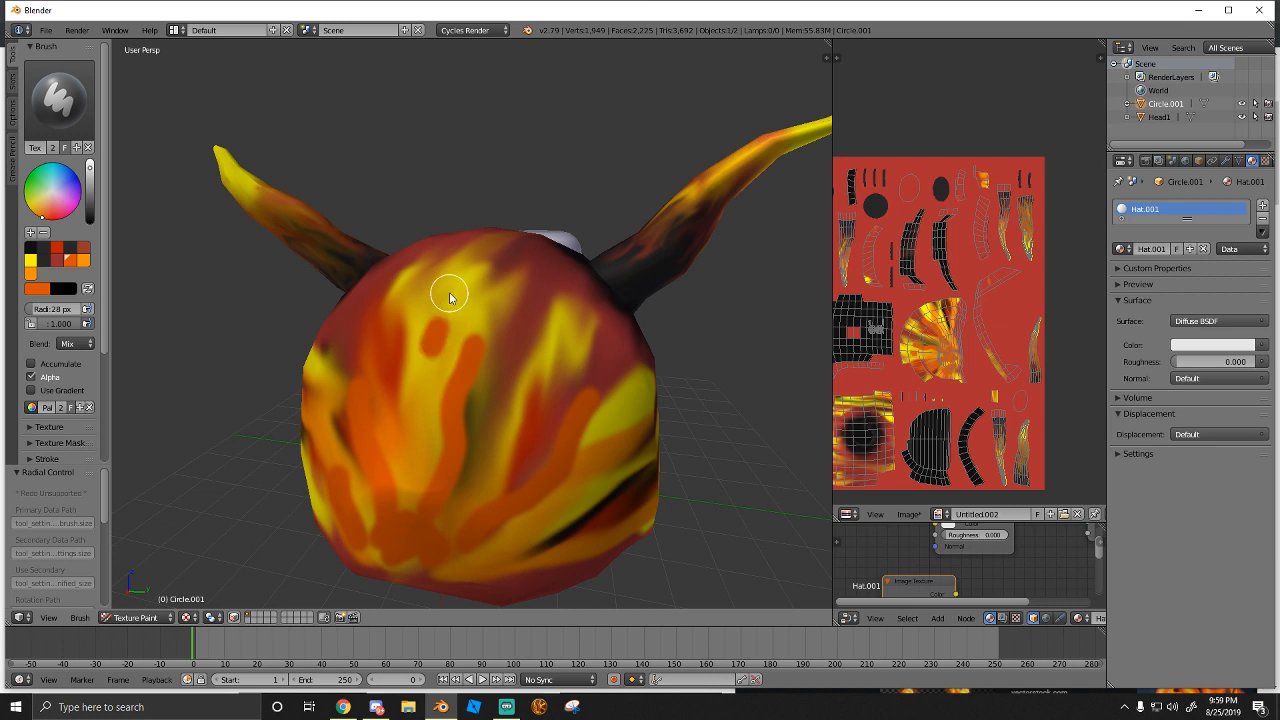
{"action": "left_click_drag", "start_coordinate": [450, 297], "coordinate": [438, 330]}
Smear the orange streaks on the back of the hat into the surrounding yellow and red flames using the Smear brush
{"action": "left_click", "coordinate": [60, 97]}
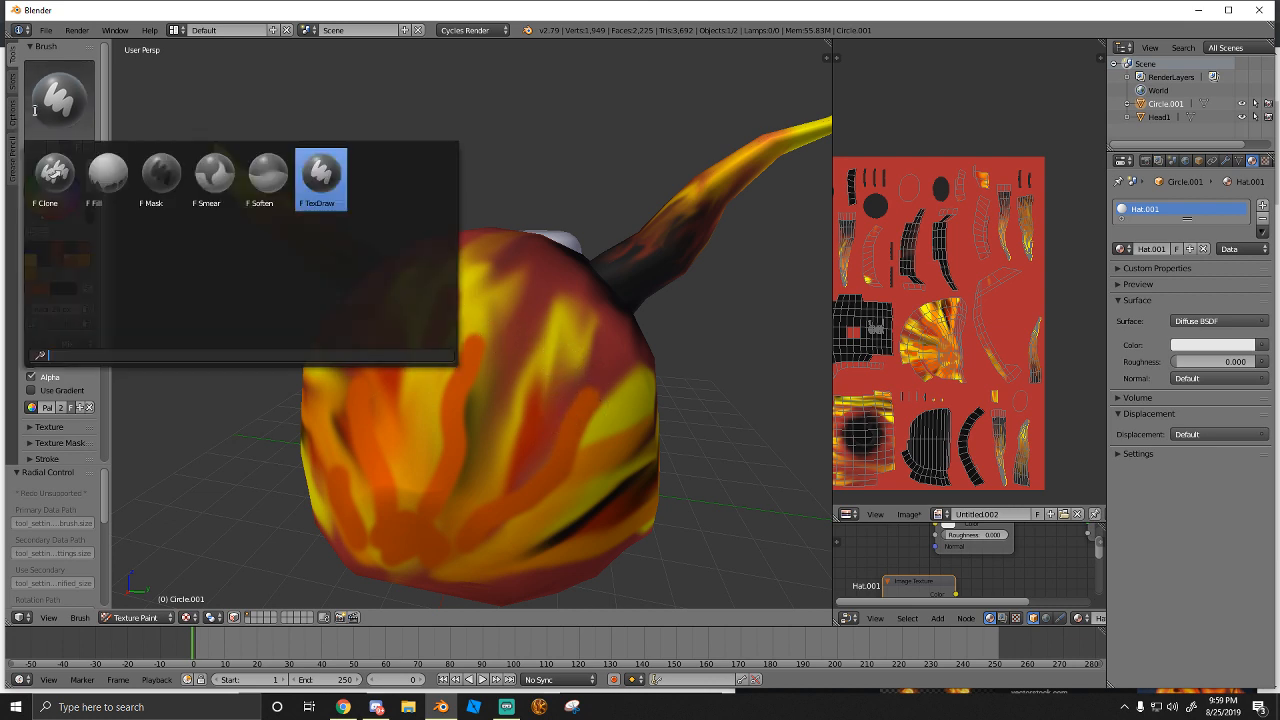
{"action": "left_click", "coordinate": [214, 180]}
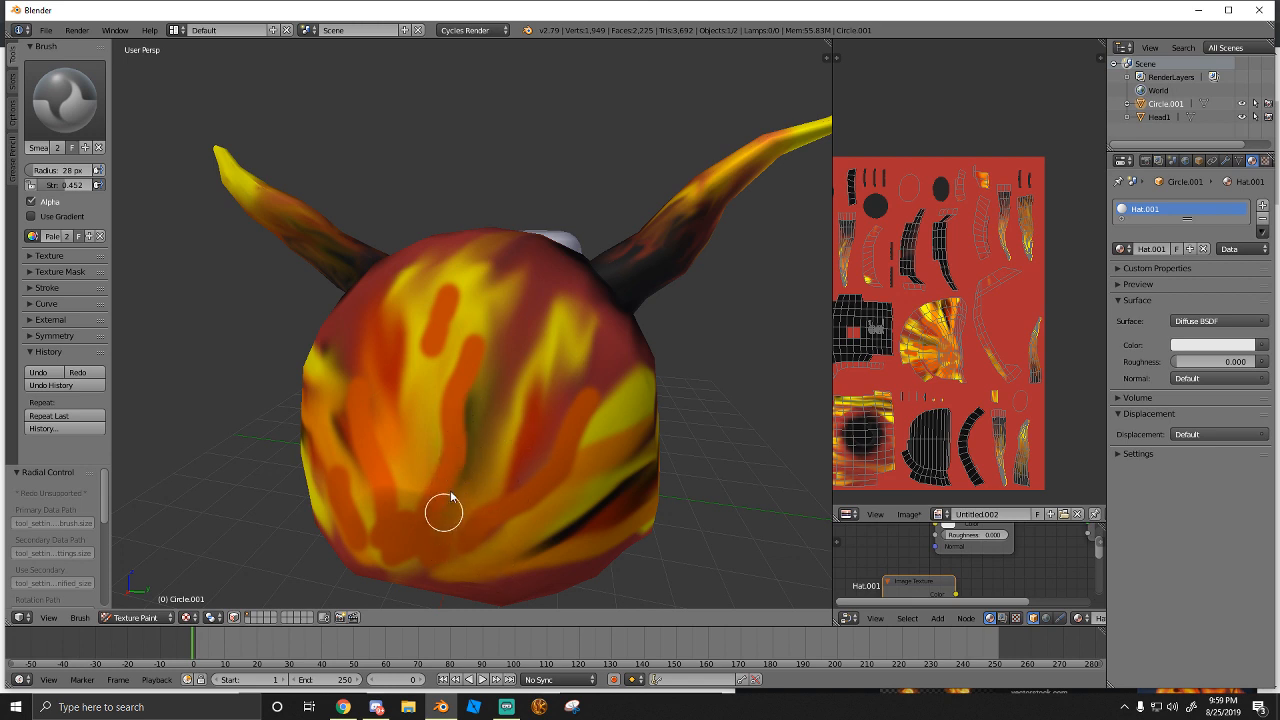
{"action": "left_click_drag", "start_coordinate": [480, 327], "coordinate": [460, 424]}
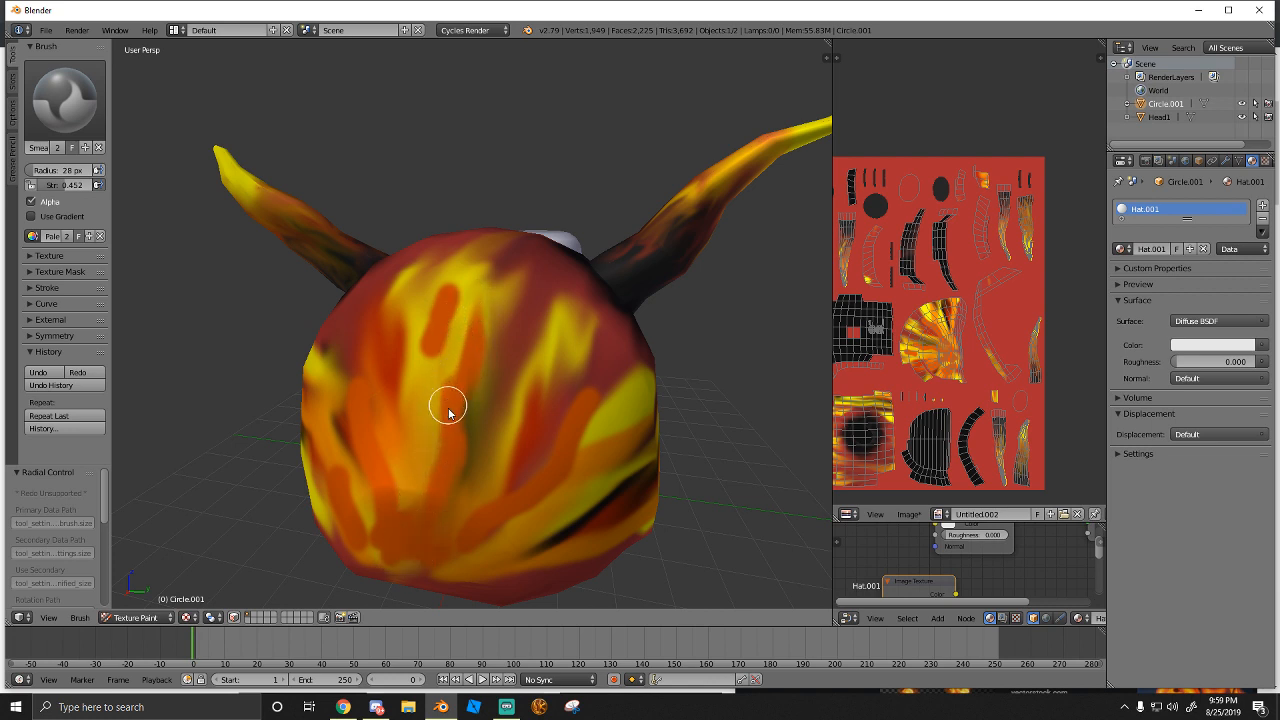
{"action": "left_click_drag", "start_coordinate": [454, 287], "coordinate": [433, 381]}
{"action": "left_click_drag", "start_coordinate": [436, 322], "coordinate": [455, 273]}
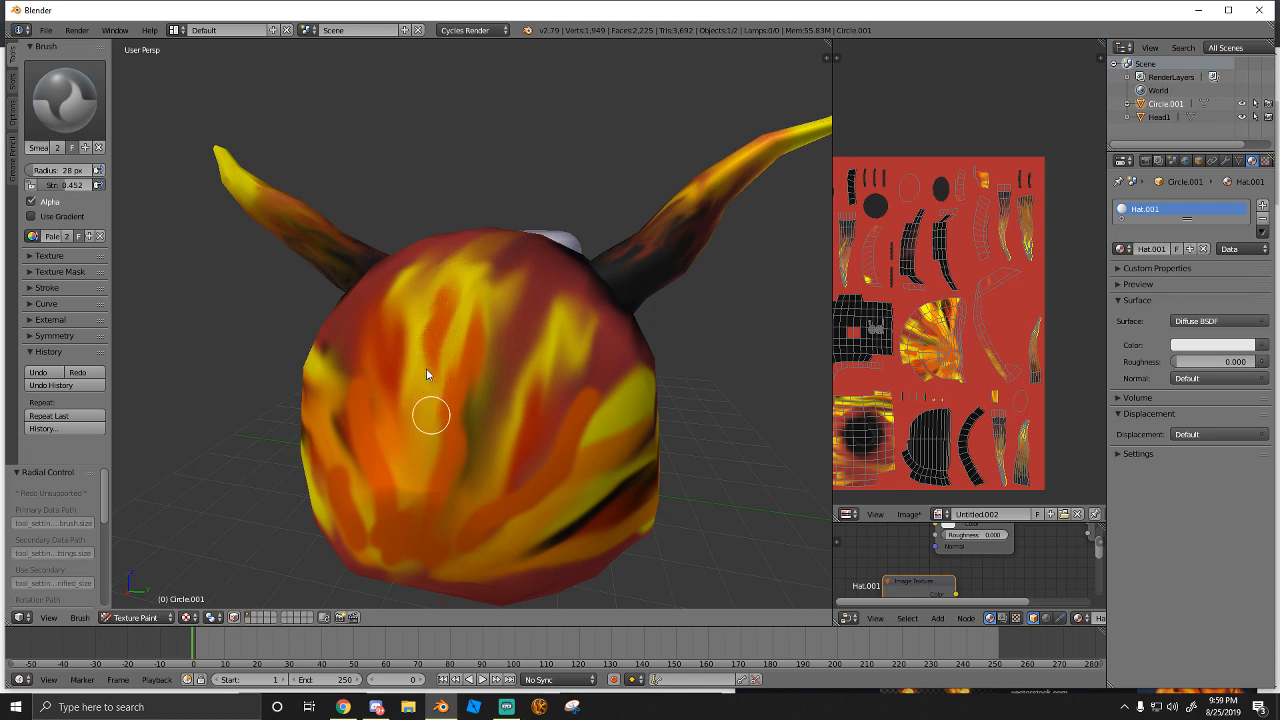
{"action": "left_click_drag", "start_coordinate": [426, 369], "coordinate": [452, 282]}
{"action": "left_click_drag", "start_coordinate": [407, 318], "coordinate": [403, 404]}
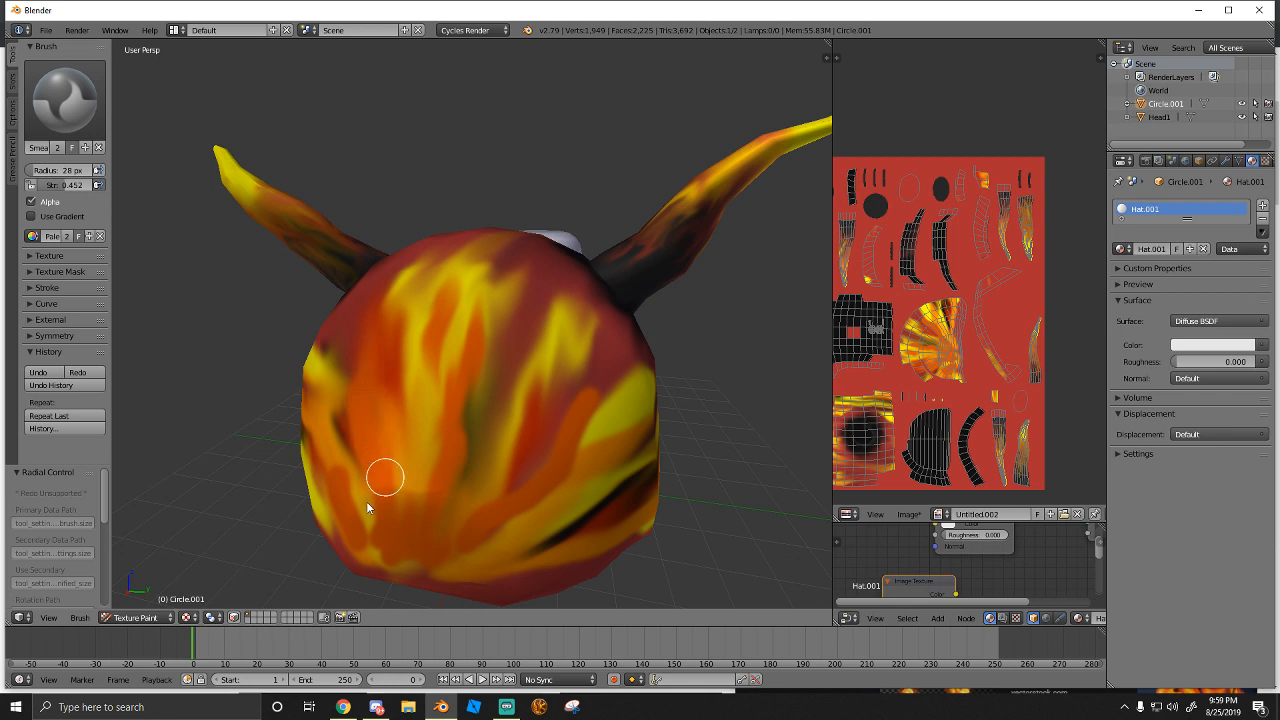
{"action": "left_click_drag", "start_coordinate": [335, 424], "coordinate": [347, 478]}
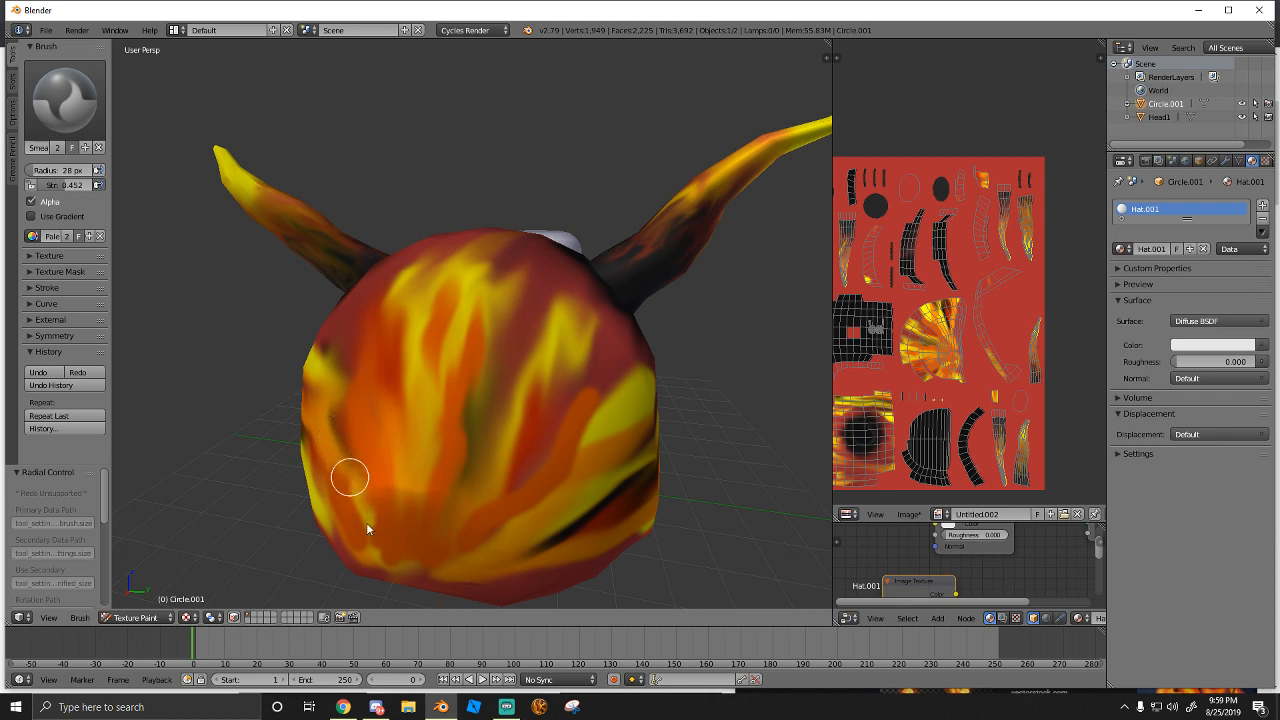
{"action": "left_click_drag", "start_coordinate": [379, 541], "coordinate": [389, 438]}
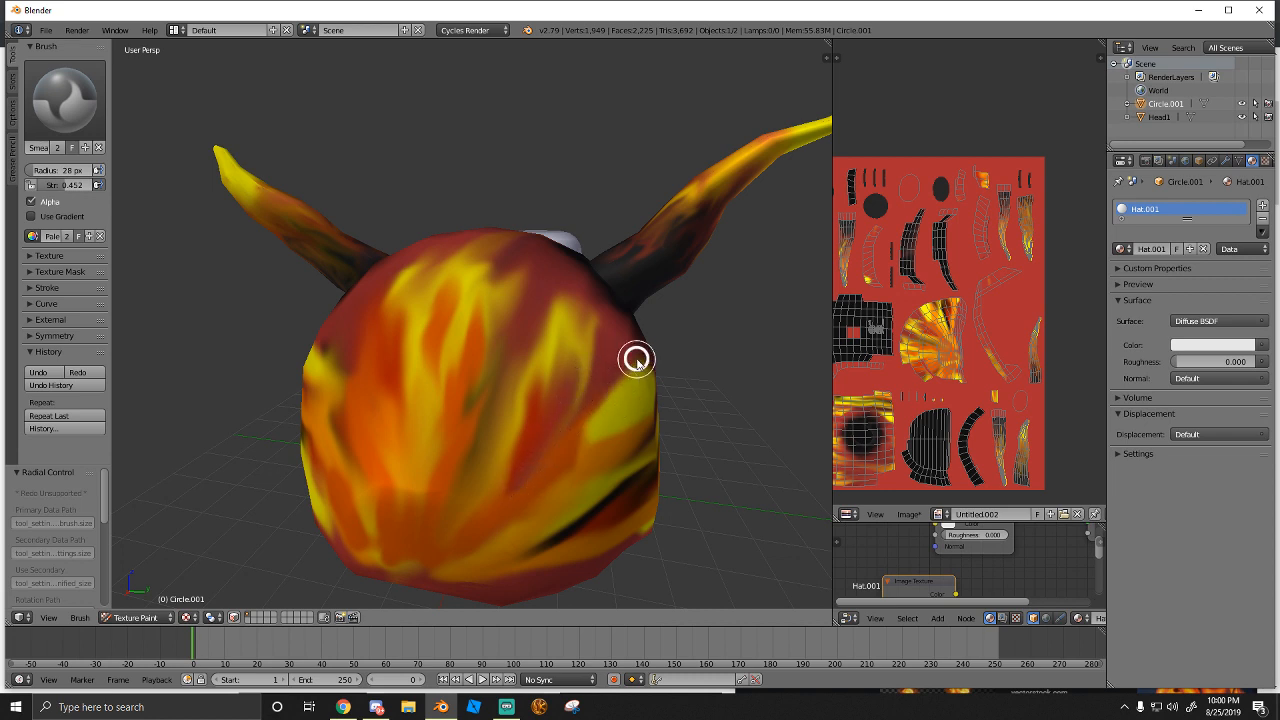
{"action": "left_click_drag", "start_coordinate": [637, 361], "coordinate": [605, 385]}
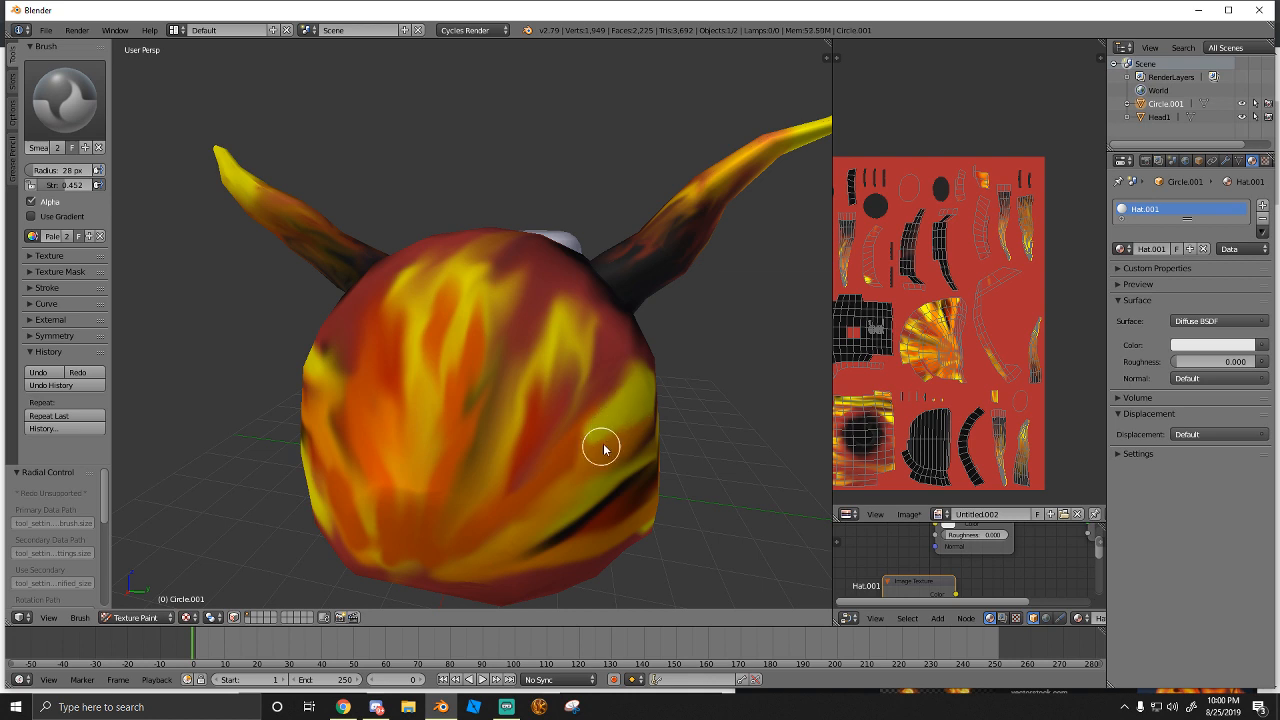
Smear the yellow flame bands on the side of the hat below the horn into jagged streaks
{"action": "scroll", "coordinate": [551, 470], "scroll_direction": "down", "scroll_amount": 5}
{"action": "mouse_move", "coordinate": [430, 360]}
{"action": "middle_mouse_down"}
{"action": "mouse_move", "coordinate": [494, 371]}
{"action": "mouse_move", "coordinate": [436, 370]}
{"action": "middle_mouse_up"}
{"action": "scroll", "coordinate": [491, 377], "scroll_direction": "up", "scroll_amount": 2}
{"action": "scroll", "coordinate": [436, 370], "scroll_direction": "up", "scroll_amount": 3}
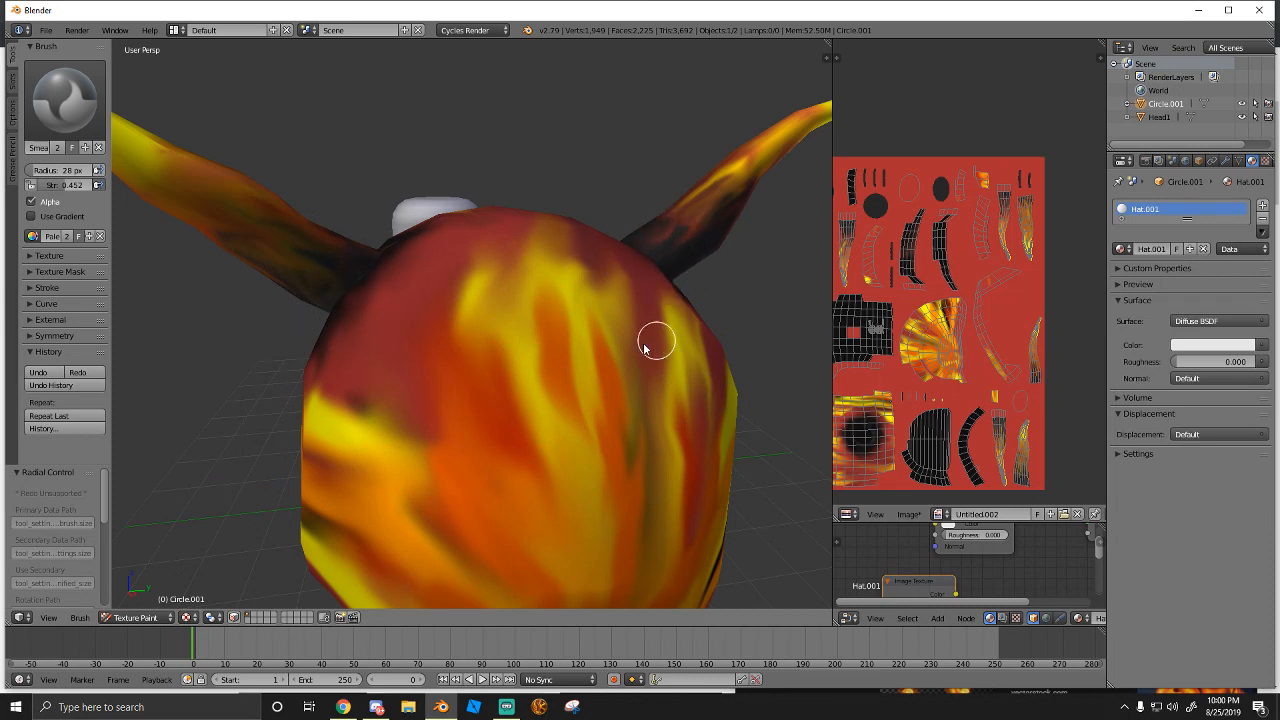
{"action": "scroll", "coordinate": [491, 386], "scroll_direction": "down", "scroll_amount": 3}
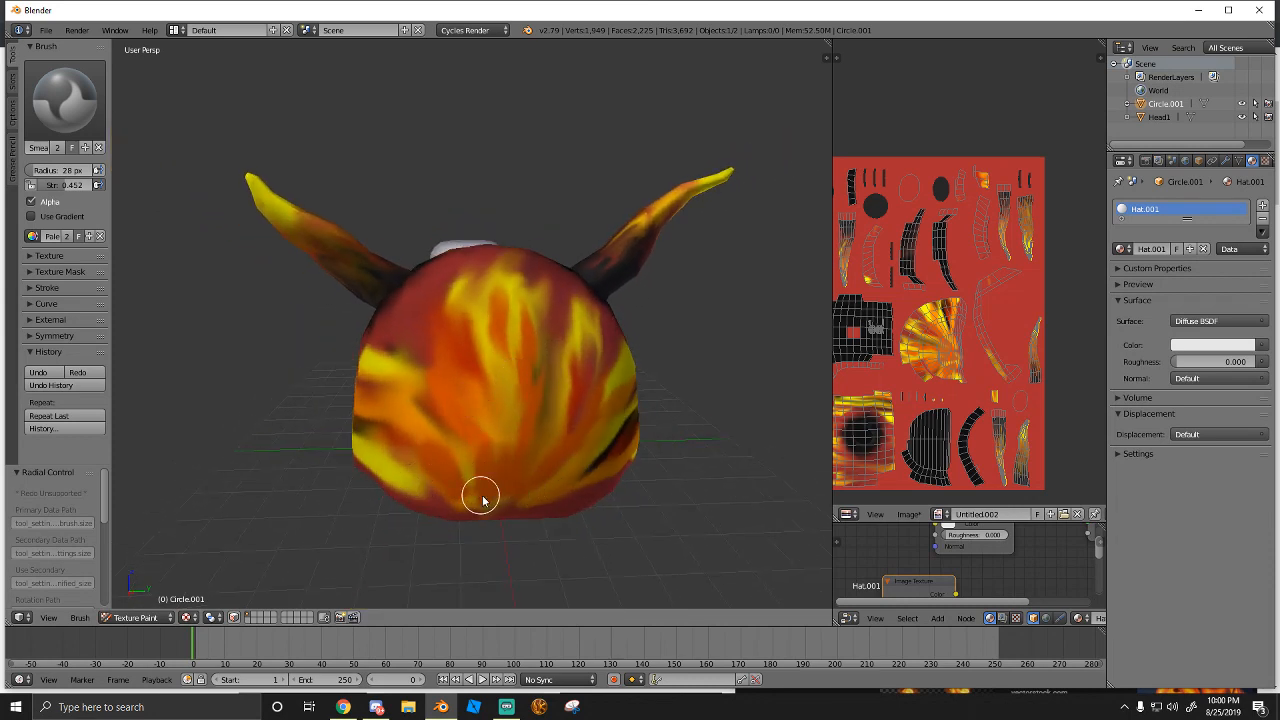
{"action": "mouse_move", "coordinate": [481, 500]}
{"action": "middle_mouse_down"}
{"action": "mouse_move", "coordinate": [523, 503]}
{"action": "mouse_move", "coordinate": [497, 451]}
{"action": "mouse_move", "coordinate": [514, 434]}
{"action": "mouse_move", "coordinate": [475, 424]}
{"action": "mouse_move", "coordinate": [529, 437]}
{"action": "mouse_move", "coordinate": [526, 423]}
{"action": "mouse_move", "coordinate": [574, 403]}
{"action": "mouse_move", "coordinate": [518, 435]}
{"action": "mouse_move", "coordinate": [446, 351]}
{"action": "mouse_move", "coordinate": [406, 371]}
{"action": "mouse_move", "coordinate": [493, 415]}
{"action": "mouse_move", "coordinate": [537, 380]}
{"action": "mouse_move", "coordinate": [531, 323]}
{"action": "mouse_move", "coordinate": [491, 314]}
{"action": "mouse_move", "coordinate": [497, 395]}
{"action": "middle_mouse_up"}
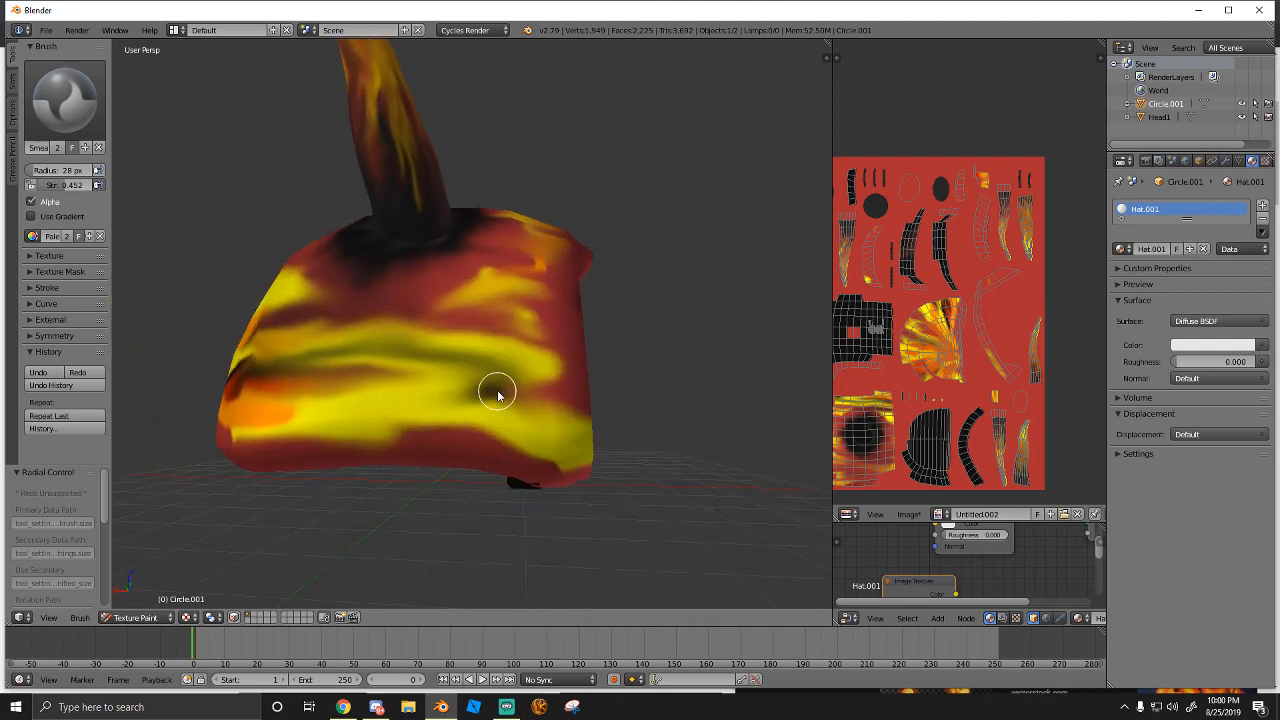
{"action": "mouse_move", "coordinate": [478, 433]}
{"action": "left_mouse_down"}
{"action": "mouse_move", "coordinate": [428, 405]}
{"action": "mouse_move", "coordinate": [547, 408]}
{"action": "left_mouse_up"}
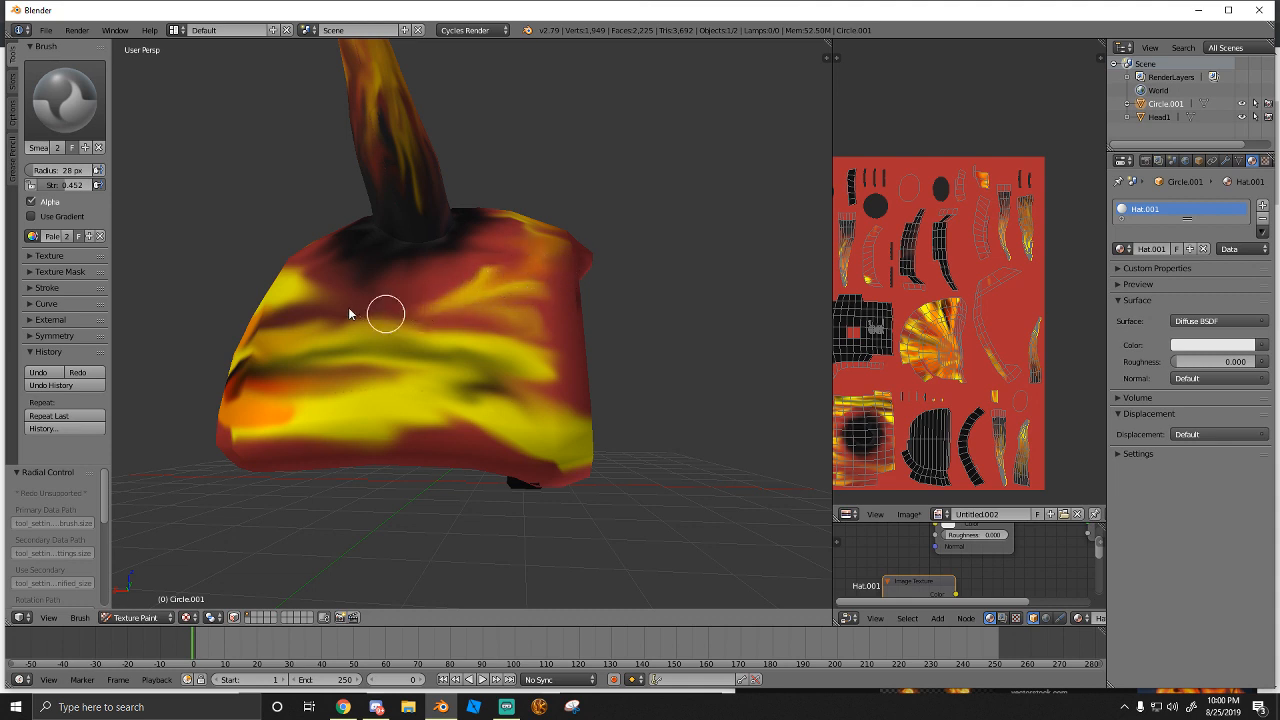
{"action": "mouse_move", "coordinate": [414, 342]}
{"action": "left_mouse_down"}
{"action": "mouse_move", "coordinate": [511, 375]}
{"action": "mouse_move", "coordinate": [329, 386]}
{"action": "mouse_move", "coordinate": [396, 386]}
{"action": "left_mouse_up"}
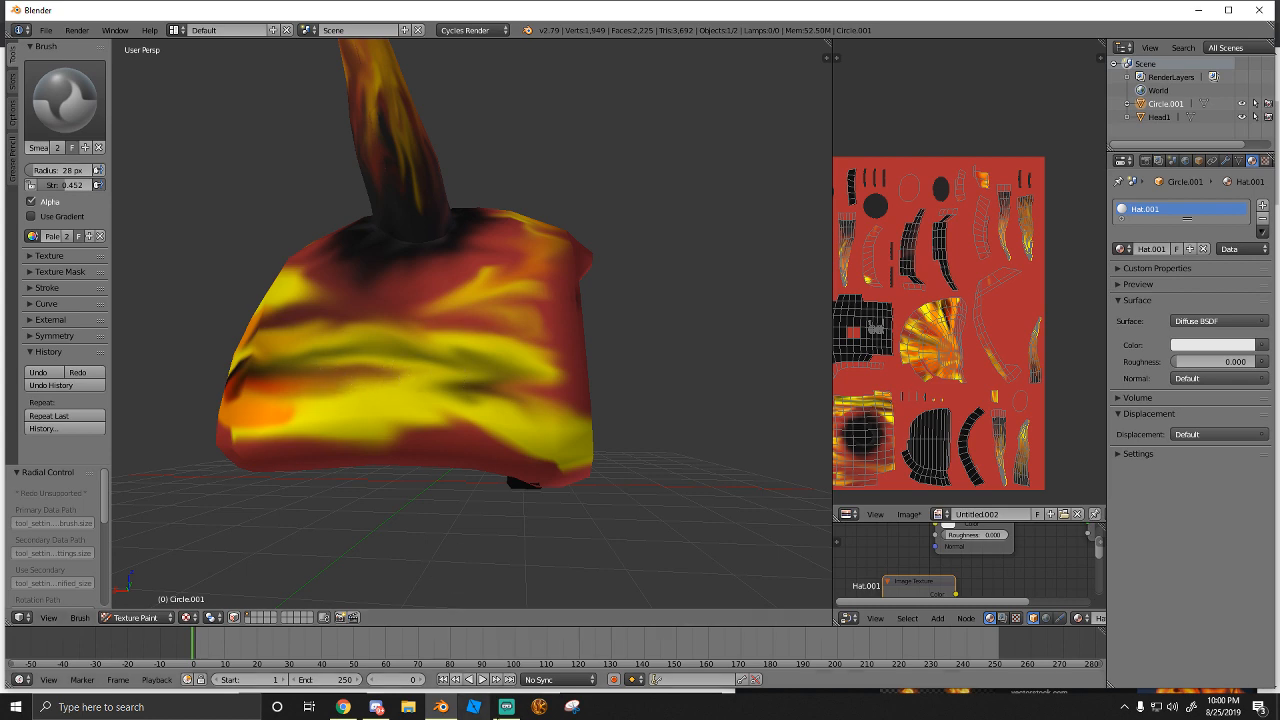
Switch to Streamlabs OBS to read the stream chat, and return to Blender
{"action": "left_click", "coordinate": [518, 700]}
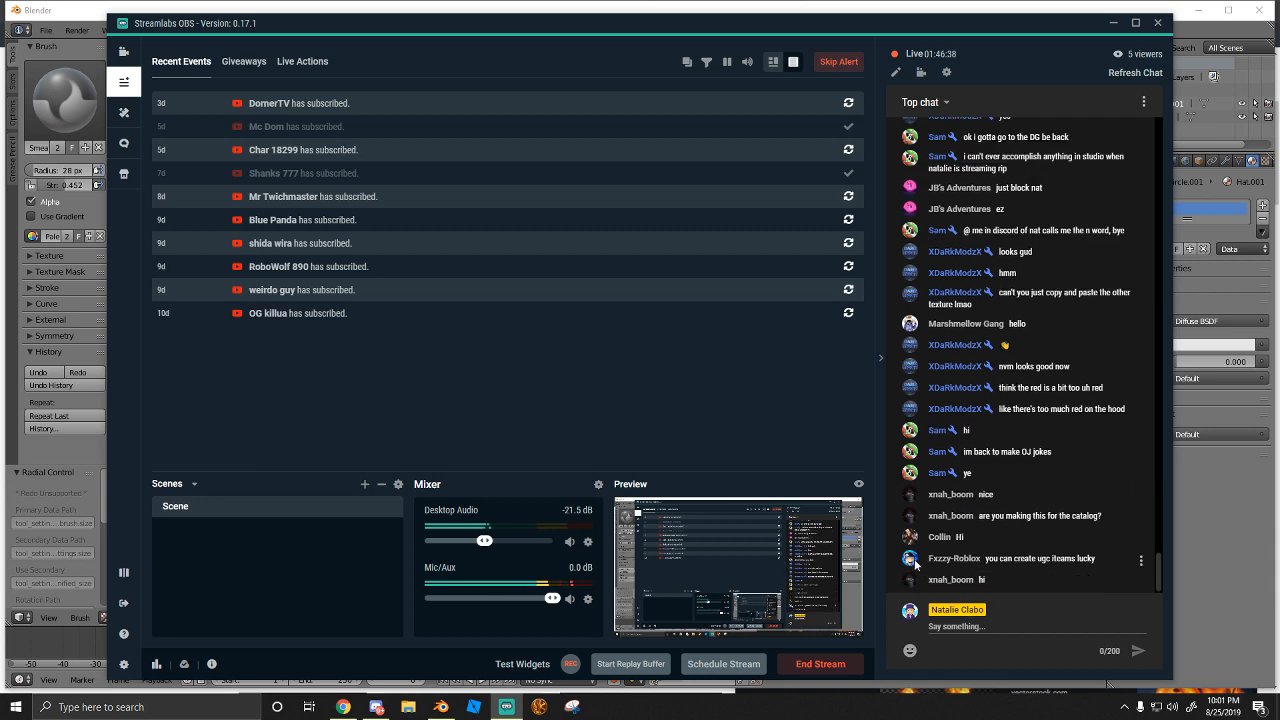
{"action": "left_click", "coordinate": [441, 706]}
Smear the lower yellow band on the side of the hat toward the back to break up its edges
{"action": "mouse_move", "coordinate": [548, 336]}
{"action": "middle_mouse_down"}
{"action": "mouse_move", "coordinate": [480, 380]}
{"action": "mouse_move", "coordinate": [481, 395]}
{"action": "middle_mouse_up"}
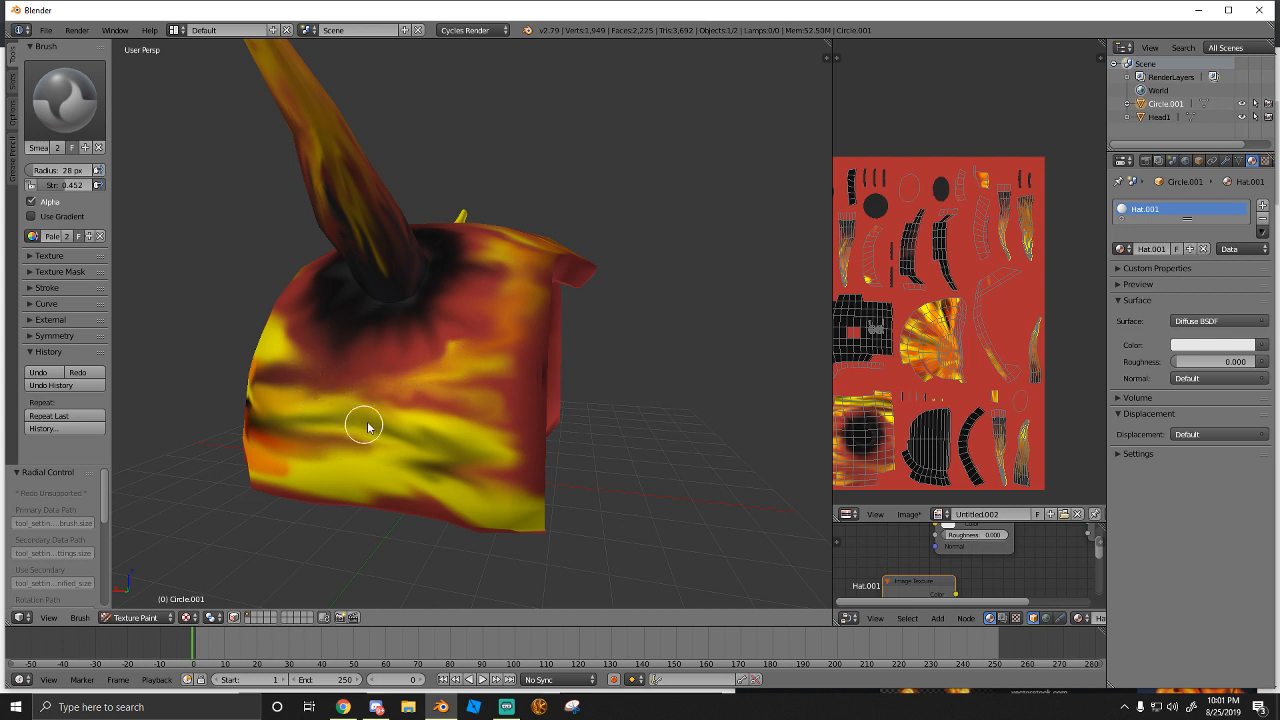
{"action": "mouse_move", "coordinate": [422, 425]}
{"action": "left_mouse_down"}
{"action": "mouse_move", "coordinate": [466, 431]}
{"action": "mouse_move", "coordinate": [240, 472]}
{"action": "mouse_move", "coordinate": [327, 475]}
{"action": "left_mouse_up"}
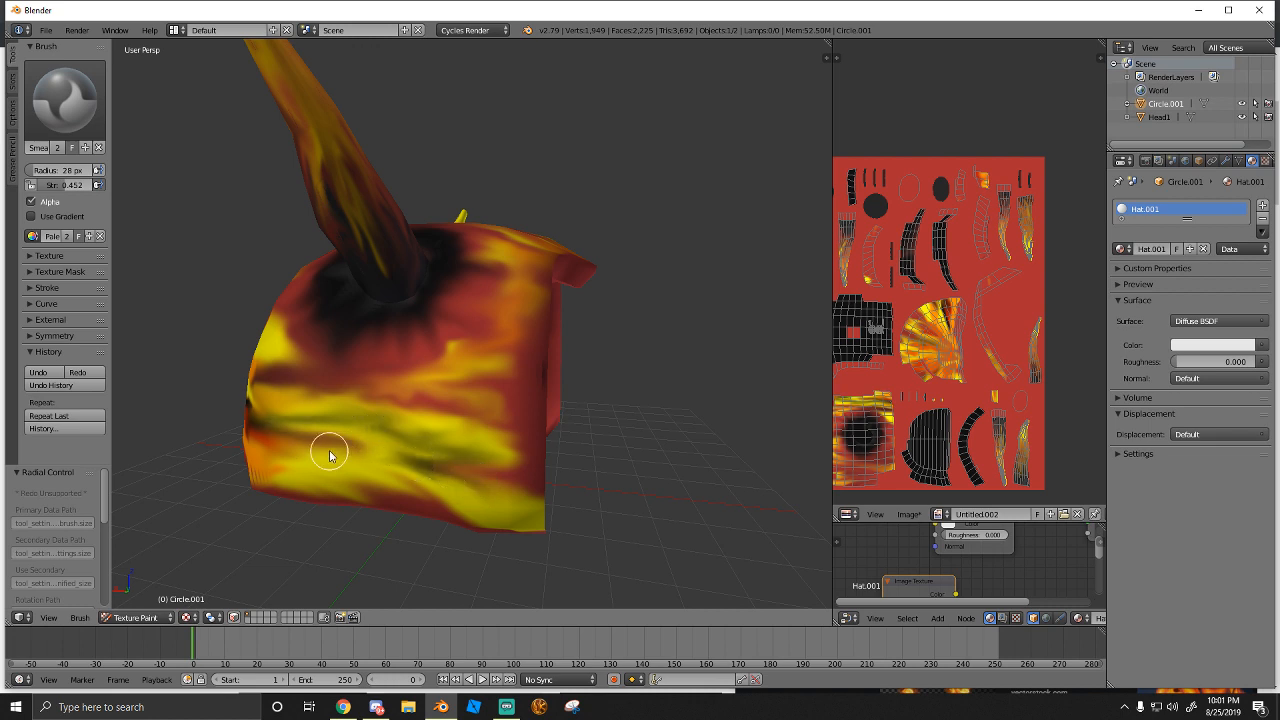
{"action": "left_click_drag", "start_coordinate": [330, 455], "coordinate": [248, 420]}
Smear the orange and yellow paint along the hat's lower edge where the back meets the side
{"action": "middle_click_drag", "start_coordinate": [237, 383], "coordinate": [366, 500]}
{"action": "mouse_move", "coordinate": [489, 519]}
{"action": "left_mouse_down"}
{"action": "mouse_move", "coordinate": [318, 488]}
{"action": "mouse_move", "coordinate": [243, 491]}
{"action": "mouse_move", "coordinate": [366, 517]}
{"action": "left_mouse_up"}
{"action": "mouse_move", "coordinate": [459, 548]}
{"action": "left_mouse_down"}
{"action": "mouse_move", "coordinate": [286, 503]}
{"action": "mouse_move", "coordinate": [394, 560]}
{"action": "mouse_move", "coordinate": [335, 549]}
{"action": "mouse_move", "coordinate": [266, 506]}
{"action": "mouse_move", "coordinate": [303, 549]}
{"action": "mouse_move", "coordinate": [391, 580]}
{"action": "mouse_move", "coordinate": [397, 527]}
{"action": "left_mouse_up"}
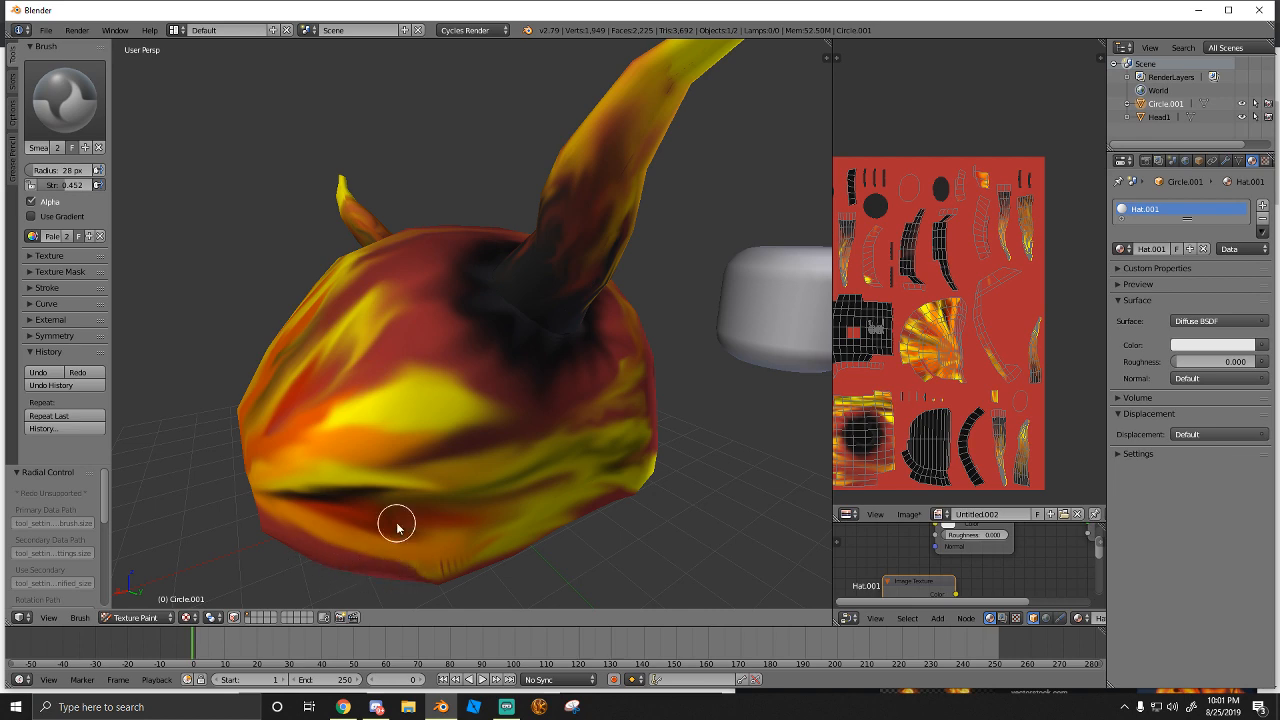
{"action": "middle_click_drag", "start_coordinate": [397, 527], "coordinate": [366, 337]}
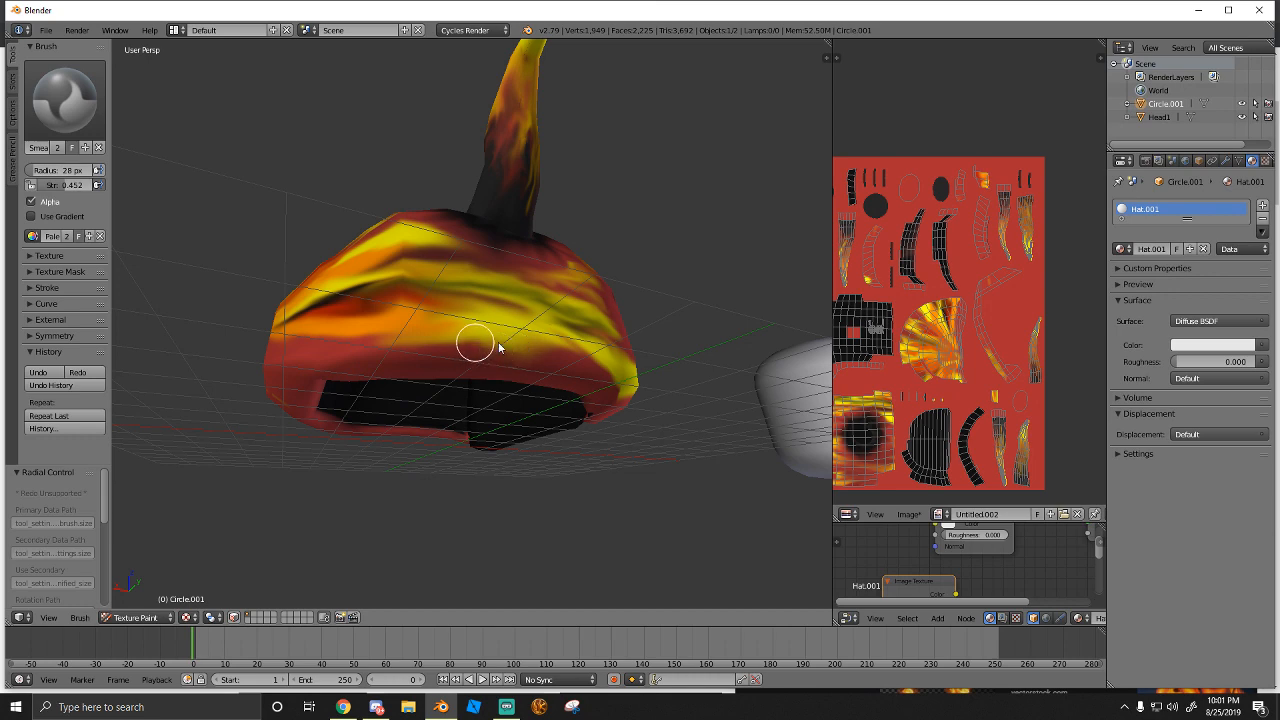
{"action": "middle_click_drag", "start_coordinate": [554, 354], "coordinate": [341, 377]}
{"action": "mouse_move", "coordinate": [341, 366]}
{"action": "left_mouse_down"}
{"action": "mouse_move", "coordinate": [385, 384]}
{"action": "mouse_move", "coordinate": [414, 374]}
{"action": "left_mouse_up"}
Paint red and orange strokes across the lower yellow flame on the side of the hat with the TexDraw brush
{"action": "middle_click_drag", "start_coordinate": [414, 366], "coordinate": [446, 393]}
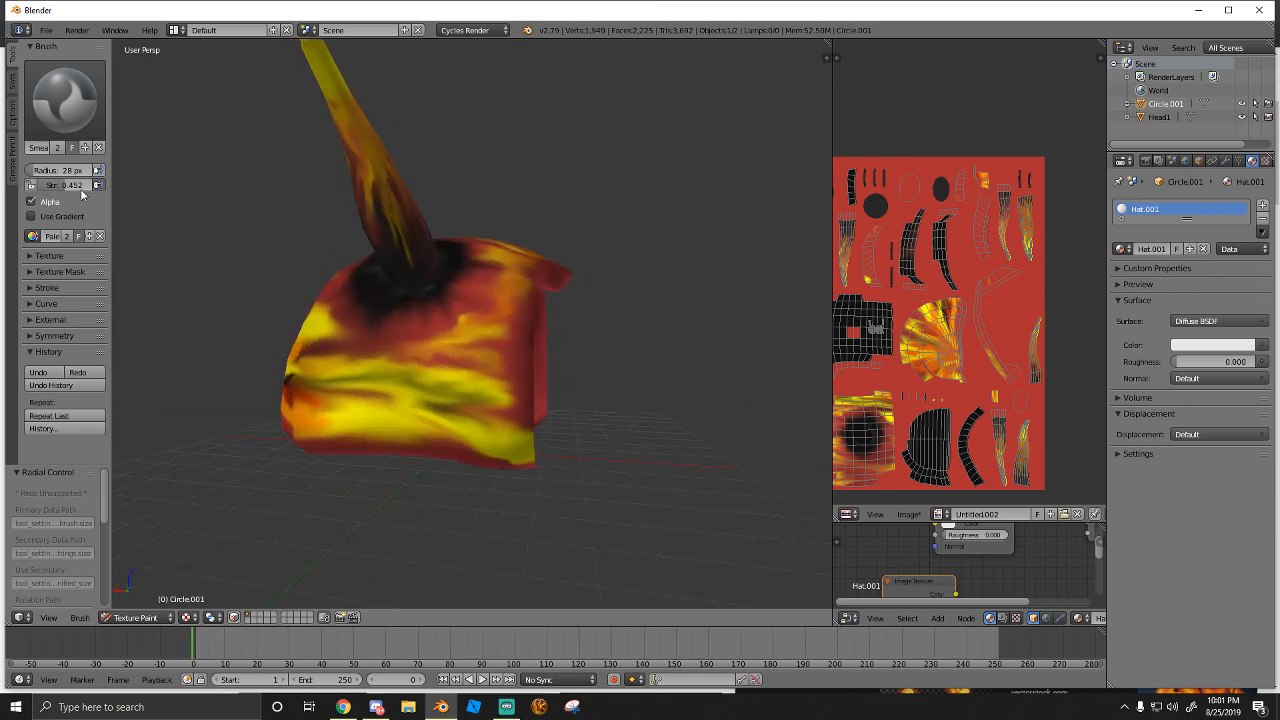
{"action": "left_click", "coordinate": [65, 100]}
{"action": "left_click", "coordinate": [312, 180]}
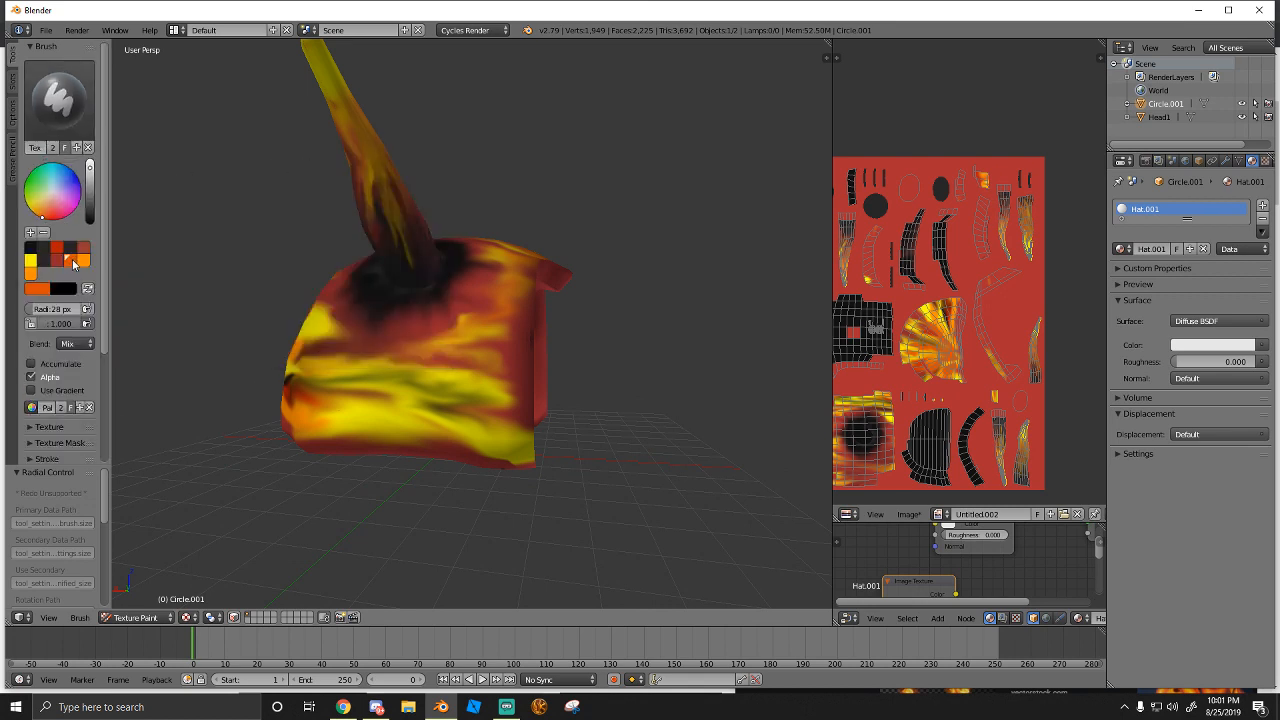
{"action": "mouse_move", "coordinate": [389, 428]}
{"action": "left_mouse_down"}
{"action": "mouse_move", "coordinate": [443, 414]}
{"action": "mouse_move", "coordinate": [340, 405]}
{"action": "left_mouse_up"}
{"action": "left_click", "coordinate": [58, 254]}
Smear the fresh red strokes on the side of the hat into jagged flames blending with the yellow
{"action": "left_click", "coordinate": [60, 100]}
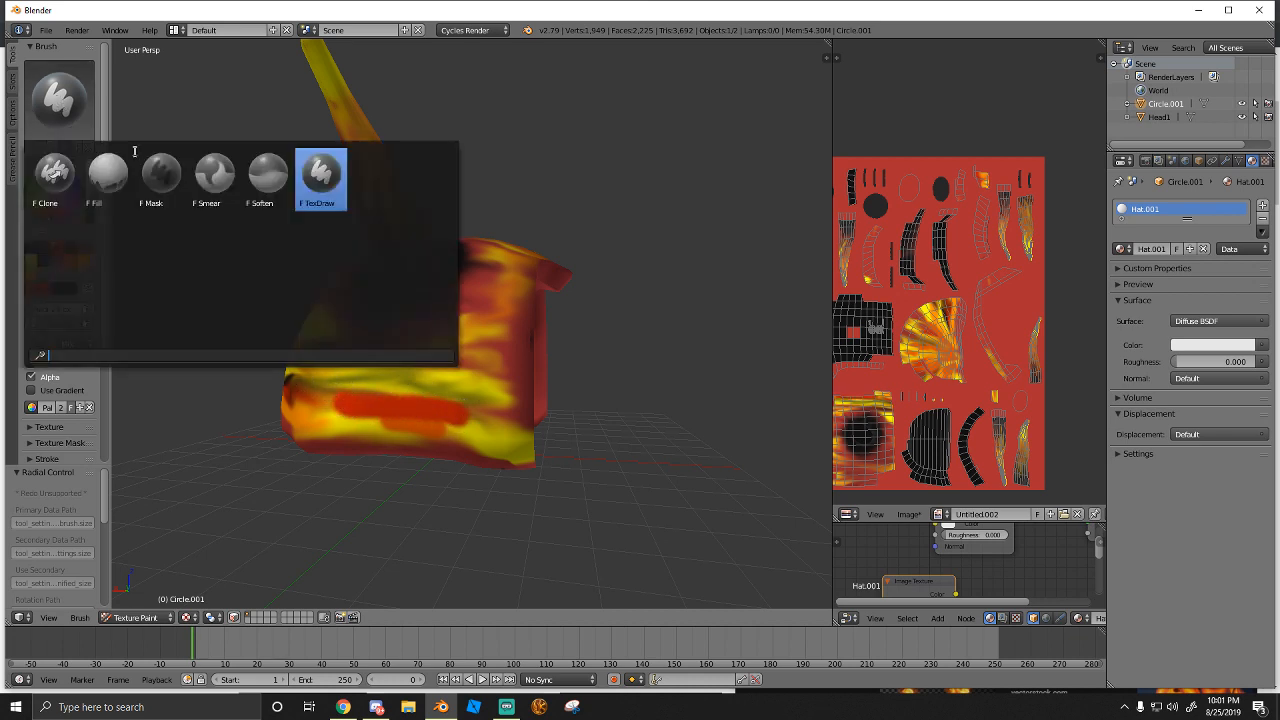
{"action": "left_click", "coordinate": [212, 185]}
{"action": "scroll", "coordinate": [465, 410], "scroll_direction": "up", "scroll_amount": 3}
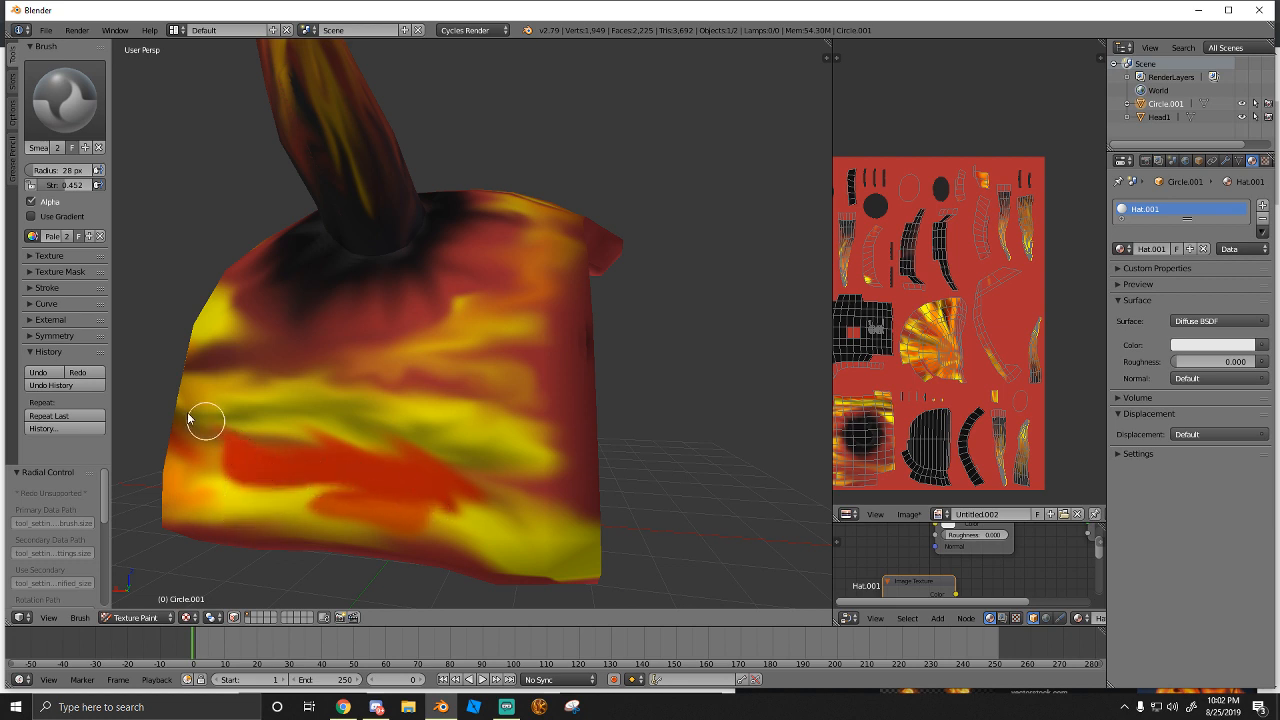
{"action": "left_click_drag", "start_coordinate": [187, 423], "coordinate": [297, 510]}
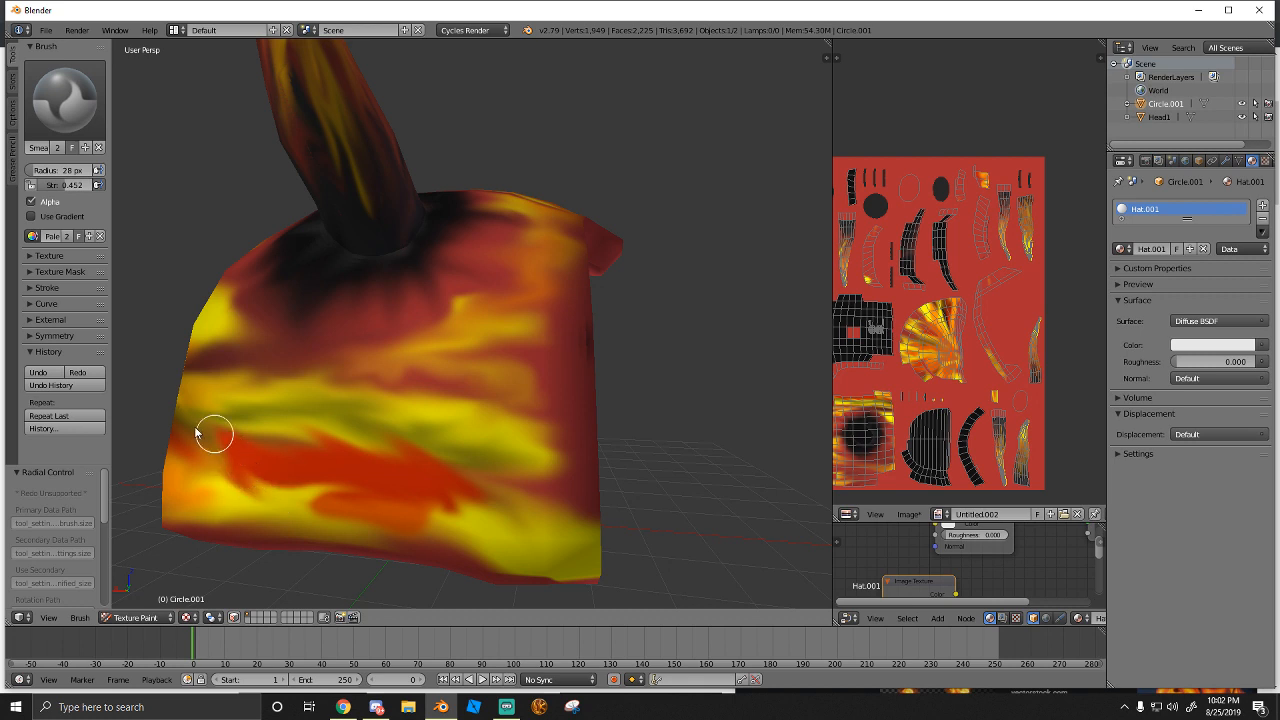
{"action": "mouse_move", "coordinate": [196, 432]}
{"action": "left_mouse_down"}
{"action": "mouse_move", "coordinate": [281, 481]}
{"action": "mouse_move", "coordinate": [514, 548]}
{"action": "left_mouse_up"}
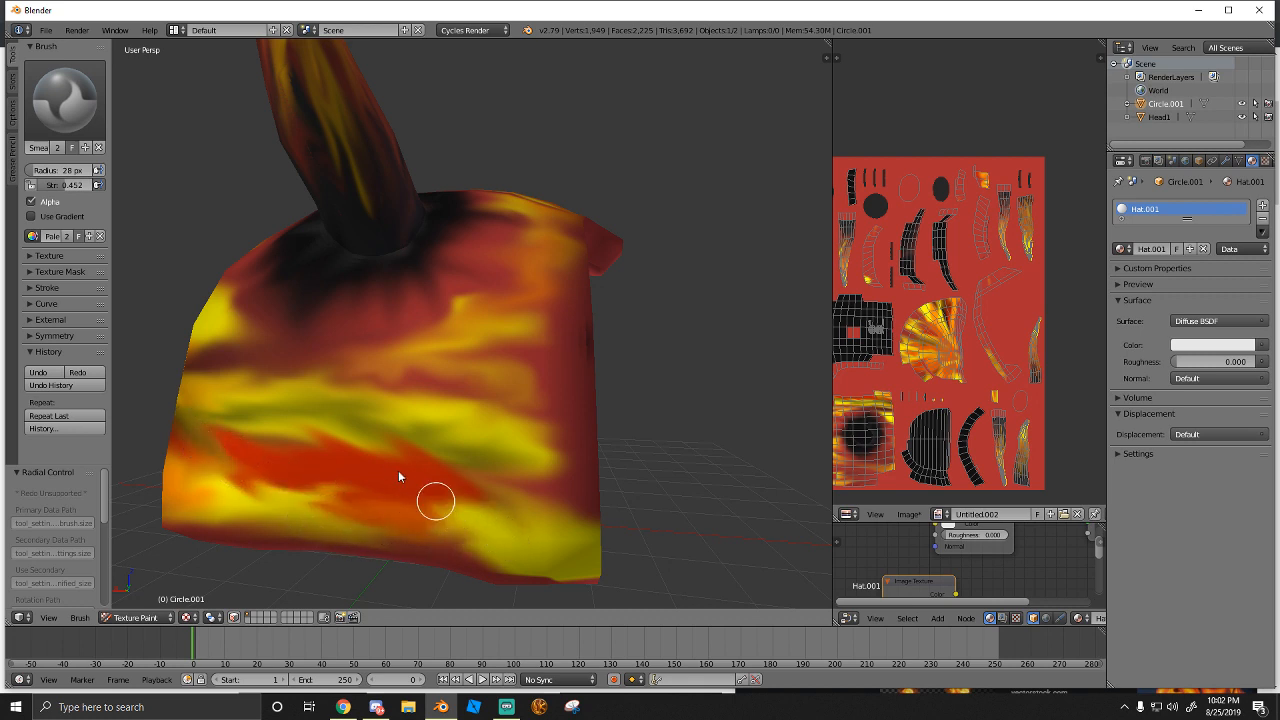
{"action": "mouse_move", "coordinate": [446, 510]}
{"action": "left_mouse_down"}
{"action": "mouse_move", "coordinate": [300, 450]}
{"action": "mouse_move", "coordinate": [255, 448]}
{"action": "left_mouse_up"}
{"action": "left_click_drag", "start_coordinate": [438, 502], "coordinate": [348, 483]}
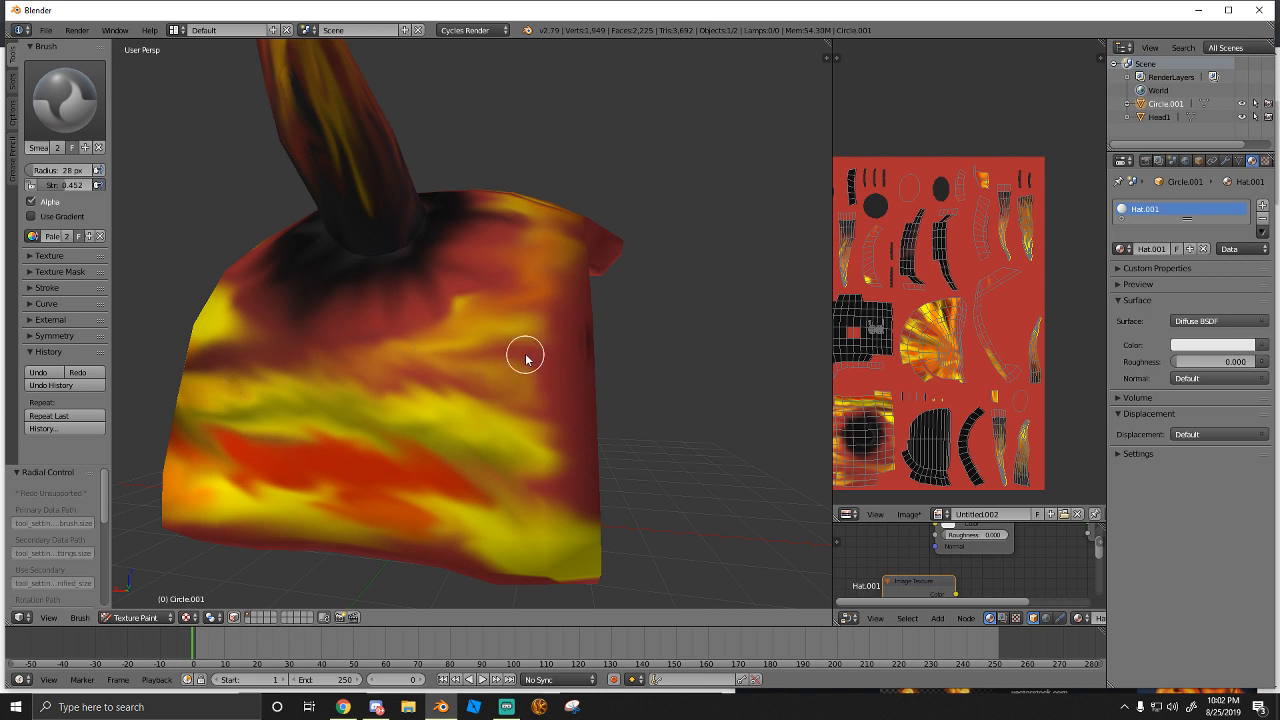
Paint dull red patches between the yellow and bright red flames on the side of the hat, and smear them in
{"action": "left_click", "coordinate": [60, 100]}
{"action": "left_click", "coordinate": [324, 188]}
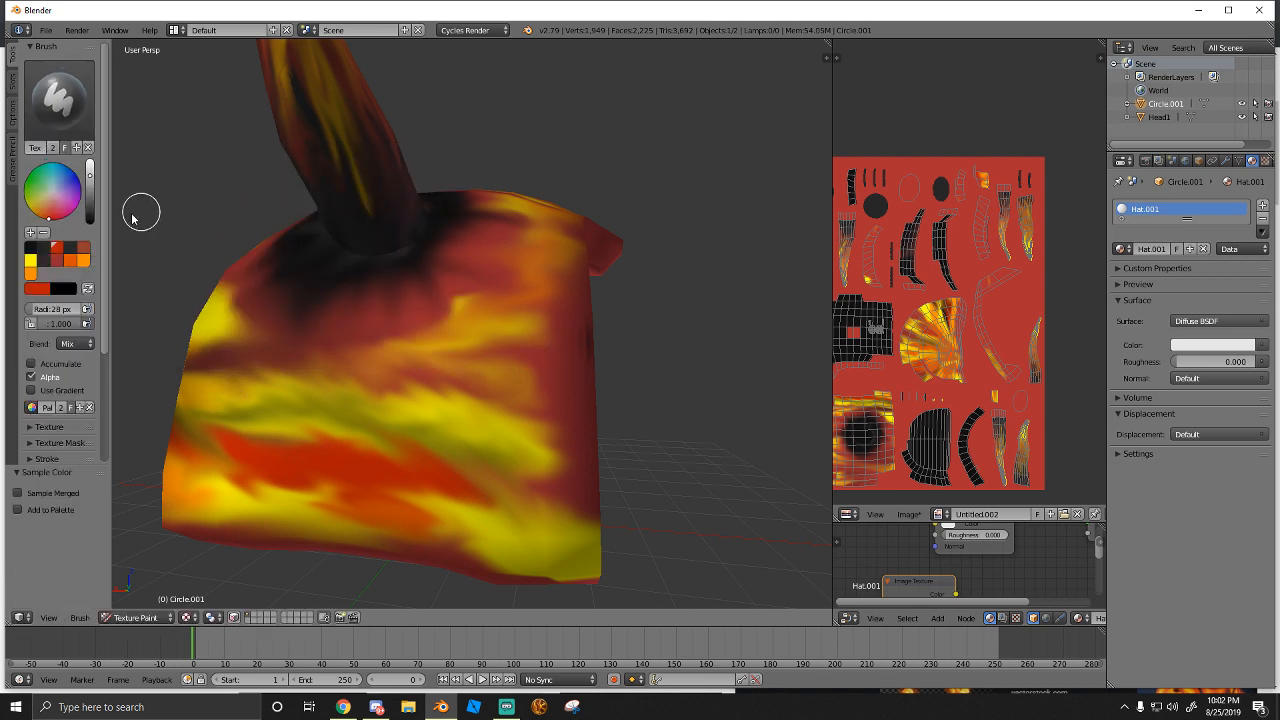
{"action": "left_click", "coordinate": [86, 247]}
{"action": "left_click", "coordinate": [400, 430]}
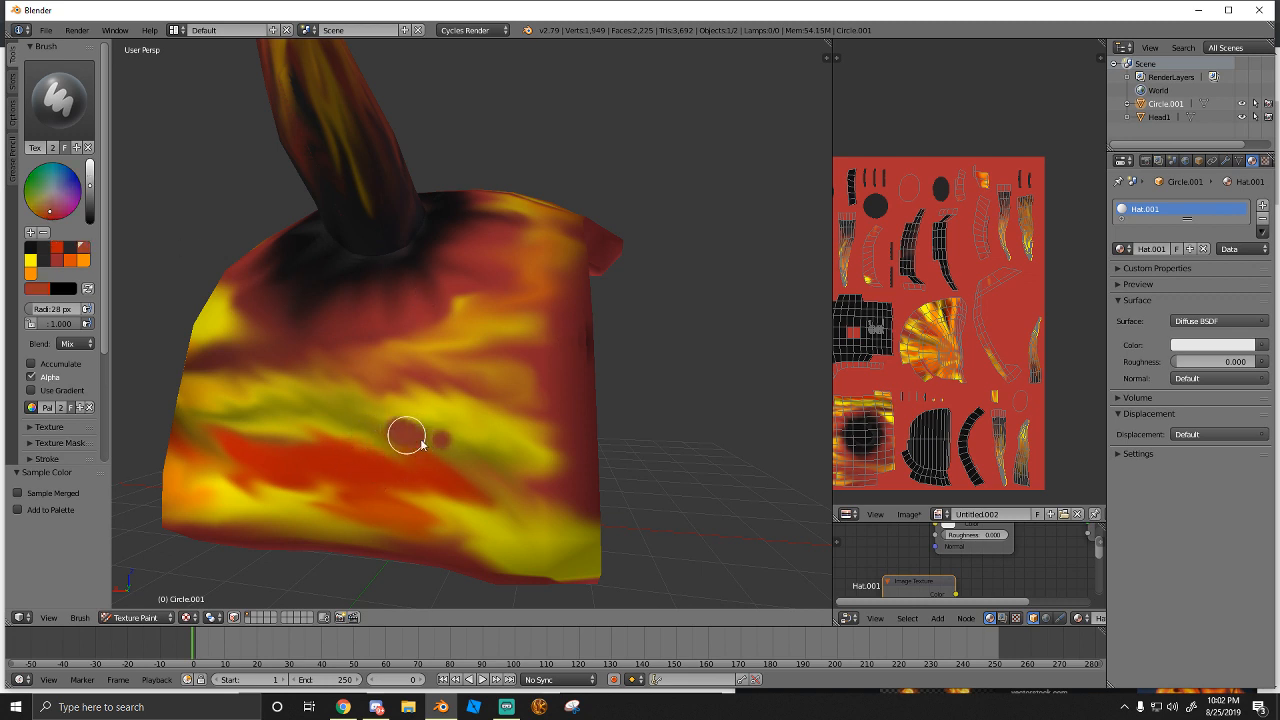
{"action": "left_click_drag", "start_coordinate": [392, 447], "coordinate": [232, 425]}
{"action": "left_click", "coordinate": [60, 100]}
{"action": "left_click", "coordinate": [215, 186]}
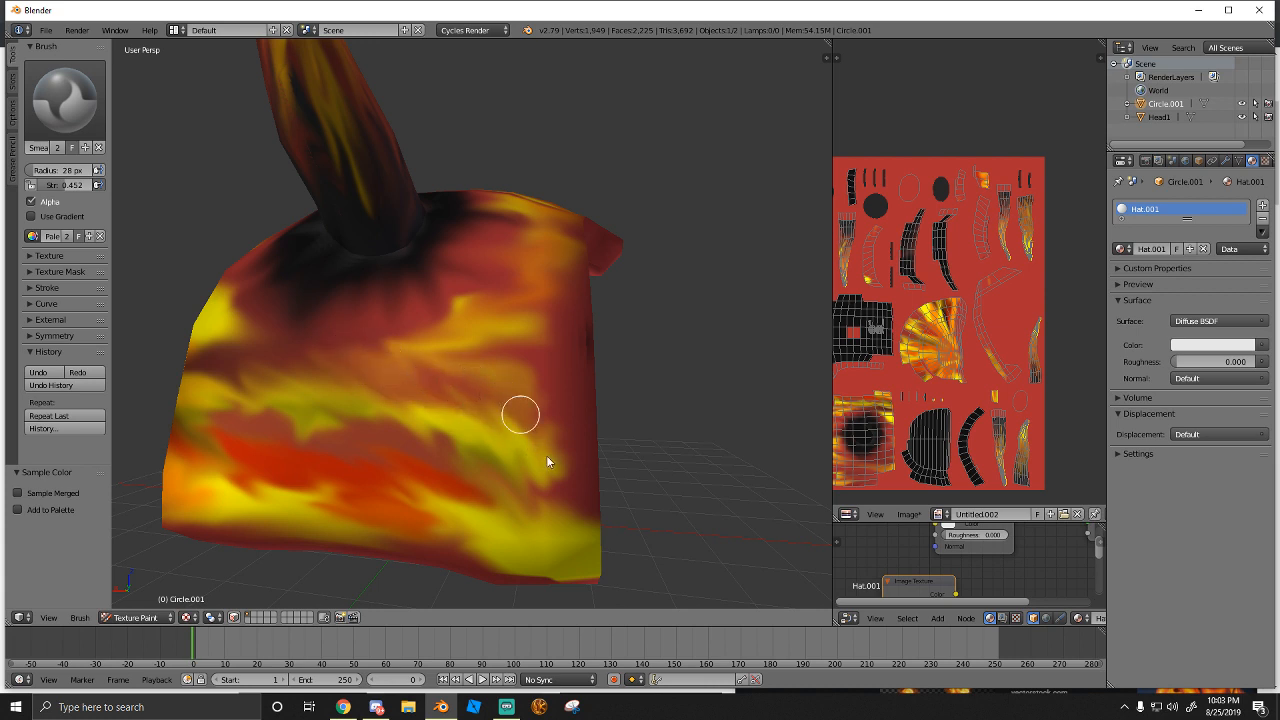
Paint a short black stroke and a yellow dab beside it on the lower side flames using the TexDraw brush
{"action": "left_click", "coordinate": [65, 100]}
{"action": "left_click", "coordinate": [320, 175]}
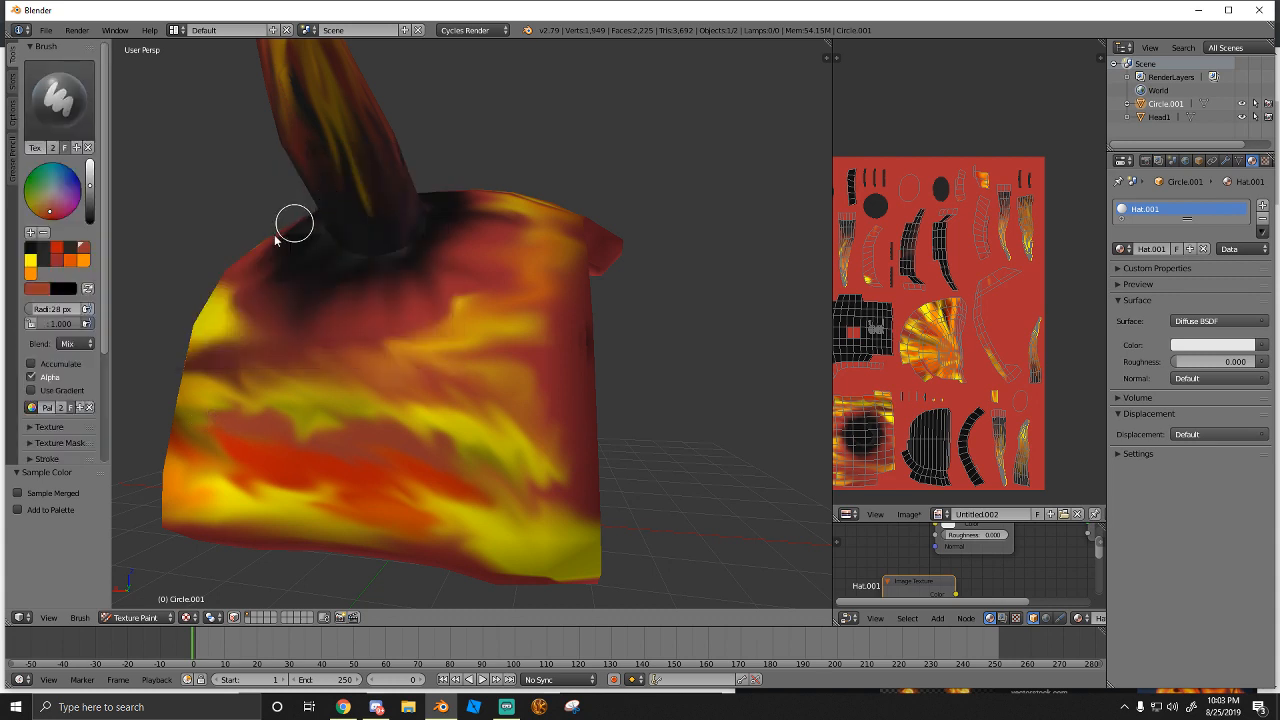
{"action": "left_click", "coordinate": [33, 292]}
{"action": "left_click", "coordinate": [36, 291]}
{"action": "left_click", "coordinate": [33, 255]}
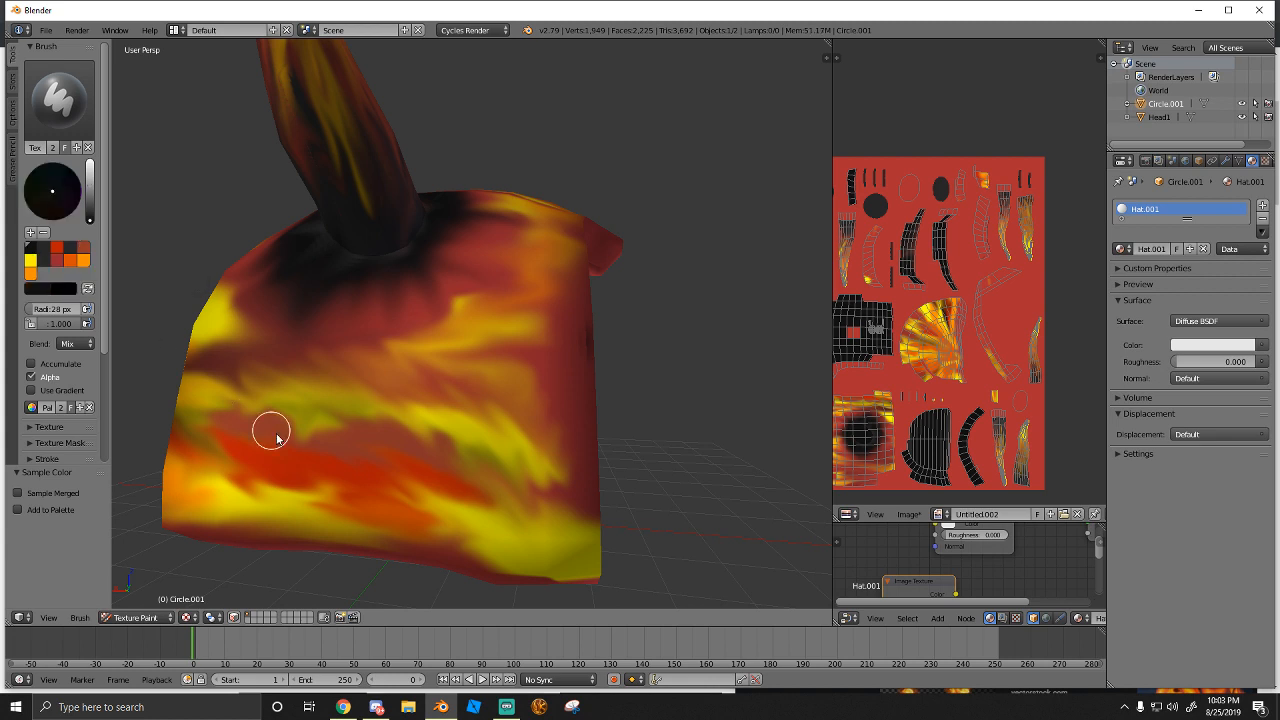
{"action": "left_click_drag", "start_coordinate": [452, 476], "coordinate": [395, 472]}
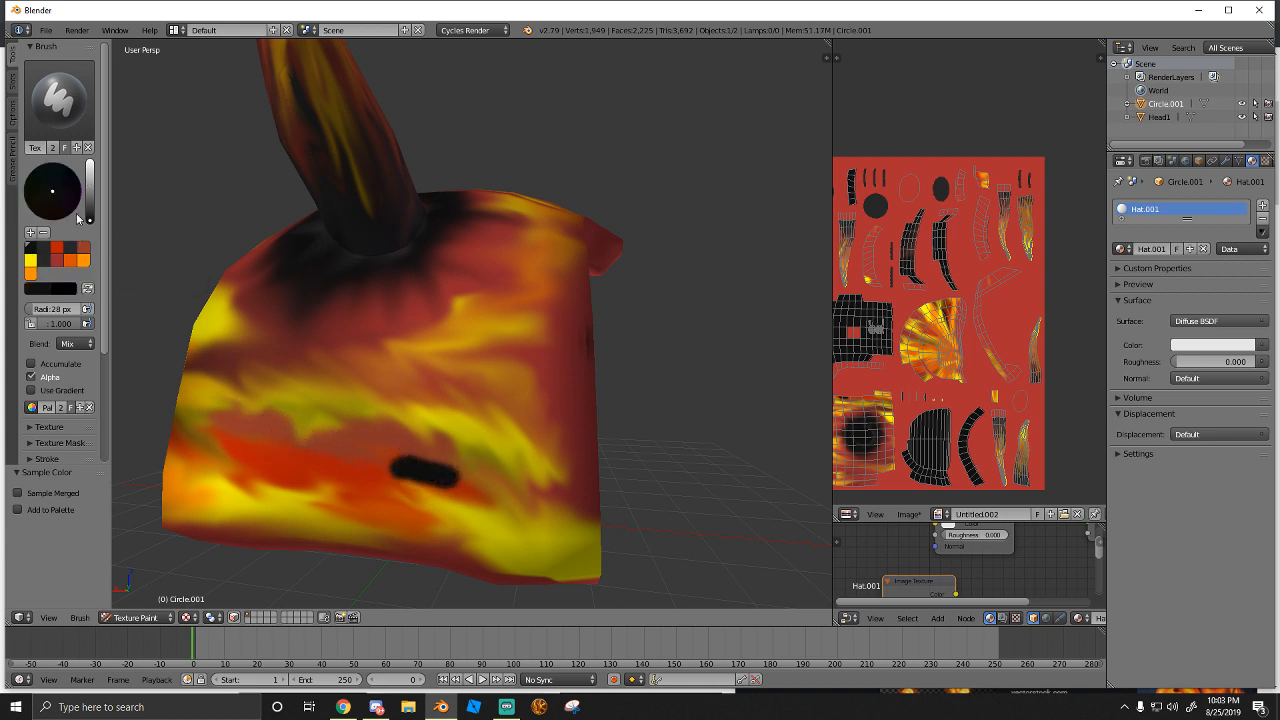
{"action": "left_click", "coordinate": [31, 263]}
{"action": "left_click", "coordinate": [371, 467]}
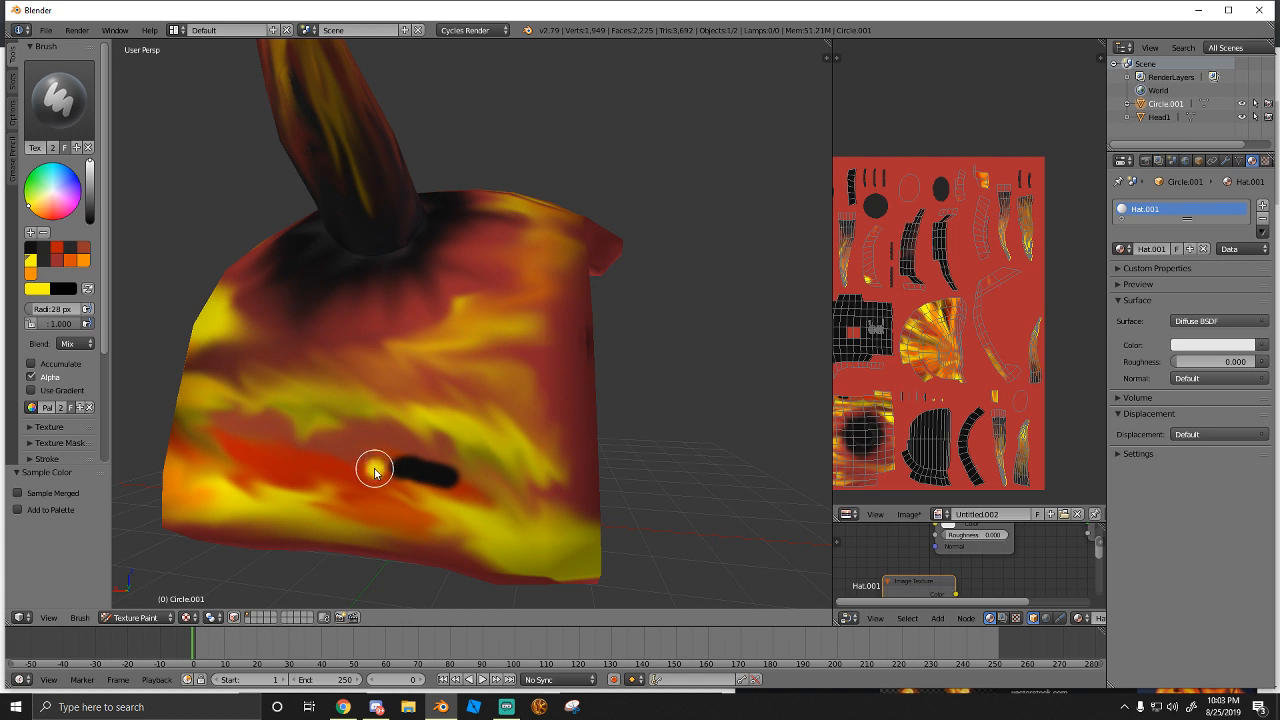
Paint an orange stroke above the black mark and scatter orange dabs over the yellow flames on the side of the hat
{"action": "left_click", "coordinate": [57, 248]}
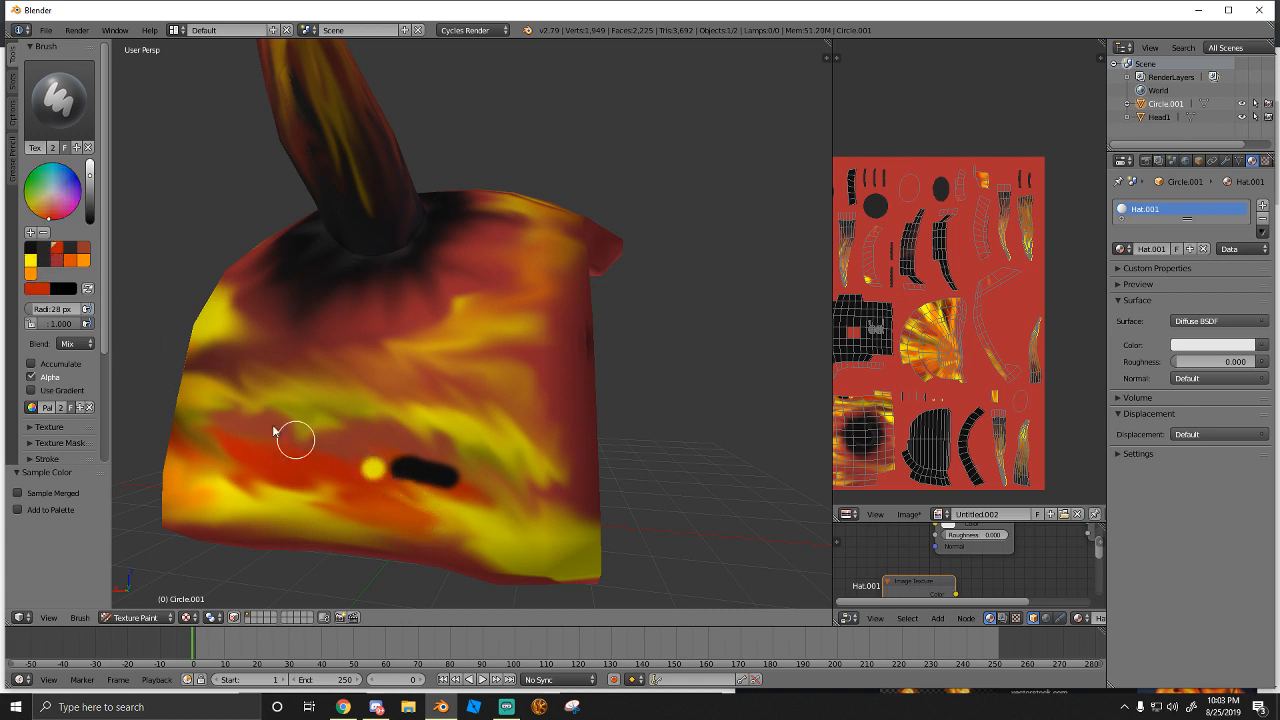
{"action": "left_click", "coordinate": [73, 264]}
{"action": "left_click_drag", "start_coordinate": [418, 461], "coordinate": [384, 449]}
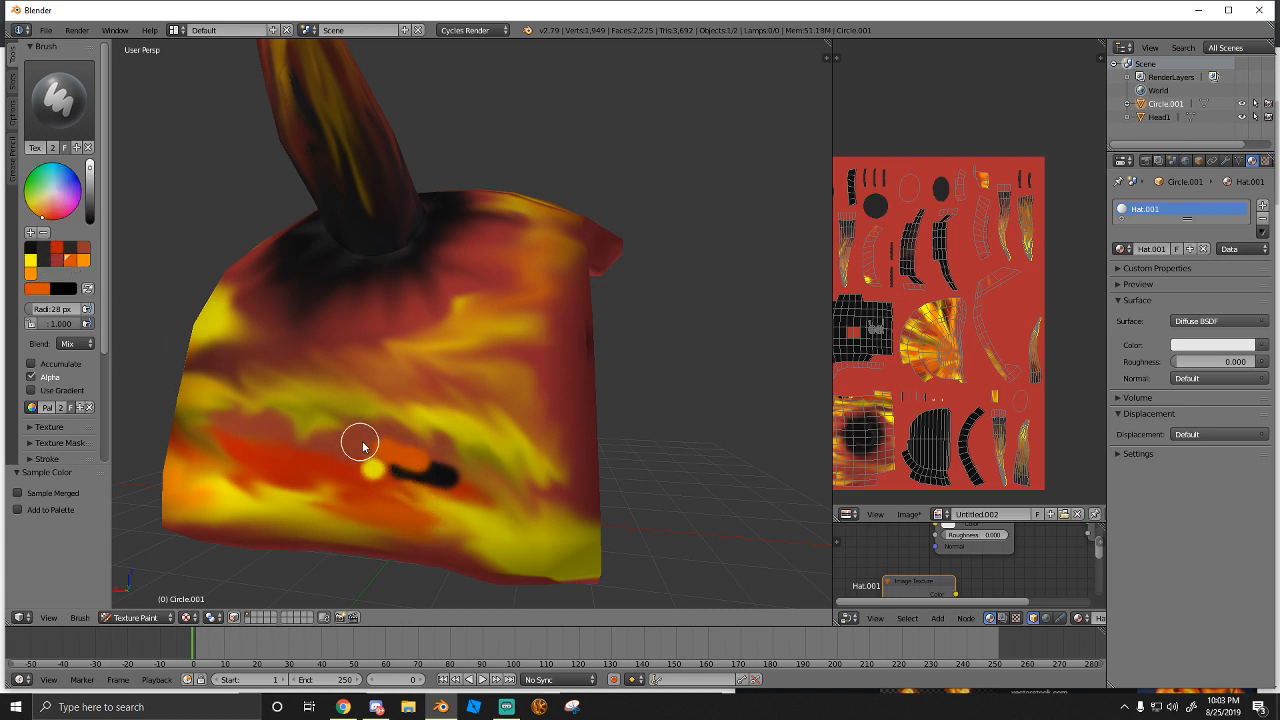
{"action": "left_click", "coordinate": [476, 430]}
{"action": "left_click", "coordinate": [529, 448]}
{"action": "left_click", "coordinate": [535, 545]}
{"action": "left_click", "coordinate": [238, 500]}
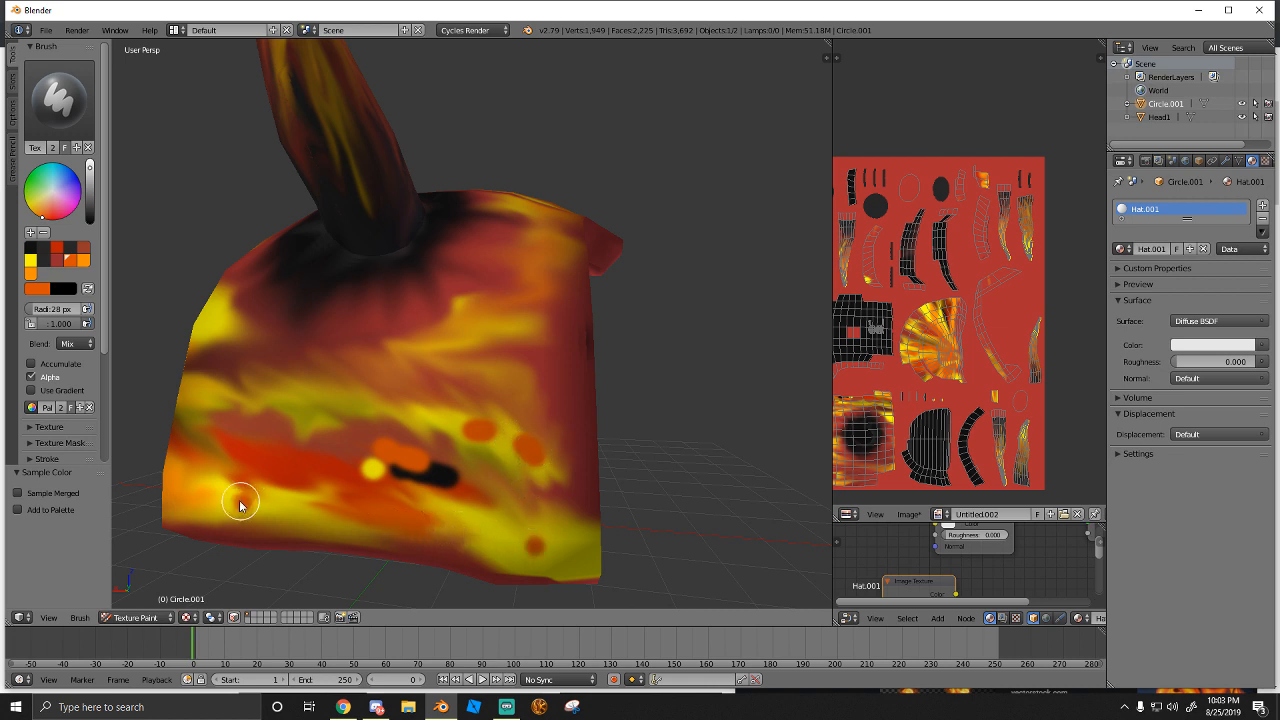
Dab orange near the hat's lower corner, and smear the black, yellow and orange marks into the side flames with the Smear brush
{"action": "left_click", "coordinate": [171, 495]}
{"action": "left_click", "coordinate": [60, 100]}
{"action": "left_click", "coordinate": [212, 178]}
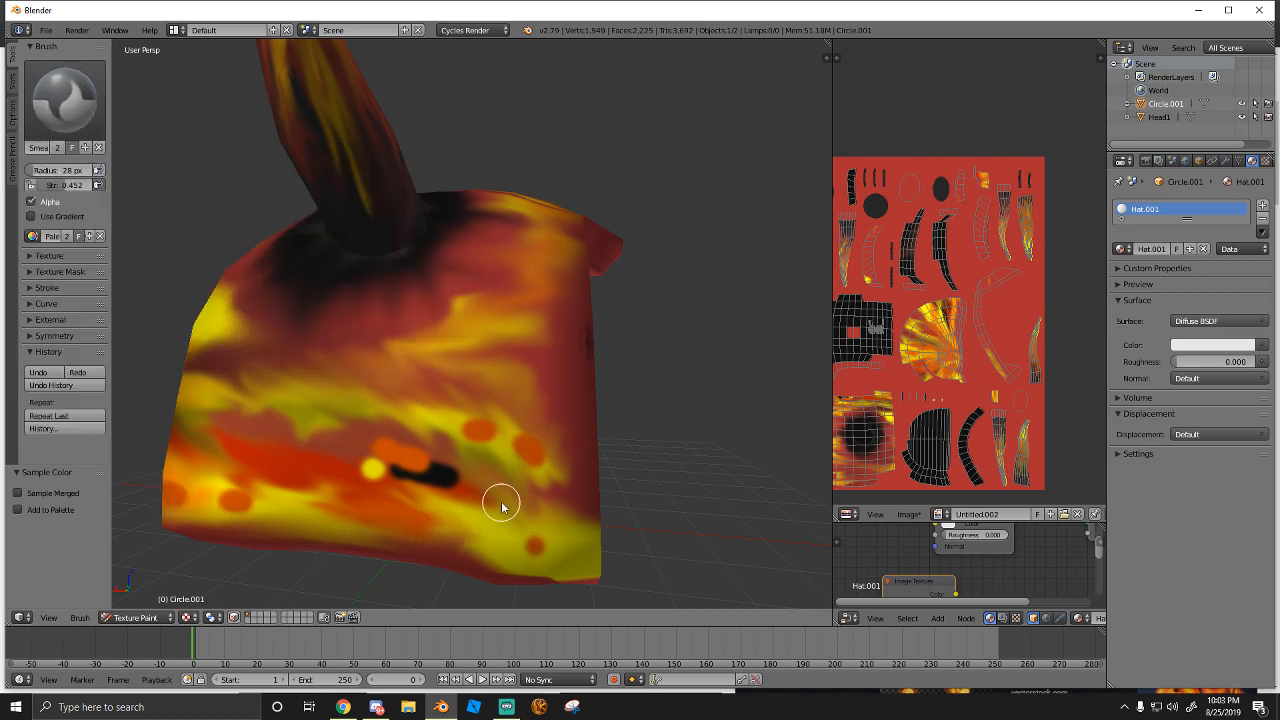
{"action": "mouse_move", "coordinate": [455, 474]}
{"action": "left_mouse_down"}
{"action": "mouse_move", "coordinate": [457, 486]}
{"action": "mouse_move", "coordinate": [351, 466]}
{"action": "mouse_move", "coordinate": [435, 457]}
{"action": "mouse_move", "coordinate": [543, 537]}
{"action": "mouse_move", "coordinate": [494, 523]}
{"action": "mouse_move", "coordinate": [543, 543]}
{"action": "mouse_move", "coordinate": [477, 516]}
{"action": "left_mouse_up"}
{"action": "mouse_move", "coordinate": [557, 567]}
{"action": "left_mouse_down"}
{"action": "mouse_move", "coordinate": [429, 480]}
{"action": "mouse_move", "coordinate": [488, 492]}
{"action": "mouse_move", "coordinate": [386, 453]}
{"action": "mouse_move", "coordinate": [360, 468]}
{"action": "mouse_move", "coordinate": [326, 454]}
{"action": "mouse_move", "coordinate": [400, 463]}
{"action": "mouse_move", "coordinate": [308, 433]}
{"action": "mouse_move", "coordinate": [443, 469]}
{"action": "mouse_move", "coordinate": [360, 431]}
{"action": "mouse_move", "coordinate": [406, 443]}
{"action": "mouse_move", "coordinate": [505, 490]}
{"action": "mouse_move", "coordinate": [509, 525]}
{"action": "mouse_move", "coordinate": [345, 463]}
{"action": "mouse_move", "coordinate": [459, 521]}
{"action": "mouse_move", "coordinate": [378, 470]}
{"action": "left_mouse_up"}
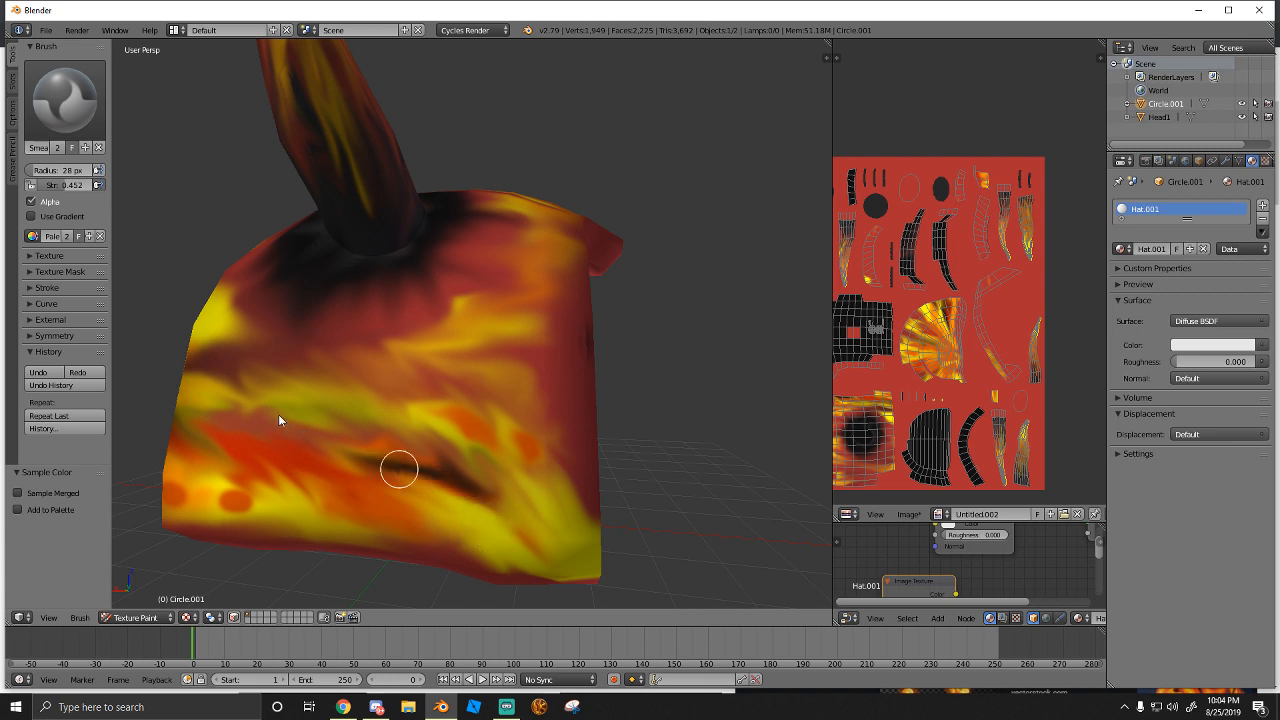
{"action": "mouse_move", "coordinate": [400, 466]}
{"action": "left_mouse_down"}
{"action": "mouse_move", "coordinate": [357, 457]}
{"action": "mouse_move", "coordinate": [455, 461]}
{"action": "left_mouse_up"}
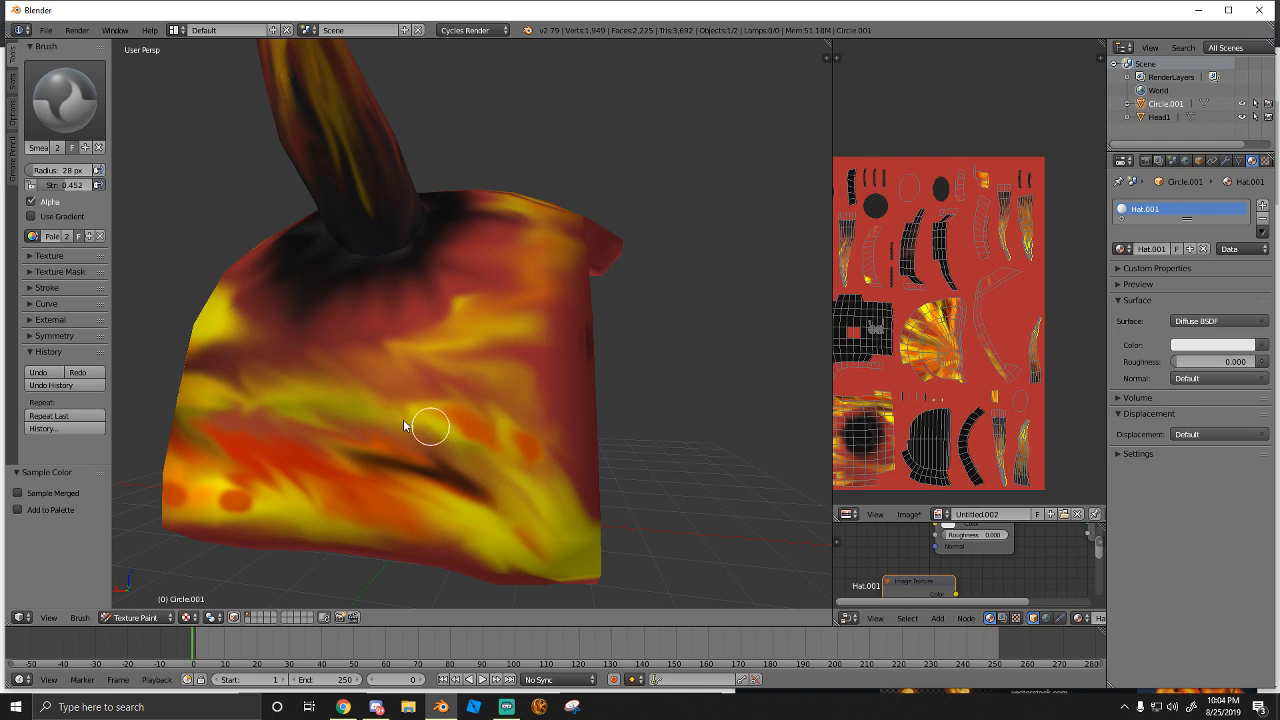
Paint over the flames on the lower side of the hat with dull red, using the TexDraw brush at an 84 px radius
{"action": "scroll", "coordinate": [297, 346], "scroll_direction": "down", "scroll_amount": 5}
{"action": "mouse_move", "coordinate": [366, 366]}
{"action": "middle_mouse_down"}
{"action": "mouse_move", "coordinate": [589, 394]}
{"action": "mouse_move", "coordinate": [500, 400]}
{"action": "mouse_move", "coordinate": [474, 351]}
{"action": "mouse_move", "coordinate": [456, 374]}
{"action": "middle_mouse_up"}
{"action": "scroll", "coordinate": [450, 372], "scroll_direction": "up", "scroll_amount": 5}
{"action": "left_click", "coordinate": [42, 108]}
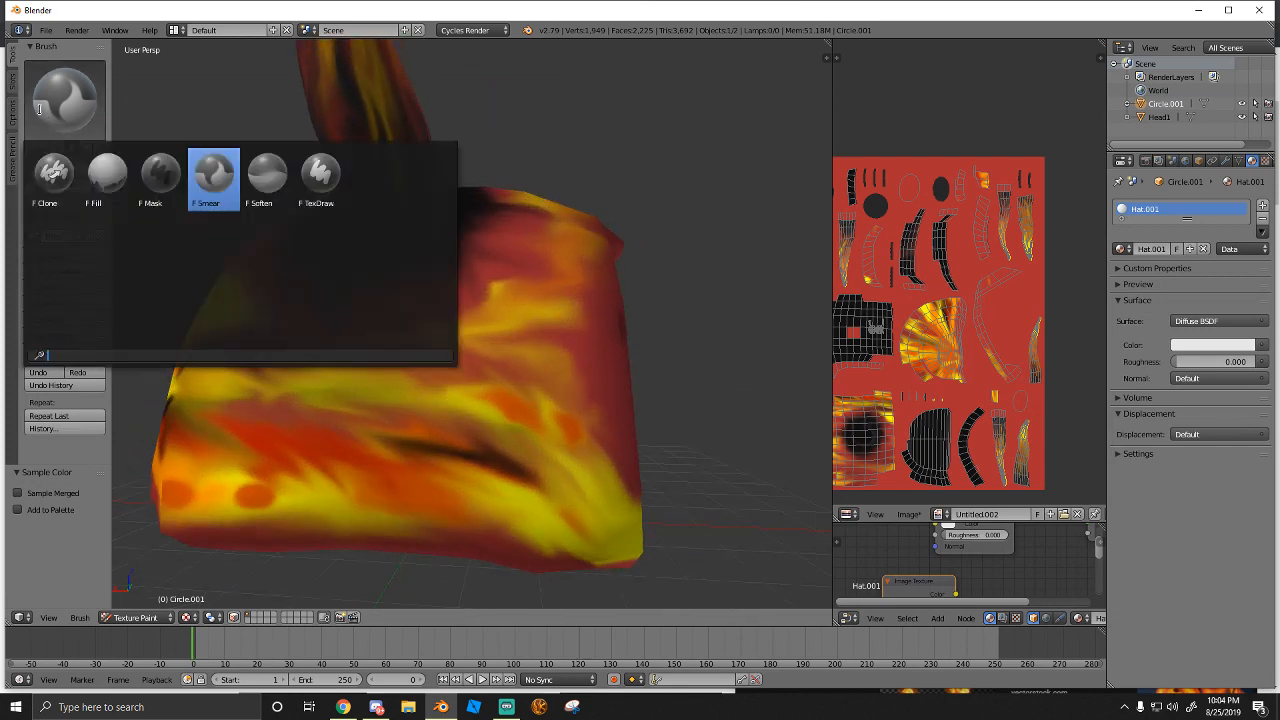
{"action": "left_click", "coordinate": [312, 185]}
{"action": "left_click", "coordinate": [86, 249]}
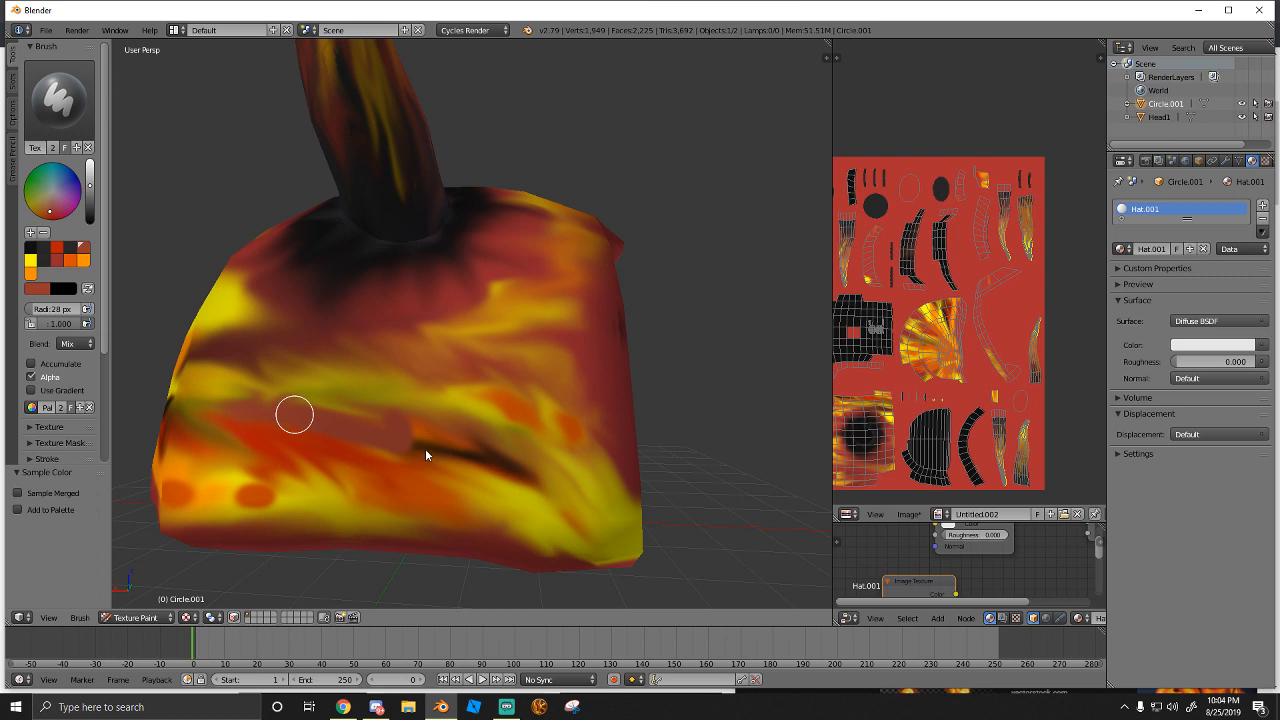
{"action": "mouse_move", "coordinate": [423, 449]}
{"action": "left_mouse_down"}
{"action": "mouse_move", "coordinate": [437, 449]}
{"action": "mouse_move", "coordinate": [424, 457]}
{"action": "left_mouse_up"}
{"action": "key", "text": "f"}
{"action": "left_click", "coordinate": [461, 470]}
{"action": "mouse_move", "coordinate": [508, 476]}
{"action": "left_mouse_down"}
{"action": "mouse_move", "coordinate": [302, 468]}
{"action": "mouse_move", "coordinate": [526, 504]}
{"action": "mouse_move", "coordinate": [494, 524]}
{"action": "mouse_move", "coordinate": [552, 469]}
{"action": "mouse_move", "coordinate": [408, 420]}
{"action": "mouse_move", "coordinate": [290, 500]}
{"action": "mouse_move", "coordinate": [195, 503]}
{"action": "mouse_move", "coordinate": [302, 502]}
{"action": "mouse_move", "coordinate": [615, 540]}
{"action": "mouse_move", "coordinate": [609, 557]}
{"action": "mouse_move", "coordinate": [607, 540]}
{"action": "left_mouse_up"}
{"action": "mouse_move", "coordinate": [607, 540]}
{"action": "middle_mouse_down"}
{"action": "mouse_move", "coordinate": [608, 529]}
{"action": "mouse_move", "coordinate": [405, 451]}
{"action": "mouse_move", "coordinate": [389, 366]}
{"action": "mouse_move", "coordinate": [414, 537]}
{"action": "middle_mouse_up"}
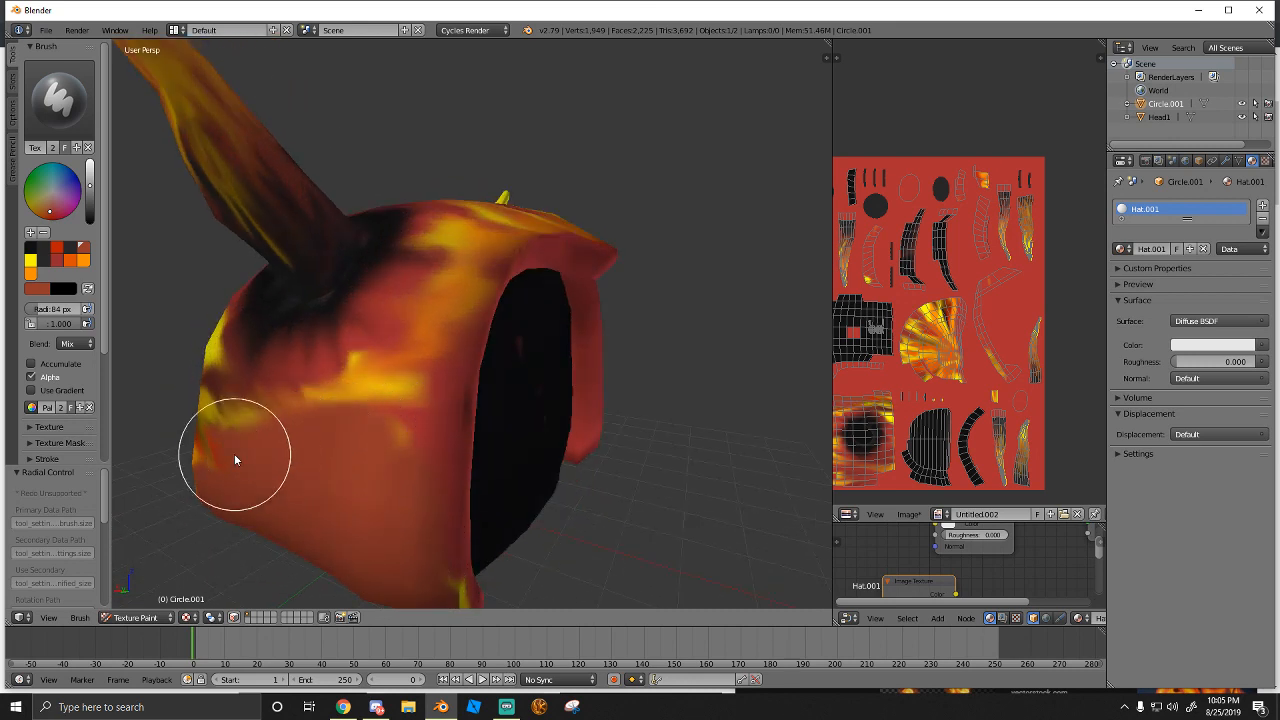
{"action": "middle_click_drag", "start_coordinate": [238, 449], "coordinate": [304, 443]}
{"action": "mouse_move", "coordinate": [304, 443]}
{"action": "left_mouse_down"}
{"action": "mouse_move", "coordinate": [237, 494]}
{"action": "mouse_move", "coordinate": [277, 400]}
{"action": "mouse_move", "coordinate": [403, 503]}
{"action": "left_mouse_up"}
Consult the fire-painting reference in Chrome and paint a dark red base along the bottom of the hat's side in Blender
{"action": "key", "text": "alt+Tab"}
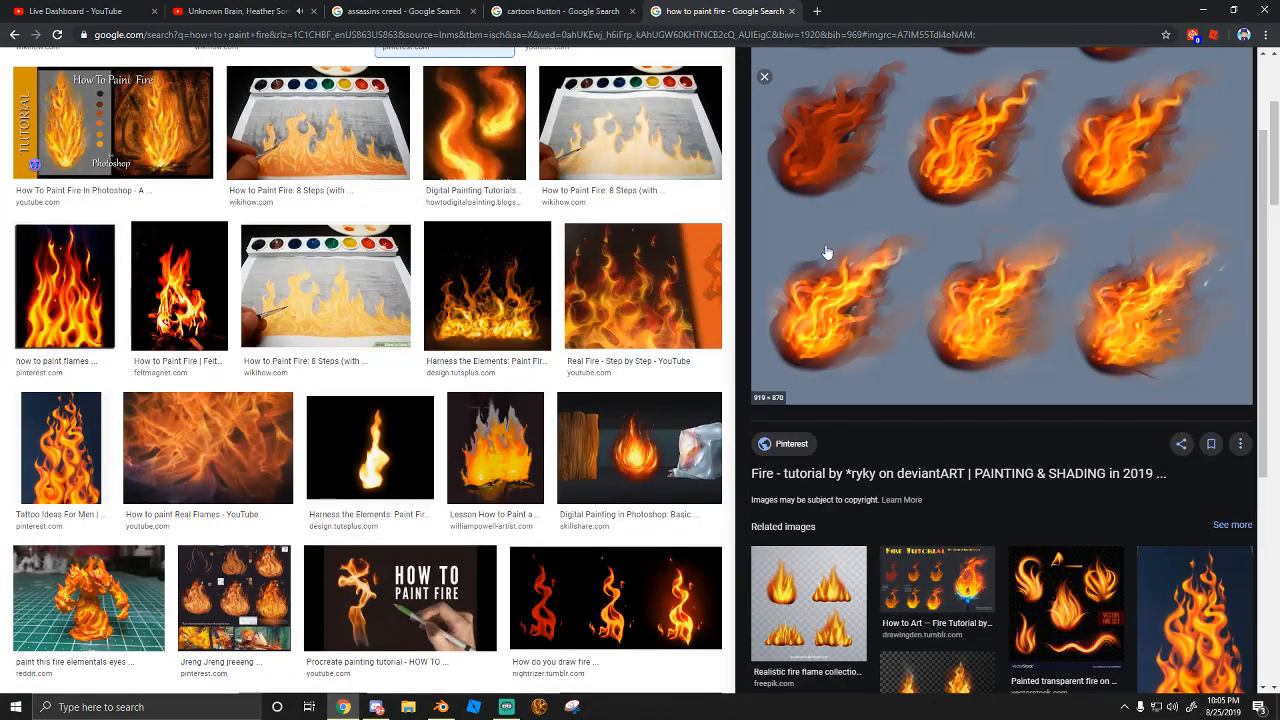
{"action": "left_click", "coordinate": [441, 707]}
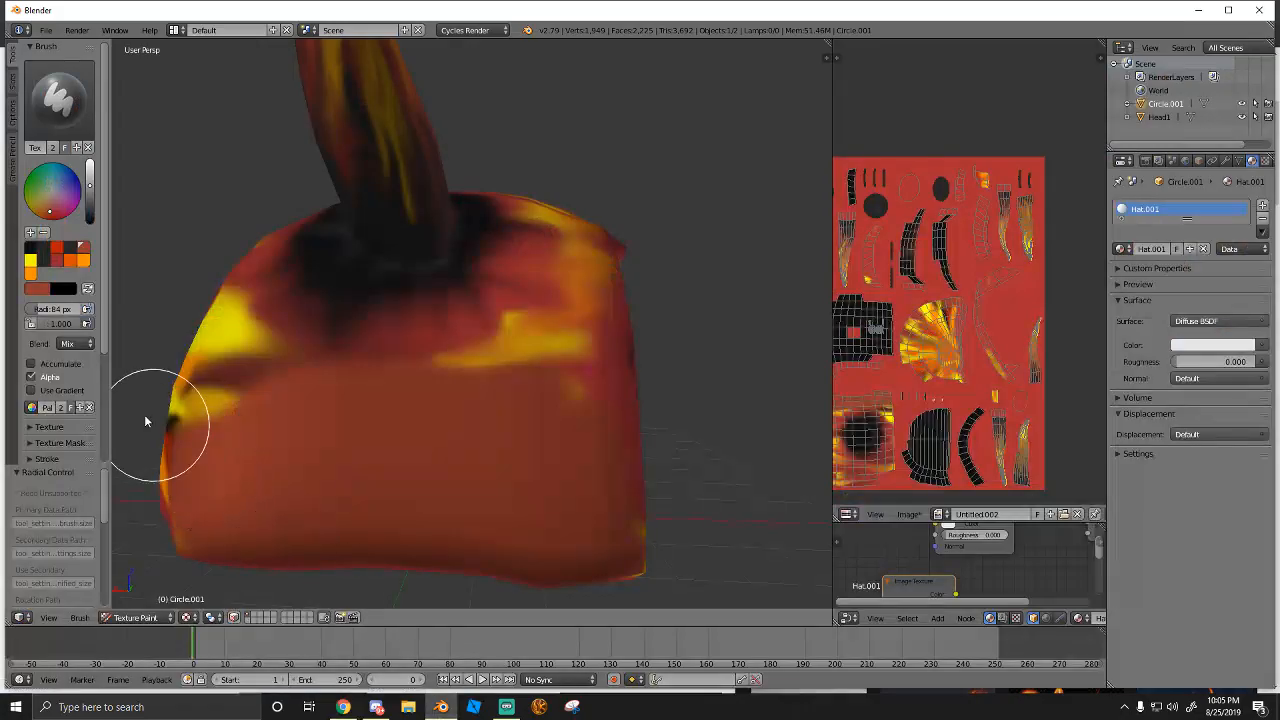
{"action": "left_click", "coordinate": [57, 250]}
{"action": "left_click", "coordinate": [89, 188]}
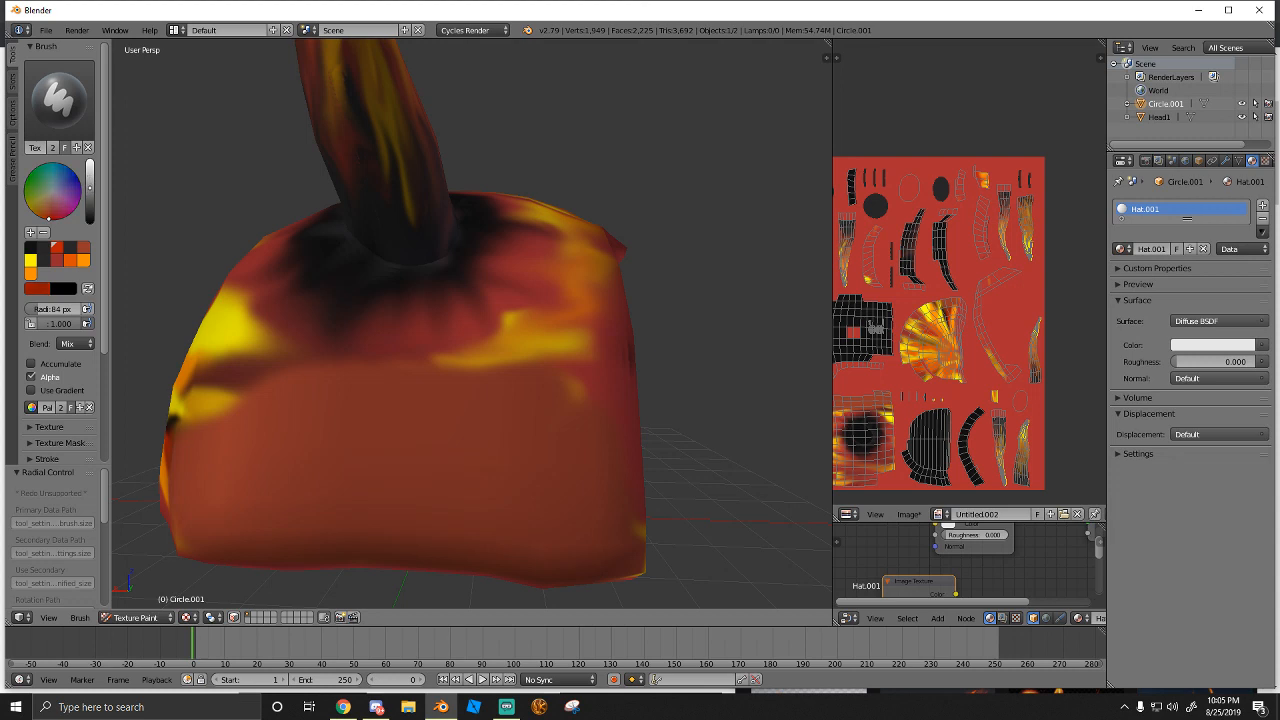
{"action": "mouse_move", "coordinate": [453, 528]}
{"action": "left_mouse_down"}
{"action": "mouse_move", "coordinate": [263, 457]}
{"action": "mouse_move", "coordinate": [346, 517]}
{"action": "mouse_move", "coordinate": [522, 519]}
{"action": "left_mouse_up"}
{"action": "left_click", "coordinate": [344, 707]}
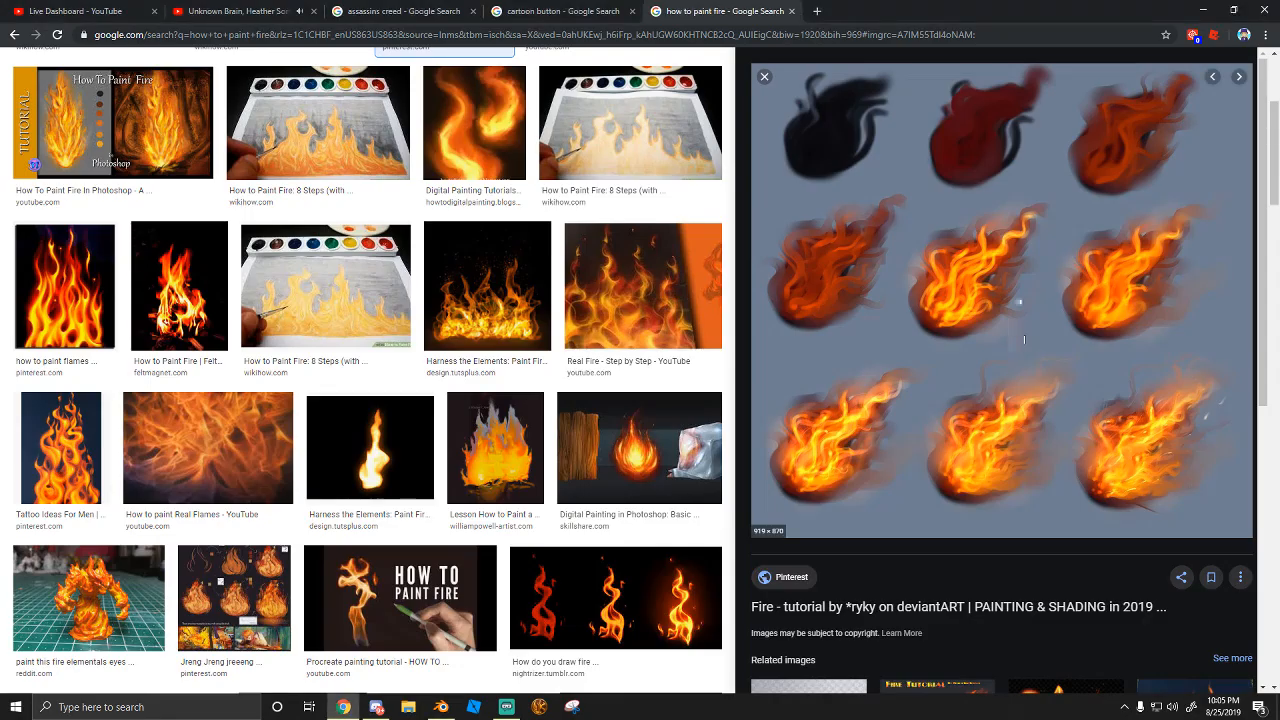
{"action": "left_click", "coordinate": [376, 707]}
{"action": "left_click", "coordinate": [441, 707]}
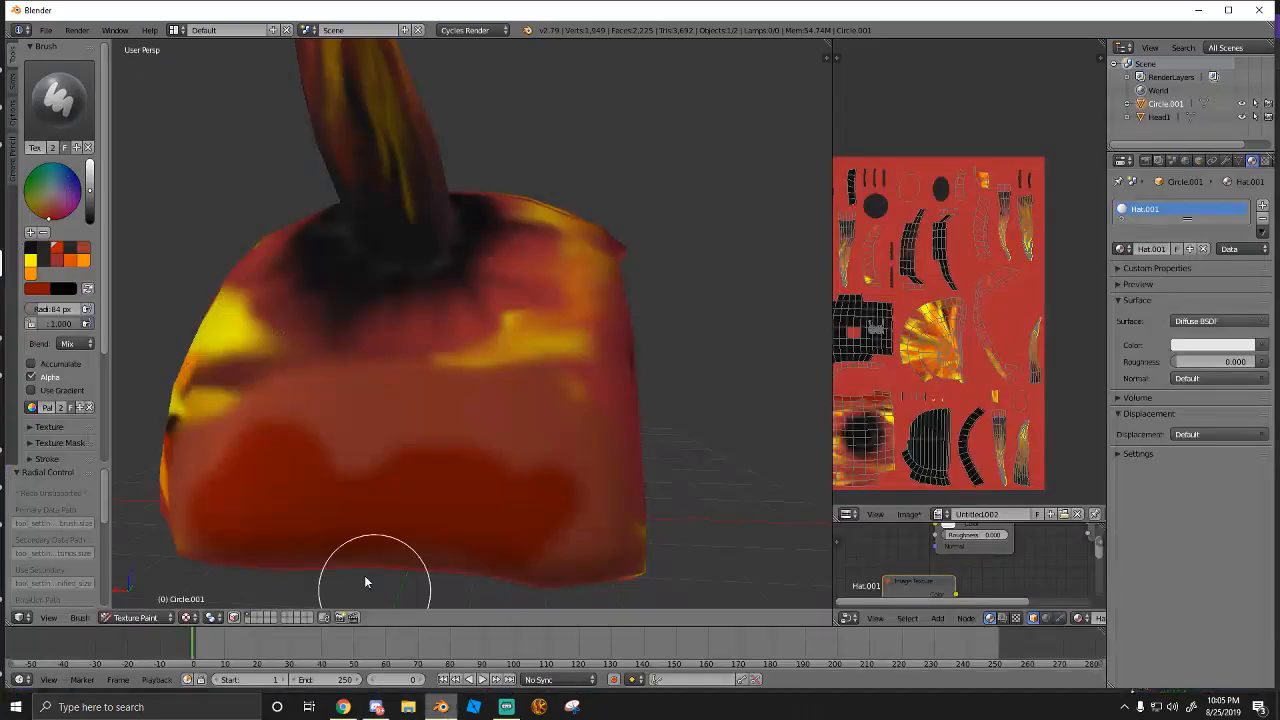
Paint wavy, overlapping orange strokes across the dark red base with a 24 px brush at 0.554 strength
{"action": "left_click", "coordinate": [67, 264]}
{"action": "mouse_move", "coordinate": [554, 528]}
{"action": "left_mouse_down"}
{"action": "mouse_move", "coordinate": [492, 469]}
{"action": "mouse_move", "coordinate": [501, 505]}
{"action": "left_mouse_up"}
{"action": "key", "text": "ctrl+z"}
{"action": "key", "text": "f"}
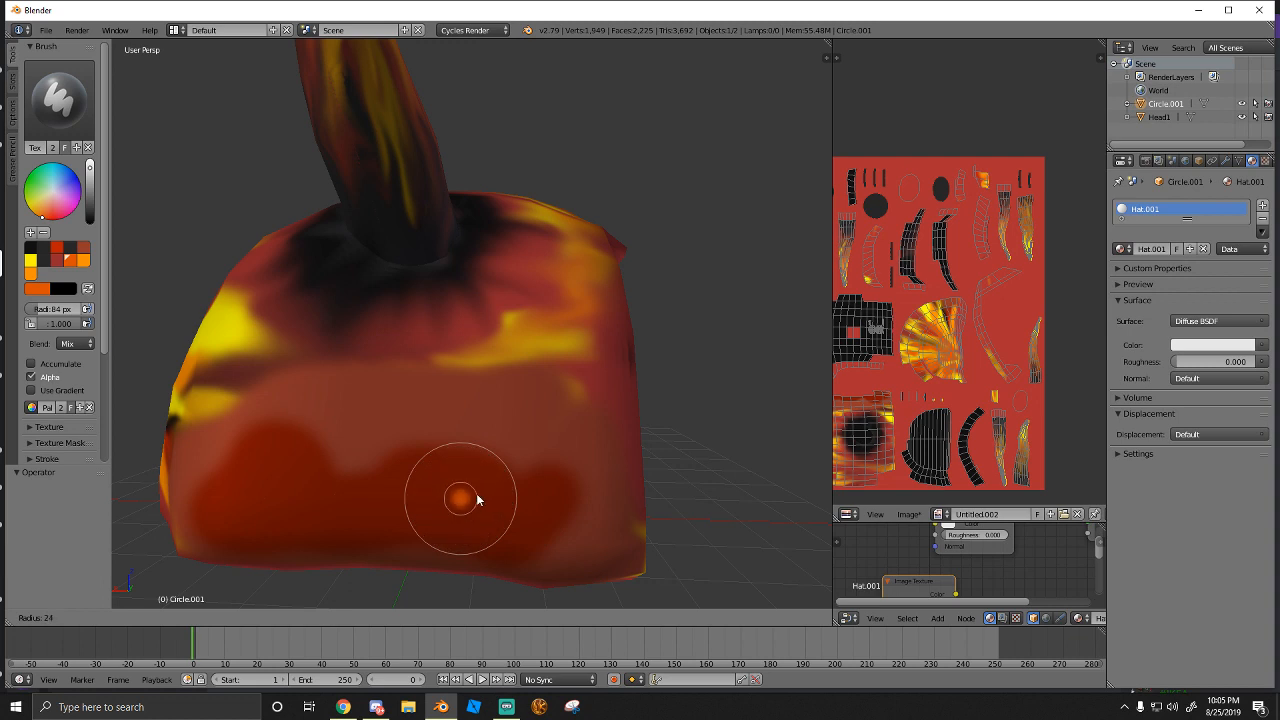
{"action": "left_click", "coordinate": [472, 500]}
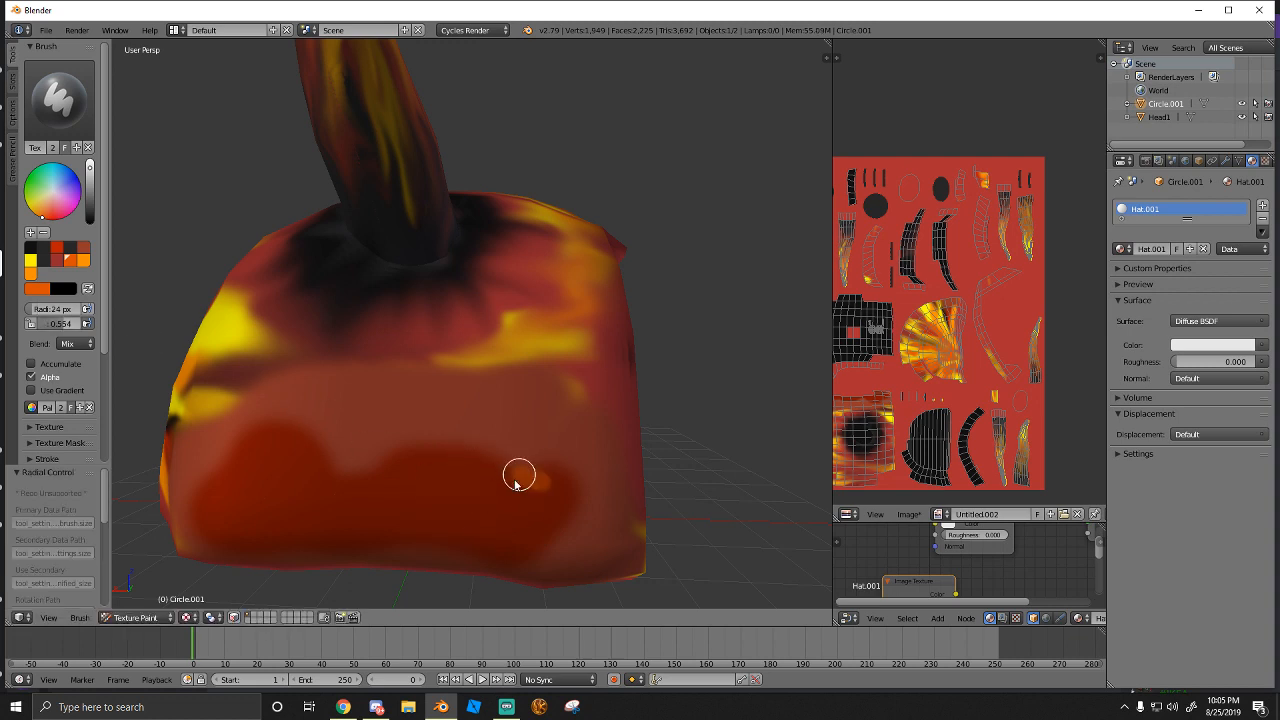
{"action": "left_click_drag", "start_coordinate": [515, 484], "coordinate": [455, 474]}
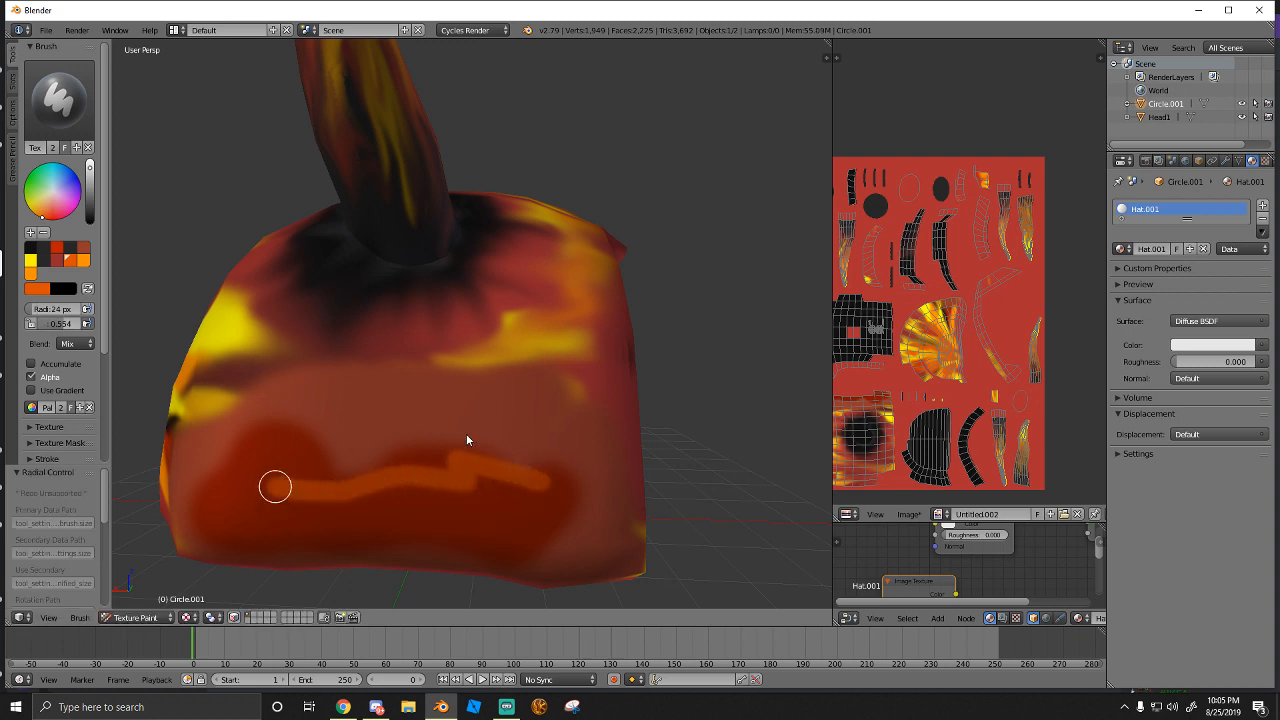
{"action": "left_click_drag", "start_coordinate": [495, 438], "coordinate": [388, 443]}
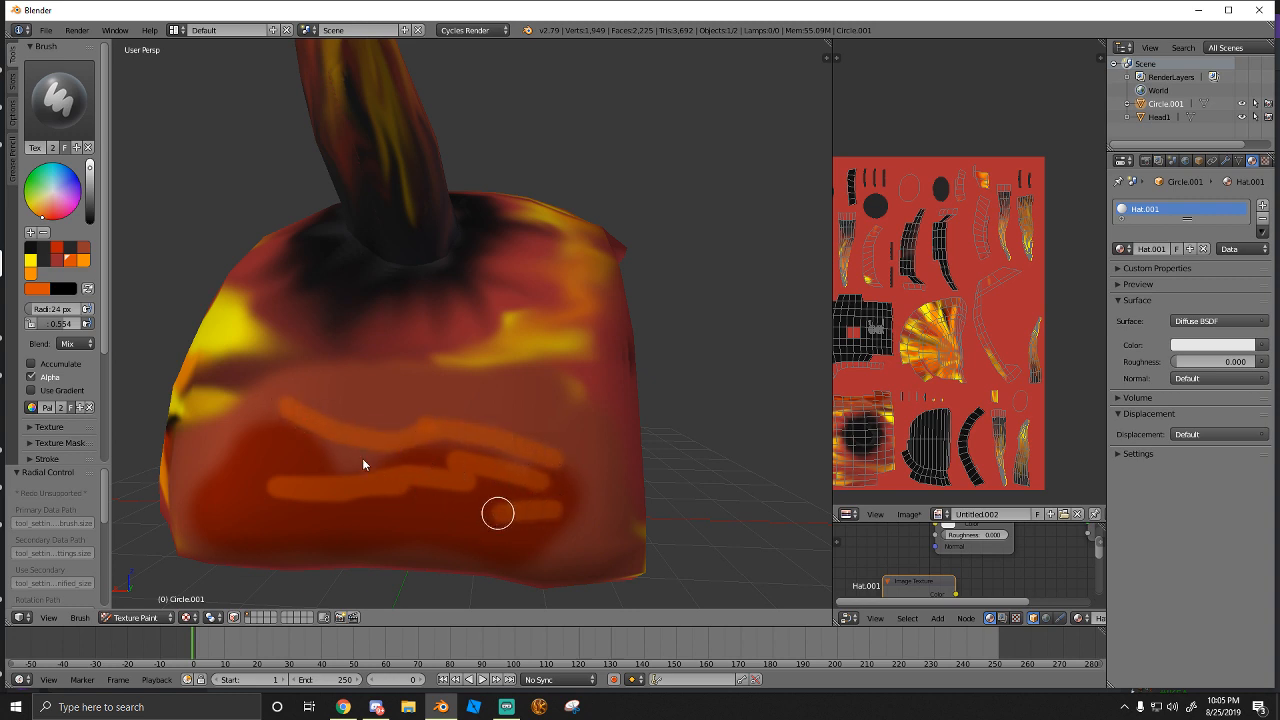
{"action": "left_click_drag", "start_coordinate": [596, 510], "coordinate": [531, 497]}
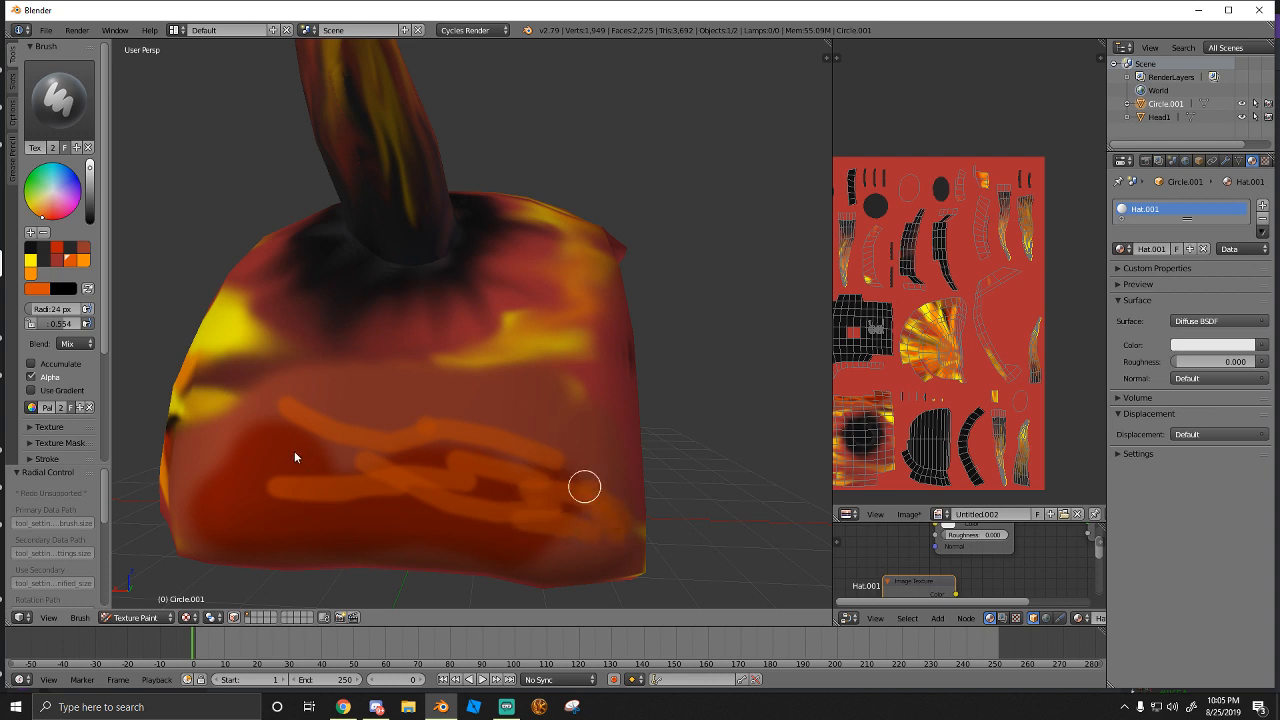
{"action": "mouse_move", "coordinate": [481, 448]}
{"action": "left_mouse_down"}
{"action": "mouse_move", "coordinate": [263, 437]}
{"action": "mouse_move", "coordinate": [286, 466]}
{"action": "mouse_move", "coordinate": [229, 437]}
{"action": "mouse_move", "coordinate": [289, 530]}
{"action": "left_mouse_up"}
Recheck the fire reference in Chrome, and paint lighter orange strokes along the orange flames on the hat's side in Blender
{"action": "left_click", "coordinate": [343, 706]}
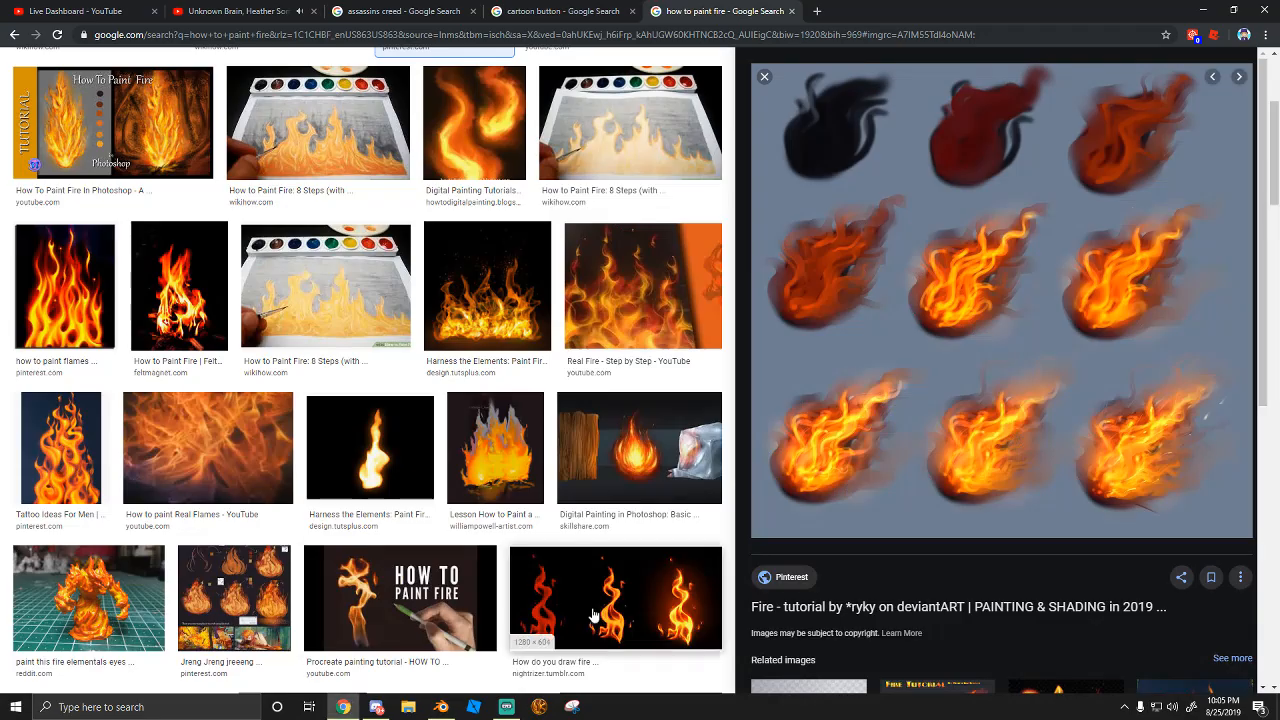
{"action": "left_click", "coordinate": [441, 706]}
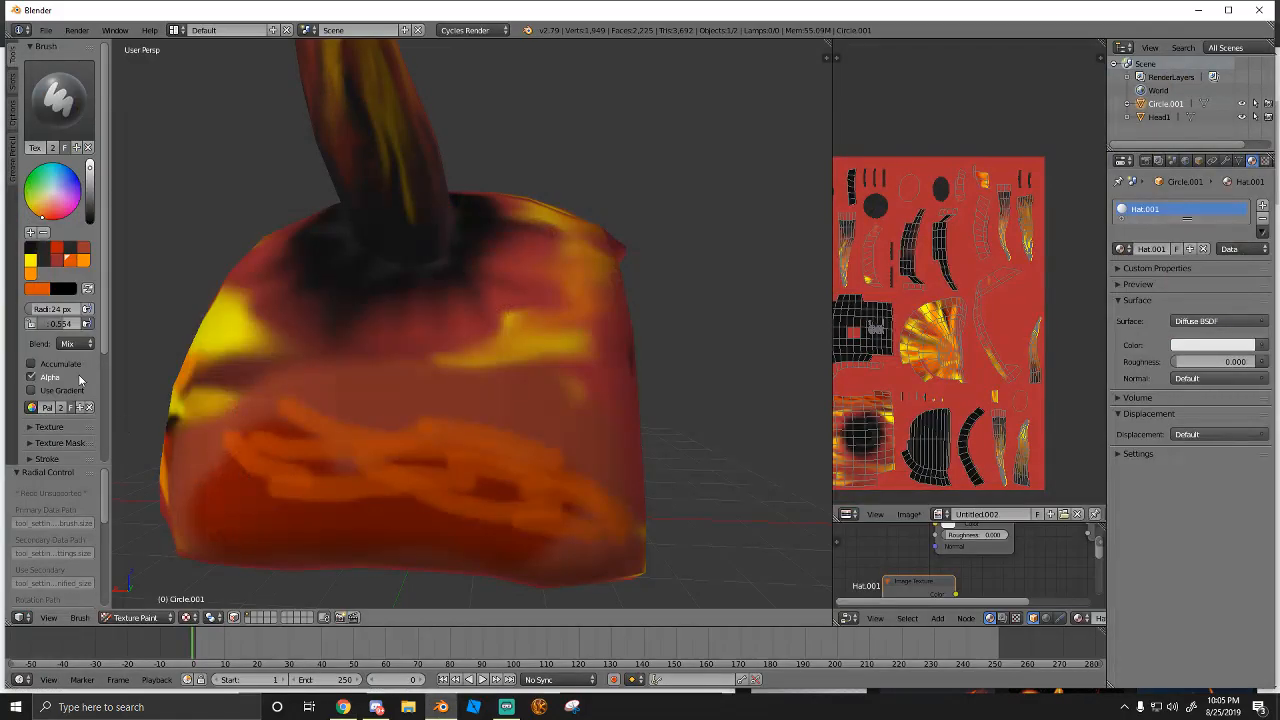
{"action": "left_click", "coordinate": [30, 264]}
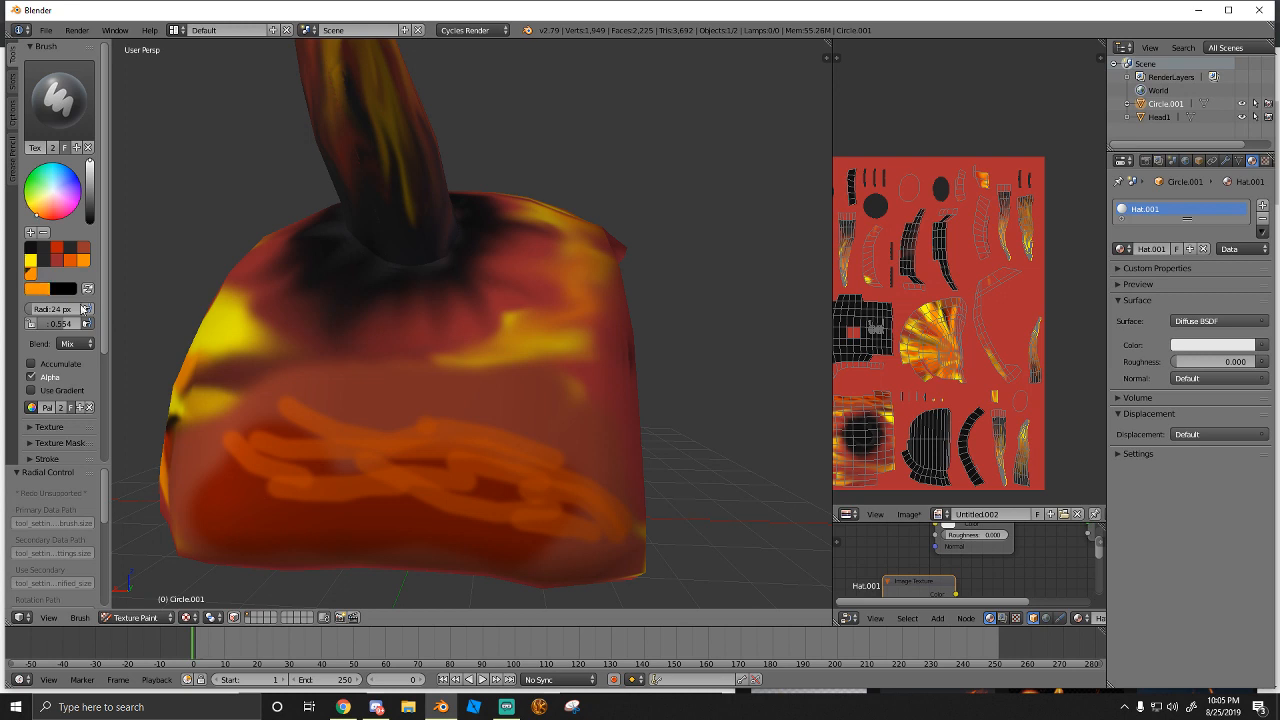
{"action": "mouse_move", "coordinate": [333, 466]}
{"action": "left_mouse_down"}
{"action": "mouse_move", "coordinate": [229, 409]}
{"action": "mouse_move", "coordinate": [343, 495]}
{"action": "left_mouse_up"}
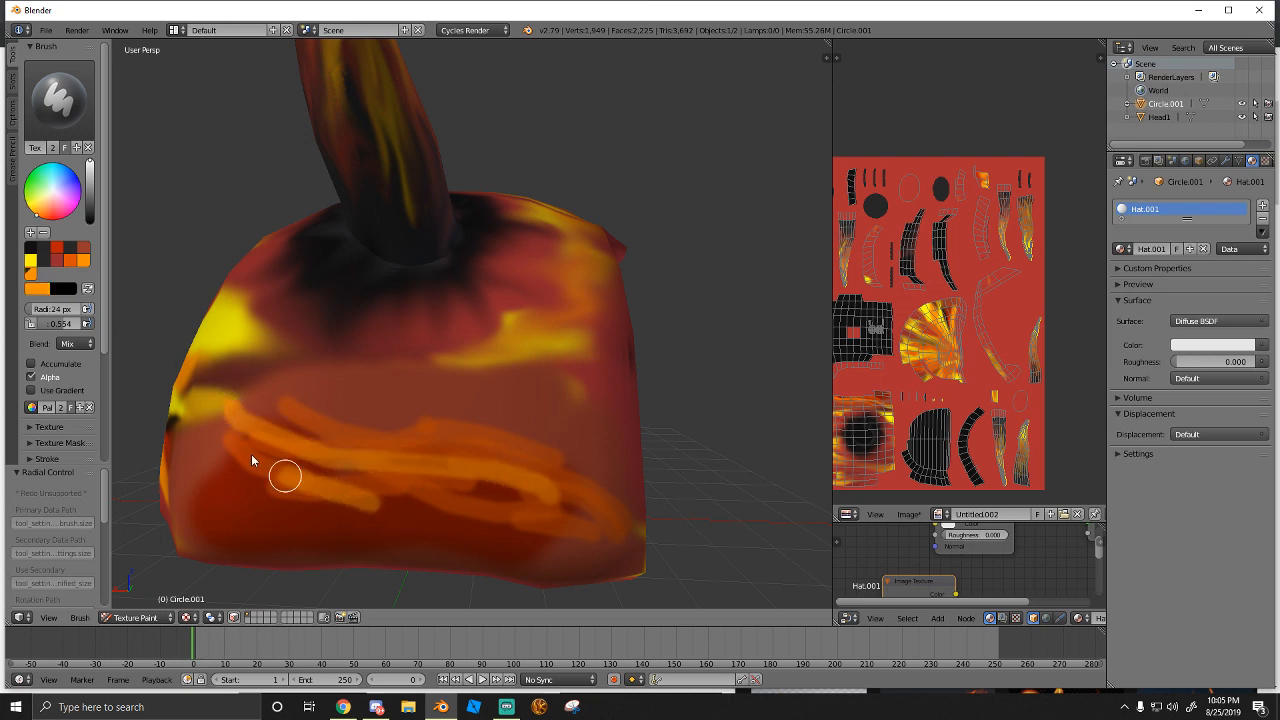
{"action": "left_click_drag", "start_coordinate": [240, 505], "coordinate": [205, 437]}
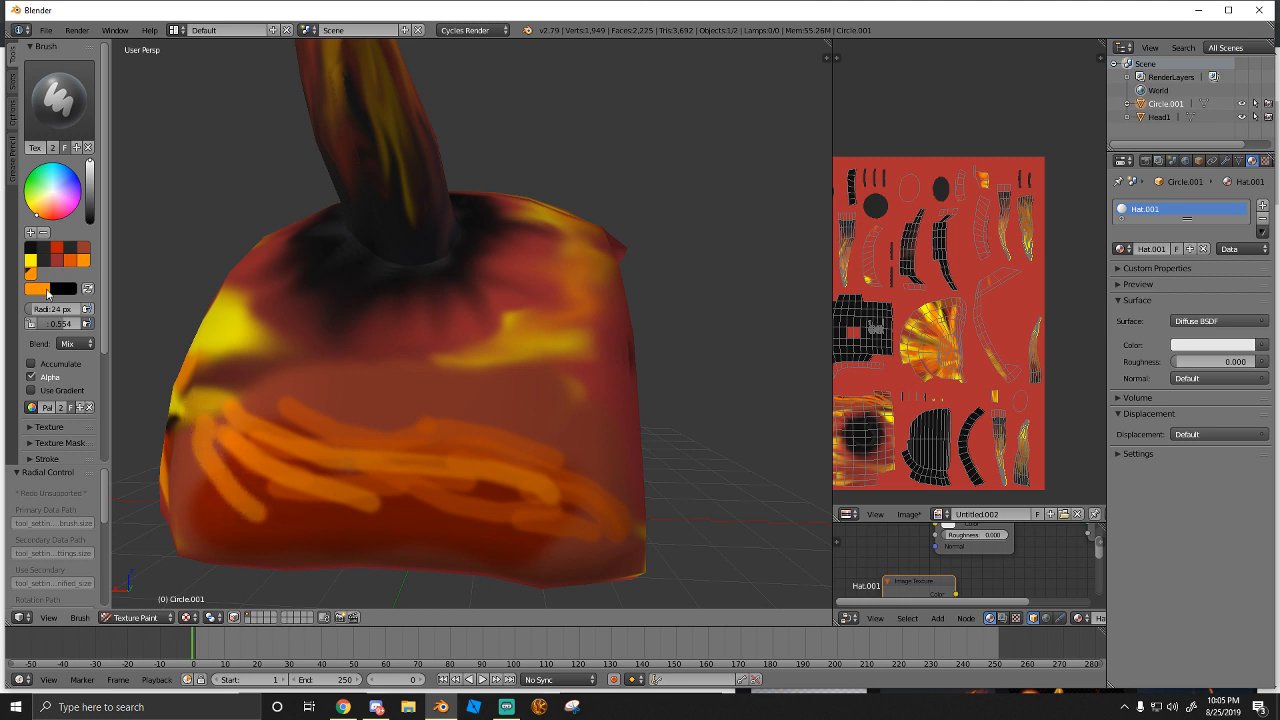
Paint long yellow strokes over the orange flames on the side of the hat, undoing the misplaced last stroke
{"action": "mouse_move", "coordinate": [517, 492]}
{"action": "left_mouse_down"}
{"action": "mouse_move", "coordinate": [494, 470]}
{"action": "mouse_move", "coordinate": [309, 441]}
{"action": "left_mouse_up"}
{"action": "mouse_move", "coordinate": [567, 520]}
{"action": "left_mouse_down"}
{"action": "mouse_move", "coordinate": [418, 503]}
{"action": "mouse_move", "coordinate": [251, 446]}
{"action": "mouse_move", "coordinate": [251, 497]}
{"action": "mouse_move", "coordinate": [224, 460]}
{"action": "left_mouse_up"}
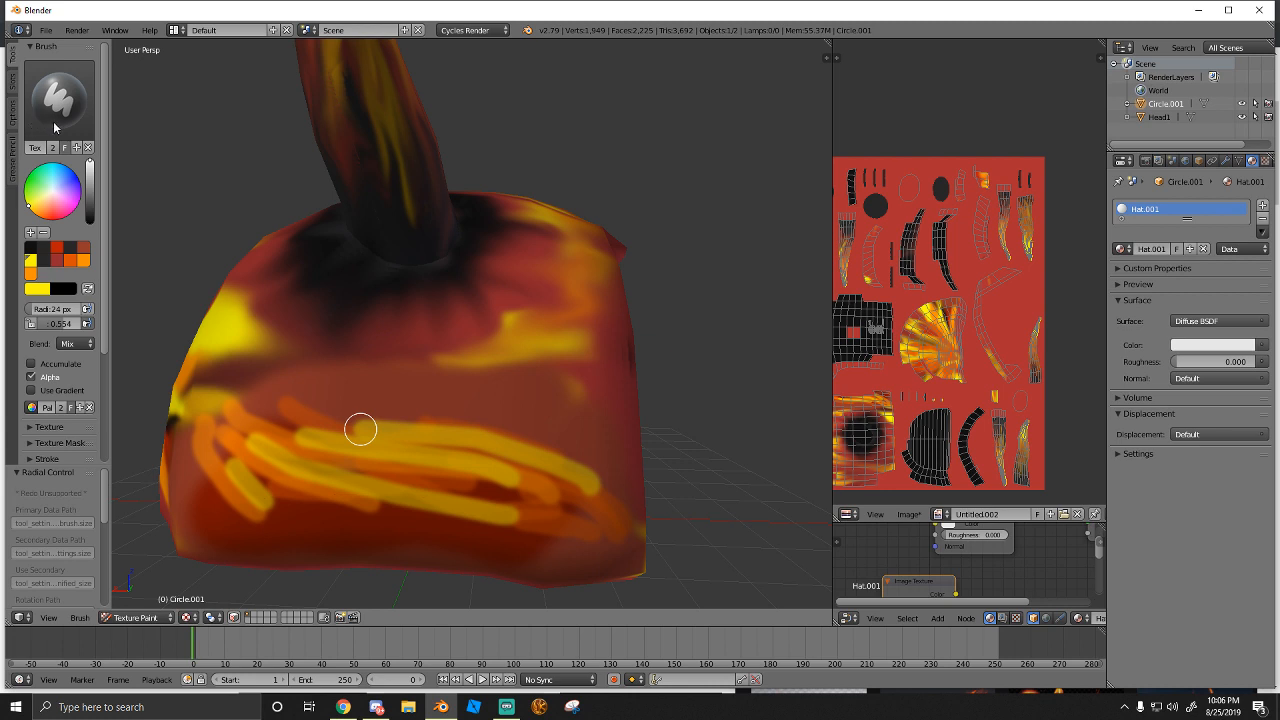
{"action": "left_click_drag", "start_coordinate": [360, 429], "coordinate": [235, 270]}
{"action": "key", "text": "ctrl+z"}
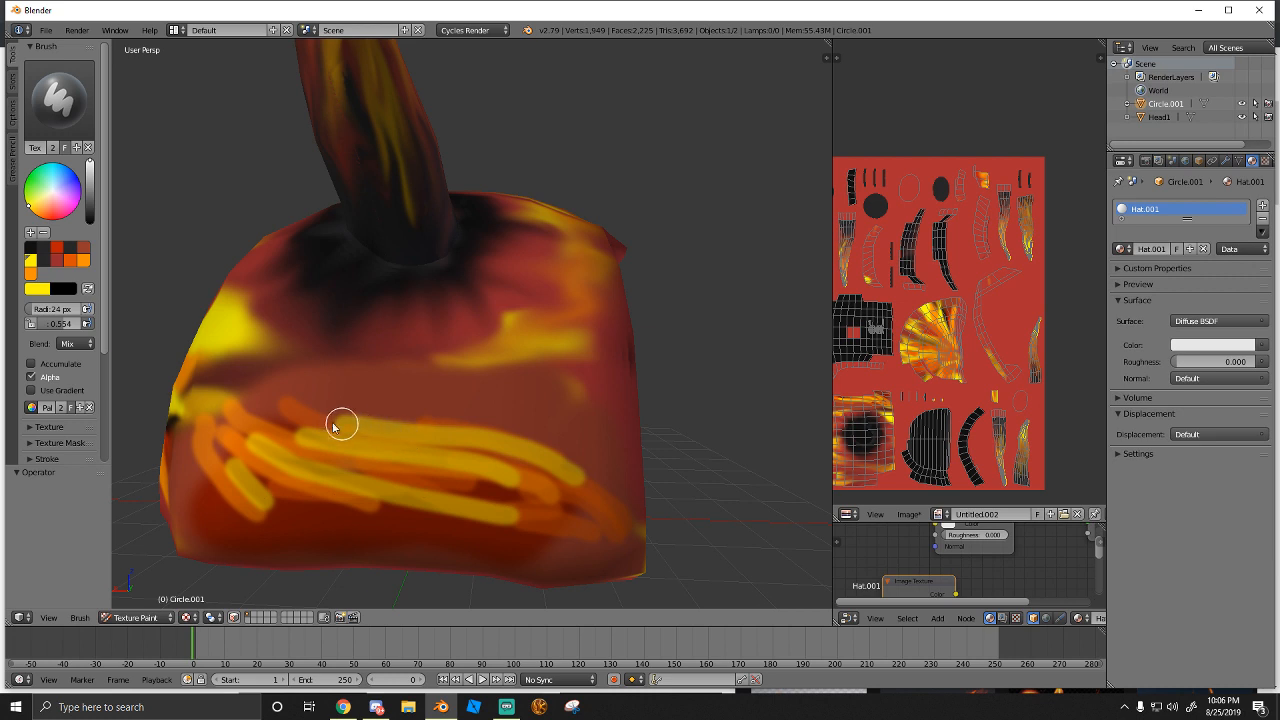
Smear the orange and yellow strokes into flowing flames across the hat's side, using the Smear brush at a 78 px radius
{"action": "left_click", "coordinate": [60, 97]}
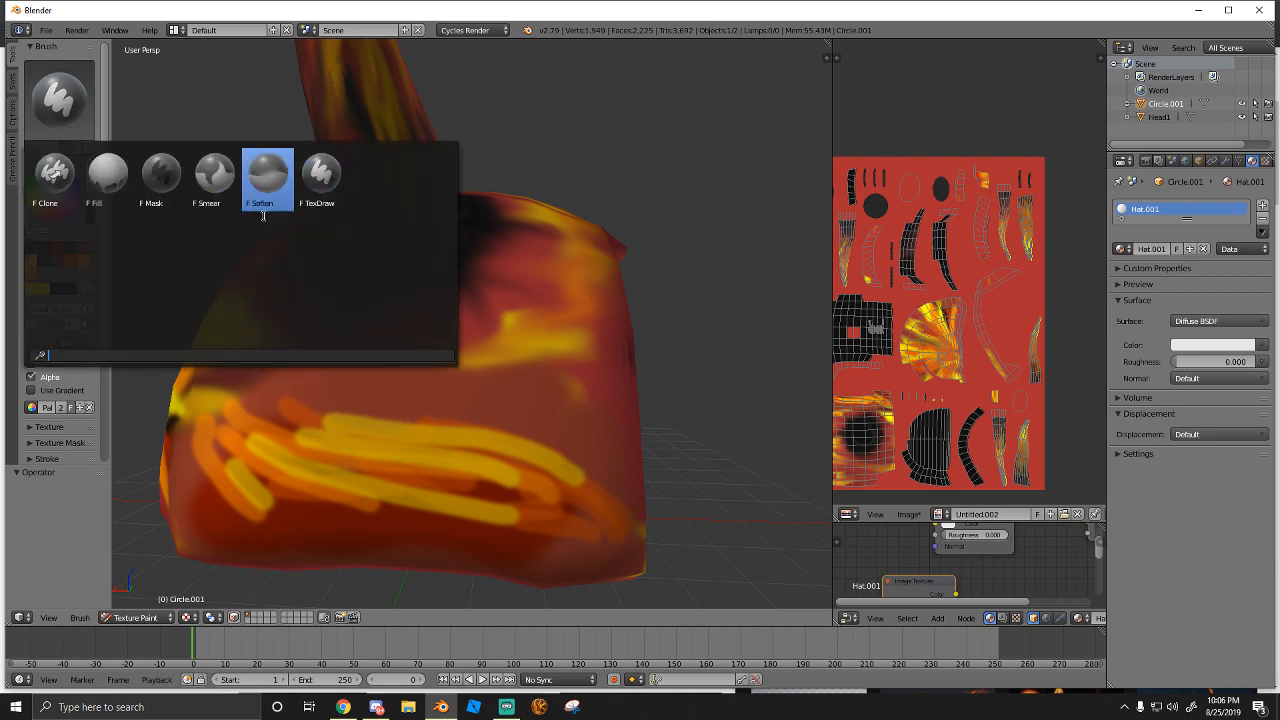
{"action": "left_click", "coordinate": [266, 178]}
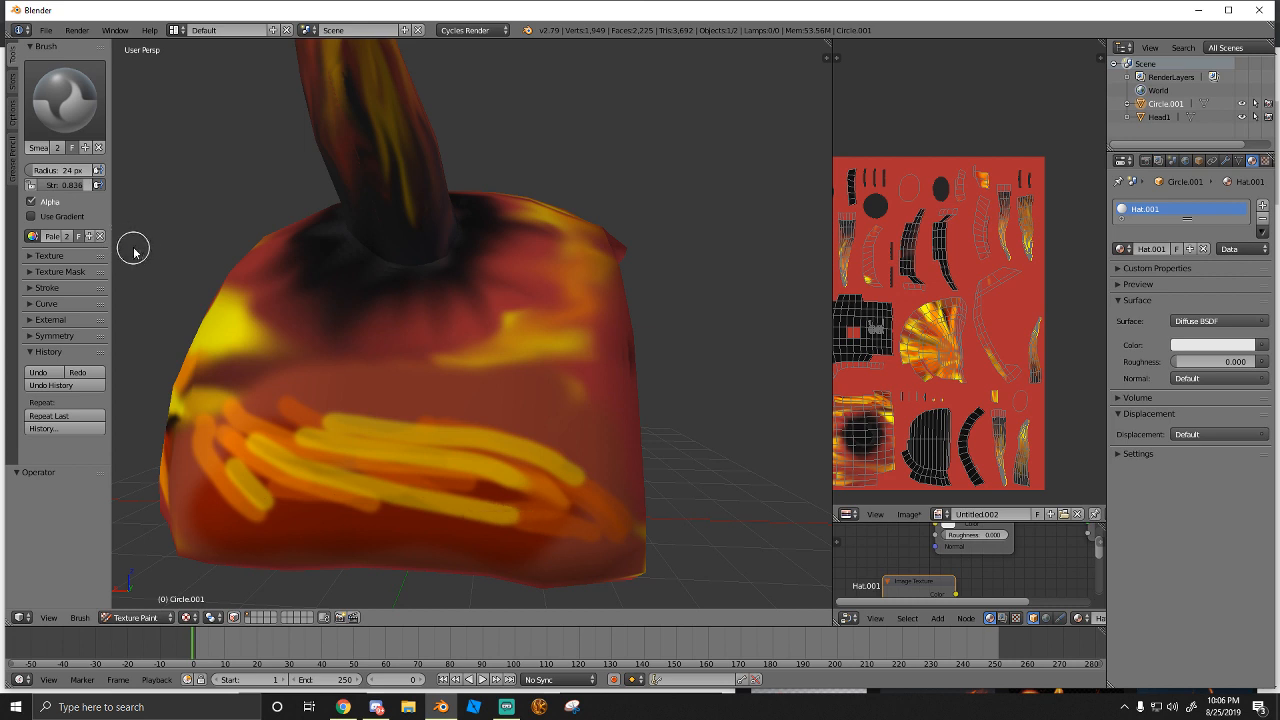
{"action": "left_click_drag", "start_coordinate": [52, 170], "coordinate": [64, 170]}
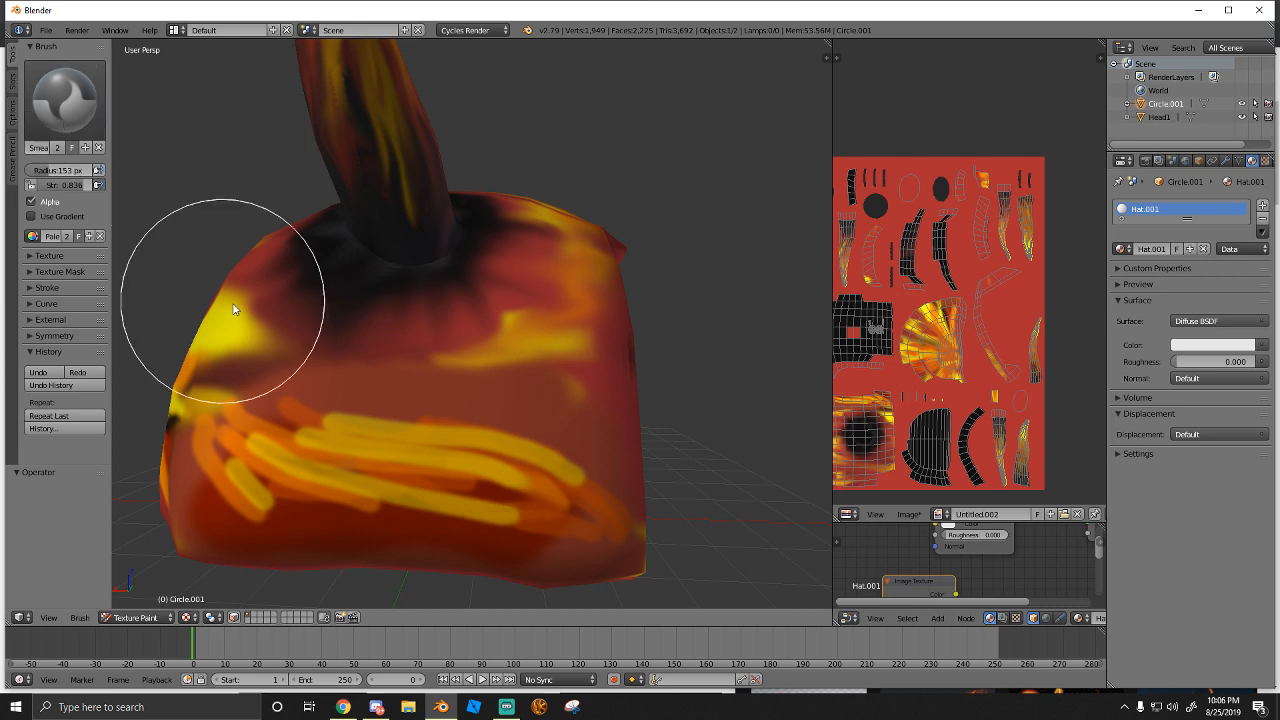
{"action": "left_click_drag", "start_coordinate": [423, 448], "coordinate": [524, 492]}
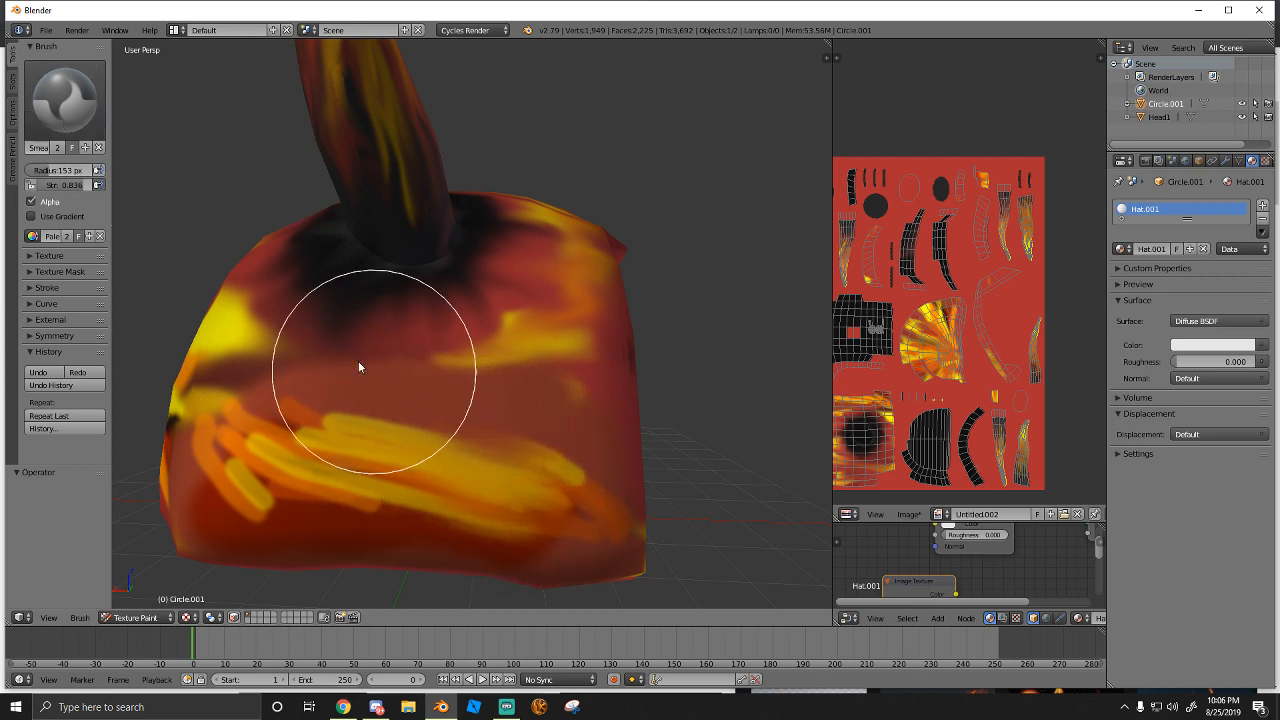
{"action": "key", "text": "ctrl+z"}
{"action": "left_click_drag", "start_coordinate": [60, 170], "coordinate": [56, 170]}
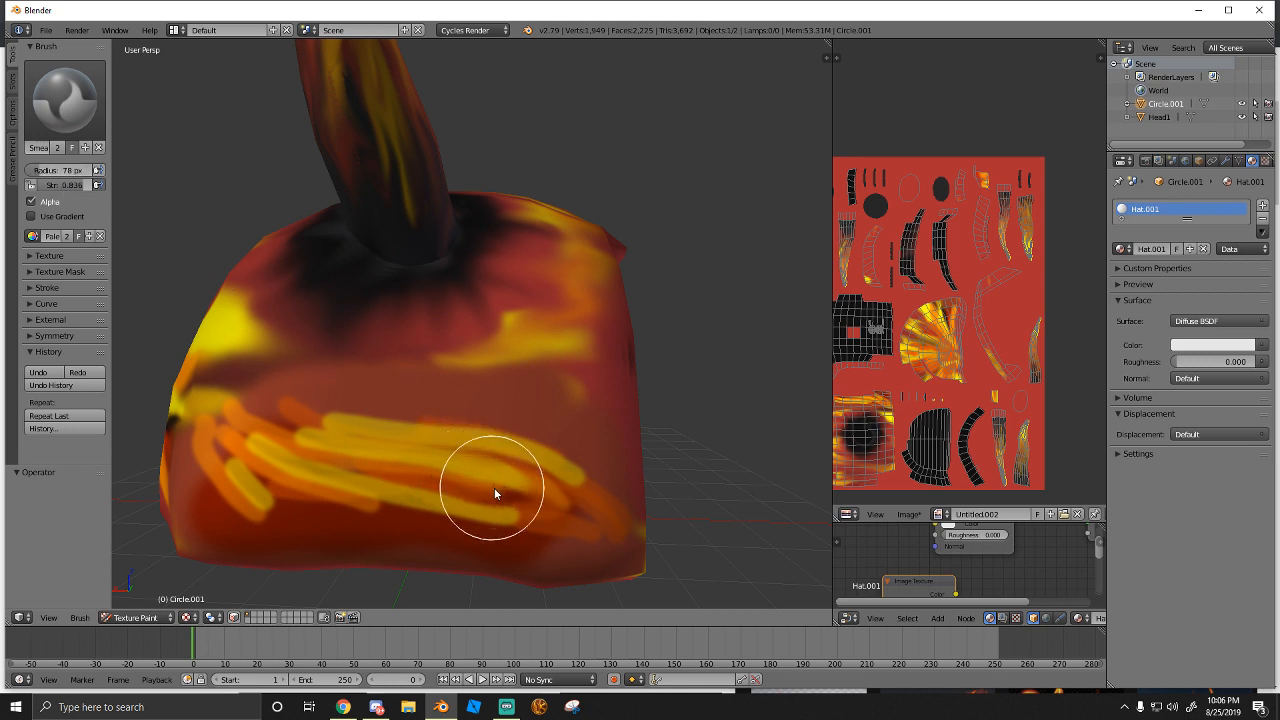
{"action": "mouse_move", "coordinate": [494, 488]}
{"action": "left_mouse_down"}
{"action": "mouse_move", "coordinate": [538, 505]}
{"action": "mouse_move", "coordinate": [560, 543]}
{"action": "mouse_move", "coordinate": [346, 500]}
{"action": "mouse_move", "coordinate": [330, 475]}
{"action": "mouse_move", "coordinate": [466, 478]}
{"action": "mouse_move", "coordinate": [592, 529]}
{"action": "mouse_move", "coordinate": [351, 449]}
{"action": "mouse_move", "coordinate": [229, 446]}
{"action": "mouse_move", "coordinate": [409, 434]}
{"action": "mouse_move", "coordinate": [503, 457]}
{"action": "mouse_move", "coordinate": [321, 427]}
{"action": "left_mouse_up"}
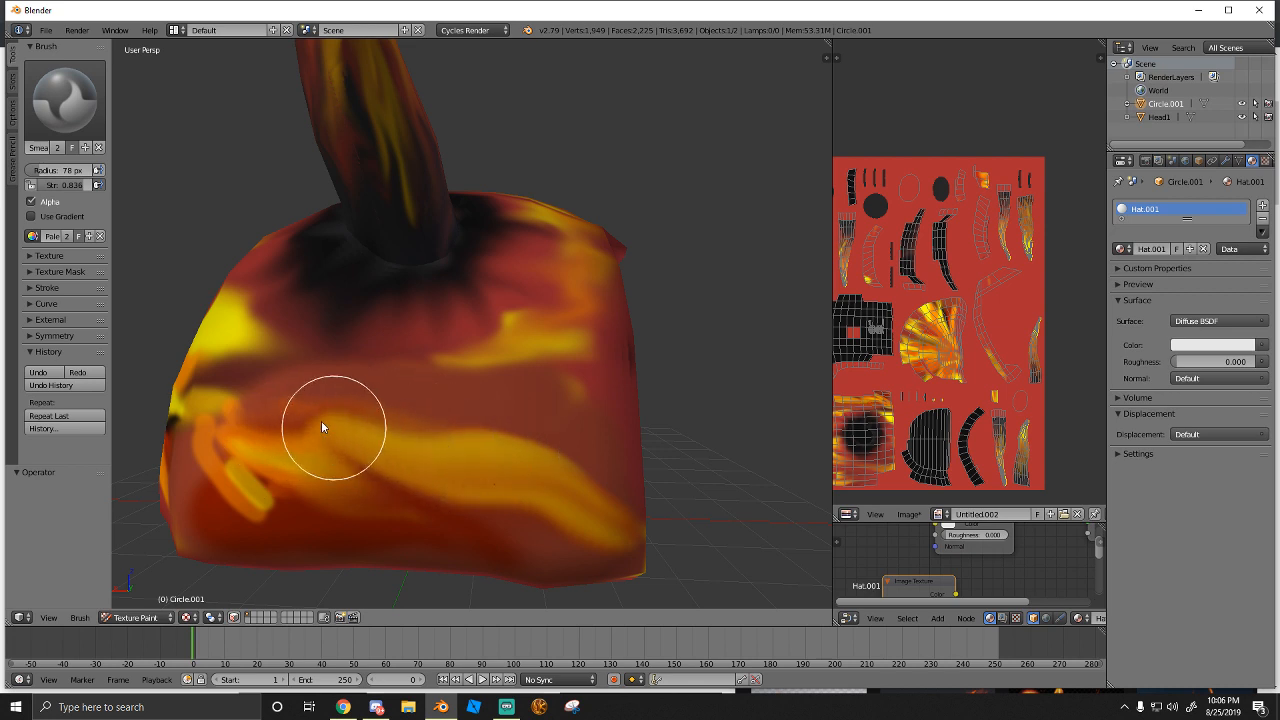
{"action": "mouse_move", "coordinate": [298, 473]}
{"action": "left_mouse_down"}
{"action": "mouse_move", "coordinate": [217, 449]}
{"action": "mouse_move", "coordinate": [303, 517]}
{"action": "mouse_move", "coordinate": [271, 495]}
{"action": "mouse_move", "coordinate": [386, 466]}
{"action": "mouse_move", "coordinate": [291, 449]}
{"action": "mouse_move", "coordinate": [191, 406]}
{"action": "mouse_move", "coordinate": [527, 453]}
{"action": "mouse_move", "coordinate": [354, 417]}
{"action": "mouse_move", "coordinate": [406, 428]}
{"action": "mouse_move", "coordinate": [212, 413]}
{"action": "left_mouse_up"}
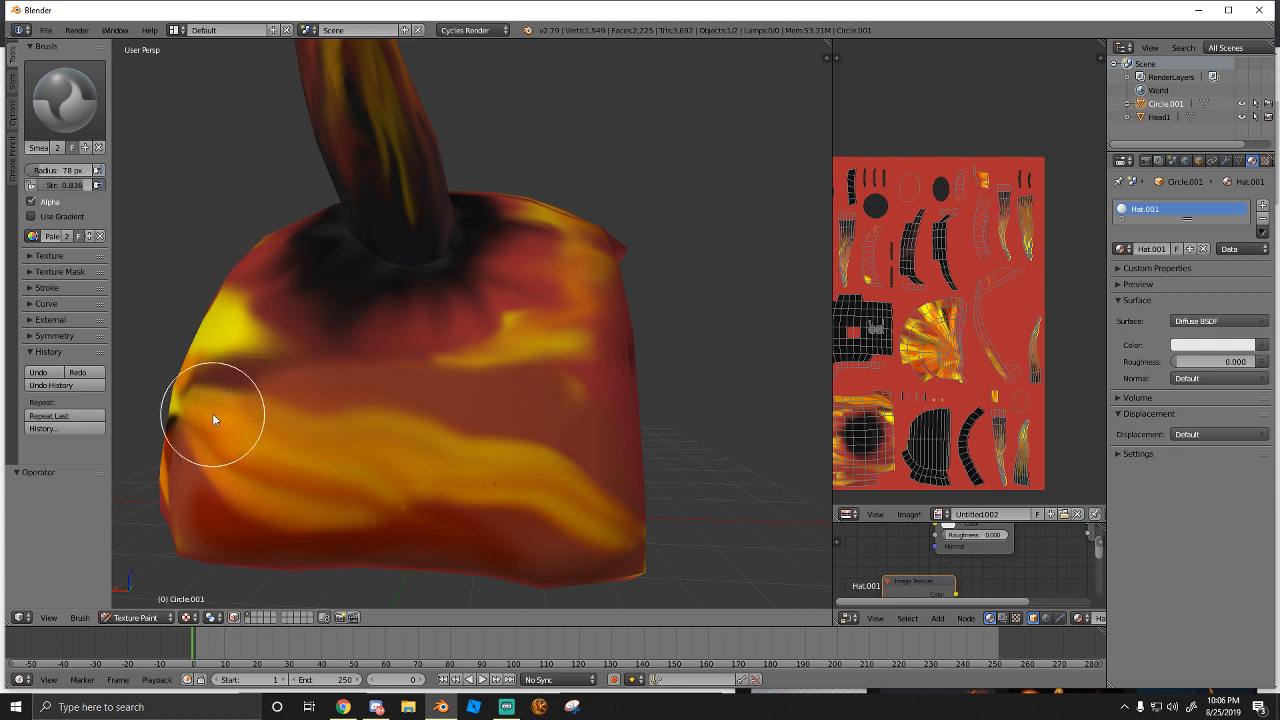
Paint bright yellow strokes over the upper part of the smeared flames using the TexDraw brush at a 49 px radius
{"action": "left_click", "coordinate": [65, 100]}
{"action": "left_click", "coordinate": [46, 180]}
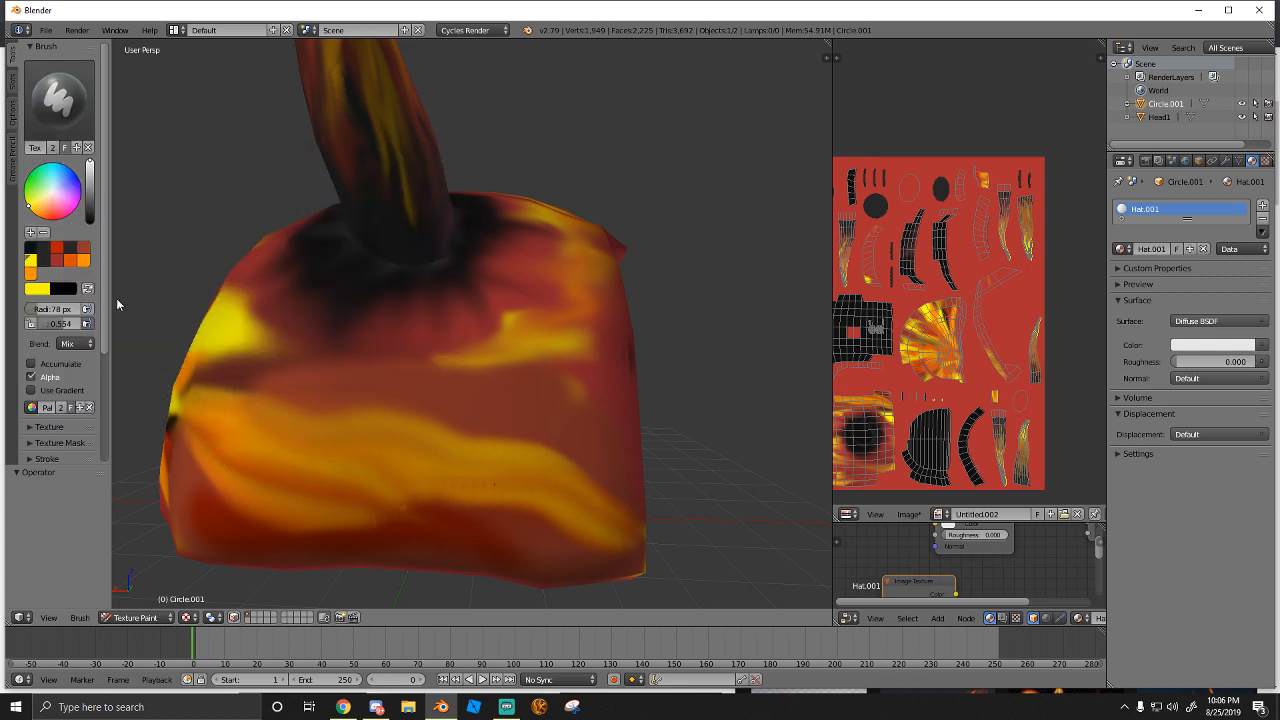
{"action": "key", "text": "f"}
{"action": "left_click", "coordinate": [324, 472]}
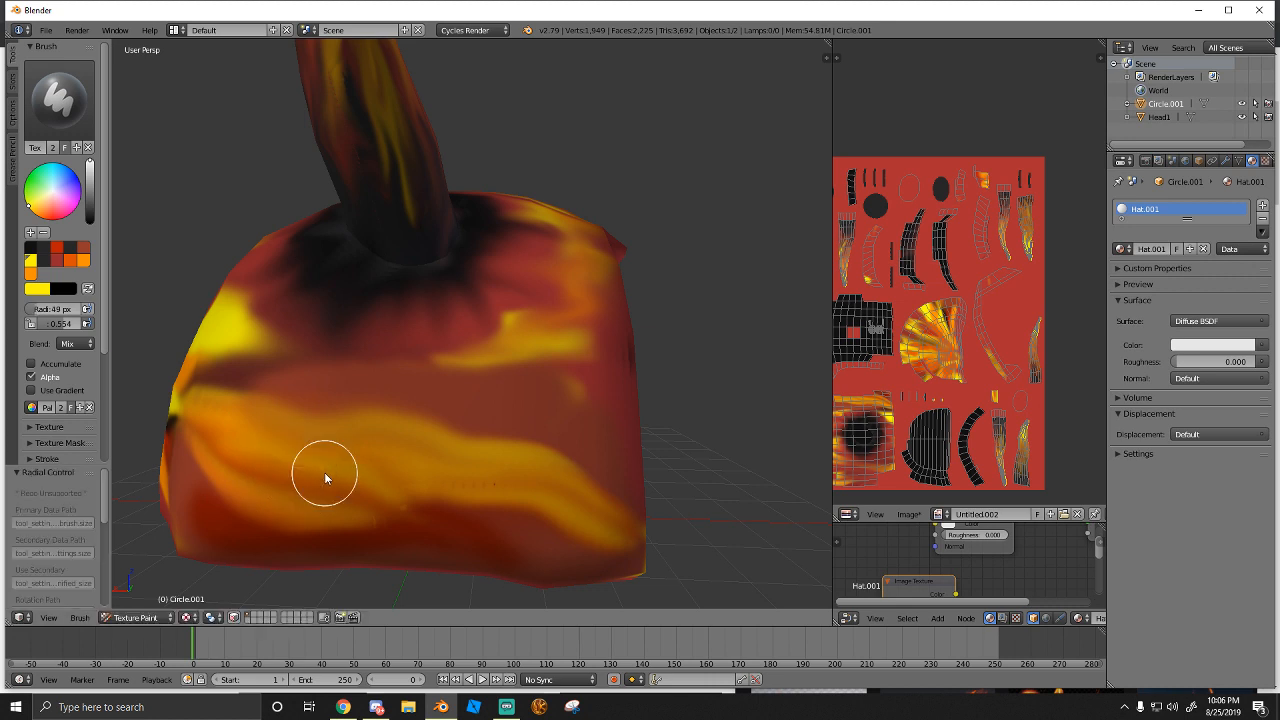
{"action": "mouse_move", "coordinate": [313, 462]}
{"action": "left_mouse_down"}
{"action": "mouse_move", "coordinate": [286, 443]}
{"action": "mouse_move", "coordinate": [457, 449]}
{"action": "mouse_move", "coordinate": [192, 404]}
{"action": "left_mouse_up"}
Smear the bright yellow strokes into the surrounding orange flames with the Smear brush
{"action": "left_click", "coordinate": [60, 100]}
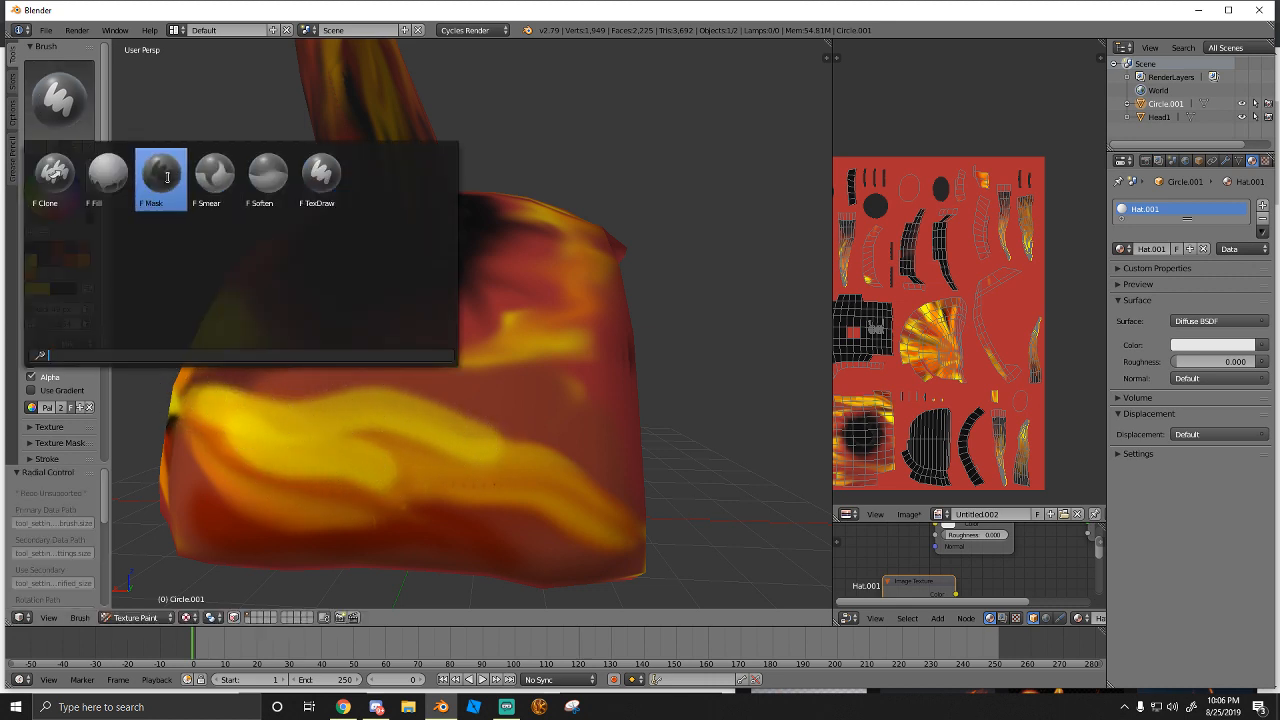
{"action": "left_click", "coordinate": [206, 190]}
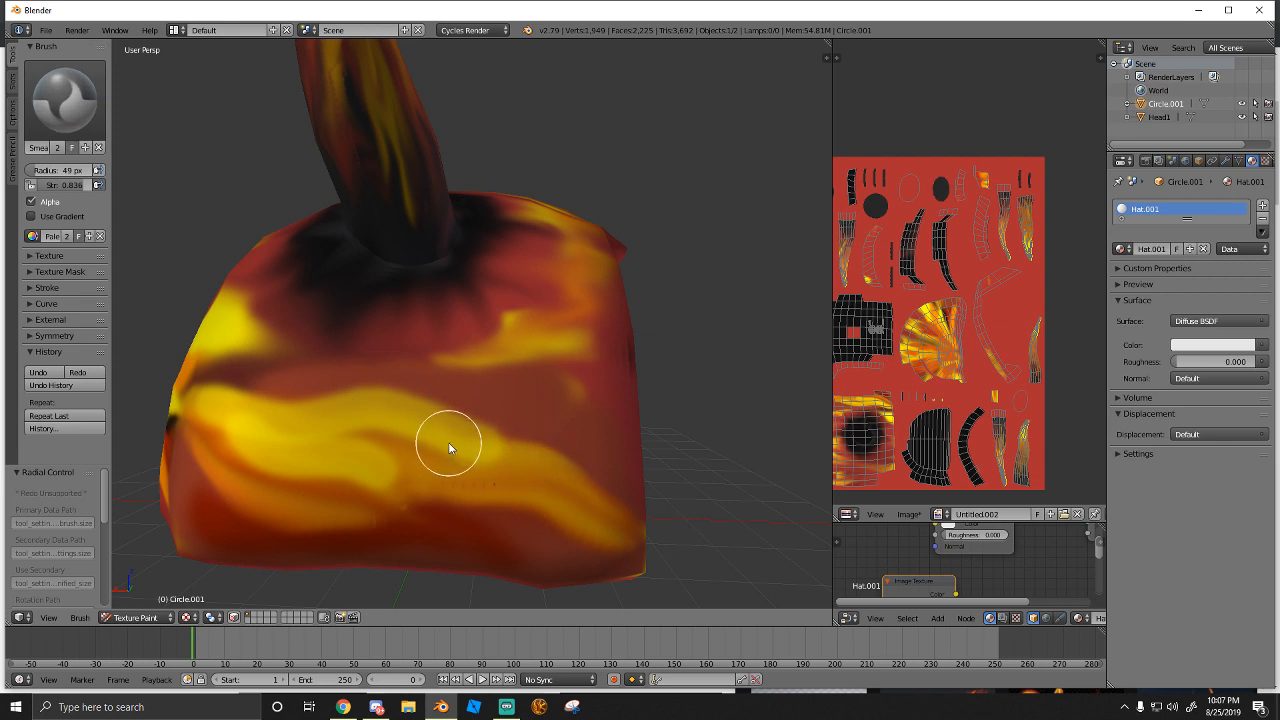
{"action": "mouse_move", "coordinate": [454, 444]}
{"action": "left_mouse_down"}
{"action": "mouse_move", "coordinate": [559, 481]}
{"action": "mouse_move", "coordinate": [414, 404]}
{"action": "mouse_move", "coordinate": [280, 403]}
{"action": "mouse_move", "coordinate": [456, 497]}
{"action": "left_mouse_up"}
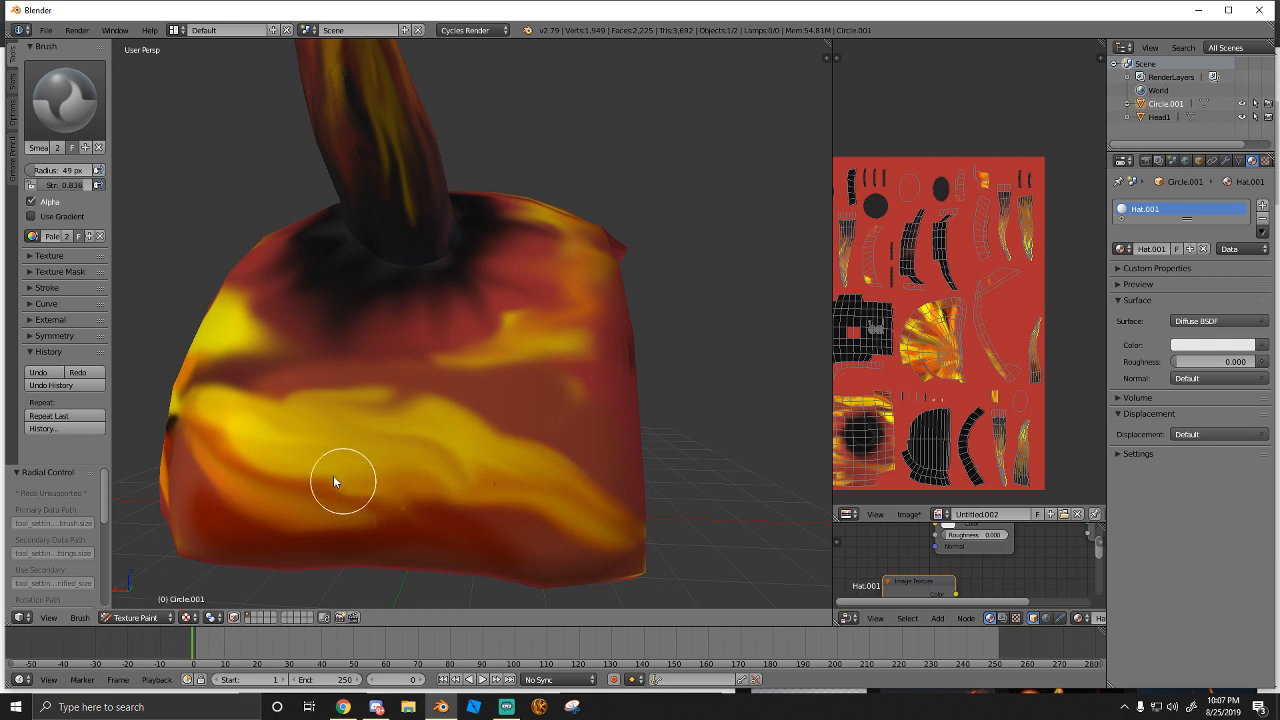
Smear the yellow flames on the hat's side downward into the orange and dark red below, using the Smear brush at a 49 px radius
{"action": "mouse_move", "coordinate": [334, 482]}
{"action": "left_mouse_down"}
{"action": "mouse_move", "coordinate": [298, 491]}
{"action": "mouse_move", "coordinate": [220, 440]}
{"action": "mouse_move", "coordinate": [337, 457]}
{"action": "mouse_move", "coordinate": [339, 517]}
{"action": "left_mouse_up"}
{"action": "mouse_move", "coordinate": [296, 441]}
{"action": "left_mouse_down"}
{"action": "mouse_move", "coordinate": [243, 417]}
{"action": "mouse_move", "coordinate": [428, 482]}
{"action": "left_mouse_up"}
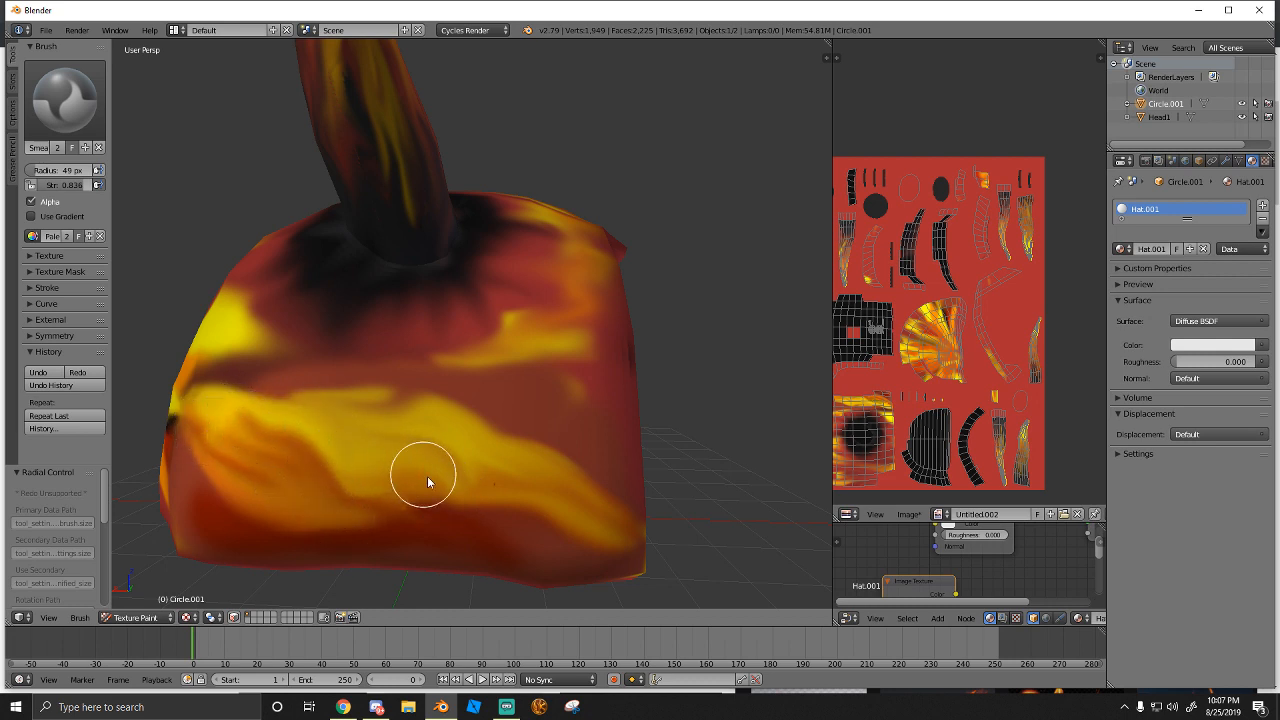
{"action": "mouse_move", "coordinate": [359, 442]}
{"action": "left_mouse_down"}
{"action": "mouse_move", "coordinate": [457, 528]}
{"action": "mouse_move", "coordinate": [360, 463]}
{"action": "mouse_move", "coordinate": [425, 505]}
{"action": "mouse_move", "coordinate": [540, 529]}
{"action": "mouse_move", "coordinate": [397, 440]}
{"action": "mouse_move", "coordinate": [417, 437]}
{"action": "mouse_move", "coordinate": [510, 478]}
{"action": "mouse_move", "coordinate": [375, 440]}
{"action": "mouse_move", "coordinate": [443, 508]}
{"action": "mouse_move", "coordinate": [331, 464]}
{"action": "mouse_move", "coordinate": [406, 468]}
{"action": "mouse_move", "coordinate": [315, 446]}
{"action": "left_mouse_up"}
{"action": "left_click_drag", "start_coordinate": [367, 532], "coordinate": [263, 481]}
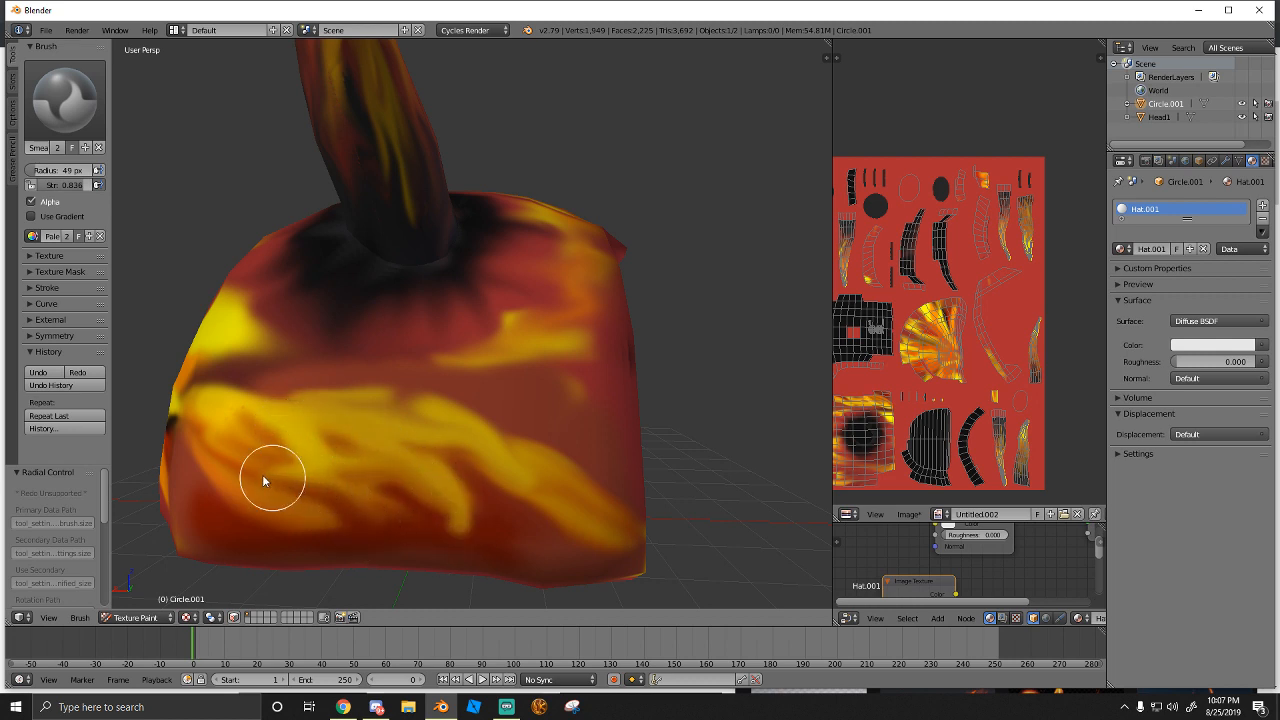
{"action": "left_click_drag", "start_coordinate": [210, 421], "coordinate": [268, 488]}
{"action": "left_click_drag", "start_coordinate": [291, 535], "coordinate": [228, 467]}
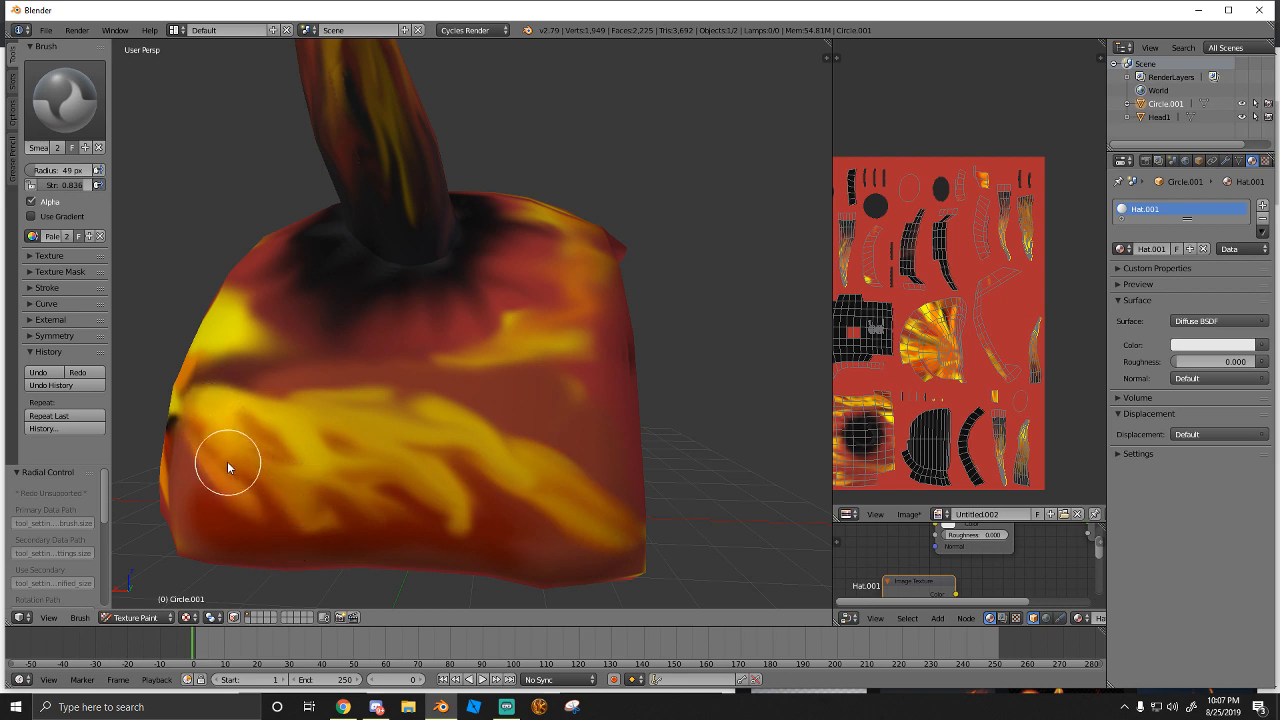
Smear the yellow and black patch at the rear corner into flowing streaks that join the side flames
{"action": "mouse_move", "coordinate": [183, 423]}
{"action": "left_mouse_down"}
{"action": "mouse_move", "coordinate": [243, 506]}
{"action": "mouse_move", "coordinate": [171, 386]}
{"action": "mouse_move", "coordinate": [233, 491]}
{"action": "left_mouse_up"}
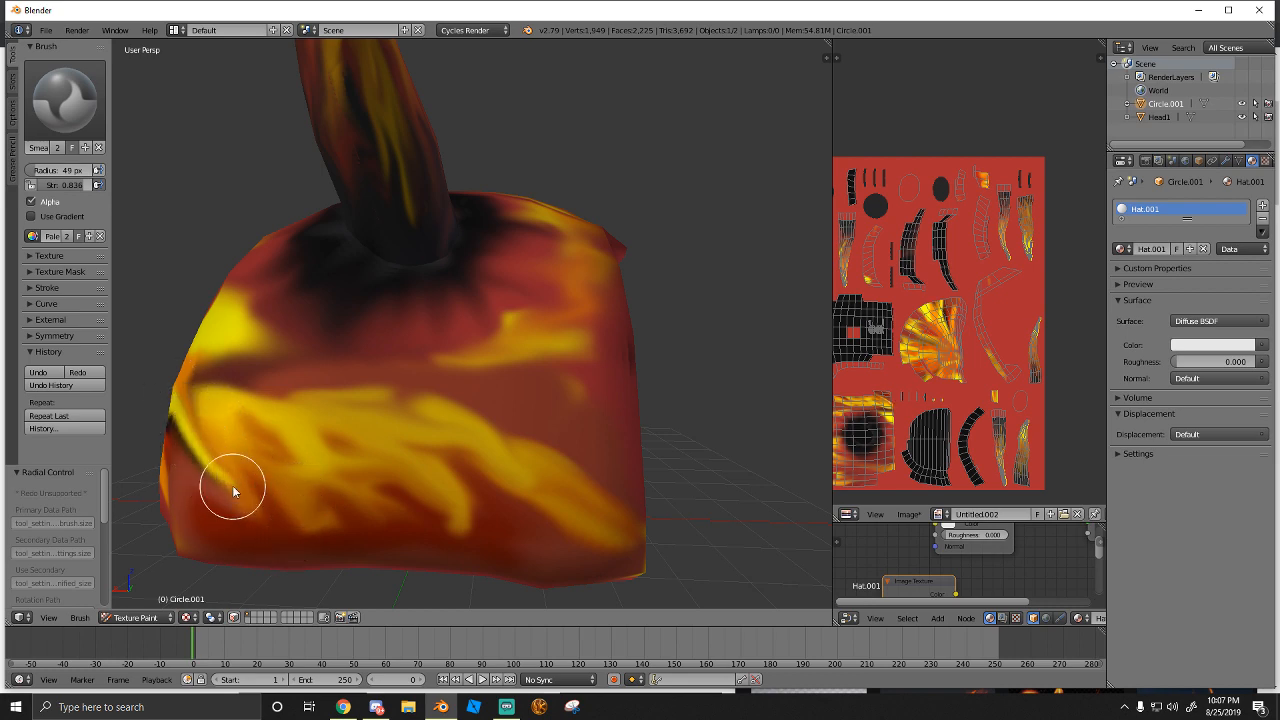
{"action": "mouse_move", "coordinate": [258, 464]}
{"action": "middle_mouse_down"}
{"action": "mouse_move", "coordinate": [343, 463]}
{"action": "mouse_move", "coordinate": [306, 457]}
{"action": "middle_mouse_up"}
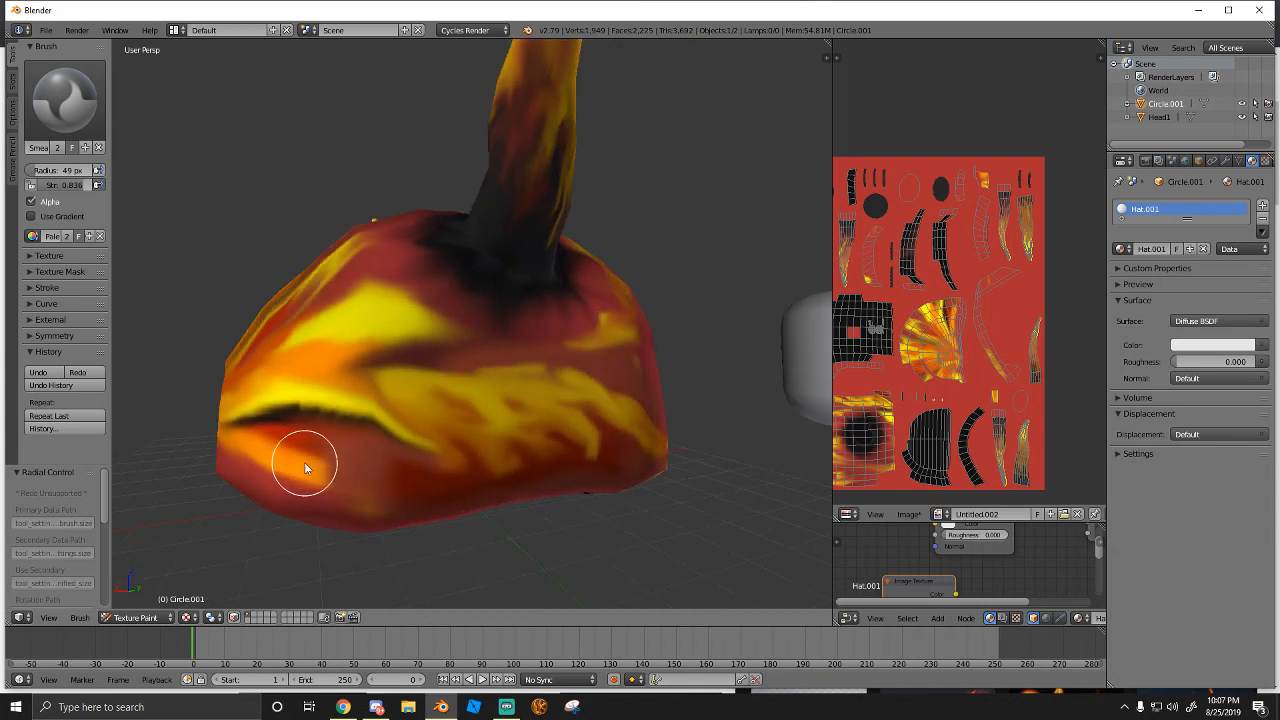
{"action": "mouse_move", "coordinate": [408, 383]}
{"action": "left_mouse_down"}
{"action": "mouse_move", "coordinate": [400, 371]}
{"action": "mouse_move", "coordinate": [540, 386]}
{"action": "mouse_move", "coordinate": [460, 391]}
{"action": "mouse_move", "coordinate": [374, 366]}
{"action": "mouse_move", "coordinate": [334, 400]}
{"action": "mouse_move", "coordinate": [468, 473]}
{"action": "mouse_move", "coordinate": [300, 447]}
{"action": "mouse_move", "coordinate": [420, 479]}
{"action": "mouse_move", "coordinate": [306, 446]}
{"action": "mouse_move", "coordinate": [391, 466]}
{"action": "mouse_move", "coordinate": [431, 463]}
{"action": "mouse_move", "coordinate": [313, 432]}
{"action": "mouse_move", "coordinate": [486, 449]}
{"action": "mouse_move", "coordinate": [329, 466]}
{"action": "mouse_move", "coordinate": [409, 477]}
{"action": "mouse_move", "coordinate": [469, 457]}
{"action": "mouse_move", "coordinate": [446, 446]}
{"action": "mouse_move", "coordinate": [440, 463]}
{"action": "mouse_move", "coordinate": [366, 411]}
{"action": "mouse_move", "coordinate": [441, 449]}
{"action": "mouse_move", "coordinate": [474, 449]}
{"action": "mouse_move", "coordinate": [357, 426]}
{"action": "mouse_move", "coordinate": [403, 451]}
{"action": "mouse_move", "coordinate": [390, 468]}
{"action": "mouse_move", "coordinate": [300, 421]}
{"action": "mouse_move", "coordinate": [233, 427]}
{"action": "mouse_move", "coordinate": [303, 412]}
{"action": "mouse_move", "coordinate": [432, 451]}
{"action": "mouse_move", "coordinate": [334, 437]}
{"action": "mouse_move", "coordinate": [272, 448]}
{"action": "left_mouse_up"}
Paint two thin red strokes across the yellow side flames using the TexDraw brush at an 8 px radius and 1.000 strength
{"action": "left_click", "coordinate": [65, 100]}
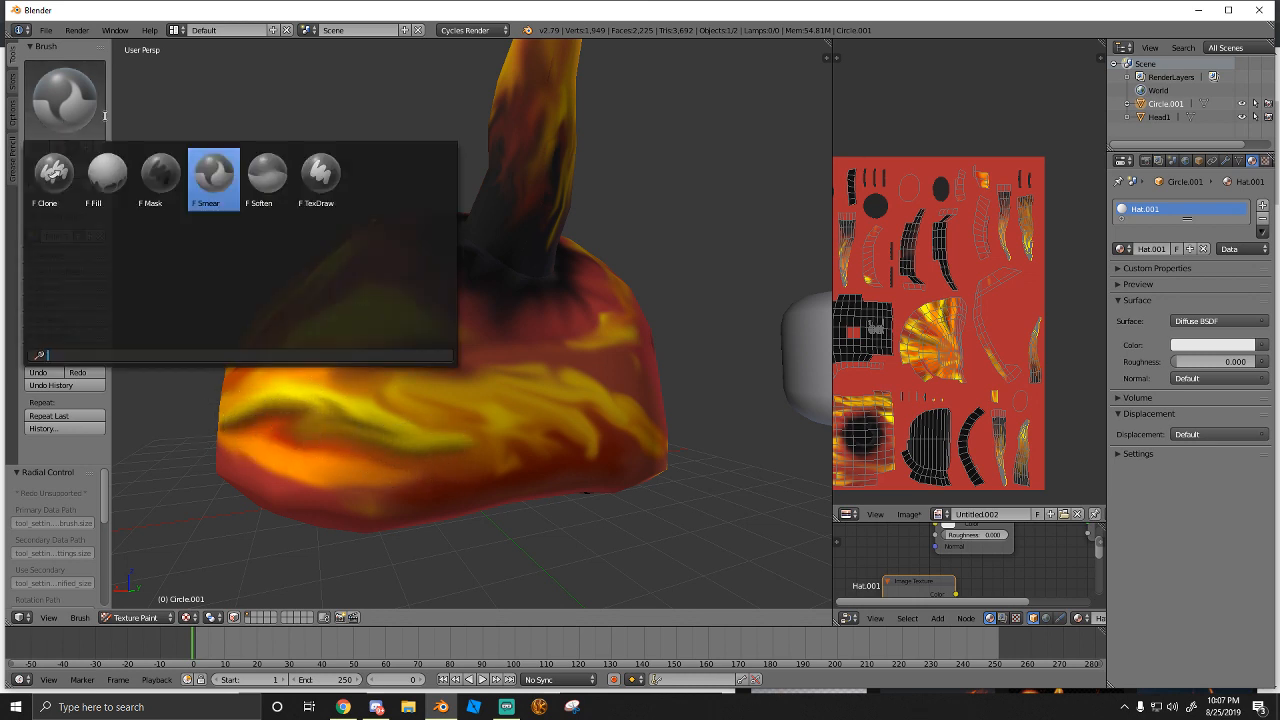
{"action": "left_click", "coordinate": [330, 192]}
{"action": "left_click", "coordinate": [58, 255]}
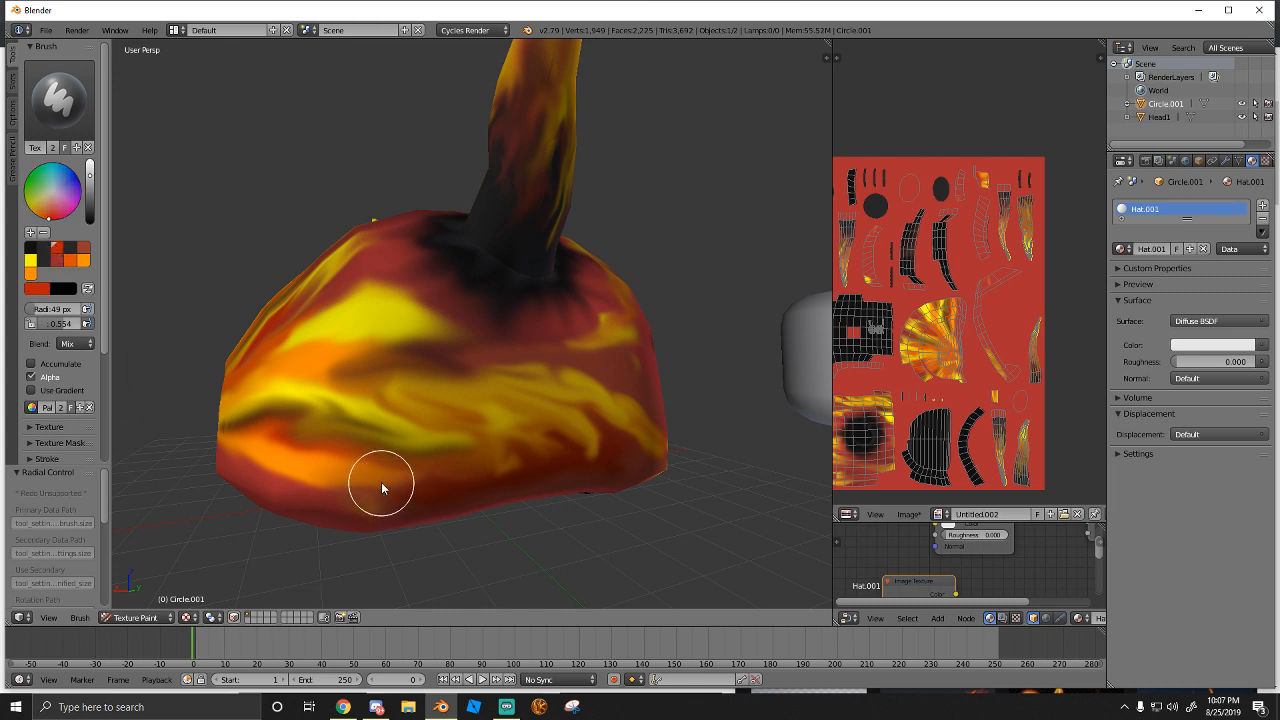
{"action": "key", "text": "f"}
{"action": "left_click", "coordinate": [510, 489]}
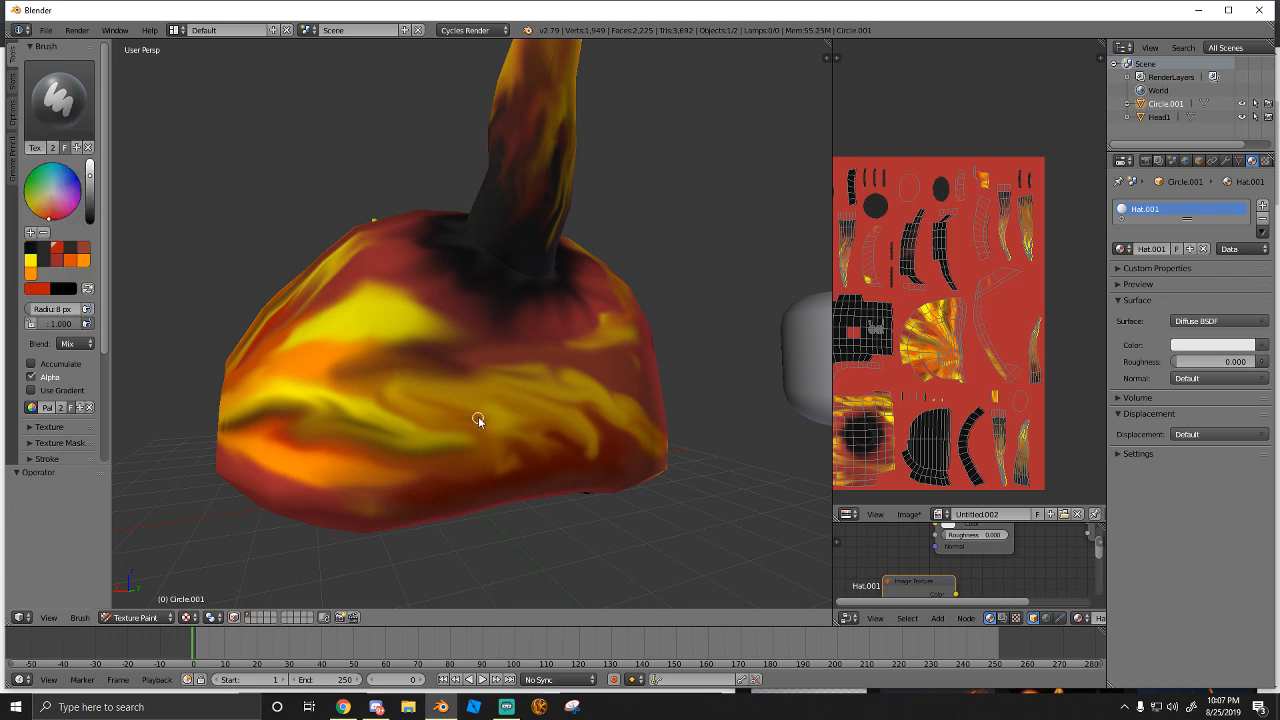
{"action": "left_click_drag", "start_coordinate": [449, 408], "coordinate": [448, 408]}
Smear the thin red strokes using the Smear brush at a 31 px radius, undoing the last smears
{"action": "left_click", "coordinate": [60, 98]}
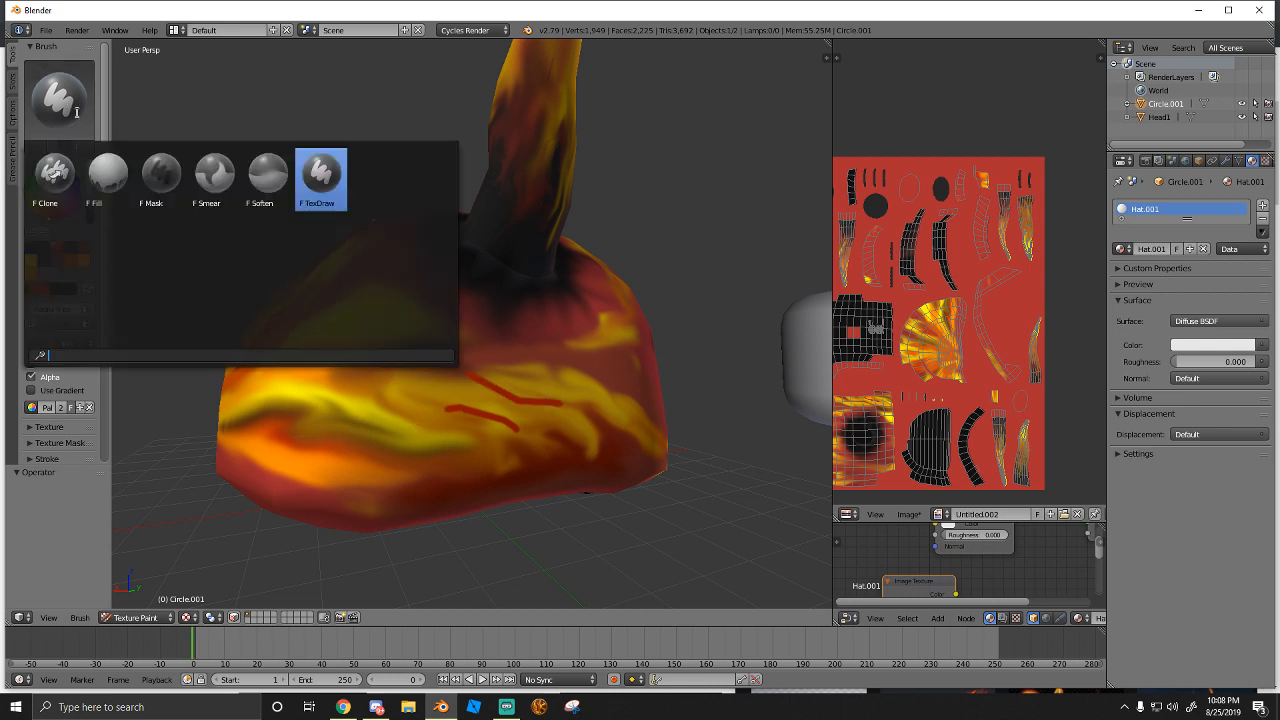
{"action": "left_click", "coordinate": [214, 180]}
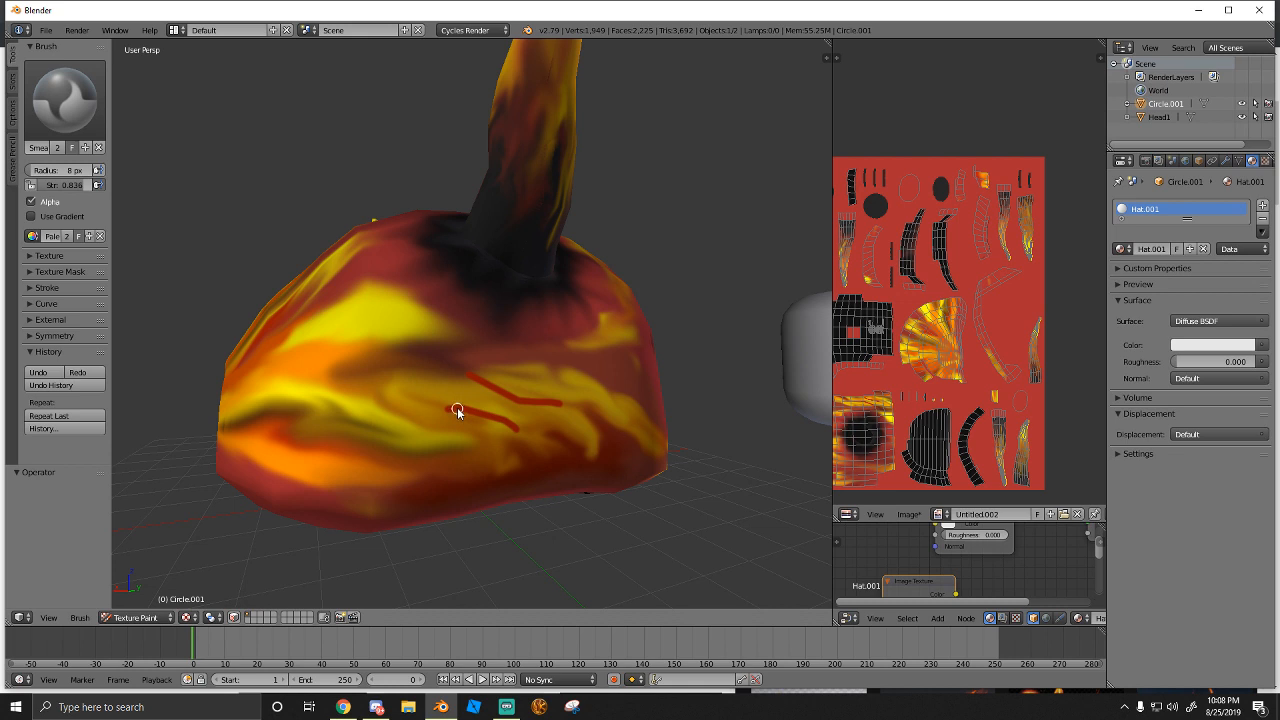
{"action": "key", "text": "f"}
{"action": "left_click", "coordinate": [470, 418]}
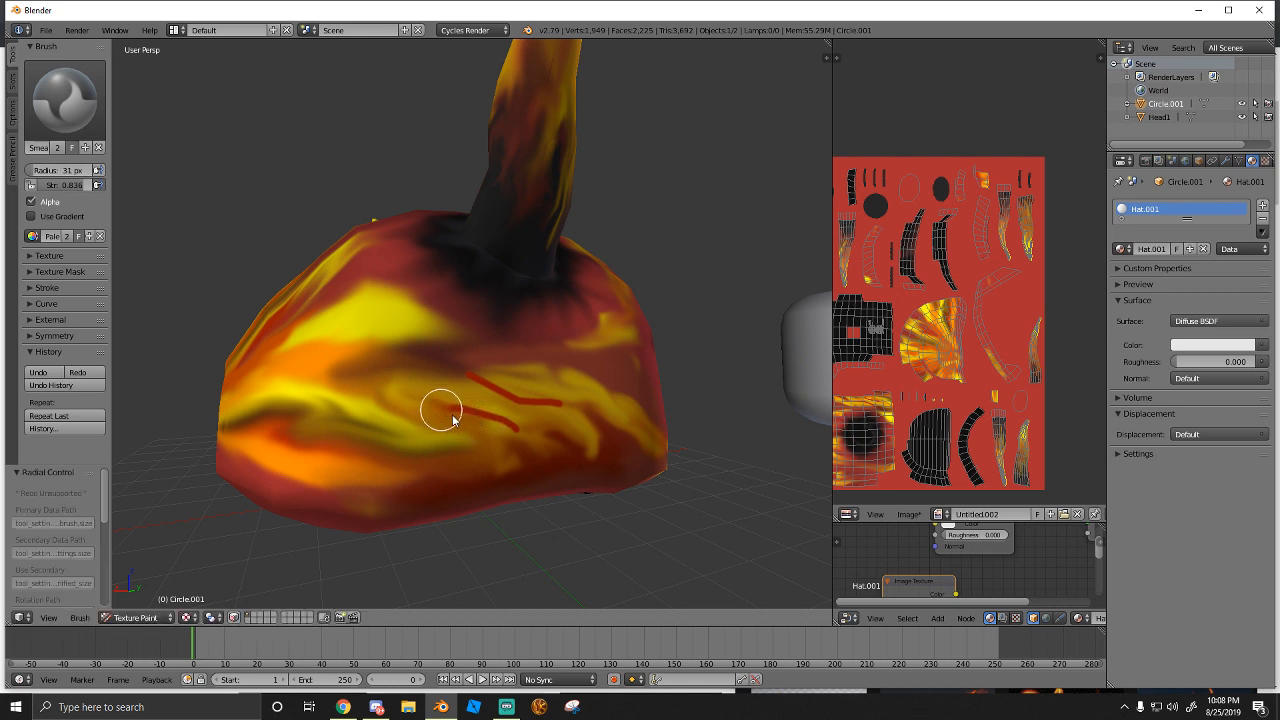
{"action": "mouse_move", "coordinate": [452, 420]}
{"action": "left_mouse_down"}
{"action": "mouse_move", "coordinate": [528, 443]}
{"action": "mouse_move", "coordinate": [508, 382]}
{"action": "mouse_move", "coordinate": [480, 391]}
{"action": "mouse_move", "coordinate": [434, 371]}
{"action": "mouse_move", "coordinate": [503, 404]}
{"action": "left_mouse_up"}
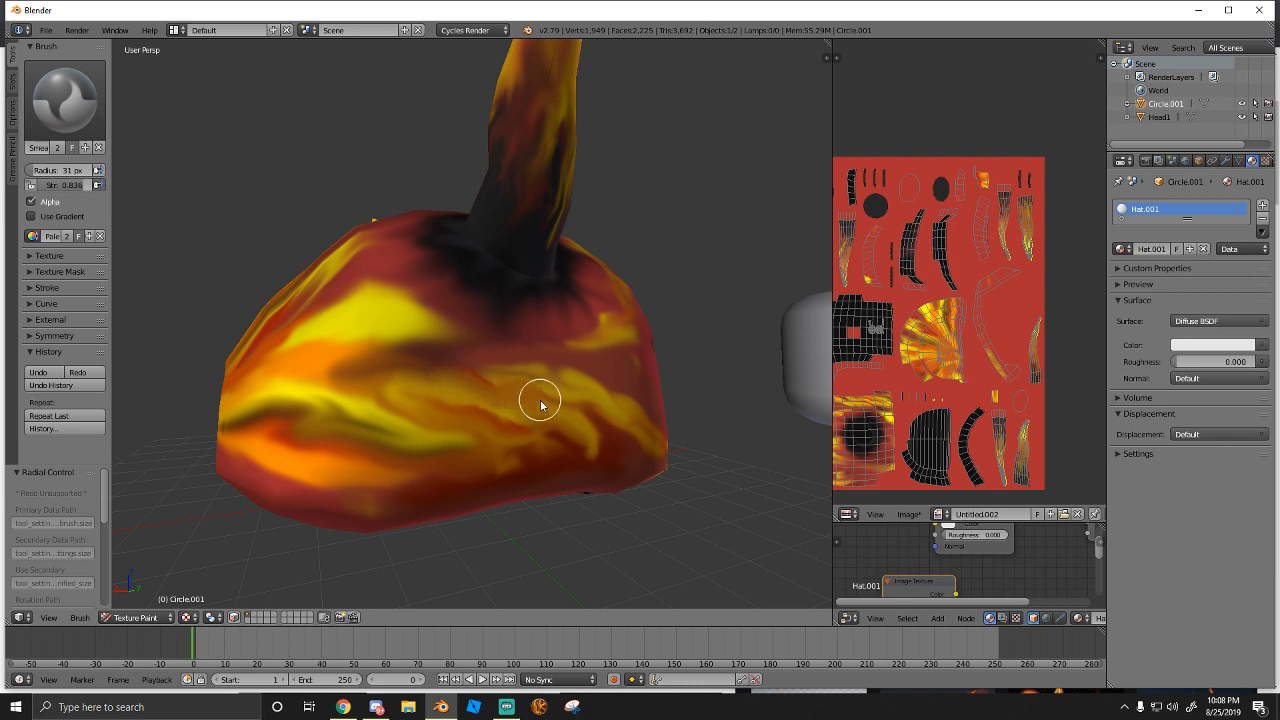
{"action": "scroll", "coordinate": [470, 396], "scroll_direction": "down", "scroll_amount": 1}
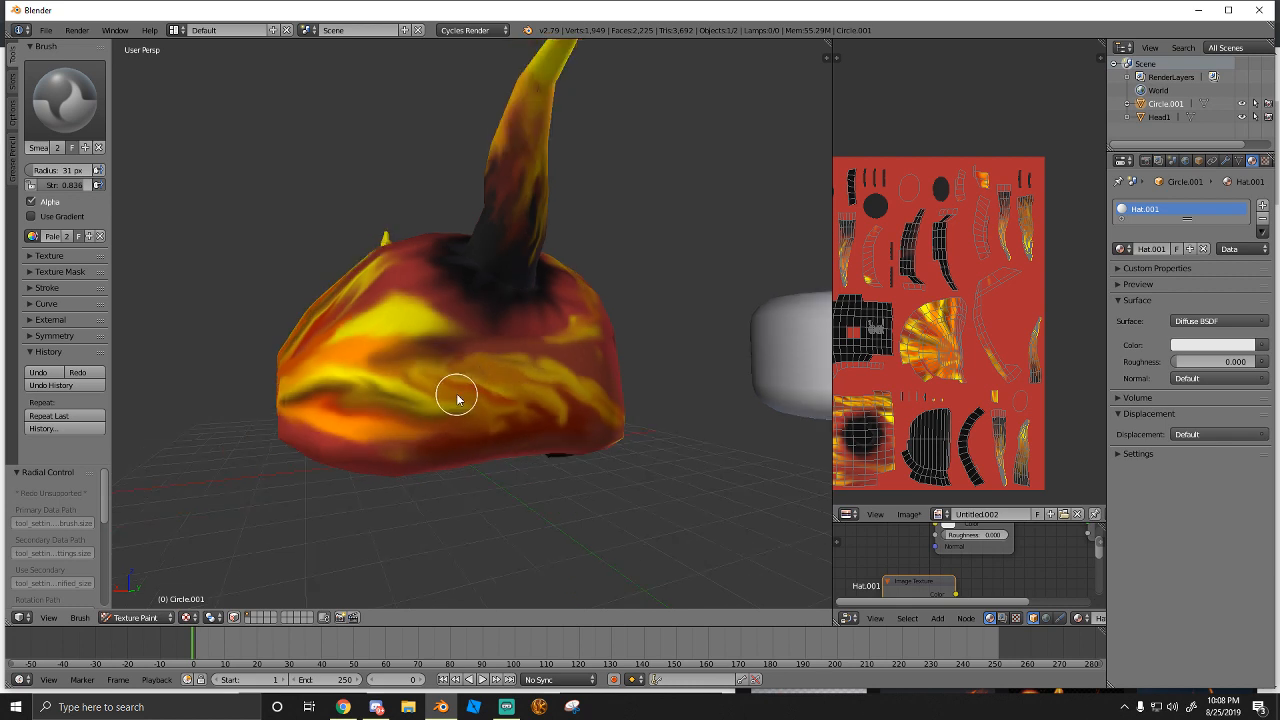
{"action": "key", "text": "ctrl+z"}
{"action": "key", "text": "ctrl+z"}
Smear the remaining red line into the surrounding yellow and orange flames on the hat's side
{"action": "middle_click_drag", "start_coordinate": [516, 394], "coordinate": [486, 400]}
{"action": "scroll", "coordinate": [482, 393], "scroll_direction": "up", "scroll_amount": 1}
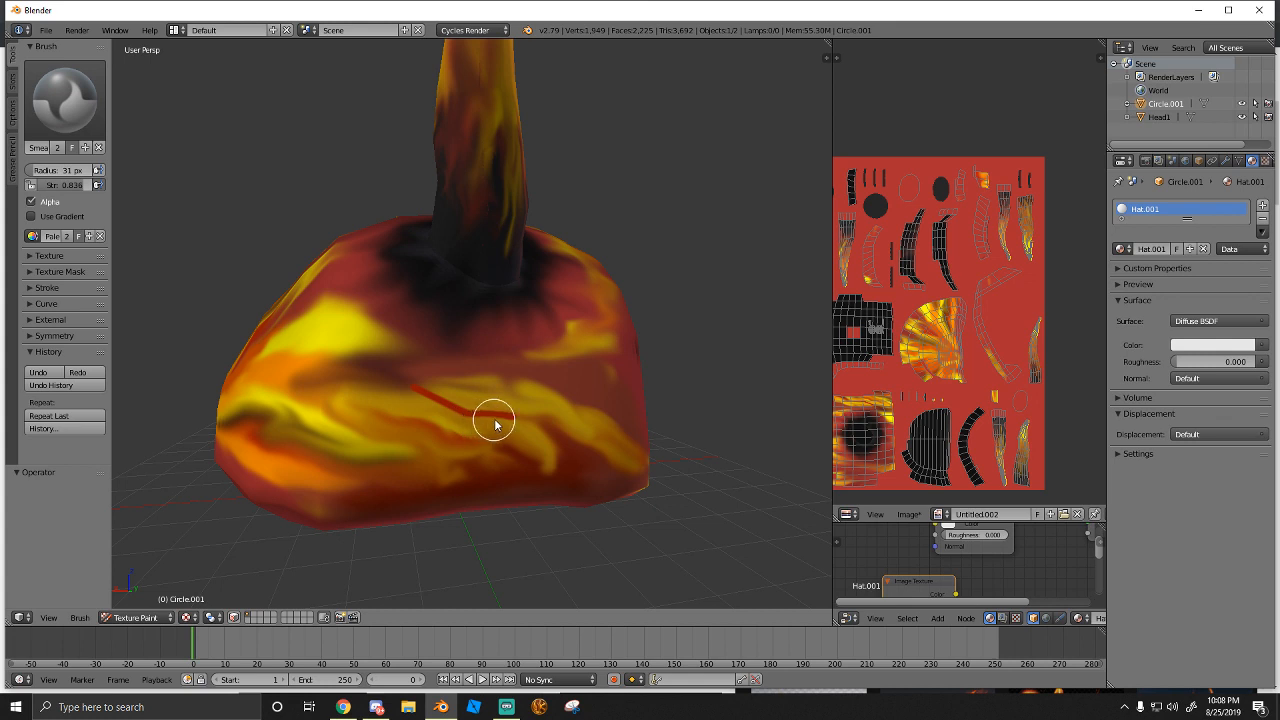
{"action": "mouse_move", "coordinate": [494, 424]}
{"action": "left_mouse_down"}
{"action": "mouse_move", "coordinate": [606, 451]}
{"action": "mouse_move", "coordinate": [520, 445]}
{"action": "mouse_move", "coordinate": [585, 456]}
{"action": "mouse_move", "coordinate": [536, 462]}
{"action": "mouse_move", "coordinate": [376, 383]}
{"action": "mouse_move", "coordinate": [561, 443]}
{"action": "left_mouse_up"}
{"action": "middle_click_drag", "start_coordinate": [418, 420], "coordinate": [420, 363]}
{"action": "mouse_move", "coordinate": [458, 380]}
{"action": "left_mouse_down"}
{"action": "mouse_move", "coordinate": [468, 384]}
{"action": "mouse_move", "coordinate": [350, 366]}
{"action": "left_mouse_up"}
{"action": "mouse_move", "coordinate": [388, 362]}
{"action": "middle_mouse_down"}
{"action": "mouse_move", "coordinate": [337, 391]}
{"action": "mouse_move", "coordinate": [400, 423]}
{"action": "middle_mouse_up"}
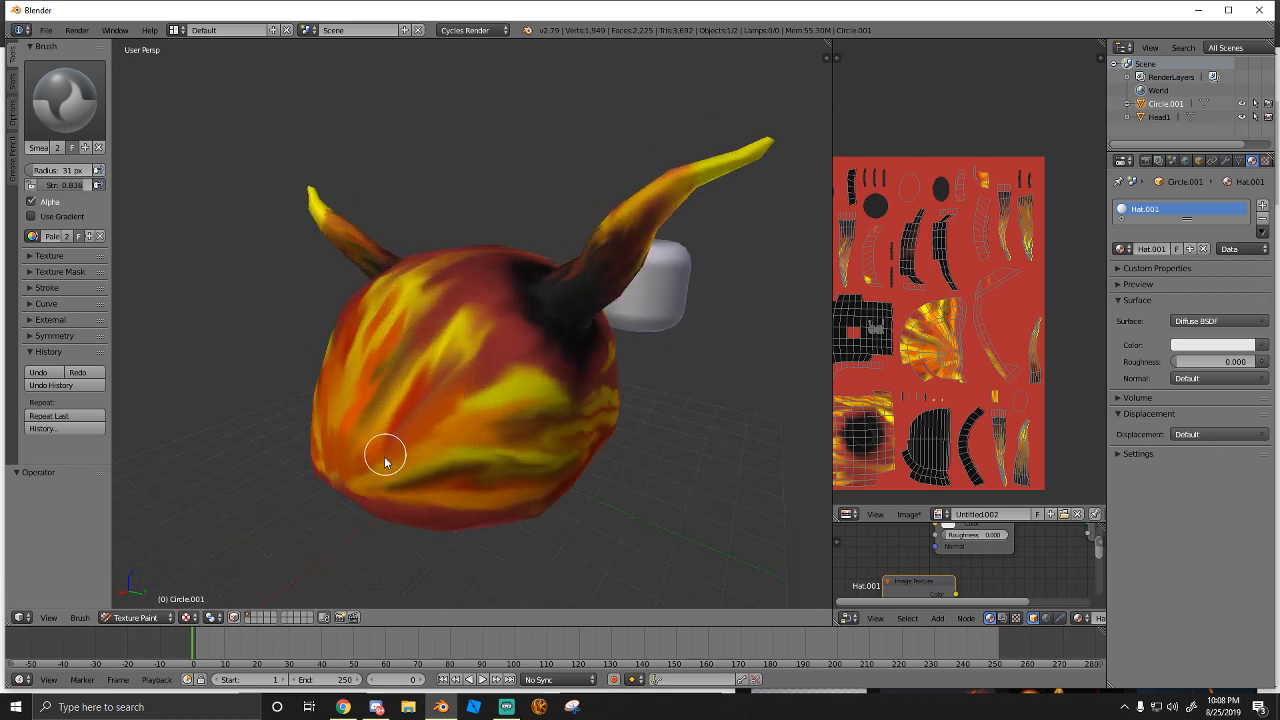
Smear the flames at the lower back of the hat and blend the orange and yellow streaks along its side
{"action": "left_click_drag", "start_coordinate": [406, 474], "coordinate": [492, 475]}
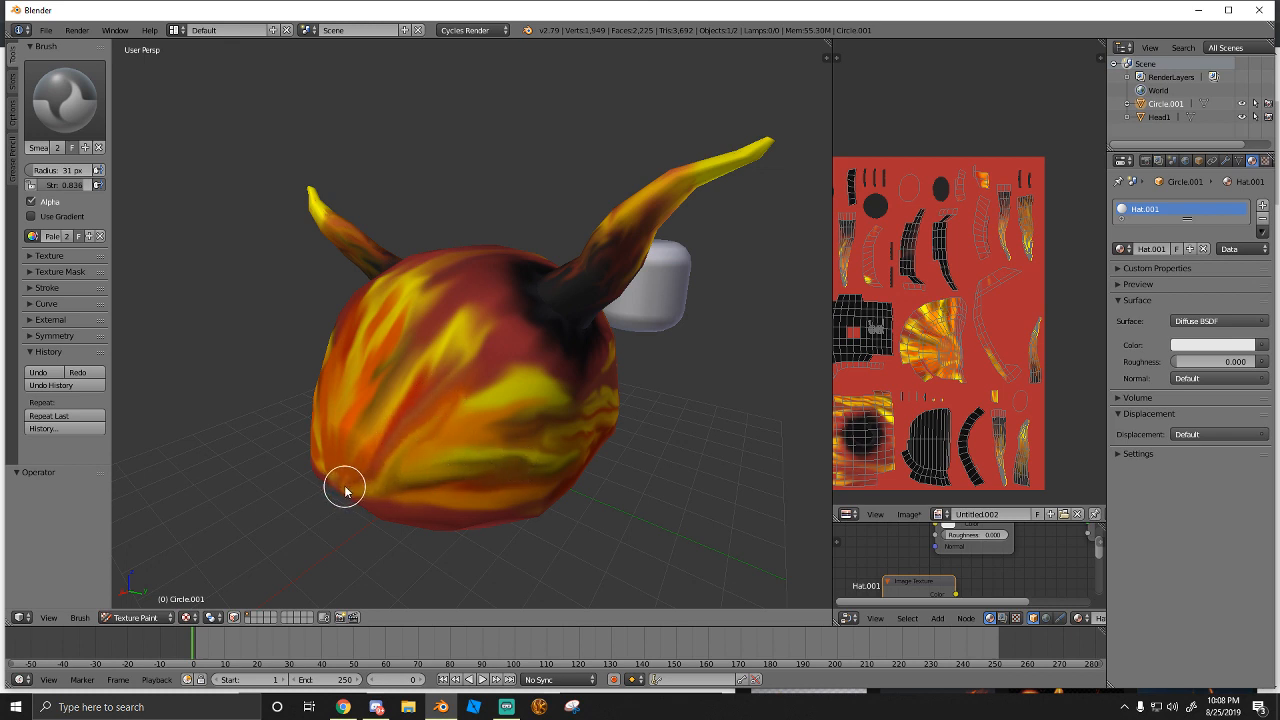
{"action": "middle_click_drag", "start_coordinate": [343, 491], "coordinate": [417, 486]}
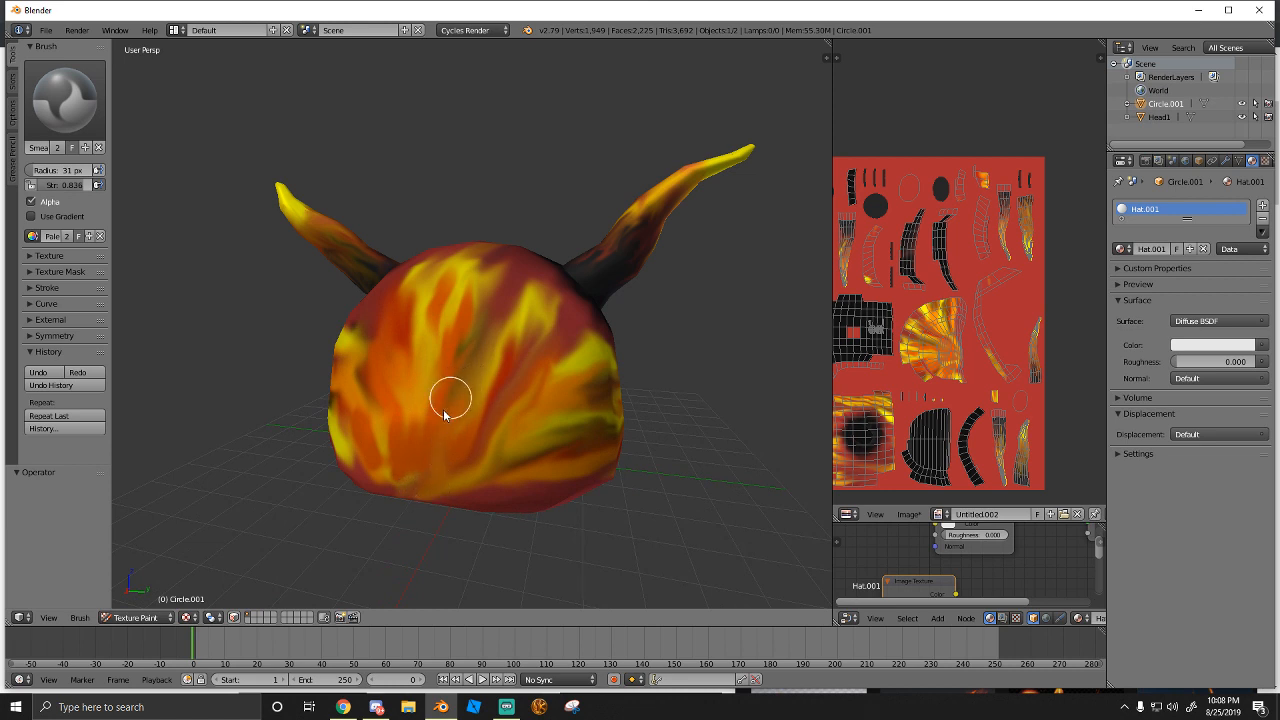
{"action": "middle_click_drag", "start_coordinate": [491, 463], "coordinate": [420, 340]}
{"action": "scroll", "coordinate": [429, 382], "scroll_direction": "up", "scroll_amount": 4}
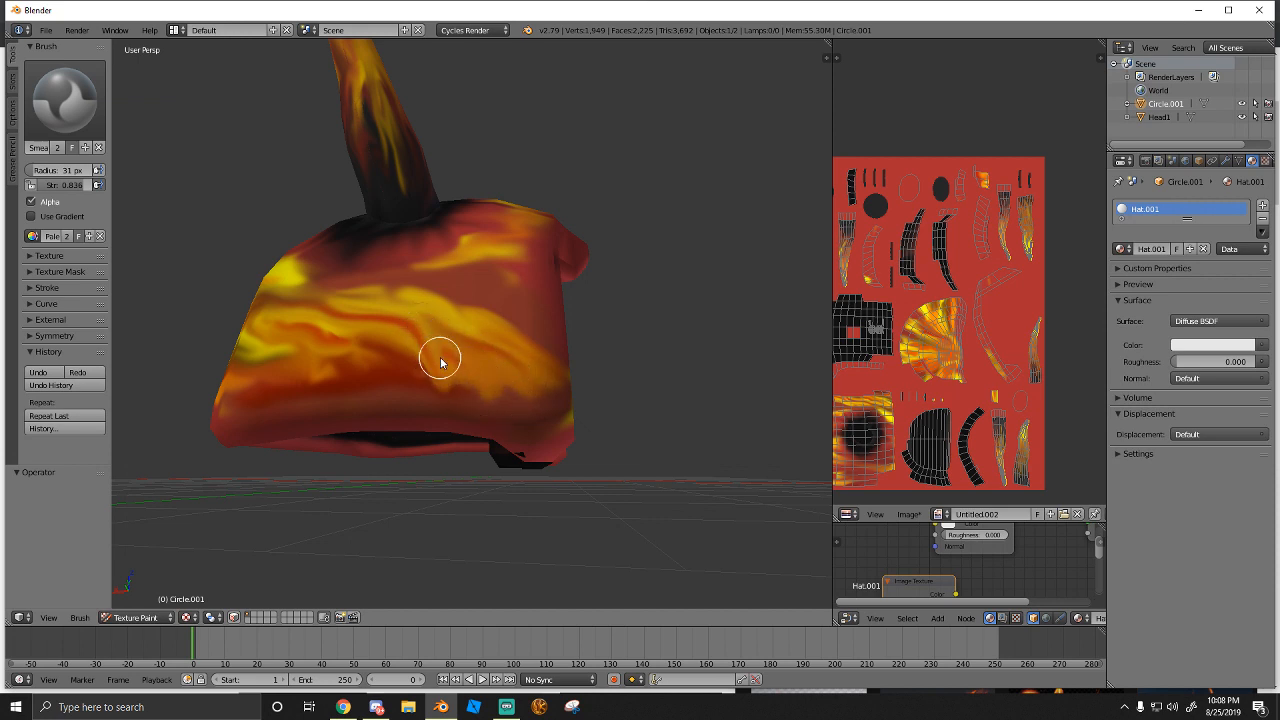
{"action": "mouse_move", "coordinate": [440, 362]}
{"action": "left_mouse_down"}
{"action": "mouse_move", "coordinate": [409, 340]}
{"action": "mouse_move", "coordinate": [446, 374]}
{"action": "mouse_move", "coordinate": [398, 310]}
{"action": "mouse_move", "coordinate": [423, 369]}
{"action": "mouse_move", "coordinate": [421, 320]}
{"action": "mouse_move", "coordinate": [376, 304]}
{"action": "left_mouse_up"}
{"action": "left_click_drag", "start_coordinate": [450, 329], "coordinate": [419, 366]}
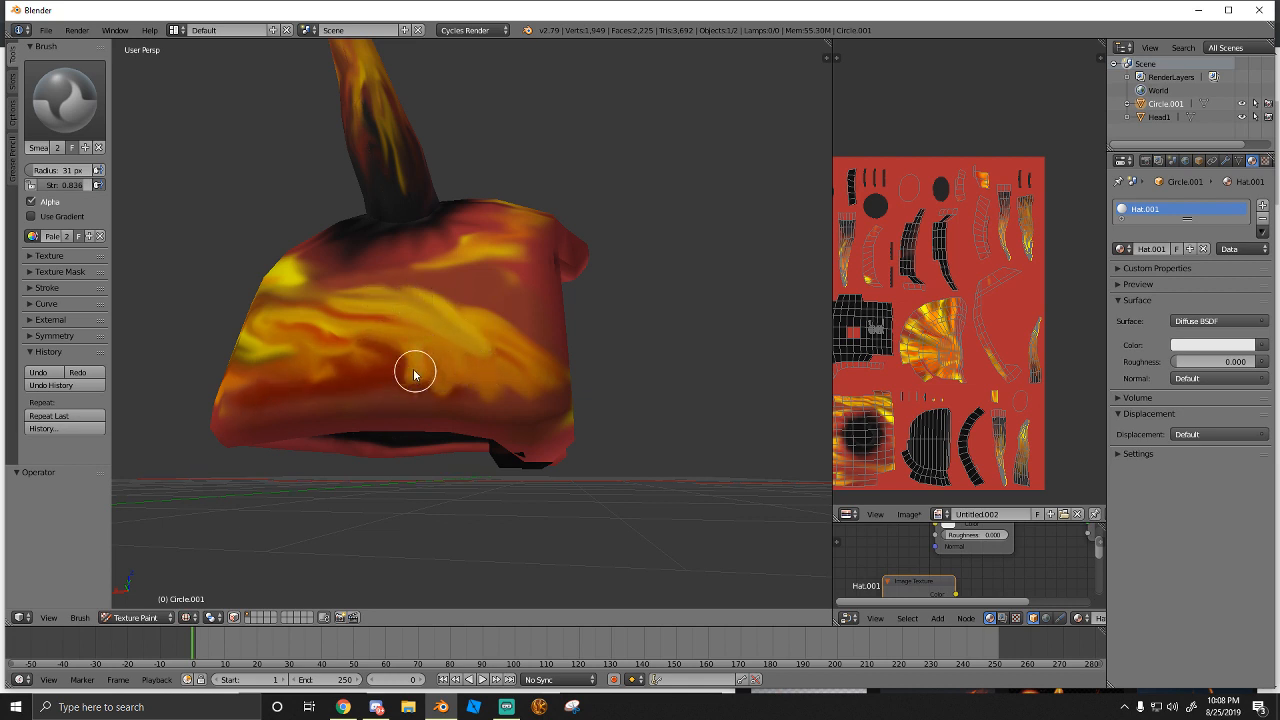
Examine the painted flames on the hat from its sides, top and front opening
{"action": "middle_click_drag", "start_coordinate": [415, 375], "coordinate": [457, 387]}
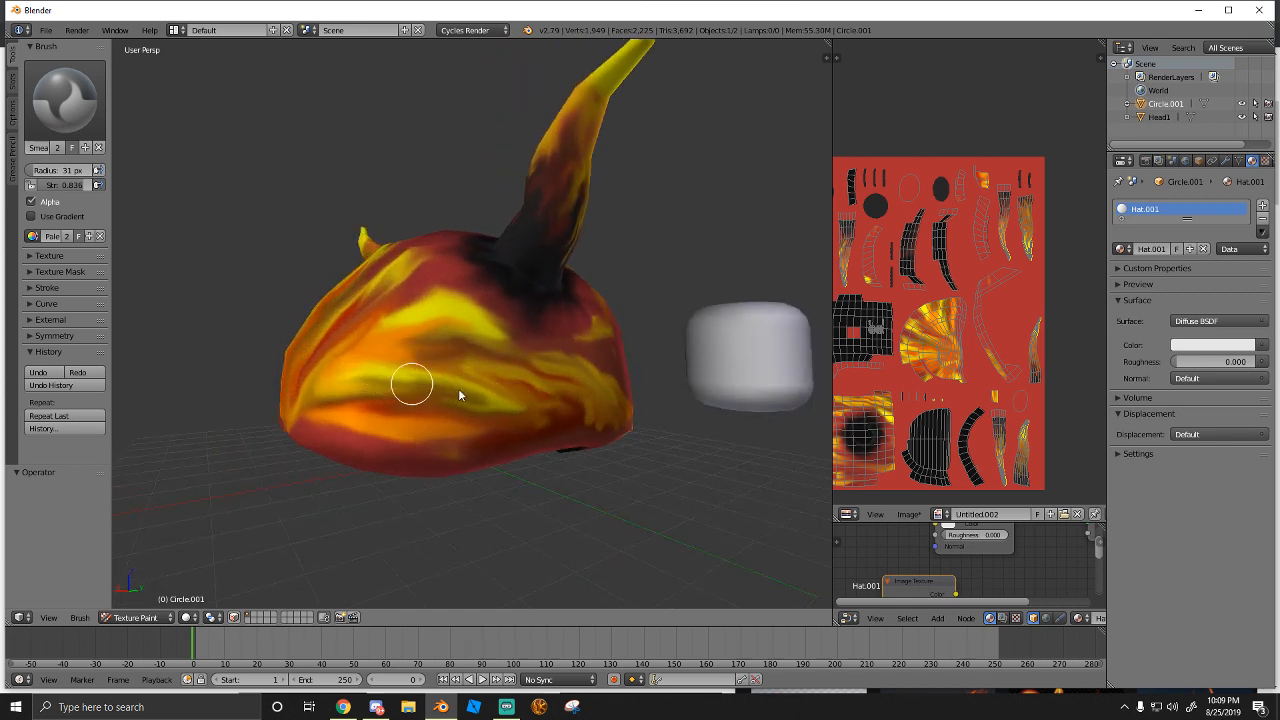
{"action": "middle_click_drag", "start_coordinate": [485, 400], "coordinate": [477, 395]}
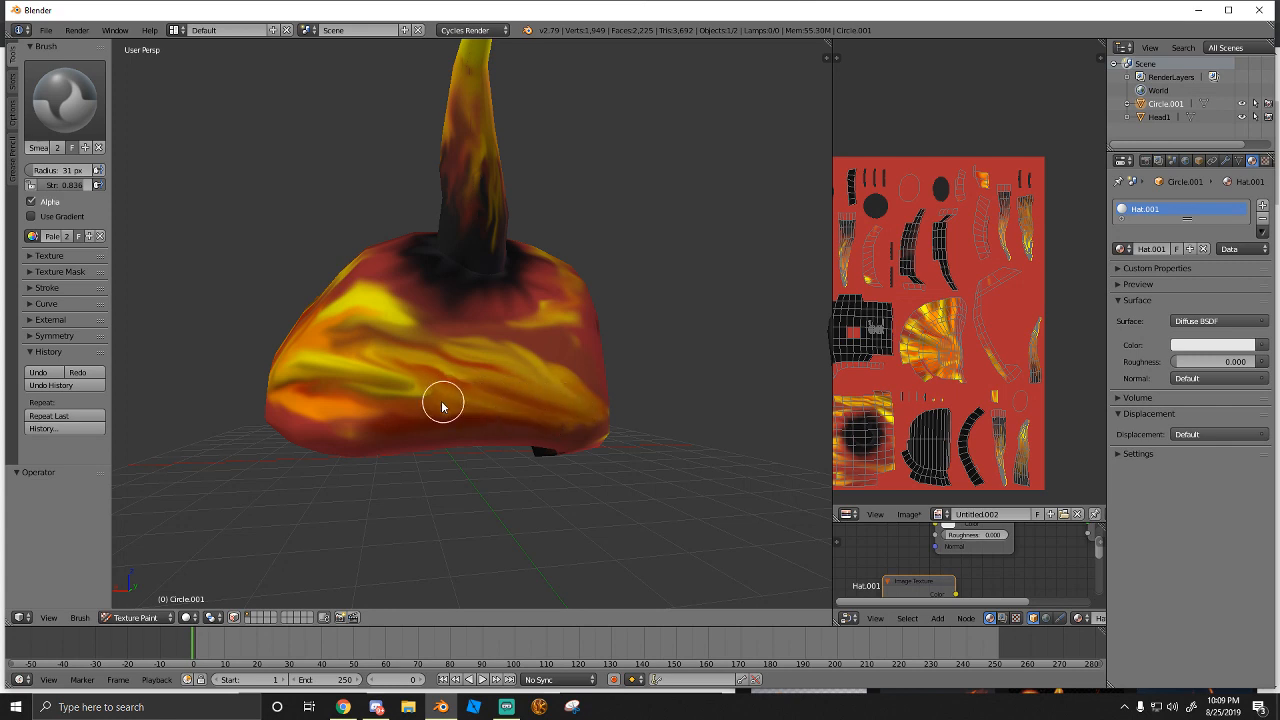
{"action": "middle_click_drag", "start_coordinate": [397, 388], "coordinate": [334, 380]}
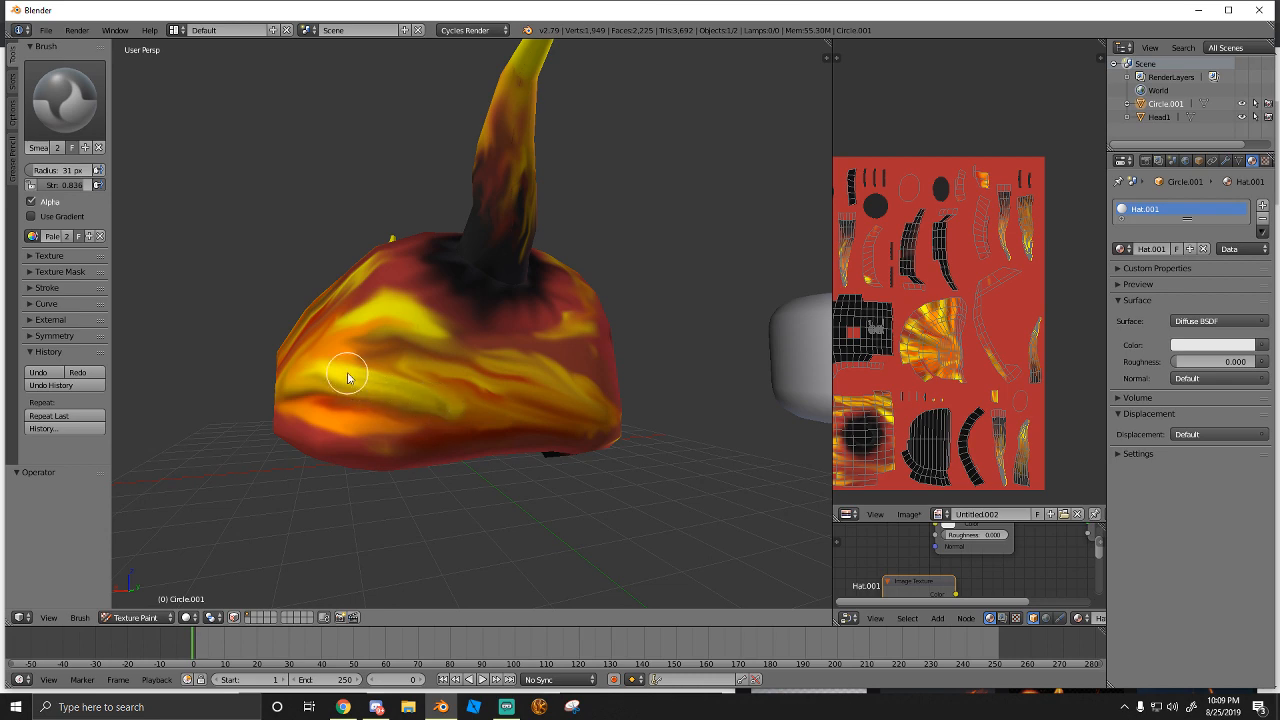
{"action": "mouse_move", "coordinate": [397, 383]}
{"action": "middle_mouse_down"}
{"action": "mouse_move", "coordinate": [366, 380]}
{"action": "mouse_move", "coordinate": [414, 371]}
{"action": "mouse_move", "coordinate": [540, 397]}
{"action": "mouse_move", "coordinate": [534, 369]}
{"action": "mouse_move", "coordinate": [534, 420]}
{"action": "mouse_move", "coordinate": [431, 346]}
{"action": "mouse_move", "coordinate": [551, 334]}
{"action": "mouse_move", "coordinate": [403, 346]}
{"action": "mouse_move", "coordinate": [265, 272]}
{"action": "mouse_move", "coordinate": [806, 214]}
{"action": "middle_mouse_up"}
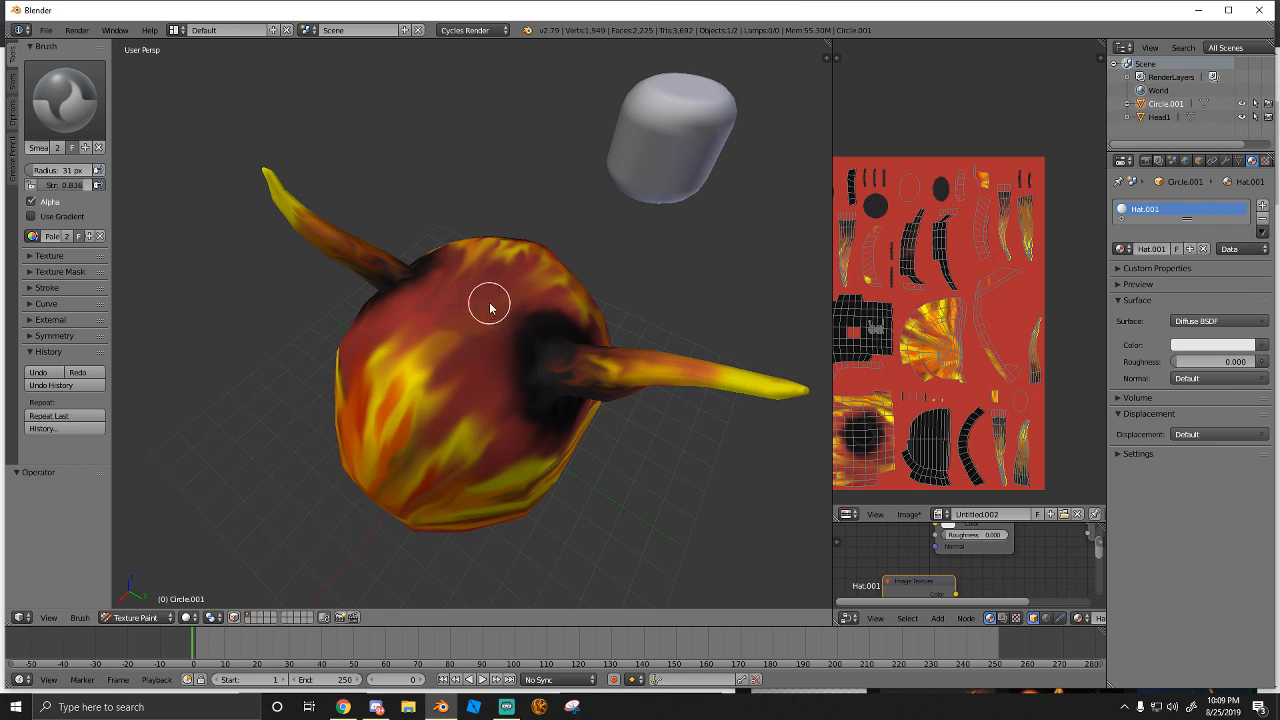
{"action": "scroll", "coordinate": [540, 328], "scroll_direction": "down", "scroll_amount": 2}
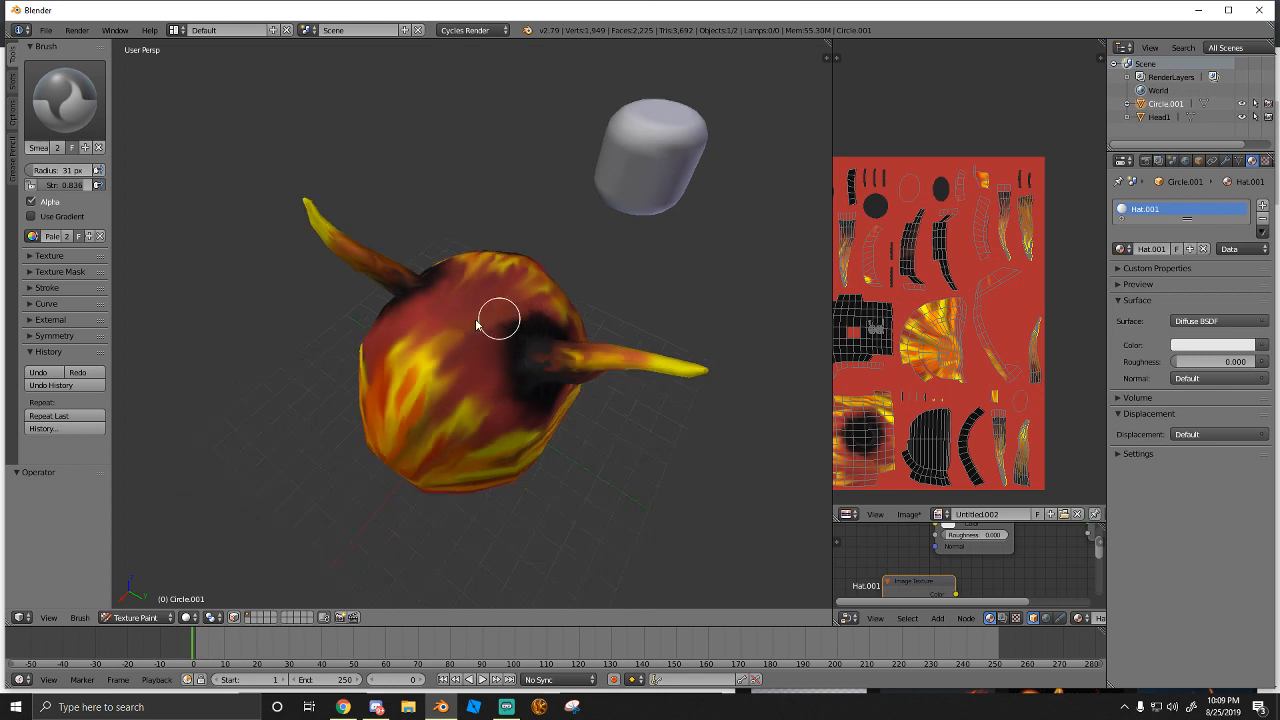
{"action": "scroll", "coordinate": [510, 333], "scroll_direction": "up", "scroll_amount": 4}
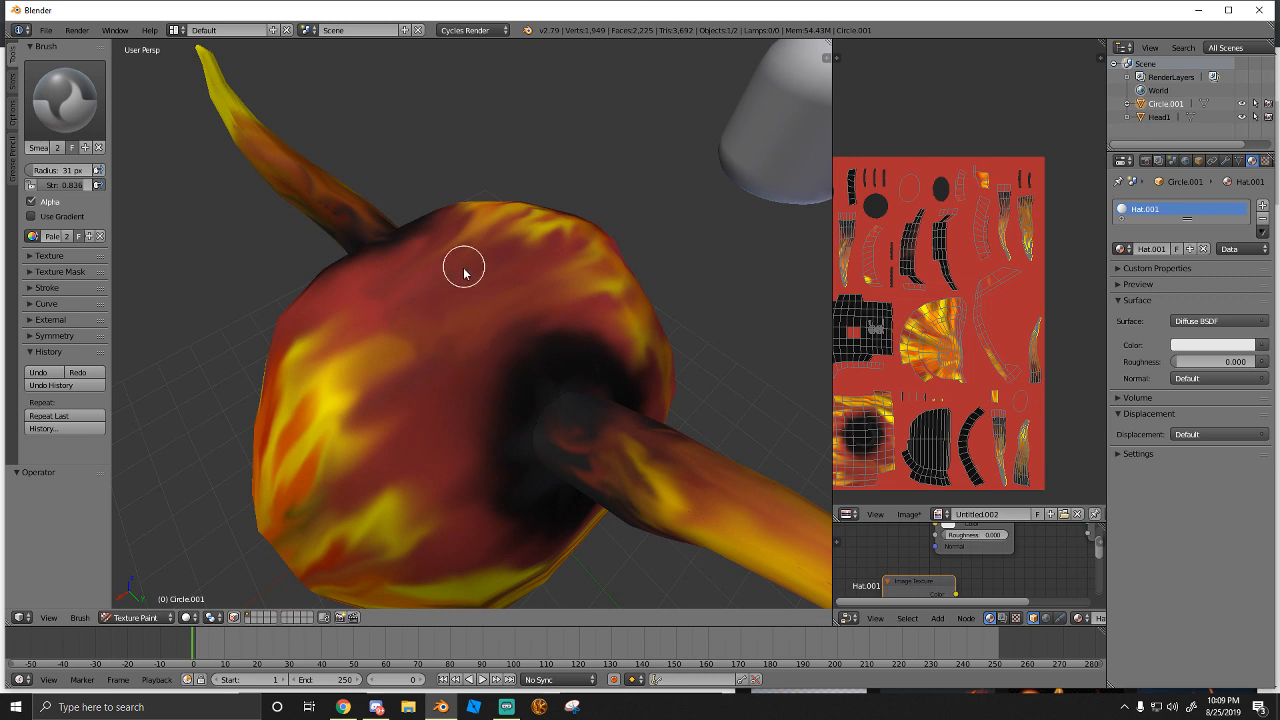
{"action": "middle_click_drag", "start_coordinate": [445, 262], "coordinate": [451, 320]}
{"action": "scroll", "coordinate": [451, 320], "scroll_direction": "up", "scroll_amount": 6}
{"action": "scroll", "coordinate": [397, 287], "scroll_direction": "down", "scroll_amount": 5}
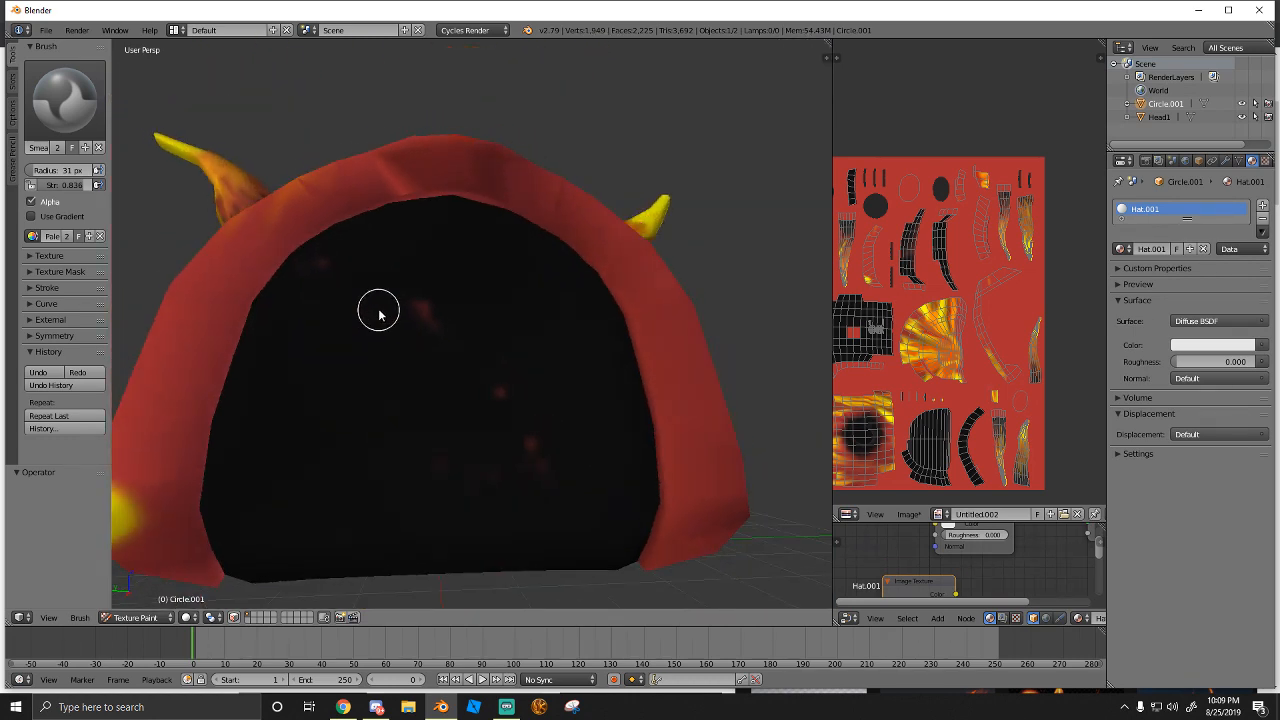
Try to smear the rim around the hat's front opening at its upper edge and lower inner corner
{"action": "left_click_drag", "start_coordinate": [393, 221], "coordinate": [337, 214]}
{"action": "middle_click_drag", "start_coordinate": [366, 223], "coordinate": [354, 308]}
{"action": "key", "text": "ctrl+z"}
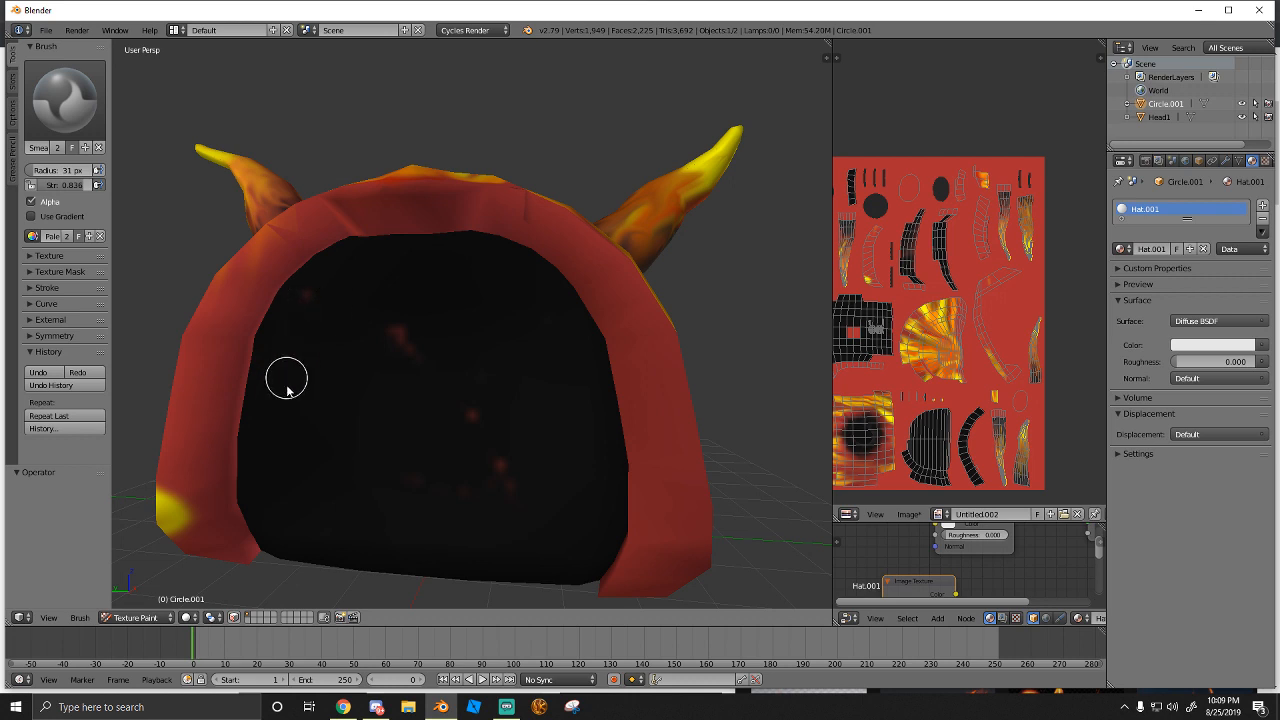
{"action": "mouse_move", "coordinate": [235, 511]}
{"action": "left_mouse_down"}
{"action": "mouse_move", "coordinate": [252, 535]}
{"action": "mouse_move", "coordinate": [242, 547]}
{"action": "mouse_move", "coordinate": [257, 553]}
{"action": "mouse_move", "coordinate": [237, 534]}
{"action": "mouse_move", "coordinate": [237, 514]}
{"action": "mouse_move", "coordinate": [253, 531]}
{"action": "mouse_move", "coordinate": [232, 498]}
{"action": "left_mouse_up"}
{"action": "left_click_drag", "start_coordinate": [214, 446], "coordinate": [214, 405]}
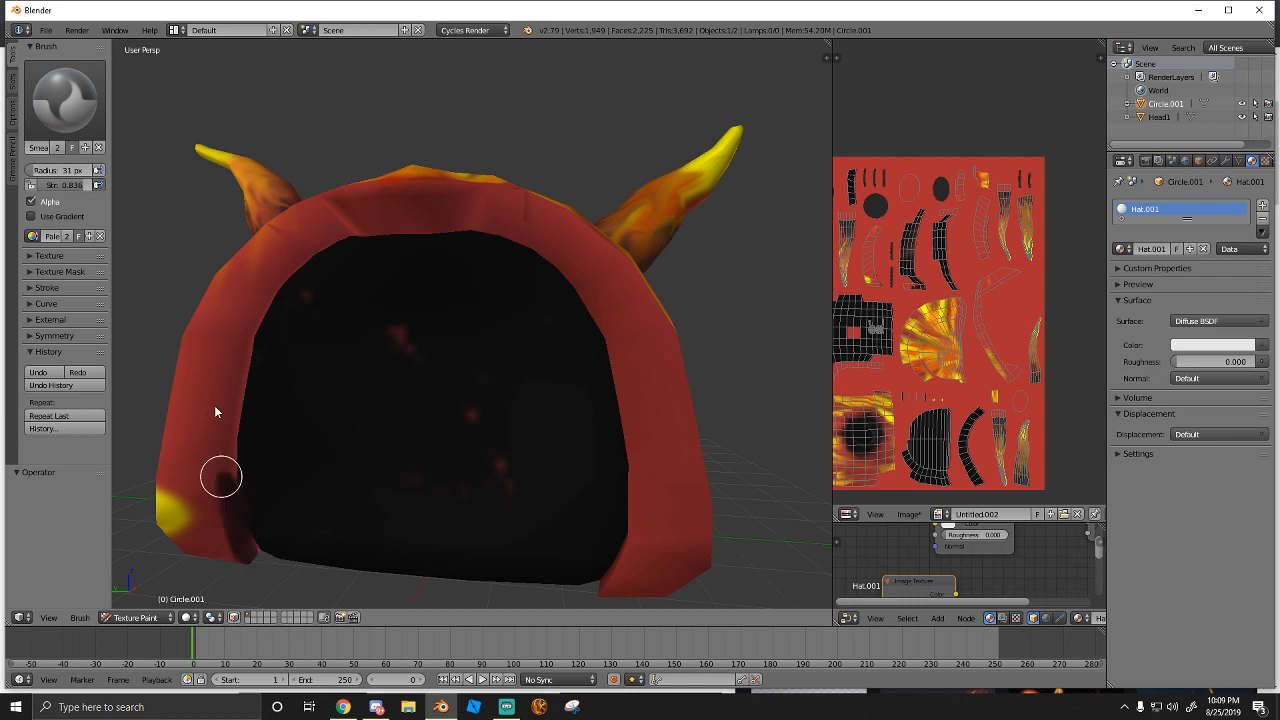
{"action": "key", "text": "ctrl+z"}
Smear the dark interior color up the lower inner edge of the front opening's red rim
{"action": "mouse_move", "coordinate": [245, 557]}
{"action": "left_mouse_down"}
{"action": "mouse_move", "coordinate": [226, 508]}
{"action": "mouse_move", "coordinate": [230, 407]}
{"action": "left_mouse_up"}
{"action": "left_click_drag", "start_coordinate": [231, 488], "coordinate": [239, 345]}
{"action": "middle_click_drag", "start_coordinate": [228, 425], "coordinate": [183, 429]}
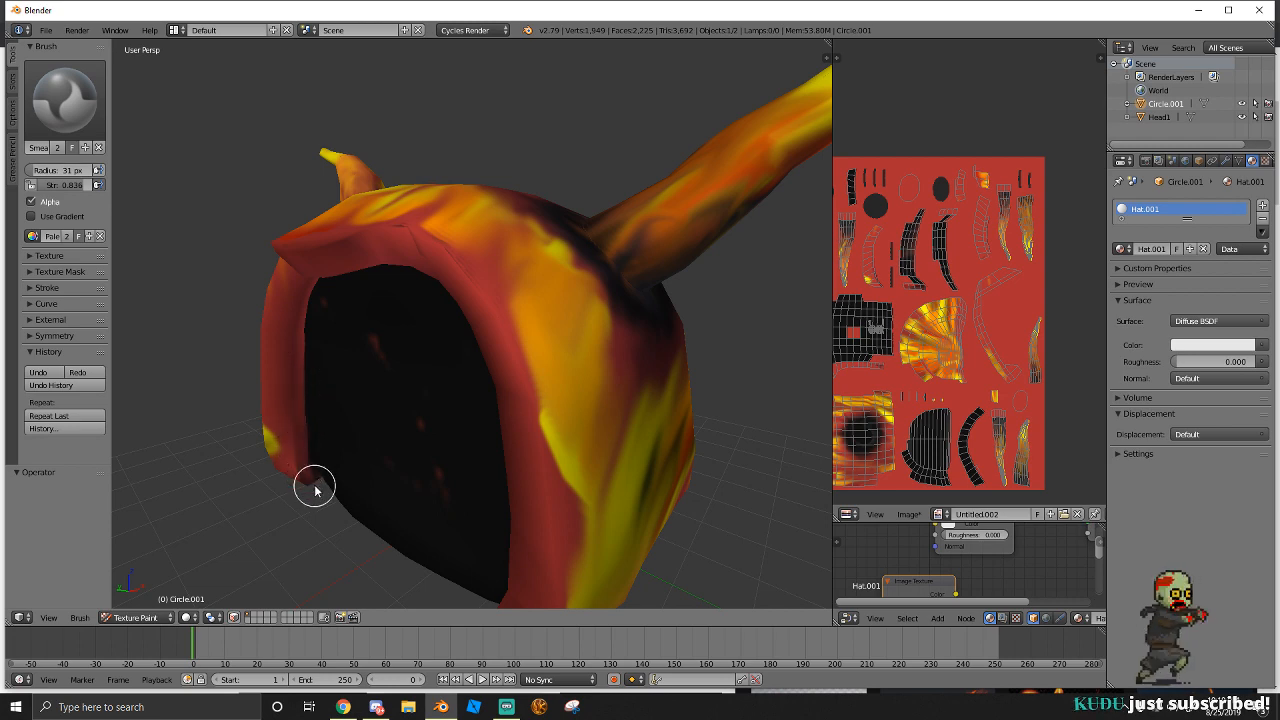
Check the newest subscription event and the live chat in Streamlabs OBS and return to Blender
{"action": "left_click", "coordinate": [507, 706]}
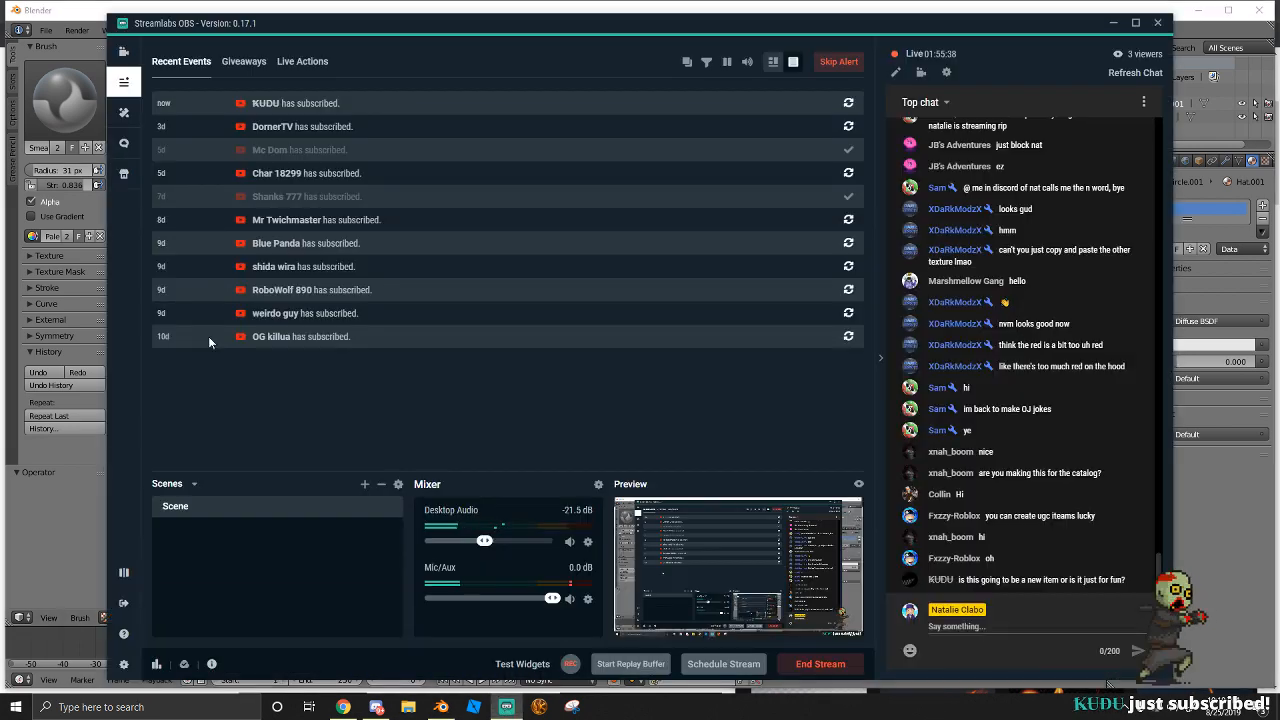
{"action": "triple_click", "coordinate": [271, 102]}
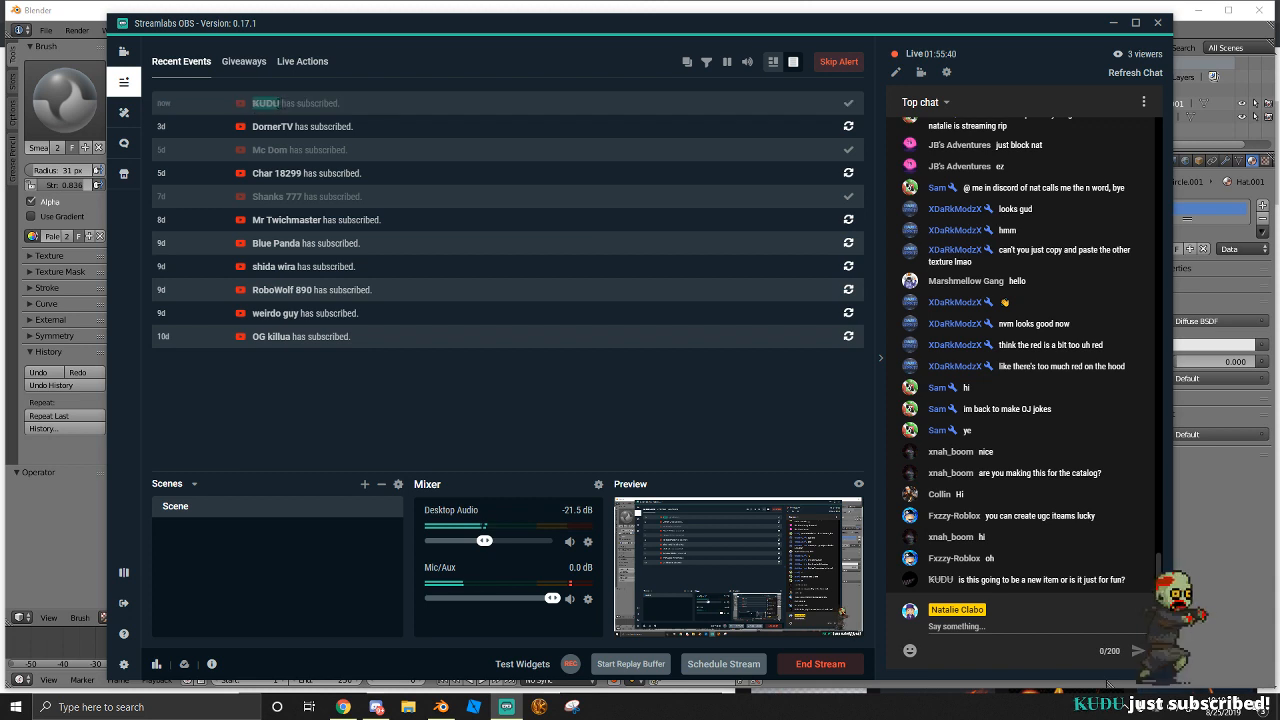
{"action": "left_click", "coordinate": [268, 103]}
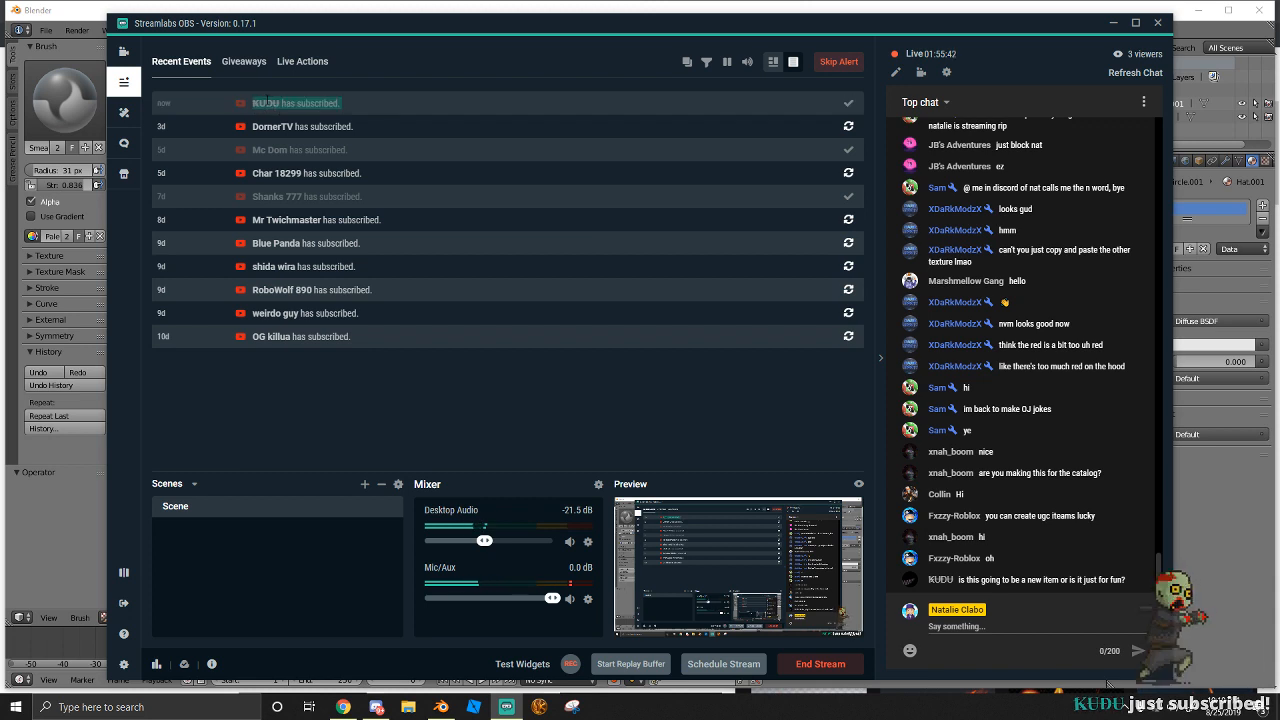
{"action": "left_click", "coordinate": [268, 103]}
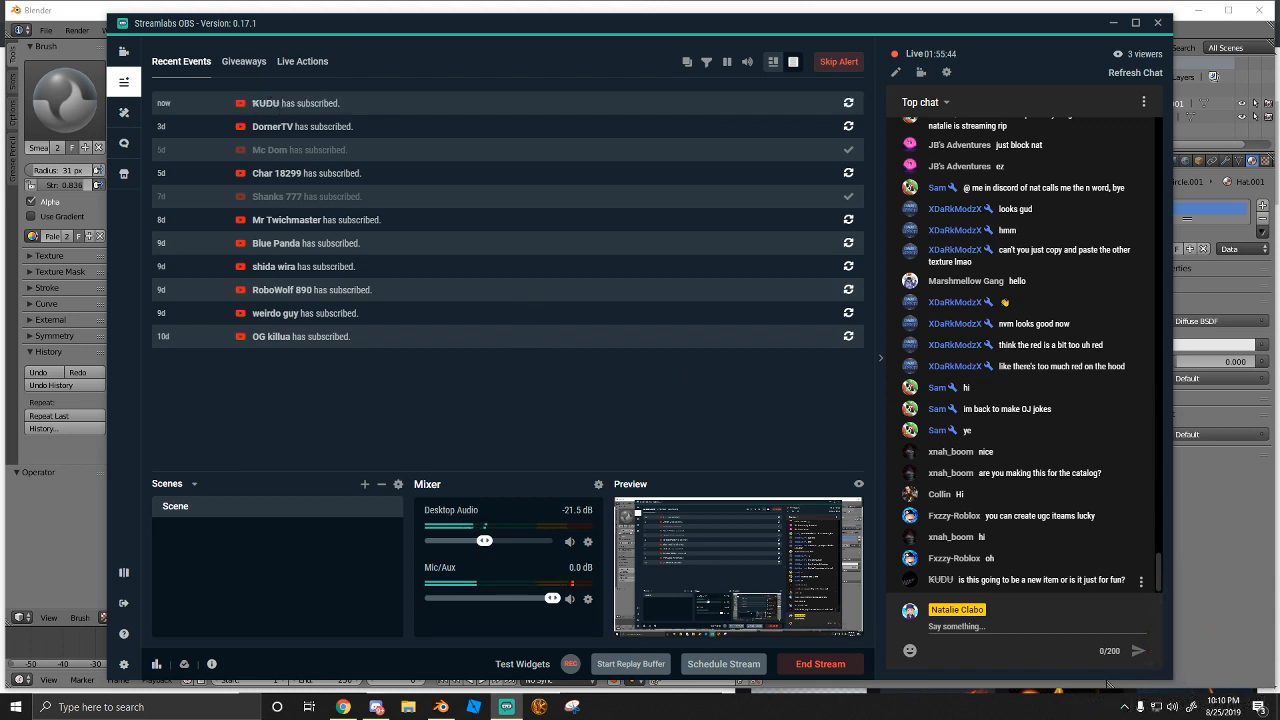
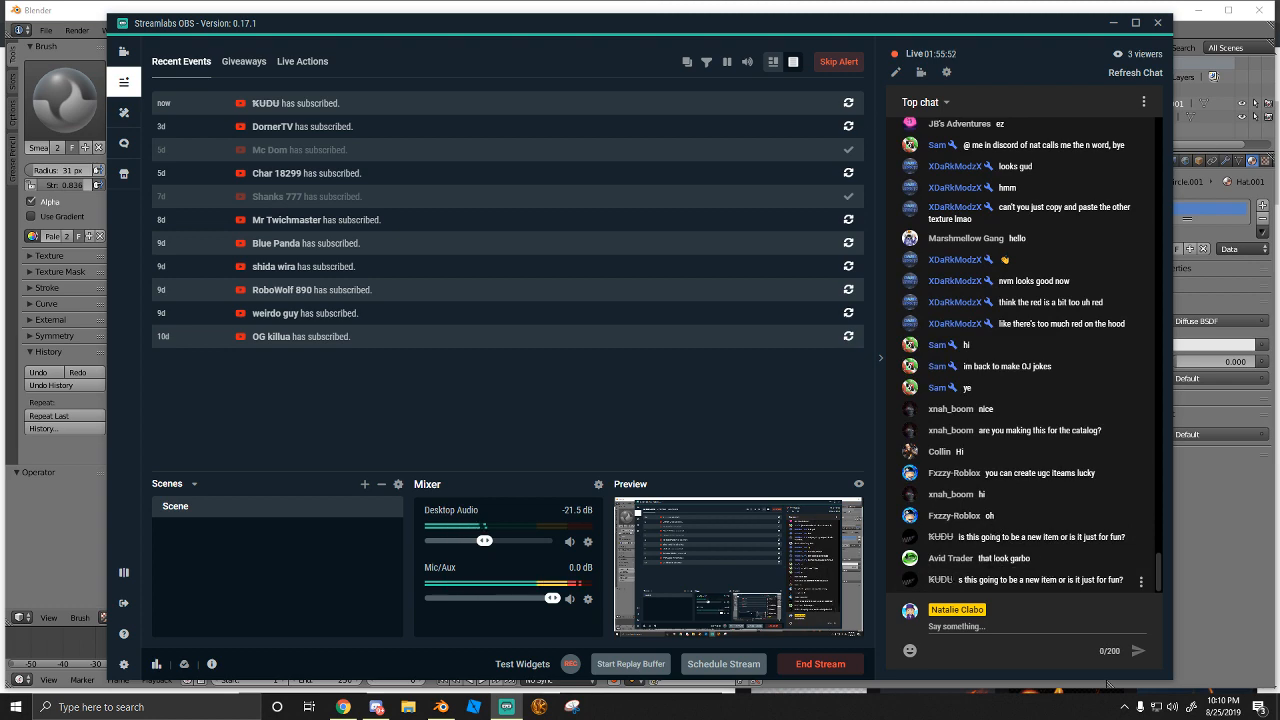
{"action": "left_click", "coordinate": [441, 706]}
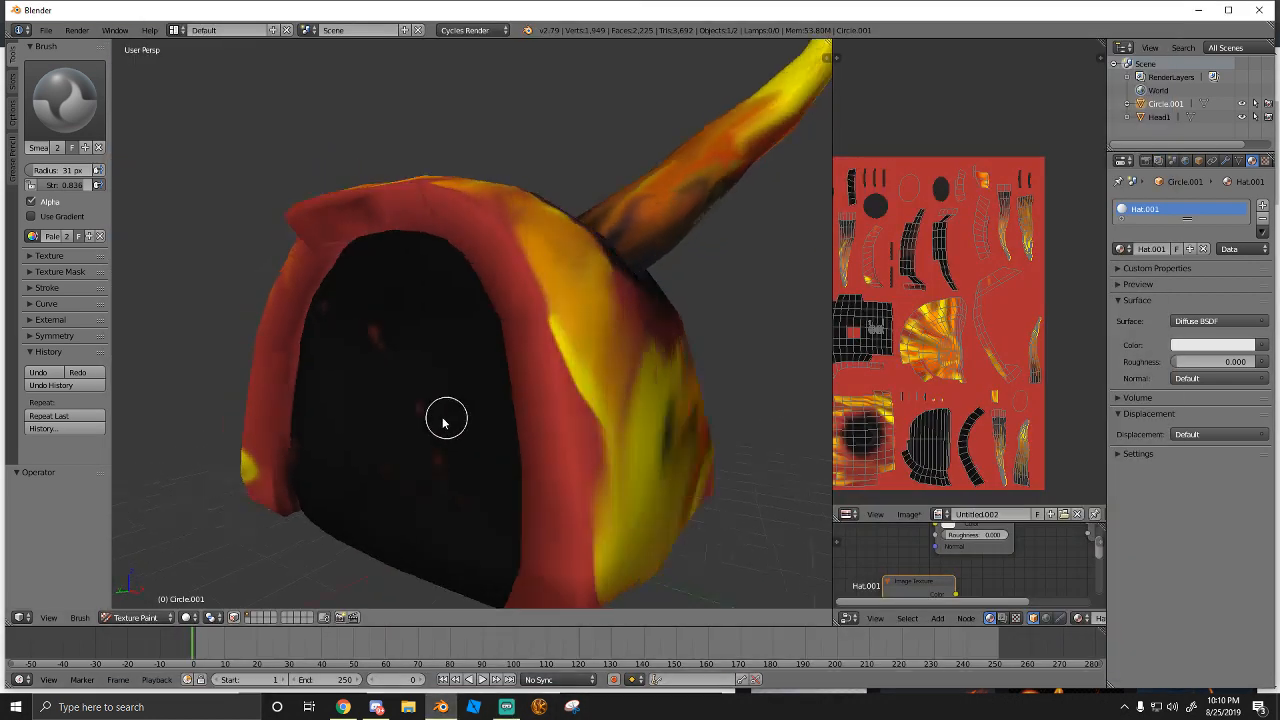
Smear short streaks of the dark interior color onto the inner edge of the rim's yellow-spotted side
{"action": "middle_click_drag", "start_coordinate": [445, 420], "coordinate": [291, 454]}
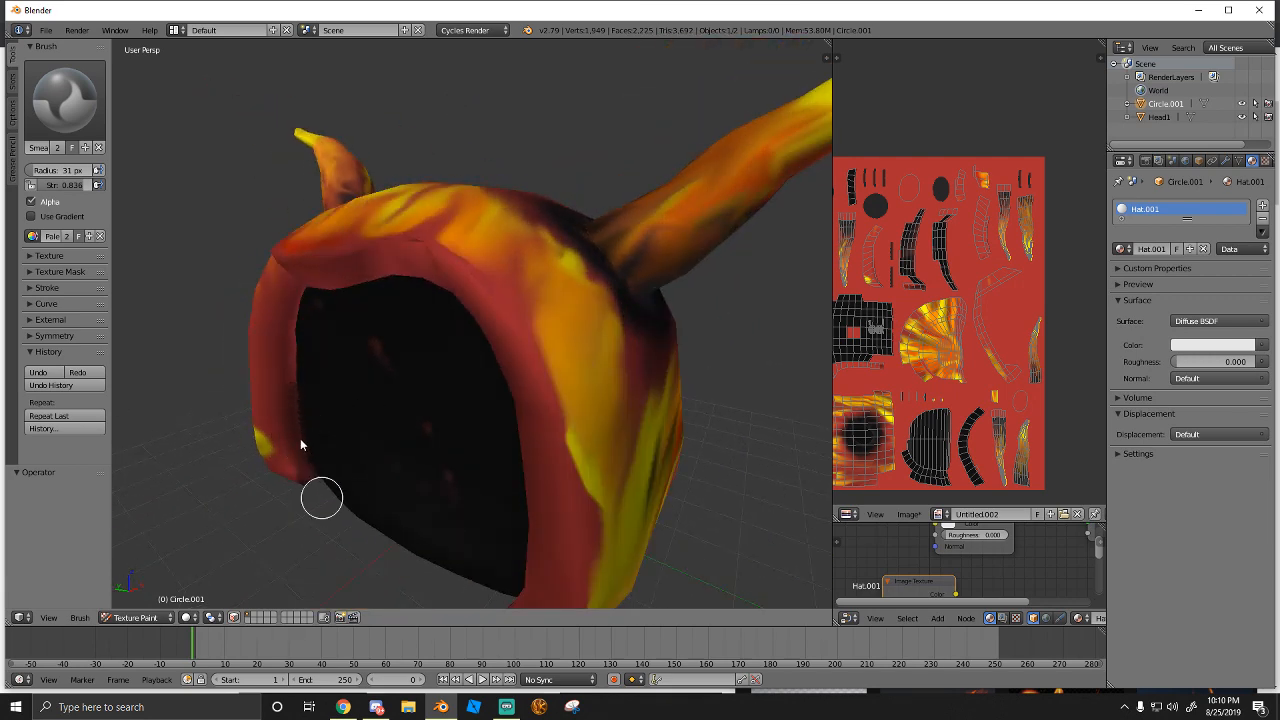
{"action": "mouse_move", "coordinate": [295, 423]}
{"action": "middle_mouse_down", "text": "shift"}
{"action": "mouse_move", "coordinate": [377, 430]}
{"action": "mouse_move", "coordinate": [360, 411]}
{"action": "mouse_move", "coordinate": [446, 399]}
{"action": "mouse_move", "coordinate": [420, 396]}
{"action": "middle_mouse_up", "text": "shift"}
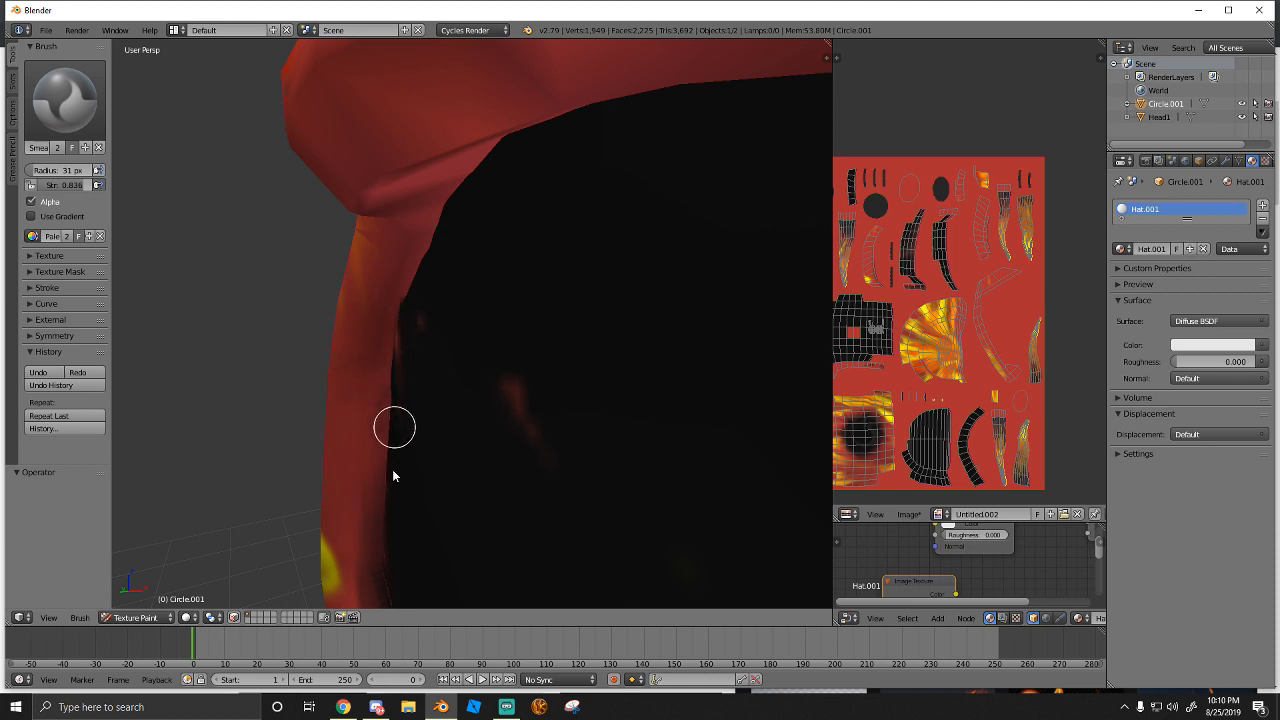
{"action": "middle_click_drag", "start_coordinate": [407, 345], "coordinate": [406, 306]}
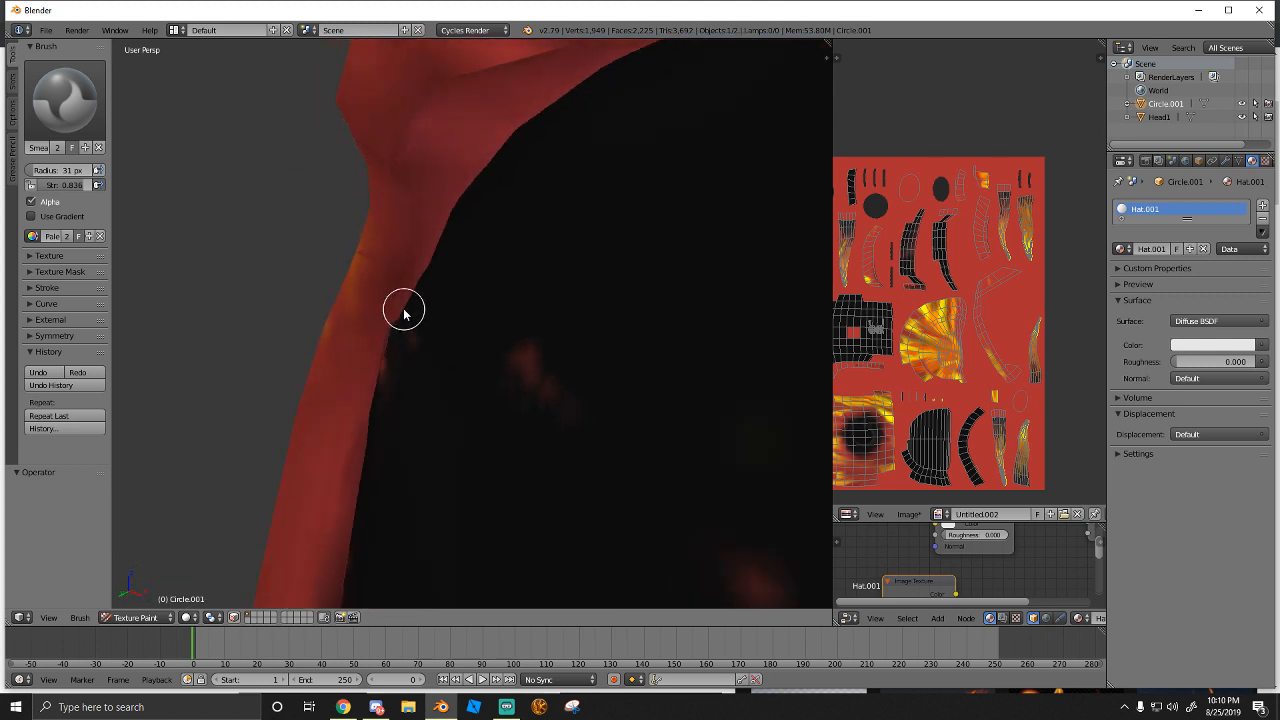
{"action": "mouse_move", "coordinate": [378, 373]}
{"action": "left_mouse_down"}
{"action": "mouse_move", "coordinate": [406, 297]}
{"action": "mouse_move", "coordinate": [408, 317]}
{"action": "mouse_move", "coordinate": [352, 395]}
{"action": "mouse_move", "coordinate": [343, 461]}
{"action": "left_mouse_up"}
{"action": "middle_click_drag", "start_coordinate": [343, 461], "coordinate": [371, 480]}
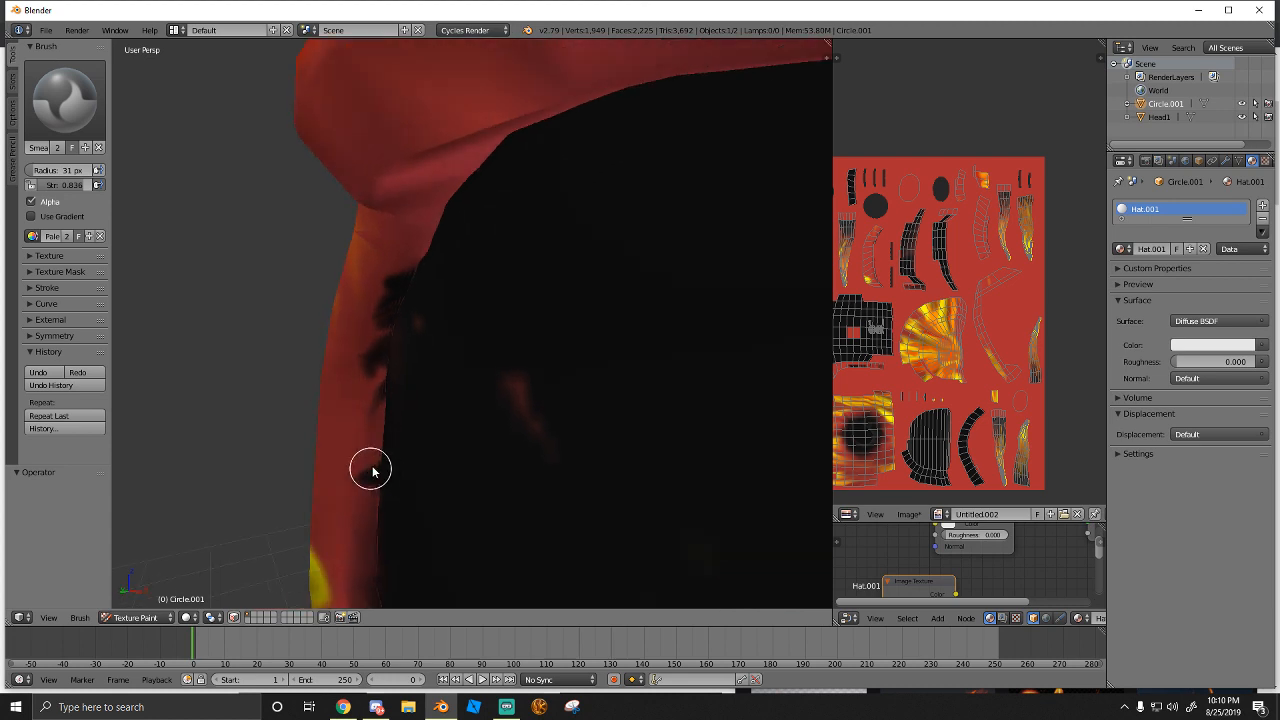
{"action": "mouse_move", "coordinate": [386, 430]}
{"action": "middle_mouse_down"}
{"action": "mouse_move", "coordinate": [409, 477]}
{"action": "mouse_move", "coordinate": [409, 443]}
{"action": "mouse_move", "coordinate": [431, 449]}
{"action": "mouse_move", "coordinate": [418, 532]}
{"action": "mouse_move", "coordinate": [409, 514]}
{"action": "mouse_move", "coordinate": [431, 380]}
{"action": "middle_mouse_up"}
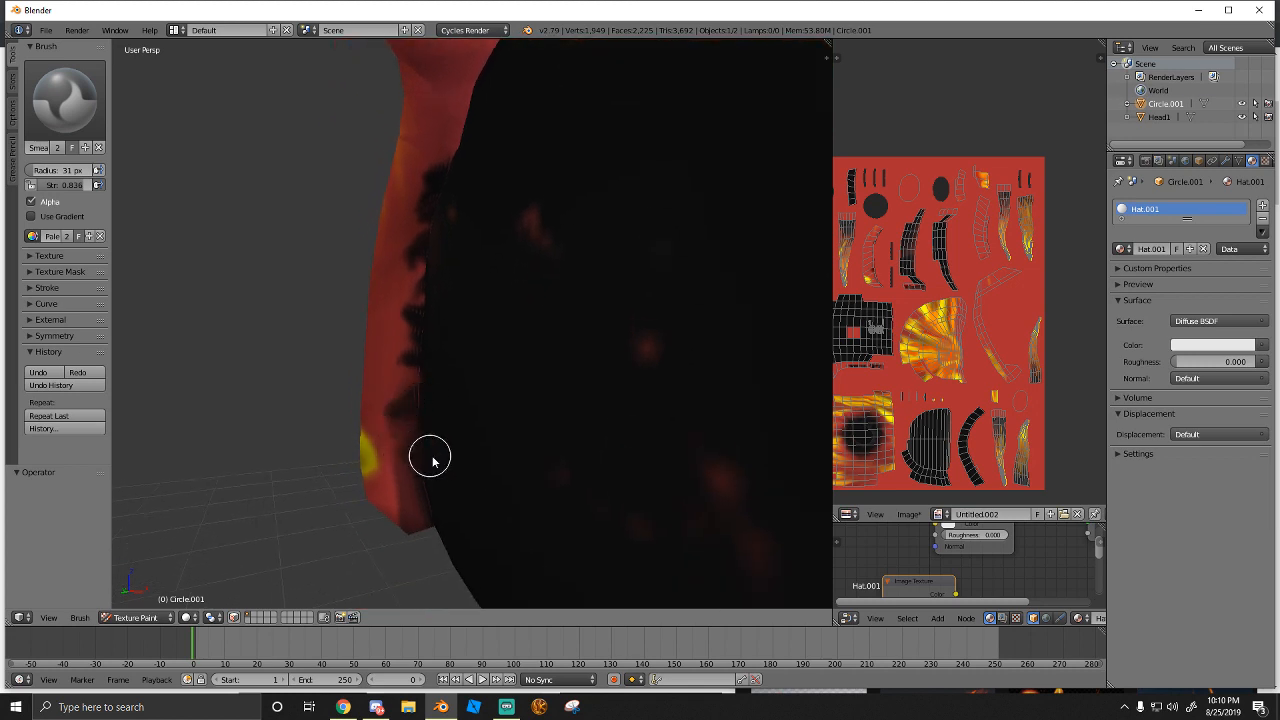
{"action": "middle_click_drag", "start_coordinate": [417, 357], "coordinate": [397, 343]}
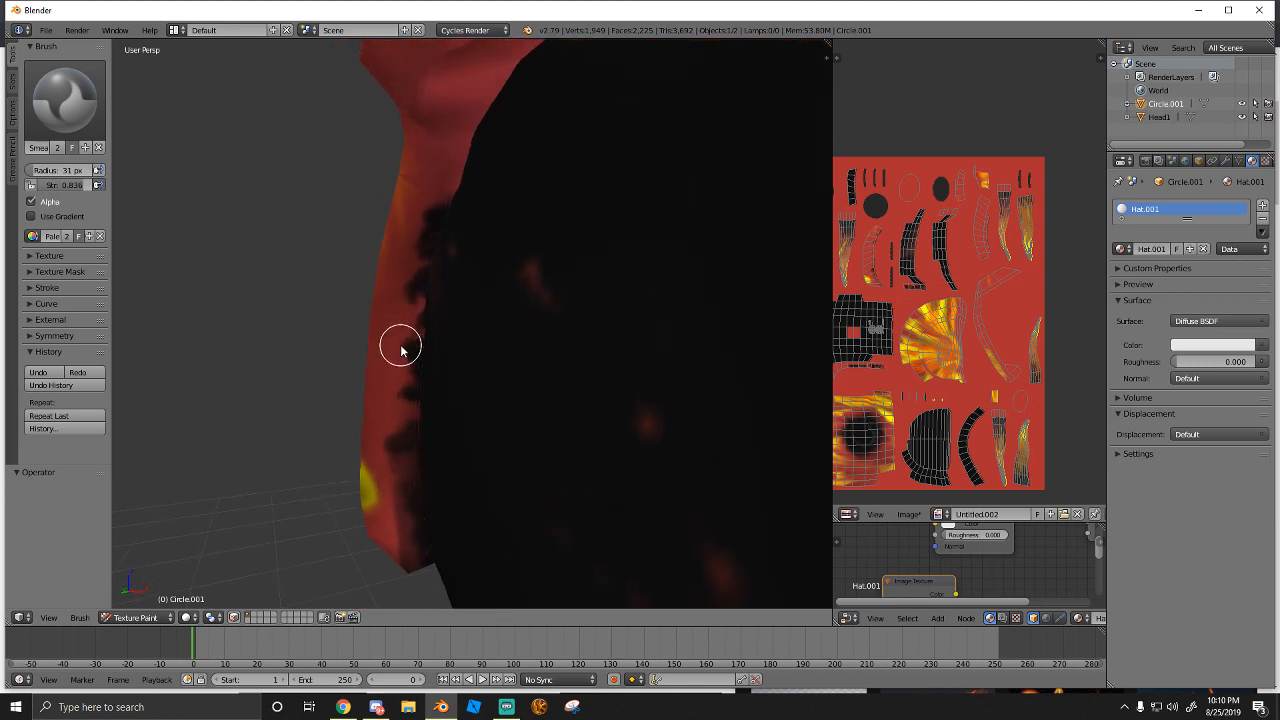
Reselect the Smear brush and blend the dark streaks lengthwise along the inner edge of the rim's yellow-spotted side
{"action": "left_click", "coordinate": [68, 100]}
{"action": "left_click", "coordinate": [213, 176]}
{"action": "mouse_move", "coordinate": [424, 233]}
{"action": "left_mouse_down"}
{"action": "mouse_move", "coordinate": [419, 537]}
{"action": "mouse_move", "coordinate": [408, 358]}
{"action": "mouse_move", "coordinate": [421, 240]}
{"action": "mouse_move", "coordinate": [436, 231]}
{"action": "mouse_move", "coordinate": [400, 347]}
{"action": "left_mouse_up"}
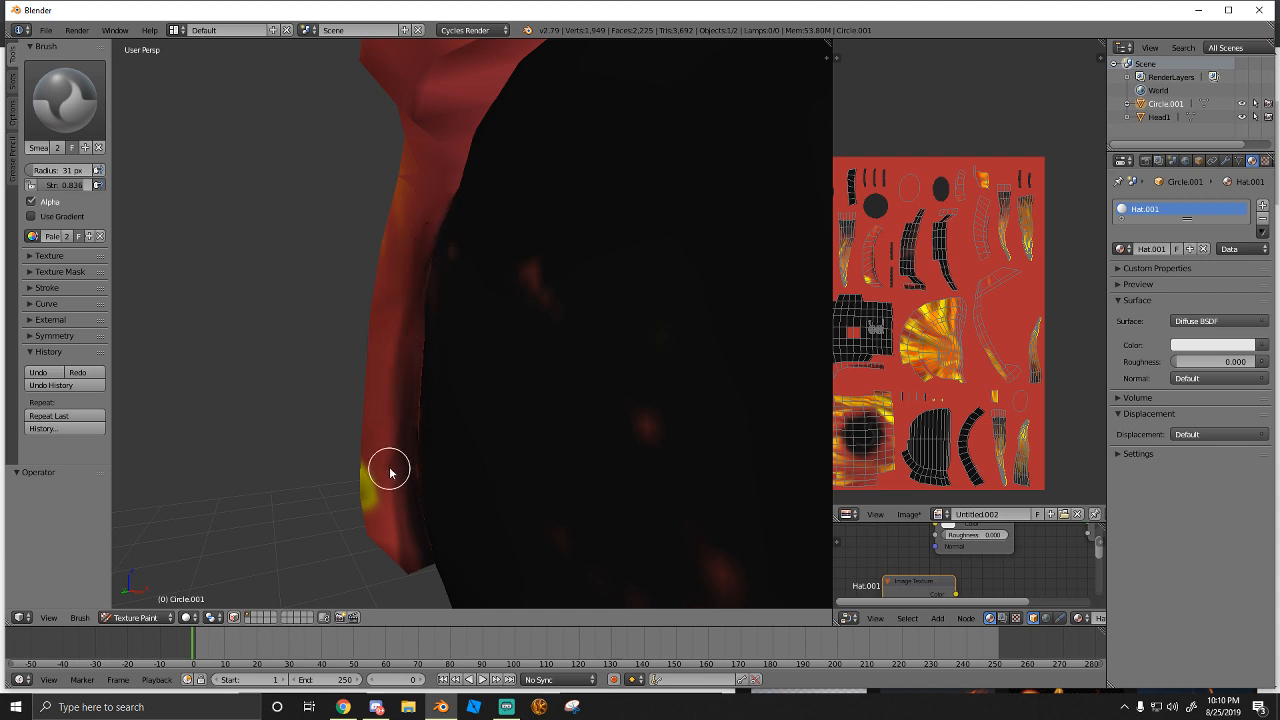
{"action": "left_click_drag", "start_coordinate": [390, 472], "coordinate": [396, 397]}
{"action": "left_click_drag", "start_coordinate": [403, 287], "coordinate": [423, 219]}
{"action": "mouse_move", "coordinate": [408, 390]}
{"action": "left_mouse_down"}
{"action": "mouse_move", "coordinate": [410, 456]}
{"action": "mouse_move", "coordinate": [425, 358]}
{"action": "left_mouse_up"}
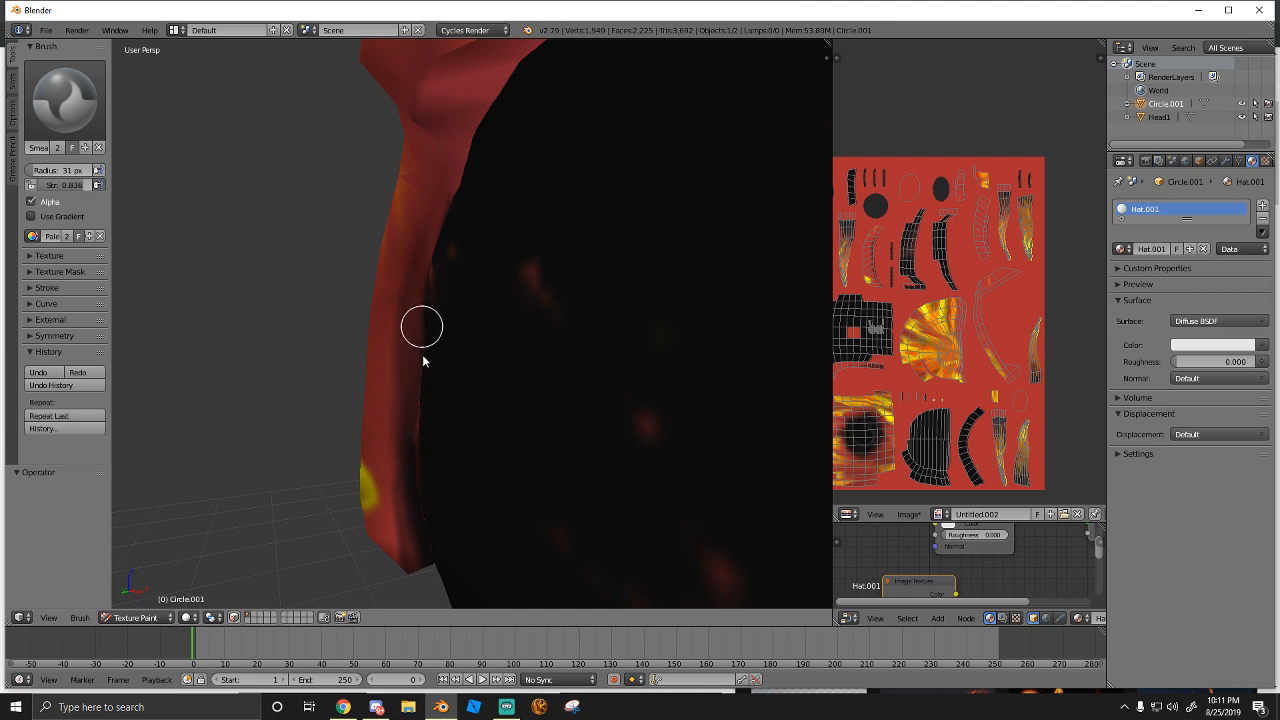
{"action": "middle_click_drag", "start_coordinate": [416, 431], "coordinate": [409, 419]}
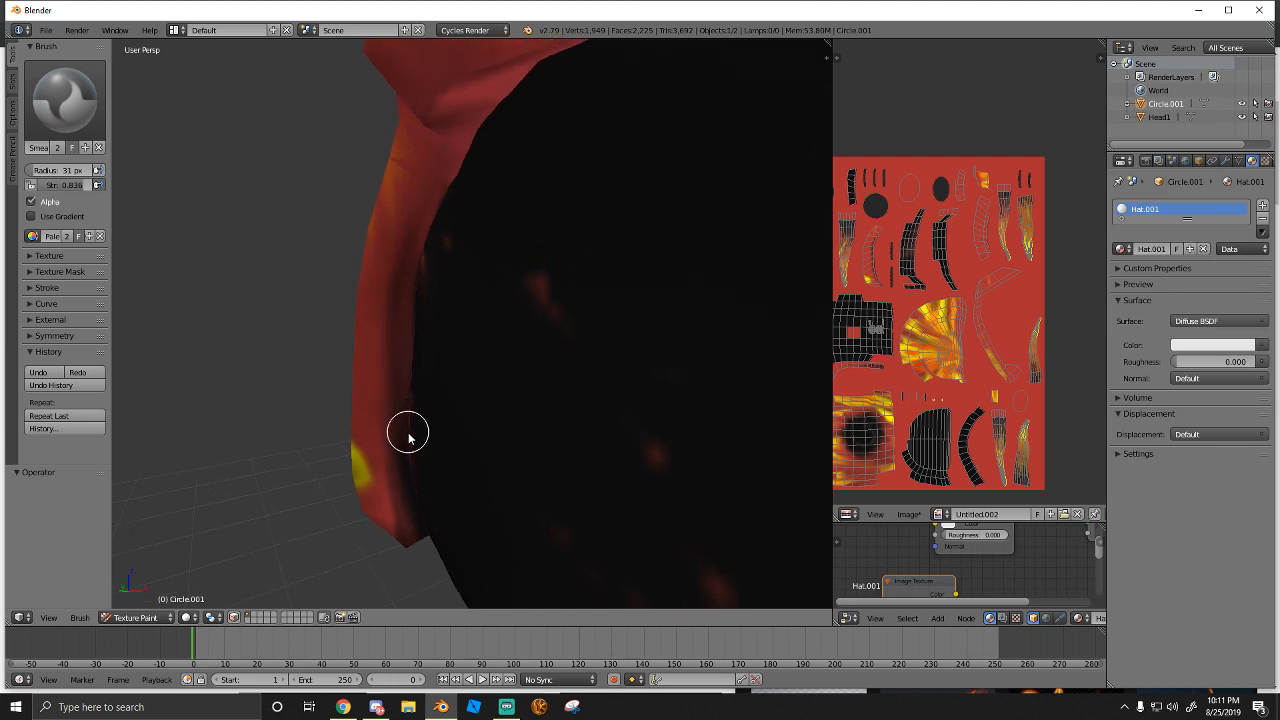
{"action": "left_click_drag", "start_coordinate": [410, 456], "coordinate": [408, 367]}
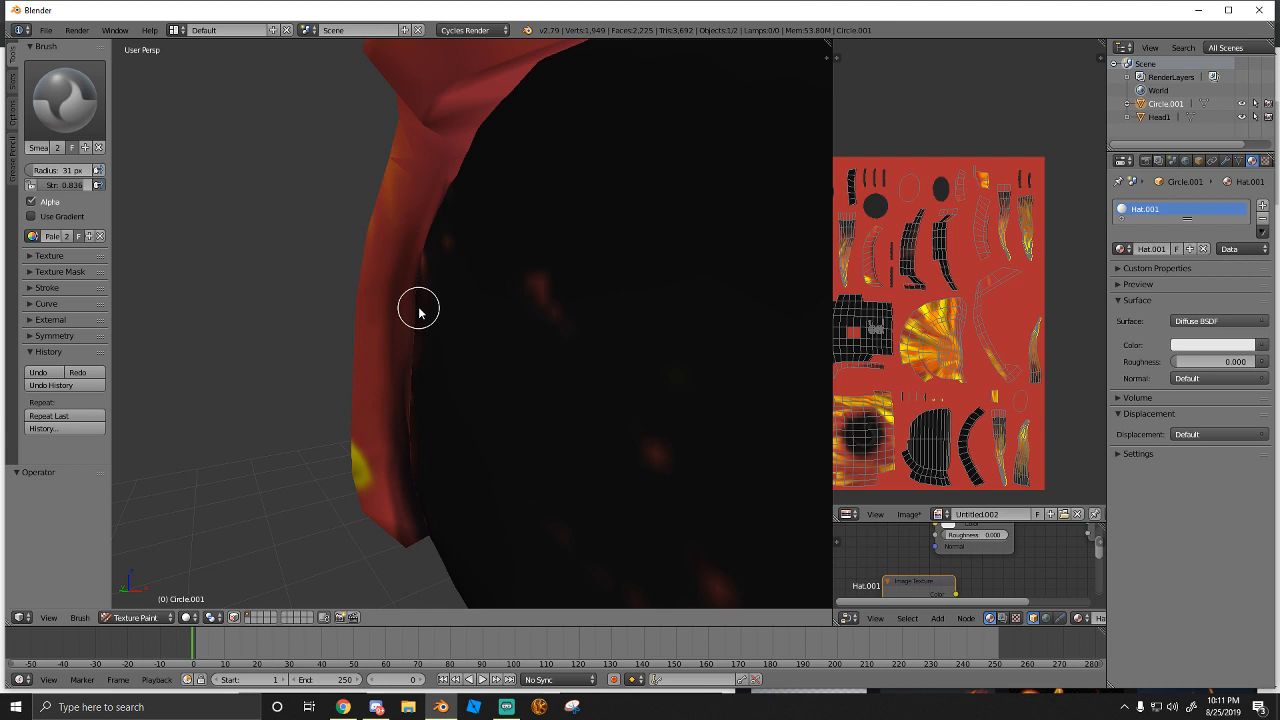
Smear the rim's inner edge from the yellow-spotted side around the upper curve of the front opening
{"action": "middle_click_drag", "start_coordinate": [365, 394], "coordinate": [545, 448]}
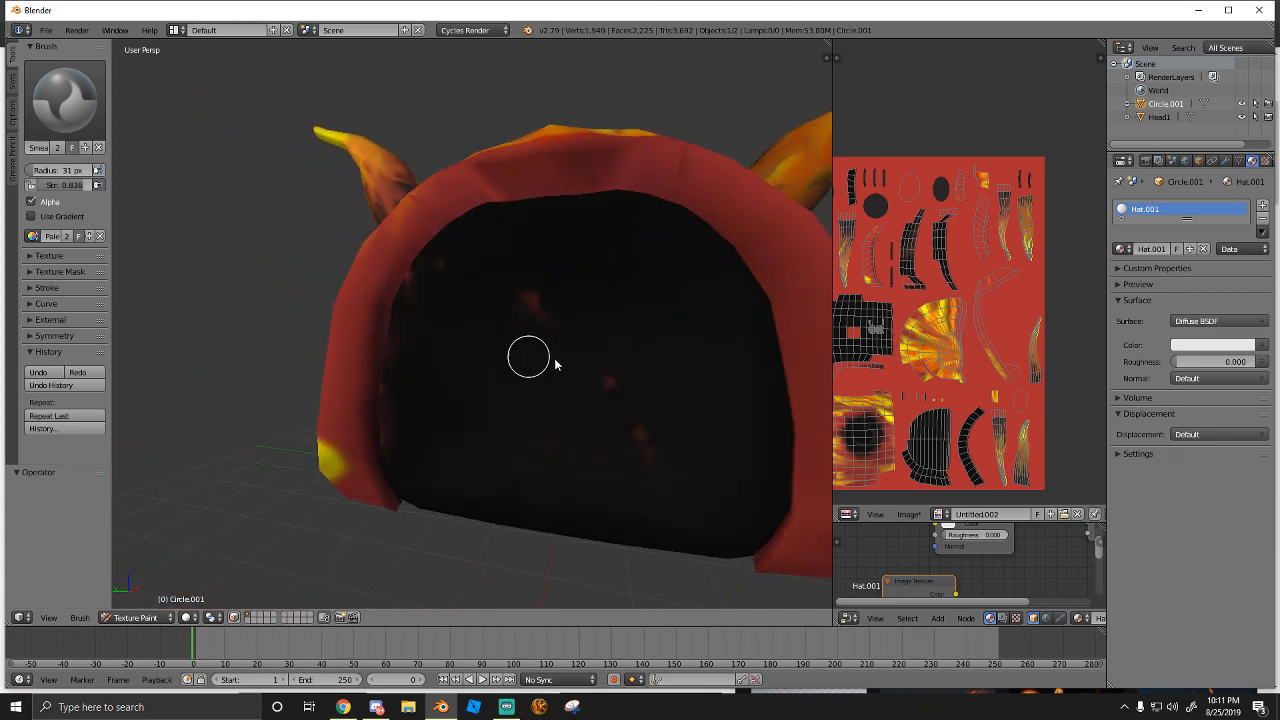
{"action": "middle_click_drag", "start_coordinate": [556, 364], "coordinate": [430, 359]}
{"action": "scroll", "coordinate": [552, 374], "scroll_direction": "down", "scroll_amount": 4}
{"action": "middle_click_drag", "start_coordinate": [558, 374], "coordinate": [458, 392]}
{"action": "scroll", "coordinate": [526, 368], "scroll_direction": "up", "scroll_amount": 4}
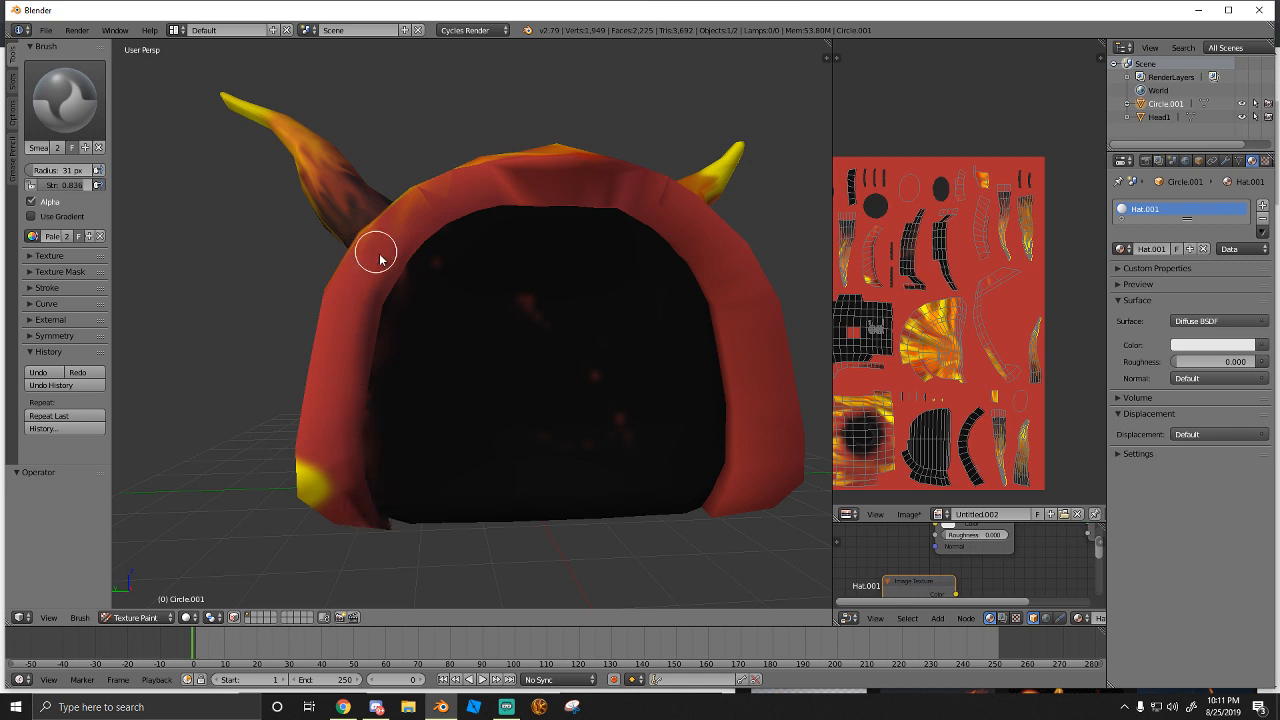
{"action": "mouse_move", "coordinate": [425, 243]}
{"action": "left_mouse_down"}
{"action": "mouse_move", "coordinate": [380, 286]}
{"action": "mouse_move", "coordinate": [362, 374]}
{"action": "left_mouse_up"}
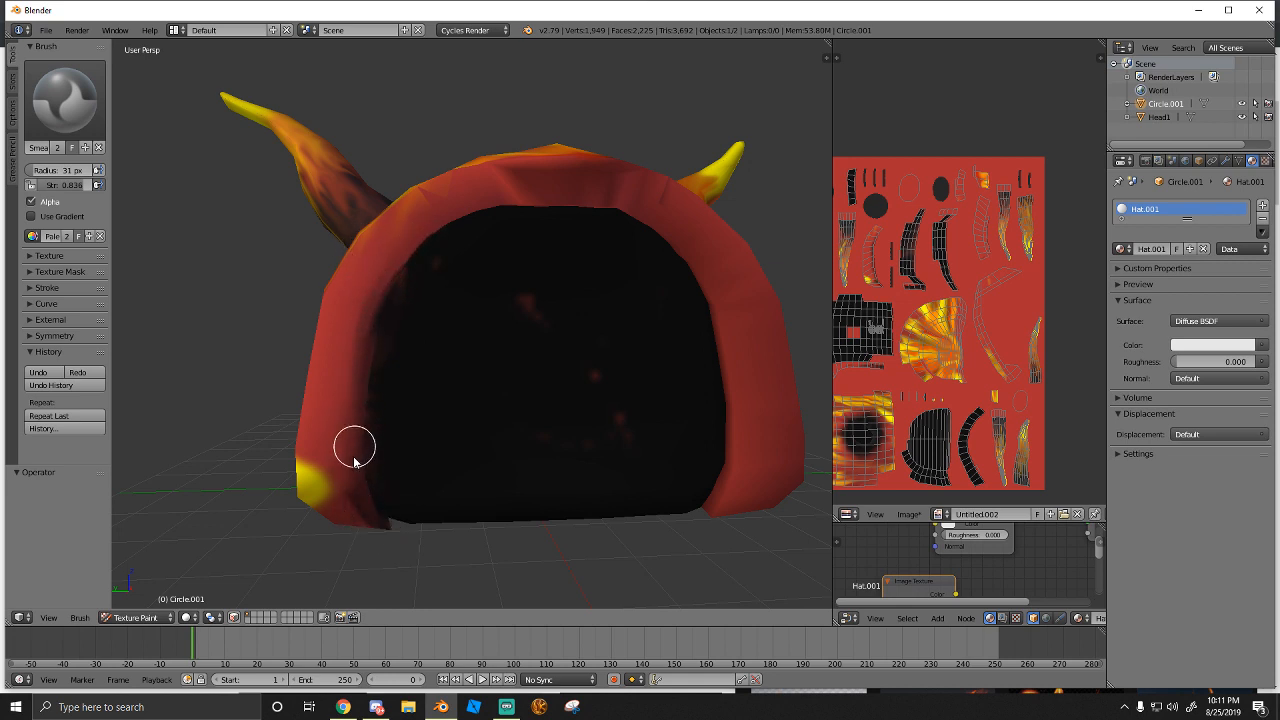
{"action": "mouse_move", "coordinate": [384, 249]}
{"action": "left_mouse_down"}
{"action": "mouse_move", "coordinate": [406, 257]}
{"action": "mouse_move", "coordinate": [360, 349]}
{"action": "mouse_move", "coordinate": [389, 263]}
{"action": "mouse_move", "coordinate": [440, 227]}
{"action": "left_mouse_up"}
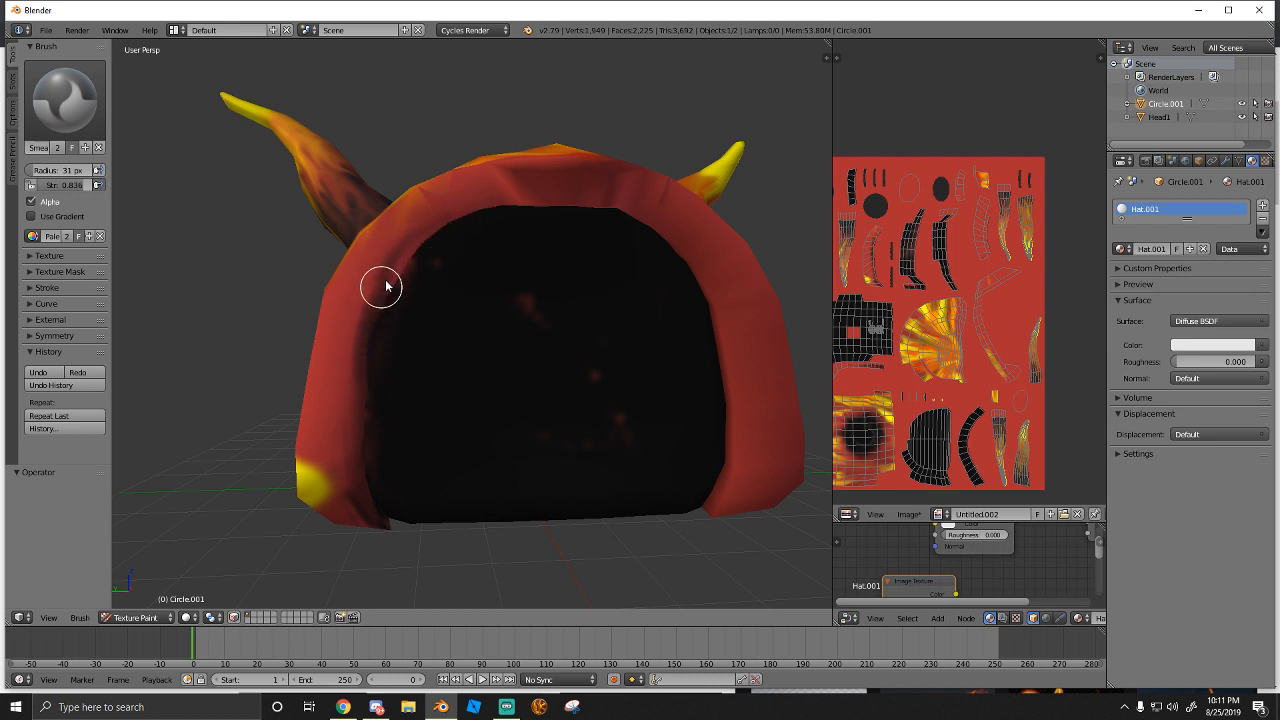
{"action": "mouse_move", "coordinate": [386, 286]}
{"action": "left_mouse_down"}
{"action": "mouse_move", "coordinate": [429, 237]}
{"action": "mouse_move", "coordinate": [366, 306]}
{"action": "mouse_move", "coordinate": [408, 252]}
{"action": "mouse_move", "coordinate": [389, 266]}
{"action": "mouse_move", "coordinate": [471, 206]}
{"action": "mouse_move", "coordinate": [540, 192]}
{"action": "mouse_move", "coordinate": [610, 206]}
{"action": "mouse_move", "coordinate": [516, 206]}
{"action": "mouse_move", "coordinate": [620, 210]}
{"action": "left_mouse_up"}
{"action": "mouse_move", "coordinate": [457, 207]}
{"action": "left_mouse_down"}
{"action": "mouse_move", "coordinate": [617, 206]}
{"action": "mouse_move", "coordinate": [497, 203]}
{"action": "left_mouse_up"}
Smear the inner edge of the rim opposite the yellow spot, from its upper corner to its lower end
{"action": "mouse_move", "coordinate": [674, 272]}
{"action": "middle_mouse_down"}
{"action": "mouse_move", "coordinate": [614, 271]}
{"action": "mouse_move", "coordinate": [560, 238]}
{"action": "mouse_move", "coordinate": [616, 242]}
{"action": "mouse_move", "coordinate": [570, 205]}
{"action": "middle_mouse_up"}
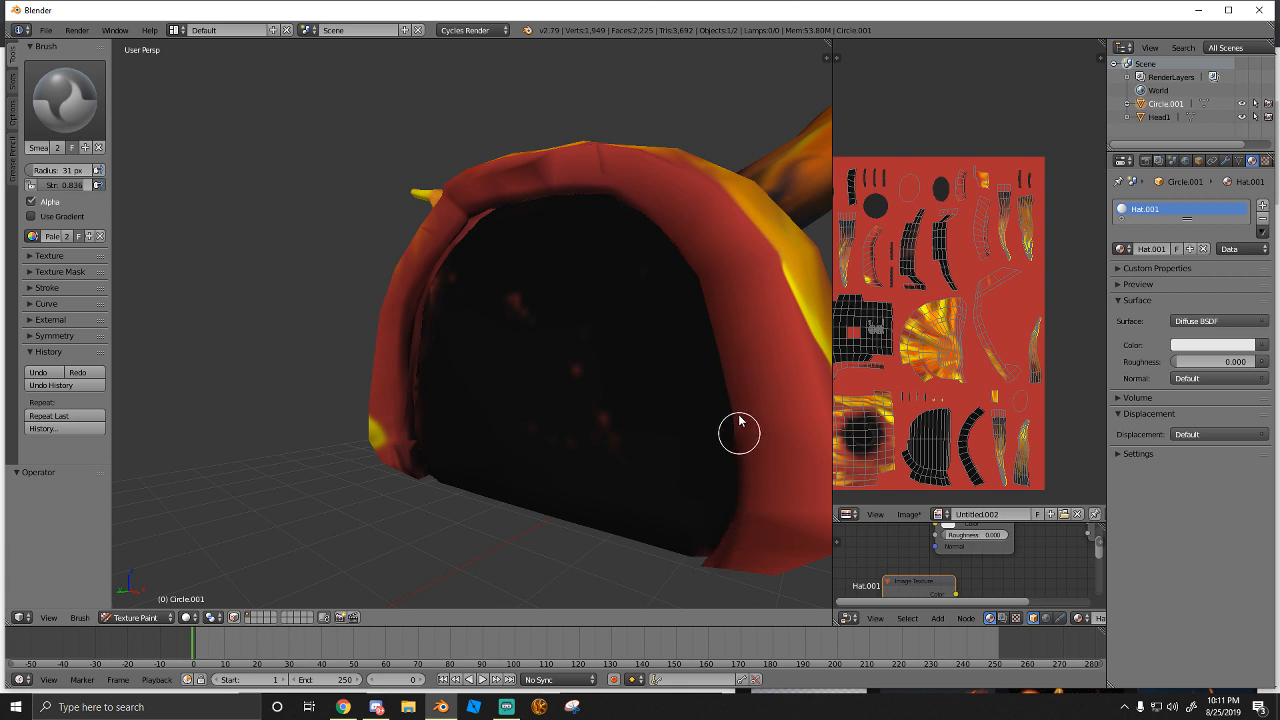
{"action": "scroll", "coordinate": [717, 316], "scroll_direction": "down", "scroll_amount": 3}
{"action": "middle_click_drag", "start_coordinate": [709, 294], "coordinate": [497, 270]}
{"action": "scroll", "coordinate": [554, 343], "scroll_direction": "up", "scroll_amount": 5}
{"action": "scroll", "coordinate": [540, 315], "scroll_direction": "up", "scroll_amount": 3}
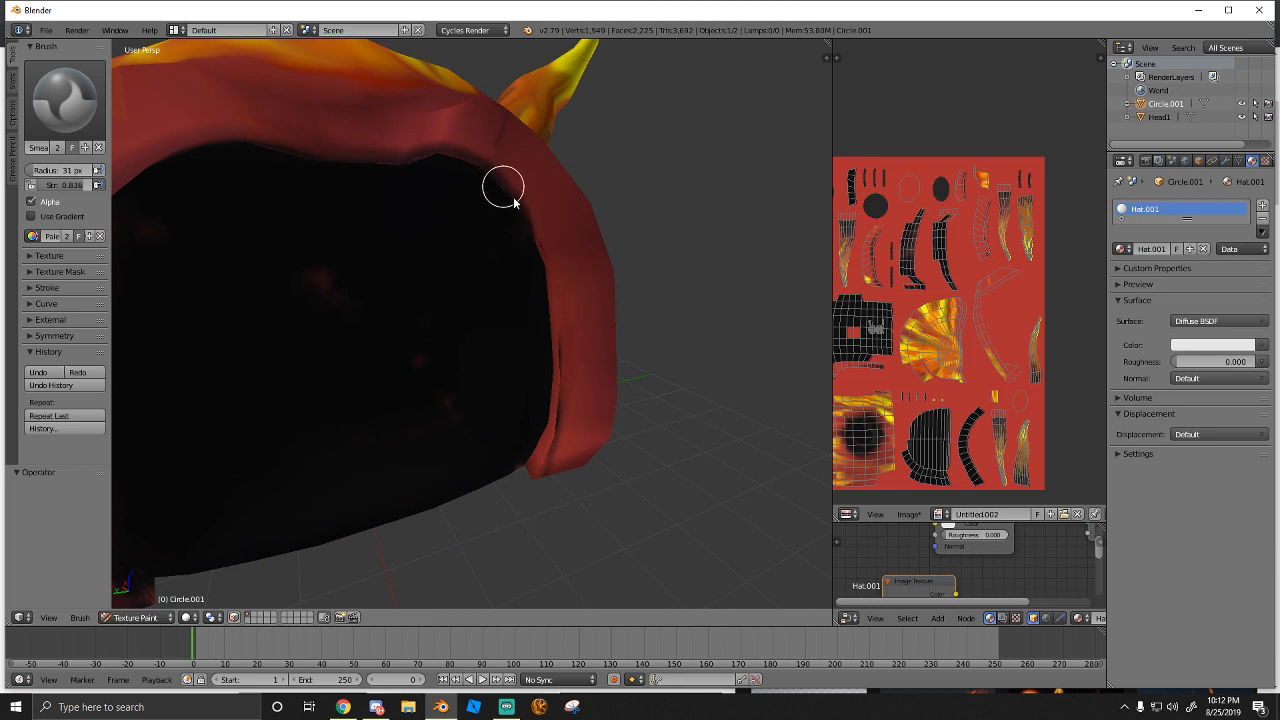
{"action": "mouse_move", "coordinate": [514, 198]}
{"action": "left_mouse_down"}
{"action": "mouse_move", "coordinate": [553, 325]}
{"action": "mouse_move", "coordinate": [555, 447]}
{"action": "left_mouse_up"}
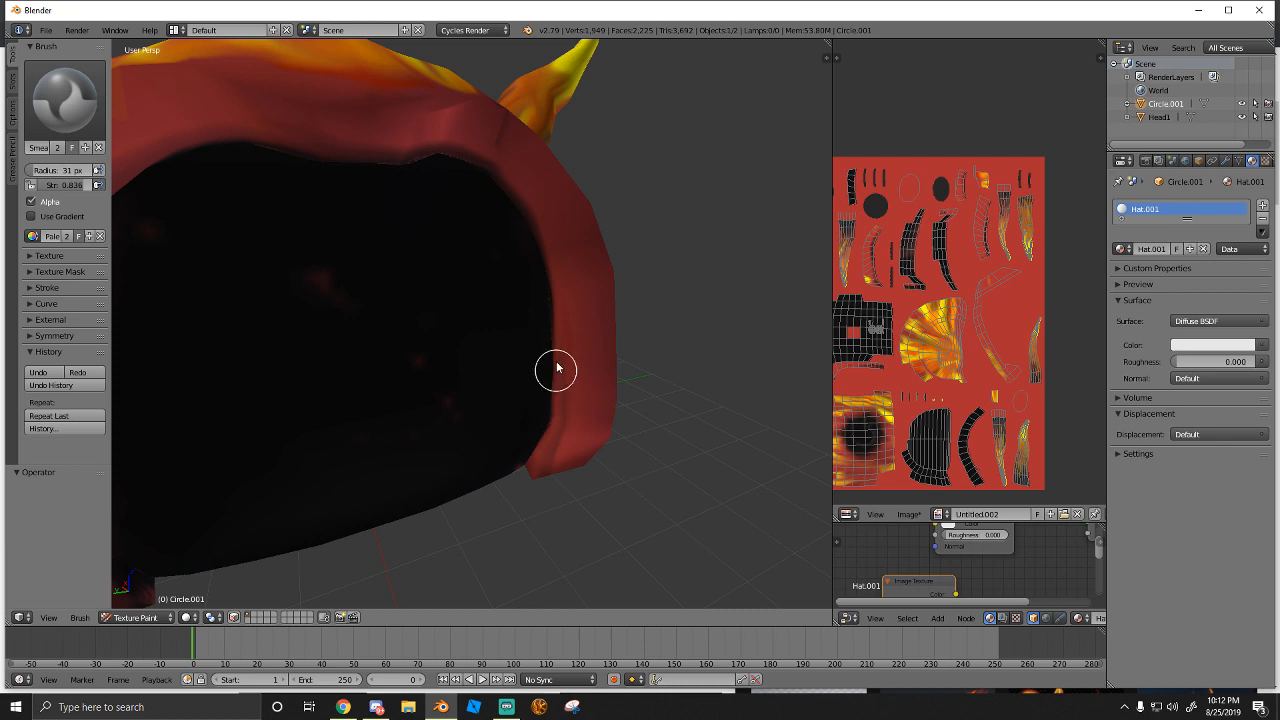
Blend the dark interior color into the upper inner curve of the rim opposite the yellow spot
{"action": "scroll", "coordinate": [557, 366], "scroll_direction": "down", "scroll_amount": 5}
{"action": "mouse_move", "coordinate": [533, 349]}
{"action": "middle_mouse_down"}
{"action": "mouse_move", "coordinate": [443, 297]}
{"action": "mouse_move", "coordinate": [560, 174]}
{"action": "mouse_move", "coordinate": [457, 209]}
{"action": "mouse_move", "coordinate": [383, 271]}
{"action": "mouse_move", "coordinate": [363, 247]}
{"action": "middle_mouse_up"}
{"action": "scroll", "coordinate": [467, 288], "scroll_direction": "up", "scroll_amount": 3}
{"action": "middle_click_drag", "start_coordinate": [546, 363], "coordinate": [448, 309]}
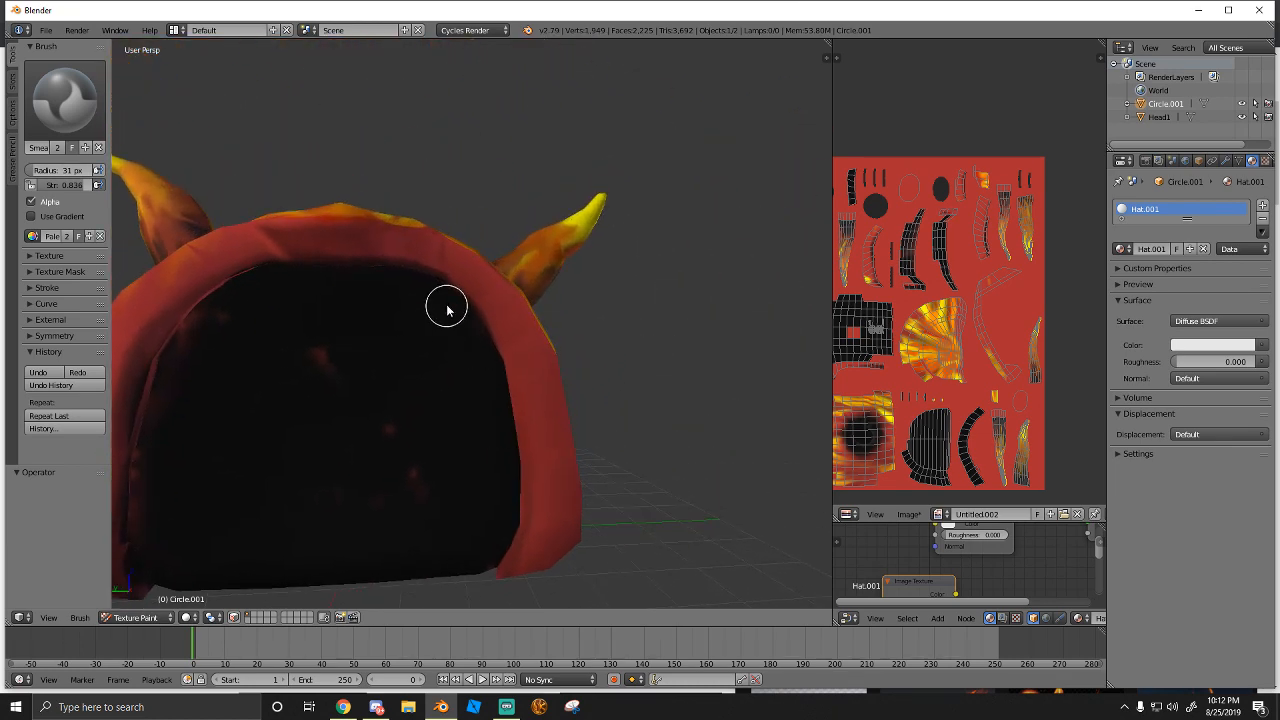
{"action": "mouse_move", "coordinate": [451, 295]}
{"action": "left_mouse_down"}
{"action": "mouse_move", "coordinate": [493, 338]}
{"action": "mouse_move", "coordinate": [515, 551]}
{"action": "mouse_move", "coordinate": [516, 390]}
{"action": "mouse_move", "coordinate": [489, 325]}
{"action": "left_mouse_up"}
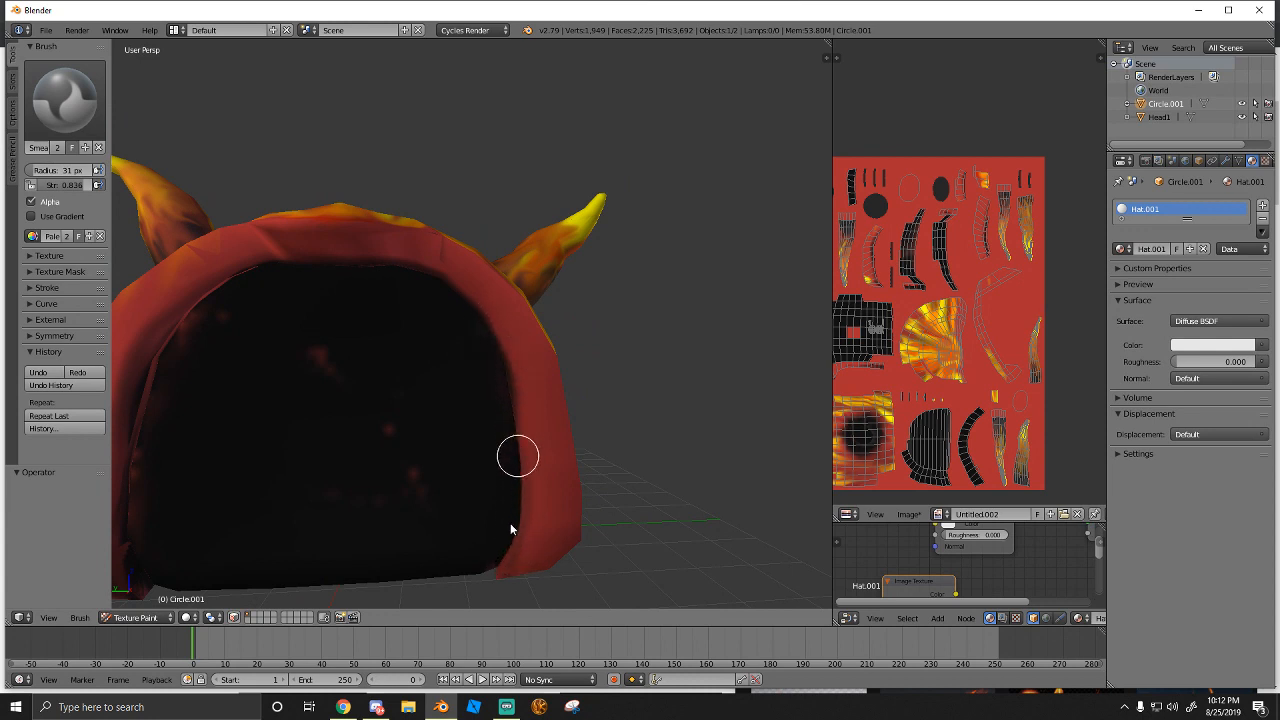
Smear over the remaining red streaks inside the unspotted side of the rim, from its lower end to its upper corner
{"action": "mouse_move", "coordinate": [526, 510]}
{"action": "middle_mouse_down"}
{"action": "mouse_move", "coordinate": [523, 478]}
{"action": "mouse_move", "coordinate": [509, 547]}
{"action": "middle_mouse_up"}
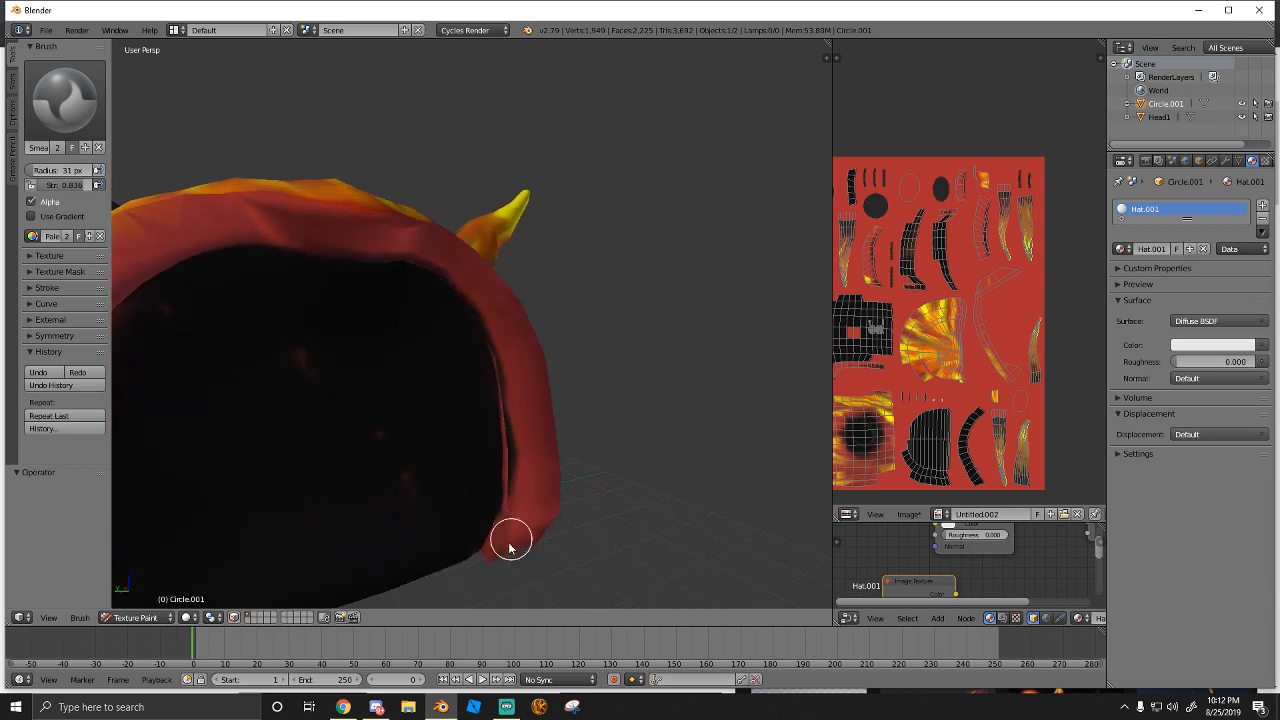
{"action": "mouse_move", "coordinate": [513, 467]}
{"action": "middle_mouse_down"}
{"action": "mouse_move", "coordinate": [511, 491]}
{"action": "mouse_move", "coordinate": [484, 450]}
{"action": "middle_mouse_up"}
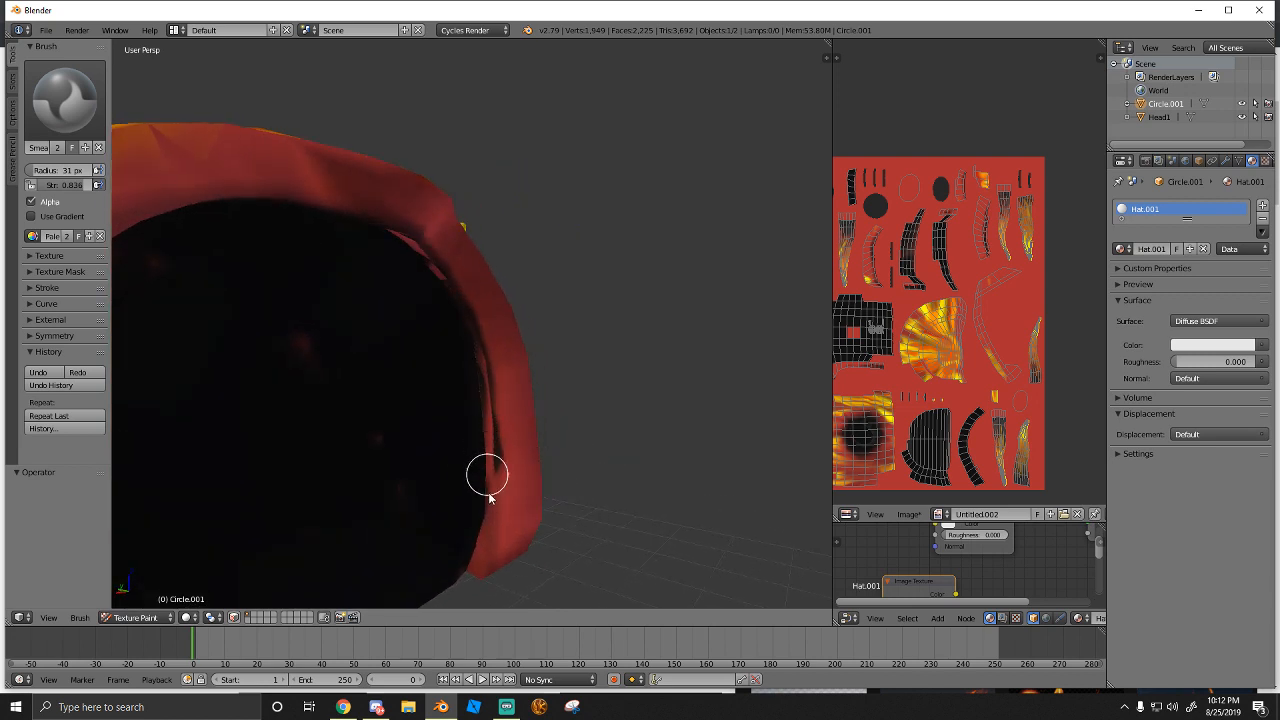
{"action": "mouse_move", "coordinate": [485, 406]}
{"action": "left_mouse_down"}
{"action": "mouse_move", "coordinate": [499, 495]}
{"action": "mouse_move", "coordinate": [487, 381]}
{"action": "mouse_move", "coordinate": [488, 401]}
{"action": "left_mouse_up"}
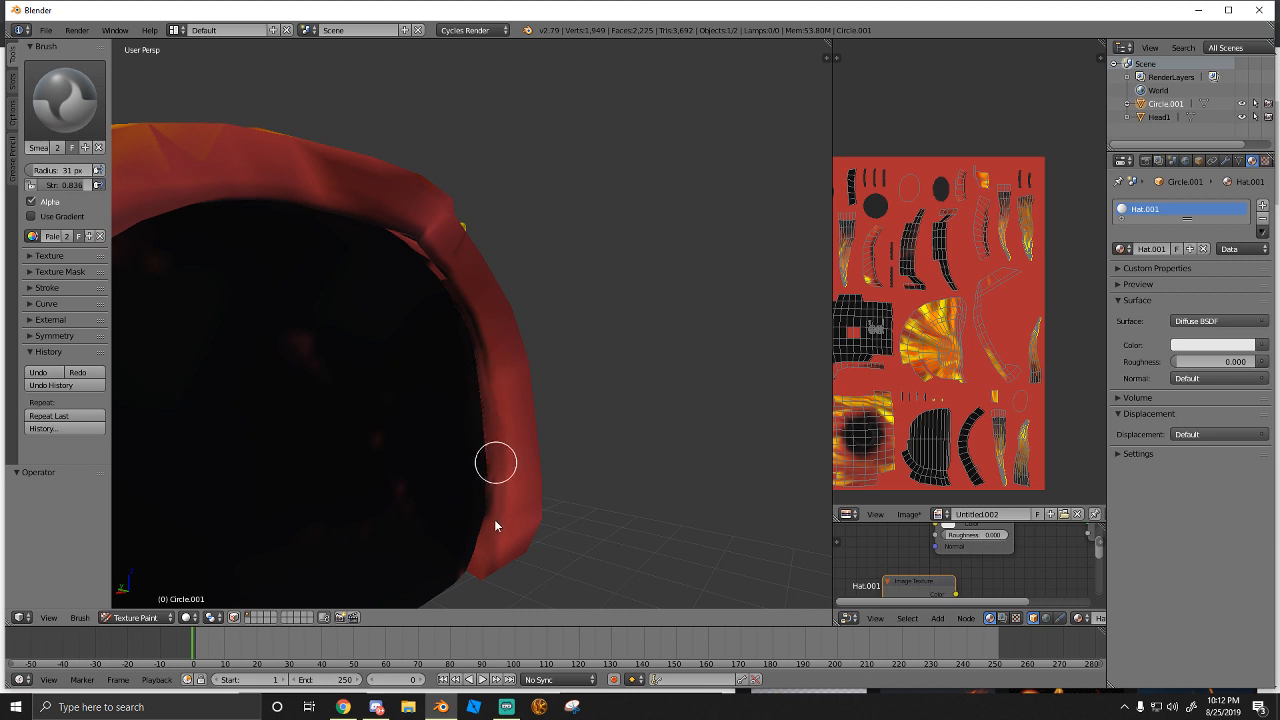
{"action": "mouse_move", "coordinate": [495, 525]}
{"action": "left_mouse_down"}
{"action": "mouse_move", "coordinate": [486, 571]}
{"action": "mouse_move", "coordinate": [486, 528]}
{"action": "mouse_move", "coordinate": [471, 571]}
{"action": "mouse_move", "coordinate": [480, 420]}
{"action": "left_mouse_up"}
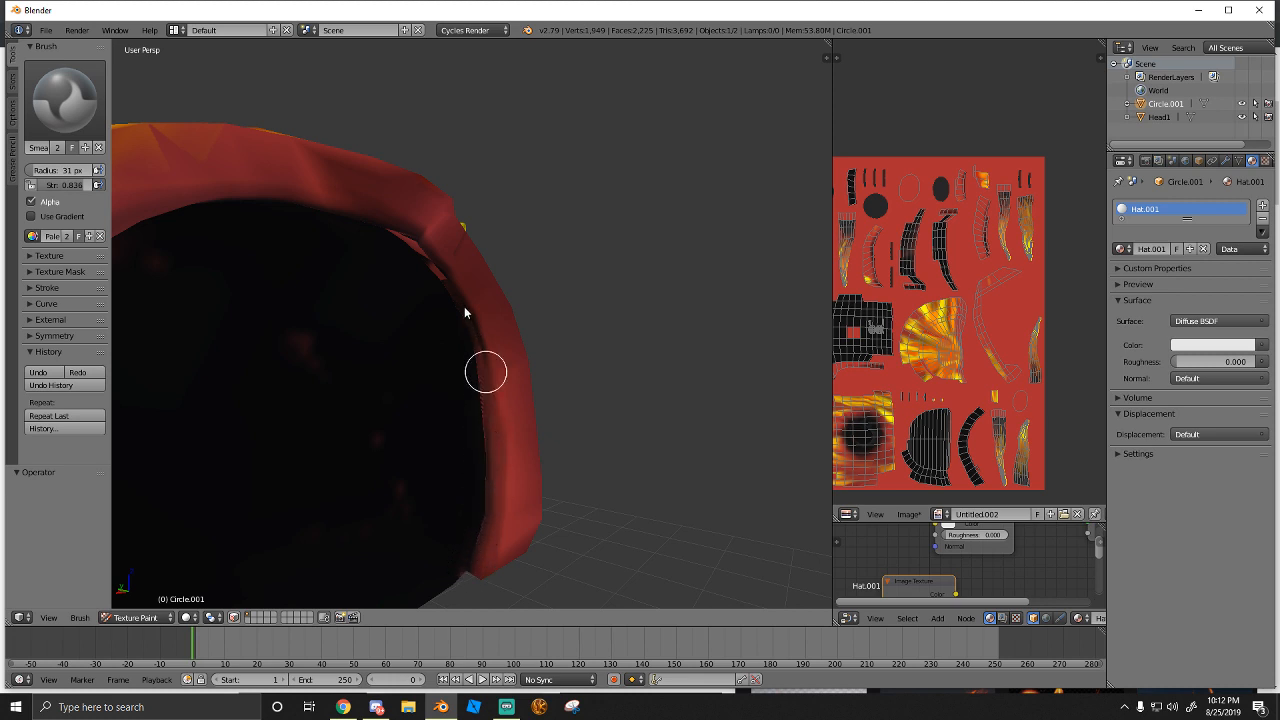
{"action": "left_click_drag", "start_coordinate": [461, 313], "coordinate": [400, 238]}
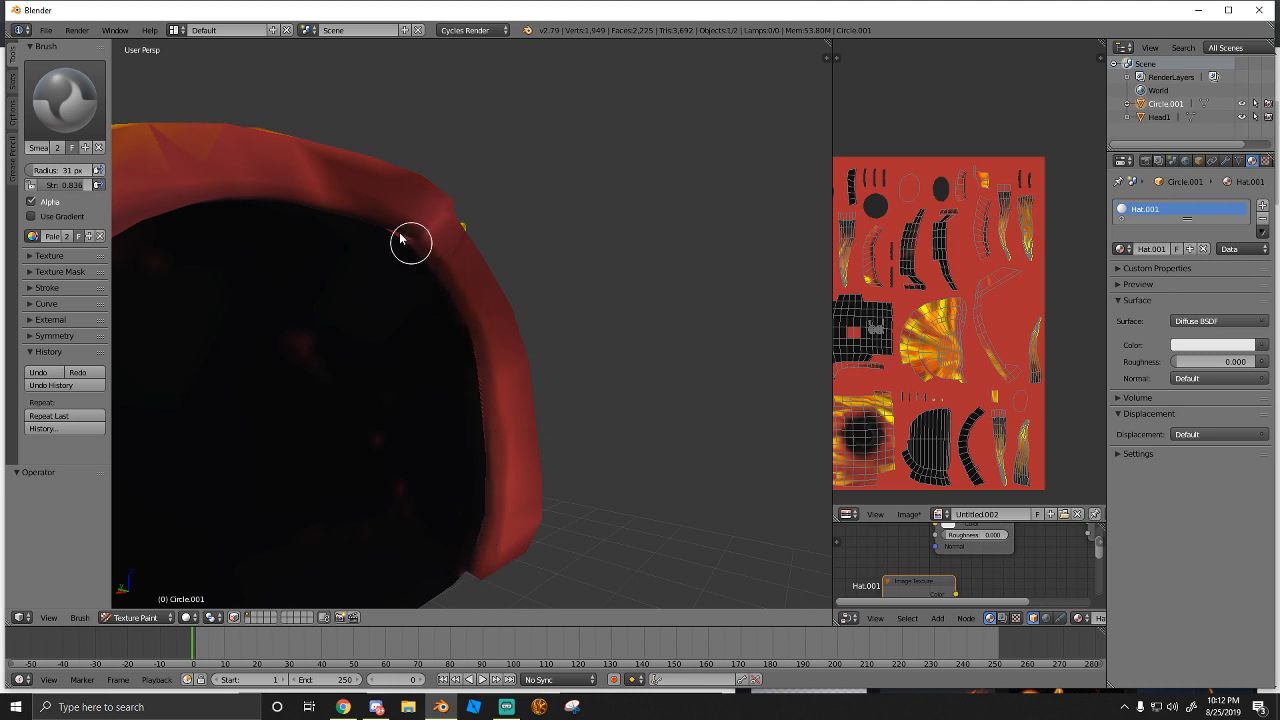
Smear the inner edge of the rim's yellow-spotted side again, from the upper curve down to its lower corner
{"action": "middle_click_drag", "start_coordinate": [441, 271], "coordinate": [345, 249]}
{"action": "mouse_move", "coordinate": [381, 297]}
{"action": "left_mouse_down"}
{"action": "mouse_move", "coordinate": [329, 320]}
{"action": "mouse_move", "coordinate": [349, 289]}
{"action": "mouse_move", "coordinate": [319, 323]}
{"action": "mouse_move", "coordinate": [366, 294]}
{"action": "mouse_move", "coordinate": [280, 374]}
{"action": "mouse_move", "coordinate": [286, 360]}
{"action": "left_mouse_up"}
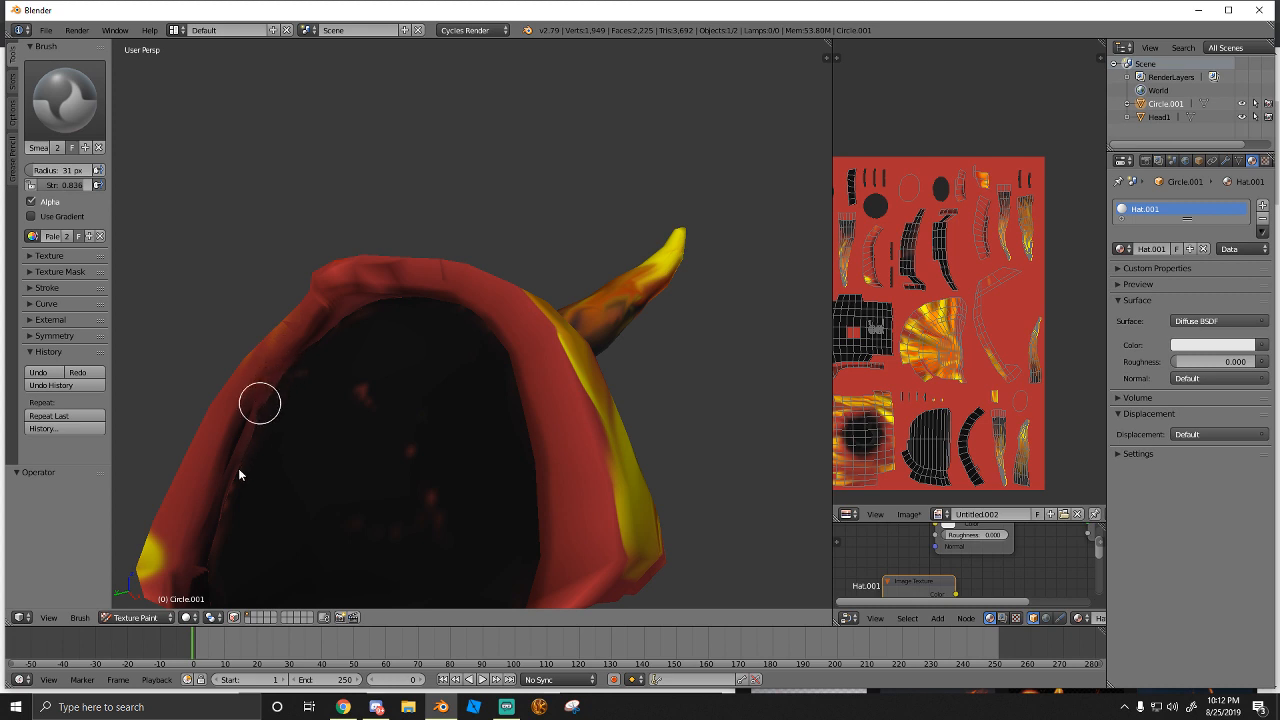
{"action": "mouse_move", "coordinate": [223, 489]}
{"action": "middle_mouse_down"}
{"action": "mouse_move", "coordinate": [166, 517]}
{"action": "mouse_move", "coordinate": [374, 411]}
{"action": "mouse_move", "coordinate": [457, 433]}
{"action": "middle_mouse_up"}
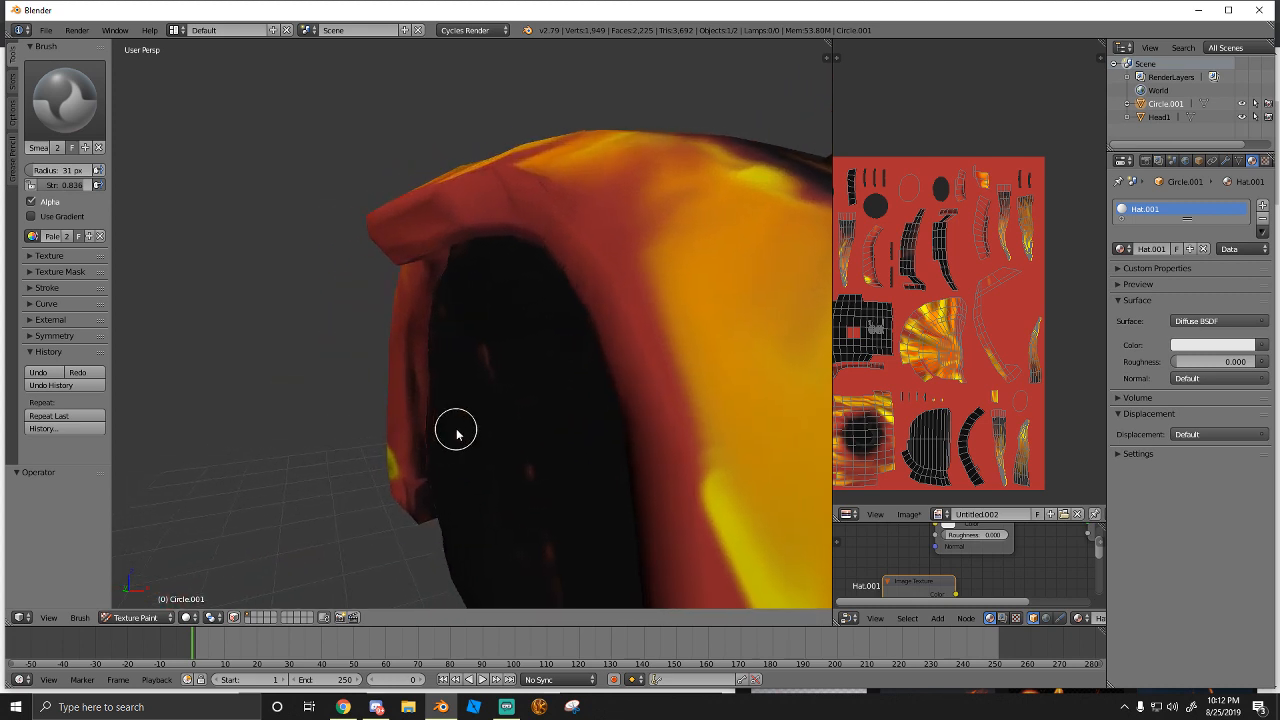
{"action": "mouse_move", "coordinate": [457, 433]}
{"action": "left_mouse_down"}
{"action": "mouse_move", "coordinate": [418, 356]}
{"action": "mouse_move", "coordinate": [419, 517]}
{"action": "left_mouse_up"}
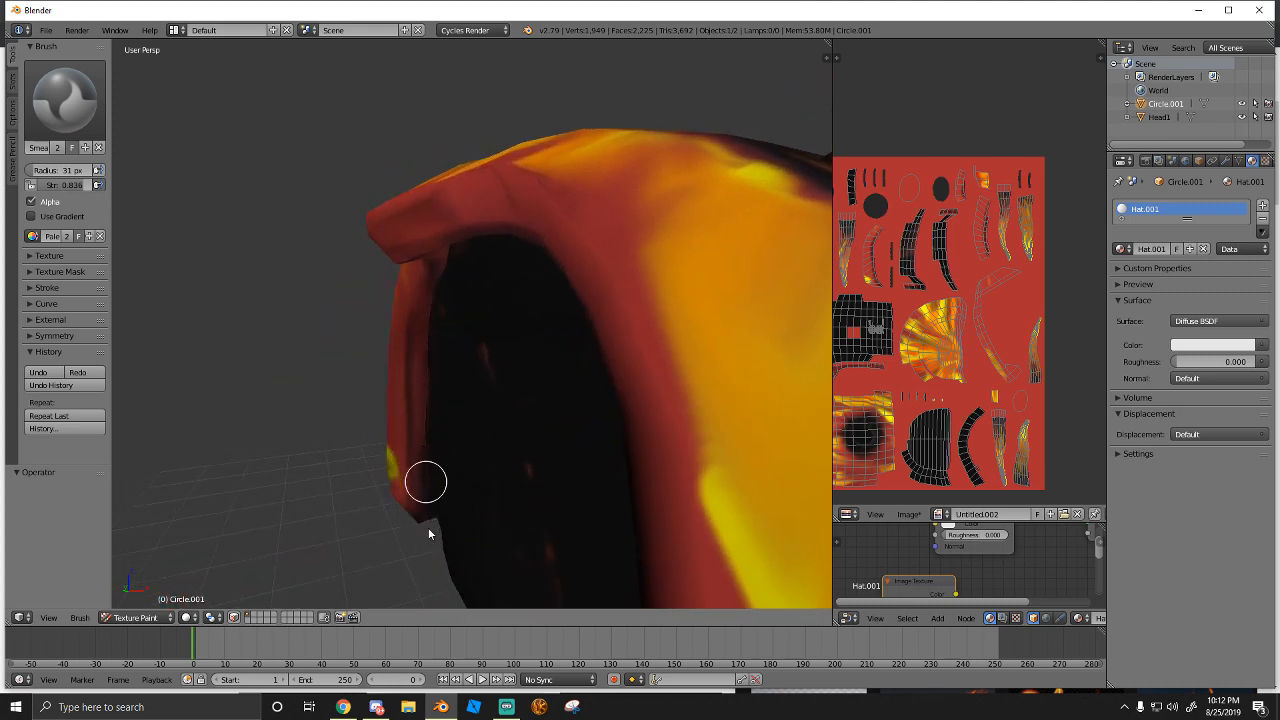
{"action": "middle_click_drag", "start_coordinate": [425, 458], "coordinate": [468, 475]}
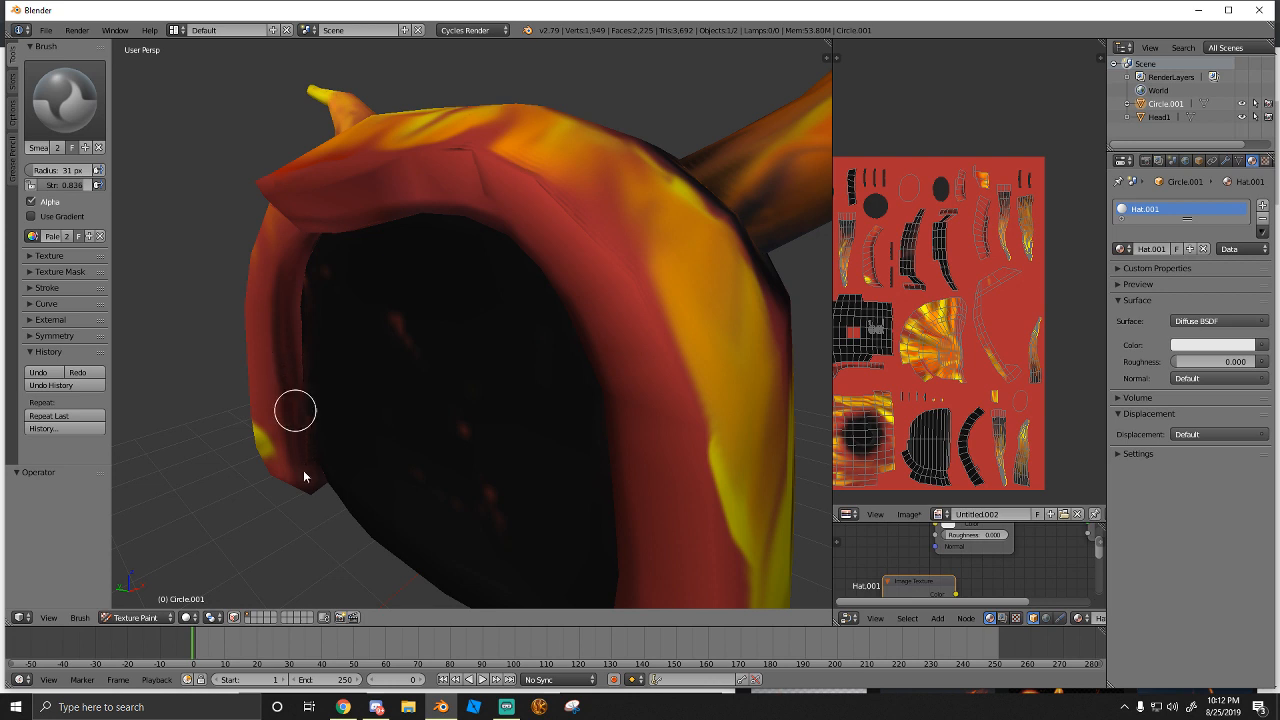
Switch to the Soften brush for the border between the red front rim and the flames
{"action": "mouse_move", "coordinate": [320, 494]}
{"action": "middle_mouse_down"}
{"action": "mouse_move", "coordinate": [454, 480]}
{"action": "mouse_move", "coordinate": [457, 374]}
{"action": "middle_mouse_up"}
{"action": "middle_click_drag", "start_coordinate": [473, 453], "coordinate": [444, 423]}
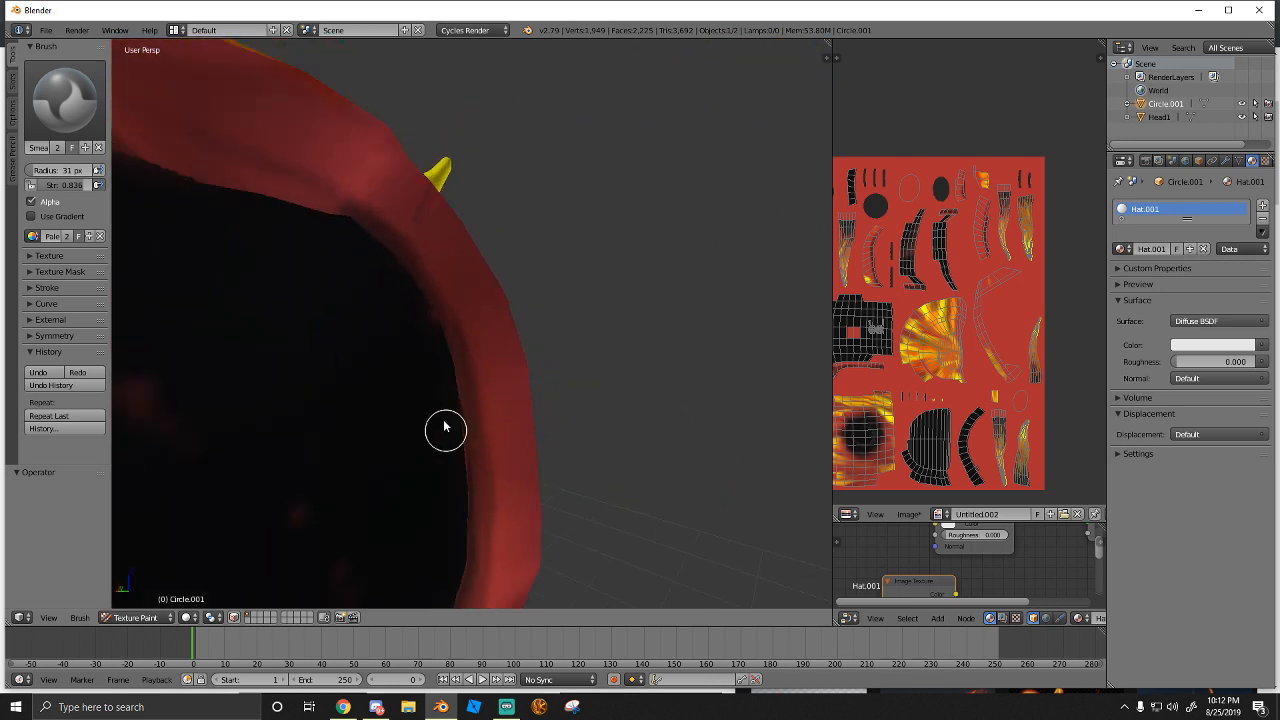
{"action": "scroll", "coordinate": [420, 346], "scroll_direction": "down", "scroll_amount": 8}
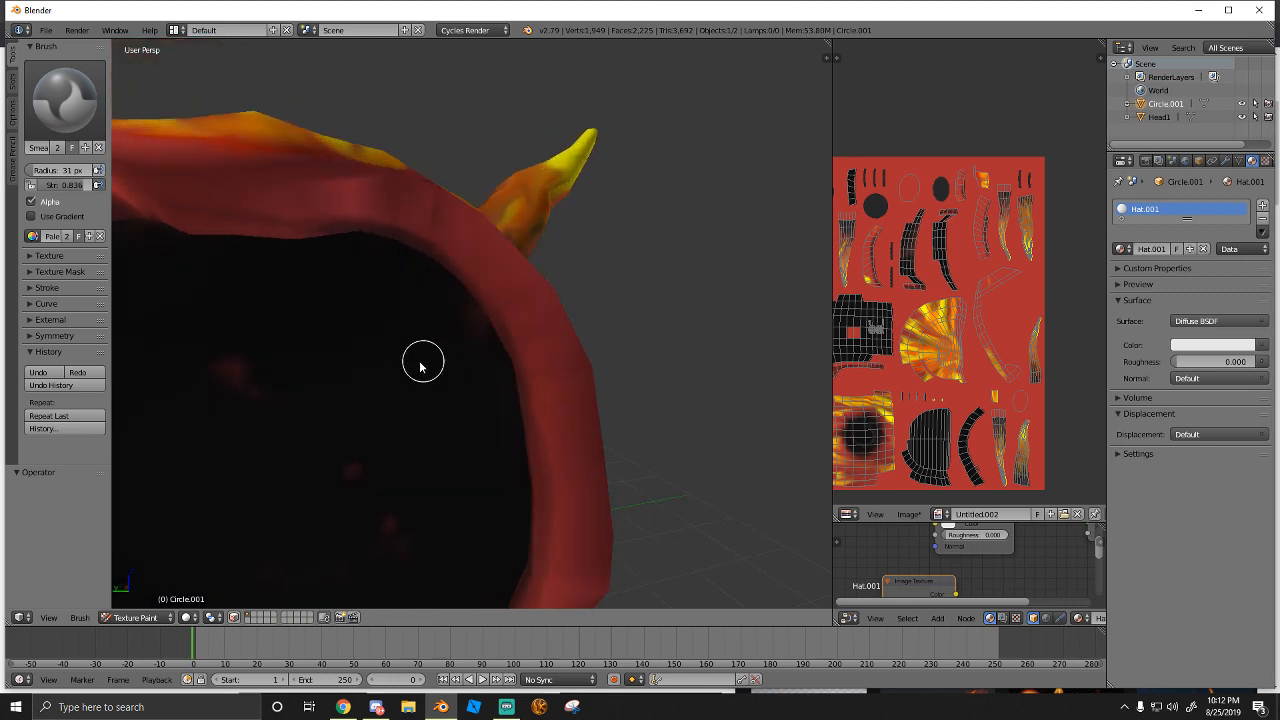
{"action": "scroll", "coordinate": [385, 380], "scroll_direction": "up", "scroll_amount": 7}
{"action": "mouse_move", "coordinate": [434, 357]}
{"action": "middle_mouse_down"}
{"action": "mouse_move", "coordinate": [374, 403]}
{"action": "mouse_move", "coordinate": [426, 303]}
{"action": "mouse_move", "coordinate": [444, 381]}
{"action": "mouse_move", "coordinate": [488, 301]}
{"action": "middle_mouse_up"}
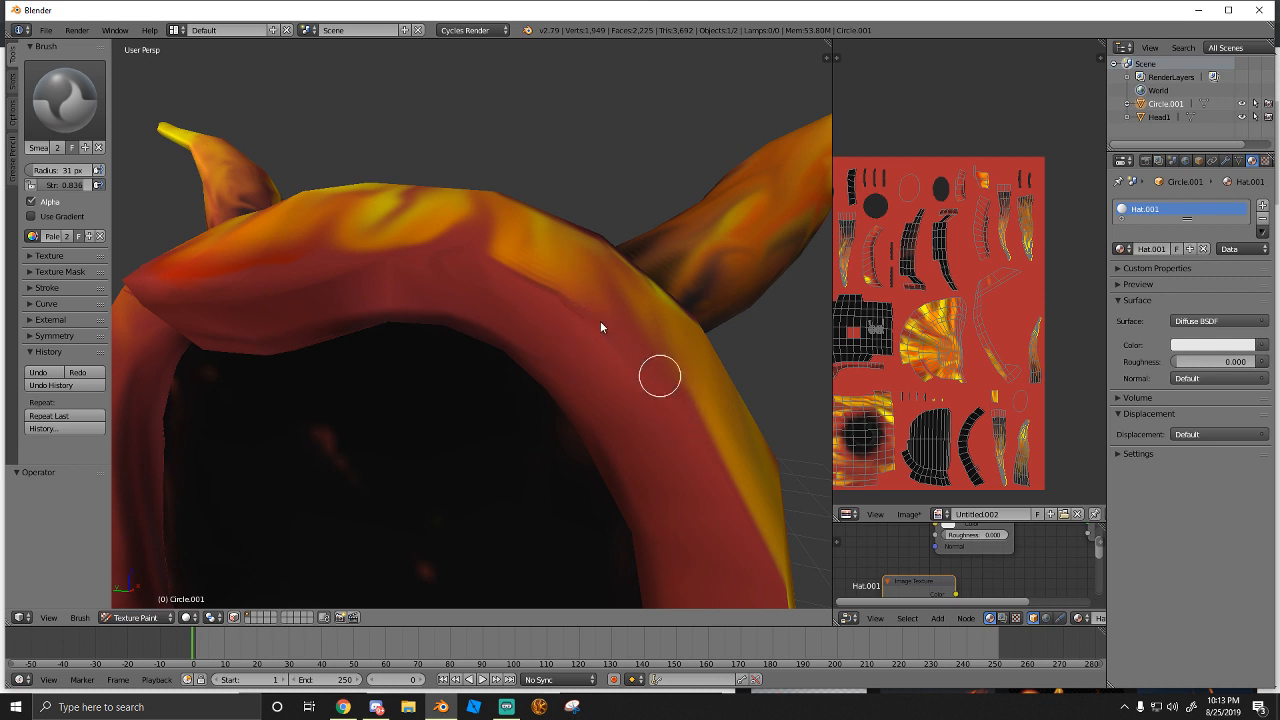
{"action": "middle_click_drag", "start_coordinate": [561, 316], "coordinate": [437, 346]}
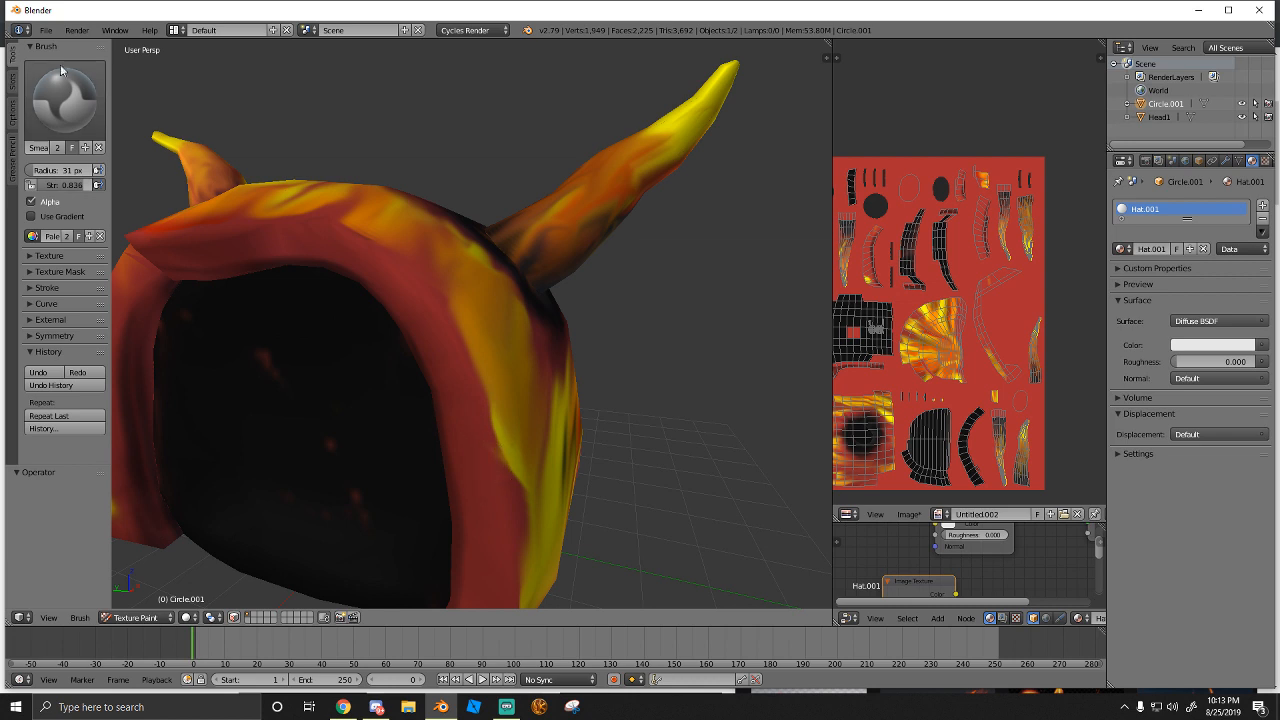
{"action": "left_click", "coordinate": [64, 98]}
{"action": "left_click", "coordinate": [255, 183]}
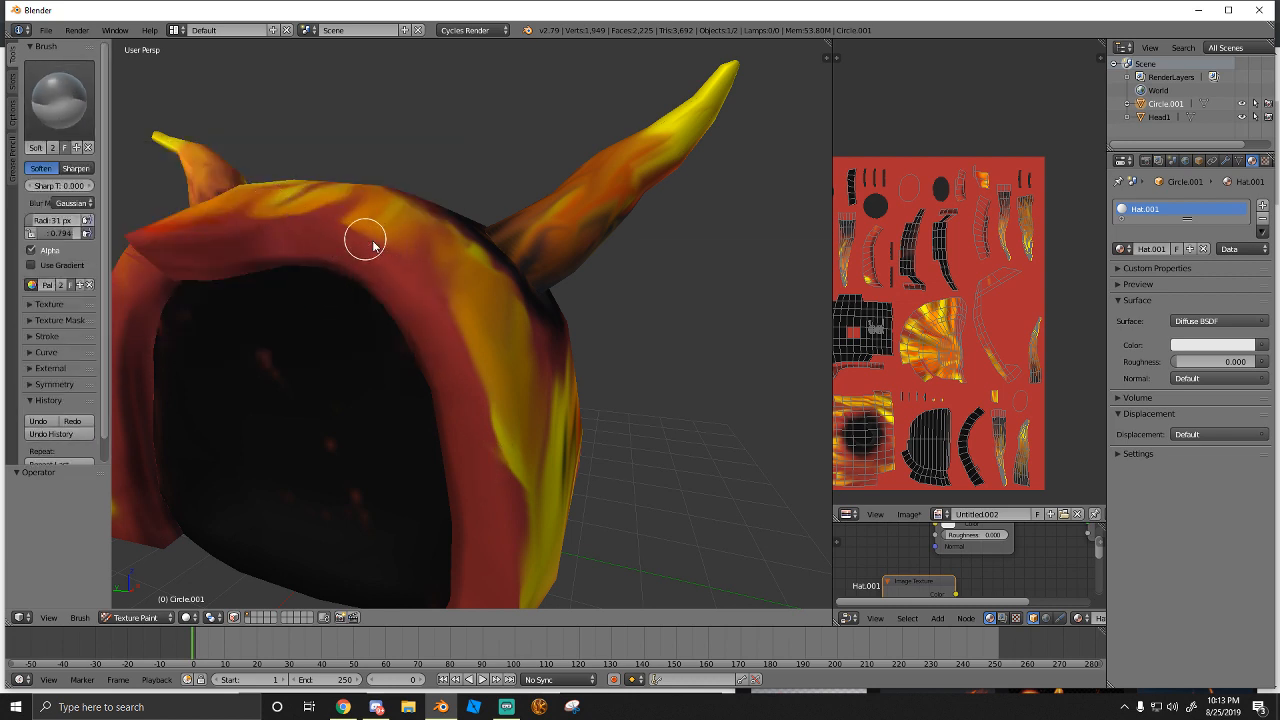
{"action": "middle_click_drag", "start_coordinate": [349, 234], "coordinate": [406, 278]}
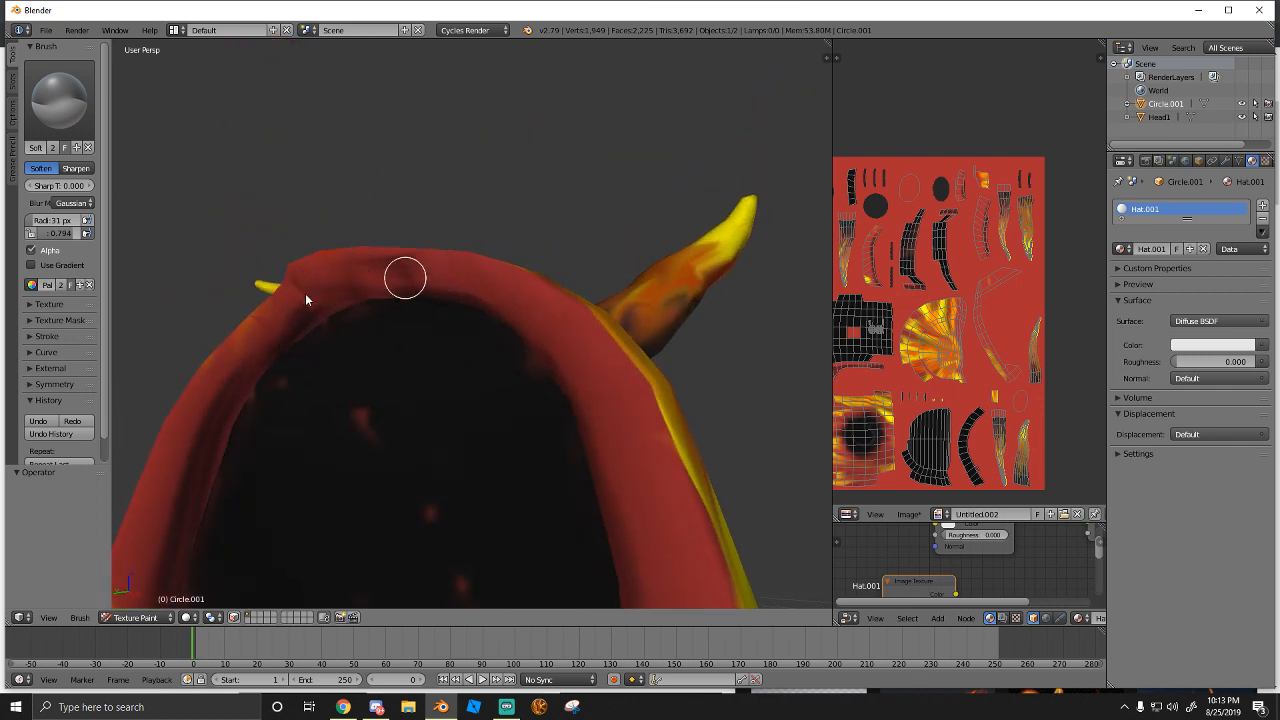
{"action": "middle_click_drag", "start_coordinate": [306, 298], "coordinate": [346, 120]}
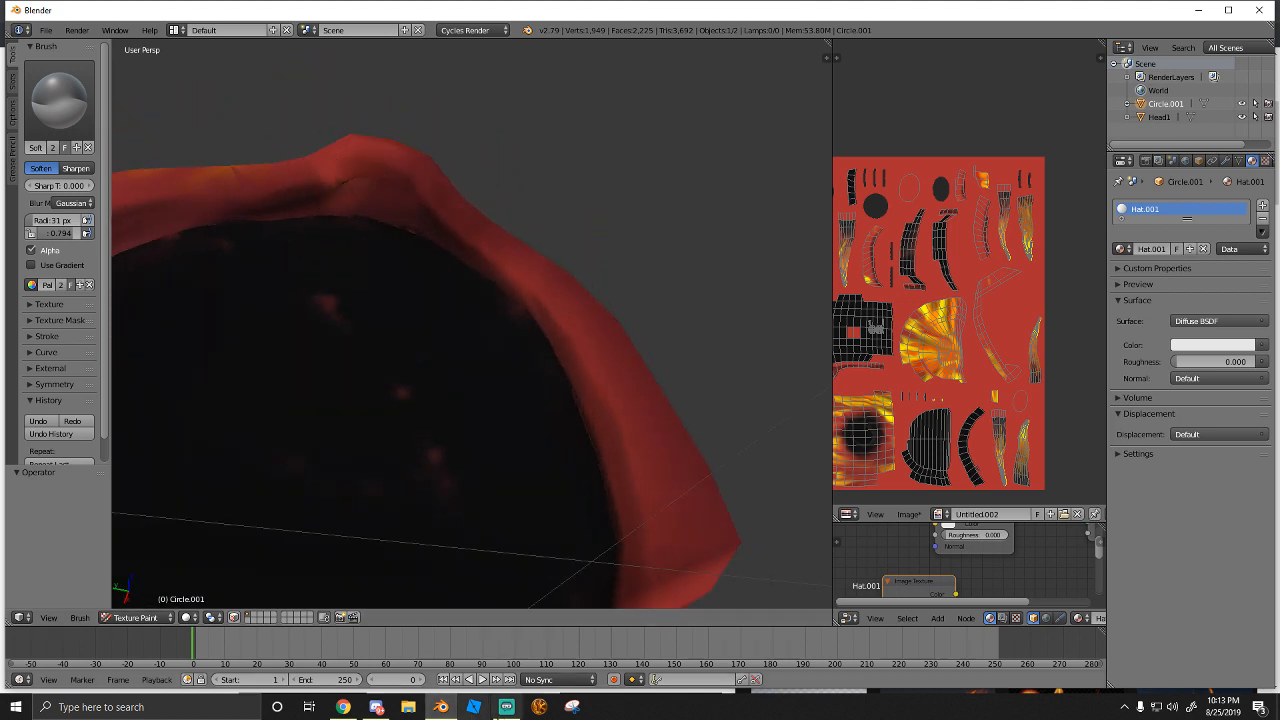
Check the live chat in Streamlabs OBS and return to Blender
{"action": "left_click", "coordinate": [507, 707]}
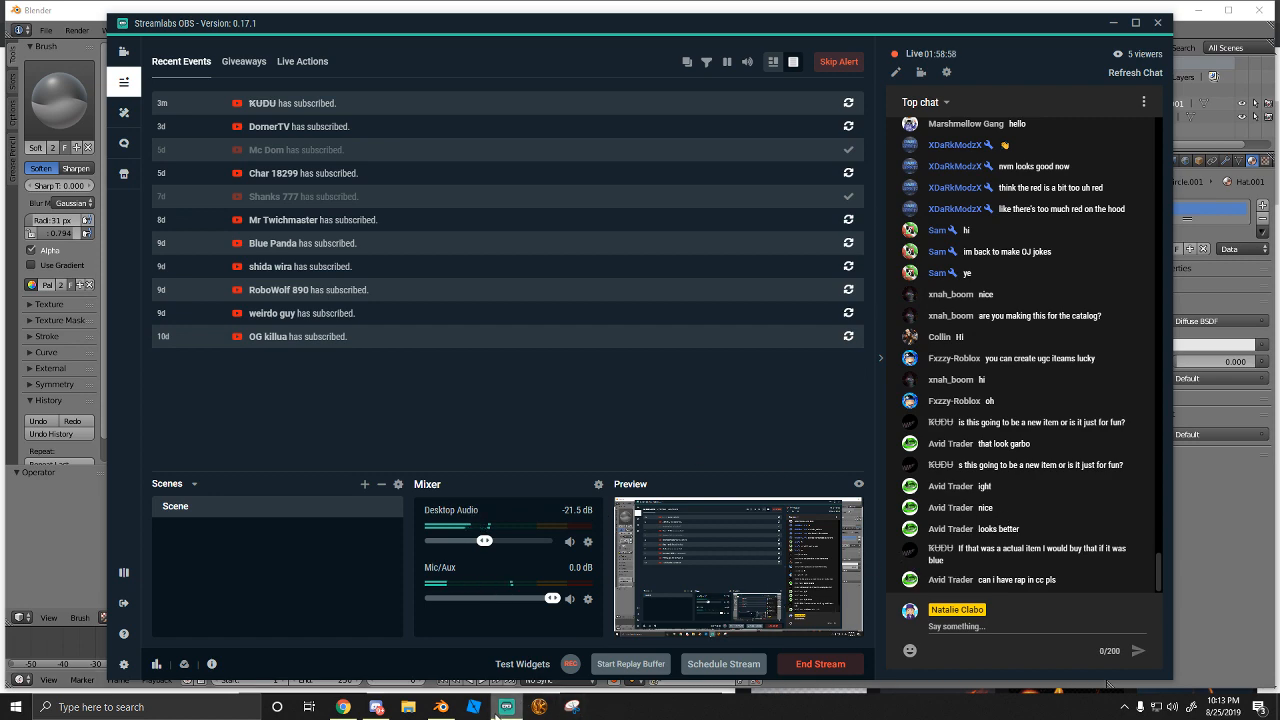
{"action": "left_click", "coordinate": [441, 707]}
{"action": "middle_click_drag", "start_coordinate": [502, 340], "coordinate": [475, 391]}
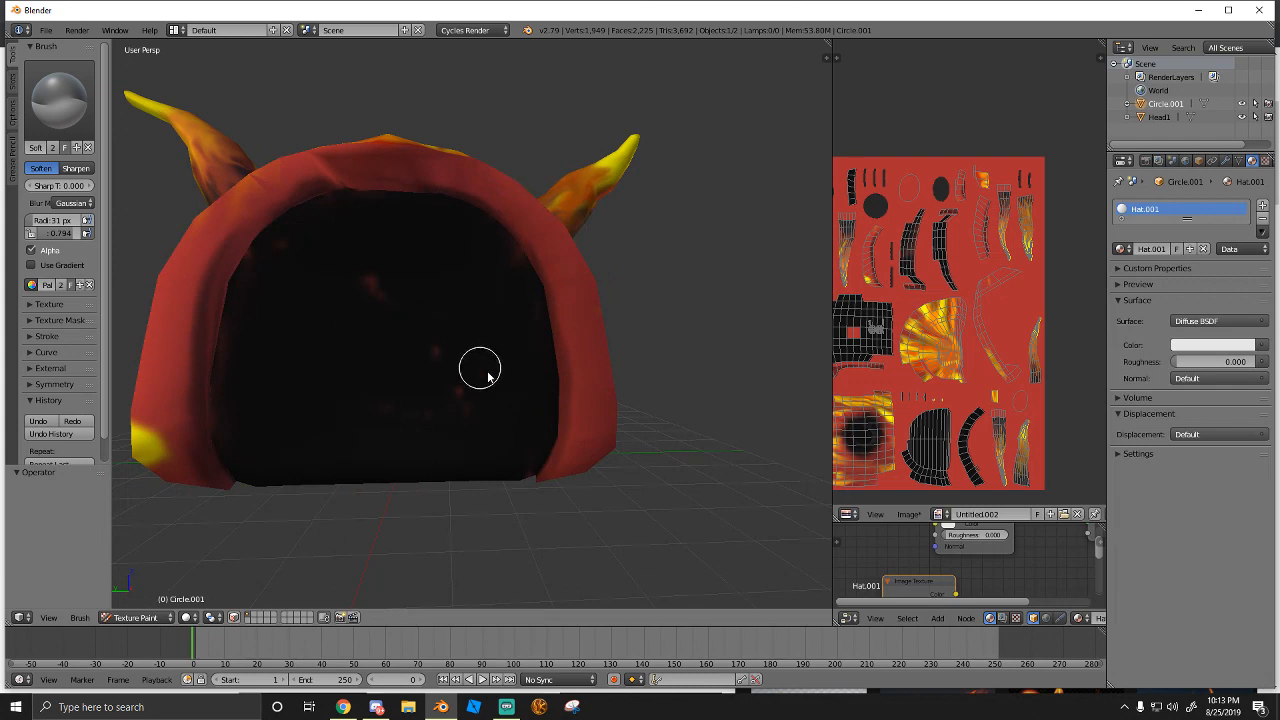
Soften the border between the flames and the red front rim along the upper curve near the horn
{"action": "key", "text": "super"}
{"action": "type", "text": "z"}
{"action": "left_click", "coordinate": [549, 253]}
{"action": "middle_click_drag", "start_coordinate": [423, 258], "coordinate": [578, 370], "text": "shift"}
{"action": "scroll", "coordinate": [490, 369], "scroll_direction": "up", "scroll_amount": 4}
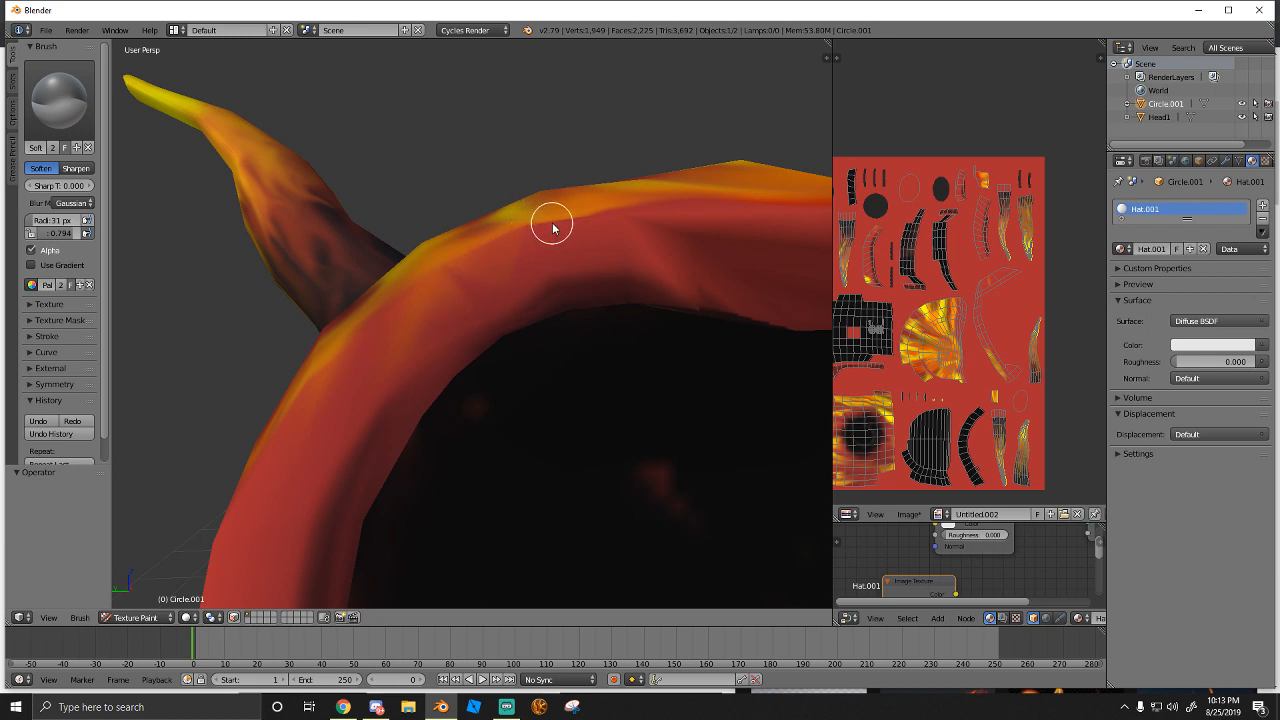
{"action": "middle_click_drag", "start_coordinate": [554, 230], "coordinate": [548, 290]}
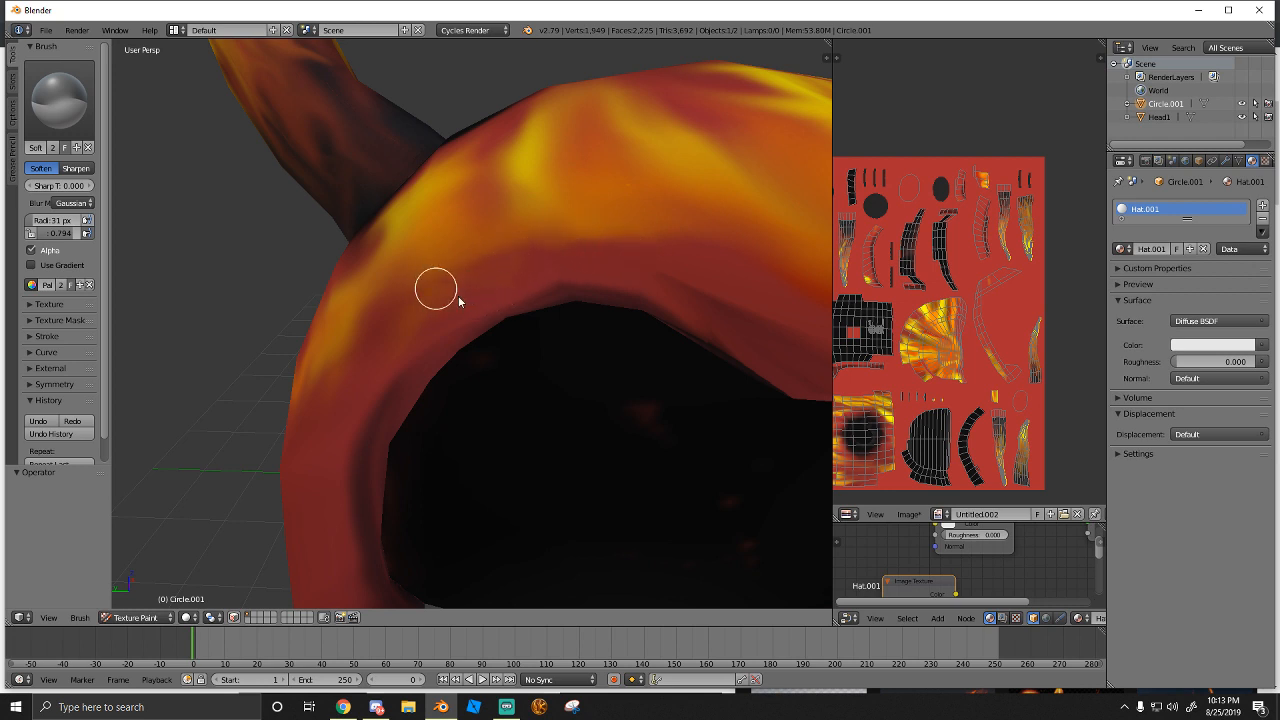
{"action": "middle_click_drag", "start_coordinate": [416, 411], "coordinate": [680, 292]}
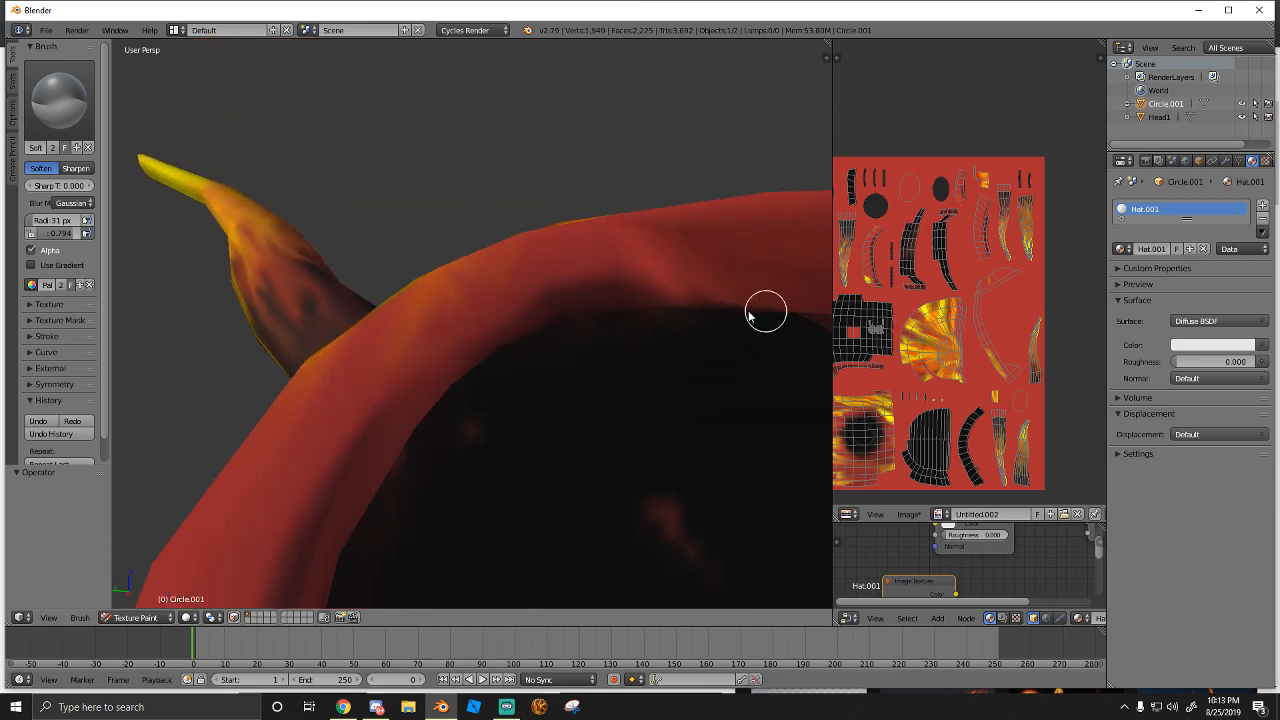
{"action": "scroll", "coordinate": [551, 389], "scroll_direction": "down", "scroll_amount": 6}
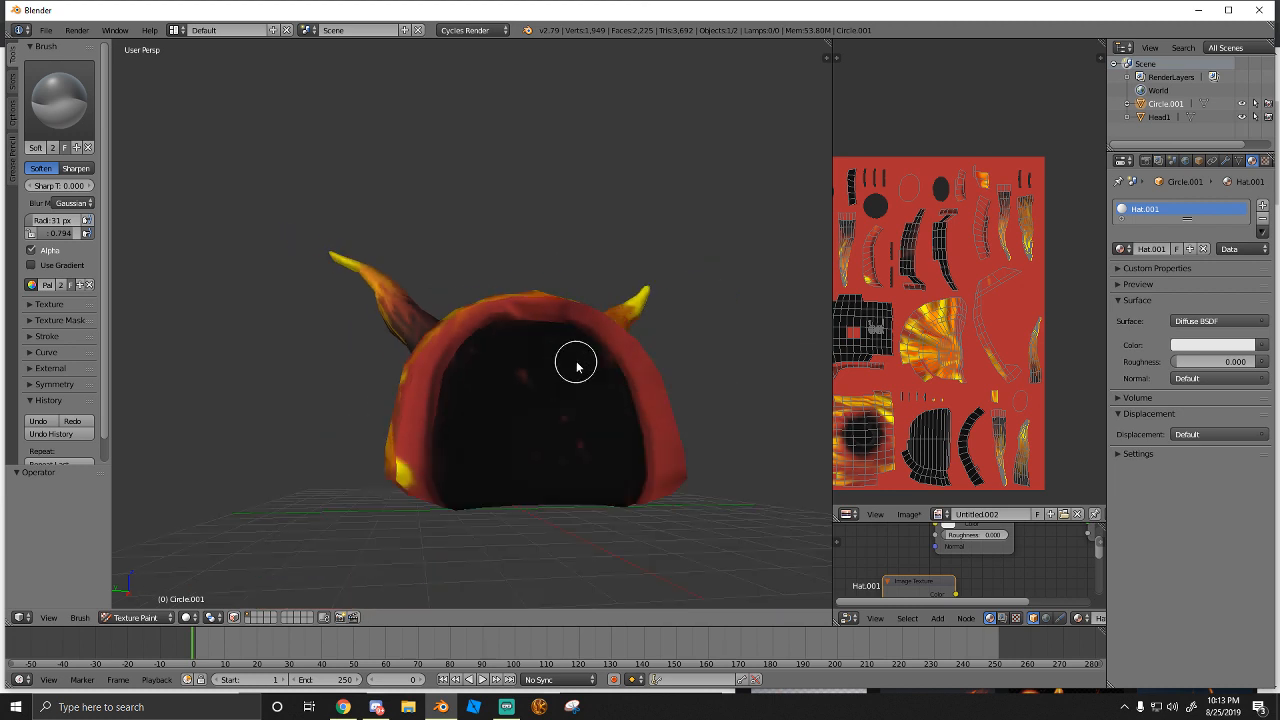
Paint over the yellow spot at the rim's lower corner in muted red with the TexDraw brush
{"action": "middle_click_drag", "start_coordinate": [577, 366], "coordinate": [503, 357]}
{"action": "scroll", "coordinate": [410, 522], "scroll_direction": "up", "scroll_amount": 6}
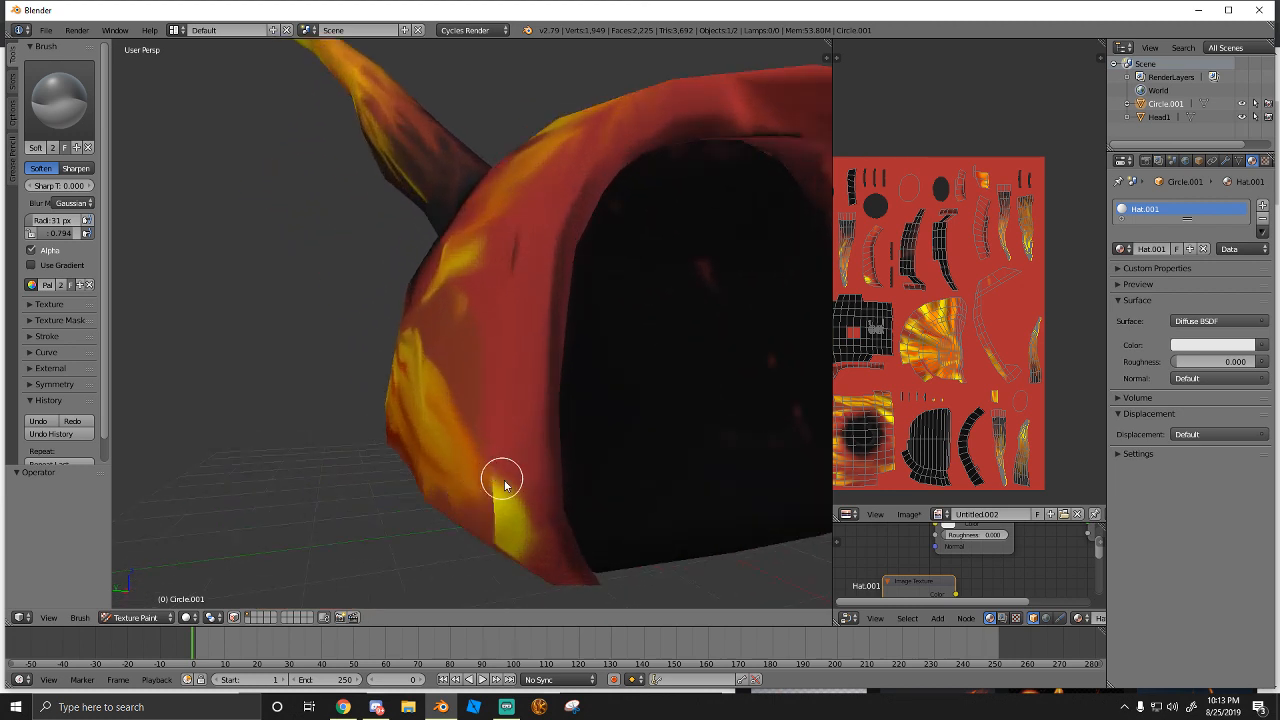
{"action": "left_click", "coordinate": [60, 100]}
{"action": "left_click", "coordinate": [320, 175]}
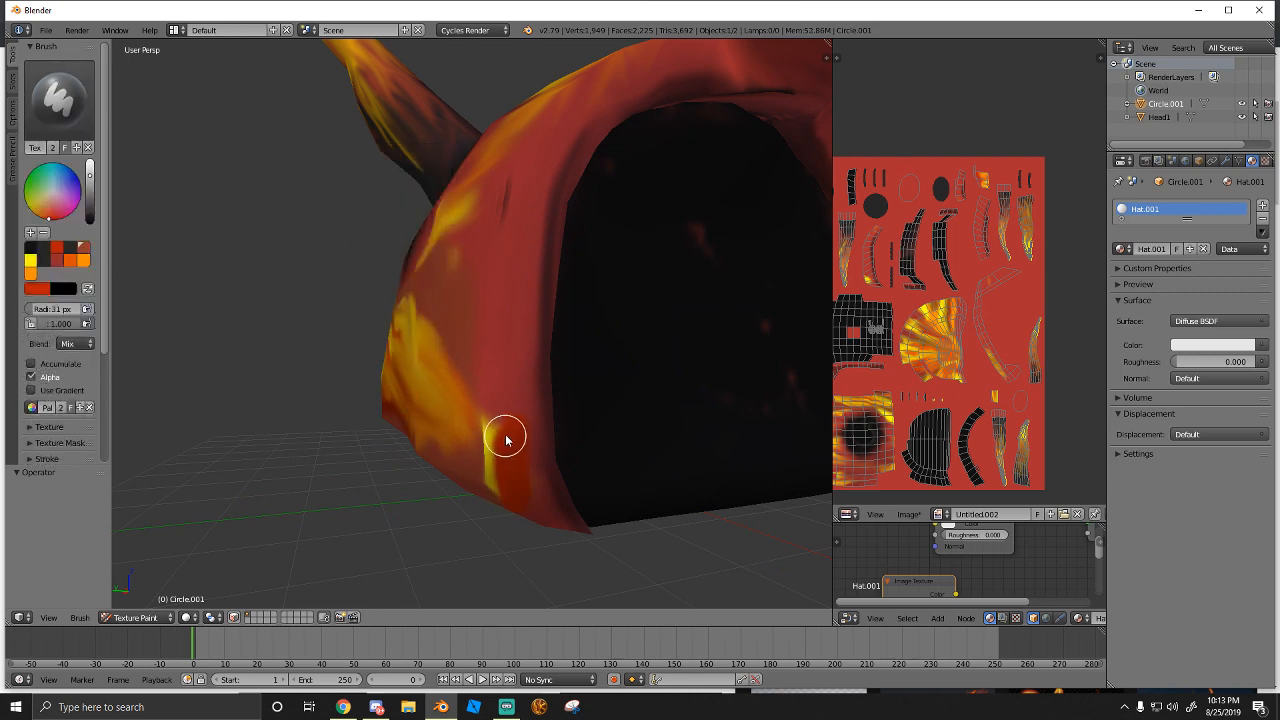
{"action": "left_click", "coordinate": [82, 249]}
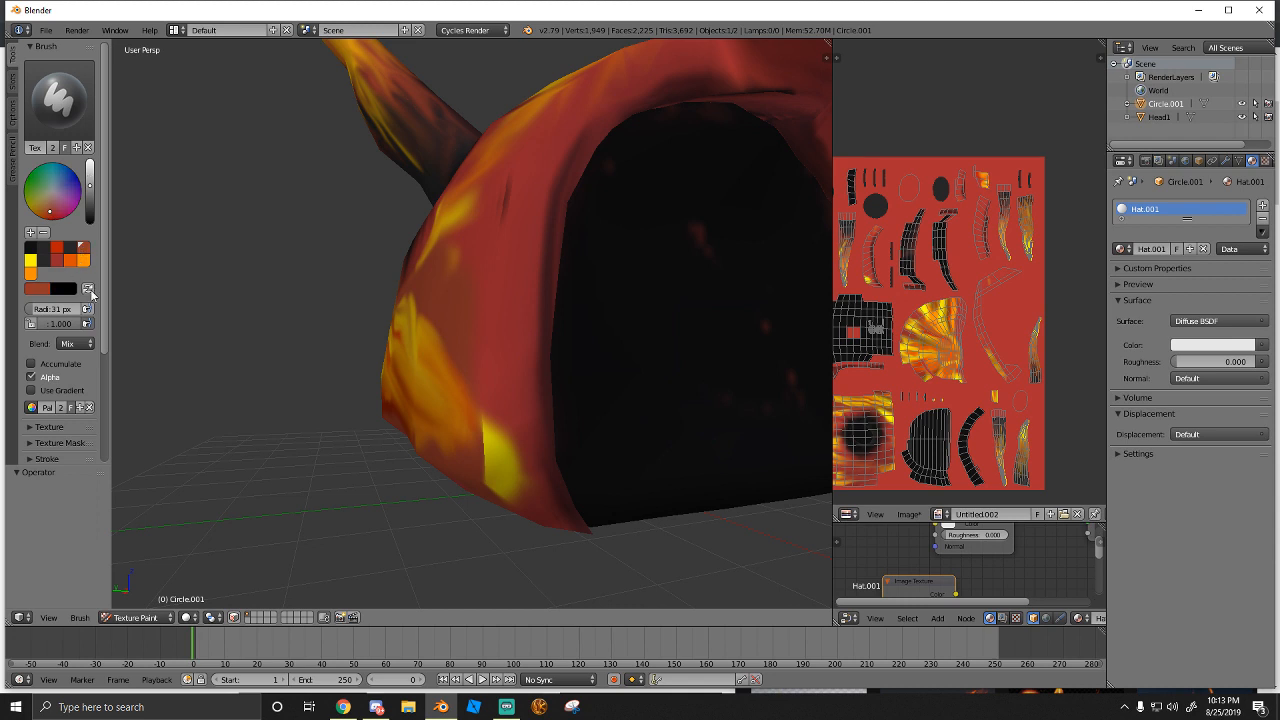
{"action": "mouse_move", "coordinate": [508, 434]}
{"action": "left_mouse_down"}
{"action": "mouse_move", "coordinate": [508, 480]}
{"action": "mouse_move", "coordinate": [493, 437]}
{"action": "mouse_move", "coordinate": [515, 510]}
{"action": "left_mouse_up"}
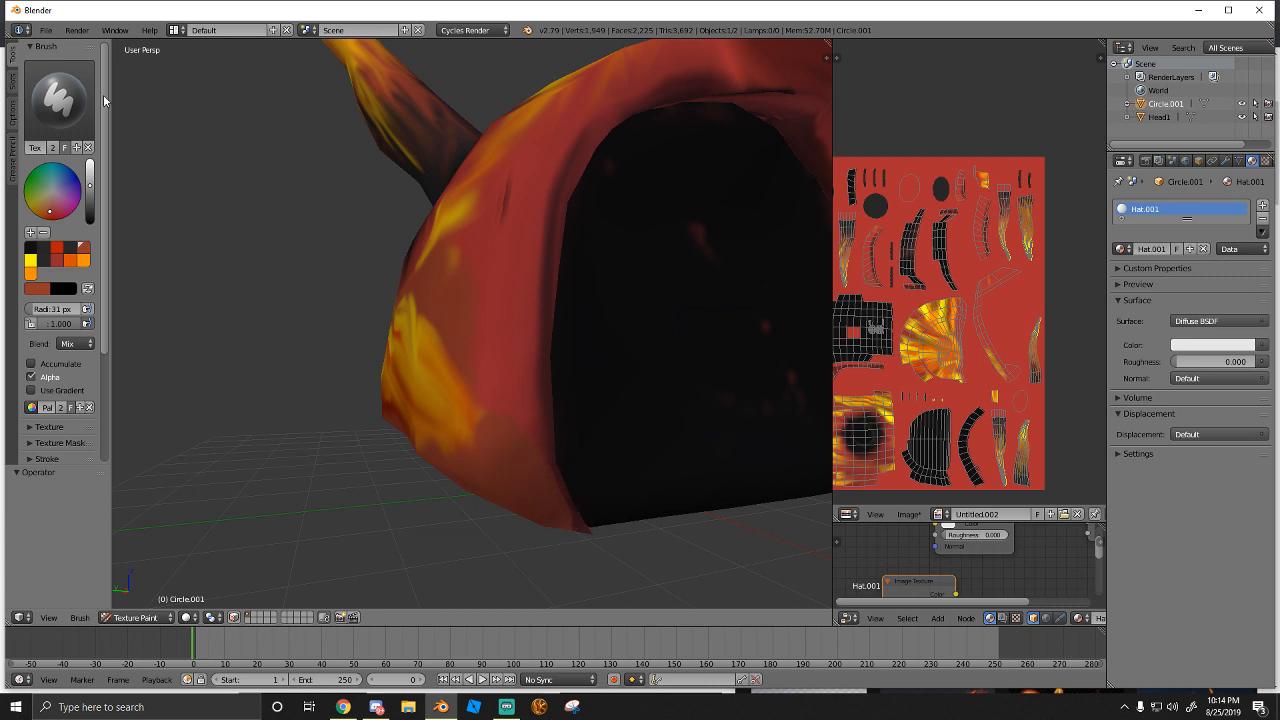
Blend the repainted lower corner of the rim into the surrounding colors with the Soften brush
{"action": "left_click", "coordinate": [59, 98]}
{"action": "left_click", "coordinate": [218, 183]}
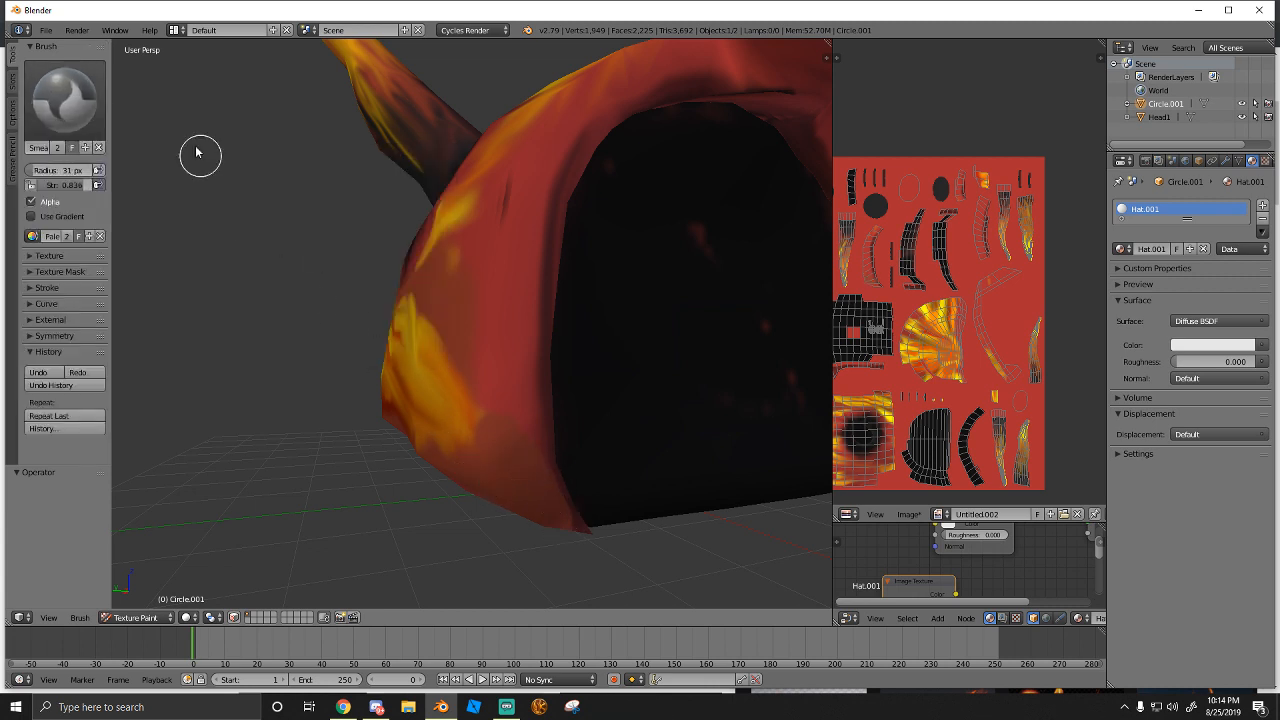
{"action": "left_click", "coordinate": [59, 98]}
{"action": "left_click", "coordinate": [266, 176]}
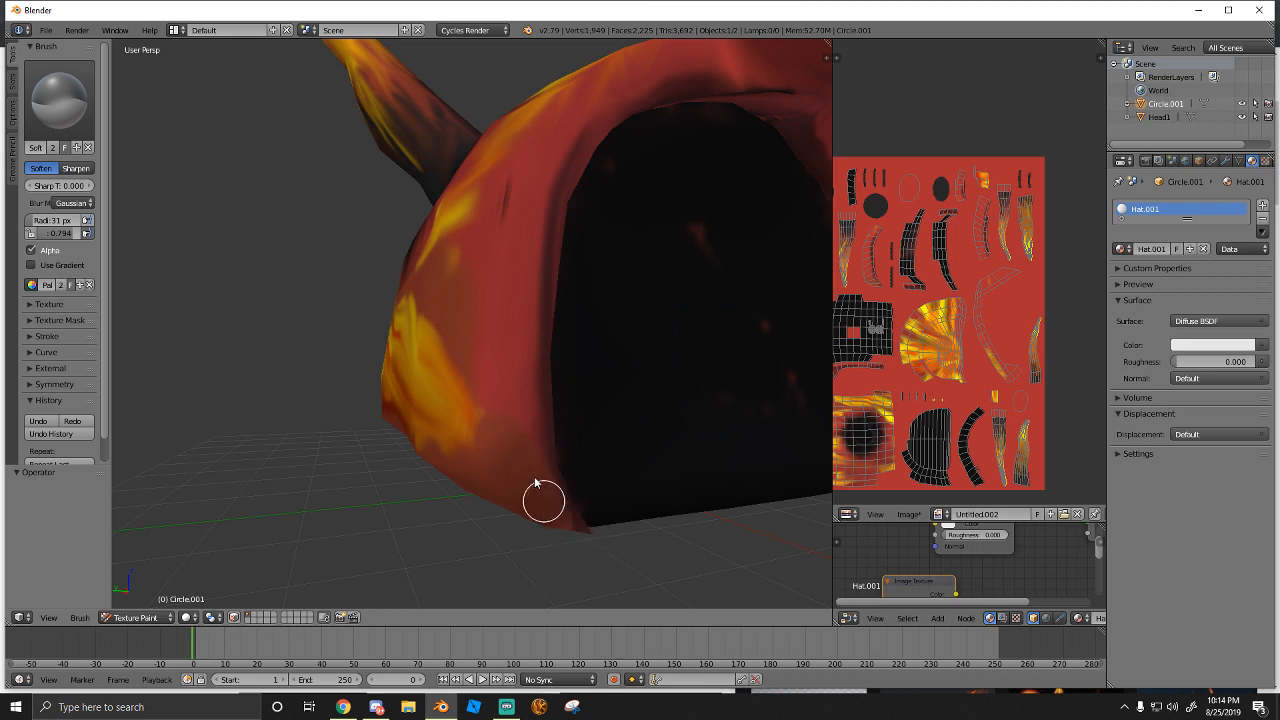
Switch to the TexDraw brush for painting the lower edge of the hat's horned side
{"action": "mouse_move", "coordinate": [462, 434]}
{"action": "middle_mouse_down"}
{"action": "mouse_move", "coordinate": [477, 440]}
{"action": "mouse_move", "coordinate": [390, 386]}
{"action": "mouse_move", "coordinate": [420, 346]}
{"action": "mouse_move", "coordinate": [466, 340]}
{"action": "mouse_move", "coordinate": [443, 357]}
{"action": "mouse_move", "coordinate": [461, 342]}
{"action": "mouse_move", "coordinate": [477, 383]}
{"action": "mouse_move", "coordinate": [440, 440]}
{"action": "mouse_move", "coordinate": [369, 429]}
{"action": "mouse_move", "coordinate": [396, 352]}
{"action": "mouse_move", "coordinate": [349, 289]}
{"action": "mouse_move", "coordinate": [509, 314]}
{"action": "mouse_move", "coordinate": [451, 349]}
{"action": "mouse_move", "coordinate": [468, 280]}
{"action": "mouse_move", "coordinate": [596, 276]}
{"action": "mouse_move", "coordinate": [546, 297]}
{"action": "mouse_move", "coordinate": [506, 284]}
{"action": "mouse_move", "coordinate": [578, 357]}
{"action": "mouse_move", "coordinate": [417, 346]}
{"action": "mouse_move", "coordinate": [731, 411]}
{"action": "mouse_move", "coordinate": [621, 360]}
{"action": "mouse_move", "coordinate": [477, 320]}
{"action": "mouse_move", "coordinate": [380, 351]}
{"action": "mouse_move", "coordinate": [429, 329]}
{"action": "mouse_move", "coordinate": [405, 320]}
{"action": "mouse_move", "coordinate": [457, 331]}
{"action": "mouse_move", "coordinate": [397, 340]}
{"action": "mouse_move", "coordinate": [429, 354]}
{"action": "middle_mouse_up"}
{"action": "scroll", "coordinate": [443, 361], "scroll_direction": "down", "scroll_amount": 7}
{"action": "scroll", "coordinate": [546, 297], "scroll_direction": "up", "scroll_amount": 5}
{"action": "scroll", "coordinate": [417, 346], "scroll_direction": "up", "scroll_amount": 5}
{"action": "scroll", "coordinate": [546, 371], "scroll_direction": "down", "scroll_amount": 10}
{"action": "left_click", "coordinate": [60, 100]}
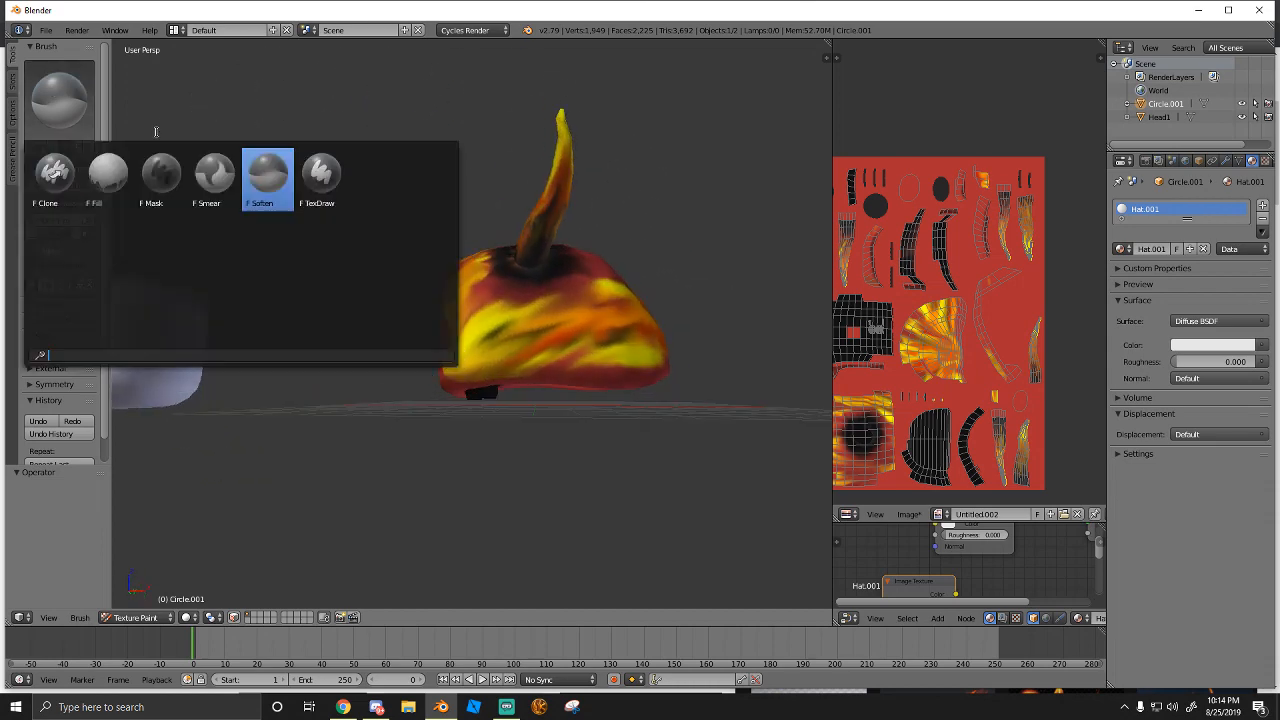
{"action": "left_click", "coordinate": [320, 175]}
{"action": "mouse_move", "coordinate": [363, 306]}
{"action": "middle_mouse_down"}
{"action": "mouse_move", "coordinate": [515, 444]}
{"action": "mouse_move", "coordinate": [423, 409]}
{"action": "middle_mouse_up"}
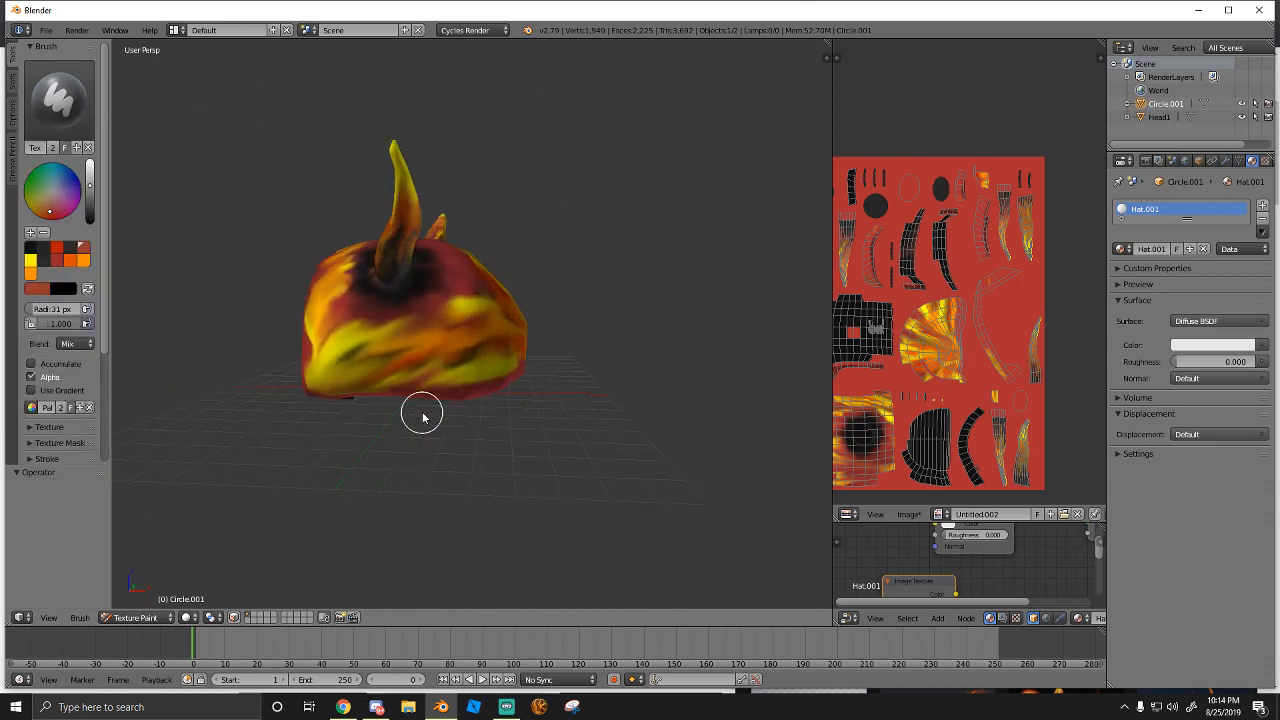
{"action": "scroll", "coordinate": [337, 386], "scroll_direction": "up", "scroll_amount": 6}
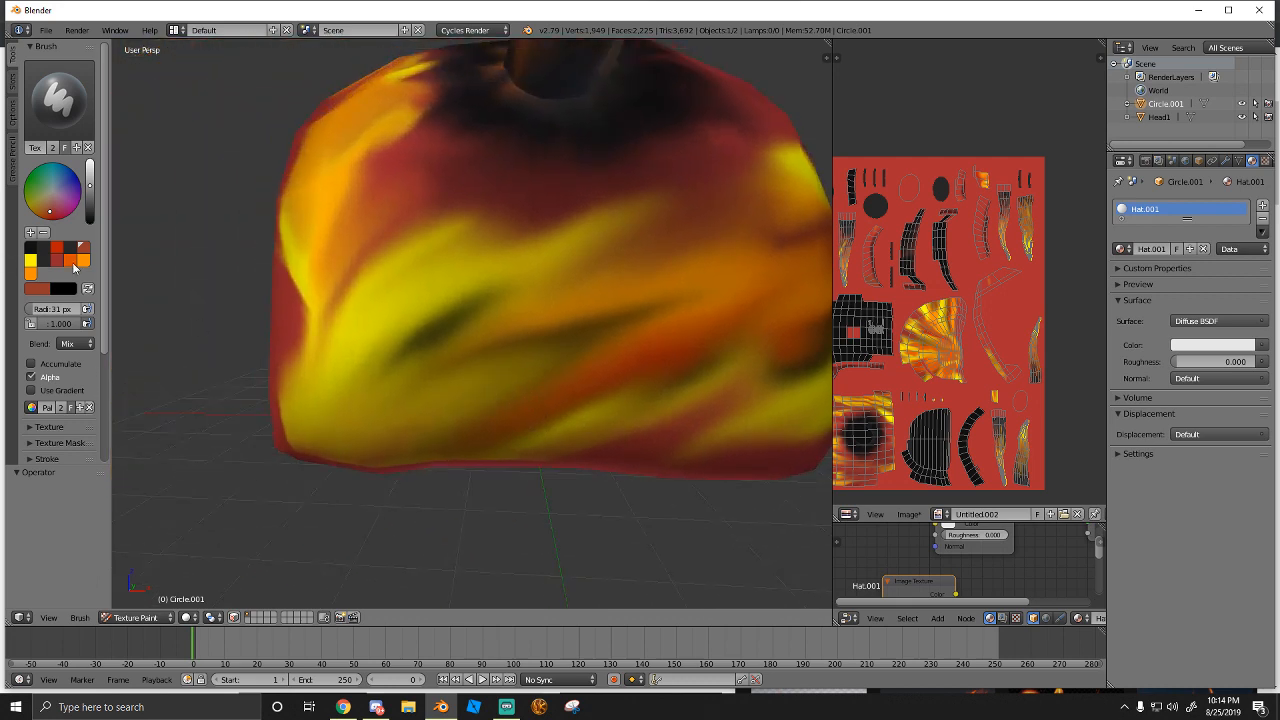
Try to paint a darker red-brown along the lower edge of the hat's side
{"action": "left_click_drag", "start_coordinate": [91, 199], "coordinate": [90, 201]}
{"action": "left_click", "coordinate": [320, 450]}
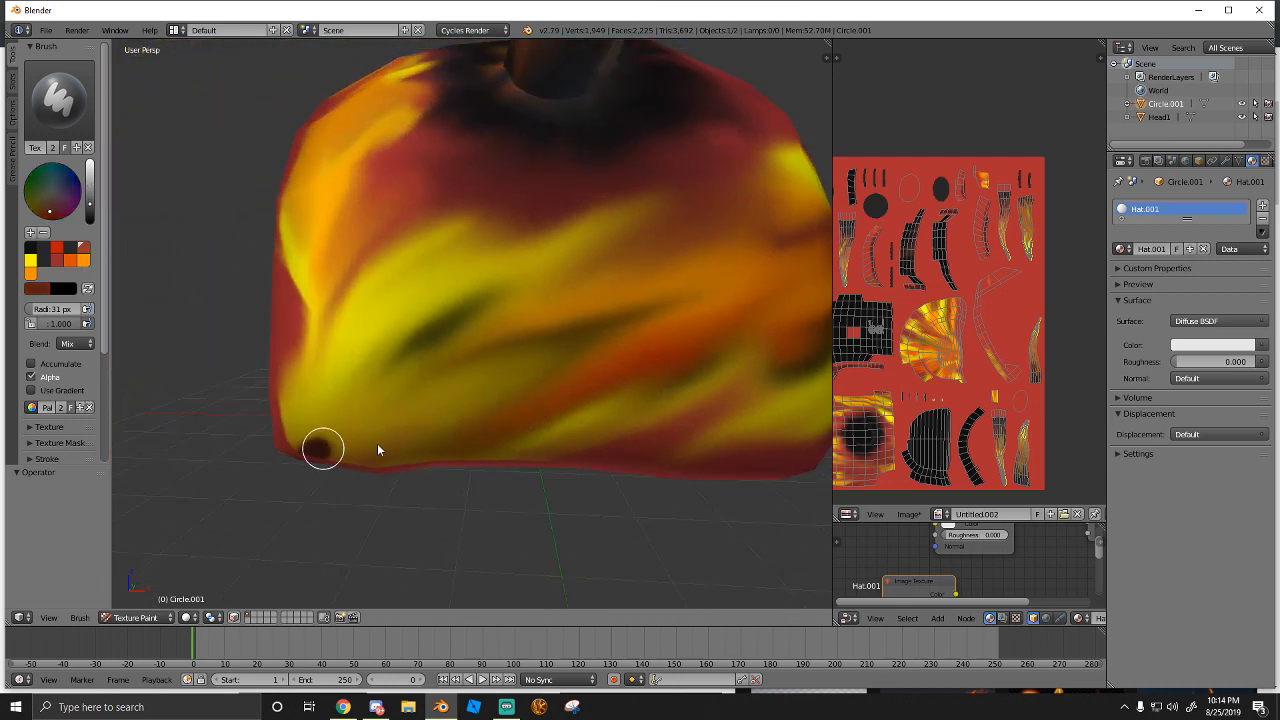
{"action": "left_click_drag", "start_coordinate": [372, 445], "coordinate": [425, 445]}
Sample the viewport's dark grey background as the paint color and set the brush radius to 57 px
{"action": "left_click", "coordinate": [52, 291]}
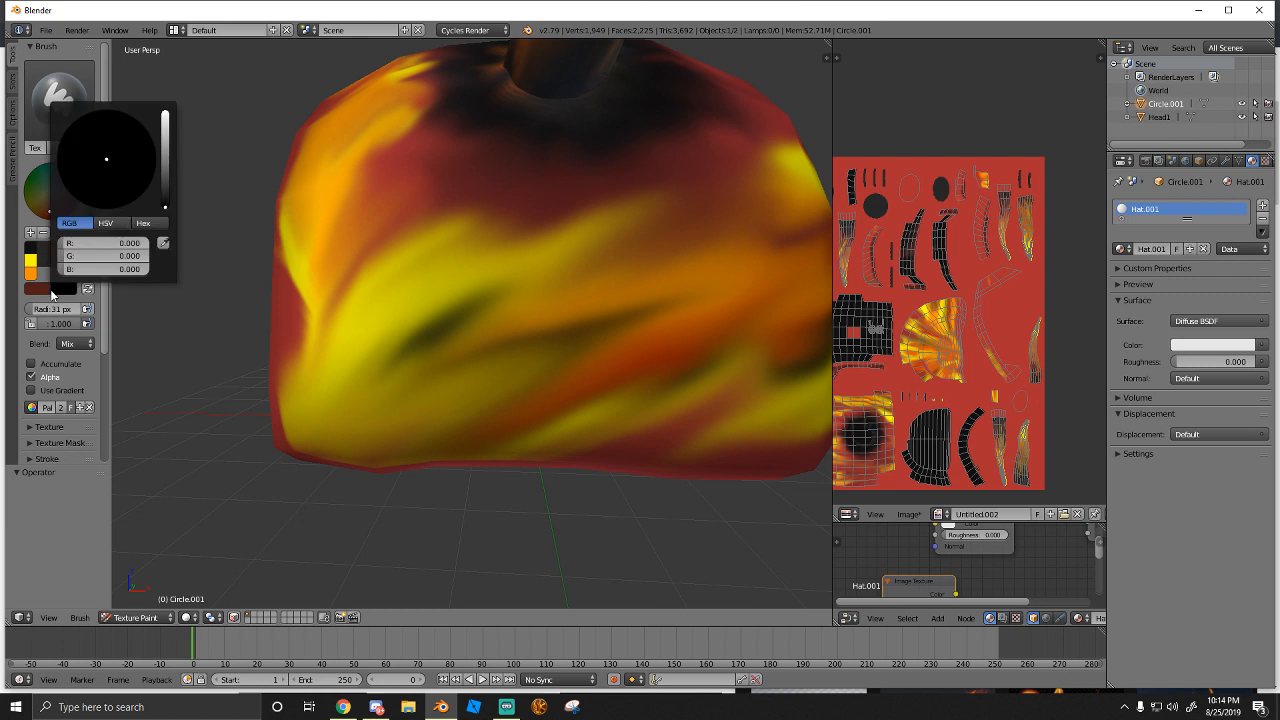
{"action": "left_click_drag", "start_coordinate": [36, 289], "coordinate": [37, 289]}
{"action": "scroll", "coordinate": [408, 437], "scroll_direction": "down", "scroll_amount": 2}
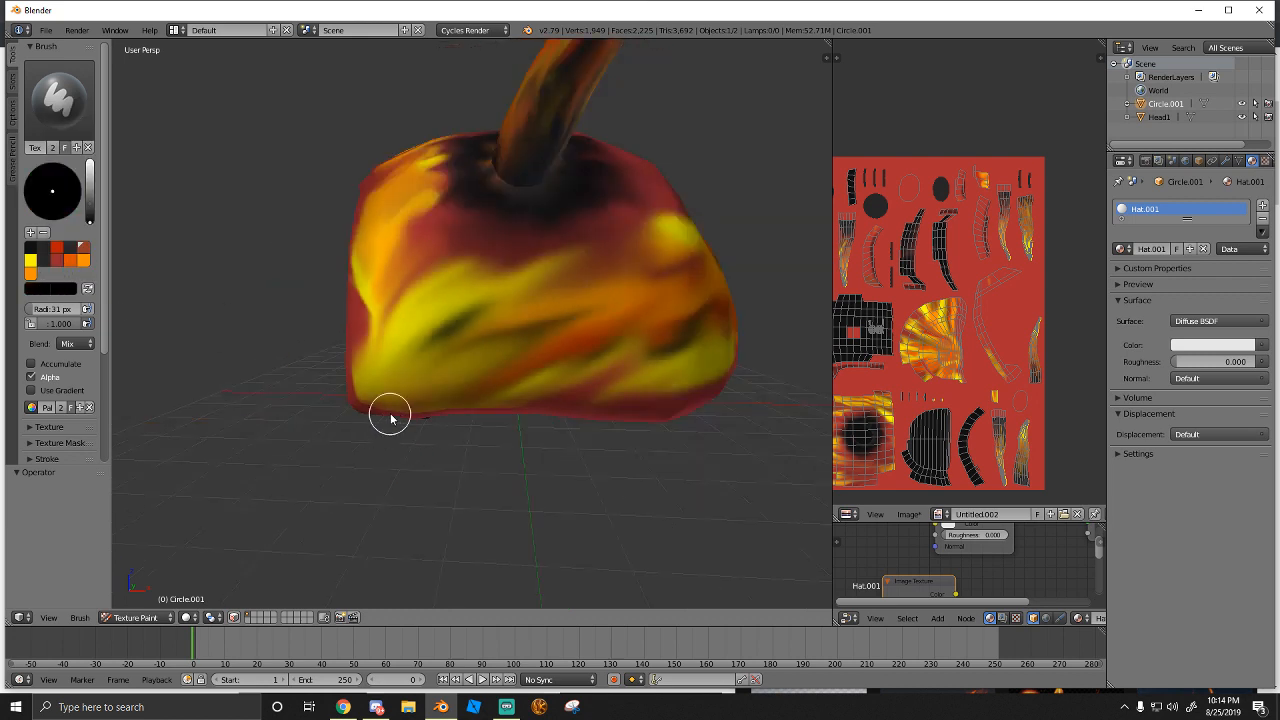
{"action": "mouse_move", "coordinate": [390, 415]}
{"action": "middle_mouse_down"}
{"action": "mouse_move", "coordinate": [397, 406]}
{"action": "mouse_move", "coordinate": [406, 426]}
{"action": "mouse_move", "coordinate": [400, 463]}
{"action": "middle_mouse_up"}
{"action": "key", "text": "s"}
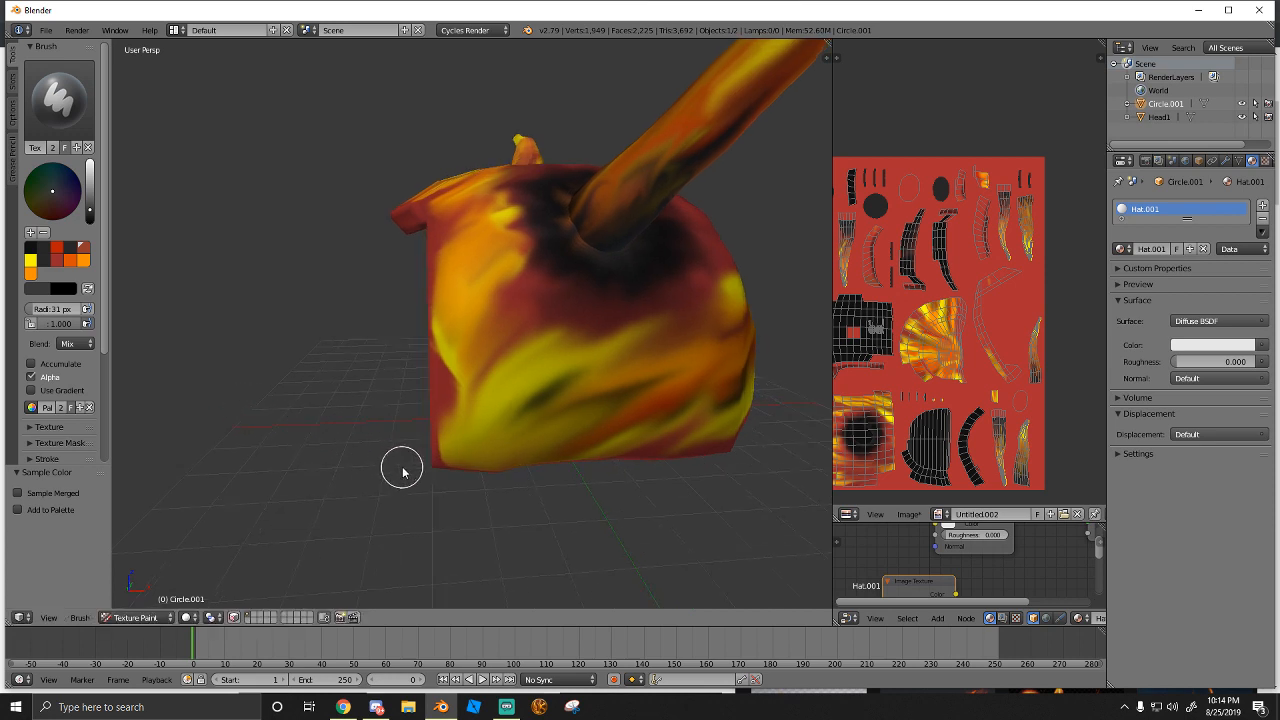
{"action": "key", "text": "f"}
{"action": "left_click", "coordinate": [420, 475]}
Try to paint a dark grey band along the lower front part of the hat's side
{"action": "left_click_drag", "start_coordinate": [420, 475], "coordinate": [566, 456]}
{"action": "middle_click_drag", "start_coordinate": [566, 456], "coordinate": [418, 330]}
{"action": "left_click_drag", "start_coordinate": [418, 330], "coordinate": [438, 337]}
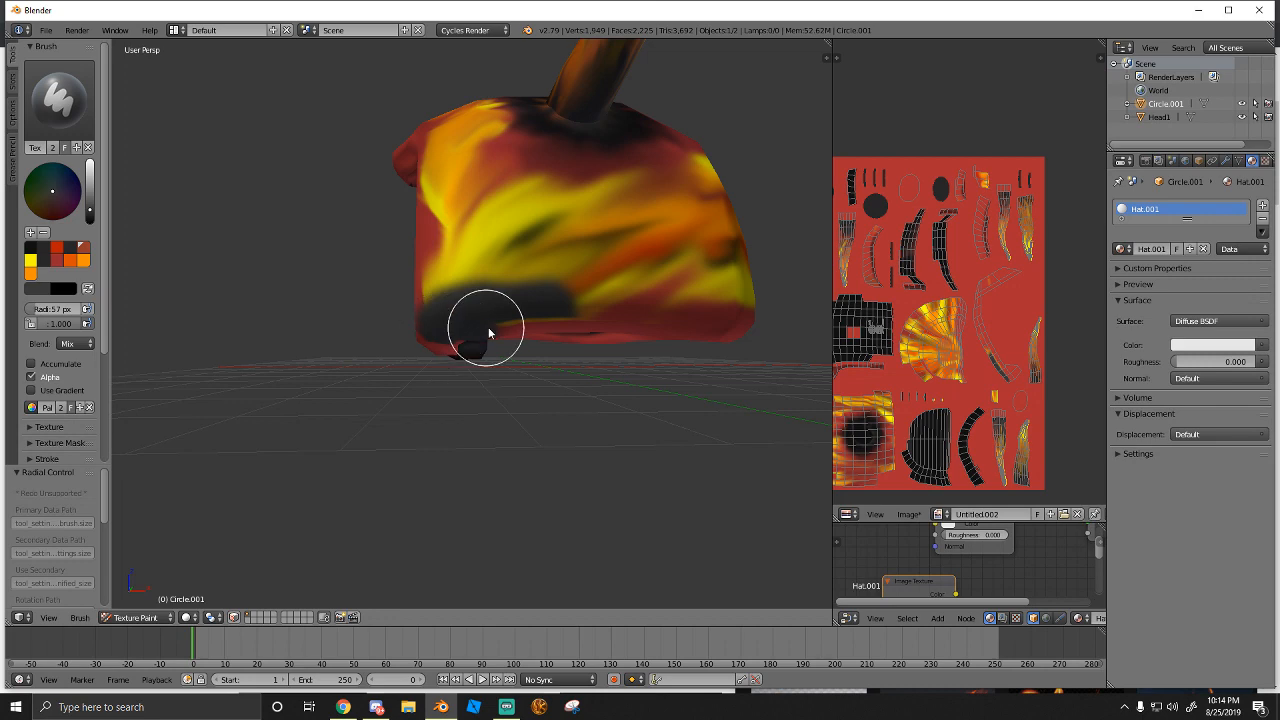
{"action": "mouse_move", "coordinate": [488, 332]}
{"action": "middle_mouse_down"}
{"action": "mouse_move", "coordinate": [563, 322]}
{"action": "mouse_move", "coordinate": [409, 271]}
{"action": "mouse_move", "coordinate": [379, 238]}
{"action": "mouse_move", "coordinate": [457, 237]}
{"action": "mouse_move", "coordinate": [543, 320]}
{"action": "middle_mouse_up"}
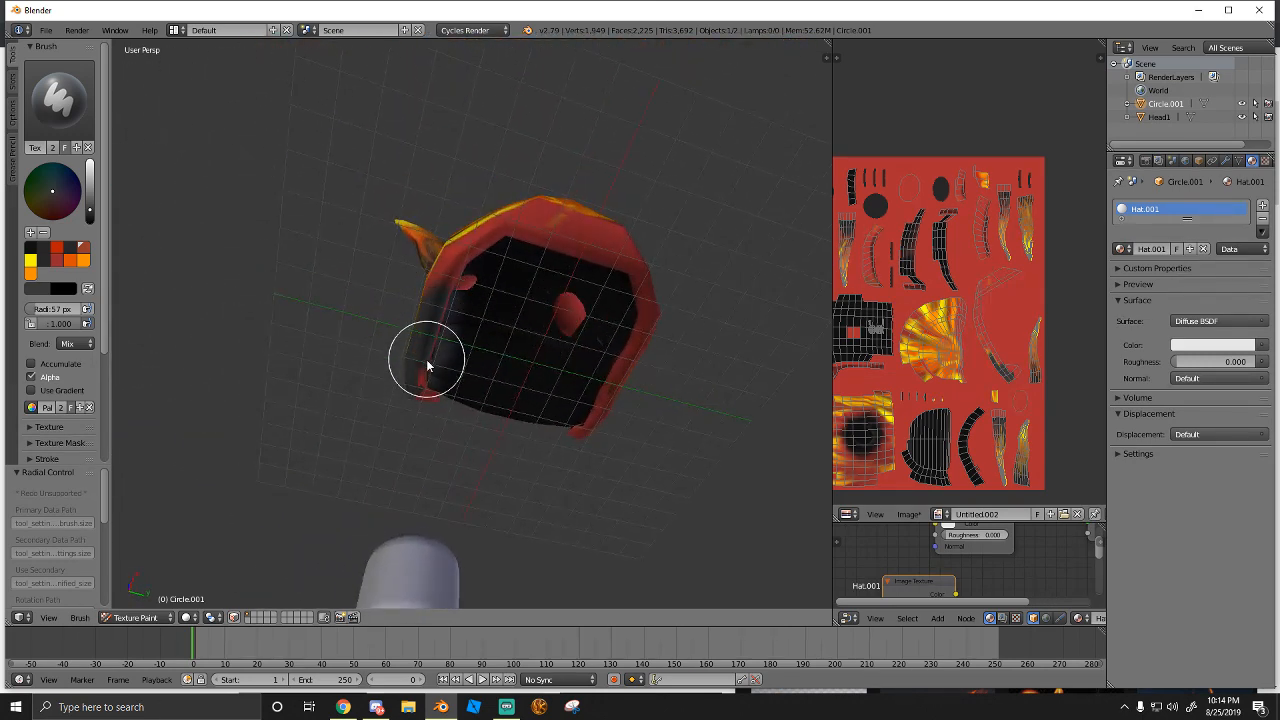
{"action": "left_click_drag", "start_coordinate": [427, 361], "coordinate": [445, 356]}
{"action": "middle_click_drag", "start_coordinate": [445, 356], "coordinate": [443, 416]}
{"action": "key", "text": "ctrl+z"}
Paint a dark grey band along the whole lower edge of the hat's side, including its underside
{"action": "mouse_move", "coordinate": [406, 355]}
{"action": "middle_mouse_down"}
{"action": "mouse_move", "coordinate": [497, 407]}
{"action": "mouse_move", "coordinate": [457, 396]}
{"action": "middle_mouse_up"}
{"action": "scroll", "coordinate": [436, 364], "scroll_direction": "up", "scroll_amount": 5}
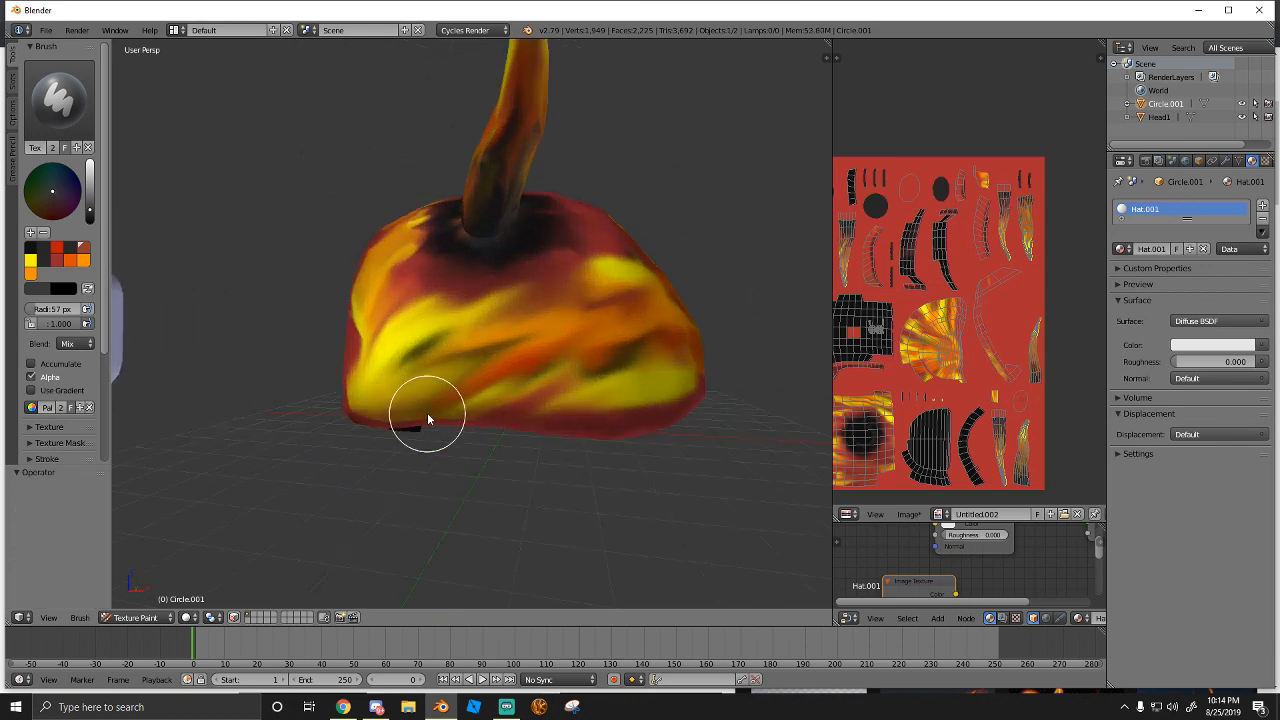
{"action": "mouse_move", "coordinate": [325, 440]}
{"action": "left_mouse_down"}
{"action": "mouse_move", "coordinate": [437, 436]}
{"action": "mouse_move", "coordinate": [611, 463]}
{"action": "left_mouse_up"}
{"action": "mouse_move", "coordinate": [688, 461]}
{"action": "middle_mouse_down"}
{"action": "mouse_move", "coordinate": [591, 451]}
{"action": "mouse_move", "coordinate": [483, 476]}
{"action": "middle_mouse_up"}
{"action": "mouse_move", "coordinate": [652, 495]}
{"action": "middle_mouse_down"}
{"action": "mouse_move", "coordinate": [631, 508]}
{"action": "mouse_move", "coordinate": [397, 491]}
{"action": "mouse_move", "coordinate": [514, 445]}
{"action": "mouse_move", "coordinate": [704, 494]}
{"action": "mouse_move", "coordinate": [560, 531]}
{"action": "mouse_move", "coordinate": [403, 443]}
{"action": "mouse_move", "coordinate": [349, 333]}
{"action": "mouse_move", "coordinate": [327, 352]}
{"action": "middle_mouse_up"}
{"action": "mouse_move", "coordinate": [403, 366]}
{"action": "left_mouse_down"}
{"action": "mouse_move", "coordinate": [411, 389]}
{"action": "mouse_move", "coordinate": [409, 377]}
{"action": "mouse_move", "coordinate": [392, 383]}
{"action": "left_mouse_up"}
{"action": "middle_click_drag", "start_coordinate": [417, 346], "coordinate": [408, 255]}
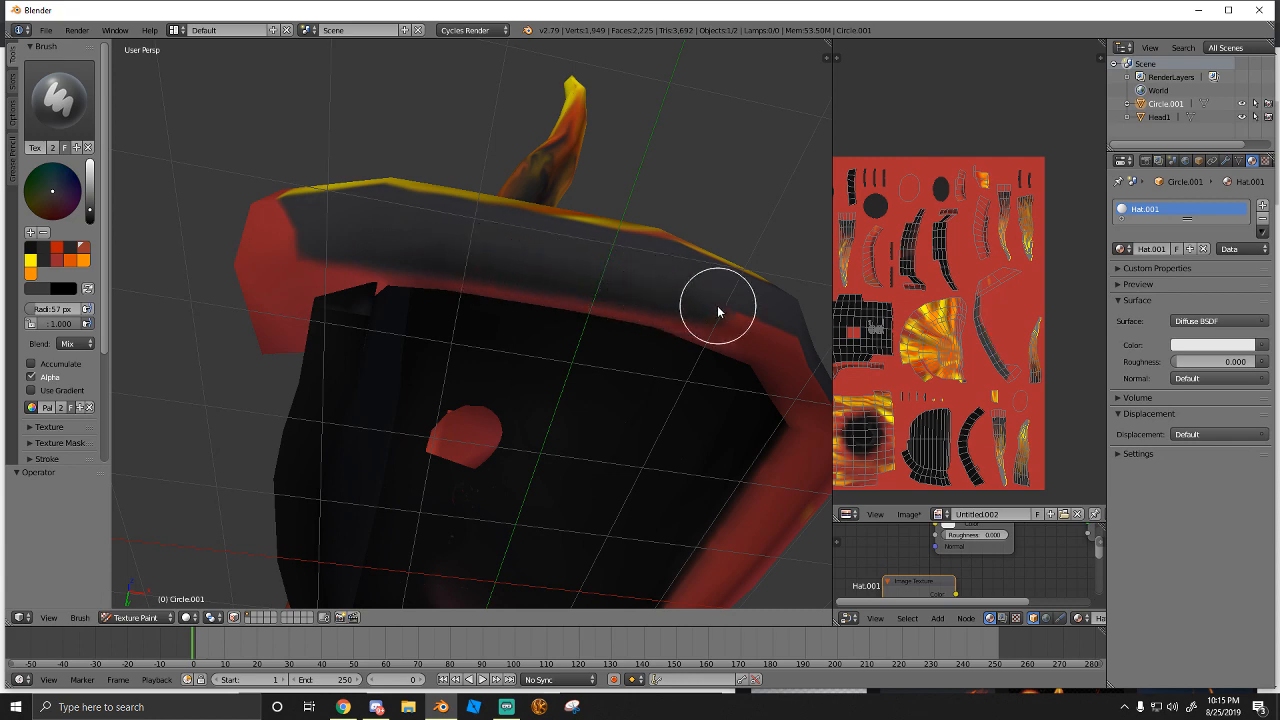
Extend the dark grey band around the rear corner and along the lower back edge of the hat
{"action": "mouse_move", "coordinate": [717, 305]}
{"action": "middle_mouse_down"}
{"action": "mouse_move", "coordinate": [600, 306]}
{"action": "mouse_move", "coordinate": [449, 269]}
{"action": "mouse_move", "coordinate": [449, 306]}
{"action": "mouse_move", "coordinate": [361, 337]}
{"action": "middle_mouse_up"}
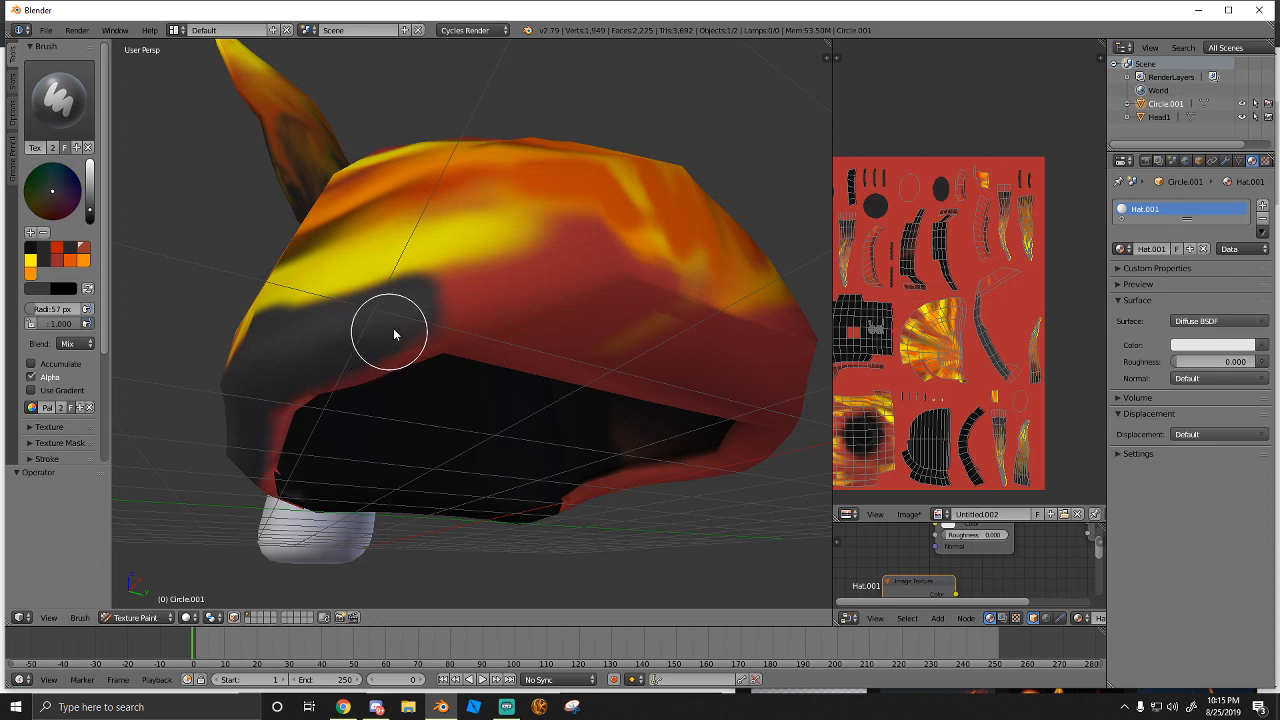
{"action": "left_click_drag", "start_coordinate": [474, 306], "coordinate": [694, 337]}
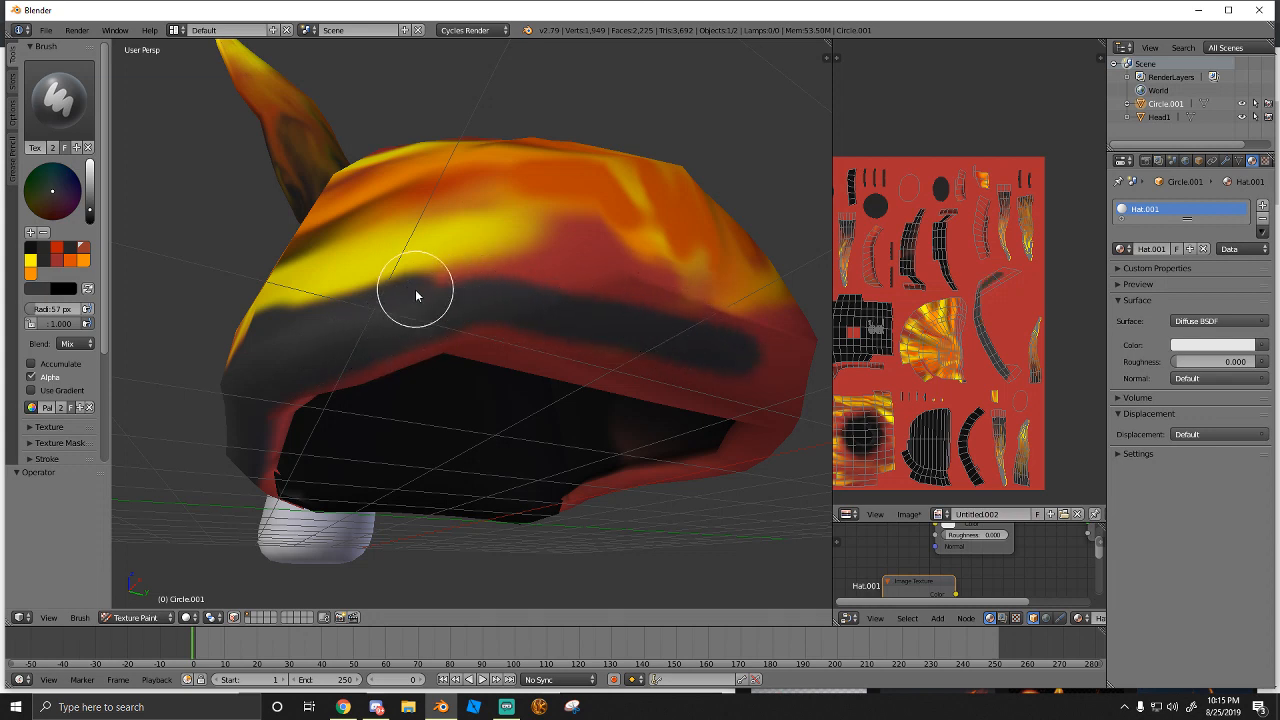
{"action": "mouse_move", "coordinate": [417, 295]}
{"action": "left_mouse_down"}
{"action": "mouse_move", "coordinate": [507, 274]}
{"action": "mouse_move", "coordinate": [680, 323]}
{"action": "mouse_move", "coordinate": [560, 270]}
{"action": "mouse_move", "coordinate": [647, 279]}
{"action": "mouse_move", "coordinate": [674, 331]}
{"action": "left_mouse_up"}
Continue the dark grey band across the rest of the hat's lower back edge and around the far rear corner
{"action": "mouse_move", "coordinate": [674, 331]}
{"action": "middle_mouse_down"}
{"action": "mouse_move", "coordinate": [606, 334]}
{"action": "mouse_move", "coordinate": [291, 408]}
{"action": "middle_mouse_up"}
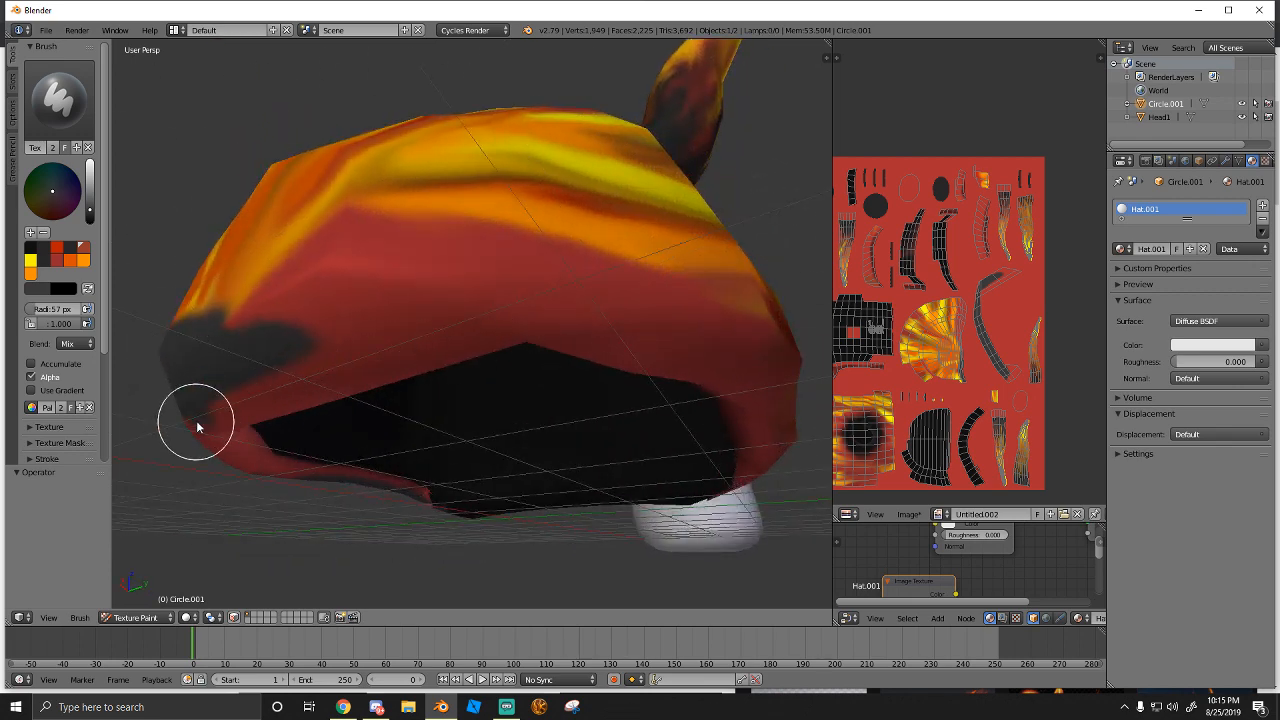
{"action": "mouse_move", "coordinate": [197, 427]}
{"action": "left_mouse_down"}
{"action": "mouse_move", "coordinate": [309, 354]}
{"action": "mouse_move", "coordinate": [463, 306]}
{"action": "mouse_move", "coordinate": [463, 286]}
{"action": "mouse_move", "coordinate": [200, 334]}
{"action": "mouse_move", "coordinate": [251, 294]}
{"action": "mouse_move", "coordinate": [363, 257]}
{"action": "mouse_move", "coordinate": [516, 268]}
{"action": "left_mouse_up"}
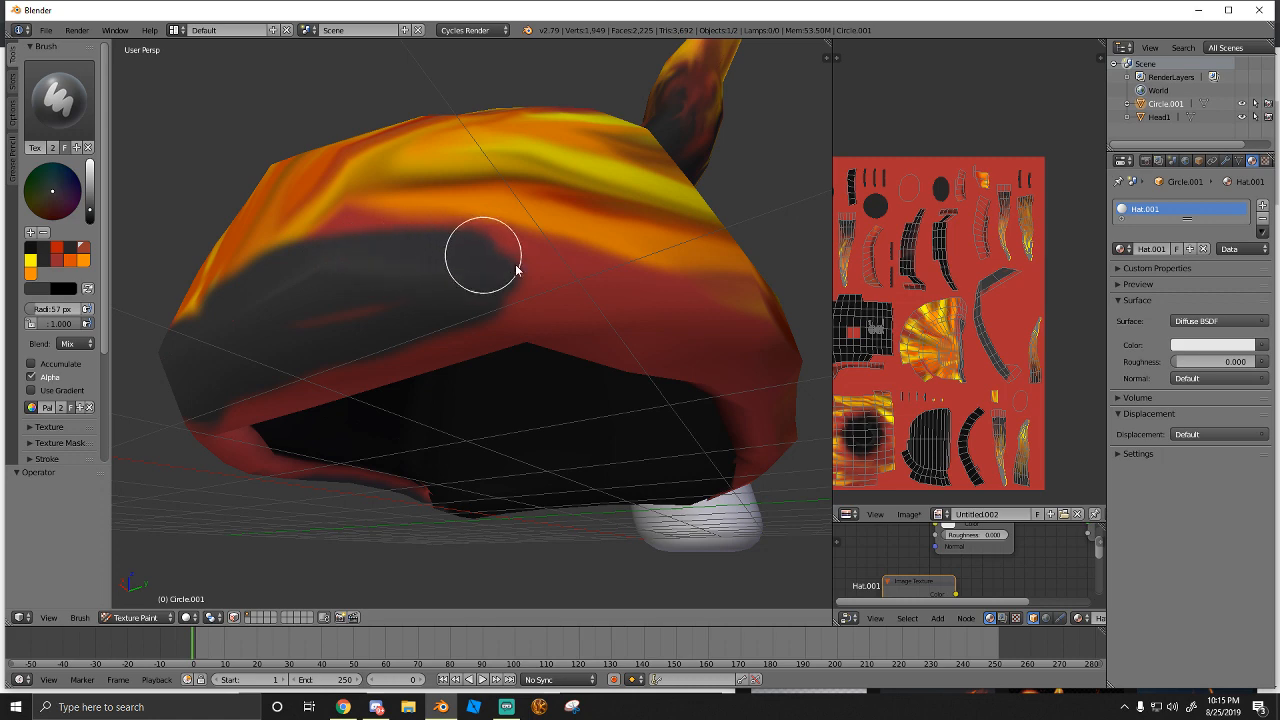
{"action": "mouse_move", "coordinate": [516, 268]}
{"action": "middle_mouse_down"}
{"action": "mouse_move", "coordinate": [566, 314]}
{"action": "mouse_move", "coordinate": [297, 363]}
{"action": "middle_mouse_up"}
{"action": "mouse_move", "coordinate": [217, 366]}
{"action": "left_mouse_down"}
{"action": "mouse_move", "coordinate": [568, 355]}
{"action": "mouse_move", "coordinate": [604, 340]}
{"action": "mouse_move", "coordinate": [449, 297]}
{"action": "mouse_move", "coordinate": [249, 316]}
{"action": "left_mouse_up"}
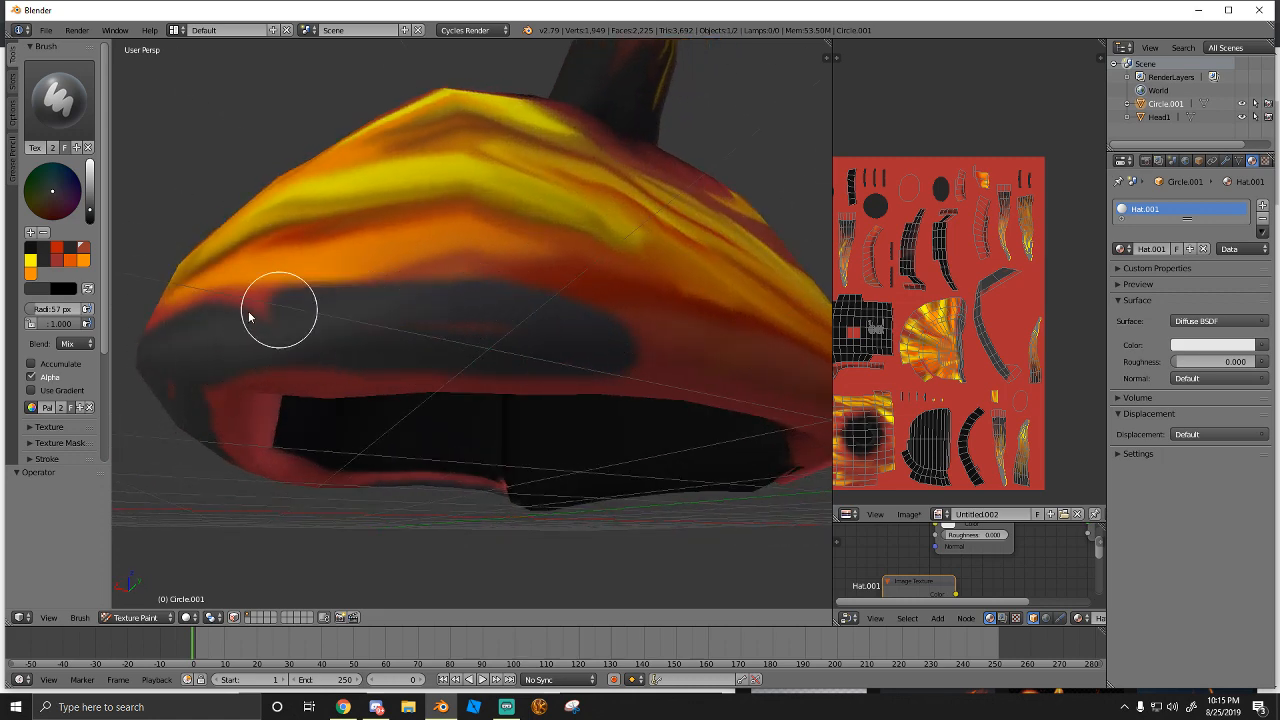
Paint the dark grey band along the lower edge of the hat's opposite side, from the rear corner toward the front opening
{"action": "middle_click_drag", "start_coordinate": [549, 340], "coordinate": [292, 372]}
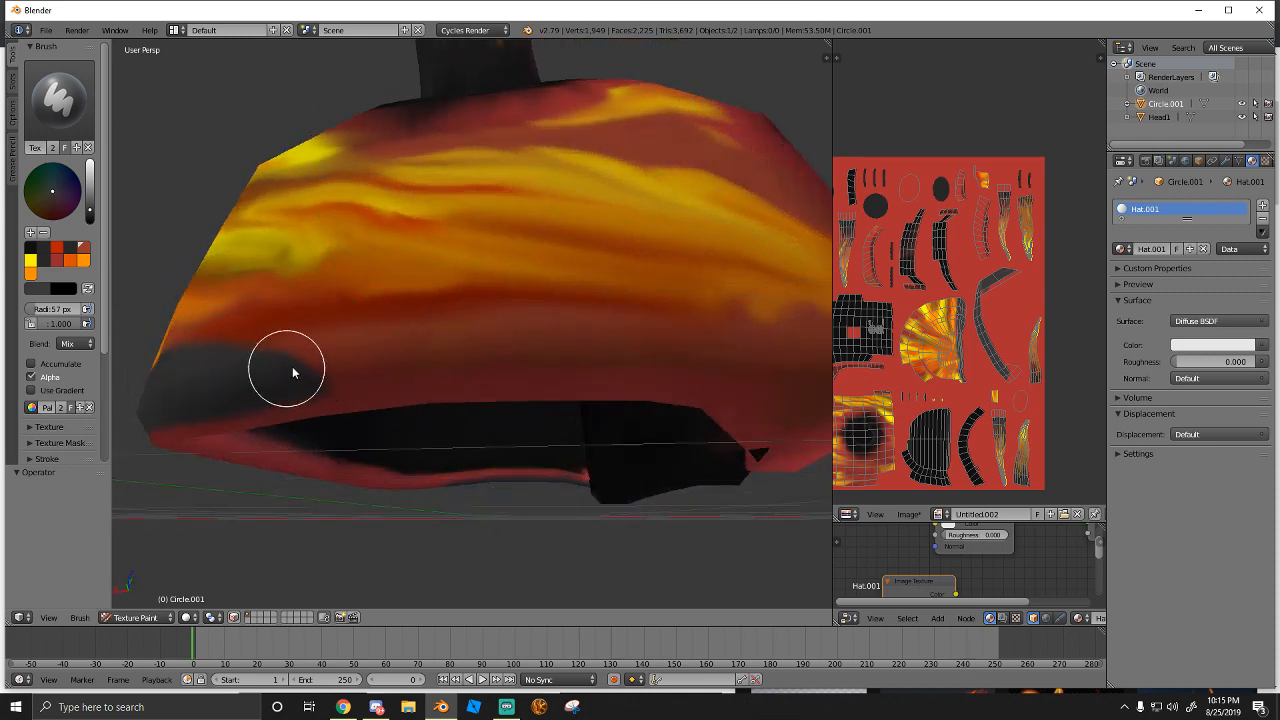
{"action": "left_click_drag", "start_coordinate": [292, 372], "coordinate": [641, 365]}
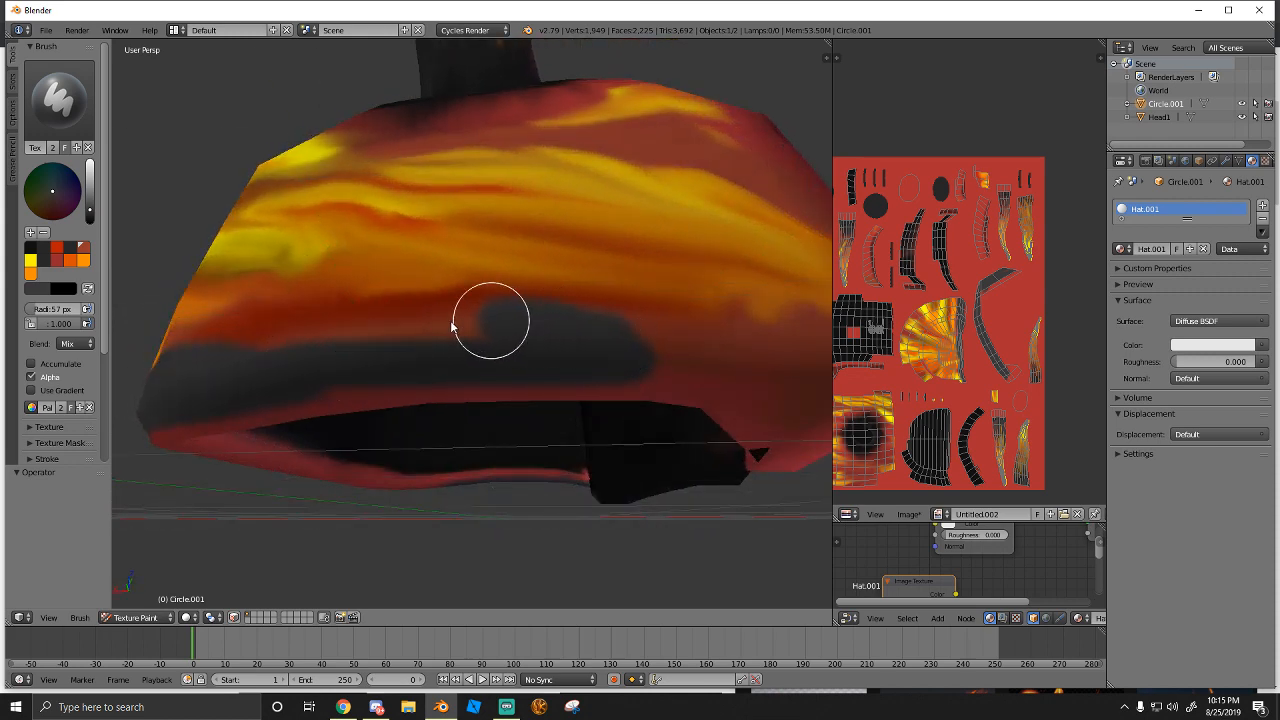
{"action": "left_click_drag", "start_coordinate": [452, 324], "coordinate": [284, 346]}
{"action": "middle_click_drag", "start_coordinate": [208, 370], "coordinate": [538, 296]}
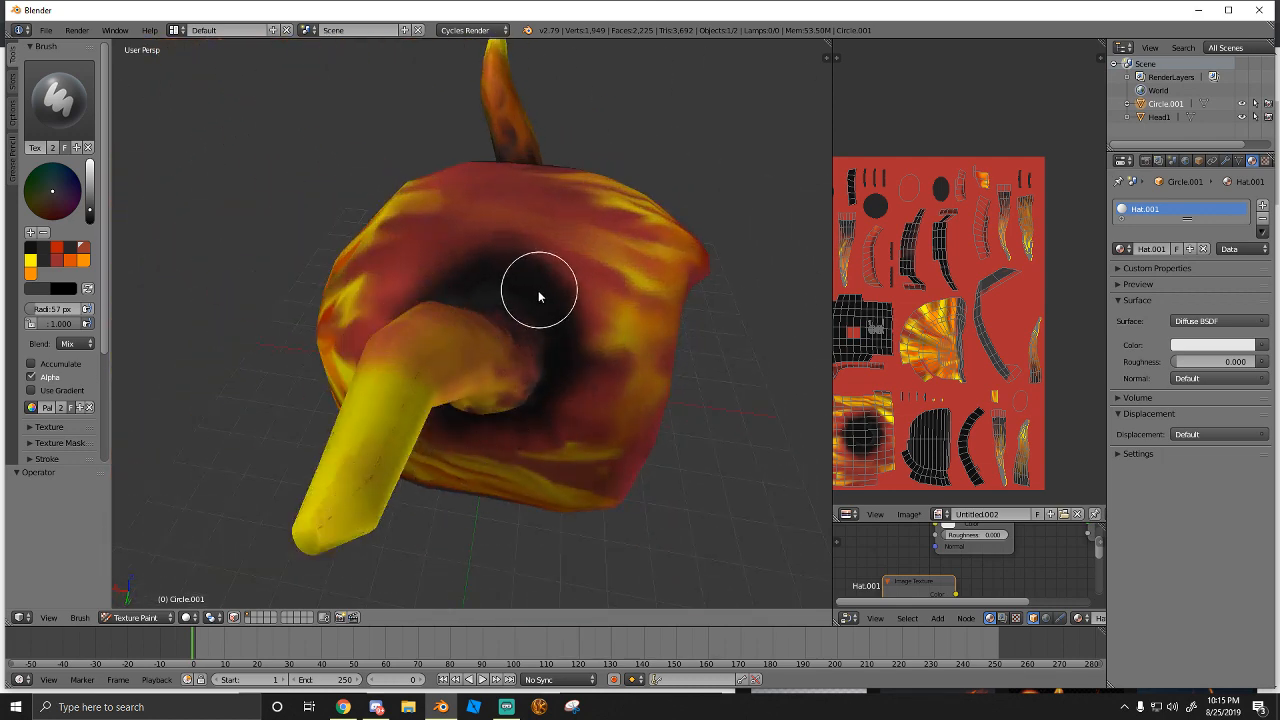
{"action": "mouse_move", "coordinate": [559, 544]}
{"action": "middle_mouse_down"}
{"action": "mouse_move", "coordinate": [486, 346]}
{"action": "mouse_move", "coordinate": [491, 360]}
{"action": "mouse_move", "coordinate": [440, 372]}
{"action": "middle_mouse_up"}
{"action": "mouse_move", "coordinate": [389, 394]}
{"action": "left_mouse_down"}
{"action": "mouse_move", "coordinate": [491, 383]}
{"action": "mouse_move", "coordinate": [520, 360]}
{"action": "mouse_move", "coordinate": [417, 385]}
{"action": "mouse_move", "coordinate": [491, 355]}
{"action": "left_mouse_up"}
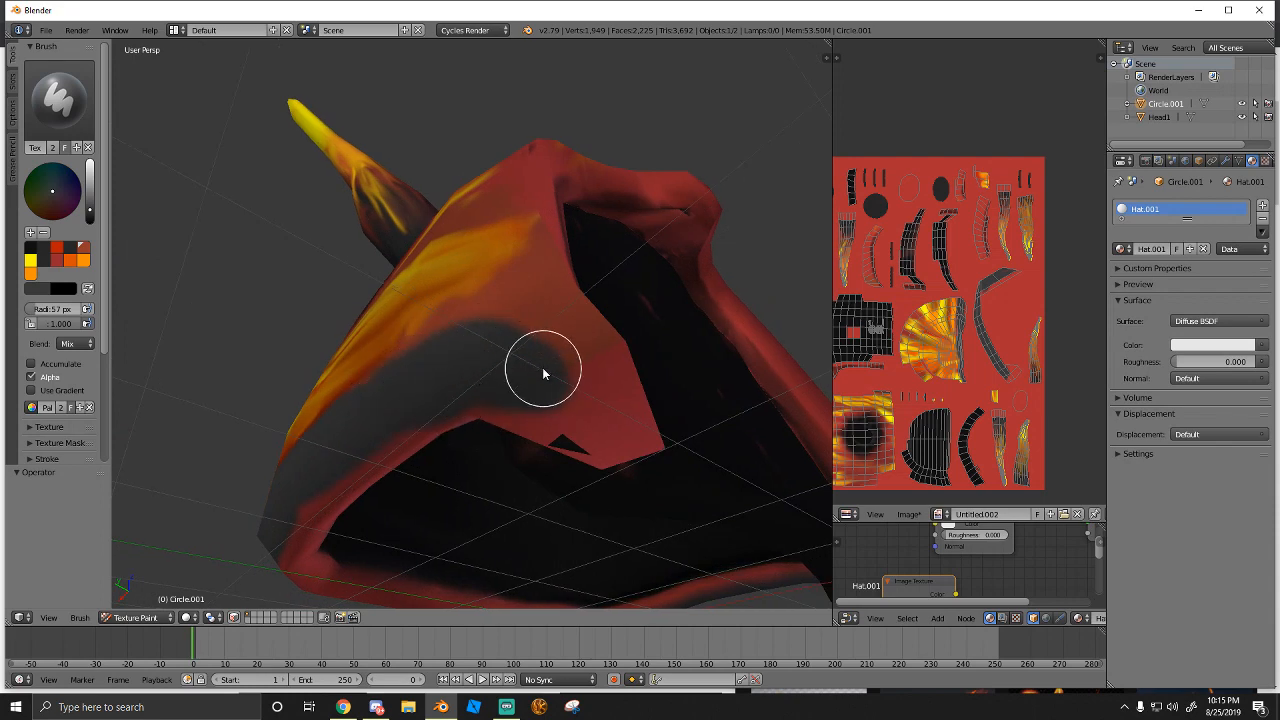
Extend the dark grey paint over the hat's lower front corners and the lower ends of the red front rim
{"action": "middle_click_drag", "start_coordinate": [542, 373], "coordinate": [680, 410]}
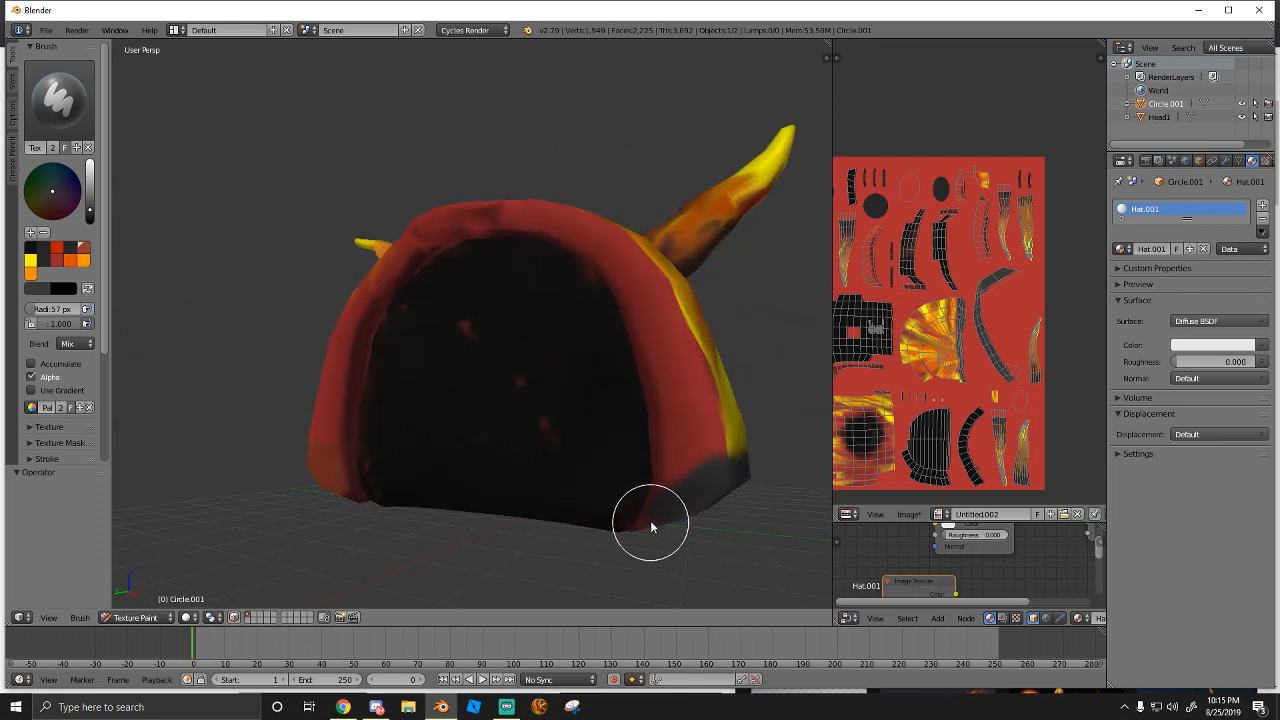
{"action": "middle_click_drag", "start_coordinate": [650, 527], "coordinate": [650, 437]}
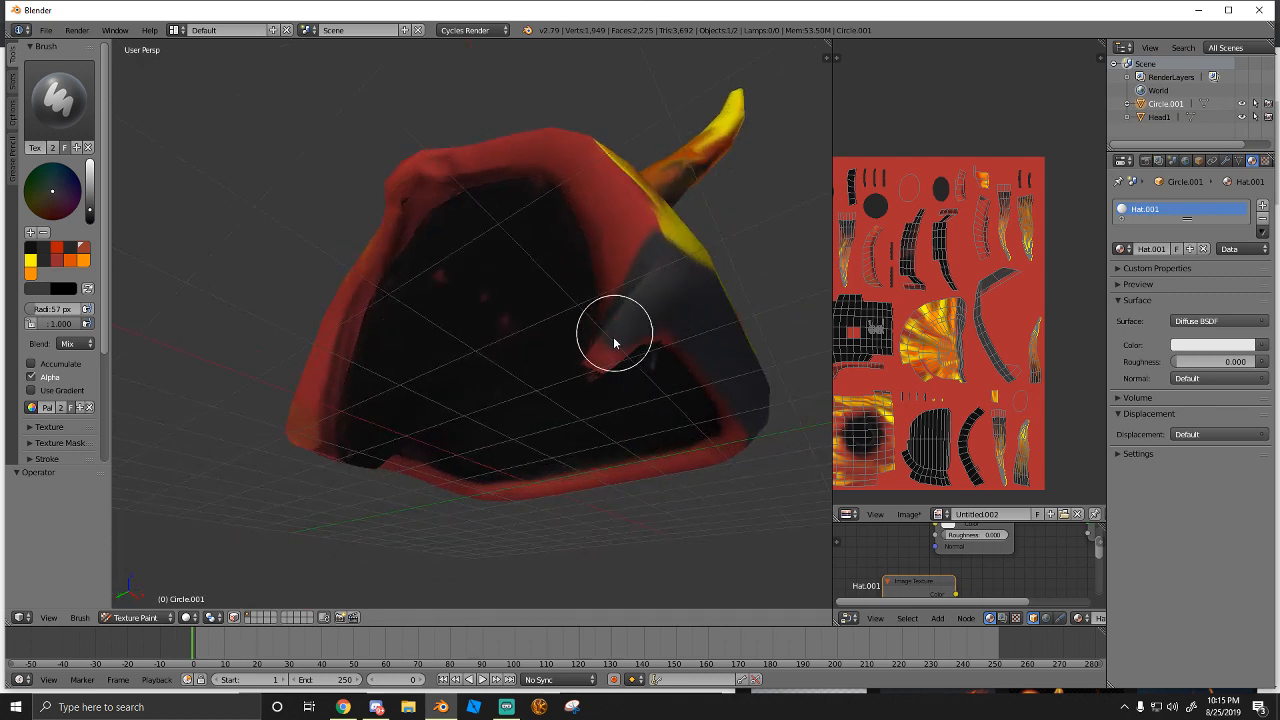
{"action": "middle_click_drag", "start_coordinate": [614, 343], "coordinate": [514, 289]}
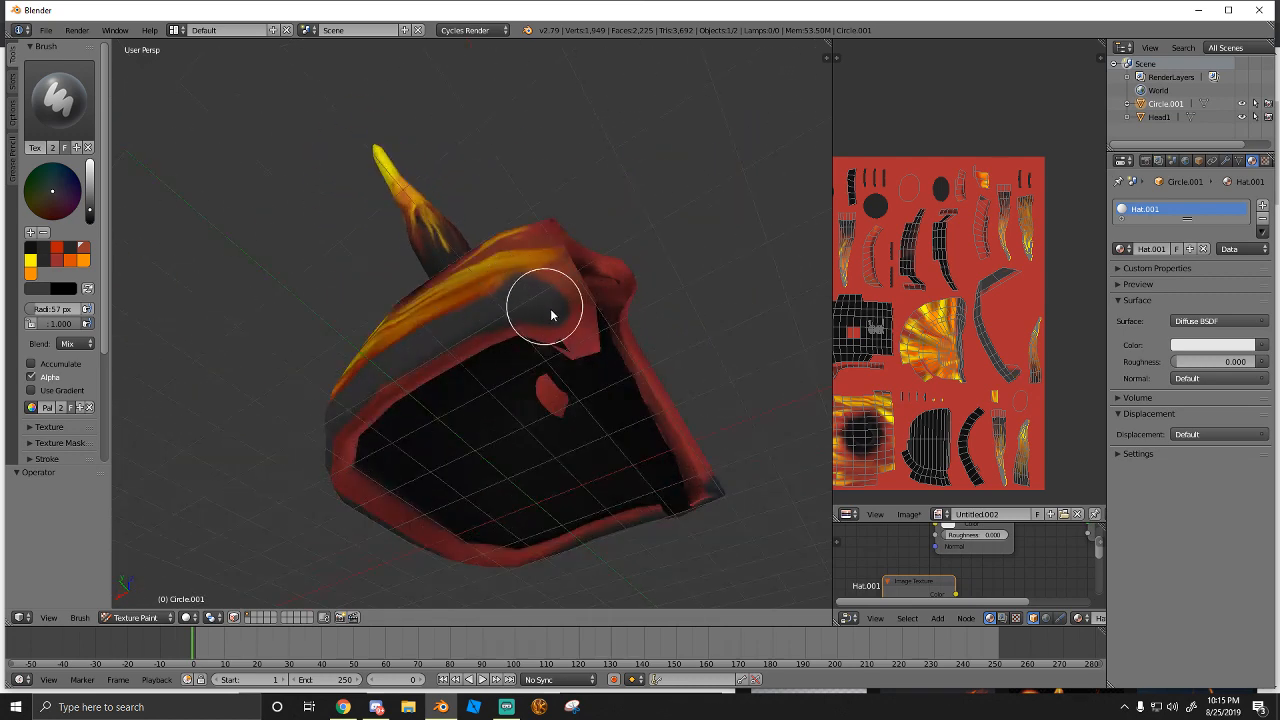
{"action": "mouse_move", "coordinate": [573, 326]}
{"action": "middle_mouse_down"}
{"action": "mouse_move", "coordinate": [537, 303]}
{"action": "mouse_move", "coordinate": [429, 303]}
{"action": "mouse_move", "coordinate": [423, 343]}
{"action": "mouse_move", "coordinate": [448, 389]}
{"action": "mouse_move", "coordinate": [509, 405]}
{"action": "mouse_move", "coordinate": [523, 383]}
{"action": "mouse_move", "coordinate": [500, 354]}
{"action": "mouse_move", "coordinate": [465, 440]}
{"action": "mouse_move", "coordinate": [423, 480]}
{"action": "mouse_move", "coordinate": [399, 271]}
{"action": "middle_mouse_up"}
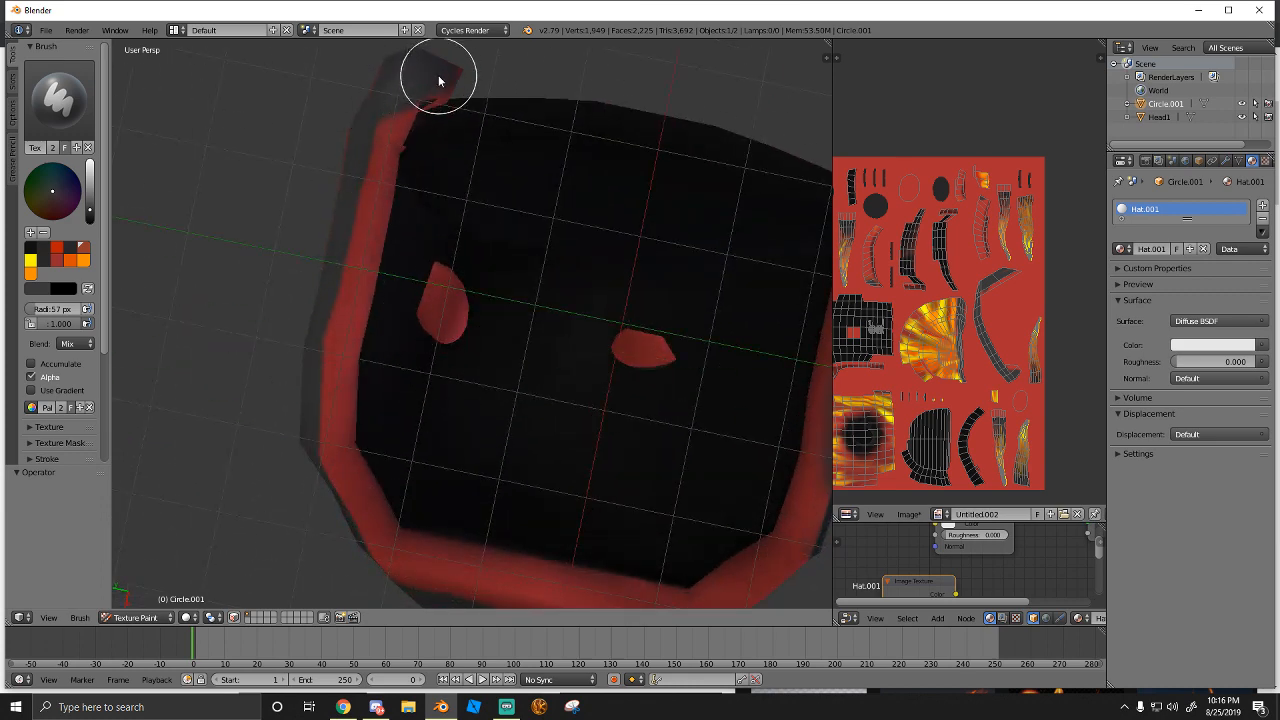
{"action": "mouse_move", "coordinate": [437, 78]}
{"action": "middle_mouse_down"}
{"action": "mouse_move", "coordinate": [463, 206]}
{"action": "mouse_move", "coordinate": [526, 220]}
{"action": "mouse_move", "coordinate": [411, 237]}
{"action": "mouse_move", "coordinate": [541, 299]}
{"action": "mouse_move", "coordinate": [591, 406]}
{"action": "mouse_move", "coordinate": [560, 389]}
{"action": "middle_mouse_up"}
Darken the paint color to near-black and paint patches over the grey band along the hat's side
{"action": "scroll", "coordinate": [560, 389], "scroll_direction": "up", "scroll_amount": 4}
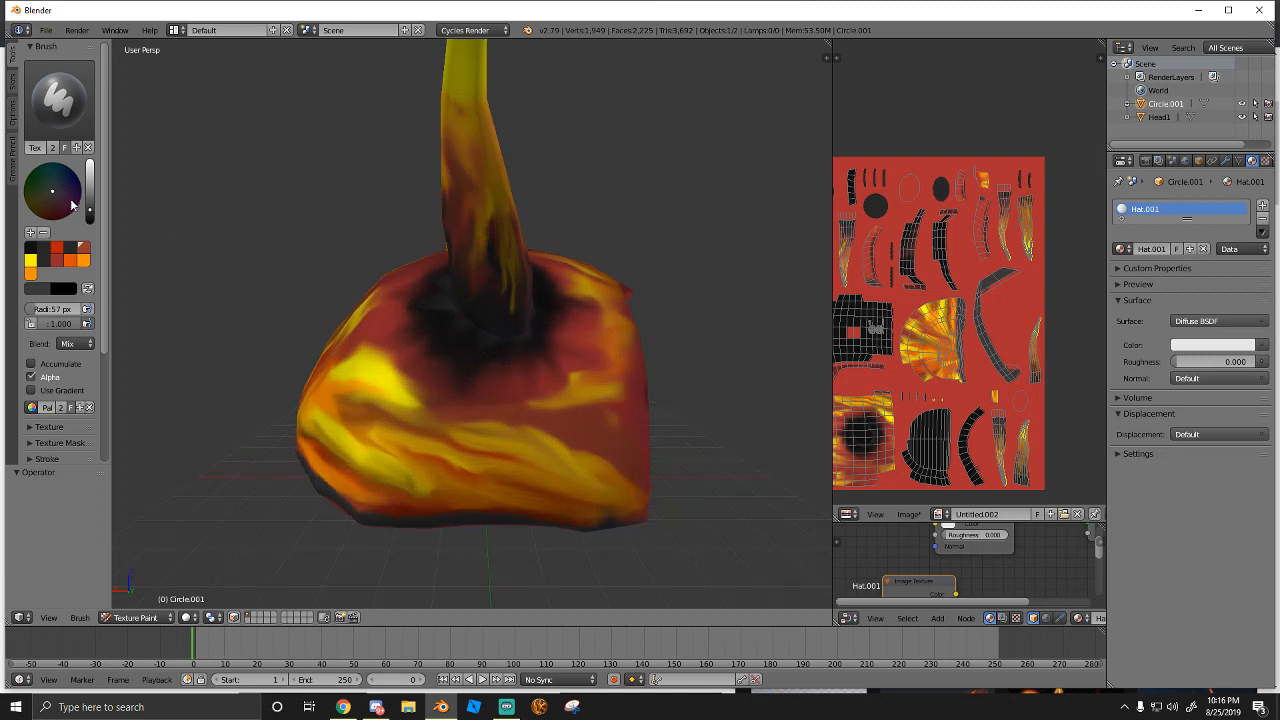
{"action": "middle_click_drag", "start_coordinate": [431, 367], "coordinate": [500, 417]}
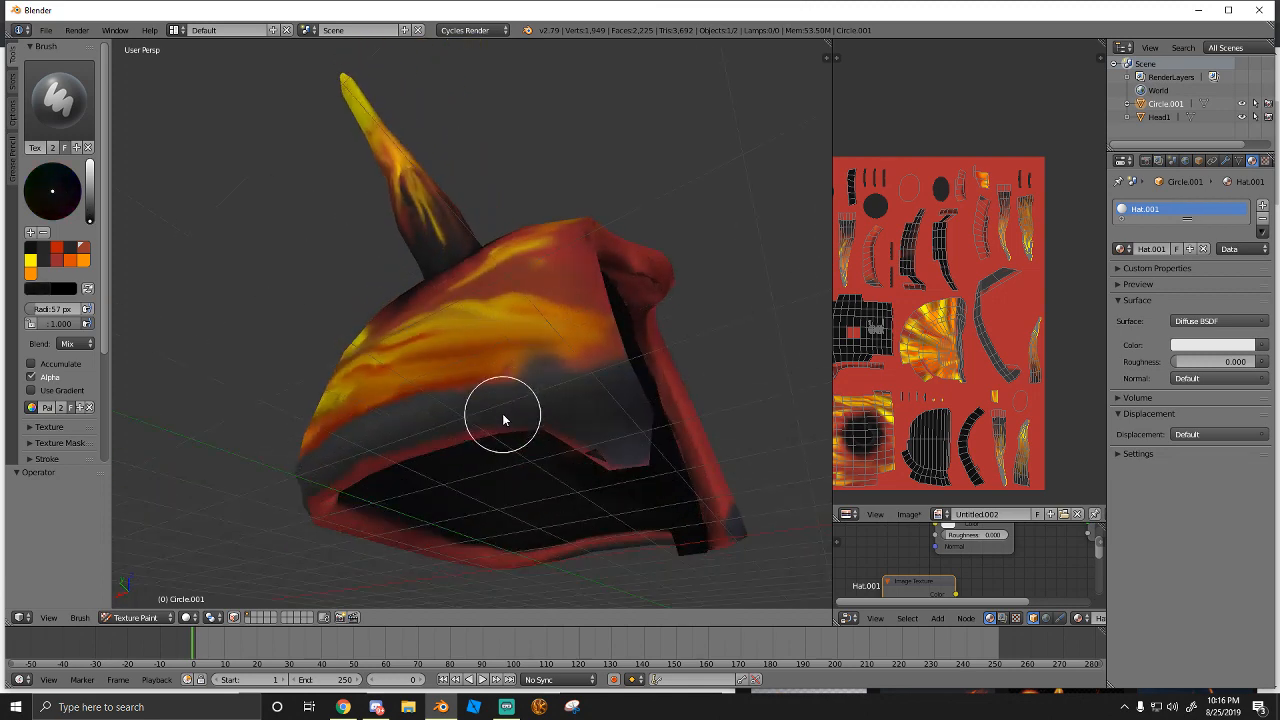
{"action": "middle_click_drag", "start_coordinate": [368, 437], "coordinate": [413, 444]}
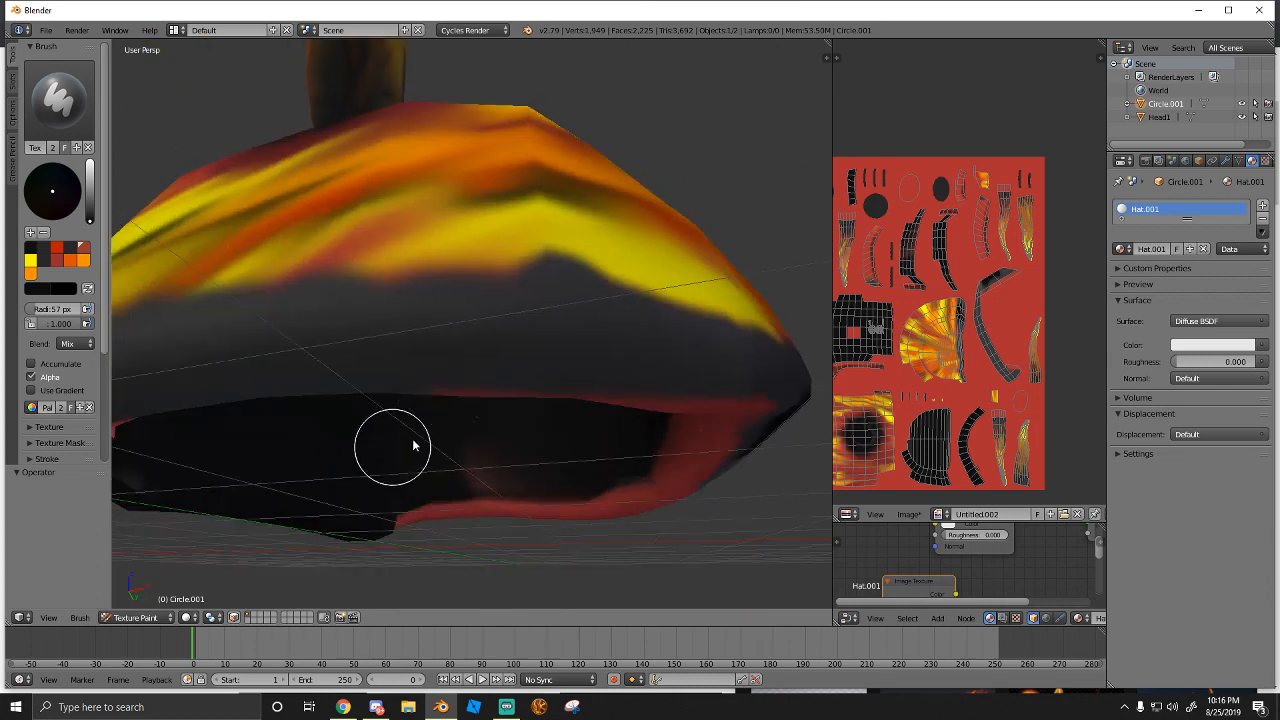
{"action": "mouse_move", "coordinate": [501, 288]}
{"action": "left_mouse_down"}
{"action": "mouse_move", "coordinate": [383, 303]}
{"action": "mouse_move", "coordinate": [526, 293]}
{"action": "mouse_move", "coordinate": [356, 302]}
{"action": "left_mouse_up"}
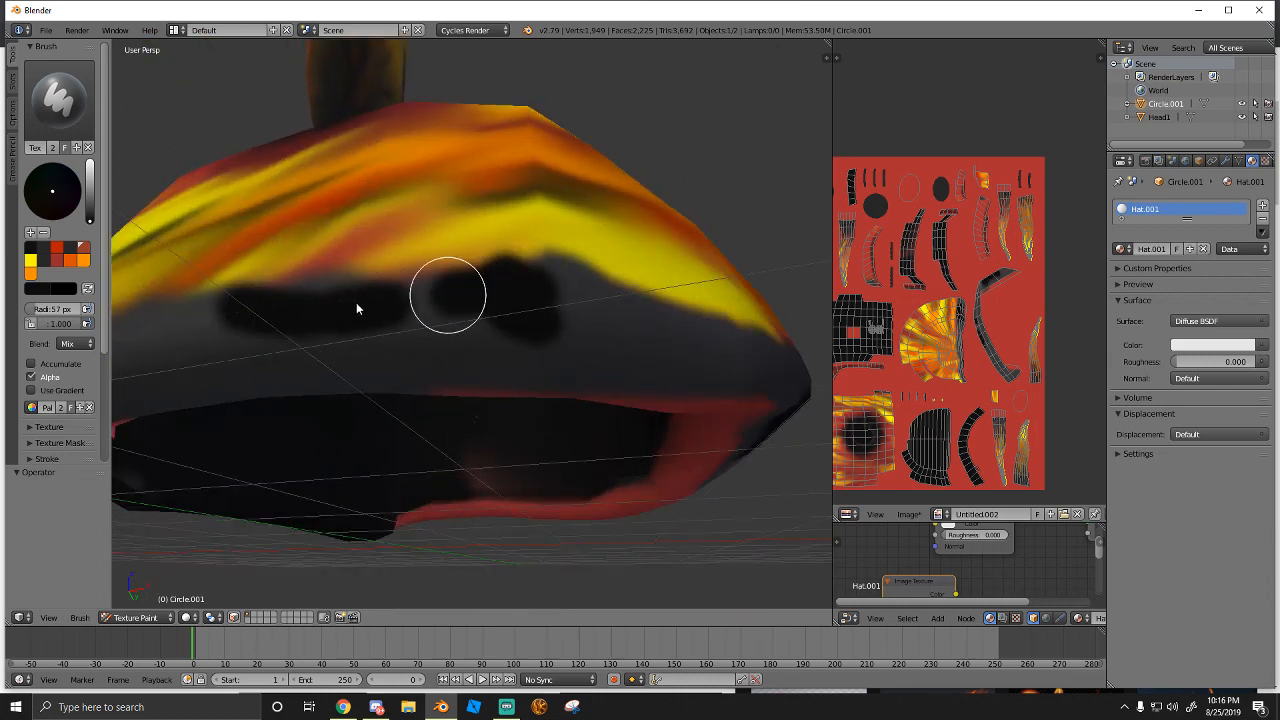
{"action": "middle_click_drag", "start_coordinate": [356, 302], "coordinate": [415, 355]}
{"action": "left_click_drag", "start_coordinate": [415, 355], "coordinate": [286, 380]}
Add near-black patches to the grey band near the front corner and on the lower ends of the front rim
{"action": "middle_click_drag", "start_coordinate": [286, 380], "coordinate": [497, 429]}
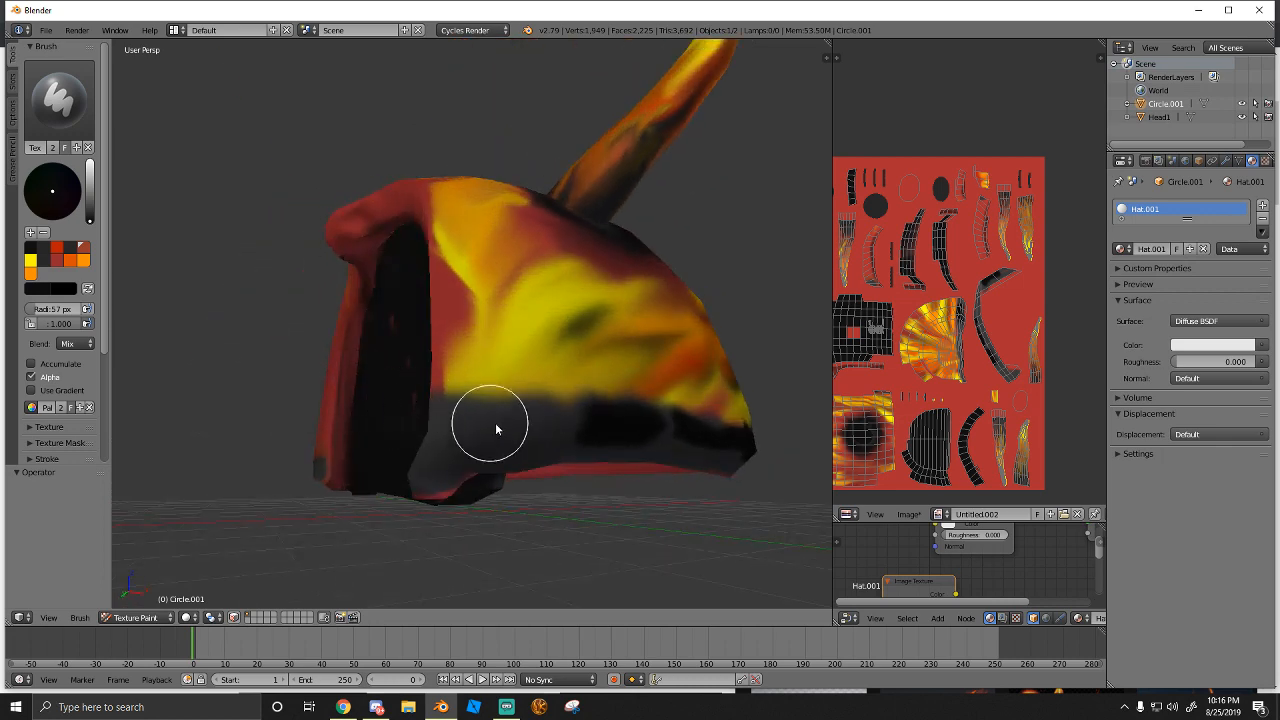
{"action": "left_click_drag", "start_coordinate": [497, 429], "coordinate": [476, 435]}
{"action": "middle_click_drag", "start_coordinate": [476, 435], "coordinate": [623, 449]}
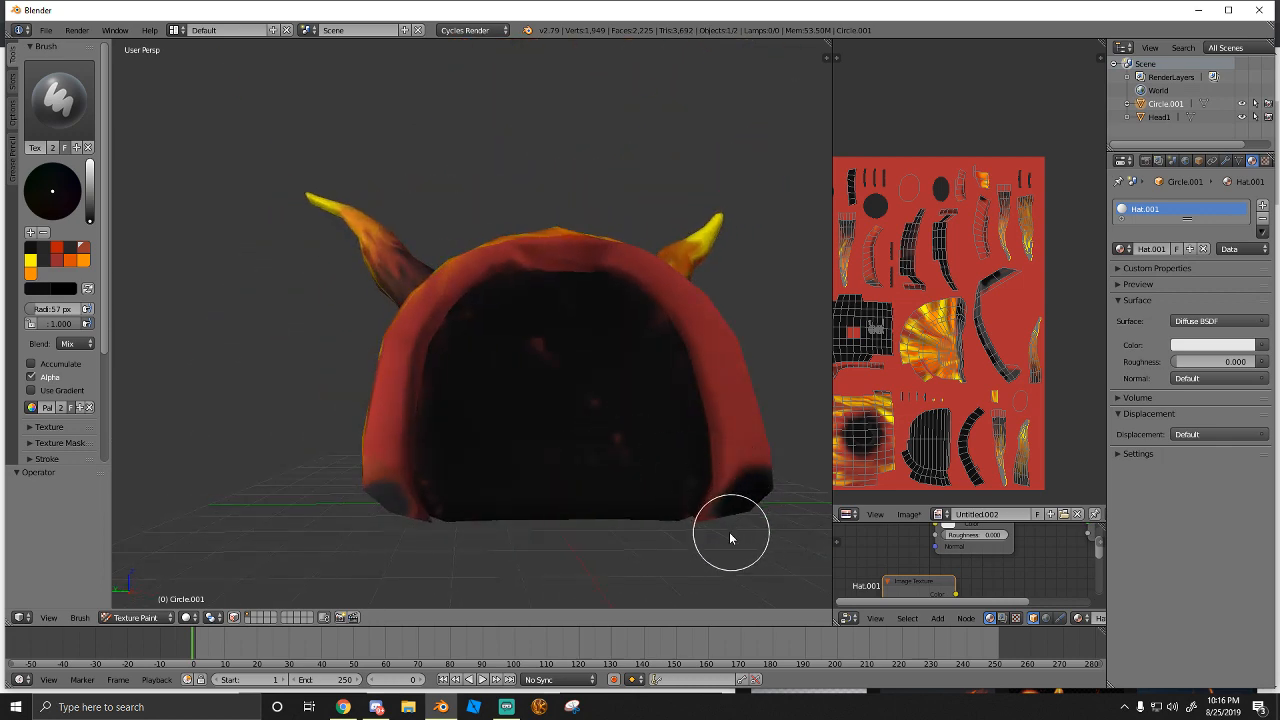
{"action": "middle_click_drag", "start_coordinate": [394, 517], "coordinate": [486, 506]}
{"action": "left_click_drag", "start_coordinate": [486, 506], "coordinate": [403, 472]}
{"action": "mouse_move", "coordinate": [403, 472]}
{"action": "middle_mouse_down"}
{"action": "mouse_move", "coordinate": [517, 451]}
{"action": "mouse_move", "coordinate": [403, 449]}
{"action": "mouse_move", "coordinate": [134, 243]}
{"action": "middle_mouse_up"}
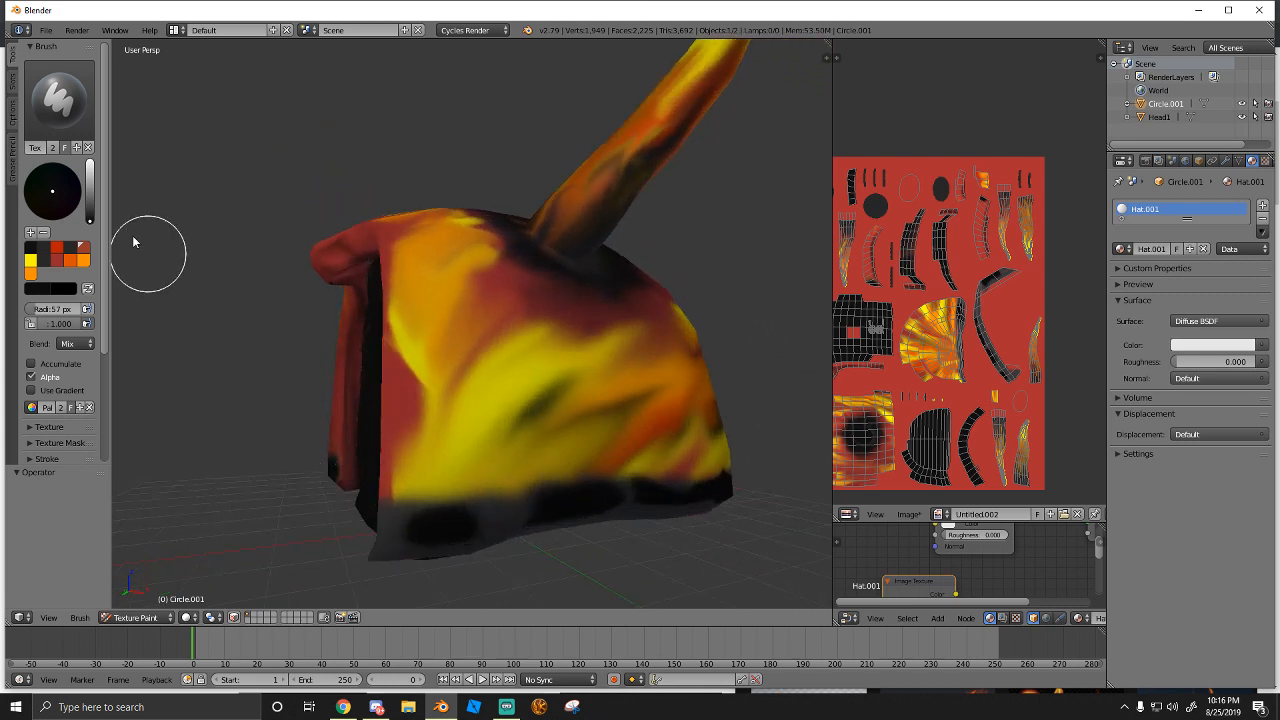
Try the Smear brush on the near-black patch at the lower front corner of the hat's side, then undo the stroke
{"action": "left_click", "coordinate": [59, 98]}
{"action": "left_click", "coordinate": [214, 175]}
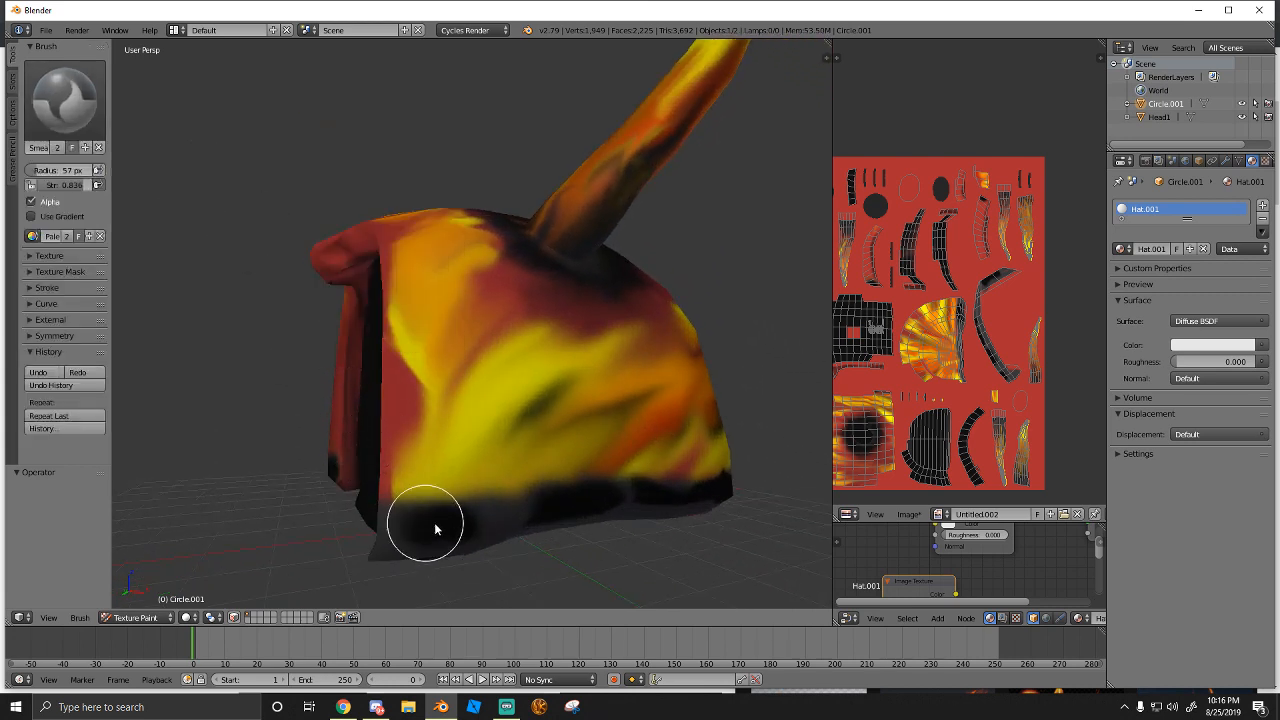
{"action": "left_click_drag", "start_coordinate": [446, 522], "coordinate": [449, 516]}
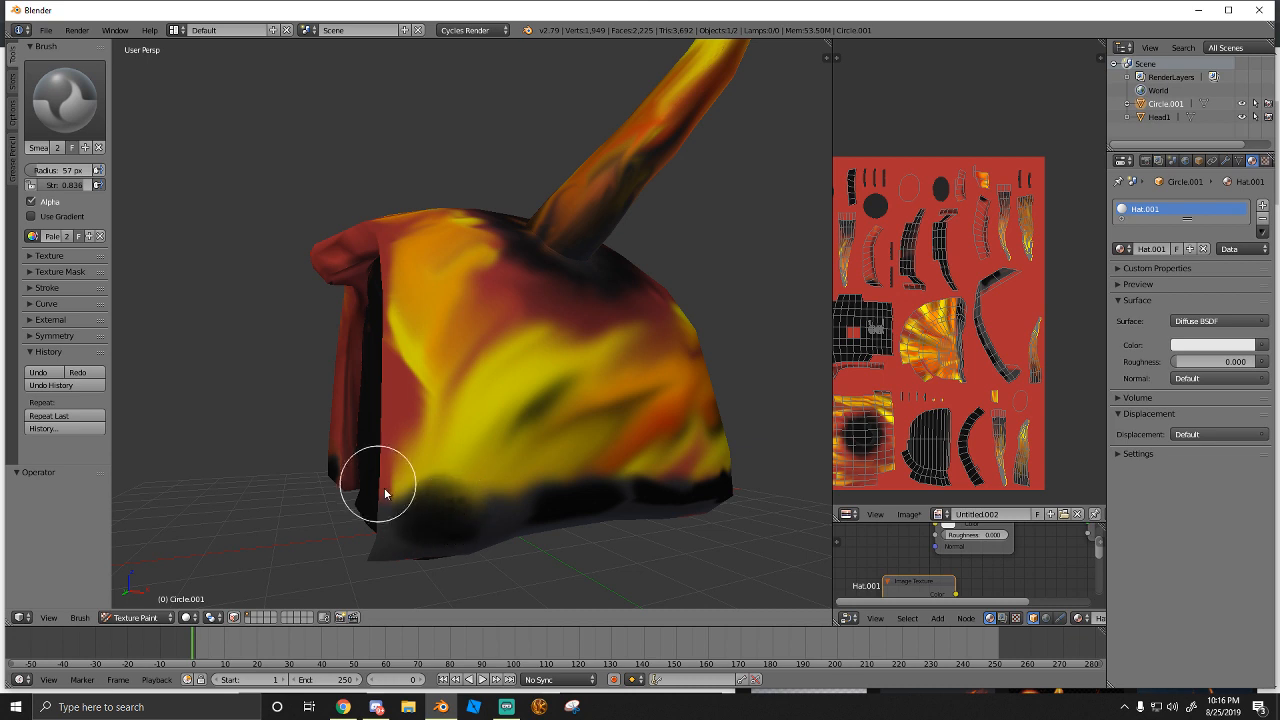
{"action": "key", "text": "ctrl+z"}
Switch to the Soften brush at strength 1.000 and soften the near-black patches at the front of the side's grey band
{"action": "left_click", "coordinate": [65, 100]}
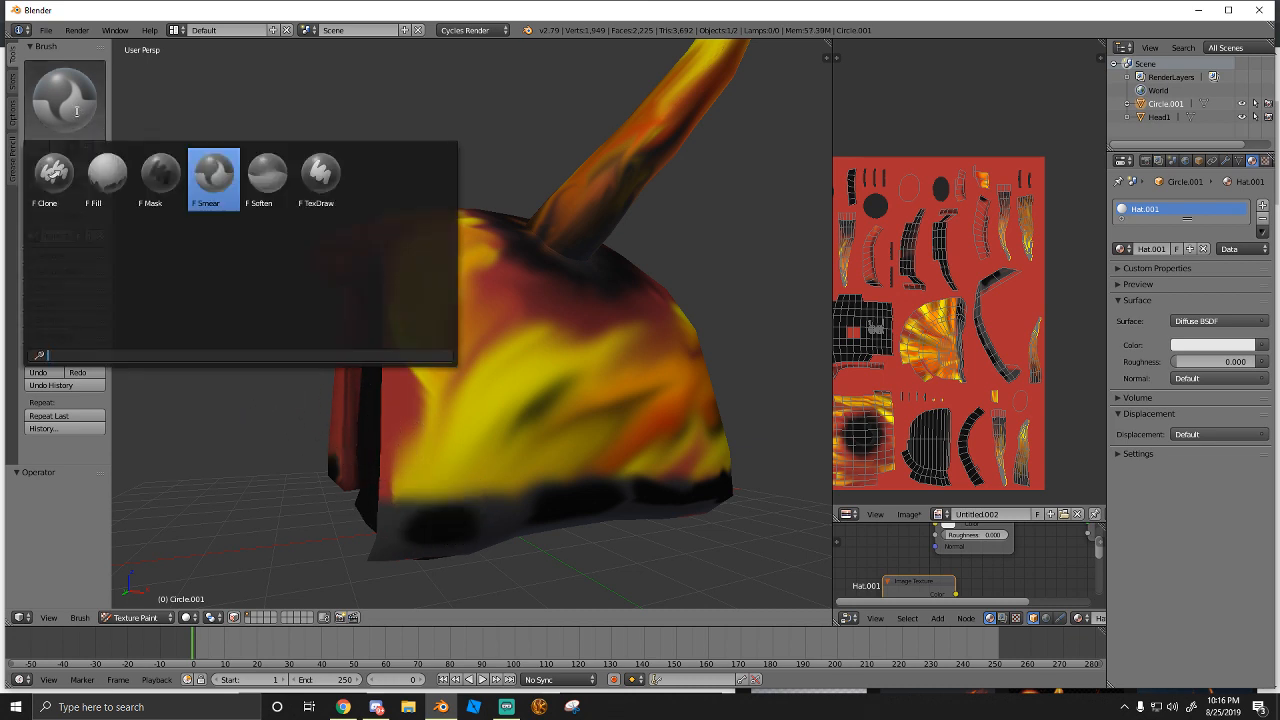
{"action": "left_click", "coordinate": [262, 184]}
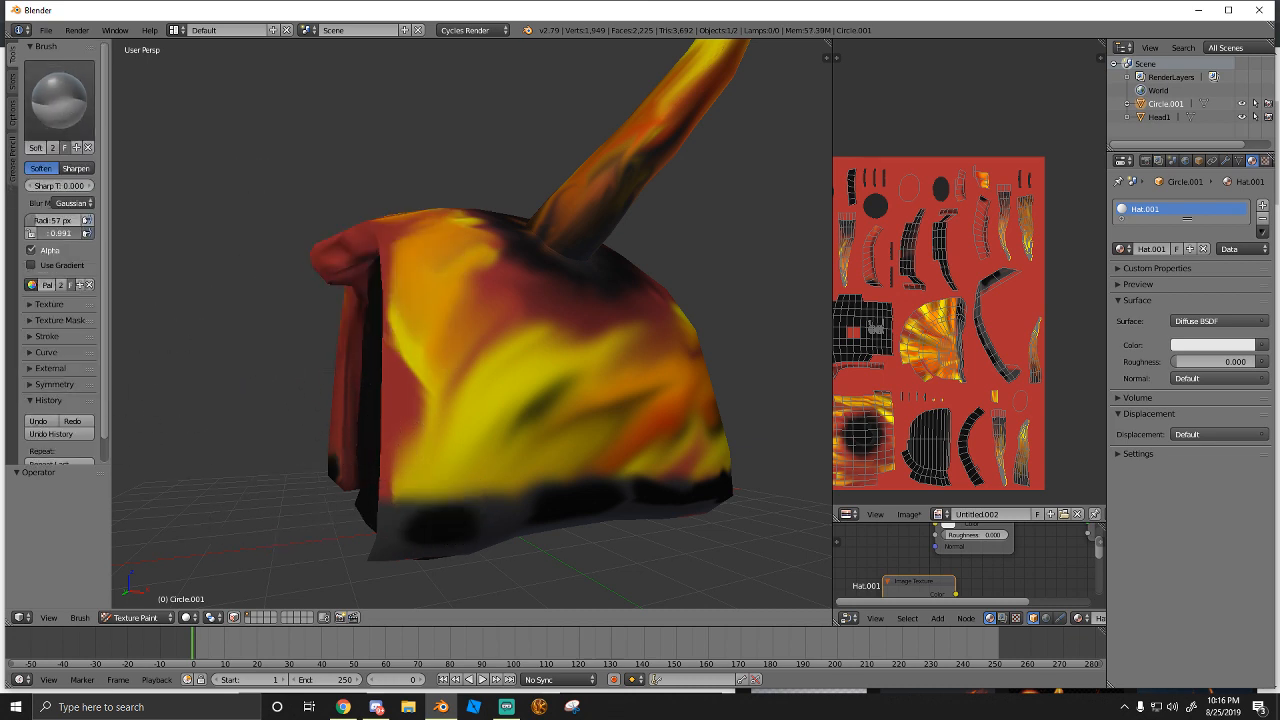
{"action": "left_click_drag", "start_coordinate": [76, 233], "coordinate": [90, 233]}
{"action": "mouse_move", "coordinate": [448, 533]}
{"action": "left_mouse_down"}
{"action": "mouse_move", "coordinate": [454, 479]}
{"action": "mouse_move", "coordinate": [417, 505]}
{"action": "mouse_move", "coordinate": [477, 519]}
{"action": "left_mouse_up"}
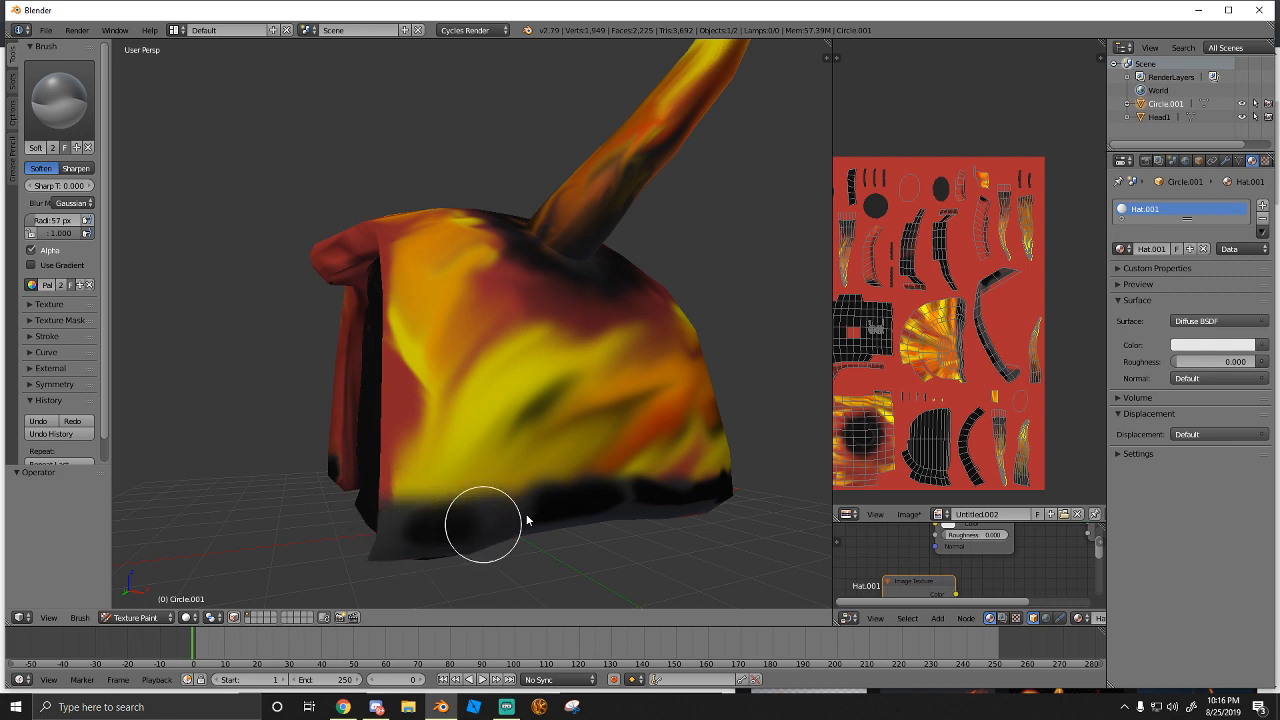
{"action": "middle_click_drag", "start_coordinate": [527, 519], "coordinate": [312, 522]}
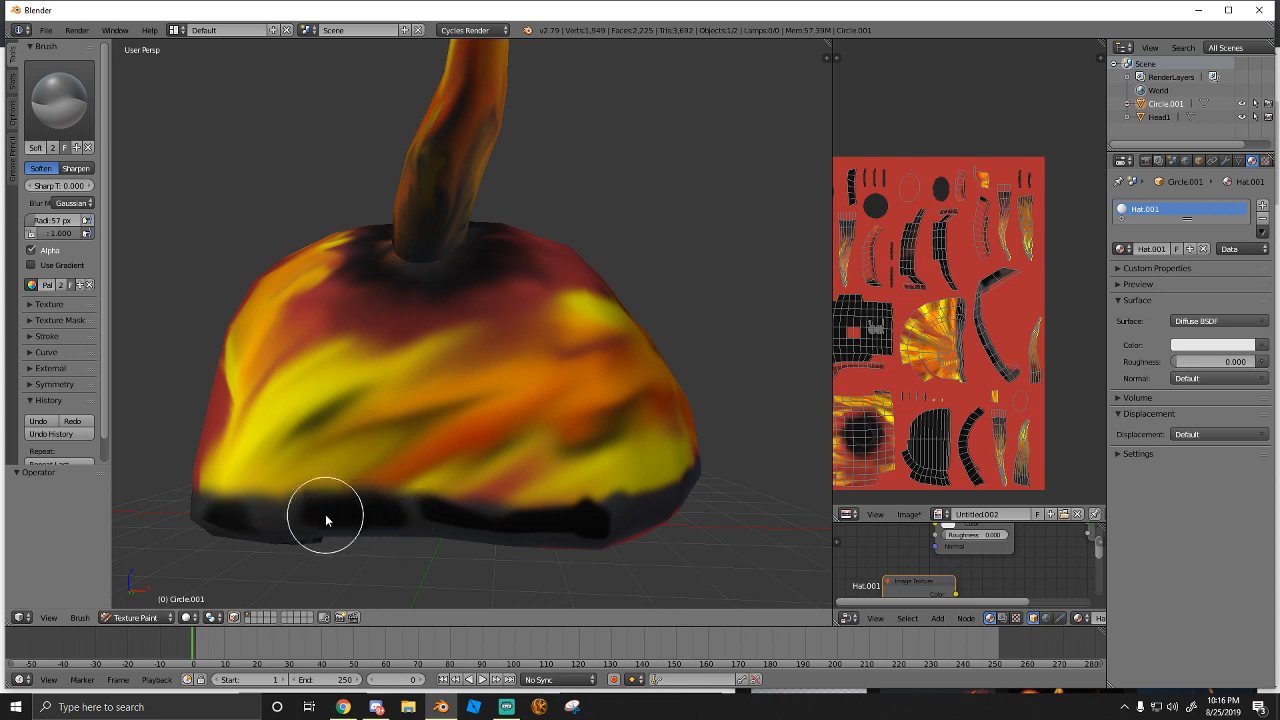
{"action": "left_click_drag", "start_coordinate": [254, 522], "coordinate": [363, 511]}
Soften the near-black patches along the rest of the side's grey band and across the lower back edge
{"action": "middle_click_drag", "start_coordinate": [530, 524], "coordinate": [517, 466]}
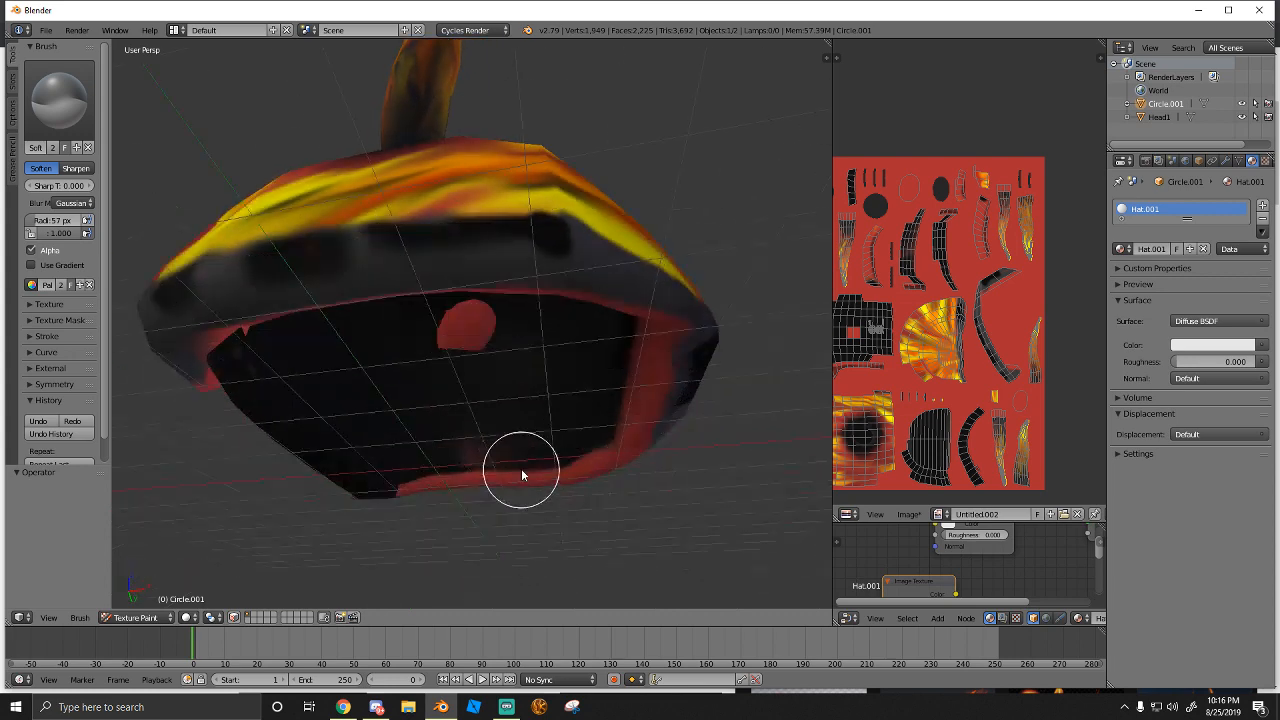
{"action": "mouse_move", "coordinate": [198, 345]}
{"action": "left_mouse_down"}
{"action": "mouse_move", "coordinate": [334, 265]}
{"action": "mouse_move", "coordinate": [247, 243]}
{"action": "left_mouse_up"}
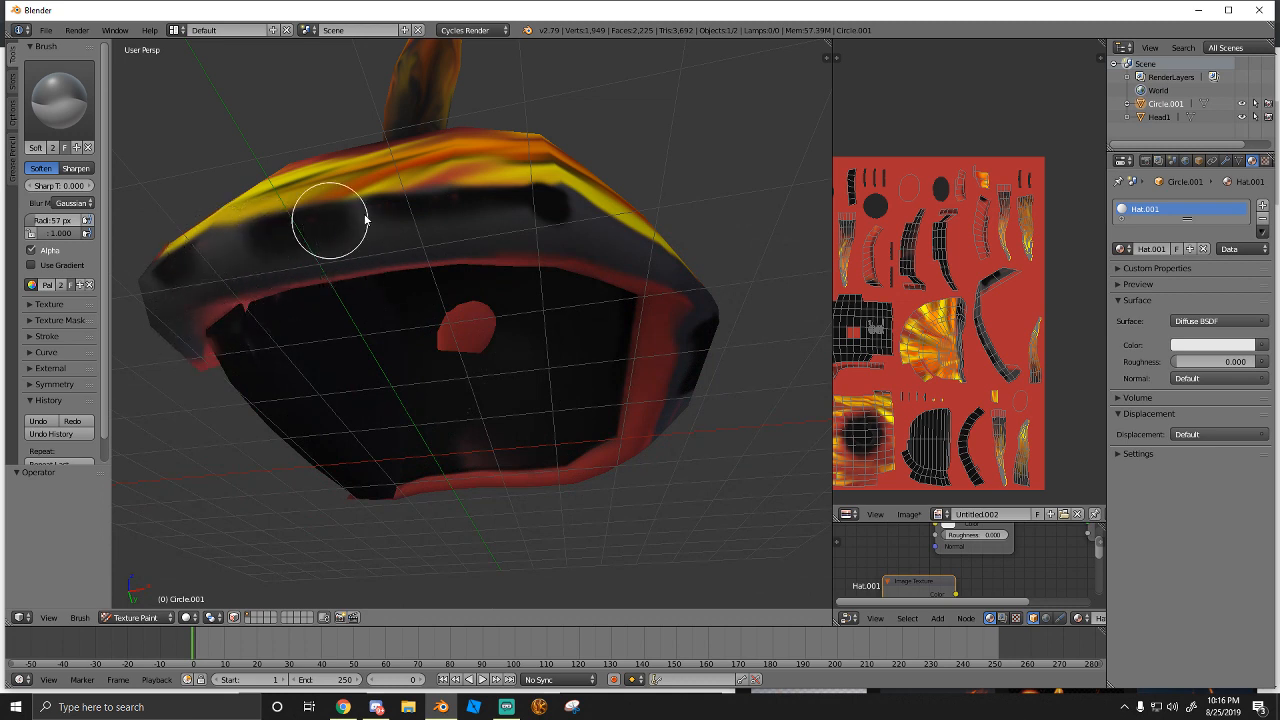
{"action": "mouse_move", "coordinate": [366, 219]}
{"action": "left_mouse_down"}
{"action": "mouse_move", "coordinate": [277, 214]}
{"action": "mouse_move", "coordinate": [554, 203]}
{"action": "mouse_move", "coordinate": [520, 196]}
{"action": "mouse_move", "coordinate": [554, 202]}
{"action": "mouse_move", "coordinate": [565, 220]}
{"action": "left_mouse_up"}
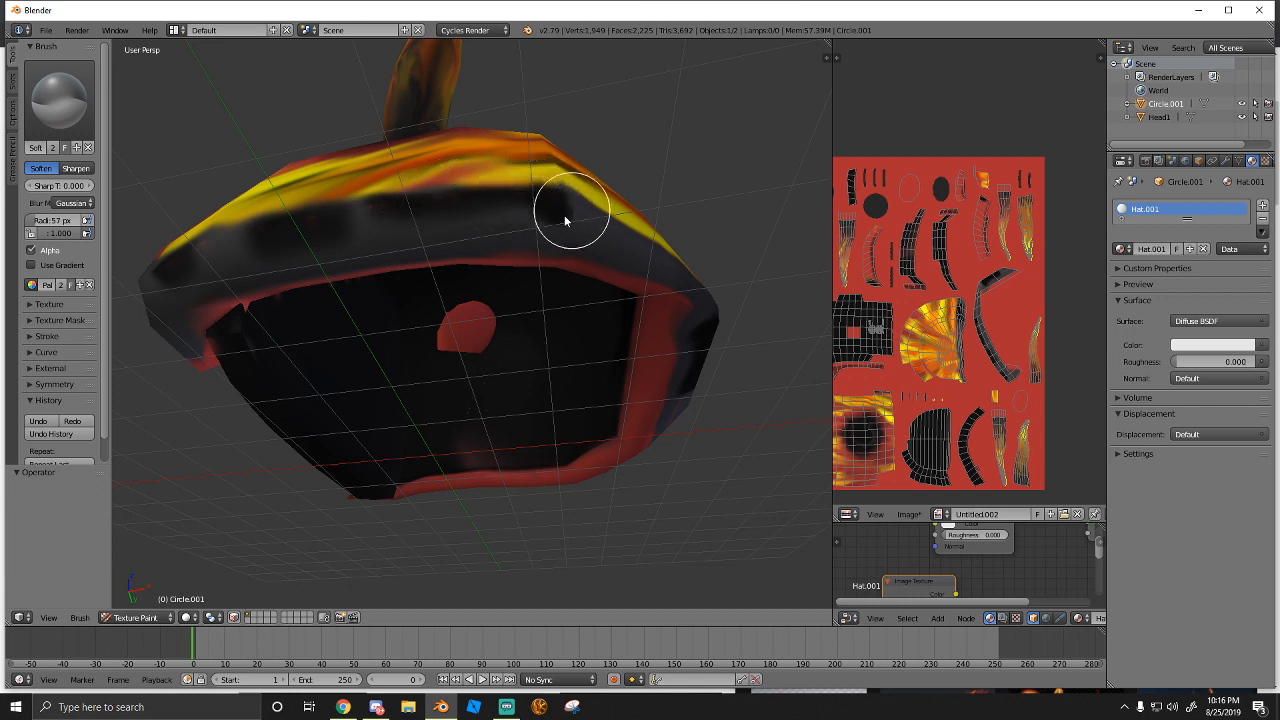
{"action": "middle_click_drag", "start_coordinate": [565, 220], "coordinate": [380, 428]}
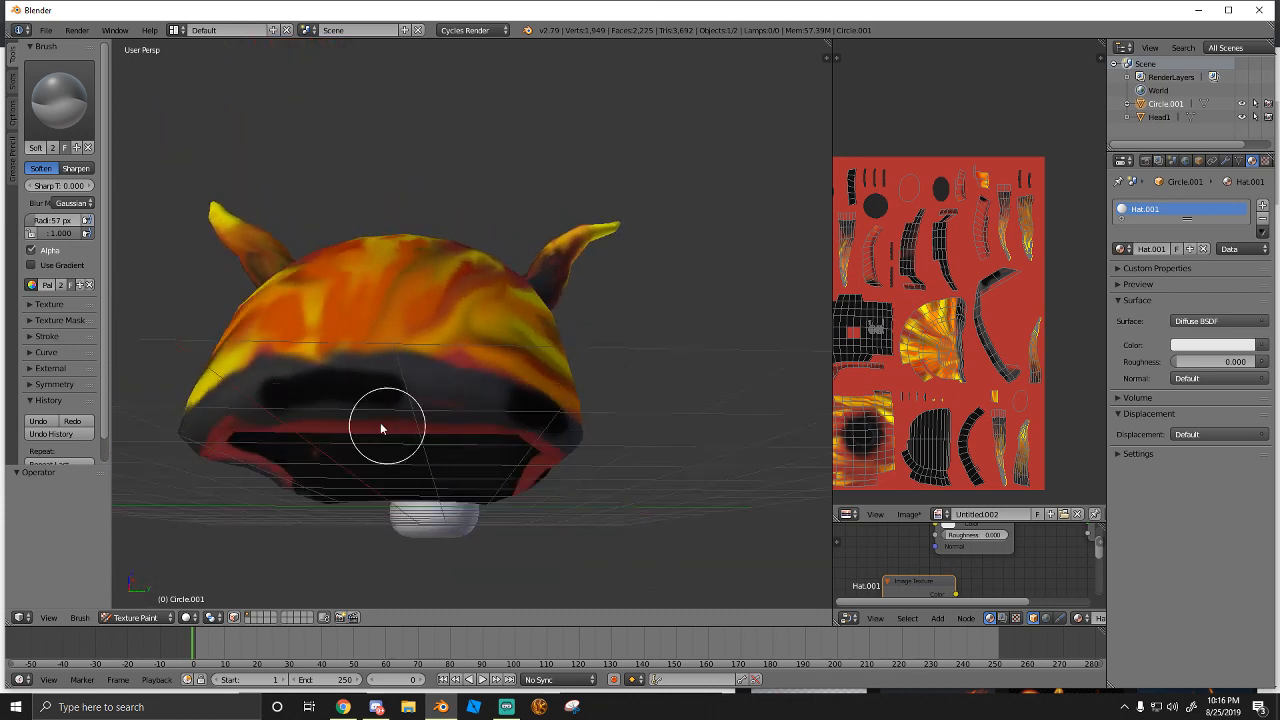
{"action": "left_click_drag", "start_coordinate": [395, 387], "coordinate": [253, 387]}
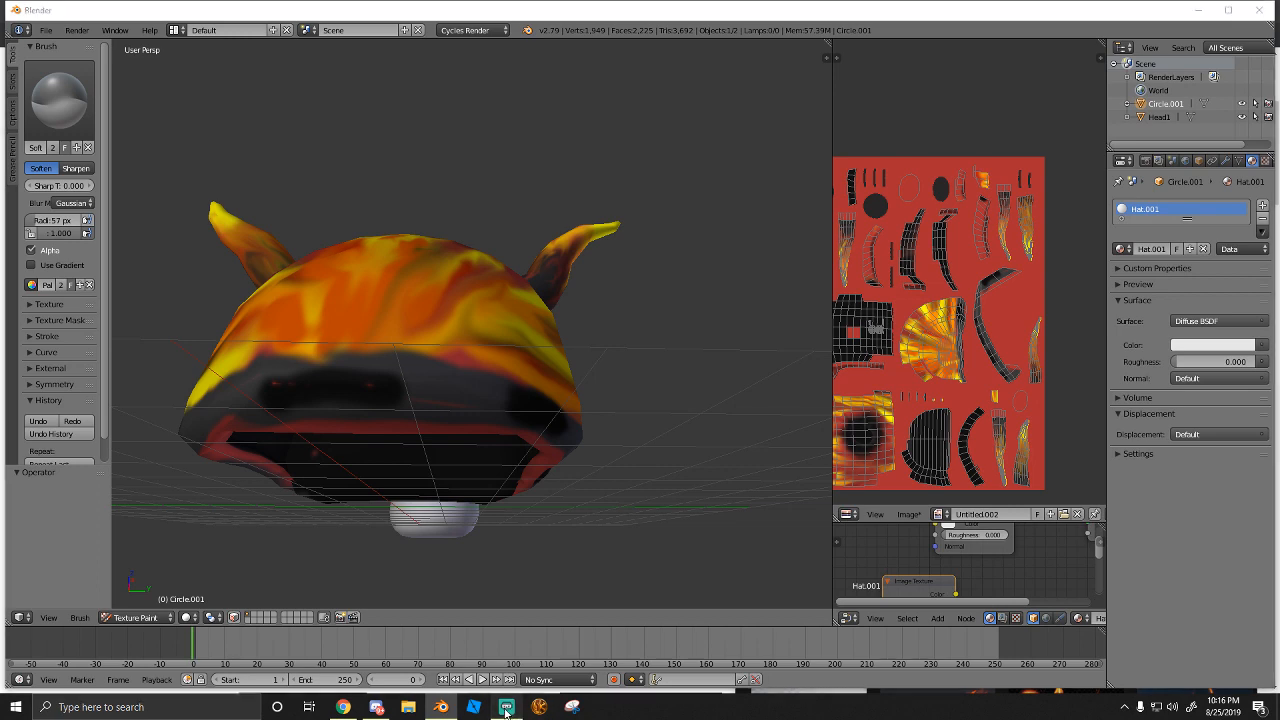
Check the live chat in Streamlabs OBS and return to Blender
{"action": "left_click", "coordinate": [507, 706]}
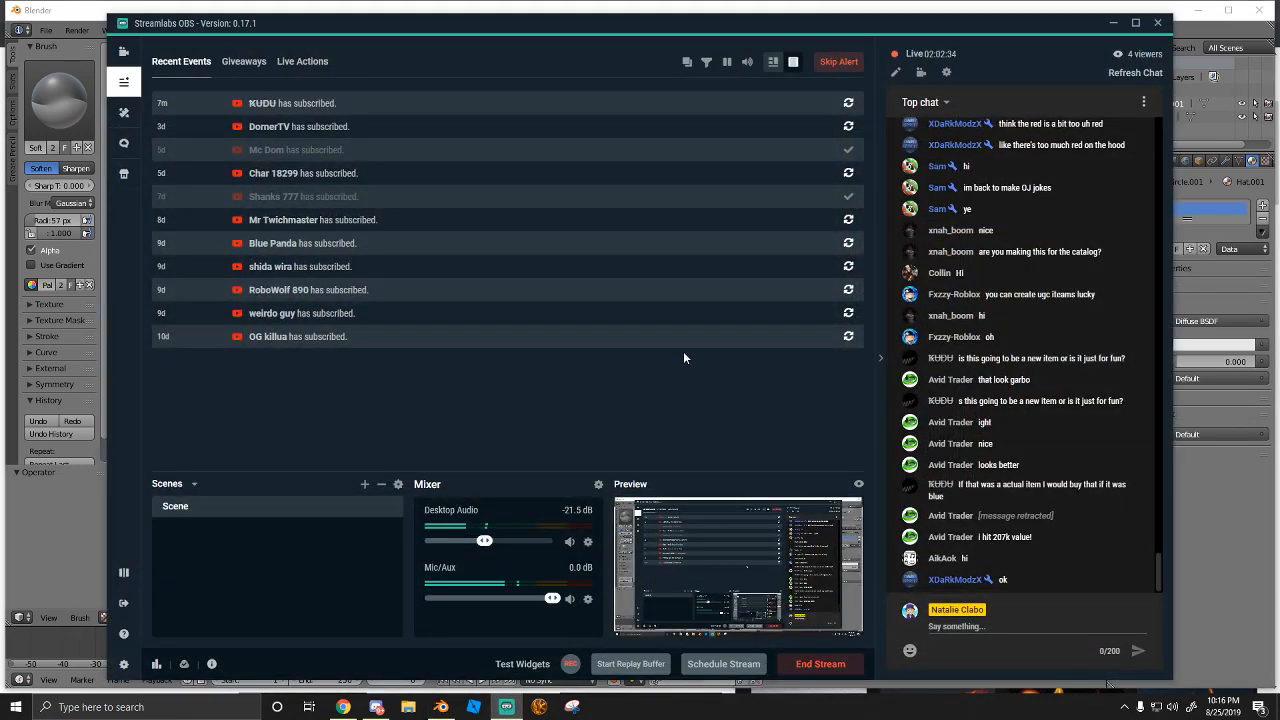
{"action": "left_click", "coordinate": [441, 706]}
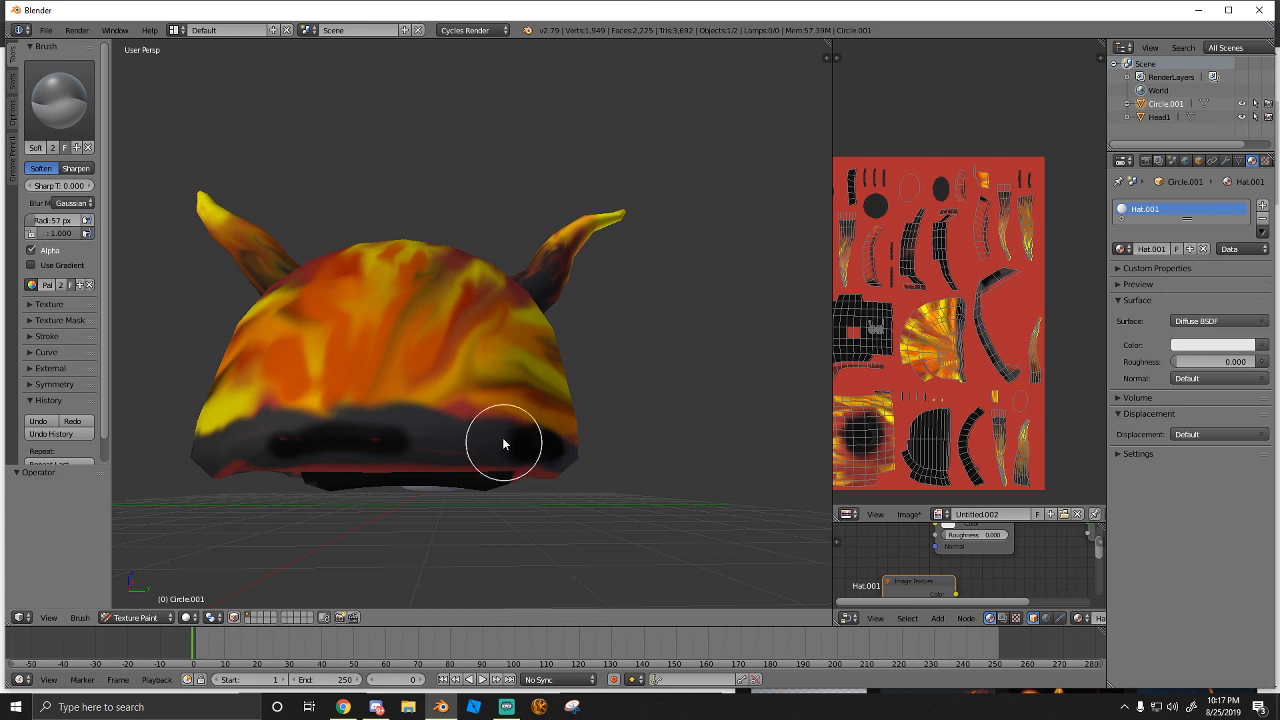
Switch to the Smear brush and try strokes at strength 0.123 over the near-black patch at the lower front corner of the hat's side
{"action": "mouse_move", "coordinate": [503, 443]}
{"action": "middle_mouse_down"}
{"action": "mouse_move", "coordinate": [395, 450]}
{"action": "mouse_move", "coordinate": [336, 437]}
{"action": "mouse_move", "coordinate": [389, 402]}
{"action": "middle_mouse_up"}
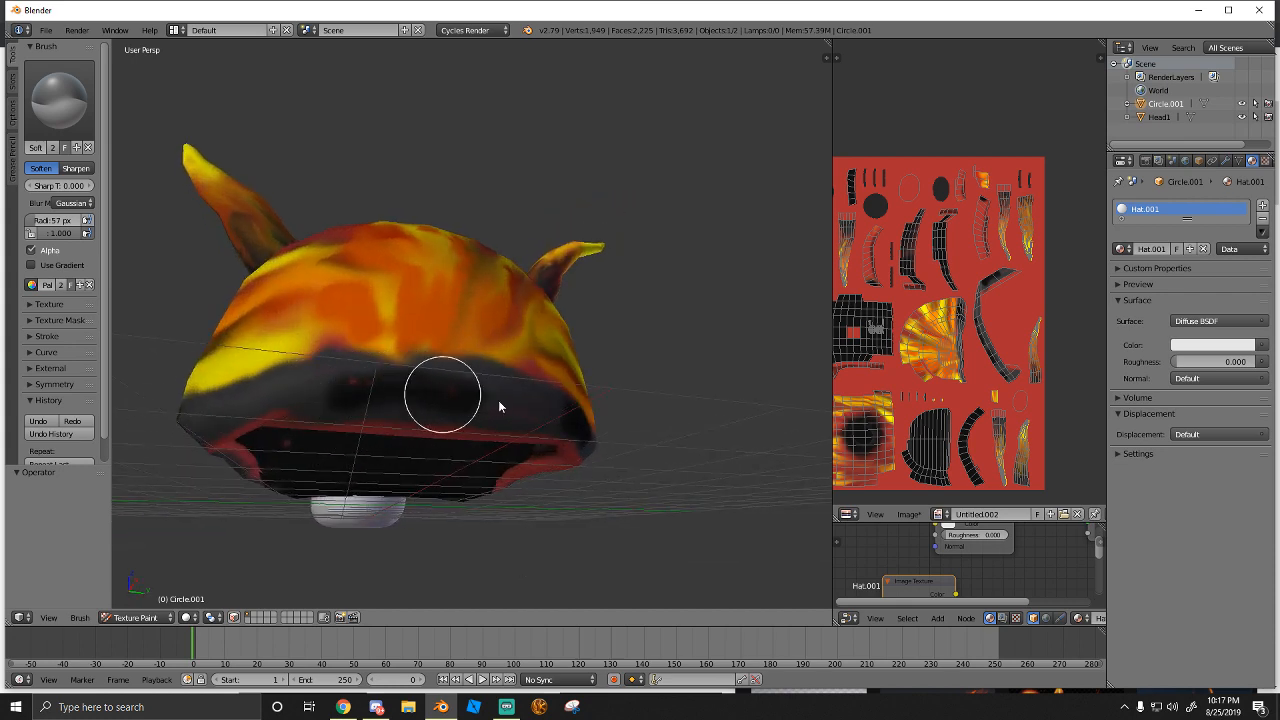
{"action": "middle_click_drag", "start_coordinate": [500, 408], "coordinate": [321, 411]}
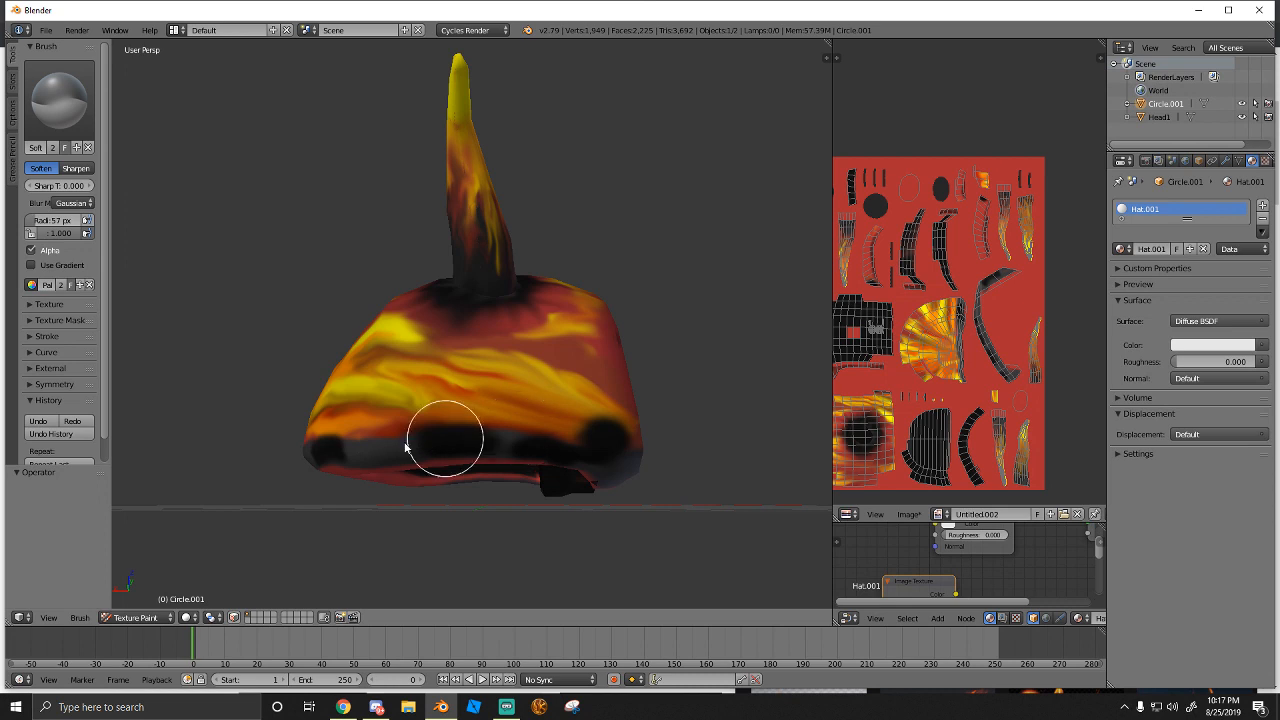
{"action": "scroll", "coordinate": [537, 445], "scroll_direction": "up", "scroll_amount": 3}
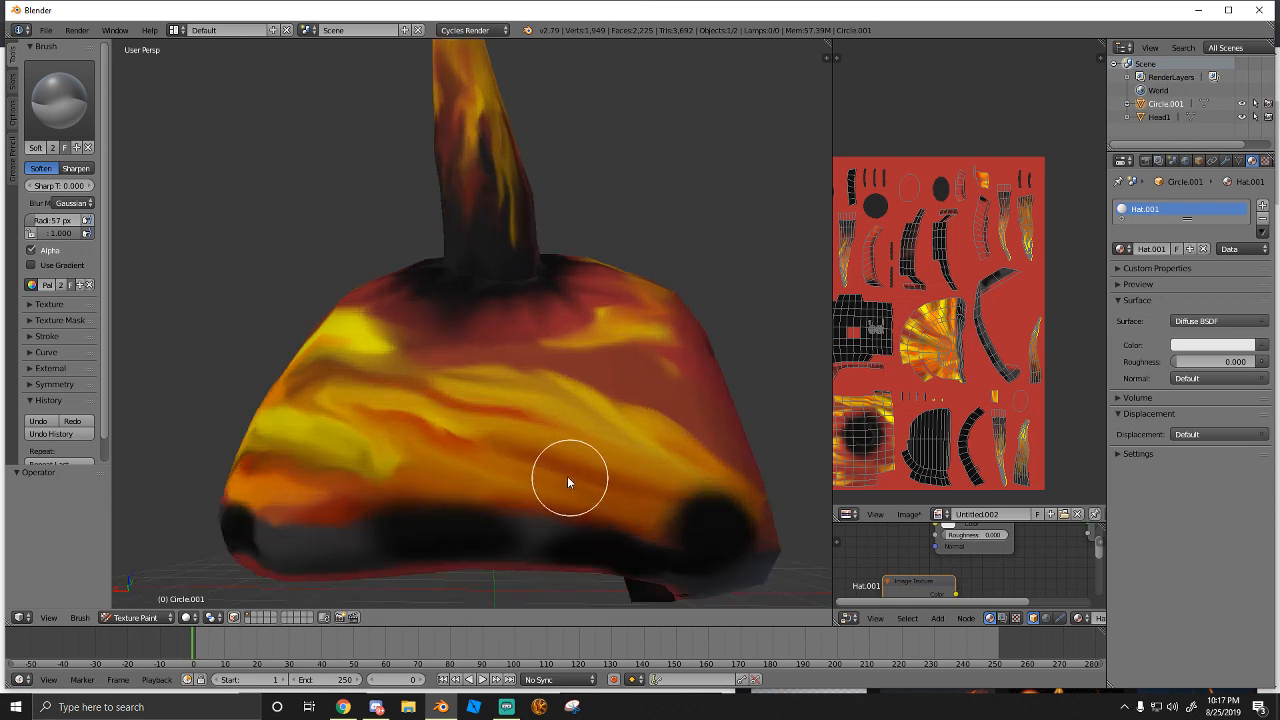
{"action": "middle_click_drag", "start_coordinate": [567, 481], "coordinate": [428, 420]}
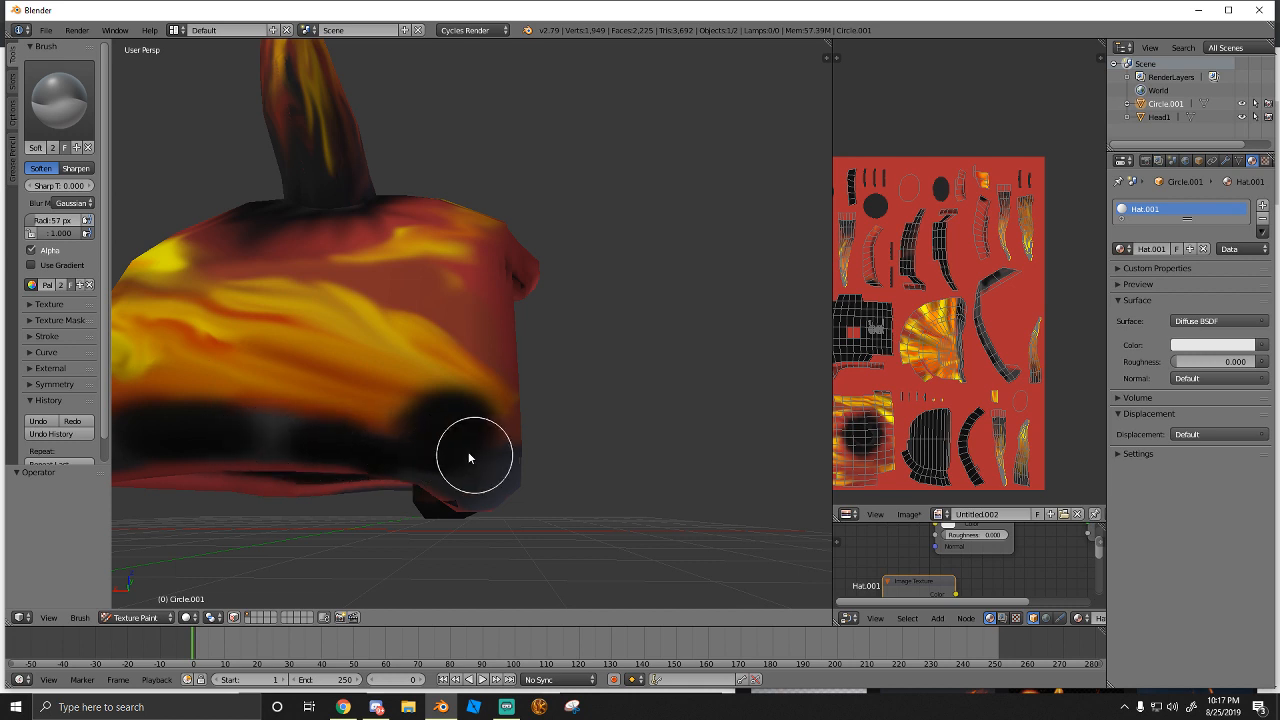
{"action": "left_click", "coordinate": [60, 100]}
{"action": "left_click", "coordinate": [214, 172]}
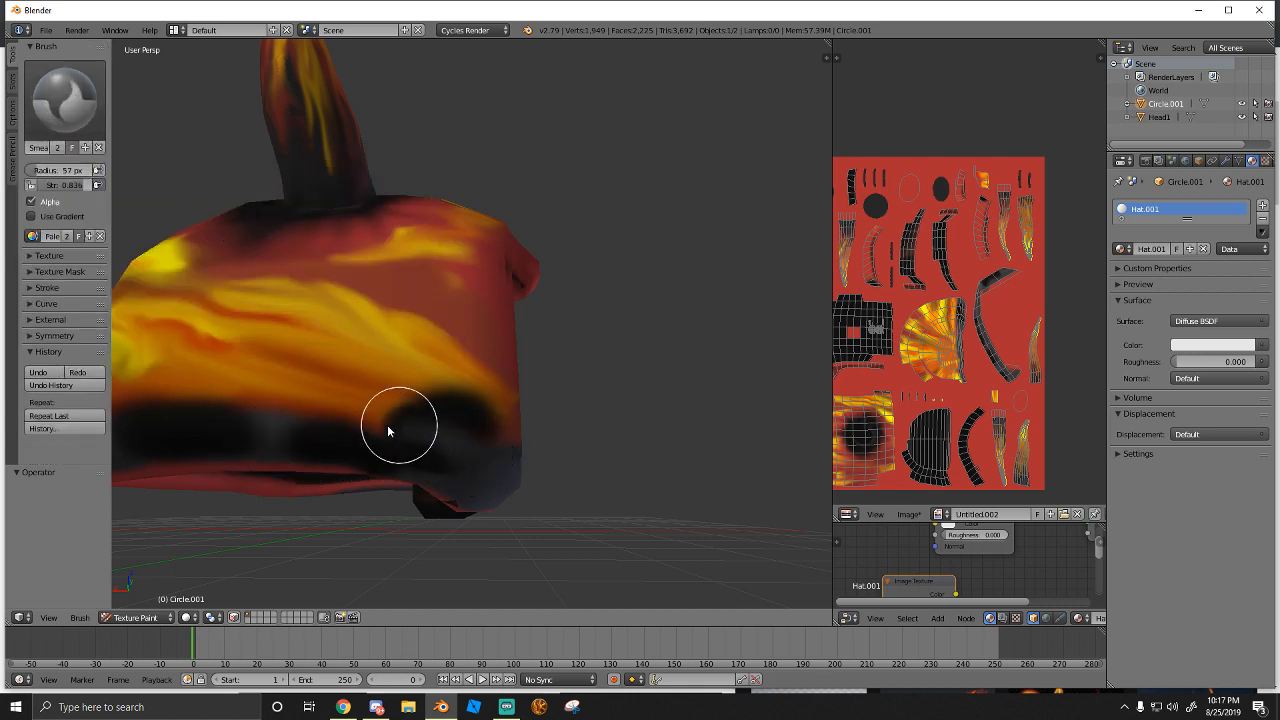
{"action": "mouse_move", "coordinate": [388, 431]}
{"action": "left_mouse_down"}
{"action": "mouse_move", "coordinate": [417, 451]}
{"action": "mouse_move", "coordinate": [474, 451]}
{"action": "left_mouse_up"}
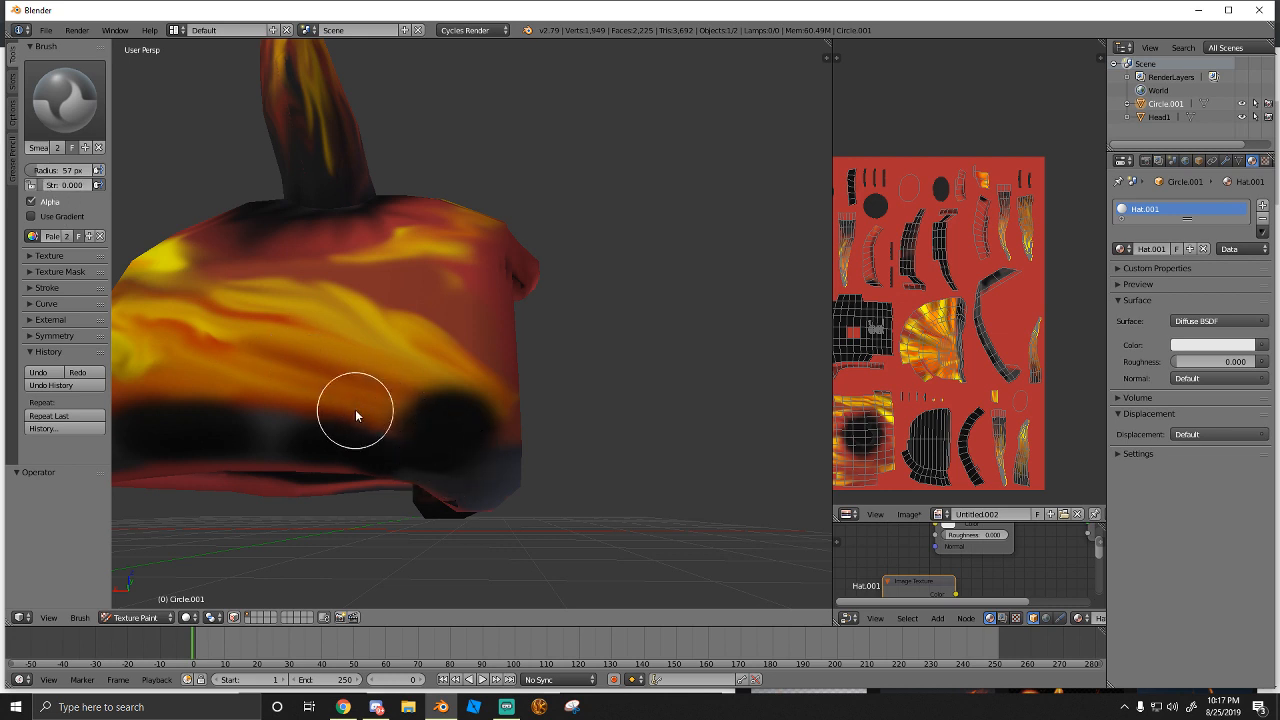
{"action": "mouse_move", "coordinate": [505, 468]}
{"action": "left_mouse_down"}
{"action": "mouse_move", "coordinate": [514, 434]}
{"action": "mouse_move", "coordinate": [226, 447]}
{"action": "left_mouse_up"}
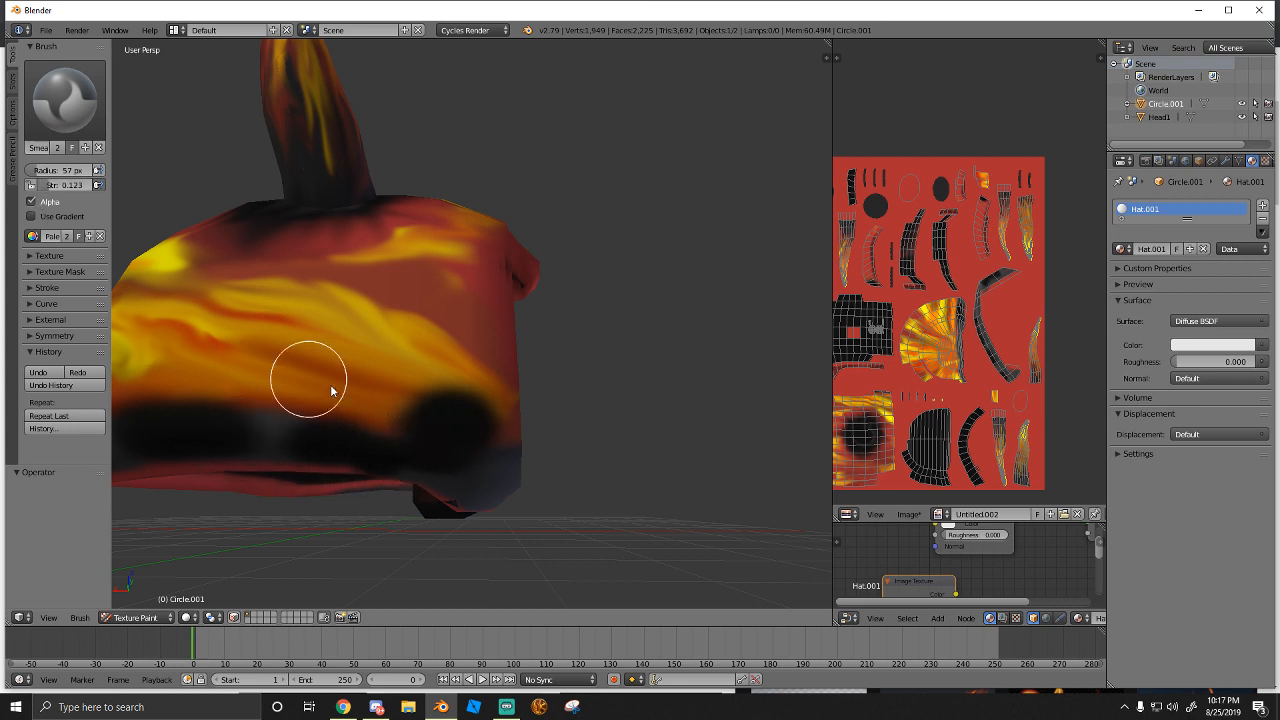
{"action": "mouse_move", "coordinate": [478, 452]}
{"action": "left_mouse_down"}
{"action": "mouse_move", "coordinate": [500, 449]}
{"action": "mouse_move", "coordinate": [470, 433]}
{"action": "left_mouse_up"}
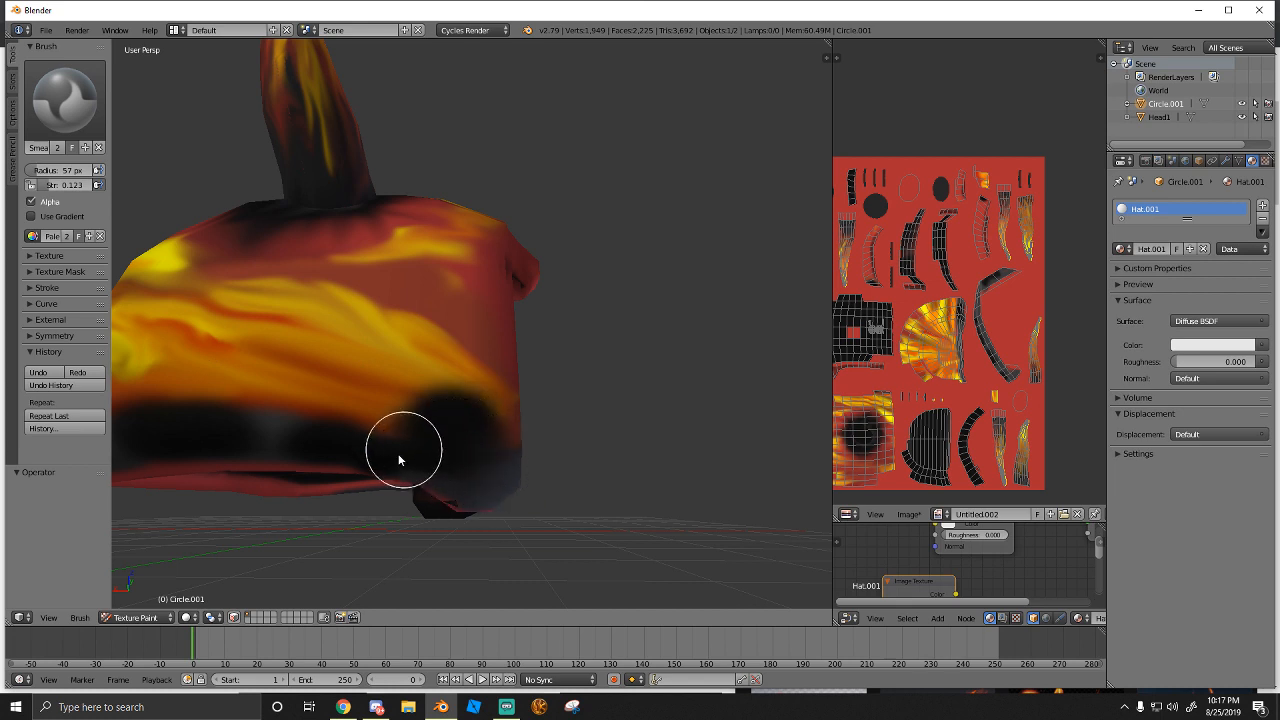
{"action": "mouse_move", "coordinate": [398, 455]}
{"action": "left_mouse_down"}
{"action": "mouse_move", "coordinate": [391, 430]}
{"action": "mouse_move", "coordinate": [371, 442]}
{"action": "mouse_move", "coordinate": [413, 447]}
{"action": "mouse_move", "coordinate": [363, 455]}
{"action": "mouse_move", "coordinate": [420, 466]}
{"action": "mouse_move", "coordinate": [289, 446]}
{"action": "mouse_move", "coordinate": [365, 456]}
{"action": "mouse_move", "coordinate": [328, 404]}
{"action": "left_mouse_up"}
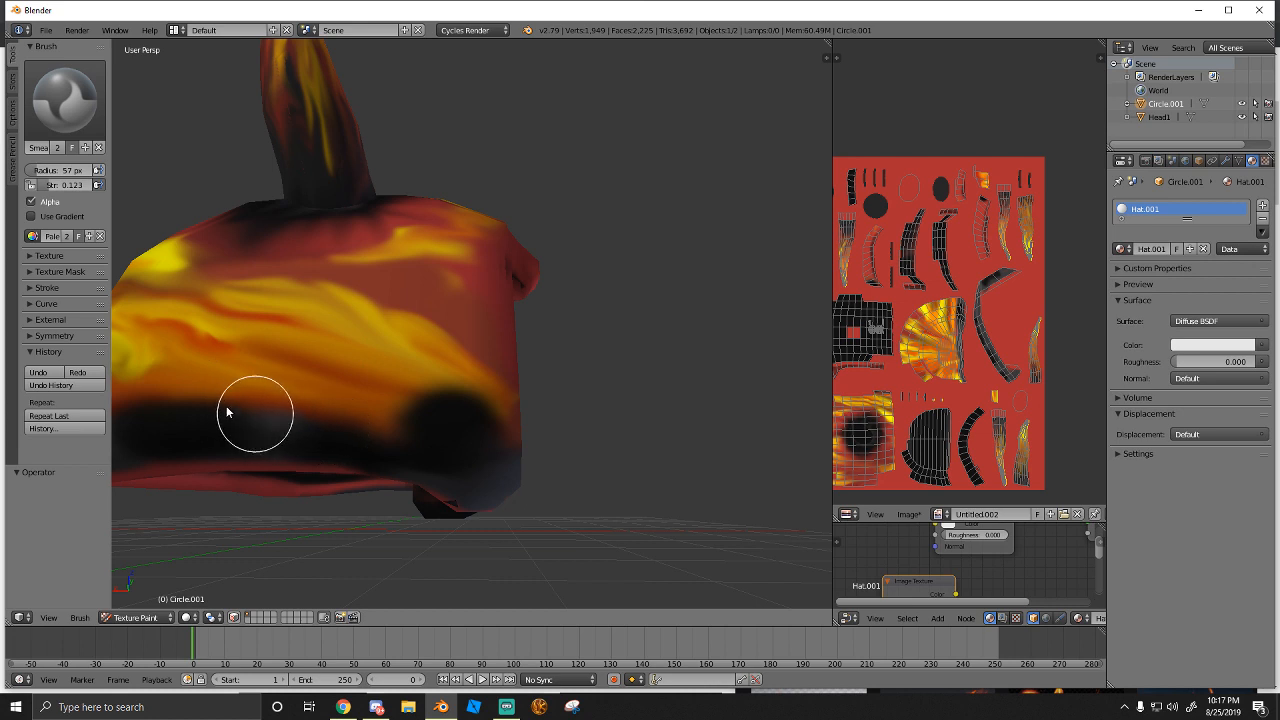
Set the Smear strength to 0.301 and smear the near-black patches together along the middle of the side's lower band
{"action": "middle_click_drag", "start_coordinate": [223, 408], "coordinate": [323, 428]}
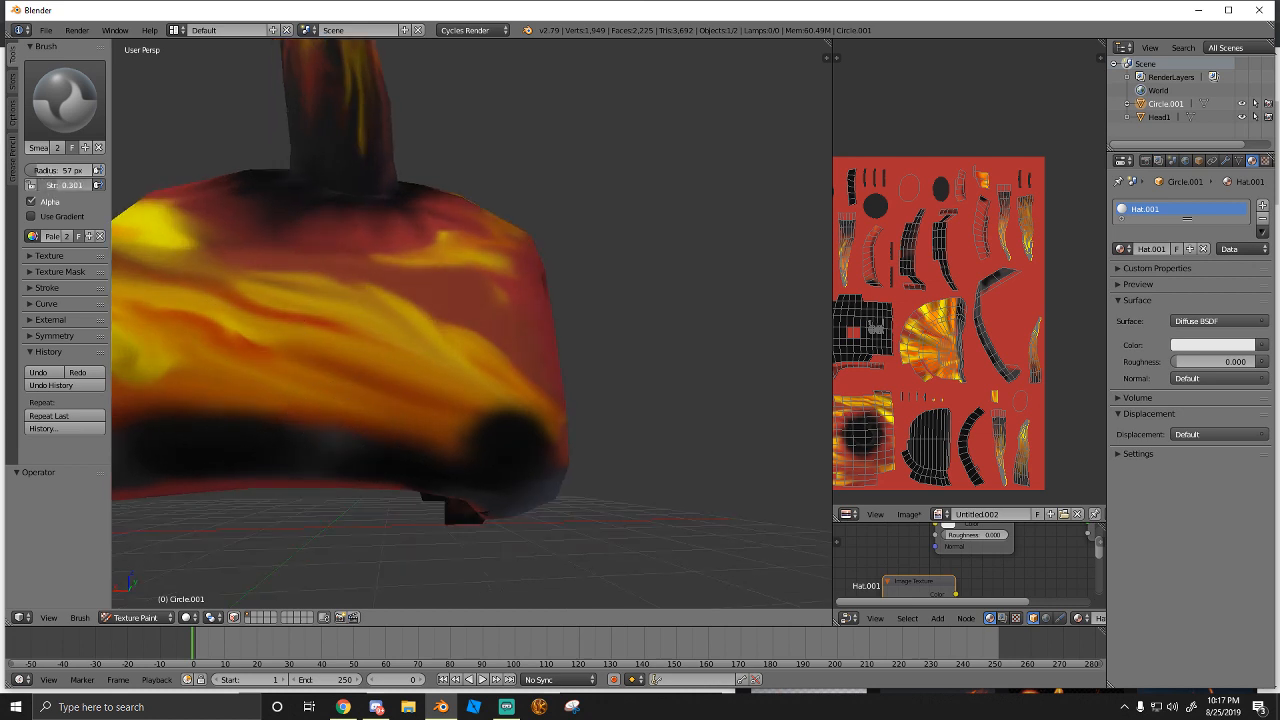
{"action": "left_click_drag", "start_coordinate": [363, 430], "coordinate": [475, 464]}
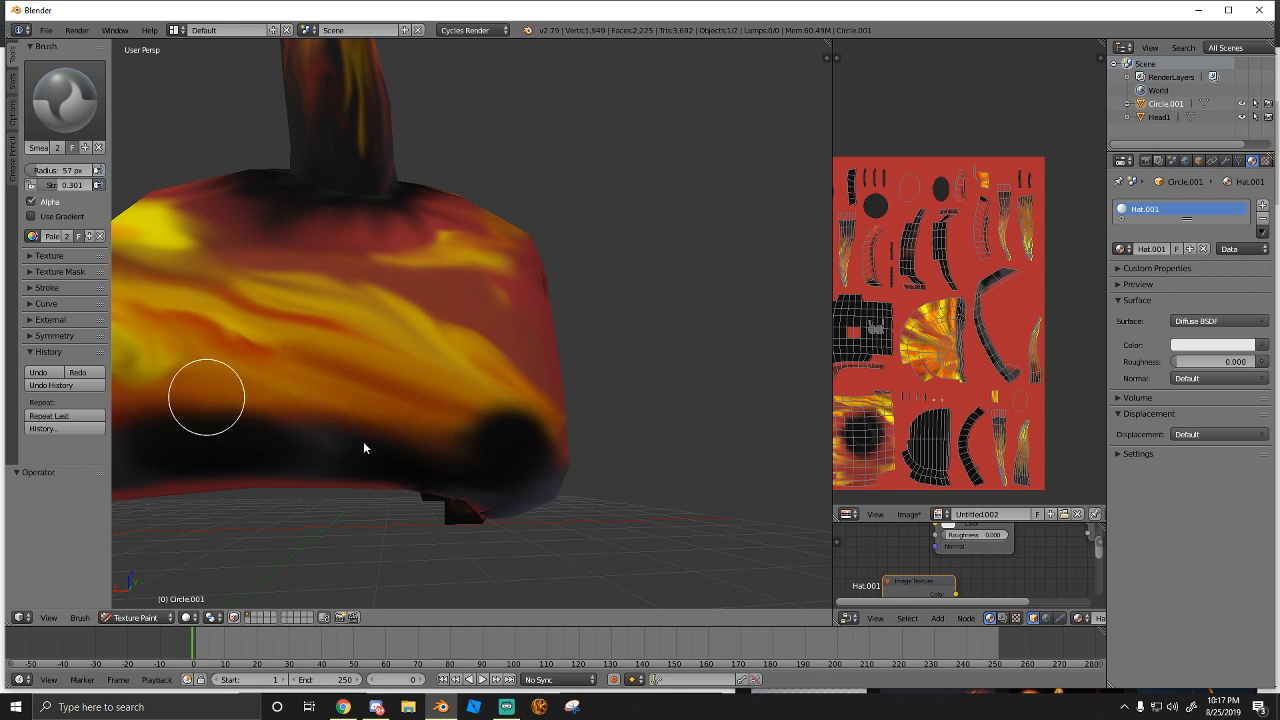
{"action": "left_click_drag", "start_coordinate": [405, 472], "coordinate": [246, 449]}
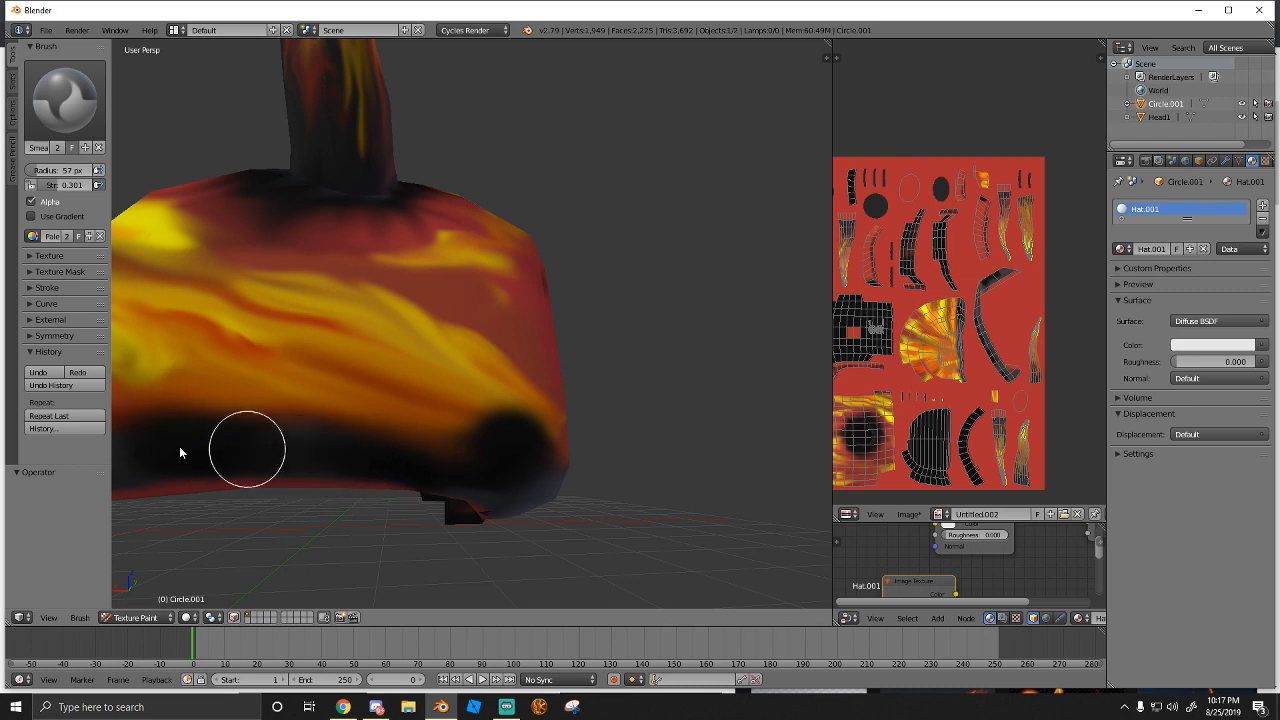
Smear the rear end of the side's dark band and the yellow and orange flames above it lengthwise along the side
{"action": "mouse_move", "coordinate": [246, 449]}
{"action": "middle_mouse_down"}
{"action": "mouse_move", "coordinate": [400, 443]}
{"action": "mouse_move", "coordinate": [320, 451]}
{"action": "mouse_move", "coordinate": [340, 433]}
{"action": "mouse_move", "coordinate": [309, 423]}
{"action": "mouse_move", "coordinate": [348, 381]}
{"action": "mouse_move", "coordinate": [282, 365]}
{"action": "mouse_move", "coordinate": [357, 408]}
{"action": "mouse_move", "coordinate": [343, 414]}
{"action": "mouse_move", "coordinate": [429, 414]}
{"action": "mouse_move", "coordinate": [493, 456]}
{"action": "mouse_move", "coordinate": [445, 405]}
{"action": "middle_mouse_up"}
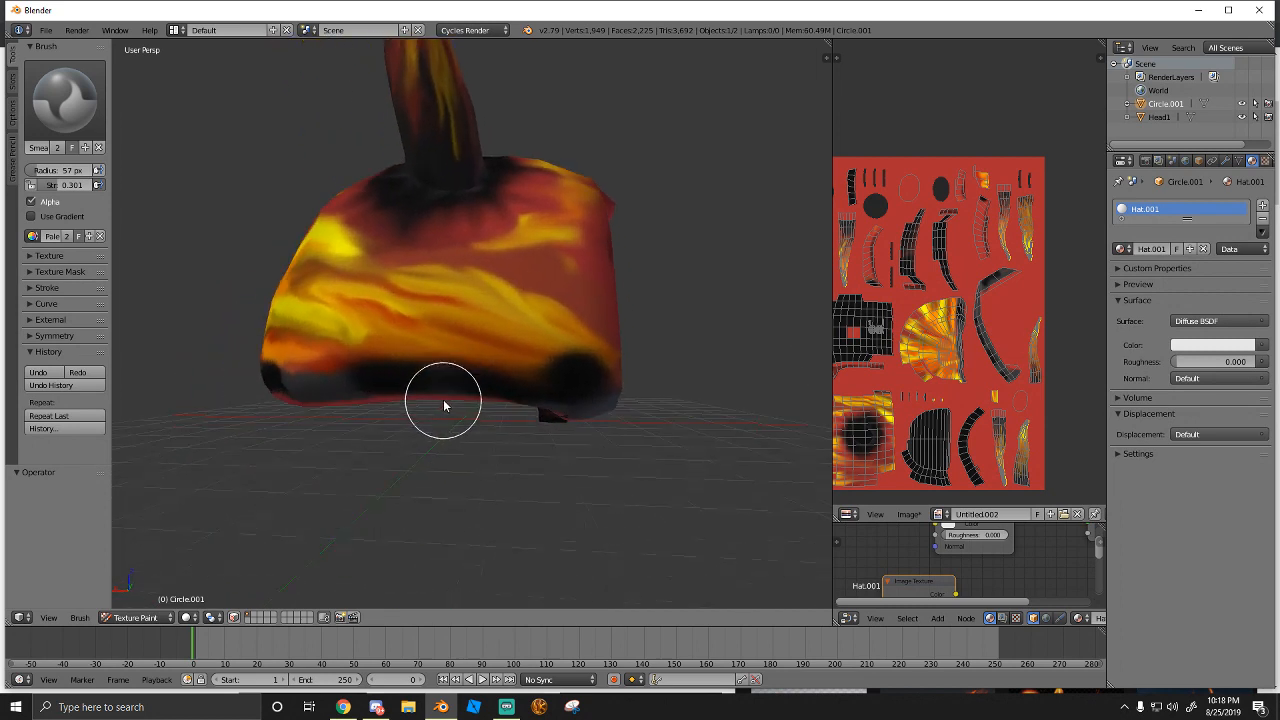
{"action": "scroll", "coordinate": [447, 400], "scroll_direction": "up", "scroll_amount": 2}
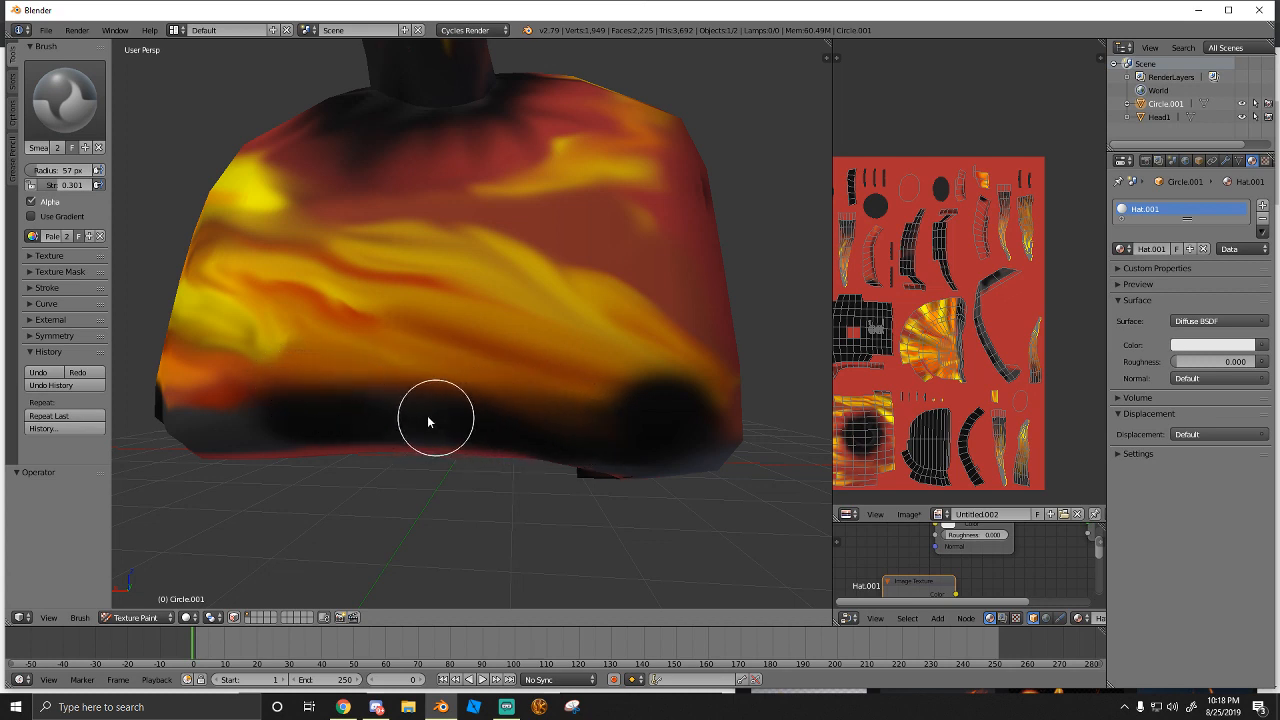
{"action": "middle_click_drag", "start_coordinate": [426, 455], "coordinate": [475, 197]}
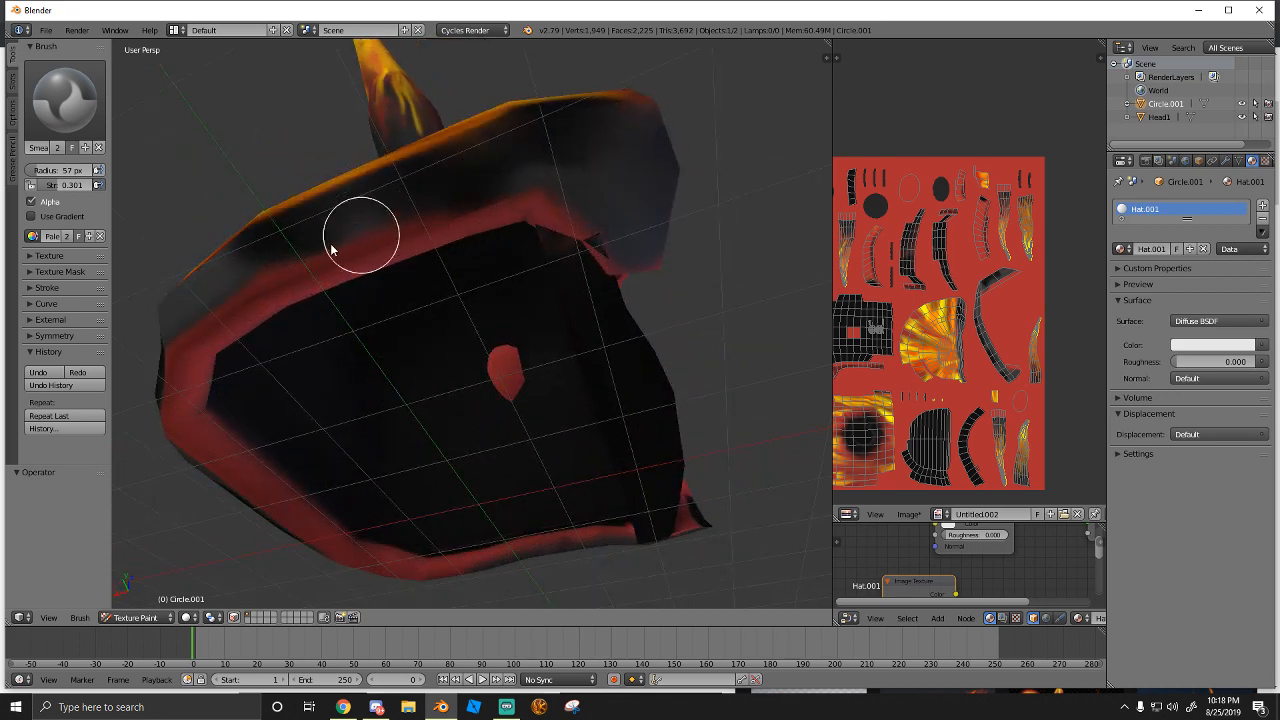
{"action": "mouse_move", "coordinate": [353, 257]}
{"action": "middle_mouse_down"}
{"action": "mouse_move", "coordinate": [360, 286]}
{"action": "mouse_move", "coordinate": [334, 363]}
{"action": "middle_mouse_up"}
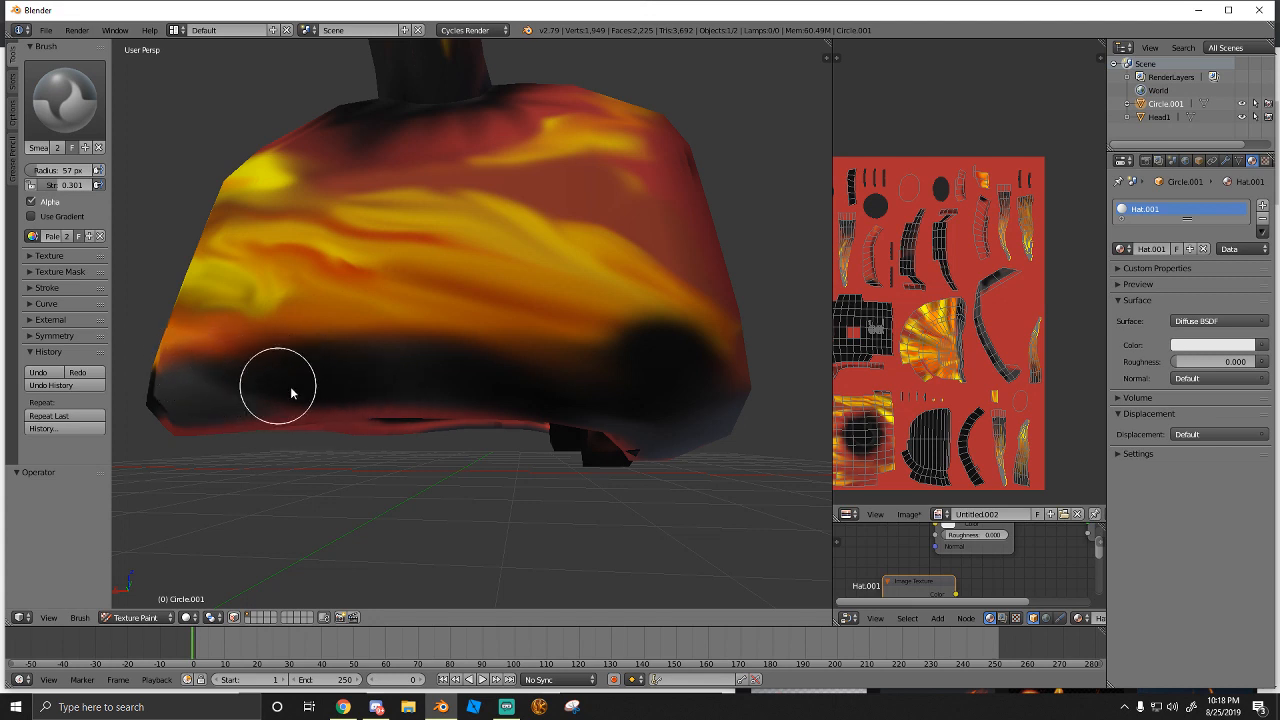
{"action": "left_click_drag", "start_coordinate": [170, 338], "coordinate": [239, 353]}
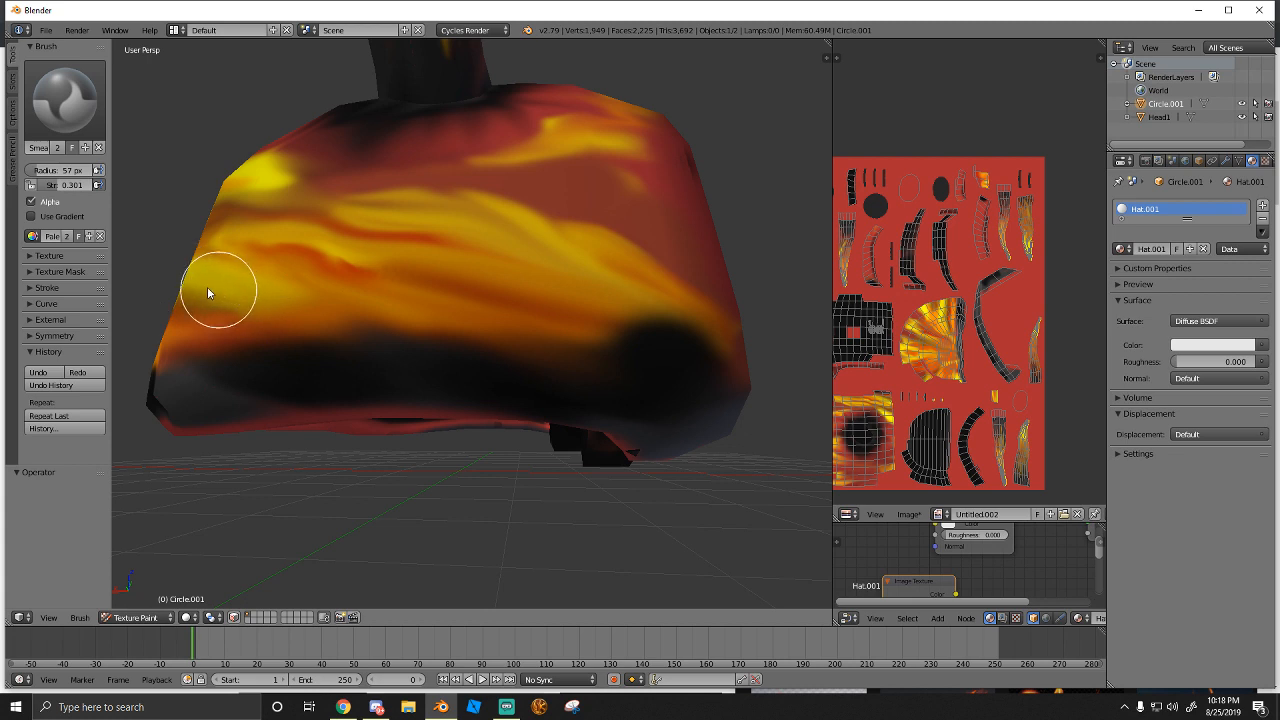
{"action": "left_click_drag", "start_coordinate": [266, 250], "coordinate": [422, 273]}
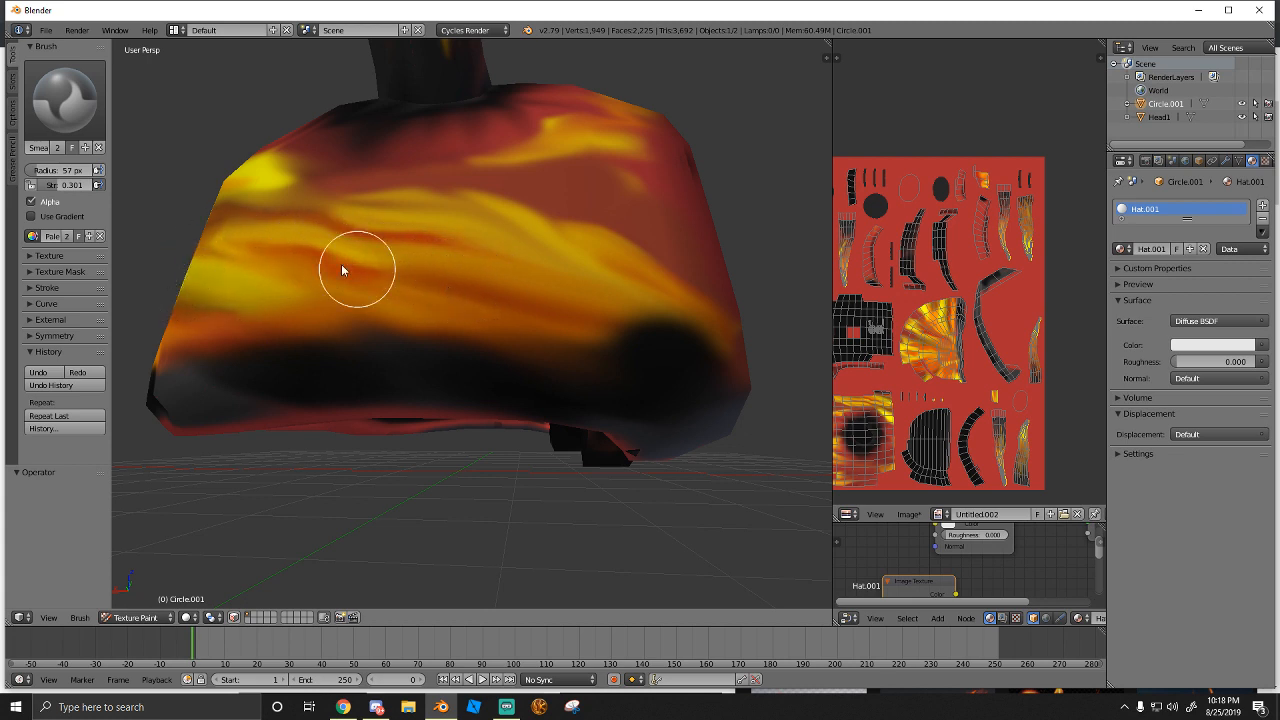
{"action": "mouse_move", "coordinate": [325, 224]}
{"action": "left_mouse_down"}
{"action": "mouse_move", "coordinate": [485, 238]}
{"action": "mouse_move", "coordinate": [671, 286]}
{"action": "left_mouse_up"}
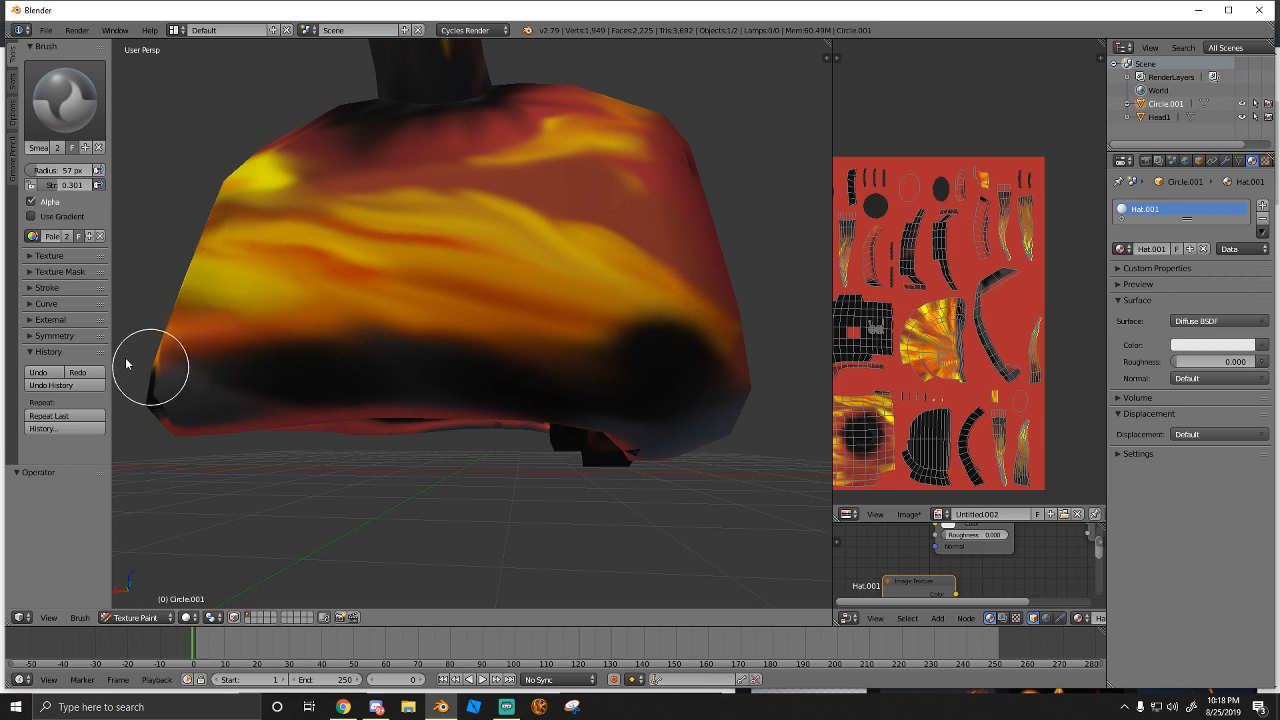
Smear the dark band and the orange flame edge above it around the hat's rear corner
{"action": "middle_click_drag", "start_coordinate": [126, 360], "coordinate": [322, 404]}
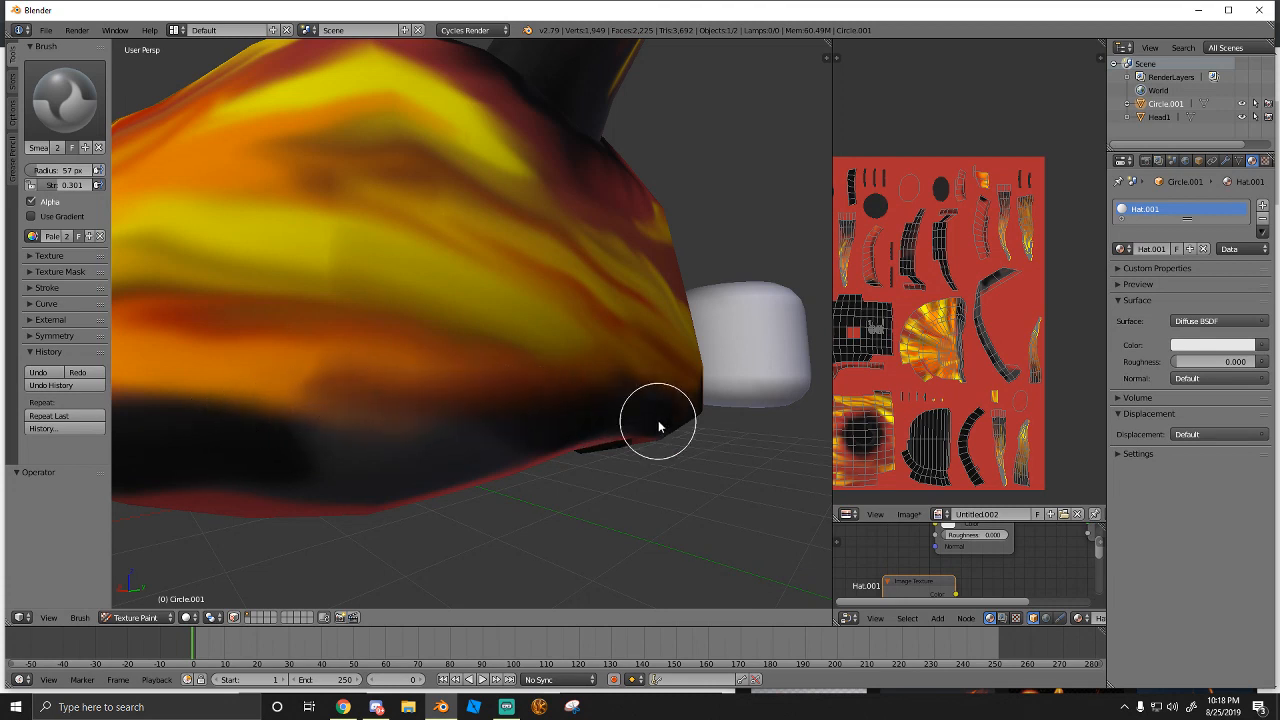
{"action": "scroll", "coordinate": [460, 418], "scroll_direction": "down", "scroll_amount": 3}
{"action": "middle_click_drag", "start_coordinate": [401, 415], "coordinate": [463, 380]}
{"action": "scroll", "coordinate": [476, 380], "scroll_direction": "down", "scroll_amount": 6}
{"action": "scroll", "coordinate": [463, 380], "scroll_direction": "up", "scroll_amount": 5}
{"action": "scroll", "coordinate": [463, 380], "scroll_direction": "up", "scroll_amount": 2}
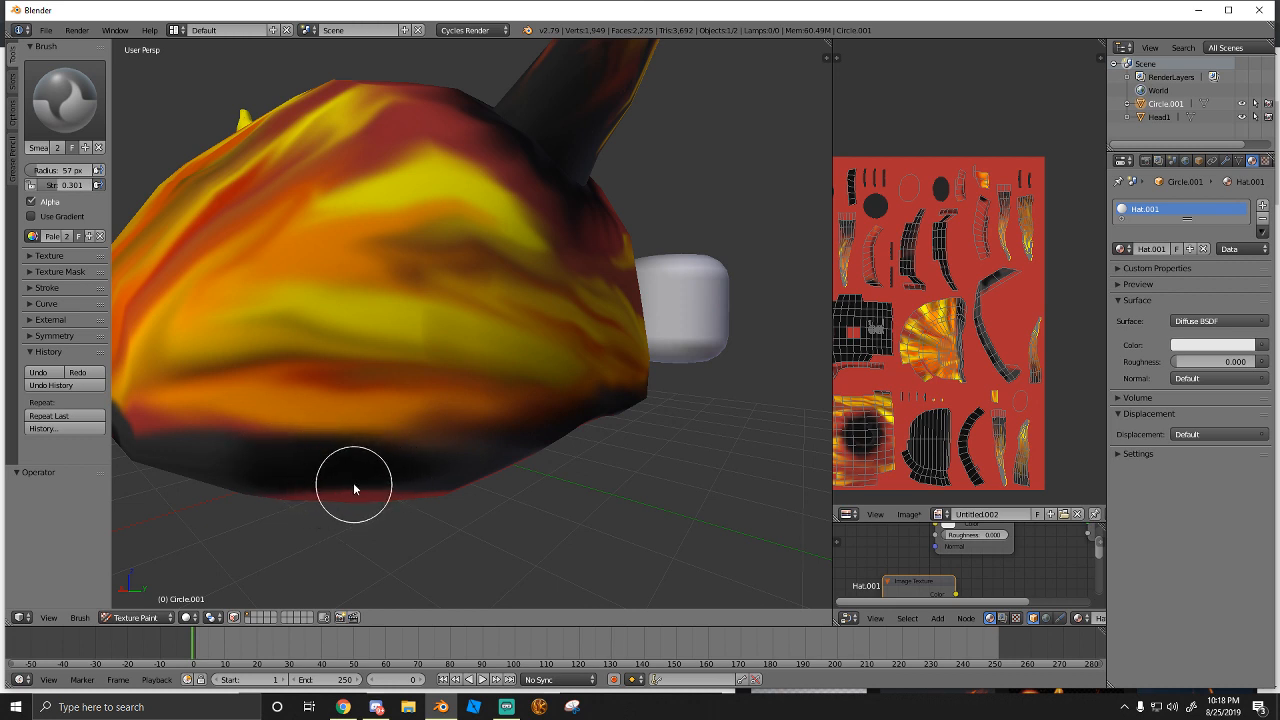
Smear the border between the flames and the dark band across the hat's lower back
{"action": "middle_click_drag", "start_coordinate": [354, 488], "coordinate": [441, 460]}
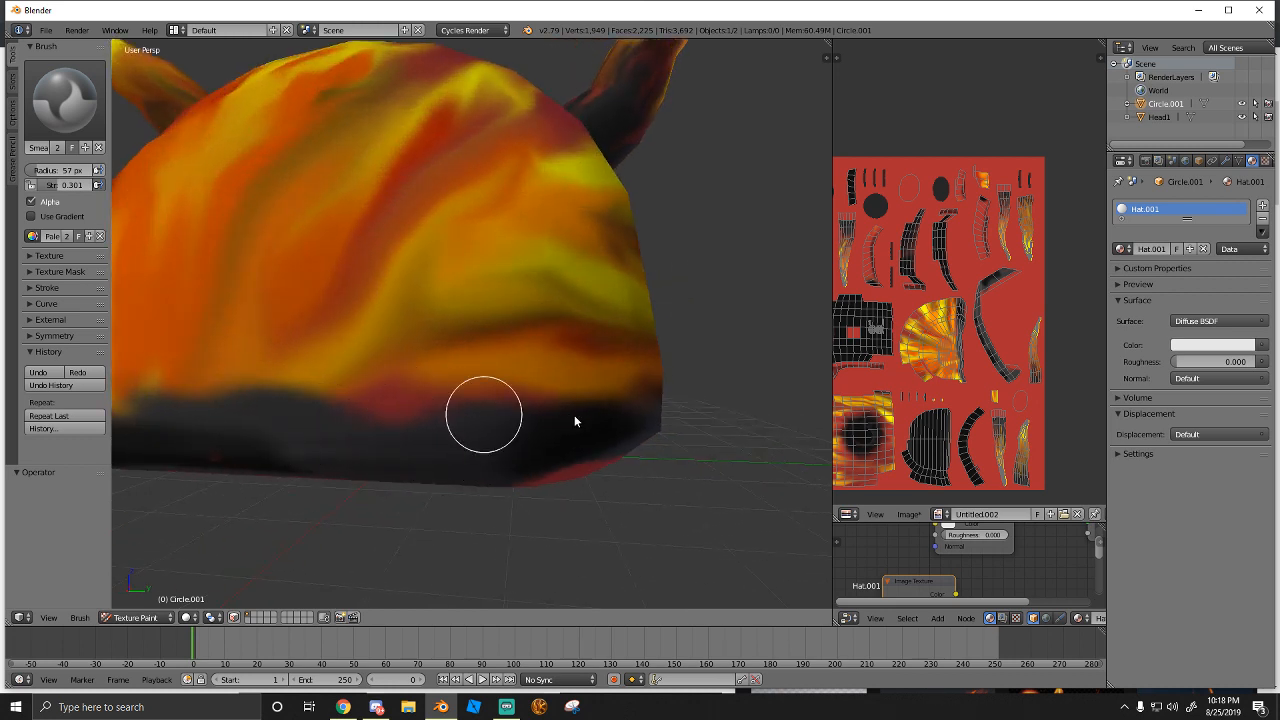
{"action": "scroll", "coordinate": [350, 432], "scroll_direction": "down", "scroll_amount": 4}
{"action": "scroll", "coordinate": [366, 428], "scroll_direction": "up", "scroll_amount": 5}
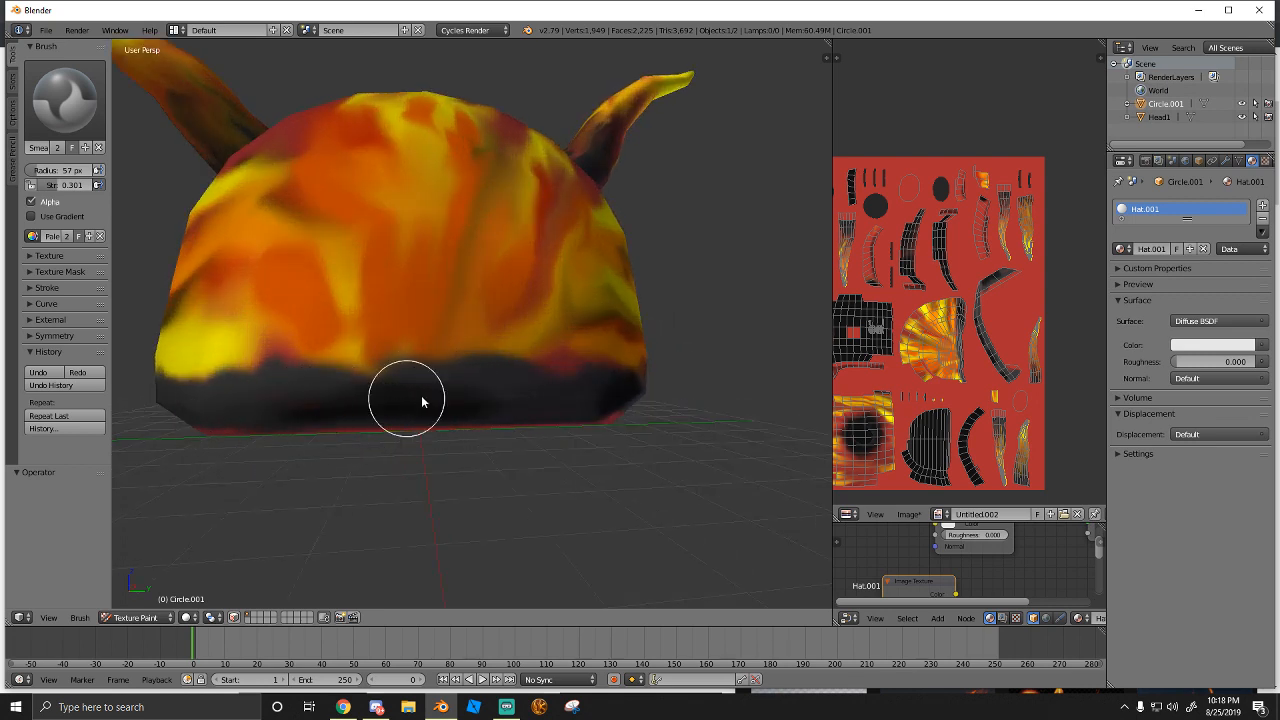
{"action": "mouse_move", "coordinate": [479, 304]}
{"action": "left_mouse_down"}
{"action": "mouse_move", "coordinate": [514, 360]}
{"action": "mouse_move", "coordinate": [509, 385]}
{"action": "mouse_move", "coordinate": [586, 333]}
{"action": "mouse_move", "coordinate": [606, 297]}
{"action": "mouse_move", "coordinate": [491, 386]}
{"action": "mouse_move", "coordinate": [399, 287]}
{"action": "mouse_move", "coordinate": [428, 372]}
{"action": "mouse_move", "coordinate": [347, 310]}
{"action": "mouse_move", "coordinate": [343, 369]}
{"action": "mouse_move", "coordinate": [306, 380]}
{"action": "mouse_move", "coordinate": [253, 289]}
{"action": "mouse_move", "coordinate": [251, 397]}
{"action": "mouse_move", "coordinate": [206, 349]}
{"action": "mouse_move", "coordinate": [191, 275]}
{"action": "left_mouse_up"}
Smear the dark band up into the yellow flames around the opposite rear corner of the hat
{"action": "mouse_move", "coordinate": [198, 370]}
{"action": "middle_mouse_down"}
{"action": "mouse_move", "coordinate": [231, 382]}
{"action": "mouse_move", "coordinate": [371, 297]}
{"action": "middle_mouse_up"}
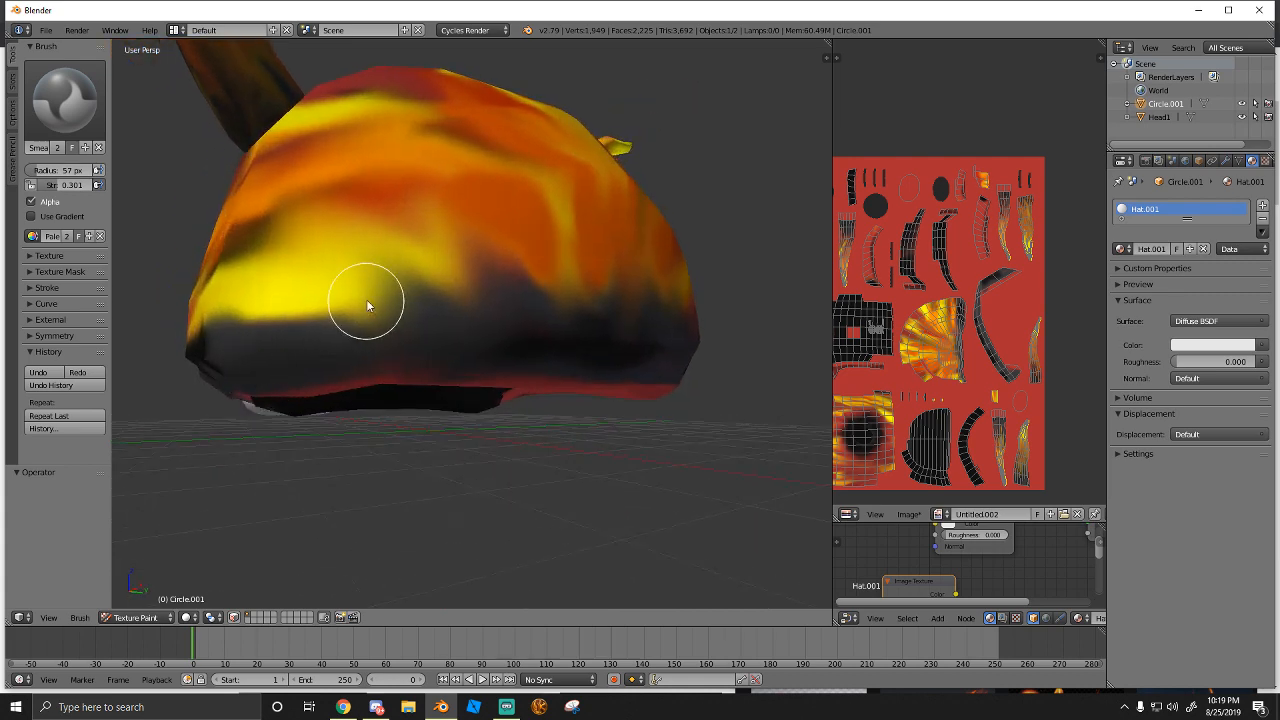
{"action": "mouse_move", "coordinate": [371, 297]}
{"action": "left_mouse_down"}
{"action": "mouse_move", "coordinate": [309, 277]}
{"action": "mouse_move", "coordinate": [380, 346]}
{"action": "mouse_move", "coordinate": [295, 282]}
{"action": "left_mouse_up"}
{"action": "middle_click_drag", "start_coordinate": [295, 282], "coordinate": [389, 343]}
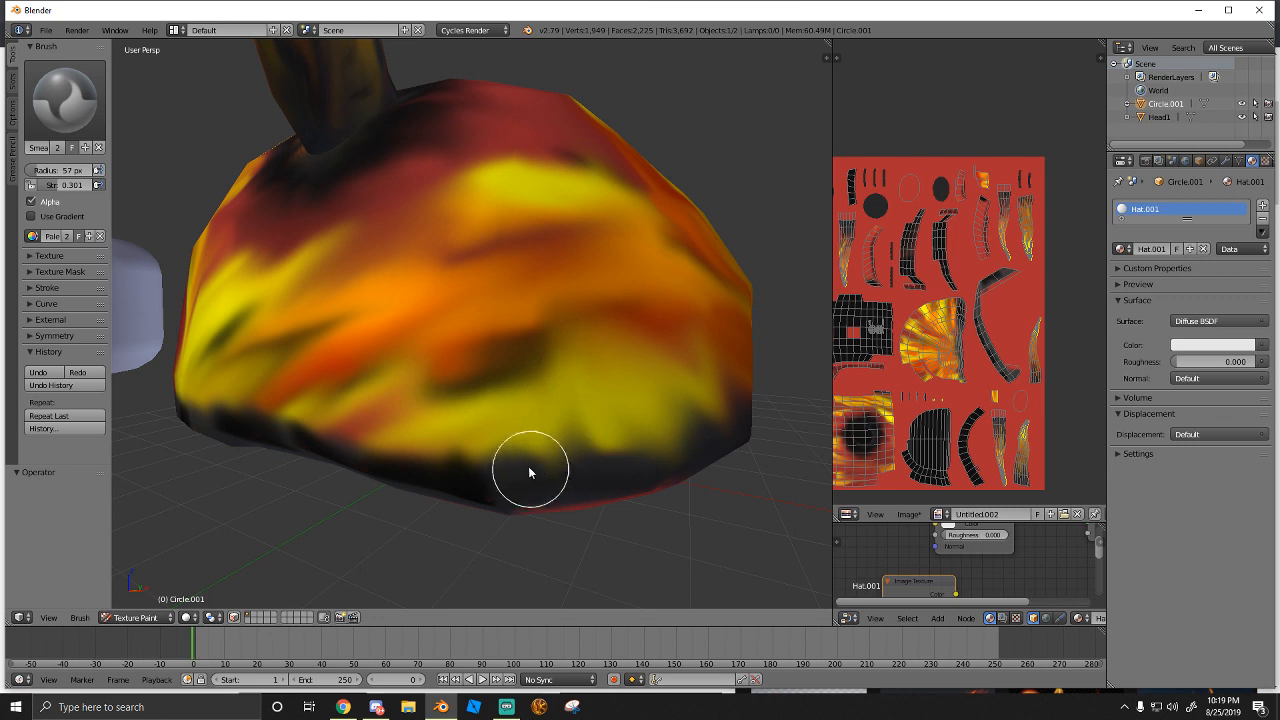
{"action": "middle_click_drag", "start_coordinate": [526, 338], "coordinate": [513, 442]}
{"action": "mouse_move", "coordinate": [513, 442]}
{"action": "left_mouse_down"}
{"action": "mouse_move", "coordinate": [586, 357]}
{"action": "mouse_move", "coordinate": [546, 371]}
{"action": "mouse_move", "coordinate": [594, 374]}
{"action": "mouse_move", "coordinate": [543, 378]}
{"action": "left_mouse_up"}
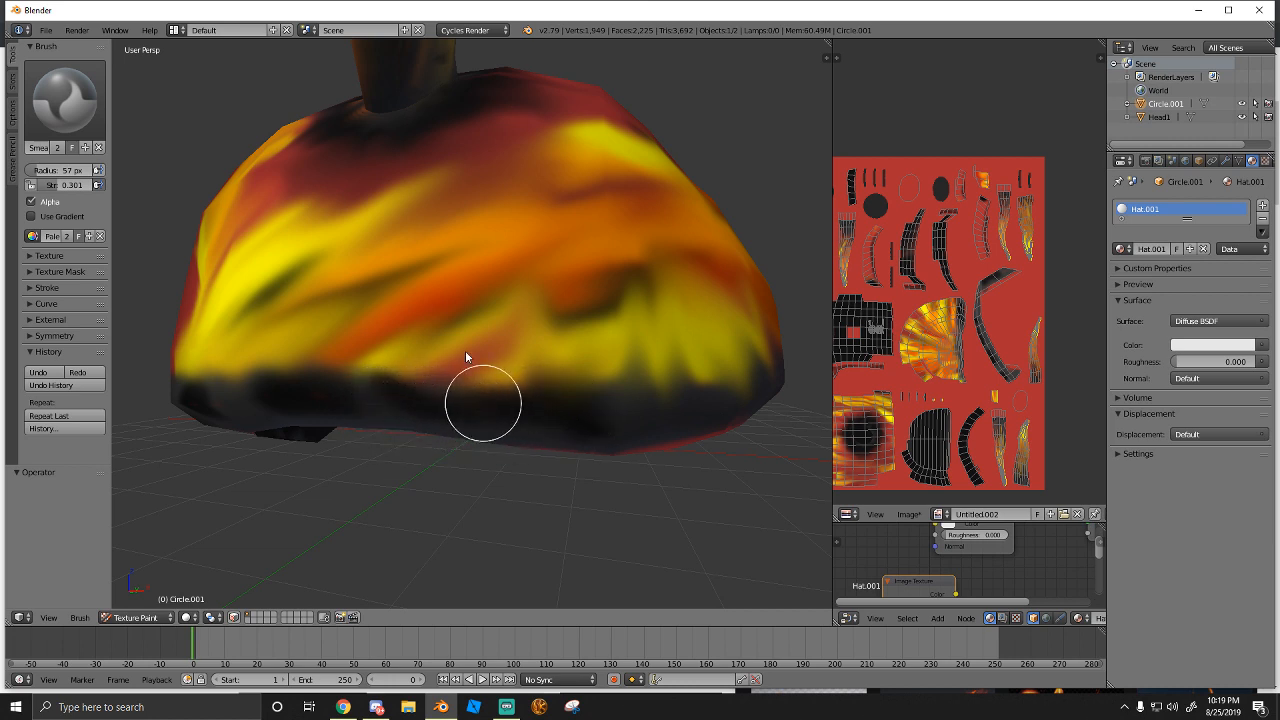
Pull dark streaks from the band up into the flames along the middle of the hat's opposite side
{"action": "middle_click_drag", "start_coordinate": [470, 318], "coordinate": [430, 420]}
{"action": "left_click_drag", "start_coordinate": [471, 422], "coordinate": [488, 323]}
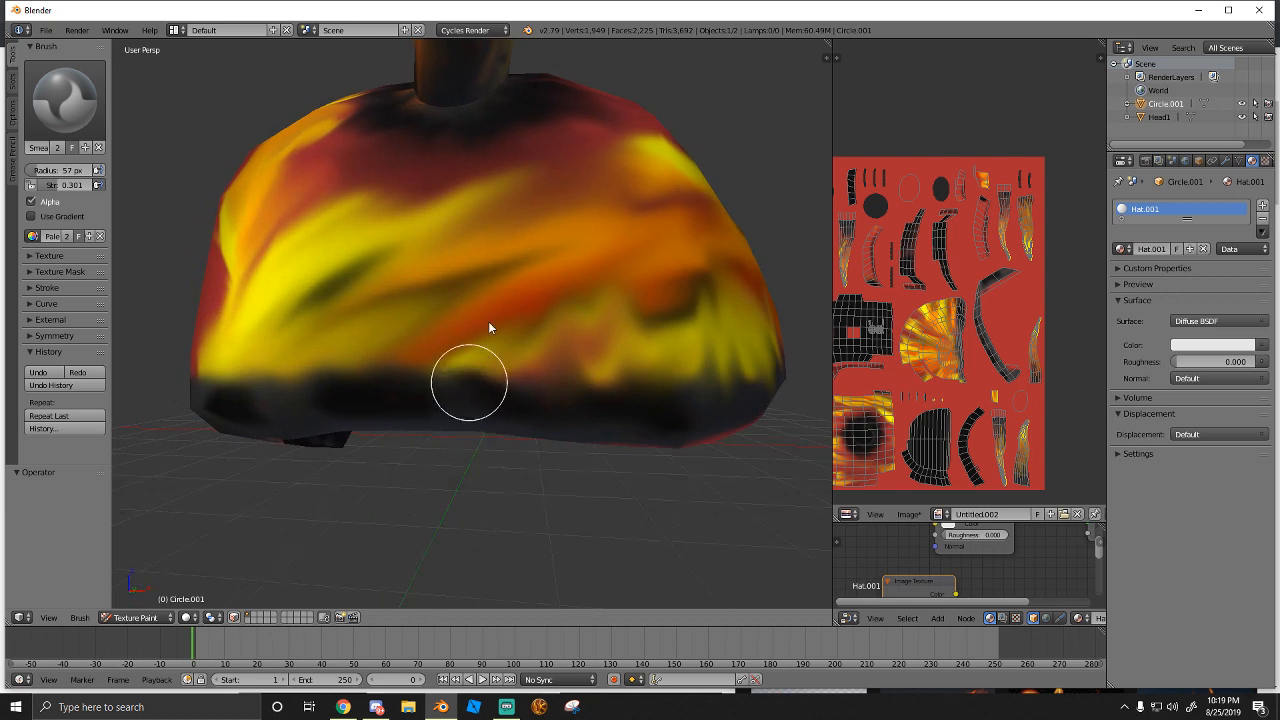
{"action": "left_click_drag", "start_coordinate": [463, 403], "coordinate": [487, 336]}
{"action": "left_click_drag", "start_coordinate": [404, 393], "coordinate": [436, 348]}
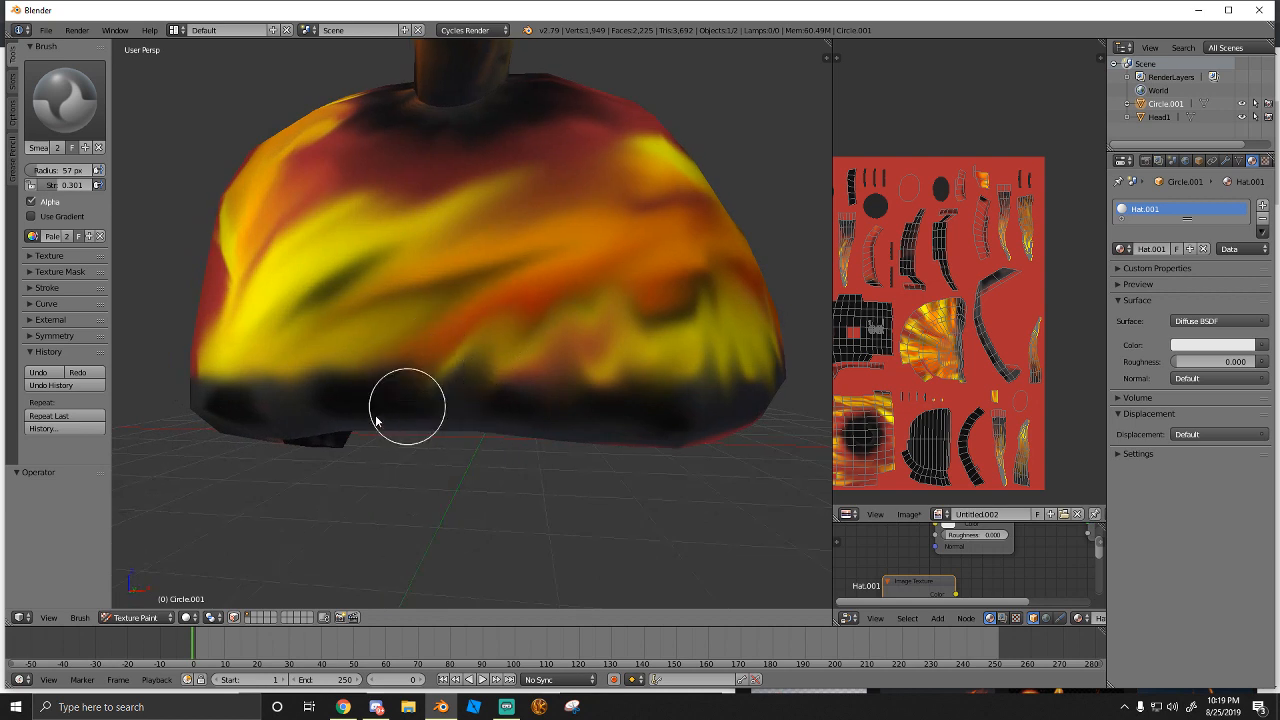
Smear the dark band diagonally up into the yellow flames at the lower front corner of the opposite side
{"action": "mouse_move", "coordinate": [457, 317]}
{"action": "middle_mouse_down"}
{"action": "mouse_move", "coordinate": [394, 377]}
{"action": "mouse_move", "coordinate": [420, 376]}
{"action": "middle_mouse_up"}
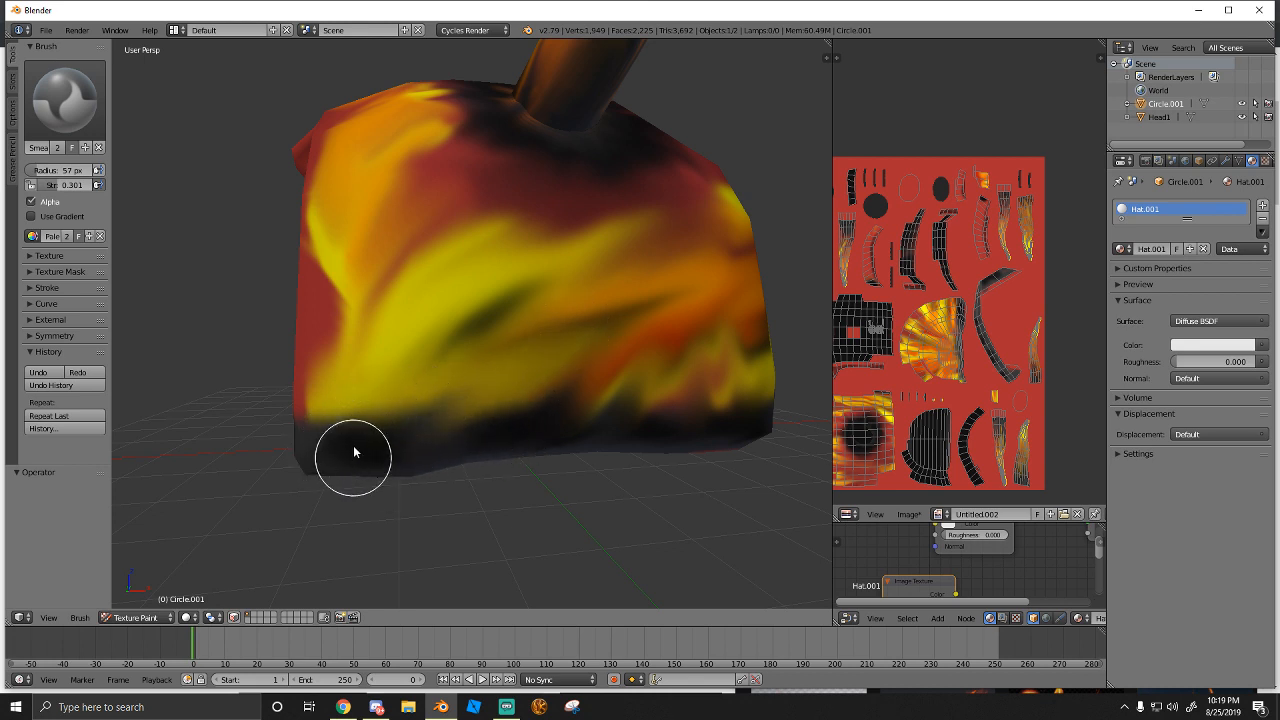
{"action": "middle_click_drag", "start_coordinate": [306, 451], "coordinate": [378, 479]}
{"action": "left_click_drag", "start_coordinate": [411, 470], "coordinate": [597, 307]}
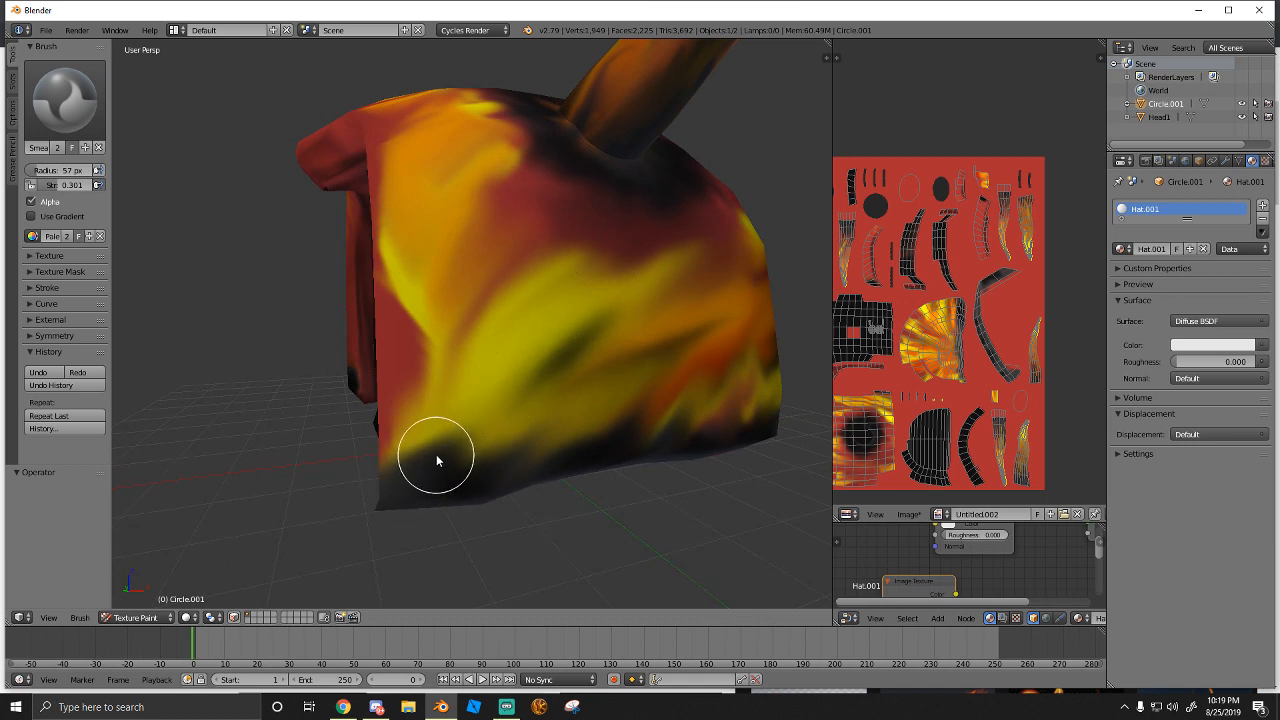
{"action": "left_click_drag", "start_coordinate": [437, 457], "coordinate": [506, 362]}
{"action": "left_click_drag", "start_coordinate": [446, 483], "coordinate": [489, 362]}
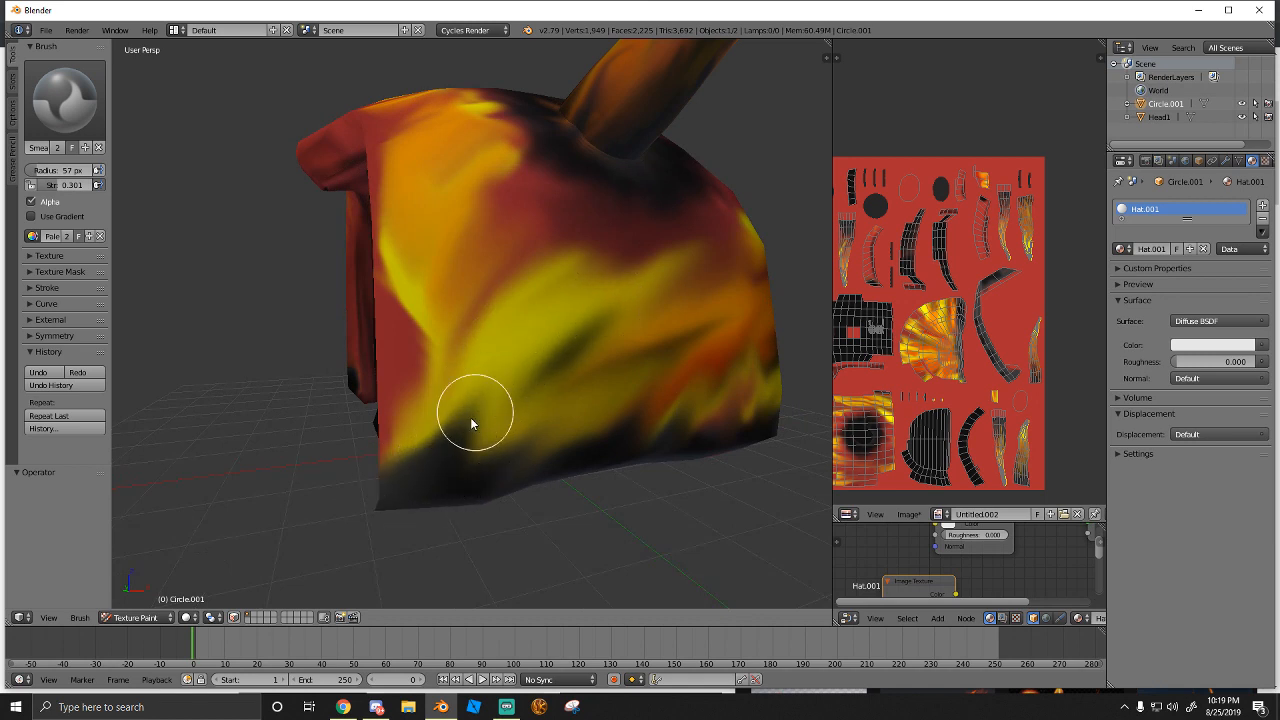
{"action": "left_click_drag", "start_coordinate": [446, 441], "coordinate": [528, 334]}
Examine the blended flames and dark lower band from both sides, the back and the top of the hat
{"action": "scroll", "coordinate": [521, 354], "scroll_direction": "down", "scroll_amount": 5}
{"action": "mouse_move", "coordinate": [521, 354]}
{"action": "middle_mouse_down"}
{"action": "mouse_move", "coordinate": [486, 378]}
{"action": "mouse_move", "coordinate": [580, 366]}
{"action": "mouse_move", "coordinate": [543, 346]}
{"action": "mouse_move", "coordinate": [451, 343]}
{"action": "mouse_move", "coordinate": [563, 361]}
{"action": "mouse_move", "coordinate": [409, 366]}
{"action": "mouse_move", "coordinate": [510, 322]}
{"action": "middle_mouse_up"}
{"action": "scroll", "coordinate": [461, 348], "scroll_direction": "up", "scroll_amount": 5}
{"action": "scroll", "coordinate": [525, 345], "scroll_direction": "down", "scroll_amount": 1}
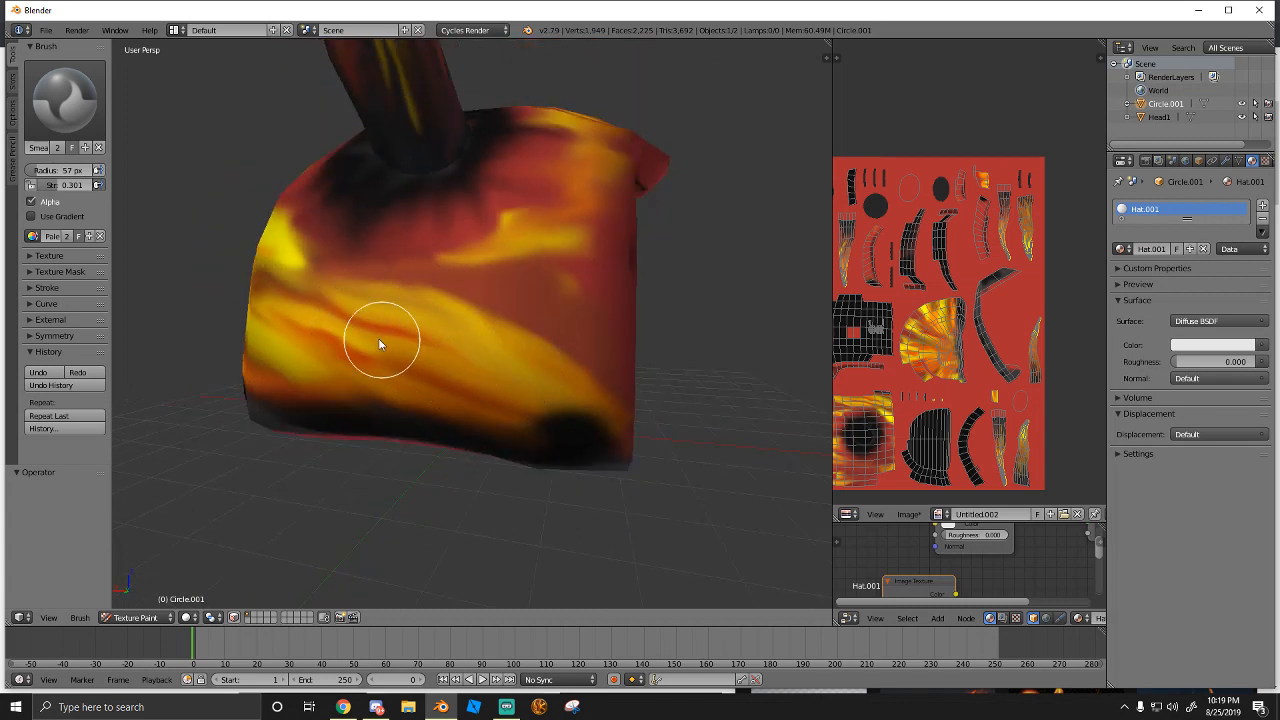
{"action": "middle_click_drag", "start_coordinate": [260, 300], "coordinate": [371, 348]}
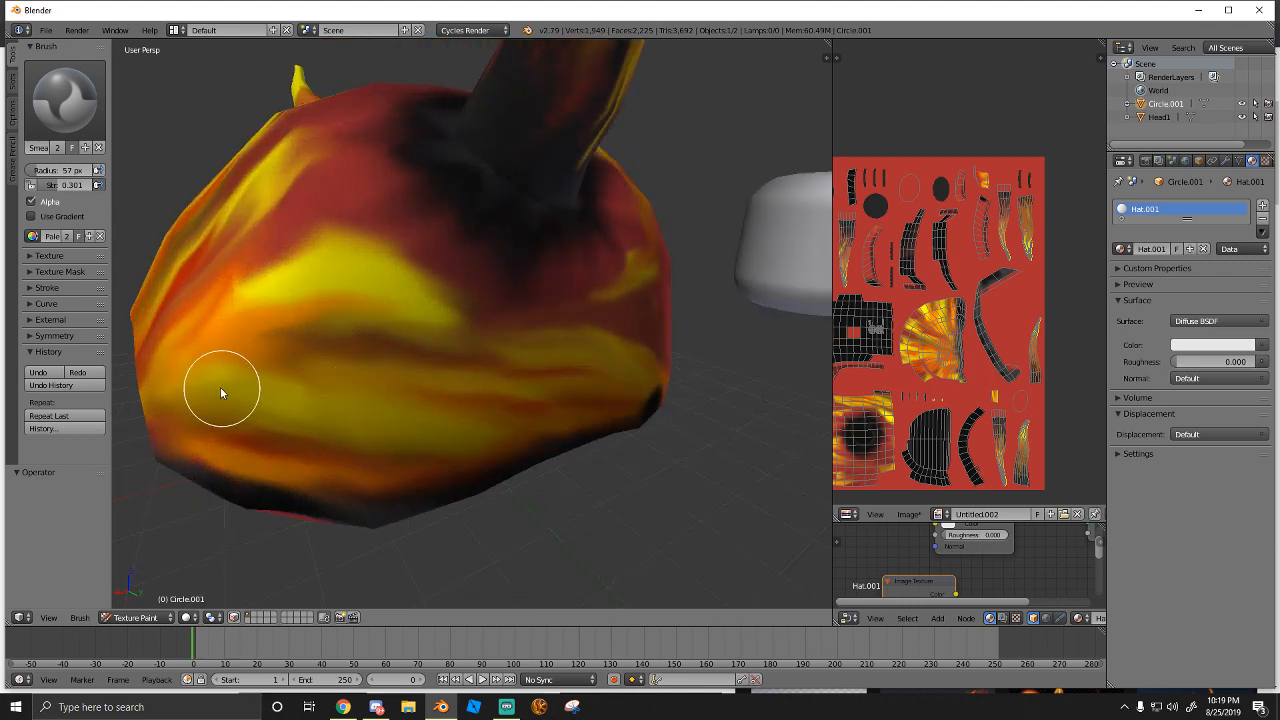
{"action": "scroll", "coordinate": [489, 375], "scroll_direction": "down", "scroll_amount": 5}
{"action": "mouse_move", "coordinate": [490, 375]}
{"action": "middle_mouse_down"}
{"action": "mouse_move", "coordinate": [543, 343]}
{"action": "mouse_move", "coordinate": [423, 349]}
{"action": "mouse_move", "coordinate": [508, 343]}
{"action": "mouse_move", "coordinate": [491, 354]}
{"action": "middle_mouse_up"}
{"action": "scroll", "coordinate": [491, 354], "scroll_direction": "up", "scroll_amount": 5}
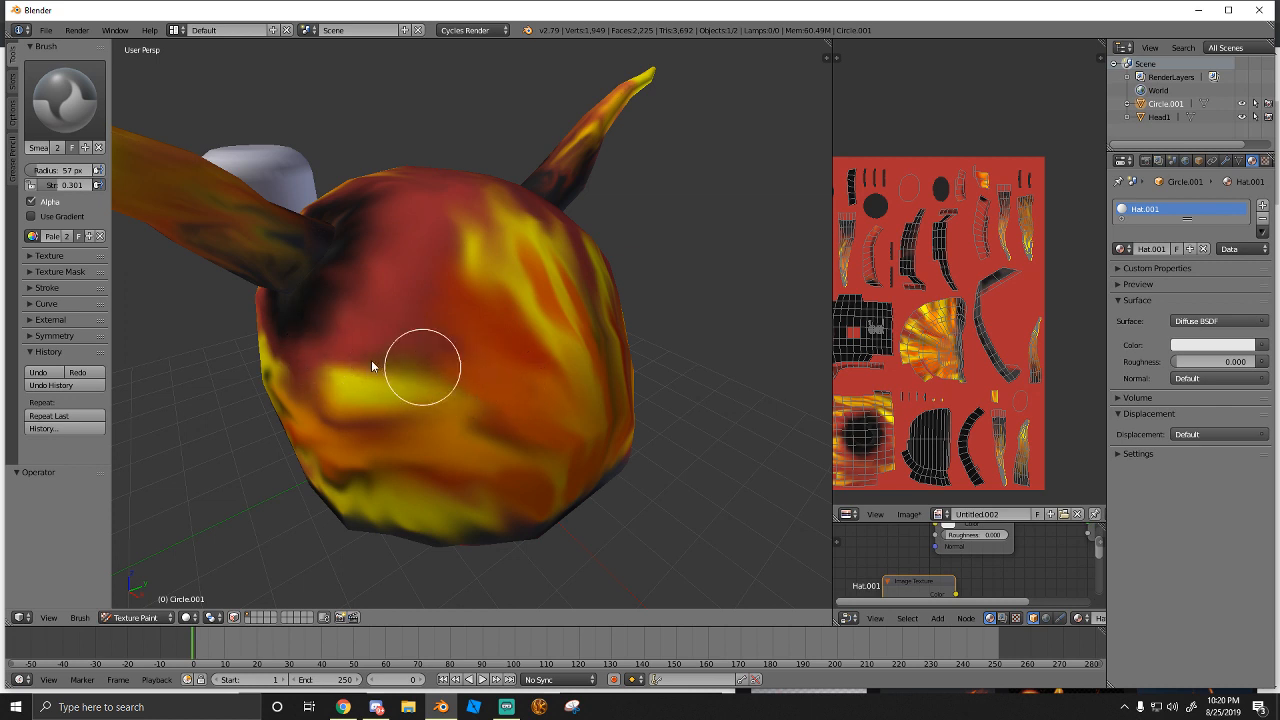
{"action": "middle_click_drag", "start_coordinate": [374, 363], "coordinate": [420, 371]}
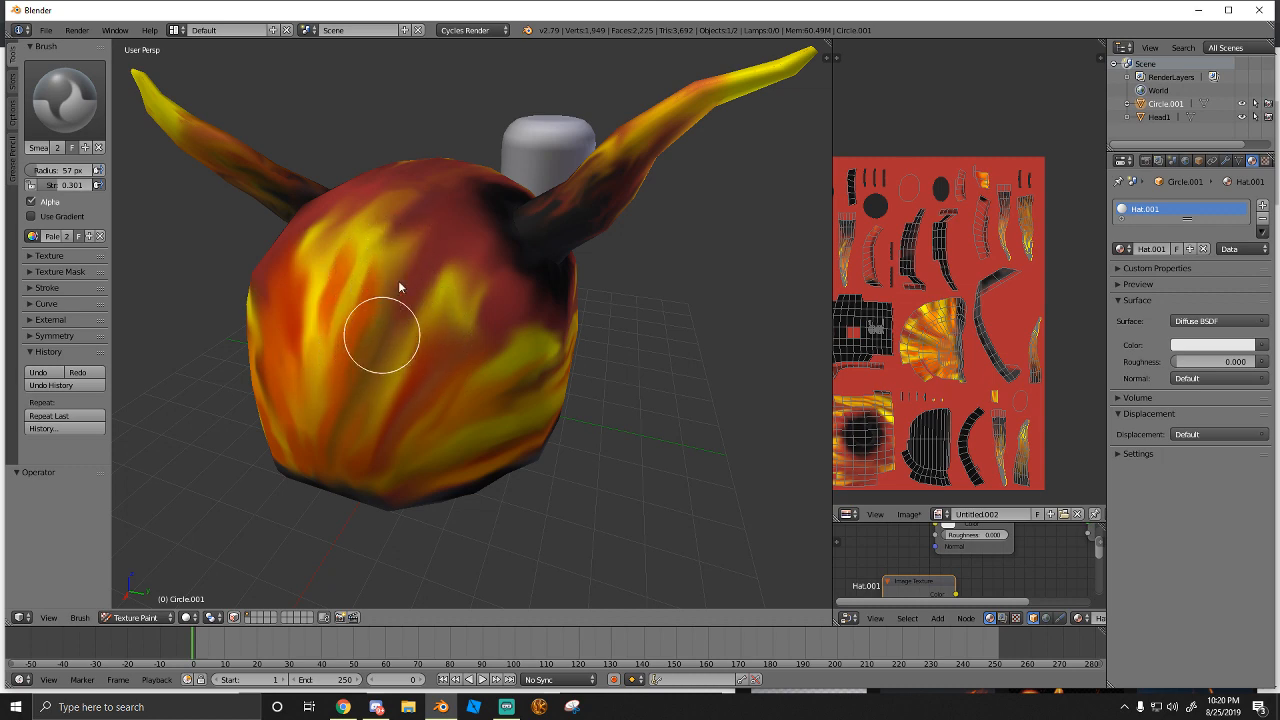
Smear the dark band up into the yellow flames along the lower part of the hat's side near the front
{"action": "middle_click_drag", "start_coordinate": [380, 331], "coordinate": [436, 328]}
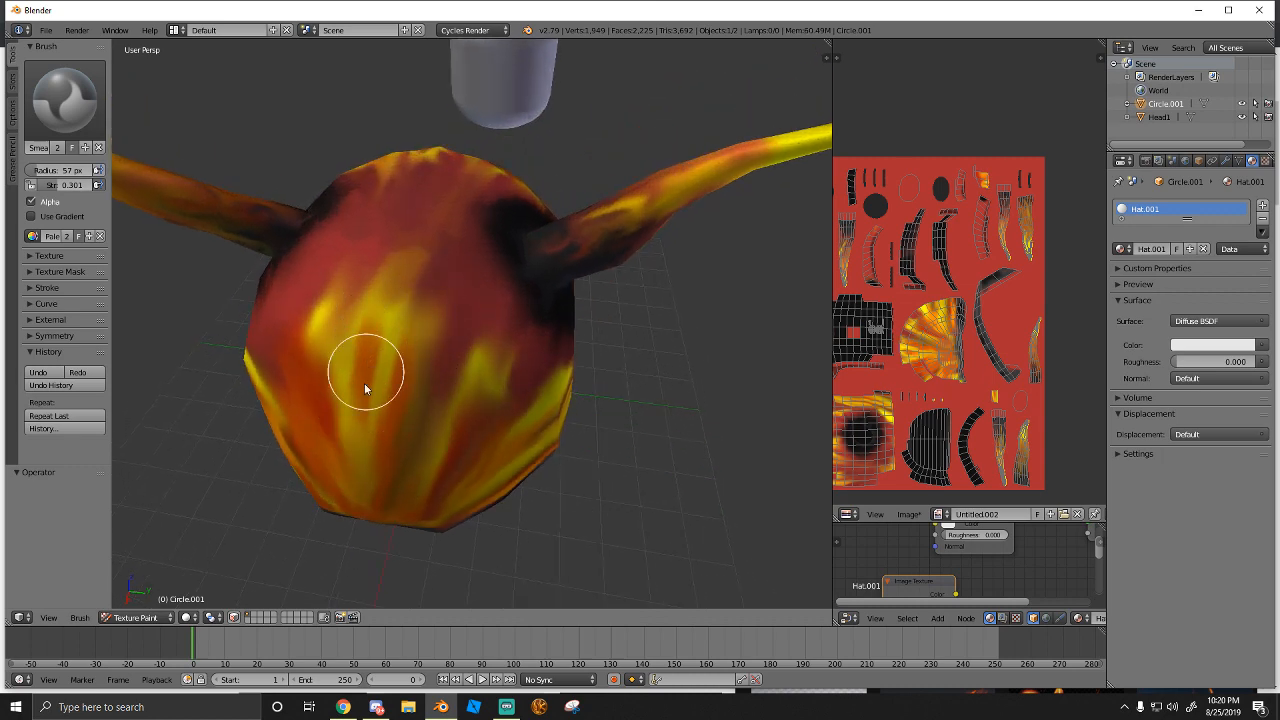
{"action": "middle_click_drag", "start_coordinate": [366, 377], "coordinate": [403, 350]}
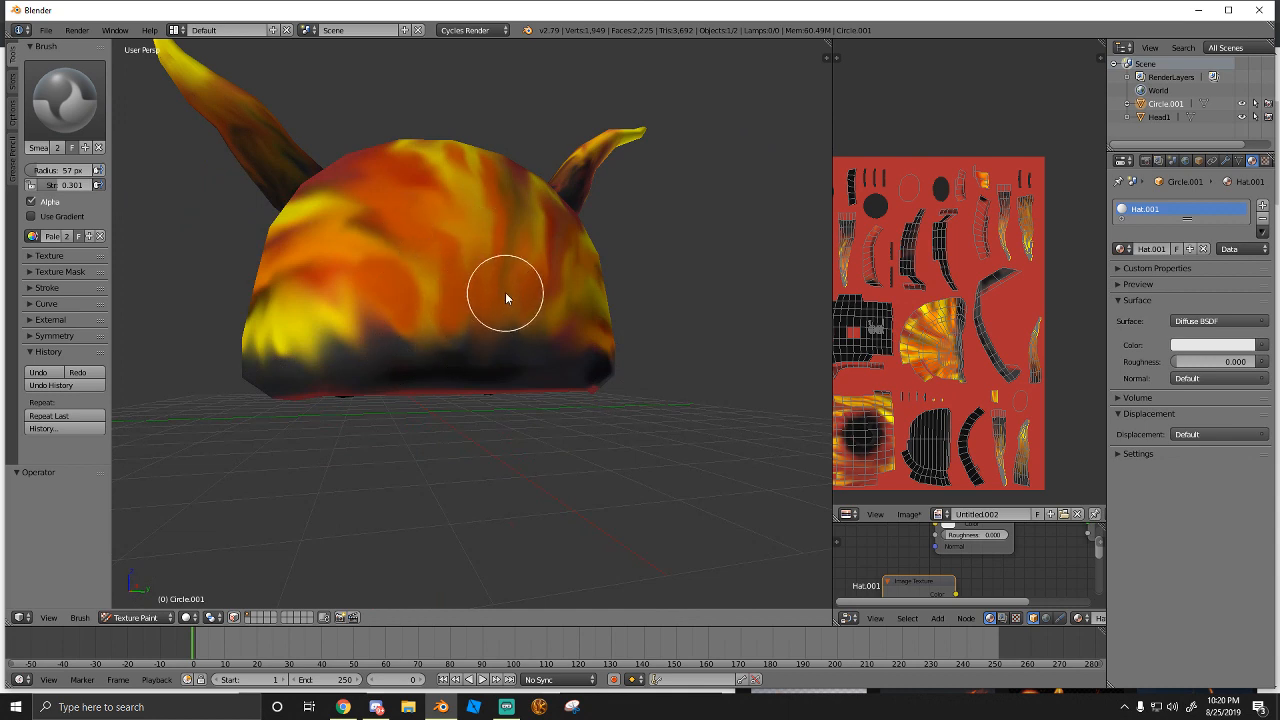
{"action": "middle_click_drag", "start_coordinate": [503, 292], "coordinate": [463, 320]}
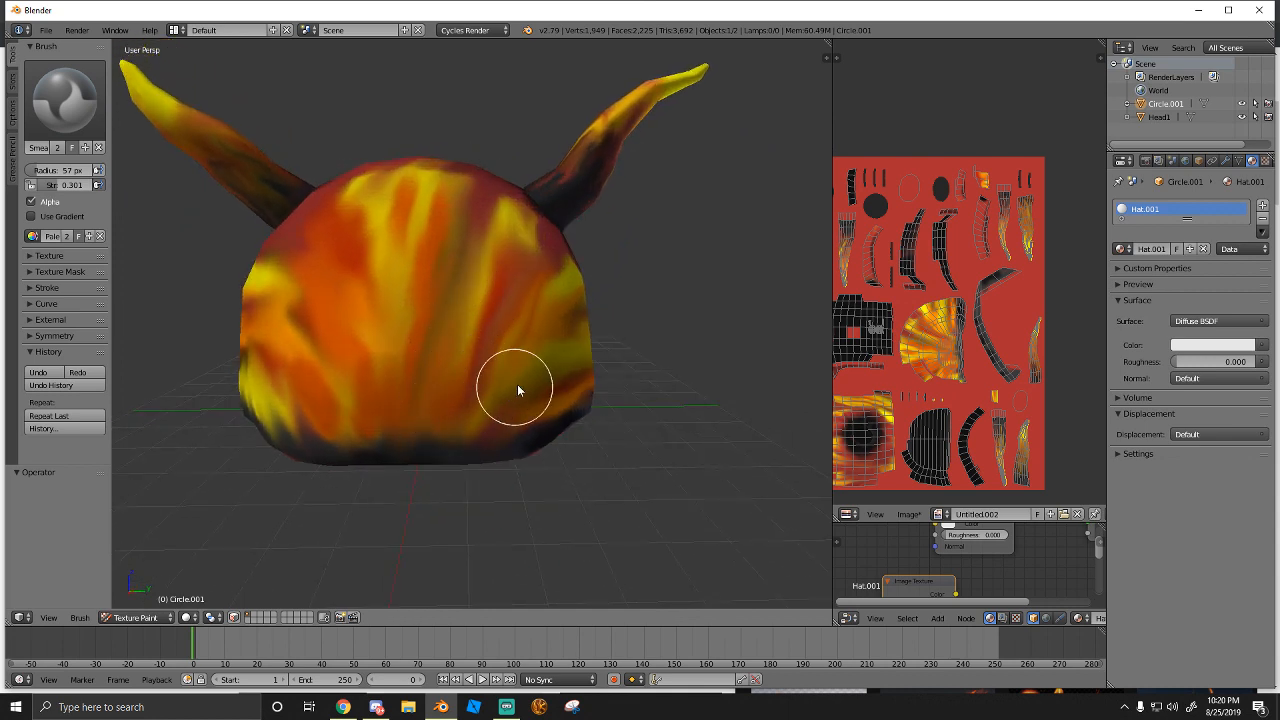
{"action": "mouse_move", "coordinate": [280, 380]}
{"action": "middle_mouse_down"}
{"action": "mouse_move", "coordinate": [357, 391]}
{"action": "mouse_move", "coordinate": [416, 347]}
{"action": "mouse_move", "coordinate": [491, 423]}
{"action": "middle_mouse_up"}
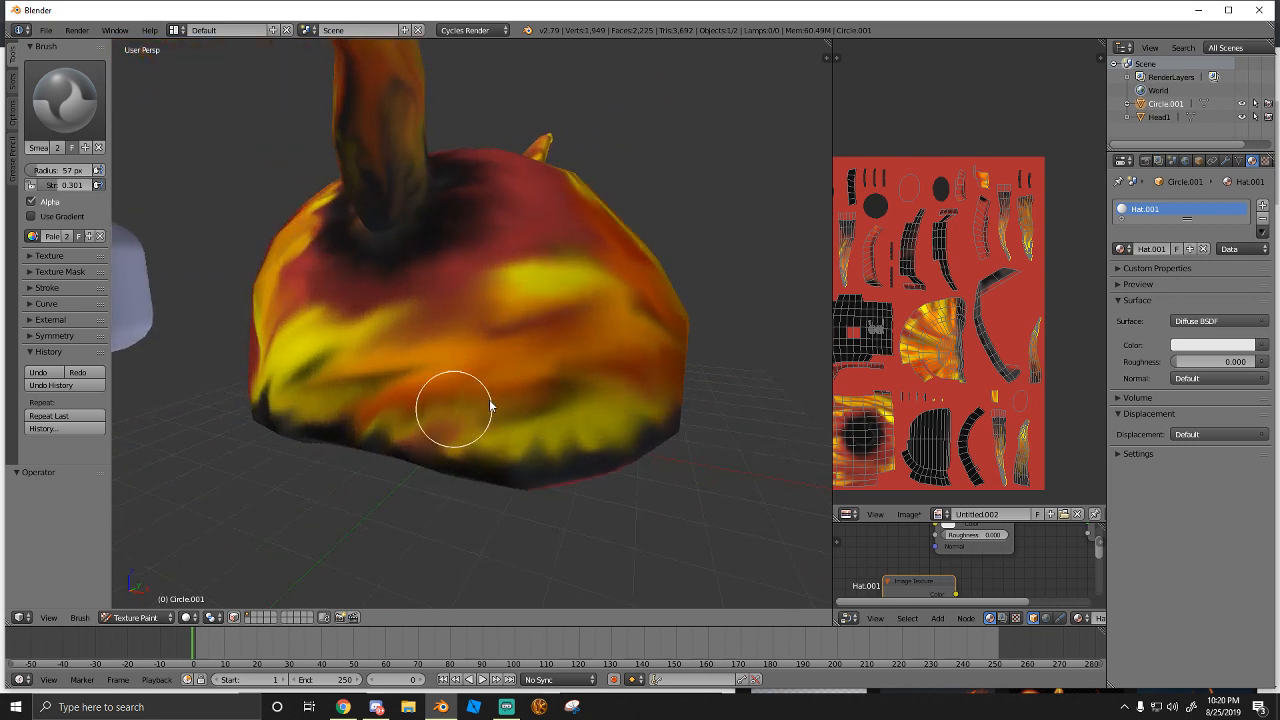
{"action": "mouse_move", "coordinate": [334, 391]}
{"action": "middle_mouse_down"}
{"action": "mouse_move", "coordinate": [323, 409]}
{"action": "mouse_move", "coordinate": [427, 435]}
{"action": "middle_mouse_up"}
{"action": "mouse_move", "coordinate": [427, 435]}
{"action": "left_mouse_down"}
{"action": "mouse_move", "coordinate": [526, 383]}
{"action": "mouse_move", "coordinate": [360, 383]}
{"action": "mouse_move", "coordinate": [394, 386]}
{"action": "mouse_move", "coordinate": [420, 366]}
{"action": "mouse_move", "coordinate": [394, 377]}
{"action": "mouse_move", "coordinate": [380, 371]}
{"action": "mouse_move", "coordinate": [397, 357]}
{"action": "mouse_move", "coordinate": [365, 346]}
{"action": "mouse_move", "coordinate": [384, 363]}
{"action": "left_mouse_up"}
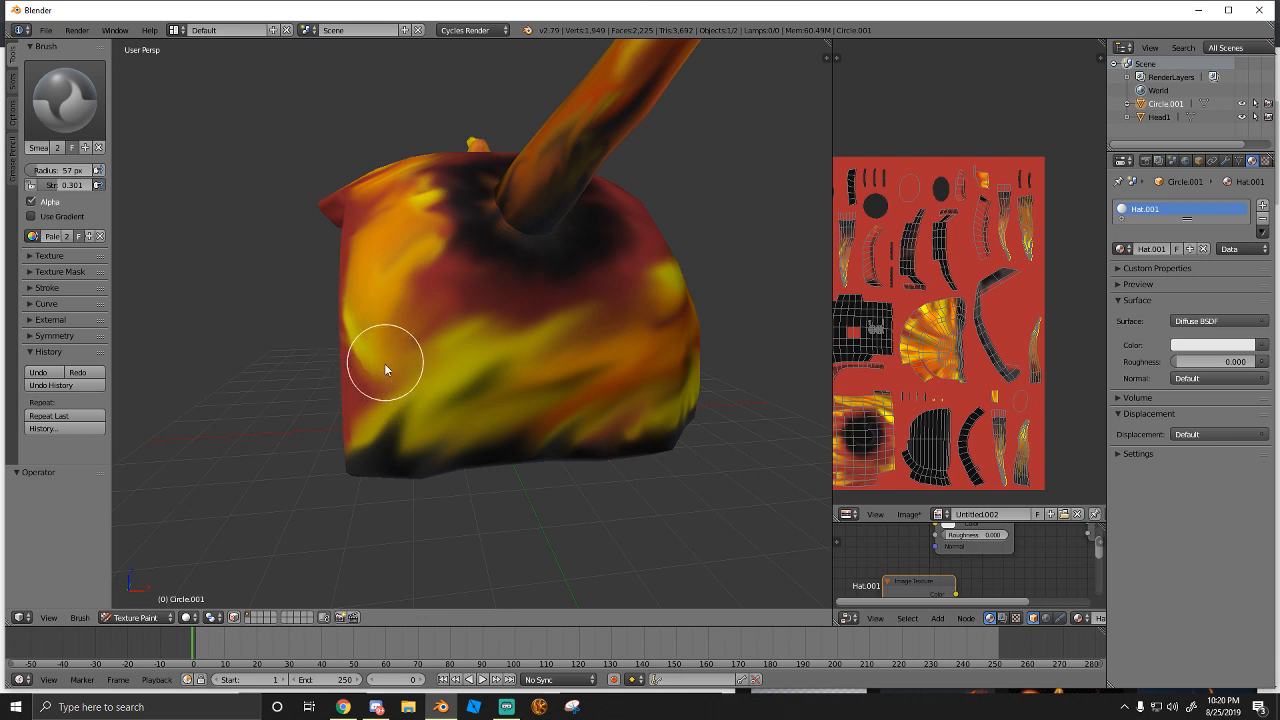
{"action": "mouse_move", "coordinate": [474, 403]}
{"action": "middle_mouse_down"}
{"action": "mouse_move", "coordinate": [414, 349]}
{"action": "mouse_move", "coordinate": [508, 391]}
{"action": "middle_mouse_up"}
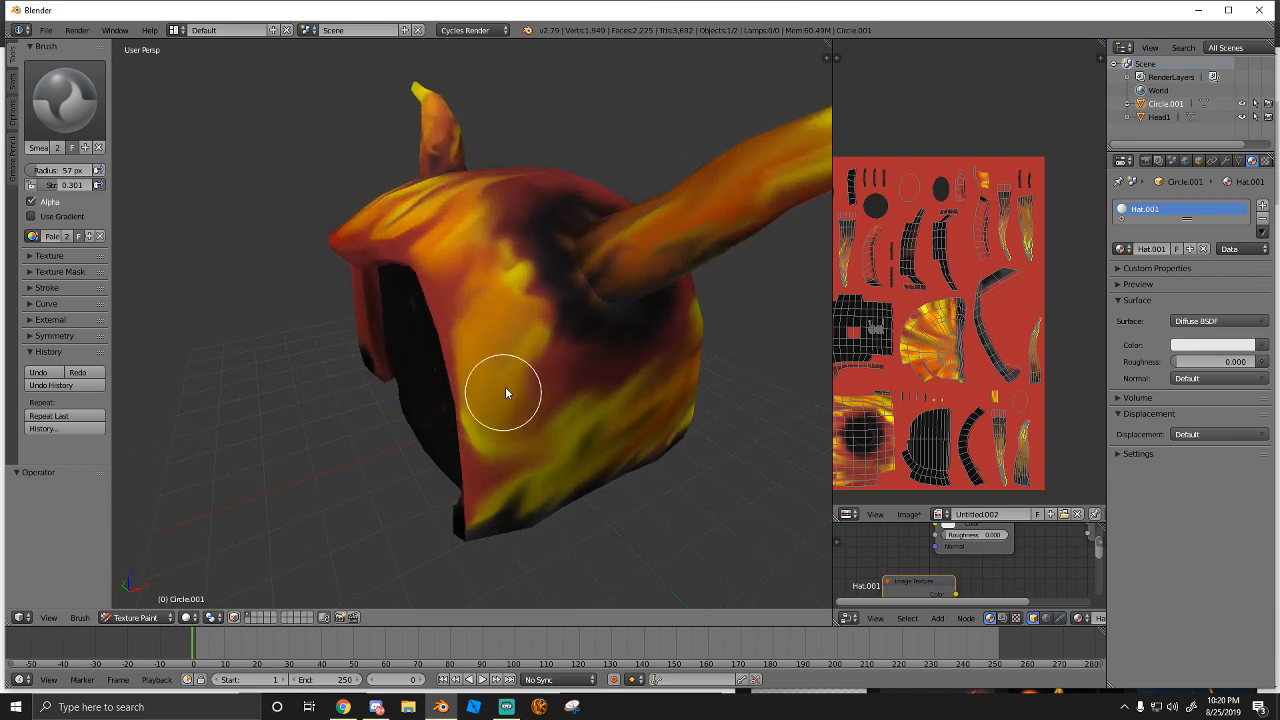
Smear the dark paint diagonally up across one lower corner of the red front rim
{"action": "middle_click_drag", "start_coordinate": [431, 266], "coordinate": [502, 320]}
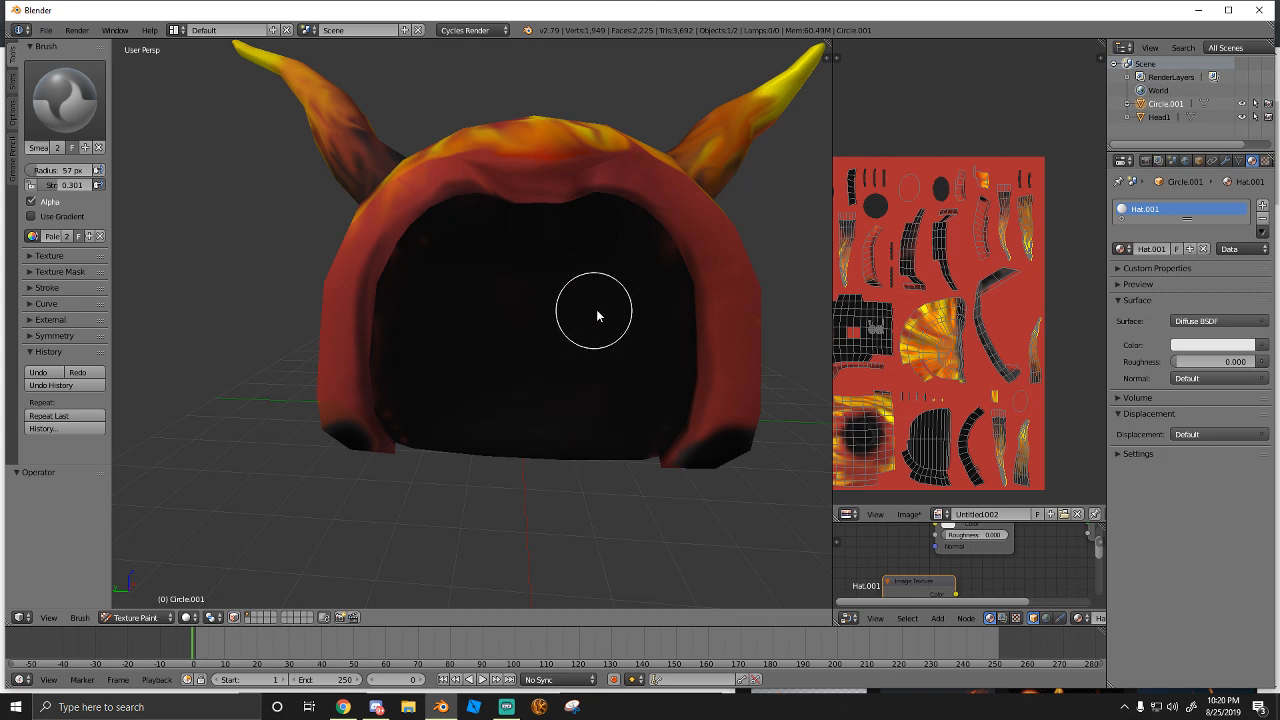
{"action": "scroll", "coordinate": [468, 312], "scroll_direction": "up", "scroll_amount": 3}
{"action": "scroll", "coordinate": [425, 345], "scroll_direction": "down", "scroll_amount": 3}
{"action": "mouse_move", "coordinate": [460, 371]}
{"action": "middle_mouse_down"}
{"action": "mouse_move", "coordinate": [517, 323]}
{"action": "mouse_move", "coordinate": [449, 423]}
{"action": "middle_mouse_up"}
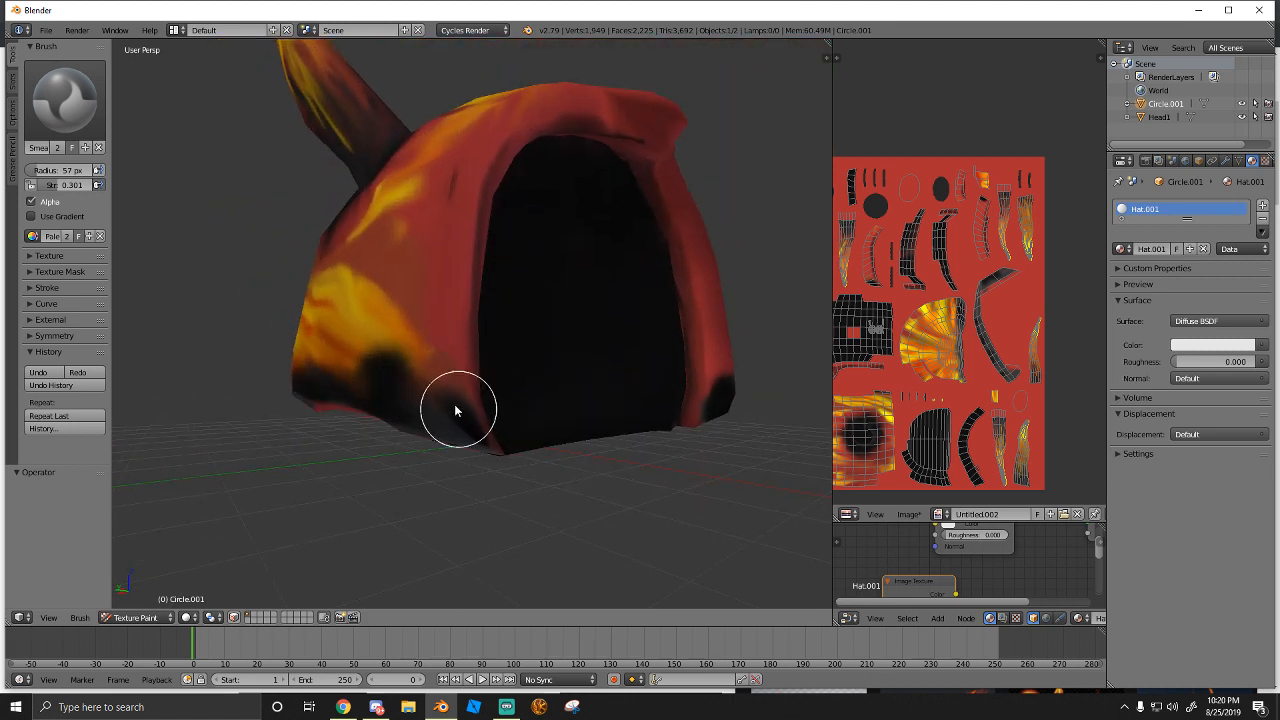
{"action": "mouse_move", "coordinate": [480, 424]}
{"action": "left_mouse_down"}
{"action": "mouse_move", "coordinate": [334, 346]}
{"action": "mouse_move", "coordinate": [368, 344]}
{"action": "mouse_move", "coordinate": [413, 372]}
{"action": "left_mouse_up"}
Smear the dark band over the opposite lower corner of the front rim to blend it into the red
{"action": "mouse_move", "coordinate": [413, 372]}
{"action": "middle_mouse_down"}
{"action": "mouse_move", "coordinate": [503, 420]}
{"action": "mouse_move", "coordinate": [461, 416]}
{"action": "mouse_move", "coordinate": [459, 402]}
{"action": "mouse_move", "coordinate": [435, 420]}
{"action": "mouse_move", "coordinate": [595, 430]}
{"action": "middle_mouse_up"}
{"action": "middle_click_drag", "start_coordinate": [669, 350], "coordinate": [551, 460]}
{"action": "mouse_move", "coordinate": [551, 460]}
{"action": "left_mouse_down"}
{"action": "mouse_move", "coordinate": [574, 489]}
{"action": "mouse_move", "coordinate": [592, 487]}
{"action": "mouse_move", "coordinate": [497, 503]}
{"action": "mouse_move", "coordinate": [501, 514]}
{"action": "mouse_move", "coordinate": [602, 483]}
{"action": "mouse_move", "coordinate": [476, 518]}
{"action": "mouse_move", "coordinate": [488, 520]}
{"action": "left_mouse_up"}
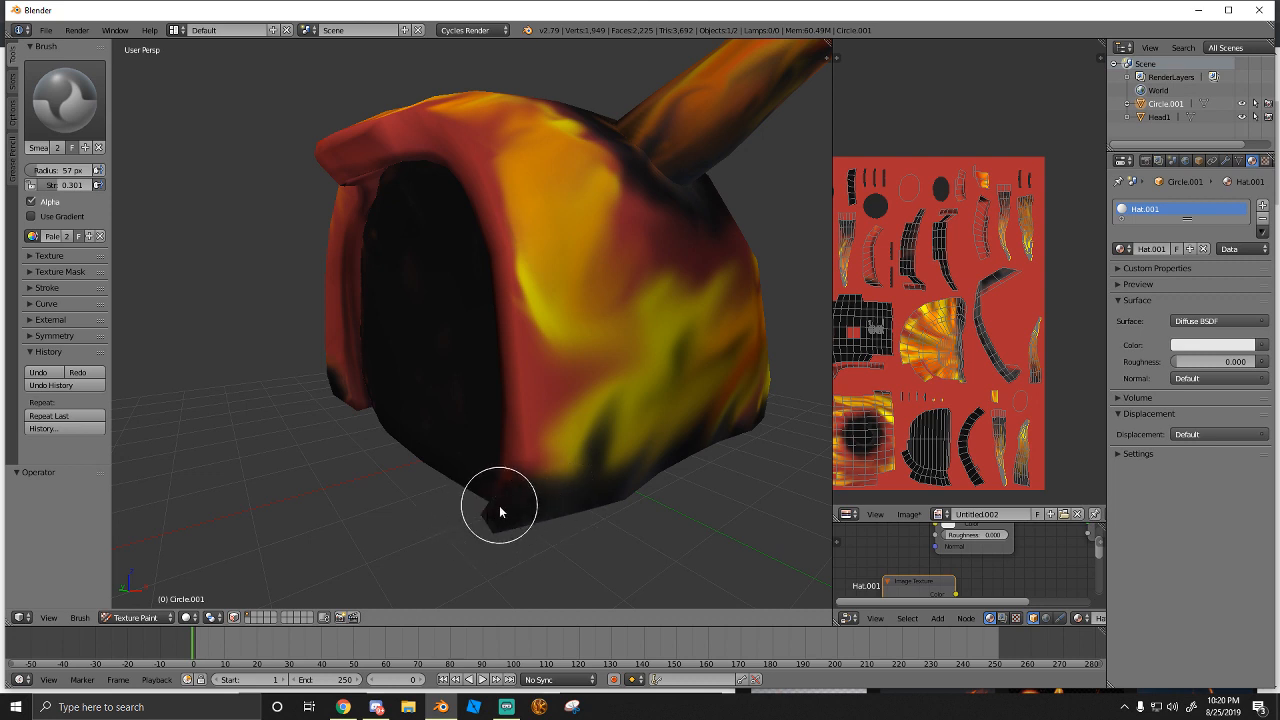
{"action": "middle_click_drag", "start_coordinate": [545, 492], "coordinate": [610, 462]}
{"action": "mouse_move", "coordinate": [622, 461]}
{"action": "left_mouse_down"}
{"action": "mouse_move", "coordinate": [590, 462]}
{"action": "mouse_move", "coordinate": [633, 442]}
{"action": "left_mouse_up"}
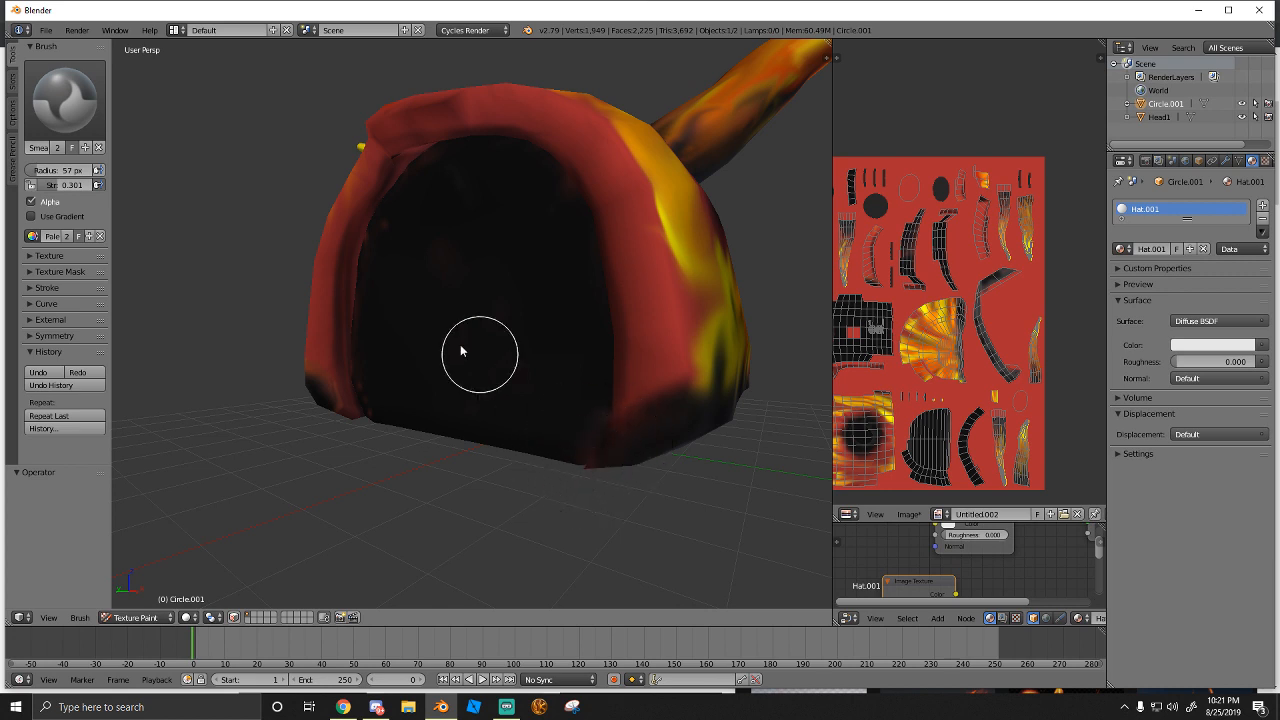
{"action": "middle_click_drag", "start_coordinate": [611, 381], "coordinate": [536, 468]}
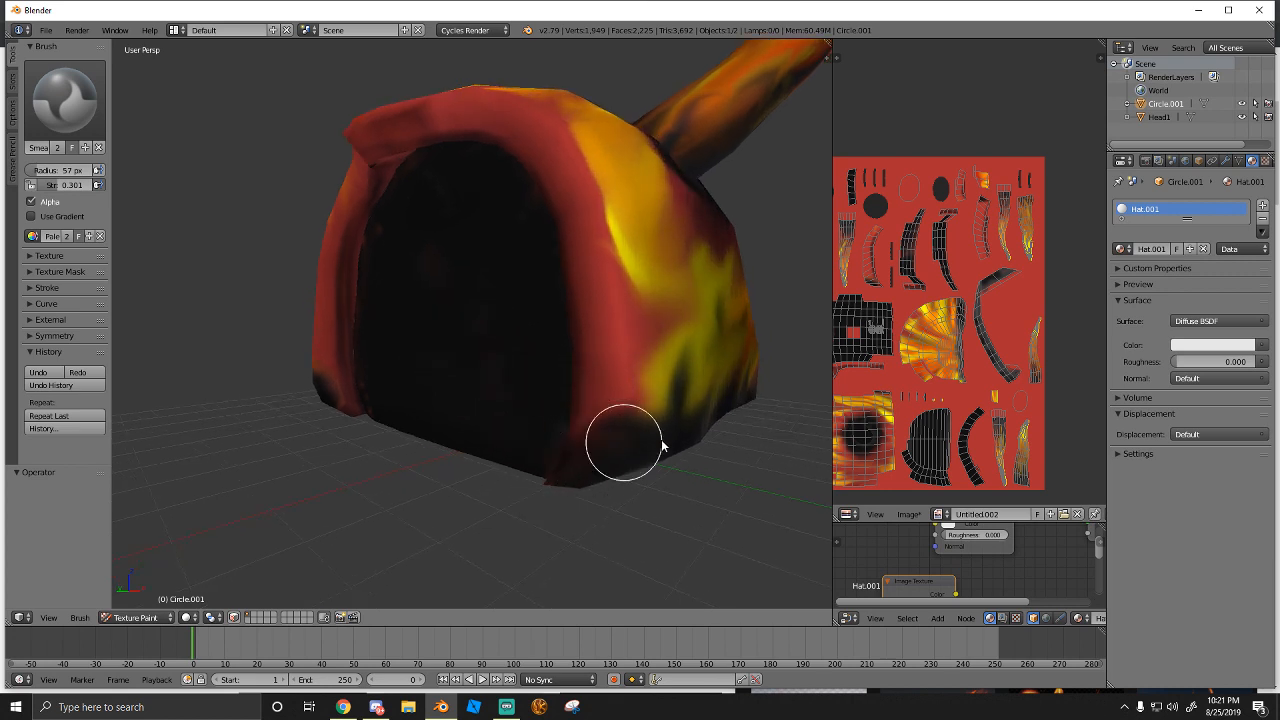
{"action": "middle_click_drag", "start_coordinate": [622, 443], "coordinate": [586, 440]}
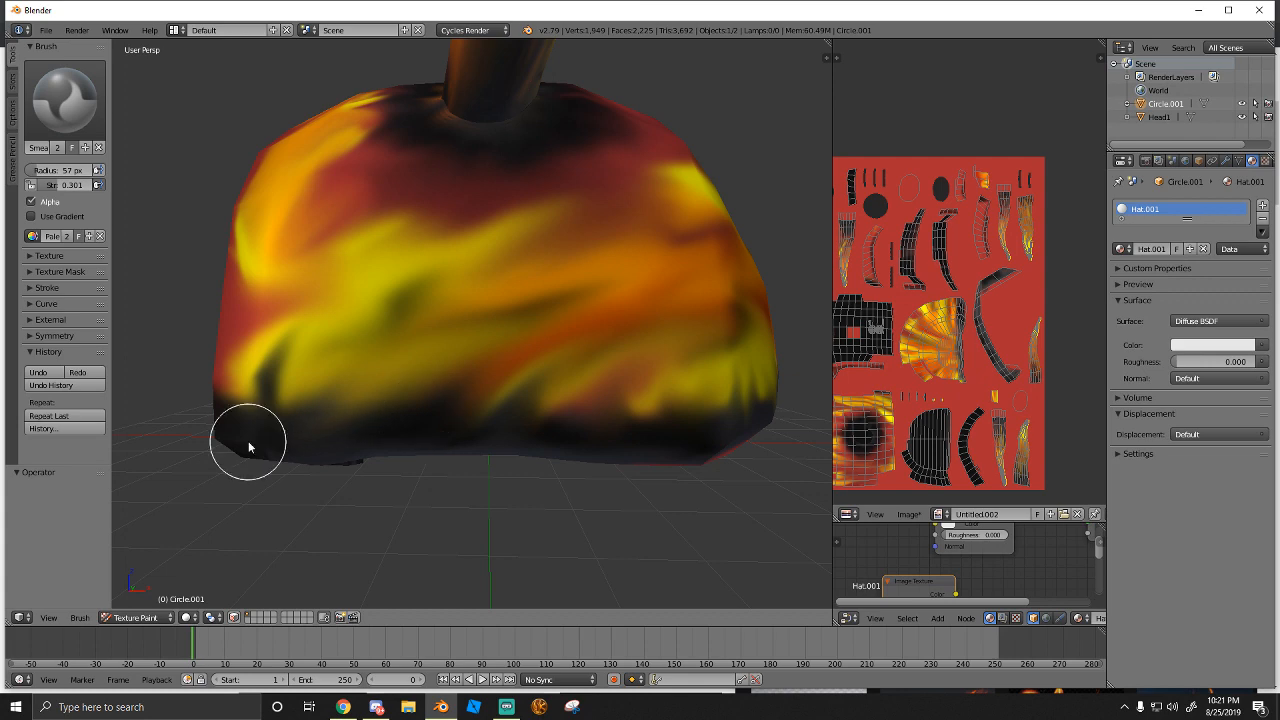
Enable face selection masking and select the faces of the red rim around the hat's underside opening
{"action": "mouse_move", "coordinate": [269, 449]}
{"action": "middle_mouse_down"}
{"action": "mouse_move", "coordinate": [406, 429]}
{"action": "mouse_move", "coordinate": [400, 269]}
{"action": "mouse_move", "coordinate": [643, 210]}
{"action": "mouse_move", "coordinate": [506, 297]}
{"action": "mouse_move", "coordinate": [390, 298]}
{"action": "mouse_move", "coordinate": [380, 334]}
{"action": "mouse_move", "coordinate": [435, 313]}
{"action": "mouse_move", "coordinate": [429, 337]}
{"action": "middle_mouse_up"}
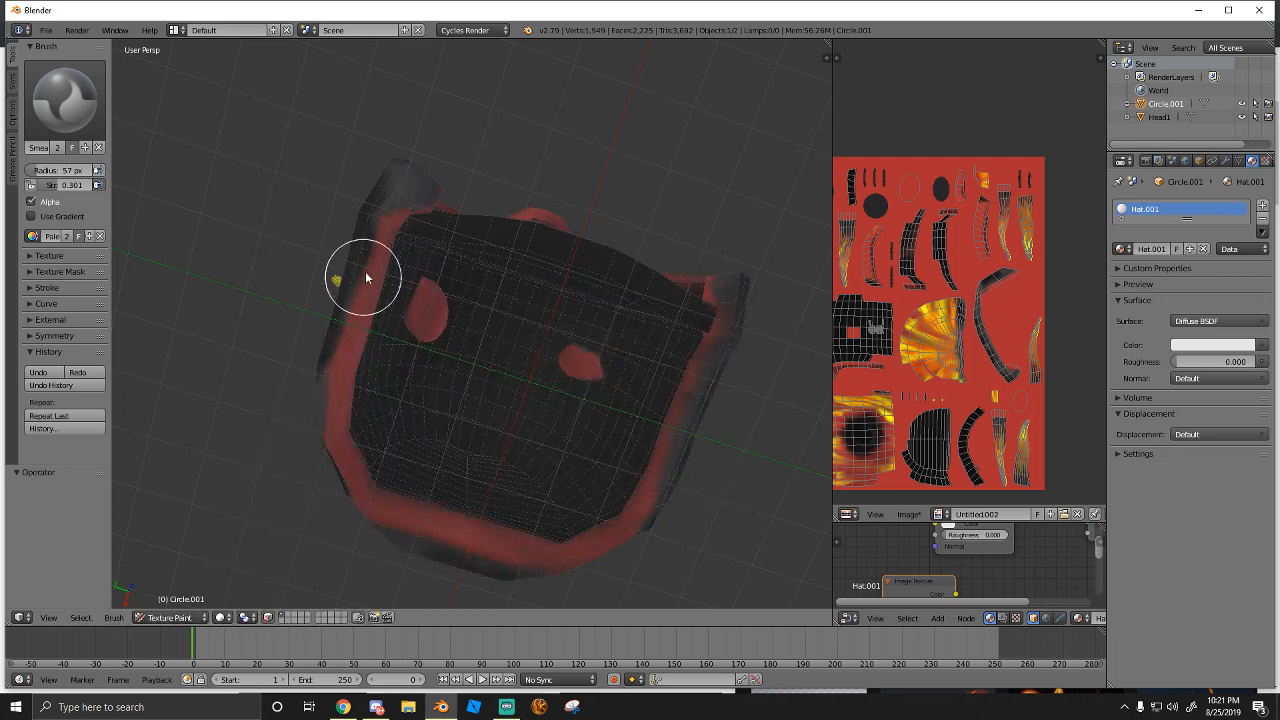
{"action": "mouse_move", "coordinate": [357, 277]}
{"action": "left_mouse_down"}
{"action": "mouse_move", "coordinate": [390, 206]}
{"action": "mouse_move", "coordinate": [346, 363]}
{"action": "mouse_move", "coordinate": [363, 334]}
{"action": "mouse_move", "coordinate": [343, 342]}
{"action": "mouse_move", "coordinate": [334, 380]}
{"action": "mouse_move", "coordinate": [328, 426]}
{"action": "mouse_move", "coordinate": [354, 503]}
{"action": "mouse_move", "coordinate": [344, 494]}
{"action": "mouse_move", "coordinate": [374, 520]}
{"action": "mouse_move", "coordinate": [491, 549]}
{"action": "mouse_move", "coordinate": [457, 550]}
{"action": "mouse_move", "coordinate": [563, 563]}
{"action": "mouse_move", "coordinate": [626, 534]}
{"action": "mouse_move", "coordinate": [571, 545]}
{"action": "mouse_move", "coordinate": [629, 526]}
{"action": "mouse_move", "coordinate": [654, 486]}
{"action": "mouse_move", "coordinate": [711, 358]}
{"action": "mouse_move", "coordinate": [714, 294]}
{"action": "mouse_move", "coordinate": [733, 280]}
{"action": "left_mouse_up"}
{"action": "mouse_move", "coordinate": [429, 299]}
{"action": "middle_mouse_down"}
{"action": "mouse_move", "coordinate": [374, 251]}
{"action": "mouse_move", "coordinate": [321, 260]}
{"action": "mouse_move", "coordinate": [266, 286]}
{"action": "mouse_move", "coordinate": [254, 366]}
{"action": "mouse_move", "coordinate": [279, 251]}
{"action": "mouse_move", "coordinate": [400, 283]}
{"action": "mouse_move", "coordinate": [500, 420]}
{"action": "mouse_move", "coordinate": [500, 391]}
{"action": "mouse_move", "coordinate": [346, 343]}
{"action": "mouse_move", "coordinate": [303, 303]}
{"action": "mouse_move", "coordinate": [297, 320]}
{"action": "mouse_move", "coordinate": [420, 323]}
{"action": "middle_mouse_up"}
{"action": "left_click_drag", "start_coordinate": [467, 317], "coordinate": [594, 287]}
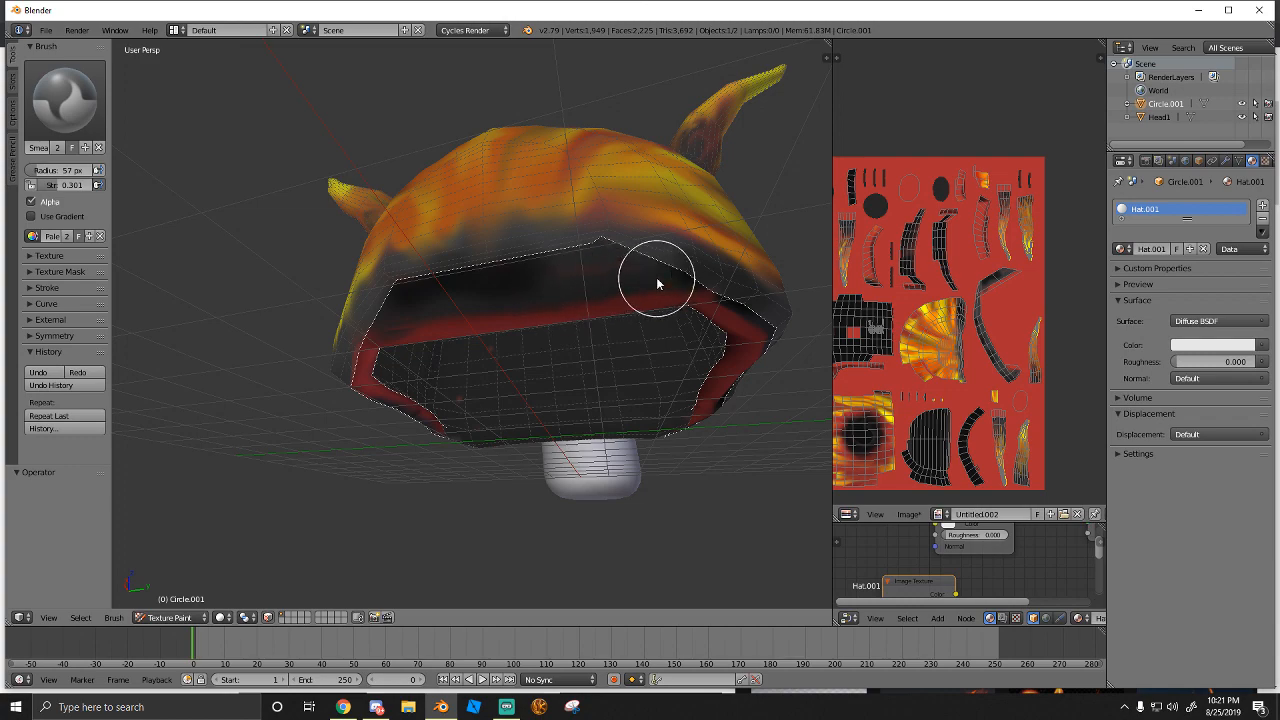
{"action": "mouse_move", "coordinate": [657, 284]}
{"action": "middle_mouse_down"}
{"action": "mouse_move", "coordinate": [500, 289]}
{"action": "mouse_move", "coordinate": [494, 331]}
{"action": "mouse_move", "coordinate": [520, 294]}
{"action": "mouse_move", "coordinate": [418, 368]}
{"action": "mouse_move", "coordinate": [523, 266]}
{"action": "mouse_move", "coordinate": [467, 302]}
{"action": "mouse_move", "coordinate": [229, 238]}
{"action": "middle_mouse_up"}
Fill the selected underside rim faces with near-black using the Fill brush, then clear the face selection
{"action": "left_click", "coordinate": [88, 122]}
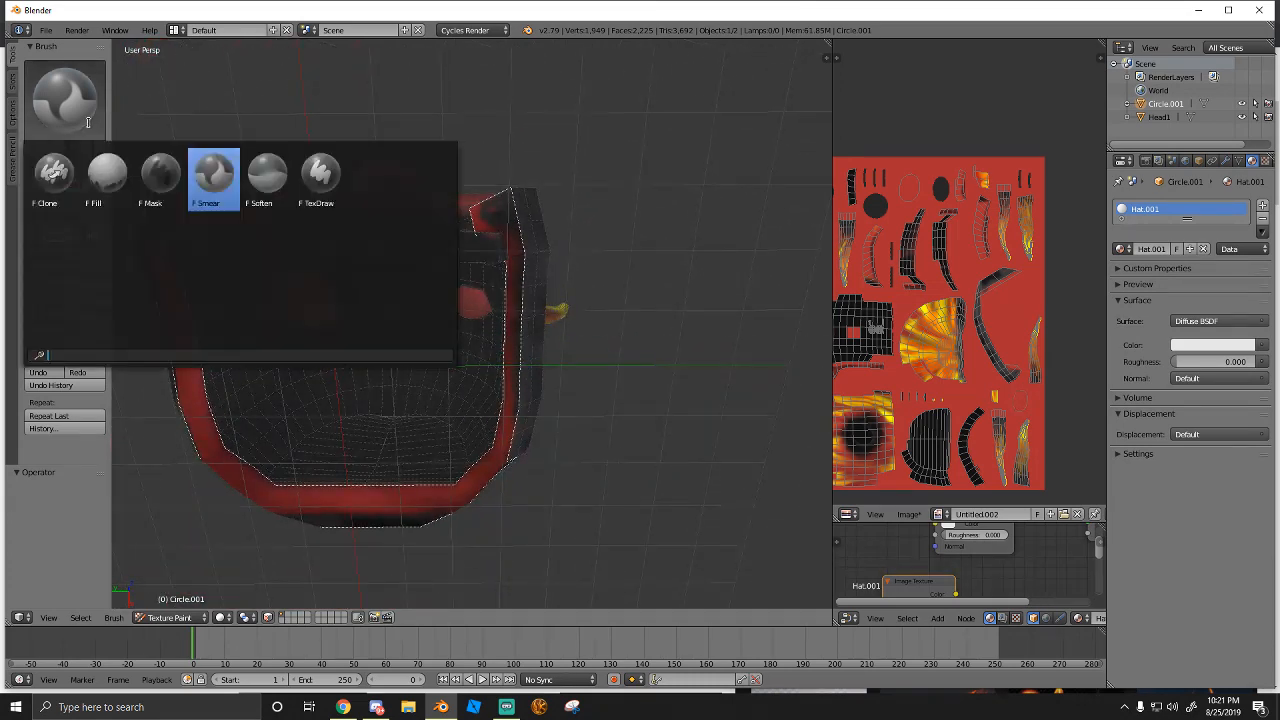
{"action": "left_click", "coordinate": [107, 175]}
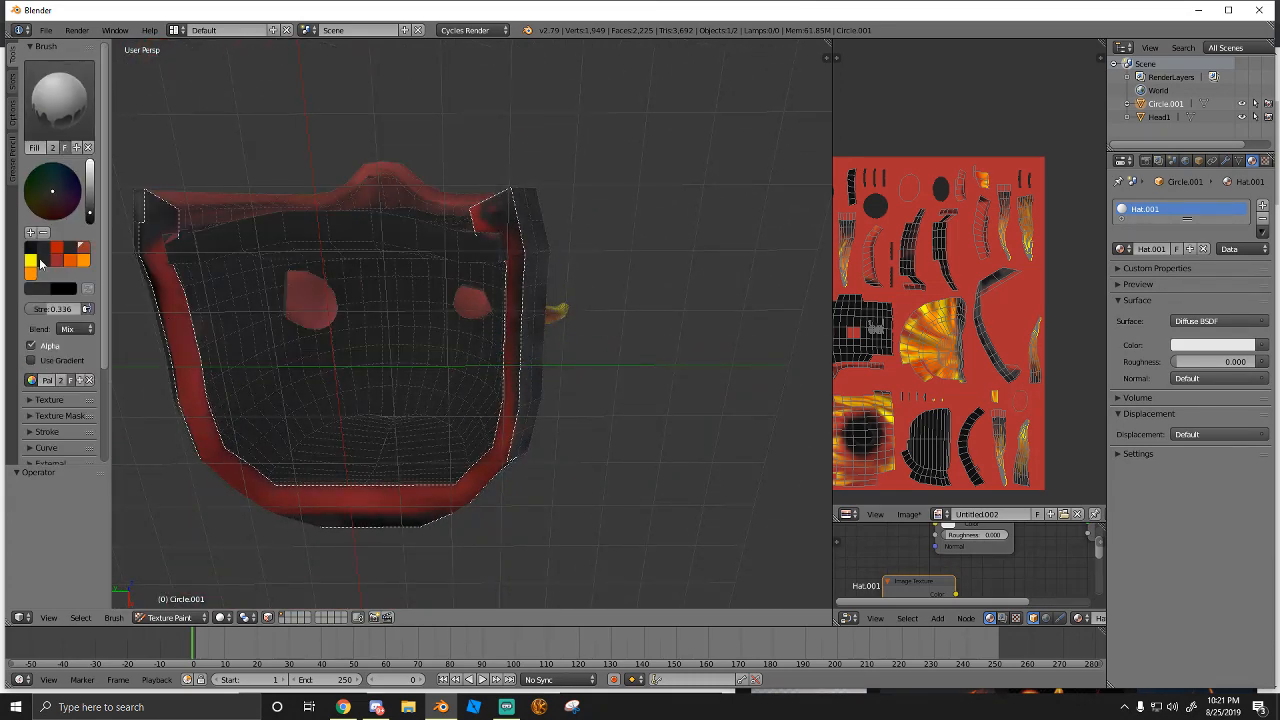
{"action": "mouse_move", "coordinate": [197, 437]}
{"action": "middle_mouse_down"}
{"action": "mouse_move", "coordinate": [320, 423]}
{"action": "mouse_move", "coordinate": [203, 497]}
{"action": "mouse_move", "coordinate": [777, 523]}
{"action": "mouse_move", "coordinate": [570, 575]}
{"action": "middle_mouse_up"}
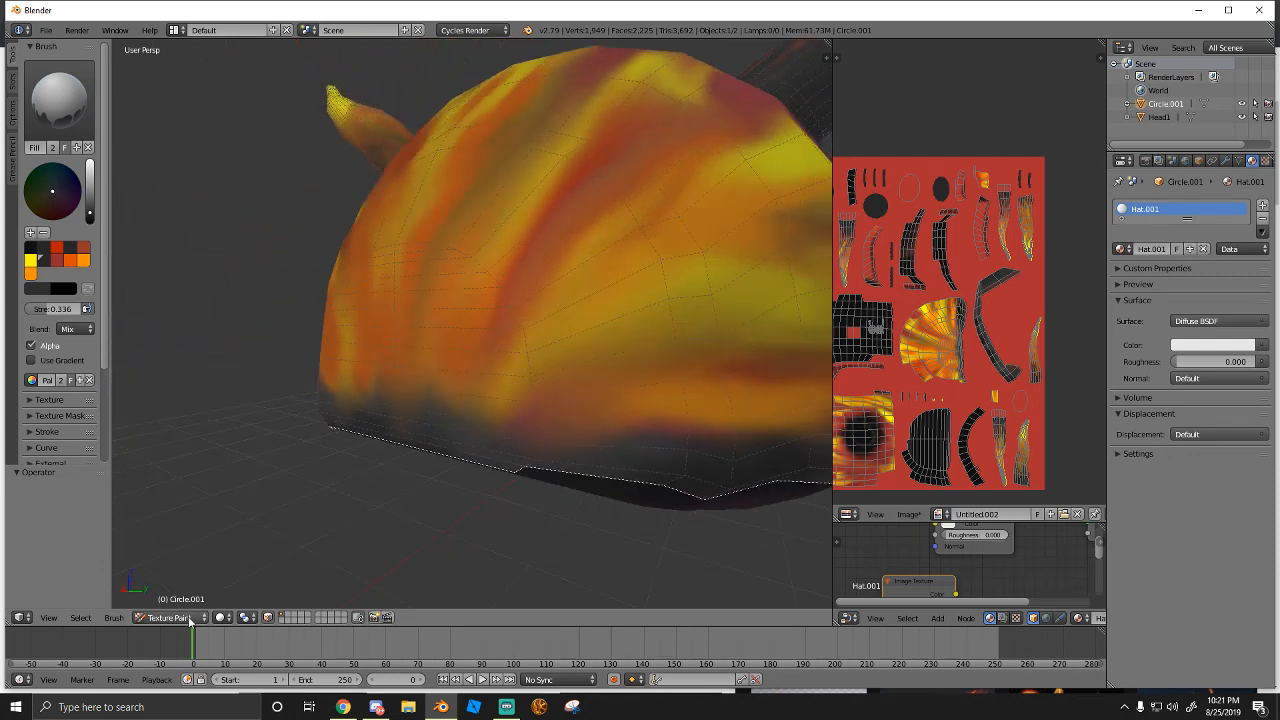
{"action": "left_click", "coordinate": [175, 616]}
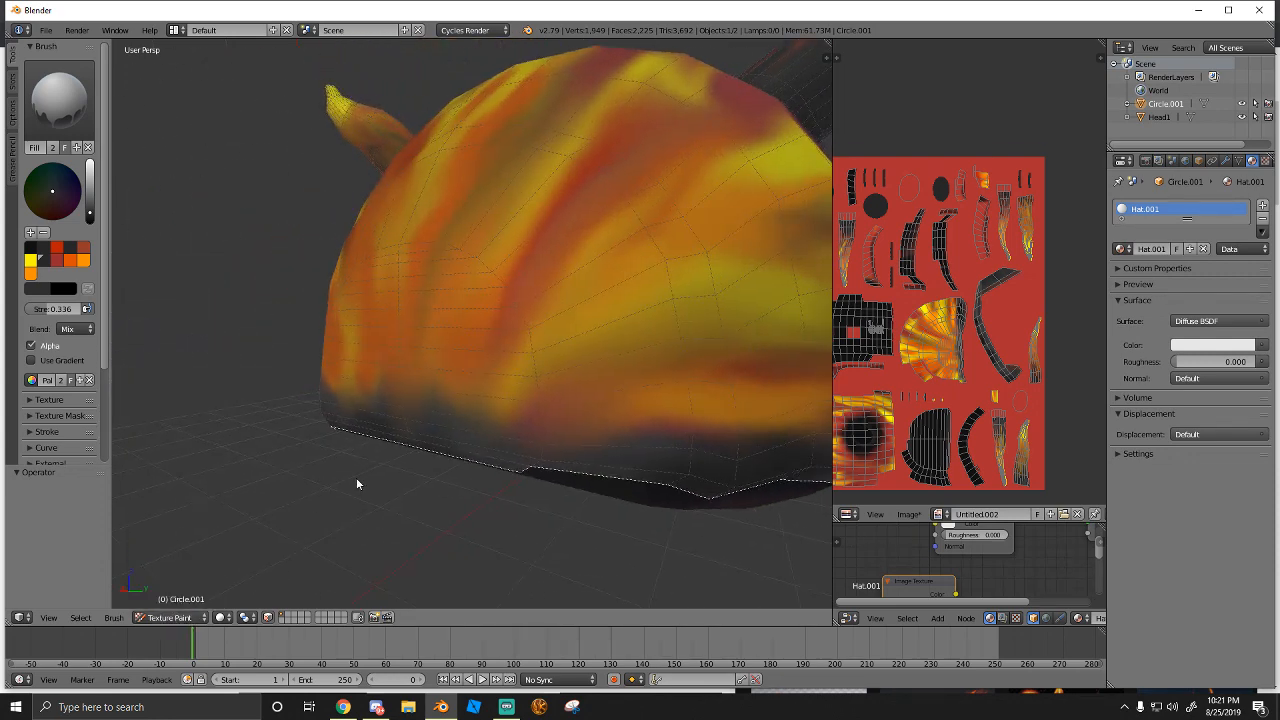
{"action": "key", "text": "a"}
{"action": "mouse_move", "coordinate": [357, 484]}
{"action": "middle_mouse_down"}
{"action": "mouse_move", "coordinate": [543, 449]}
{"action": "mouse_move", "coordinate": [531, 403]}
{"action": "mouse_move", "coordinate": [632, 384]}
{"action": "mouse_move", "coordinate": [583, 391]}
{"action": "mouse_move", "coordinate": [469, 297]}
{"action": "mouse_move", "coordinate": [433, 307]}
{"action": "middle_mouse_up"}
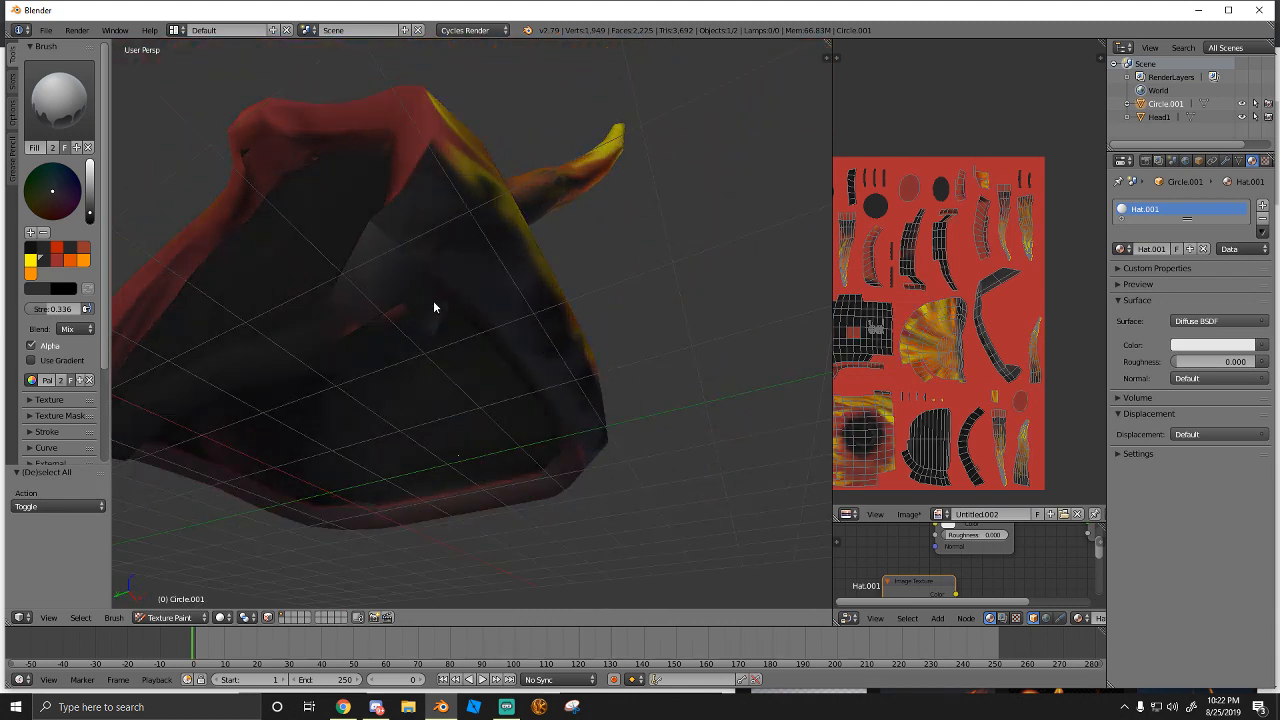
{"action": "mouse_move", "coordinate": [334, 354]}
{"action": "middle_mouse_down"}
{"action": "mouse_move", "coordinate": [381, 411]}
{"action": "mouse_move", "coordinate": [359, 376]}
{"action": "mouse_move", "coordinate": [382, 319]}
{"action": "mouse_move", "coordinate": [273, 314]}
{"action": "middle_mouse_up"}
Switch from the Fill brush back to the Smear brush
{"action": "left_click", "coordinate": [195, 617]}
{"action": "left_click", "coordinate": [64, 102]}
{"action": "left_click", "coordinate": [319, 179]}
{"action": "left_click", "coordinate": [64, 102]}
{"action": "left_click", "coordinate": [220, 179]}
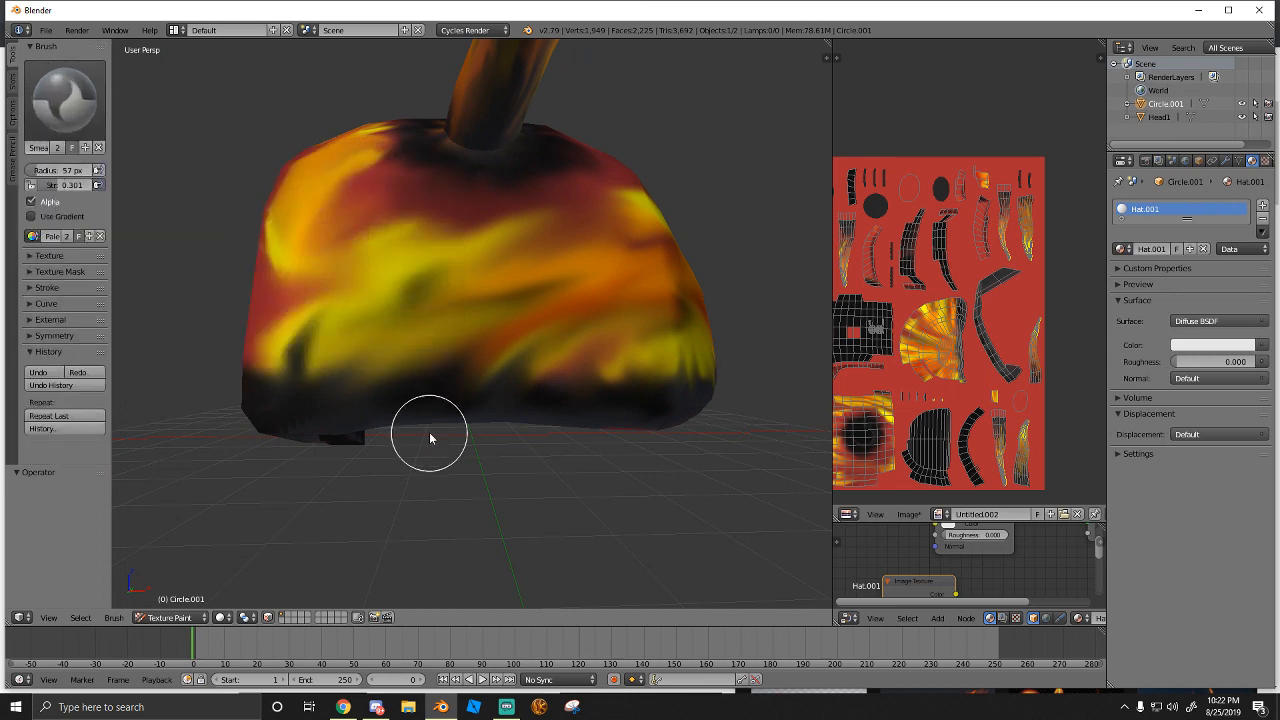
{"action": "middle_click_drag", "start_coordinate": [429, 435], "coordinate": [344, 296]}
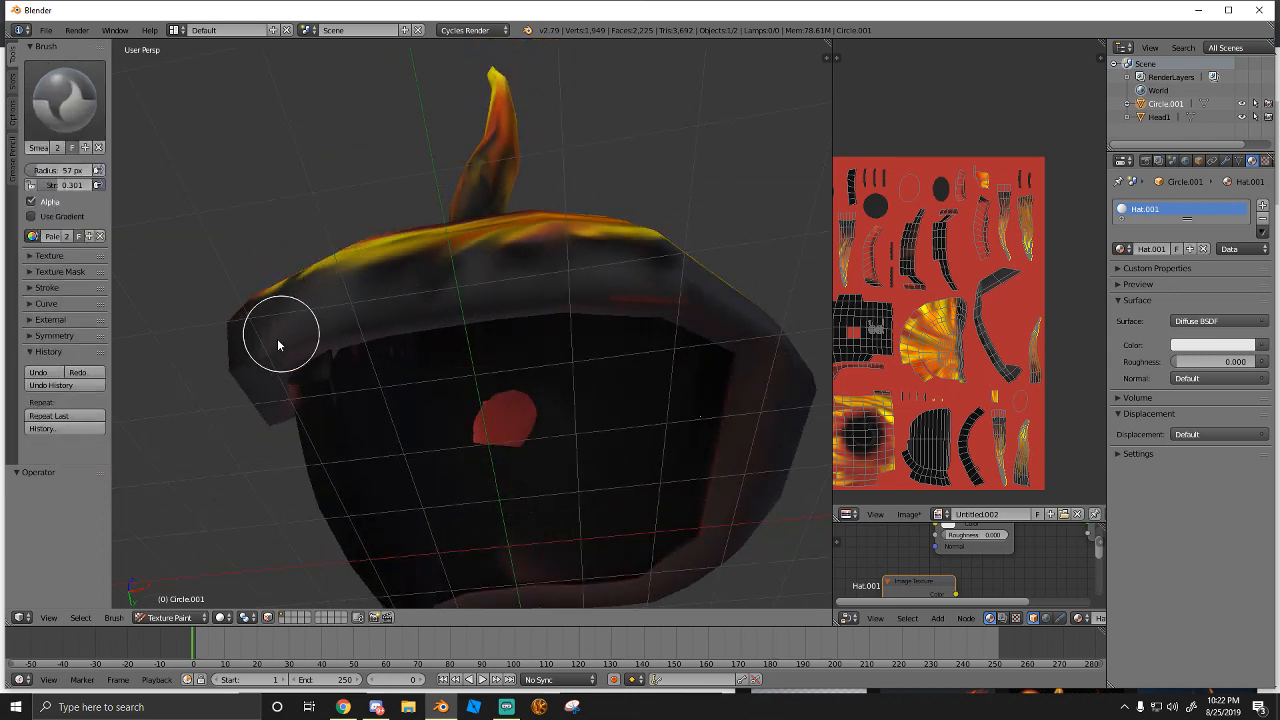
{"action": "middle_click_drag", "start_coordinate": [344, 340], "coordinate": [430, 322]}
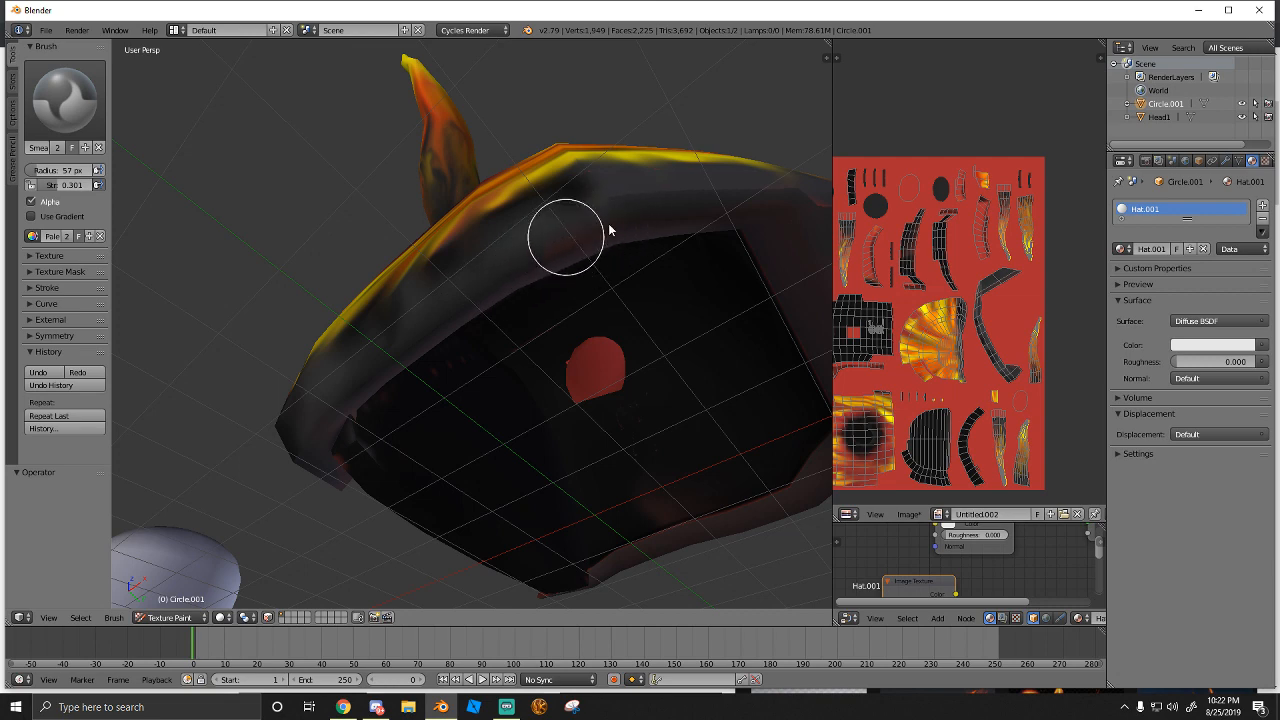
{"action": "left_click", "coordinate": [507, 707]}
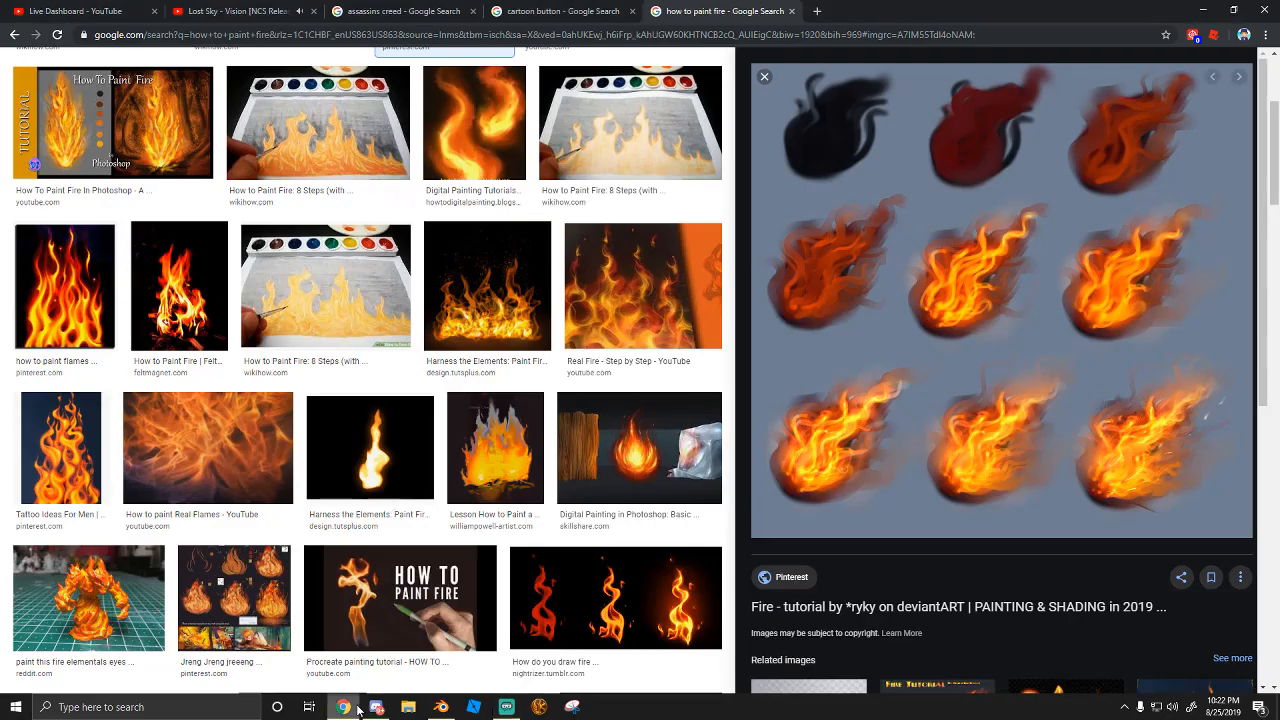
{"action": "left_click", "coordinate": [375, 707]}
{"action": "left_click", "coordinate": [375, 707]}
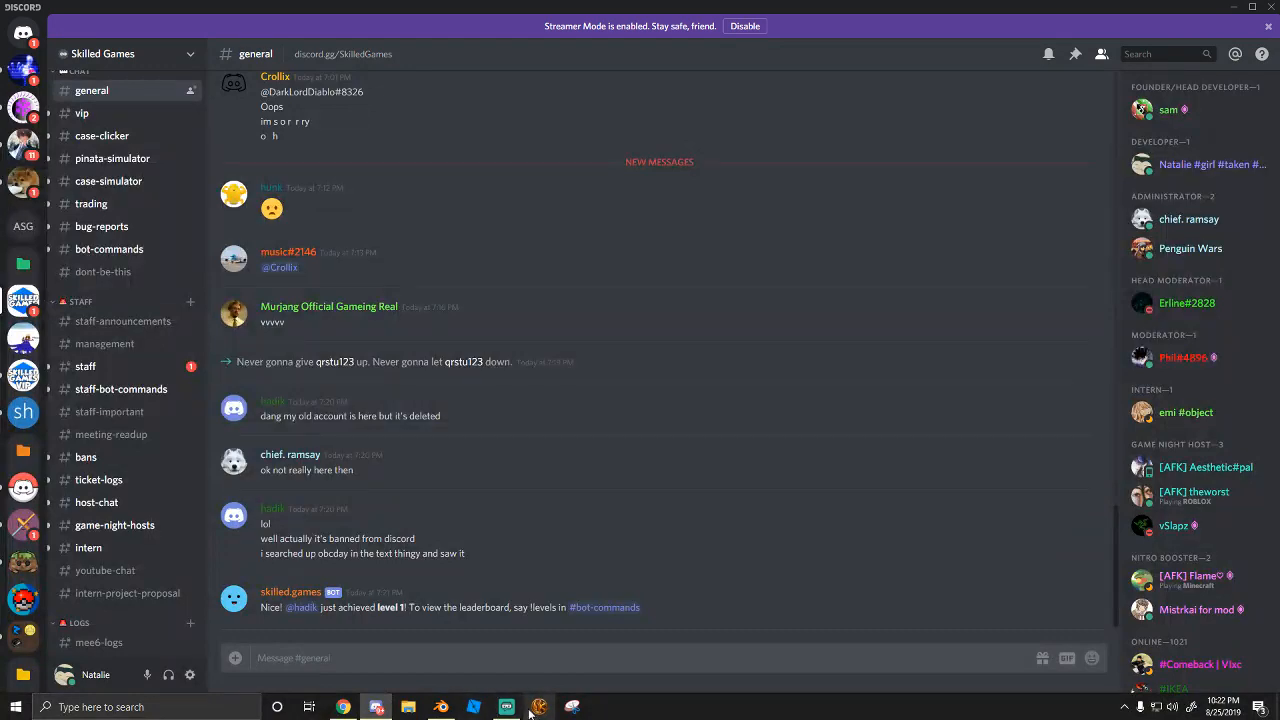
{"action": "left_click", "coordinate": [441, 707]}
Examine the darkened underside rim and lower band around the back, sides and front opening of the hat
{"action": "middle_click_drag", "start_coordinate": [657, 418], "coordinate": [603, 284]}
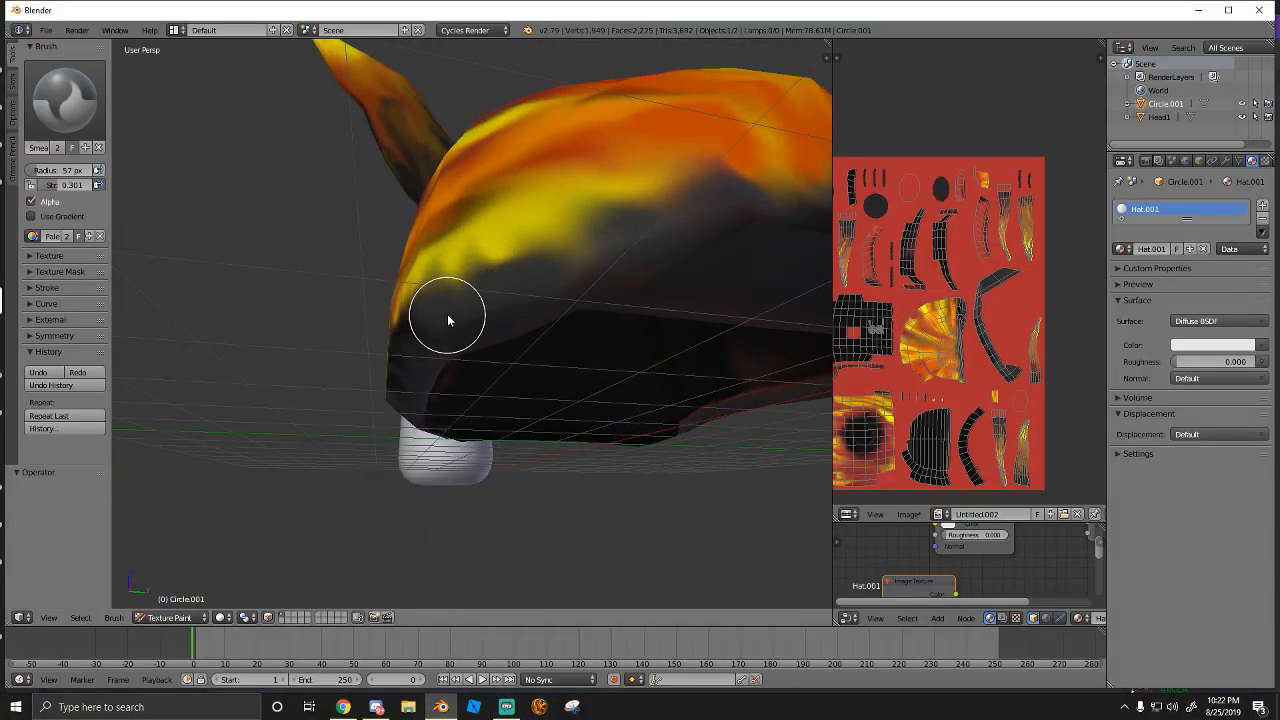
{"action": "middle_click_drag", "start_coordinate": [594, 289], "coordinate": [405, 327]}
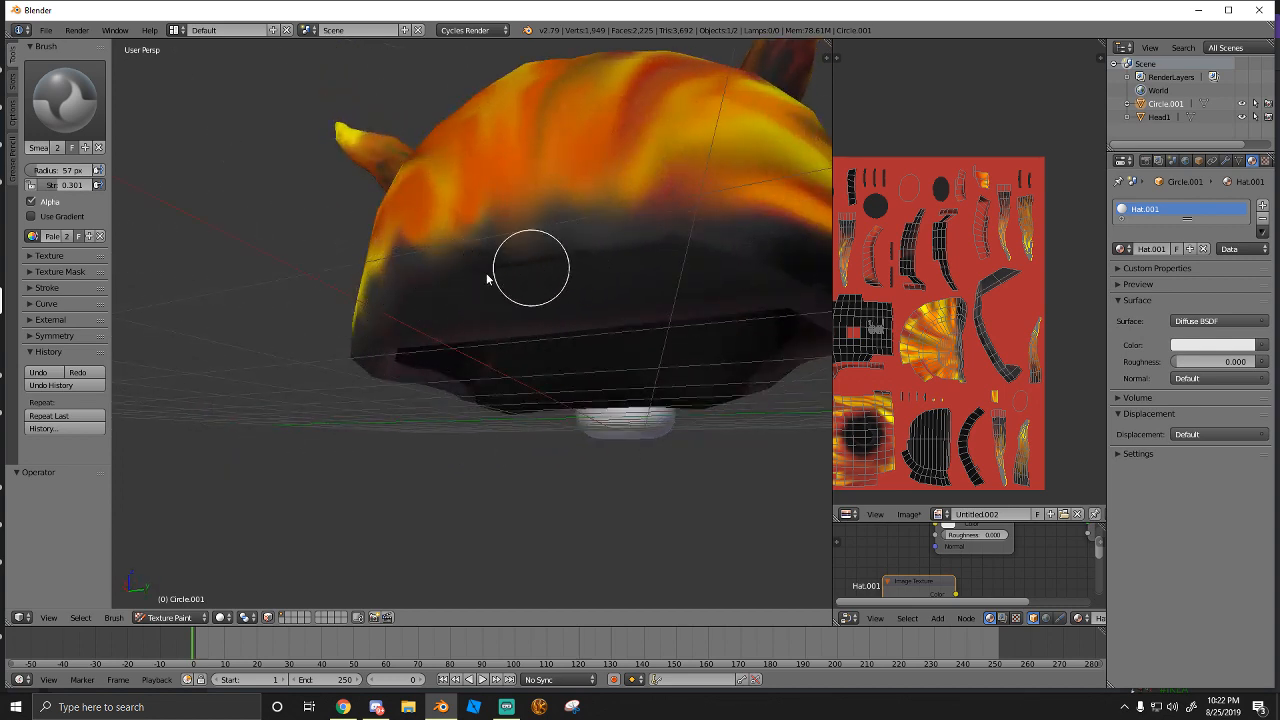
{"action": "middle_click_drag", "start_coordinate": [477, 273], "coordinate": [336, 382]}
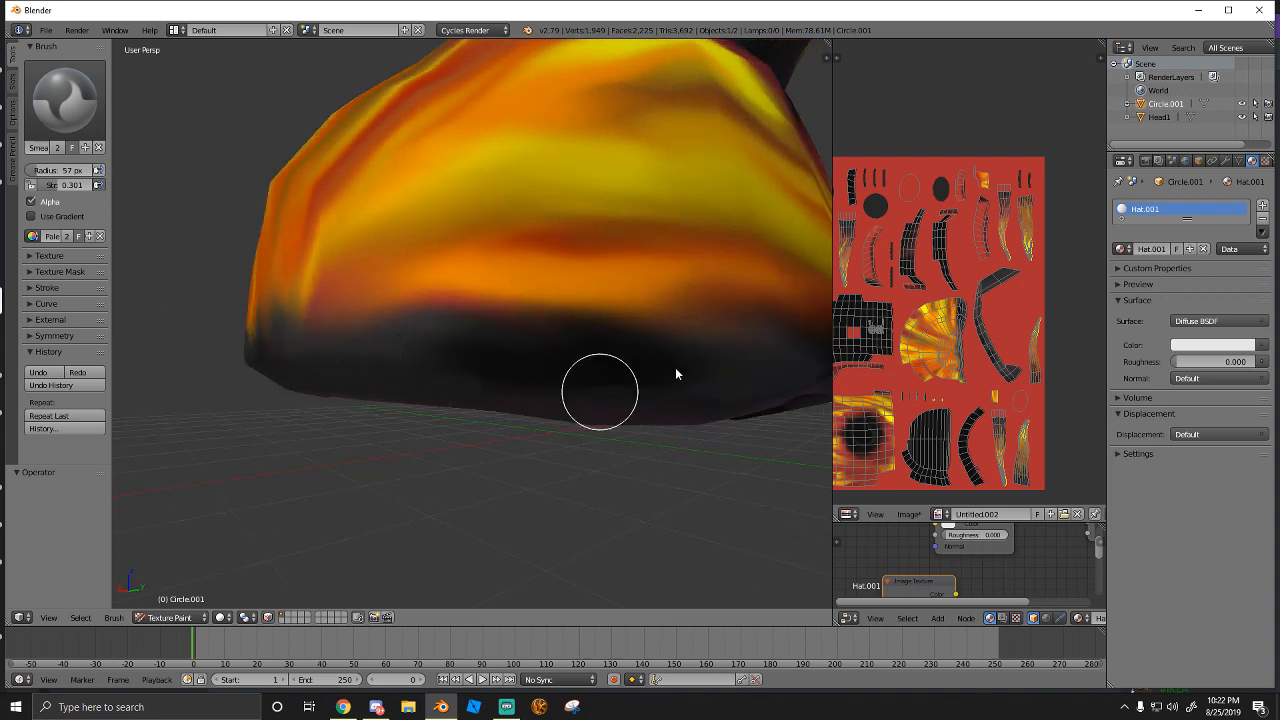
{"action": "middle_click_drag", "start_coordinate": [725, 374], "coordinate": [227, 318]}
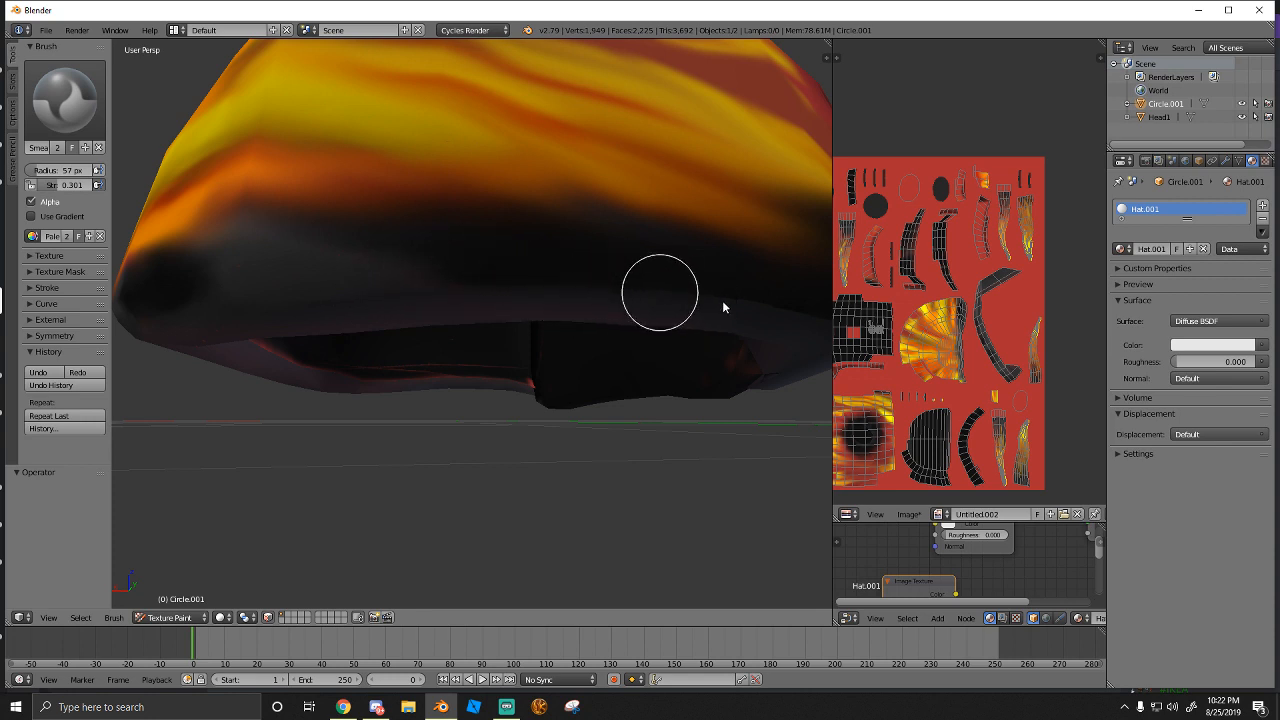
{"action": "middle_click_drag", "start_coordinate": [763, 314], "coordinate": [397, 332]}
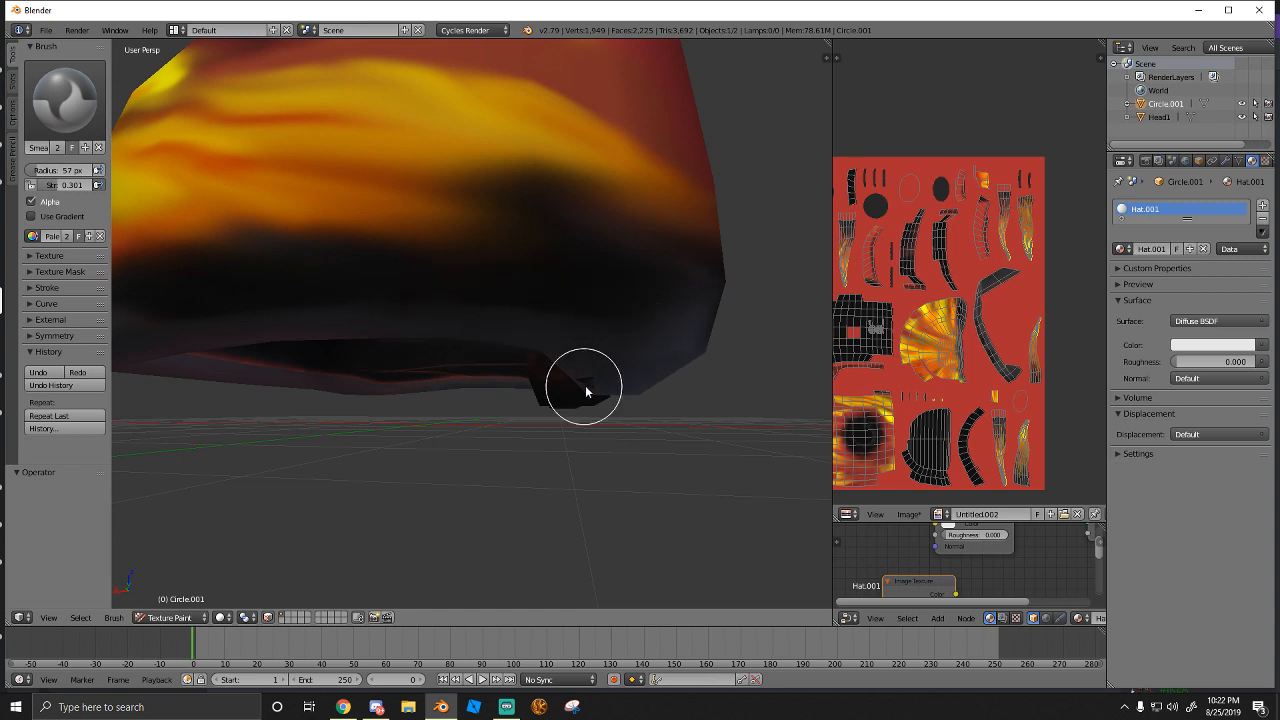
{"action": "mouse_move", "coordinate": [585, 390]}
{"action": "middle_mouse_down"}
{"action": "mouse_move", "coordinate": [586, 357]}
{"action": "mouse_move", "coordinate": [551, 349]}
{"action": "mouse_move", "coordinate": [255, 410]}
{"action": "mouse_move", "coordinate": [221, 384]}
{"action": "mouse_move", "coordinate": [292, 196]}
{"action": "middle_mouse_up"}
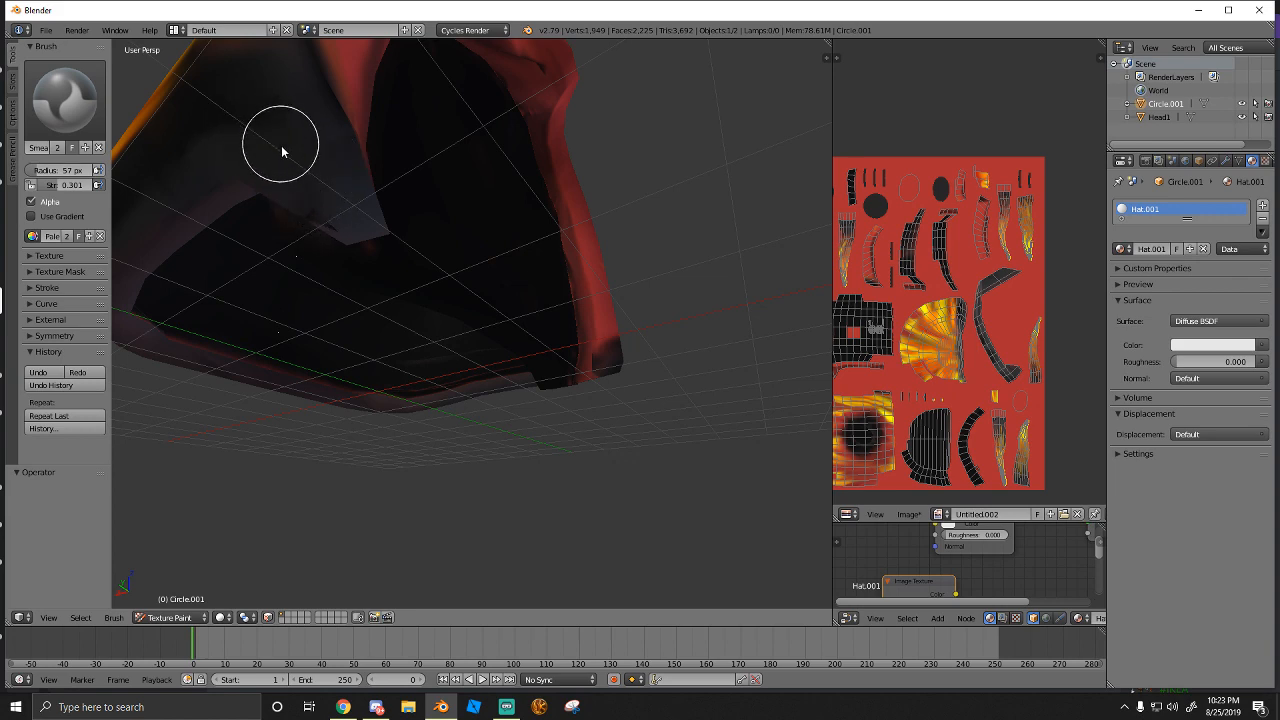
{"action": "middle_click_drag", "start_coordinate": [281, 145], "coordinate": [496, 324]}
{"action": "middle_click_drag", "start_coordinate": [505, 369], "coordinate": [357, 388]}
{"action": "scroll", "coordinate": [356, 381], "scroll_direction": "up", "scroll_amount": 5}
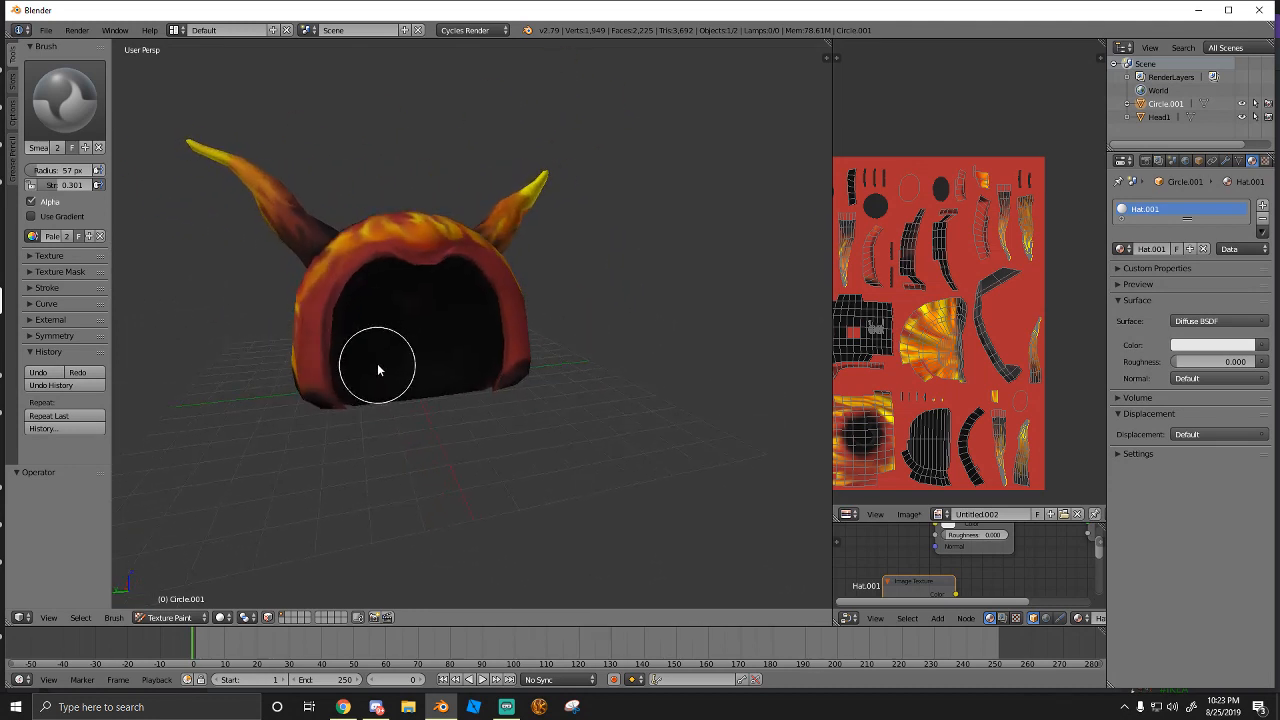
Enable face selection masking and select a single face on the black inner wall of the hat's front opening
{"action": "left_click", "coordinate": [267, 618]}
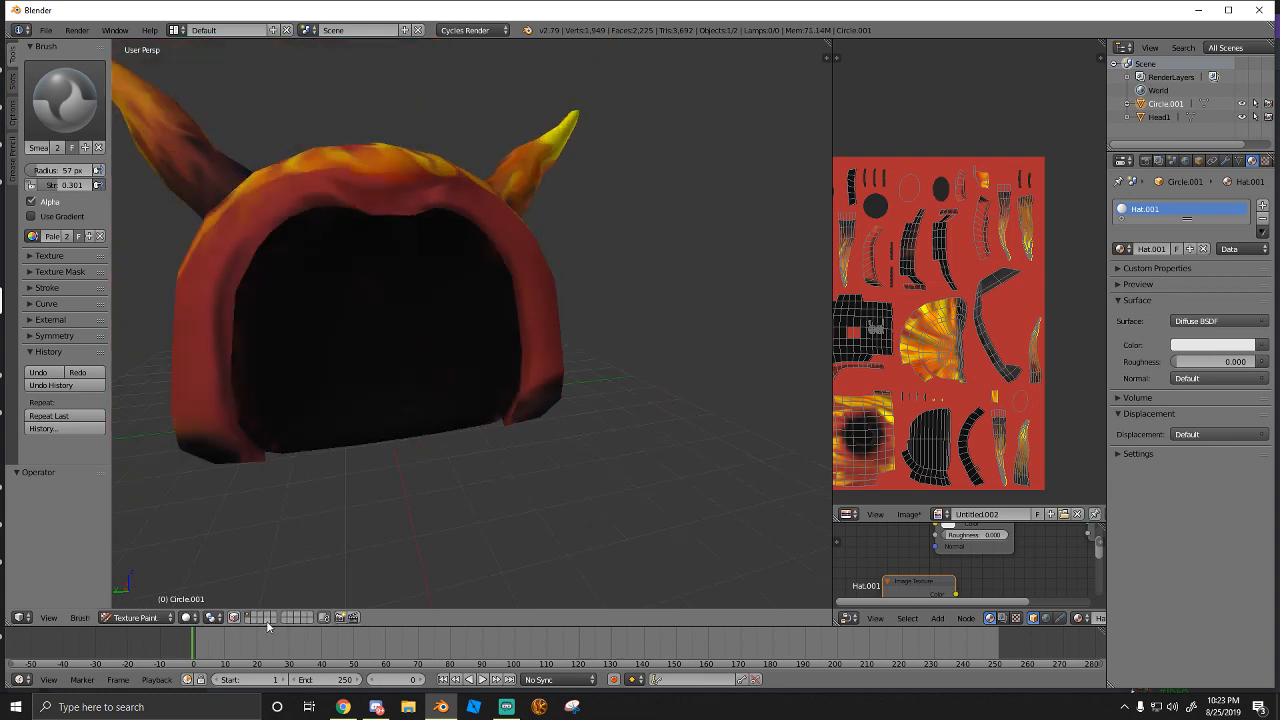
{"action": "left_click", "coordinate": [236, 618]}
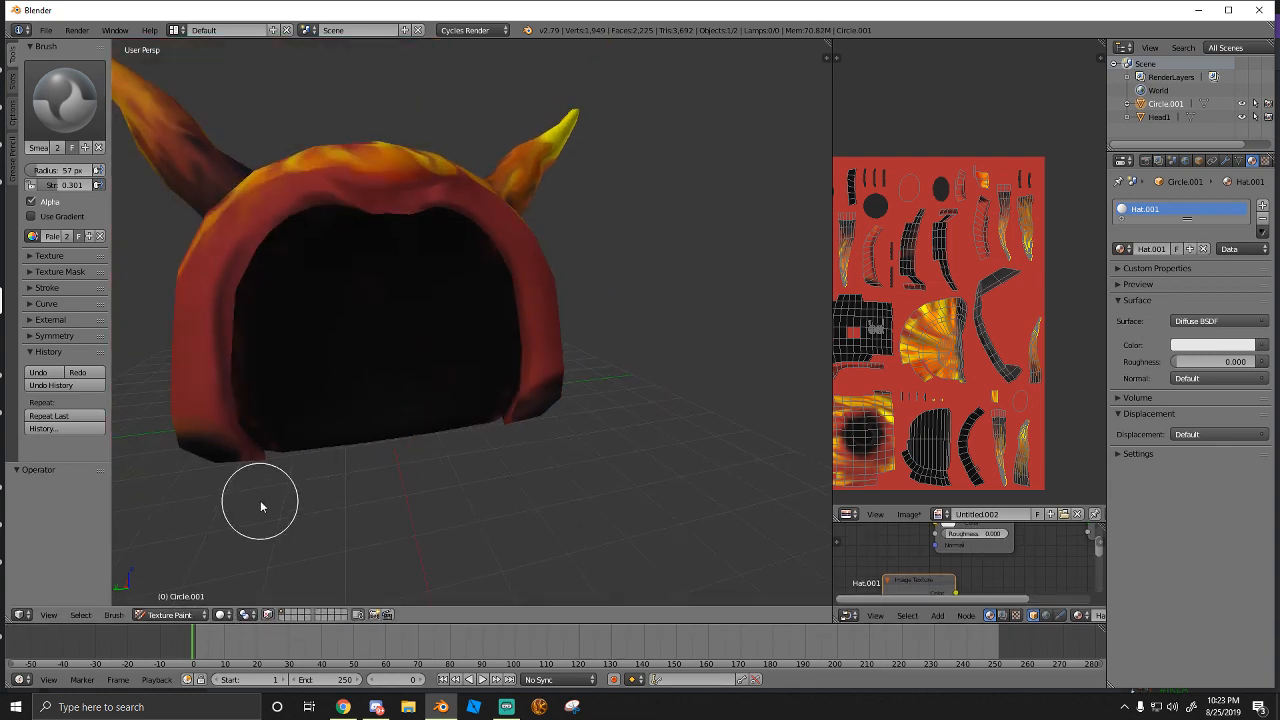
{"action": "left_click", "coordinate": [266, 617]}
{"action": "left_click", "coordinate": [232, 617]}
{"action": "left_click", "coordinate": [266, 617]}
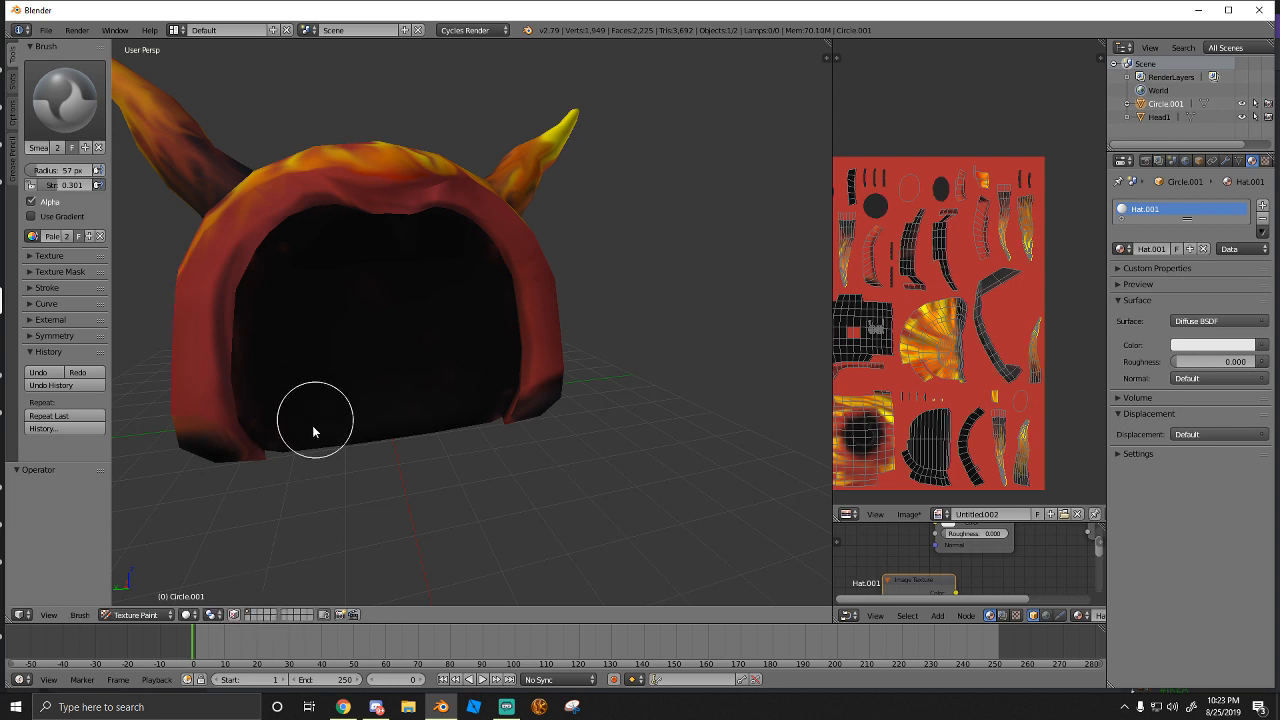
{"action": "left_click", "coordinate": [235, 618]}
{"action": "scroll", "coordinate": [298, 448], "scroll_direction": "up", "scroll_amount": 2}
{"action": "right_click", "coordinate": [304, 442]}
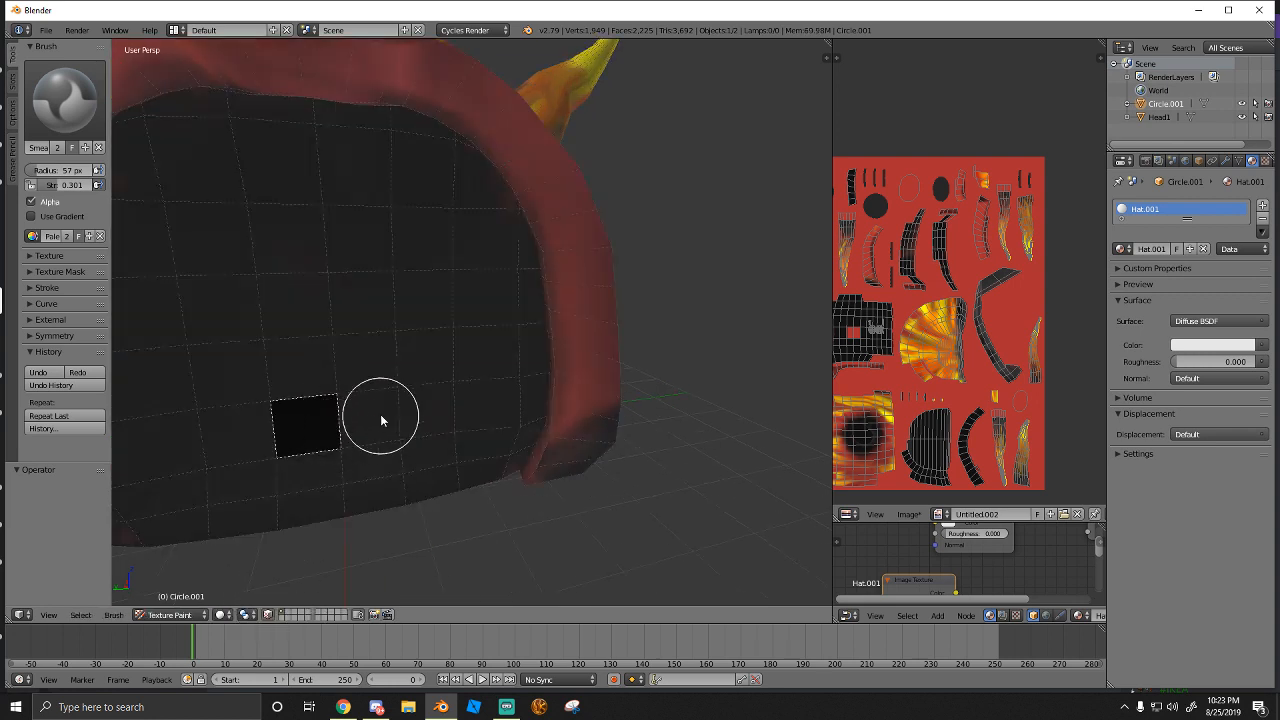
{"action": "right_click", "coordinate": [380, 416]}
{"action": "right_click", "coordinate": [364, 289]}
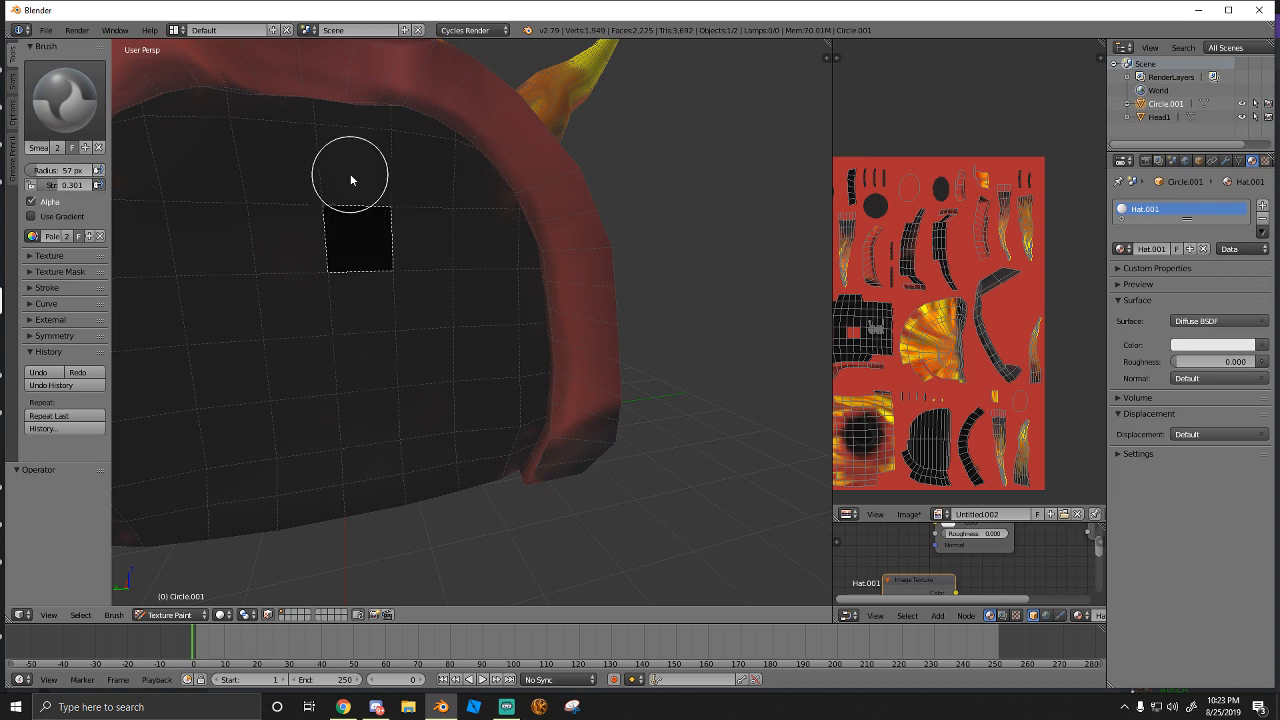
Add the inner-wall faces from one side of the front opening to its middle to the face selection
{"action": "scroll", "coordinate": [350, 177], "scroll_direction": "down", "scroll_amount": 2}
{"action": "middle_click_drag", "start_coordinate": [282, 206], "coordinate": [382, 262]}
{"action": "right_click", "coordinate": [314, 420], "text": "shift"}
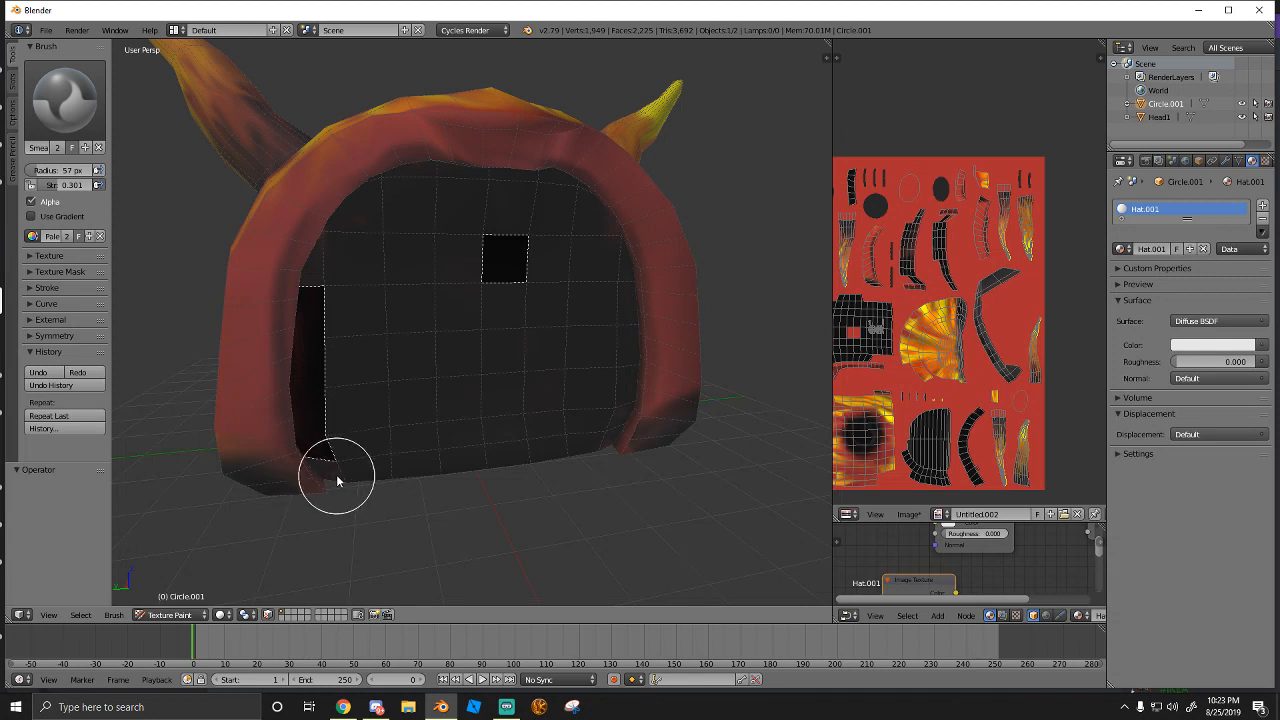
{"action": "right_click", "coordinate": [350, 416], "text": "shift"}
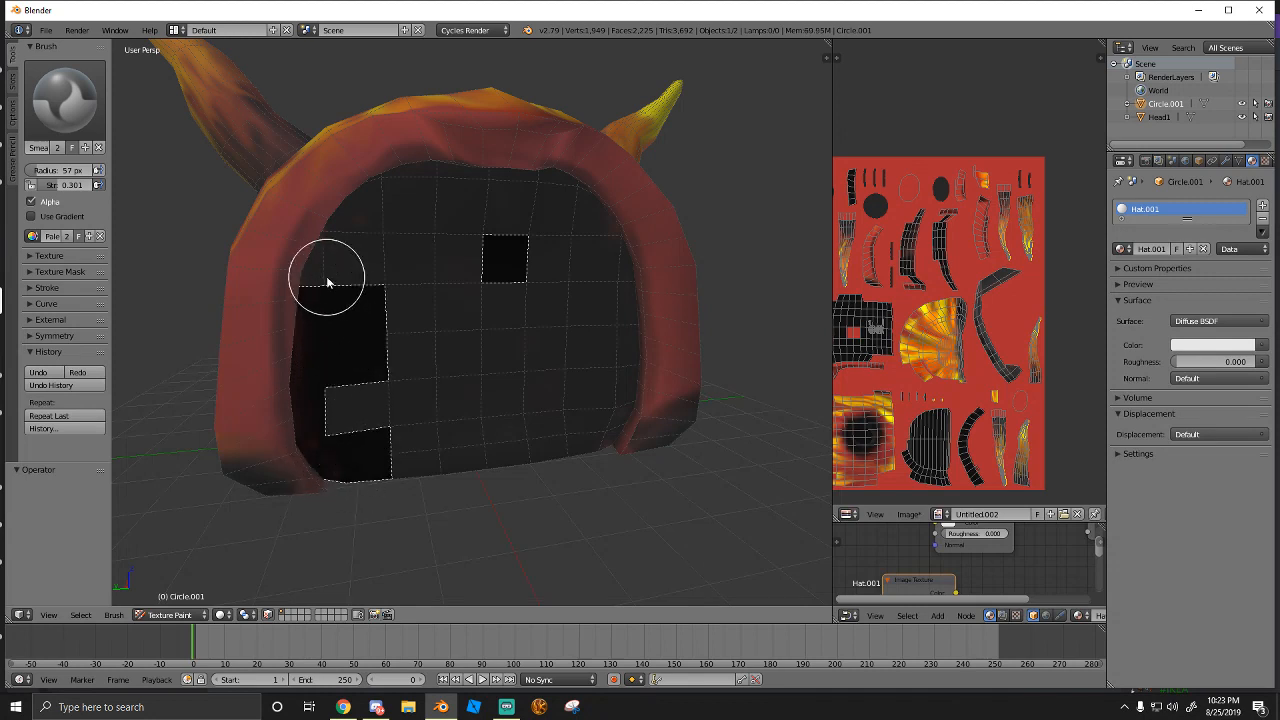
{"action": "right_click", "coordinate": [344, 248], "text": "shift"}
{"action": "right_click", "coordinate": [359, 256], "text": "shift"}
{"action": "right_click", "coordinate": [408, 214], "text": "shift"}
{"action": "right_click", "coordinate": [410, 258], "text": "shift"}
{"action": "right_click", "coordinate": [404, 354], "text": "shift"}
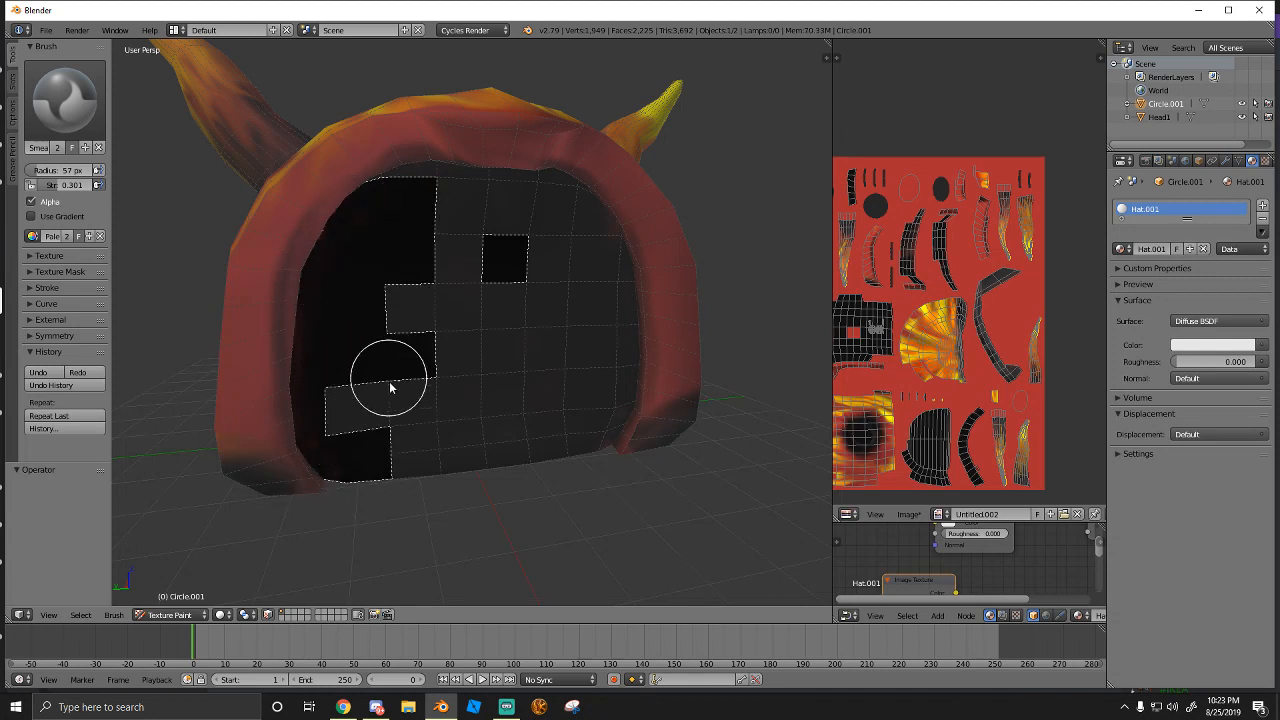
{"action": "right_click", "coordinate": [442, 405], "text": "shift"}
{"action": "right_click", "coordinate": [459, 460], "text": "shift"}
{"action": "right_click", "coordinate": [440, 289], "text": "shift"}
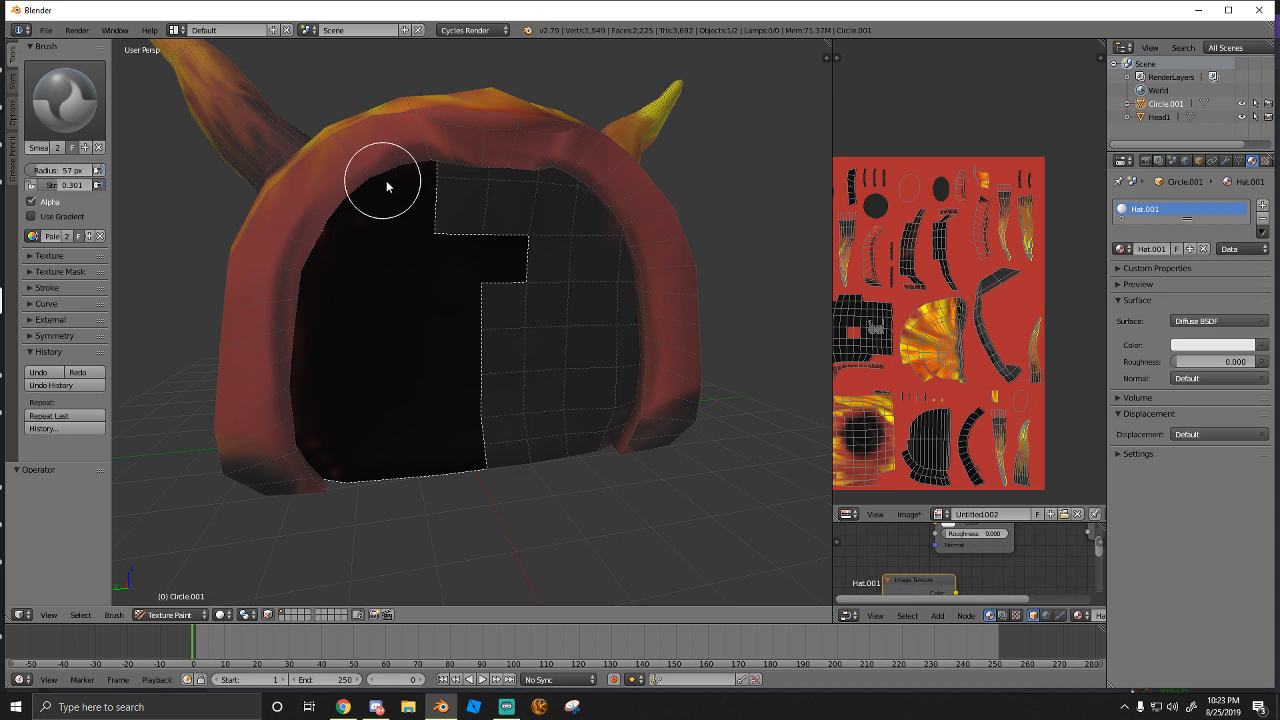
{"action": "right_click", "coordinate": [446, 182], "text": "shift"}
Extend the selection over the remaining inner-wall faces on the opening's other side, including its upper corner
{"action": "middle_click_drag", "start_coordinate": [479, 210], "coordinate": [469, 189]}
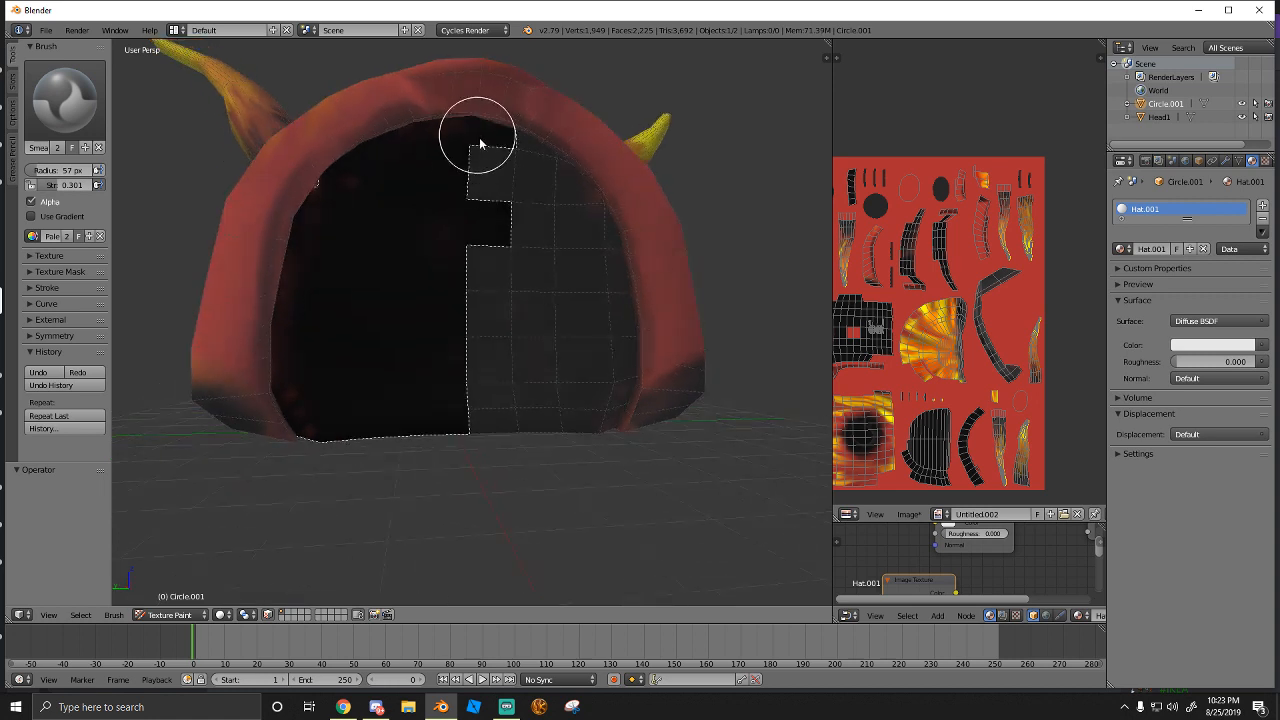
{"action": "right_click", "coordinate": [489, 314], "text": "shift"}
{"action": "right_click", "coordinate": [493, 274], "text": "shift"}
{"action": "right_click", "coordinate": [530, 277], "text": "shift"}
{"action": "right_click", "coordinate": [535, 370], "text": "shift"}
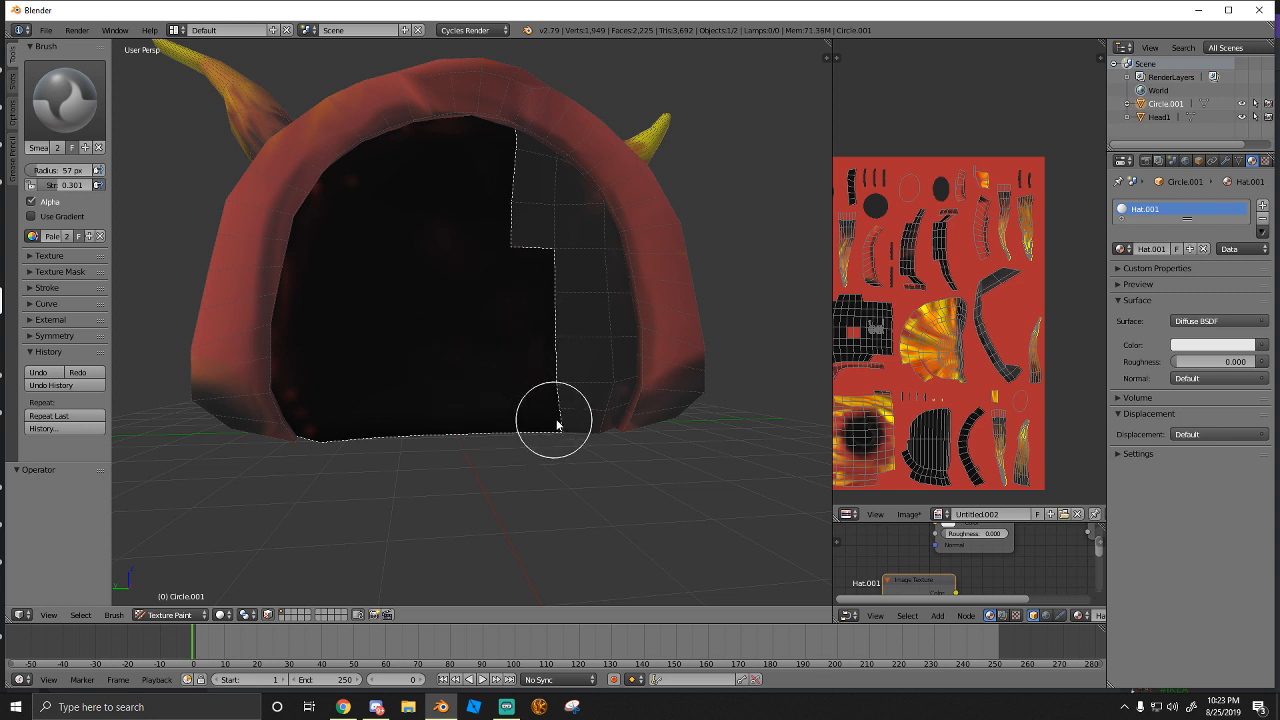
{"action": "right_click", "coordinate": [589, 400], "text": "shift"}
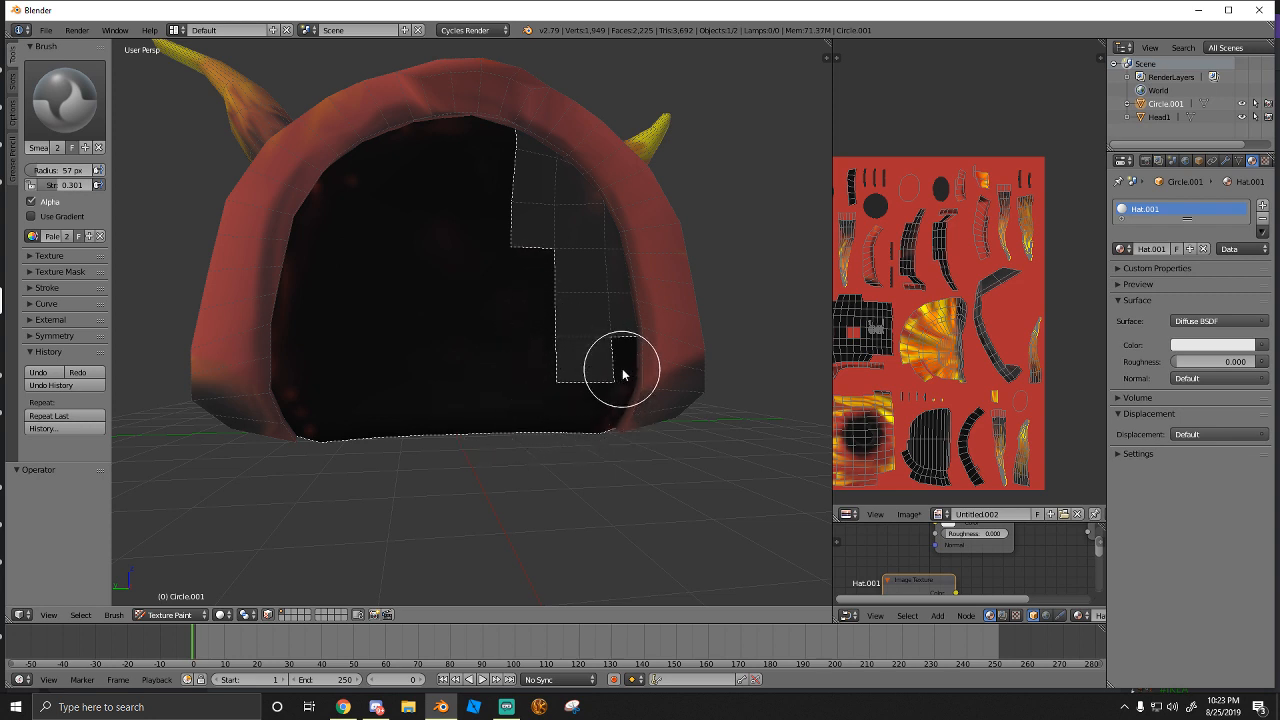
{"action": "right_click", "coordinate": [622, 374], "text": "shift"}
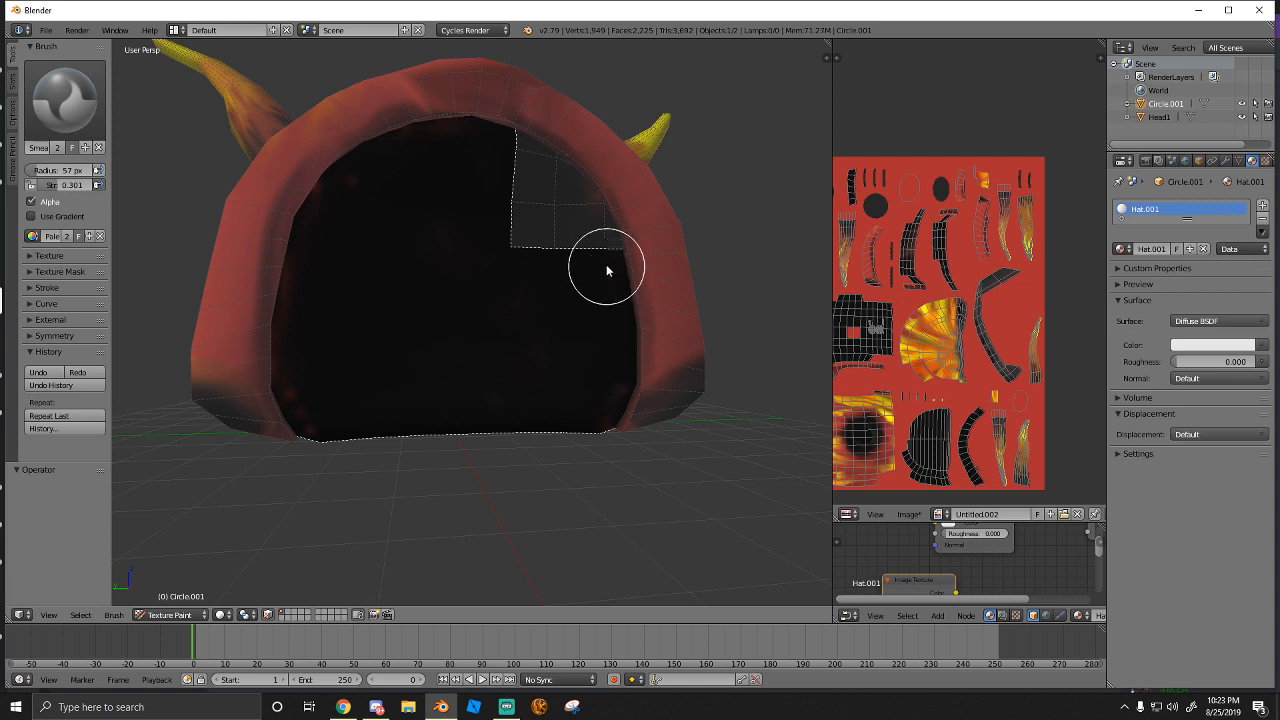
{"action": "mouse_move", "coordinate": [525, 183]}
{"action": "left_mouse_down"}
{"action": "mouse_move", "coordinate": [529, 149]}
{"action": "mouse_move", "coordinate": [563, 163]}
{"action": "mouse_move", "coordinate": [583, 230]}
{"action": "left_mouse_up"}
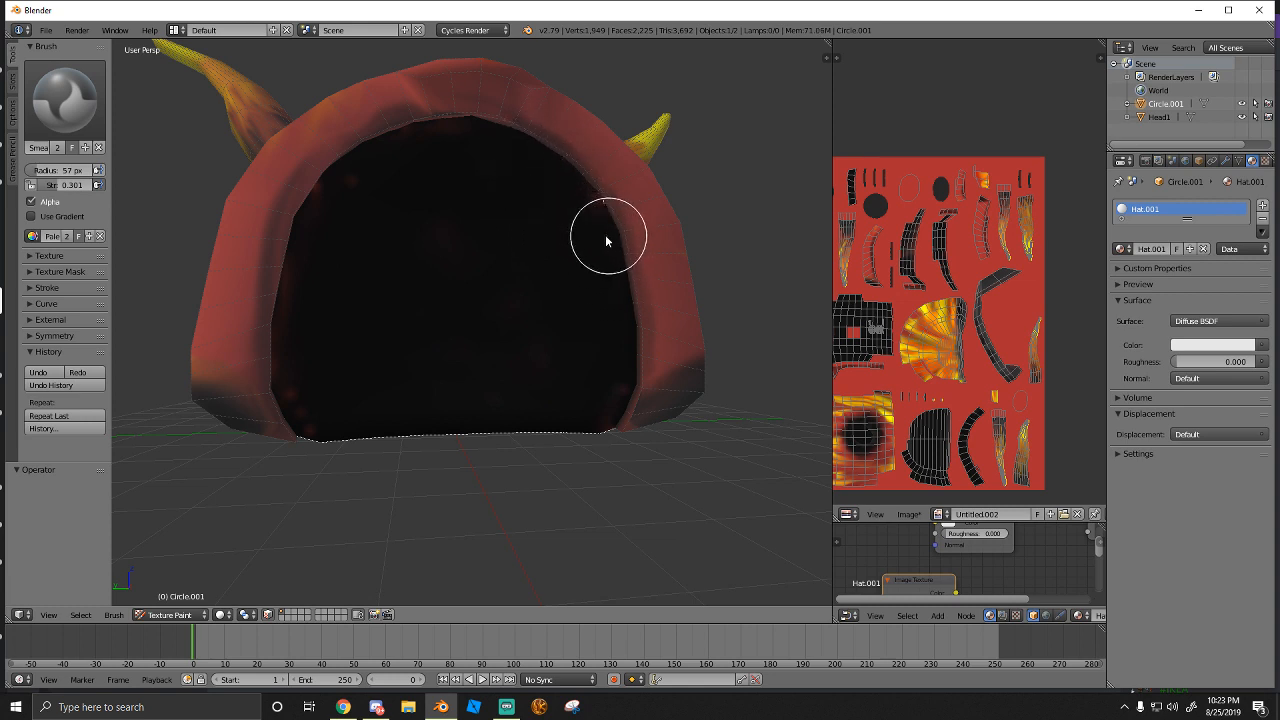
Fill the selected inner-wall faces with pure black using the Fill brush
{"action": "left_click", "coordinate": [65, 110]}
{"action": "left_click", "coordinate": [100, 200]}
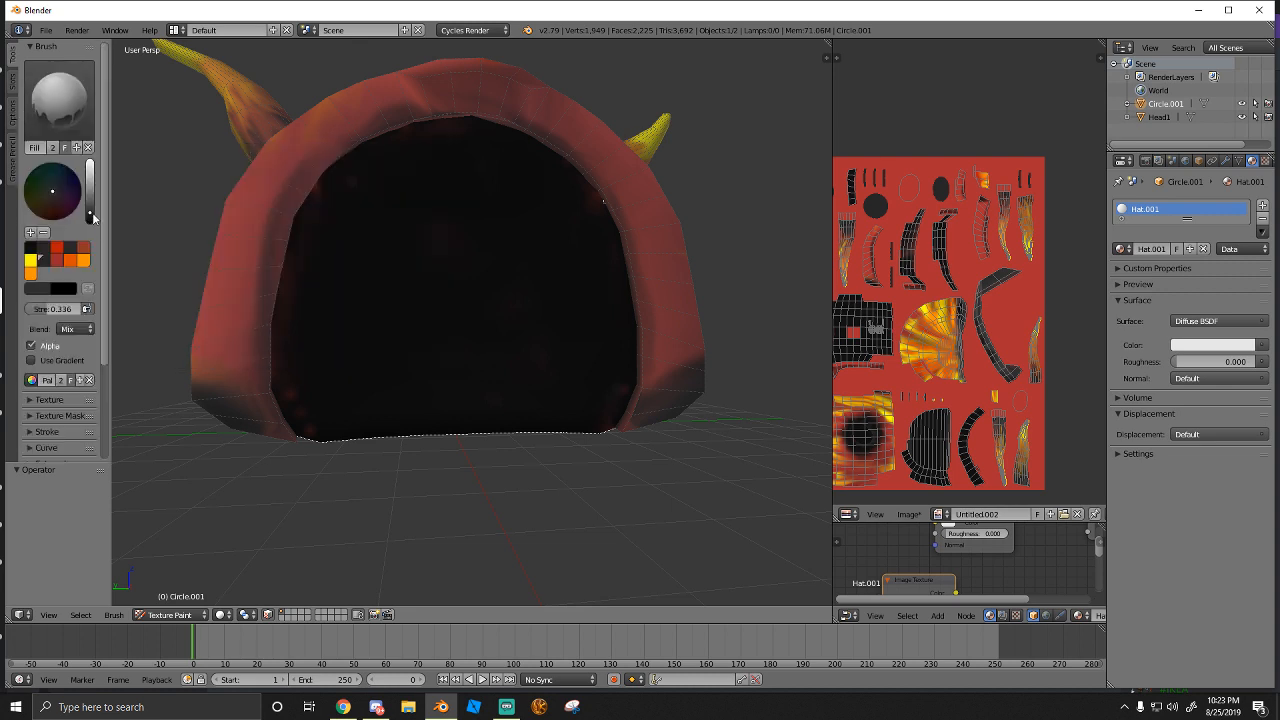
{"action": "left_click", "coordinate": [68, 245]}
{"action": "left_click", "coordinate": [90, 221]}
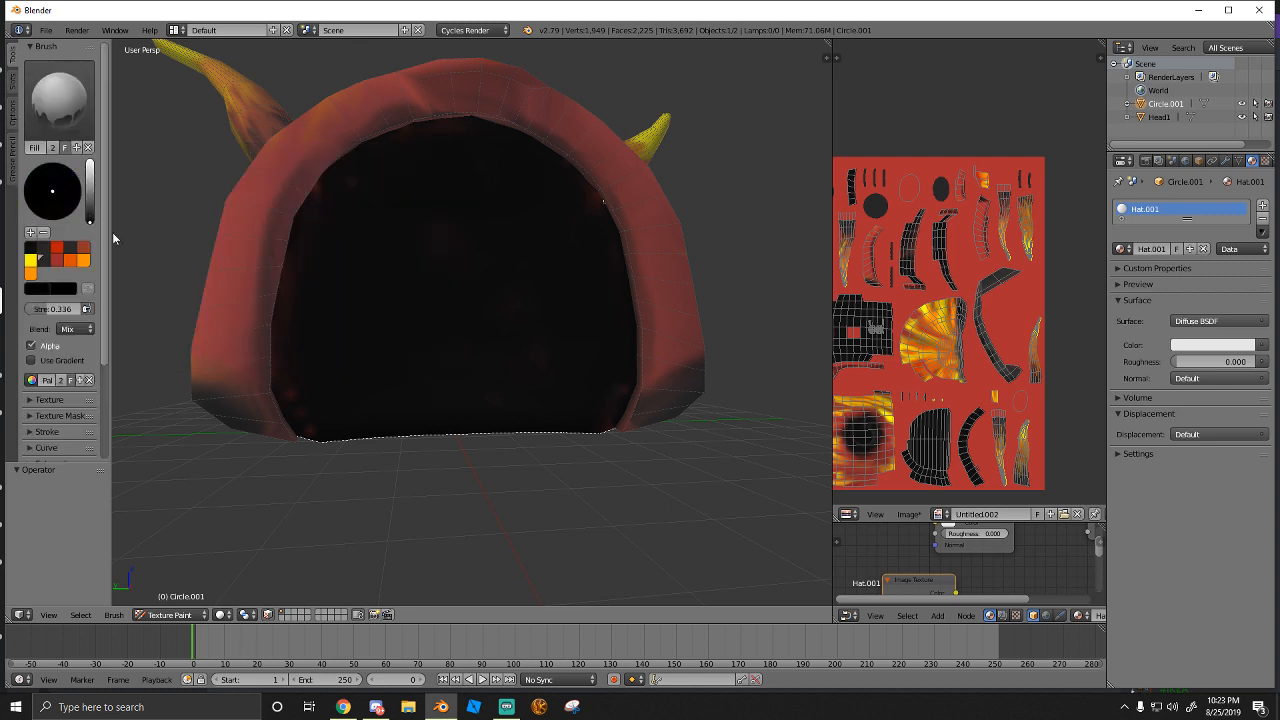
{"action": "middle_click_drag", "start_coordinate": [443, 288], "coordinate": [442, 353]}
Switch to Object Mode and back to Texture Paint, and reset the face selection to the whole hat
{"action": "left_click", "coordinate": [170, 614]}
{"action": "left_click", "coordinate": [195, 598]}
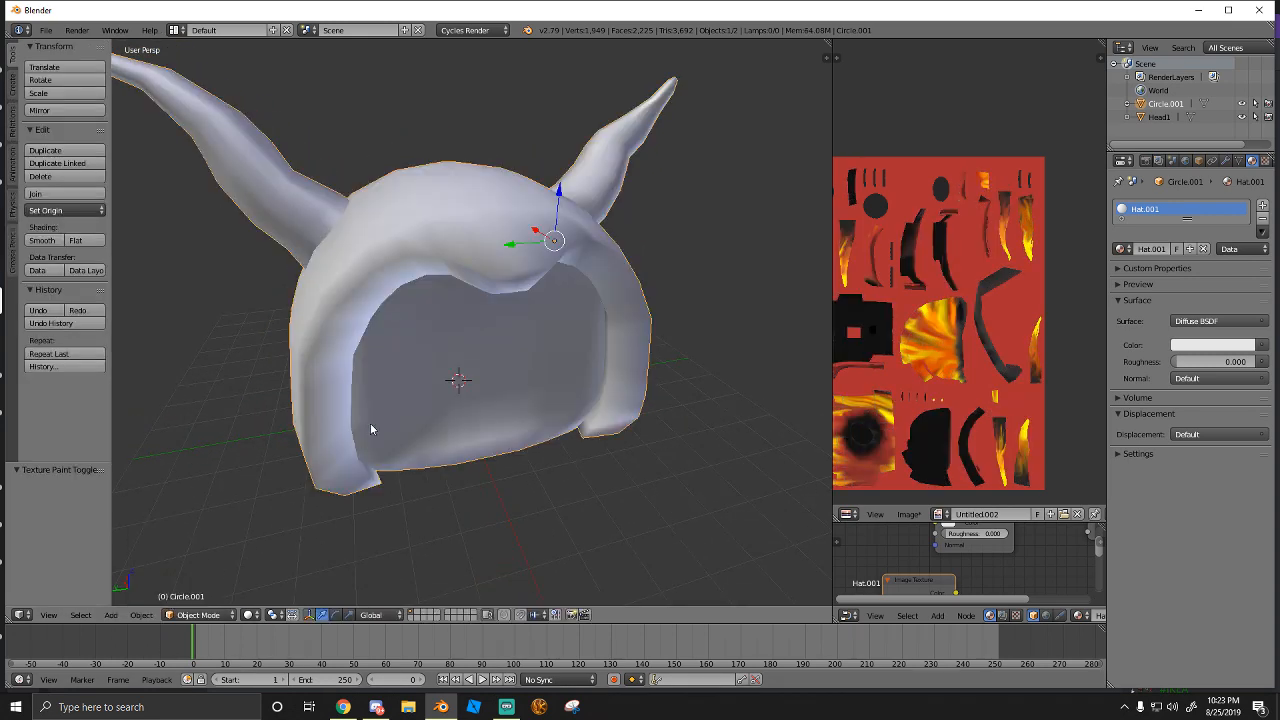
{"action": "left_click", "coordinate": [205, 614]}
{"action": "left_click", "coordinate": [200, 525]}
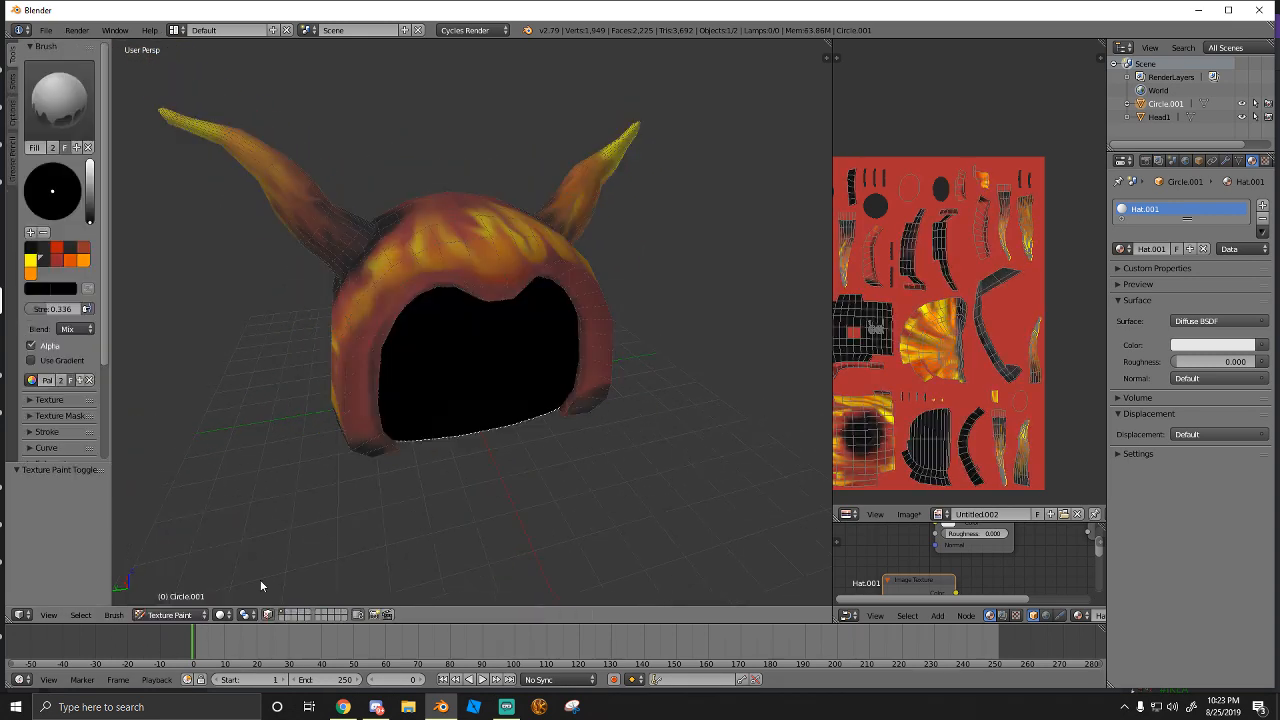
{"action": "key", "text": "a"}
{"action": "middle_click_drag", "start_coordinate": [349, 449], "coordinate": [514, 418]}
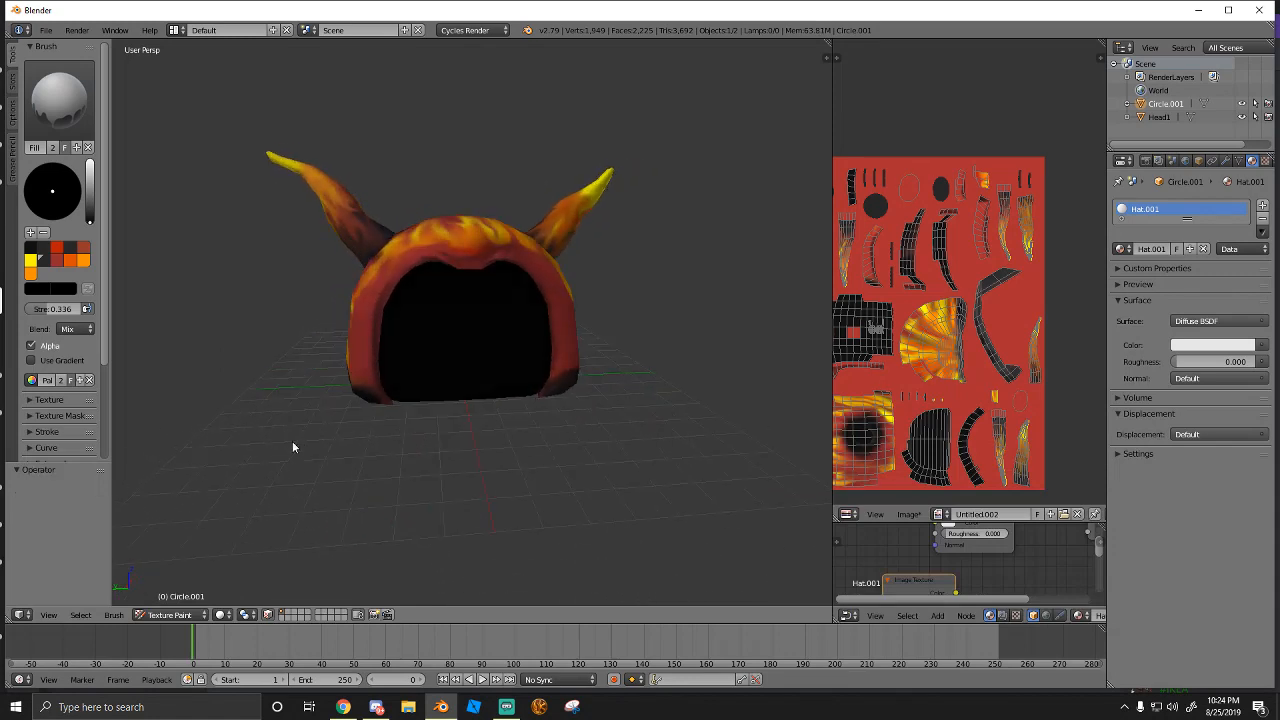
Deselect and reselect all of the hat's faces in Edit Mode and return to Texture Paint
{"action": "middle_click_drag", "start_coordinate": [292, 447], "coordinate": [250, 490]}
{"action": "left_click", "coordinate": [150, 614]}
{"action": "left_click", "coordinate": [157, 582]}
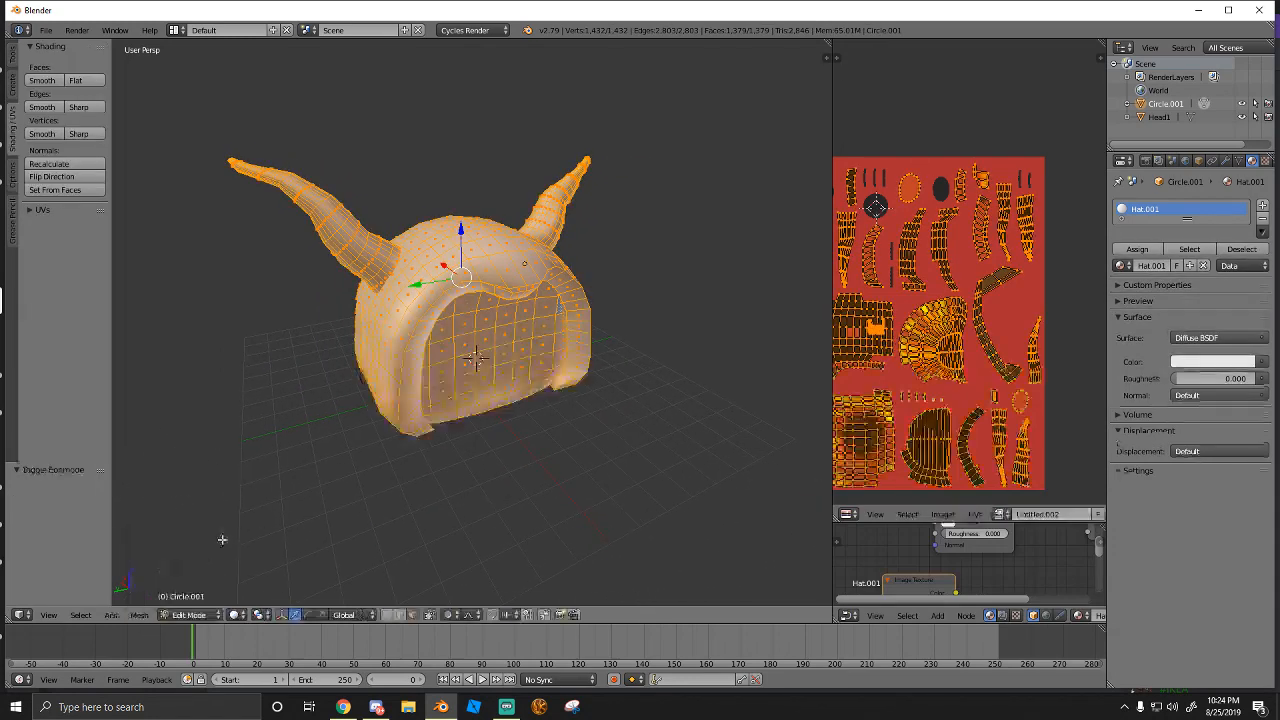
{"action": "key", "text": "a"}
{"action": "key", "text": "a"}
{"action": "left_click", "coordinate": [192, 614]}
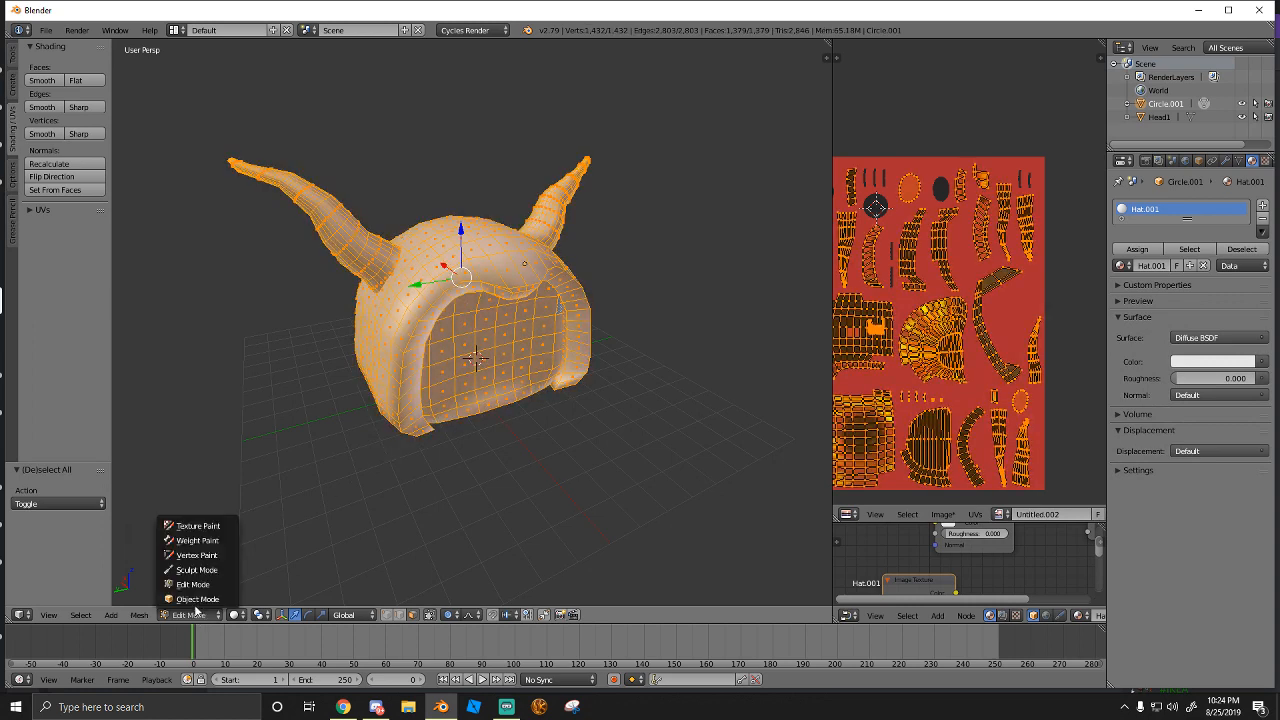
{"action": "left_click", "coordinate": [199, 527]}
Switch to the TexDraw brush and set its colour to pure black for the dark area around a horn's base
{"action": "mouse_move", "coordinate": [412, 371]}
{"action": "middle_mouse_down"}
{"action": "mouse_move", "coordinate": [380, 380]}
{"action": "mouse_move", "coordinate": [400, 333]}
{"action": "mouse_move", "coordinate": [230, 306]}
{"action": "middle_mouse_up"}
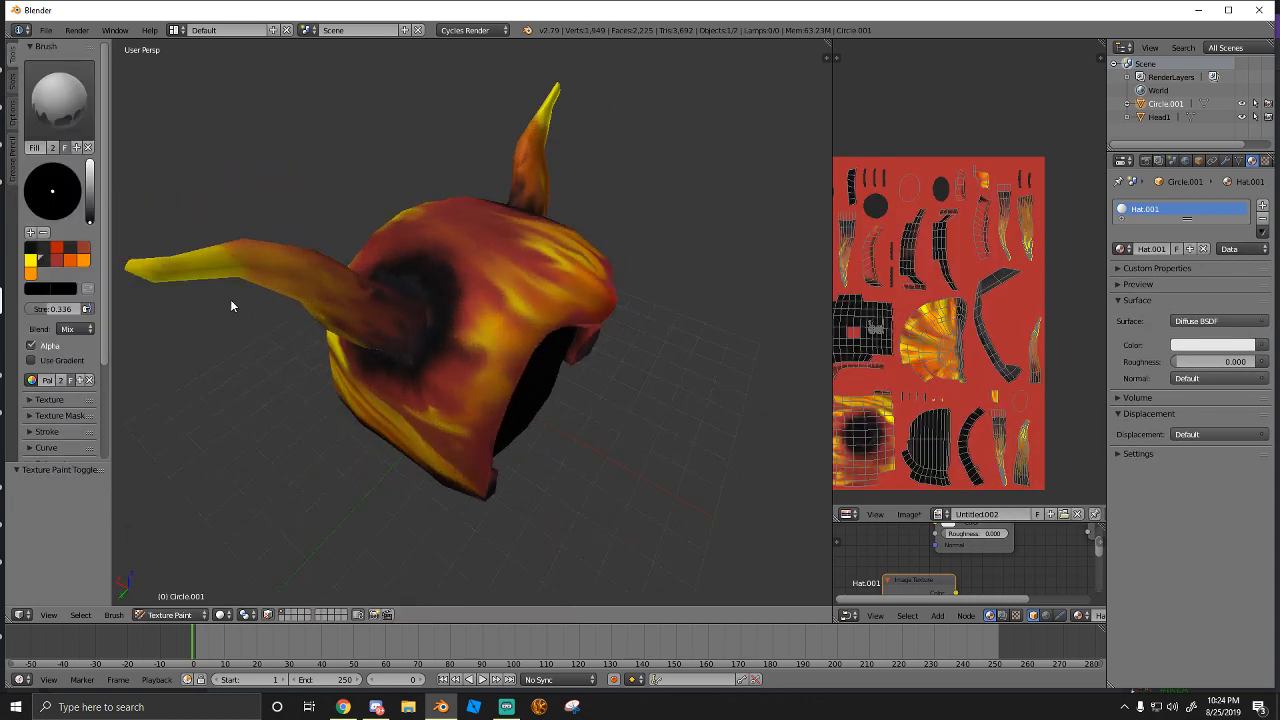
{"action": "scroll", "coordinate": [230, 306], "scroll_direction": "up", "scroll_amount": 2}
{"action": "left_click", "coordinate": [58, 100]}
{"action": "left_click", "coordinate": [322, 180]}
{"action": "scroll", "coordinate": [443, 369], "scroll_direction": "up", "scroll_amount": 2}
{"action": "scroll", "coordinate": [454, 339], "scroll_direction": "up", "scroll_amount": 2}
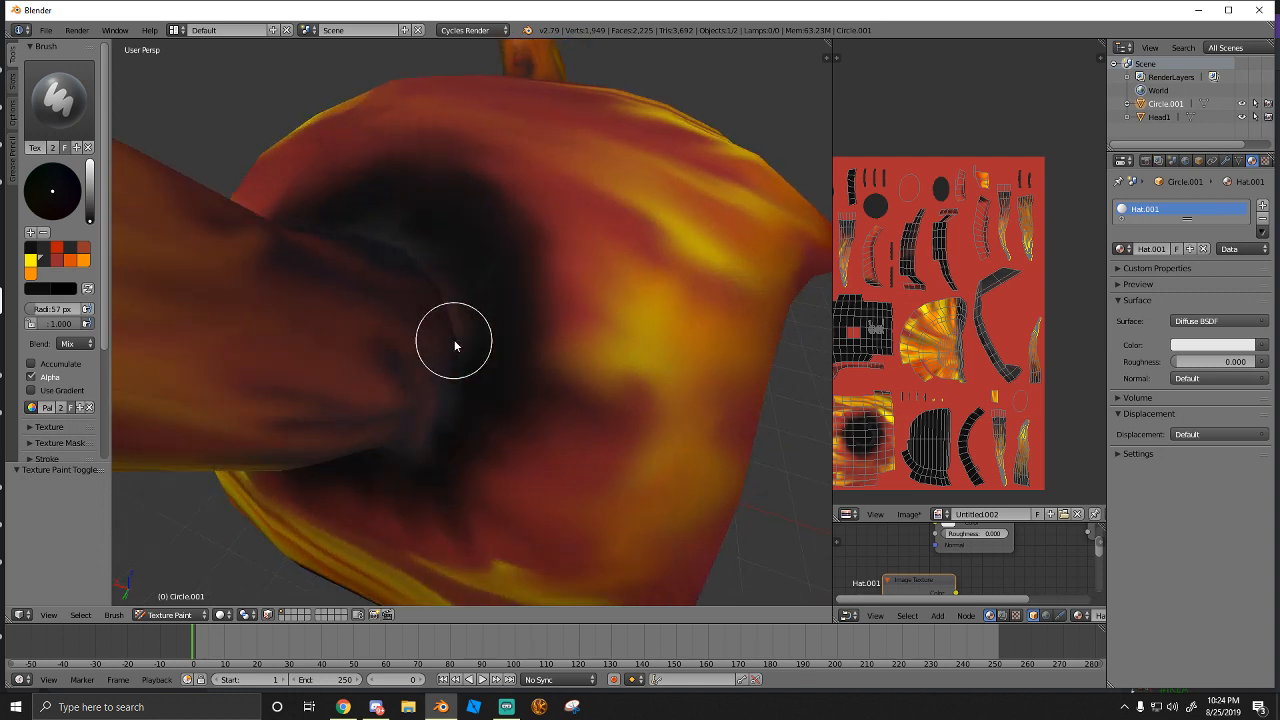
{"action": "key", "text": "s"}
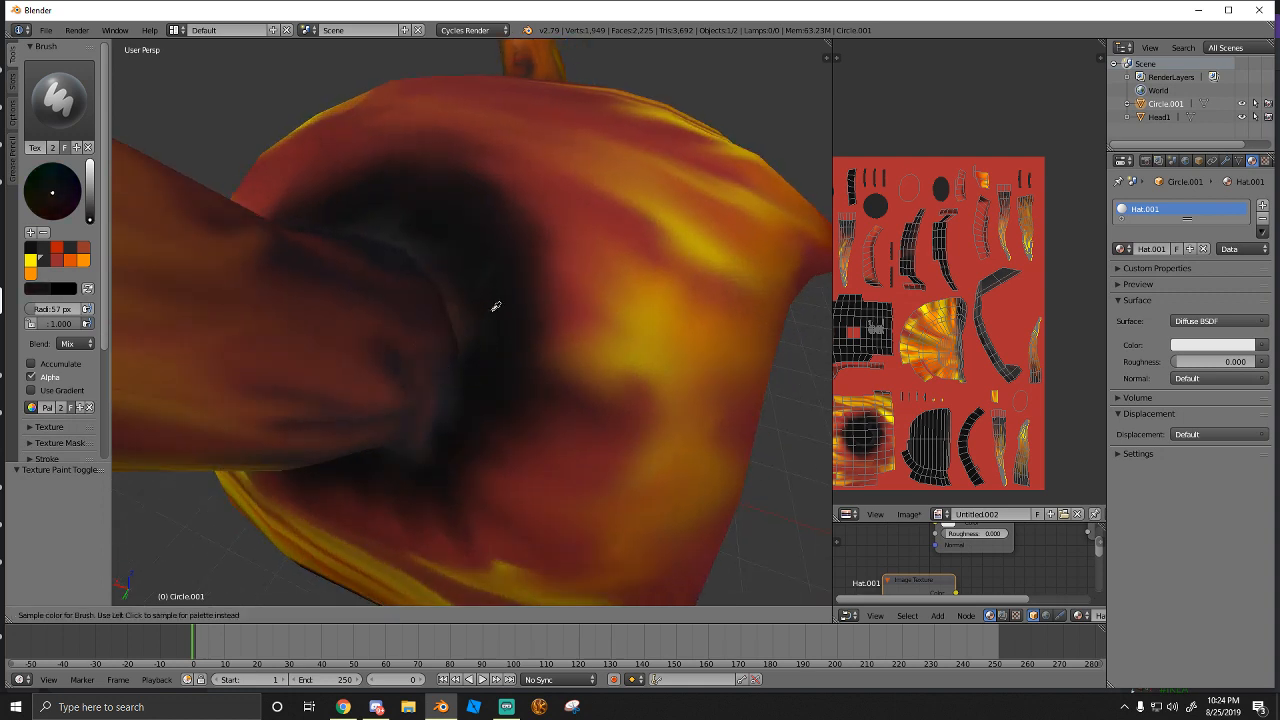
{"action": "left_click", "coordinate": [53, 289]}
{"action": "left_click", "coordinate": [42, 291]}
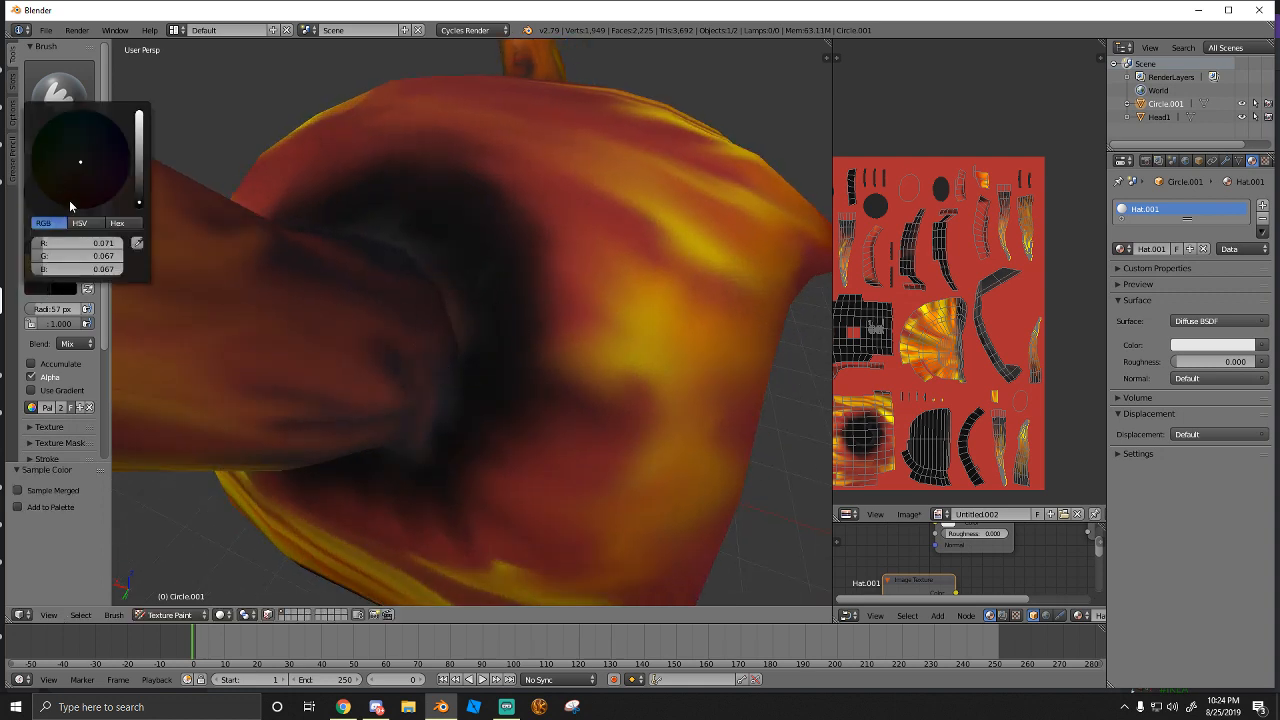
{"action": "left_click_drag", "start_coordinate": [88, 212], "coordinate": [88, 226]}
{"action": "left_click", "coordinate": [68, 115]}
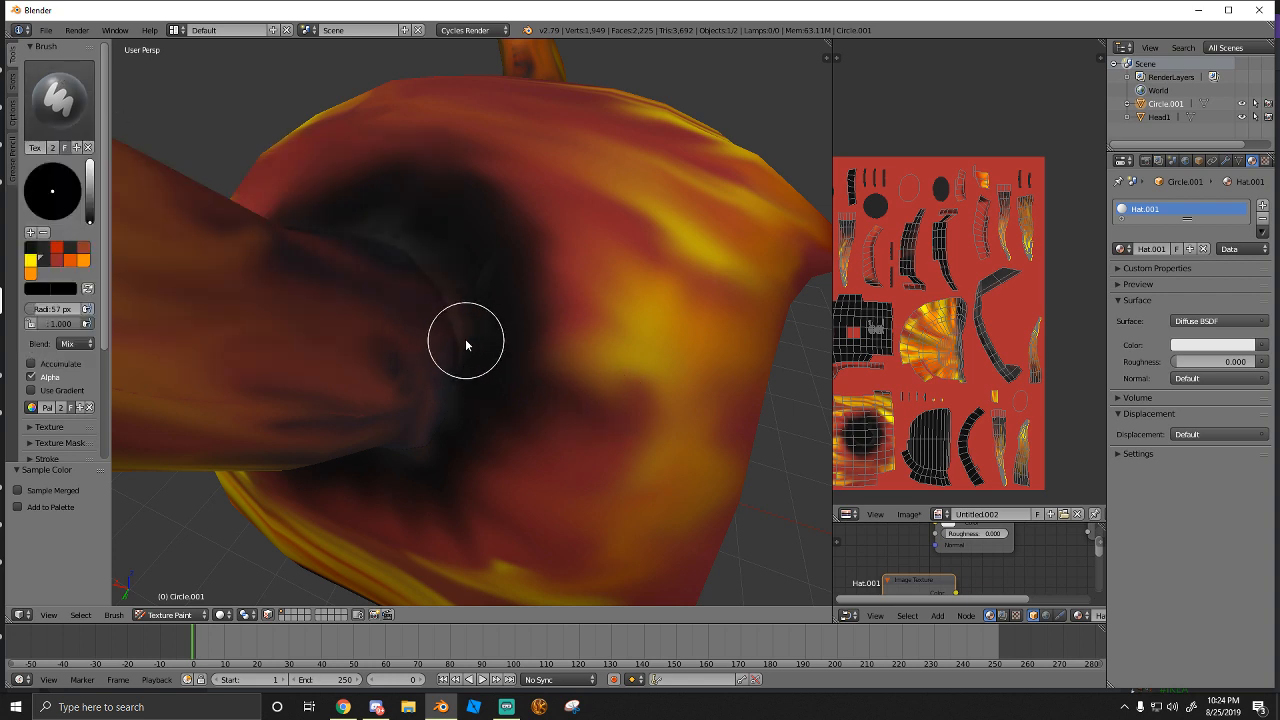
Set the brush radius to 20 px and paint a black outline all around the horn's base
{"action": "key", "text": "f"}
{"action": "left_click", "coordinate": [437, 334]}
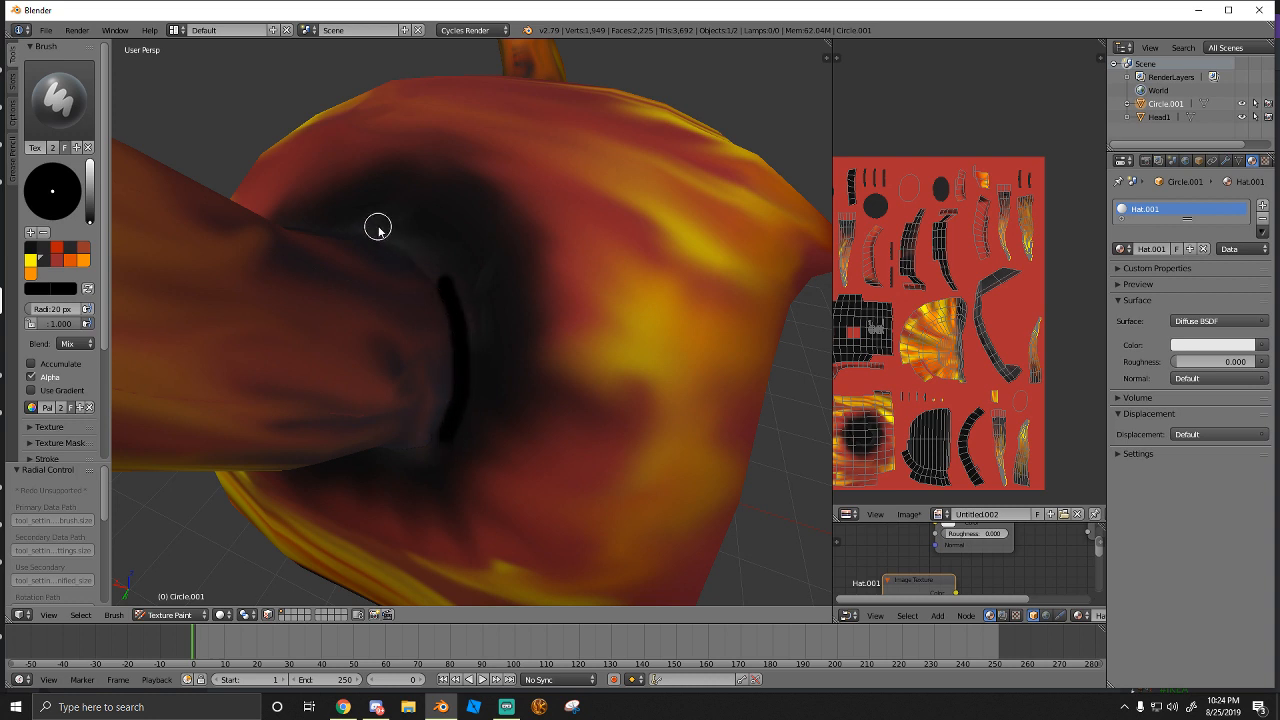
{"action": "middle_click_drag", "start_coordinate": [445, 283], "coordinate": [467, 278]}
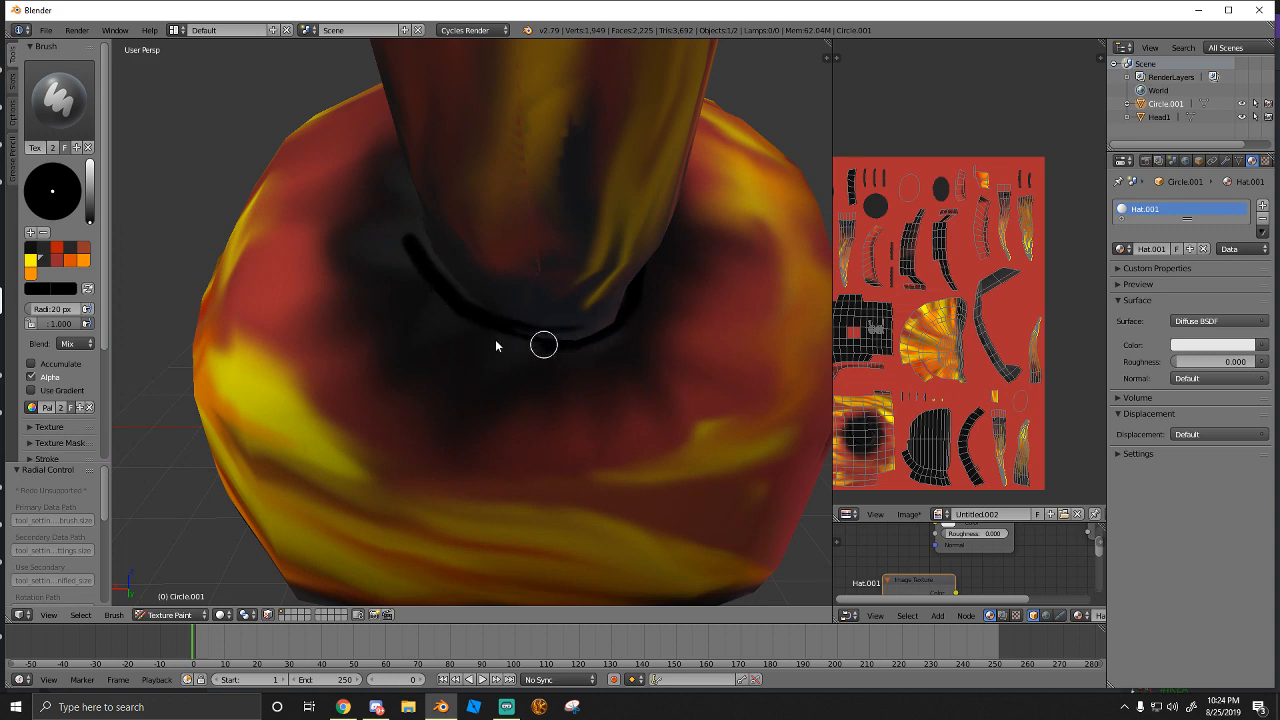
{"action": "middle_click_drag", "start_coordinate": [452, 329], "coordinate": [492, 330]}
{"action": "middle_click_drag", "start_coordinate": [517, 368], "coordinate": [531, 378]}
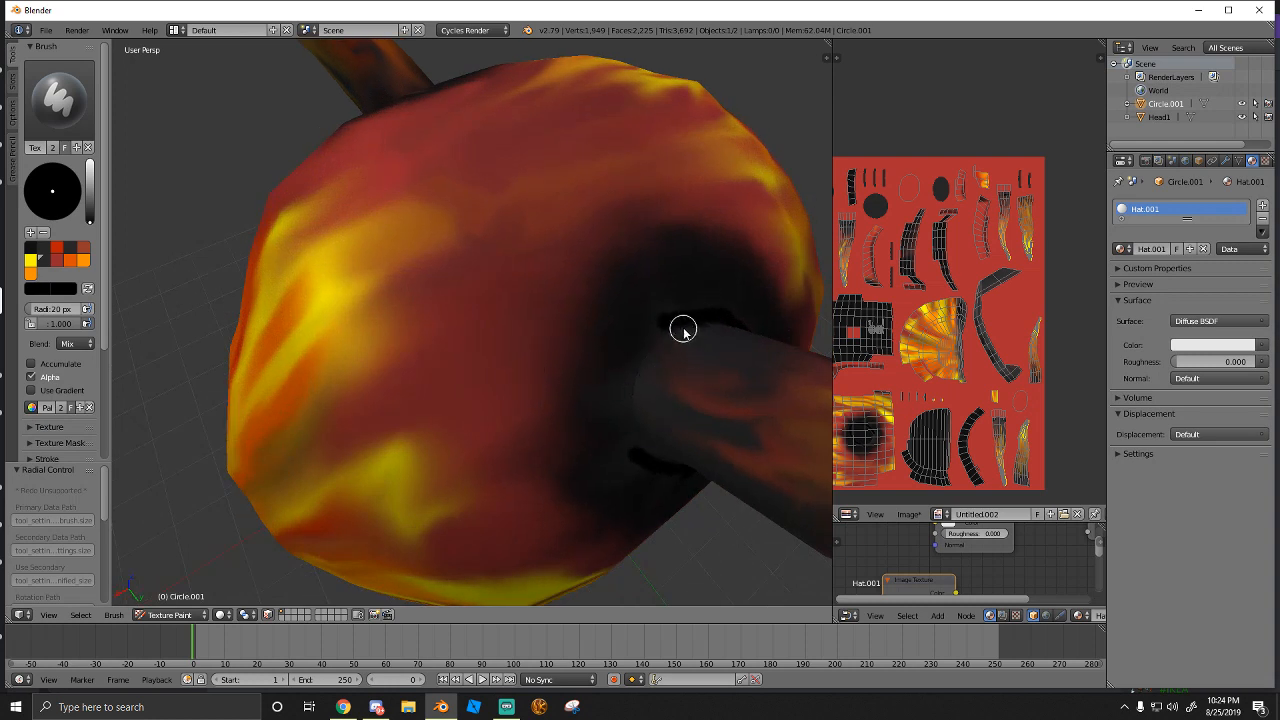
{"action": "mouse_move", "coordinate": [683, 329]}
{"action": "left_mouse_down"}
{"action": "mouse_move", "coordinate": [635, 391]}
{"action": "mouse_move", "coordinate": [634, 442]}
{"action": "left_mouse_up"}
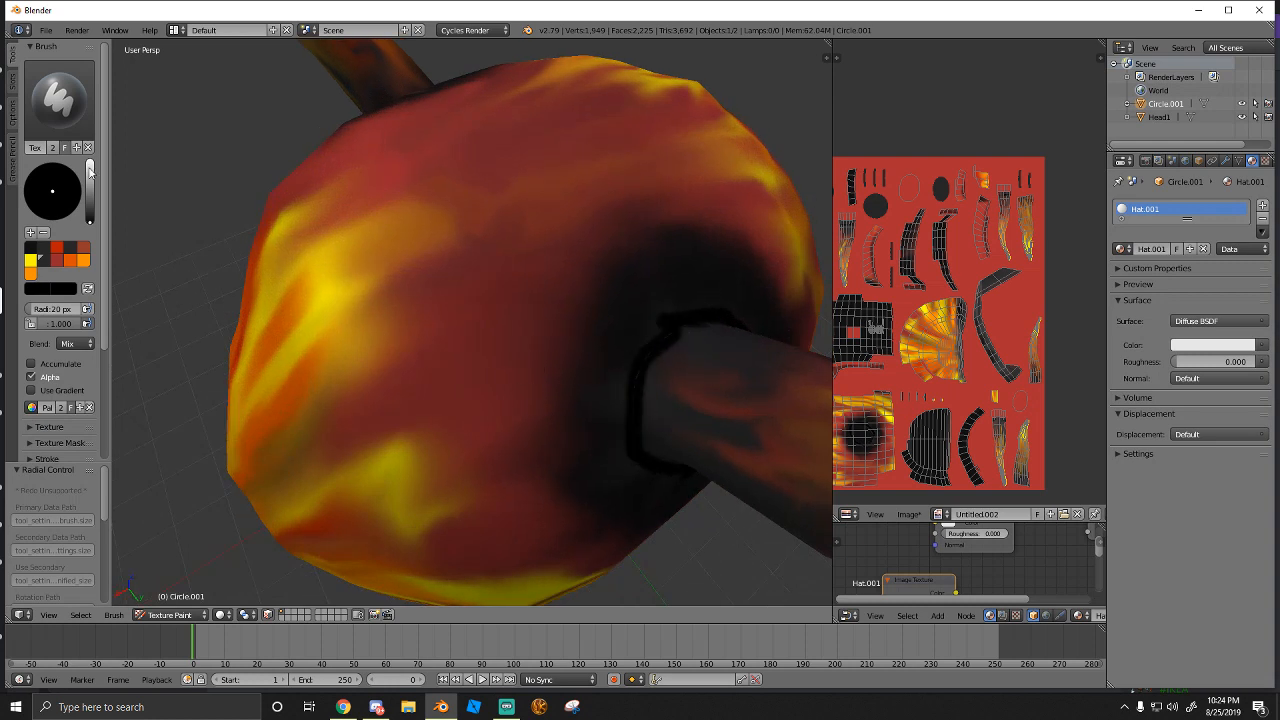
Switch to the Smear brush and smear part of the black outline at the horn's base
{"action": "left_click", "coordinate": [60, 100]}
{"action": "left_click", "coordinate": [221, 213]}
{"action": "middle_click_drag", "start_coordinate": [656, 422], "coordinate": [593, 389]}
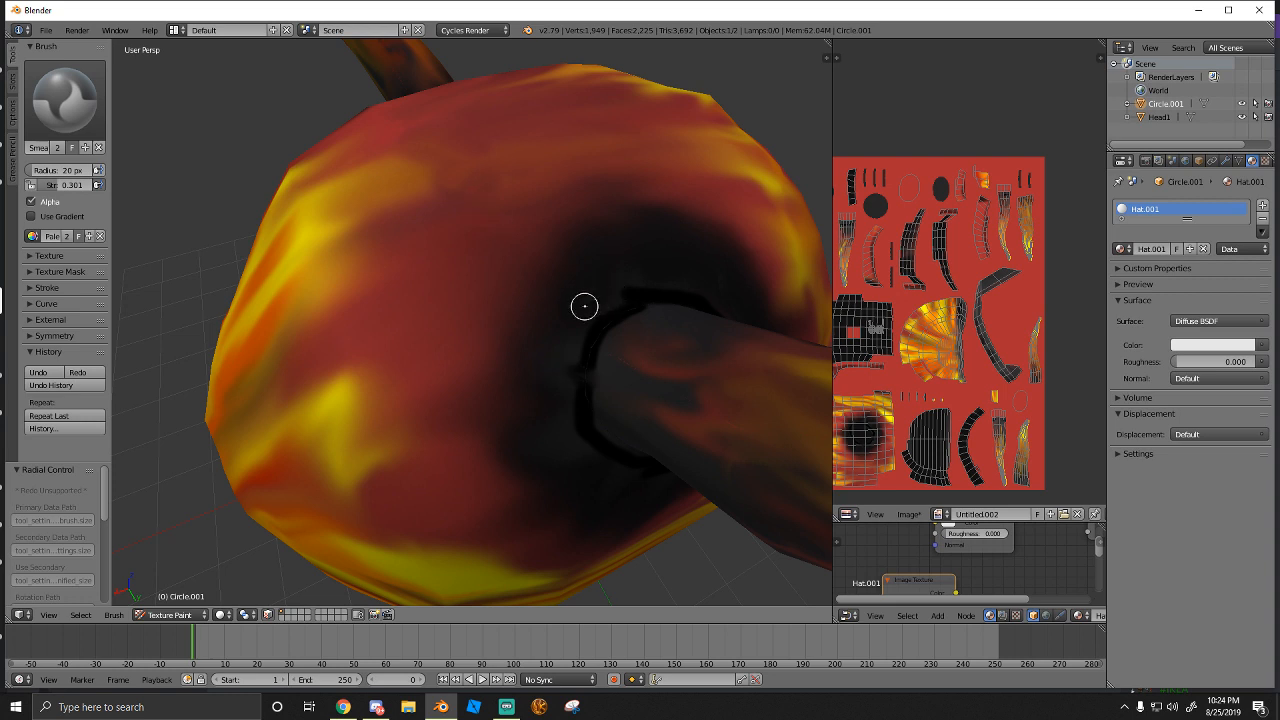
{"action": "key", "text": "m"}
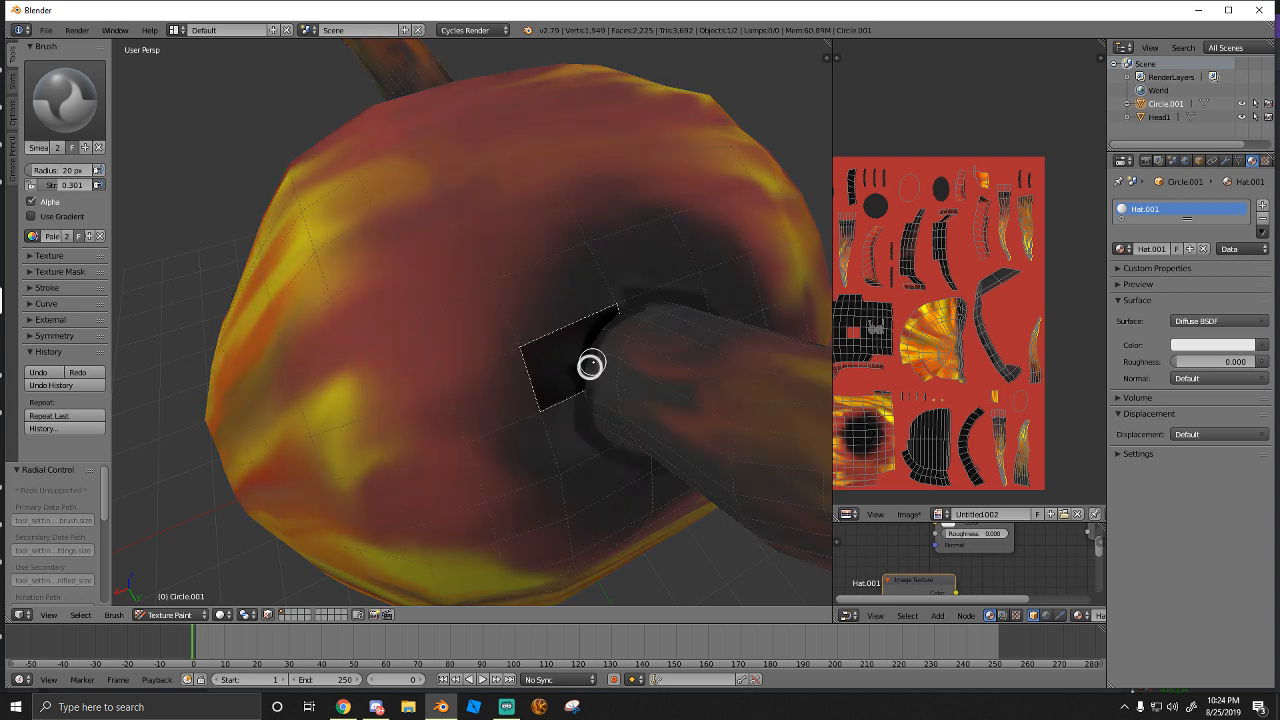
{"action": "right_click", "coordinate": [597, 365]}
{"action": "key", "text": "a"}
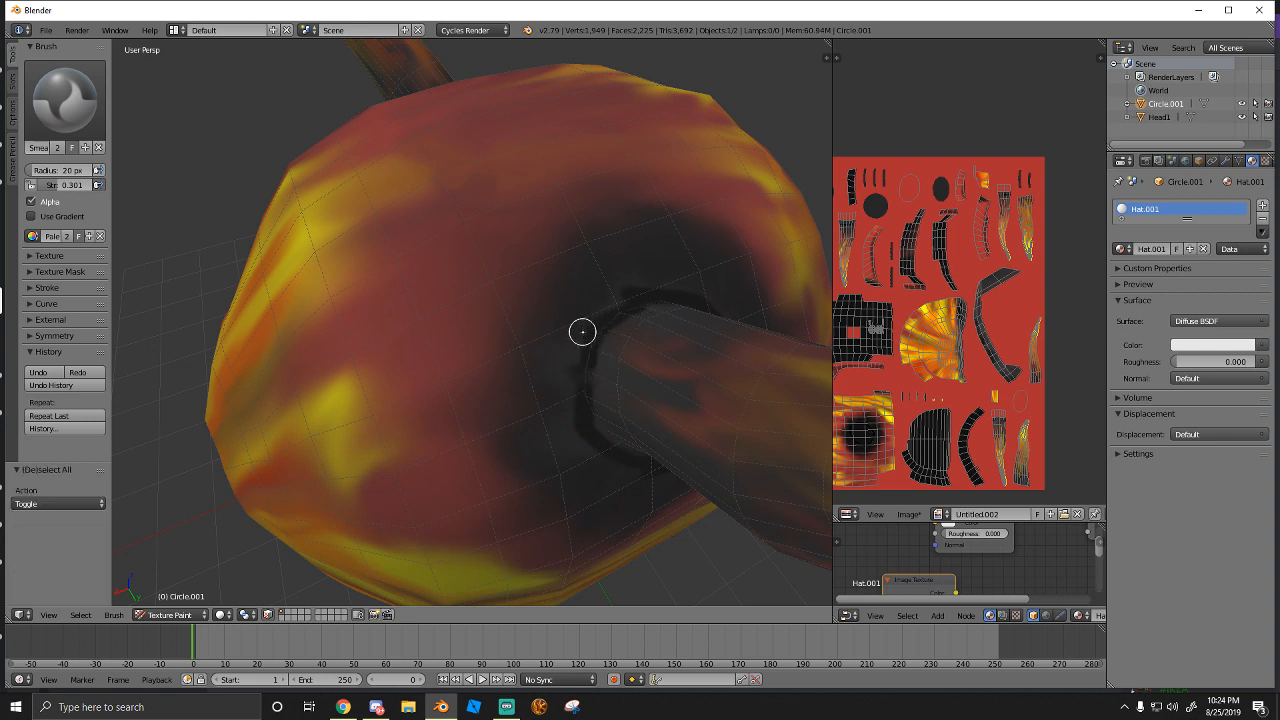
Keep the Smear brush and set its radius to 90 px
{"action": "left_click", "coordinate": [65, 100]}
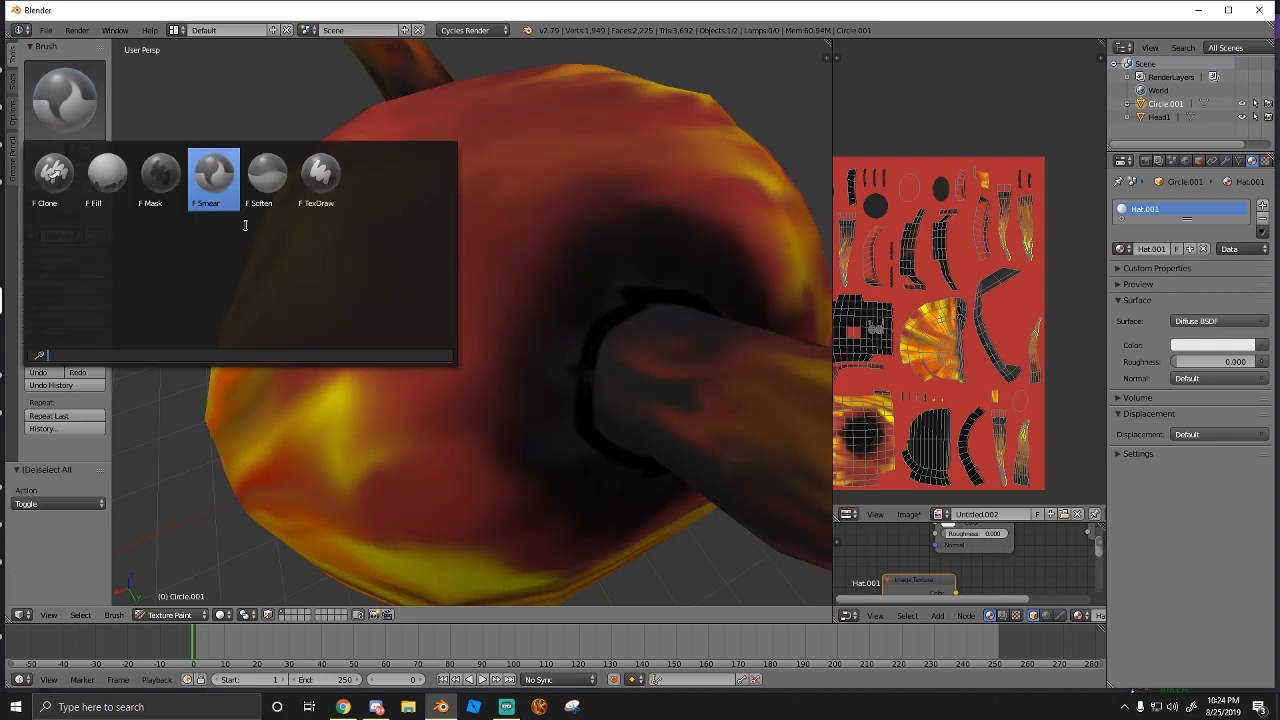
{"action": "left_click", "coordinate": [211, 186]}
{"action": "left_click_drag", "start_coordinate": [43, 175], "coordinate": [113, 175]}
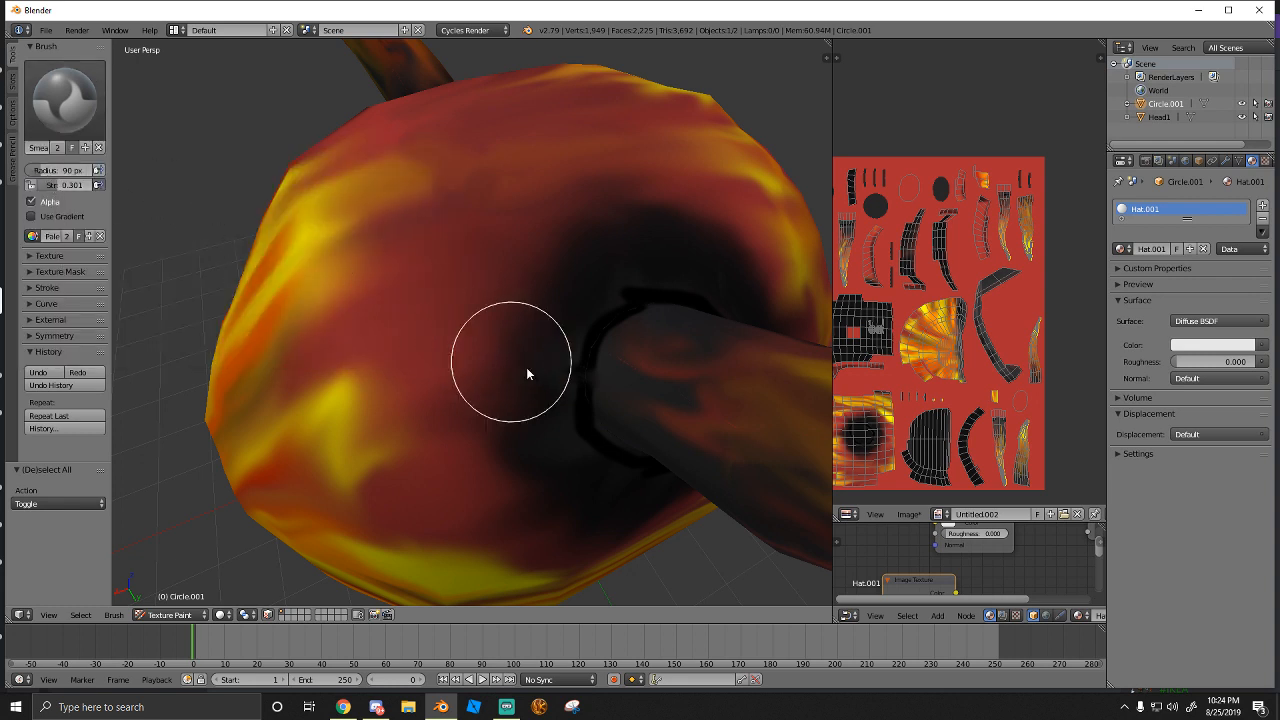
Set the Smear brush to a 37 px radius and 0.288 strength, and smear the black outline on one side of the horn's base
{"action": "mouse_move", "coordinate": [583, 381]}
{"action": "left_mouse_down"}
{"action": "mouse_move", "coordinate": [583, 414]}
{"action": "mouse_move", "coordinate": [600, 431]}
{"action": "mouse_move", "coordinate": [581, 386]}
{"action": "mouse_move", "coordinate": [591, 394]}
{"action": "left_mouse_up"}
{"action": "key", "text": "s"}
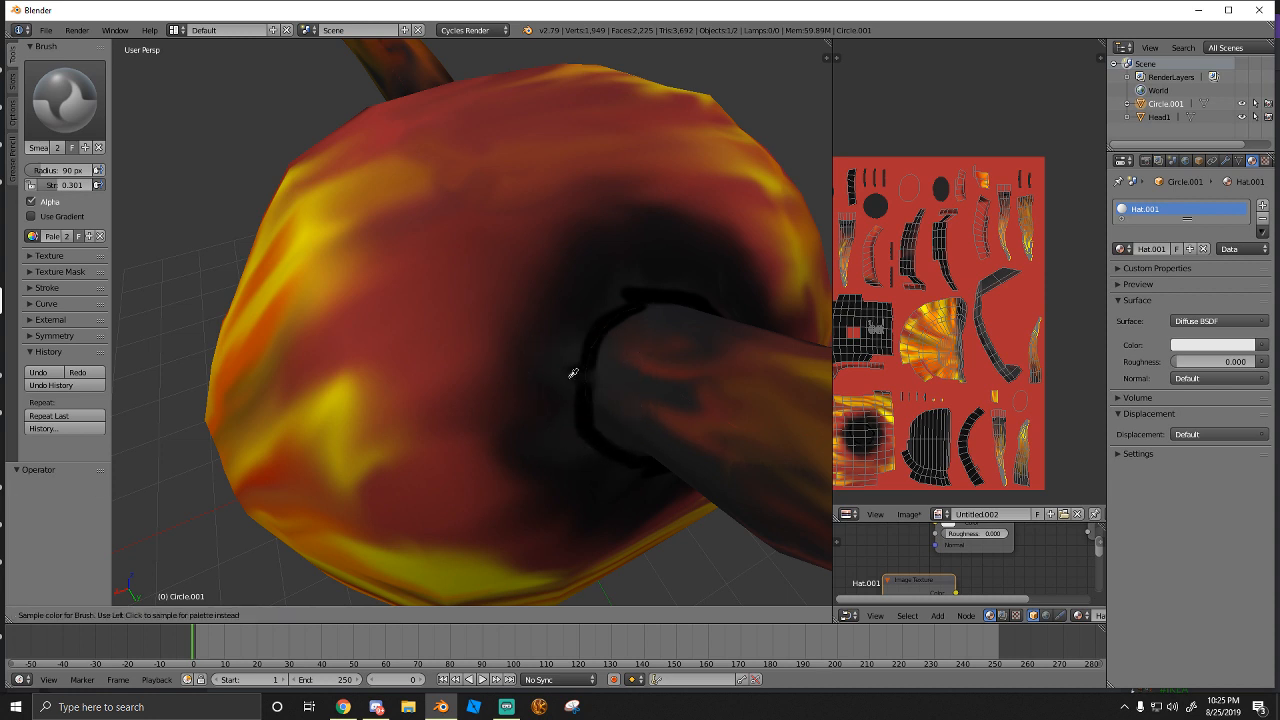
{"action": "left_click", "coordinate": [590, 405]}
{"action": "key", "text": "f"}
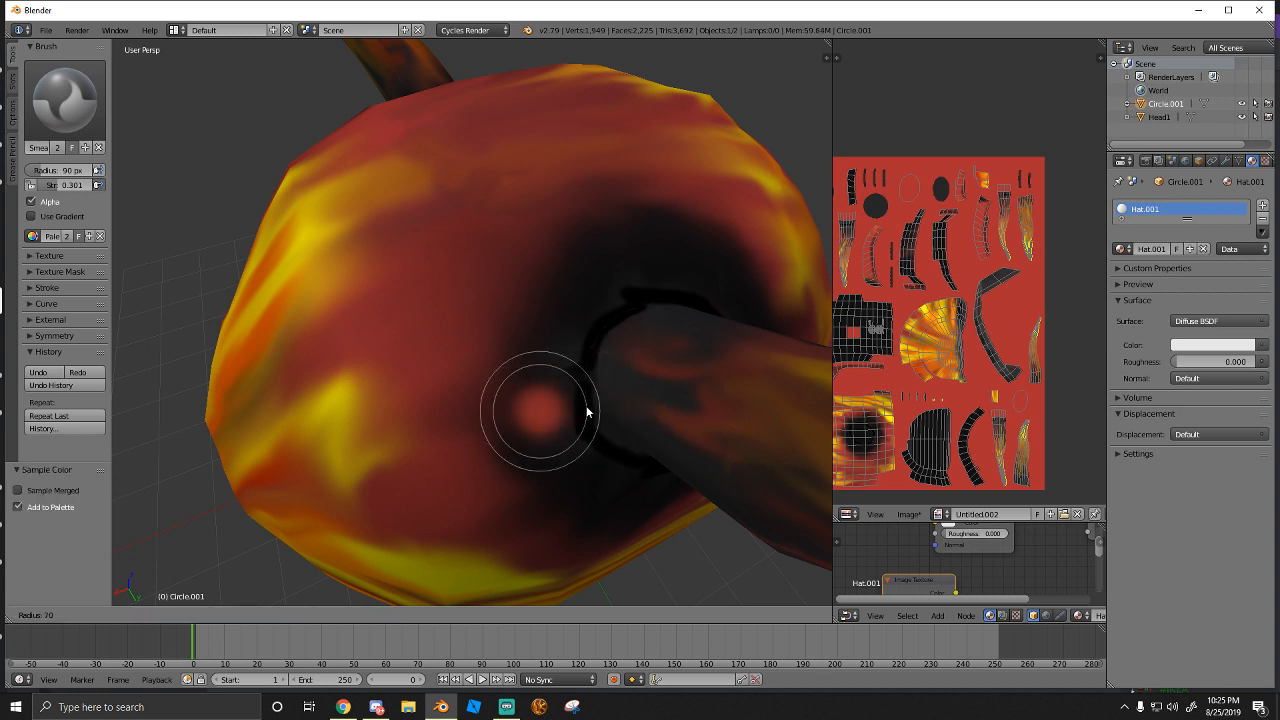
{"action": "left_click", "coordinate": [561, 410]}
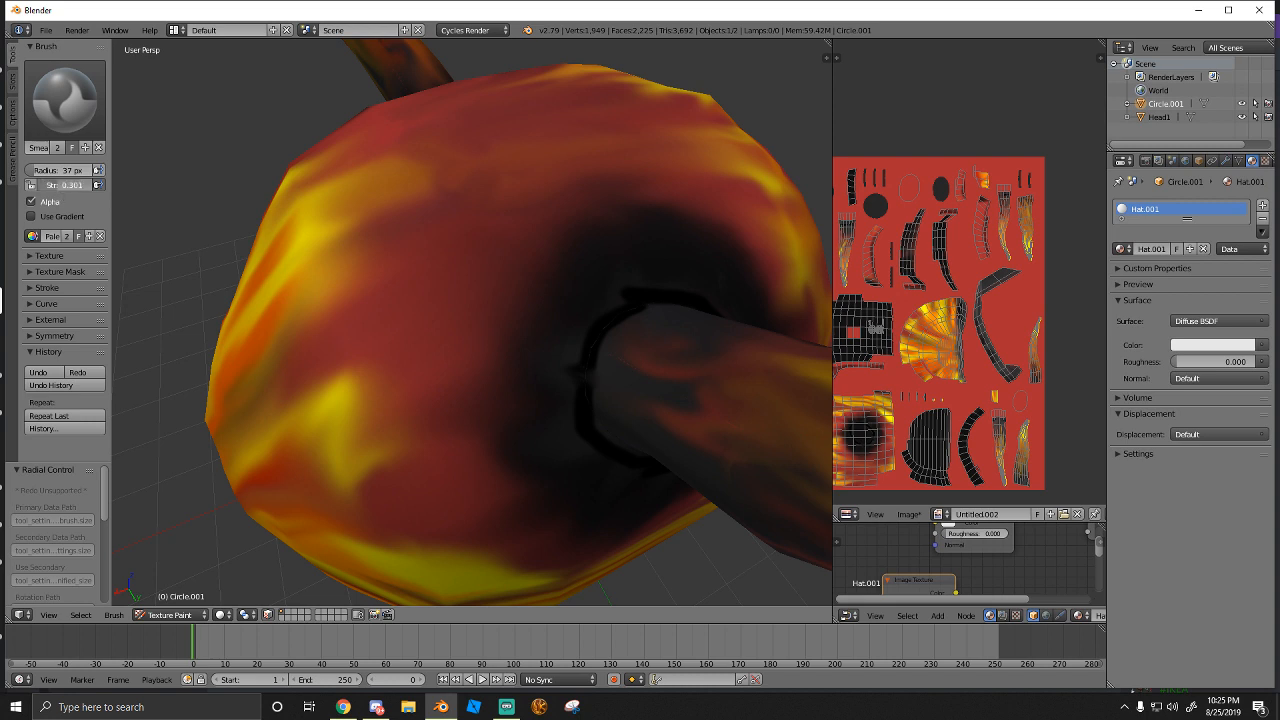
{"action": "left_click_drag", "start_coordinate": [66, 185], "coordinate": [70, 185]}
{"action": "mouse_move", "coordinate": [575, 383]}
{"action": "left_mouse_down"}
{"action": "mouse_move", "coordinate": [552, 391]}
{"action": "mouse_move", "coordinate": [596, 366]}
{"action": "mouse_move", "coordinate": [566, 323]}
{"action": "mouse_move", "coordinate": [600, 420]}
{"action": "mouse_move", "coordinate": [577, 408]}
{"action": "mouse_move", "coordinate": [569, 449]}
{"action": "mouse_move", "coordinate": [586, 433]}
{"action": "mouse_move", "coordinate": [572, 428]}
{"action": "left_mouse_up"}
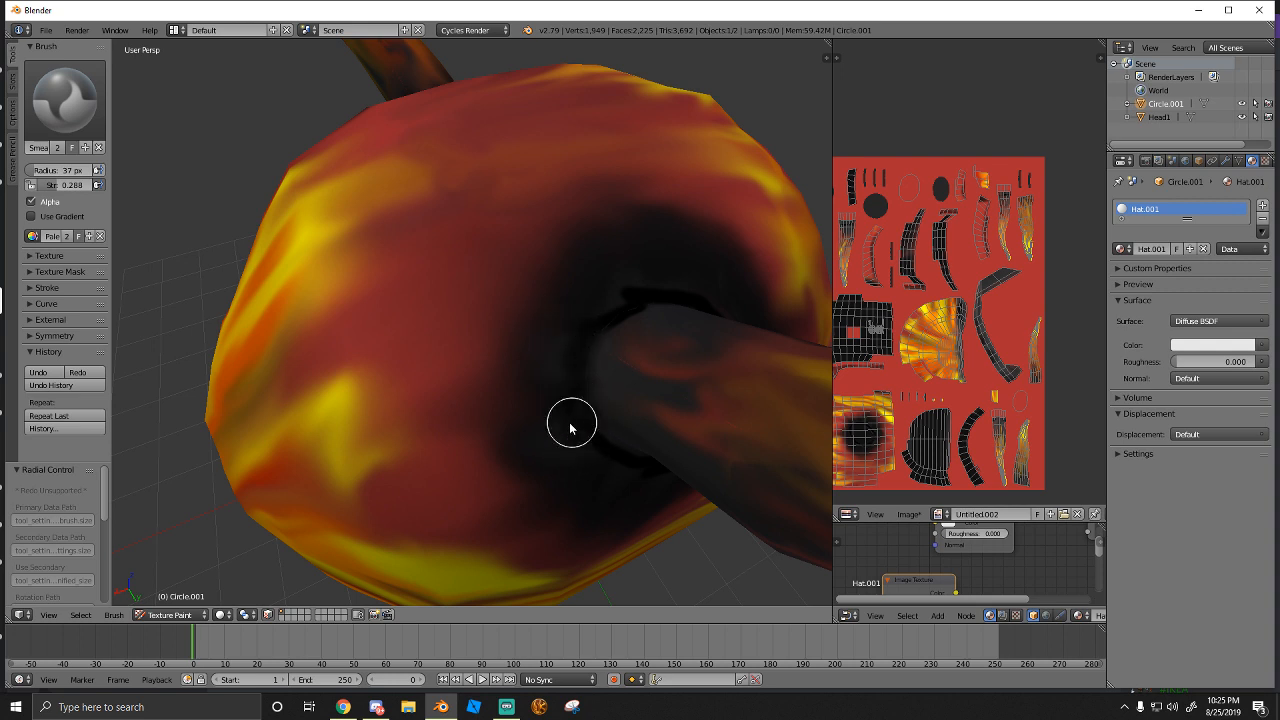
Smear the remaining black outline around the underside and far side of the horn's base into the surrounding dark area
{"action": "mouse_move", "coordinate": [583, 412]}
{"action": "middle_mouse_down"}
{"action": "mouse_move", "coordinate": [593, 402]}
{"action": "mouse_move", "coordinate": [391, 331]}
{"action": "middle_mouse_up"}
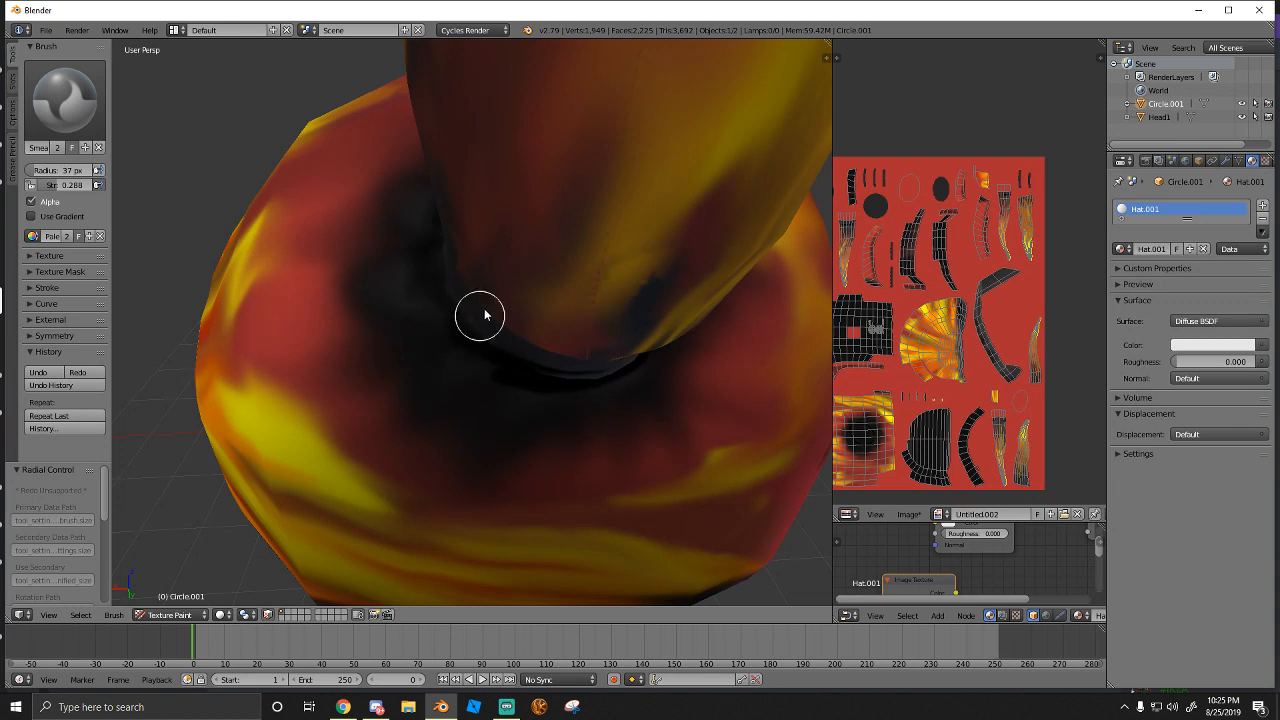
{"action": "middle_click_drag", "start_coordinate": [477, 291], "coordinate": [468, 355]}
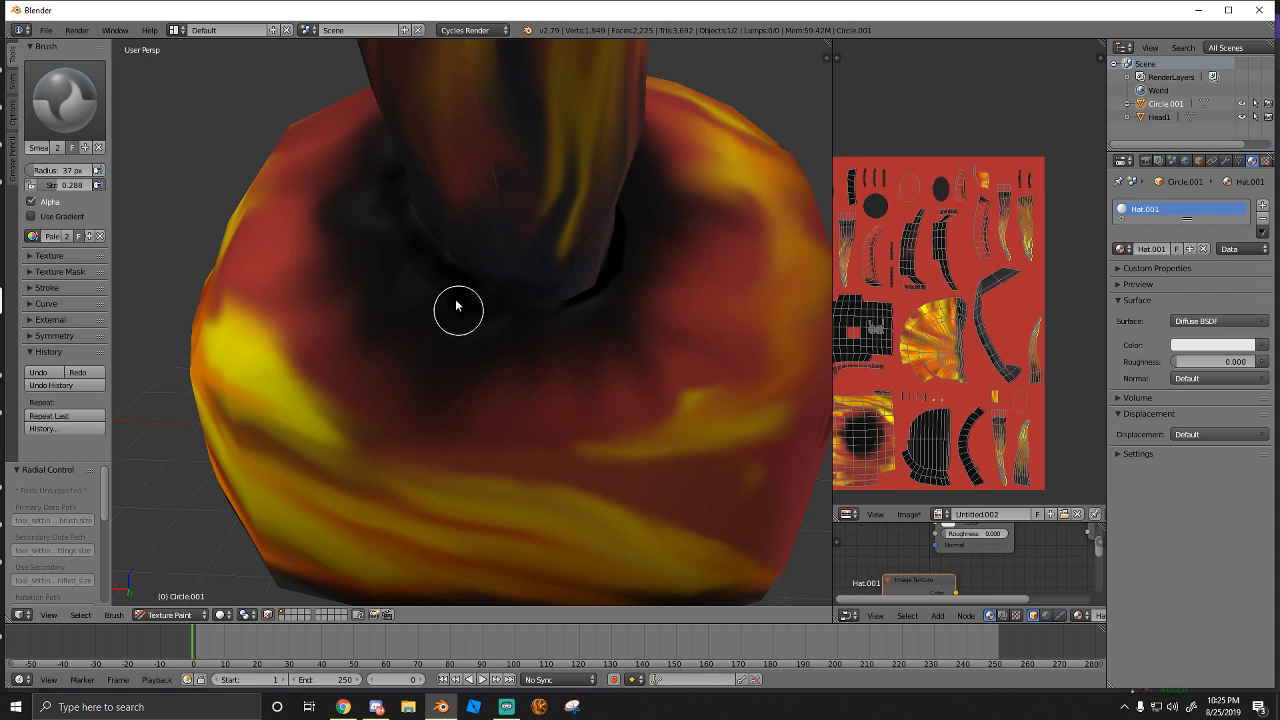
{"action": "middle_click_drag", "start_coordinate": [419, 238], "coordinate": [429, 263]}
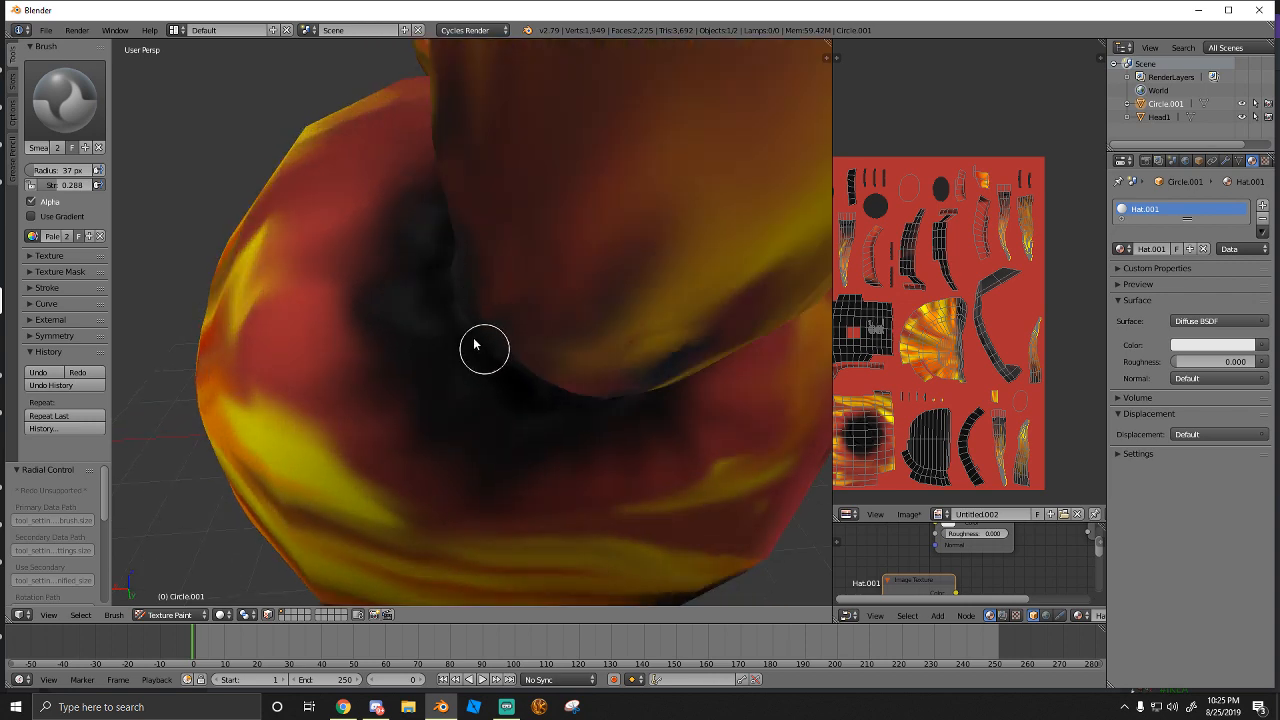
{"action": "middle_click_drag", "start_coordinate": [444, 339], "coordinate": [400, 326]}
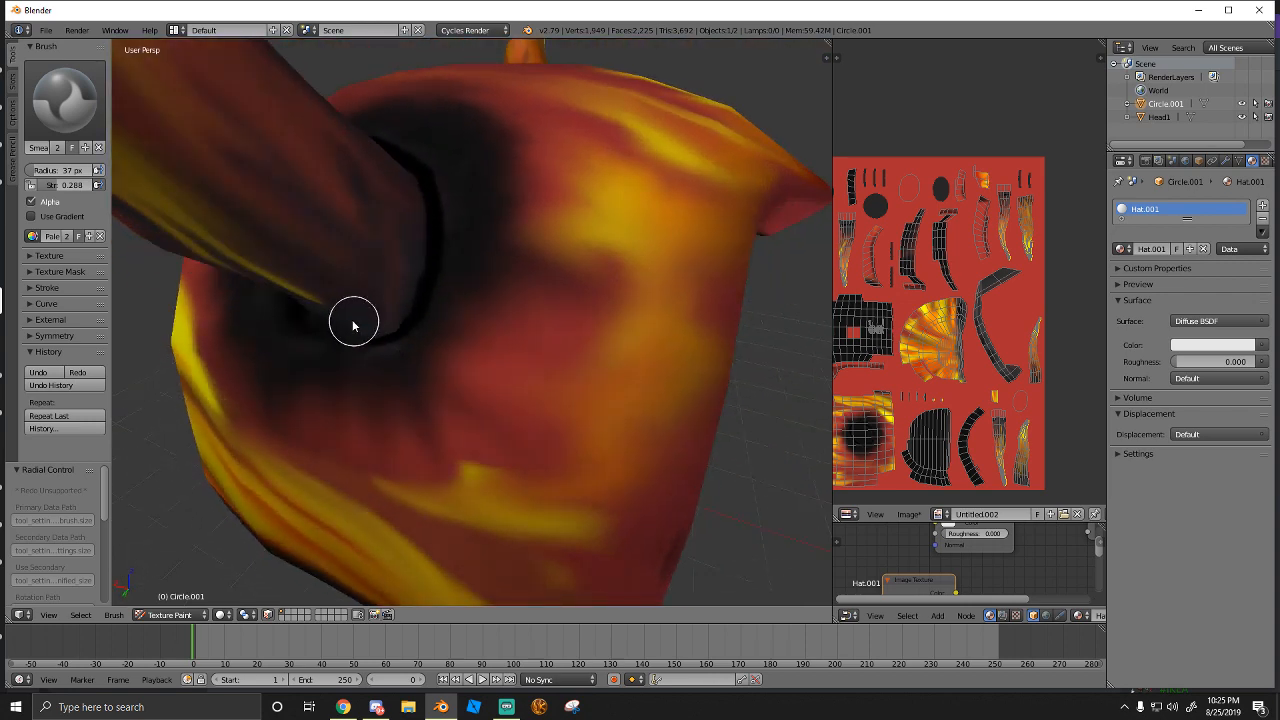
{"action": "mouse_move", "coordinate": [361, 348]}
{"action": "left_mouse_down"}
{"action": "mouse_move", "coordinate": [450, 303]}
{"action": "mouse_move", "coordinate": [423, 277]}
{"action": "mouse_move", "coordinate": [434, 246]}
{"action": "mouse_move", "coordinate": [420, 266]}
{"action": "left_mouse_up"}
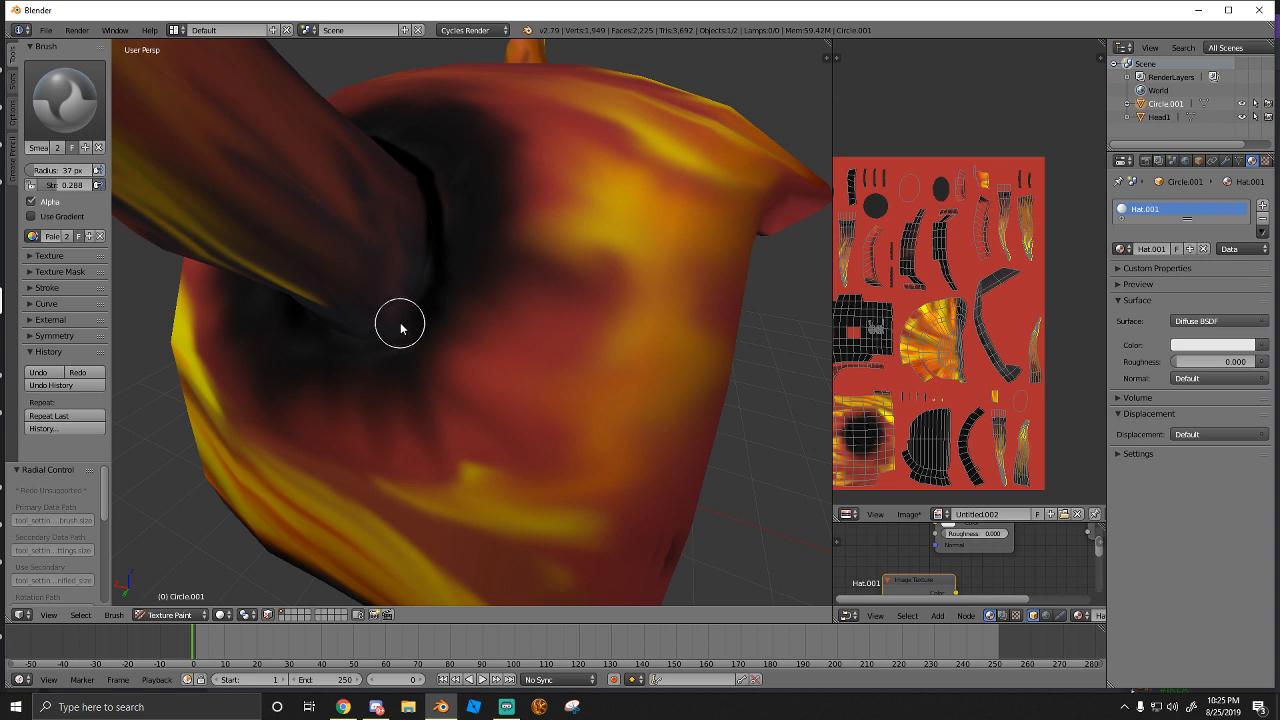
{"action": "middle_click_drag", "start_coordinate": [397, 334], "coordinate": [412, 340]}
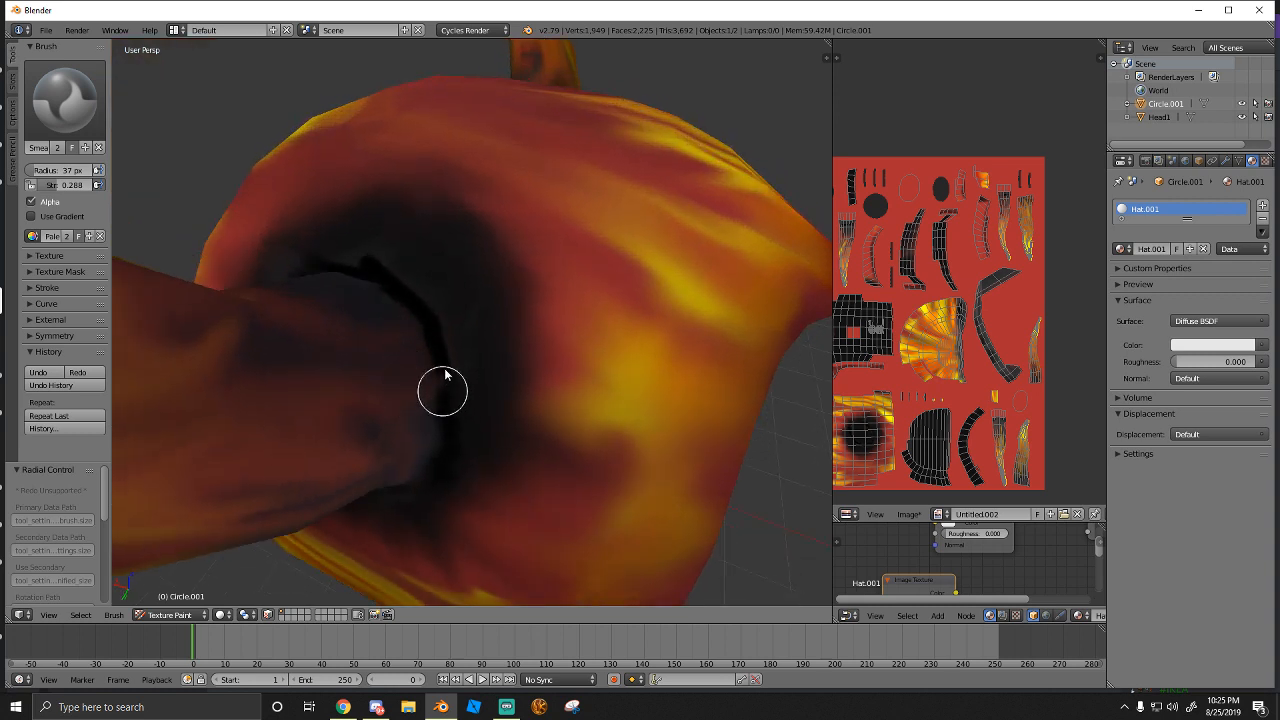
{"action": "mouse_move", "coordinate": [446, 380]}
{"action": "left_mouse_down"}
{"action": "mouse_move", "coordinate": [429, 337]}
{"action": "mouse_move", "coordinate": [411, 346]}
{"action": "mouse_move", "coordinate": [407, 297]}
{"action": "mouse_move", "coordinate": [366, 277]}
{"action": "mouse_move", "coordinate": [357, 298]}
{"action": "mouse_move", "coordinate": [339, 256]}
{"action": "mouse_move", "coordinate": [337, 272]}
{"action": "mouse_move", "coordinate": [368, 297]}
{"action": "mouse_move", "coordinate": [397, 251]}
{"action": "mouse_move", "coordinate": [423, 329]}
{"action": "left_mouse_up"}
{"action": "scroll", "coordinate": [410, 318], "scroll_direction": "down", "scroll_amount": 5}
{"action": "middle_click_drag", "start_coordinate": [410, 318], "coordinate": [409, 289]}
{"action": "scroll", "coordinate": [462, 325], "scroll_direction": "up", "scroll_amount": 4}
{"action": "scroll", "coordinate": [462, 325], "scroll_direction": "up", "scroll_amount": 2}
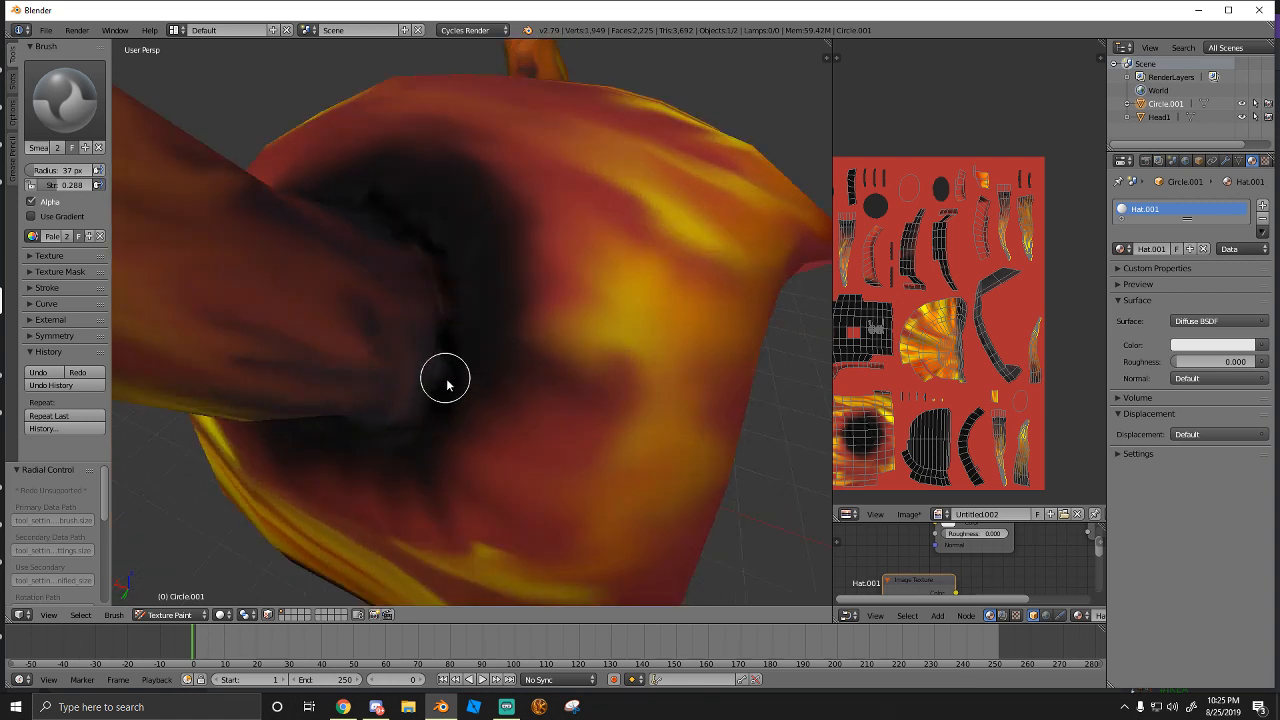
Switch to the Soften brush and soften the smeared black edge around the horn's base
{"action": "left_click", "coordinate": [97, 134]}
{"action": "left_click", "coordinate": [266, 180]}
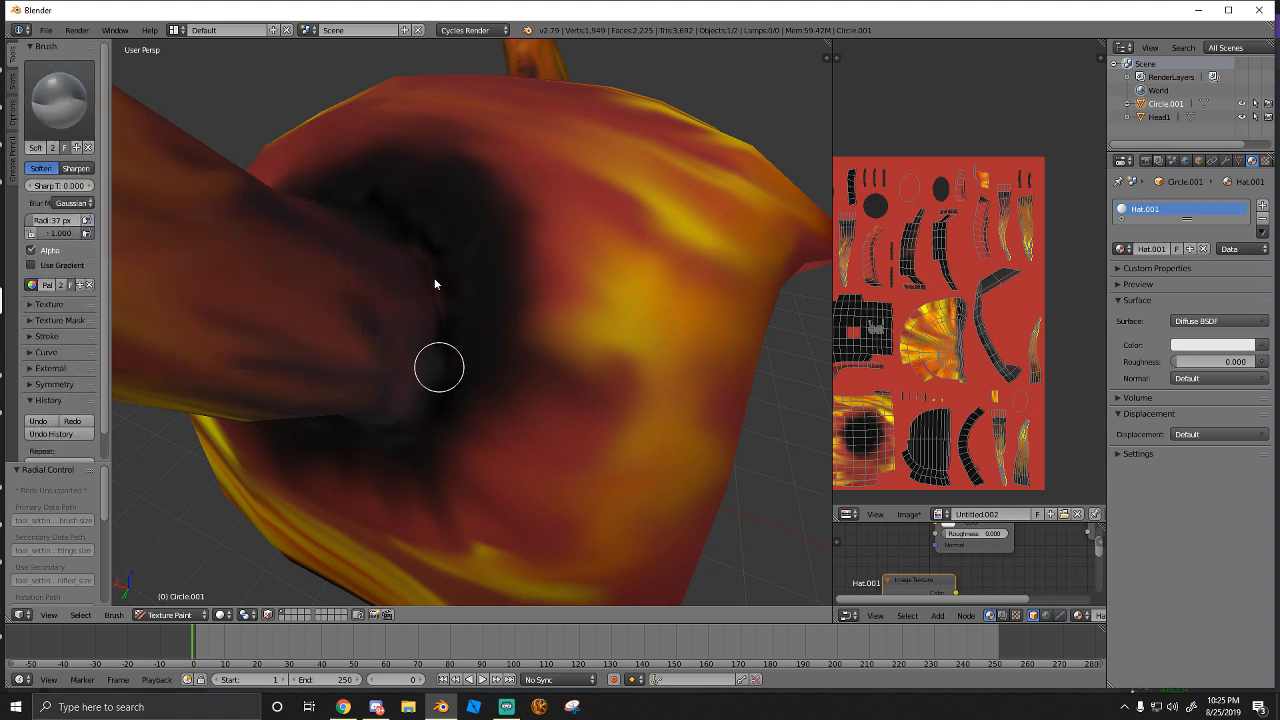
{"action": "middle_click_drag", "start_coordinate": [433, 293], "coordinate": [455, 364]}
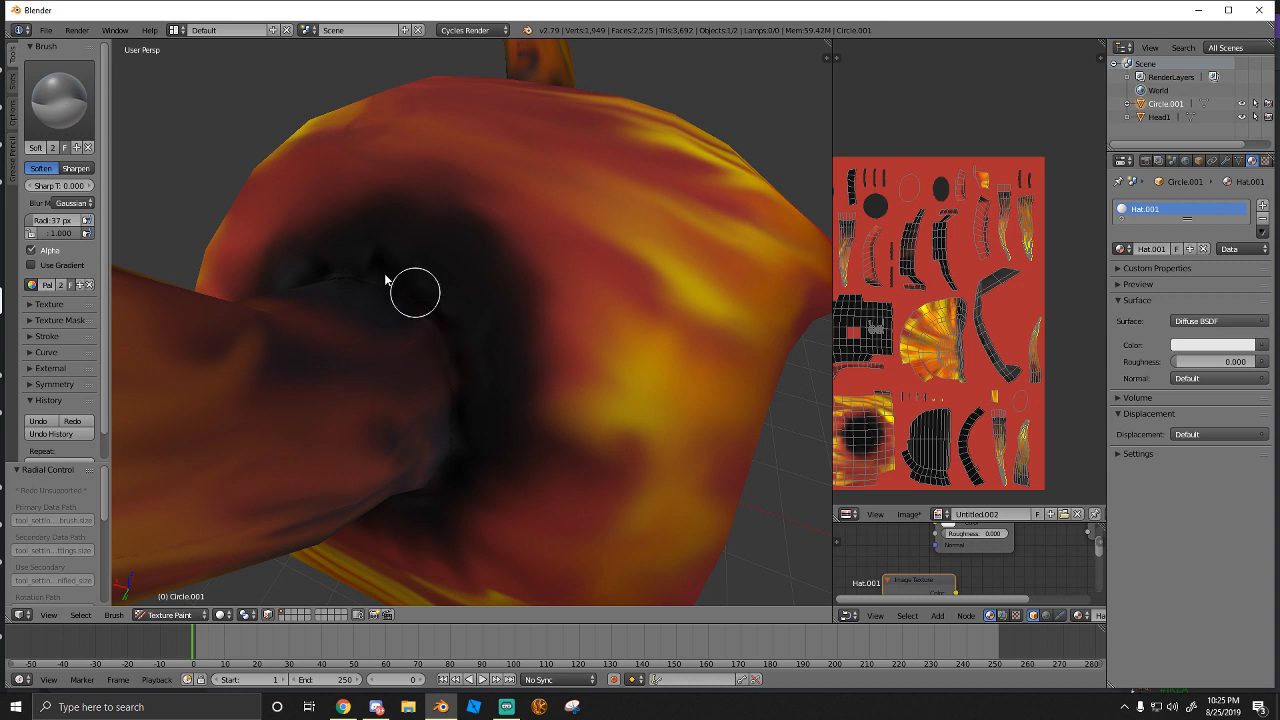
{"action": "left_click_drag", "start_coordinate": [386, 276], "coordinate": [436, 312]}
{"action": "mouse_move", "coordinate": [388, 259]}
{"action": "left_mouse_down"}
{"action": "mouse_move", "coordinate": [351, 274]}
{"action": "mouse_move", "coordinate": [311, 263]}
{"action": "mouse_move", "coordinate": [432, 309]}
{"action": "left_mouse_up"}
{"action": "mouse_move", "coordinate": [391, 289]}
{"action": "middle_mouse_down"}
{"action": "mouse_move", "coordinate": [466, 303]}
{"action": "mouse_move", "coordinate": [638, 188]}
{"action": "middle_mouse_up"}
{"action": "mouse_move", "coordinate": [638, 188]}
{"action": "left_mouse_down"}
{"action": "mouse_move", "coordinate": [686, 268]}
{"action": "mouse_move", "coordinate": [671, 212]}
{"action": "mouse_move", "coordinate": [713, 312]}
{"action": "left_mouse_up"}
{"action": "mouse_move", "coordinate": [715, 312]}
{"action": "middle_mouse_down"}
{"action": "mouse_move", "coordinate": [677, 295]}
{"action": "mouse_move", "coordinate": [449, 271]}
{"action": "middle_mouse_up"}
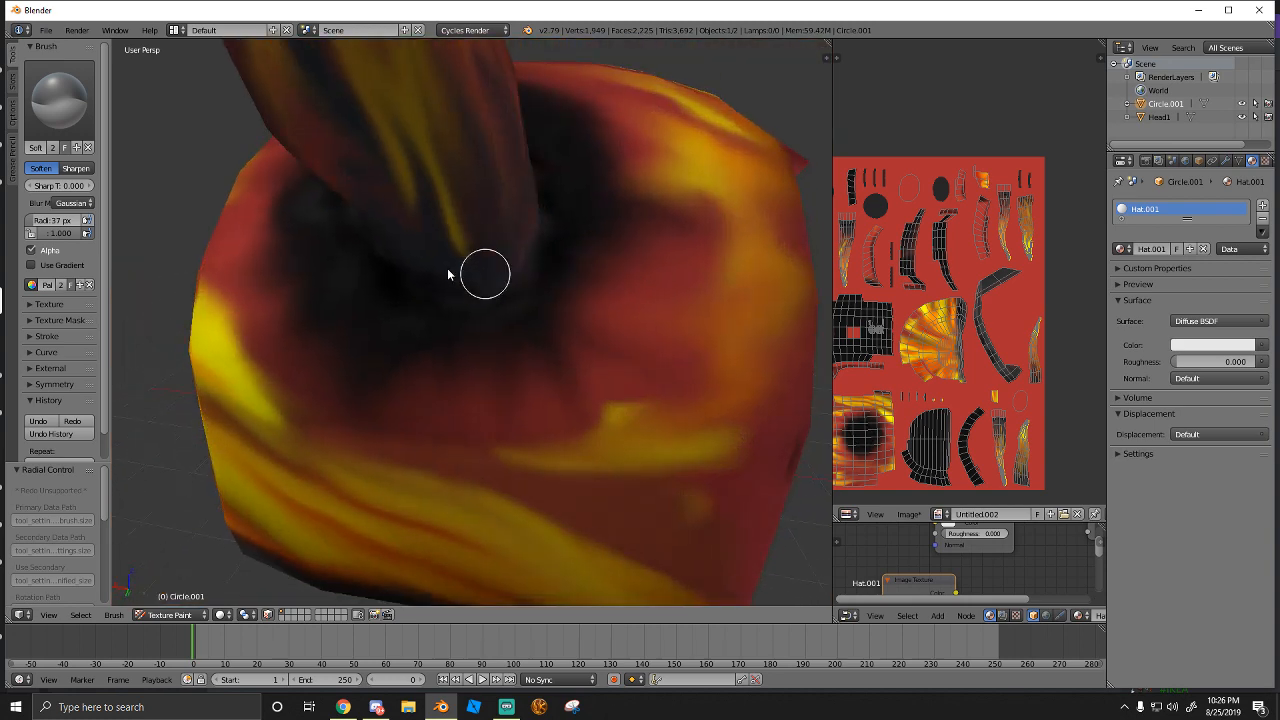
Bring the base of the other horn into view and switch back to the TexDraw brush
{"action": "scroll", "coordinate": [571, 271], "scroll_direction": "down", "scroll_amount": 4}
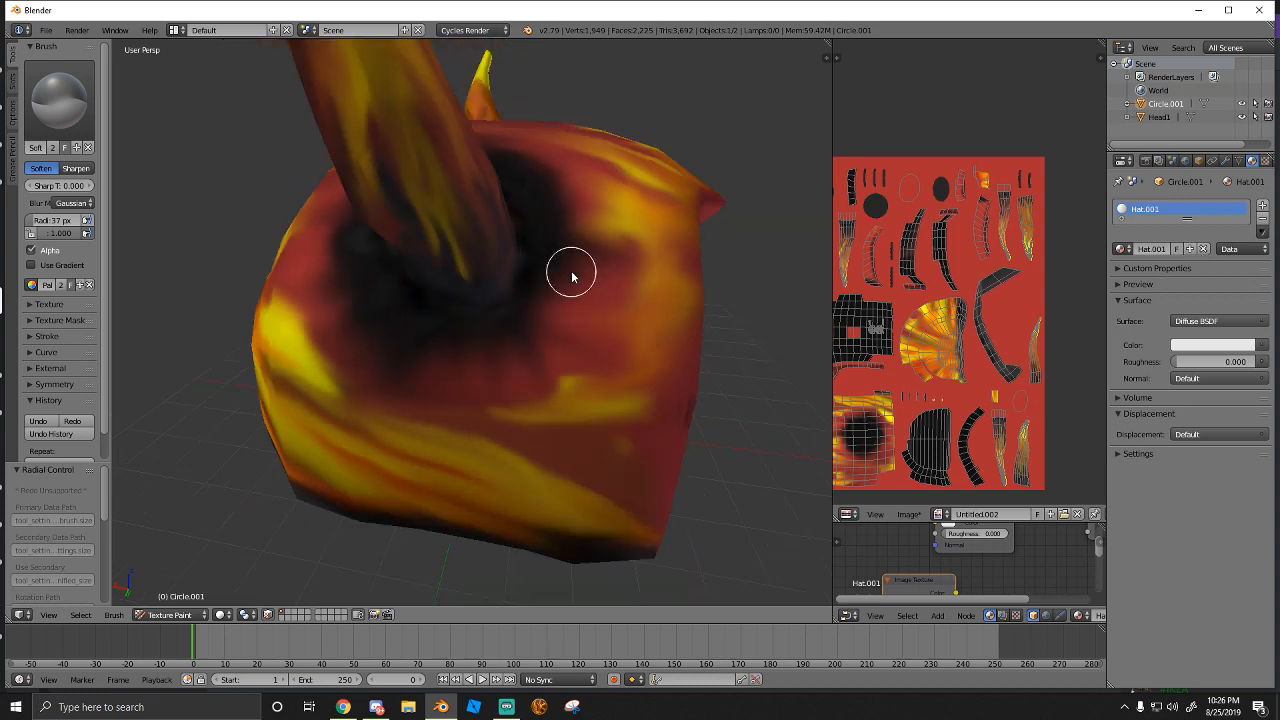
{"action": "middle_click_drag", "start_coordinate": [571, 271], "coordinate": [286, 271]}
{"action": "scroll", "coordinate": [477, 280], "scroll_direction": "up", "scroll_amount": 4}
{"action": "mouse_move", "coordinate": [477, 280]}
{"action": "middle_mouse_down"}
{"action": "mouse_move", "coordinate": [480, 303]}
{"action": "mouse_move", "coordinate": [470, 285]}
{"action": "middle_mouse_up"}
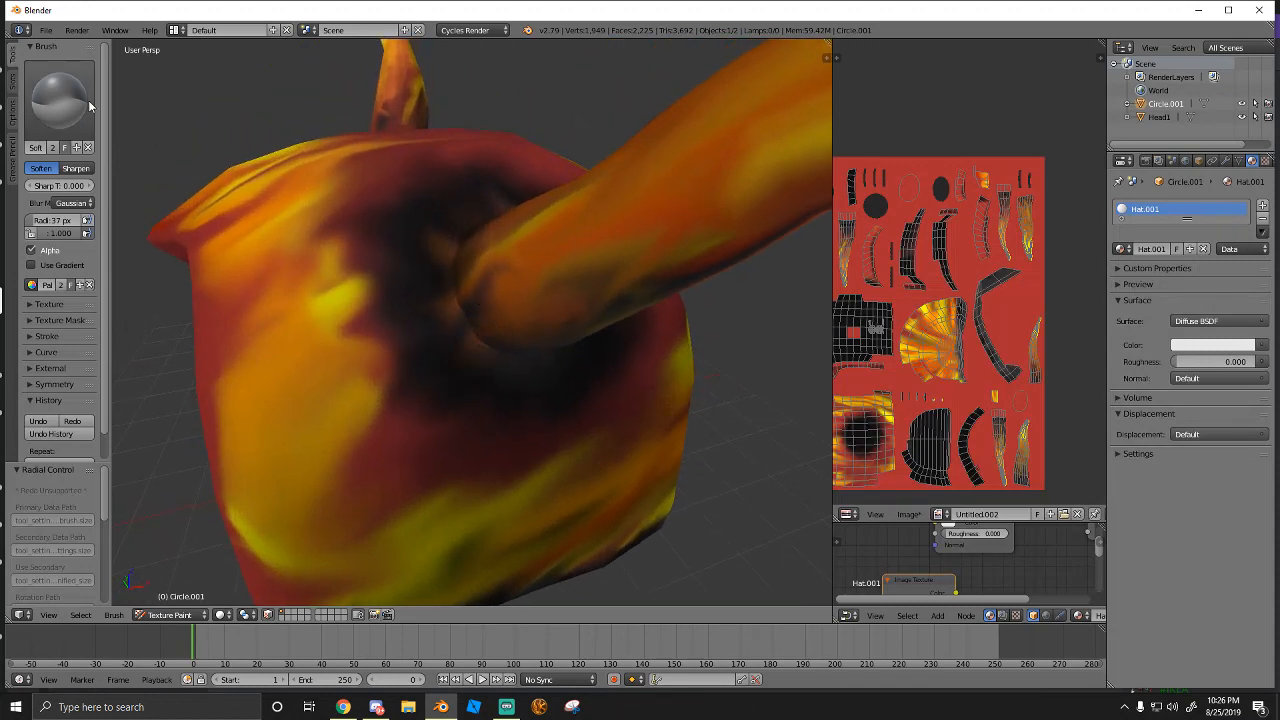
{"action": "left_click", "coordinate": [60, 100]}
{"action": "left_click", "coordinate": [330, 190]}
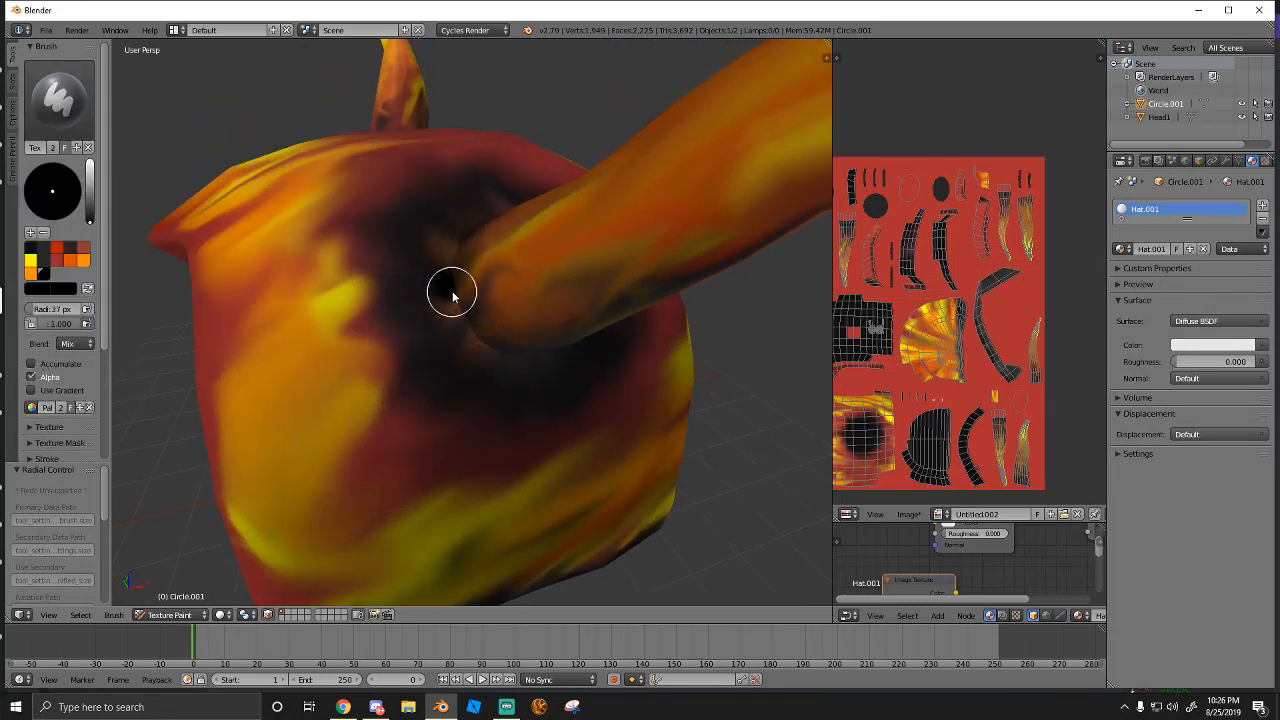
Try painting black along the other horn's base with the 37 px brush
{"action": "left_click_drag", "start_coordinate": [449, 289], "coordinate": [474, 334]}
{"action": "middle_click_drag", "start_coordinate": [474, 334], "coordinate": [429, 334]}
{"action": "mouse_move", "coordinate": [422, 275]}
{"action": "left_mouse_down"}
{"action": "mouse_move", "coordinate": [406, 300]}
{"action": "mouse_move", "coordinate": [337, 314]}
{"action": "left_mouse_up"}
{"action": "middle_click_drag", "start_coordinate": [337, 314], "coordinate": [414, 294]}
{"action": "left_click_drag", "start_coordinate": [418, 311], "coordinate": [423, 297]}
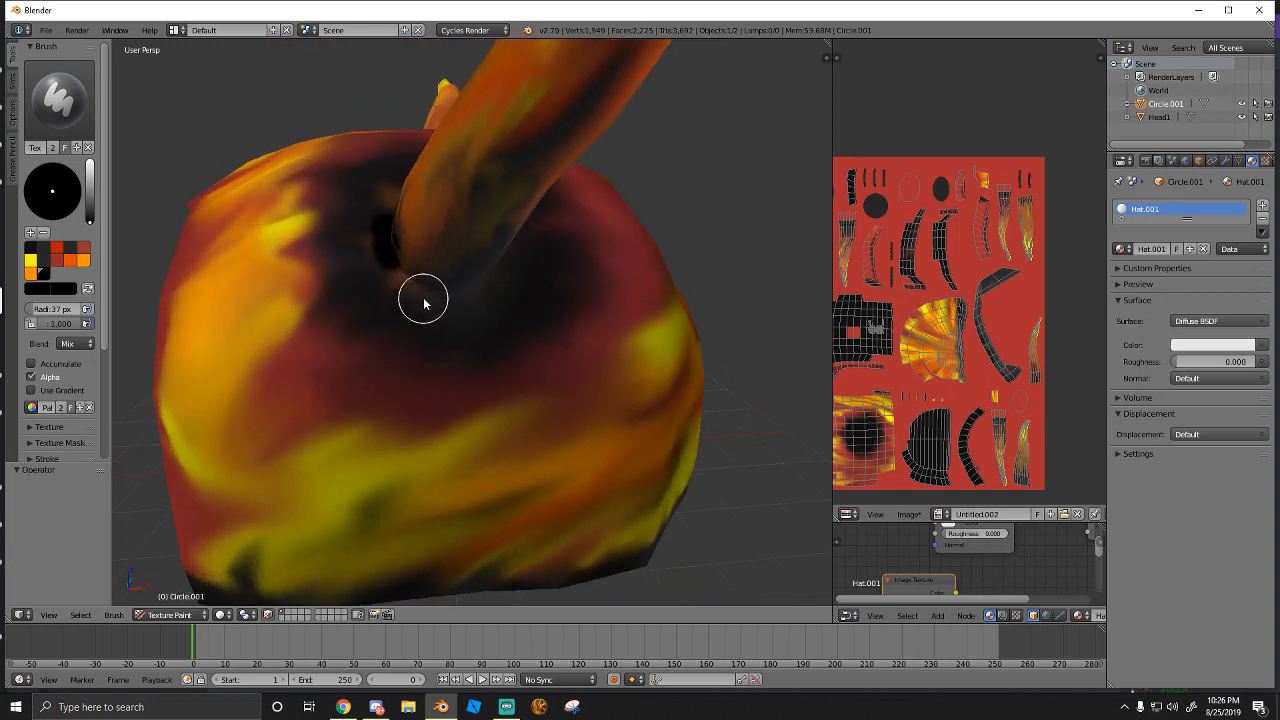
Set the brush radius to 17 px and paint a black outline along the lower sides of the second horn's base
{"action": "middle_click_drag", "start_coordinate": [423, 297], "coordinate": [466, 306]}
{"action": "scroll", "coordinate": [467, 304], "scroll_direction": "up", "scroll_amount": 3}
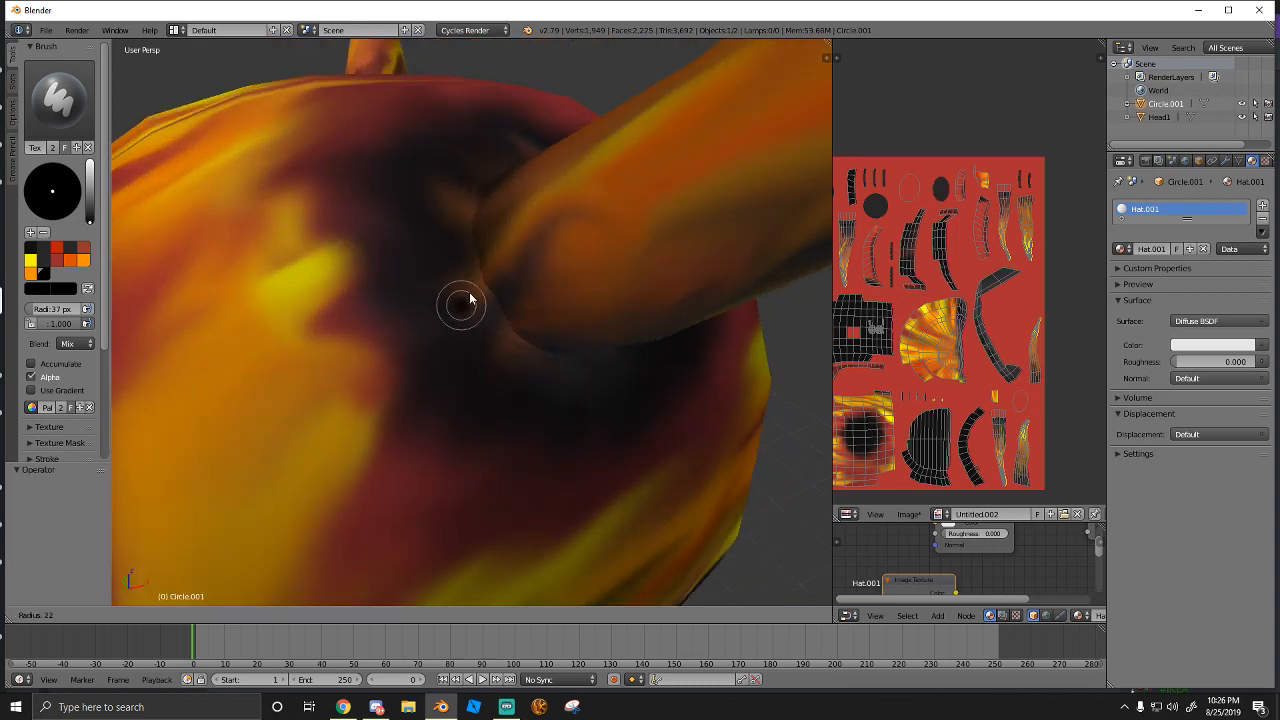
{"action": "key", "text": "f"}
{"action": "left_click", "coordinate": [462, 241]}
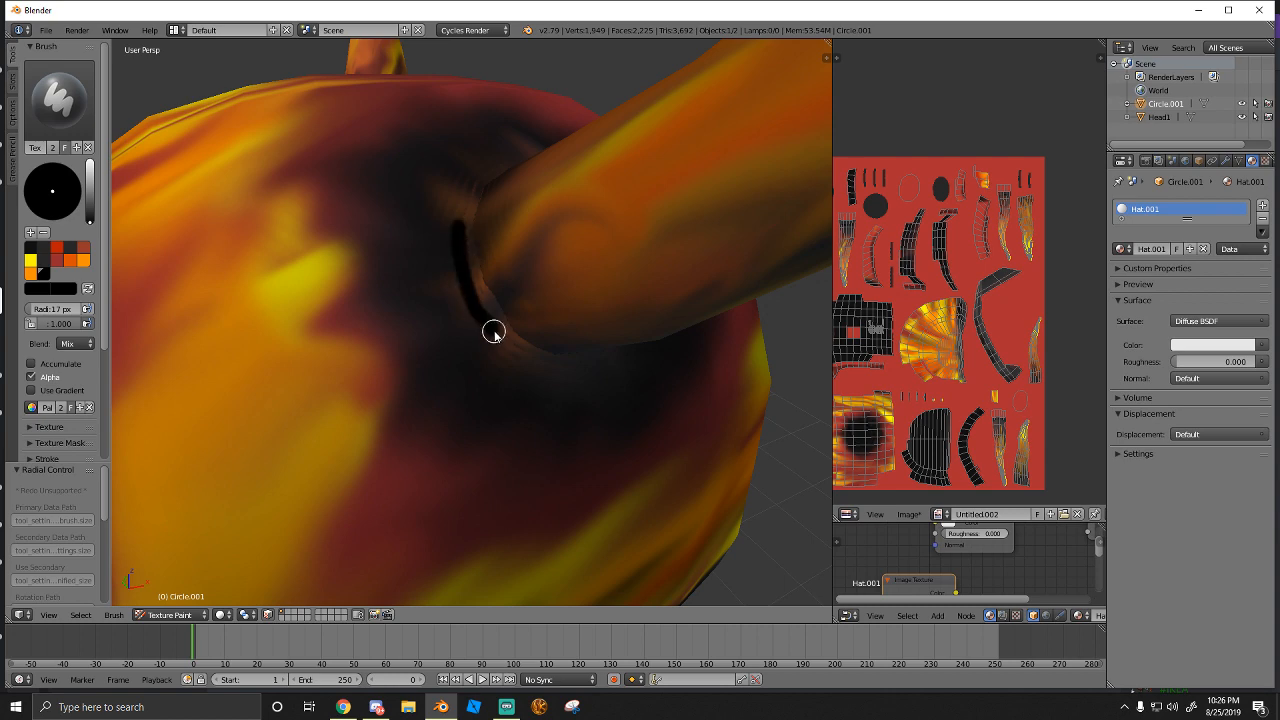
{"action": "middle_click_drag", "start_coordinate": [493, 332], "coordinate": [448, 322]}
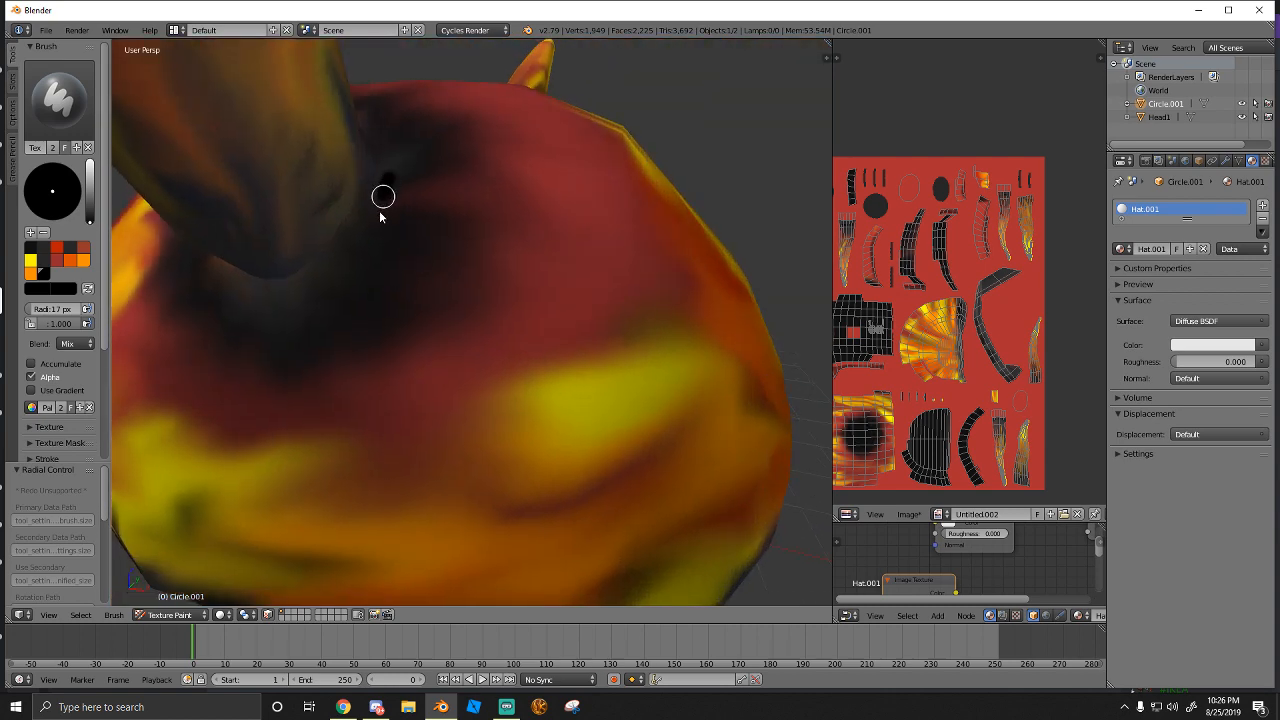
Switch to Streamlabs OBS to check the stream chat, and return to Blender
{"action": "left_click", "coordinate": [507, 706]}
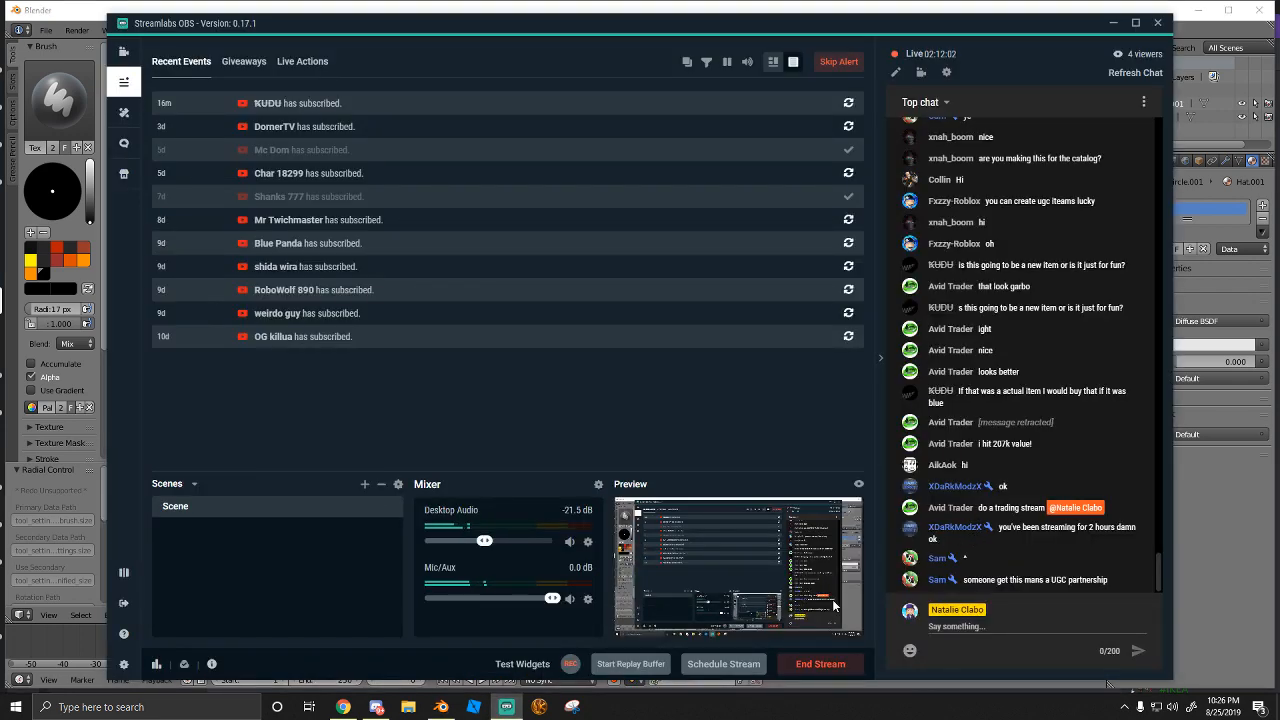
{"action": "left_click", "coordinate": [441, 706]}
Extend the black outline in an arc across the upper side of the second horn's base
{"action": "mouse_move", "coordinate": [345, 385]}
{"action": "middle_mouse_down"}
{"action": "mouse_move", "coordinate": [363, 423]}
{"action": "mouse_move", "coordinate": [406, 388]}
{"action": "mouse_move", "coordinate": [473, 292]}
{"action": "mouse_move", "coordinate": [414, 343]}
{"action": "mouse_move", "coordinate": [575, 410]}
{"action": "middle_mouse_up"}
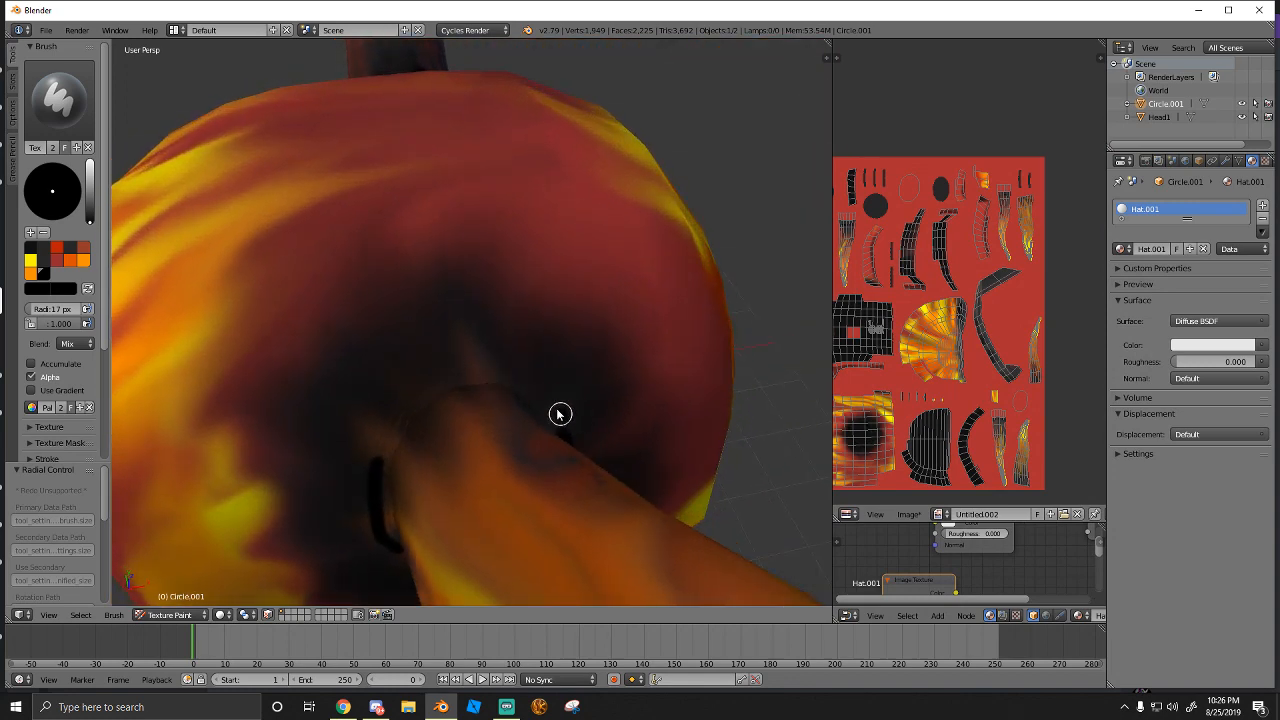
{"action": "mouse_move", "coordinate": [533, 383]}
{"action": "left_mouse_down"}
{"action": "mouse_move", "coordinate": [449, 363]}
{"action": "mouse_move", "coordinate": [420, 378]}
{"action": "left_mouse_up"}
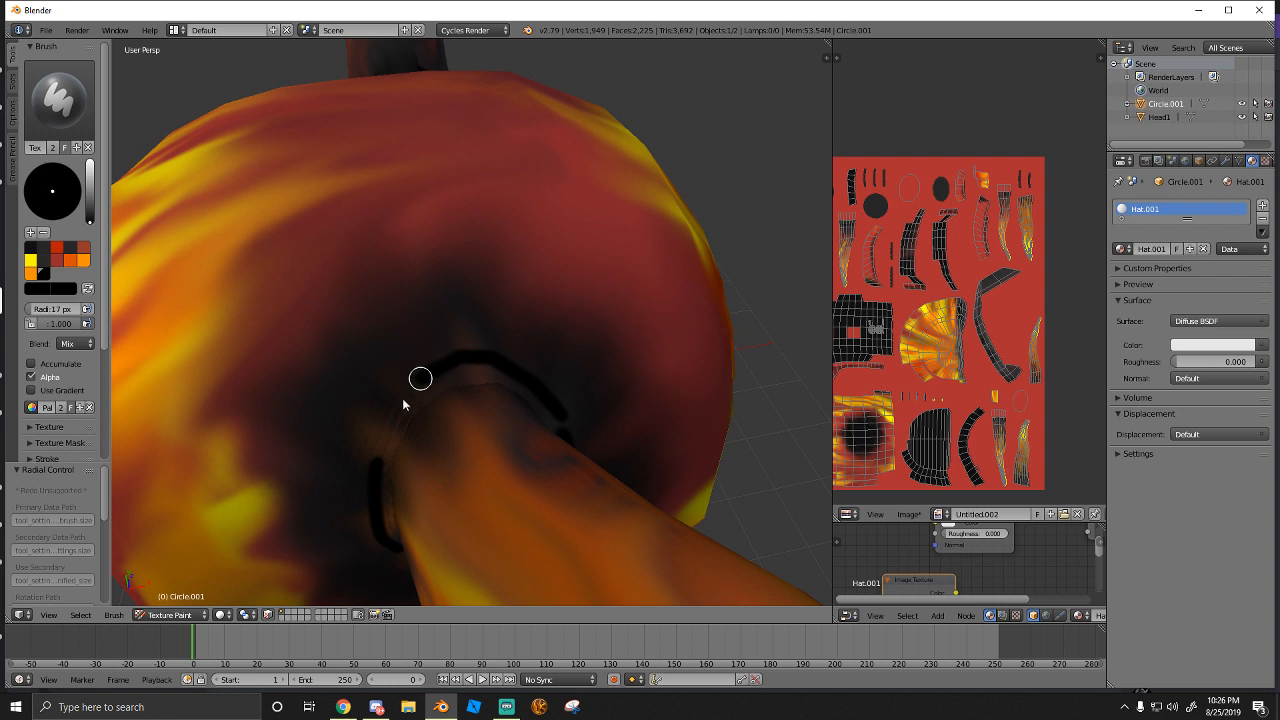
Switch to the Smear brush for blending the second horn's outline
{"action": "left_click", "coordinate": [58, 100]}
{"action": "left_click", "coordinate": [214, 180]}
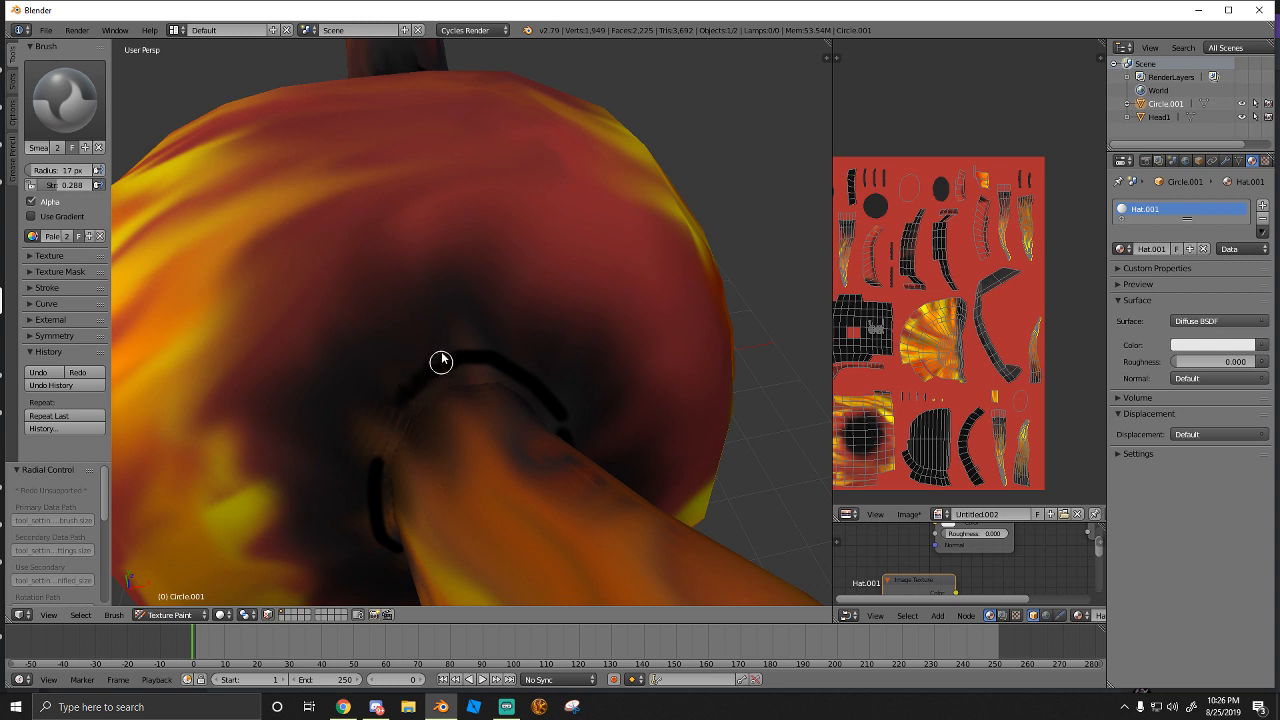
Try smearing the outline's upper arc with a 71 px brush radius, and undo the last smear
{"action": "left_click_drag", "start_coordinate": [59, 170], "coordinate": [63, 170]}
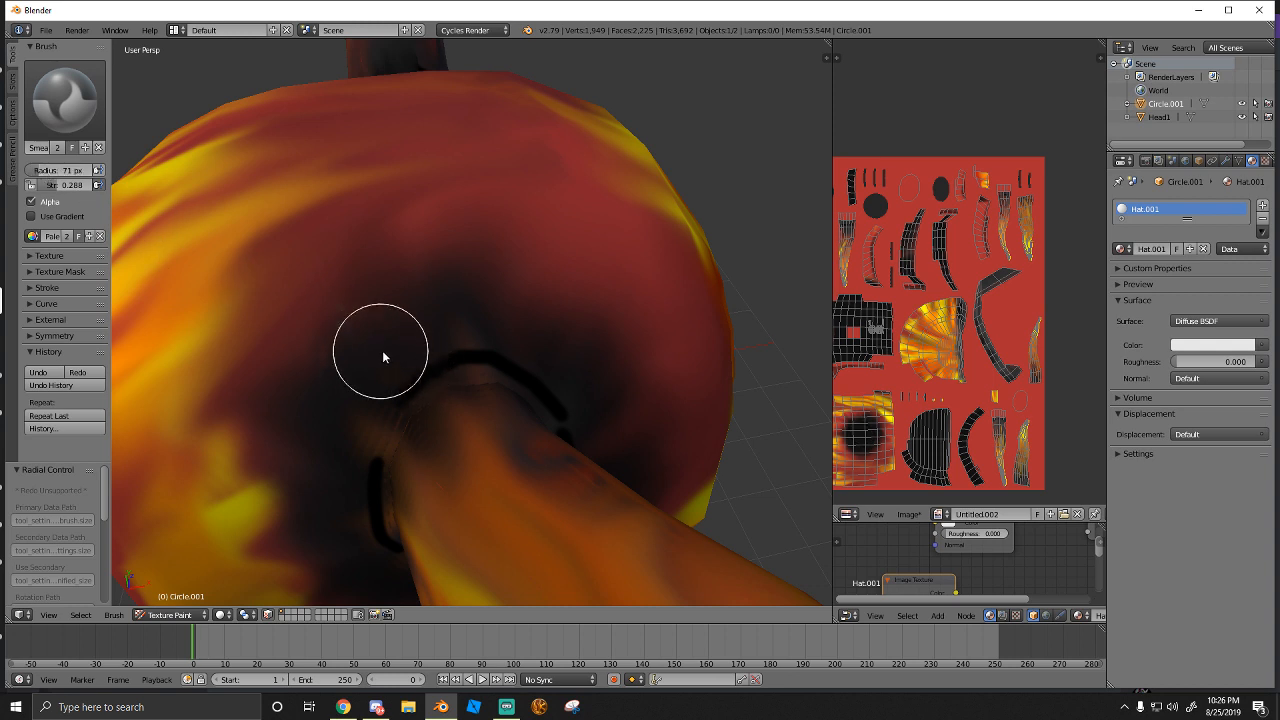
{"action": "mouse_move", "coordinate": [399, 376]}
{"action": "left_mouse_down"}
{"action": "mouse_move", "coordinate": [434, 349]}
{"action": "mouse_move", "coordinate": [484, 368]}
{"action": "left_mouse_up"}
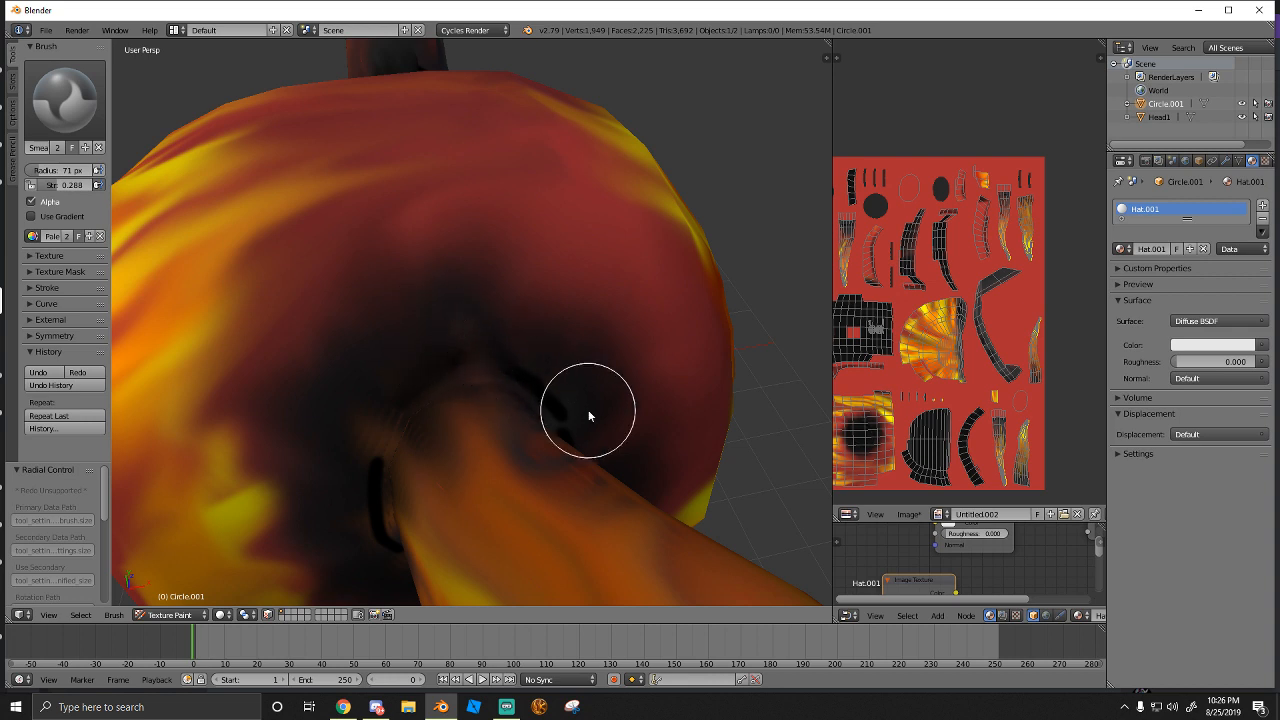
{"action": "key", "text": "ctrl+z"}
Set the Smear brush radius to 28 px and smear the black outline over the top and far side of the second horn's base
{"action": "key", "text": "f"}
{"action": "left_click", "coordinate": [505, 390]}
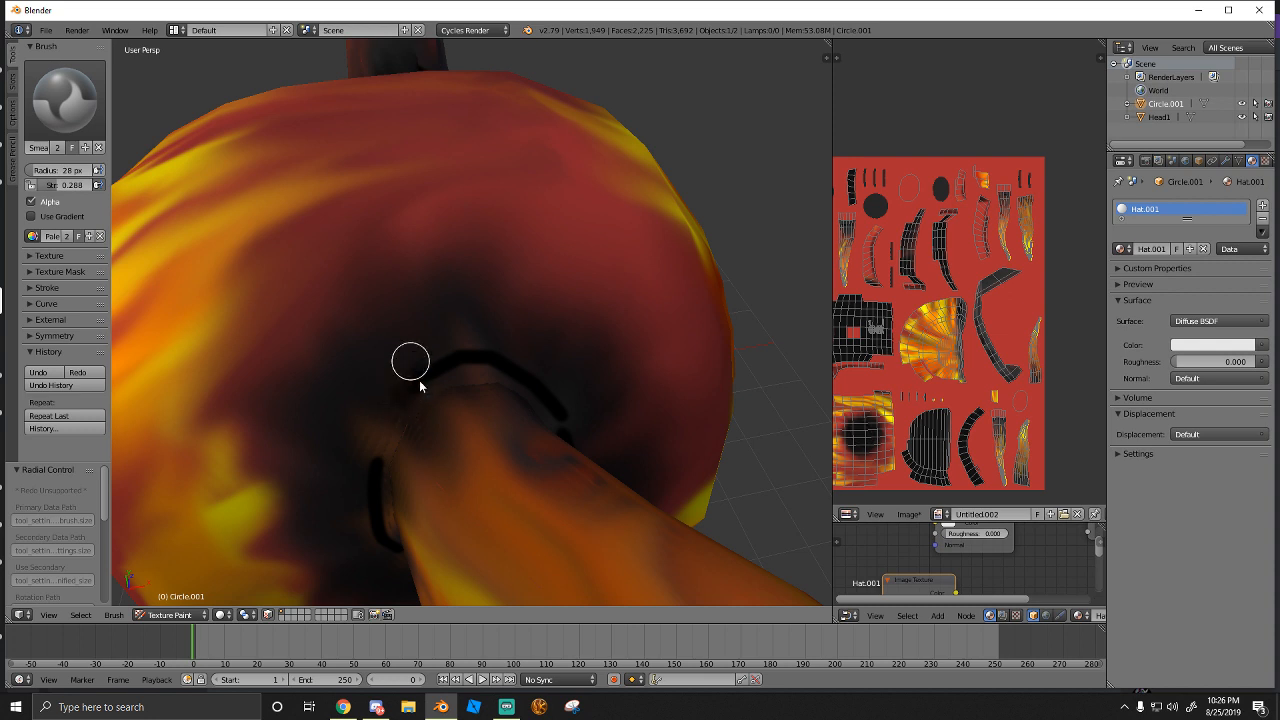
{"action": "scroll", "coordinate": [455, 366], "scroll_direction": "up", "scroll_amount": 2}
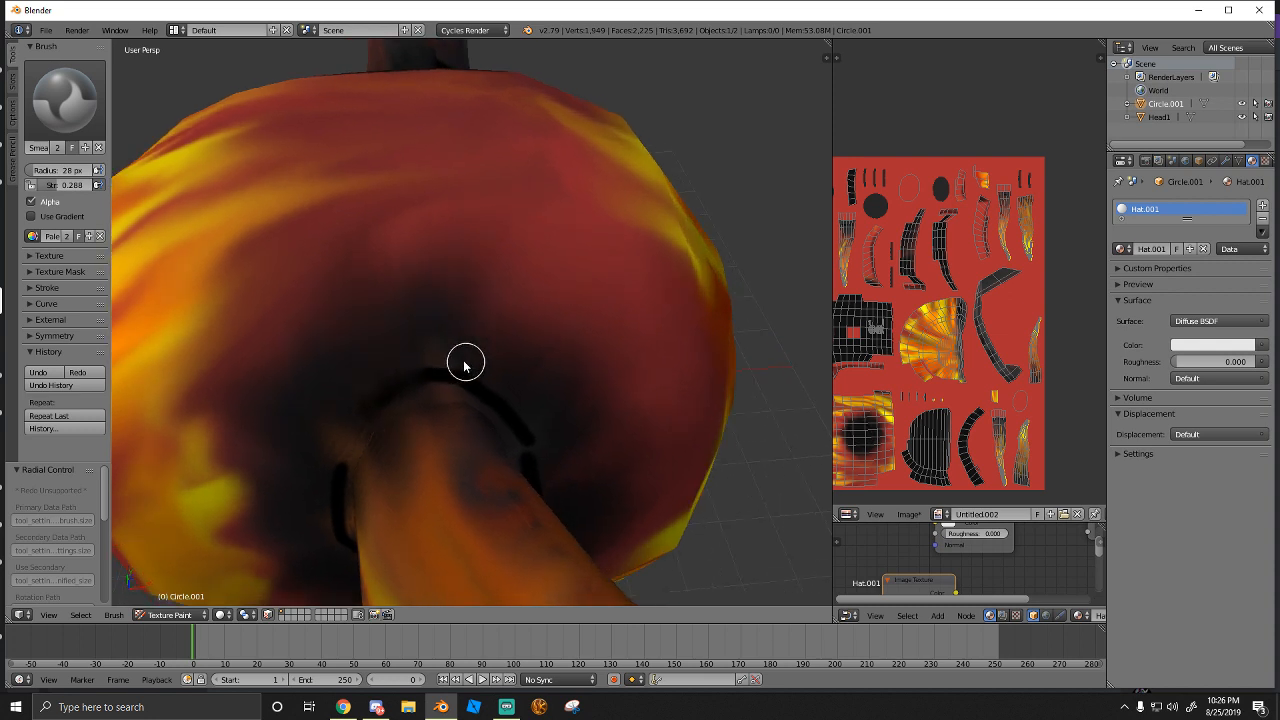
{"action": "scroll", "coordinate": [366, 331], "scroll_direction": "up", "scroll_amount": 2}
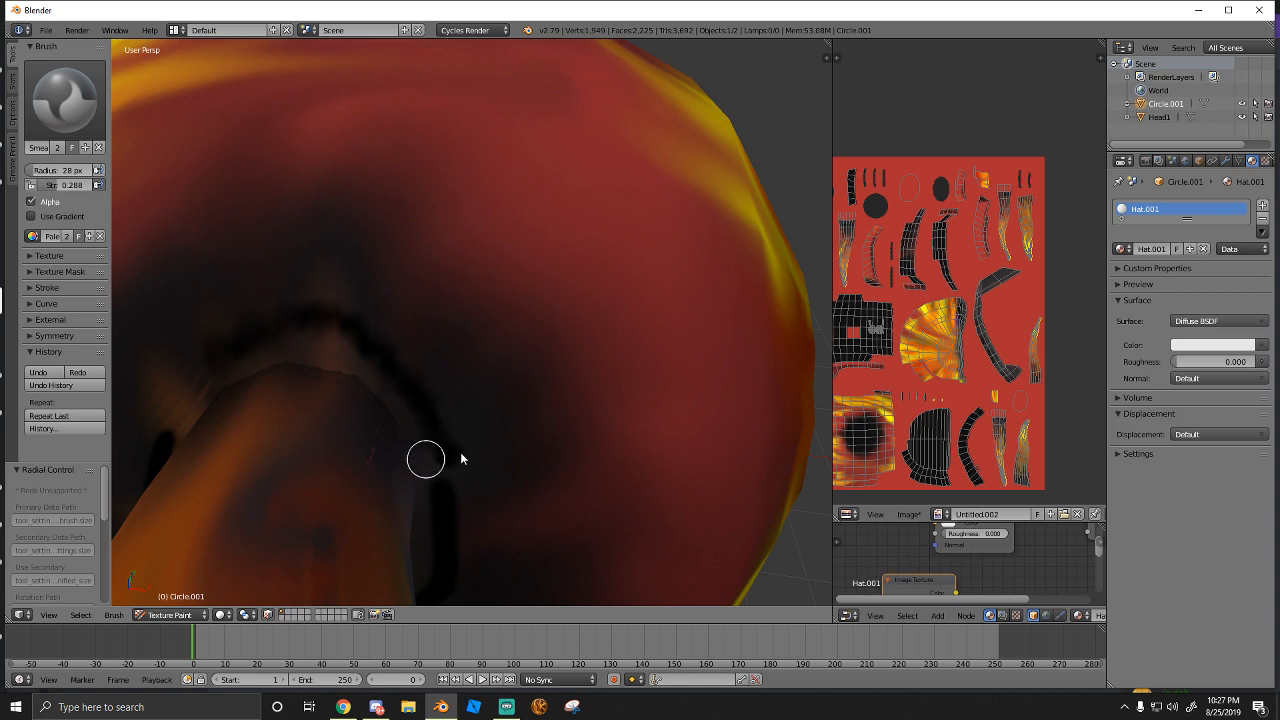
{"action": "middle_click_drag", "start_coordinate": [455, 465], "coordinate": [403, 363]}
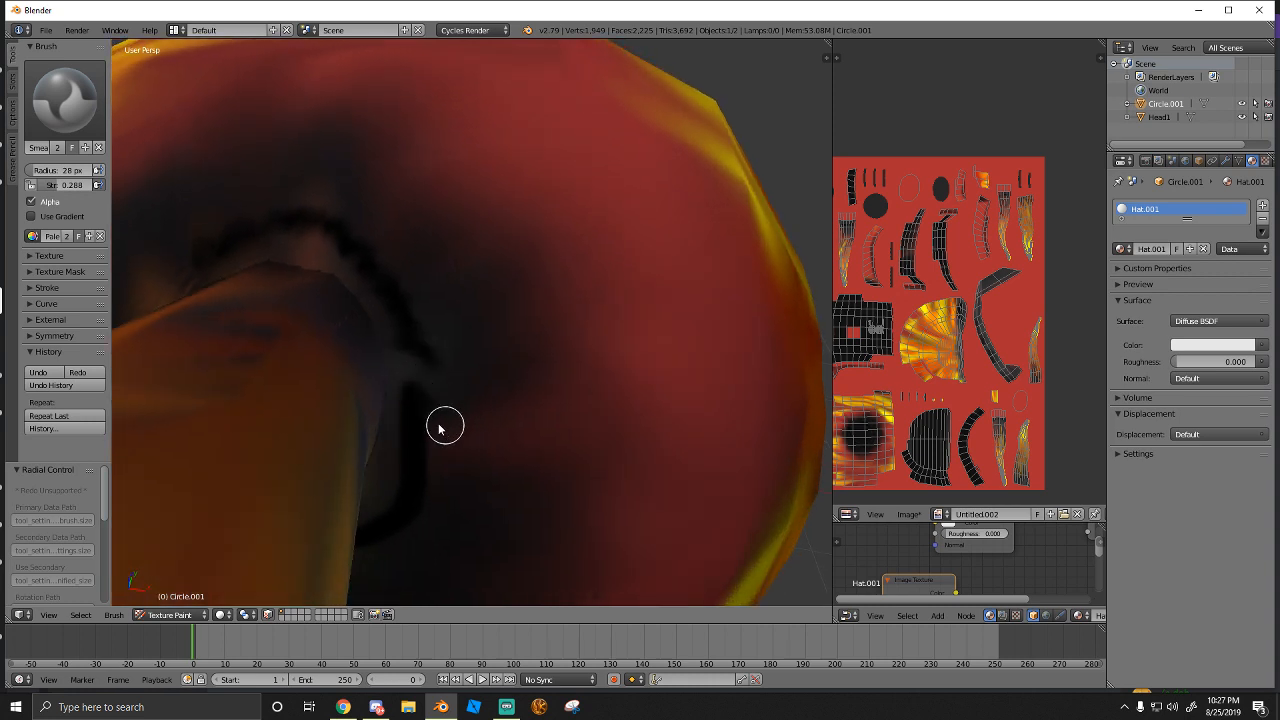
{"action": "middle_click_drag", "start_coordinate": [438, 428], "coordinate": [403, 386]}
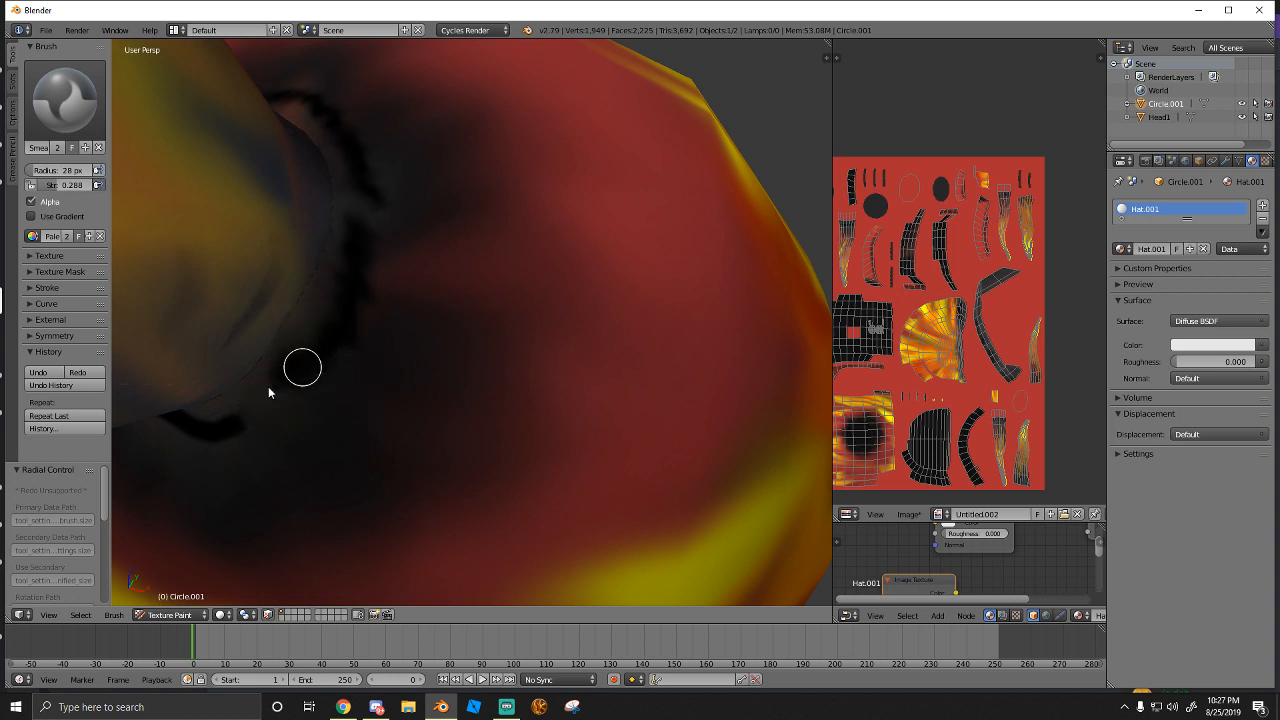
Smear the black outline along the underside and the near side of the second horn's base
{"action": "scroll", "coordinate": [270, 400], "scroll_direction": "down", "scroll_amount": 2}
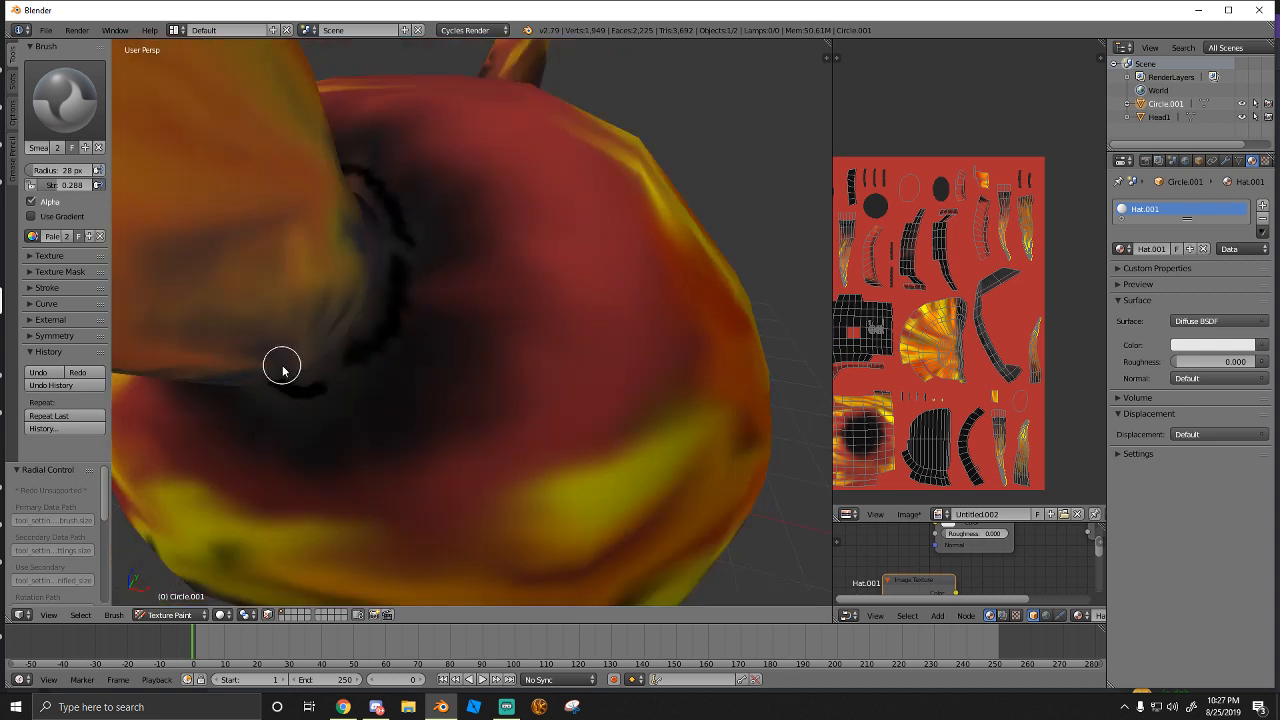
{"action": "scroll", "coordinate": [331, 353], "scroll_direction": "down", "scroll_amount": 1}
{"action": "middle_click_drag", "start_coordinate": [331, 353], "coordinate": [350, 341]}
{"action": "scroll", "coordinate": [357, 337], "scroll_direction": "up", "scroll_amount": 2}
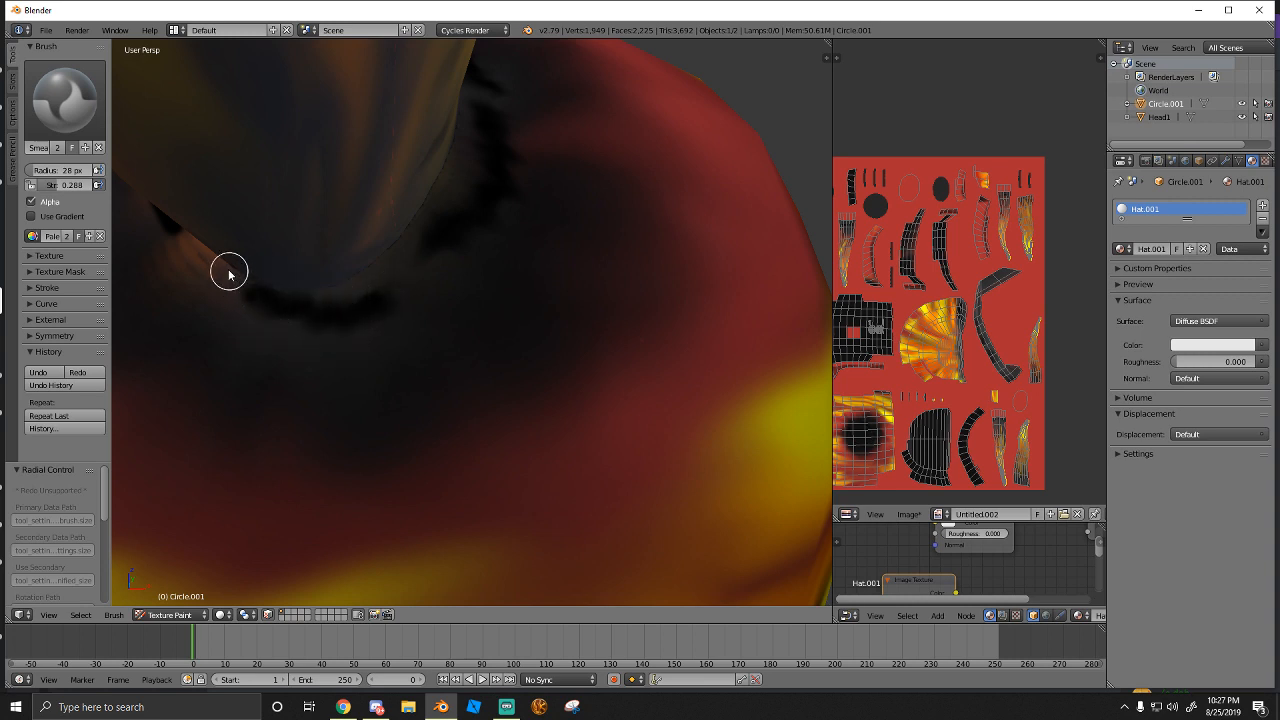
{"action": "mouse_move", "coordinate": [220, 251]}
{"action": "middle_mouse_down"}
{"action": "mouse_move", "coordinate": [354, 294]}
{"action": "mouse_move", "coordinate": [322, 314]}
{"action": "middle_mouse_up"}
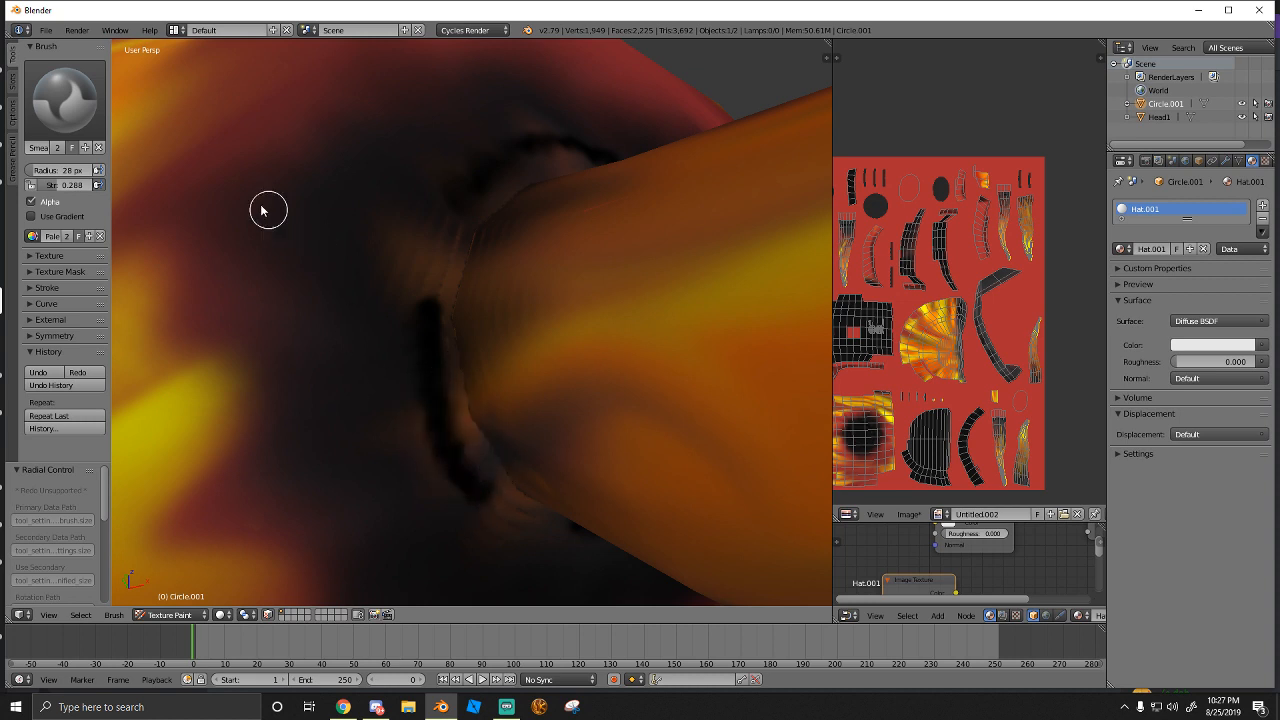
Switch to the Soften brush, set its radius to 94 px, and soften the black outline around the second horn's base
{"action": "left_click", "coordinate": [65, 100]}
{"action": "left_click", "coordinate": [271, 180]}
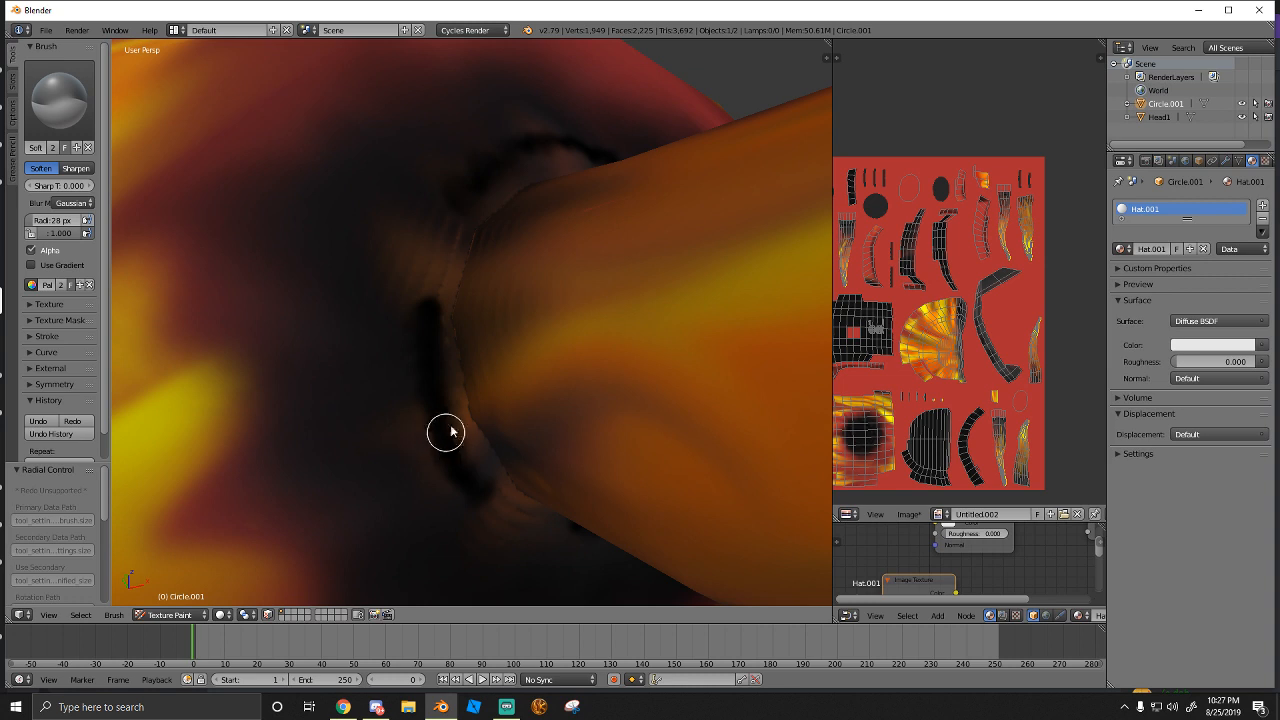
{"action": "middle_click_drag", "start_coordinate": [417, 358], "coordinate": [388, 376]}
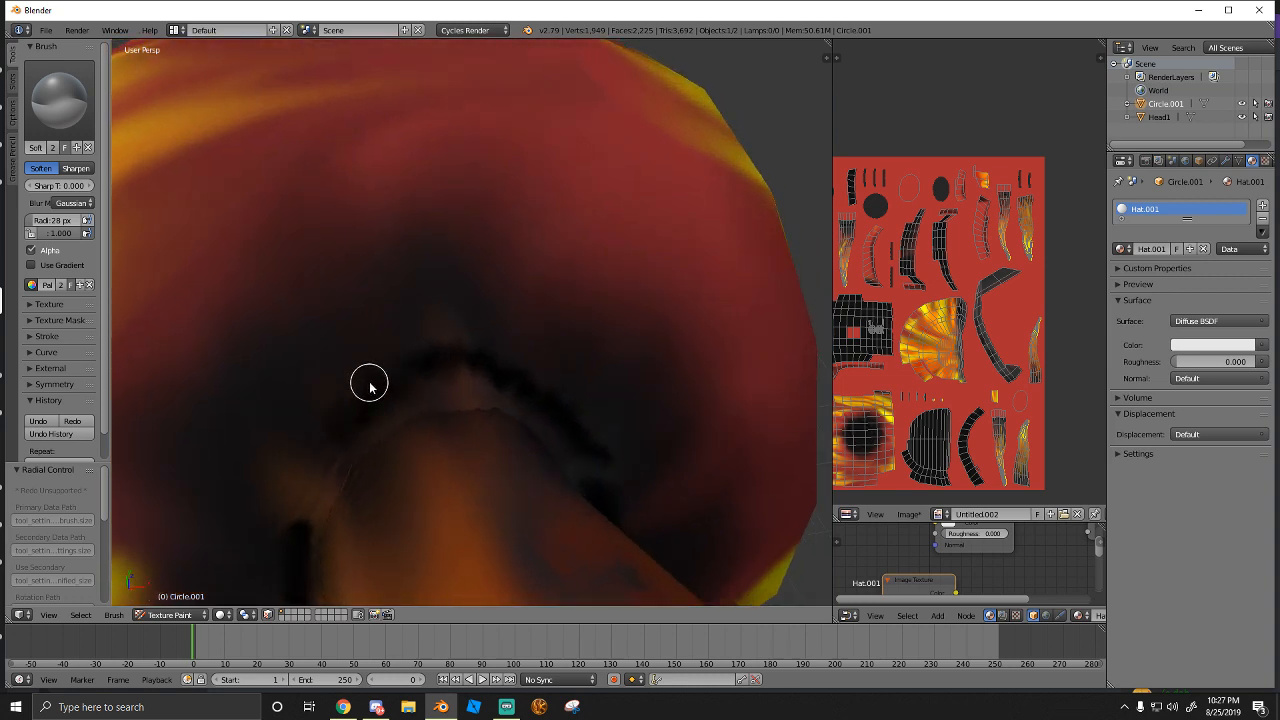
{"action": "key", "text": "f"}
{"action": "left_click", "coordinate": [400, 392]}
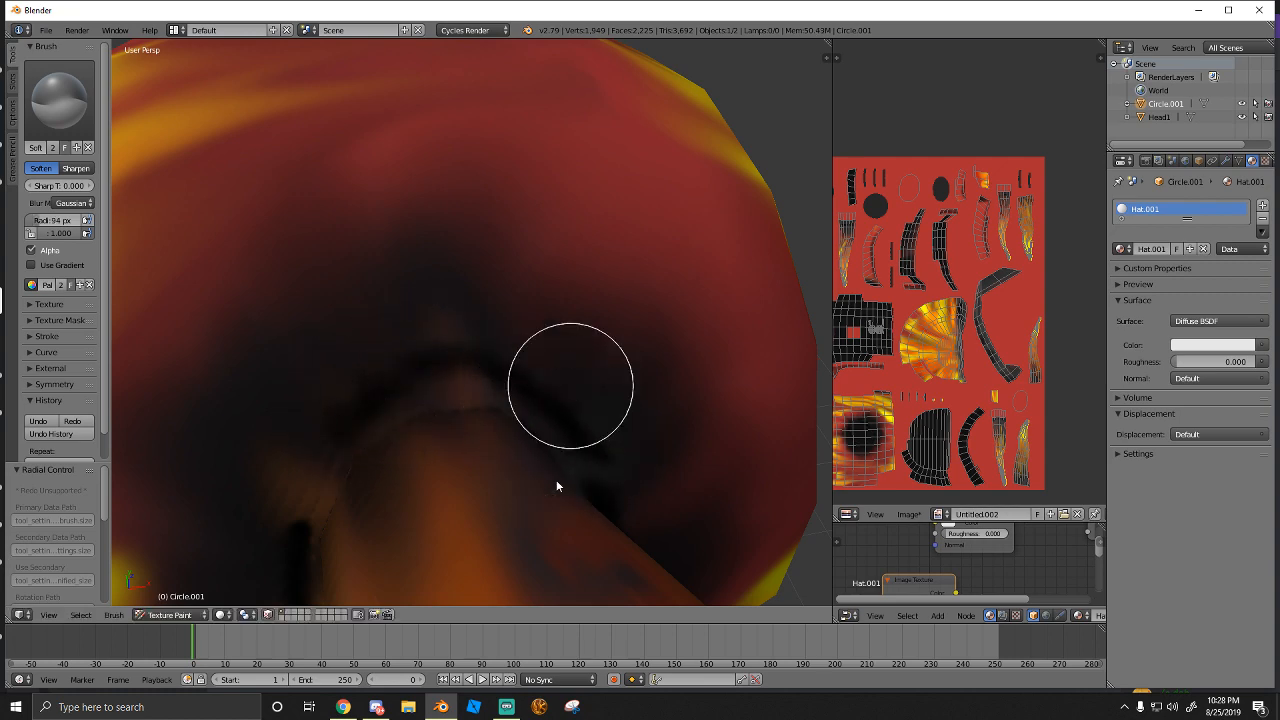
{"action": "mouse_move", "coordinate": [557, 486]}
{"action": "middle_mouse_down"}
{"action": "mouse_move", "coordinate": [586, 466]}
{"action": "mouse_move", "coordinate": [306, 263]}
{"action": "middle_mouse_up"}
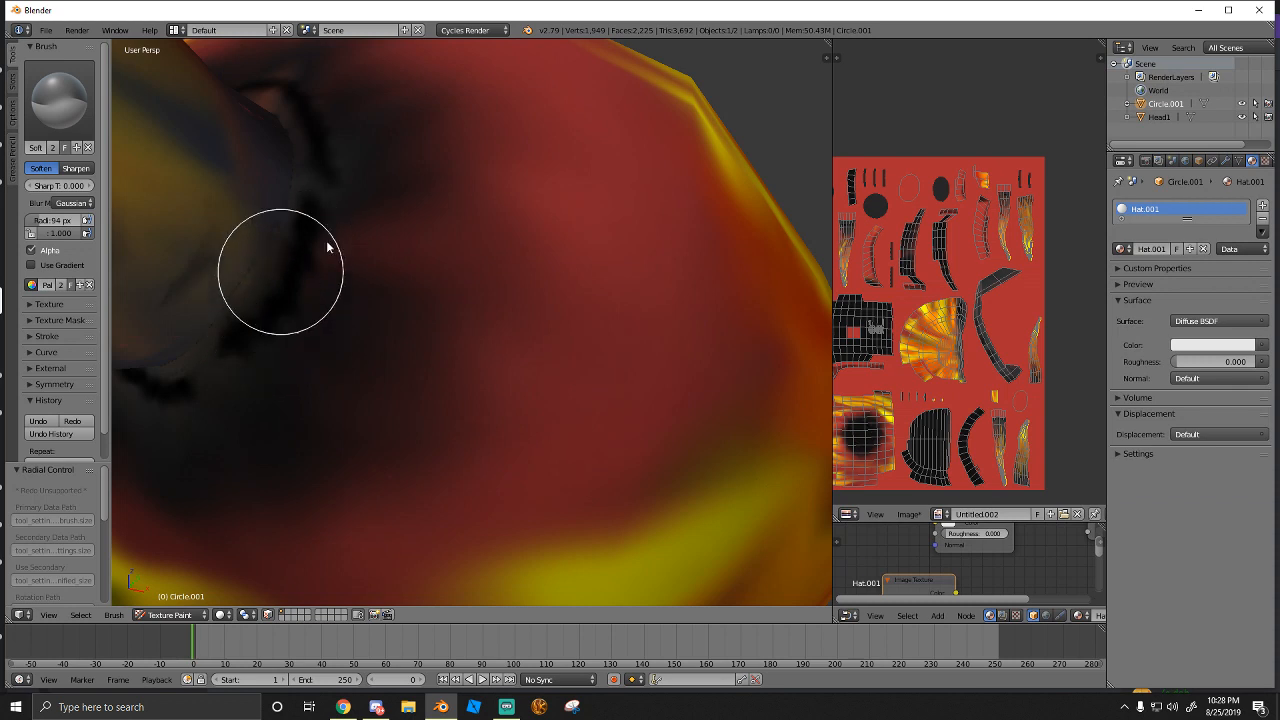
{"action": "mouse_move", "coordinate": [327, 246]}
{"action": "left_mouse_down"}
{"action": "mouse_move", "coordinate": [249, 349]}
{"action": "mouse_move", "coordinate": [263, 314]}
{"action": "mouse_move", "coordinate": [171, 363]}
{"action": "left_mouse_up"}
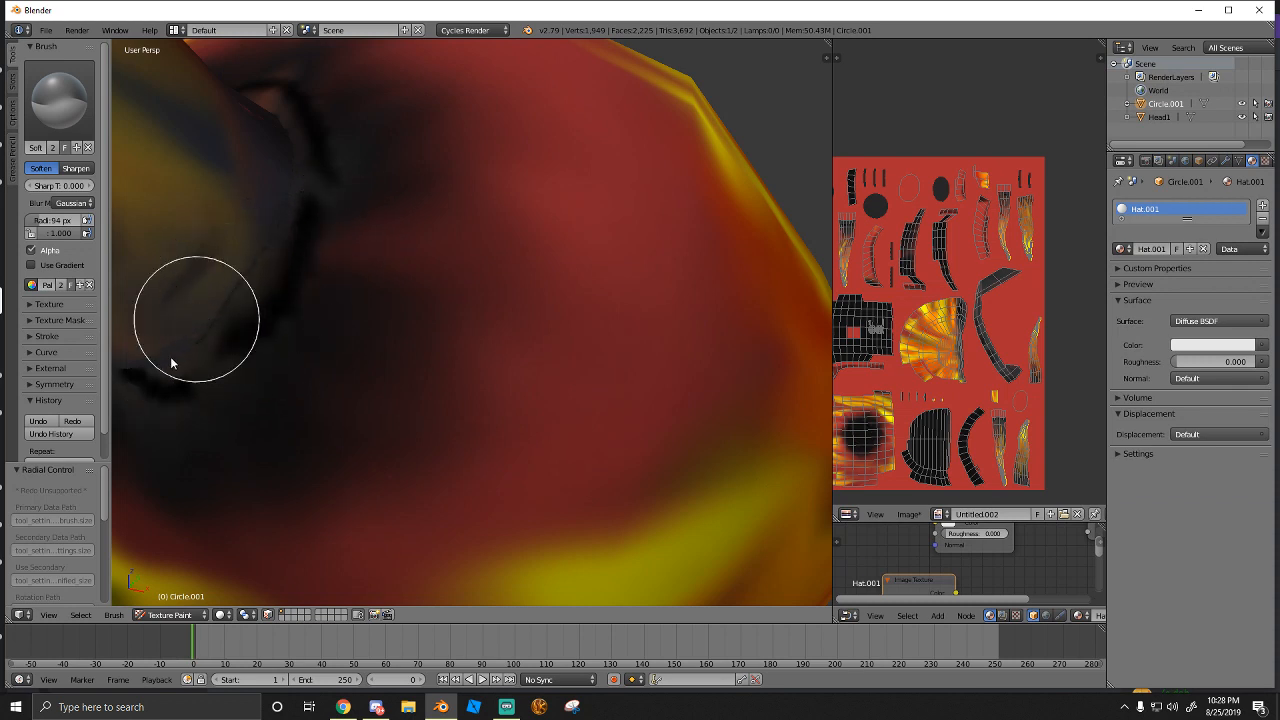
{"action": "mouse_move", "coordinate": [184, 386]}
{"action": "middle_mouse_down"}
{"action": "mouse_move", "coordinate": [246, 360]}
{"action": "mouse_move", "coordinate": [380, 380]}
{"action": "middle_mouse_up"}
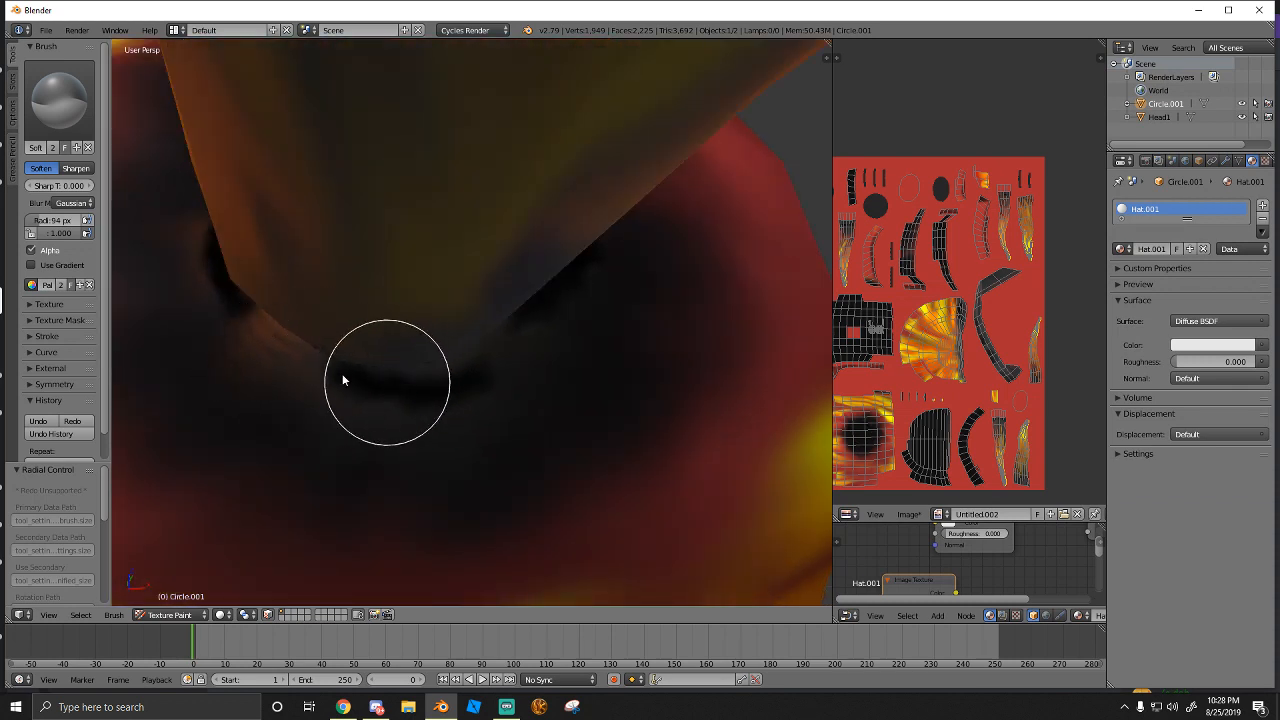
Soften the dark paint along the seam where the horn's base meets the hat
{"action": "mouse_move", "coordinate": [342, 376]}
{"action": "left_mouse_down"}
{"action": "mouse_move", "coordinate": [343, 353]}
{"action": "mouse_move", "coordinate": [271, 353]}
{"action": "mouse_move", "coordinate": [373, 354]}
{"action": "mouse_move", "coordinate": [291, 343]}
{"action": "left_mouse_up"}
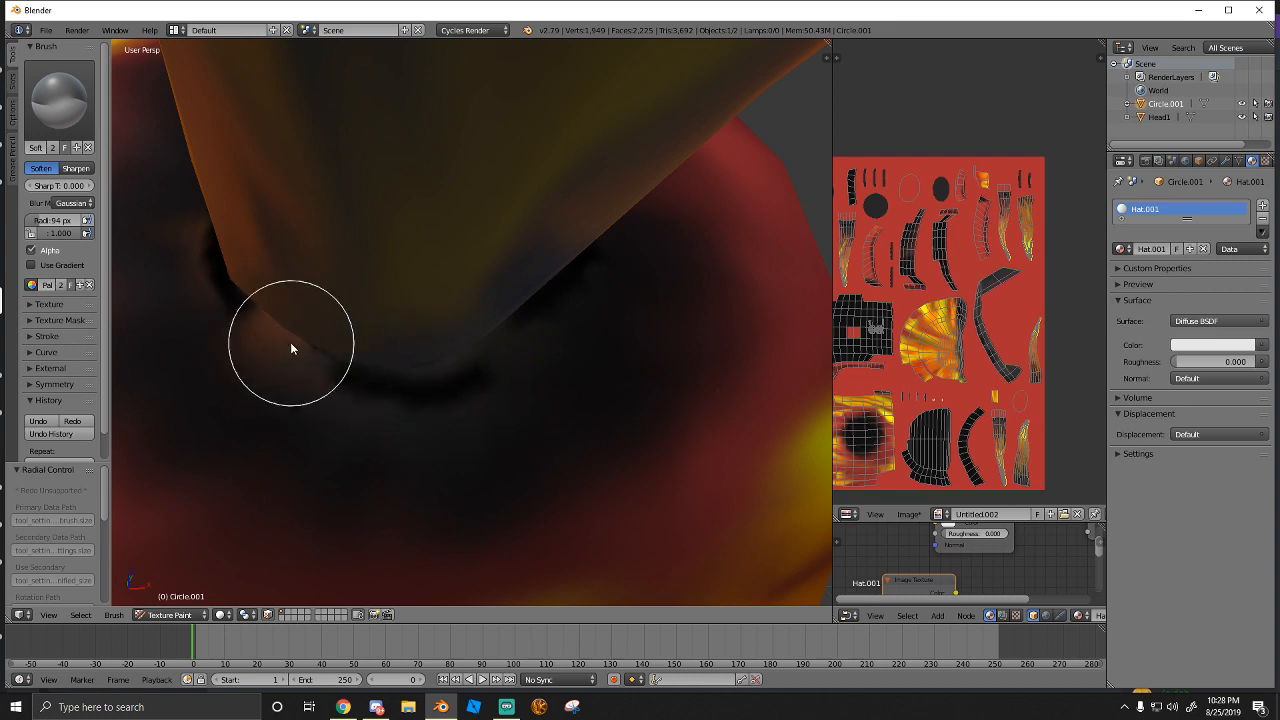
{"action": "middle_click_drag", "start_coordinate": [291, 348], "coordinate": [449, 400]}
{"action": "middle_click_drag", "start_coordinate": [431, 280], "coordinate": [366, 337]}
{"action": "scroll", "coordinate": [523, 352], "scroll_direction": "down", "scroll_amount": 10}
{"action": "scroll", "coordinate": [430, 333], "scroll_direction": "down", "scroll_amount": 6}
{"action": "scroll", "coordinate": [502, 343], "scroll_direction": "up", "scroll_amount": 7}
{"action": "scroll", "coordinate": [451, 345], "scroll_direction": "up", "scroll_amount": 5}
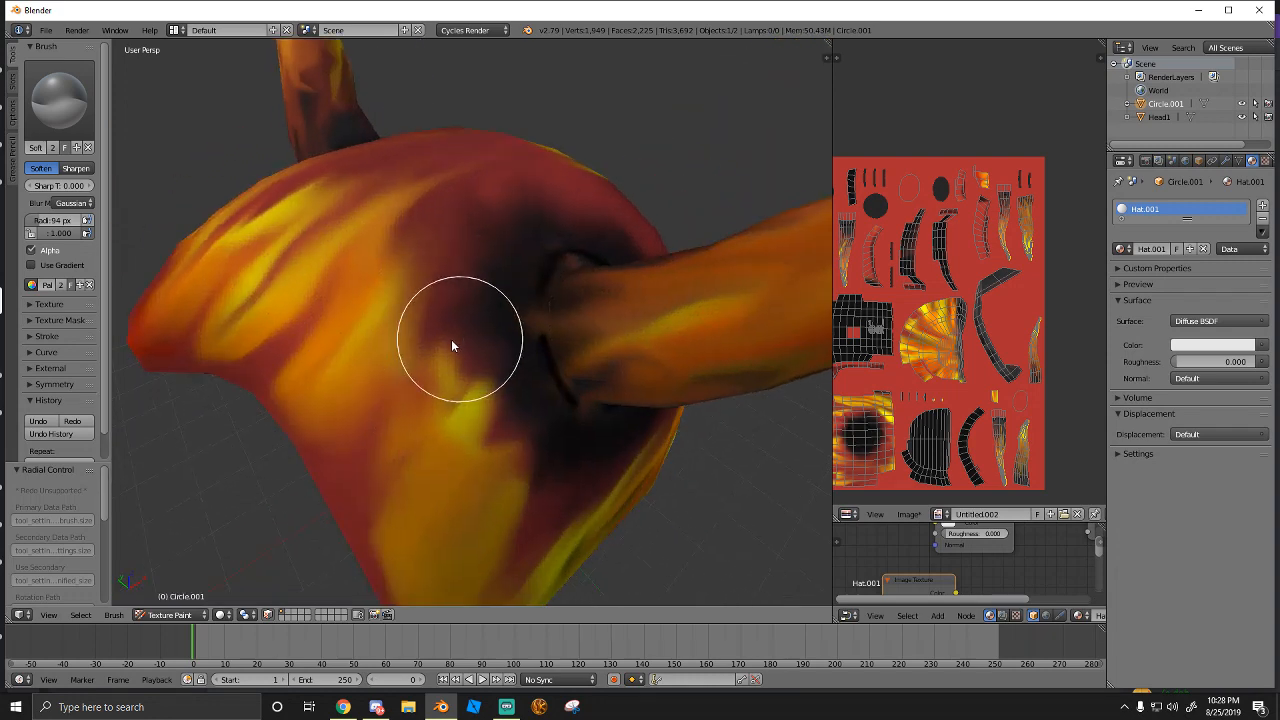
Smear the dark paint around the horn's base using the Smear brush with a 31 px radius and 0.219 strength
{"action": "middle_click_drag", "start_coordinate": [451, 339], "coordinate": [420, 320]}
{"action": "left_click", "coordinate": [60, 100]}
{"action": "left_click", "coordinate": [214, 186]}
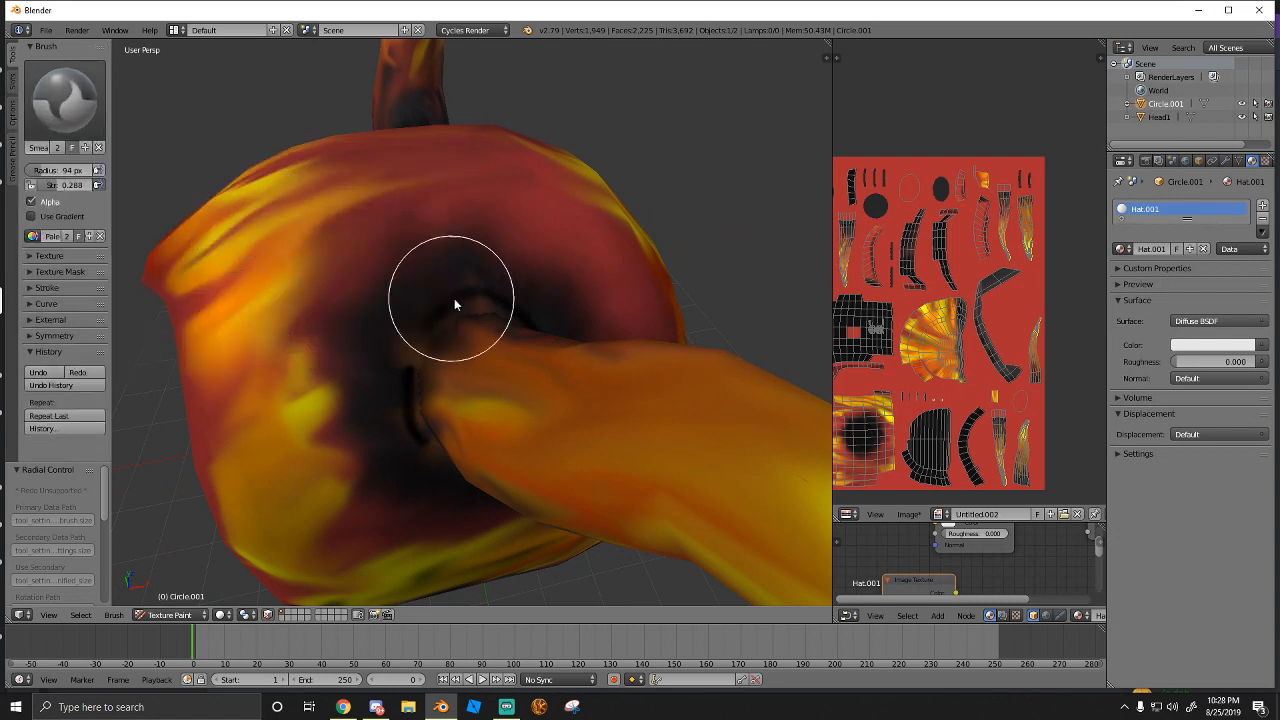
{"action": "mouse_move", "coordinate": [454, 304]}
{"action": "left_mouse_down"}
{"action": "mouse_move", "coordinate": [448, 323]}
{"action": "mouse_move", "coordinate": [463, 303]}
{"action": "mouse_move", "coordinate": [476, 311]}
{"action": "mouse_move", "coordinate": [434, 309]}
{"action": "mouse_move", "coordinate": [463, 291]}
{"action": "mouse_move", "coordinate": [457, 303]}
{"action": "mouse_move", "coordinate": [488, 326]}
{"action": "mouse_move", "coordinate": [498, 296]}
{"action": "mouse_move", "coordinate": [491, 309]}
{"action": "left_mouse_up"}
{"action": "key", "text": "f"}
{"action": "left_click", "coordinate": [457, 322]}
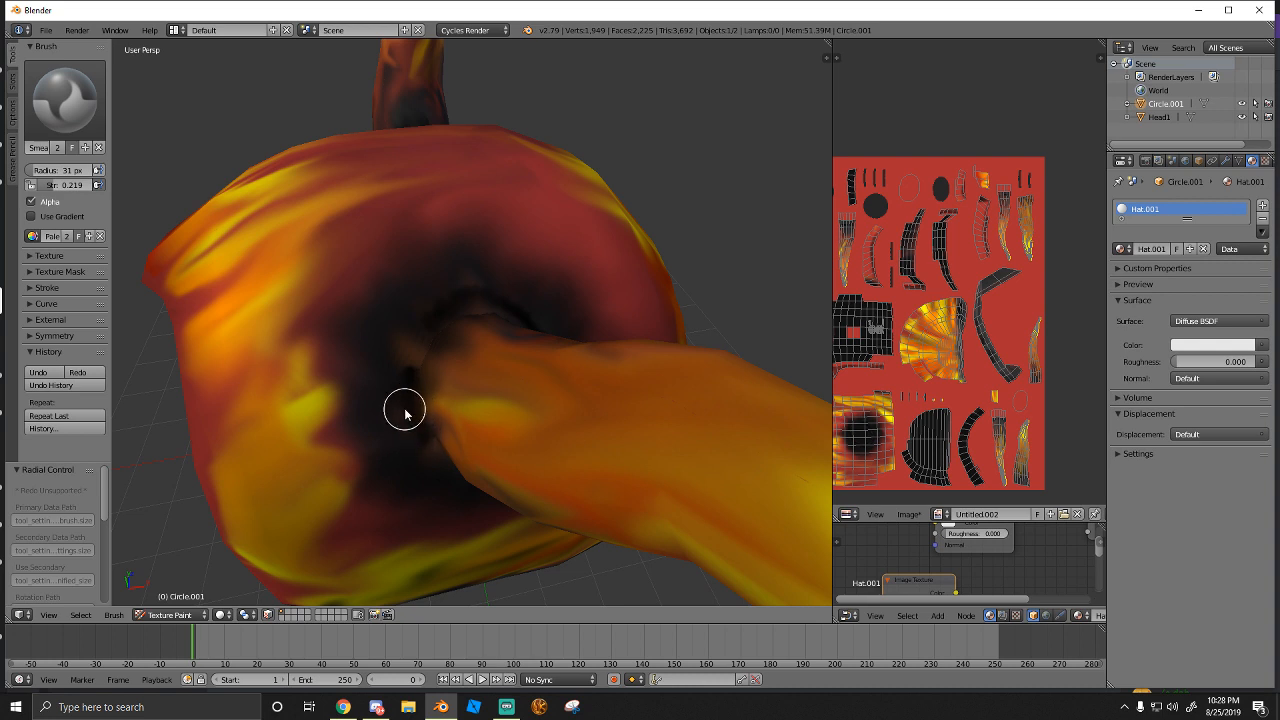
{"action": "middle_click_drag", "start_coordinate": [418, 375], "coordinate": [469, 340]}
{"action": "scroll", "coordinate": [469, 338], "scroll_direction": "up", "scroll_amount": 6}
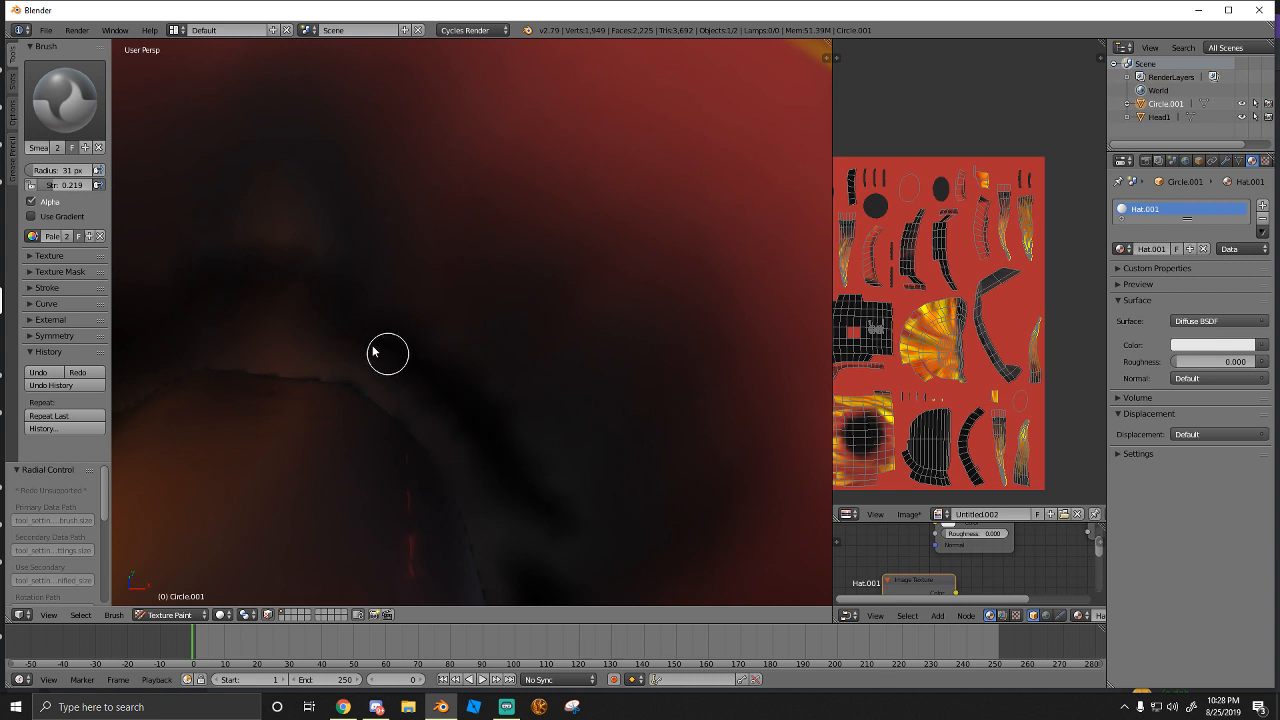
Undo the last smear strokes and set the Smear brush radius to 33 px at the hat's front opening
{"action": "scroll", "coordinate": [268, 352], "scroll_direction": "down", "scroll_amount": 8}
{"action": "mouse_move", "coordinate": [268, 352]}
{"action": "middle_mouse_down"}
{"action": "mouse_move", "coordinate": [443, 377]}
{"action": "mouse_move", "coordinate": [534, 320]}
{"action": "mouse_move", "coordinate": [551, 323]}
{"action": "mouse_move", "coordinate": [502, 357]}
{"action": "mouse_move", "coordinate": [514, 411]}
{"action": "mouse_move", "coordinate": [331, 394]}
{"action": "mouse_move", "coordinate": [180, 360]}
{"action": "mouse_move", "coordinate": [720, 345]}
{"action": "mouse_move", "coordinate": [646, 314]}
{"action": "mouse_move", "coordinate": [674, 289]}
{"action": "mouse_move", "coordinate": [703, 343]}
{"action": "mouse_move", "coordinate": [750, 338]}
{"action": "mouse_move", "coordinate": [686, 297]}
{"action": "mouse_move", "coordinate": [580, 266]}
{"action": "middle_mouse_up"}
{"action": "scroll", "coordinate": [551, 323], "scroll_direction": "down", "scroll_amount": 3}
{"action": "scroll", "coordinate": [580, 266], "scroll_direction": "up", "scroll_amount": 2}
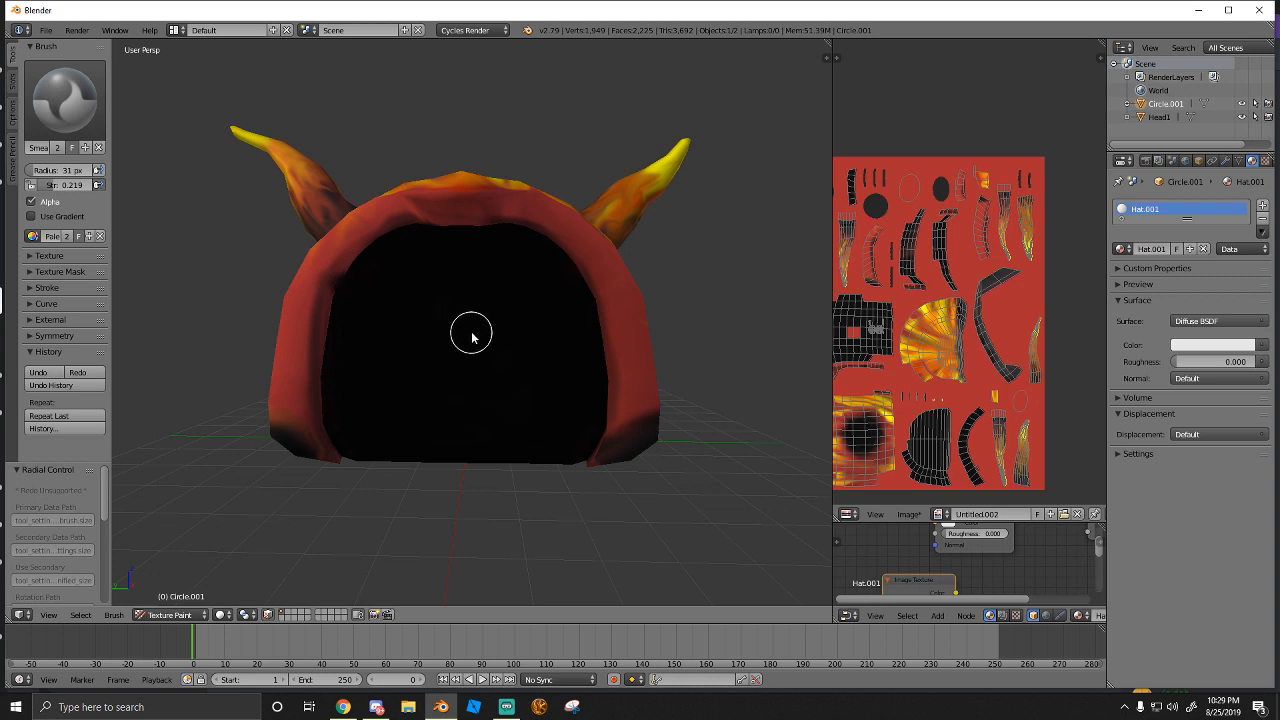
{"action": "key", "text": "ctrl+z"}
{"action": "key", "text": "f"}
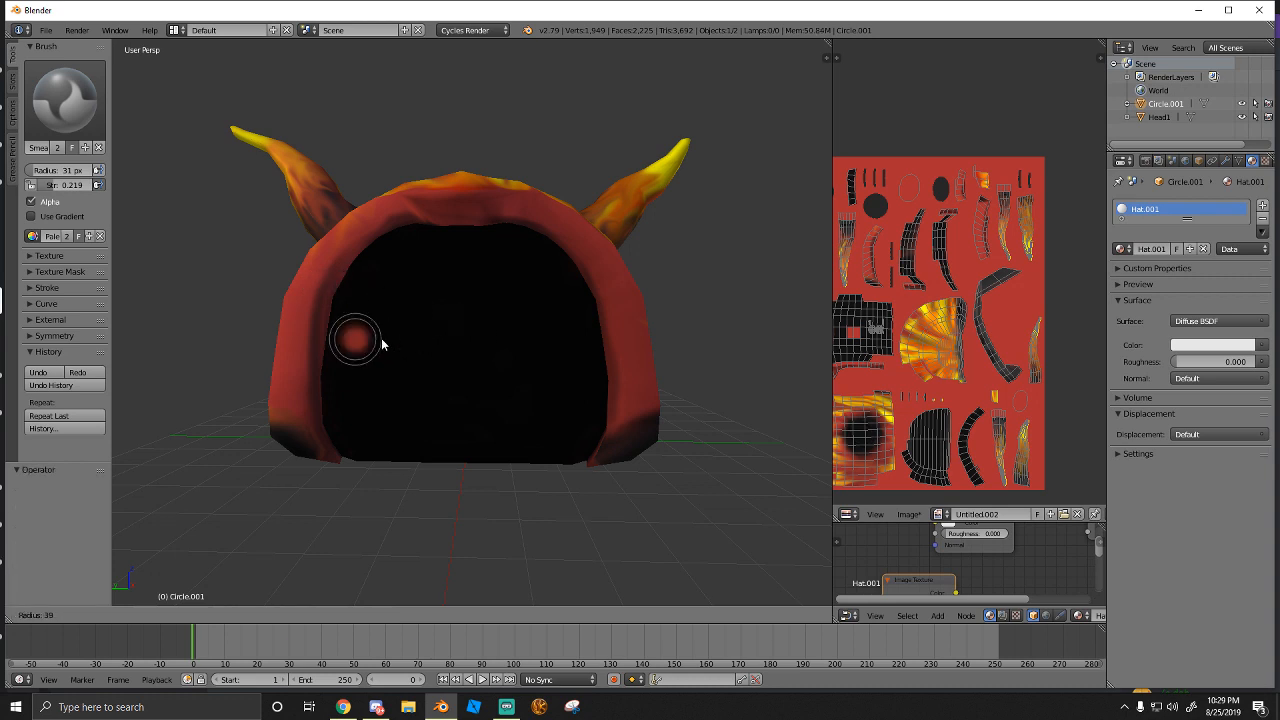
{"action": "left_click", "coordinate": [376, 339]}
{"action": "key", "text": "ctrl+z"}
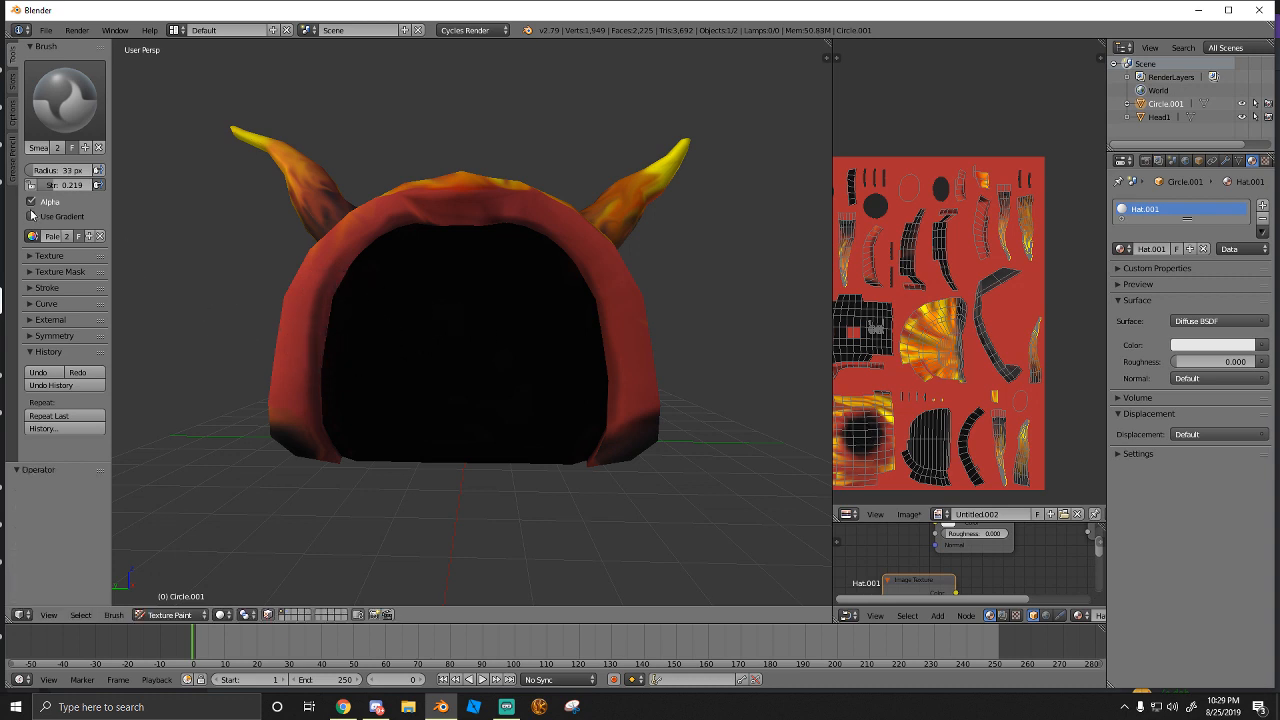
Smear the black of the front opening outward onto the red rim all around, with brush strength 0.685
{"action": "left_click_drag", "start_coordinate": [74, 185], "coordinate": [96, 185]}
{"action": "left_click_drag", "start_coordinate": [73, 185], "coordinate": [75, 185]}
{"action": "mouse_move", "coordinate": [346, 328]}
{"action": "left_mouse_down"}
{"action": "mouse_move", "coordinate": [313, 317]}
{"action": "mouse_move", "coordinate": [336, 376]}
{"action": "mouse_move", "coordinate": [321, 396]}
{"action": "mouse_move", "coordinate": [313, 375]}
{"action": "mouse_move", "coordinate": [340, 409]}
{"action": "mouse_move", "coordinate": [320, 440]}
{"action": "mouse_move", "coordinate": [351, 434]}
{"action": "left_mouse_up"}
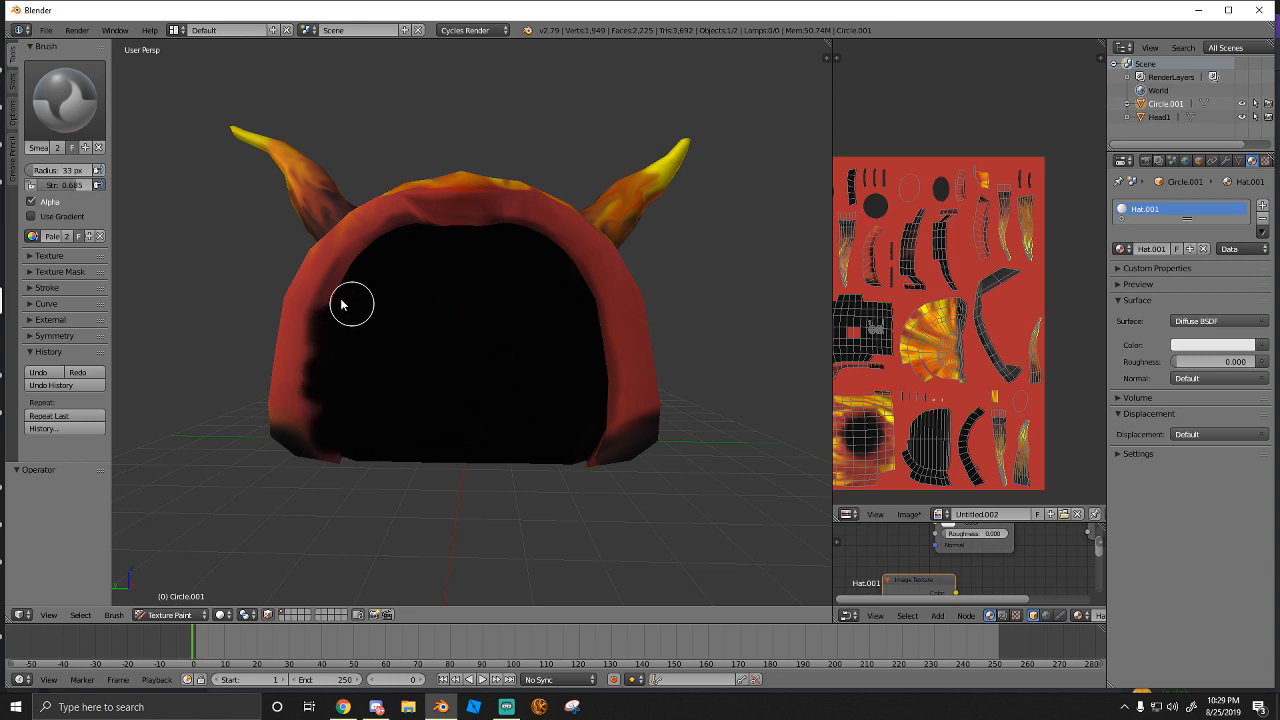
{"action": "mouse_move", "coordinate": [341, 305]}
{"action": "left_mouse_down"}
{"action": "mouse_move", "coordinate": [351, 280]}
{"action": "mouse_move", "coordinate": [386, 266]}
{"action": "mouse_move", "coordinate": [354, 263]}
{"action": "mouse_move", "coordinate": [337, 278]}
{"action": "left_mouse_up"}
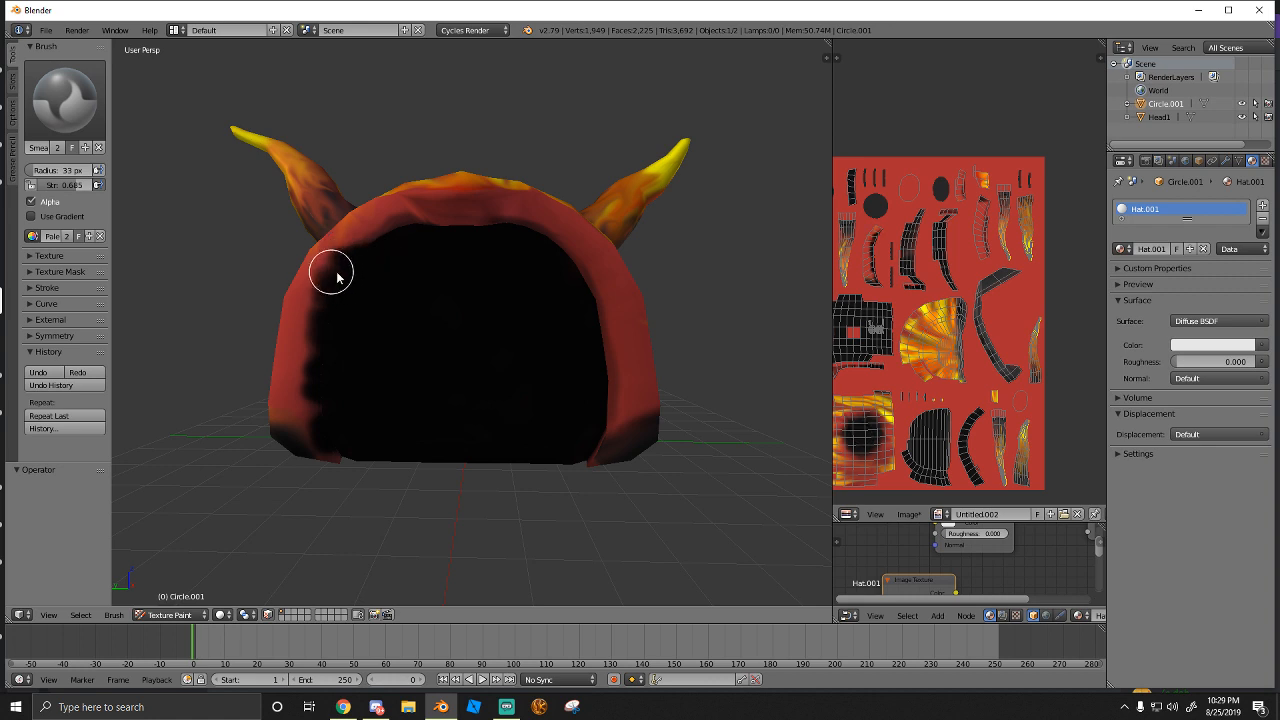
{"action": "mouse_move", "coordinate": [385, 237]}
{"action": "left_mouse_down"}
{"action": "mouse_move", "coordinate": [480, 217]}
{"action": "mouse_move", "coordinate": [571, 274]}
{"action": "mouse_move", "coordinate": [553, 316]}
{"action": "mouse_move", "coordinate": [610, 347]}
{"action": "mouse_move", "coordinate": [589, 409]}
{"action": "mouse_move", "coordinate": [606, 437]}
{"action": "mouse_move", "coordinate": [595, 374]}
{"action": "left_mouse_up"}
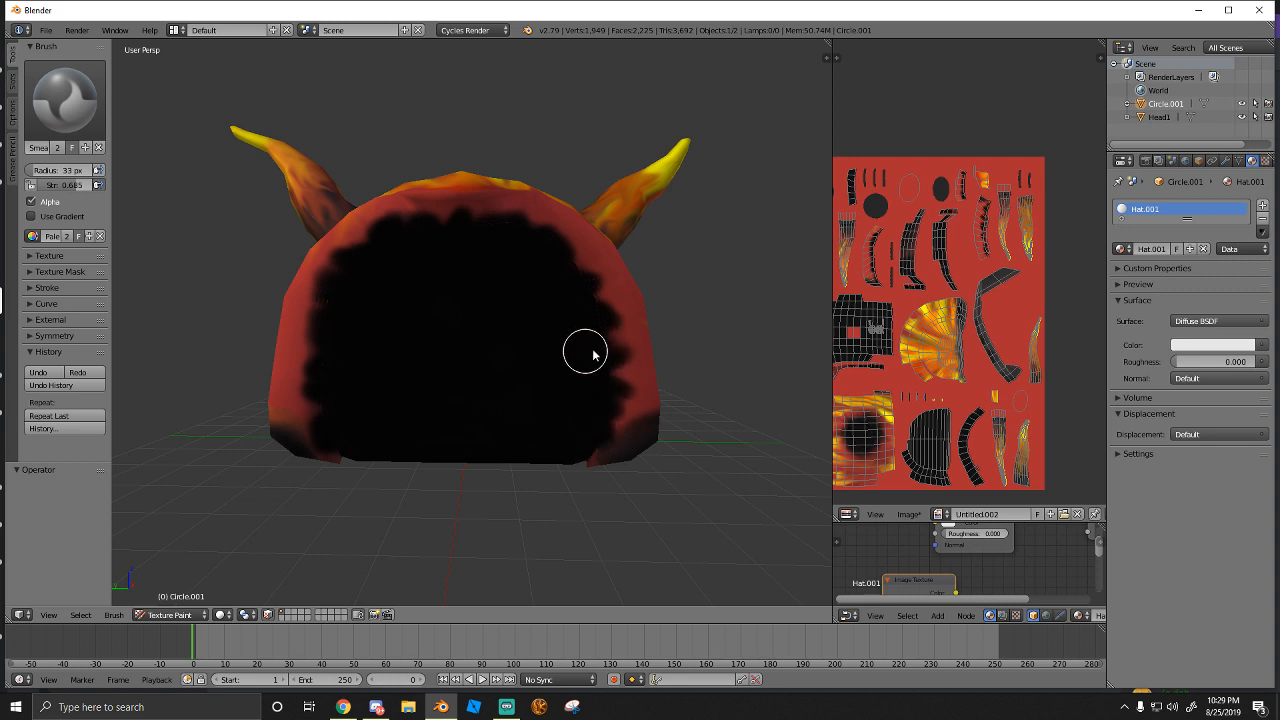
Soften the ragged black edge along the rim of the hat's opening with the Soften brush
{"action": "mouse_move", "coordinate": [494, 381]}
{"action": "middle_mouse_down"}
{"action": "mouse_move", "coordinate": [410, 397]}
{"action": "mouse_move", "coordinate": [330, 365]}
{"action": "middle_mouse_up"}
{"action": "left_click", "coordinate": [65, 100]}
{"action": "left_click", "coordinate": [266, 180]}
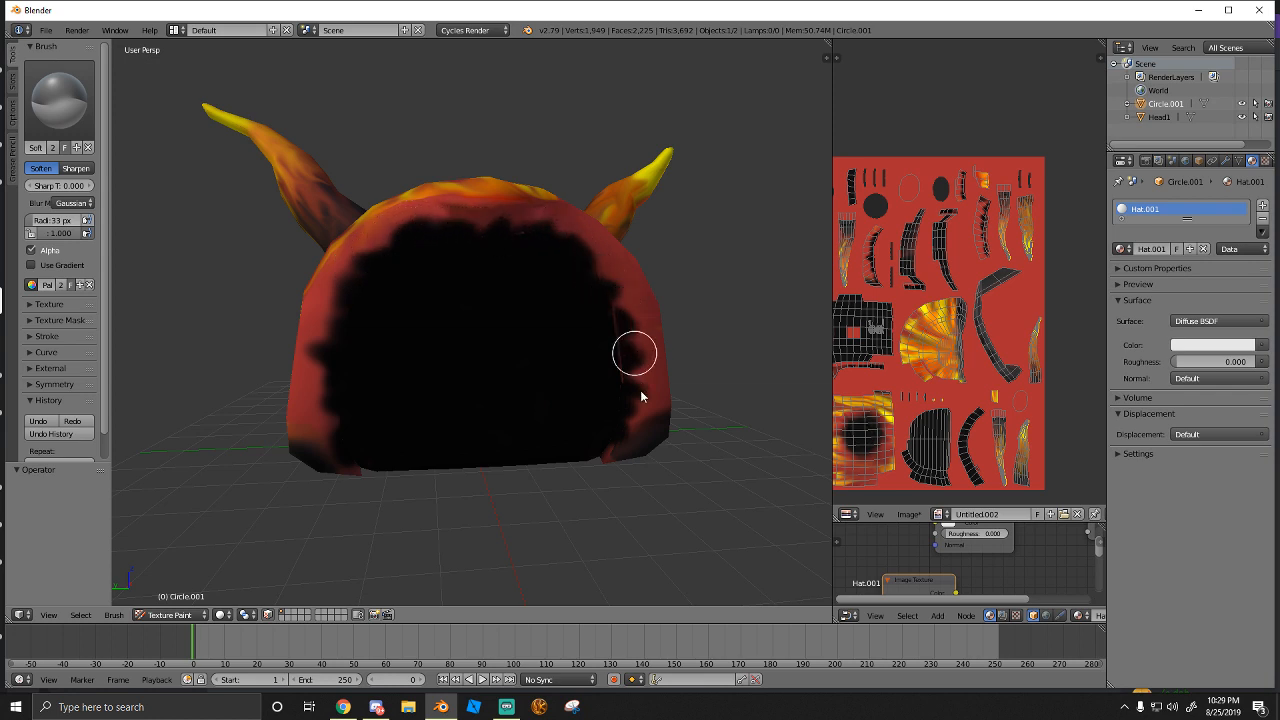
{"action": "middle_click_drag", "start_coordinate": [624, 352], "coordinate": [609, 388]}
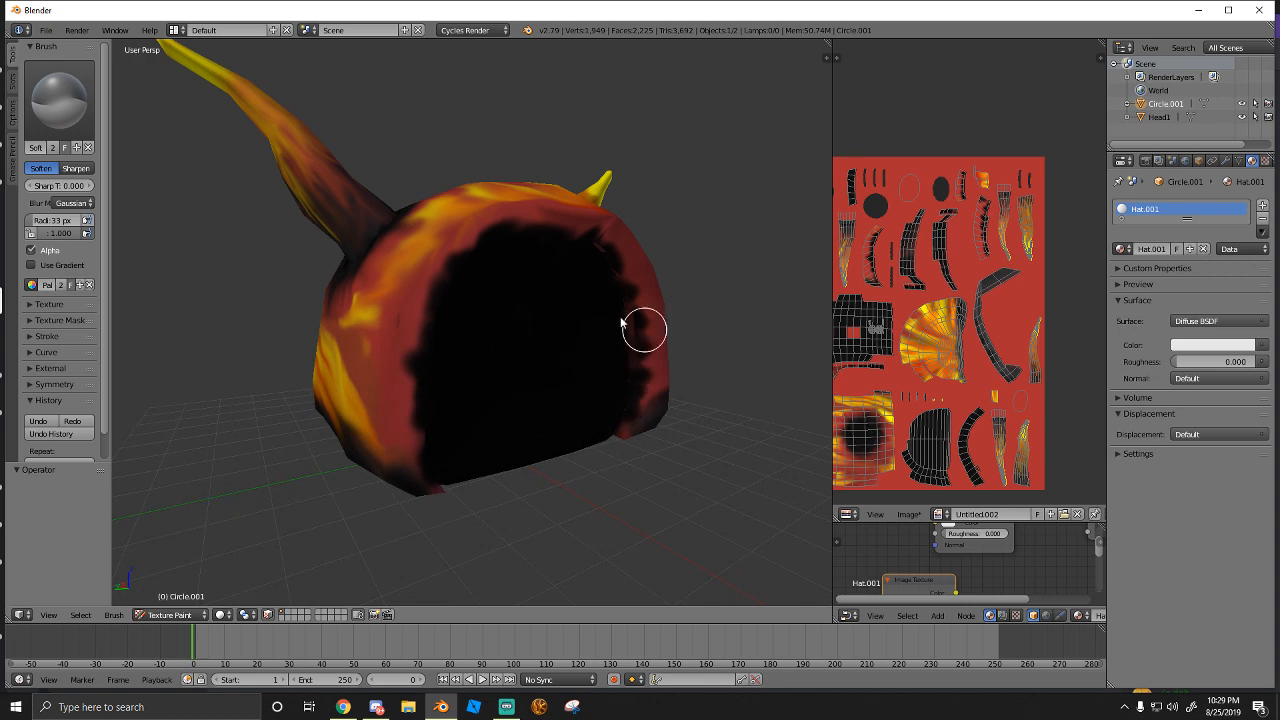
{"action": "middle_click_drag", "start_coordinate": [604, 266], "coordinate": [375, 197]}
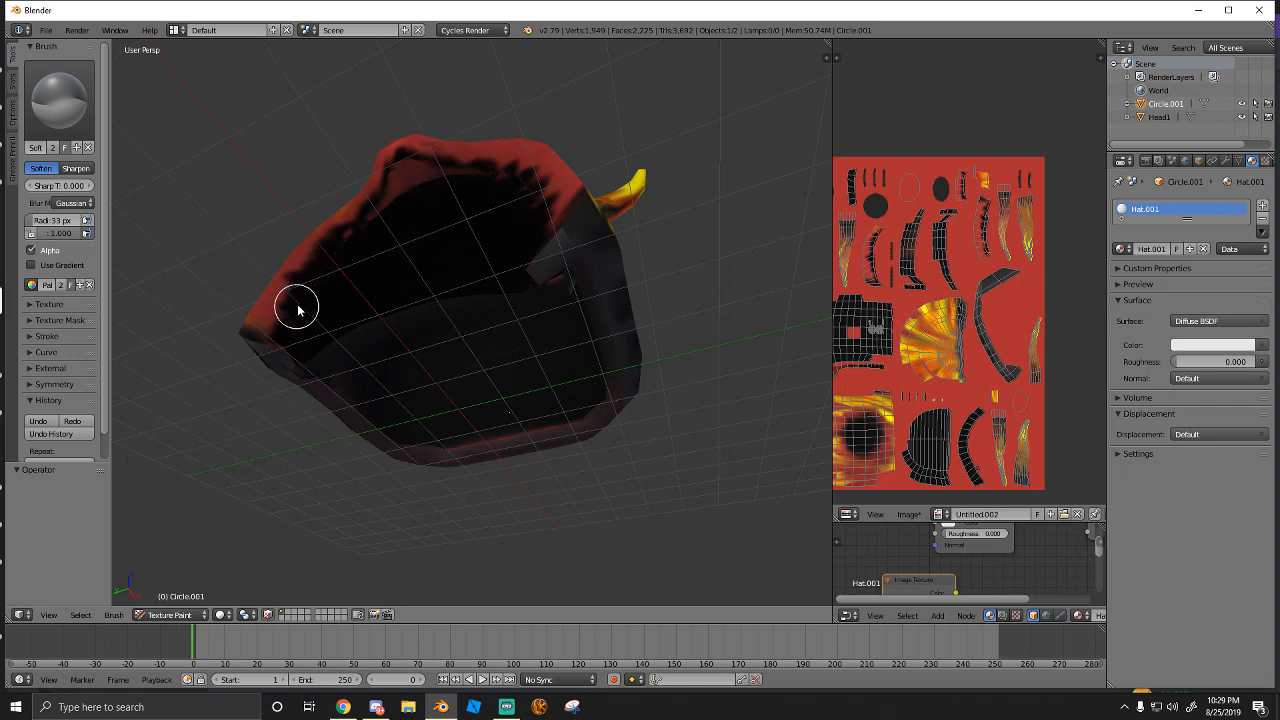
{"action": "mouse_move", "coordinate": [297, 310]}
{"action": "left_mouse_down"}
{"action": "mouse_move", "coordinate": [404, 188]}
{"action": "mouse_move", "coordinate": [515, 190]}
{"action": "left_mouse_up"}
Smear black spikes outward along the left side of the opening's red rim with the Smear brush
{"action": "middle_click_drag", "start_coordinate": [338, 258], "coordinate": [584, 233]}
{"action": "mouse_move", "coordinate": [404, 229]}
{"action": "middle_mouse_down"}
{"action": "mouse_move", "coordinate": [438, 253]}
{"action": "mouse_move", "coordinate": [414, 288]}
{"action": "mouse_move", "coordinate": [460, 311]}
{"action": "mouse_move", "coordinate": [432, 305]}
{"action": "mouse_move", "coordinate": [420, 331]}
{"action": "mouse_move", "coordinate": [483, 364]}
{"action": "mouse_move", "coordinate": [410, 320]}
{"action": "middle_mouse_up"}
{"action": "scroll", "coordinate": [430, 348], "scroll_direction": "down", "scroll_amount": 3}
{"action": "scroll", "coordinate": [424, 326], "scroll_direction": "up", "scroll_amount": 3}
{"action": "left_click", "coordinate": [64, 100]}
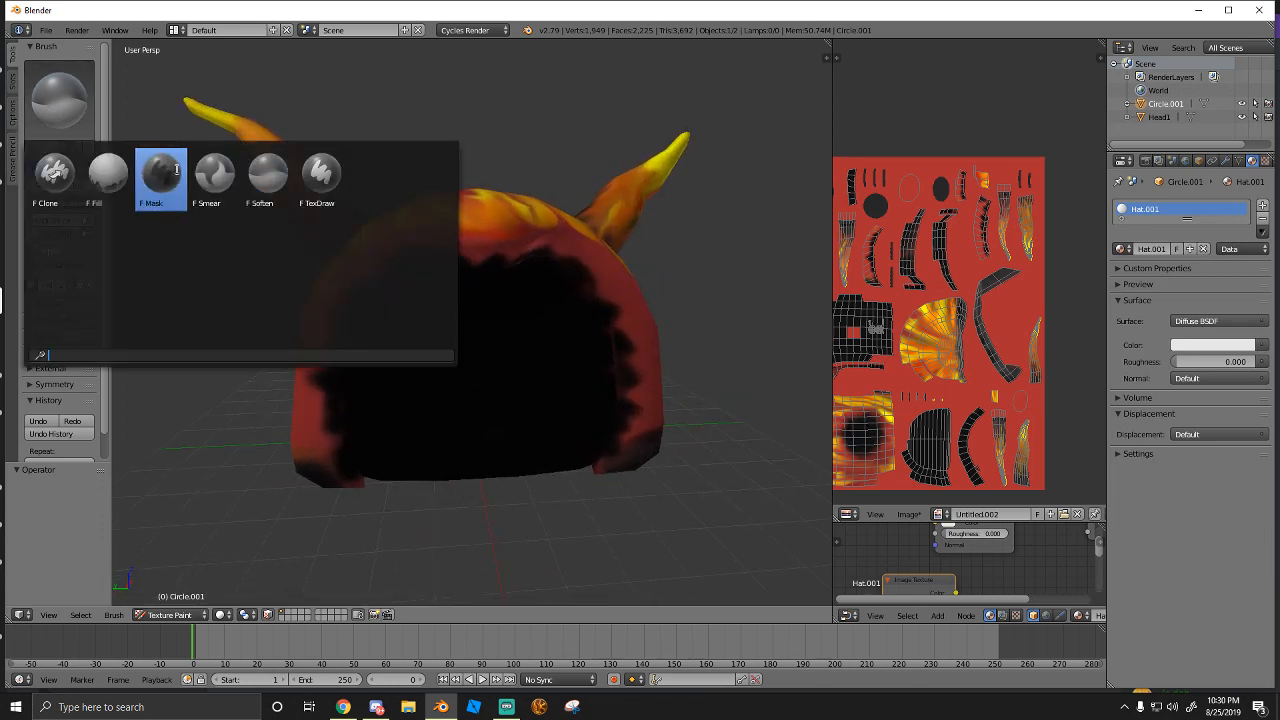
{"action": "left_click", "coordinate": [213, 178]}
{"action": "left_click", "coordinate": [64, 100]}
{"action": "left_click", "coordinate": [216, 190]}
{"action": "scroll", "coordinate": [306, 354], "scroll_direction": "up", "scroll_amount": 4}
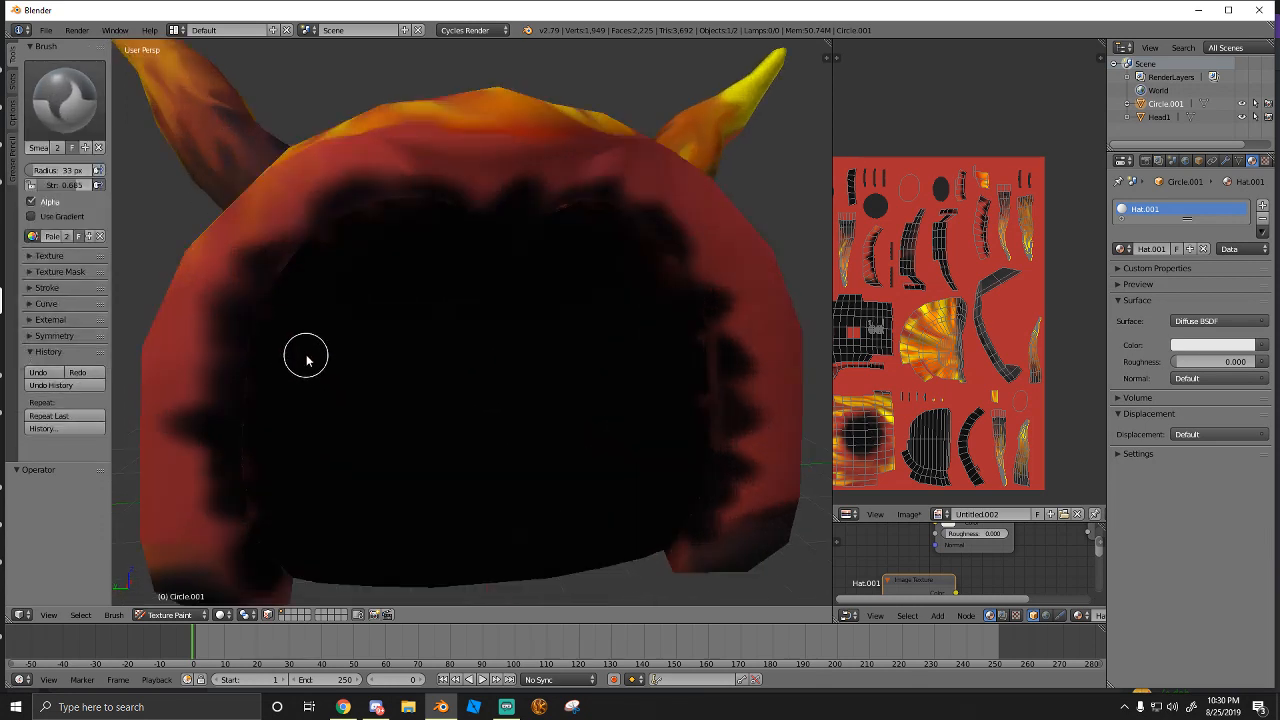
{"action": "mouse_move", "coordinate": [180, 438]}
{"action": "left_mouse_down"}
{"action": "mouse_move", "coordinate": [166, 434]}
{"action": "mouse_move", "coordinate": [207, 515]}
{"action": "left_mouse_up"}
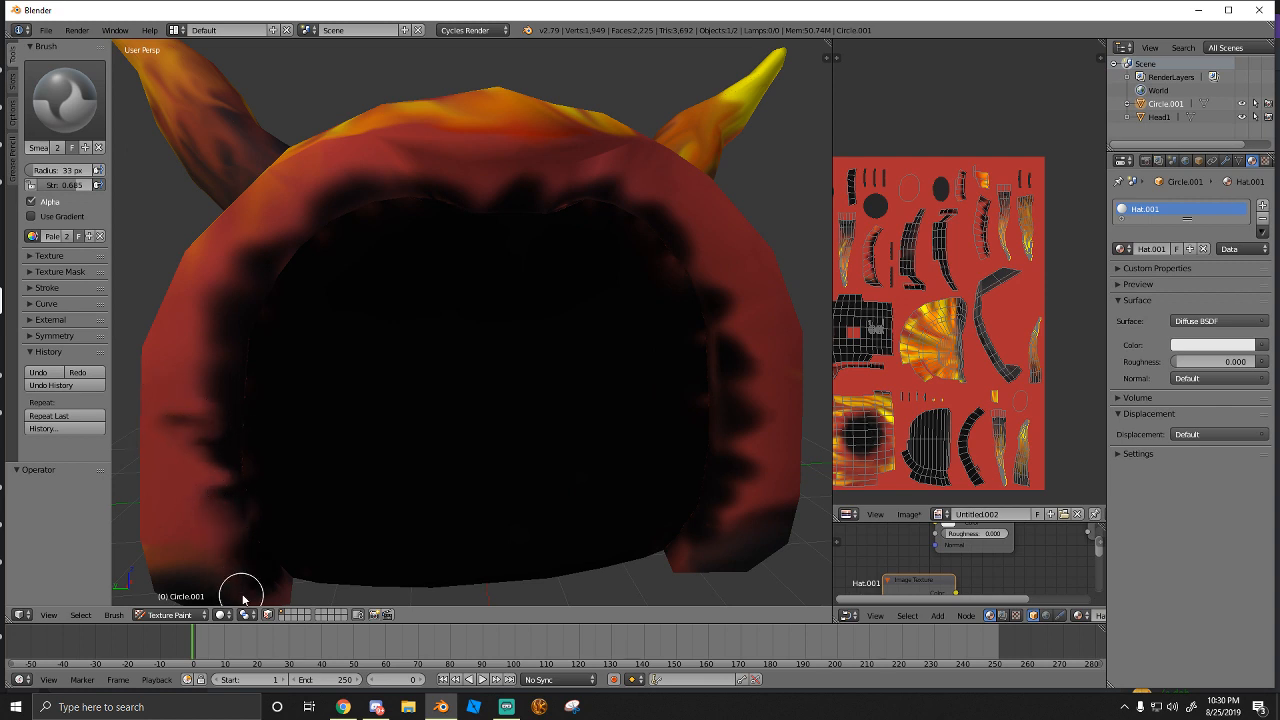
{"action": "mouse_move", "coordinate": [191, 346]}
{"action": "left_mouse_down"}
{"action": "mouse_move", "coordinate": [222, 292]}
{"action": "mouse_move", "coordinate": [200, 340]}
{"action": "mouse_move", "coordinate": [231, 334]}
{"action": "mouse_move", "coordinate": [184, 302]}
{"action": "mouse_move", "coordinate": [238, 310]}
{"action": "mouse_move", "coordinate": [246, 257]}
{"action": "mouse_move", "coordinate": [229, 226]}
{"action": "mouse_move", "coordinate": [263, 249]}
{"action": "mouse_move", "coordinate": [232, 226]}
{"action": "mouse_move", "coordinate": [314, 203]}
{"action": "mouse_move", "coordinate": [337, 151]}
{"action": "mouse_move", "coordinate": [314, 200]}
{"action": "mouse_move", "coordinate": [363, 147]}
{"action": "left_mouse_up"}
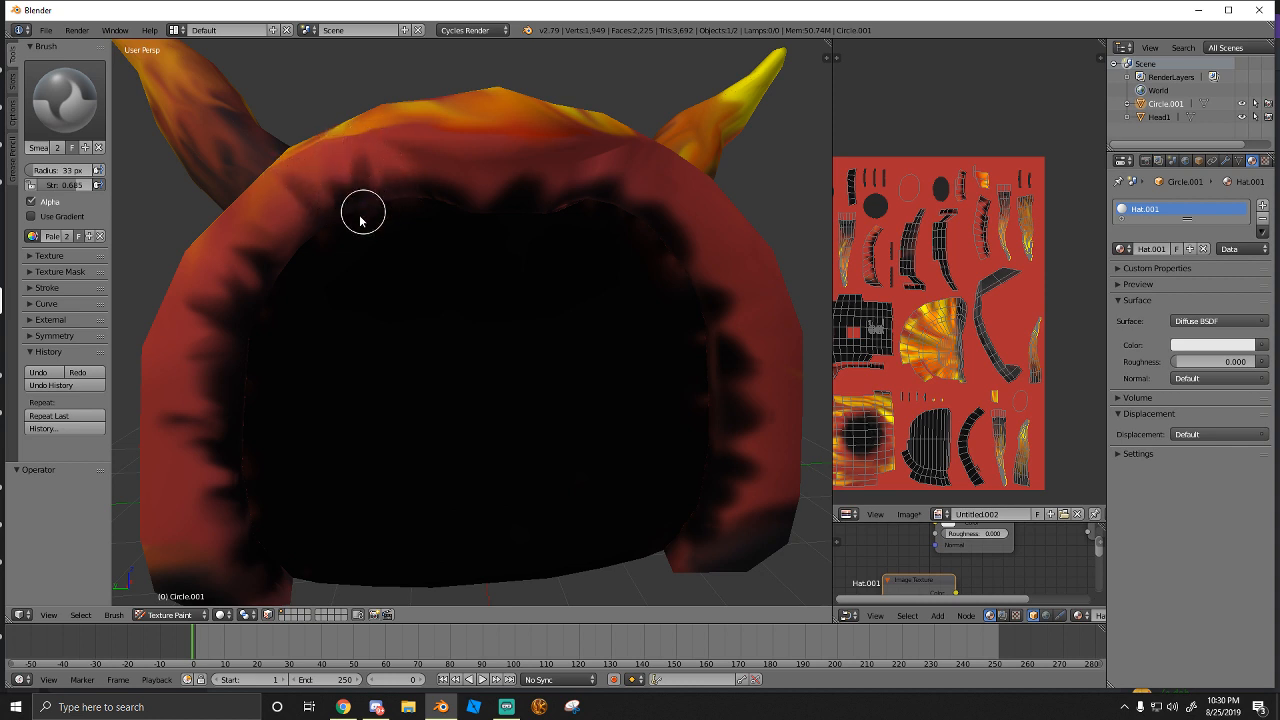
Smear pointed black streaks outward along the top of the opening's red rim
{"action": "middle_click_drag", "start_coordinate": [420, 220], "coordinate": [354, 217]}
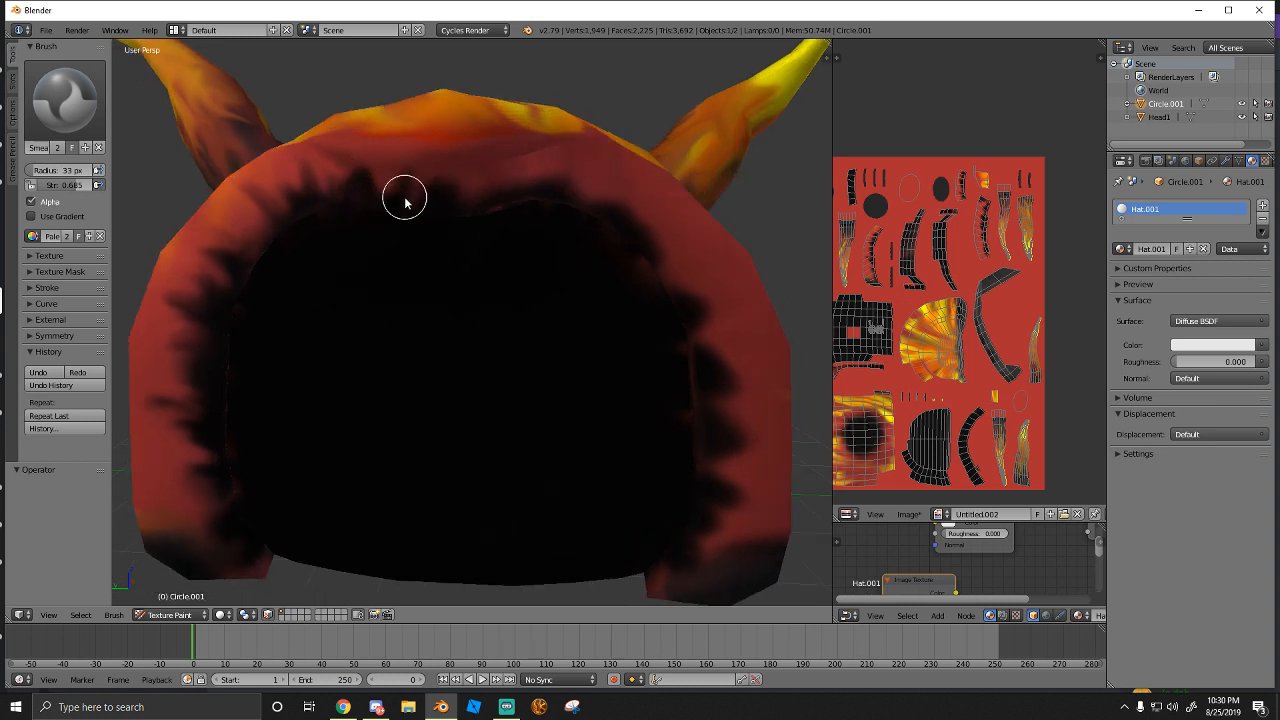
{"action": "mouse_move", "coordinate": [412, 178]}
{"action": "left_mouse_down"}
{"action": "mouse_move", "coordinate": [449, 200]}
{"action": "mouse_move", "coordinate": [471, 186]}
{"action": "mouse_move", "coordinate": [424, 170]}
{"action": "left_mouse_up"}
{"action": "middle_click_drag", "start_coordinate": [424, 170], "coordinate": [443, 163]}
{"action": "mouse_move", "coordinate": [466, 149]}
{"action": "left_mouse_down"}
{"action": "mouse_move", "coordinate": [540, 153]}
{"action": "mouse_move", "coordinate": [542, 124]}
{"action": "mouse_move", "coordinate": [563, 160]}
{"action": "mouse_move", "coordinate": [530, 178]}
{"action": "mouse_move", "coordinate": [543, 151]}
{"action": "mouse_move", "coordinate": [646, 215]}
{"action": "left_mouse_up"}
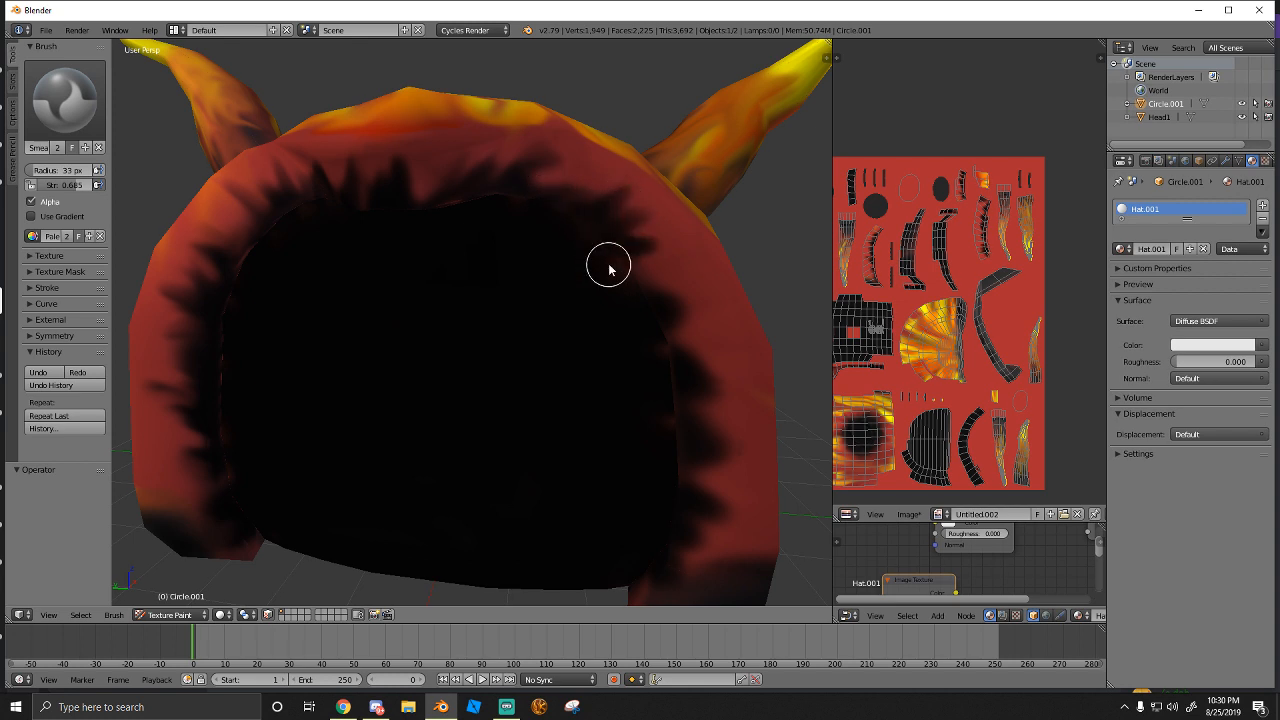
Smear black spikes outward down the right side of the red rim and touch up its top centre
{"action": "middle_click_drag", "start_coordinate": [621, 269], "coordinate": [662, 270]}
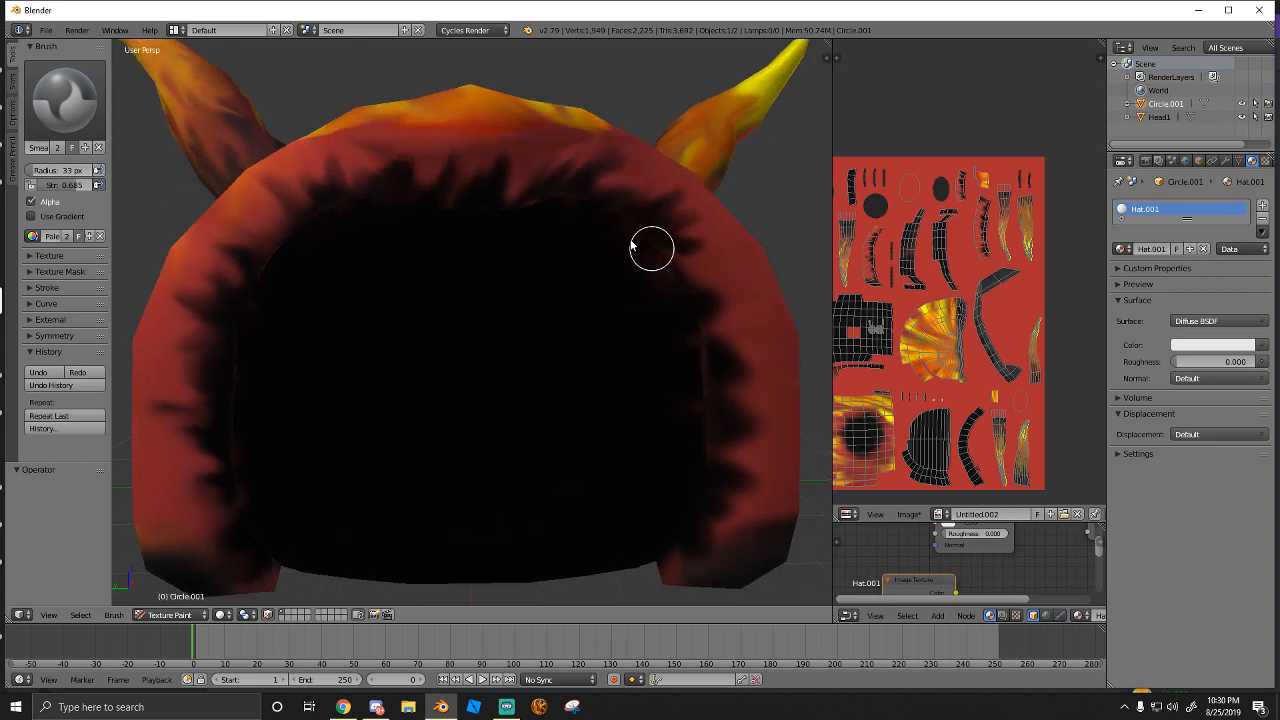
{"action": "mouse_move", "coordinate": [671, 255]}
{"action": "left_mouse_down"}
{"action": "mouse_move", "coordinate": [726, 254]}
{"action": "mouse_move", "coordinate": [691, 271]}
{"action": "mouse_move", "coordinate": [716, 318]}
{"action": "mouse_move", "coordinate": [700, 346]}
{"action": "mouse_move", "coordinate": [709, 366]}
{"action": "mouse_move", "coordinate": [746, 383]}
{"action": "mouse_move", "coordinate": [754, 366]}
{"action": "mouse_move", "coordinate": [718, 372]}
{"action": "mouse_move", "coordinate": [760, 363]}
{"action": "mouse_move", "coordinate": [751, 451]}
{"action": "mouse_move", "coordinate": [729, 487]}
{"action": "mouse_move", "coordinate": [745, 500]}
{"action": "mouse_move", "coordinate": [731, 500]}
{"action": "mouse_move", "coordinate": [740, 517]}
{"action": "mouse_move", "coordinate": [769, 494]}
{"action": "mouse_move", "coordinate": [753, 480]}
{"action": "left_mouse_up"}
{"action": "middle_click_drag", "start_coordinate": [753, 478], "coordinate": [483, 236]}
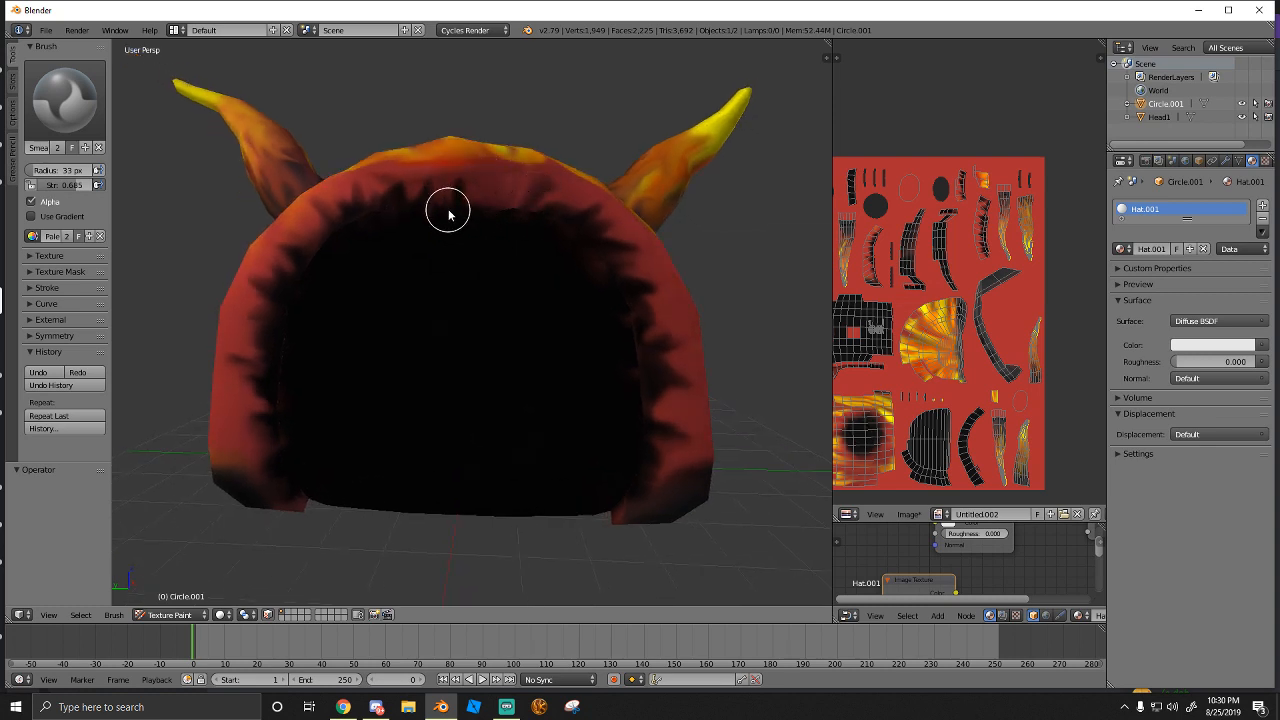
{"action": "mouse_move", "coordinate": [446, 212]}
{"action": "left_mouse_down"}
{"action": "mouse_move", "coordinate": [433, 186]}
{"action": "mouse_move", "coordinate": [400, 181]}
{"action": "left_mouse_up"}
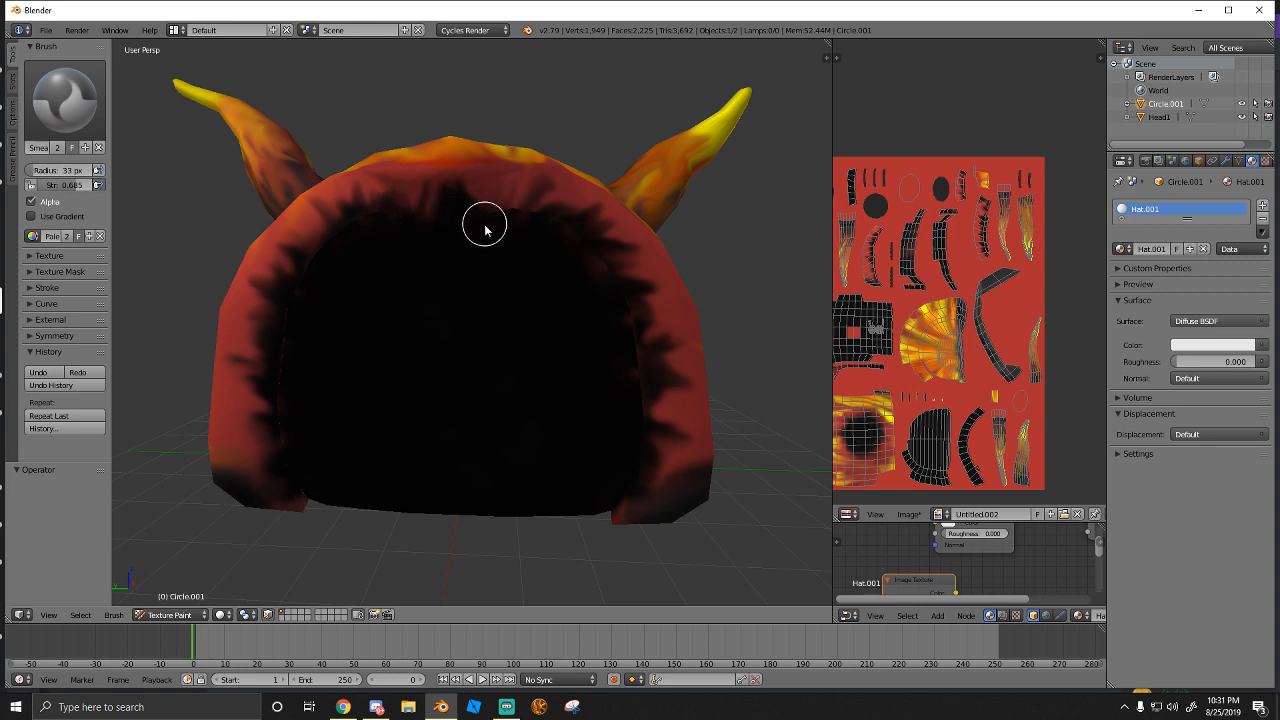
Examine the painted hat from several sides and check the live stream chat in Streamlabs OBS
{"action": "middle_click_drag", "start_coordinate": [417, 217], "coordinate": [355, 218]}
{"action": "scroll", "coordinate": [320, 220], "scroll_direction": "up", "scroll_amount": 2}
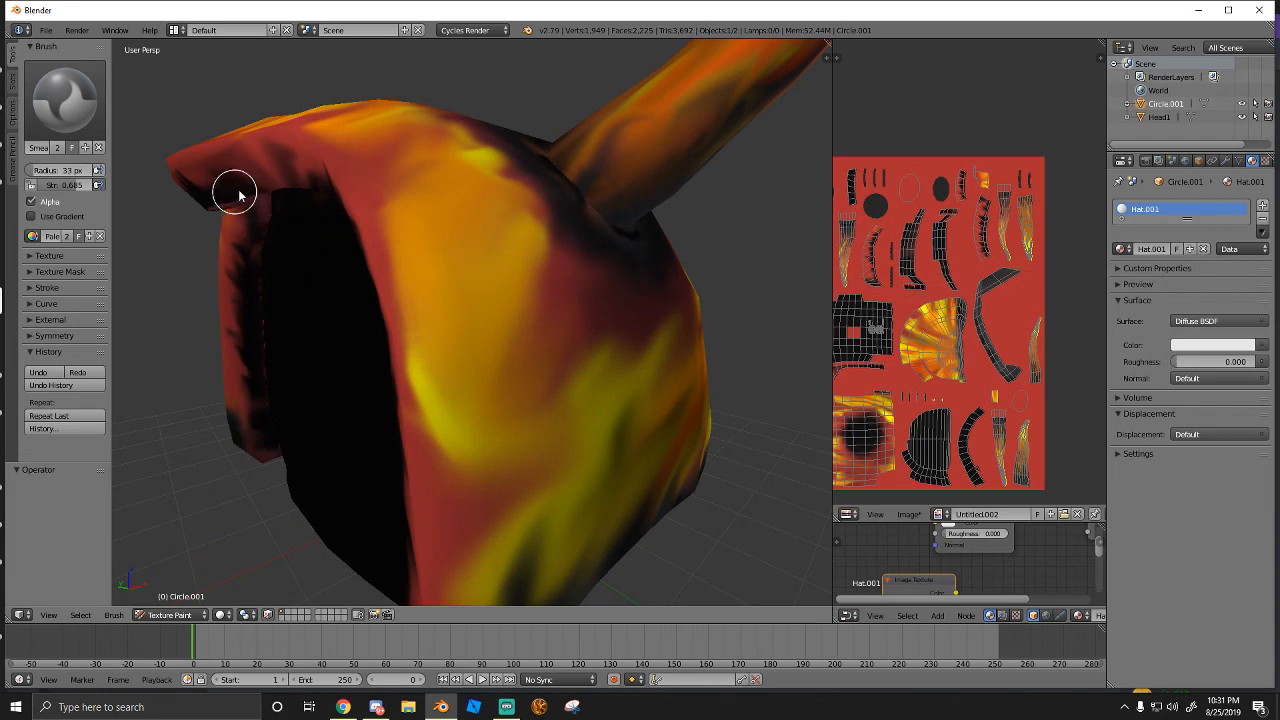
{"action": "middle_click_drag", "start_coordinate": [246, 205], "coordinate": [511, 203]}
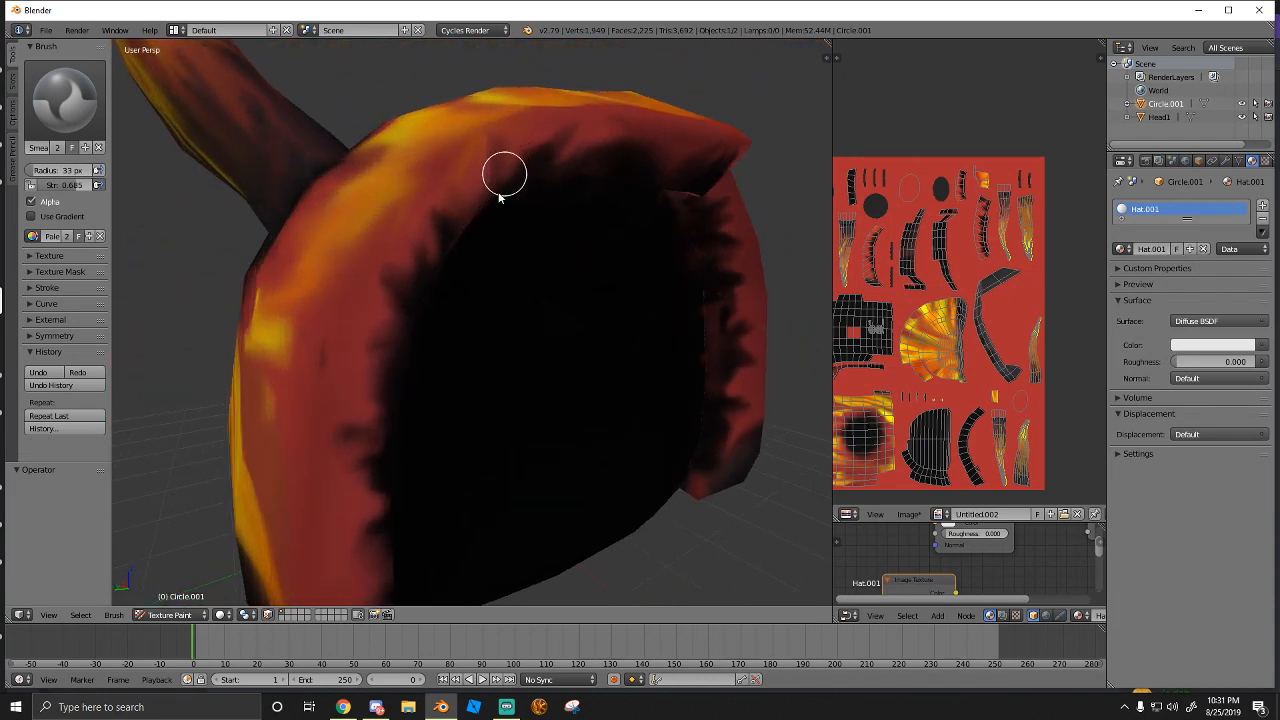
{"action": "scroll", "coordinate": [477, 229], "scroll_direction": "down", "scroll_amount": 3}
{"action": "middle_click_drag", "start_coordinate": [477, 229], "coordinate": [501, 292]}
{"action": "middle_click_drag", "start_coordinate": [469, 341], "coordinate": [517, 277]}
{"action": "scroll", "coordinate": [517, 273], "scroll_direction": "down", "scroll_amount": 2}
{"action": "scroll", "coordinate": [517, 273], "scroll_direction": "up", "scroll_amount": 2}
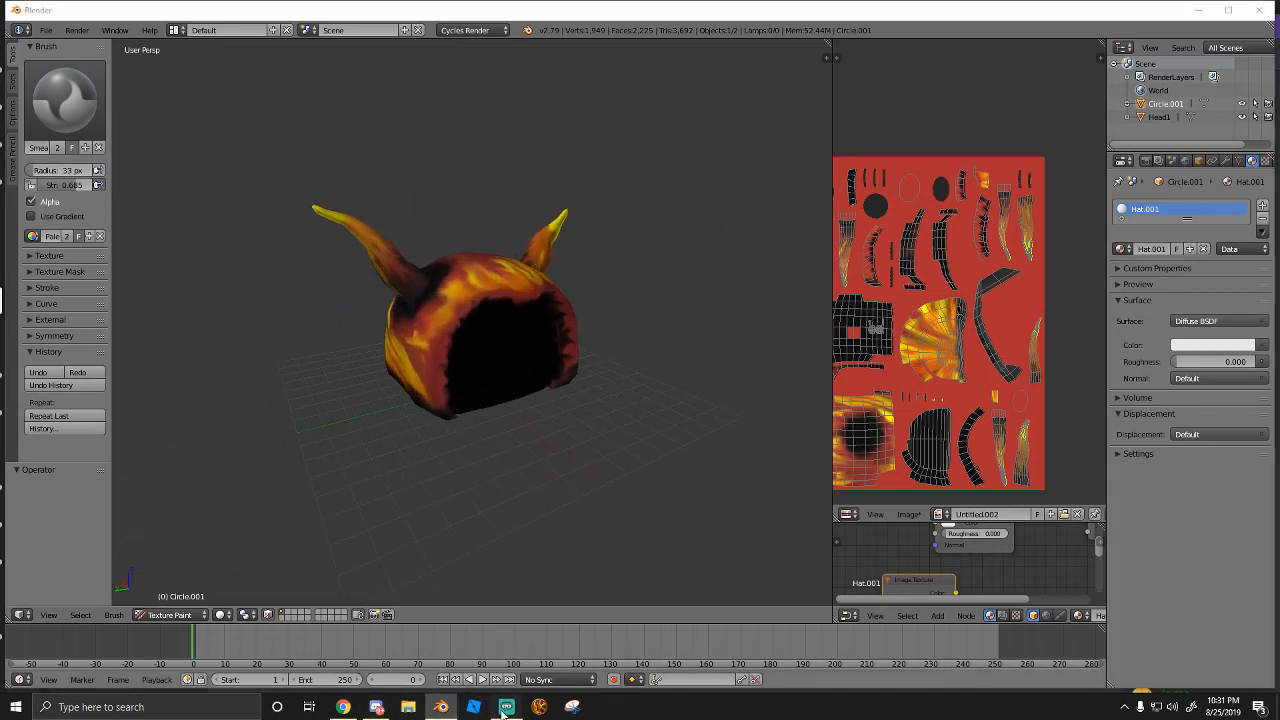
{"action": "left_click", "coordinate": [506, 707]}
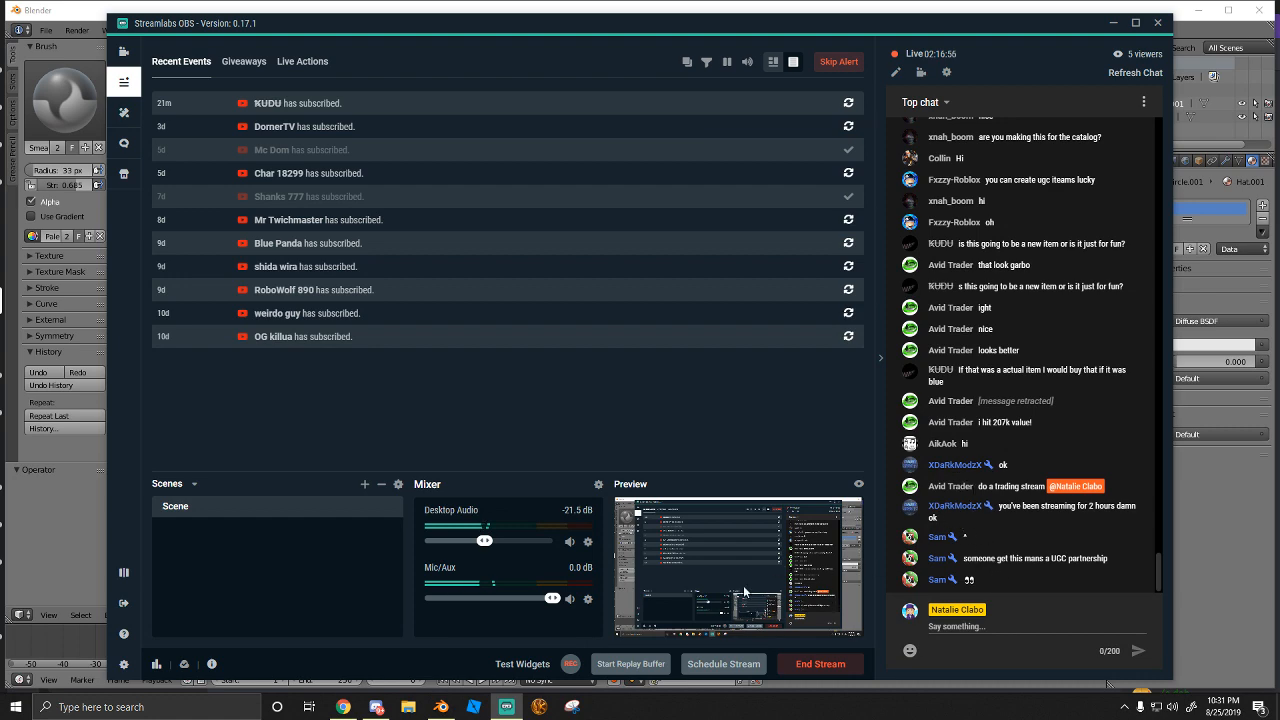
{"action": "left_click", "coordinate": [506, 707]}
{"action": "middle_click_drag", "start_coordinate": [598, 388], "coordinate": [397, 463]}
{"action": "left_click", "coordinate": [170, 614]}
{"action": "left_click", "coordinate": [170, 541]}
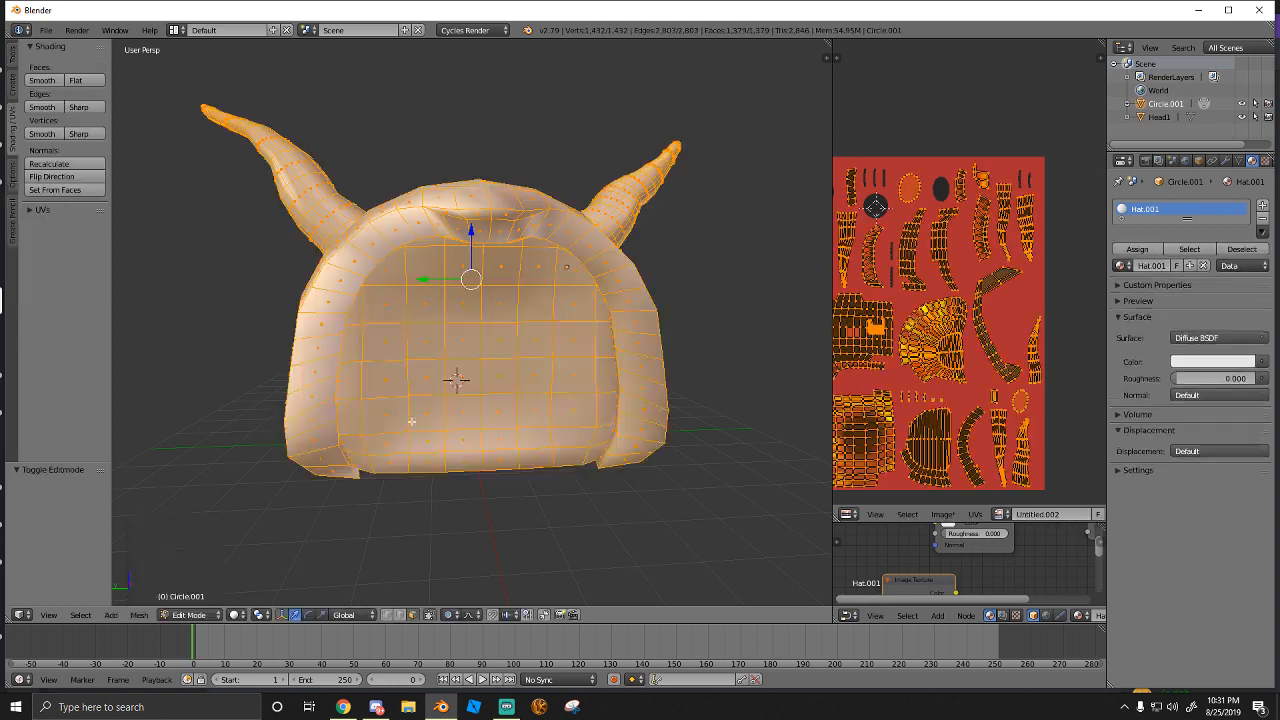
{"action": "scroll", "coordinate": [411, 421], "scroll_direction": "up", "scroll_amount": 1}
{"action": "left_click", "coordinate": [191, 614]}
{"action": "left_click", "coordinate": [196, 599]}
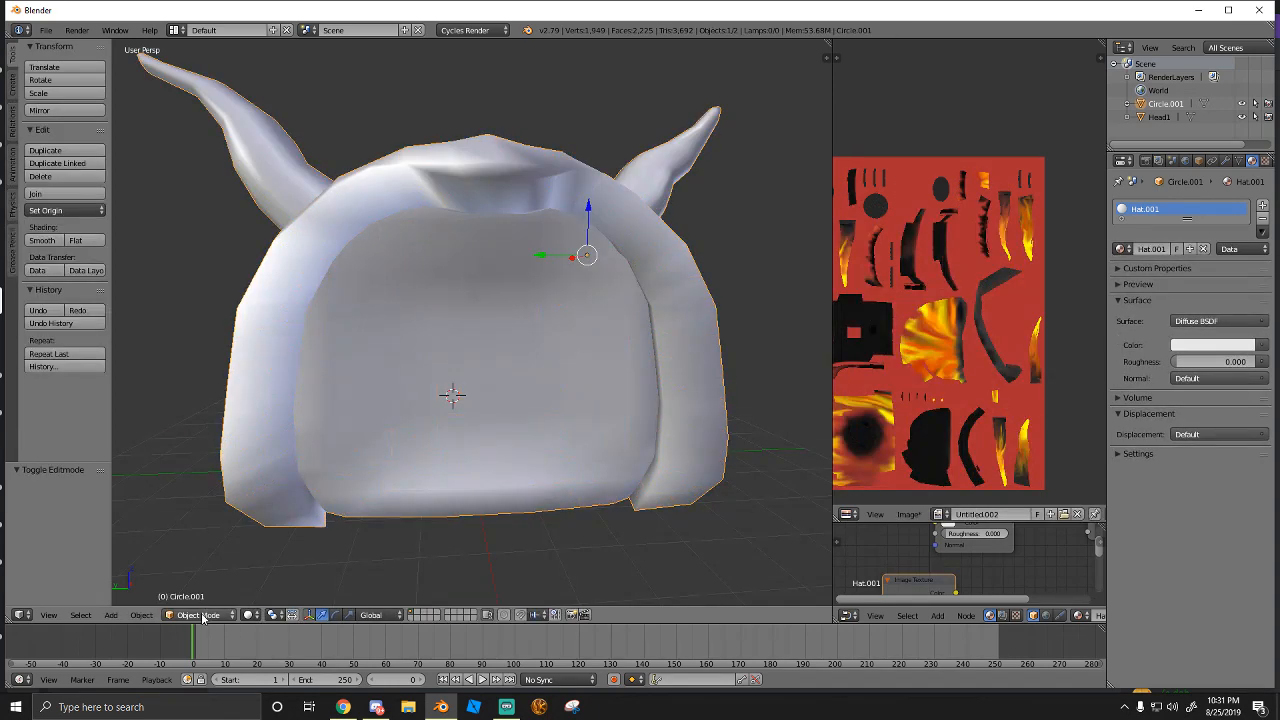
{"action": "left_click", "coordinate": [202, 615]}
{"action": "left_click", "coordinate": [200, 539]}
{"action": "mouse_move", "coordinate": [200, 517]}
{"action": "middle_mouse_down"}
{"action": "mouse_move", "coordinate": [374, 386]}
{"action": "mouse_move", "coordinate": [294, 383]}
{"action": "middle_mouse_up"}
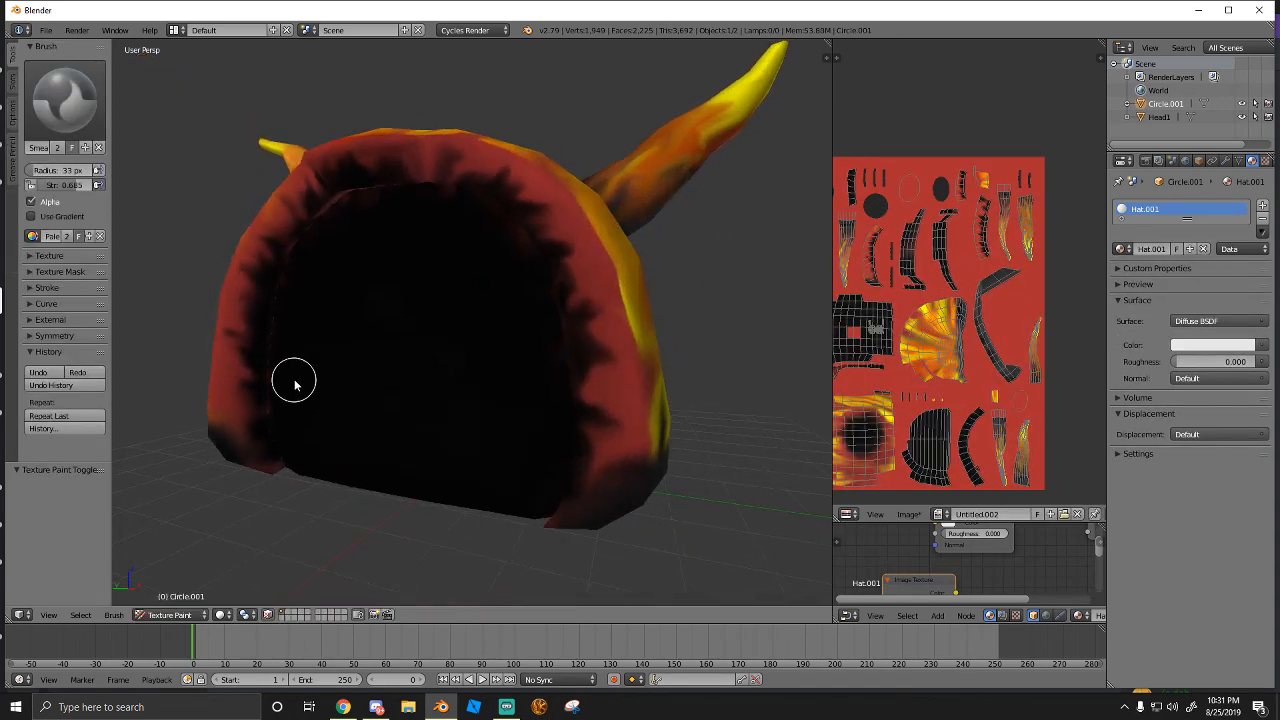
Turn on face selection masking, clear the selection and select the lower left faces lining the hat opening's inner edge
{"action": "left_click", "coordinate": [268, 614]}
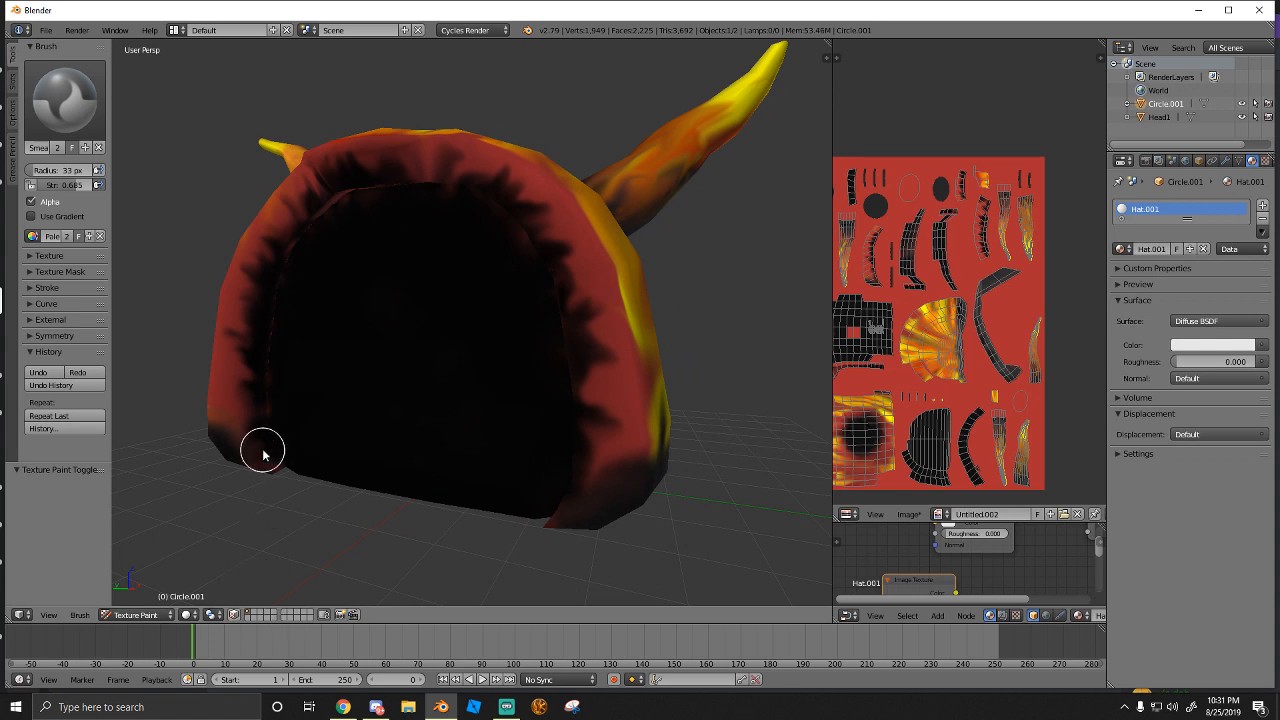
{"action": "left_click", "coordinate": [233, 614]}
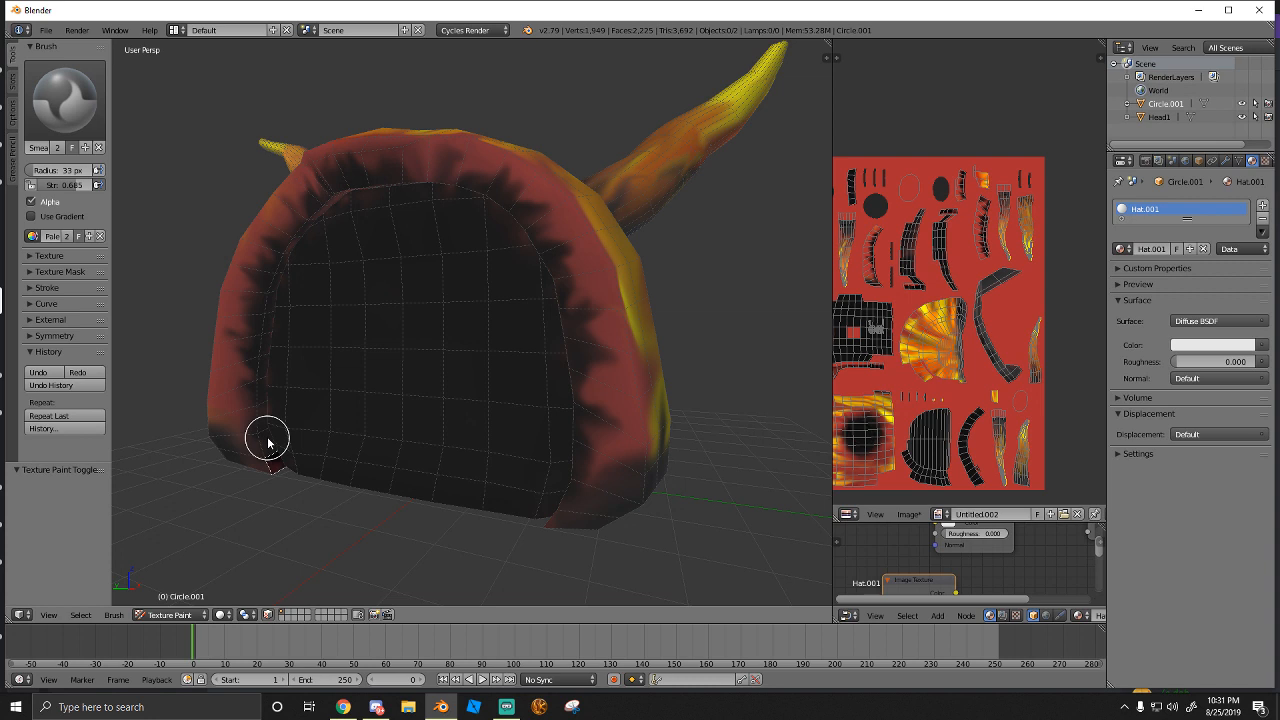
{"action": "key", "text": "a"}
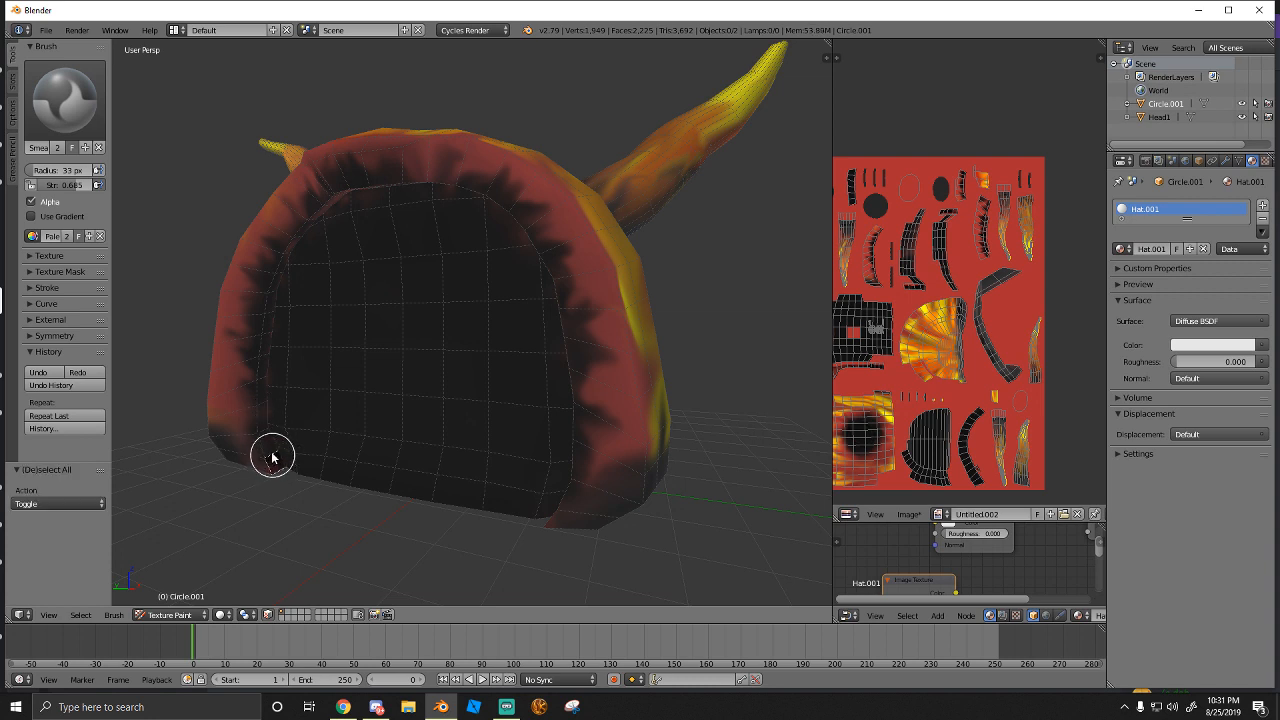
{"action": "left_click_drag", "start_coordinate": [272, 457], "coordinate": [260, 368]}
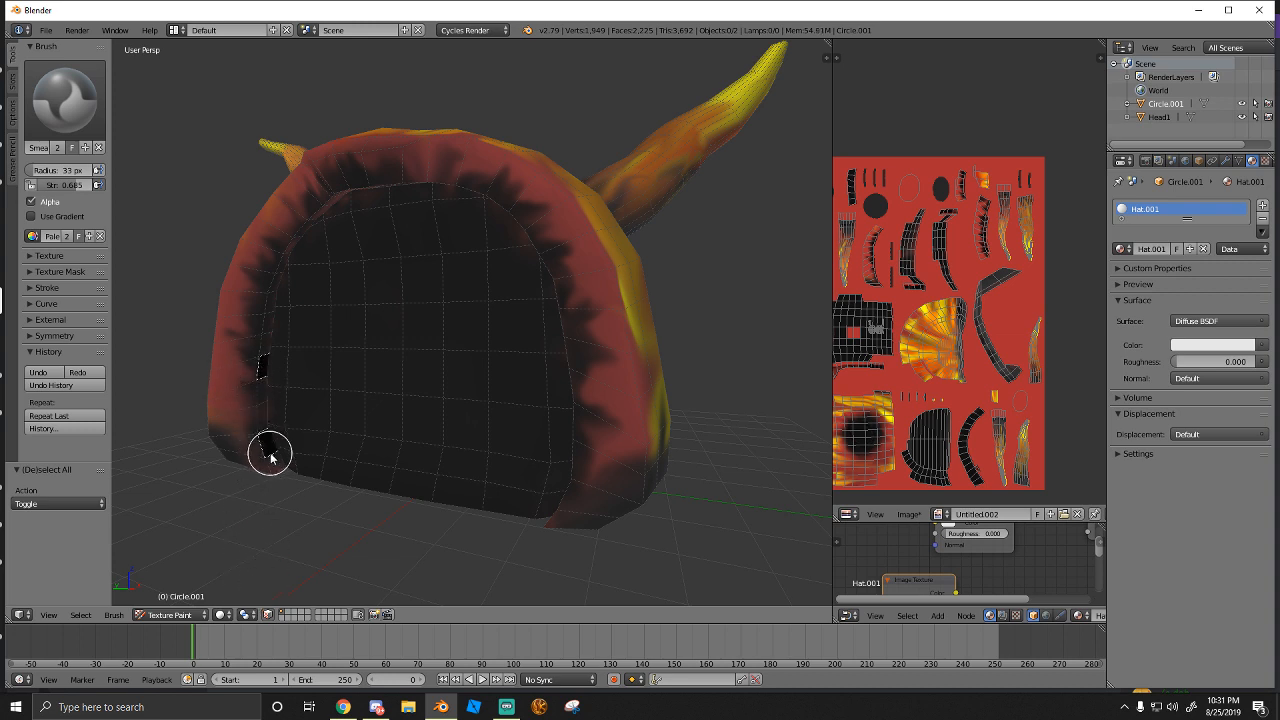
{"action": "left_click_drag", "start_coordinate": [272, 466], "coordinate": [260, 368]}
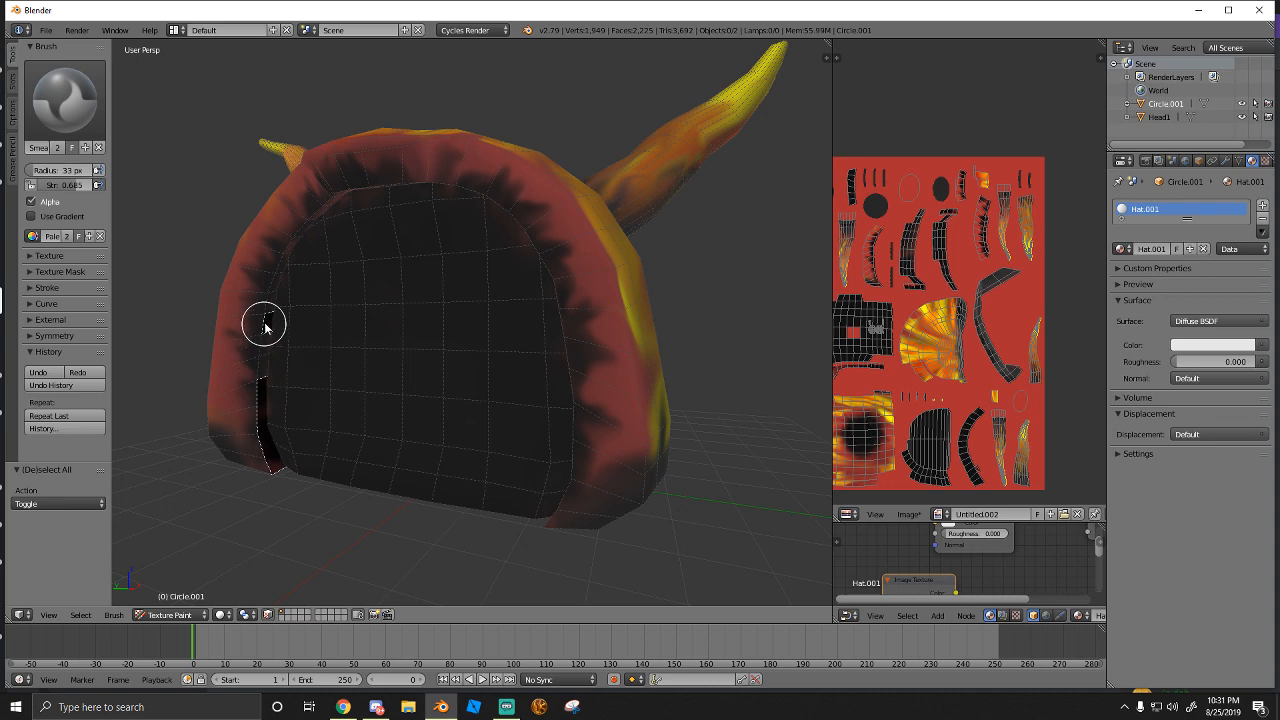
Set the Smear brush strength to 0.785 and extend the face selection around the whole inner edge of the opening
{"action": "scroll", "coordinate": [263, 363], "scroll_direction": "up", "scroll_amount": 2}
{"action": "key", "text": "shift+f"}
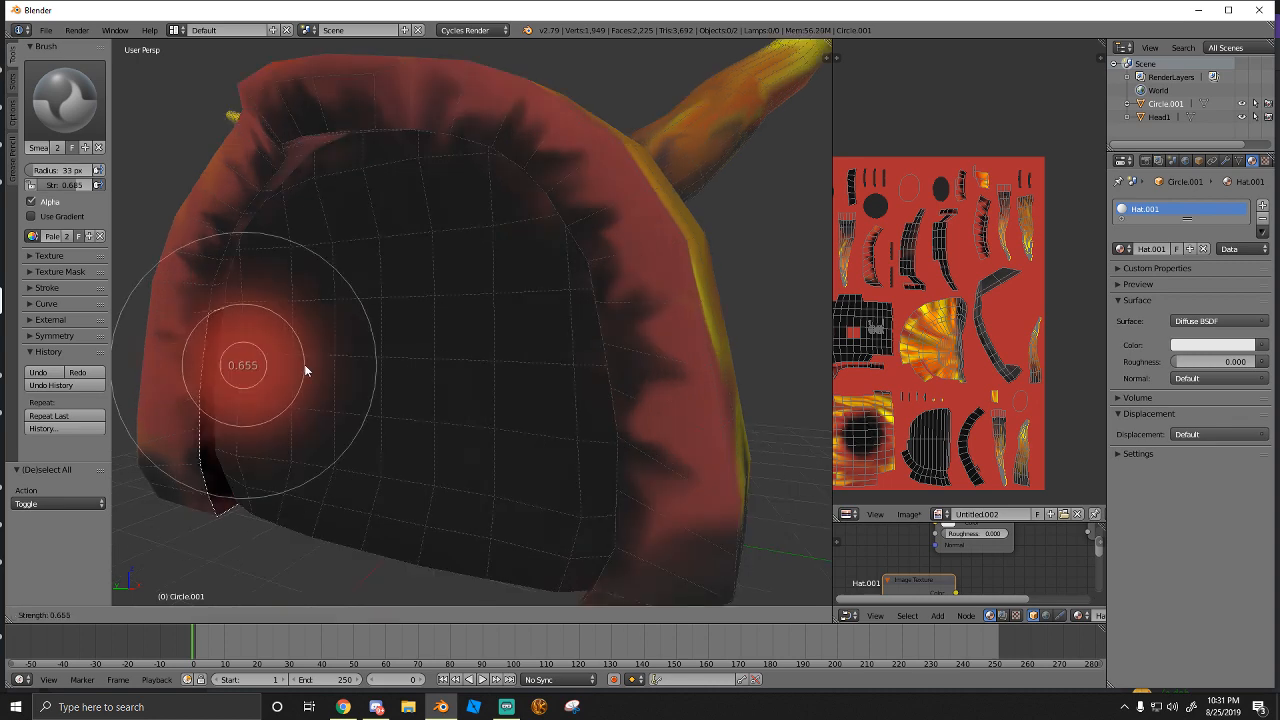
{"action": "left_click", "coordinate": [290, 360]}
{"action": "mouse_move", "coordinate": [286, 357]}
{"action": "middle_mouse_down"}
{"action": "mouse_move", "coordinate": [234, 256]}
{"action": "mouse_move", "coordinate": [268, 203]}
{"action": "middle_mouse_up"}
{"action": "mouse_move", "coordinate": [268, 199]}
{"action": "left_mouse_down"}
{"action": "mouse_move", "coordinate": [258, 194]}
{"action": "mouse_move", "coordinate": [297, 179]}
{"action": "mouse_move", "coordinate": [352, 96]}
{"action": "mouse_move", "coordinate": [340, 80]}
{"action": "mouse_move", "coordinate": [326, 89]}
{"action": "mouse_move", "coordinate": [391, 86]}
{"action": "left_mouse_up"}
{"action": "mouse_move", "coordinate": [391, 86]}
{"action": "middle_mouse_down"}
{"action": "mouse_move", "coordinate": [383, 109]}
{"action": "mouse_move", "coordinate": [527, 118]}
{"action": "middle_mouse_up"}
{"action": "mouse_move", "coordinate": [527, 118]}
{"action": "left_mouse_down"}
{"action": "mouse_move", "coordinate": [560, 100]}
{"action": "mouse_move", "coordinate": [589, 111]}
{"action": "mouse_move", "coordinate": [666, 183]}
{"action": "mouse_move", "coordinate": [700, 240]}
{"action": "mouse_move", "coordinate": [689, 203]}
{"action": "mouse_move", "coordinate": [691, 257]}
{"action": "mouse_move", "coordinate": [717, 294]}
{"action": "mouse_move", "coordinate": [746, 397]}
{"action": "mouse_move", "coordinate": [749, 451]}
{"action": "mouse_move", "coordinate": [728, 488]}
{"action": "left_mouse_up"}
{"action": "middle_click_drag", "start_coordinate": [489, 264], "coordinate": [486, 309]}
Sample black from the hat's interior and fill the selected inner-edge faces with it using the Fill brush
{"action": "key", "text": "s"}
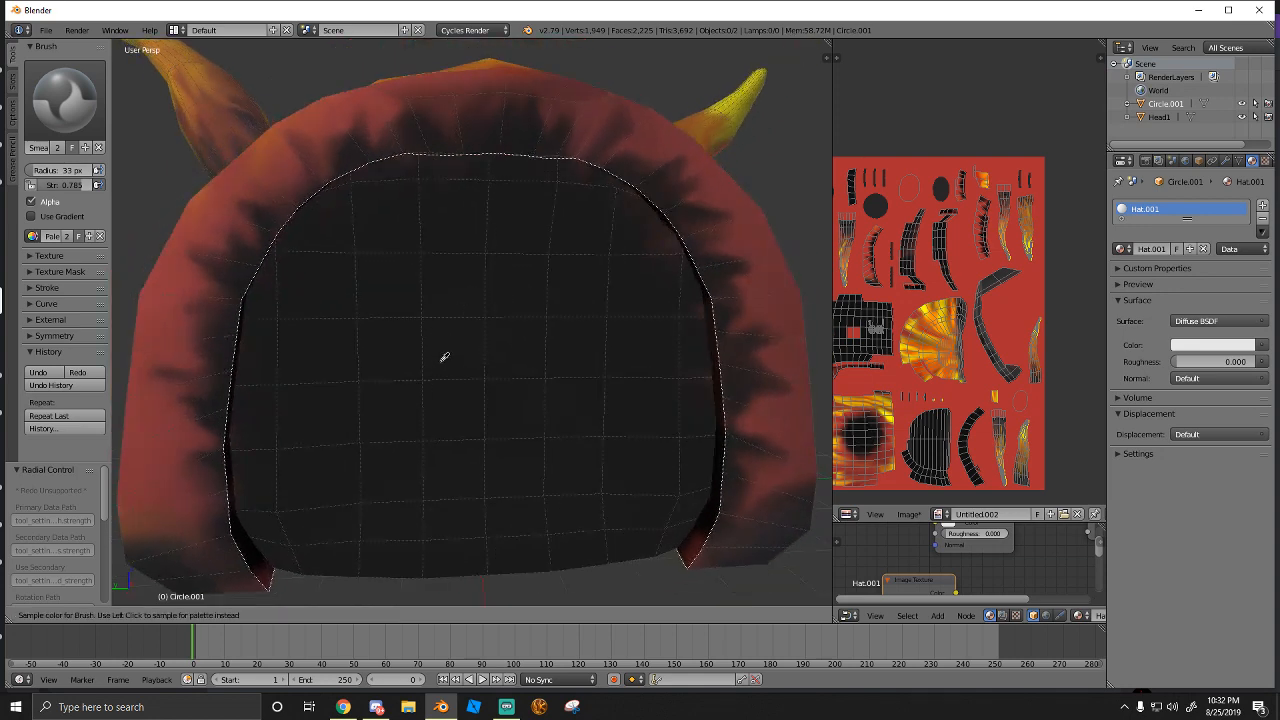
{"action": "left_click", "coordinate": [444, 357]}
{"action": "middle_click_drag", "start_coordinate": [409, 354], "coordinate": [237, 289]}
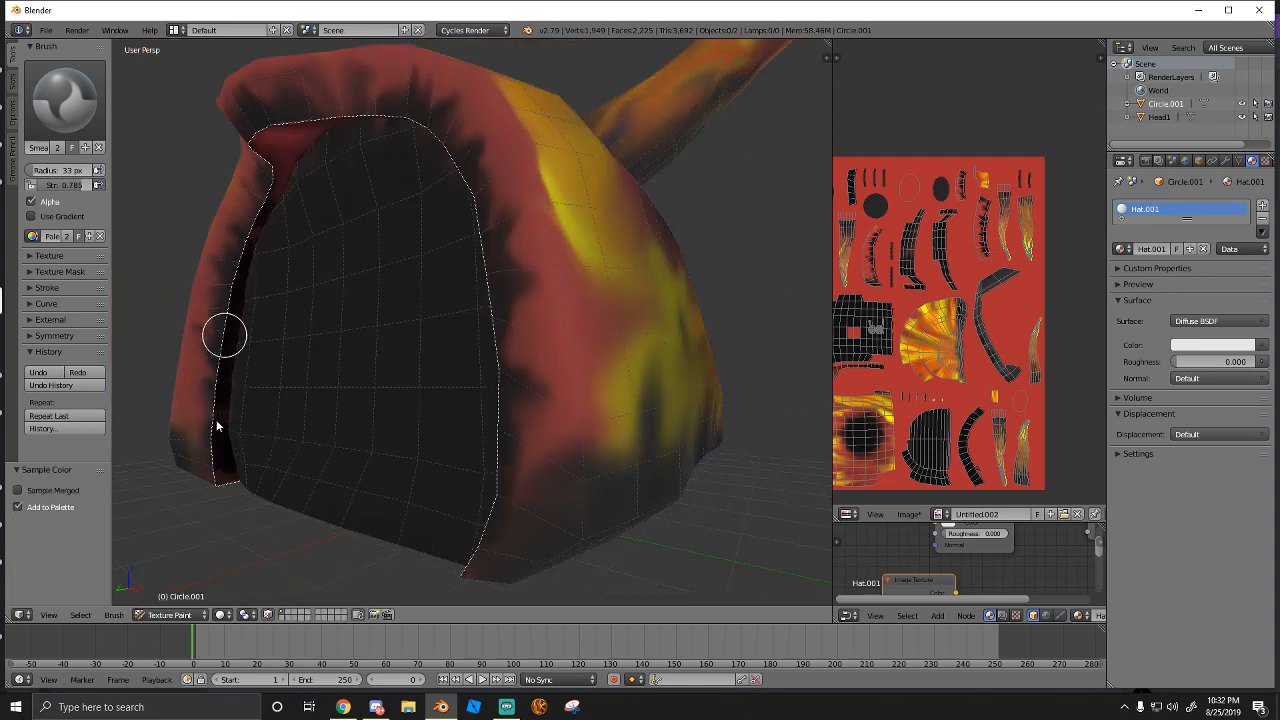
{"action": "left_click", "coordinate": [65, 100]}
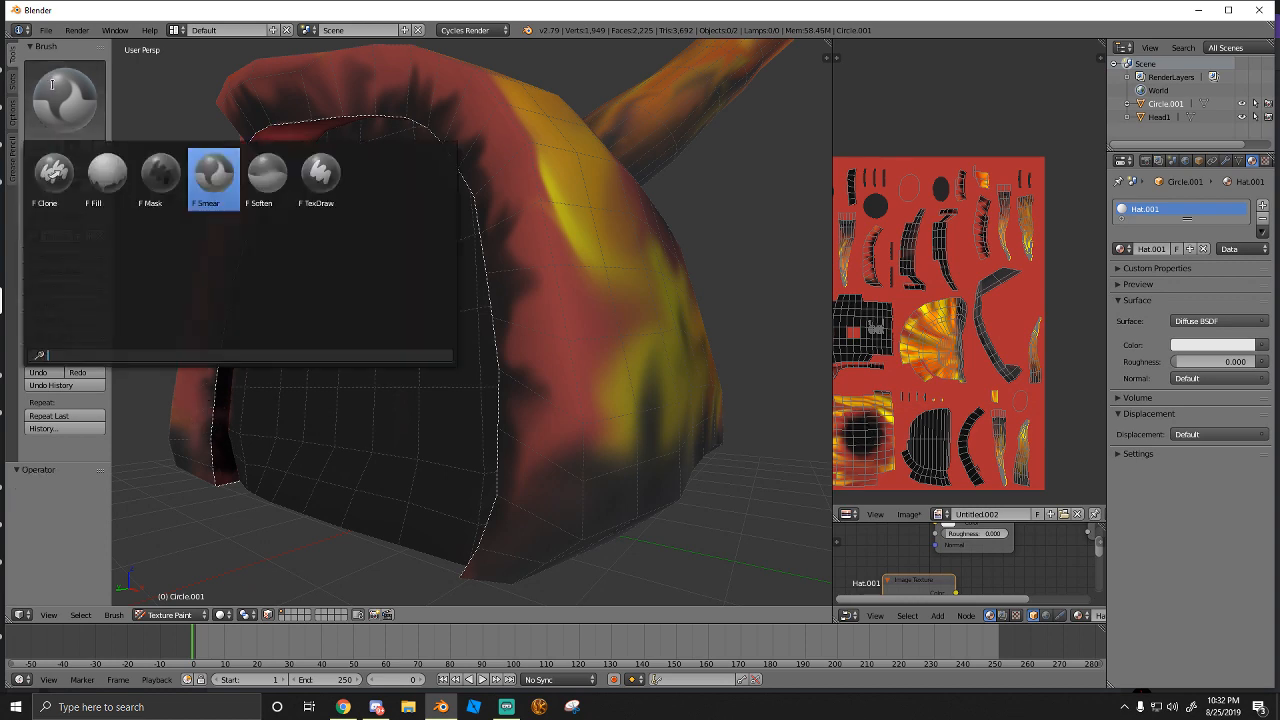
{"action": "left_click", "coordinate": [92, 188]}
{"action": "left_click", "coordinate": [249, 266]}
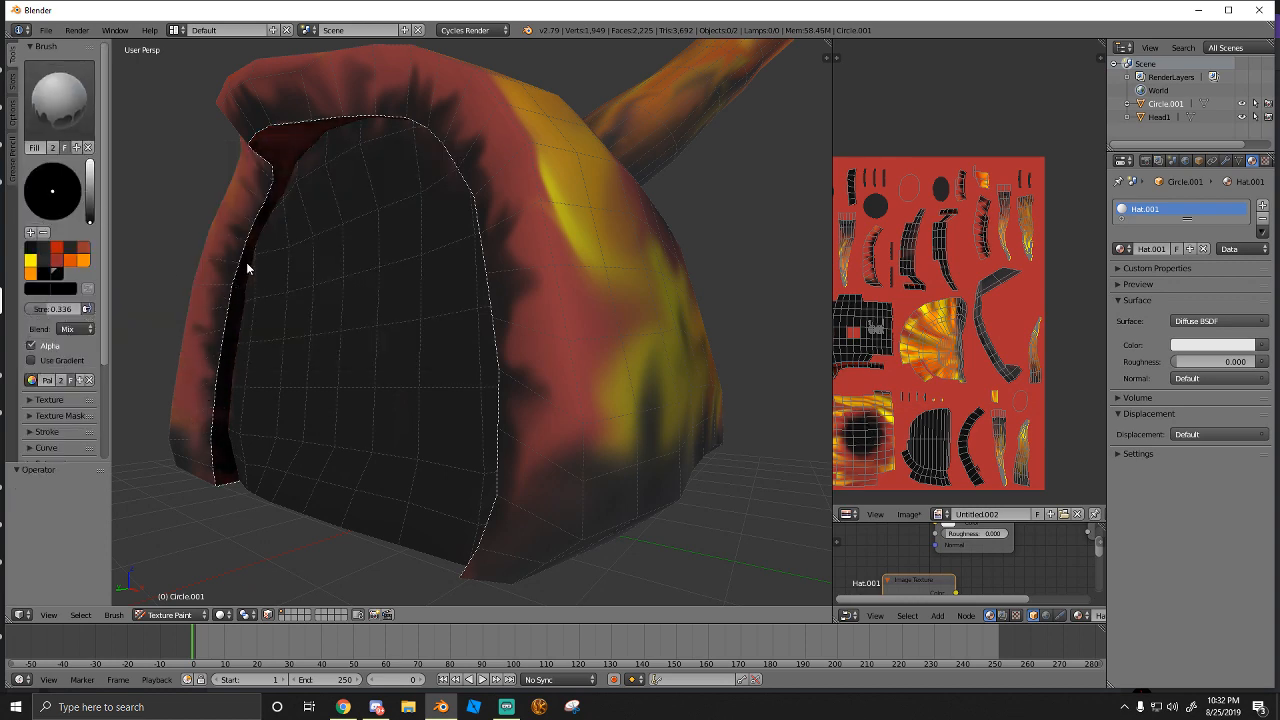
{"action": "middle_click_drag", "start_coordinate": [248, 268], "coordinate": [322, 292]}
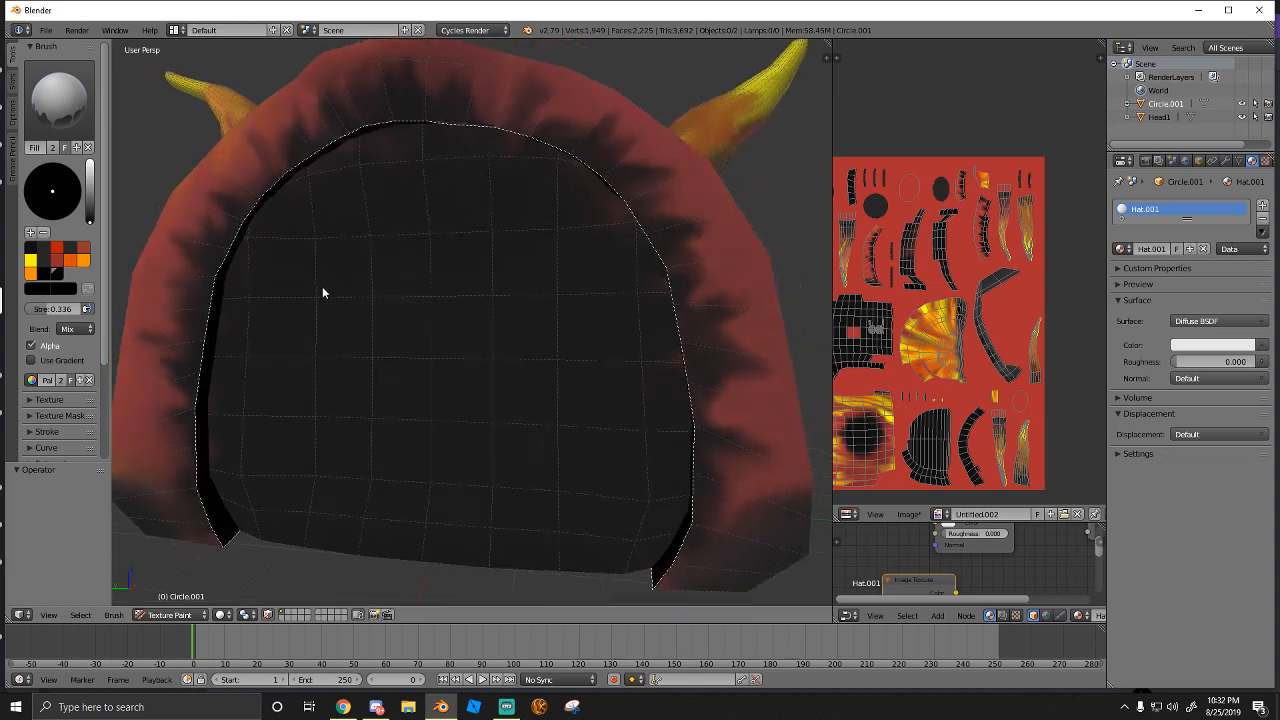
Examine the hat's opening in Object Mode and return to Texture Paint mode
{"action": "left_click", "coordinate": [177, 611]}
{"action": "left_click", "coordinate": [178, 600]}
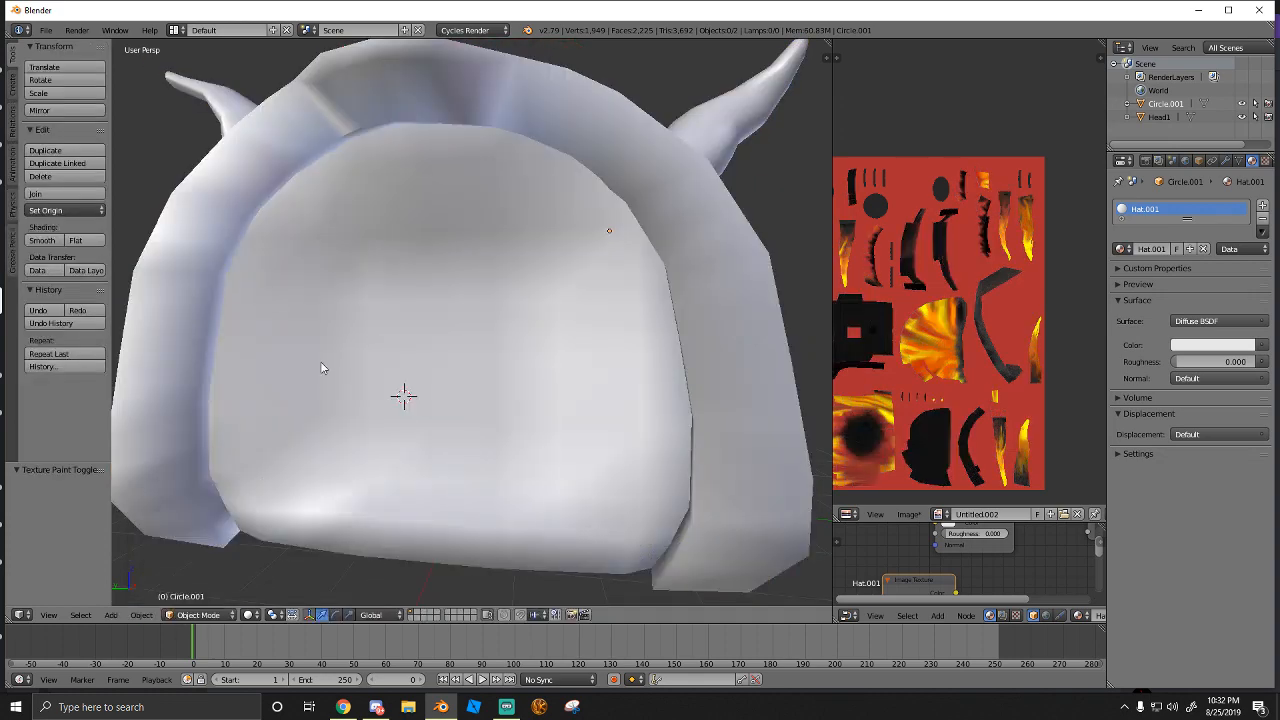
{"action": "middle_click_drag", "start_coordinate": [320, 361], "coordinate": [344, 380]}
{"action": "scroll", "coordinate": [344, 380], "scroll_direction": "down", "scroll_amount": 3}
{"action": "scroll", "coordinate": [344, 382], "scroll_direction": "up", "scroll_amount": 2}
{"action": "left_click", "coordinate": [190, 614]}
{"action": "left_click", "coordinate": [190, 536]}
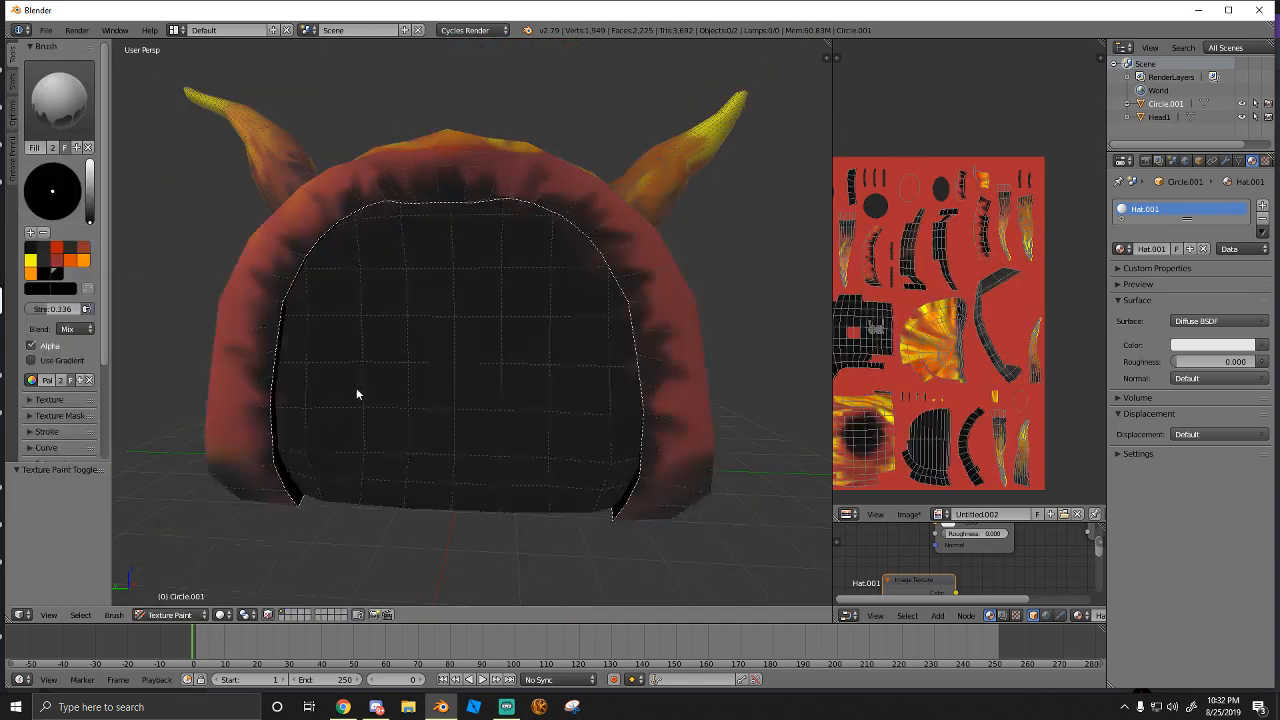
Clear the face selection, switch to Object Mode and display the hat with Material viewport shading
{"action": "key", "text": "a"}
{"action": "left_click", "coordinate": [170, 614]}
{"action": "left_click", "coordinate": [178, 600]}
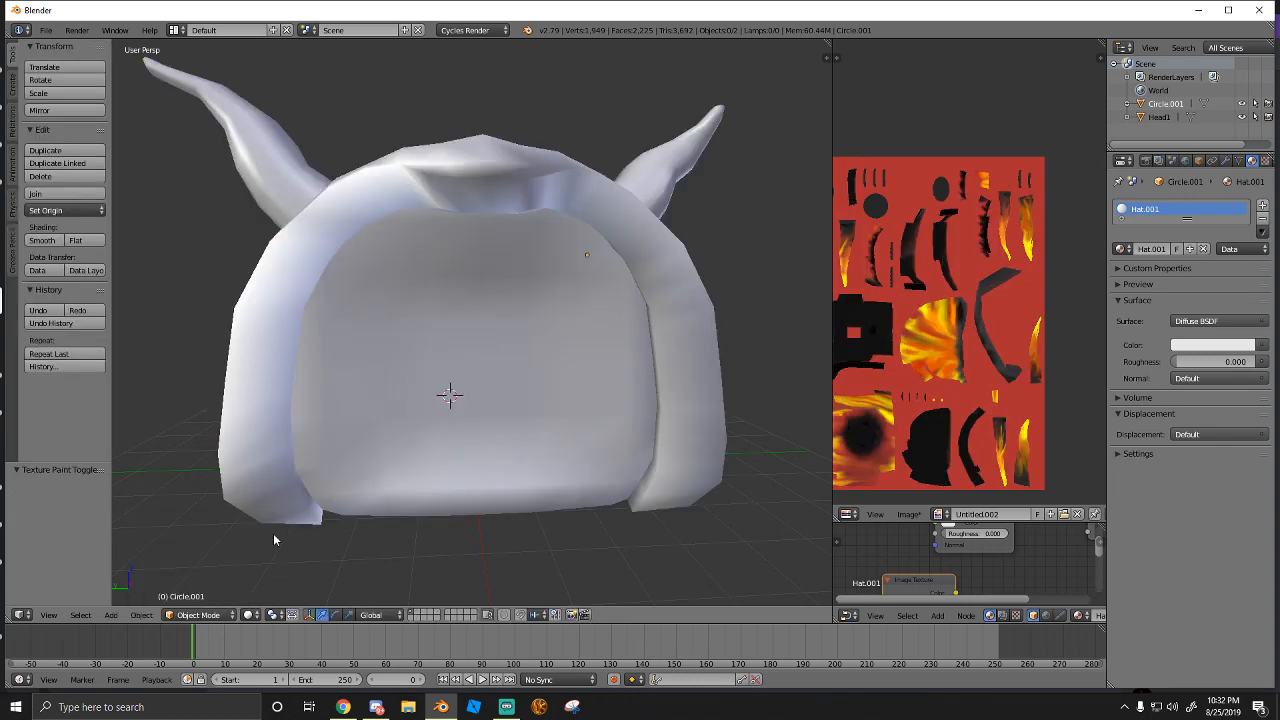
{"action": "left_click", "coordinate": [248, 614]}
{"action": "left_click", "coordinate": [266, 541]}
{"action": "mouse_move", "coordinate": [349, 422]}
{"action": "middle_mouse_down"}
{"action": "mouse_move", "coordinate": [493, 347]}
{"action": "mouse_move", "coordinate": [464, 342]}
{"action": "middle_mouse_up"}
{"action": "scroll", "coordinate": [464, 342], "scroll_direction": "up", "scroll_amount": 3}
{"action": "middle_click_drag", "start_coordinate": [592, 250], "coordinate": [498, 241]}
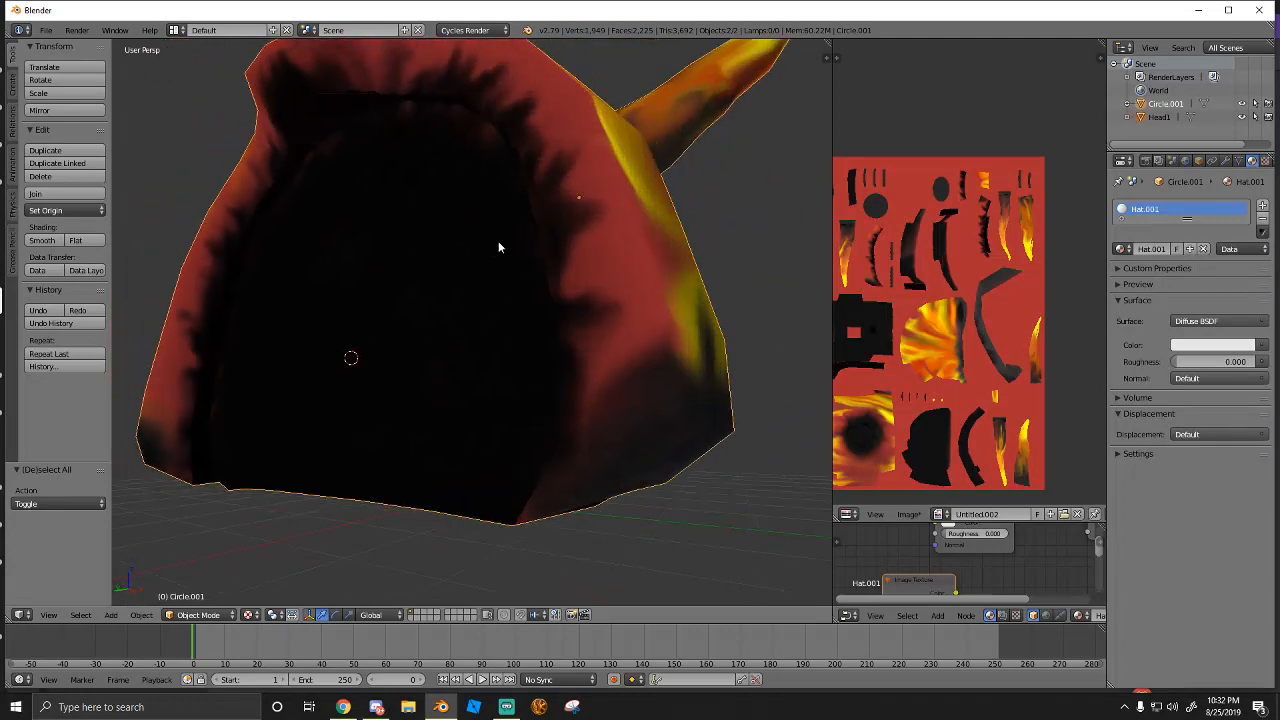
Return to Texture Paint mode, select all faces for painting and activate the Smear brush
{"action": "left_click", "coordinate": [181, 615]}
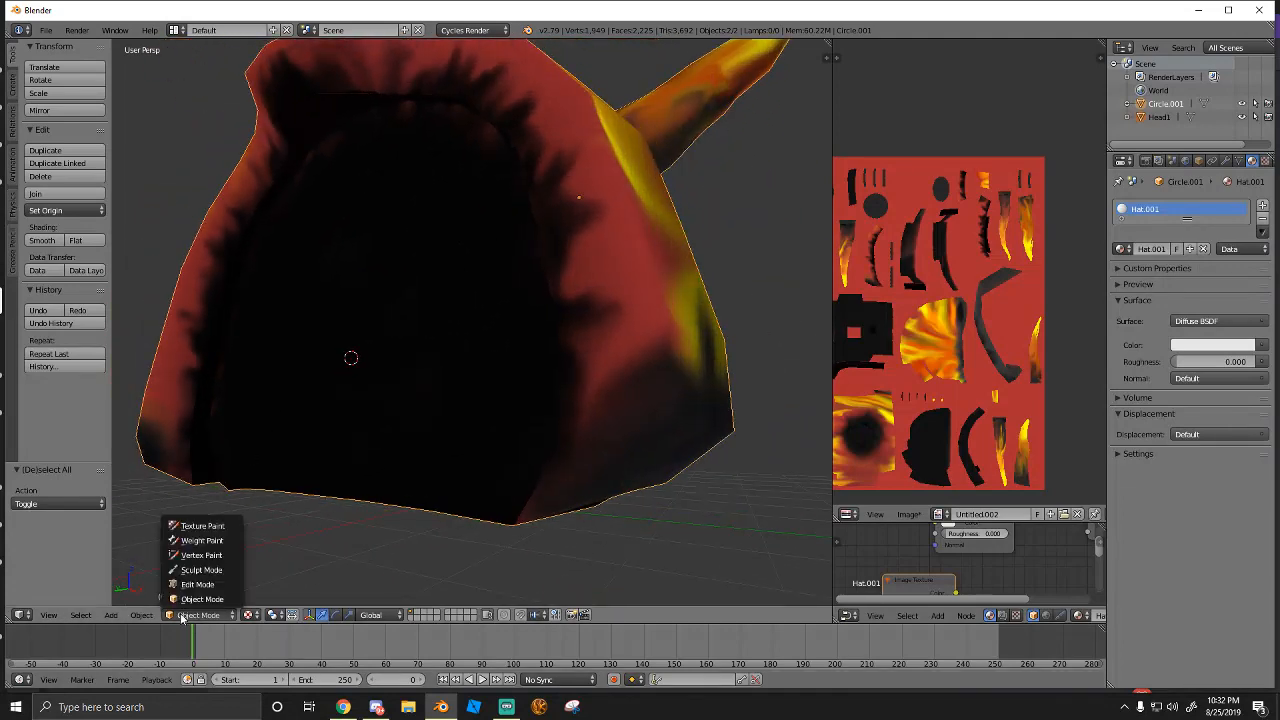
{"action": "left_click", "coordinate": [198, 526]}
{"action": "key", "text": "a"}
{"action": "middle_click_drag", "start_coordinate": [231, 434], "coordinate": [171, 357]}
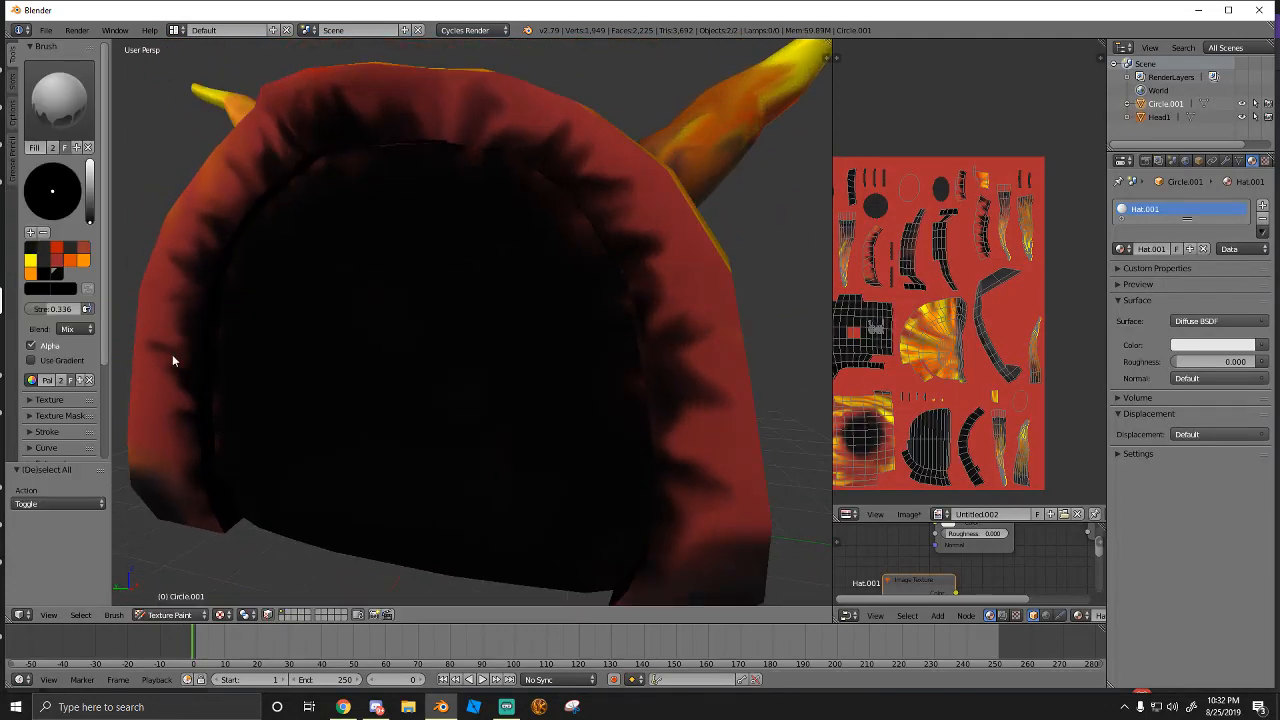
{"action": "left_click", "coordinate": [58, 100]}
{"action": "left_click", "coordinate": [297, 176]}
{"action": "scroll", "coordinate": [229, 349], "scroll_direction": "up", "scroll_amount": 3}
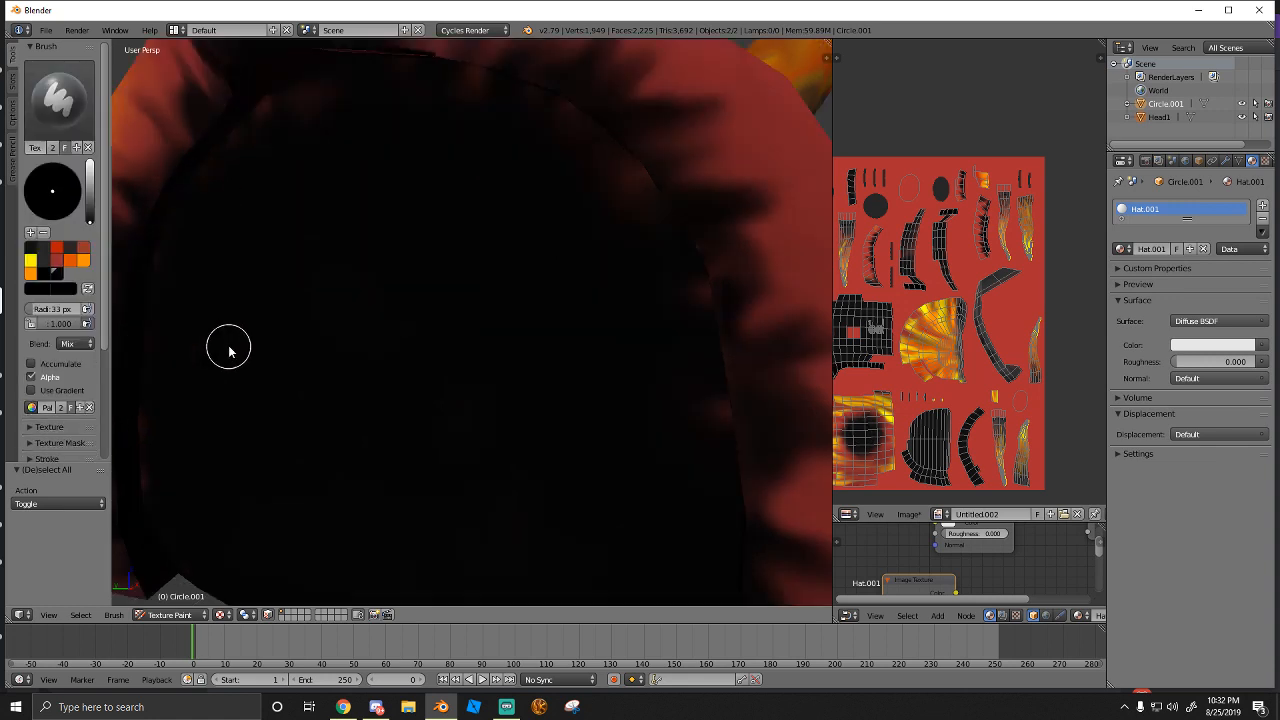
{"action": "left_click", "coordinate": [58, 100]}
{"action": "left_click", "coordinate": [213, 180]}
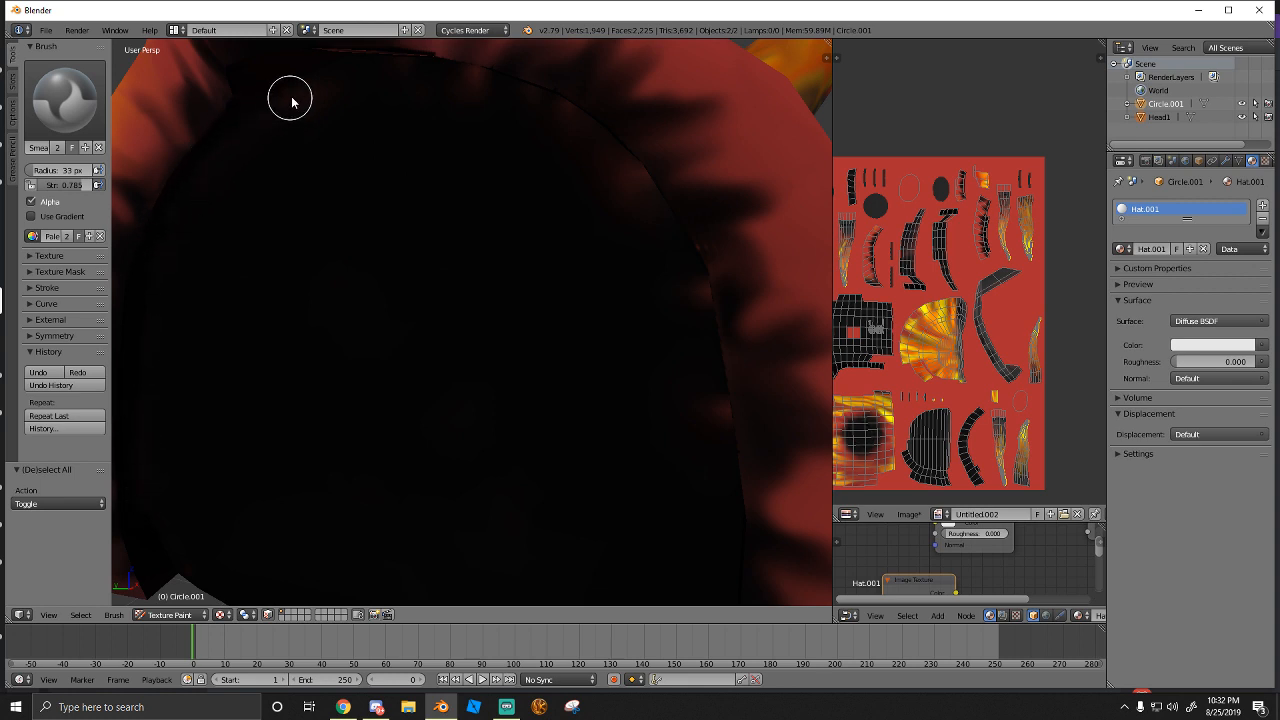
Smear black across the seam along the top of the opening, around the central bump in the rim
{"action": "mouse_move", "coordinate": [314, 106]}
{"action": "middle_mouse_down"}
{"action": "mouse_move", "coordinate": [666, 163]}
{"action": "mouse_move", "coordinate": [620, 206]}
{"action": "mouse_move", "coordinate": [556, 196]}
{"action": "mouse_move", "coordinate": [529, 100]}
{"action": "middle_mouse_up"}
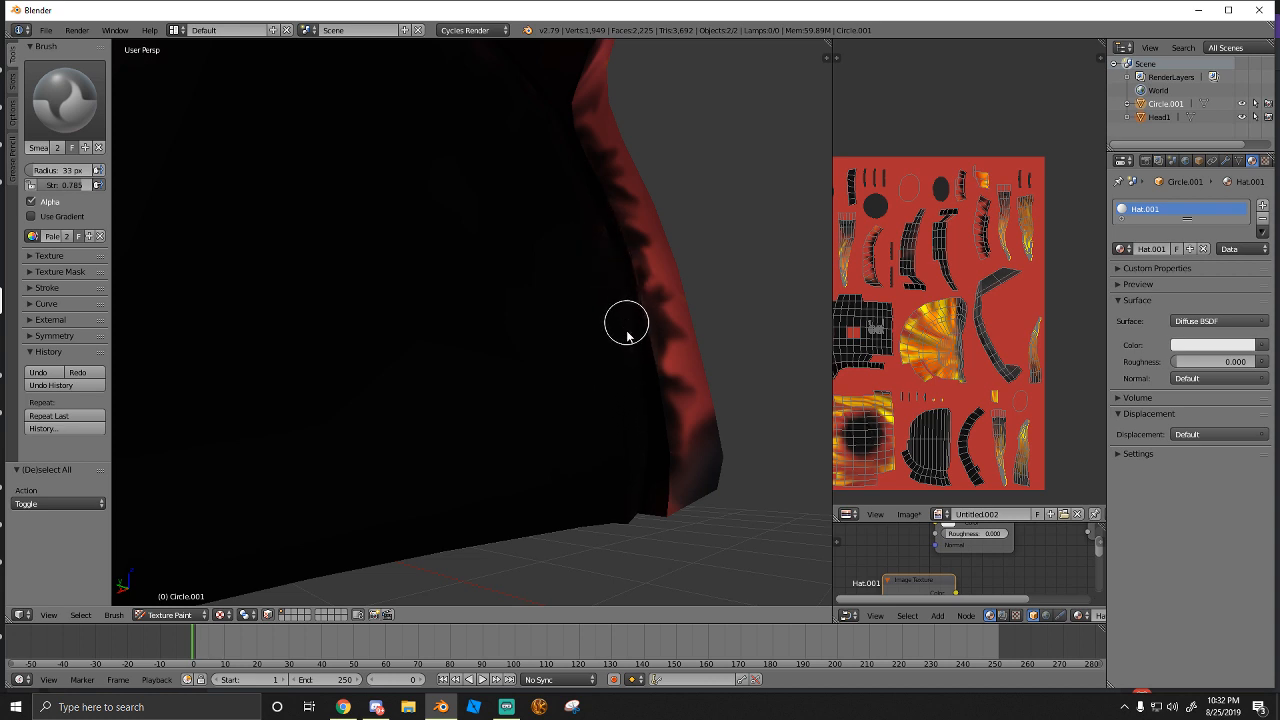
{"action": "mouse_move", "coordinate": [627, 335]}
{"action": "middle_mouse_down"}
{"action": "mouse_move", "coordinate": [592, 365]}
{"action": "mouse_move", "coordinate": [629, 337]}
{"action": "middle_mouse_up"}
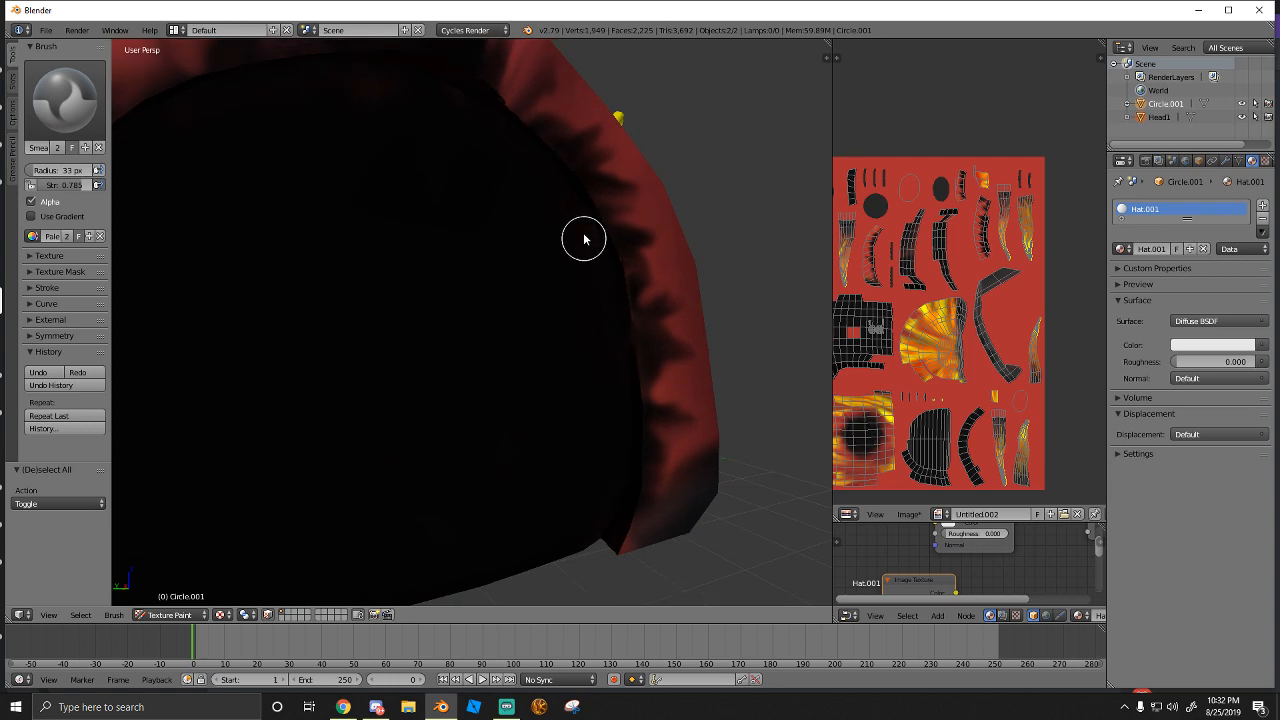
{"action": "middle_click_drag", "start_coordinate": [575, 215], "coordinate": [360, 324]}
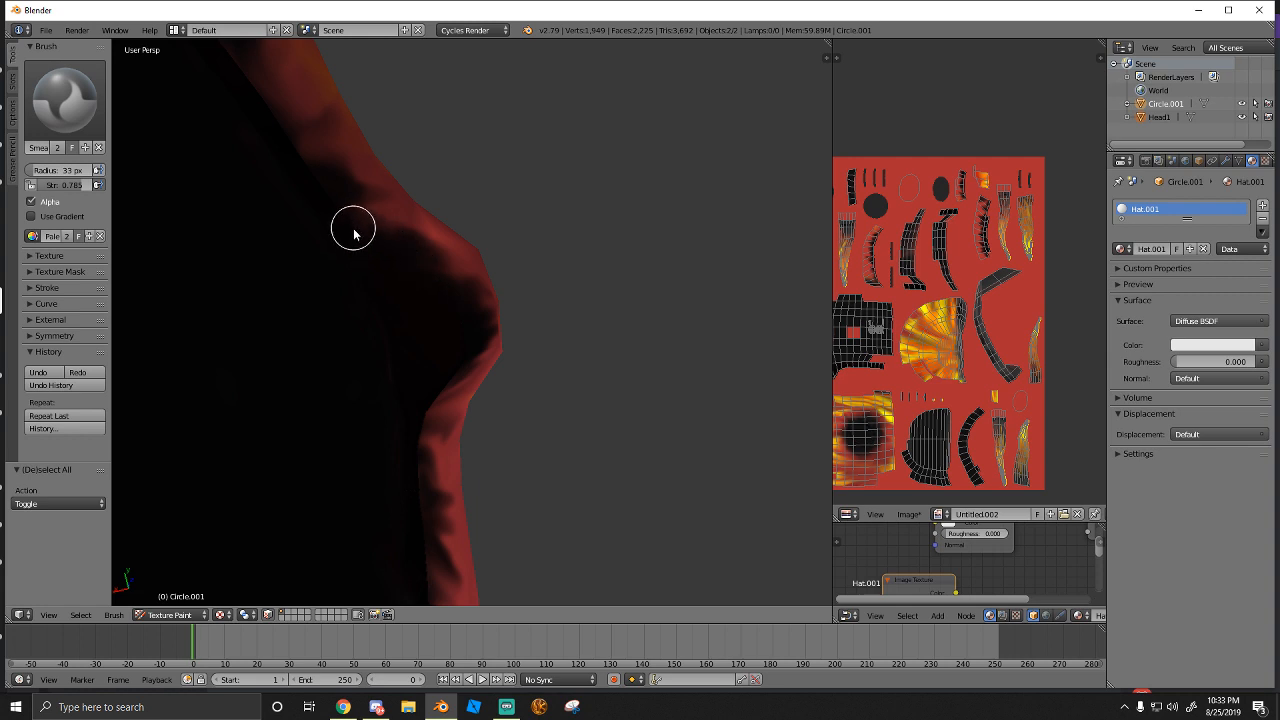
{"action": "middle_click_drag", "start_coordinate": [337, 222], "coordinate": [450, 321]}
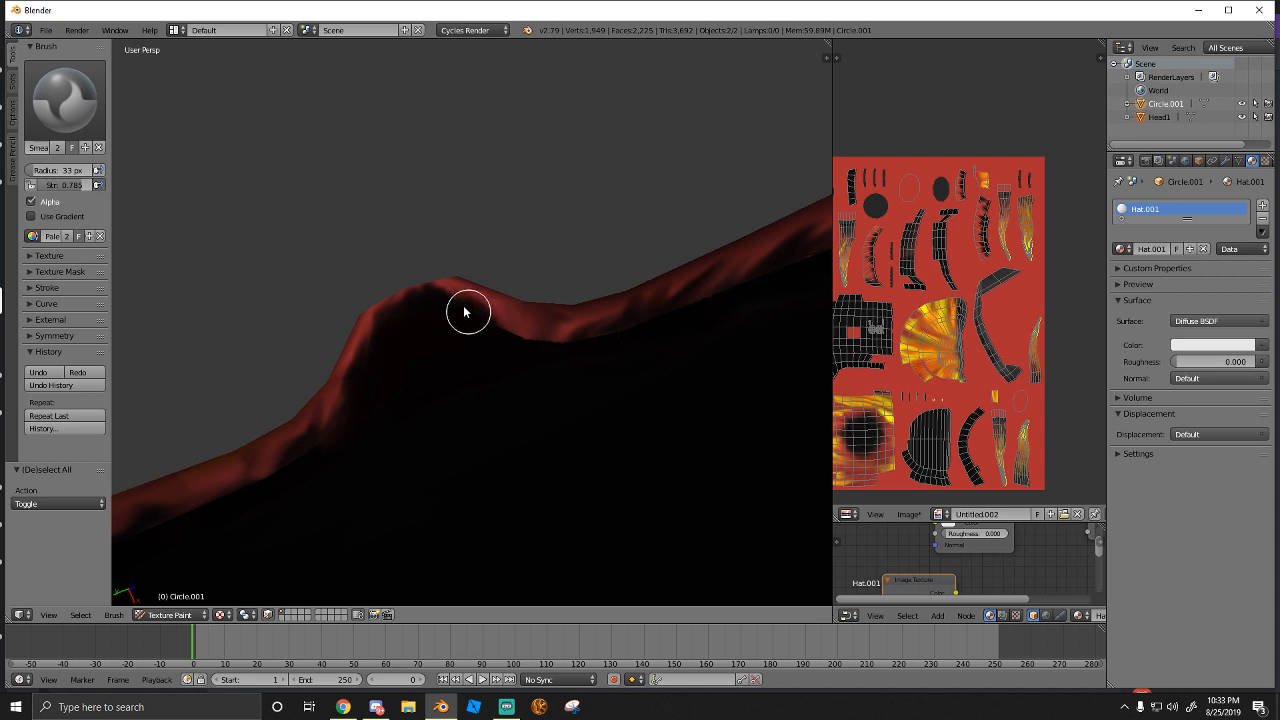
{"action": "left_click_drag", "start_coordinate": [490, 330], "coordinate": [463, 318]}
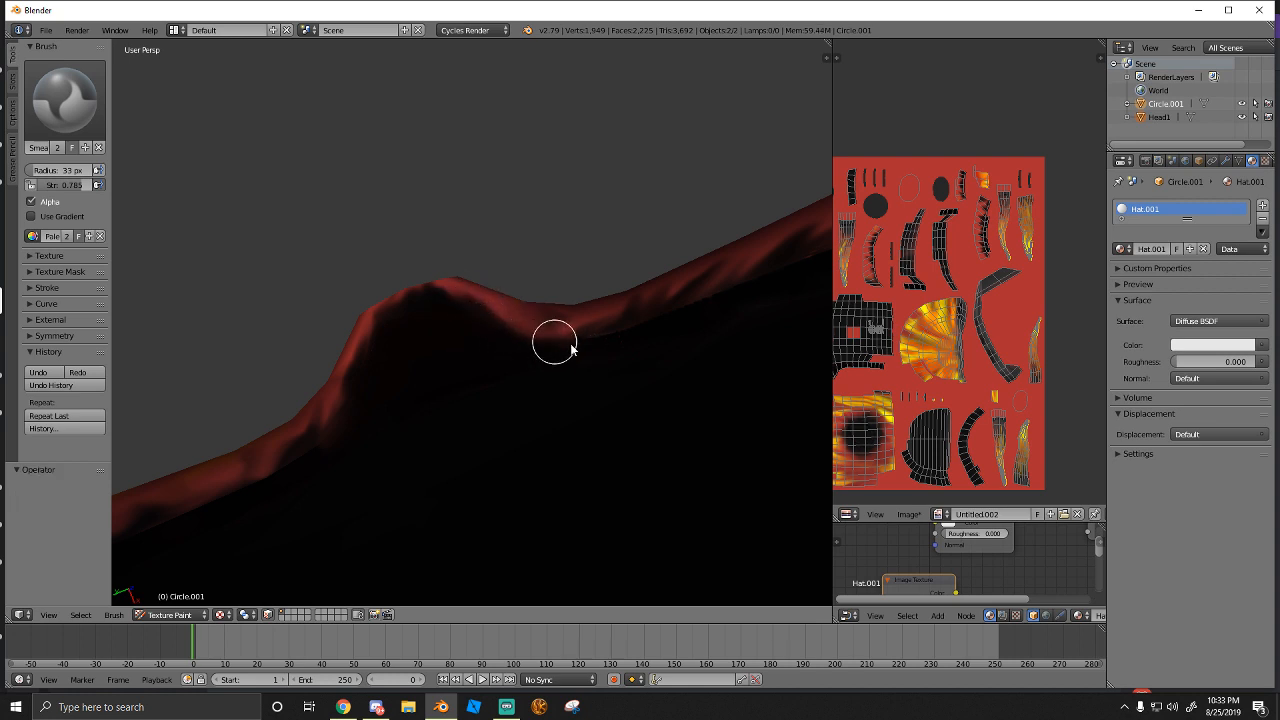
{"action": "mouse_move", "coordinate": [387, 392]}
{"action": "middle_mouse_down"}
{"action": "mouse_move", "coordinate": [331, 461]}
{"action": "mouse_move", "coordinate": [377, 490]}
{"action": "mouse_move", "coordinate": [418, 435]}
{"action": "mouse_move", "coordinate": [414, 492]}
{"action": "mouse_move", "coordinate": [437, 391]}
{"action": "middle_mouse_up"}
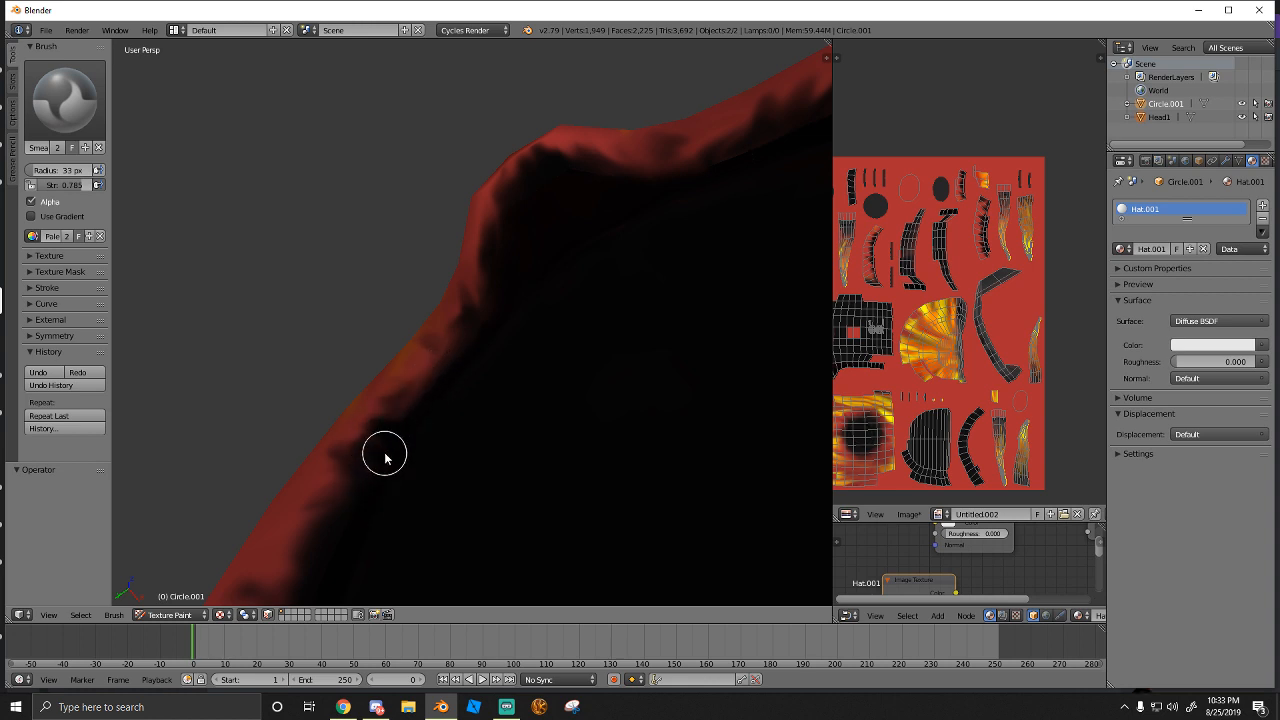
Smear the black and red together along the seam down the left side of the opening's rim
{"action": "middle_click_drag", "start_coordinate": [406, 400], "coordinate": [386, 449]}
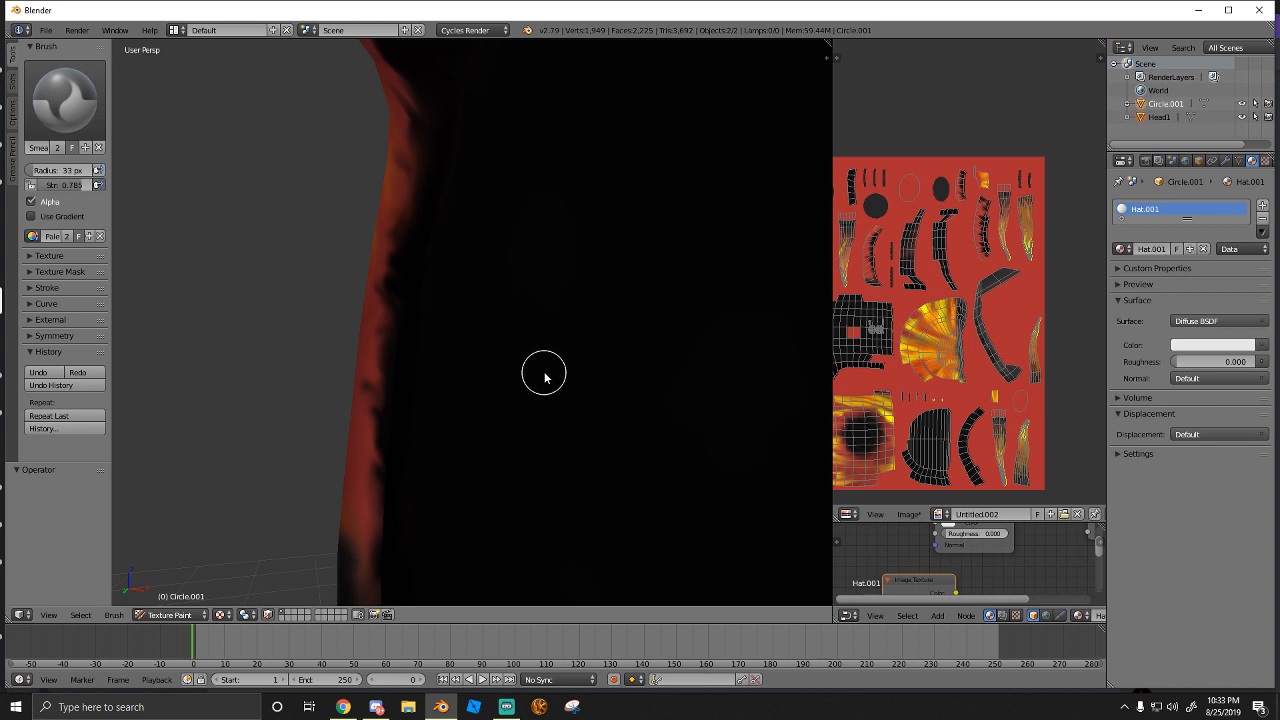
{"action": "middle_click_drag", "start_coordinate": [545, 375], "coordinate": [535, 363]}
{"action": "middle_click_drag", "start_coordinate": [461, 474], "coordinate": [550, 355], "text": "shift"}
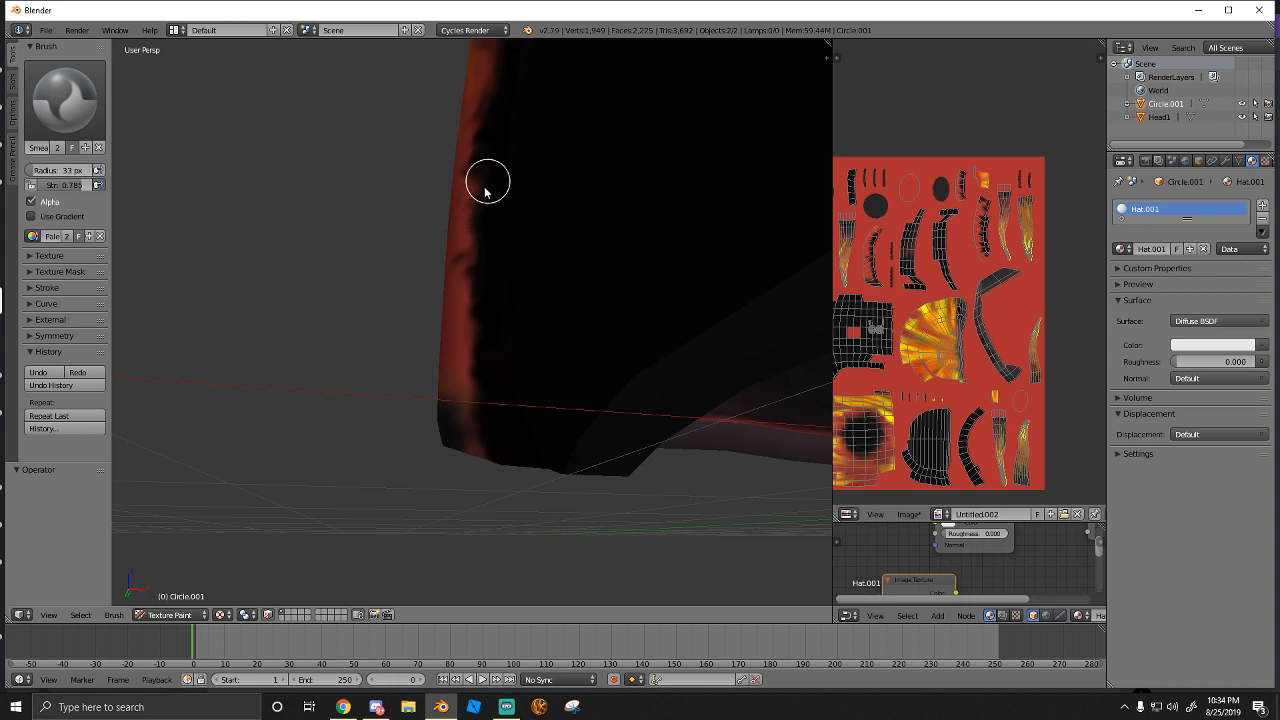
Smear jagged black streaks over the seam along the right side of the opening's rim, up to the top bump
{"action": "scroll", "coordinate": [491, 286], "scroll_direction": "down", "scroll_amount": 6}
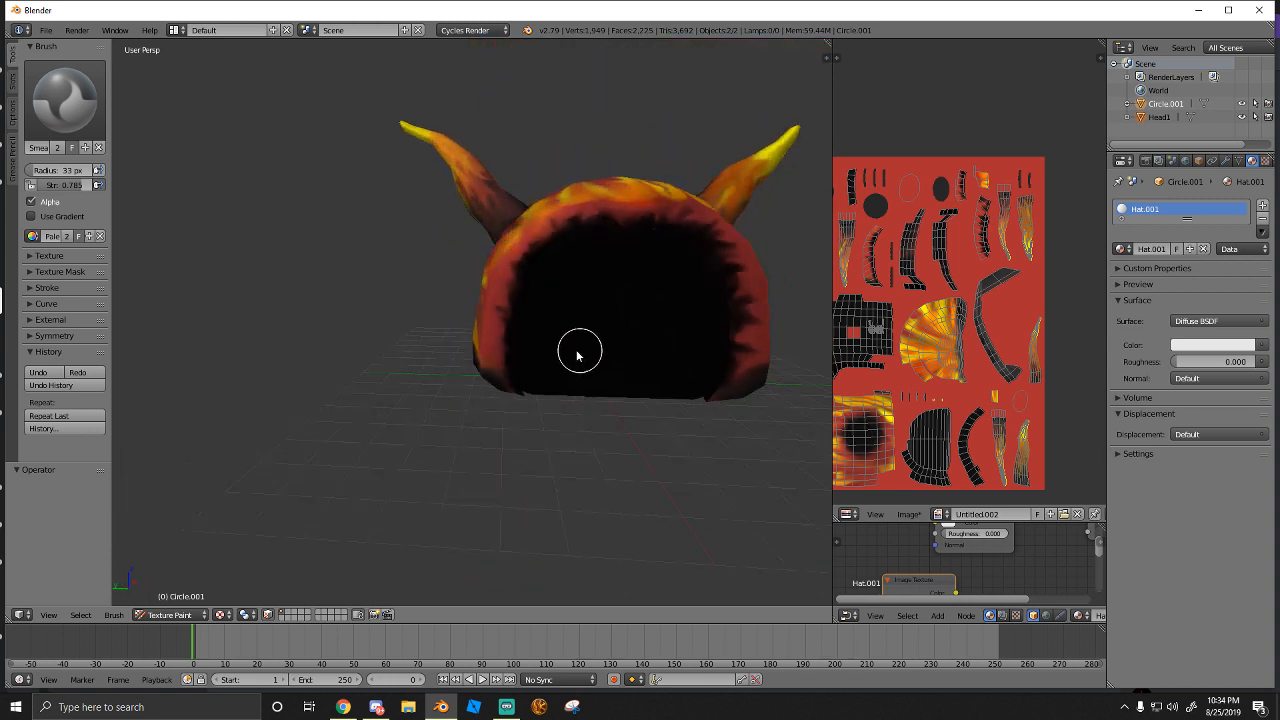
{"action": "middle_click_drag", "start_coordinate": [577, 355], "coordinate": [461, 335]}
{"action": "scroll", "coordinate": [470, 302], "scroll_direction": "up", "scroll_amount": 5}
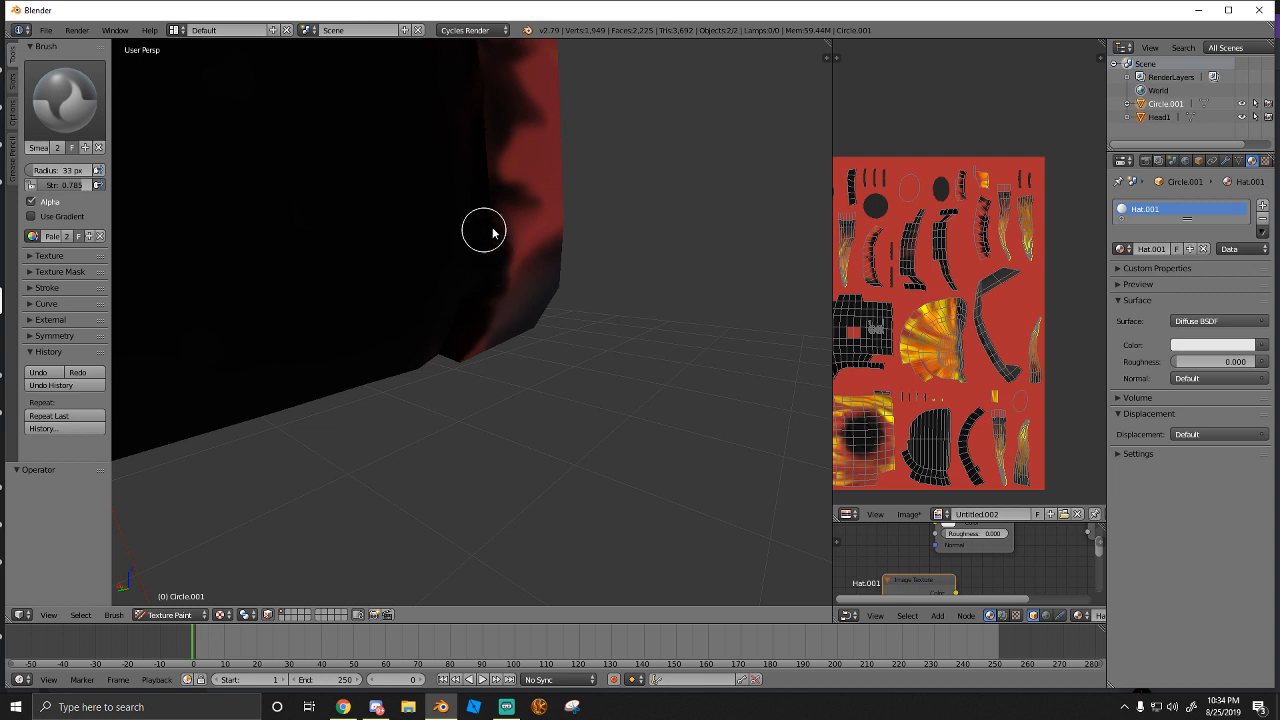
{"action": "middle_click_drag", "start_coordinate": [500, 160], "coordinate": [437, 206]}
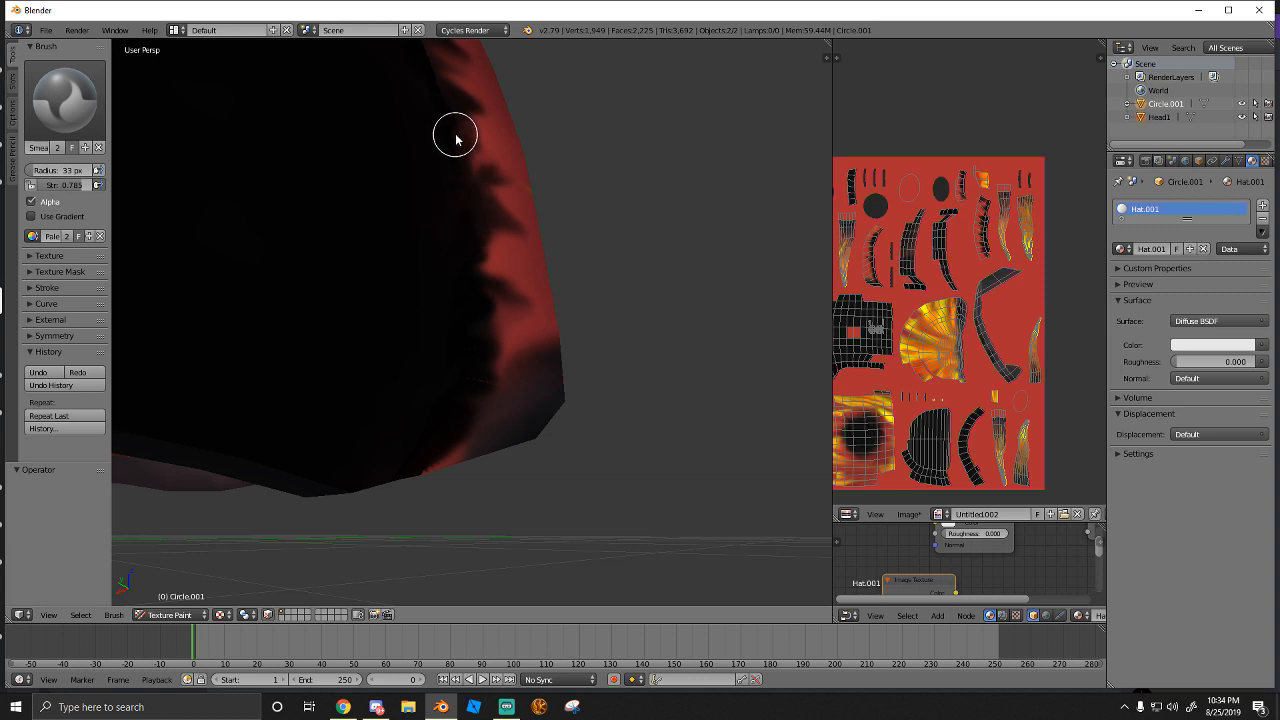
{"action": "middle_click_drag", "start_coordinate": [457, 131], "coordinate": [476, 263]}
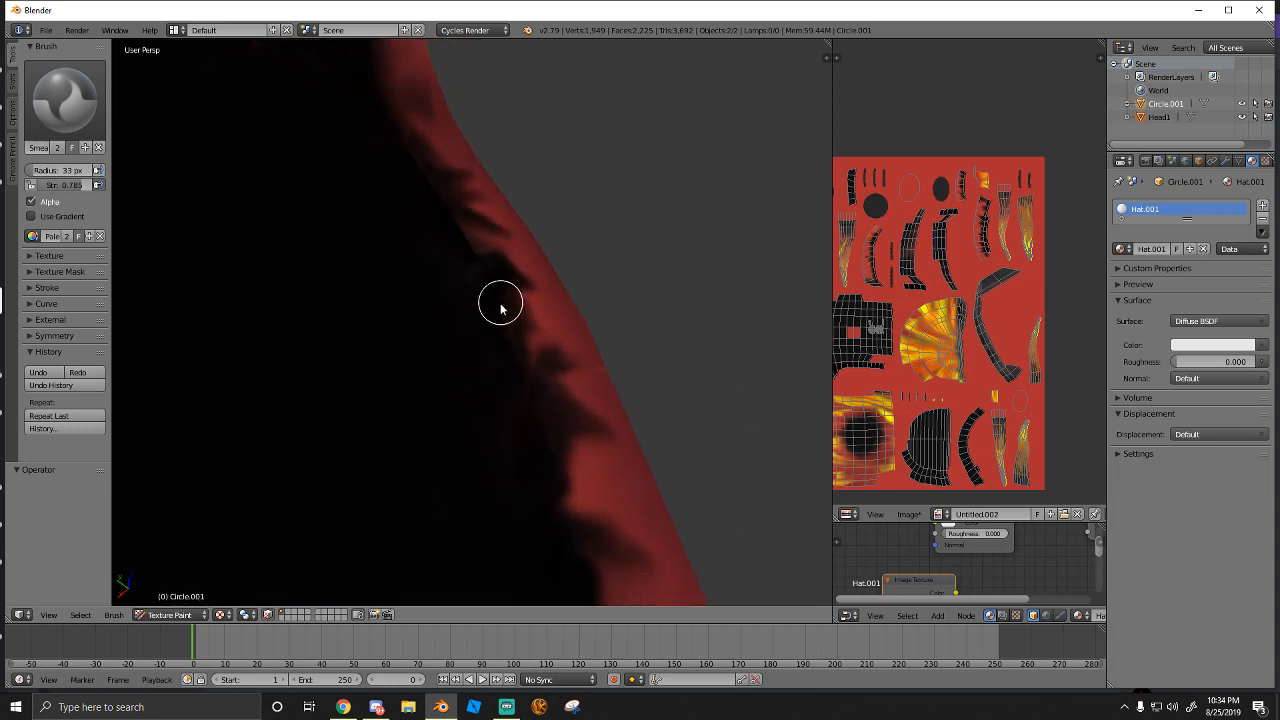
{"action": "mouse_move", "coordinate": [449, 255]}
{"action": "left_mouse_down"}
{"action": "mouse_move", "coordinate": [493, 250]}
{"action": "mouse_move", "coordinate": [479, 223]}
{"action": "mouse_move", "coordinate": [443, 220]}
{"action": "mouse_move", "coordinate": [467, 189]}
{"action": "mouse_move", "coordinate": [428, 166]}
{"action": "left_mouse_up"}
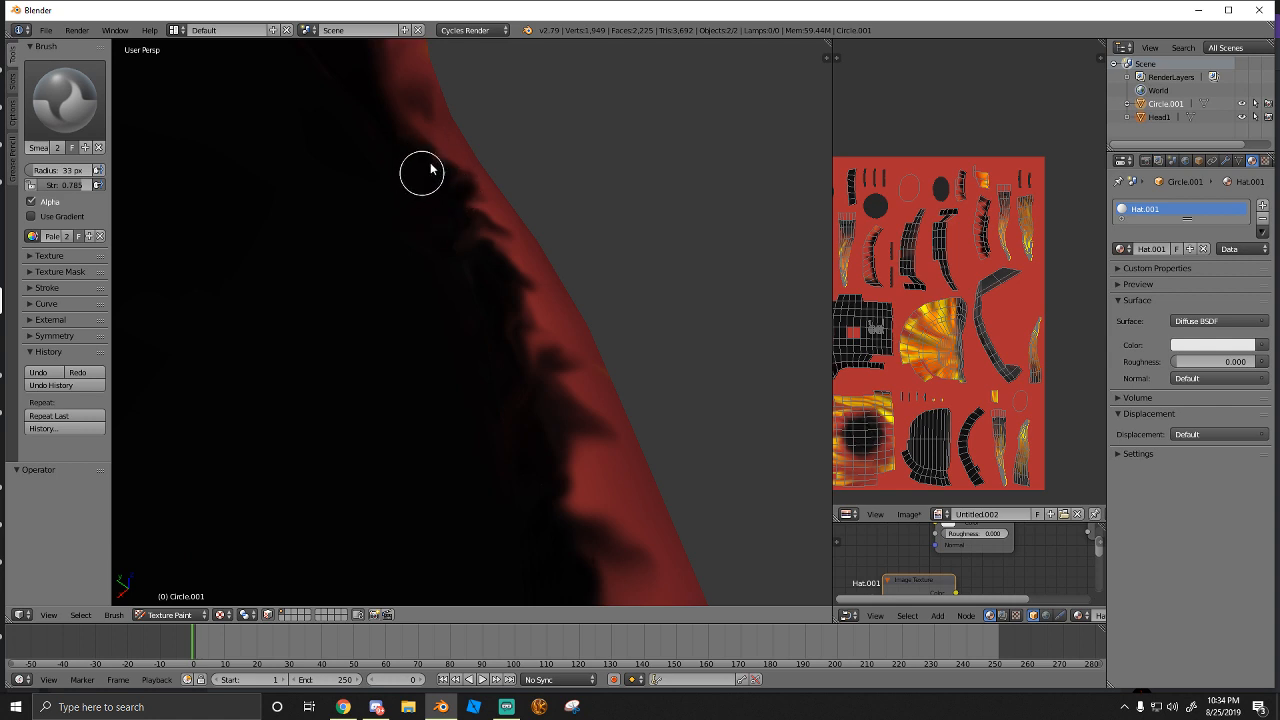
{"action": "middle_click_drag", "start_coordinate": [460, 250], "coordinate": [409, 334]}
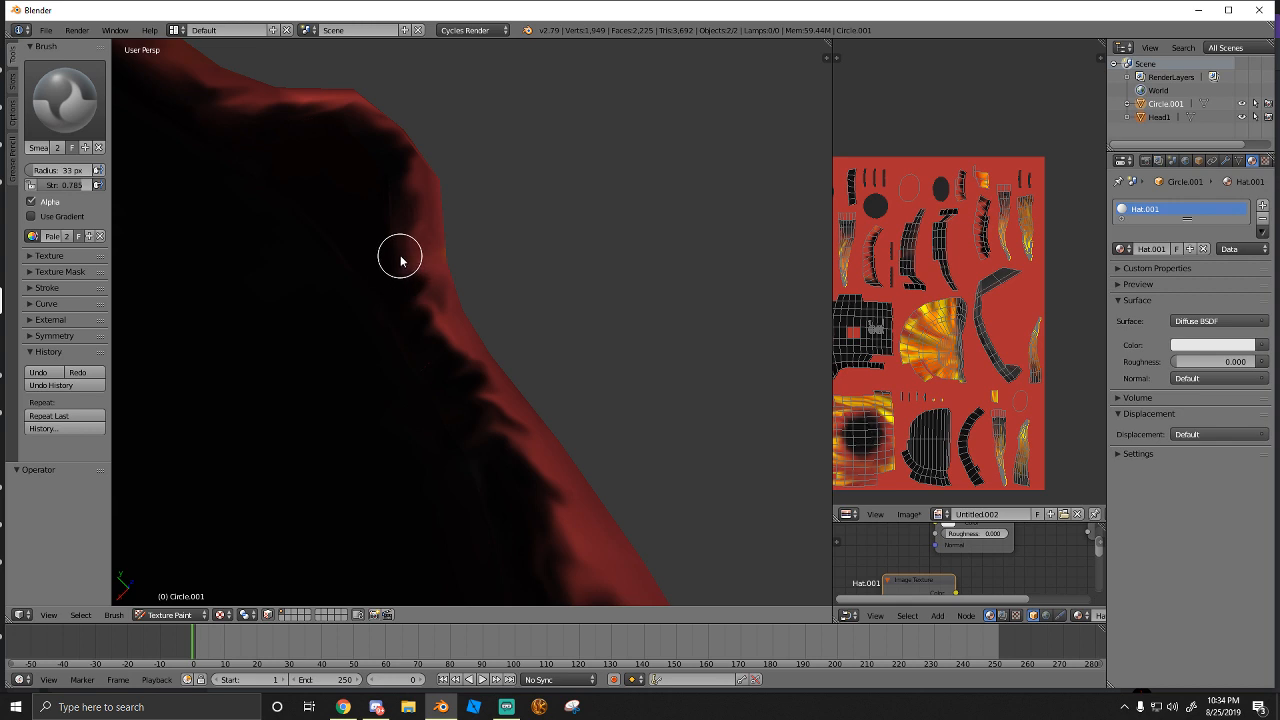
Review the blended rim from the front of the hat and check the live stream chat in Streamlabs OBS
{"action": "scroll", "coordinate": [400, 257], "scroll_direction": "down", "scroll_amount": 5}
{"action": "middle_click_drag", "start_coordinate": [400, 257], "coordinate": [434, 191]}
{"action": "scroll", "coordinate": [393, 340], "scroll_direction": "down", "scroll_amount": 2}
{"action": "scroll", "coordinate": [379, 418], "scroll_direction": "down", "scroll_amount": 1}
{"action": "scroll", "coordinate": [452, 384], "scroll_direction": "up", "scroll_amount": 1}
{"action": "scroll", "coordinate": [463, 354], "scroll_direction": "up", "scroll_amount": 2}
{"action": "middle_click_drag", "start_coordinate": [528, 293], "coordinate": [549, 263]}
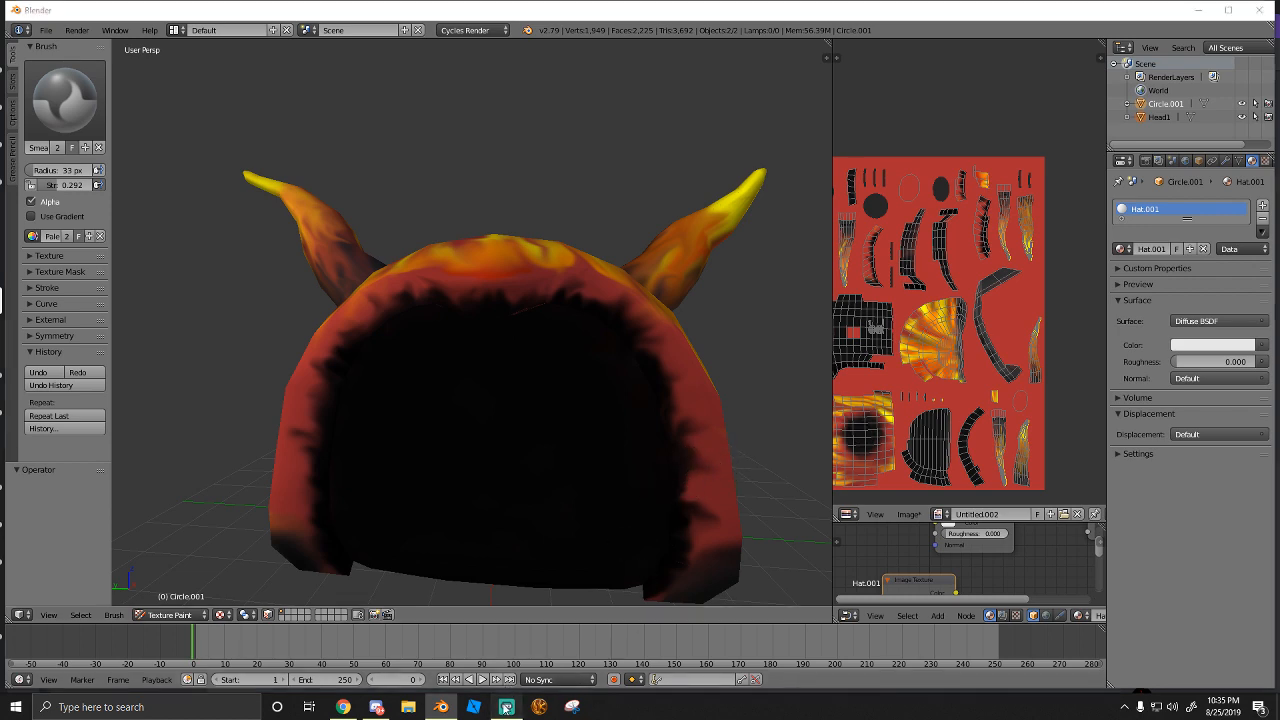
{"action": "left_click", "coordinate": [506, 707]}
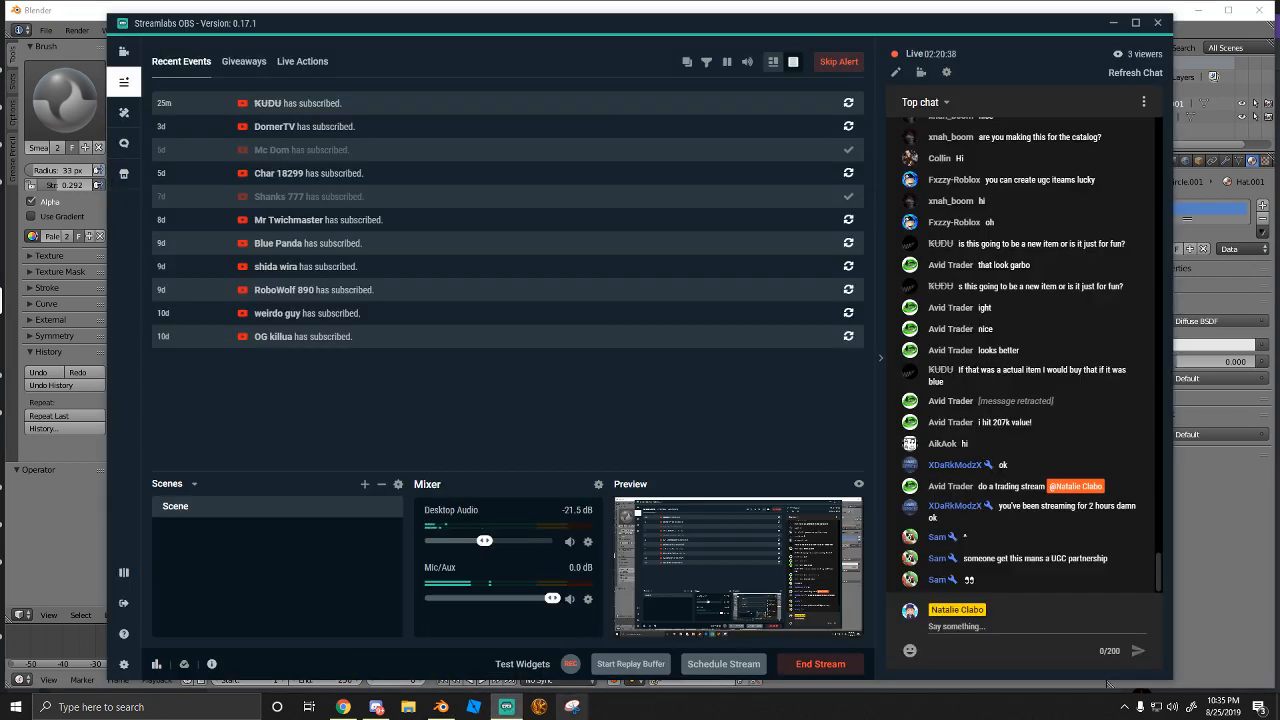
Switch back to Blender and smear the black over the bump at the top of the opening's rim
{"action": "left_click", "coordinate": [441, 707]}
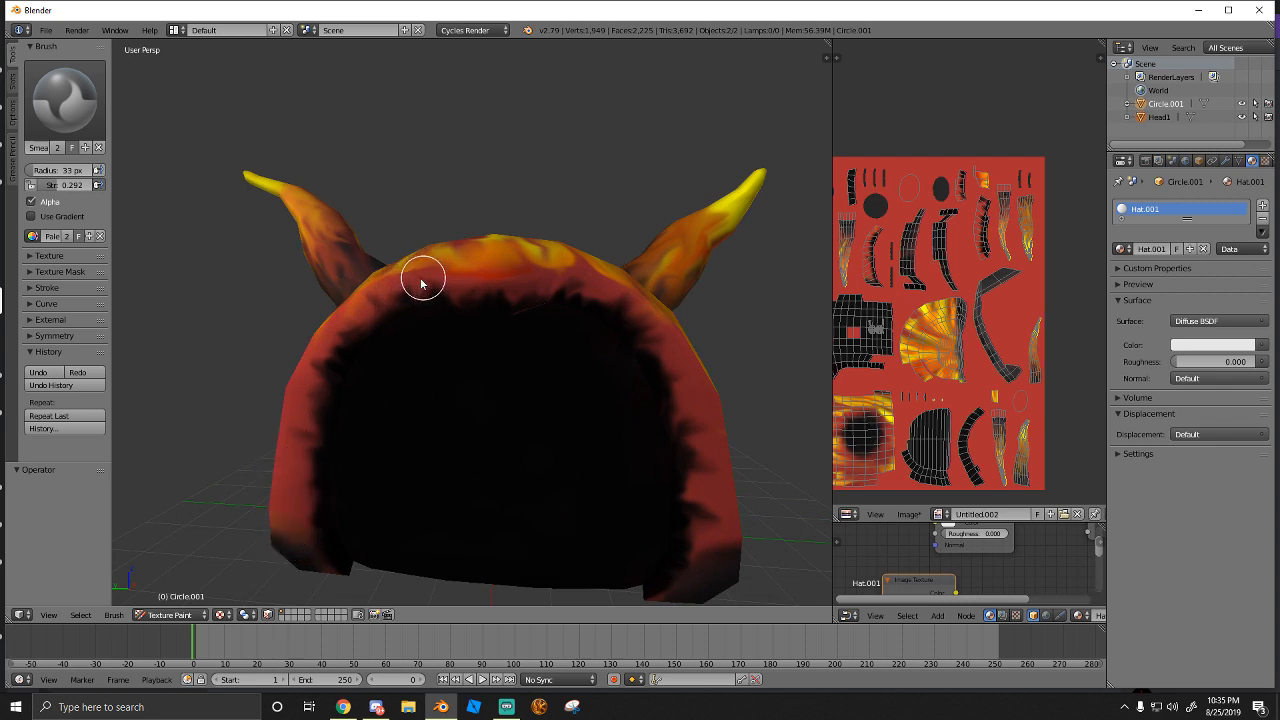
{"action": "mouse_move", "coordinate": [426, 276]}
{"action": "middle_mouse_down"}
{"action": "mouse_move", "coordinate": [429, 306]}
{"action": "mouse_move", "coordinate": [470, 229]}
{"action": "middle_mouse_up"}
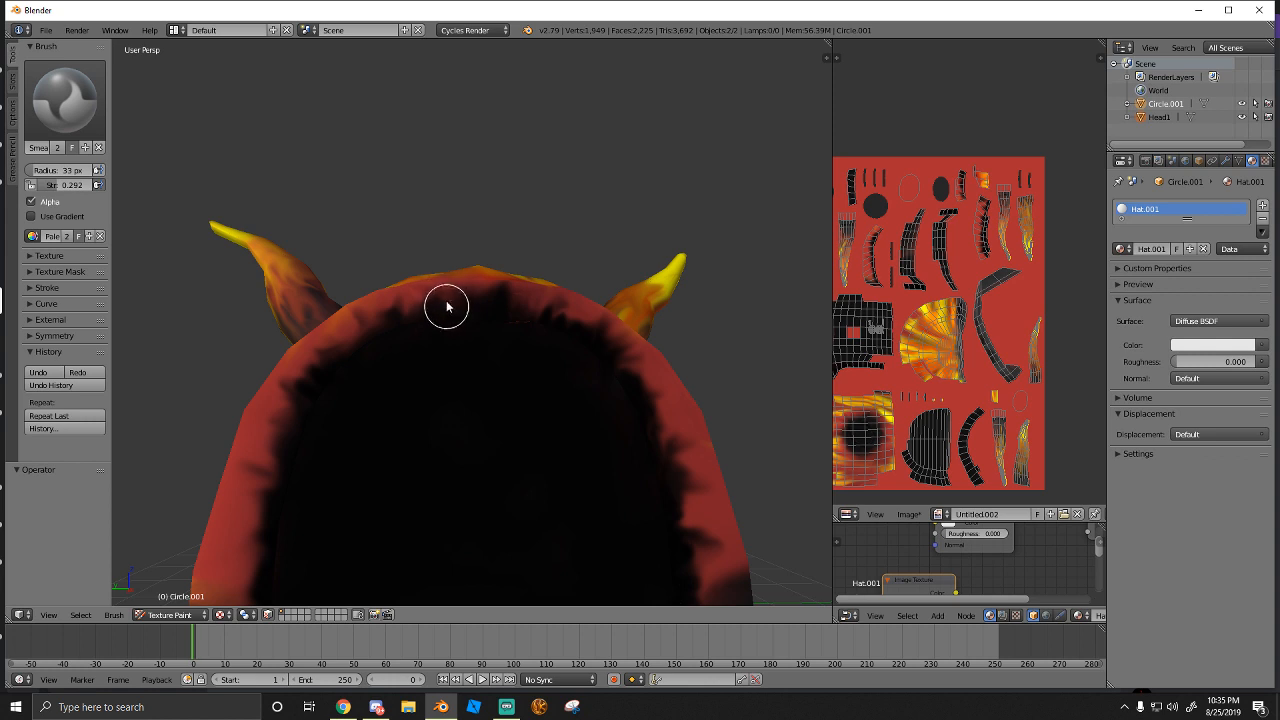
{"action": "middle_click_drag", "start_coordinate": [523, 327], "coordinate": [503, 241]}
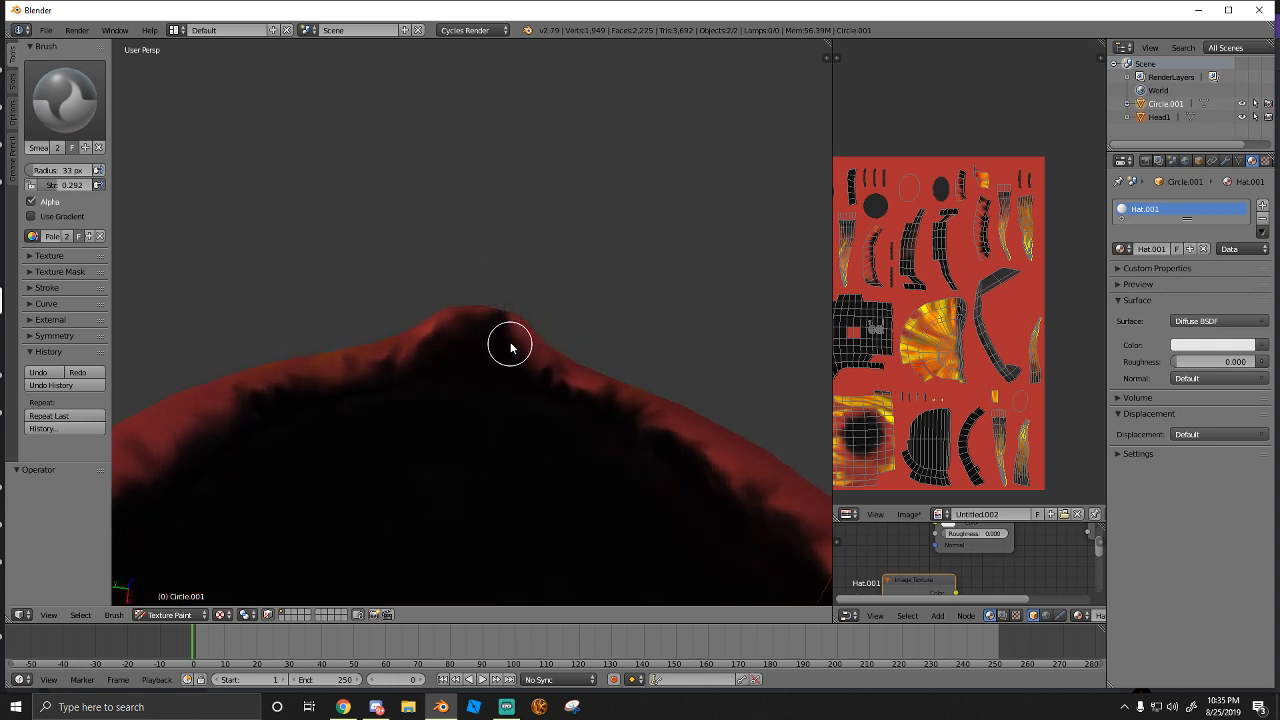
{"action": "left_click_drag", "start_coordinate": [514, 338], "coordinate": [524, 383]}
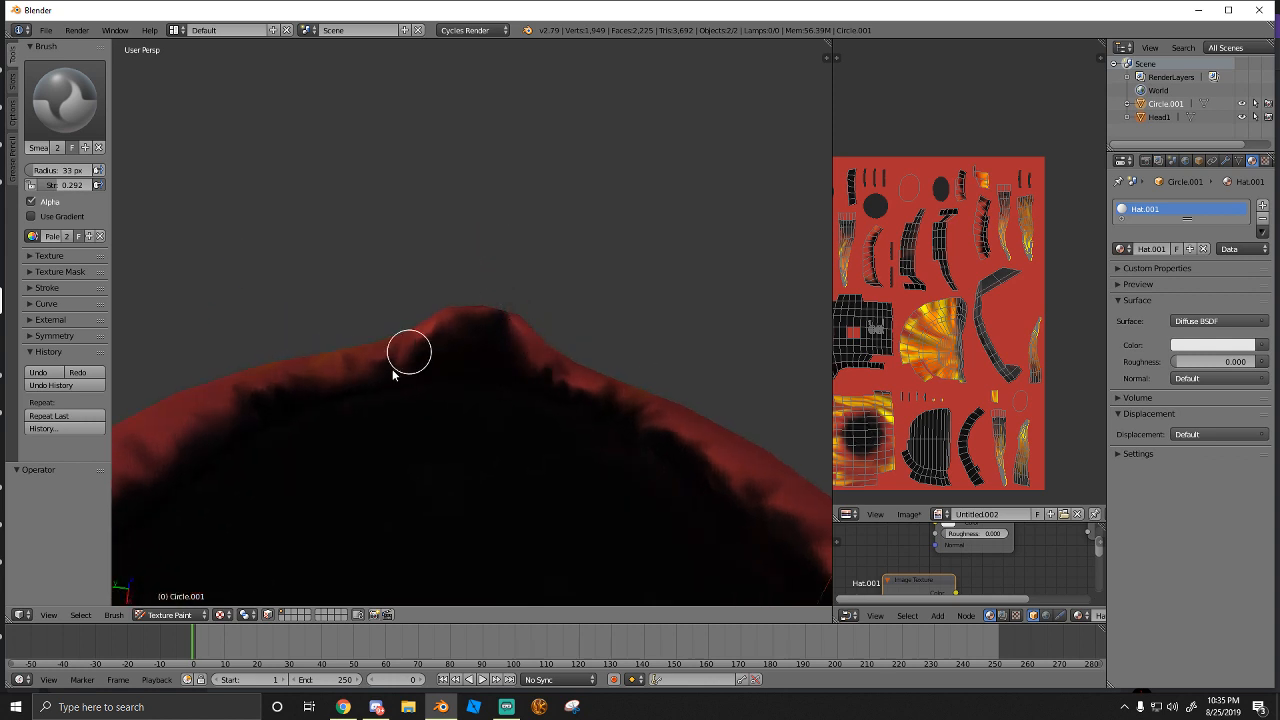
{"action": "scroll", "coordinate": [428, 345], "scroll_direction": "down", "scroll_amount": 5}
{"action": "middle_click_drag", "start_coordinate": [428, 345], "coordinate": [417, 460]}
{"action": "scroll", "coordinate": [449, 382], "scroll_direction": "down", "scroll_amount": 2}
{"action": "mouse_move", "coordinate": [485, 305]}
{"action": "middle_mouse_down"}
{"action": "mouse_move", "coordinate": [460, 363]}
{"action": "mouse_move", "coordinate": [490, 330]}
{"action": "middle_mouse_up"}
{"action": "left_click", "coordinate": [65, 100]}
{"action": "left_click", "coordinate": [51, 177]}
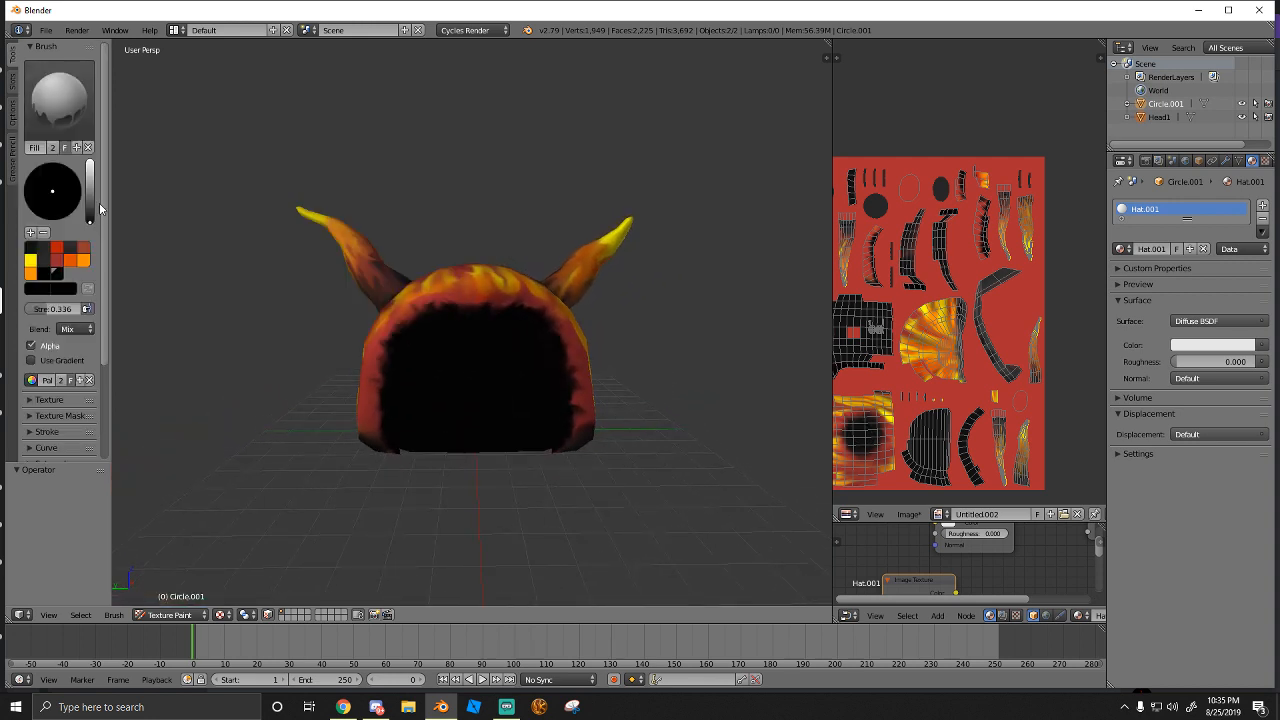
{"action": "left_click", "coordinate": [62, 250]}
{"action": "left_click", "coordinate": [437, 310]}
{"action": "middle_click_drag", "start_coordinate": [437, 310], "coordinate": [486, 338]}
{"action": "left_click", "coordinate": [485, 333]}
{"action": "scroll", "coordinate": [464, 332], "scroll_direction": "up", "scroll_amount": 2}
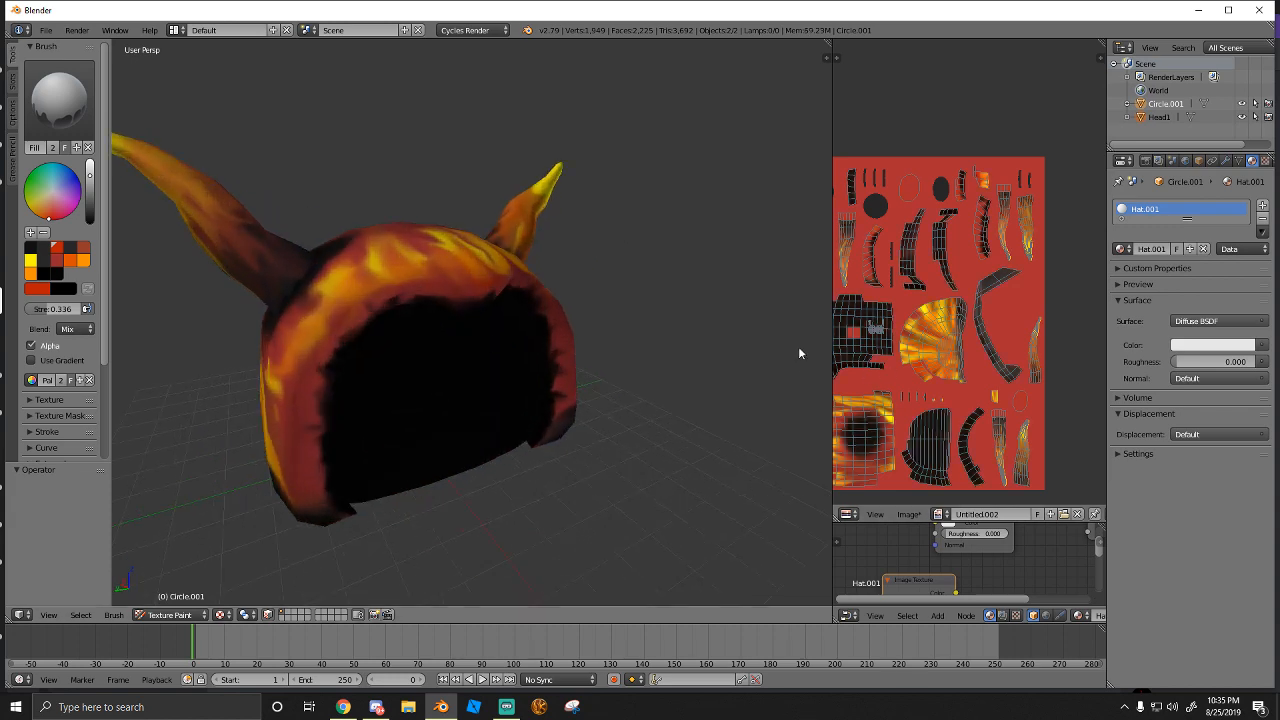
{"action": "middle_click_drag", "start_coordinate": [799, 352], "coordinate": [476, 265]}
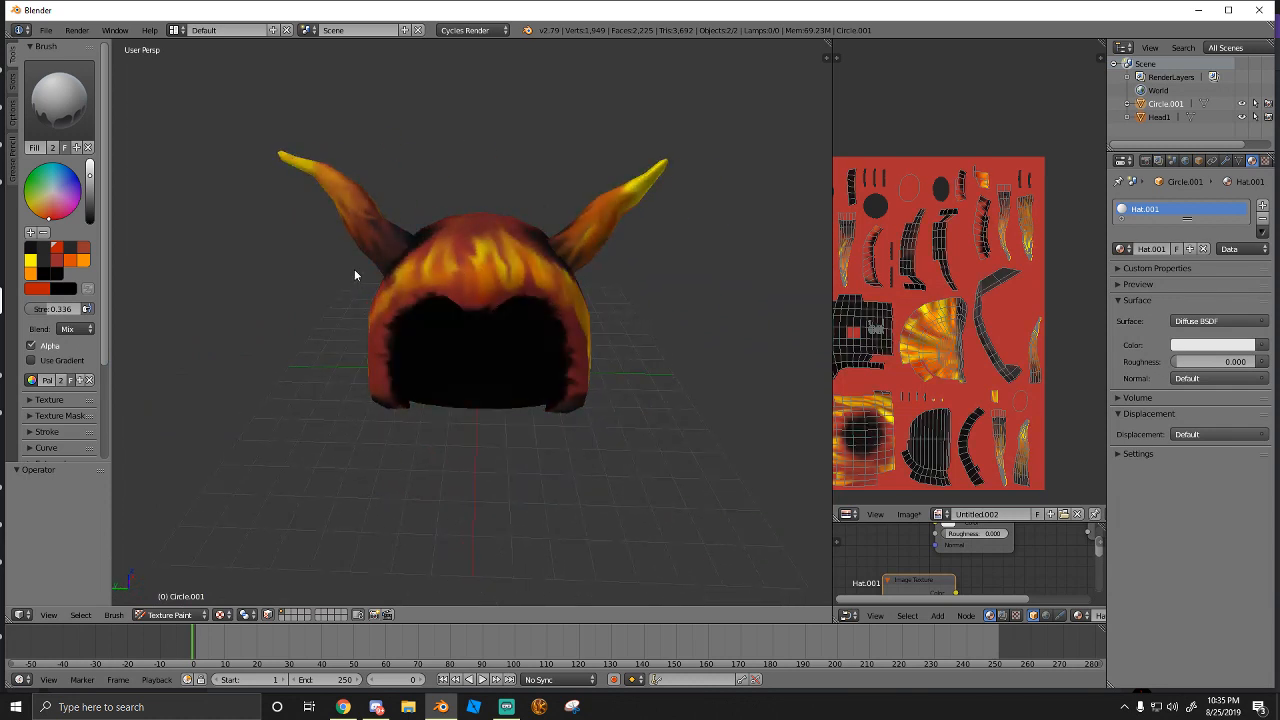
{"action": "left_click", "coordinate": [55, 290]}
{"action": "left_click", "coordinate": [55, 280]}
{"action": "mouse_move", "coordinate": [481, 311]}
{"action": "middle_mouse_down"}
{"action": "mouse_move", "coordinate": [471, 336]}
{"action": "mouse_move", "coordinate": [489, 324]}
{"action": "mouse_move", "coordinate": [398, 319]}
{"action": "middle_mouse_up"}
{"action": "left_click", "coordinate": [170, 614]}
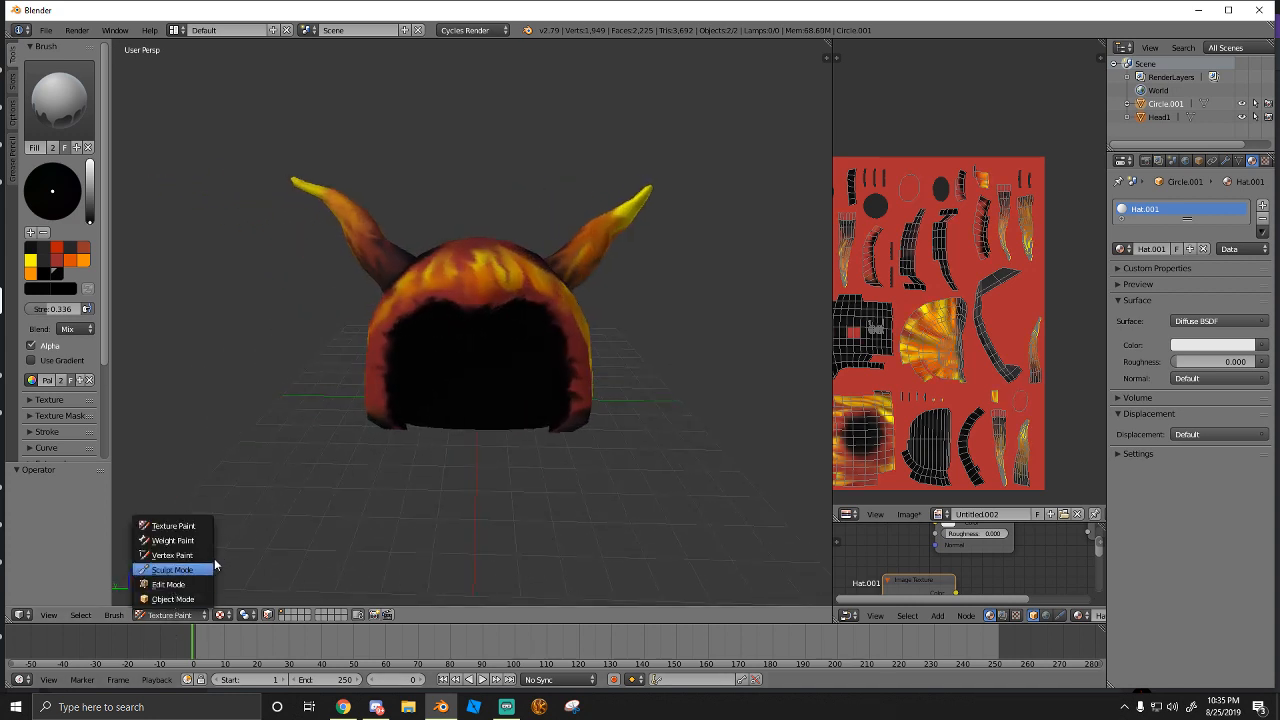
Paint solid black strokes around the base of the left horn, seen from the front, with the TexDraw brush at strength 1.000
{"action": "left_click", "coordinate": [58, 100]}
{"action": "left_click", "coordinate": [318, 172]}
{"action": "scroll", "coordinate": [545, 272], "scroll_direction": "up", "scroll_amount": 2}
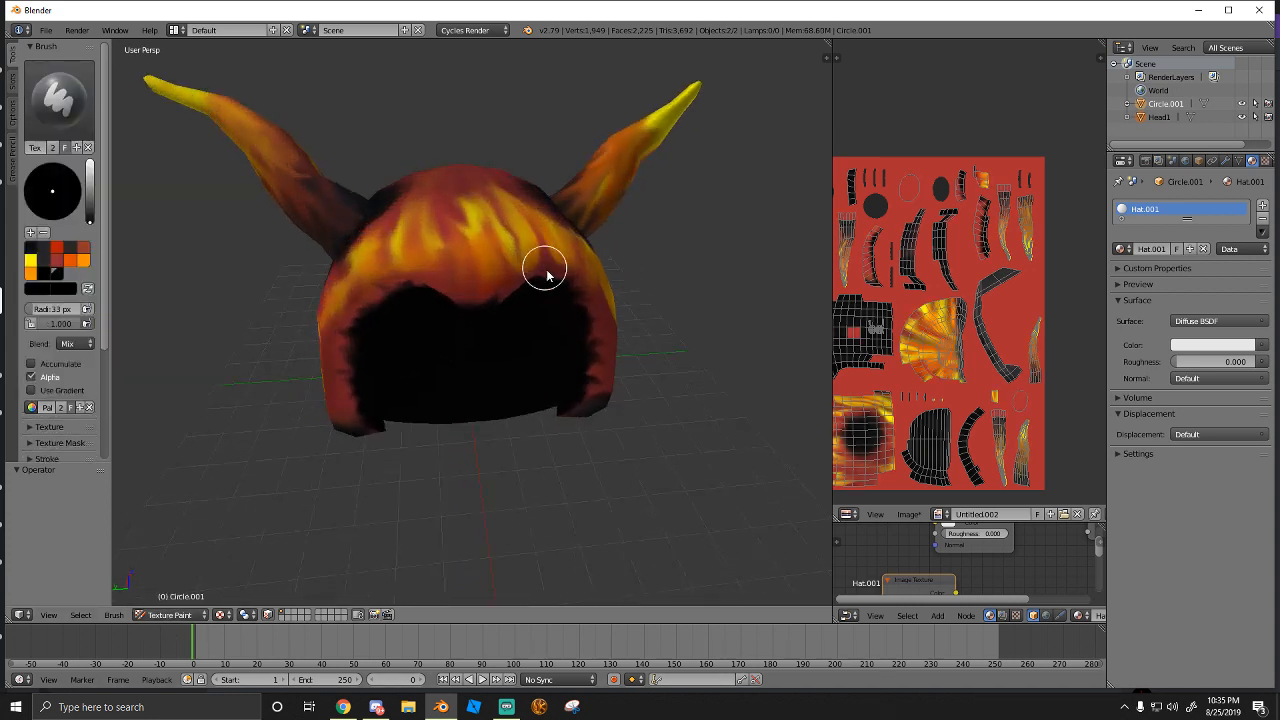
{"action": "middle_click_drag", "start_coordinate": [546, 271], "coordinate": [499, 266]}
{"action": "scroll", "coordinate": [507, 221], "scroll_direction": "down", "scroll_amount": 2}
{"action": "key", "text": "shift+f"}
{"action": "left_click", "coordinate": [504, 243]}
{"action": "scroll", "coordinate": [428, 334], "scroll_direction": "up", "scroll_amount": 6}
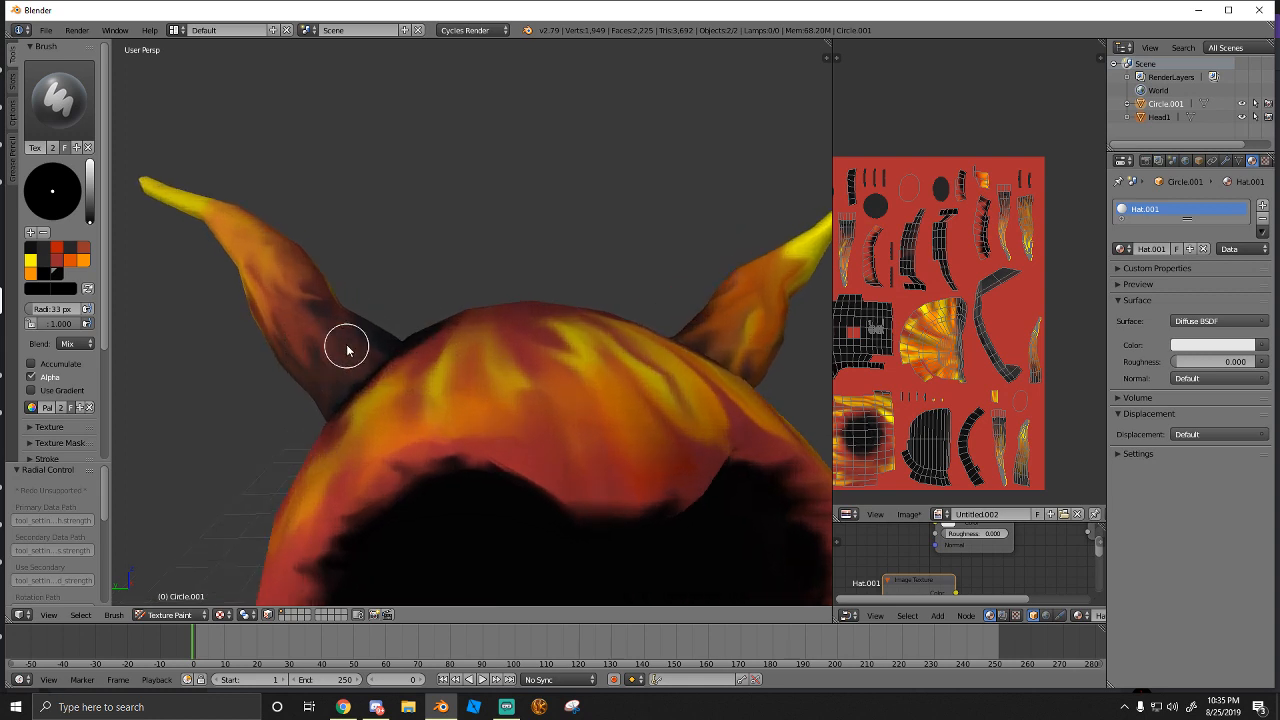
{"action": "mouse_move", "coordinate": [447, 368]}
{"action": "middle_mouse_down"}
{"action": "mouse_move", "coordinate": [517, 354]}
{"action": "mouse_move", "coordinate": [483, 383]}
{"action": "middle_mouse_up"}
{"action": "mouse_move", "coordinate": [483, 383]}
{"action": "left_mouse_down"}
{"action": "mouse_move", "coordinate": [457, 371]}
{"action": "mouse_move", "coordinate": [462, 388]}
{"action": "mouse_move", "coordinate": [444, 406]}
{"action": "mouse_move", "coordinate": [430, 395]}
{"action": "left_mouse_up"}
{"action": "mouse_move", "coordinate": [430, 395]}
{"action": "middle_mouse_down"}
{"action": "mouse_move", "coordinate": [450, 402]}
{"action": "mouse_move", "coordinate": [432, 395]}
{"action": "middle_mouse_up"}
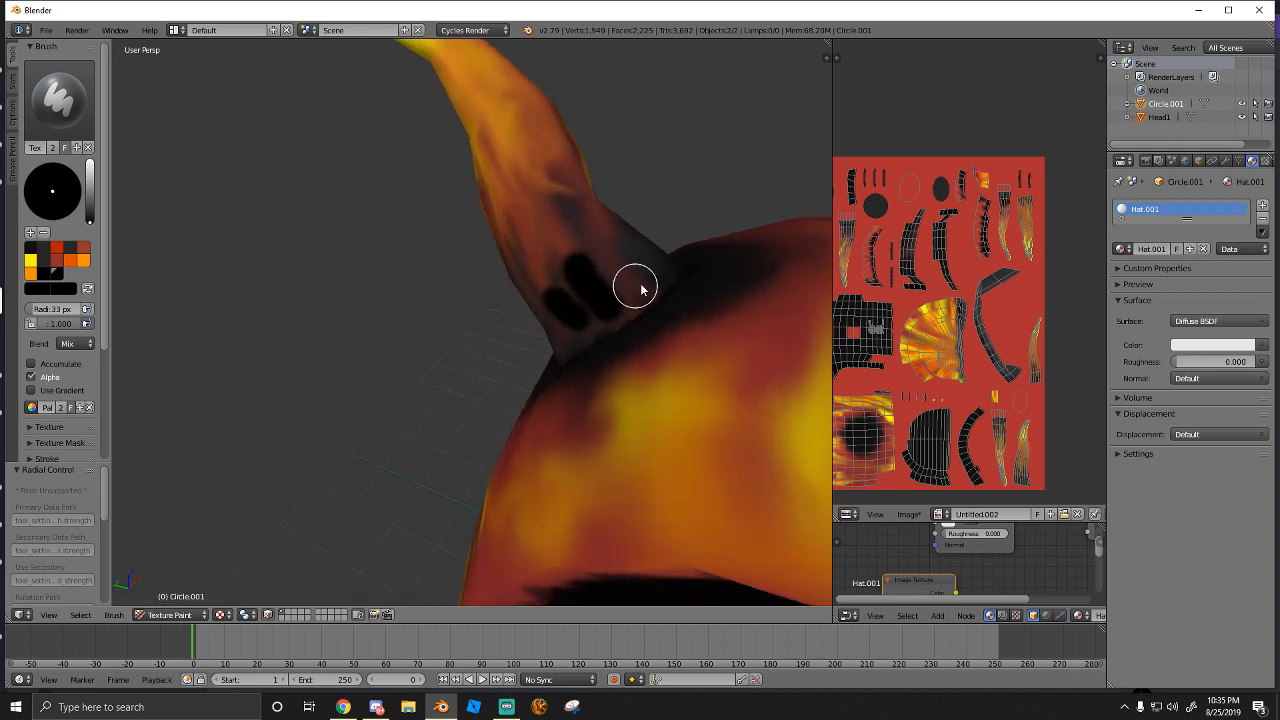
{"action": "left_click_drag", "start_coordinate": [665, 260], "coordinate": [638, 250]}
Paint black around the base of the right horn, seen from the front, where it meets the hat
{"action": "middle_click_drag", "start_coordinate": [638, 250], "coordinate": [3, 258]}
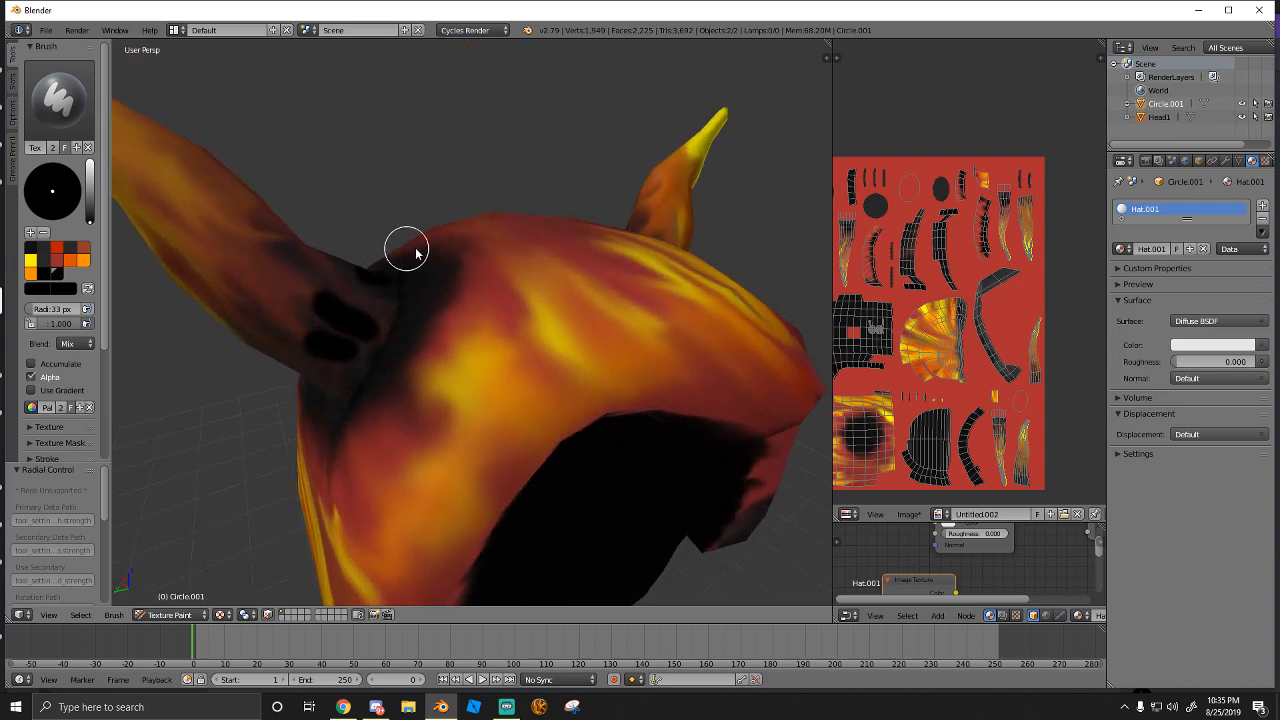
{"action": "mouse_move", "coordinate": [416, 252]}
{"action": "middle_mouse_down"}
{"action": "mouse_move", "coordinate": [449, 297]}
{"action": "mouse_move", "coordinate": [640, 263]}
{"action": "mouse_move", "coordinate": [783, 257]}
{"action": "mouse_move", "coordinate": [766, 237]}
{"action": "middle_mouse_up"}
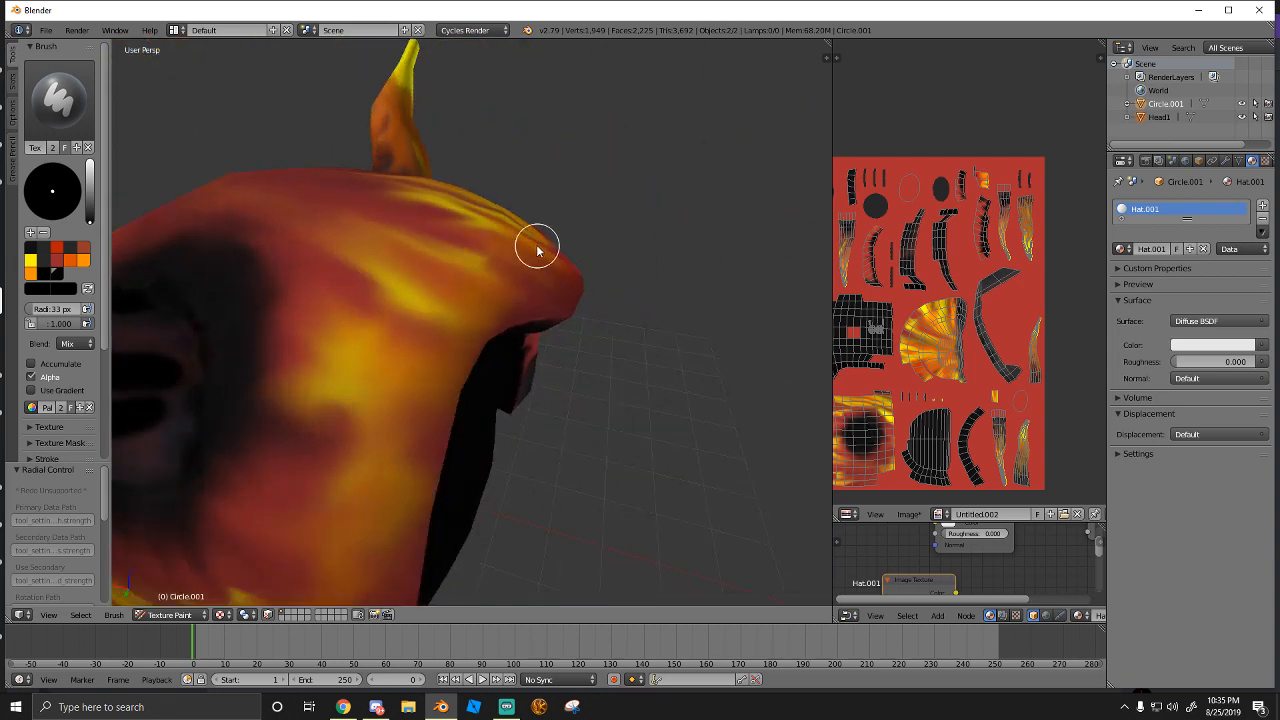
{"action": "mouse_move", "coordinate": [537, 250]}
{"action": "middle_mouse_down"}
{"action": "mouse_move", "coordinate": [294, 289]}
{"action": "mouse_move", "coordinate": [434, 203]}
{"action": "mouse_move", "coordinate": [217, 166]}
{"action": "mouse_move", "coordinate": [1073, 198]}
{"action": "mouse_move", "coordinate": [643, 177]}
{"action": "mouse_move", "coordinate": [271, 189]}
{"action": "mouse_move", "coordinate": [460, 200]}
{"action": "middle_mouse_up"}
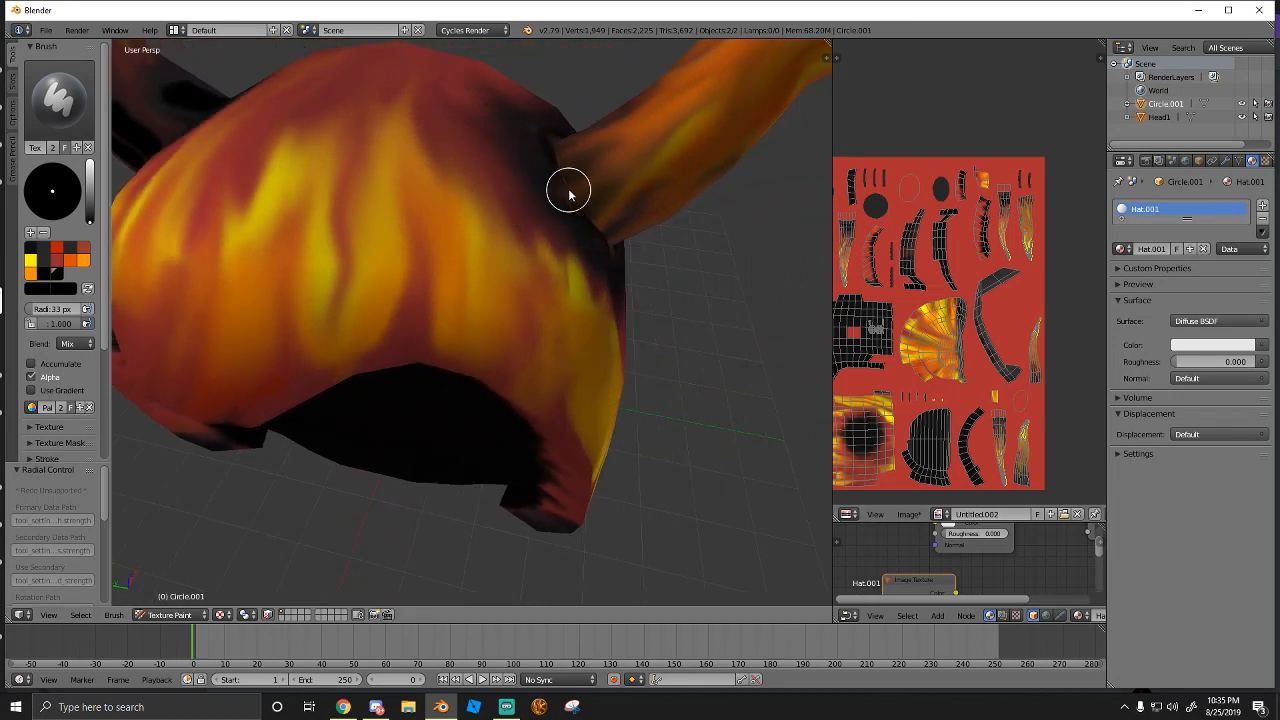
{"action": "mouse_move", "coordinate": [568, 193]}
{"action": "left_mouse_down"}
{"action": "mouse_move", "coordinate": [531, 191]}
{"action": "mouse_move", "coordinate": [551, 151]}
{"action": "left_mouse_up"}
{"action": "middle_click_drag", "start_coordinate": [551, 151], "coordinate": [545, 176]}
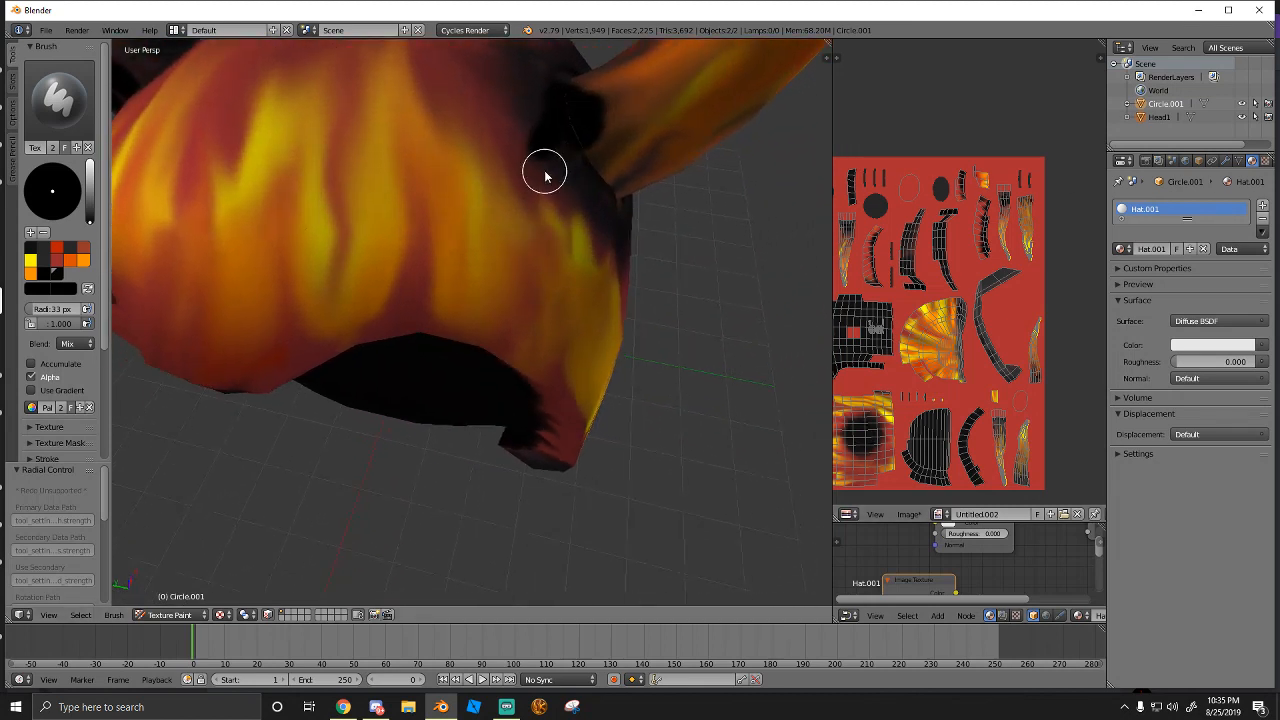
{"action": "left_click_drag", "start_coordinate": [545, 176], "coordinate": [609, 169]}
{"action": "mouse_move", "coordinate": [609, 169]}
{"action": "middle_mouse_down"}
{"action": "mouse_move", "coordinate": [543, 163]}
{"action": "mouse_move", "coordinate": [587, 163]}
{"action": "mouse_move", "coordinate": [520, 177]}
{"action": "mouse_move", "coordinate": [449, 283]}
{"action": "mouse_move", "coordinate": [443, 266]}
{"action": "mouse_move", "coordinate": [470, 347]}
{"action": "mouse_move", "coordinate": [550, 447]}
{"action": "middle_mouse_up"}
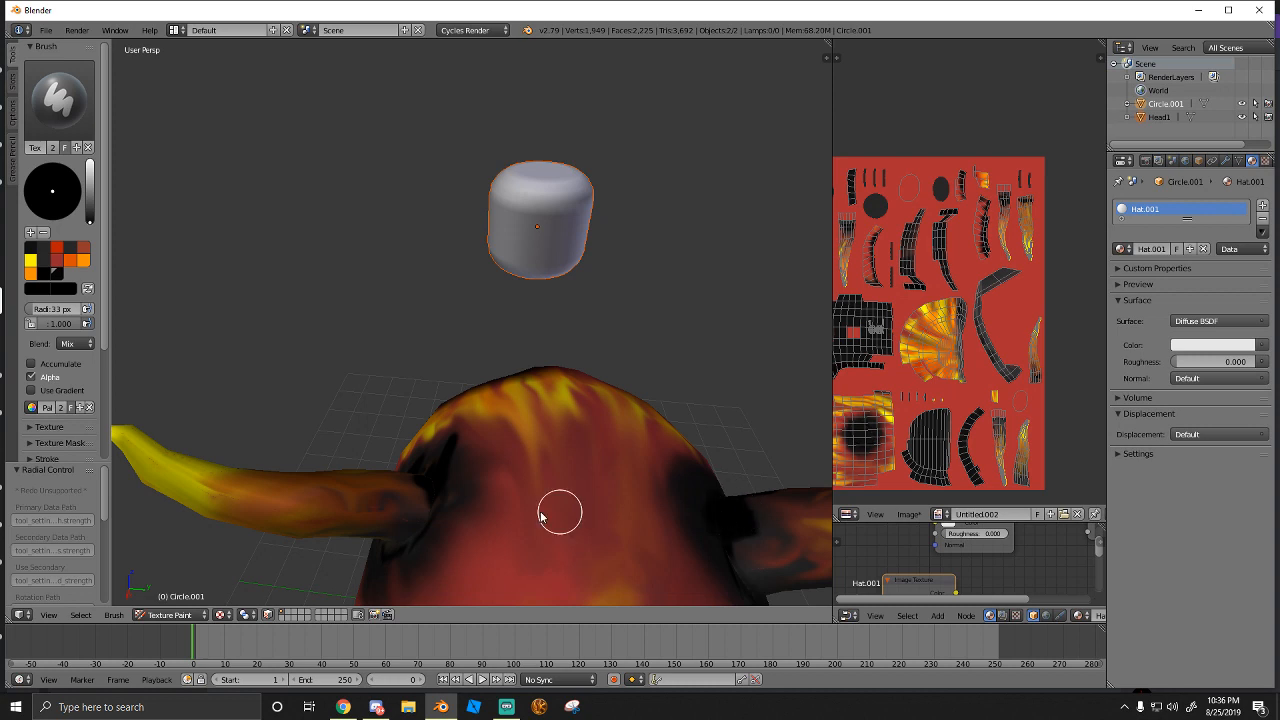
{"action": "middle_click_drag", "start_coordinate": [557, 514], "coordinate": [431, 466]}
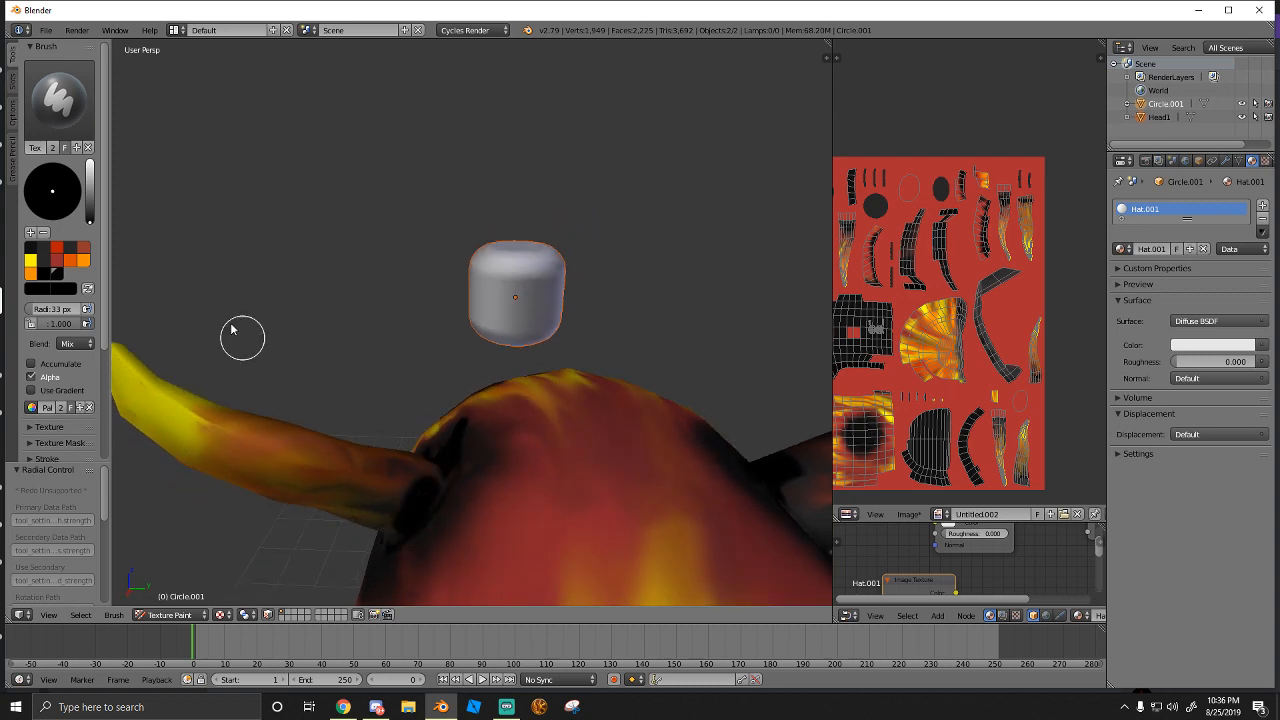
Smear the black at the front of the right horn's base into the orange with the Smear brush at strength 0.265
{"action": "left_click", "coordinate": [58, 100]}
{"action": "left_click", "coordinate": [215, 178]}
{"action": "middle_click_drag", "start_coordinate": [309, 227], "coordinate": [517, 545]}
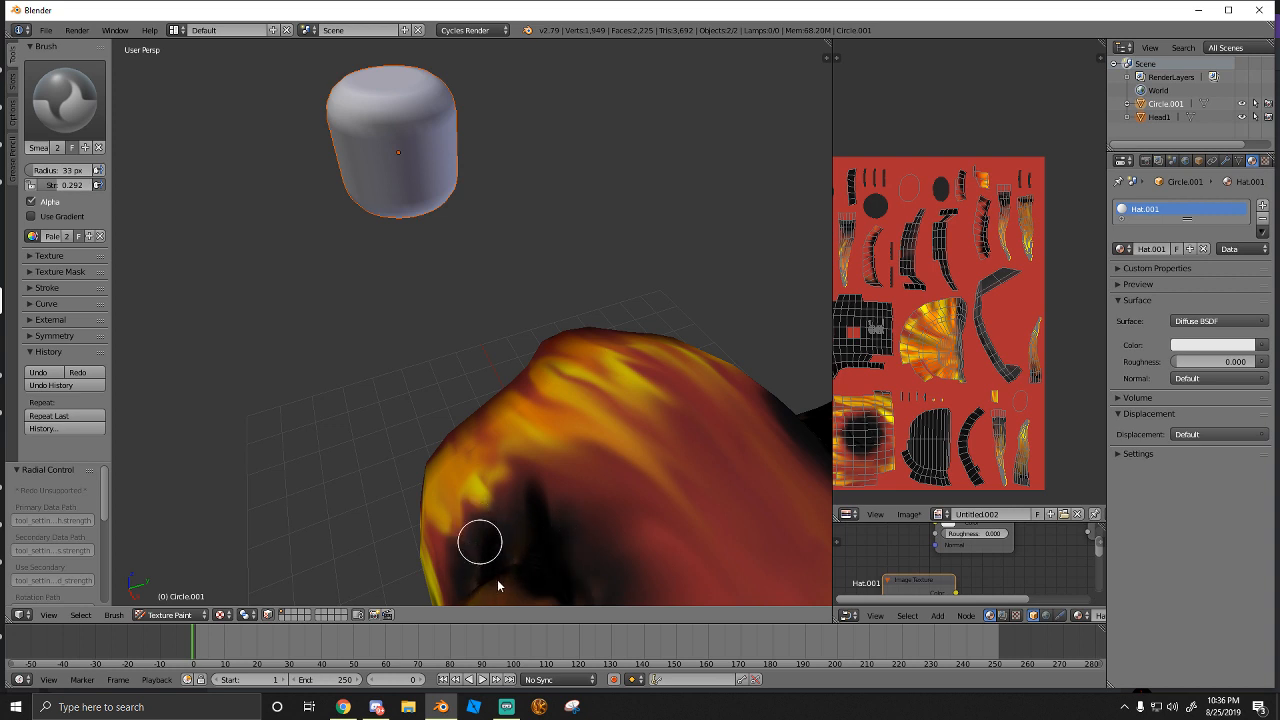
{"action": "middle_click_drag", "start_coordinate": [530, 556], "coordinate": [378, 438]}
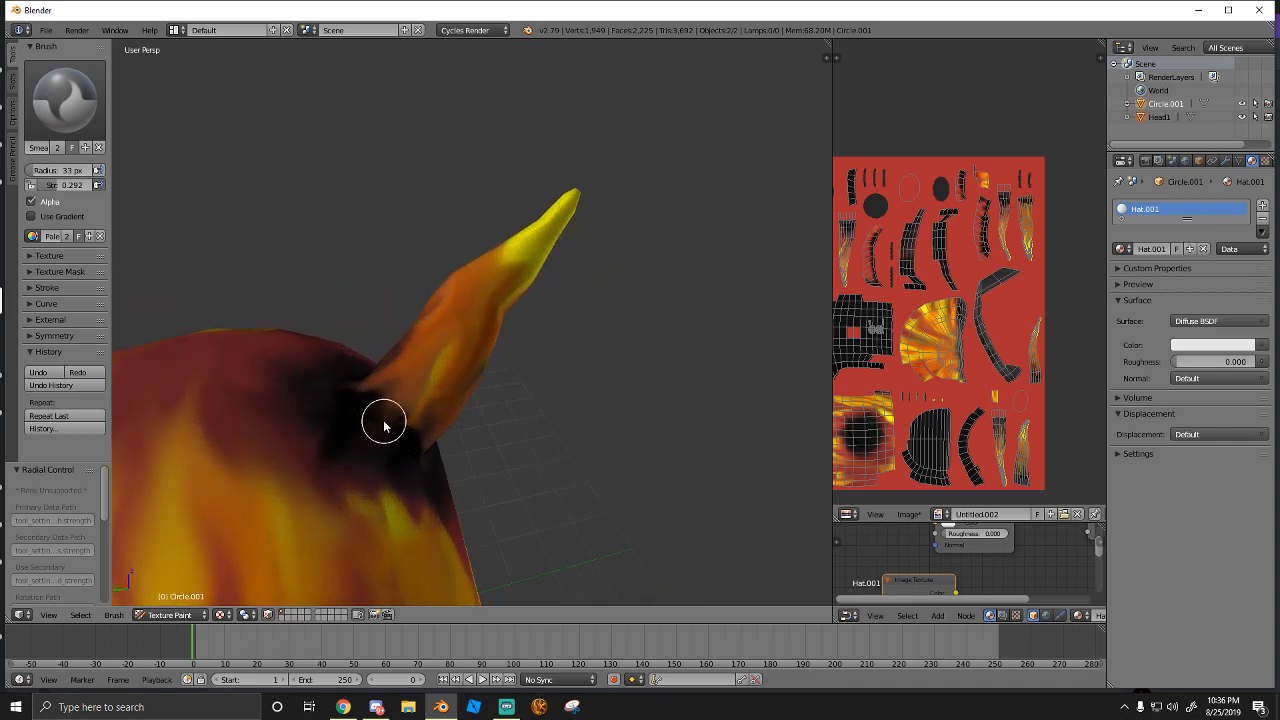
{"action": "left_click", "coordinate": [92, 123]}
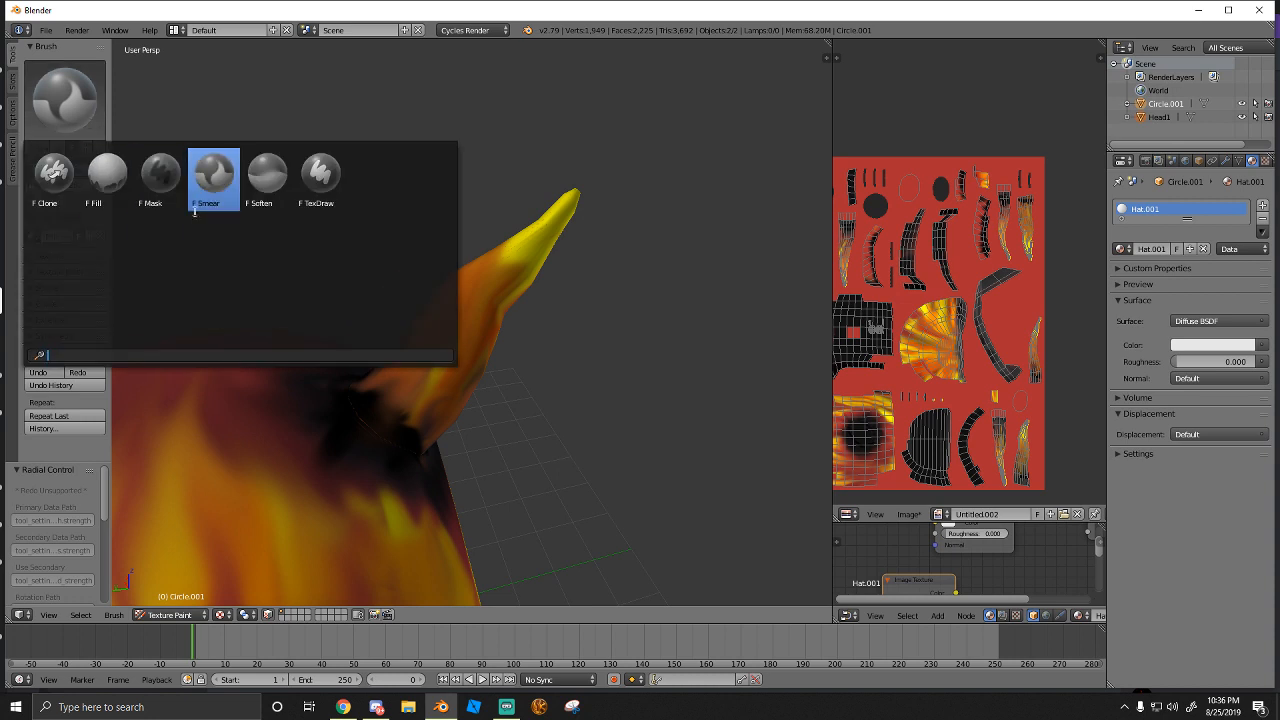
{"action": "left_click", "coordinate": [193, 209]}
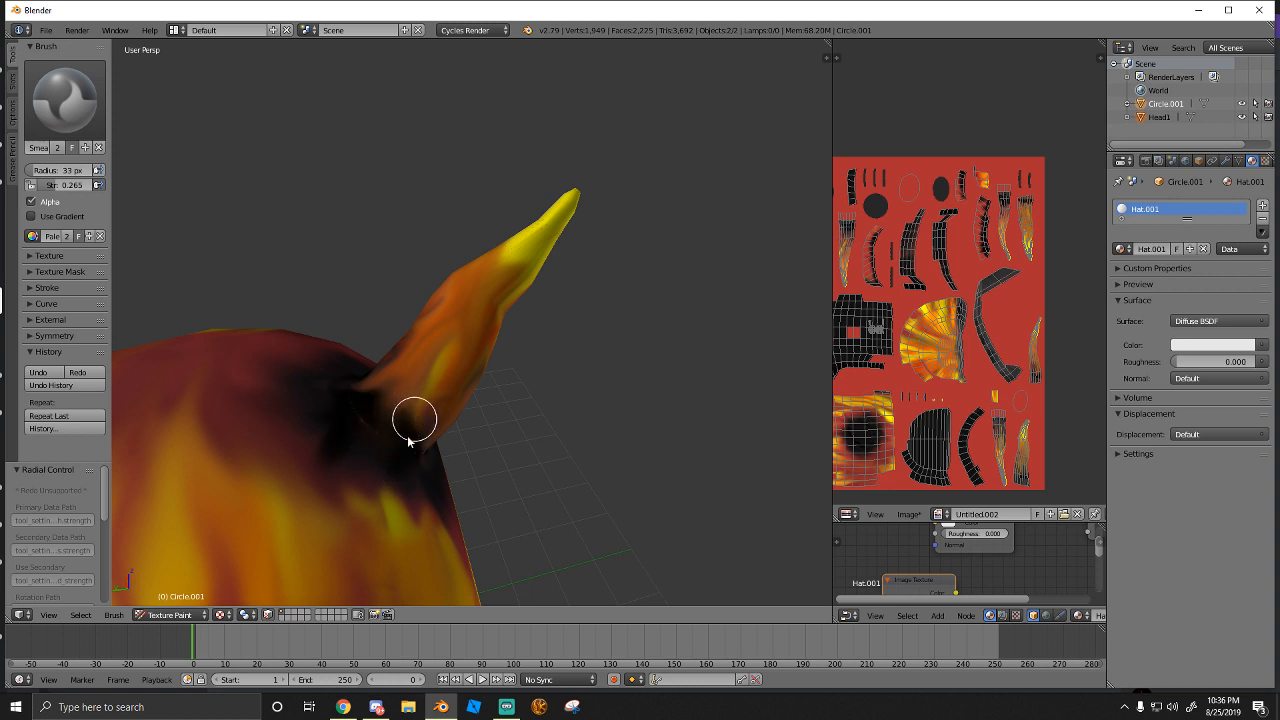
{"action": "middle_click_drag", "start_coordinate": [410, 452], "coordinate": [375, 428]}
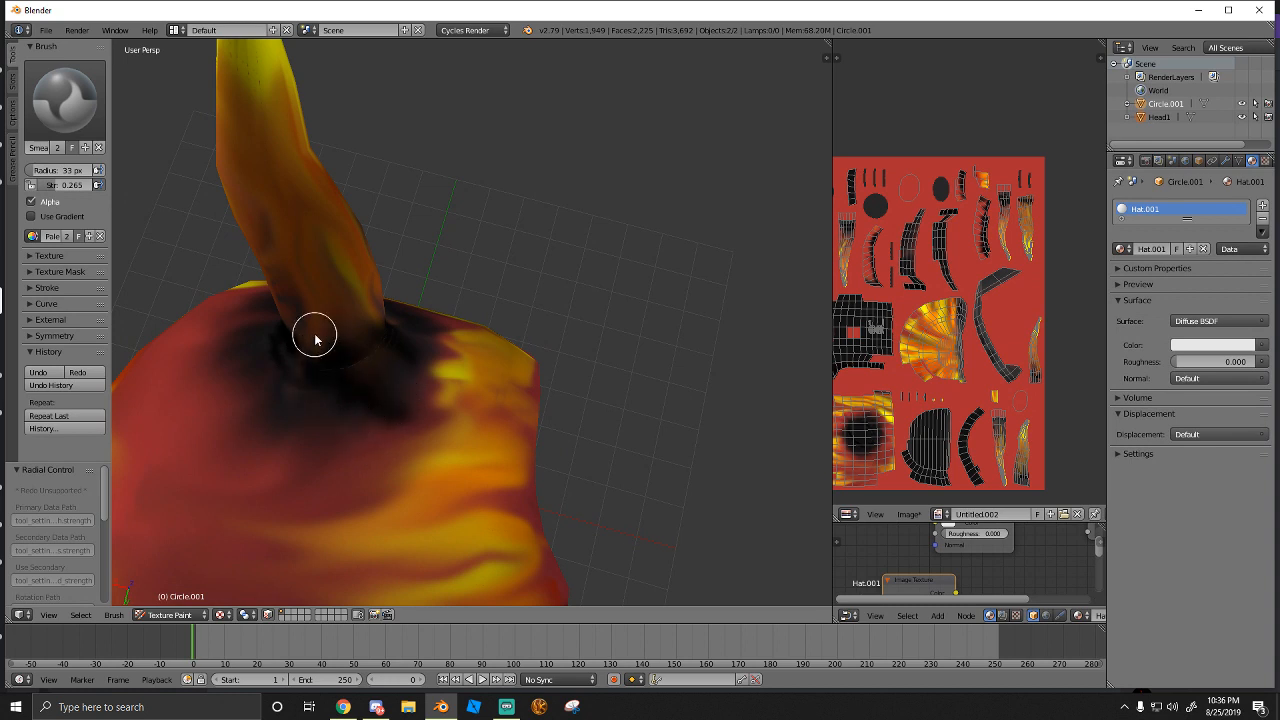
Smear the black and orange together around the top and back of the same horn's base
{"action": "middle_click_drag", "start_coordinate": [318, 333], "coordinate": [507, 373]}
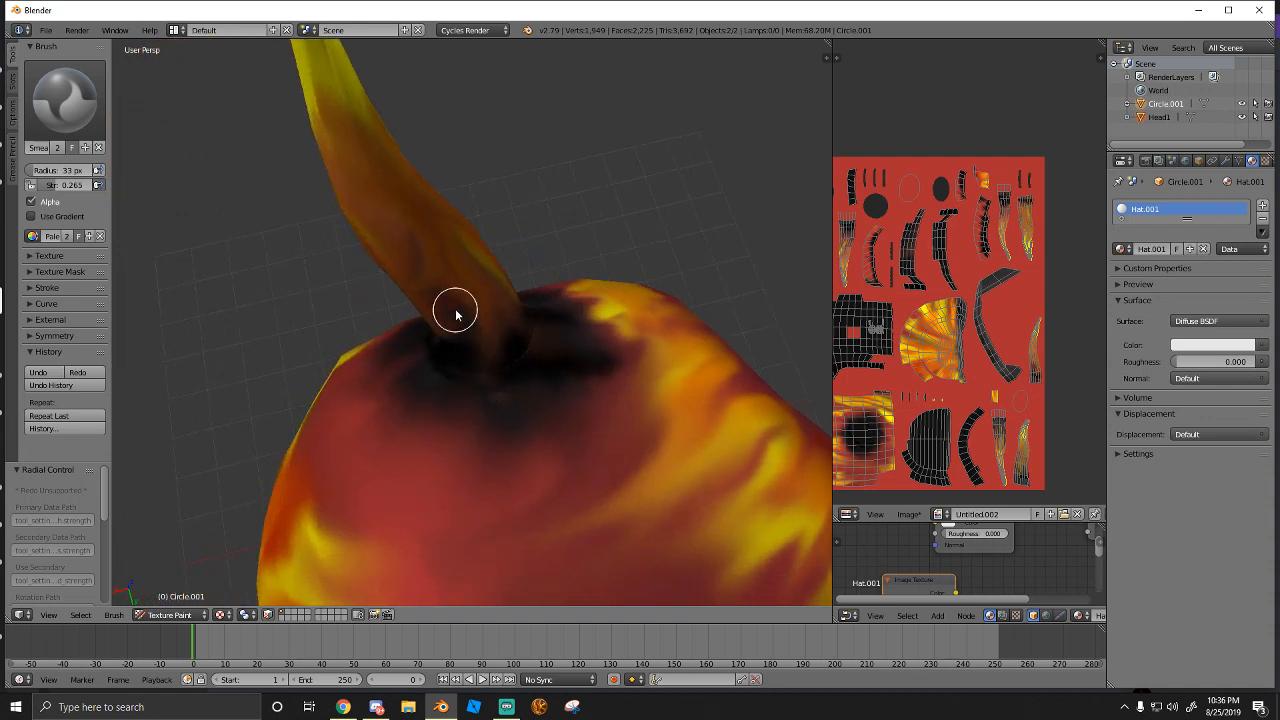
{"action": "middle_click_drag", "start_coordinate": [470, 383], "coordinate": [540, 441]}
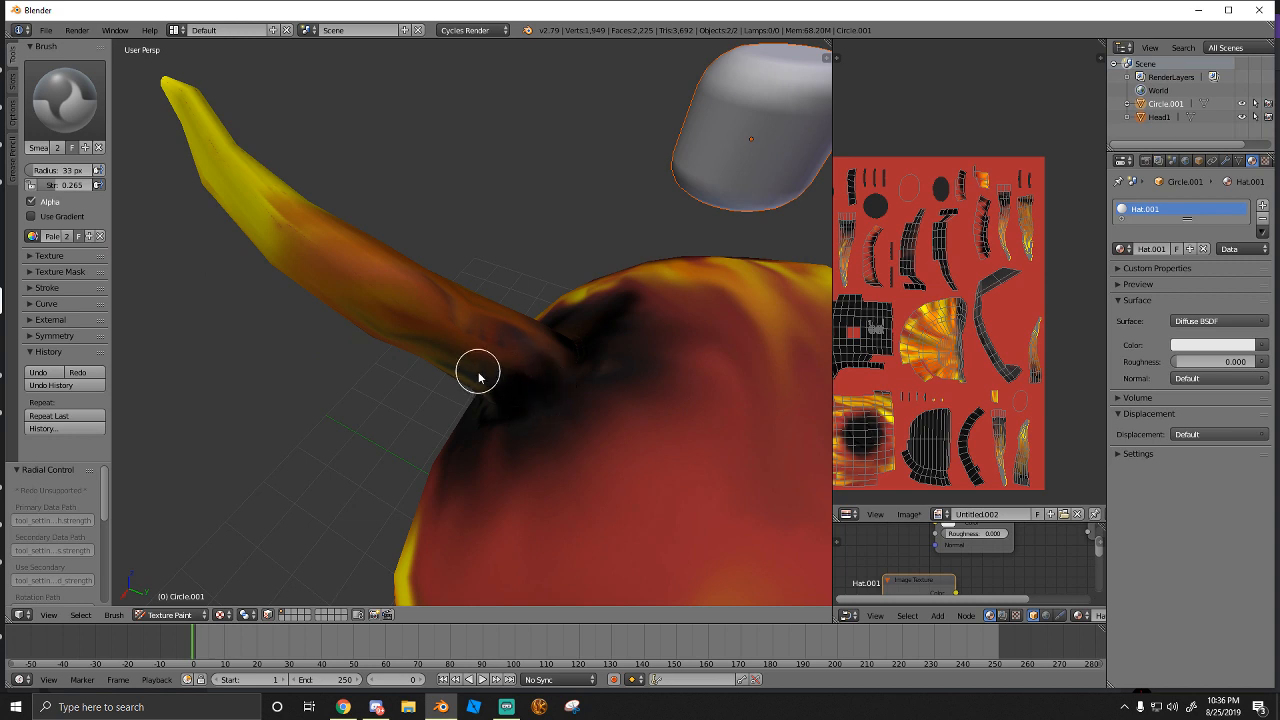
{"action": "middle_click_drag", "start_coordinate": [494, 409], "coordinate": [509, 451]}
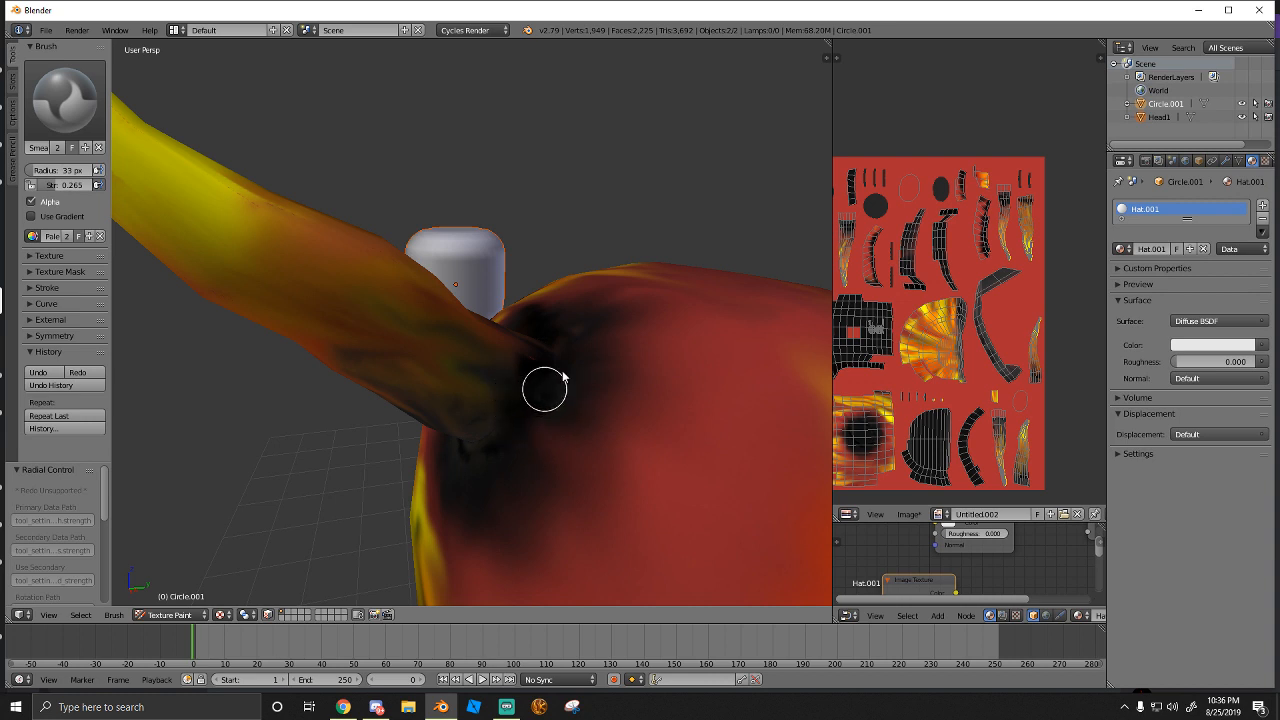
{"action": "middle_click_drag", "start_coordinate": [480, 420], "coordinate": [523, 391]}
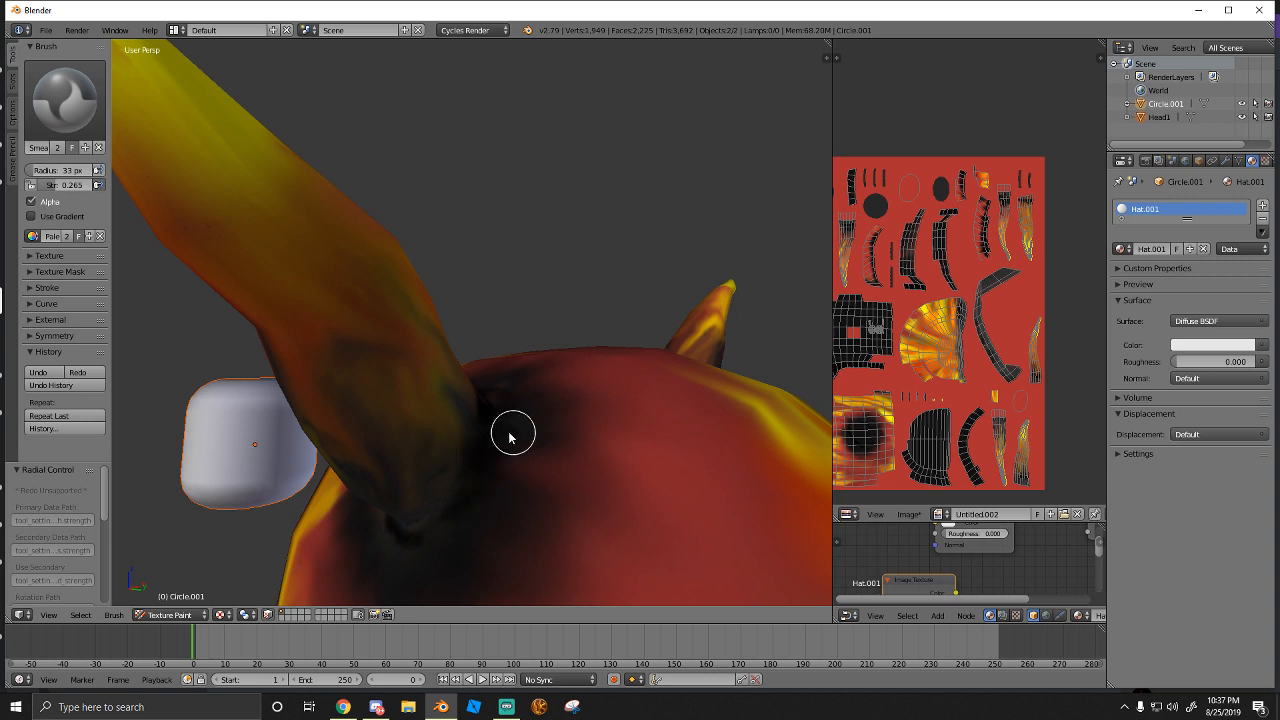
{"action": "mouse_move", "coordinate": [498, 418]}
{"action": "middle_mouse_down"}
{"action": "mouse_move", "coordinate": [497, 403]}
{"action": "mouse_move", "coordinate": [474, 426]}
{"action": "middle_mouse_up"}
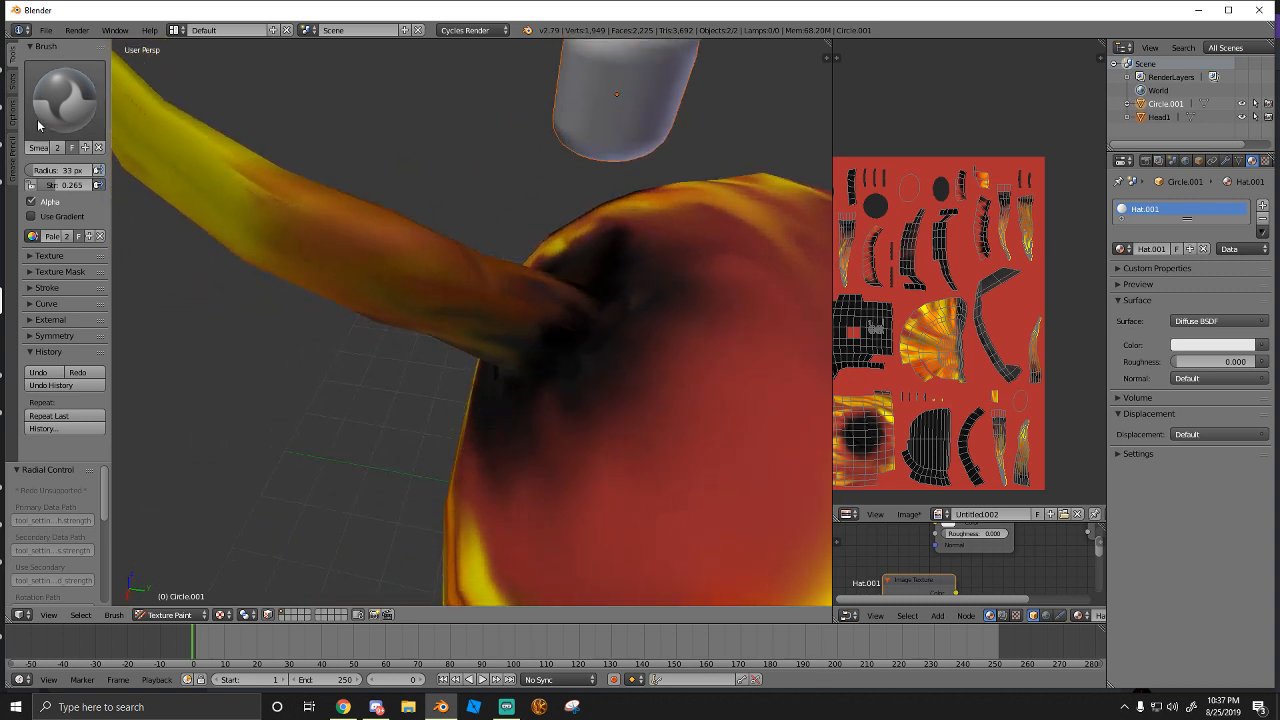
Soften the color transition around the horn's base with the Soften brush
{"action": "left_click", "coordinate": [65, 100]}
{"action": "left_click", "coordinate": [266, 176]}
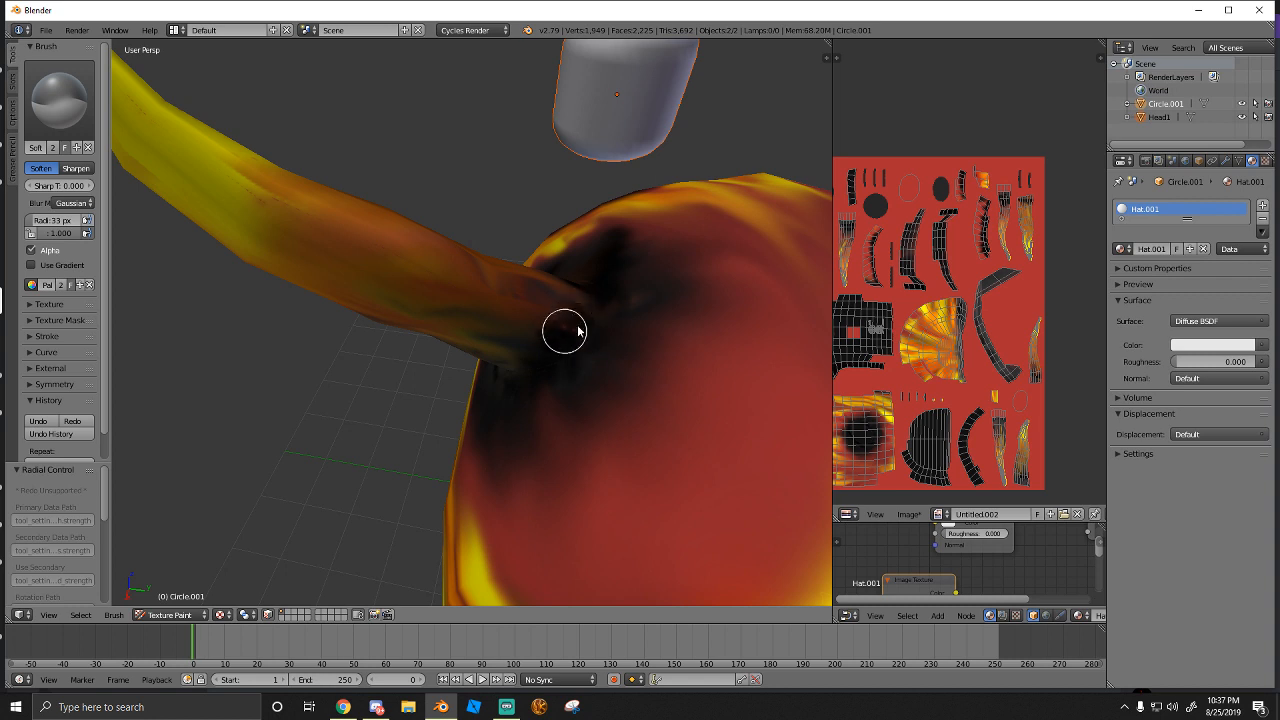
{"action": "middle_click_drag", "start_coordinate": [608, 296], "coordinate": [563, 304]}
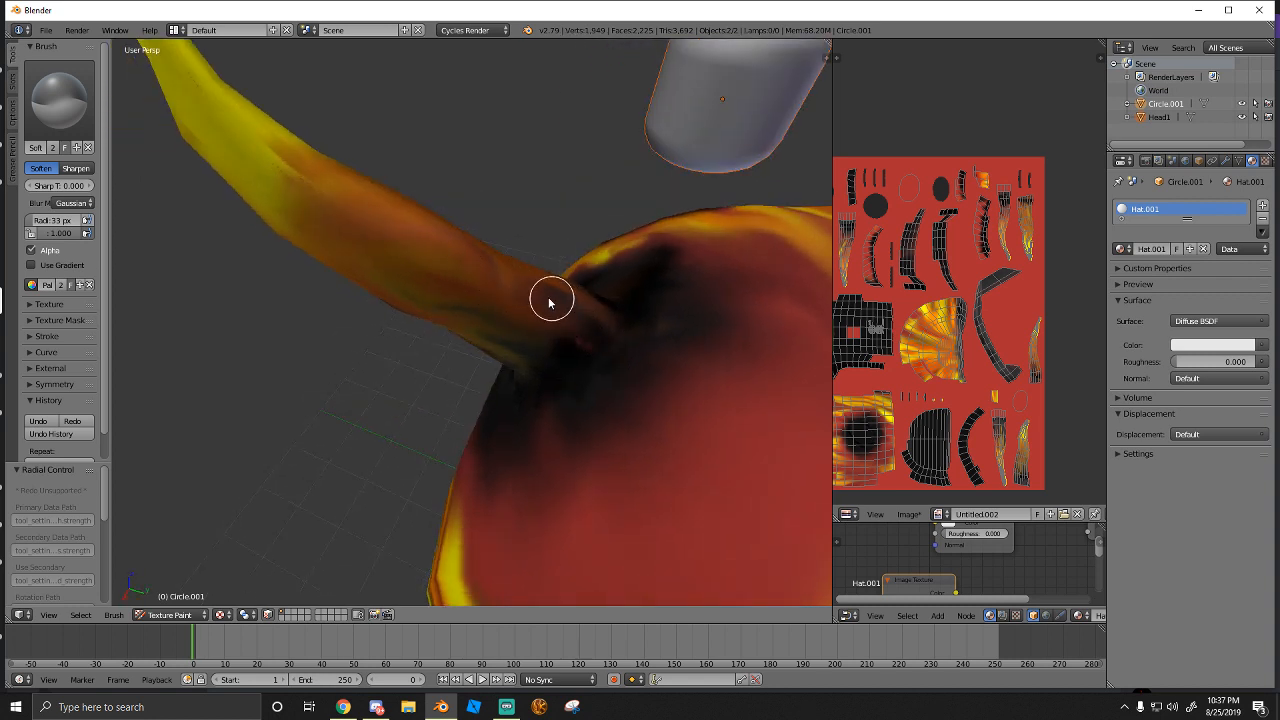
{"action": "scroll", "coordinate": [548, 303], "scroll_direction": "down", "scroll_amount": 3}
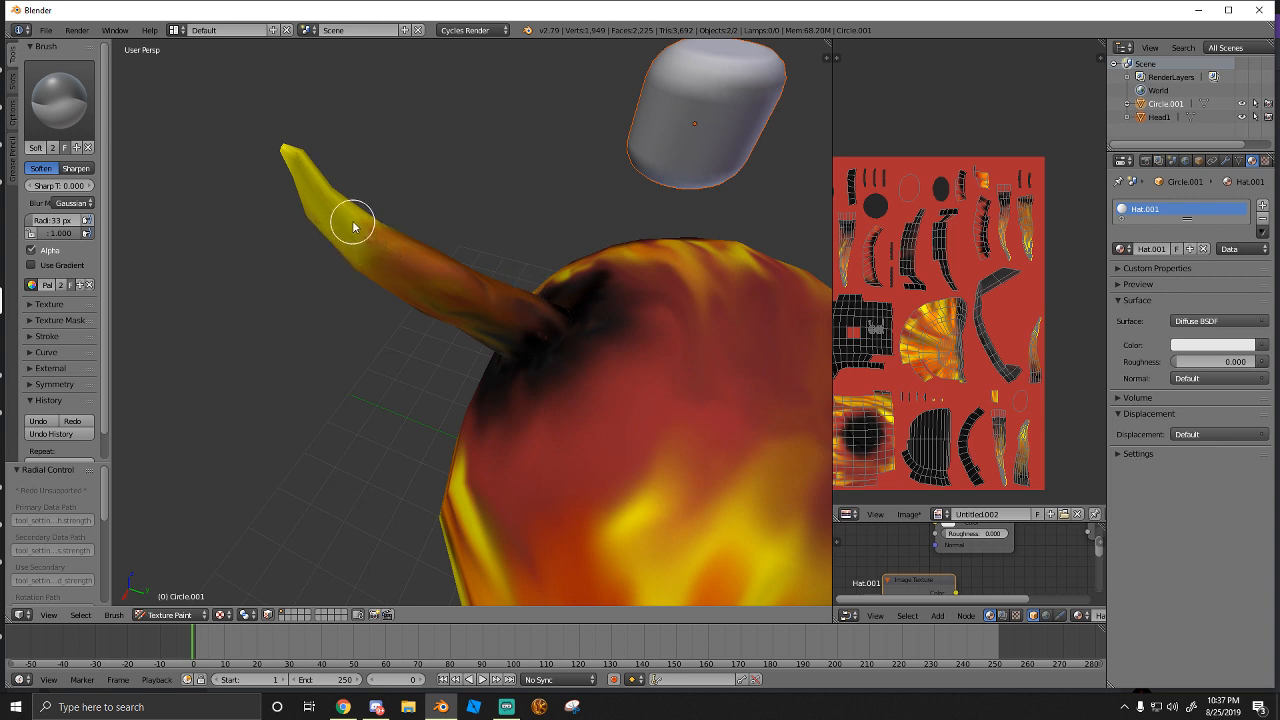
{"action": "middle_click_drag", "start_coordinate": [468, 238], "coordinate": [198, 186]}
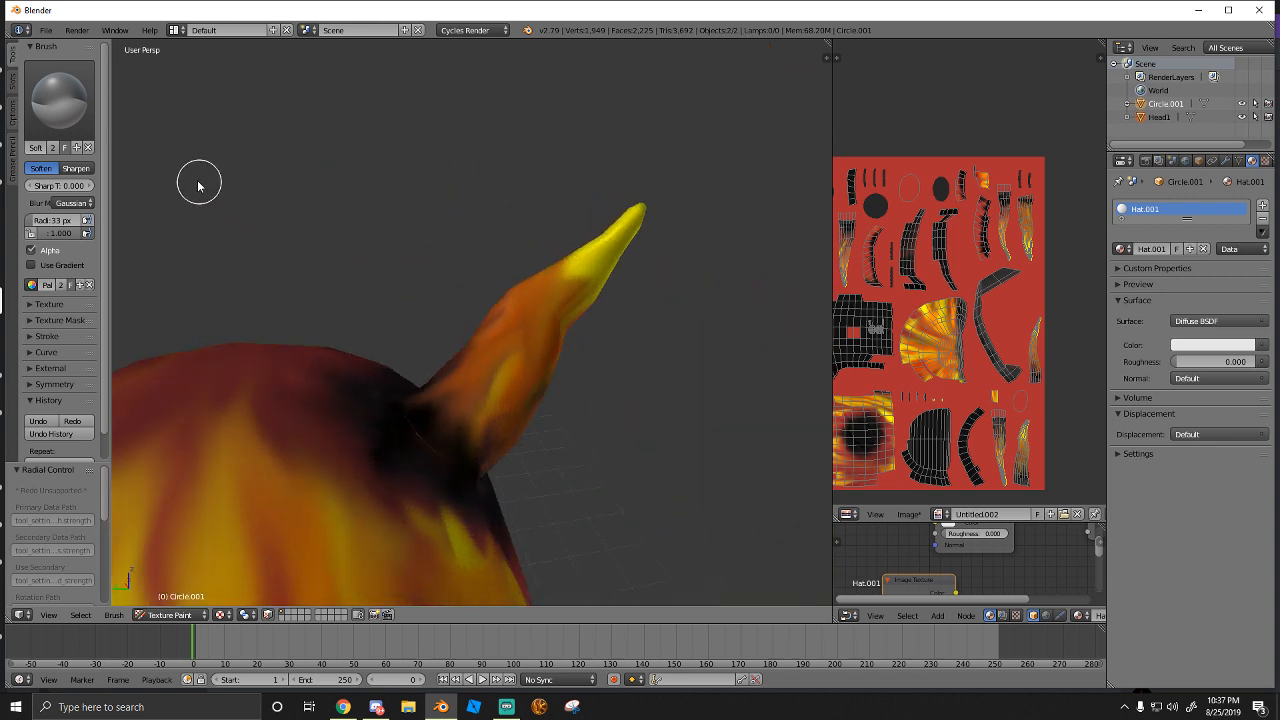
{"action": "scroll", "coordinate": [257, 228], "scroll_direction": "down", "scroll_amount": 3}
{"action": "scroll", "coordinate": [440, 436], "scroll_direction": "down", "scroll_amount": 3}
{"action": "scroll", "coordinate": [423, 440], "scroll_direction": "up", "scroll_amount": 7}
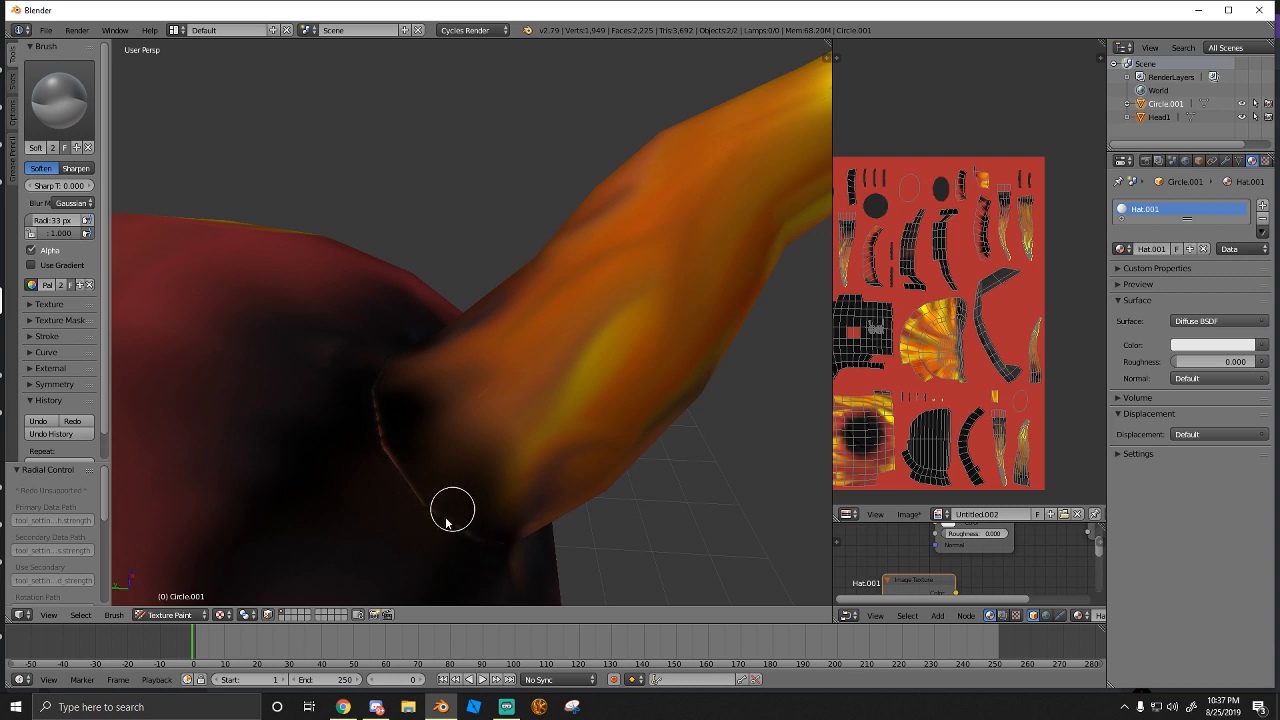
Paint black over the thin orange seam line at the base of the right horn with the TexDraw brush
{"action": "left_click", "coordinate": [60, 97]}
{"action": "left_click", "coordinate": [322, 175]}
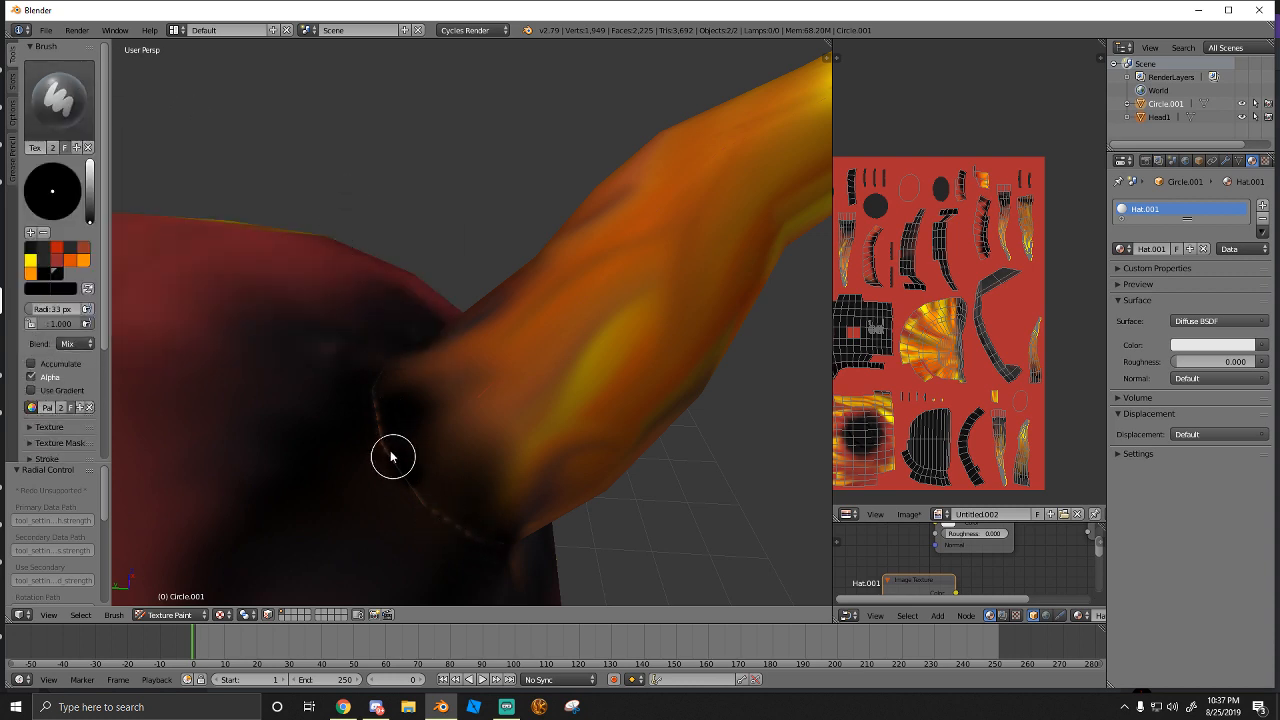
{"action": "left_click_drag", "start_coordinate": [380, 466], "coordinate": [428, 512]}
Smear the black along the same seam into the horn's base, and soften the seam with the Soften brush
{"action": "left_click", "coordinate": [60, 97]}
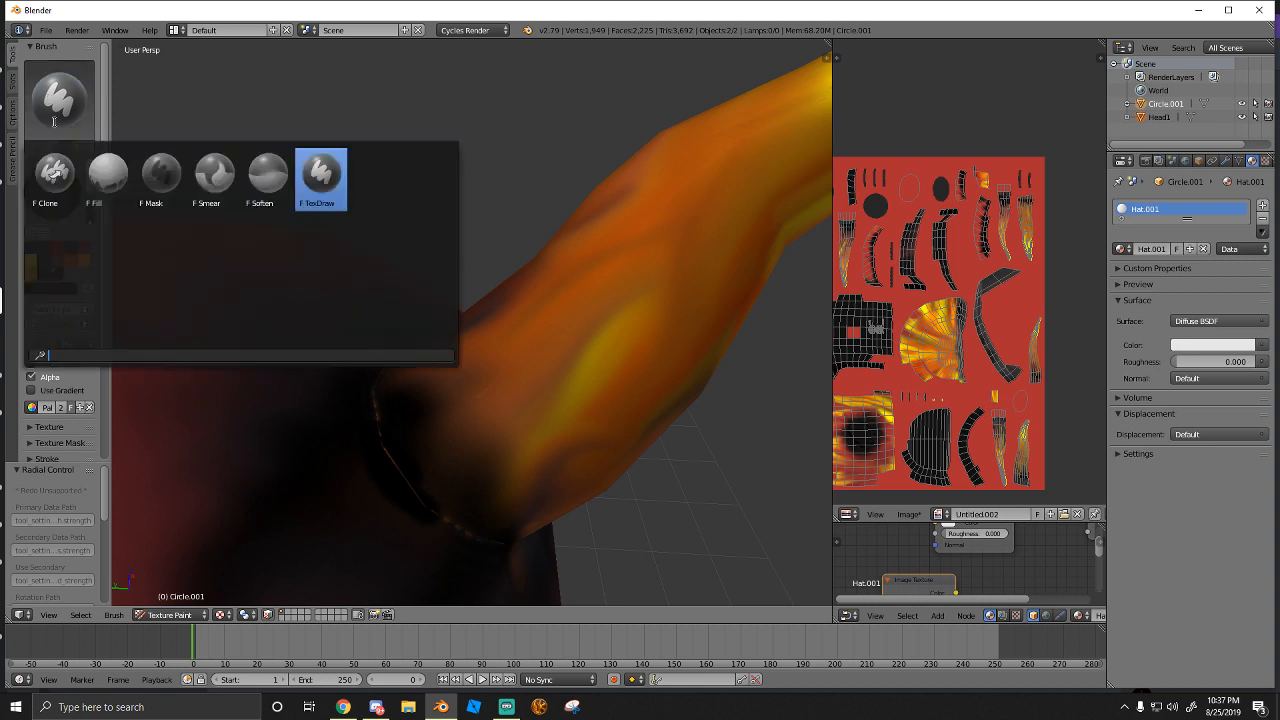
{"action": "left_click", "coordinate": [214, 177]}
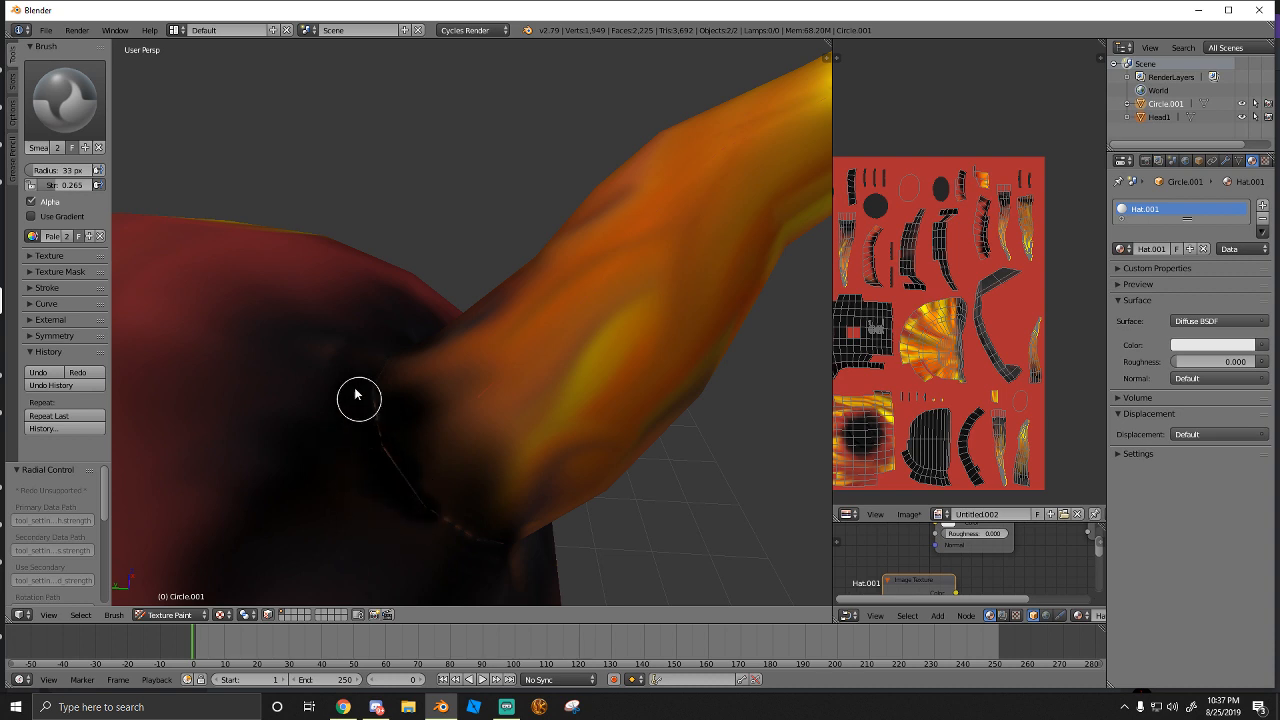
{"action": "left_click", "coordinate": [64, 97]}
{"action": "left_click", "coordinate": [266, 177]}
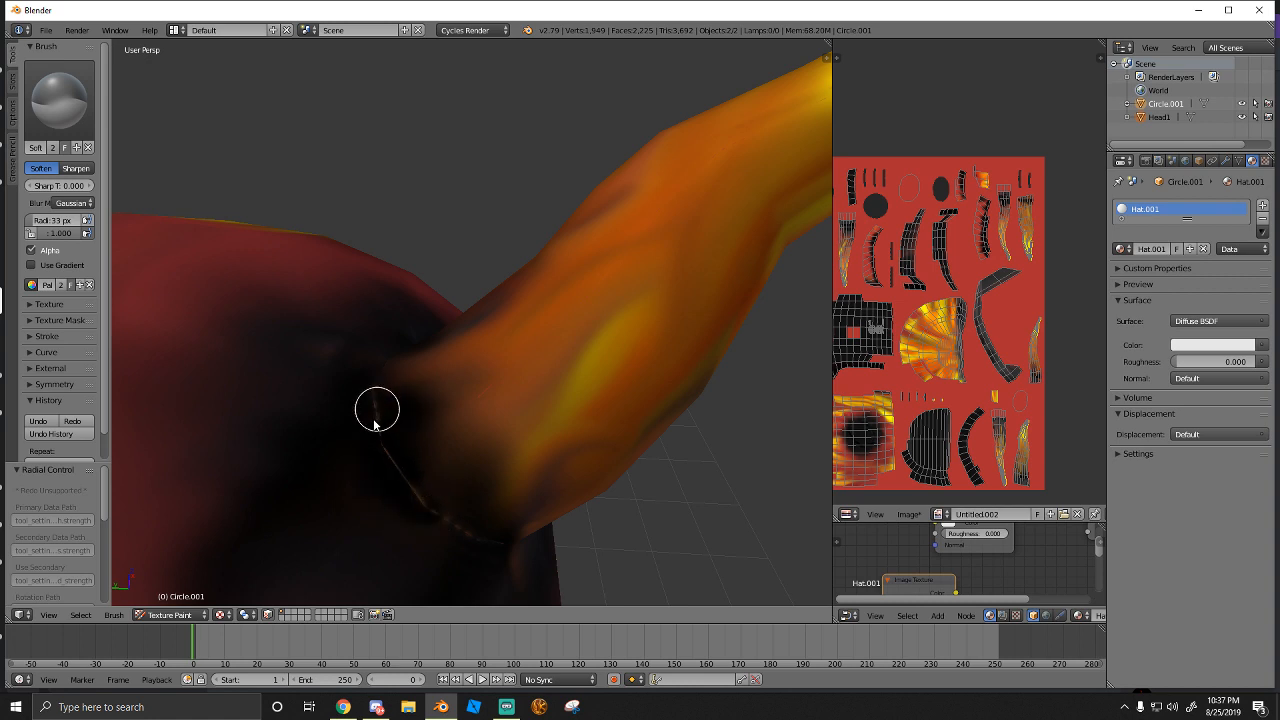
{"action": "mouse_move", "coordinate": [446, 533]}
{"action": "left_mouse_down"}
{"action": "mouse_move", "coordinate": [498, 550]}
{"action": "mouse_move", "coordinate": [417, 512]}
{"action": "left_mouse_up"}
Try to soften the hard black spots at the left horn's base with the Soften brush enlarged to radius 85 px
{"action": "scroll", "coordinate": [891, 345], "scroll_direction": "down", "scroll_amount": 2}
{"action": "middle_click_drag", "start_coordinate": [891, 345], "coordinate": [945, 335]}
{"action": "scroll", "coordinate": [895, 337], "scroll_direction": "up", "scroll_amount": 1}
{"action": "scroll", "coordinate": [516, 380], "scroll_direction": "down", "scroll_amount": 5}
{"action": "middle_click_drag", "start_coordinate": [407, 373], "coordinate": [449, 363]}
{"action": "scroll", "coordinate": [353, 361], "scroll_direction": "down", "scroll_amount": 5}
{"action": "scroll", "coordinate": [359, 379], "scroll_direction": "up", "scroll_amount": 4}
{"action": "scroll", "coordinate": [426, 414], "scroll_direction": "up", "scroll_amount": 3}
{"action": "middle_click_drag", "start_coordinate": [426, 414], "coordinate": [491, 348]}
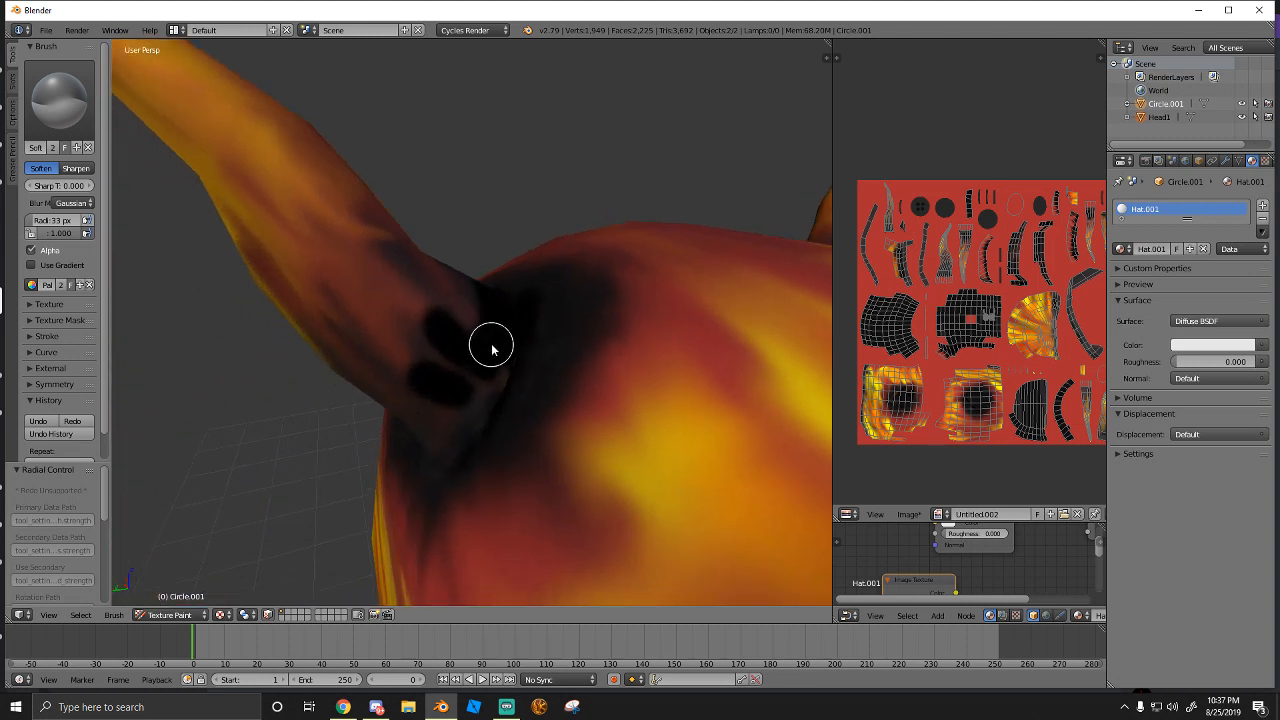
{"action": "mouse_move", "coordinate": [408, 298]}
{"action": "left_mouse_down"}
{"action": "mouse_move", "coordinate": [471, 334]}
{"action": "mouse_move", "coordinate": [427, 320]}
{"action": "left_mouse_up"}
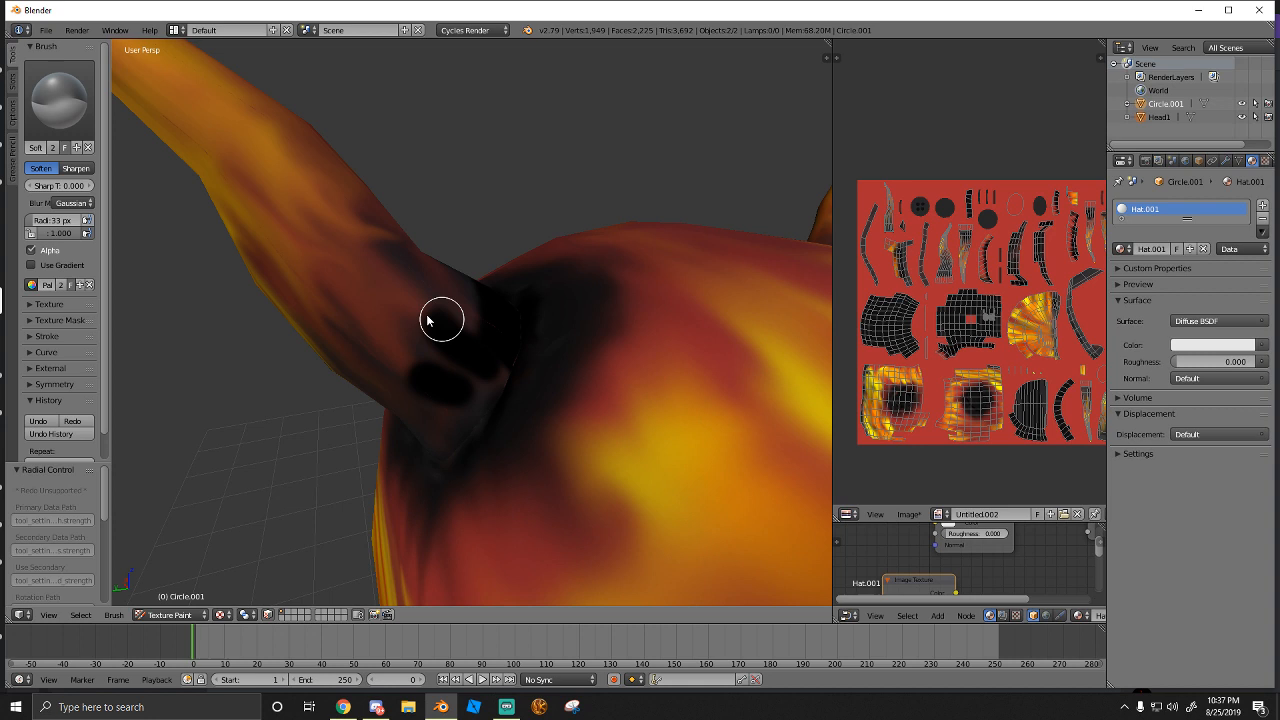
{"action": "left_click", "coordinate": [46, 222]}
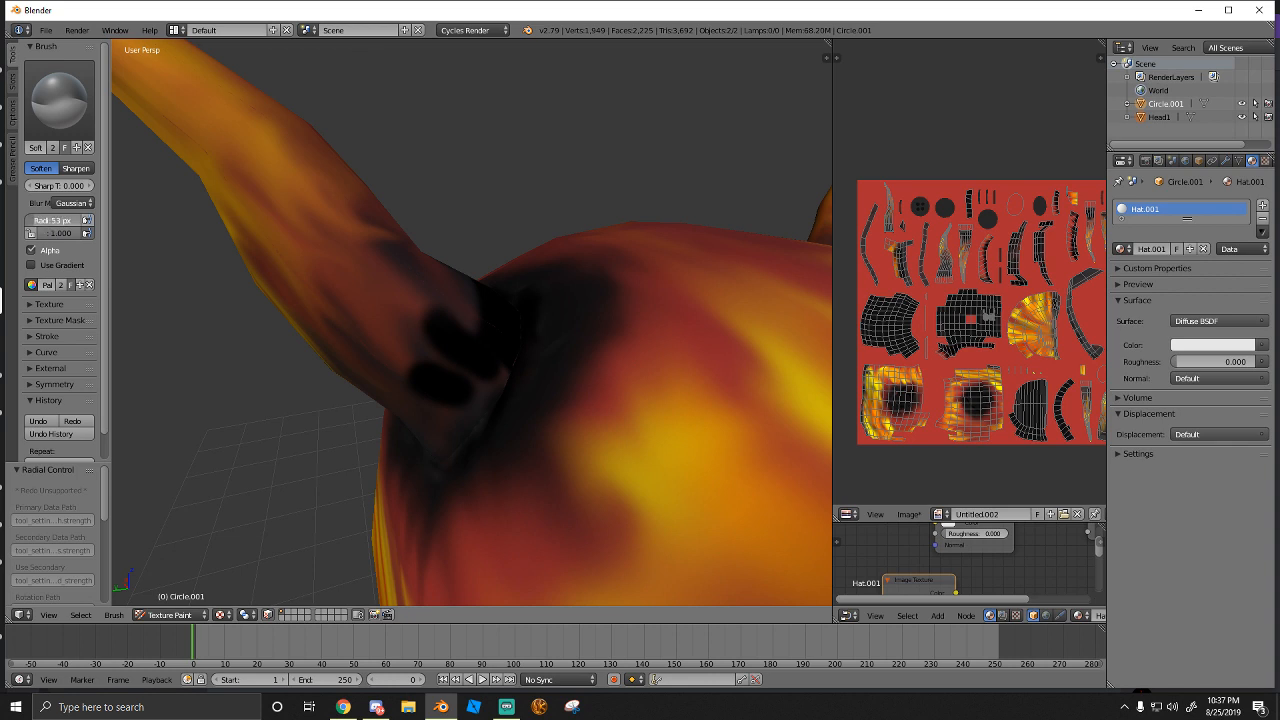
{"action": "mouse_move", "coordinate": [520, 385]}
{"action": "left_mouse_down"}
{"action": "mouse_move", "coordinate": [423, 351]}
{"action": "mouse_move", "coordinate": [497, 423]}
{"action": "mouse_move", "coordinate": [487, 426]}
{"action": "left_mouse_up"}
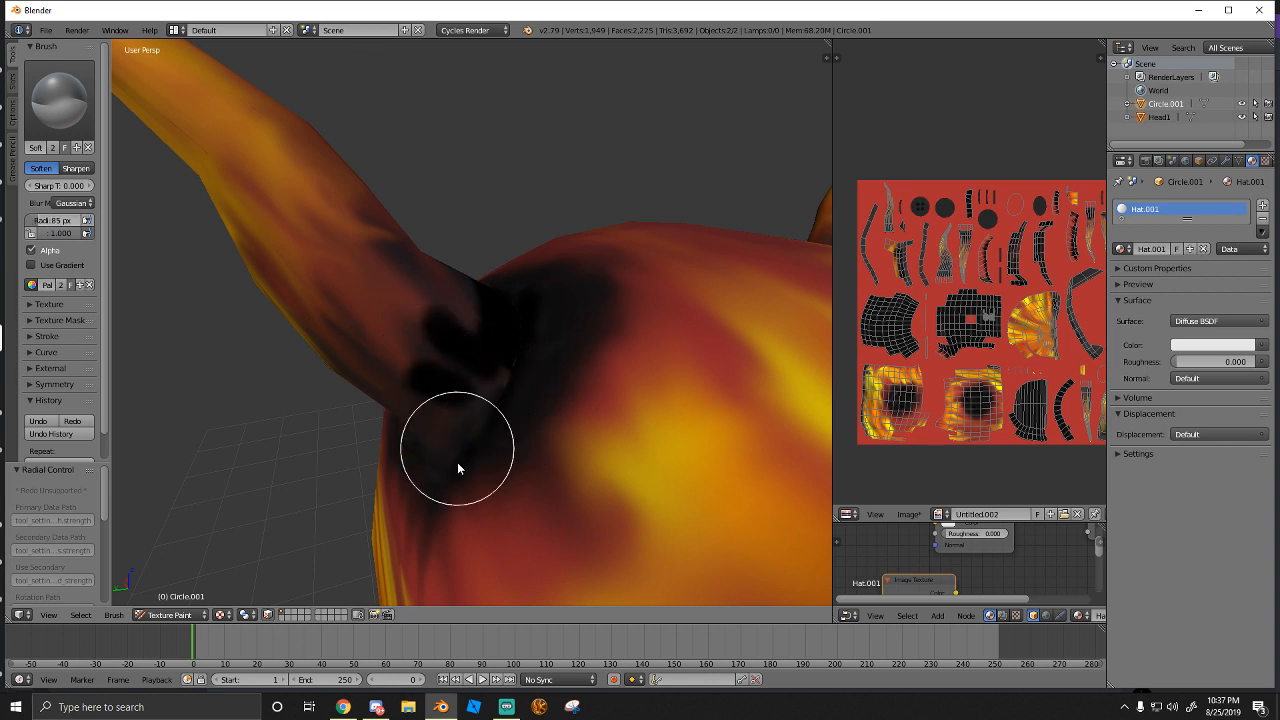
Check the live chat in Streamlabs OBS, and return to the hat in Blender
{"action": "left_click", "coordinate": [507, 706]}
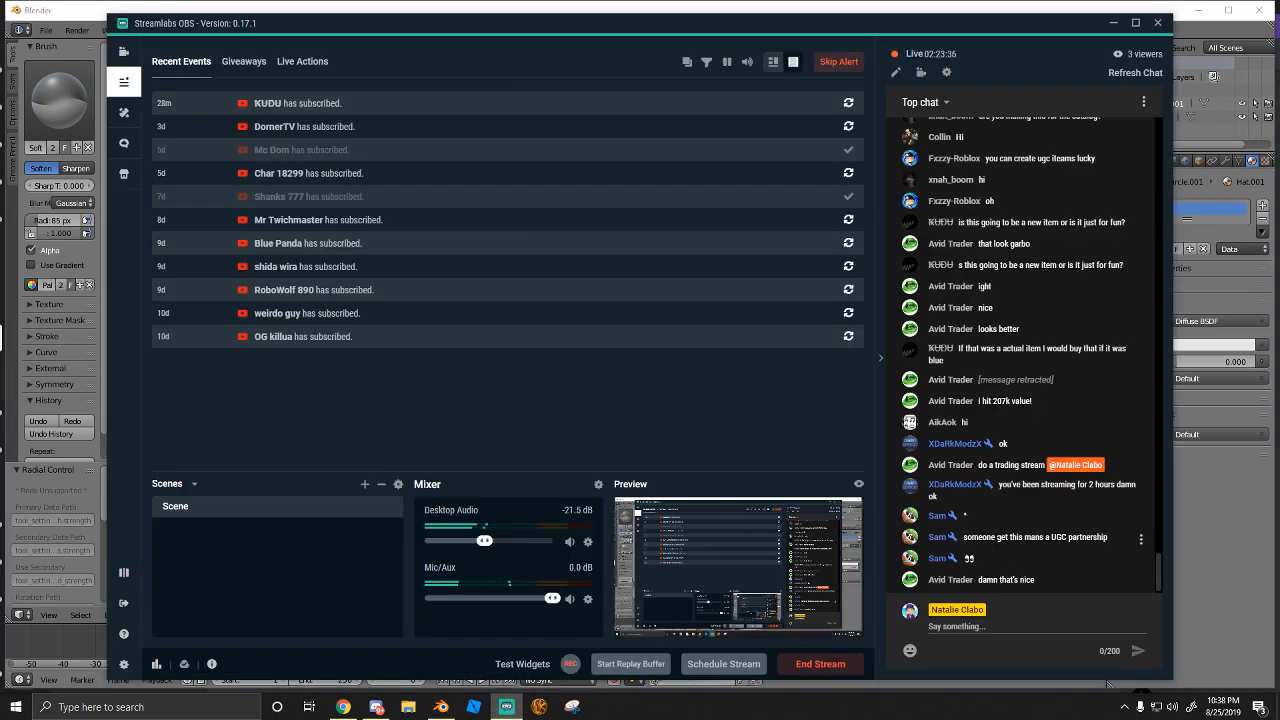
{"action": "left_click", "coordinate": [441, 706]}
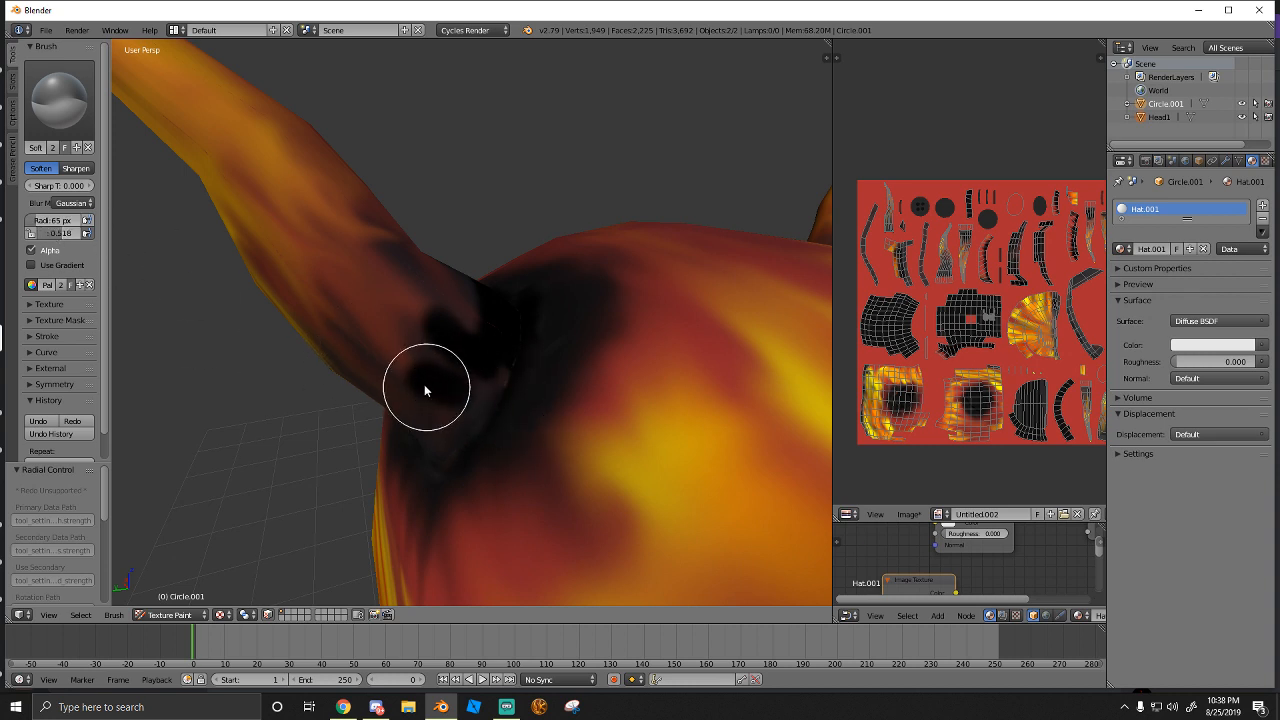
Smear the black spots at the left horn's base into the surrounding colors with the Smear brush at radius 111 px and strength 0.265
{"action": "left_click_drag", "start_coordinate": [424, 390], "coordinate": [430, 388]}
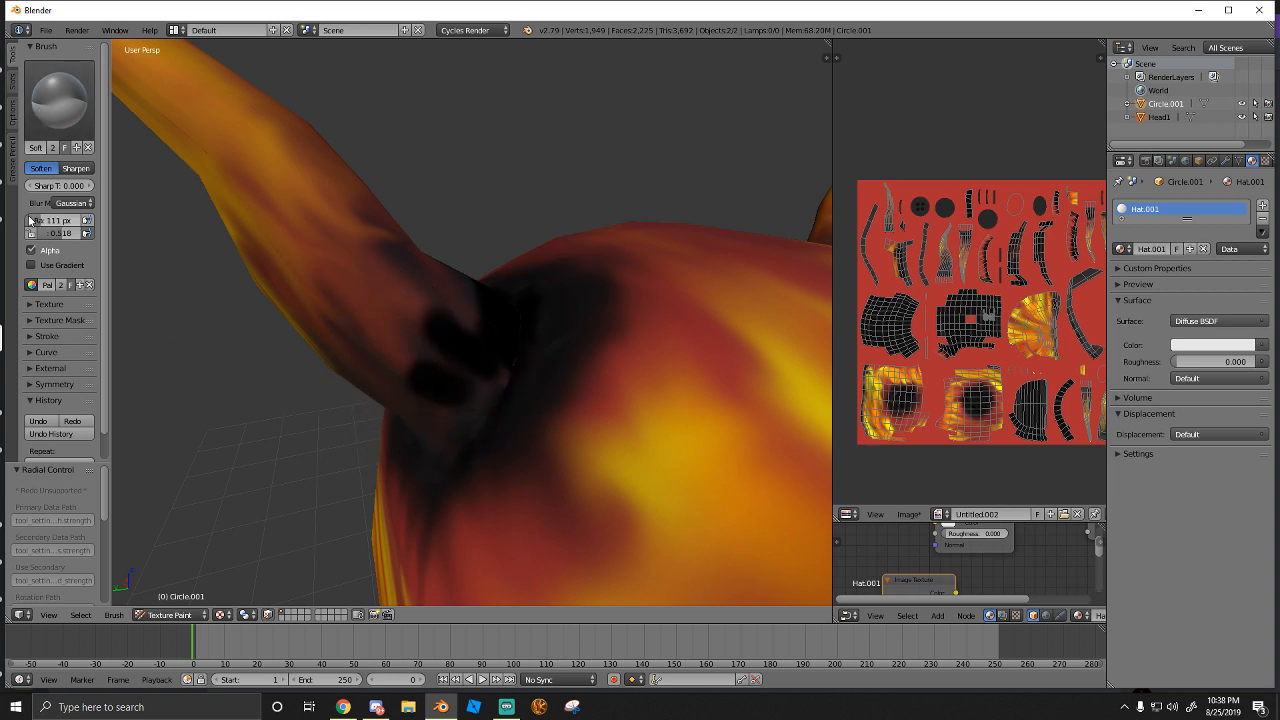
{"action": "left_click", "coordinate": [46, 96]}
{"action": "left_click", "coordinate": [212, 178]}
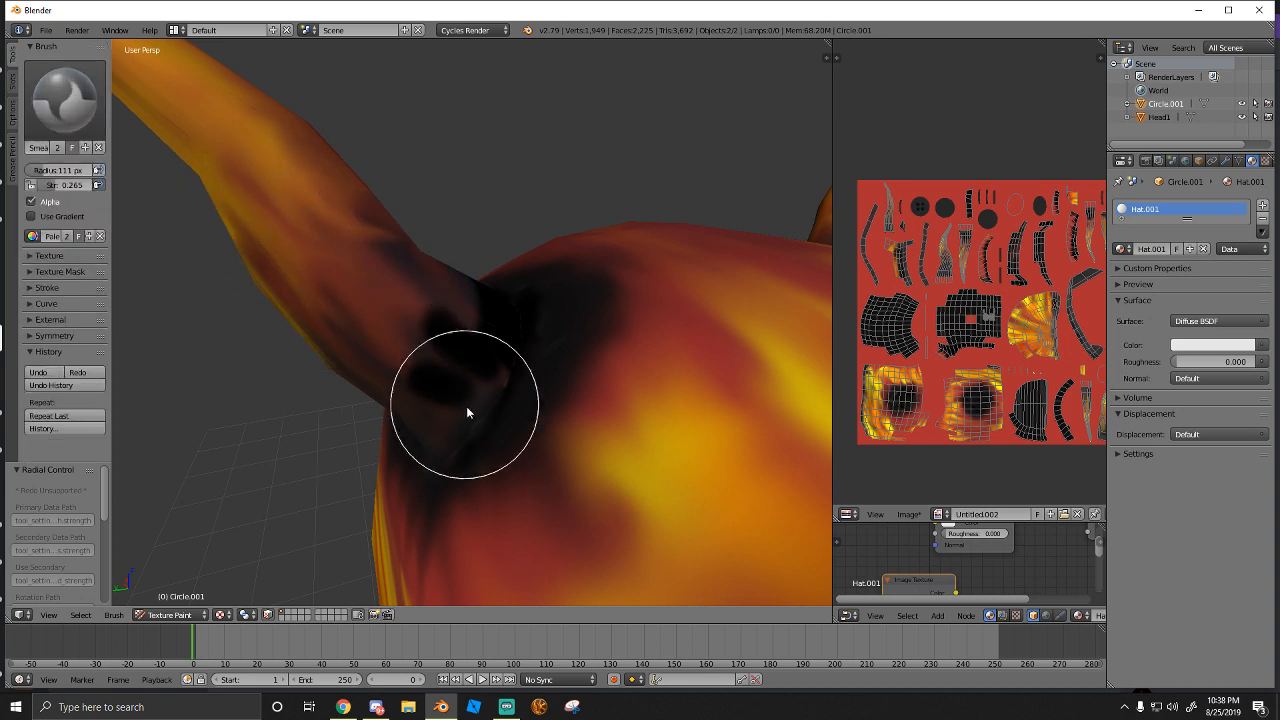
{"action": "mouse_move", "coordinate": [432, 375]}
{"action": "left_mouse_down"}
{"action": "mouse_move", "coordinate": [477, 417]}
{"action": "mouse_move", "coordinate": [491, 374]}
{"action": "mouse_move", "coordinate": [516, 381]}
{"action": "left_mouse_up"}
{"action": "middle_click_drag", "start_coordinate": [440, 323], "coordinate": [446, 363]}
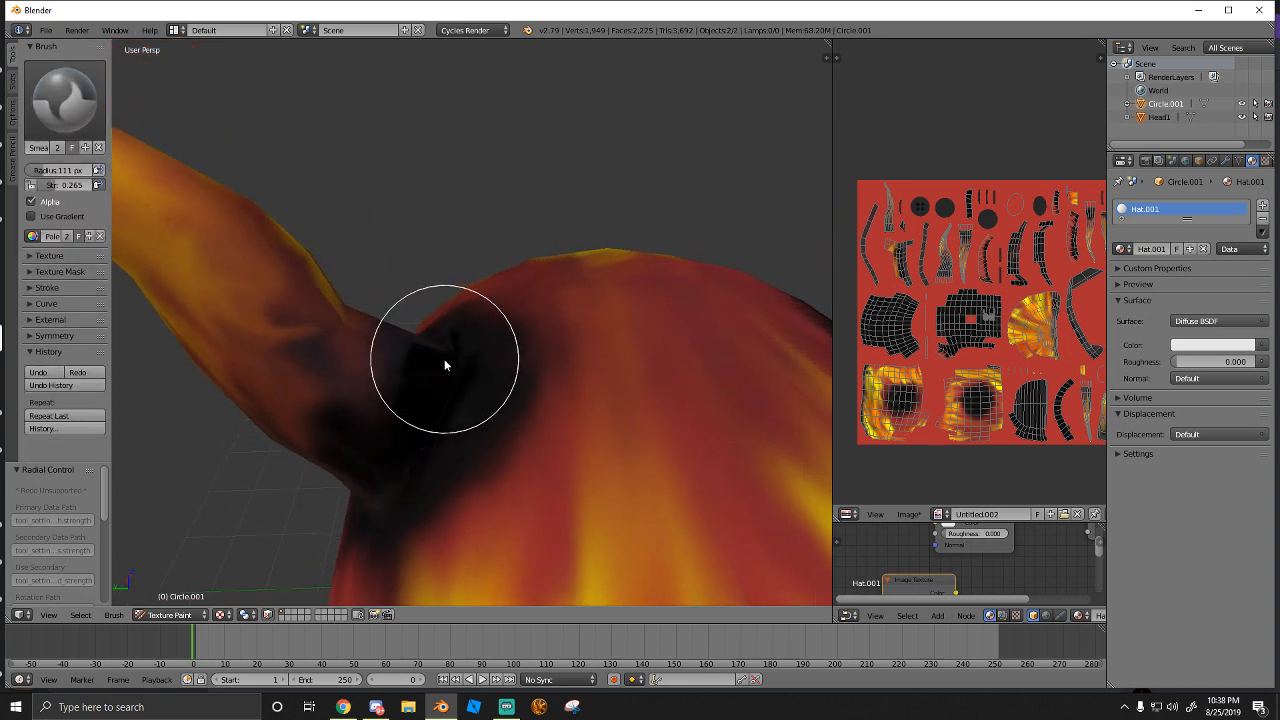
{"action": "mouse_move", "coordinate": [390, 385]}
{"action": "left_mouse_down"}
{"action": "mouse_move", "coordinate": [434, 394]}
{"action": "mouse_move", "coordinate": [417, 357]}
{"action": "mouse_move", "coordinate": [455, 352]}
{"action": "left_mouse_up"}
Examine the blended black around the horn bases and the flame pattern on the whole hat from several angles
{"action": "mouse_move", "coordinate": [455, 355]}
{"action": "middle_mouse_down"}
{"action": "mouse_move", "coordinate": [477, 389]}
{"action": "mouse_move", "coordinate": [624, 400]}
{"action": "mouse_move", "coordinate": [559, 346]}
{"action": "middle_mouse_up"}
{"action": "mouse_move", "coordinate": [559, 346]}
{"action": "left_mouse_down"}
{"action": "mouse_move", "coordinate": [572, 297]}
{"action": "mouse_move", "coordinate": [568, 366]}
{"action": "left_mouse_up"}
{"action": "mouse_move", "coordinate": [568, 366]}
{"action": "middle_mouse_down"}
{"action": "mouse_move", "coordinate": [468, 369]}
{"action": "mouse_move", "coordinate": [560, 431]}
{"action": "middle_mouse_up"}
{"action": "mouse_move", "coordinate": [560, 431]}
{"action": "left_mouse_down"}
{"action": "mouse_move", "coordinate": [533, 386]}
{"action": "mouse_move", "coordinate": [520, 400]}
{"action": "left_mouse_up"}
{"action": "mouse_move", "coordinate": [520, 400]}
{"action": "middle_mouse_down"}
{"action": "mouse_move", "coordinate": [615, 436]}
{"action": "mouse_move", "coordinate": [600, 510]}
{"action": "middle_mouse_up"}
{"action": "mouse_move", "coordinate": [600, 510]}
{"action": "left_mouse_down"}
{"action": "mouse_move", "coordinate": [641, 470]}
{"action": "mouse_move", "coordinate": [603, 514]}
{"action": "left_mouse_up"}
{"action": "mouse_move", "coordinate": [603, 514]}
{"action": "middle_mouse_down"}
{"action": "mouse_move", "coordinate": [515, 450]}
{"action": "mouse_move", "coordinate": [444, 426]}
{"action": "mouse_move", "coordinate": [470, 407]}
{"action": "middle_mouse_up"}
{"action": "left_click_drag", "start_coordinate": [470, 407], "coordinate": [549, 340]}
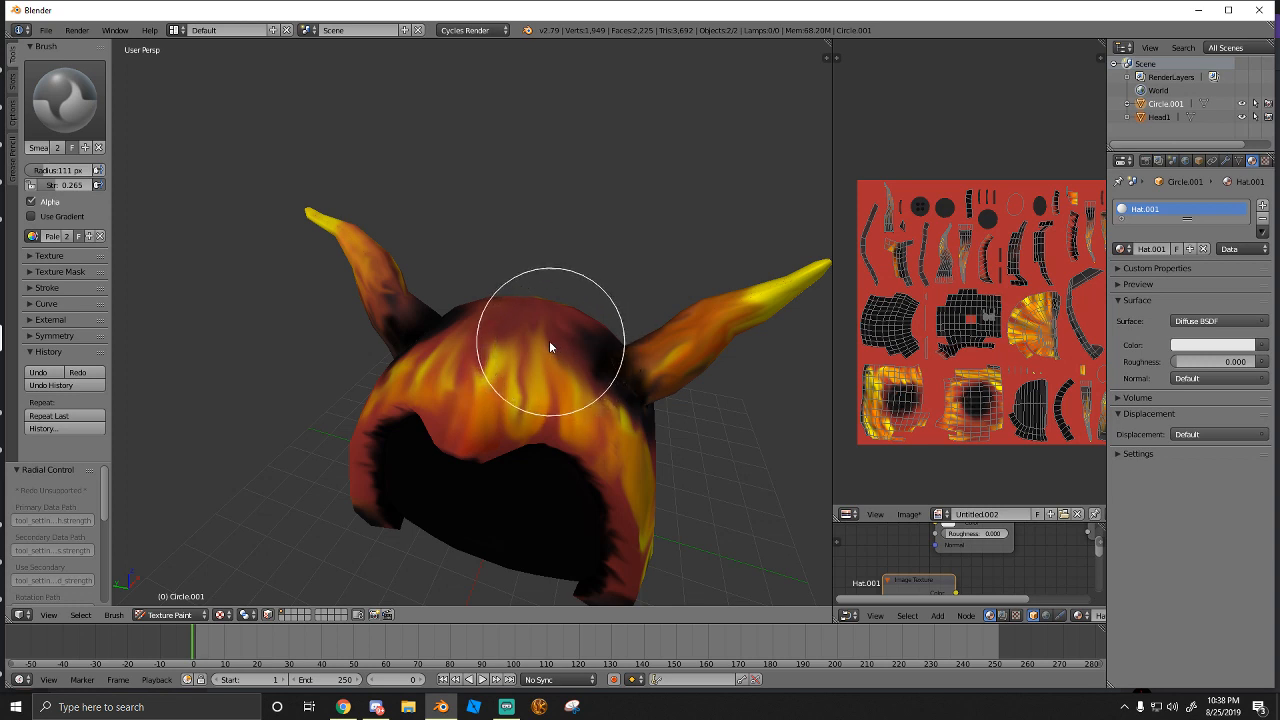
Soften the black area and seam at the right horn's base with the Soften brush at radius 111 px and strength 0.518
{"action": "middle_click_drag", "start_coordinate": [549, 340], "coordinate": [390, 388]}
{"action": "scroll", "coordinate": [388, 385], "scroll_direction": "up", "scroll_amount": 4}
{"action": "middle_click_drag", "start_coordinate": [491, 389], "coordinate": [457, 423]}
{"action": "left_click", "coordinate": [65, 100]}
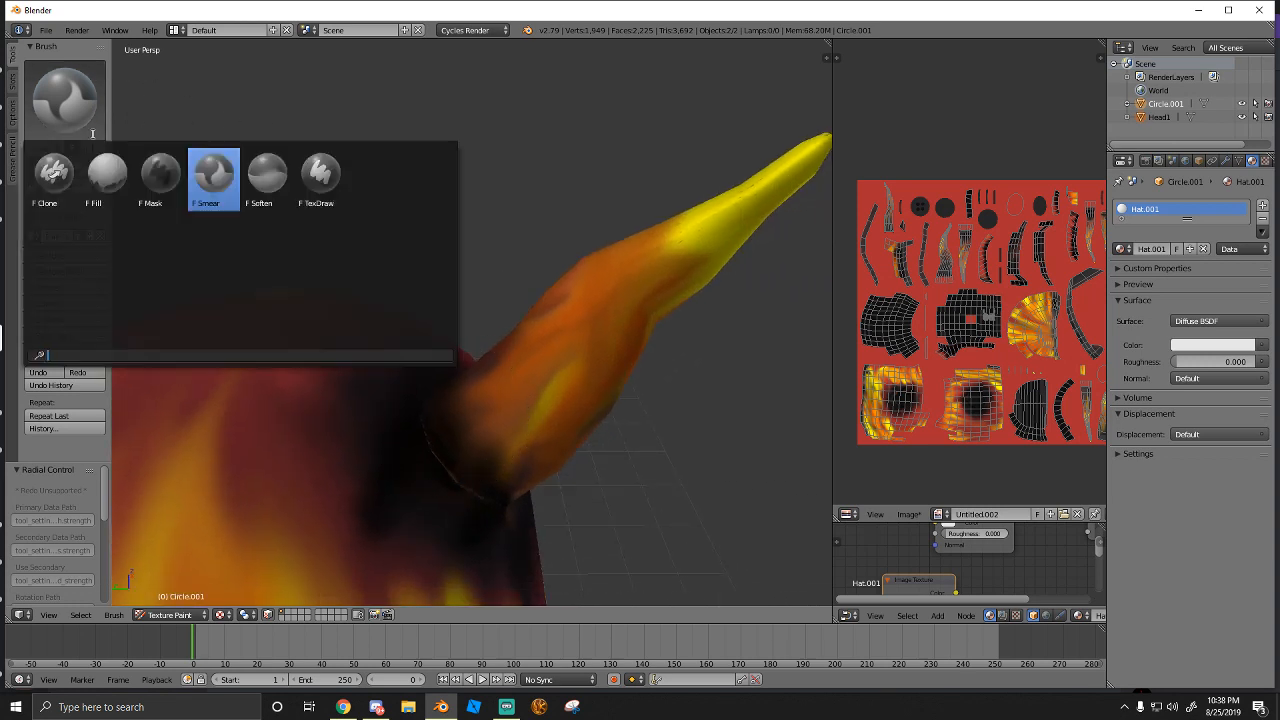
{"action": "left_click", "coordinate": [268, 185]}
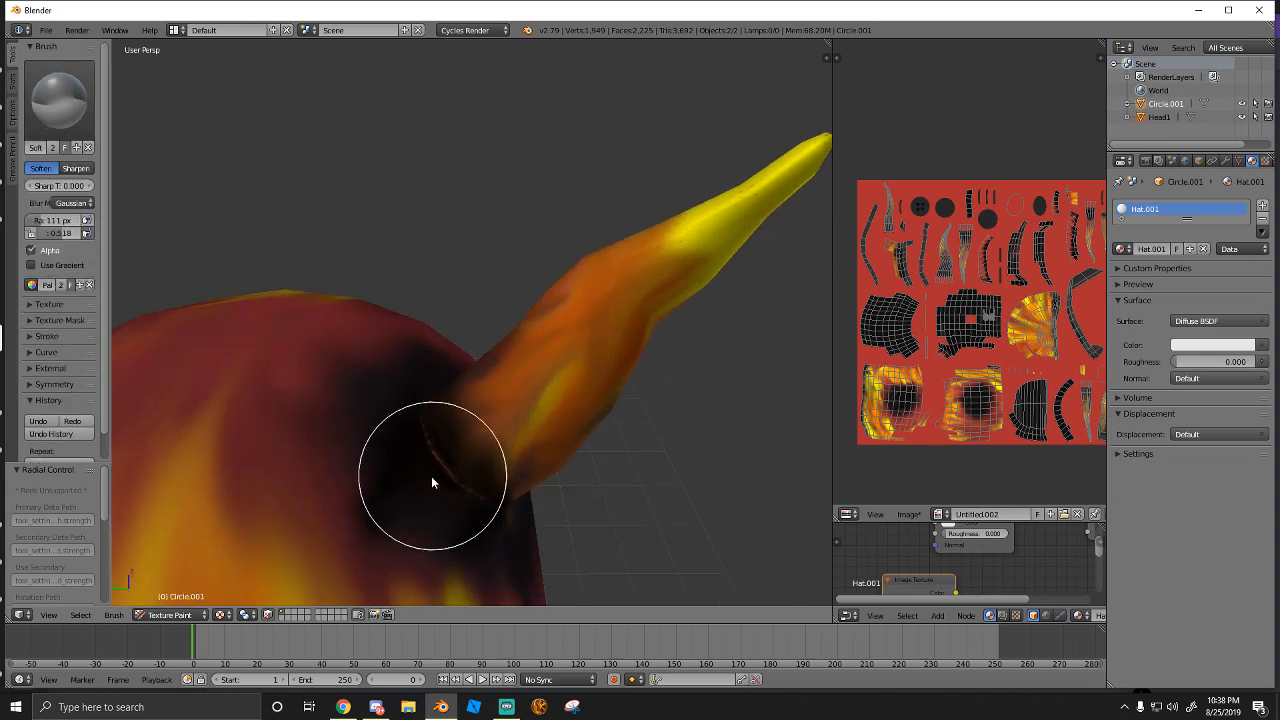
Look at the stream chat in Streamlabs OBS once more, and switch back to Blender
{"action": "left_click", "coordinate": [507, 706]}
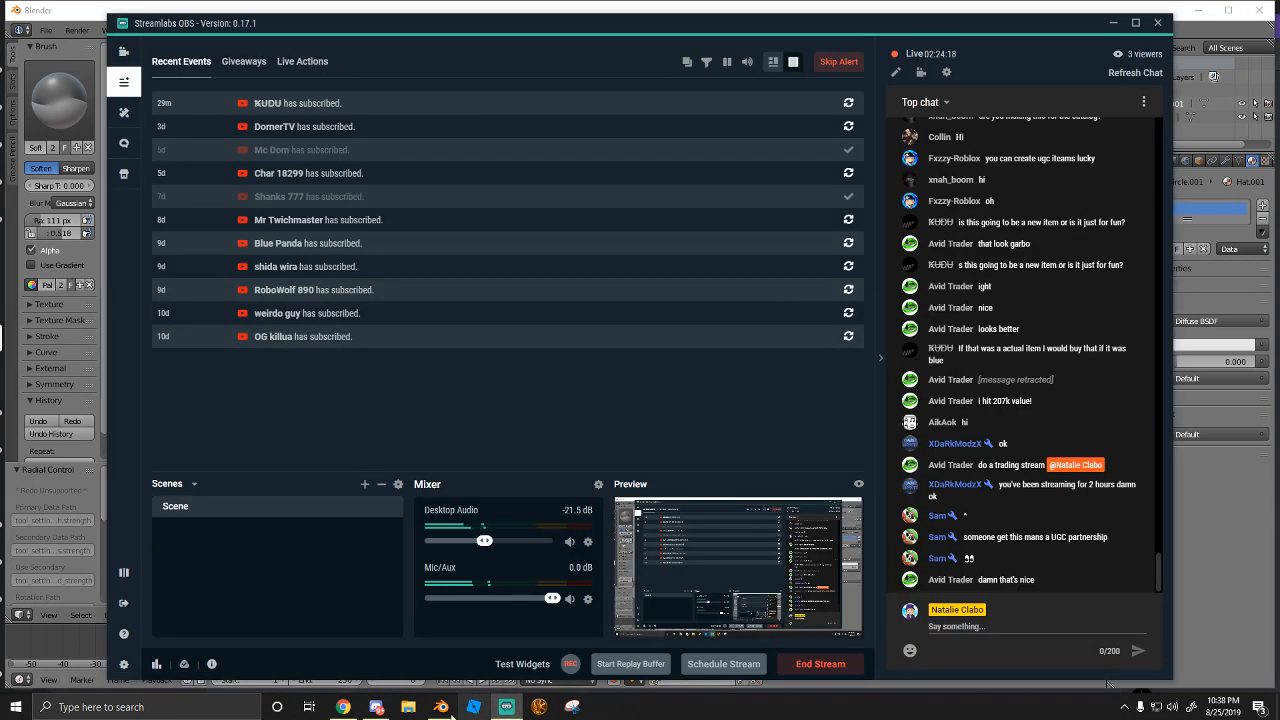
{"action": "left_click", "coordinate": [447, 710]}
Examine the rim of the hat's large opening and both horns from several angles, with and without the head displayed
{"action": "scroll", "coordinate": [536, 352], "scroll_direction": "down", "scroll_amount": 7}
{"action": "mouse_move", "coordinate": [508, 341]}
{"action": "middle_mouse_down"}
{"action": "mouse_move", "coordinate": [528, 314]}
{"action": "mouse_move", "coordinate": [518, 301]}
{"action": "mouse_move", "coordinate": [566, 302]}
{"action": "mouse_move", "coordinate": [518, 290]}
{"action": "middle_mouse_up"}
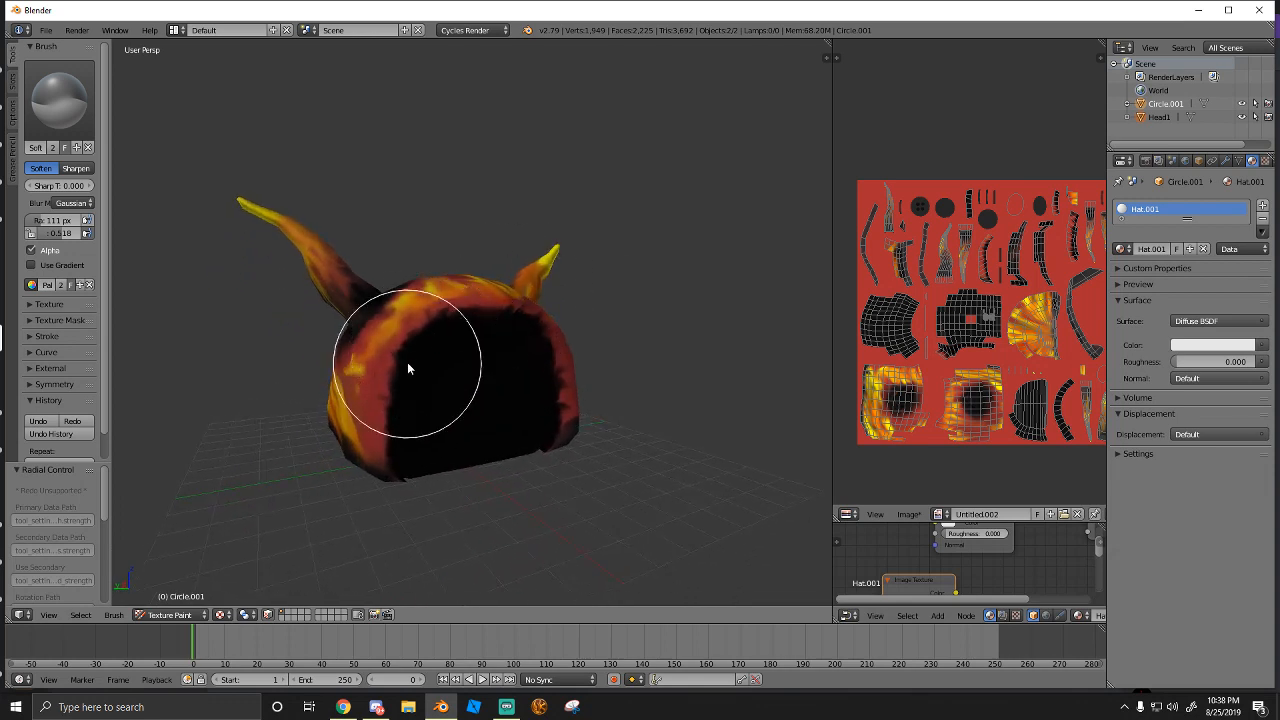
{"action": "mouse_move", "coordinate": [387, 450]}
{"action": "left_mouse_down"}
{"action": "mouse_move", "coordinate": [372, 438]}
{"action": "mouse_move", "coordinate": [397, 381]}
{"action": "mouse_move", "coordinate": [390, 427]}
{"action": "left_mouse_up"}
{"action": "middle_click_drag", "start_coordinate": [390, 426], "coordinate": [441, 352]}
{"action": "mouse_move", "coordinate": [497, 398]}
{"action": "left_mouse_down"}
{"action": "mouse_move", "coordinate": [502, 427]}
{"action": "mouse_move", "coordinate": [502, 365]}
{"action": "mouse_move", "coordinate": [533, 277]}
{"action": "left_mouse_up"}
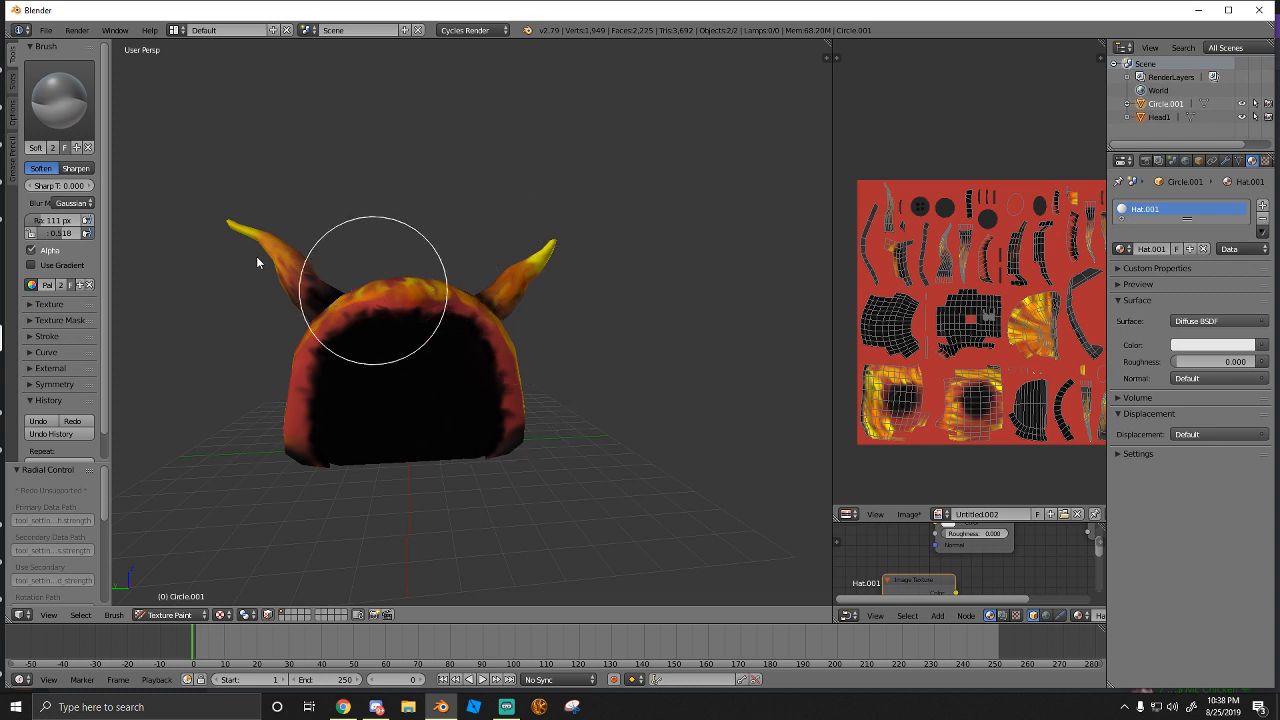
{"action": "scroll", "coordinate": [266, 264], "scroll_direction": "down", "scroll_amount": 3}
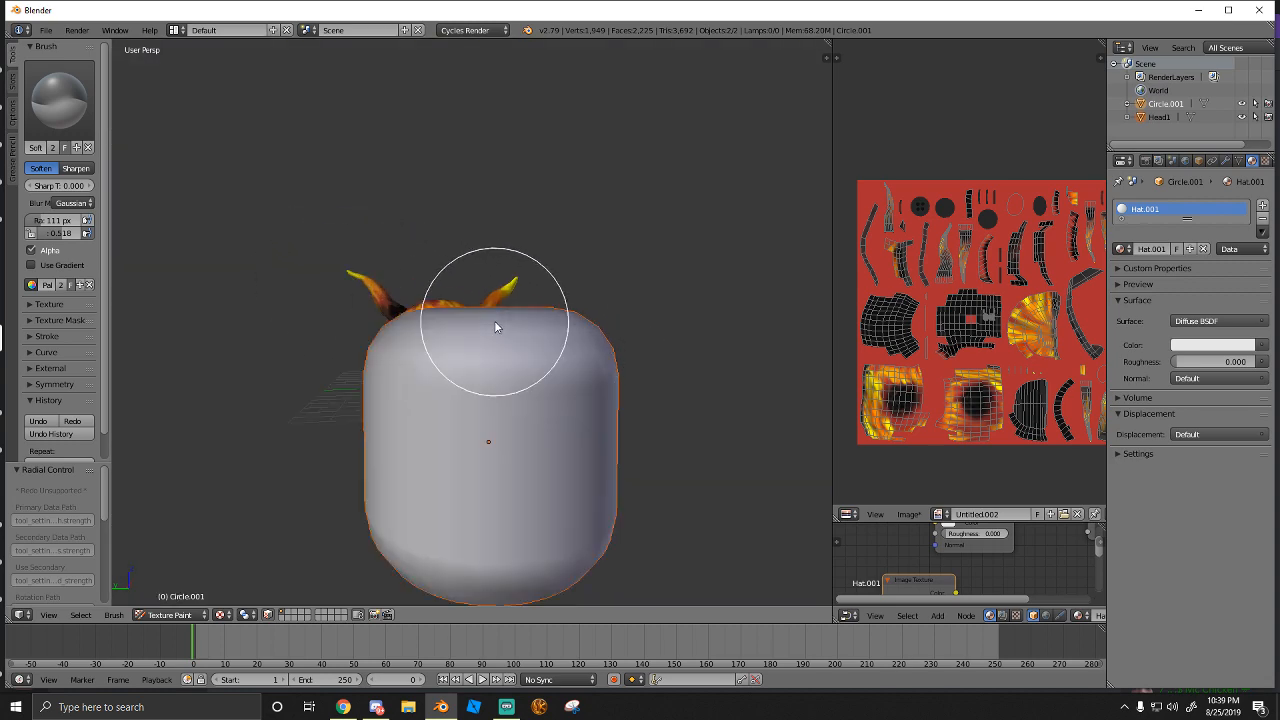
{"action": "scroll", "coordinate": [494, 321], "scroll_direction": "up", "scroll_amount": 6}
{"action": "scroll", "coordinate": [316, 255], "scroll_direction": "down", "scroll_amount": 2}
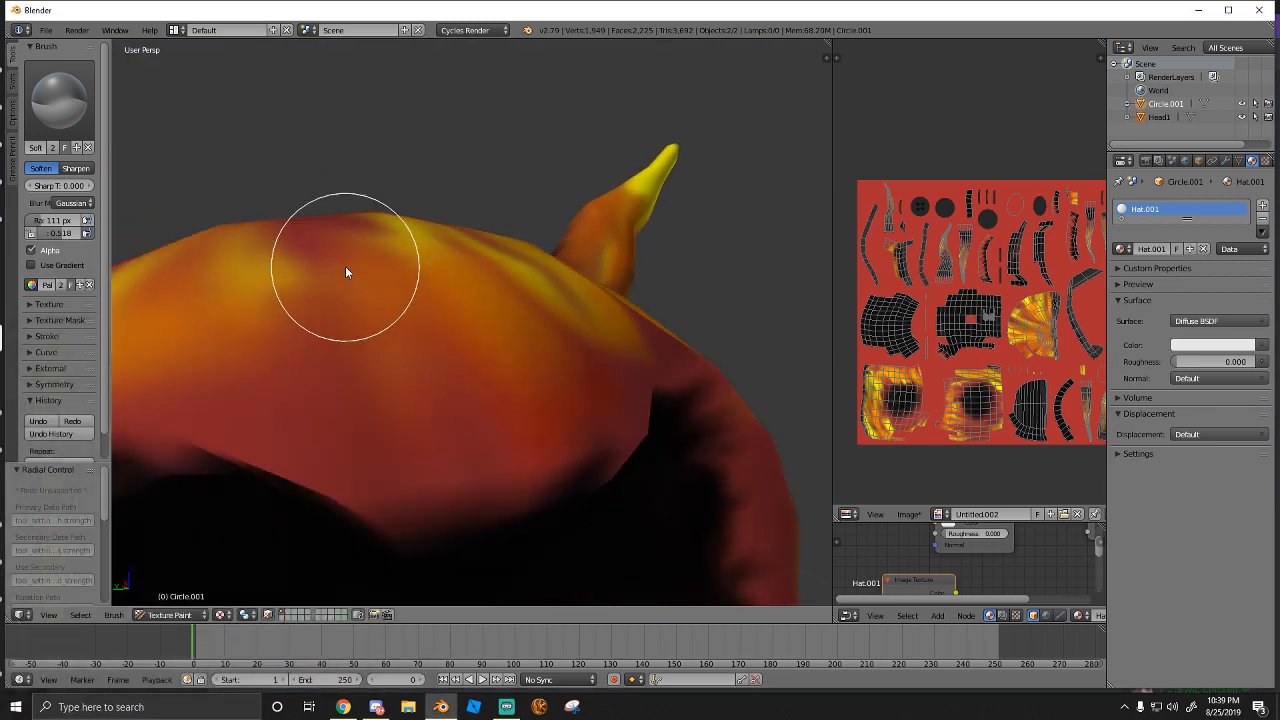
Blend the black inner edge at the top of the large opening into the red rim with the Smear brush at strength 0.265
{"action": "scroll", "coordinate": [415, 290], "scroll_direction": "up", "scroll_amount": 2}
{"action": "mouse_move", "coordinate": [296, 257]}
{"action": "middle_mouse_down"}
{"action": "mouse_move", "coordinate": [398, 262]}
{"action": "mouse_move", "coordinate": [487, 229]}
{"action": "middle_mouse_up"}
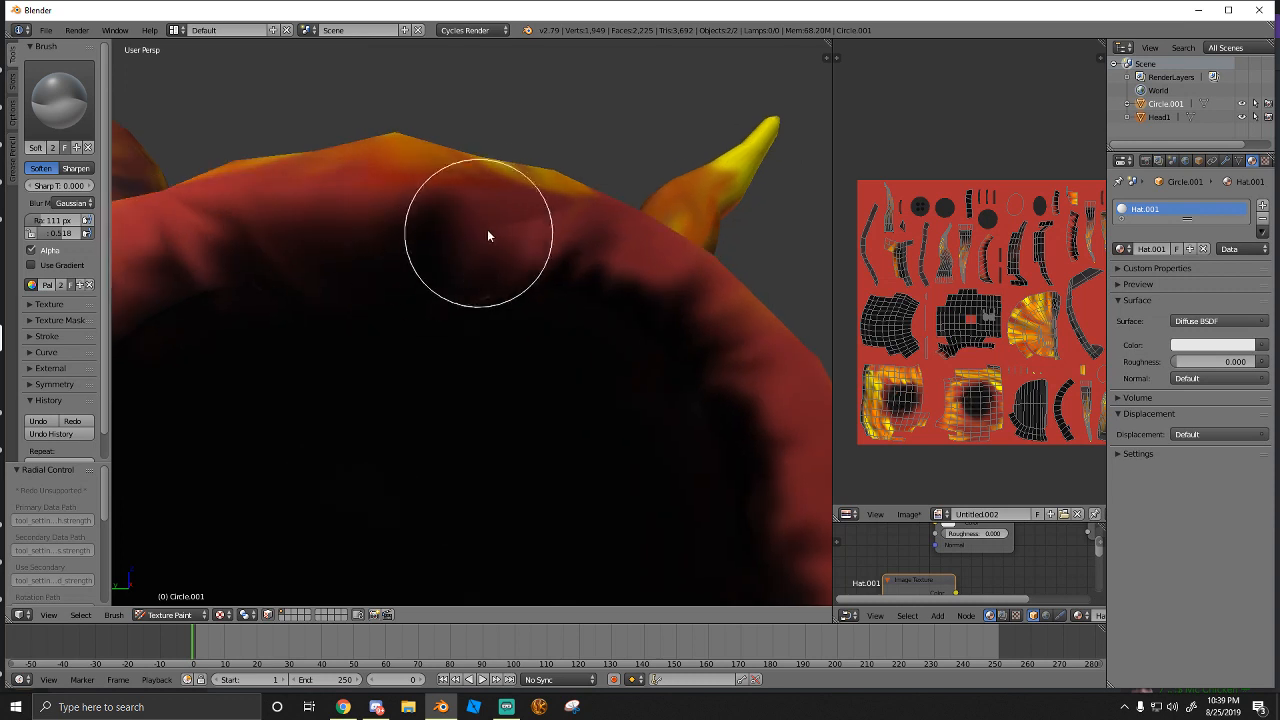
{"action": "left_click", "coordinate": [46, 109]}
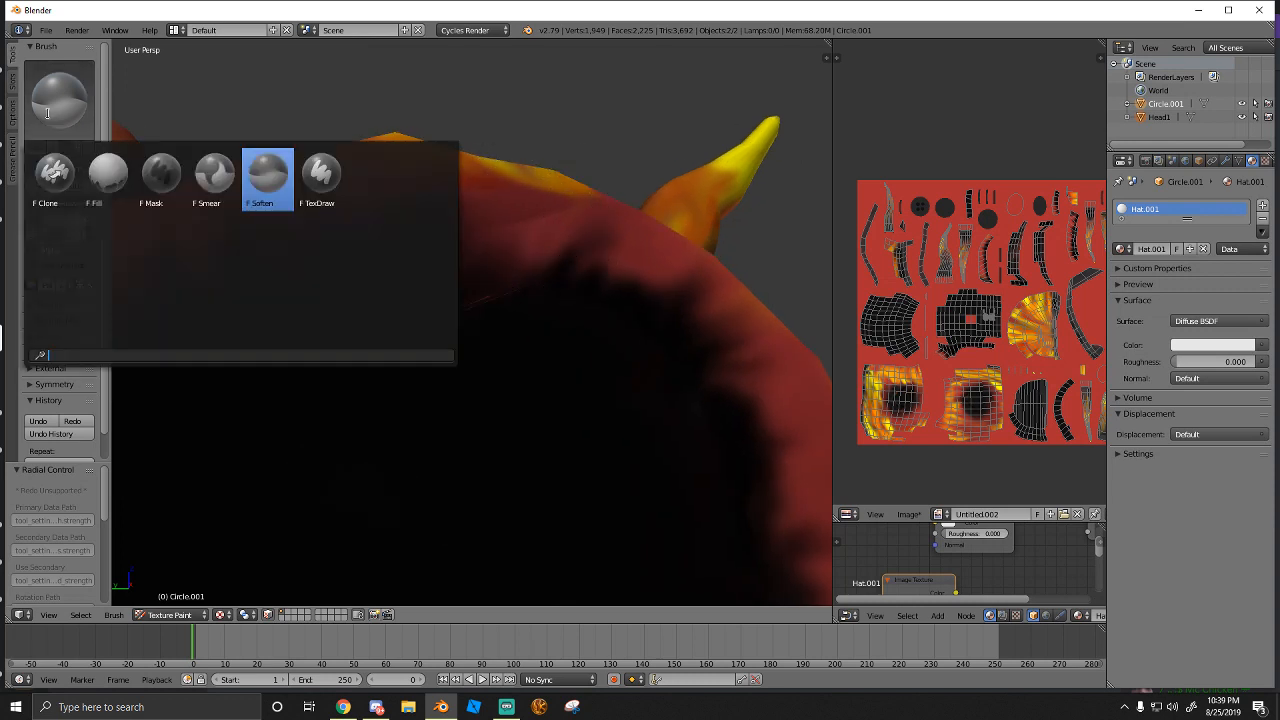
{"action": "left_click", "coordinate": [208, 172]}
{"action": "mouse_move", "coordinate": [532, 230]}
{"action": "left_mouse_down"}
{"action": "mouse_move", "coordinate": [538, 245]}
{"action": "mouse_move", "coordinate": [500, 254]}
{"action": "mouse_move", "coordinate": [530, 219]}
{"action": "mouse_move", "coordinate": [554, 217]}
{"action": "left_mouse_up"}
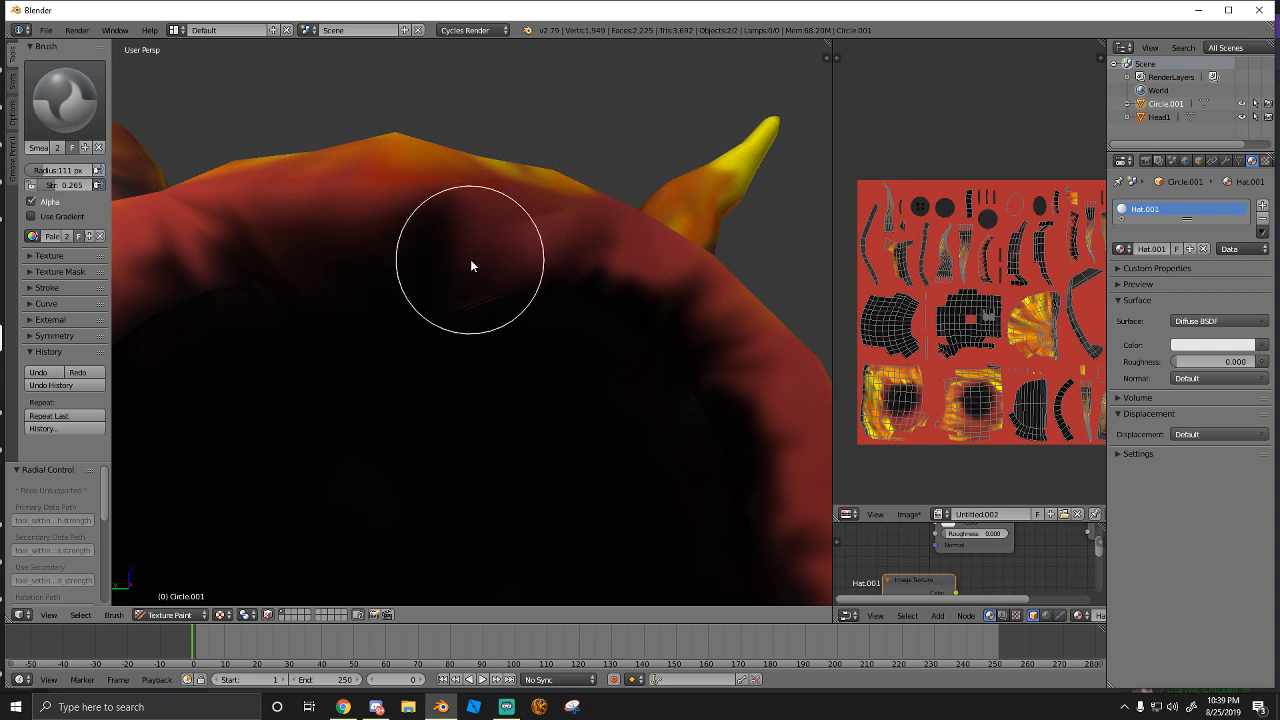
Smear the jagged black edge on the upper left part of the same rim into the red
{"action": "scroll", "coordinate": [480, 268], "scroll_direction": "down", "scroll_amount": 2}
{"action": "middle_click_drag", "start_coordinate": [470, 259], "coordinate": [500, 286]}
{"action": "scroll", "coordinate": [466, 294], "scroll_direction": "up", "scroll_amount": 2}
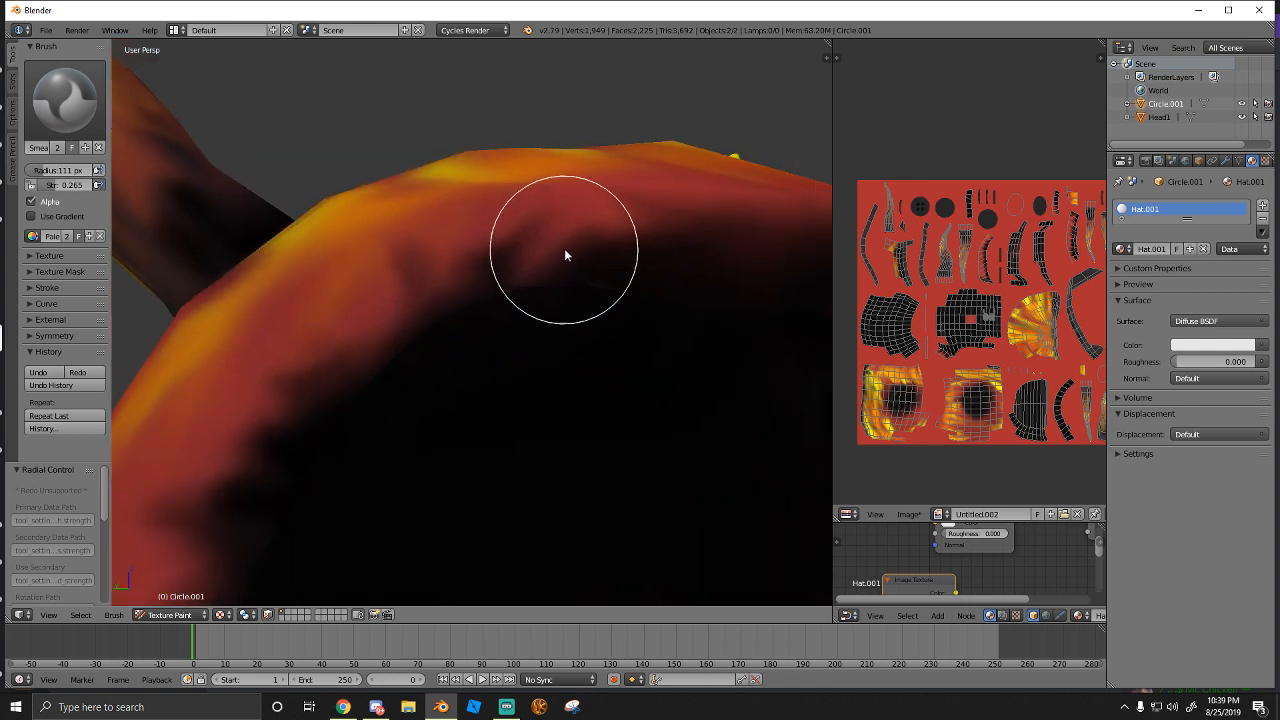
{"action": "mouse_move", "coordinate": [568, 238]}
{"action": "left_mouse_down"}
{"action": "mouse_move", "coordinate": [629, 226]}
{"action": "mouse_move", "coordinate": [617, 209]}
{"action": "mouse_move", "coordinate": [529, 234]}
{"action": "mouse_move", "coordinate": [578, 245]}
{"action": "mouse_move", "coordinate": [518, 253]}
{"action": "mouse_move", "coordinate": [572, 259]}
{"action": "left_mouse_up"}
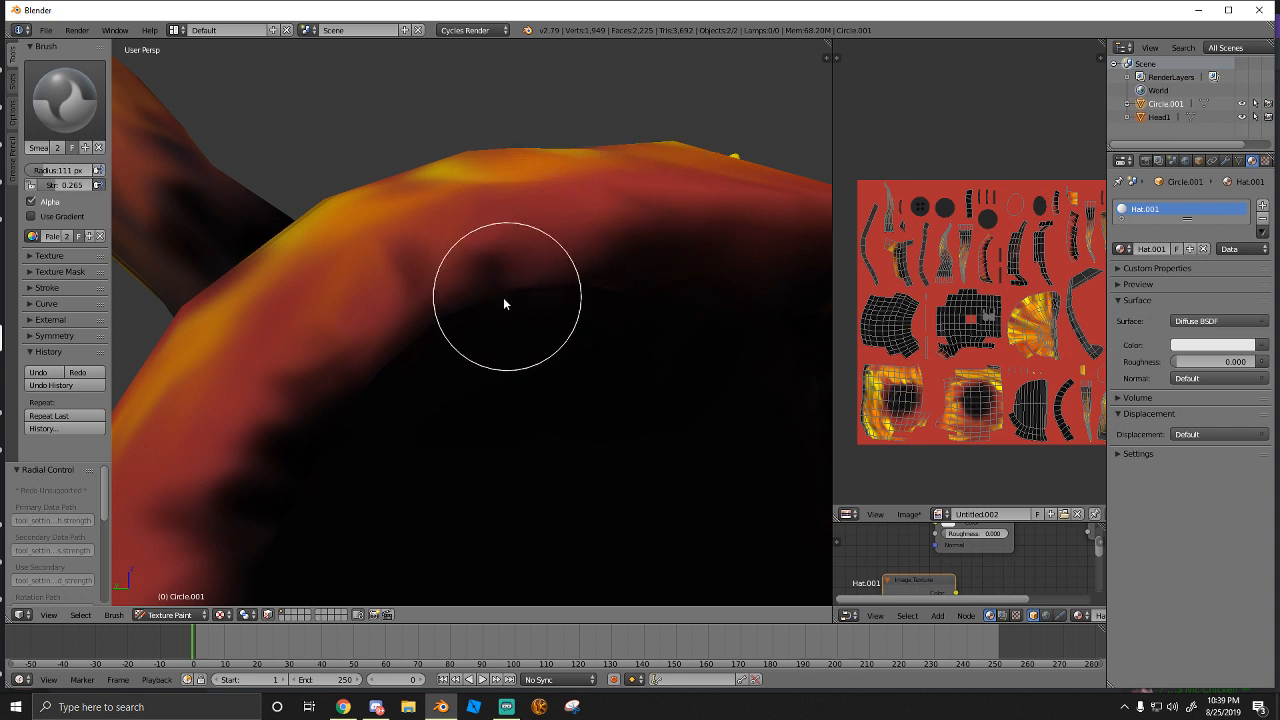
Undo the last stroke, and smear the black edge around the rim and its lower tips with a 41 px brush
{"action": "scroll", "coordinate": [490, 315], "scroll_direction": "down", "scroll_amount": 8}
{"action": "mouse_move", "coordinate": [468, 340]}
{"action": "middle_mouse_down"}
{"action": "mouse_move", "coordinate": [420, 349]}
{"action": "mouse_move", "coordinate": [418, 332]}
{"action": "middle_mouse_up"}
{"action": "scroll", "coordinate": [418, 332], "scroll_direction": "up", "scroll_amount": 4}
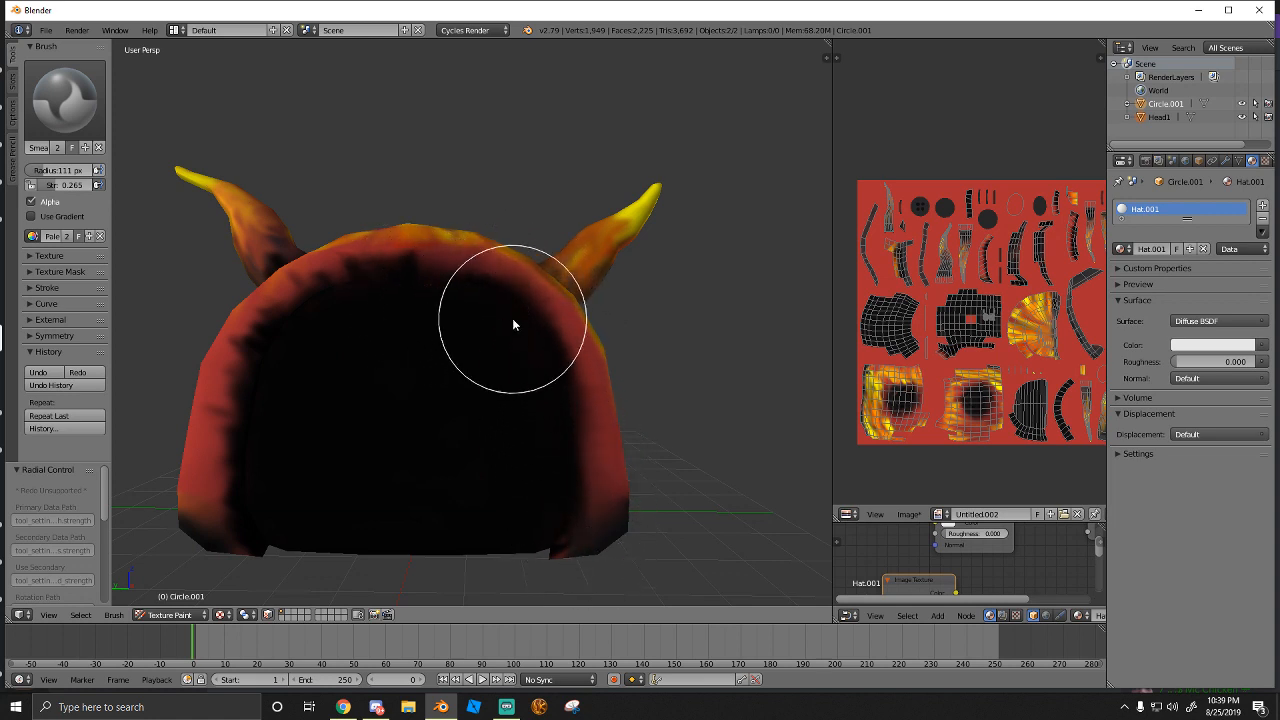
{"action": "key", "text": "ctrl+z"}
{"action": "mouse_move", "coordinate": [536, 352]}
{"action": "middle_mouse_down"}
{"action": "mouse_move", "coordinate": [528, 463]}
{"action": "mouse_move", "coordinate": [553, 358]}
{"action": "middle_mouse_up"}
{"action": "key", "text": "f"}
{"action": "left_click", "coordinate": [508, 474]}
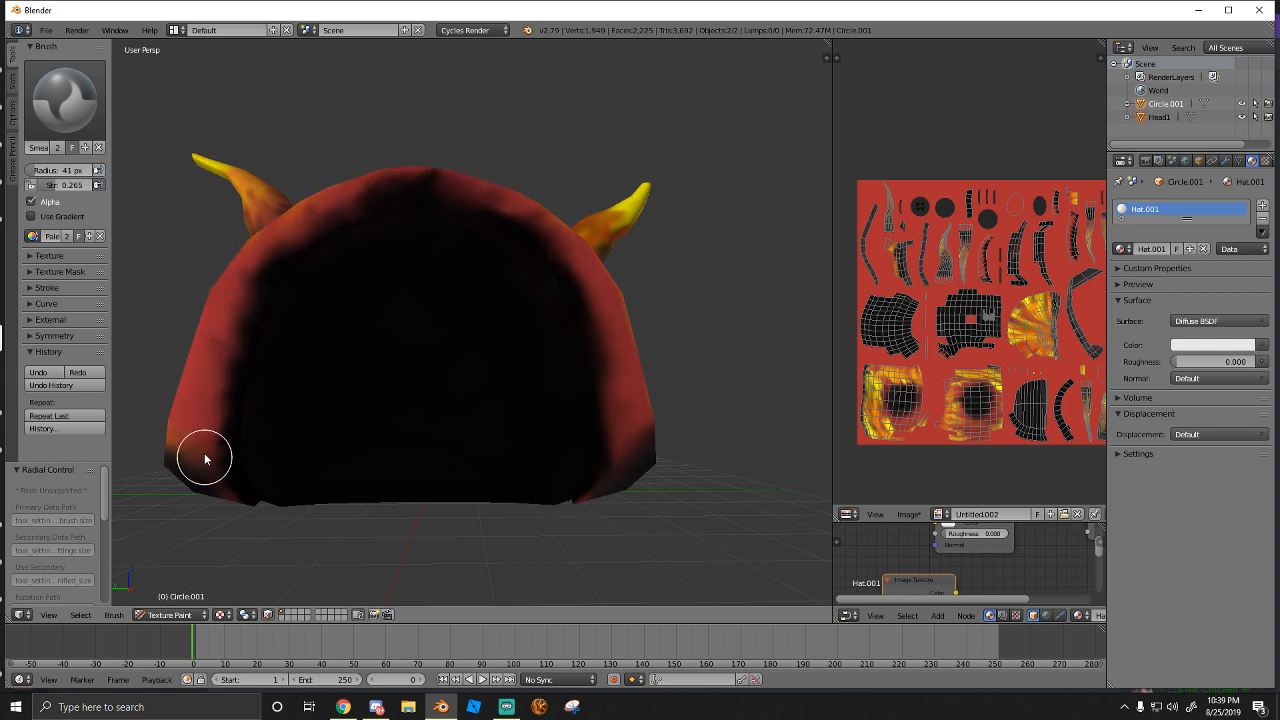
{"action": "middle_click_drag", "start_coordinate": [265, 265], "coordinate": [397, 305]}
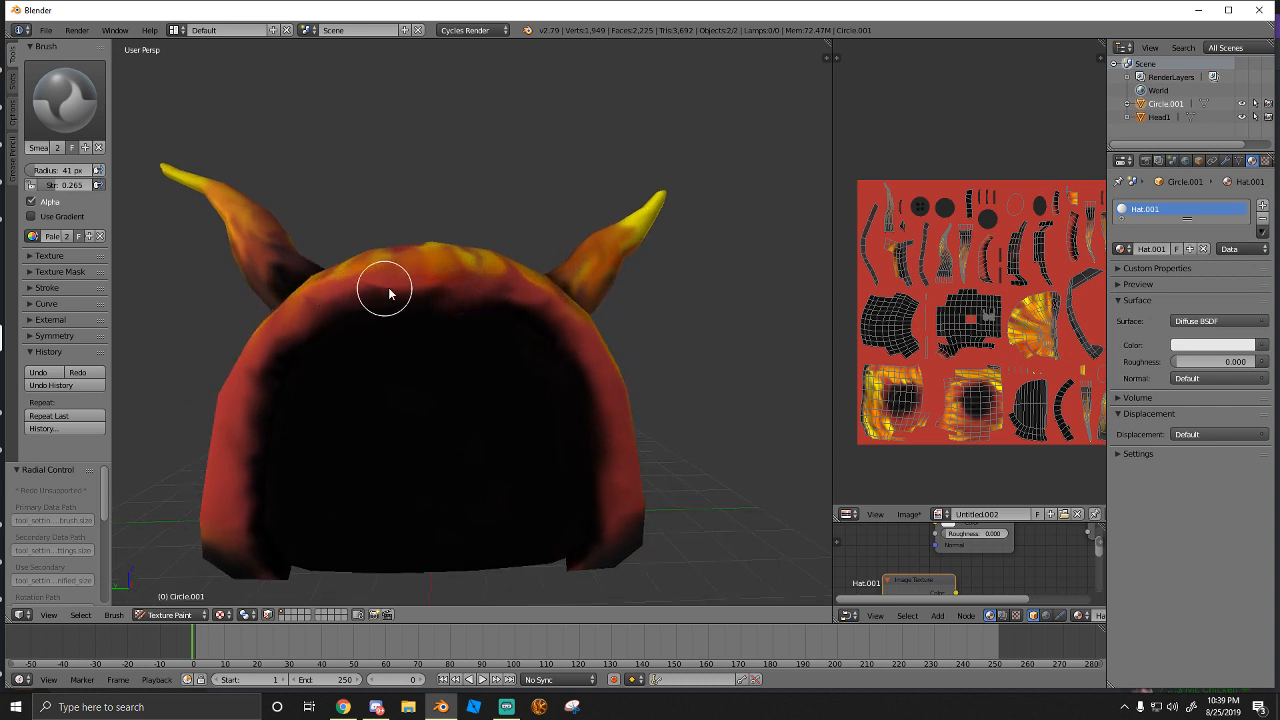
Sample the hat's red with the TexDraw brush, brighten it, and paint a 41 px bright red patch on the crown between the horns
{"action": "scroll", "coordinate": [394, 346], "scroll_direction": "down", "scroll_amount": 3}
{"action": "middle_click_drag", "start_coordinate": [394, 346], "coordinate": [349, 323]}
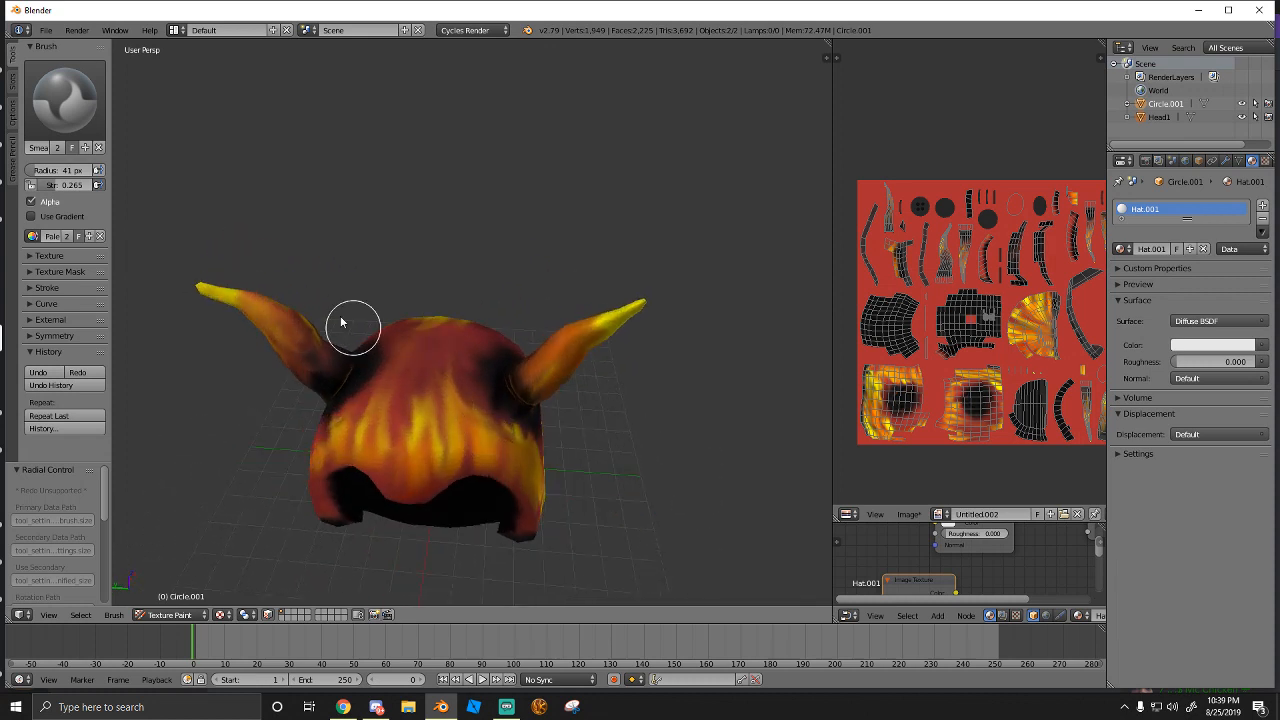
{"action": "left_click", "coordinate": [65, 100]}
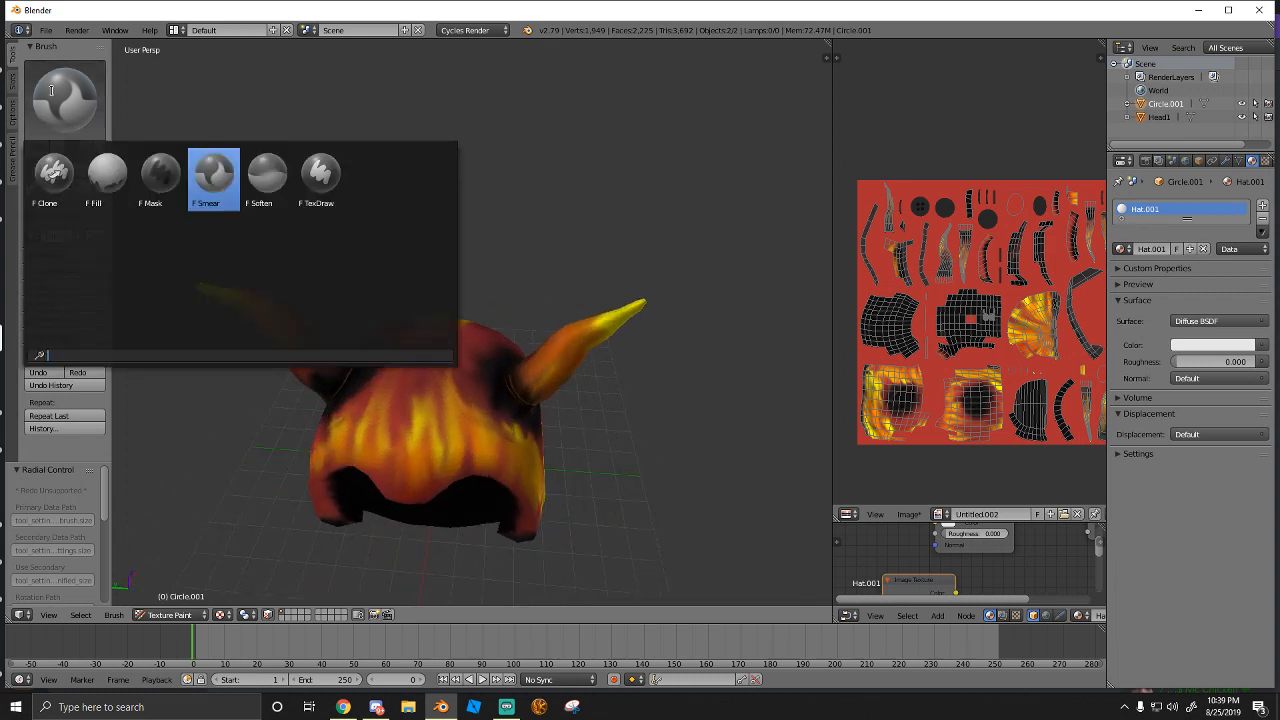
{"action": "left_click", "coordinate": [320, 177]}
{"action": "left_click", "coordinate": [55, 249]}
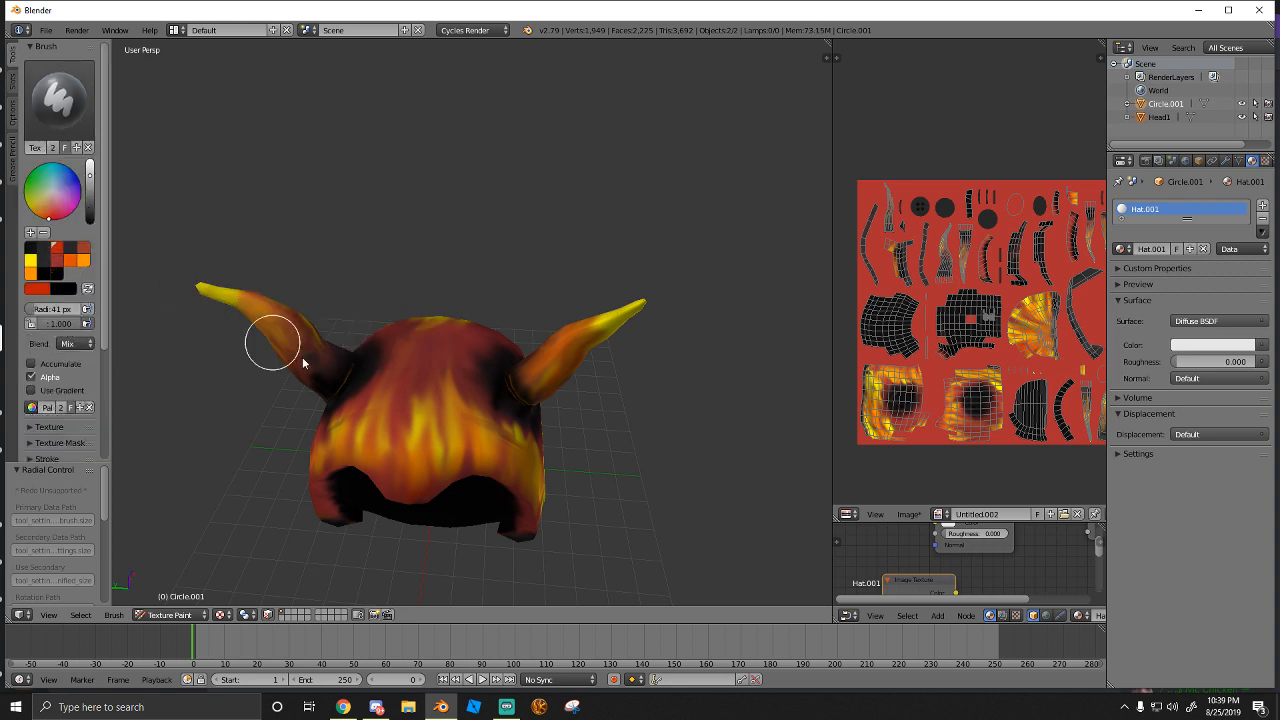
{"action": "scroll", "coordinate": [443, 365], "scroll_direction": "up", "scroll_amount": 5}
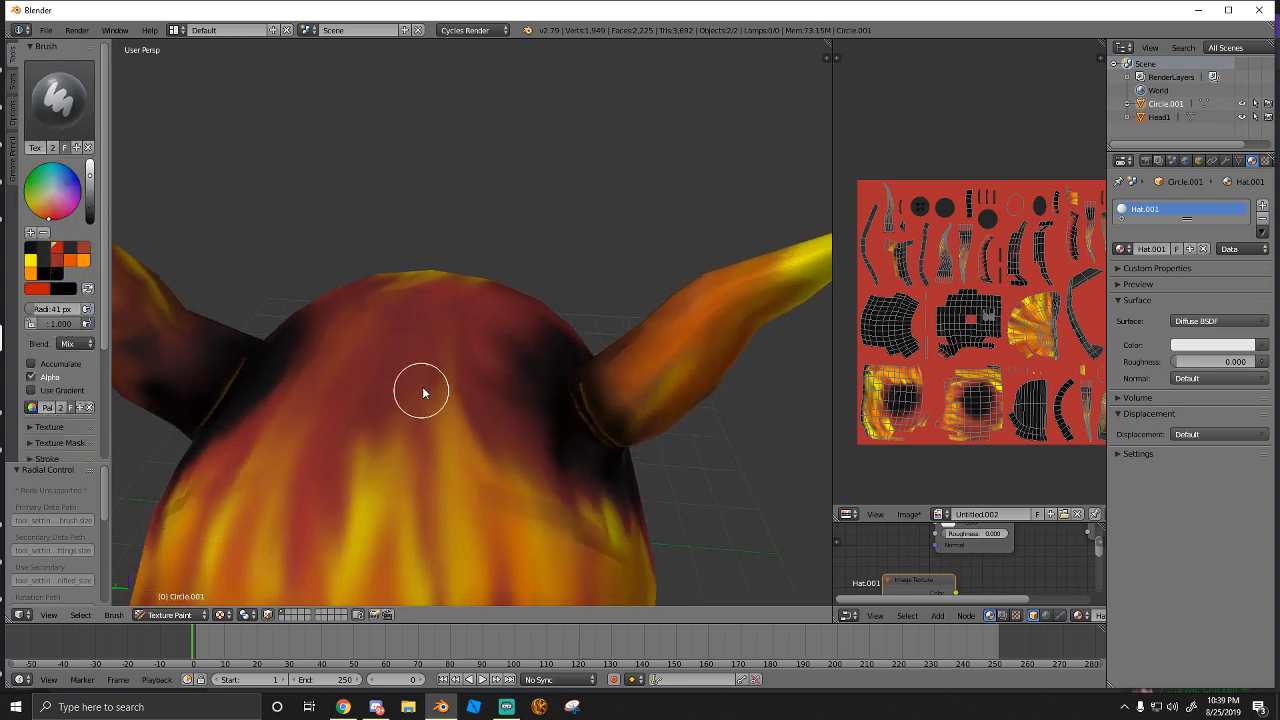
{"action": "middle_click_drag", "start_coordinate": [432, 398], "coordinate": [425, 373]}
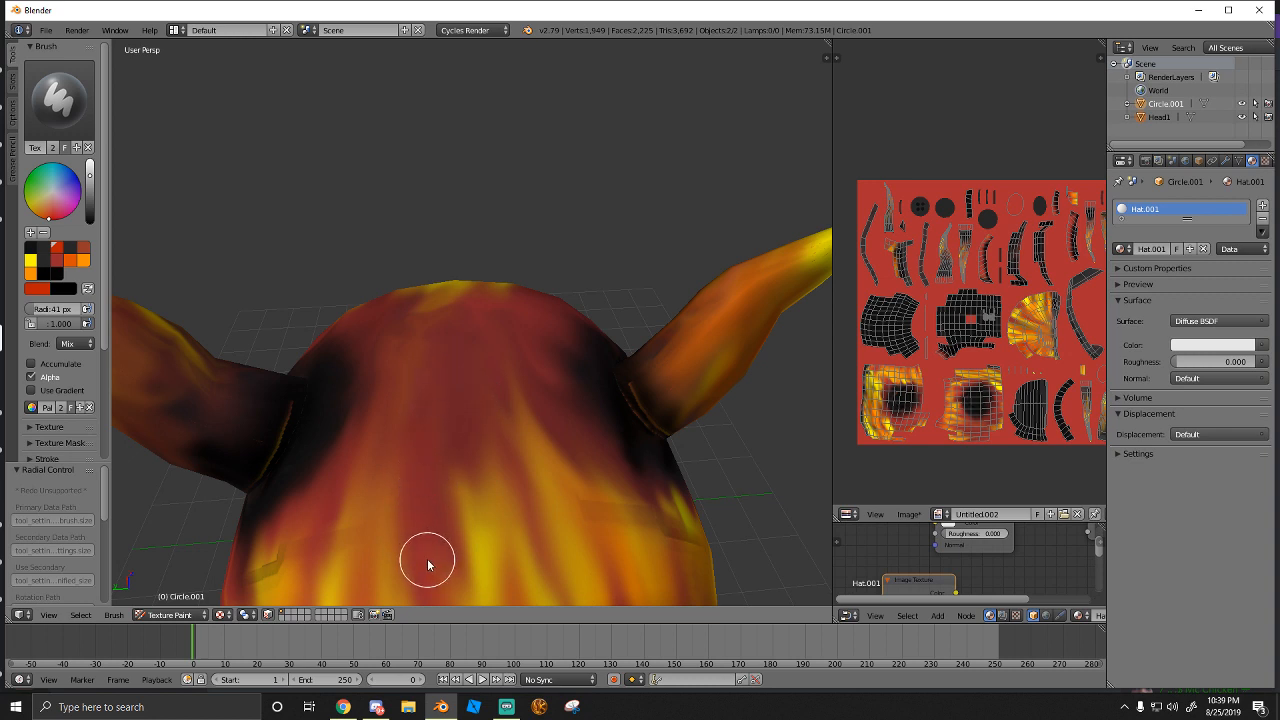
{"action": "key", "text": "s"}
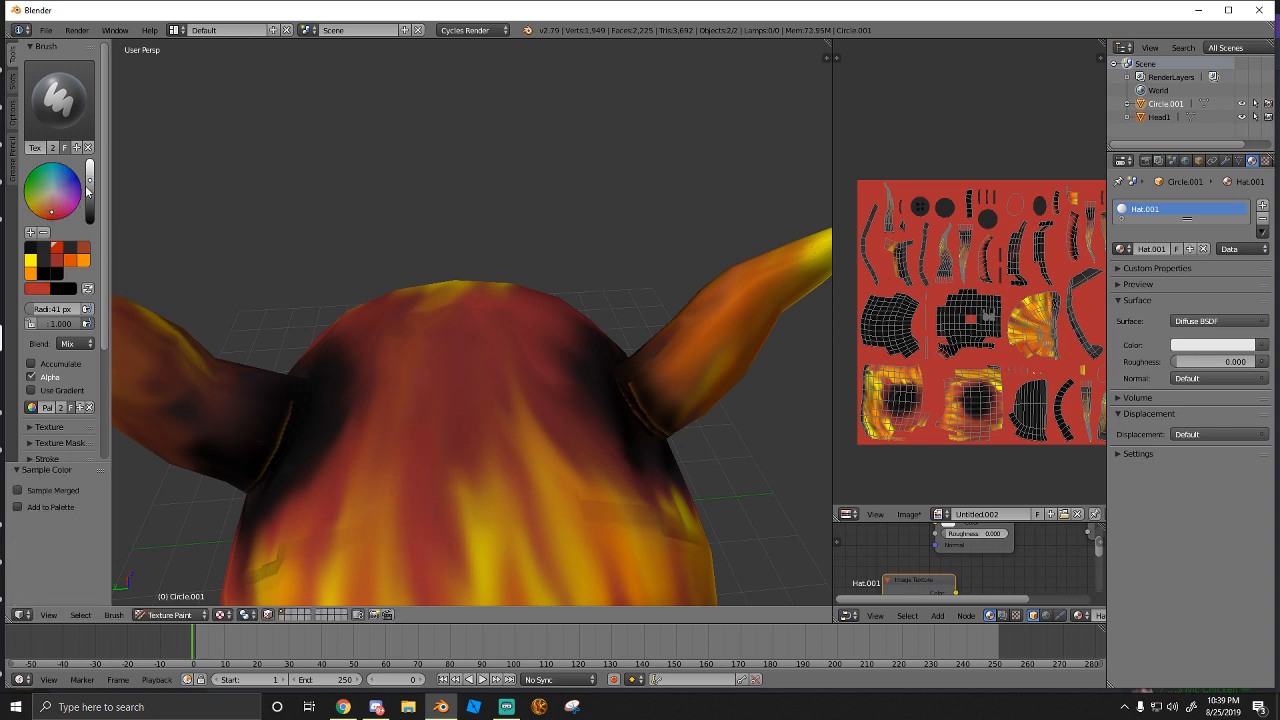
{"action": "left_click_drag", "start_coordinate": [87, 191], "coordinate": [89, 163]}
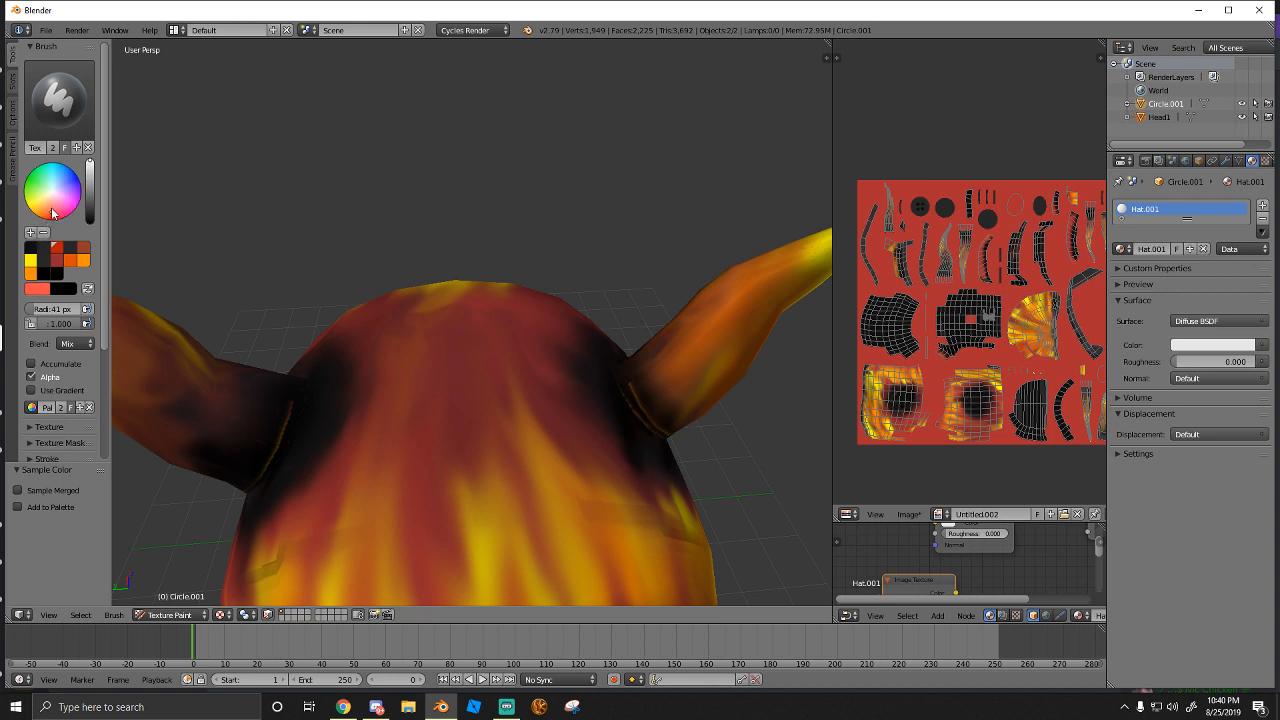
{"action": "mouse_move", "coordinate": [500, 398]}
{"action": "left_mouse_down"}
{"action": "mouse_move", "coordinate": [515, 397]}
{"action": "mouse_move", "coordinate": [437, 405]}
{"action": "left_mouse_up"}
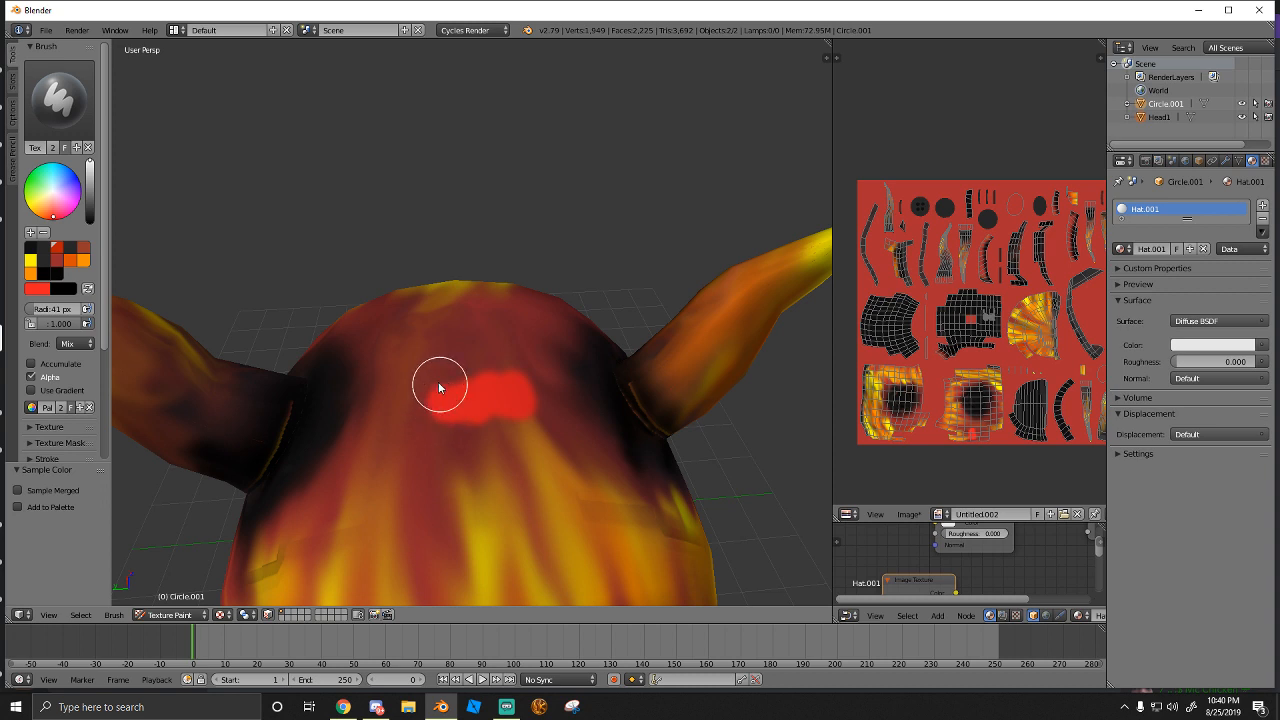
Blend the bright red patch into the surrounding crown with the Smear brush at a 95 px radius and strength 0.265
{"action": "left_click", "coordinate": [59, 100]}
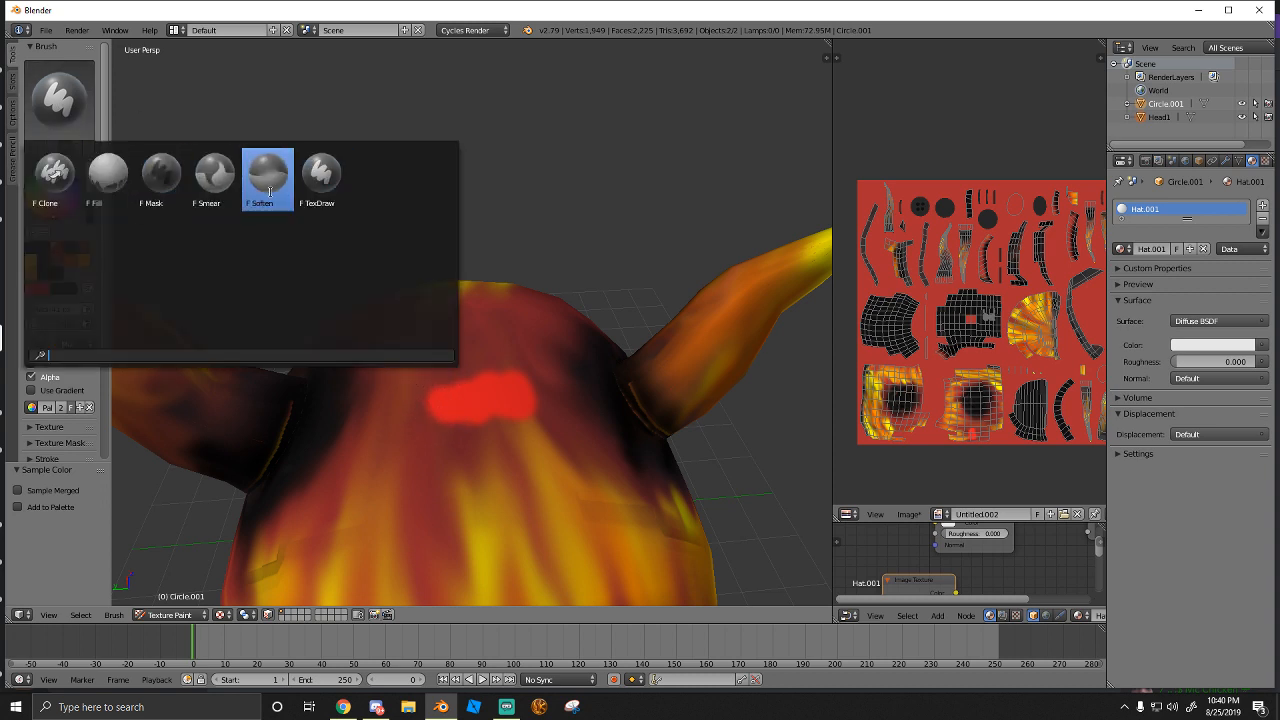
{"action": "left_click", "coordinate": [214, 174]}
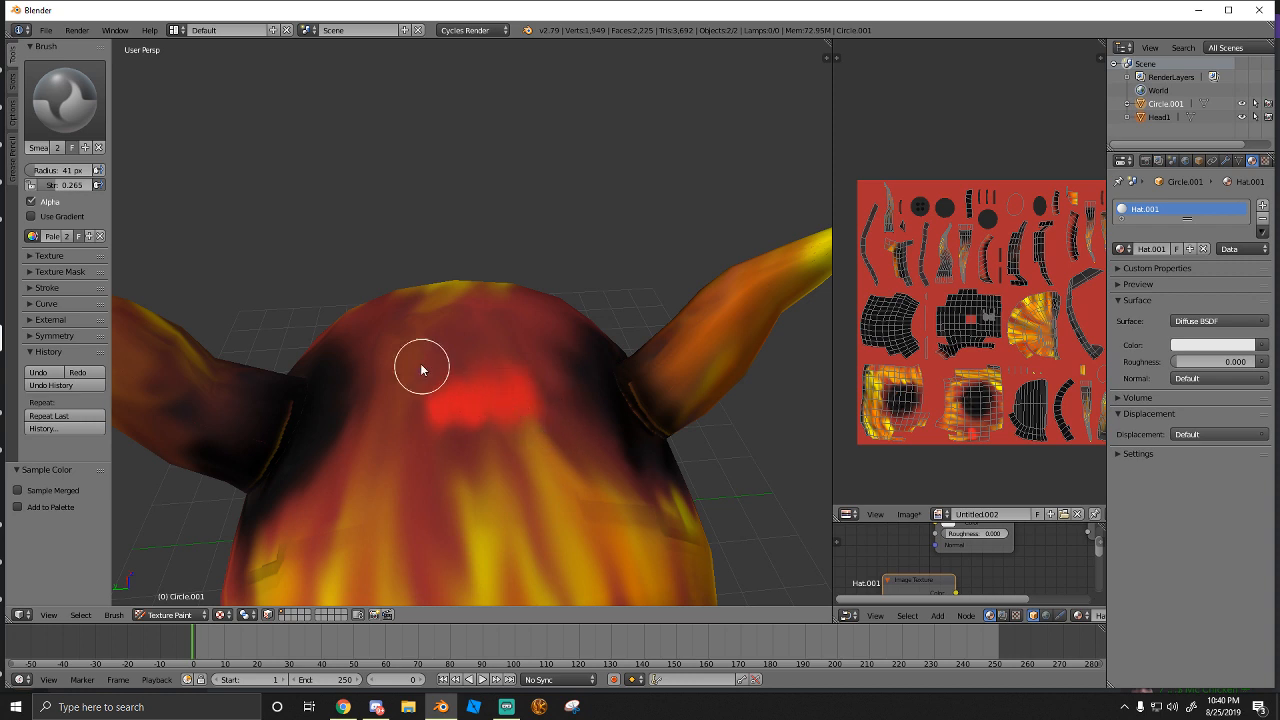
{"action": "left_click_drag", "start_coordinate": [64, 170], "coordinate": [67, 170]}
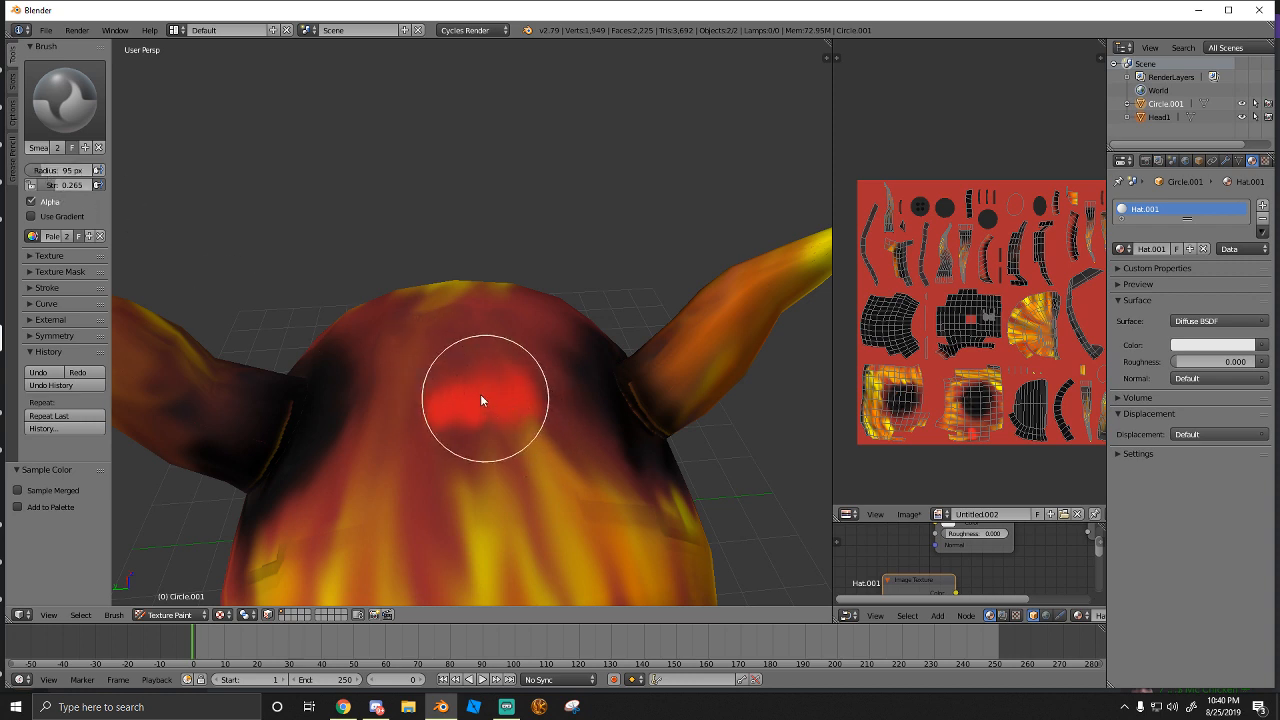
{"action": "mouse_move", "coordinate": [482, 397]}
{"action": "left_mouse_down"}
{"action": "mouse_move", "coordinate": [452, 411]}
{"action": "mouse_move", "coordinate": [412, 402]}
{"action": "mouse_move", "coordinate": [477, 400]}
{"action": "mouse_move", "coordinate": [377, 403]}
{"action": "mouse_move", "coordinate": [566, 405]}
{"action": "mouse_move", "coordinate": [526, 386]}
{"action": "mouse_move", "coordinate": [531, 443]}
{"action": "mouse_move", "coordinate": [482, 377]}
{"action": "mouse_move", "coordinate": [441, 362]}
{"action": "mouse_move", "coordinate": [407, 478]}
{"action": "mouse_move", "coordinate": [416, 372]}
{"action": "mouse_move", "coordinate": [461, 407]}
{"action": "mouse_move", "coordinate": [474, 491]}
{"action": "mouse_move", "coordinate": [460, 297]}
{"action": "mouse_move", "coordinate": [454, 443]}
{"action": "mouse_move", "coordinate": [424, 294]}
{"action": "mouse_move", "coordinate": [391, 405]}
{"action": "mouse_move", "coordinate": [420, 302]}
{"action": "left_mouse_up"}
{"action": "mouse_move", "coordinate": [420, 302]}
{"action": "middle_mouse_down"}
{"action": "mouse_move", "coordinate": [449, 339]}
{"action": "mouse_move", "coordinate": [461, 403]}
{"action": "middle_mouse_up"}
{"action": "mouse_move", "coordinate": [461, 403]}
{"action": "left_mouse_down"}
{"action": "mouse_move", "coordinate": [429, 360]}
{"action": "mouse_move", "coordinate": [461, 413]}
{"action": "mouse_move", "coordinate": [486, 329]}
{"action": "mouse_move", "coordinate": [500, 374]}
{"action": "mouse_move", "coordinate": [471, 391]}
{"action": "left_mouse_up"}
{"action": "mouse_move", "coordinate": [471, 391]}
{"action": "middle_mouse_down"}
{"action": "mouse_move", "coordinate": [477, 416]}
{"action": "mouse_move", "coordinate": [432, 400]}
{"action": "middle_mouse_up"}
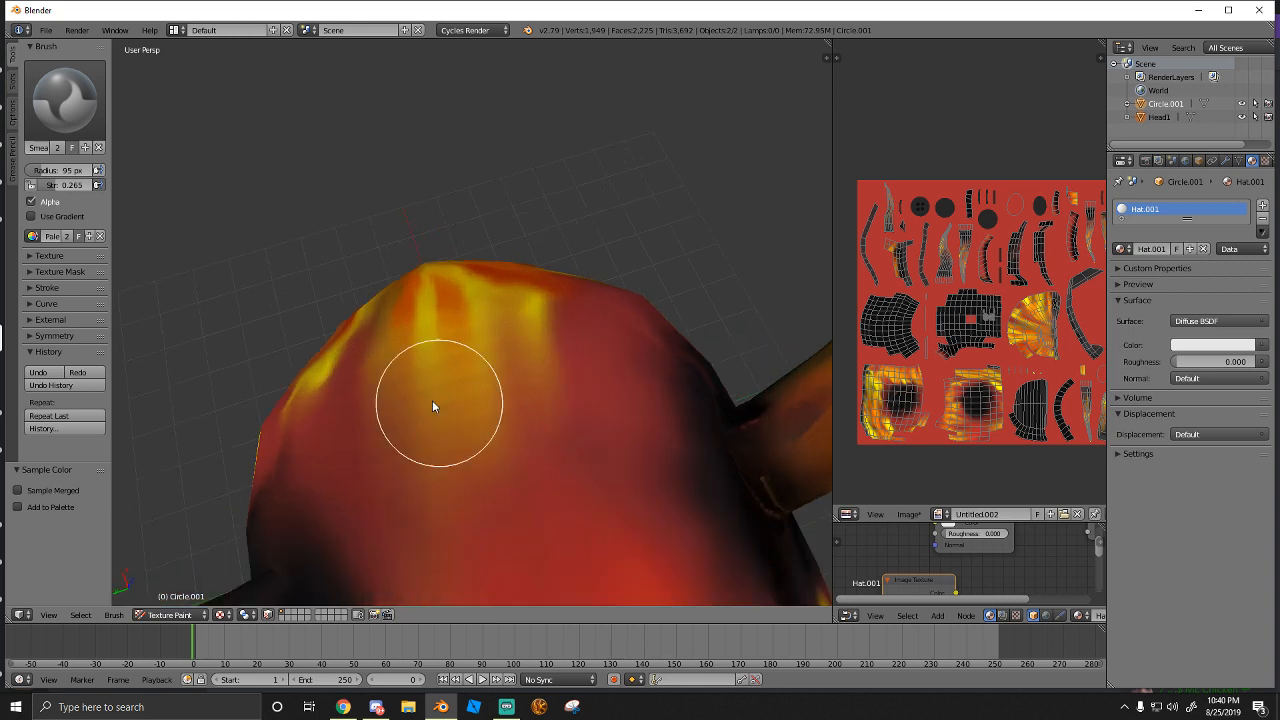
Go over the yellow streaks on top of the crown with the 95 px Soften brush
{"action": "left_click", "coordinate": [65, 100]}
{"action": "left_click", "coordinate": [266, 180]}
{"action": "mouse_move", "coordinate": [451, 415]}
{"action": "left_mouse_down"}
{"action": "mouse_move", "coordinate": [456, 400]}
{"action": "mouse_move", "coordinate": [426, 364]}
{"action": "mouse_move", "coordinate": [459, 398]}
{"action": "mouse_move", "coordinate": [408, 388]}
{"action": "mouse_move", "coordinate": [374, 443]}
{"action": "mouse_move", "coordinate": [403, 346]}
{"action": "mouse_move", "coordinate": [492, 404]}
{"action": "left_mouse_up"}
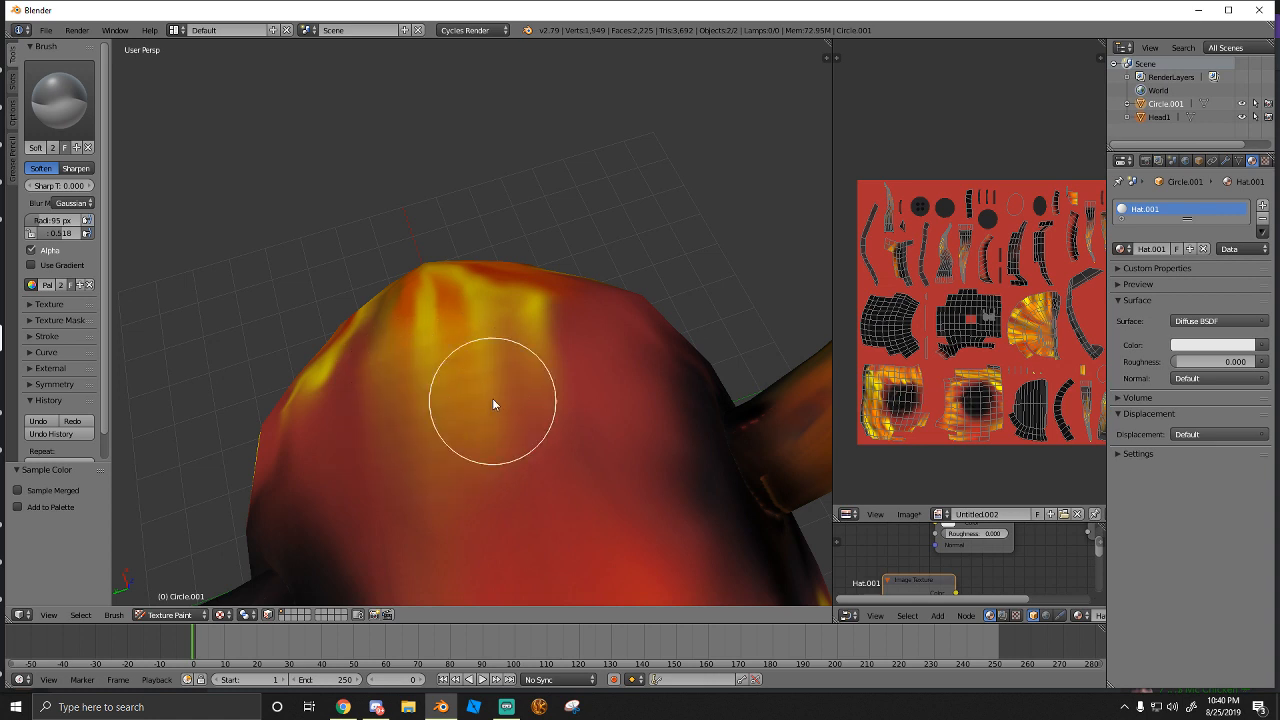
Smear the yellow streaks and bright red on top of the crown together with a 58 px Smear brush
{"action": "left_click", "coordinate": [60, 100]}
{"action": "left_click", "coordinate": [269, 180]}
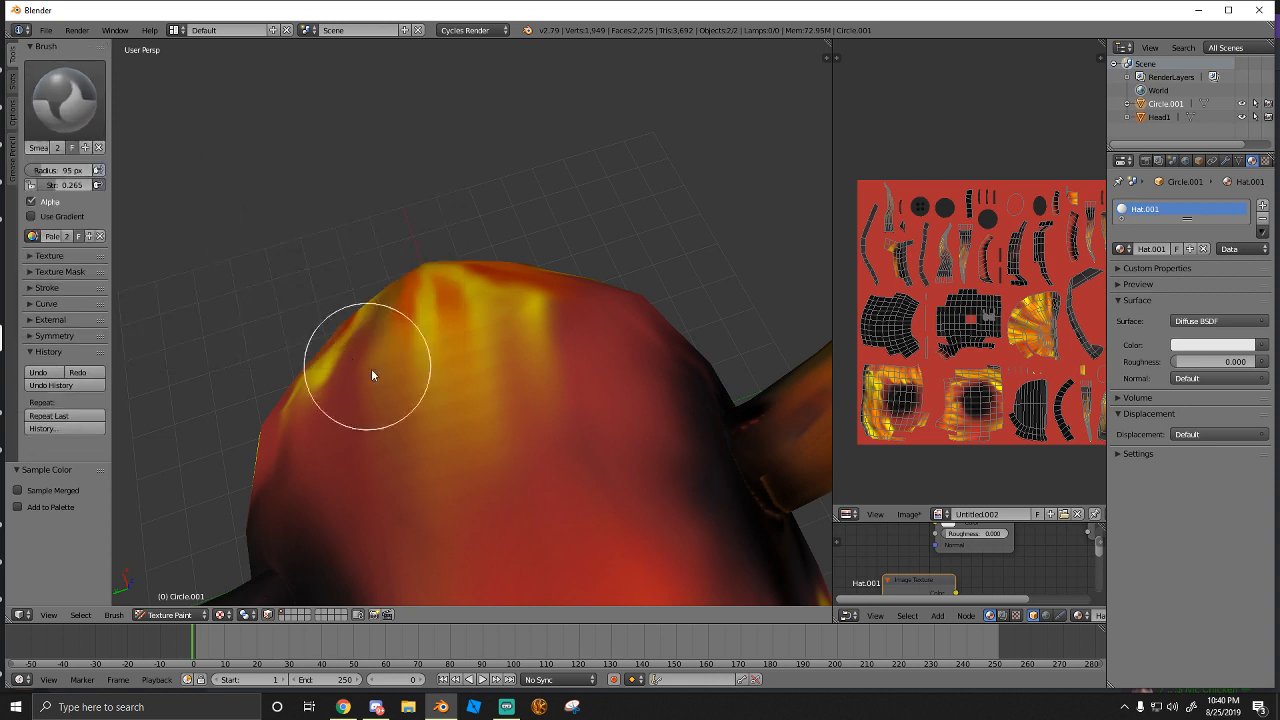
{"action": "key", "text": "f"}
{"action": "left_click", "coordinate": [444, 422]}
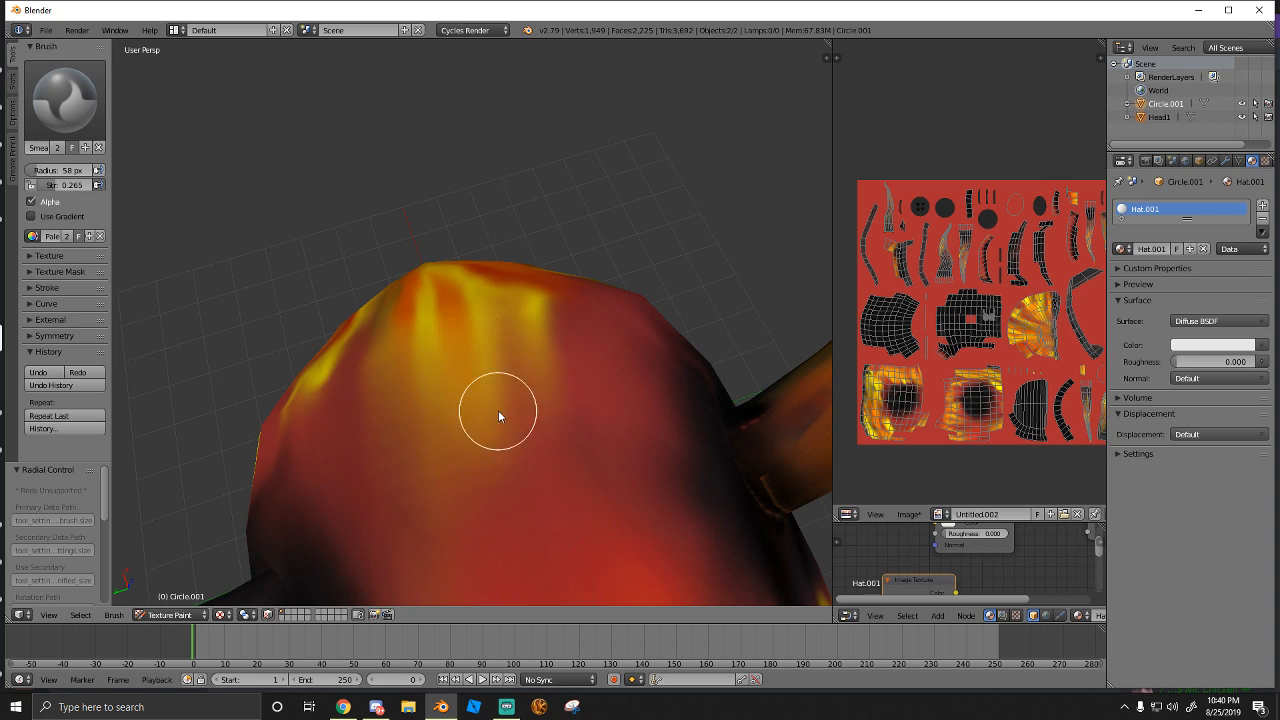
{"action": "left_click_drag", "start_coordinate": [371, 404], "coordinate": [439, 505]}
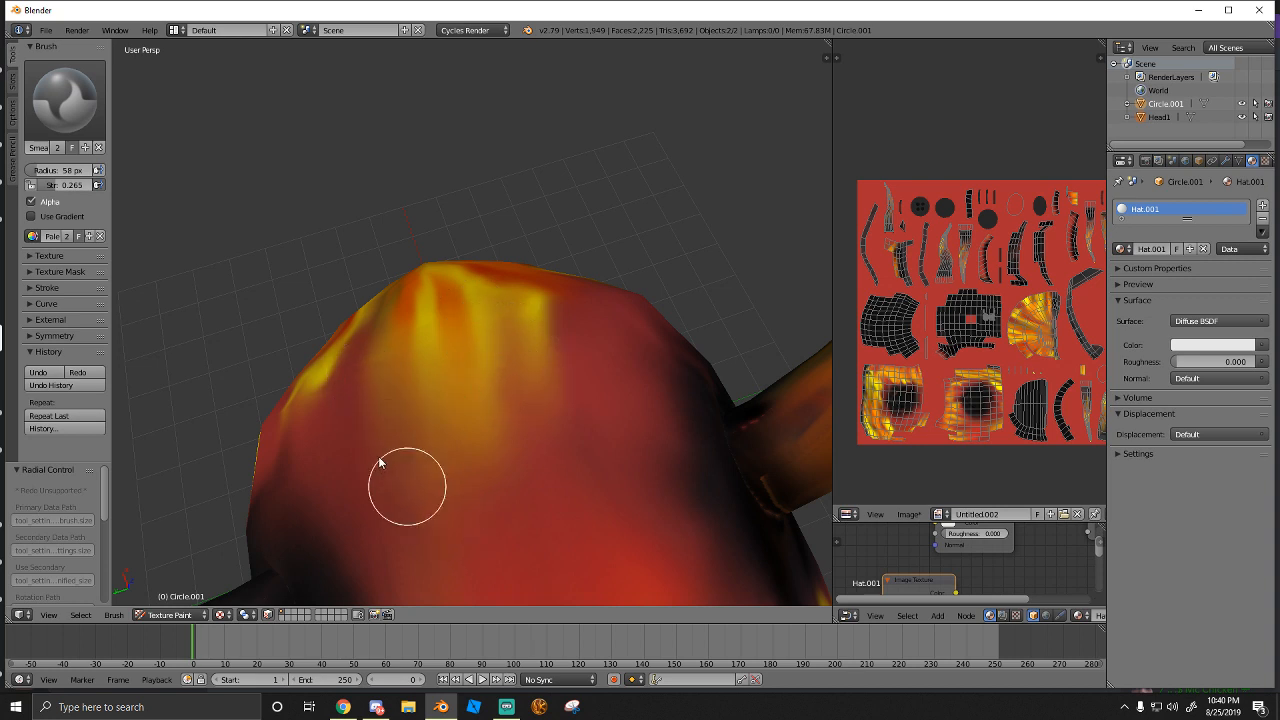
{"action": "middle_click_drag", "start_coordinate": [401, 503], "coordinate": [451, 491]}
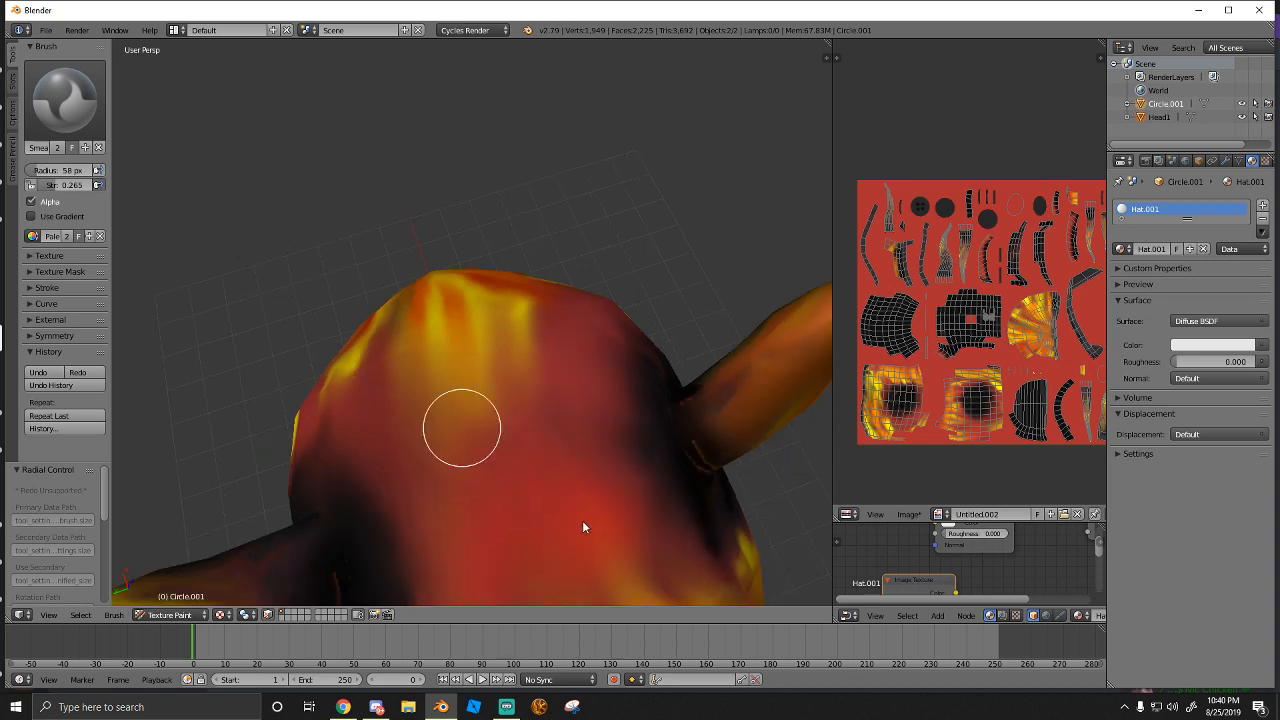
{"action": "left_click_drag", "start_coordinate": [570, 471], "coordinate": [532, 393]}
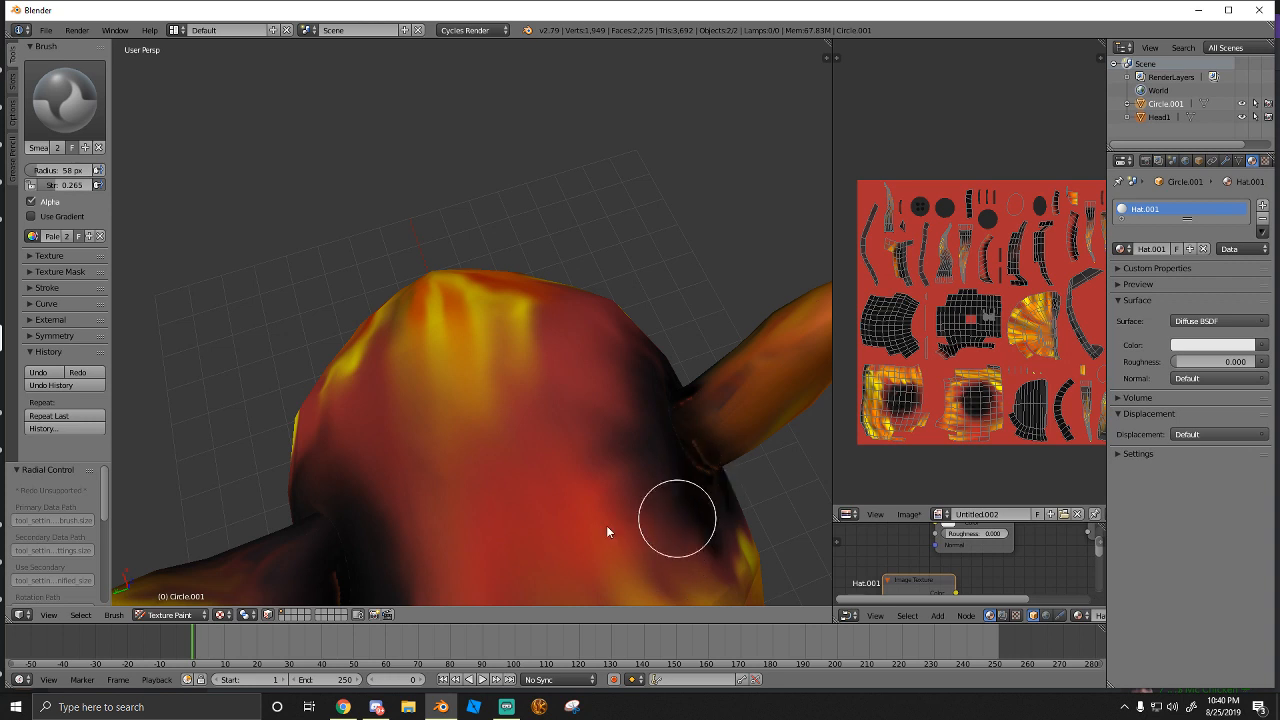
Smear the red between the two horns into the yellow flames and the black around the horn bases
{"action": "mouse_move", "coordinate": [606, 525]}
{"action": "middle_mouse_down"}
{"action": "mouse_move", "coordinate": [418, 464]}
{"action": "mouse_move", "coordinate": [444, 449]}
{"action": "middle_mouse_up"}
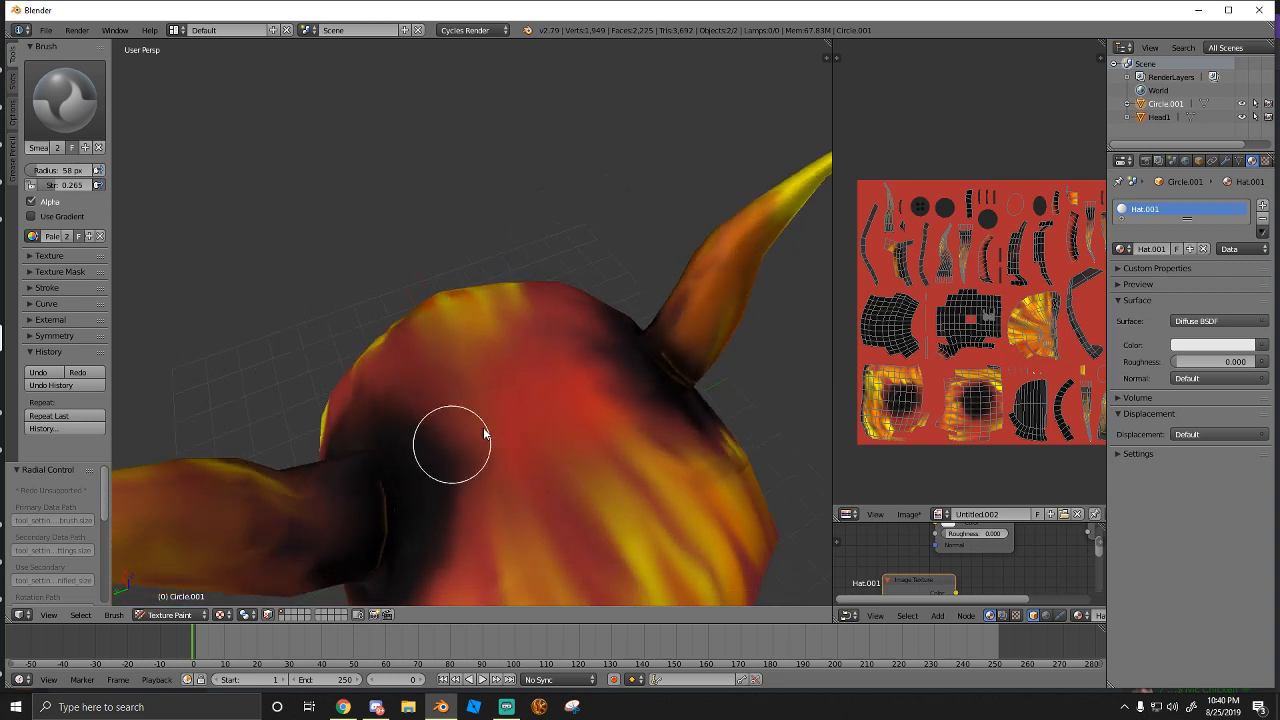
{"action": "middle_click_drag", "start_coordinate": [378, 384], "coordinate": [422, 382]}
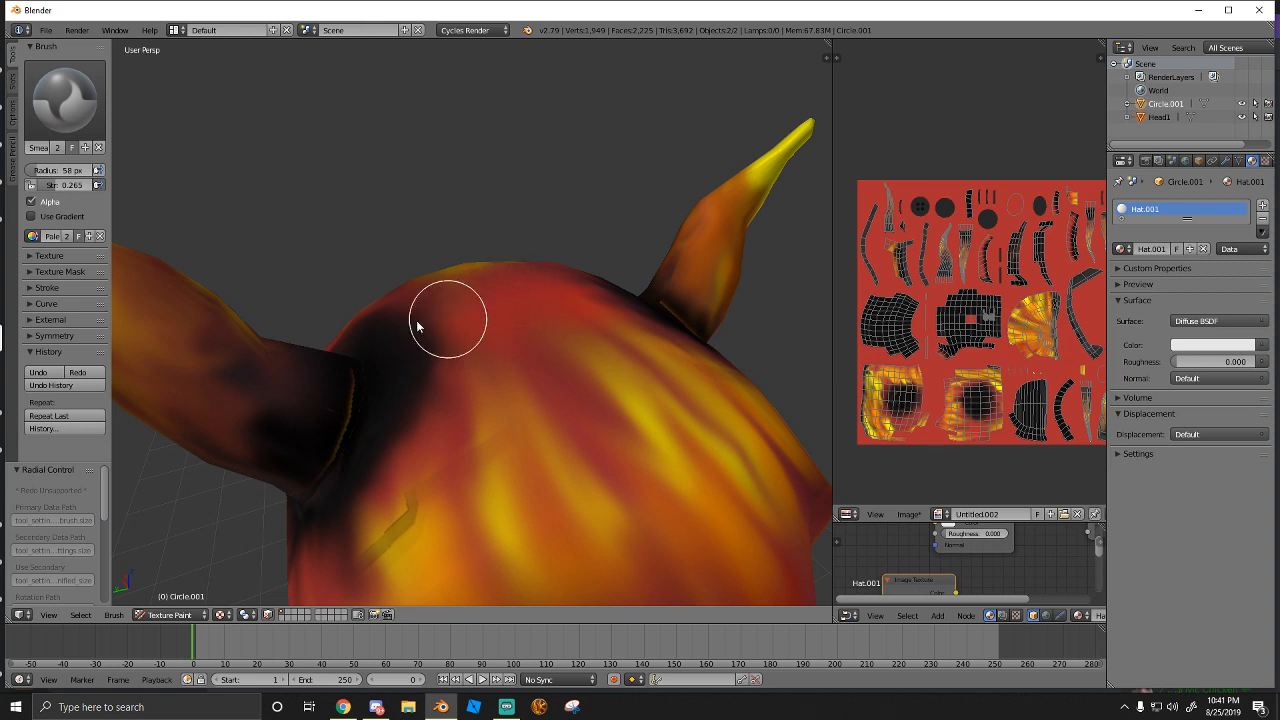
{"action": "middle_click_drag", "start_coordinate": [452, 296], "coordinate": [491, 333]}
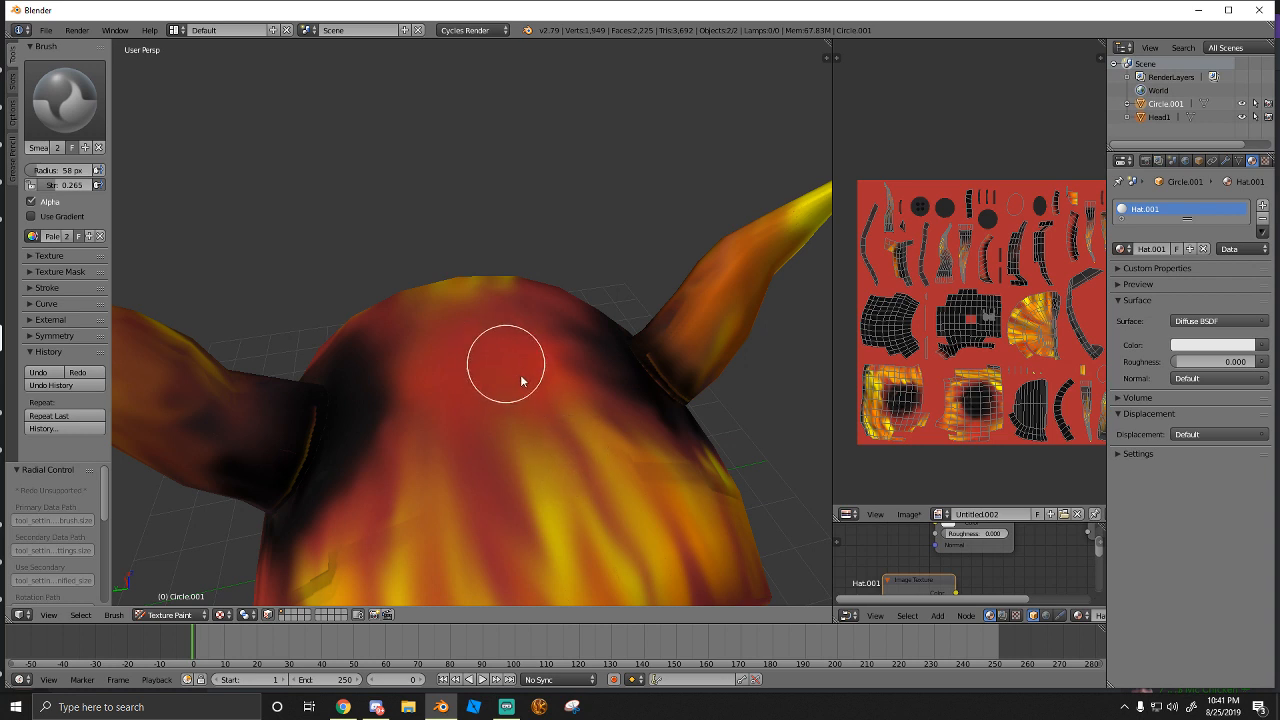
{"action": "middle_click_drag", "start_coordinate": [484, 361], "coordinate": [585, 468]}
{"action": "scroll", "coordinate": [567, 464], "scroll_direction": "down", "scroll_amount": 3}
{"action": "scroll", "coordinate": [467, 364], "scroll_direction": "up", "scroll_amount": 3}
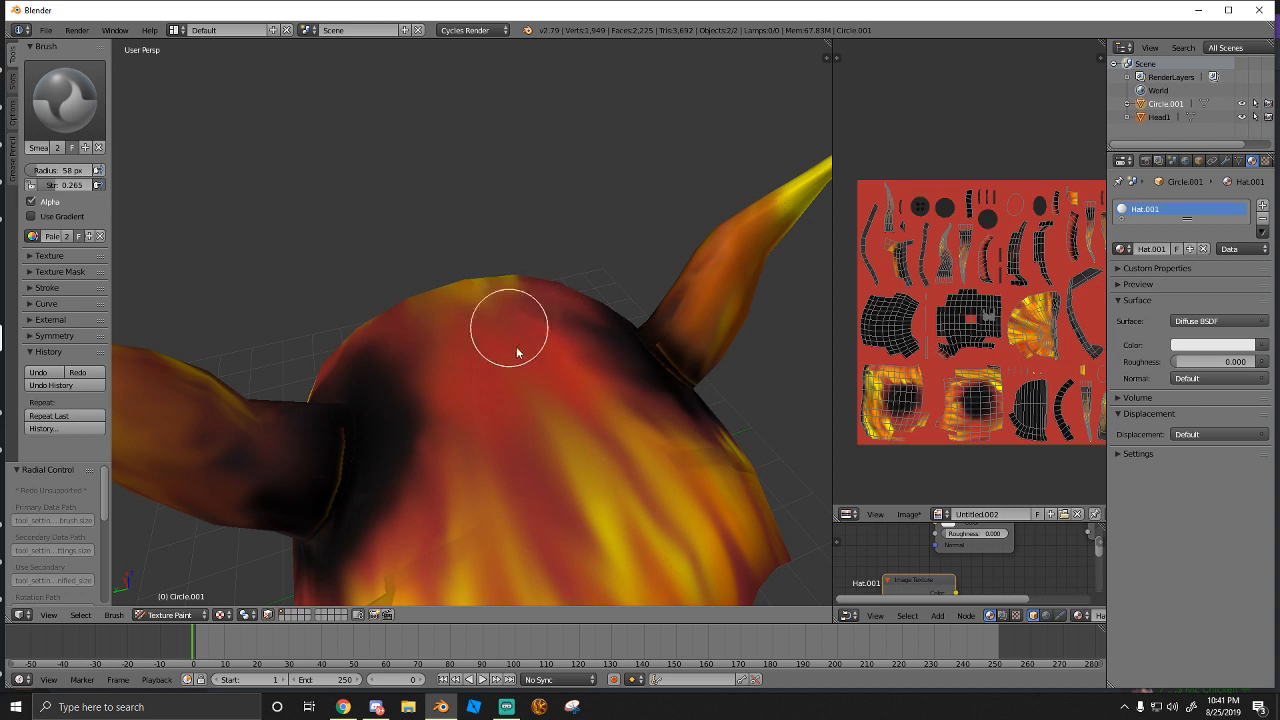
{"action": "left_click_drag", "start_coordinate": [462, 292], "coordinate": [500, 360]}
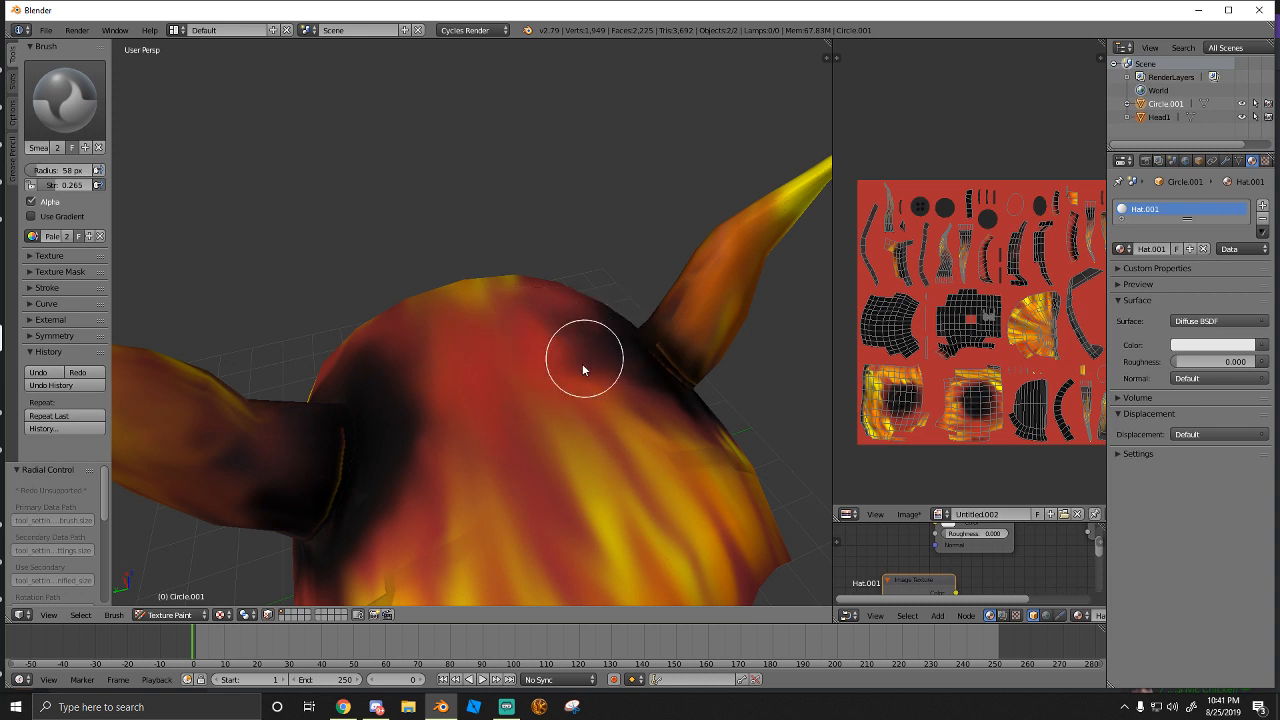
{"action": "mouse_move", "coordinate": [583, 369]}
{"action": "middle_mouse_down"}
{"action": "mouse_move", "coordinate": [557, 420]}
{"action": "mouse_move", "coordinate": [571, 457]}
{"action": "middle_mouse_up"}
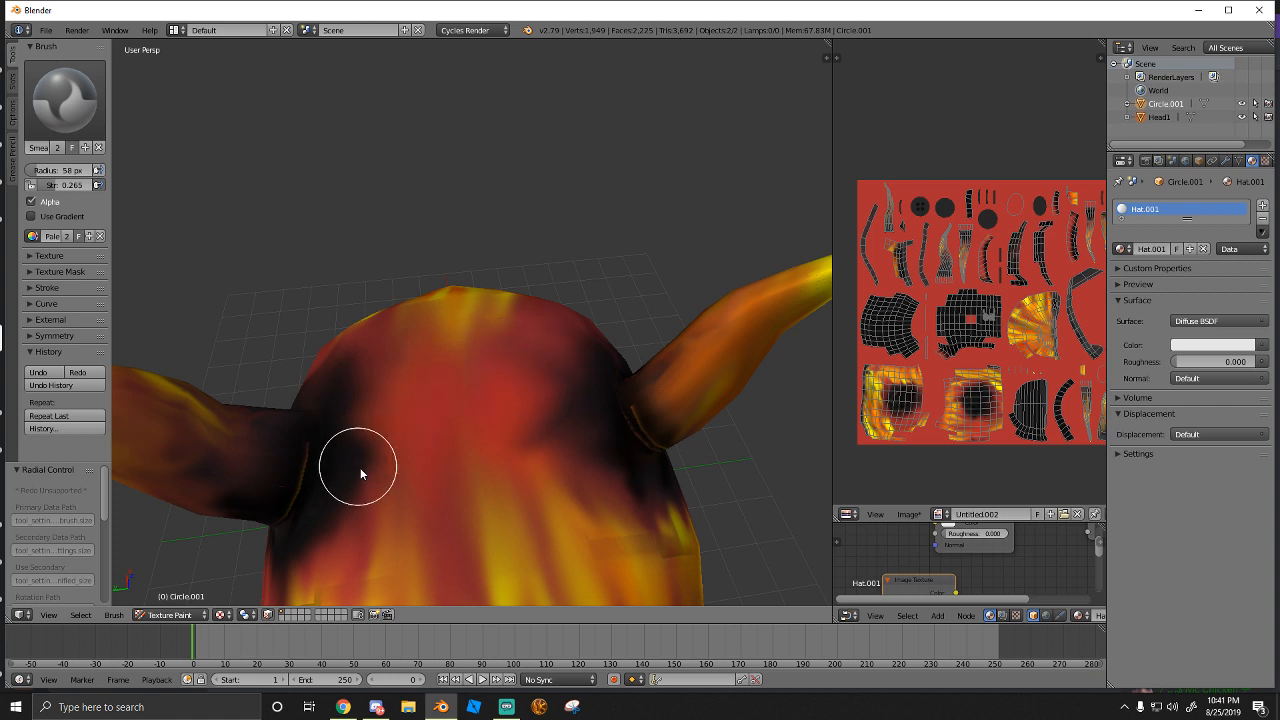
{"action": "mouse_move", "coordinate": [399, 508]}
{"action": "left_mouse_down"}
{"action": "mouse_move", "coordinate": [385, 392]}
{"action": "mouse_move", "coordinate": [389, 471]}
{"action": "mouse_move", "coordinate": [420, 380]}
{"action": "mouse_move", "coordinate": [437, 451]}
{"action": "mouse_move", "coordinate": [446, 388]}
{"action": "left_mouse_up"}
Smear away the seam marks in the yellow beside one horn and along the lower side edge of the hat opening
{"action": "mouse_move", "coordinate": [446, 388]}
{"action": "middle_mouse_down"}
{"action": "mouse_move", "coordinate": [534, 429]}
{"action": "mouse_move", "coordinate": [702, 330]}
{"action": "mouse_move", "coordinate": [537, 249]}
{"action": "mouse_move", "coordinate": [488, 283]}
{"action": "mouse_move", "coordinate": [447, 400]}
{"action": "middle_mouse_up"}
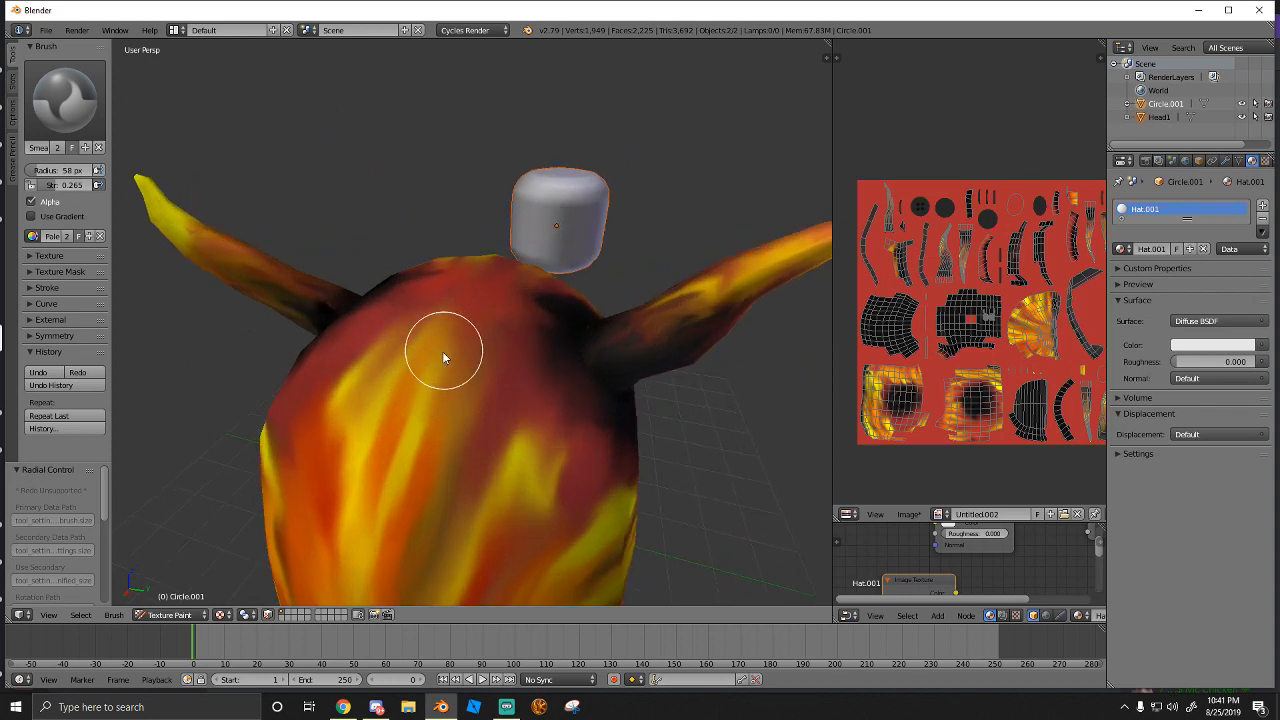
{"action": "middle_click_drag", "start_coordinate": [443, 357], "coordinate": [384, 402]}
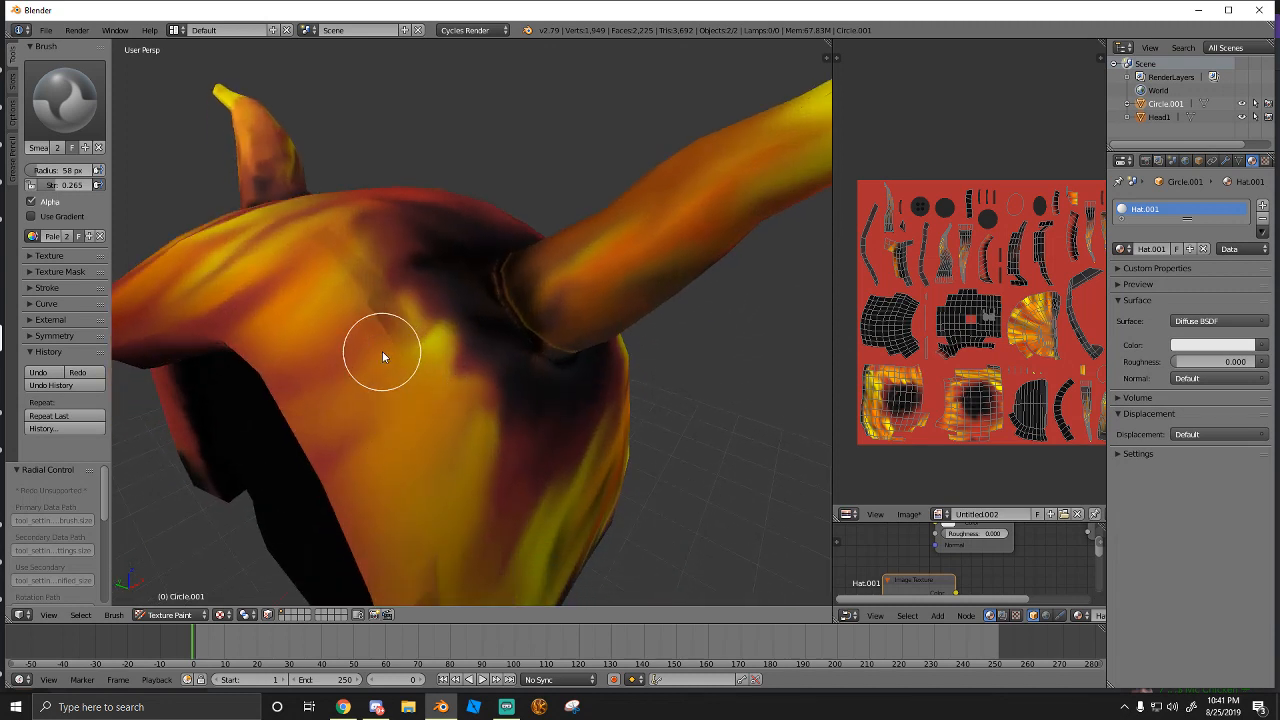
{"action": "mouse_move", "coordinate": [382, 357]}
{"action": "left_mouse_down"}
{"action": "mouse_move", "coordinate": [372, 306]}
{"action": "mouse_move", "coordinate": [340, 287]}
{"action": "left_mouse_up"}
{"action": "mouse_move", "coordinate": [297, 249]}
{"action": "middle_mouse_down"}
{"action": "mouse_move", "coordinate": [429, 409]}
{"action": "mouse_move", "coordinate": [393, 338]}
{"action": "mouse_move", "coordinate": [383, 403]}
{"action": "mouse_move", "coordinate": [381, 349]}
{"action": "middle_mouse_up"}
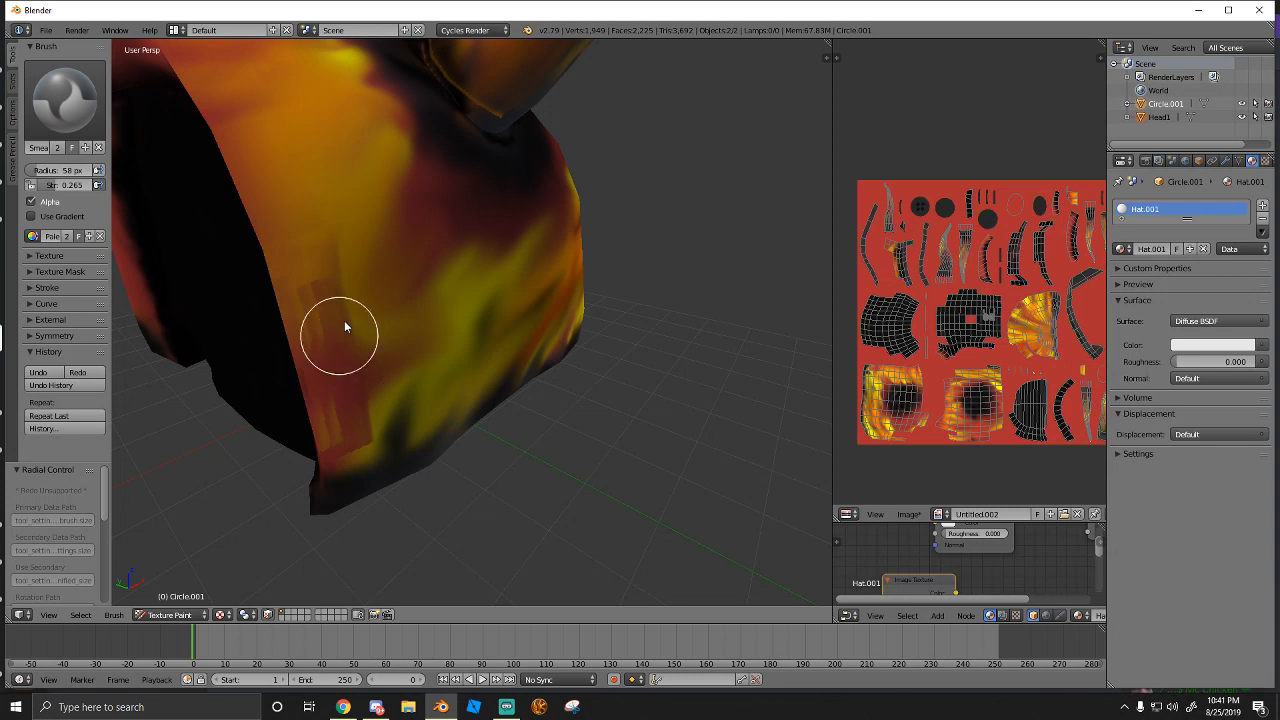
{"action": "mouse_move", "coordinate": [332, 283]}
{"action": "left_mouse_down"}
{"action": "mouse_move", "coordinate": [343, 250]}
{"action": "mouse_move", "coordinate": [313, 264]}
{"action": "mouse_move", "coordinate": [302, 316]}
{"action": "left_mouse_up"}
{"action": "mouse_move", "coordinate": [340, 387]}
{"action": "middle_mouse_down"}
{"action": "mouse_move", "coordinate": [391, 366]}
{"action": "mouse_move", "coordinate": [409, 391]}
{"action": "middle_mouse_up"}
{"action": "left_click_drag", "start_coordinate": [447, 426], "coordinate": [407, 453]}
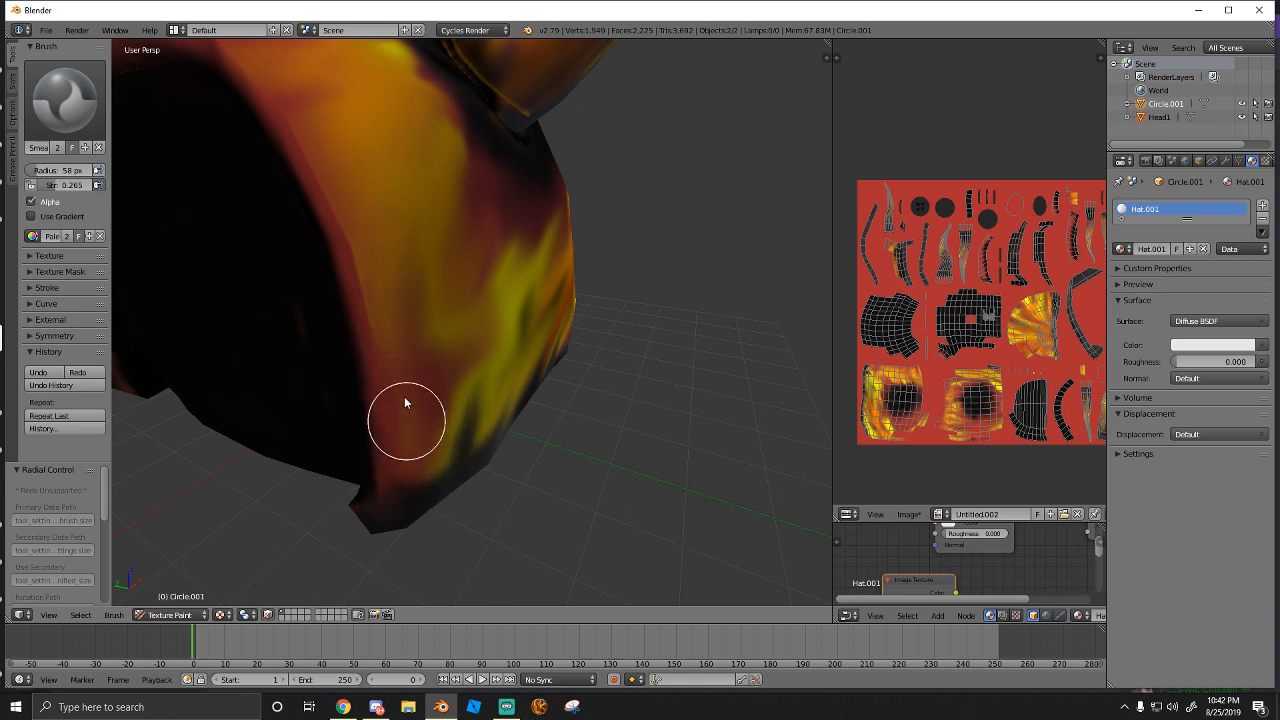
Smear the dark seam mark in the yellow beside the opposite horn's base, and raise the Smear strength to 0.333
{"action": "mouse_move", "coordinate": [375, 353]}
{"action": "middle_mouse_down"}
{"action": "mouse_move", "coordinate": [403, 346]}
{"action": "mouse_move", "coordinate": [409, 314]}
{"action": "middle_mouse_up"}
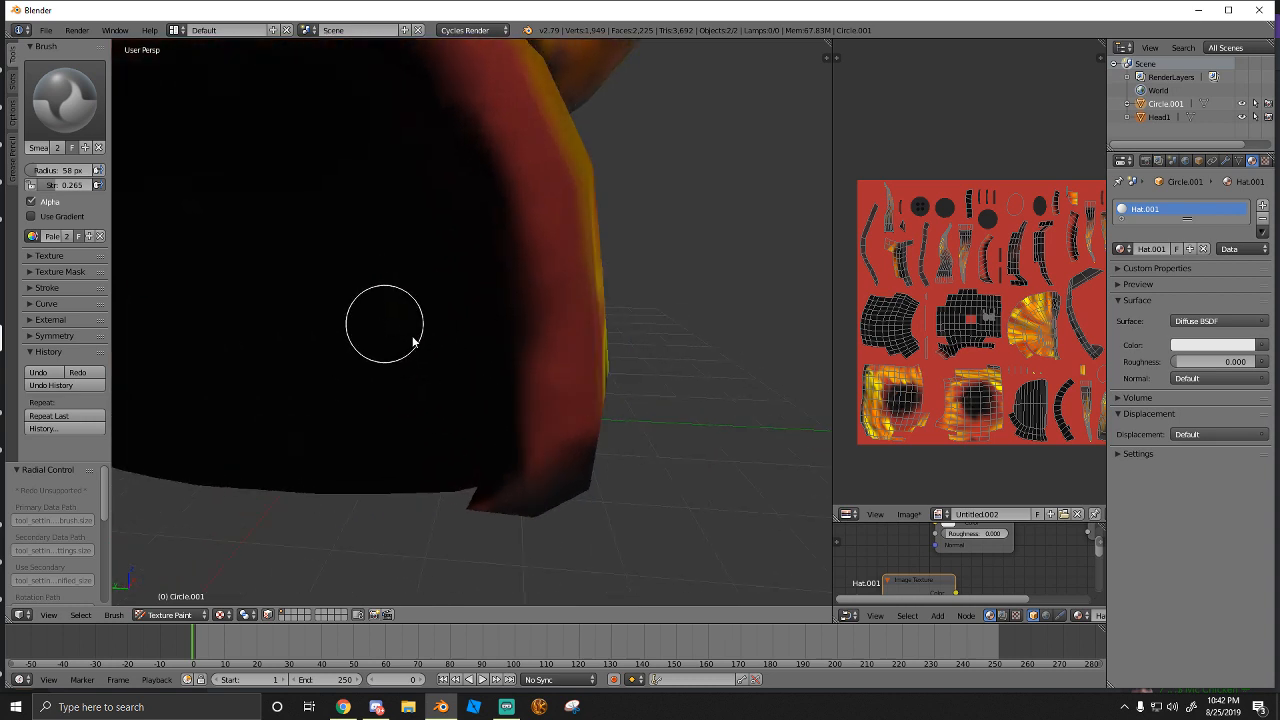
{"action": "mouse_move", "coordinate": [486, 324]}
{"action": "middle_mouse_down"}
{"action": "mouse_move", "coordinate": [353, 320]}
{"action": "mouse_move", "coordinate": [349, 363]}
{"action": "mouse_move", "coordinate": [428, 305]}
{"action": "mouse_move", "coordinate": [477, 306]}
{"action": "mouse_move", "coordinate": [473, 321]}
{"action": "mouse_move", "coordinate": [423, 286]}
{"action": "mouse_move", "coordinate": [289, 251]}
{"action": "mouse_move", "coordinate": [137, 249]}
{"action": "middle_mouse_up"}
{"action": "scroll", "coordinate": [352, 320], "scroll_direction": "down", "scroll_amount": 4}
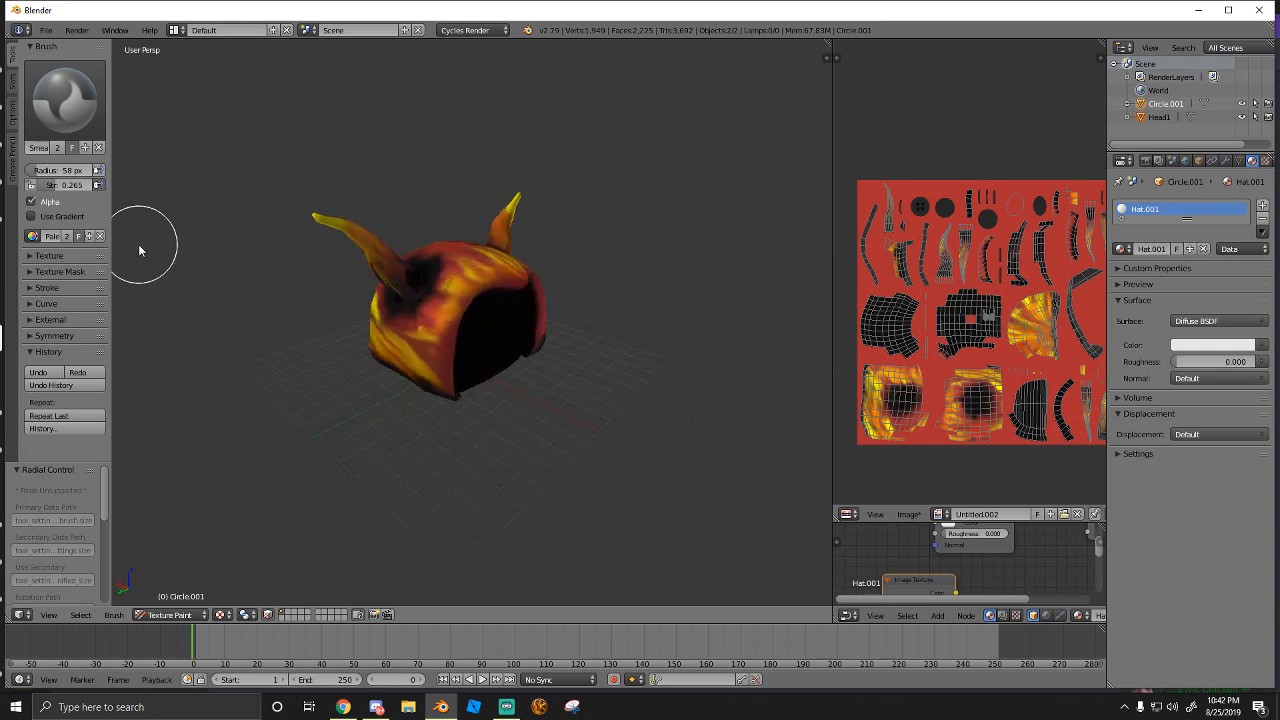
{"action": "scroll", "coordinate": [391, 386], "scroll_direction": "up", "scroll_amount": 4}
{"action": "middle_click_drag", "start_coordinate": [391, 386], "coordinate": [486, 374]}
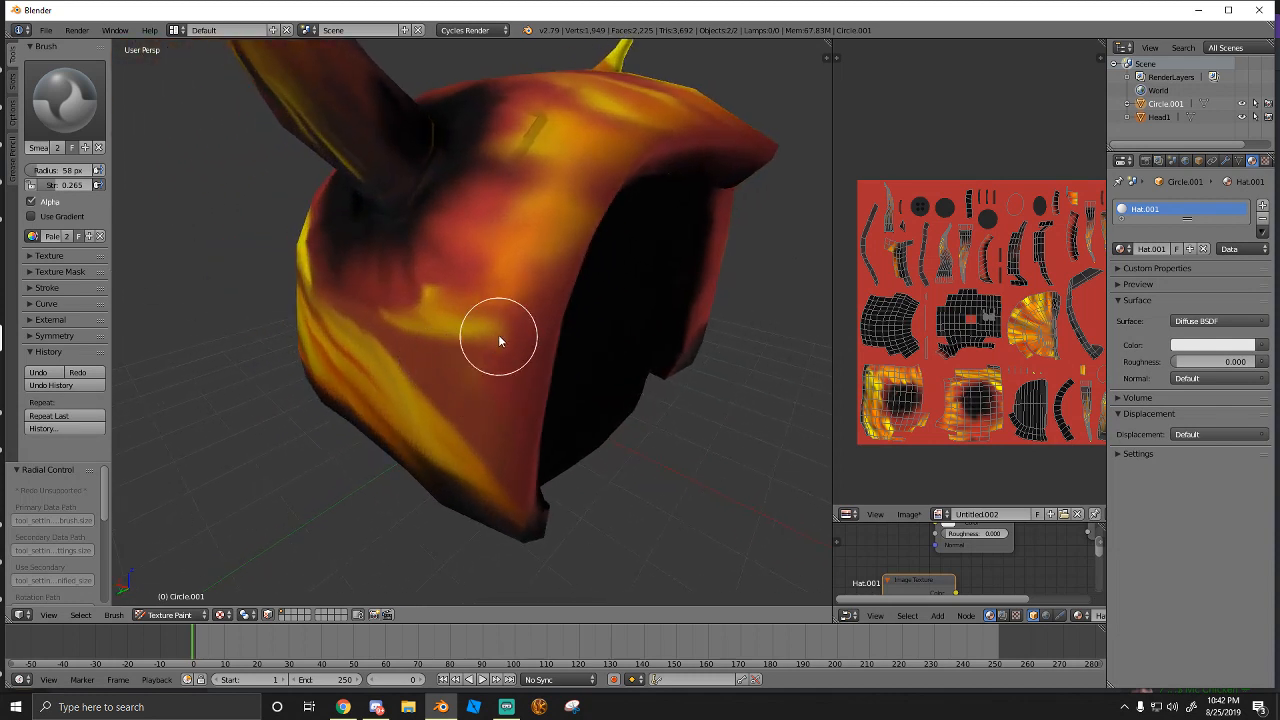
{"action": "middle_click_drag", "start_coordinate": [499, 326], "coordinate": [500, 337]}
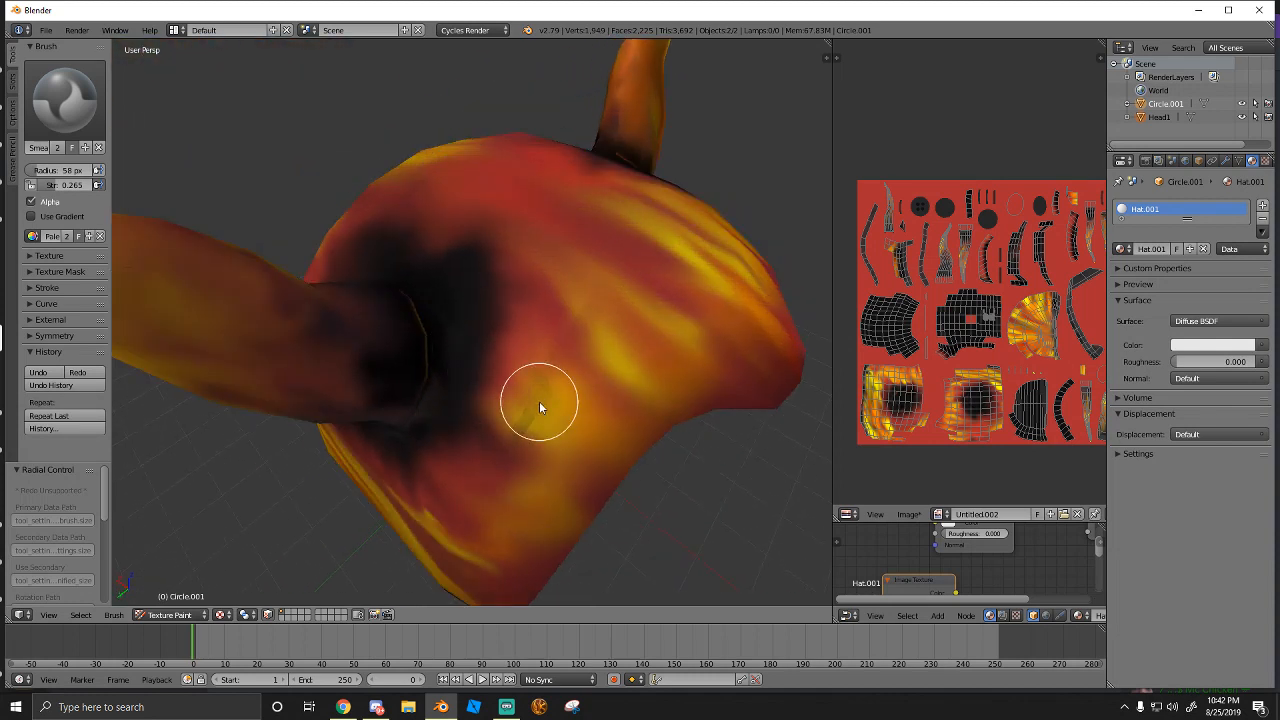
{"action": "mouse_move", "coordinate": [534, 431]}
{"action": "left_mouse_down"}
{"action": "mouse_move", "coordinate": [500, 451]}
{"action": "mouse_move", "coordinate": [590, 376]}
{"action": "left_mouse_up"}
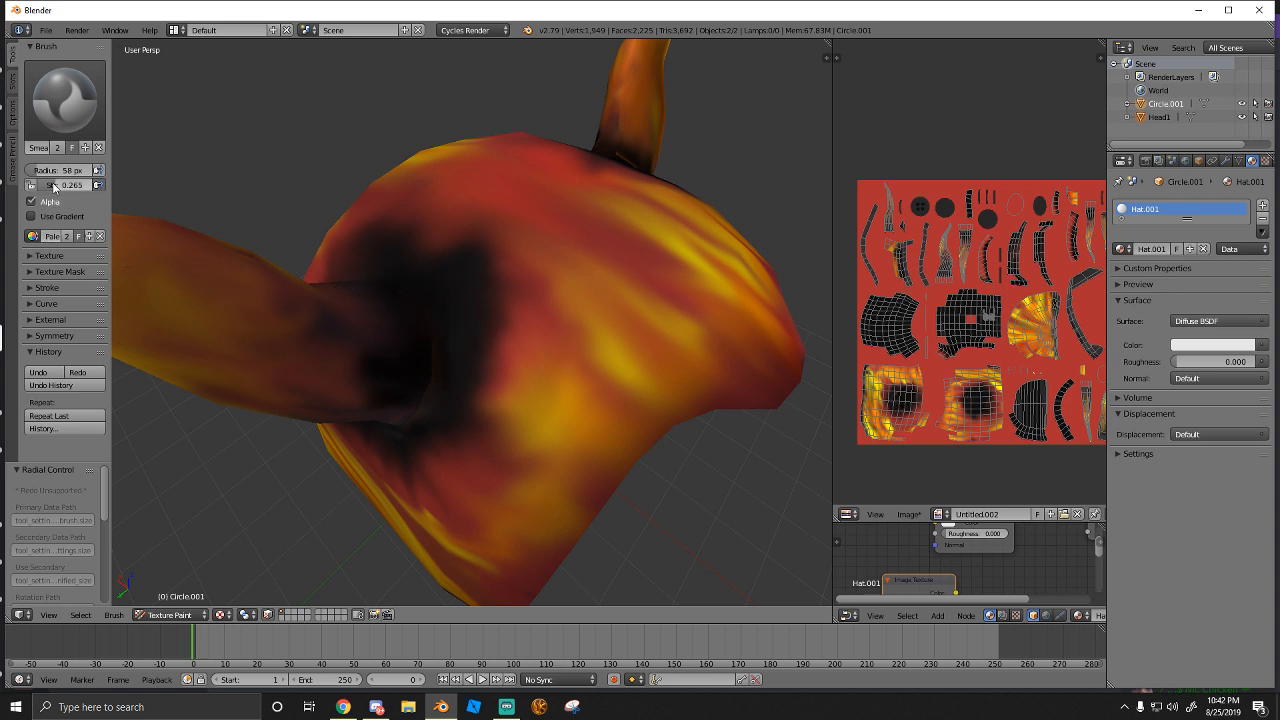
{"action": "mouse_move", "coordinate": [55, 186]}
{"action": "left_mouse_down"}
{"action": "mouse_move", "coordinate": [84, 186]}
{"action": "mouse_move", "coordinate": [47, 188]}
{"action": "mouse_move", "coordinate": [61, 188]}
{"action": "left_mouse_up"}
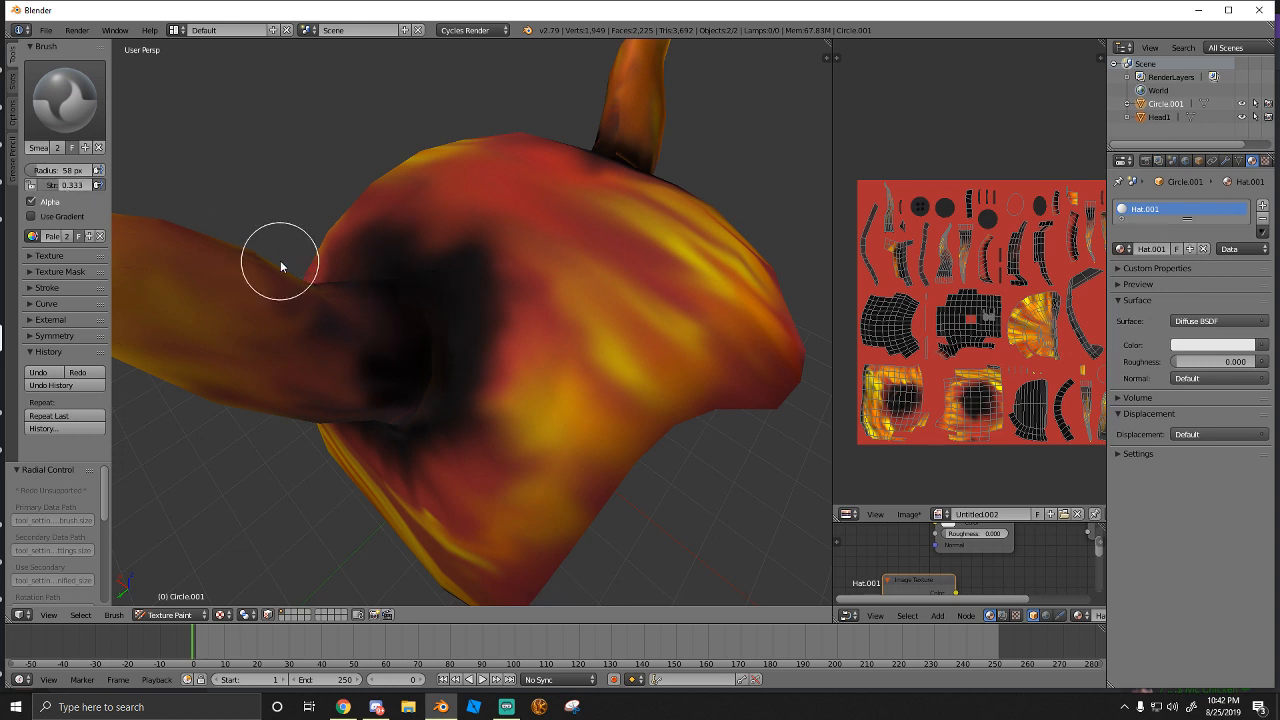
Cover the seam at the near horn's base with black using the 58 px TexDraw brush
{"action": "left_click", "coordinate": [64, 100]}
{"action": "left_click", "coordinate": [320, 178]}
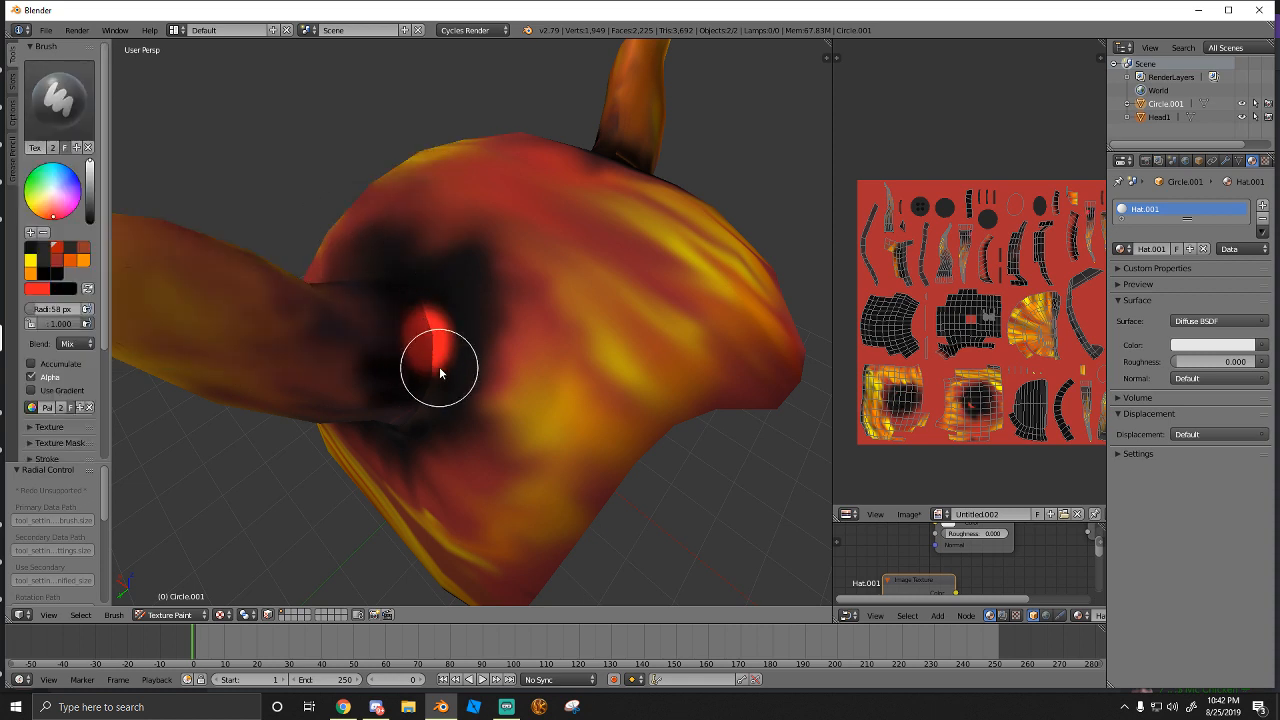
{"action": "key", "text": "ctrl+z"}
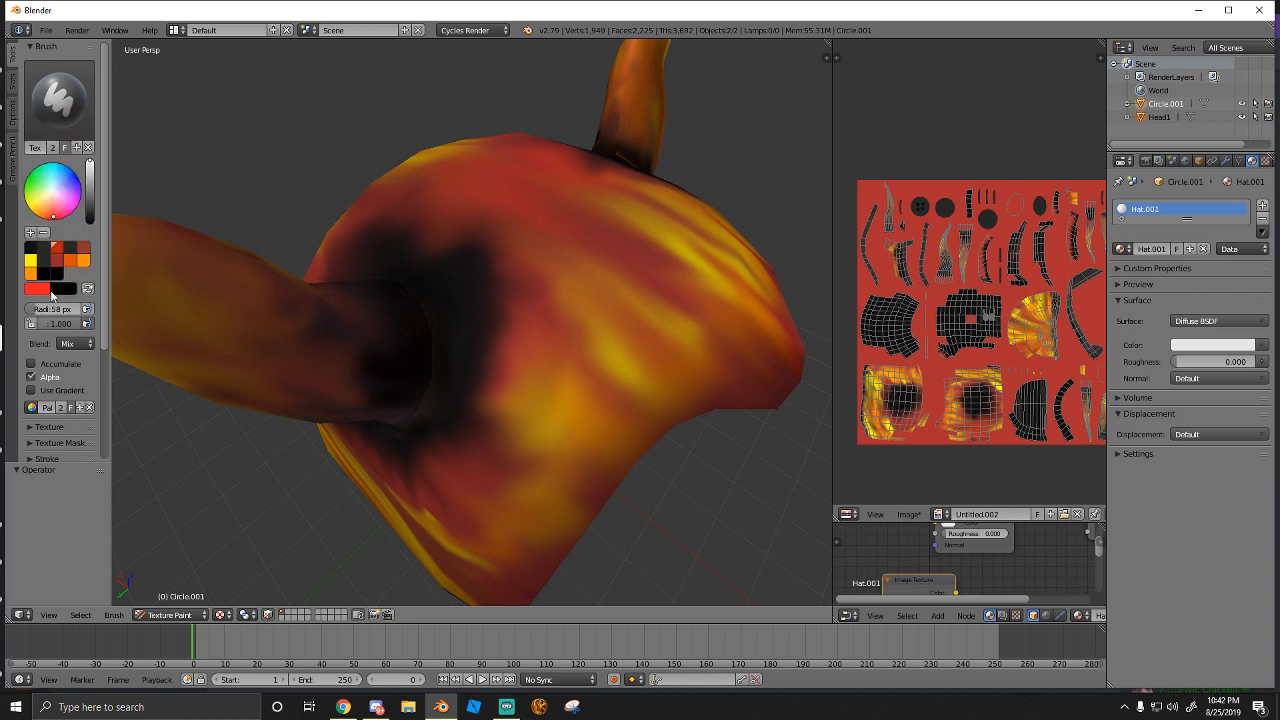
{"action": "left_click", "coordinate": [44, 272]}
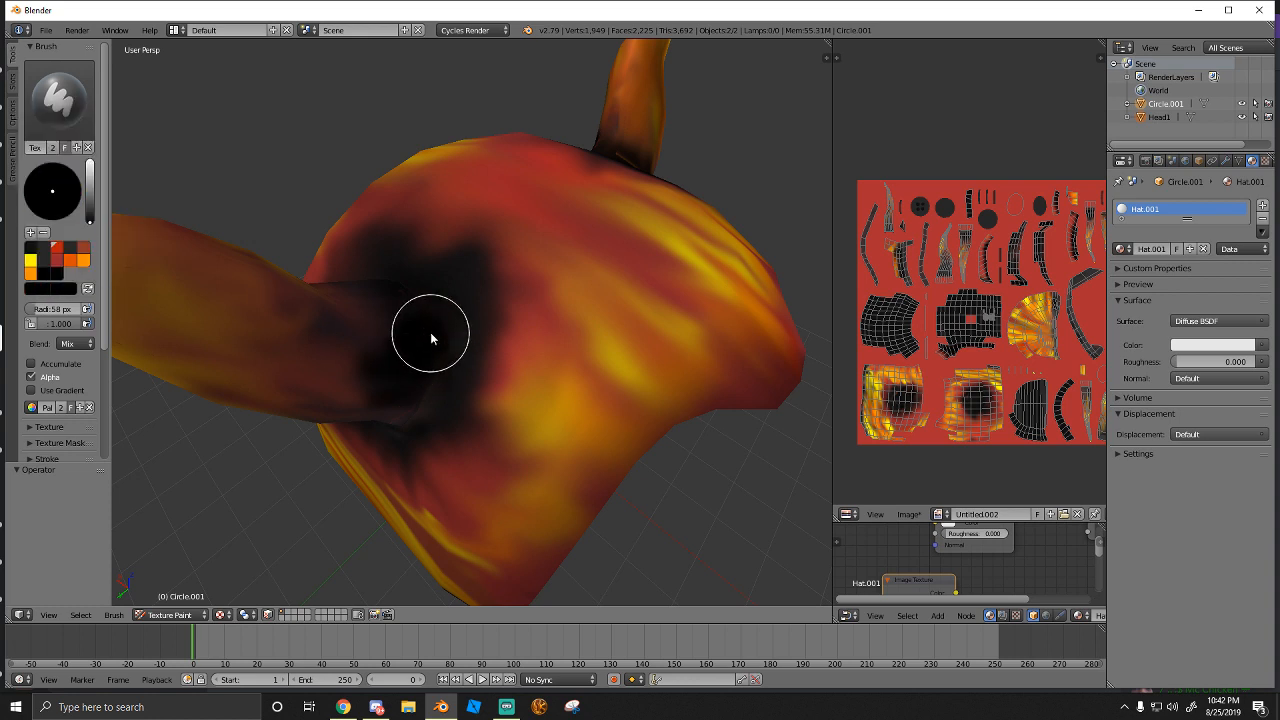
Smear the black around the near horn's base downward with the Smear brush at strength 0.333
{"action": "left_click", "coordinate": [60, 100]}
{"action": "left_click", "coordinate": [215, 178]}
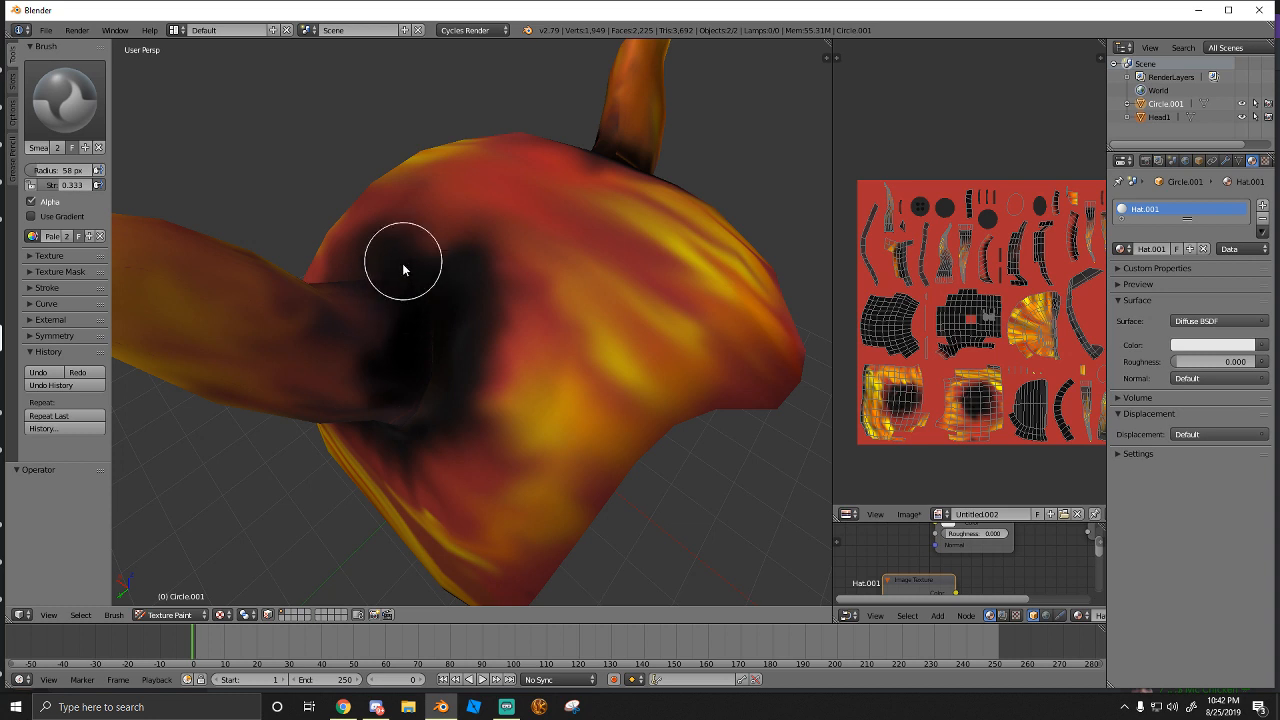
{"action": "mouse_move", "coordinate": [402, 268]}
{"action": "left_mouse_down"}
{"action": "mouse_move", "coordinate": [371, 370]}
{"action": "mouse_move", "coordinate": [402, 378]}
{"action": "mouse_move", "coordinate": [402, 404]}
{"action": "left_mouse_up"}
{"action": "middle_click_drag", "start_coordinate": [436, 401], "coordinate": [467, 202]}
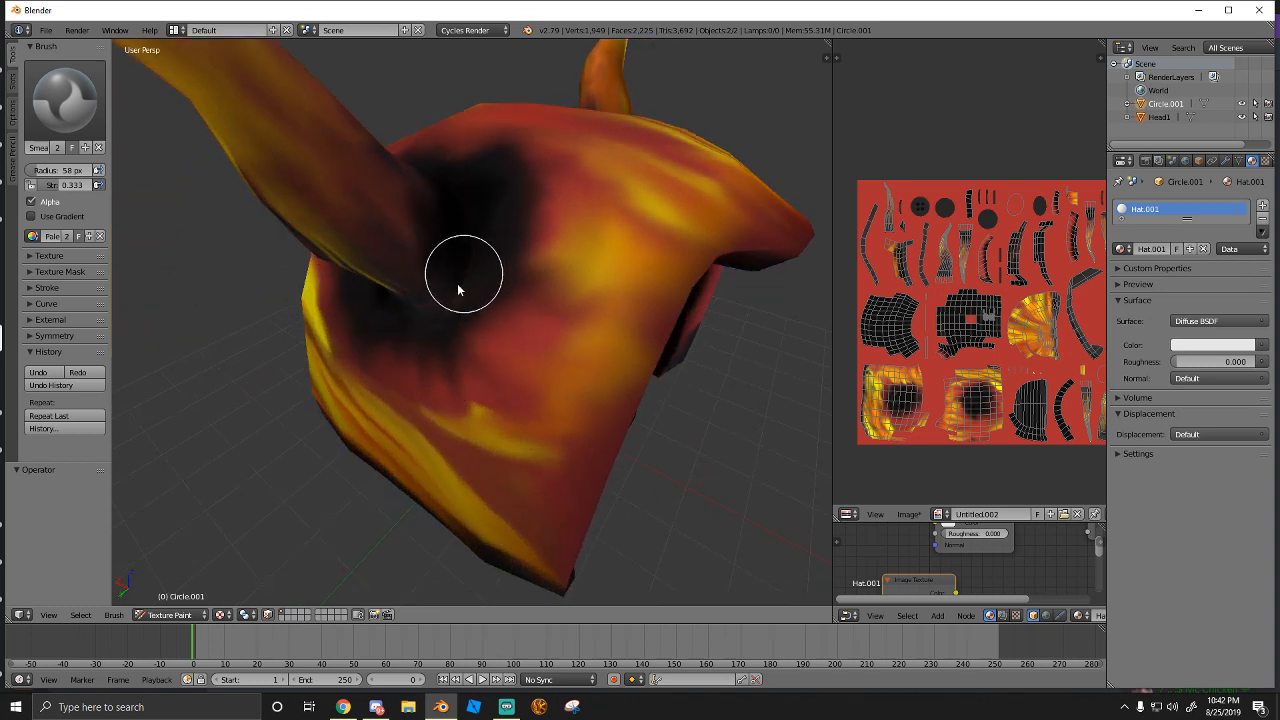
Switch to Streamlabs OBS to check the stream chat and return to Blender
{"action": "left_click", "coordinate": [508, 709]}
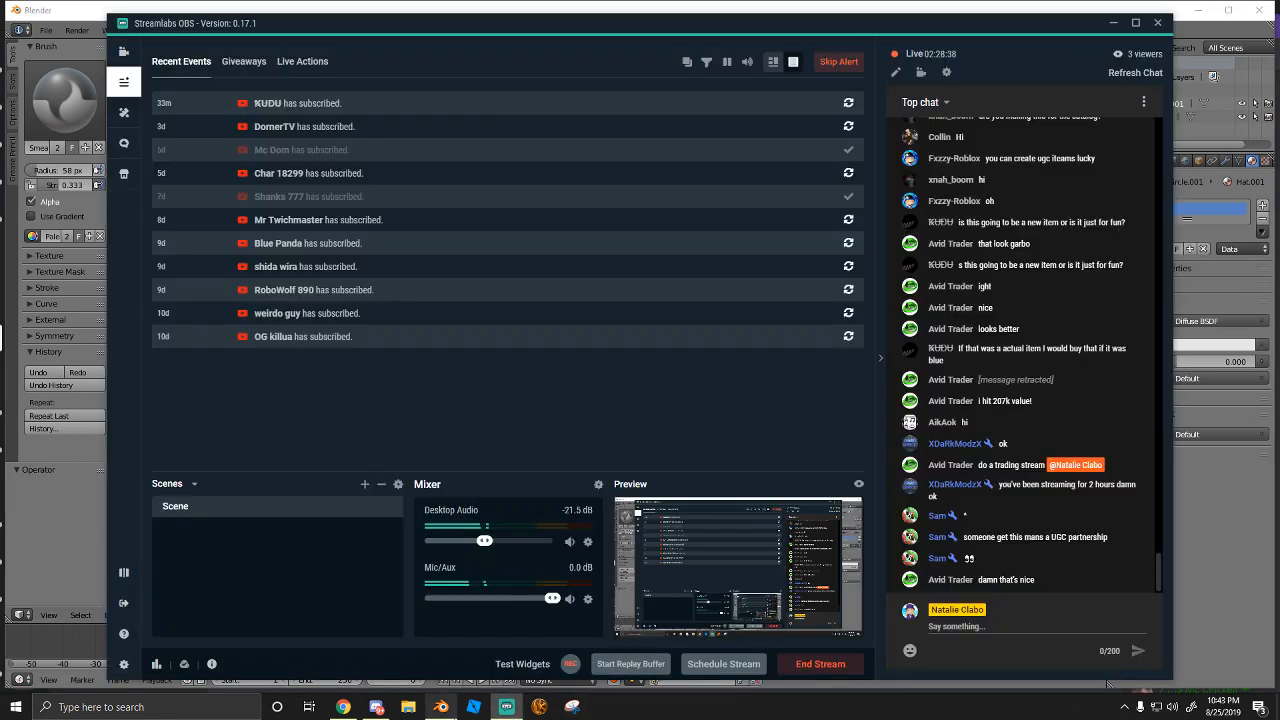
{"action": "left_click", "coordinate": [441, 707]}
Smear the yellow and orange flames on one side of the hat's rounded back, below the horn
{"action": "scroll", "coordinate": [620, 410], "scroll_direction": "down", "scroll_amount": 3}
{"action": "mouse_move", "coordinate": [620, 410]}
{"action": "middle_mouse_down"}
{"action": "mouse_move", "coordinate": [477, 391]}
{"action": "mouse_move", "coordinate": [471, 320]}
{"action": "mouse_move", "coordinate": [417, 286]}
{"action": "mouse_move", "coordinate": [437, 277]}
{"action": "mouse_move", "coordinate": [511, 297]}
{"action": "mouse_move", "coordinate": [390, 300]}
{"action": "mouse_move", "coordinate": [420, 294]}
{"action": "mouse_move", "coordinate": [551, 355]}
{"action": "mouse_move", "coordinate": [623, 300]}
{"action": "middle_mouse_up"}
{"action": "scroll", "coordinate": [477, 391], "scroll_direction": "down", "scroll_amount": 2}
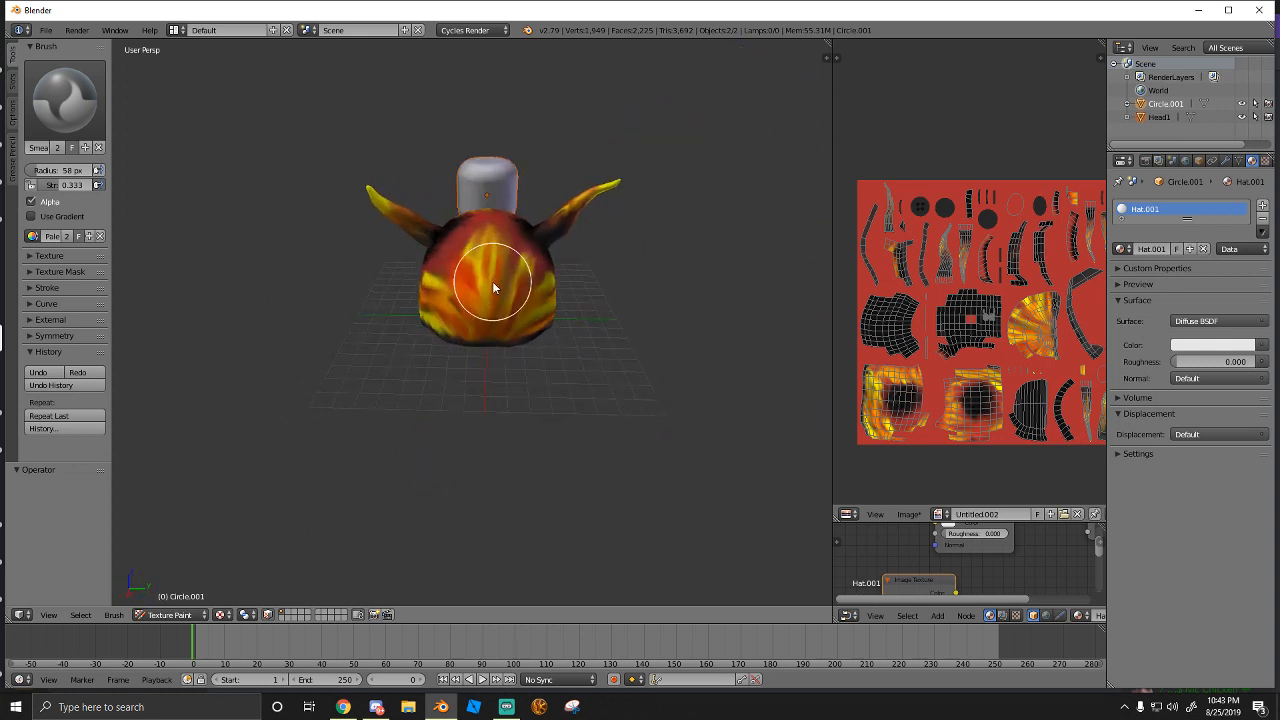
{"action": "scroll", "coordinate": [492, 300], "scroll_direction": "up", "scroll_amount": 5}
{"action": "mouse_move", "coordinate": [453, 223]}
{"action": "left_mouse_down"}
{"action": "mouse_move", "coordinate": [451, 257]}
{"action": "mouse_move", "coordinate": [428, 266]}
{"action": "left_mouse_up"}
{"action": "mouse_move", "coordinate": [435, 345]}
{"action": "middle_mouse_down"}
{"action": "mouse_move", "coordinate": [443, 323]}
{"action": "mouse_move", "coordinate": [391, 257]}
{"action": "middle_mouse_up"}
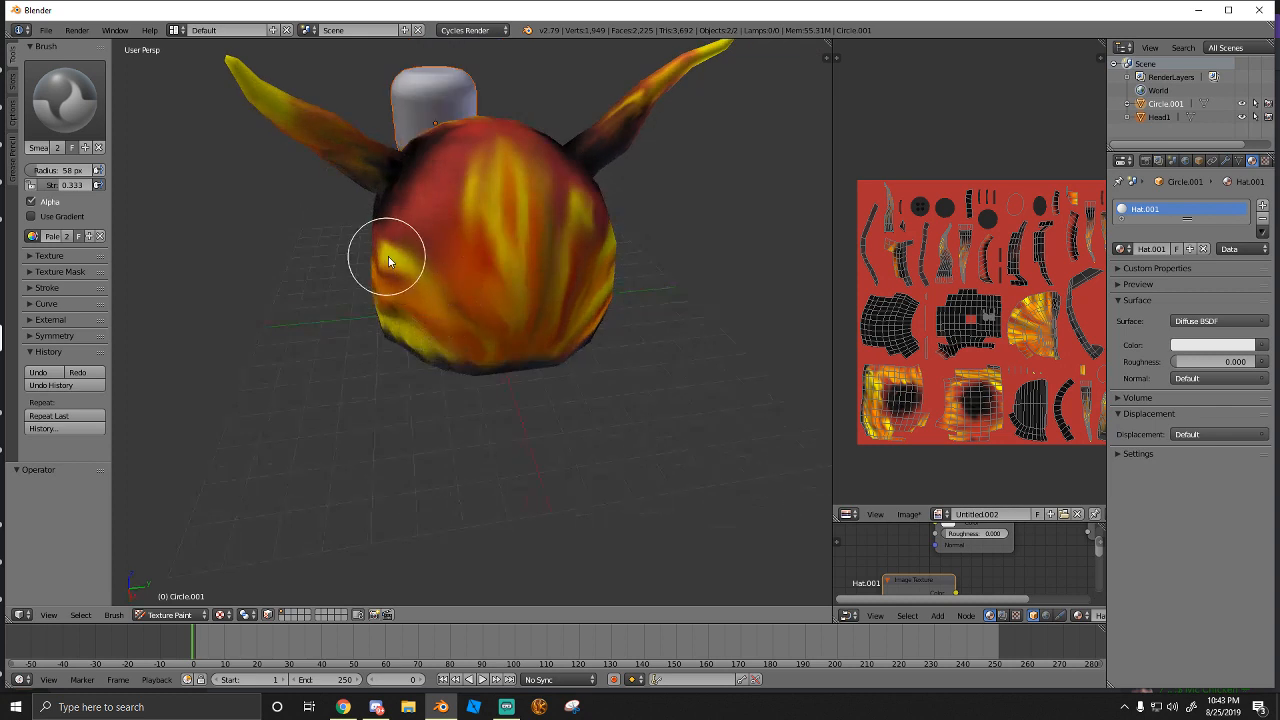
{"action": "left_click_drag", "start_coordinate": [414, 293], "coordinate": [494, 328]}
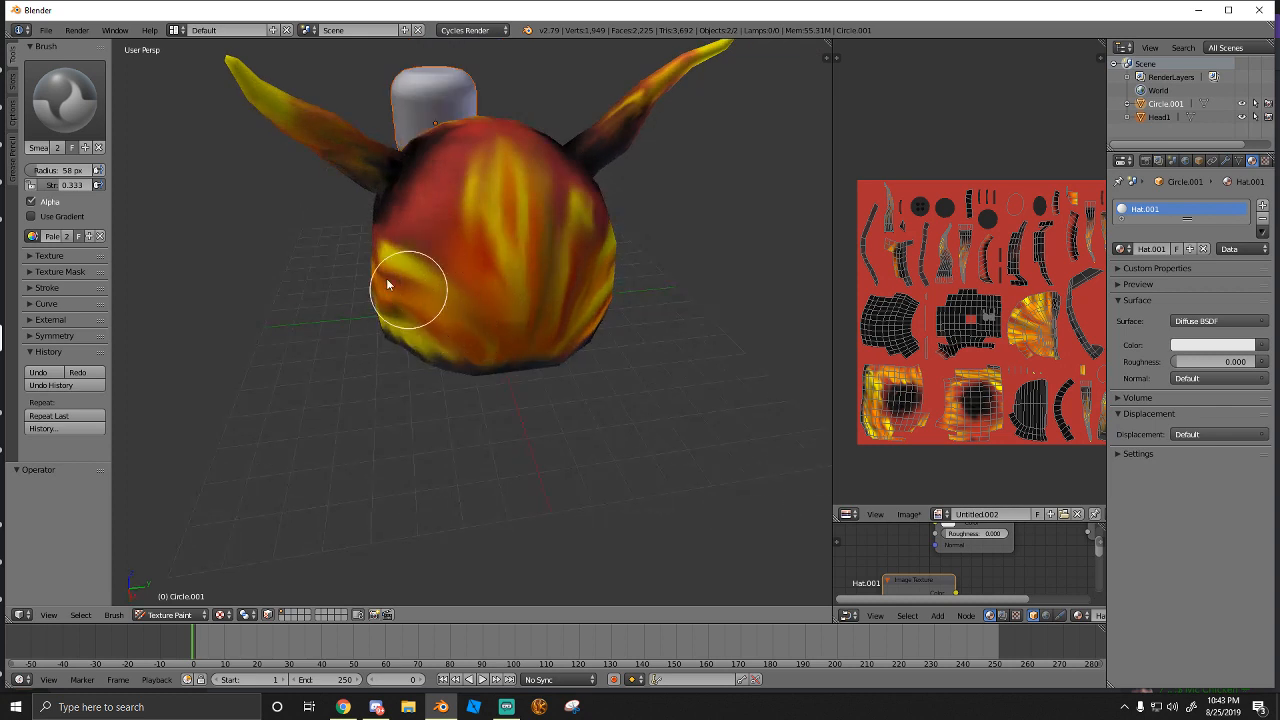
{"action": "left_click_drag", "start_coordinate": [387, 285], "coordinate": [407, 312]}
Smear the red beneath the horn down into the yellow streak on the hat's back
{"action": "middle_click_drag", "start_coordinate": [428, 327], "coordinate": [389, 288]}
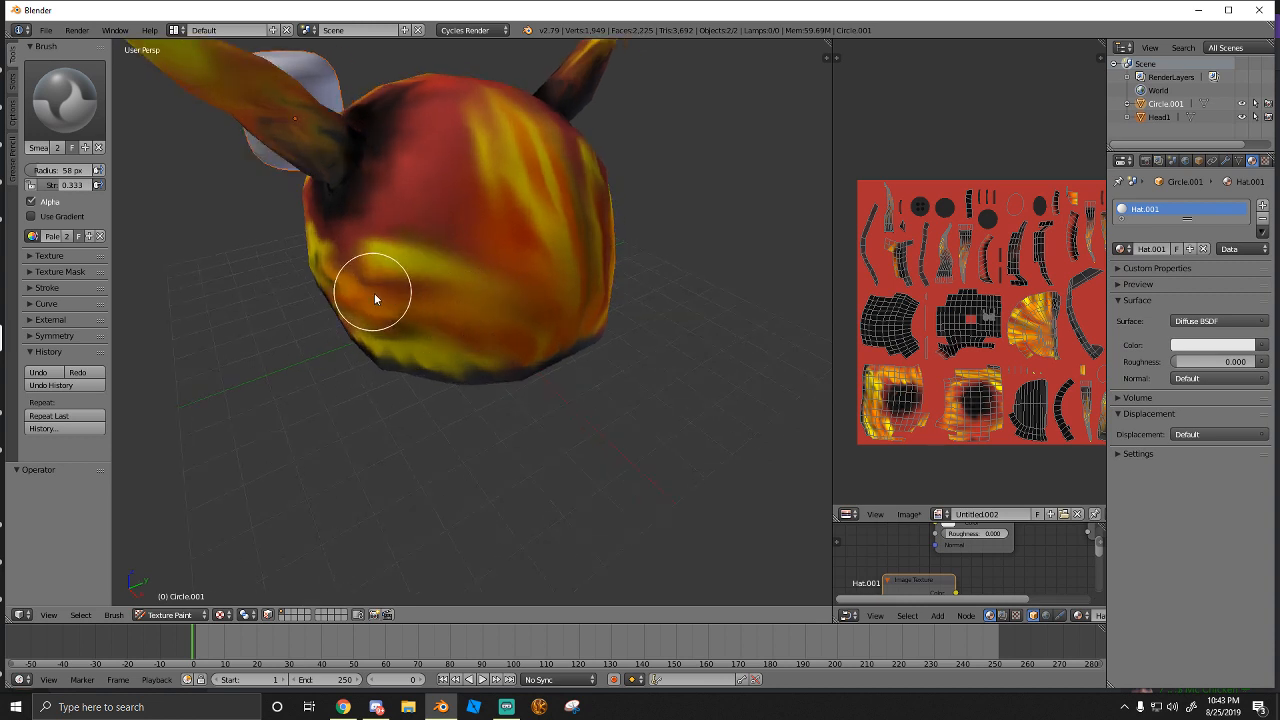
{"action": "middle_click_drag", "start_coordinate": [528, 340], "coordinate": [434, 229]}
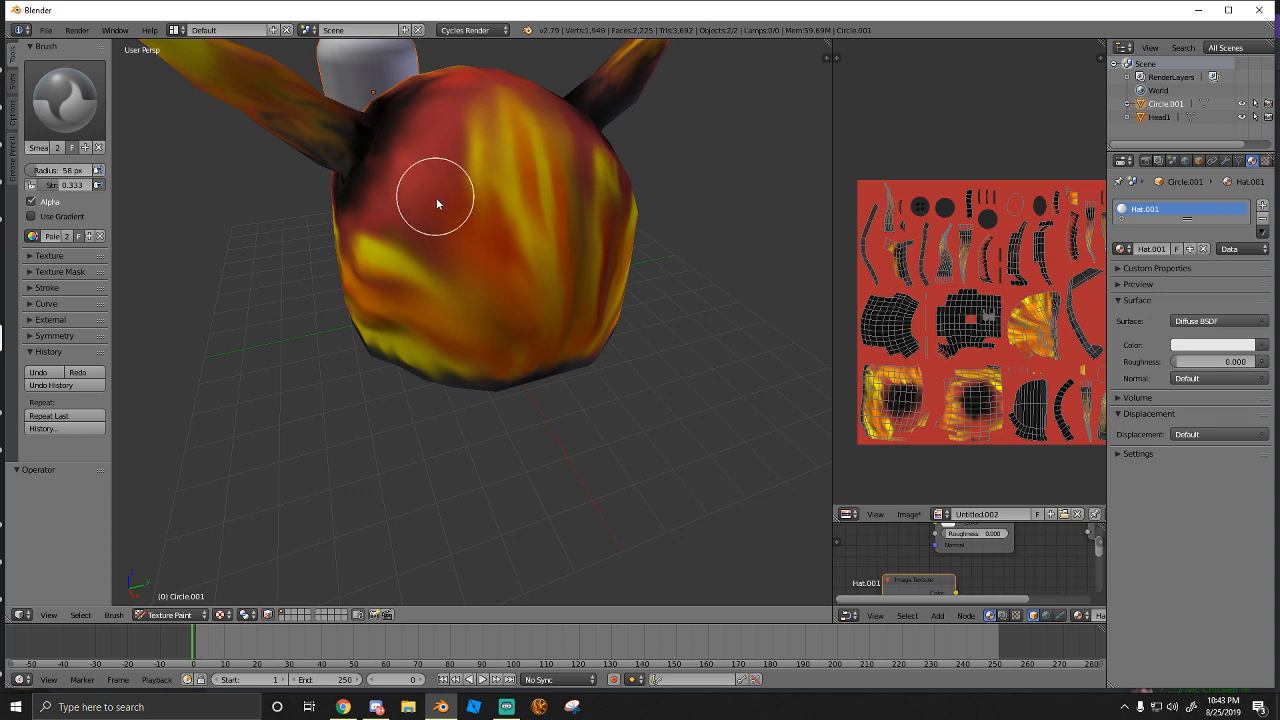
{"action": "left_click_drag", "start_coordinate": [409, 202], "coordinate": [432, 304]}
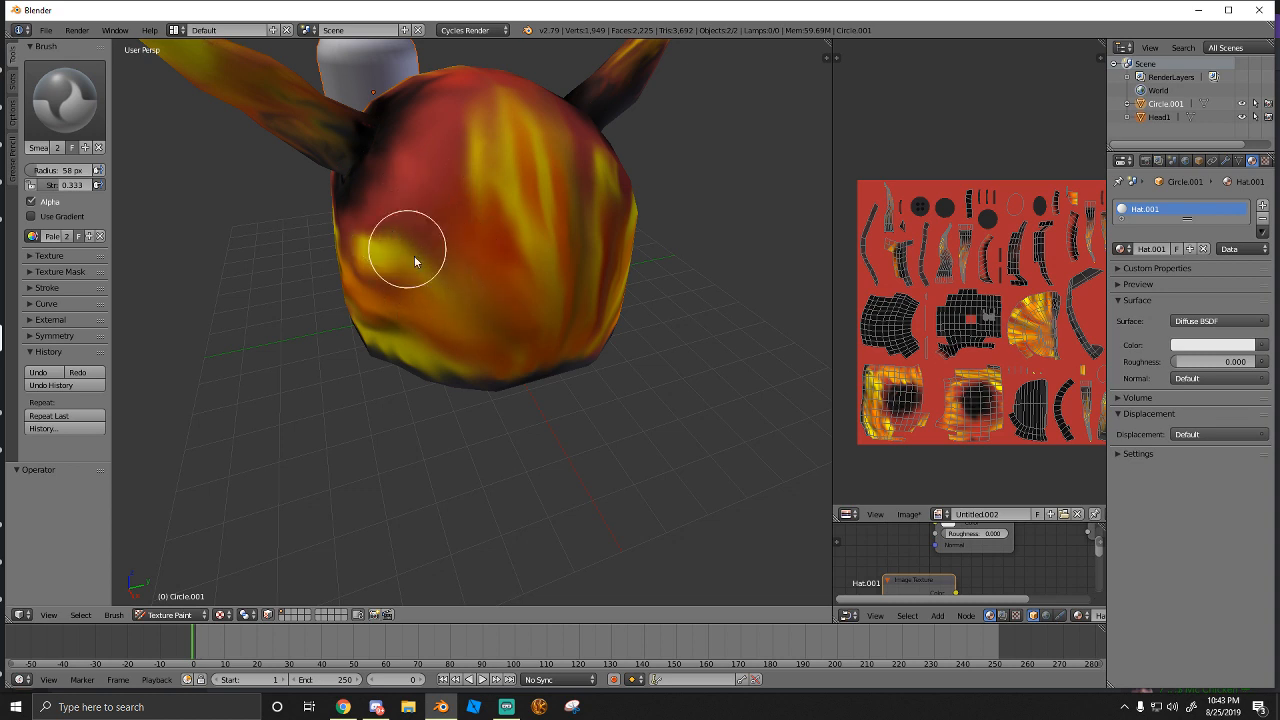
Smear the orange streaks and the yellow patch on the opposite side of the hat's back into each other
{"action": "middle_click_drag", "start_coordinate": [534, 295], "coordinate": [451, 363]}
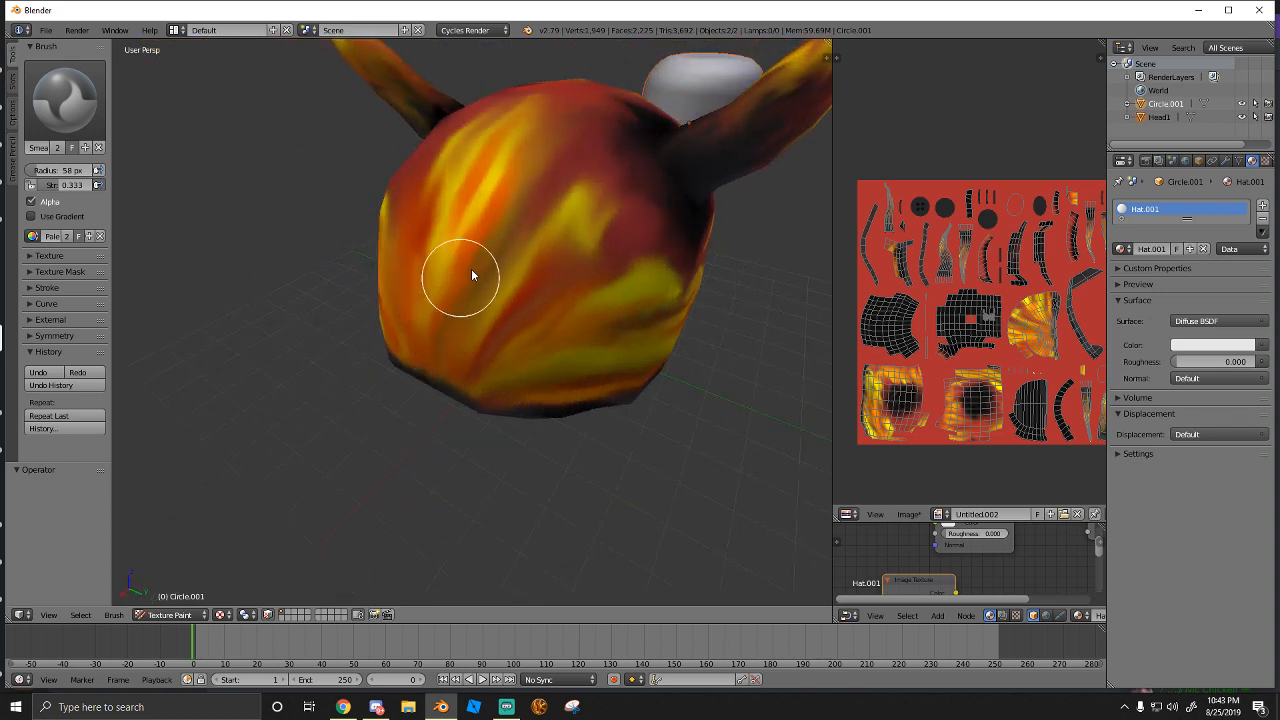
{"action": "mouse_move", "coordinate": [442, 352]}
{"action": "left_mouse_down"}
{"action": "mouse_move", "coordinate": [503, 240]}
{"action": "mouse_move", "coordinate": [474, 368]}
{"action": "left_mouse_up"}
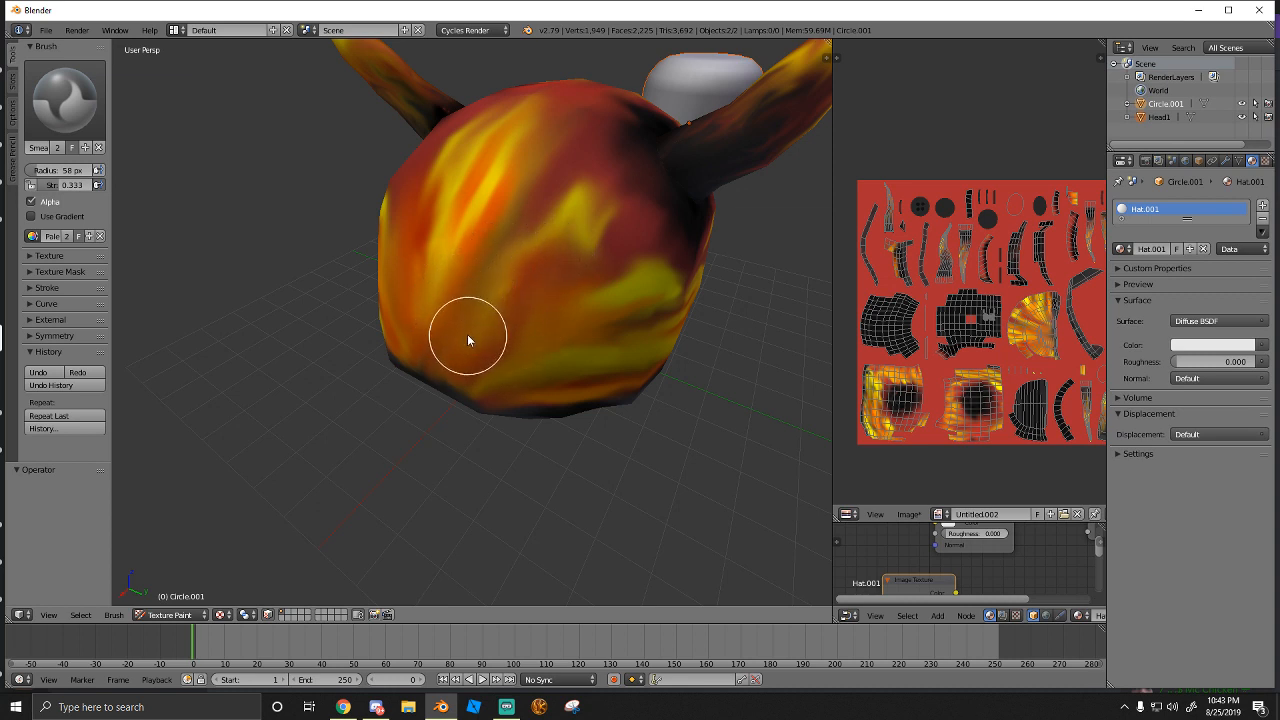
{"action": "left_click_drag", "start_coordinate": [467, 334], "coordinate": [565, 205]}
{"action": "mouse_move", "coordinate": [574, 255]}
{"action": "left_mouse_down"}
{"action": "mouse_move", "coordinate": [531, 289]}
{"action": "mouse_move", "coordinate": [583, 160]}
{"action": "mouse_move", "coordinate": [543, 277]}
{"action": "mouse_move", "coordinate": [538, 268]}
{"action": "left_mouse_up"}
Smear the yellow and orange bands along the hat's lower side below the horn, blending them toward the back edge
{"action": "mouse_move", "coordinate": [538, 264]}
{"action": "middle_mouse_down"}
{"action": "mouse_move", "coordinate": [500, 279]}
{"action": "mouse_move", "coordinate": [476, 329]}
{"action": "middle_mouse_up"}
{"action": "mouse_move", "coordinate": [558, 377]}
{"action": "left_mouse_down"}
{"action": "mouse_move", "coordinate": [471, 371]}
{"action": "mouse_move", "coordinate": [608, 420]}
{"action": "mouse_move", "coordinate": [511, 398]}
{"action": "left_mouse_up"}
{"action": "middle_click_drag", "start_coordinate": [461, 391], "coordinate": [486, 300]}
{"action": "scroll", "coordinate": [466, 394], "scroll_direction": "down", "scroll_amount": 4}
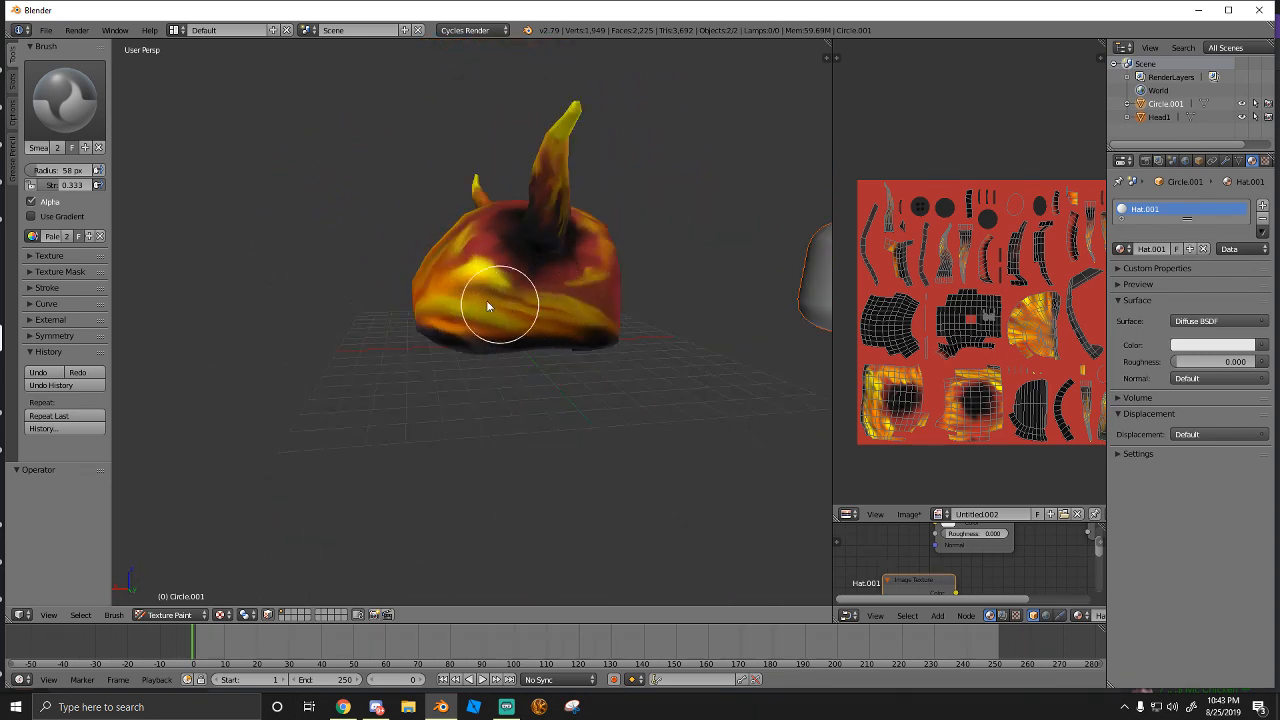
{"action": "scroll", "coordinate": [466, 297], "scroll_direction": "up", "scroll_amount": 3}
{"action": "left_click_drag", "start_coordinate": [421, 265], "coordinate": [579, 280]}
{"action": "middle_click_drag", "start_coordinate": [443, 266], "coordinate": [528, 290]}
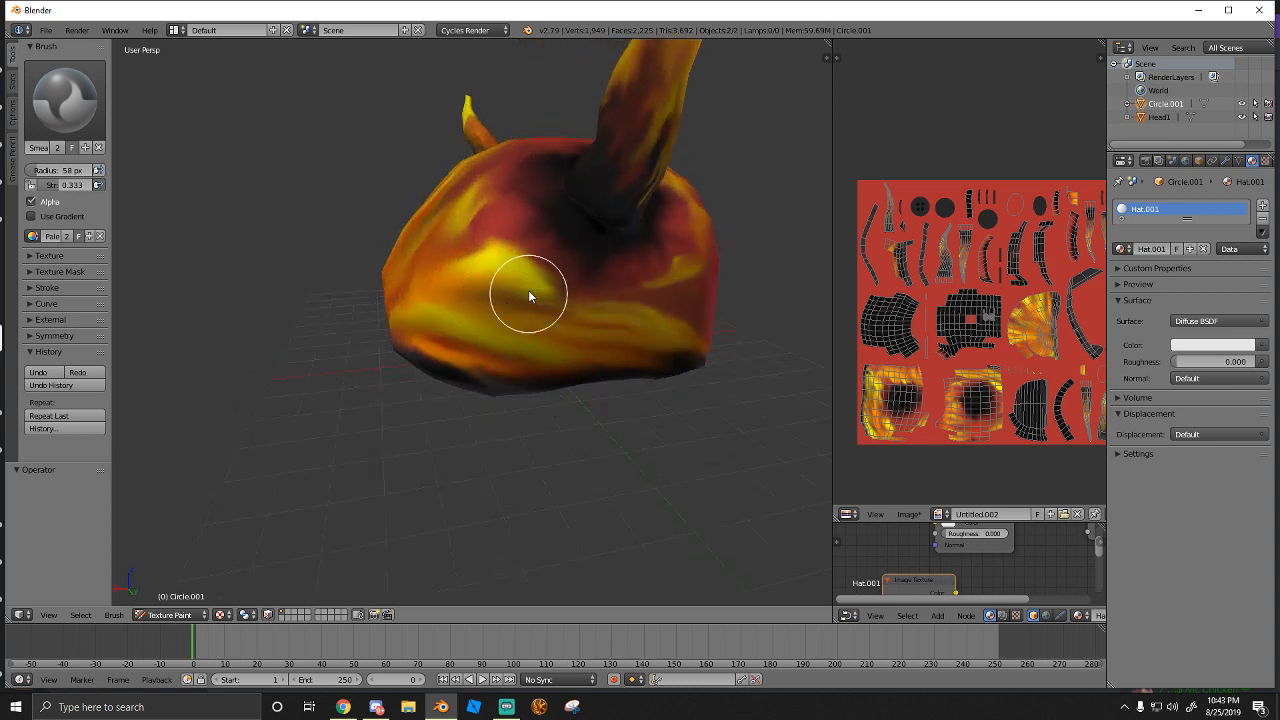
{"action": "mouse_move", "coordinate": [428, 290]}
{"action": "left_mouse_down"}
{"action": "mouse_move", "coordinate": [423, 277]}
{"action": "mouse_move", "coordinate": [471, 249]}
{"action": "mouse_move", "coordinate": [411, 289]}
{"action": "left_mouse_up"}
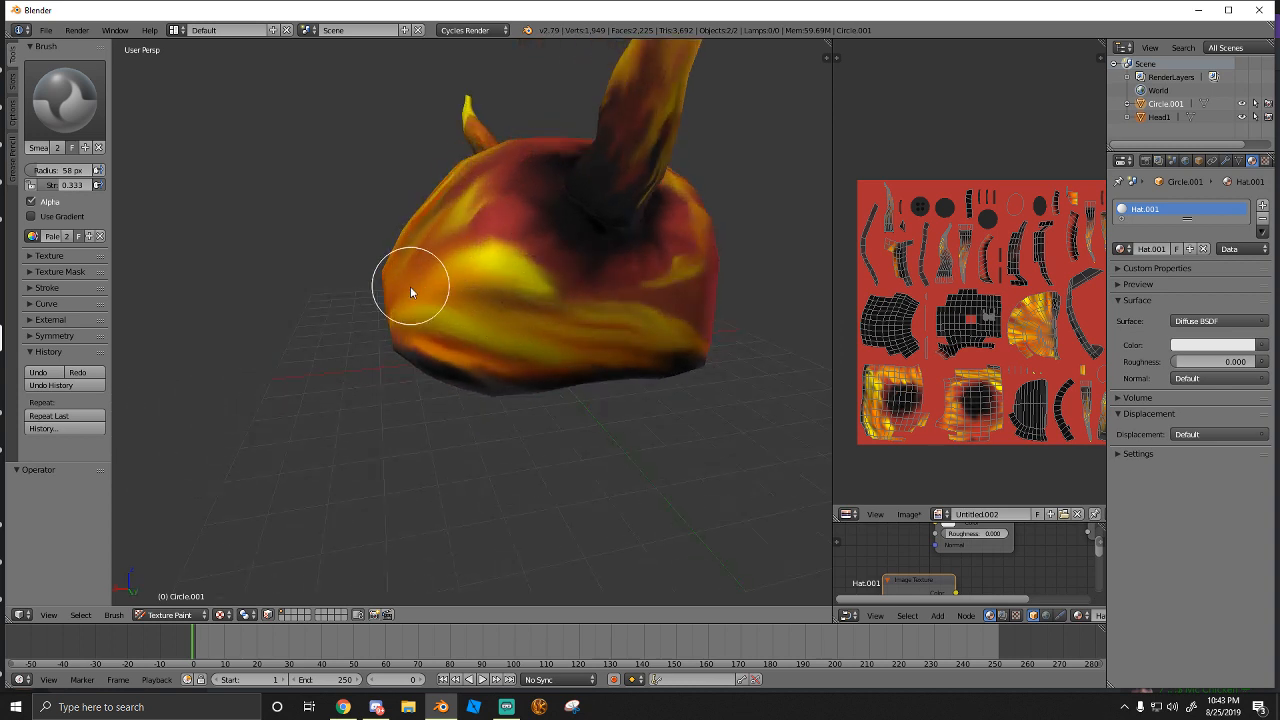
Examine the black face opening and the flame rim around it from near and far
{"action": "mouse_move", "coordinate": [411, 289]}
{"action": "middle_mouse_down"}
{"action": "mouse_move", "coordinate": [488, 285]}
{"action": "mouse_move", "coordinate": [497, 323]}
{"action": "mouse_move", "coordinate": [394, 280]}
{"action": "mouse_move", "coordinate": [491, 271]}
{"action": "mouse_move", "coordinate": [431, 254]}
{"action": "mouse_move", "coordinate": [406, 266]}
{"action": "mouse_move", "coordinate": [471, 286]}
{"action": "mouse_move", "coordinate": [430, 276]}
{"action": "middle_mouse_up"}
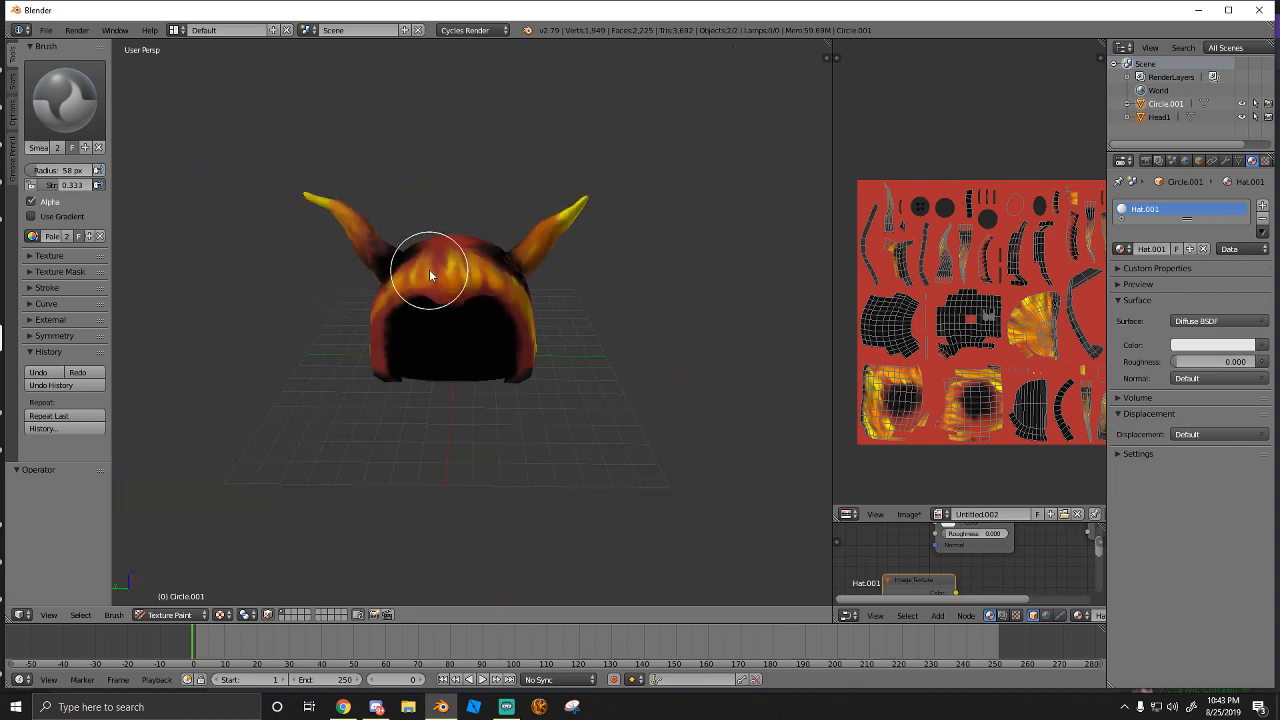
{"action": "scroll", "coordinate": [430, 276], "scroll_direction": "up", "scroll_amount": 3}
{"action": "scroll", "coordinate": [426, 266], "scroll_direction": "down", "scroll_amount": 2}
{"action": "scroll", "coordinate": [423, 260], "scroll_direction": "up", "scroll_amount": 2}
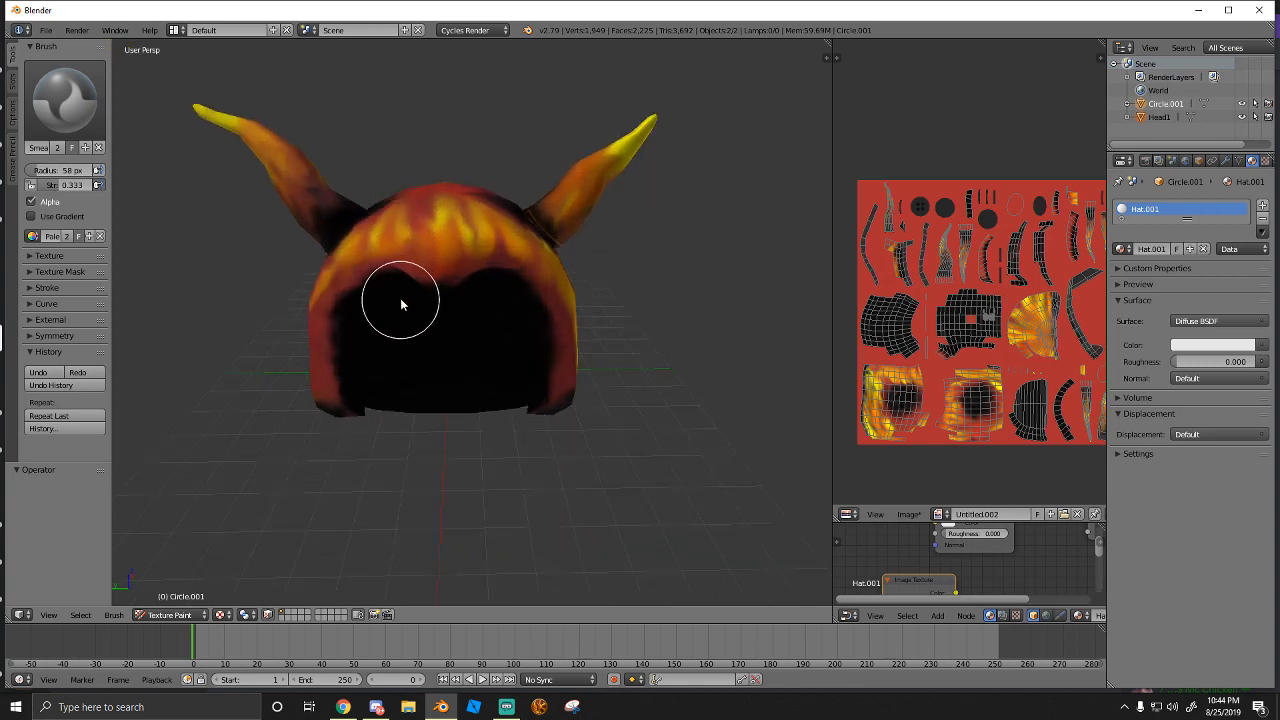
{"action": "scroll", "coordinate": [401, 285], "scroll_direction": "up", "scroll_amount": 3}
{"action": "scroll", "coordinate": [405, 268], "scroll_direction": "down", "scroll_amount": 1}
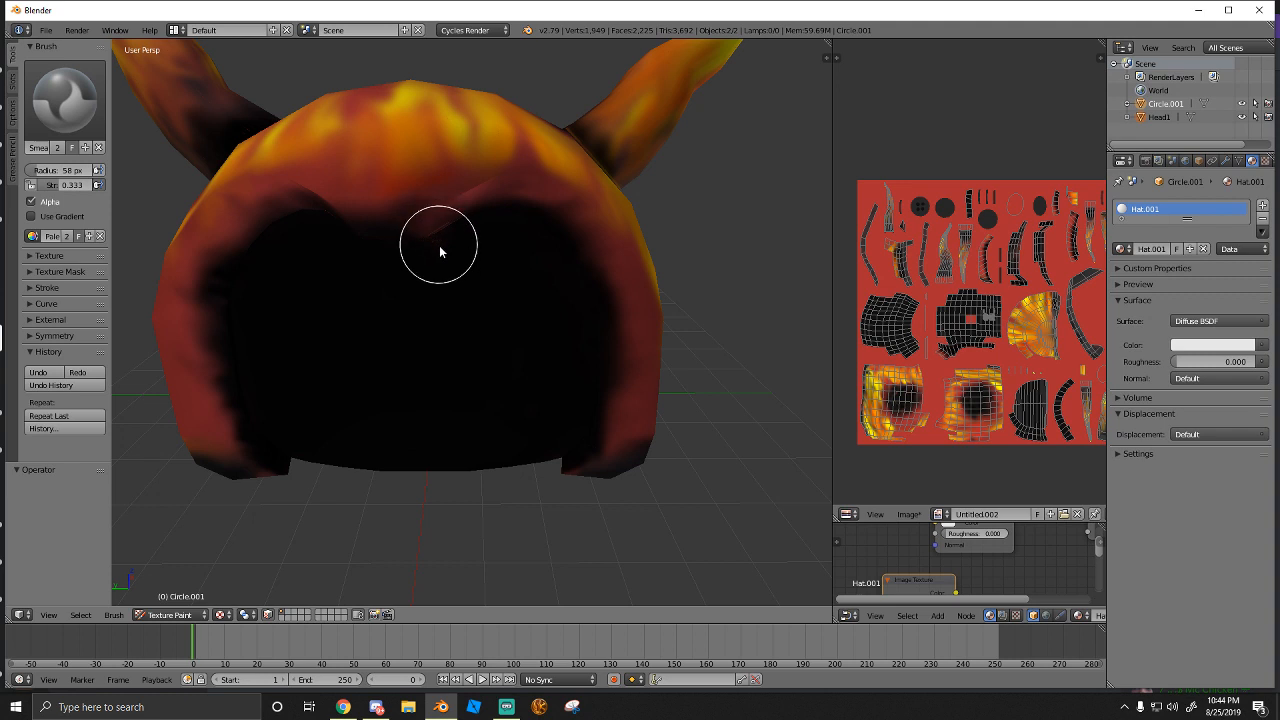
{"action": "scroll", "coordinate": [434, 284], "scroll_direction": "down", "scroll_amount": 5}
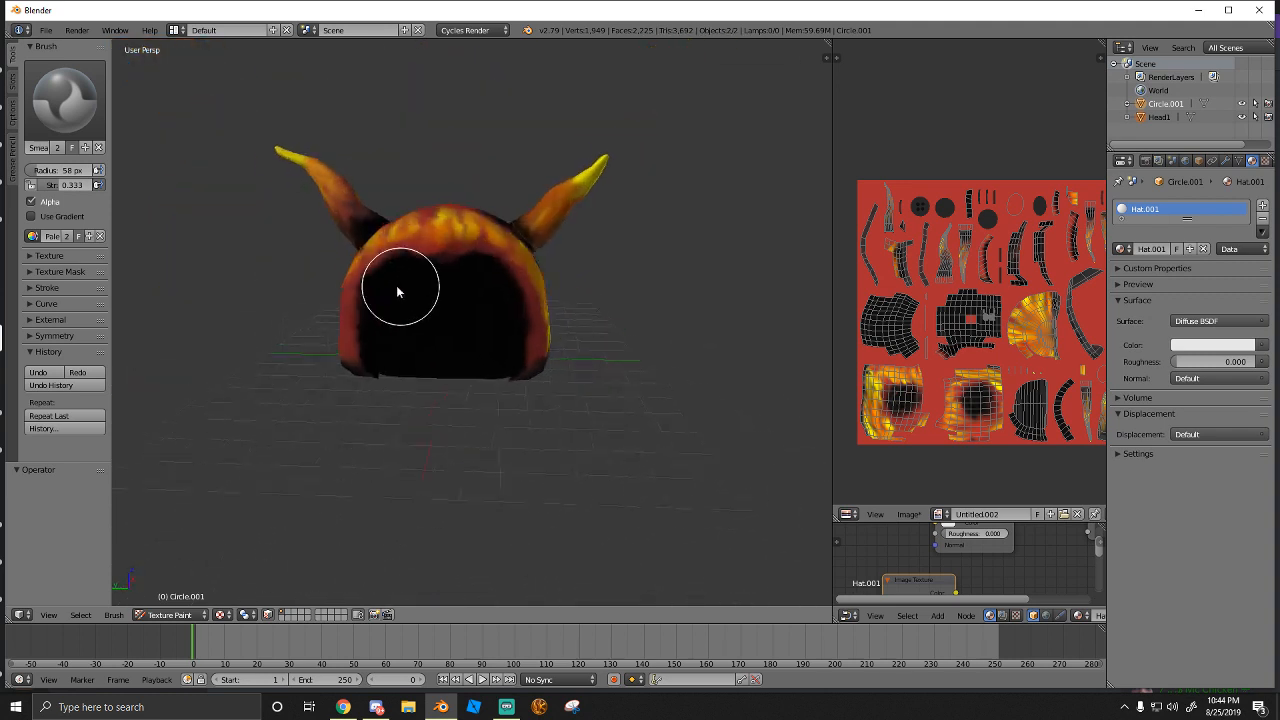
Switch to the TexDraw brush and align the viewport to the Left view, facing the hat's black opening
{"action": "left_click", "coordinate": [65, 100]}
{"action": "left_click", "coordinate": [320, 177]}
{"action": "scroll", "coordinate": [321, 298], "scroll_direction": "up", "scroll_amount": 4}
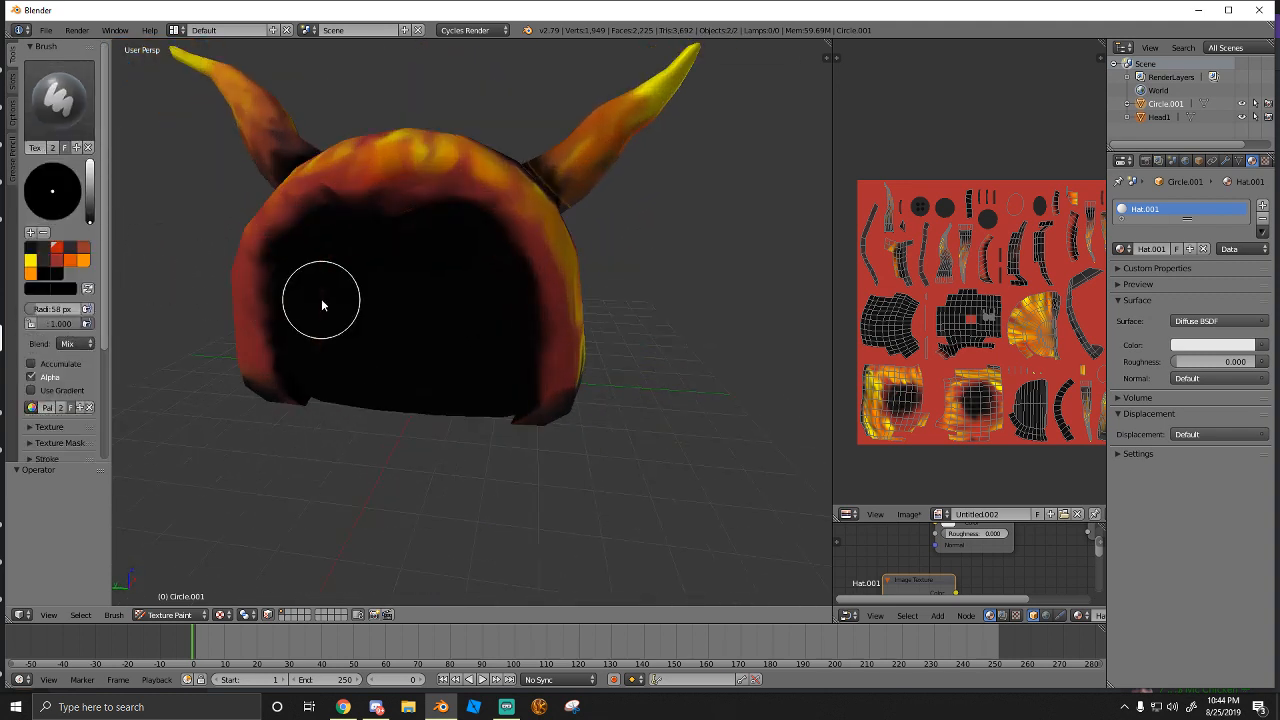
{"action": "mouse_move", "coordinate": [382, 318]}
{"action": "middle_mouse_down"}
{"action": "mouse_move", "coordinate": [406, 306]}
{"action": "mouse_move", "coordinate": [398, 318]}
{"action": "middle_mouse_up"}
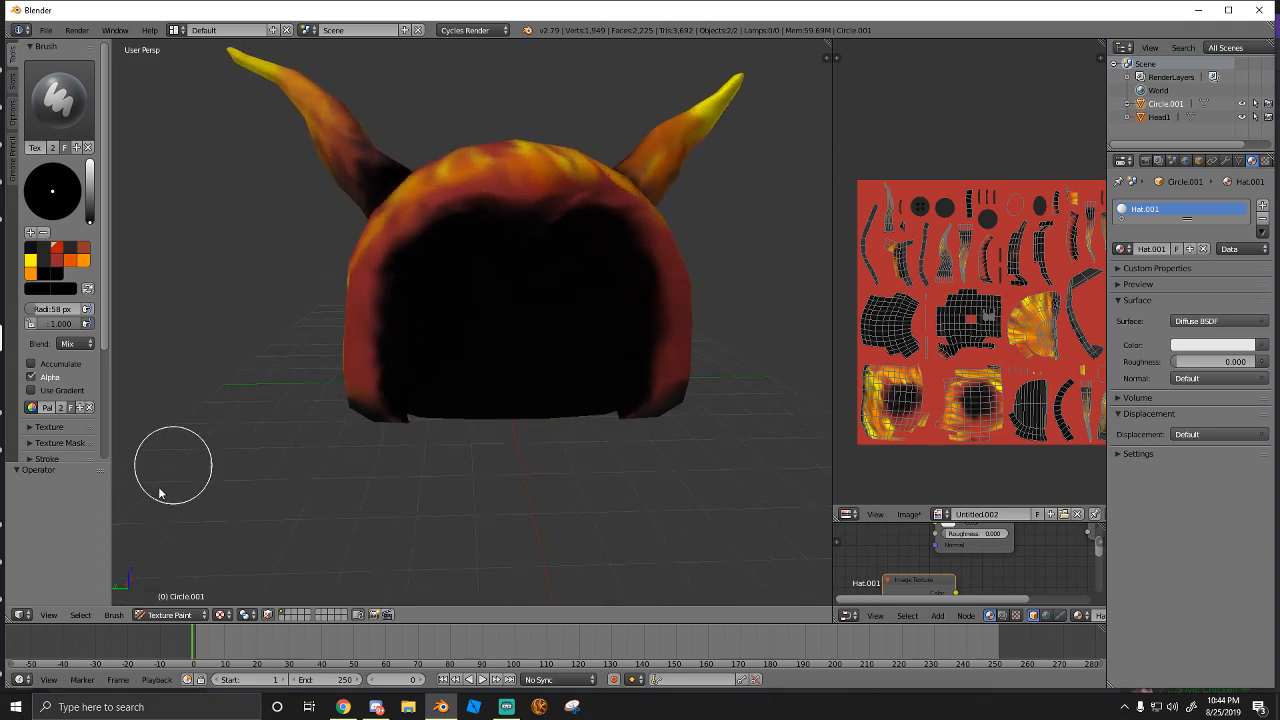
{"action": "left_click", "coordinate": [49, 615]}
{"action": "left_click", "coordinate": [68, 526]}
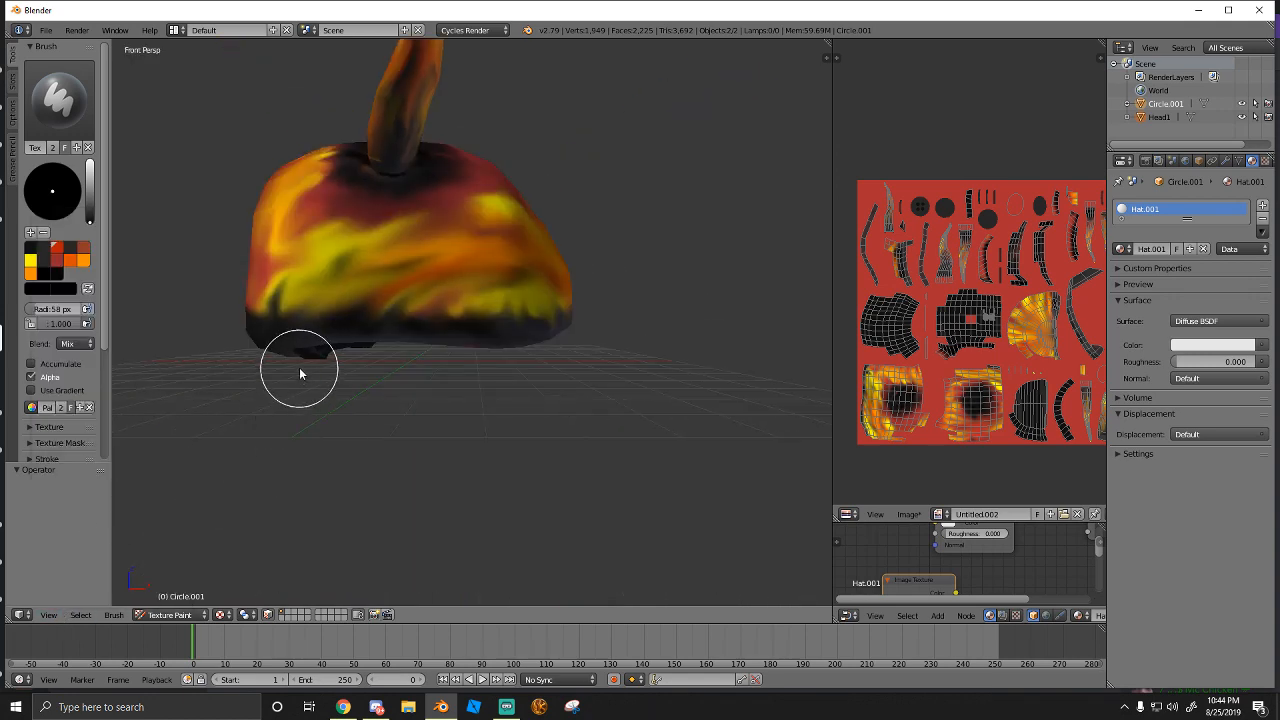
{"action": "middle_click_drag", "start_coordinate": [299, 373], "coordinate": [492, 405]}
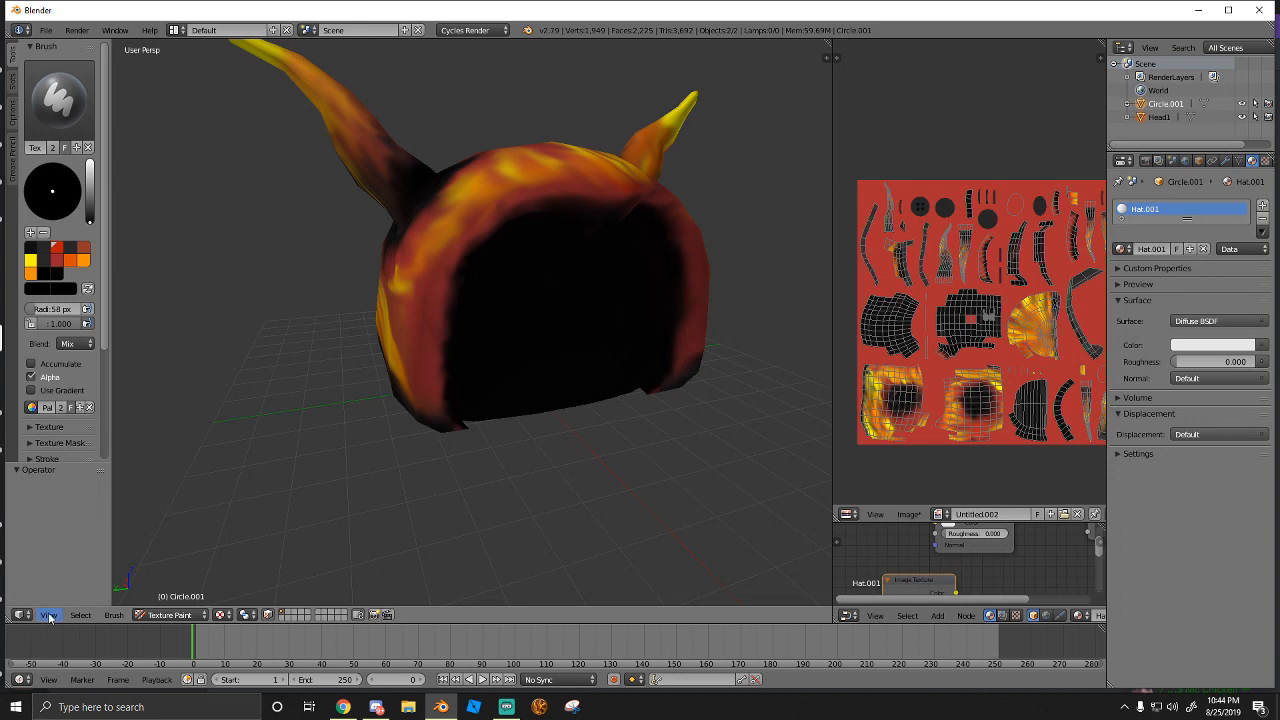
{"action": "left_click", "coordinate": [49, 615]}
{"action": "left_click", "coordinate": [62, 488]}
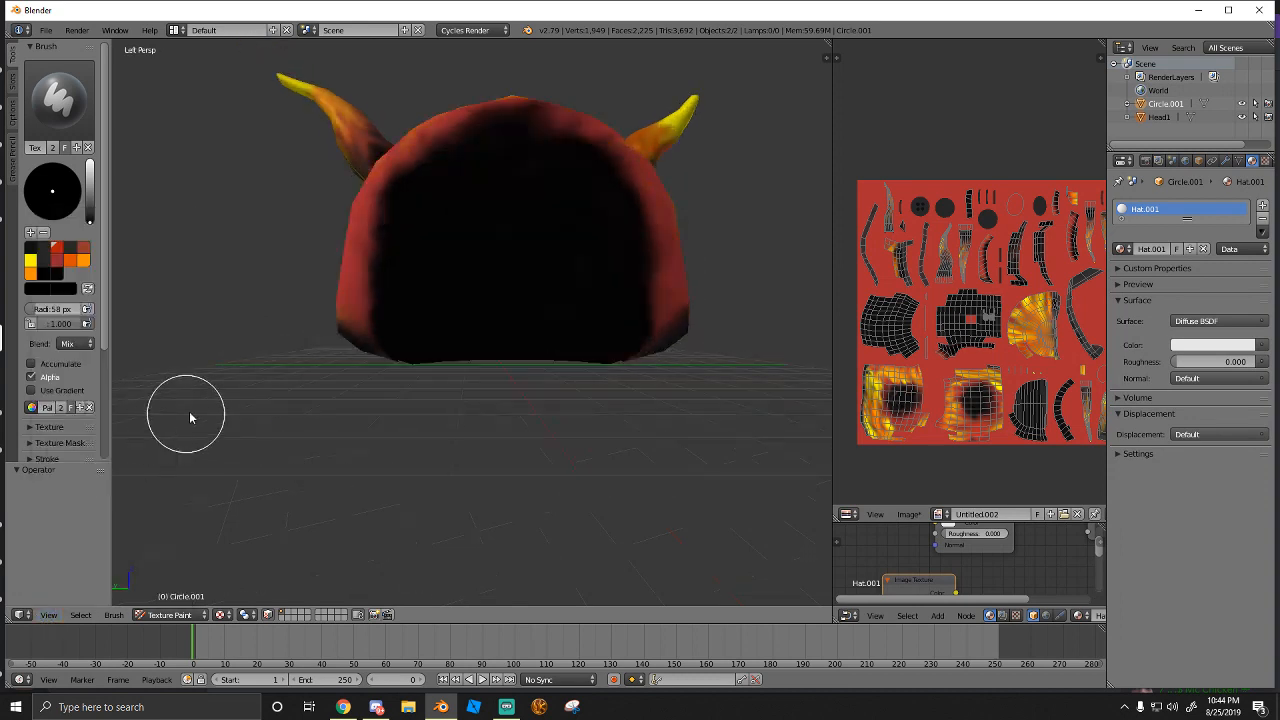
{"action": "mouse_move", "coordinate": [392, 304]}
{"action": "middle_mouse_down", "text": "shift"}
{"action": "mouse_move", "coordinate": [358, 392]}
{"action": "mouse_move", "coordinate": [368, 383]}
{"action": "mouse_move", "coordinate": [397, 406]}
{"action": "mouse_move", "coordinate": [389, 419]}
{"action": "middle_mouse_up", "text": "shift"}
{"action": "scroll", "coordinate": [368, 383], "scroll_direction": "up", "scroll_amount": 3}
Paint a slanted yellow eye on one side of the black face opening with an 18 px TexDraw brush
{"action": "left_click", "coordinate": [30, 259]}
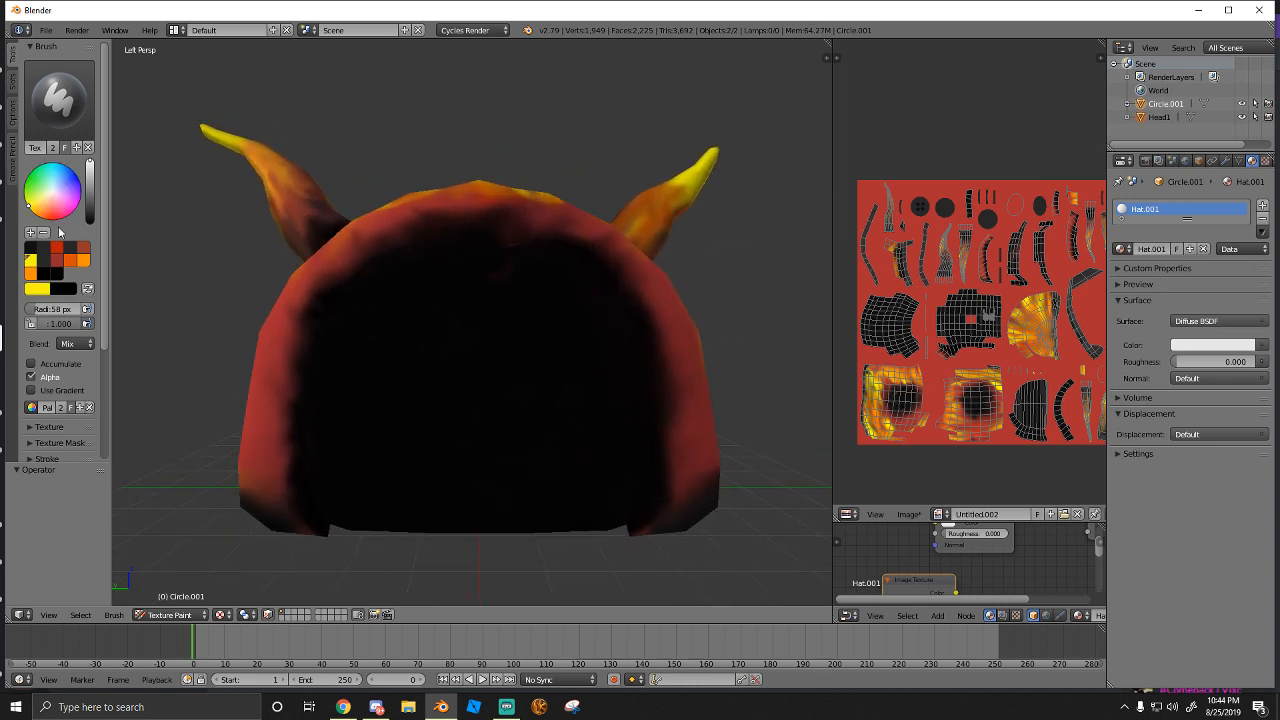
{"action": "left_click", "coordinate": [60, 108]}
{"action": "left_click", "coordinate": [302, 175]}
{"action": "key", "text": "f"}
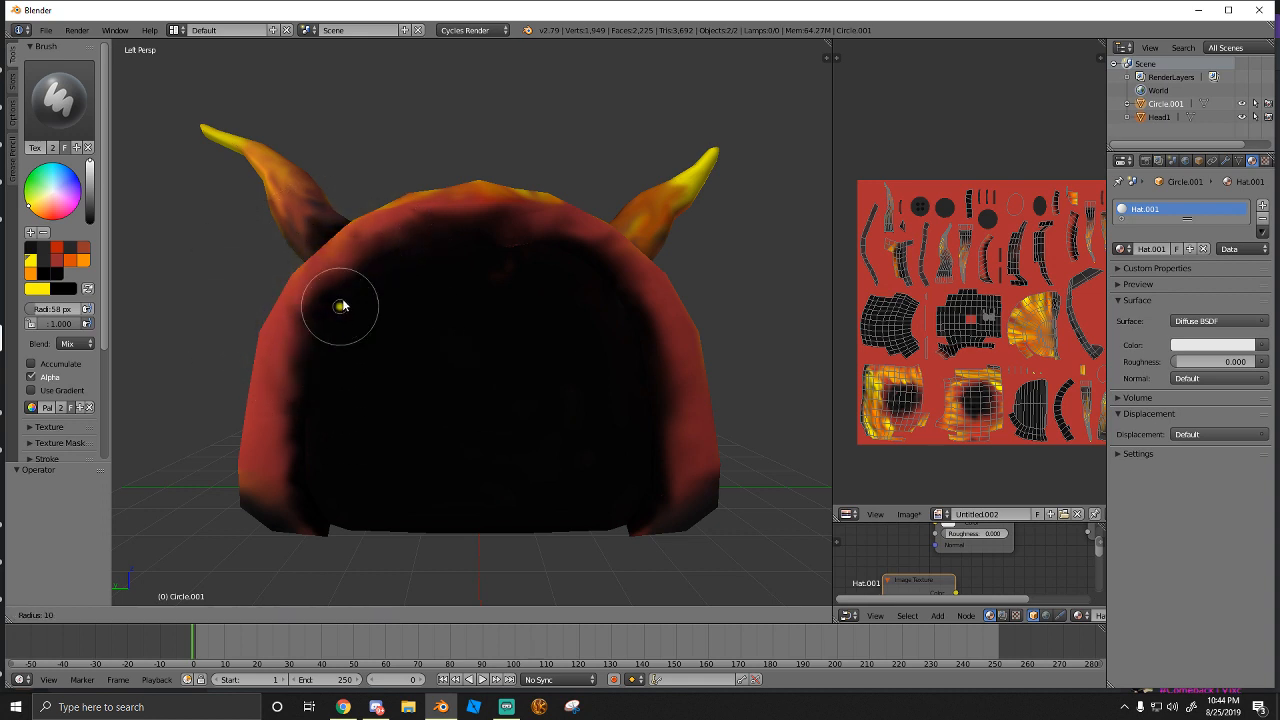
{"action": "left_click", "coordinate": [358, 312]}
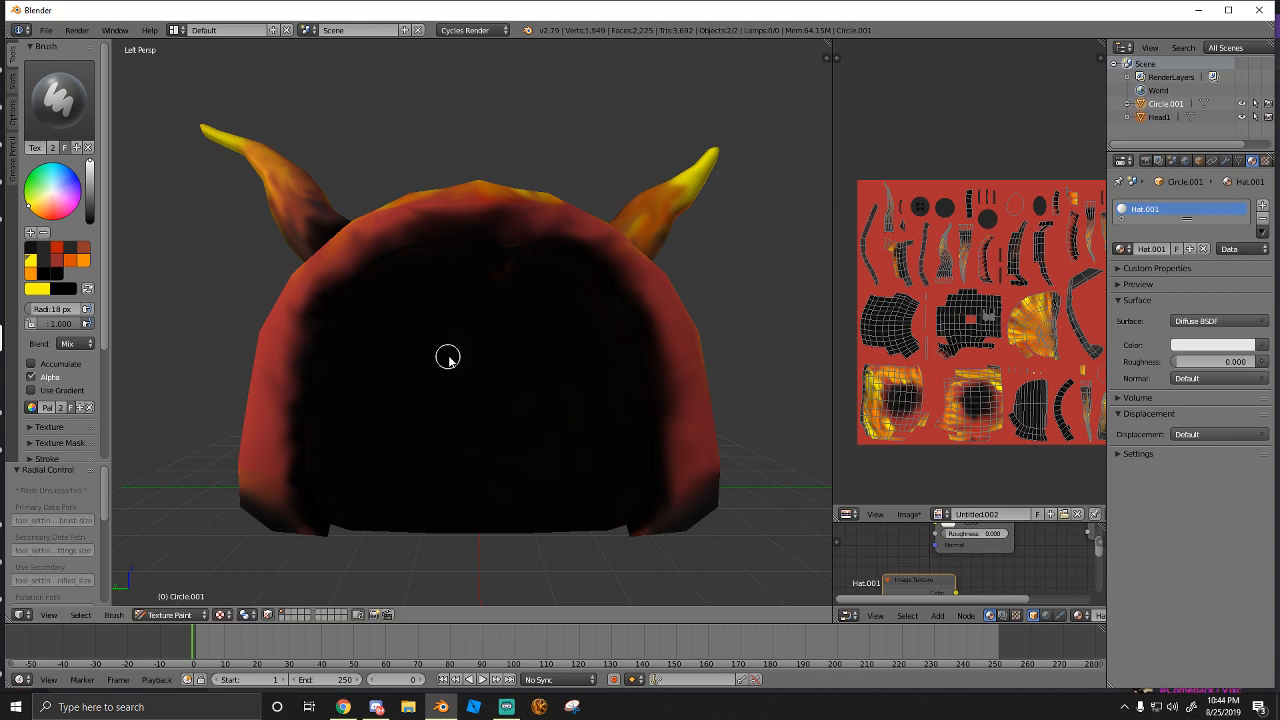
{"action": "left_click_drag", "start_coordinate": [418, 338], "coordinate": [451, 357]}
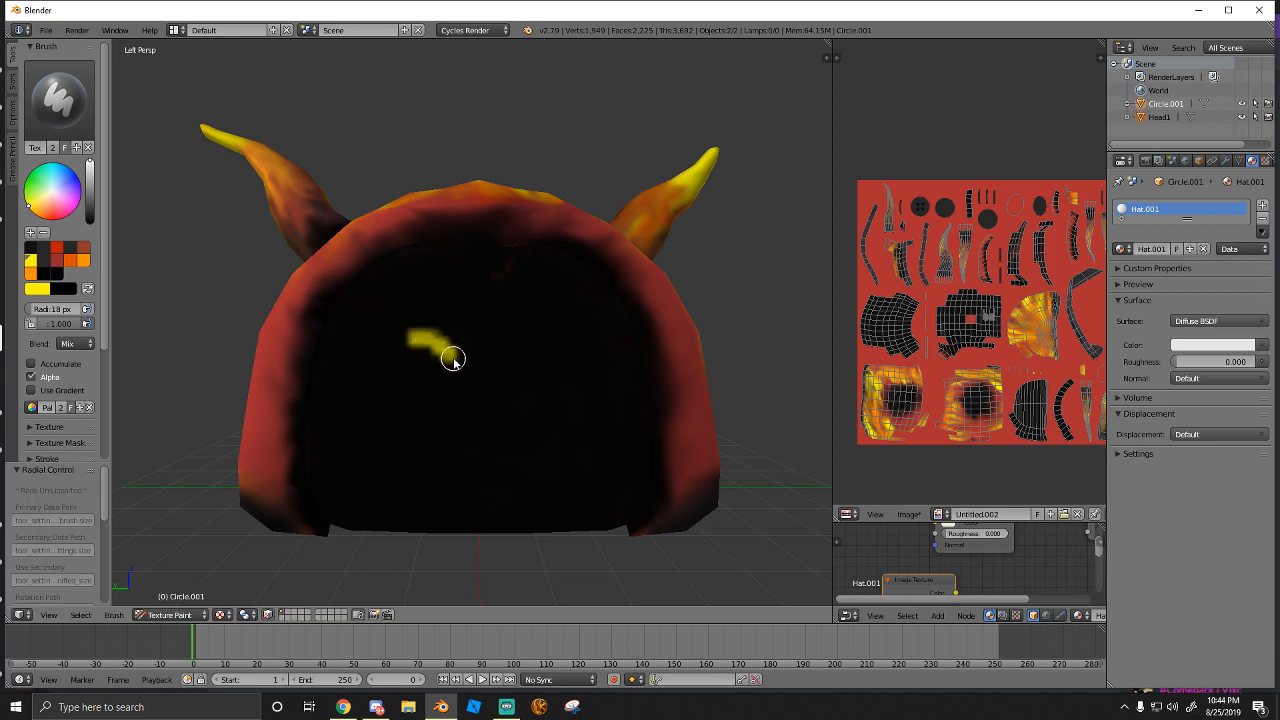
{"action": "mouse_move", "coordinate": [362, 321]}
{"action": "left_mouse_down"}
{"action": "mouse_move", "coordinate": [423, 363]}
{"action": "mouse_move", "coordinate": [394, 344]}
{"action": "left_mouse_up"}
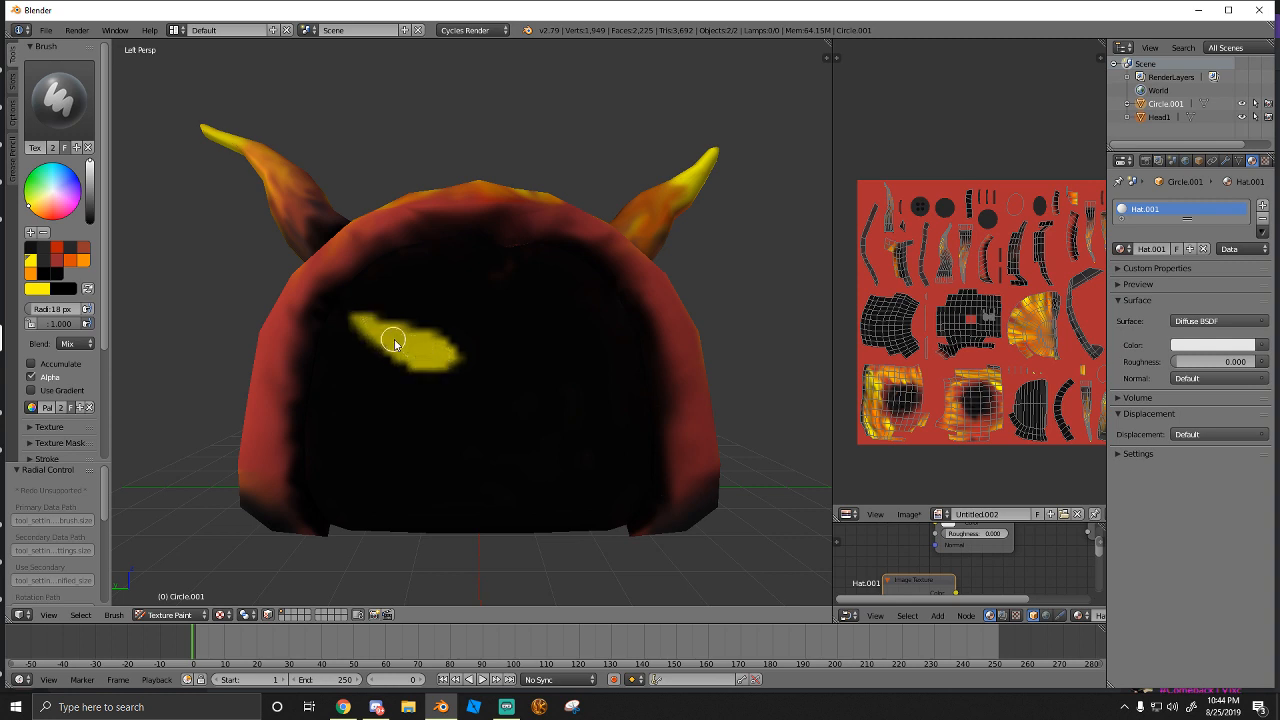
Inspect the painted yellow eye up close and realign the viewport to the Left view
{"action": "middle_click_drag", "start_coordinate": [500, 245], "coordinate": [474, 271]}
{"action": "scroll", "coordinate": [470, 380], "scroll_direction": "up", "scroll_amount": 2}
{"action": "middle_click_drag", "start_coordinate": [481, 372], "coordinate": [506, 343]}
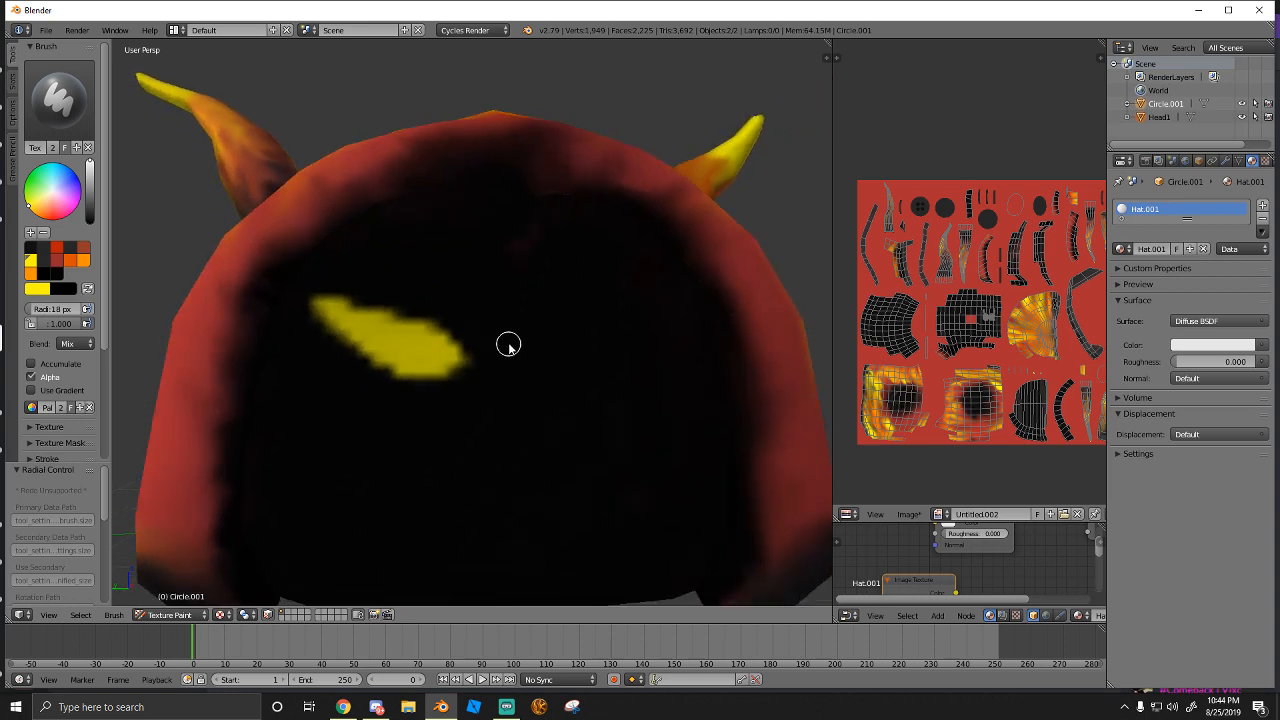
{"action": "scroll", "coordinate": [531, 366], "scroll_direction": "down", "scroll_amount": 2}
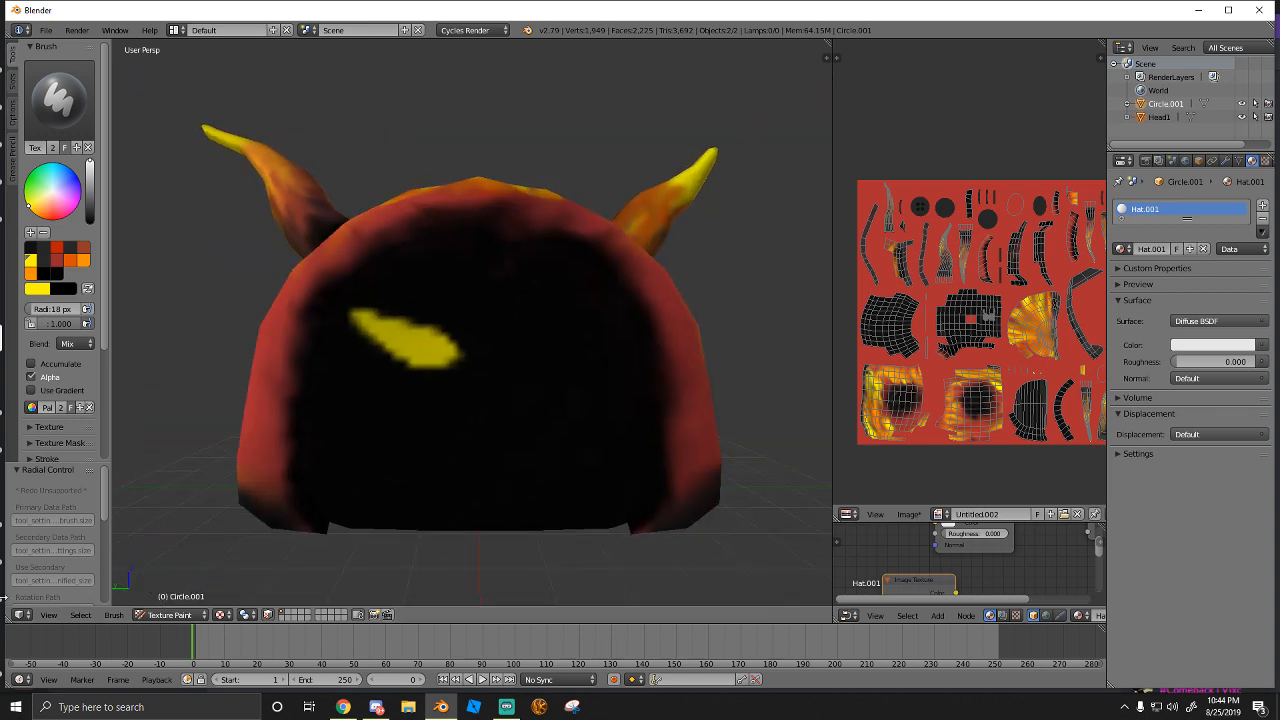
{"action": "left_click", "coordinate": [48, 614]}
{"action": "left_click", "coordinate": [80, 530]}
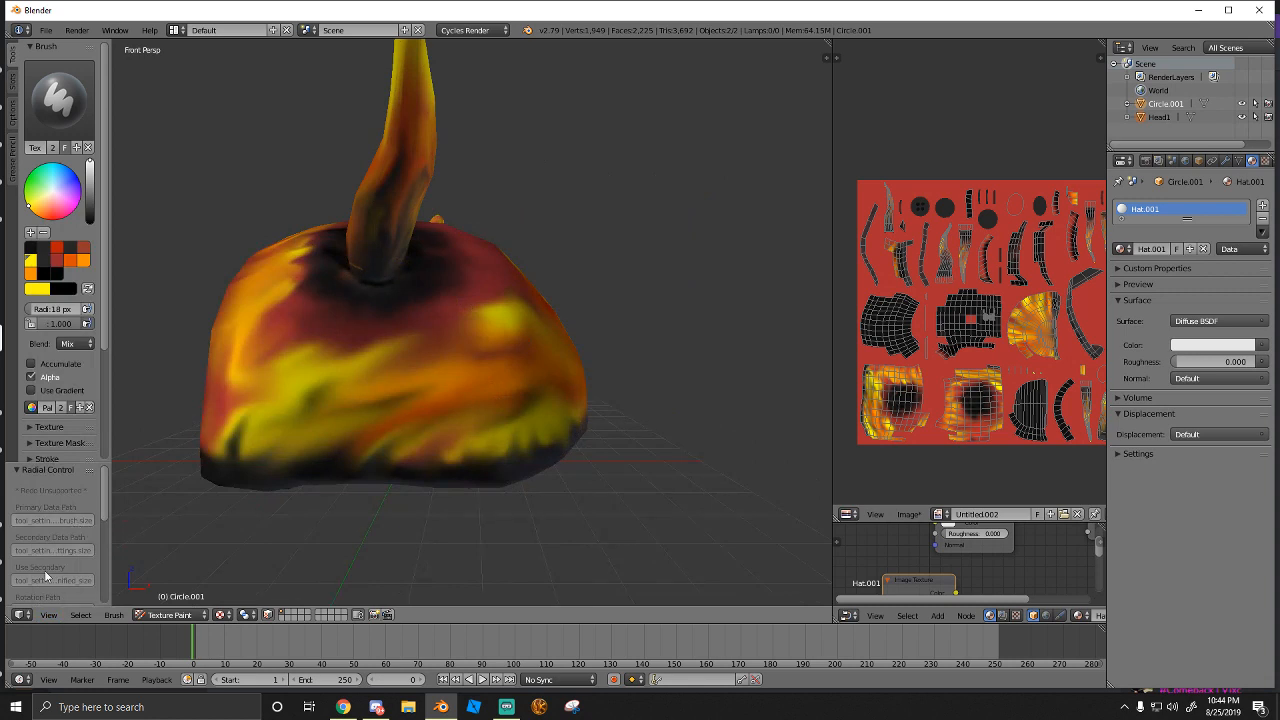
{"action": "left_click", "coordinate": [48, 614]}
{"action": "left_click", "coordinate": [73, 490]}
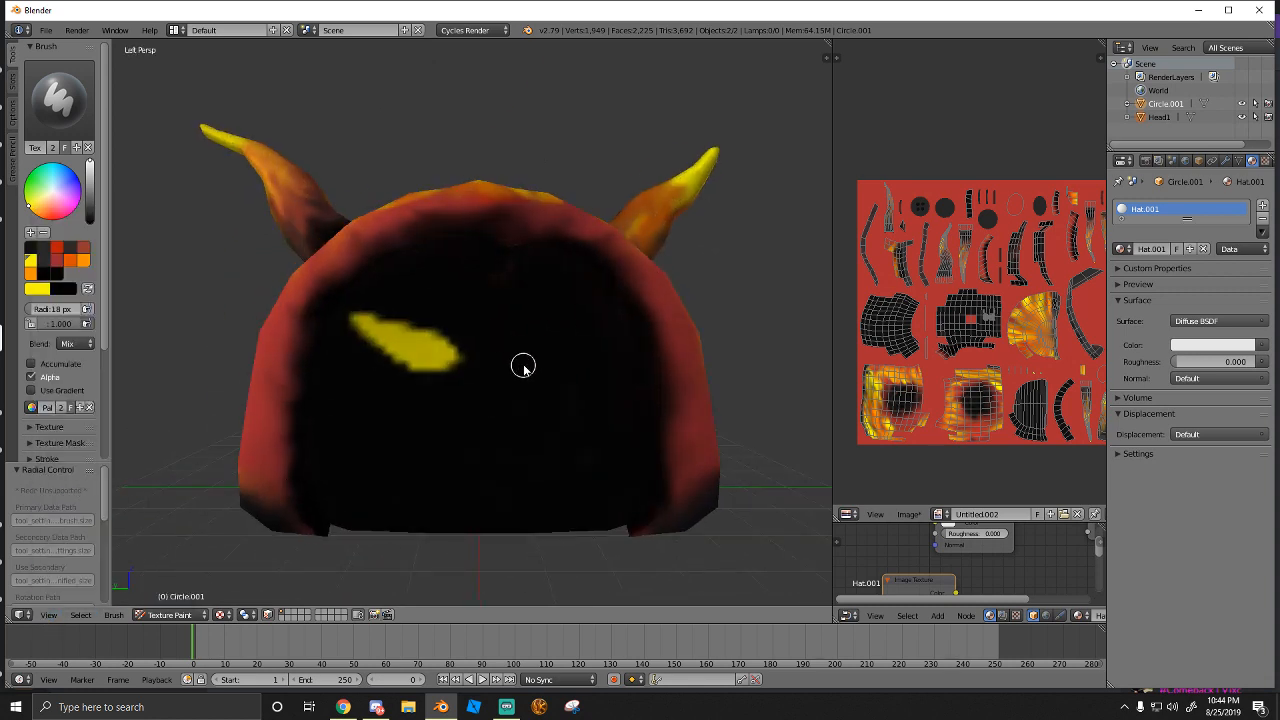
{"action": "key", "text": "m"}
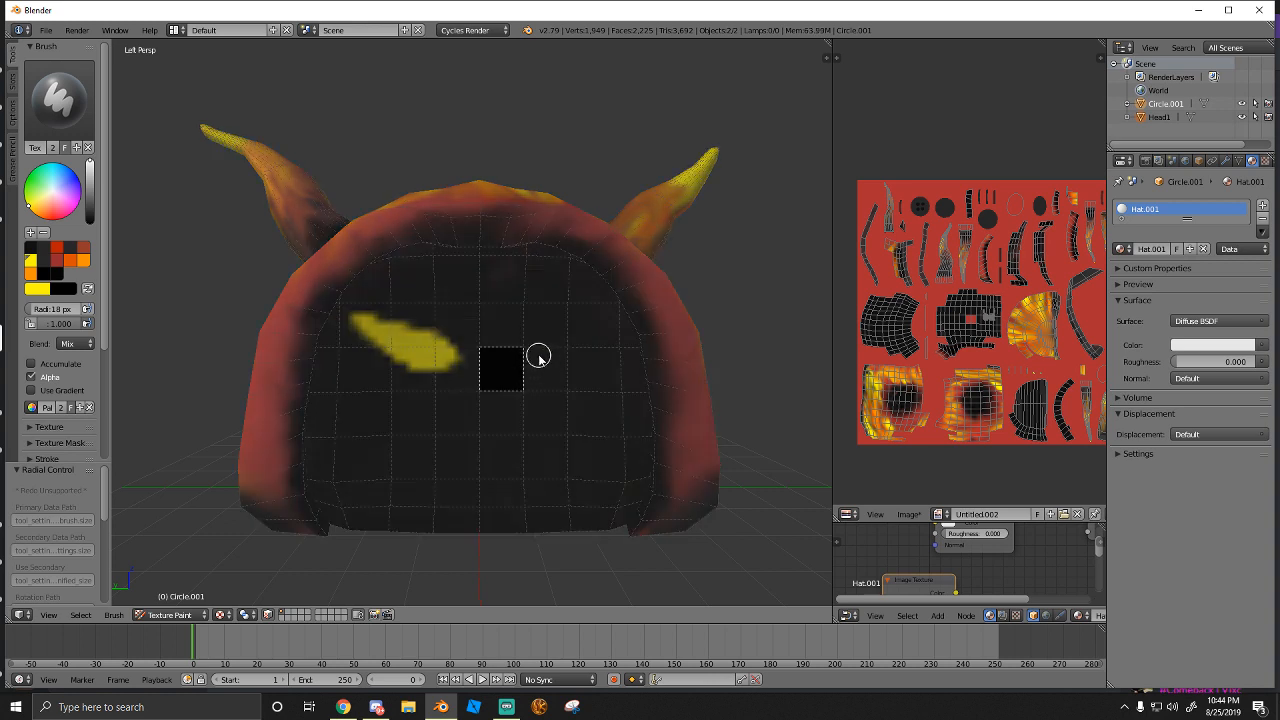
{"action": "key", "text": "a"}
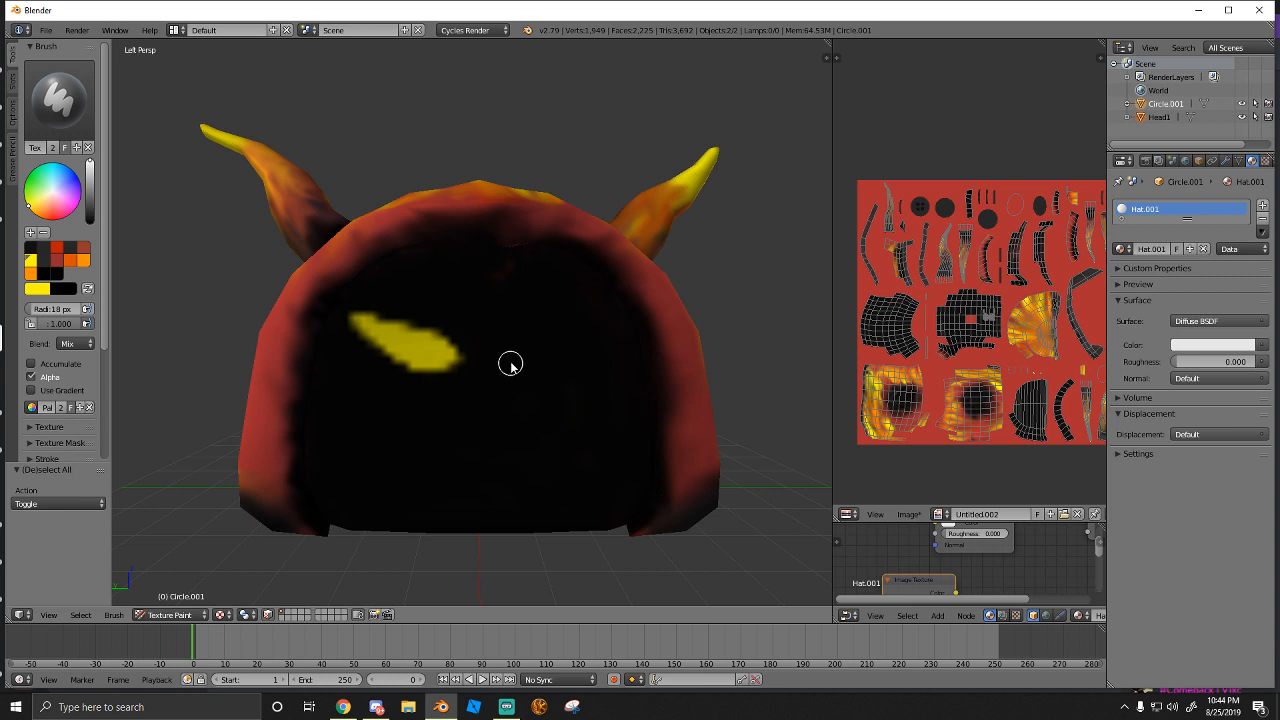
{"action": "right_click", "coordinate": [512, 357]}
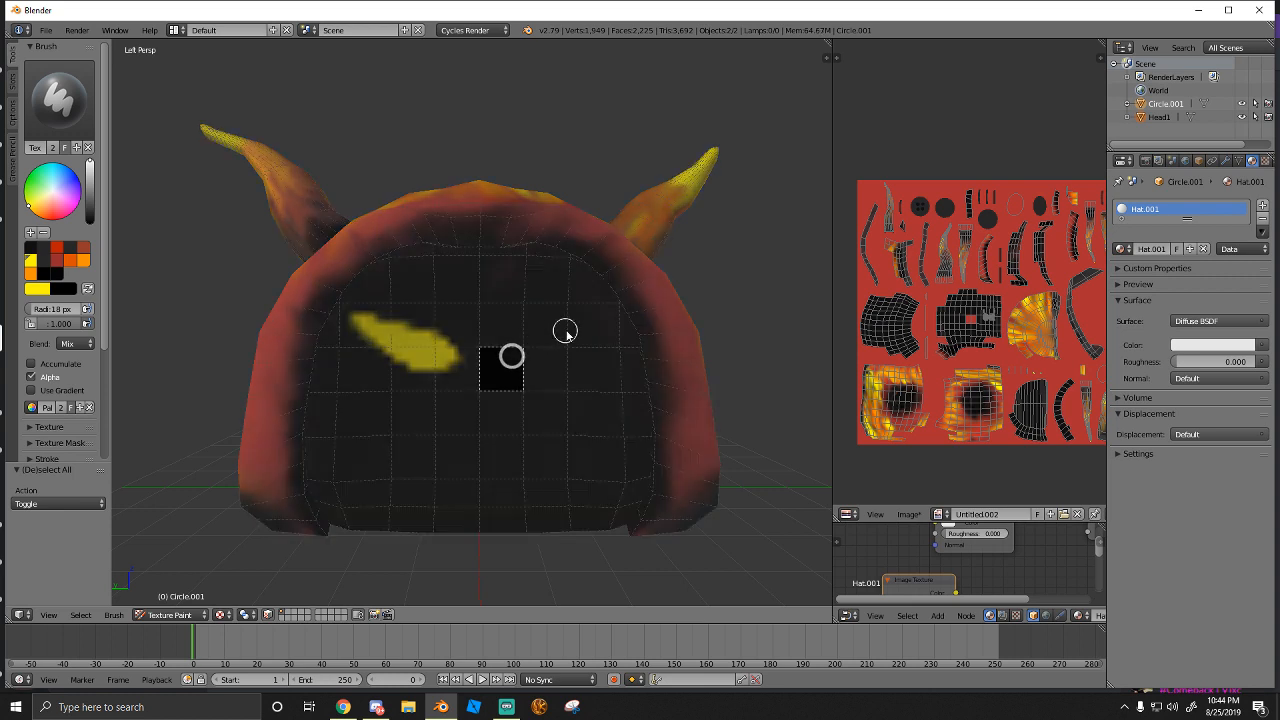
{"action": "key", "text": "a"}
{"action": "key", "text": "a"}
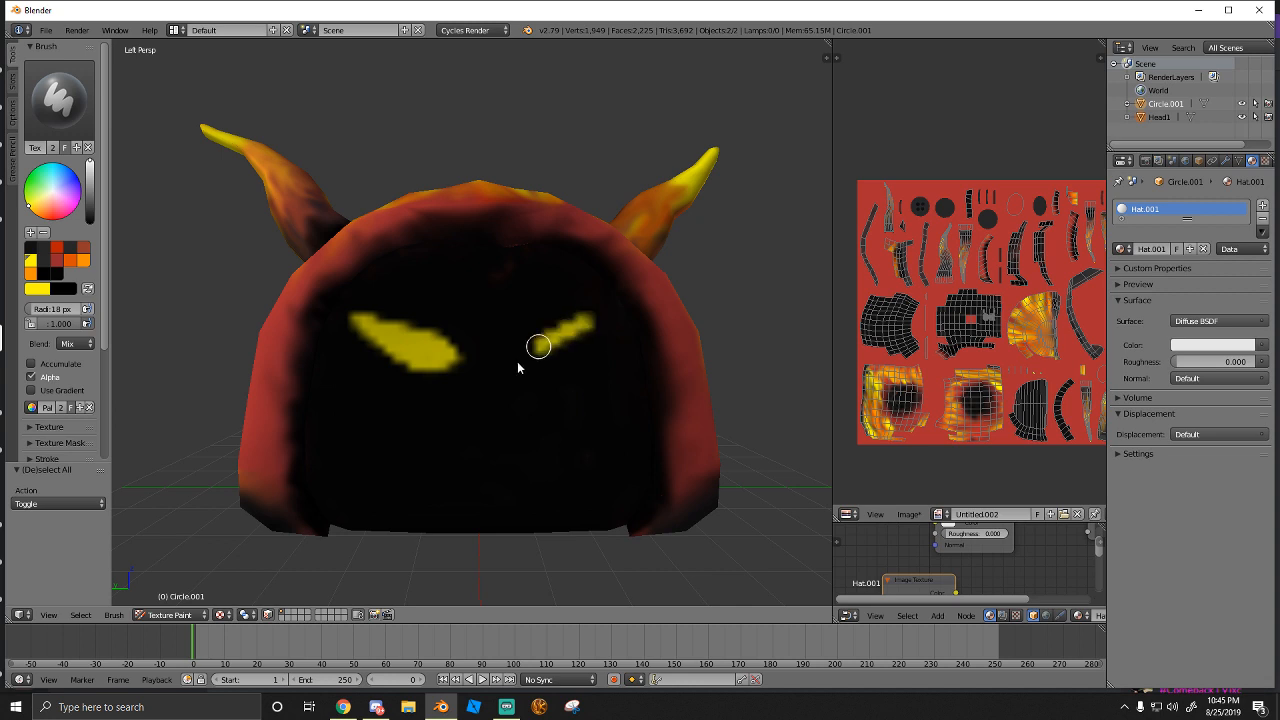
{"action": "mouse_move", "coordinate": [523, 366]}
{"action": "left_mouse_down"}
{"action": "mouse_move", "coordinate": [591, 320]}
{"action": "mouse_move", "coordinate": [512, 348]}
{"action": "mouse_move", "coordinate": [519, 363]}
{"action": "left_mouse_up"}
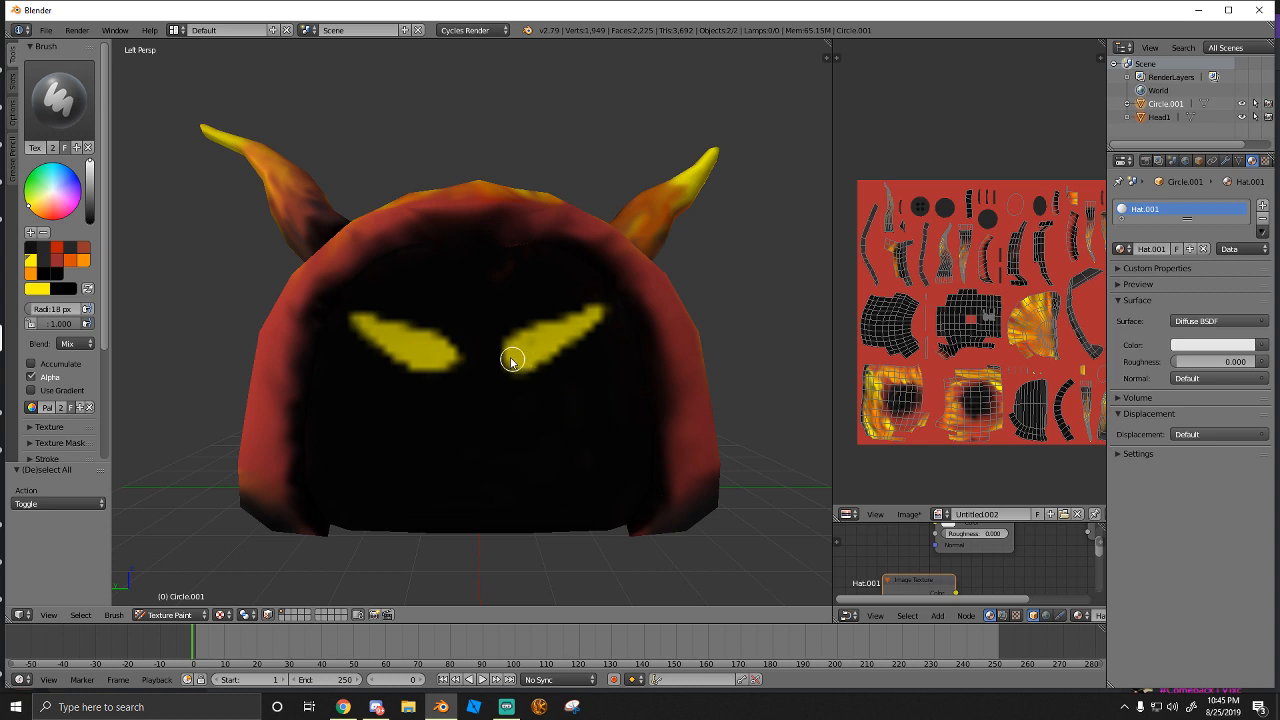
{"action": "key", "text": "ctrl+z"}
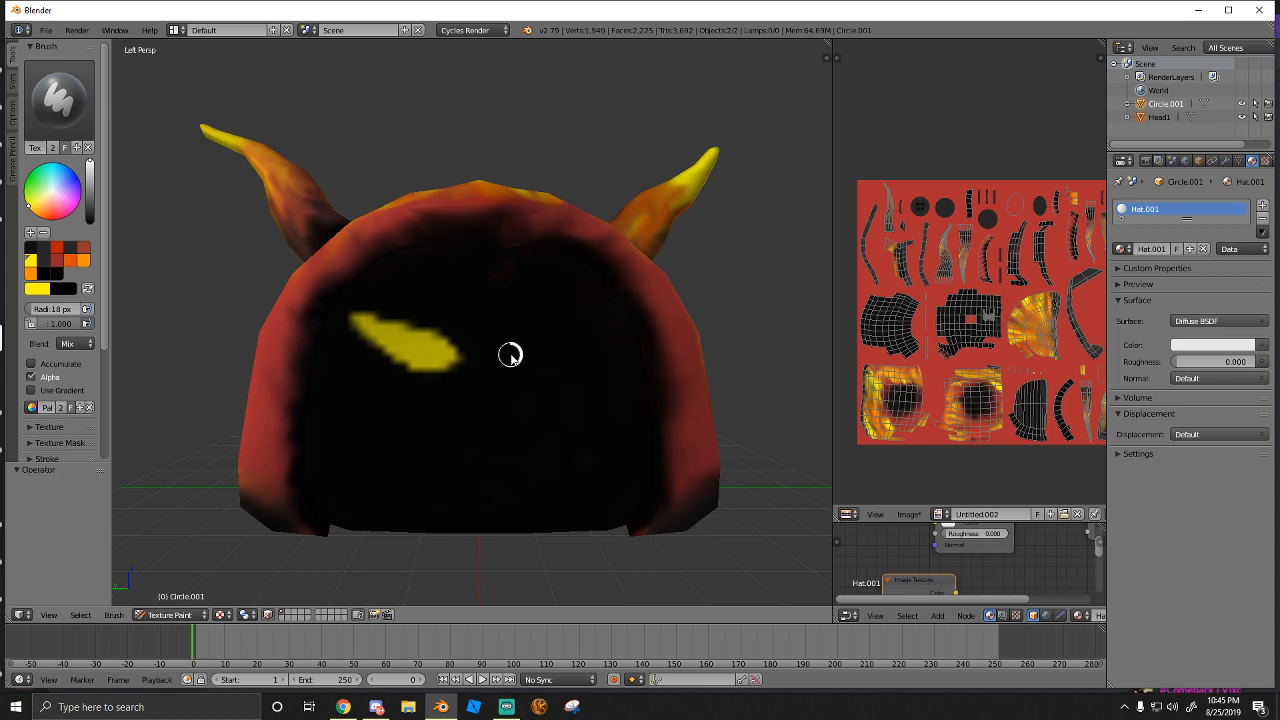
Paint a second slanted yellow eye mirroring the first in the black opening and trim its outer tip with sampled black
{"action": "right_click", "coordinate": [509, 355]}
{"action": "key", "text": "a"}
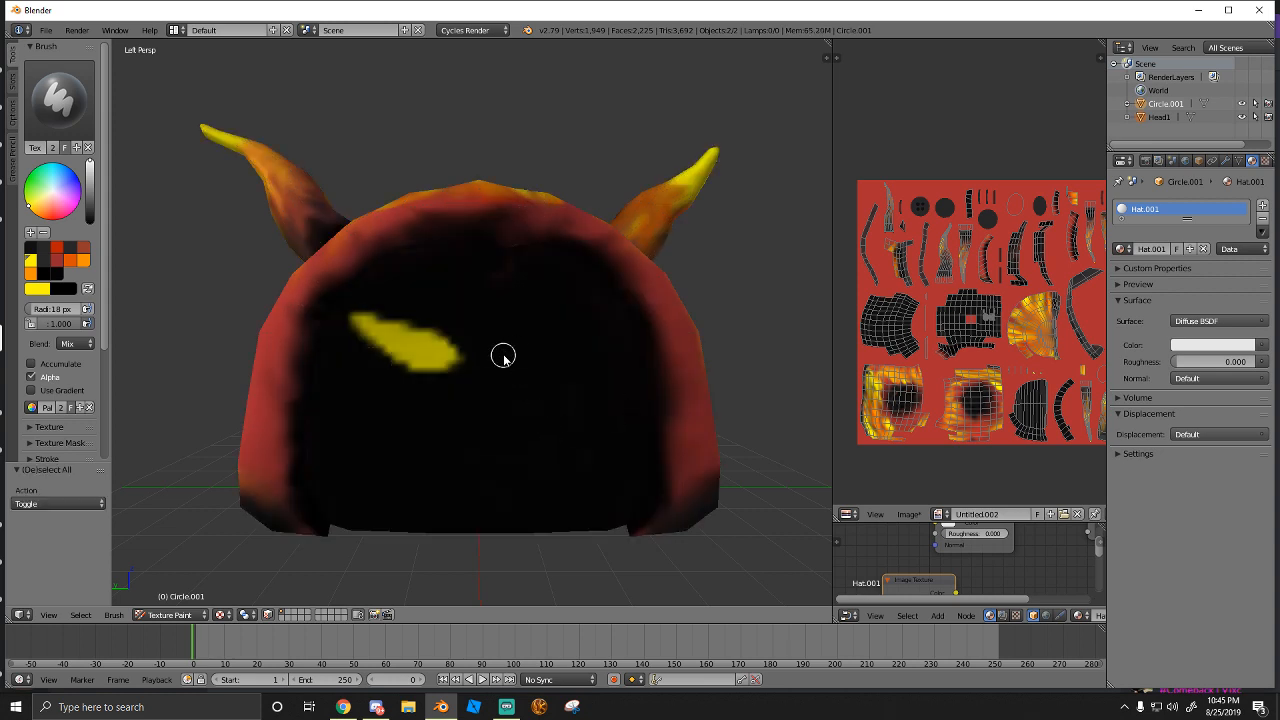
{"action": "mouse_move", "coordinate": [516, 335]}
{"action": "left_mouse_down"}
{"action": "mouse_move", "coordinate": [586, 314]}
{"action": "mouse_move", "coordinate": [514, 355]}
{"action": "mouse_move", "coordinate": [556, 340]}
{"action": "left_mouse_up"}
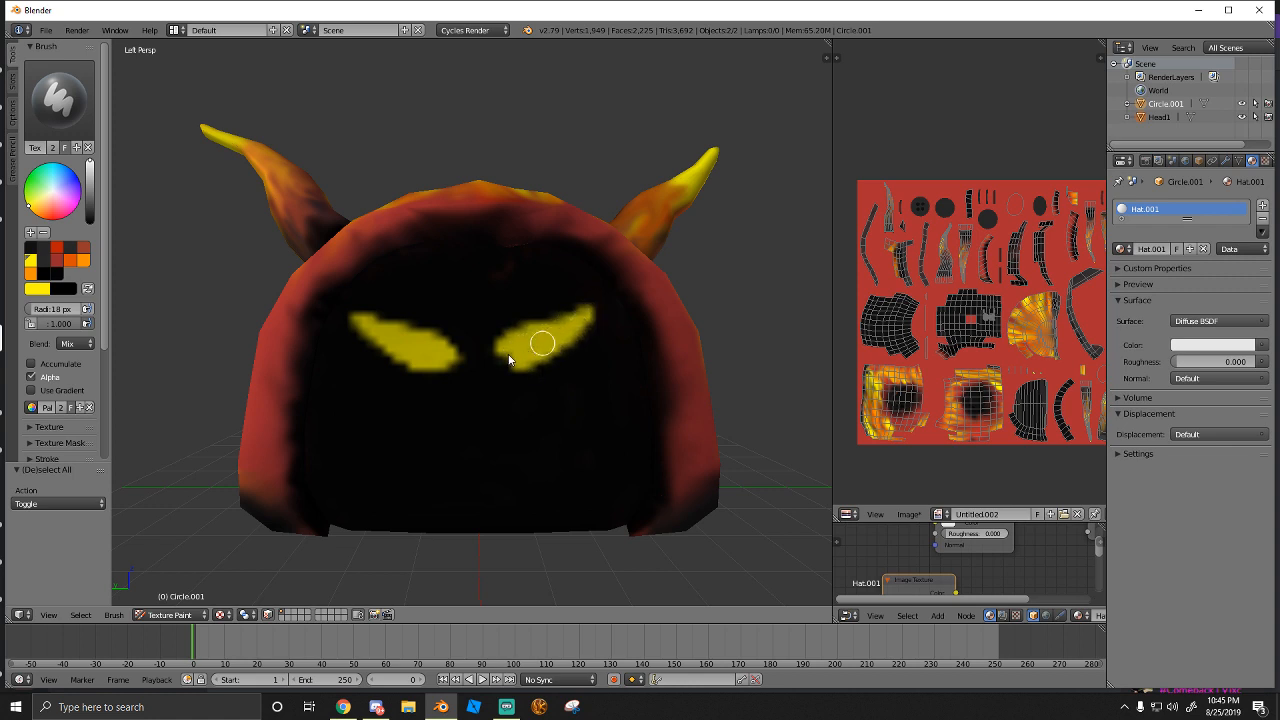
{"action": "key", "text": "s"}
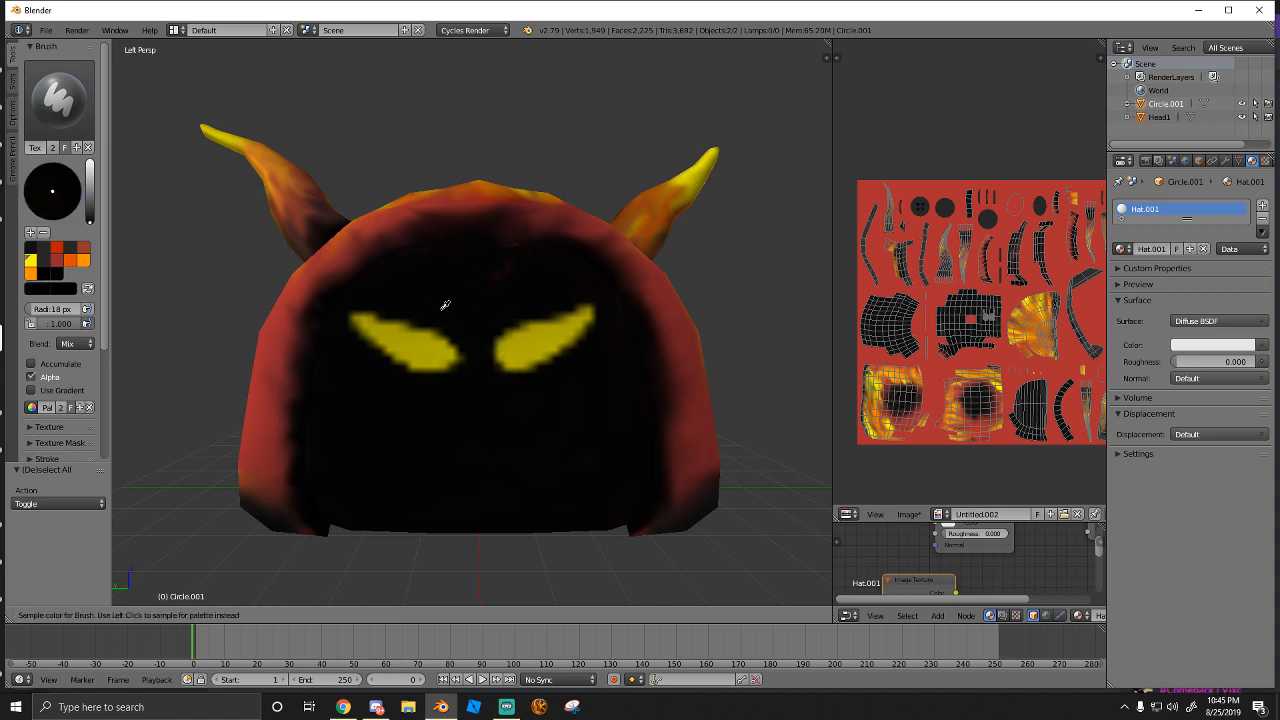
{"action": "mouse_move", "coordinate": [482, 337]}
{"action": "left_mouse_down"}
{"action": "mouse_move", "coordinate": [594, 311]}
{"action": "mouse_move", "coordinate": [564, 314]}
{"action": "left_mouse_up"}
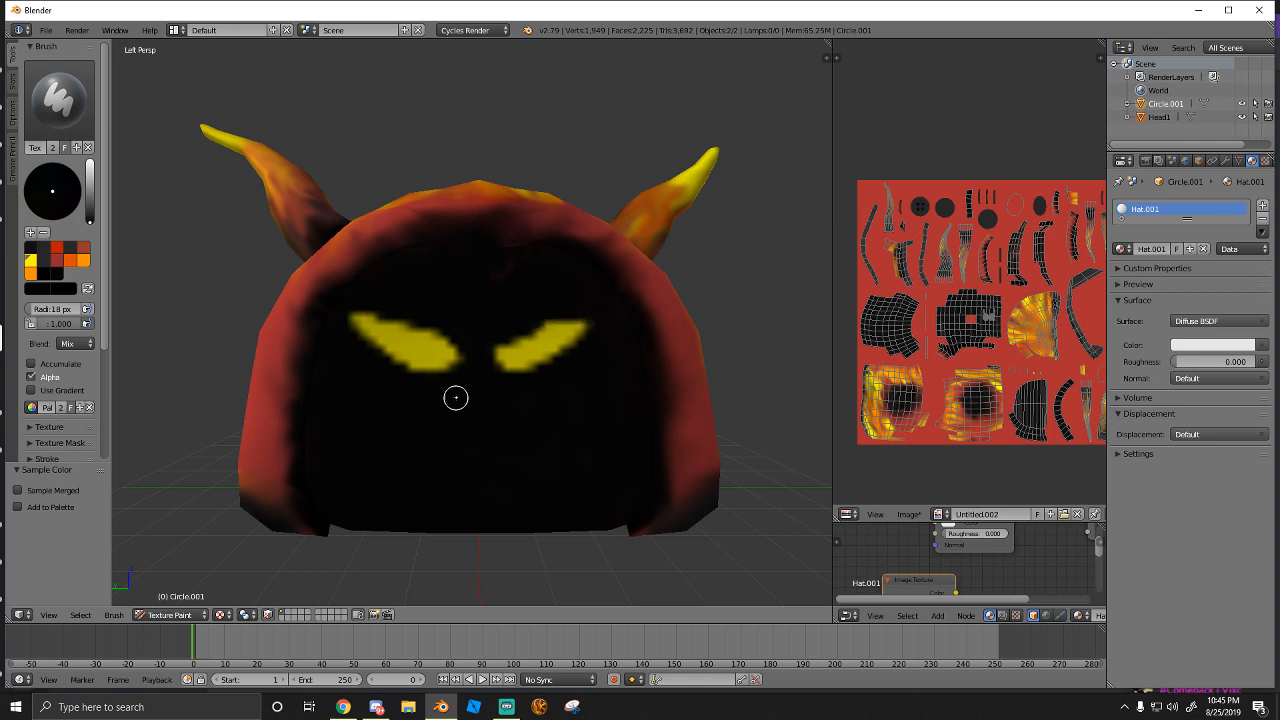
Sample the first eye's yellow and use it to fill out and lengthen the second eye
{"action": "key", "text": "s"}
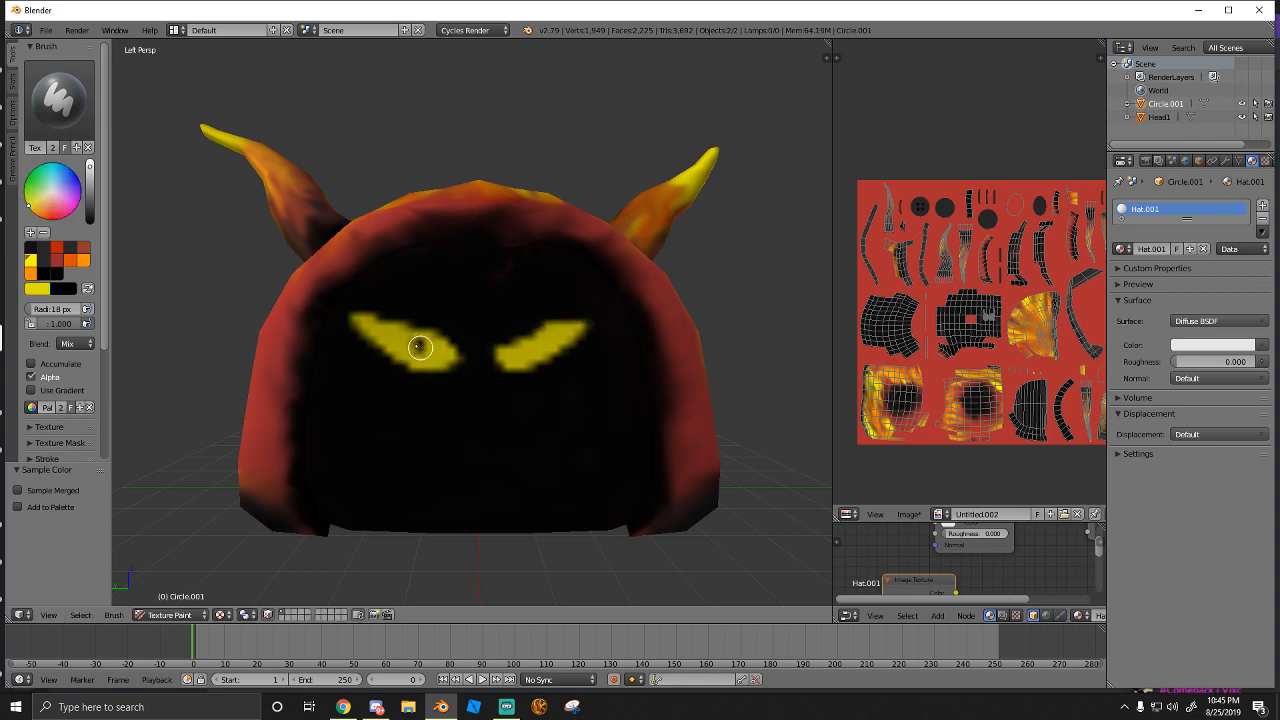
{"action": "key", "text": "s"}
{"action": "left_click", "coordinate": [413, 336]}
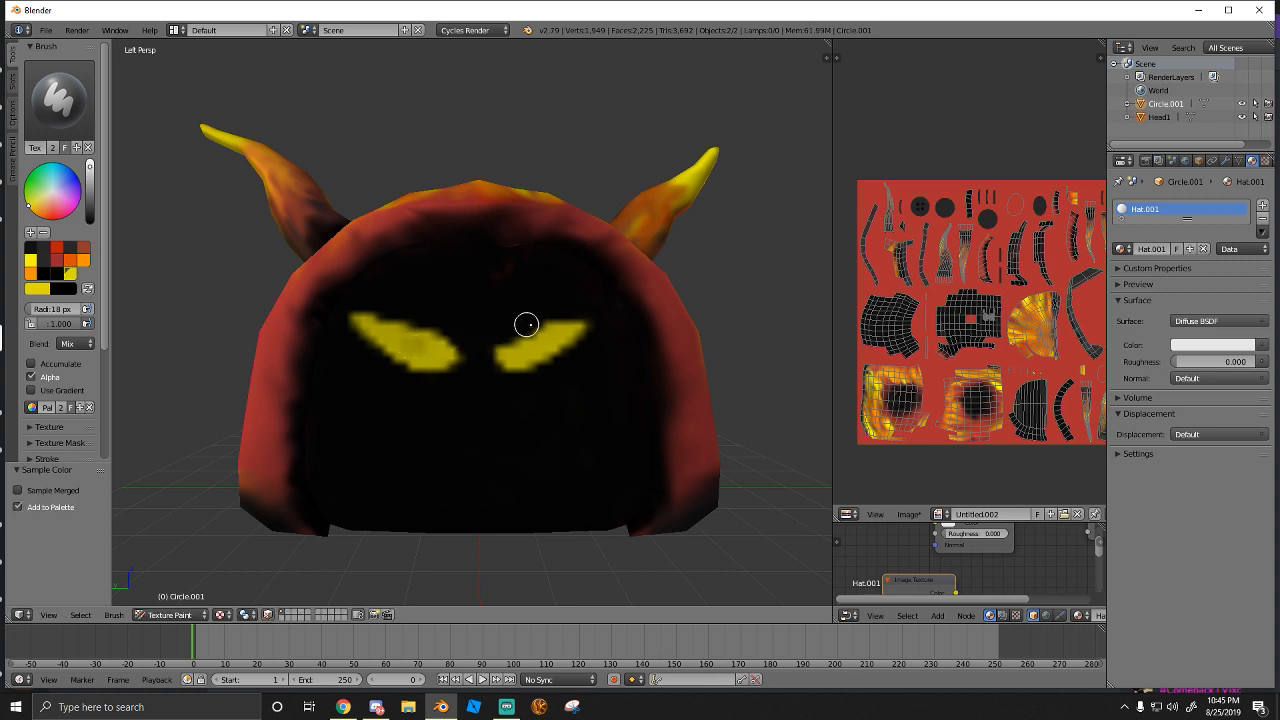
{"action": "mouse_move", "coordinate": [506, 358]}
{"action": "left_mouse_down"}
{"action": "mouse_move", "coordinate": [591, 323]}
{"action": "mouse_move", "coordinate": [566, 342]}
{"action": "left_mouse_up"}
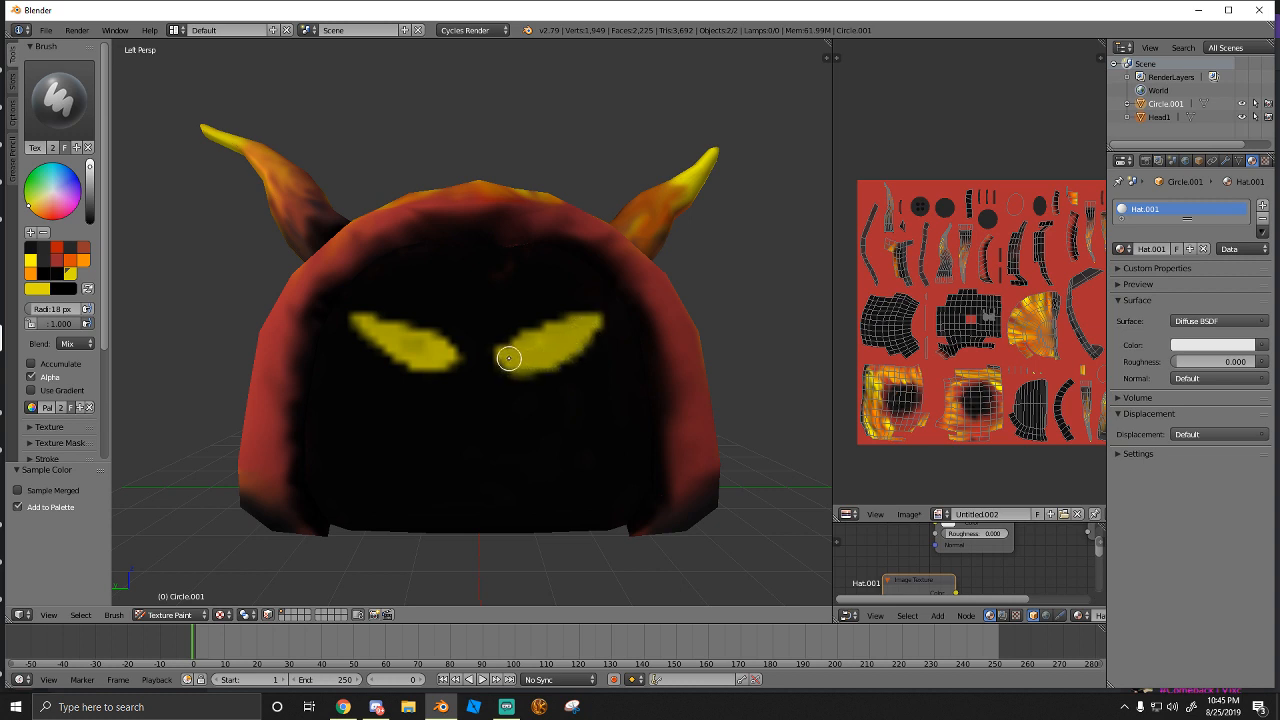
Sample black from the face opening and cover the stray yellow dab beneath the second eye's inner end
{"action": "key", "text": "s"}
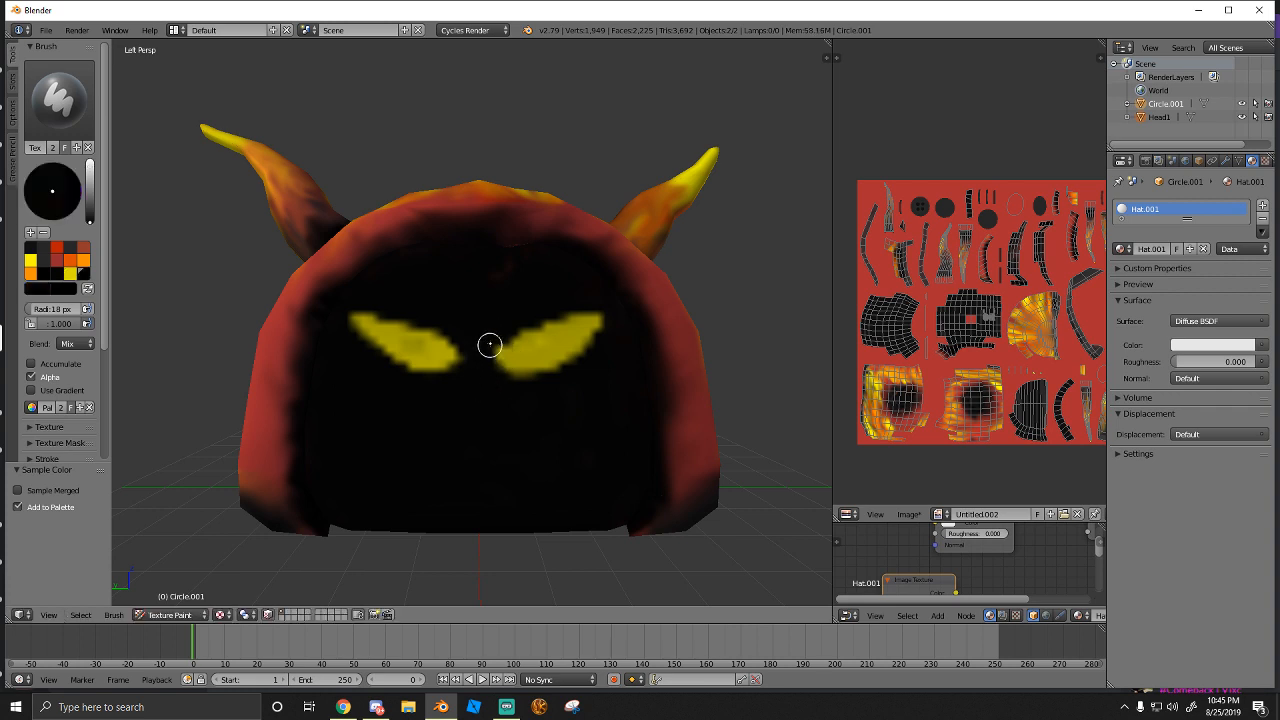
{"action": "key", "text": "s"}
{"action": "key", "text": "s"}
{"action": "left_click", "coordinate": [477, 422]}
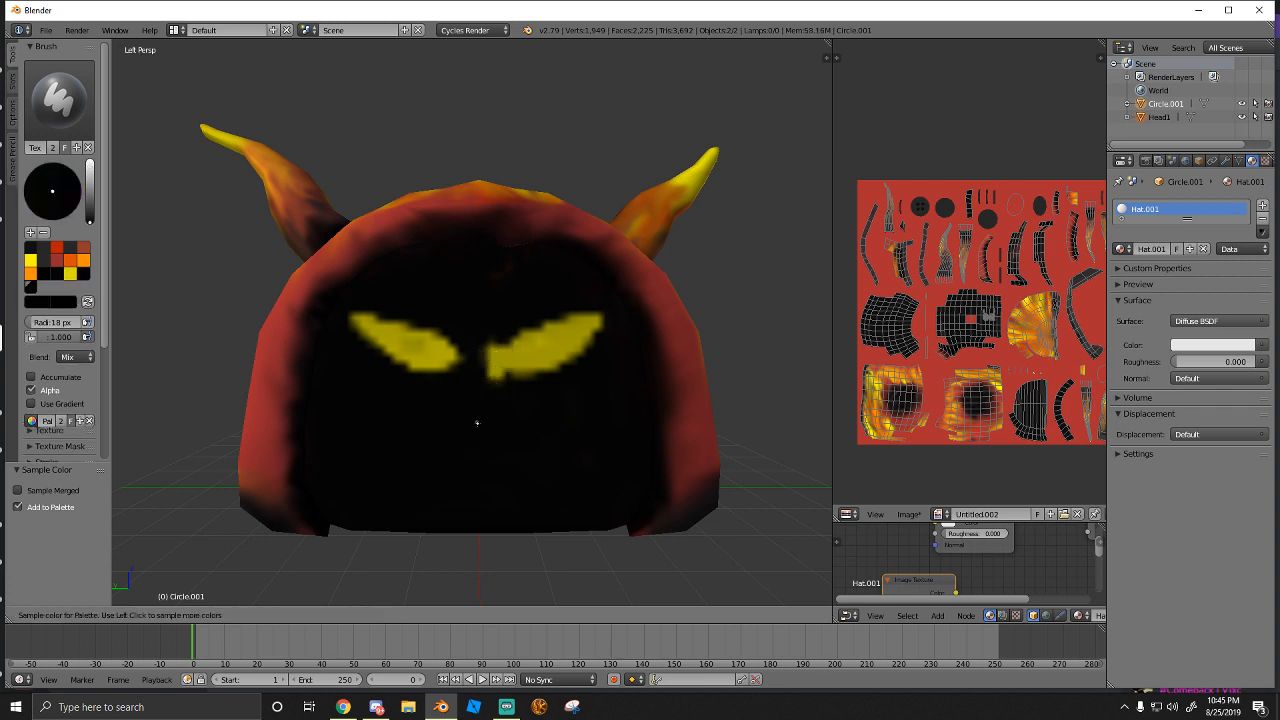
{"action": "left_click", "coordinate": [487, 358]}
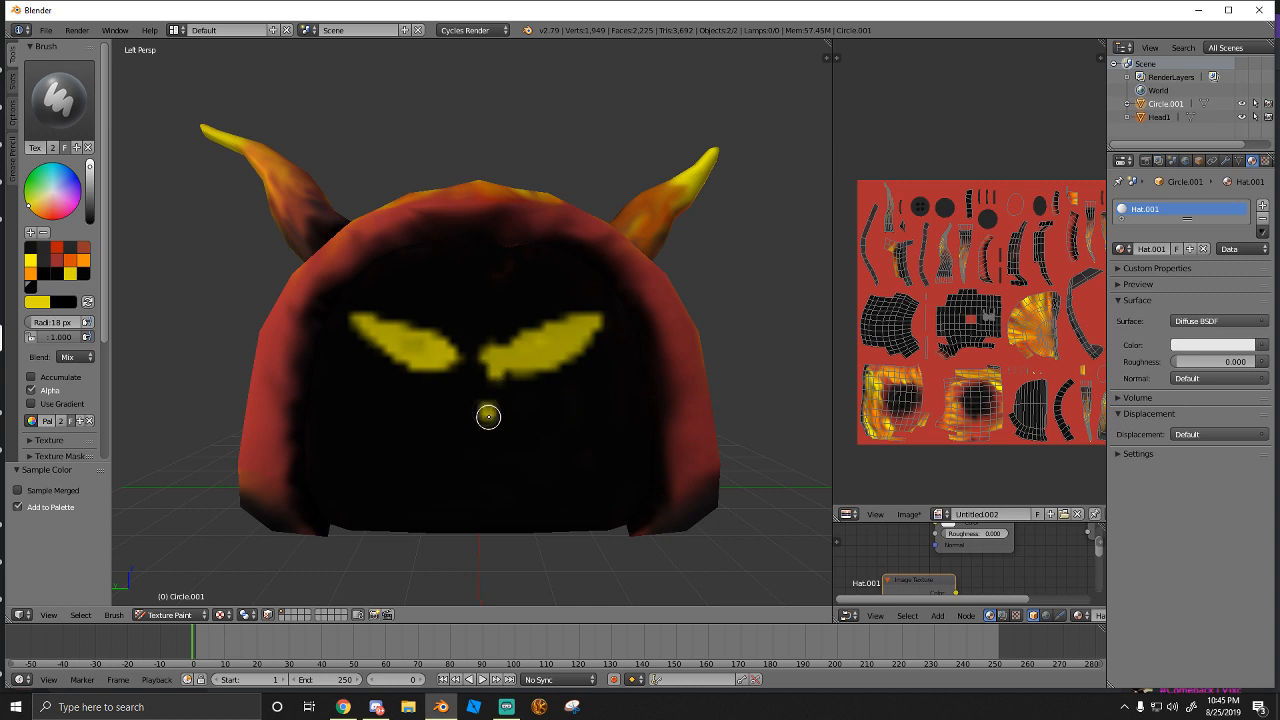
{"action": "key", "text": "s"}
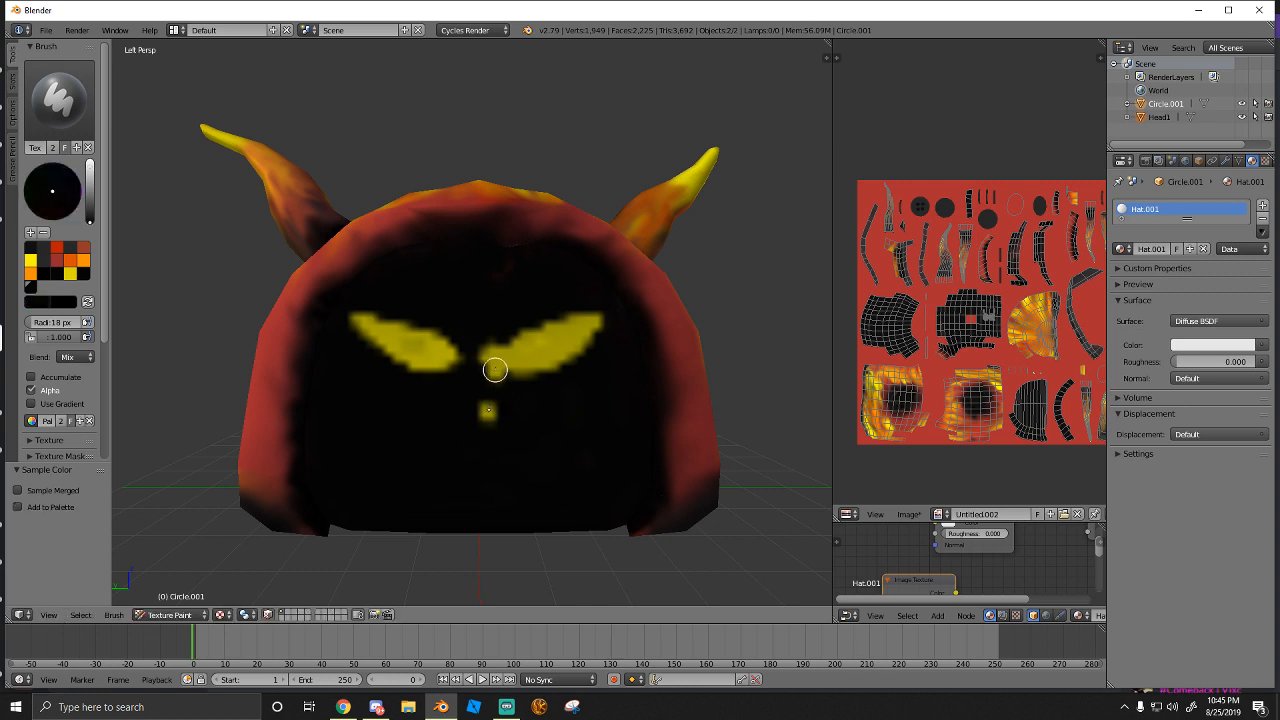
{"action": "left_click", "coordinate": [495, 370]}
Reselect all faces in the paint mask and trim the second eye's inner end and lower edge with black
{"action": "key", "text": "m"}
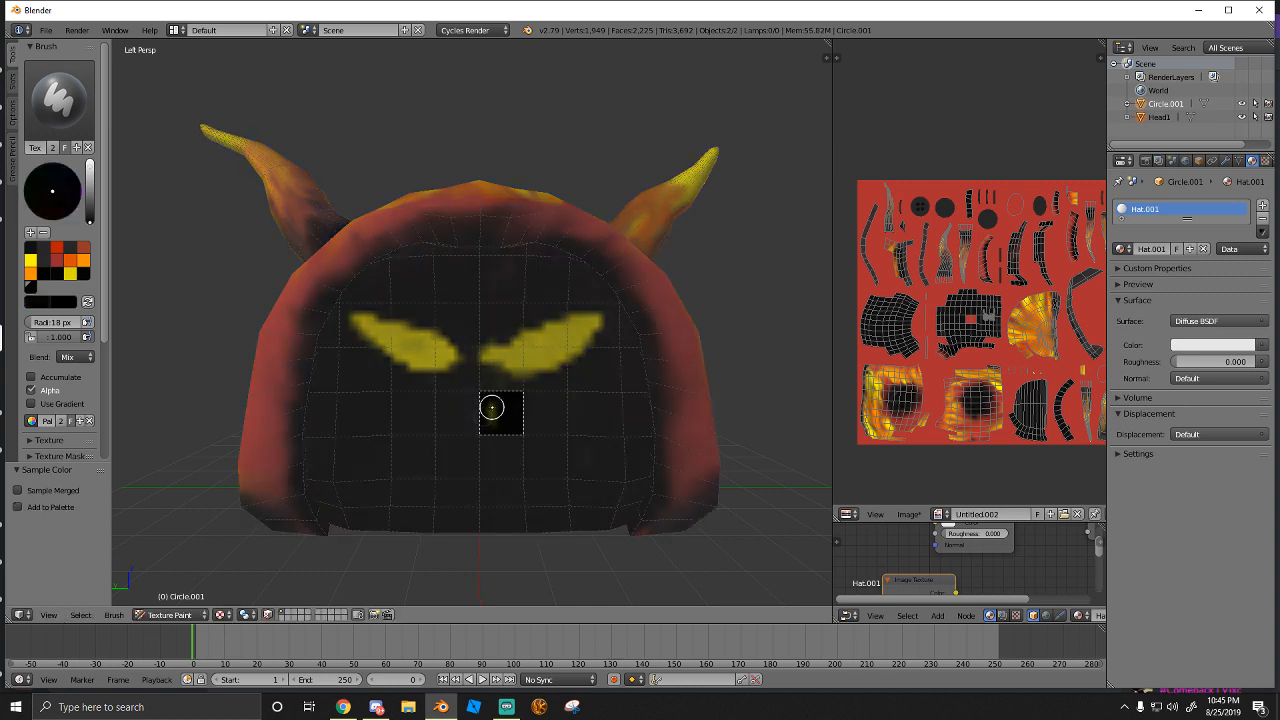
{"action": "key", "text": "a"}
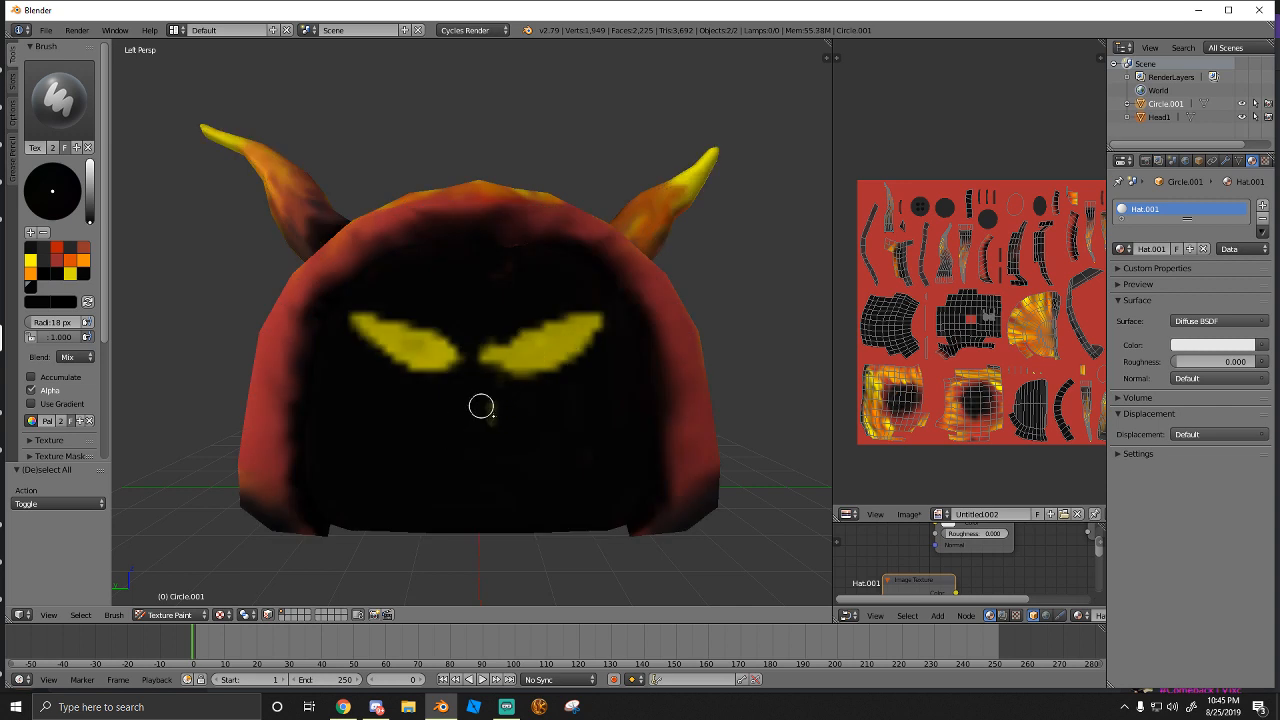
{"action": "right_click", "coordinate": [486, 420]}
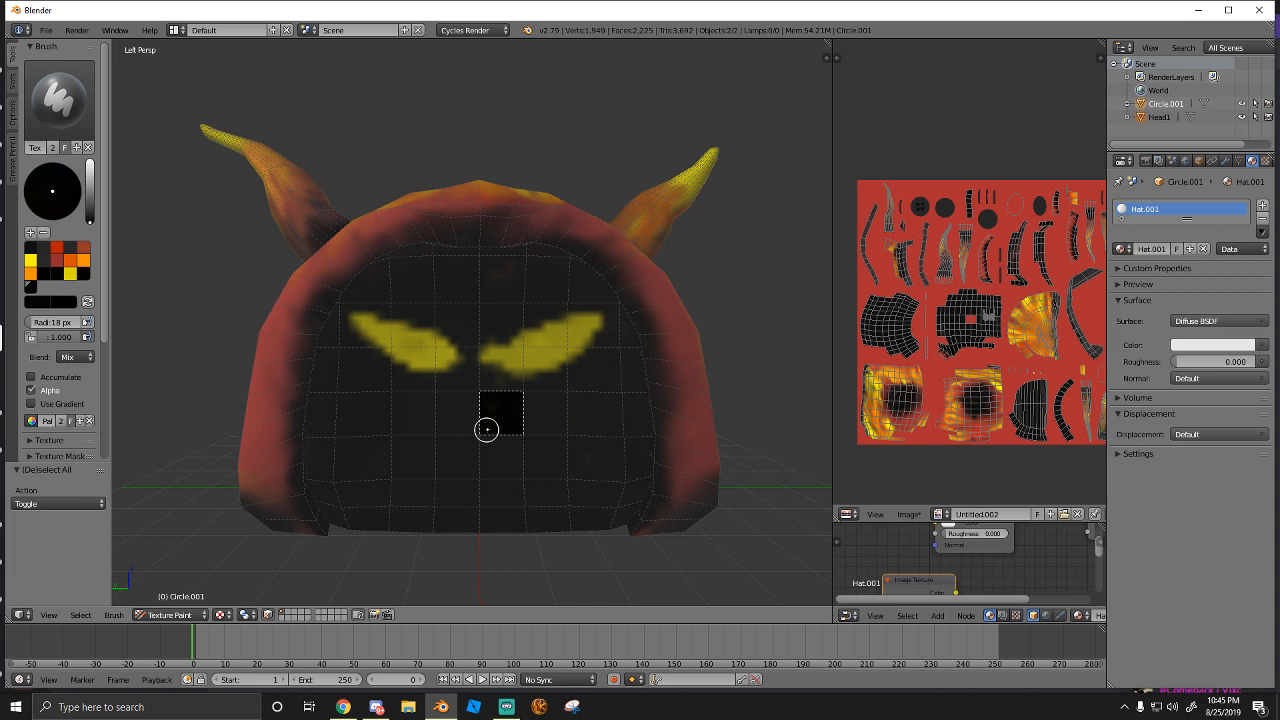
{"action": "key", "text": "a"}
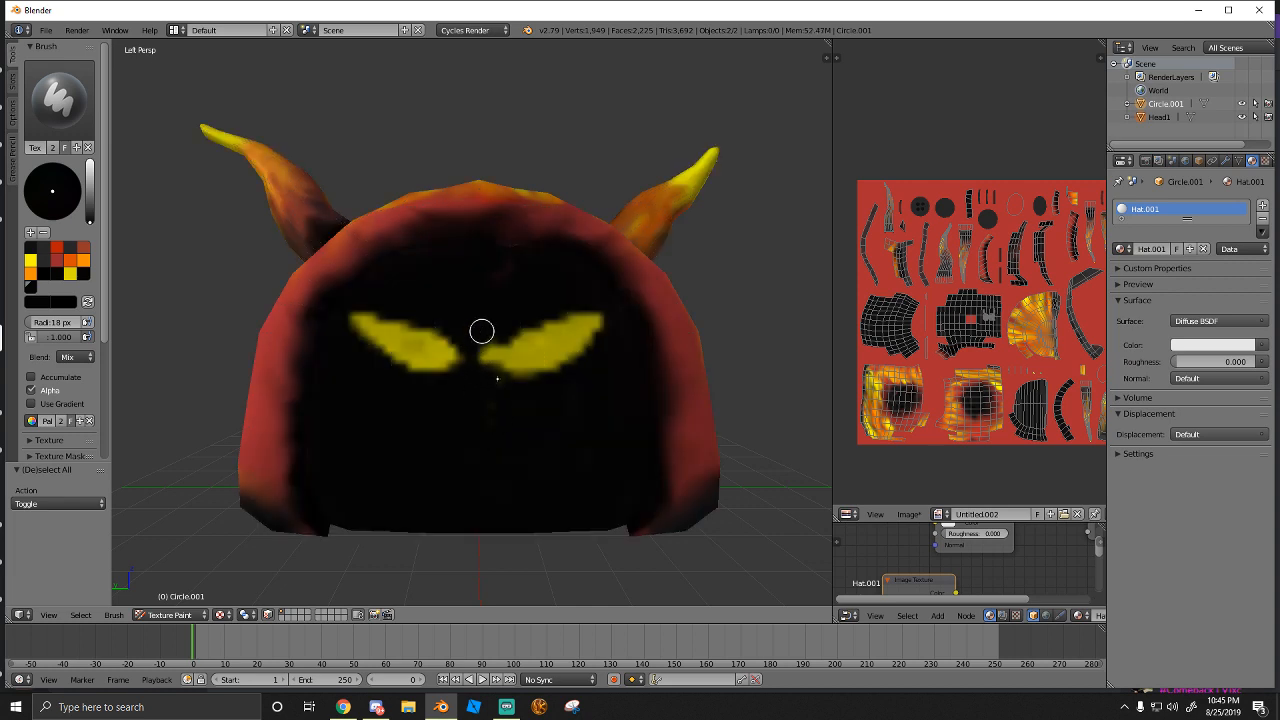
{"action": "left_click_drag", "start_coordinate": [481, 331], "coordinate": [499, 402]}
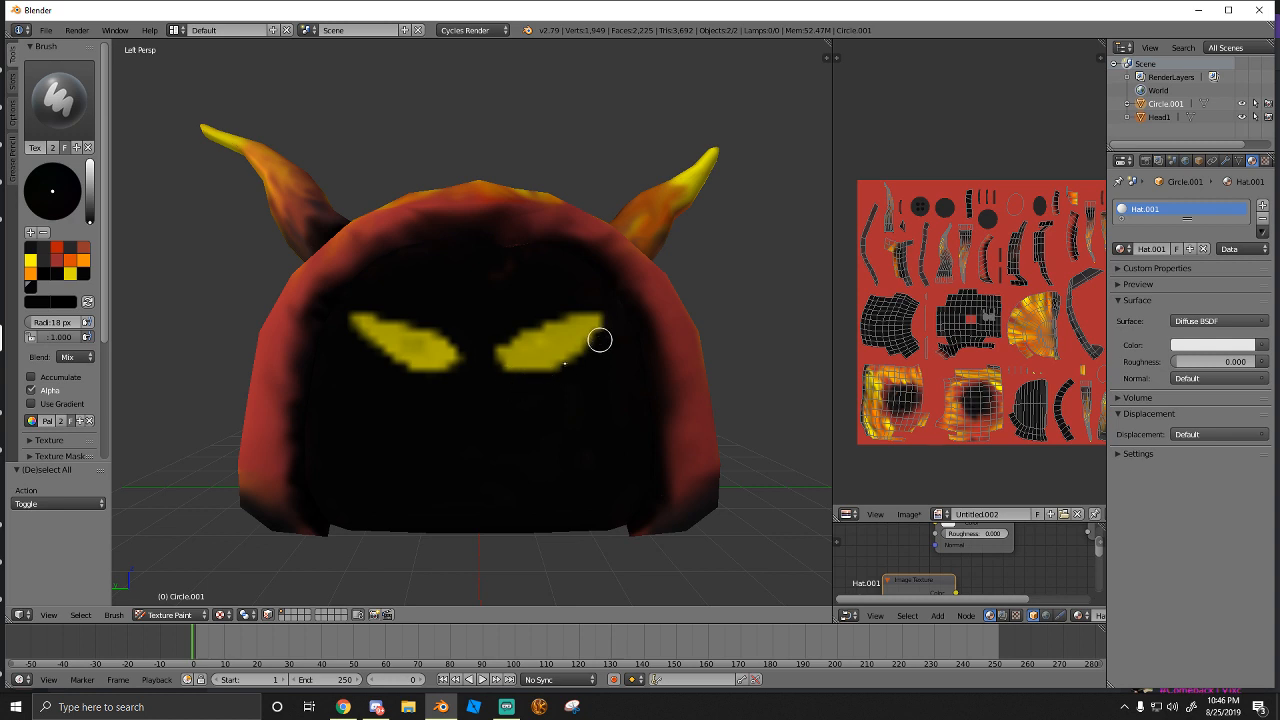
{"action": "right_click", "coordinate": [583, 452]}
{"action": "key", "text": "a"}
{"action": "key", "text": "a"}
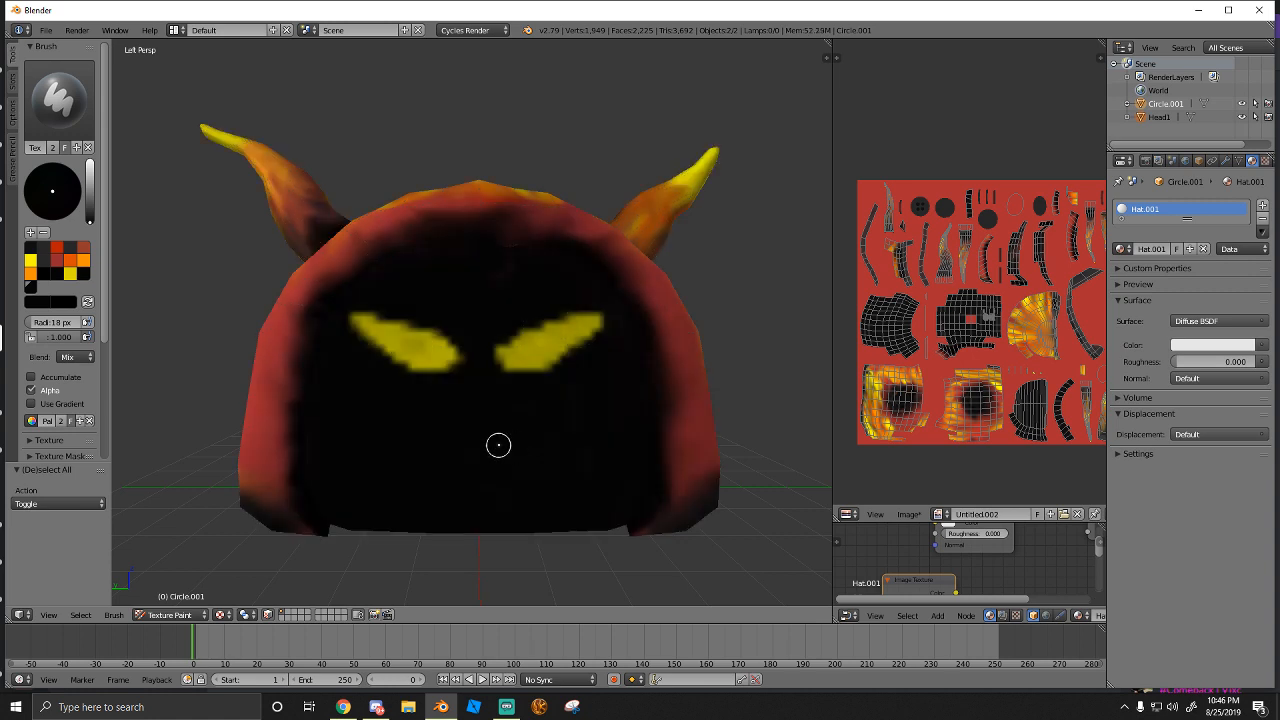
Switch to the Smear brush at a 65 px radius and soften the second eye's jagged edges into the black
{"action": "left_click", "coordinate": [58, 100]}
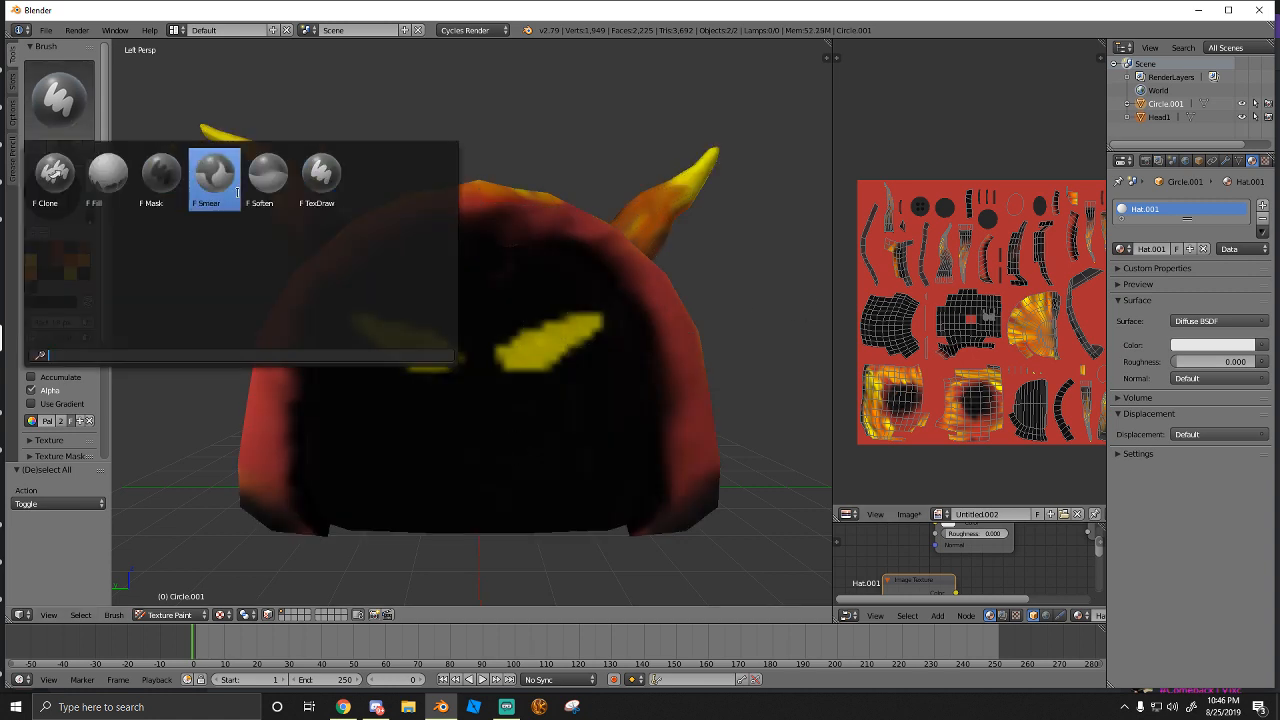
{"action": "left_click", "coordinate": [214, 178]}
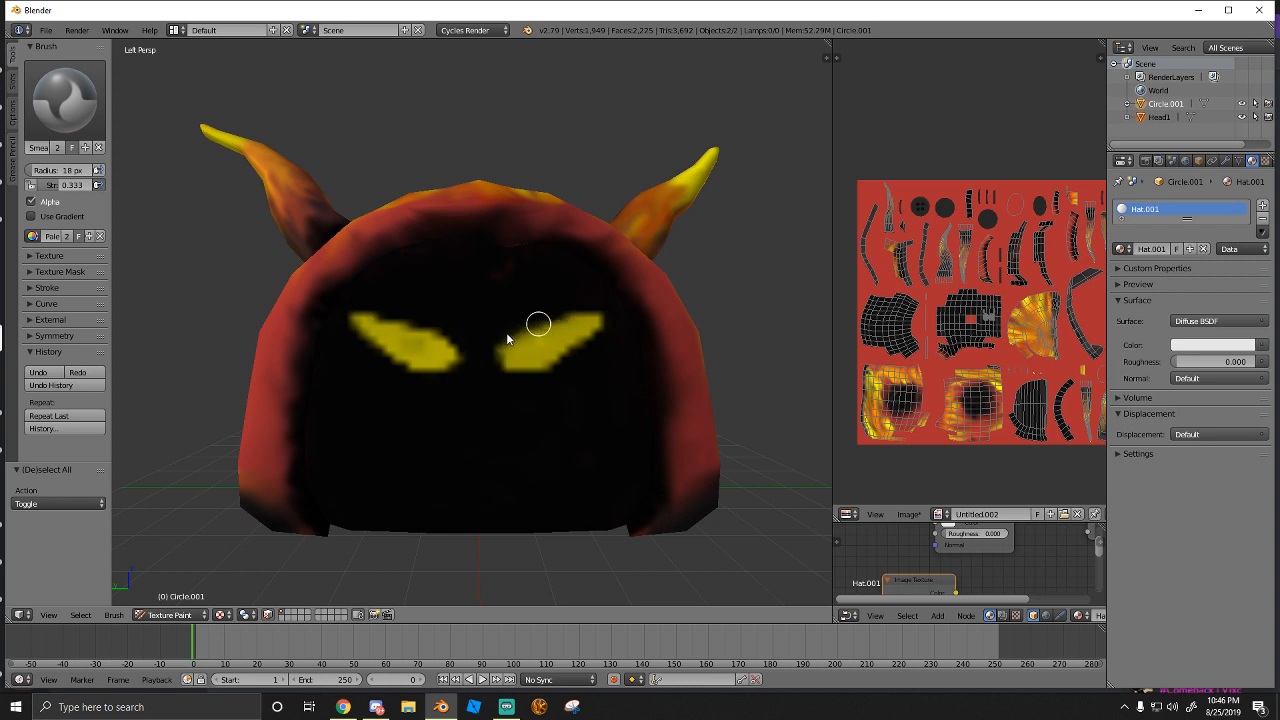
{"action": "scroll", "coordinate": [512, 348], "scroll_direction": "up", "scroll_amount": 2}
{"action": "mouse_move", "coordinate": [514, 349]}
{"action": "middle_mouse_down"}
{"action": "mouse_move", "coordinate": [501, 351]}
{"action": "mouse_move", "coordinate": [524, 346]}
{"action": "middle_mouse_up"}
{"action": "scroll", "coordinate": [501, 351], "scroll_direction": "up", "scroll_amount": 2}
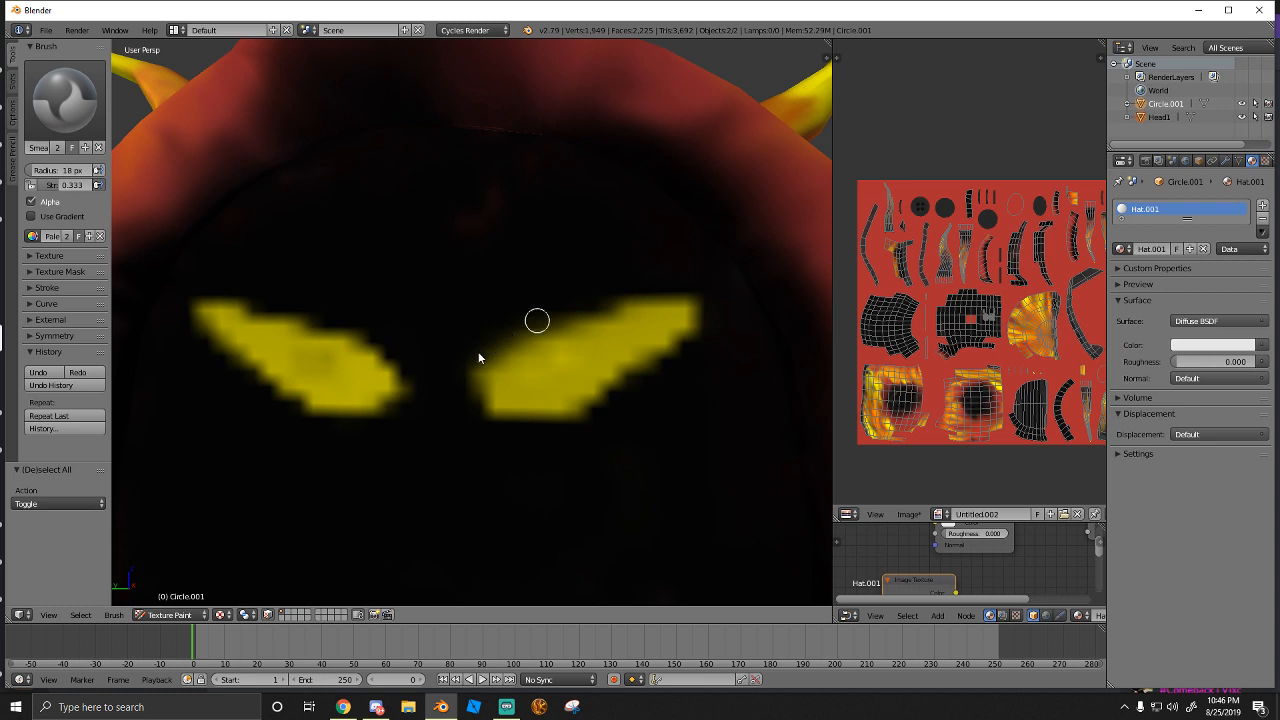
{"action": "key", "text": "f"}
{"action": "left_click", "coordinate": [514, 372]}
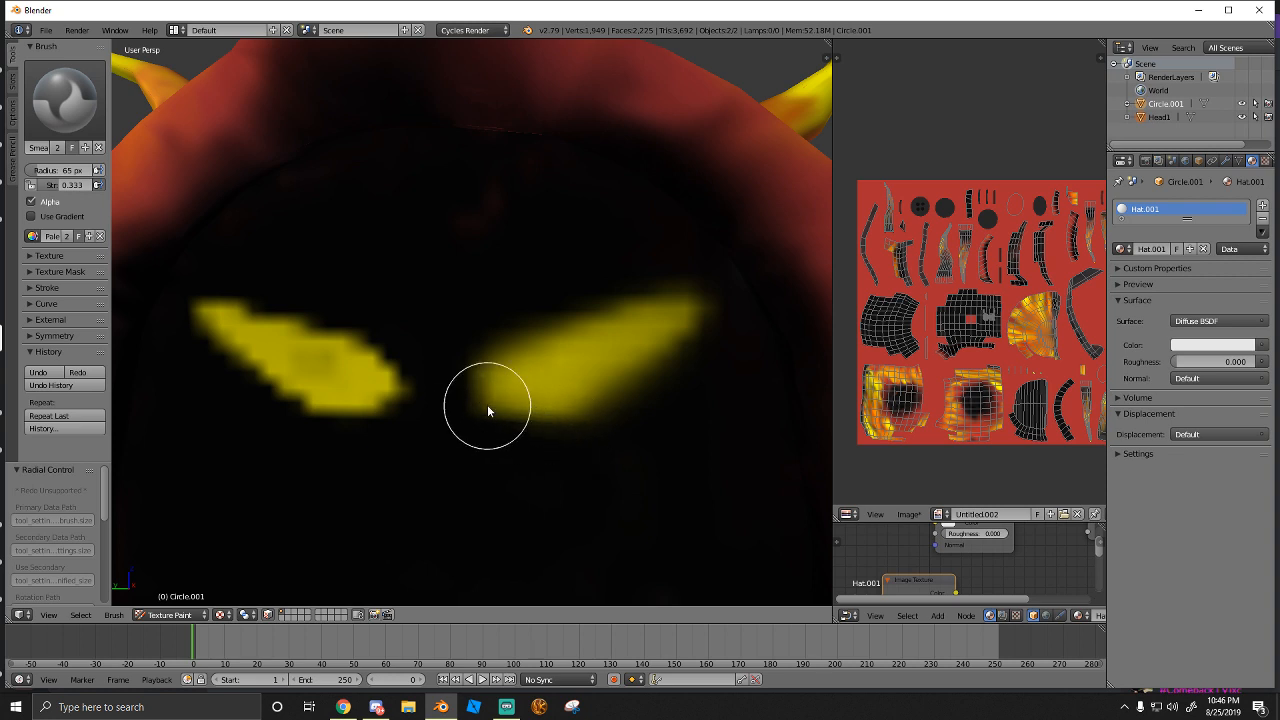
Smear the edges of the first eye so that they blend into the black like the second eye's
{"action": "scroll", "coordinate": [530, 402], "scroll_direction": "down", "scroll_amount": 5}
{"action": "mouse_move", "coordinate": [492, 408]}
{"action": "middle_mouse_down"}
{"action": "mouse_move", "coordinate": [504, 399]}
{"action": "mouse_move", "coordinate": [498, 420]}
{"action": "mouse_move", "coordinate": [475, 418]}
{"action": "middle_mouse_up"}
{"action": "scroll", "coordinate": [498, 420], "scroll_direction": "down", "scroll_amount": 3}
{"action": "scroll", "coordinate": [452, 402], "scroll_direction": "up", "scroll_amount": 6}
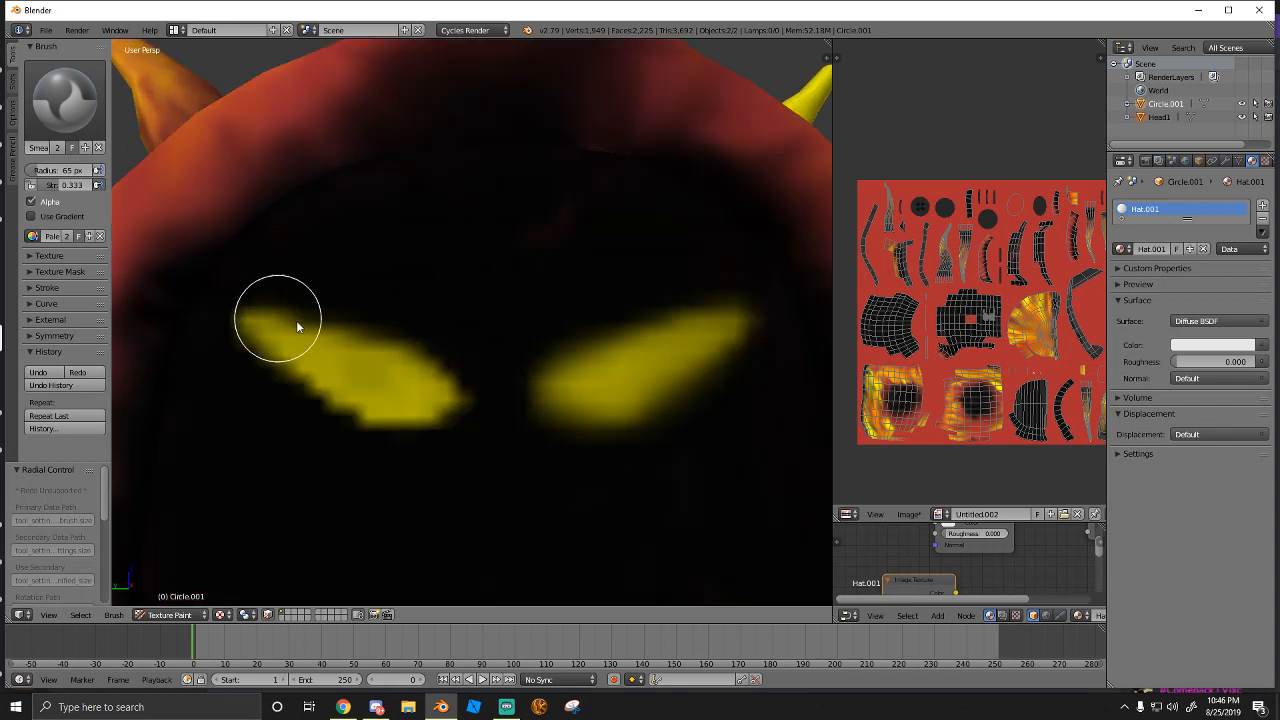
{"action": "mouse_move", "coordinate": [333, 400]}
{"action": "left_mouse_down"}
{"action": "mouse_move", "coordinate": [263, 344]}
{"action": "mouse_move", "coordinate": [309, 393]}
{"action": "mouse_move", "coordinate": [432, 421]}
{"action": "left_mouse_up"}
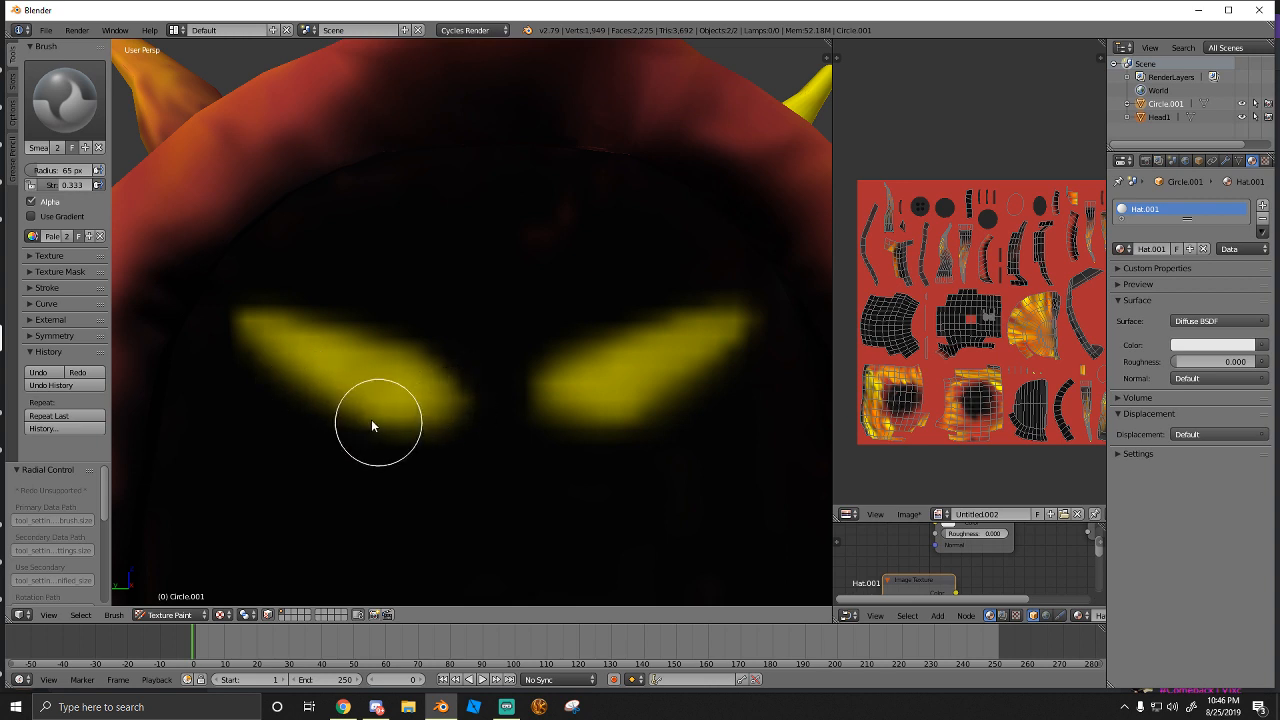
{"action": "left_click_drag", "start_coordinate": [238, 320], "coordinate": [392, 376]}
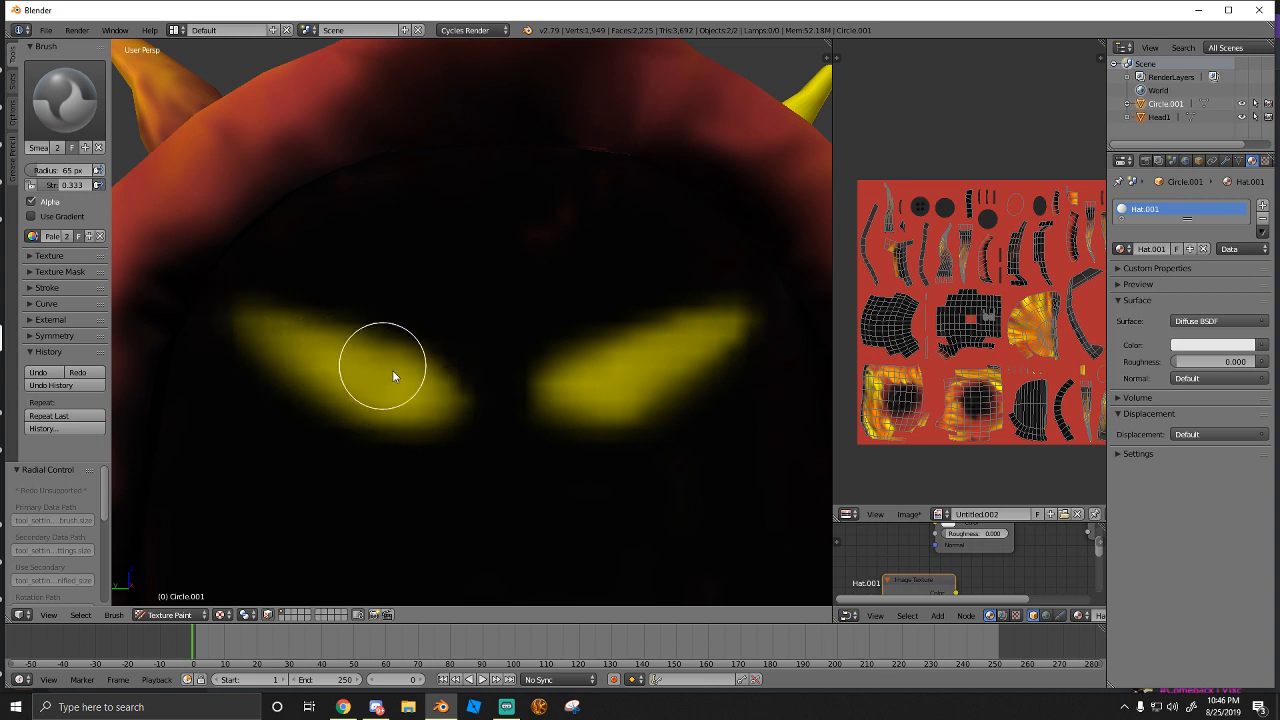
Switch to the TexDraw brush, set its color to white and paint a highlight in the middle of each yellow eye
{"action": "scroll", "coordinate": [419, 405], "scroll_direction": "down", "scroll_amount": 7}
{"action": "middle_click_drag", "start_coordinate": [419, 400], "coordinate": [447, 377]}
{"action": "scroll", "coordinate": [440, 336], "scroll_direction": "up", "scroll_amount": 5}
{"action": "scroll", "coordinate": [456, 374], "scroll_direction": "down", "scroll_amount": 6}
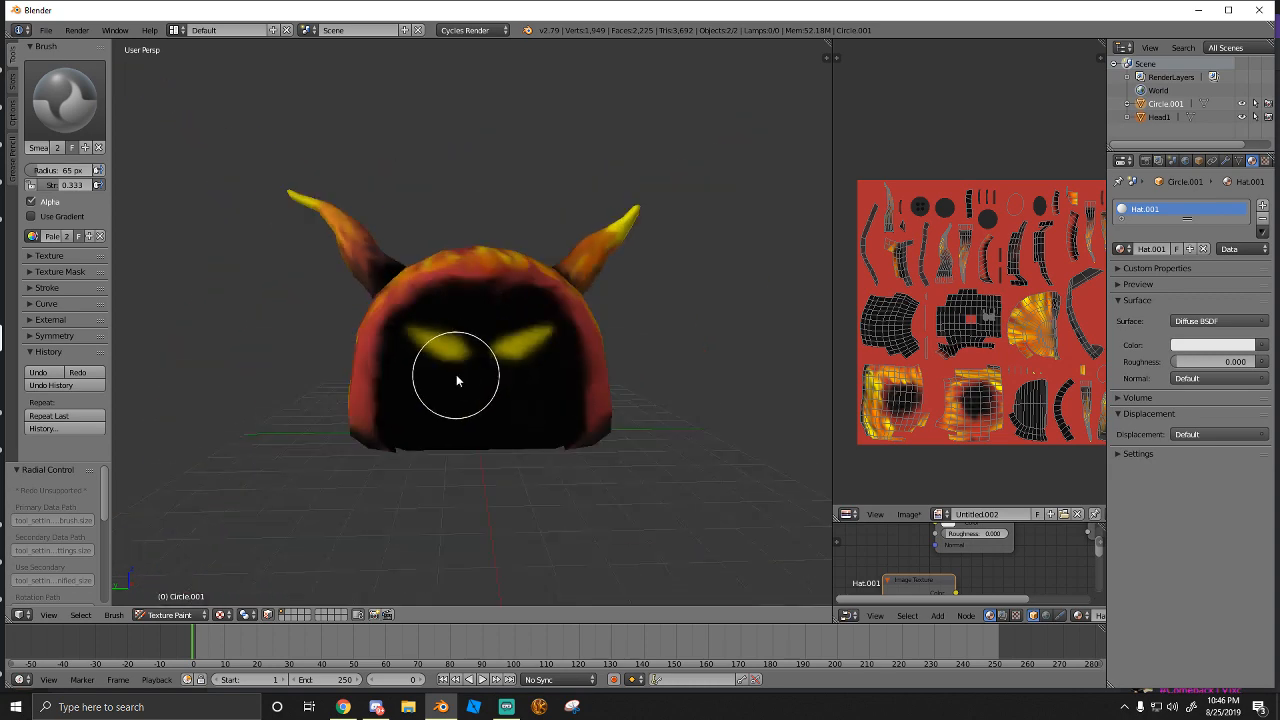
{"action": "scroll", "coordinate": [455, 402], "scroll_direction": "up", "scroll_amount": 9}
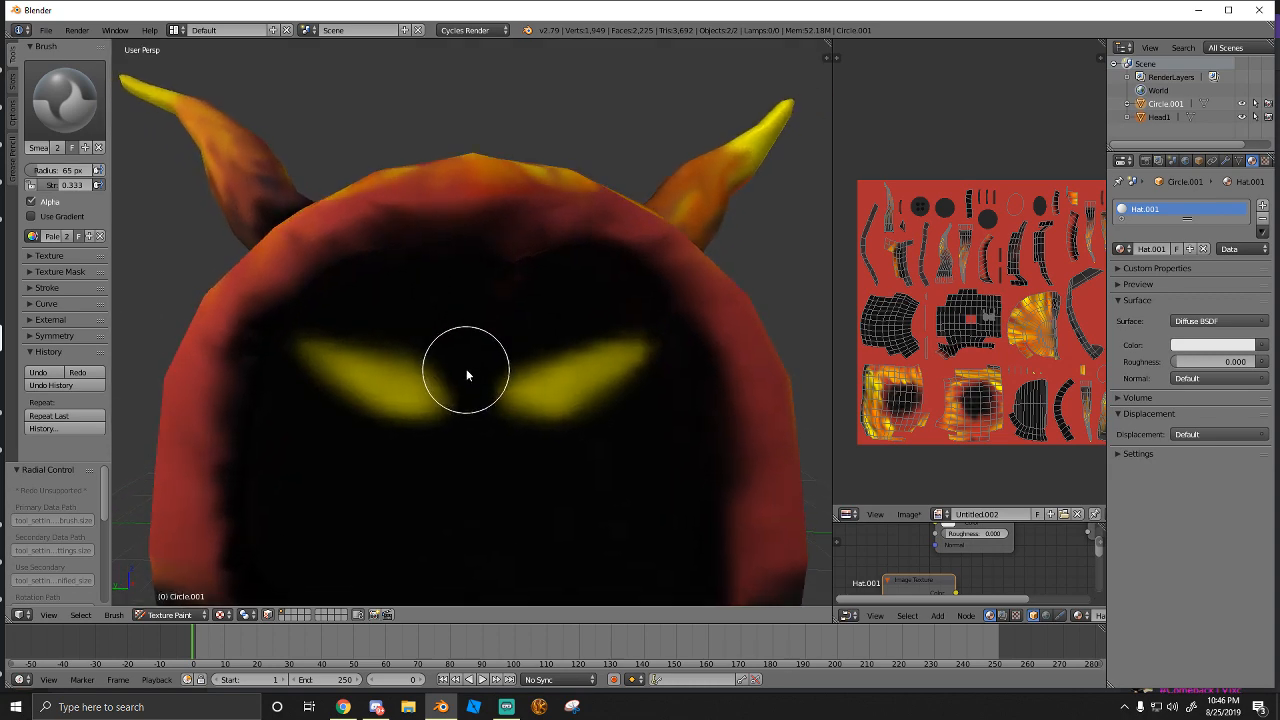
{"action": "left_click", "coordinate": [97, 126]}
{"action": "left_click", "coordinate": [321, 178]}
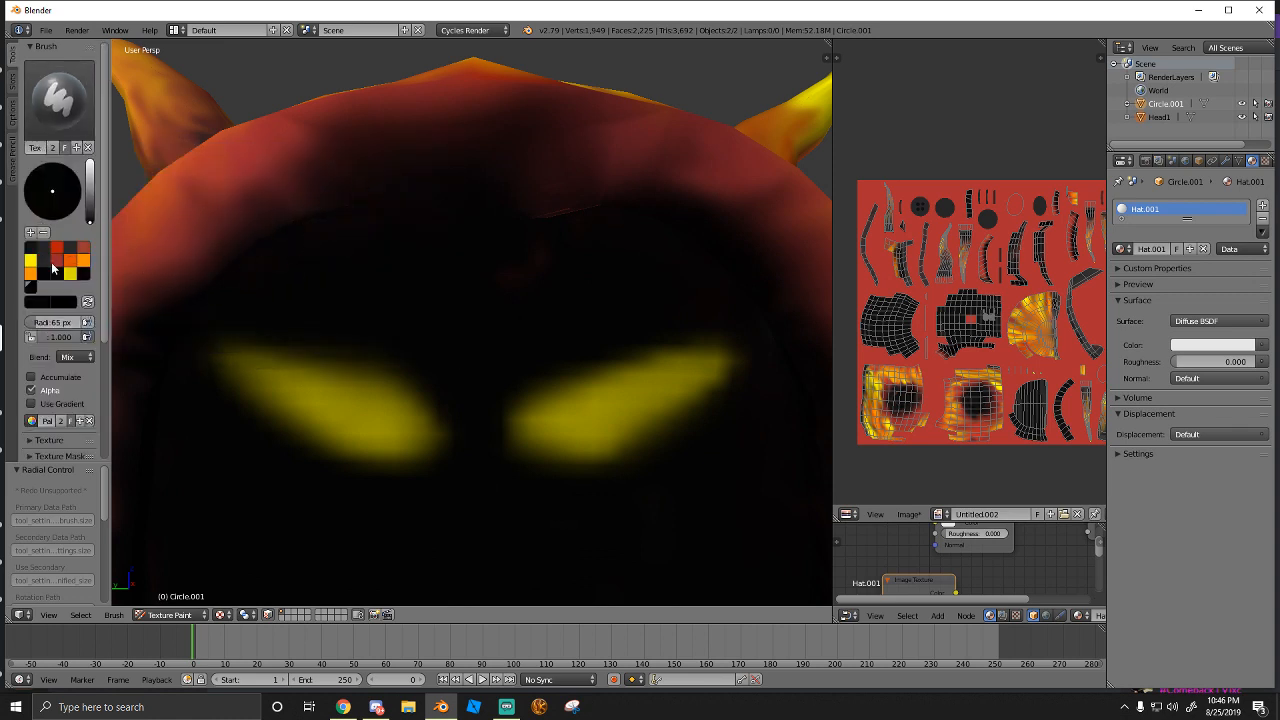
{"action": "left_click_drag", "start_coordinate": [90, 218], "coordinate": [90, 163]}
{"action": "mouse_move", "coordinate": [368, 429]}
{"action": "left_mouse_down"}
{"action": "mouse_move", "coordinate": [389, 429]}
{"action": "mouse_move", "coordinate": [331, 406]}
{"action": "left_mouse_up"}
{"action": "left_click_drag", "start_coordinate": [597, 424], "coordinate": [660, 386]}
Check the highlights from a distance and undo the last white strokes on the eyes
{"action": "scroll", "coordinate": [366, 429], "scroll_direction": "down", "scroll_amount": 5}
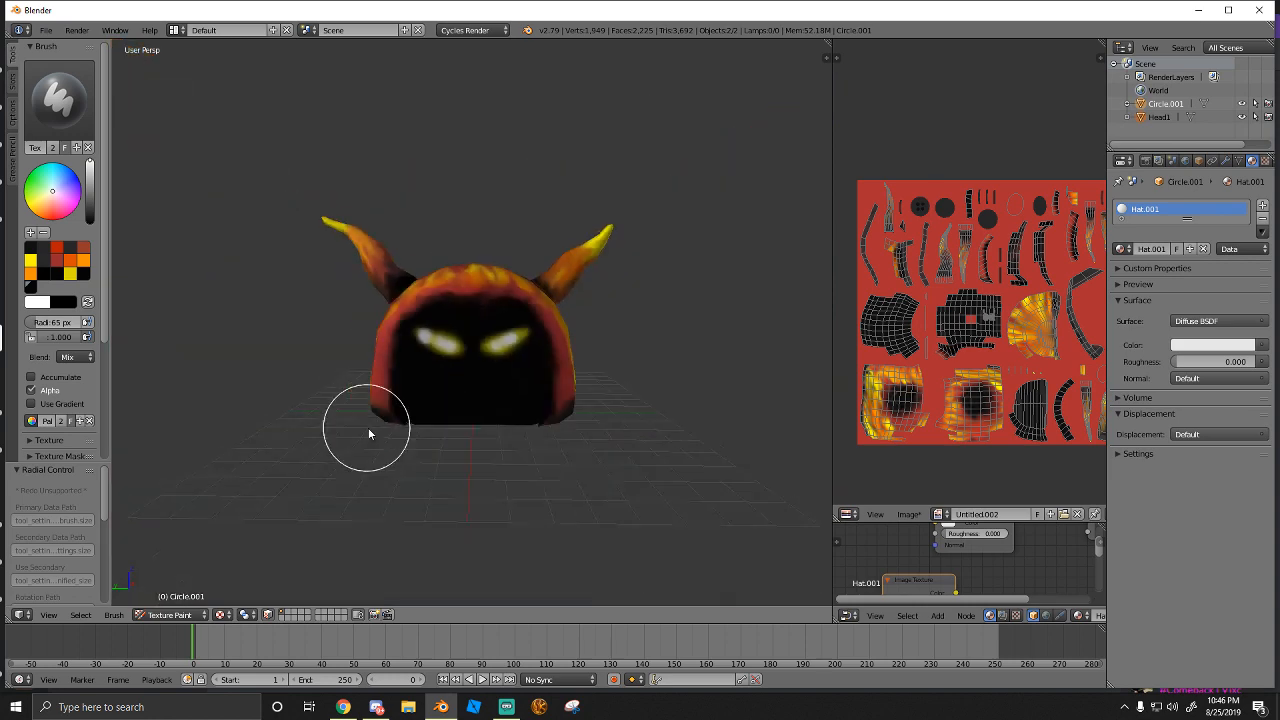
{"action": "key", "text": "ctrl+KP_1"}
{"action": "key", "text": "KP_1"}
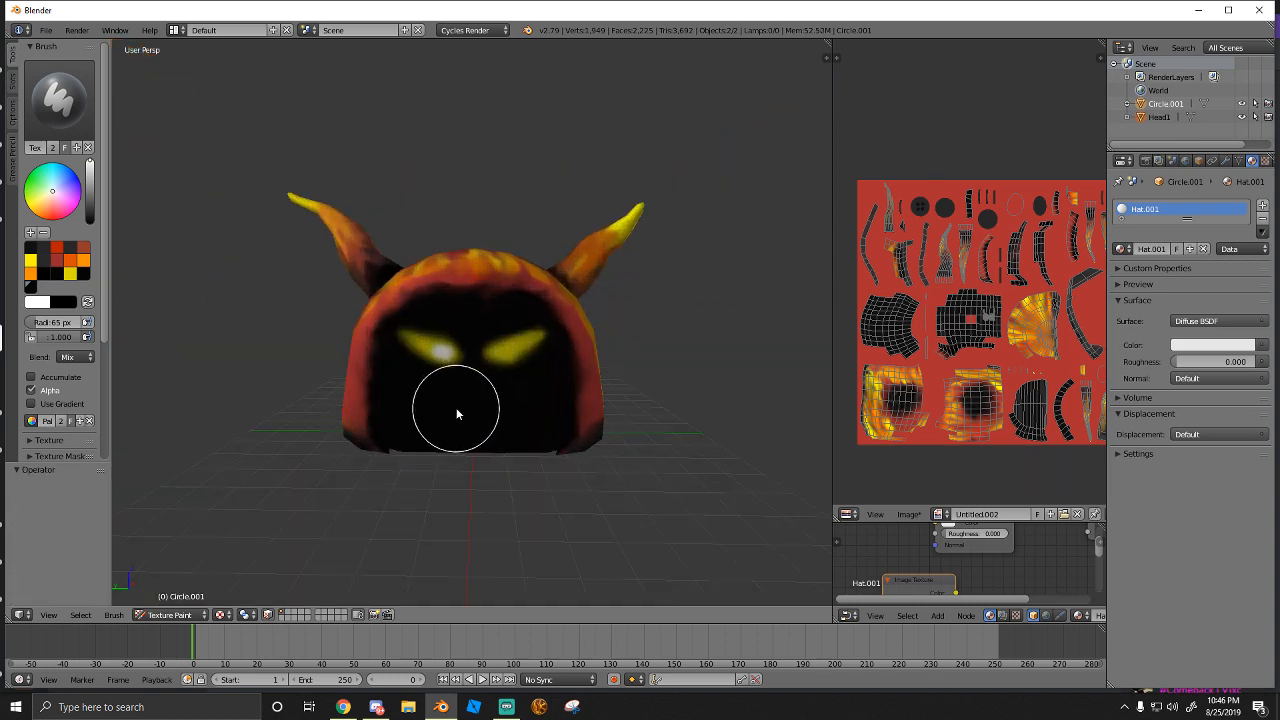
Reduce the brush radius to 31 px and paint a white streak lengthwise through the middle of each yellow eye
{"action": "scroll", "coordinate": [445, 415], "scroll_direction": "up", "scroll_amount": 3}
{"action": "scroll", "coordinate": [416, 420], "scroll_direction": "up", "scroll_amount": 3}
{"action": "key", "text": "f"}
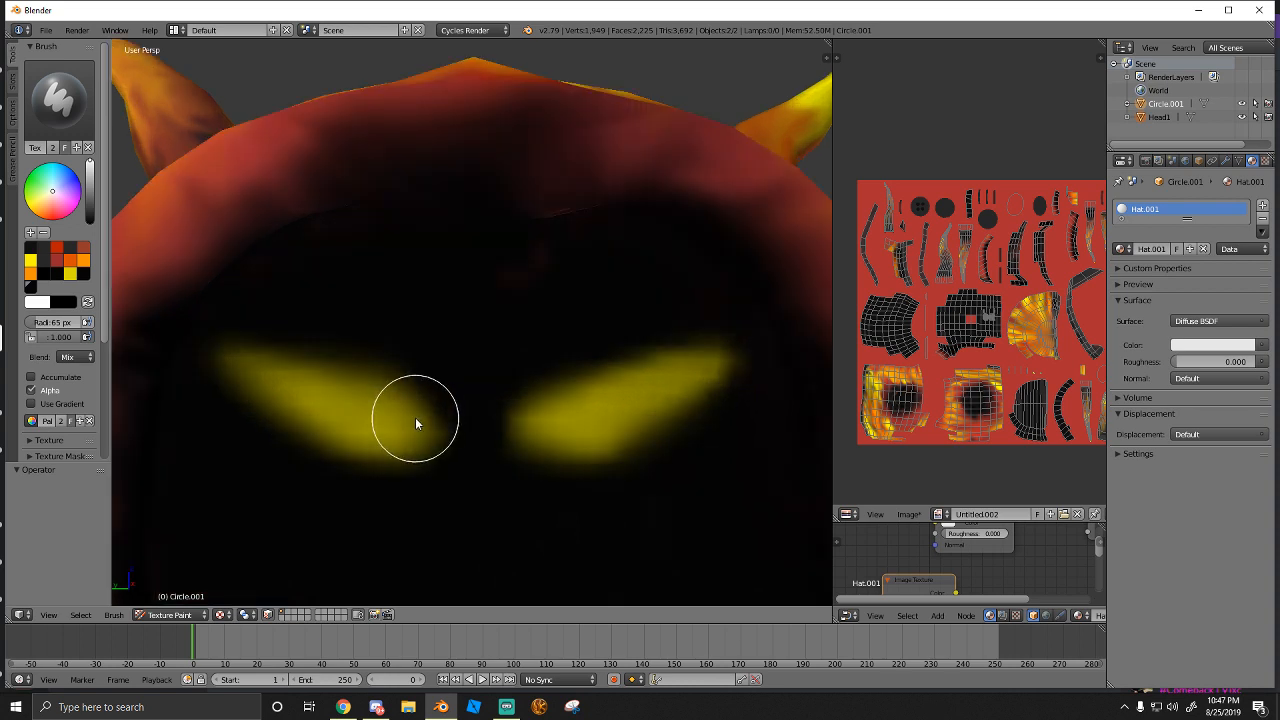
{"action": "left_click", "coordinate": [390, 428]}
{"action": "mouse_move", "coordinate": [410, 432]}
{"action": "left_mouse_down"}
{"action": "mouse_move", "coordinate": [380, 433]}
{"action": "mouse_move", "coordinate": [260, 382]}
{"action": "left_mouse_up"}
{"action": "left_click_drag", "start_coordinate": [559, 431], "coordinate": [688, 382]}
Switch to the Smear brush and blend the white streaks into the surrounding yellow of both eyes
{"action": "left_click", "coordinate": [63, 112]}
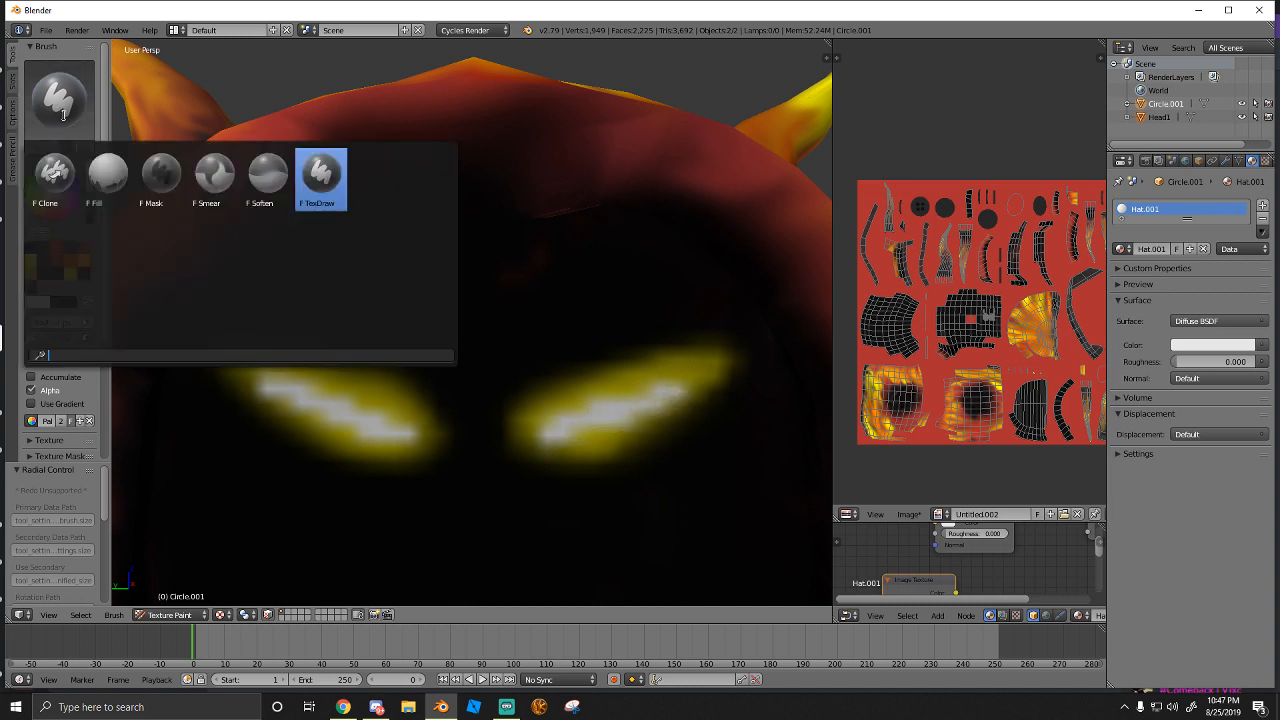
{"action": "left_click", "coordinate": [214, 177]}
{"action": "mouse_move", "coordinate": [313, 388]}
{"action": "left_mouse_down"}
{"action": "mouse_move", "coordinate": [376, 412]}
{"action": "mouse_move", "coordinate": [255, 375]}
{"action": "mouse_move", "coordinate": [335, 422]}
{"action": "mouse_move", "coordinate": [248, 372]}
{"action": "mouse_move", "coordinate": [352, 432]}
{"action": "mouse_move", "coordinate": [336, 414]}
{"action": "left_mouse_up"}
{"action": "left_click_drag", "start_coordinate": [277, 383], "coordinate": [370, 412]}
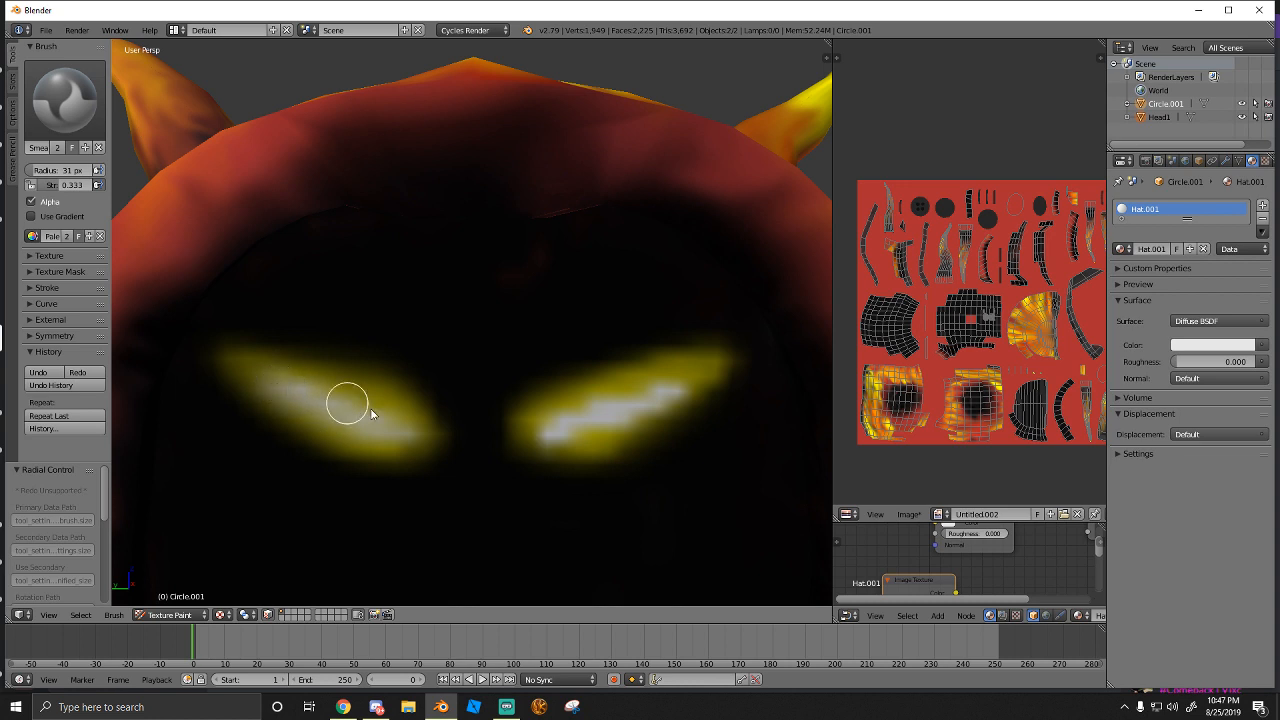
{"action": "left_click_drag", "start_coordinate": [545, 441], "coordinate": [619, 413]}
{"action": "mouse_move", "coordinate": [681, 384]}
{"action": "left_mouse_down"}
{"action": "mouse_move", "coordinate": [690, 378]}
{"action": "mouse_move", "coordinate": [614, 420]}
{"action": "mouse_move", "coordinate": [540, 438]}
{"action": "mouse_move", "coordinate": [602, 407]}
{"action": "left_mouse_up"}
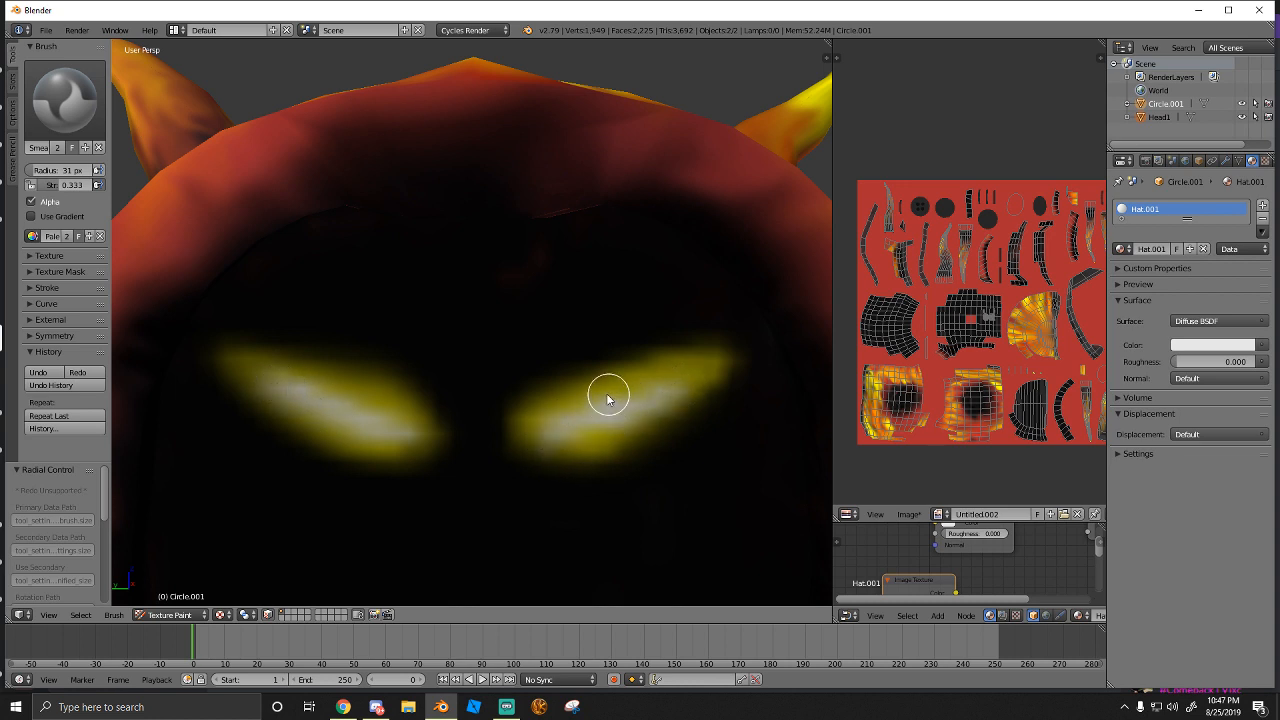
Switch to the Soften brush, set its strength to 0.697 and soften the upper edges of both eyes
{"action": "left_click", "coordinate": [56, 100]}
{"action": "left_click", "coordinate": [318, 178]}
{"action": "left_click", "coordinate": [56, 100]}
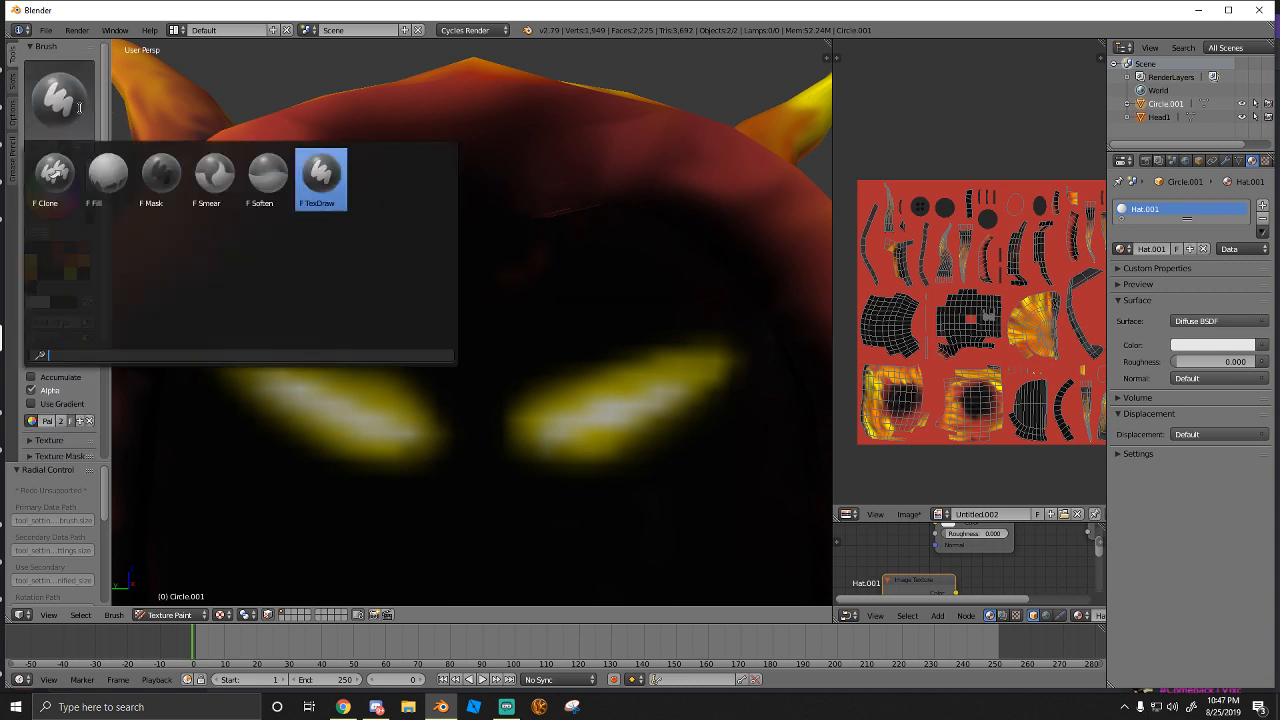
{"action": "left_click", "coordinate": [268, 180]}
{"action": "left_click_drag", "start_coordinate": [60, 233], "coordinate": [64, 233]}
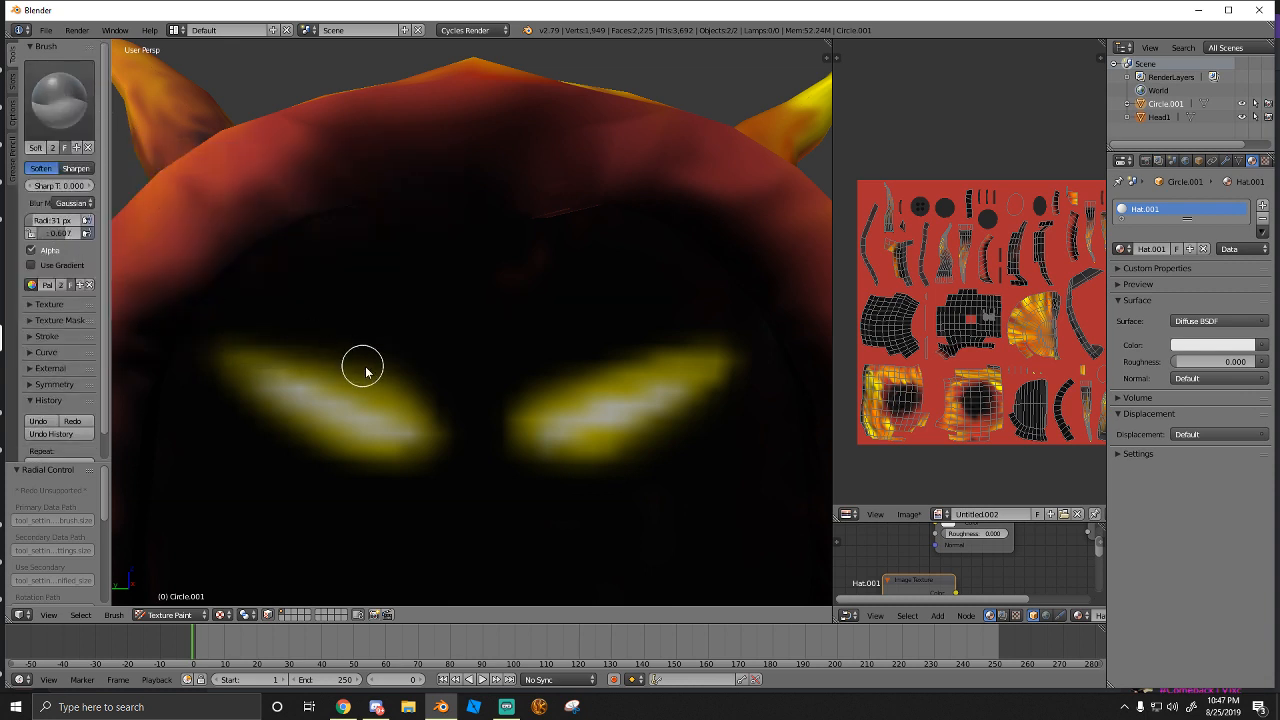
{"action": "mouse_move", "coordinate": [365, 368]}
{"action": "left_mouse_down"}
{"action": "mouse_move", "coordinate": [334, 353]}
{"action": "mouse_move", "coordinate": [432, 387]}
{"action": "mouse_move", "coordinate": [400, 363]}
{"action": "mouse_move", "coordinate": [441, 438]}
{"action": "mouse_move", "coordinate": [415, 474]}
{"action": "mouse_move", "coordinate": [280, 443]}
{"action": "mouse_move", "coordinate": [319, 465]}
{"action": "mouse_move", "coordinate": [222, 385]}
{"action": "mouse_move", "coordinate": [265, 430]}
{"action": "mouse_move", "coordinate": [200, 357]}
{"action": "mouse_move", "coordinate": [248, 338]}
{"action": "left_mouse_up"}
{"action": "mouse_move", "coordinate": [346, 358]}
{"action": "left_mouse_down"}
{"action": "mouse_move", "coordinate": [430, 383]}
{"action": "mouse_move", "coordinate": [448, 448]}
{"action": "mouse_move", "coordinate": [488, 458]}
{"action": "mouse_move", "coordinate": [512, 402]}
{"action": "mouse_move", "coordinate": [586, 366]}
{"action": "mouse_move", "coordinate": [531, 391]}
{"action": "mouse_move", "coordinate": [577, 371]}
{"action": "mouse_move", "coordinate": [535, 378]}
{"action": "mouse_move", "coordinate": [631, 355]}
{"action": "left_mouse_up"}
View the softened eyes from an angle and check the stream chat in Streamlabs OBS and the music video in the browser
{"action": "left_click", "coordinate": [507, 706]}
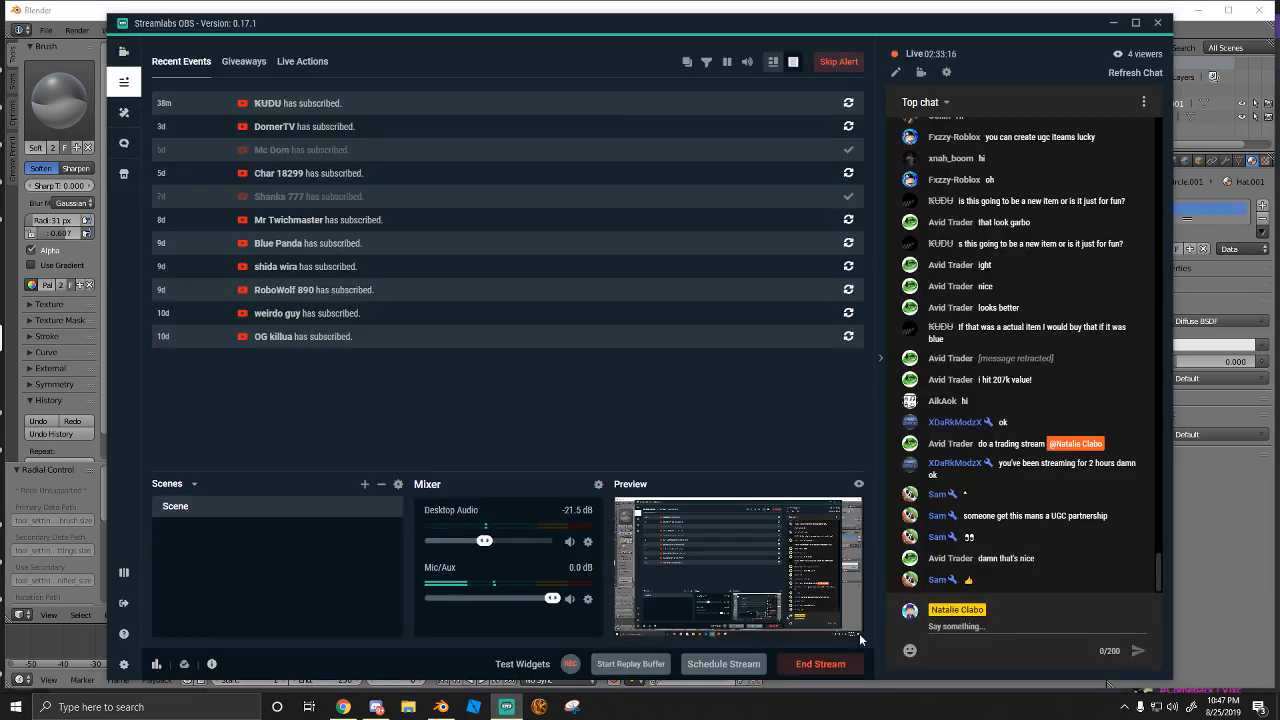
{"action": "left_click", "coordinate": [441, 706]}
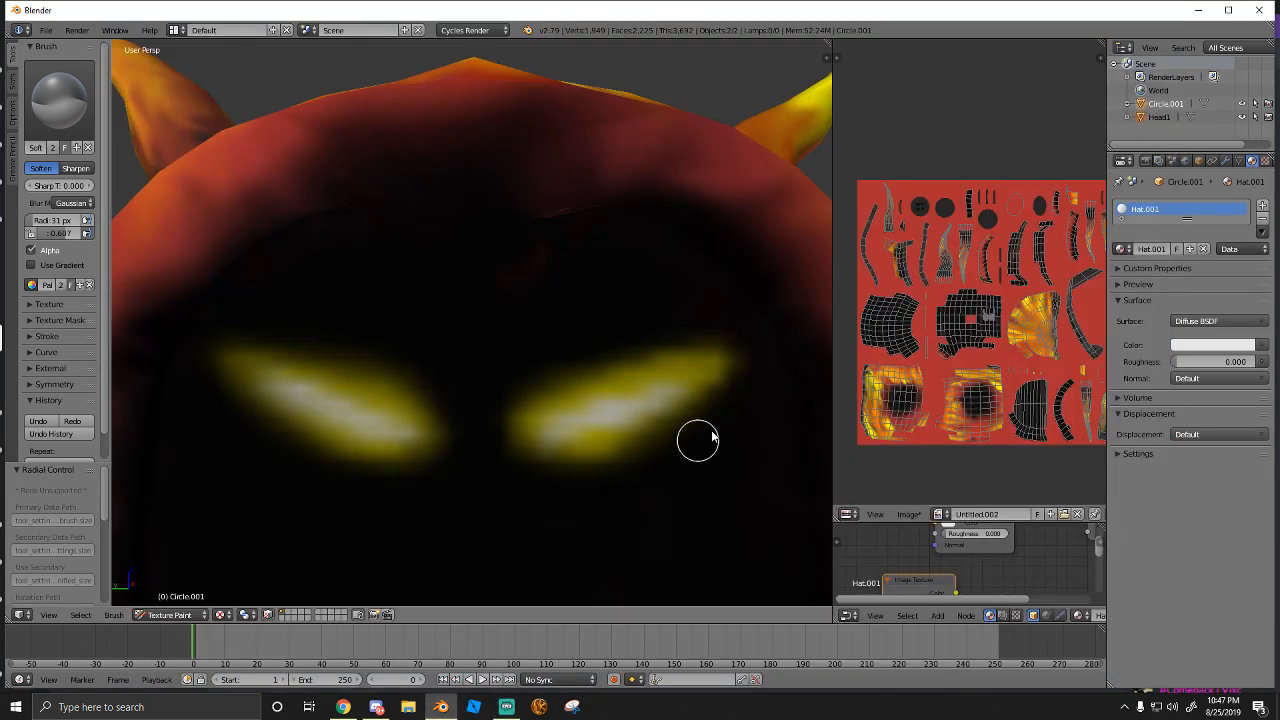
{"action": "scroll", "coordinate": [698, 438], "scroll_direction": "down", "scroll_amount": 4}
{"action": "scroll", "coordinate": [524, 380], "scroll_direction": "up", "scroll_amount": 3}
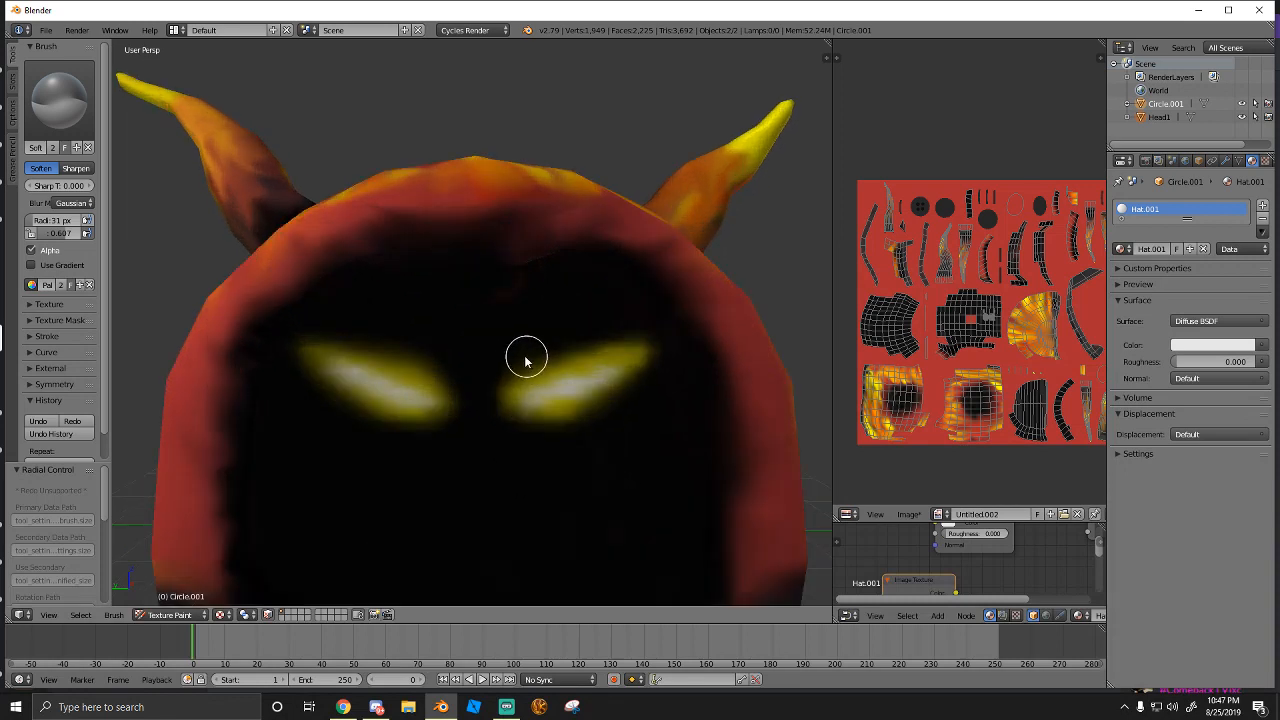
{"action": "middle_click_drag", "start_coordinate": [525, 360], "coordinate": [503, 337]}
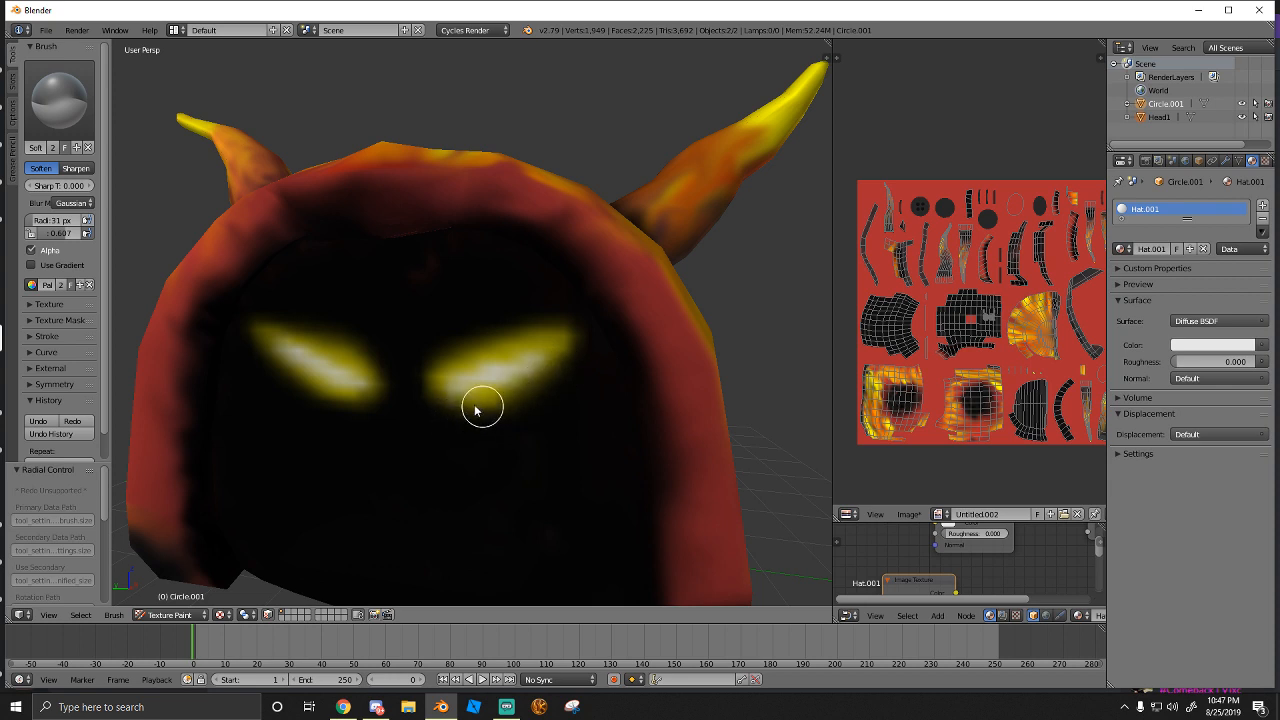
{"action": "left_click", "coordinate": [343, 707]}
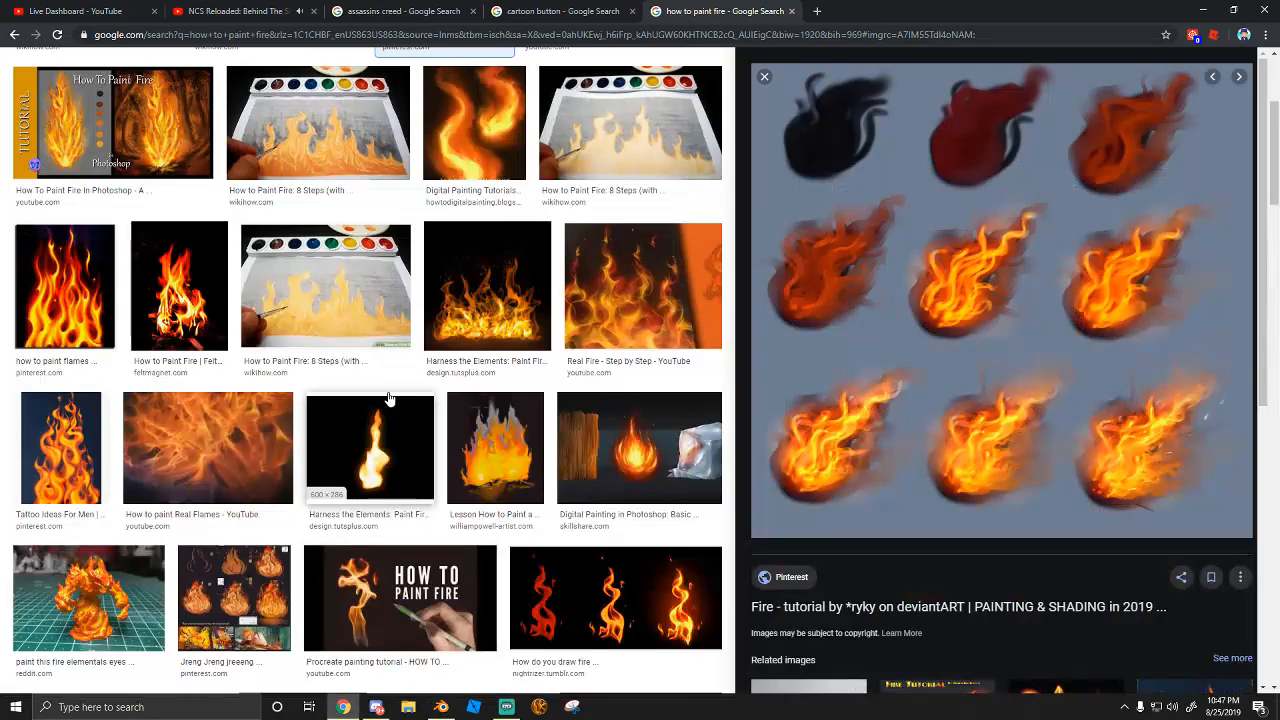
{"action": "left_click", "coordinate": [230, 11]}
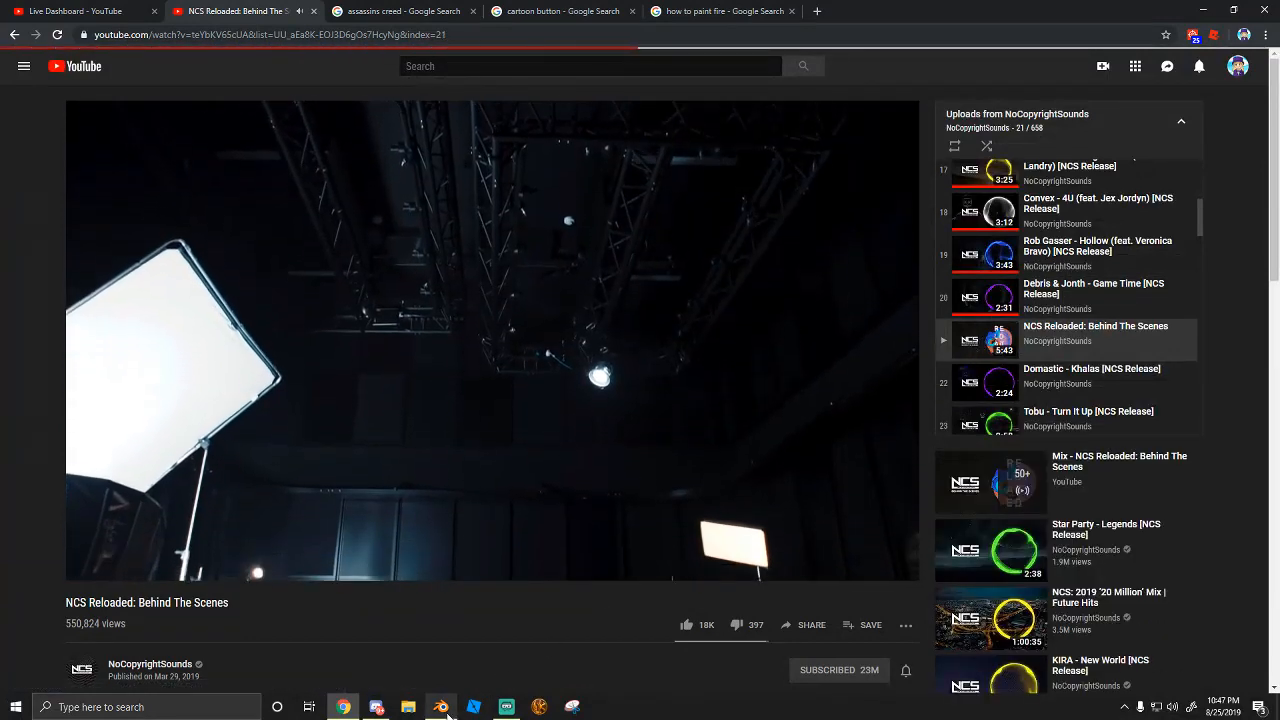
{"action": "left_click", "coordinate": [441, 707]}
Switch to the TexDraw brush in yellow, try strokes over the white highlights of both eyes and undo them
{"action": "scroll", "coordinate": [463, 437], "scroll_direction": "up", "scroll_amount": 4}
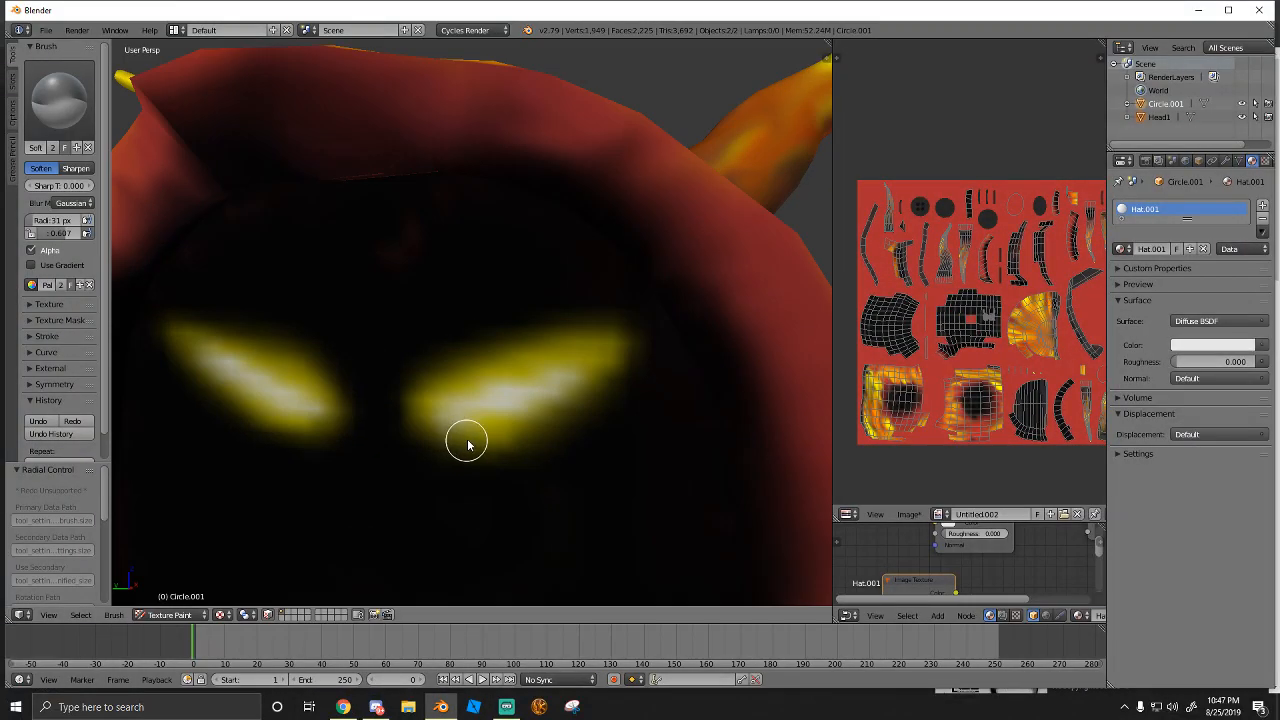
{"action": "left_click", "coordinate": [60, 95]}
{"action": "left_click", "coordinate": [275, 175]}
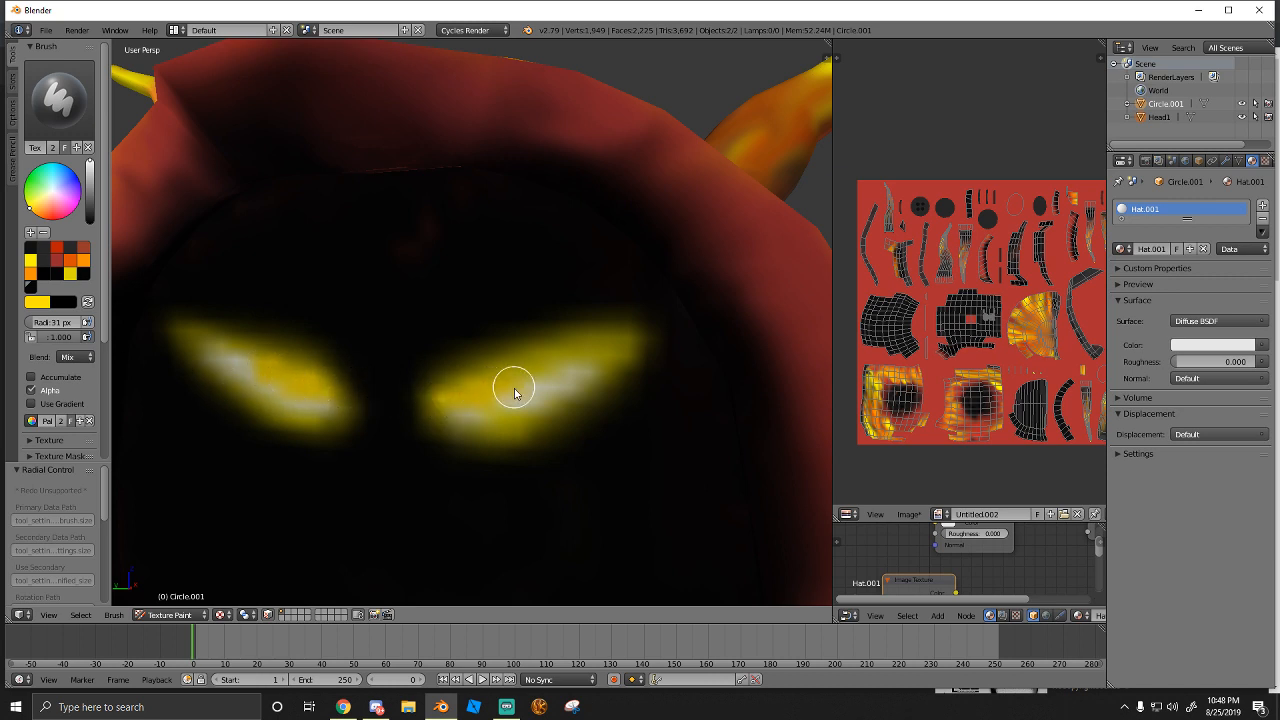
{"action": "key", "text": "ctrl+z"}
{"action": "key", "text": "ctrl+z"}
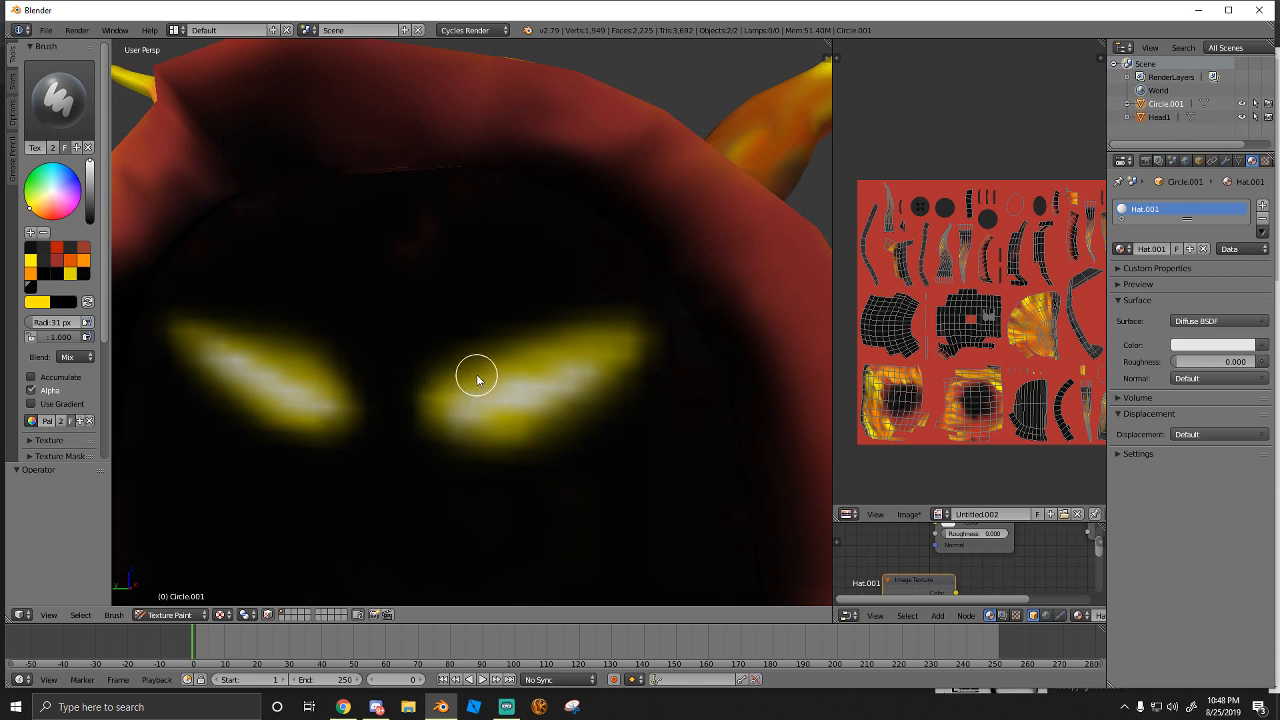
Try yellow strokes below the highlights of both eyes, switch to the Smear brush and check the eyes from a distance
{"action": "mouse_move", "coordinate": [458, 411]}
{"action": "left_mouse_down"}
{"action": "mouse_move", "coordinate": [474, 426]}
{"action": "mouse_move", "coordinate": [546, 433]}
{"action": "left_mouse_up"}
{"action": "mouse_move", "coordinate": [324, 396]}
{"action": "left_mouse_down"}
{"action": "mouse_move", "coordinate": [300, 417]}
{"action": "mouse_move", "coordinate": [245, 405]}
{"action": "left_mouse_up"}
{"action": "left_click", "coordinate": [58, 98]}
{"action": "left_click", "coordinate": [209, 182]}
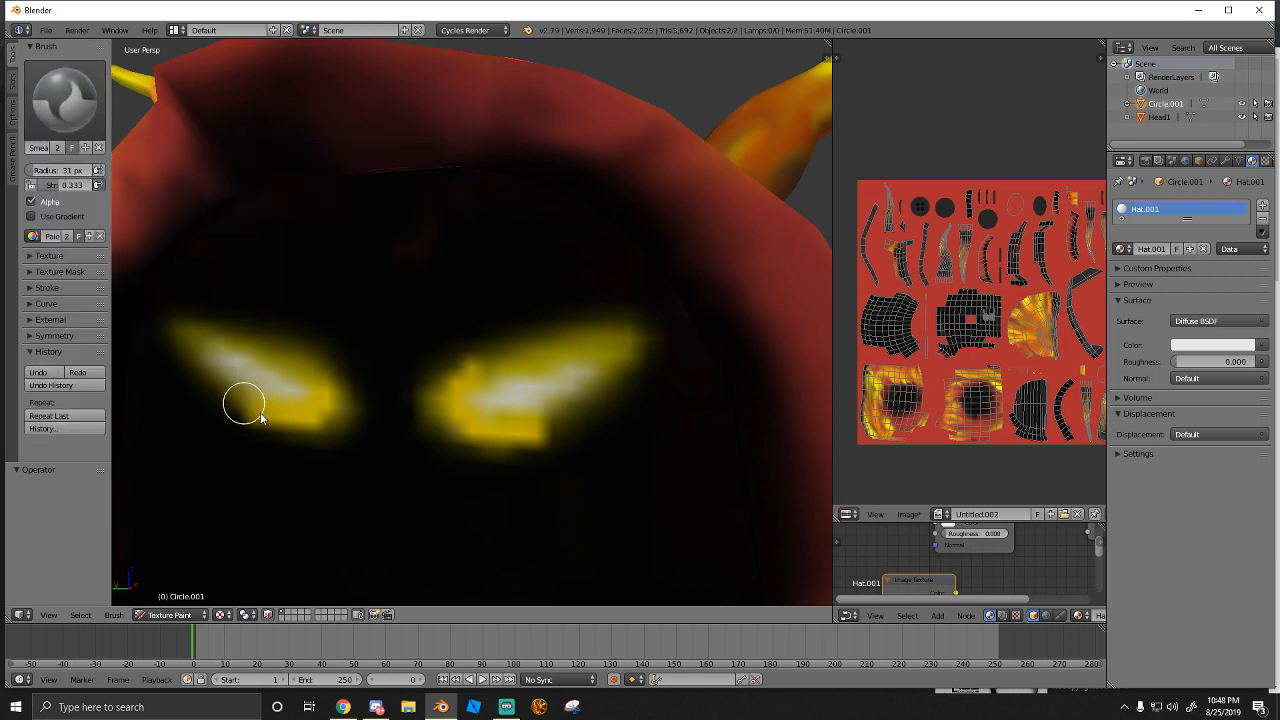
{"action": "scroll", "coordinate": [330, 405], "scroll_direction": "down", "scroll_amount": 6}
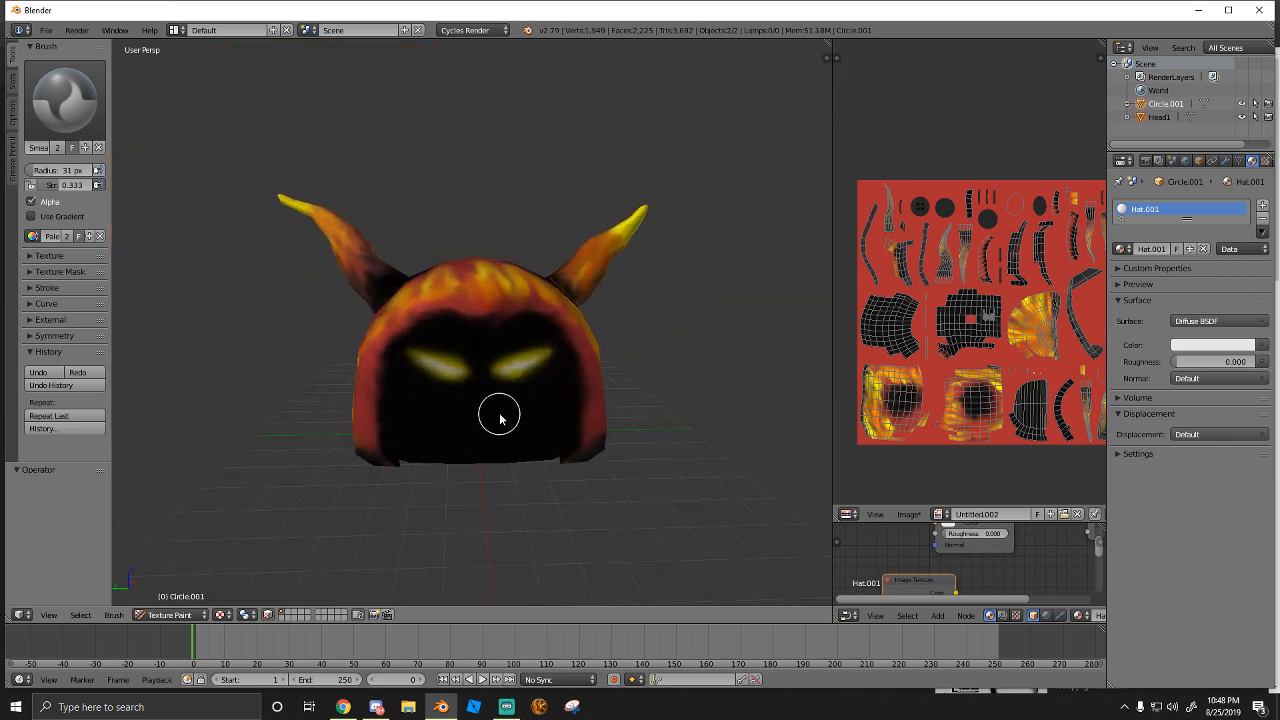
{"action": "scroll", "coordinate": [465, 430], "scroll_direction": "up", "scroll_amount": 5}
{"action": "scroll", "coordinate": [470, 398], "scroll_direction": "up", "scroll_amount": 2}
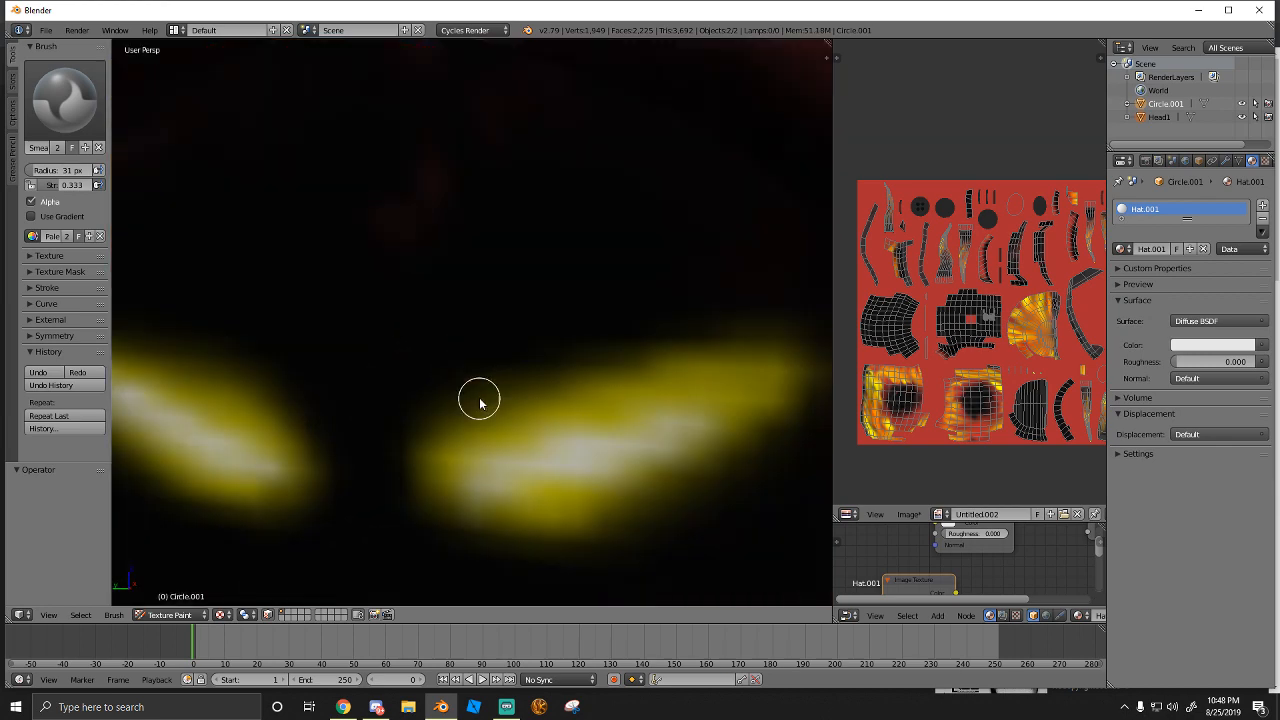
Switch back to the TexDraw brush and paint yellow along the lower edges of both eyes
{"action": "scroll", "coordinate": [477, 400], "scroll_direction": "down", "scroll_amount": 2}
{"action": "left_click", "coordinate": [65, 100]}
{"action": "left_click", "coordinate": [323, 177]}
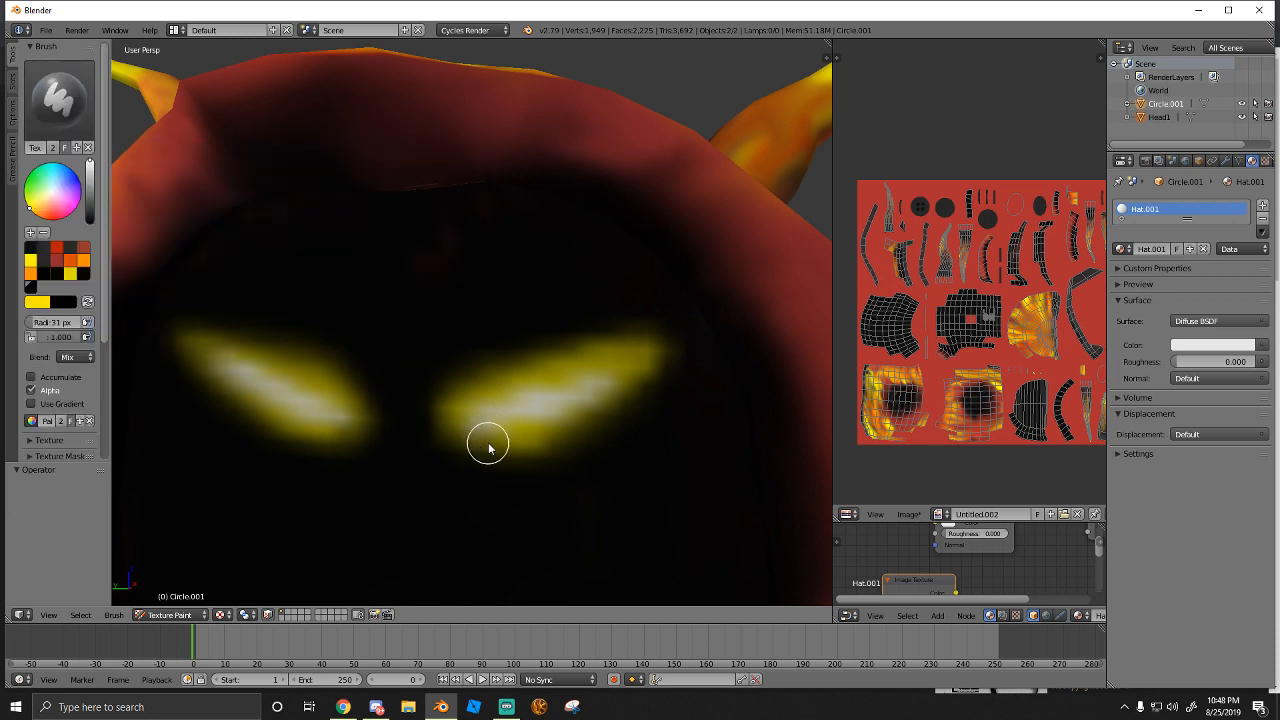
{"action": "mouse_move", "coordinate": [488, 448]}
{"action": "left_mouse_down"}
{"action": "mouse_move", "coordinate": [583, 420]}
{"action": "mouse_move", "coordinate": [647, 378]}
{"action": "mouse_move", "coordinate": [543, 437]}
{"action": "mouse_move", "coordinate": [483, 443]}
{"action": "mouse_move", "coordinate": [448, 414]}
{"action": "left_mouse_up"}
{"action": "scroll", "coordinate": [342, 420], "scroll_direction": "down", "scroll_amount": 2}
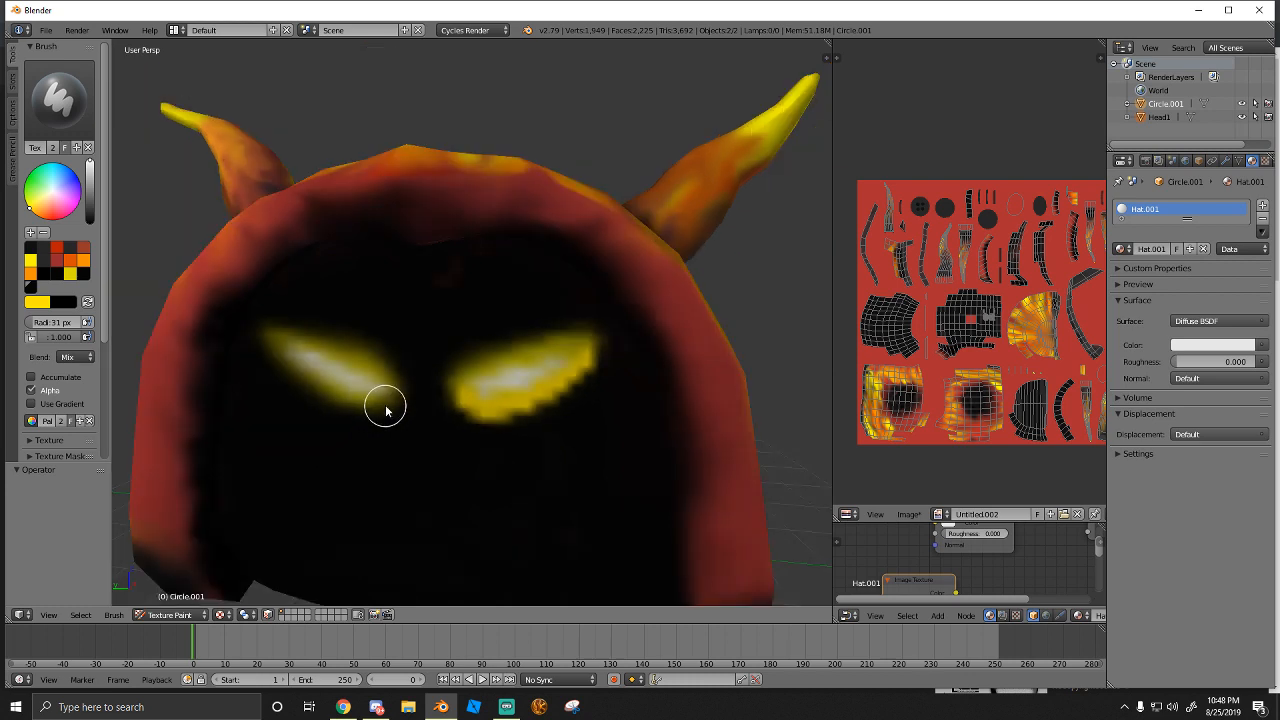
{"action": "scroll", "coordinate": [388, 410], "scroll_direction": "up", "scroll_amount": 4}
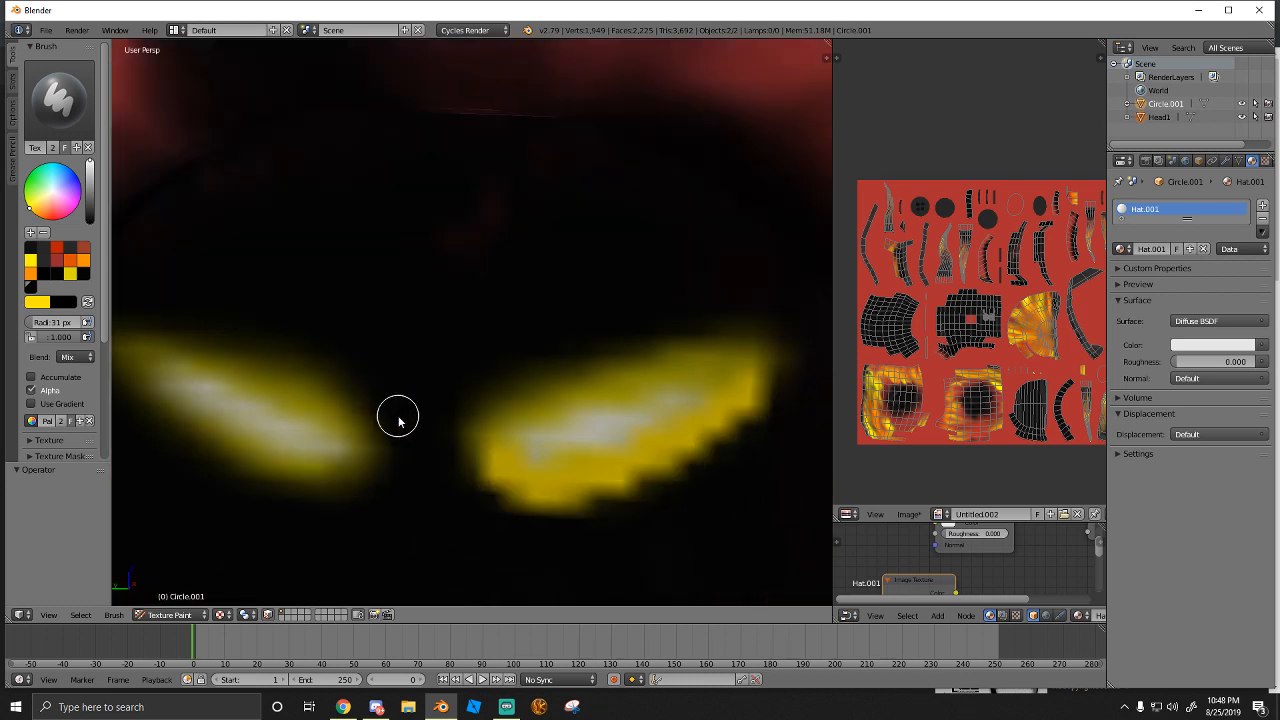
{"action": "scroll", "coordinate": [405, 420], "scroll_direction": "down", "scroll_amount": 1}
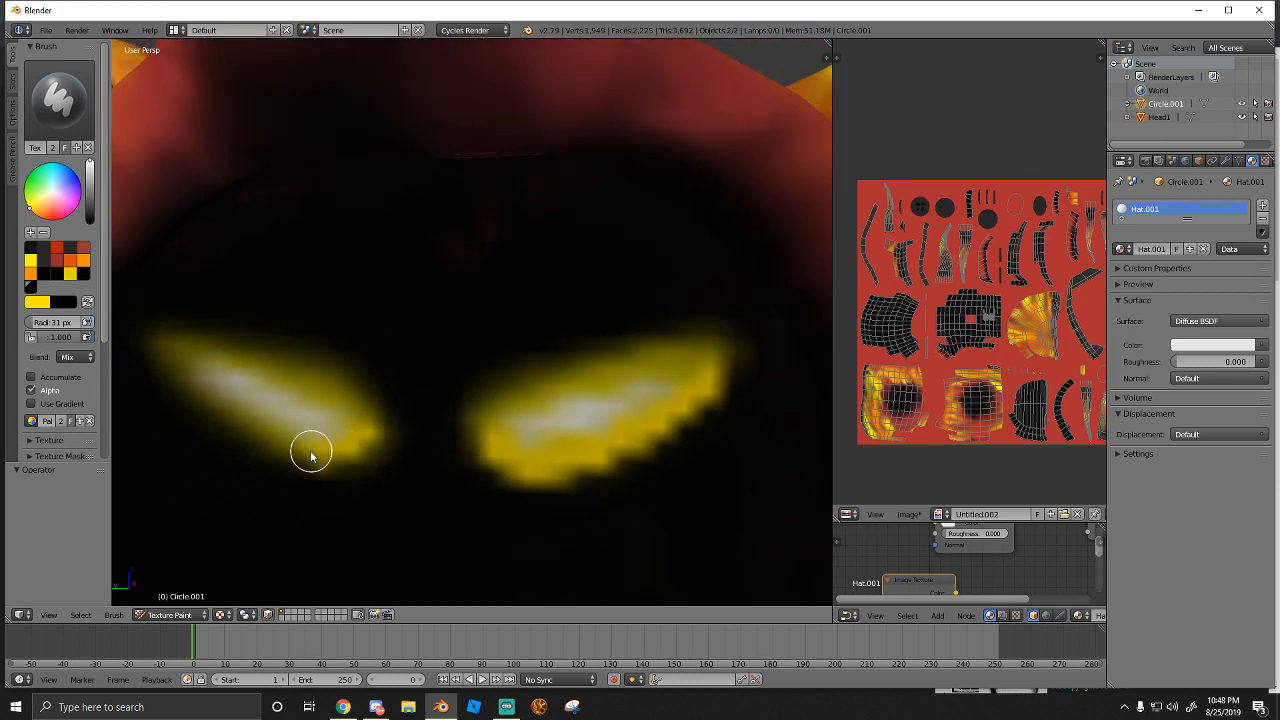
Switch to the Smear brush and blend the jagged yellow lower edges of both eyes into the black
{"action": "left_click", "coordinate": [59, 100]}
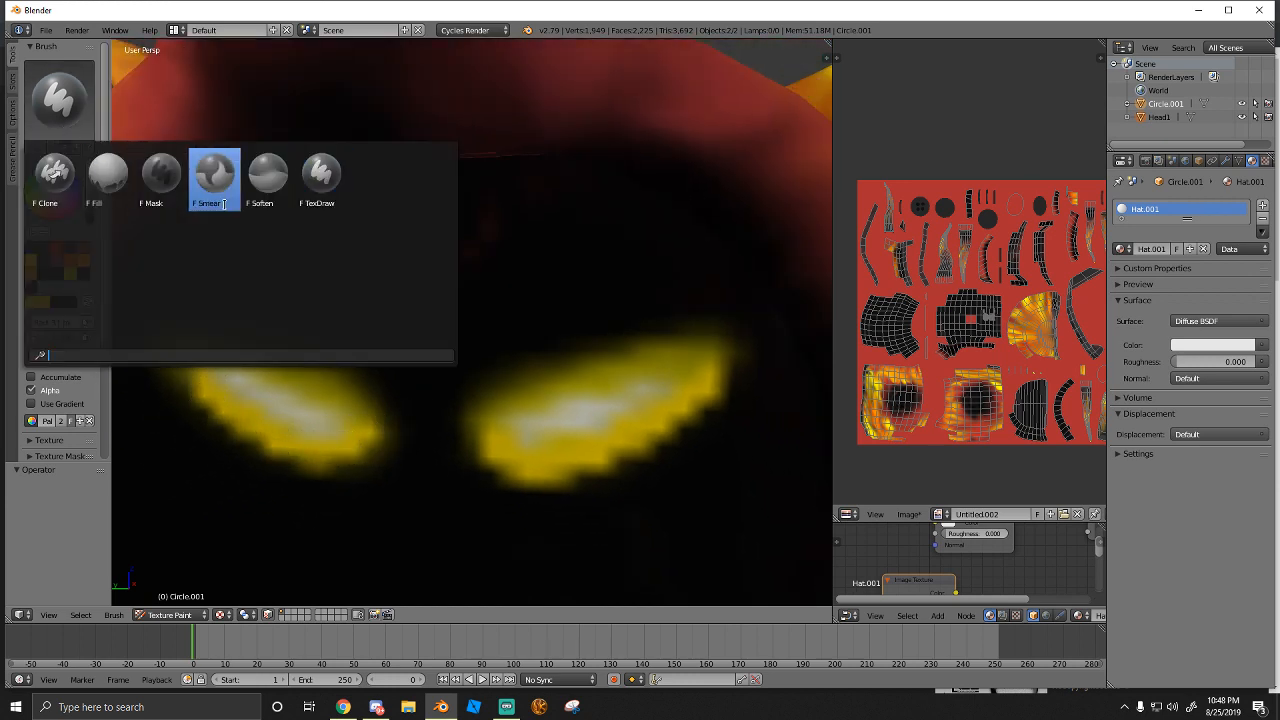
{"action": "left_click", "coordinate": [213, 190]}
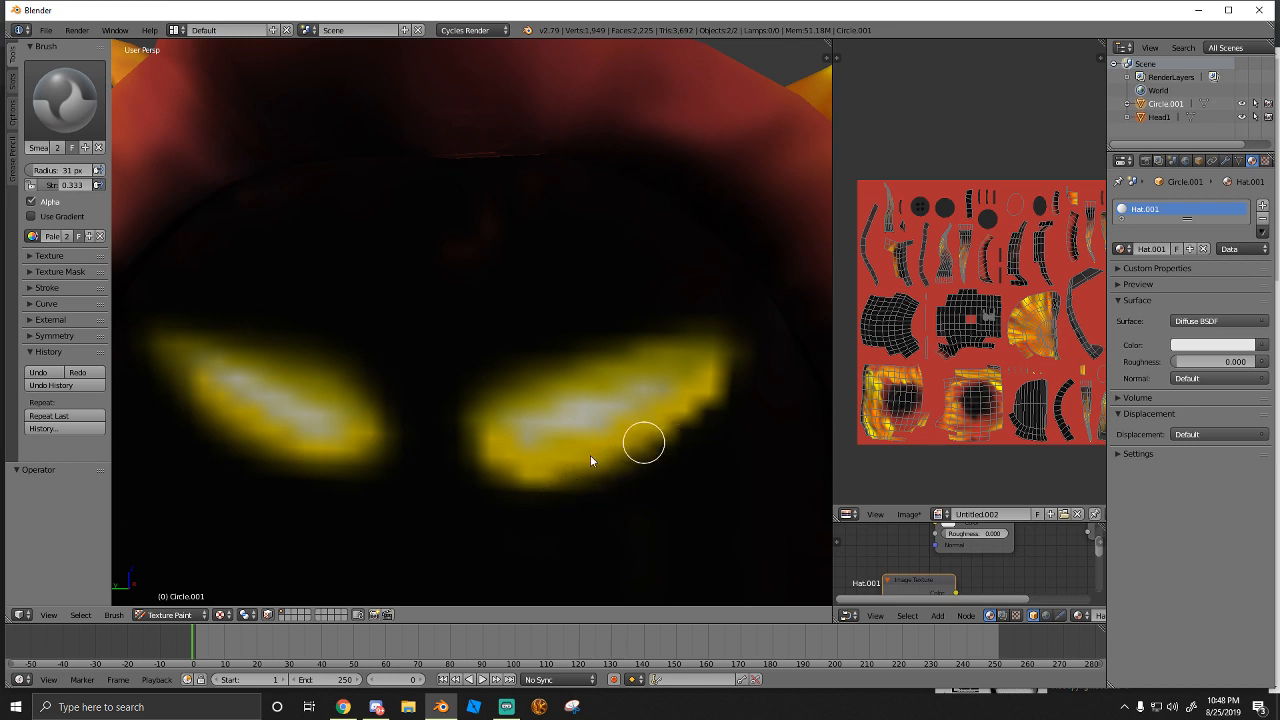
{"action": "left_click", "coordinate": [506, 706]}
{"action": "left_click", "coordinate": [441, 706]}
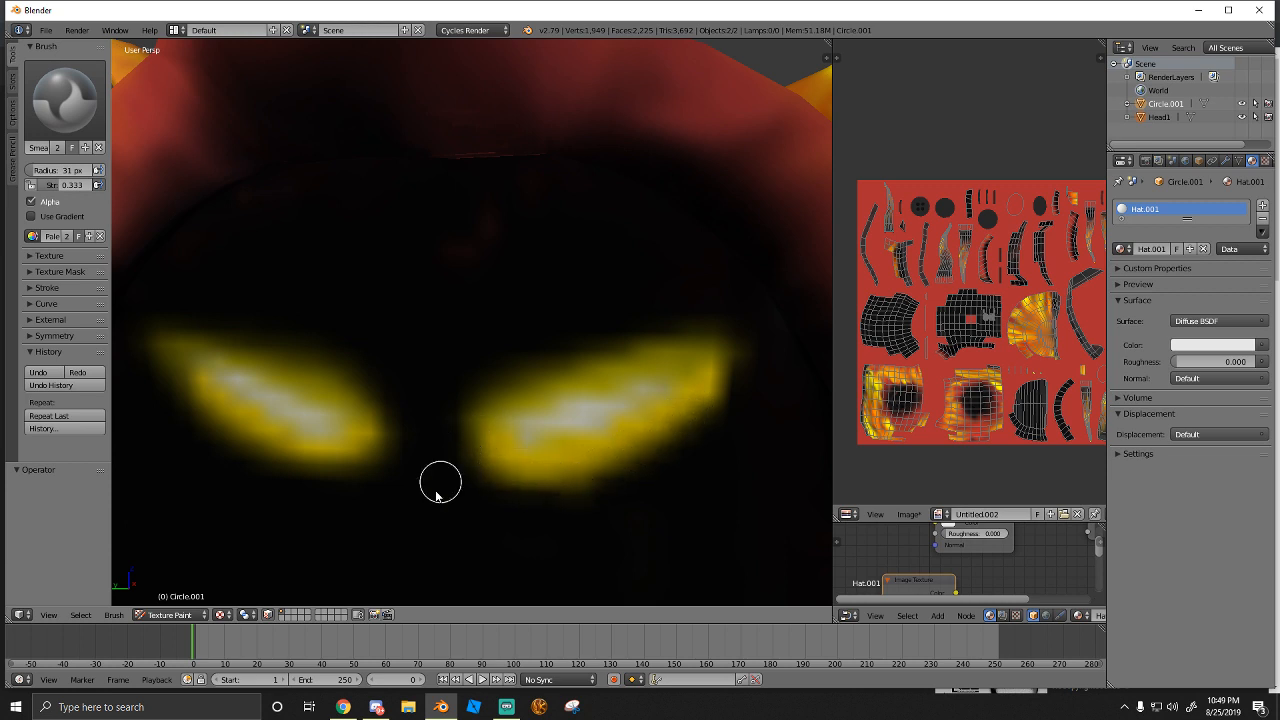
Switch to the YouTube playlist in the browser, play "Ascence - Konnichiwa [NCS Release]" and return to Blender
{"action": "left_click", "coordinate": [343, 706]}
{"action": "scroll", "coordinate": [1046, 370], "scroll_direction": "down", "scroll_amount": 2}
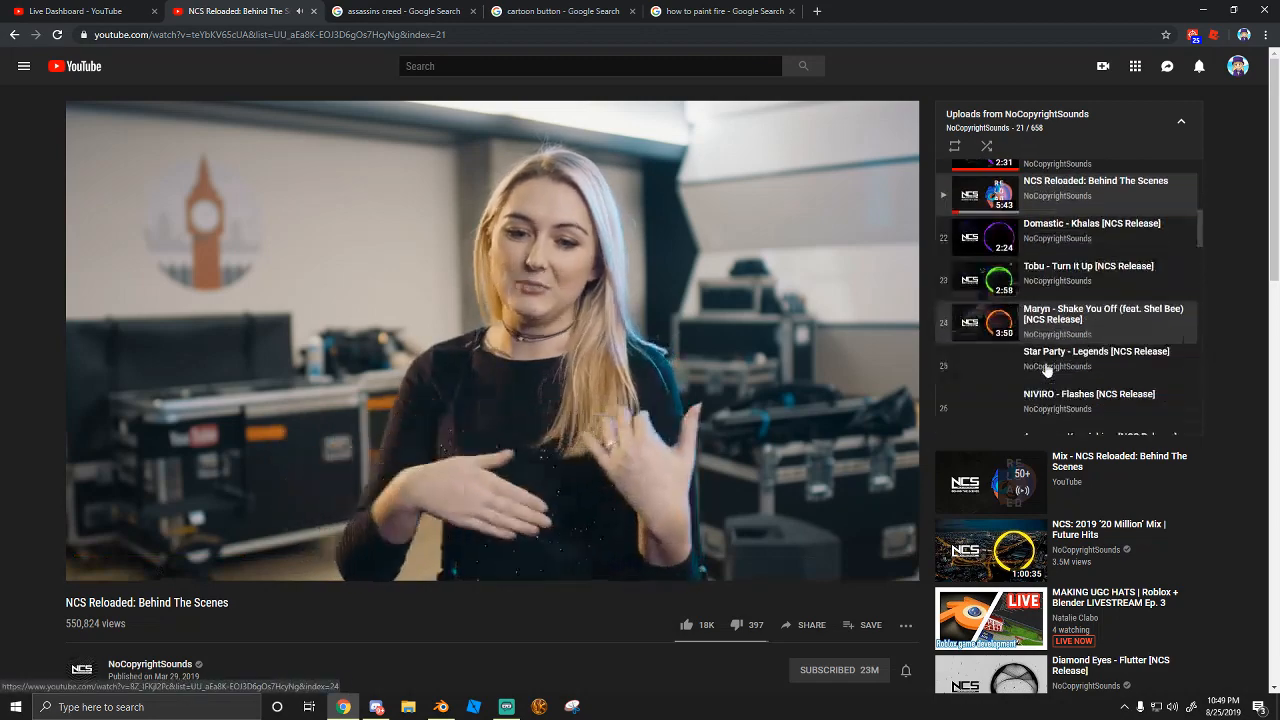
{"action": "scroll", "coordinate": [1046, 370], "scroll_direction": "down", "scroll_amount": 2}
{"action": "left_click", "coordinate": [964, 304]}
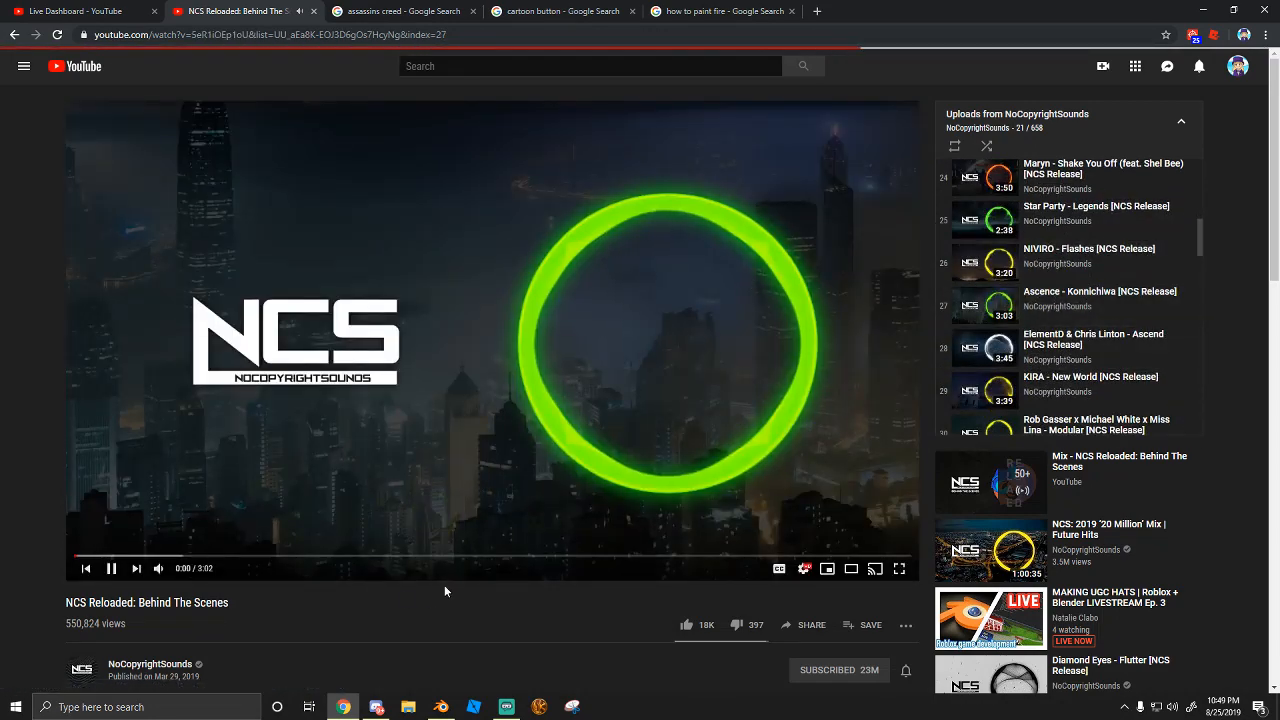
{"action": "scroll", "coordinate": [1046, 330], "scroll_direction": "down", "scroll_amount": 4}
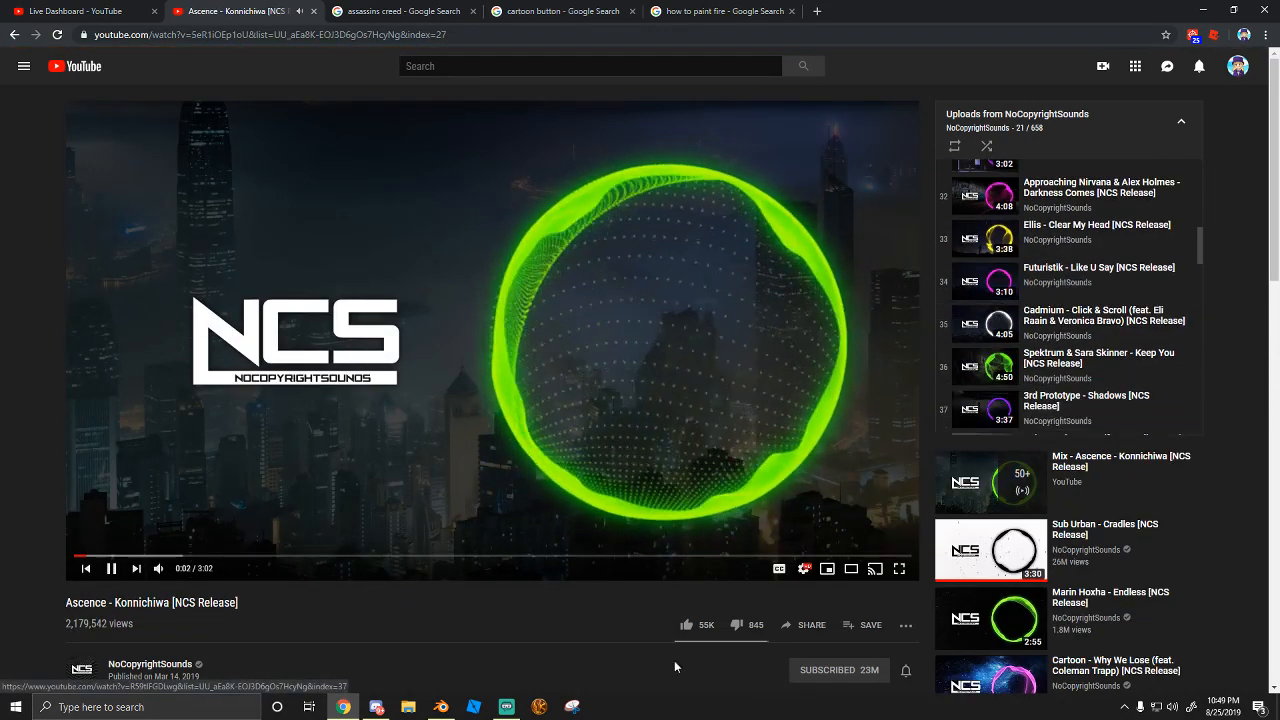
{"action": "left_click", "coordinate": [441, 706]}
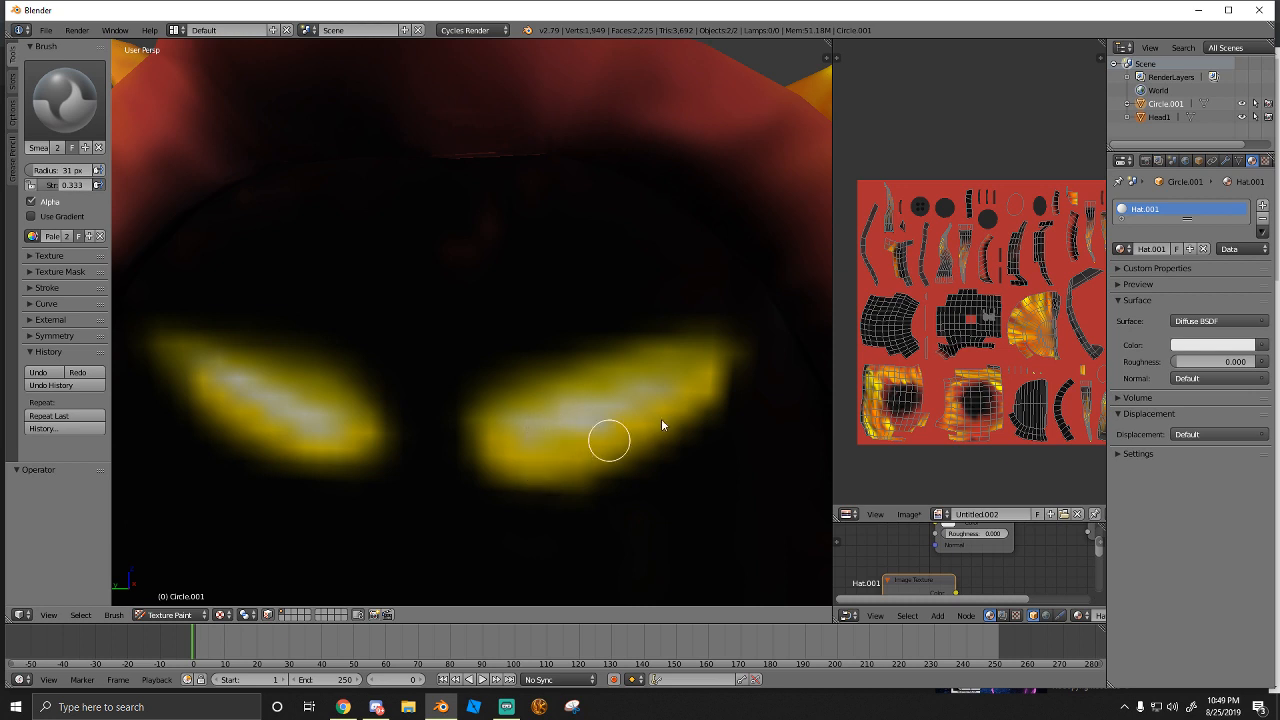
Examine the blended eyes from a distance and up close, and check the stream chat in Streamlabs OBS
{"action": "scroll", "coordinate": [514, 449], "scroll_direction": "down", "scroll_amount": 8}
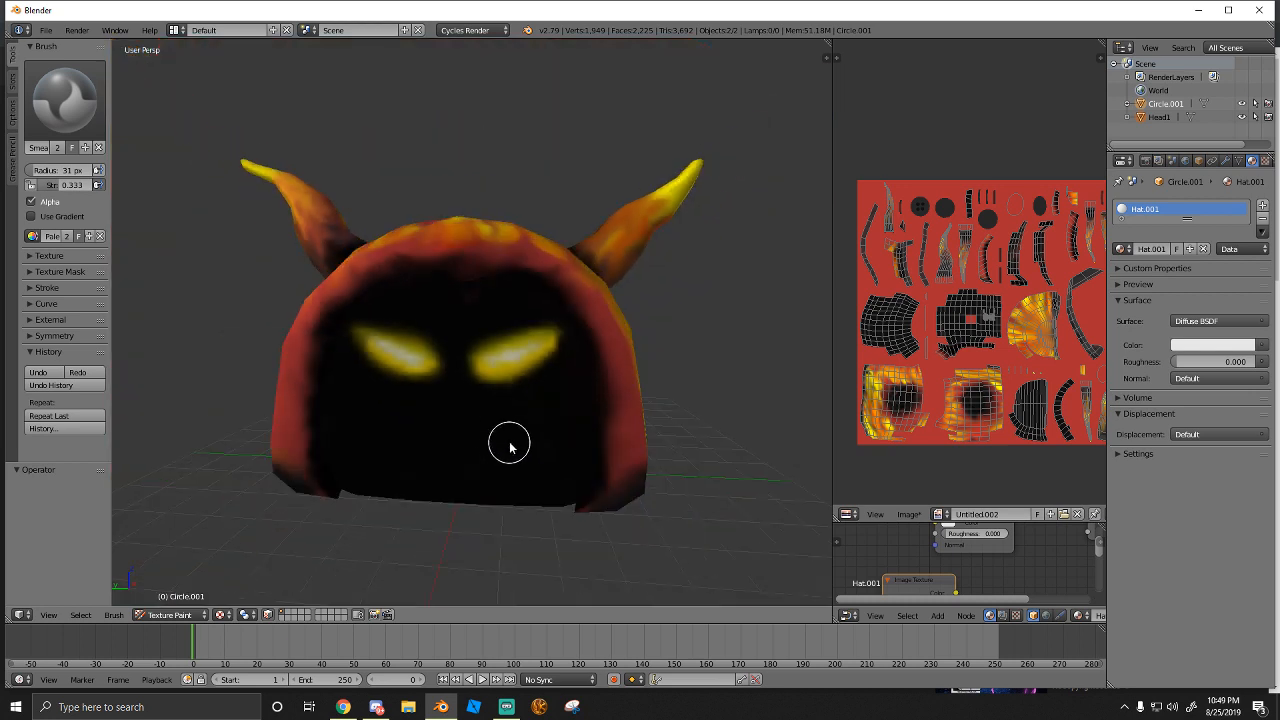
{"action": "mouse_move", "coordinate": [463, 417]}
{"action": "middle_mouse_down"}
{"action": "mouse_move", "coordinate": [476, 427]}
{"action": "mouse_move", "coordinate": [469, 417]}
{"action": "mouse_move", "coordinate": [457, 443]}
{"action": "mouse_move", "coordinate": [529, 420]}
{"action": "mouse_move", "coordinate": [528, 403]}
{"action": "mouse_move", "coordinate": [434, 380]}
{"action": "mouse_move", "coordinate": [369, 386]}
{"action": "mouse_move", "coordinate": [462, 397]}
{"action": "middle_mouse_up"}
{"action": "scroll", "coordinate": [462, 397], "scroll_direction": "up", "scroll_amount": 8}
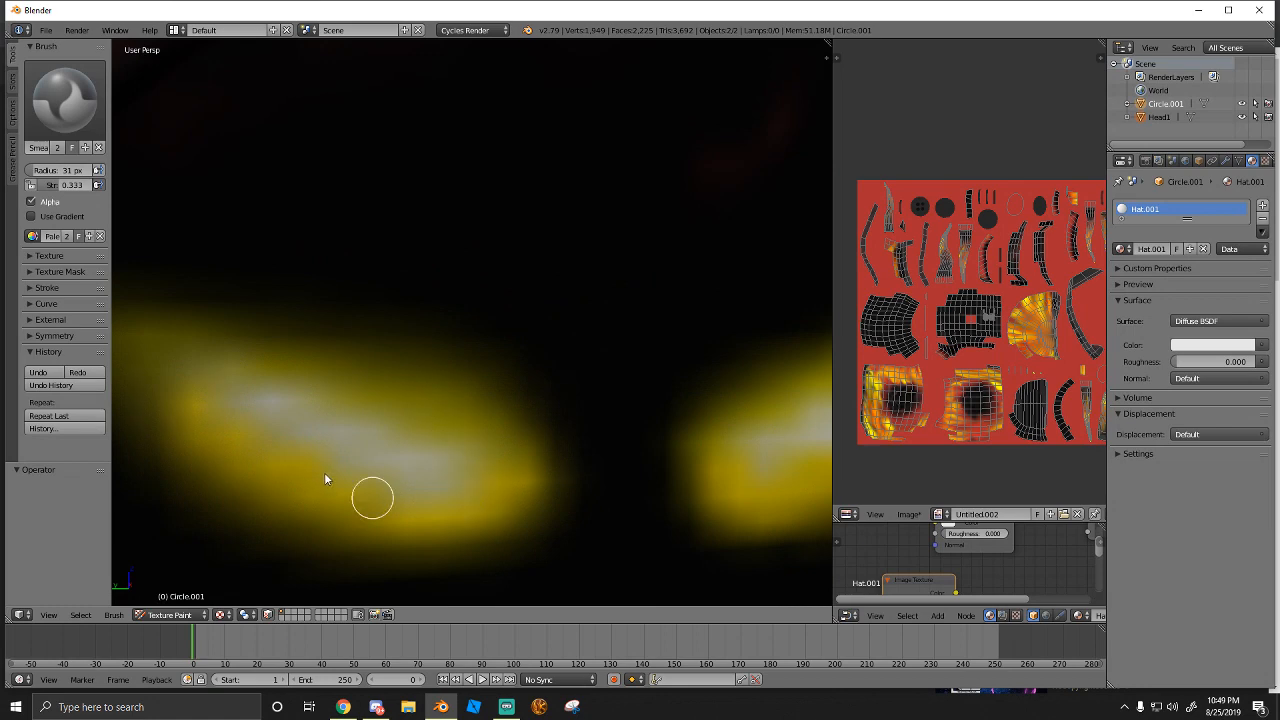
{"action": "left_click", "coordinate": [507, 707]}
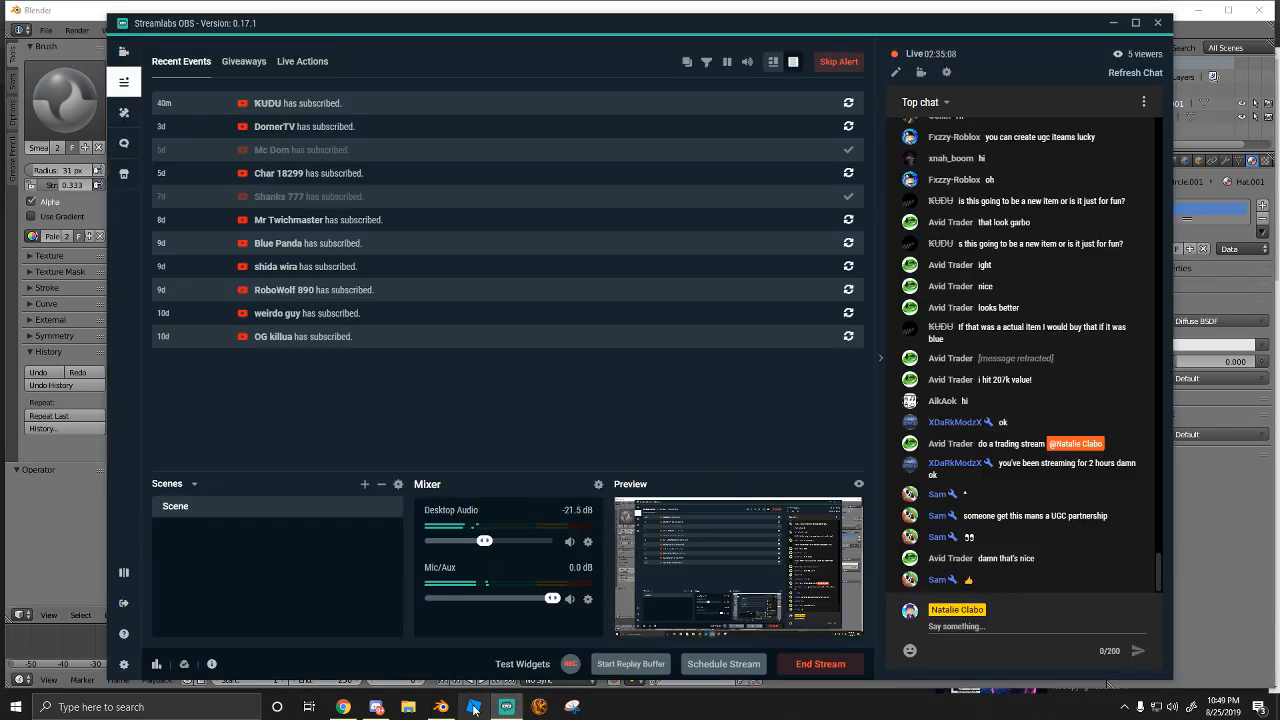
{"action": "left_click", "coordinate": [441, 707]}
Set the Smear brush to an 85 px radius and 0.539 strength and smear the white highlights into both yellow eyes
{"action": "scroll", "coordinate": [314, 297], "scroll_direction": "down", "scroll_amount": 5}
{"action": "middle_click_drag", "start_coordinate": [306, 287], "coordinate": [300, 286]}
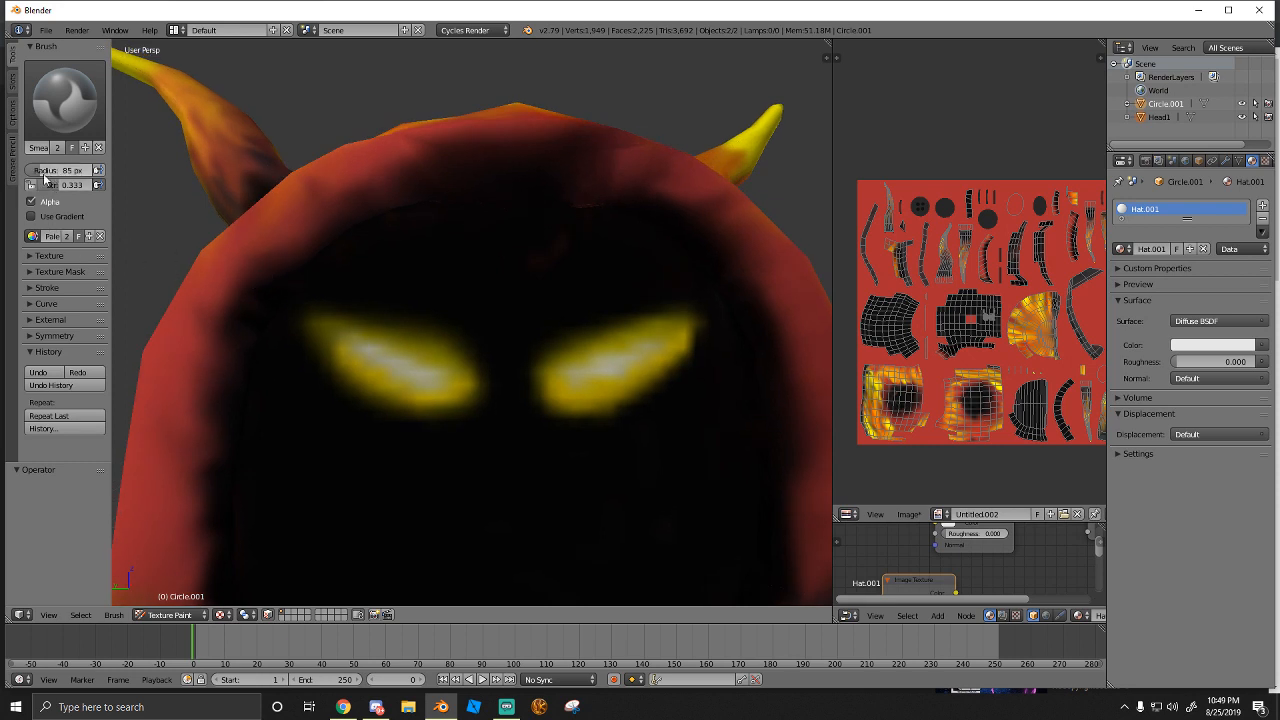
{"action": "left_click_drag", "start_coordinate": [58, 185], "coordinate": [69, 185]}
{"action": "mouse_move", "coordinate": [462, 378]}
{"action": "left_mouse_down"}
{"action": "mouse_move", "coordinate": [438, 381]}
{"action": "mouse_move", "coordinate": [358, 342]}
{"action": "left_mouse_up"}
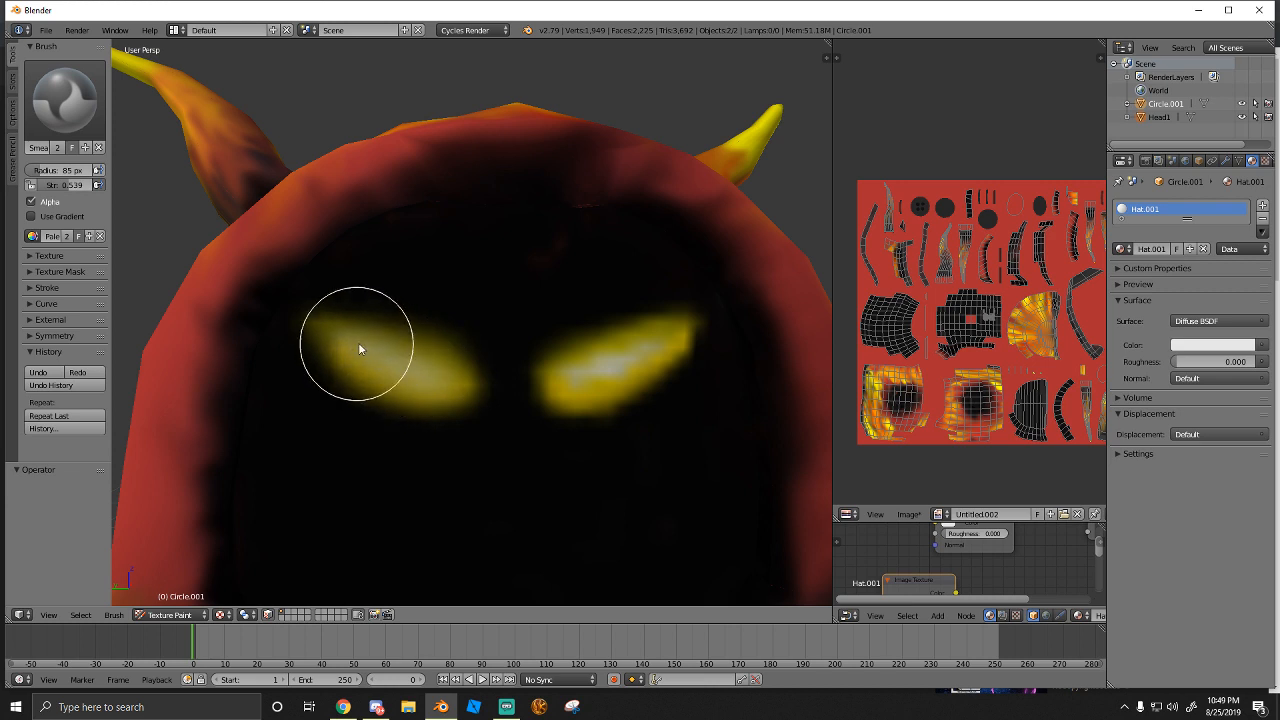
{"action": "mouse_move", "coordinate": [561, 389]}
{"action": "left_mouse_down"}
{"action": "mouse_move", "coordinate": [667, 344]}
{"action": "mouse_move", "coordinate": [638, 350]}
{"action": "left_mouse_up"}
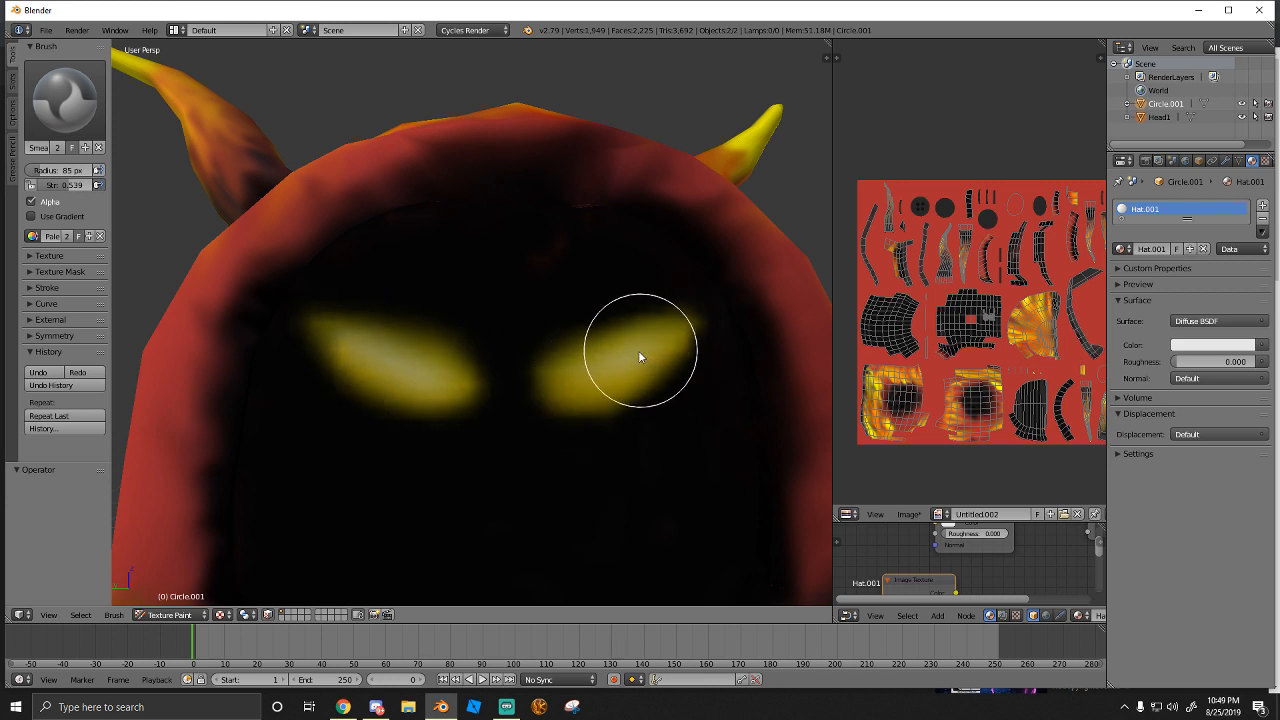
Smear the yellow flame patch and the dark shading around the horn base into the red on the hat's side
{"action": "scroll", "coordinate": [531, 403], "scroll_direction": "down", "scroll_amount": 6}
{"action": "mouse_move", "coordinate": [531, 408]}
{"action": "middle_mouse_down"}
{"action": "mouse_move", "coordinate": [504, 445]}
{"action": "mouse_move", "coordinate": [456, 402]}
{"action": "mouse_move", "coordinate": [521, 411]}
{"action": "mouse_move", "coordinate": [423, 411]}
{"action": "mouse_move", "coordinate": [494, 403]}
{"action": "mouse_move", "coordinate": [389, 370]}
{"action": "middle_mouse_up"}
{"action": "scroll", "coordinate": [389, 370], "scroll_direction": "up", "scroll_amount": 2}
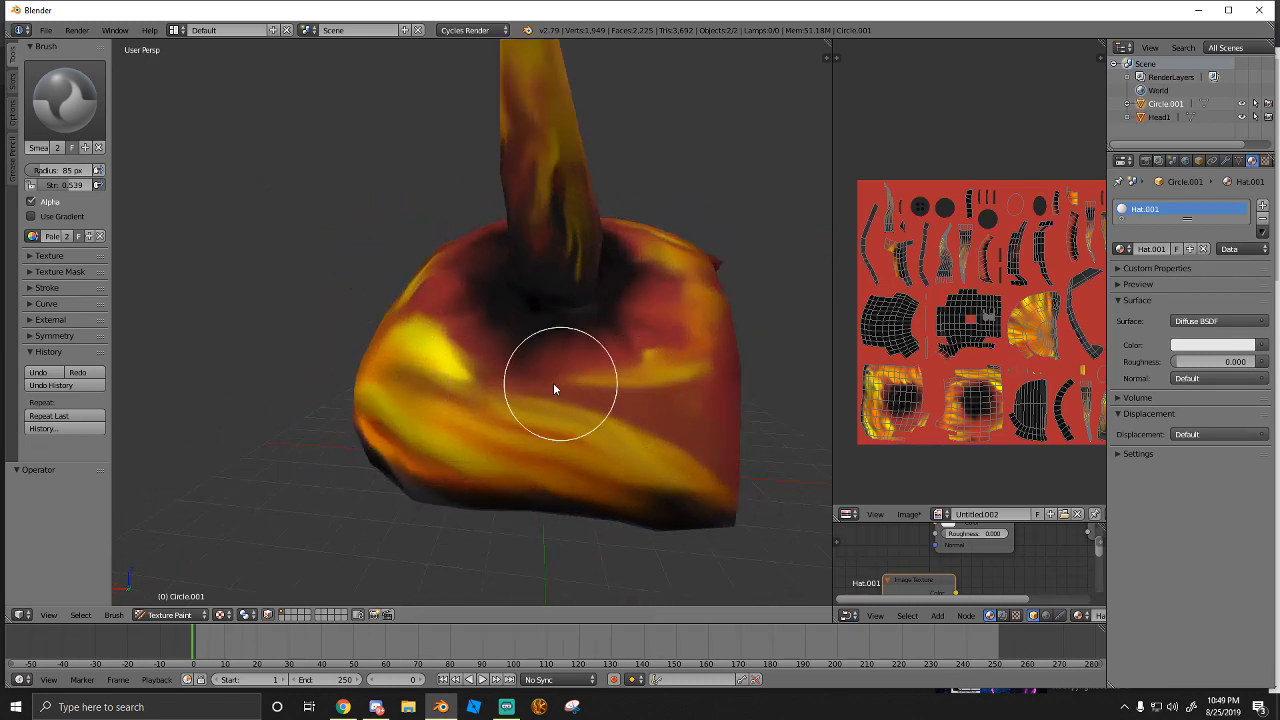
{"action": "mouse_move", "coordinate": [438, 383]}
{"action": "left_mouse_down"}
{"action": "mouse_move", "coordinate": [546, 406]}
{"action": "mouse_move", "coordinate": [446, 374]}
{"action": "mouse_move", "coordinate": [560, 426]}
{"action": "mouse_move", "coordinate": [446, 393]}
{"action": "mouse_move", "coordinate": [388, 355]}
{"action": "left_mouse_up"}
{"action": "middle_click_drag", "start_coordinate": [408, 365], "coordinate": [498, 396]}
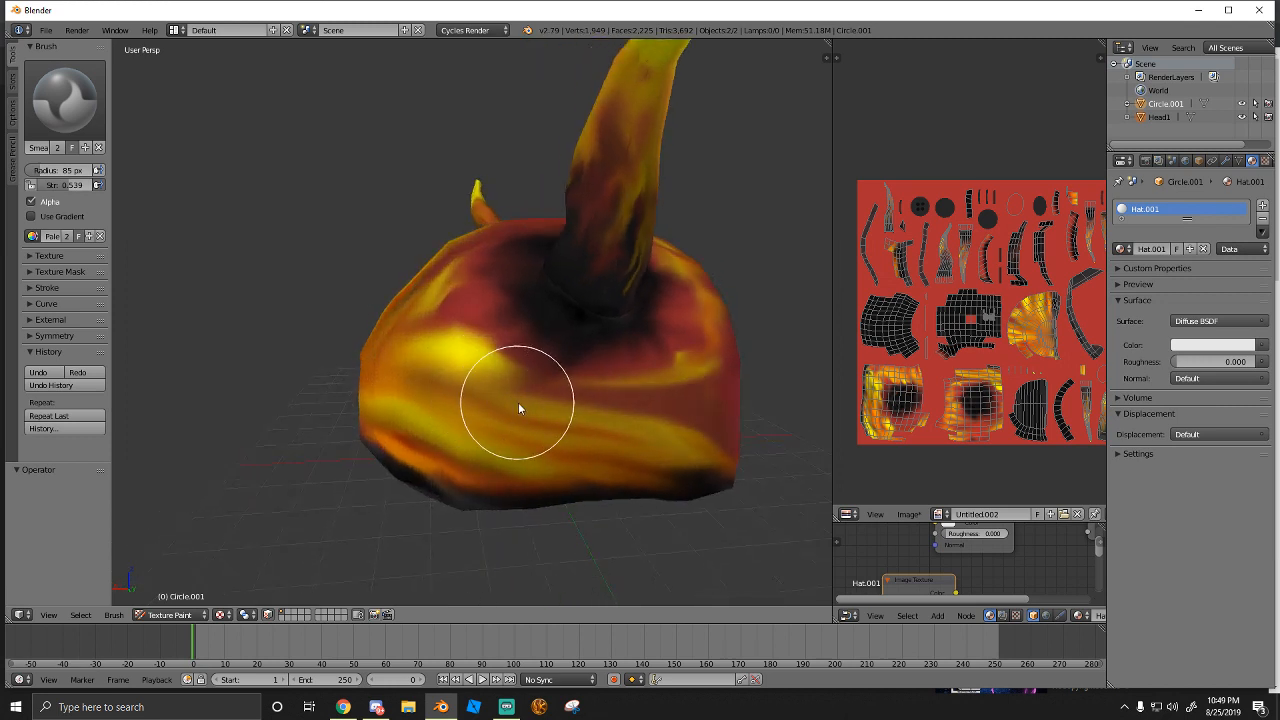
{"action": "mouse_move", "coordinate": [530, 421]}
{"action": "left_mouse_down"}
{"action": "mouse_move", "coordinate": [583, 411]}
{"action": "mouse_move", "coordinate": [489, 398]}
{"action": "left_mouse_up"}
{"action": "middle_click_drag", "start_coordinate": [549, 380], "coordinate": [563, 366]}
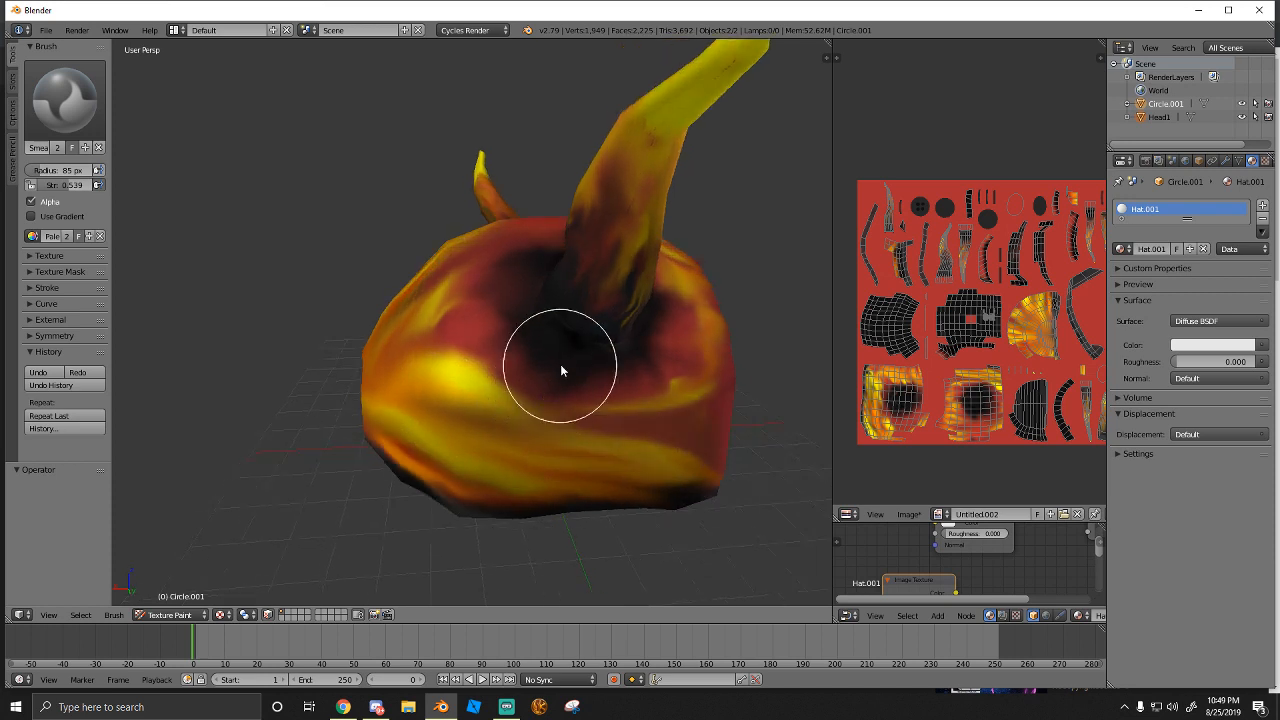
{"action": "scroll", "coordinate": [576, 344], "scroll_direction": "up", "scroll_amount": 3}
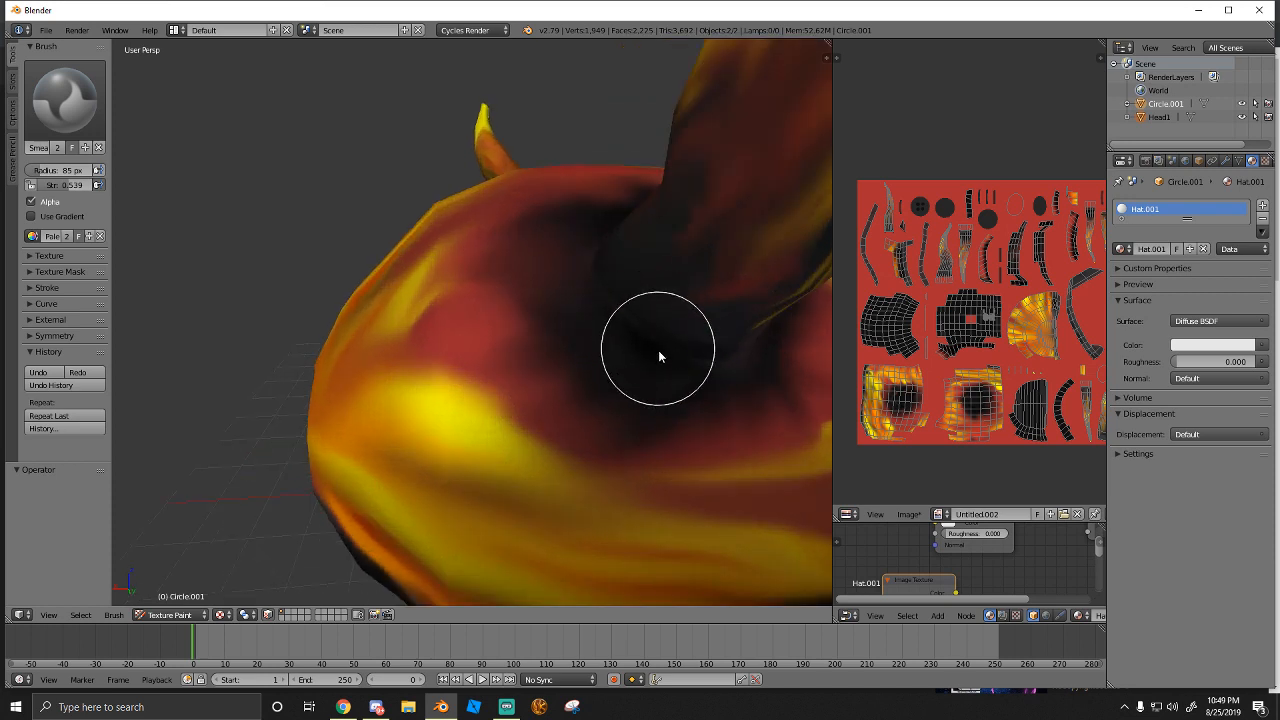
{"action": "mouse_move", "coordinate": [663, 337]}
{"action": "left_mouse_down"}
{"action": "mouse_move", "coordinate": [569, 297]}
{"action": "mouse_move", "coordinate": [479, 313]}
{"action": "left_mouse_up"}
Switch to the TexDraw brush with black and paint over the light seam lines where the horn joins the hat
{"action": "middle_click_drag", "start_coordinate": [480, 318], "coordinate": [600, 377]}
{"action": "scroll", "coordinate": [598, 376], "scroll_direction": "down", "scroll_amount": 5}
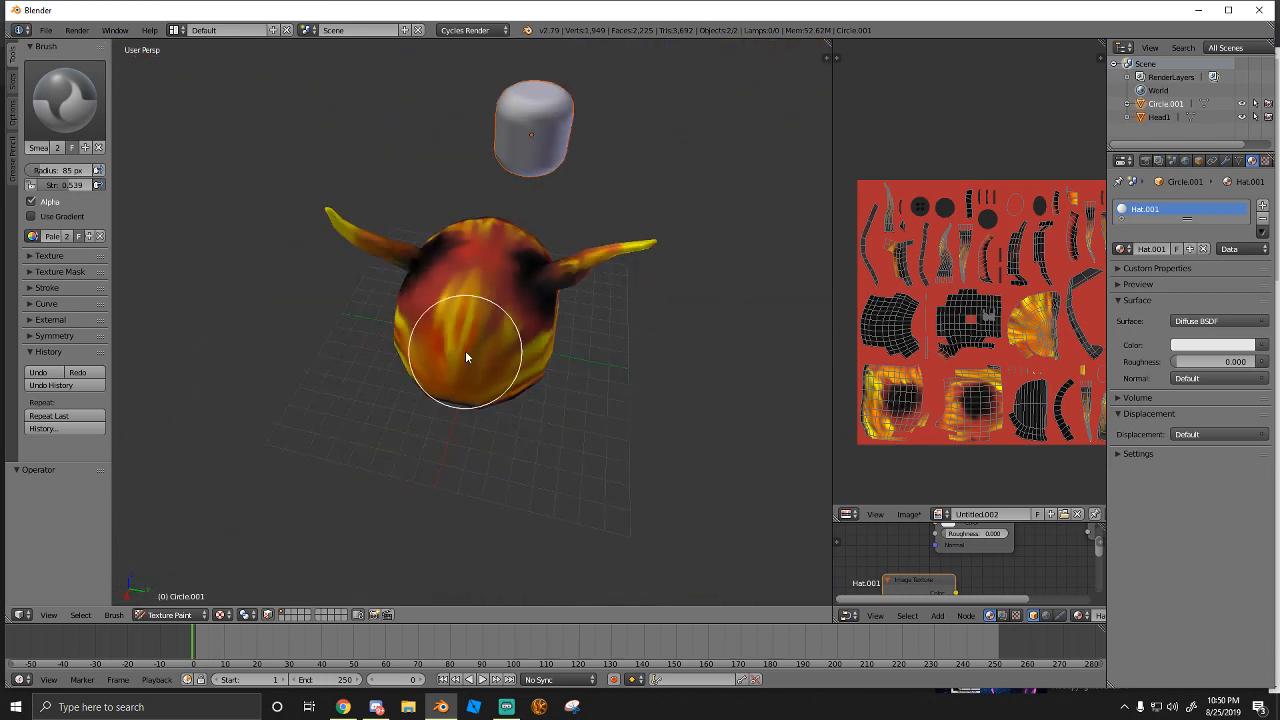
{"action": "mouse_move", "coordinate": [466, 353]}
{"action": "middle_mouse_down"}
{"action": "mouse_move", "coordinate": [422, 336]}
{"action": "mouse_move", "coordinate": [486, 377]}
{"action": "middle_mouse_up"}
{"action": "scroll", "coordinate": [417, 352], "scroll_direction": "up", "scroll_amount": 3}
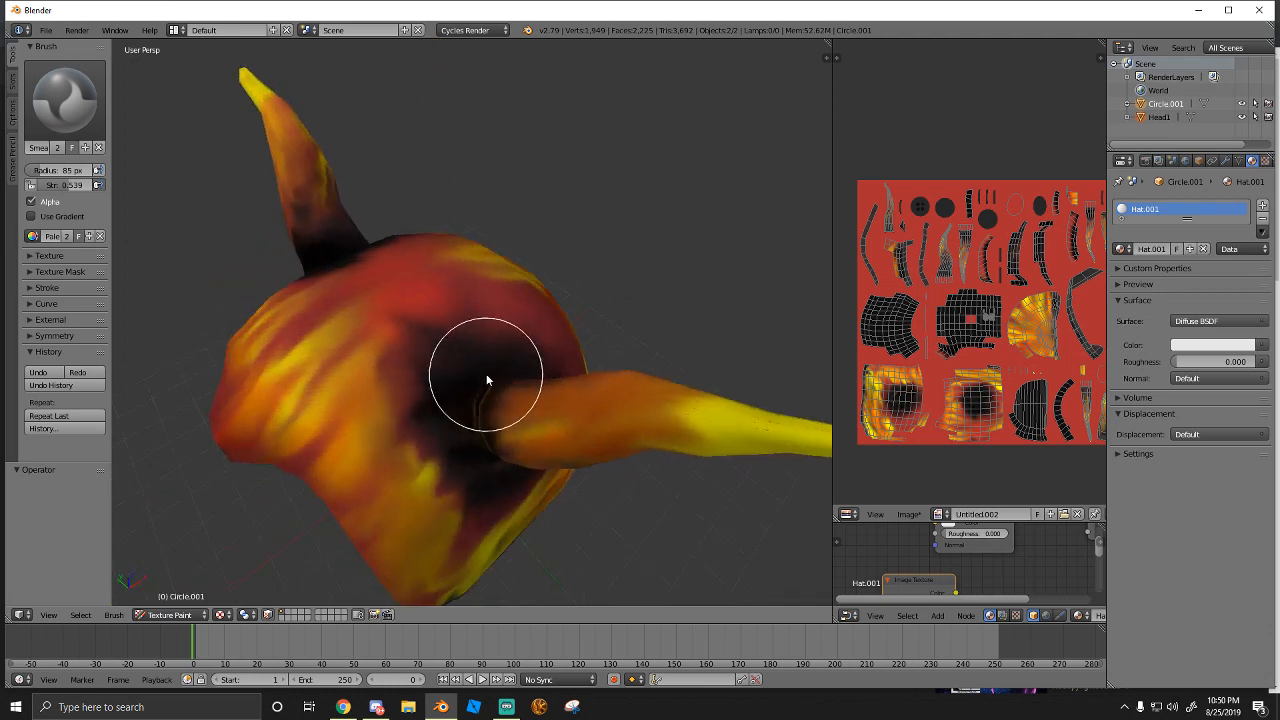
{"action": "scroll", "coordinate": [478, 395], "scroll_direction": "up", "scroll_amount": 1}
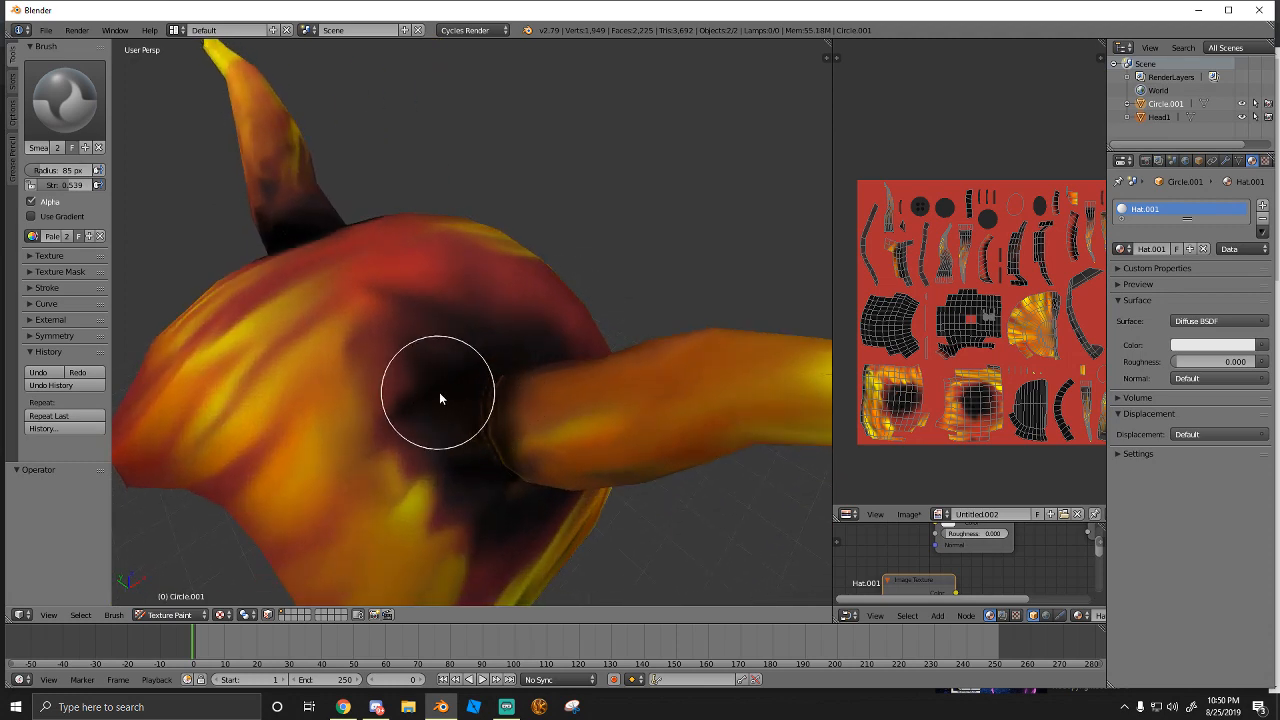
{"action": "scroll", "coordinate": [455, 400], "scroll_direction": "up", "scroll_amount": 1}
{"action": "scroll", "coordinate": [494, 395], "scroll_direction": "down", "scroll_amount": 2}
{"action": "scroll", "coordinate": [496, 390], "scroll_direction": "up", "scroll_amount": 4}
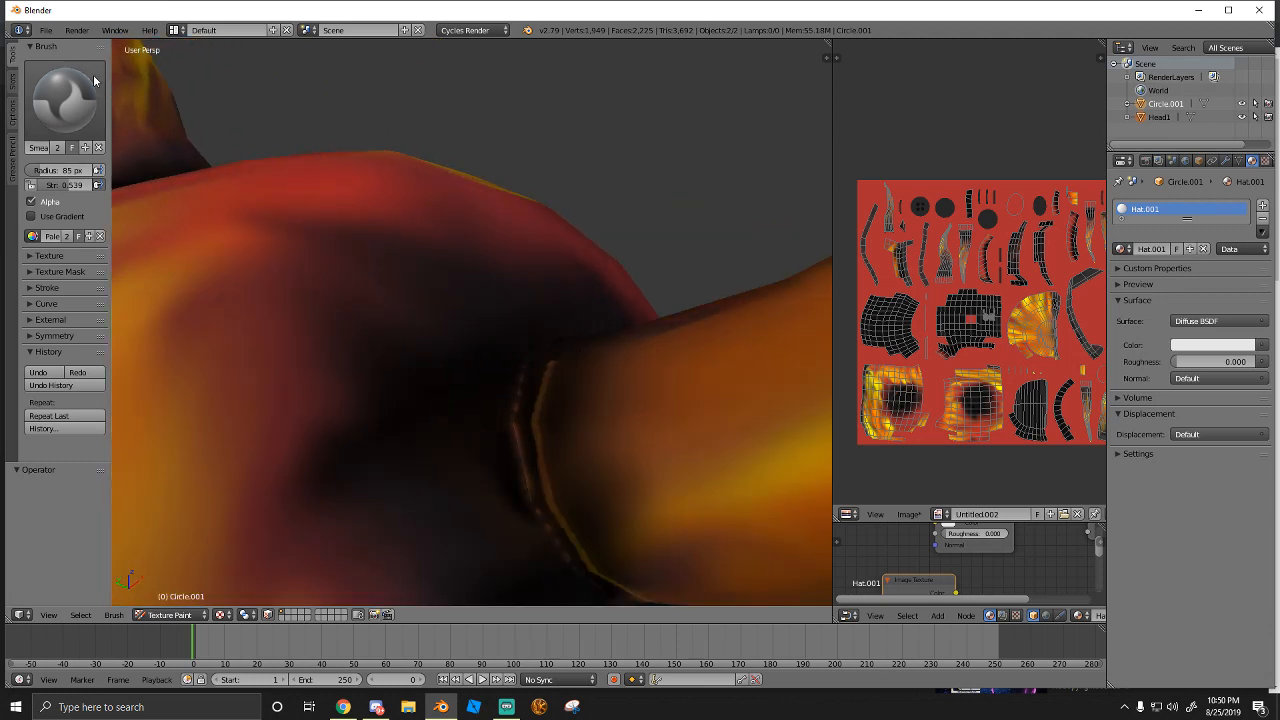
{"action": "left_click", "coordinate": [89, 102]}
{"action": "left_click", "coordinate": [320, 178]}
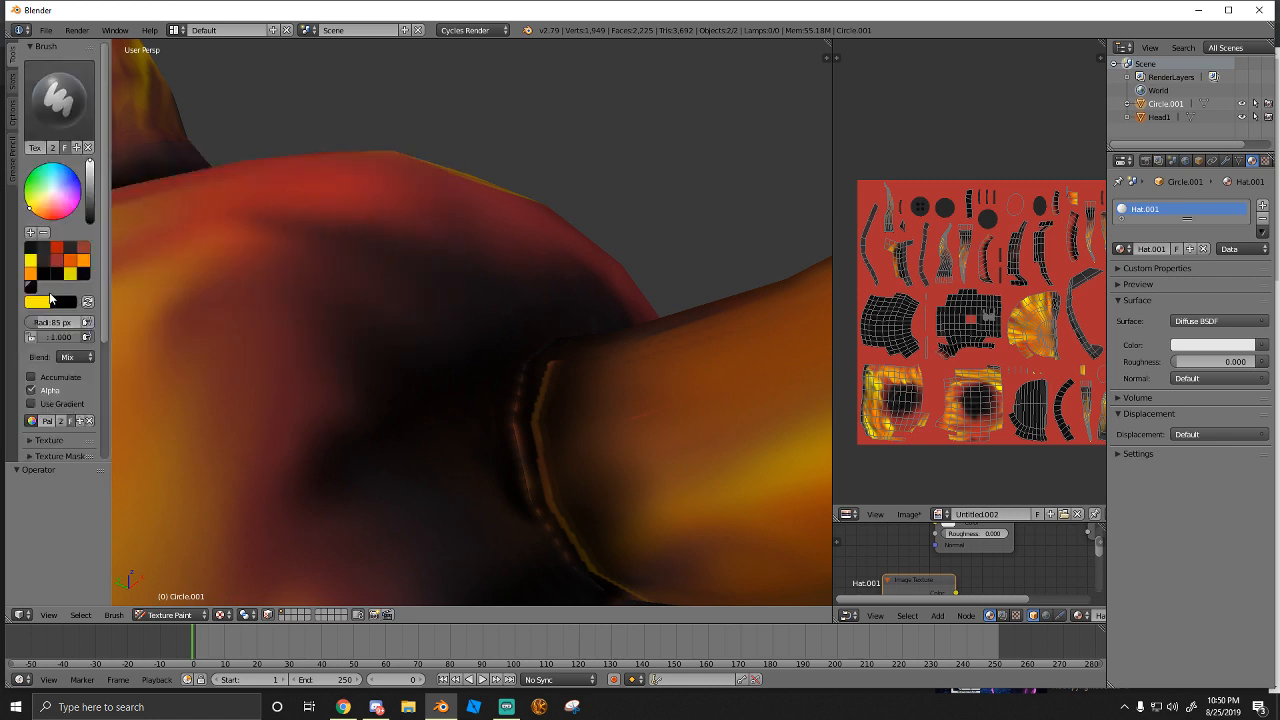
{"action": "left_click_drag", "start_coordinate": [50, 302], "coordinate": [41, 302]}
{"action": "mouse_move", "coordinate": [530, 390]}
{"action": "left_mouse_down"}
{"action": "mouse_move", "coordinate": [528, 495]}
{"action": "mouse_move", "coordinate": [546, 535]}
{"action": "mouse_move", "coordinate": [528, 429]}
{"action": "mouse_move", "coordinate": [549, 380]}
{"action": "left_mouse_up"}
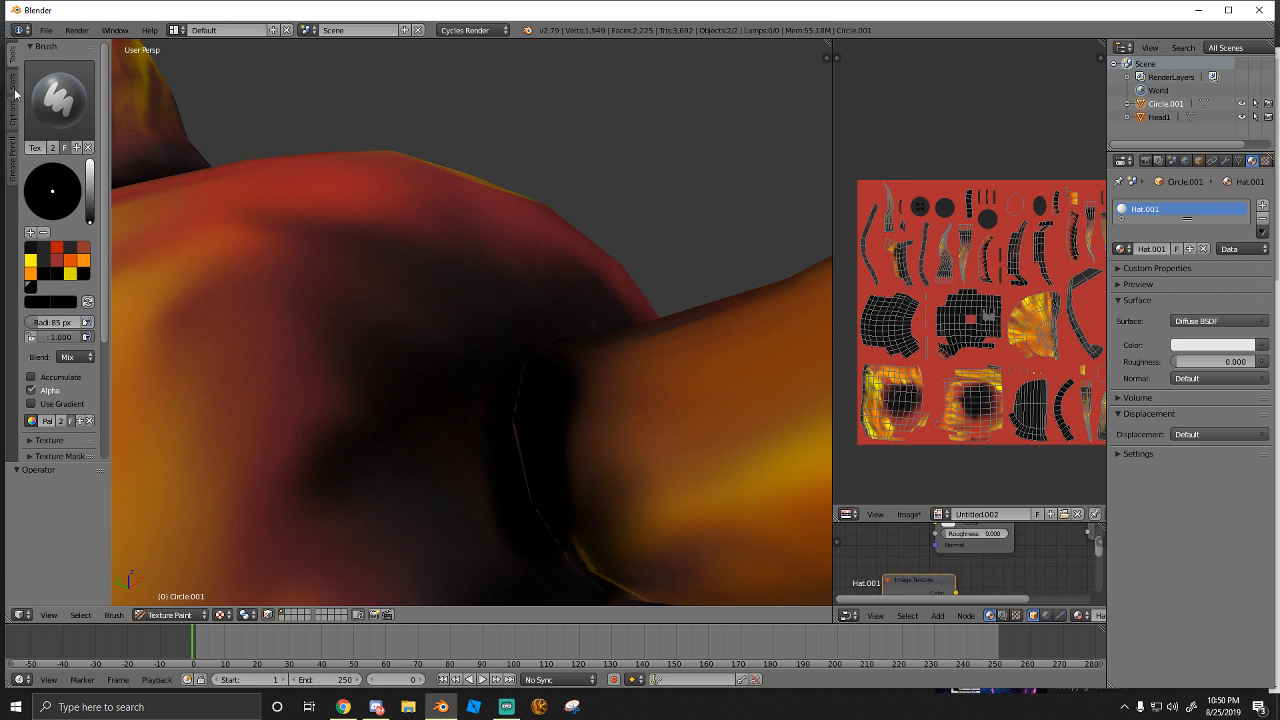
Switch back to the Smear brush and blend the black paint along the seam at the horn's base
{"action": "left_click", "coordinate": [60, 100]}
{"action": "left_click", "coordinate": [212, 175]}
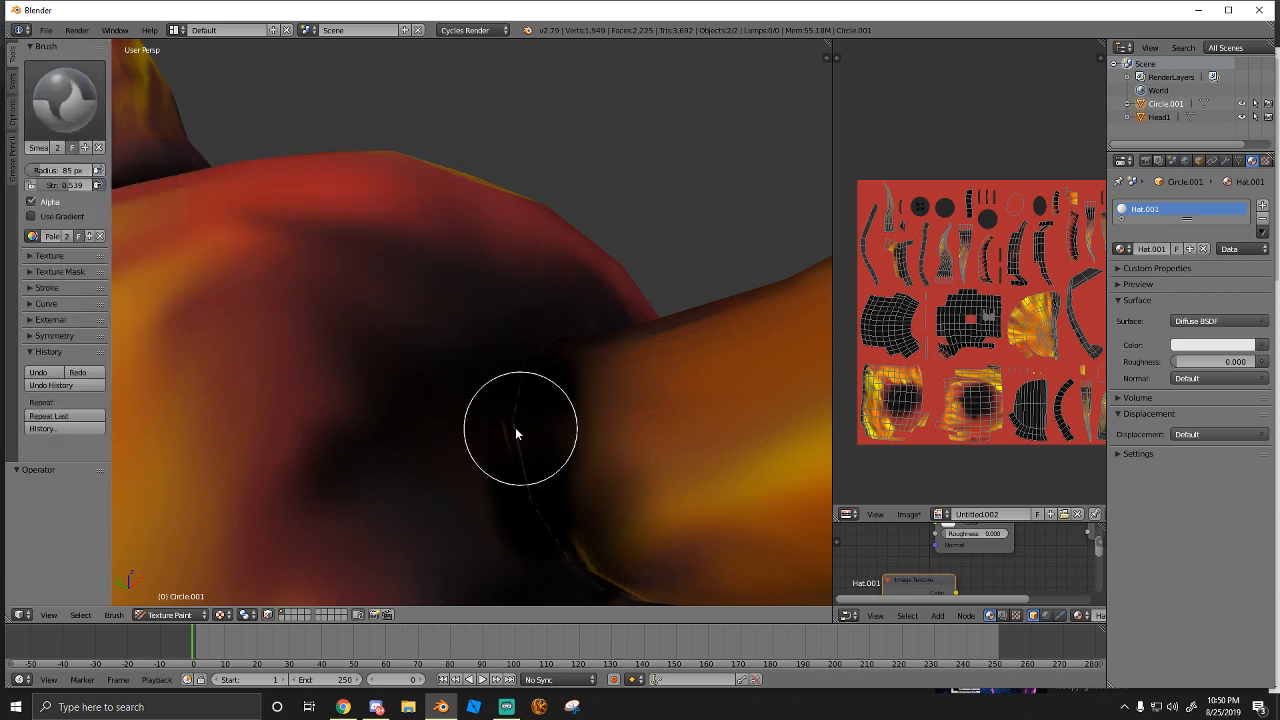
{"action": "mouse_move", "coordinate": [516, 434]}
{"action": "left_mouse_down"}
{"action": "mouse_move", "coordinate": [524, 479]}
{"action": "mouse_move", "coordinate": [521, 432]}
{"action": "mouse_move", "coordinate": [552, 370]}
{"action": "mouse_move", "coordinate": [523, 420]}
{"action": "mouse_move", "coordinate": [562, 539]}
{"action": "mouse_move", "coordinate": [501, 521]}
{"action": "mouse_move", "coordinate": [491, 477]}
{"action": "mouse_move", "coordinate": [517, 451]}
{"action": "mouse_move", "coordinate": [489, 437]}
{"action": "mouse_move", "coordinate": [506, 431]}
{"action": "mouse_move", "coordinate": [528, 448]}
{"action": "mouse_move", "coordinate": [506, 463]}
{"action": "mouse_move", "coordinate": [503, 449]}
{"action": "mouse_move", "coordinate": [509, 494]}
{"action": "mouse_move", "coordinate": [500, 426]}
{"action": "mouse_move", "coordinate": [515, 503]}
{"action": "mouse_move", "coordinate": [513, 487]}
{"action": "left_mouse_up"}
{"action": "middle_click_drag", "start_coordinate": [542, 444], "coordinate": [577, 446]}
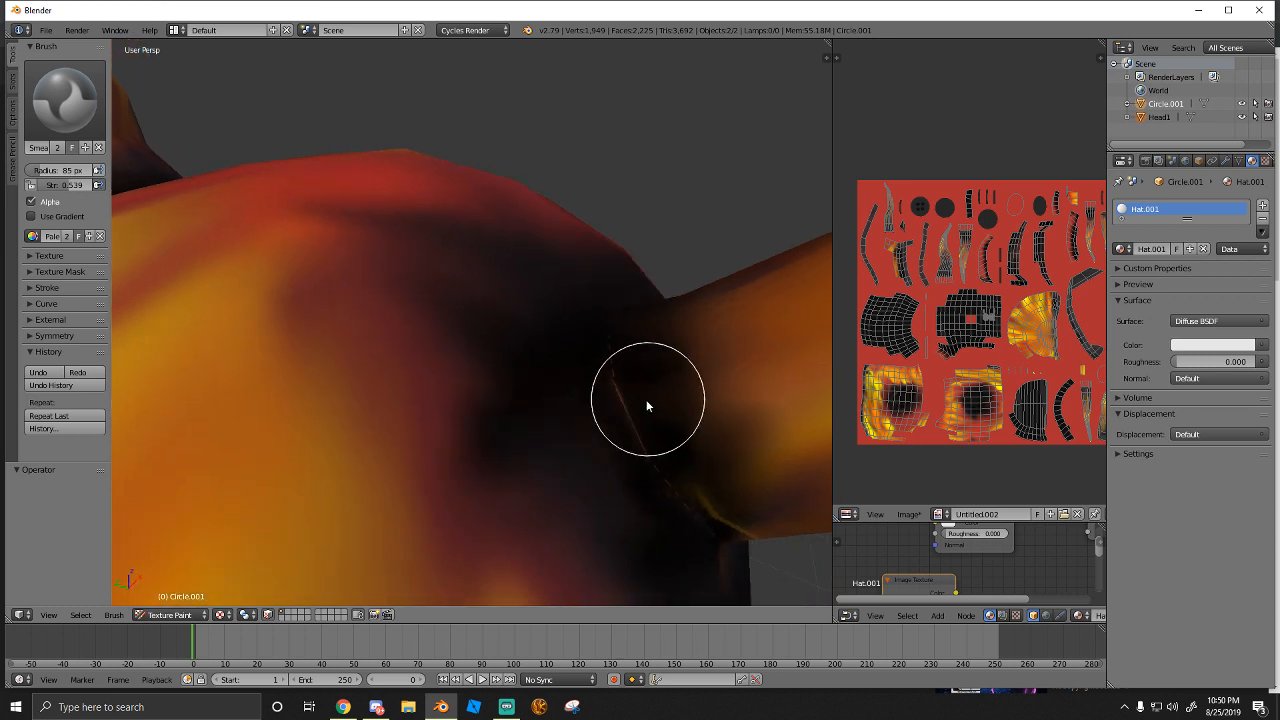
{"action": "mouse_move", "coordinate": [646, 403]}
{"action": "left_mouse_down"}
{"action": "mouse_move", "coordinate": [623, 417]}
{"action": "mouse_move", "coordinate": [628, 404]}
{"action": "mouse_move", "coordinate": [628, 420]}
{"action": "left_mouse_up"}
Review the whole hat from the front and check the stream chat in Streamlabs OBS
{"action": "mouse_move", "coordinate": [628, 420]}
{"action": "middle_mouse_down"}
{"action": "mouse_move", "coordinate": [601, 452]}
{"action": "mouse_move", "coordinate": [523, 457]}
{"action": "mouse_move", "coordinate": [404, 438]}
{"action": "mouse_move", "coordinate": [349, 397]}
{"action": "mouse_move", "coordinate": [389, 366]}
{"action": "mouse_move", "coordinate": [414, 386]}
{"action": "mouse_move", "coordinate": [446, 379]}
{"action": "middle_mouse_up"}
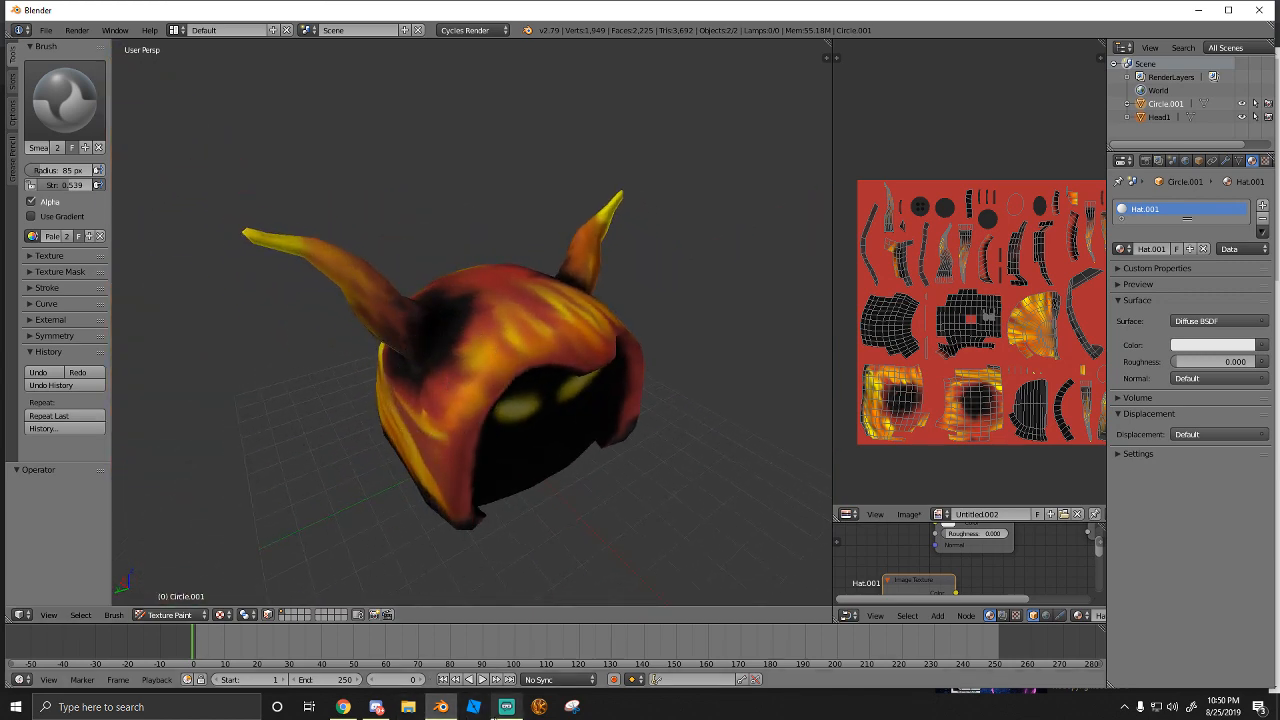
{"action": "left_click", "coordinate": [505, 707]}
{"action": "left_click", "coordinate": [441, 707]}
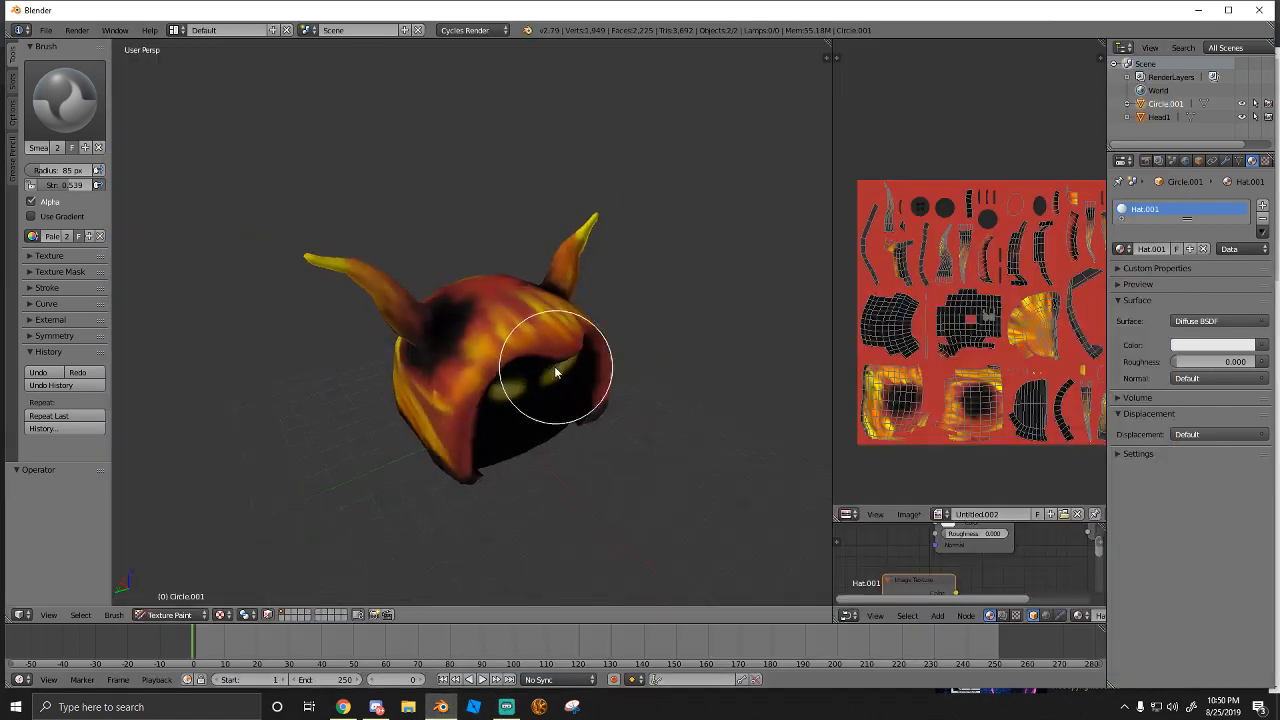
{"action": "middle_click_drag", "start_coordinate": [543, 371], "coordinate": [462, 357]}
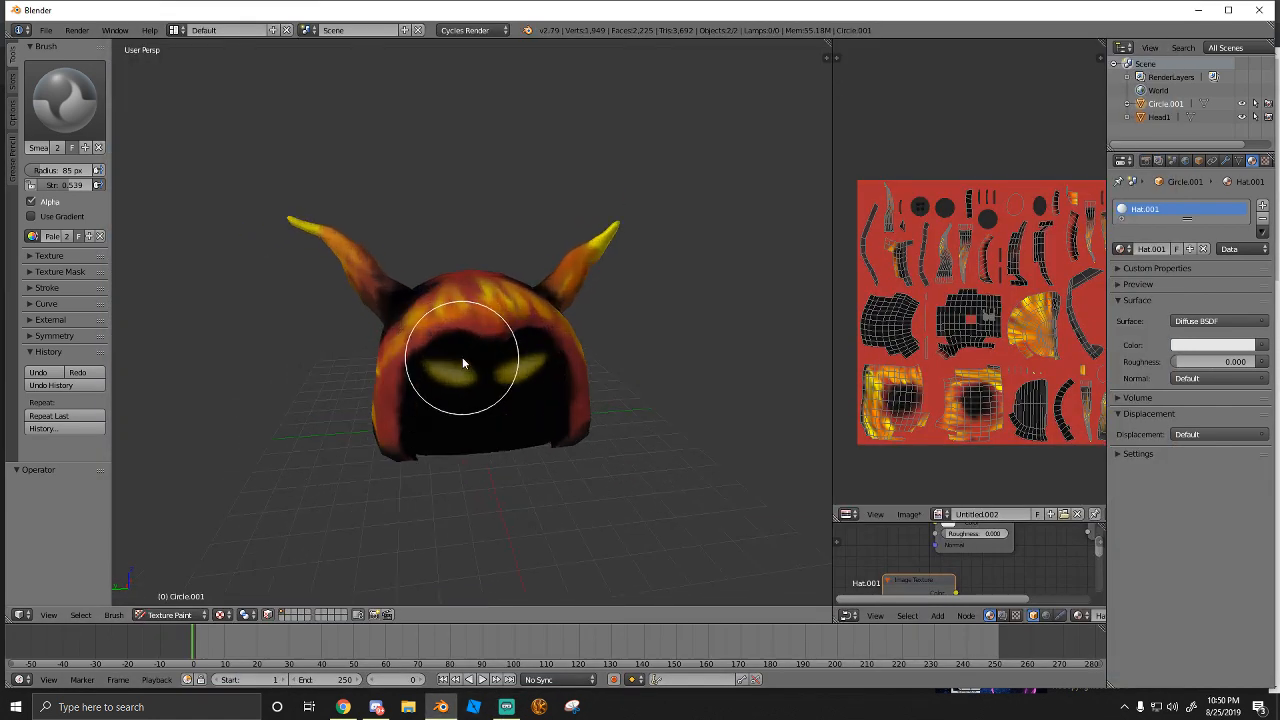
Switch to the TexDraw brush with orange and a 23 px radius and paint the lower edges of both eyes
{"action": "scroll", "coordinate": [458, 409], "scroll_direction": "up", "scroll_amount": 8}
{"action": "scroll", "coordinate": [436, 439], "scroll_direction": "down", "scroll_amount": 3}
{"action": "left_click", "coordinate": [65, 100]}
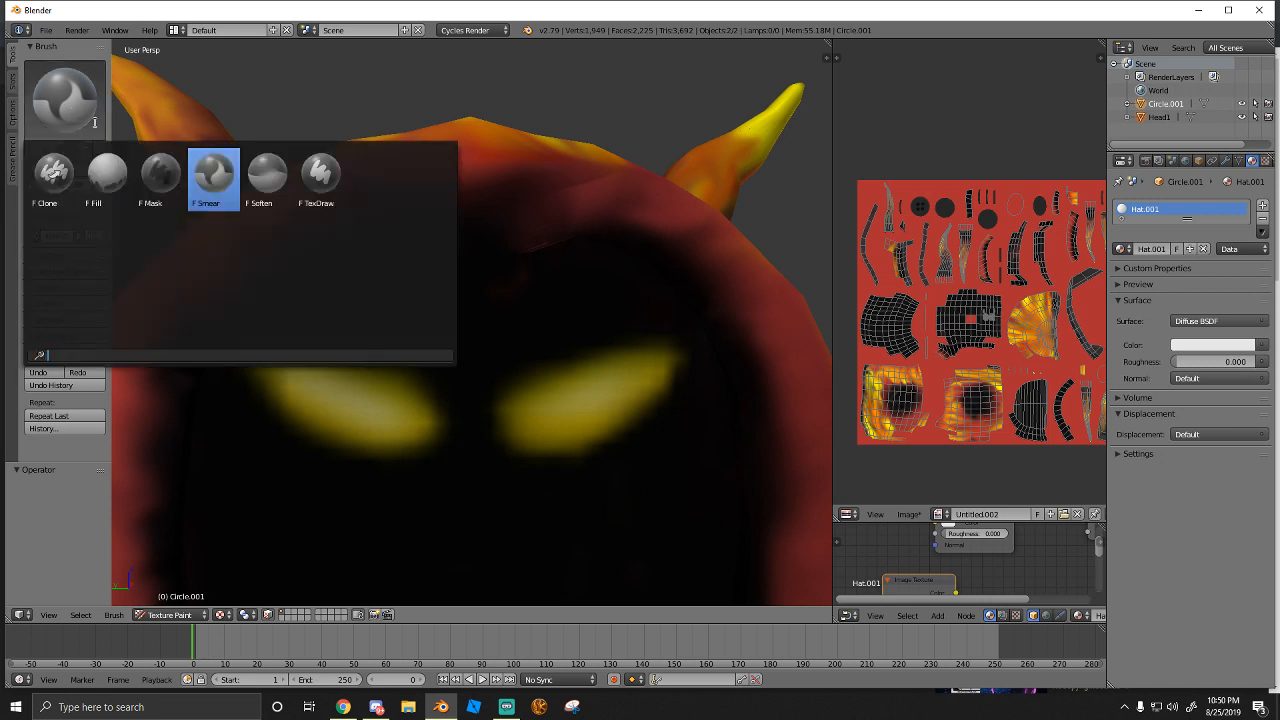
{"action": "left_click", "coordinate": [321, 179]}
{"action": "left_click", "coordinate": [68, 271]}
{"action": "scroll", "coordinate": [282, 428], "scroll_direction": "up", "scroll_amount": 2}
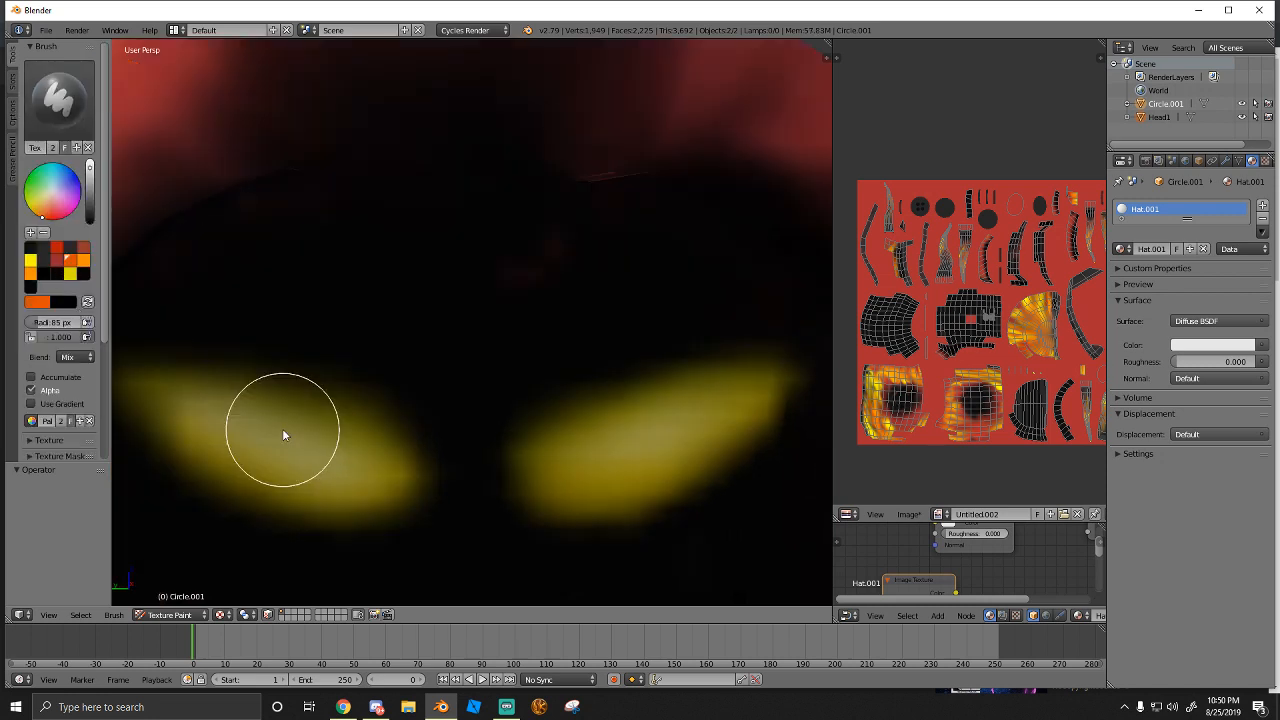
{"action": "key", "text": "f"}
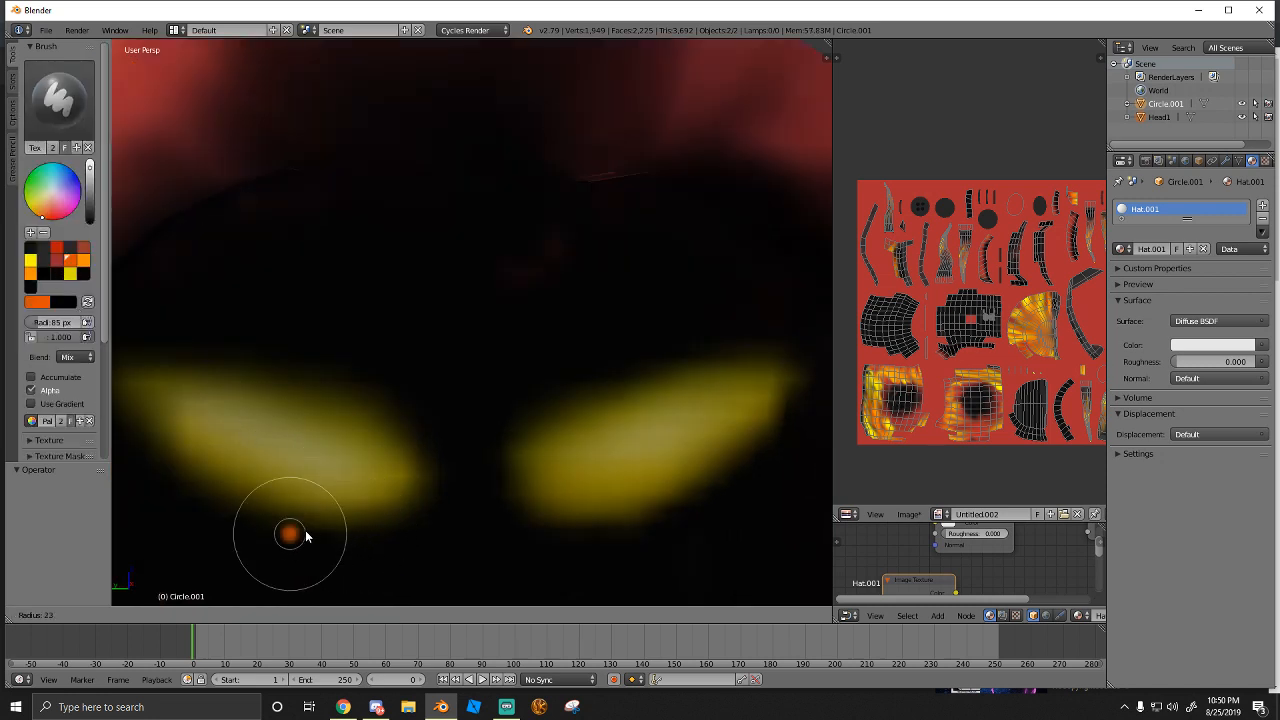
{"action": "left_click", "coordinate": [309, 530]}
{"action": "left_click_drag", "start_coordinate": [306, 508], "coordinate": [273, 495]}
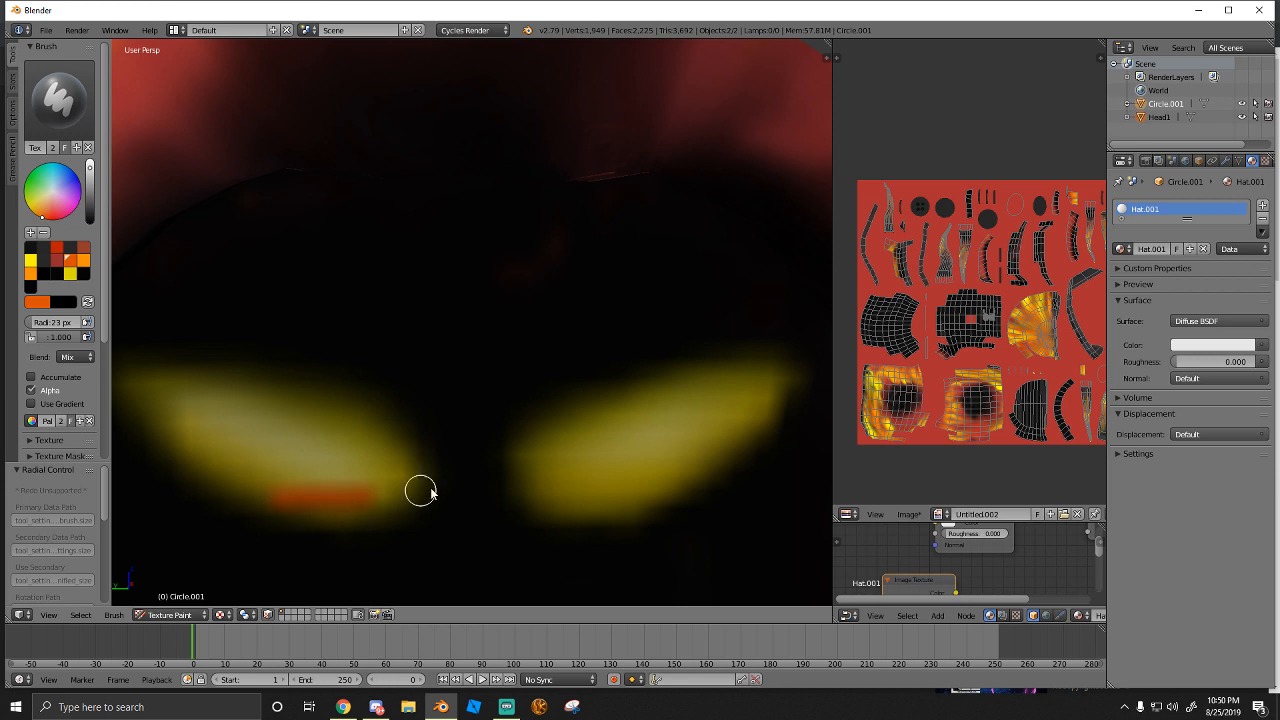
{"action": "key", "text": "ctrl+z"}
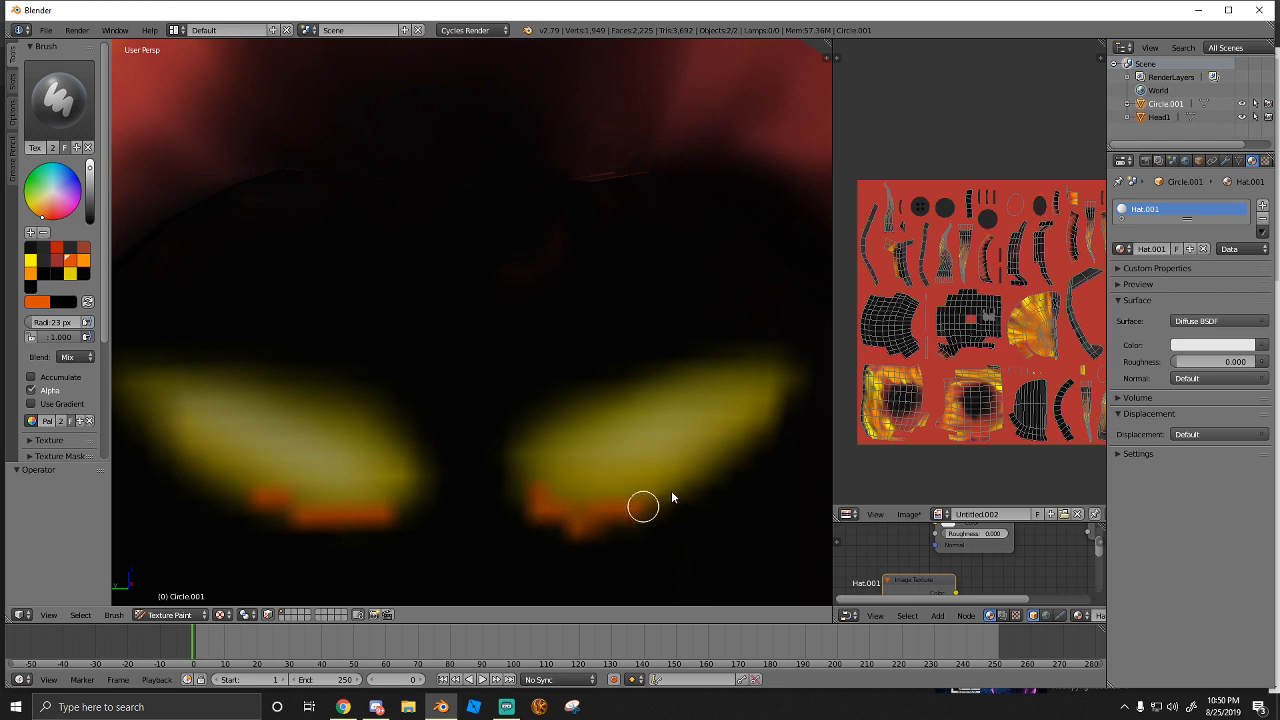
{"action": "key", "text": "ctrl+z"}
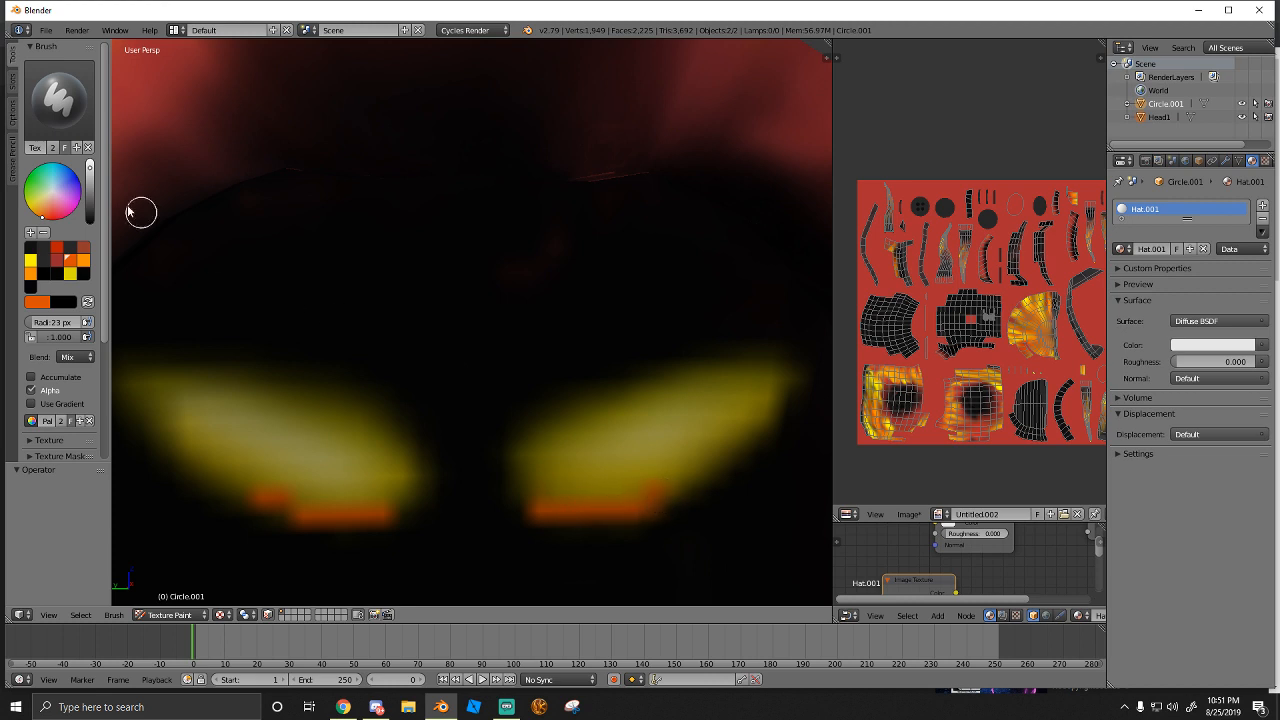
Switch to the Smear brush at a 23 px radius and blend the orange edges into both yellow eyes
{"action": "left_click", "coordinate": [60, 100]}
{"action": "left_click", "coordinate": [200, 183]}
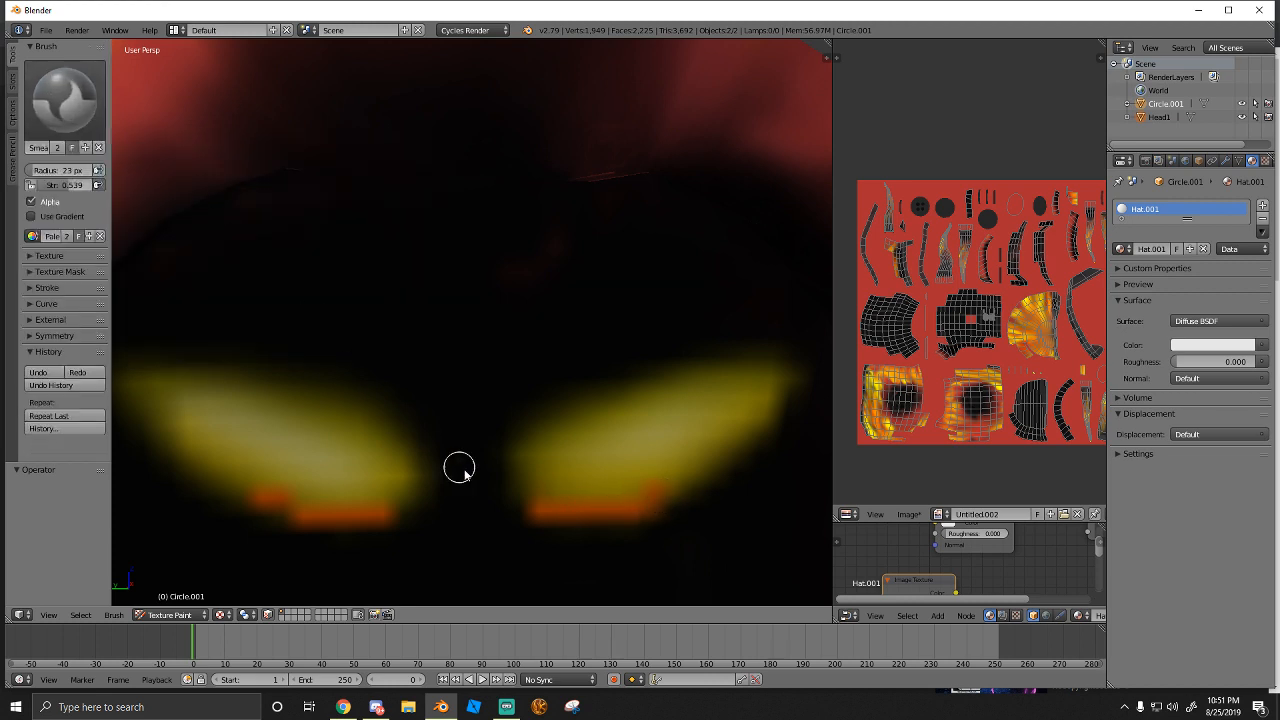
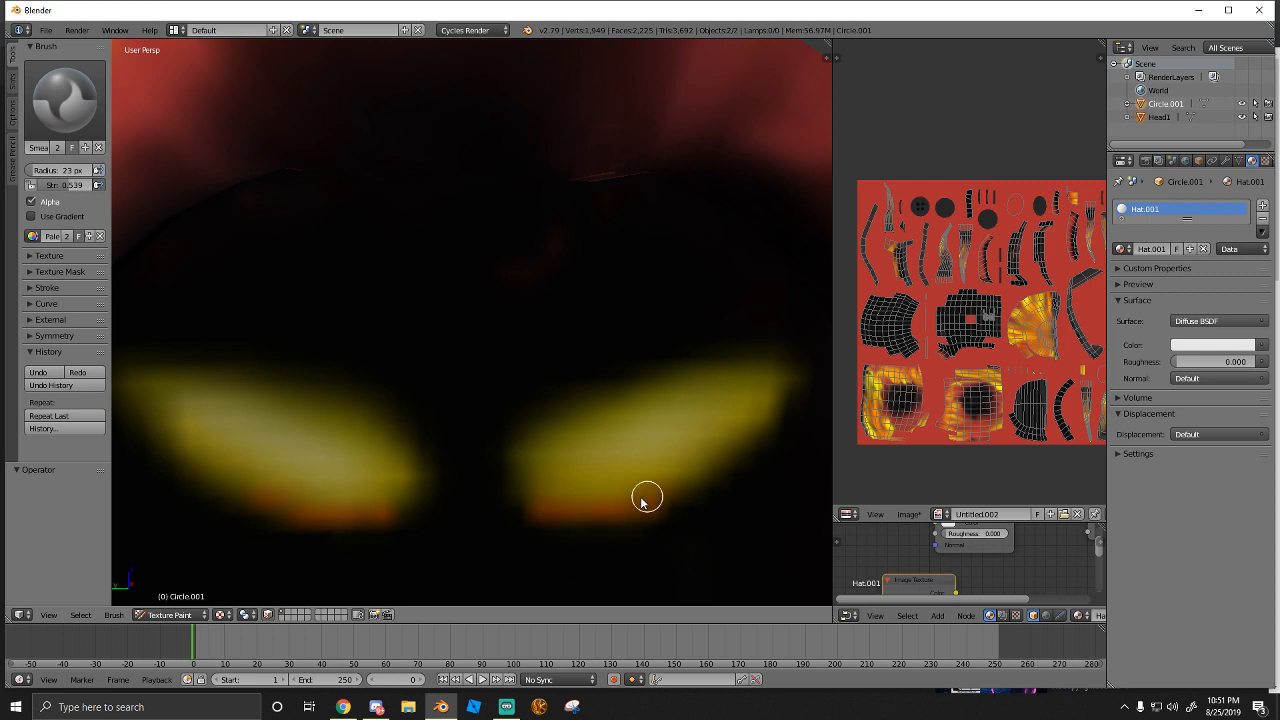
{"action": "scroll", "coordinate": [642, 503], "scroll_direction": "down", "scroll_amount": 7}
{"action": "middle_click_drag", "start_coordinate": [414, 477], "coordinate": [400, 486]}
{"action": "scroll", "coordinate": [406, 463], "scroll_direction": "up", "scroll_amount": 6}
{"action": "scroll", "coordinate": [400, 457], "scroll_direction": "down", "scroll_amount": 3}
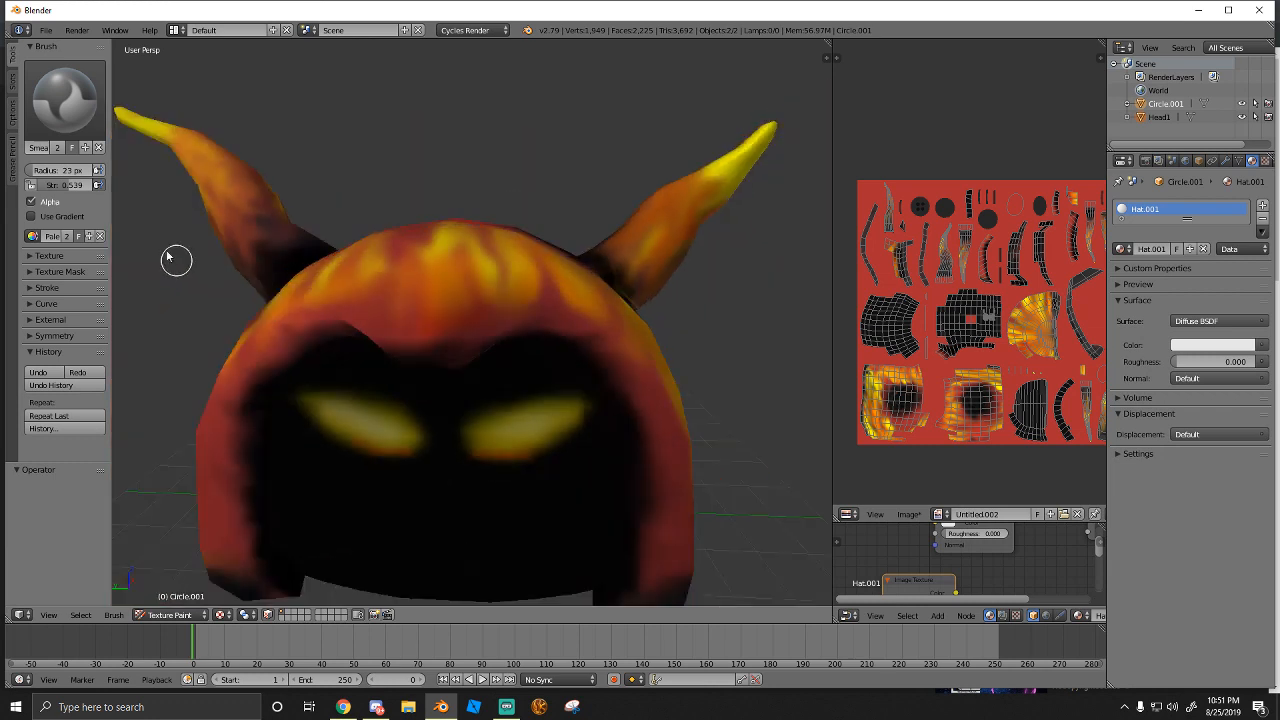
Set the Smear brush radius to 44 px and soften the remaining orange under both eyes
{"action": "scroll", "coordinate": [180, 250], "scroll_direction": "up", "scroll_amount": 5}
{"action": "key", "text": "f"}
{"action": "left_click", "coordinate": [397, 440]}
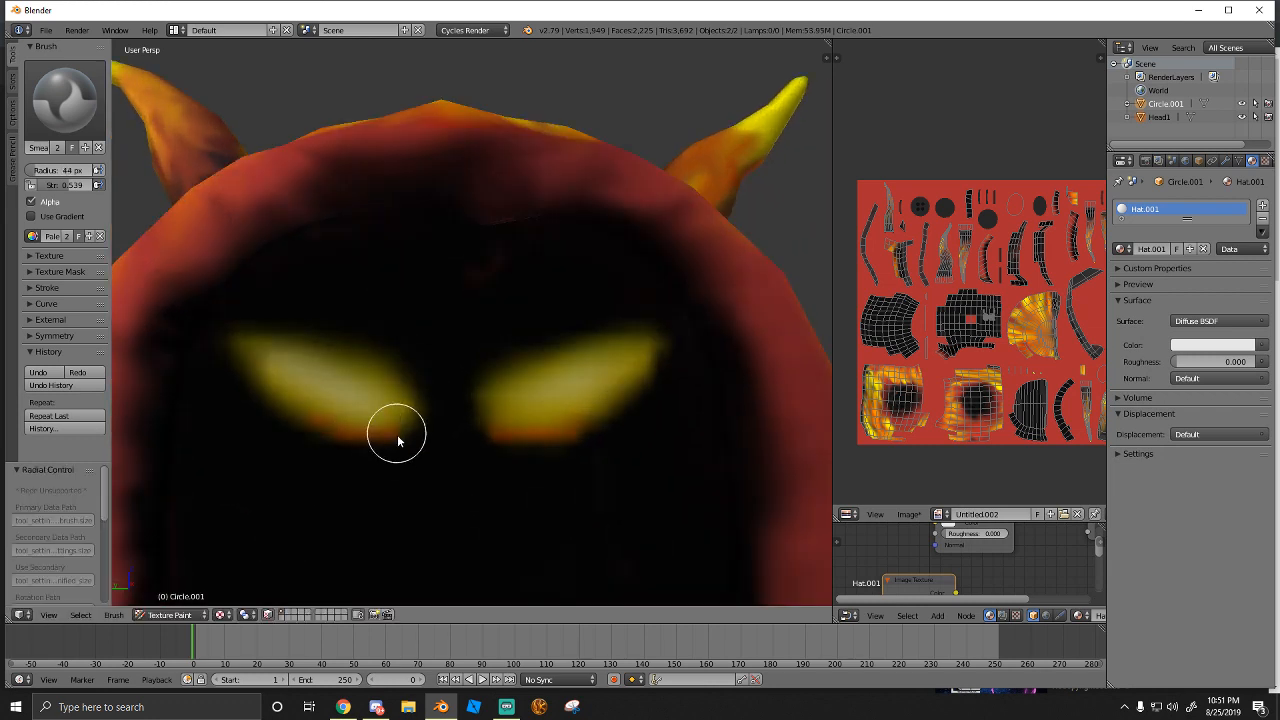
{"action": "left_click_drag", "start_coordinate": [397, 440], "coordinate": [304, 413]}
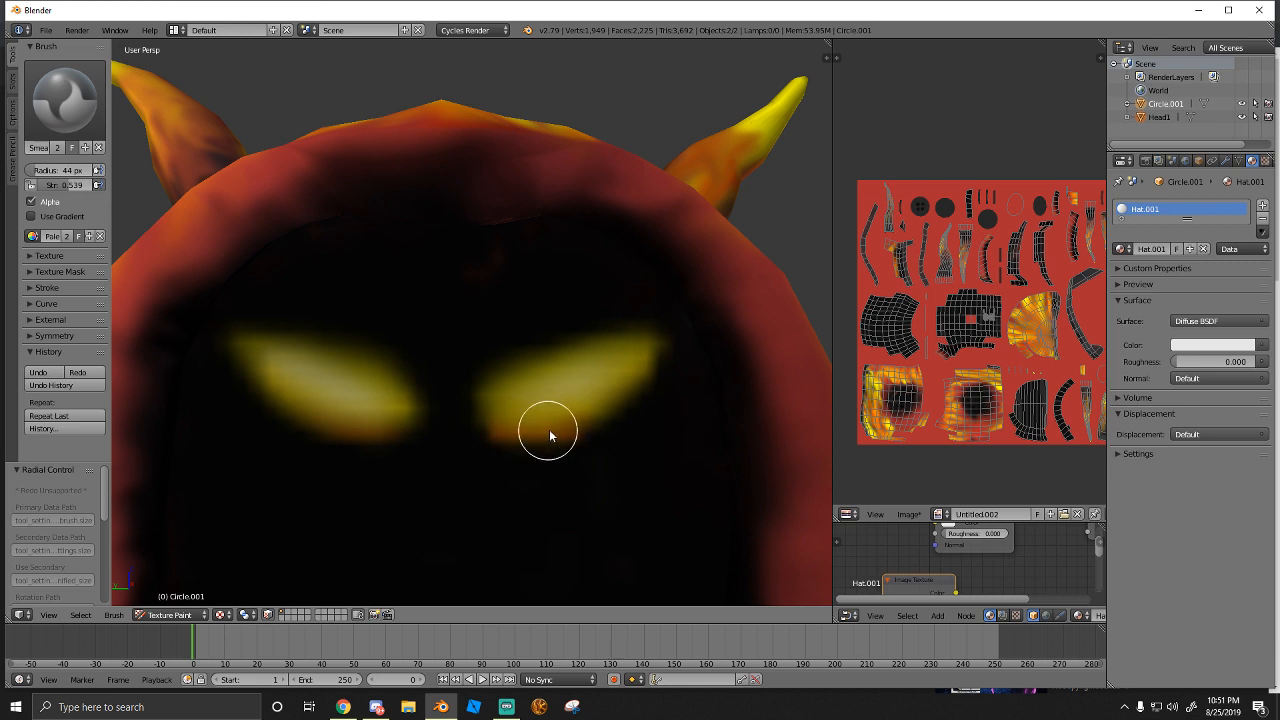
{"action": "scroll", "coordinate": [480, 420], "scroll_direction": "down", "scroll_amount": 5}
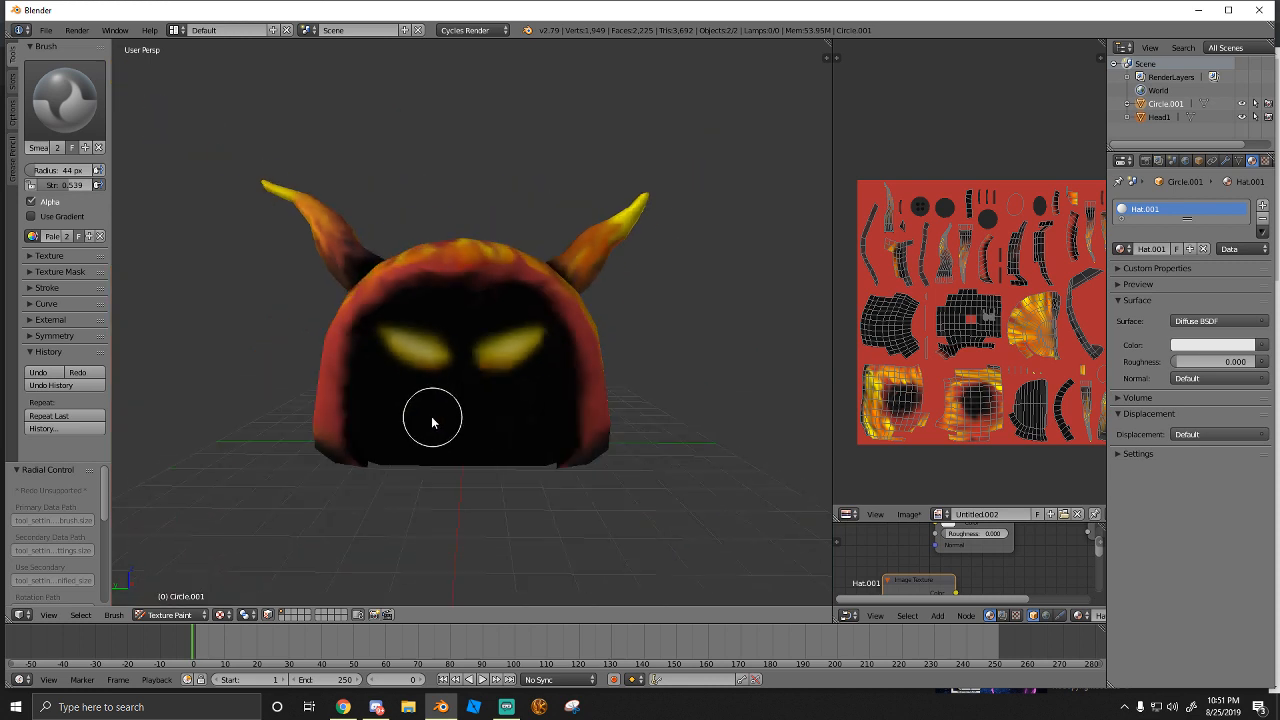
{"action": "scroll", "coordinate": [420, 444], "scroll_direction": "up", "scroll_amount": 7}
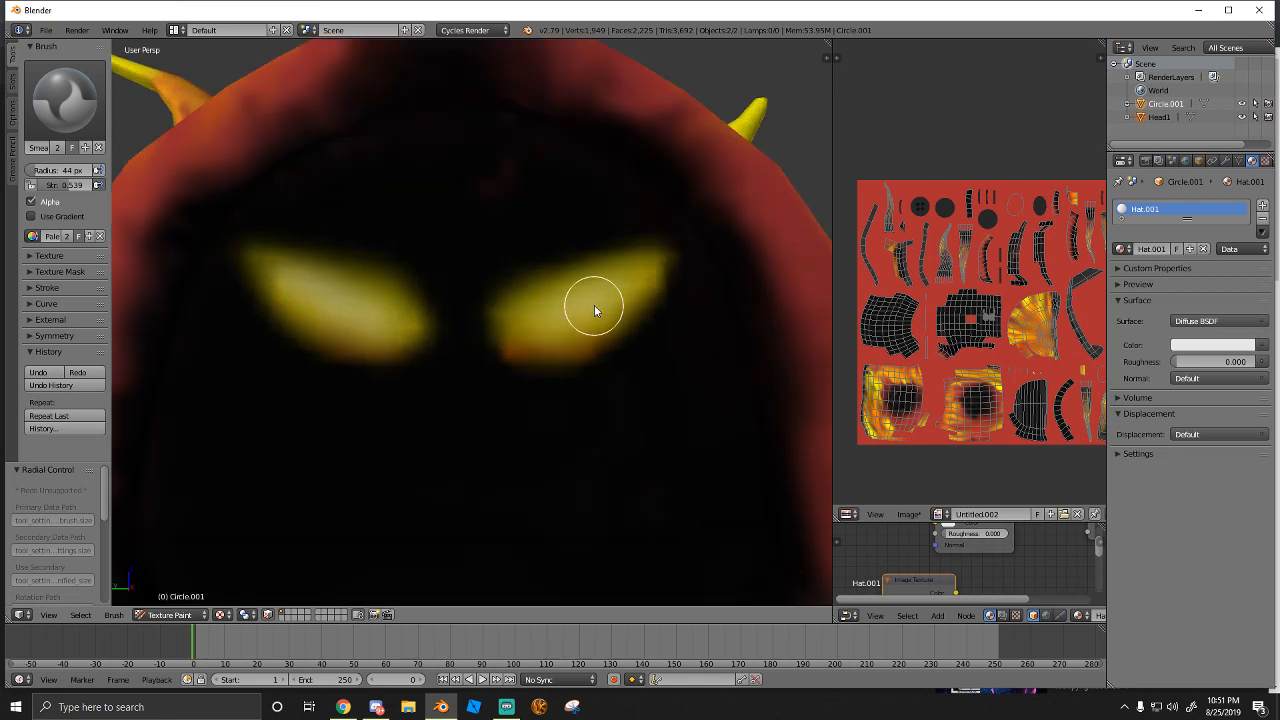
{"action": "mouse_move", "coordinate": [594, 307]}
{"action": "left_mouse_down"}
{"action": "mouse_move", "coordinate": [537, 347]}
{"action": "mouse_move", "coordinate": [578, 340]}
{"action": "left_mouse_up"}
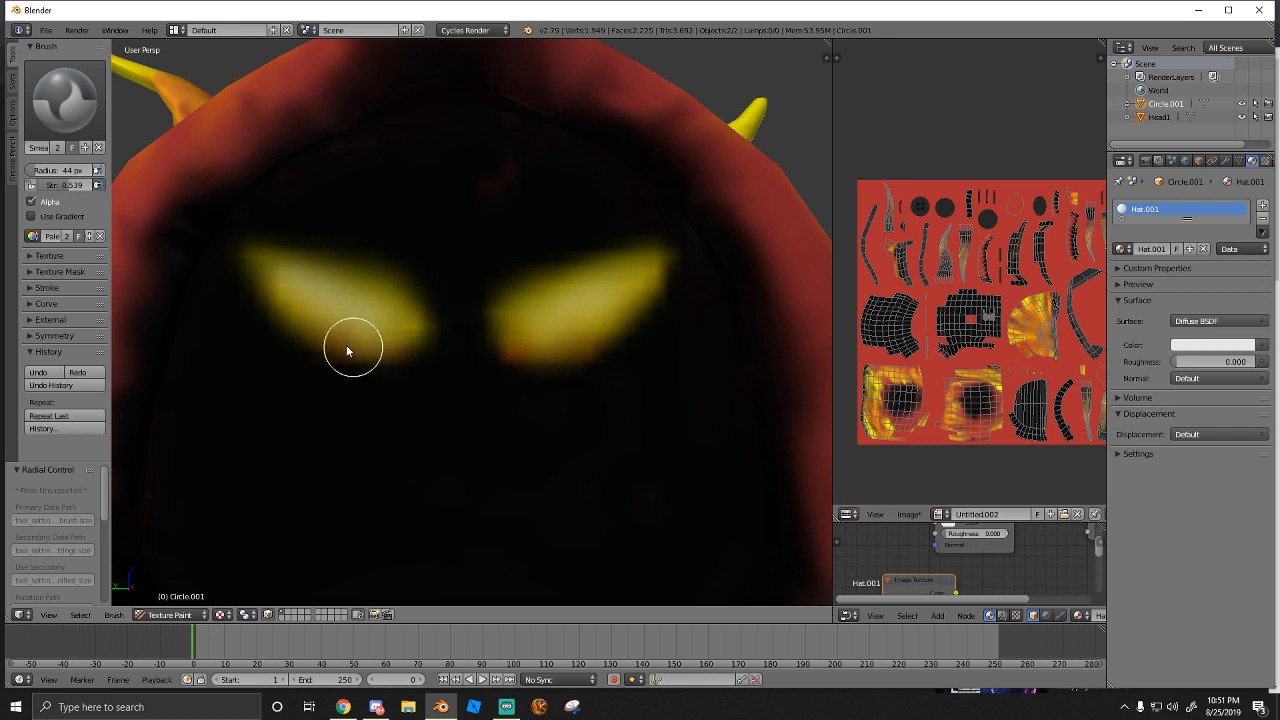
{"action": "scroll", "coordinate": [310, 320], "scroll_direction": "down", "scroll_amount": 7}
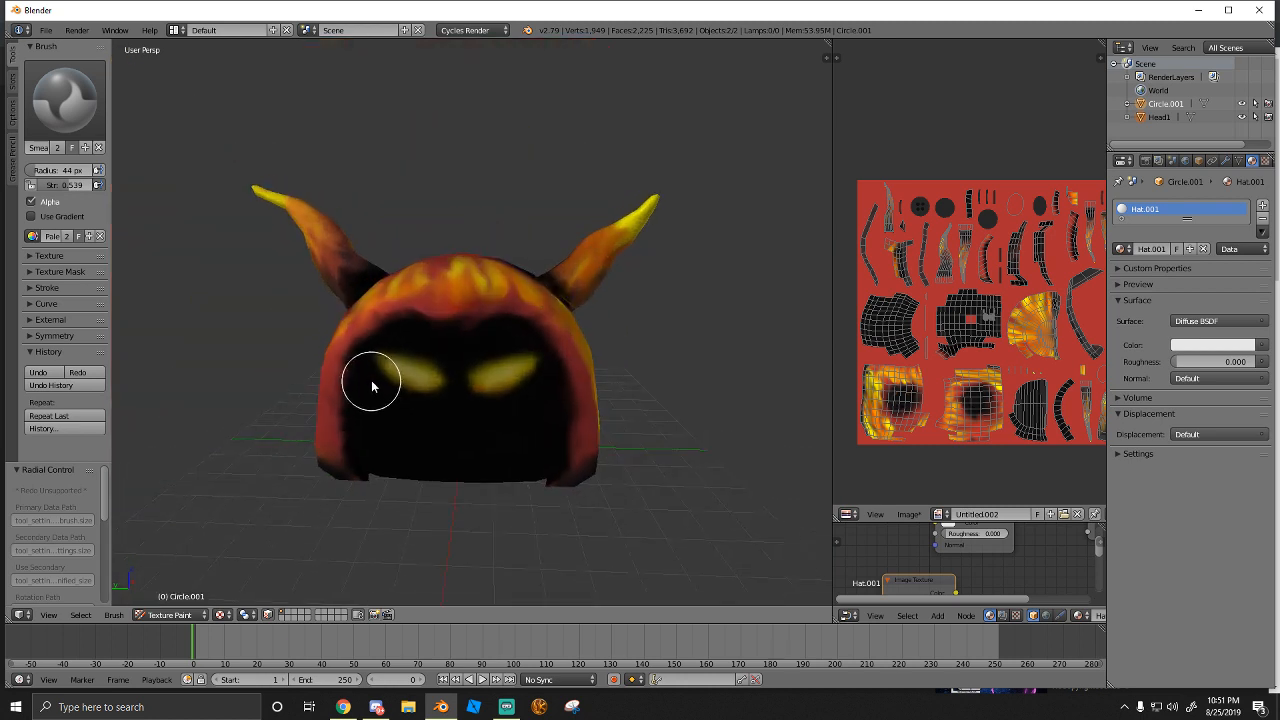
Switch to the TexDraw brush at a 44 px radius, sample yellow from the horns and touch up the horn tips
{"action": "middle_click_drag", "start_coordinate": [393, 364], "coordinate": [322, 303]}
{"action": "left_click", "coordinate": [64, 100]}
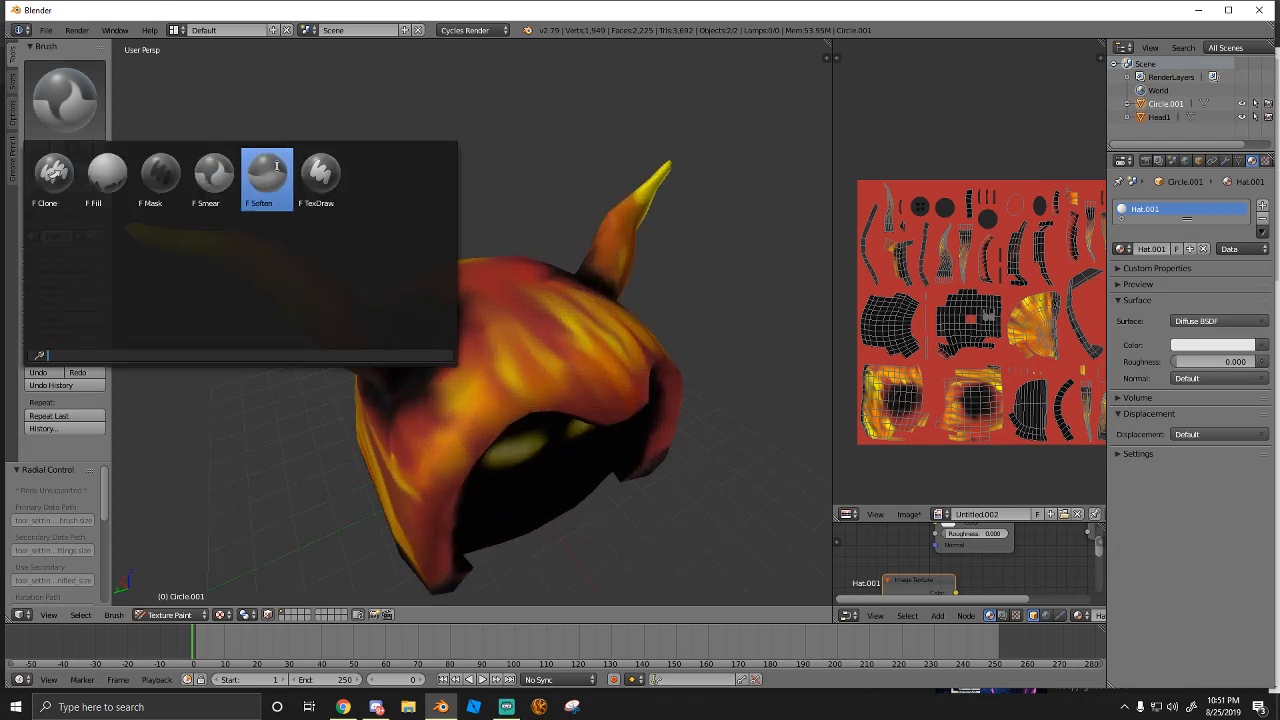
{"action": "left_click", "coordinate": [266, 177]}
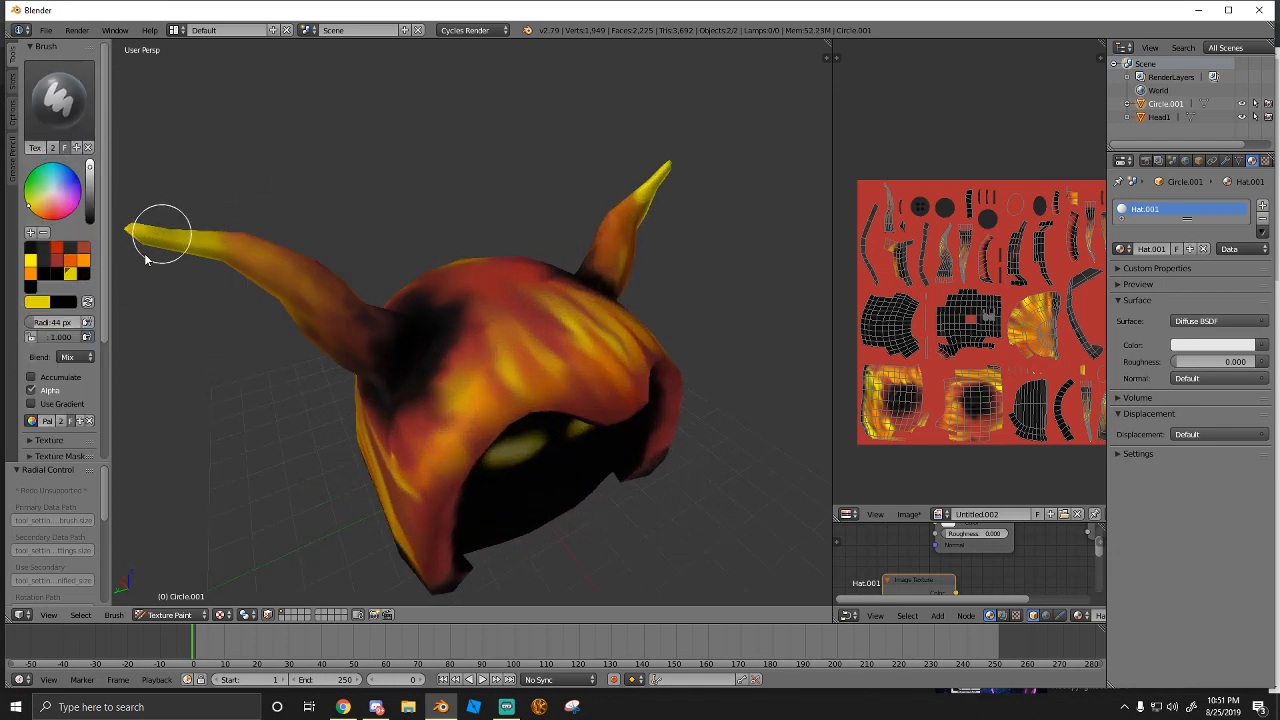
{"action": "middle_click_drag", "start_coordinate": [268, 257], "coordinate": [367, 340]}
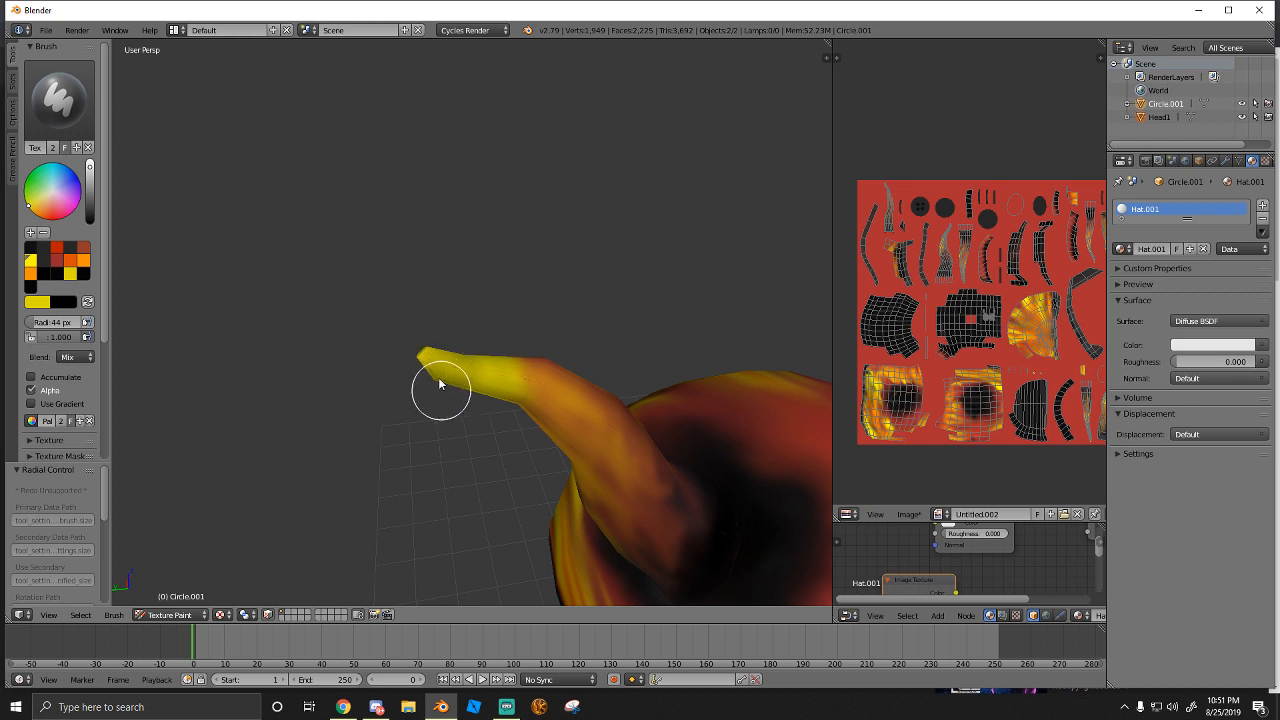
{"action": "middle_click_drag", "start_coordinate": [417, 370], "coordinate": [419, 247]}
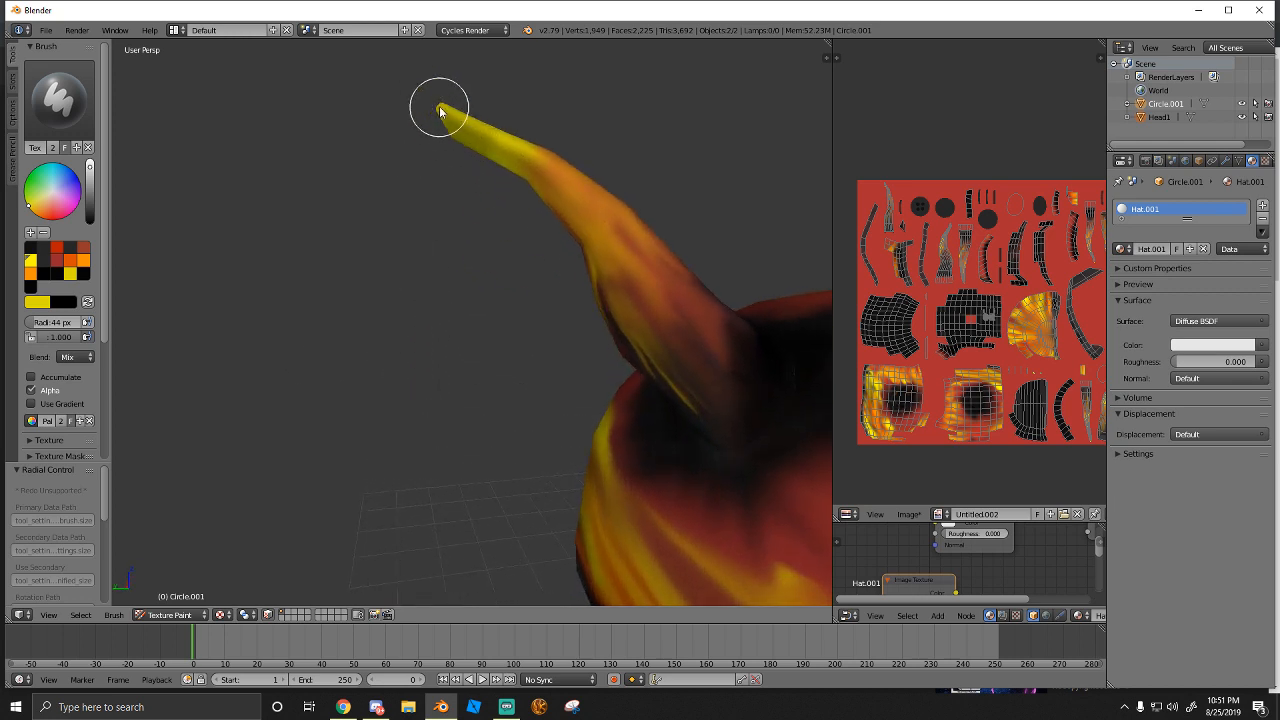
{"action": "scroll", "coordinate": [440, 110], "scroll_direction": "down", "scroll_amount": 5}
{"action": "middle_click_drag", "start_coordinate": [529, 129], "coordinate": [538, 279]}
{"action": "scroll", "coordinate": [550, 309], "scroll_direction": "up", "scroll_amount": 2}
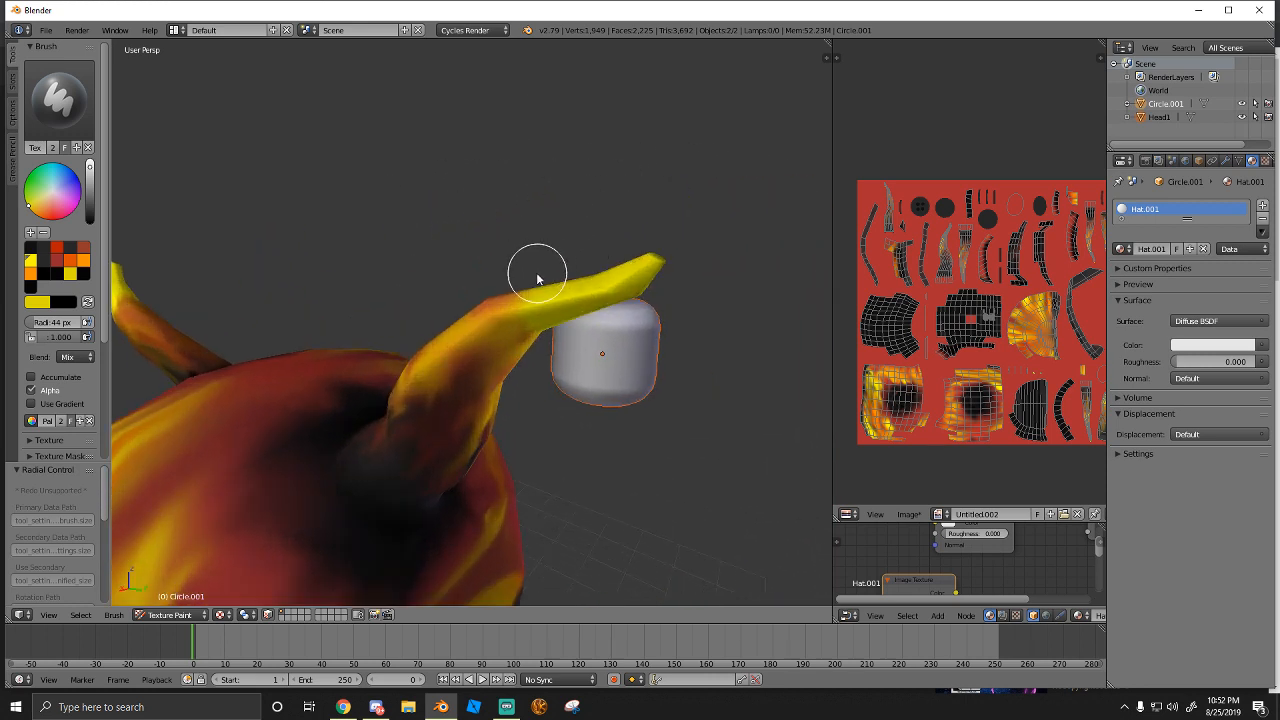
{"action": "key", "text": "s"}
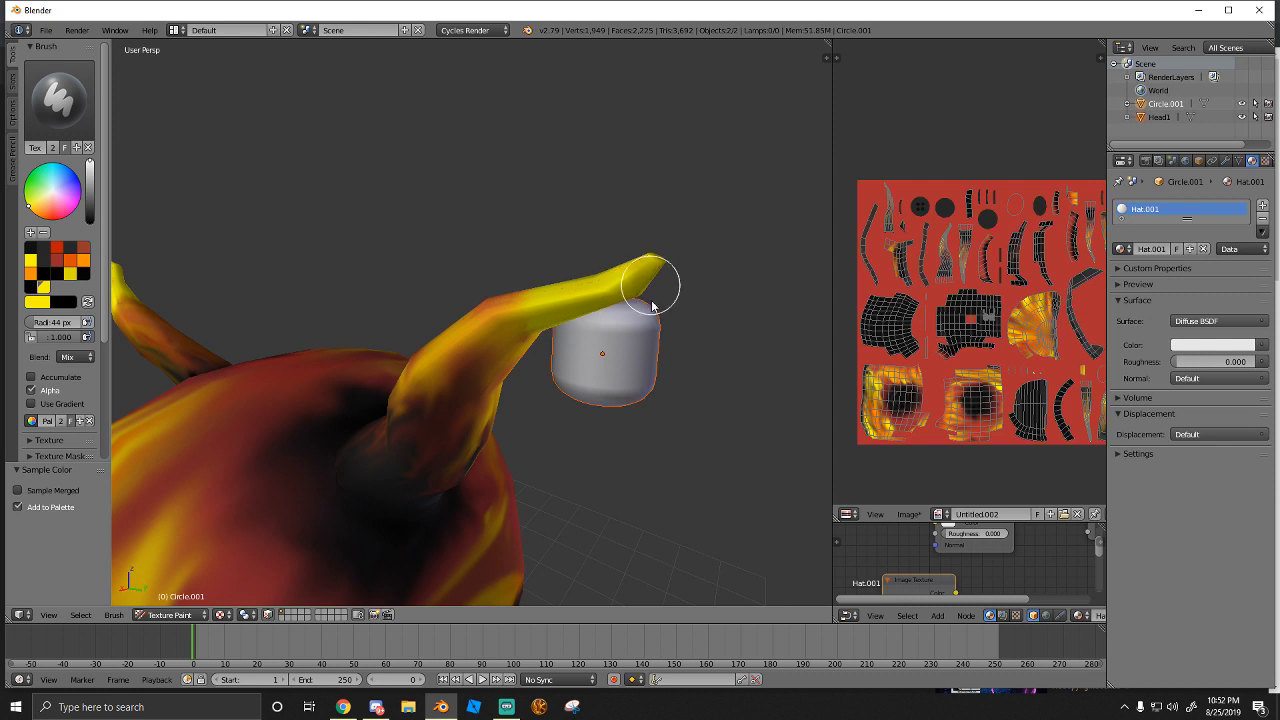
{"action": "middle_click_drag", "start_coordinate": [571, 300], "coordinate": [237, 368]}
{"action": "middle_click_drag", "start_coordinate": [344, 311], "coordinate": [383, 408]}
{"action": "scroll", "coordinate": [481, 364], "scroll_direction": "up", "scroll_amount": 4}
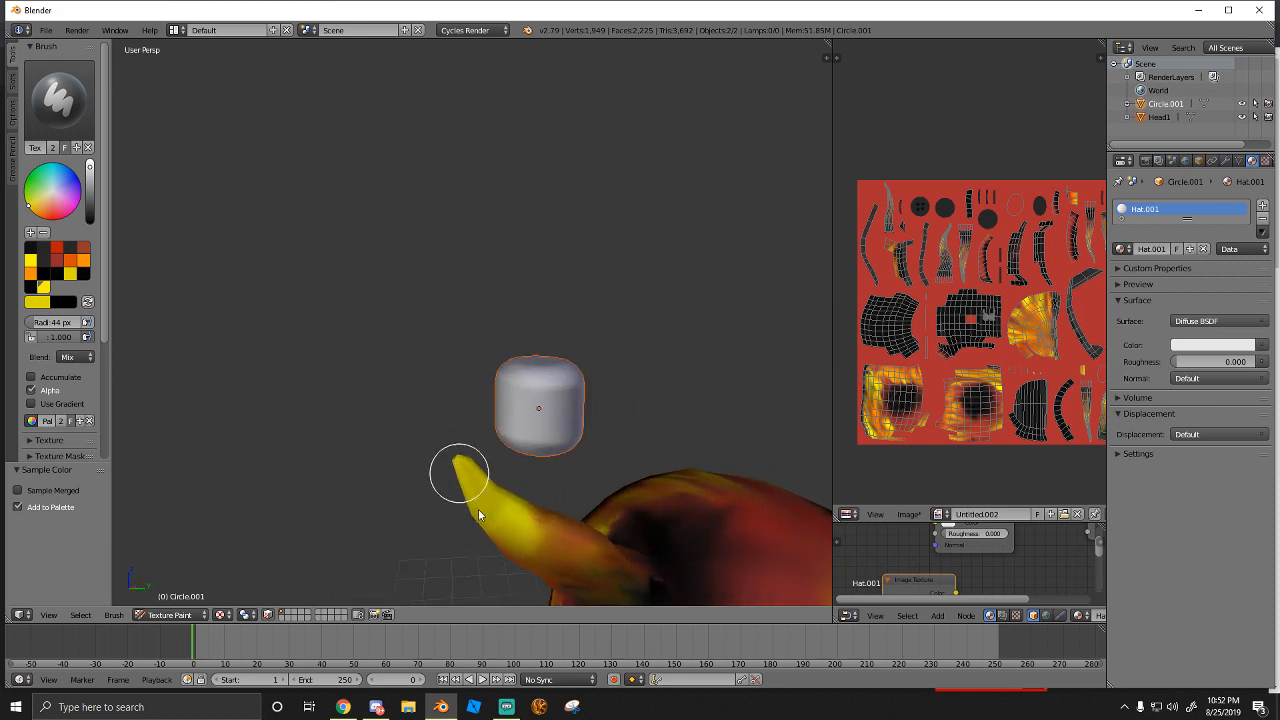
Switch to the Smear brush at a 44 px radius and blend the yellow, orange and black streaks on the horns
{"action": "middle_click_drag", "start_coordinate": [470, 490], "coordinate": [213, 381]}
{"action": "left_click", "coordinate": [59, 100]}
{"action": "left_click", "coordinate": [215, 175]}
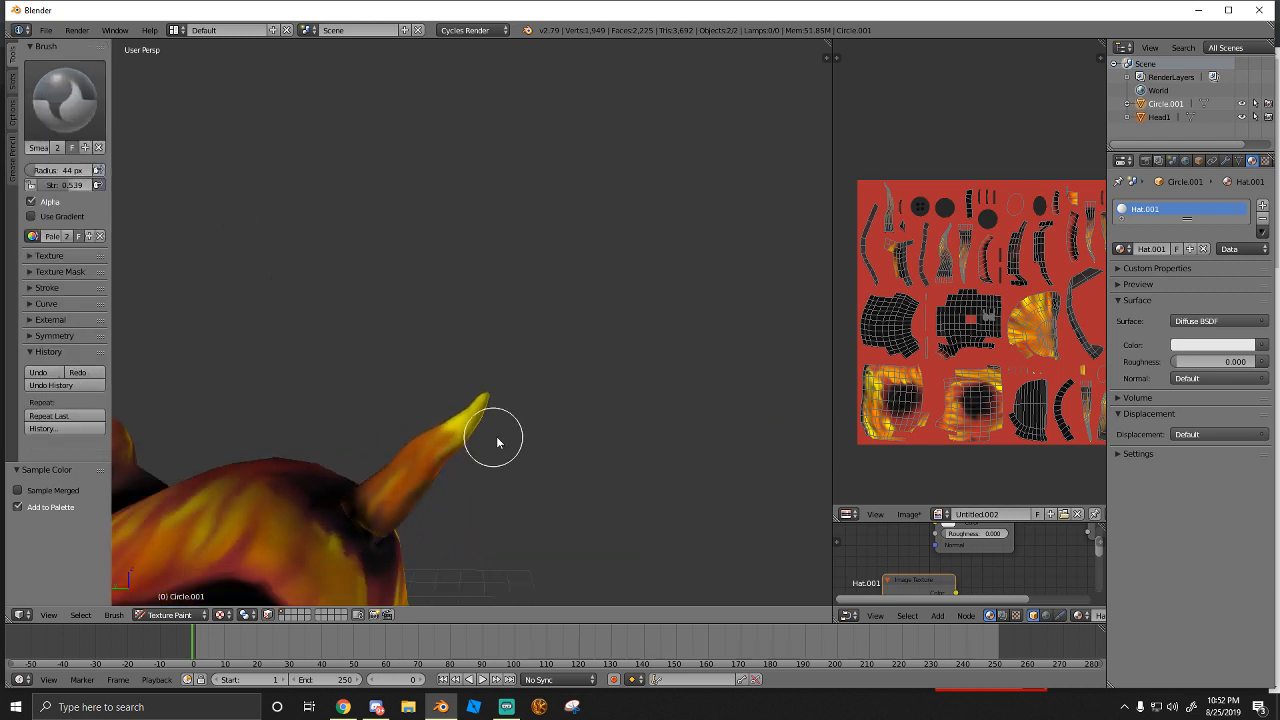
{"action": "left_click_drag", "start_coordinate": [480, 410], "coordinate": [471, 416]}
{"action": "middle_click_drag", "start_coordinate": [476, 410], "coordinate": [545, 548]}
{"action": "middle_click_drag", "start_coordinate": [478, 457], "coordinate": [595, 458]}
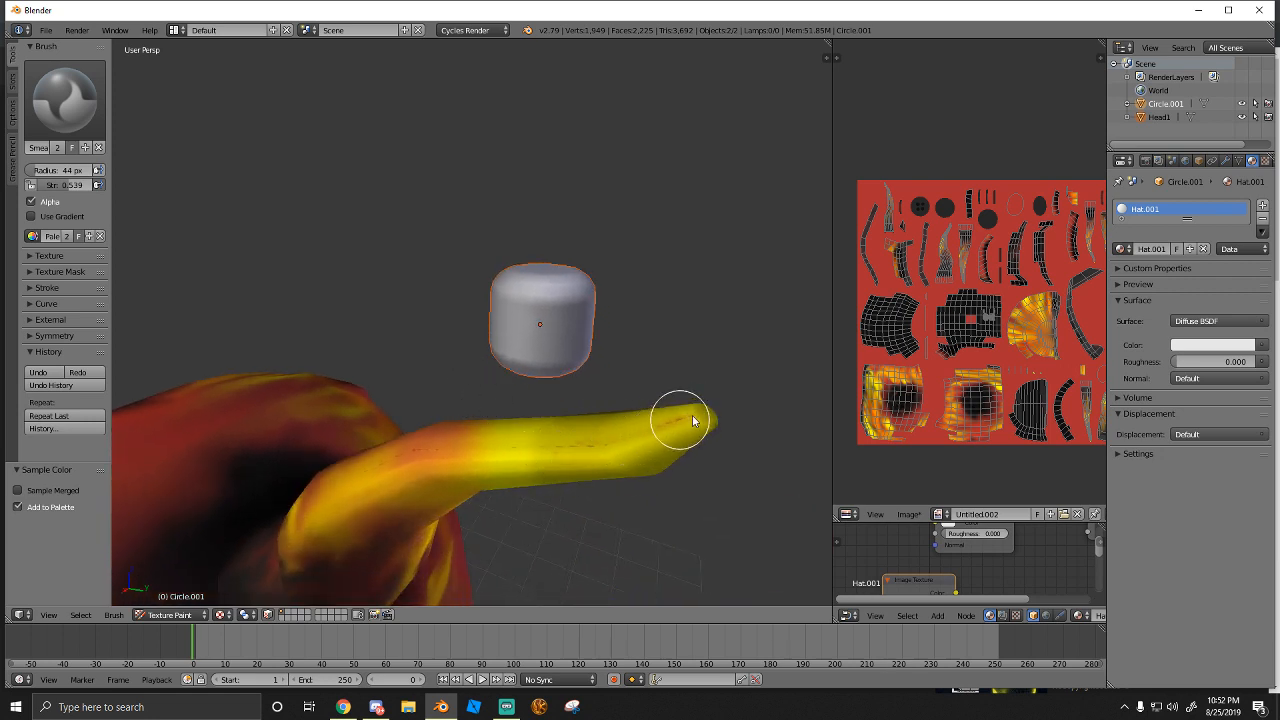
{"action": "middle_click_drag", "start_coordinate": [679, 415], "coordinate": [216, 217]}
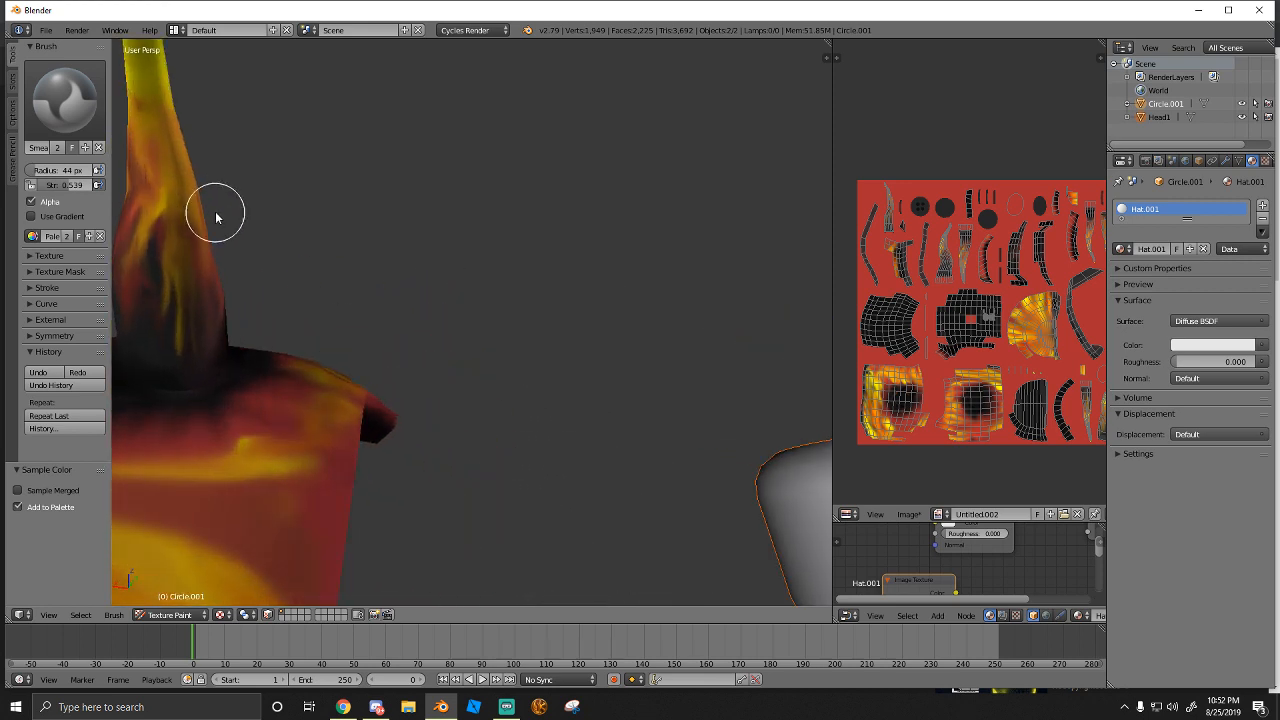
{"action": "left_click_drag", "start_coordinate": [125, 263], "coordinate": [133, 296]}
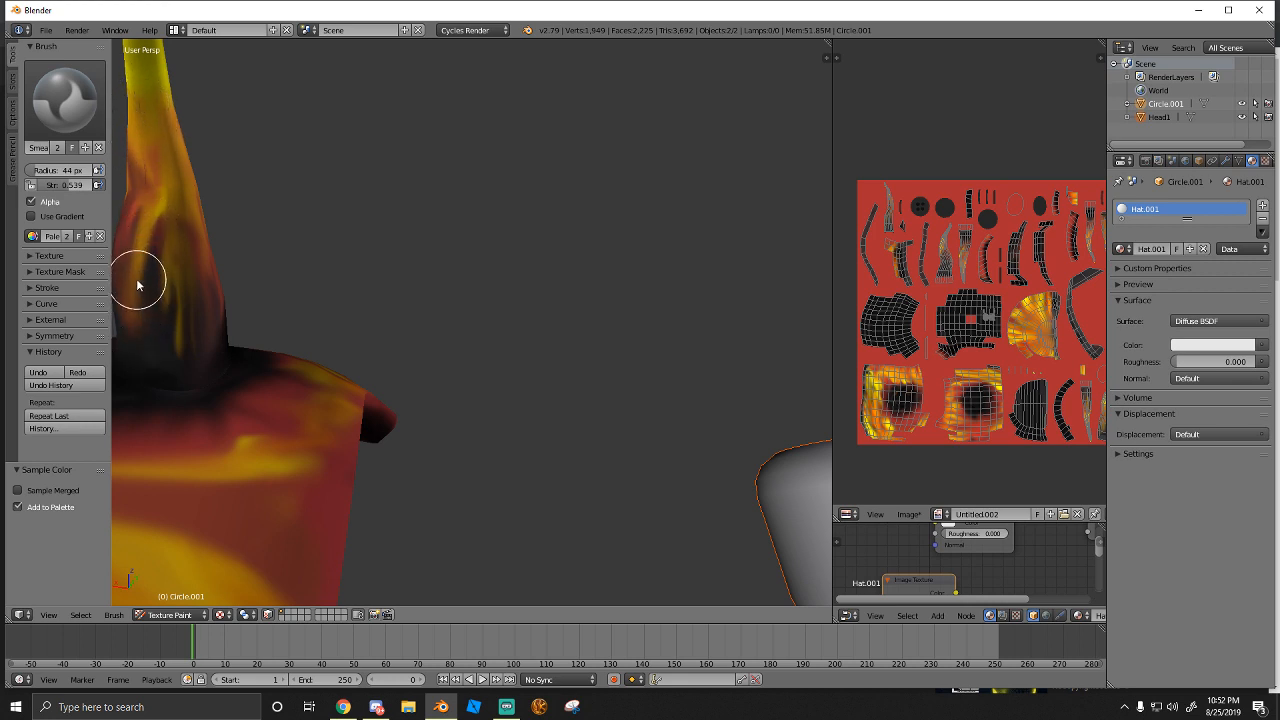
Review the hat from a distance, check the stream chat in Streamlabs OBS and return to Blender
{"action": "scroll", "coordinate": [233, 268], "scroll_direction": "down", "scroll_amount": 8}
{"action": "mouse_move", "coordinate": [286, 386]}
{"action": "middle_mouse_down"}
{"action": "mouse_move", "coordinate": [419, 419]}
{"action": "mouse_move", "coordinate": [500, 374]}
{"action": "mouse_move", "coordinate": [523, 377]}
{"action": "mouse_move", "coordinate": [410, 433]}
{"action": "mouse_move", "coordinate": [443, 402]}
{"action": "mouse_move", "coordinate": [392, 424]}
{"action": "mouse_move", "coordinate": [451, 441]}
{"action": "mouse_move", "coordinate": [409, 277]}
{"action": "mouse_move", "coordinate": [420, 297]}
{"action": "mouse_move", "coordinate": [525, 302]}
{"action": "mouse_move", "coordinate": [443, 340]}
{"action": "mouse_move", "coordinate": [494, 349]}
{"action": "mouse_move", "coordinate": [309, 363]}
{"action": "mouse_move", "coordinate": [643, 363]}
{"action": "mouse_move", "coordinate": [480, 351]}
{"action": "mouse_move", "coordinate": [429, 329]}
{"action": "mouse_move", "coordinate": [381, 264]}
{"action": "mouse_move", "coordinate": [477, 306]}
{"action": "mouse_move", "coordinate": [465, 315]}
{"action": "mouse_move", "coordinate": [434, 296]}
{"action": "mouse_move", "coordinate": [509, 305]}
{"action": "mouse_move", "coordinate": [506, 274]}
{"action": "middle_mouse_up"}
{"action": "left_click", "coordinate": [504, 708]}
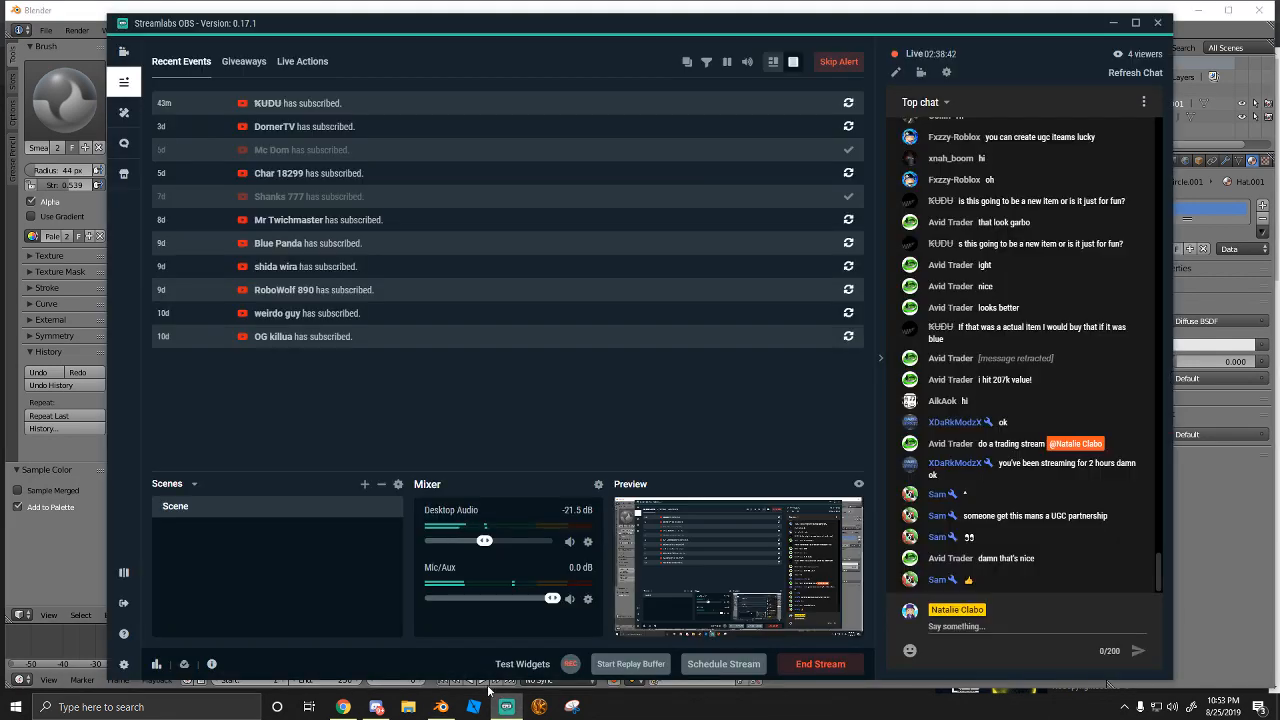
{"action": "left_click", "coordinate": [441, 707]}
{"action": "scroll", "coordinate": [417, 457], "scroll_direction": "down", "scroll_amount": 4}
{"action": "middle_click_drag", "start_coordinate": [417, 457], "coordinate": [492, 432]}
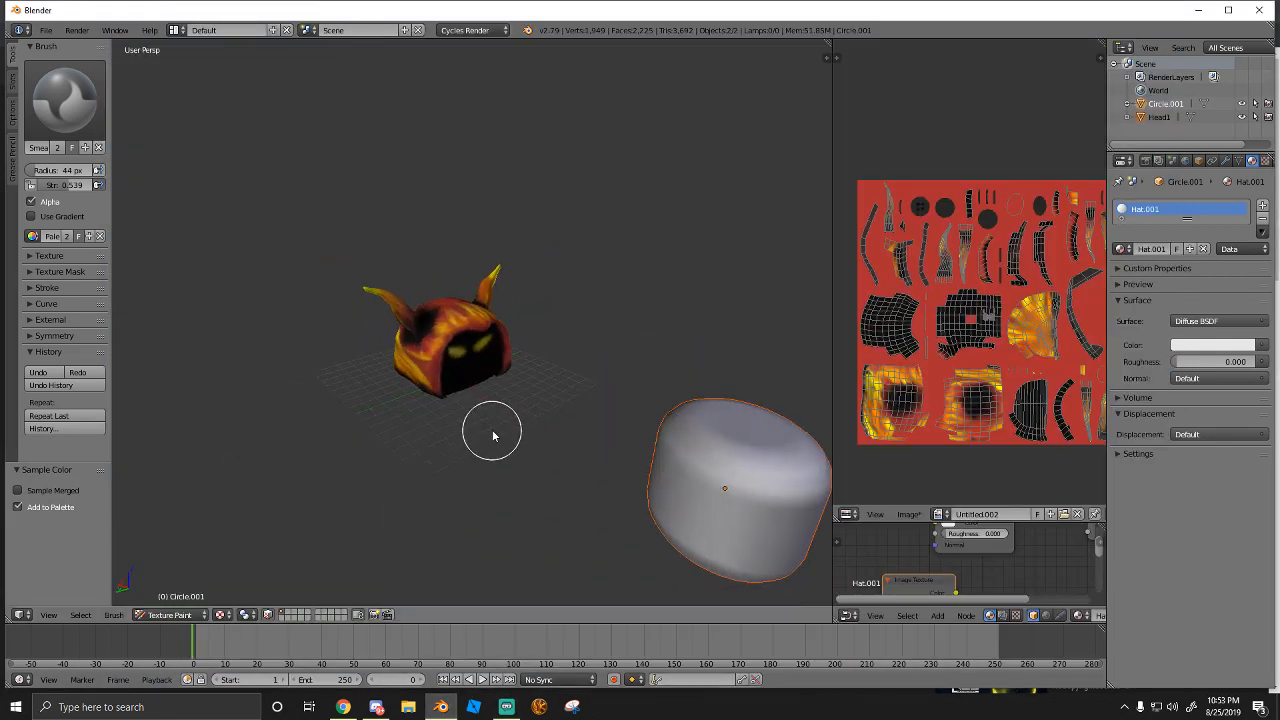
Switch to Object Mode and move the grey head along X into the hat, by 19.631 and then by -0.385
{"action": "left_click", "coordinate": [170, 614]}
{"action": "left_click", "coordinate": [175, 523]}
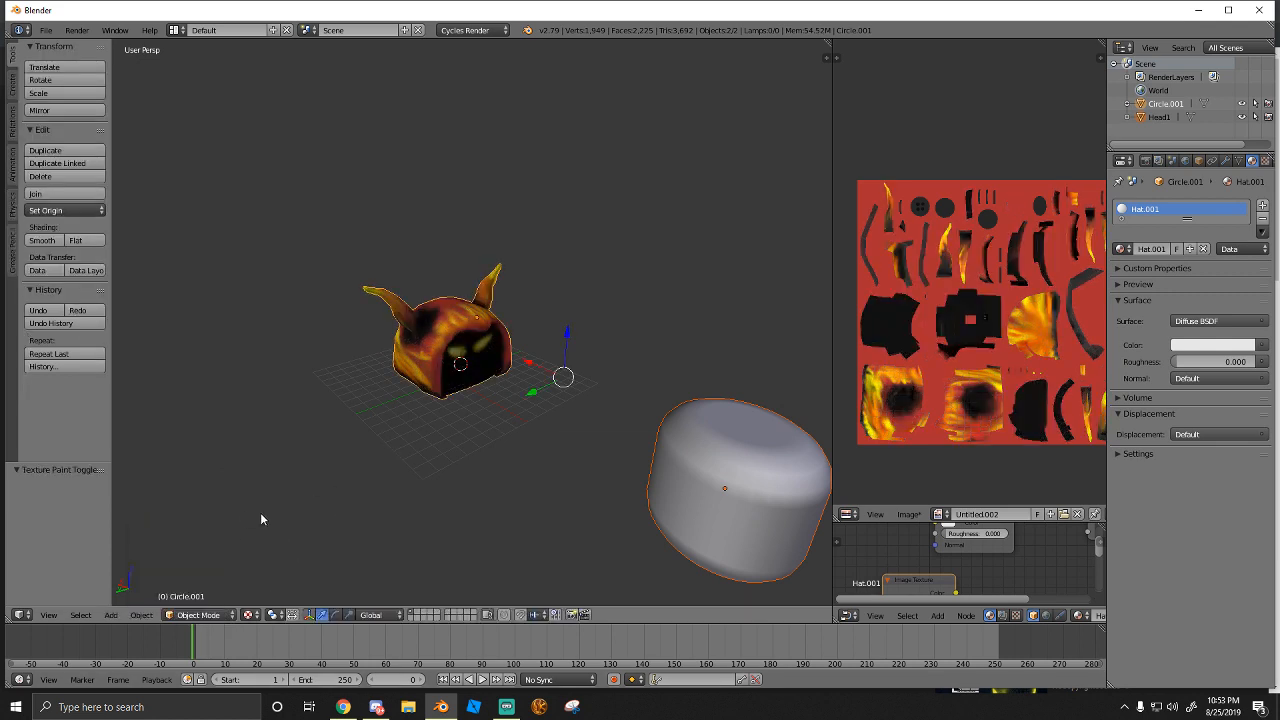
{"action": "scroll", "coordinate": [295, 490], "scroll_direction": "down", "scroll_amount": 1}
{"action": "mouse_move", "coordinate": [317, 462]}
{"action": "middle_mouse_down"}
{"action": "mouse_move", "coordinate": [376, 445]}
{"action": "mouse_move", "coordinate": [385, 461]}
{"action": "mouse_move", "coordinate": [305, 455]}
{"action": "middle_mouse_up"}
{"action": "right_click", "coordinate": [650, 460]}
{"action": "left_click_drag", "start_coordinate": [621, 456], "coordinate": [406, 354]}
{"action": "scroll", "coordinate": [447, 352], "scroll_direction": "up", "scroll_amount": 4}
{"action": "middle_click_drag", "start_coordinate": [449, 352], "coordinate": [534, 362]}
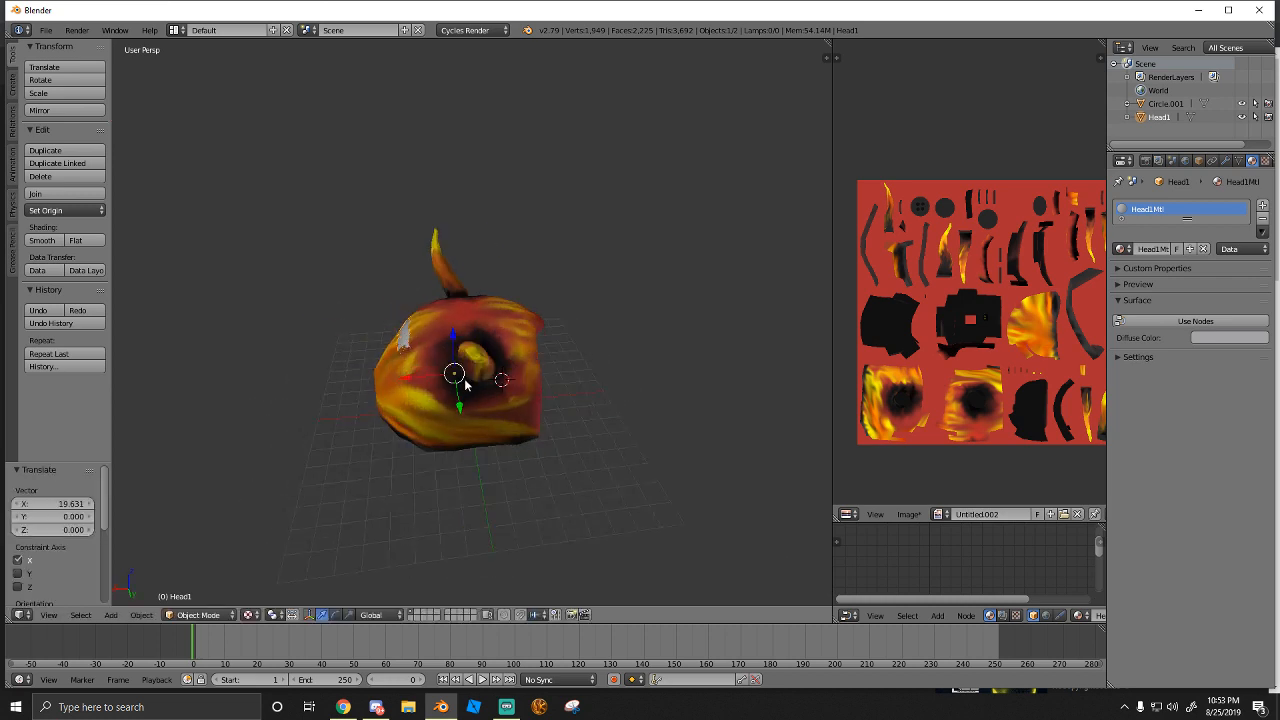
{"action": "left_click_drag", "start_coordinate": [419, 378], "coordinate": [423, 375]}
{"action": "middle_click_drag", "start_coordinate": [423, 375], "coordinate": [341, 352]}
Try scaling the whole hat up uniformly around the head in Object Mode, then undo the scaling
{"action": "right_click", "coordinate": [340, 353]}
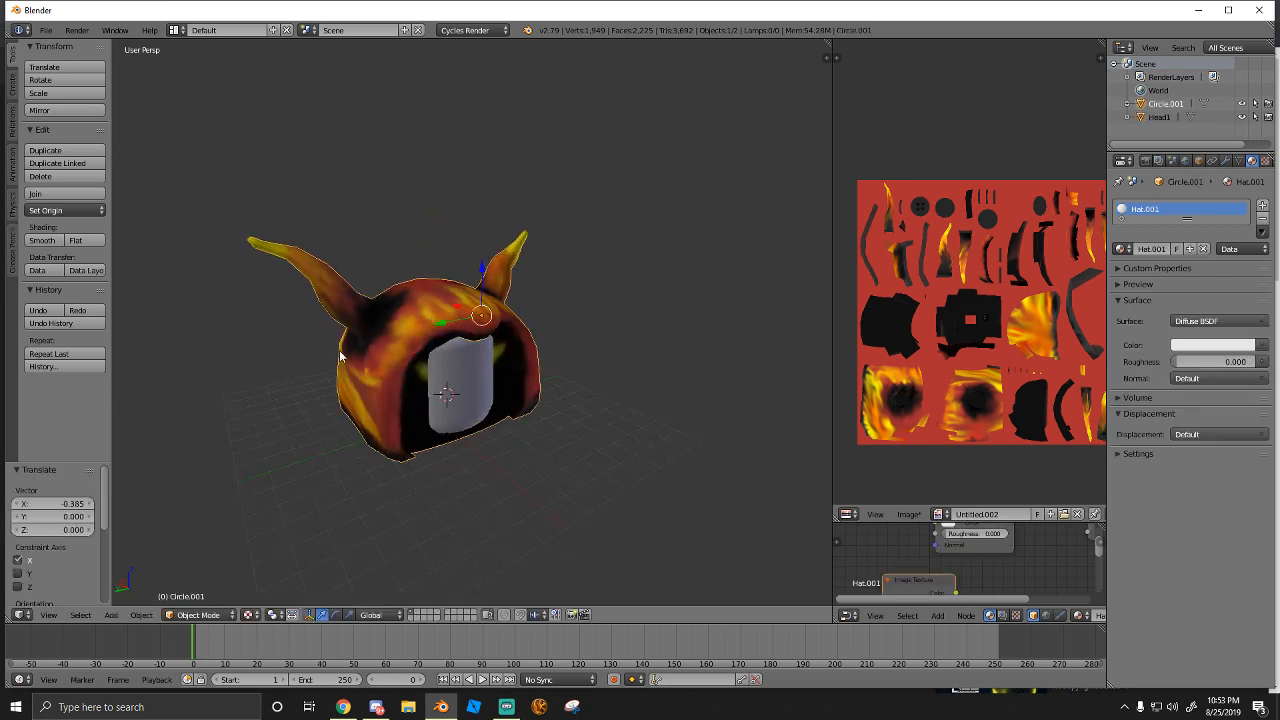
{"action": "key", "text": "s"}
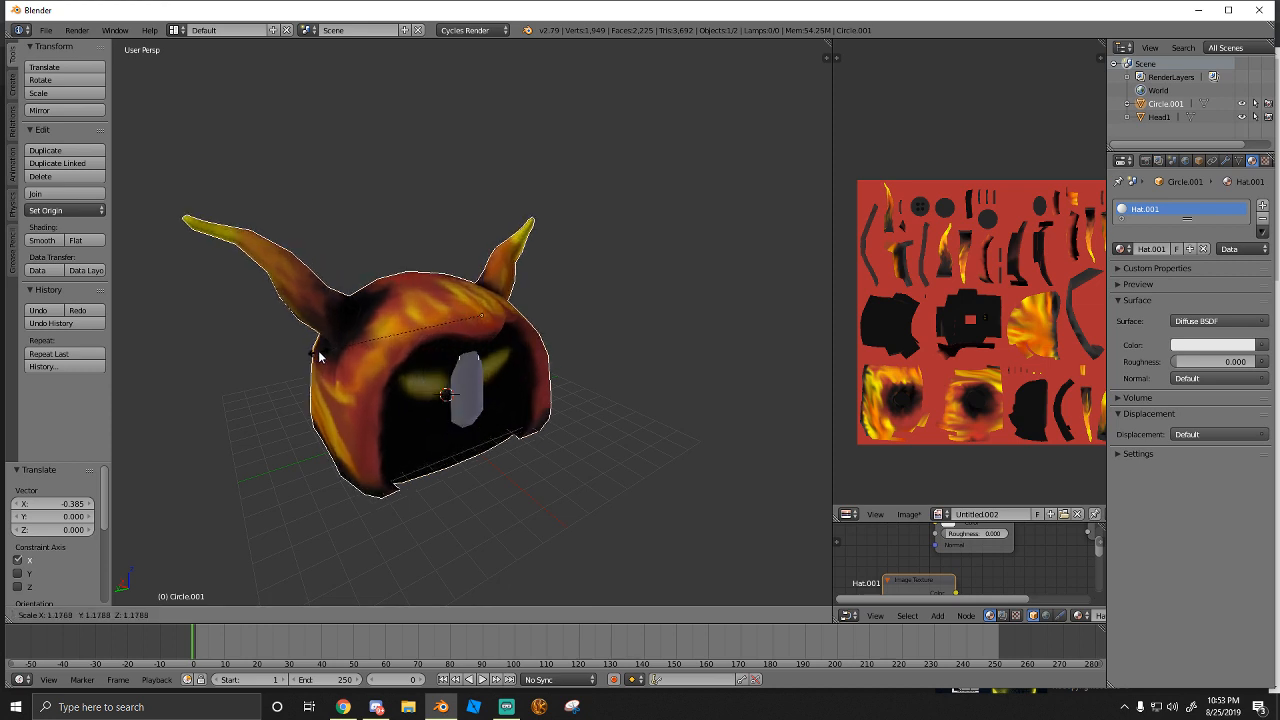
{"action": "left_click", "coordinate": [336, 357]}
{"action": "key", "text": "ctrl+z"}
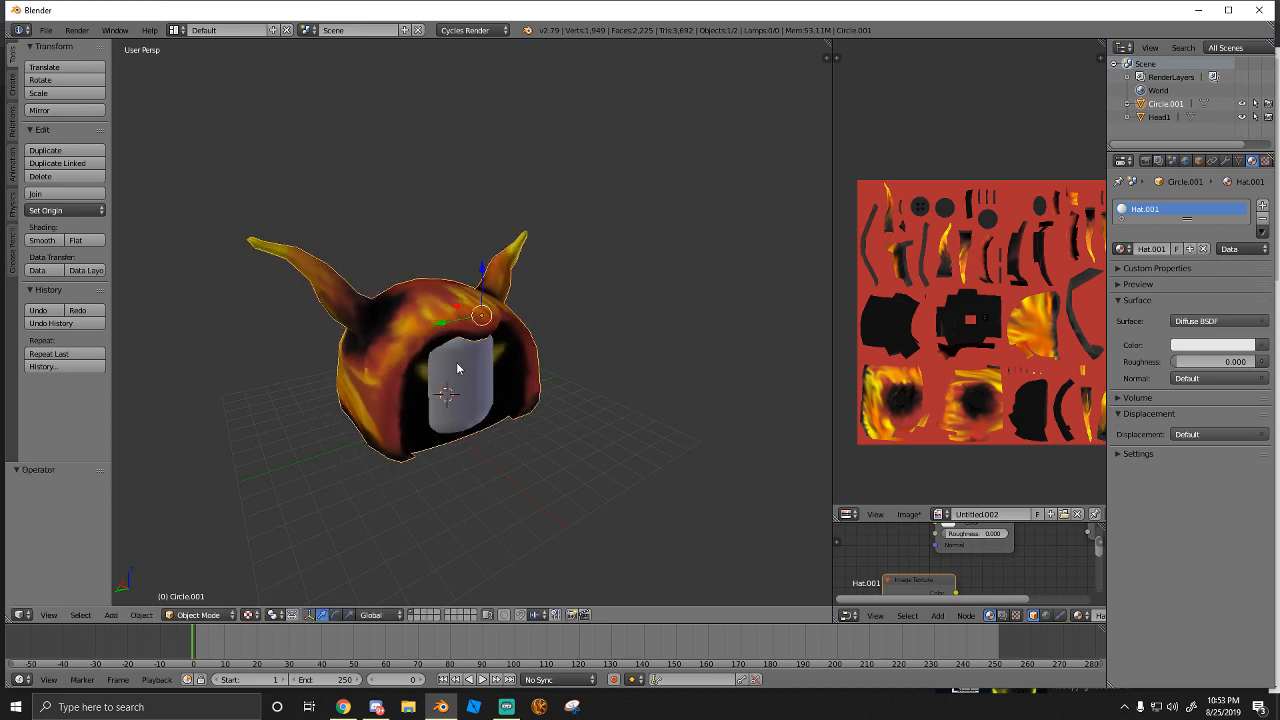
{"action": "middle_click_drag", "start_coordinate": [457, 369], "coordinate": [443, 388]}
{"action": "right_click", "coordinate": [443, 388]}
{"action": "scroll", "coordinate": [440, 388], "scroll_direction": "up", "scroll_amount": 2}
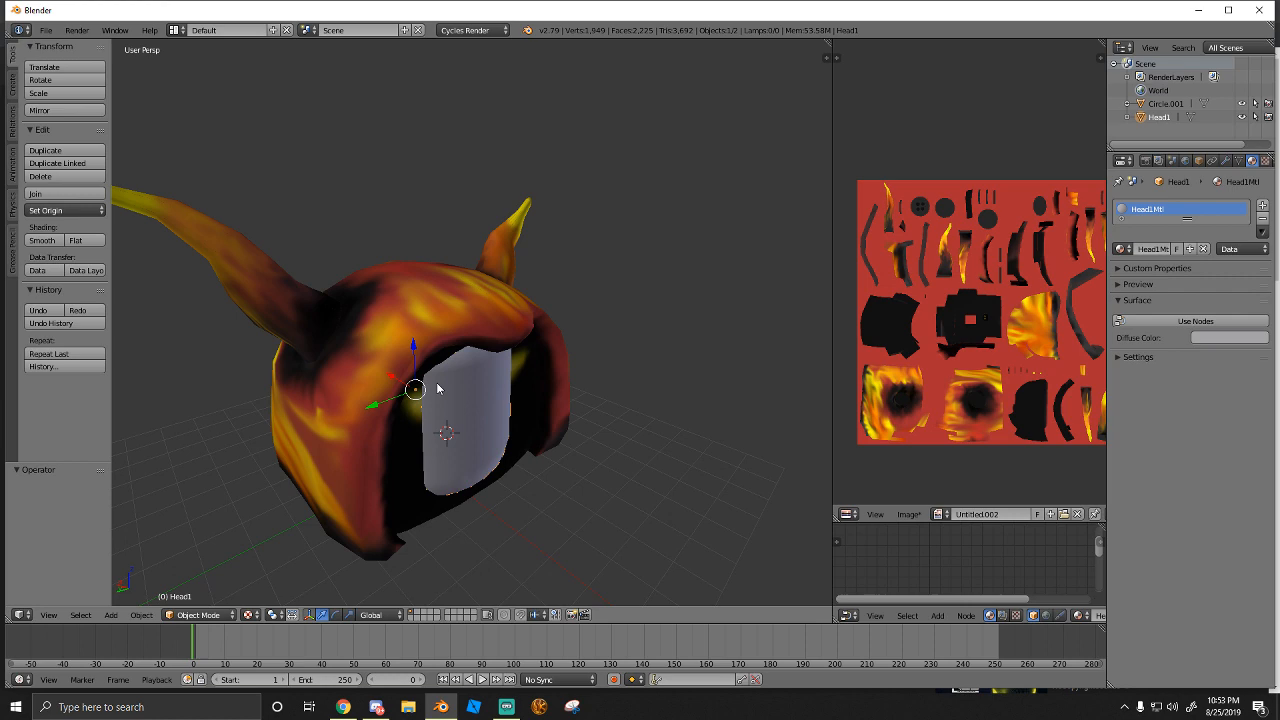
{"action": "left_click", "coordinate": [232, 615]}
{"action": "left_click", "coordinate": [208, 590]}
{"action": "key", "text": "a"}
{"action": "key", "text": "a"}
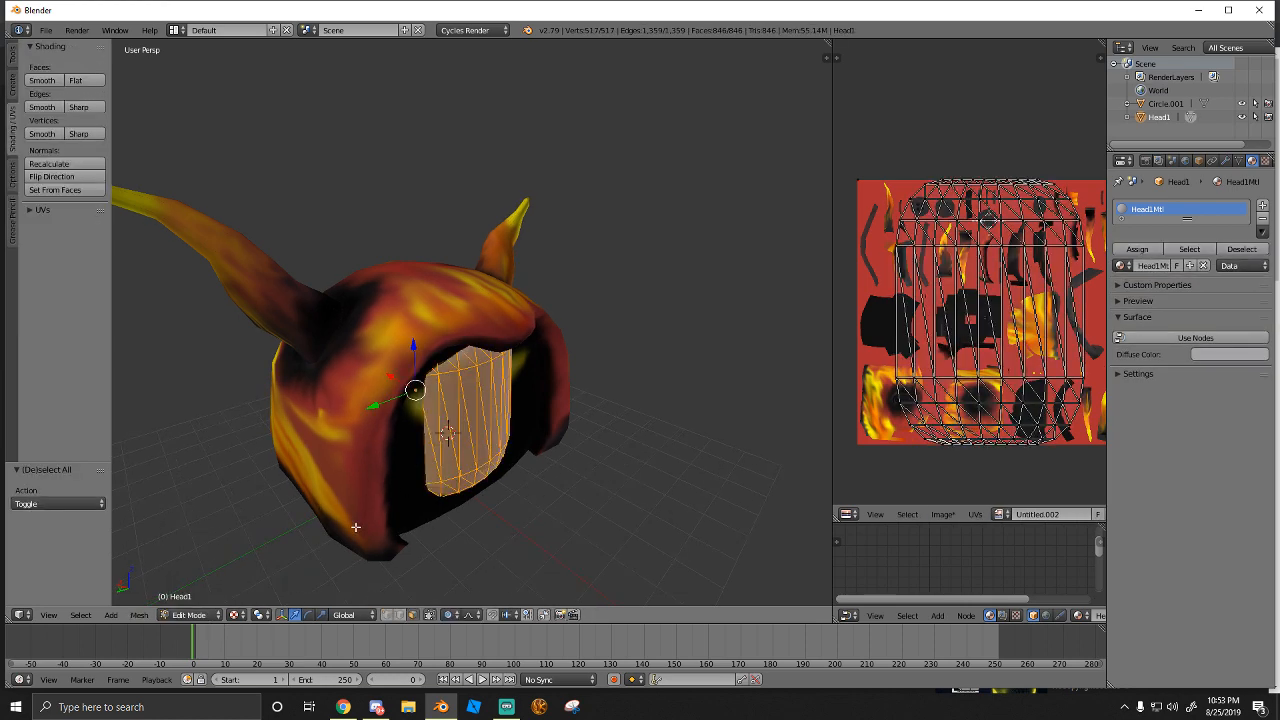
{"action": "key", "text": "a"}
{"action": "left_click", "coordinate": [189, 615]}
{"action": "left_click", "coordinate": [195, 600]}
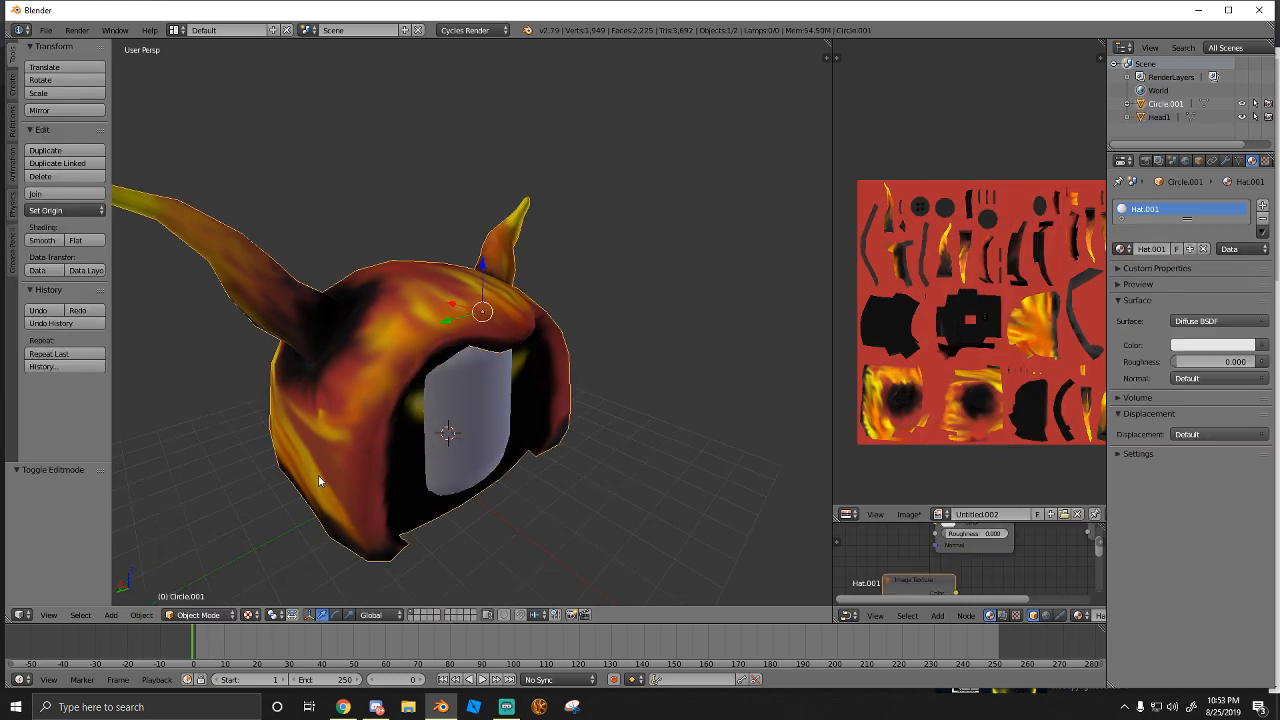
Enter Edit Mode on the hat, scale its entire mesh up slightly along the X axis and clear the selection
{"action": "left_click", "coordinate": [198, 614]}
{"action": "left_click", "coordinate": [208, 588]}
{"action": "key", "text": "a"}
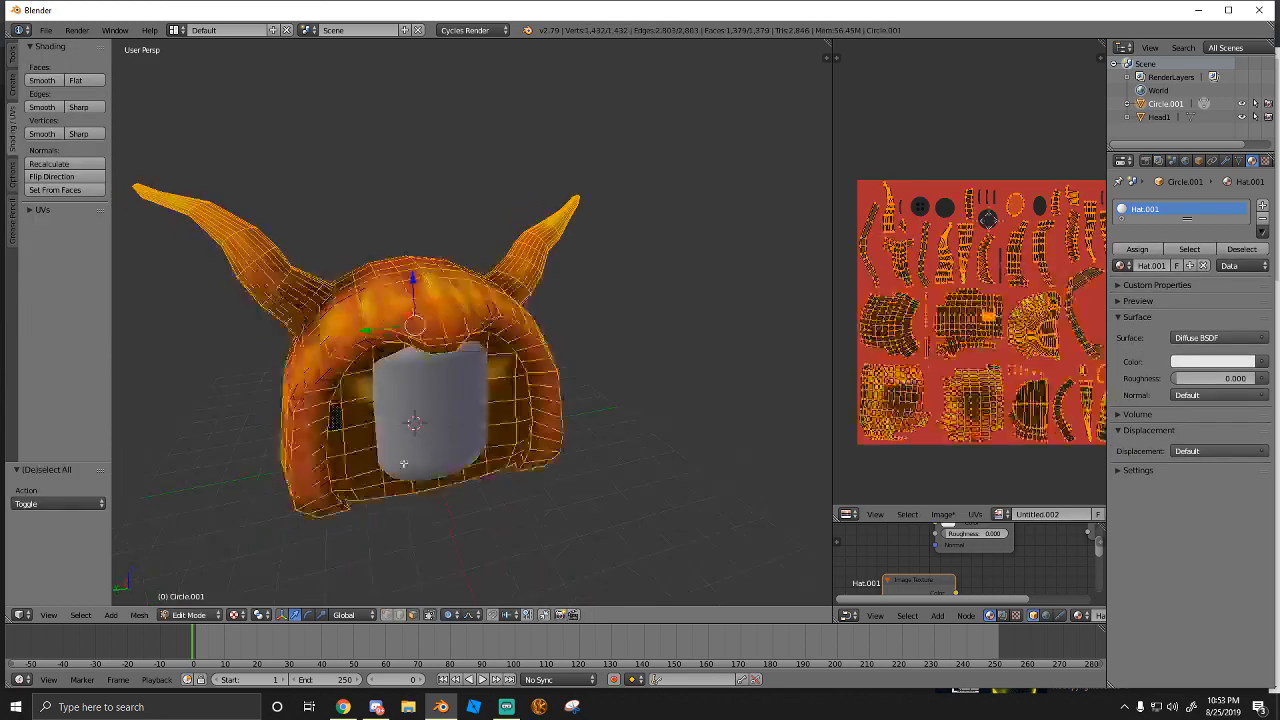
{"action": "middle_click_drag", "start_coordinate": [419, 459], "coordinate": [436, 458]}
{"action": "key", "text": "s"}
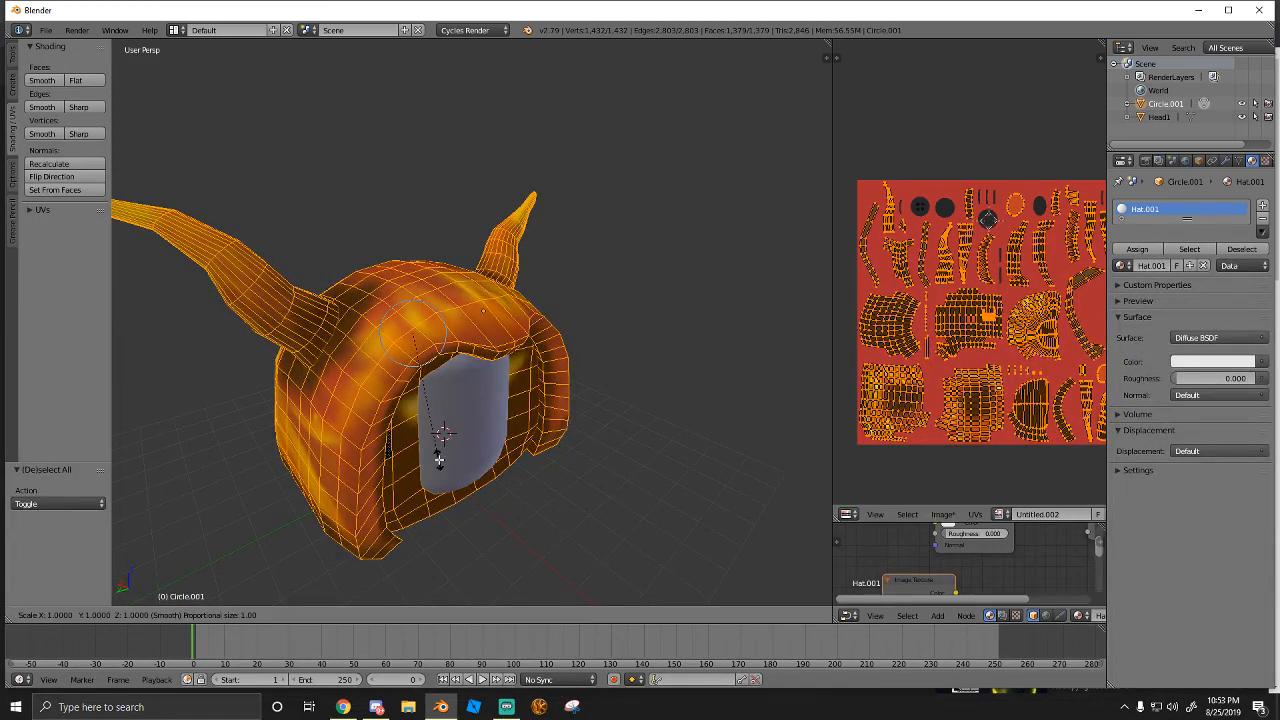
{"action": "key", "text": "x"}
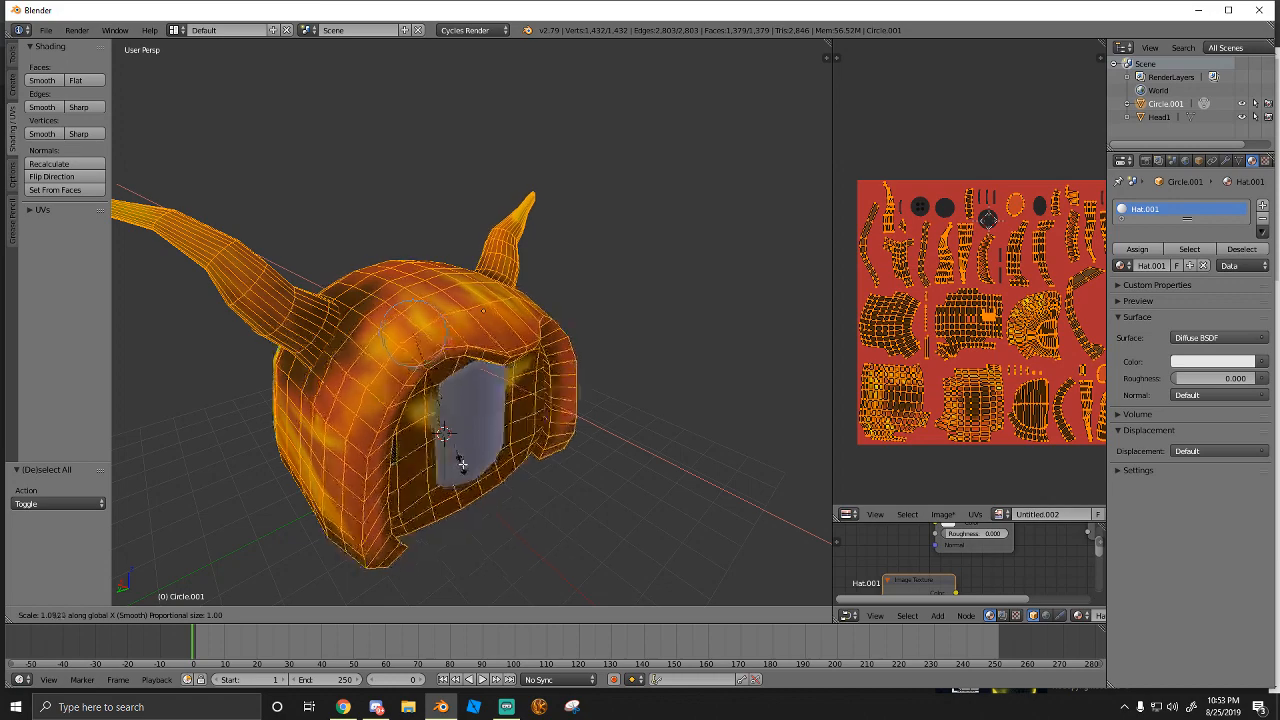
{"action": "left_click", "coordinate": [480, 466]}
{"action": "middle_click_drag", "start_coordinate": [480, 466], "coordinate": [308, 558]}
{"action": "key", "text": "a"}
{"action": "key", "text": "a"}
{"action": "key", "text": "a"}
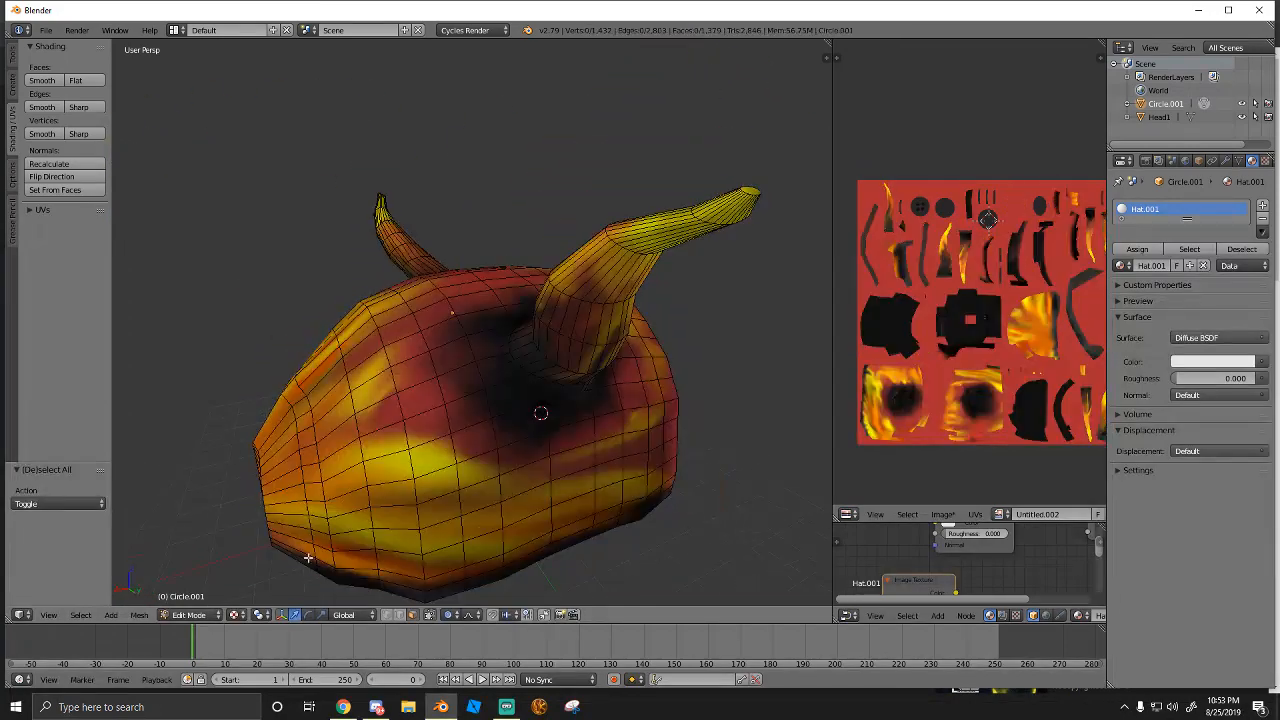
Try to select the hat's back panel faces as face loops
{"action": "left_click", "coordinate": [213, 617]}
{"action": "left_click", "coordinate": [205, 599]}
{"action": "middle_click_drag", "start_coordinate": [275, 518], "coordinate": [289, 446]}
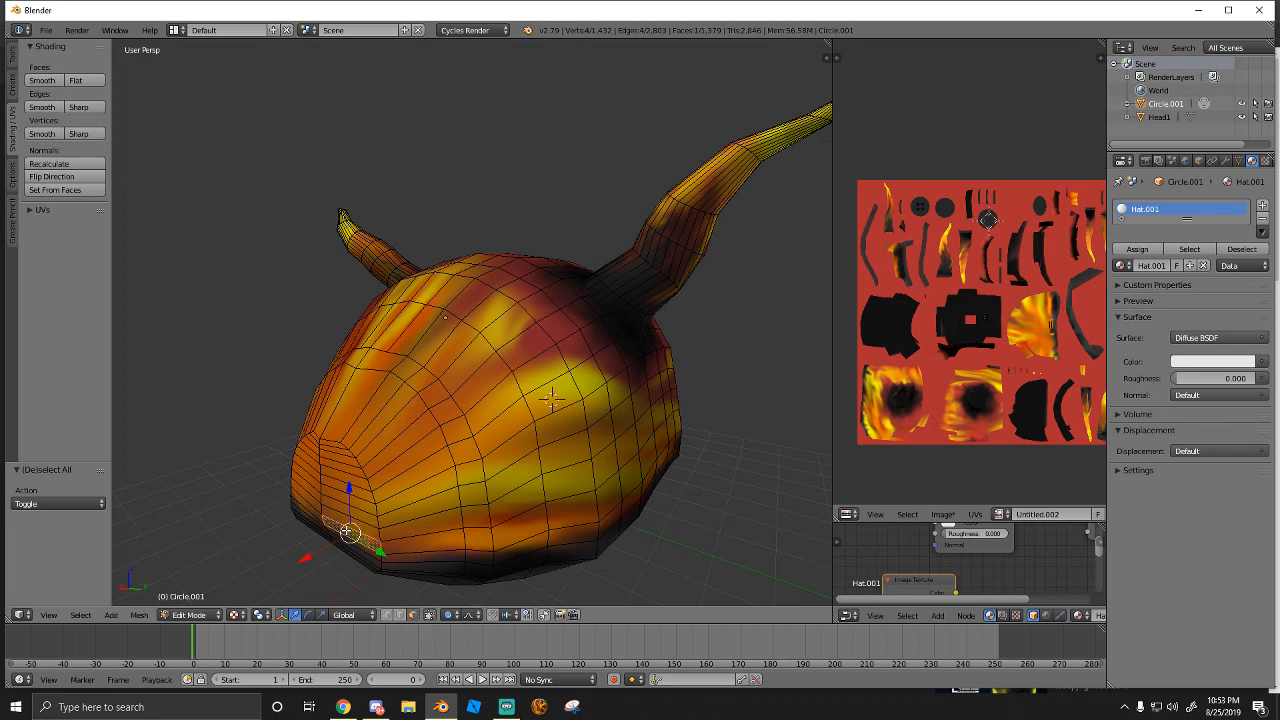
{"action": "middle_click_drag", "start_coordinate": [346, 530], "coordinate": [402, 532]}
{"action": "right_click", "coordinate": [402, 532], "text": "alt"}
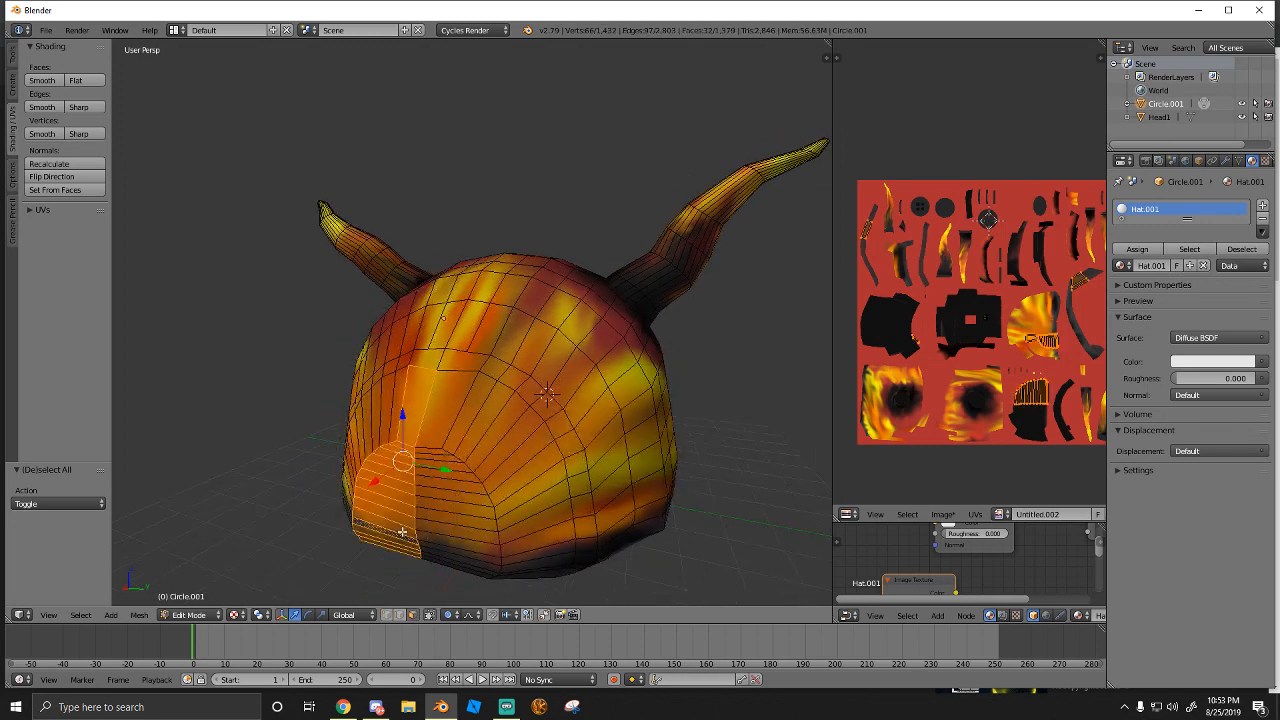
{"action": "right_click", "coordinate": [436, 527], "text": "alt"}
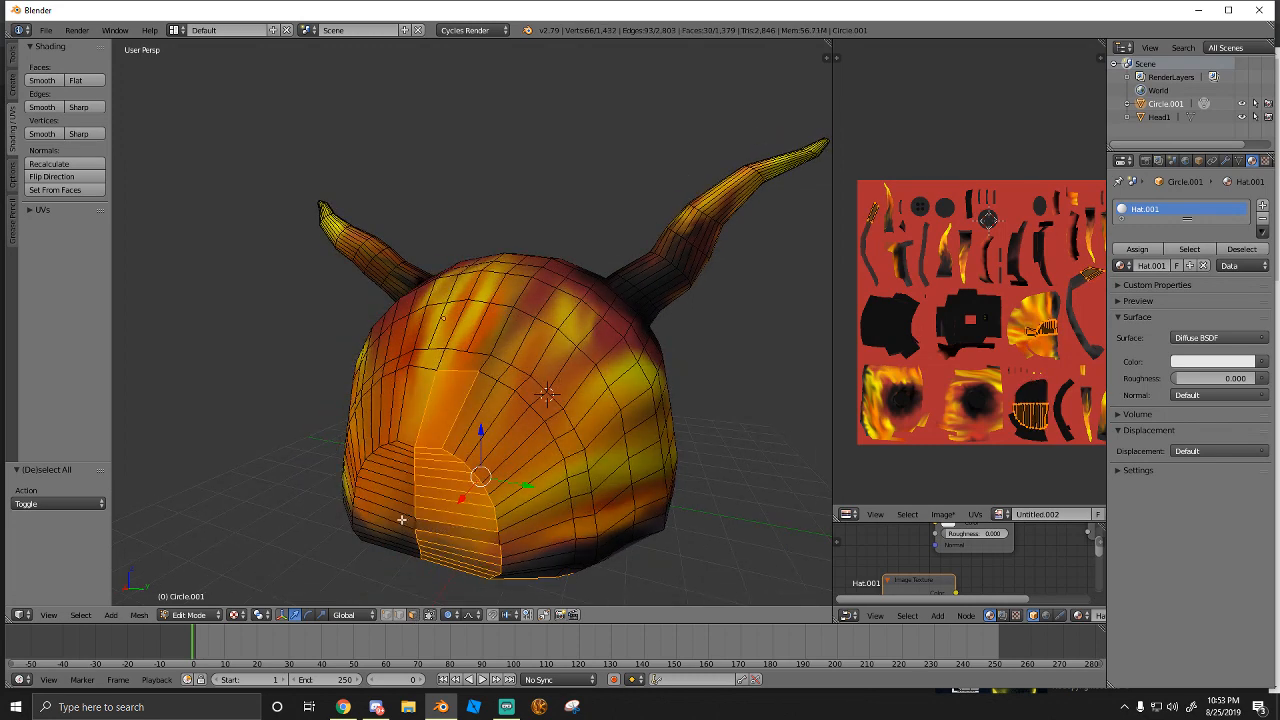
{"action": "key", "text": "a"}
Select all faces of the rounded panel at the back of the hat, individually and with circle select
{"action": "middle_click_drag", "start_coordinate": [414, 523], "coordinate": [452, 435]}
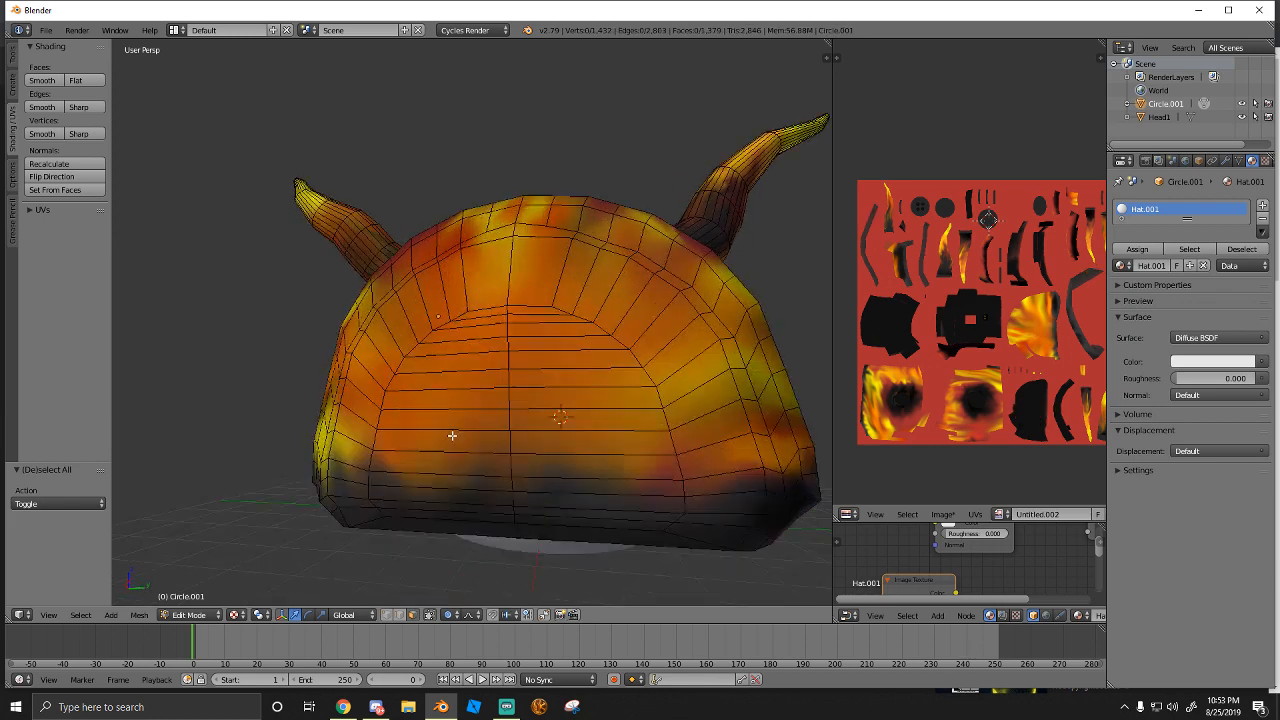
{"action": "right_click", "coordinate": [435, 517]}
{"action": "right_click", "coordinate": [431, 507], "text": "shift"}
{"action": "right_click", "coordinate": [423, 481], "text": "shift"}
{"action": "right_click", "coordinate": [414, 490], "text": "shift"}
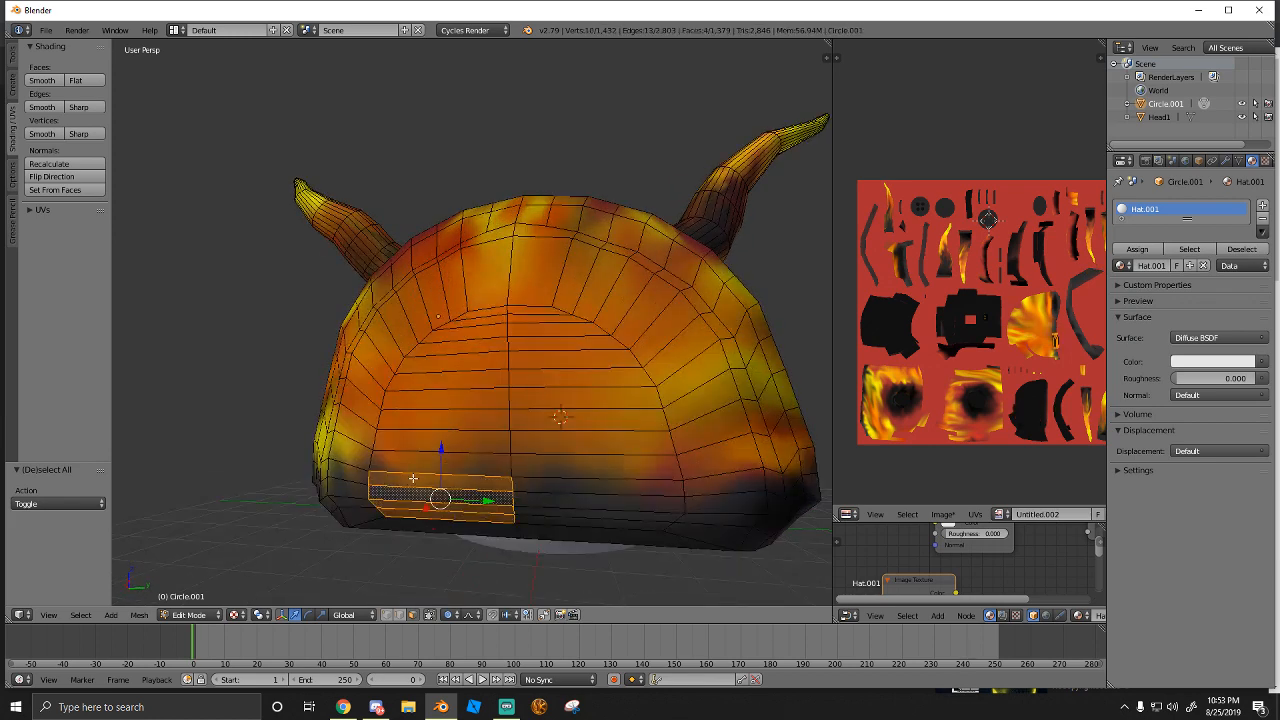
{"action": "right_click", "coordinate": [412, 463], "text": "shift"}
{"action": "right_click", "coordinate": [416, 438], "text": "shift"}
{"action": "right_click", "coordinate": [425, 408], "text": "shift"}
{"action": "key", "text": "c"}
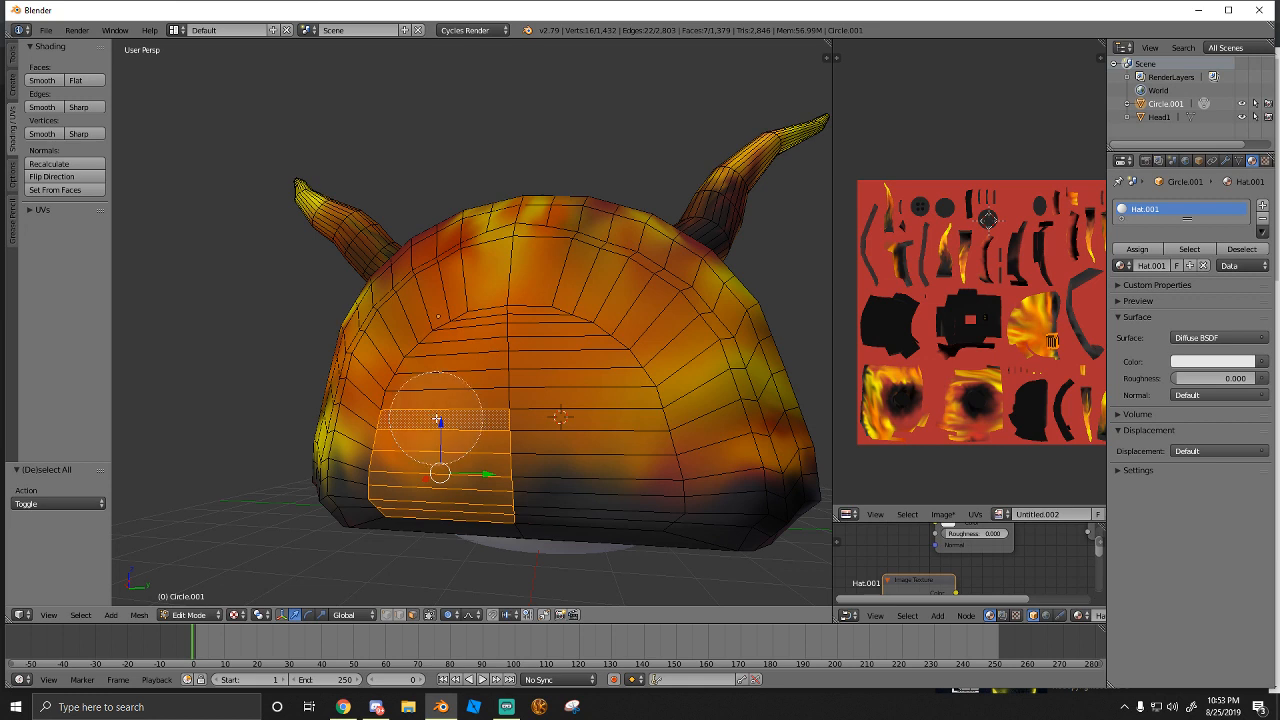
{"action": "mouse_move", "coordinate": [437, 429]}
{"action": "left_mouse_down"}
{"action": "mouse_move", "coordinate": [488, 357]}
{"action": "mouse_move", "coordinate": [486, 382]}
{"action": "mouse_move", "coordinate": [523, 434]}
{"action": "mouse_move", "coordinate": [528, 526]}
{"action": "left_mouse_up"}
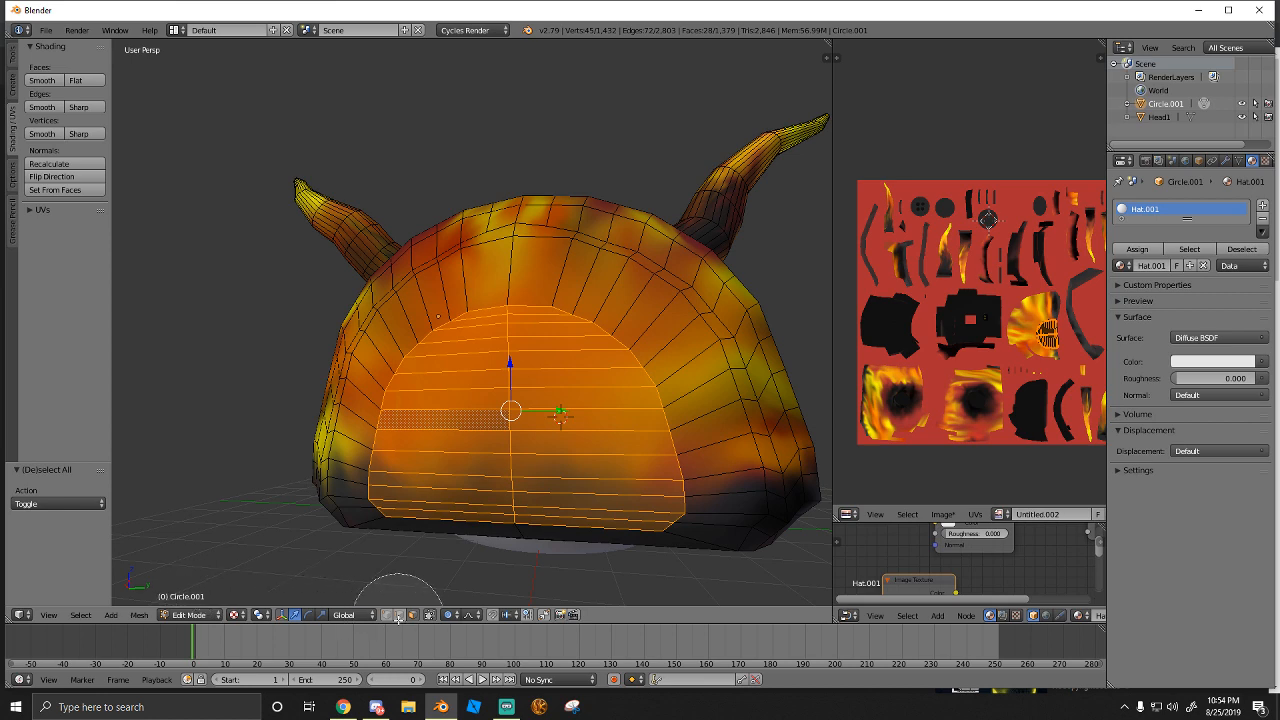
{"action": "right_click", "coordinate": [309, 617]}
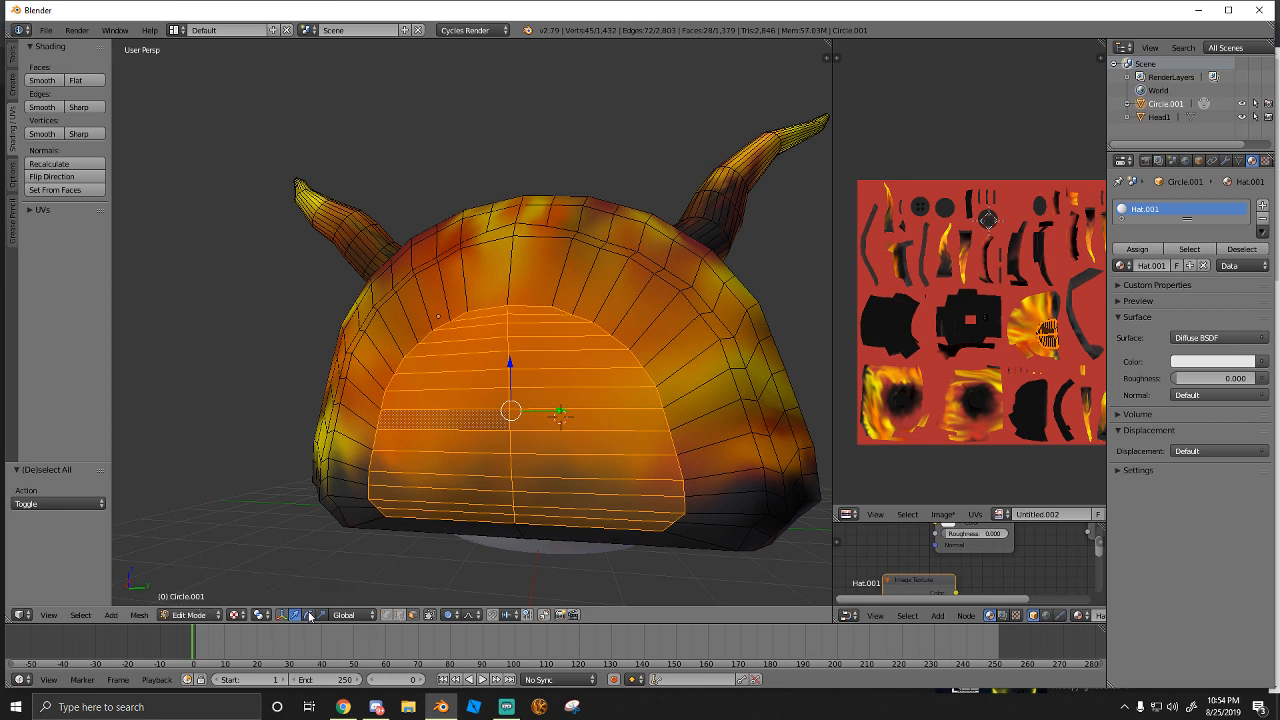
Move the selected back panel faces -0.333 along the X axis, toward the inside of the hat
{"action": "middle_click_drag", "start_coordinate": [478, 442], "coordinate": [291, 445]}
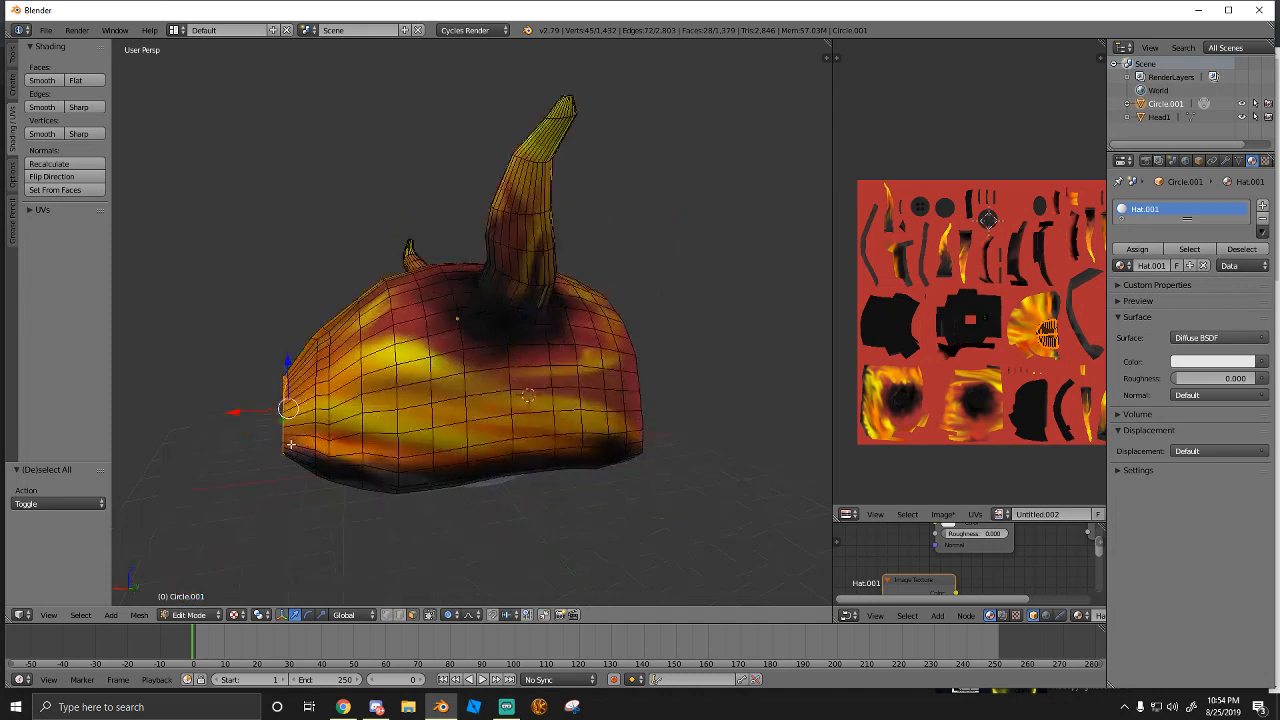
{"action": "key", "text": "g"}
{"action": "key", "text": "x"}
{"action": "left_click", "coordinate": [250, 410]}
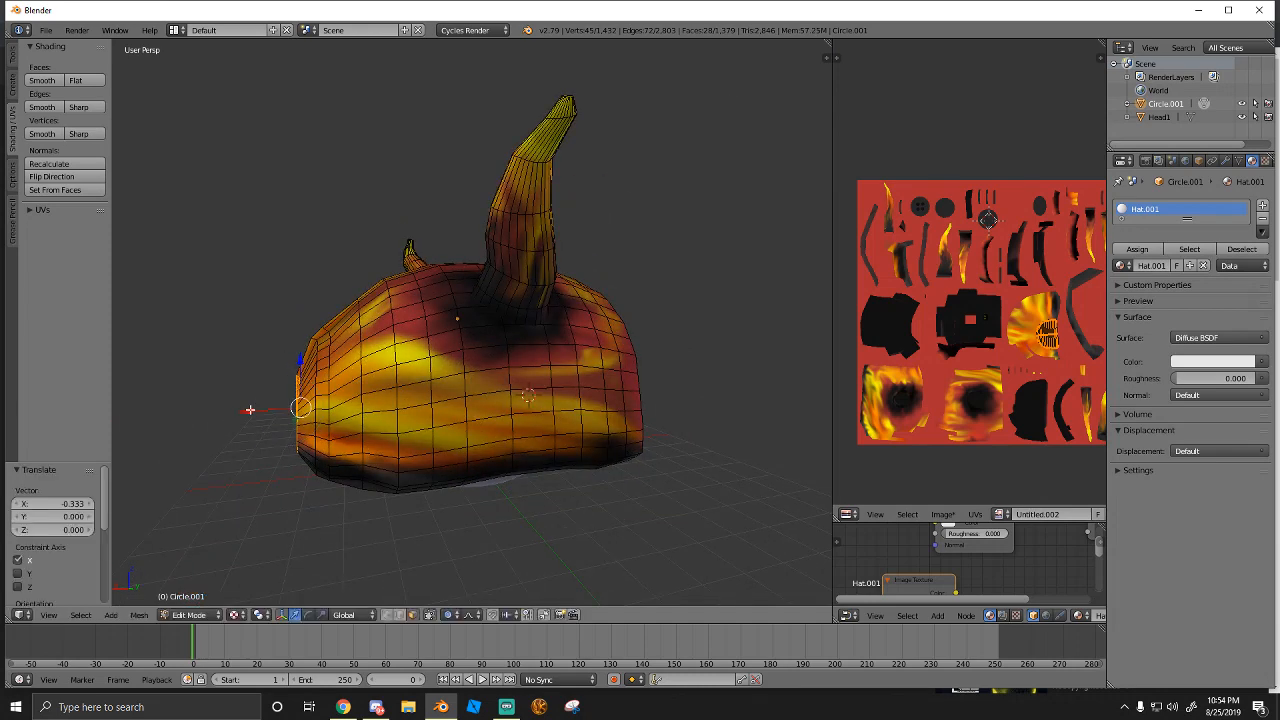
Select the vertical edge loop next to the hat's back panel and scale it to 0.905
{"action": "scroll", "coordinate": [316, 362], "scroll_direction": "up", "scroll_amount": 1}
{"action": "middle_click_drag", "start_coordinate": [316, 362], "coordinate": [288, 480]}
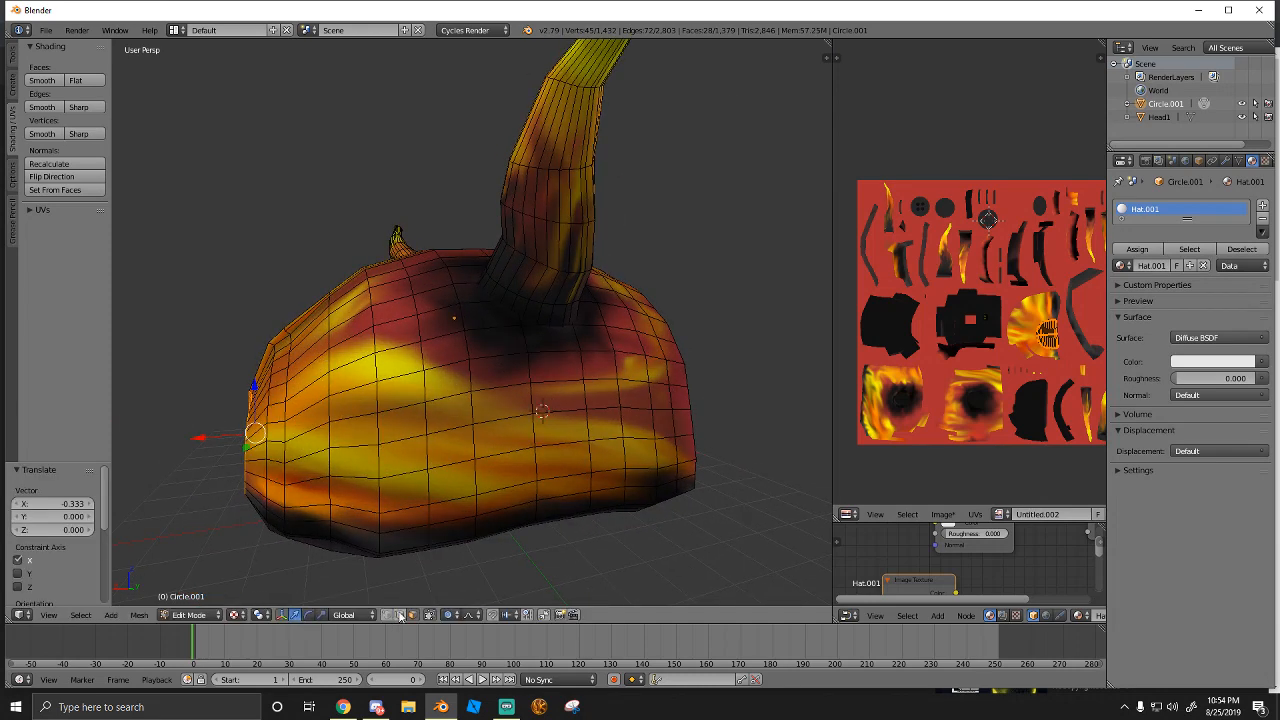
{"action": "right_click", "coordinate": [265, 459]}
{"action": "right_click", "coordinate": [265, 452], "text": "alt"}
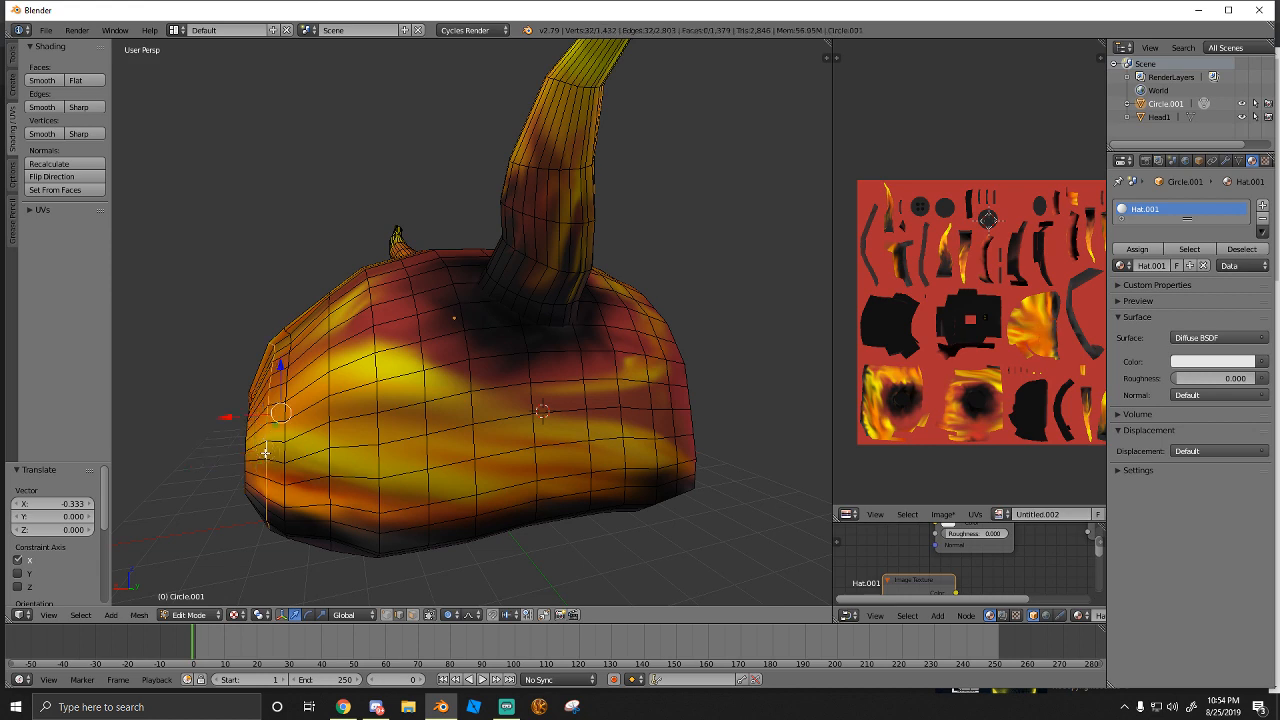
{"action": "mouse_move", "coordinate": [250, 424]}
{"action": "middle_mouse_down"}
{"action": "mouse_move", "coordinate": [320, 443]}
{"action": "mouse_move", "coordinate": [272, 432]}
{"action": "middle_mouse_up"}
{"action": "key", "text": "s"}
{"action": "left_click", "coordinate": [315, 445]}
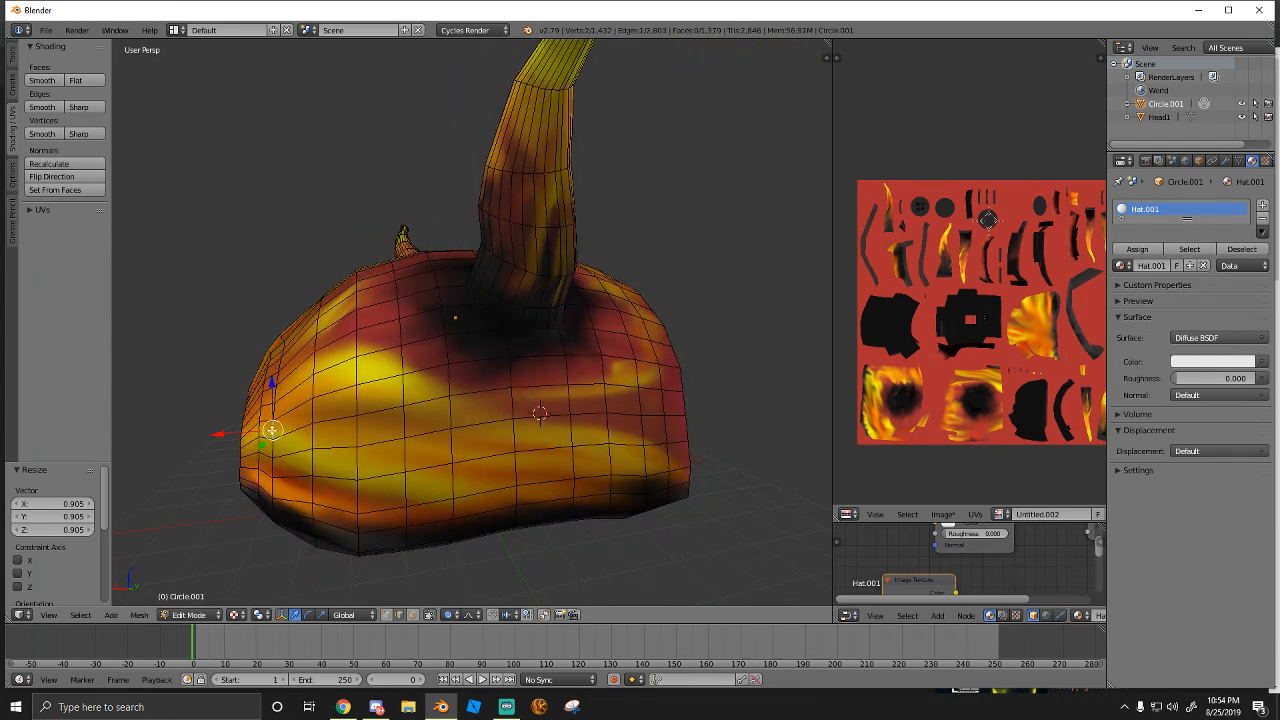
{"action": "key", "text": "s"}
{"action": "right_click", "coordinate": [272, 431]}
{"action": "key", "text": "s"}
{"action": "right_click", "coordinate": [273, 431]}
Select the vertical edge loop near the hat's back and move it -0.128 along the X axis
{"action": "right_click", "coordinate": [273, 463], "text": "alt"}
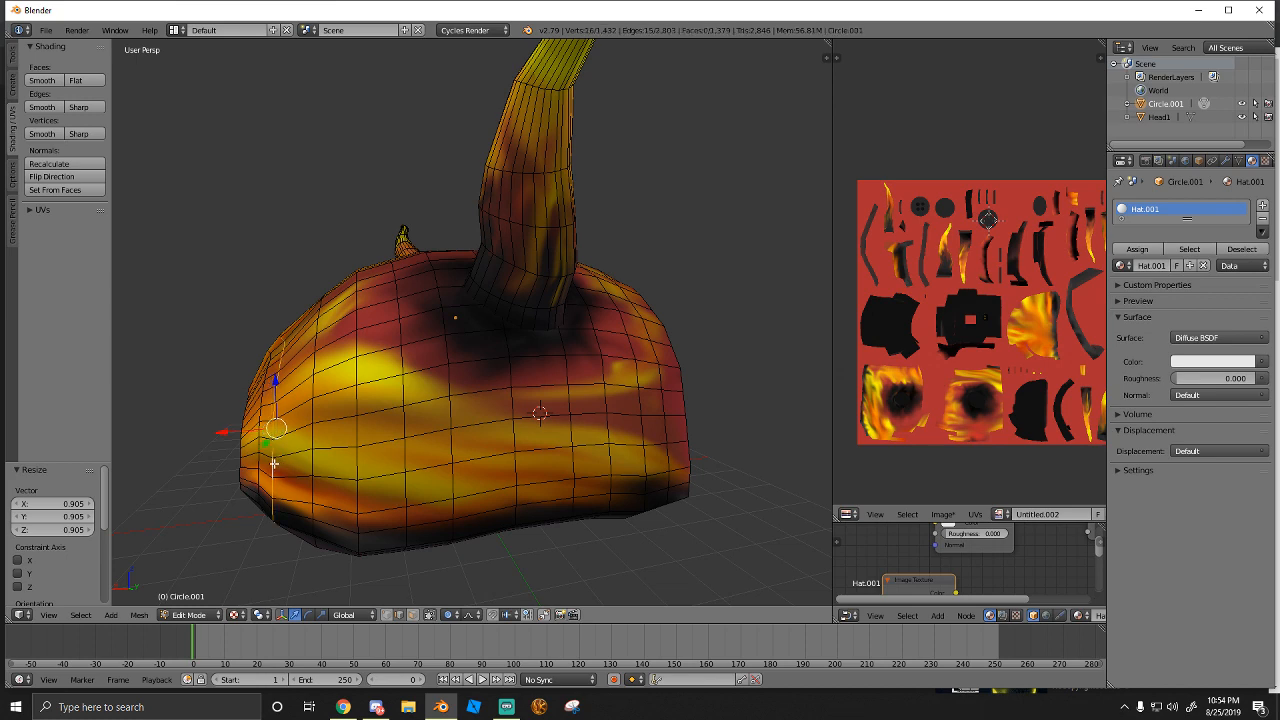
{"action": "key", "text": "g"}
{"action": "key", "text": "x"}
{"action": "left_click", "coordinate": [268, 427]}
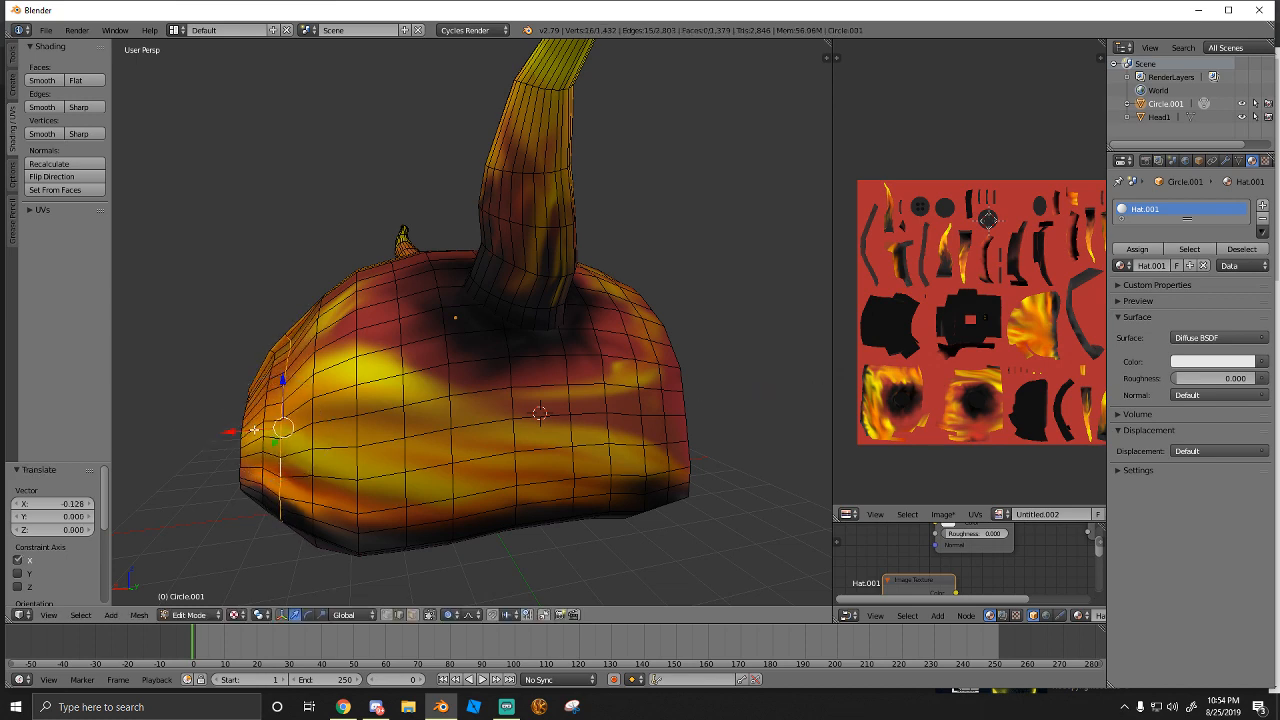
Select the entire hat mesh and scale it by 1.037 along the Y axis
{"action": "scroll", "coordinate": [268, 427], "scroll_direction": "down", "scroll_amount": 3}
{"action": "key", "text": "a"}
{"action": "middle_click_drag", "start_coordinate": [268, 427], "coordinate": [325, 415]}
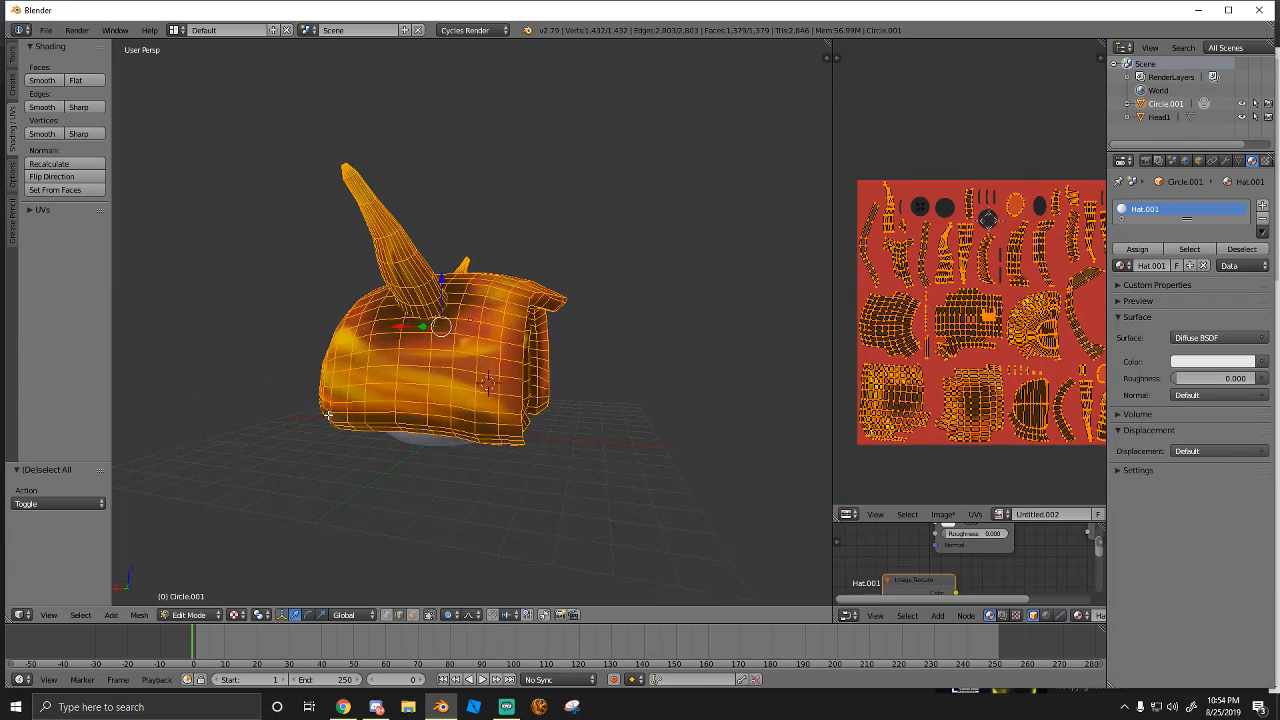
{"action": "key", "text": "s"}
{"action": "left_click", "coordinate": [332, 413]}
{"action": "key", "text": "y"}
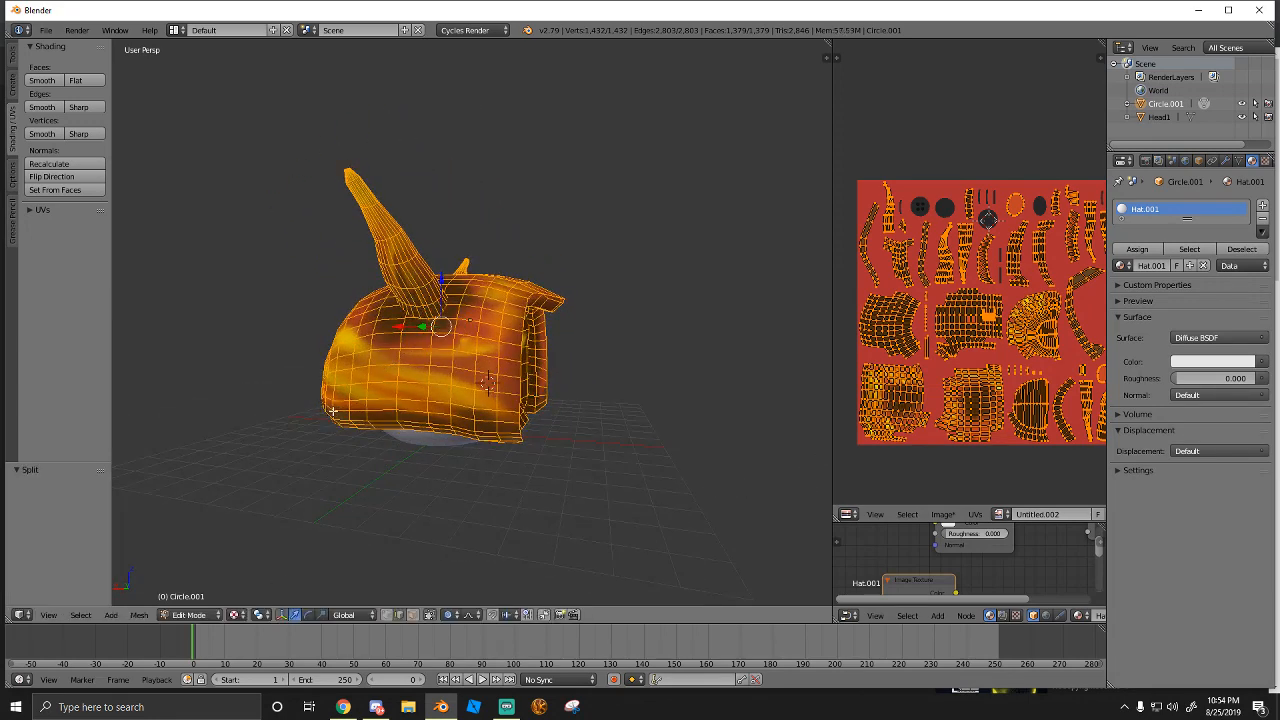
{"action": "key", "text": "s"}
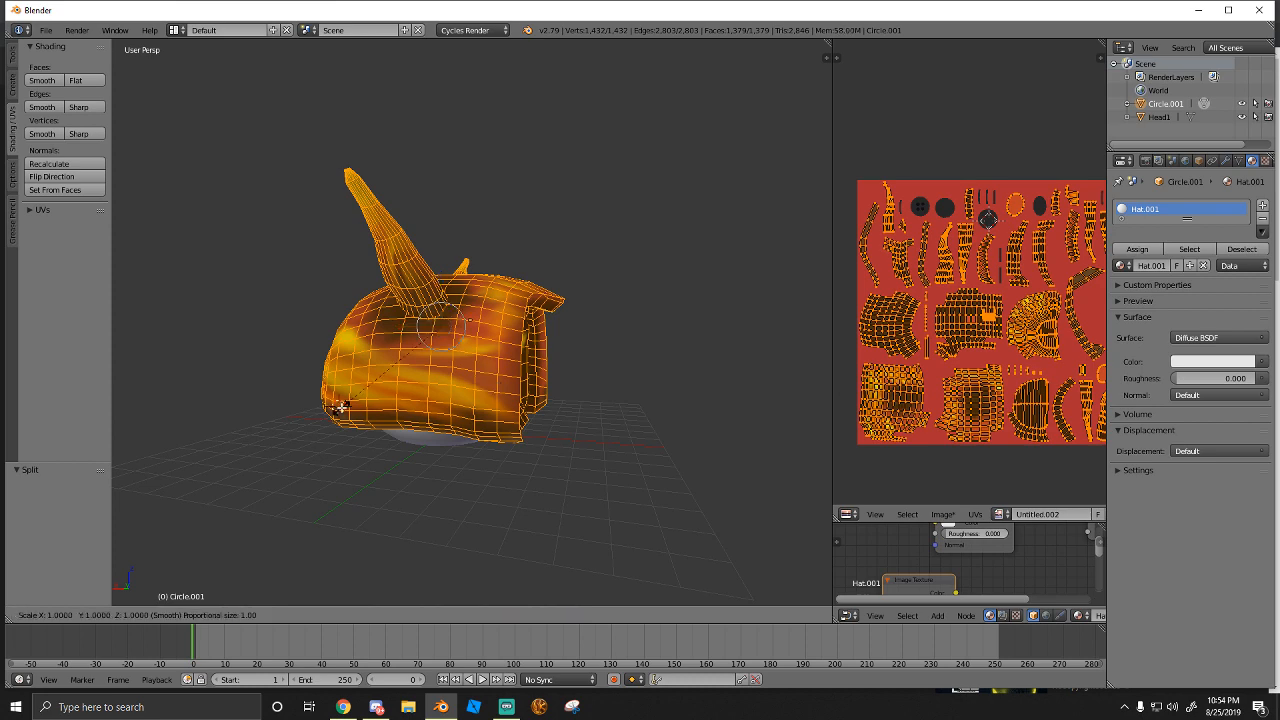
{"action": "key", "text": "y"}
{"action": "left_click", "coordinate": [341, 407]}
{"action": "mouse_move", "coordinate": [341, 407]}
{"action": "middle_mouse_down"}
{"action": "mouse_move", "coordinate": [270, 401]}
{"action": "mouse_move", "coordinate": [320, 397]}
{"action": "middle_mouse_up"}
{"action": "scroll", "coordinate": [354, 408], "scroll_direction": "up", "scroll_amount": 2}
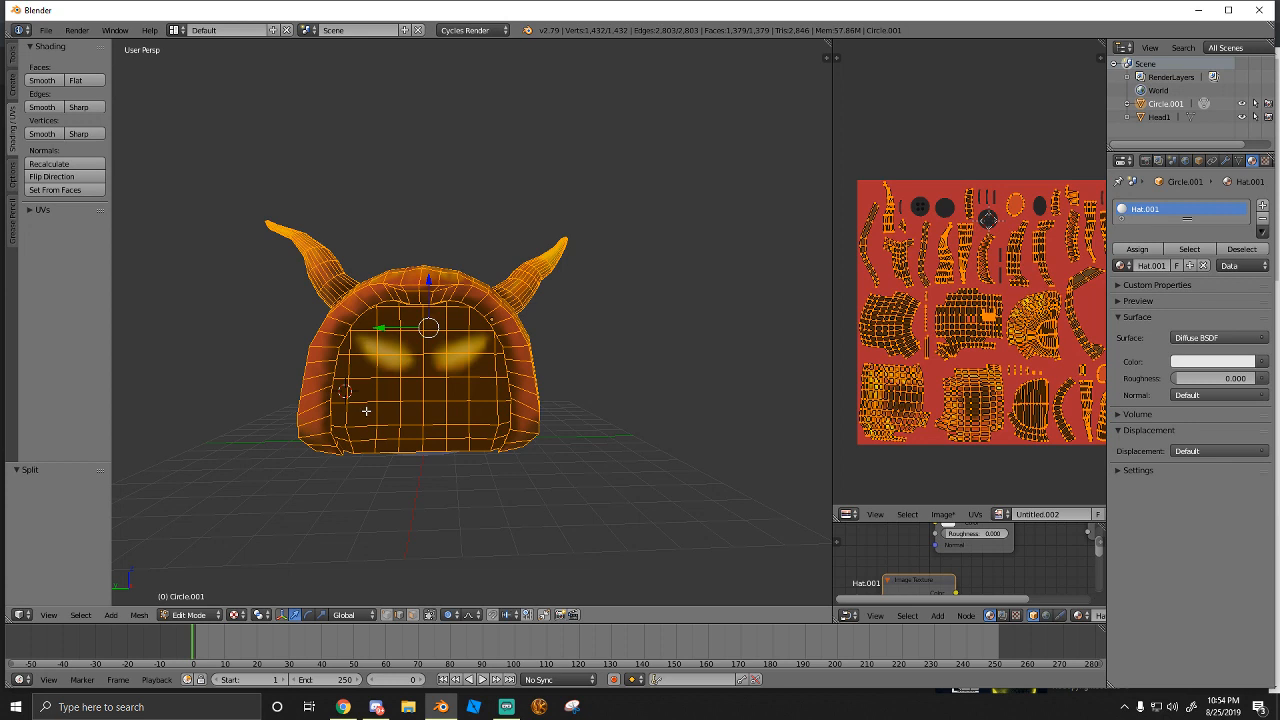
{"action": "scroll", "coordinate": [366, 410], "scroll_direction": "up", "scroll_amount": 1}
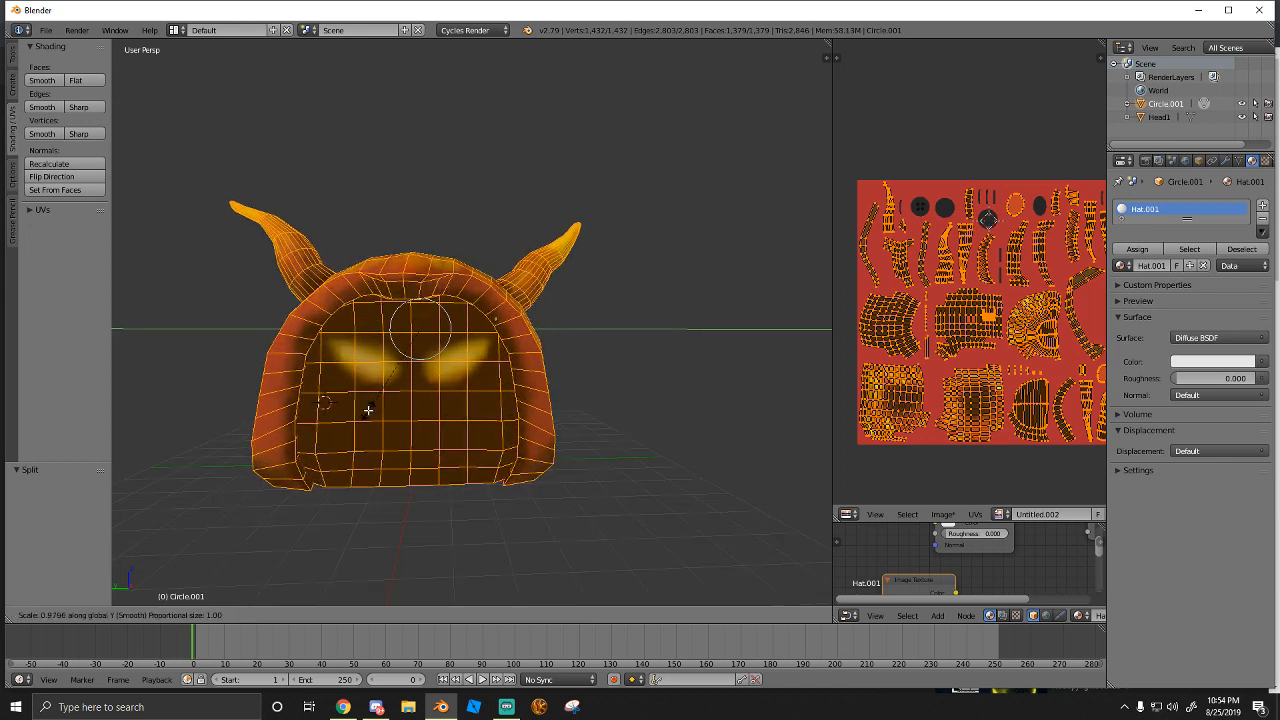
{"action": "left_click", "coordinate": [359, 410]}
Scale the entire hat mesh by 1.037 along the X axis
{"action": "key", "text": "x"}
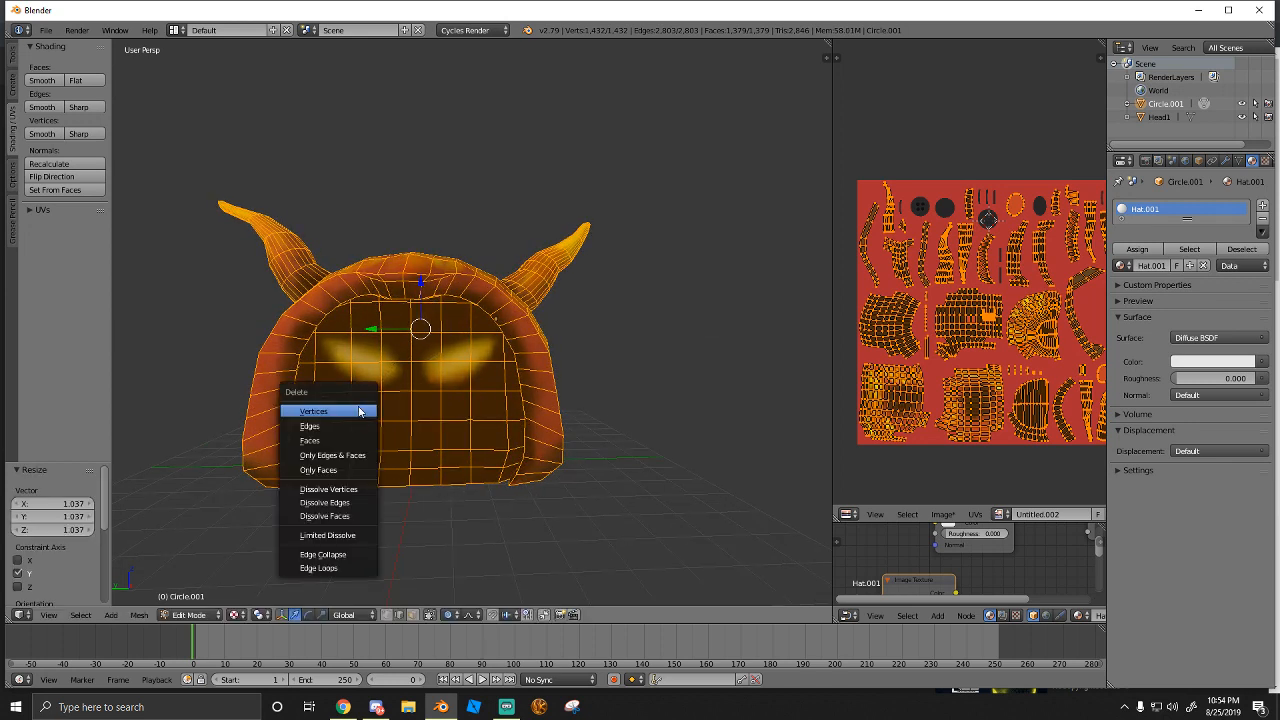
{"action": "key", "text": "x"}
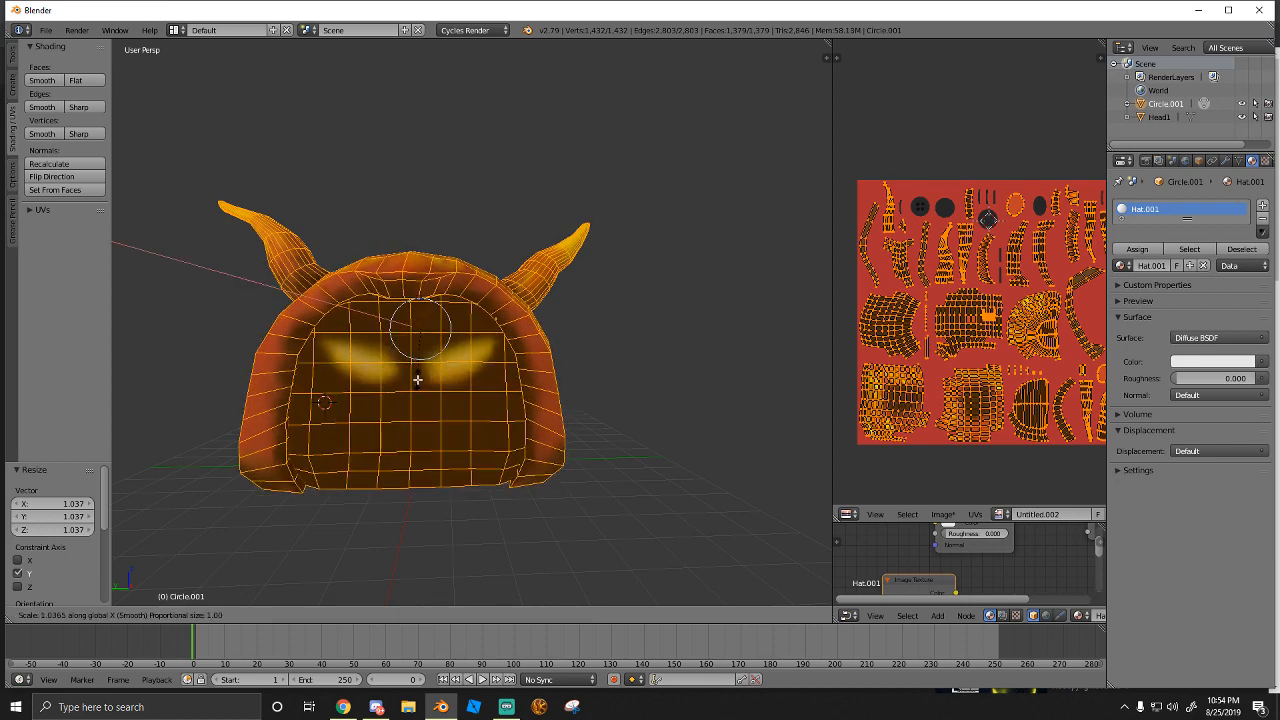
{"action": "left_click", "coordinate": [417, 375]}
Return to Object Mode, select the grey head and shift it along the X axis to sit better inside the hat
{"action": "middle_click_drag", "start_coordinate": [417, 375], "coordinate": [514, 277]}
{"action": "right_click", "coordinate": [506, 279]}
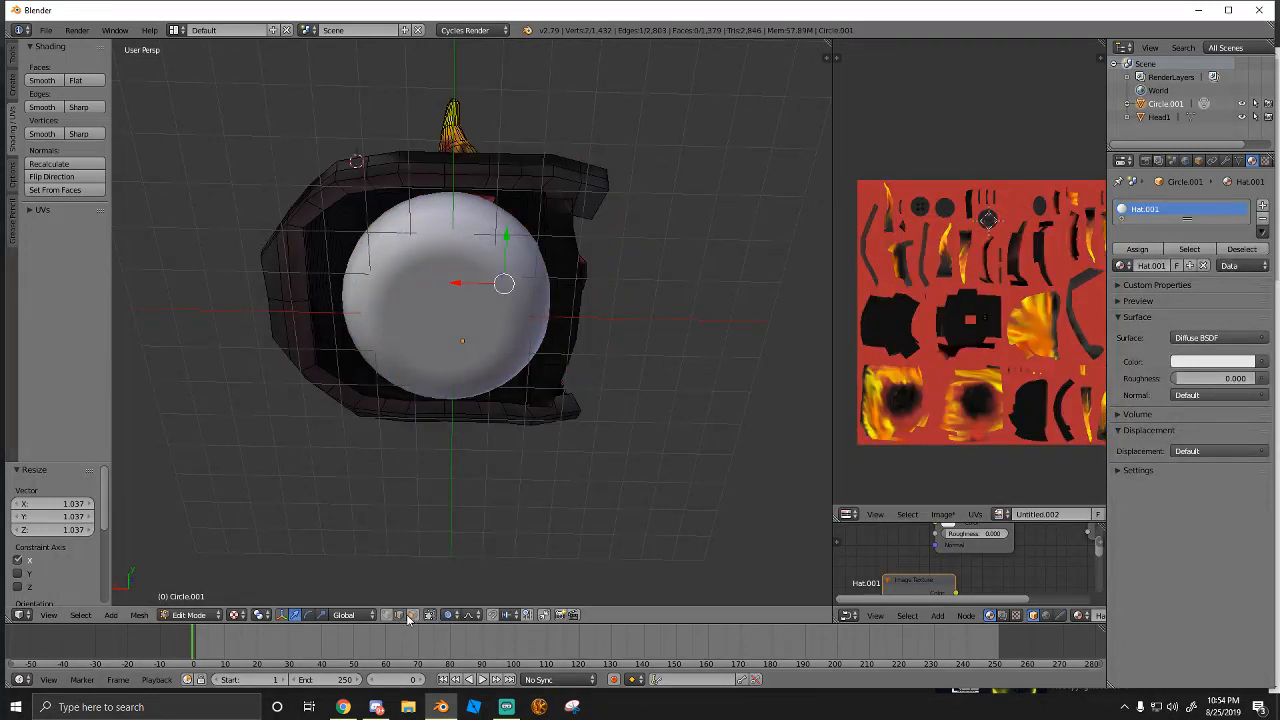
{"action": "left_click", "coordinate": [197, 599]}
{"action": "right_click", "coordinate": [406, 385]}
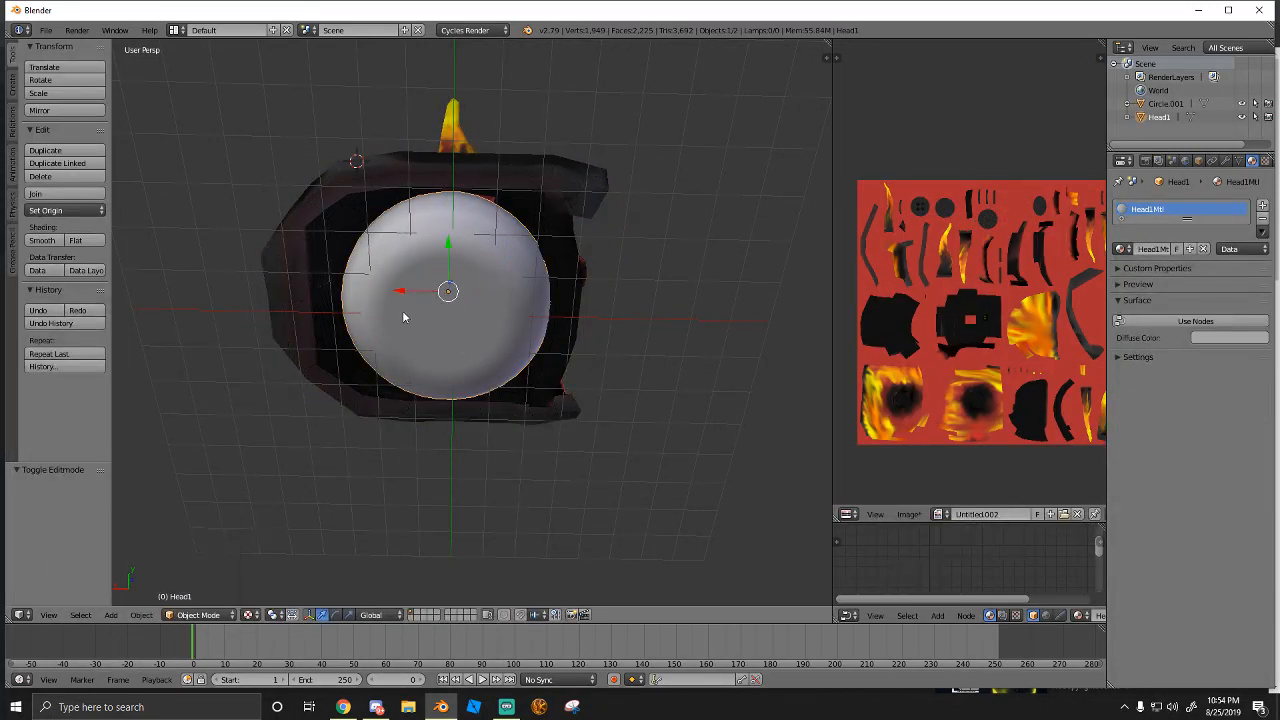
{"action": "key", "text": "g"}
{"action": "key", "text": "x"}
{"action": "left_click", "coordinate": [402, 294]}
Switch from the head back to the hat and enter Edit Mode on it
{"action": "middle_click_drag", "start_coordinate": [402, 294], "coordinate": [448, 392]}
{"action": "mouse_move", "coordinate": [448, 392]}
{"action": "middle_mouse_down"}
{"action": "mouse_move", "coordinate": [446, 435]}
{"action": "mouse_move", "coordinate": [446, 335]}
{"action": "mouse_move", "coordinate": [446, 398]}
{"action": "middle_mouse_up"}
{"action": "scroll", "coordinate": [446, 435], "scroll_direction": "up", "scroll_amount": 3}
{"action": "left_click", "coordinate": [197, 614]}
{"action": "left_click", "coordinate": [210, 583]}
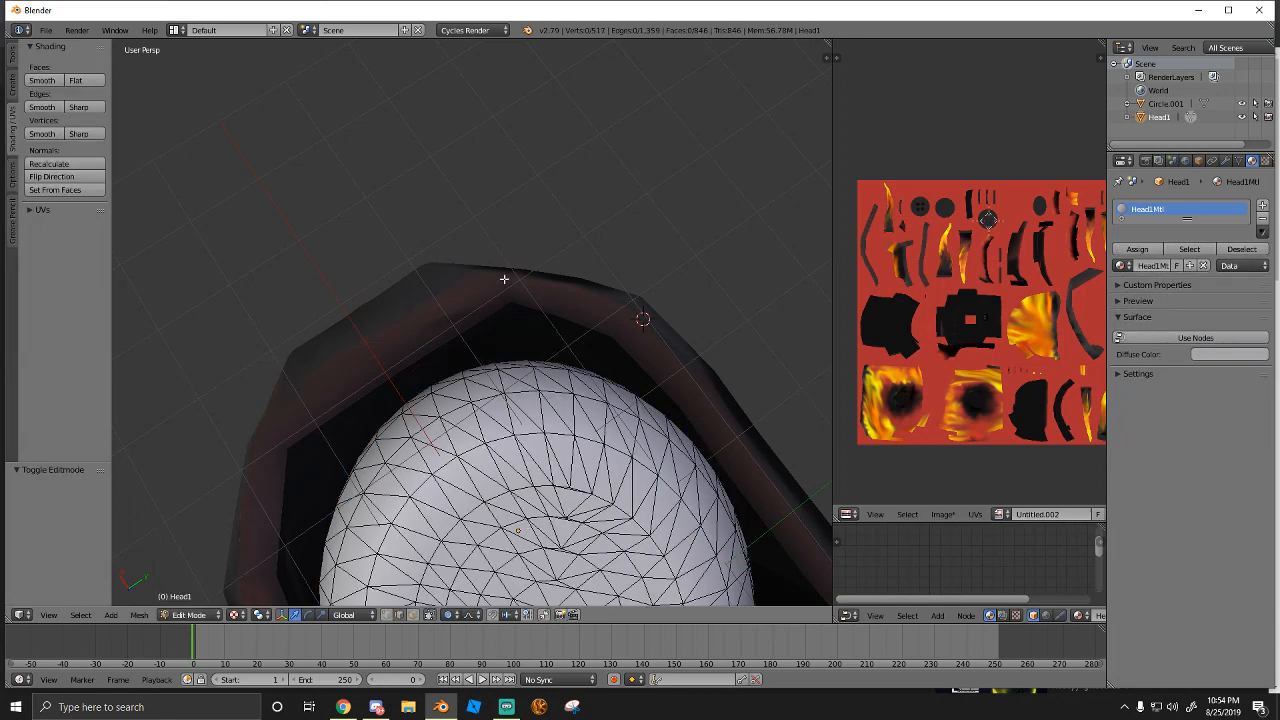
{"action": "left_click", "coordinate": [190, 599]}
{"action": "right_click", "coordinate": [340, 357]}
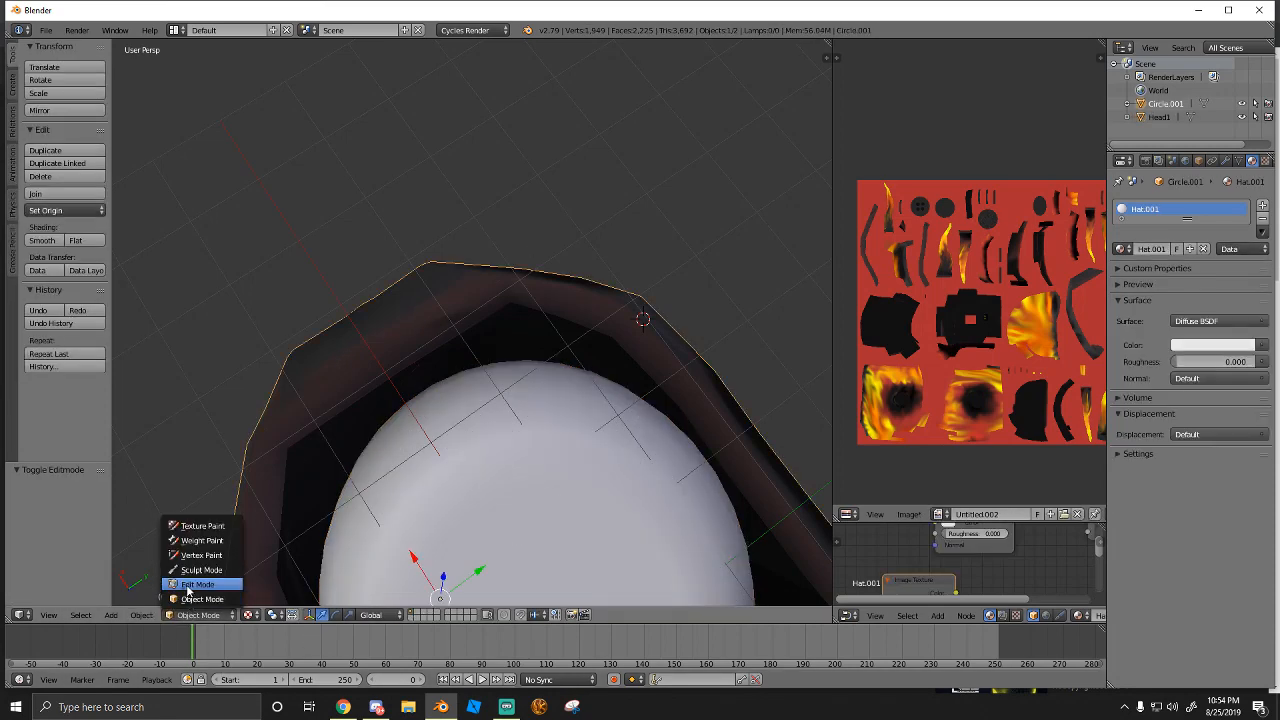
{"action": "left_click", "coordinate": [190, 585]}
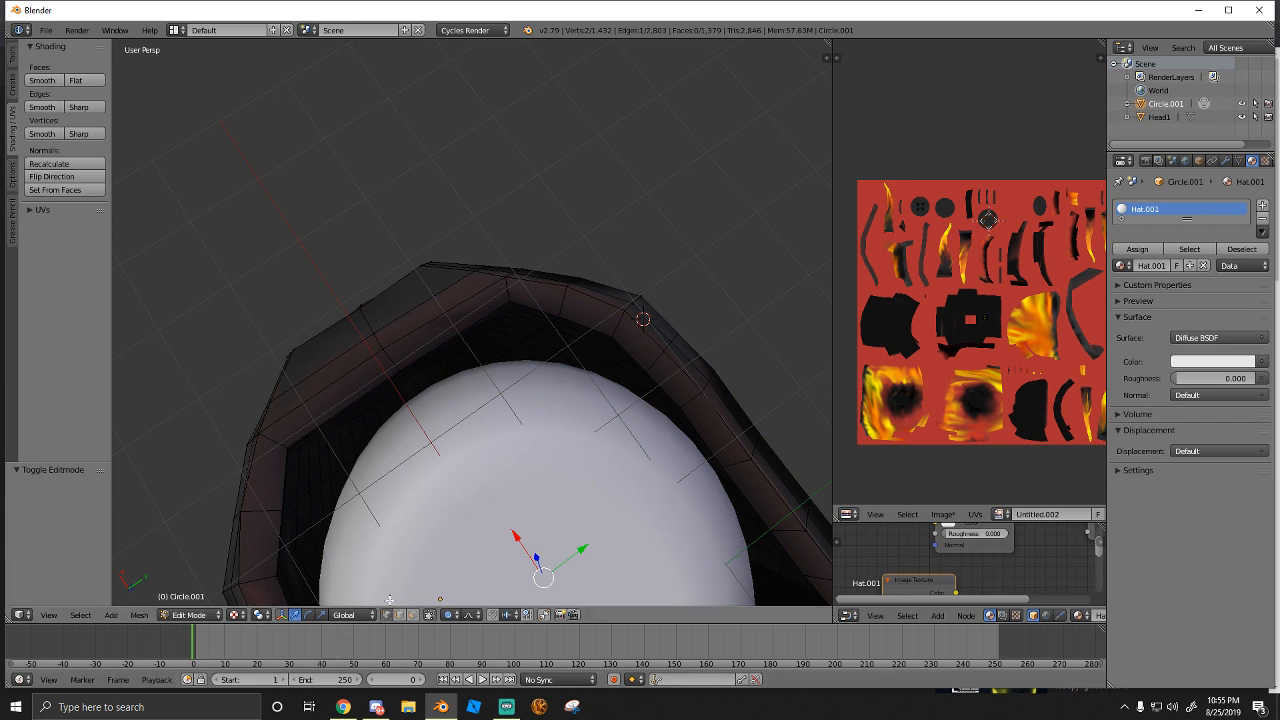
Try to scale the inner bottom rim edges at the hat's back to 0.934
{"action": "middle_click_drag", "start_coordinate": [457, 321], "coordinate": [380, 473]}
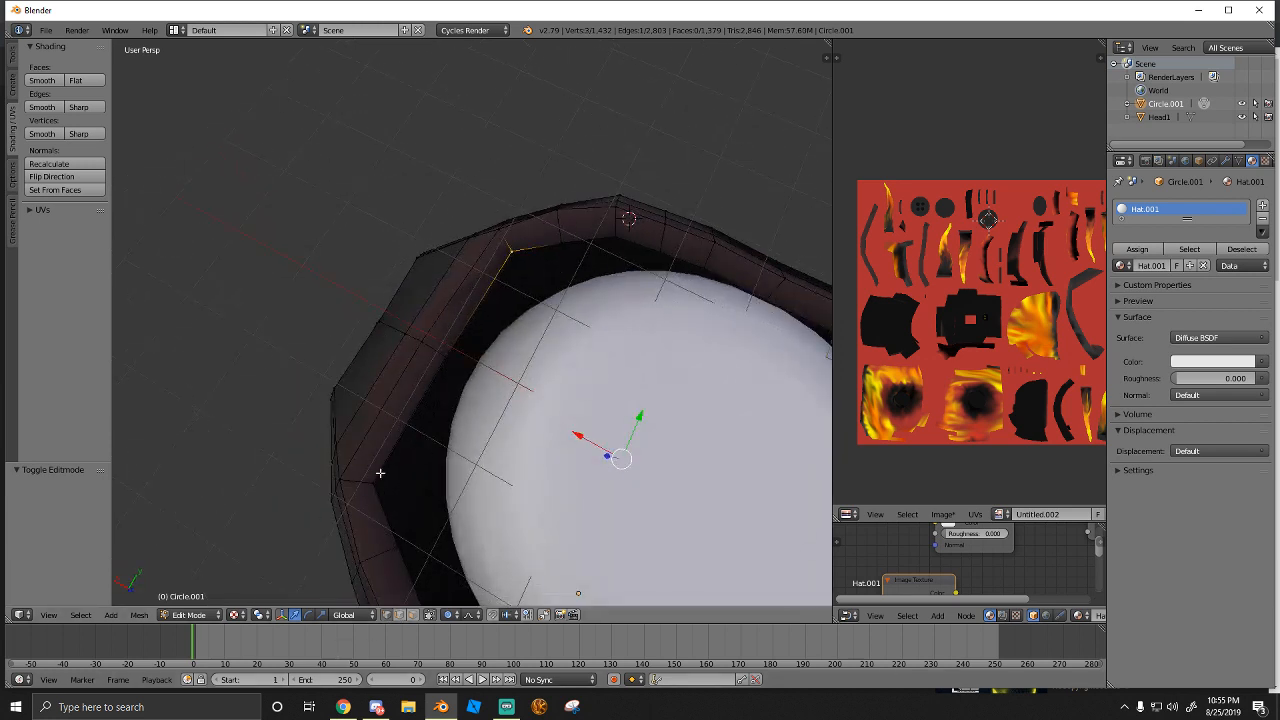
{"action": "left_click", "coordinate": [476, 426]}
{"action": "middle_click_drag", "start_coordinate": [434, 397], "coordinate": [335, 484]}
{"action": "middle_click_drag", "start_coordinate": [408, 456], "coordinate": [540, 490]}
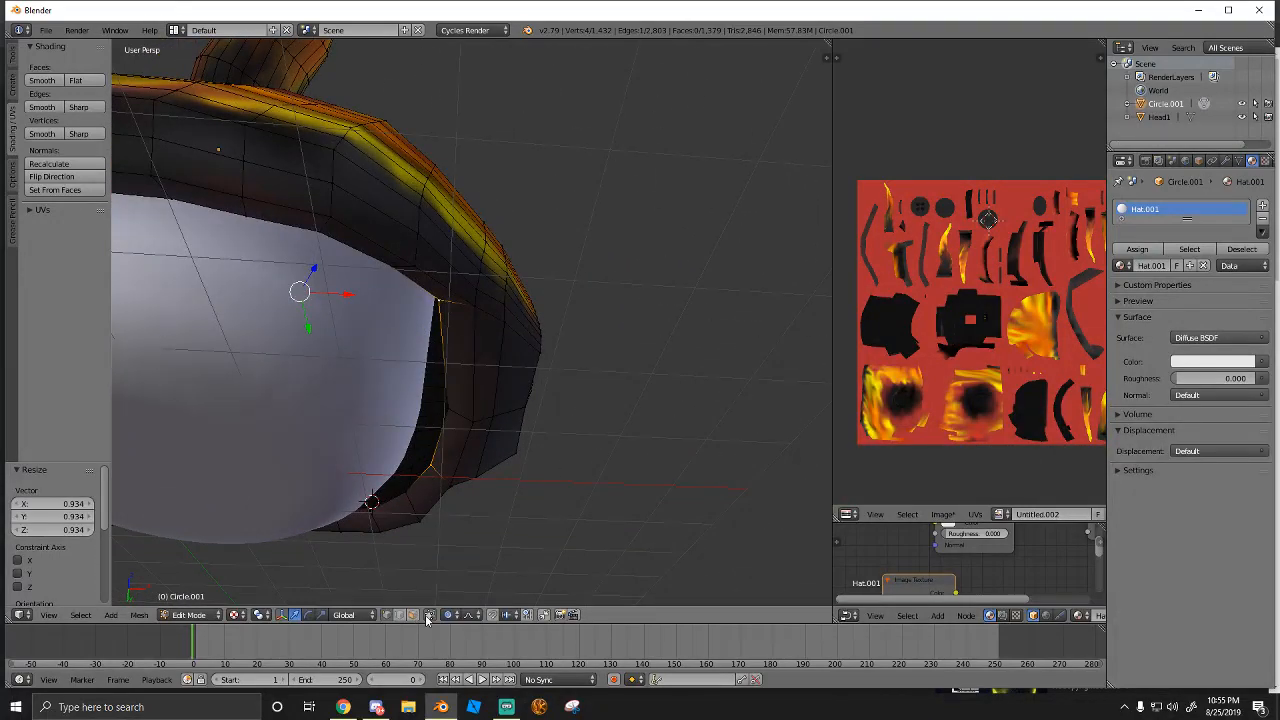
Undo the hat edits past the rim scaling and redo them up to the whole-mesh selection
{"action": "middle_click_drag", "start_coordinate": [430, 580], "coordinate": [565, 462]}
{"action": "key", "text": "a"}
{"action": "key", "text": "ctrl+z"}
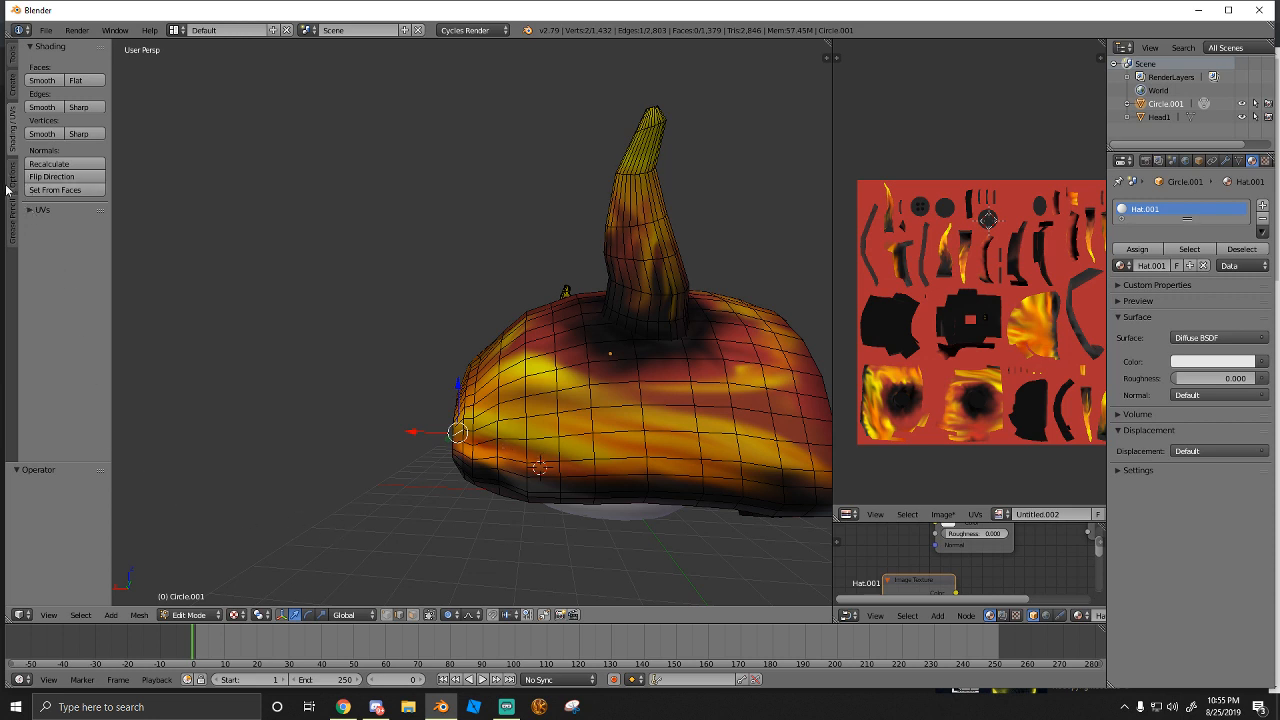
{"action": "left_click", "coordinate": [13, 228]}
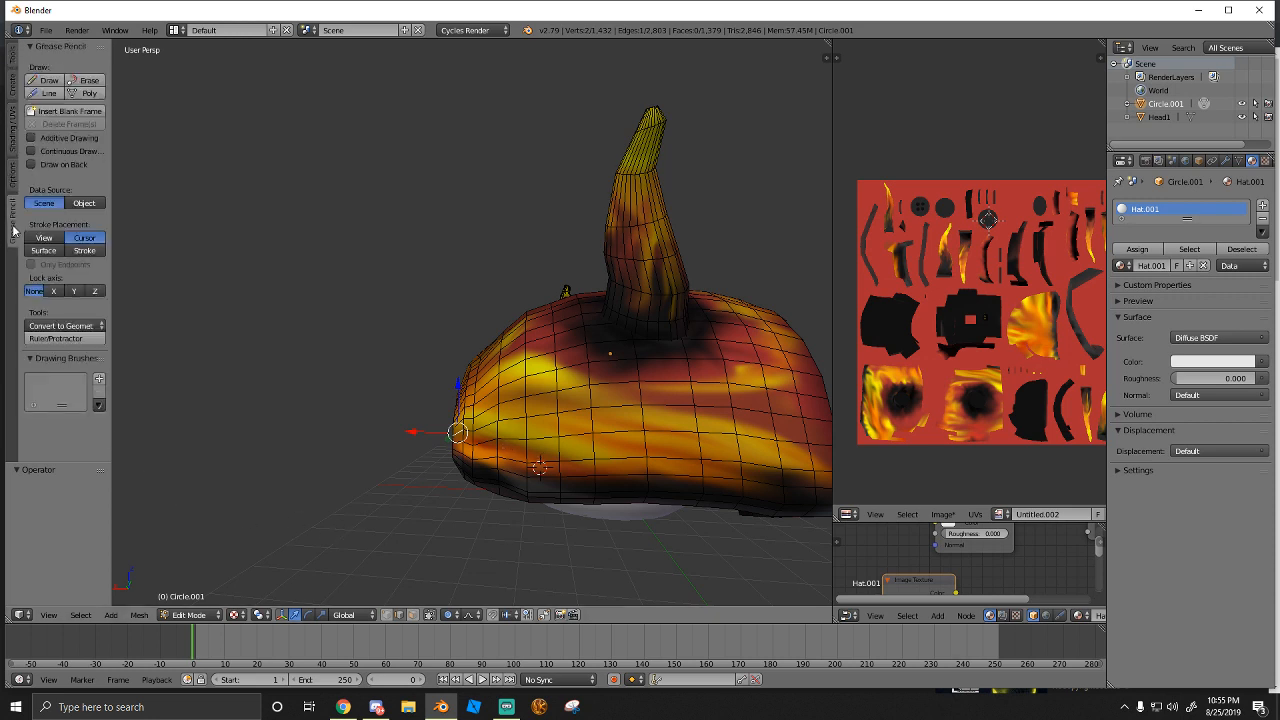
{"action": "left_click", "coordinate": [10, 62]}
{"action": "scroll", "coordinate": [58, 403], "scroll_direction": "down", "scroll_amount": 6}
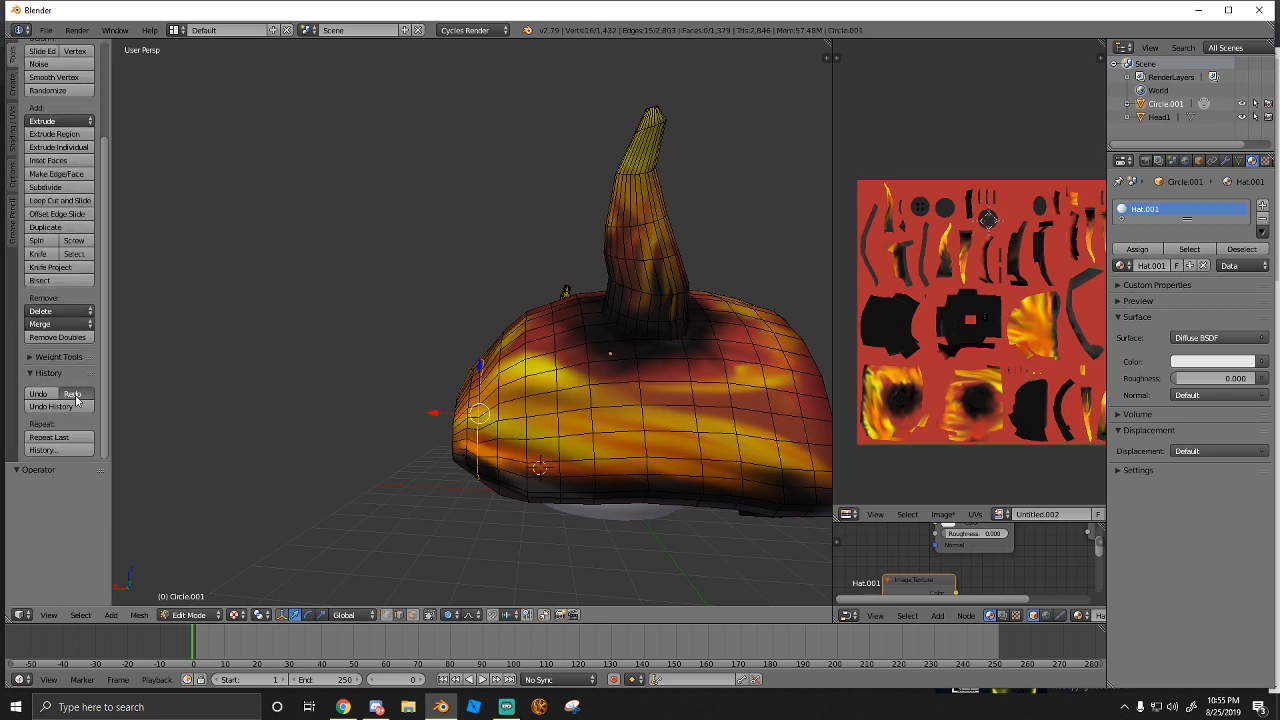
{"action": "left_click", "coordinate": [73, 394]}
{"action": "middle_click_drag", "start_coordinate": [340, 530], "coordinate": [389, 483]}
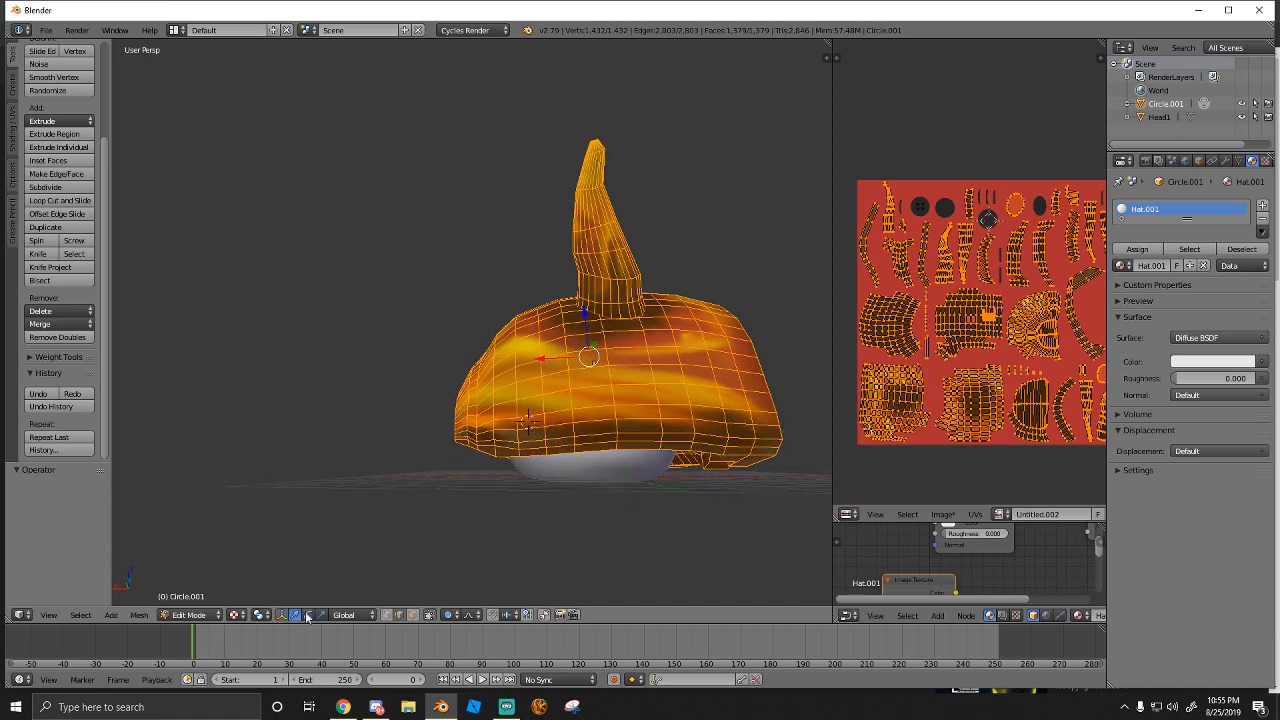
Select the entire hat mesh and scale it uniformly by 1.094
{"action": "middle_click_drag", "start_coordinate": [579, 427], "coordinate": [389, 402]}
{"action": "right_click", "coordinate": [425, 352]}
{"action": "key", "text": "a"}
{"action": "key", "text": "s"}
{"action": "left_click", "coordinate": [578, 455]}
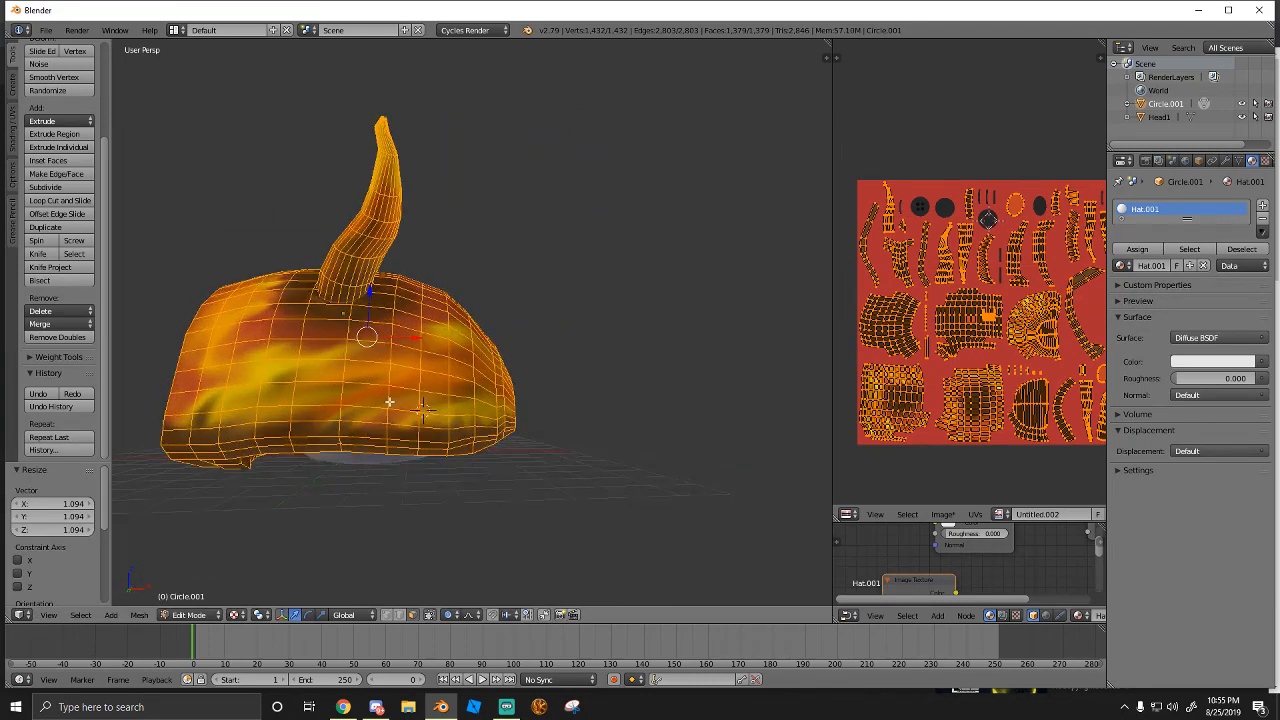
Move the entire hat mesh along the X axis by 0.244 and again by 0.434
{"action": "left_click_drag", "start_coordinate": [369, 295], "coordinate": [411, 343]}
{"action": "middle_click_drag", "start_coordinate": [360, 348], "coordinate": [640, 382]}
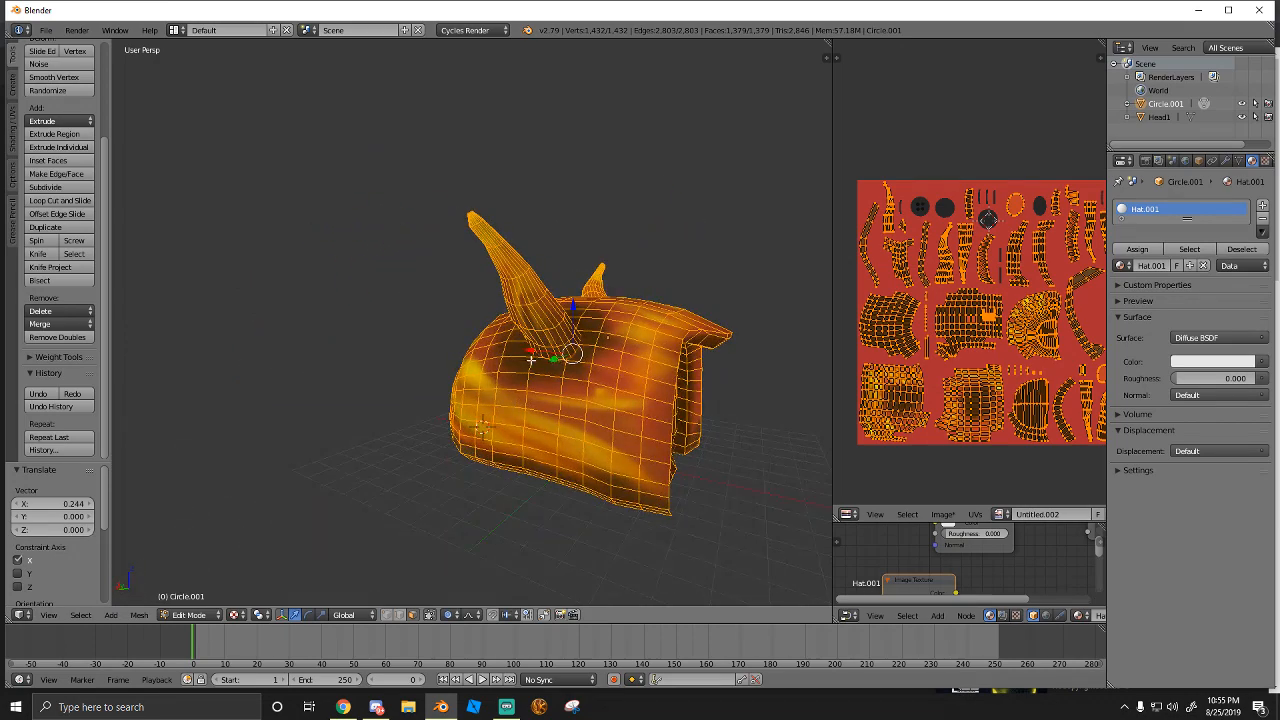
{"action": "left_click_drag", "start_coordinate": [534, 354], "coordinate": [537, 360]}
Select the bottom rim faces around the hat's back, try to adjust them and undo the last change
{"action": "middle_click_drag", "start_coordinate": [537, 360], "coordinate": [326, 330]}
{"action": "scroll", "coordinate": [325, 330], "scroll_direction": "up", "scroll_amount": 5}
{"action": "right_click", "coordinate": [568, 340]}
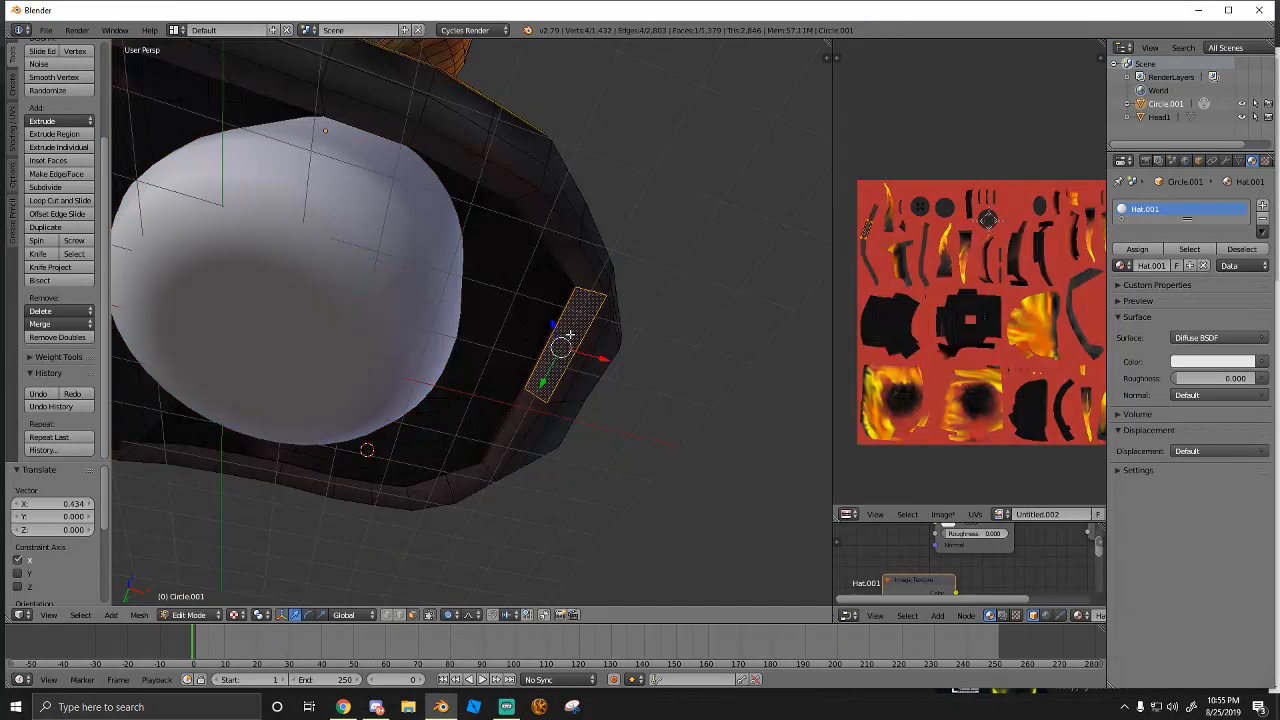
{"action": "middle_click_drag", "start_coordinate": [564, 324], "coordinate": [625, 303]}
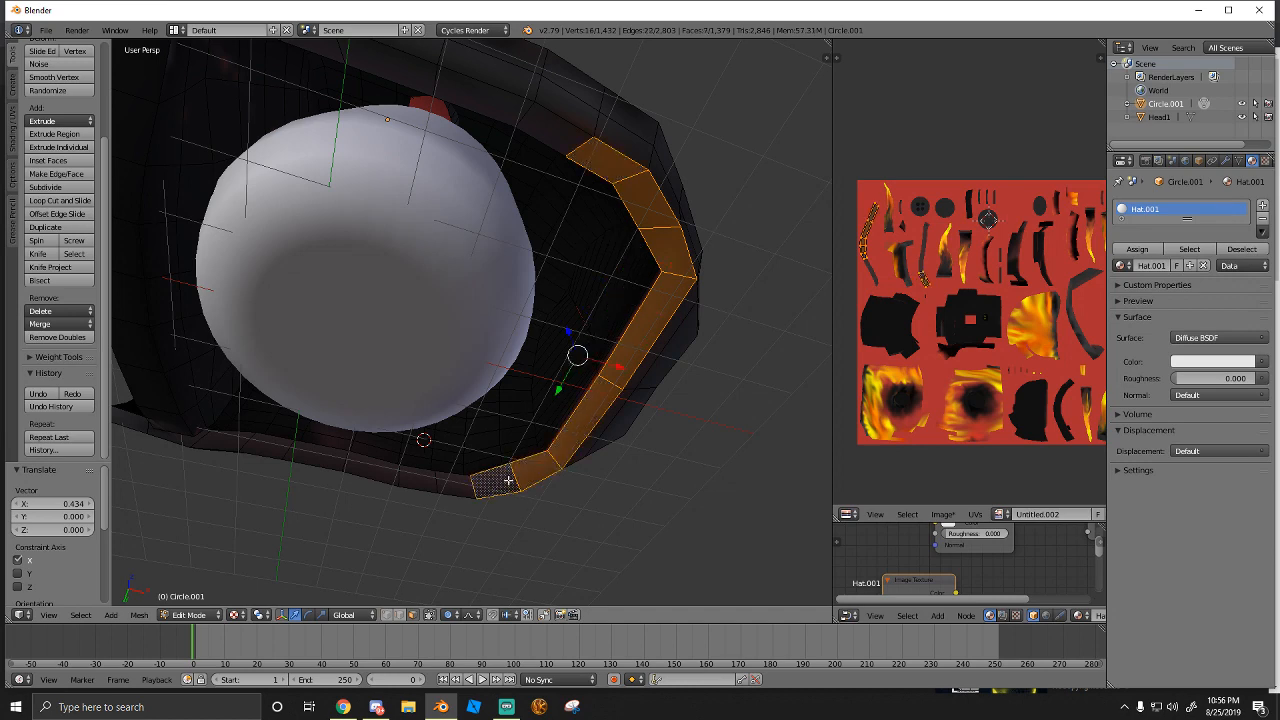
{"action": "left_click", "coordinate": [570, 357]}
{"action": "middle_click_drag", "start_coordinate": [570, 357], "coordinate": [677, 482]}
{"action": "left_click", "coordinate": [471, 426]}
{"action": "left_click", "coordinate": [434, 462]}
{"action": "key", "text": "ctrl+z"}
Try to scale the entire hat mesh slightly along the X axis and undo it
{"action": "key", "text": "a"}
{"action": "key", "text": "s"}
{"action": "key", "text": "x"}
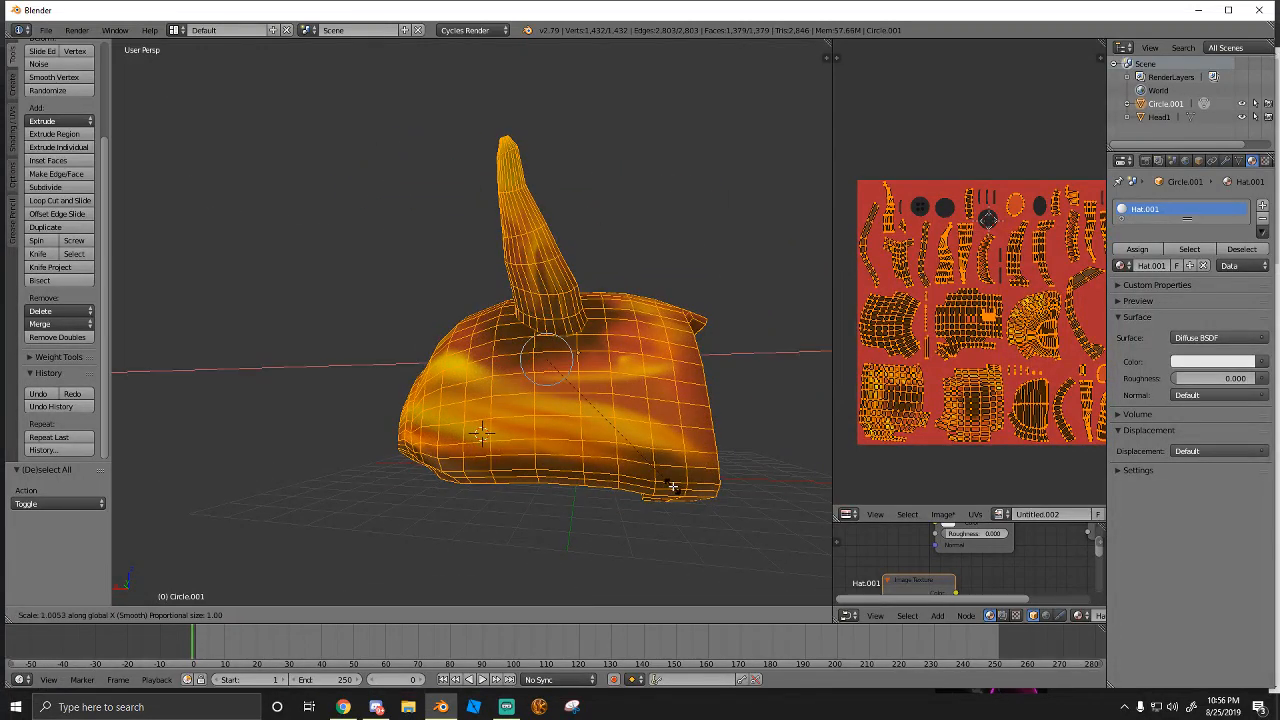
{"action": "left_click", "coordinate": [672, 486]}
{"action": "key", "text": "ctrl+z"}
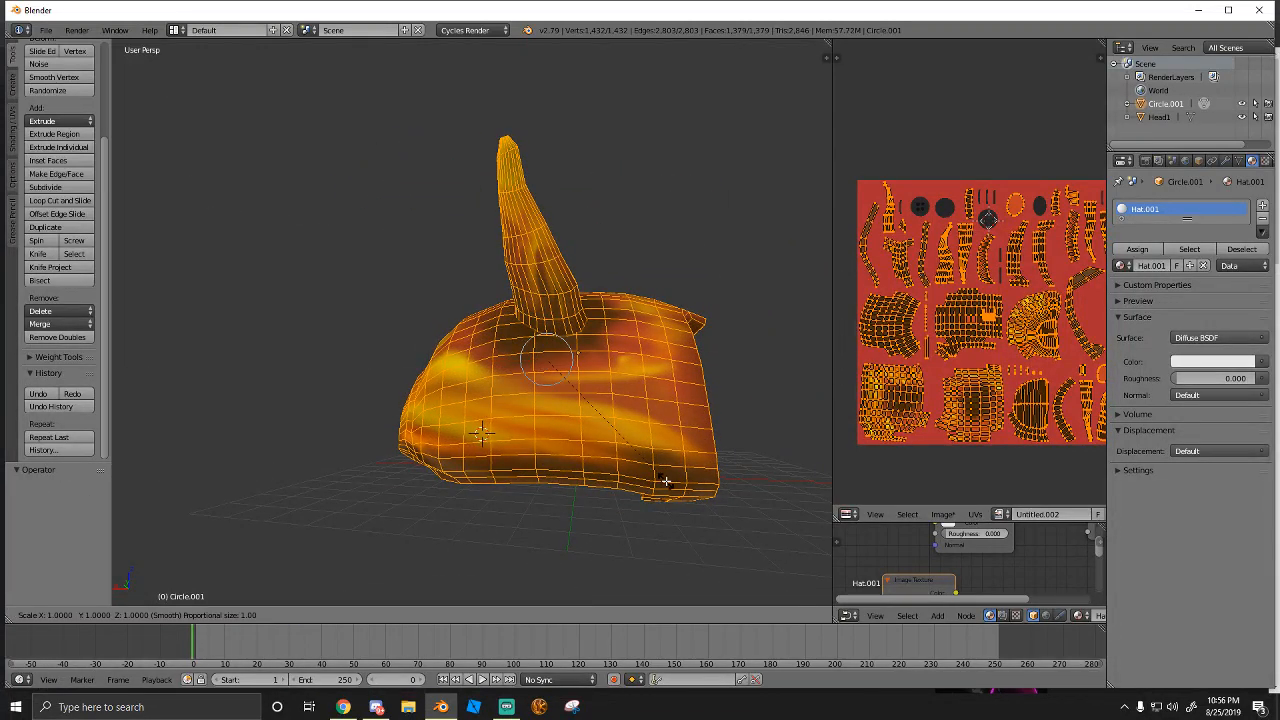
Scale the entire hat mesh along the Z axis and clear the selection
{"action": "key", "text": "z"}
{"action": "left_click", "coordinate": [669, 503]}
{"action": "middle_click_drag", "start_coordinate": [669, 503], "coordinate": [488, 491]}
{"action": "scroll", "coordinate": [488, 491], "scroll_direction": "down", "scroll_amount": 3}
{"action": "key", "text": "a"}
{"action": "key", "text": "a"}
{"action": "middle_click_drag", "start_coordinate": [508, 437], "coordinate": [504, 473]}
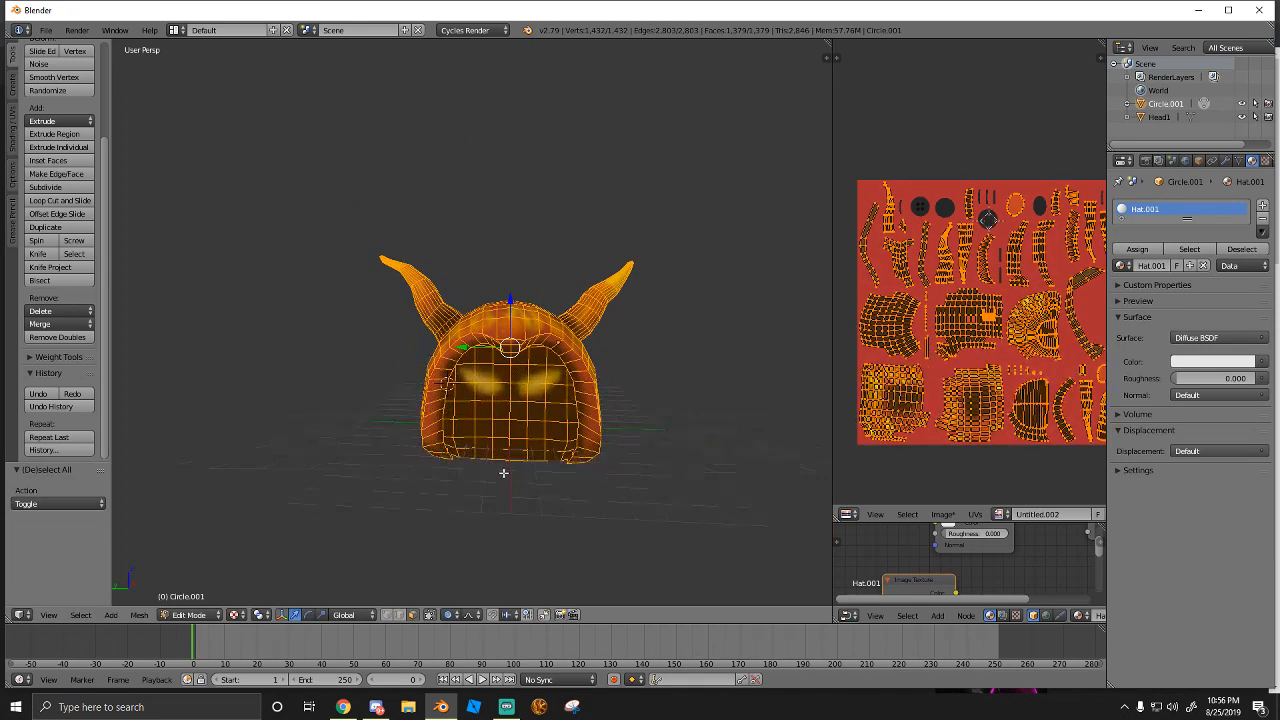
{"action": "key", "text": "a"}
Return to Object Mode, scale the hat to about 0.88 along the Z axis and deselect everything
{"action": "left_click", "coordinate": [181, 614]}
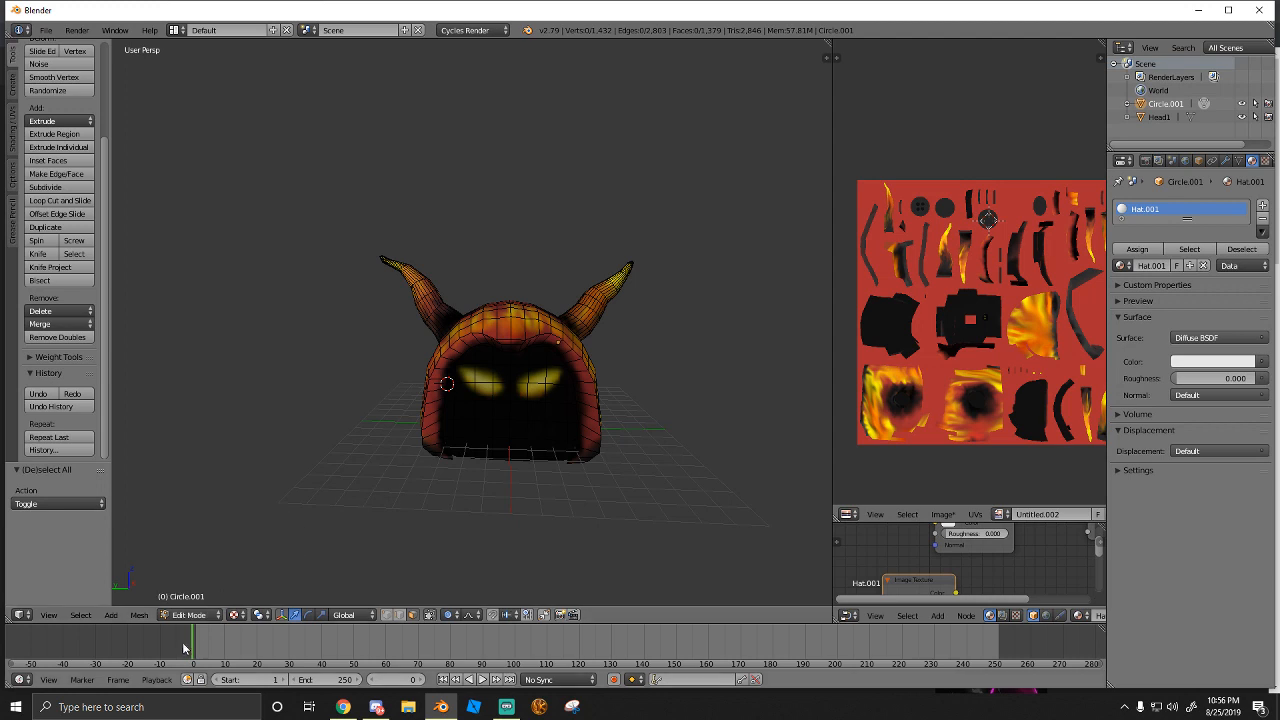
{"action": "left_click", "coordinate": [181, 614]}
{"action": "left_click", "coordinate": [197, 598]}
{"action": "middle_click_drag", "start_coordinate": [390, 478], "coordinate": [473, 467]}
{"action": "scroll", "coordinate": [484, 478], "scroll_direction": "up", "scroll_amount": 2}
{"action": "scroll", "coordinate": [441, 454], "scroll_direction": "down", "scroll_amount": 2}
{"action": "key", "text": "s"}
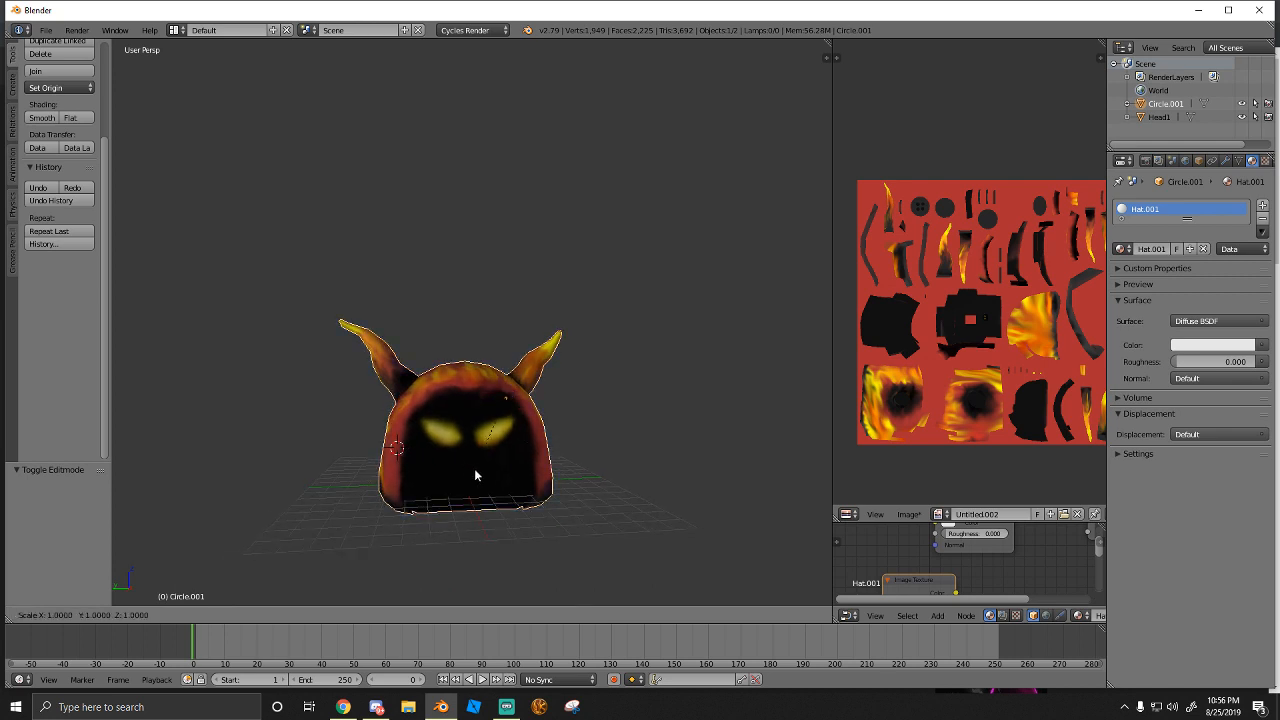
{"action": "key", "text": "z"}
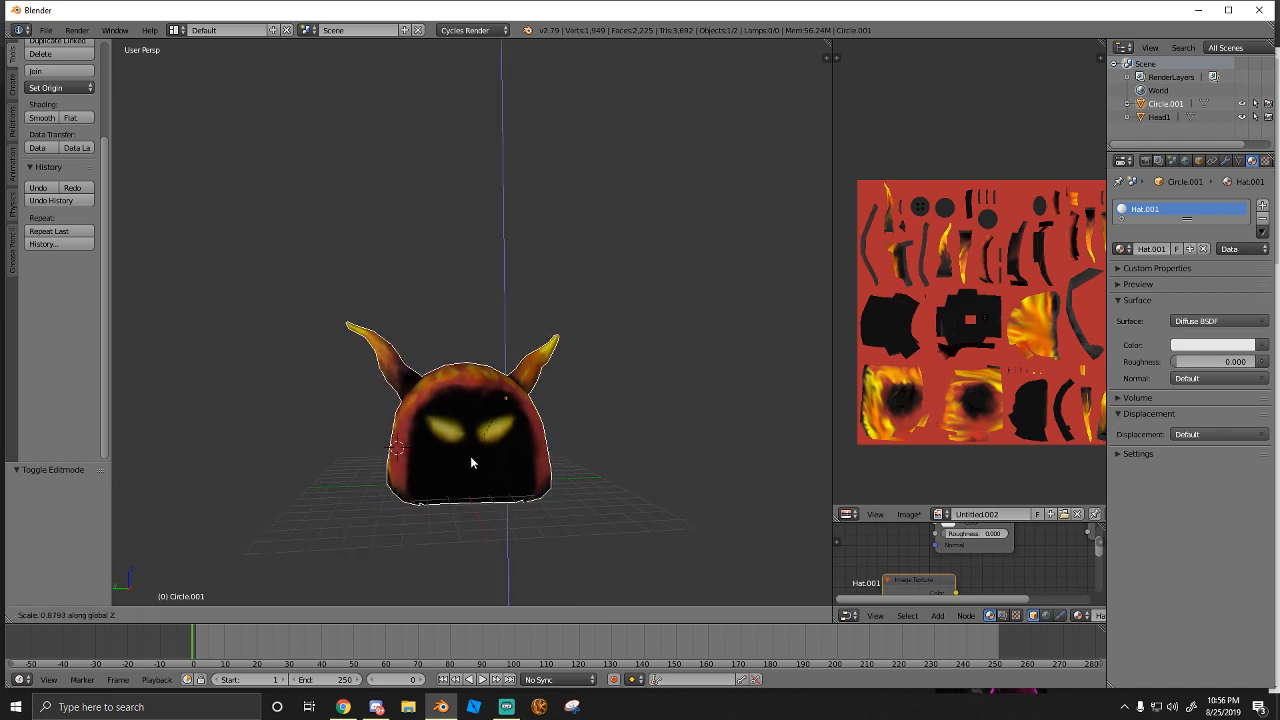
{"action": "left_click", "coordinate": [470, 457]}
{"action": "middle_click_drag", "start_coordinate": [470, 458], "coordinate": [494, 482]}
{"action": "key", "text": "a"}
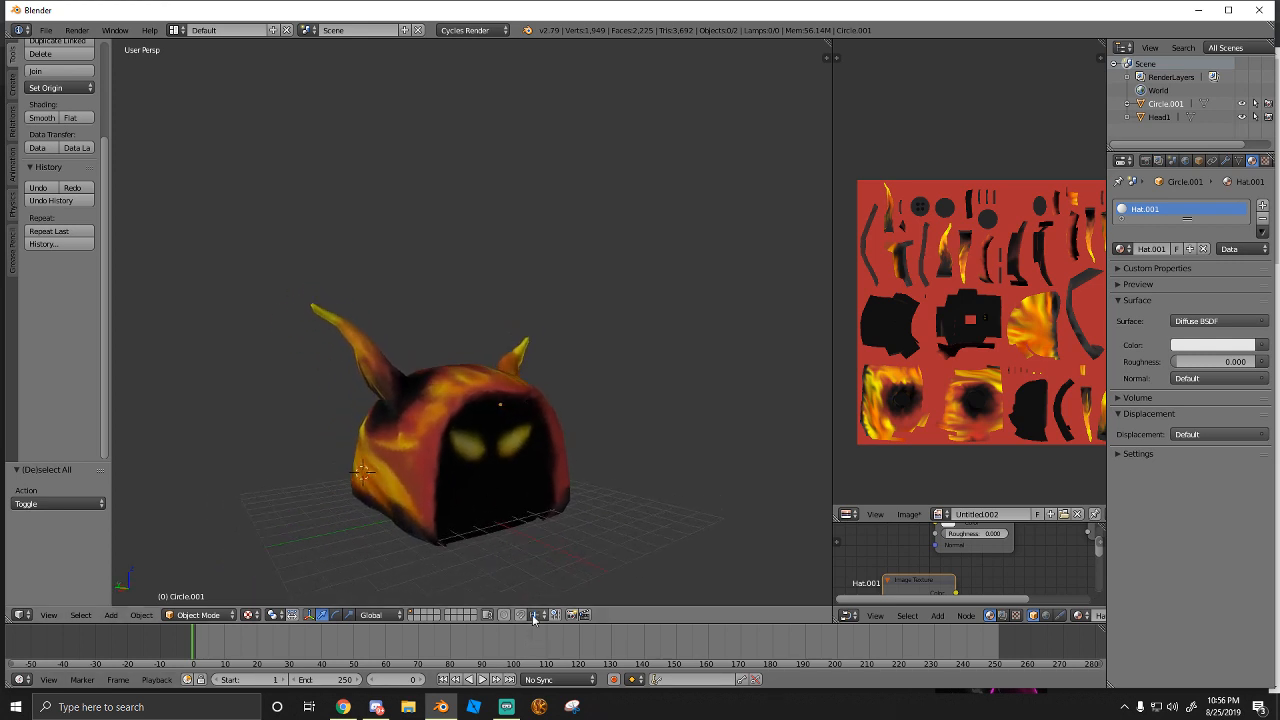
{"action": "scroll", "coordinate": [1000, 380], "scroll_direction": "down", "scroll_amount": 3}
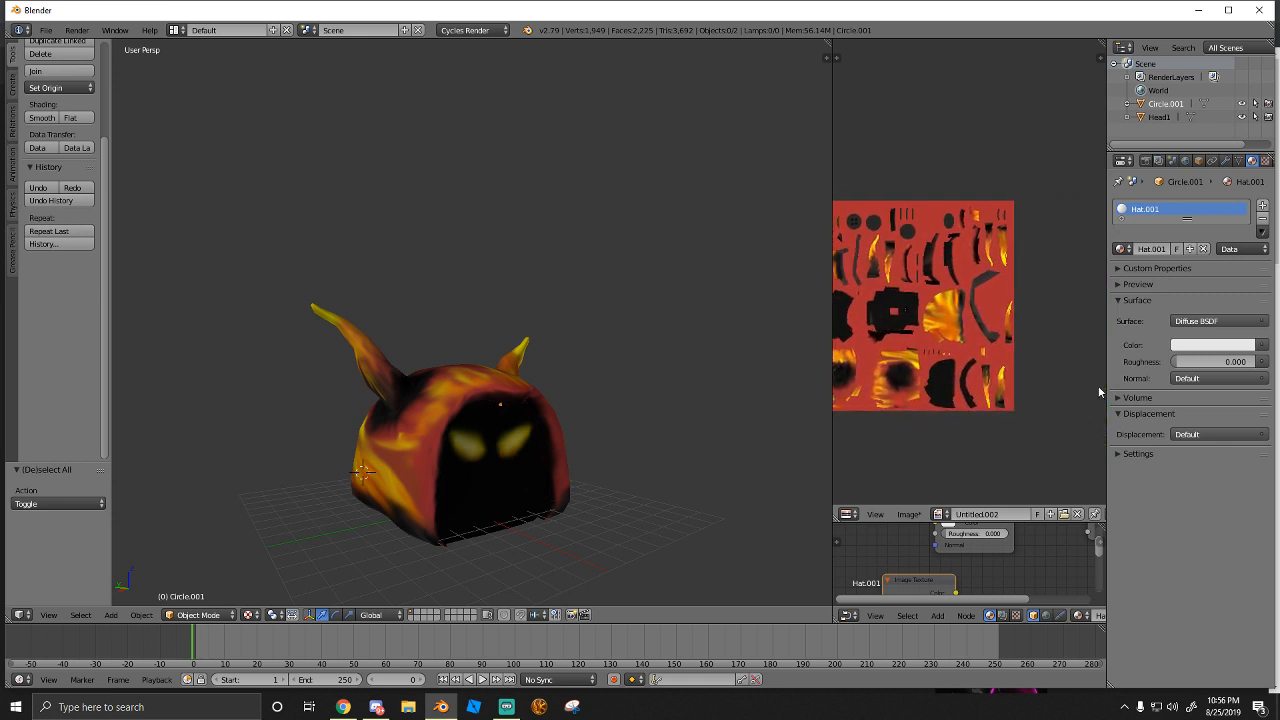
Widen the image and node editors beside the 3D view and make the node editor taller beneath the hat texture
{"action": "middle_click_drag", "start_coordinate": [940, 365], "coordinate": [986, 369]}
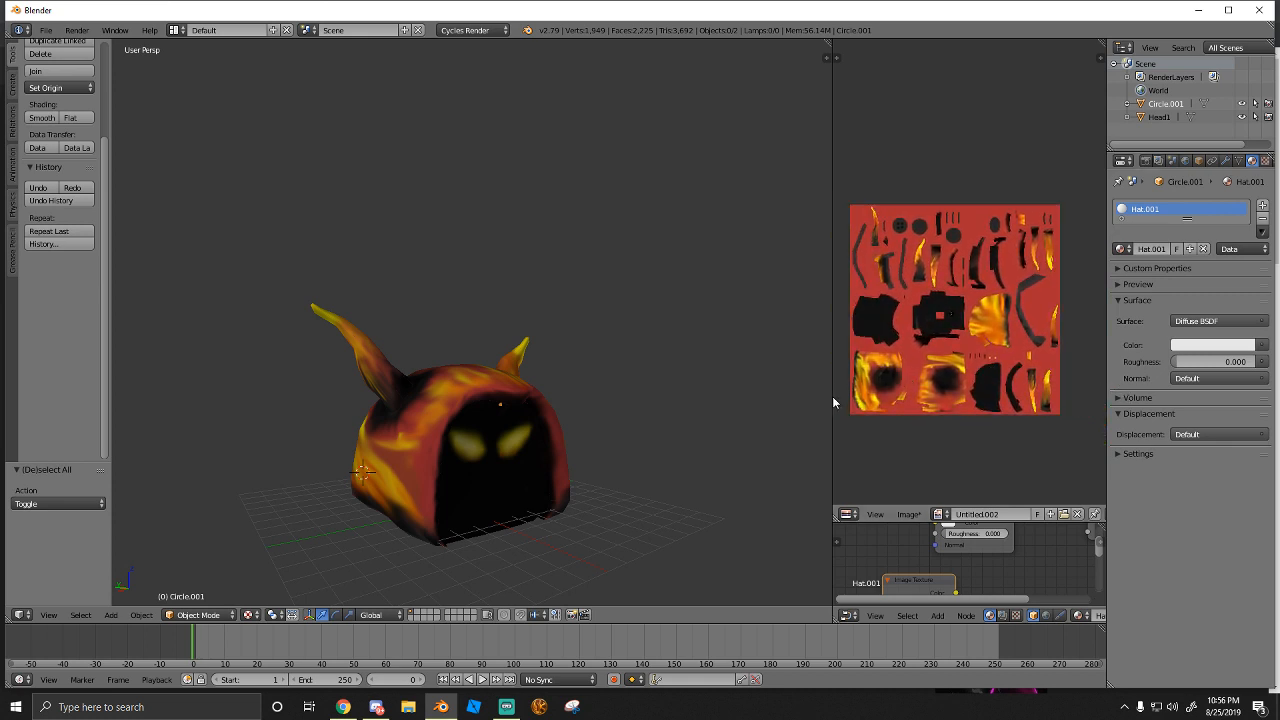
{"action": "left_click_drag", "start_coordinate": [832, 398], "coordinate": [740, 400]}
{"action": "scroll", "coordinate": [484, 412], "scroll_direction": "up", "scroll_amount": 4}
{"action": "scroll", "coordinate": [485, 415], "scroll_direction": "down", "scroll_amount": 3}
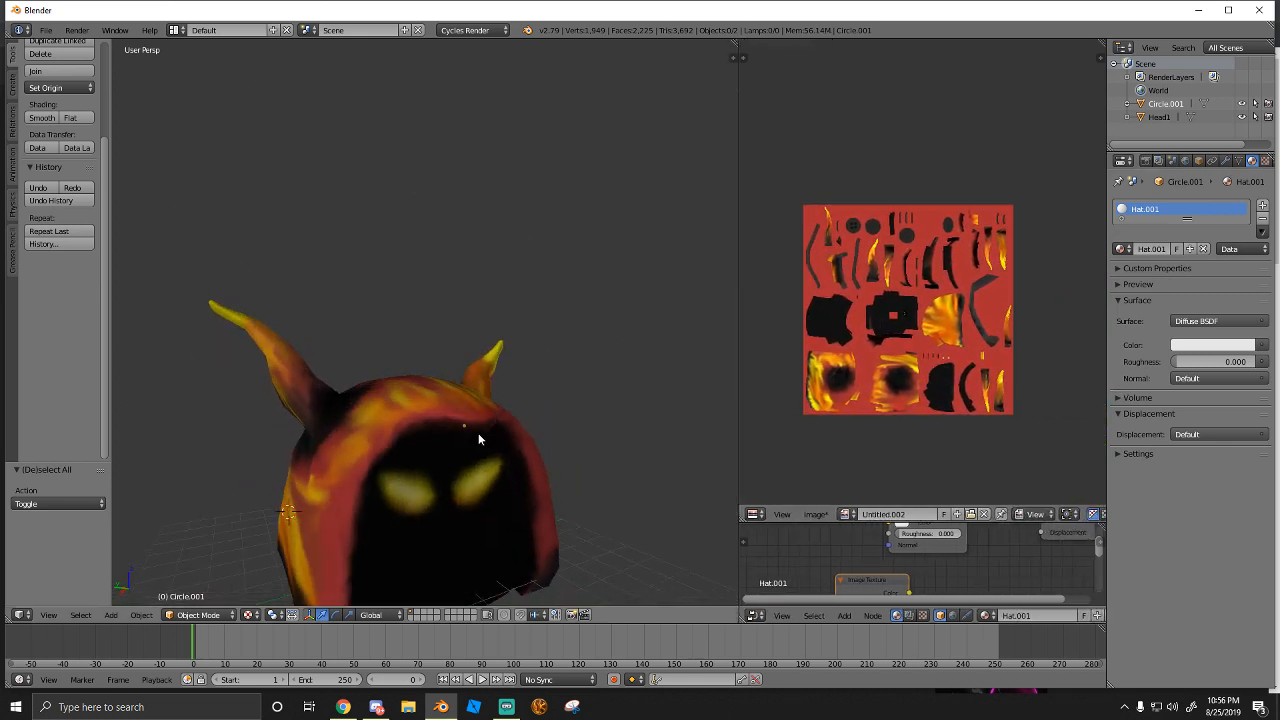
{"action": "left_click_drag", "start_coordinate": [851, 524], "coordinate": [851, 454]}
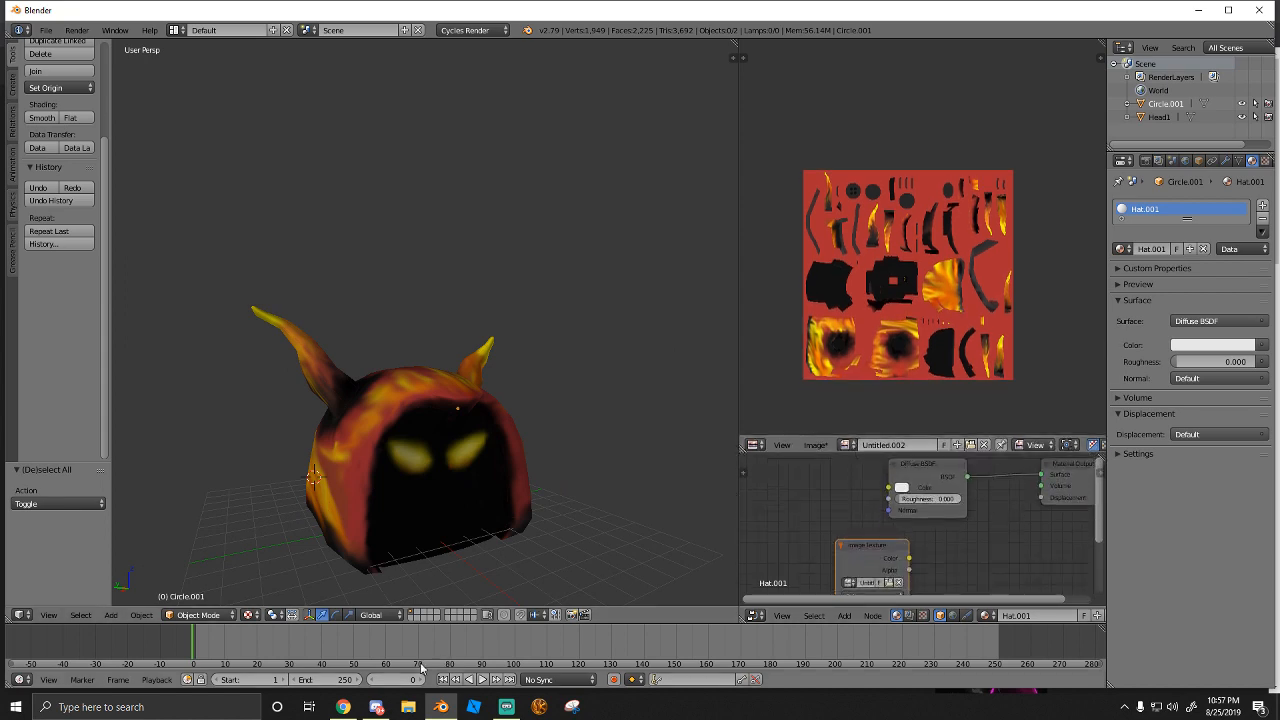
Check the browser briefly, inspect the horned hat from the front, and switch to Streamlabs OBS to read the live chat
{"action": "left_click", "coordinate": [342, 707]}
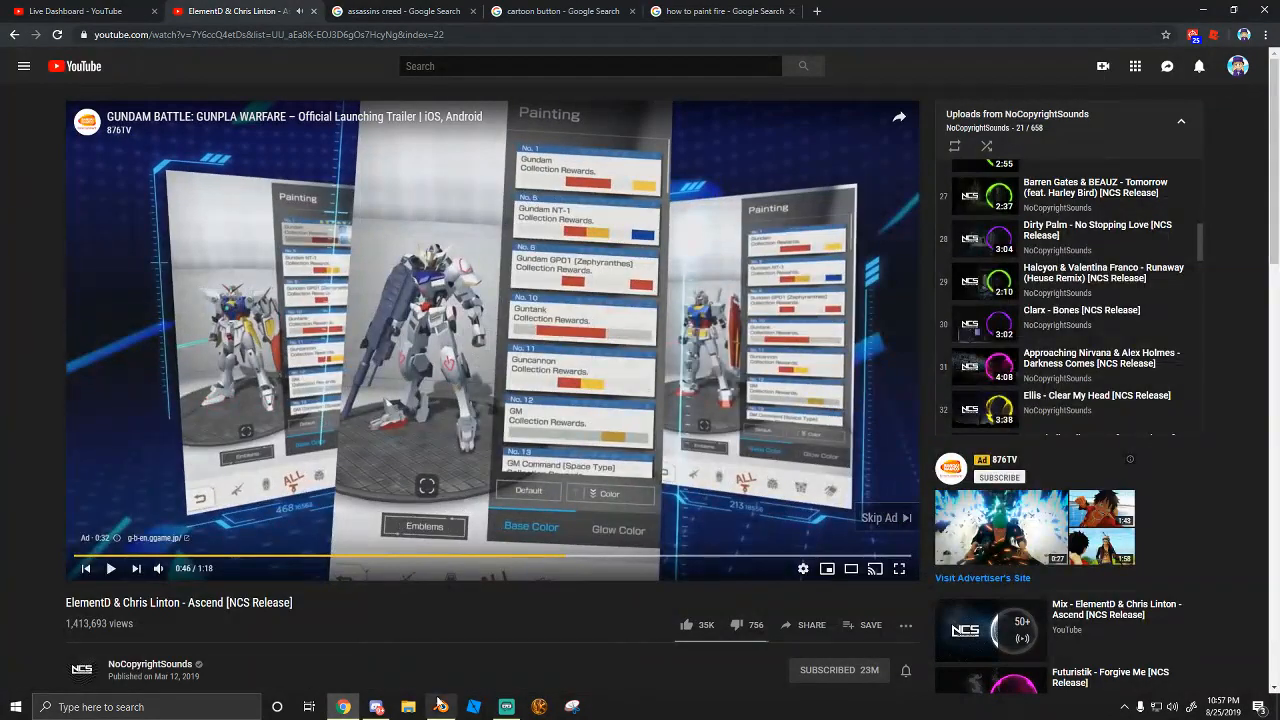
{"action": "left_click", "coordinate": [439, 705]}
{"action": "middle_click_drag", "start_coordinate": [560, 517], "coordinate": [453, 481]}
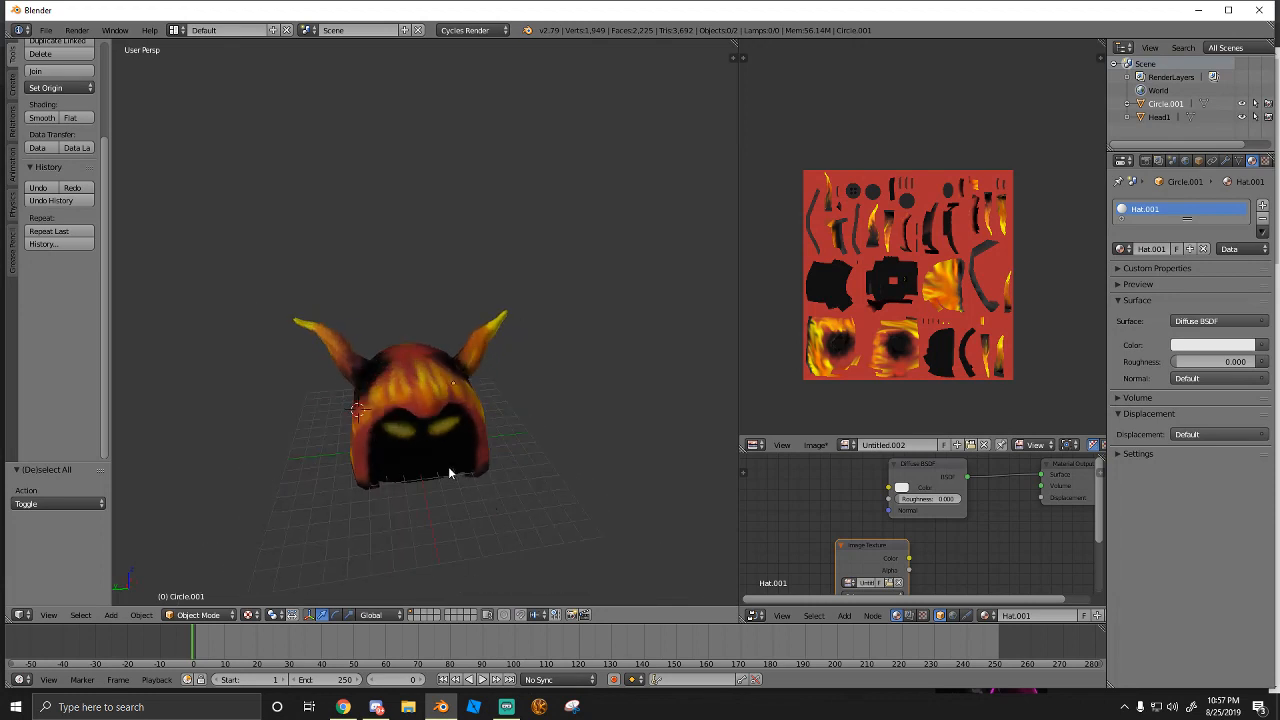
{"action": "mouse_move", "coordinate": [371, 442]}
{"action": "middle_mouse_down"}
{"action": "mouse_move", "coordinate": [396, 416]}
{"action": "mouse_move", "coordinate": [355, 435]}
{"action": "middle_mouse_up"}
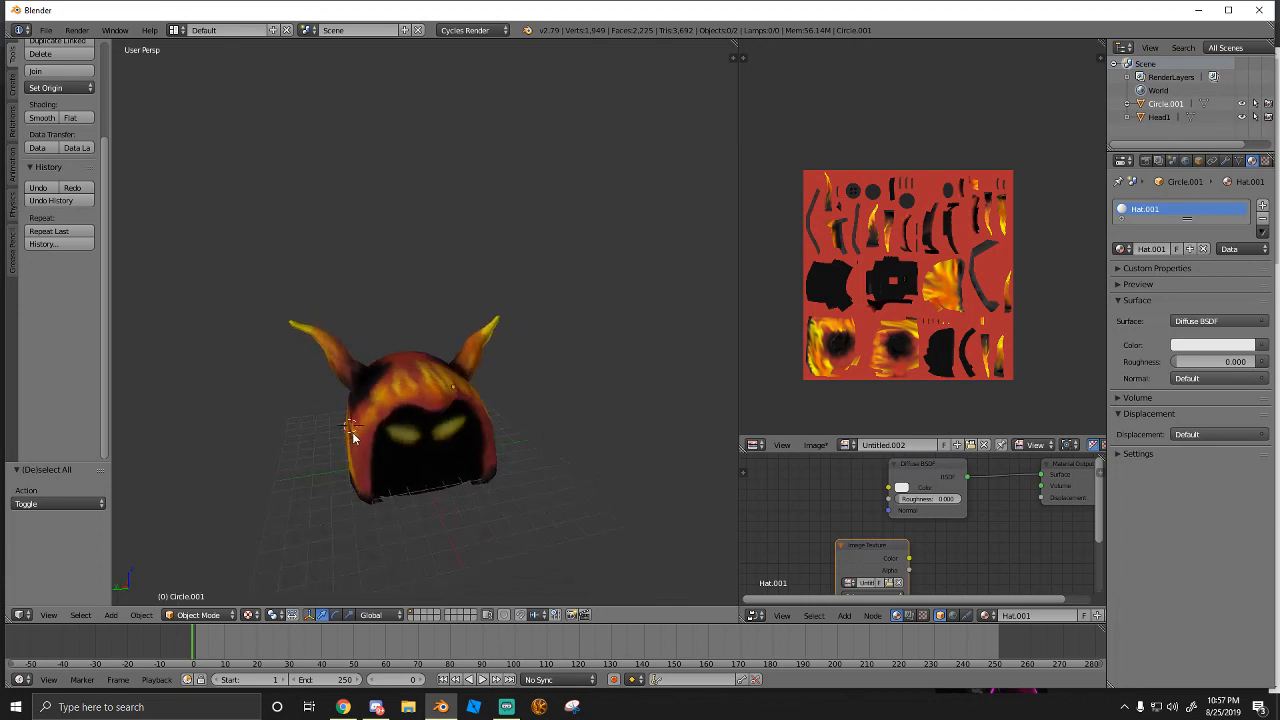
{"action": "left_click", "coordinate": [507, 706]}
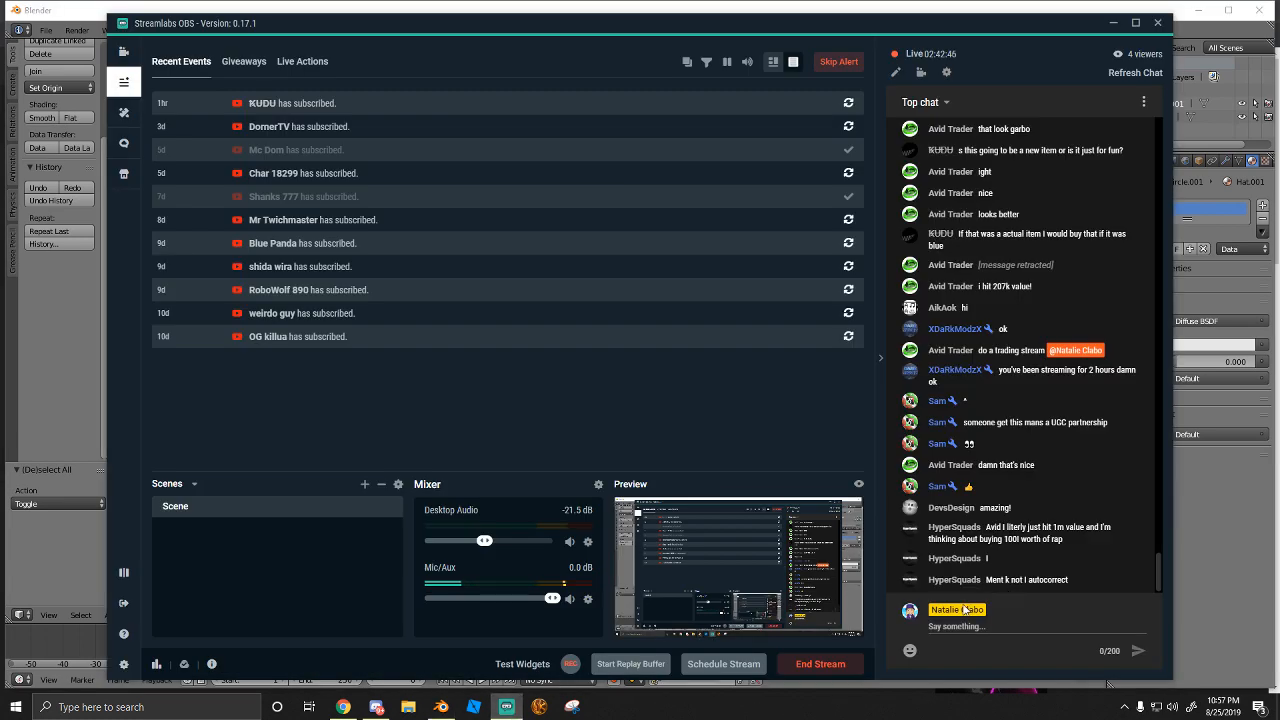